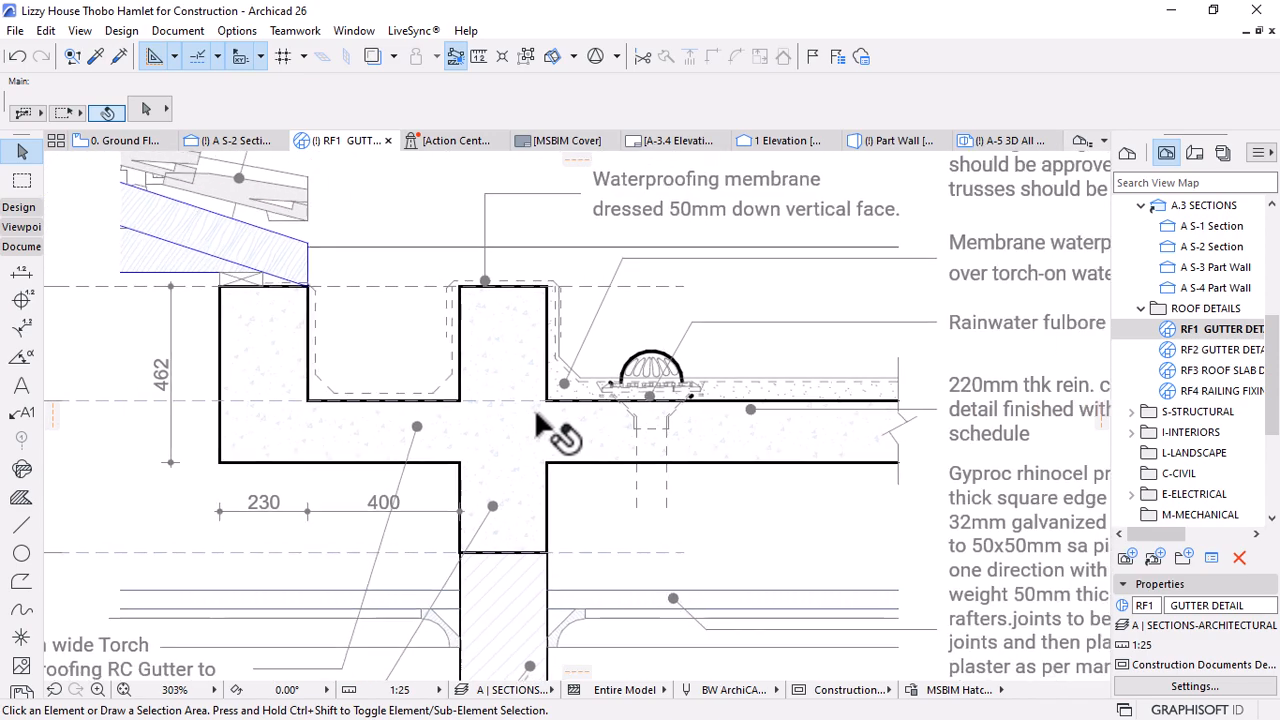
Open the RF2 GUTTER DETAIL view and examine its brickwork, RC beam, waterproofed gutter and annotations
{"action": "left_click", "coordinate": [1215, 352]}
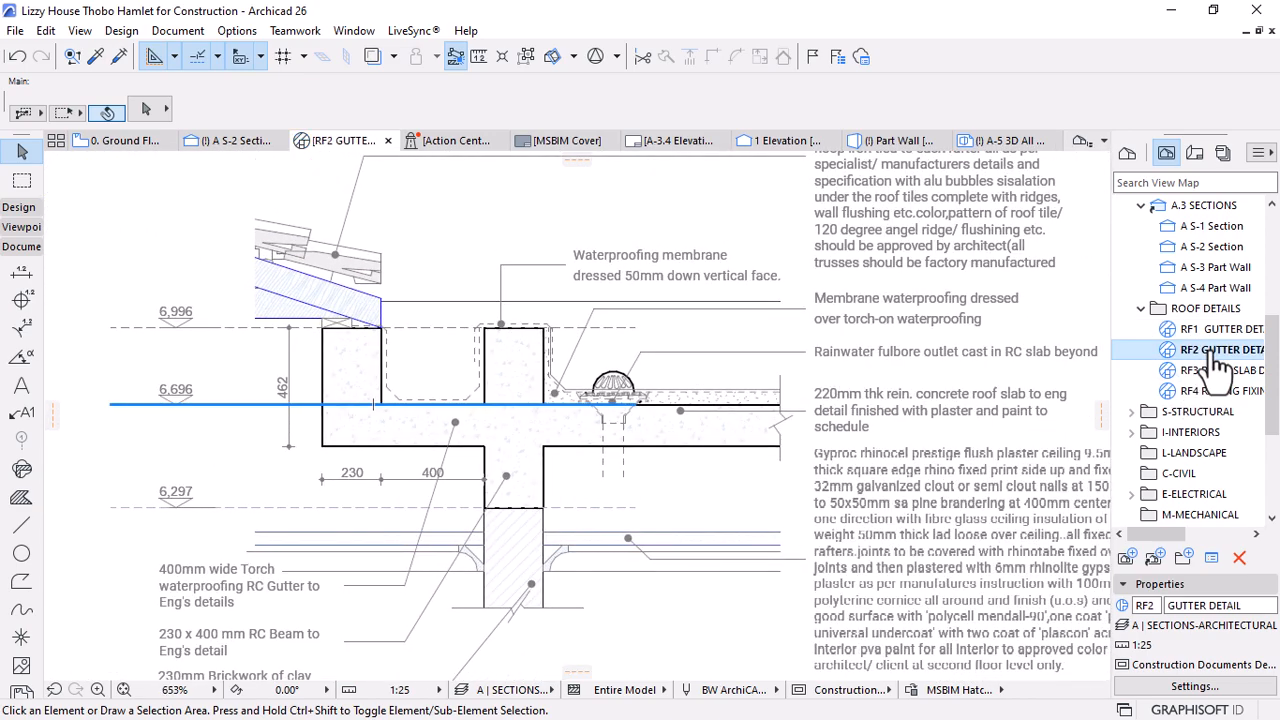
{"action": "scroll", "coordinate": [643, 267], "scroll_direction": "down", "scroll_amount": 8}
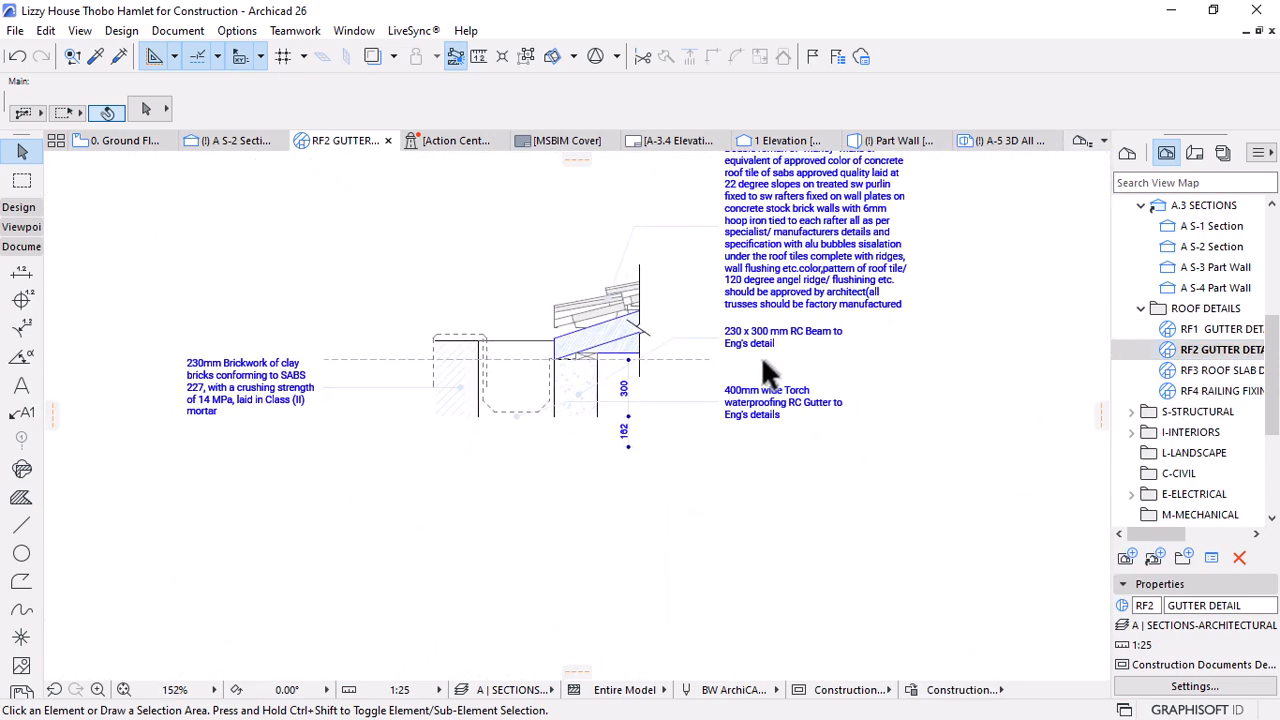
{"action": "scroll", "coordinate": [763, 372], "scroll_direction": "up", "scroll_amount": 2}
{"action": "scroll", "coordinate": [337, 442], "scroll_direction": "up", "scroll_amount": 2}
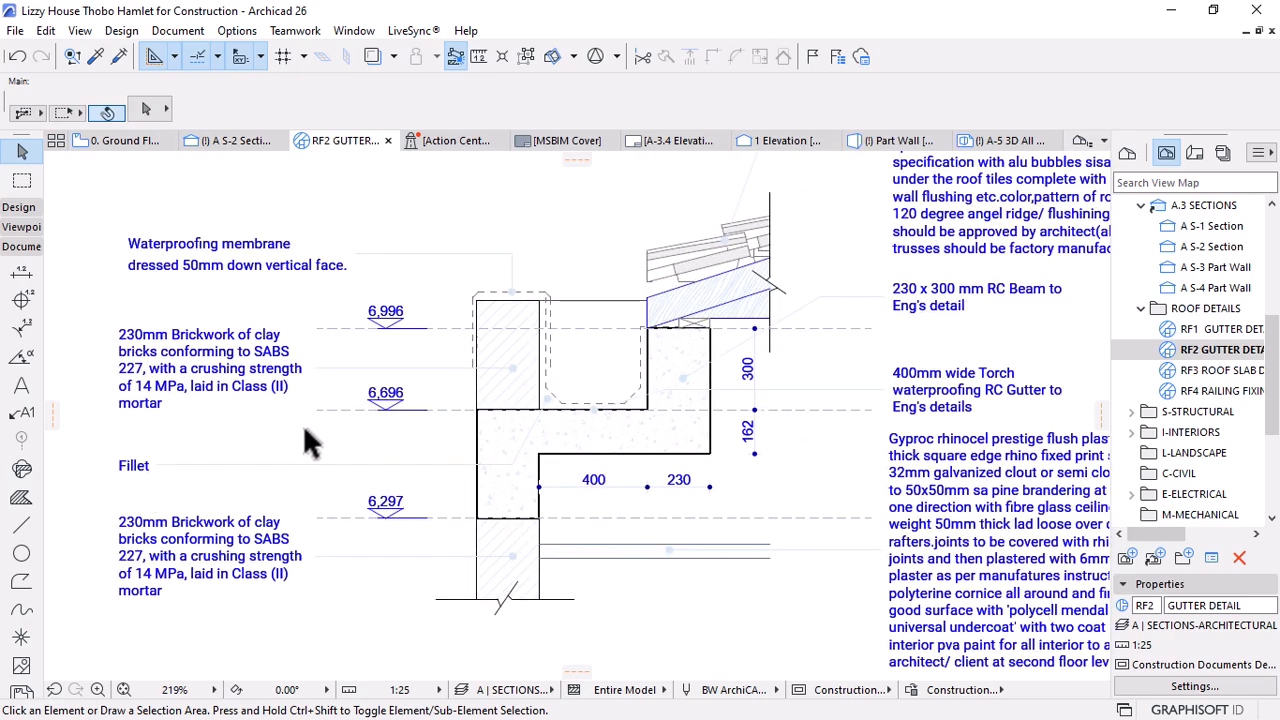
{"action": "scroll", "coordinate": [305, 440], "scroll_direction": "up", "scroll_amount": 1}
{"action": "scroll", "coordinate": [340, 443], "scroll_direction": "down", "scroll_amount": 5}
{"action": "scroll", "coordinate": [500, 428], "scroll_direction": "up", "scroll_amount": 10}
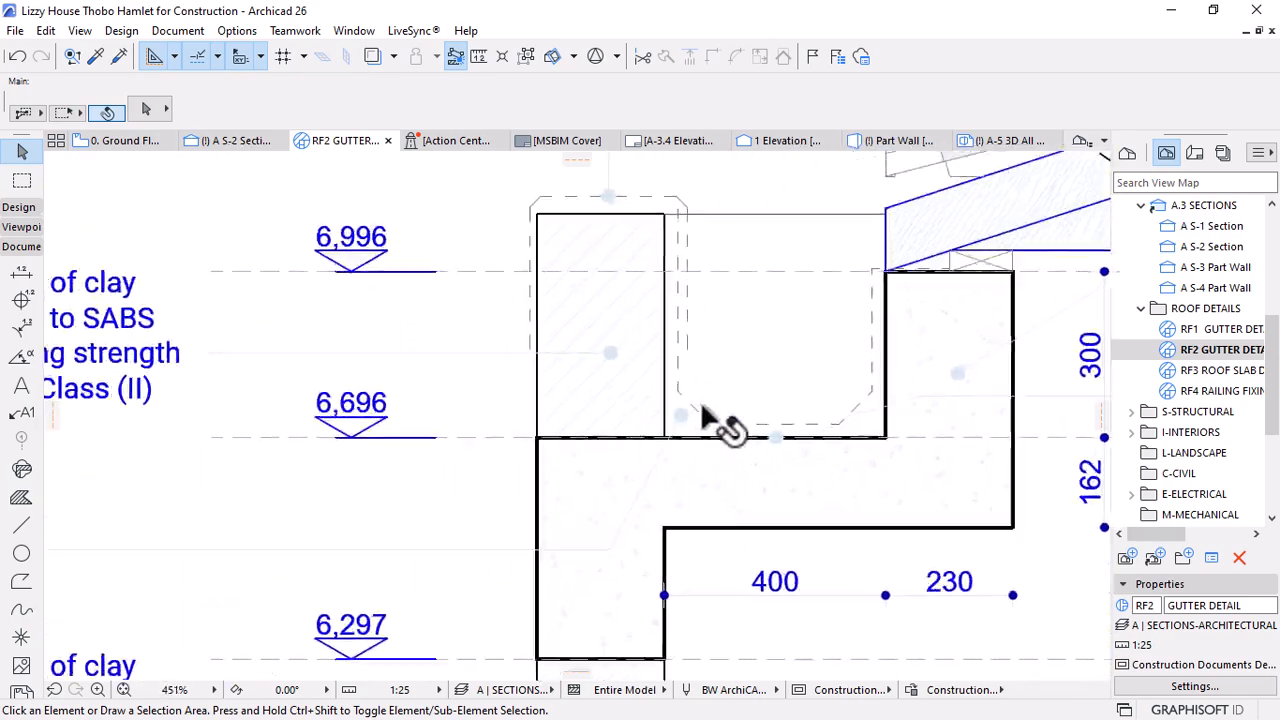
{"action": "scroll", "coordinate": [706, 420], "scroll_direction": "up", "scroll_amount": 2}
{"action": "scroll", "coordinate": [706, 420], "scroll_direction": "down", "scroll_amount": 5}
Open sections A S-2 and A S-1 from the project's sections, and inspect the roof edges, rooms and level markers of A S-1
{"action": "double_click", "coordinate": [1220, 370]}
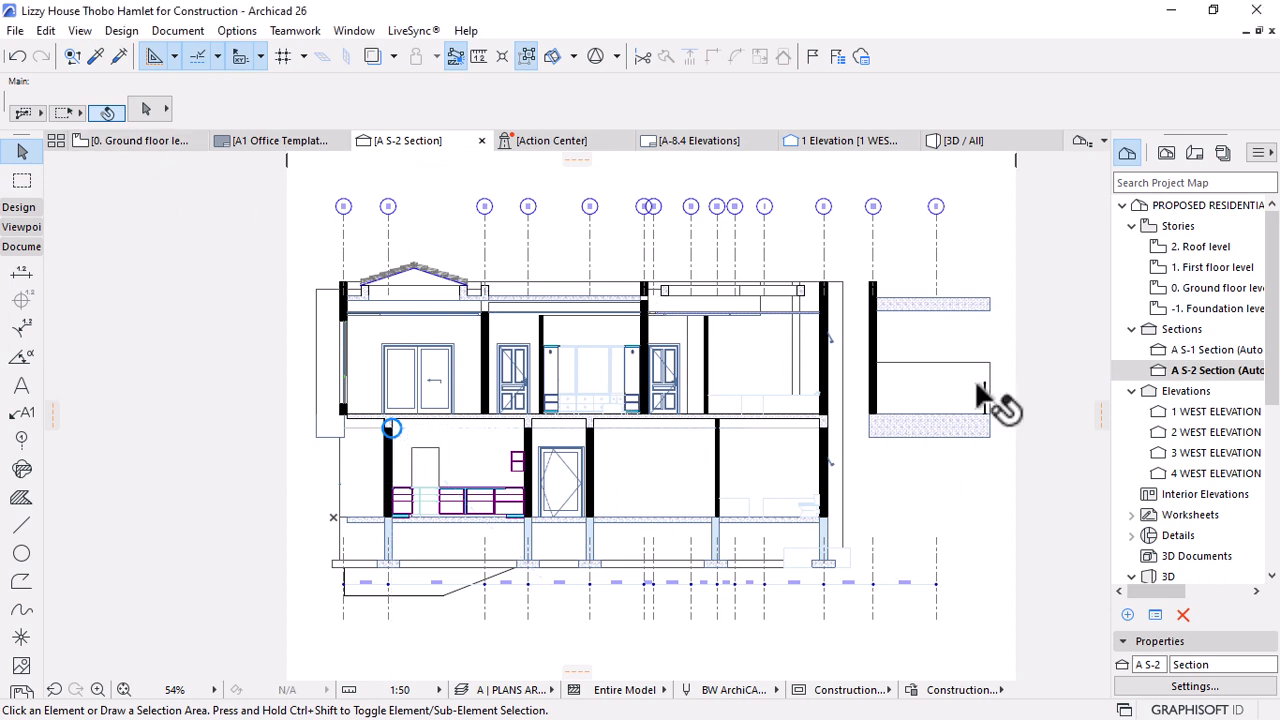
{"action": "double_click", "coordinate": [1221, 350]}
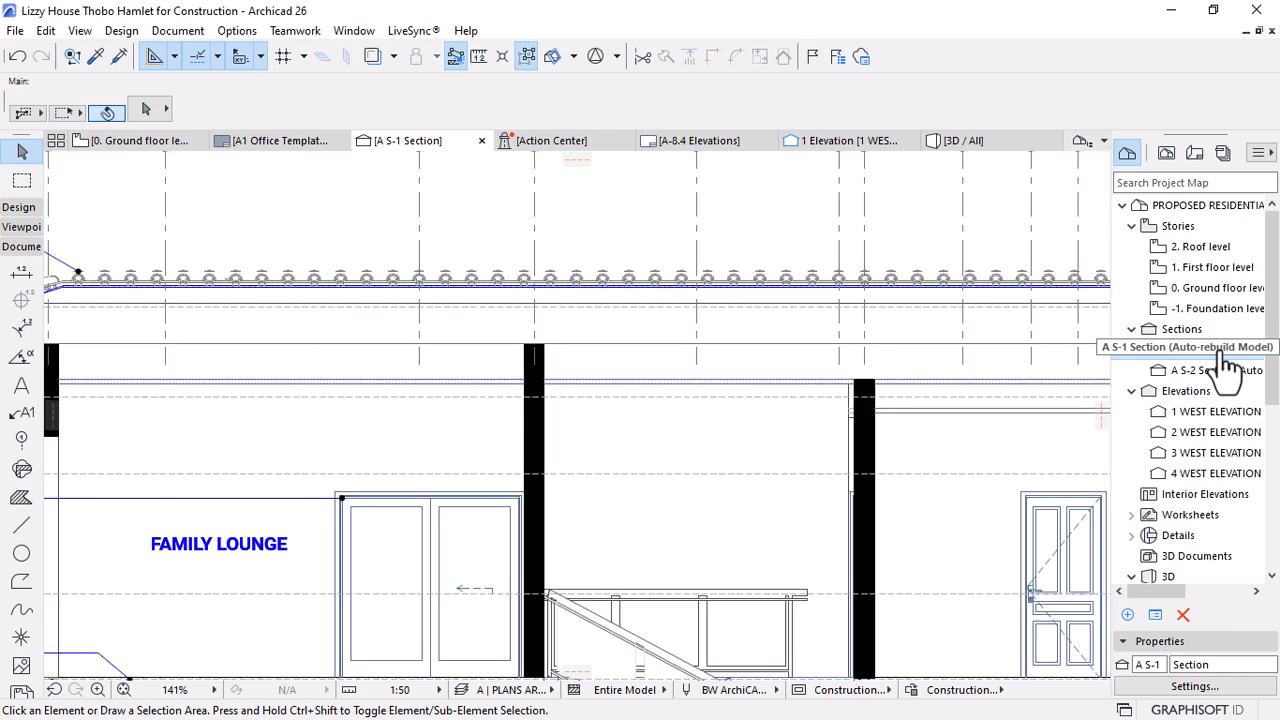
{"action": "scroll", "coordinate": [614, 349], "scroll_direction": "down", "scroll_amount": 5}
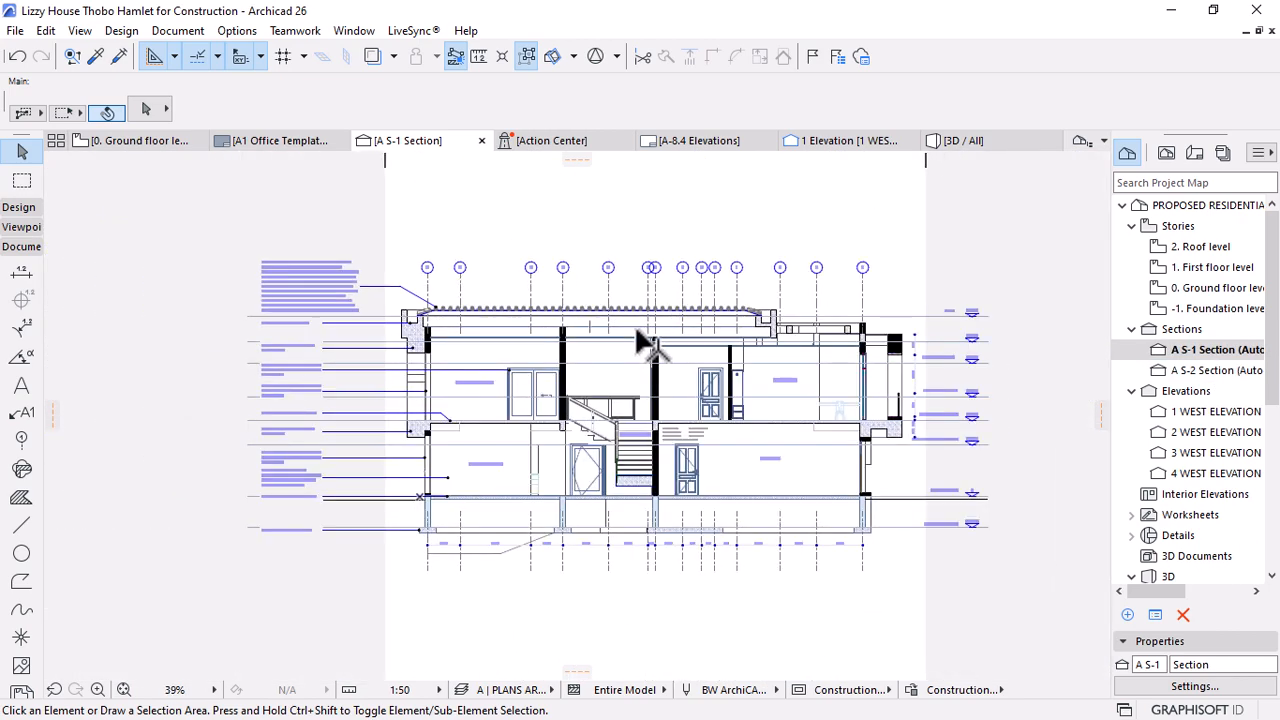
{"action": "scroll", "coordinate": [608, 385], "scroll_direction": "up", "scroll_amount": 4}
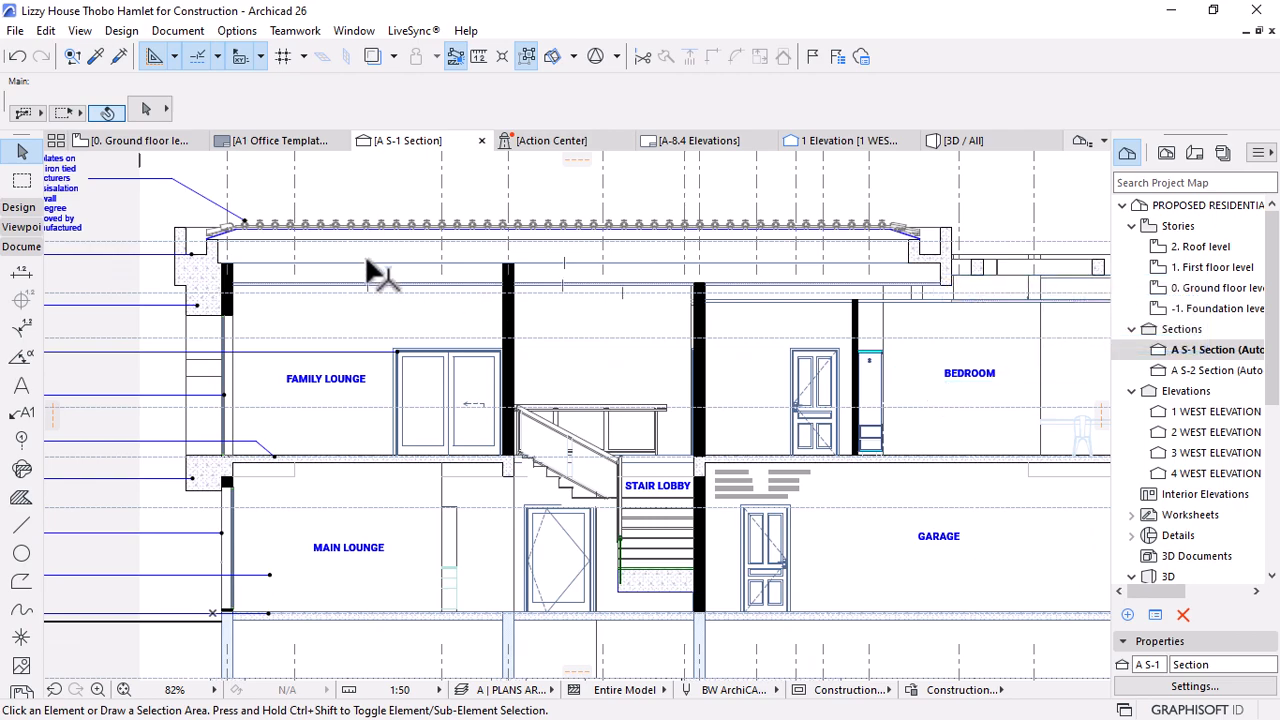
{"action": "scroll", "coordinate": [541, 266], "scroll_direction": "down", "scroll_amount": 4}
{"action": "scroll", "coordinate": [900, 275], "scroll_direction": "up", "scroll_amount": 5}
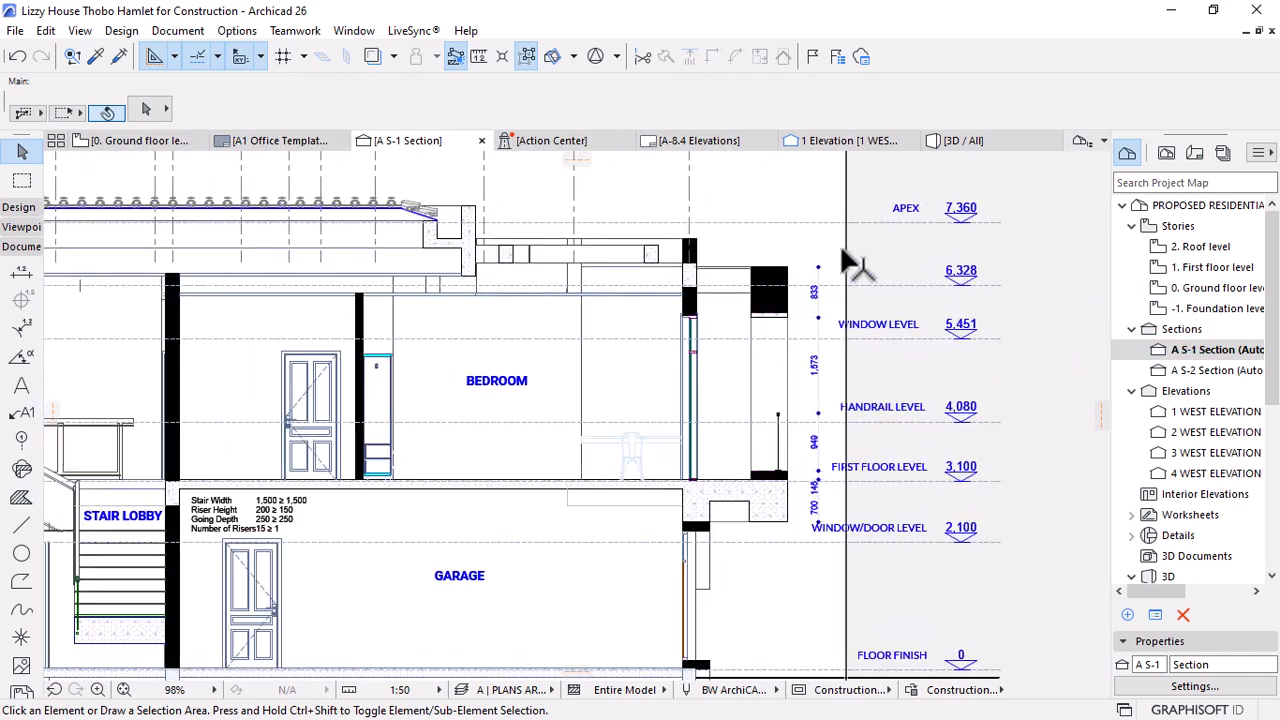
{"action": "scroll", "coordinate": [822, 273], "scroll_direction": "down", "scroll_amount": 4}
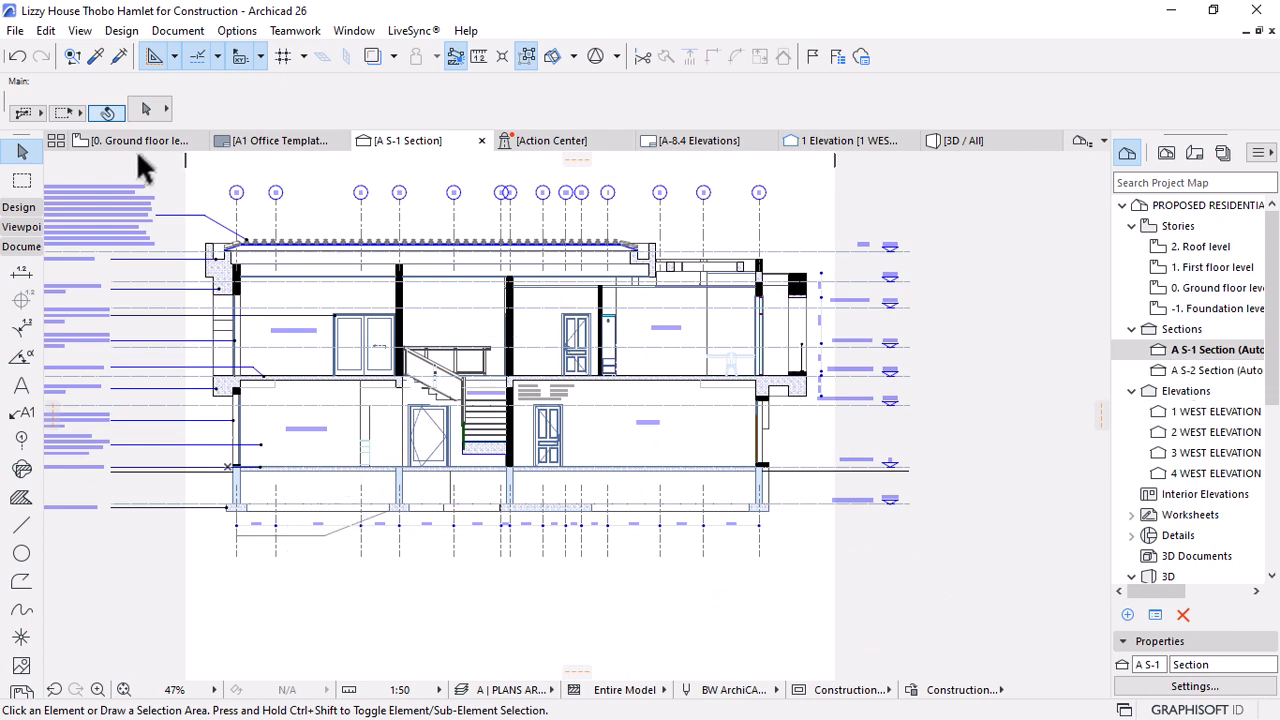
{"action": "double_click", "coordinate": [1210, 370]}
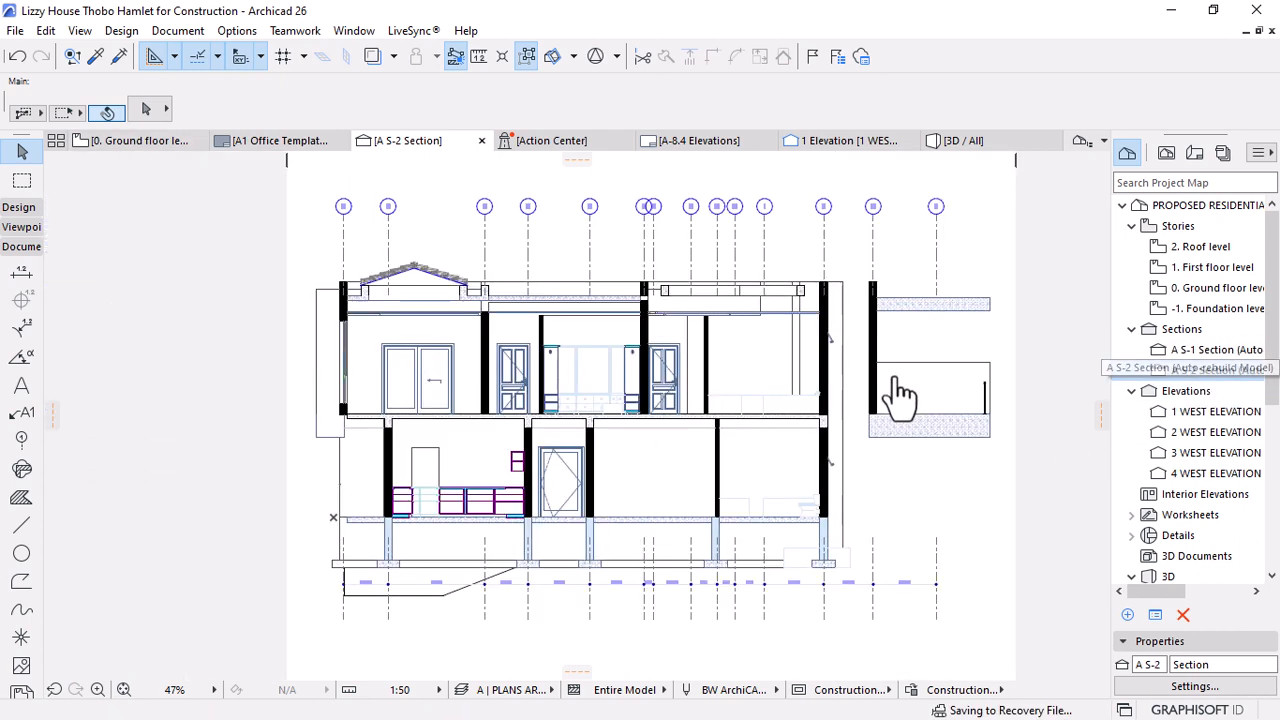
On the ground floor plan, move the A S-2 section marker beside the bath inward, toward the building
{"action": "left_click", "coordinate": [132, 141]}
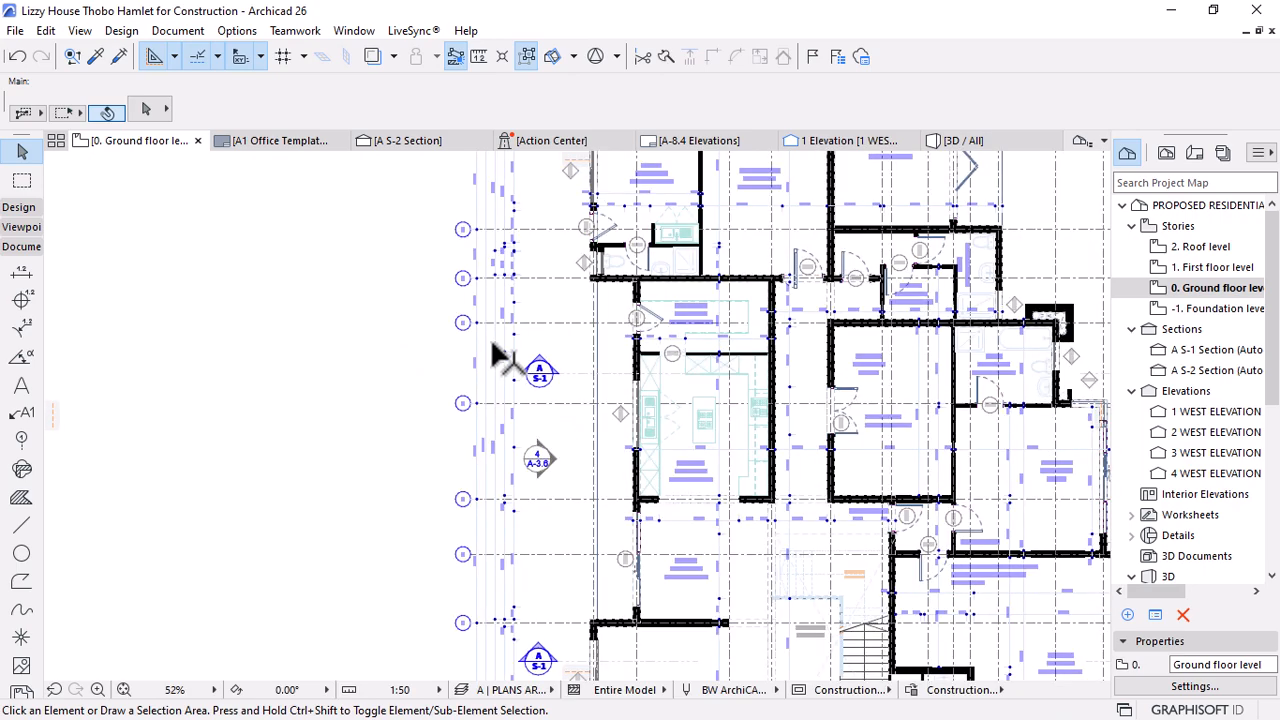
{"action": "scroll", "coordinate": [505, 360], "scroll_direction": "down", "scroll_amount": 3}
{"action": "scroll", "coordinate": [960, 330], "scroll_direction": "up", "scroll_amount": 3}
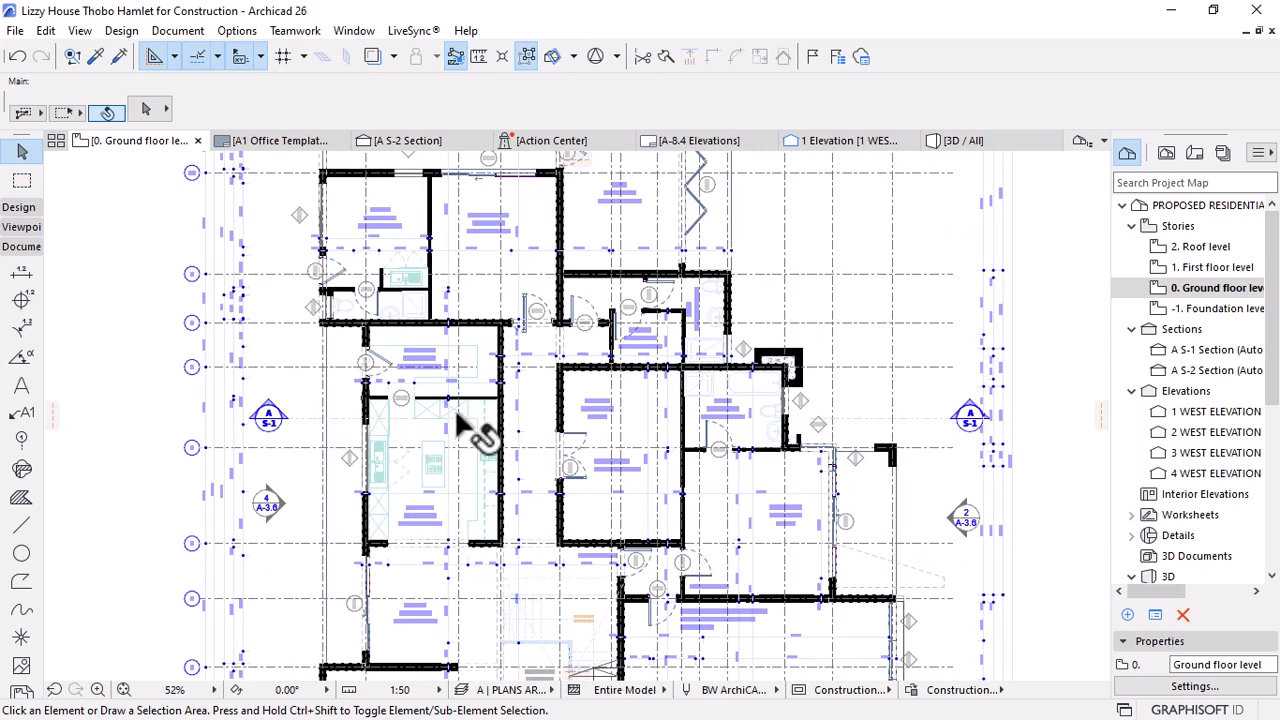
{"action": "scroll", "coordinate": [968, 420], "scroll_direction": "up", "scroll_amount": 5}
{"action": "left_click", "coordinate": [1030, 420]}
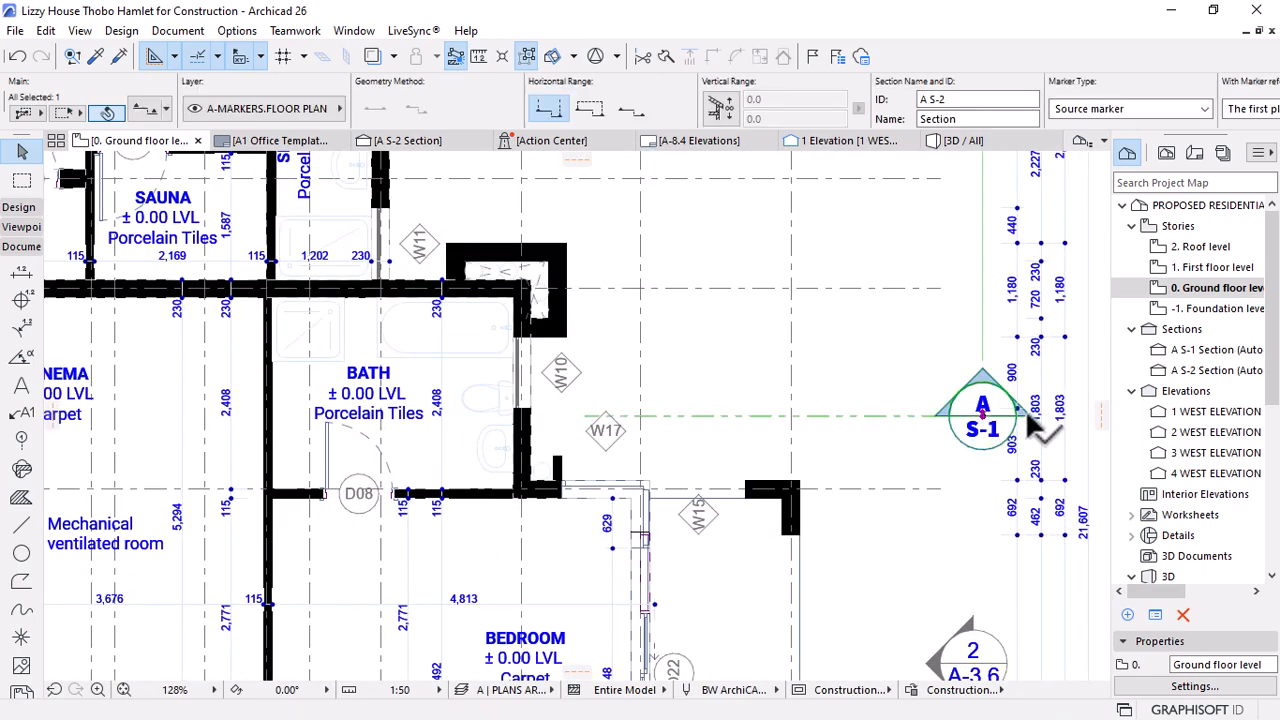
{"action": "left_click", "coordinate": [984, 418]}
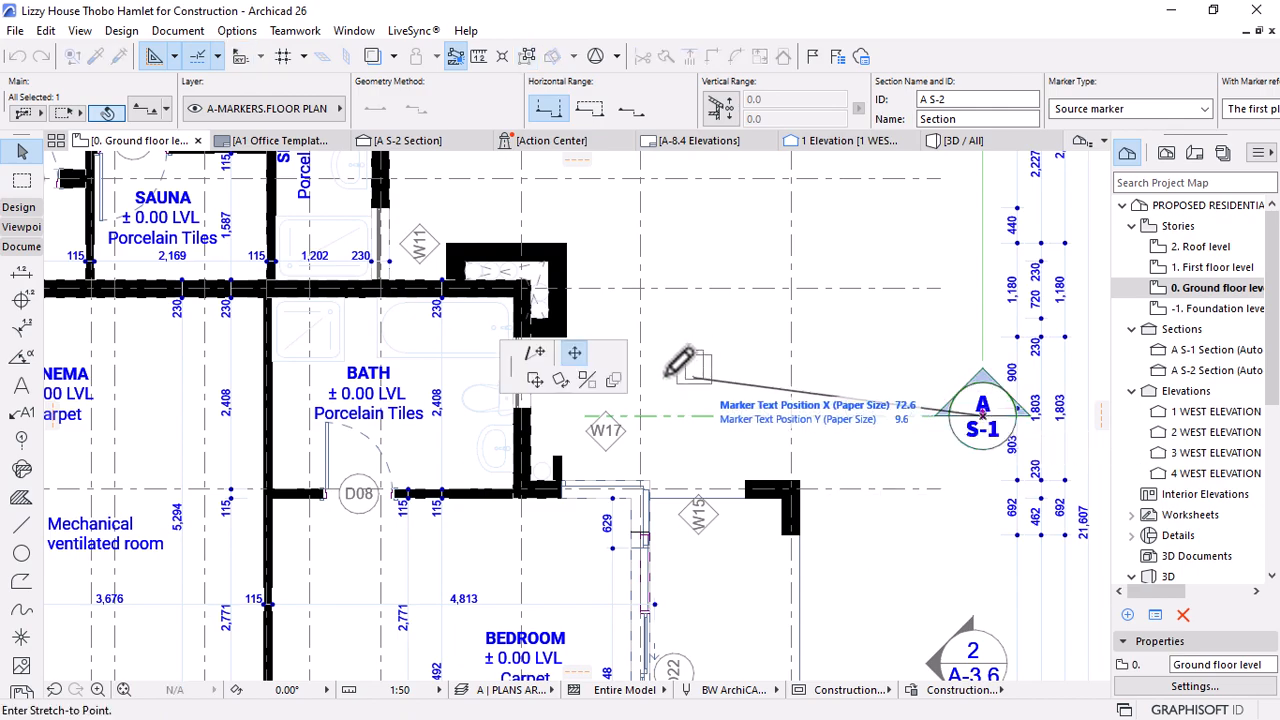
{"action": "left_click", "coordinate": [948, 422]}
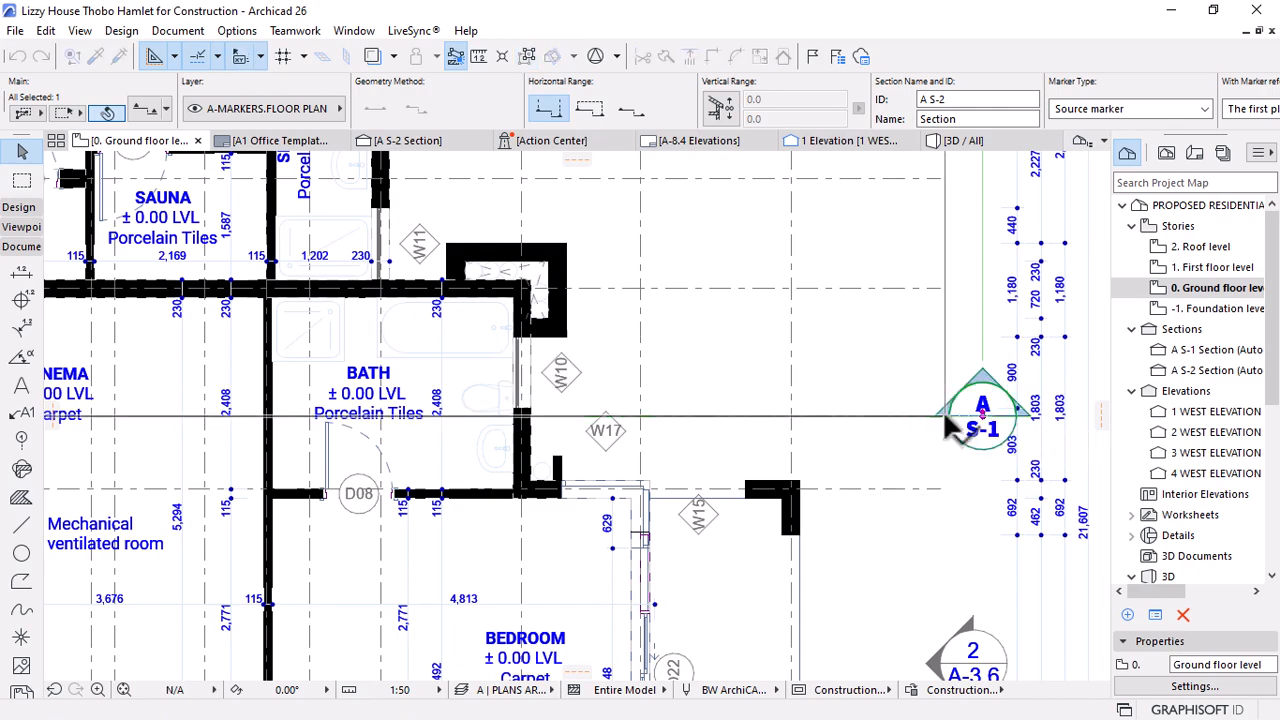
Move the A S-1 section marker beside the garage inward so it clears the exterior dimension lines
{"action": "scroll", "coordinate": [997, 345], "scroll_direction": "down", "scroll_amount": 5}
{"action": "scroll", "coordinate": [337, 350], "scroll_direction": "up", "scroll_amount": 4}
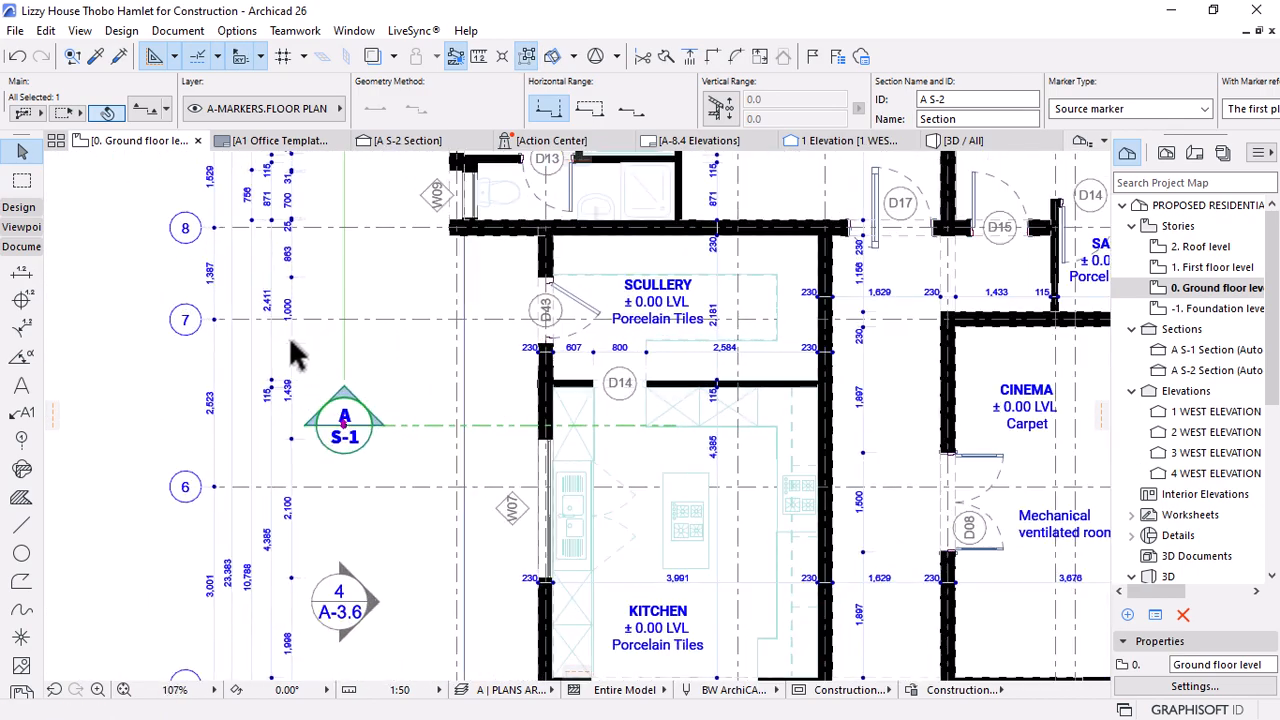
{"action": "scroll", "coordinate": [352, 352], "scroll_direction": "down", "scroll_amount": 3}
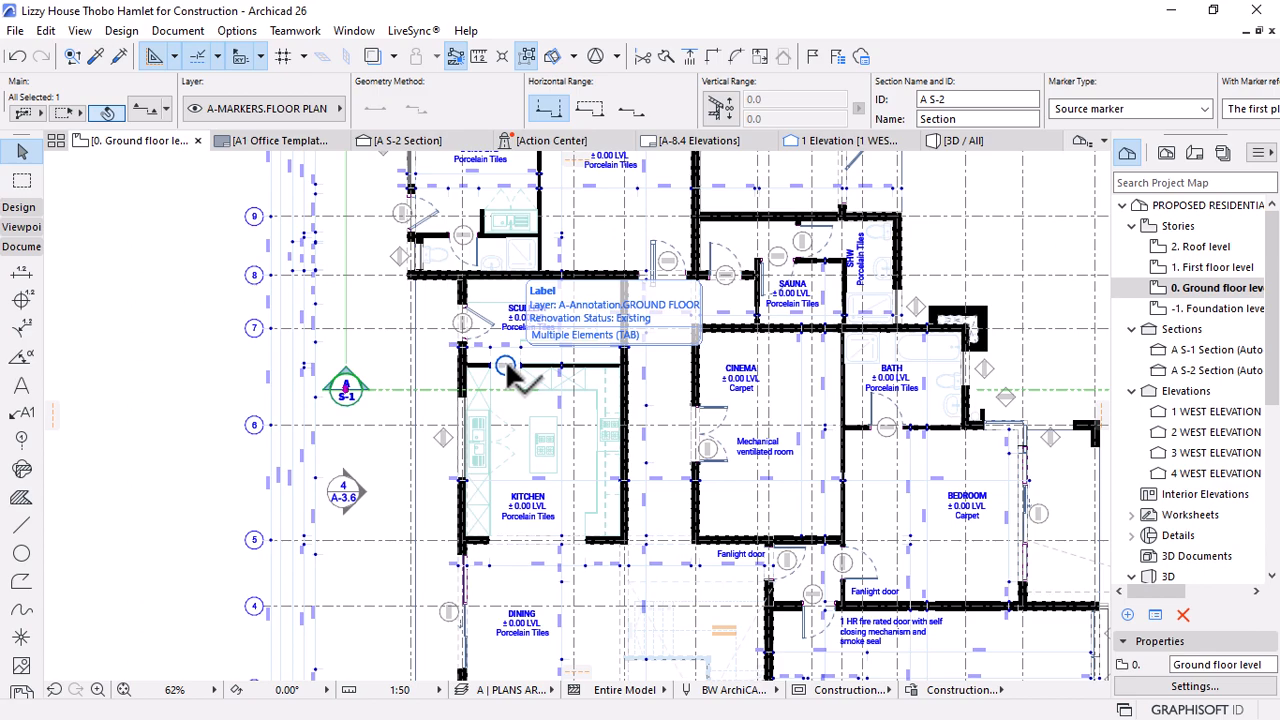
{"action": "scroll", "coordinate": [986, 429], "scroll_direction": "down", "scroll_amount": 2}
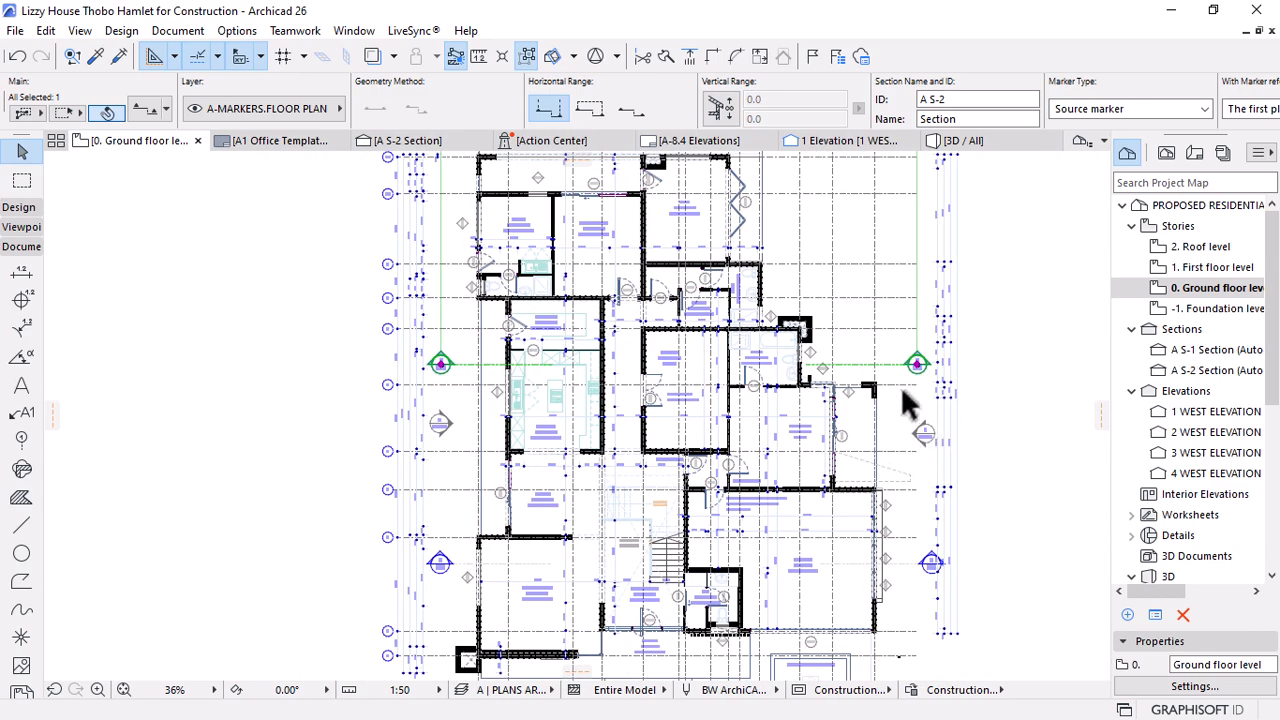
{"action": "scroll", "coordinate": [945, 345], "scroll_direction": "up", "scroll_amount": 5}
{"action": "scroll", "coordinate": [945, 330], "scroll_direction": "down", "scroll_amount": 3}
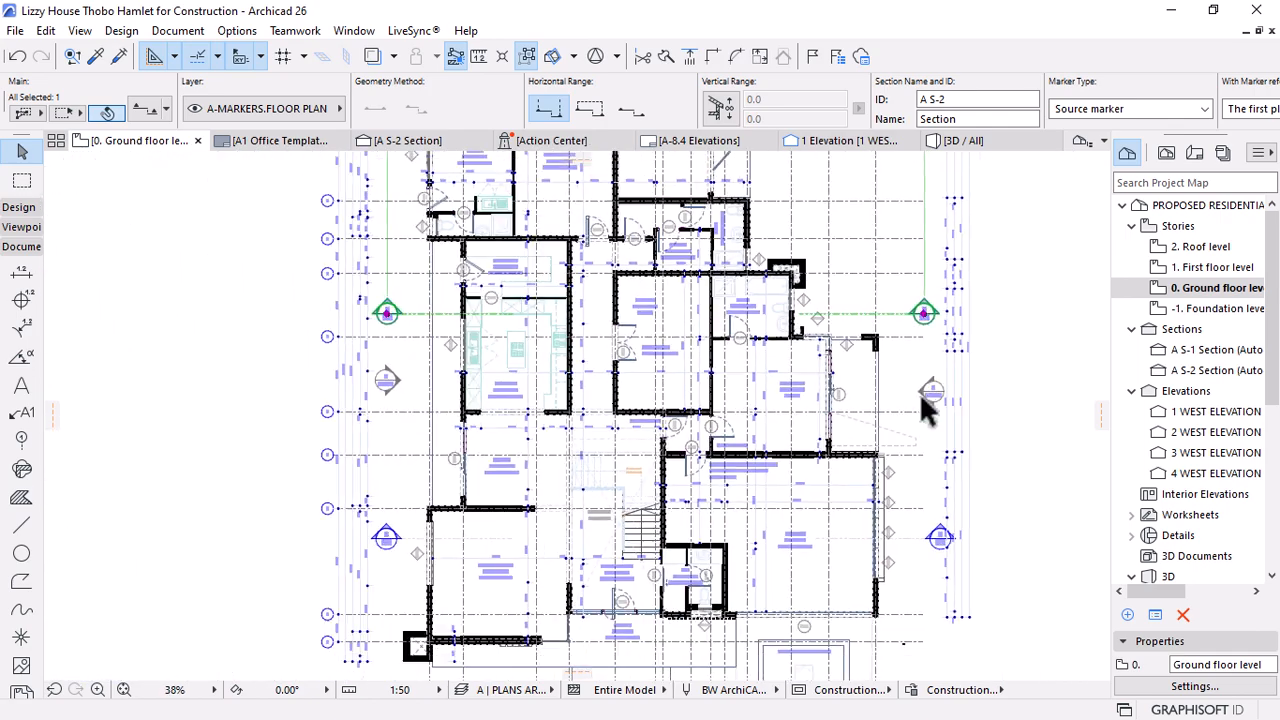
{"action": "scroll", "coordinate": [945, 525], "scroll_direction": "up", "scroll_amount": 5}
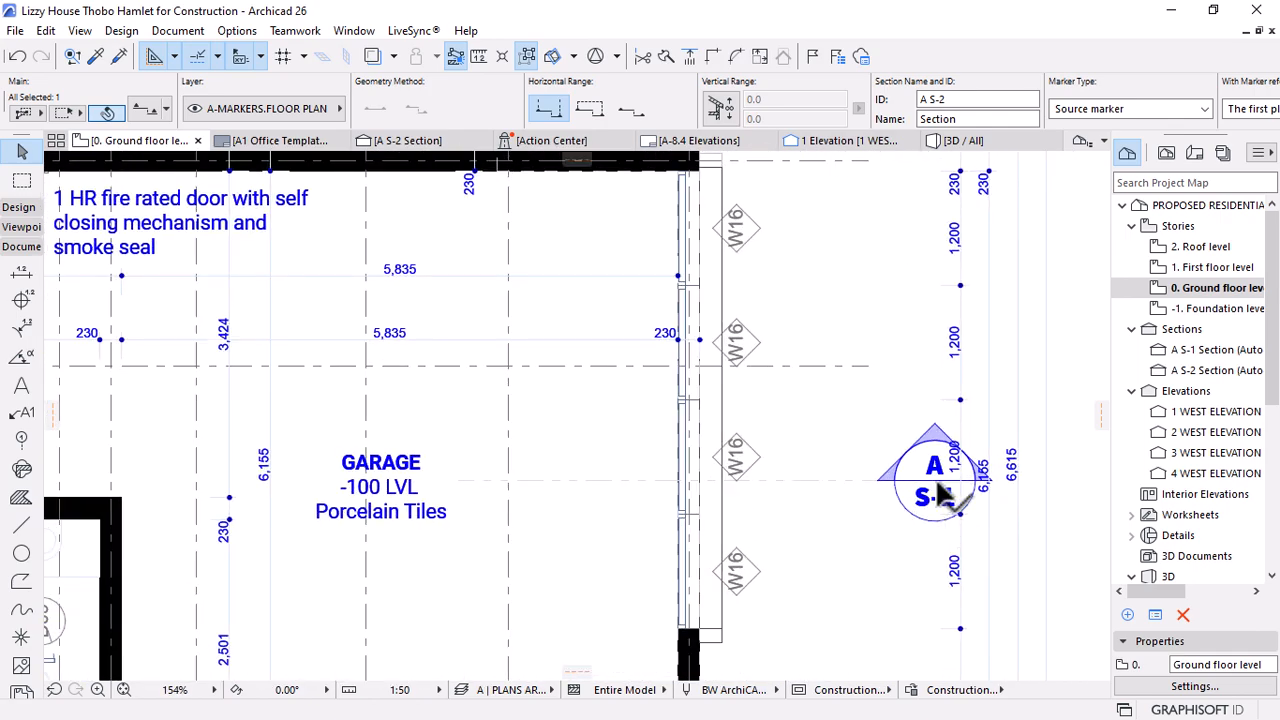
{"action": "left_click", "coordinate": [945, 497]}
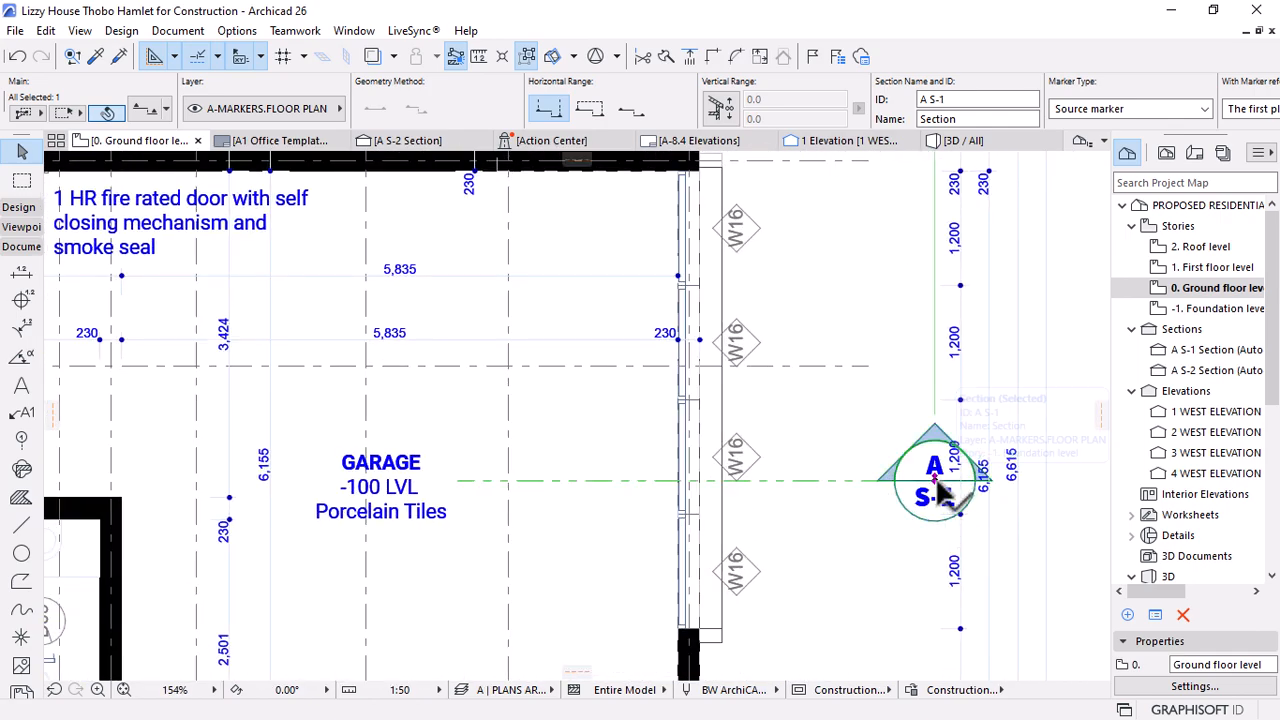
{"action": "left_click", "coordinate": [945, 497]}
{"action": "left_click", "coordinate": [899, 497]}
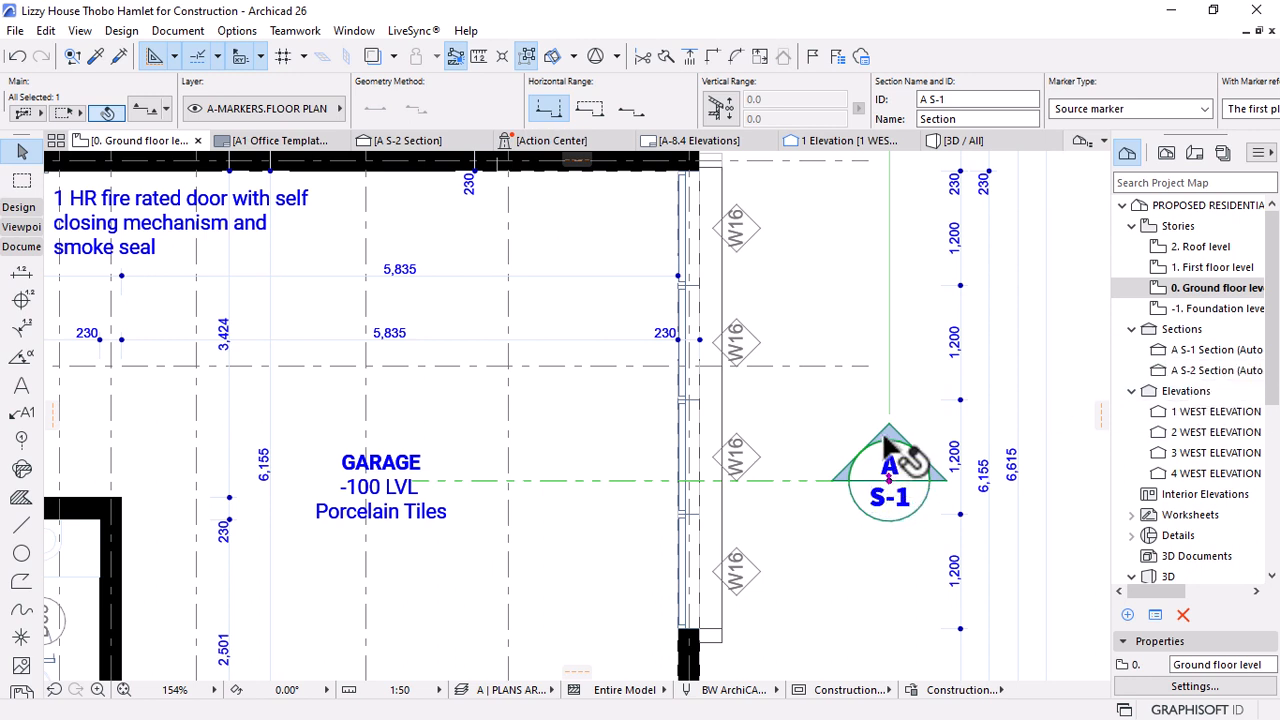
Open the saved A S-2 Section view listed under A.3 SECTIONS
{"action": "left_click", "coordinate": [1166, 153]}
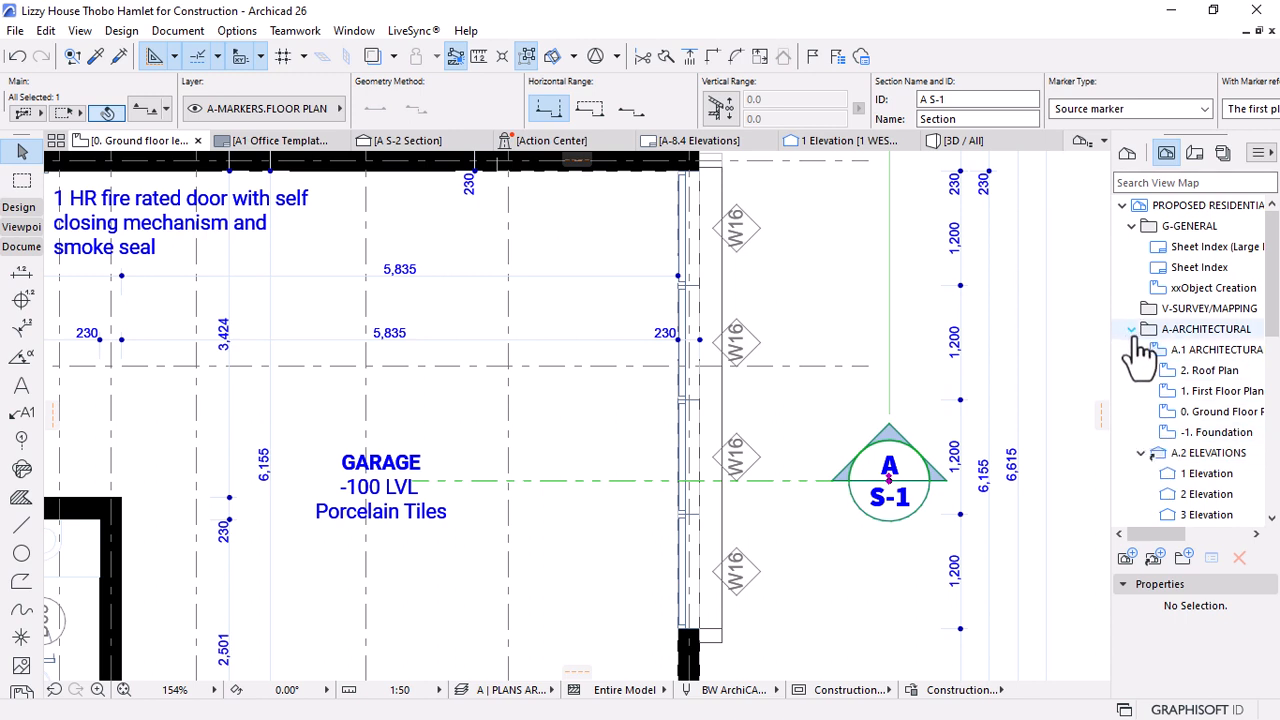
{"action": "scroll", "coordinate": [1140, 352], "scroll_direction": "down", "scroll_amount": 4}
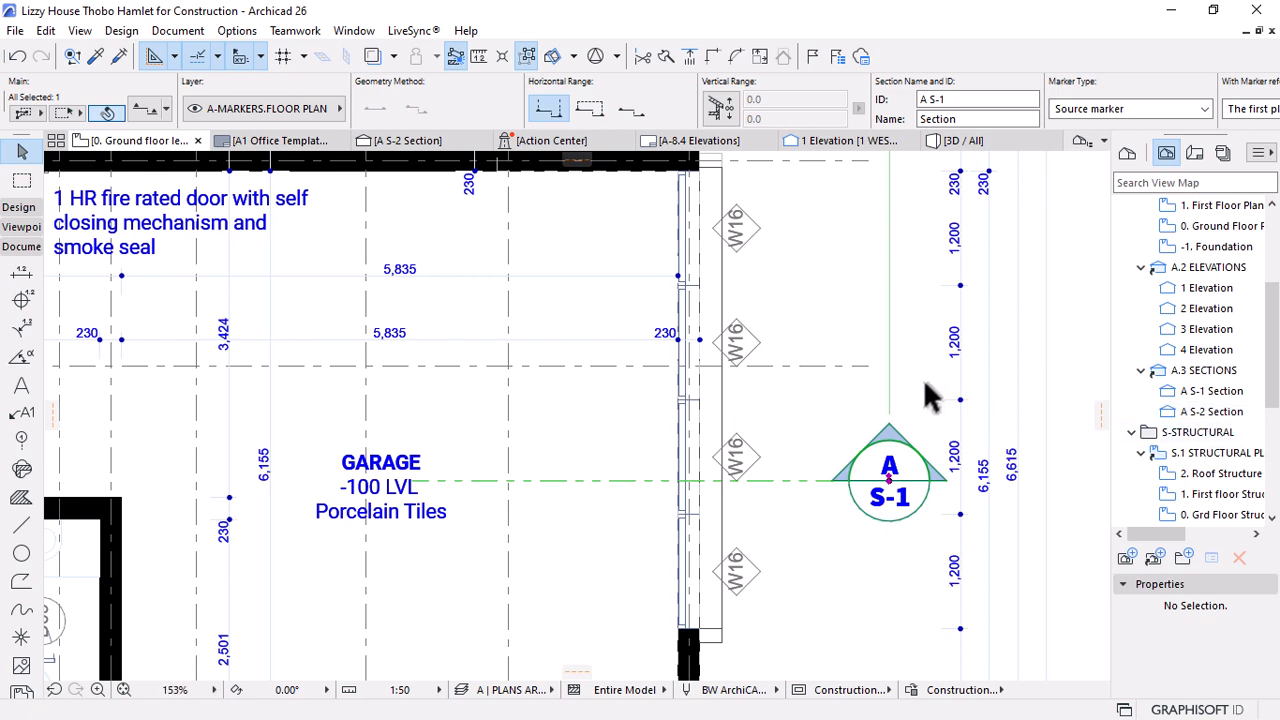
{"action": "scroll", "coordinate": [929, 400], "scroll_direction": "down", "scroll_amount": 1}
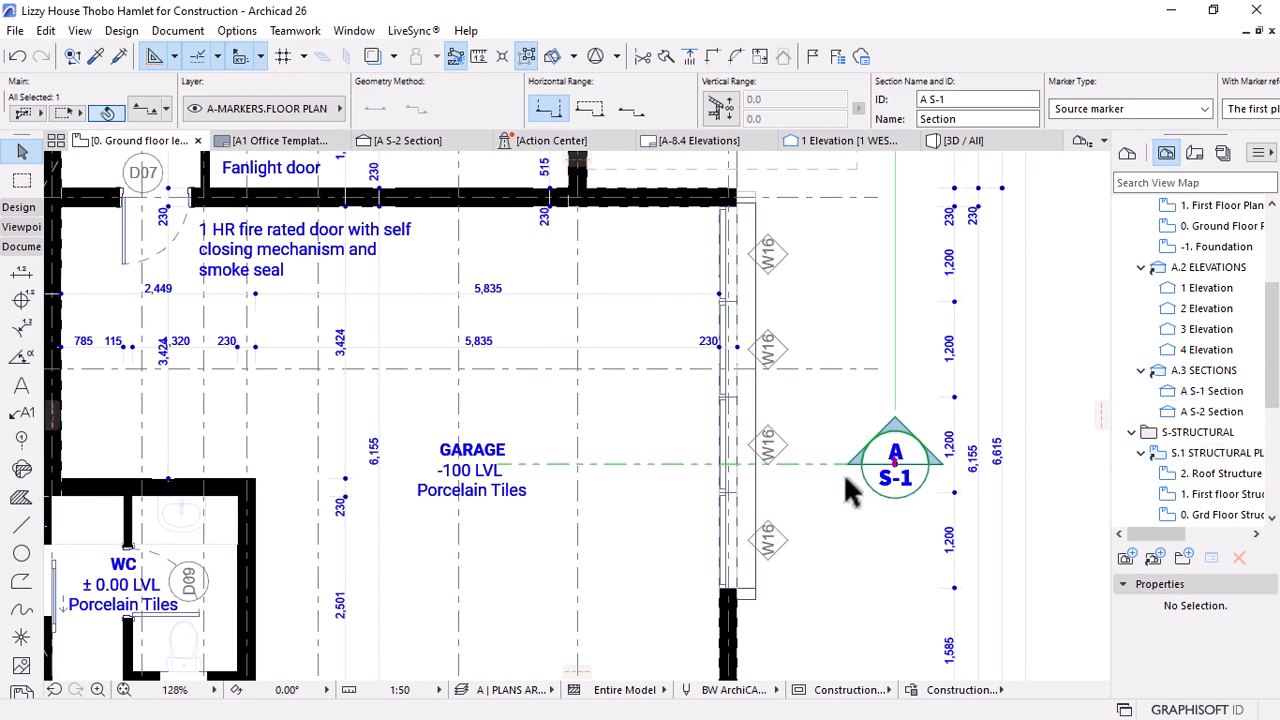
{"action": "scroll", "coordinate": [905, 395], "scroll_direction": "down", "scroll_amount": 4}
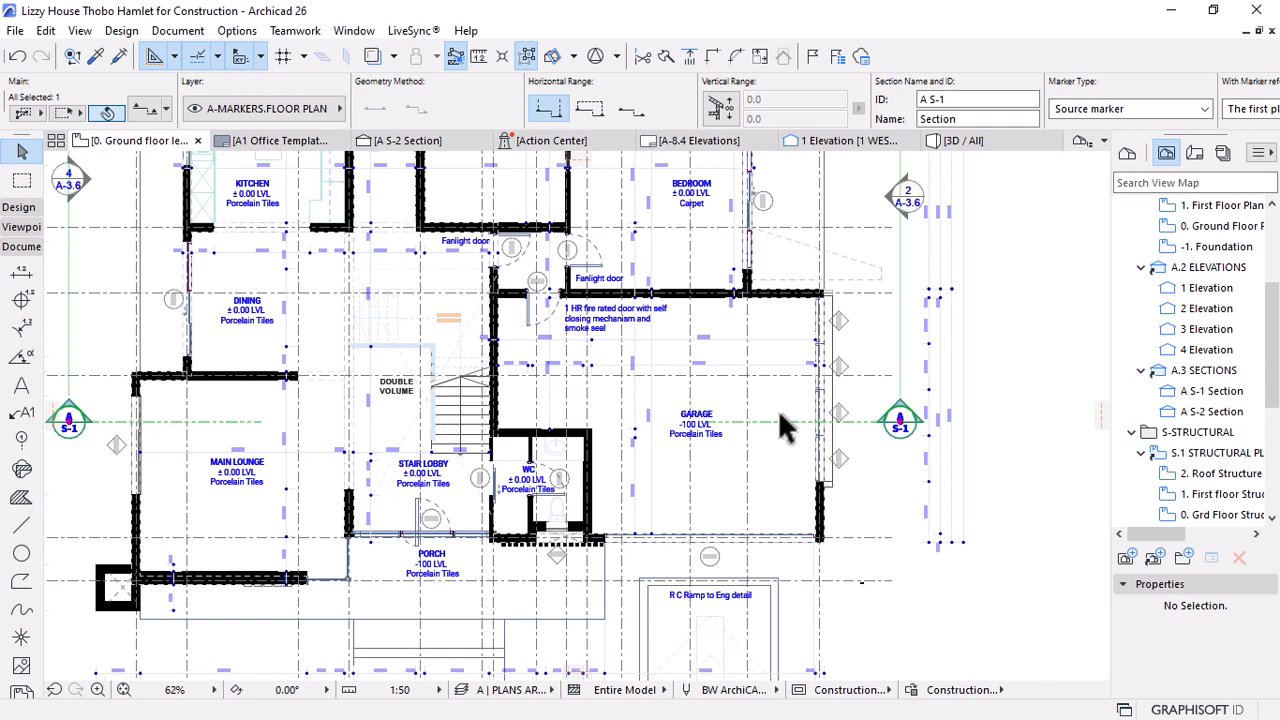
{"action": "scroll", "coordinate": [890, 375], "scroll_direction": "down", "scroll_amount": 2}
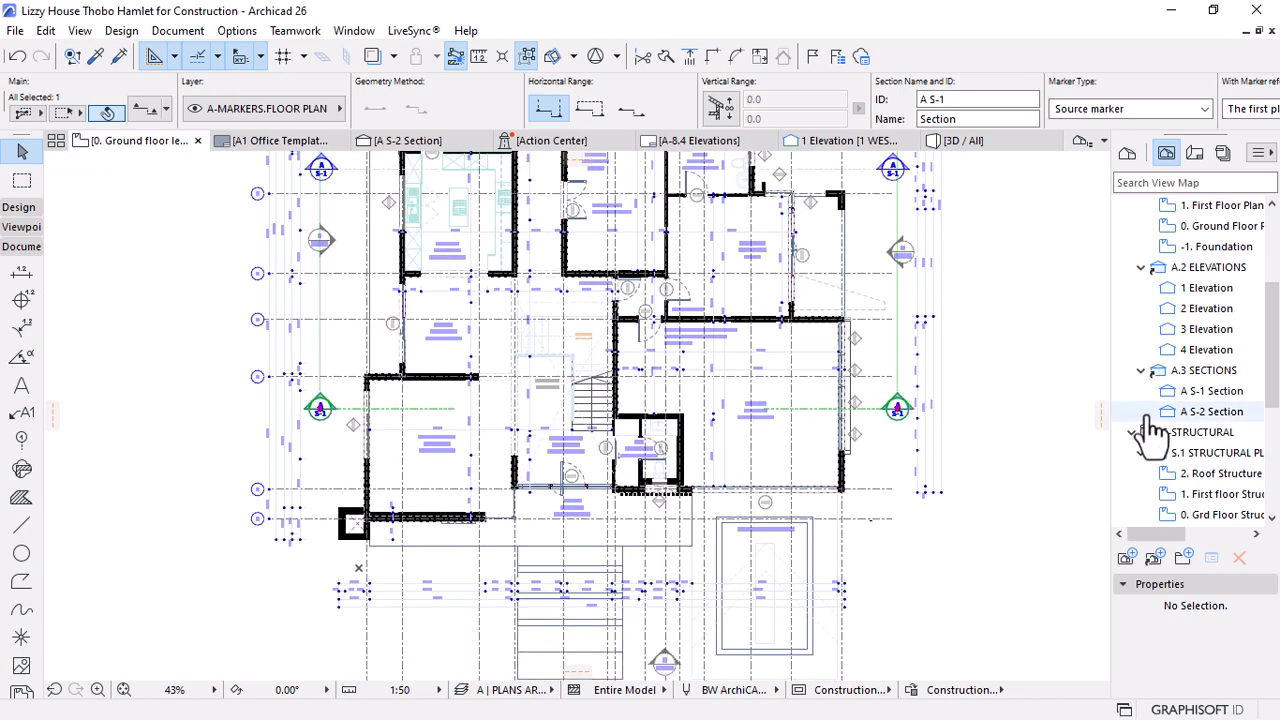
{"action": "double_click", "coordinate": [1191, 414]}
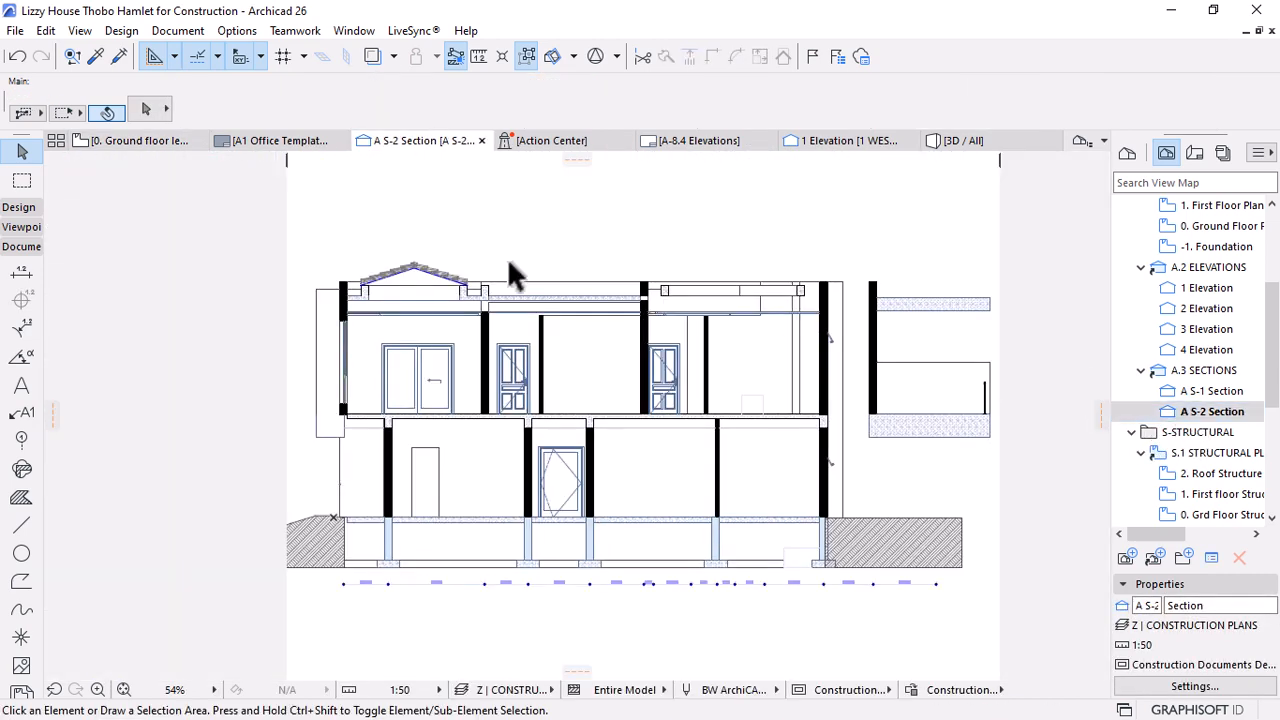
Return to the ground floor plan and examine where the section line through the main lounge and garage cuts the building
{"action": "left_click", "coordinate": [147, 140]}
{"action": "left_click", "coordinate": [871, 380]}
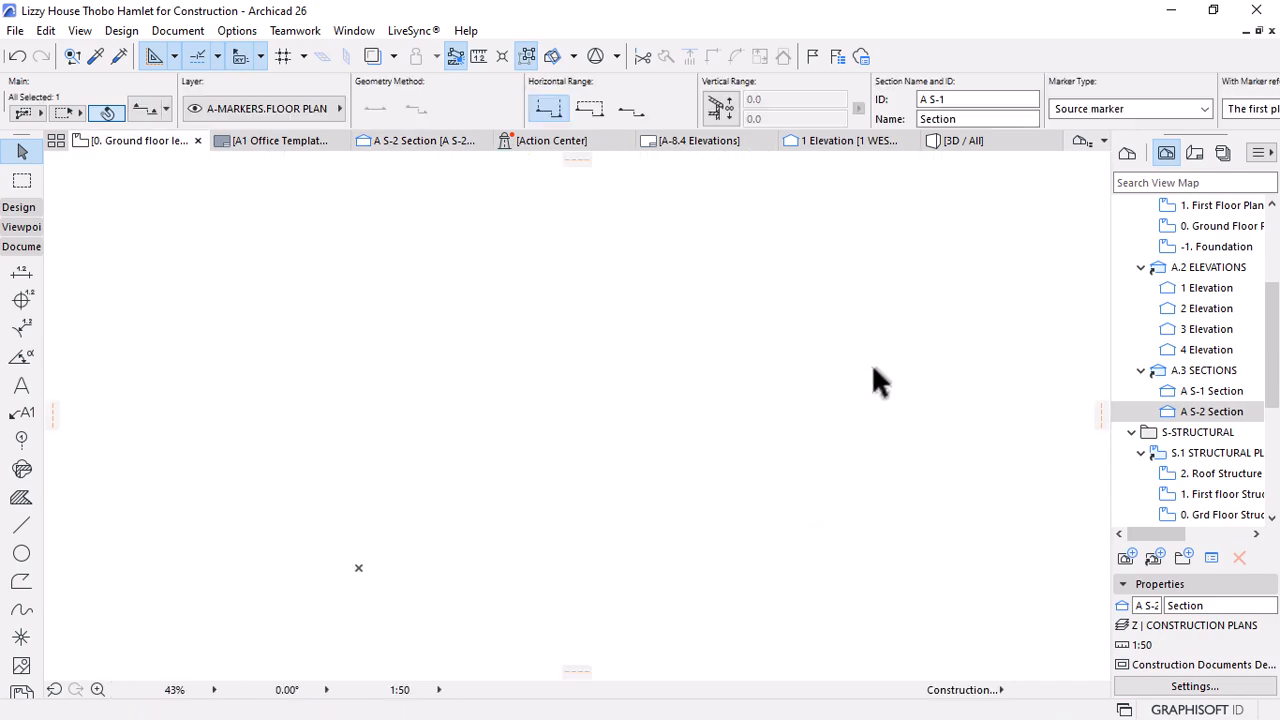
{"action": "scroll", "coordinate": [853, 372], "scroll_direction": "up", "scroll_amount": 2}
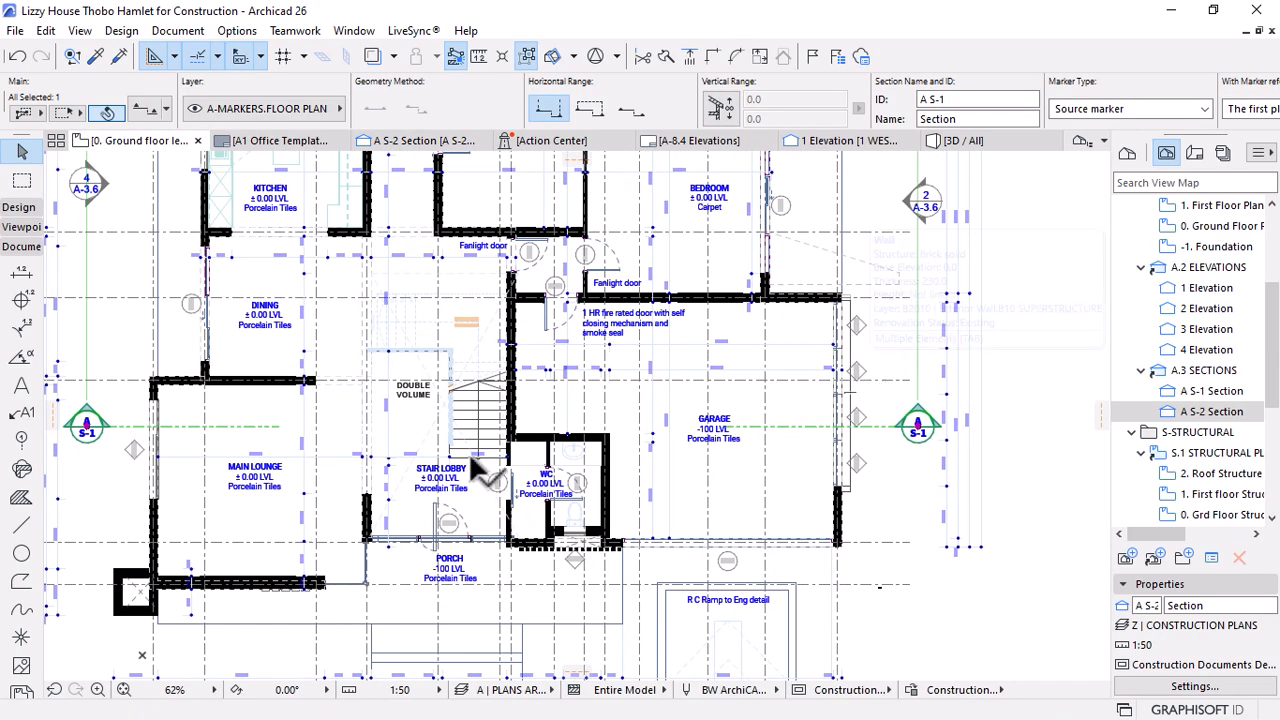
{"action": "scroll", "coordinate": [815, 460], "scroll_direction": "down", "scroll_amount": 5}
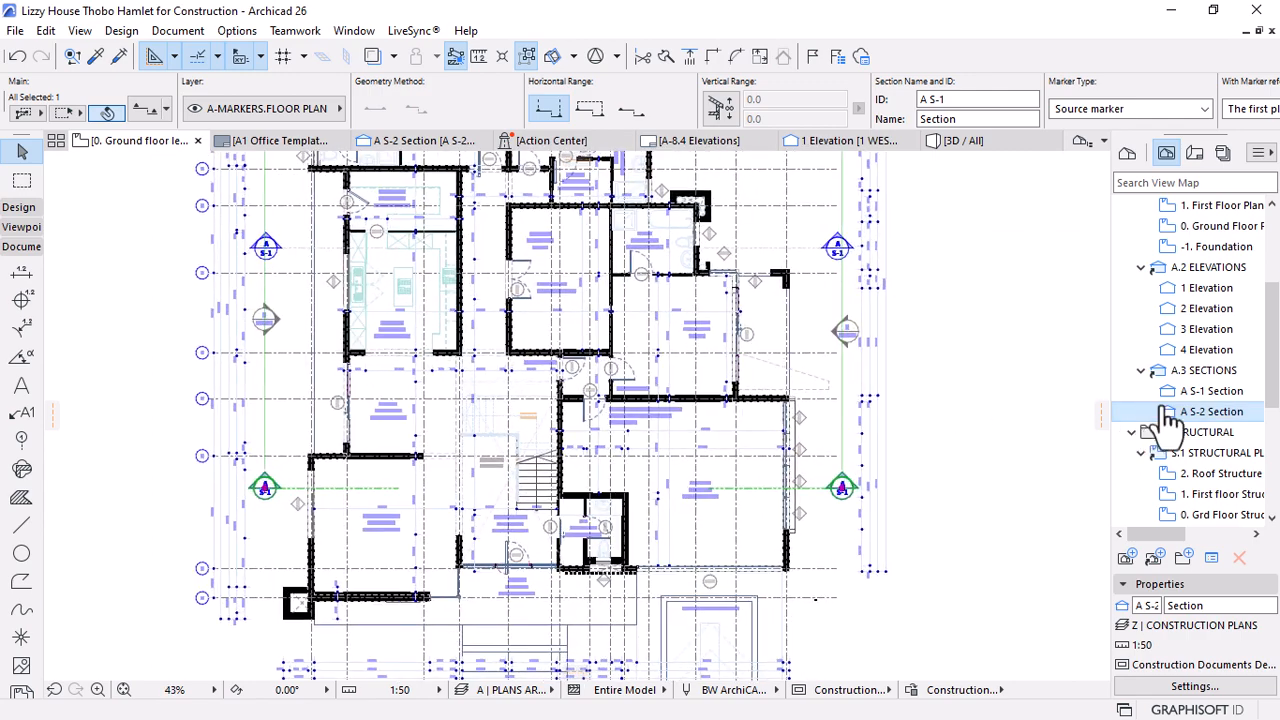
Compare the saved A S-1 and A S-2 Section views and return to the ground floor plan
{"action": "double_click", "coordinate": [1192, 392]}
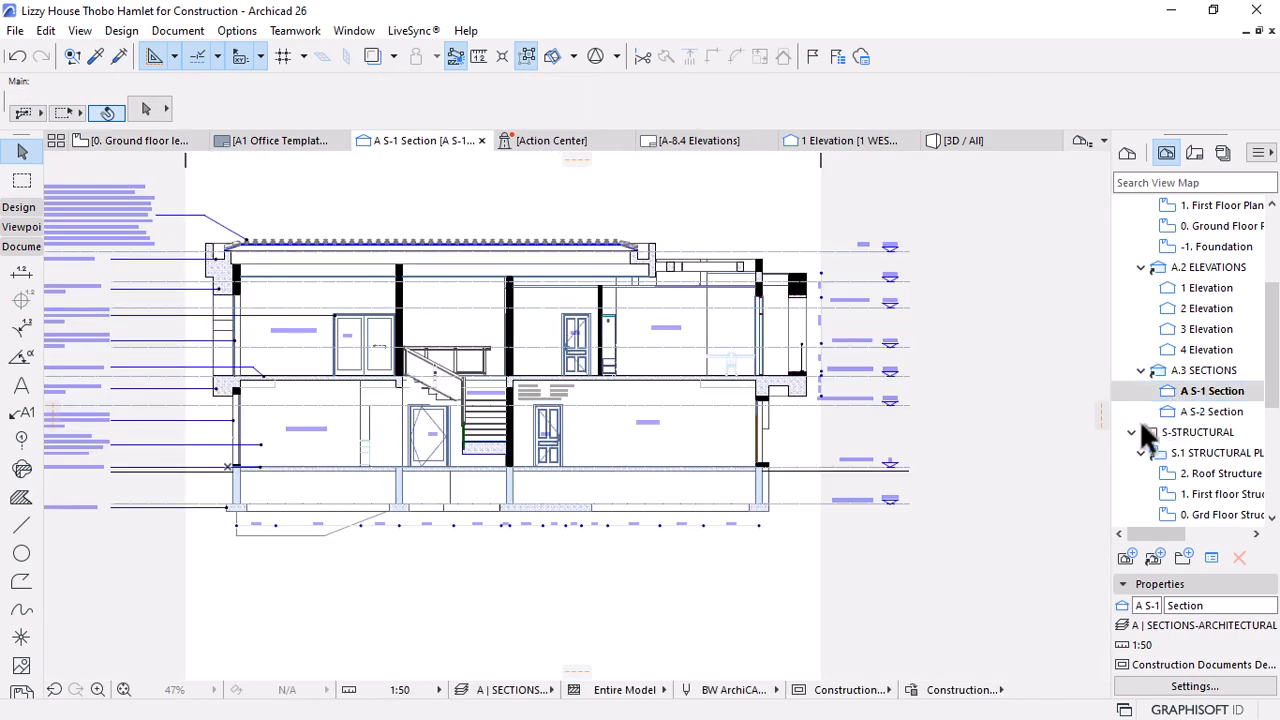
{"action": "double_click", "coordinate": [1216, 413]}
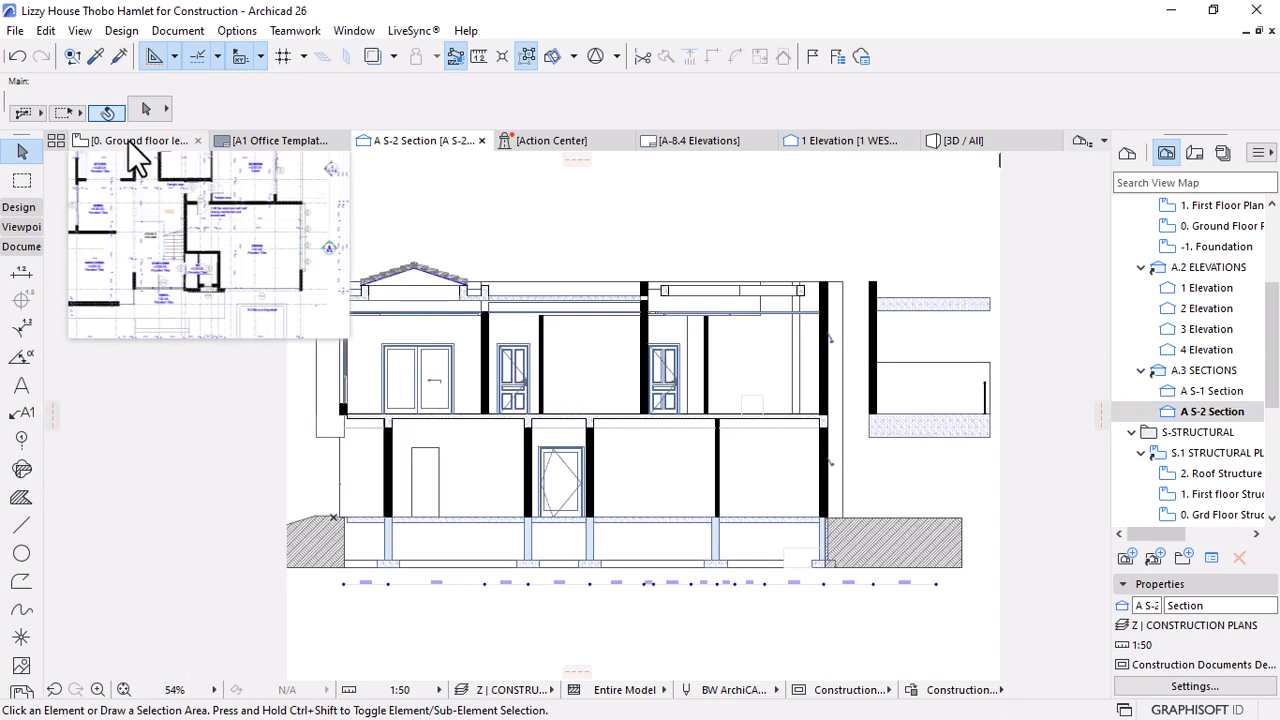
{"action": "left_click", "coordinate": [135, 141]}
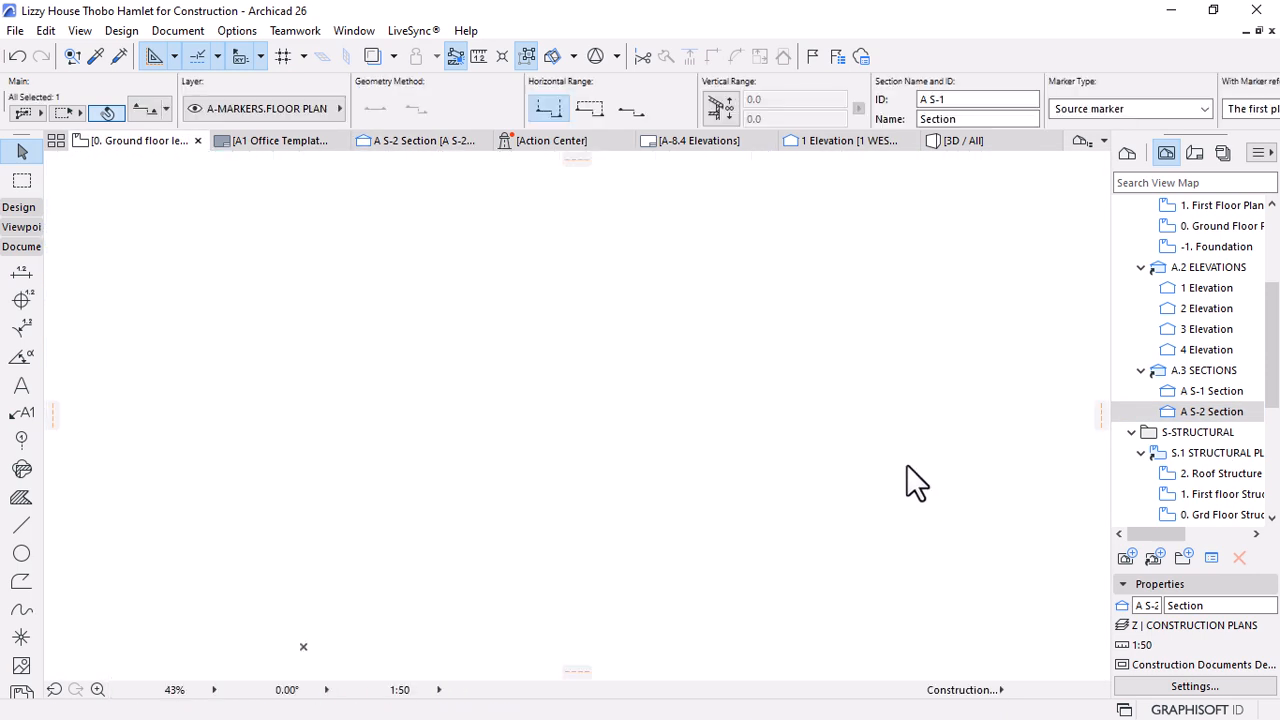
Set the A S-2 section marker's first text row to Referred Drawing with its reference ID shown
{"action": "left_click", "coordinate": [838, 246]}
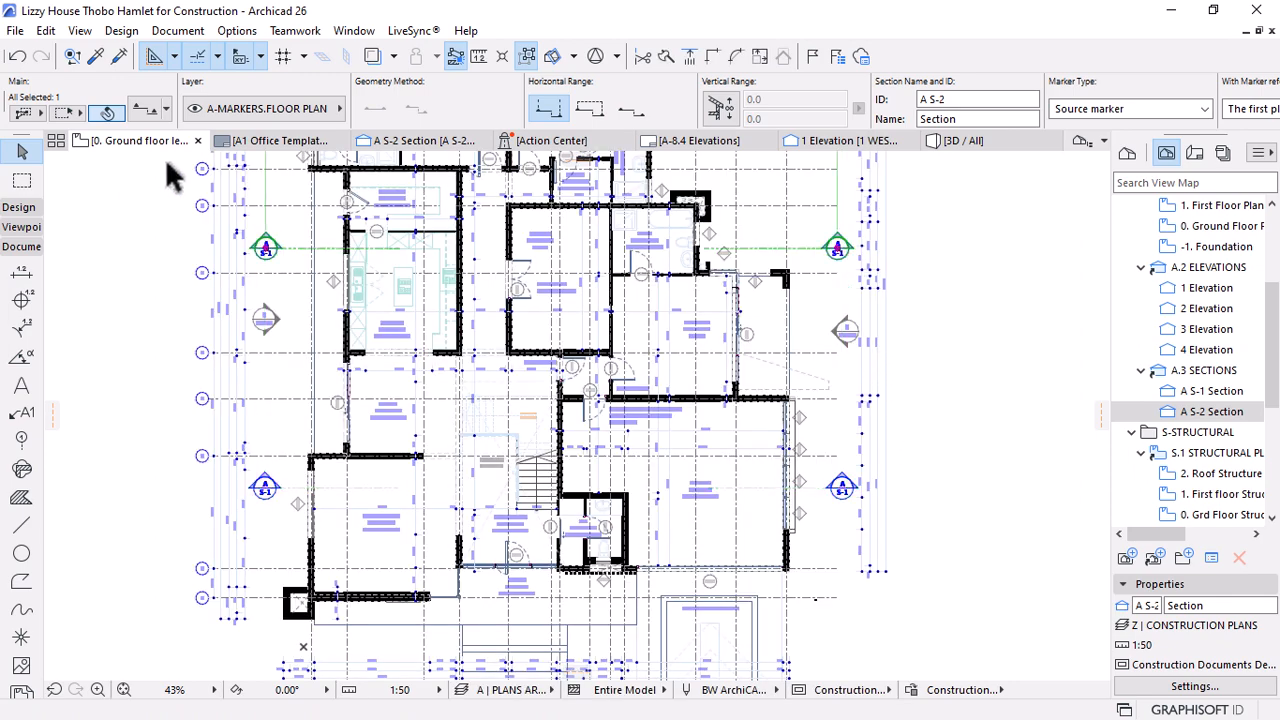
{"action": "key", "text": "ctrl+t"}
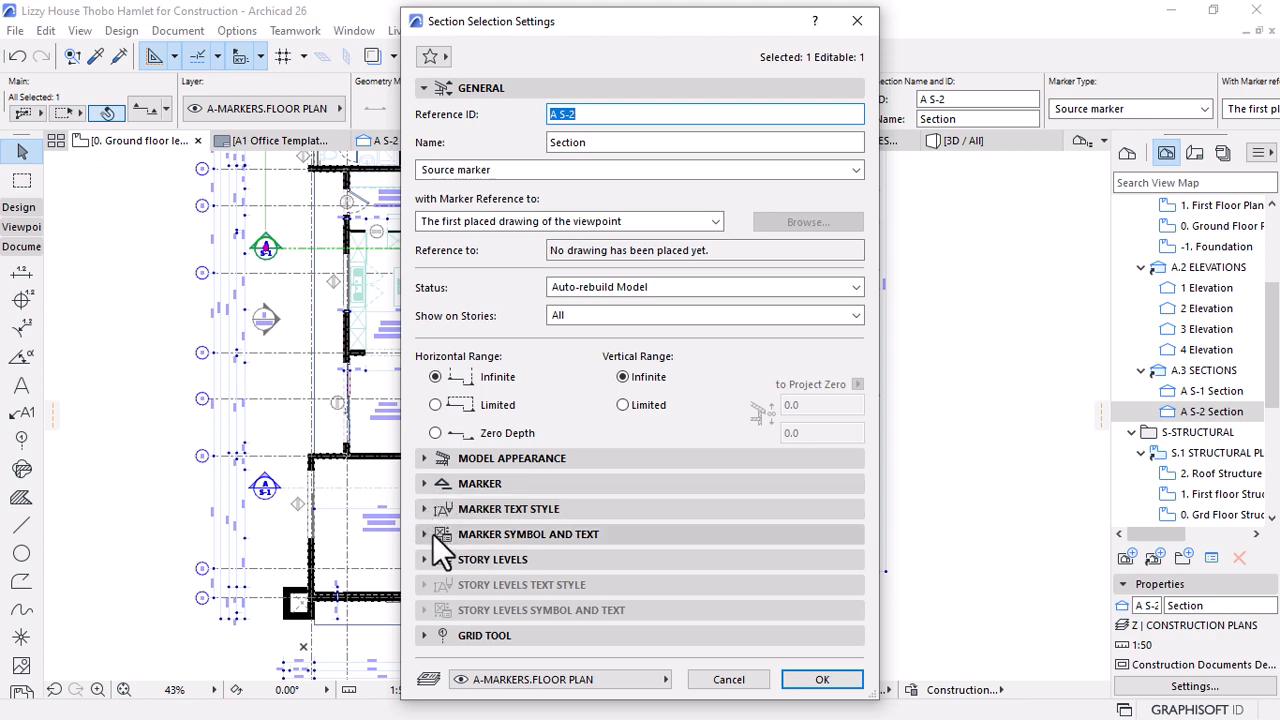
{"action": "left_click", "coordinate": [432, 533]}
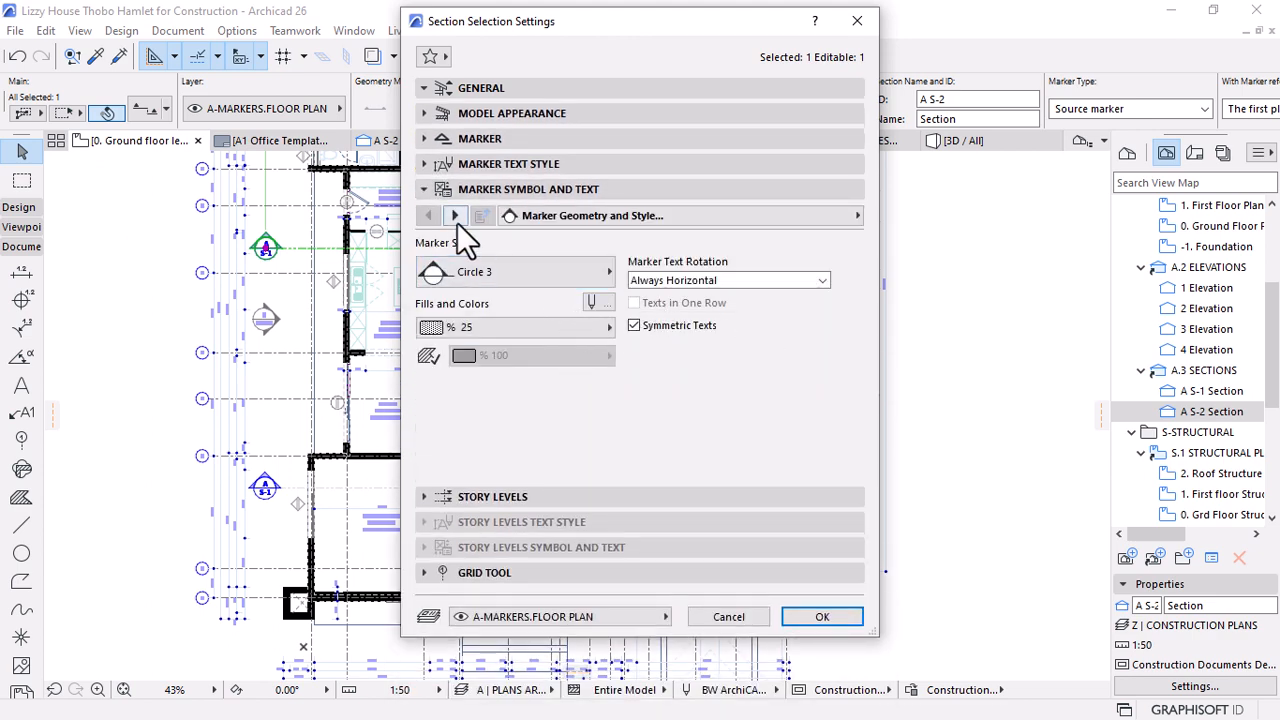
{"action": "left_click", "coordinate": [455, 217]}
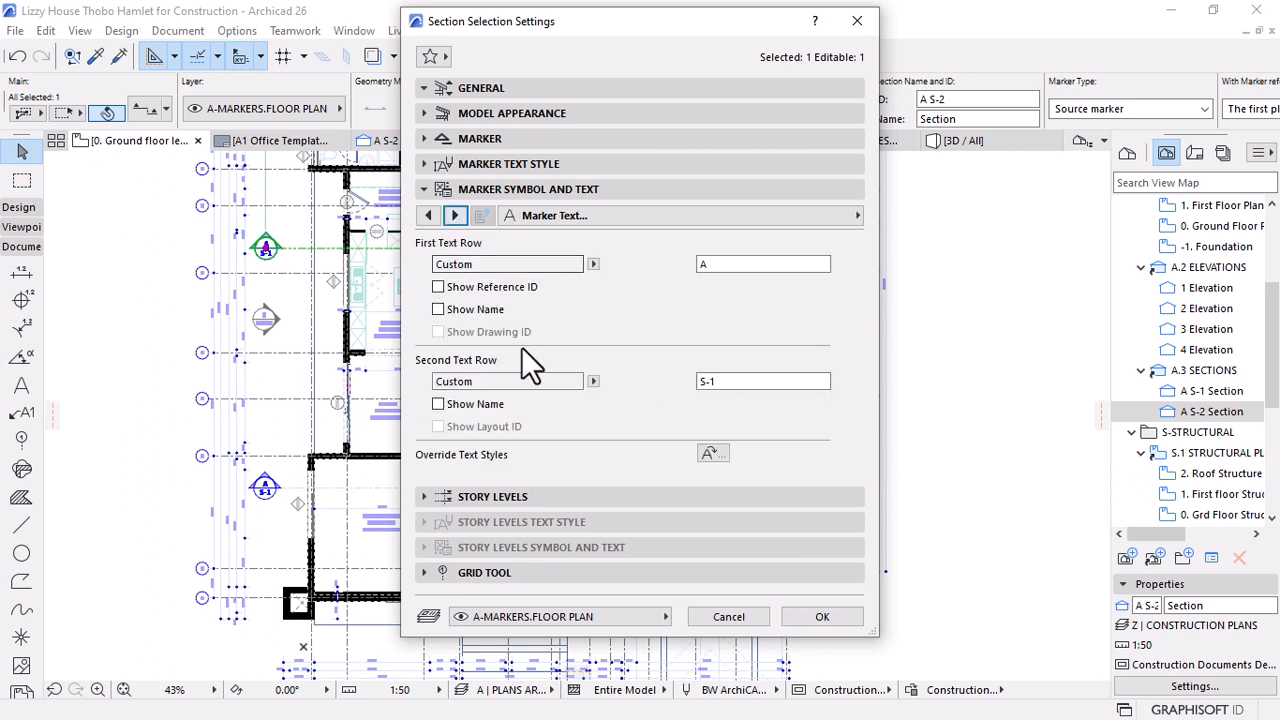
{"action": "left_click", "coordinate": [438, 287]}
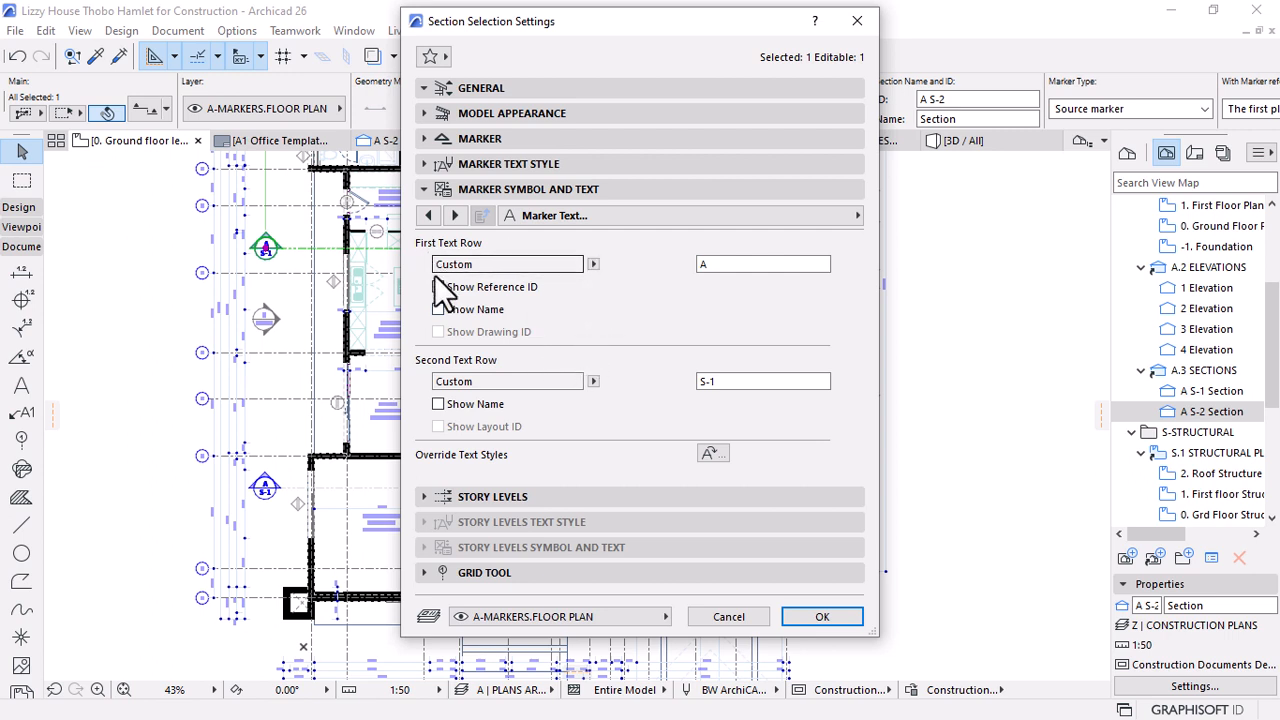
{"action": "left_click", "coordinate": [438, 287]}
{"action": "left_click", "coordinate": [593, 265]}
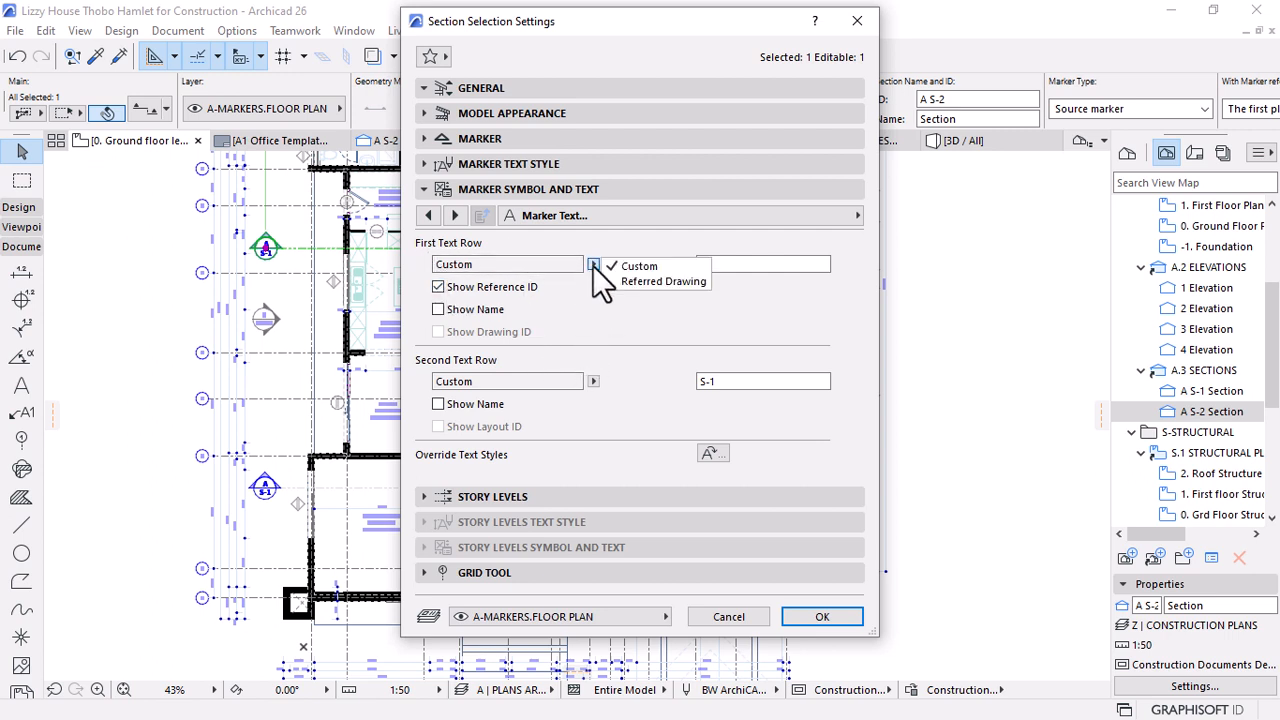
{"action": "left_click", "coordinate": [666, 281]}
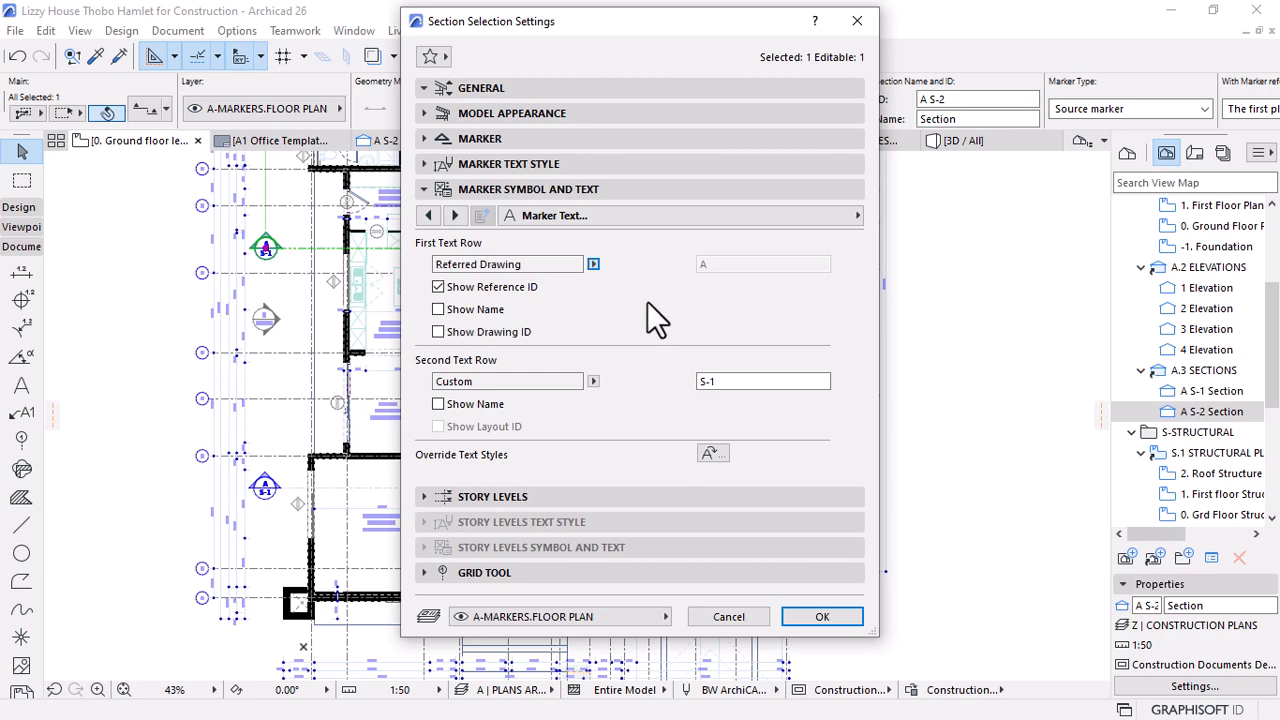
{"action": "left_click", "coordinate": [827, 615]}
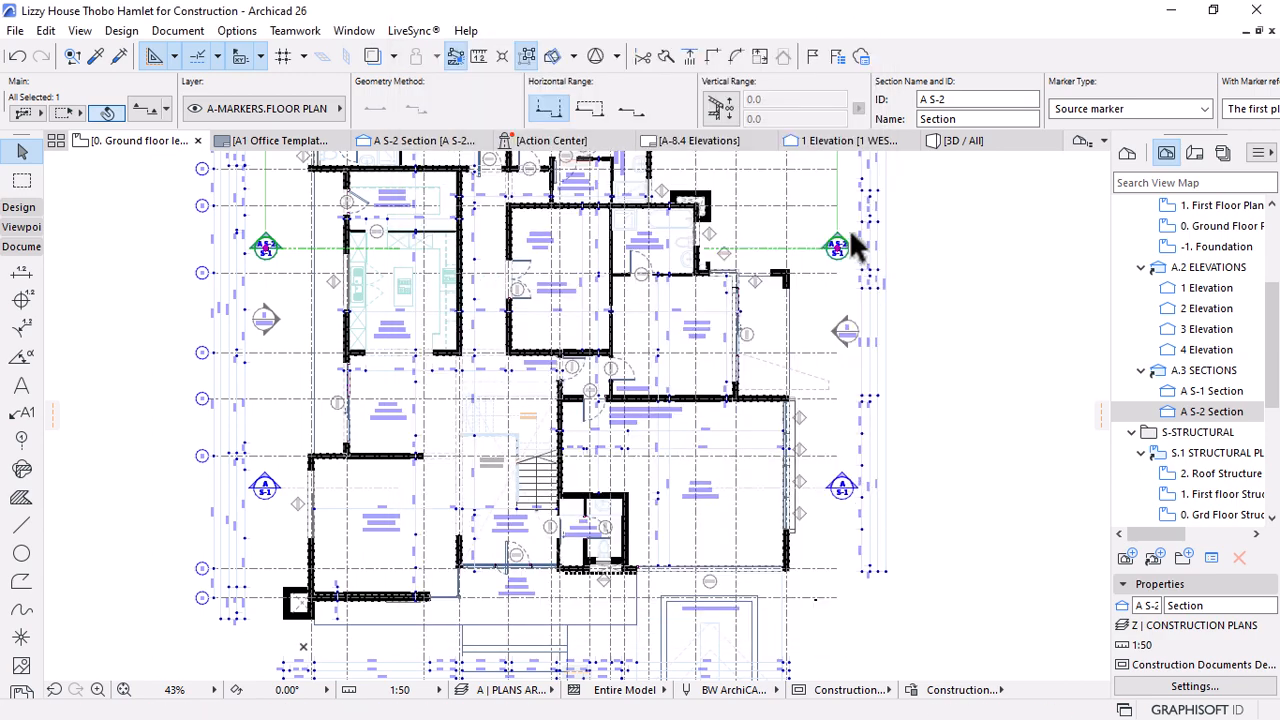
Compare the label text of the A S-2 marker with that of the A S-1 marker beside the garage
{"action": "scroll", "coordinate": [852, 240], "scroll_direction": "up", "scroll_amount": 5}
{"action": "scroll", "coordinate": [852, 240], "scroll_direction": "up", "scroll_amount": 1}
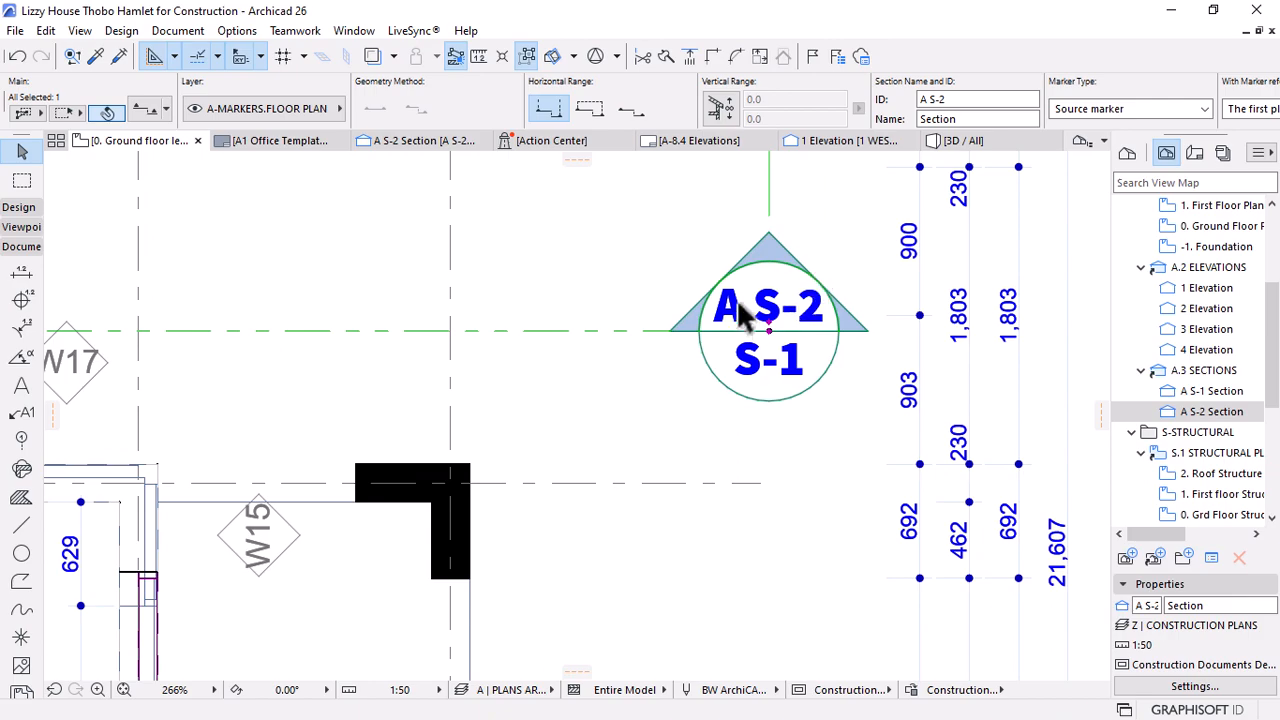
{"action": "scroll", "coordinate": [775, 298], "scroll_direction": "down", "scroll_amount": 6}
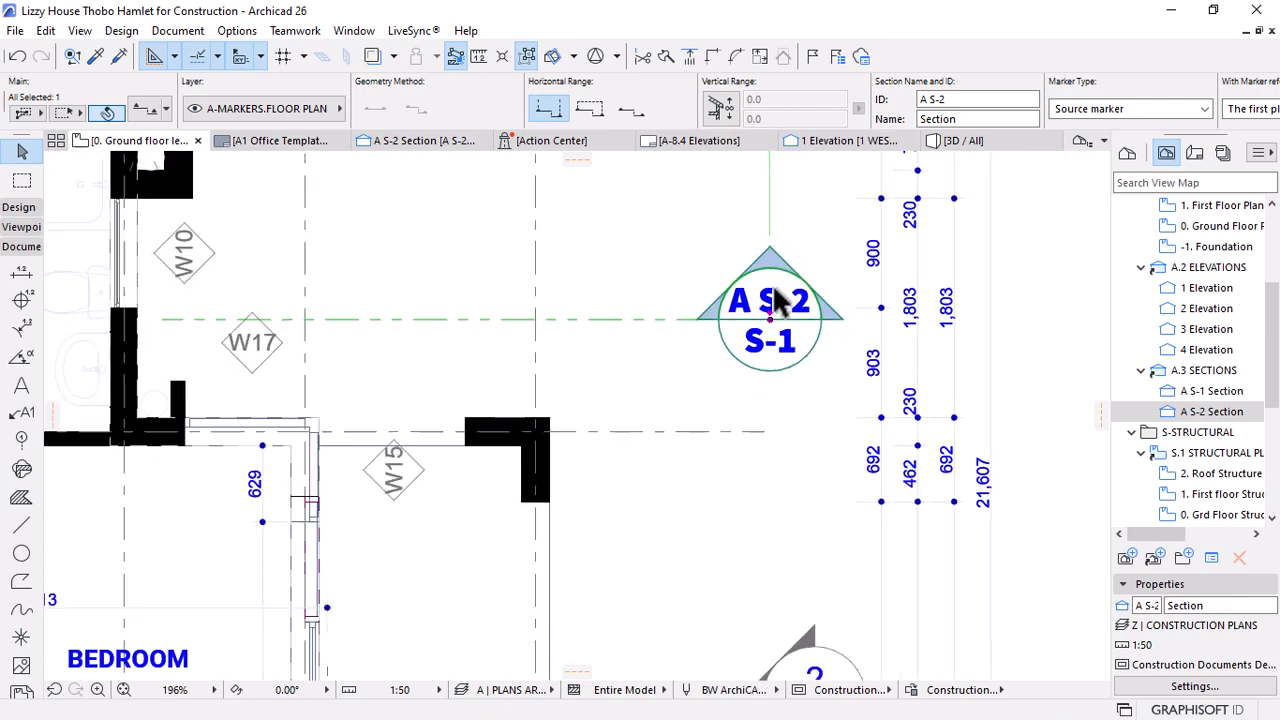
{"action": "scroll", "coordinate": [757, 465], "scroll_direction": "up", "scroll_amount": 5}
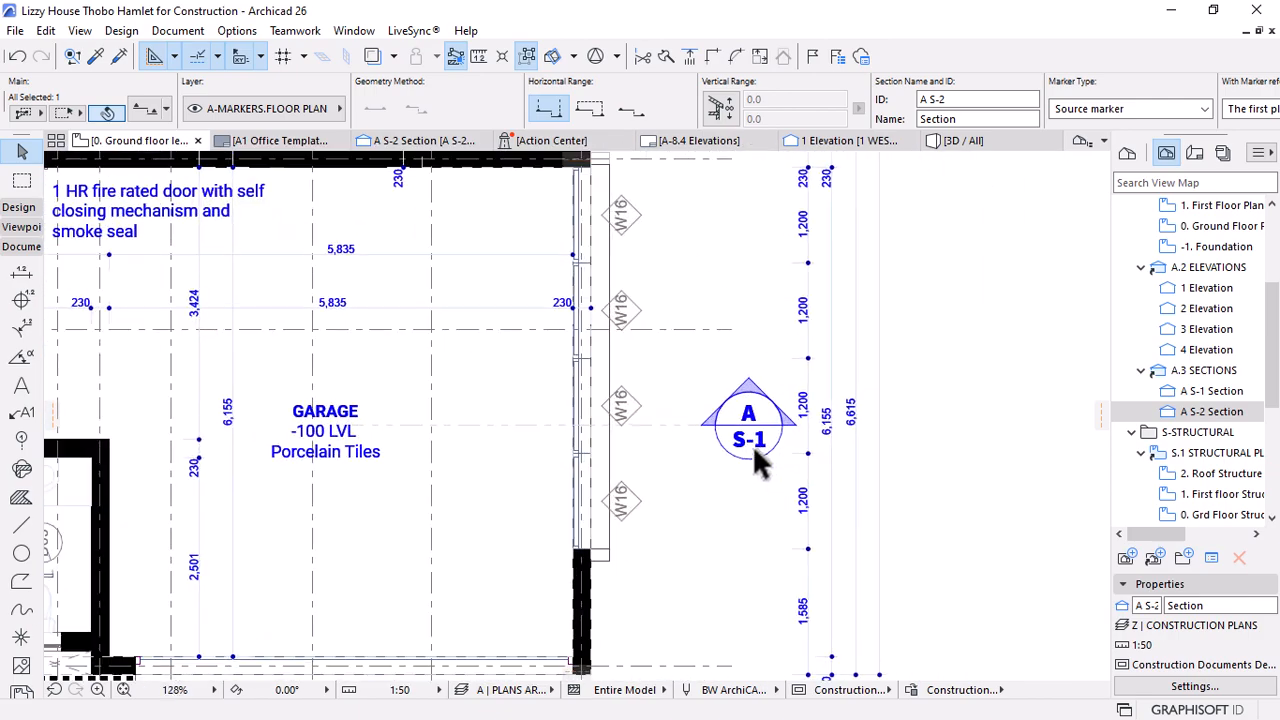
{"action": "scroll", "coordinate": [786, 366], "scroll_direction": "down", "scroll_amount": 4}
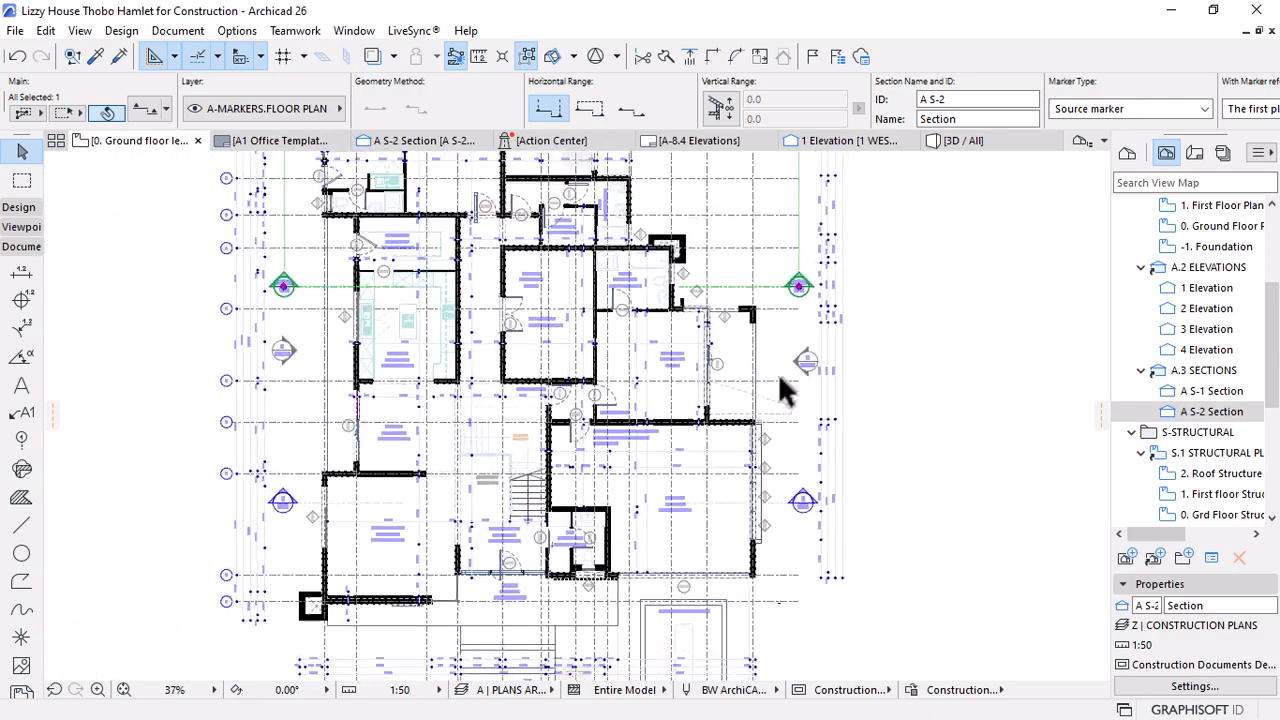
{"action": "scroll", "coordinate": [785, 290], "scroll_direction": "up", "scroll_amount": 2}
{"action": "scroll", "coordinate": [785, 290], "scroll_direction": "up", "scroll_amount": 4}
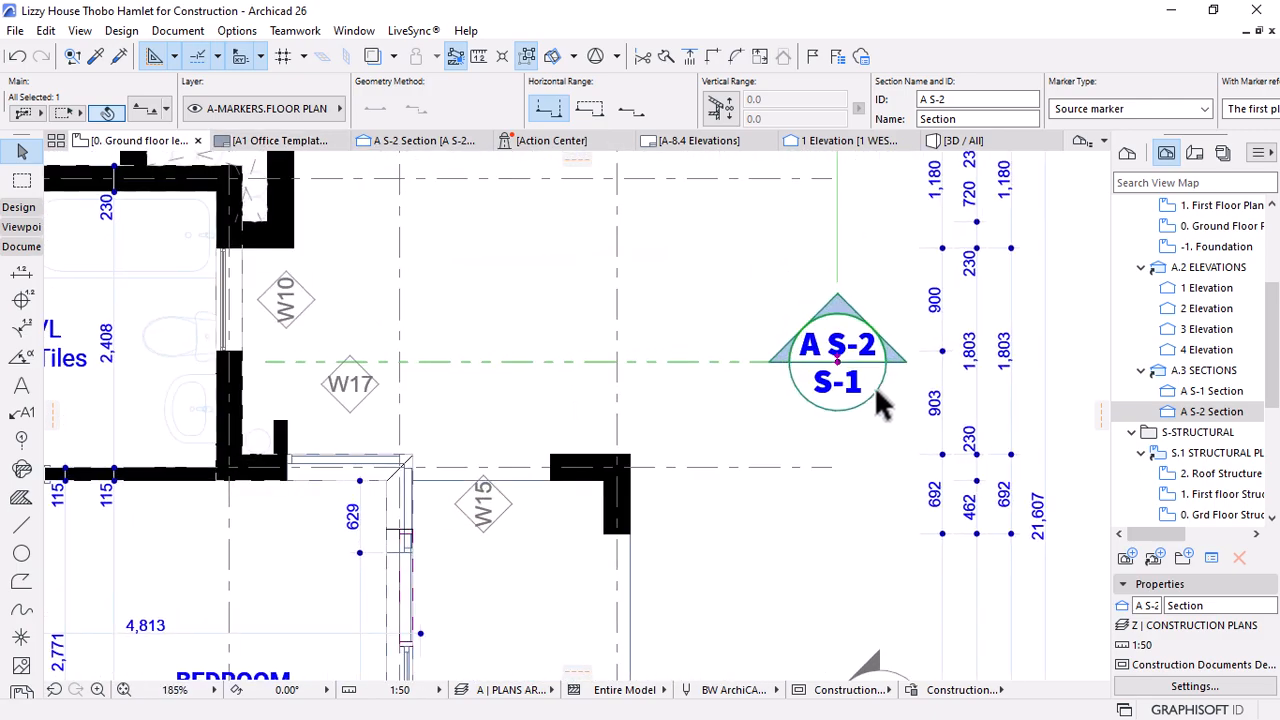
Set the A S-2 section marker's second text row to the custom text SC
{"action": "double_click", "coordinate": [817, 370]}
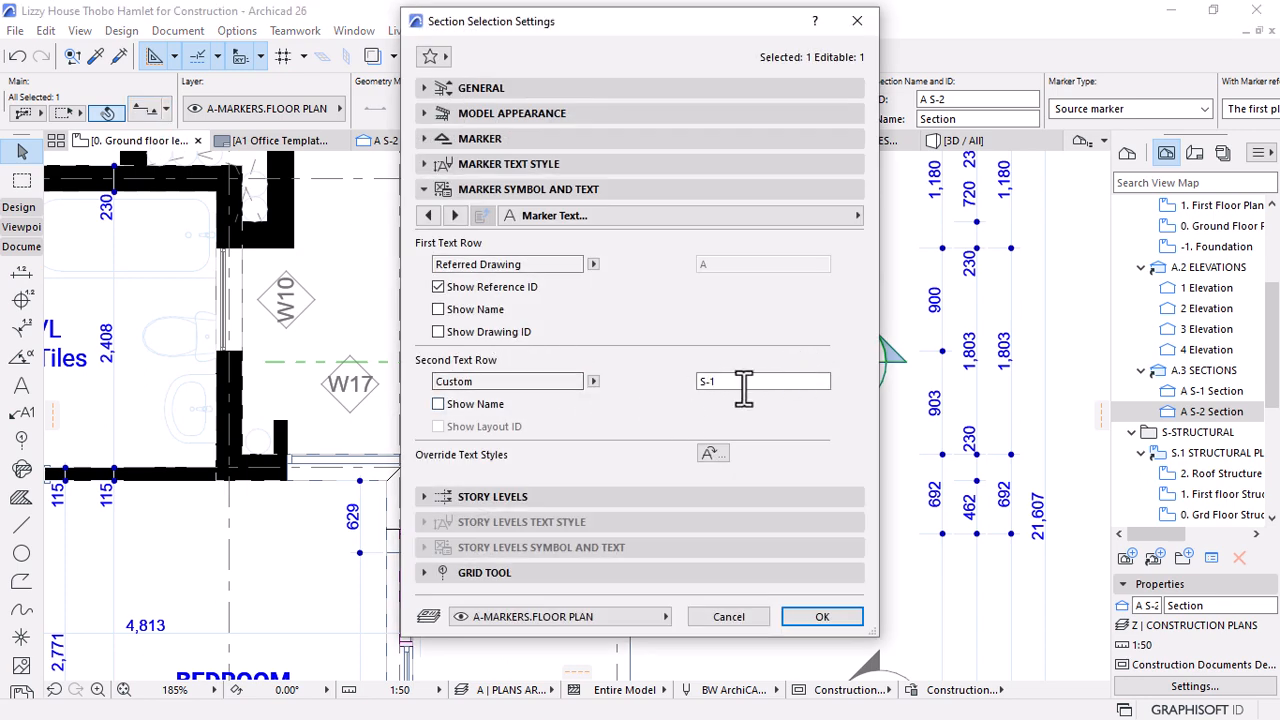
{"action": "left_click", "coordinate": [594, 381]}
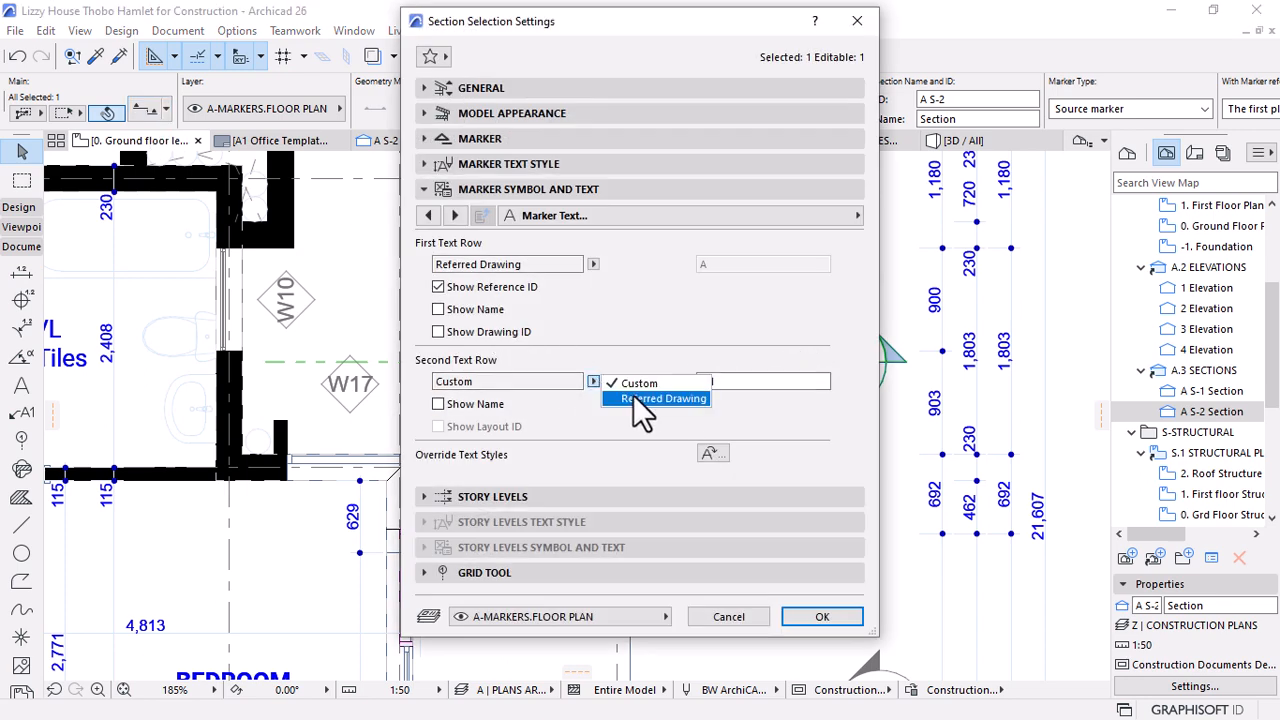
{"action": "left_click", "coordinate": [641, 399]}
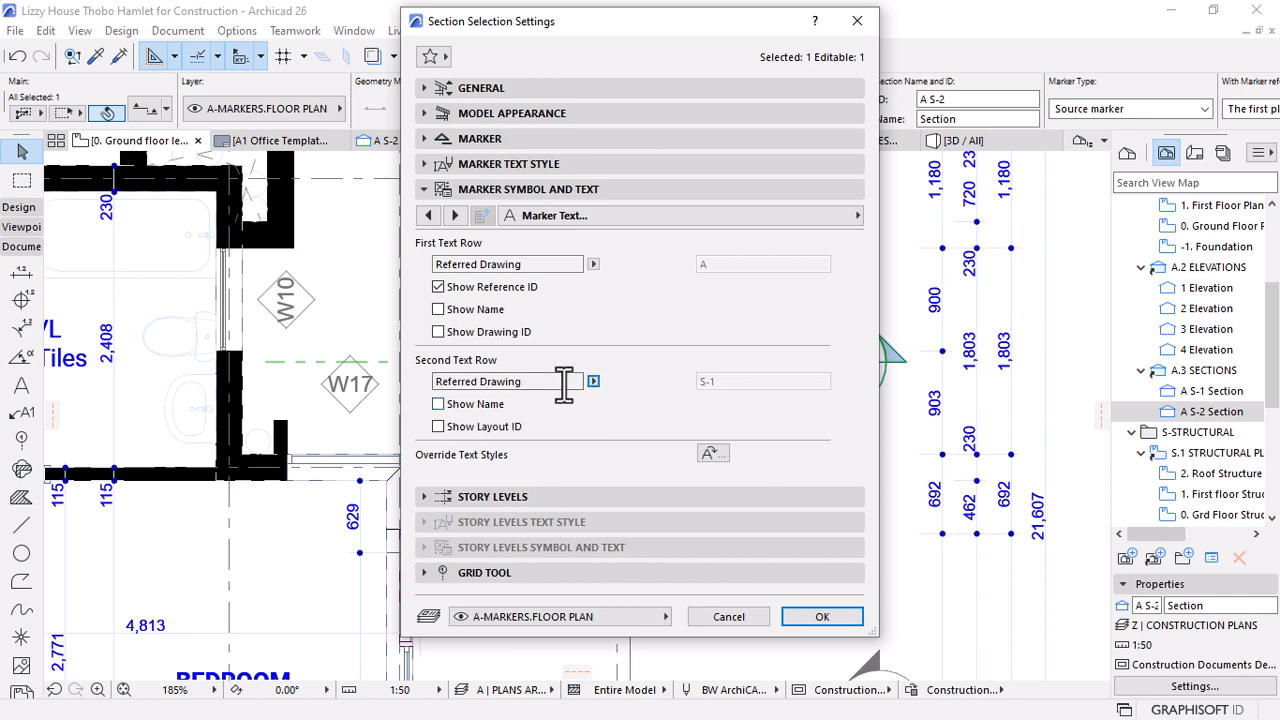
{"action": "left_click_drag", "start_coordinate": [700, 25], "coordinate": [495, 18]}
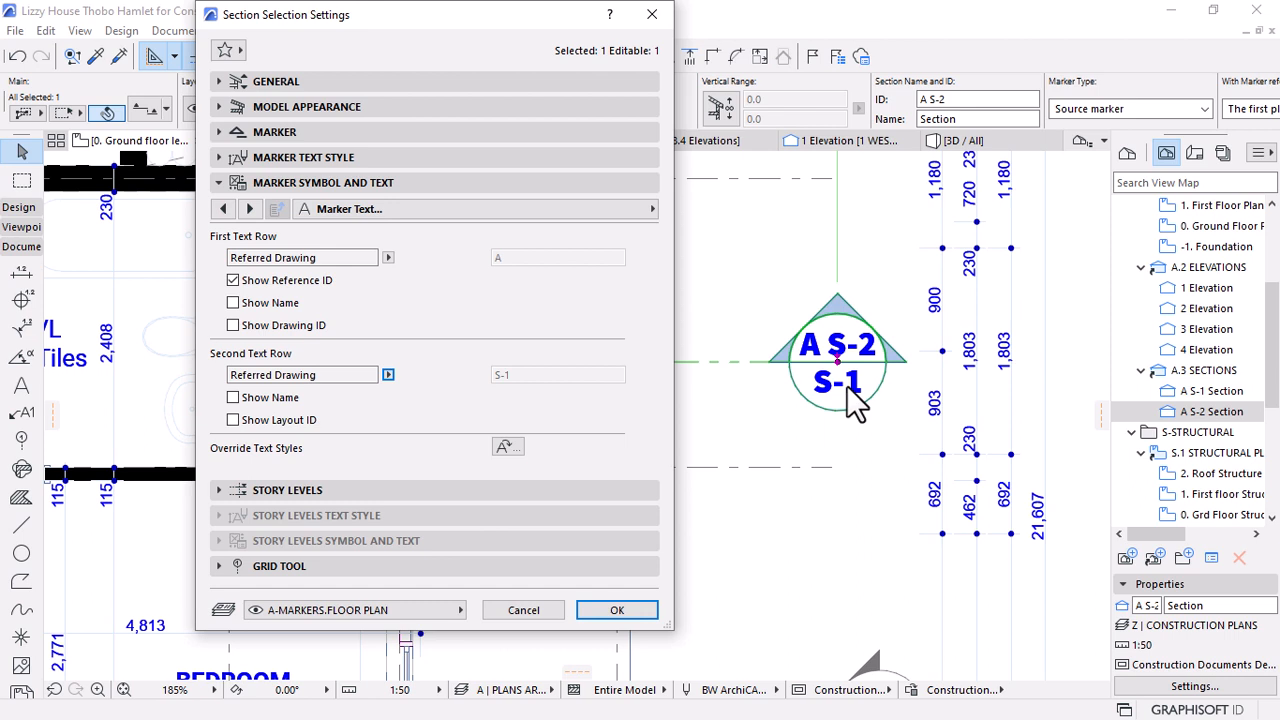
{"action": "left_click", "coordinate": [388, 375]}
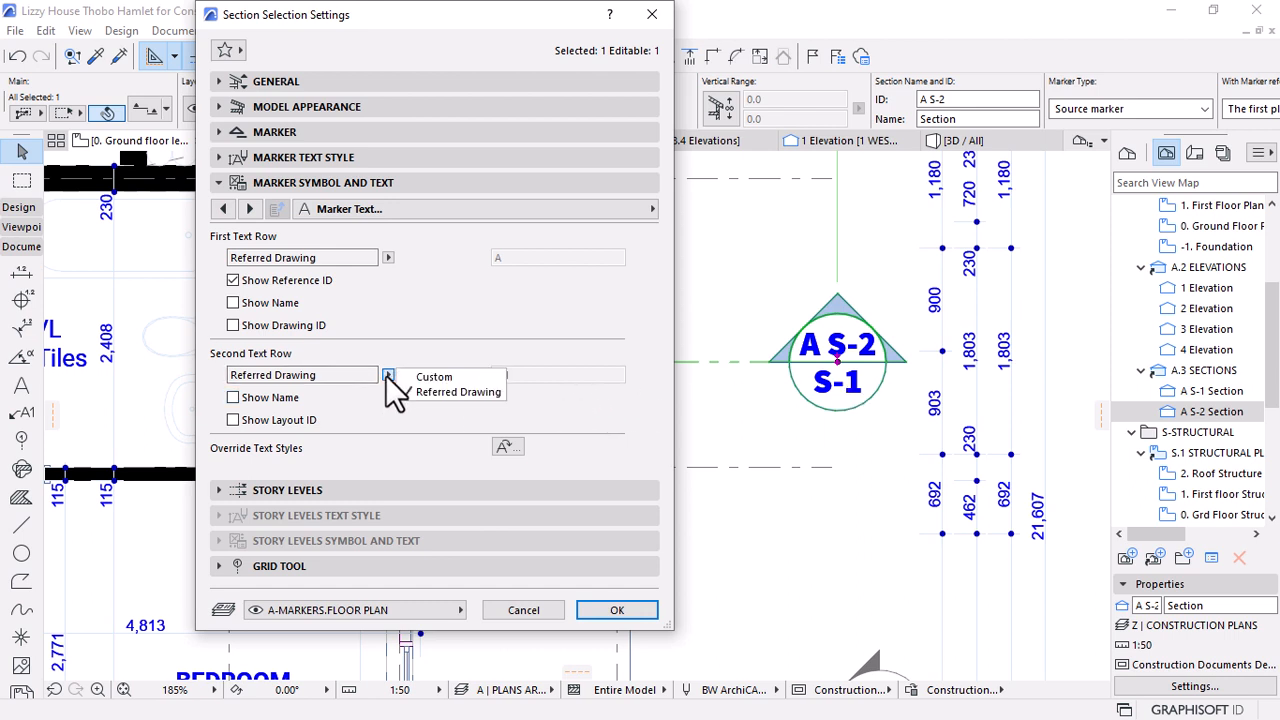
{"action": "left_click", "coordinate": [455, 378]}
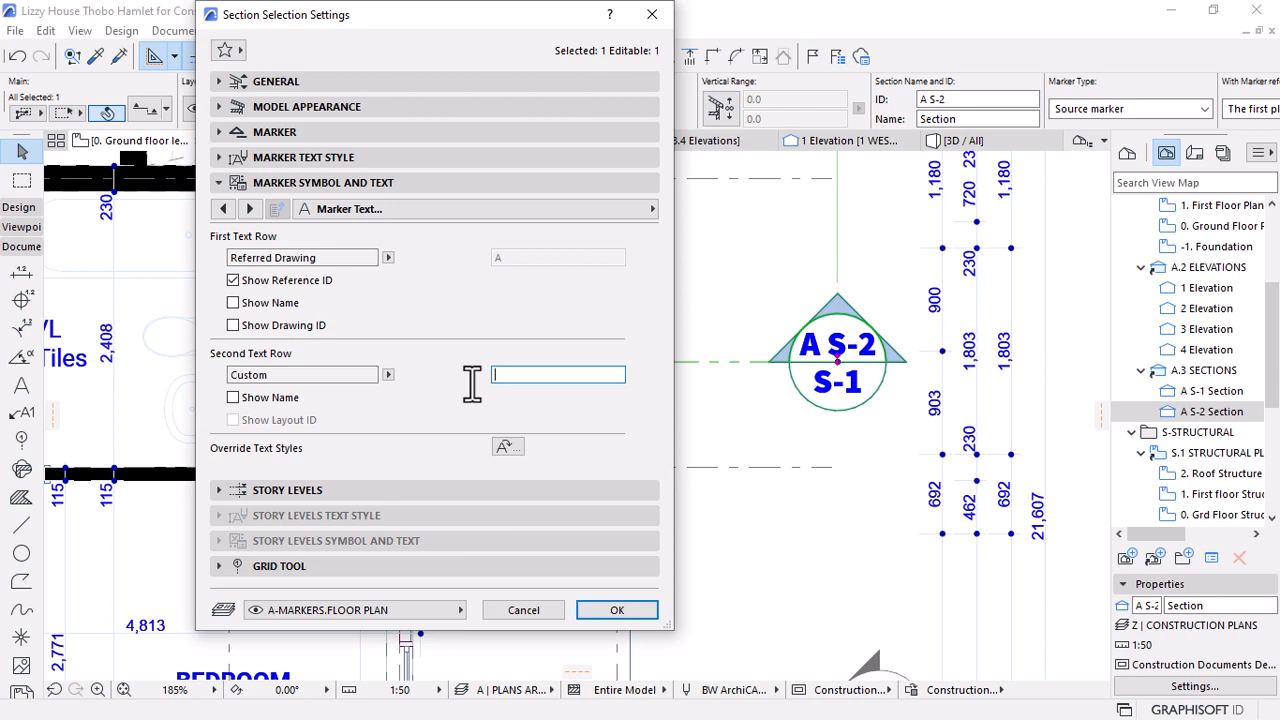
{"action": "type", "text": "s"}
{"action": "left_click", "coordinate": [594, 601]}
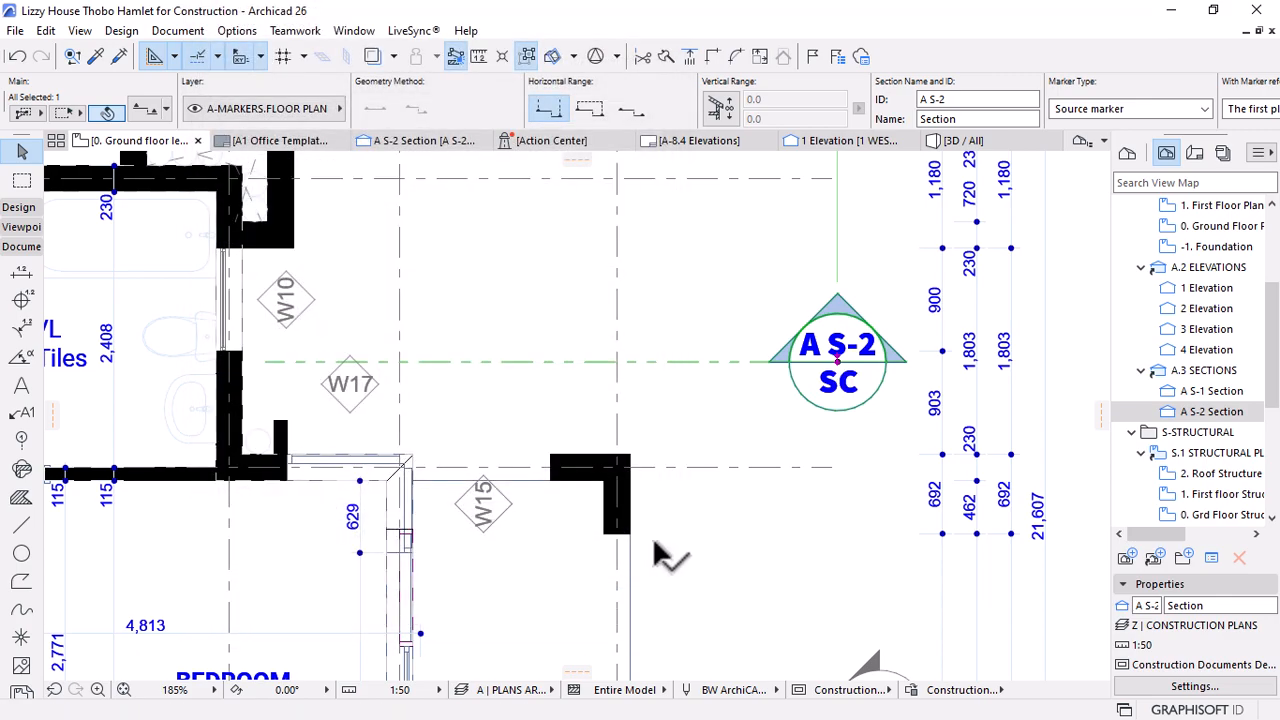
Pick up the A S-2 marker's settings and transfer them to the A S-1 section marker beside the garage
{"action": "scroll", "coordinate": [812, 360], "scroll_direction": "down", "scroll_amount": 2}
{"action": "left_click", "coordinate": [889, 353]}
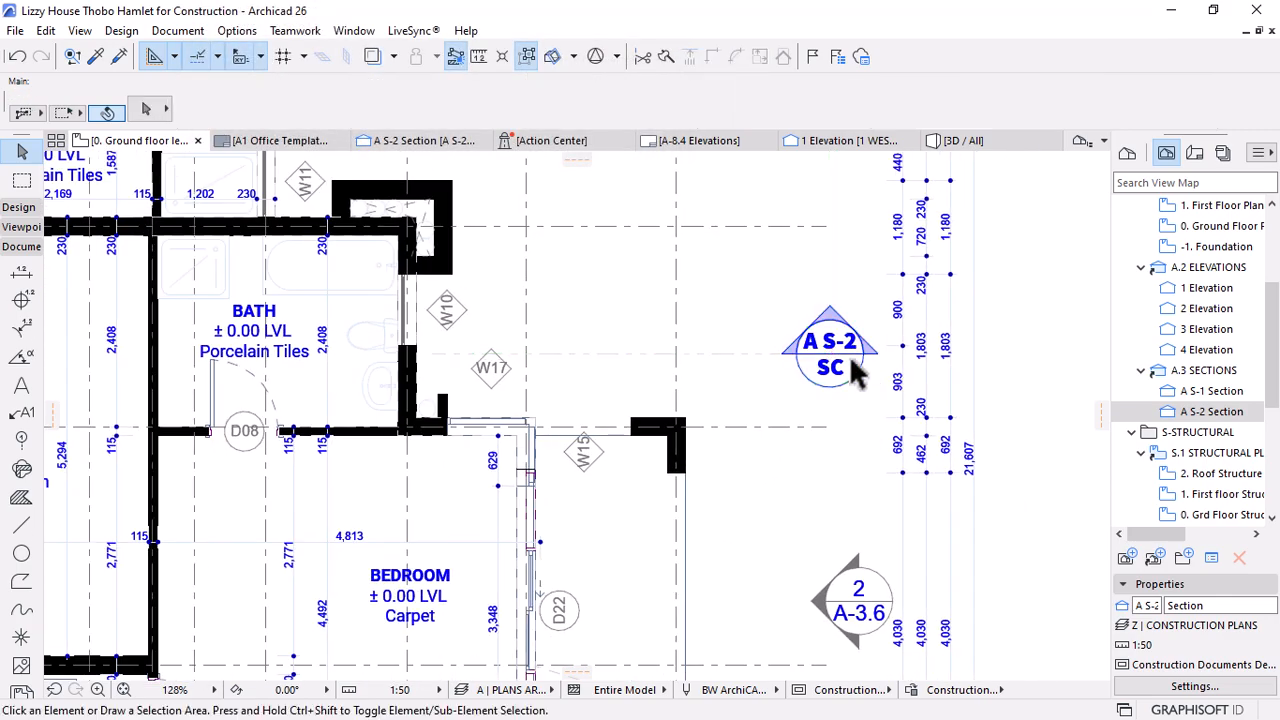
{"action": "left_click", "coordinate": [843, 337], "text": "alt"}
{"action": "scroll", "coordinate": [843, 337], "scroll_direction": "down", "scroll_amount": 3}
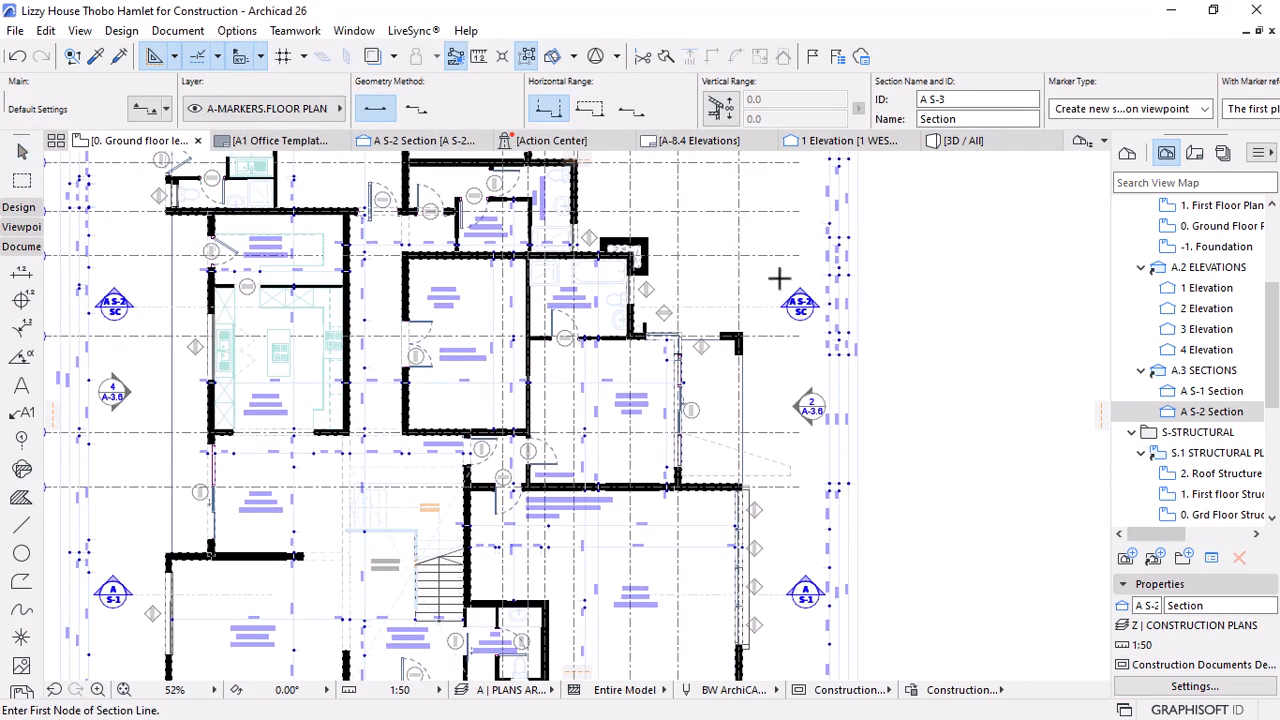
{"action": "scroll", "coordinate": [815, 364], "scroll_direction": "up", "scroll_amount": 4}
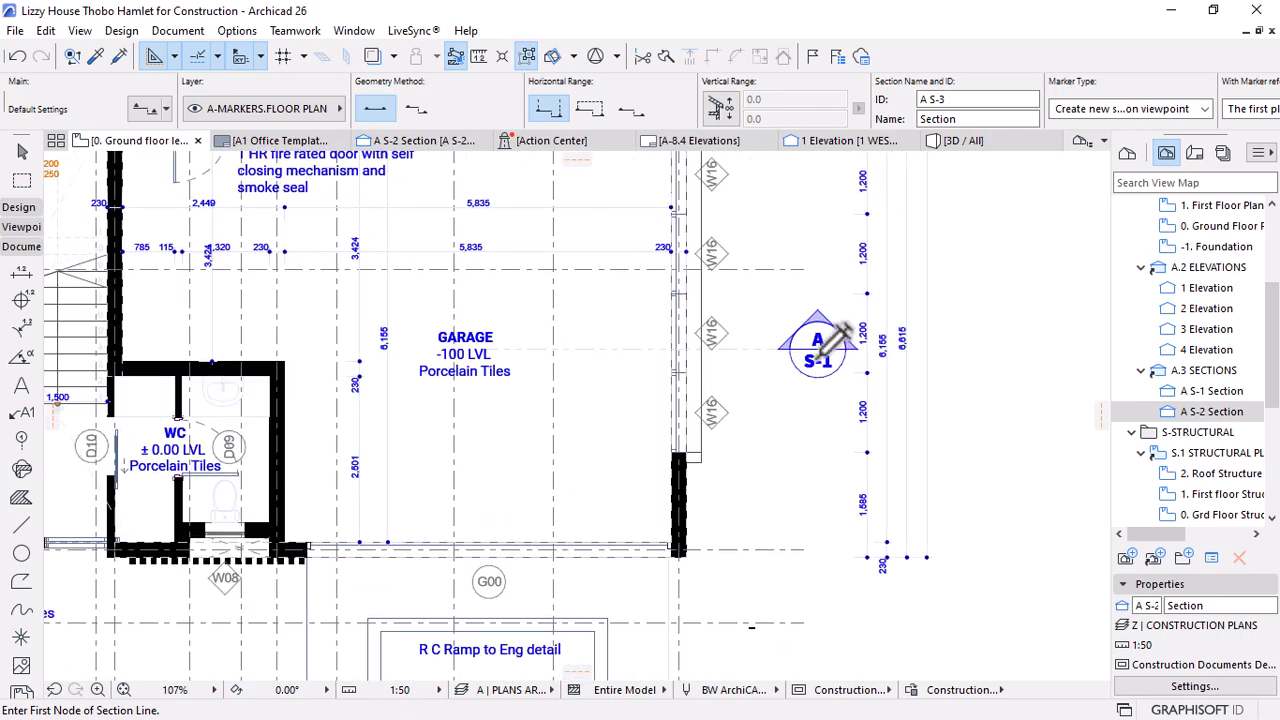
{"action": "scroll", "coordinate": [822, 469], "scroll_direction": "down", "scroll_amount": 3}
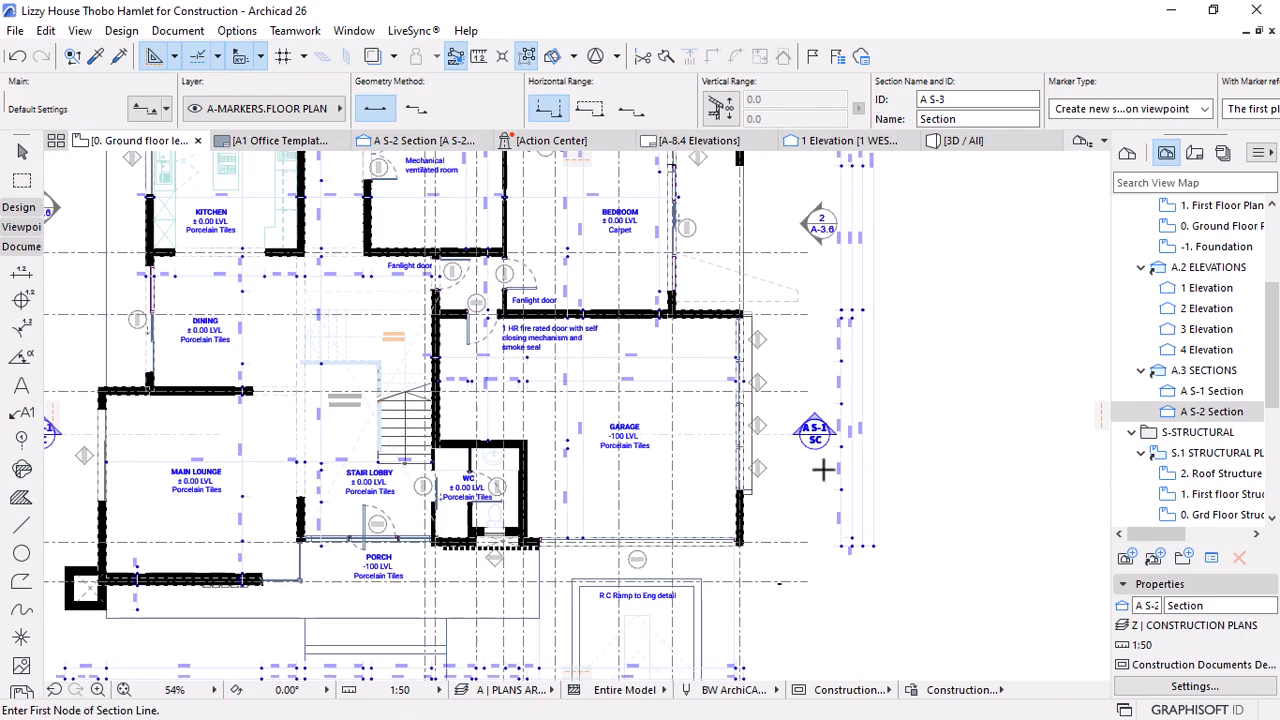
Examine the relabelled section markers on both sides of the ground floor plan and leave the Section tool
{"action": "scroll", "coordinate": [822, 469], "scroll_direction": "up", "scroll_amount": 3}
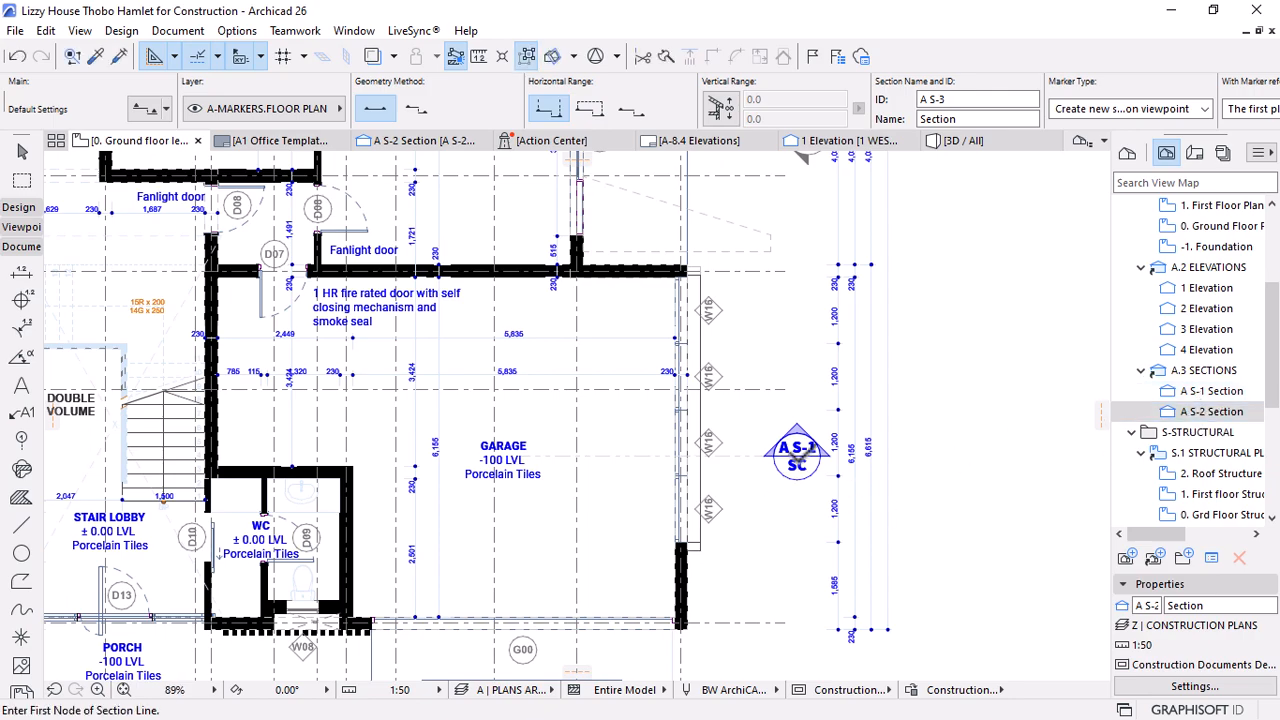
{"action": "scroll", "coordinate": [824, 487], "scroll_direction": "down", "scroll_amount": 3}
{"action": "scroll", "coordinate": [818, 297], "scroll_direction": "up", "scroll_amount": 2}
{"action": "scroll", "coordinate": [814, 534], "scroll_direction": "down", "scroll_amount": 2}
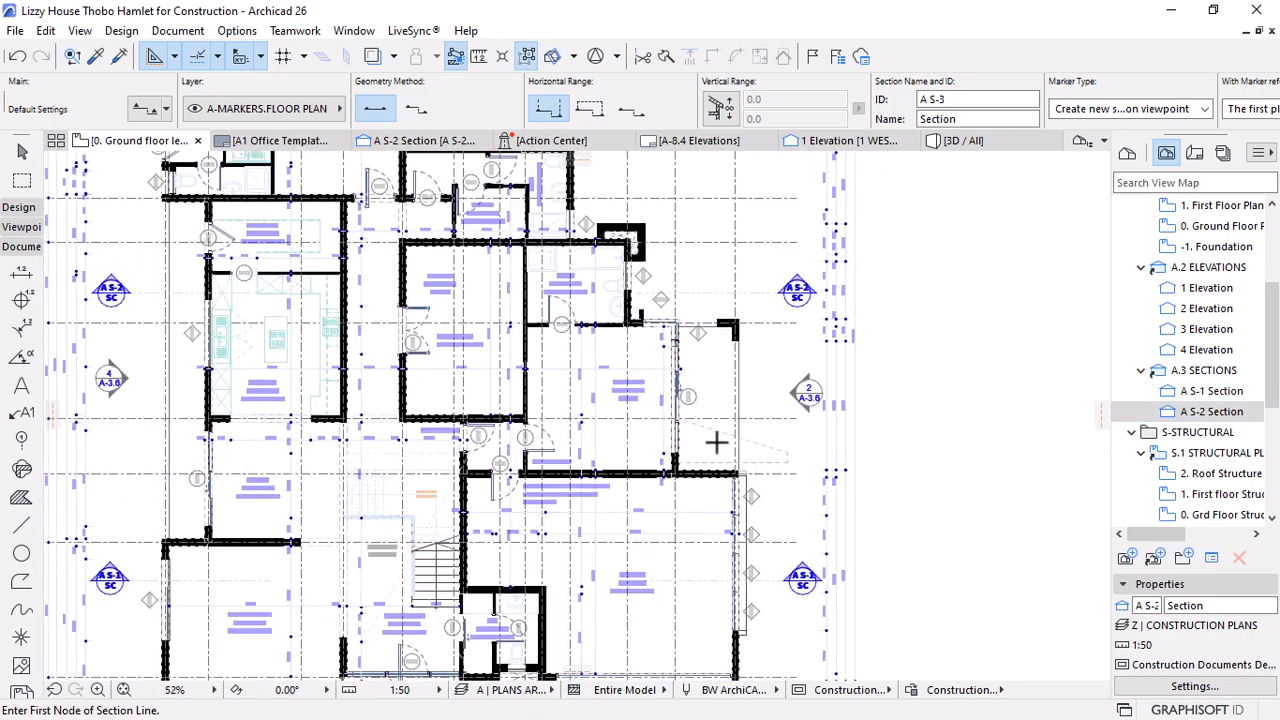
{"action": "scroll", "coordinate": [716, 442], "scroll_direction": "down", "scroll_amount": 1}
{"action": "scroll", "coordinate": [257, 322], "scroll_direction": "up", "scroll_amount": 2}
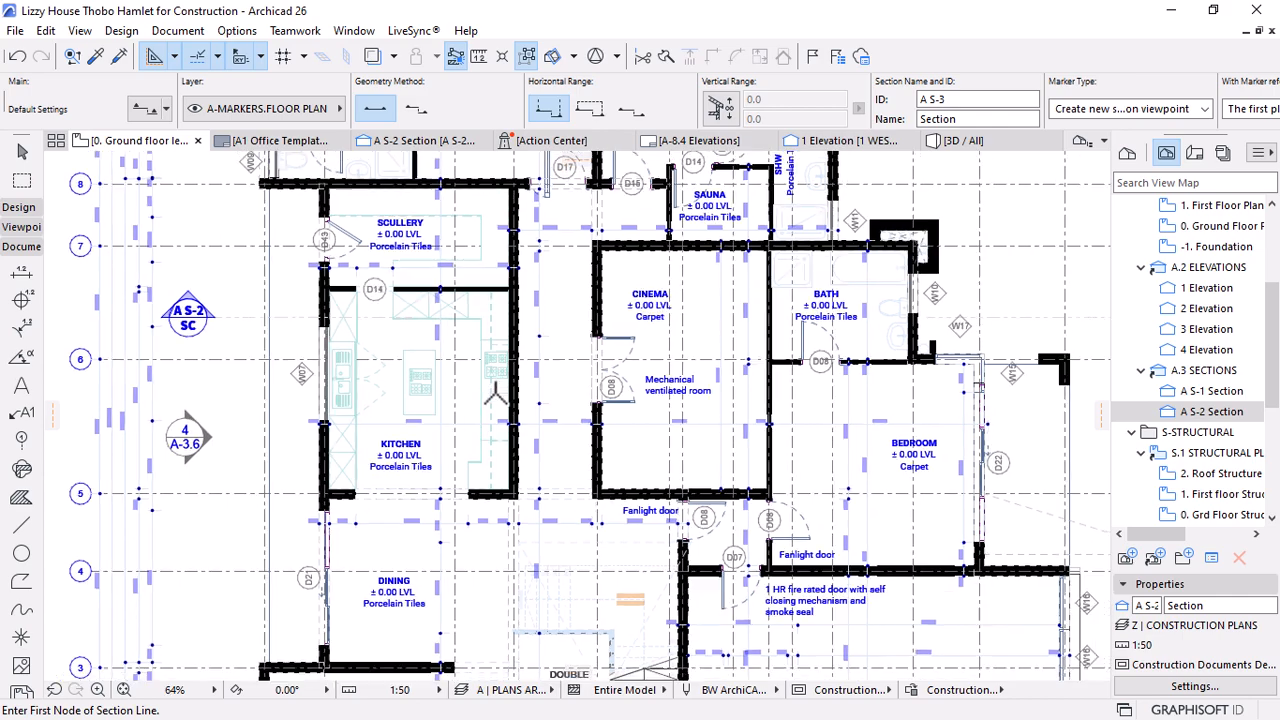
{"action": "scroll", "coordinate": [257, 322], "scroll_direction": "down", "scroll_amount": 2}
{"action": "scroll", "coordinate": [833, 258], "scroll_direction": "up", "scroll_amount": 1}
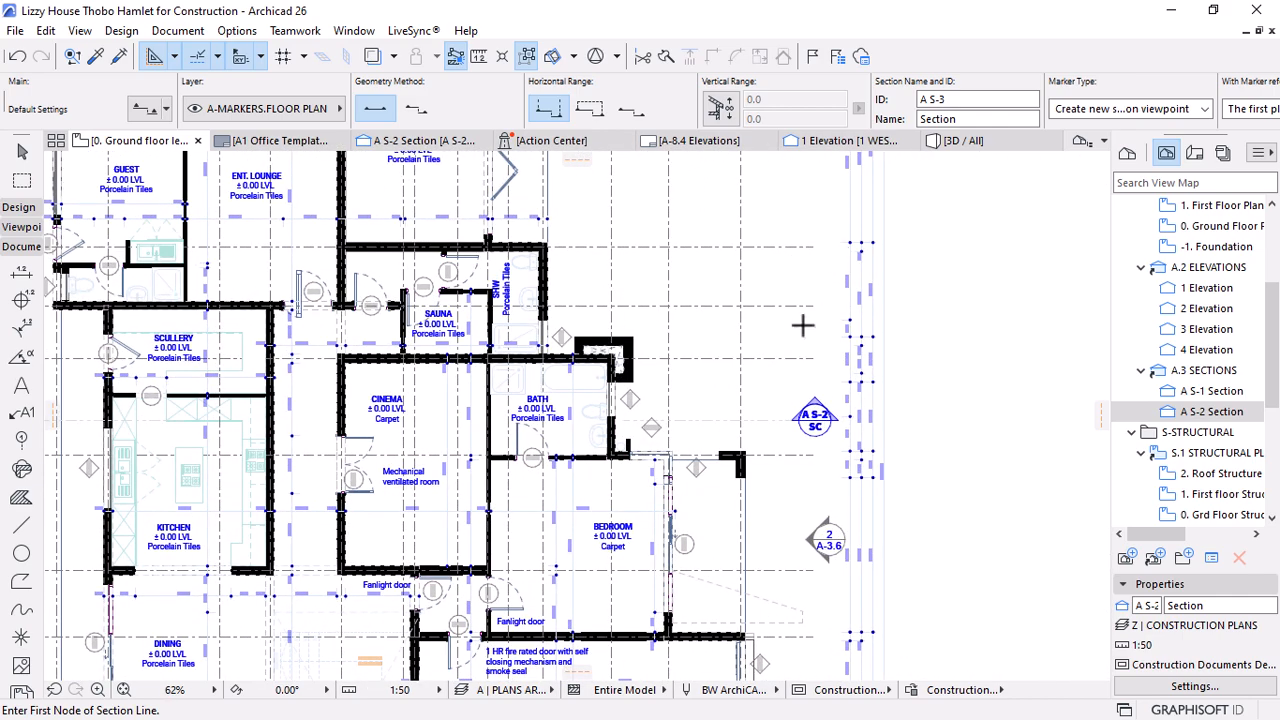
{"action": "scroll", "coordinate": [789, 415], "scroll_direction": "down", "scroll_amount": 4}
{"action": "scroll", "coordinate": [788, 412], "scroll_direction": "up", "scroll_amount": 2}
{"action": "key", "text": "Escape"}
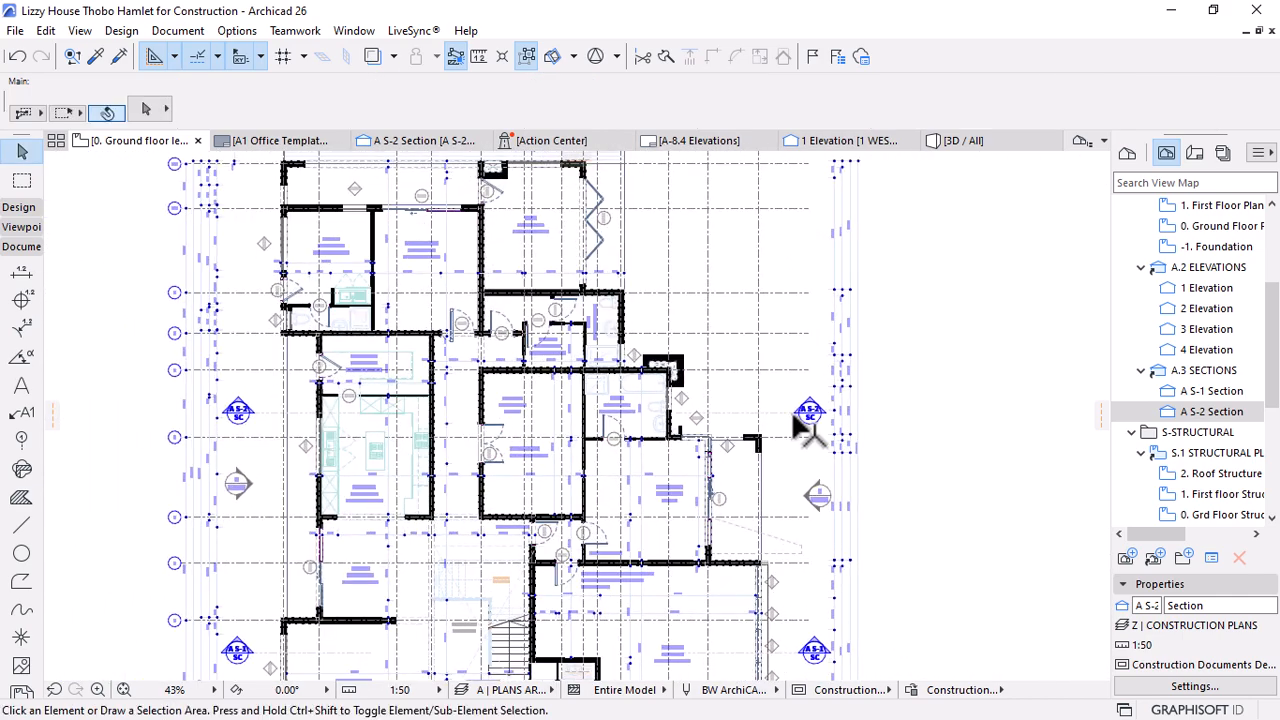
Open the A S-2 section from its floor plan marker with the current view settings
{"action": "left_click", "coordinate": [810, 412]}
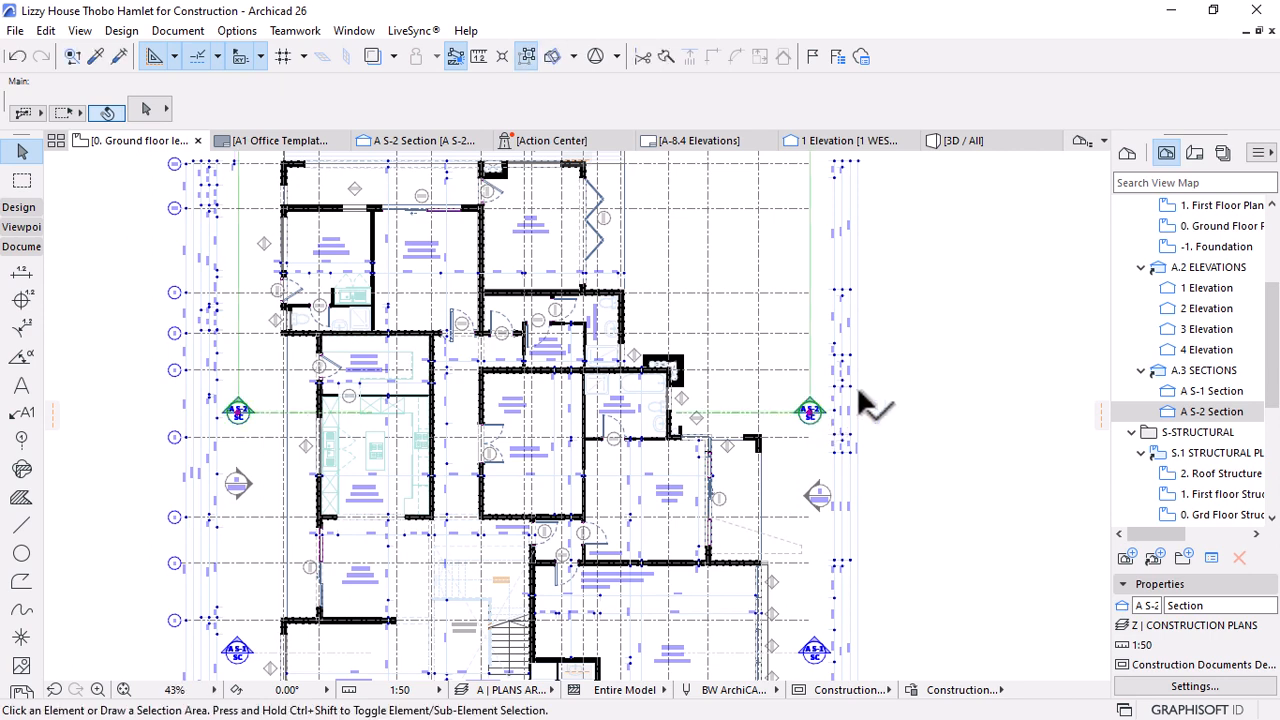
{"action": "right_click", "coordinate": [935, 250]}
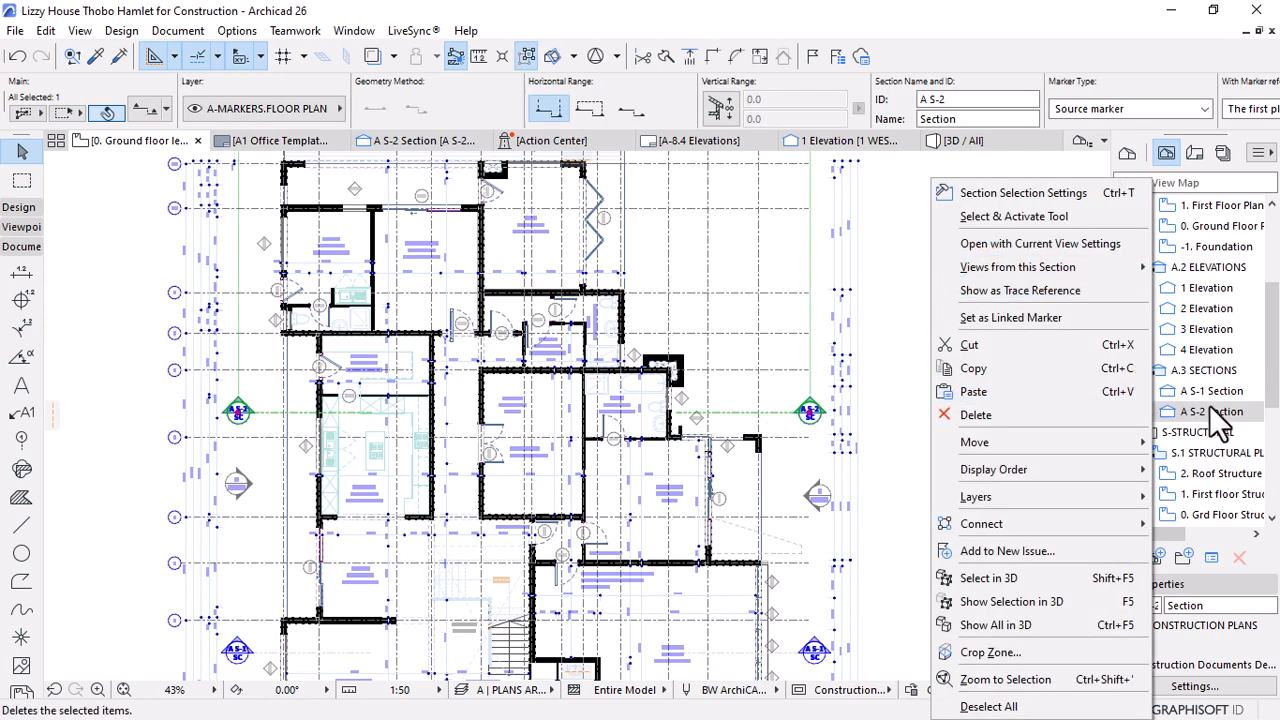
{"action": "left_click", "coordinate": [997, 243]}
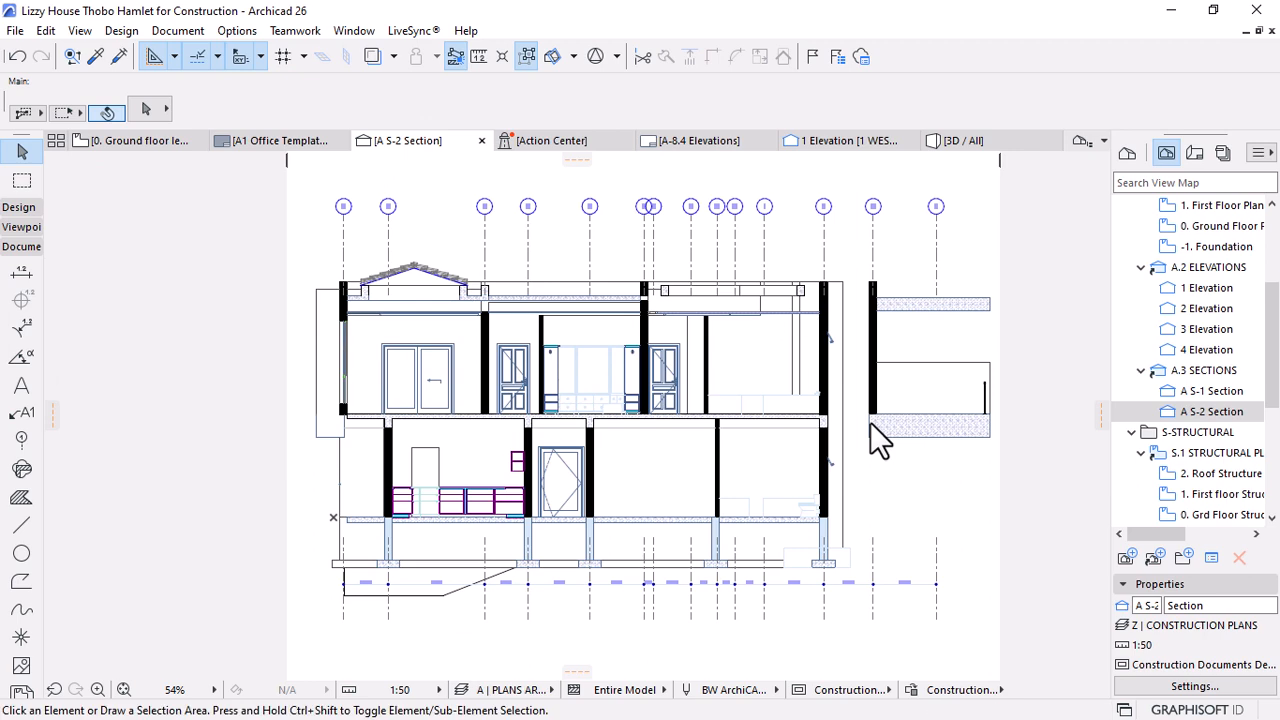
Examine the A S-2 section at the first-floor slab edge under the exterior window wall and at the tiled roof's insulation and eaves
{"action": "scroll", "coordinate": [660, 330], "scroll_direction": "up", "scroll_amount": 5}
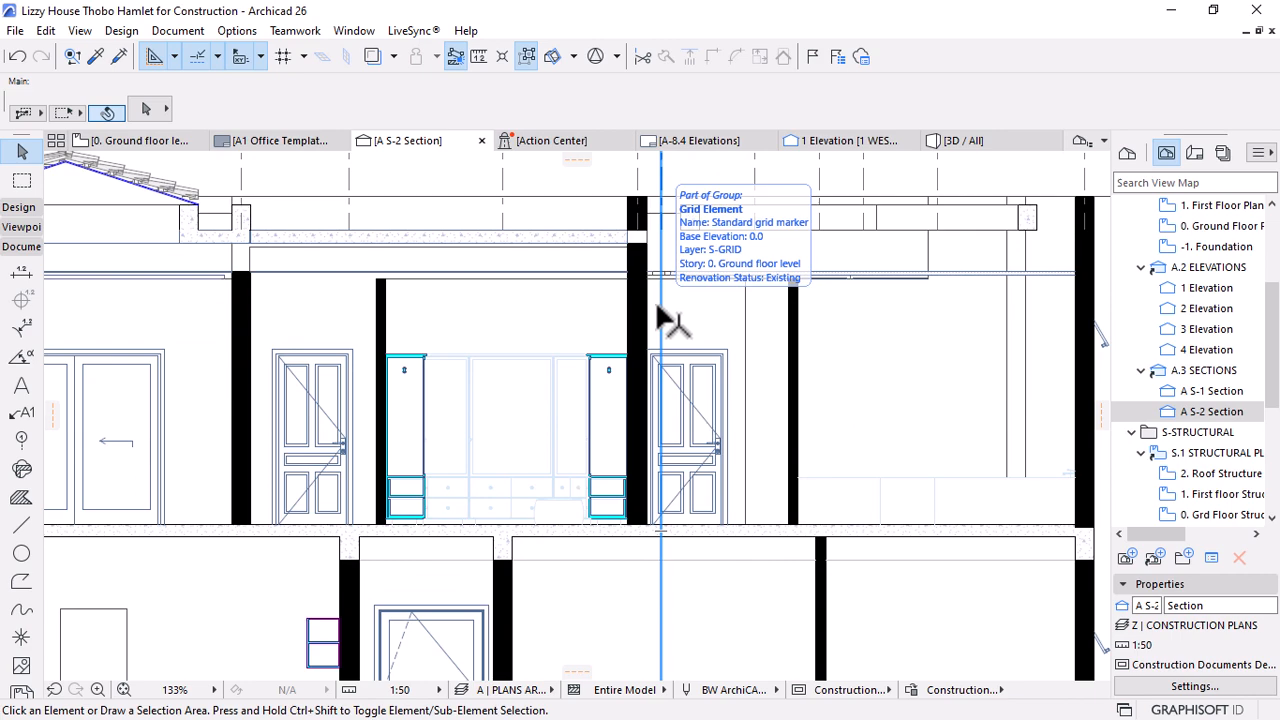
{"action": "scroll", "coordinate": [677, 351], "scroll_direction": "down", "scroll_amount": 4}
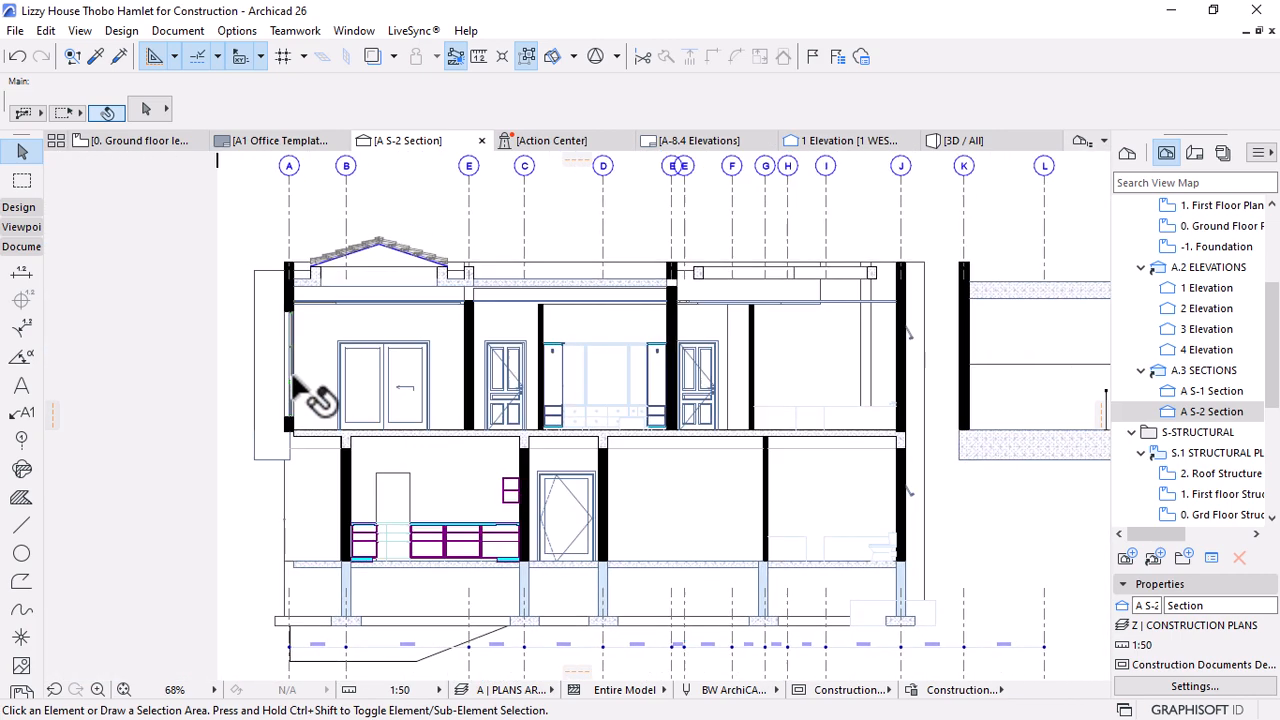
{"action": "scroll", "coordinate": [320, 440], "scroll_direction": "up", "scroll_amount": 6}
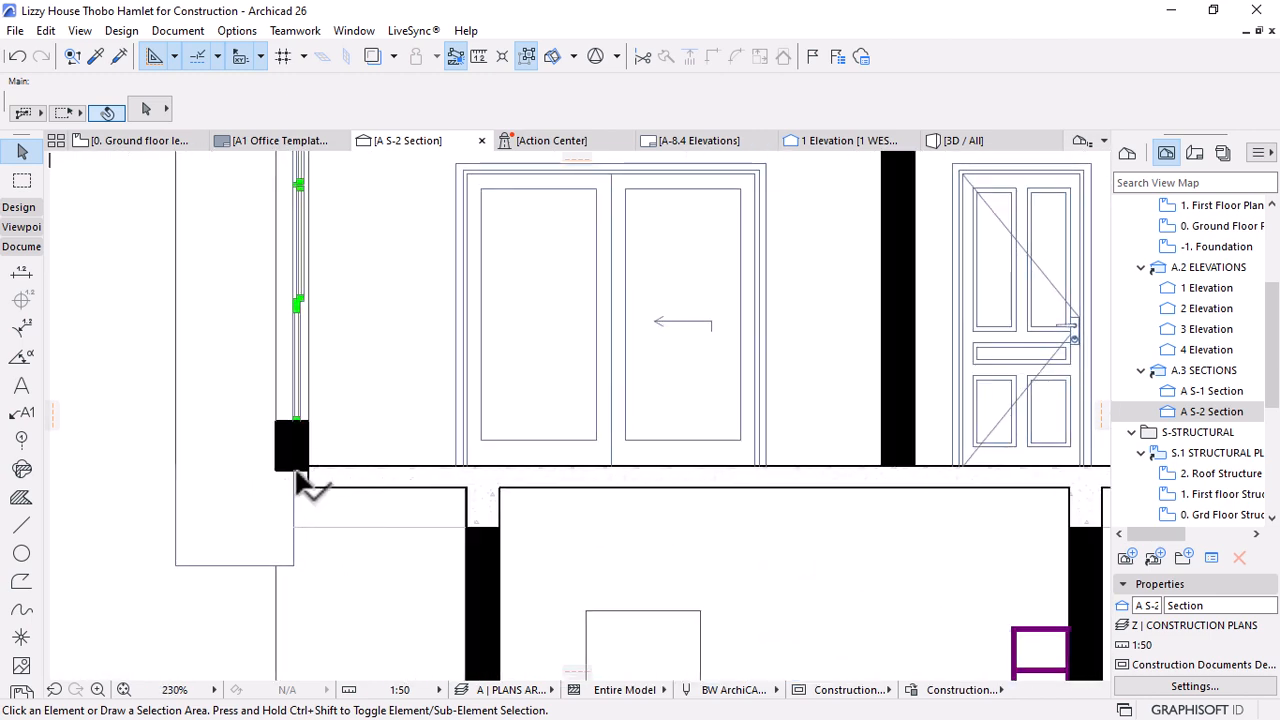
{"action": "scroll", "coordinate": [269, 503], "scroll_direction": "up", "scroll_amount": 3}
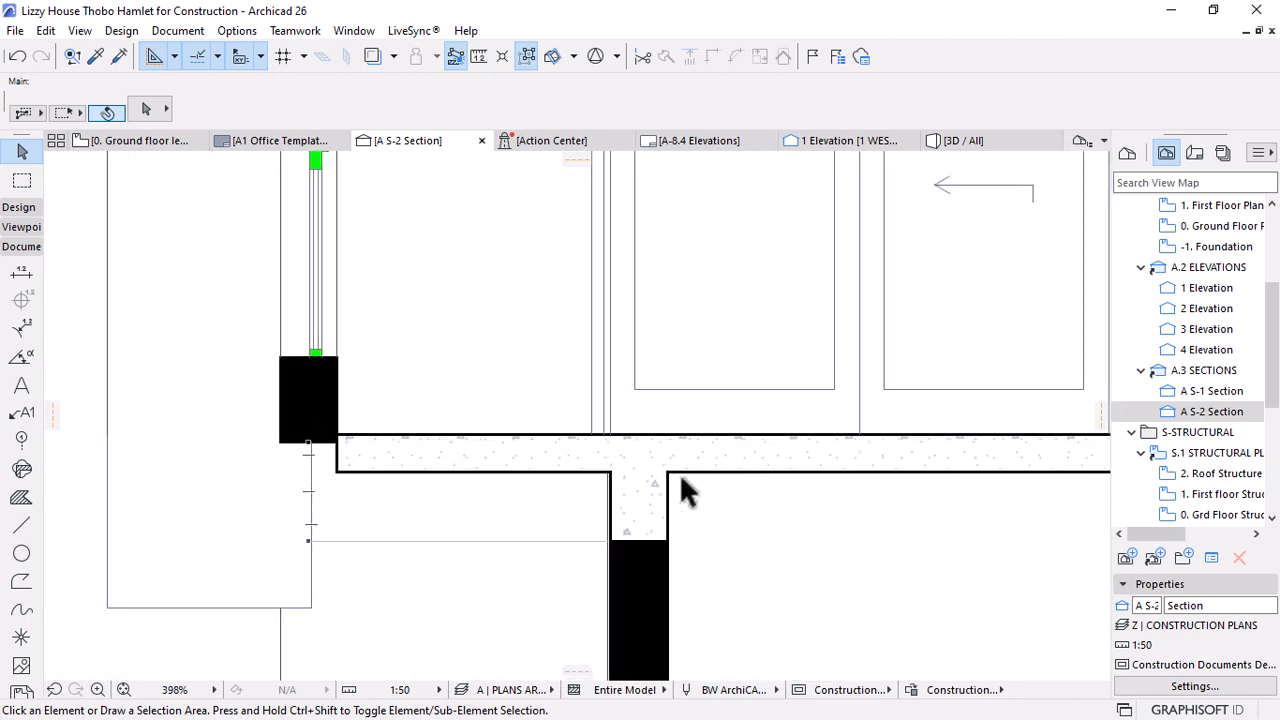
{"action": "scroll", "coordinate": [296, 476], "scroll_direction": "down", "scroll_amount": 8}
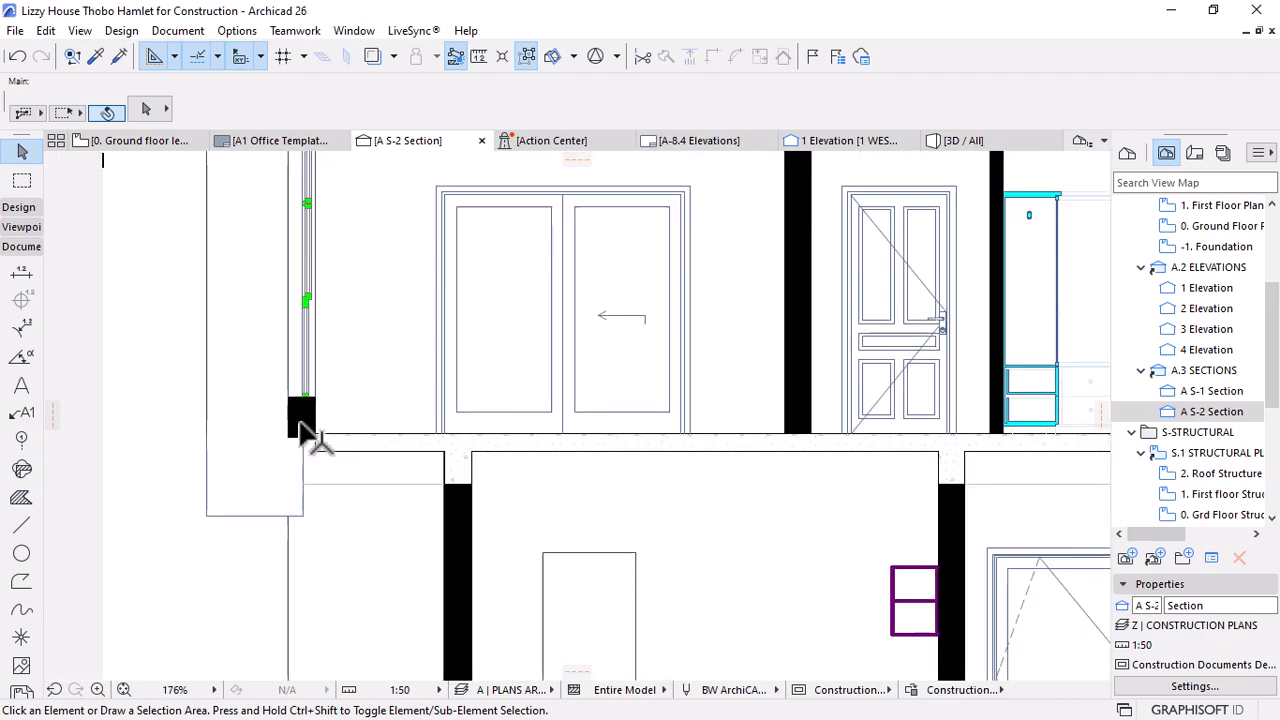
{"action": "scroll", "coordinate": [257, 291], "scroll_direction": "up", "scroll_amount": 9}
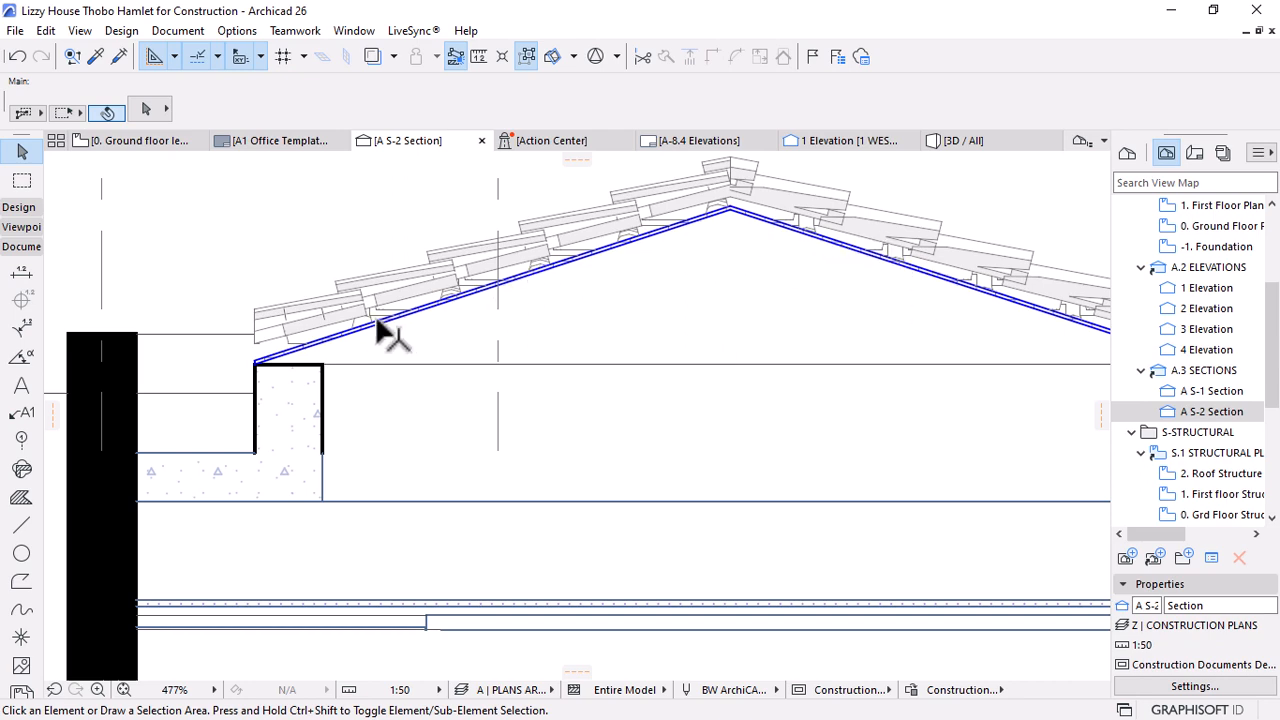
{"action": "scroll", "coordinate": [448, 292], "scroll_direction": "up", "scroll_amount": 4}
{"action": "left_click", "coordinate": [412, 335]}
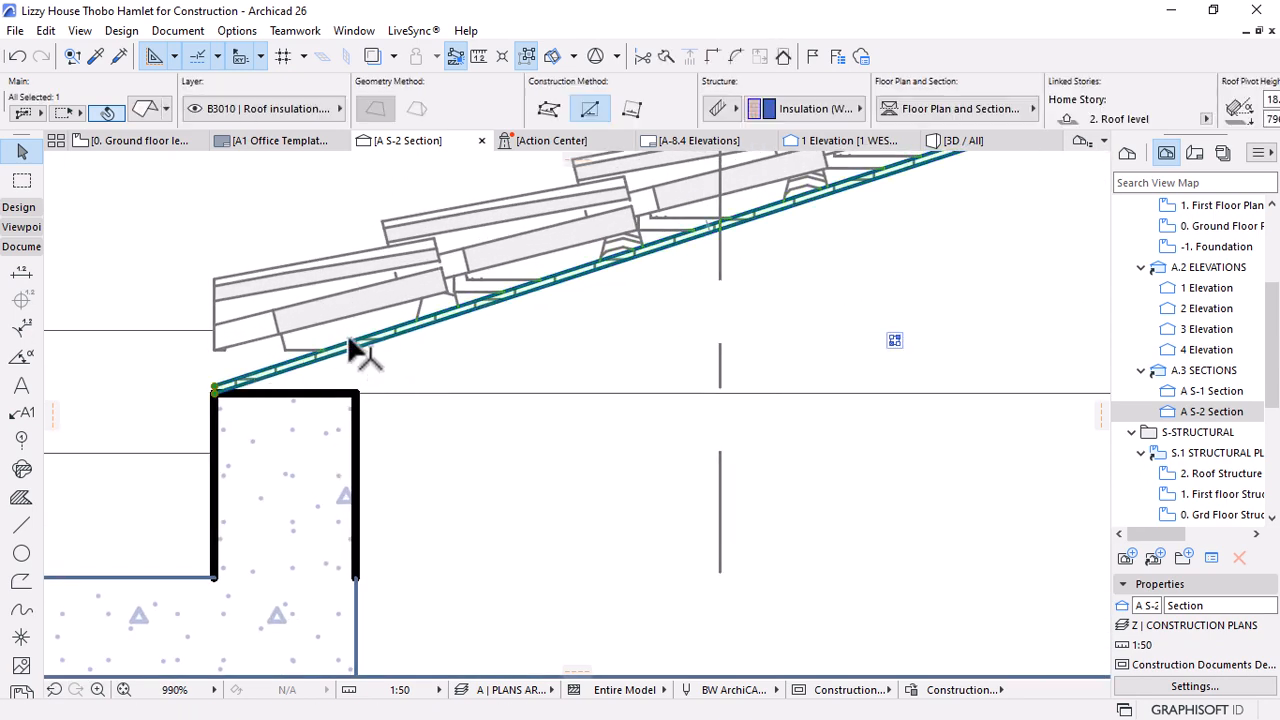
{"action": "mouse_move", "coordinate": [357, 350]}
{"action": "key", "text": "Tab"}
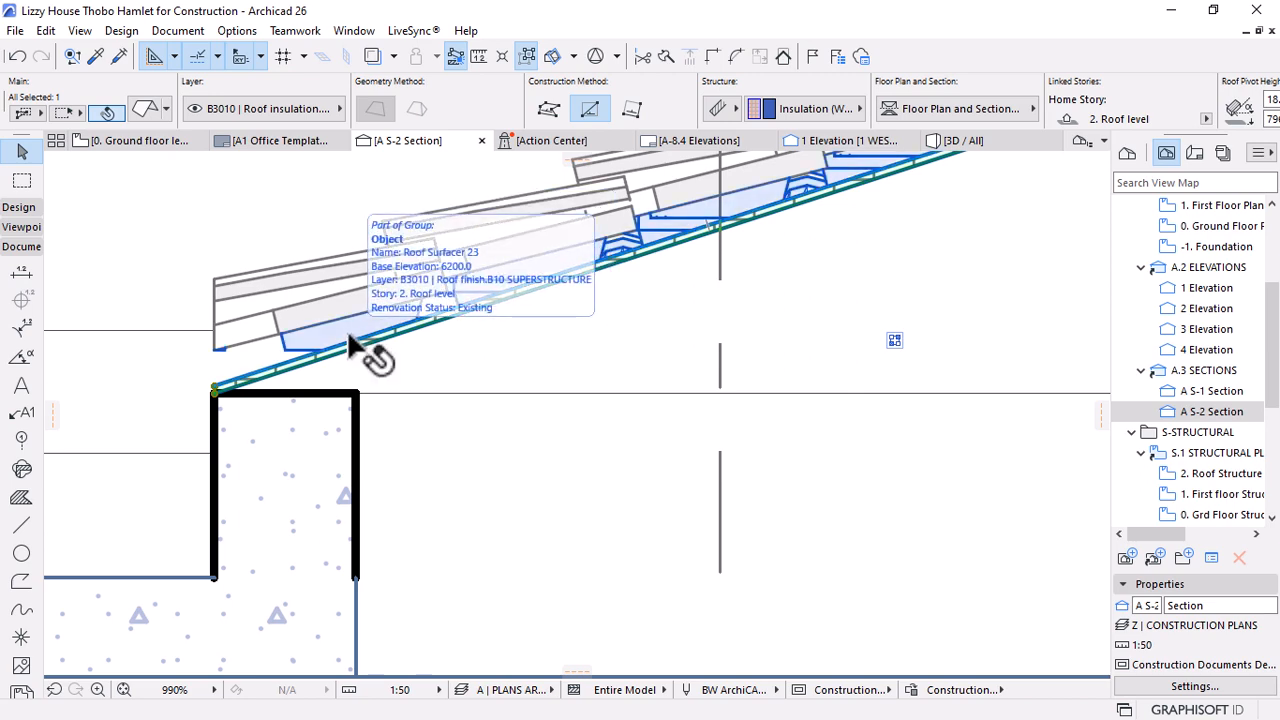
{"action": "scroll", "coordinate": [357, 350], "scroll_direction": "down", "scroll_amount": 10}
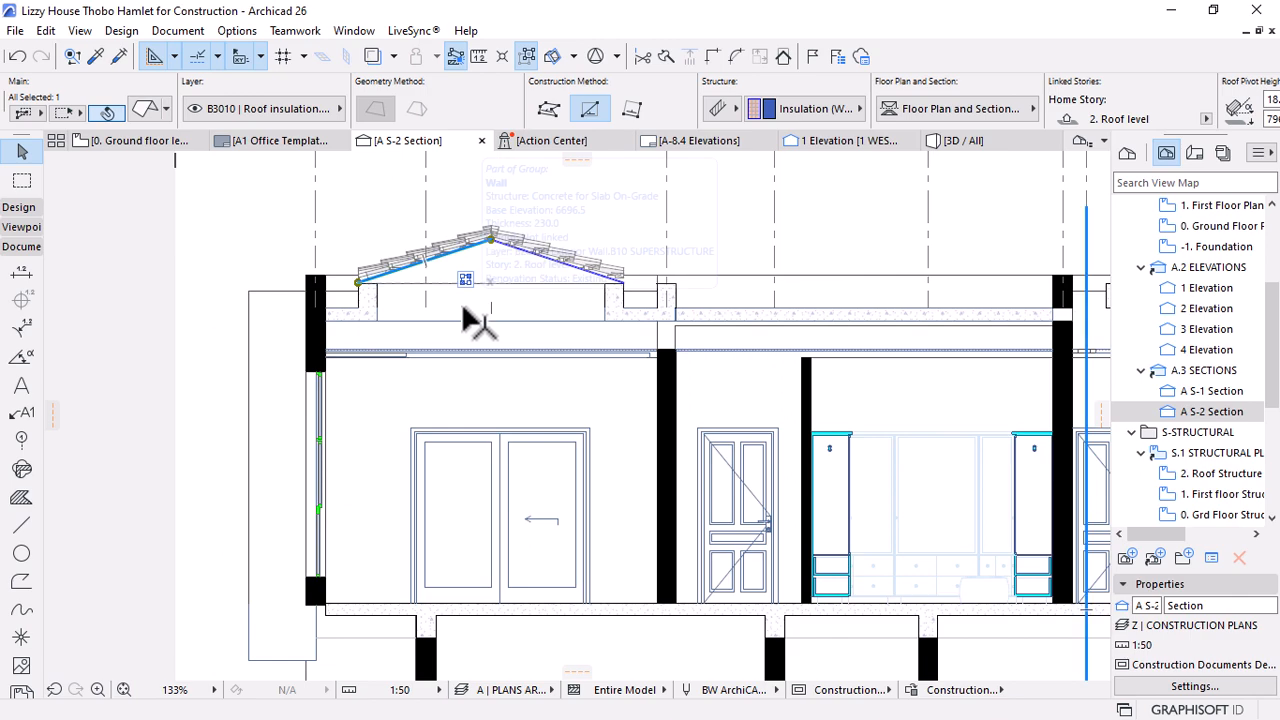
Inspect the concrete roof slab between the two gutter upstands and its junctions with the cut walls
{"action": "scroll", "coordinate": [800, 286], "scroll_direction": "down", "scroll_amount": 3}
{"action": "scroll", "coordinate": [543, 309], "scroll_direction": "up", "scroll_amount": 6}
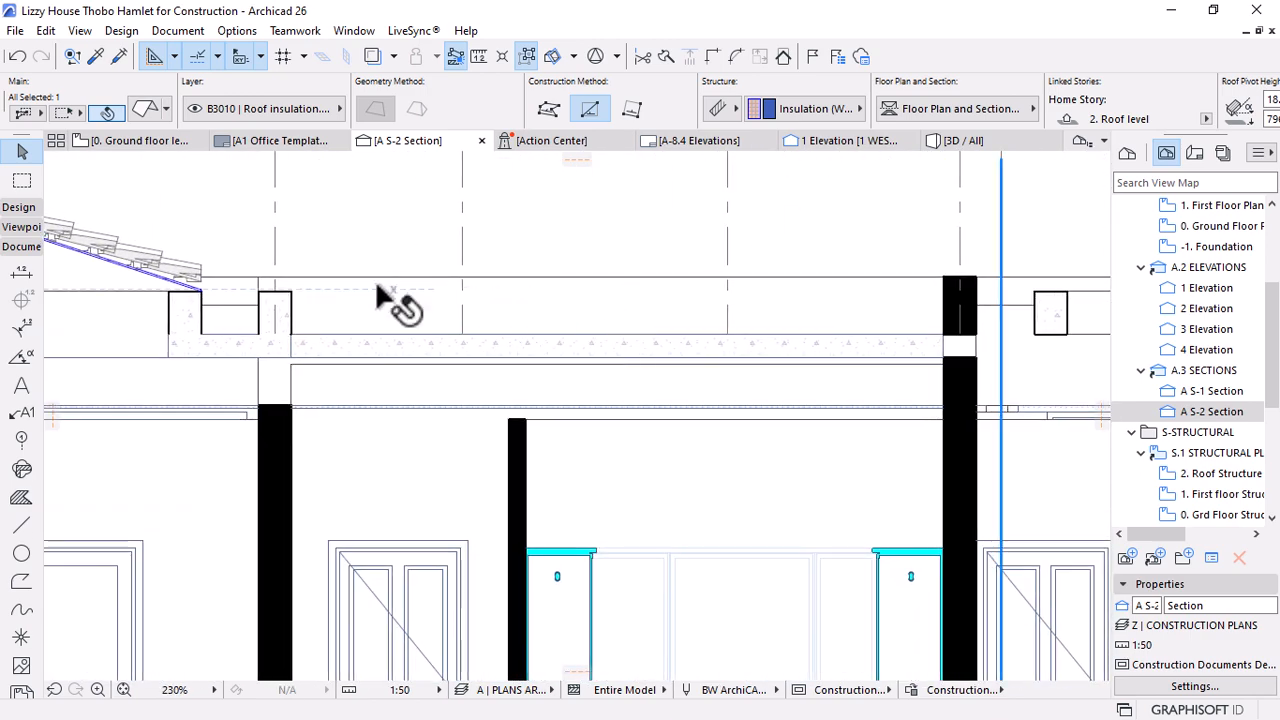
{"action": "scroll", "coordinate": [652, 355], "scroll_direction": "up", "scroll_amount": 2}
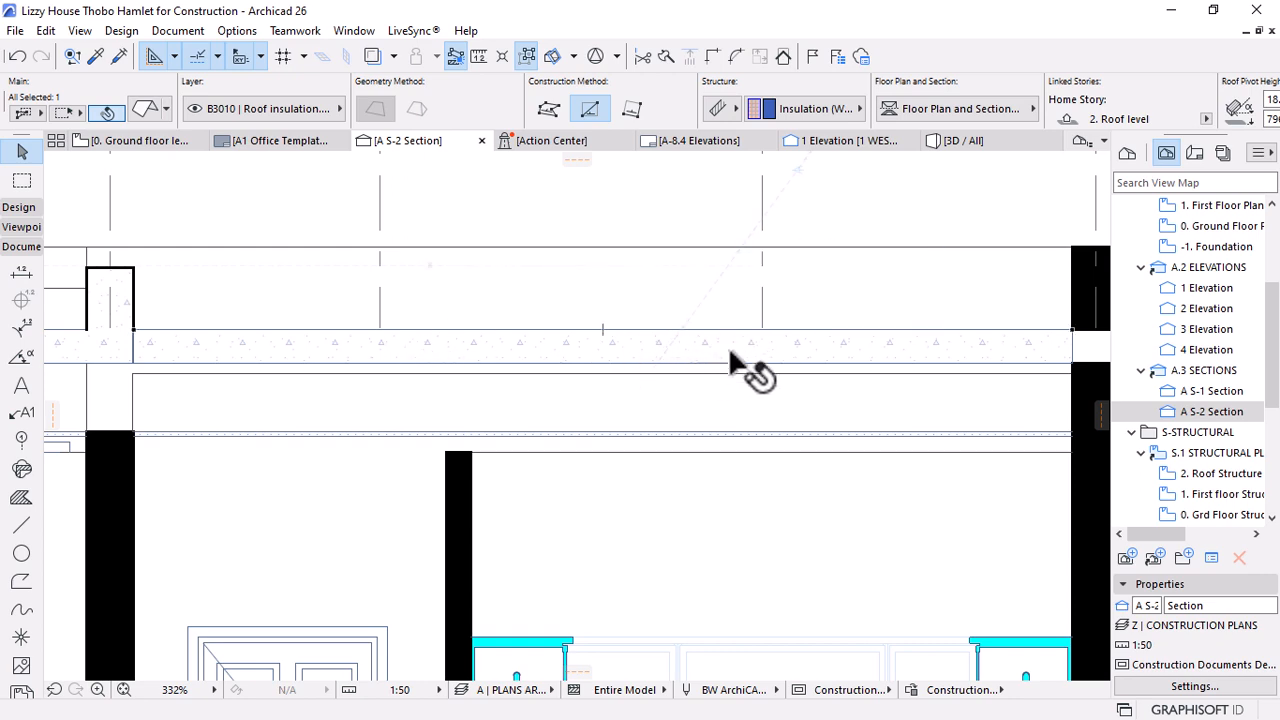
{"action": "scroll", "coordinate": [585, 298], "scroll_direction": "down", "scroll_amount": 3}
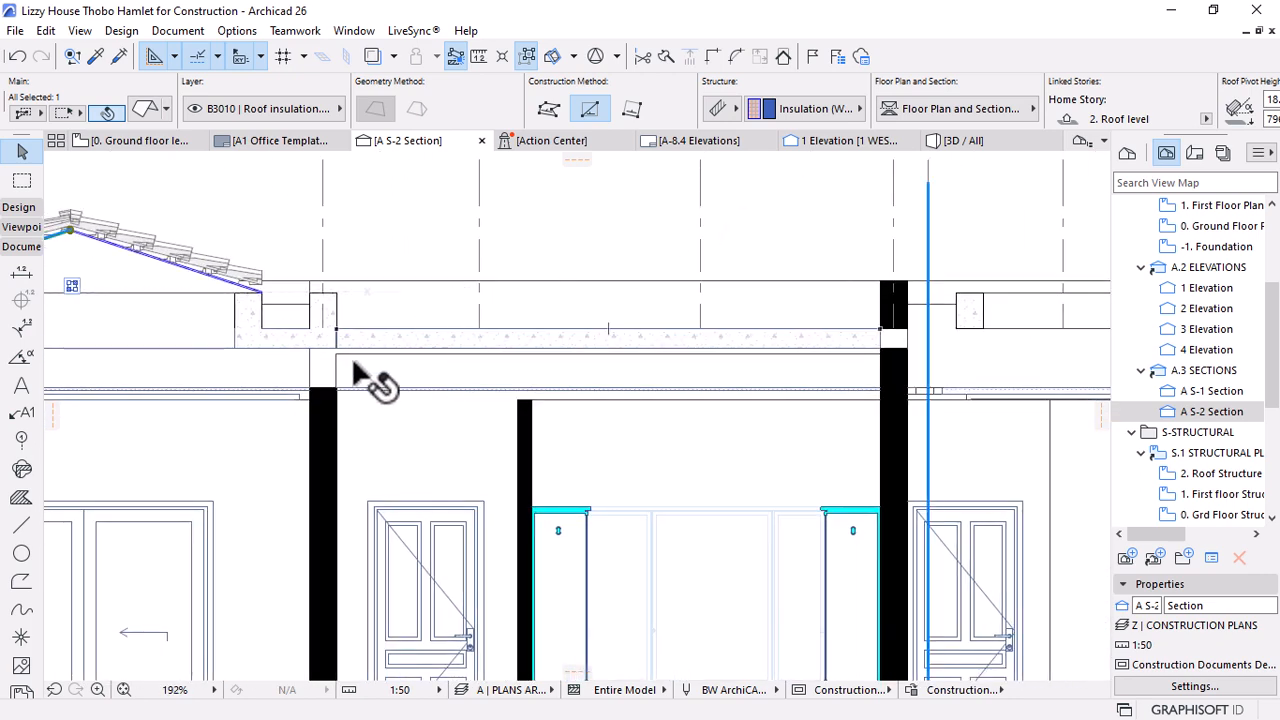
{"action": "scroll", "coordinate": [340, 354], "scroll_direction": "up", "scroll_amount": 3}
{"action": "scroll", "coordinate": [337, 354], "scroll_direction": "down", "scroll_amount": 4}
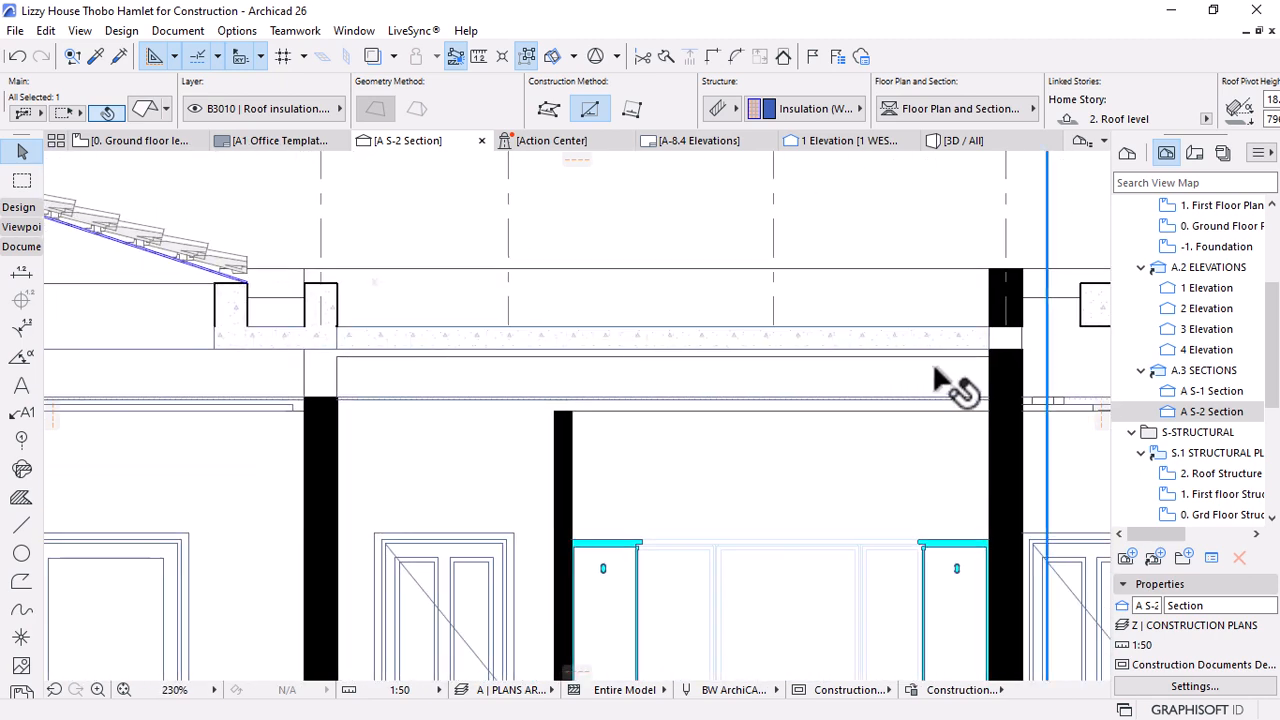
{"action": "scroll", "coordinate": [1020, 345], "scroll_direction": "up", "scroll_amount": 5}
{"action": "scroll", "coordinate": [1010, 345], "scroll_direction": "up", "scroll_amount": 4}
{"action": "scroll", "coordinate": [950, 320], "scroll_direction": "down", "scroll_amount": 3}
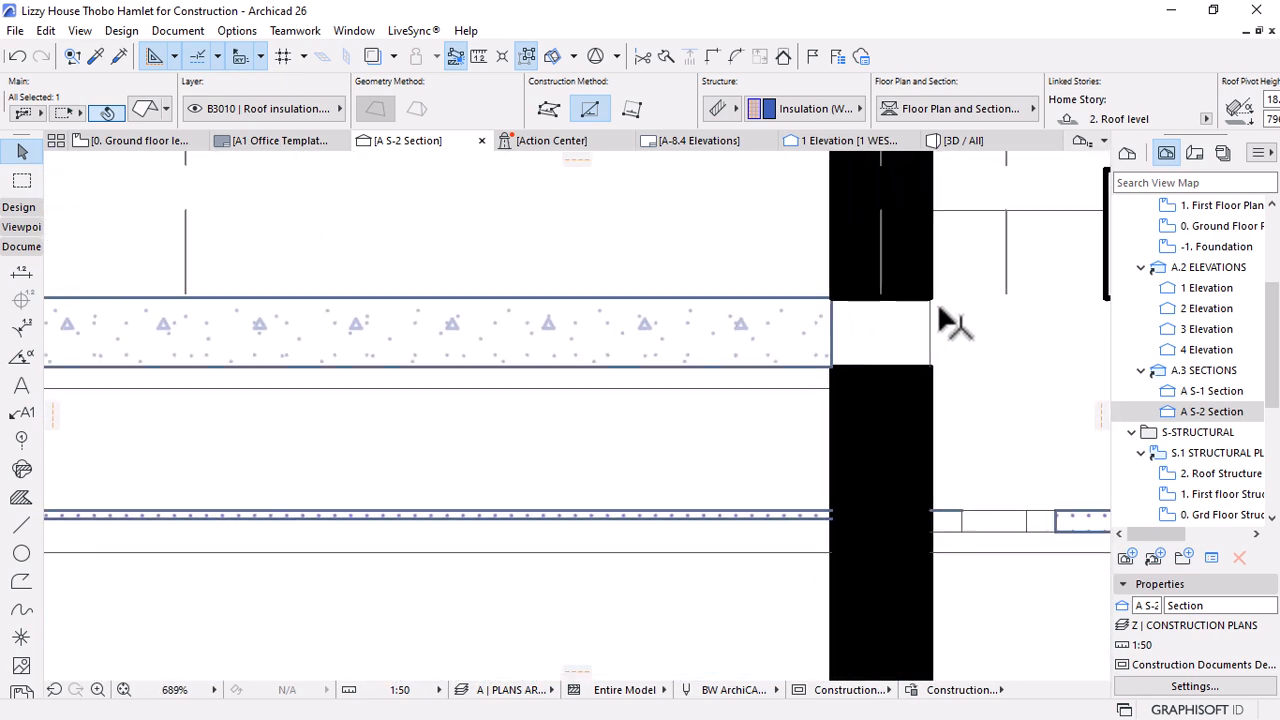
{"action": "scroll", "coordinate": [870, 300], "scroll_direction": "down", "scroll_amount": 8}
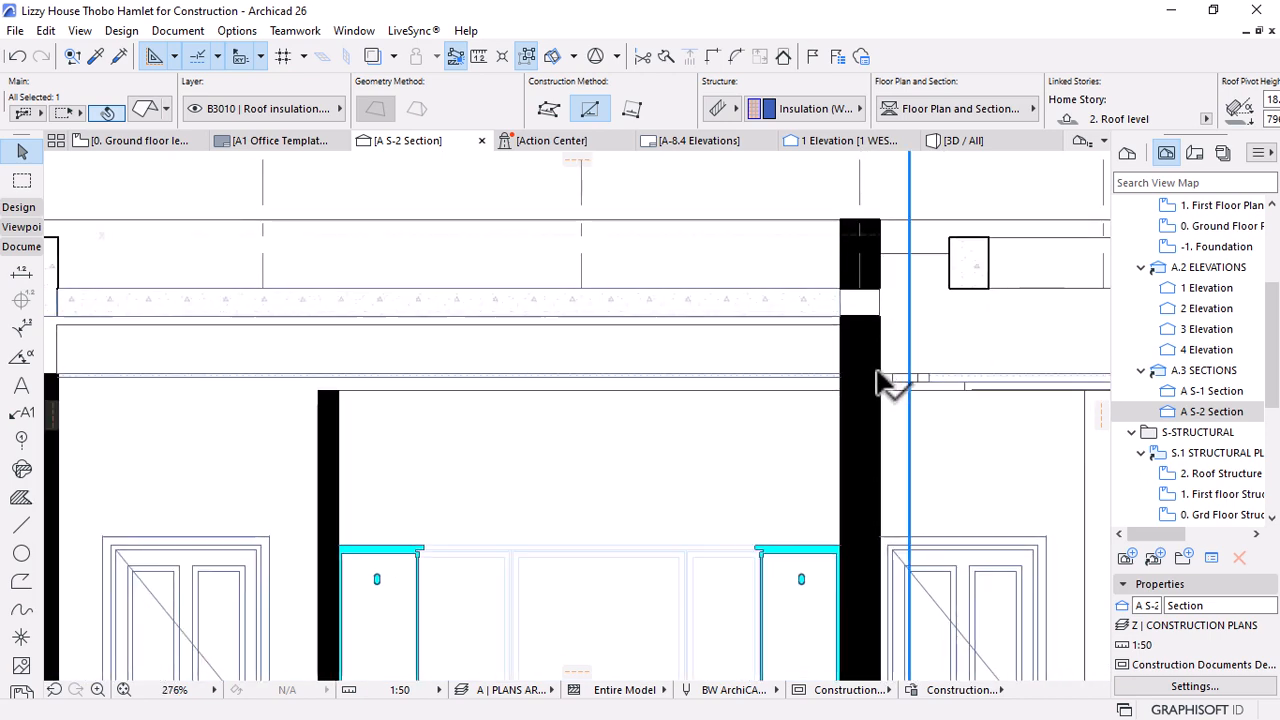
{"action": "scroll", "coordinate": [462, 343], "scroll_direction": "up", "scroll_amount": 8}
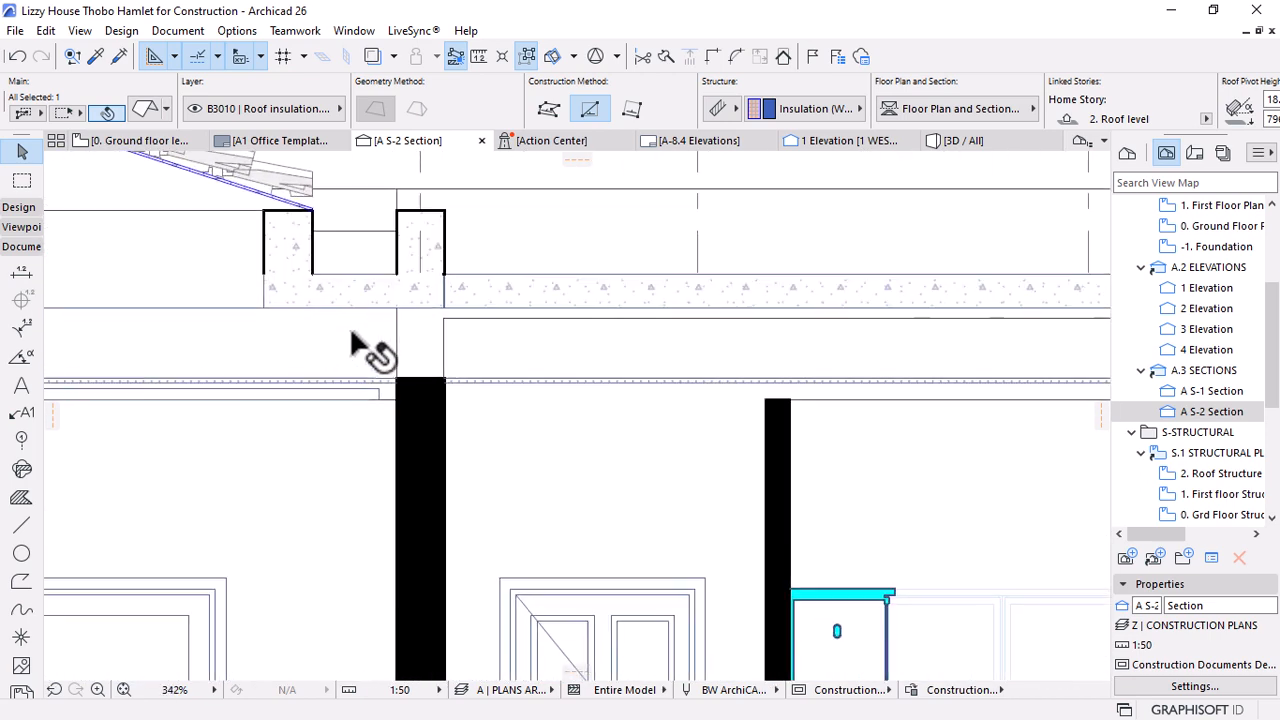
Check the exterior wall running above the roof slab beside the tiled roof, and review the rest of the section
{"action": "left_click", "coordinate": [484, 284]}
{"action": "scroll", "coordinate": [478, 282], "scroll_direction": "down", "scroll_amount": 5}
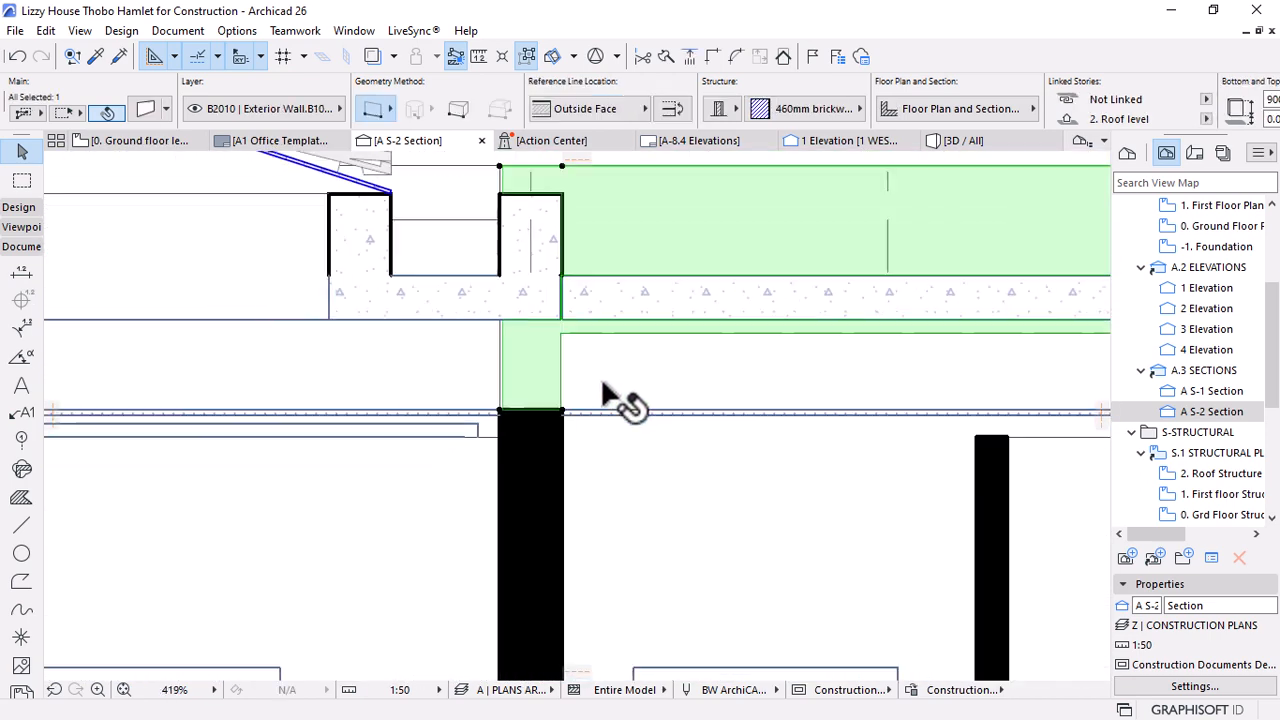
{"action": "key", "text": "Escape"}
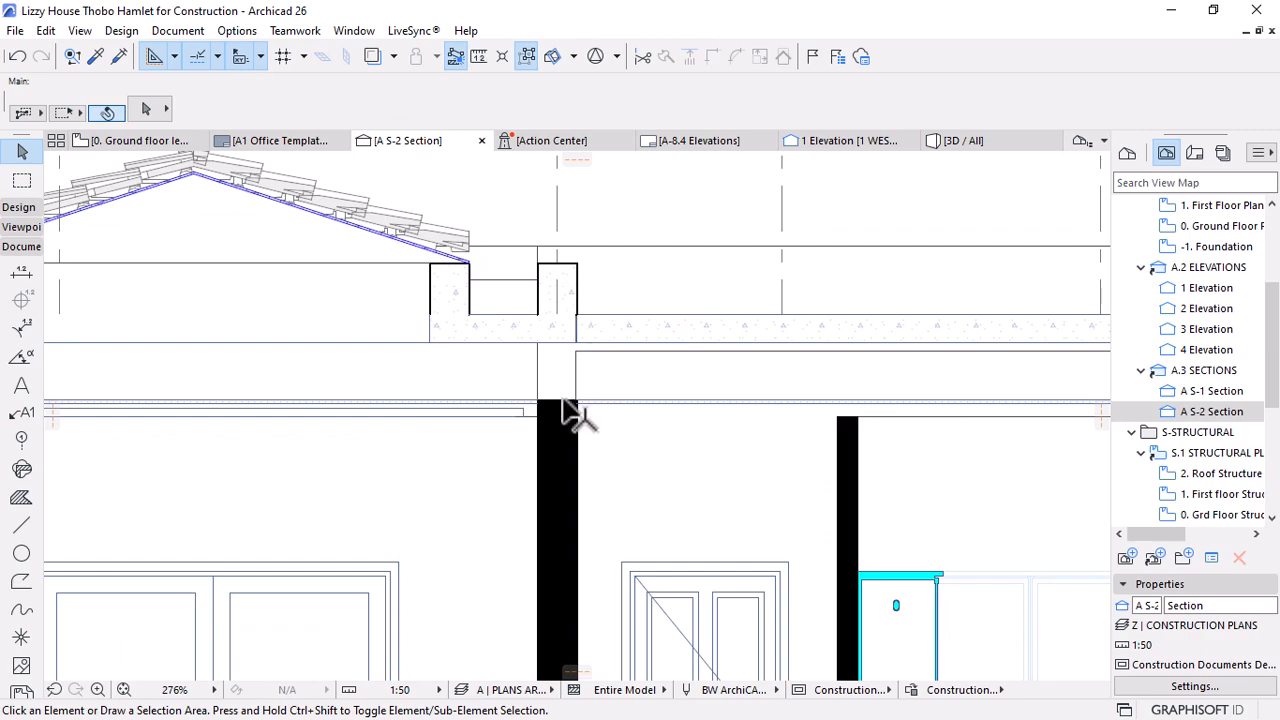
{"action": "scroll", "coordinate": [565, 390], "scroll_direction": "down", "scroll_amount": 8}
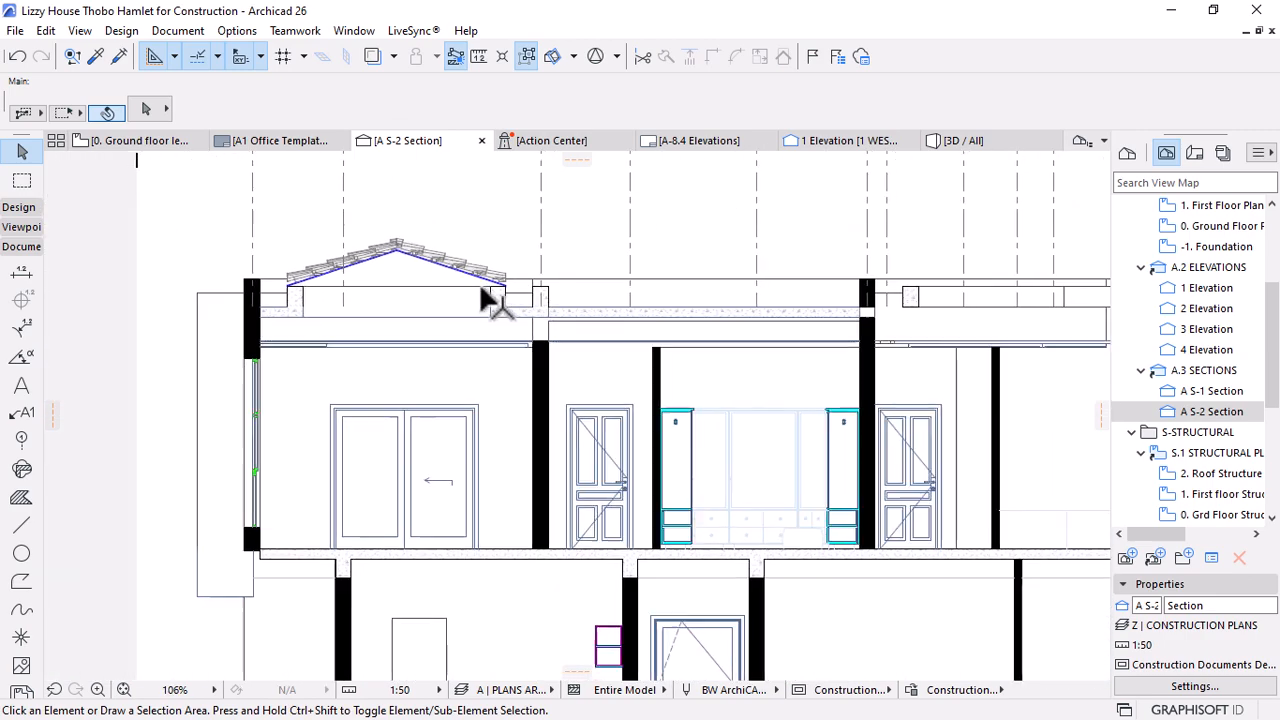
{"action": "scroll", "coordinate": [943, 309], "scroll_direction": "up", "scroll_amount": 5}
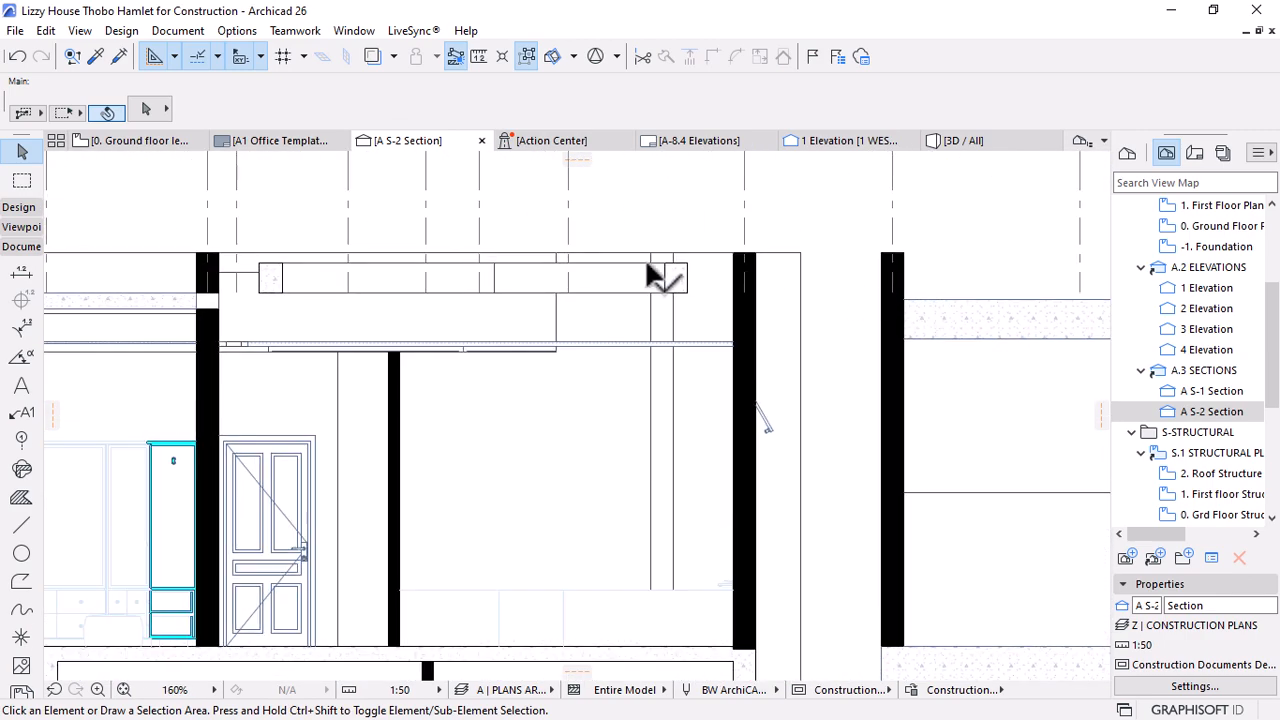
{"action": "scroll", "coordinate": [737, 280], "scroll_direction": "down", "scroll_amount": 5}
{"action": "scroll", "coordinate": [750, 418], "scroll_direction": "up", "scroll_amount": 1}
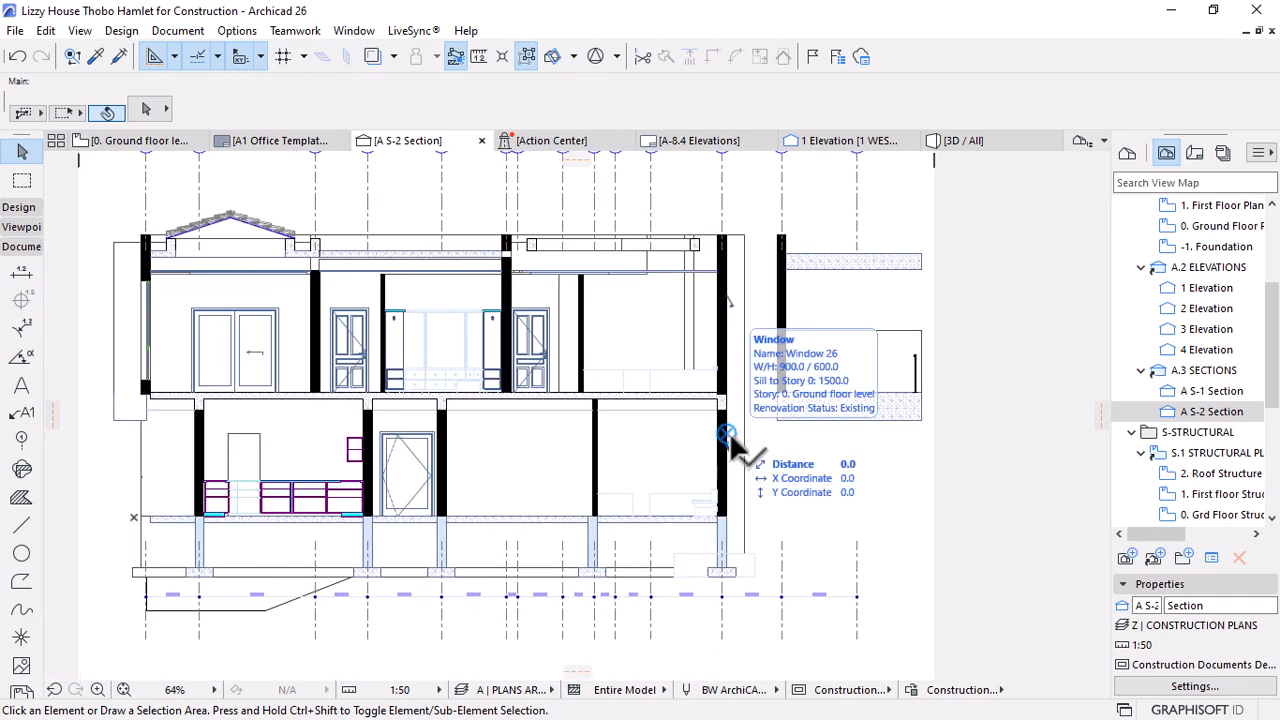
Copy the concrete beam above the nearest ground-floor wall about 1339 mm outward to sit directly beneath the exterior window wall
{"action": "scroll", "coordinate": [240, 430], "scroll_direction": "up", "scroll_amount": 8}
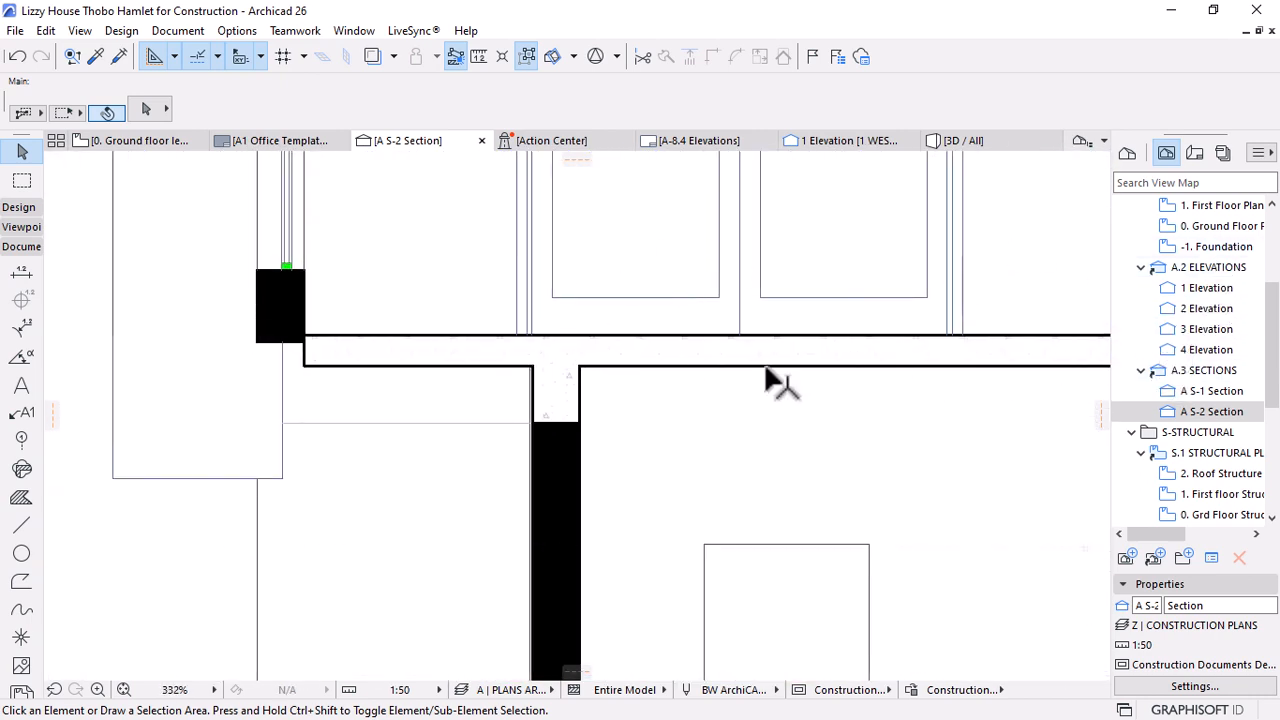
{"action": "left_click", "coordinate": [553, 392]}
{"action": "left_click", "coordinate": [580, 412]}
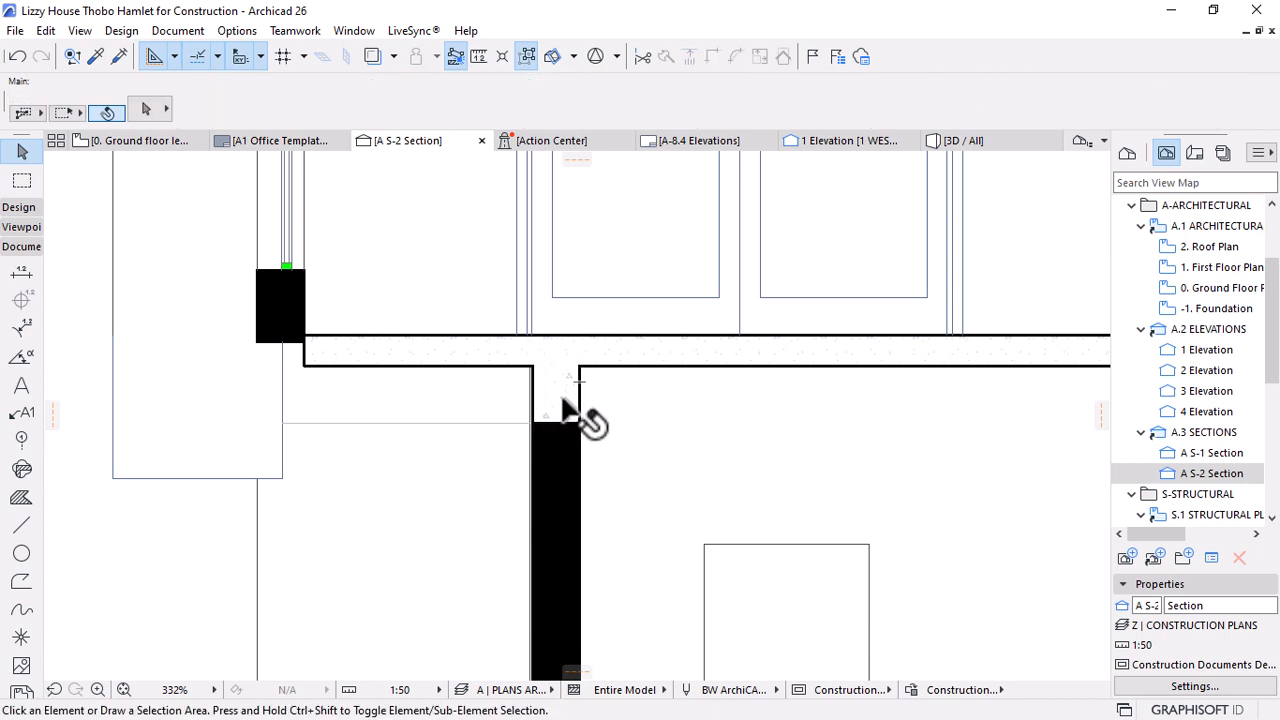
{"action": "left_click", "coordinate": [565, 390]}
{"action": "key", "text": "ctrl+shift+d"}
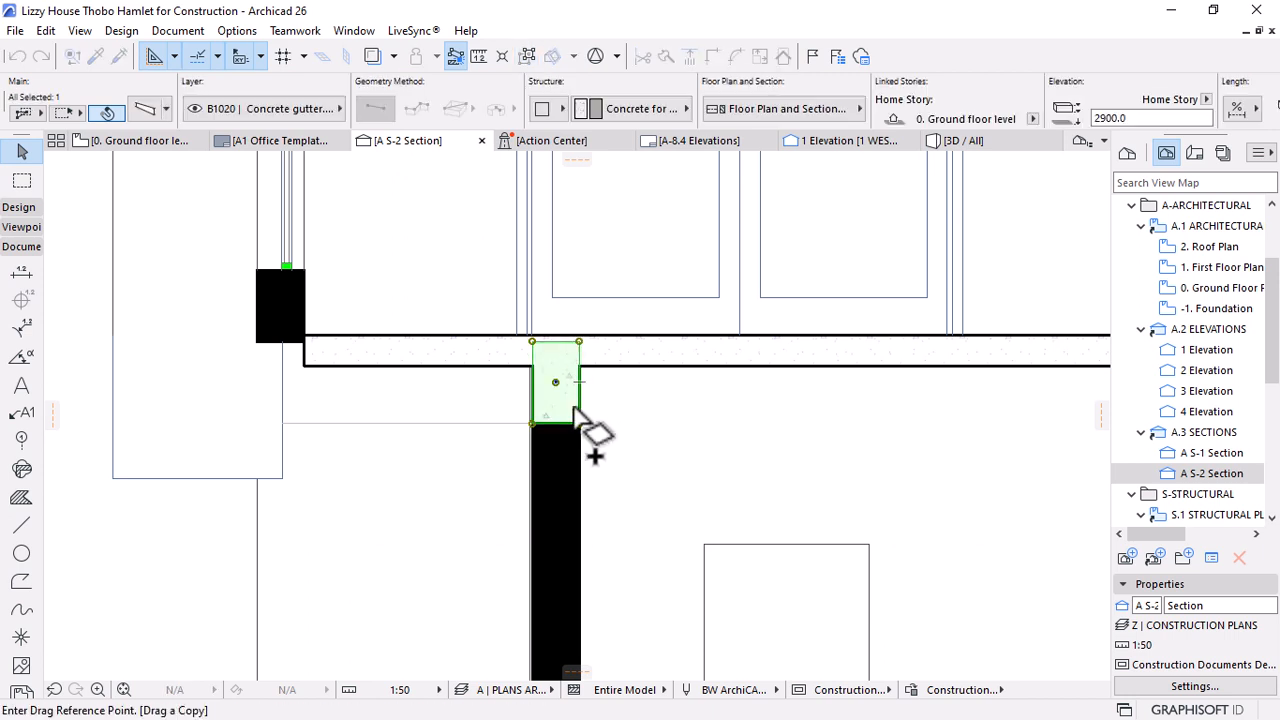
{"action": "left_click", "coordinate": [579, 423]}
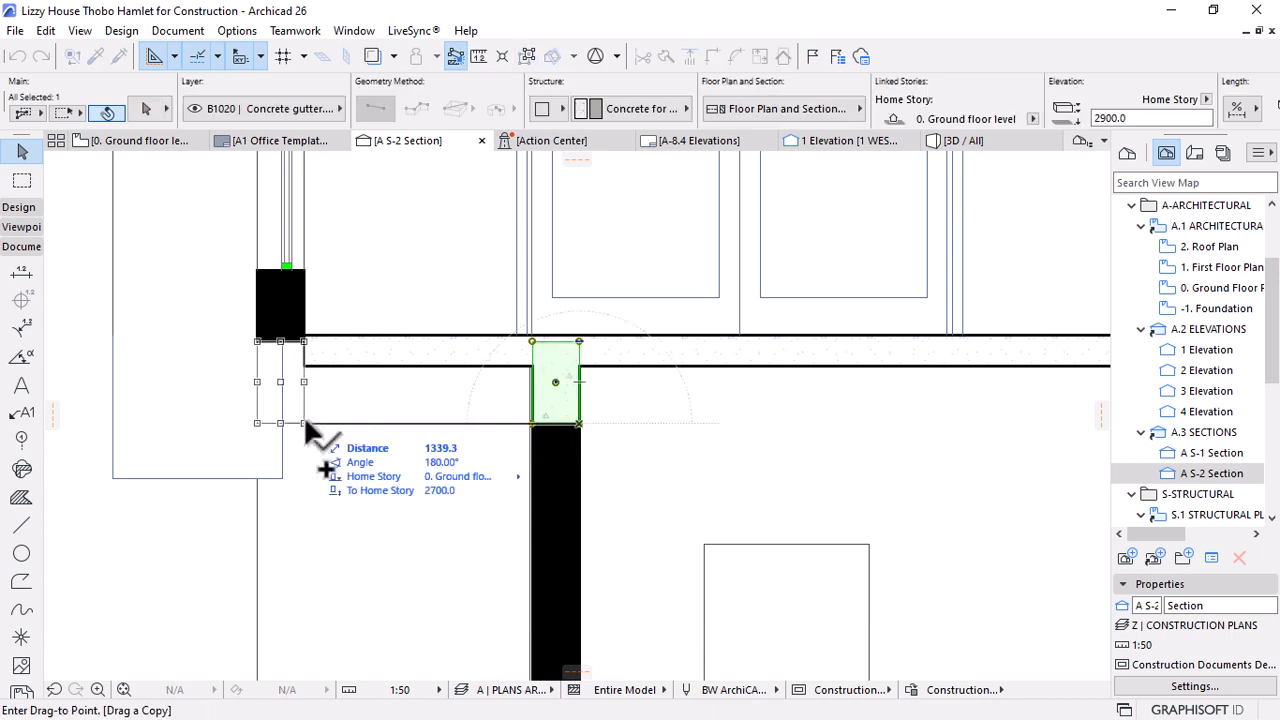
{"action": "left_click", "coordinate": [302, 341]}
{"action": "key", "text": "Escape"}
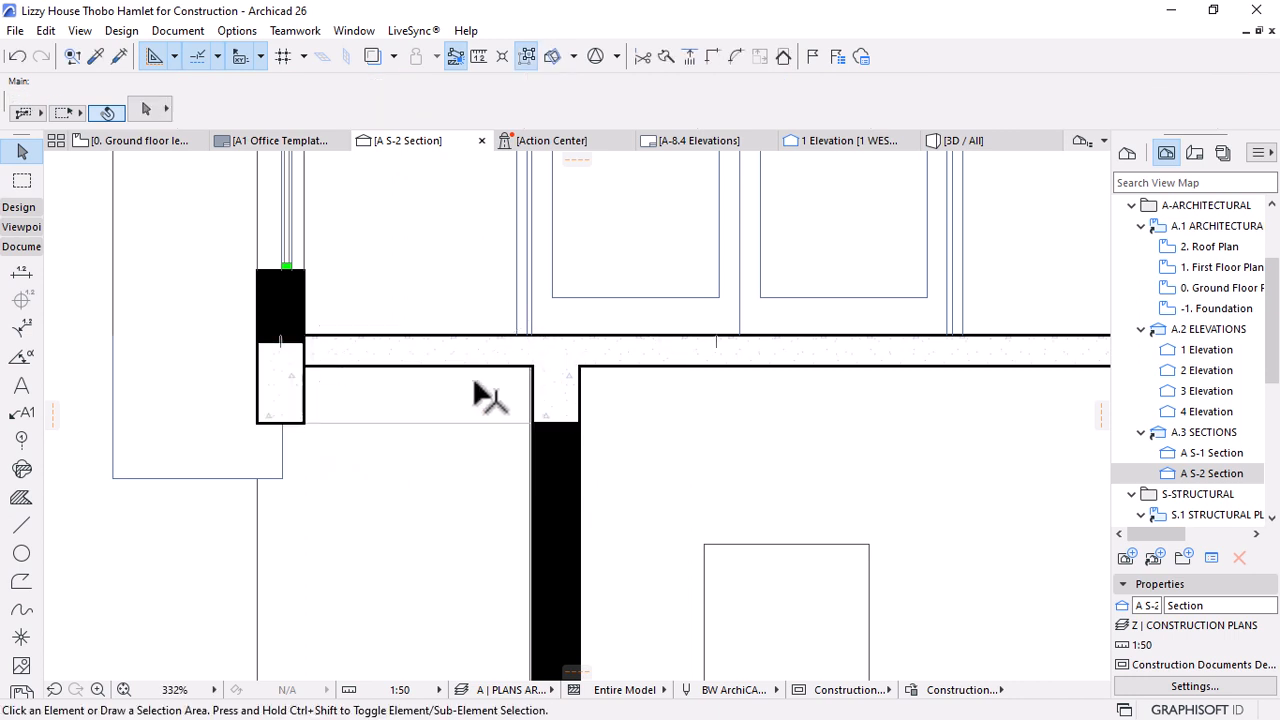
Select the copied beam, the adjoining first-floor slab and the exterior wall above it, and show only them in 3D
{"action": "scroll", "coordinate": [300, 370], "scroll_direction": "up", "scroll_amount": 3}
{"action": "left_click", "coordinate": [580, 420]}
{"action": "scroll", "coordinate": [414, 390], "scroll_direction": "down", "scroll_amount": 2}
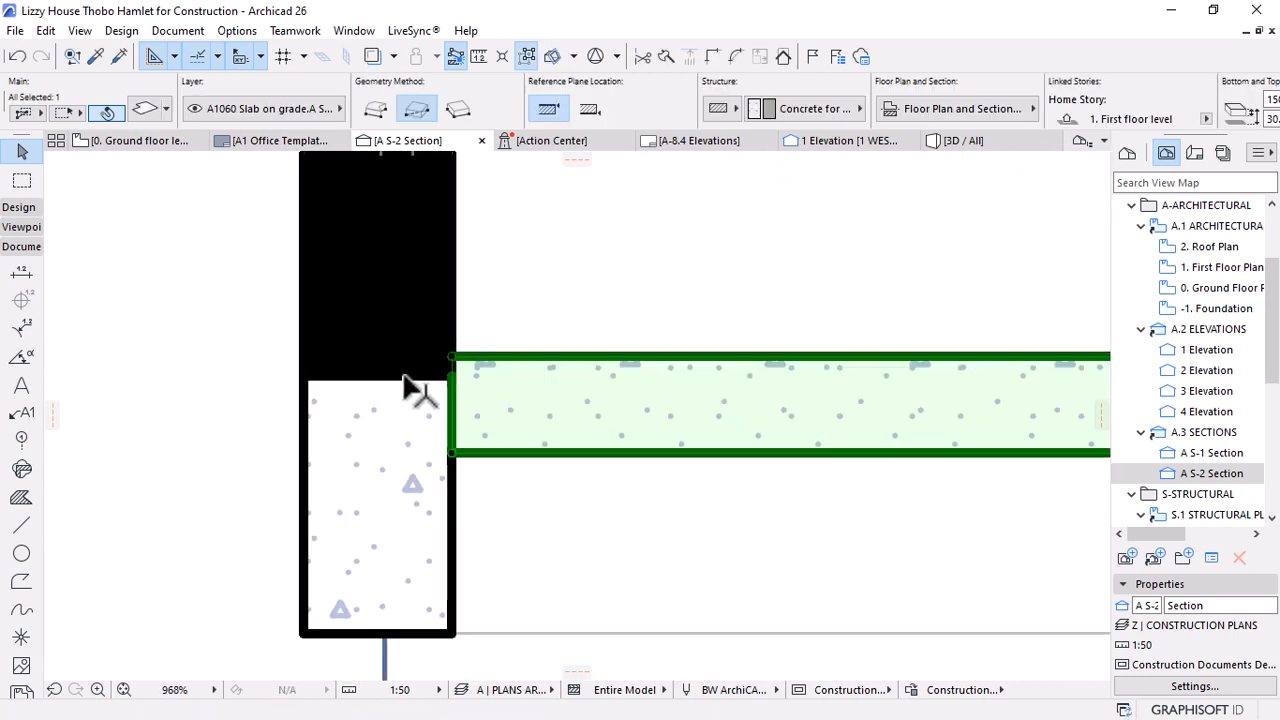
{"action": "left_click", "coordinate": [407, 422]}
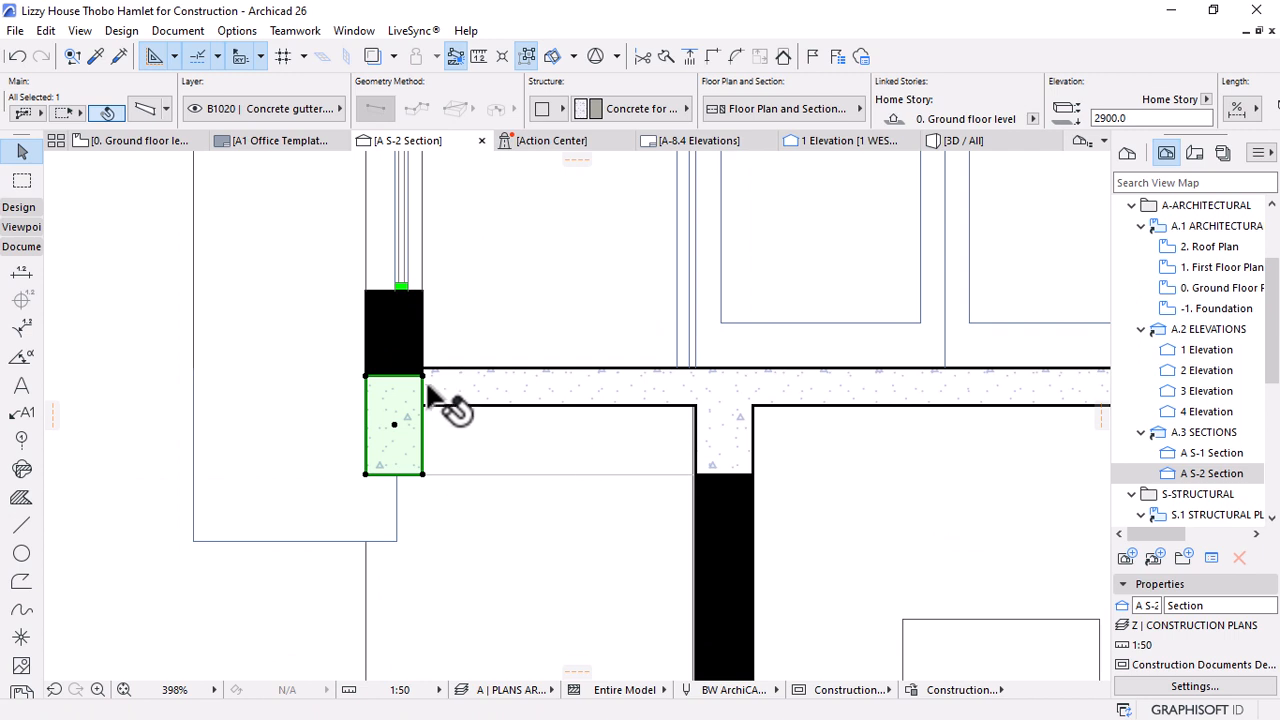
{"action": "scroll", "coordinate": [430, 398], "scroll_direction": "up", "scroll_amount": 2}
{"action": "left_click", "coordinate": [840, 495]}
{"action": "left_click", "coordinate": [420, 438]}
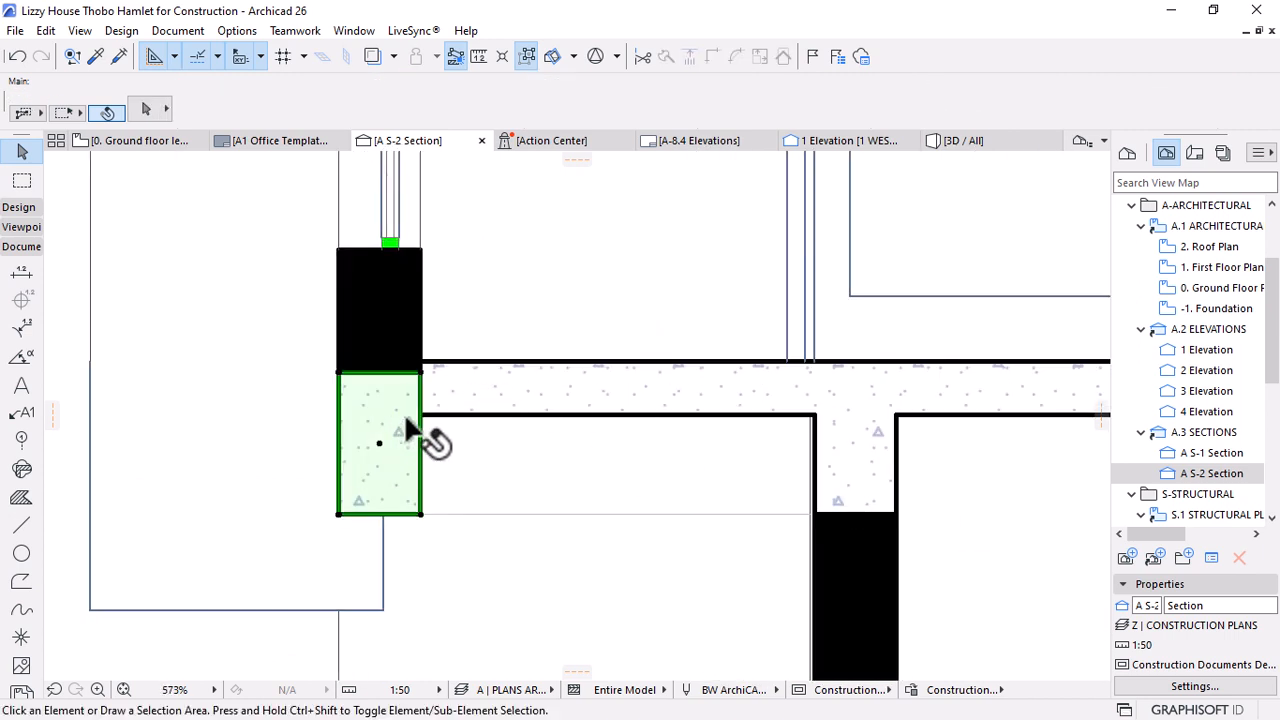
{"action": "scroll", "coordinate": [425, 425], "scroll_direction": "up", "scroll_amount": 4}
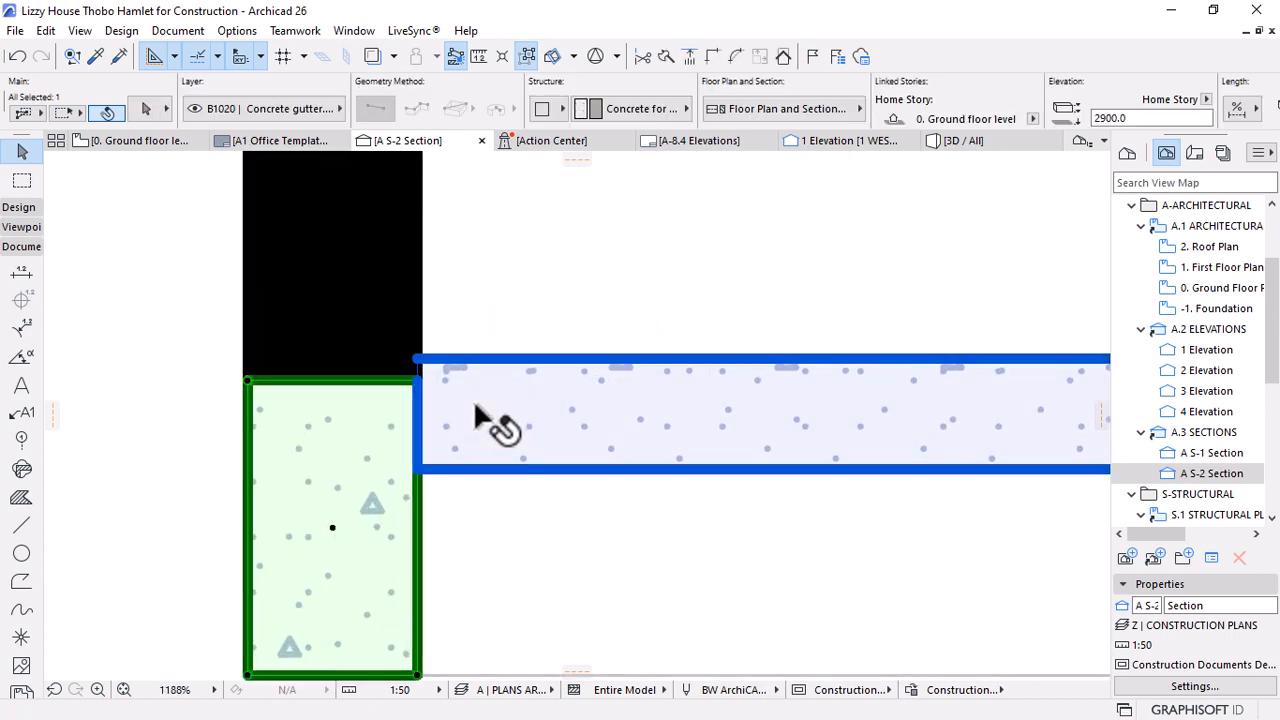
{"action": "left_click", "coordinate": [490, 428], "text": "shift"}
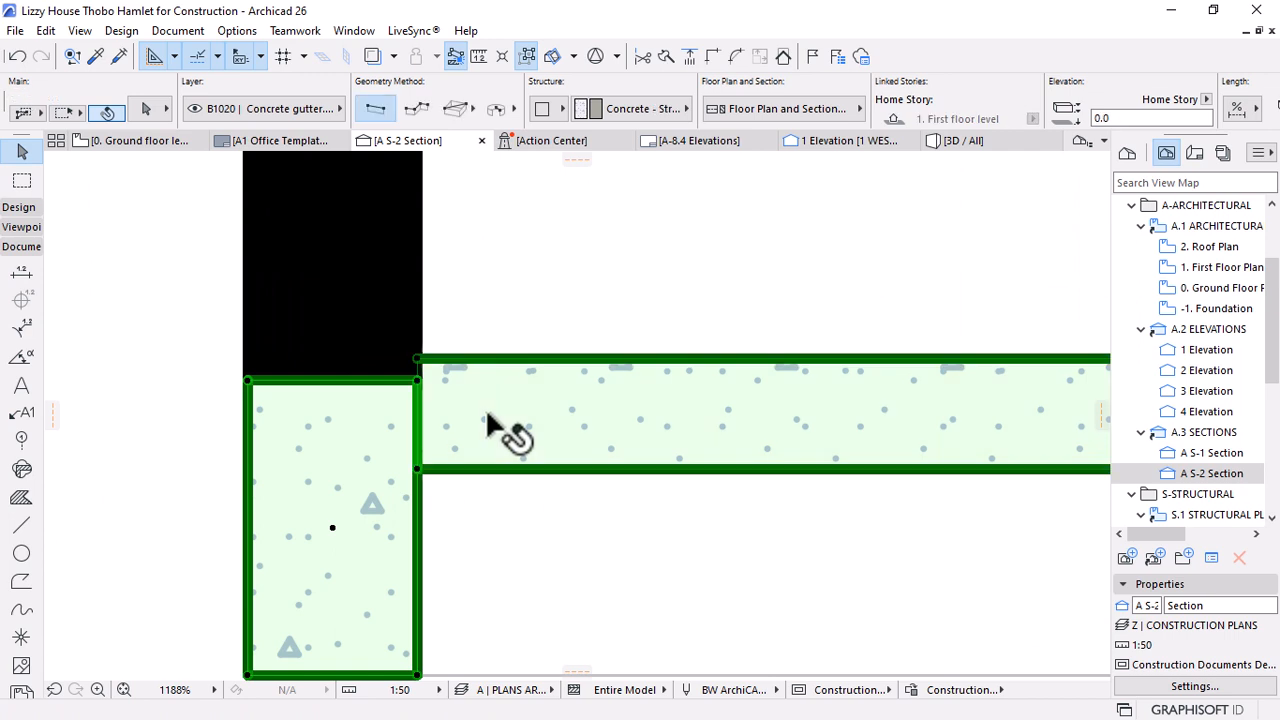
{"action": "left_click", "coordinate": [386, 309], "text": "shift"}
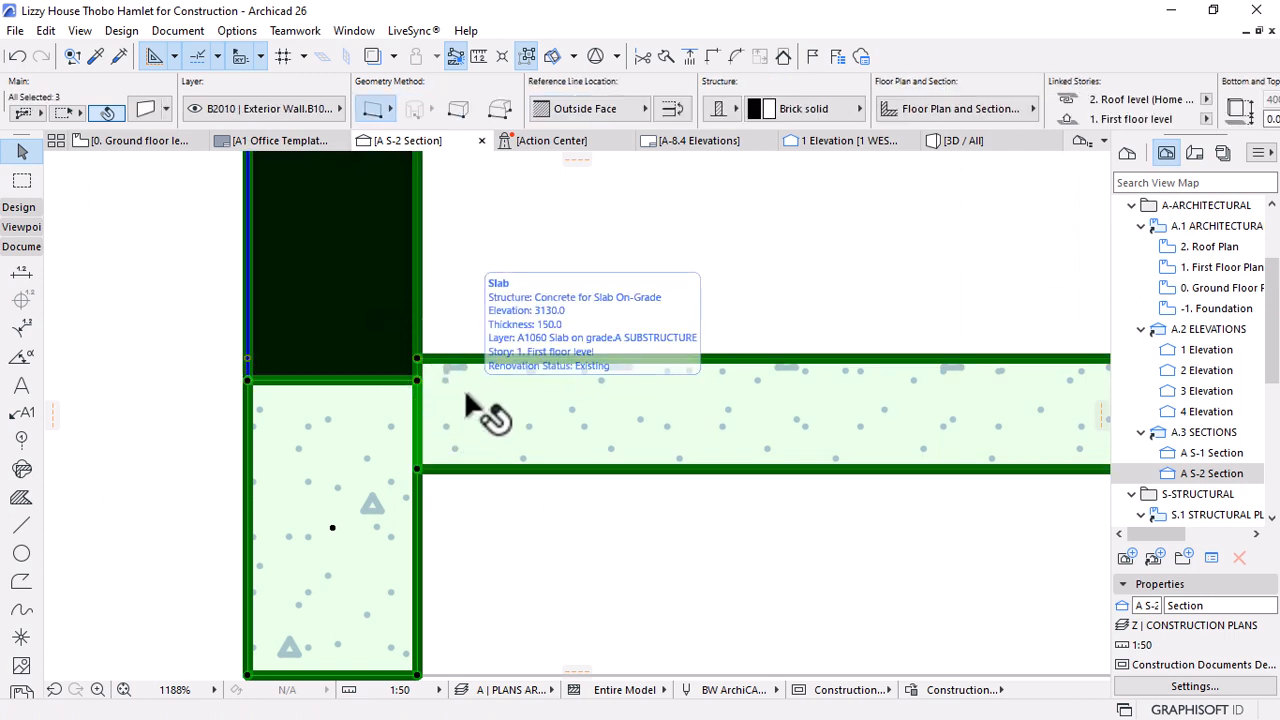
{"action": "key", "text": "F5"}
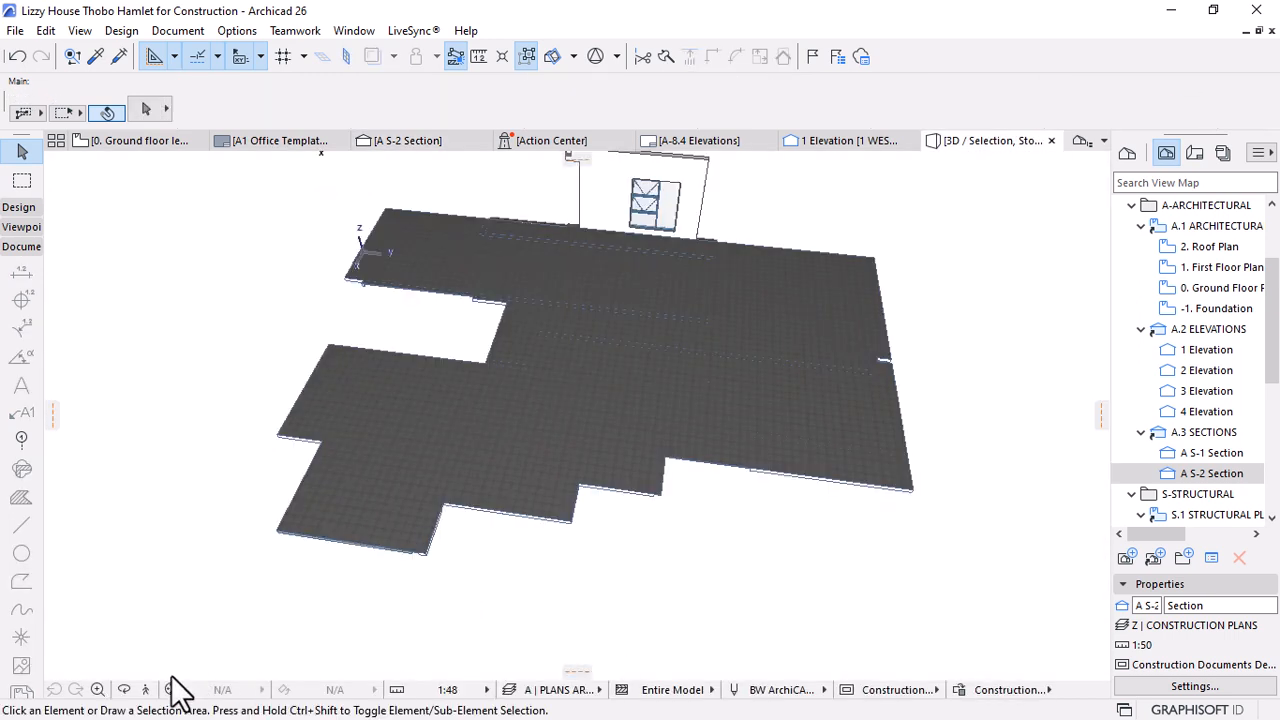
Shorten the copied concrete beam at both ends so it aligns with the two corners of the exterior window wall
{"action": "scroll", "coordinate": [799, 185], "scroll_direction": "up", "scroll_amount": 5}
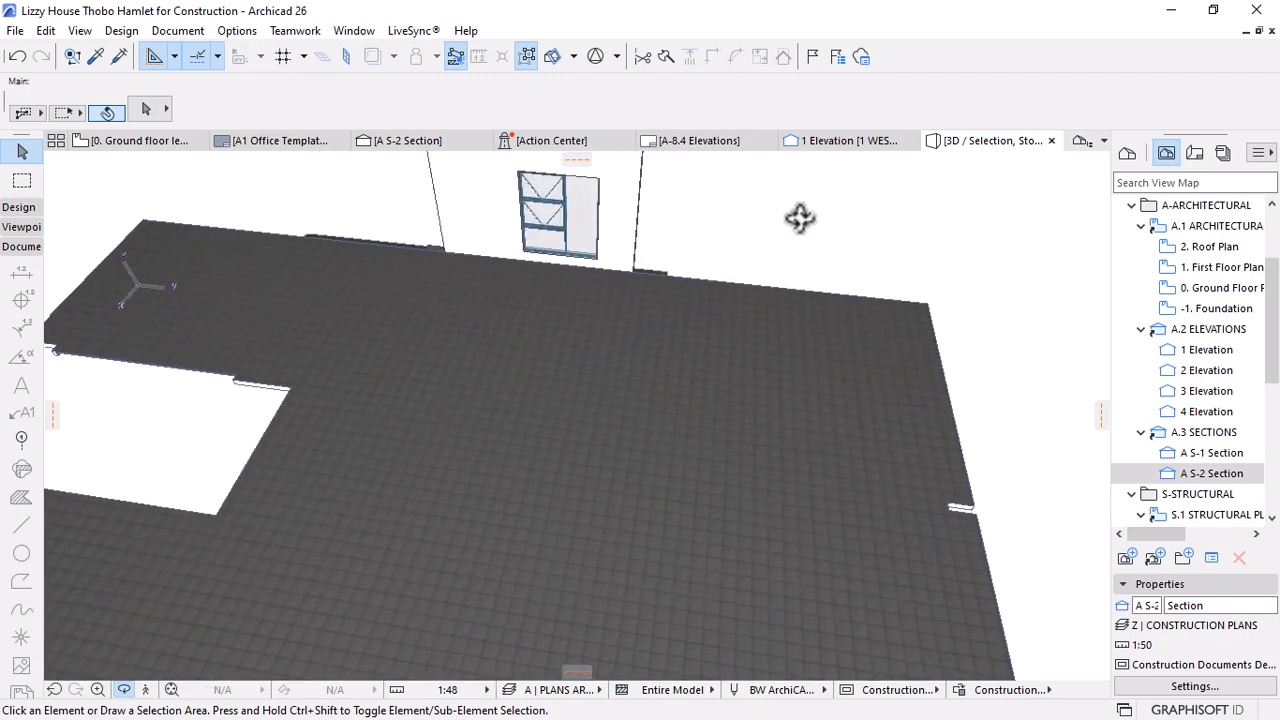
{"action": "middle_click_drag", "start_coordinate": [800, 214], "coordinate": [1023, 463], "text": "shift"}
{"action": "left_click", "coordinate": [1010, 428]}
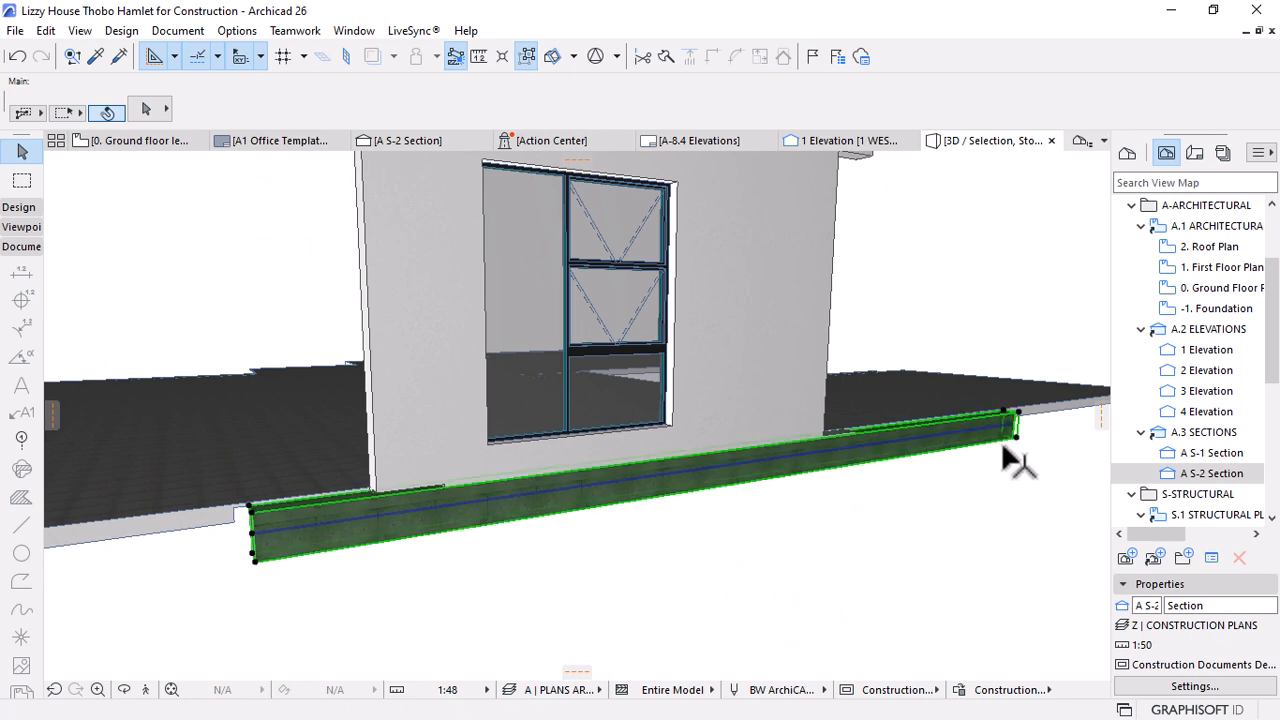
{"action": "left_click", "coordinate": [1010, 428]}
{"action": "left_click", "coordinate": [958, 508]}
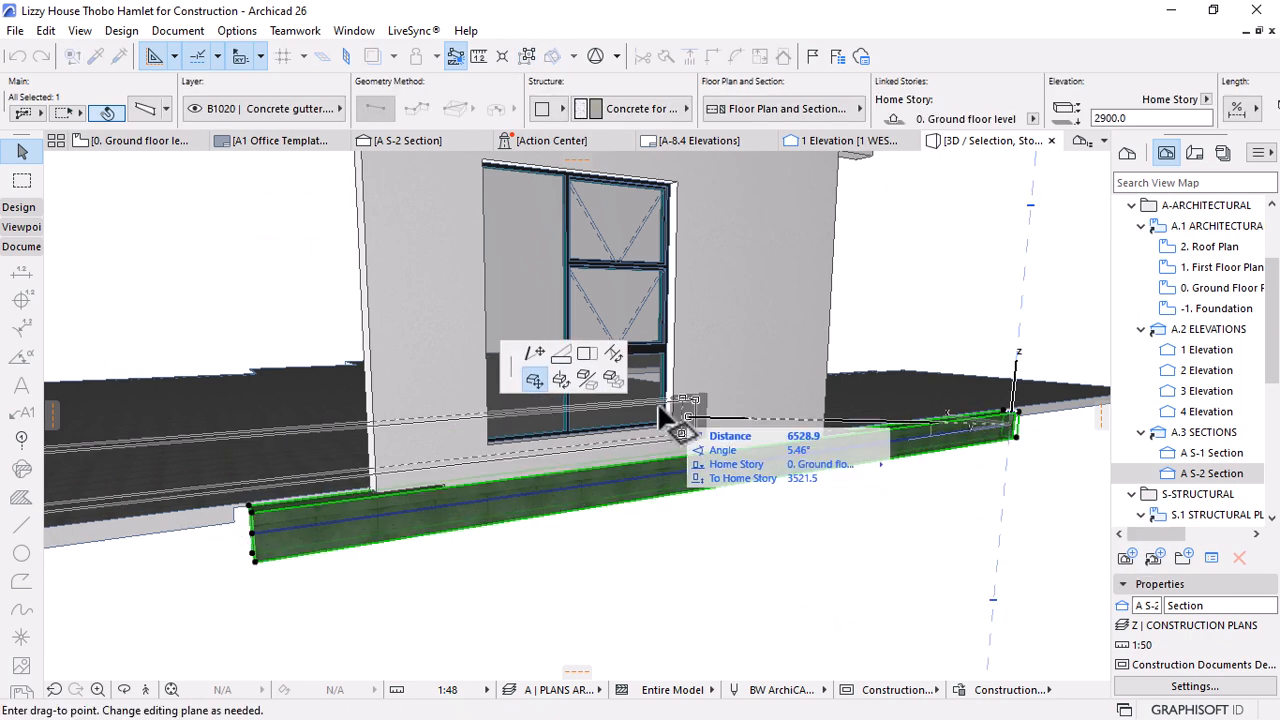
{"action": "left_click", "coordinate": [586, 356]}
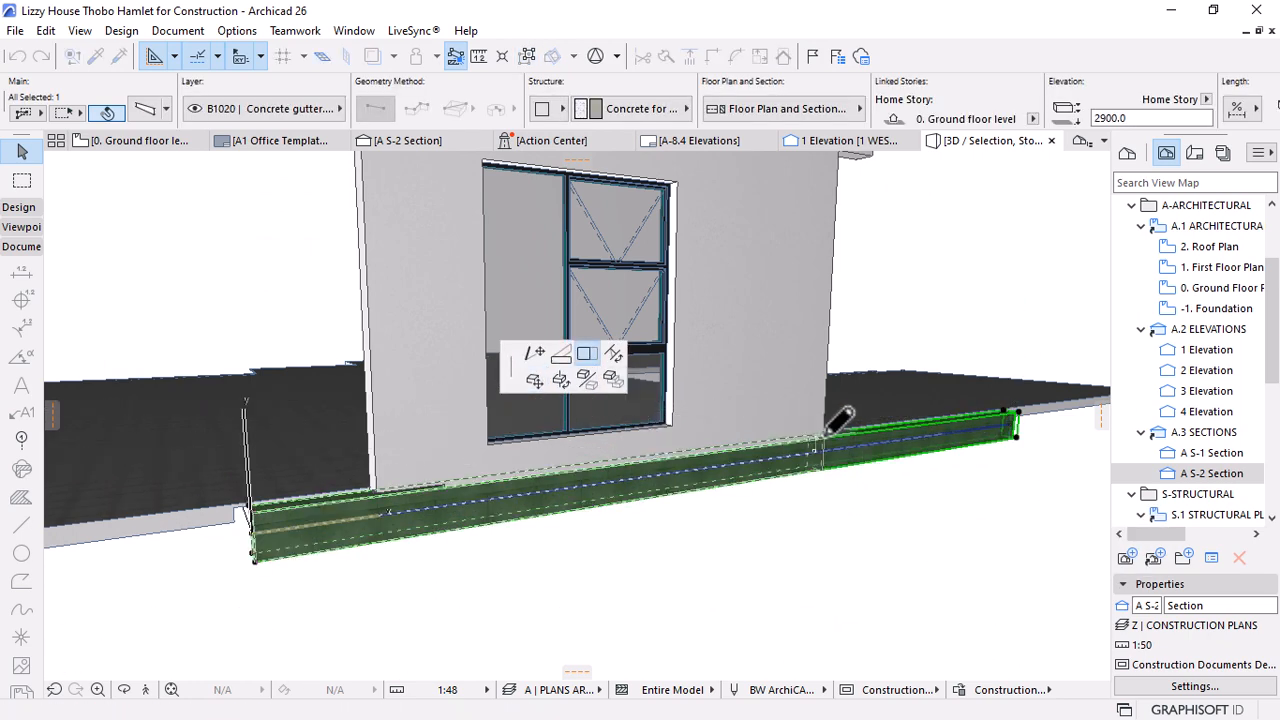
{"action": "left_click", "coordinate": [823, 436]}
{"action": "left_click", "coordinate": [251, 532]}
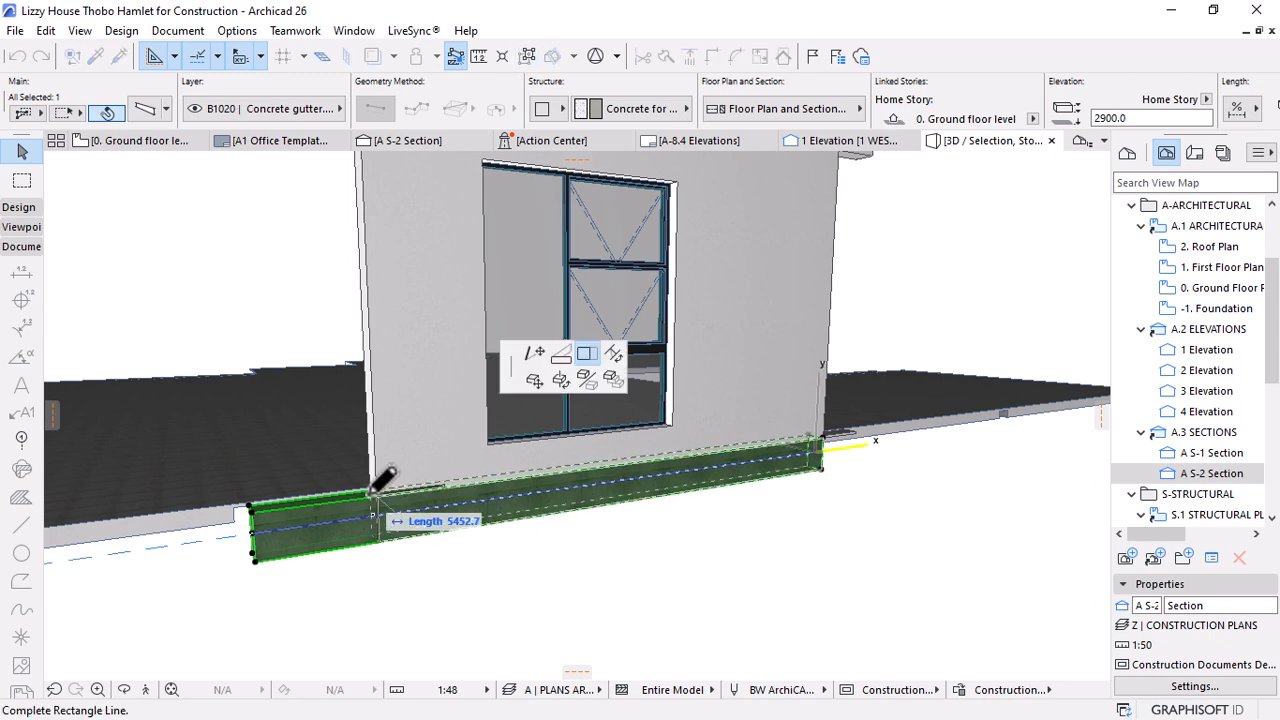
{"action": "left_click", "coordinate": [374, 488]}
{"action": "key", "text": "Escape"}
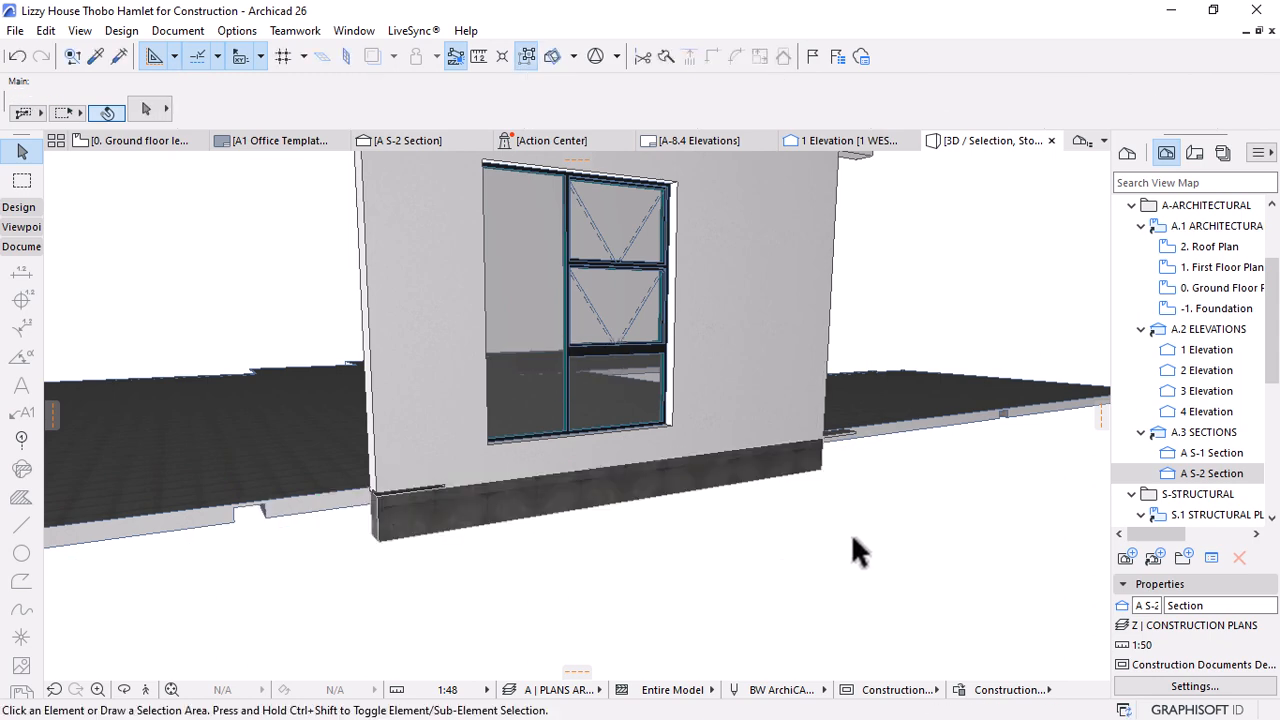
Check the building materials assigned to the shortened beam and the adjoining first-floor slab
{"action": "middle_click_drag", "start_coordinate": [851, 533], "coordinate": [443, 441], "text": "shift"}
{"action": "scroll", "coordinate": [599, 517], "scroll_direction": "up", "scroll_amount": 5}
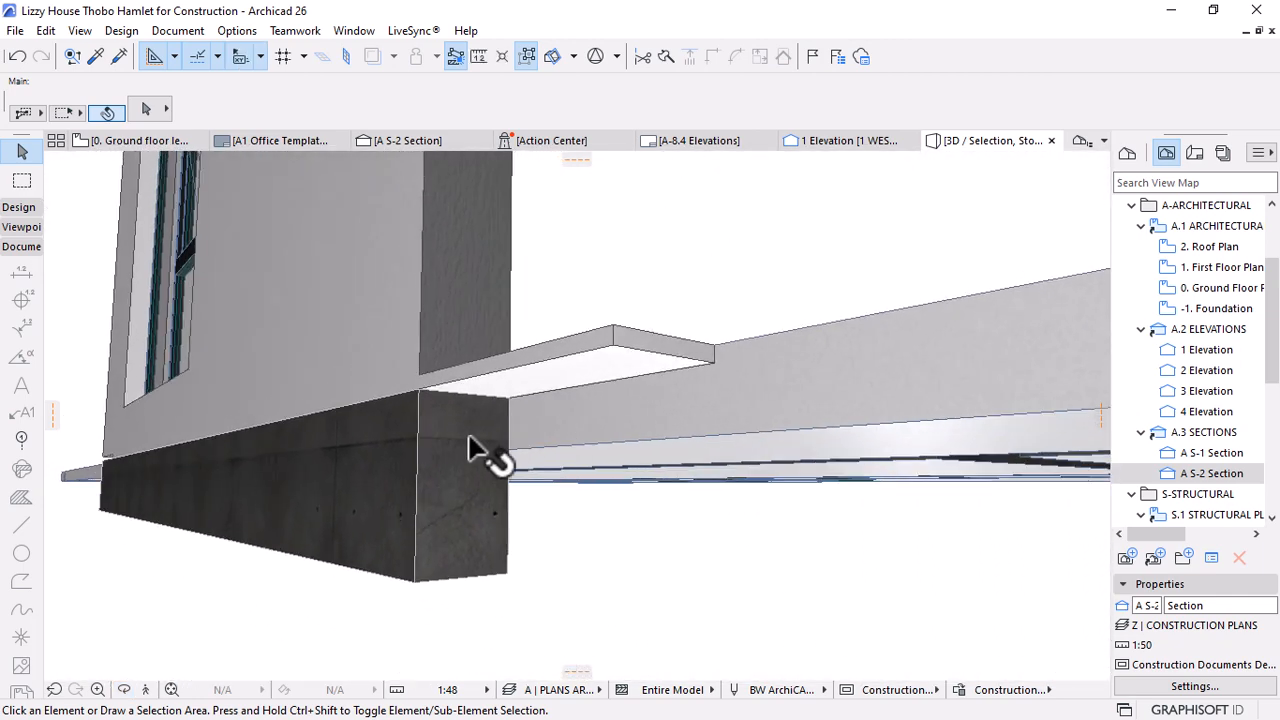
{"action": "left_click", "coordinate": [449, 451]}
{"action": "left_click", "coordinate": [623, 113]}
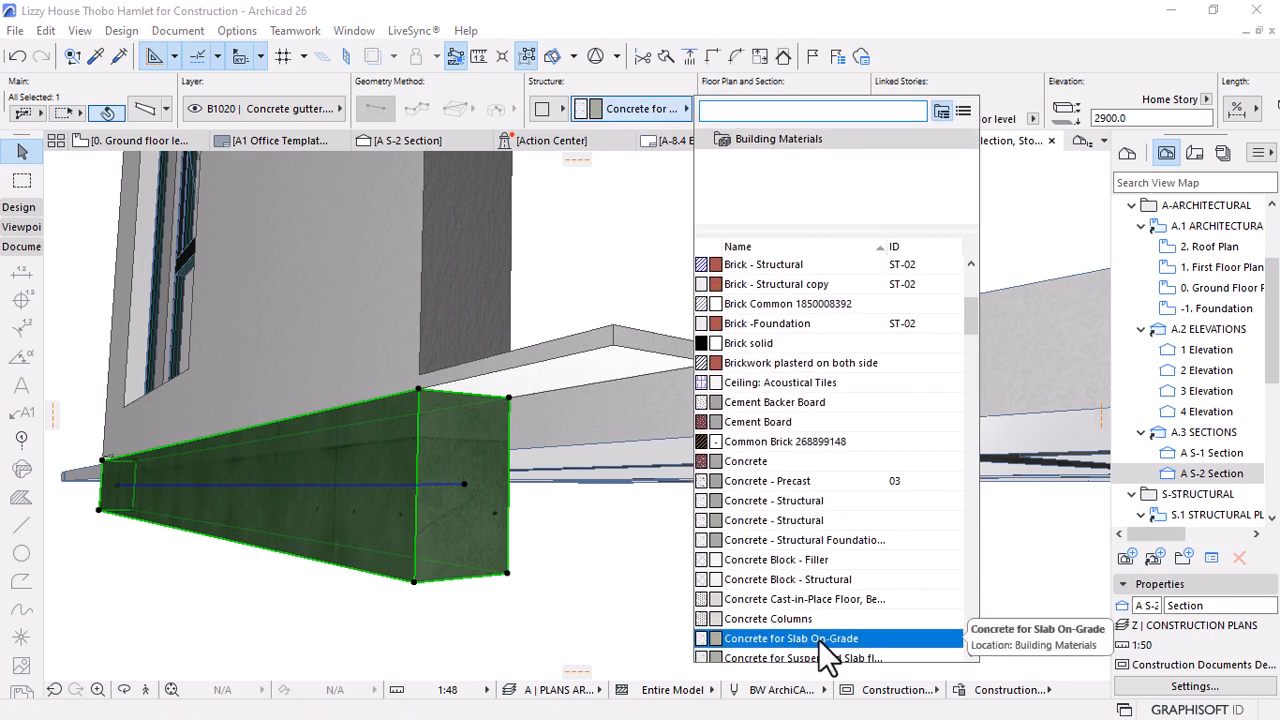
{"action": "left_click", "coordinate": [605, 448]}
{"action": "left_click", "coordinate": [638, 415]}
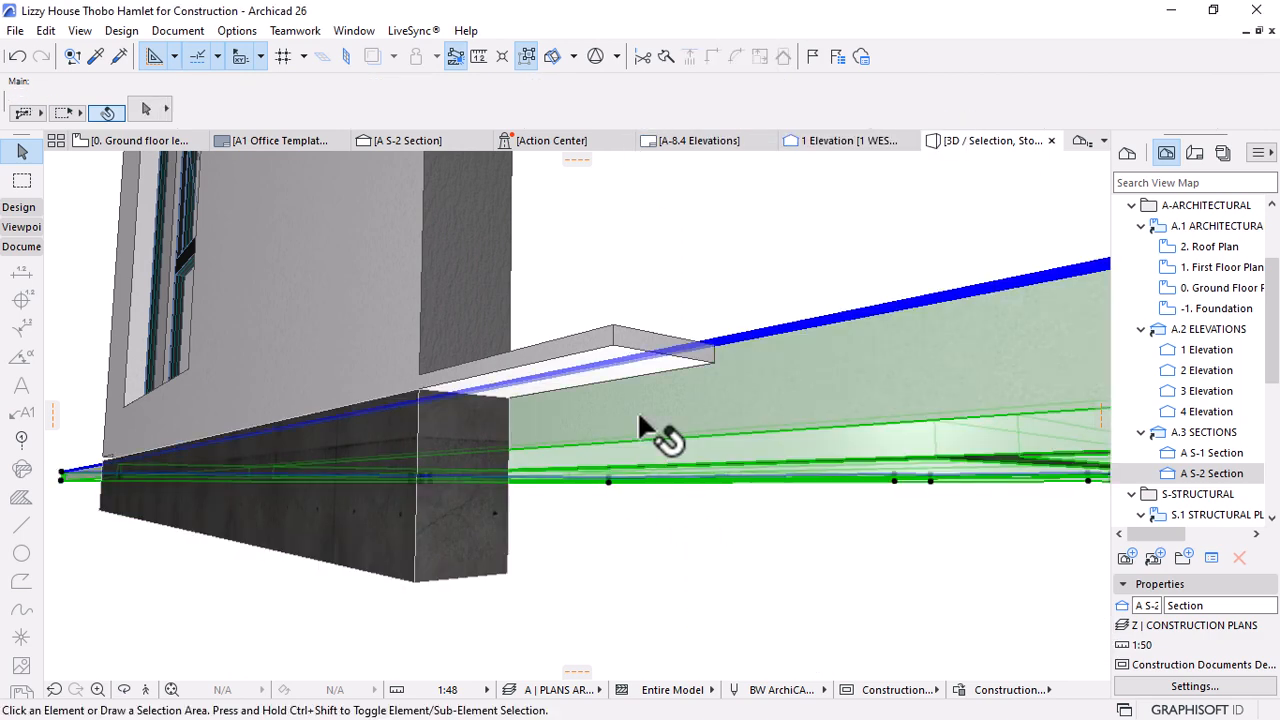
{"action": "left_click", "coordinate": [805, 110]}
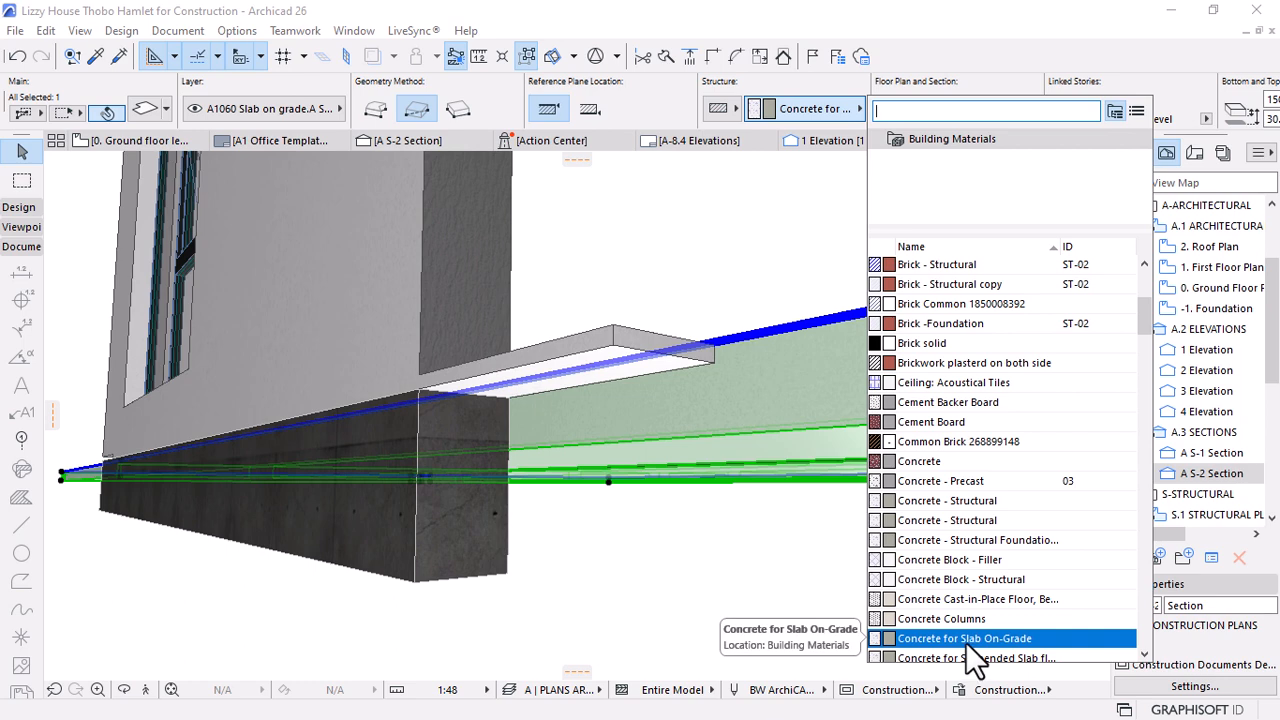
{"action": "left_click", "coordinate": [434, 505]}
{"action": "key", "text": "Escape"}
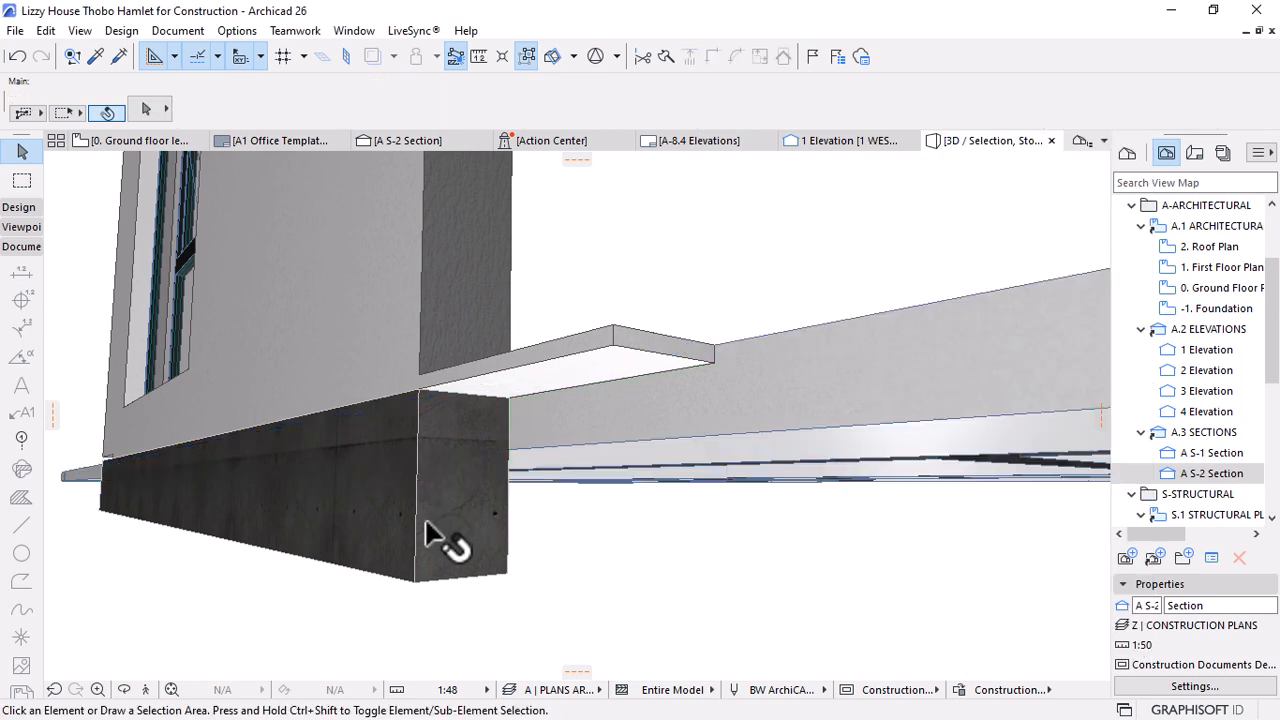
Compare the beam's building material with the first-floor slab's once more, leaving both unchanged
{"action": "left_click", "coordinate": [430, 528]}
{"action": "left_click", "coordinate": [645, 108]}
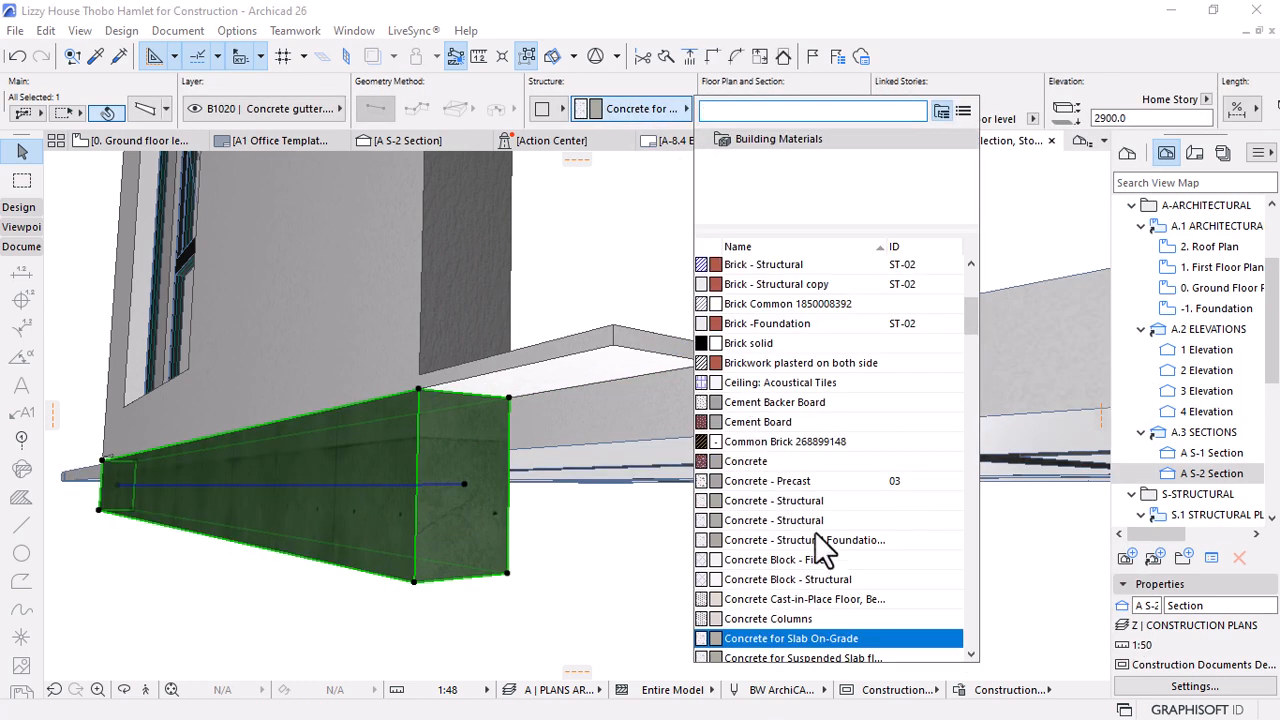
{"action": "left_click", "coordinate": [619, 412]}
{"action": "left_click", "coordinate": [619, 412]}
{"action": "left_click", "coordinate": [805, 108]}
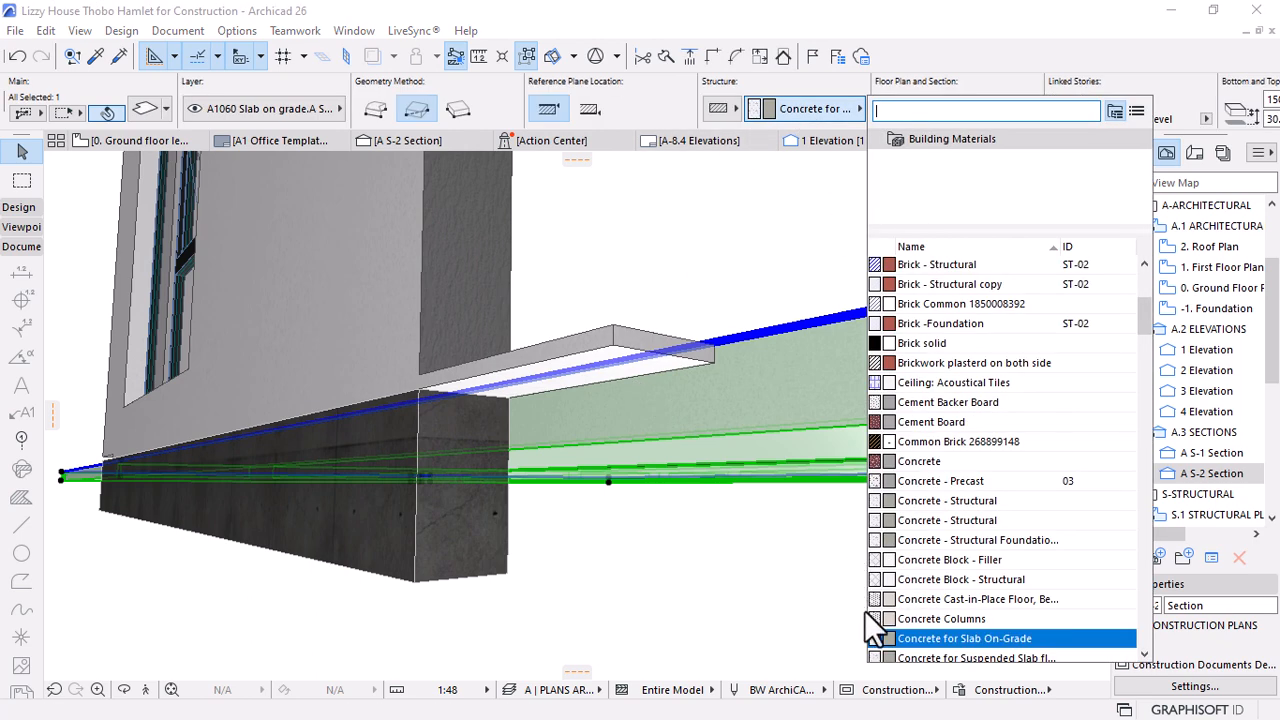
{"action": "scroll", "coordinate": [880, 620], "scroll_direction": "down", "scroll_amount": 1}
{"action": "left_click", "coordinate": [664, 550]}
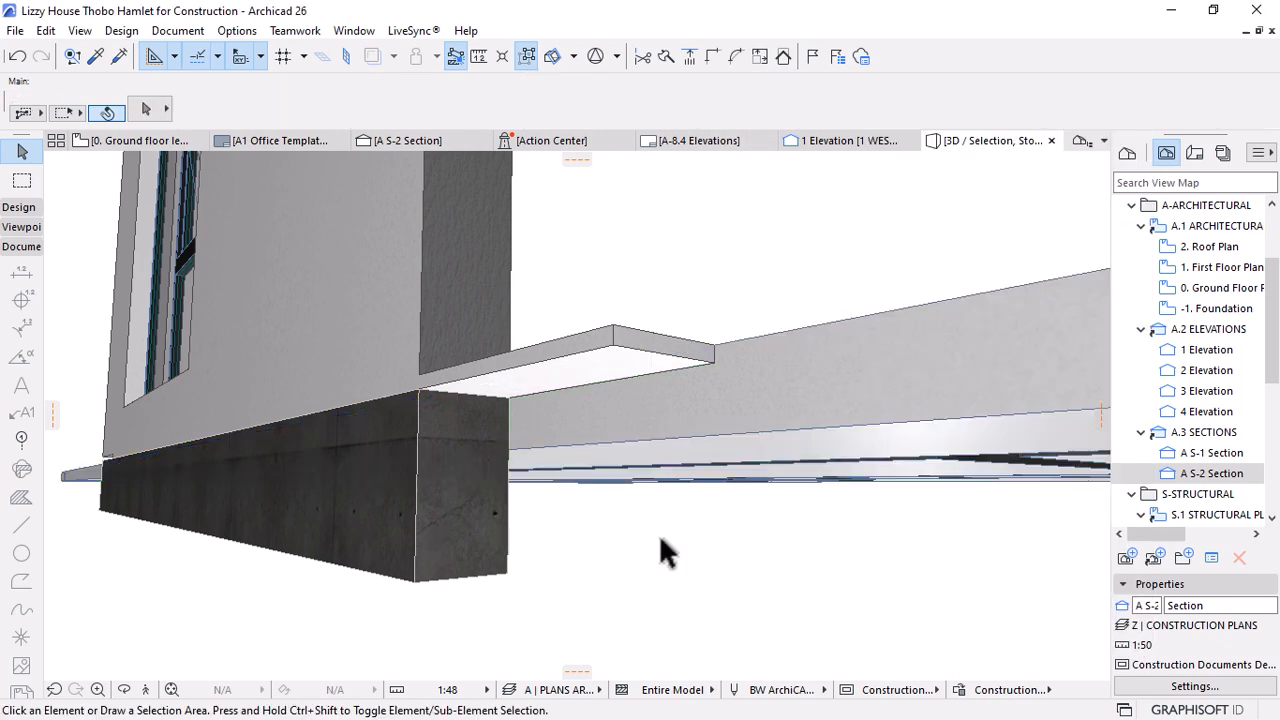
Return to section A S-2 and compare the slab's junctions at the outer beam and the inner beam
{"action": "left_click", "coordinate": [404, 140]}
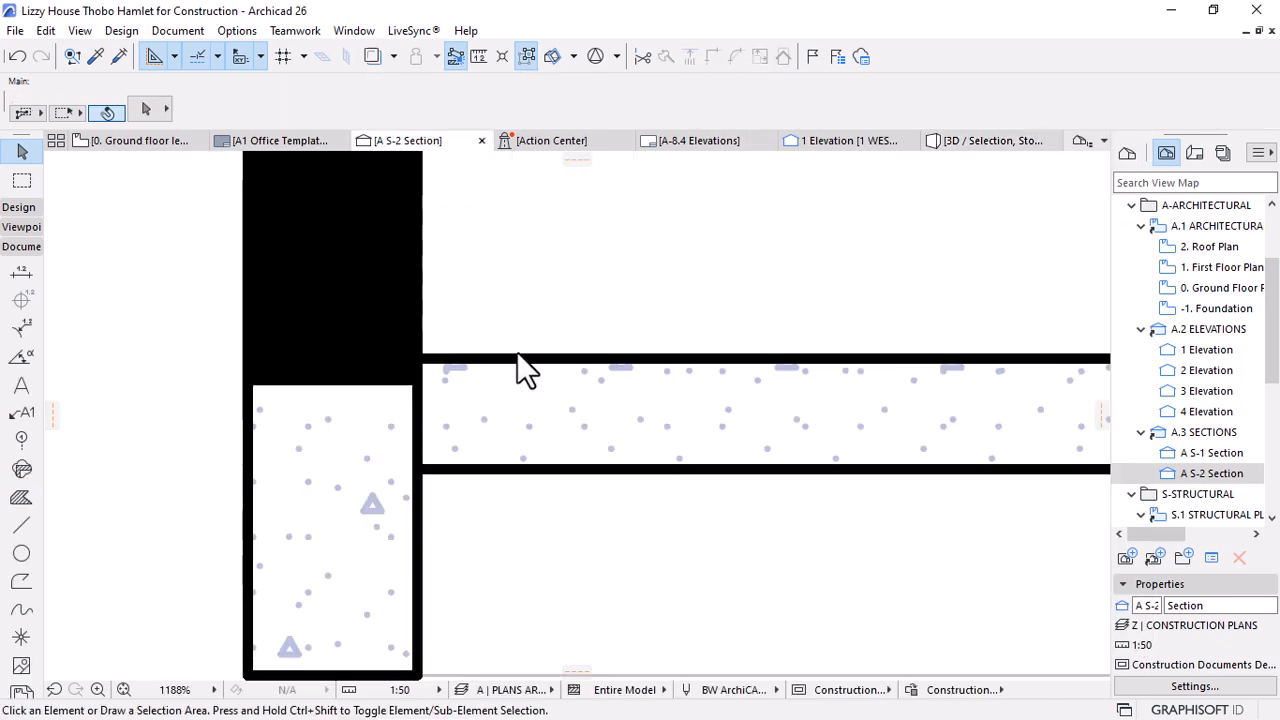
{"action": "left_click", "coordinate": [501, 382]}
{"action": "left_click", "coordinate": [453, 290]}
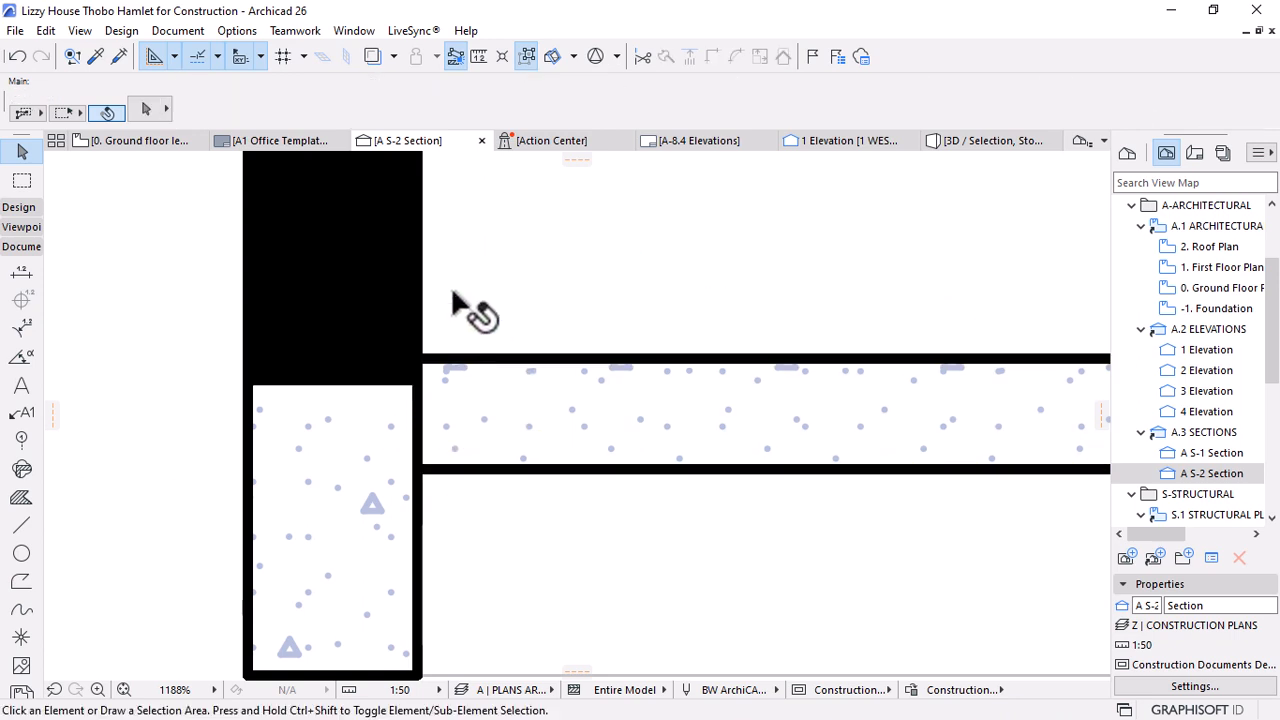
{"action": "scroll", "coordinate": [450, 292], "scroll_direction": "down", "scroll_amount": 5}
{"action": "scroll", "coordinate": [666, 371], "scroll_direction": "up", "scroll_amount": 3}
{"action": "scroll", "coordinate": [762, 382], "scroll_direction": "up", "scroll_amount": 1}
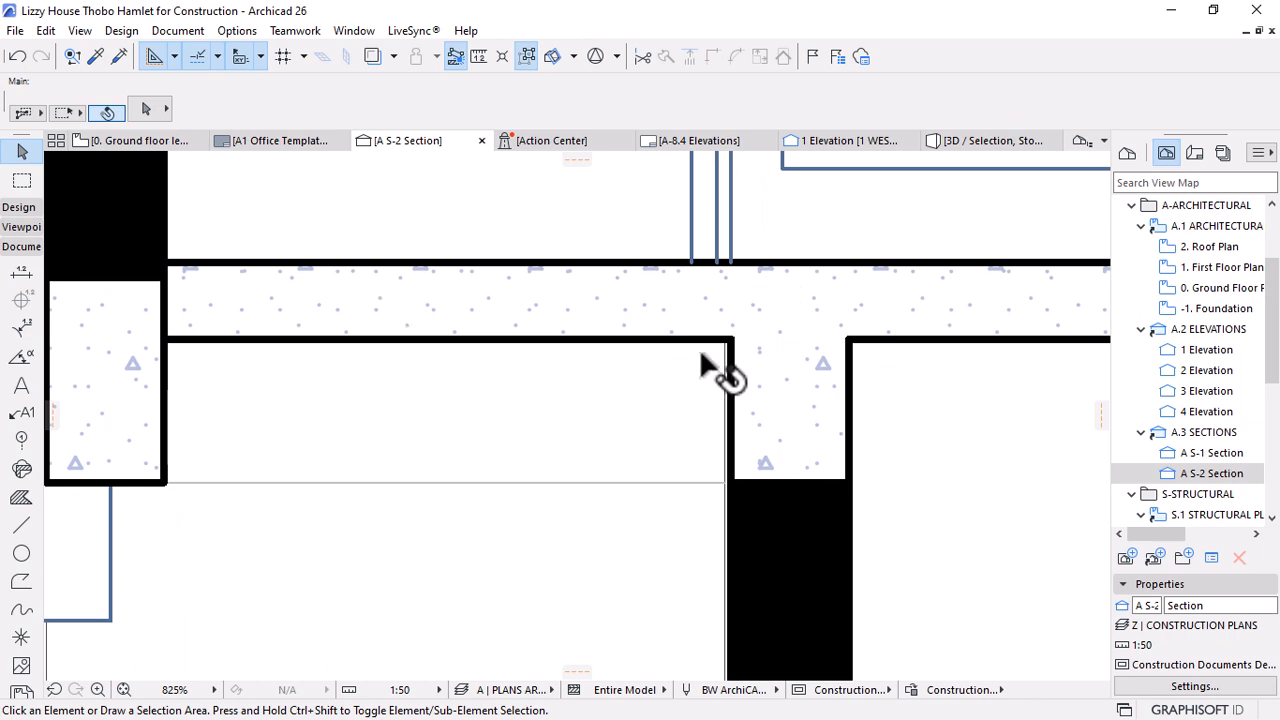
{"action": "scroll", "coordinate": [351, 330], "scroll_direction": "down", "scroll_amount": 3}
{"action": "scroll", "coordinate": [343, 320], "scroll_direction": "up", "scroll_amount": 5}
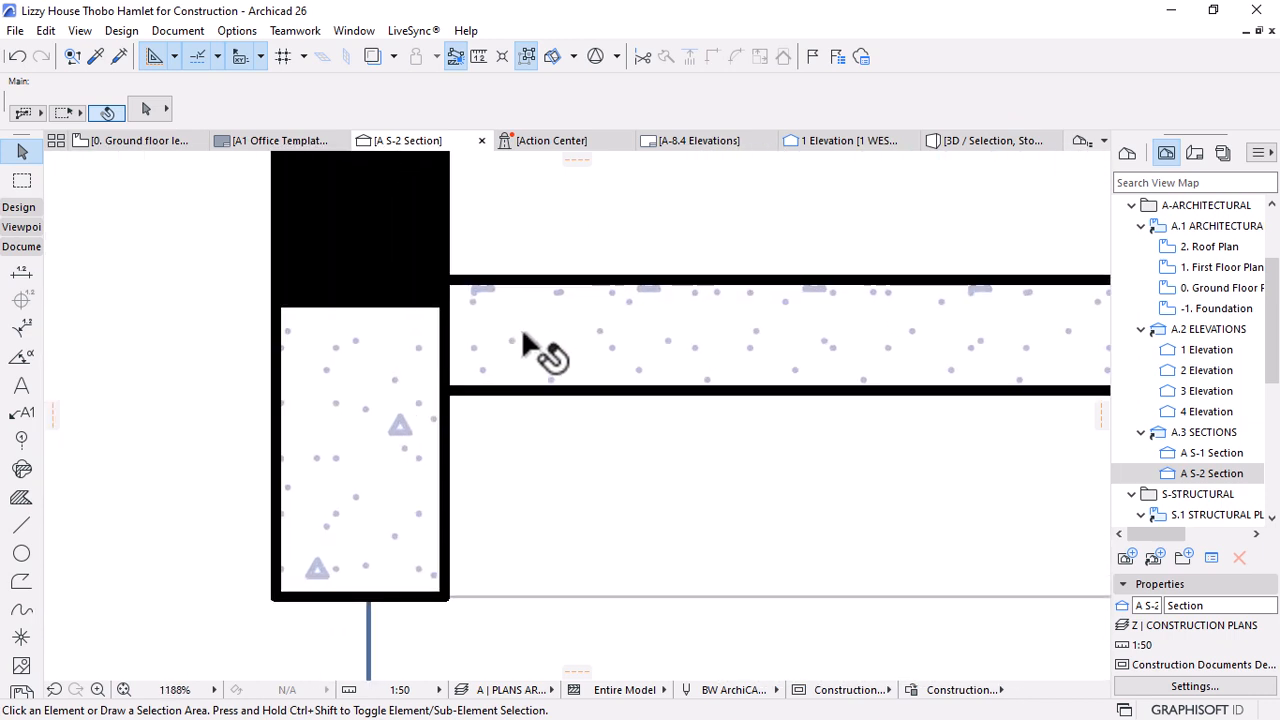
Examine how the outer beam's top corner meets the slab edge and how the inner beam overlaps the slab
{"action": "left_click", "coordinate": [409, 342]}
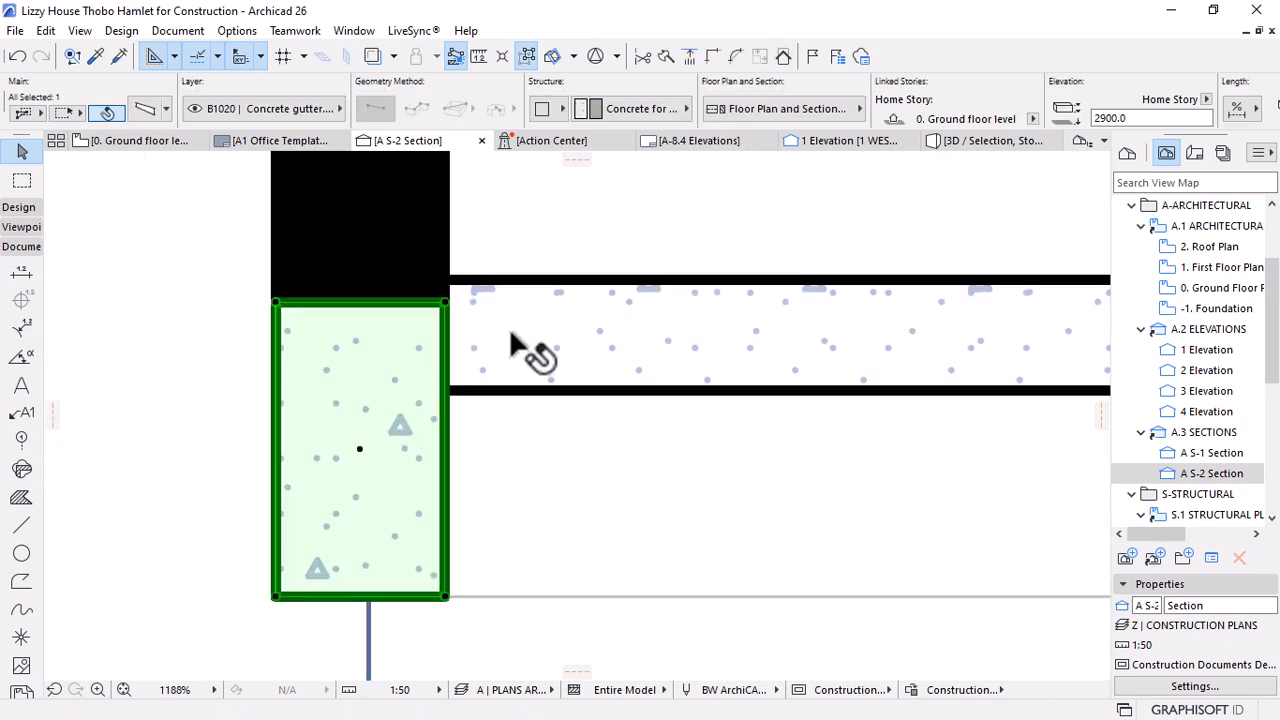
{"action": "scroll", "coordinate": [423, 294], "scroll_direction": "up", "scroll_amount": 4}
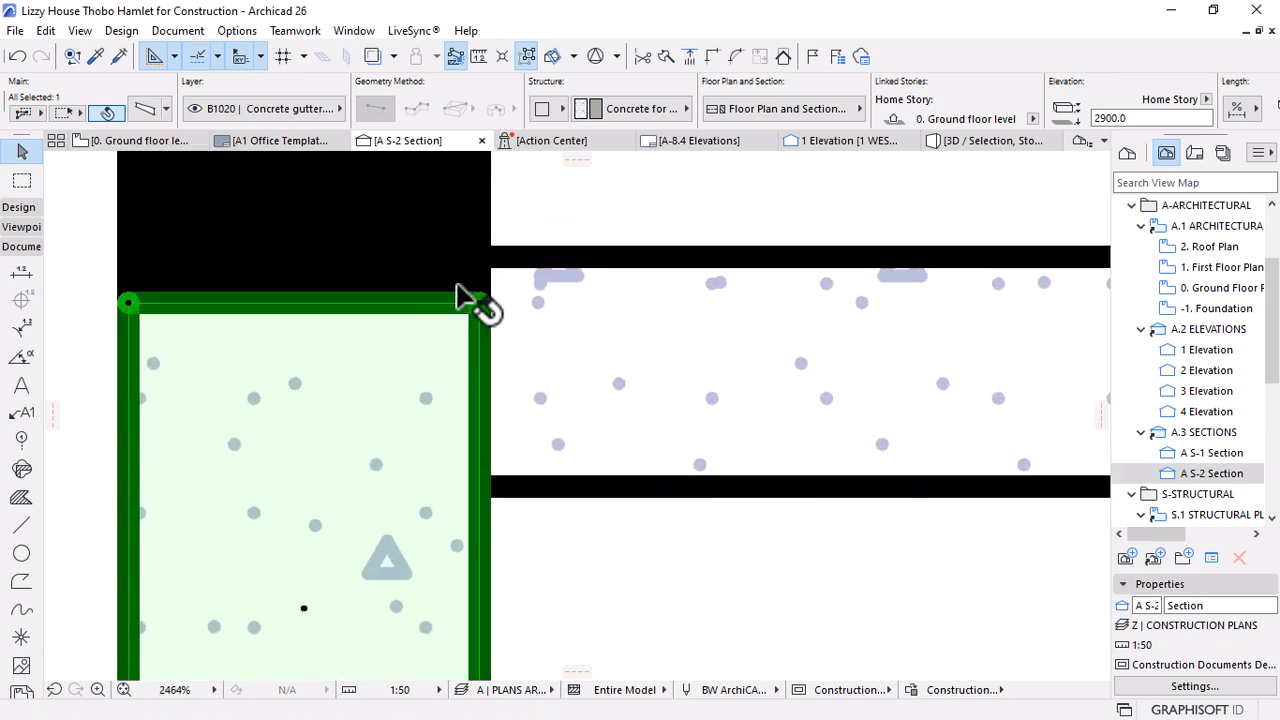
{"action": "key", "text": "Escape"}
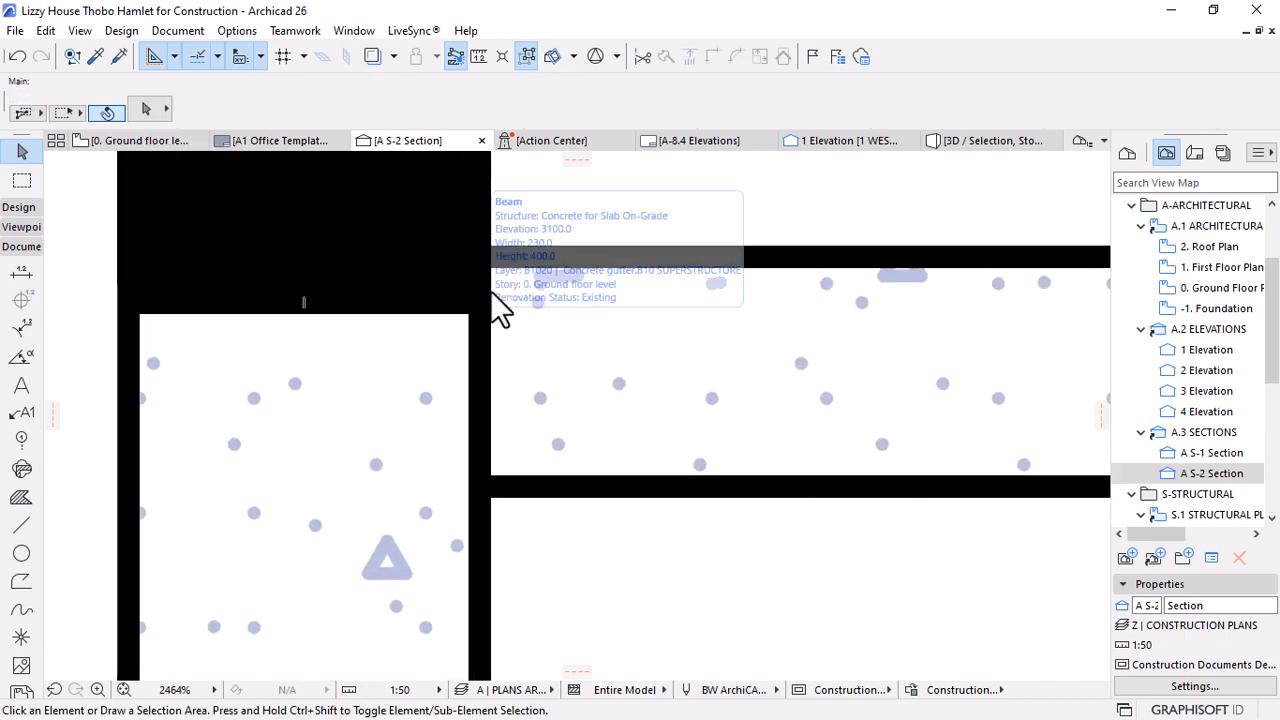
{"action": "left_click", "coordinate": [489, 296]}
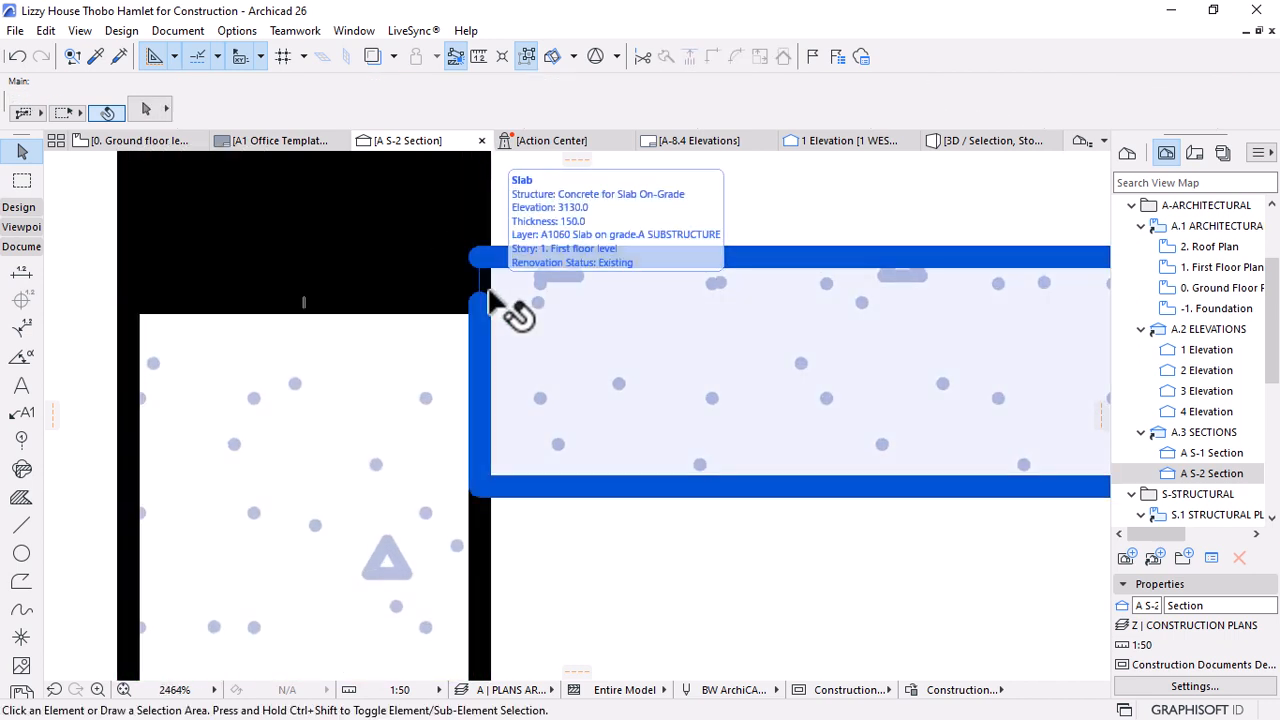
{"action": "scroll", "coordinate": [489, 305], "scroll_direction": "down", "scroll_amount": 4}
{"action": "scroll", "coordinate": [909, 349], "scroll_direction": "up", "scroll_amount": 1}
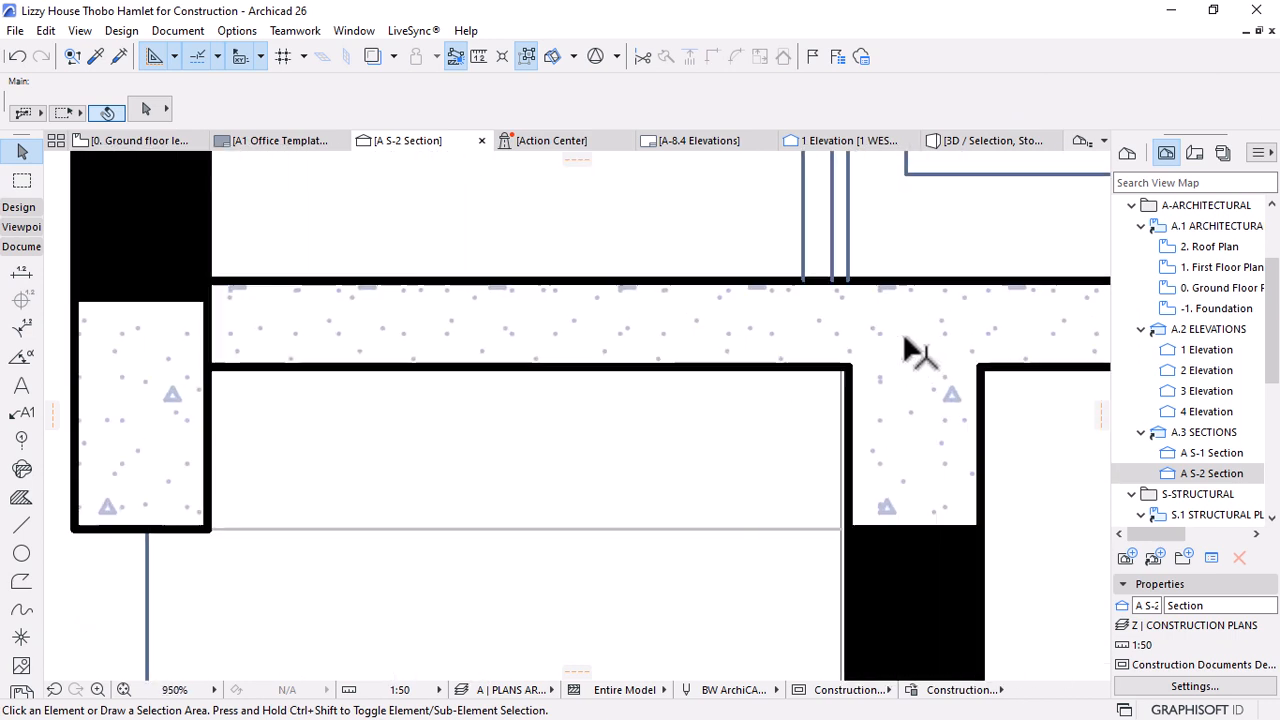
{"action": "left_click", "coordinate": [914, 398]}
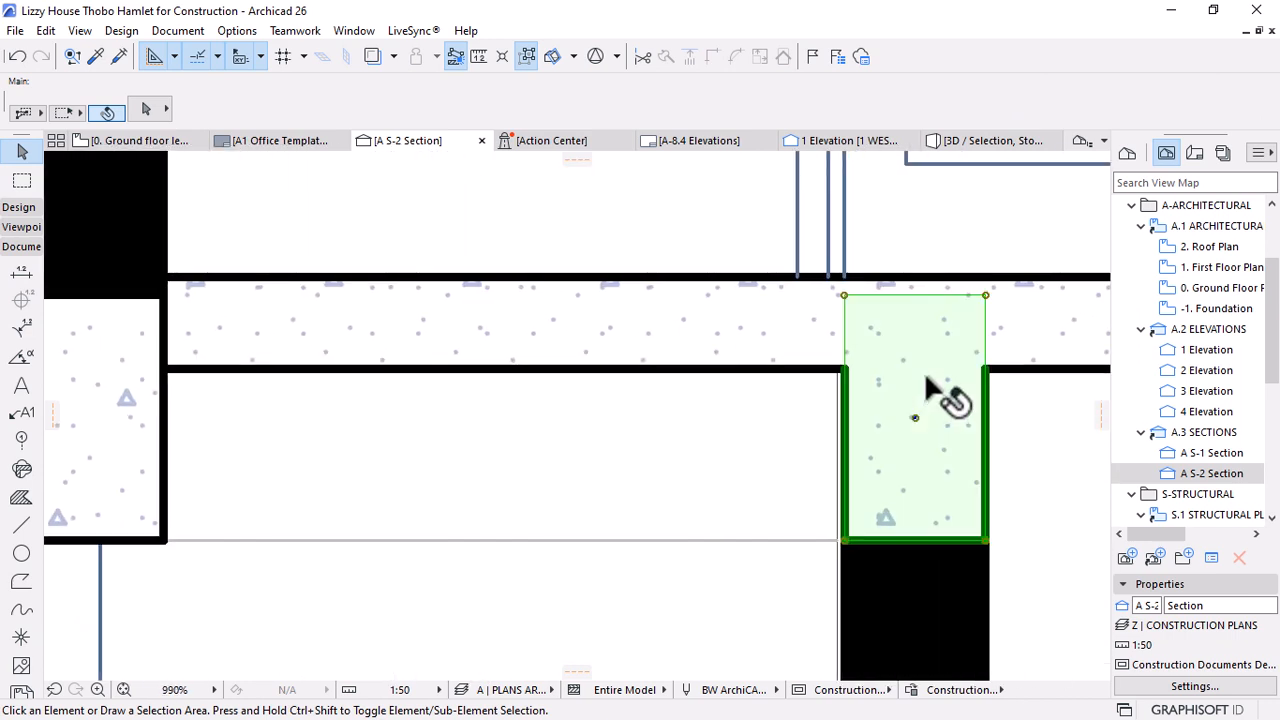
{"action": "scroll", "coordinate": [945, 385], "scroll_direction": "down", "scroll_amount": 3}
{"action": "key", "text": "Escape"}
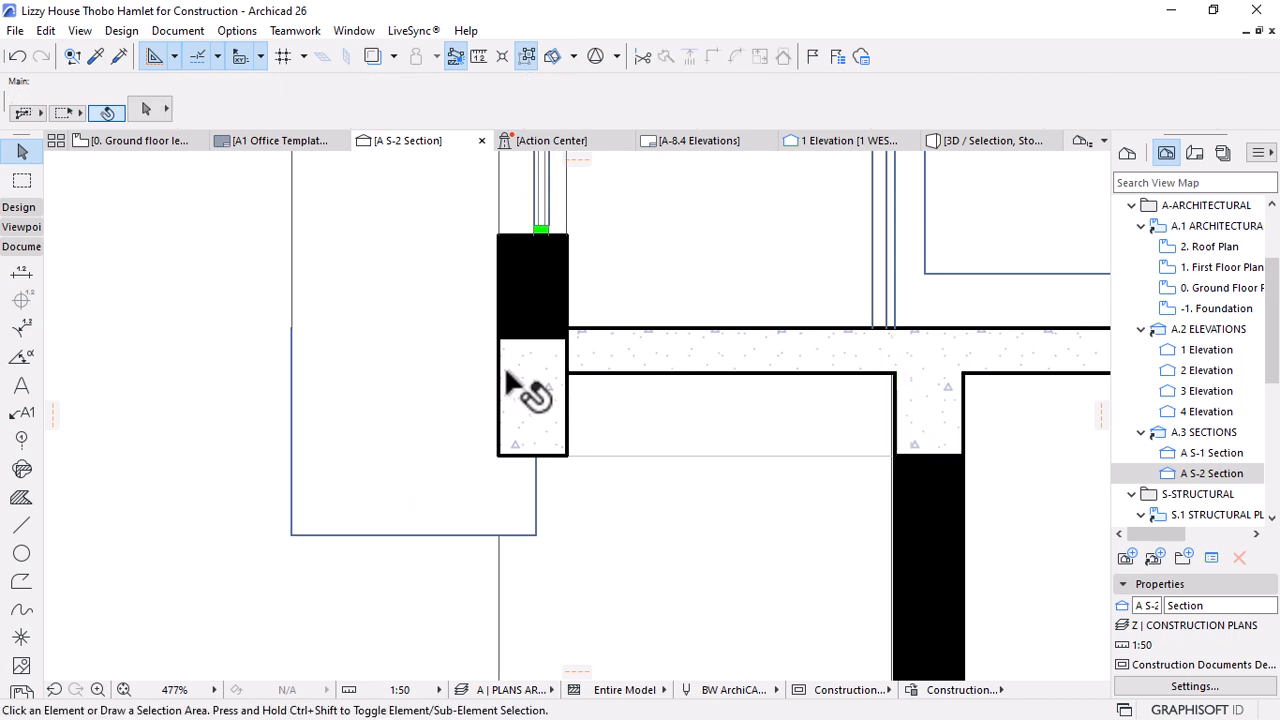
Try moving the outer beam inward into the slab to test how they merge, and undo the move
{"action": "left_click", "coordinate": [568, 345]}
{"action": "scroll", "coordinate": [570, 345], "scroll_direction": "up", "scroll_amount": 3}
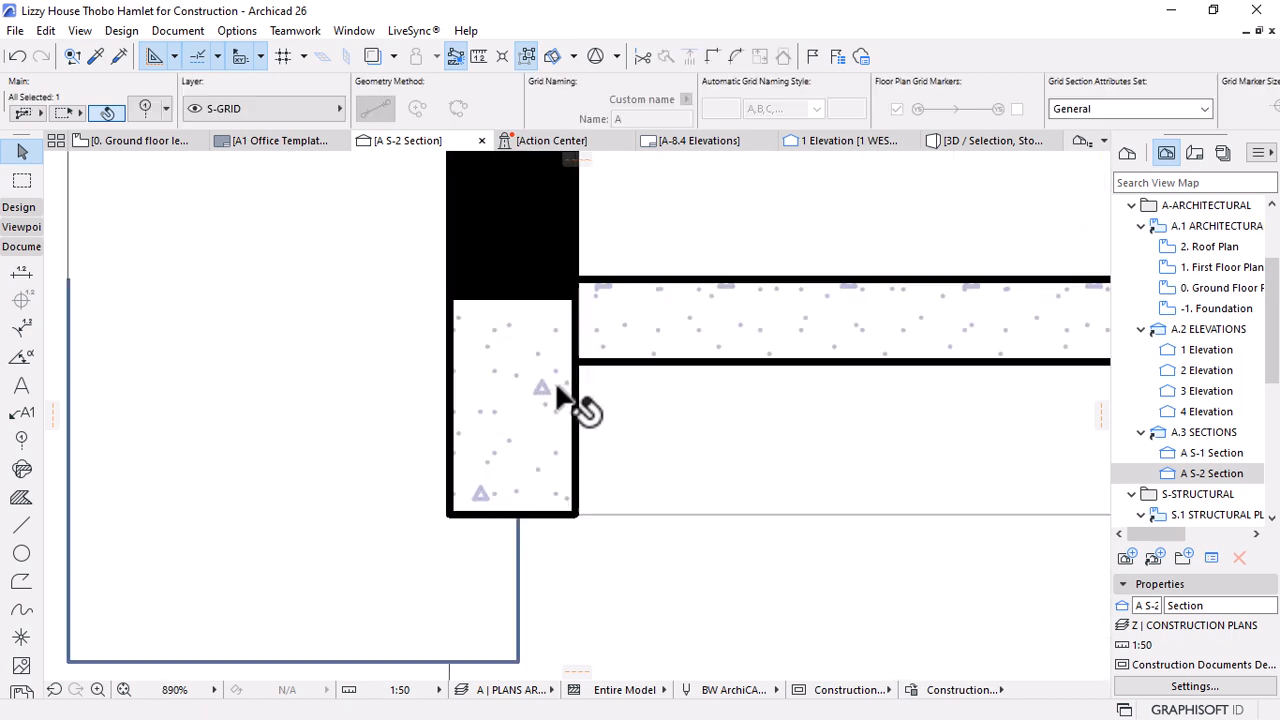
{"action": "left_click", "coordinate": [578, 396]}
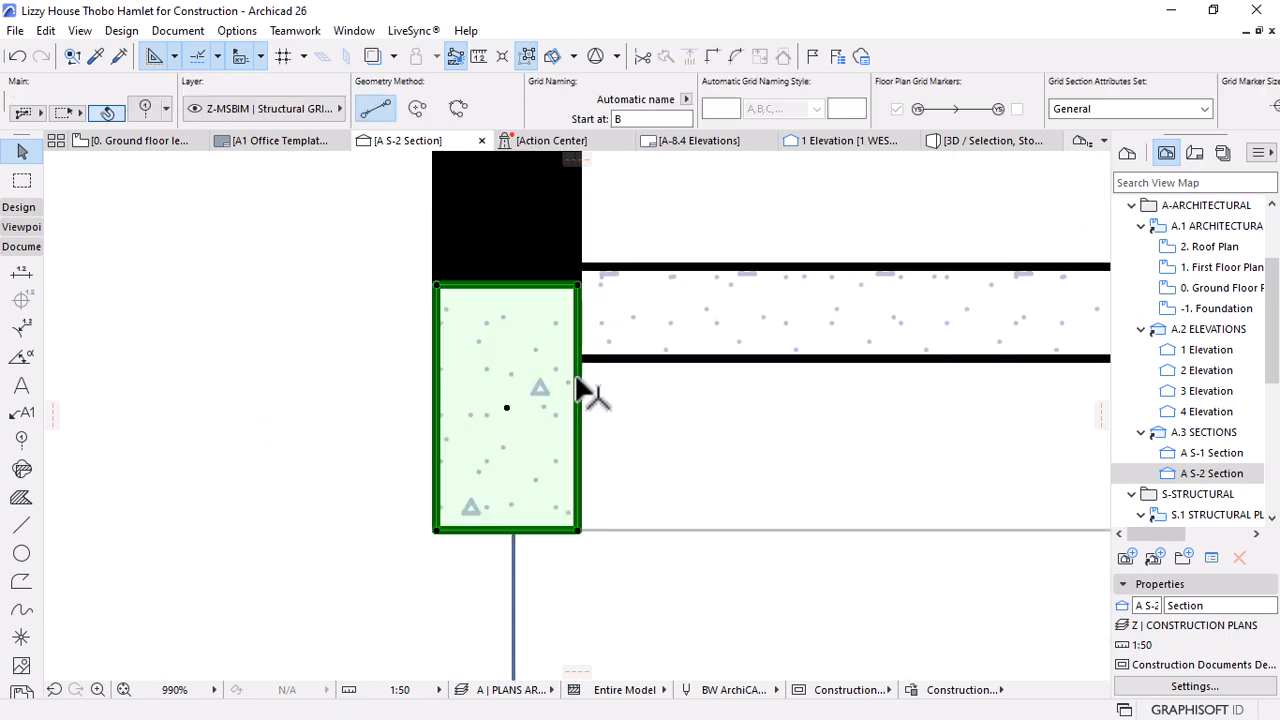
{"action": "left_click", "coordinate": [580, 287]}
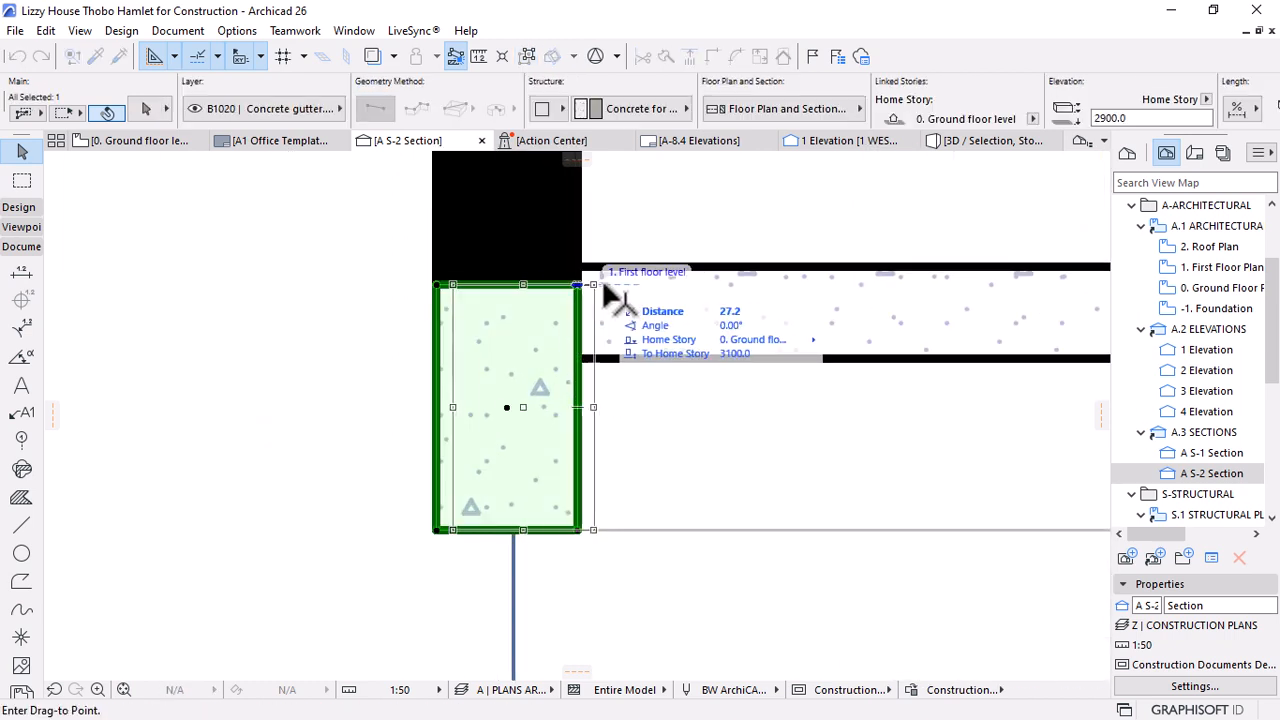
{"action": "left_click", "coordinate": [704, 406]}
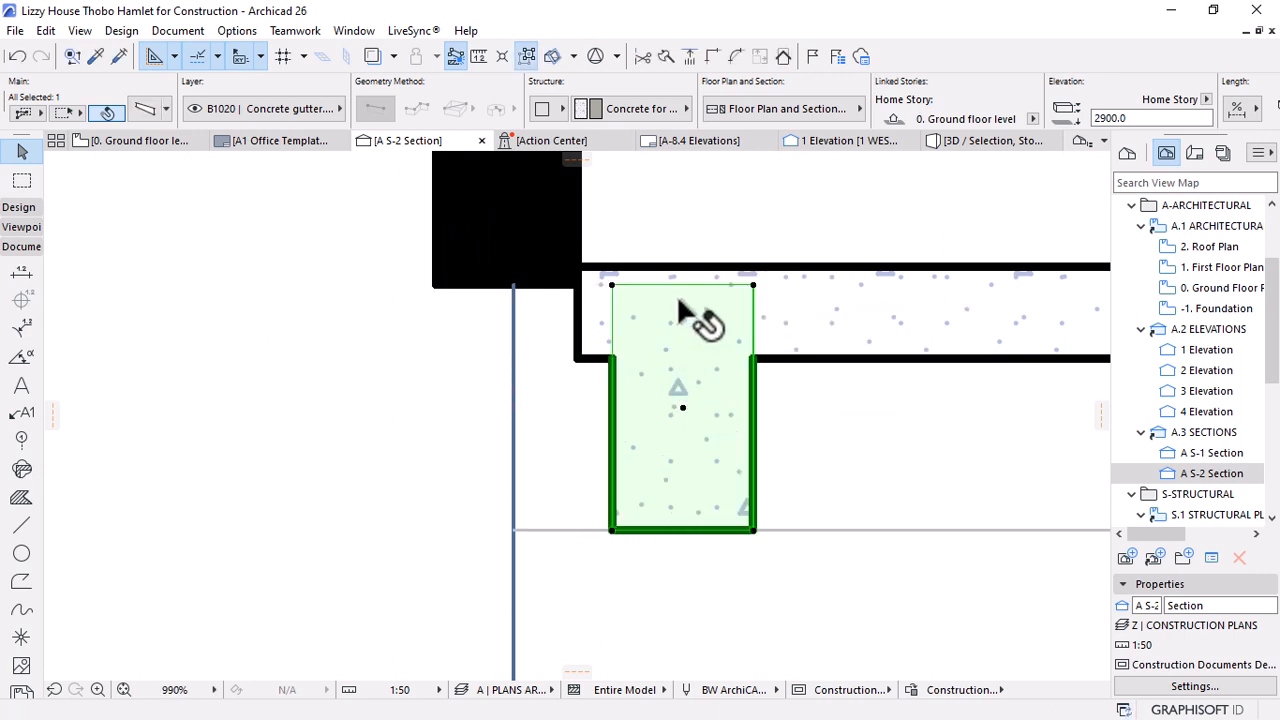
{"action": "left_click", "coordinate": [790, 325]}
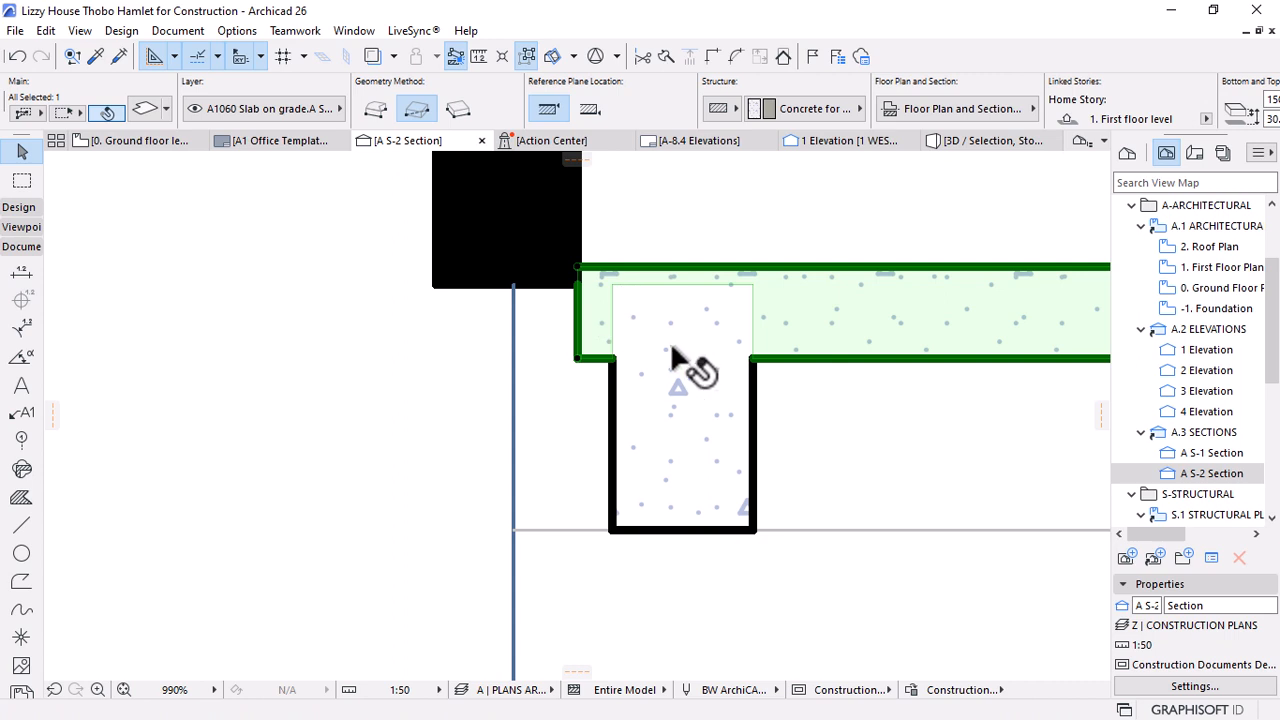
{"action": "key", "text": "ctrl+z"}
{"action": "key", "text": "Escape"}
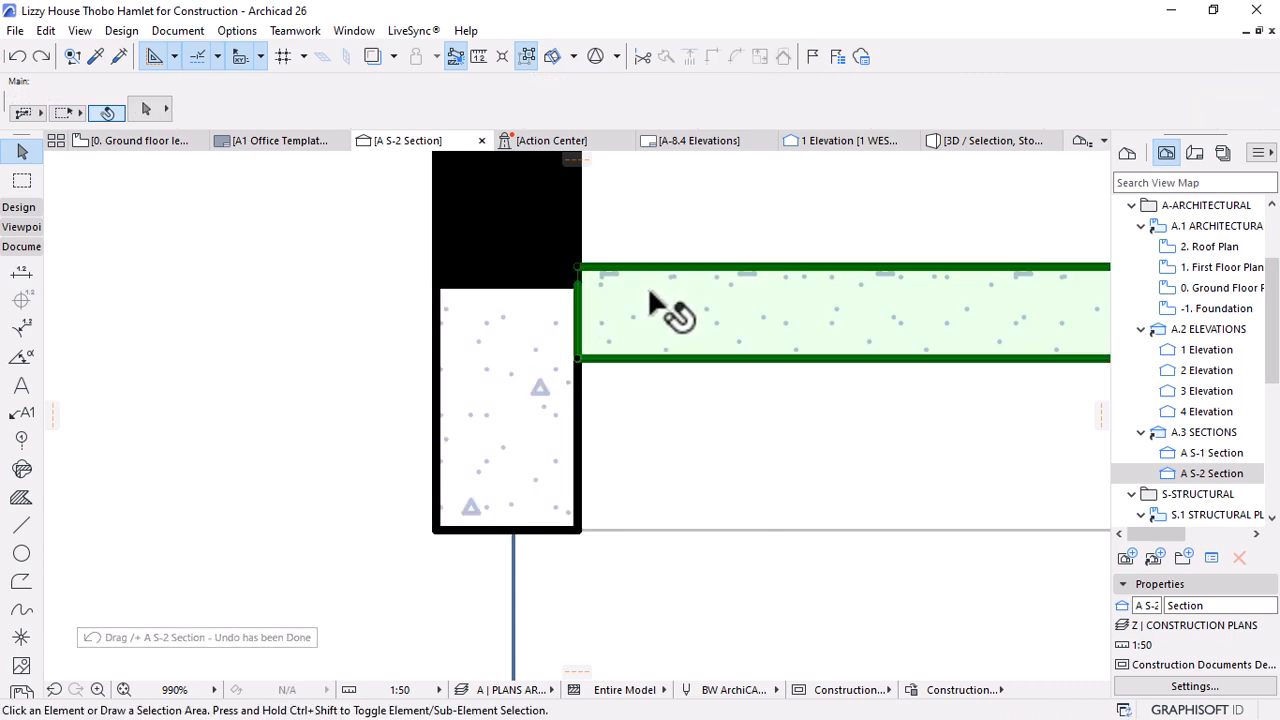
Offset the first-floor slab's edge in the 3D view so it extends over the outer beam to its outer face
{"action": "left_click", "coordinate": [650, 294]}
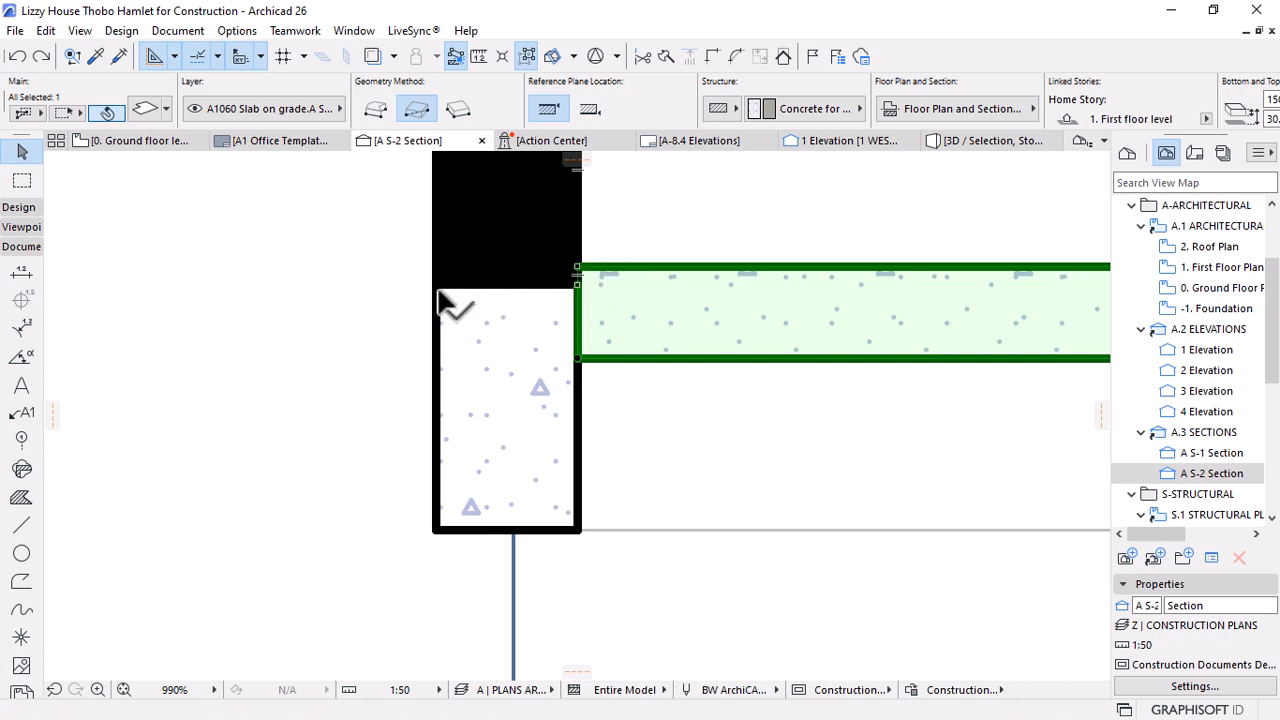
{"action": "left_click", "coordinate": [948, 145]}
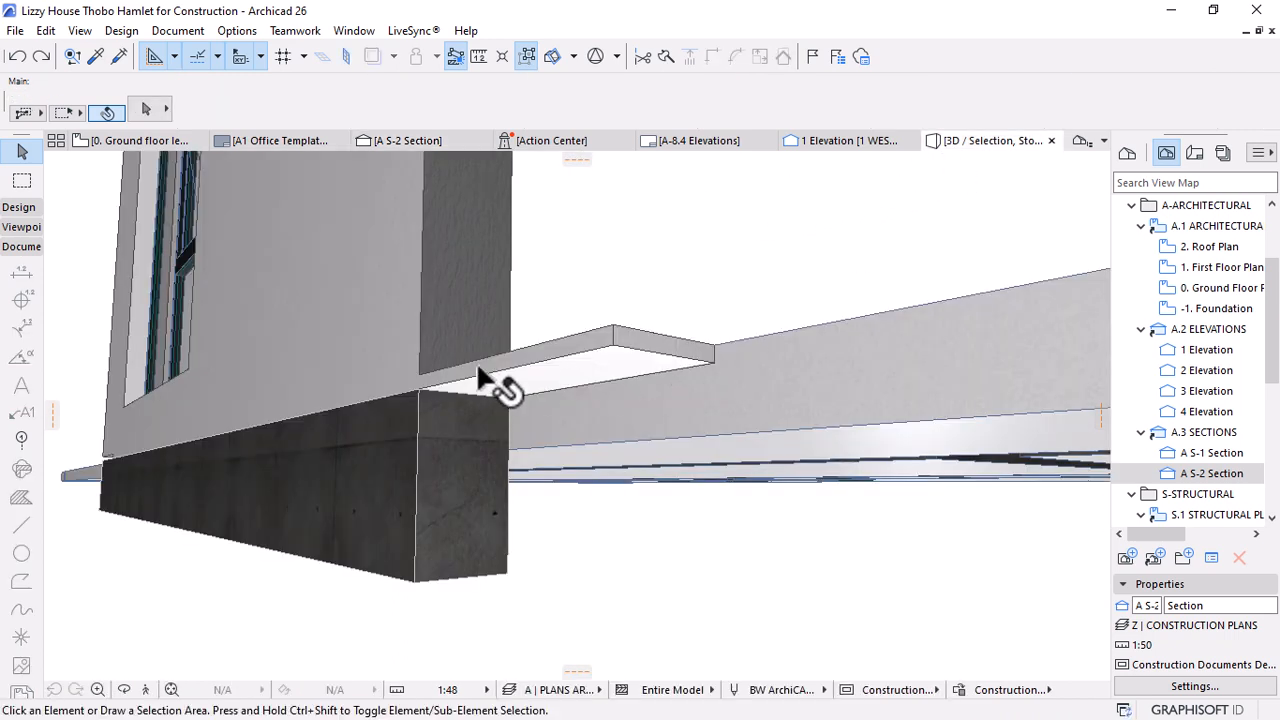
{"action": "left_click", "coordinate": [571, 449]}
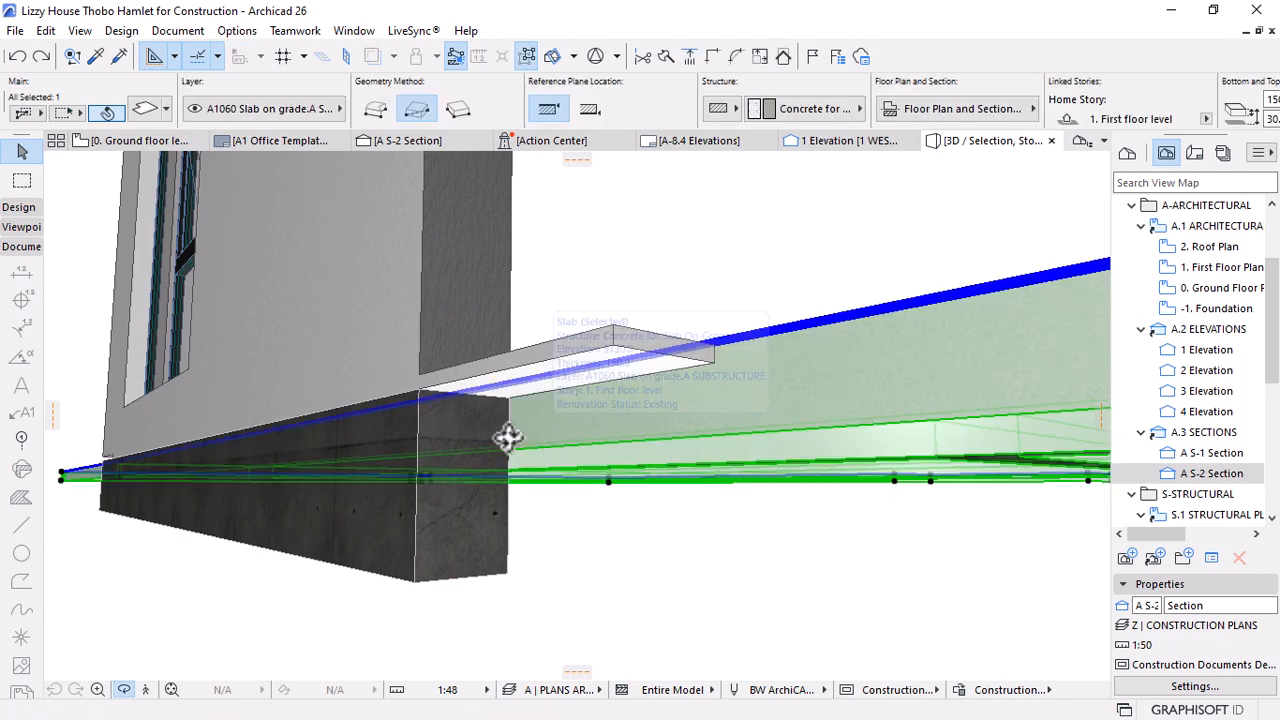
{"action": "middle_click_drag", "start_coordinate": [508, 434], "coordinate": [712, 301], "text": "shift"}
{"action": "left_click", "coordinate": [715, 298]}
{"action": "left_click", "coordinate": [612, 352]}
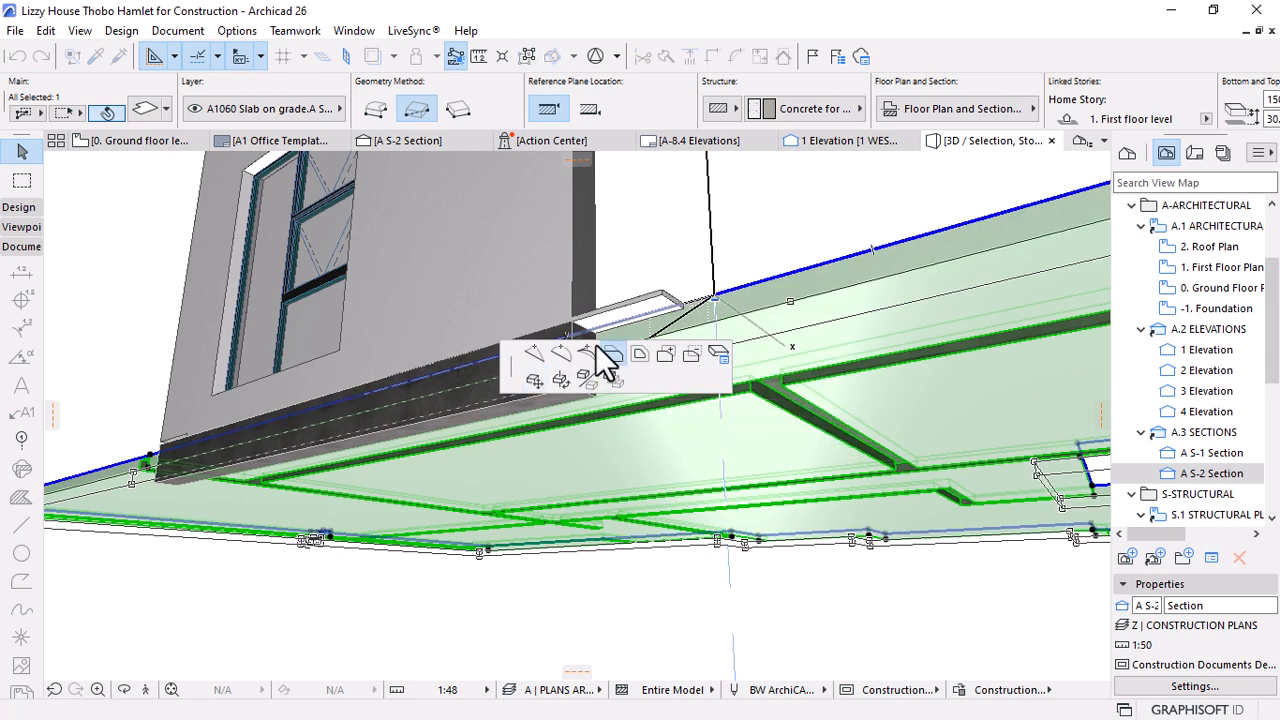
{"action": "key", "text": "Escape"}
{"action": "key", "text": "Escape"}
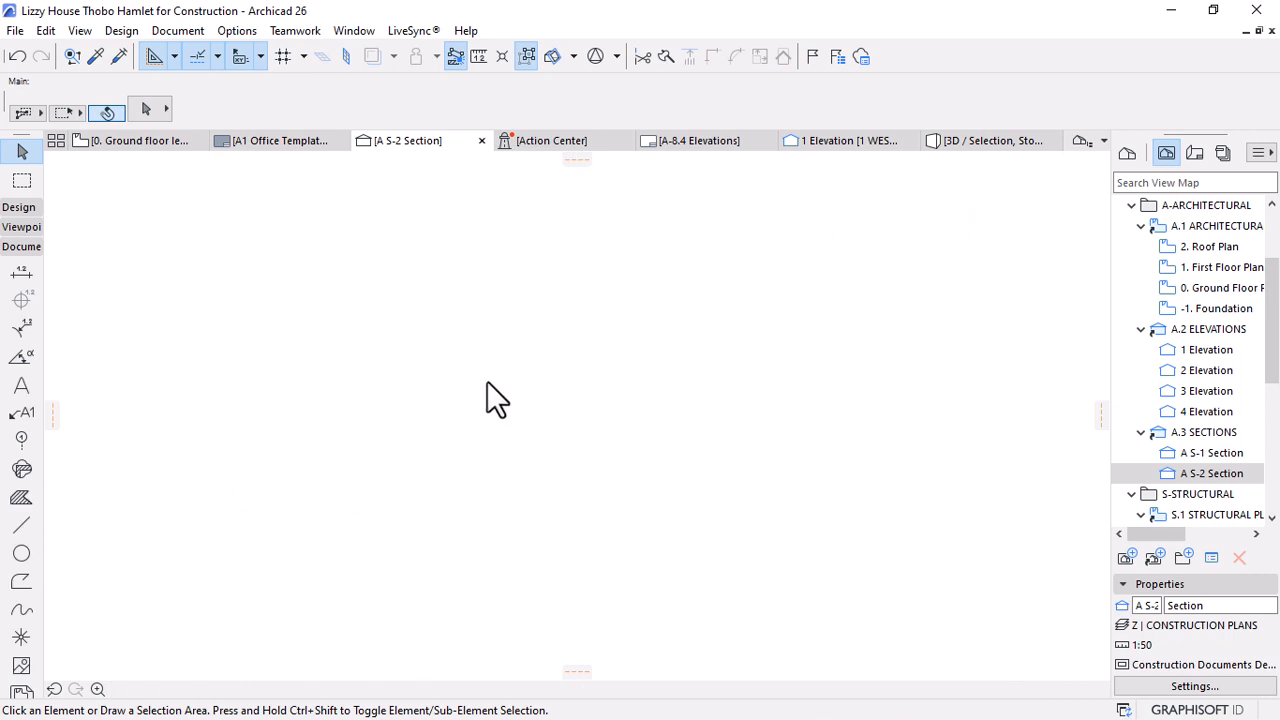
Check in section A S-2 how the extended first-floor slab joins the outer and inner beams
{"action": "scroll", "coordinate": [433, 358], "scroll_direction": "down", "scroll_amount": 5}
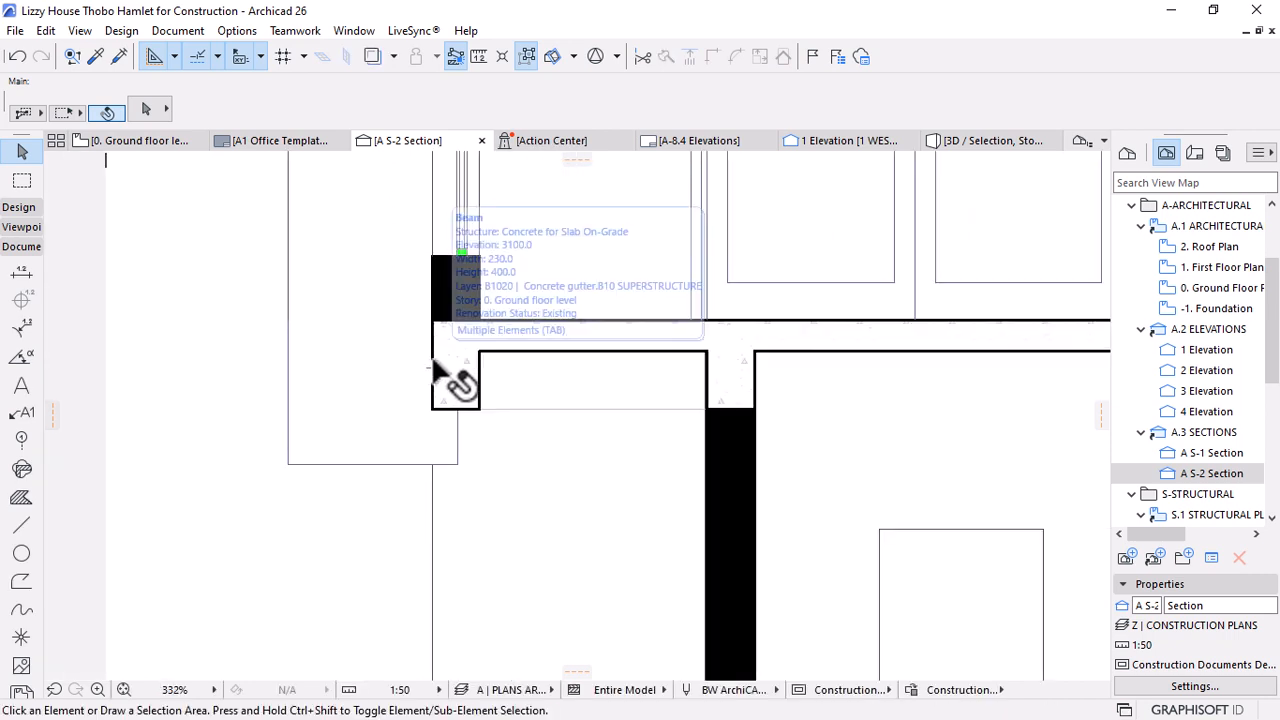
{"action": "scroll", "coordinate": [520, 360], "scroll_direction": "down", "scroll_amount": 2}
{"action": "scroll", "coordinate": [512, 358], "scroll_direction": "up", "scroll_amount": 5}
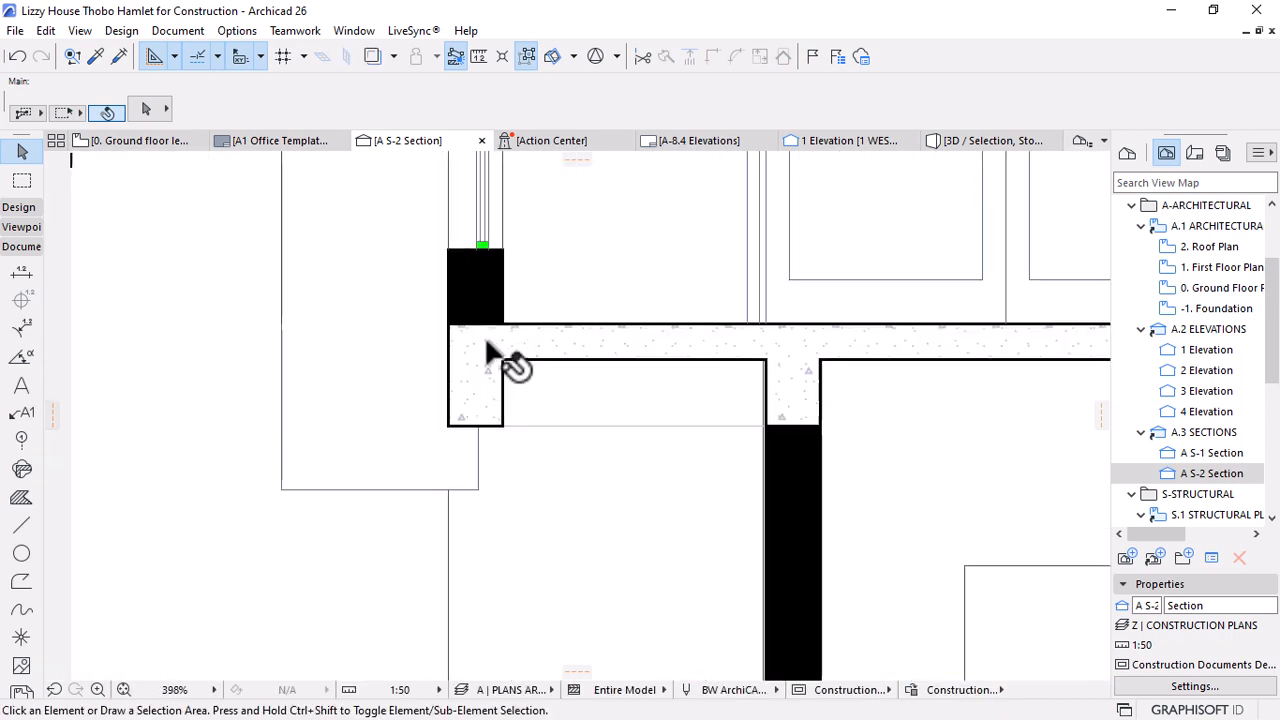
{"action": "left_click", "coordinate": [567, 355]}
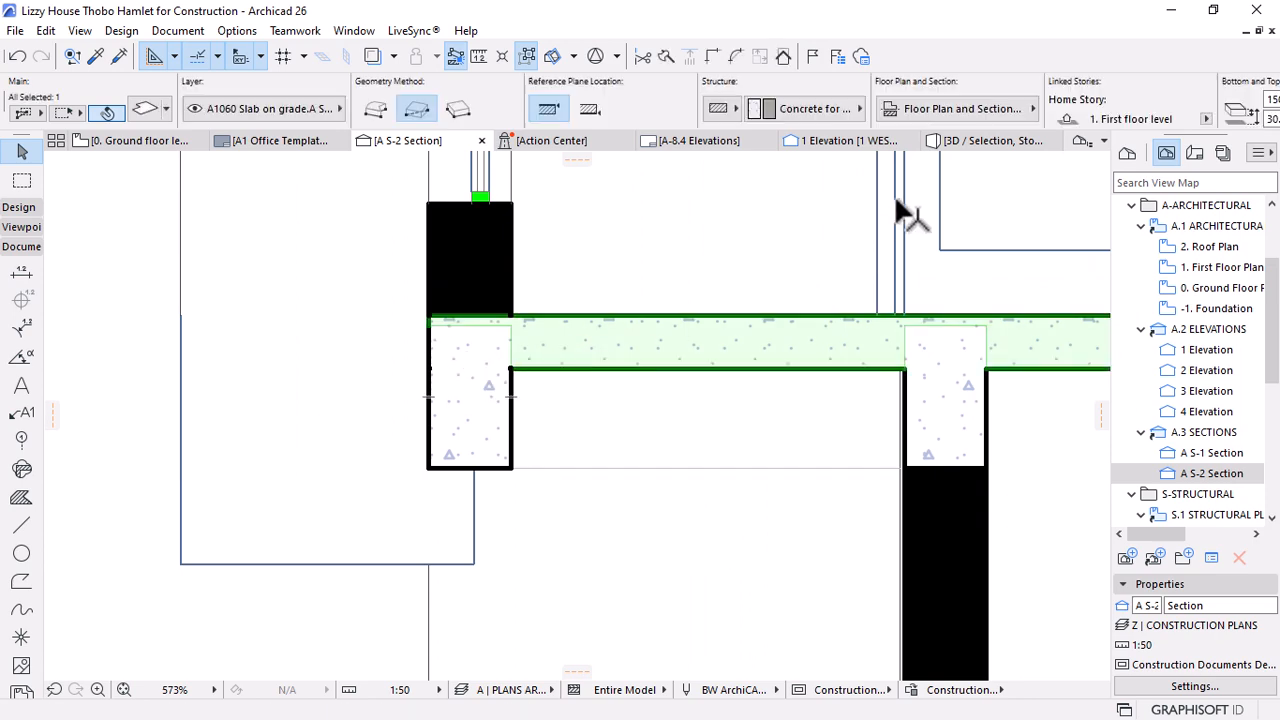
Return to the 3D view and show all elements of the house model
{"action": "left_click", "coordinate": [960, 143]}
{"action": "scroll", "coordinate": [508, 470], "scroll_direction": "down", "scroll_amount": 5}
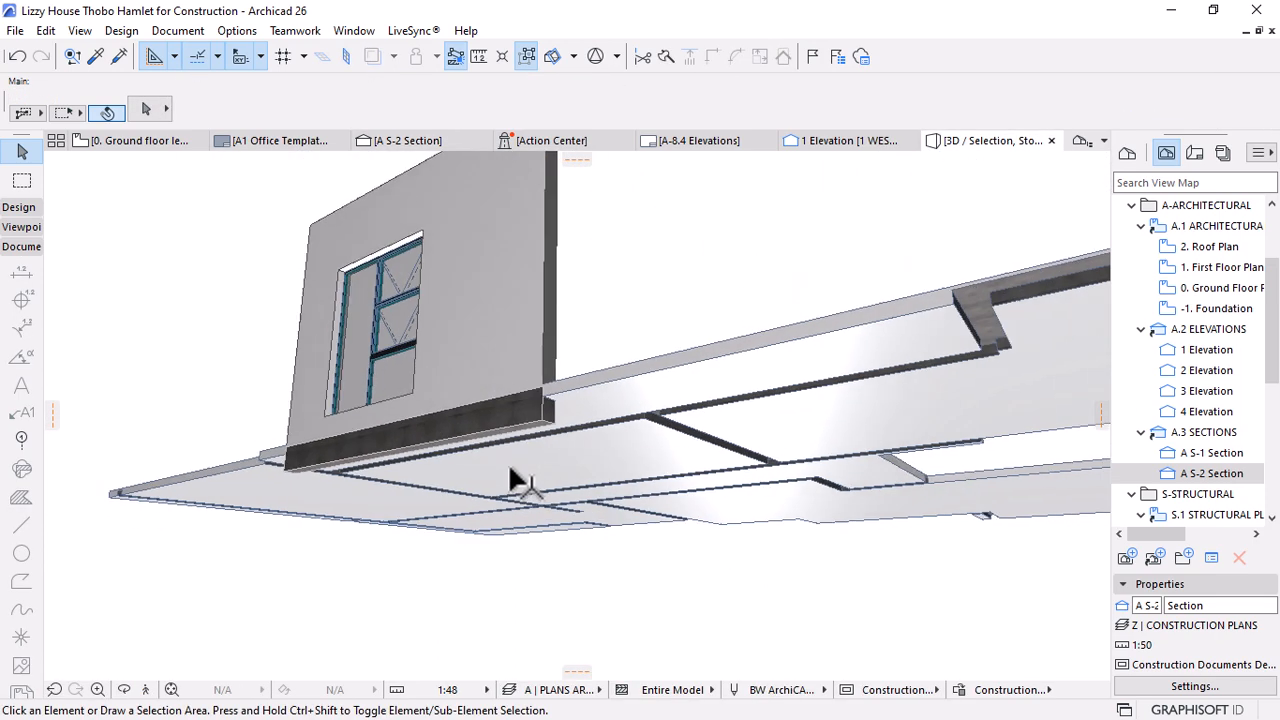
{"action": "right_click", "coordinate": [656, 222]}
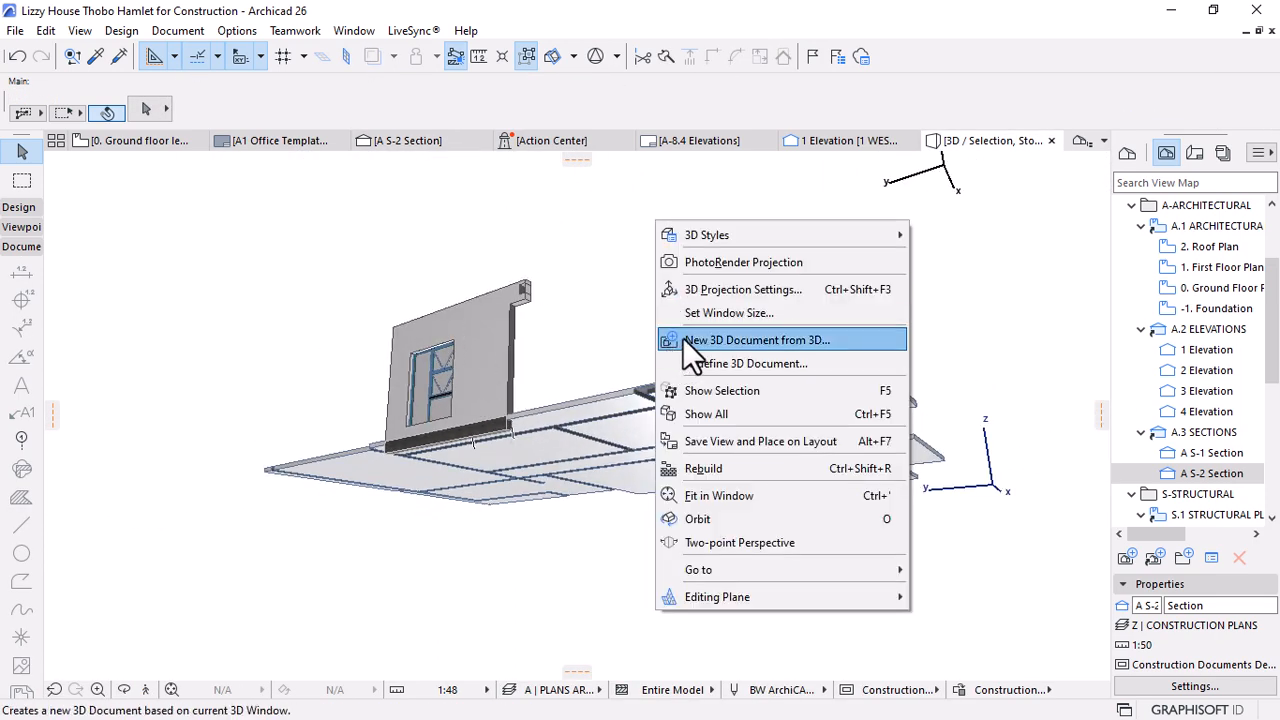
{"action": "left_click", "coordinate": [693, 410]}
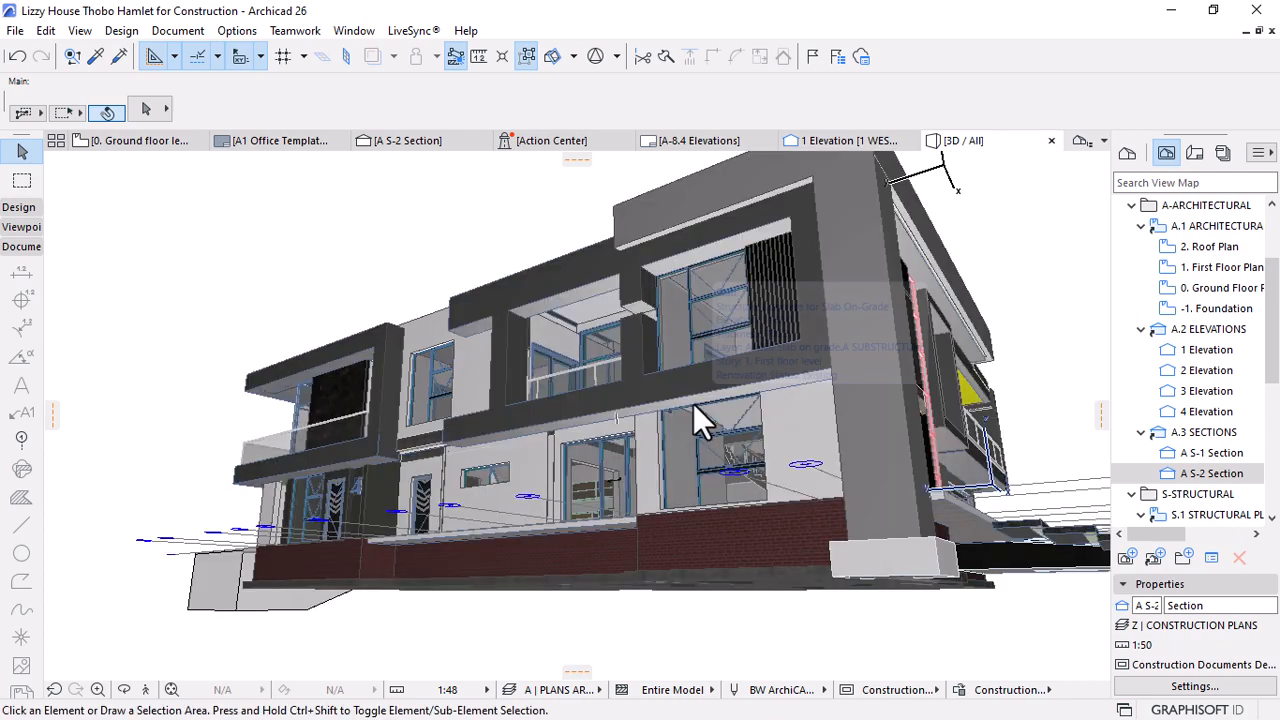
Examine the exposed concrete beam between the ground-floor door and the first-floor window from the front and below
{"action": "middle_click_drag", "start_coordinate": [689, 403], "coordinate": [668, 477], "text": "shift"}
{"action": "scroll", "coordinate": [257, 377], "scroll_direction": "up", "scroll_amount": 8}
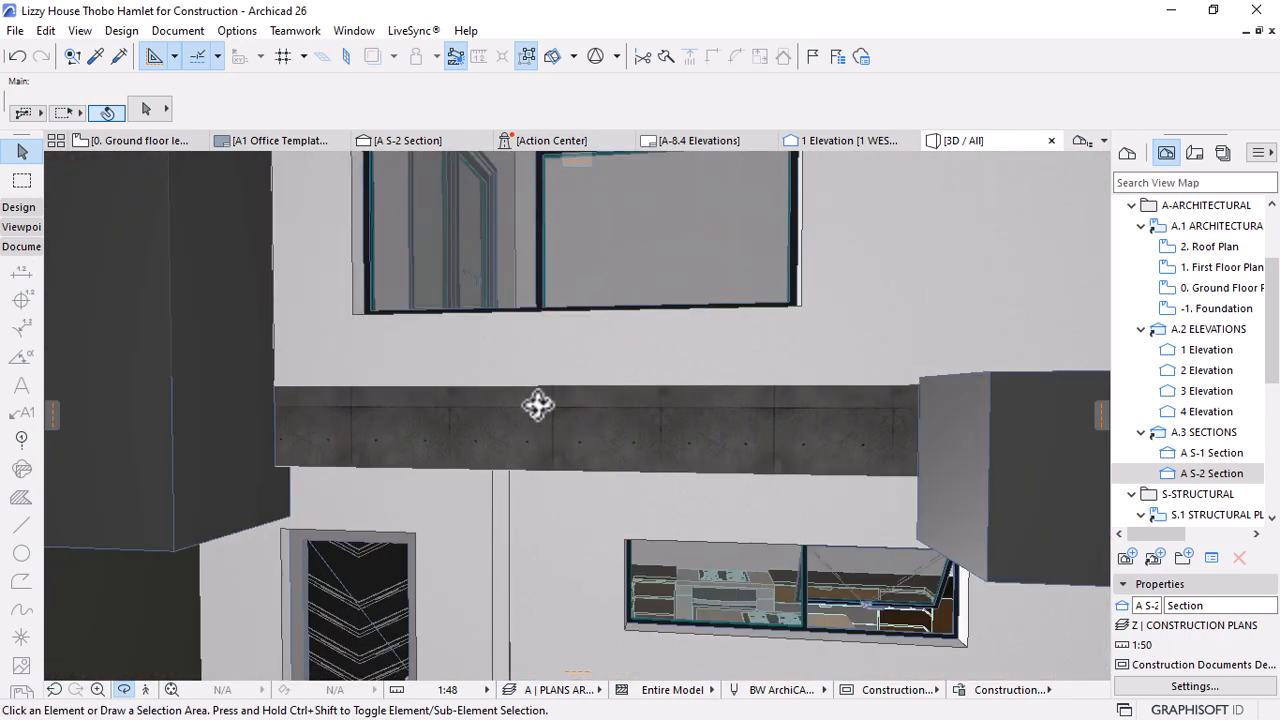
{"action": "middle_click_drag", "start_coordinate": [537, 406], "coordinate": [393, 339], "text": "shift"}
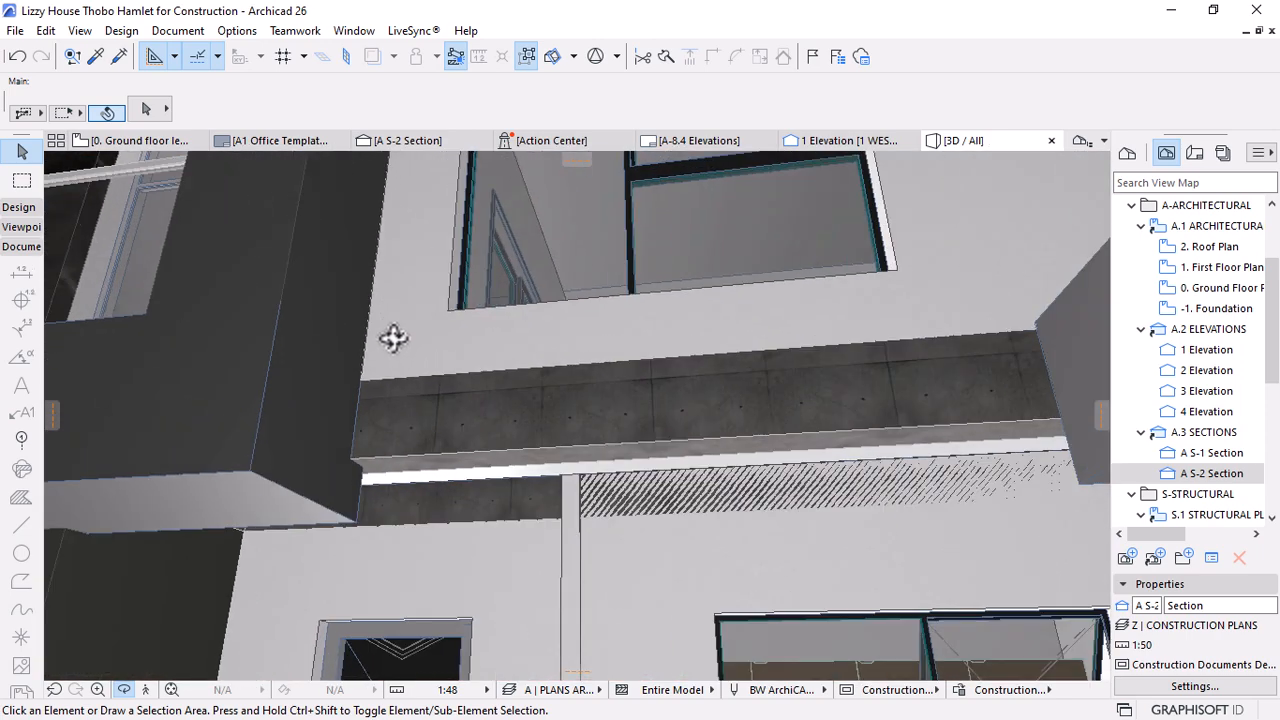
{"action": "middle_click_drag", "start_coordinate": [986, 358], "coordinate": [796, 479], "text": "shift"}
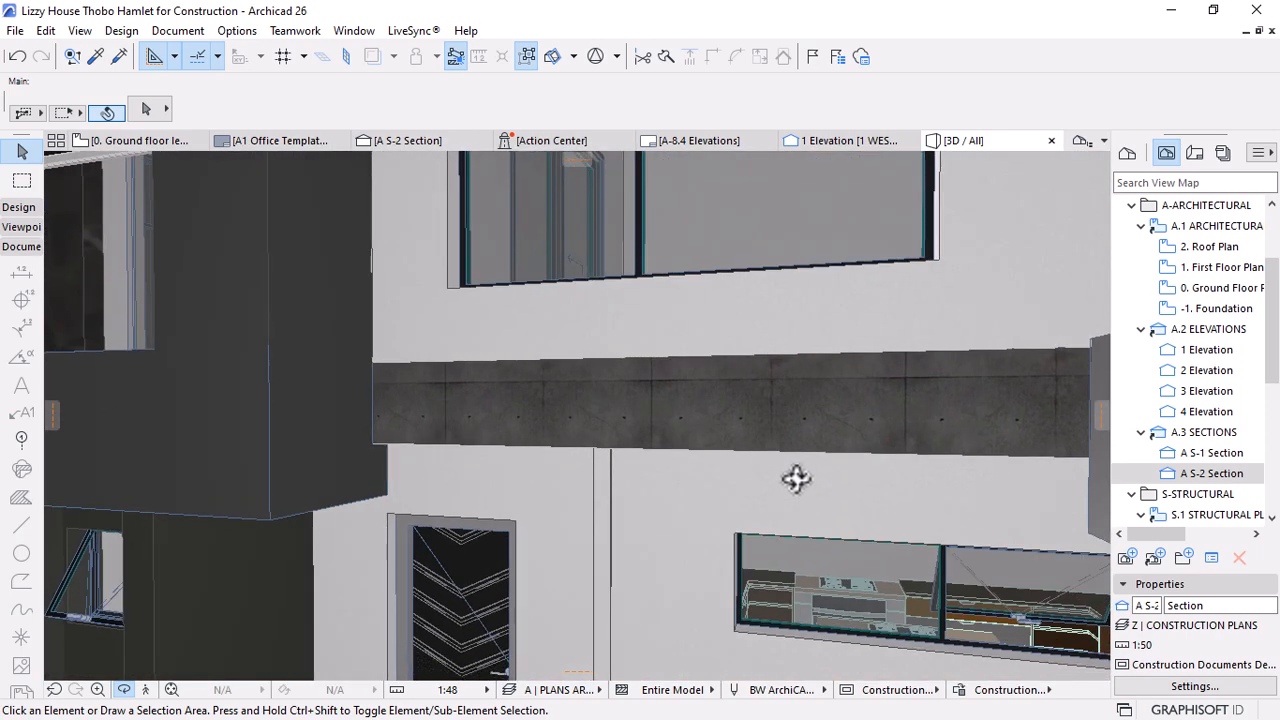
{"action": "middle_click_drag", "start_coordinate": [551, 369], "coordinate": [673, 485], "text": "shift"}
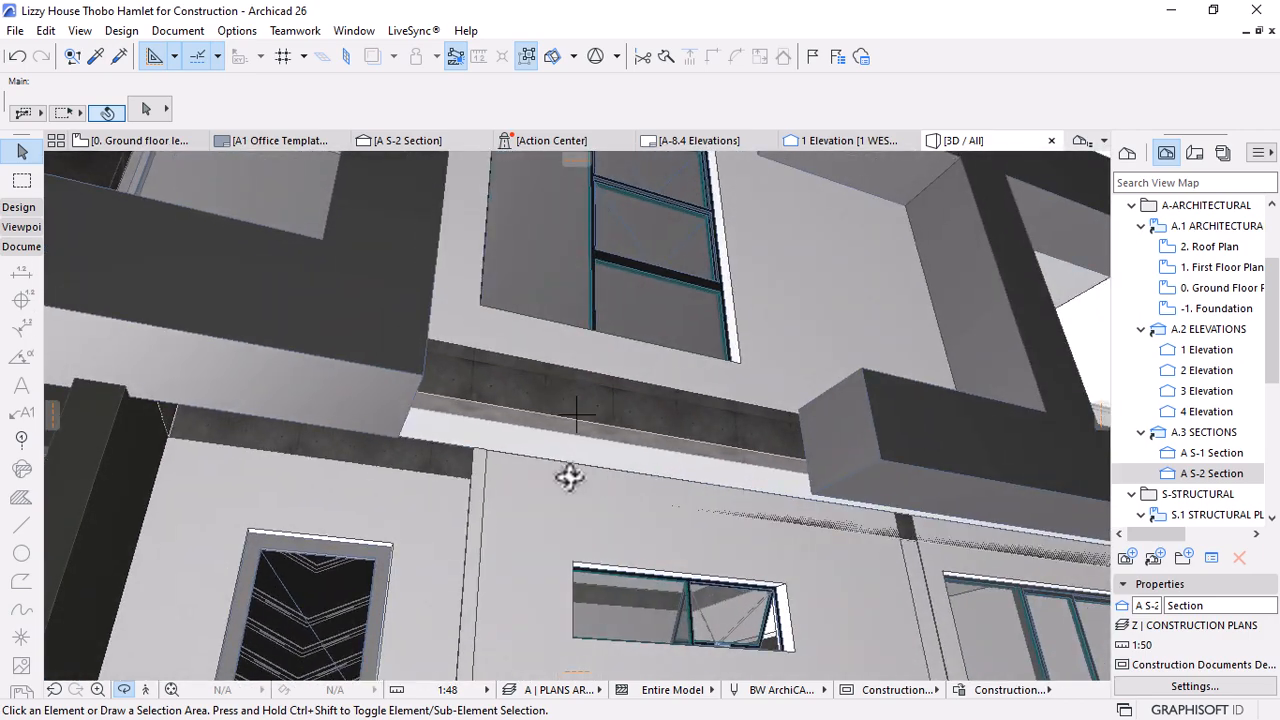
{"action": "middle_click_drag", "start_coordinate": [569, 477], "coordinate": [676, 515], "text": "shift"}
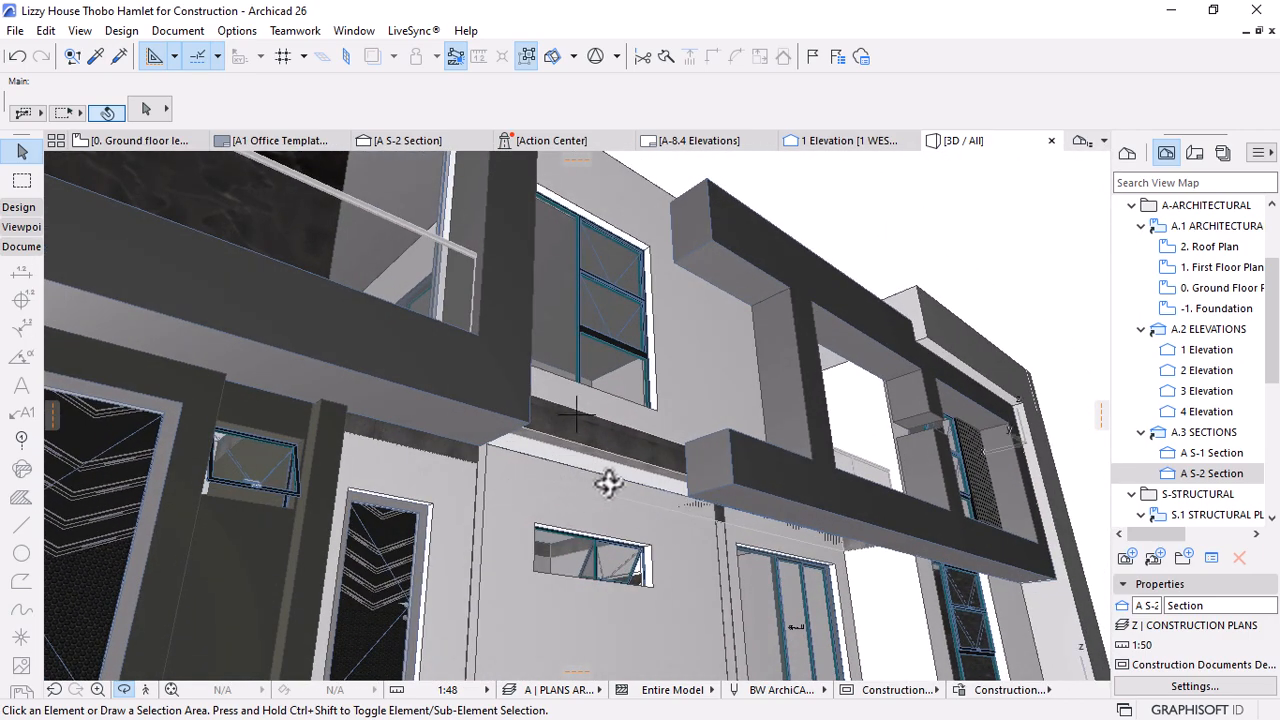
{"action": "middle_click_drag", "start_coordinate": [608, 483], "coordinate": [646, 398], "text": "shift"}
{"action": "left_click", "coordinate": [624, 452]}
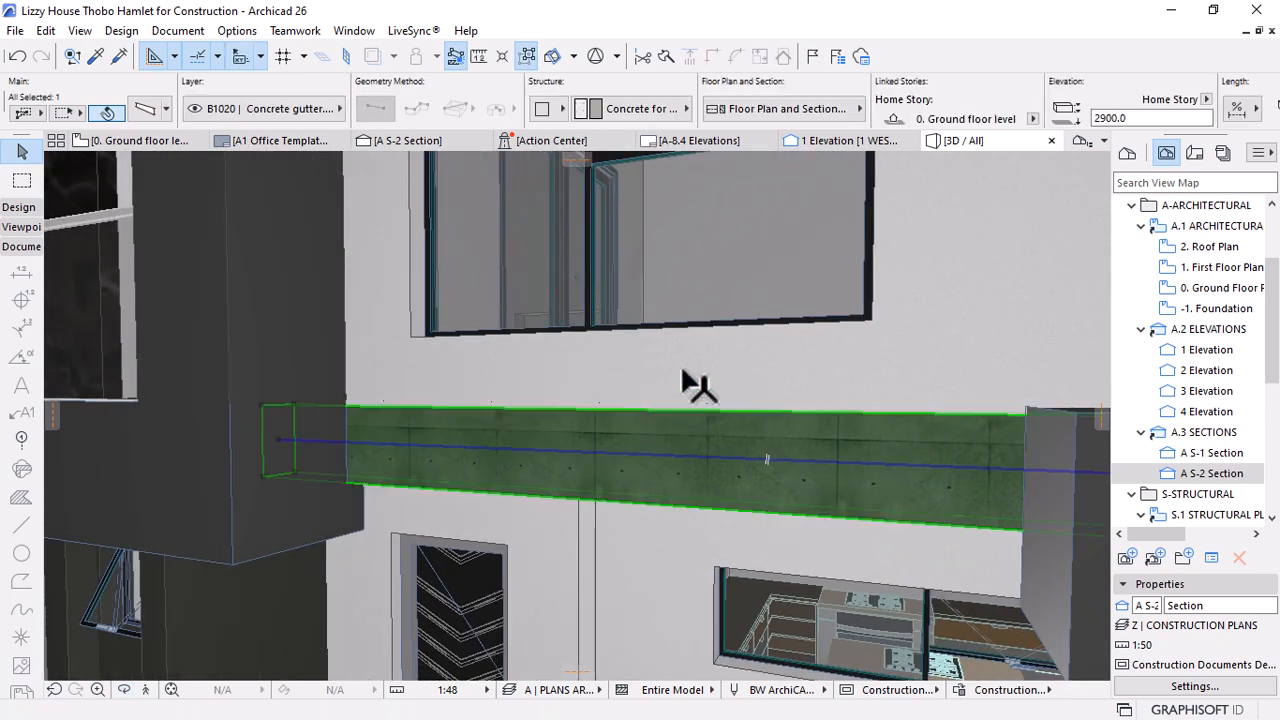
{"action": "left_click", "coordinate": [700, 382]}
{"action": "key", "text": "Escape"}
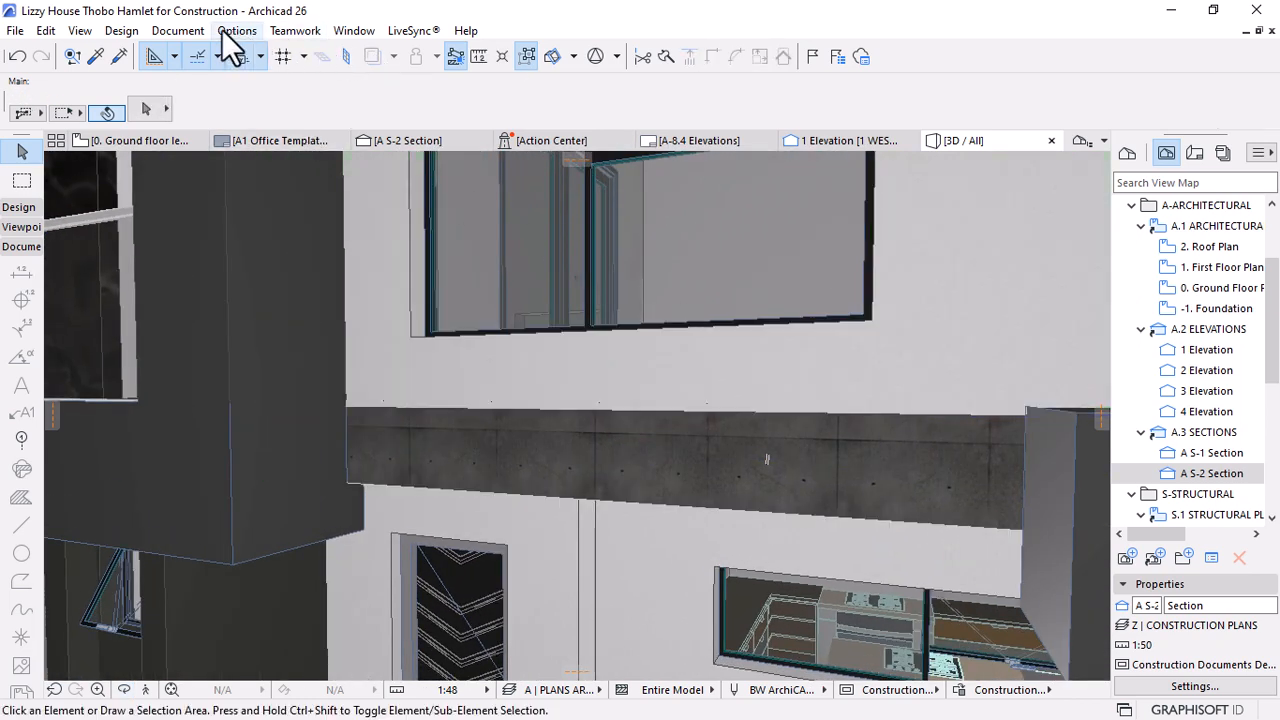
{"action": "left_click", "coordinate": [177, 30]}
{"action": "key", "text": "Escape"}
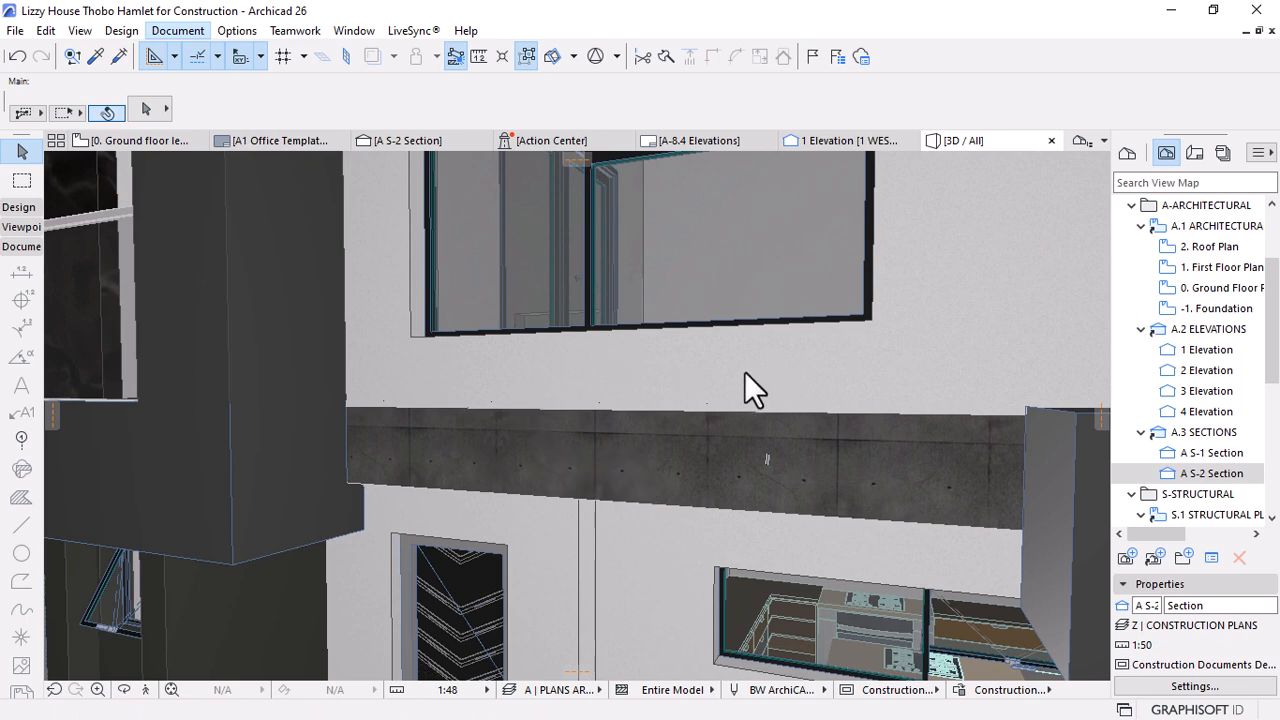
Check the surface overrides of the first-floor exterior wall above the exposed beam, leaving its settings unchanged
{"action": "left_click", "coordinate": [643, 375]}
{"action": "double_click", "coordinate": [583, 345]}
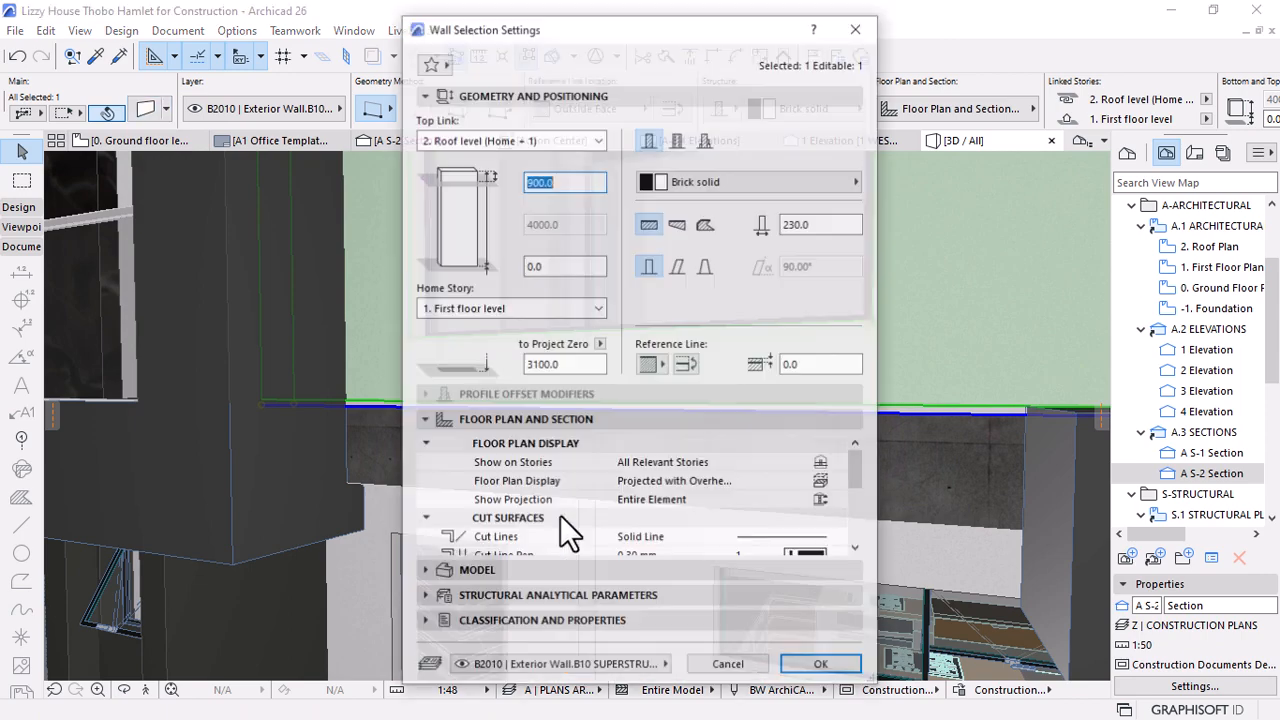
{"action": "left_click", "coordinate": [462, 567]}
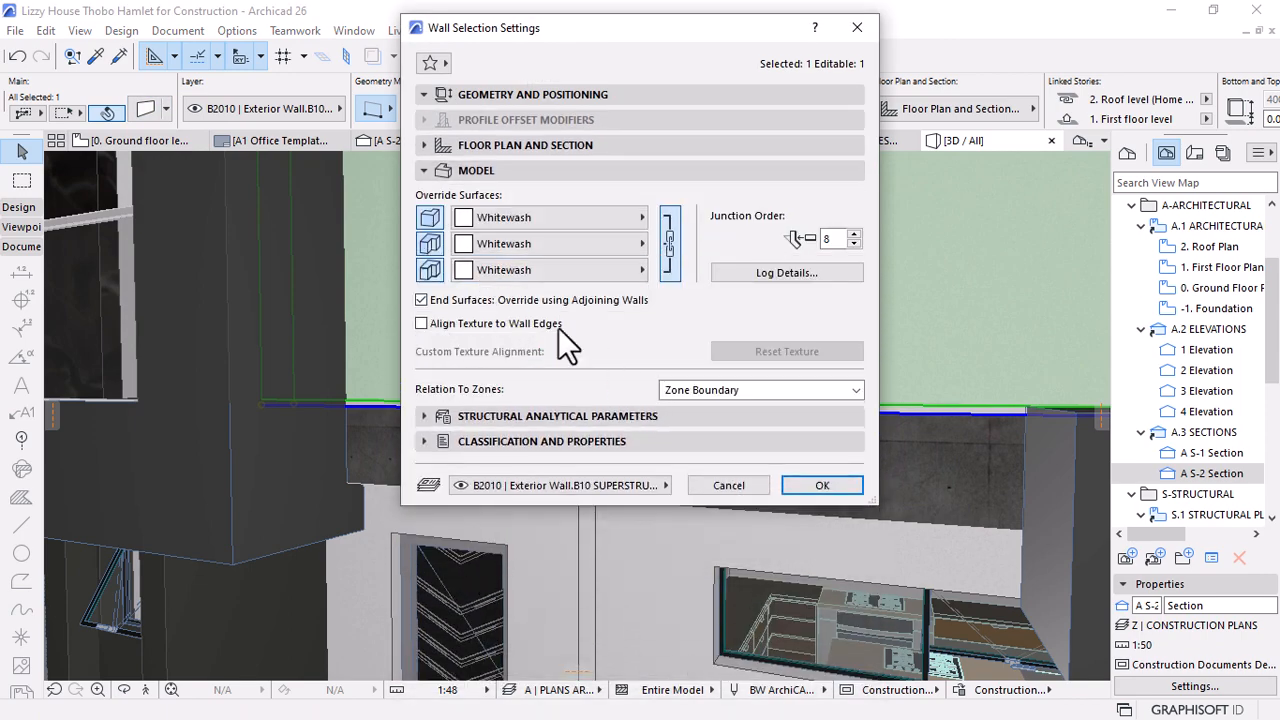
{"action": "key", "text": "Escape"}
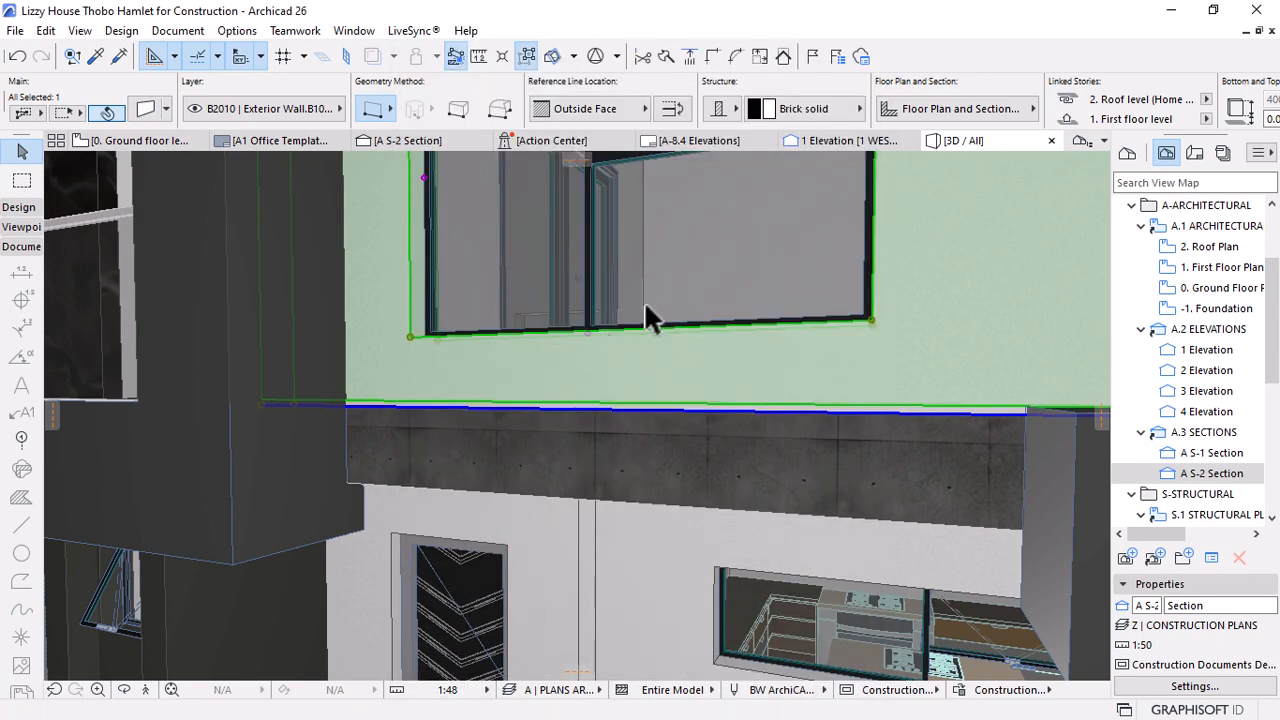
{"action": "key", "text": "Escape"}
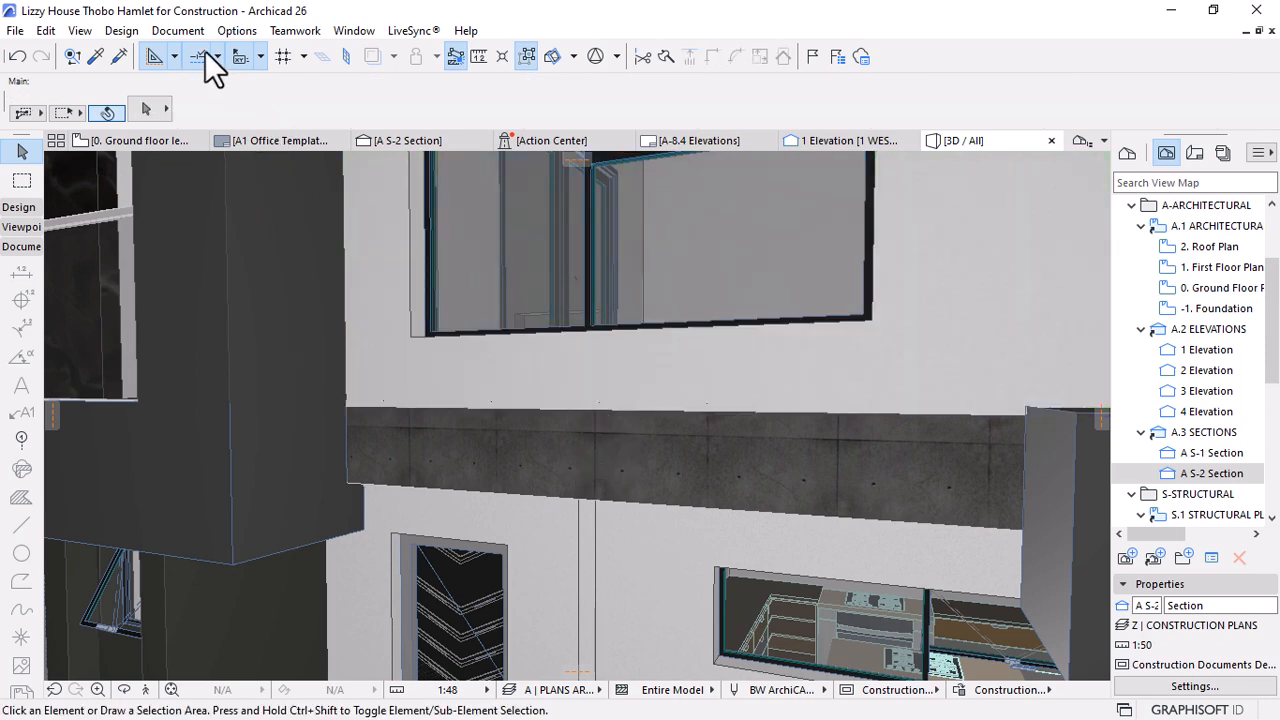
Use Surface Painter to sample the exterior wall's Whitewash surface and paint the exposed beam's outer face with it
{"action": "left_click", "coordinate": [177, 30]}
{"action": "mouse_move", "coordinate": [292, 367]}
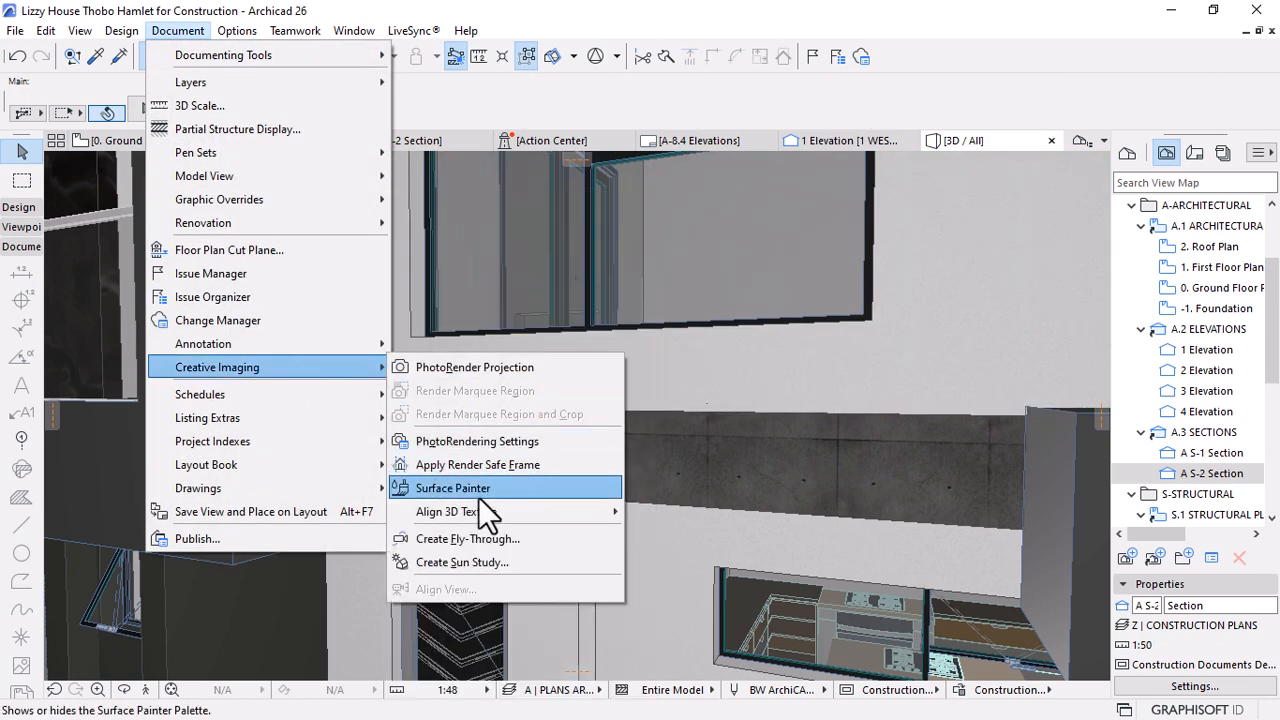
{"action": "left_click", "coordinate": [457, 488]}
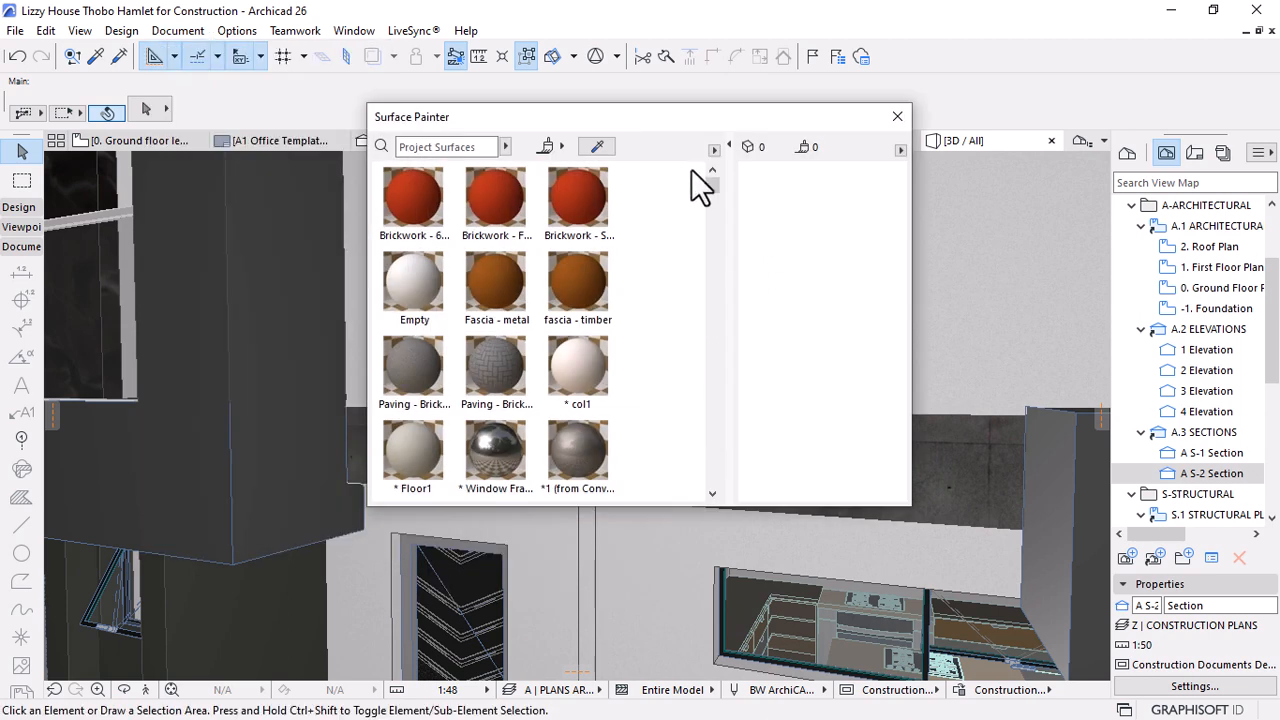
{"action": "left_click", "coordinate": [597, 146]}
{"action": "left_click", "coordinate": [968, 320]}
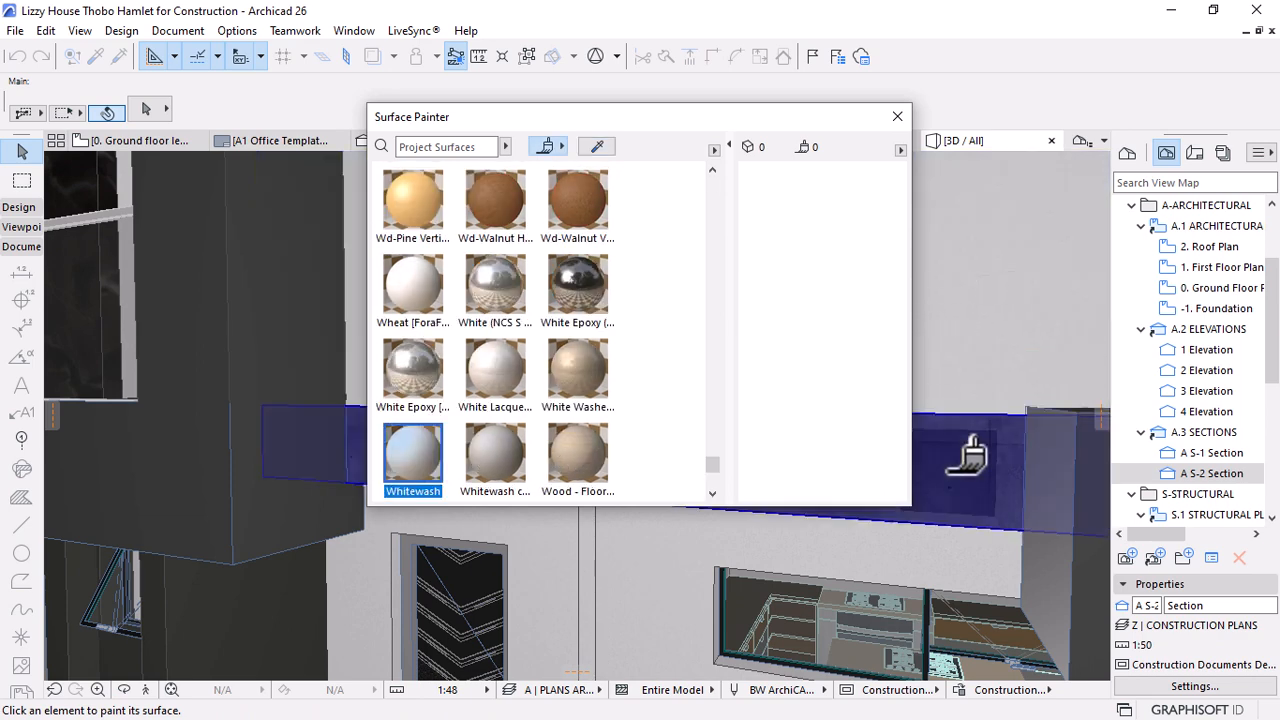
{"action": "left_click", "coordinate": [897, 116]}
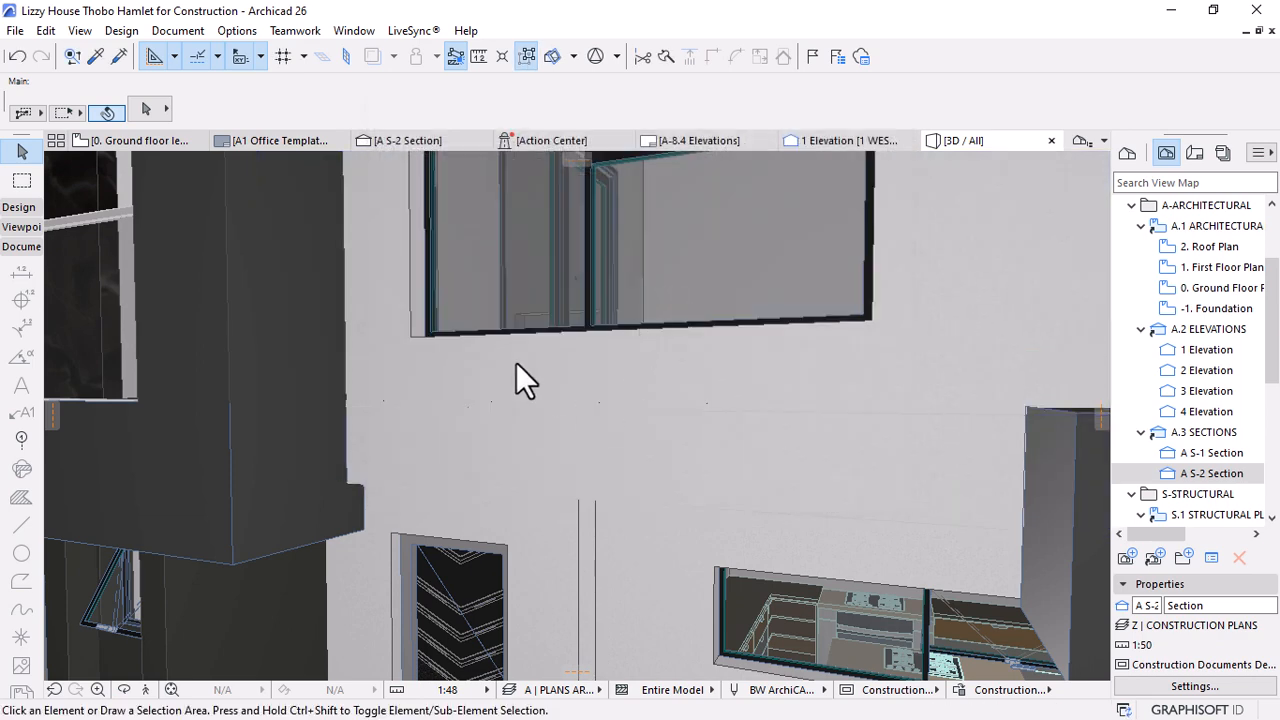
Examine the painted beam's underside, the slab soffit and the recessed beam above the ground-floor door from below
{"action": "scroll", "coordinate": [517, 386], "scroll_direction": "down", "scroll_amount": 5}
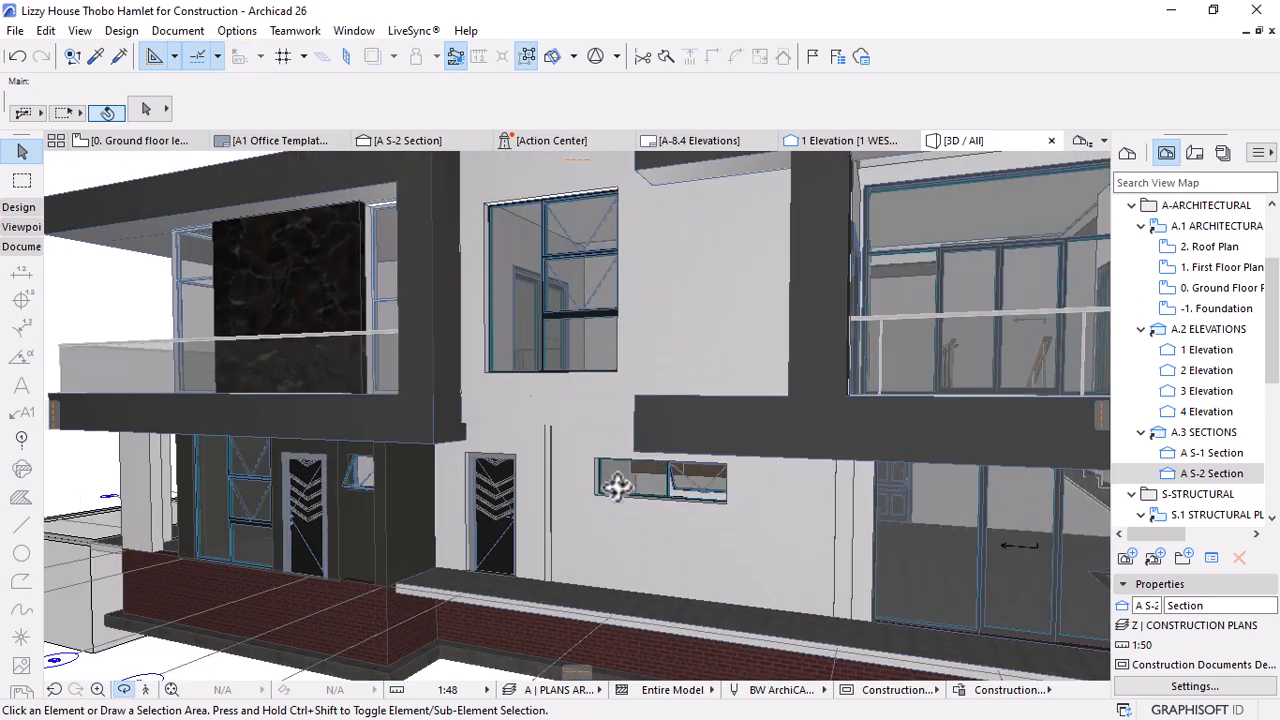
{"action": "middle_click_drag", "start_coordinate": [617, 488], "coordinate": [577, 437], "text": "shift"}
{"action": "scroll", "coordinate": [577, 437], "scroll_direction": "up", "scroll_amount": 6}
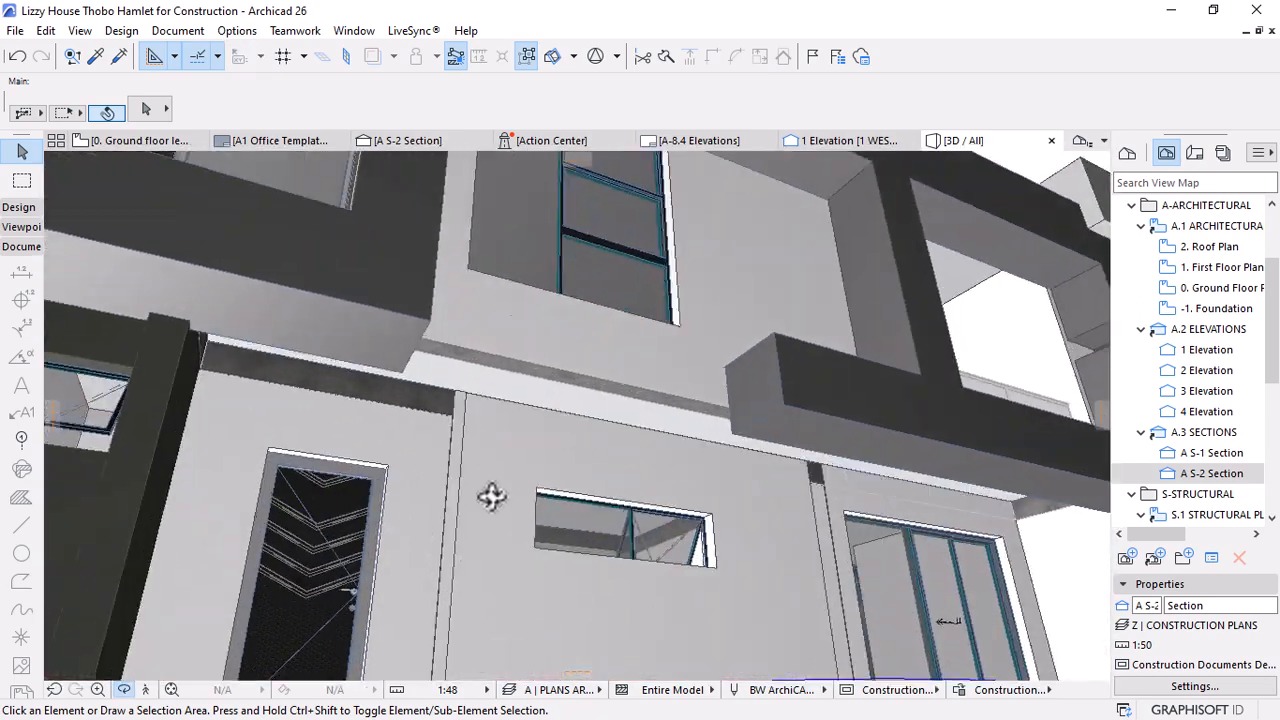
{"action": "middle_click_drag", "start_coordinate": [582, 483], "coordinate": [803, 470], "text": "shift"}
{"action": "scroll", "coordinate": [429, 400], "scroll_direction": "up", "scroll_amount": 5}
{"action": "middle_click_drag", "start_coordinate": [490, 449], "coordinate": [648, 474], "text": "shift"}
{"action": "middle_click_drag", "start_coordinate": [271, 271], "coordinate": [620, 430], "text": "shift"}
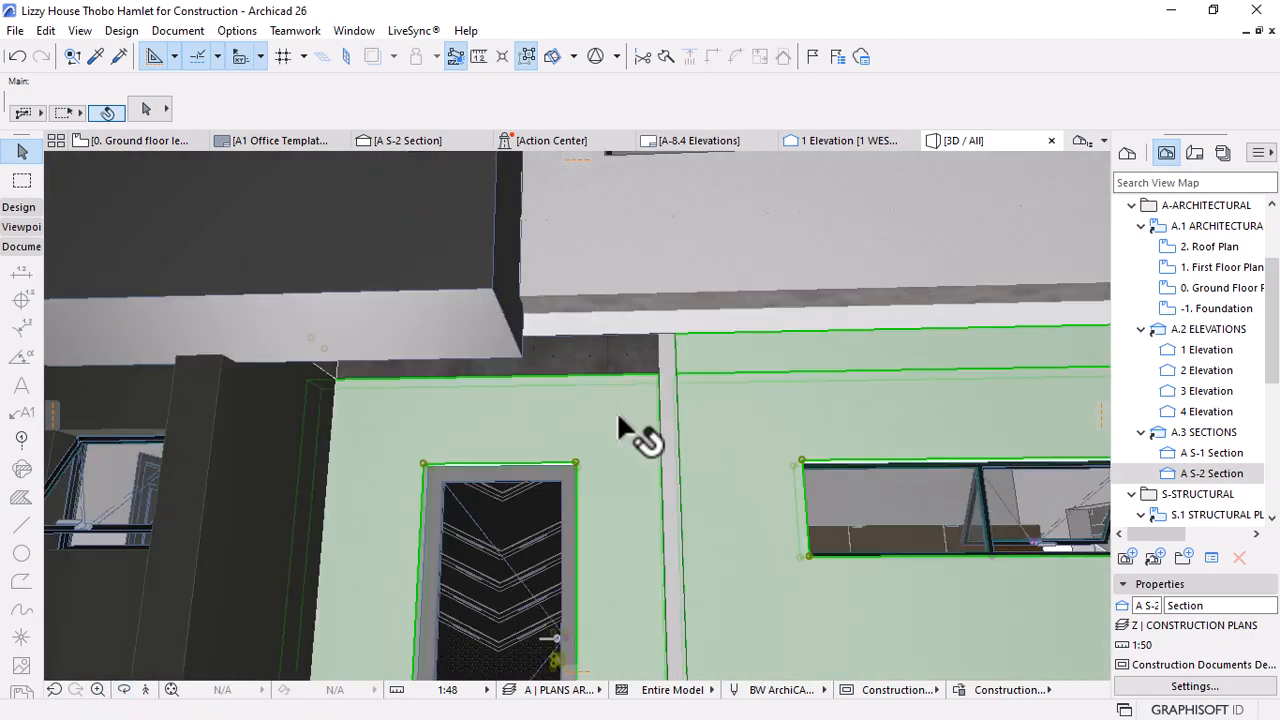
Inspect how the recessed beam above the door meets the ground-floor exterior wall, and select that wall
{"action": "left_click", "coordinate": [617, 411]}
{"action": "scroll", "coordinate": [628, 364], "scroll_direction": "up", "scroll_amount": 2}
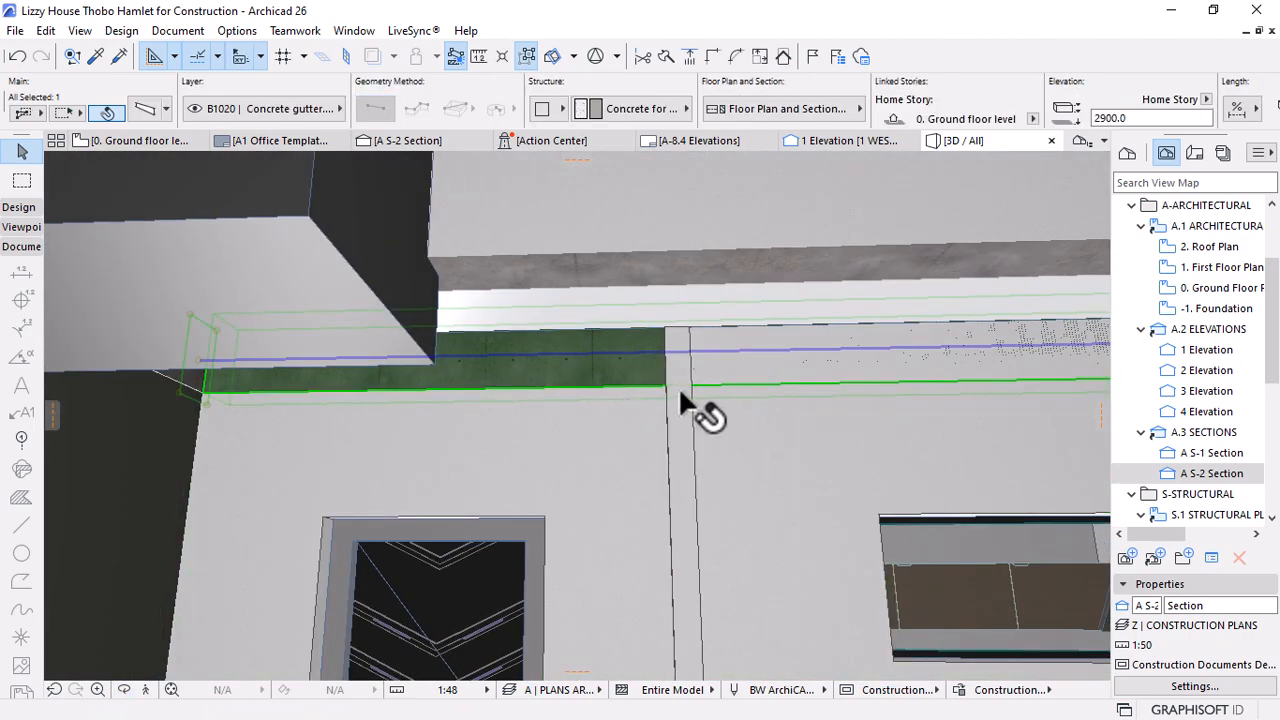
{"action": "key", "text": "Escape"}
{"action": "scroll", "coordinate": [620, 385], "scroll_direction": "up", "scroll_amount": 3}
{"action": "left_click", "coordinate": [618, 360]}
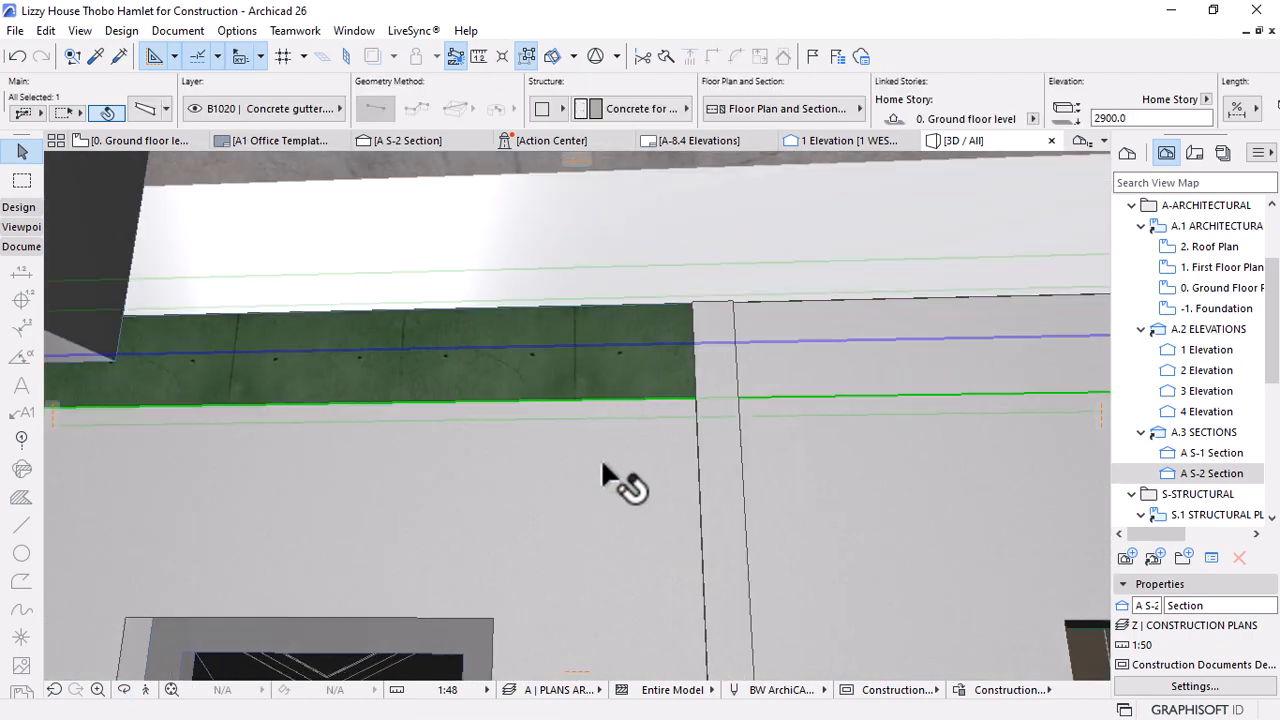
{"action": "key", "text": "Escape"}
{"action": "left_click", "coordinate": [600, 465]}
{"action": "key", "text": "Escape"}
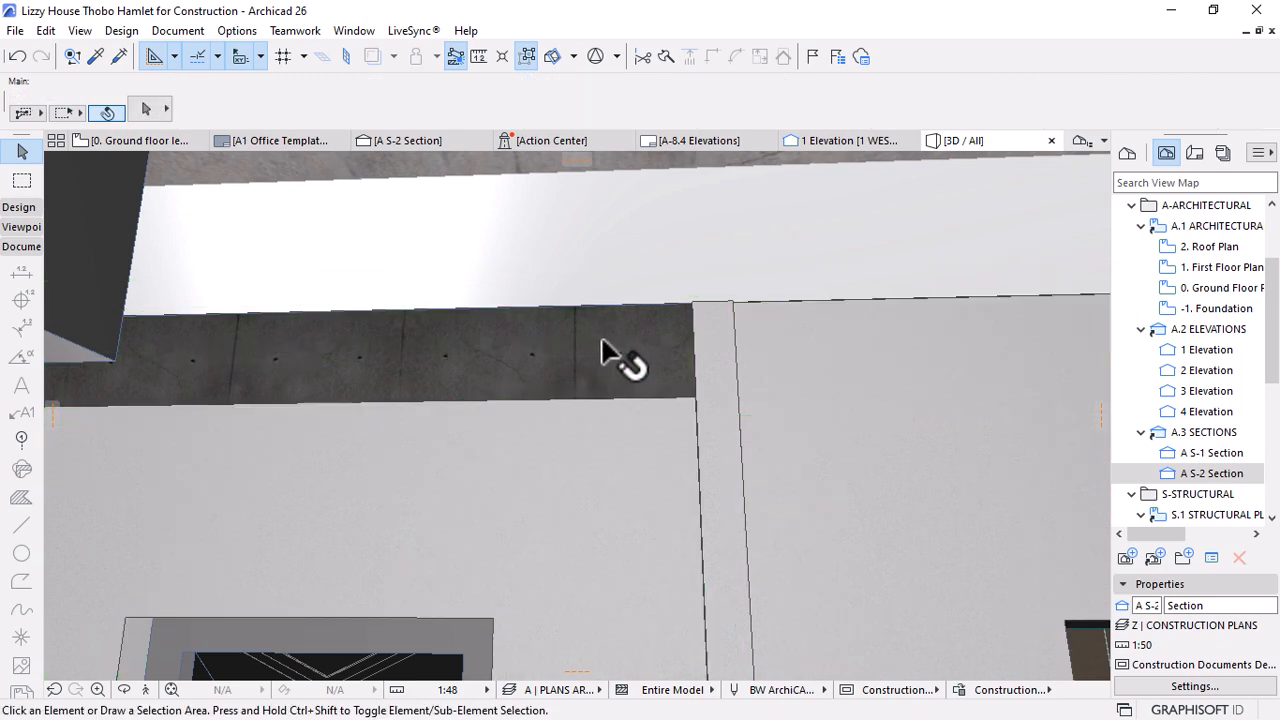
{"action": "left_click", "coordinate": [729, 400]}
{"action": "left_click", "coordinate": [875, 441]}
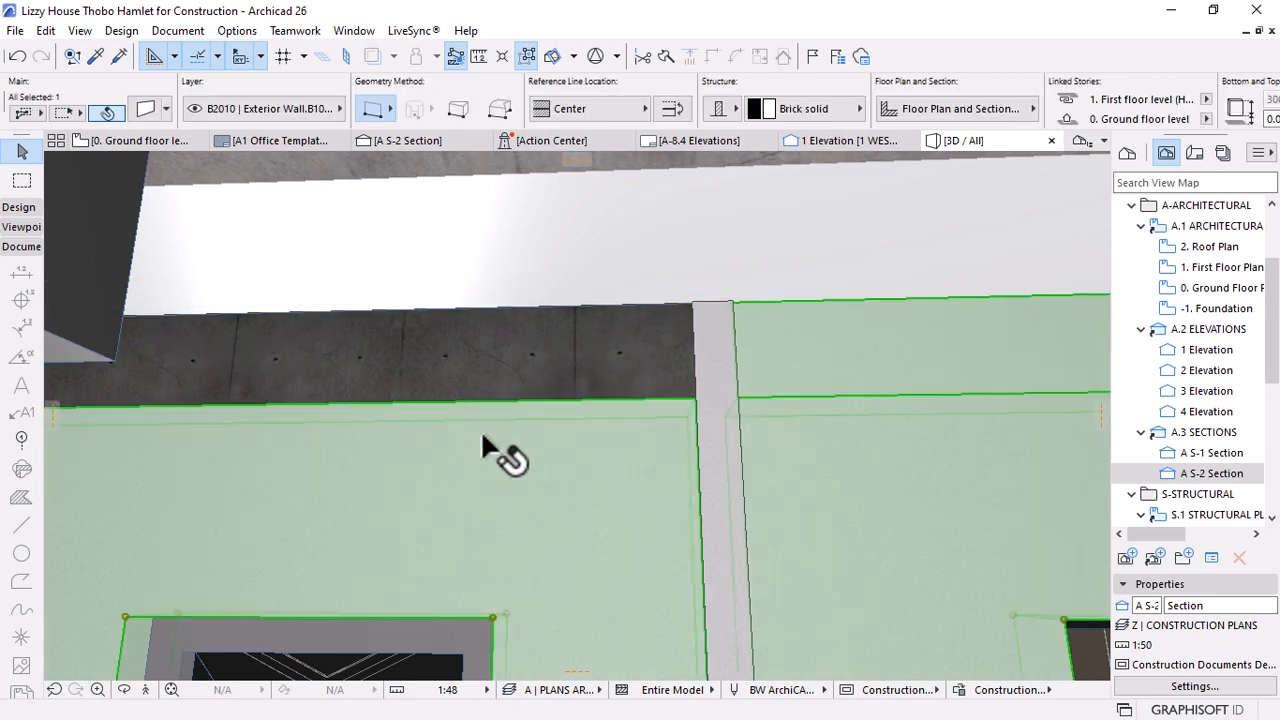
{"action": "scroll", "coordinate": [500, 455], "scroll_direction": "down", "scroll_amount": 2}
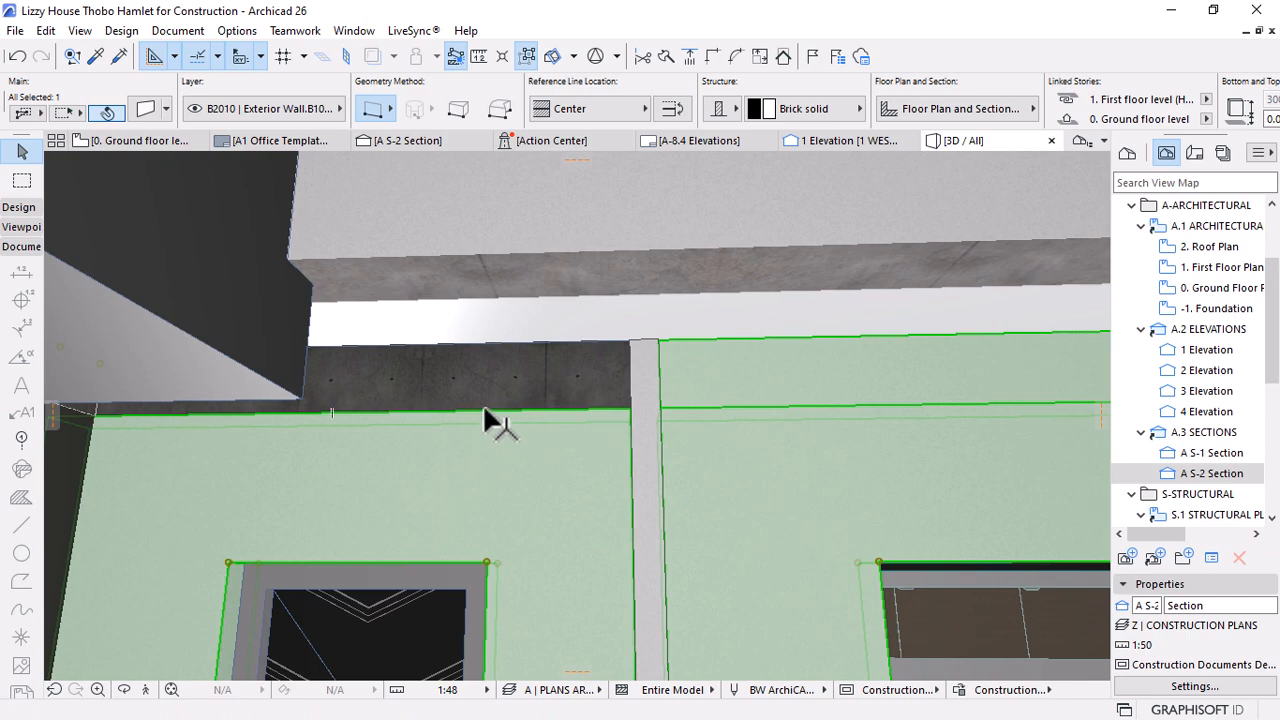
Open section A S-2 and examine how the exterior beams meet the first-floor slab and the ground-floor wall
{"action": "scroll", "coordinate": [490, 420], "scroll_direction": "down", "scroll_amount": 5}
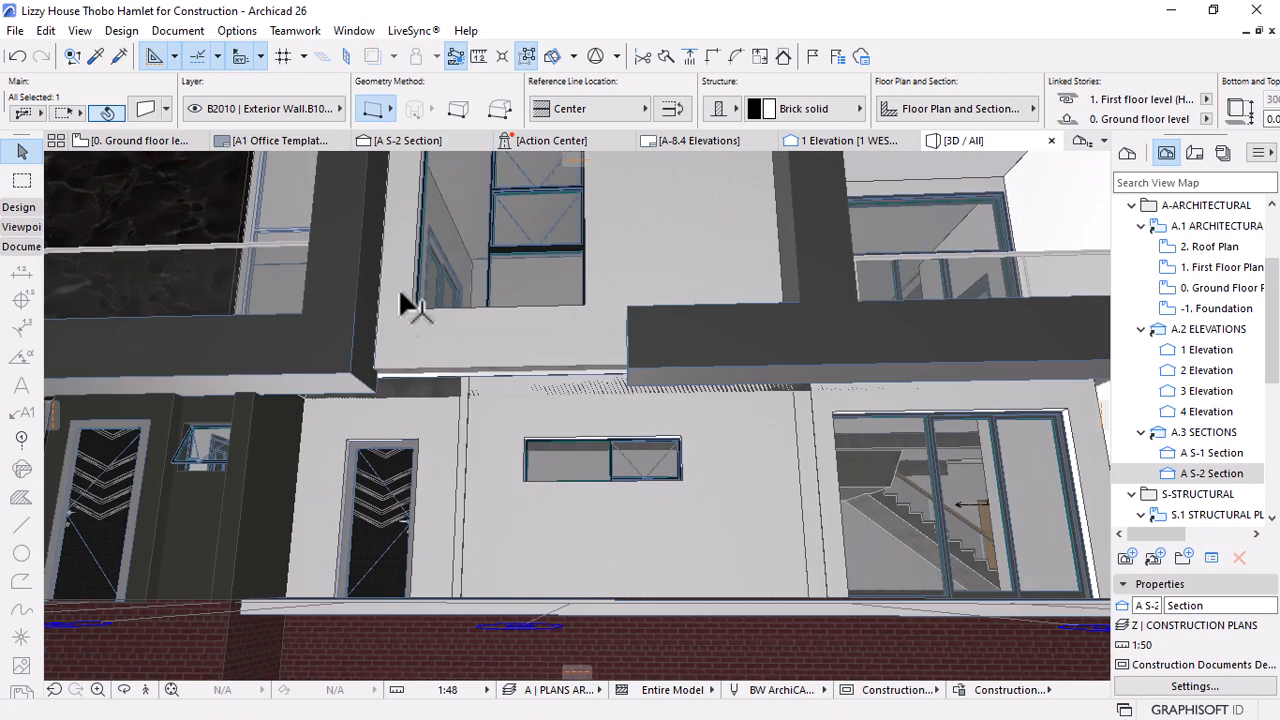
{"action": "mouse_move", "coordinate": [400, 138]}
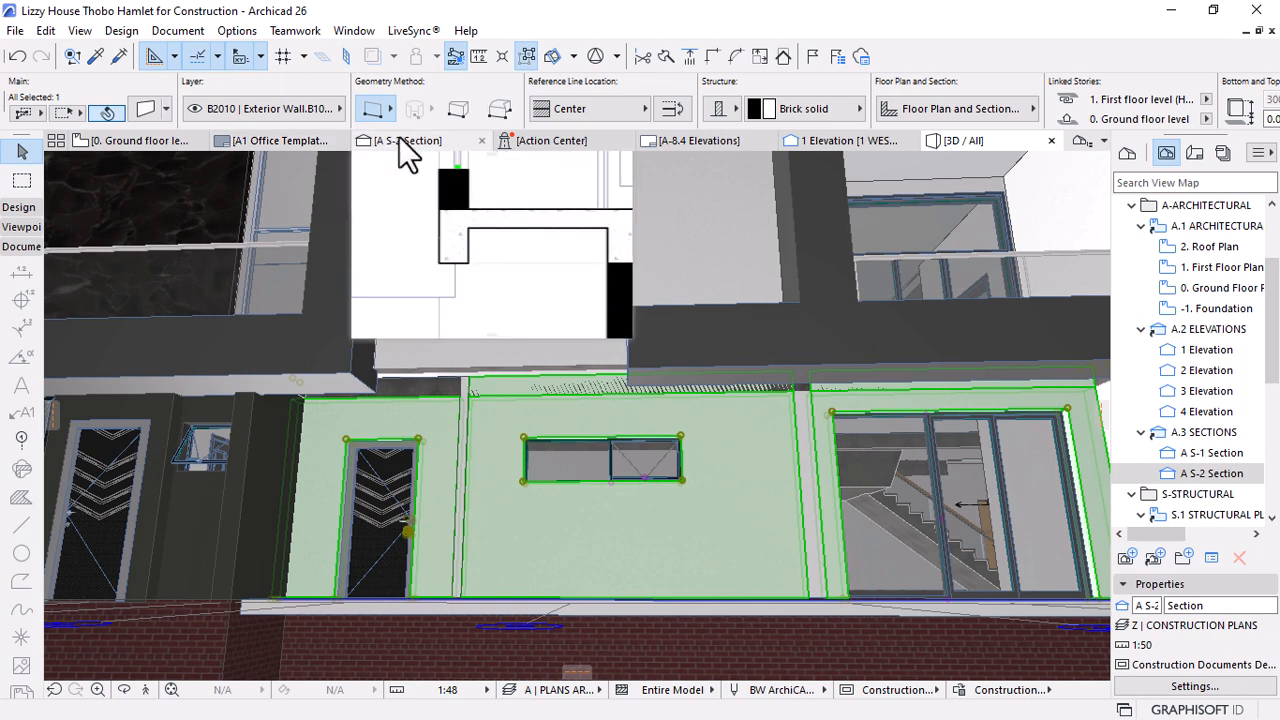
{"action": "left_click", "coordinate": [410, 141]}
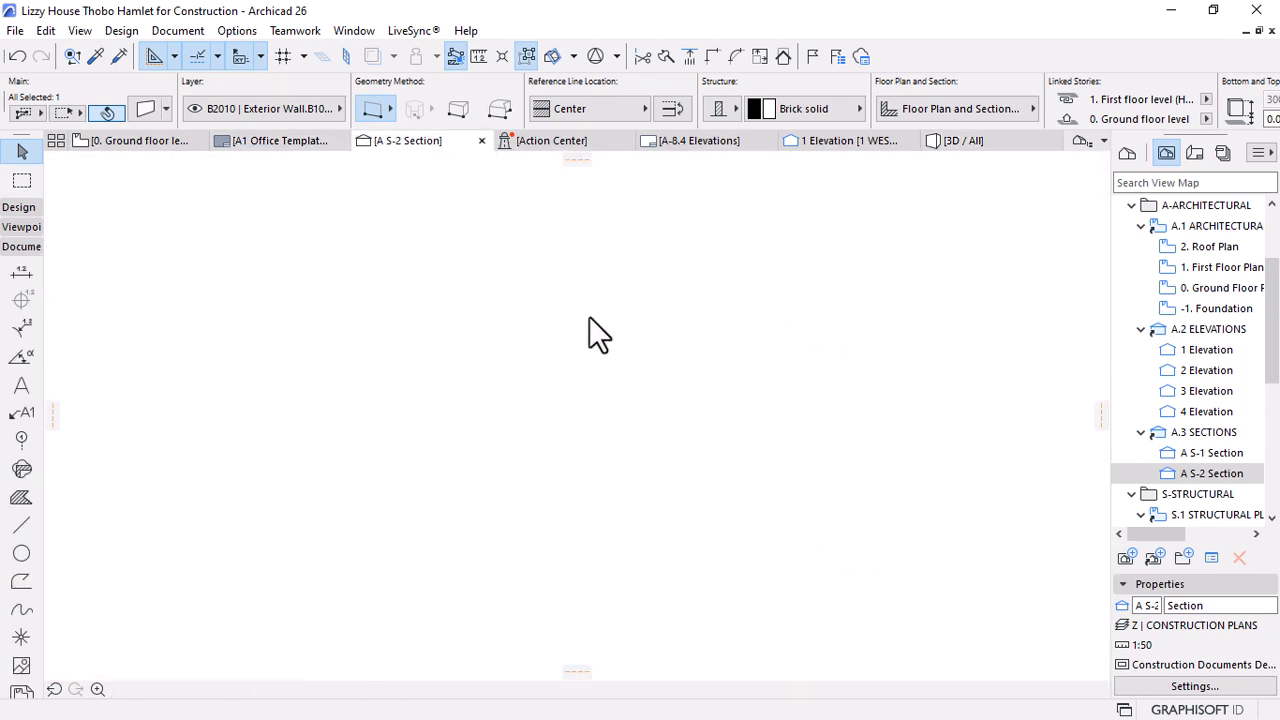
{"action": "scroll", "coordinate": [597, 423], "scroll_direction": "down", "scroll_amount": 6}
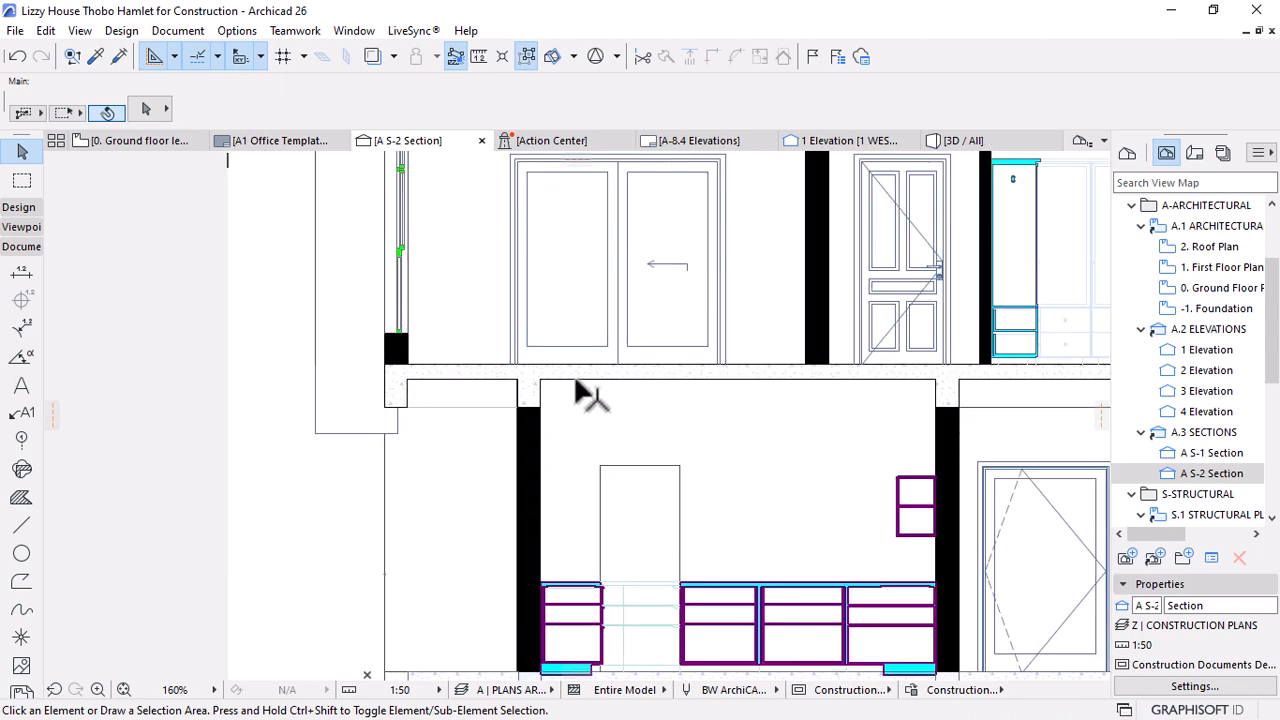
{"action": "scroll", "coordinate": [520, 388], "scroll_direction": "down", "scroll_amount": 3}
{"action": "scroll", "coordinate": [691, 354], "scroll_direction": "up", "scroll_amount": 8}
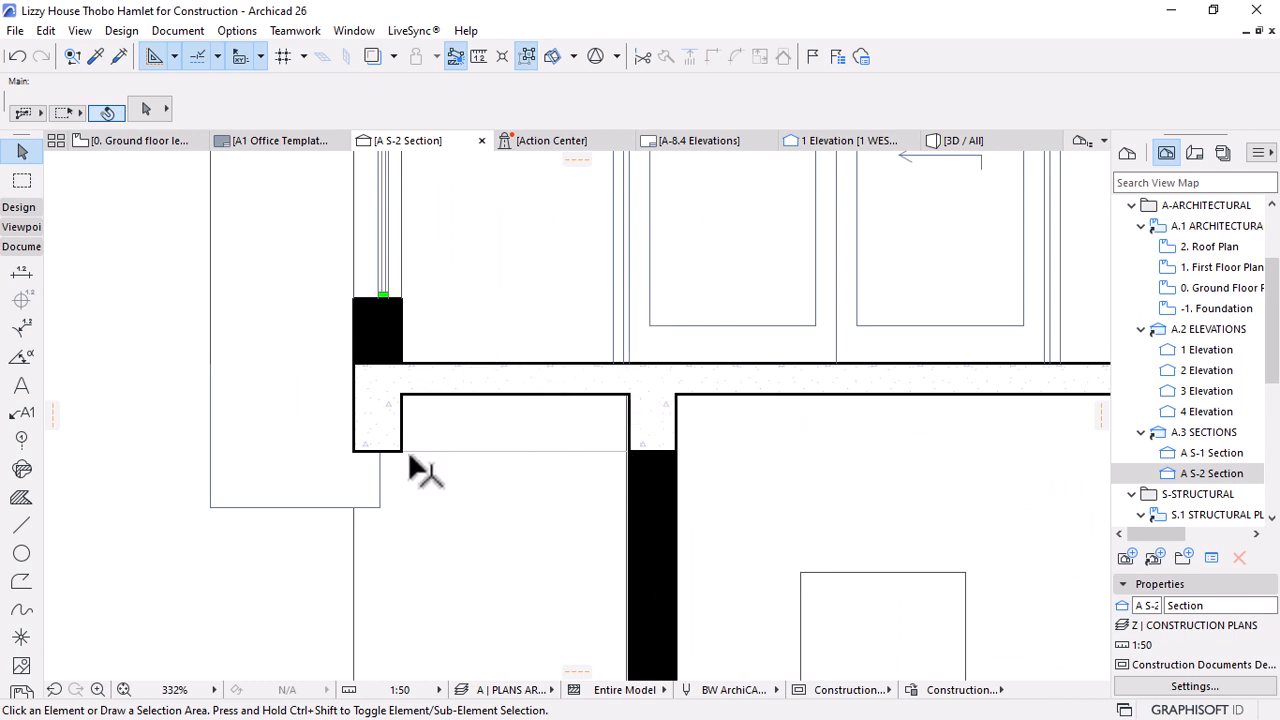
{"action": "mouse_move", "coordinate": [627, 455]}
{"action": "scroll", "coordinate": [467, 379], "scroll_direction": "down", "scroll_amount": 3}
{"action": "scroll", "coordinate": [590, 345], "scroll_direction": "up", "scroll_amount": 10}
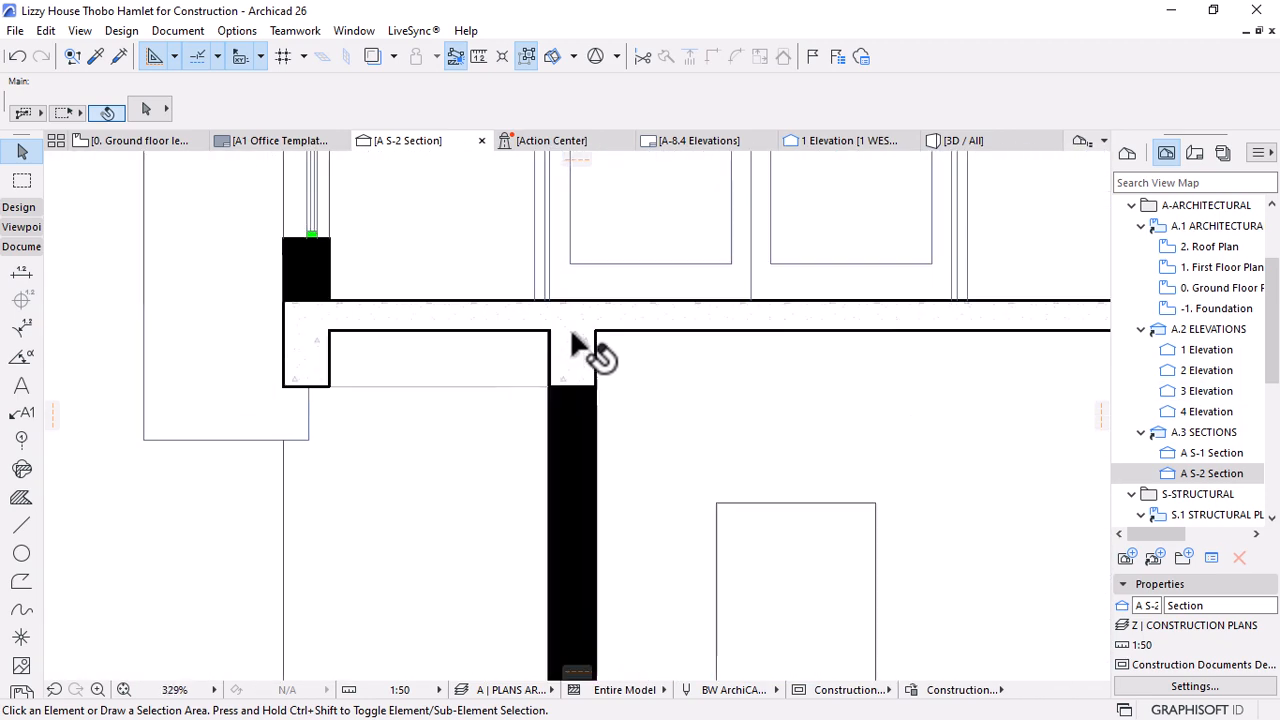
Select the concrete beam above the ground-floor exterior brick wall and inspect how its edges line up with the wall faces
{"action": "left_click", "coordinate": [648, 393]}
{"action": "left_click", "coordinate": [657, 423]}
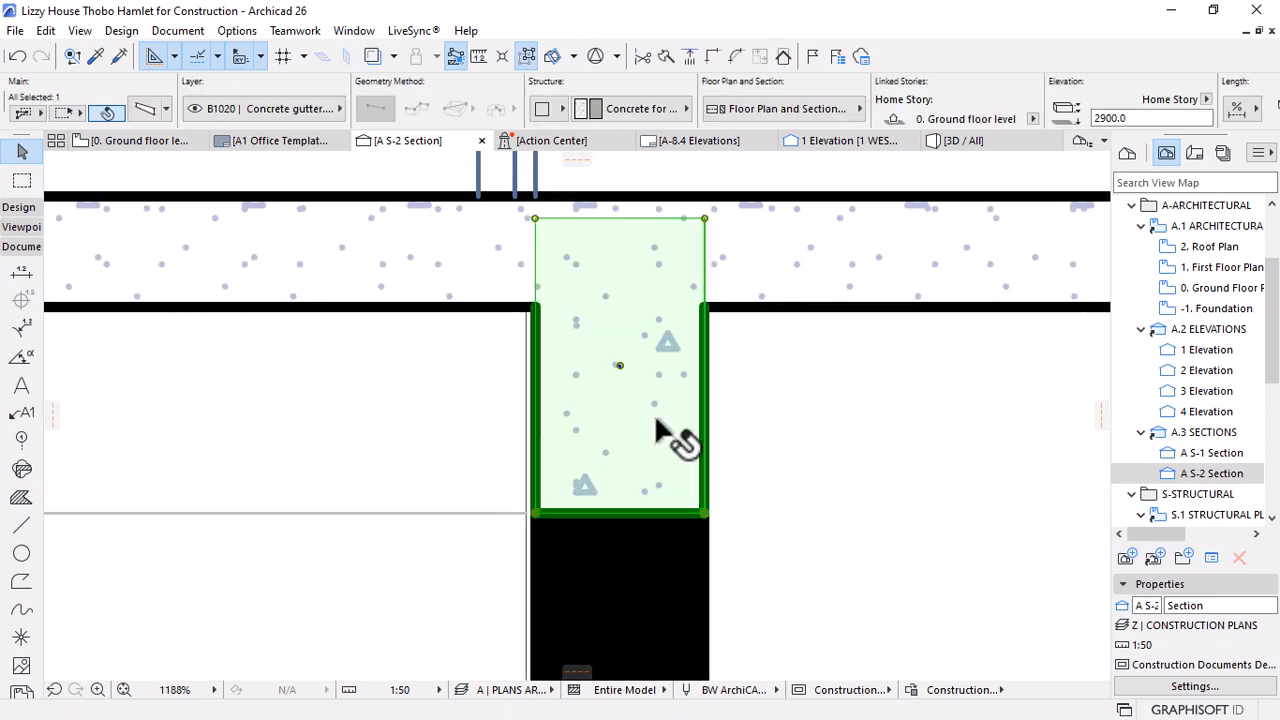
{"action": "scroll", "coordinate": [574, 545], "scroll_direction": "up", "scroll_amount": 6}
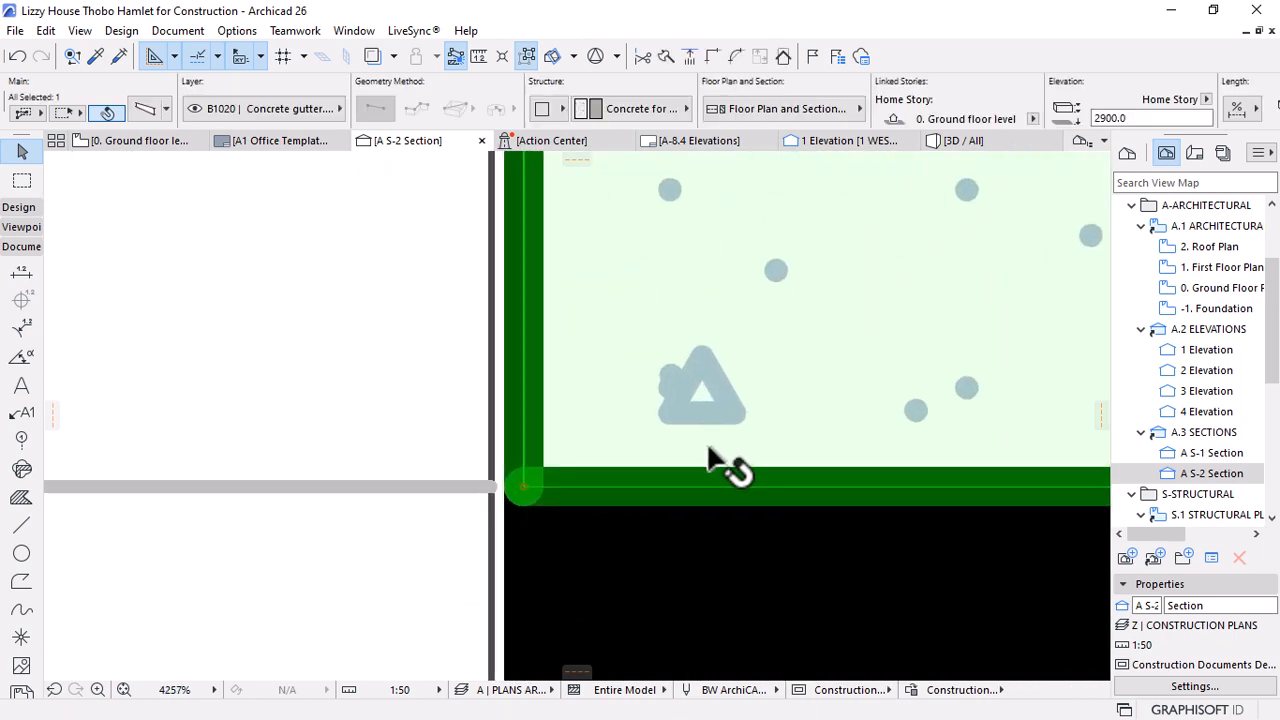
{"action": "scroll", "coordinate": [707, 458], "scroll_direction": "down", "scroll_amount": 4}
Inspect the ground-floor exterior wall around the small window and door in the 3D view, and clear the wall selection
{"action": "left_click", "coordinate": [958, 148]}
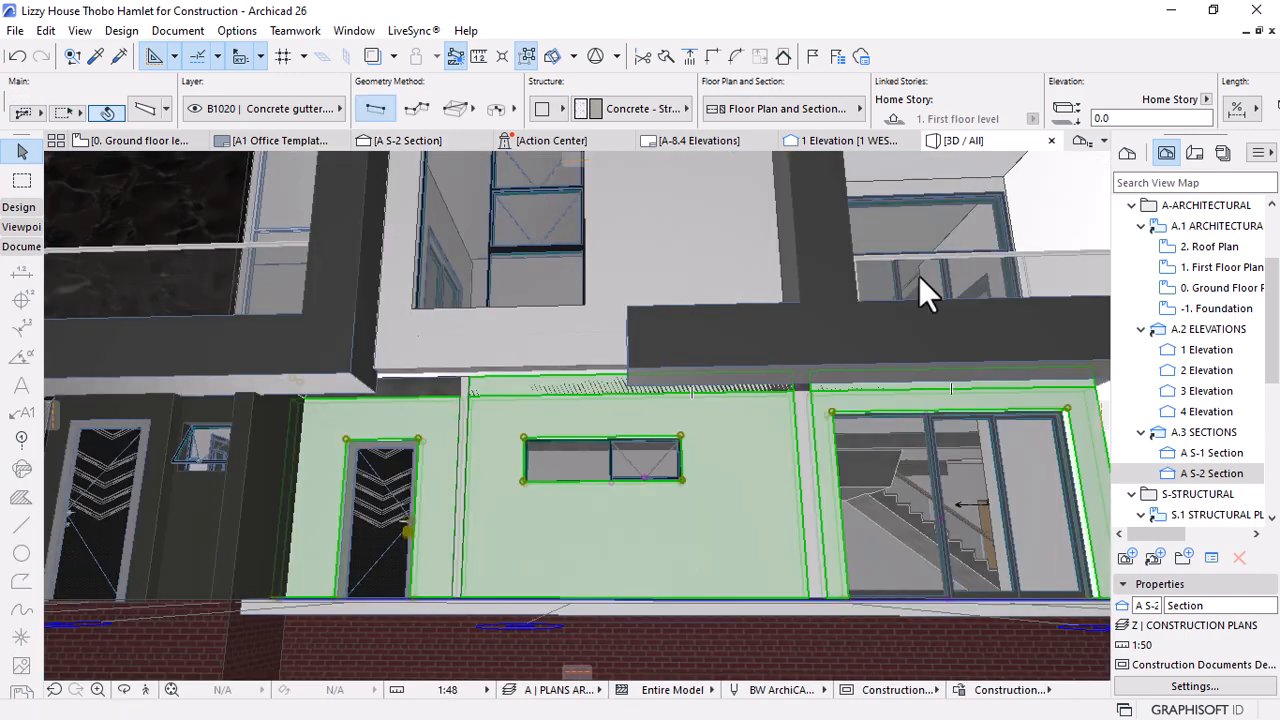
{"action": "scroll", "coordinate": [765, 428], "scroll_direction": "up", "scroll_amount": 5}
{"action": "scroll", "coordinate": [749, 429], "scroll_direction": "down", "scroll_amount": 4}
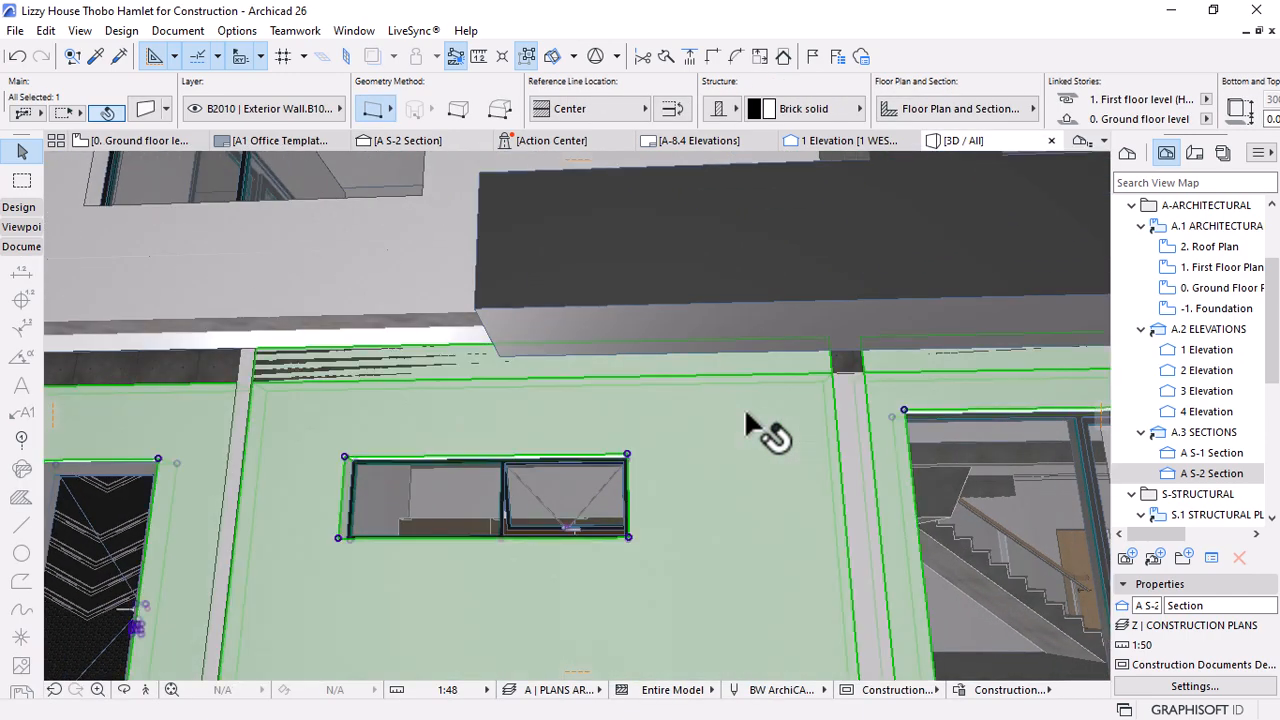
{"action": "scroll", "coordinate": [614, 537], "scroll_direction": "up", "scroll_amount": 4}
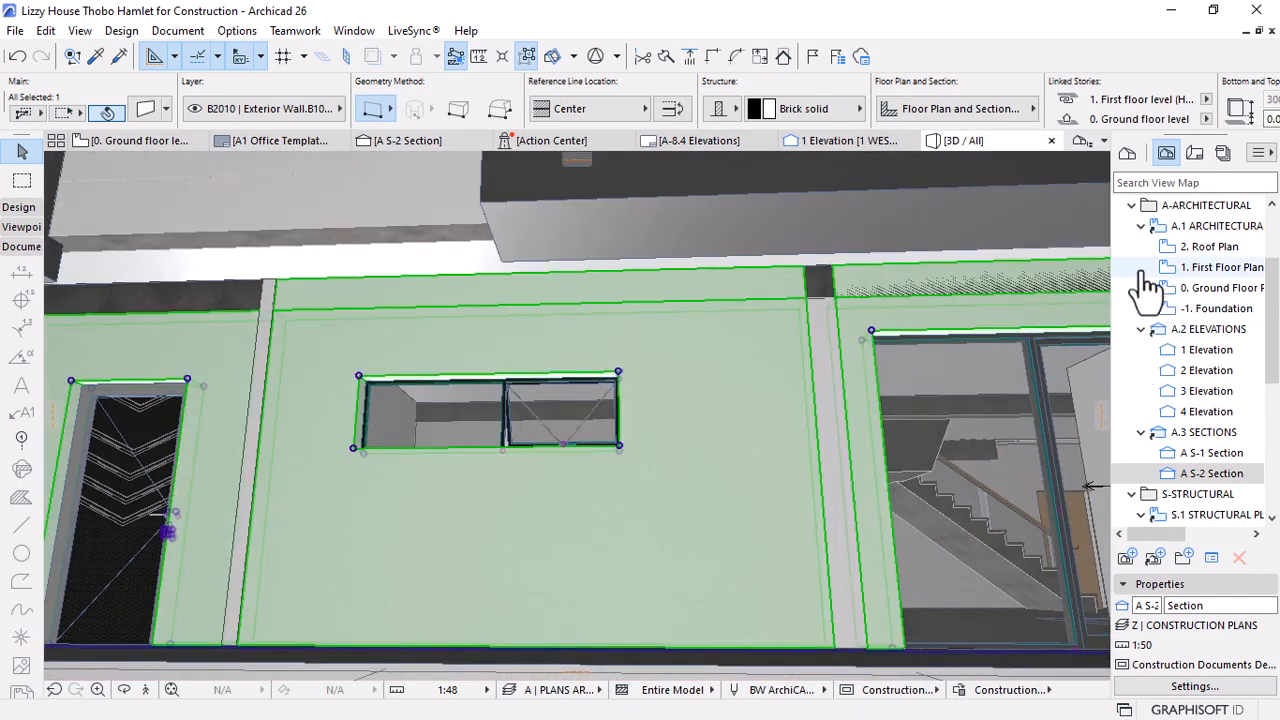
{"action": "key", "text": "Escape"}
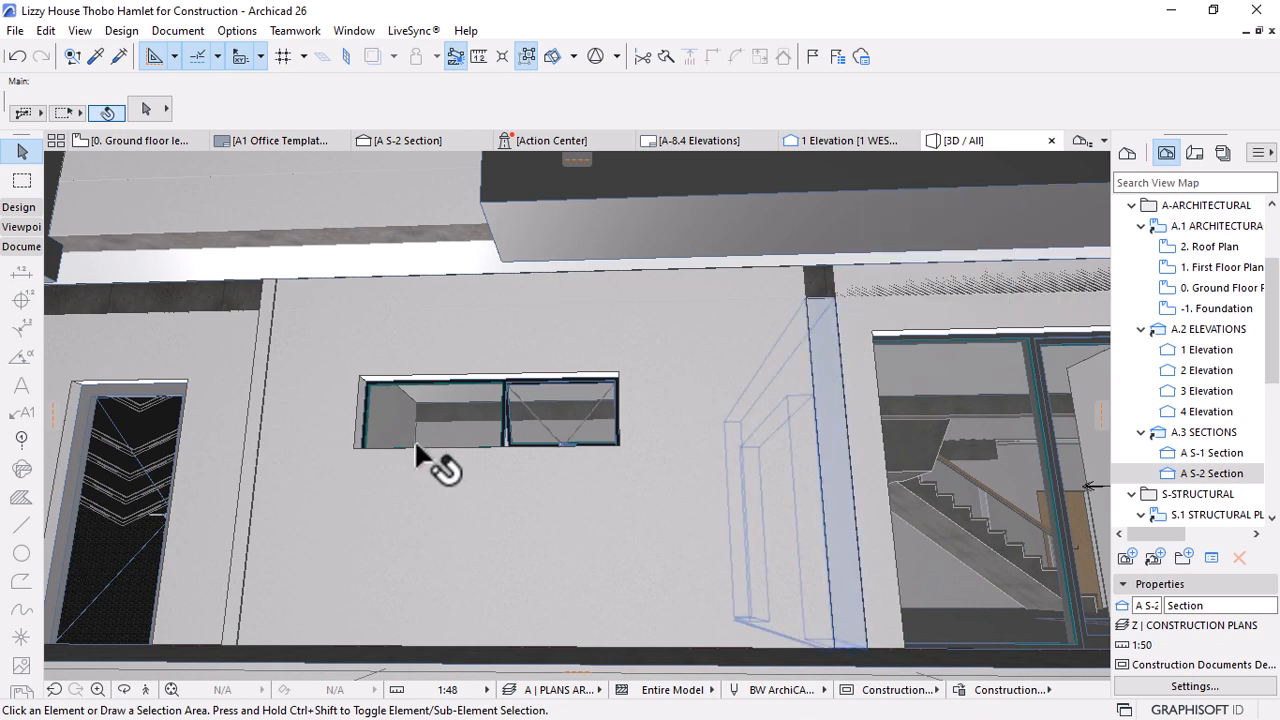
{"action": "scroll", "coordinate": [529, 395], "scroll_direction": "down", "scroll_amount": 1}
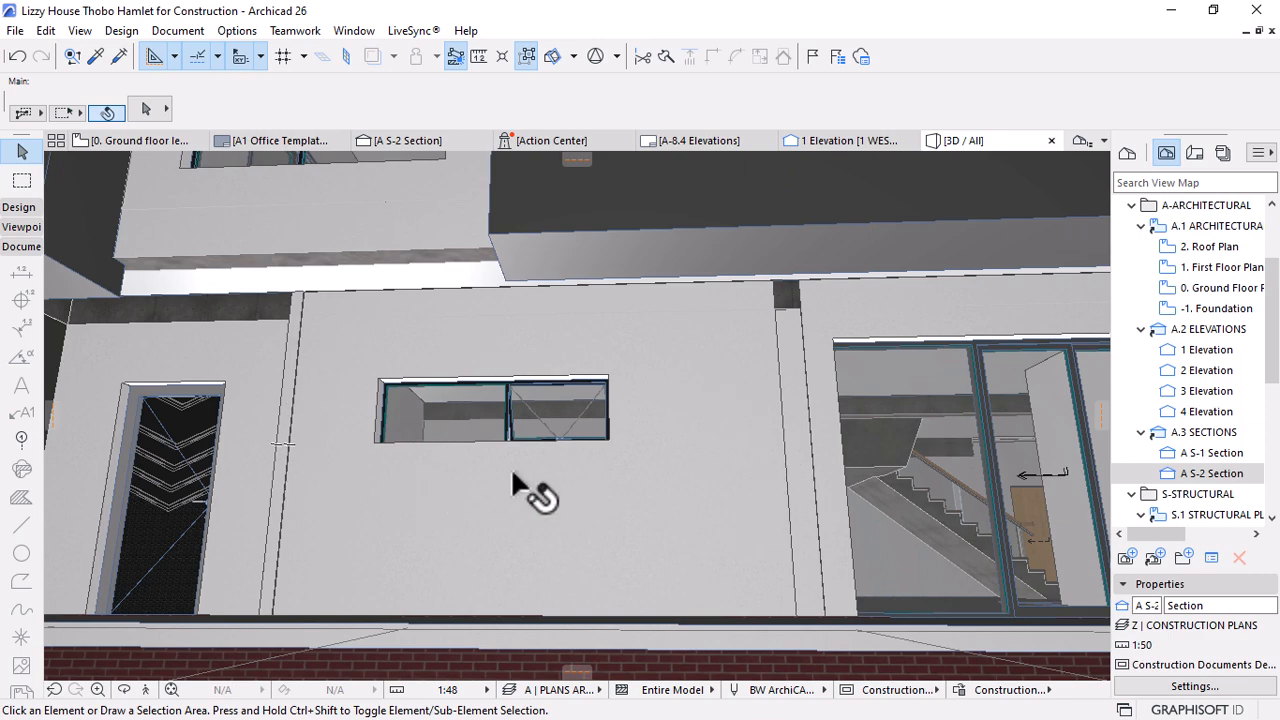
Open the Ground Floor Plan view and deselect the beam near the A S-2 section marker
{"action": "double_click", "coordinate": [1222, 287]}
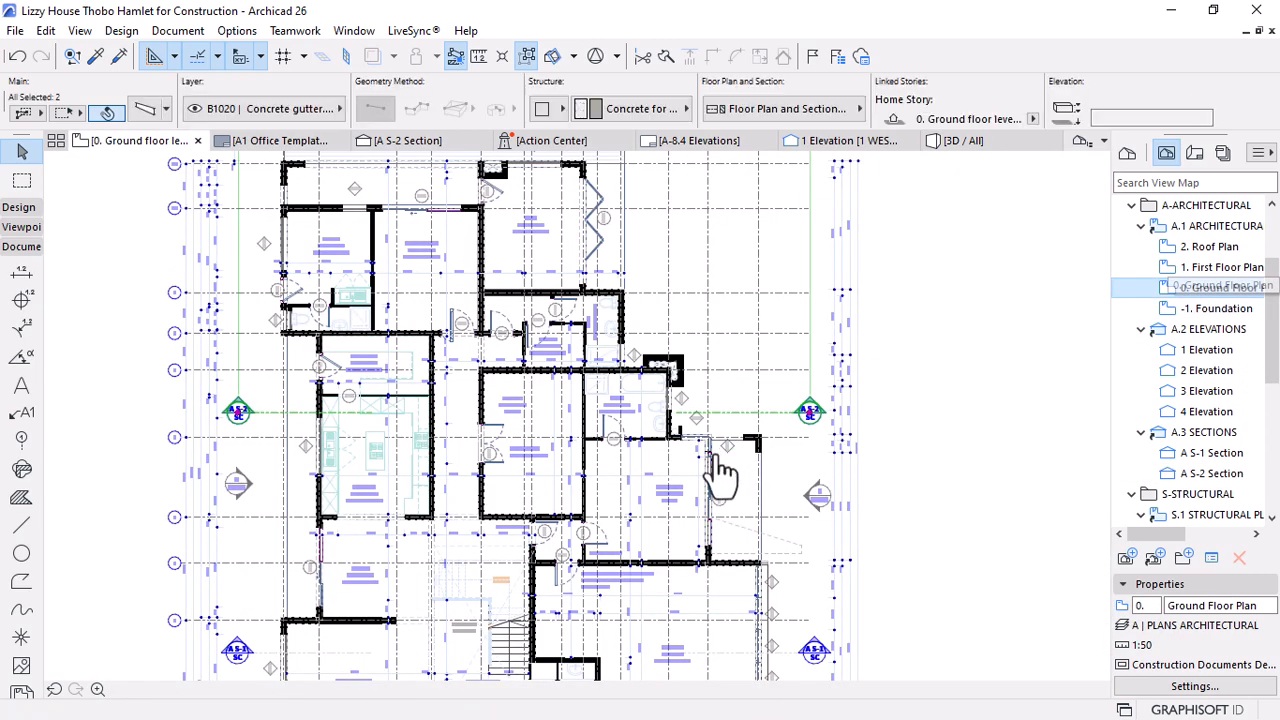
{"action": "scroll", "coordinate": [712, 365], "scroll_direction": "down", "scroll_amount": 2}
{"action": "scroll", "coordinate": [396, 508], "scroll_direction": "up", "scroll_amount": 3}
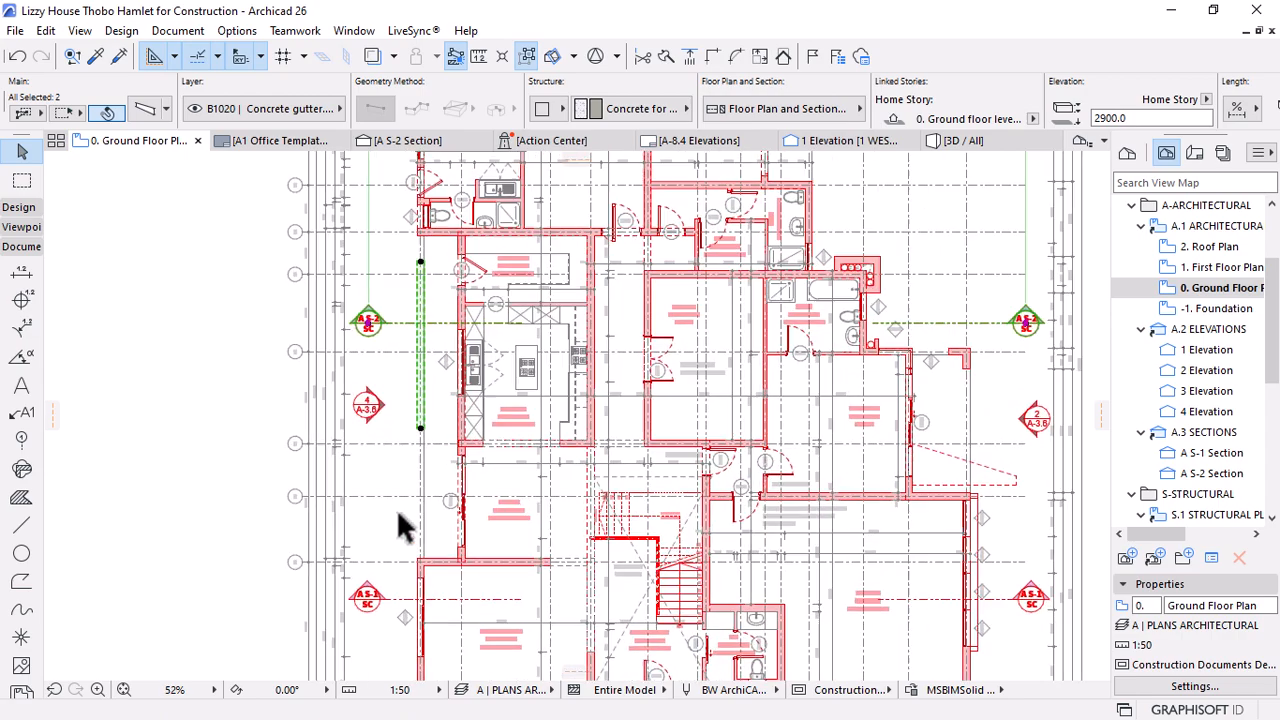
{"action": "left_click", "coordinate": [429, 268]}
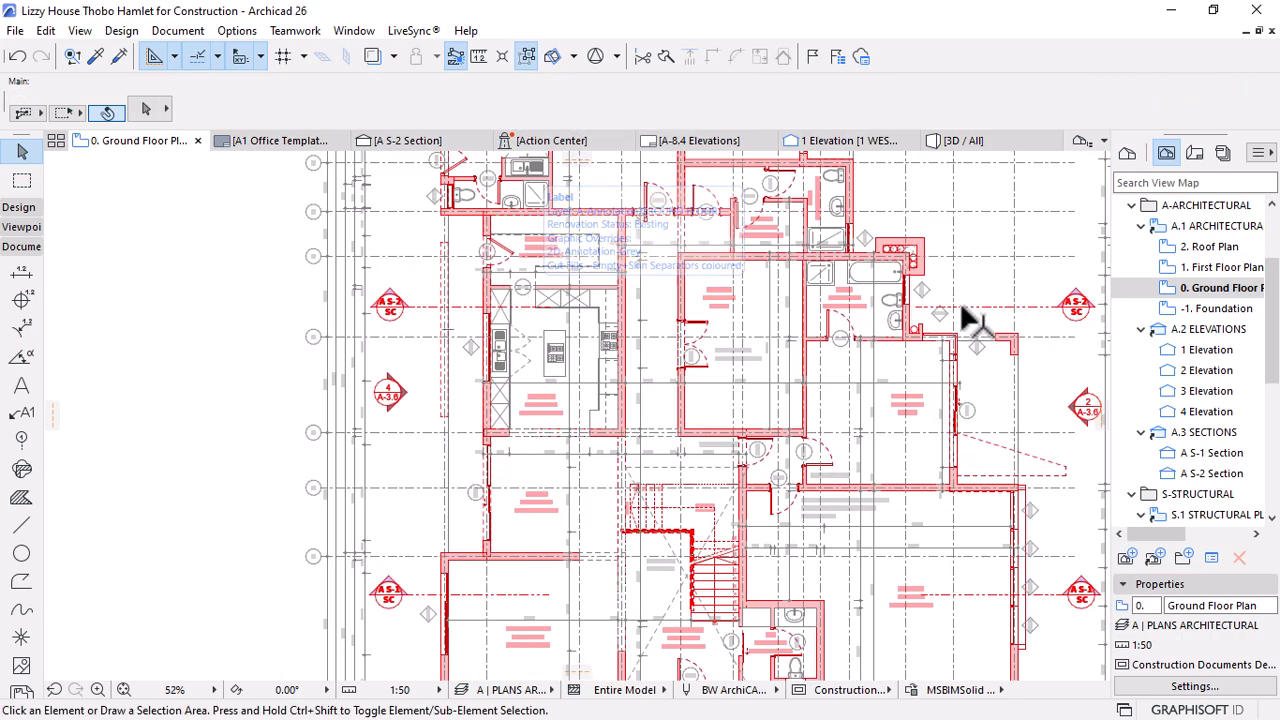
Open the First Floor Plan and examine the exterior wall along the pyjama lounge and balcony near the A S-2 marker
{"action": "left_click", "coordinate": [1222, 267]}
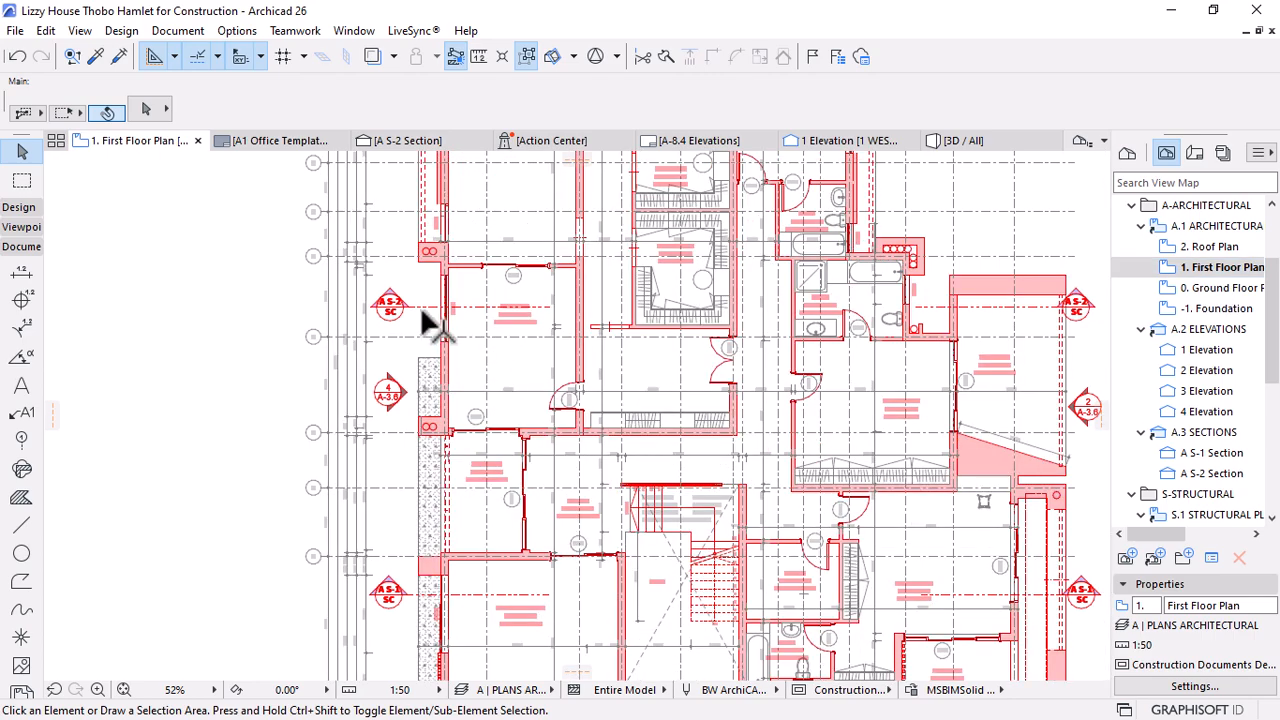
{"action": "scroll", "coordinate": [445, 420], "scroll_direction": "up", "scroll_amount": 3}
{"action": "scroll", "coordinate": [448, 430], "scroll_direction": "up", "scroll_amount": 4}
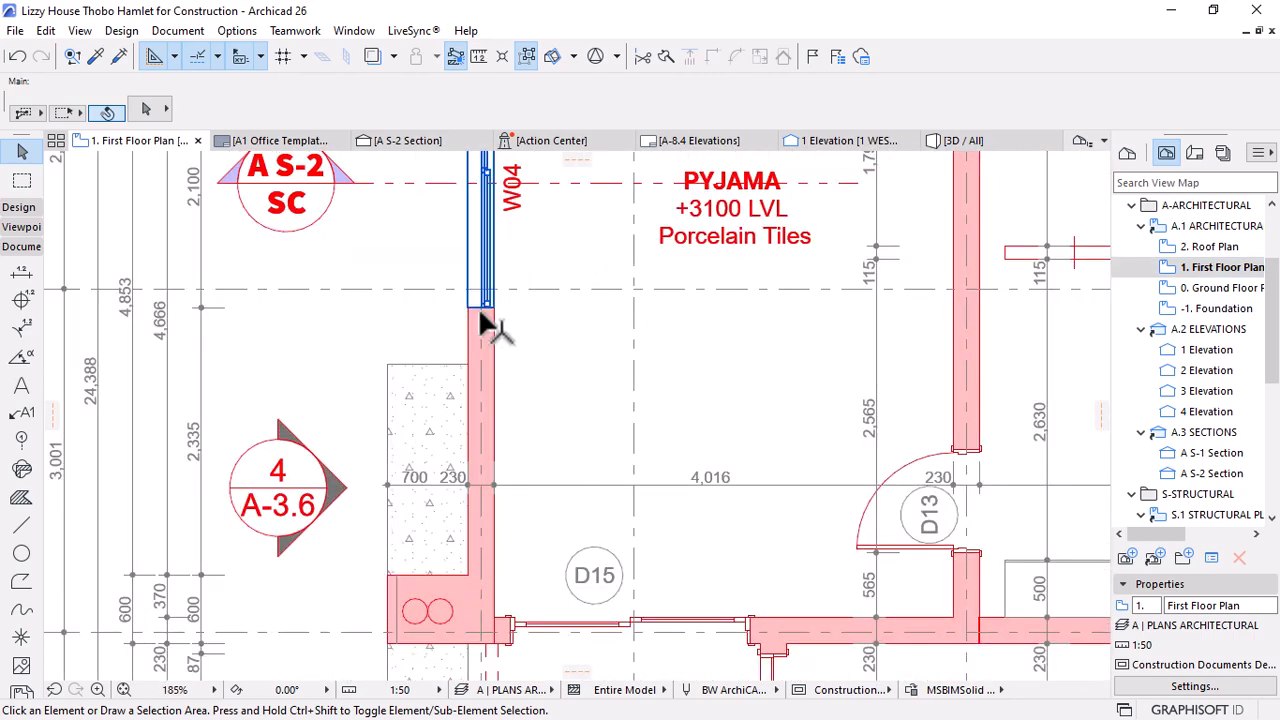
{"action": "scroll", "coordinate": [525, 365], "scroll_direction": "down", "scroll_amount": 3}
{"action": "scroll", "coordinate": [491, 505], "scroll_direction": "up", "scroll_amount": 5}
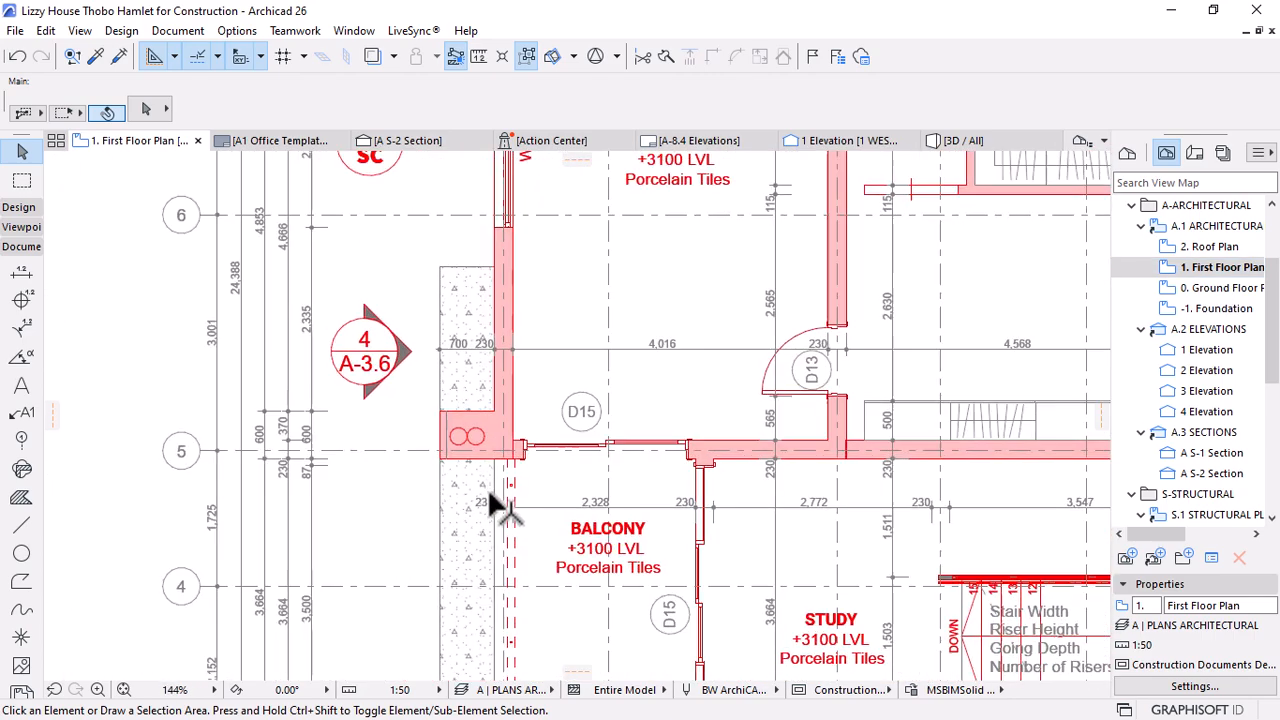
{"action": "scroll", "coordinate": [513, 395], "scroll_direction": "down", "scroll_amount": 4}
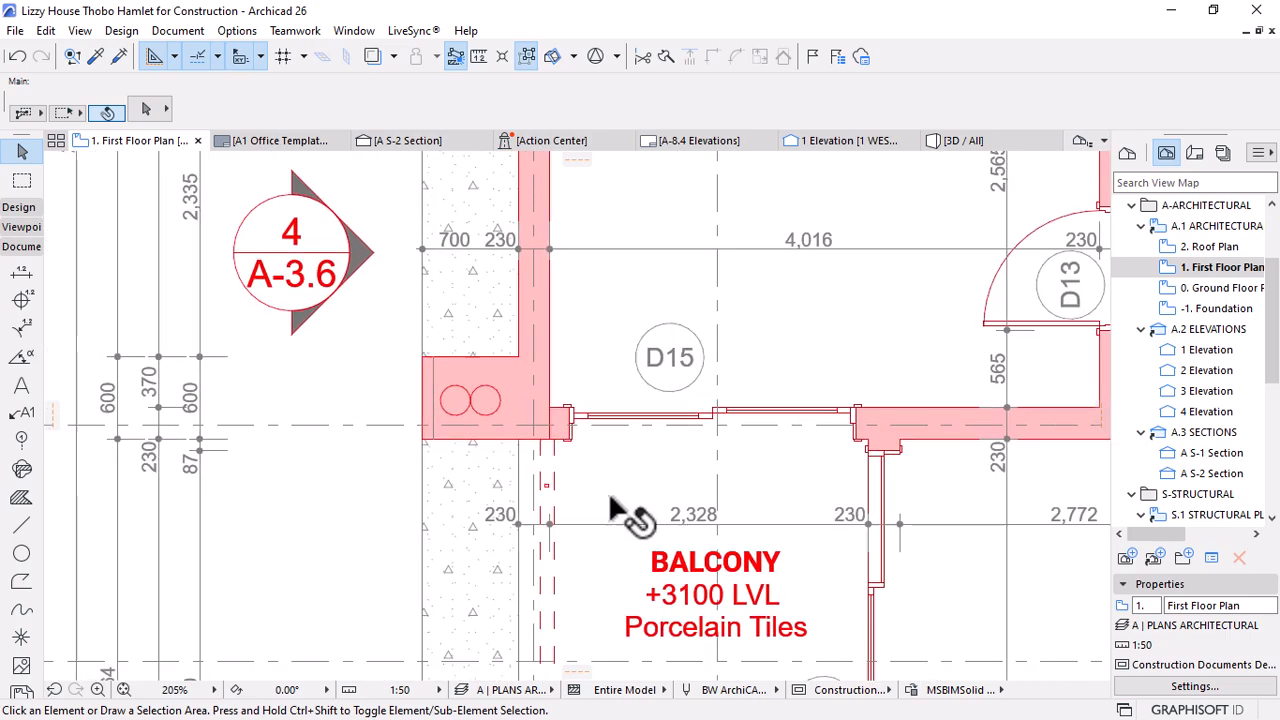
{"action": "scroll", "coordinate": [571, 257], "scroll_direction": "up", "scroll_amount": 2}
{"action": "scroll", "coordinate": [563, 451], "scroll_direction": "down", "scroll_amount": 2}
{"action": "scroll", "coordinate": [560, 265], "scroll_direction": "up", "scroll_amount": 4}
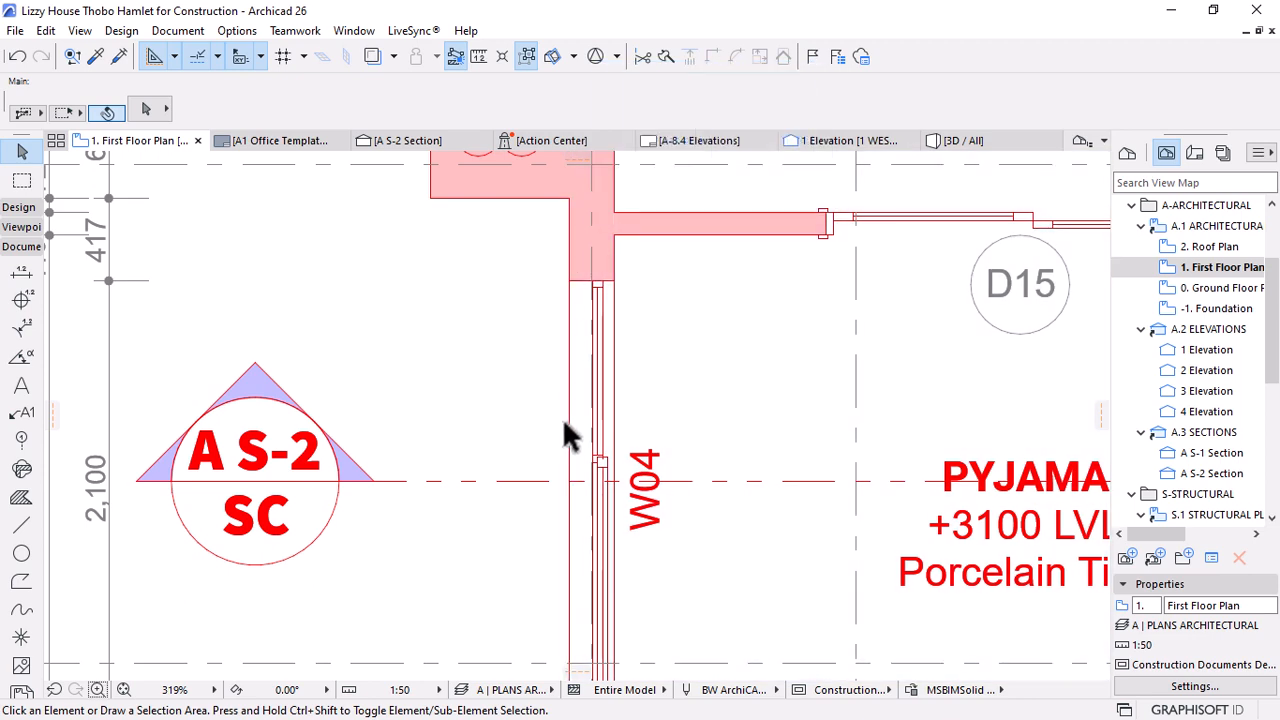
{"action": "scroll", "coordinate": [651, 300], "scroll_direction": "down", "scroll_amount": 8}
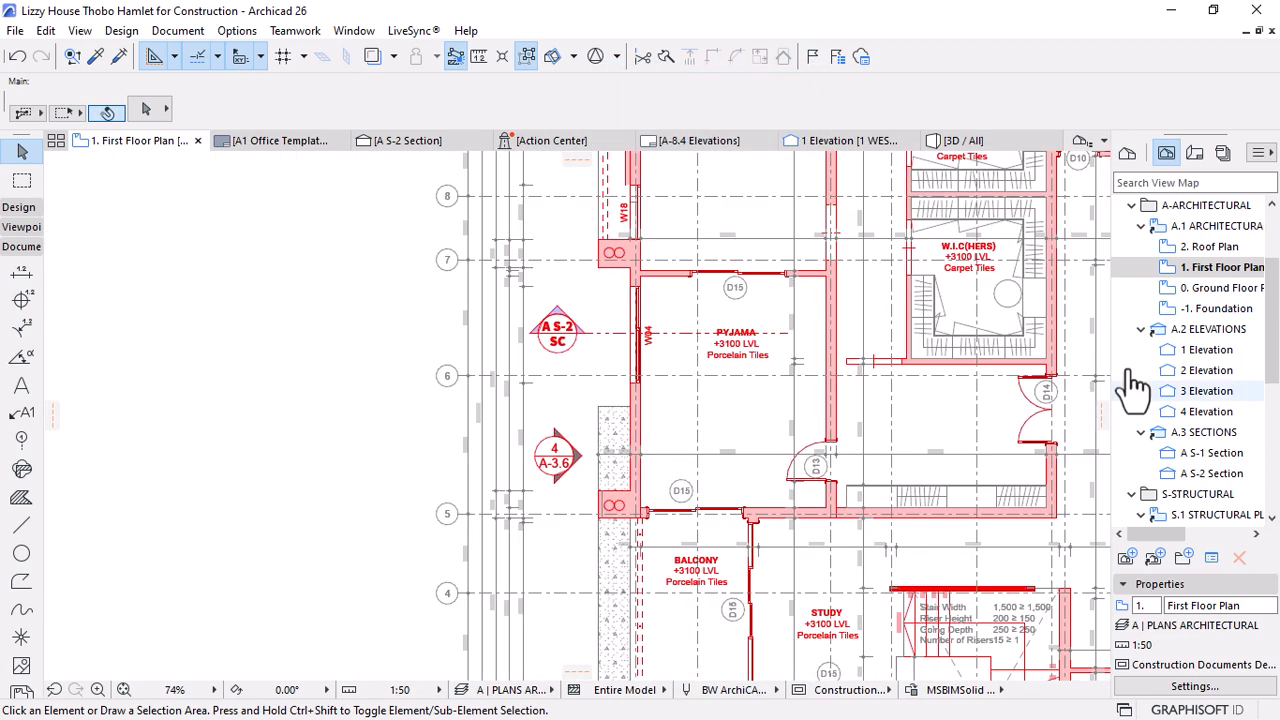
On the Ground Floor Plan, stretch the end of the wall between kitchen and dining to the exterior wall's centreline
{"action": "left_click", "coordinate": [1224, 288]}
{"action": "double_click", "coordinate": [1221, 293]}
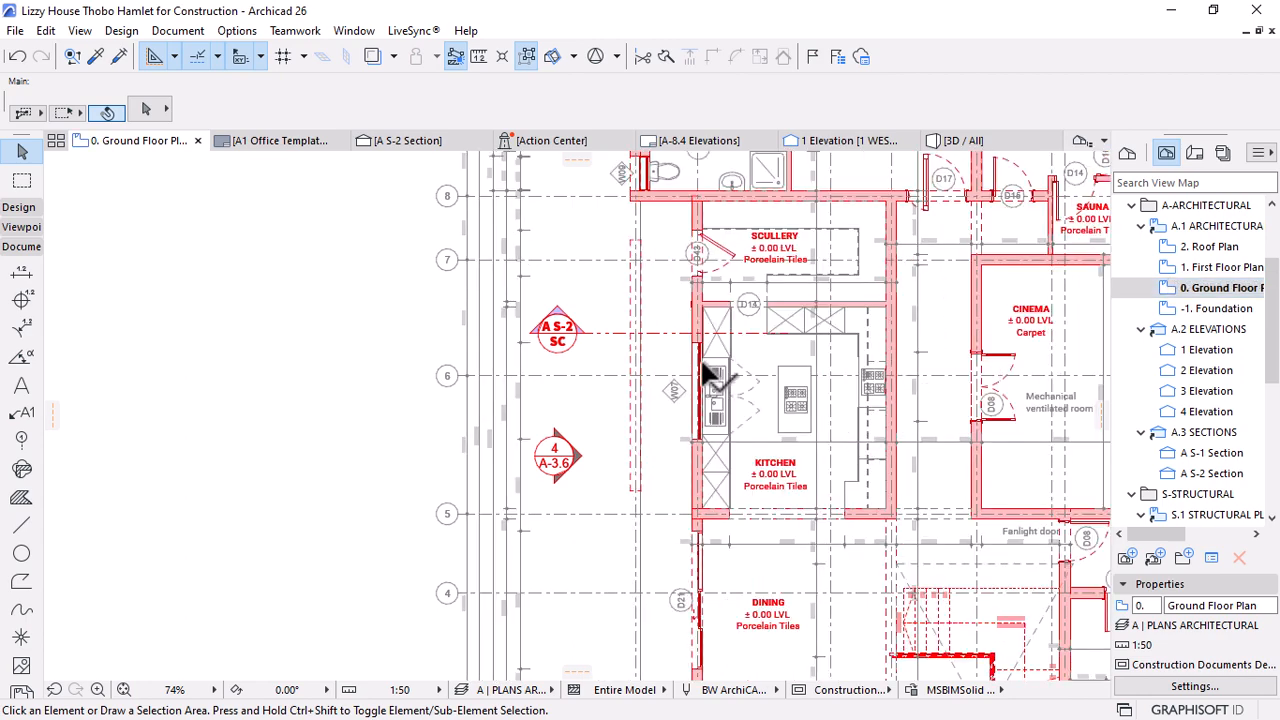
{"action": "scroll", "coordinate": [705, 375], "scroll_direction": "up", "scroll_amount": 10}
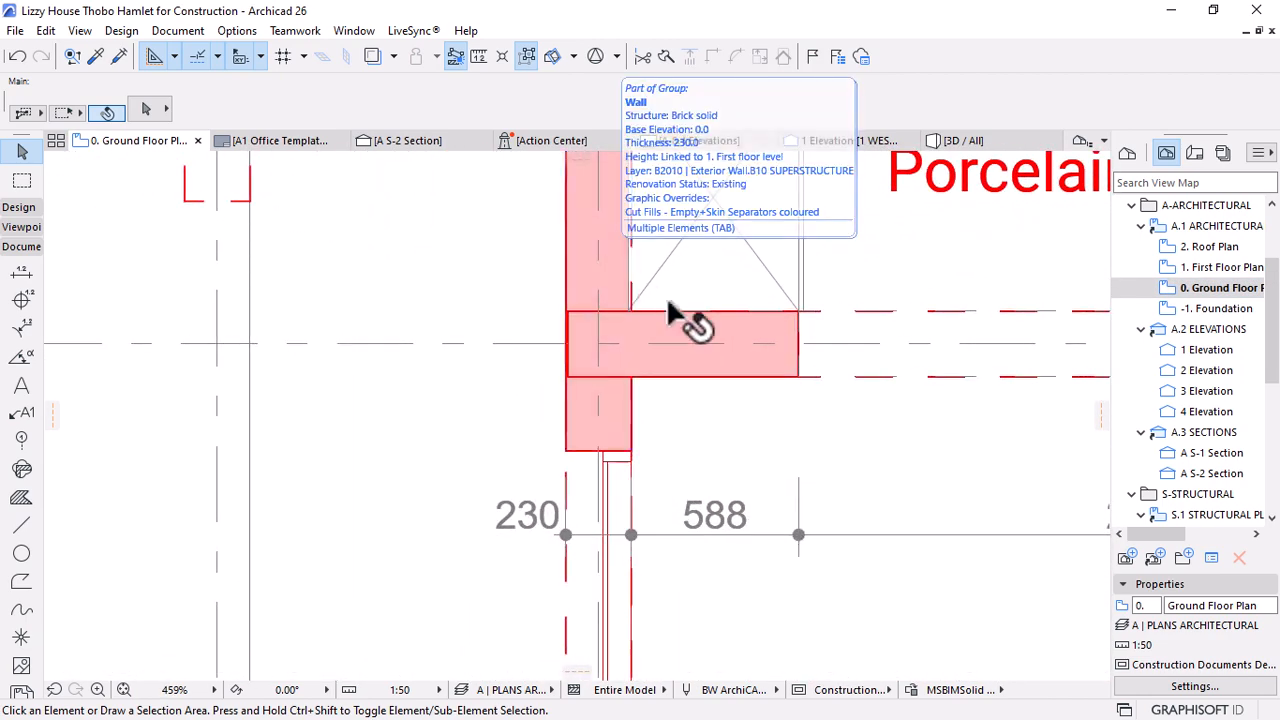
{"action": "left_click", "coordinate": [668, 310]}
{"action": "scroll", "coordinate": [607, 340], "scroll_direction": "up", "scroll_amount": 5}
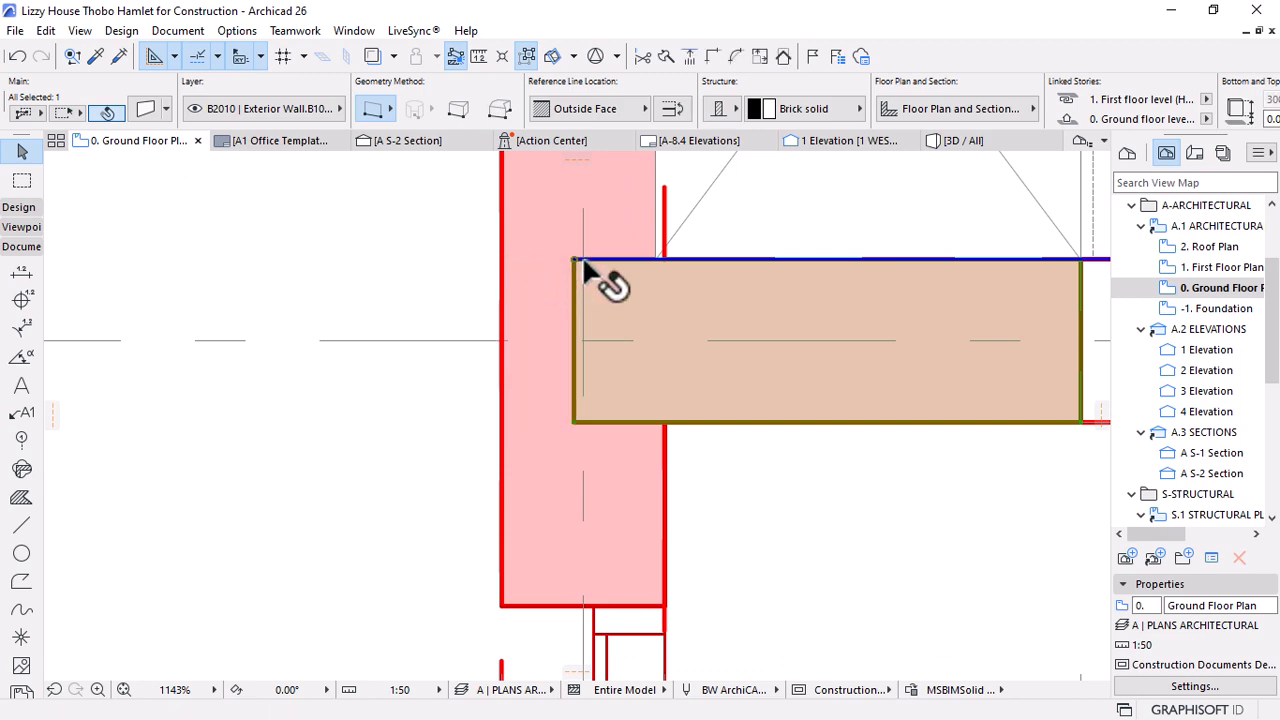
{"action": "left_click", "coordinate": [575, 262]}
{"action": "key", "text": "Escape"}
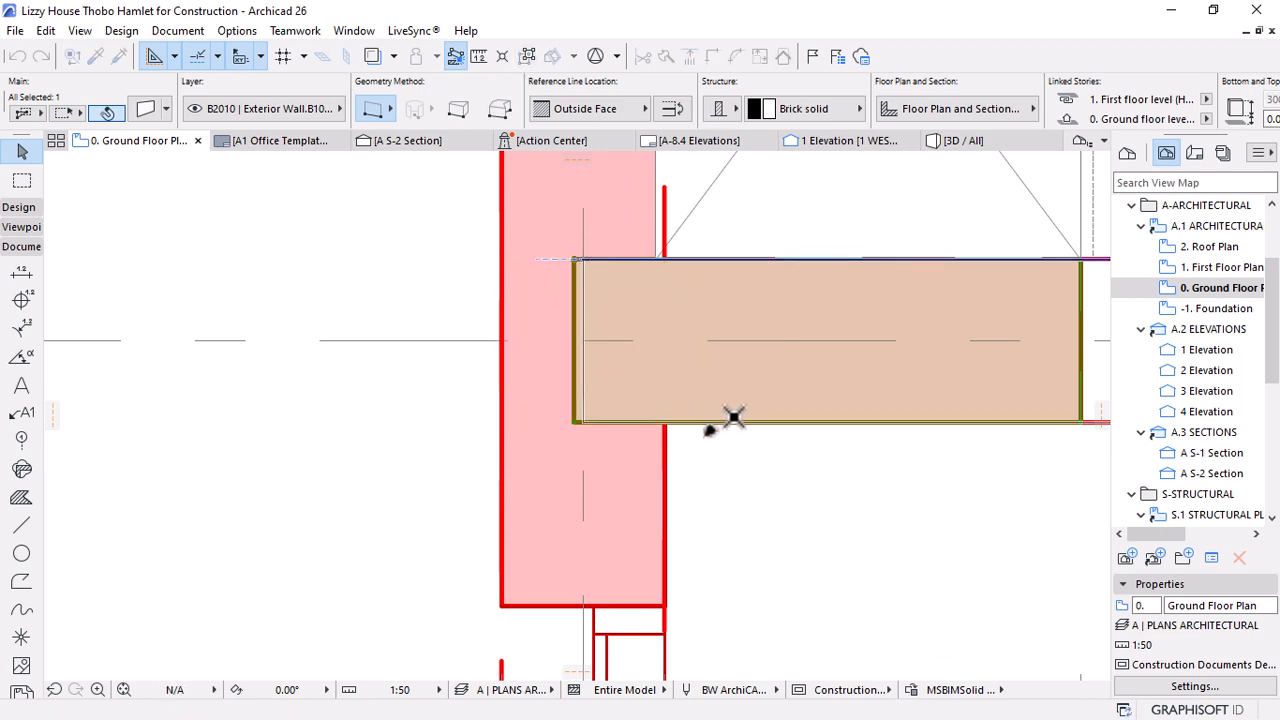
Stretch the end of the wall between scullery and kitchen back to the exterior wall's centreline
{"action": "scroll", "coordinate": [703, 540], "scroll_direction": "down", "scroll_amount": 12}
{"action": "scroll", "coordinate": [702, 206], "scroll_direction": "up", "scroll_amount": 11}
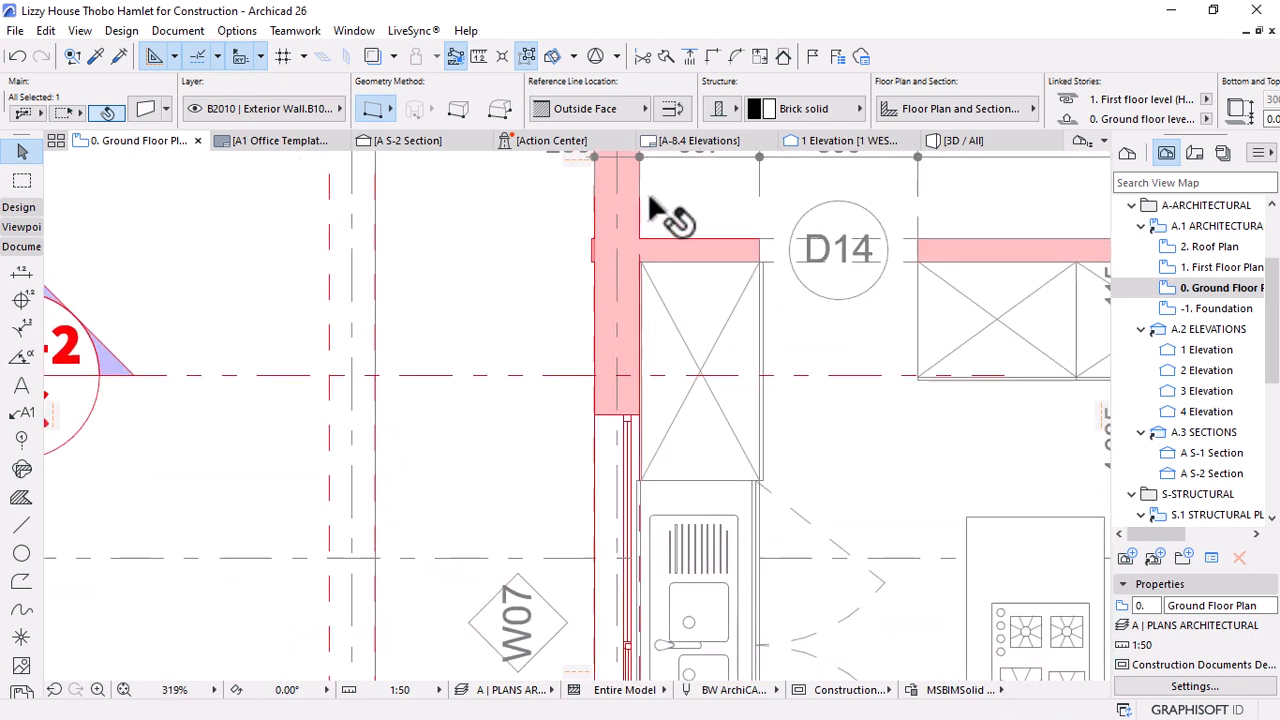
{"action": "left_click", "coordinate": [477, 324]}
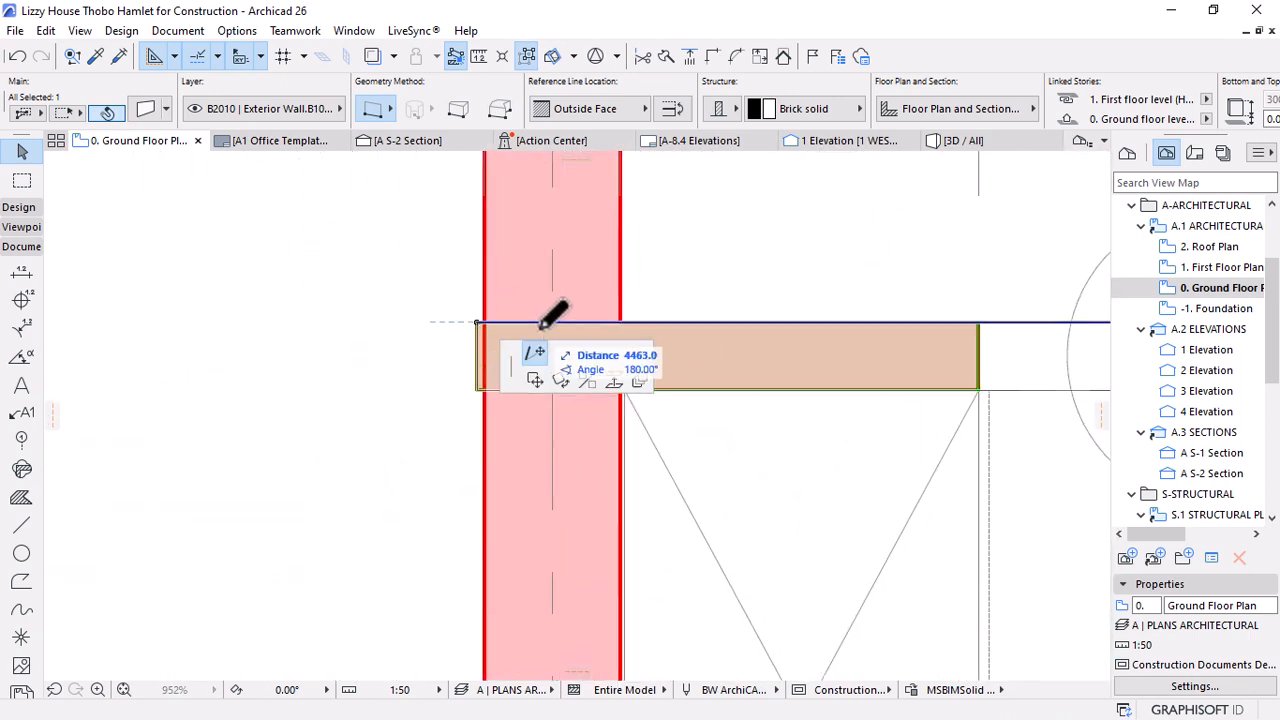
{"action": "left_click", "coordinate": [556, 321]}
{"action": "scroll", "coordinate": [855, 384], "scroll_direction": "down", "scroll_amount": 4}
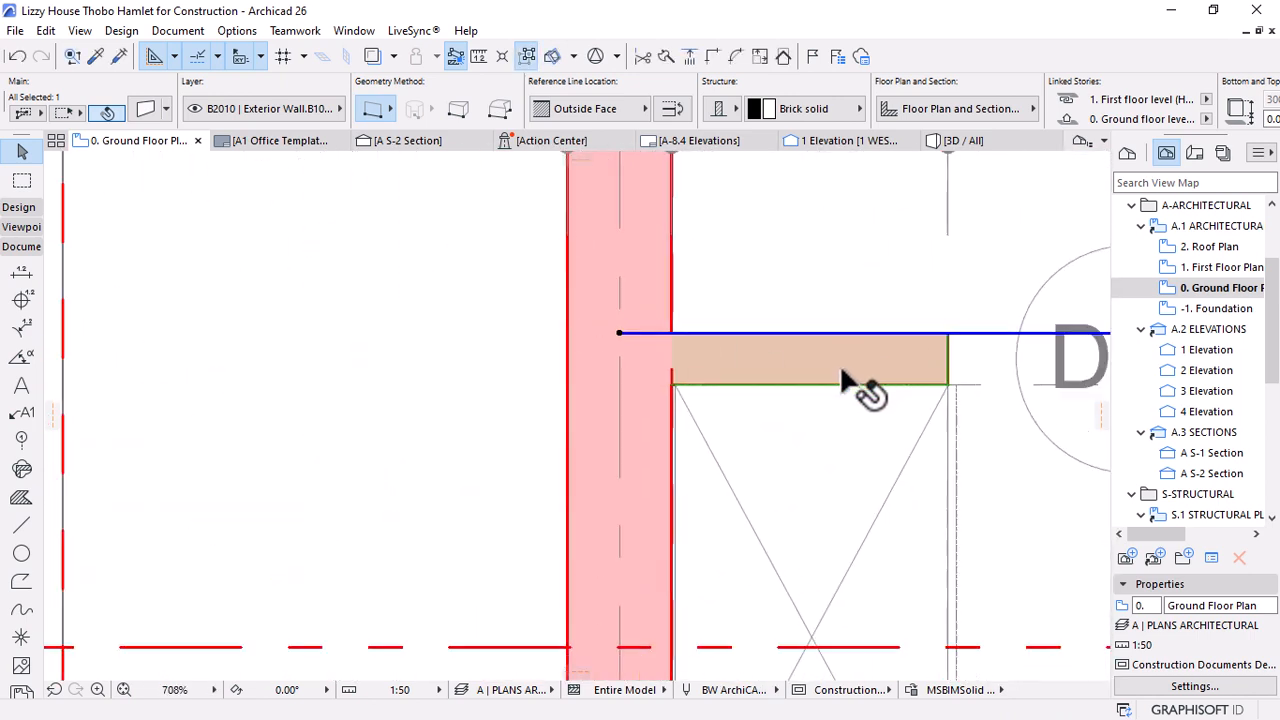
{"action": "scroll", "coordinate": [541, 376], "scroll_direction": "down", "scroll_amount": 8}
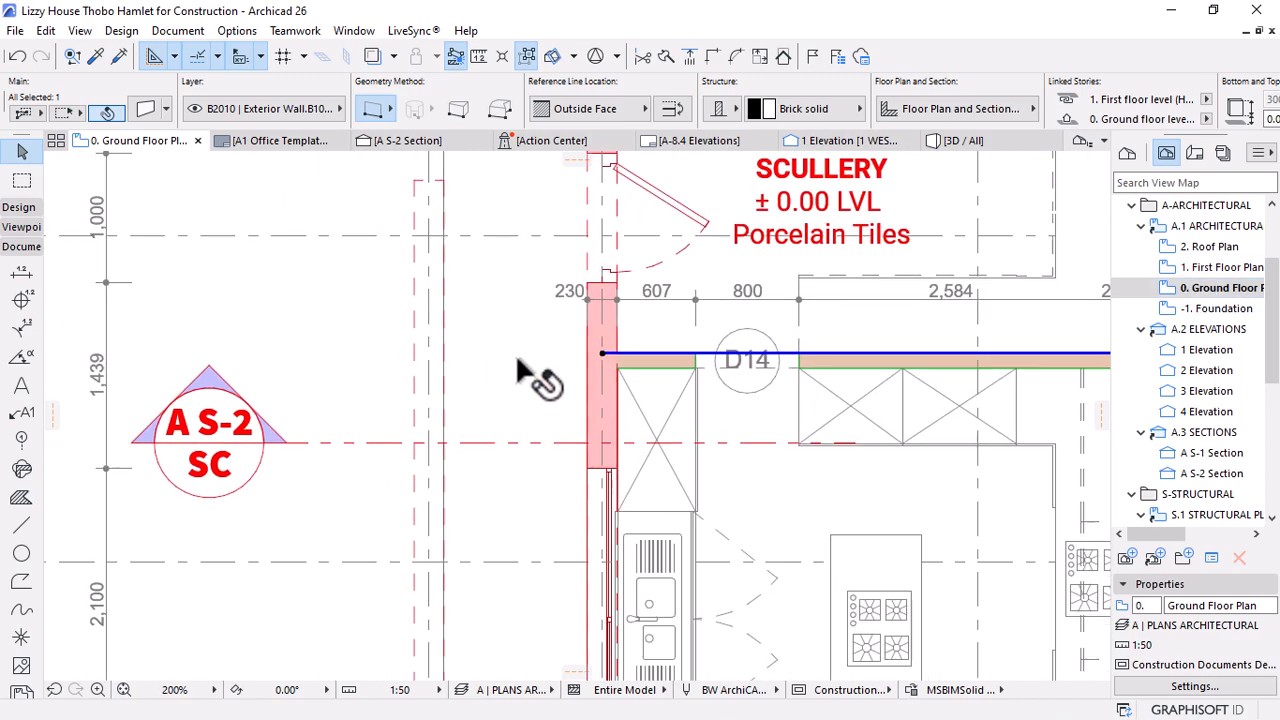
Stretch the scullery exterior wall's end to the centreline of the crossing wall on grid line 8
{"action": "scroll", "coordinate": [542, 187], "scroll_direction": "up", "scroll_amount": 10}
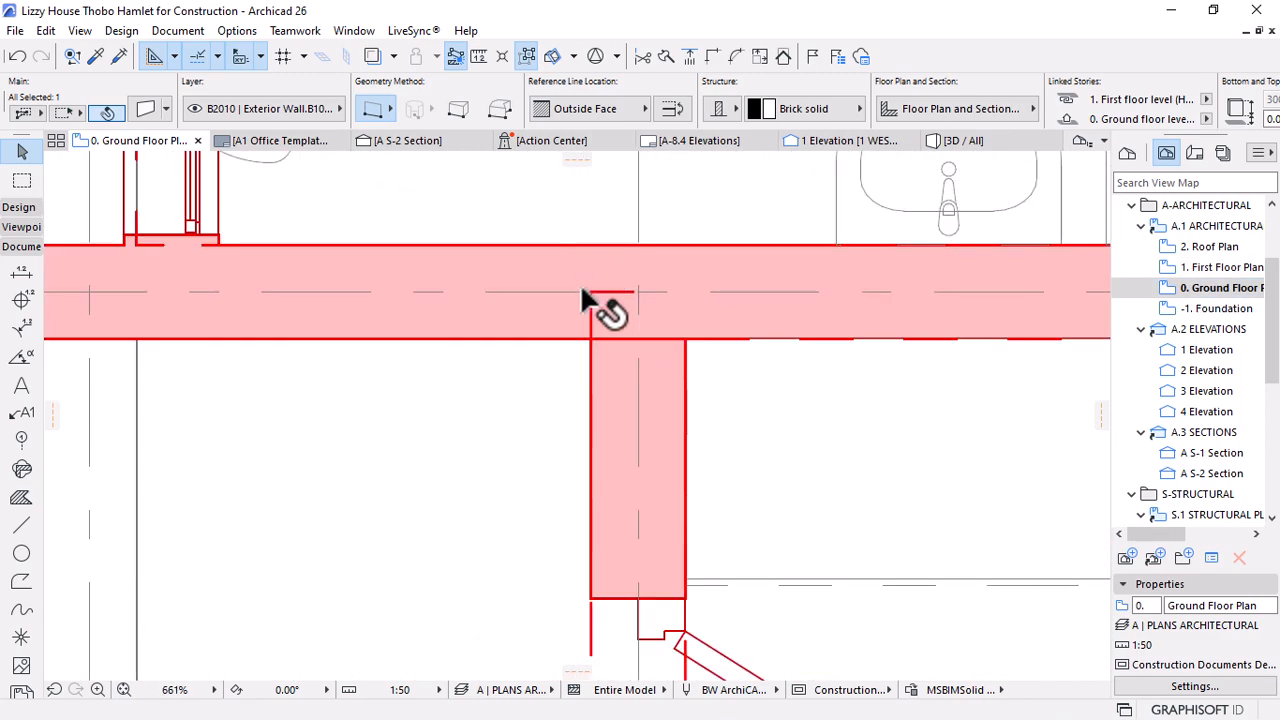
{"action": "left_click", "coordinate": [601, 360]}
{"action": "left_click", "coordinate": [636, 287]}
{"action": "key", "text": "Escape"}
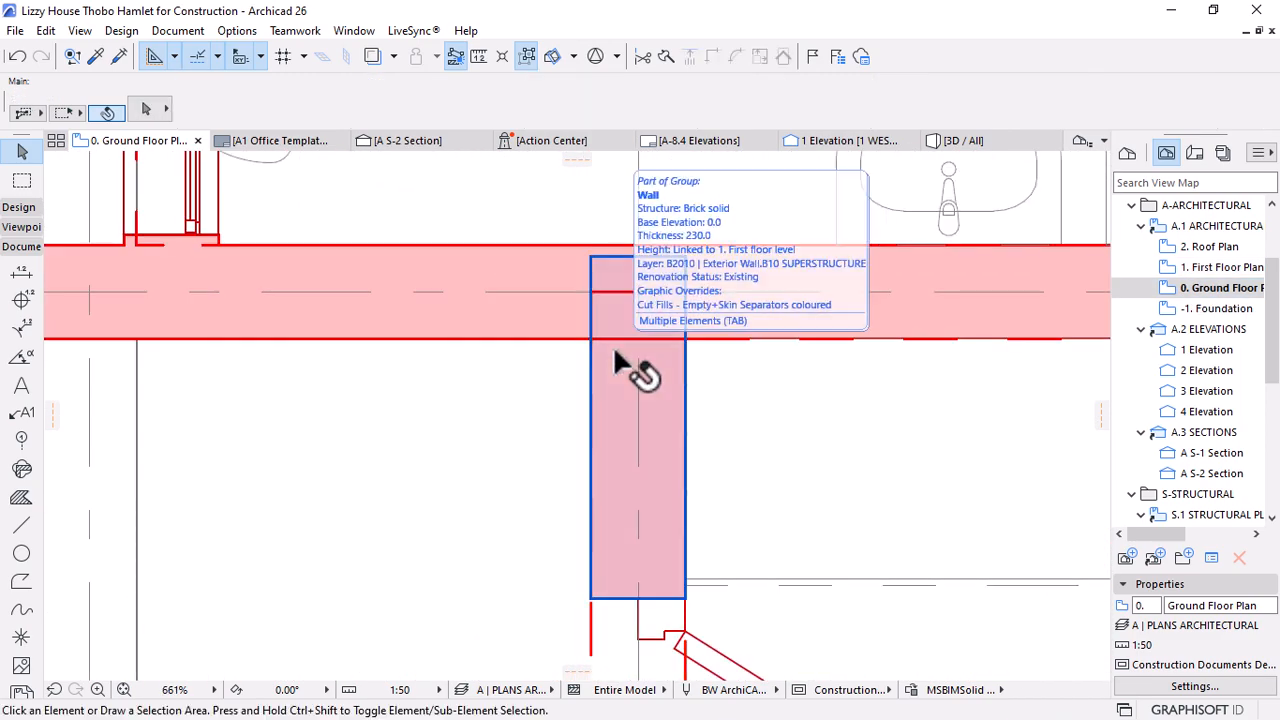
{"action": "left_click", "coordinate": [634, 355]}
{"action": "left_click", "coordinate": [638, 258]}
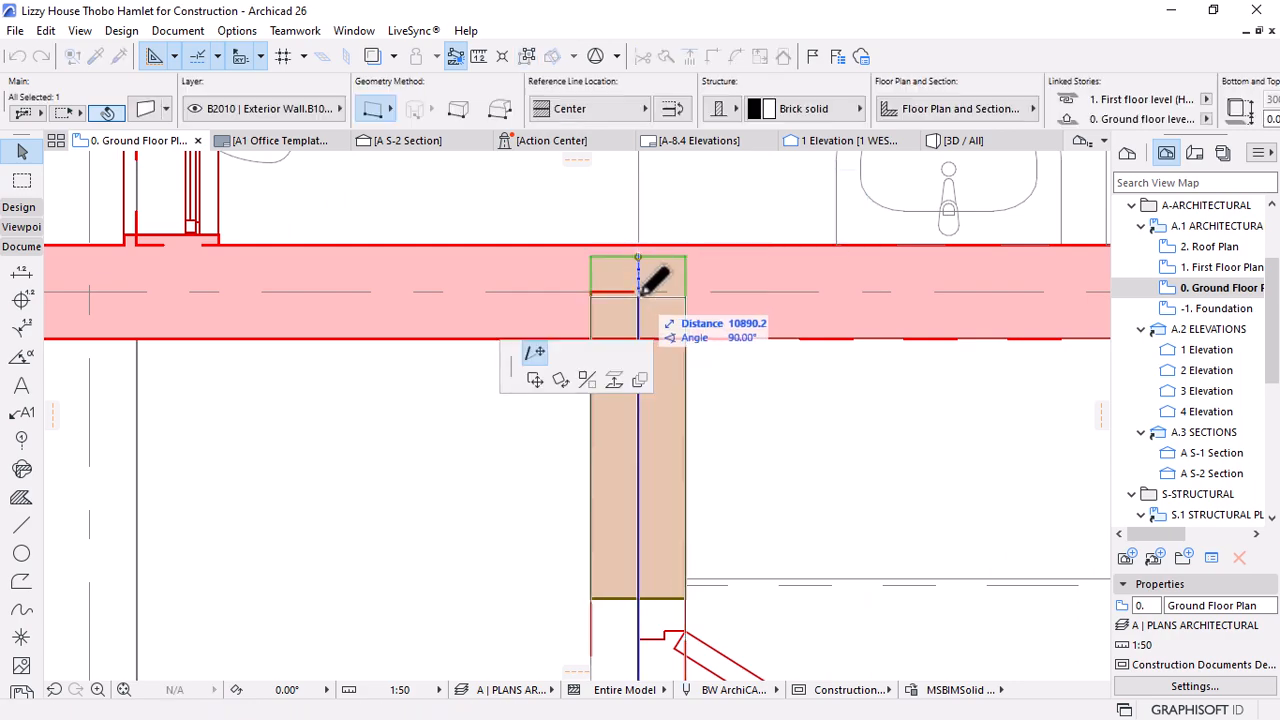
{"action": "left_click", "coordinate": [660, 258]}
Intersect the scullery exterior wall's beam with the concrete gutter beam on grid line 8 at their shared corner
{"action": "scroll", "coordinate": [617, 251], "scroll_direction": "down", "scroll_amount": 8}
{"action": "key", "text": "Escape"}
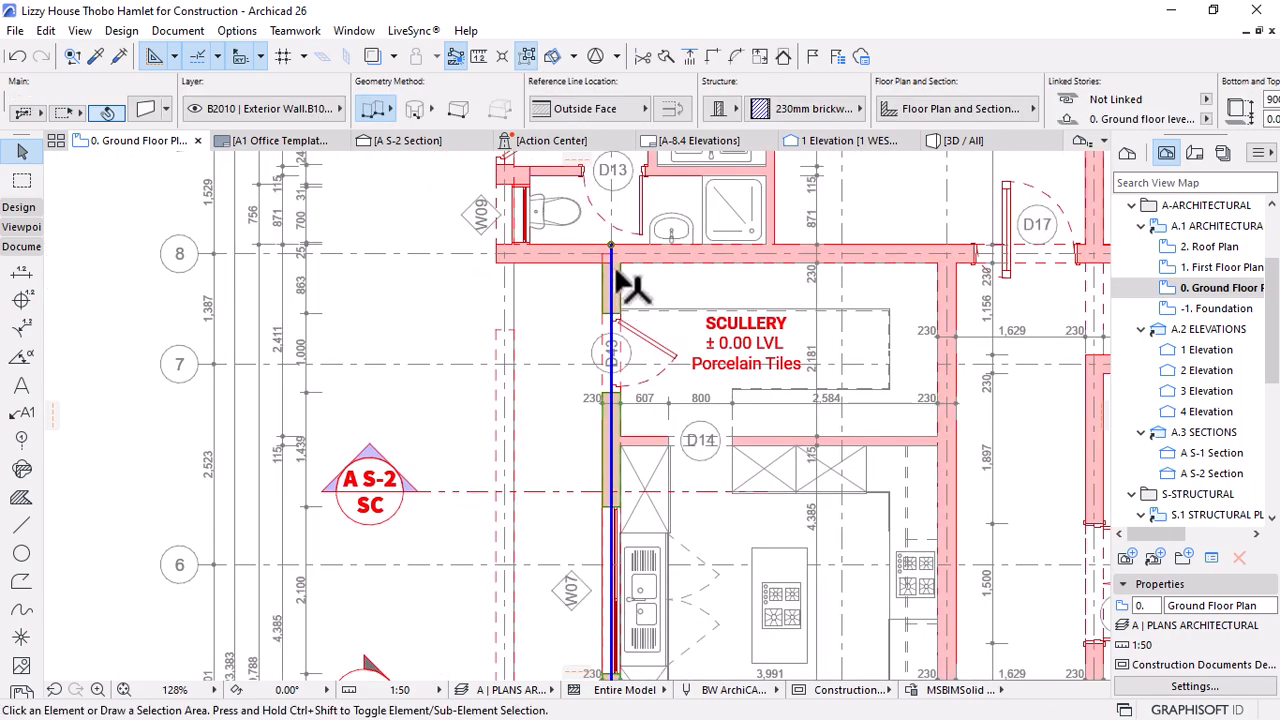
{"action": "scroll", "coordinate": [605, 255], "scroll_direction": "up", "scroll_amount": 4}
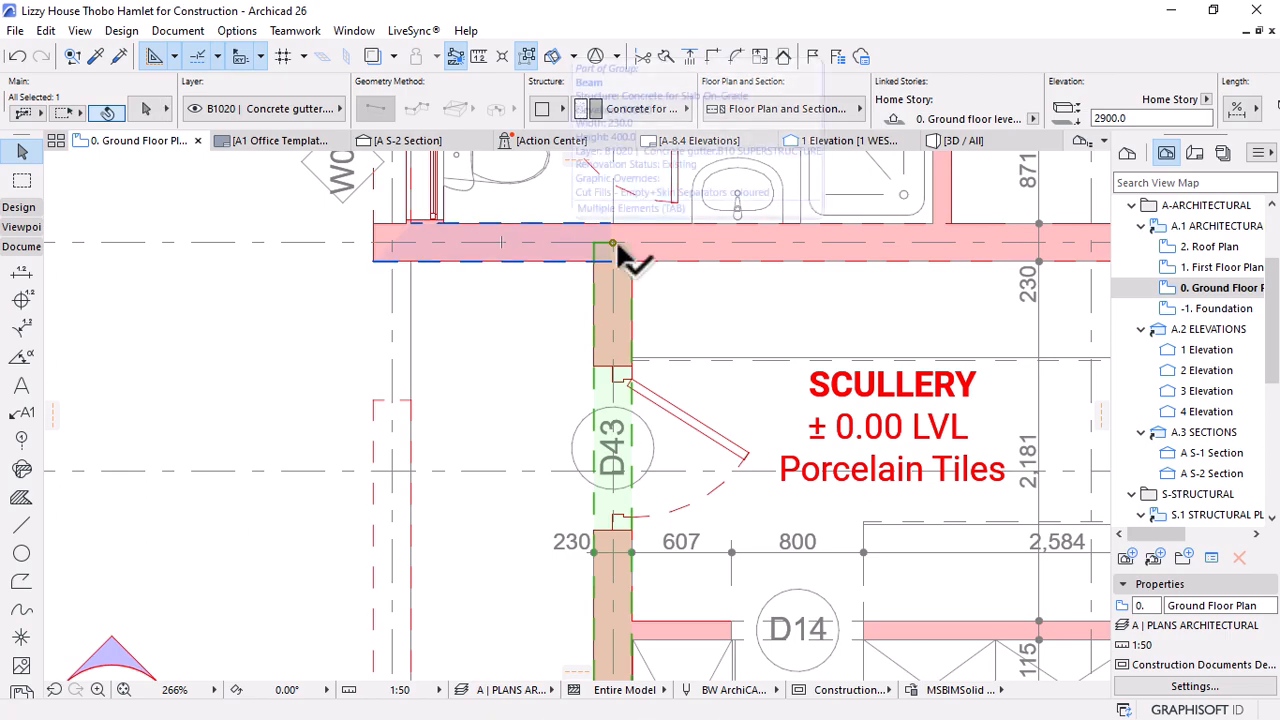
{"action": "left_click", "coordinate": [555, 242], "text": "shift"}
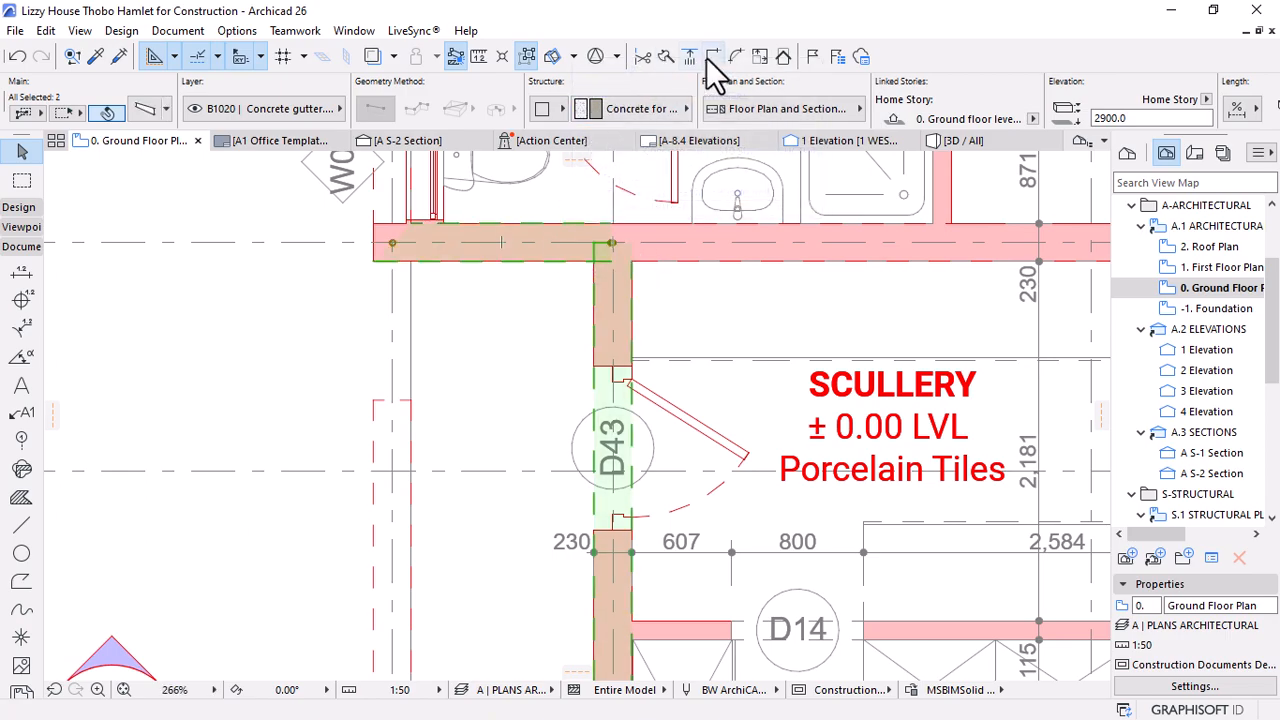
{"action": "key", "text": "Escape"}
{"action": "scroll", "coordinate": [593, 225], "scroll_direction": "down", "scroll_amount": 9}
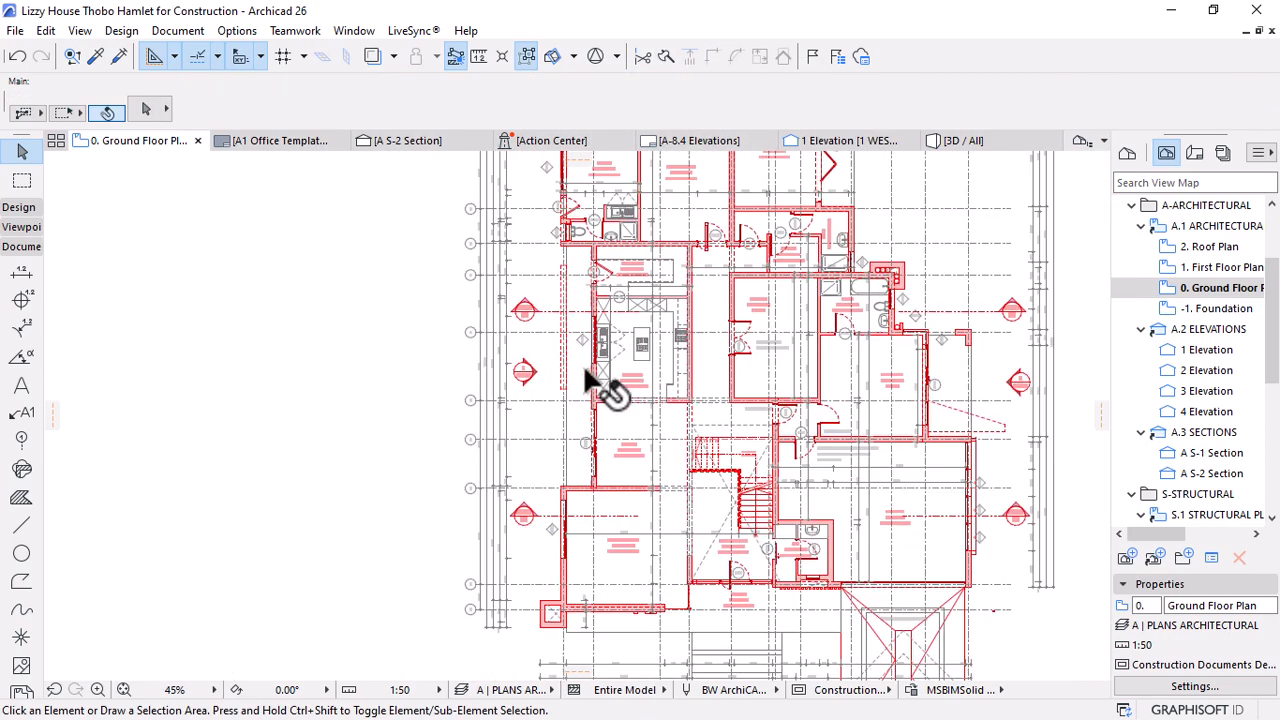
Move the kitchen base cabinets and sink unit along the exterior wall so their corner meets the wall's inner face at grid line 5
{"action": "scroll", "coordinate": [598, 400], "scroll_direction": "up", "scroll_amount": 5}
{"action": "scroll", "coordinate": [604, 455], "scroll_direction": "up", "scroll_amount": 10}
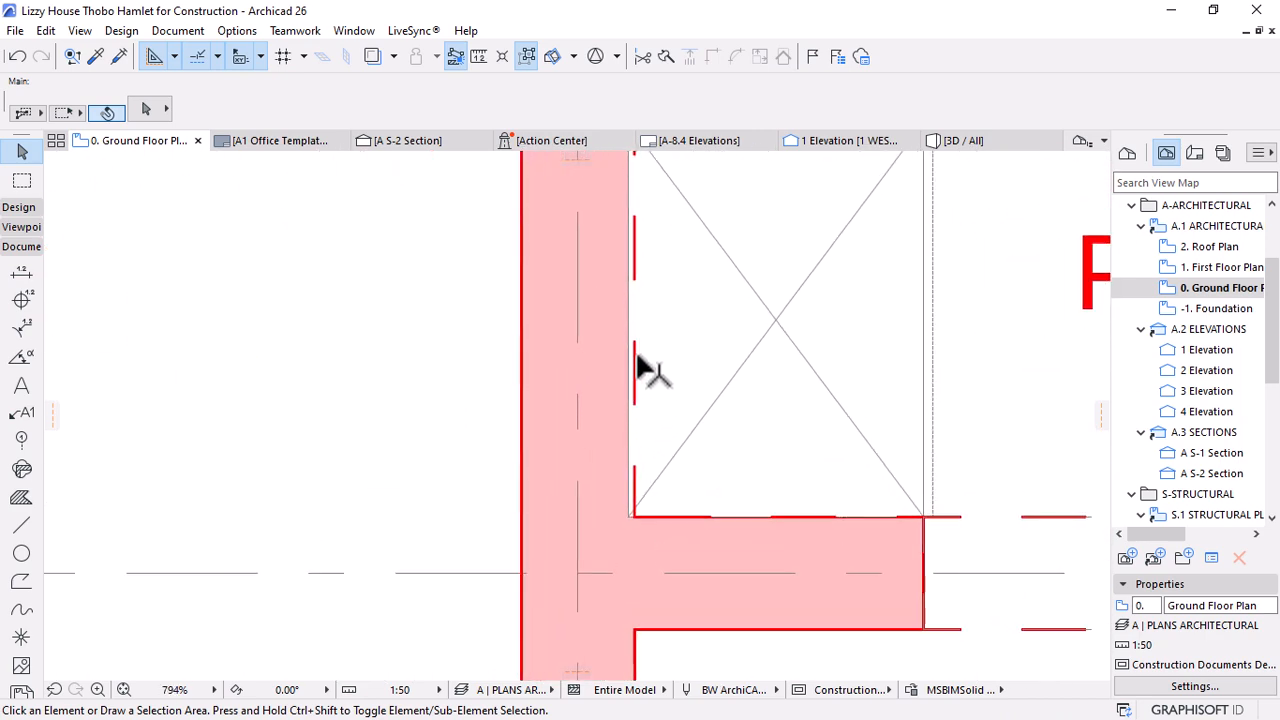
{"action": "mouse_move", "coordinate": [640, 380]}
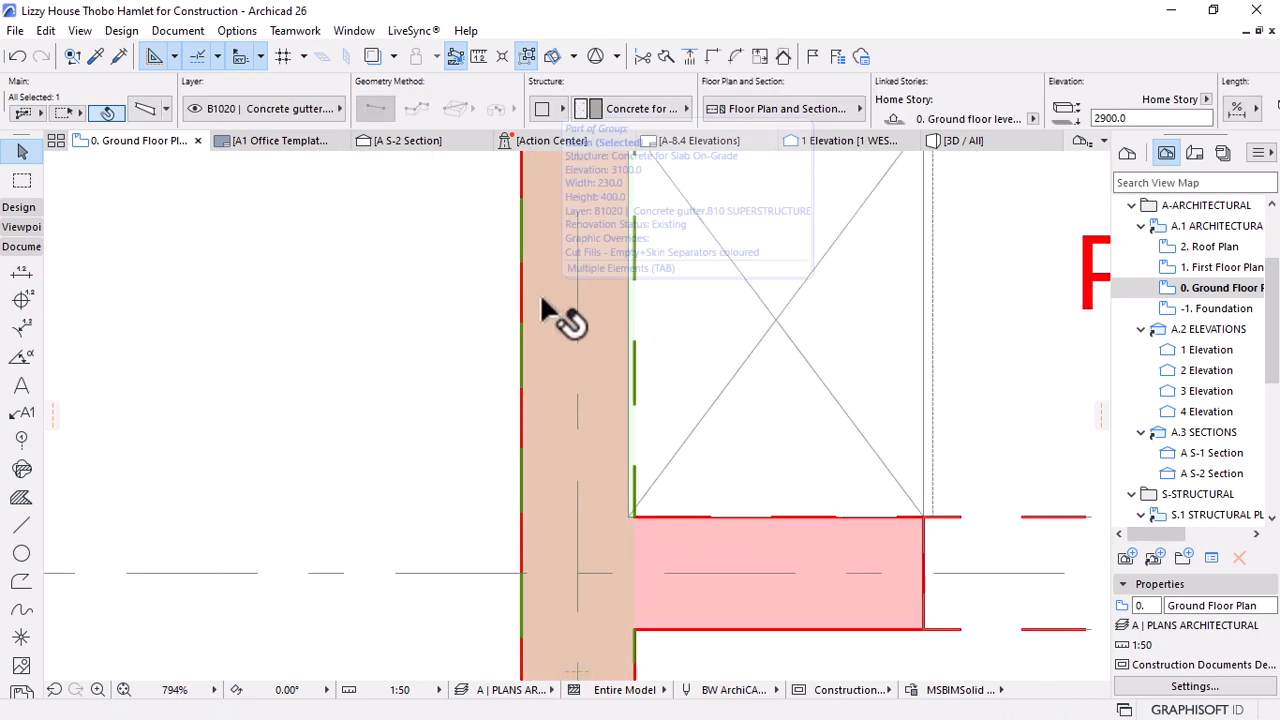
{"action": "scroll", "coordinate": [540, 293], "scroll_direction": "down", "scroll_amount": 5}
{"action": "scroll", "coordinate": [587, 376], "scroll_direction": "up", "scroll_amount": 6}
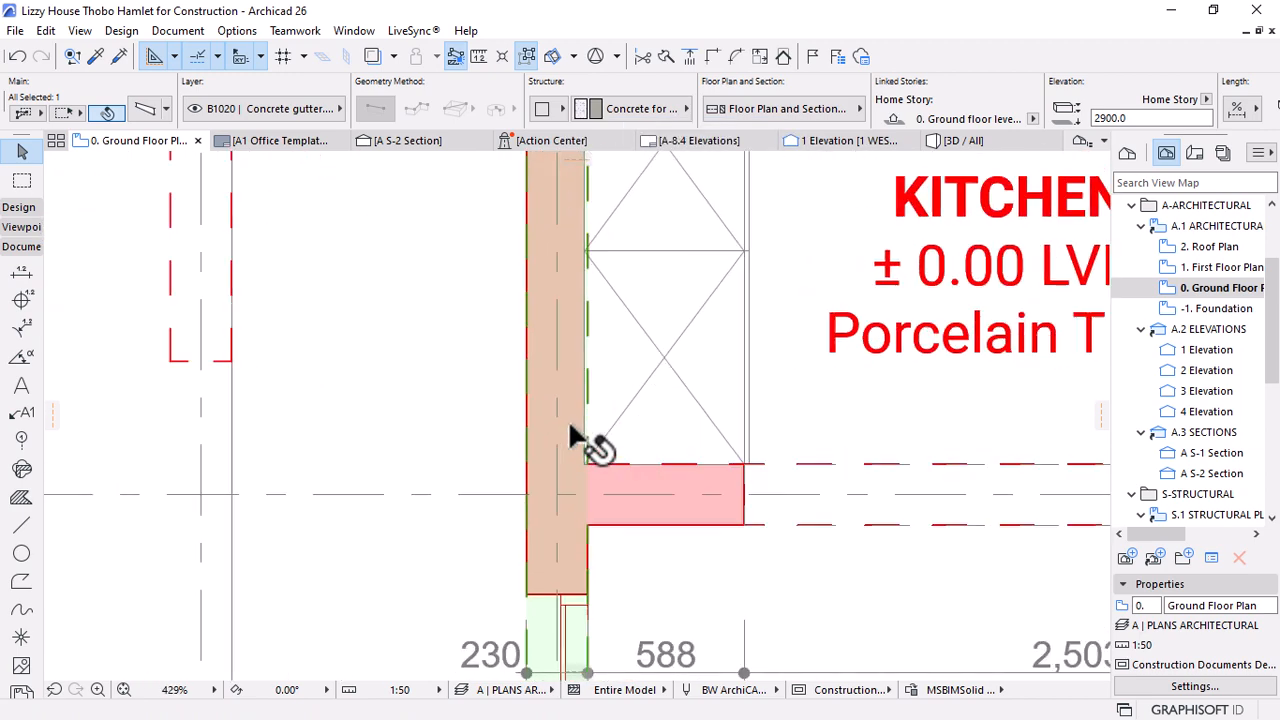
{"action": "scroll", "coordinate": [608, 508], "scroll_direction": "up", "scroll_amount": 3}
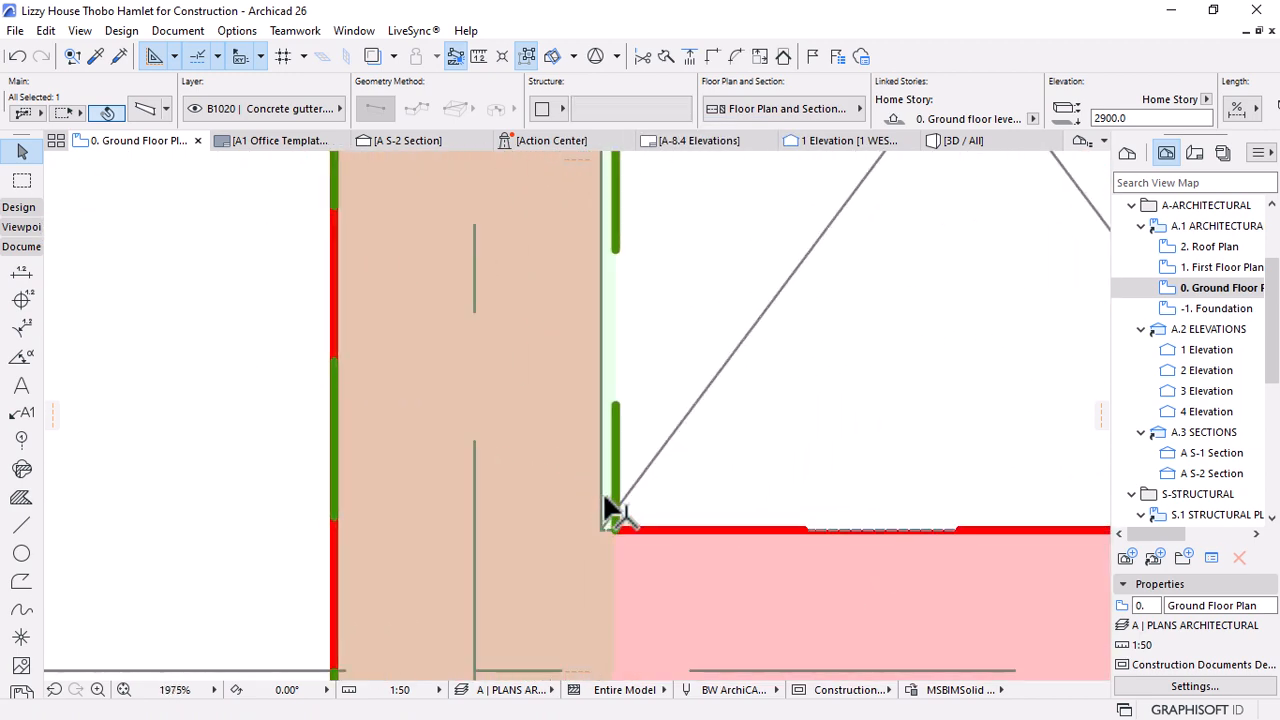
{"action": "scroll", "coordinate": [606, 368], "scroll_direction": "down", "scroll_amount": 8}
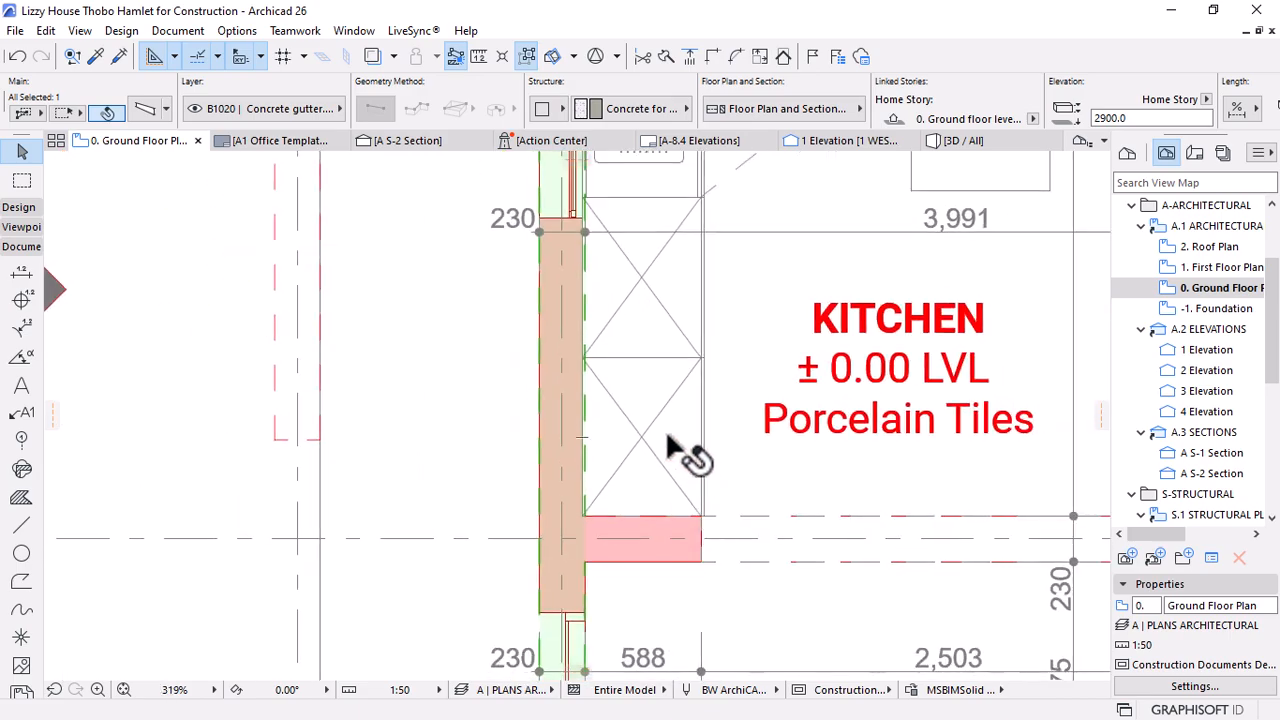
{"action": "left_click", "coordinate": [677, 449]}
{"action": "left_click", "coordinate": [677, 329], "text": "shift"}
{"action": "scroll", "coordinate": [602, 496], "scroll_direction": "down", "scroll_amount": 3}
{"action": "scroll", "coordinate": [600, 297], "scroll_direction": "up", "scroll_amount": 4}
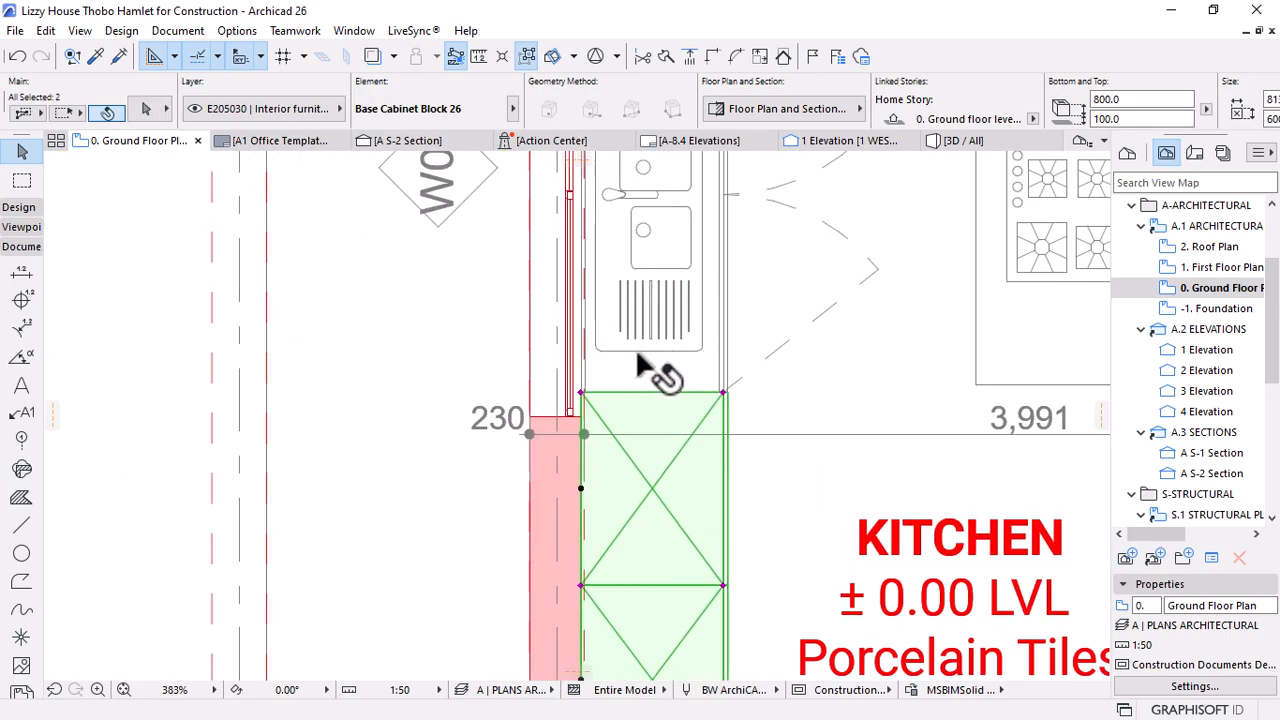
{"action": "left_click", "coordinate": [635, 352], "text": "shift"}
{"action": "scroll", "coordinate": [615, 493], "scroll_direction": "down", "scroll_amount": 4}
{"action": "scroll", "coordinate": [648, 285], "scroll_direction": "up", "scroll_amount": 3}
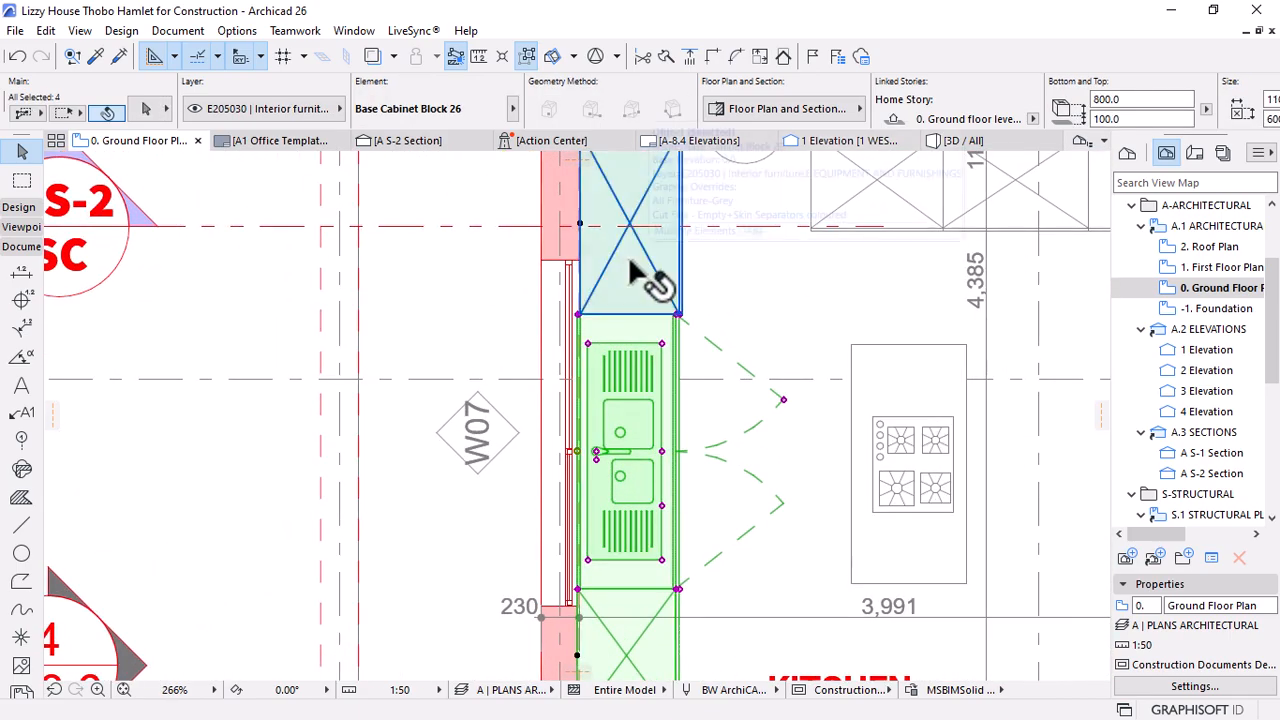
{"action": "left_click", "coordinate": [605, 262], "text": "shift"}
{"action": "scroll", "coordinate": [614, 391], "scroll_direction": "down", "scroll_amount": 5}
{"action": "scroll", "coordinate": [620, 487], "scroll_direction": "up", "scroll_amount": 5}
{"action": "scroll", "coordinate": [616, 480], "scroll_direction": "up", "scroll_amount": 6}
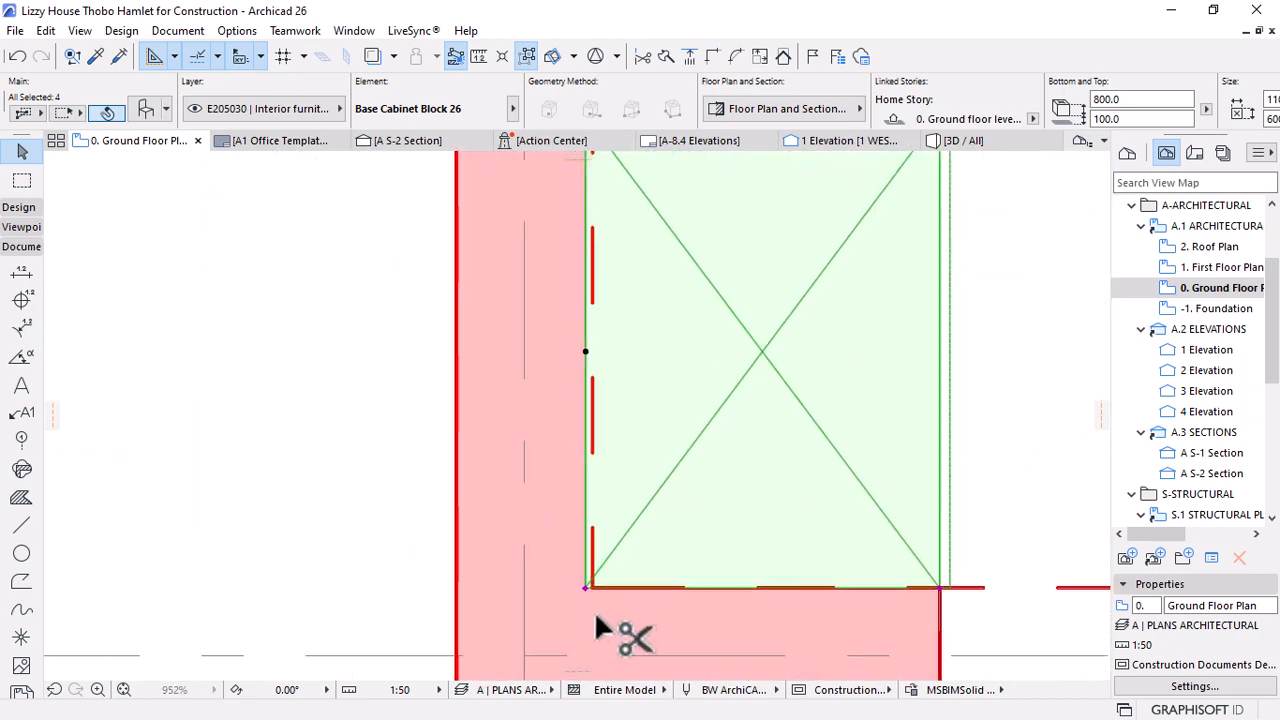
{"action": "key", "text": "ctrl+d"}
{"action": "left_click", "coordinate": [586, 588]}
{"action": "left_click", "coordinate": [592, 588]}
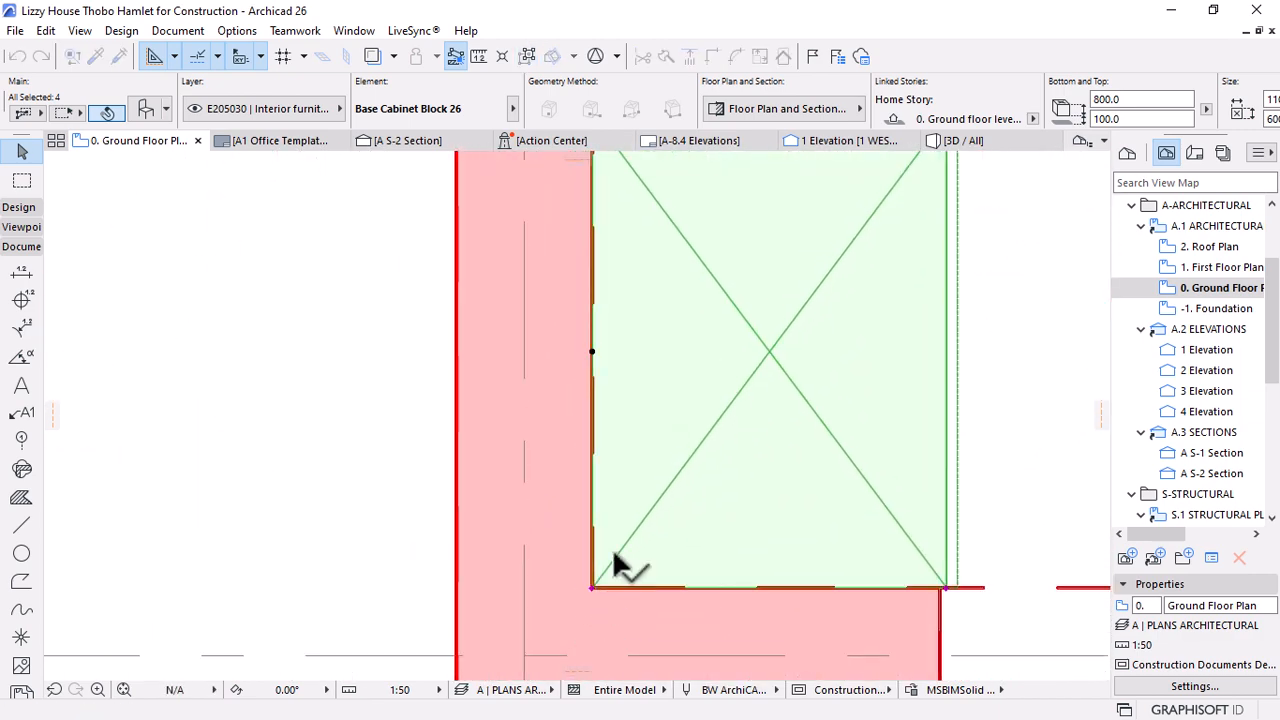
{"action": "key", "text": "Escape"}
{"action": "scroll", "coordinate": [750, 530], "scroll_direction": "down", "scroll_amount": 6}
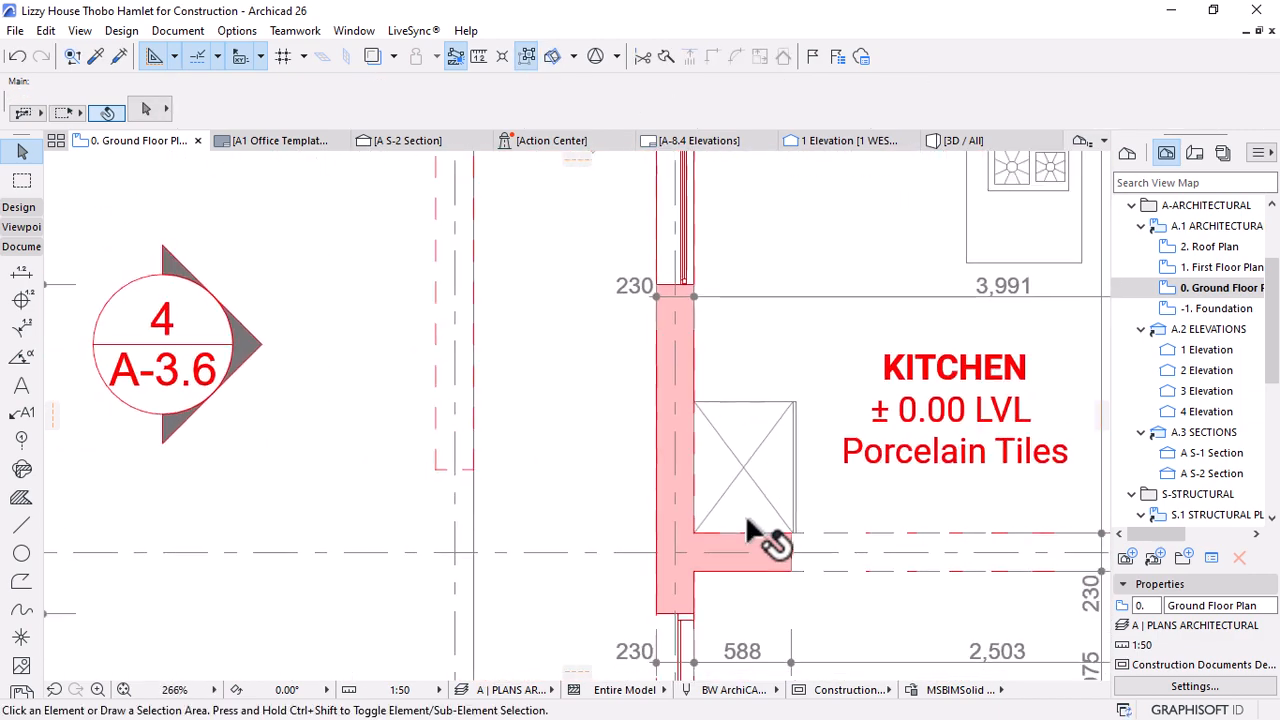
Join the grid line 3 gutter beam with the dining exterior wall's beam where they meet above the main lounge
{"action": "scroll", "coordinate": [747, 521], "scroll_direction": "up", "scroll_amount": 5}
{"action": "scroll", "coordinate": [697, 435], "scroll_direction": "down", "scroll_amount": 5}
{"action": "scroll", "coordinate": [655, 490], "scroll_direction": "up", "scroll_amount": 1}
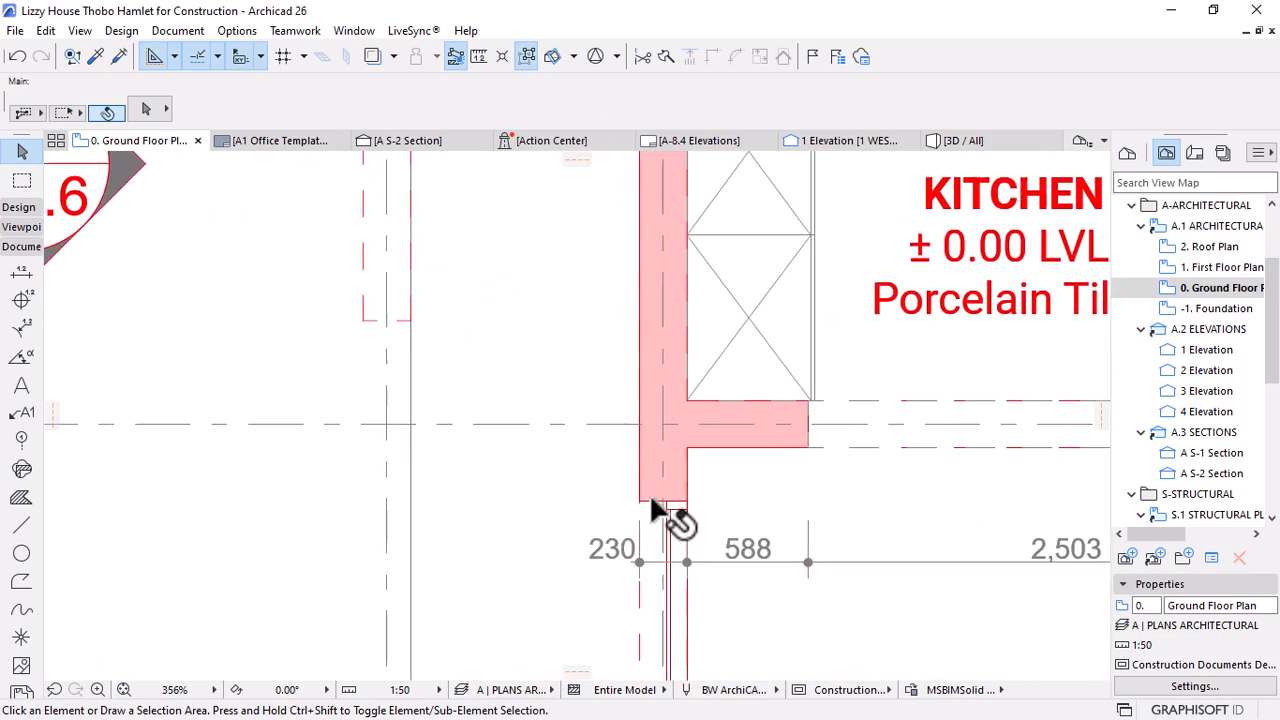
{"action": "scroll", "coordinate": [655, 510], "scroll_direction": "up", "scroll_amount": 3}
{"action": "scroll", "coordinate": [634, 350], "scroll_direction": "down", "scroll_amount": 6}
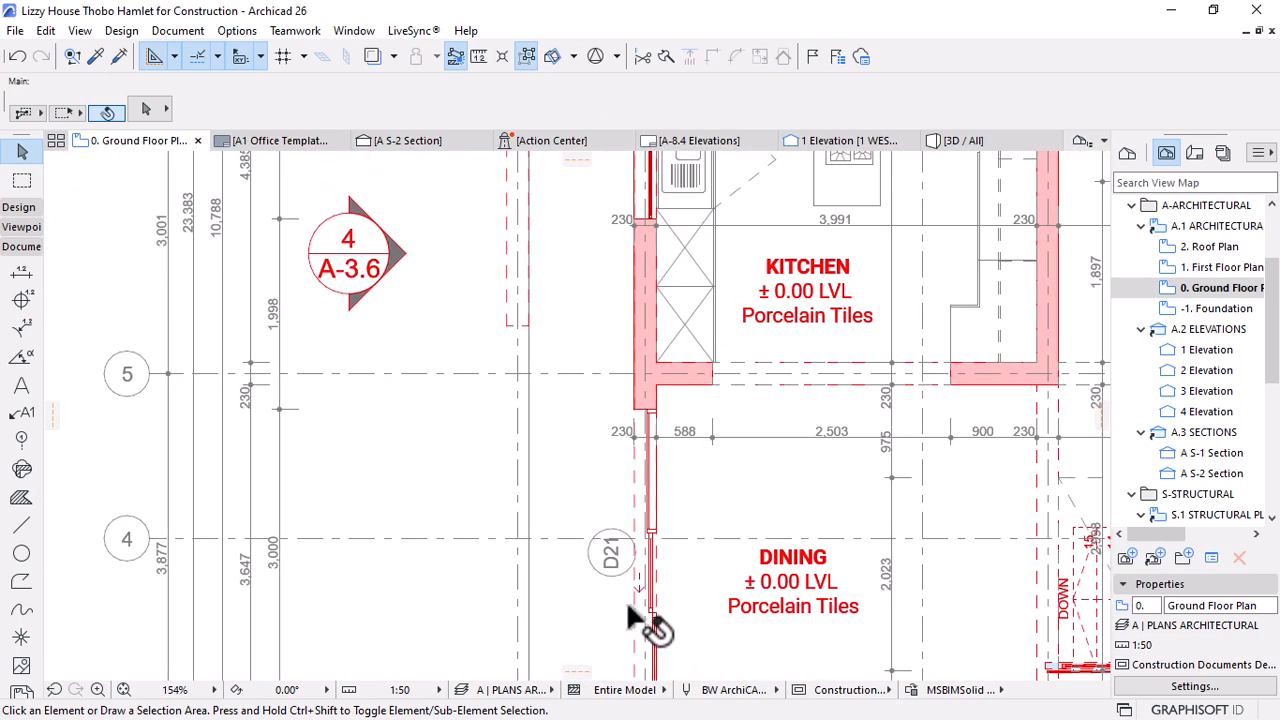
{"action": "scroll", "coordinate": [640, 650], "scroll_direction": "up", "scroll_amount": 4}
{"action": "scroll", "coordinate": [655, 450], "scroll_direction": "down", "scroll_amount": 3}
{"action": "scroll", "coordinate": [645, 575], "scroll_direction": "up", "scroll_amount": 4}
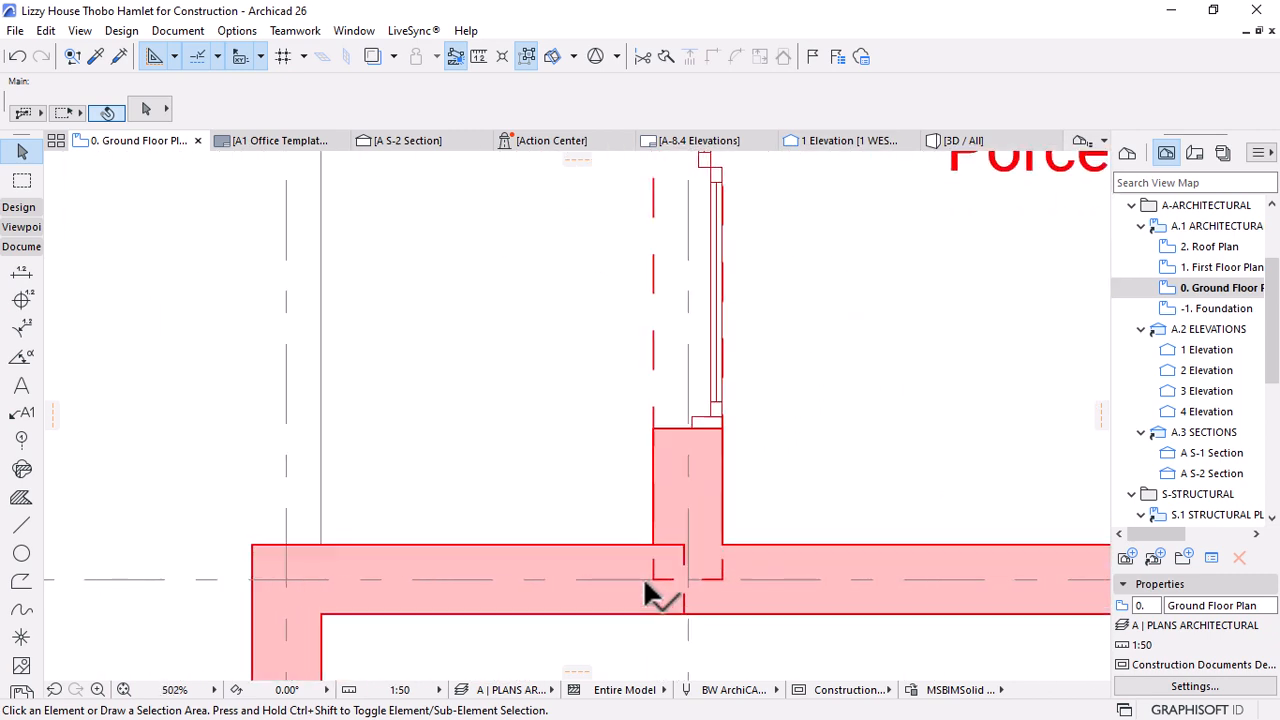
{"action": "scroll", "coordinate": [645, 586], "scroll_direction": "up", "scroll_amount": 1}
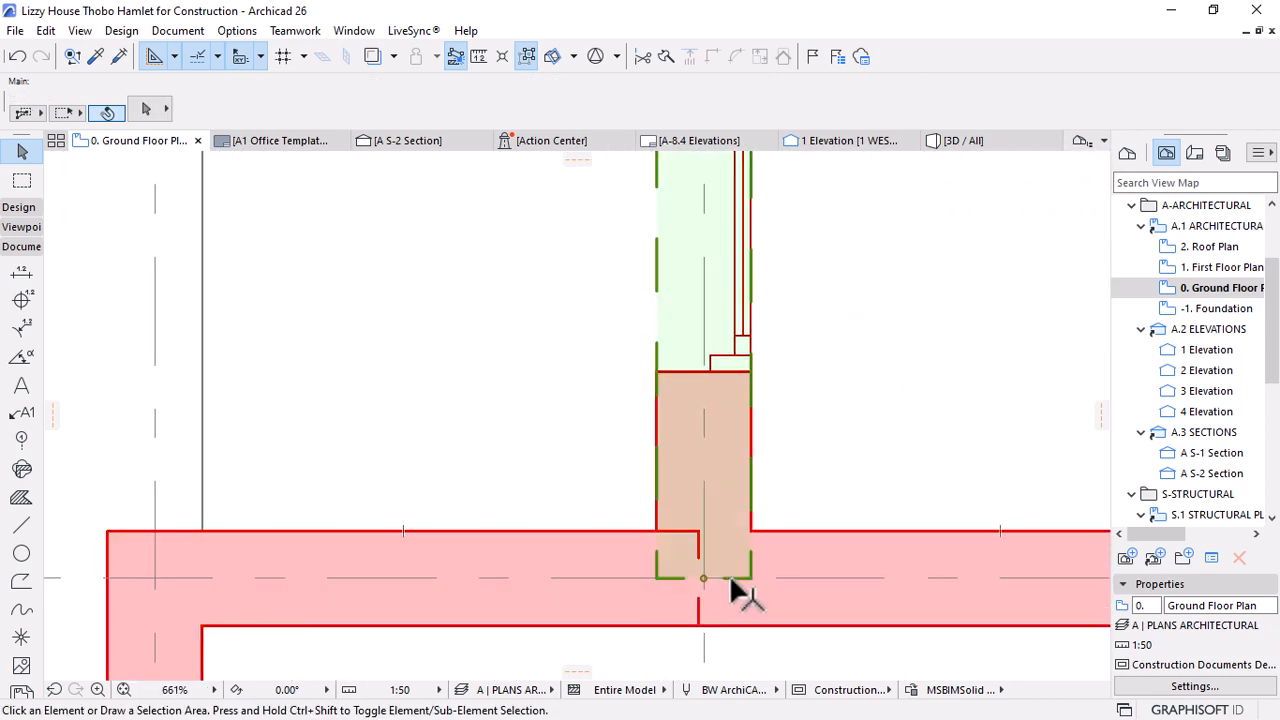
{"action": "left_click", "coordinate": [699, 548]}
{"action": "left_click", "coordinate": [743, 577], "text": "shift"}
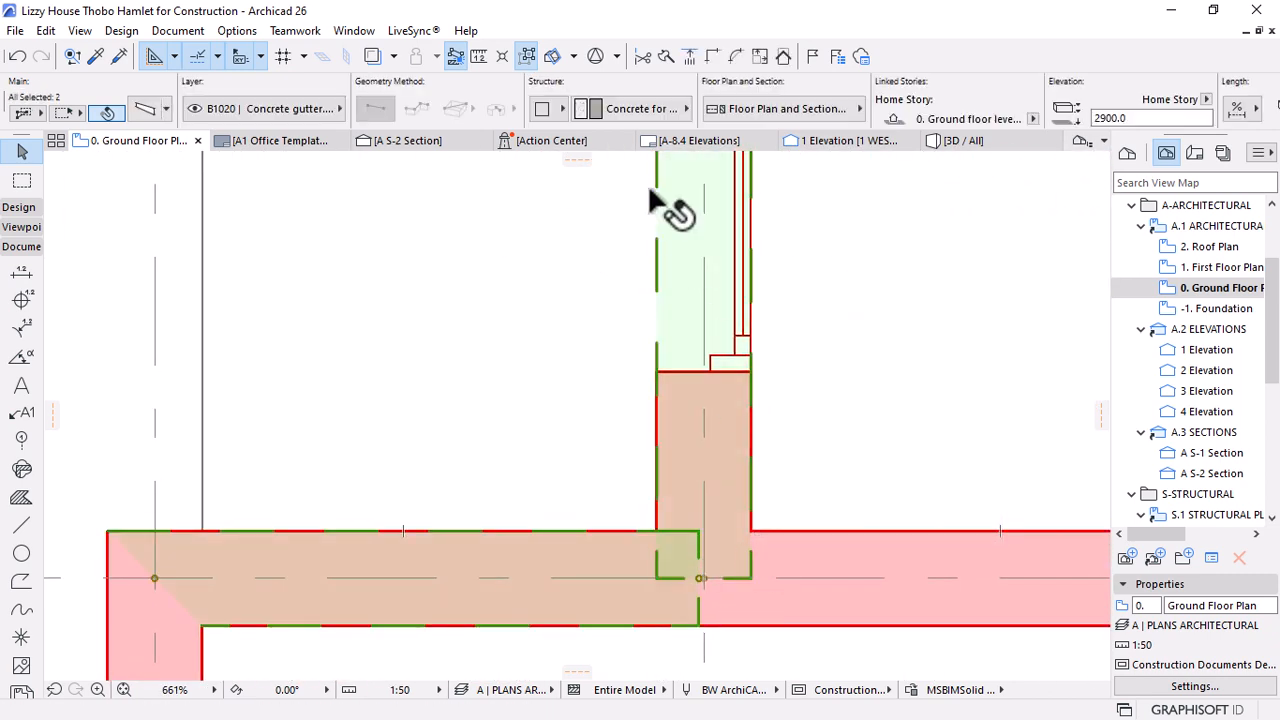
{"action": "left_click", "coordinate": [691, 57]}
{"action": "key", "text": "Escape"}
{"action": "scroll", "coordinate": [730, 500], "scroll_direction": "down", "scroll_amount": 6}
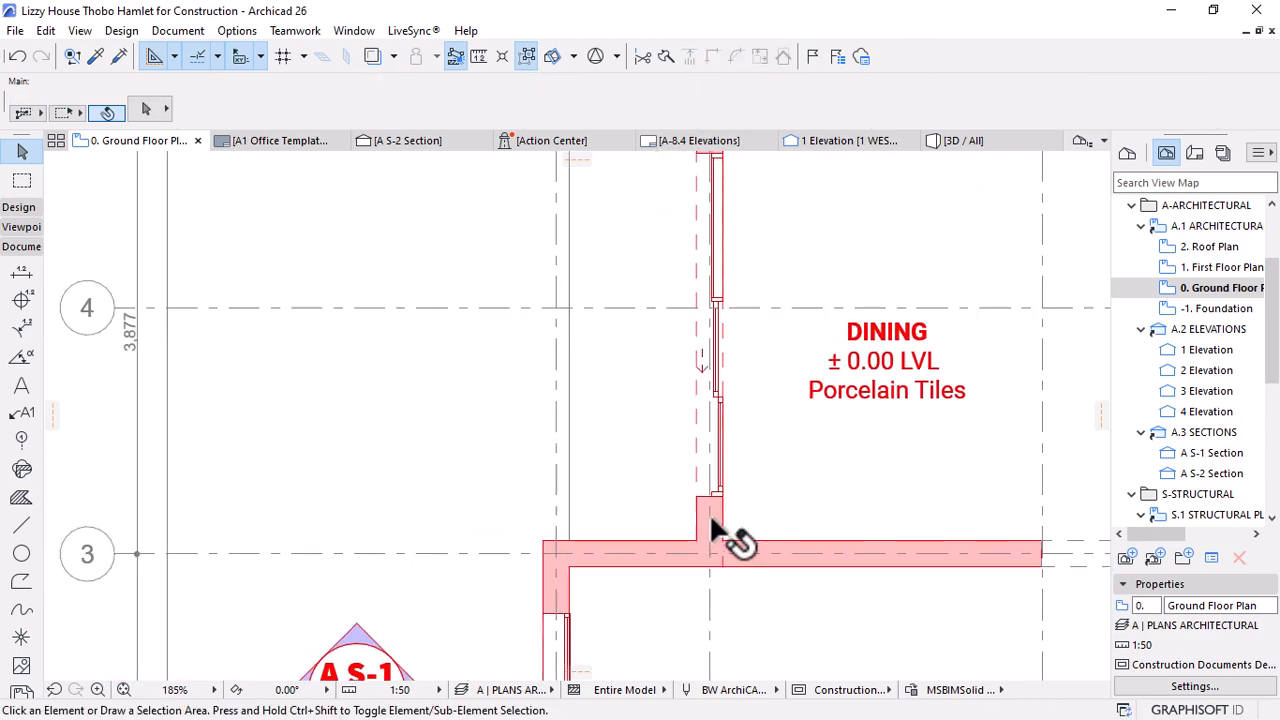
Stretch the grid line 3 gutter beam's inner end from the dining exterior wall across to the beam line beside the stair lobby
{"action": "scroll", "coordinate": [657, 586], "scroll_direction": "down", "scroll_amount": 3}
{"action": "scroll", "coordinate": [591, 491], "scroll_direction": "up", "scroll_amount": 5}
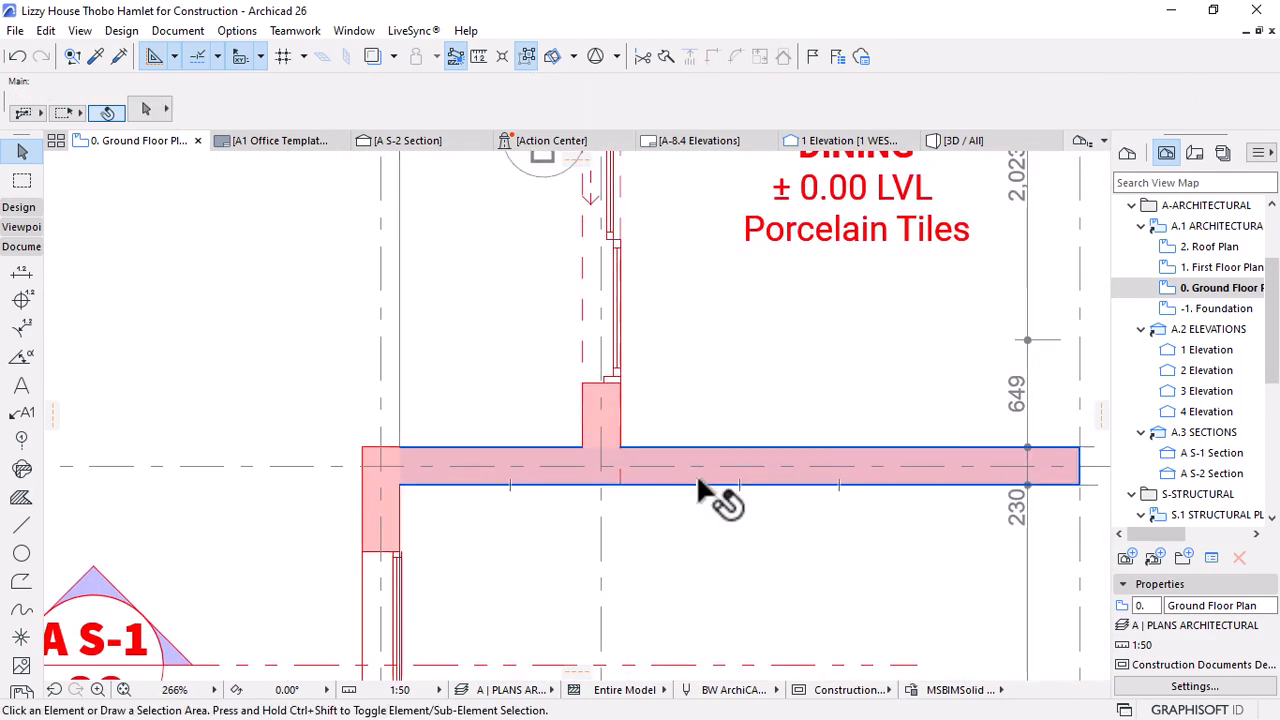
{"action": "key", "text": "Tab"}
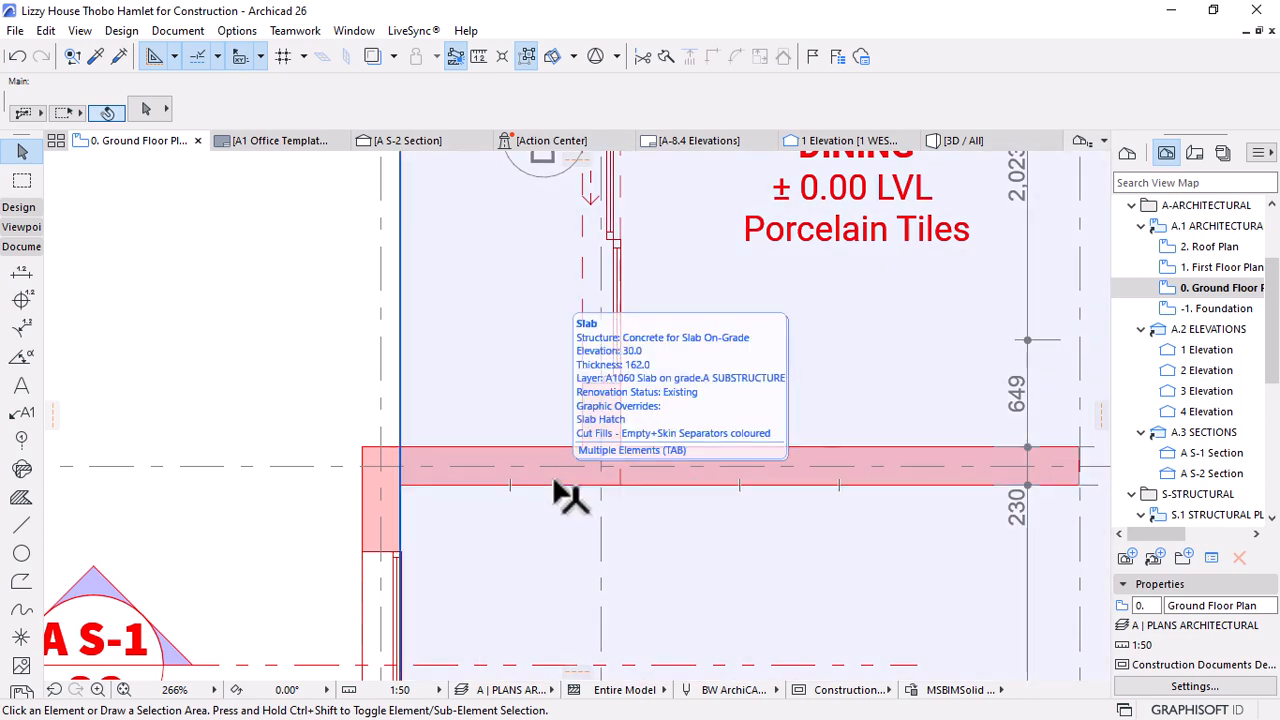
{"action": "key", "text": "Tab"}
{"action": "left_click", "coordinate": [586, 486]}
{"action": "left_click", "coordinate": [601, 466]}
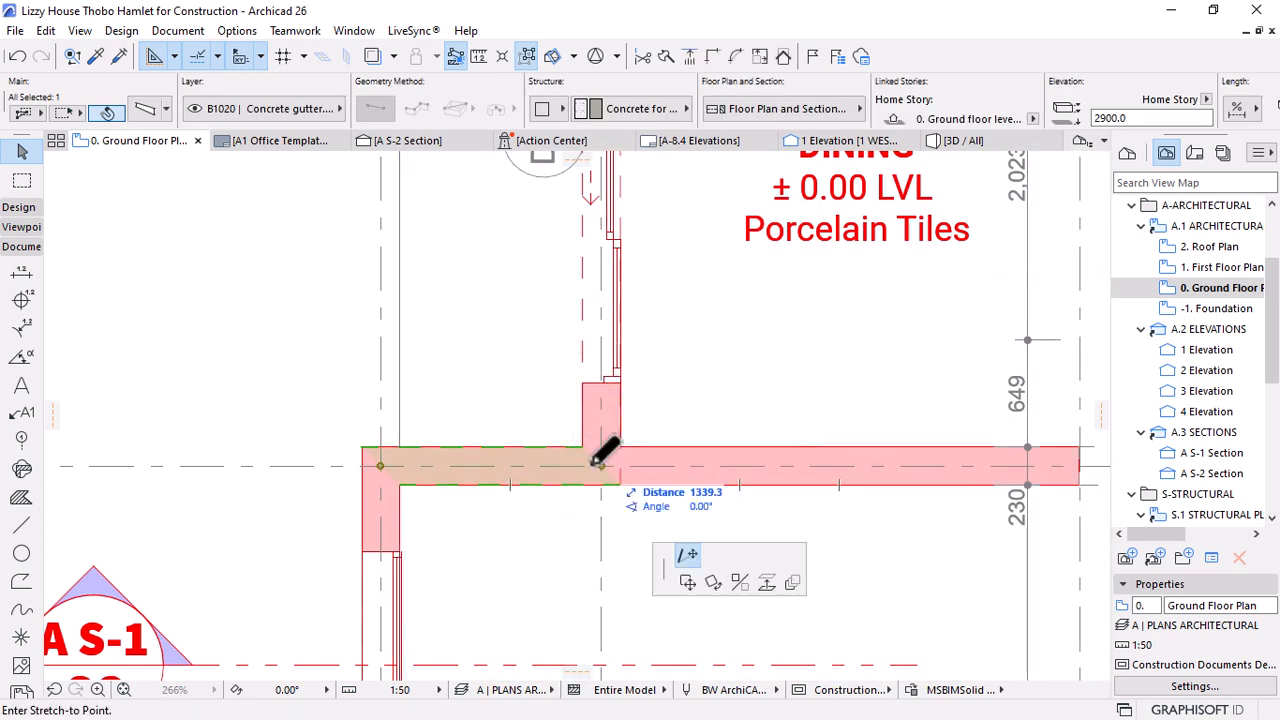
{"action": "scroll", "coordinate": [600, 458], "scroll_direction": "down", "scroll_amount": 2}
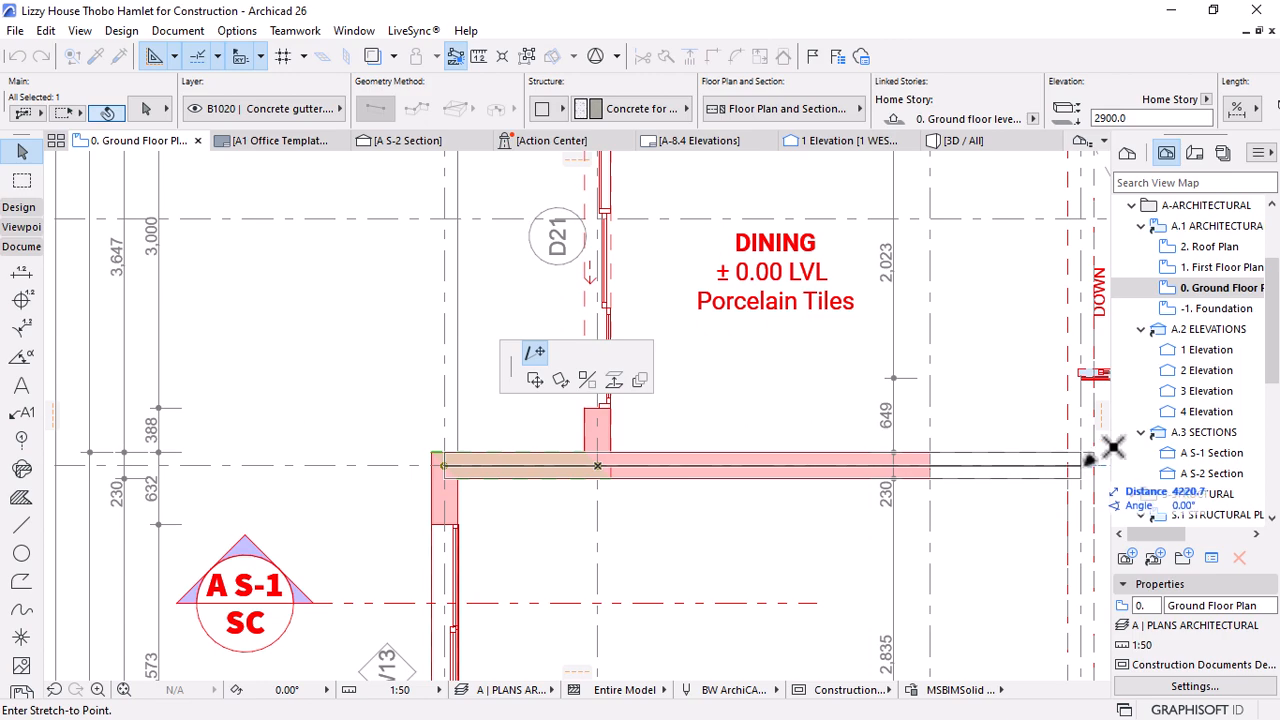
{"action": "left_click", "coordinate": [1092, 472]}
{"action": "key", "text": "Escape"}
Examine the ground floor exterior wall and the beams above its openings in the 3D view
{"action": "scroll", "coordinate": [680, 420], "scroll_direction": "down", "scroll_amount": 3}
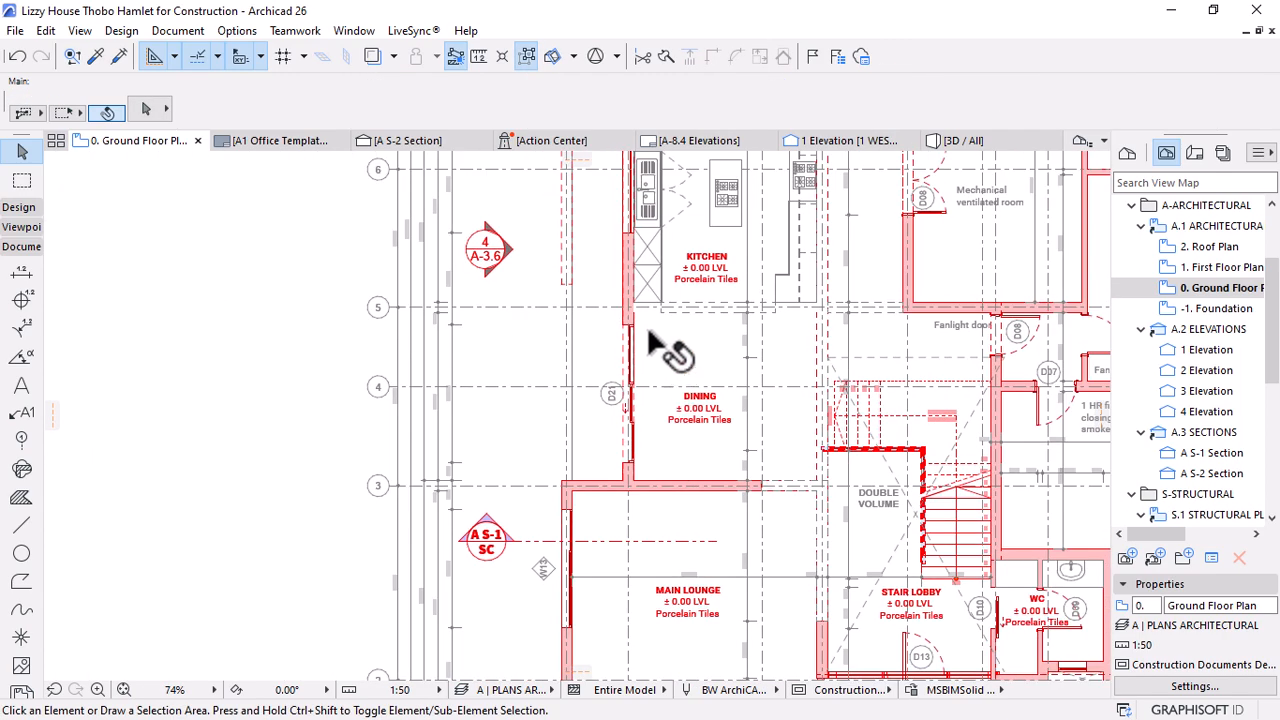
{"action": "scroll", "coordinate": [636, 282], "scroll_direction": "up", "scroll_amount": 5}
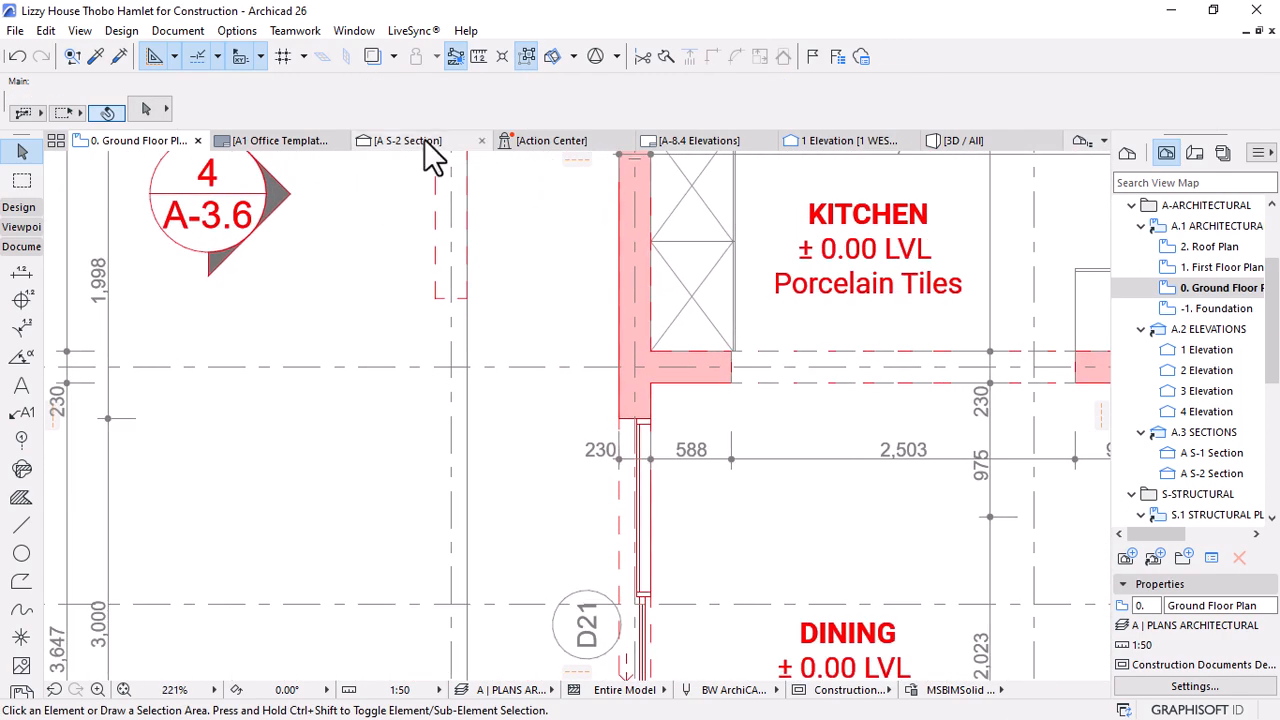
{"action": "left_click", "coordinate": [948, 142]}
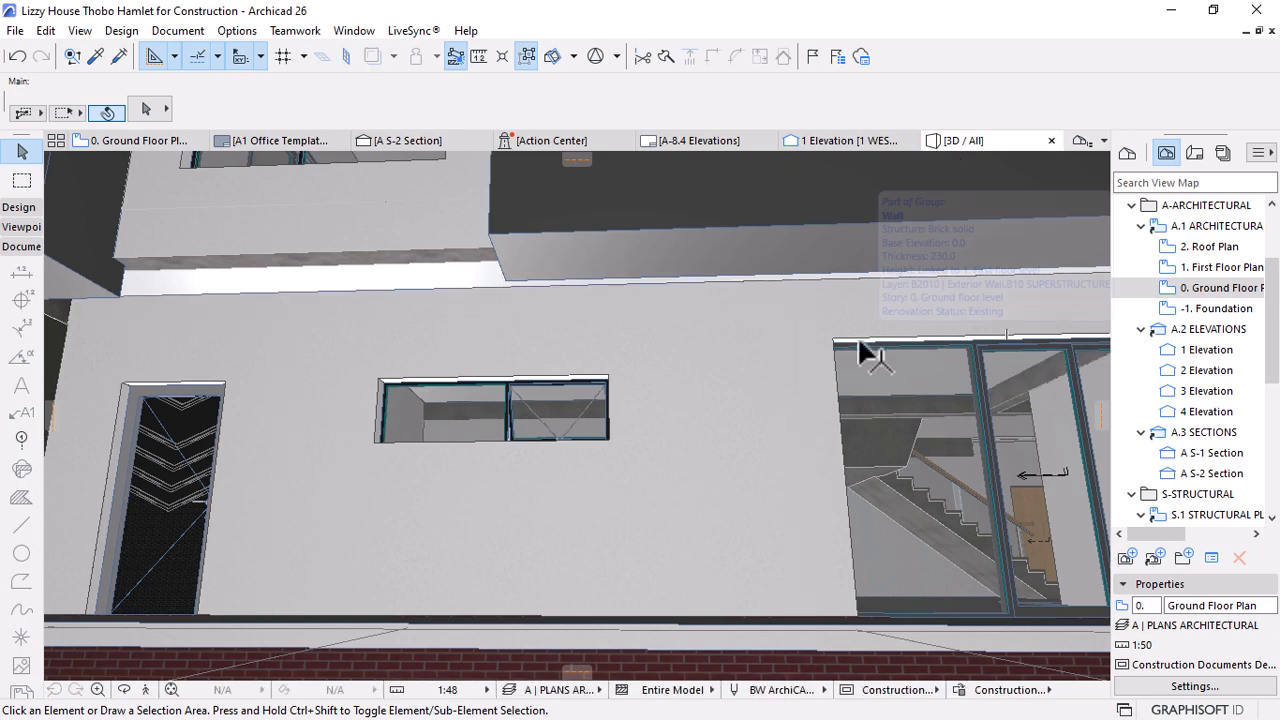
{"action": "scroll", "coordinate": [860, 356], "scroll_direction": "down", "scroll_amount": 5}
{"action": "left_click_drag", "start_coordinate": [641, 458], "coordinate": [680, 492]}
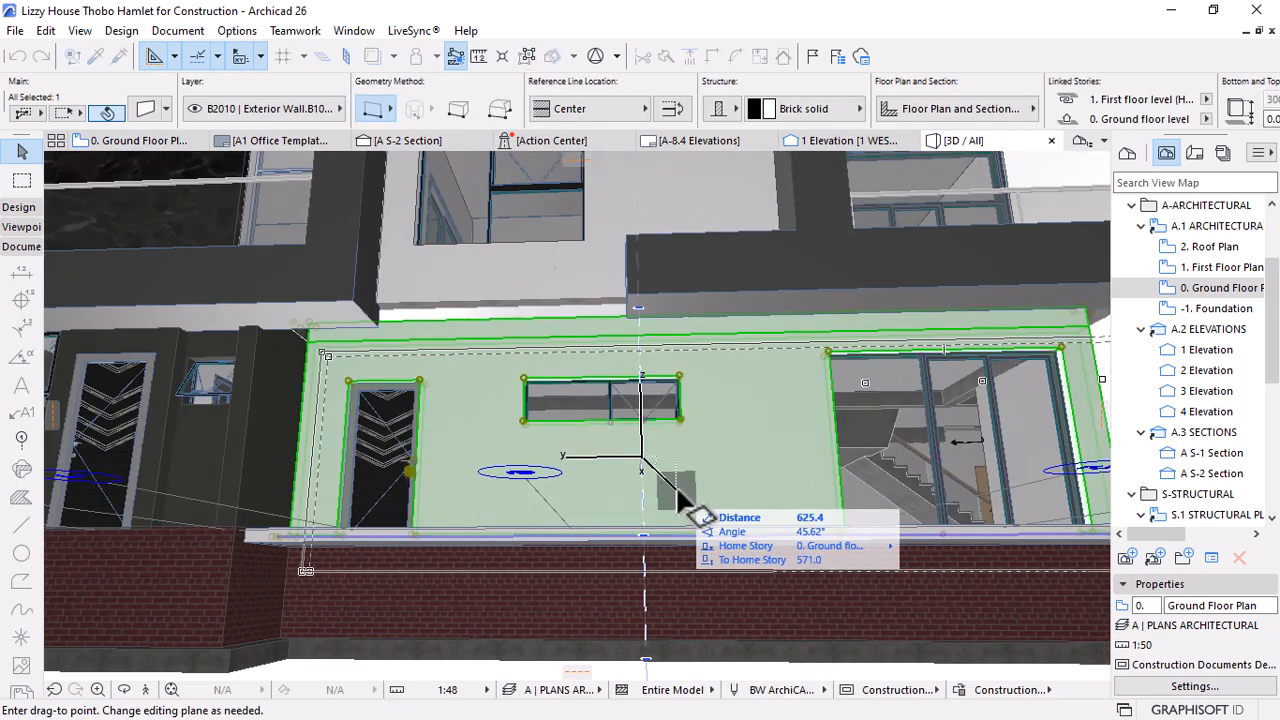
{"action": "key", "text": "Escape"}
{"action": "key", "text": "Escape"}
{"action": "middle_click_drag", "start_coordinate": [740, 480], "coordinate": [466, 381], "text": "shift"}
Open section A S-2, examine the beam and slab junctions, and select the roof-level concrete slab meeting the upper exterior wall
{"action": "left_click", "coordinate": [440, 143]}
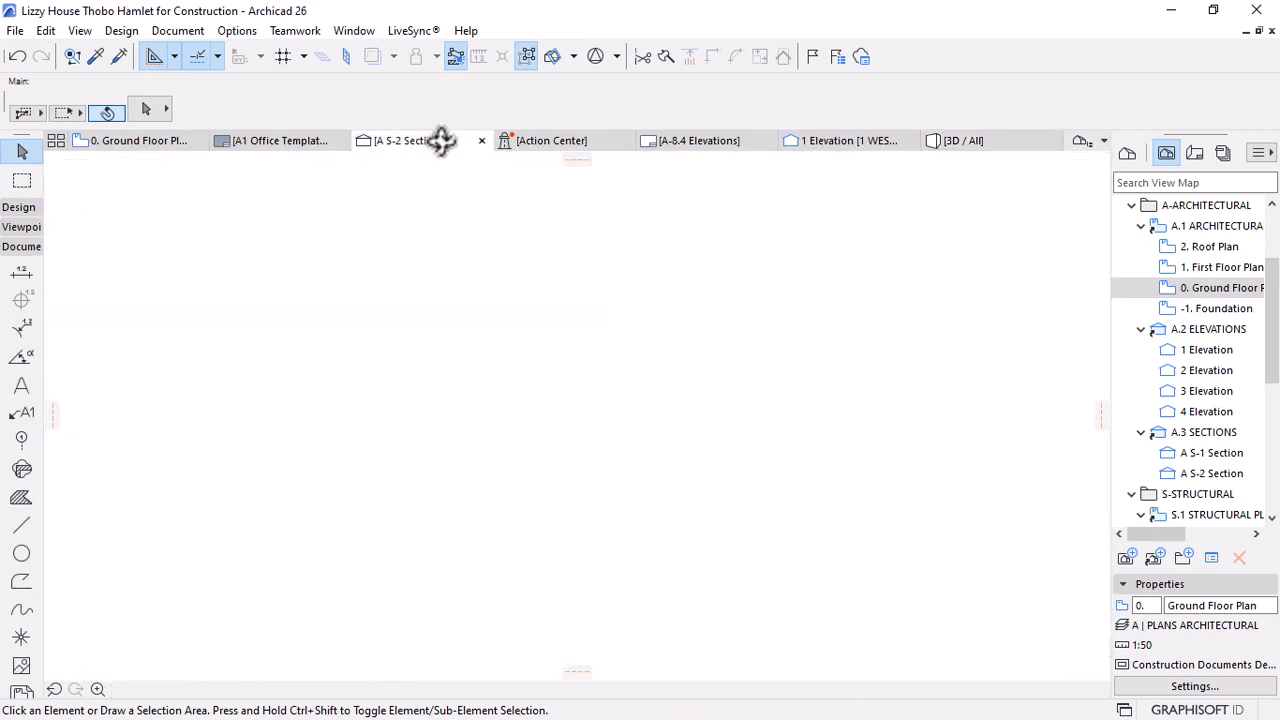
{"action": "scroll", "coordinate": [514, 415], "scroll_direction": "down", "scroll_amount": 10}
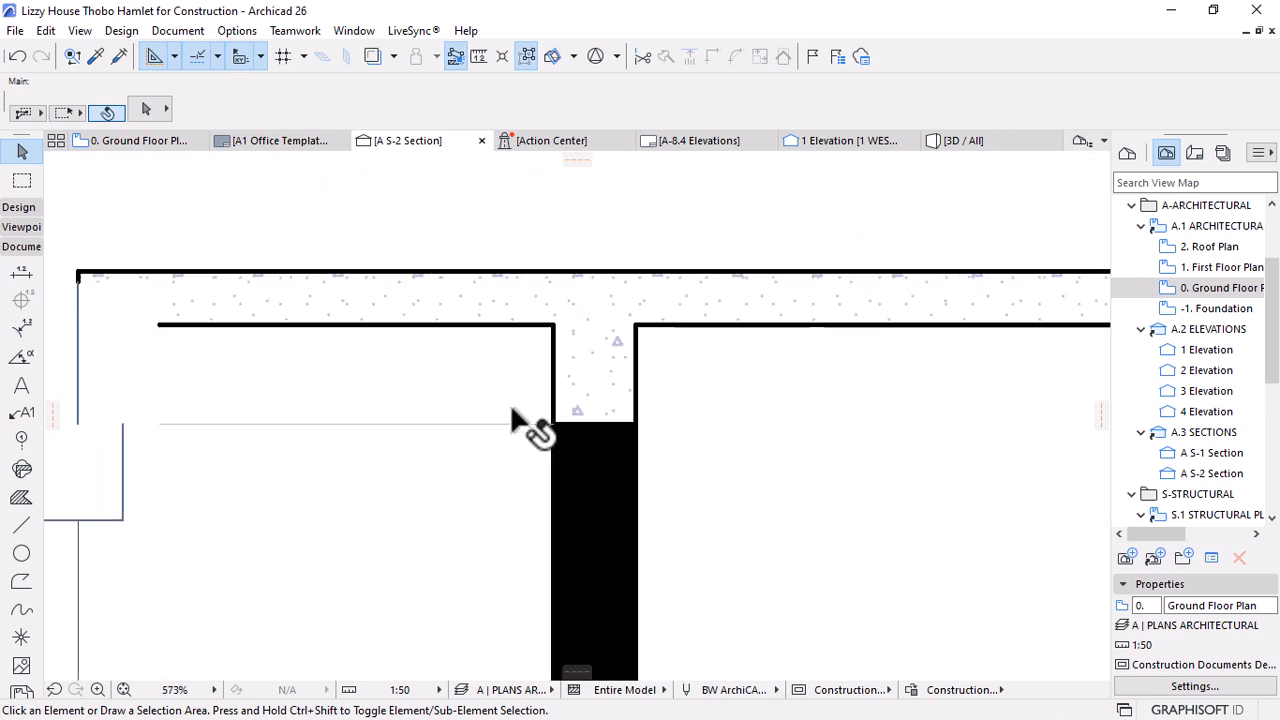
{"action": "scroll", "coordinate": [929, 414], "scroll_direction": "down", "scroll_amount": 5}
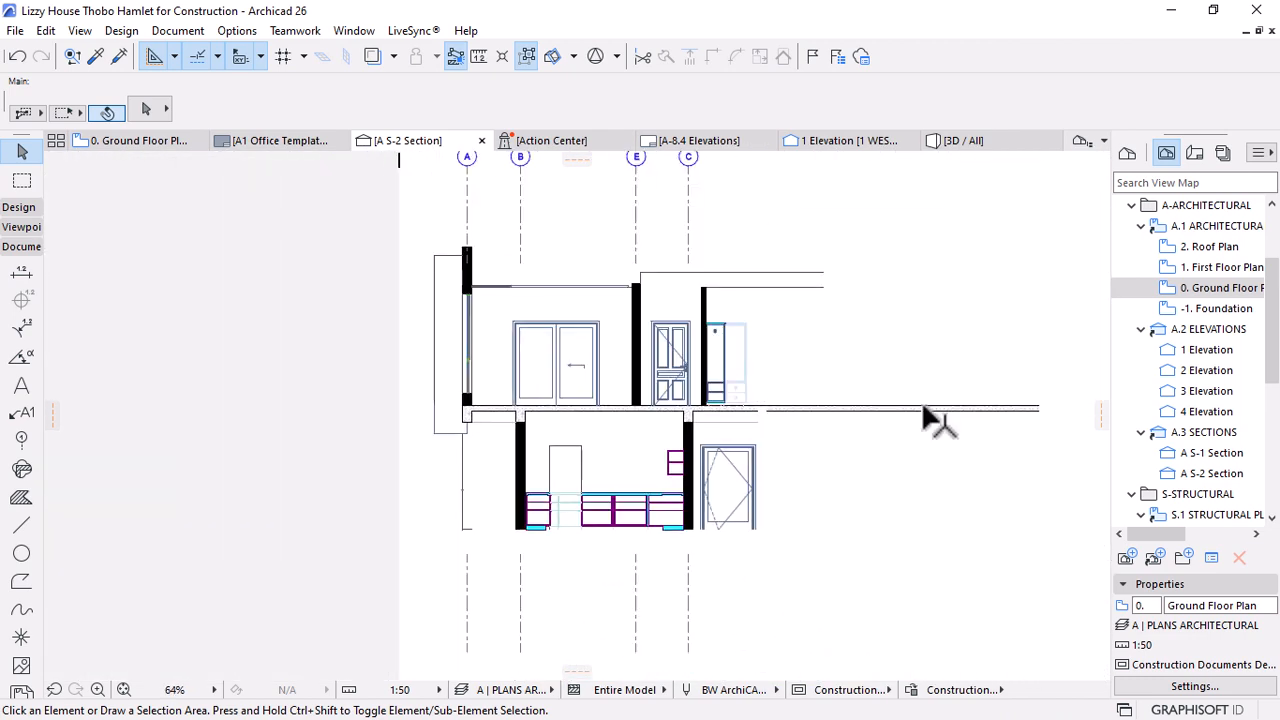
{"action": "scroll", "coordinate": [497, 250], "scroll_direction": "up", "scroll_amount": 9}
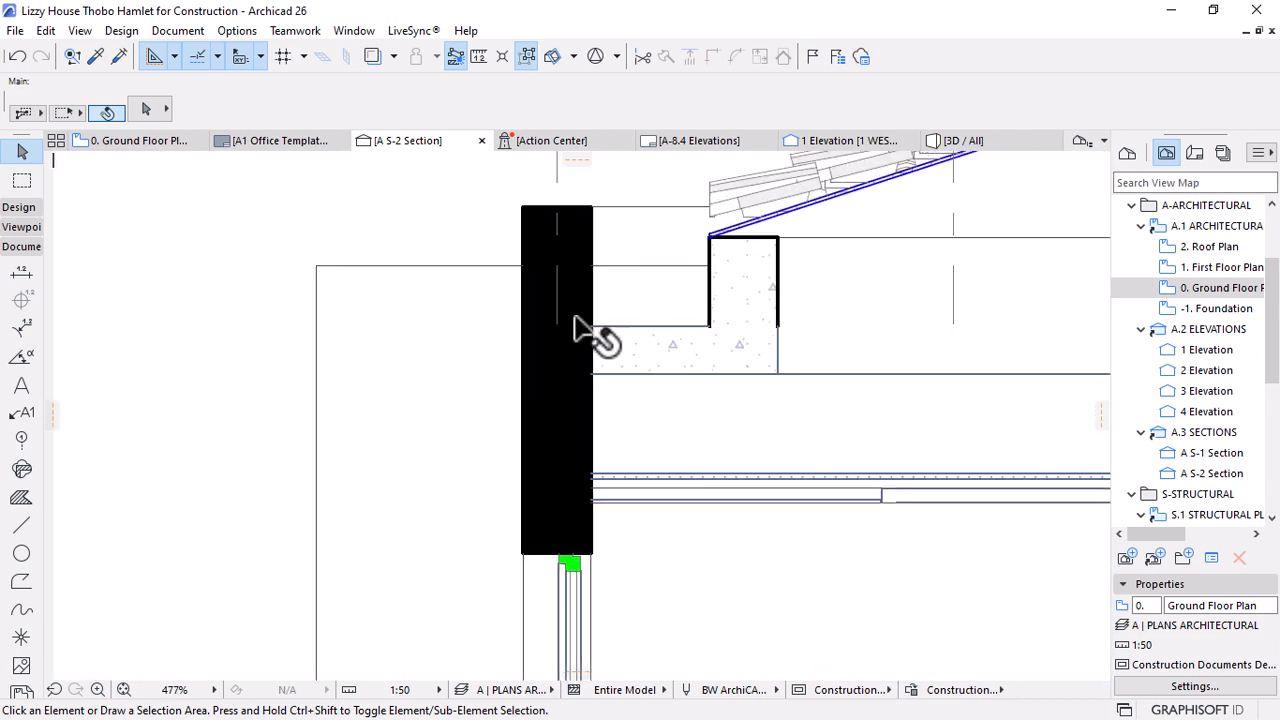
{"action": "scroll", "coordinate": [578, 463], "scroll_direction": "up", "scroll_amount": 3}
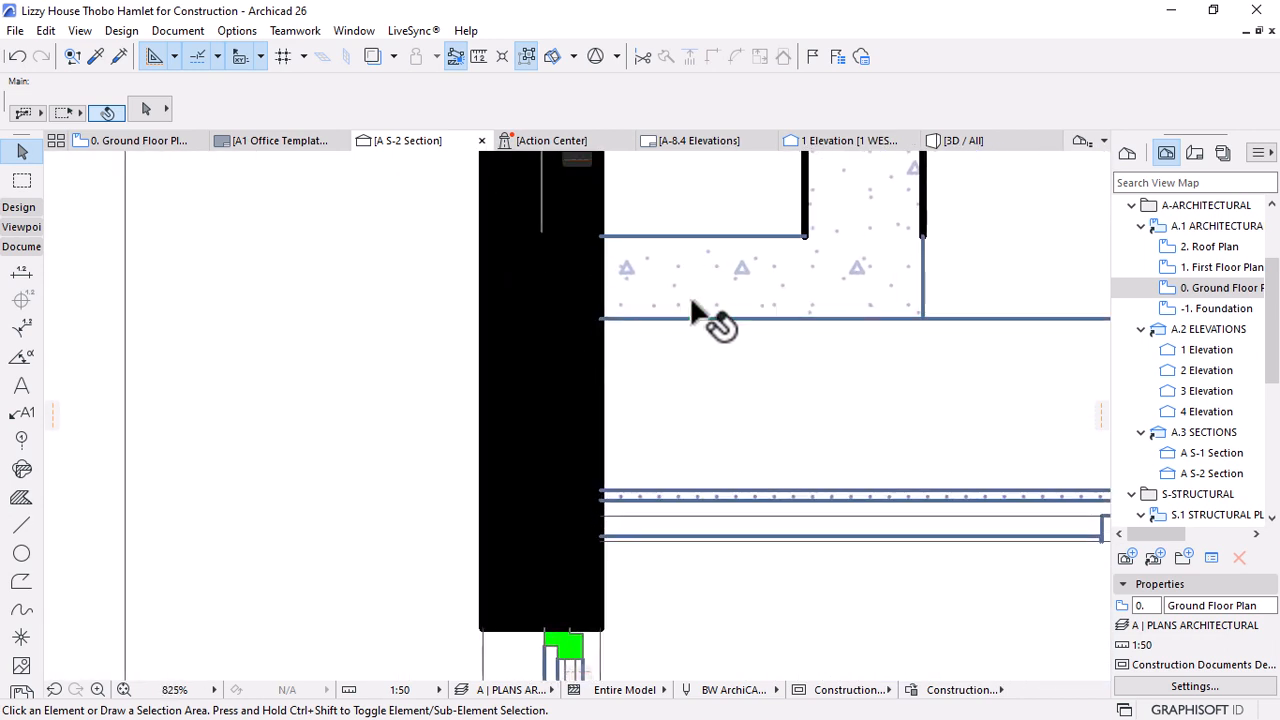
{"action": "left_click", "coordinate": [815, 262]}
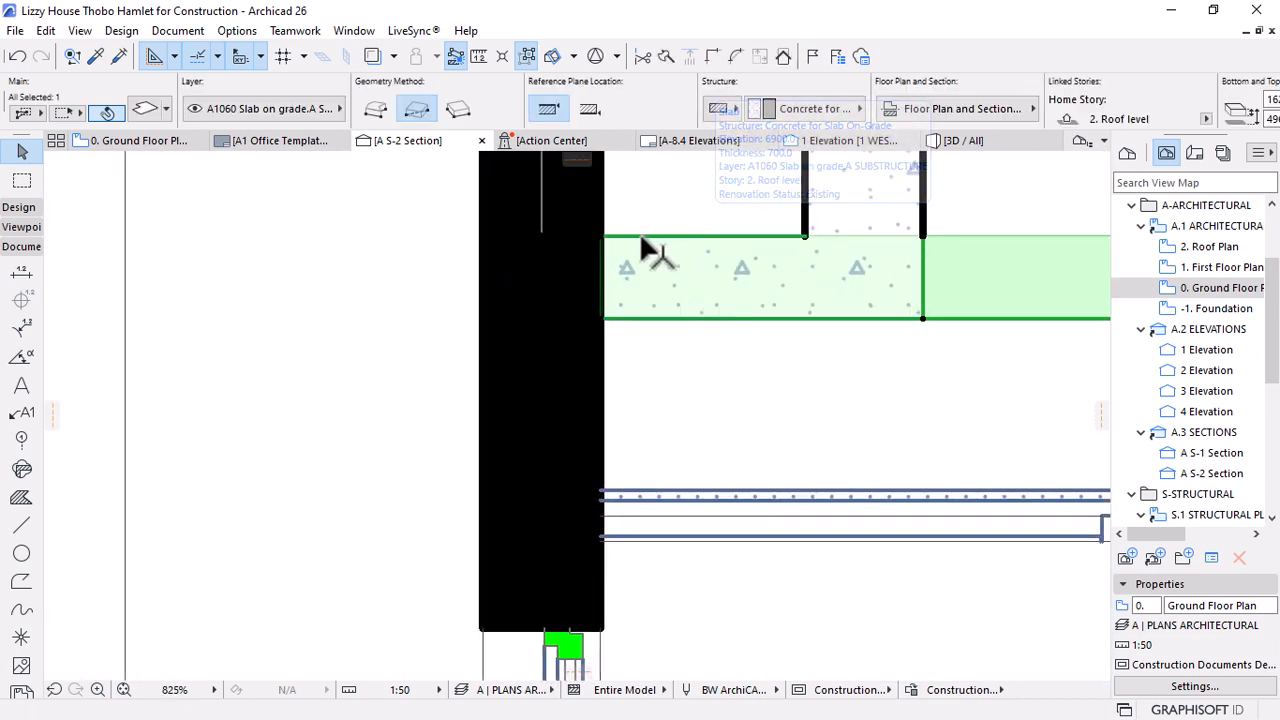
{"action": "scroll", "coordinate": [544, 358], "scroll_direction": "down", "scroll_amount": 4}
{"action": "scroll", "coordinate": [569, 291], "scroll_direction": "up", "scroll_amount": 4}
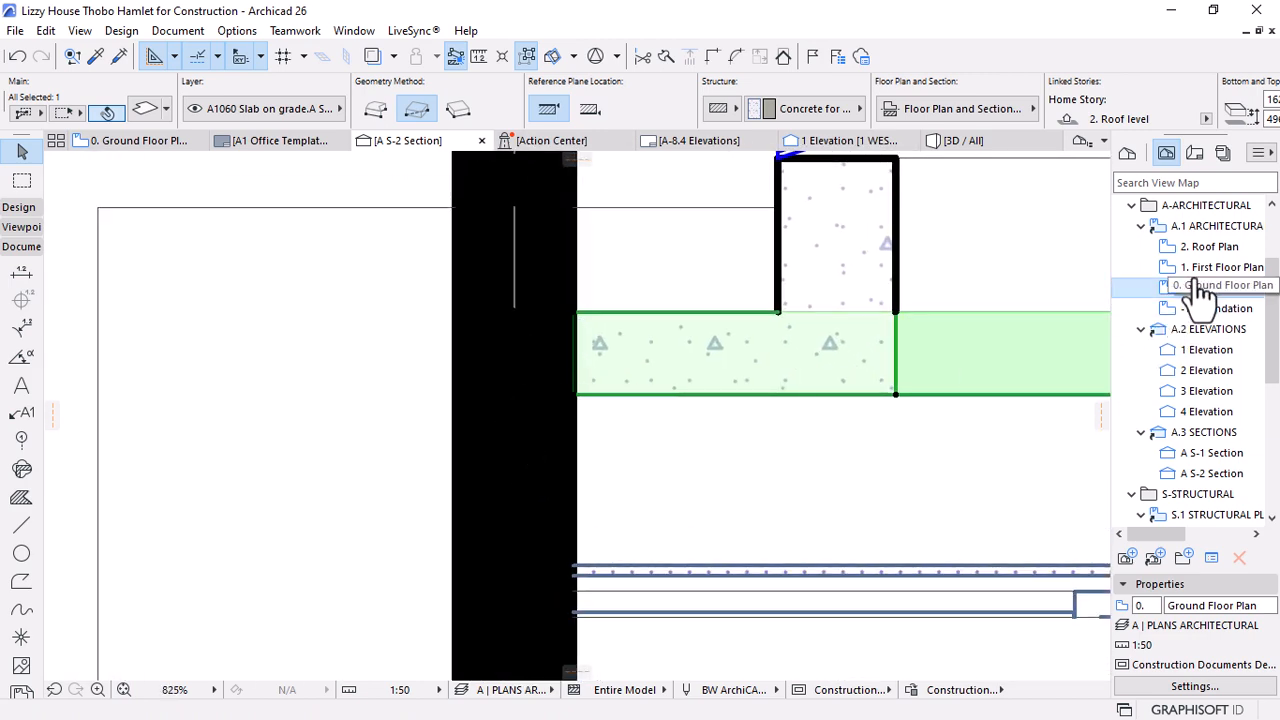
Examine the full A S-2 section from the foundations to the roof-level slab
{"action": "scroll", "coordinate": [400, 363], "scroll_direction": "down", "scroll_amount": 10}
{"action": "scroll", "coordinate": [313, 357], "scroll_direction": "down", "scroll_amount": 3}
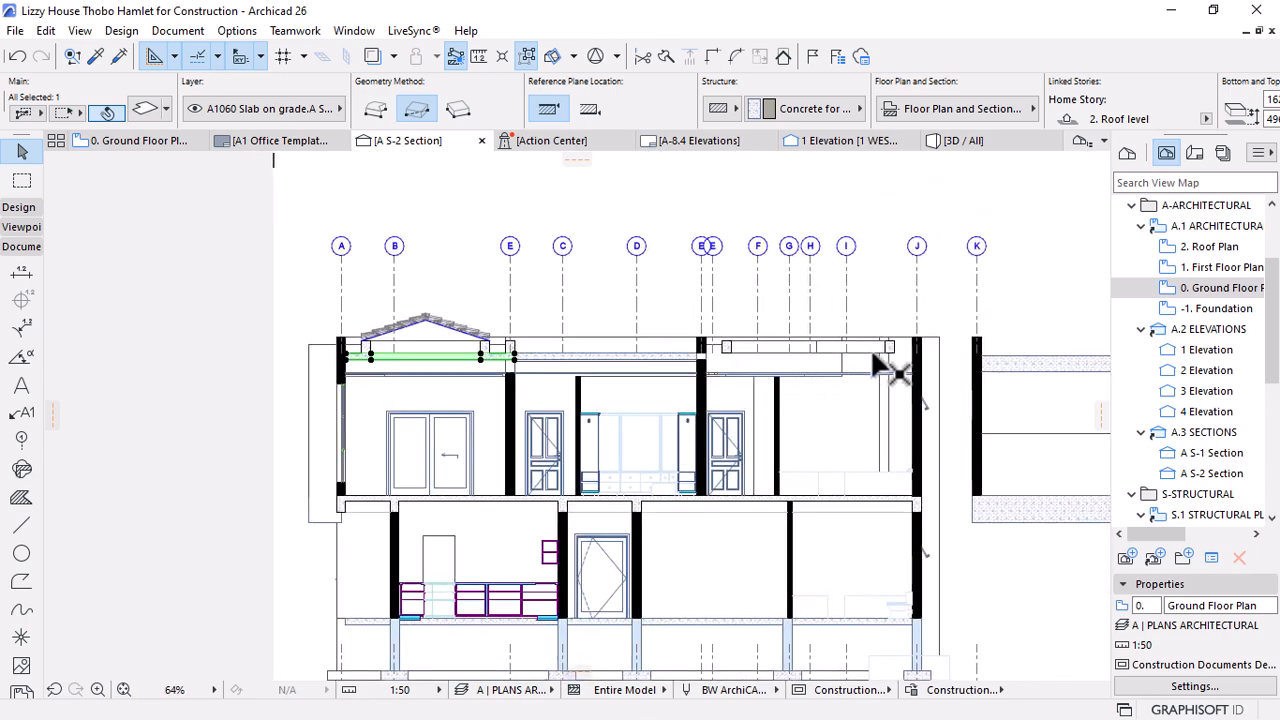
{"action": "scroll", "coordinate": [694, 360], "scroll_direction": "up", "scroll_amount": 3}
{"action": "scroll", "coordinate": [700, 365], "scroll_direction": "down", "scroll_amount": 4}
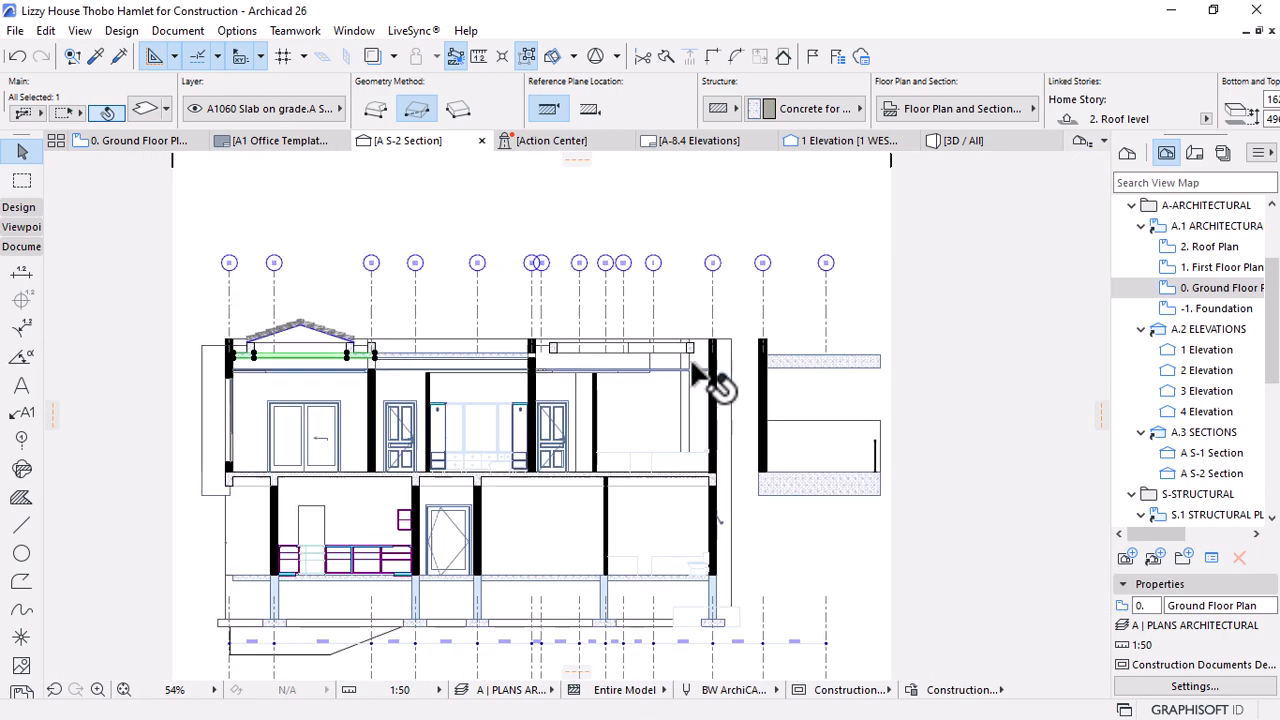
{"action": "mouse_move", "coordinate": [556, 383]}
{"action": "middle_mouse_down"}
{"action": "mouse_move", "coordinate": [545, 378]}
{"action": "mouse_move", "coordinate": [757, 398]}
{"action": "middle_mouse_up"}
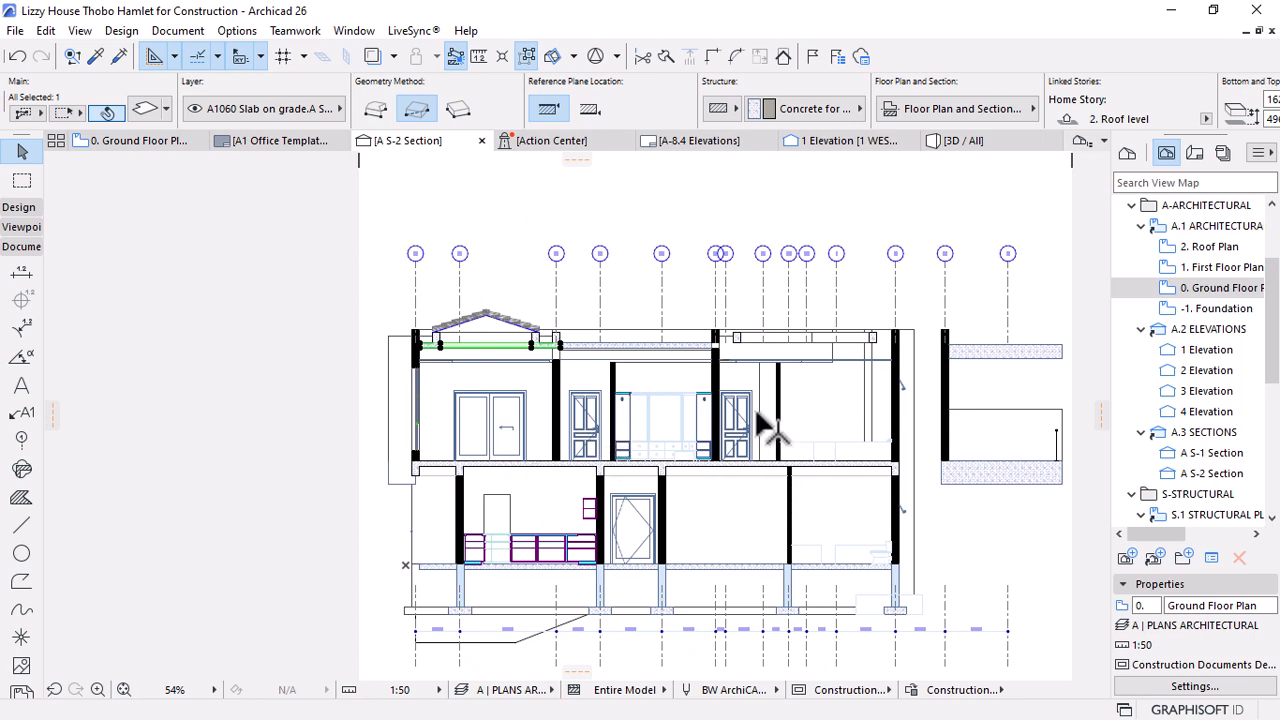
{"action": "scroll", "coordinate": [758, 413], "scroll_direction": "up", "scroll_amount": 1}
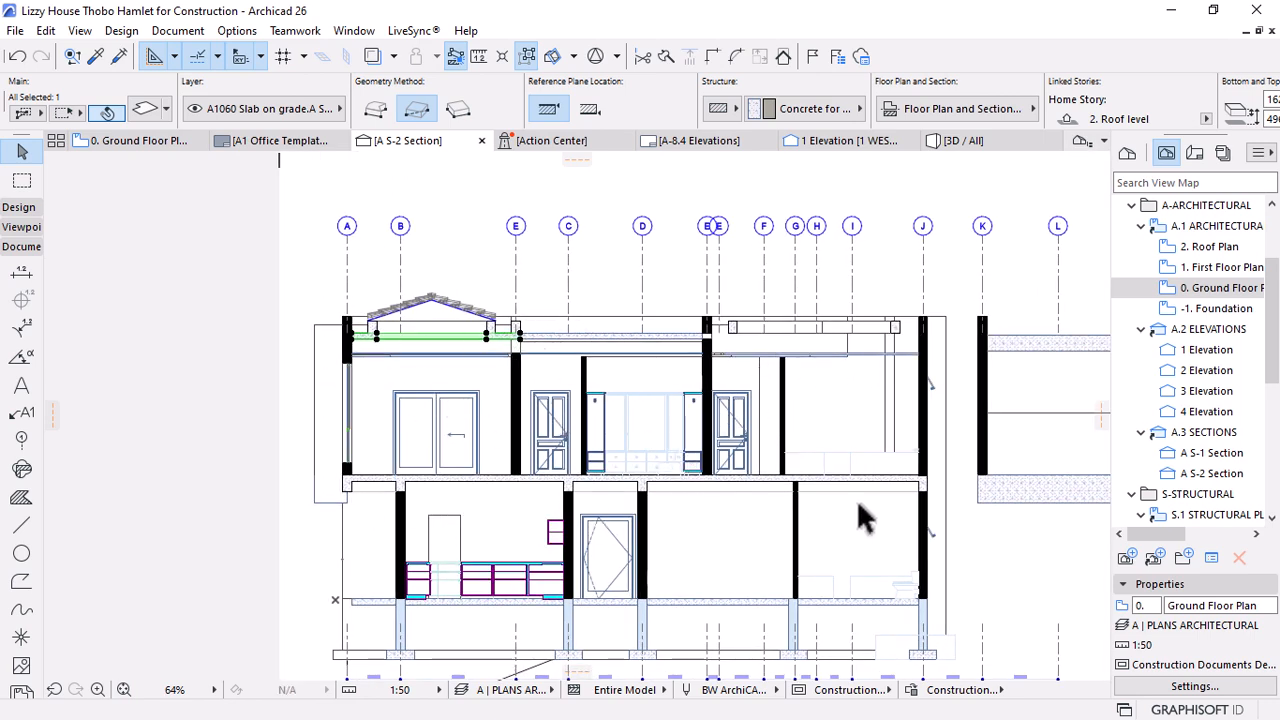
Find the structural plans in the view map and open the 1. First floor Structural Plan view
{"action": "scroll", "coordinate": [1190, 355], "scroll_direction": "down", "scroll_amount": 3}
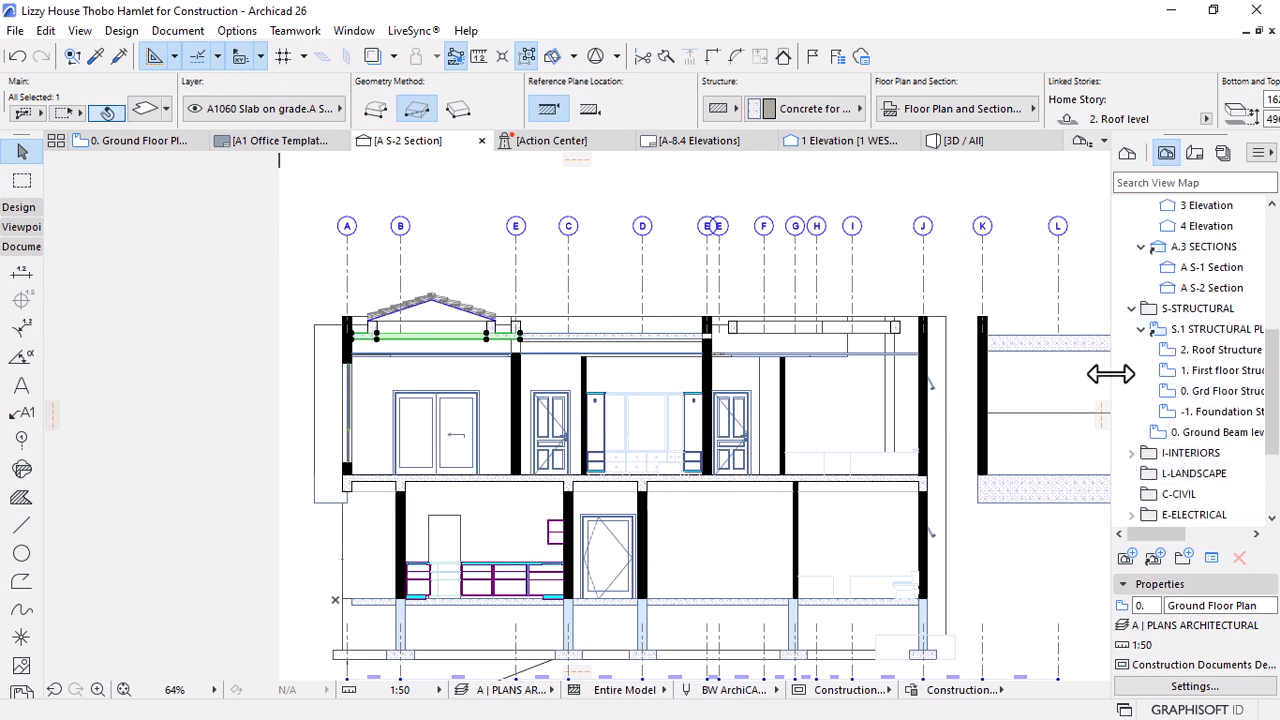
{"action": "left_click_drag", "start_coordinate": [1110, 373], "coordinate": [1072, 374]}
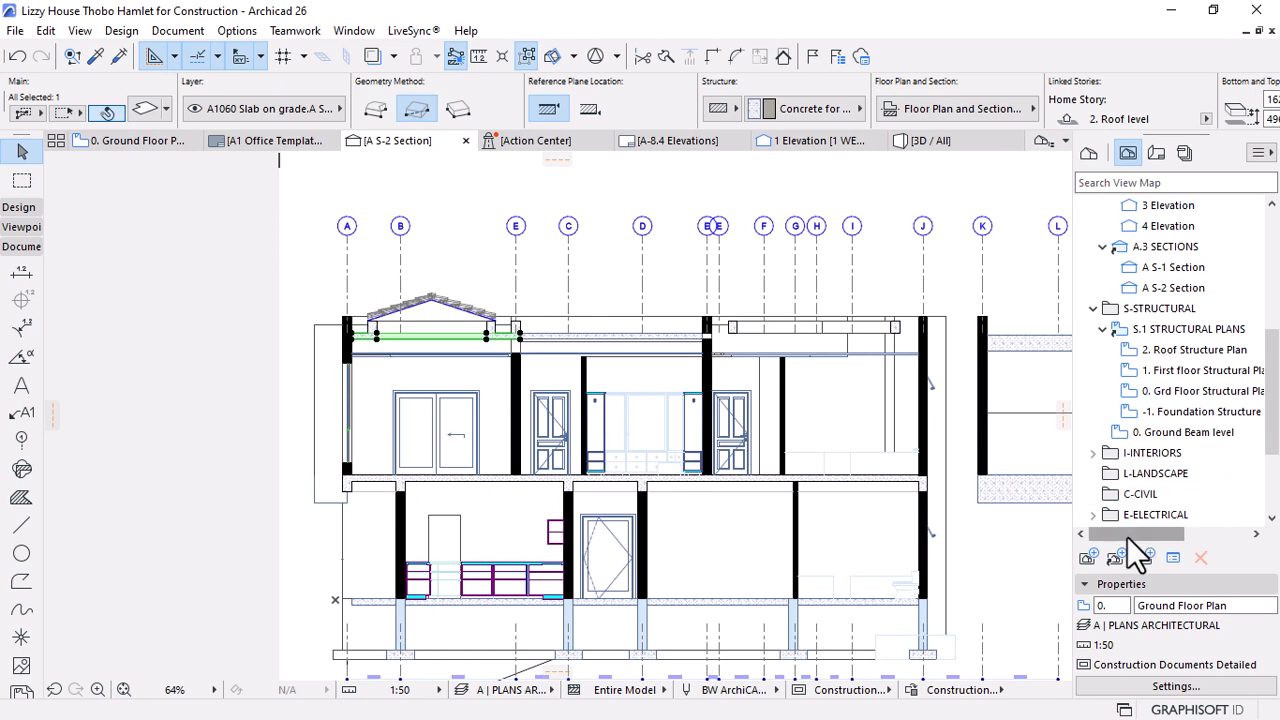
{"action": "left_click_drag", "start_coordinate": [1128, 538], "coordinate": [1145, 539]}
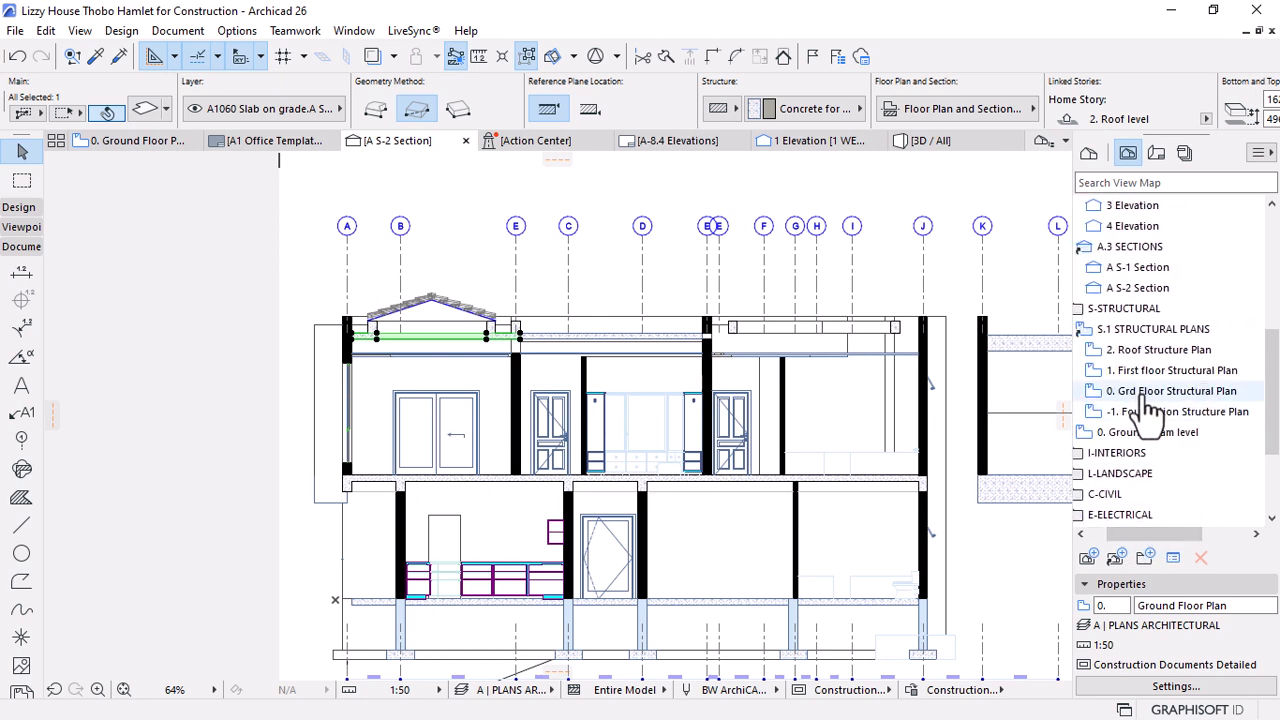
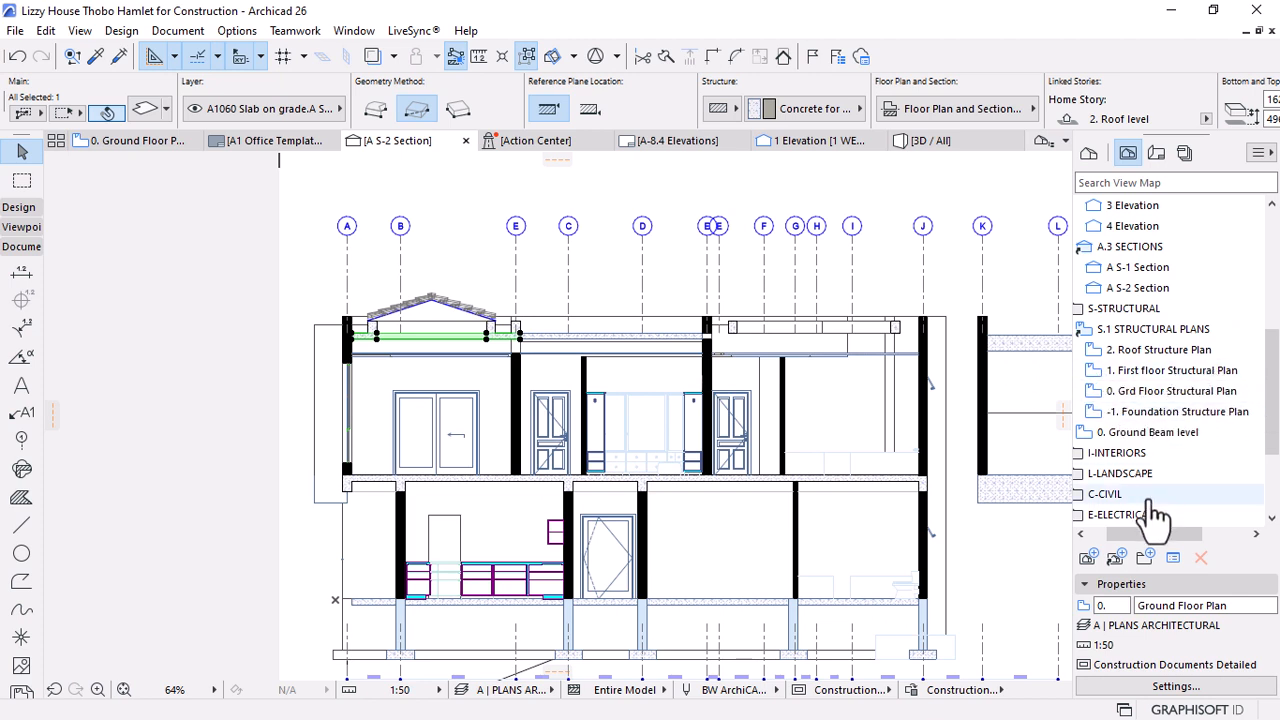
{"action": "left_click_drag", "start_coordinate": [1146, 534], "coordinate": [1132, 534]}
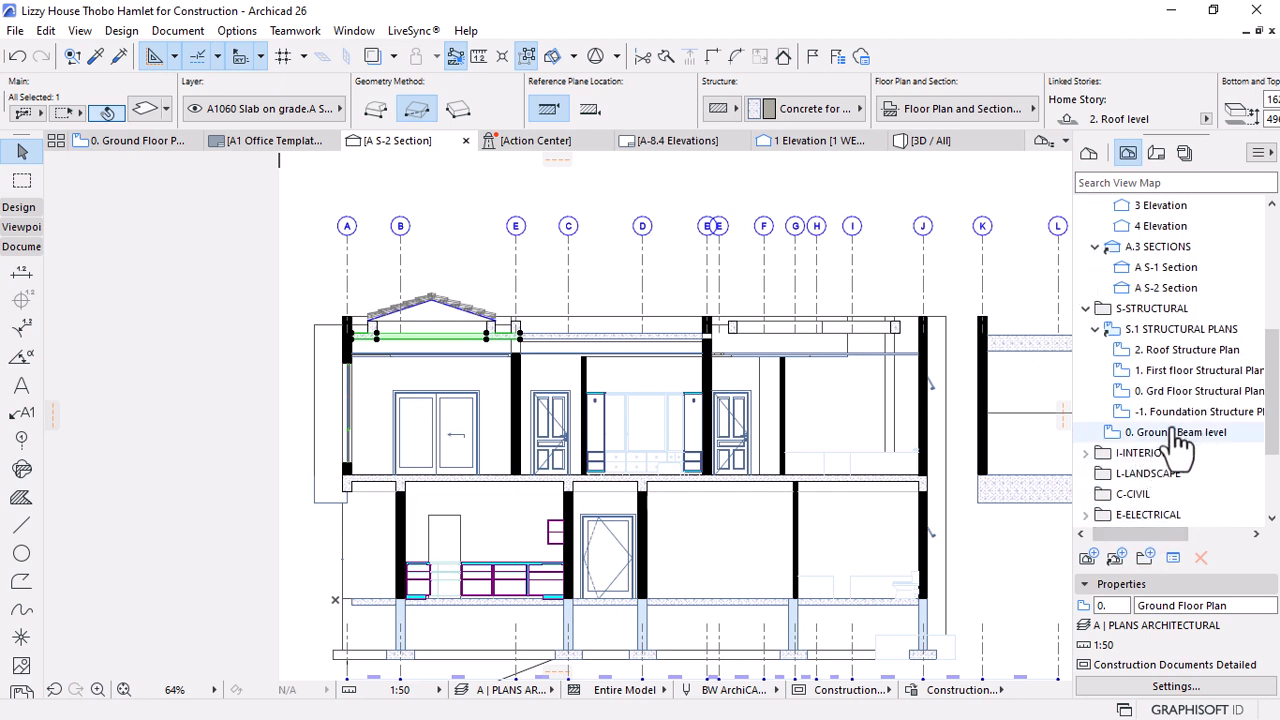
{"action": "scroll", "coordinate": [1178, 312], "scroll_direction": "up", "scroll_amount": 4}
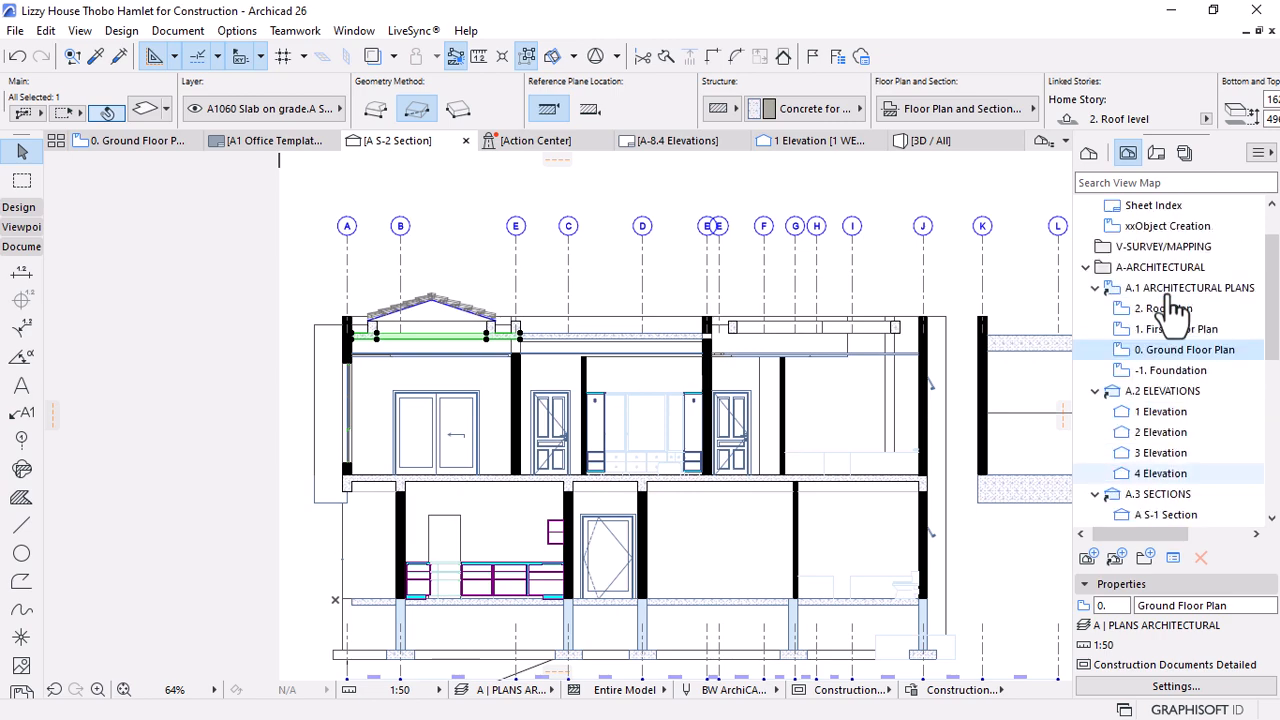
{"action": "scroll", "coordinate": [1177, 300], "scroll_direction": "down", "scroll_amount": 4}
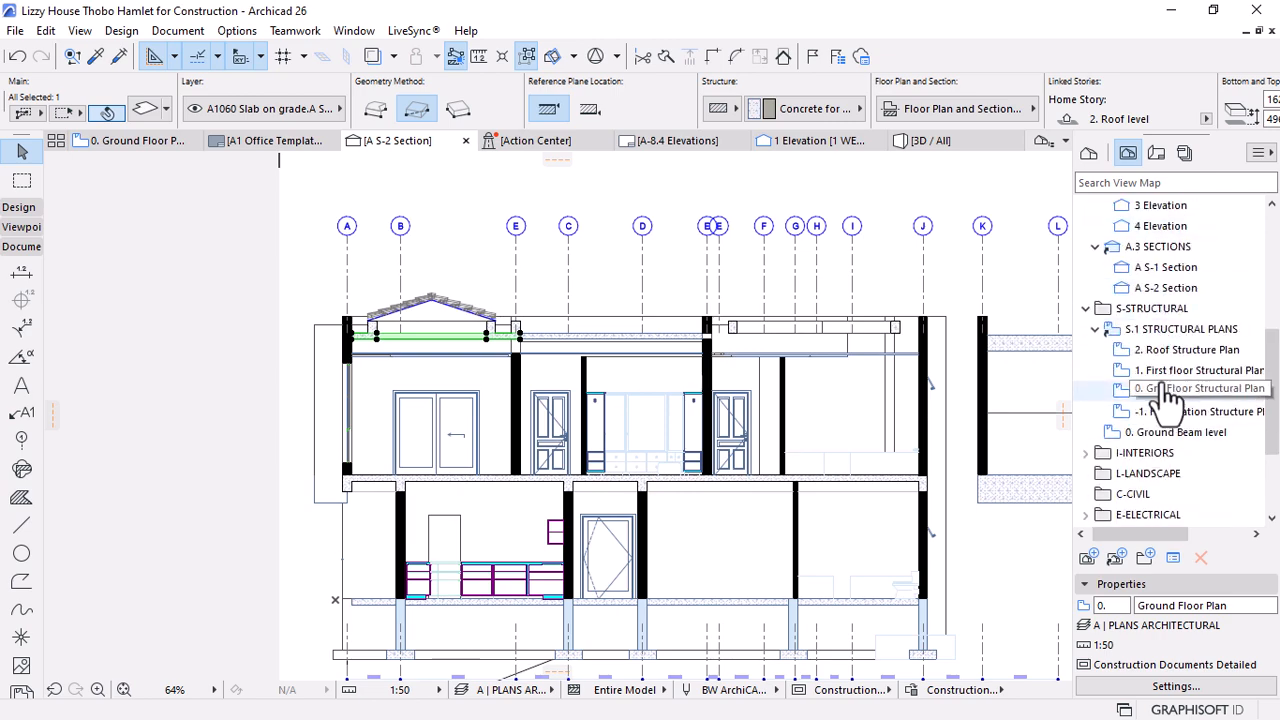
{"action": "left_click", "coordinate": [1180, 368]}
{"action": "double_click", "coordinate": [1172, 370]}
{"action": "scroll", "coordinate": [619, 362], "scroll_direction": "down", "scroll_amount": 6}
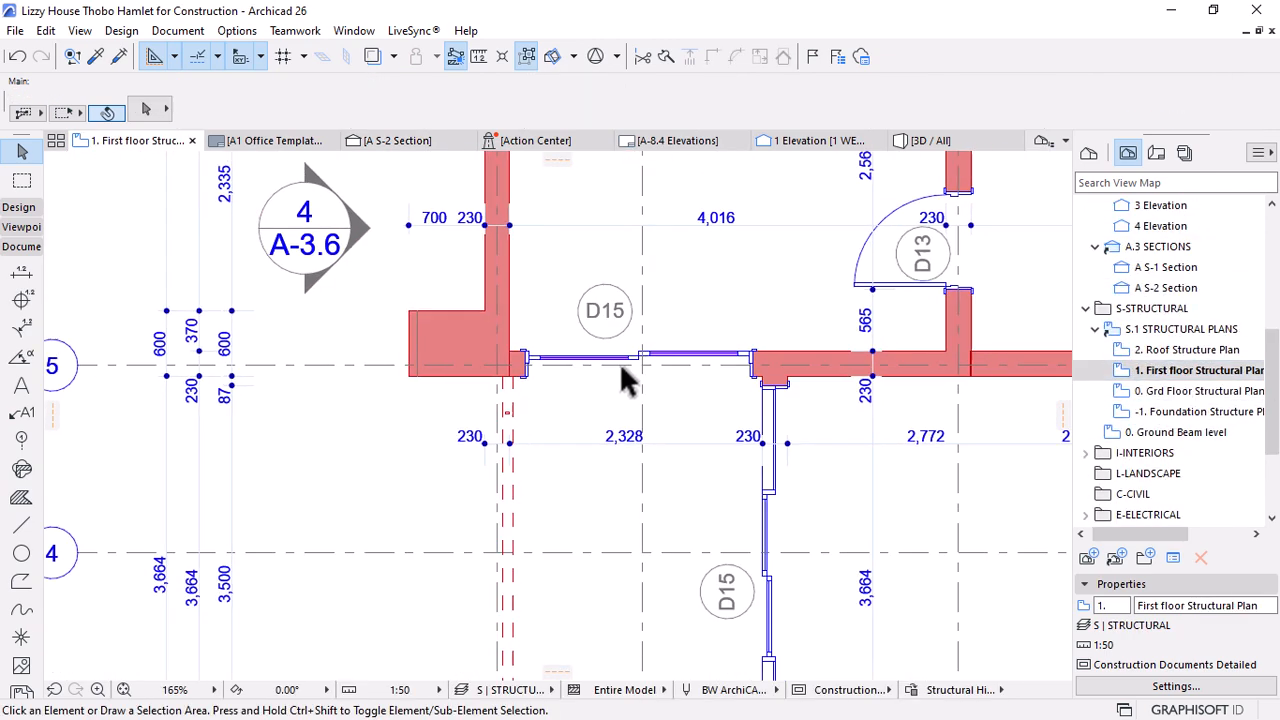
{"action": "scroll", "coordinate": [735, 400], "scroll_direction": "down", "scroll_amount": 1}
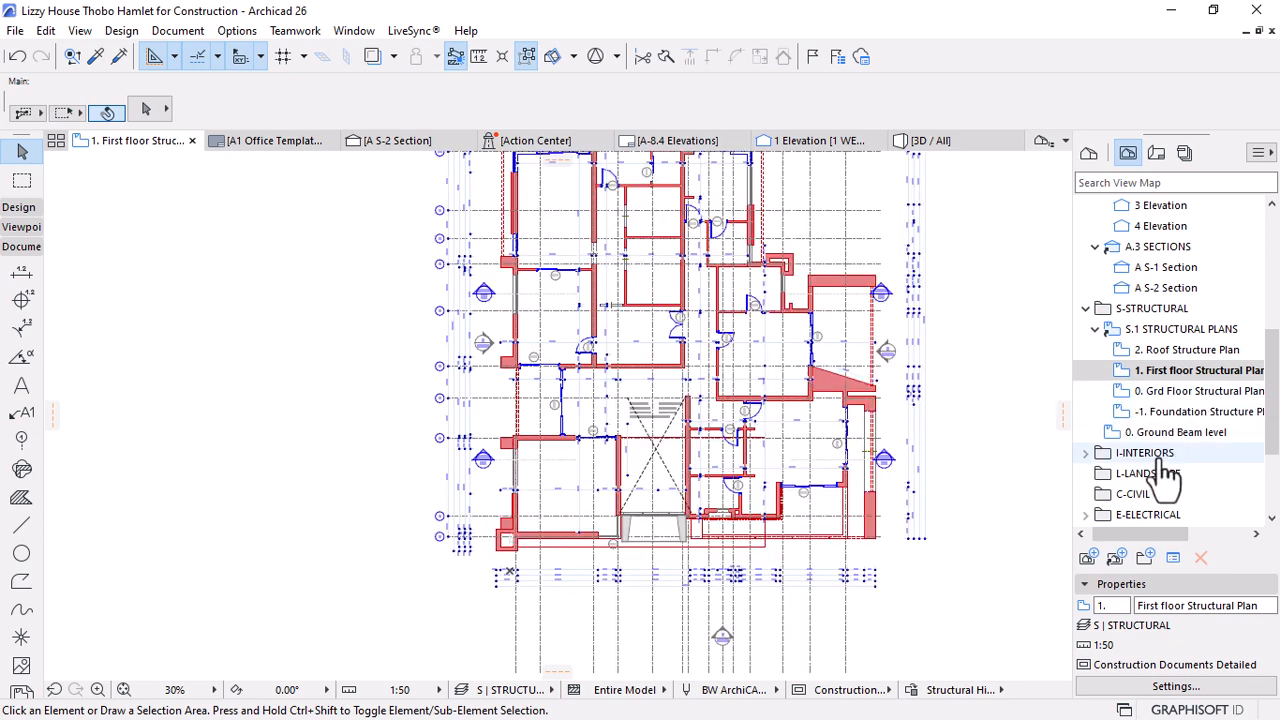
Save the first floor structural plan as a new view with the custom name First floor beam level and open it
{"action": "left_click", "coordinate": [1116, 557]}
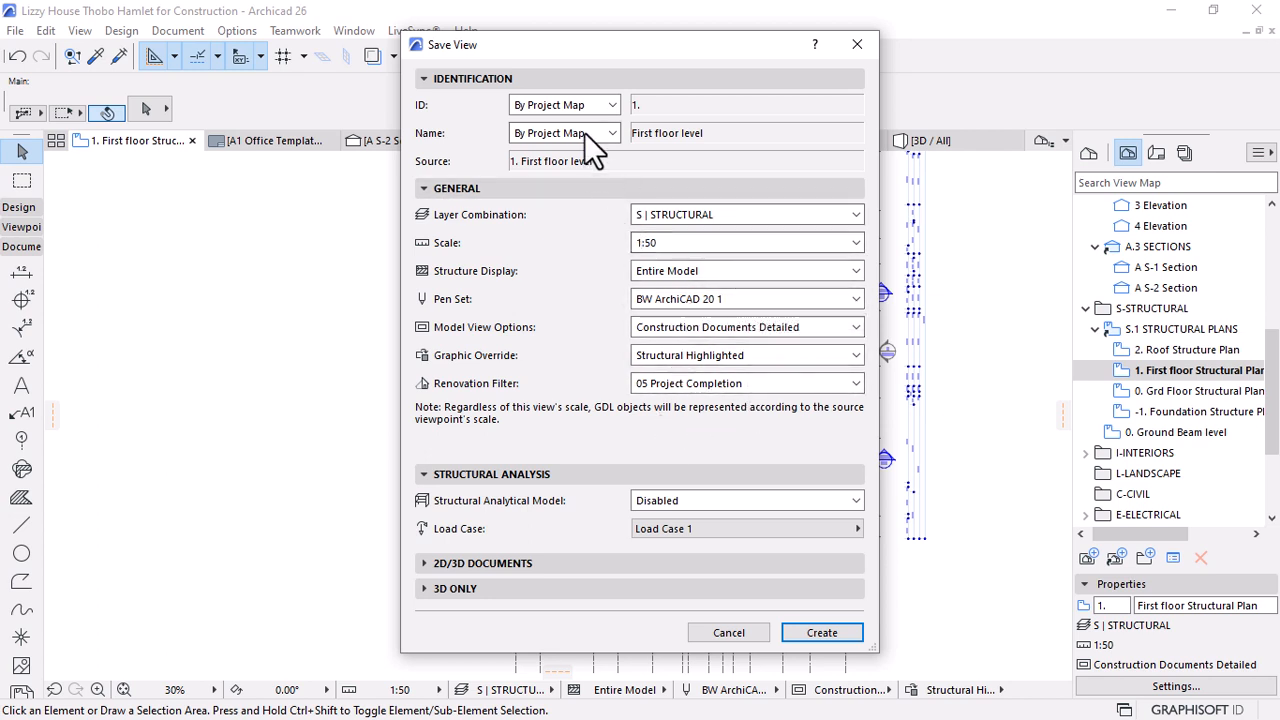
{"action": "left_click", "coordinate": [537, 170]}
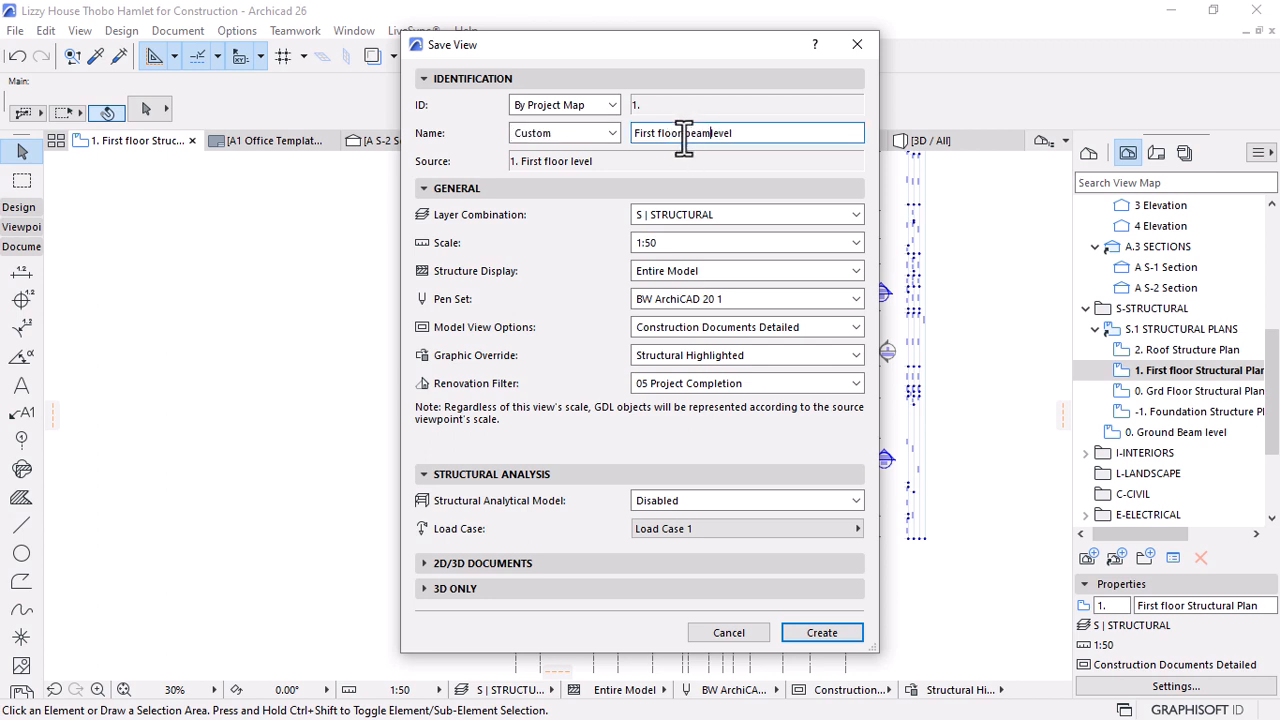
{"action": "left_click", "coordinate": [836, 633]}
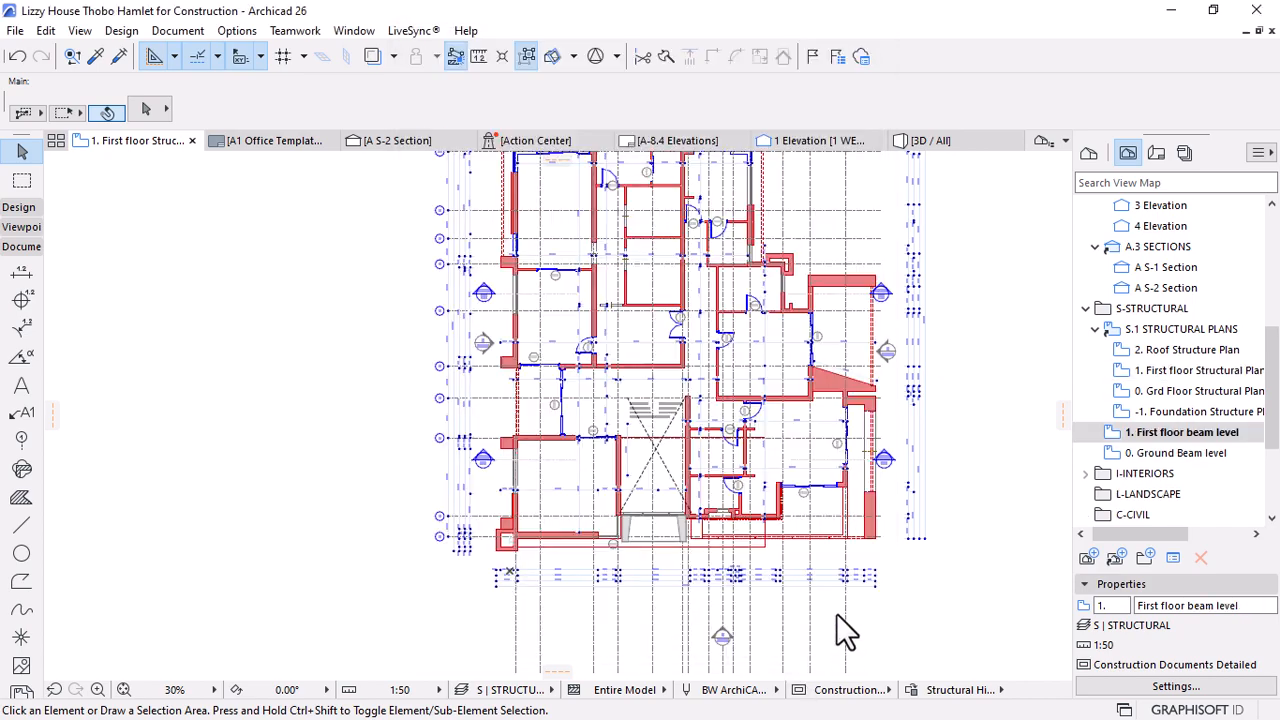
{"action": "scroll", "coordinate": [929, 438], "scroll_direction": "up", "scroll_amount": 3}
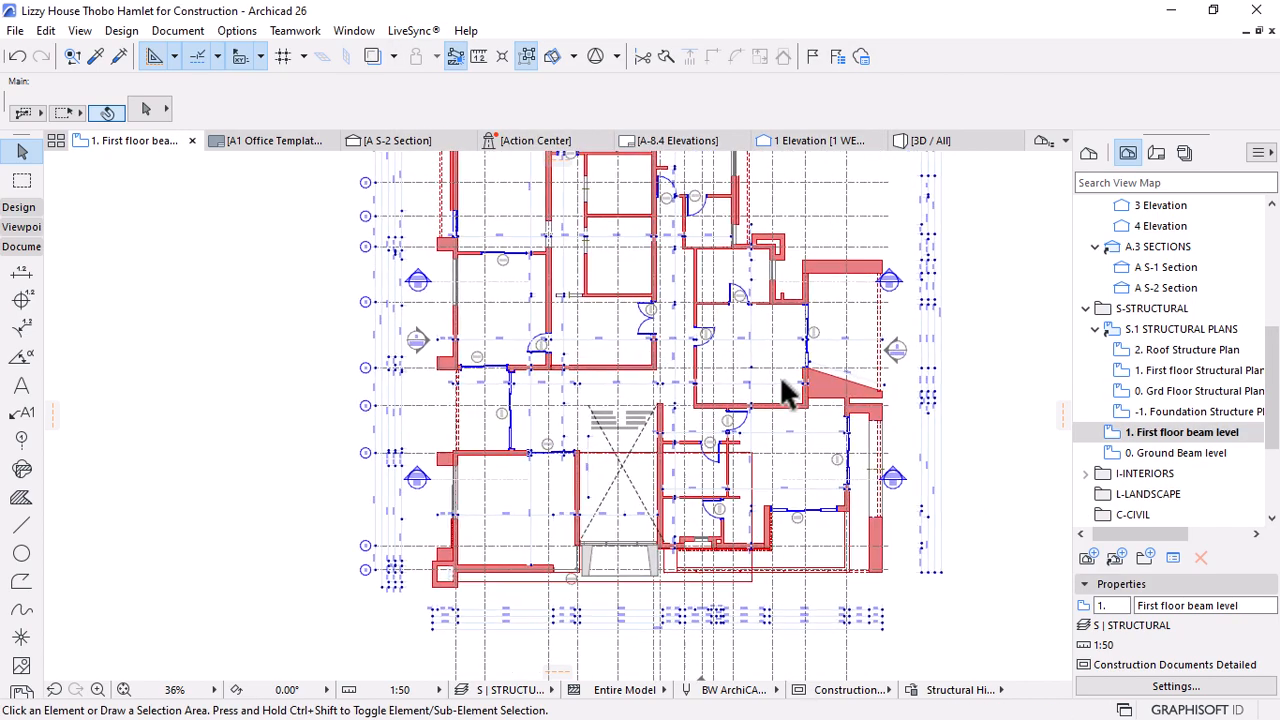
{"action": "scroll", "coordinate": [651, 400], "scroll_direction": "down", "scroll_amount": 5}
{"action": "scroll", "coordinate": [640, 465], "scroll_direction": "up", "scroll_amount": 3}
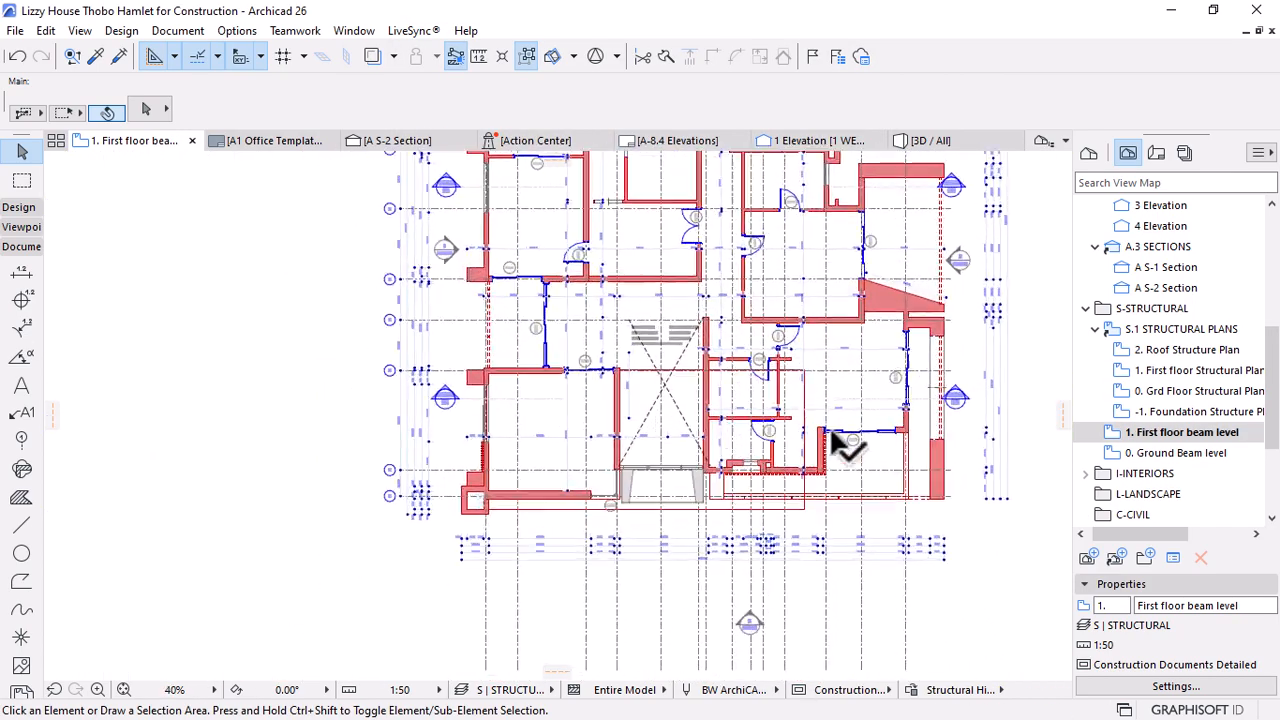
Pick up the concrete gutter beam's settings from the 0. Ground Beam level view and return to the First floor beam level view
{"action": "left_click", "coordinate": [1160, 455]}
{"action": "scroll", "coordinate": [507, 375], "scroll_direction": "up", "scroll_amount": 4}
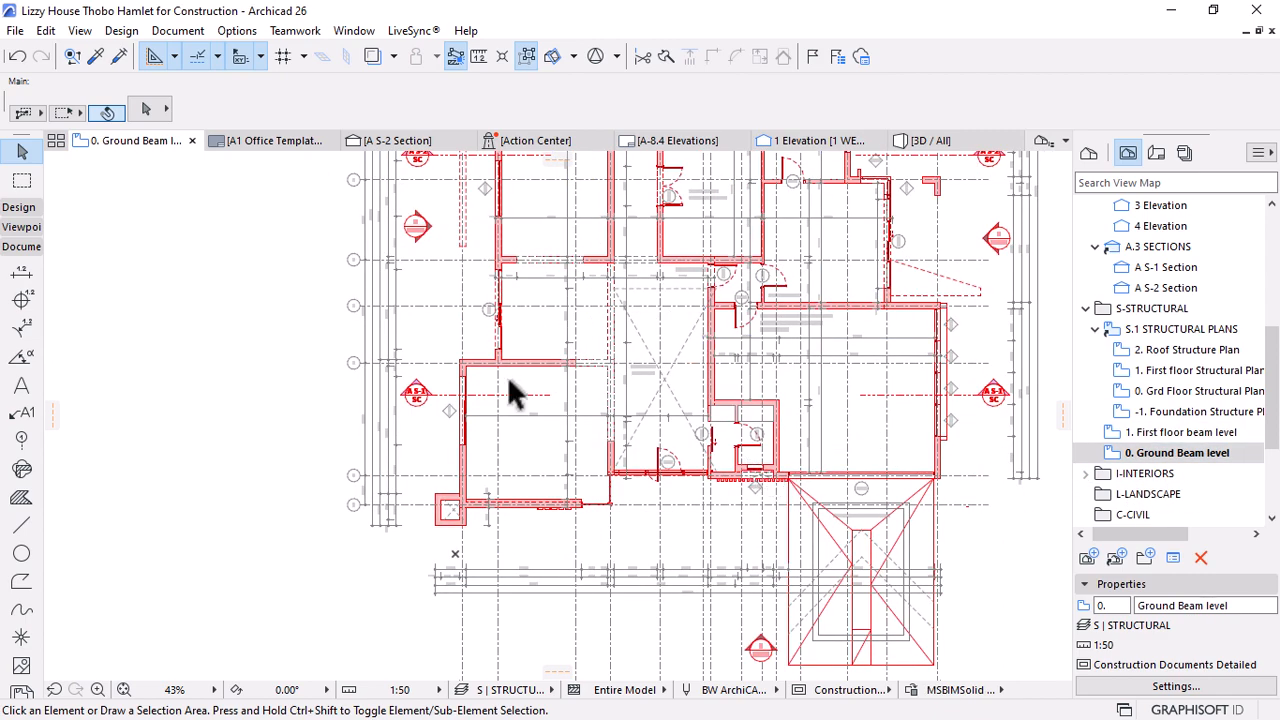
{"action": "scroll", "coordinate": [506, 340], "scroll_direction": "up", "scroll_amount": 3}
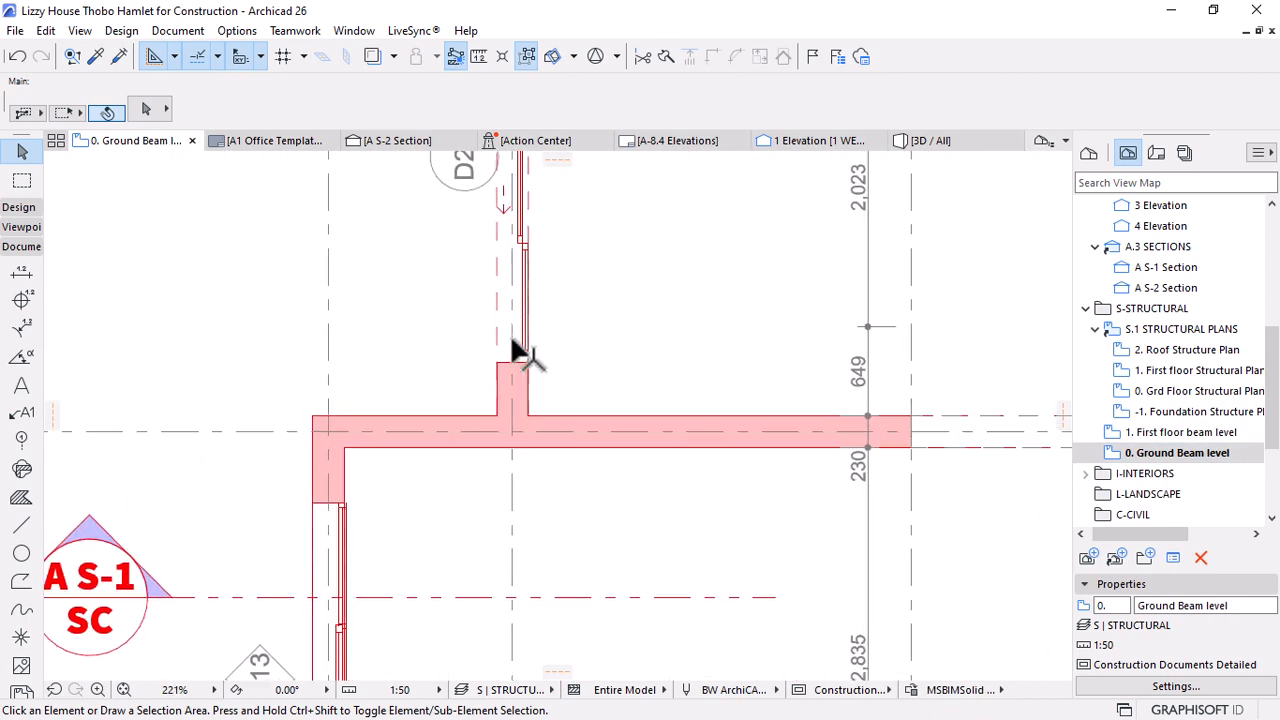
{"action": "left_click", "coordinate": [944, 414], "text": "alt"}
{"action": "double_click", "coordinate": [1186, 432]}
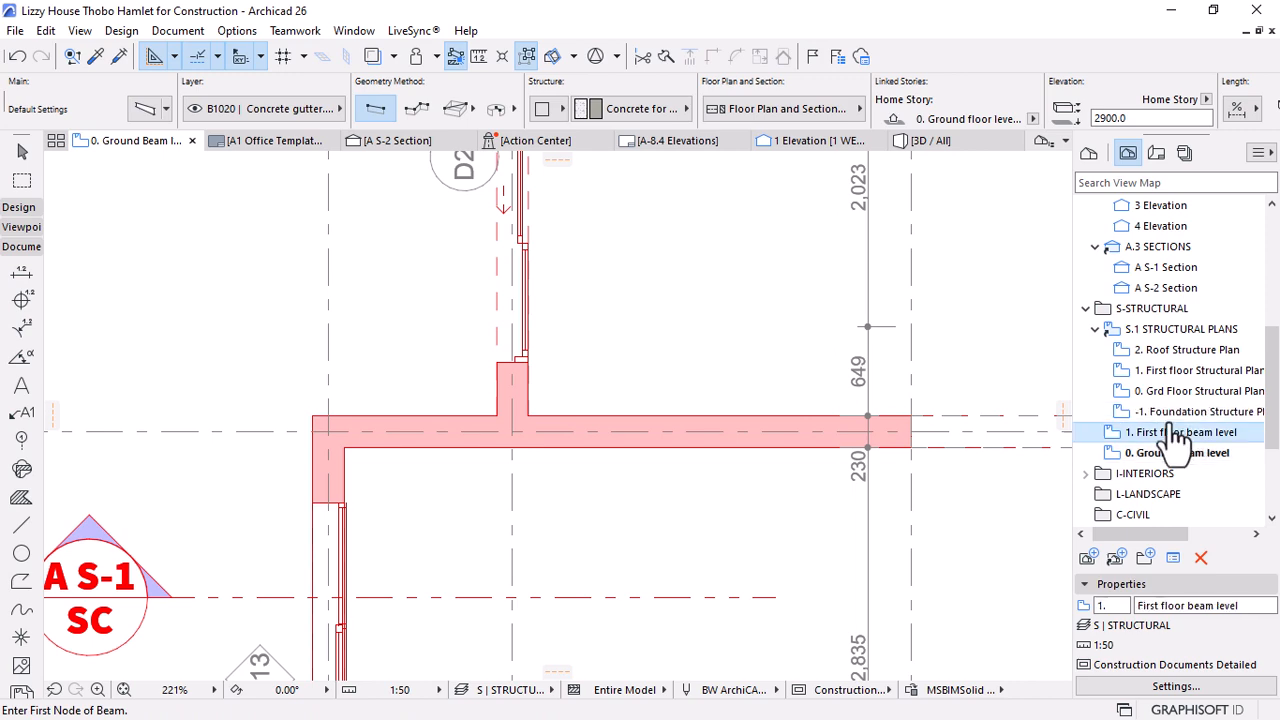
Start a chained concrete gutter beam at the grid intersection beside the hollow square pier at the first floor's outer corner
{"action": "scroll", "coordinate": [573, 418], "scroll_direction": "down", "scroll_amount": 4}
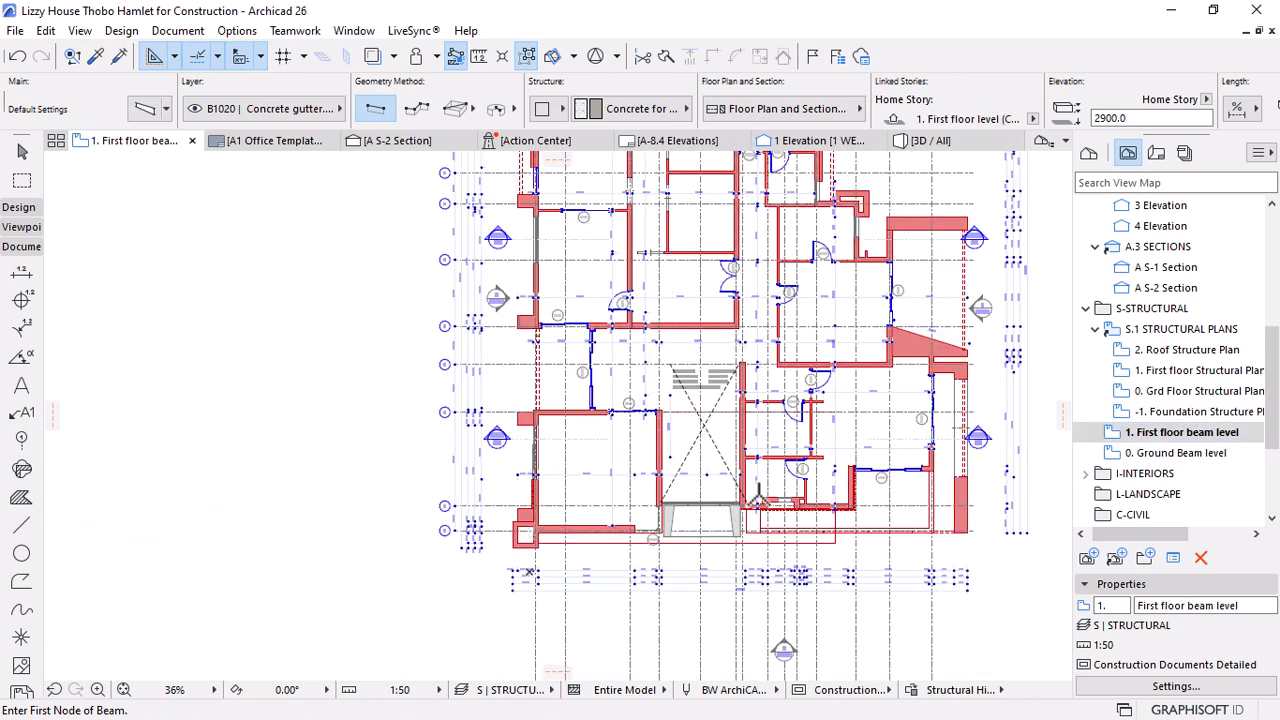
{"action": "scroll", "coordinate": [577, 470], "scroll_direction": "down", "scroll_amount": 3}
{"action": "scroll", "coordinate": [633, 328], "scroll_direction": "up", "scroll_amount": 3}
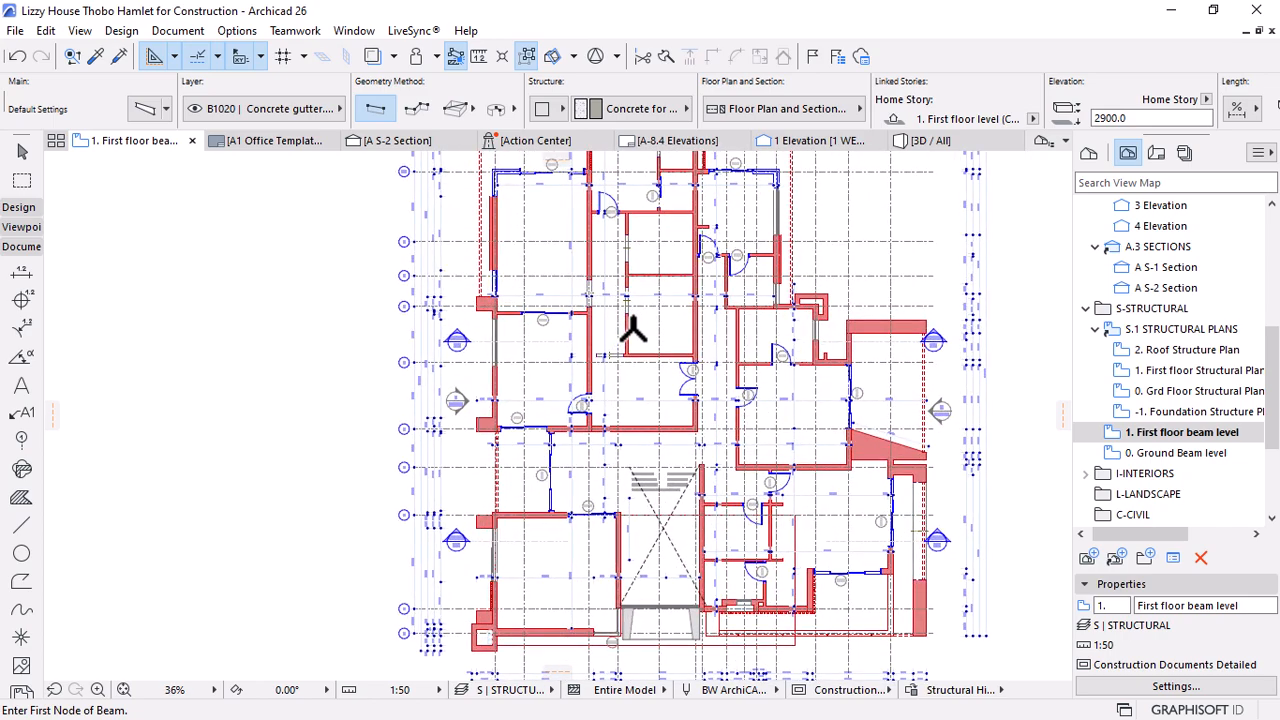
{"action": "left_click", "coordinate": [413, 112]}
{"action": "scroll", "coordinate": [558, 530], "scroll_direction": "down", "scroll_amount": 2}
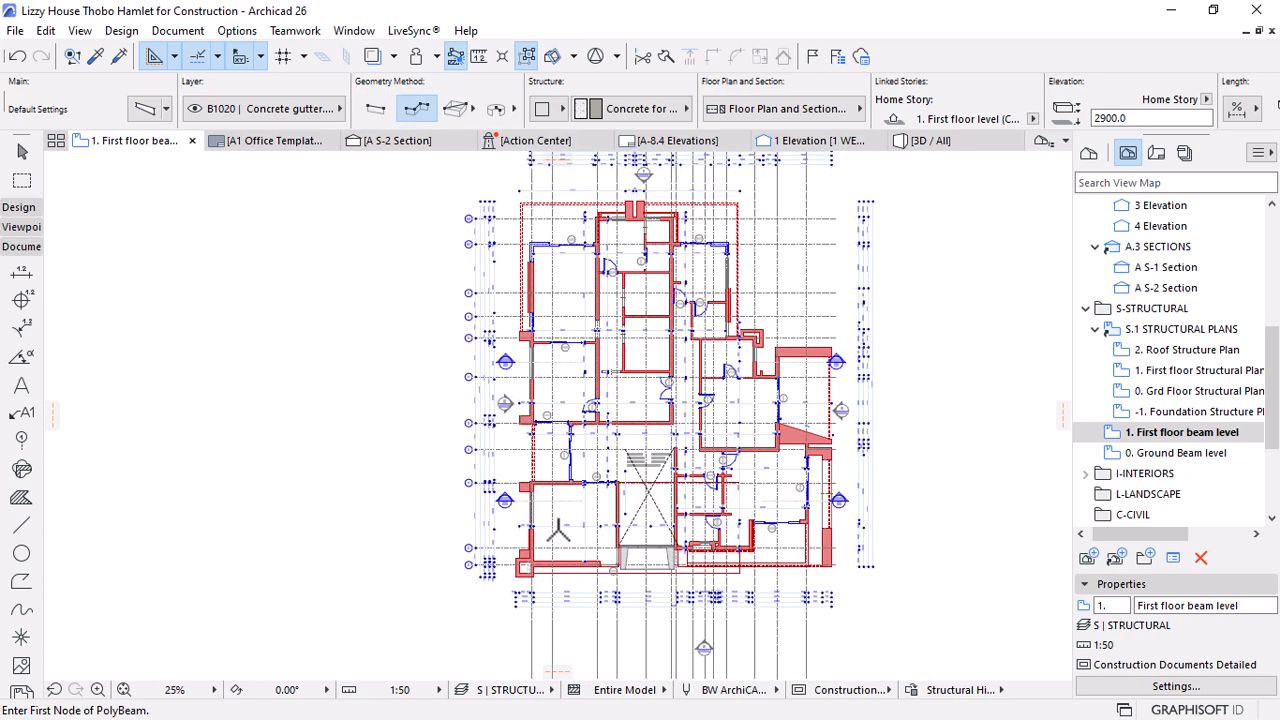
{"action": "scroll", "coordinate": [558, 530], "scroll_direction": "up", "scroll_amount": 10}
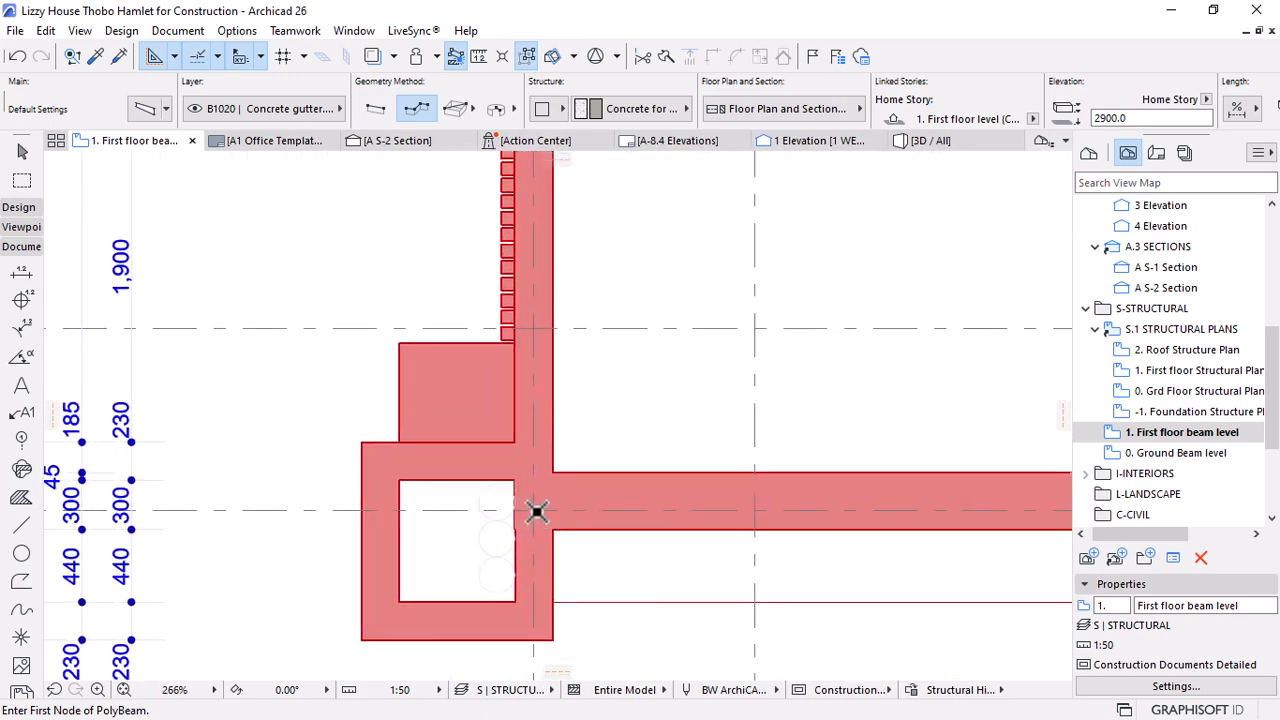
{"action": "left_click", "coordinate": [533, 511]}
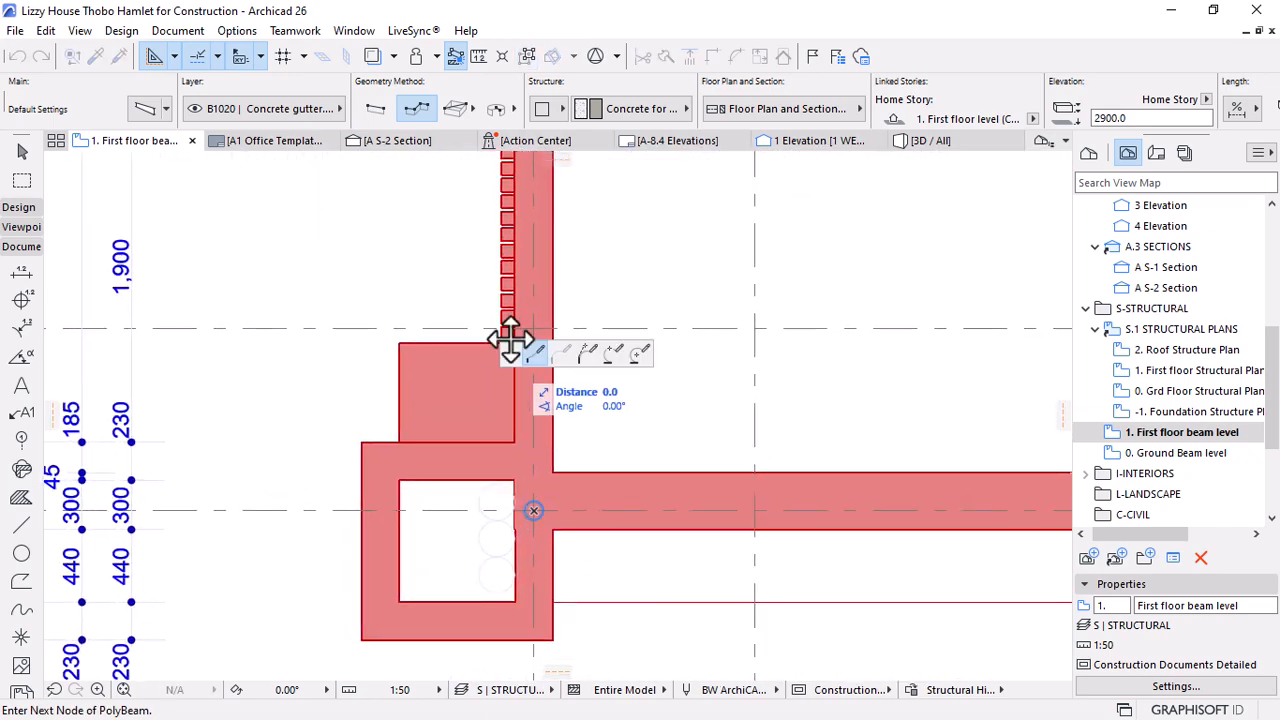
Run the chained beam's first segment about 21 m along the exterior wall's grid line up to grid line 10
{"action": "scroll", "coordinate": [560, 500], "scroll_direction": "down", "scroll_amount": 5}
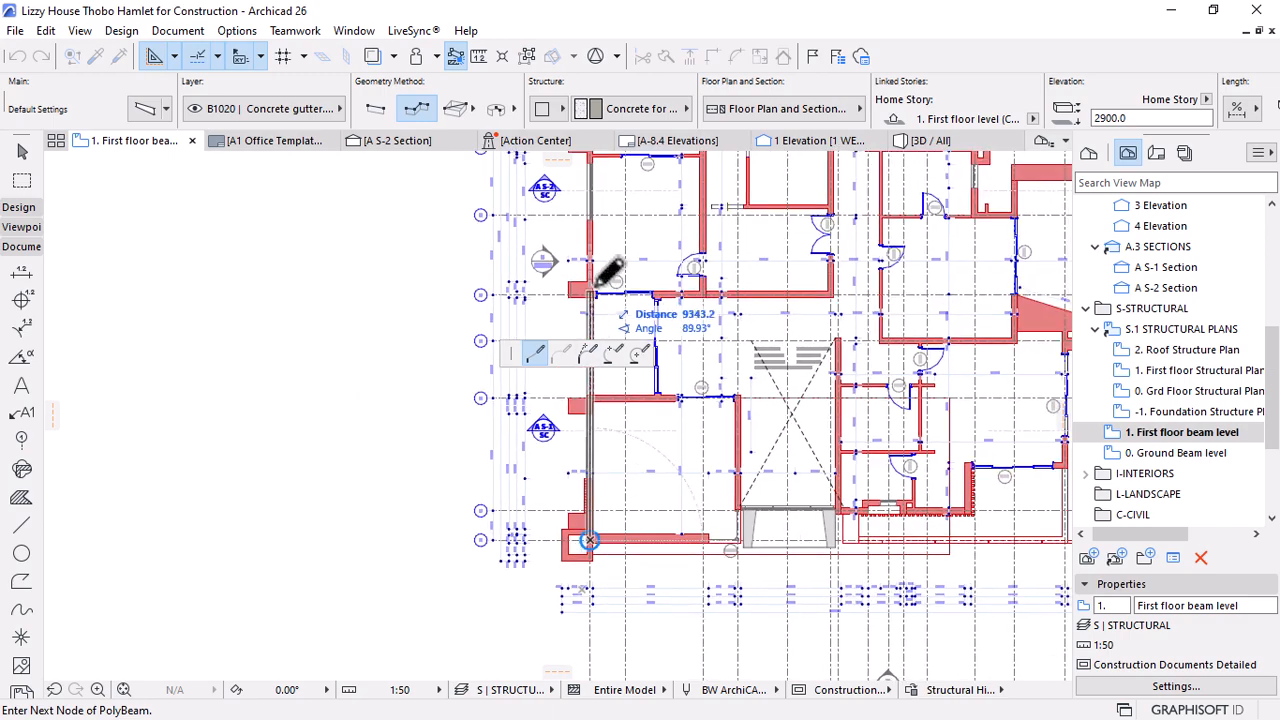
{"action": "scroll", "coordinate": [605, 258], "scroll_direction": "up", "scroll_amount": 2}
{"action": "scroll", "coordinate": [634, 528], "scroll_direction": "down", "scroll_amount": 4}
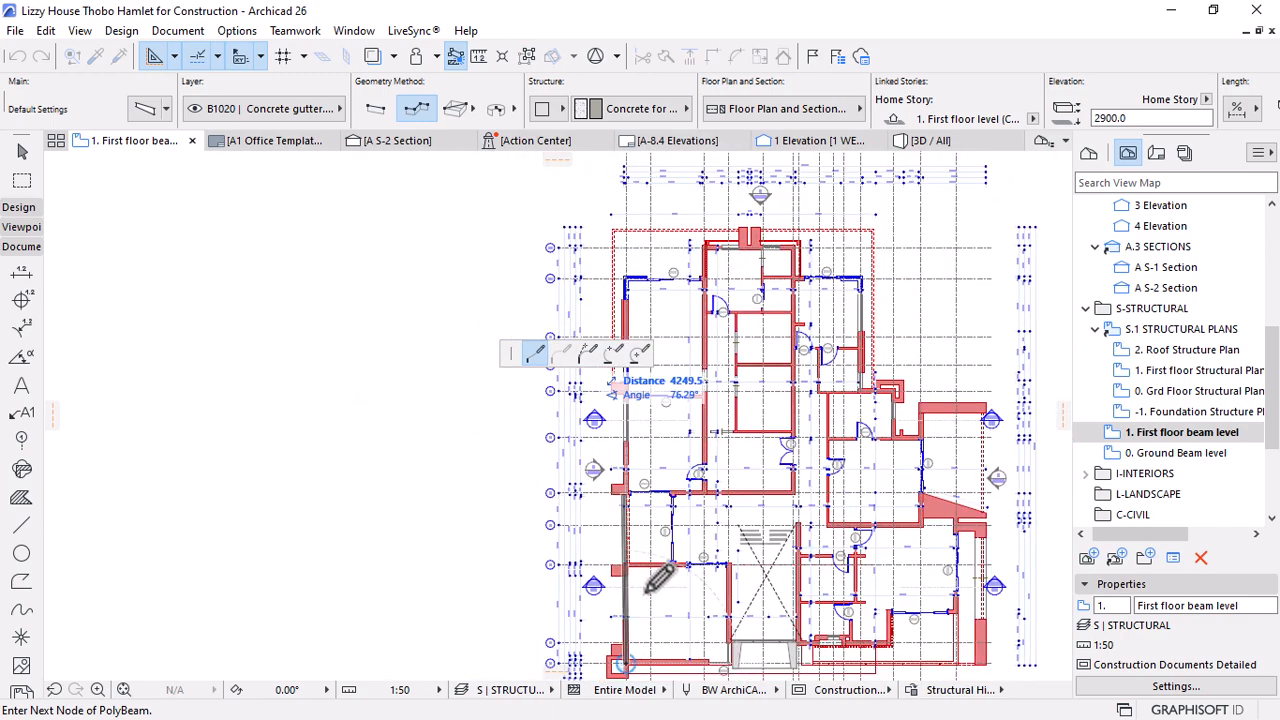
{"action": "scroll", "coordinate": [590, 340], "scroll_direction": "up", "scroll_amount": 2}
{"action": "scroll", "coordinate": [651, 349], "scroll_direction": "down", "scroll_amount": 3}
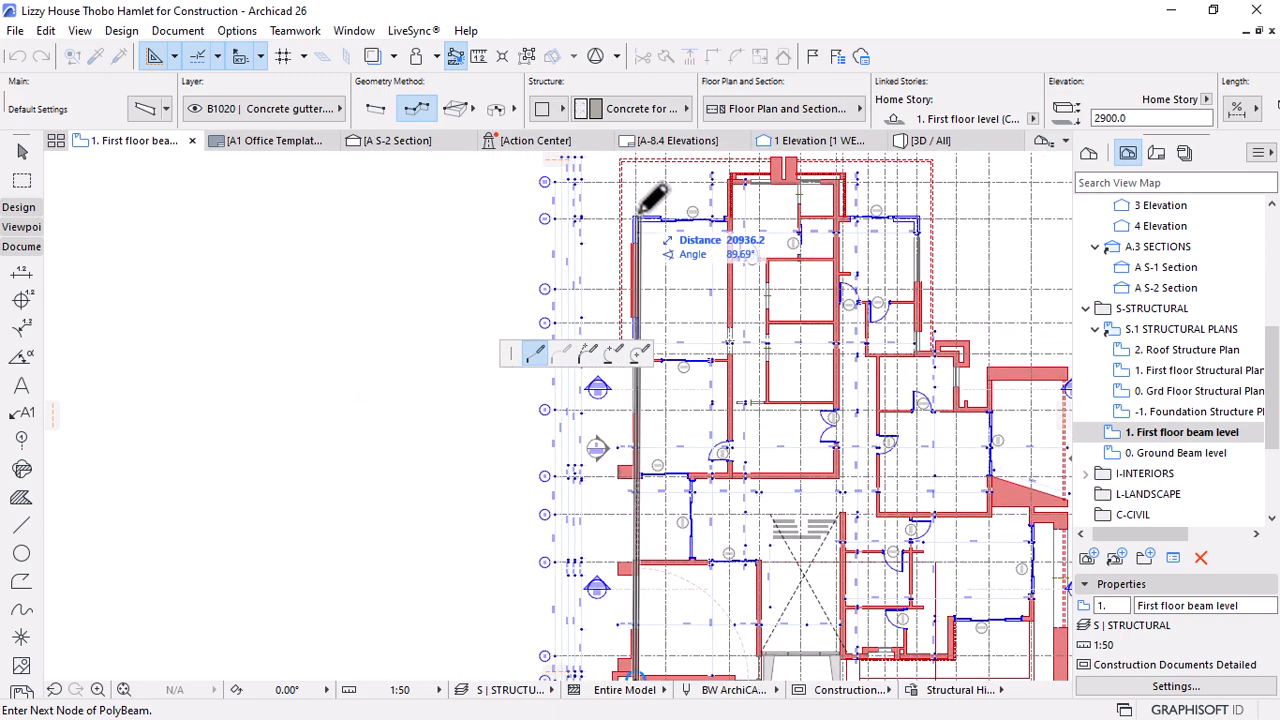
{"action": "scroll", "coordinate": [652, 200], "scroll_direction": "up", "scroll_amount": 3}
{"action": "scroll", "coordinate": [650, 199], "scroll_direction": "up", "scroll_amount": 2}
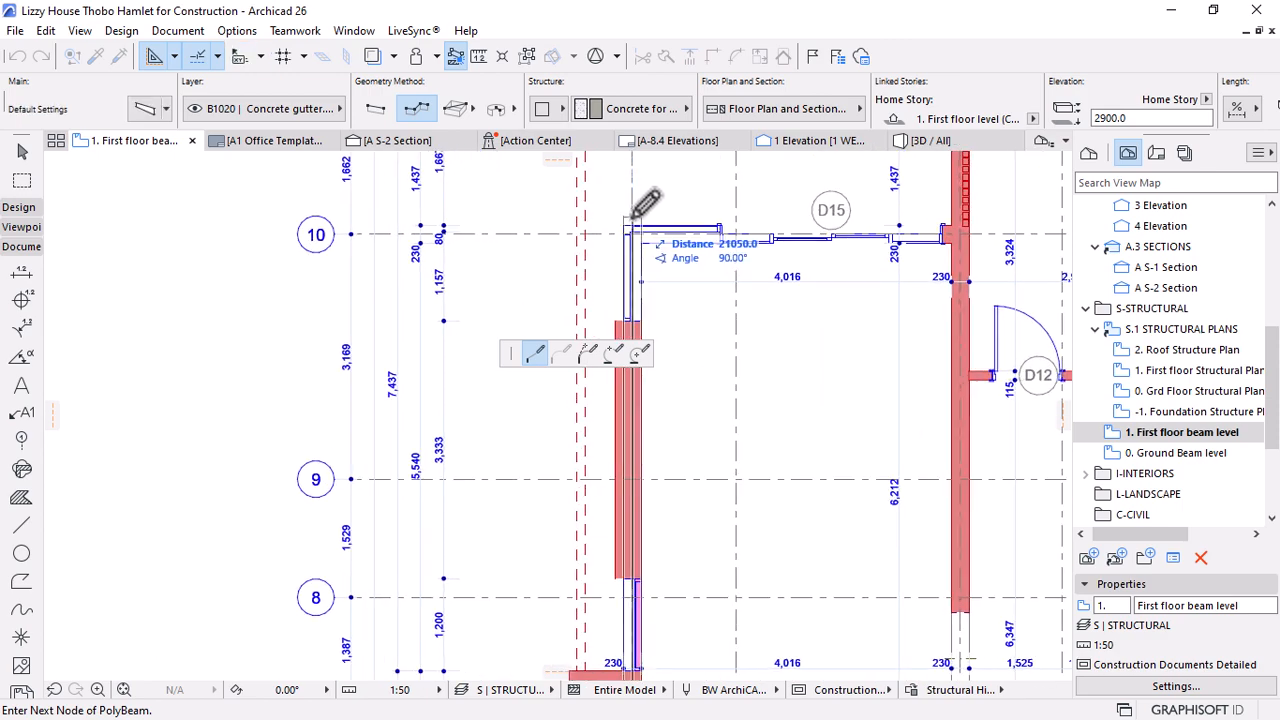
{"action": "scroll", "coordinate": [650, 222], "scroll_direction": "up", "scroll_amount": 3}
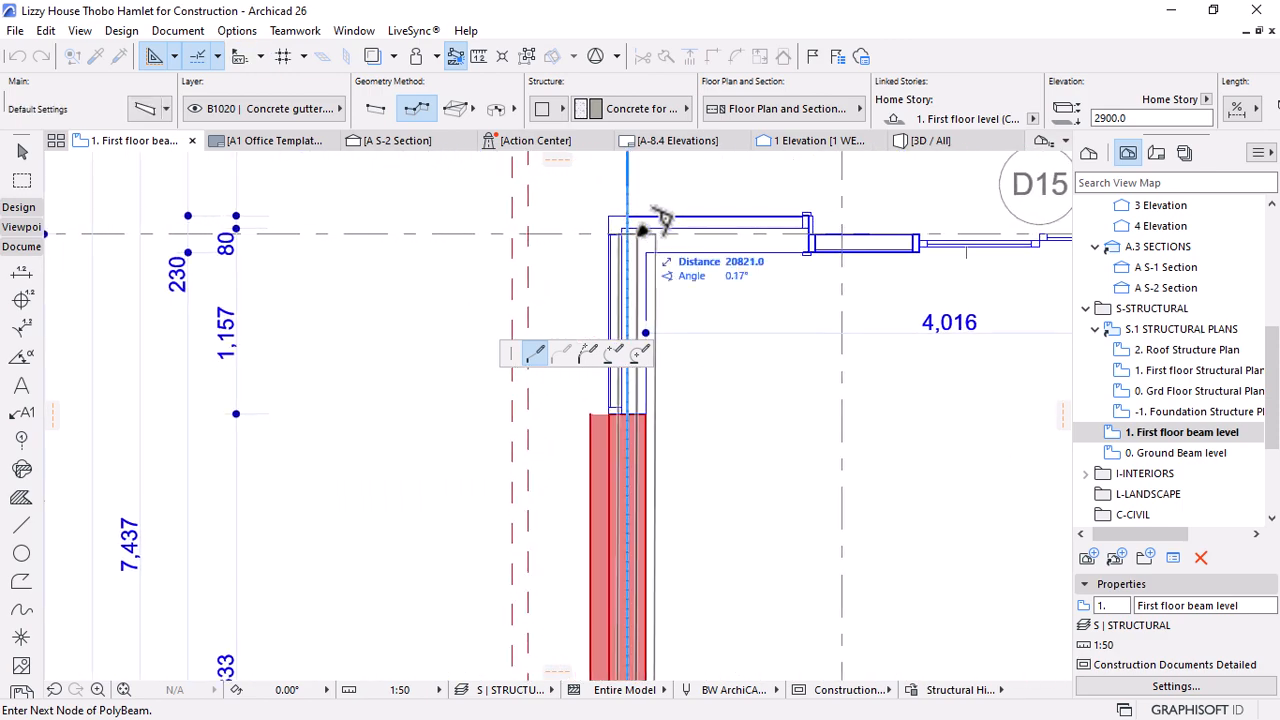
Continue the chained beam along grid line 10 to the interior wall, up to grid line 11 and across to the opposite wall
{"action": "scroll", "coordinate": [515, 234], "scroll_direction": "down", "scroll_amount": 3}
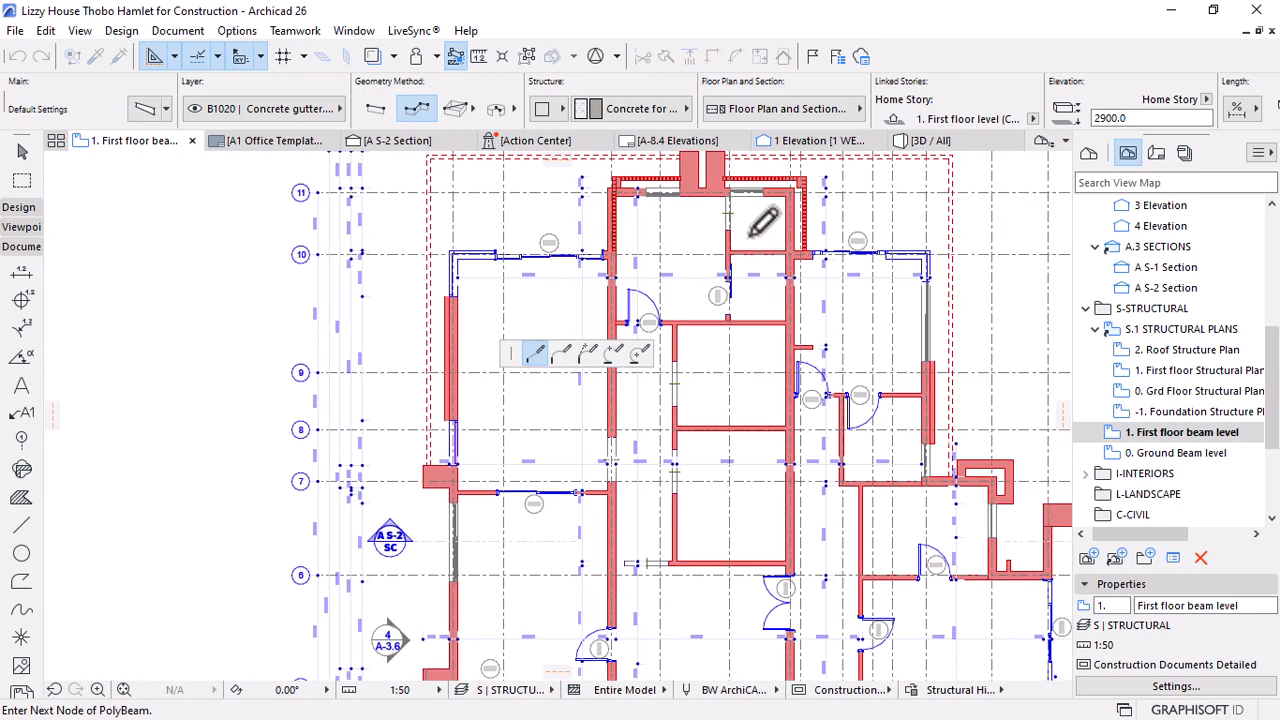
{"action": "scroll", "coordinate": [600, 243], "scroll_direction": "up", "scroll_amount": 4}
{"action": "left_click", "coordinate": [582, 316]}
{"action": "scroll", "coordinate": [570, 312], "scroll_direction": "down", "scroll_amount": 3}
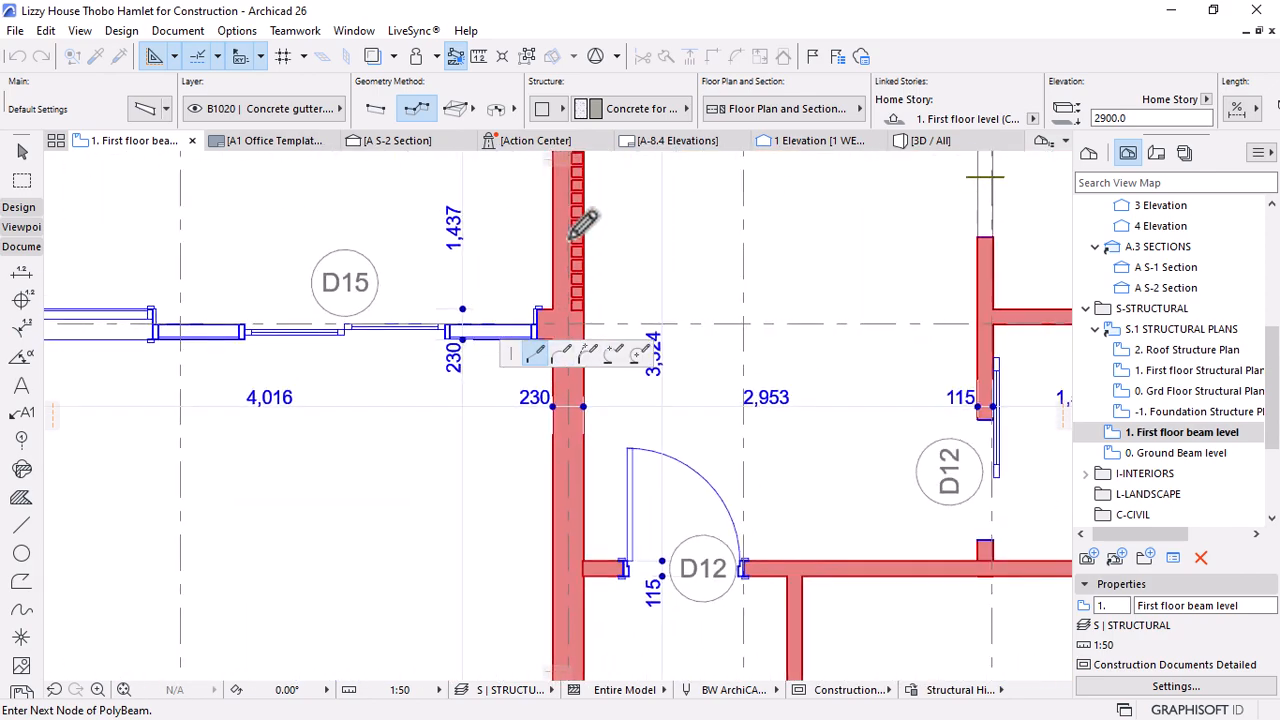
{"action": "scroll", "coordinate": [575, 260], "scroll_direction": "up", "scroll_amount": 3}
{"action": "scroll", "coordinate": [590, 382], "scroll_direction": "up", "scroll_amount": 3}
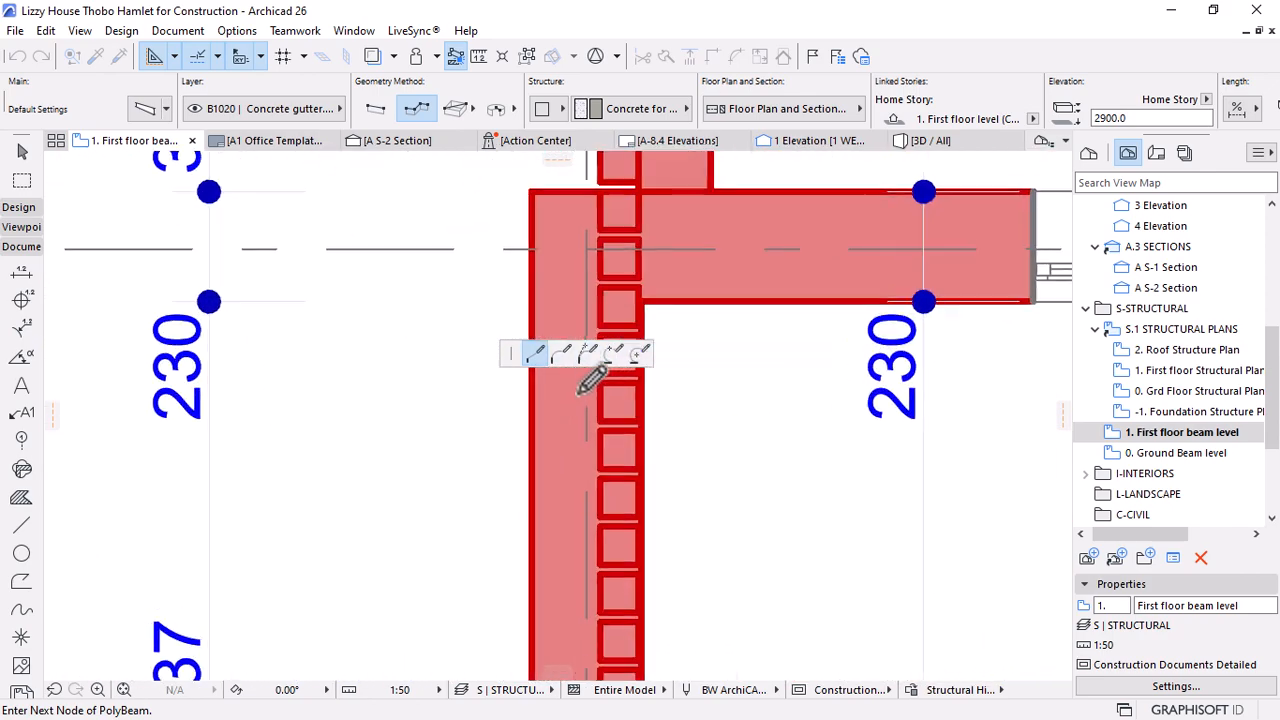
{"action": "scroll", "coordinate": [751, 271], "scroll_direction": "down", "scroll_amount": 4}
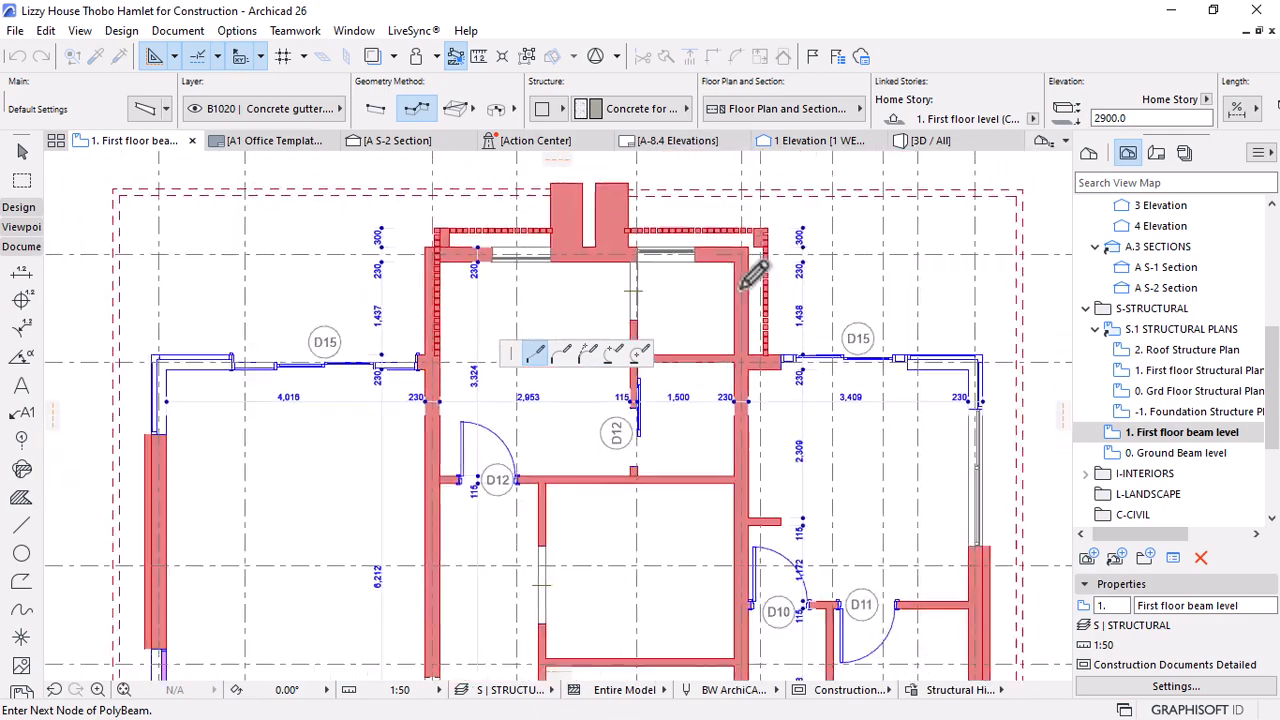
{"action": "scroll", "coordinate": [757, 249], "scroll_direction": "up", "scroll_amount": 2}
{"action": "scroll", "coordinate": [730, 244], "scroll_direction": "down", "scroll_amount": 4}
{"action": "scroll", "coordinate": [737, 328], "scroll_direction": "up", "scroll_amount": 3}
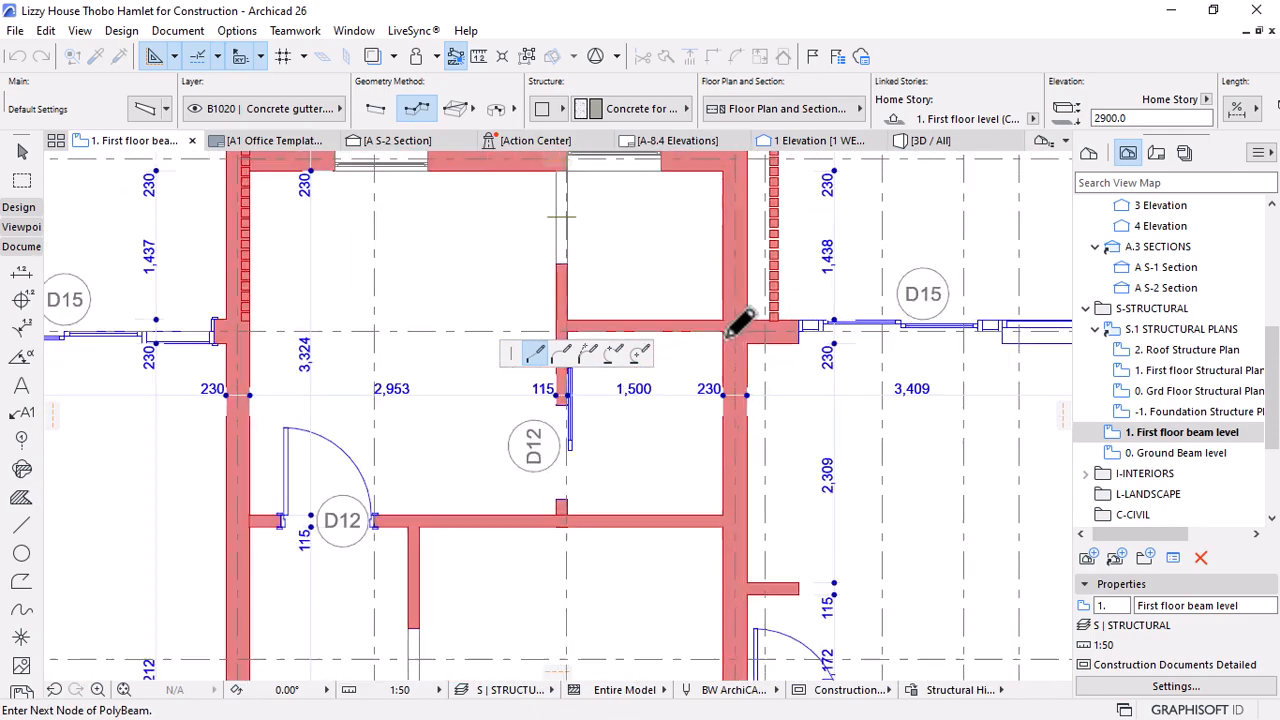
Bring the chained beam back down to grid line 10 and out along it to the exterior corner past door D15
{"action": "left_click", "coordinate": [739, 328]}
{"action": "scroll", "coordinate": [677, 266], "scroll_direction": "down", "scroll_amount": 2}
{"action": "scroll", "coordinate": [962, 303], "scroll_direction": "up", "scroll_amount": 1}
{"action": "scroll", "coordinate": [961, 304], "scroll_direction": "up", "scroll_amount": 3}
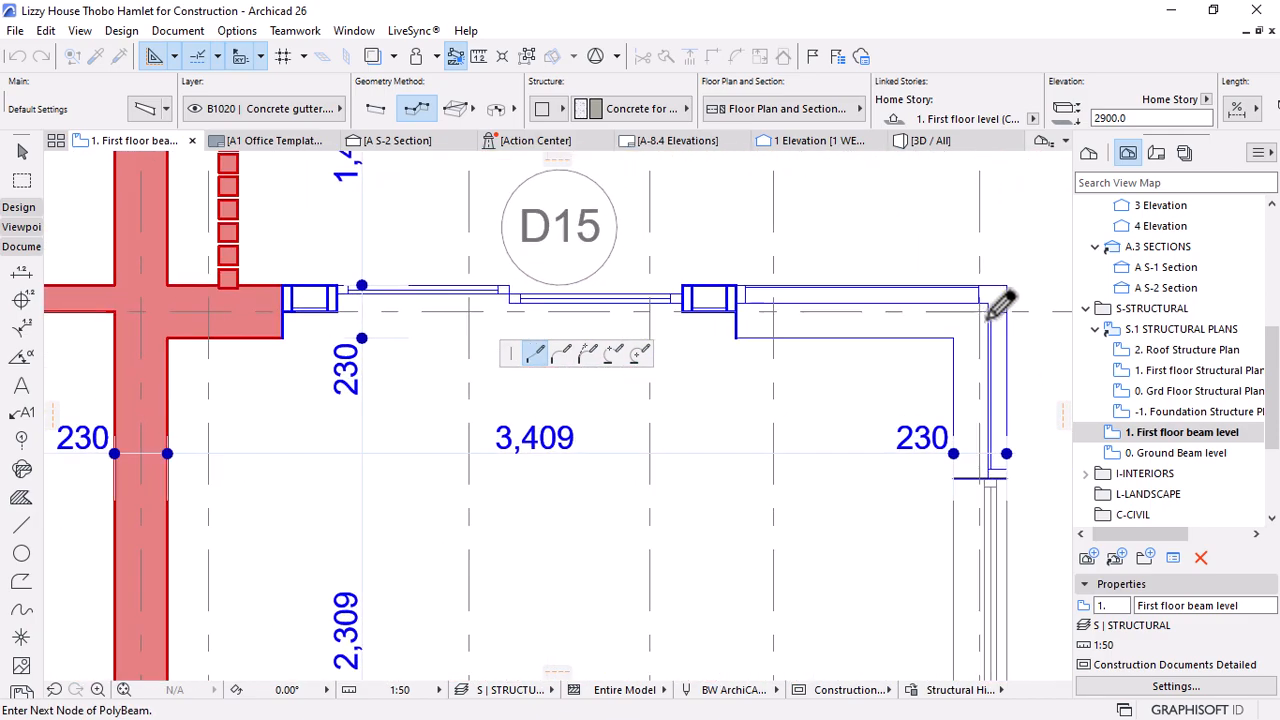
{"action": "left_click", "coordinate": [986, 307]}
Run the chained beam down the exterior wall to grid line 7 and about 1.8 m across to the hollow pier
{"action": "scroll", "coordinate": [837, 266], "scroll_direction": "down", "scroll_amount": 5}
{"action": "scroll", "coordinate": [860, 365], "scroll_direction": "up", "scroll_amount": 4}
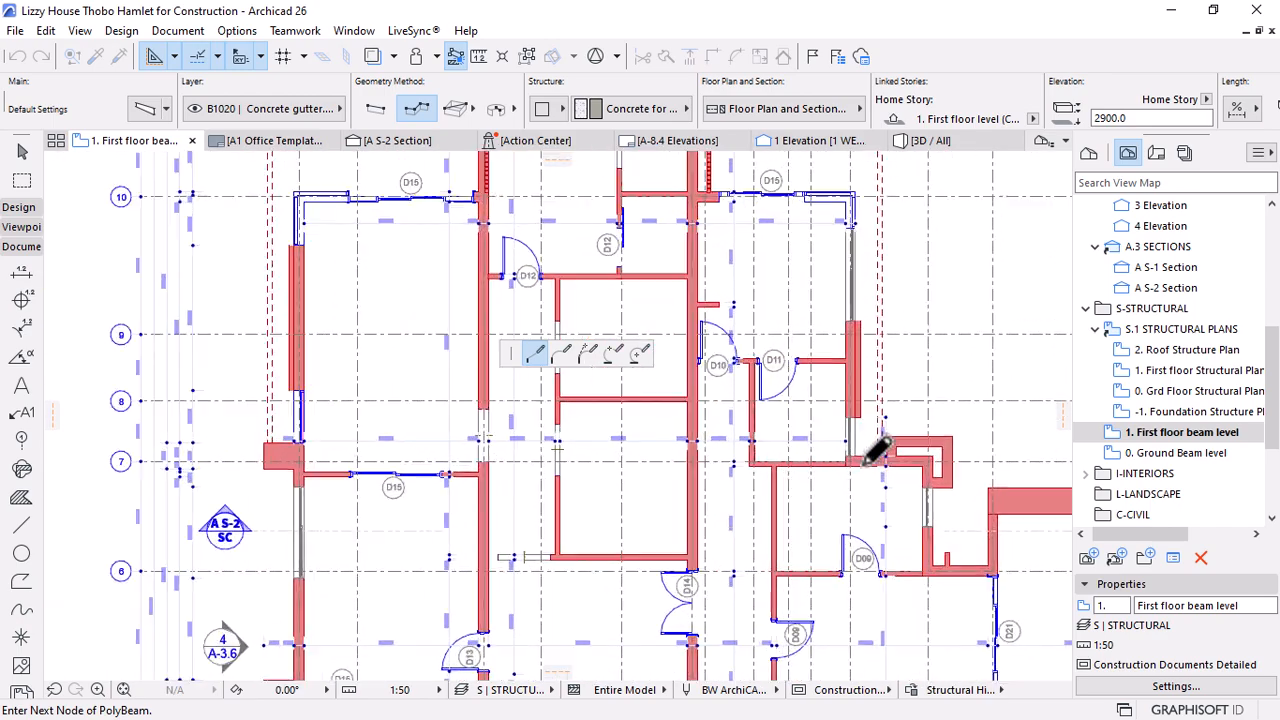
{"action": "left_click", "coordinate": [819, 453]}
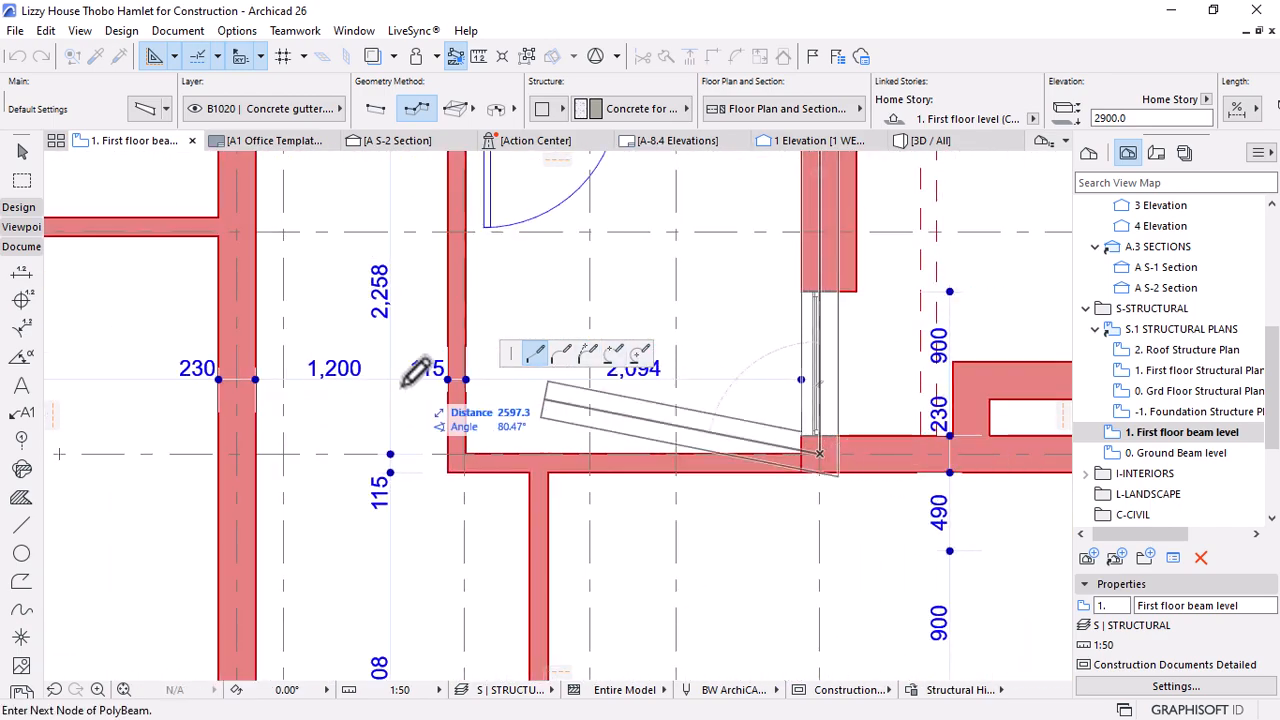
{"action": "scroll", "coordinate": [414, 375], "scroll_direction": "down", "scroll_amount": 2}
{"action": "scroll", "coordinate": [700, 408], "scroll_direction": "up", "scroll_amount": 2}
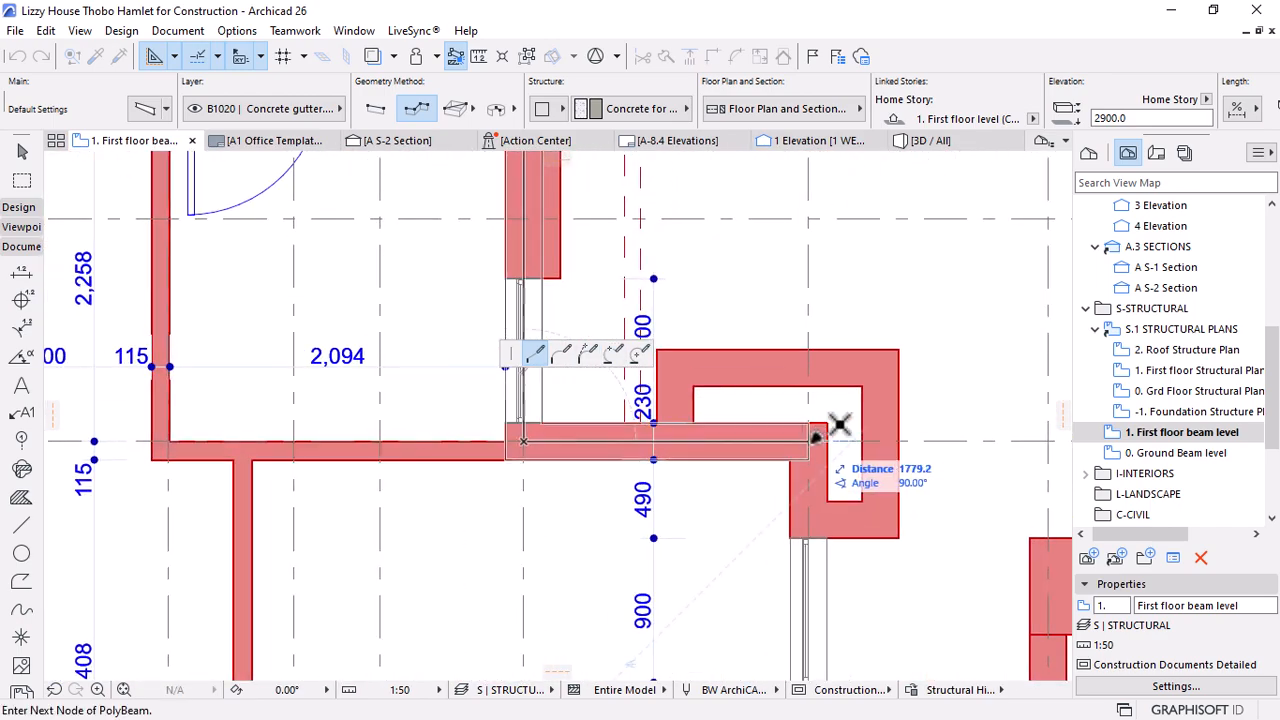
Take the chained beam about 2.5 m down to grid line 6 and along it to the wall corner above door D21
{"action": "scroll", "coordinate": [766, 389], "scroll_direction": "down", "scroll_amount": 3}
{"action": "scroll", "coordinate": [791, 366], "scroll_direction": "up", "scroll_amount": 4}
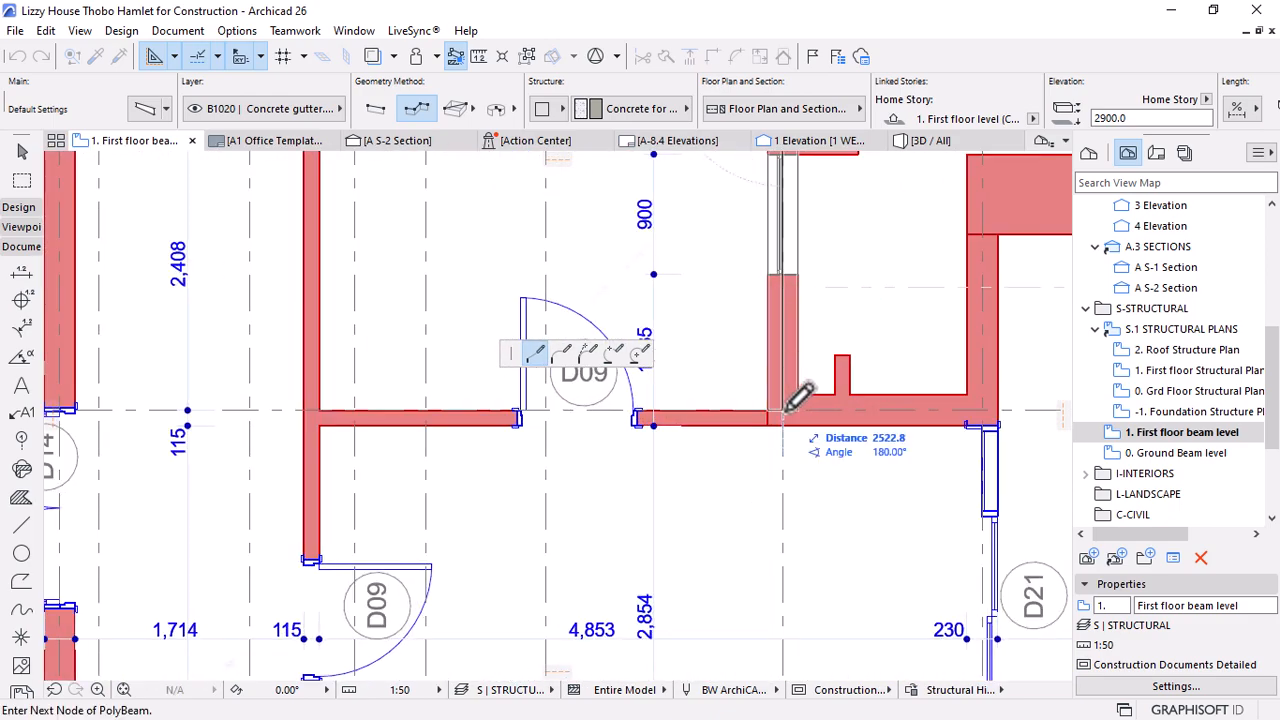
{"action": "left_click", "coordinate": [783, 410]}
{"action": "left_click", "coordinate": [986, 410]}
Run the chained beam past door D21 down to grid line 4 and finish it at the far end of the room's wall
{"action": "scroll", "coordinate": [990, 210], "scroll_direction": "down", "scroll_amount": 3}
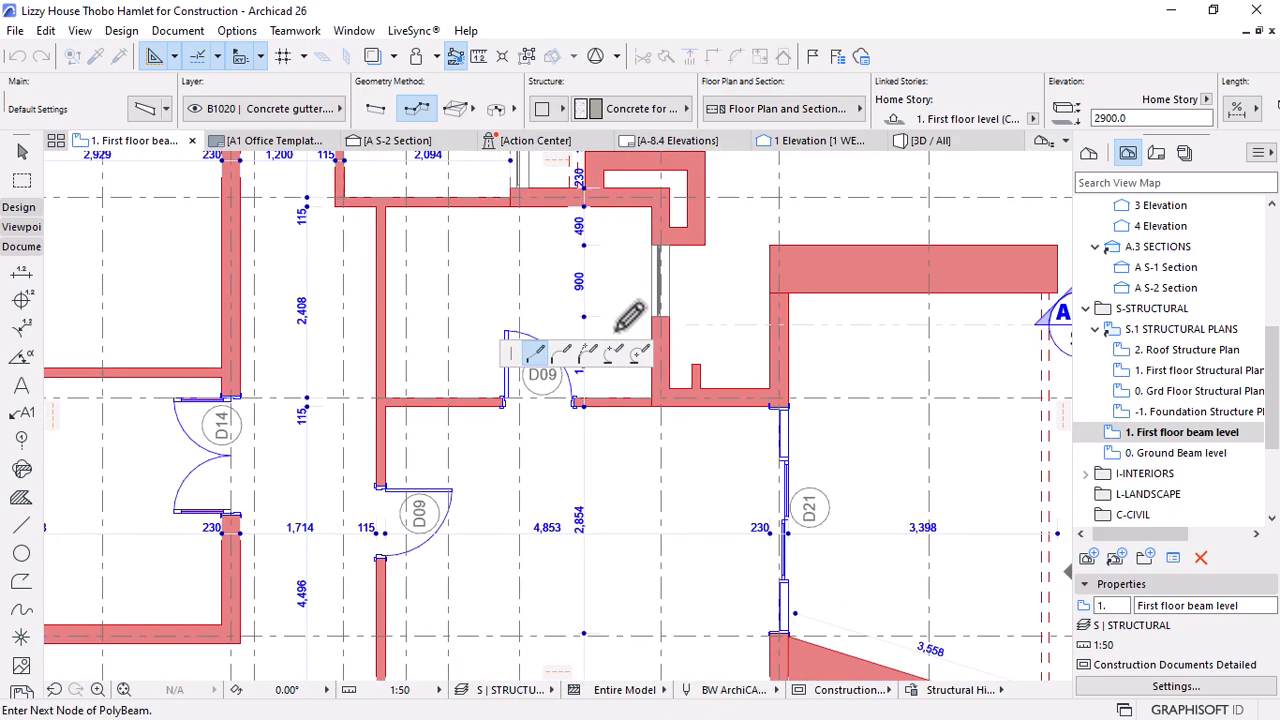
{"action": "scroll", "coordinate": [700, 285], "scroll_direction": "up", "scroll_amount": 3}
{"action": "scroll", "coordinate": [664, 275], "scroll_direction": "down", "scroll_amount": 2}
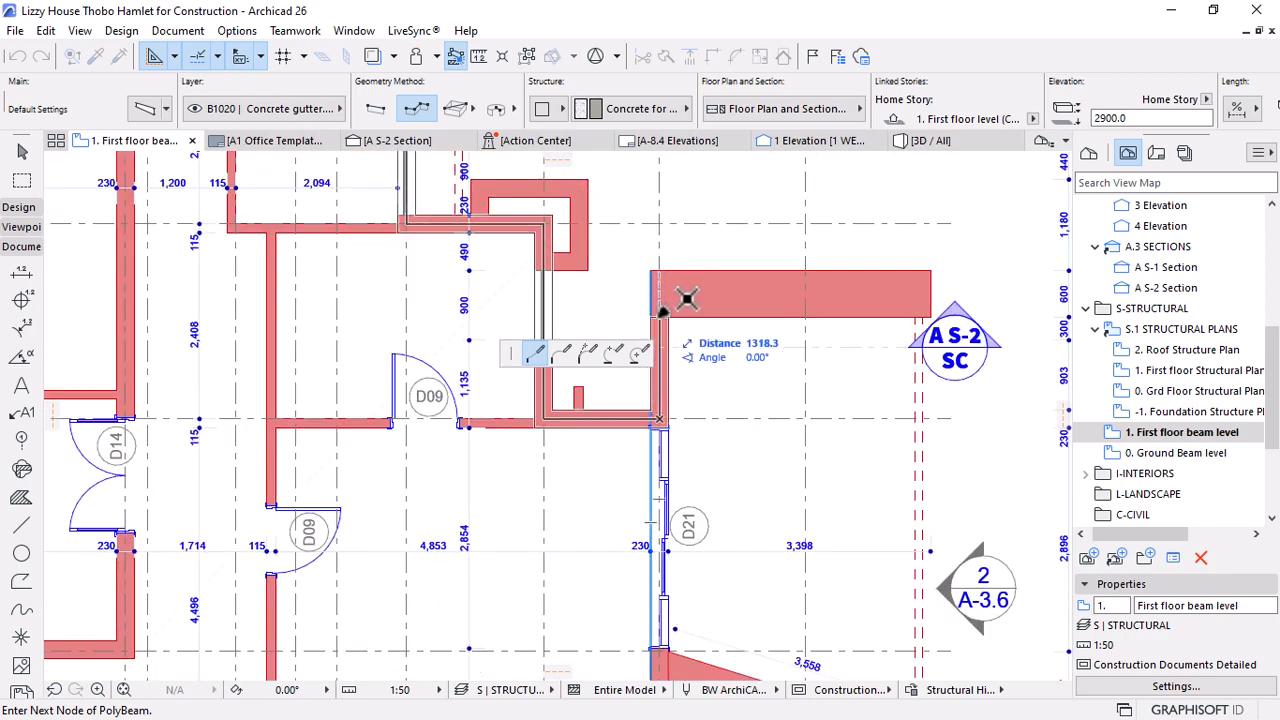
{"action": "scroll", "coordinate": [771, 251], "scroll_direction": "down", "scroll_amount": 3}
{"action": "scroll", "coordinate": [749, 380], "scroll_direction": "up", "scroll_amount": 4}
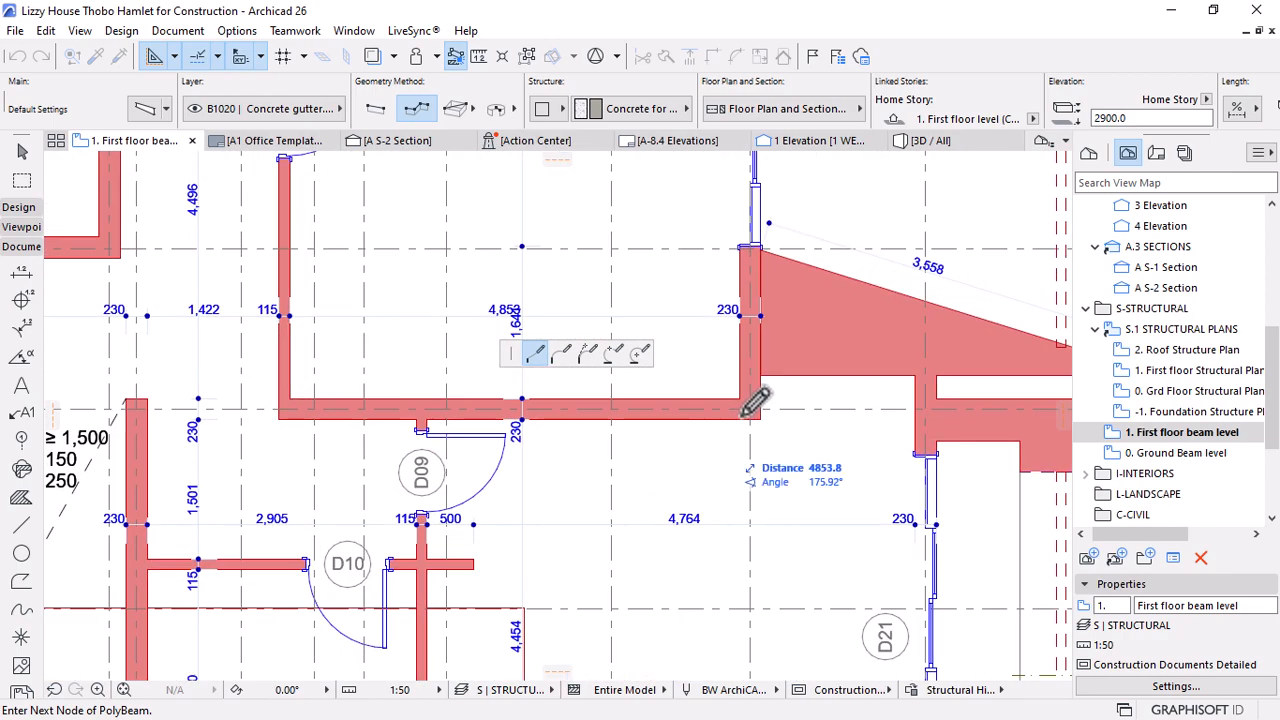
{"action": "left_click", "coordinate": [752, 406]}
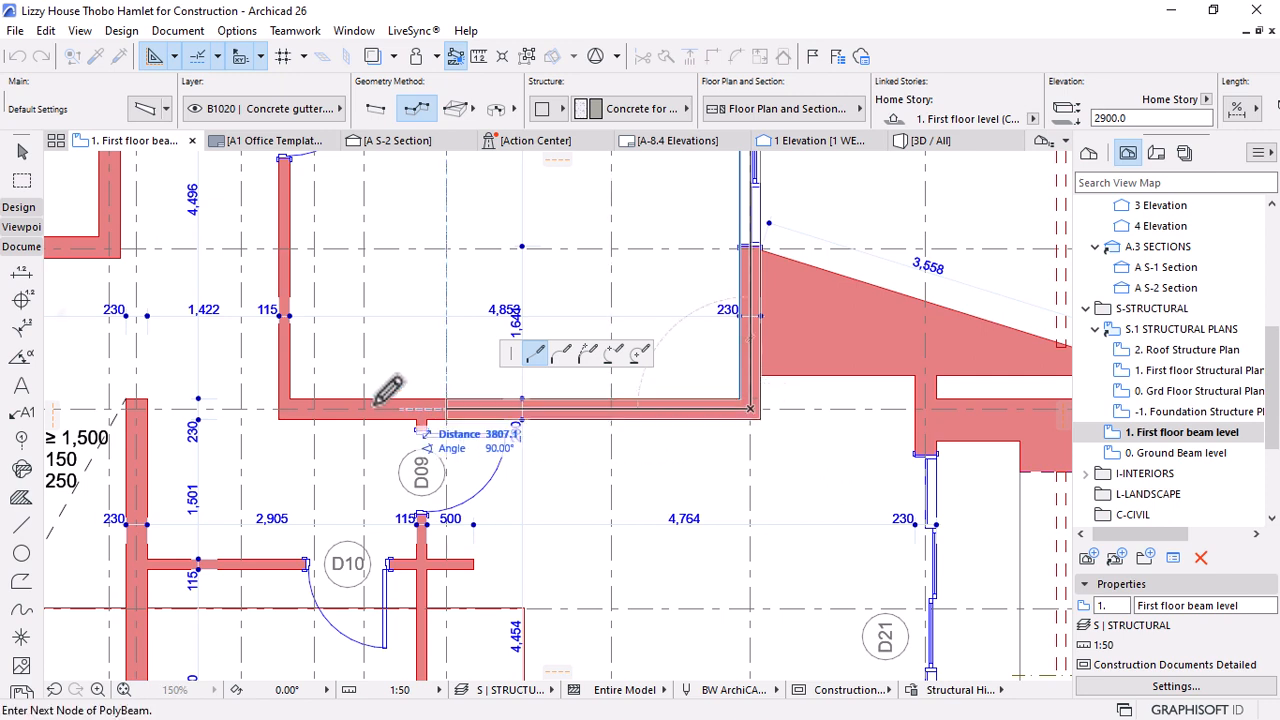
{"action": "double_click", "coordinate": [286, 403]}
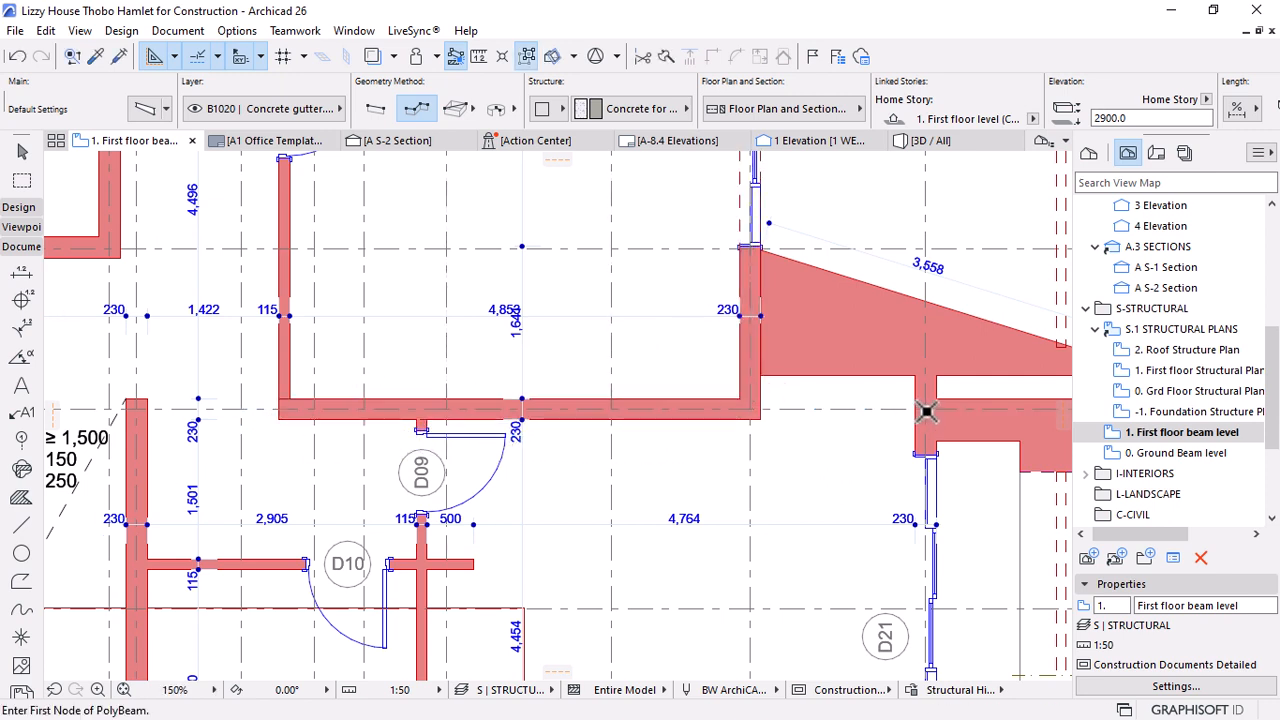
Start a second chained beam at the exterior wall corner on grid line 4 and run it about 7.5 m to grid line 1
{"action": "left_click", "coordinate": [926, 410]}
{"action": "scroll", "coordinate": [894, 366], "scroll_direction": "down", "scroll_amount": 3}
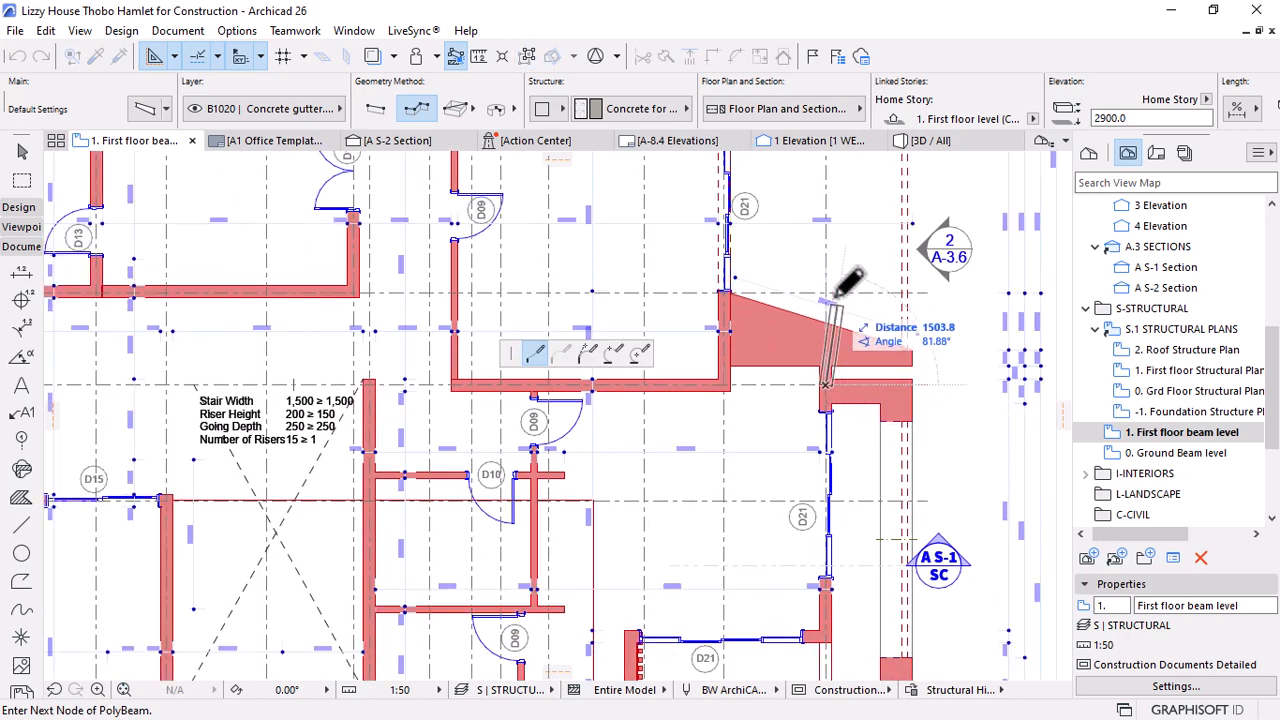
{"action": "scroll", "coordinate": [836, 298], "scroll_direction": "down", "scroll_amount": 3}
{"action": "scroll", "coordinate": [843, 471], "scroll_direction": "up", "scroll_amount": 5}
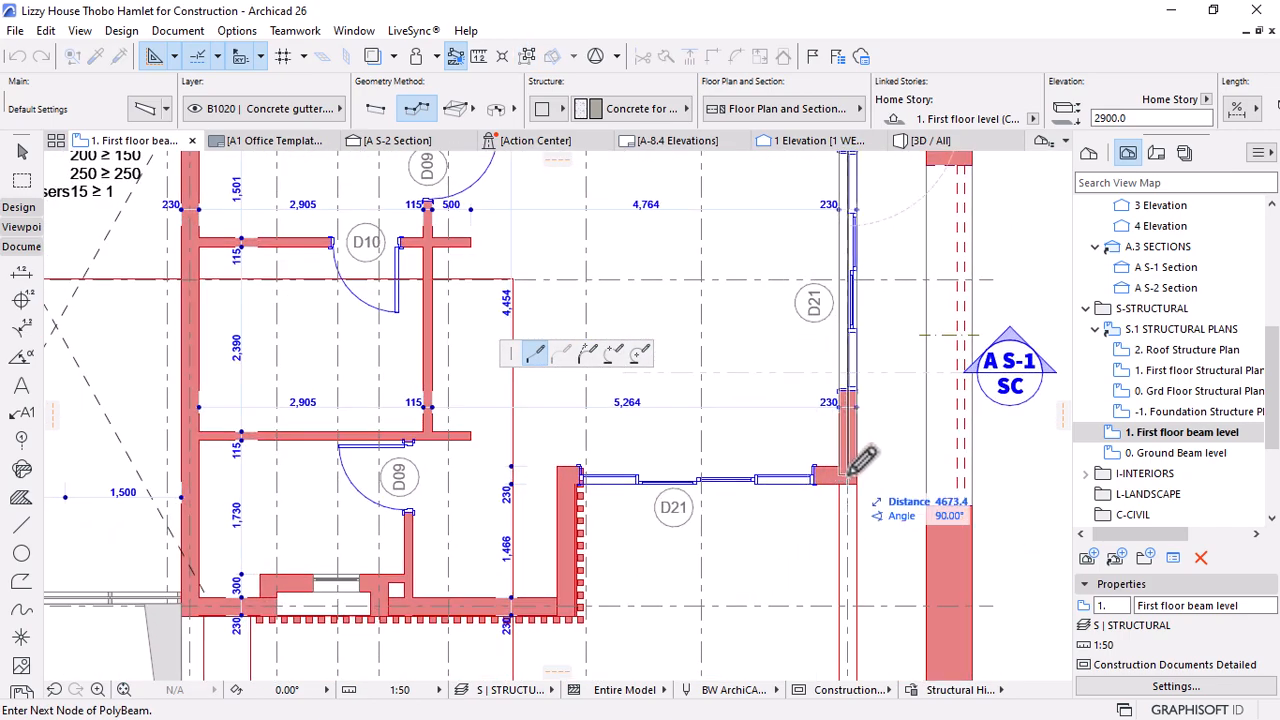
{"action": "scroll", "coordinate": [850, 474], "scroll_direction": "down", "scroll_amount": 2}
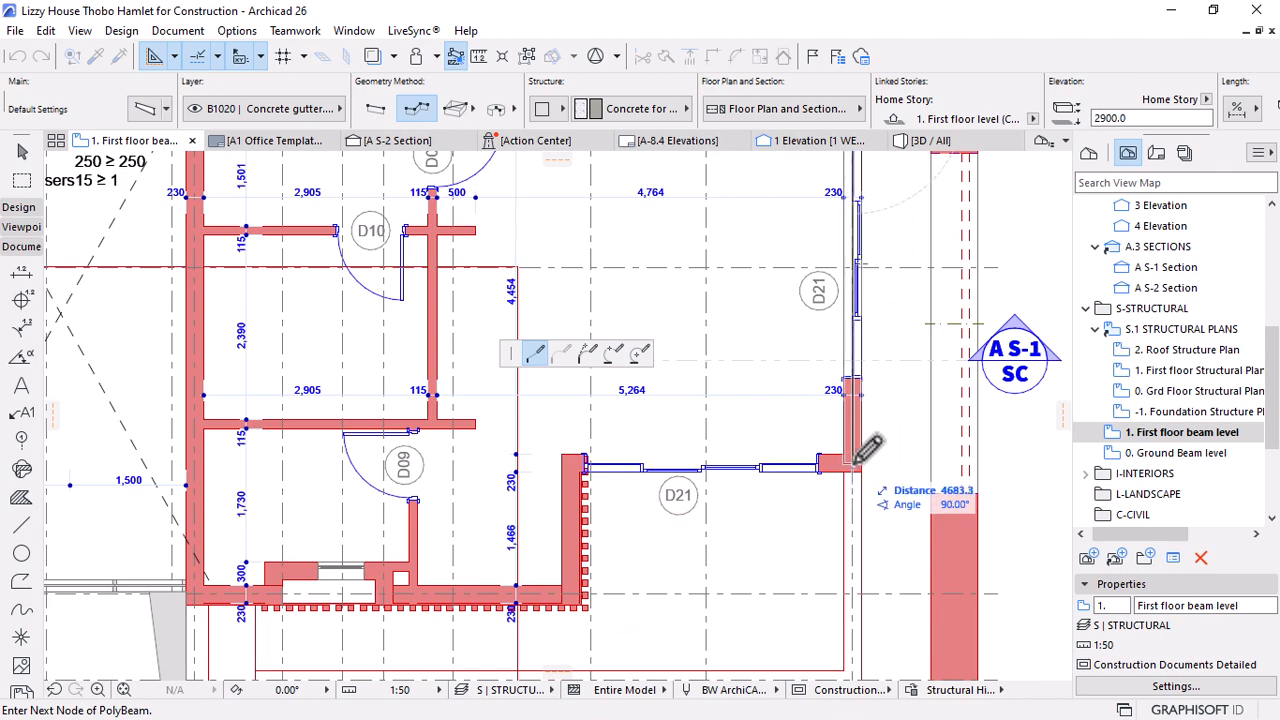
{"action": "scroll", "coordinate": [855, 402], "scroll_direction": "down", "scroll_amount": 3}
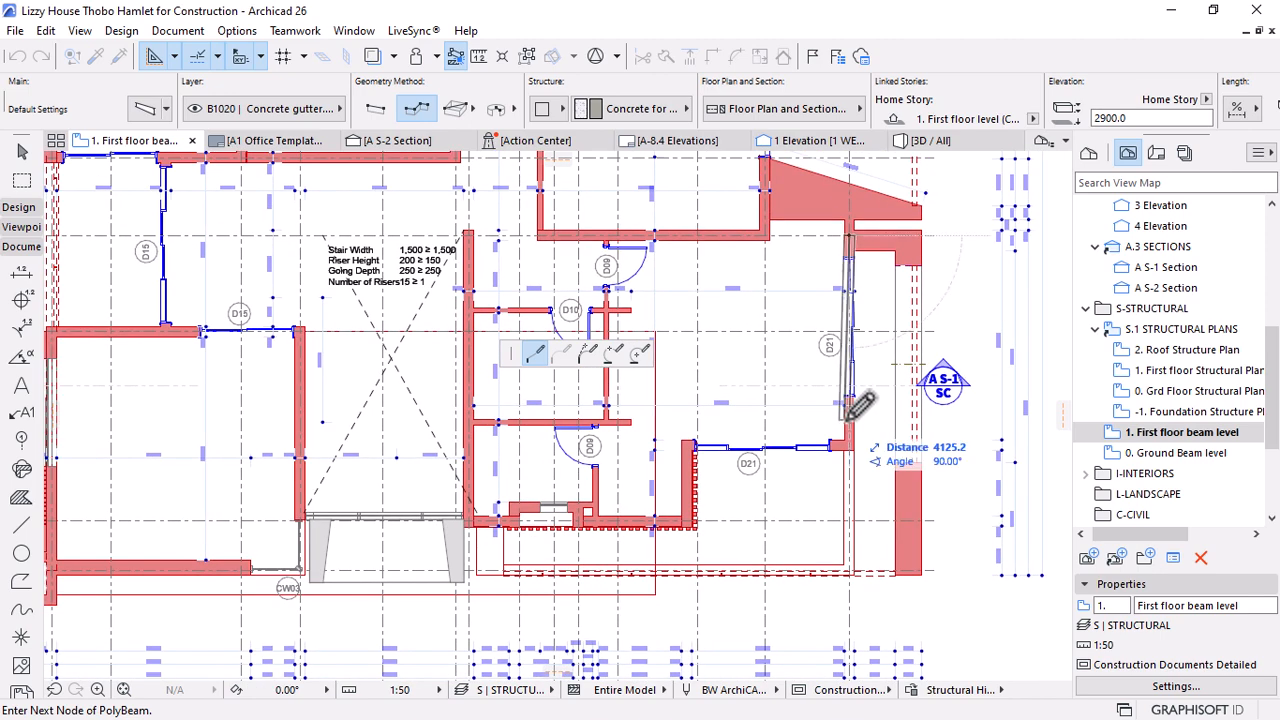
{"action": "scroll", "coordinate": [871, 545], "scroll_direction": "up", "scroll_amount": 3}
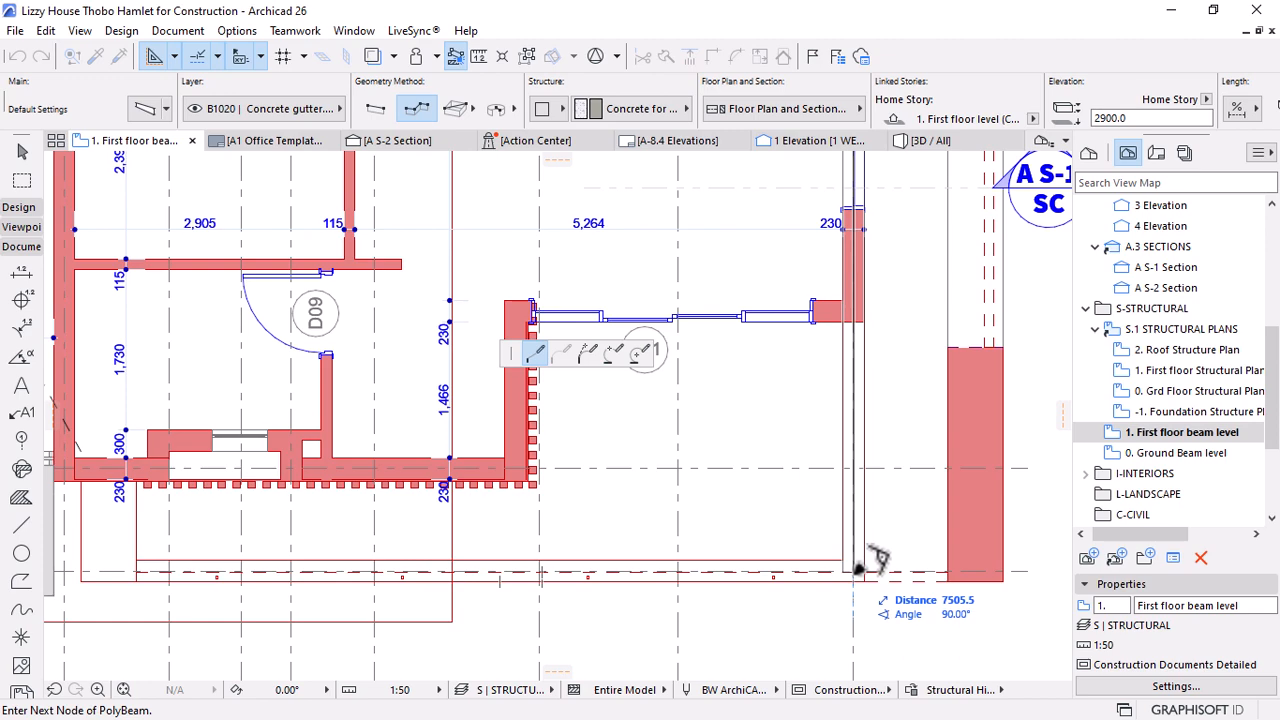
{"action": "scroll", "coordinate": [871, 556], "scroll_direction": "up", "scroll_amount": 5}
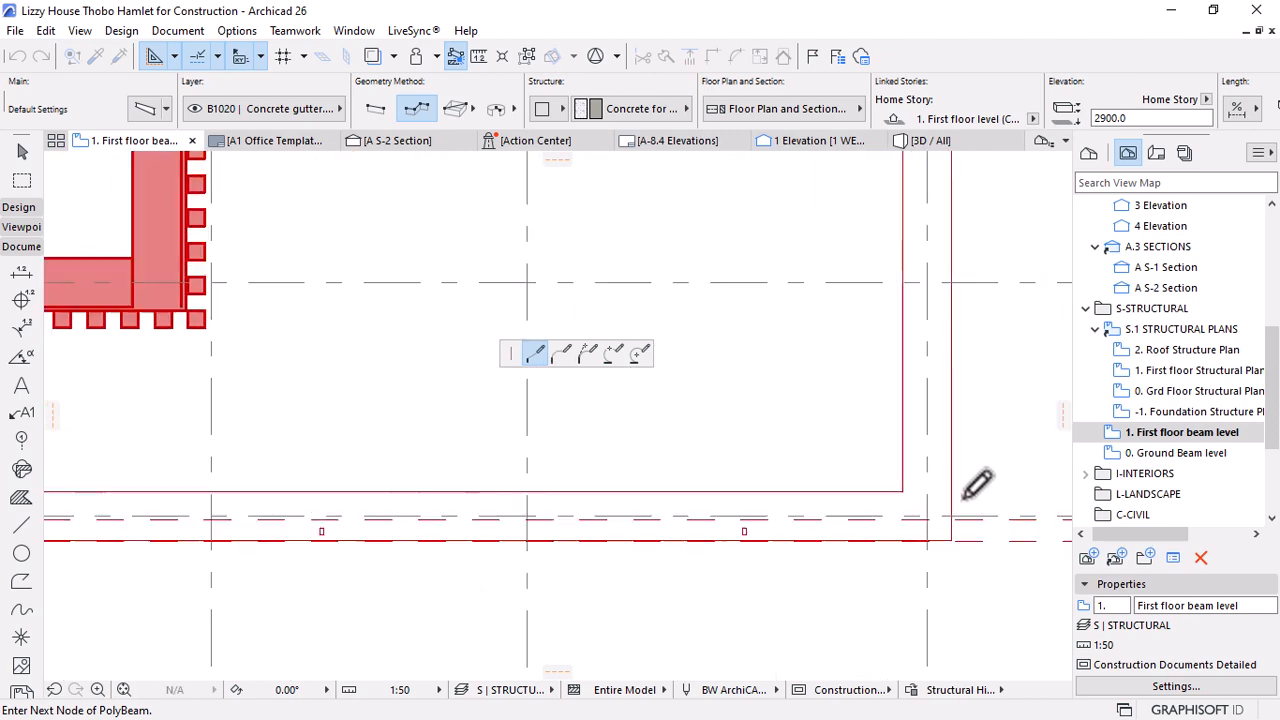
Finish the second chained beam about 7.7 m along grid line 1 at the balcony's inner slab edge
{"action": "scroll", "coordinate": [977, 484], "scroll_direction": "down", "scroll_amount": 3}
{"action": "scroll", "coordinate": [460, 488], "scroll_direction": "up", "scroll_amount": 3}
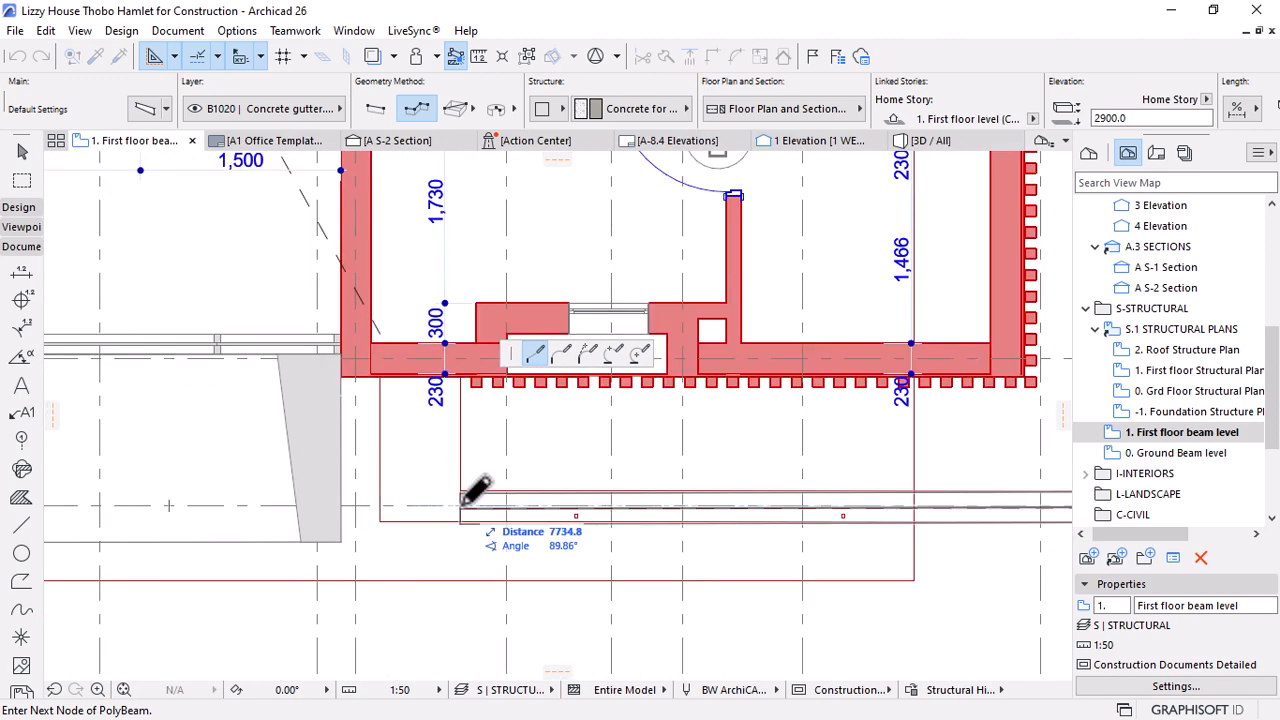
{"action": "scroll", "coordinate": [462, 494], "scroll_direction": "up", "scroll_amount": 3}
{"action": "left_click", "coordinate": [453, 501]}
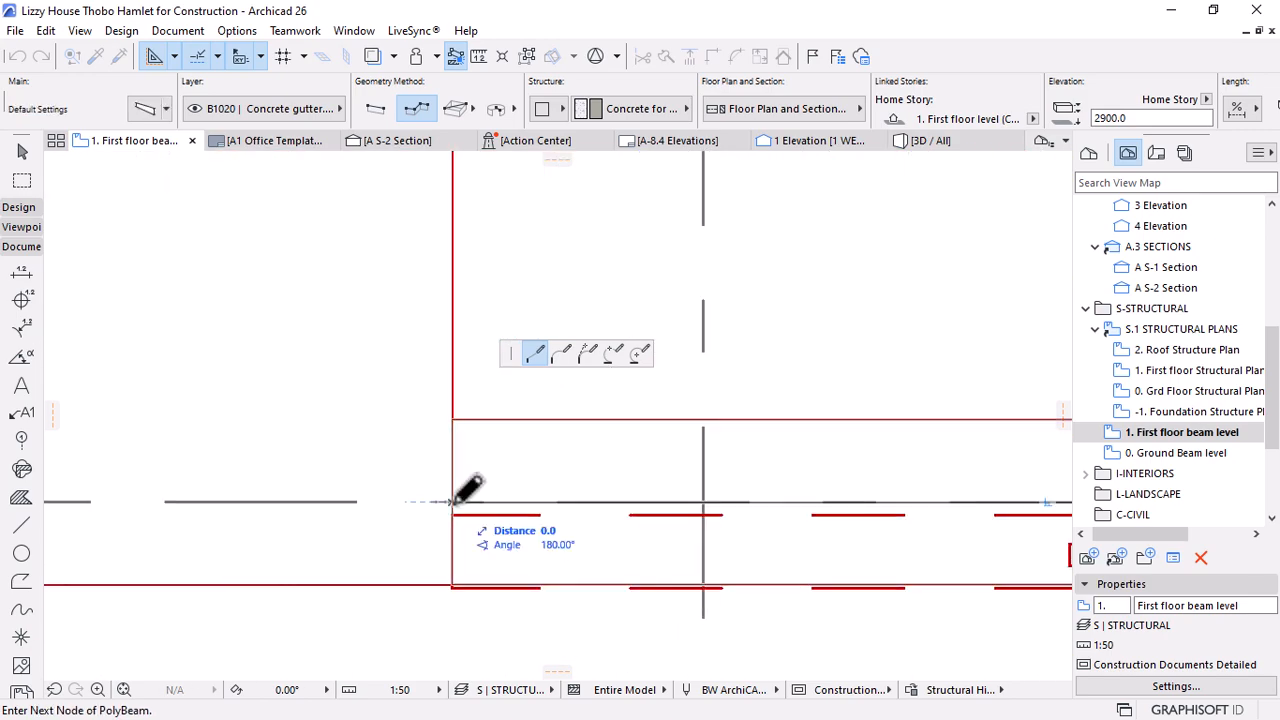
{"action": "left_click", "coordinate": [453, 501]}
Start a third chained beam at the screened wall's corner on grid line 2 and run it along that line to the stairwell wall
{"action": "scroll", "coordinate": [597, 531], "scroll_direction": "down", "scroll_amount": 10}
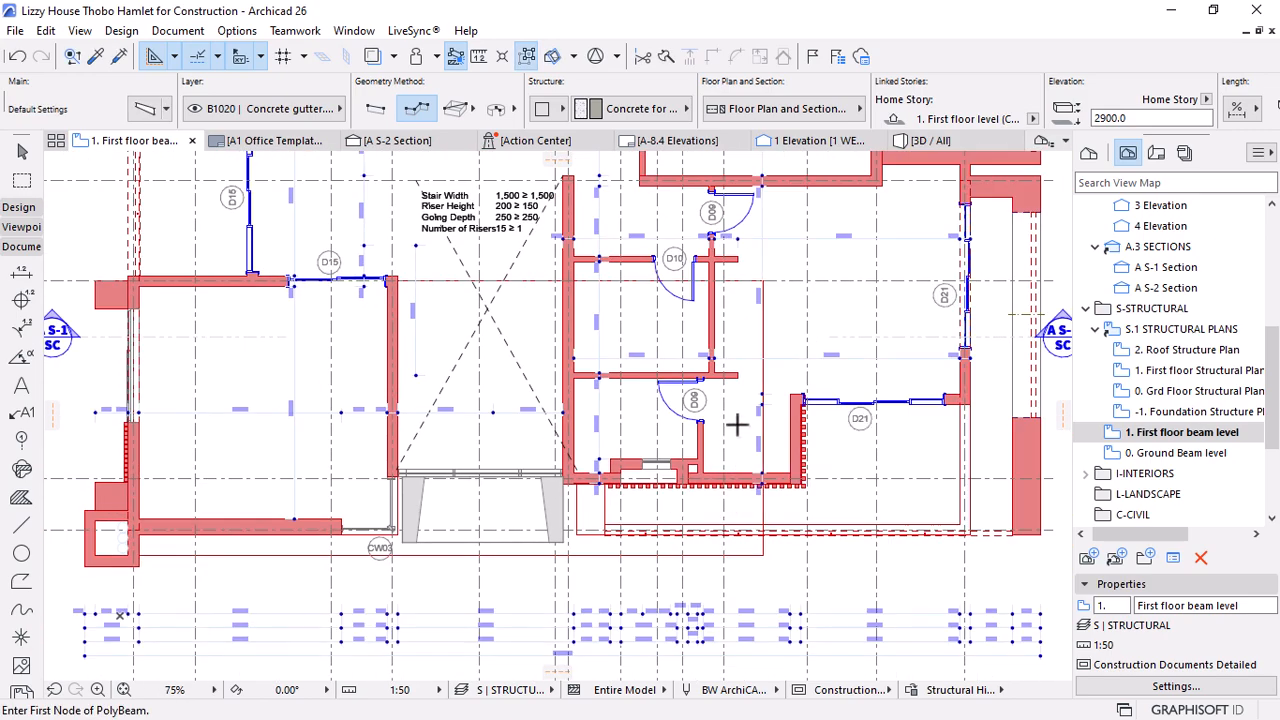
{"action": "scroll", "coordinate": [798, 448], "scroll_direction": "up", "scroll_amount": 5}
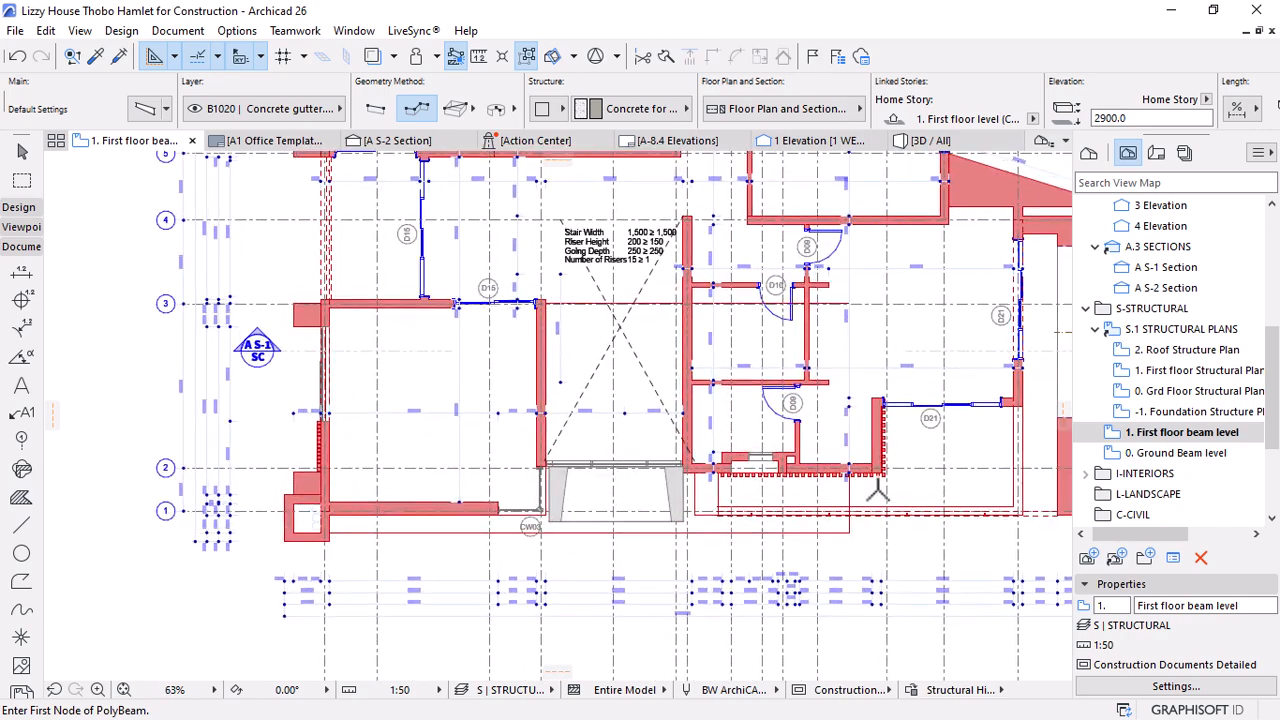
{"action": "scroll", "coordinate": [840, 304], "scroll_direction": "up", "scroll_amount": 4}
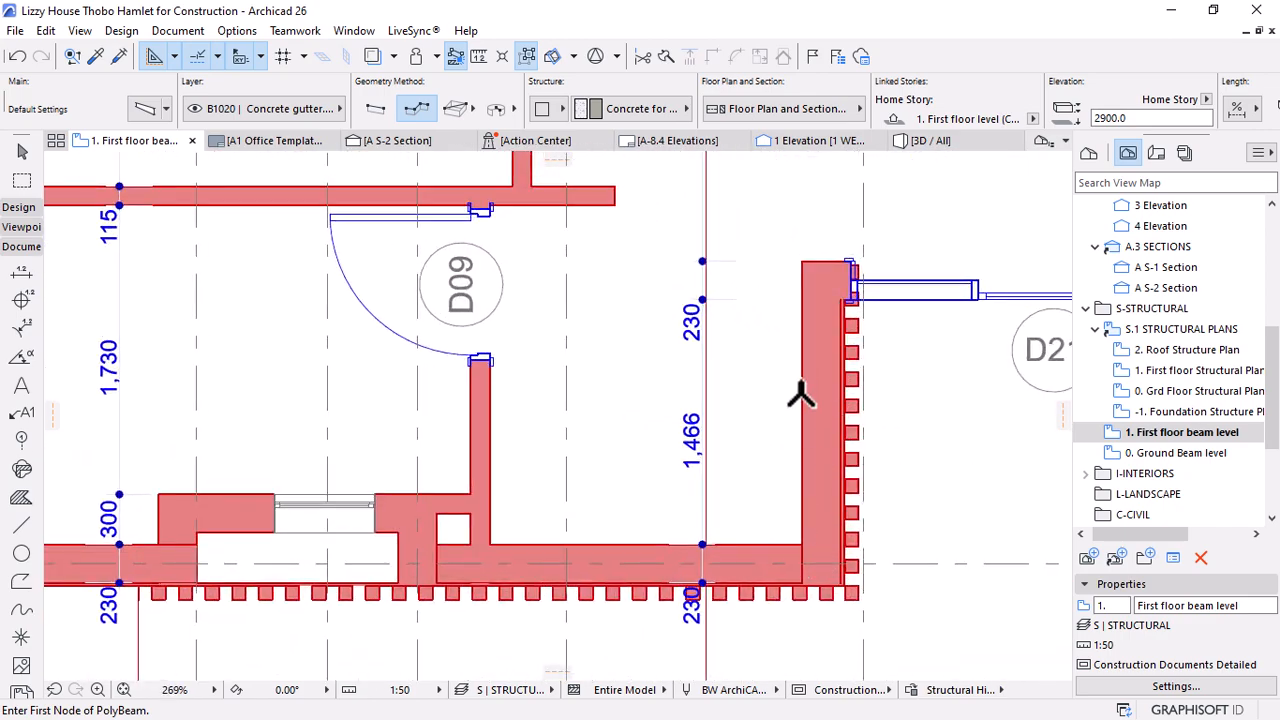
{"action": "scroll", "coordinate": [620, 412], "scroll_direction": "down", "scroll_amount": 6}
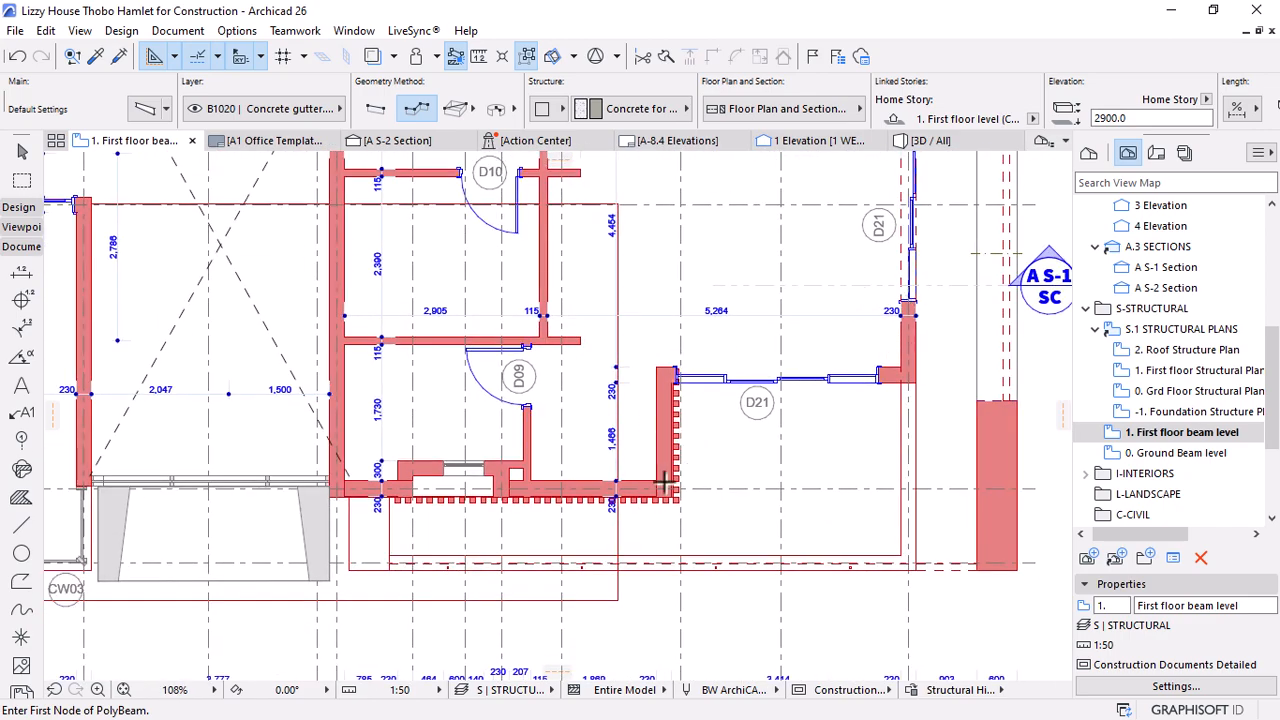
{"action": "scroll", "coordinate": [664, 484], "scroll_direction": "up", "scroll_amount": 2}
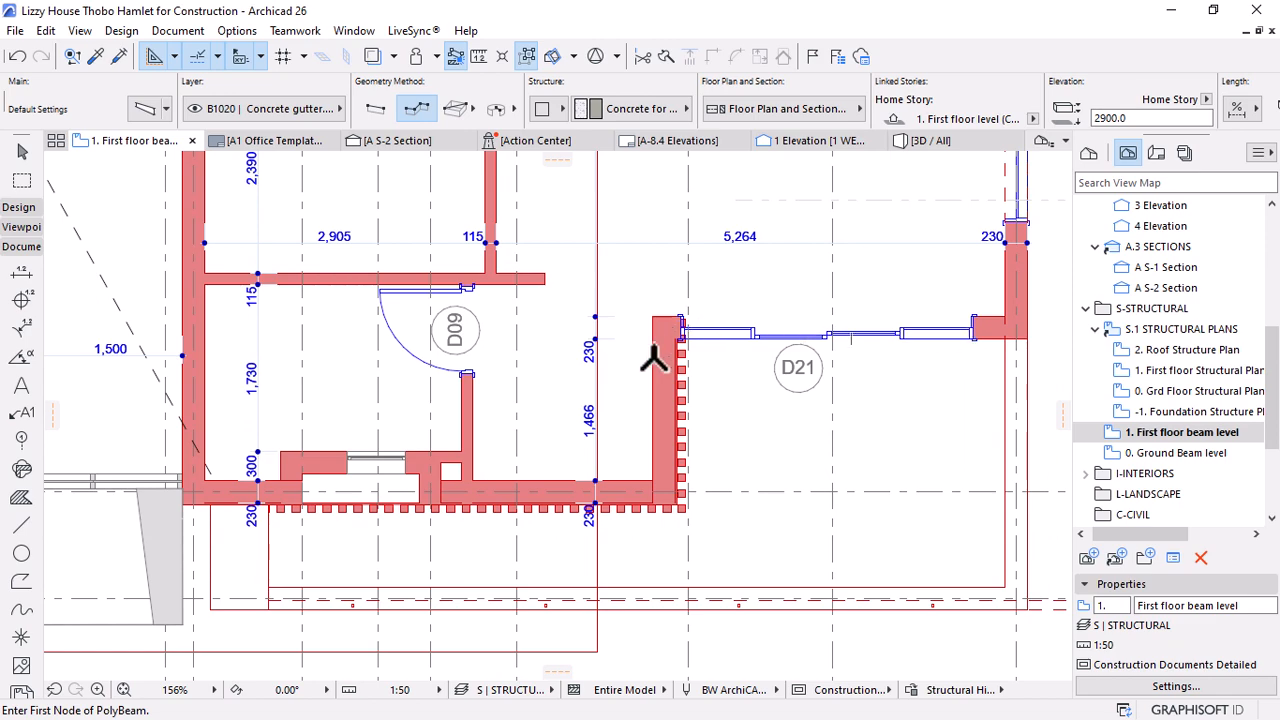
{"action": "scroll", "coordinate": [664, 506], "scroll_direction": "up", "scroll_amount": 3}
{"action": "left_click", "coordinate": [672, 473]}
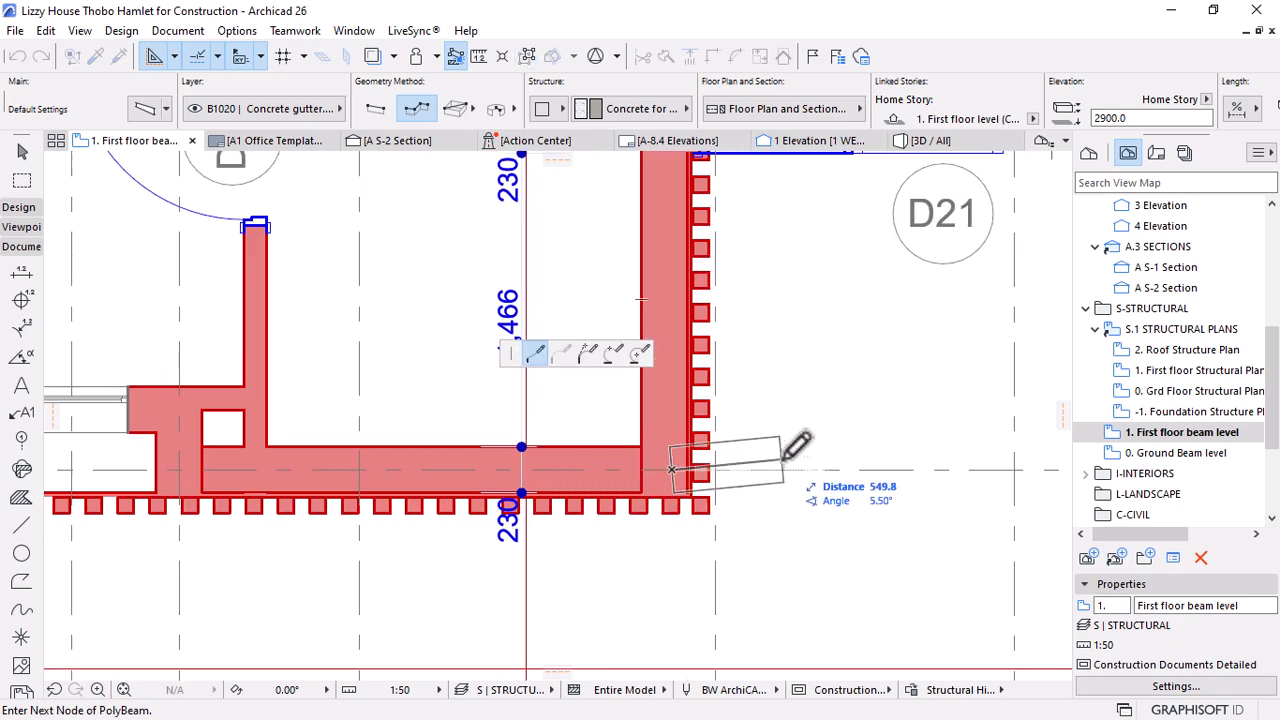
{"action": "scroll", "coordinate": [657, 457], "scroll_direction": "down", "scroll_amount": 5}
{"action": "scroll", "coordinate": [543, 451], "scroll_direction": "up", "scroll_amount": 3}
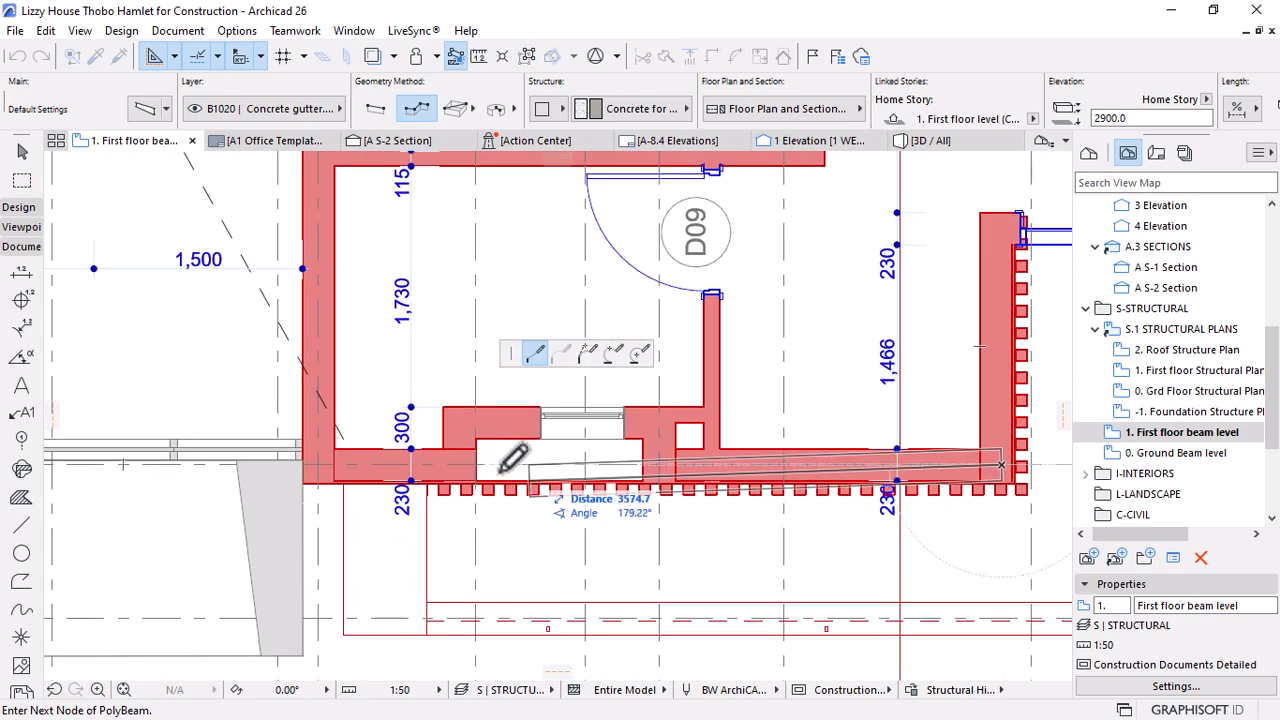
{"action": "scroll", "coordinate": [345, 452], "scroll_direction": "up", "scroll_amount": 4}
{"action": "left_click", "coordinate": [325, 461]}
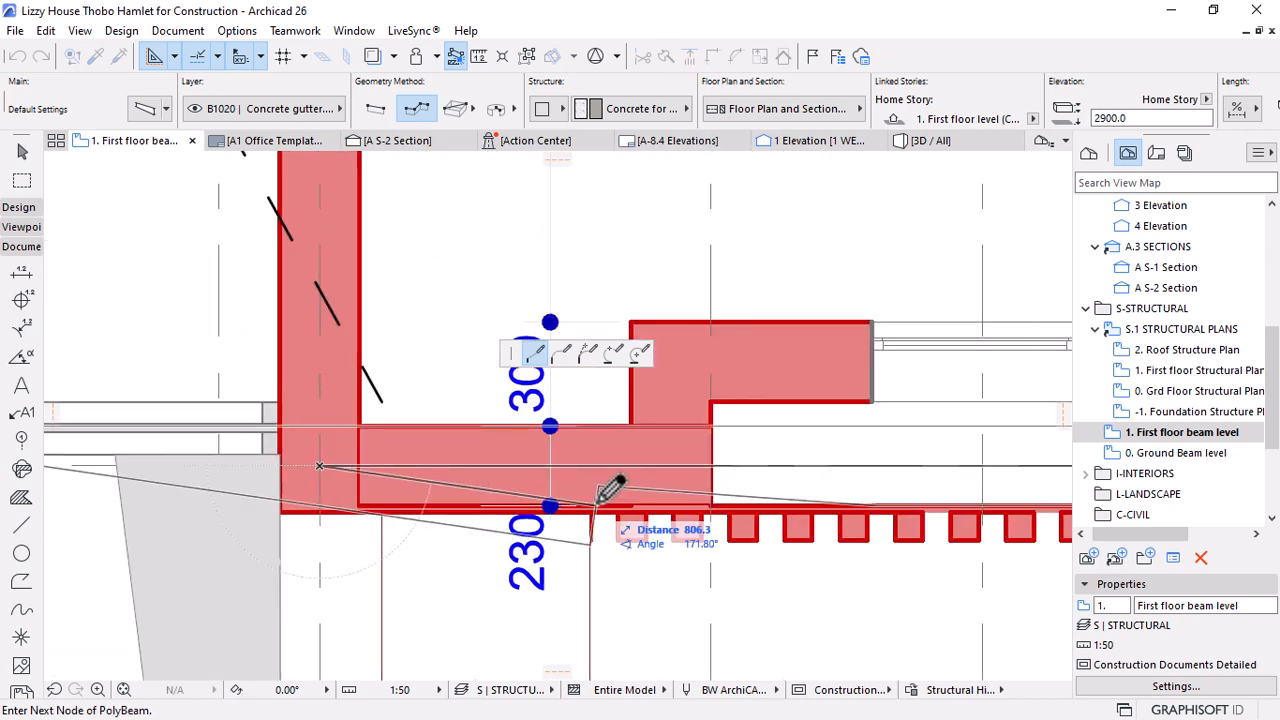
Finish the third chained beam about 6.5 m up the stairwell wall at its end on grid line 4
{"action": "scroll", "coordinate": [429, 386], "scroll_direction": "down", "scroll_amount": 1}
{"action": "scroll", "coordinate": [370, 400], "scroll_direction": "down", "scroll_amount": 5}
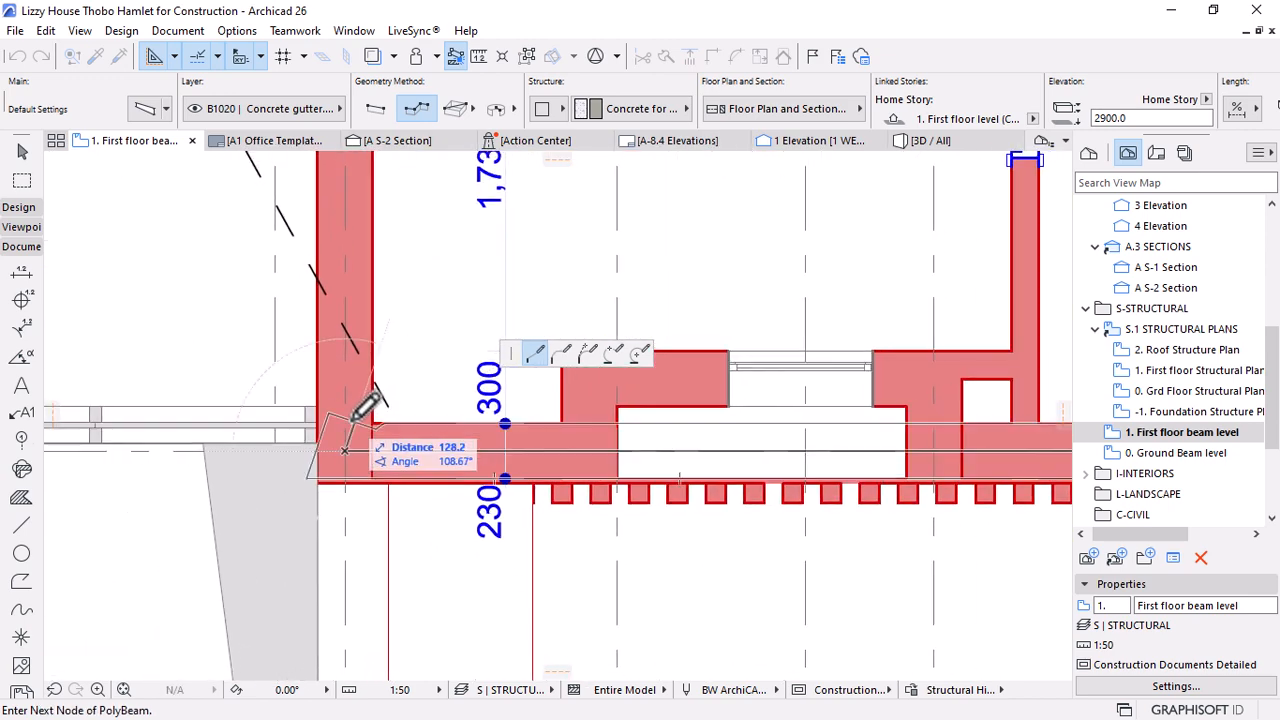
{"action": "scroll", "coordinate": [420, 310], "scroll_direction": "up", "scroll_amount": 4}
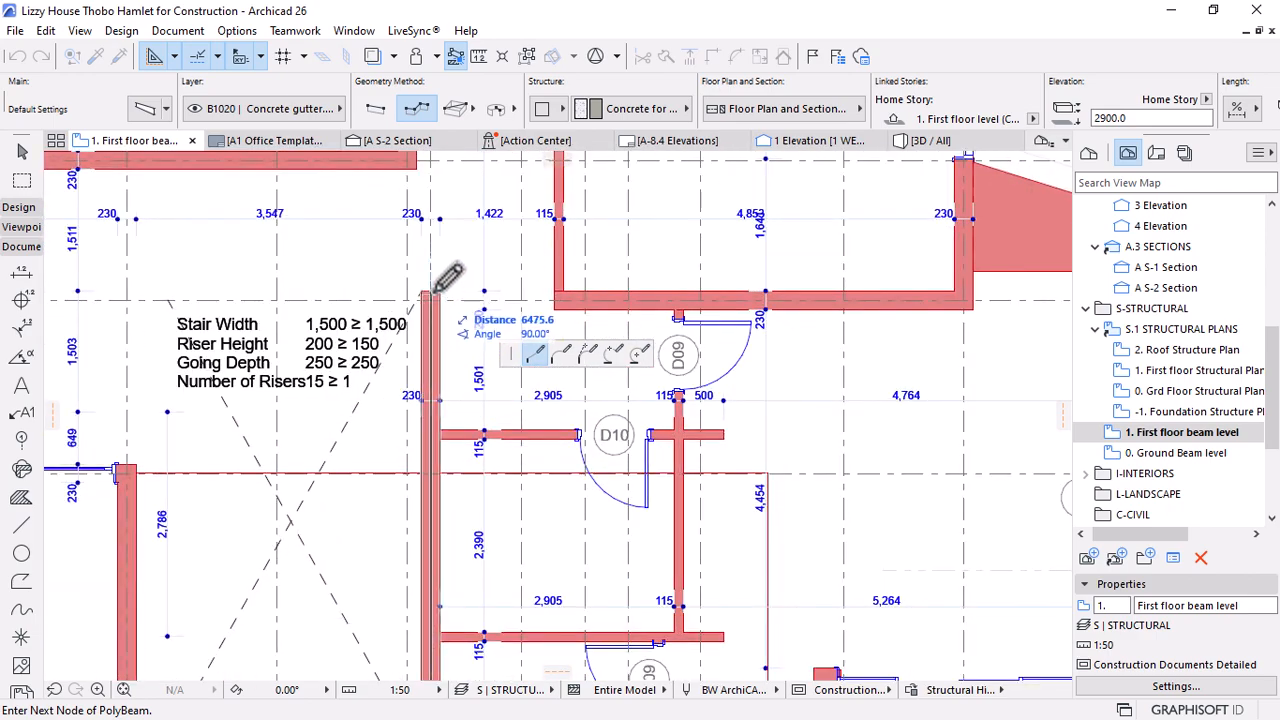
{"action": "double_click", "coordinate": [432, 295]}
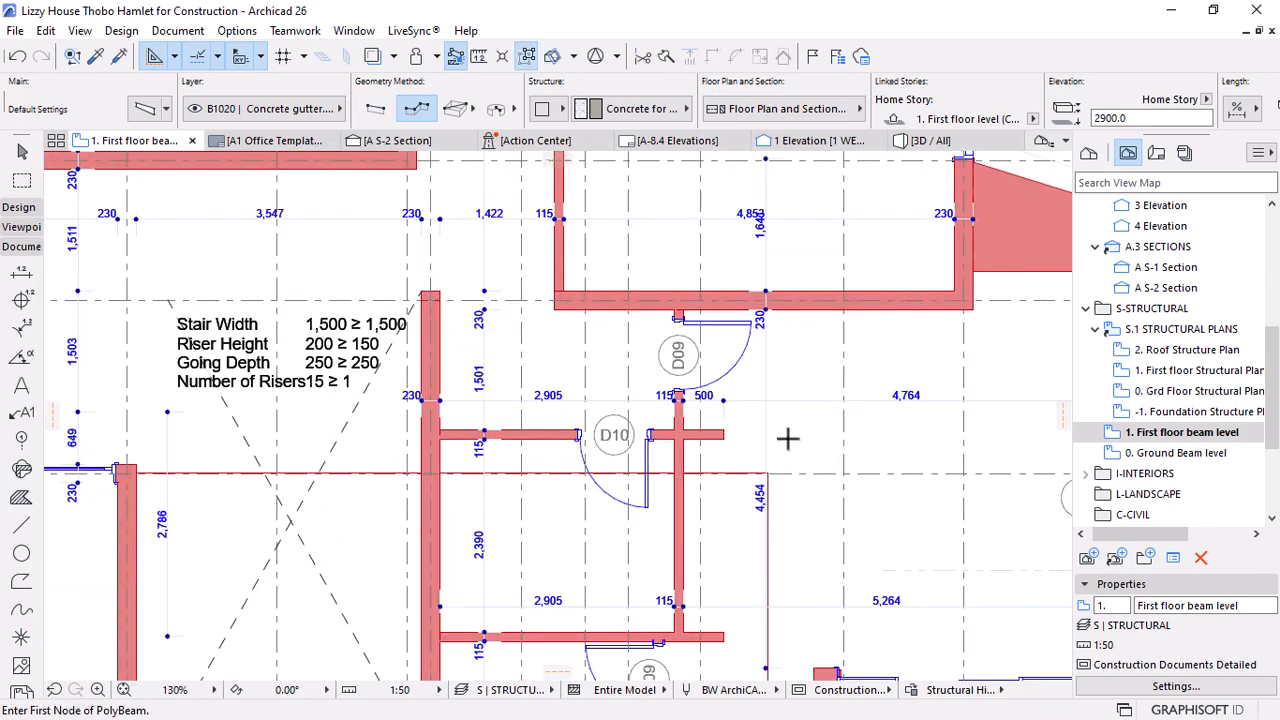
{"action": "scroll", "coordinate": [786, 440], "scroll_direction": "down", "scroll_amount": 5}
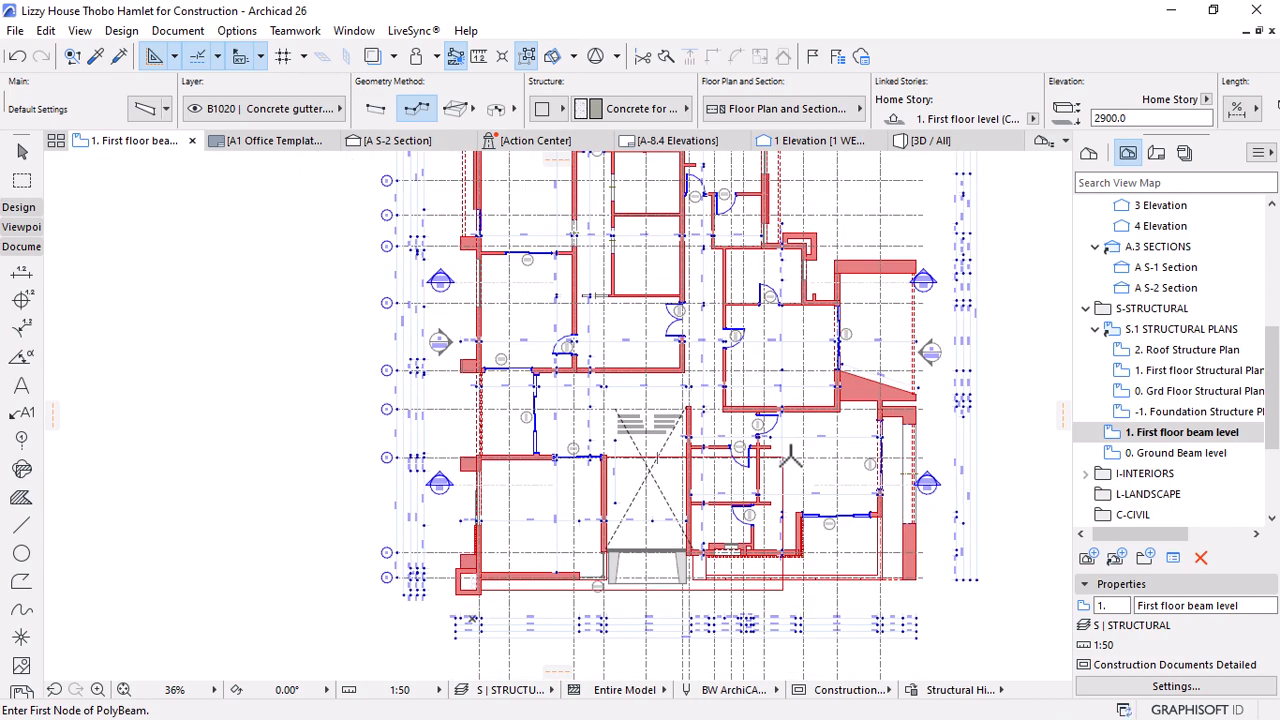
Start a fourth chained beam at the exterior corner on grid line 1 and step it around the corner window to the stairwell wall on grid line 2
{"action": "scroll", "coordinate": [790, 455], "scroll_direction": "down", "scroll_amount": 2}
{"action": "scroll", "coordinate": [650, 578], "scroll_direction": "up", "scroll_amount": 15}
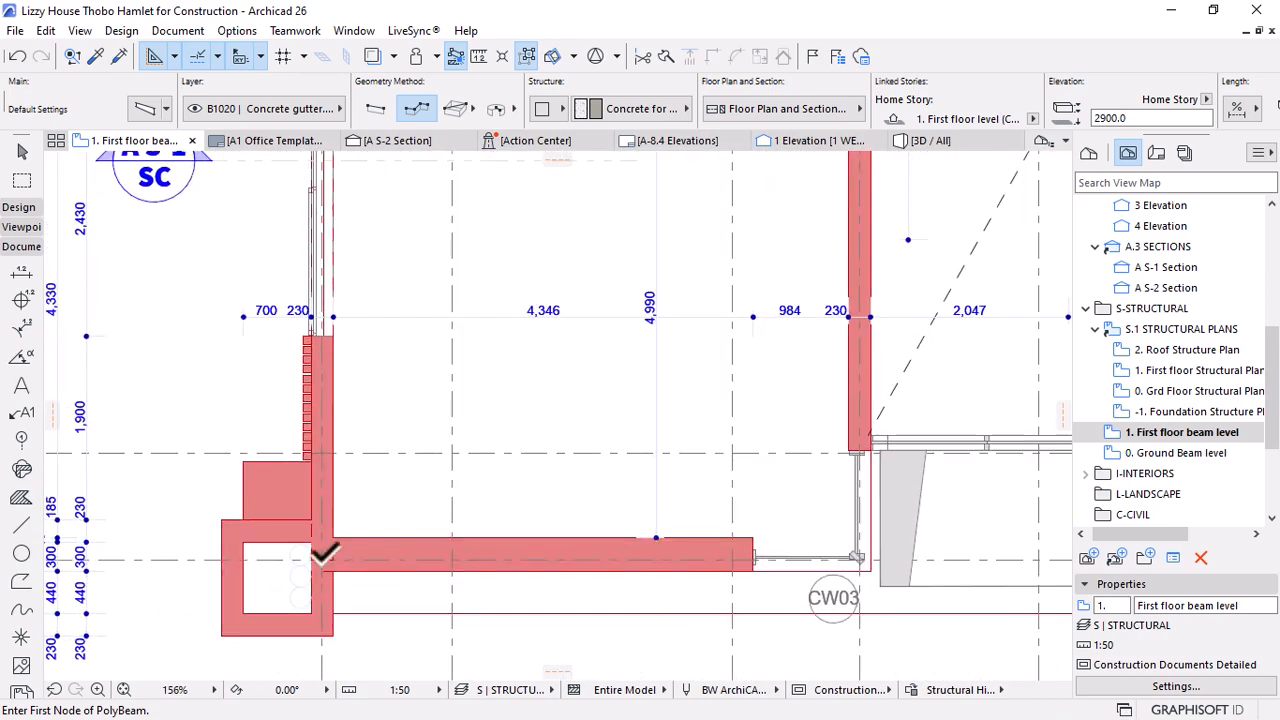
{"action": "left_click", "coordinate": [321, 558]}
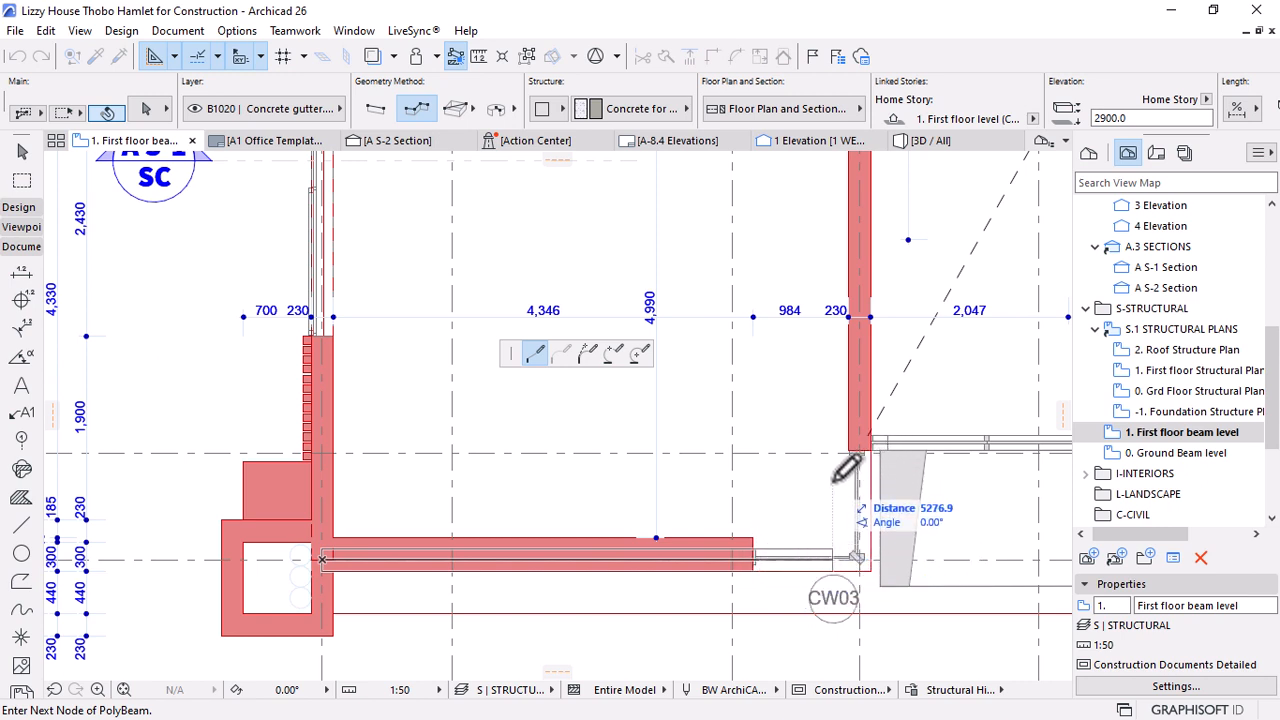
{"action": "left_click", "coordinate": [736, 553]}
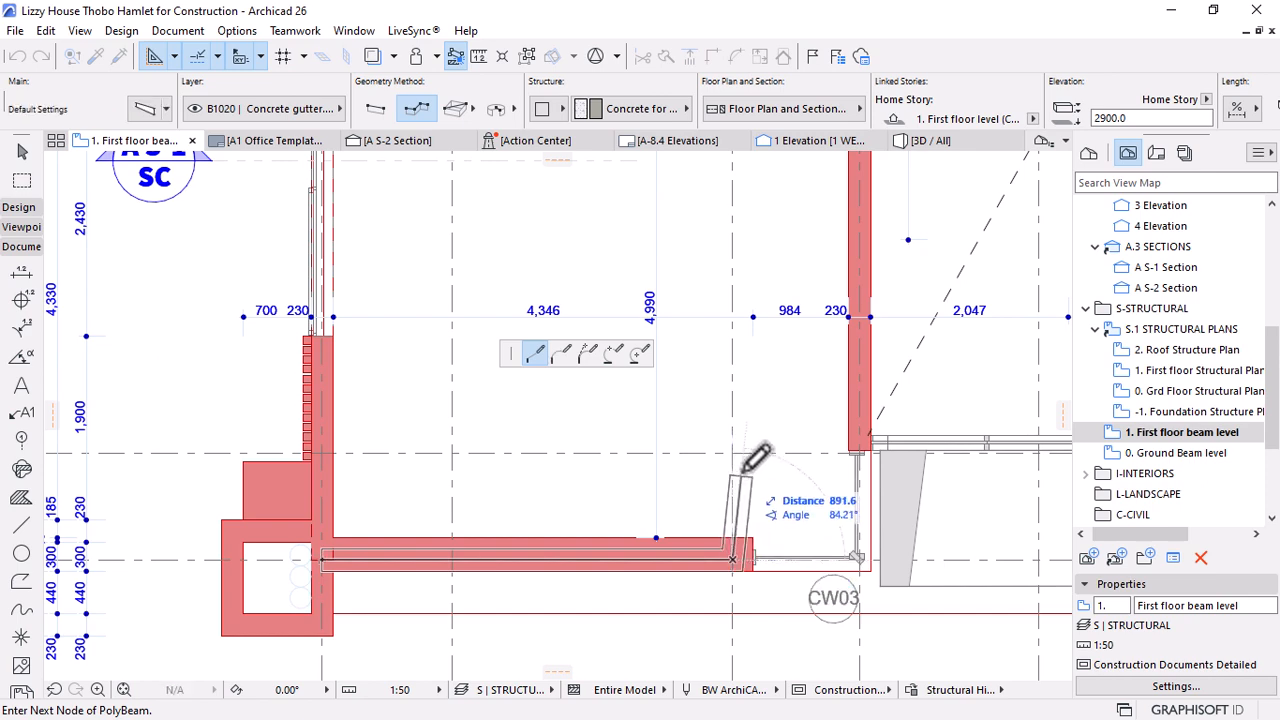
{"action": "scroll", "coordinate": [872, 446], "scroll_direction": "up", "scroll_amount": 1}
{"action": "scroll", "coordinate": [872, 446], "scroll_direction": "up", "scroll_amount": 2}
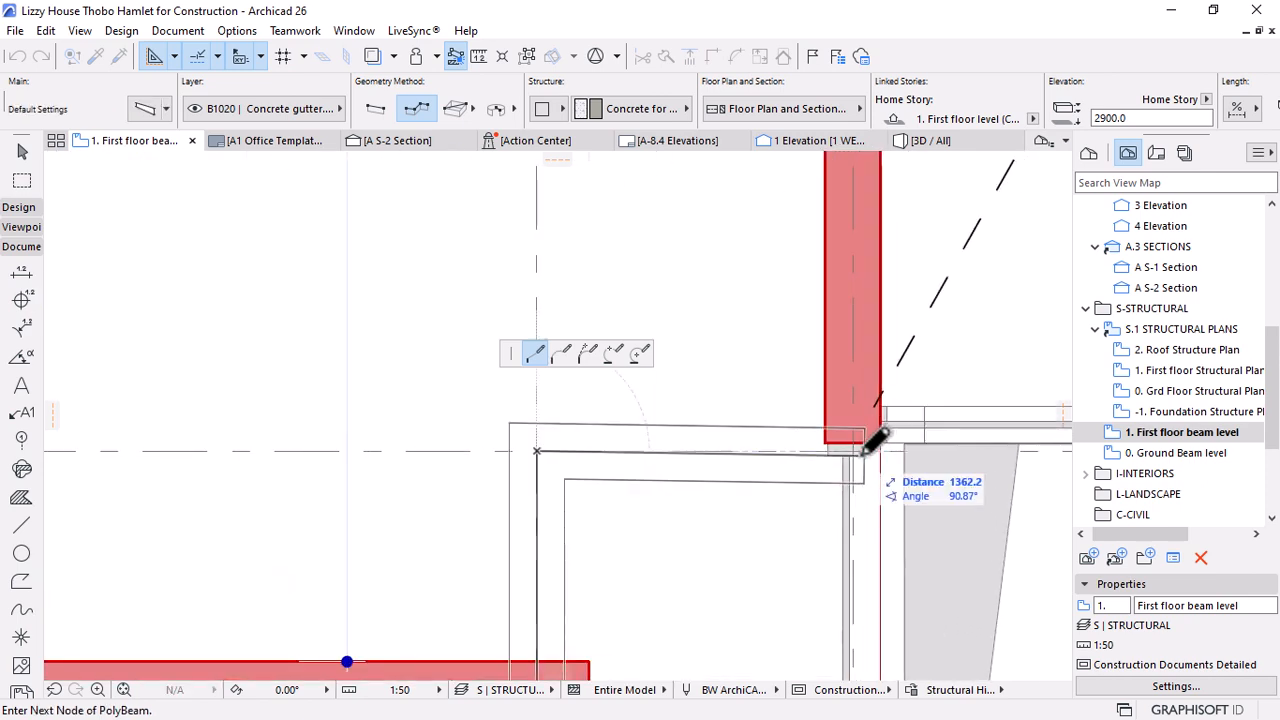
{"action": "scroll", "coordinate": [862, 560], "scroll_direction": "down", "scroll_amount": 3}
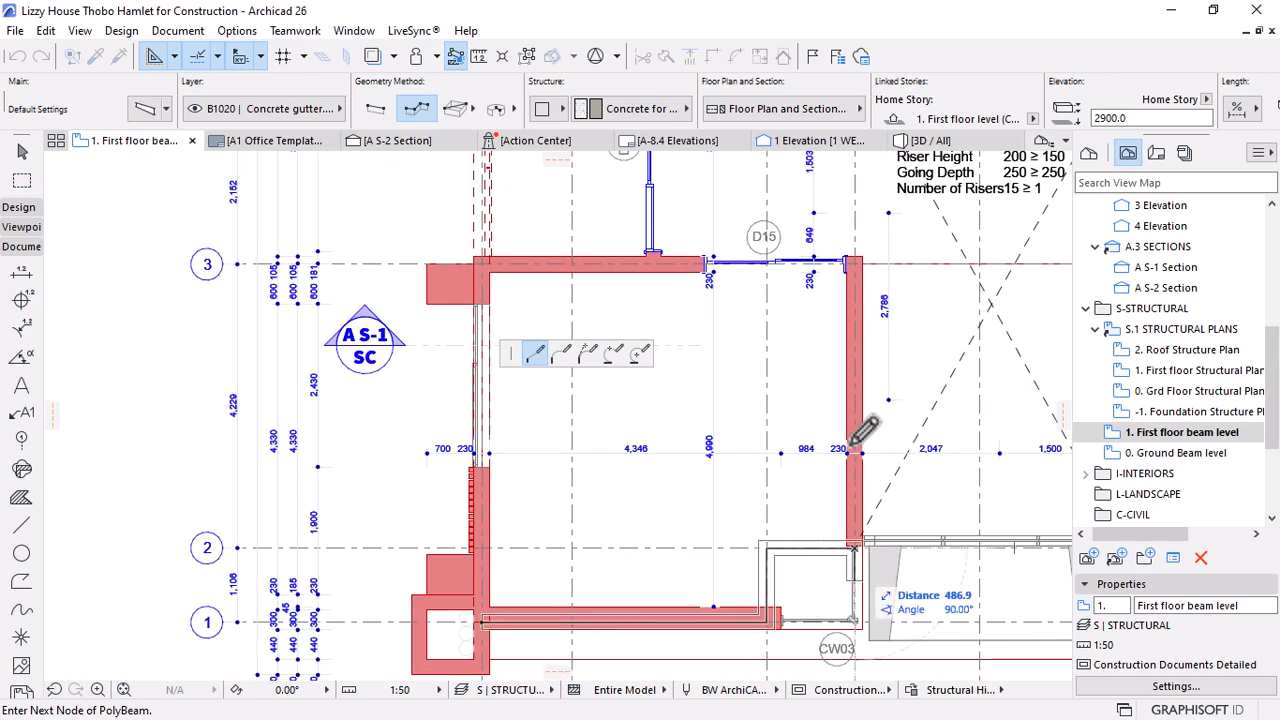
Continue the fourth chained beam up the stairwell wall to grid line 3 and finish it about 5.6 m along that line at the exterior wall
{"action": "left_click", "coordinate": [856, 261]}
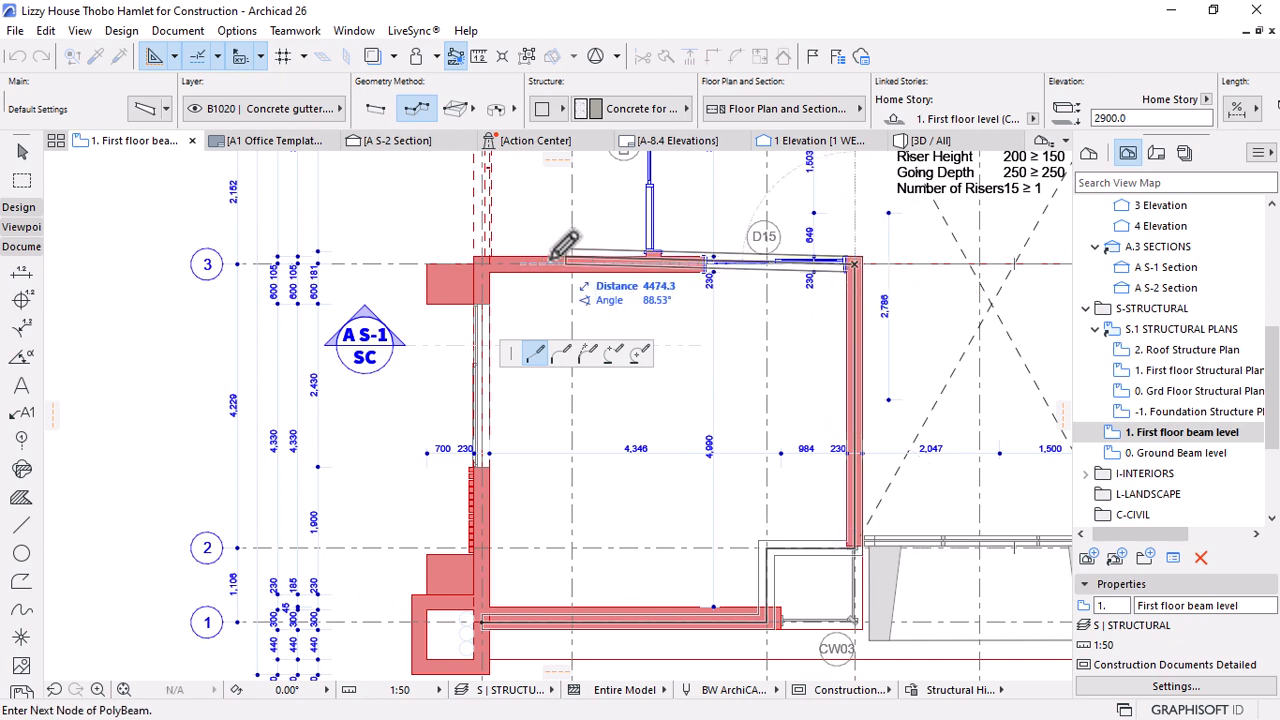
{"action": "scroll", "coordinate": [490, 262], "scroll_direction": "up", "scroll_amount": 2}
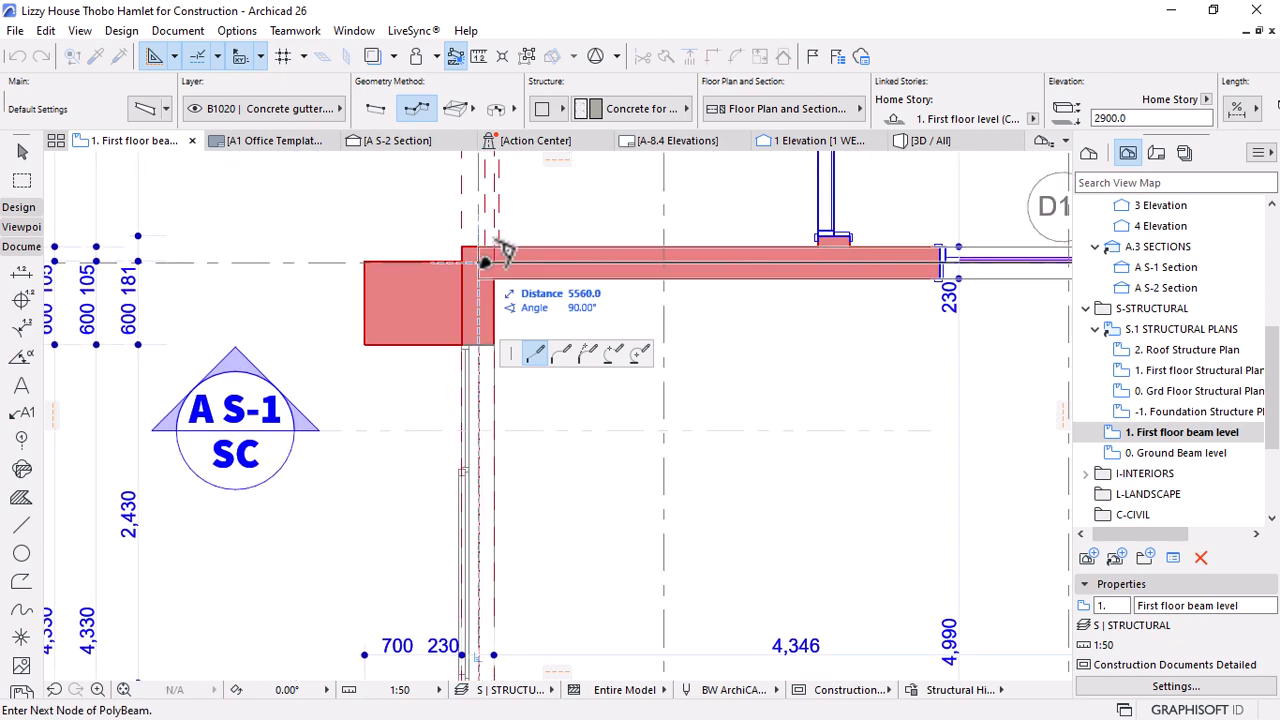
{"action": "scroll", "coordinate": [488, 262], "scroll_direction": "up", "scroll_amount": 2}
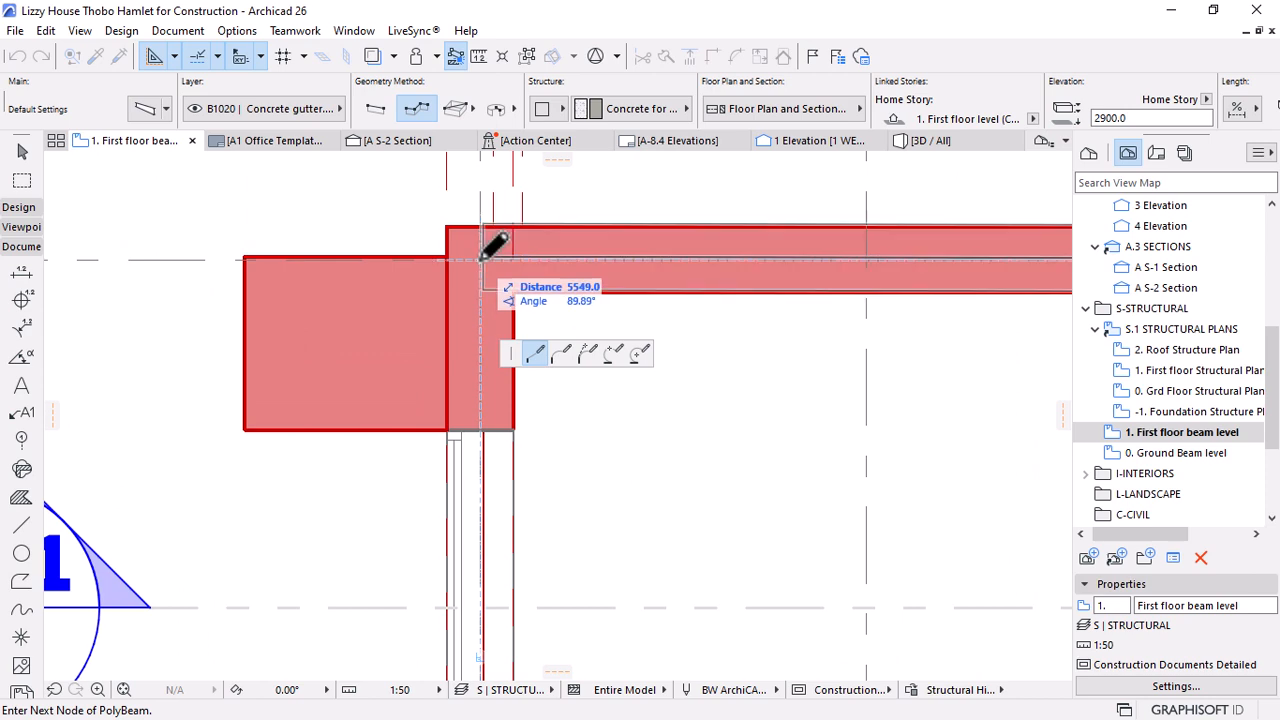
{"action": "scroll", "coordinate": [484, 258], "scroll_direction": "up", "scroll_amount": 2}
{"action": "left_click", "coordinate": [484, 258]}
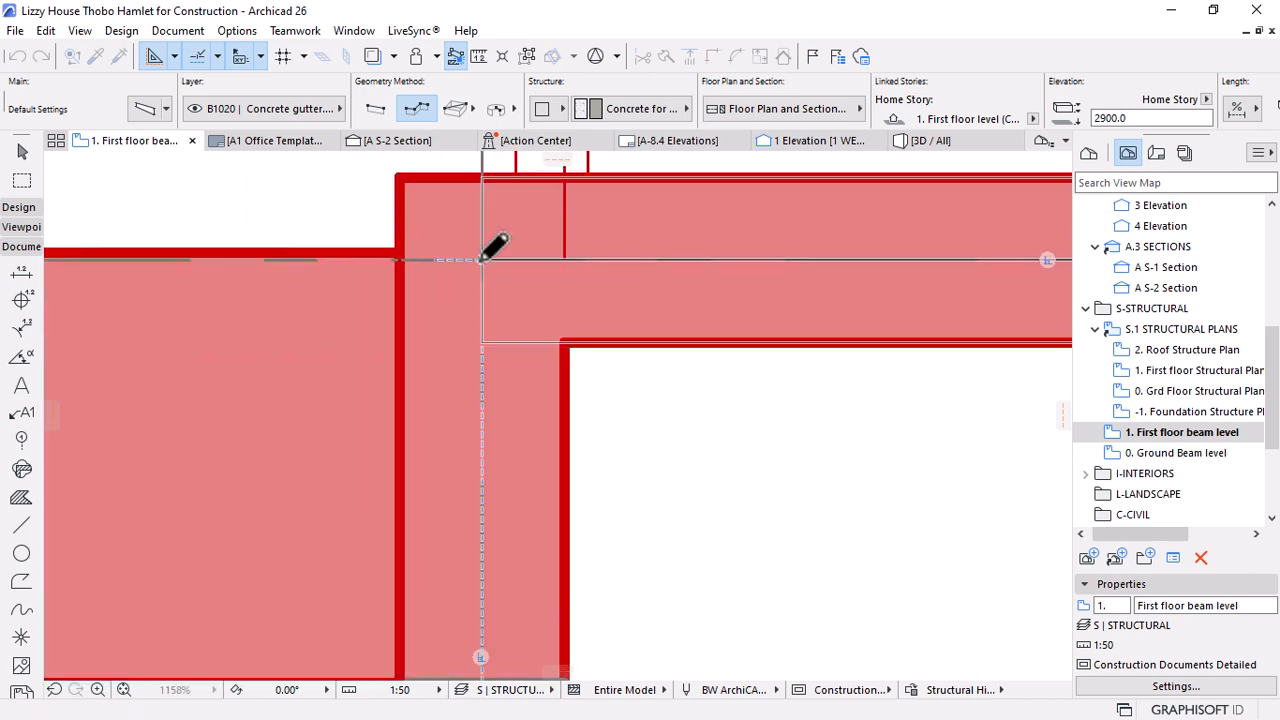
{"action": "scroll", "coordinate": [465, 258], "scroll_direction": "down", "scroll_amount": 6}
{"action": "scroll", "coordinate": [705, 505], "scroll_direction": "up", "scroll_amount": 2}
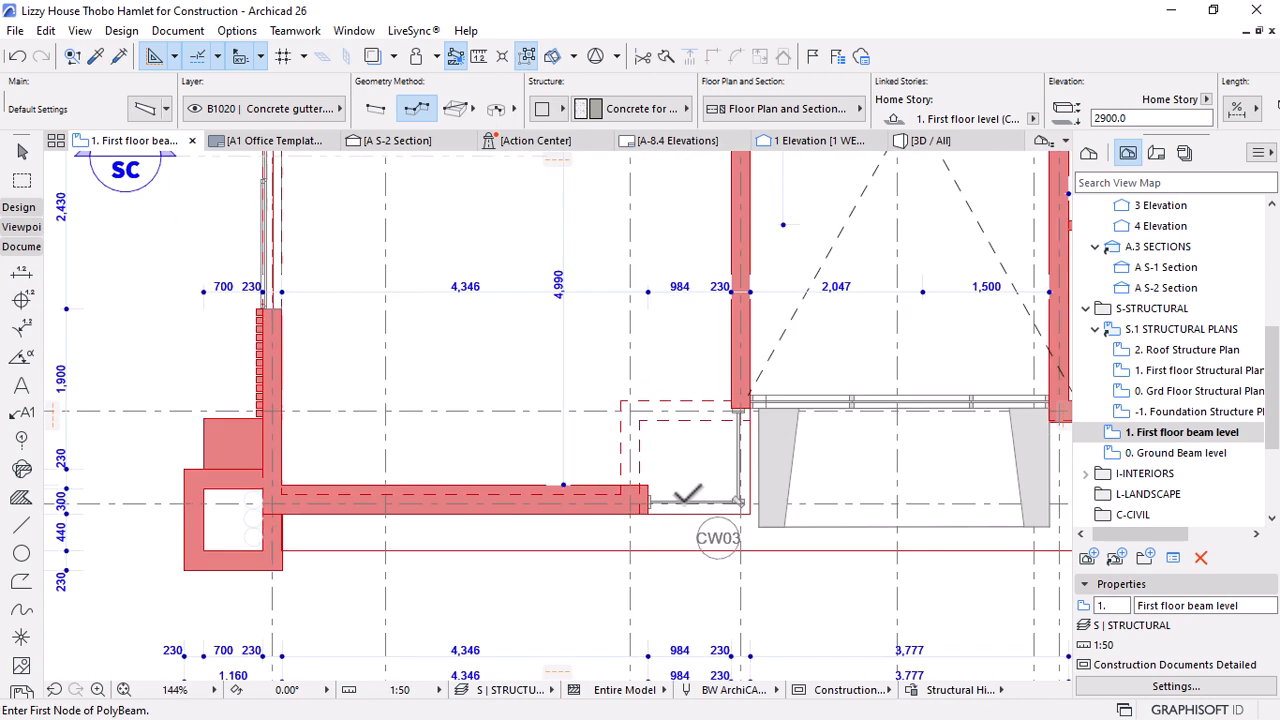
Examine the new beam around the corner window CW03 and the beams under the roof in the A S-2 section, and return to the beam level plan
{"action": "scroll", "coordinate": [717, 428], "scroll_direction": "up", "scroll_amount": 2}
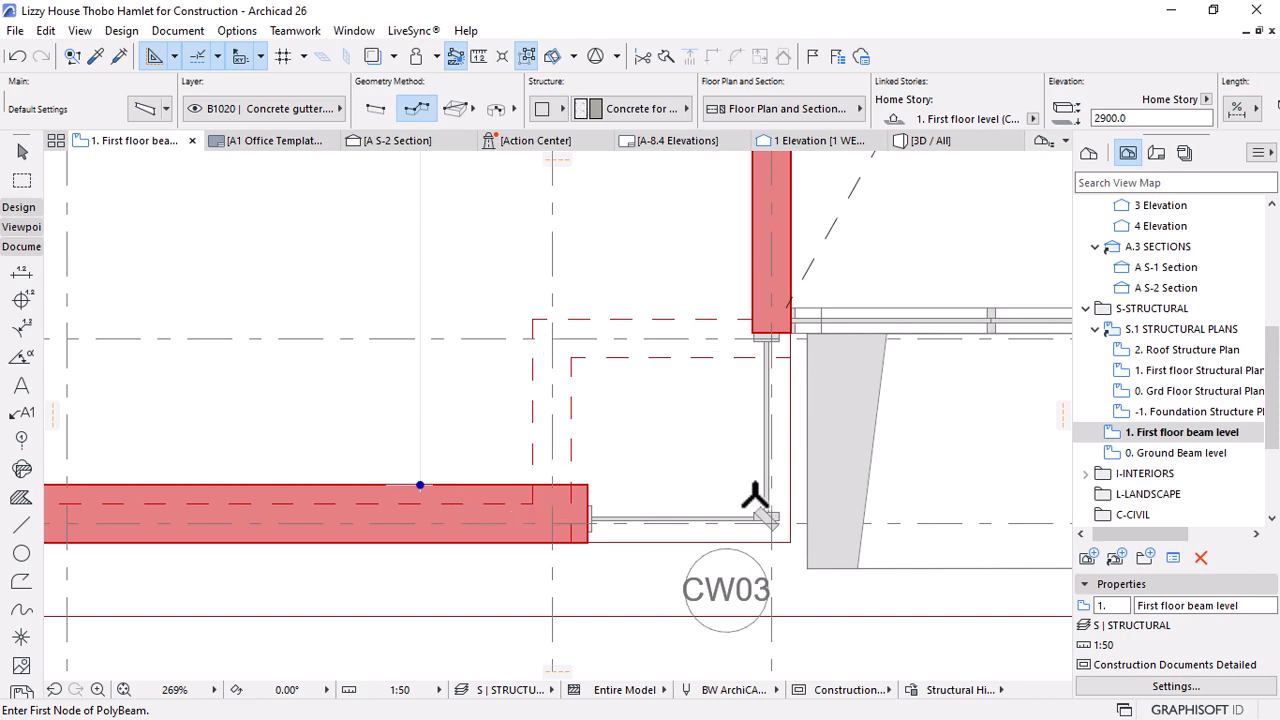
{"action": "scroll", "coordinate": [758, 485], "scroll_direction": "down", "scroll_amount": 4}
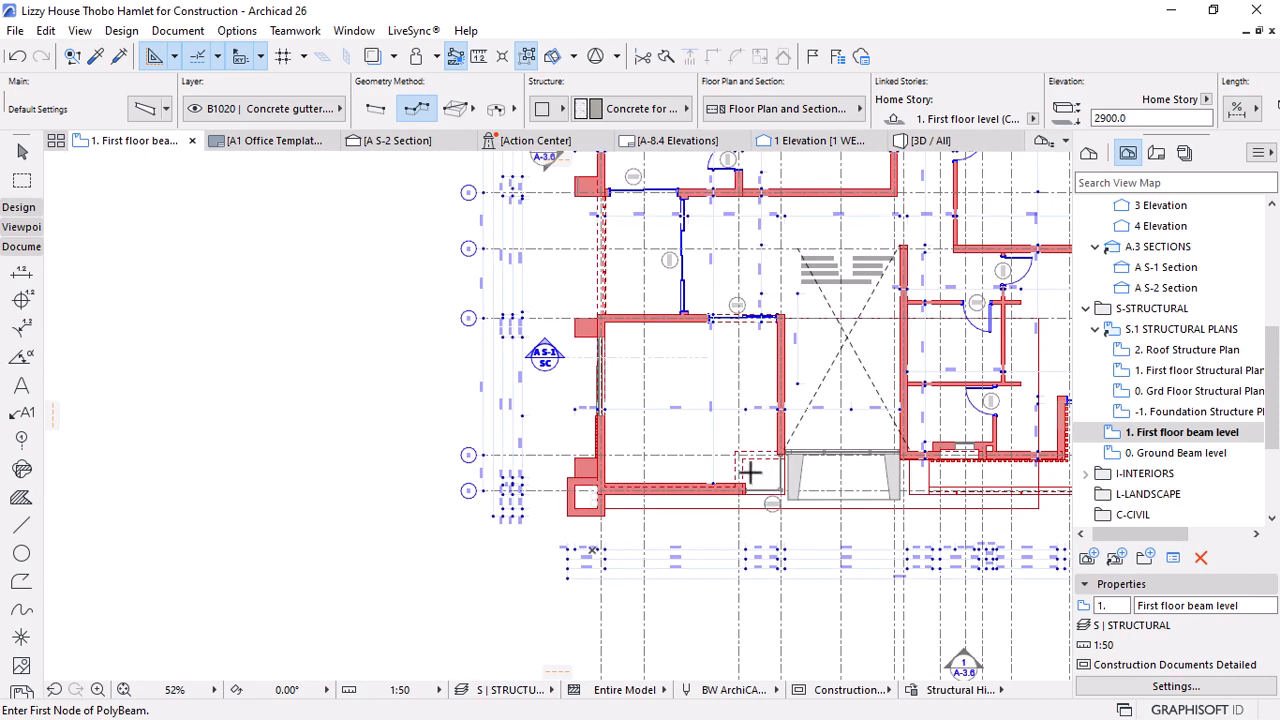
{"action": "scroll", "coordinate": [755, 485], "scroll_direction": "up", "scroll_amount": 2}
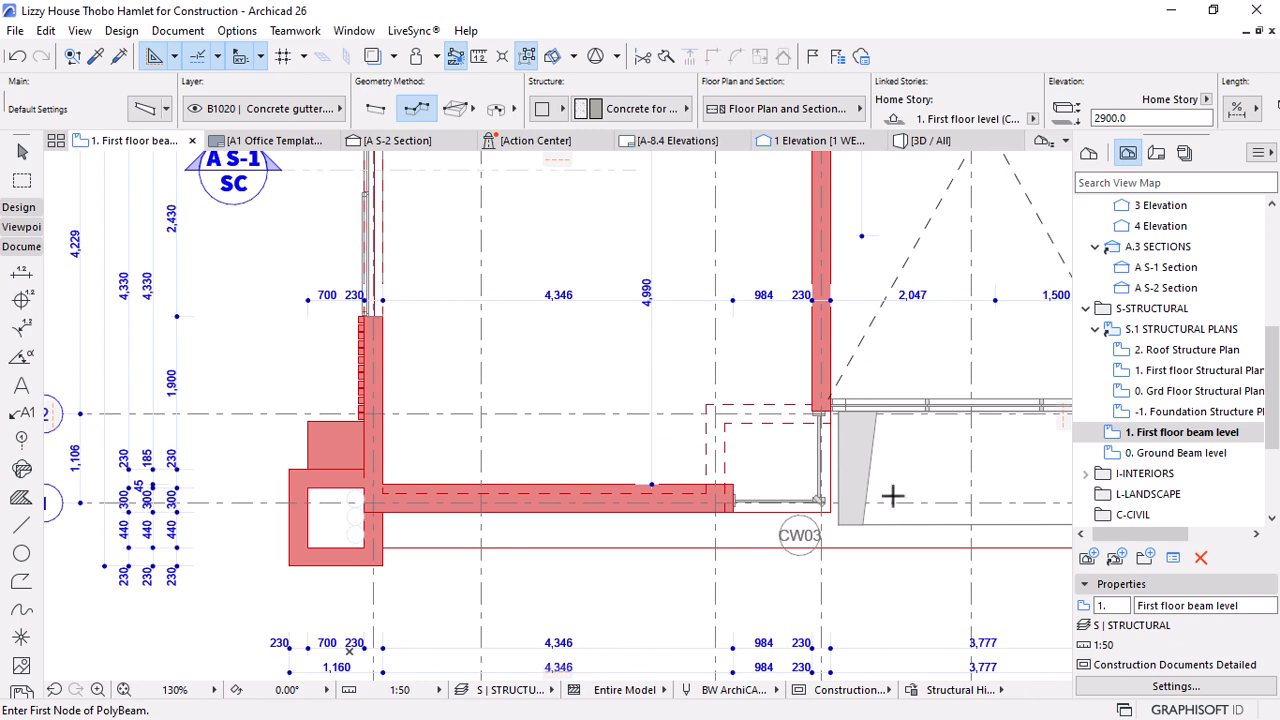
{"action": "scroll", "coordinate": [783, 448], "scroll_direction": "down", "scroll_amount": 2}
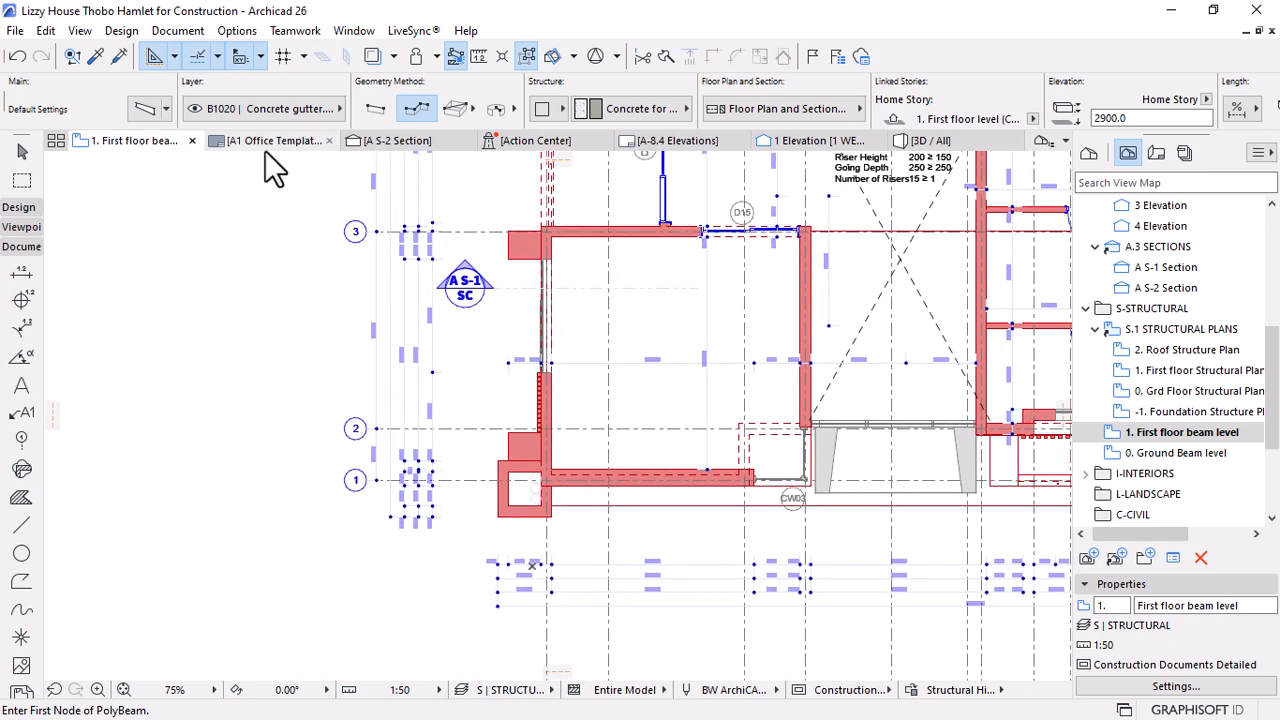
{"action": "left_click", "coordinate": [387, 143]}
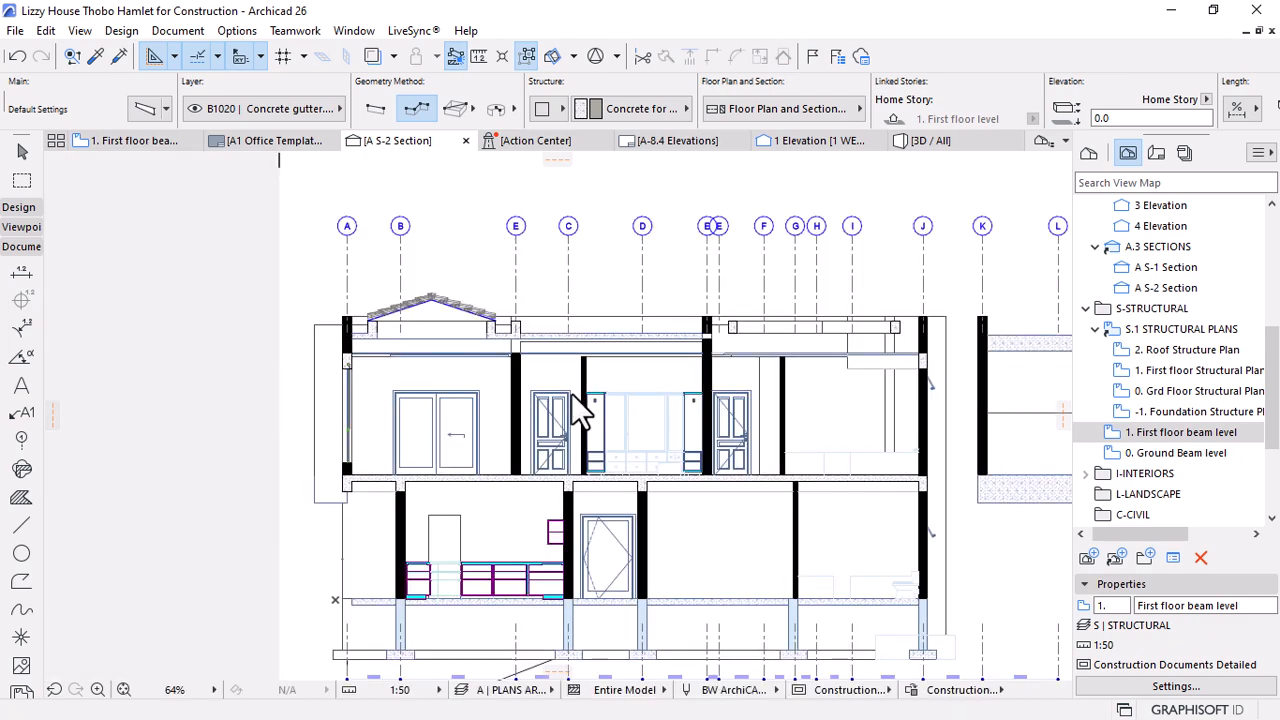
{"action": "scroll", "coordinate": [283, 280], "scroll_direction": "up", "scroll_amount": 6}
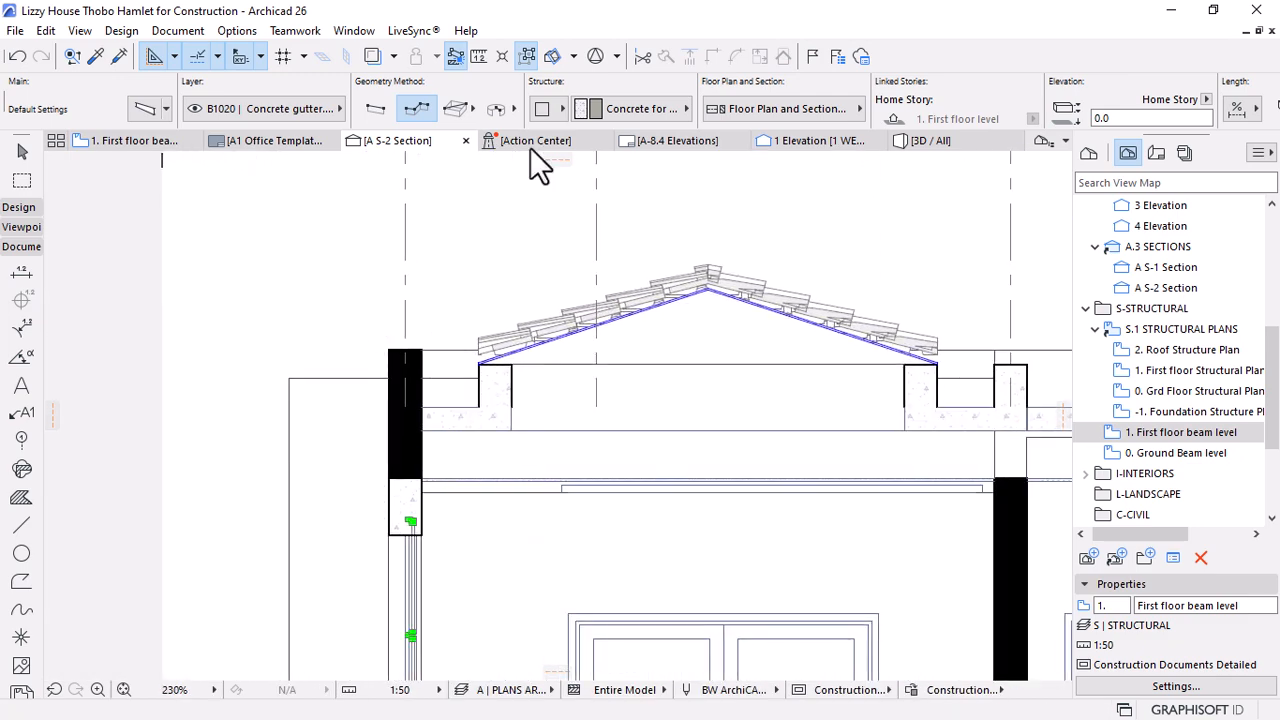
{"action": "left_click", "coordinate": [160, 140]}
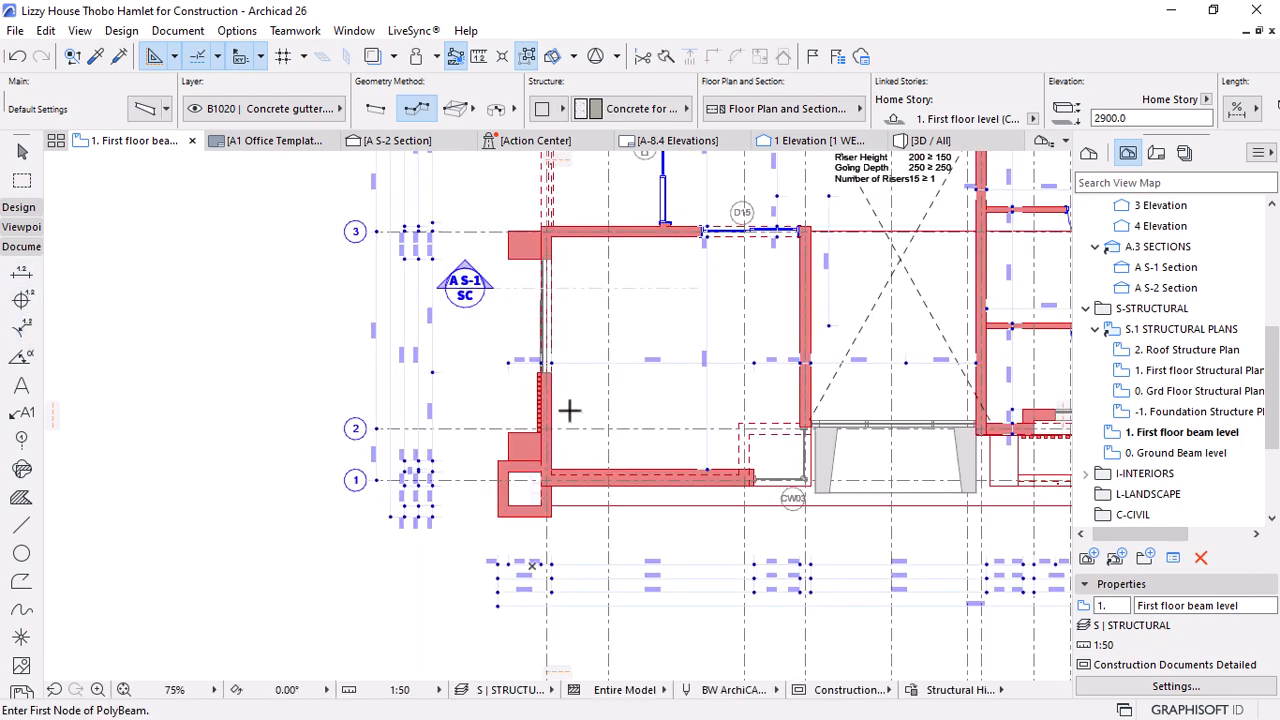
Select all beams in the plan to review their layout and clear the selection
{"action": "key", "text": "ctrl+a"}
{"action": "scroll", "coordinate": [565, 500], "scroll_direction": "down", "scroll_amount": 5}
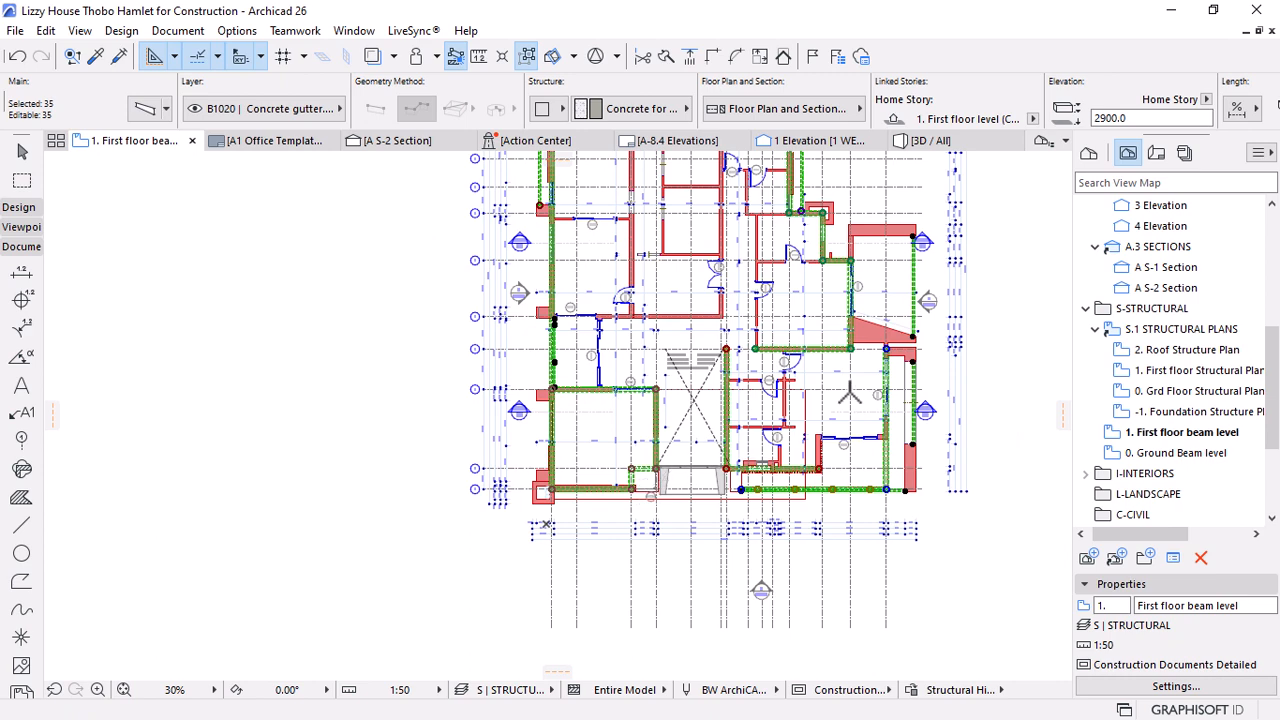
{"action": "scroll", "coordinate": [884, 310], "scroll_direction": "up", "scroll_amount": 2}
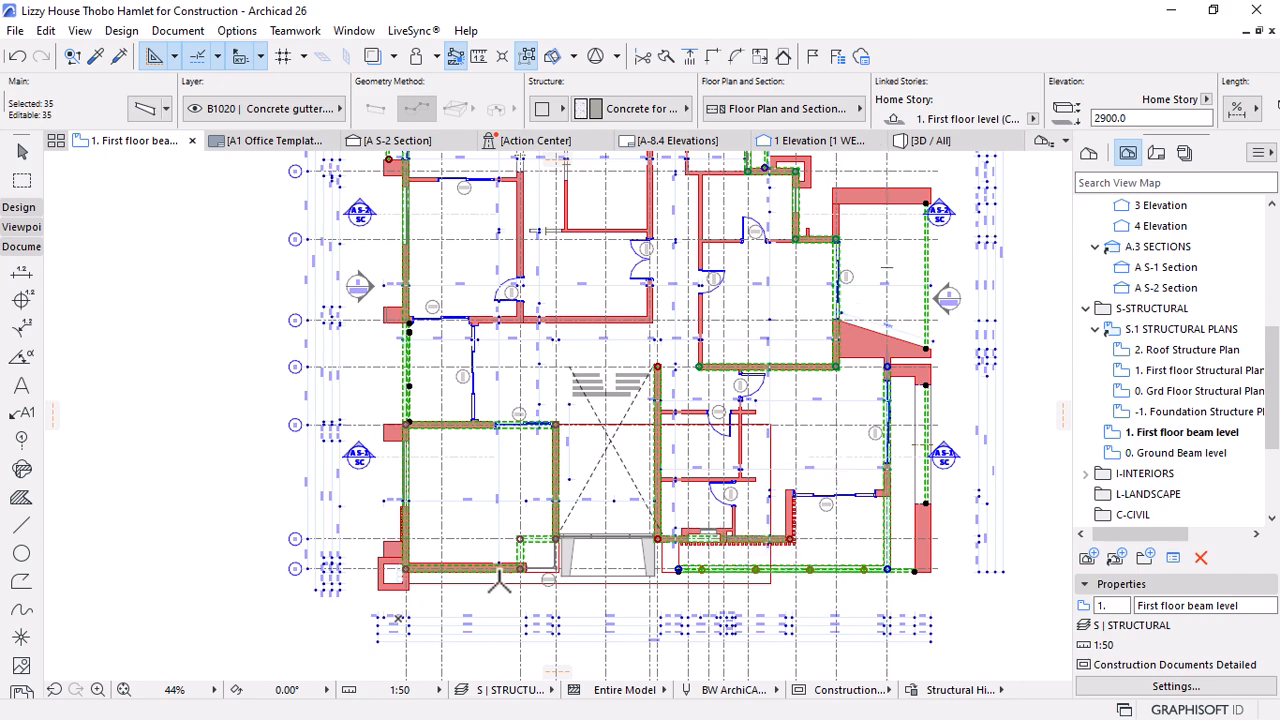
{"action": "key", "text": "Escape"}
Select the beam along the grid line 1 wall and reactivate grouping to highlight its whole connected chain
{"action": "scroll", "coordinate": [405, 565], "scroll_direction": "up", "scroll_amount": 10}
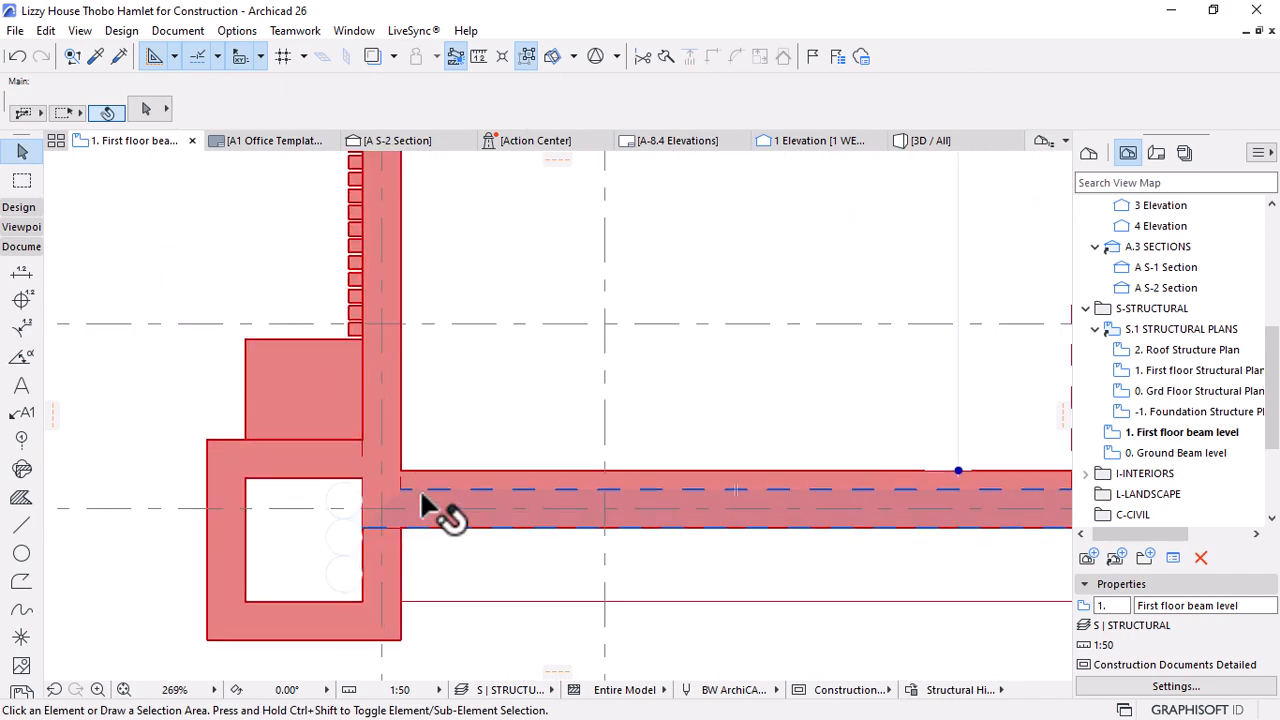
{"action": "left_click", "coordinate": [402, 475]}
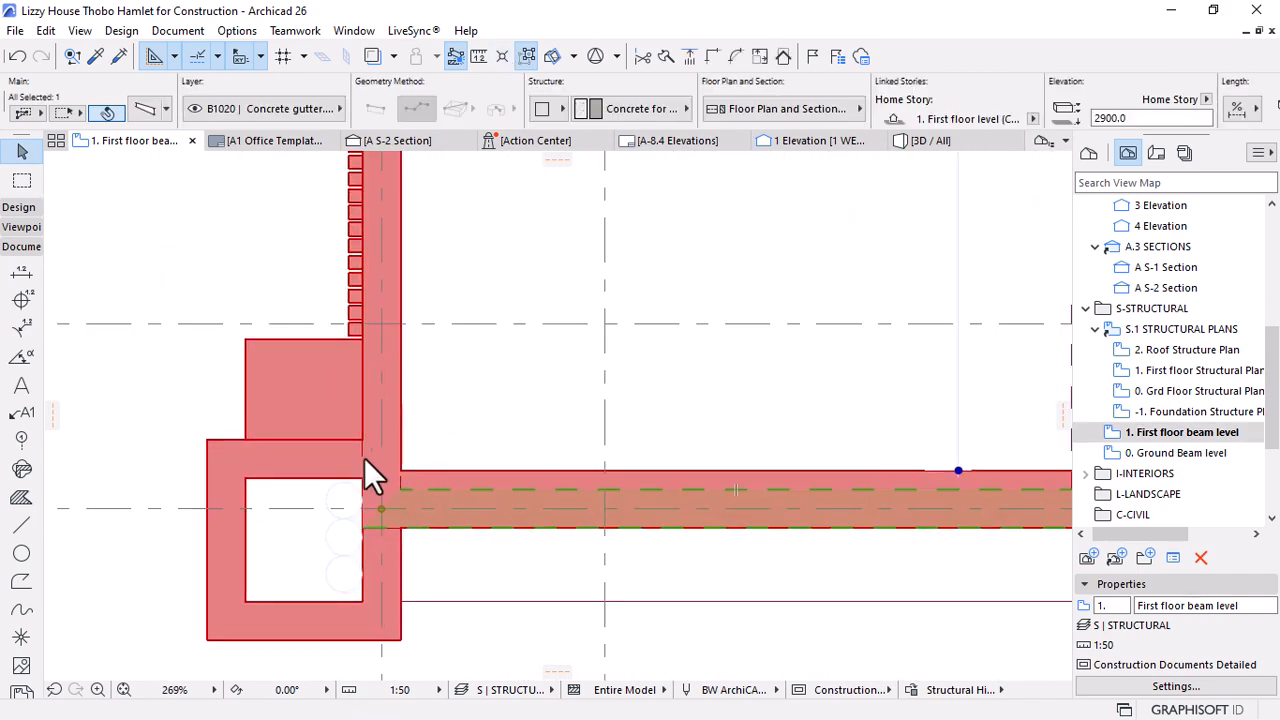
{"action": "key", "text": "alt+g"}
{"action": "scroll", "coordinate": [466, 389], "scroll_direction": "down", "scroll_amount": 1}
{"action": "scroll", "coordinate": [349, 457], "scroll_direction": "down", "scroll_amount": 5}
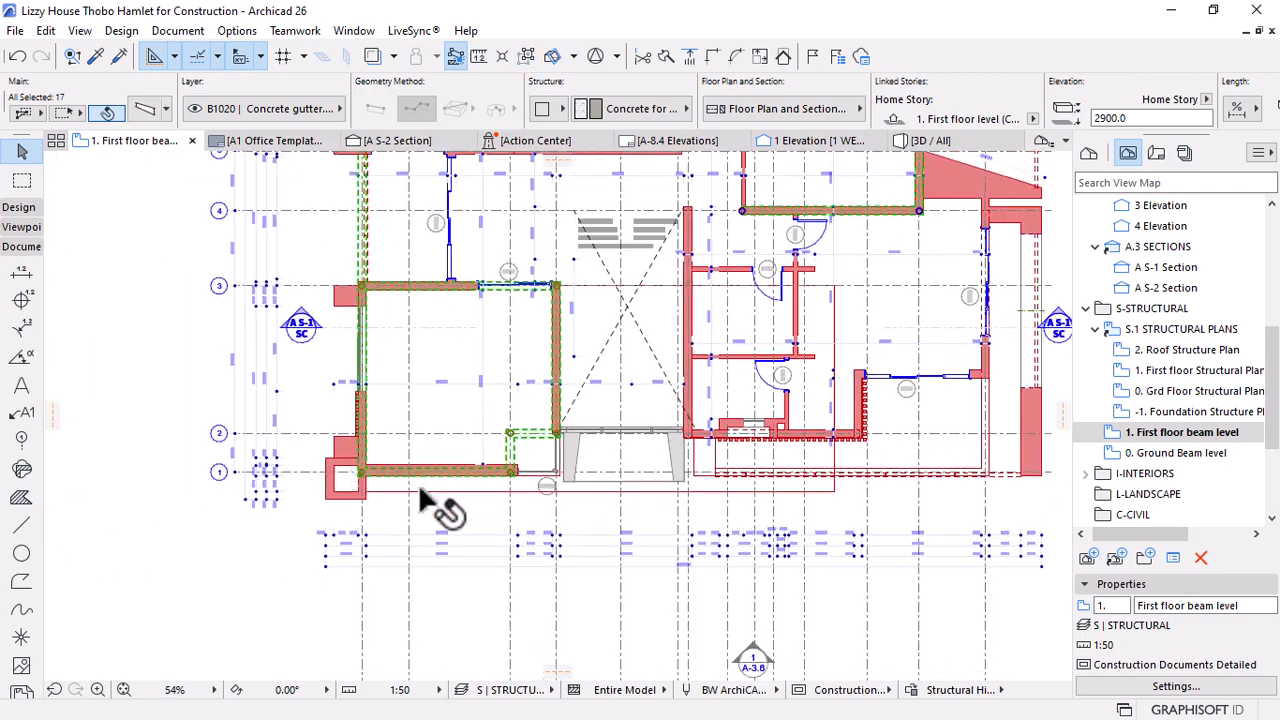
Add the balcony chained beam and the chained beam beside the stairwell to the selection
{"action": "scroll", "coordinate": [812, 480], "scroll_direction": "up", "scroll_amount": 5}
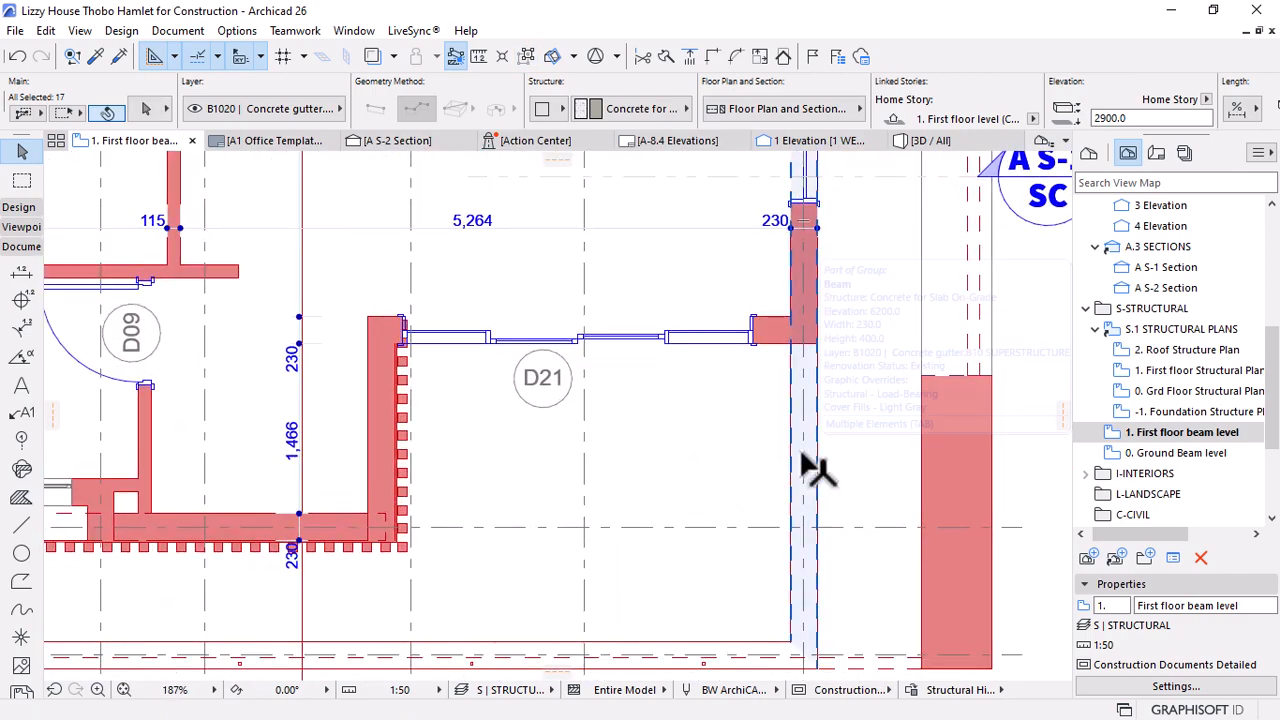
{"action": "scroll", "coordinate": [843, 543], "scroll_direction": "down", "scroll_amount": 7}
{"action": "scroll", "coordinate": [925, 250], "scroll_direction": "up", "scroll_amount": 3}
{"action": "scroll", "coordinate": [686, 257], "scroll_direction": "down", "scroll_amount": 7}
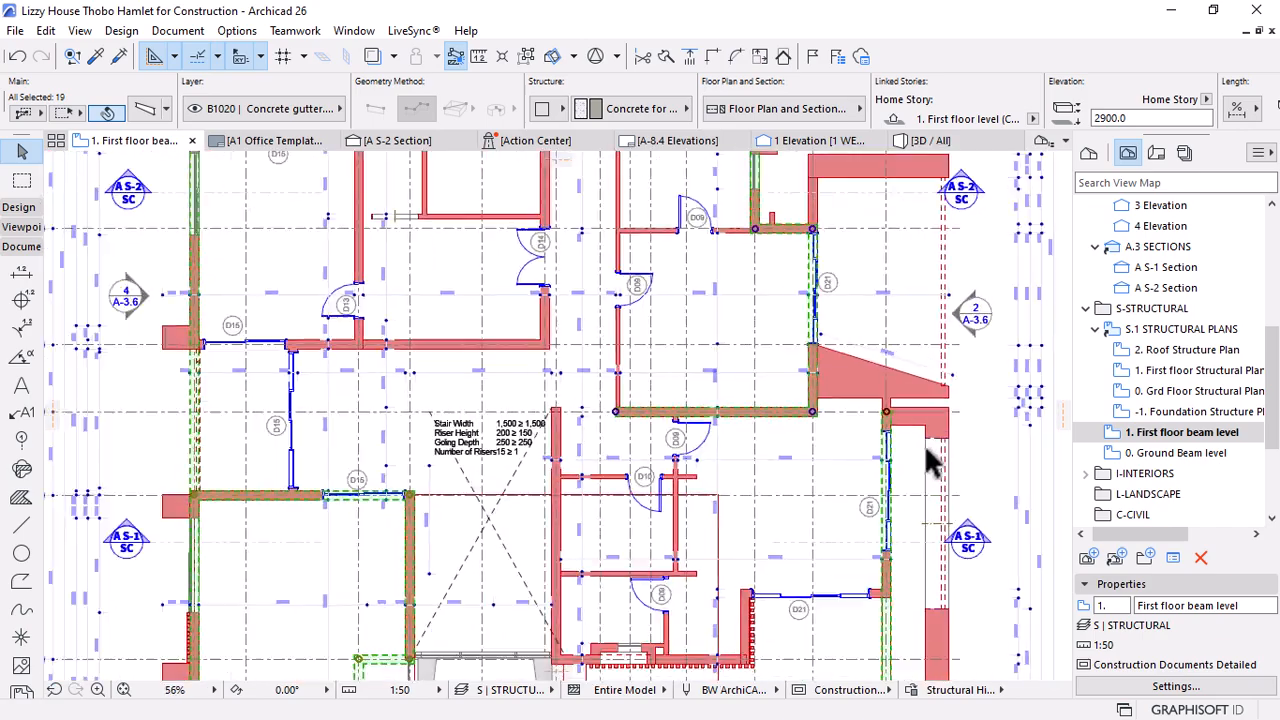
{"action": "scroll", "coordinate": [820, 207], "scroll_direction": "up", "scroll_amount": 1}
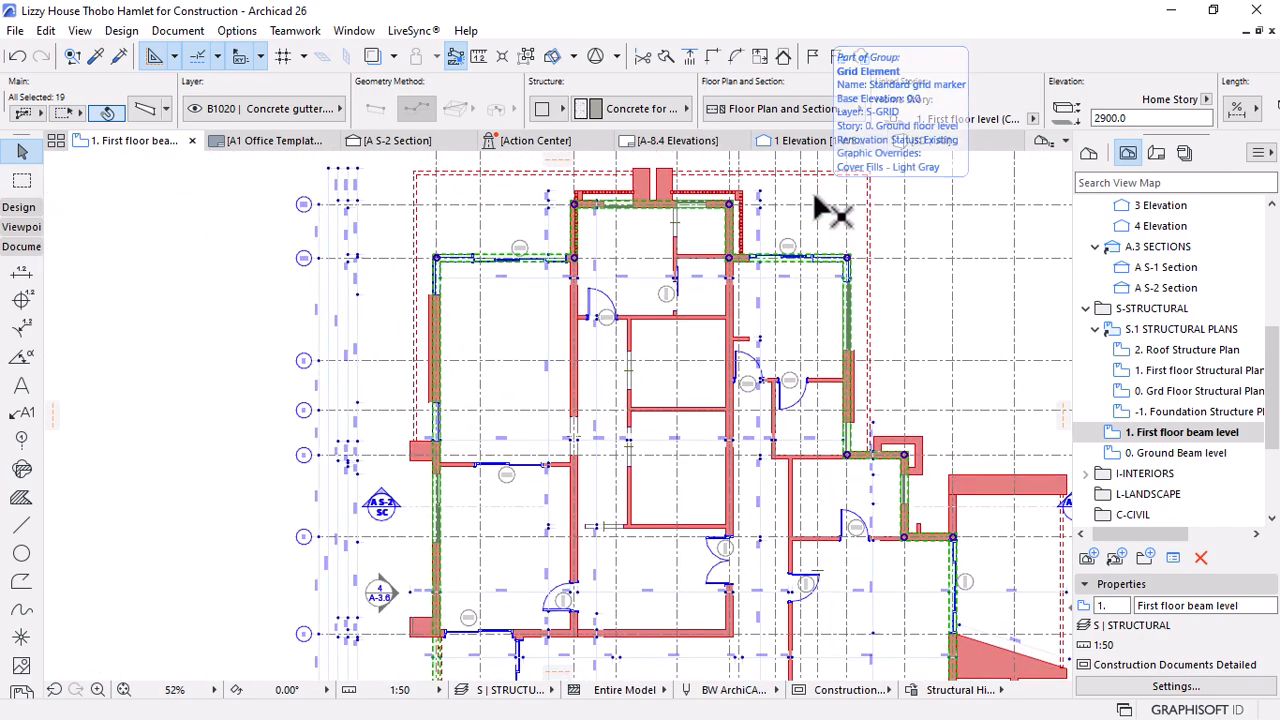
{"action": "scroll", "coordinate": [699, 312], "scroll_direction": "down", "scroll_amount": 3}
{"action": "scroll", "coordinate": [737, 514], "scroll_direction": "up", "scroll_amount": 8}
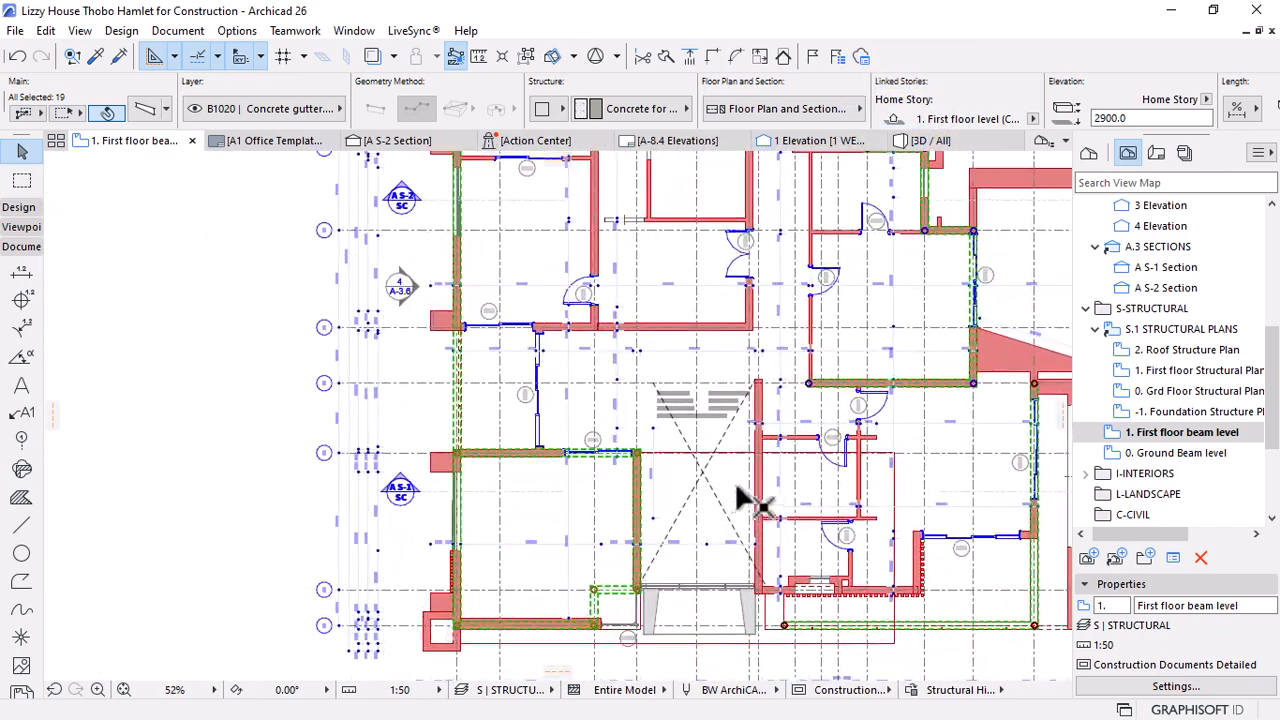
{"action": "scroll", "coordinate": [656, 400], "scroll_direction": "down", "scroll_amount": 5}
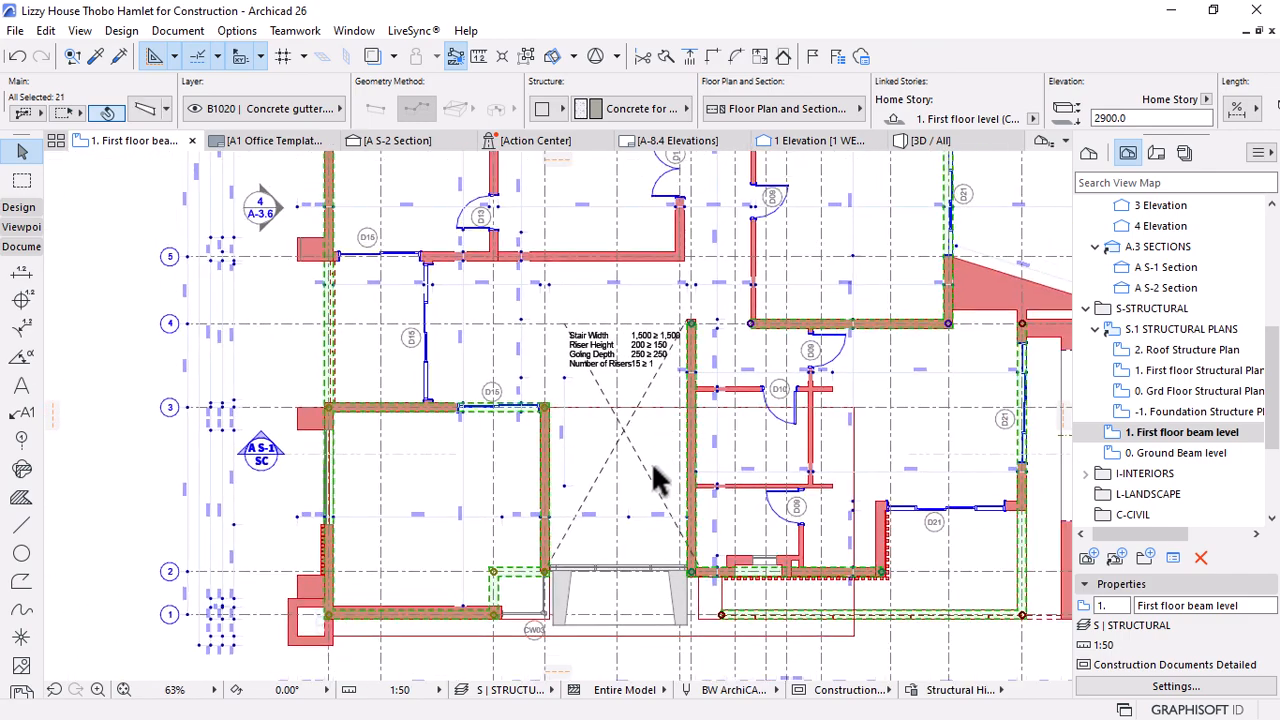
Compare the selected beams with the interior walls to find uncovered walls, and clear the selection
{"action": "scroll", "coordinate": [808, 565], "scroll_direction": "down", "scroll_amount": 3}
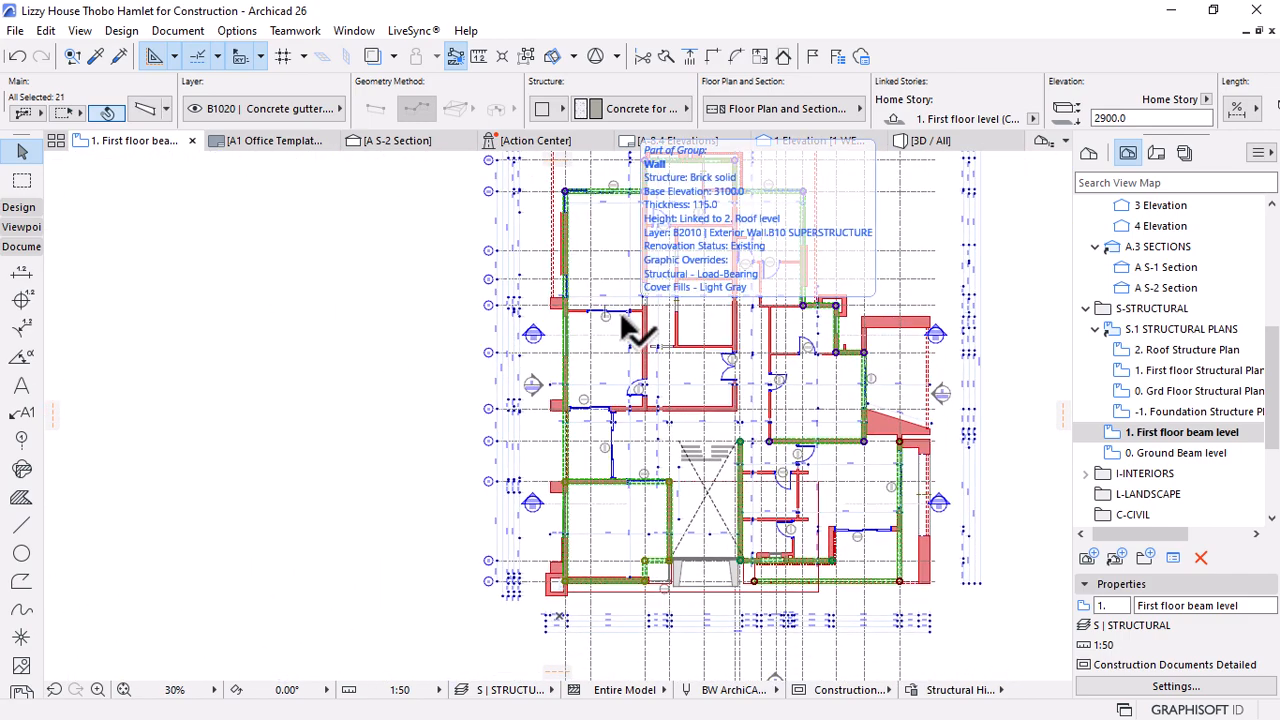
{"action": "scroll", "coordinate": [663, 363], "scroll_direction": "up", "scroll_amount": 2}
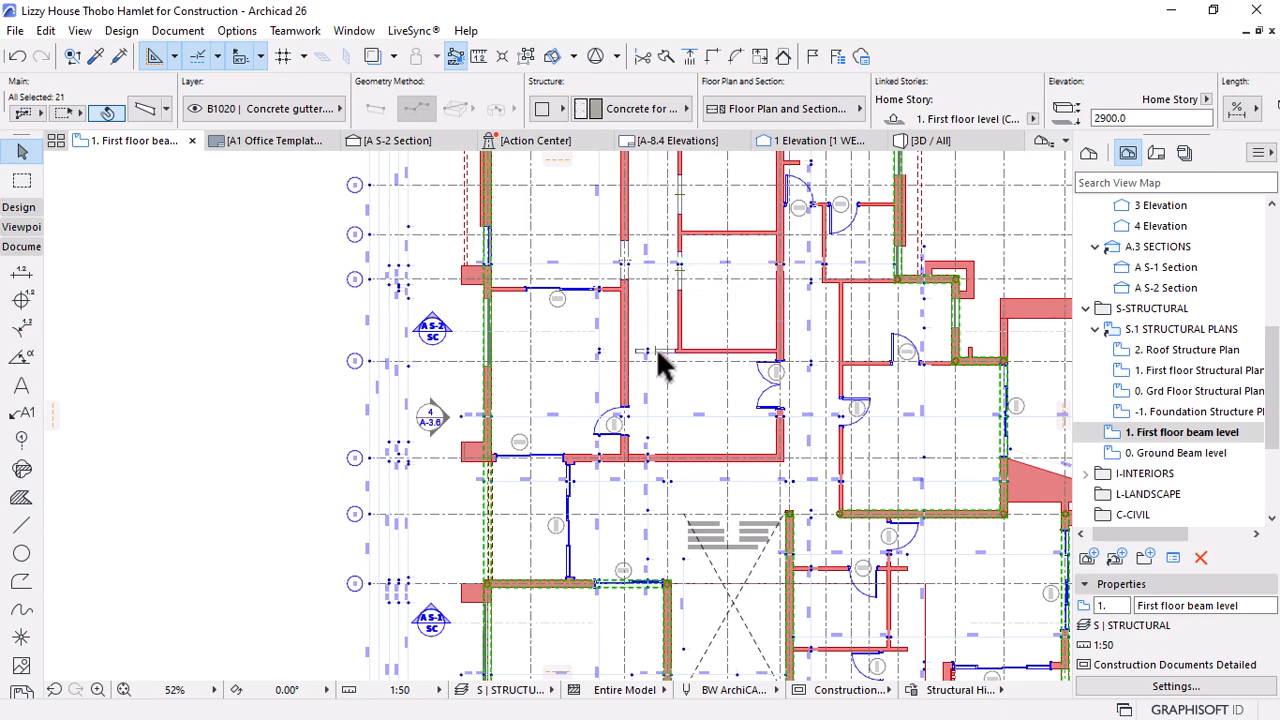
{"action": "scroll", "coordinate": [655, 205], "scroll_direction": "down", "scroll_amount": 3}
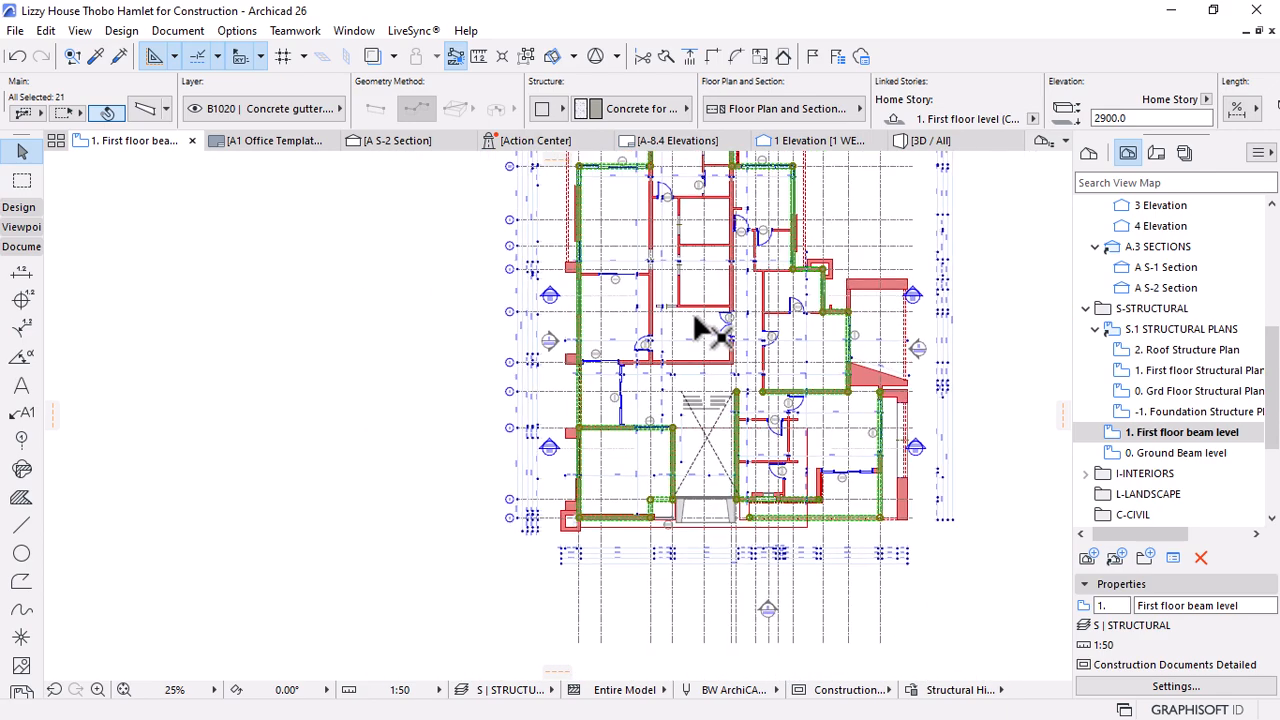
{"action": "scroll", "coordinate": [695, 318], "scroll_direction": "up", "scroll_amount": 2}
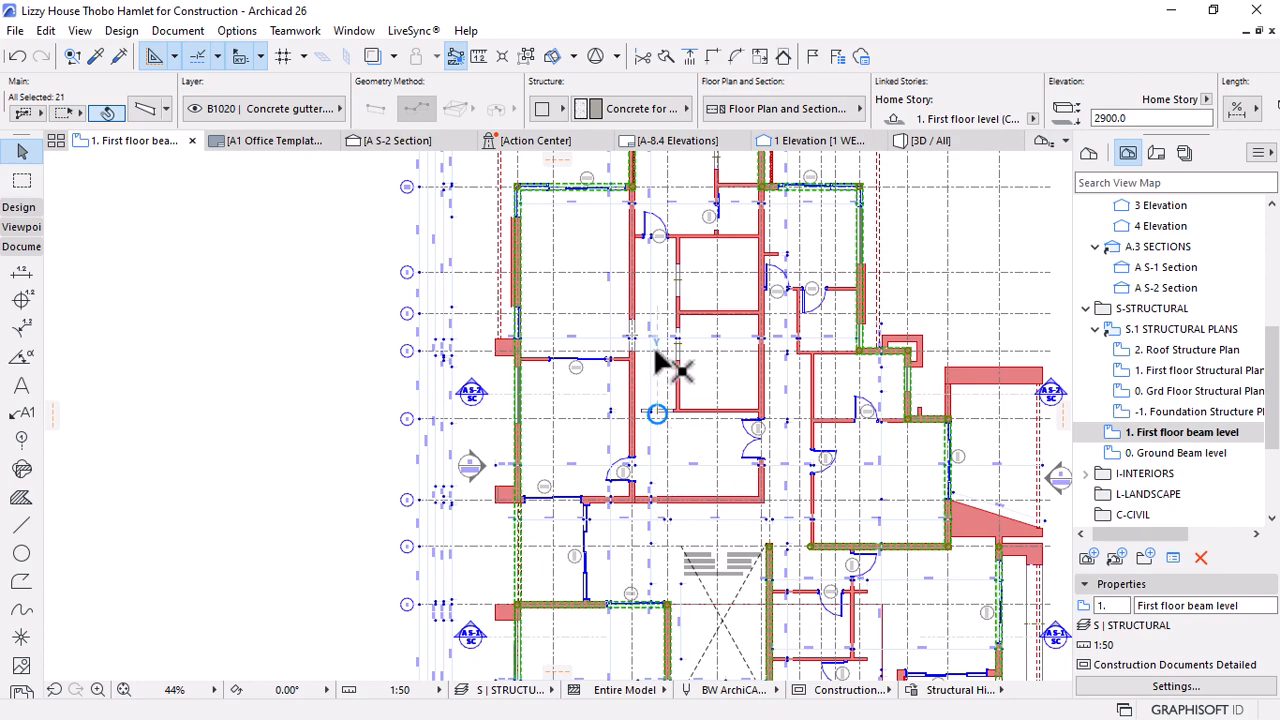
{"action": "scroll", "coordinate": [690, 505], "scroll_direction": "up", "scroll_amount": 3}
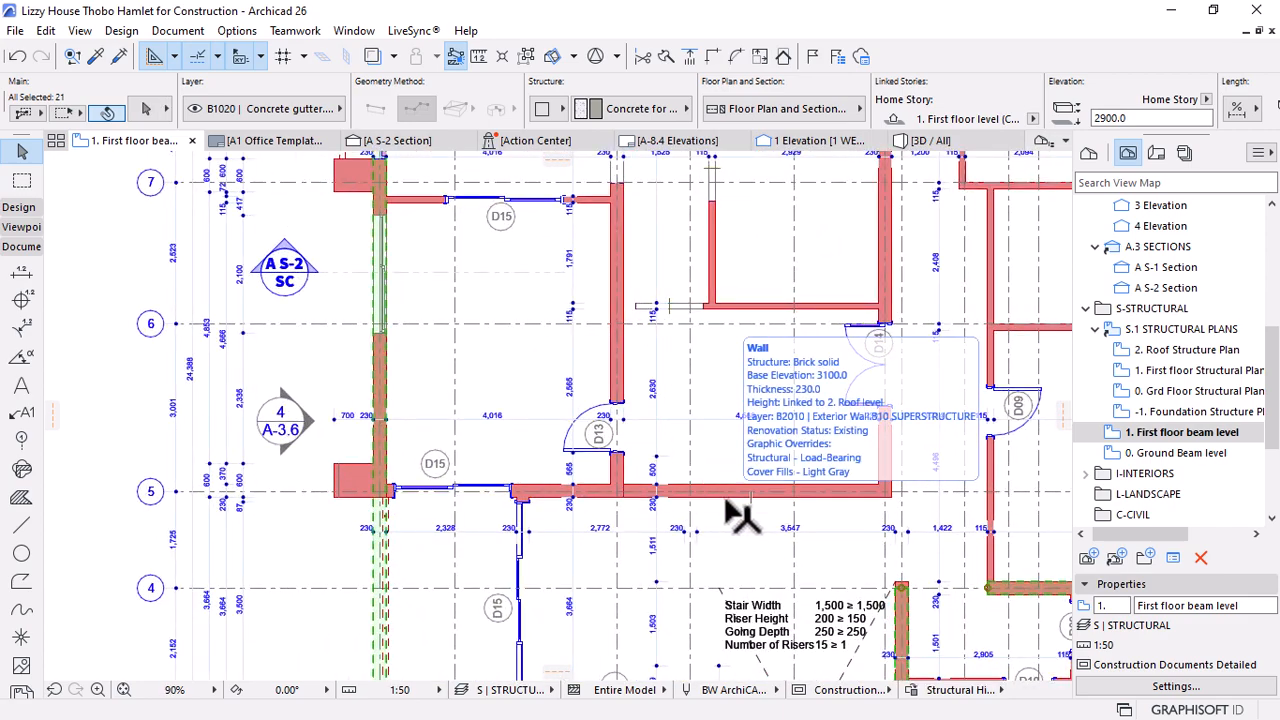
{"action": "left_click", "coordinate": [113, 345]}
{"action": "scroll", "coordinate": [580, 432], "scroll_direction": "down", "scroll_amount": 3}
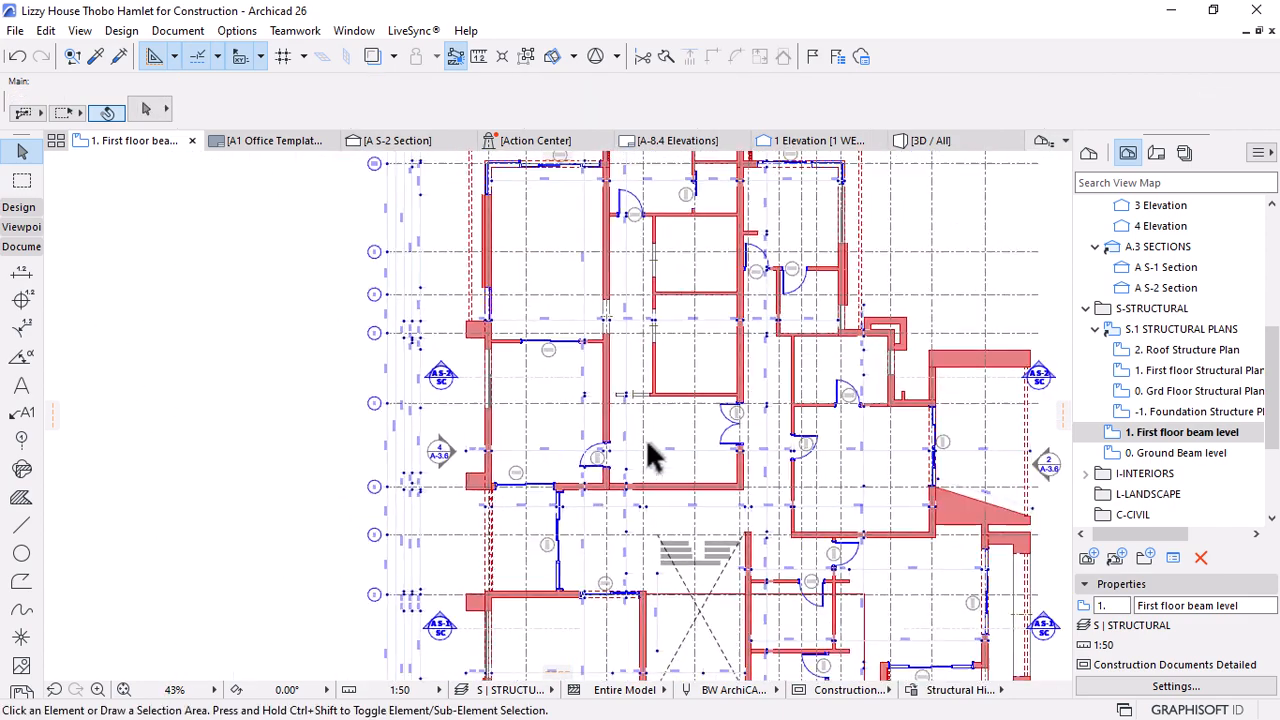
Suspend grouping, select the two short beams flanking the rear bathroom, and stretch the one along the D14 door wall to grid line 5
{"action": "scroll", "coordinate": [722, 186], "scroll_direction": "up", "scroll_amount": 5}
{"action": "left_click", "coordinate": [728, 220]}
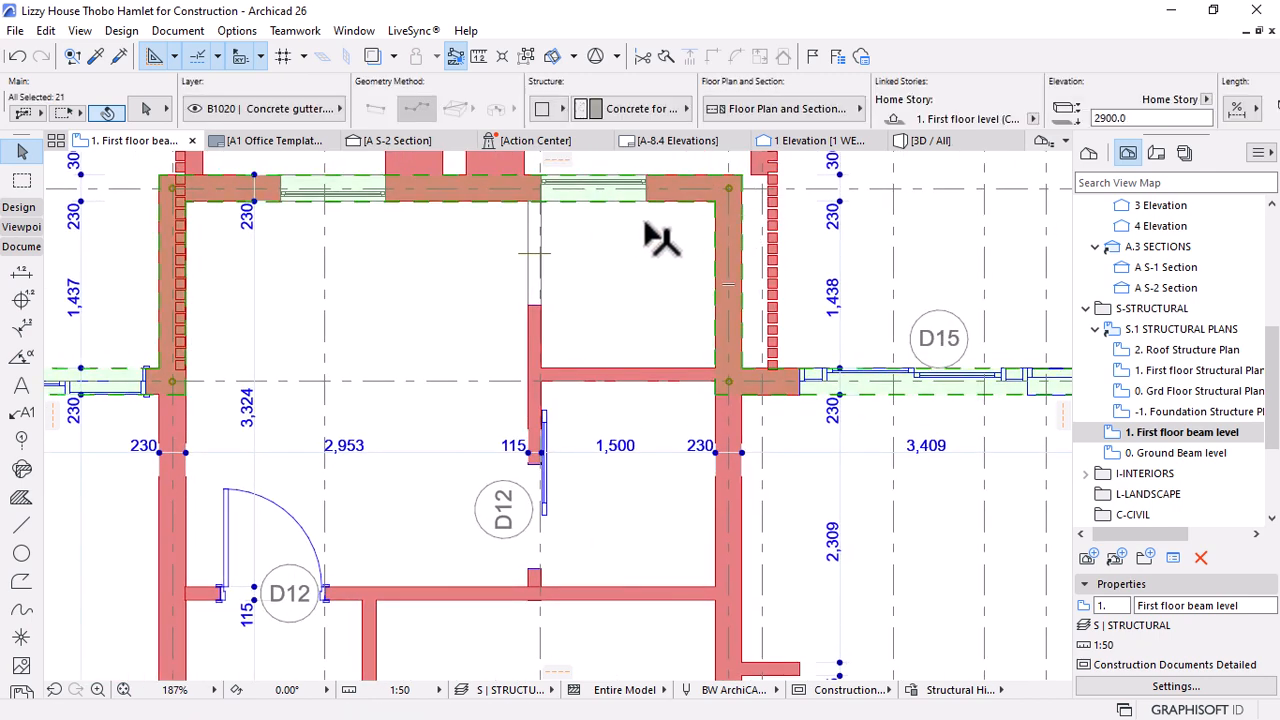
{"action": "left_click", "coordinate": [527, 55]}
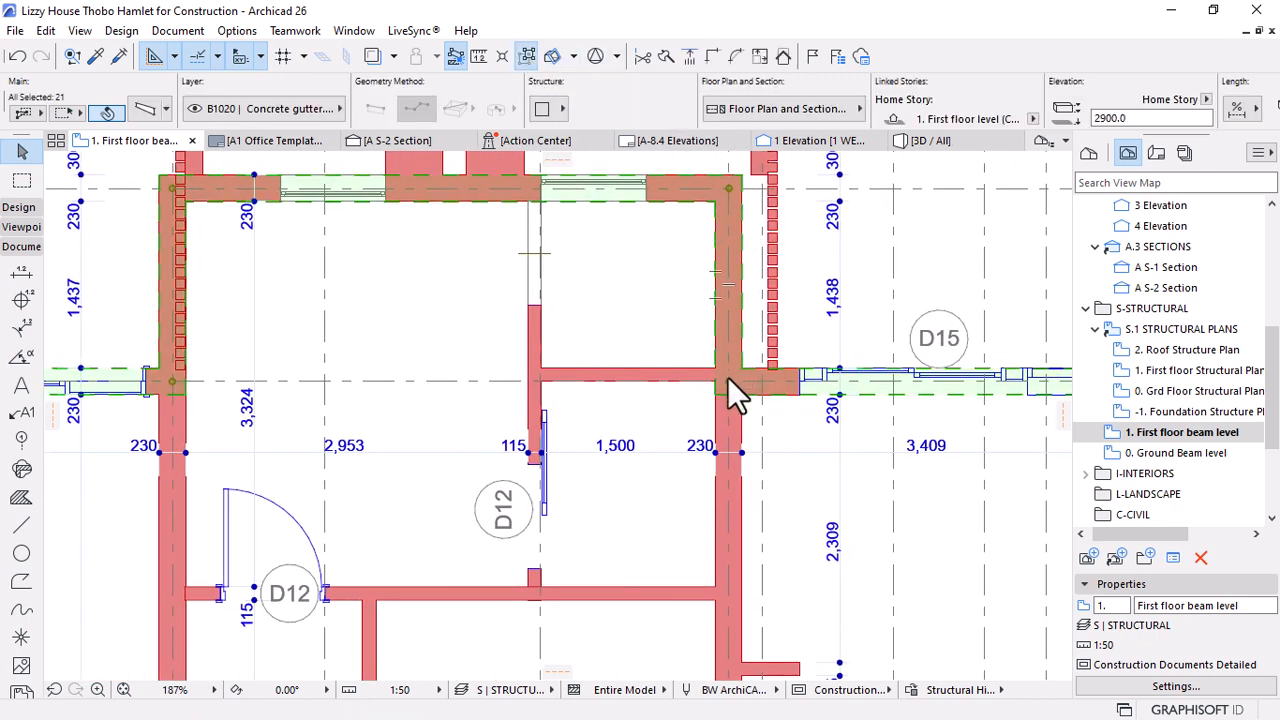
{"action": "key", "text": "Escape"}
{"action": "left_click", "coordinate": [738, 345]}
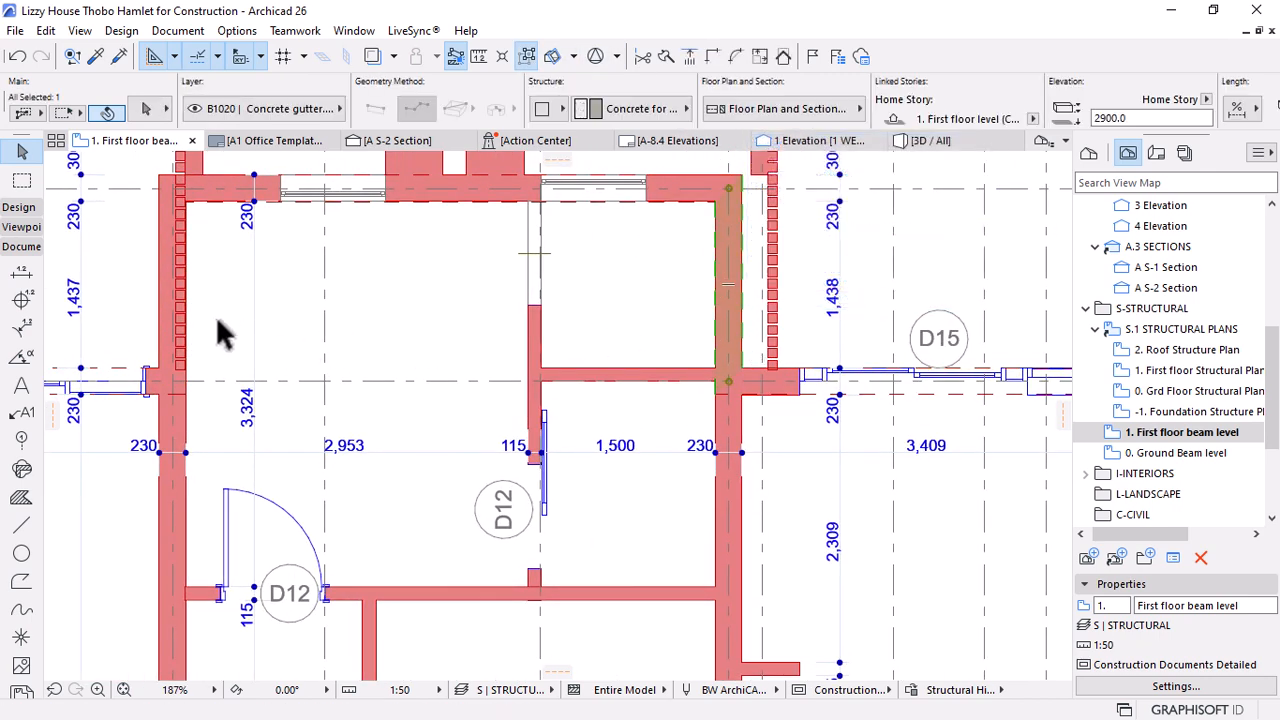
{"action": "left_click", "coordinate": [165, 320], "text": "shift"}
{"action": "scroll", "coordinate": [762, 278], "scroll_direction": "down", "scroll_amount": 3}
{"action": "left_click", "coordinate": [749, 334]}
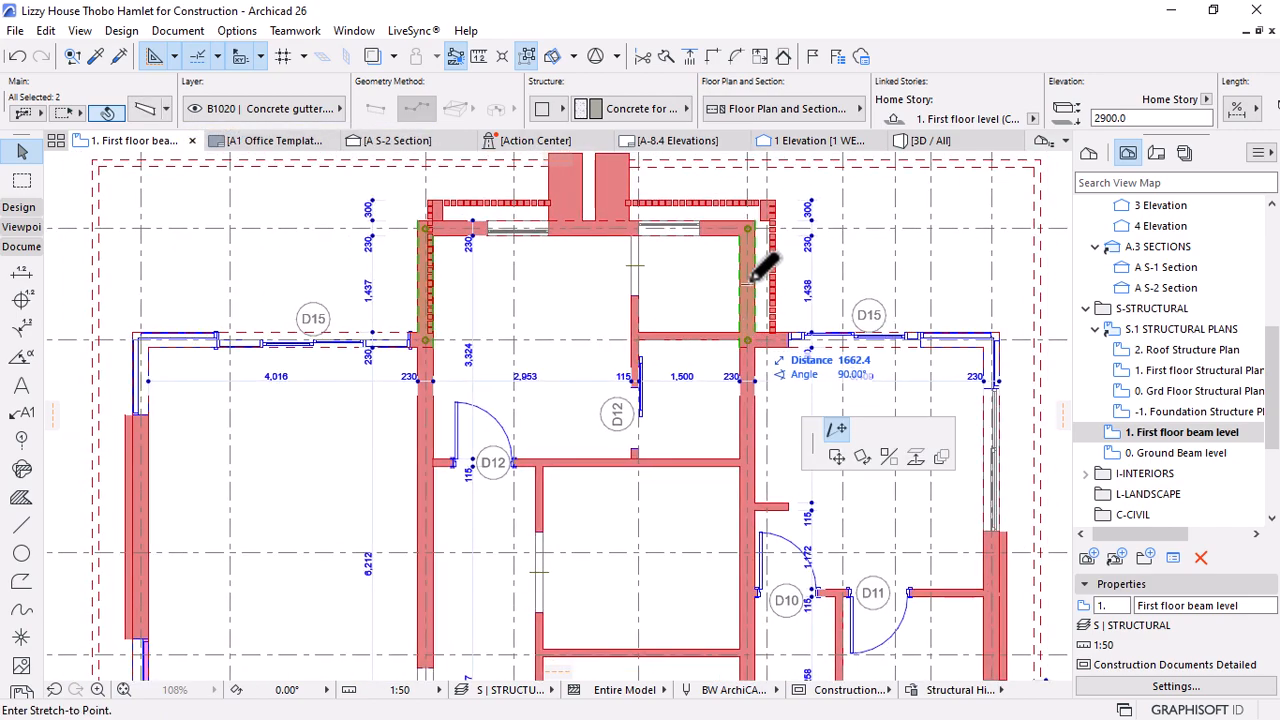
{"action": "scroll", "coordinate": [751, 276], "scroll_direction": "down", "scroll_amount": 3}
{"action": "scroll", "coordinate": [757, 548], "scroll_direction": "up", "scroll_amount": 5}
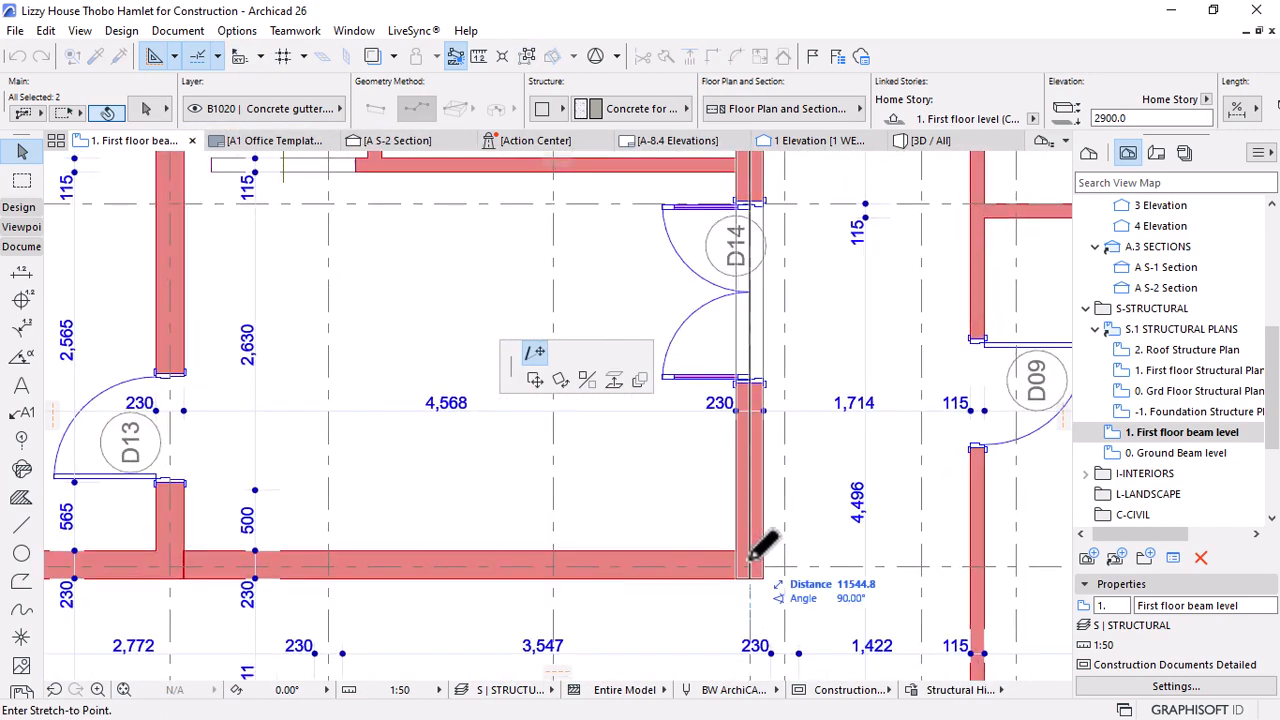
{"action": "left_click", "coordinate": [777, 551]}
{"action": "scroll", "coordinate": [697, 443], "scroll_direction": "down", "scroll_amount": 6}
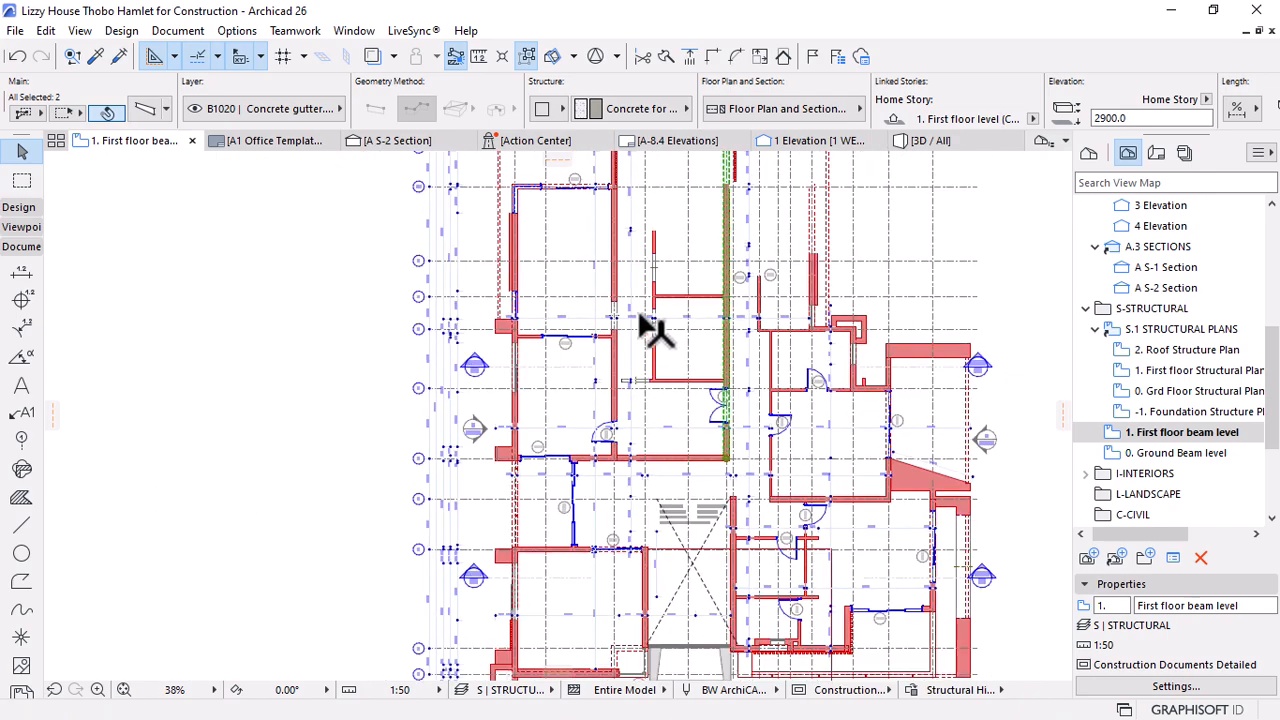
Stretch the parallel beam along the D13 door wall to the wall on grid line 5 and clear the selection
{"action": "left_click", "coordinate": [622, 197]}
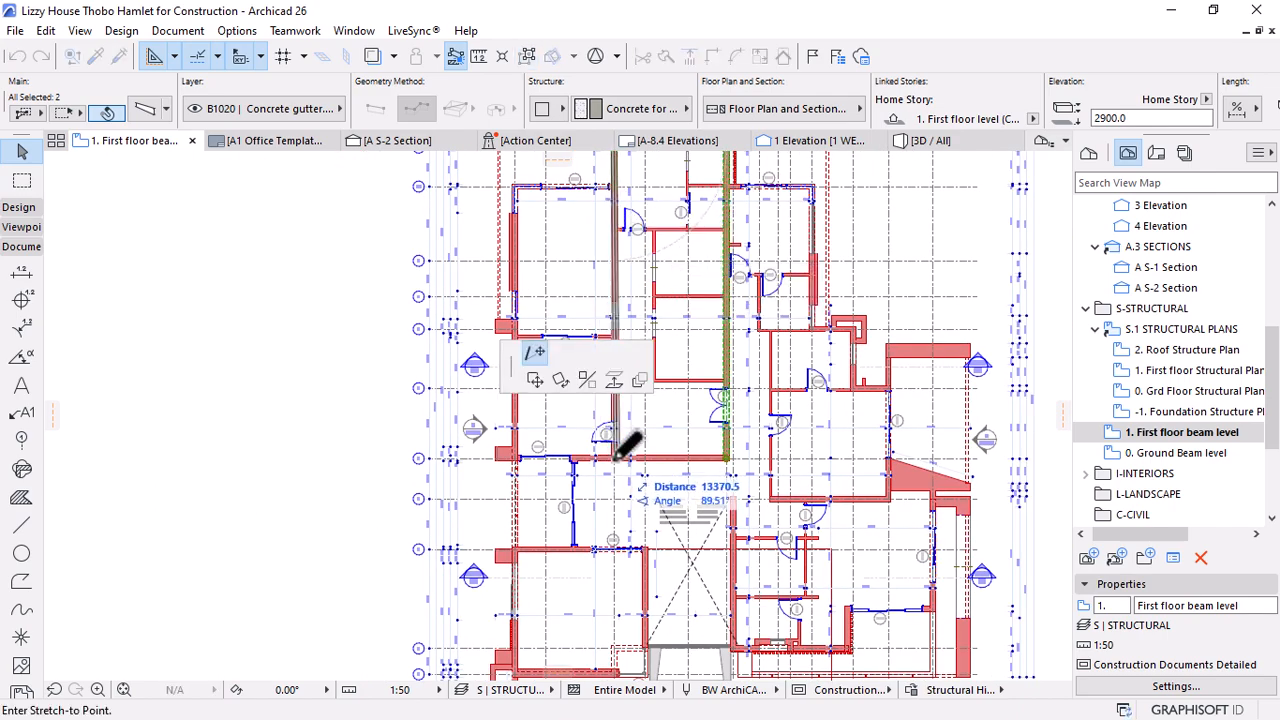
{"action": "scroll", "coordinate": [623, 443], "scroll_direction": "up", "scroll_amount": 5}
{"action": "left_click", "coordinate": [645, 442]}
{"action": "scroll", "coordinate": [740, 470], "scroll_direction": "up", "scroll_amount": 5}
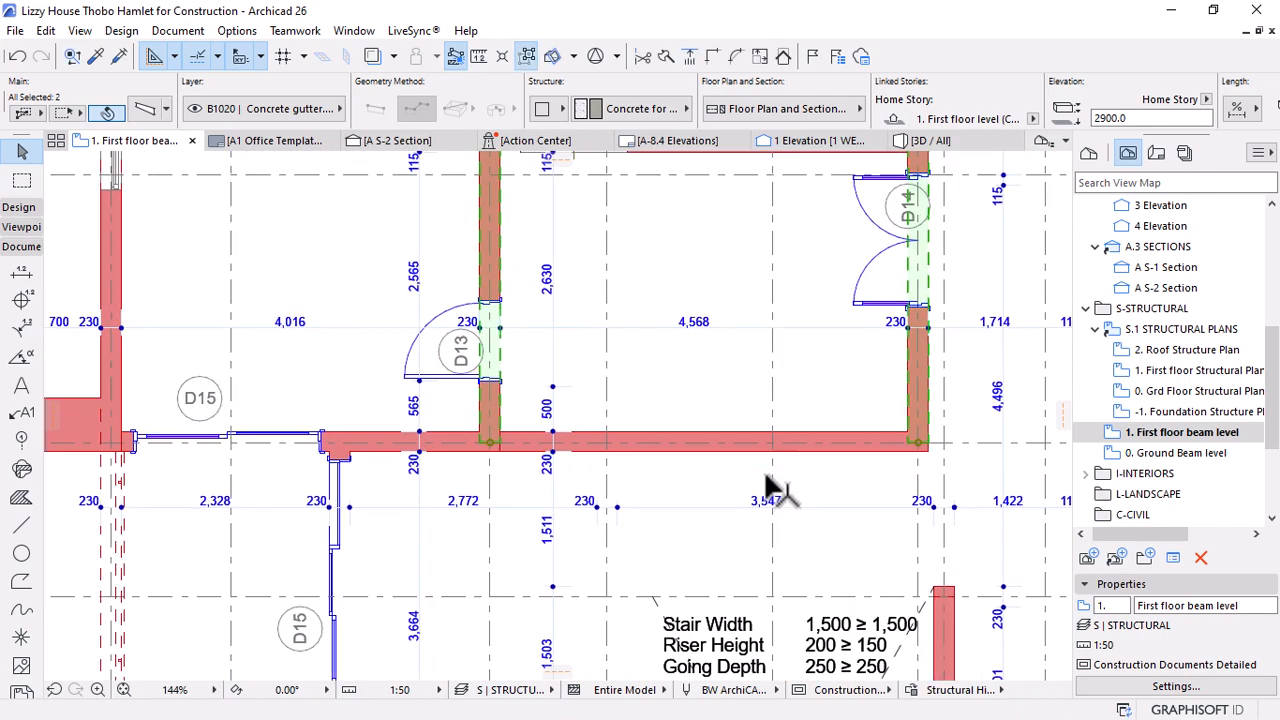
{"action": "key", "text": "Escape"}
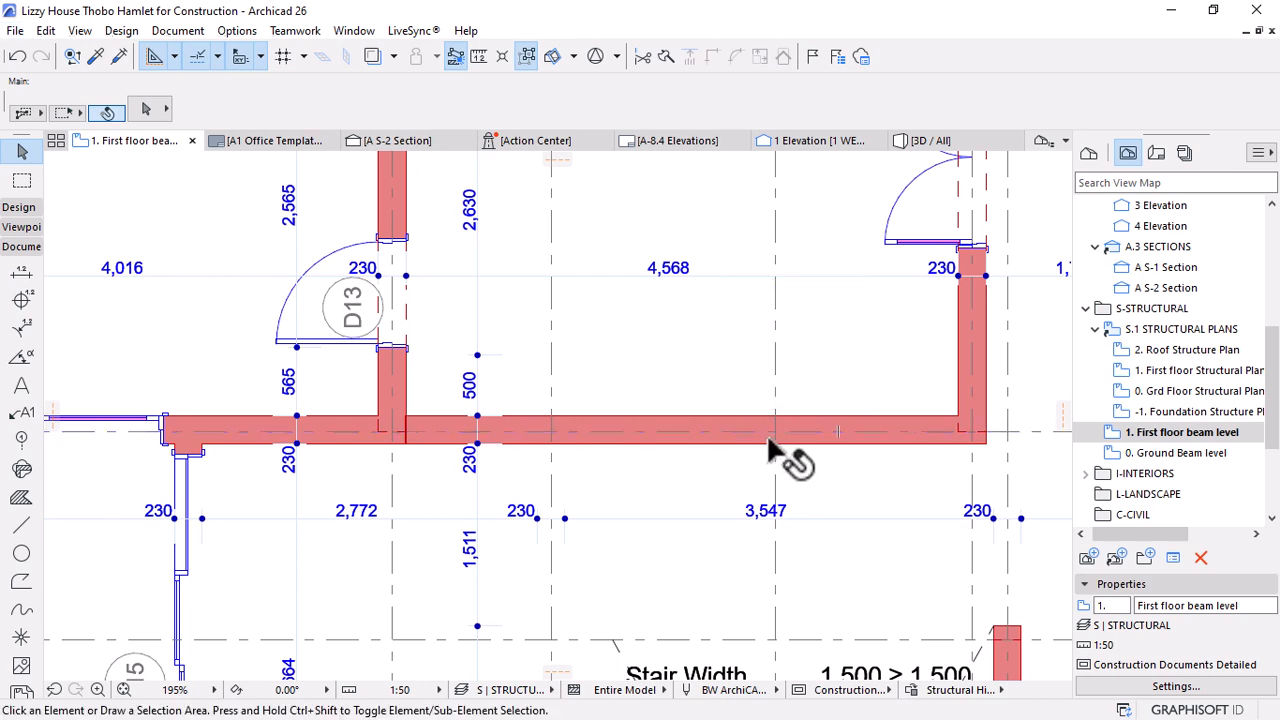
Draw a chained beam with the existing beam's settings along grid line 5, from the corner below door D14 to the outer wall beyond sliding door D15
{"action": "left_click", "coordinate": [970, 432], "text": "alt"}
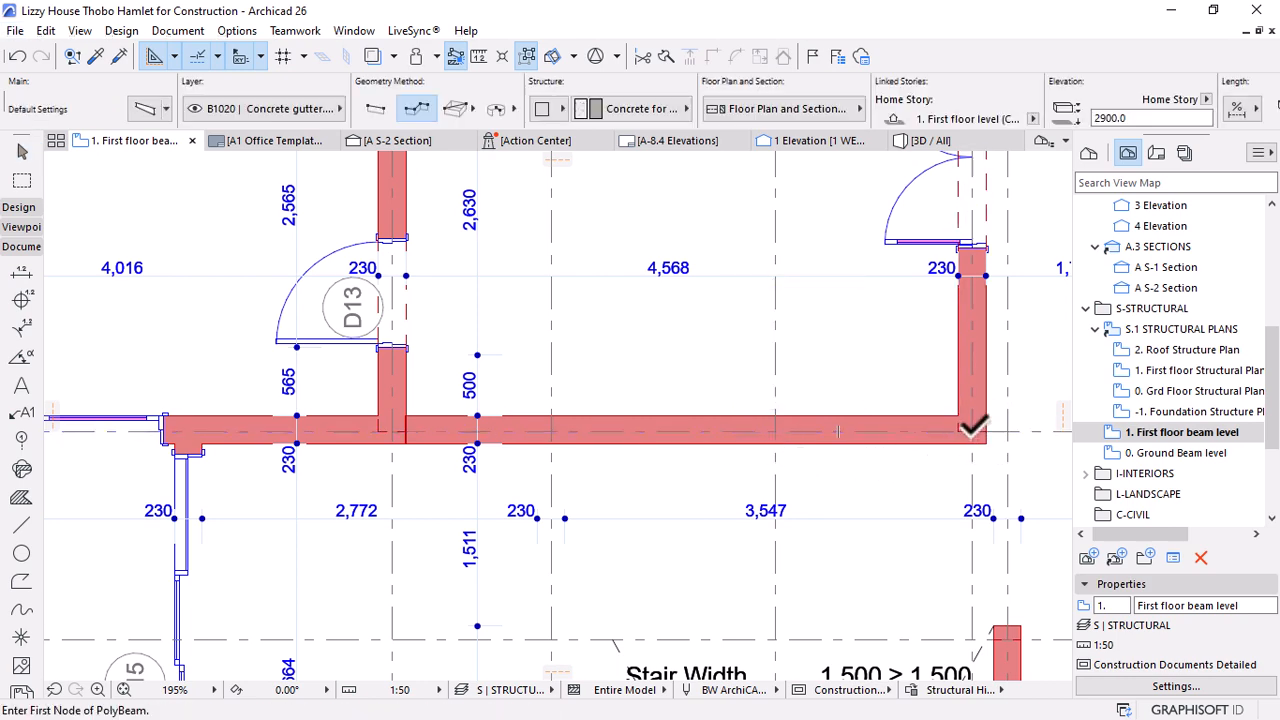
{"action": "left_click", "coordinate": [972, 432]}
{"action": "scroll", "coordinate": [1000, 430], "scroll_direction": "up", "scroll_amount": 10}
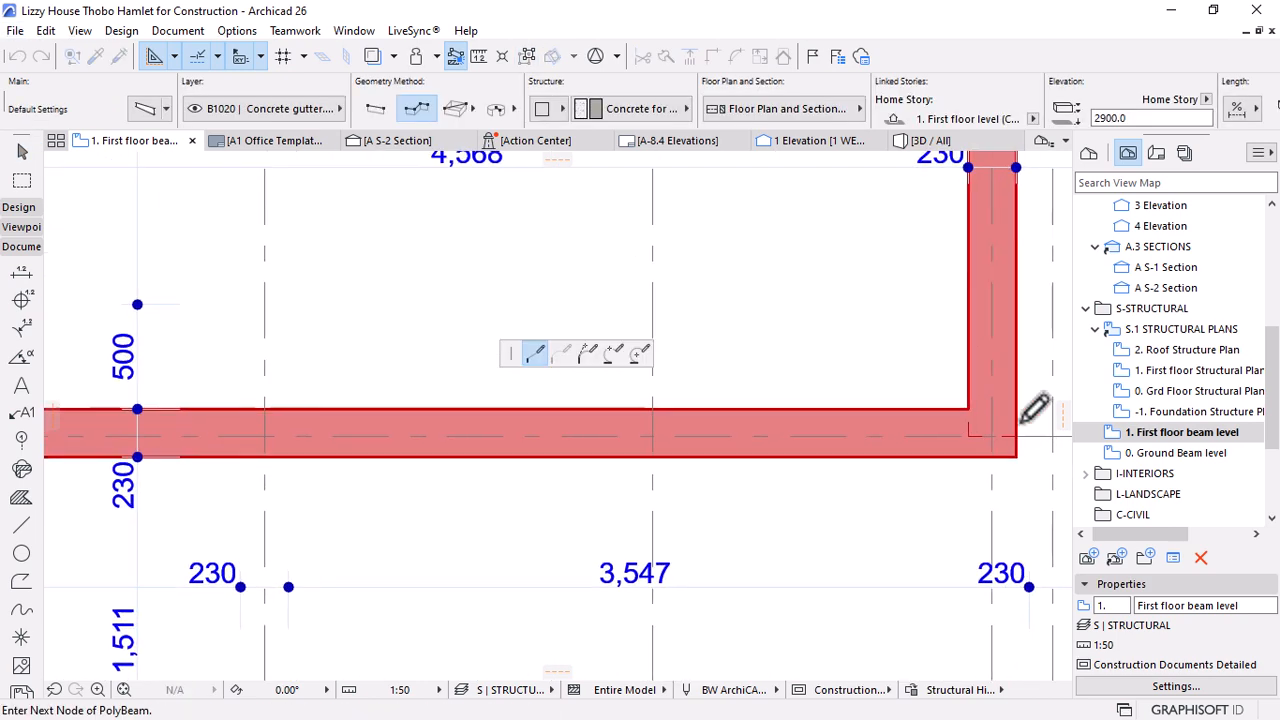
{"action": "scroll", "coordinate": [868, 455], "scroll_direction": "down", "scroll_amount": 8}
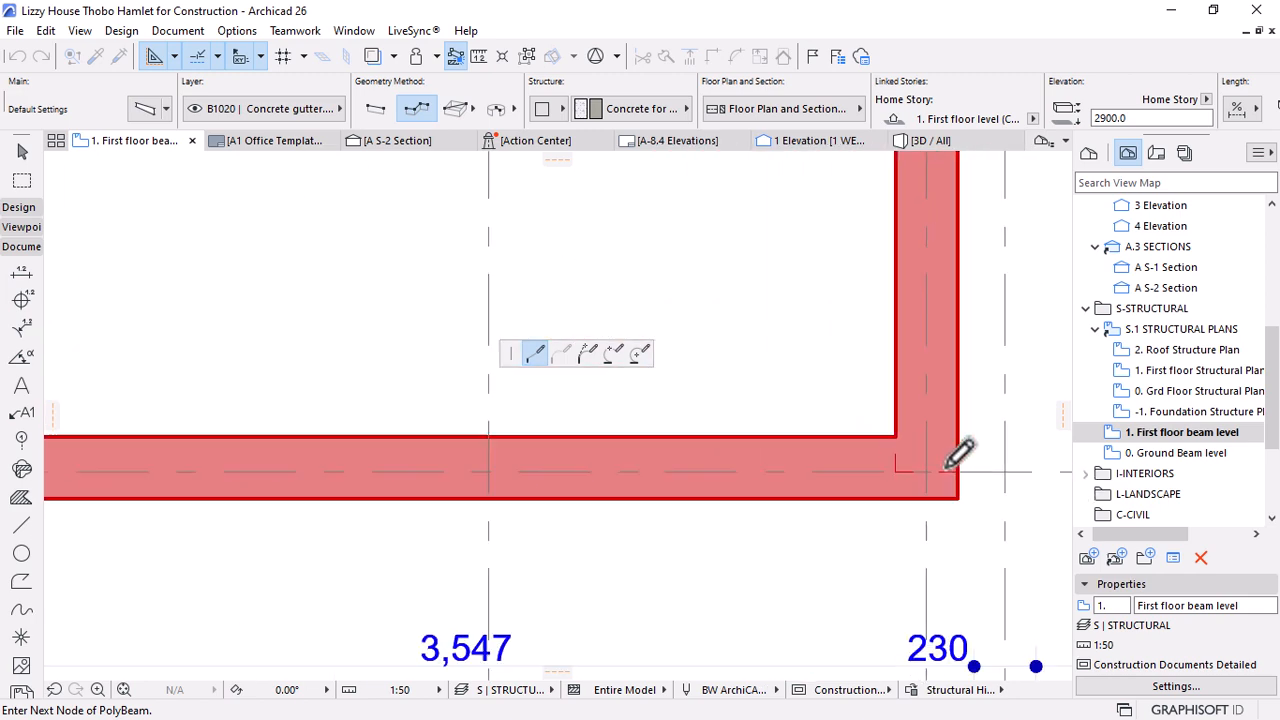
{"action": "scroll", "coordinate": [300, 466], "scroll_direction": "up", "scroll_amount": 3}
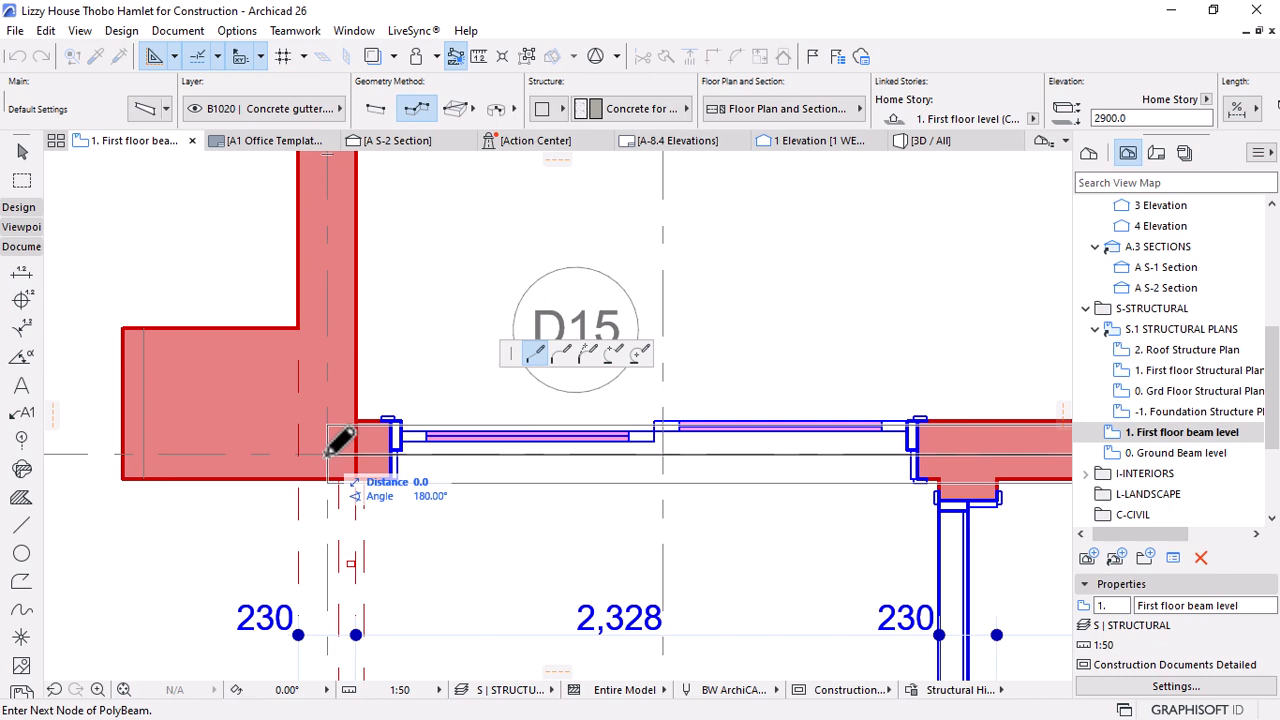
{"action": "left_click", "coordinate": [340, 440]}
{"action": "scroll", "coordinate": [475, 450], "scroll_direction": "down", "scroll_amount": 4}
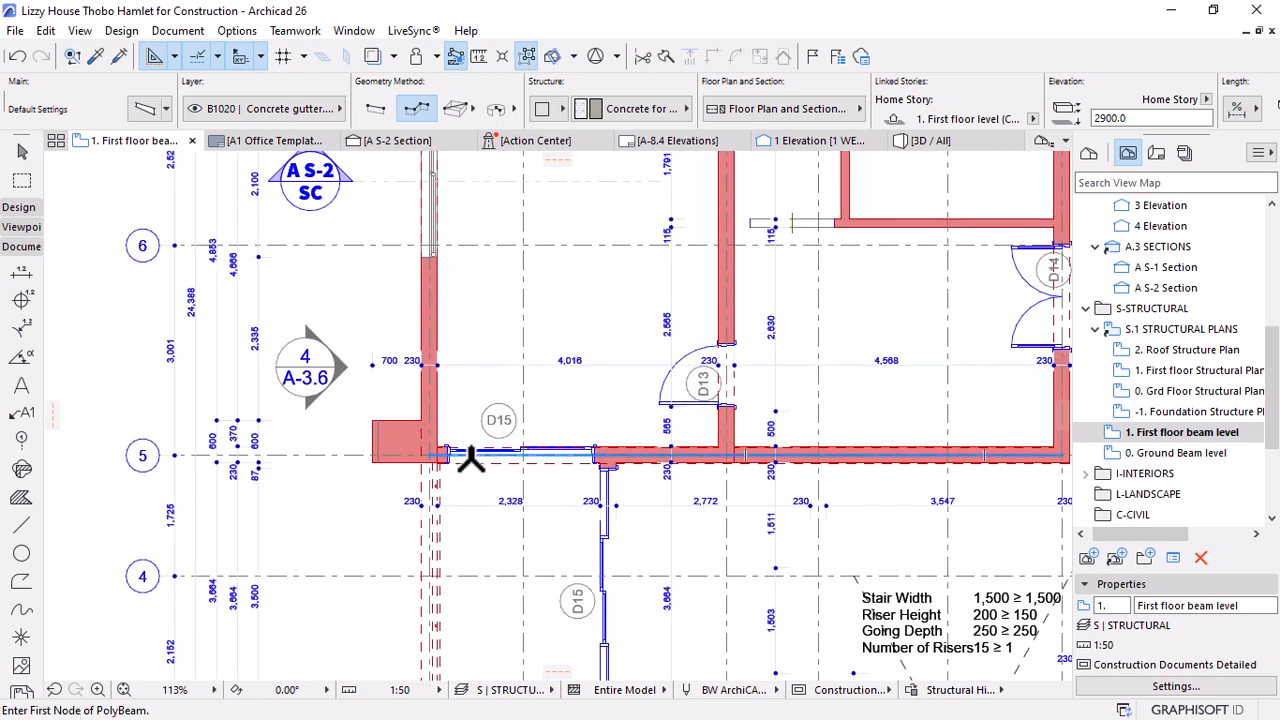
Compare the walls along grid line 5 with the Ground Beam level view and return to the First floor beam level view
{"action": "scroll", "coordinate": [737, 457], "scroll_direction": "up", "scroll_amount": 4}
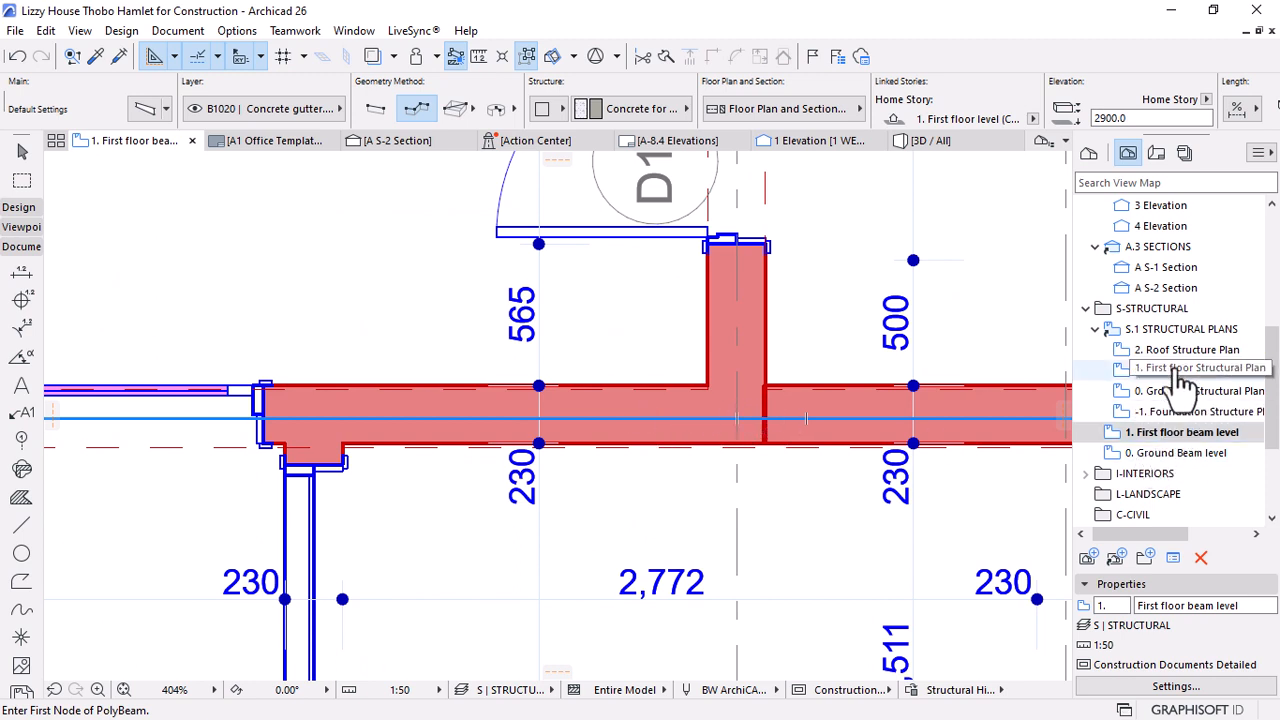
{"action": "left_click", "coordinate": [1163, 455]}
{"action": "double_click", "coordinate": [1163, 455]}
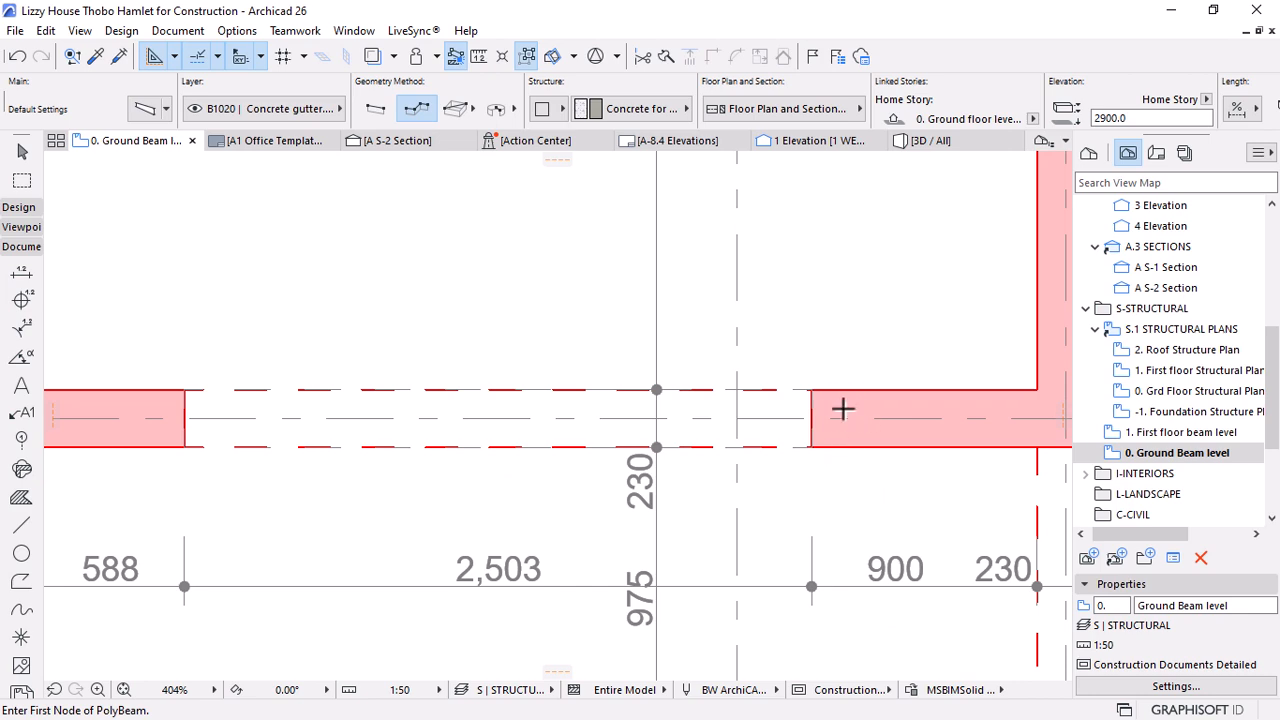
{"action": "double_click", "coordinate": [1180, 434]}
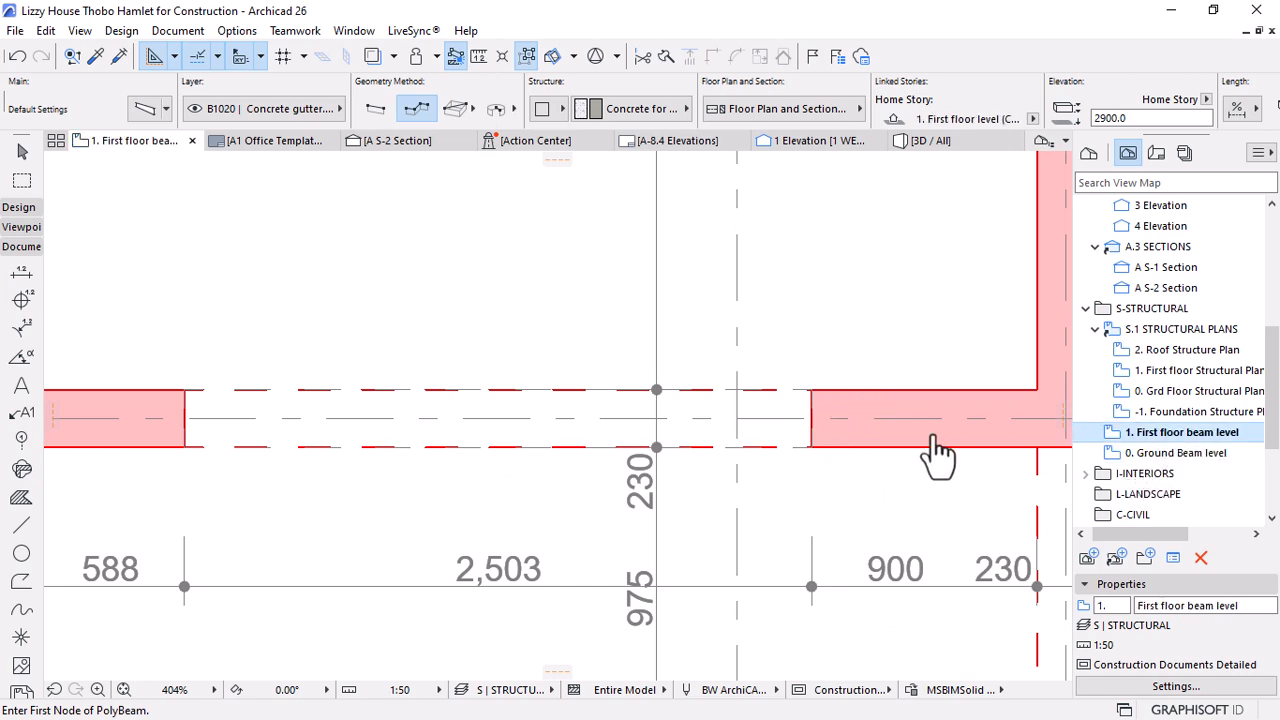
{"action": "scroll", "coordinate": [532, 364], "scroll_direction": "down", "scroll_amount": 2}
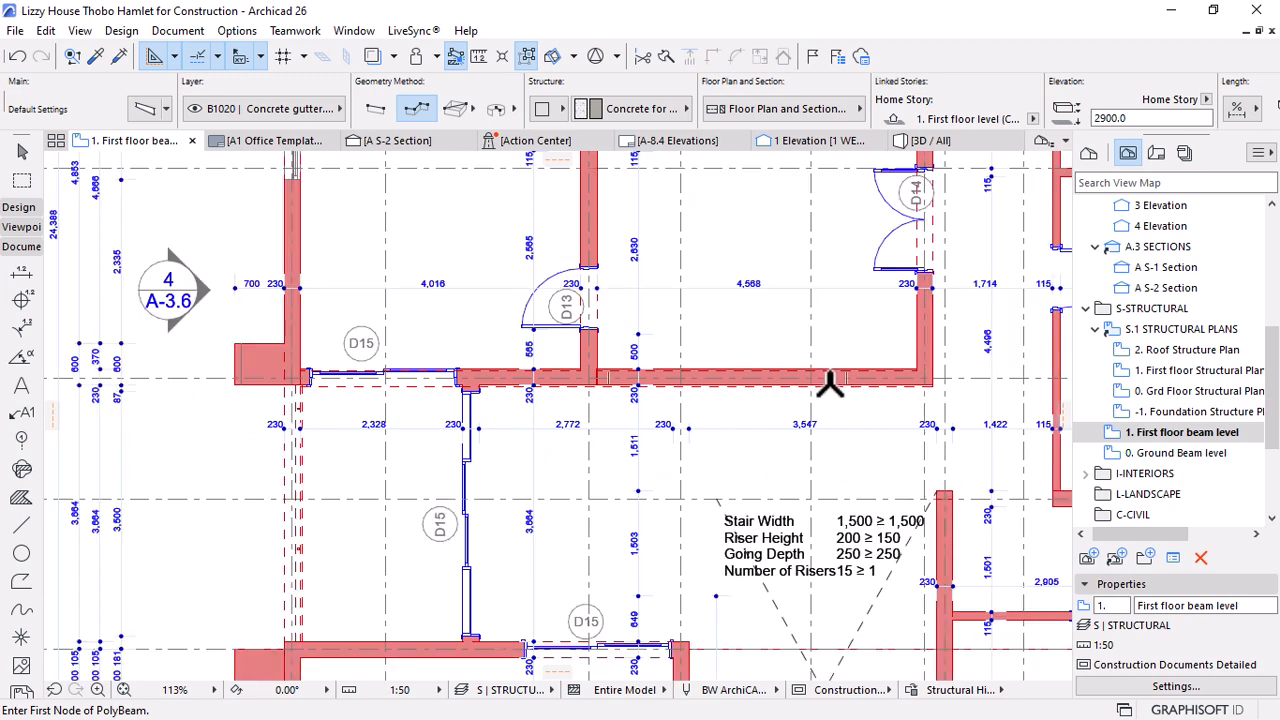
Move the brick wall along grid line 5 so that its outer face aligns with the new beam's outer edge
{"action": "scroll", "coordinate": [918, 375], "scroll_direction": "up", "scroll_amount": 7}
{"action": "key", "text": "Escape"}
{"action": "left_click", "coordinate": [893, 380]}
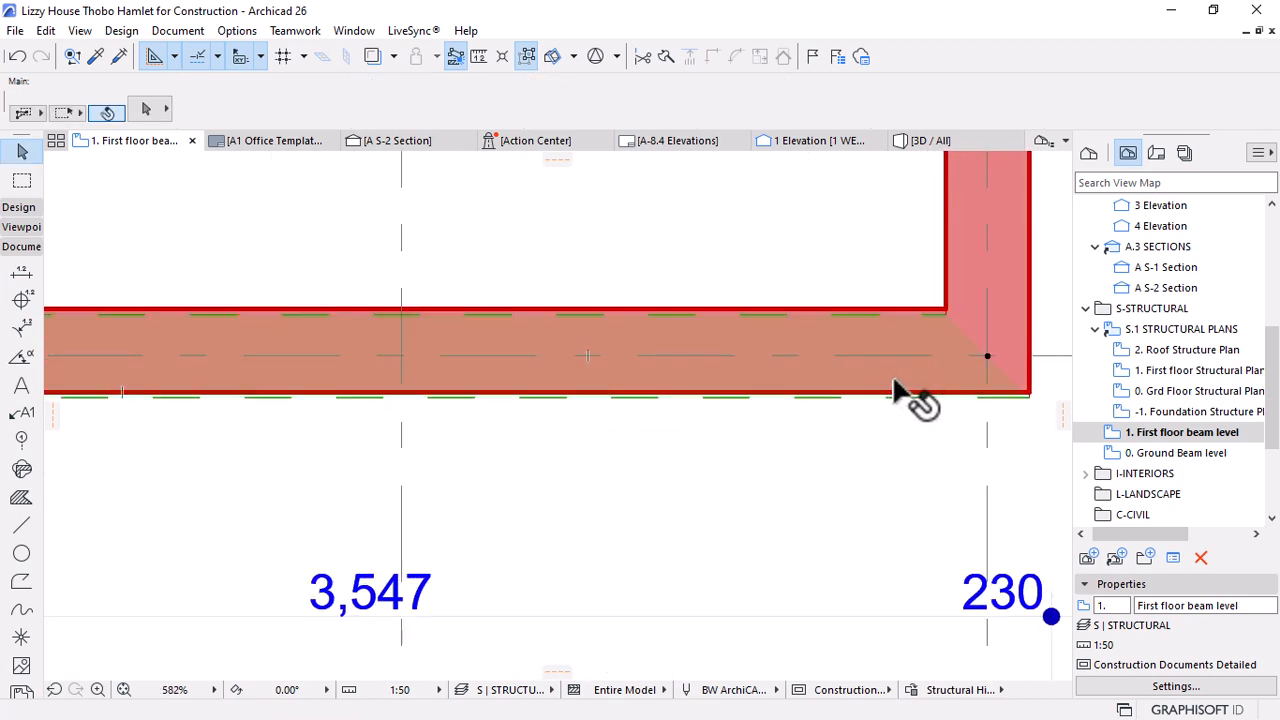
{"action": "key", "text": "Escape"}
{"action": "left_click", "coordinate": [918, 366]}
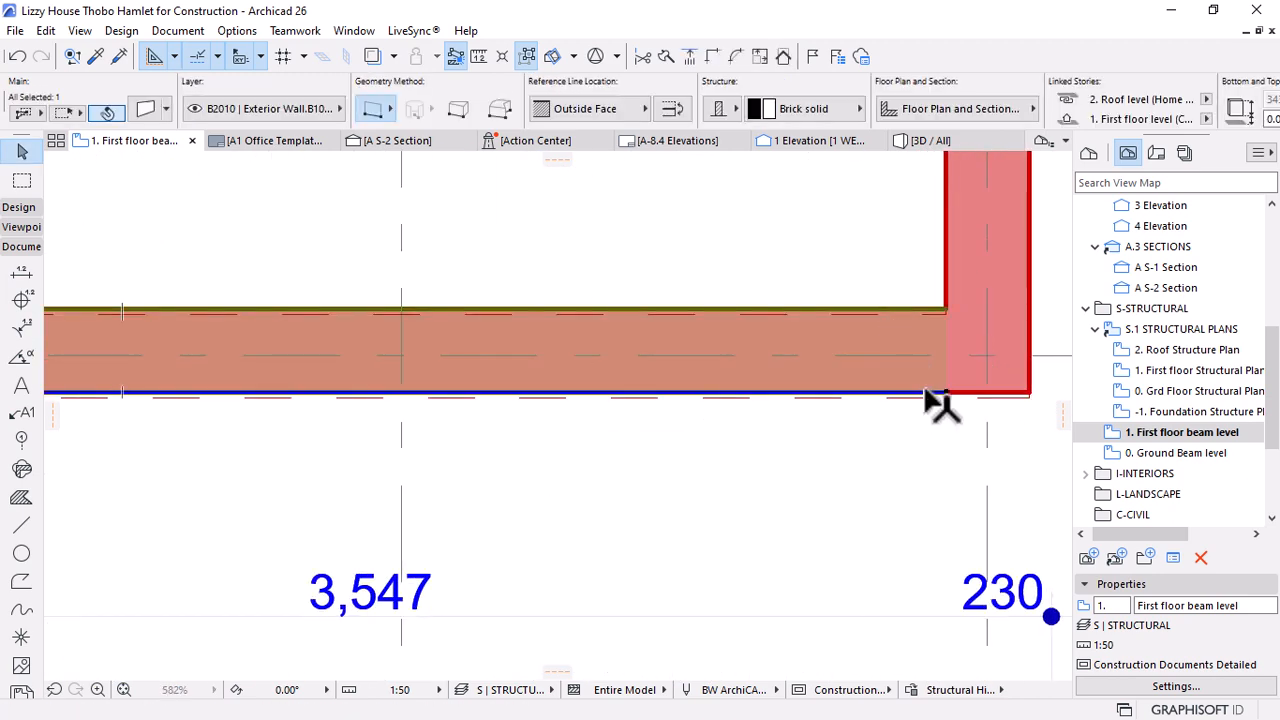
{"action": "scroll", "coordinate": [940, 400], "scroll_direction": "up", "scroll_amount": 3}
{"action": "key", "text": "ctrl+d"}
{"action": "left_click", "coordinate": [991, 394]}
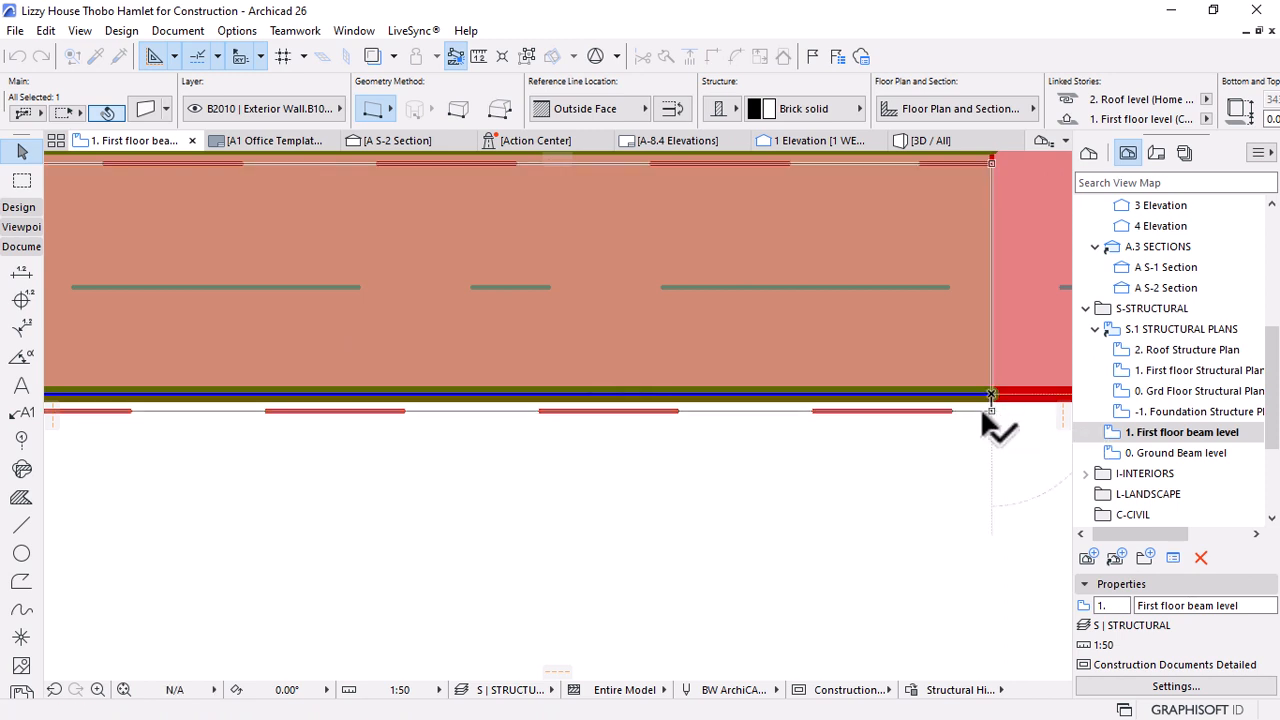
{"action": "left_click", "coordinate": [982, 412]}
{"action": "scroll", "coordinate": [731, 466], "scroll_direction": "down", "scroll_amount": 5}
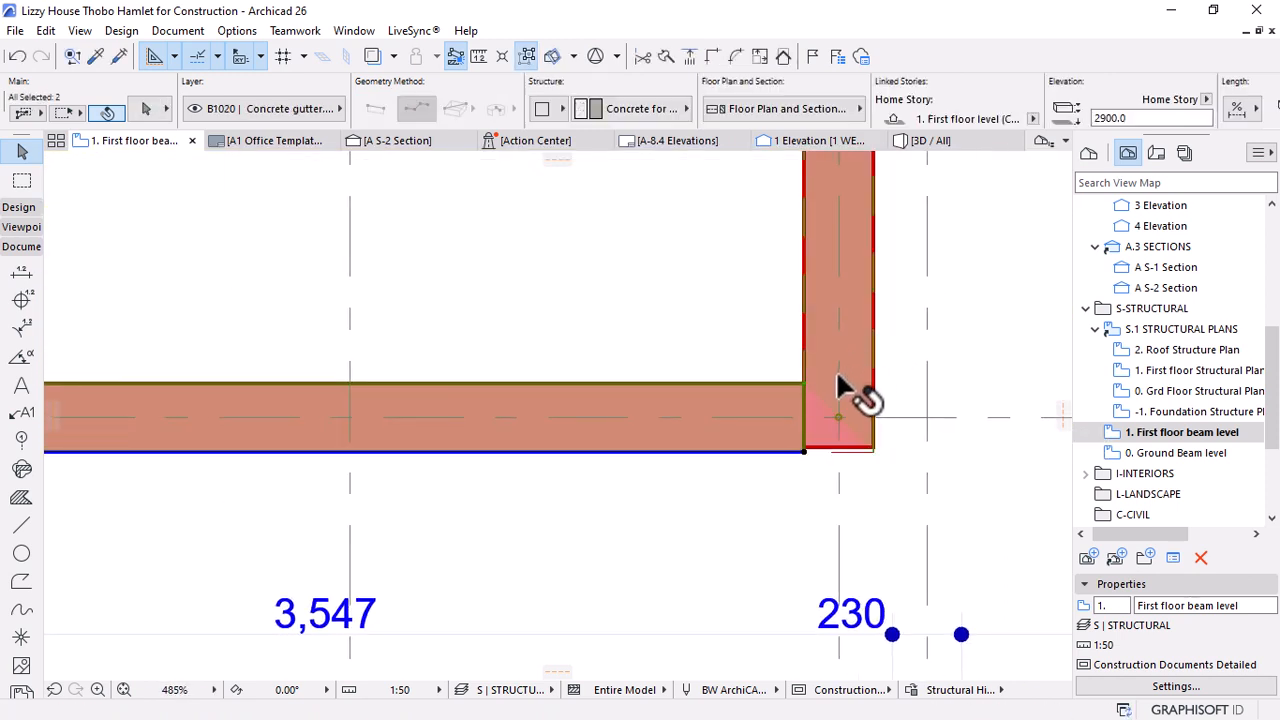
{"action": "key", "text": "Escape"}
{"action": "left_click", "coordinate": [805, 410]}
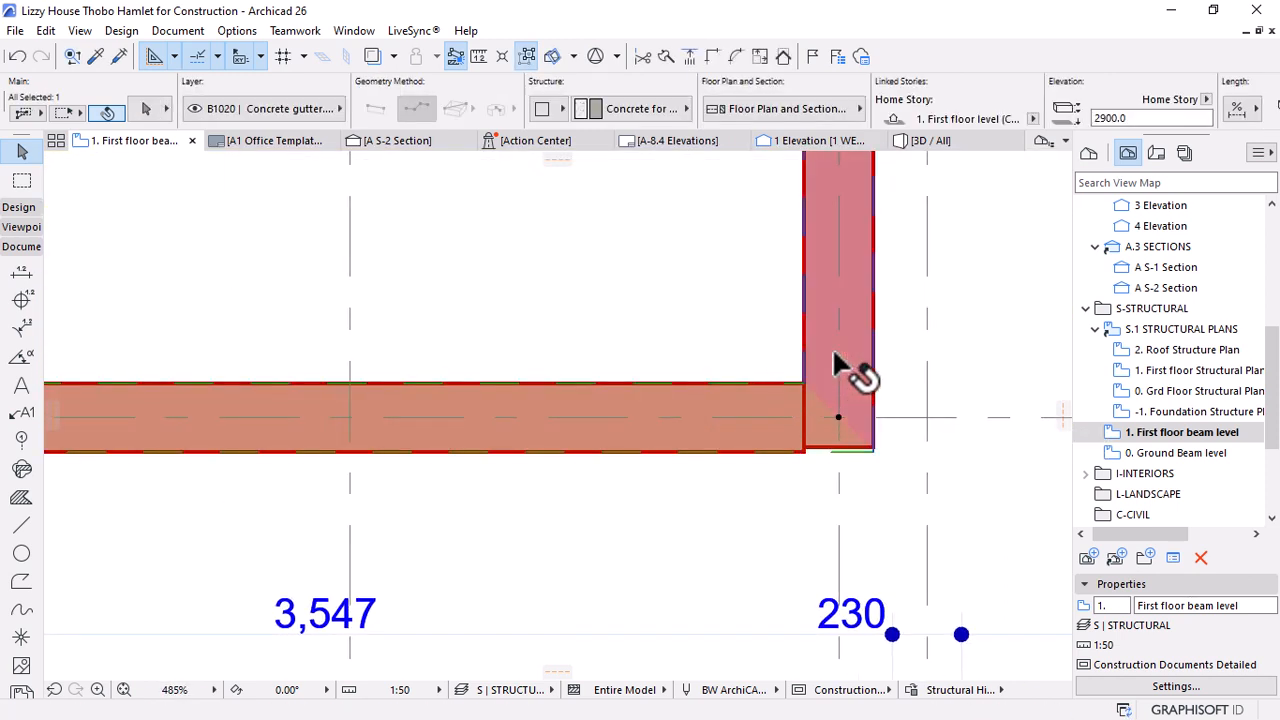
{"action": "left_click", "coordinate": [861, 352], "text": "shift"}
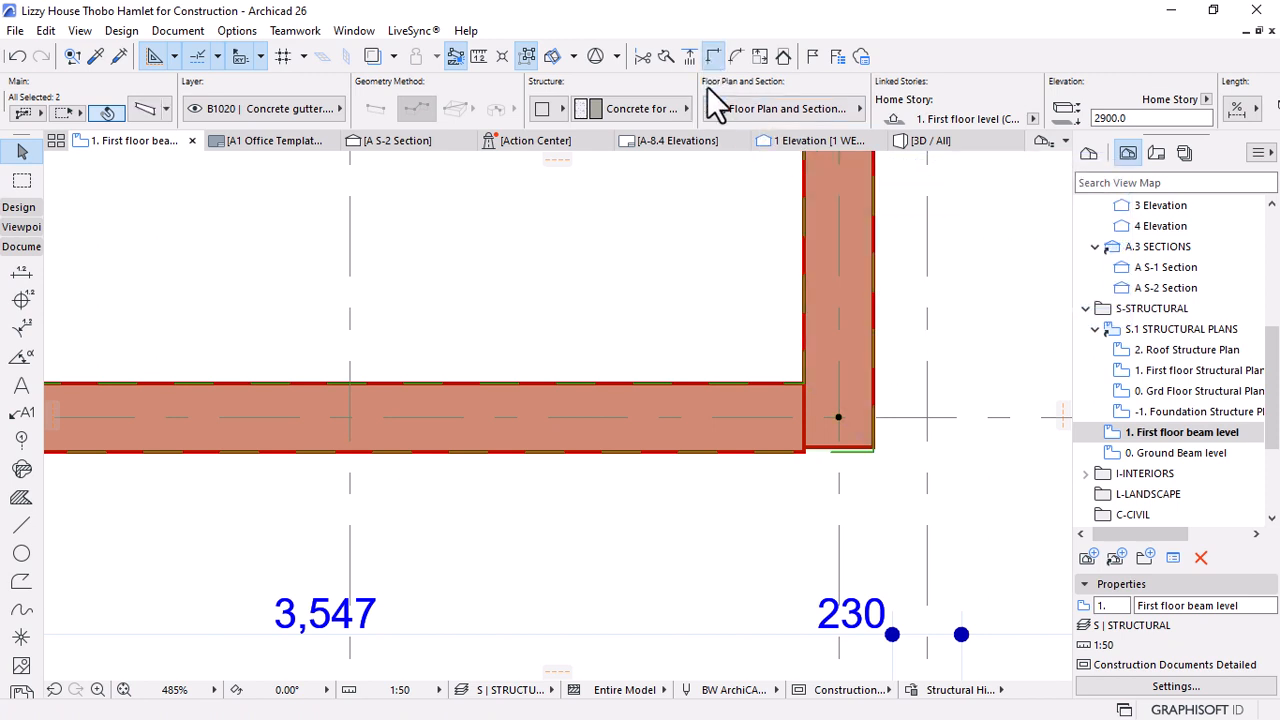
{"action": "key", "text": "Escape"}
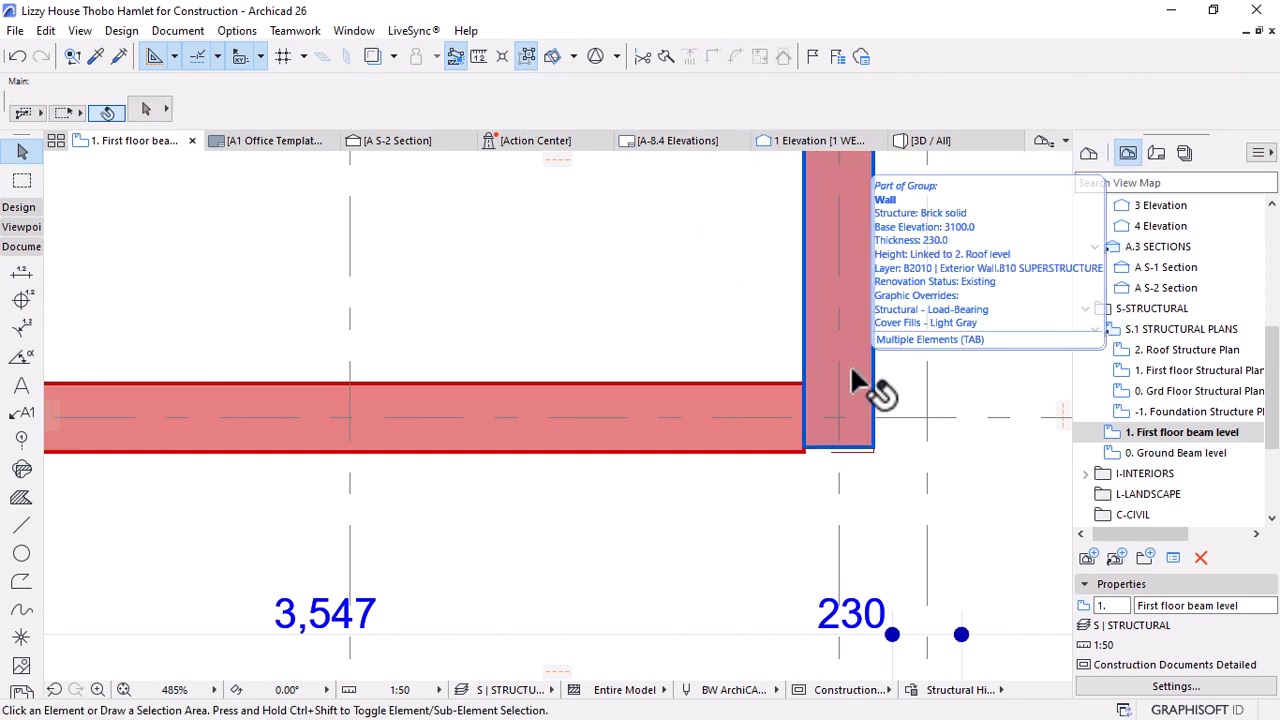
Intersect the D14 door wall with the moved wall along grid line 5 to close their corner
{"action": "left_click", "coordinate": [851, 370]}
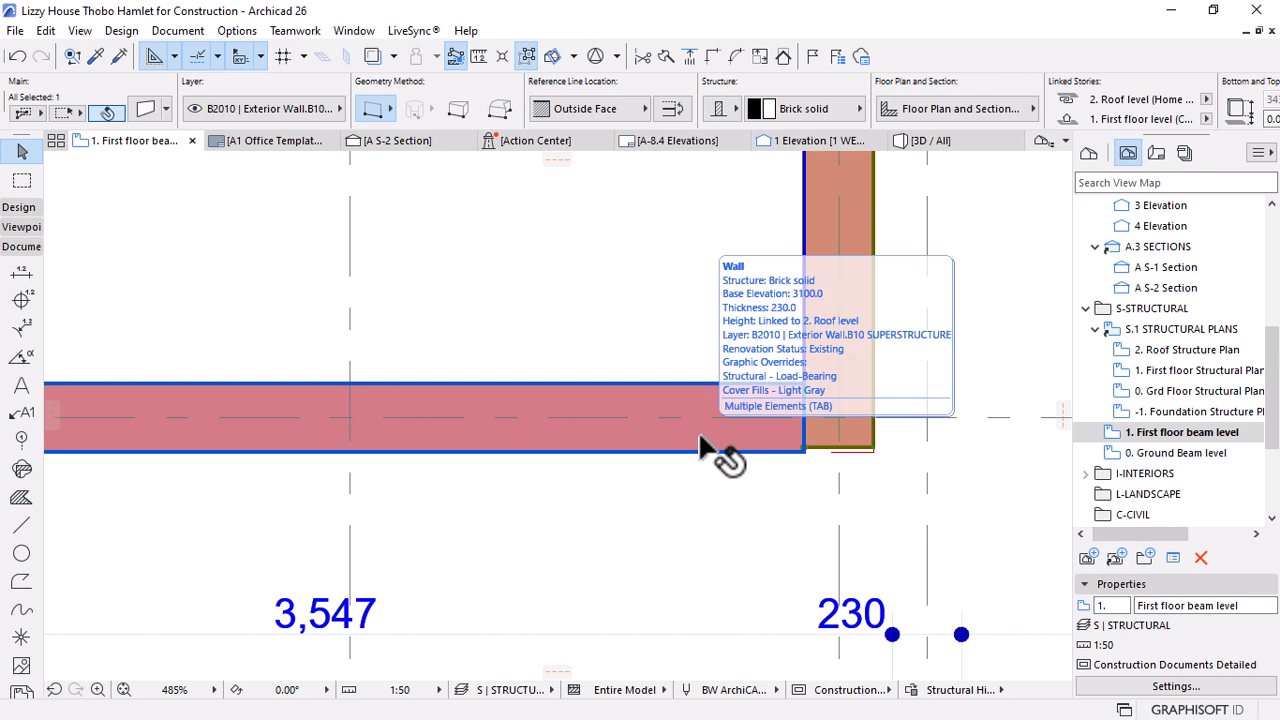
{"action": "left_click", "coordinate": [700, 443], "text": "shift"}
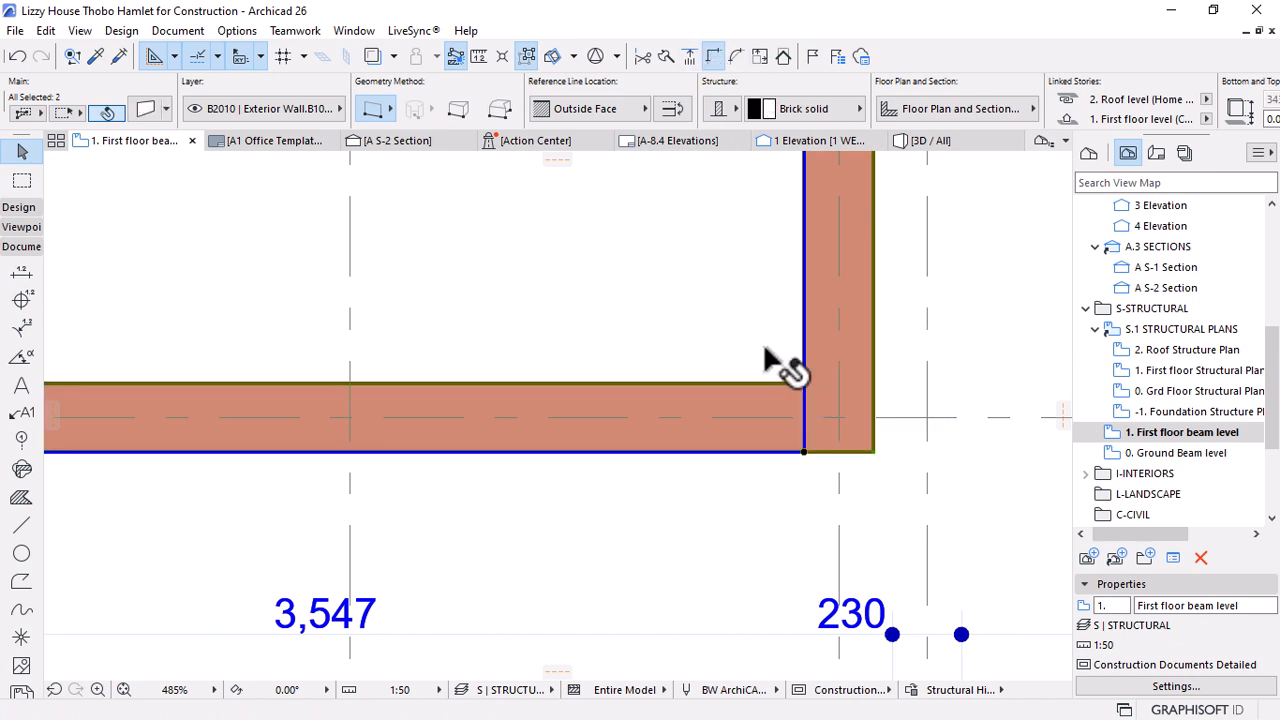
{"action": "key", "text": "Escape"}
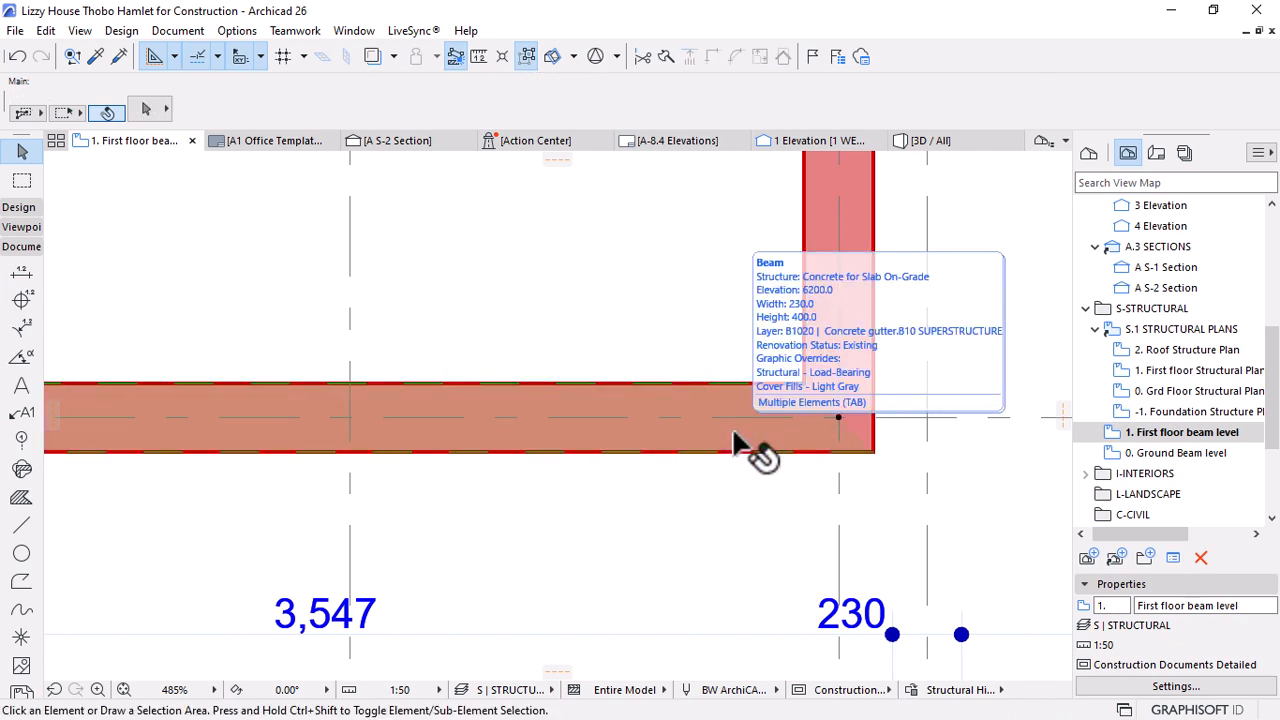
Examine the alignment of the wall and the beam along grid line 5 around sliding door D15 and the outer wall pier
{"action": "scroll", "coordinate": [860, 440], "scroll_direction": "down", "scroll_amount": 8}
{"action": "scroll", "coordinate": [394, 449], "scroll_direction": "up", "scroll_amount": 7}
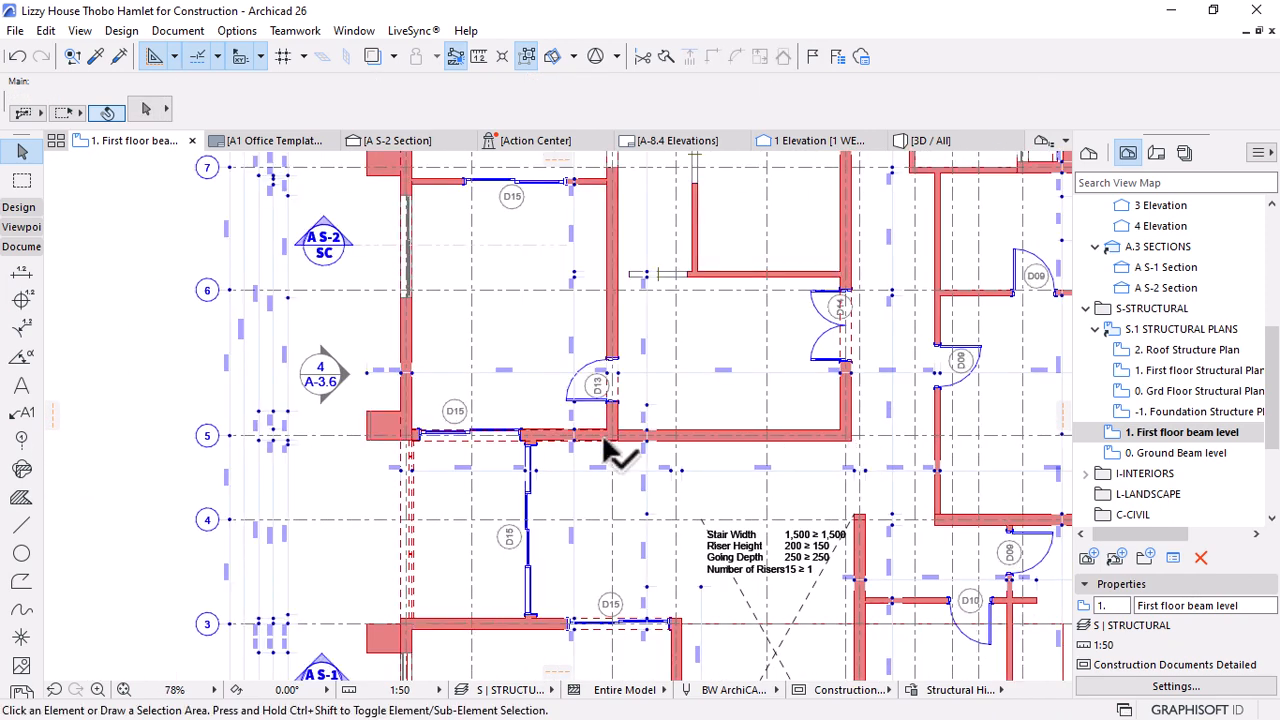
{"action": "scroll", "coordinate": [424, 350], "scroll_direction": "down", "scroll_amount": 3}
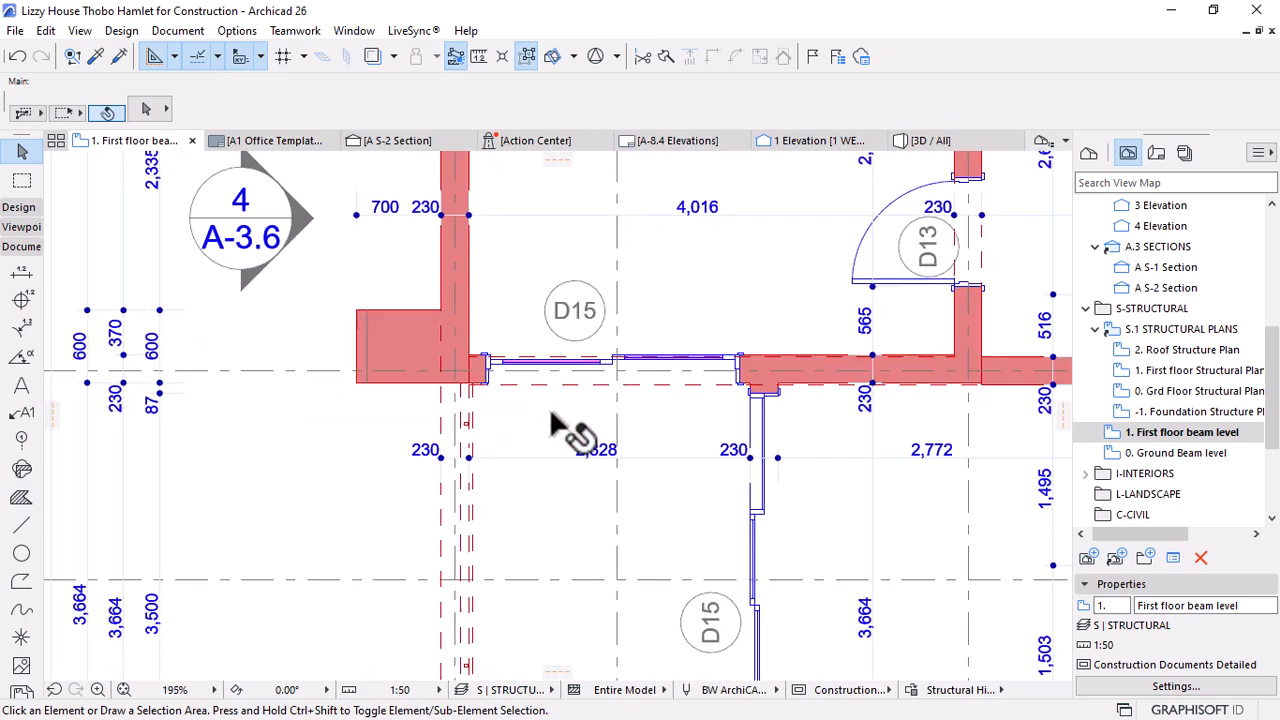
{"action": "scroll", "coordinate": [790, 398], "scroll_direction": "up", "scroll_amount": 4}
{"action": "left_click", "coordinate": [622, 405]}
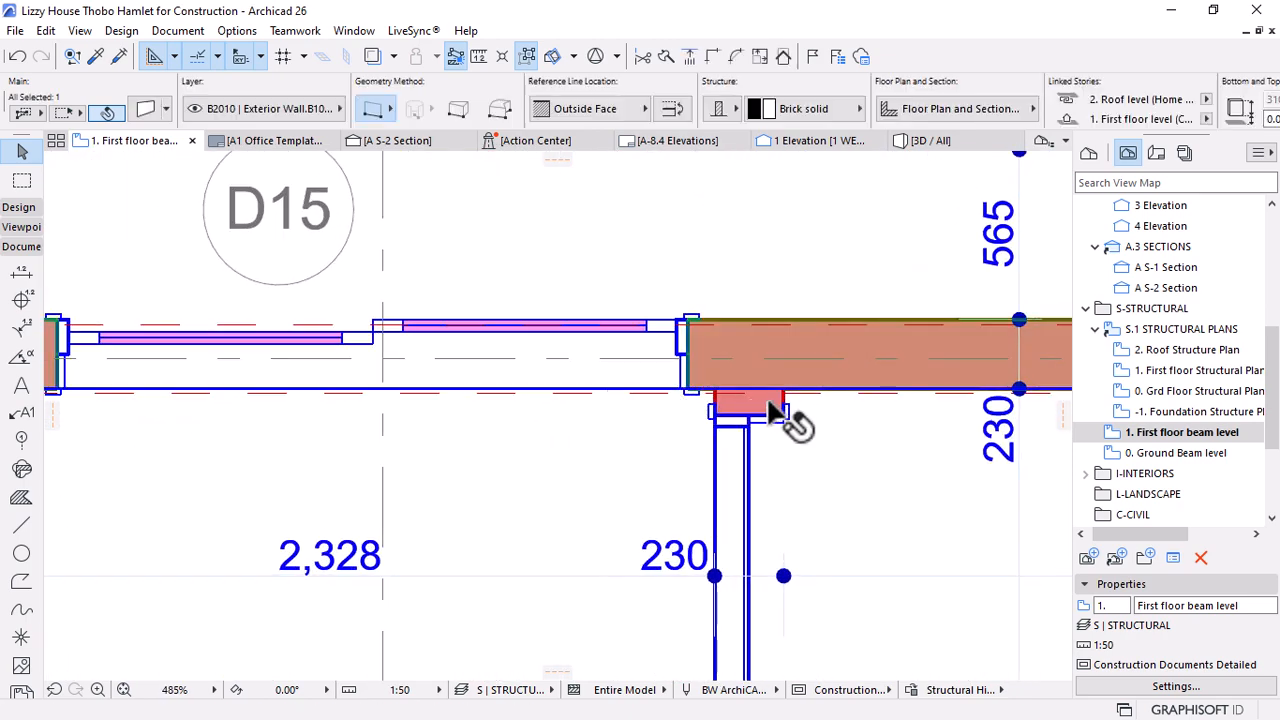
{"action": "scroll", "coordinate": [740, 400], "scroll_direction": "down", "scroll_amount": 2}
{"action": "scroll", "coordinate": [355, 400], "scroll_direction": "up", "scroll_amount": 6}
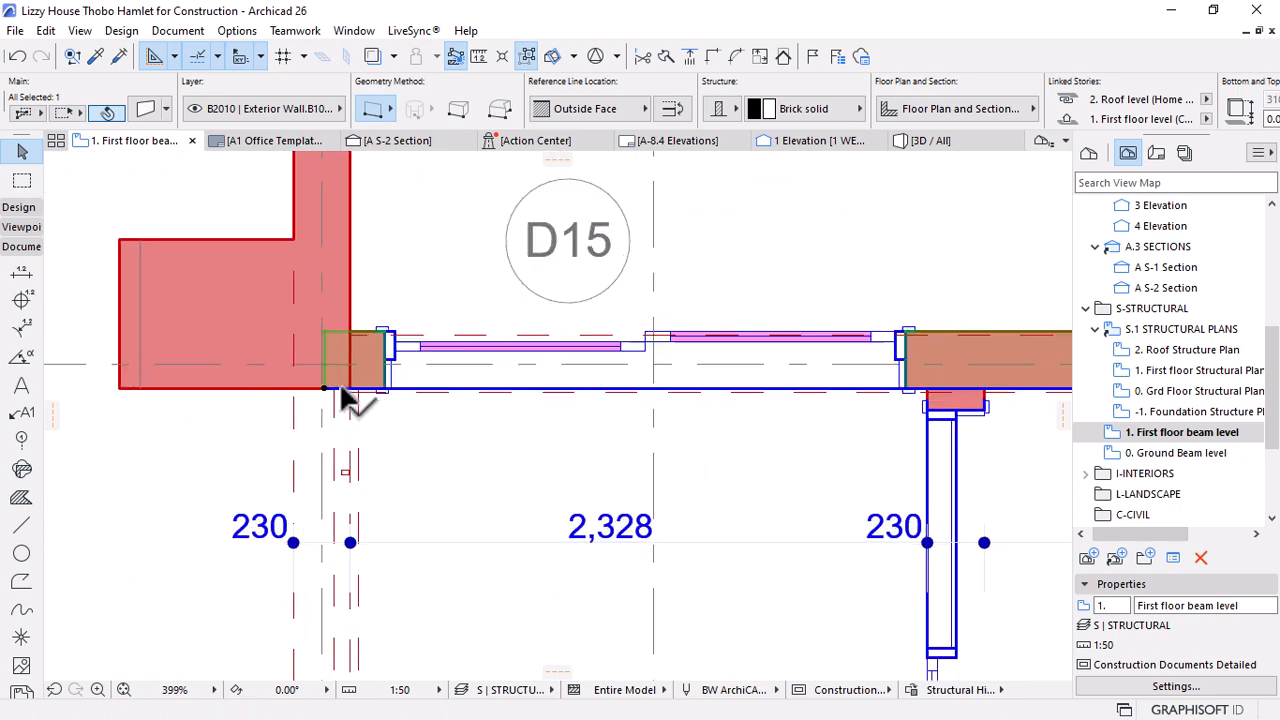
{"action": "left_click", "coordinate": [418, 414]}
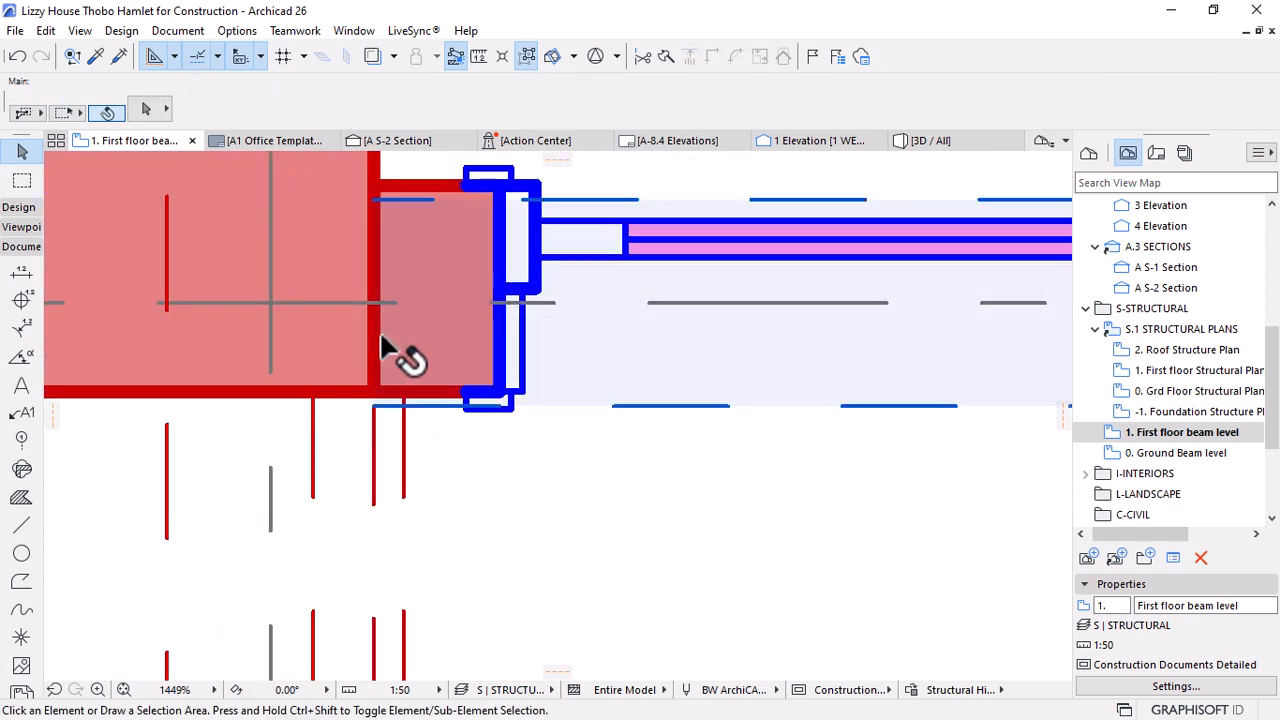
{"action": "key", "text": "Escape"}
{"action": "left_click", "coordinate": [401, 347]}
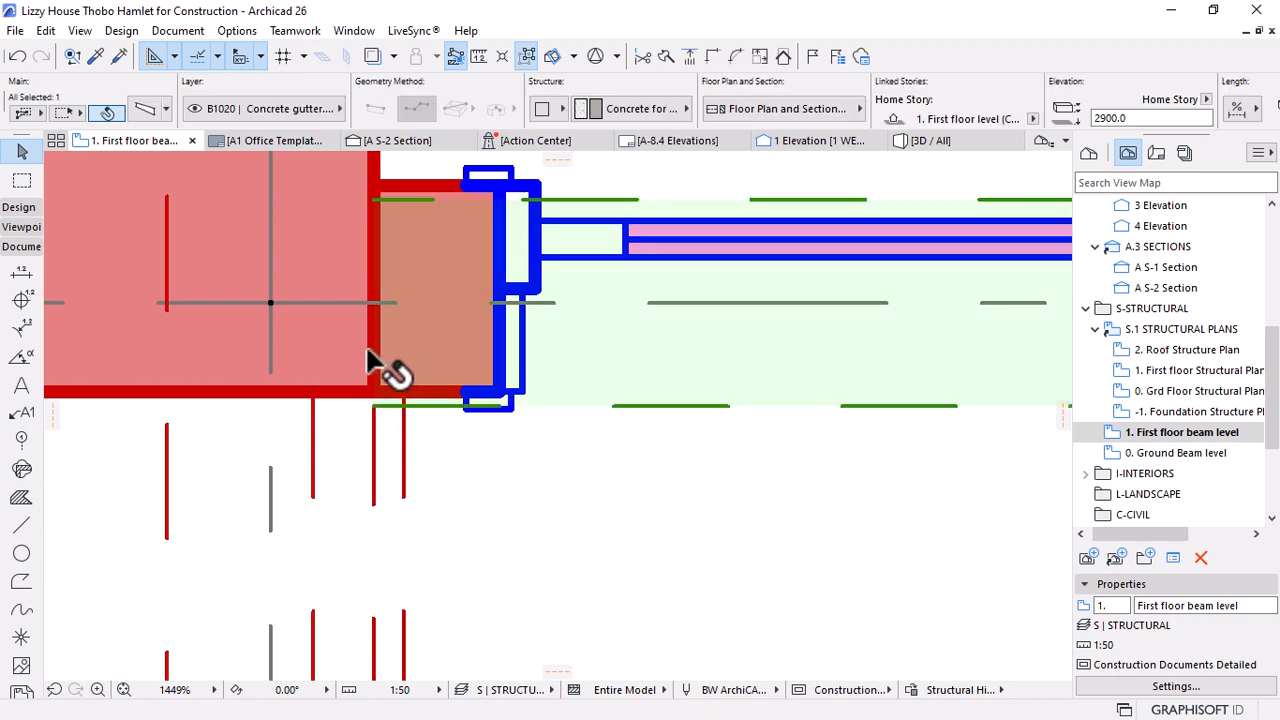
{"action": "key", "text": "Escape"}
{"action": "scroll", "coordinate": [308, 355], "scroll_direction": "down", "scroll_amount": 5}
{"action": "scroll", "coordinate": [520, 380], "scroll_direction": "down", "scroll_amount": 3}
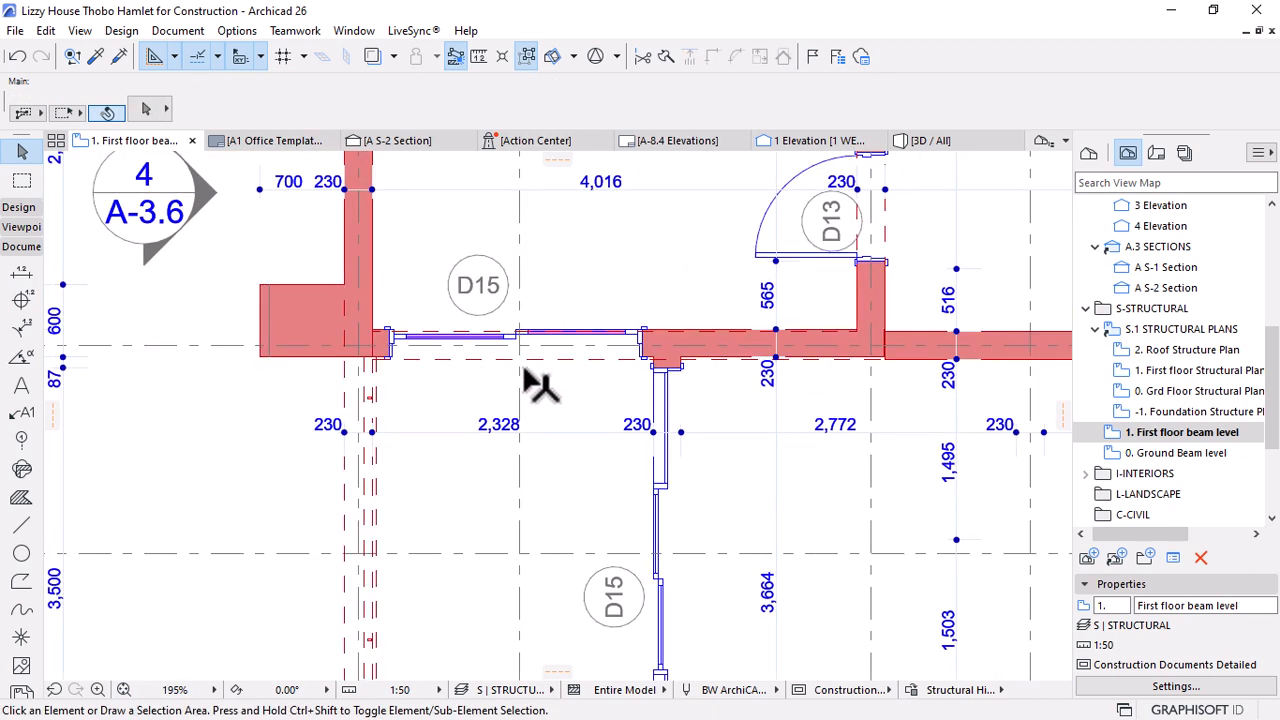
Move the sliding door D15 wall along grid line 5 about 16 mm outward to align with the adjoining wall's outer face
{"action": "scroll", "coordinate": [900, 352], "scroll_direction": "up", "scroll_amount": 6}
{"action": "left_click", "coordinate": [636, 248]}
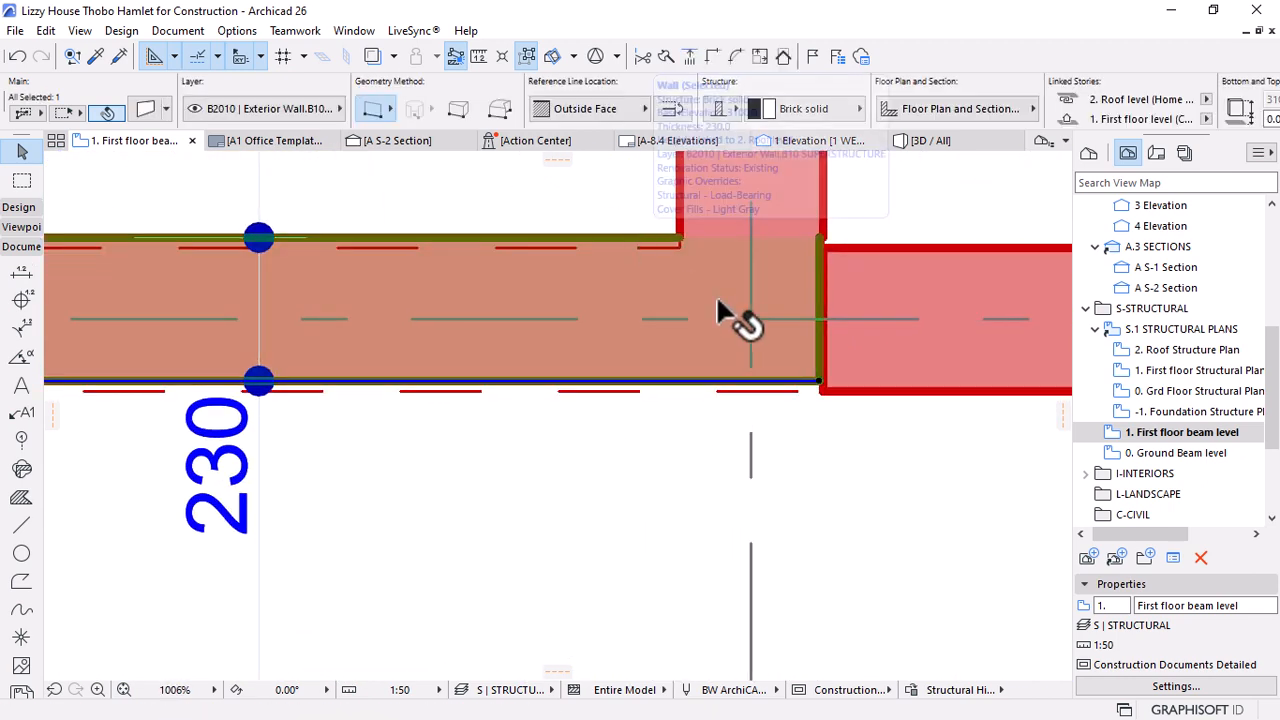
{"action": "left_click", "coordinate": [818, 381]}
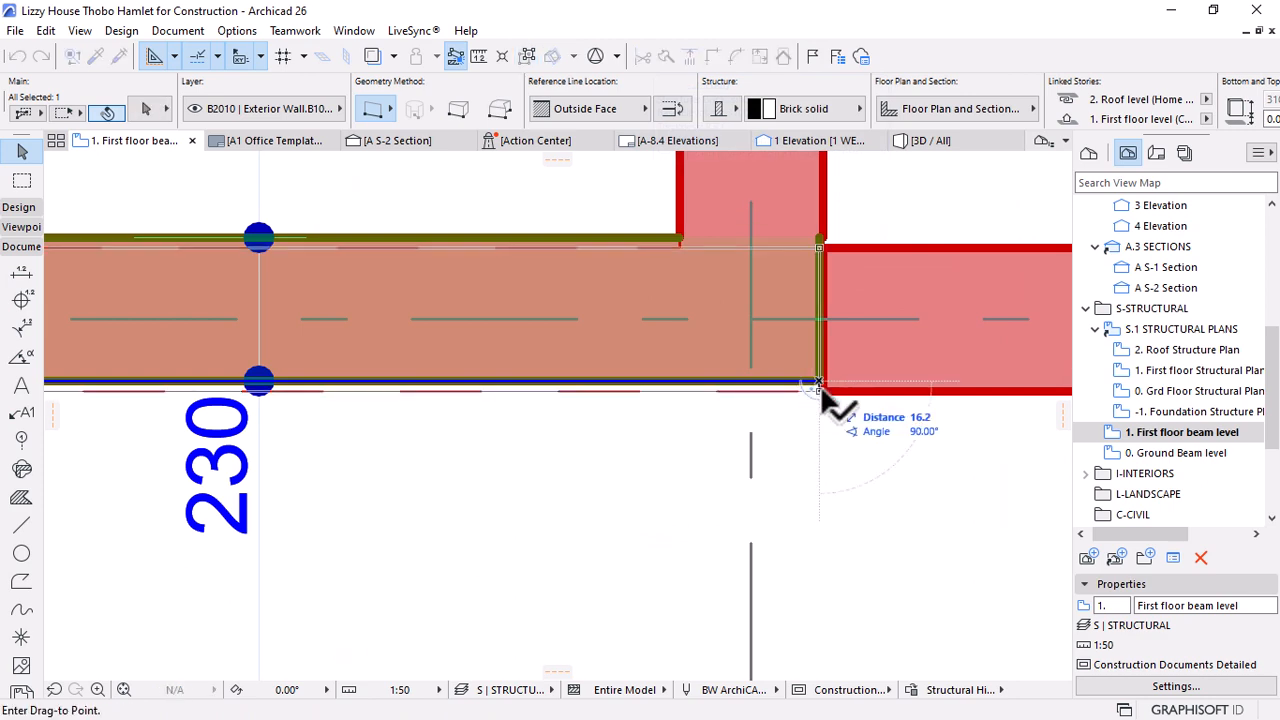
{"action": "left_click", "coordinate": [822, 391]}
{"action": "scroll", "coordinate": [821, 385], "scroll_direction": "down", "scroll_amount": 3}
{"action": "scroll", "coordinate": [822, 390], "scroll_direction": "down", "scroll_amount": 2}
{"action": "key", "text": "Escape"}
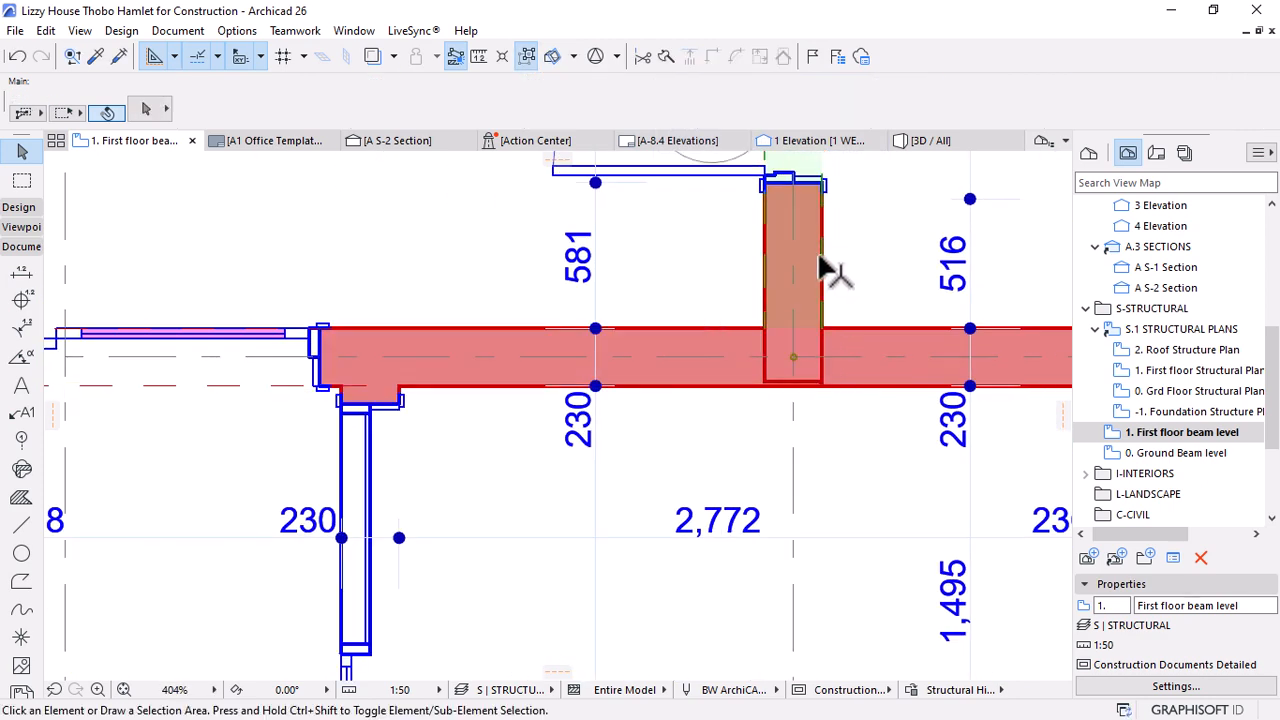
Extend the end of the D13 door wall to the outer face of the moved wall along grid line 5
{"action": "left_click", "coordinate": [818, 300]}
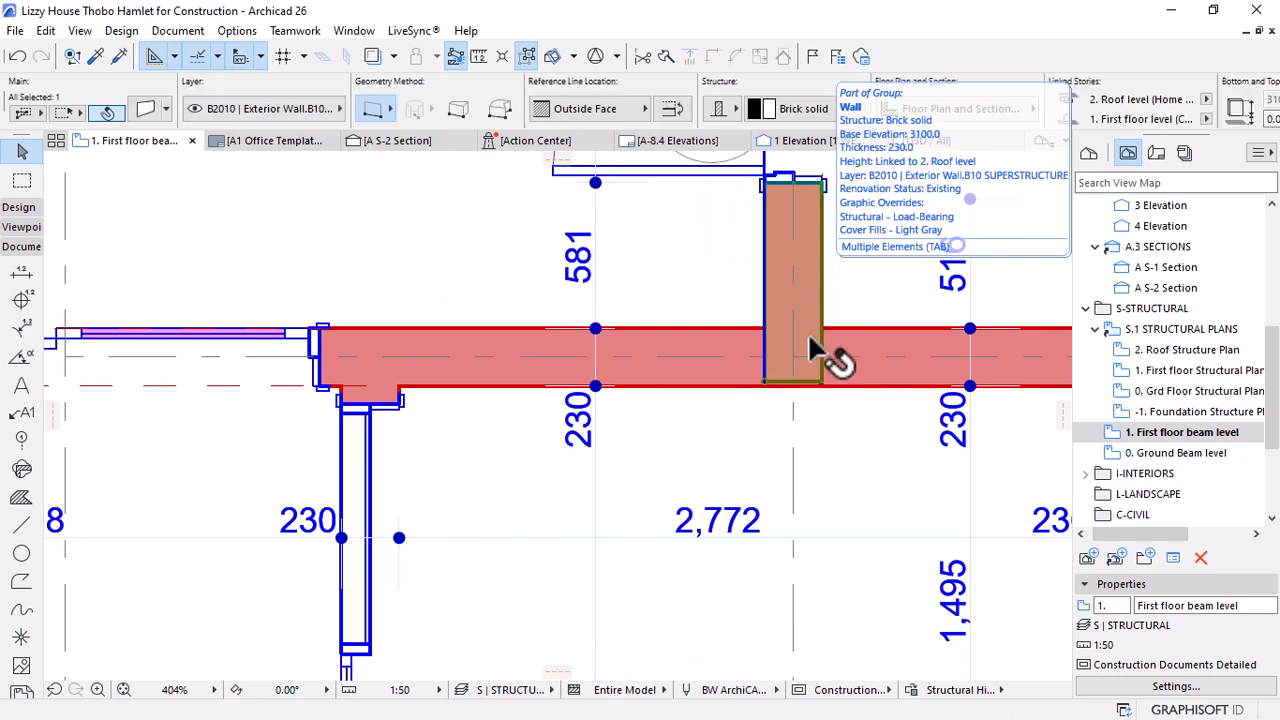
{"action": "left_click", "coordinate": [766, 380]}
{"action": "left_click", "coordinate": [766, 356]}
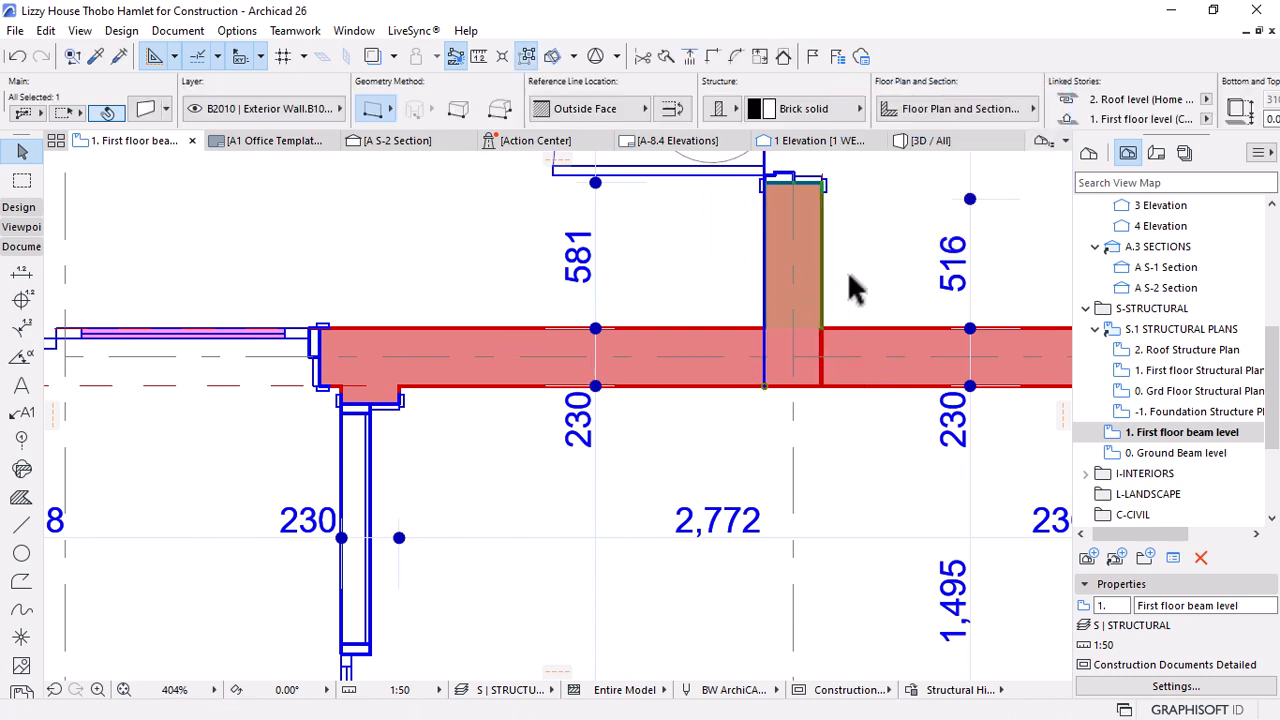
{"action": "left_click", "coordinate": [847, 270]}
Intersect the D13 door wall with the adjoining brick wall along grid line 5 to clean up their junction
{"action": "scroll", "coordinate": [810, 357], "scroll_direction": "down", "scroll_amount": 4}
{"action": "scroll", "coordinate": [822, 362], "scroll_direction": "up", "scroll_amount": 3}
{"action": "scroll", "coordinate": [810, 357], "scroll_direction": "up", "scroll_amount": 5}
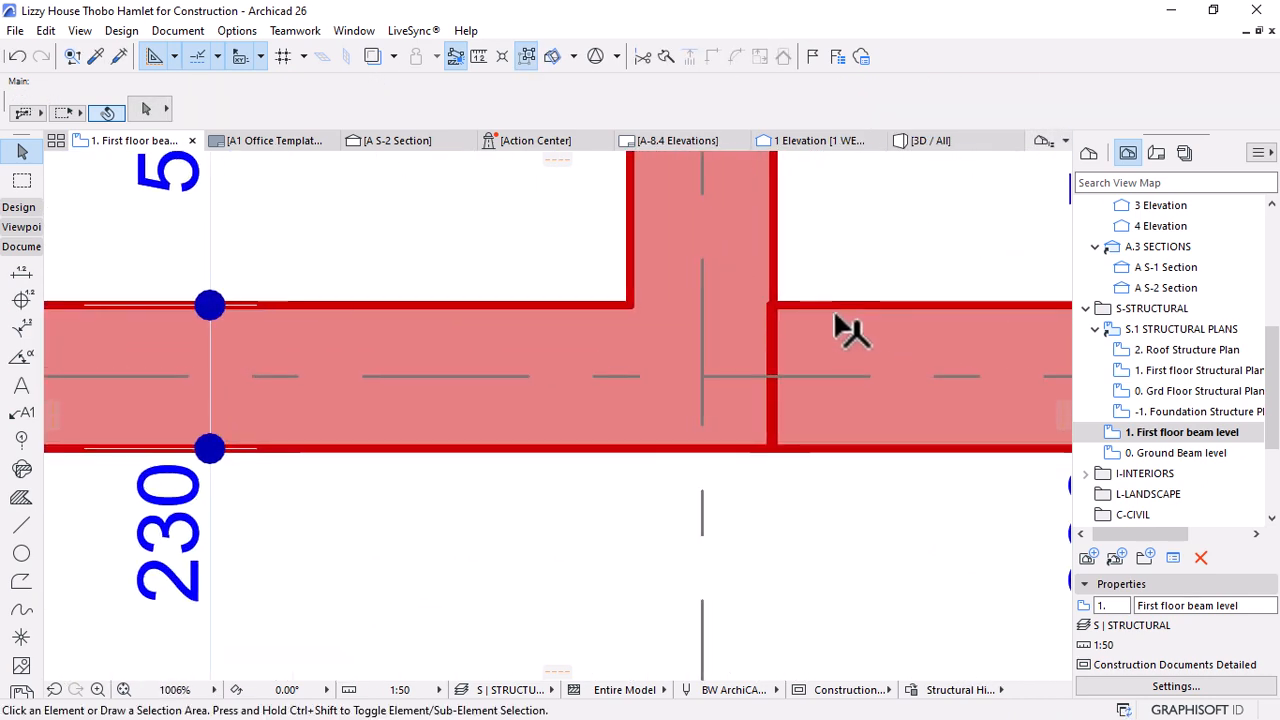
{"action": "left_click", "coordinate": [830, 310]}
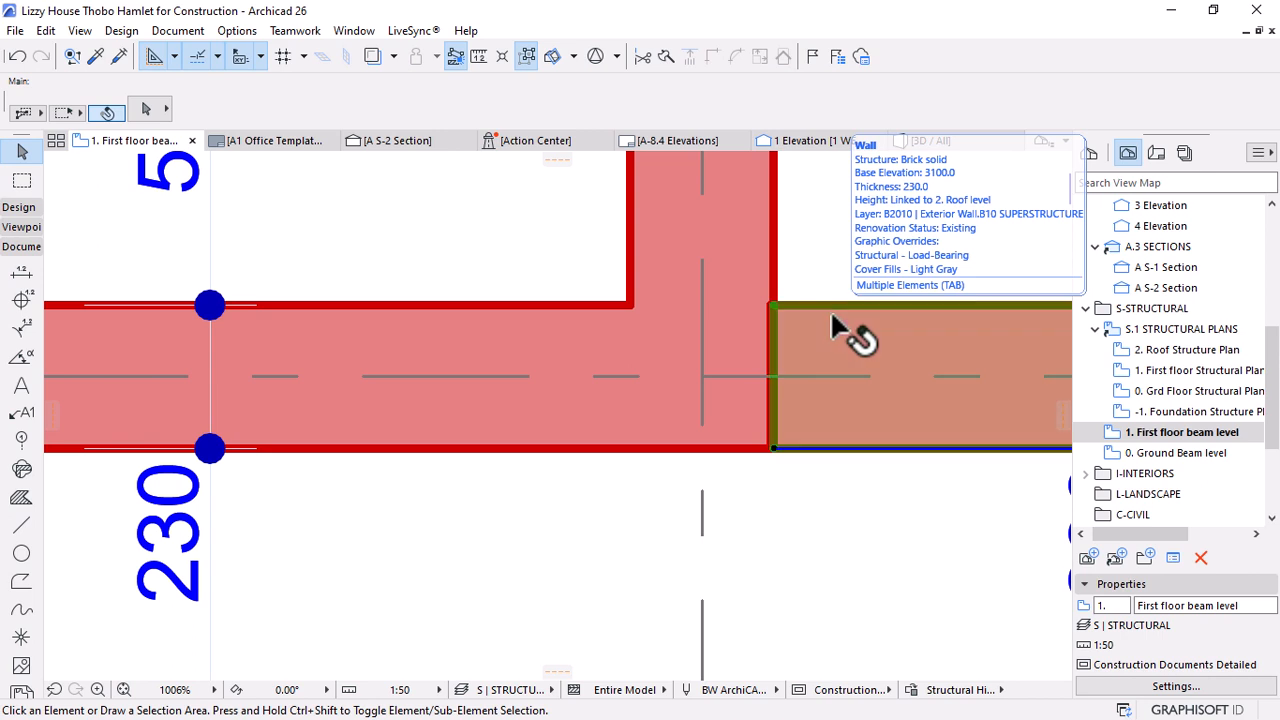
{"action": "left_click", "coordinate": [774, 250], "text": "shift"}
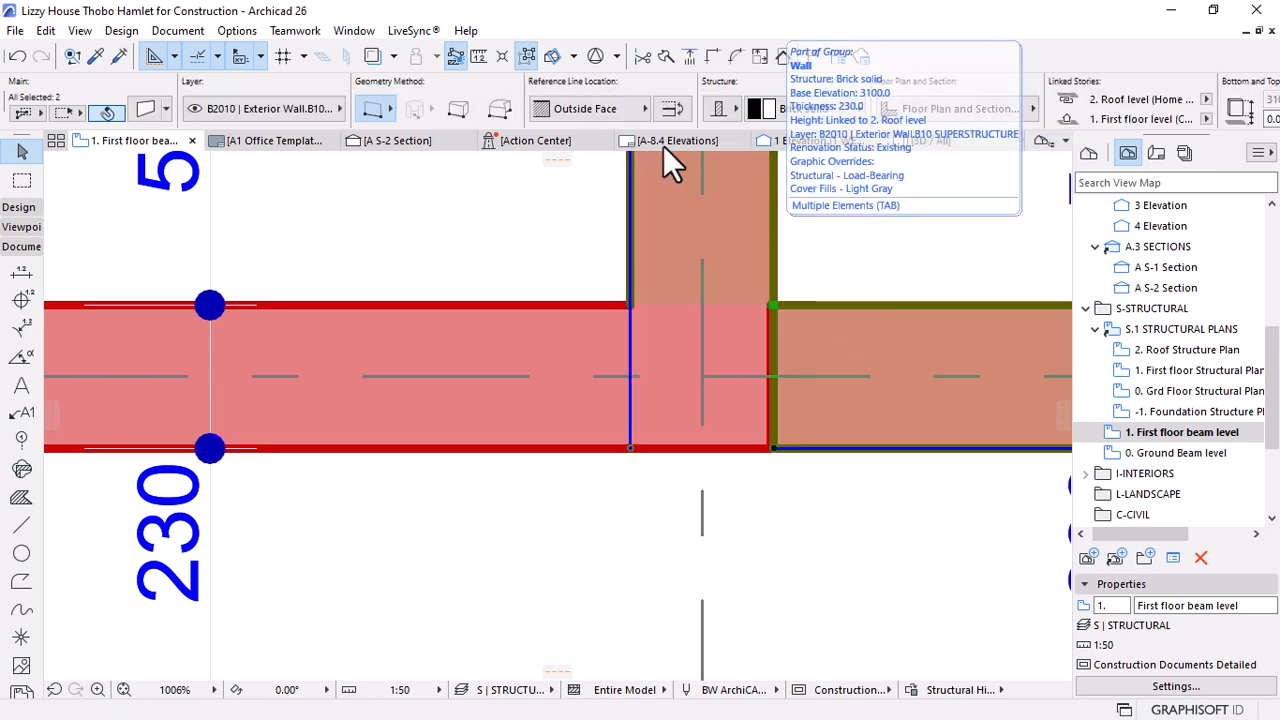
{"action": "left_click", "coordinate": [712, 55]}
{"action": "key", "text": "Escape"}
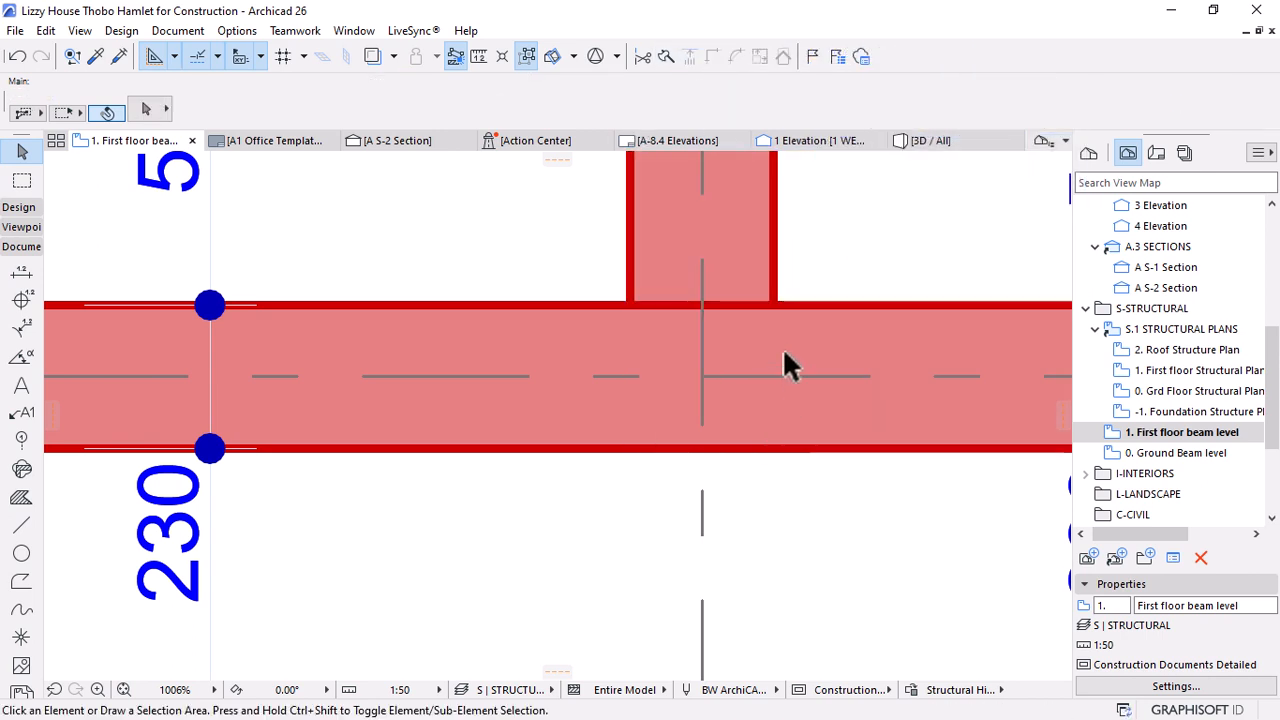
{"action": "scroll", "coordinate": [786, 380], "scroll_direction": "down", "scroll_amount": 10}
{"action": "scroll", "coordinate": [786, 385], "scroll_direction": "down", "scroll_amount": 2}
{"action": "scroll", "coordinate": [634, 395], "scroll_direction": "up", "scroll_amount": 8}
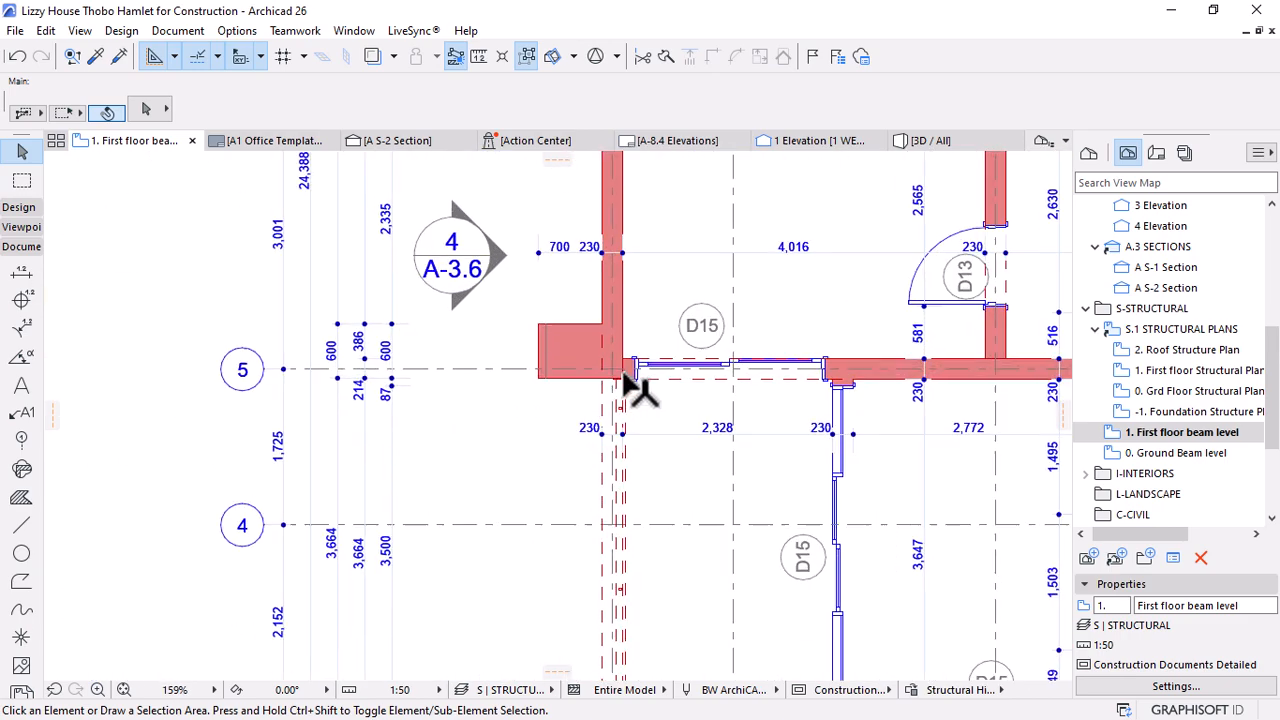
{"action": "scroll", "coordinate": [640, 370], "scroll_direction": "down", "scroll_amount": 5}
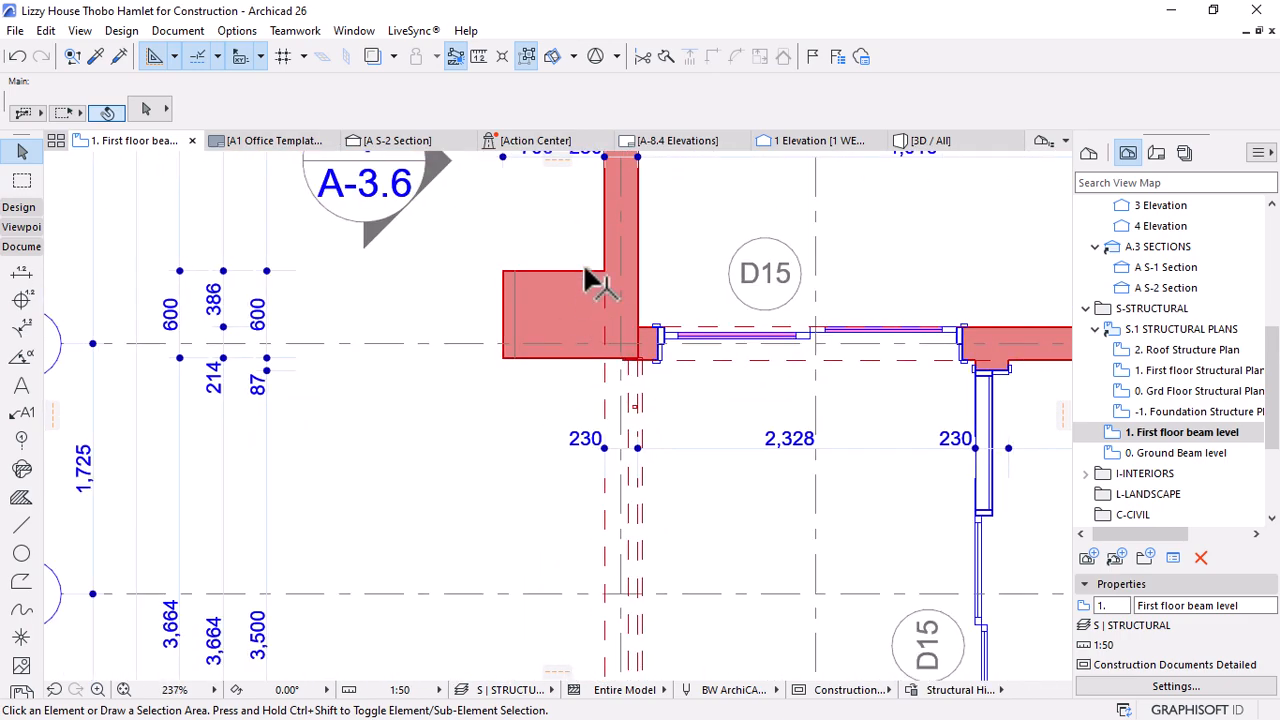
Move the thick exterior pier wall straight down to align its lower face with the short wall beside the sliding door
{"action": "scroll", "coordinate": [595, 283], "scroll_direction": "up", "scroll_amount": 3}
{"action": "left_click", "coordinate": [622, 455]}
{"action": "key", "text": "ctrl+d"}
{"action": "scroll", "coordinate": [625, 471], "scroll_direction": "up", "scroll_amount": 3}
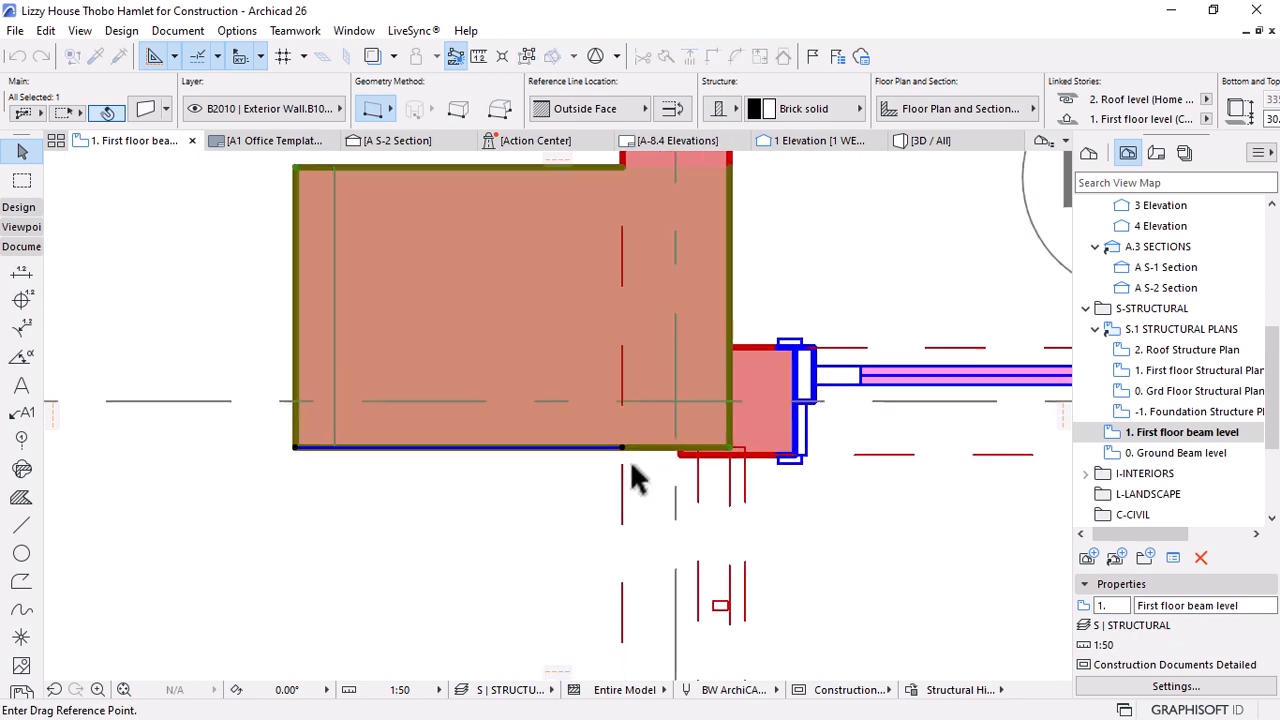
{"action": "left_click", "coordinate": [625, 455]}
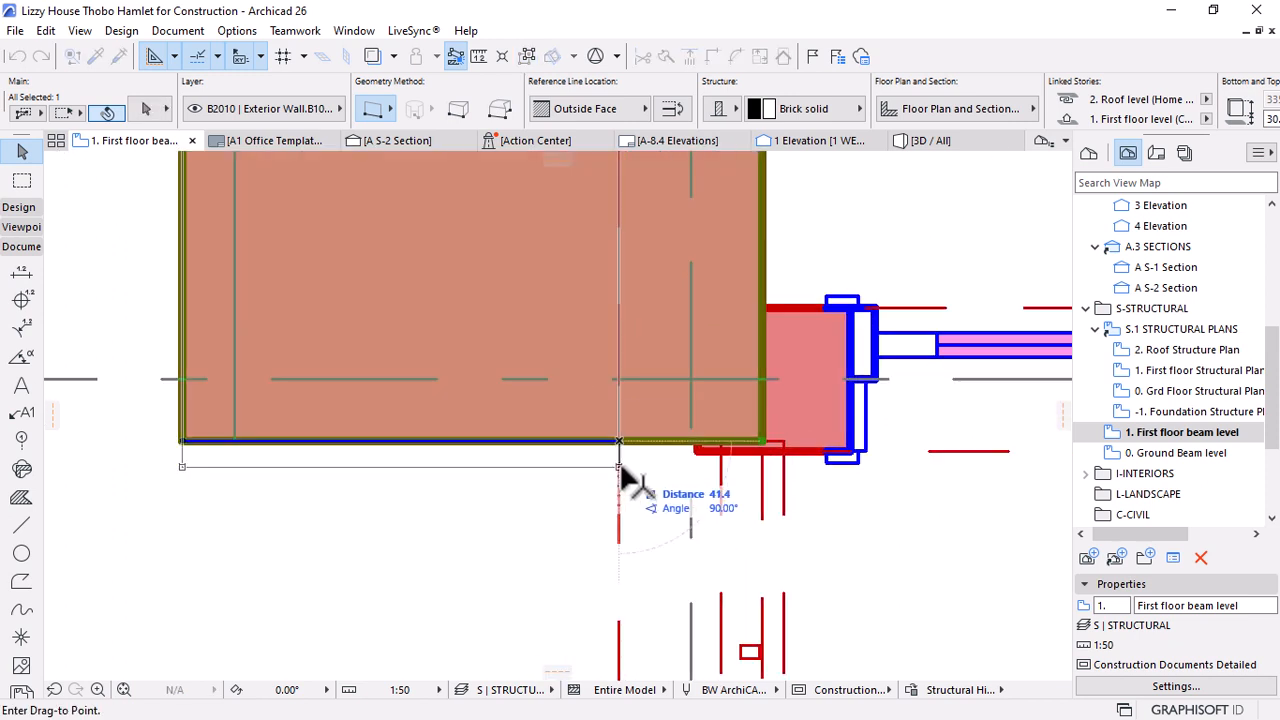
{"action": "left_click", "coordinate": [698, 452], "text": "shift"}
Intersect the vertical exterior wall with the short wall beside sliding door D15 to close their corner
{"action": "left_click", "coordinate": [638, 346]}
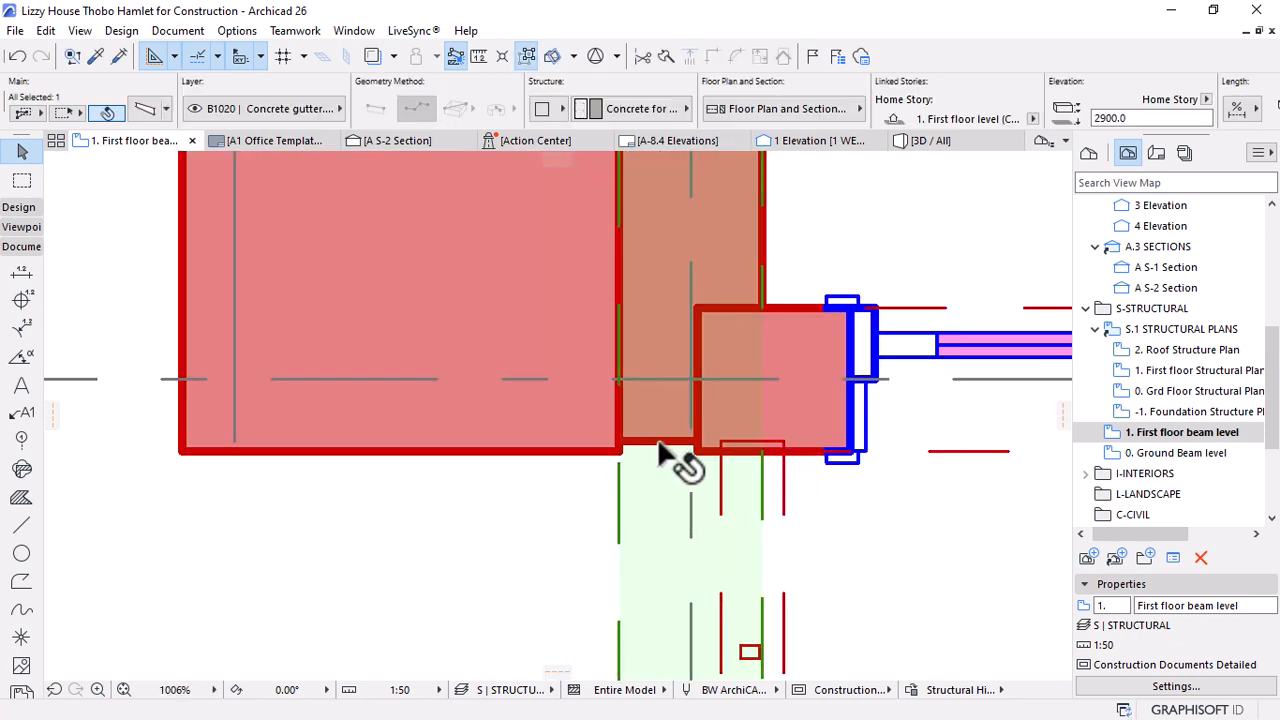
{"action": "key", "text": "Escape"}
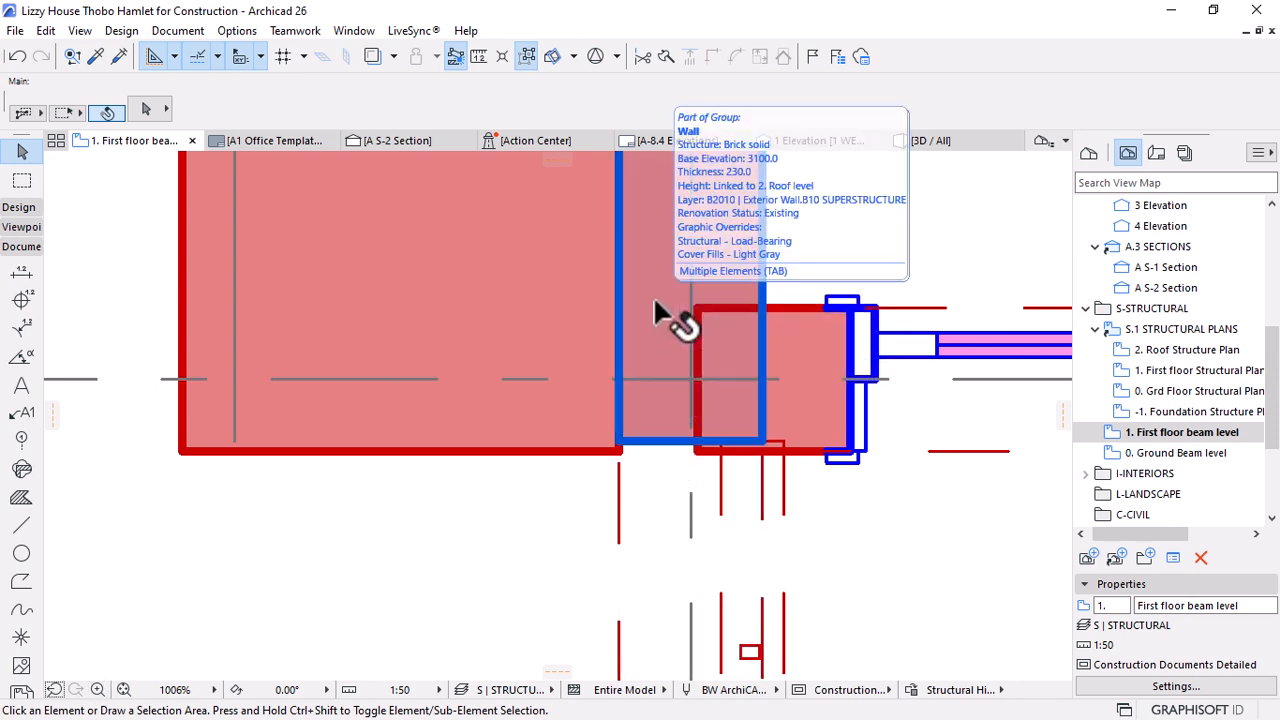
{"action": "left_click", "coordinate": [653, 295]}
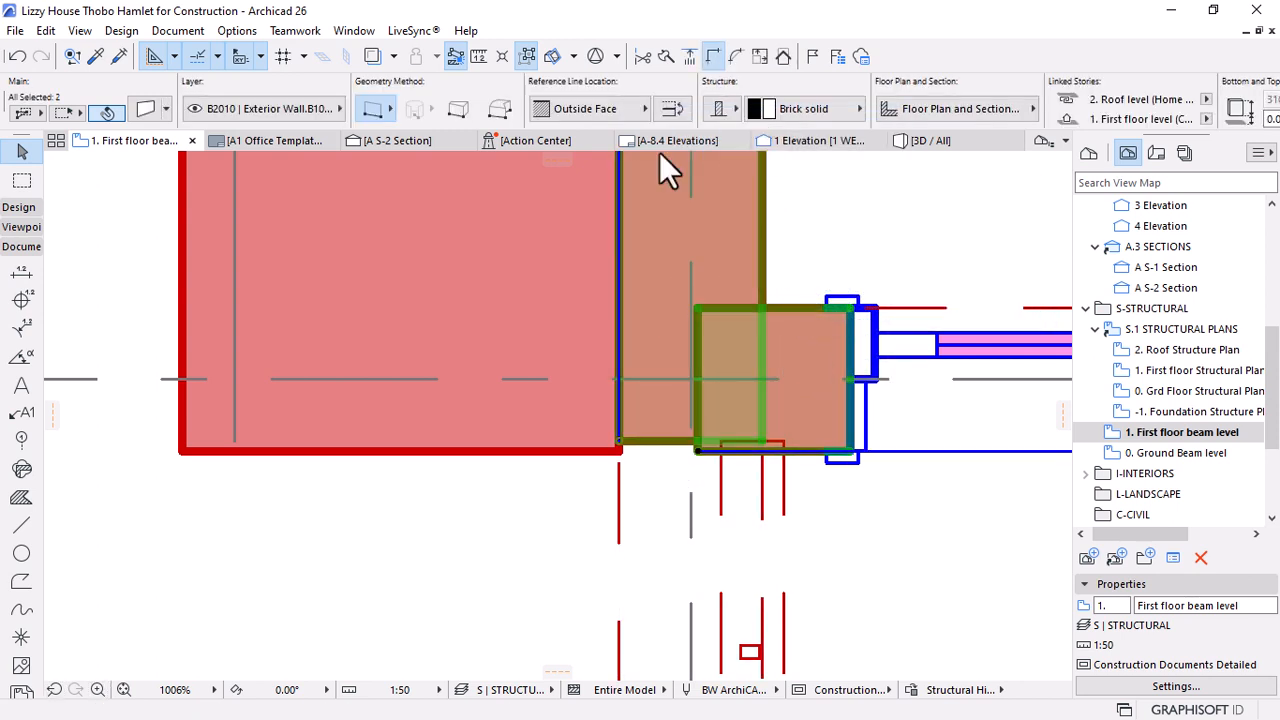
{"action": "key", "text": "Escape"}
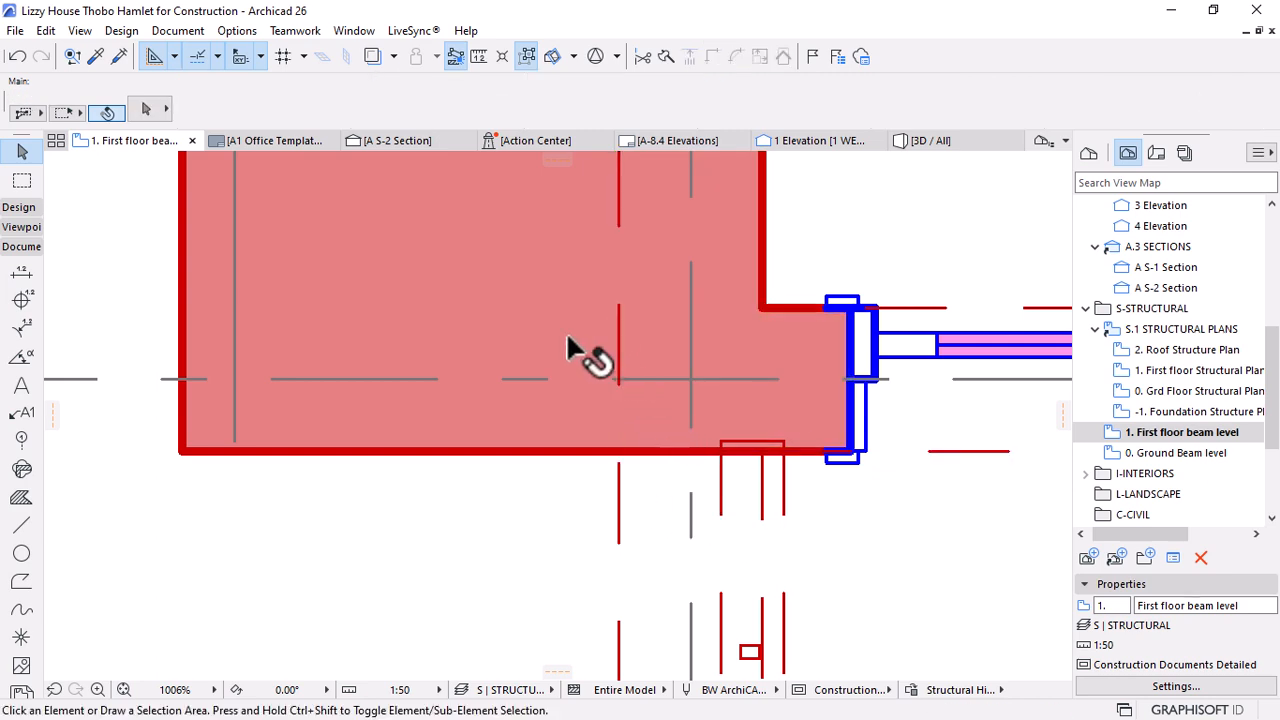
Shorten the balustrade beam by moving its upper end to the outer face of the exterior wall
{"action": "left_click", "coordinate": [783, 444]}
{"action": "left_click", "coordinate": [783, 443]}
{"action": "left_click", "coordinate": [783, 452]}
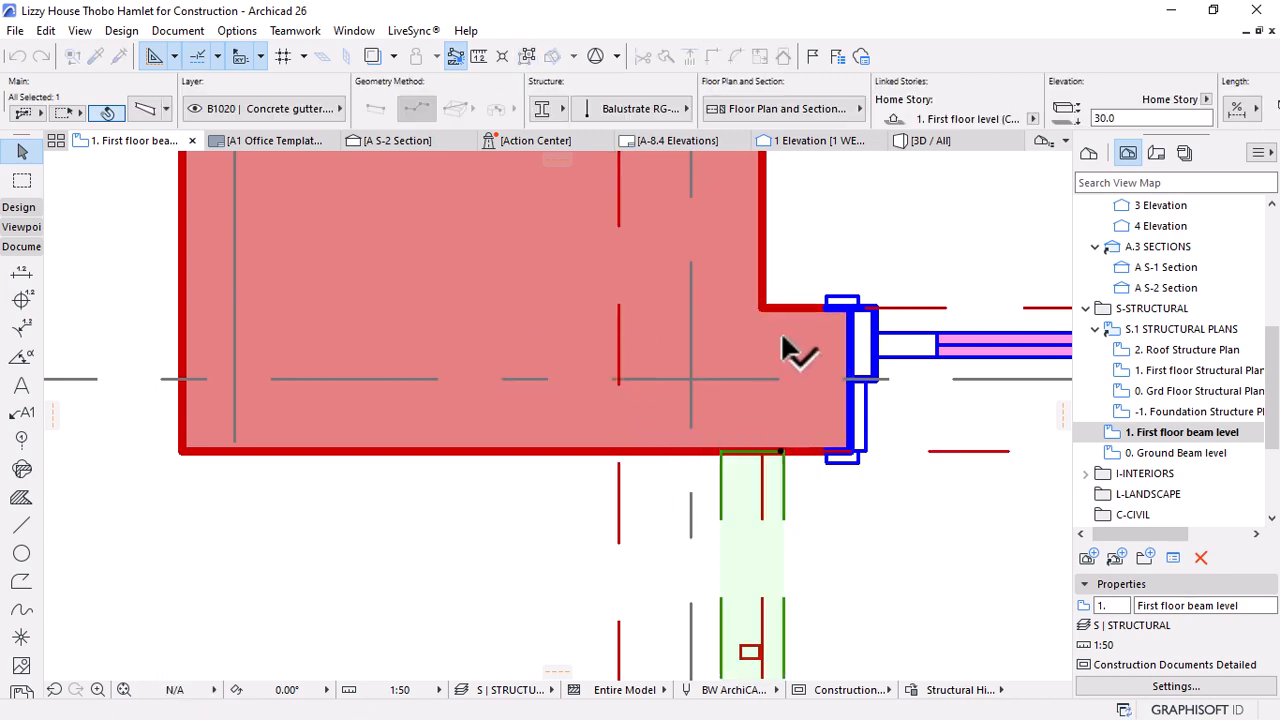
{"action": "key", "text": "Escape"}
Examine the concrete beams above the first-floor balcony door in the 3D view
{"action": "scroll", "coordinate": [600, 286], "scroll_direction": "down", "scroll_amount": 6}
{"action": "left_click", "coordinate": [930, 140]}
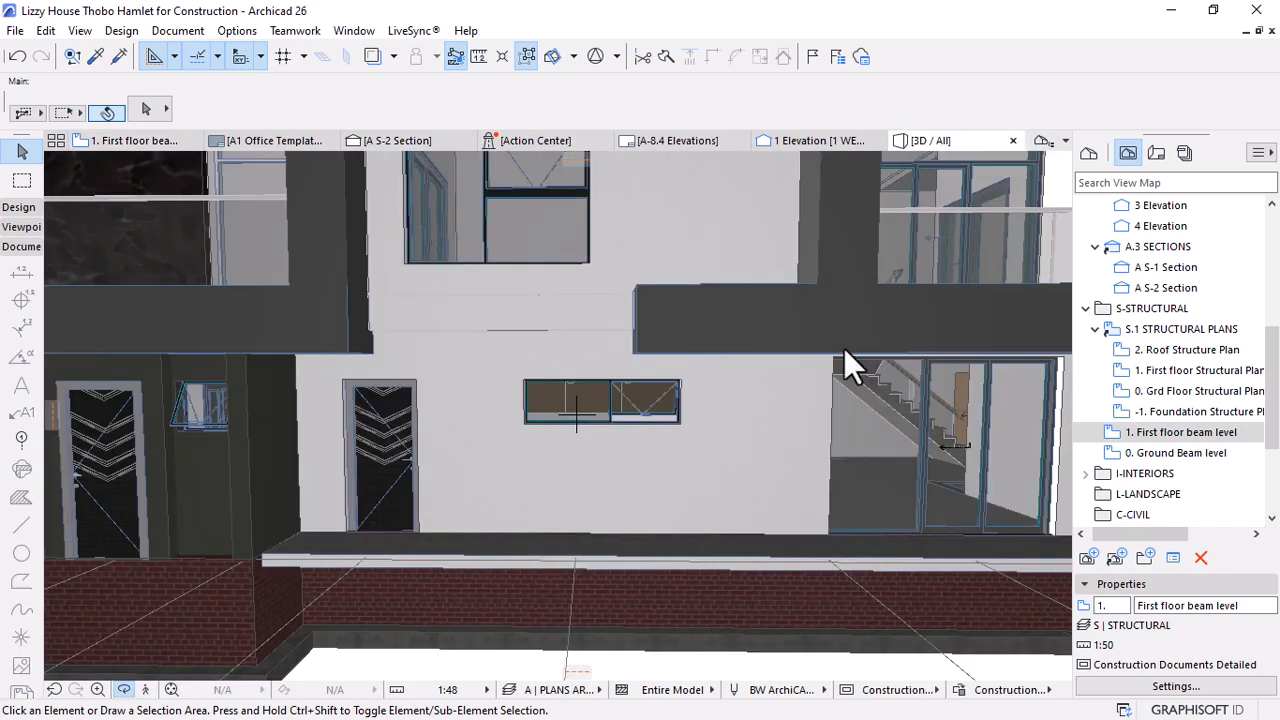
{"action": "scroll", "coordinate": [738, 540], "scroll_direction": "down", "scroll_amount": 6}
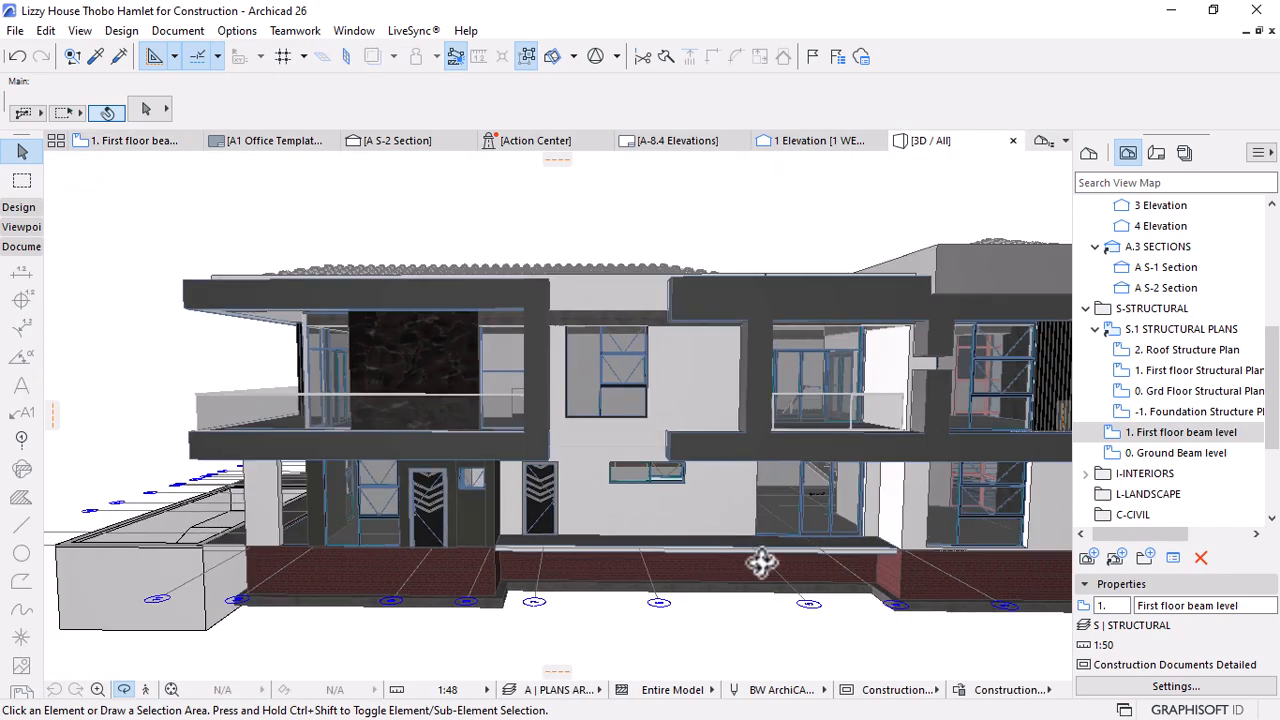
{"action": "middle_click_drag", "start_coordinate": [792, 543], "coordinate": [591, 571], "text": "shift"}
{"action": "scroll", "coordinate": [814, 351], "scroll_direction": "up", "scroll_amount": 5}
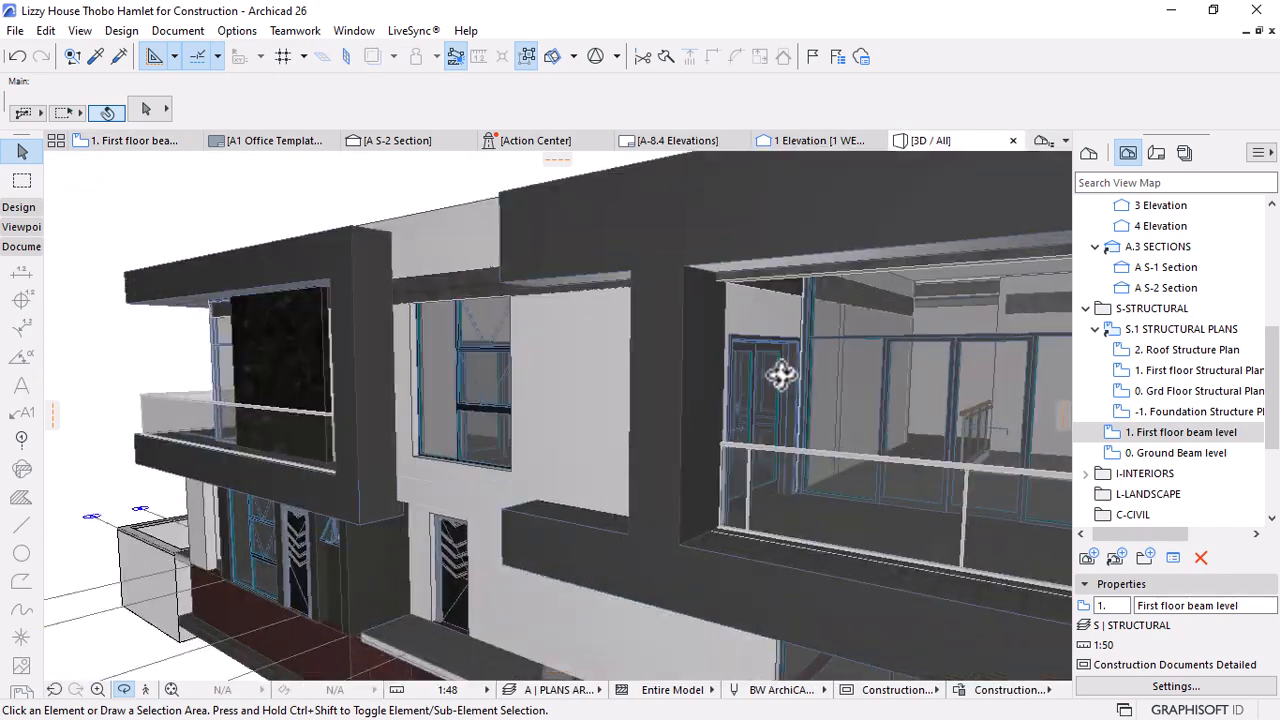
{"action": "middle_click_drag", "start_coordinate": [766, 382], "coordinate": [803, 251], "text": "shift"}
{"action": "scroll", "coordinate": [857, 280], "scroll_direction": "up", "scroll_amount": 5}
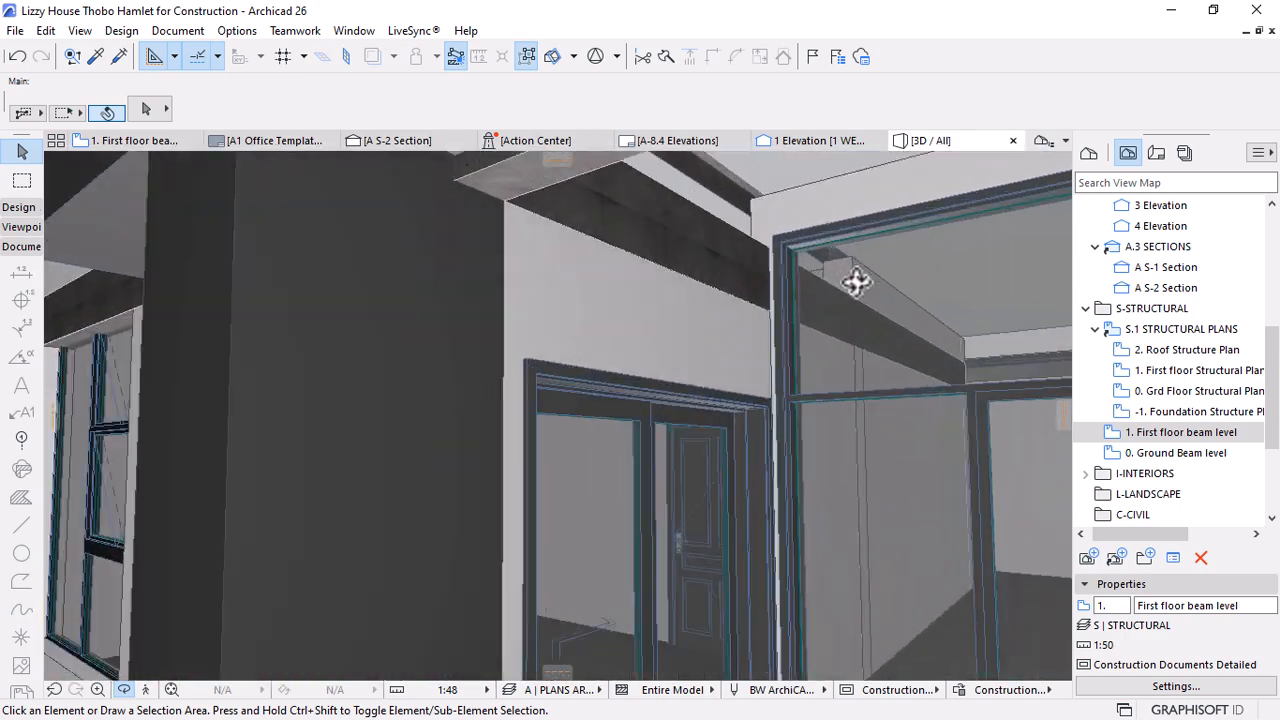
{"action": "middle_click_drag", "start_coordinate": [801, 361], "coordinate": [757, 373], "text": "shift"}
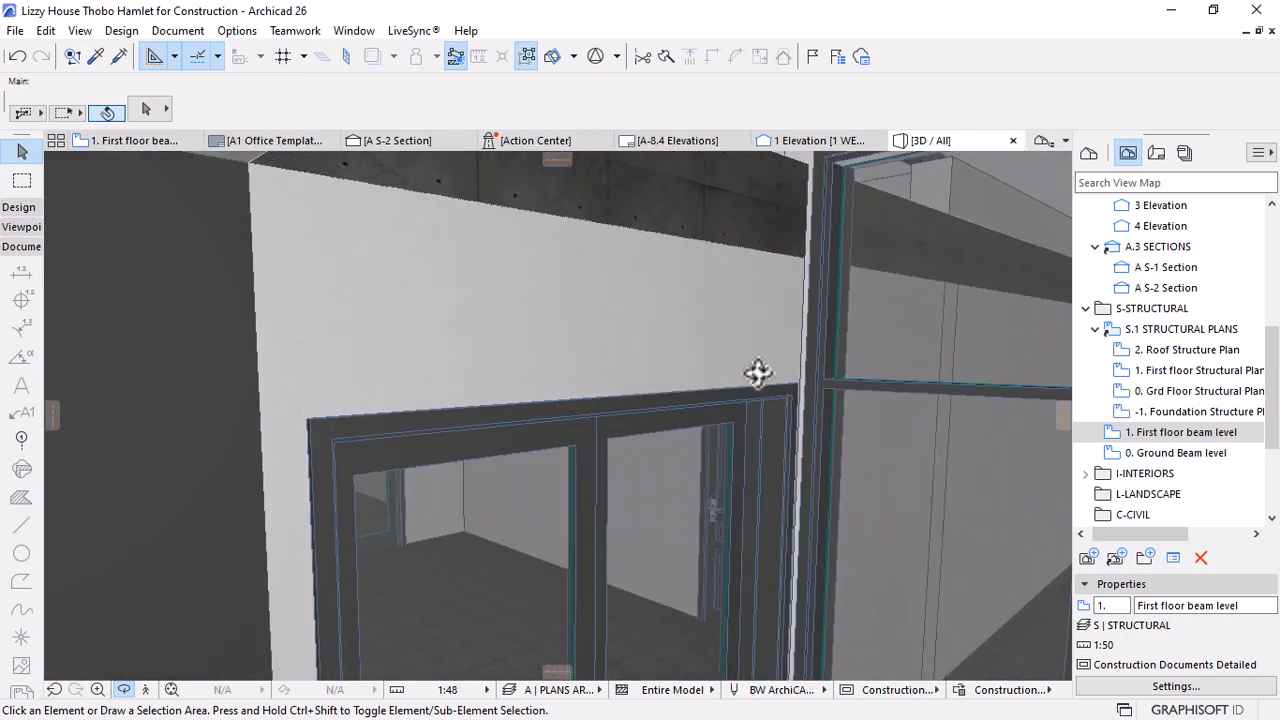
{"action": "scroll", "coordinate": [677, 300], "scroll_direction": "down", "scroll_amount": 5}
{"action": "middle_click_drag", "start_coordinate": [674, 343], "coordinate": [640, 289], "text": "shift"}
{"action": "scroll", "coordinate": [645, 303], "scroll_direction": "up", "scroll_amount": 5}
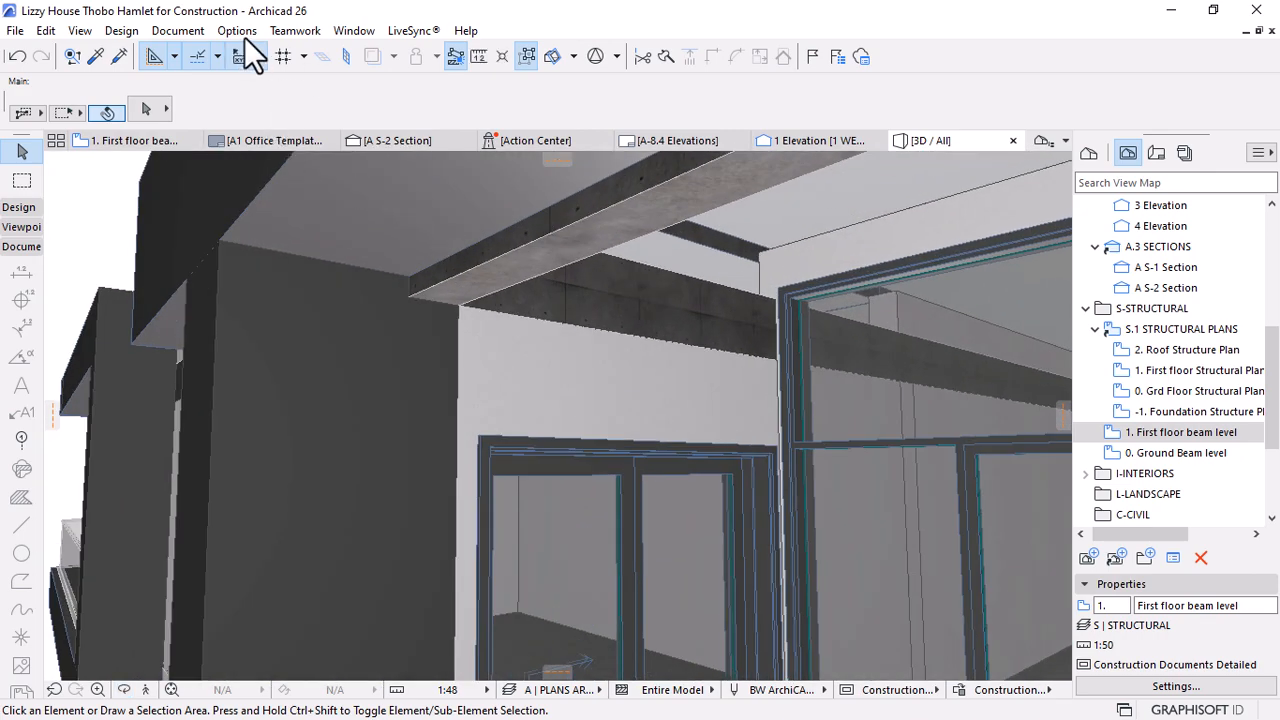
{"action": "left_click", "coordinate": [178, 31]}
{"action": "mouse_move", "coordinate": [228, 367]}
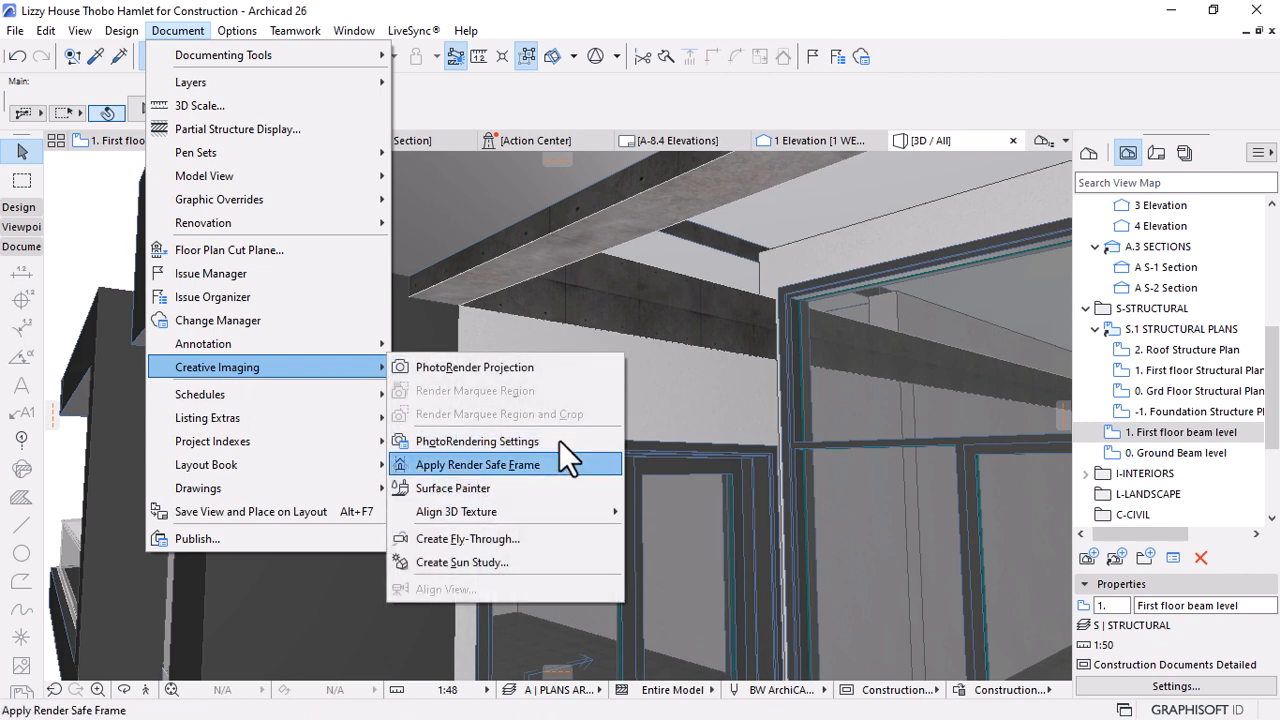
{"action": "left_click", "coordinate": [662, 309]}
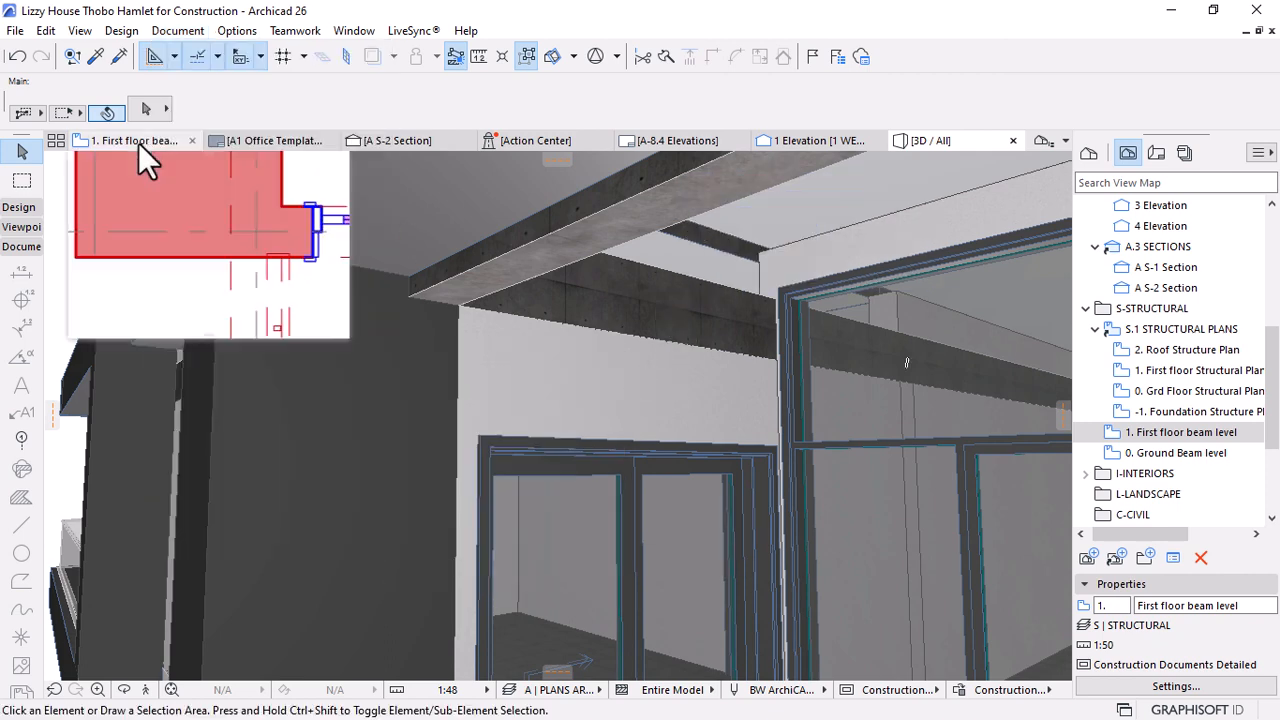
Select all concrete beams on the first floor beam level plan and override all their surfaces with Whitewash
{"action": "left_click", "coordinate": [685, 308]}
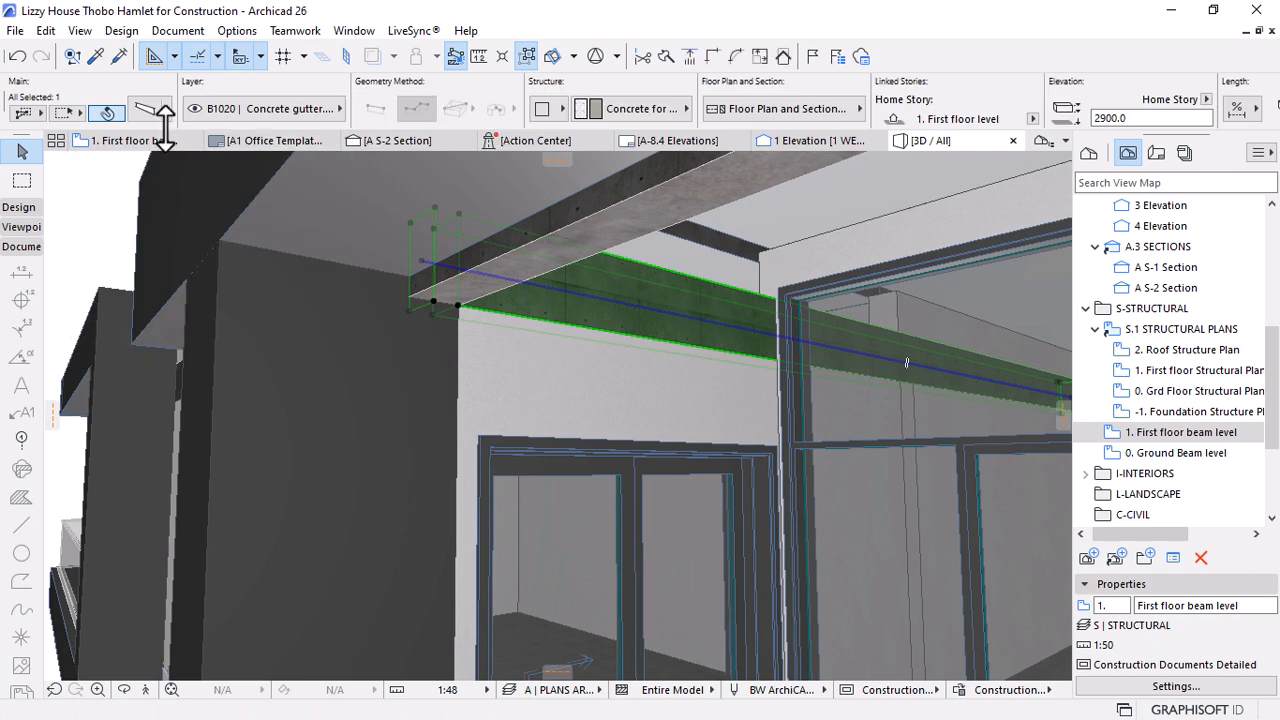
{"action": "left_click", "coordinate": [140, 140]}
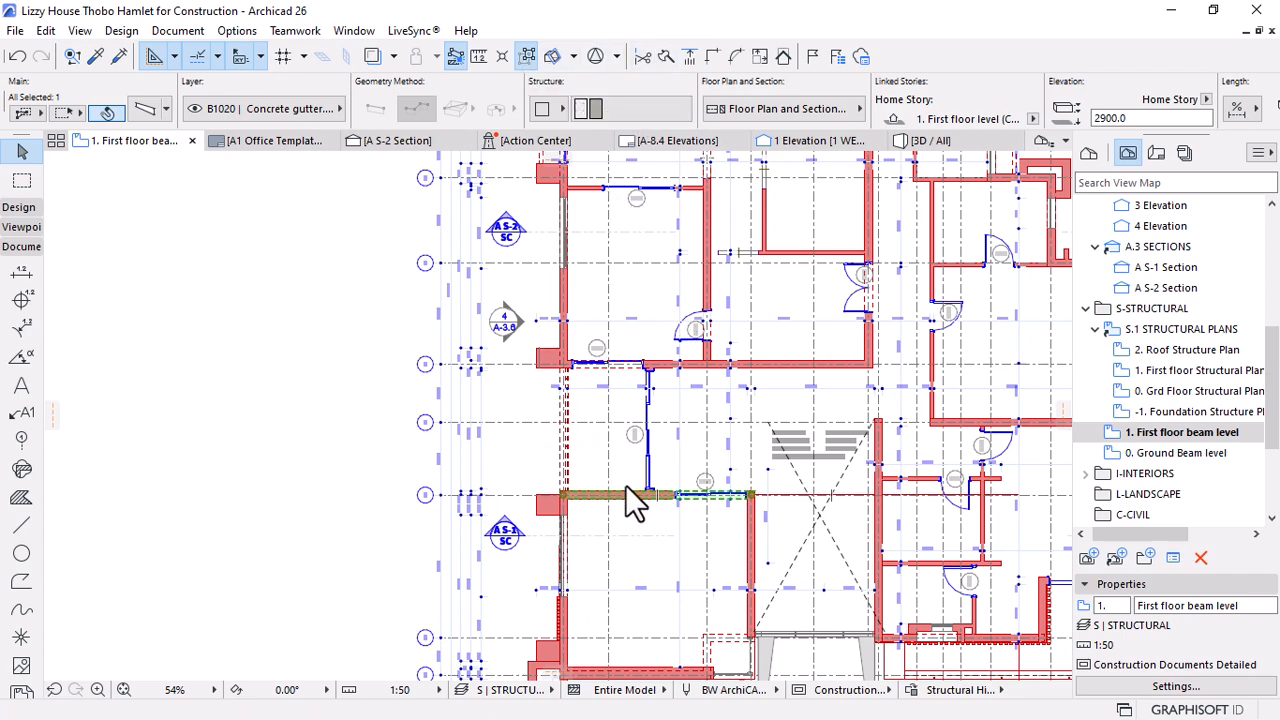
{"action": "key", "text": "ctrl+a"}
{"action": "scroll", "coordinate": [845, 375], "scroll_direction": "up", "scroll_amount": 5}
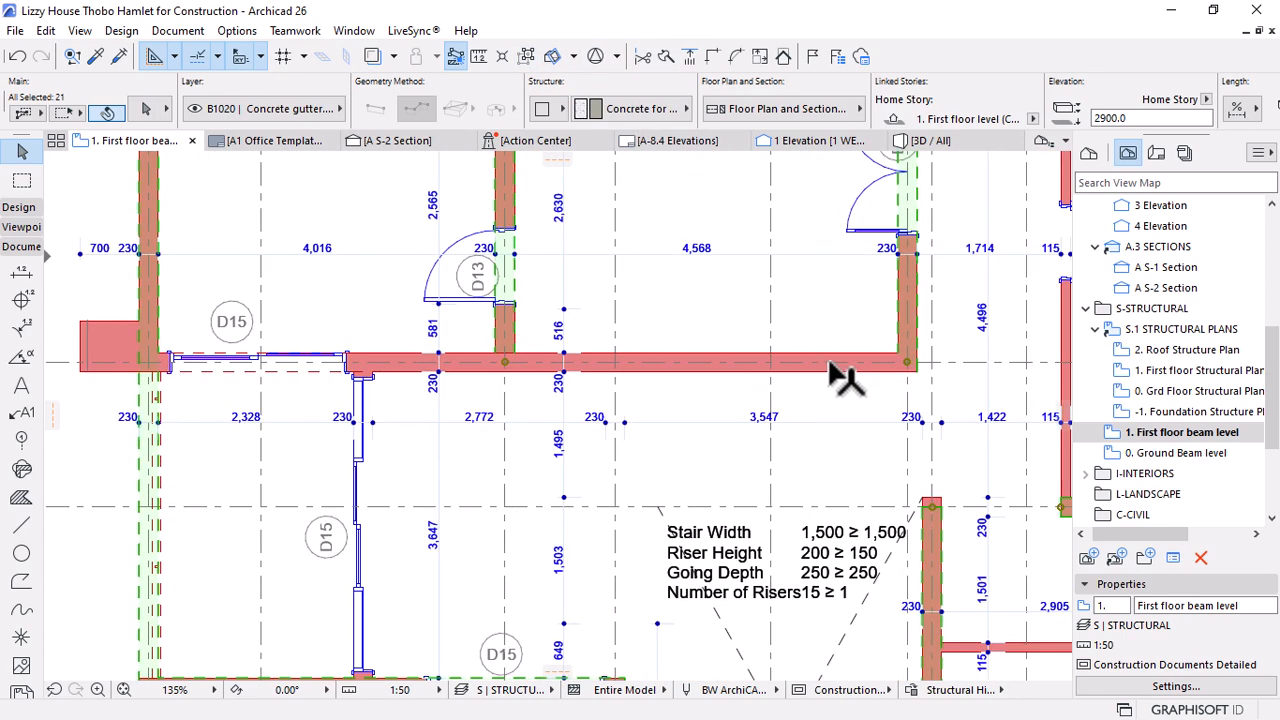
{"action": "scroll", "coordinate": [537, 394], "scroll_direction": "down", "scroll_amount": 9}
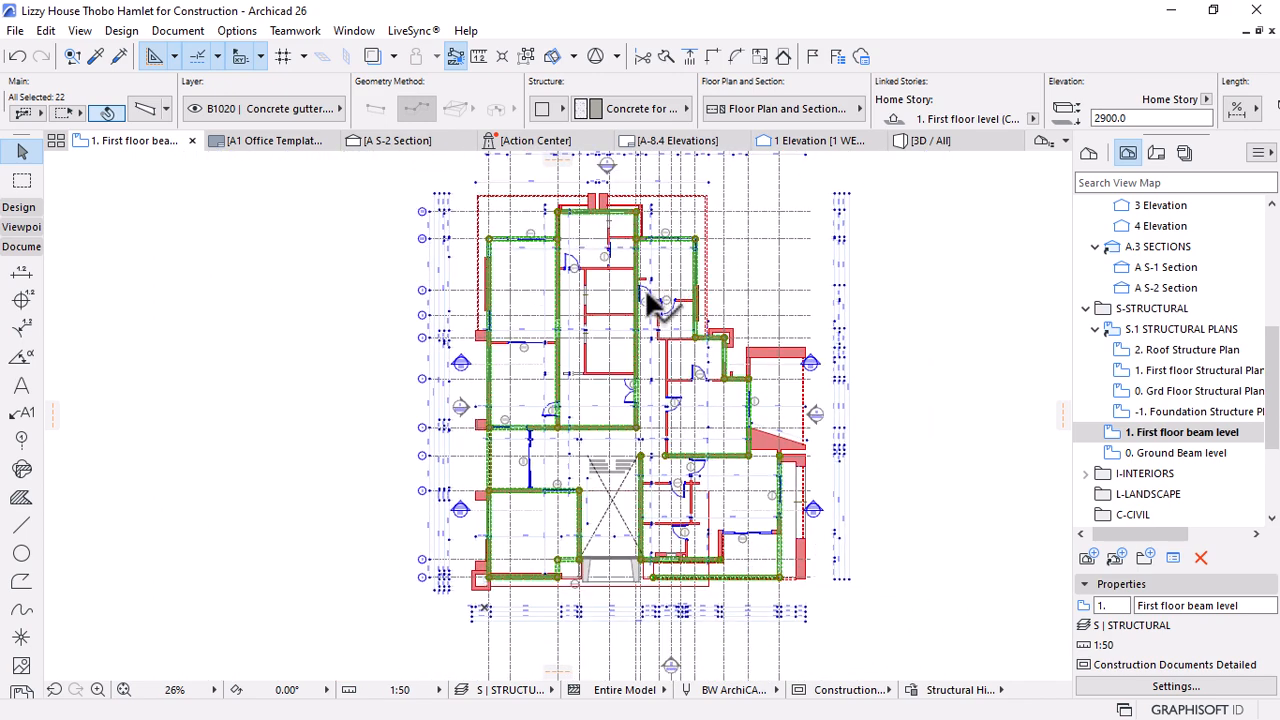
{"action": "key", "text": "ctrl+t"}
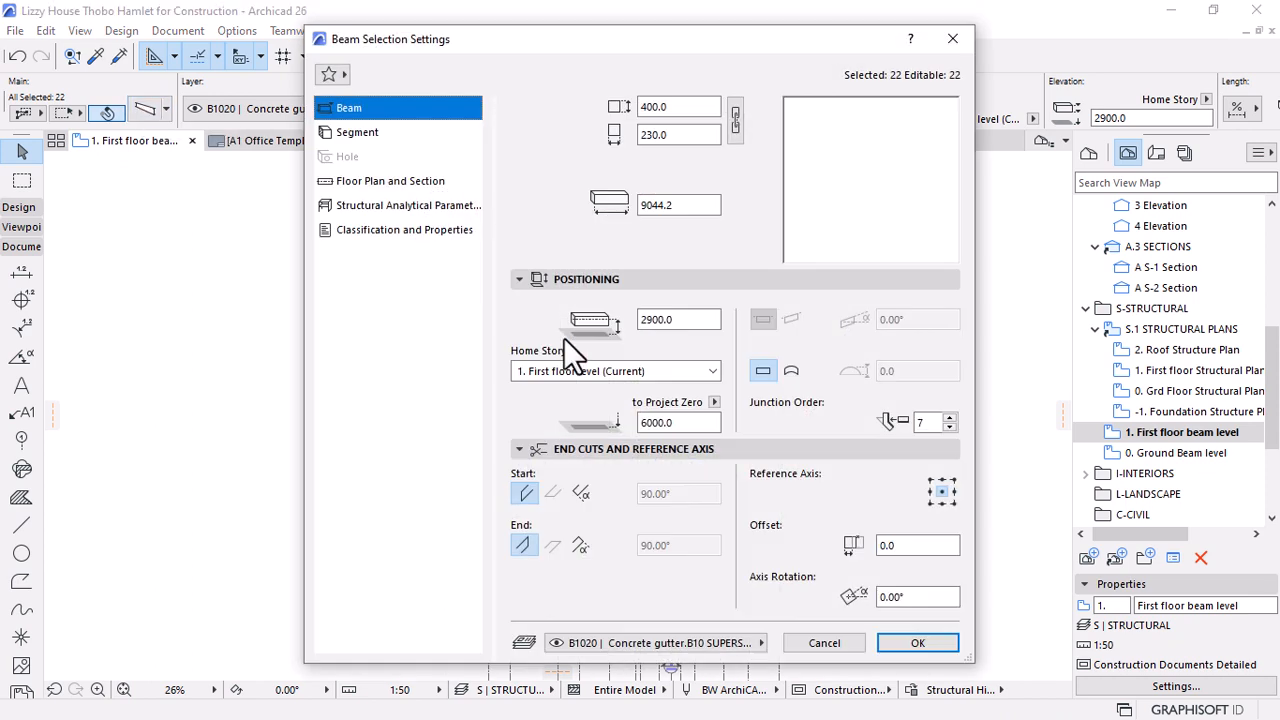
{"action": "left_click", "coordinate": [350, 133]}
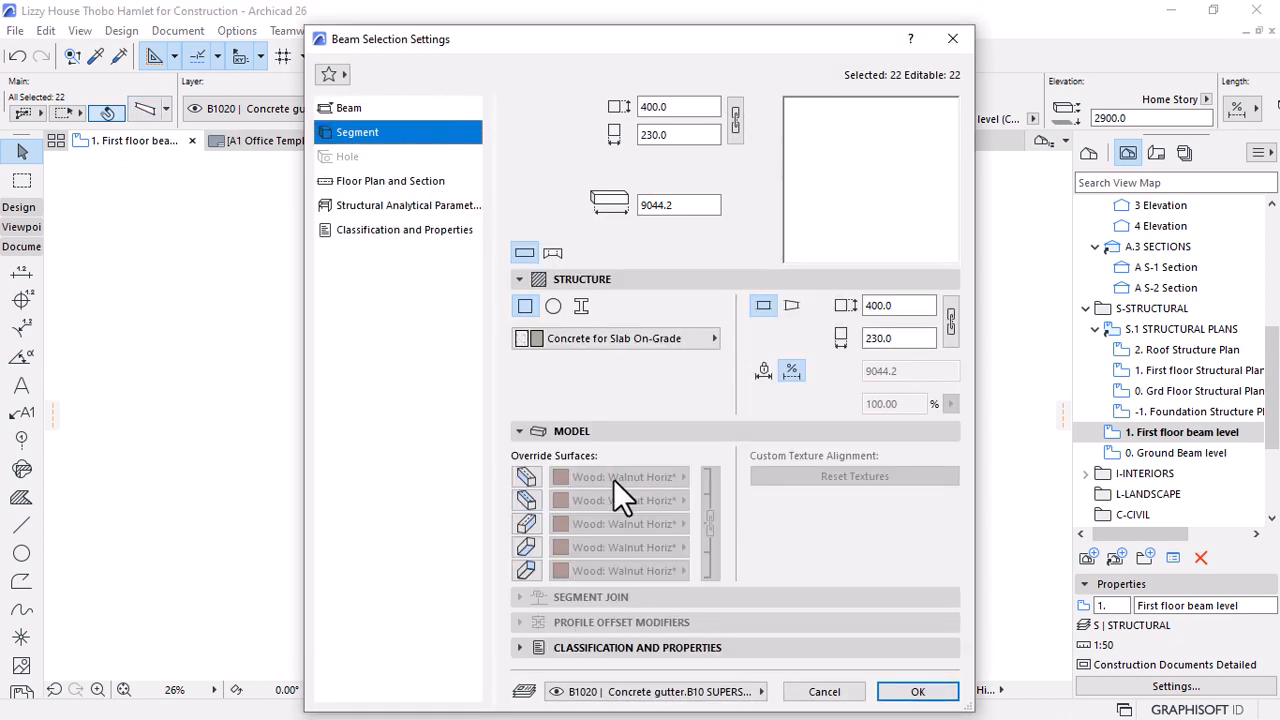
{"action": "left_click", "coordinate": [526, 500]}
{"action": "left_click", "coordinate": [526, 523]}
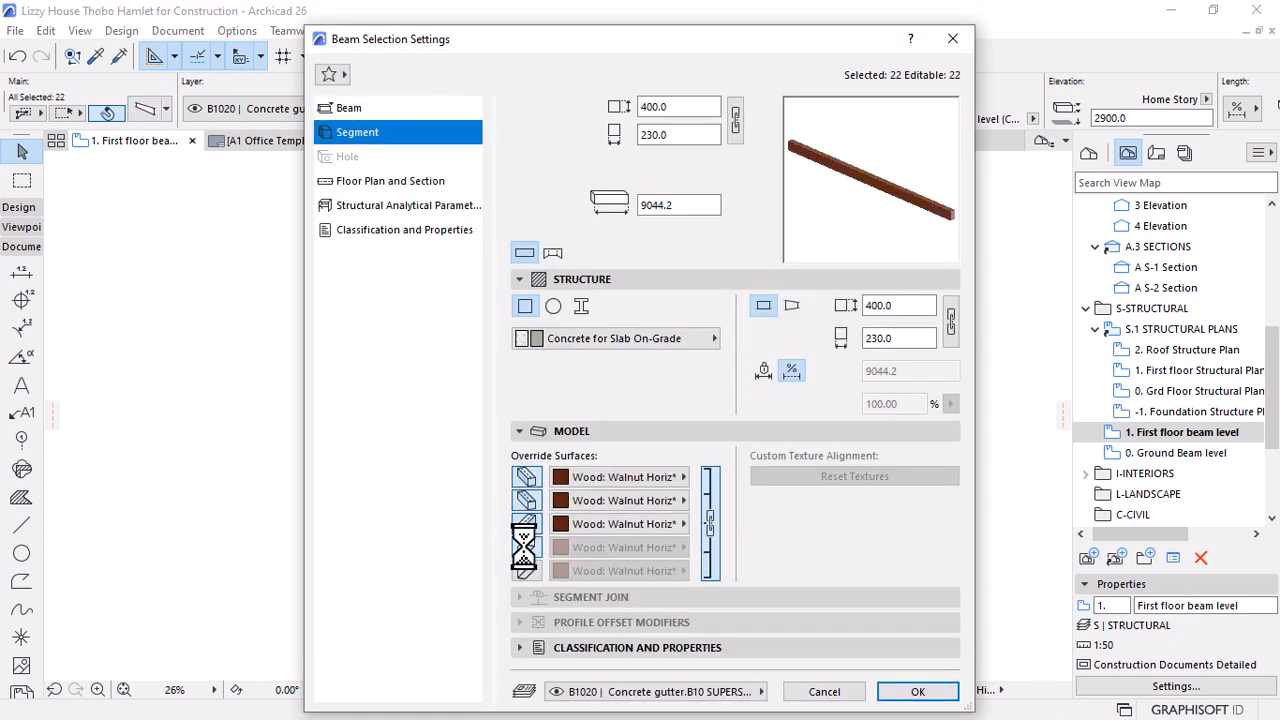
{"action": "left_click", "coordinate": [638, 481]}
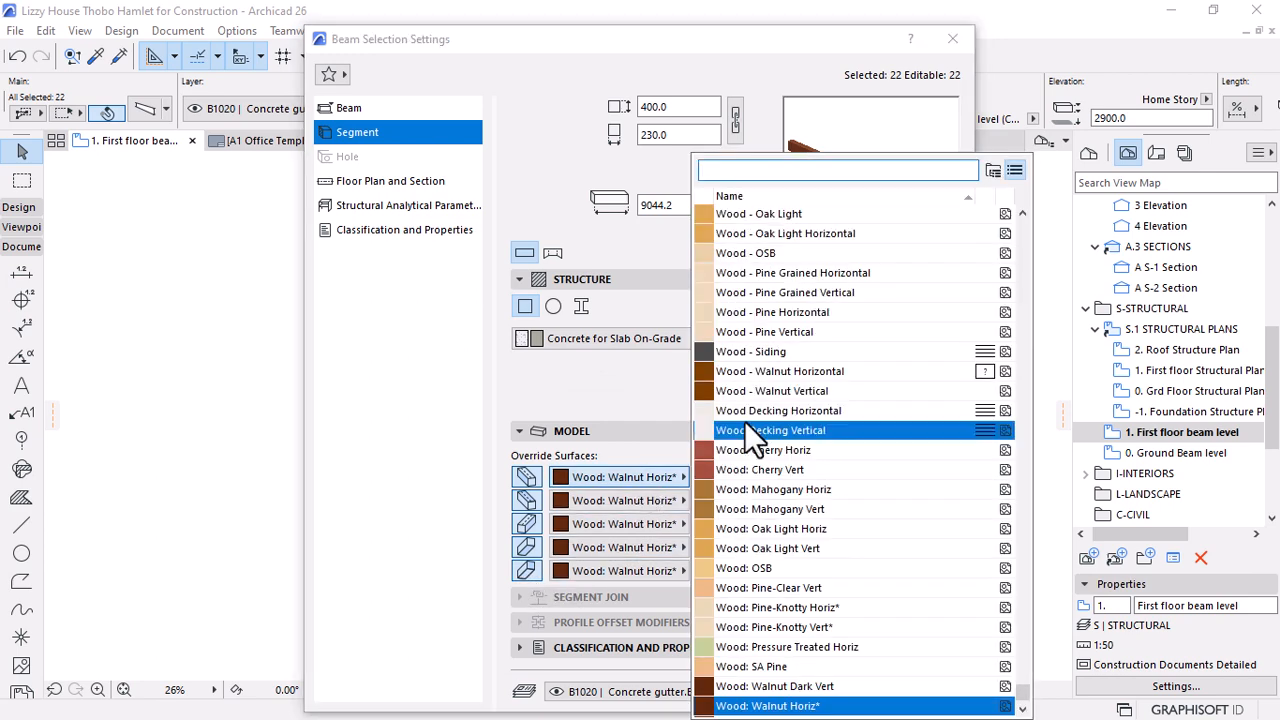
{"action": "type", "text": "whi"}
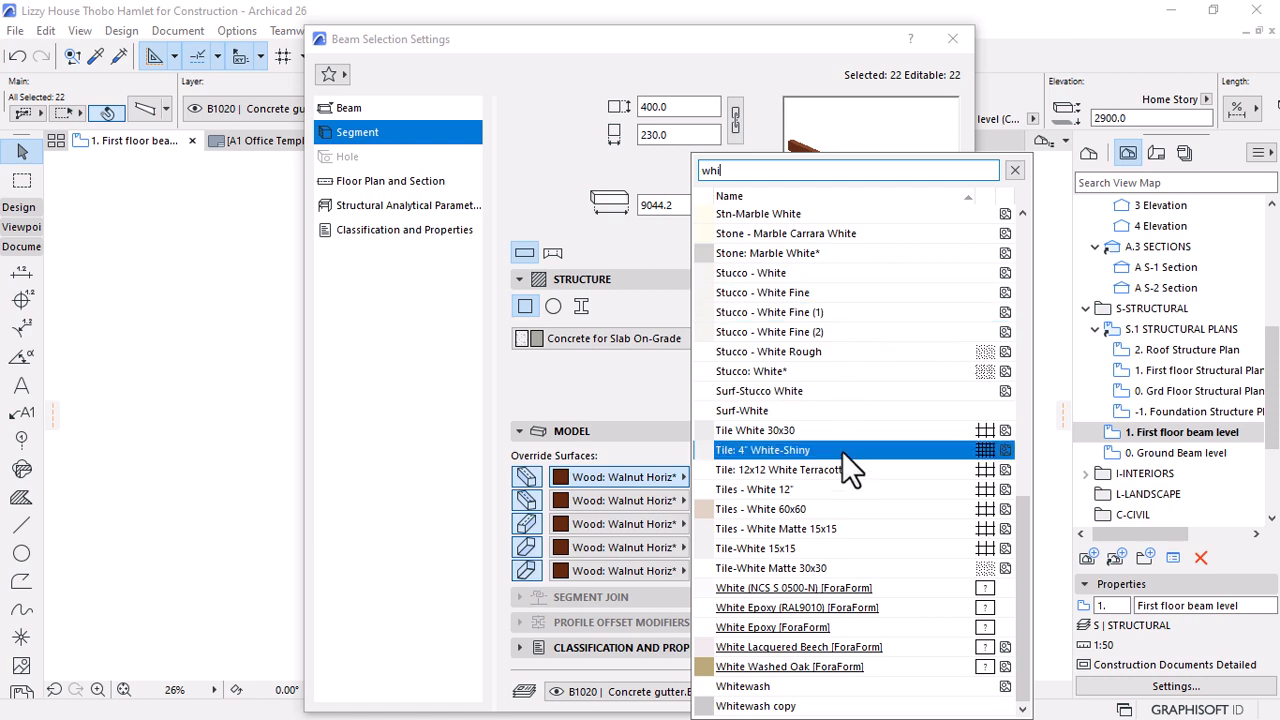
{"action": "left_click", "coordinate": [850, 686]}
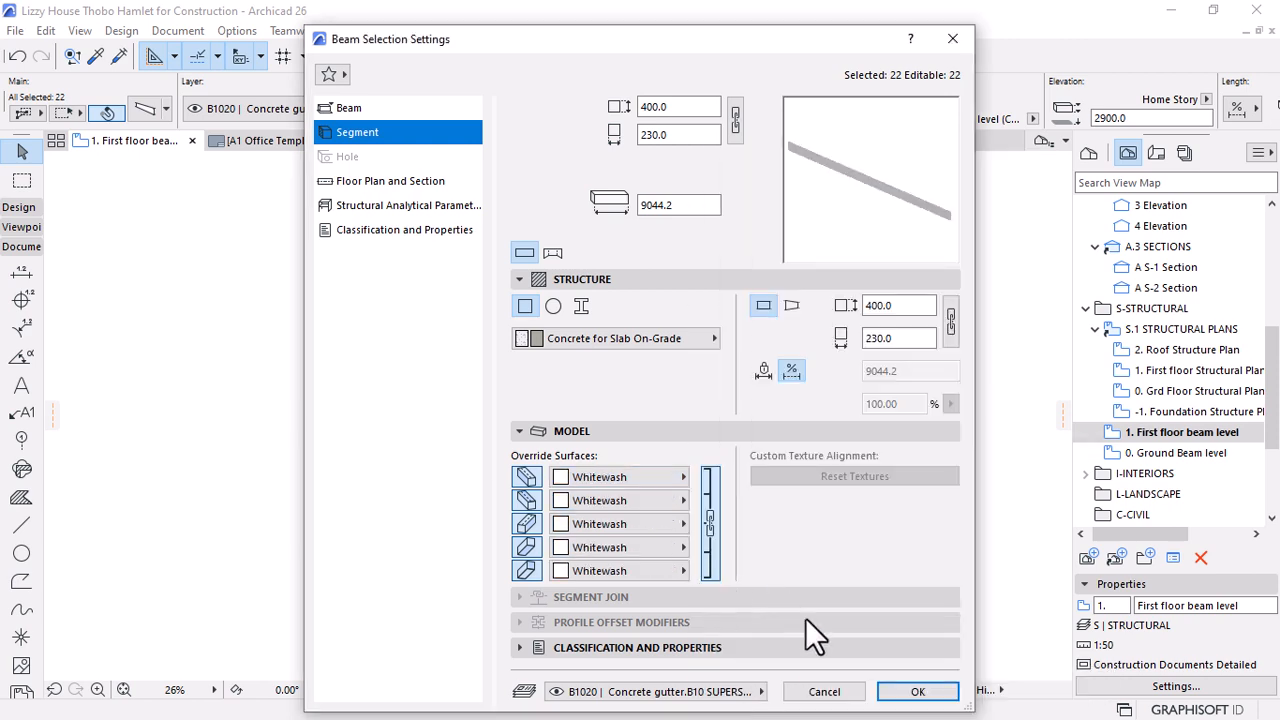
{"action": "left_click", "coordinate": [912, 692]}
Examine the recoloured beams and the adjoining walls around the balcony door in the 3D view
{"action": "left_click", "coordinate": [932, 145]}
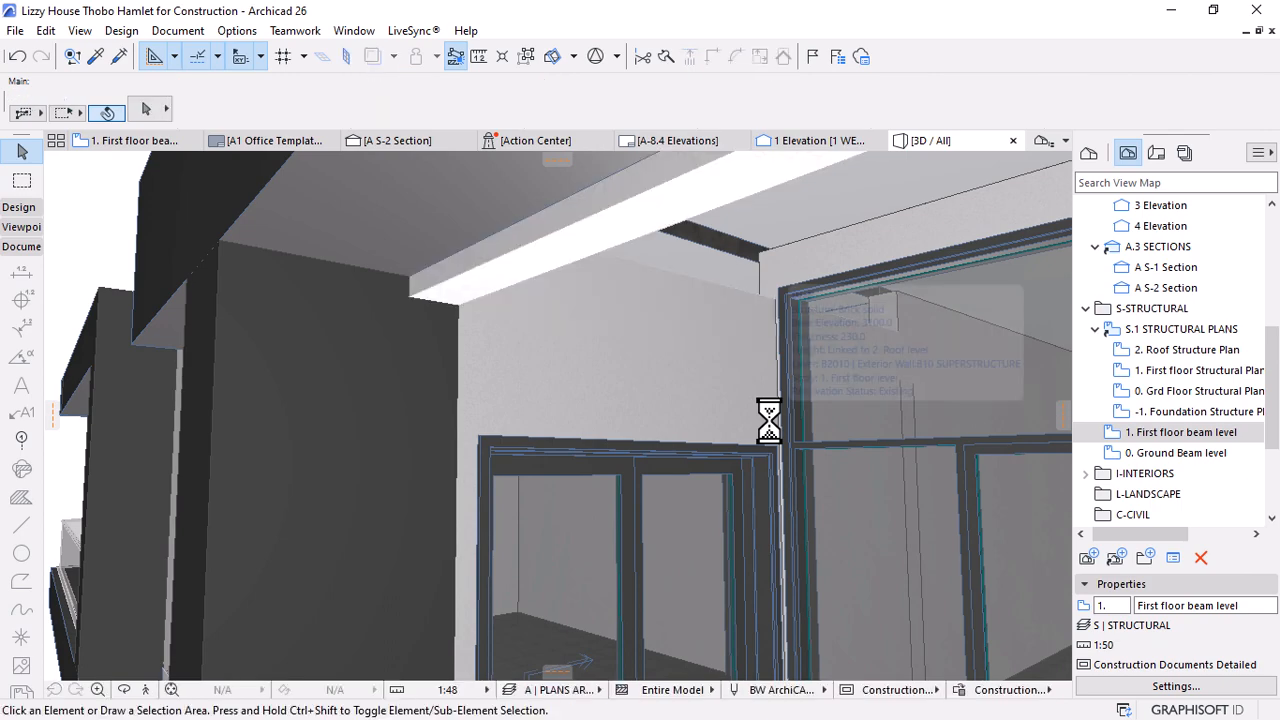
{"action": "middle_click_drag", "start_coordinate": [768, 420], "coordinate": [965, 369], "text": "shift"}
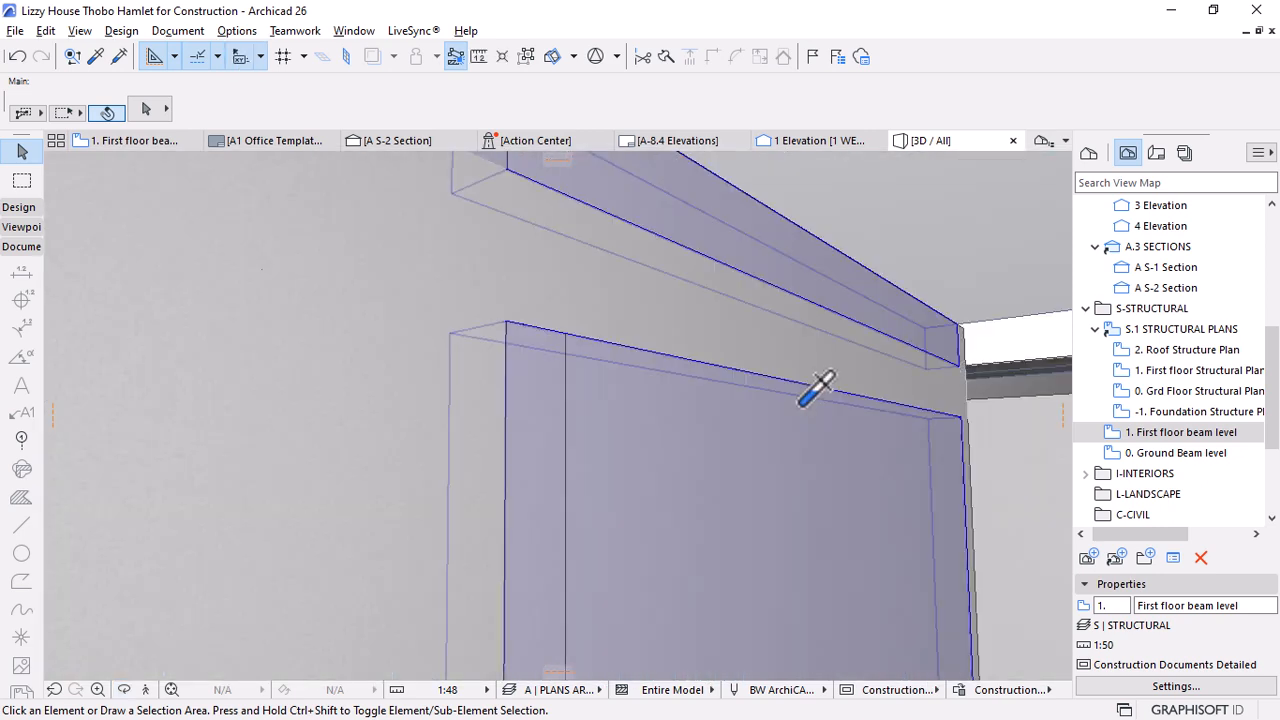
{"action": "left_click", "coordinate": [809, 409], "text": "alt"}
{"action": "mouse_move", "coordinate": [809, 409]}
{"action": "middle_mouse_down", "text": "shift"}
{"action": "mouse_move", "coordinate": [977, 443]}
{"action": "mouse_move", "coordinate": [802, 427]}
{"action": "middle_mouse_up", "text": "shift"}
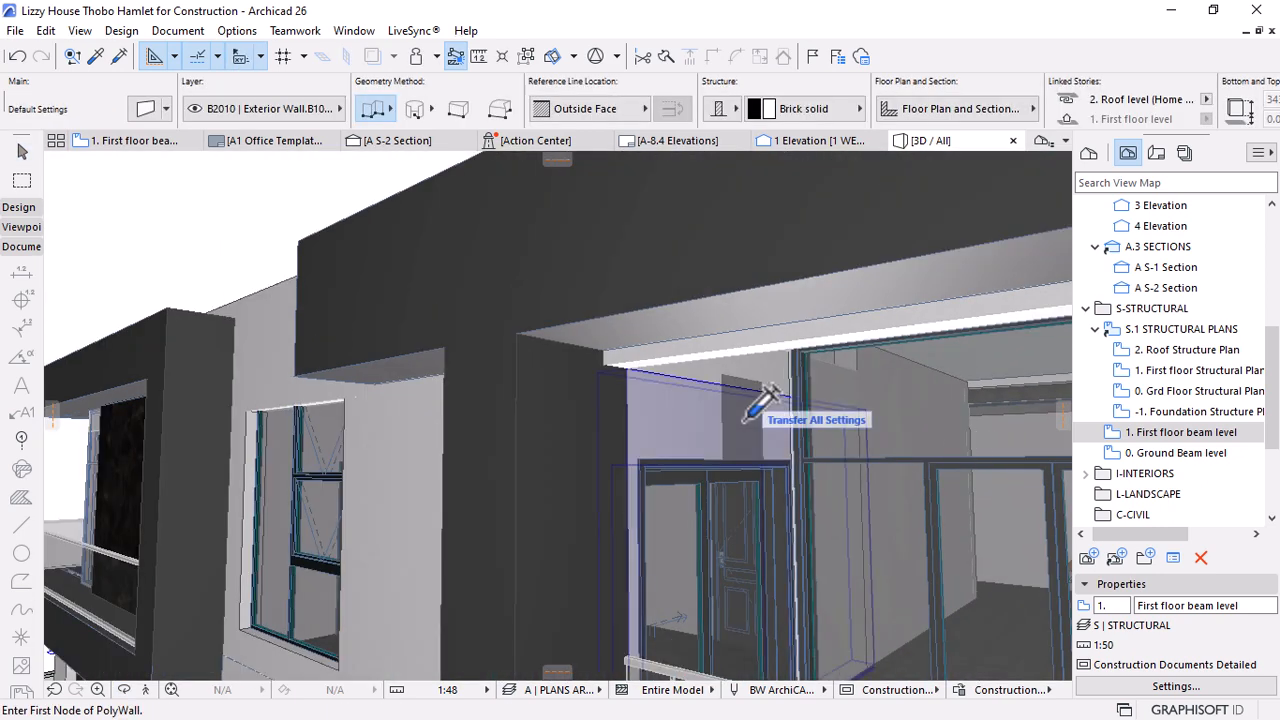
{"action": "middle_click_drag", "start_coordinate": [857, 480], "coordinate": [1024, 387], "text": "shift"}
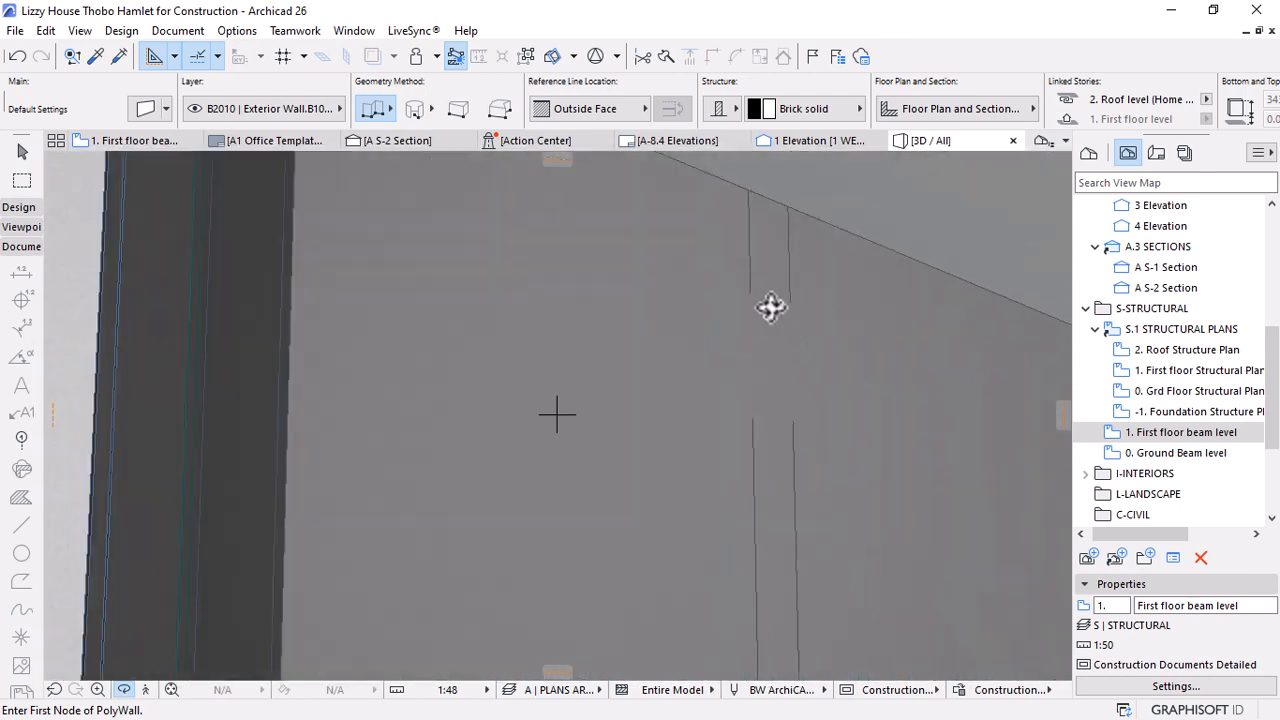
Select the brick exterior wall below door D13 on the first floor beam level plan, rather than the overlapping beam
{"action": "left_click", "coordinate": [135, 140]}
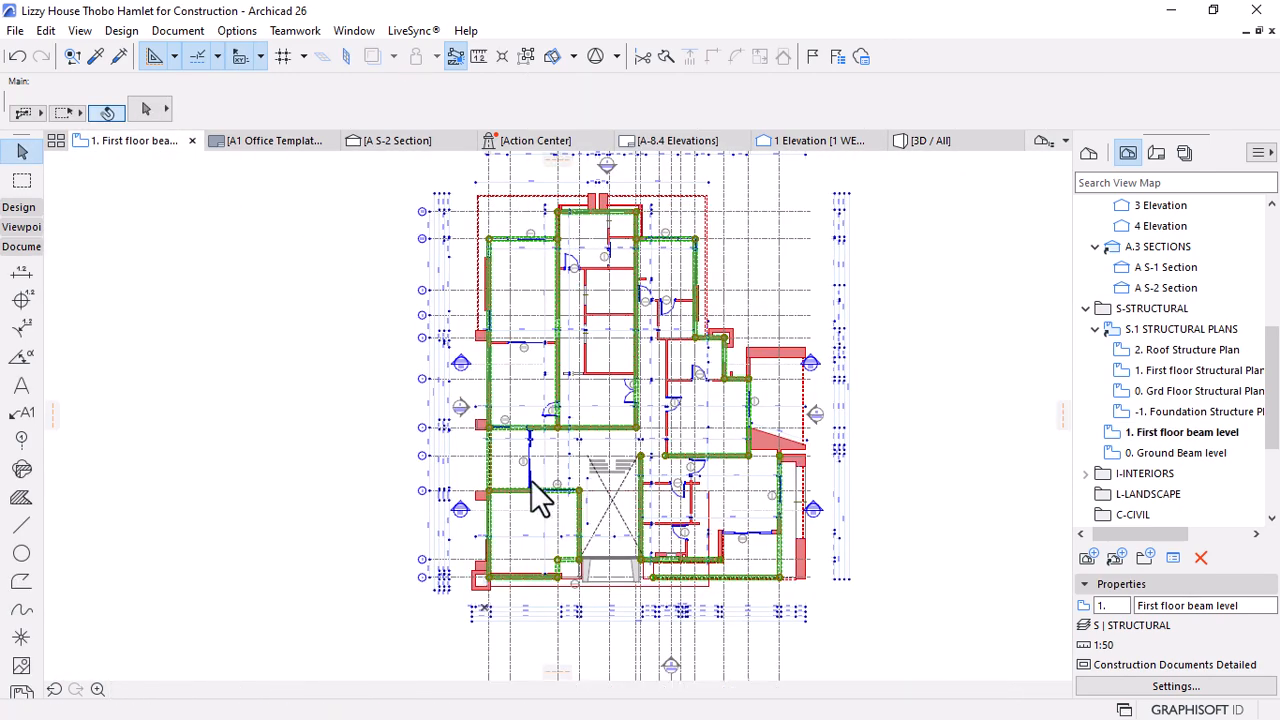
{"action": "key", "text": "ctrl+a"}
{"action": "scroll", "coordinate": [543, 428], "scroll_direction": "up", "scroll_amount": 10}
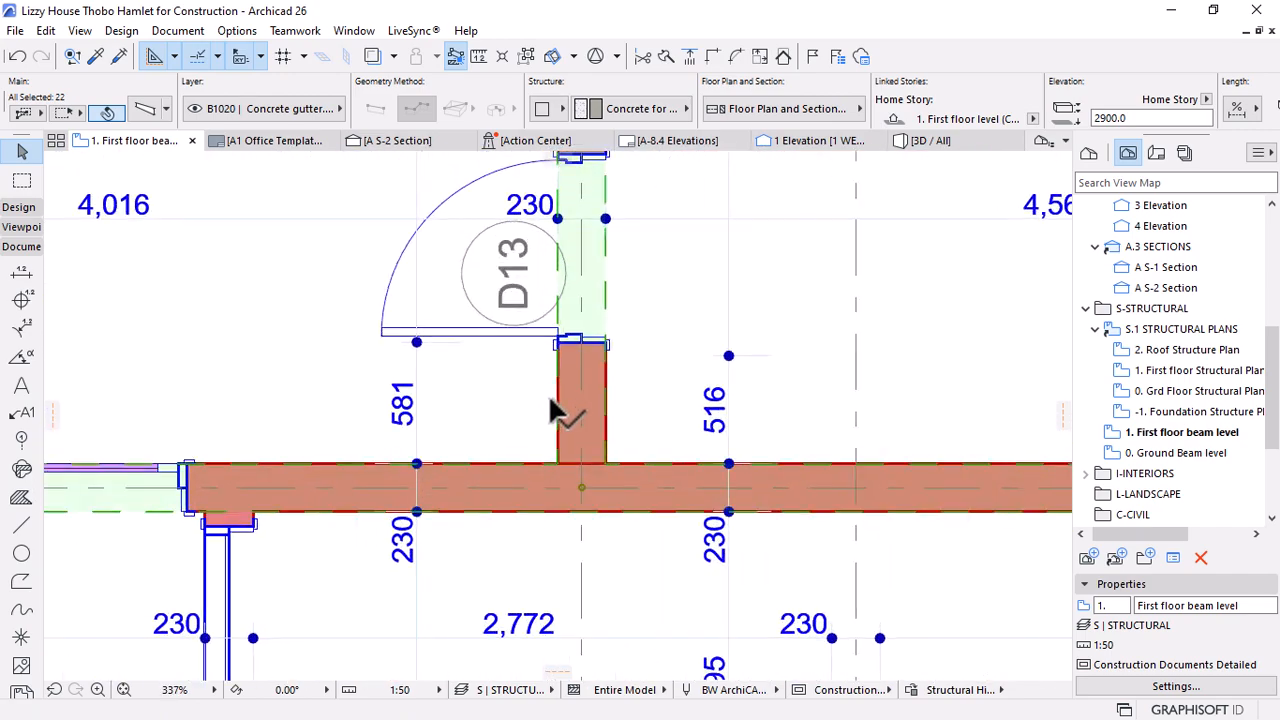
{"action": "key", "text": "Escape"}
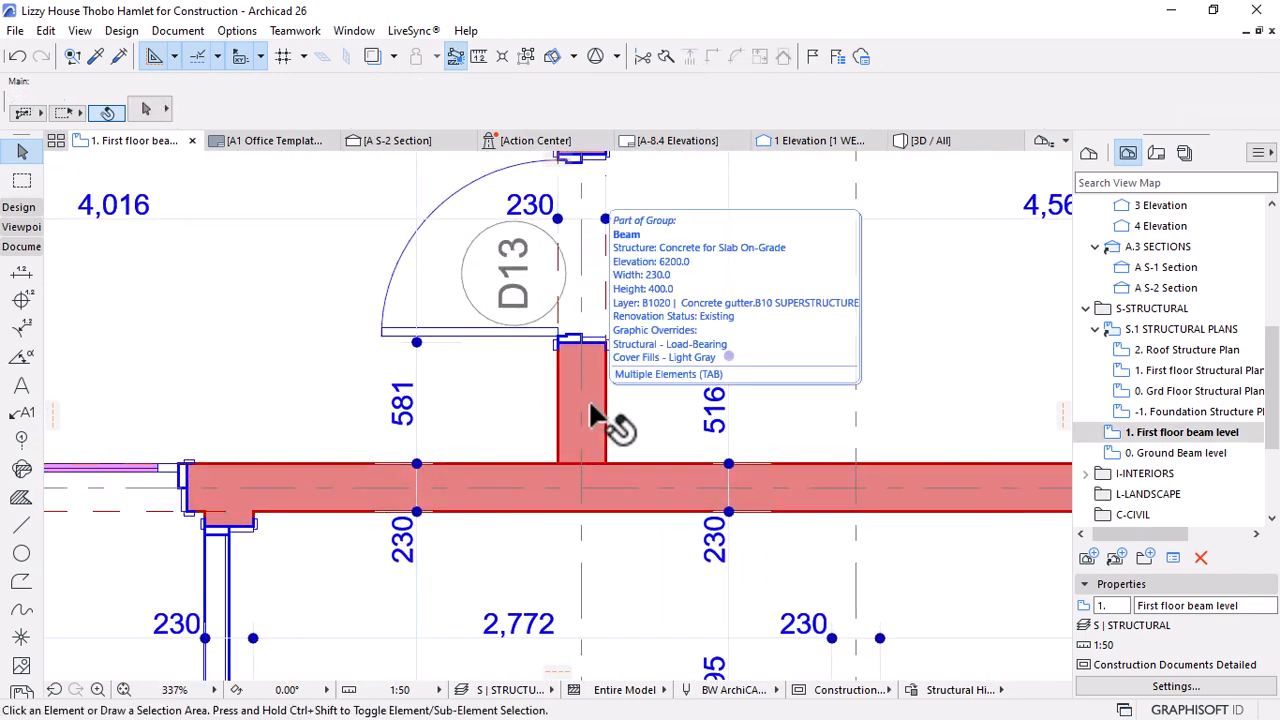
{"action": "key", "text": "Tab"}
{"action": "left_click", "coordinate": [587, 412]}
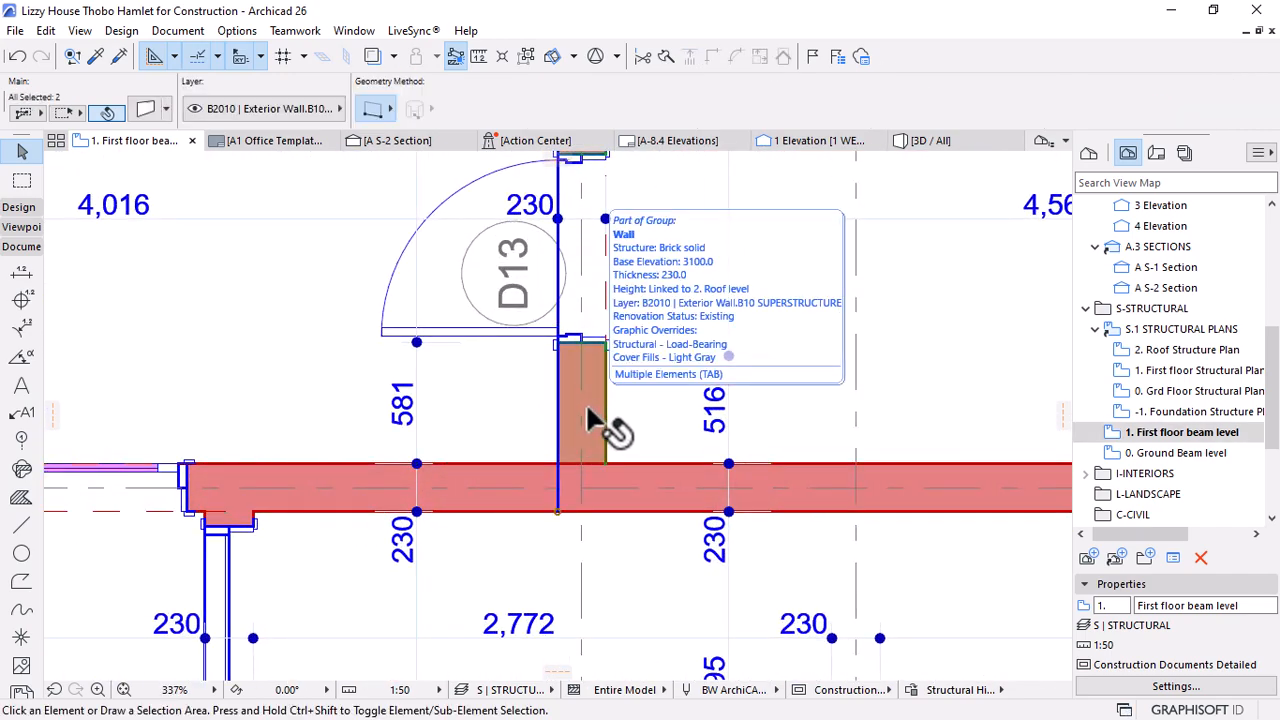
Try to move the lower end of the wall below door D13 to the upper face of the horizontal wall
{"action": "left_click", "coordinate": [557, 511]}
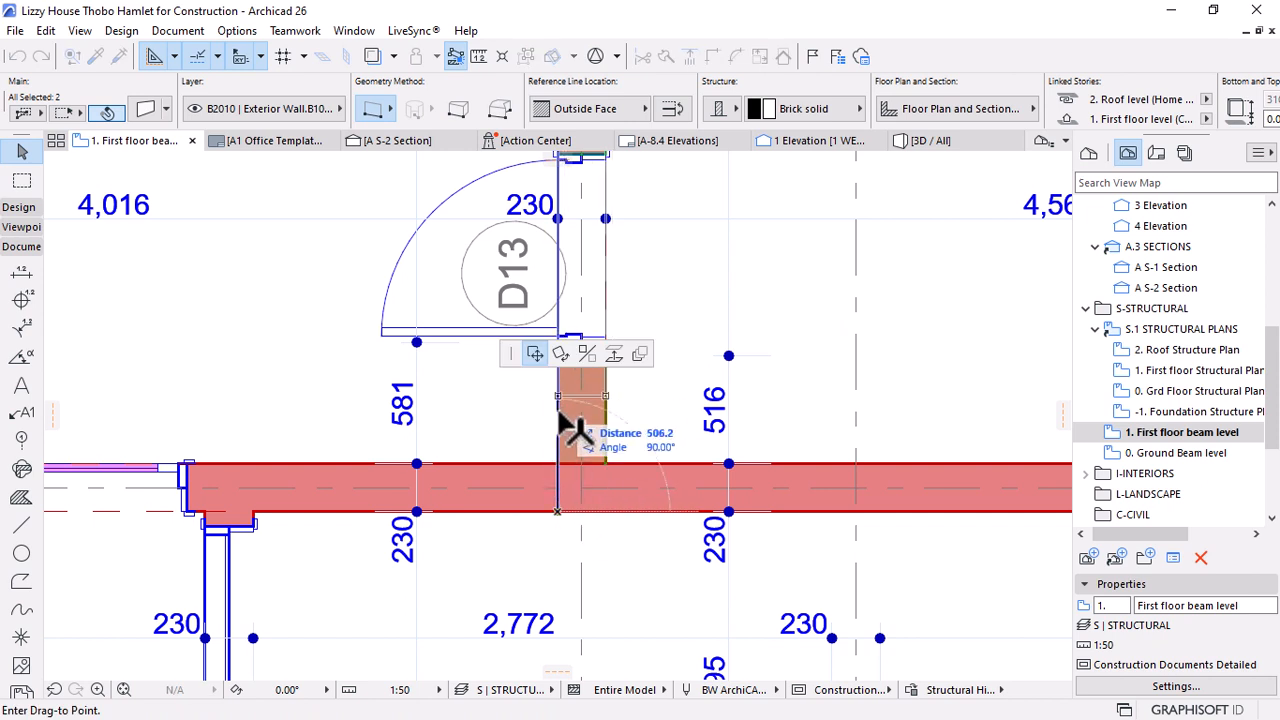
{"action": "left_click", "coordinate": [560, 516]}
{"action": "left_click", "coordinate": [561, 517]}
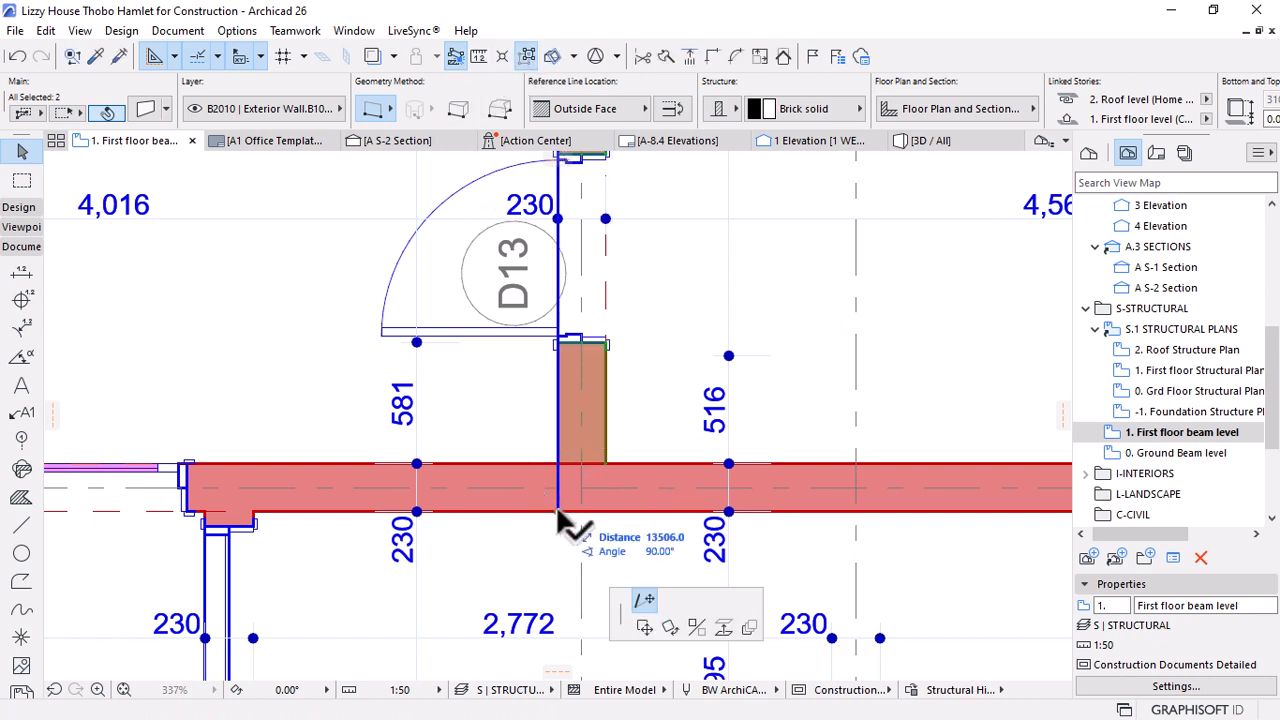
{"action": "left_click", "coordinate": [560, 461]}
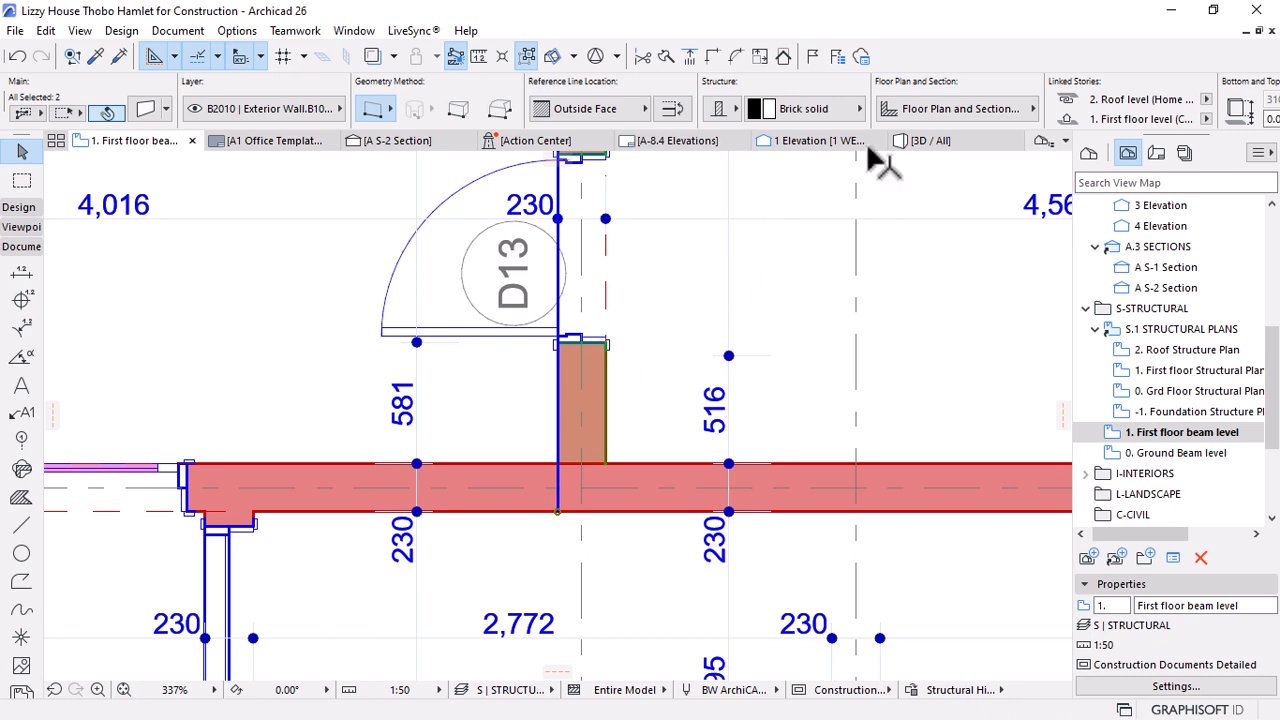
{"action": "left_click", "coordinate": [925, 141]}
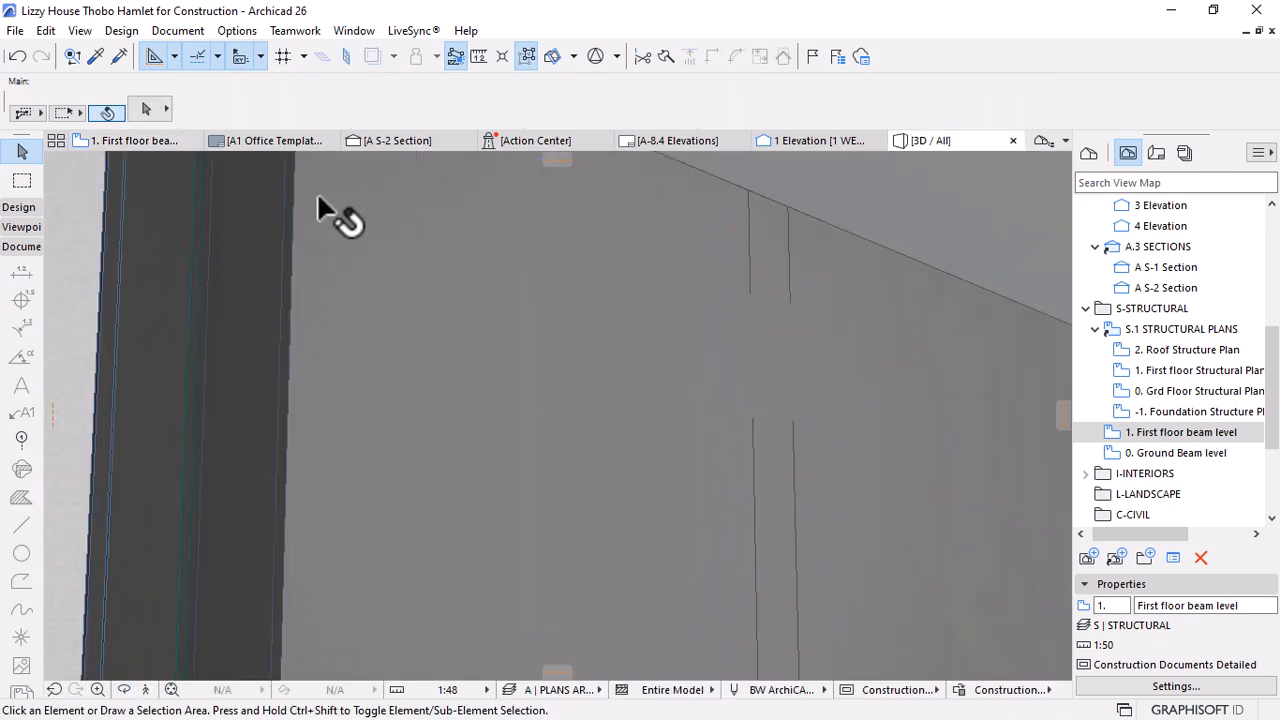
{"action": "left_click", "coordinate": [157, 141]}
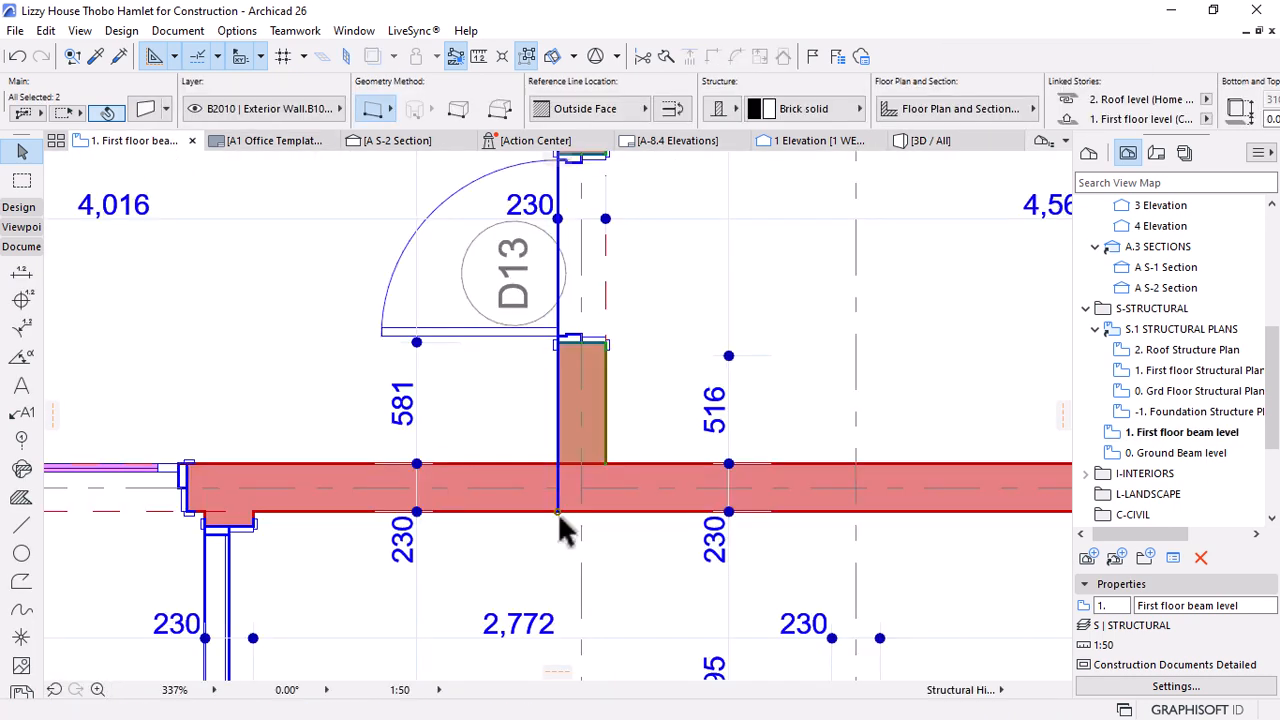
Pull back the lower end of the wall below door D13 and adjust it to the horizontal wall's upper face
{"action": "left_click", "coordinate": [558, 512]}
{"action": "left_click", "coordinate": [562, 436]}
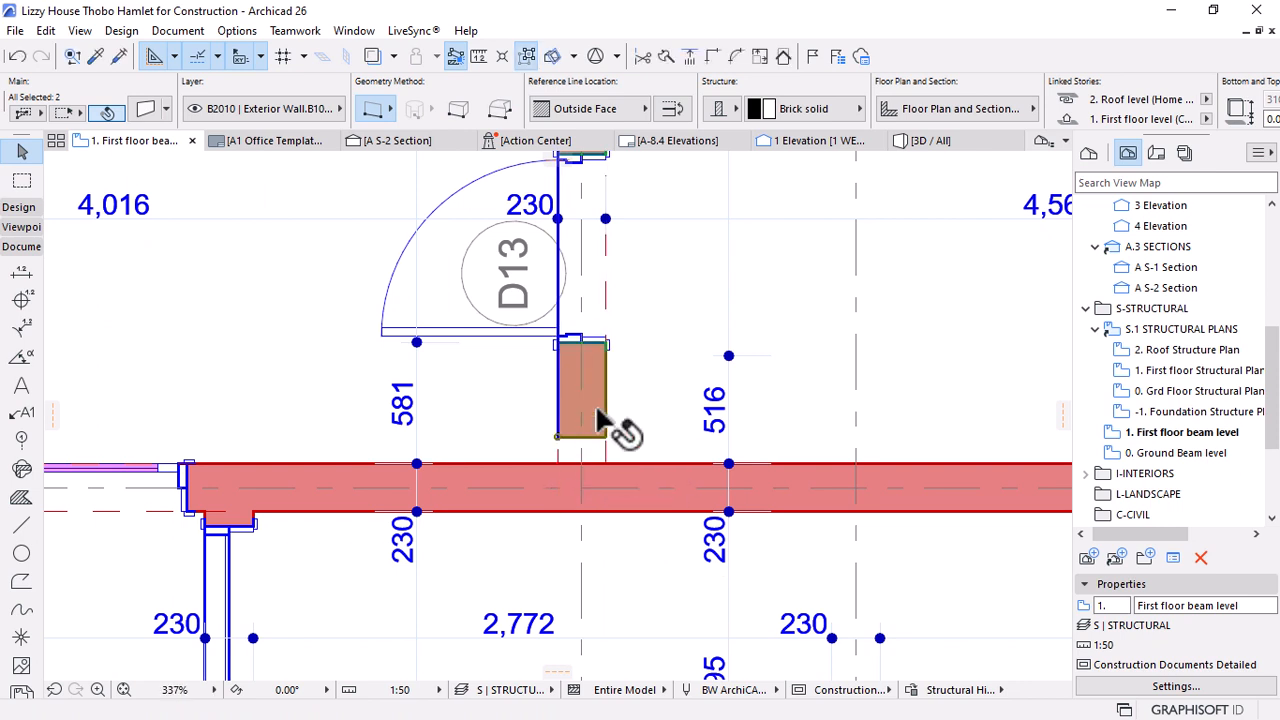
{"action": "left_click", "coordinate": [683, 52]}
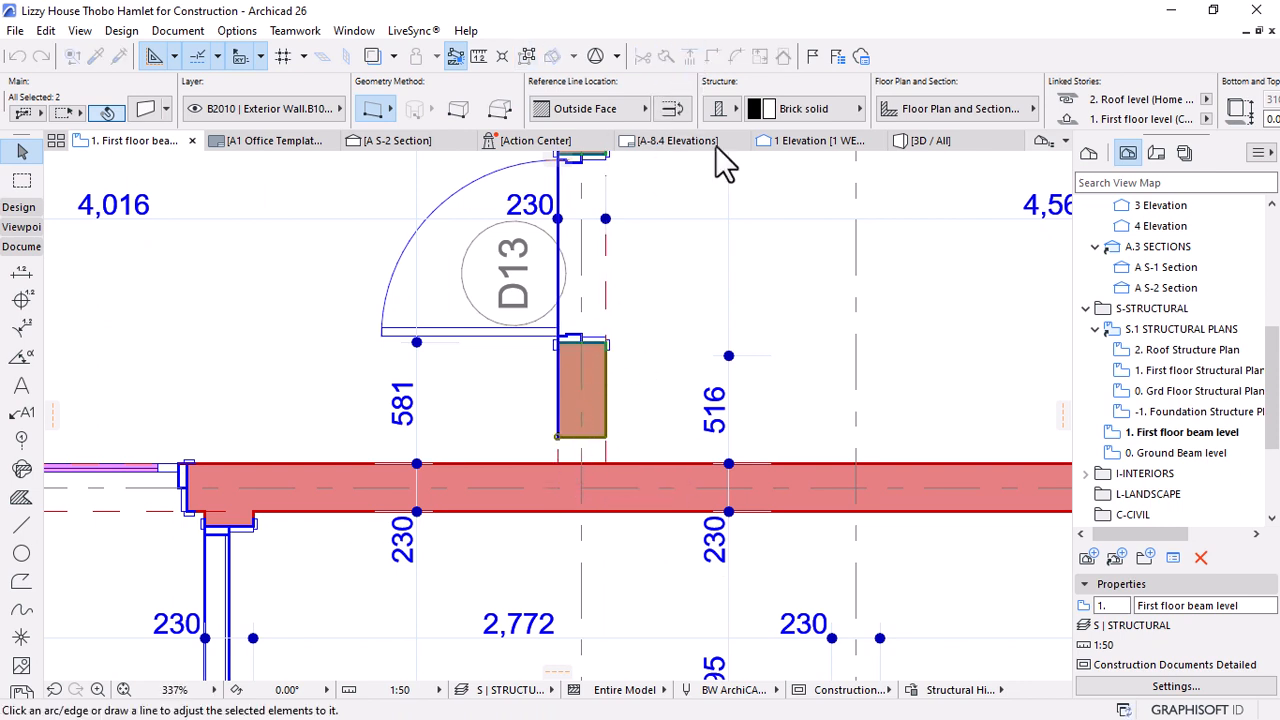
{"action": "left_click", "coordinate": [557, 463]}
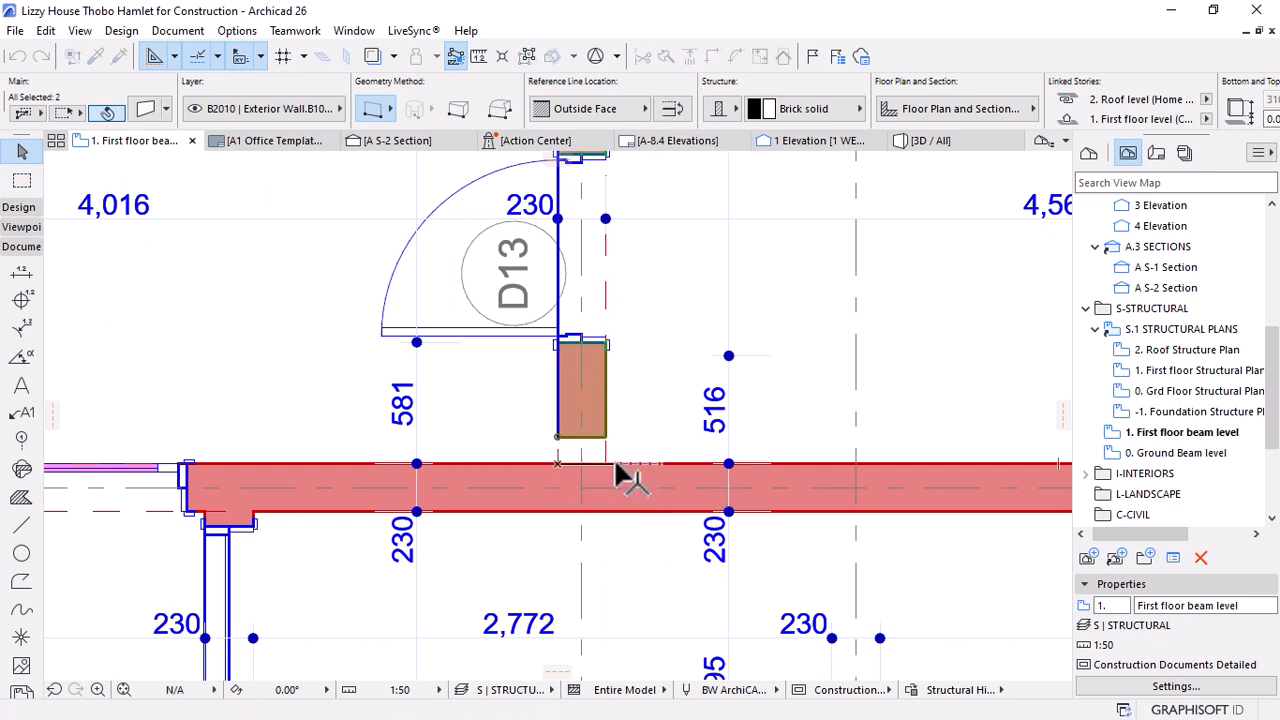
{"action": "left_click", "coordinate": [617, 465]}
{"action": "left_click", "coordinate": [710, 290]}
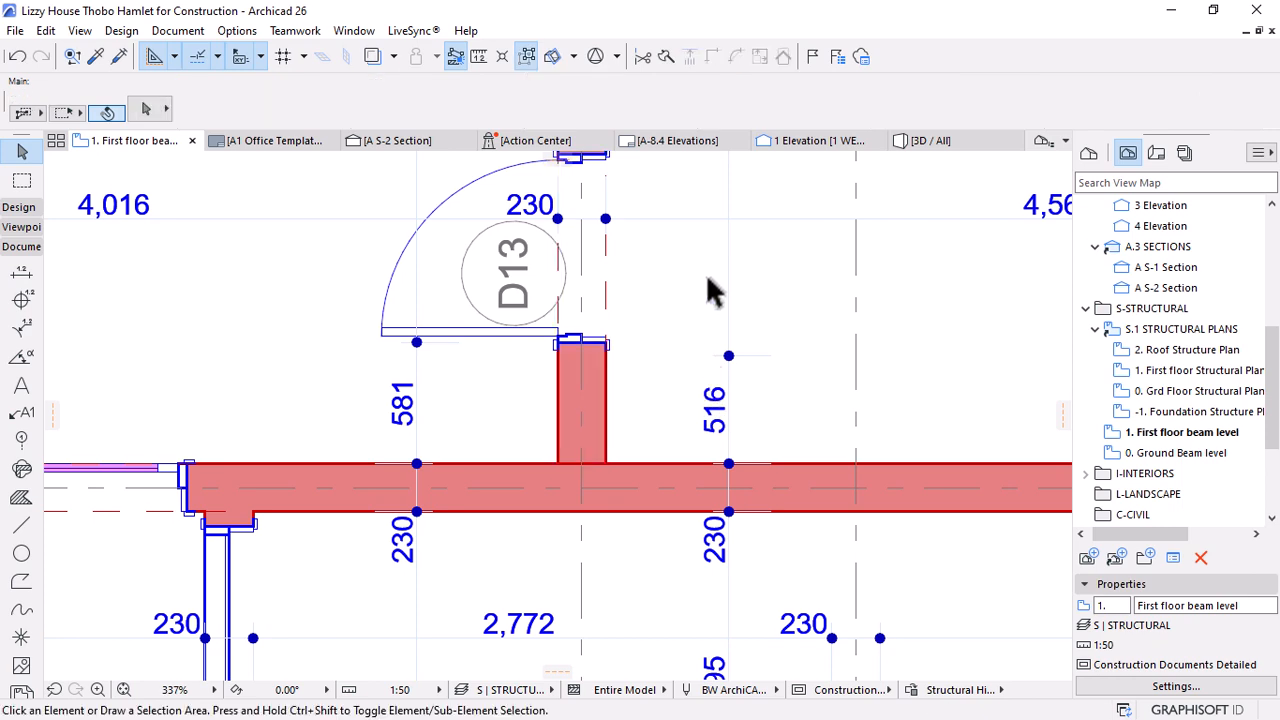
Examine the line breaks on the interior wall by the balcony opening in 3D, checking which walls they belong to
{"action": "left_click", "coordinate": [926, 146]}
{"action": "middle_click_drag", "start_coordinate": [877, 378], "coordinate": [648, 410], "text": "shift"}
{"action": "middle_click_drag", "start_coordinate": [552, 447], "coordinate": [744, 409], "text": "shift"}
{"action": "scroll", "coordinate": [744, 409], "scroll_direction": "down", "scroll_amount": 5}
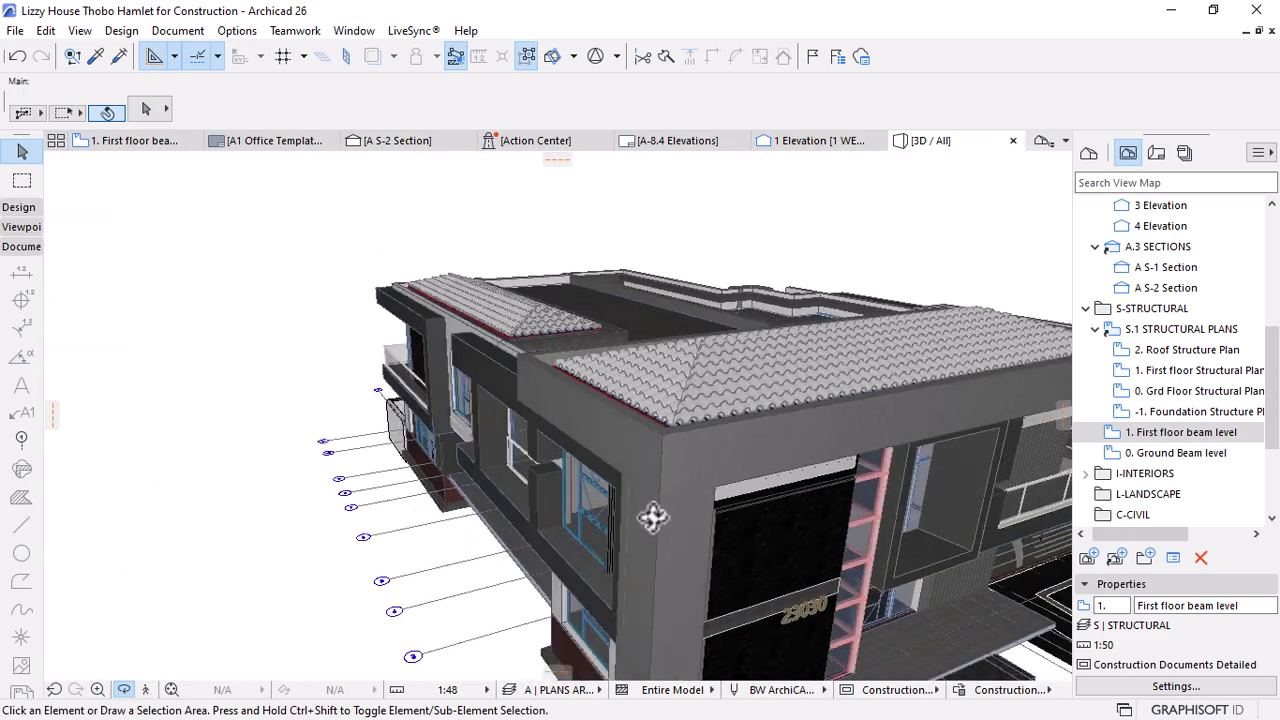
{"action": "middle_click_drag", "start_coordinate": [662, 482], "coordinate": [849, 429], "text": "shift"}
{"action": "scroll", "coordinate": [573, 435], "scroll_direction": "up", "scroll_amount": 3}
{"action": "scroll", "coordinate": [573, 435], "scroll_direction": "up", "scroll_amount": 7}
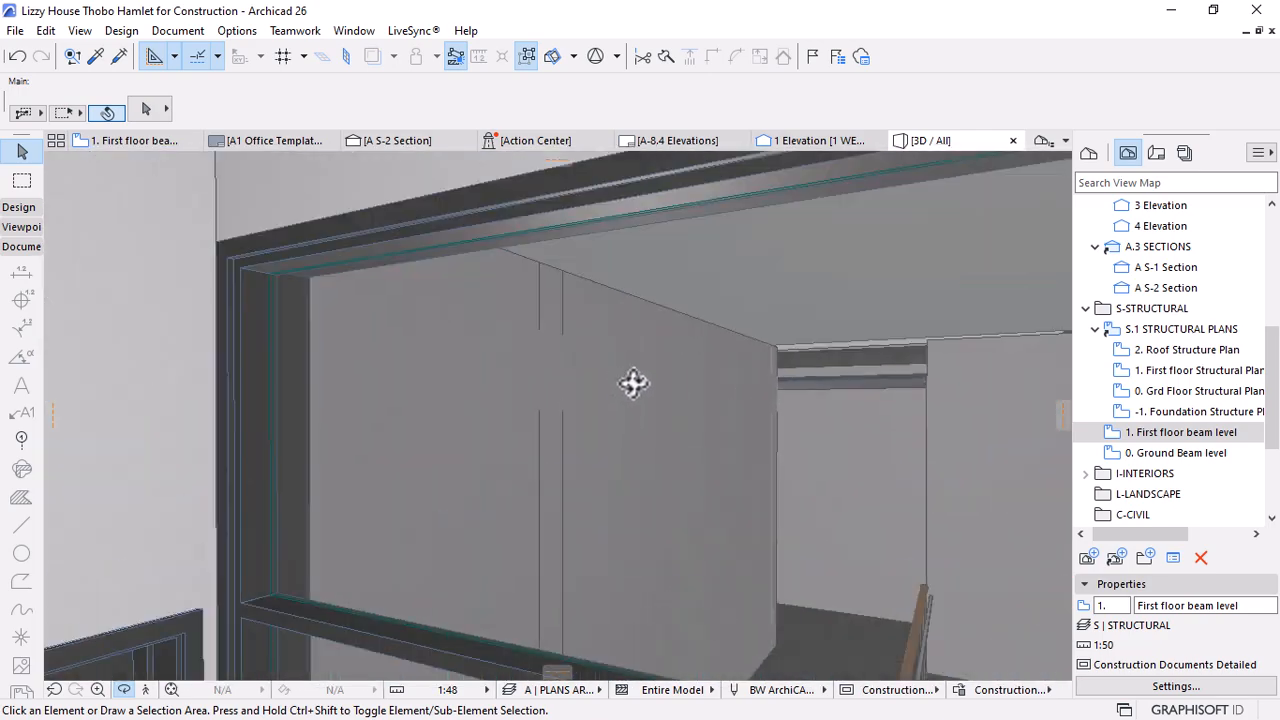
{"action": "left_click", "coordinate": [565, 371]}
{"action": "left_click", "coordinate": [540, 252]}
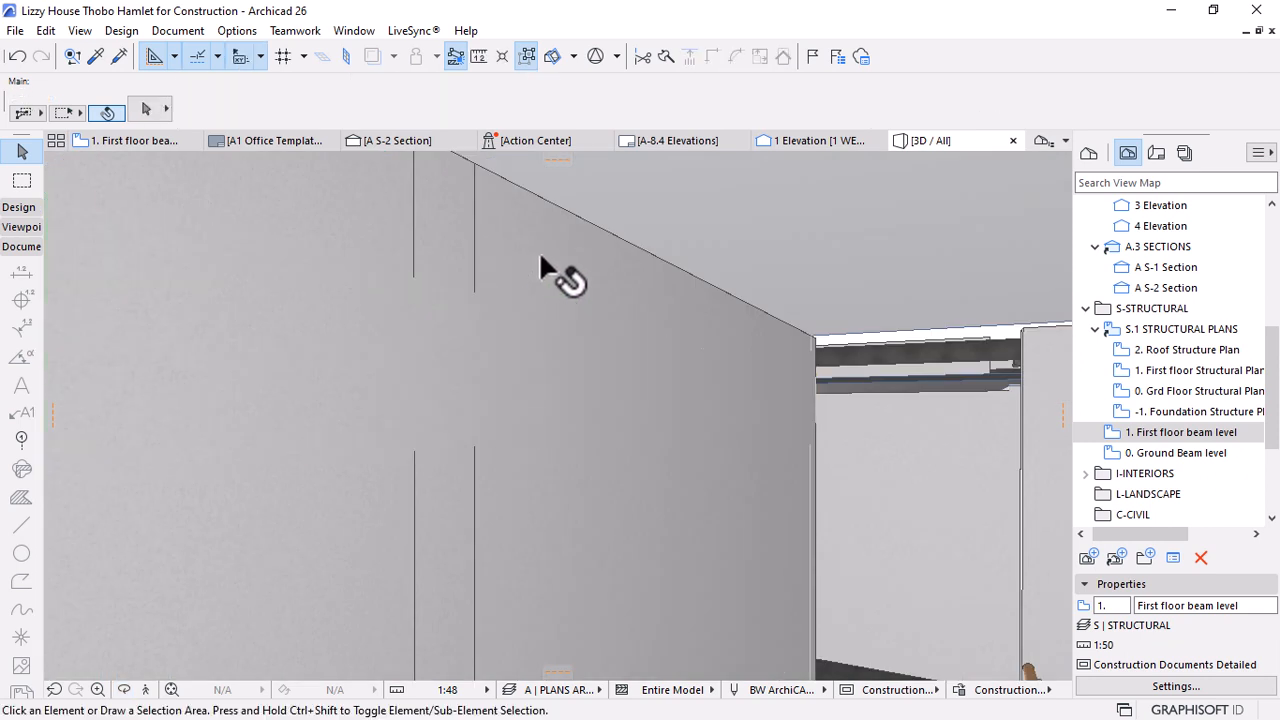
{"action": "left_click", "coordinate": [311, 500], "text": "shift"}
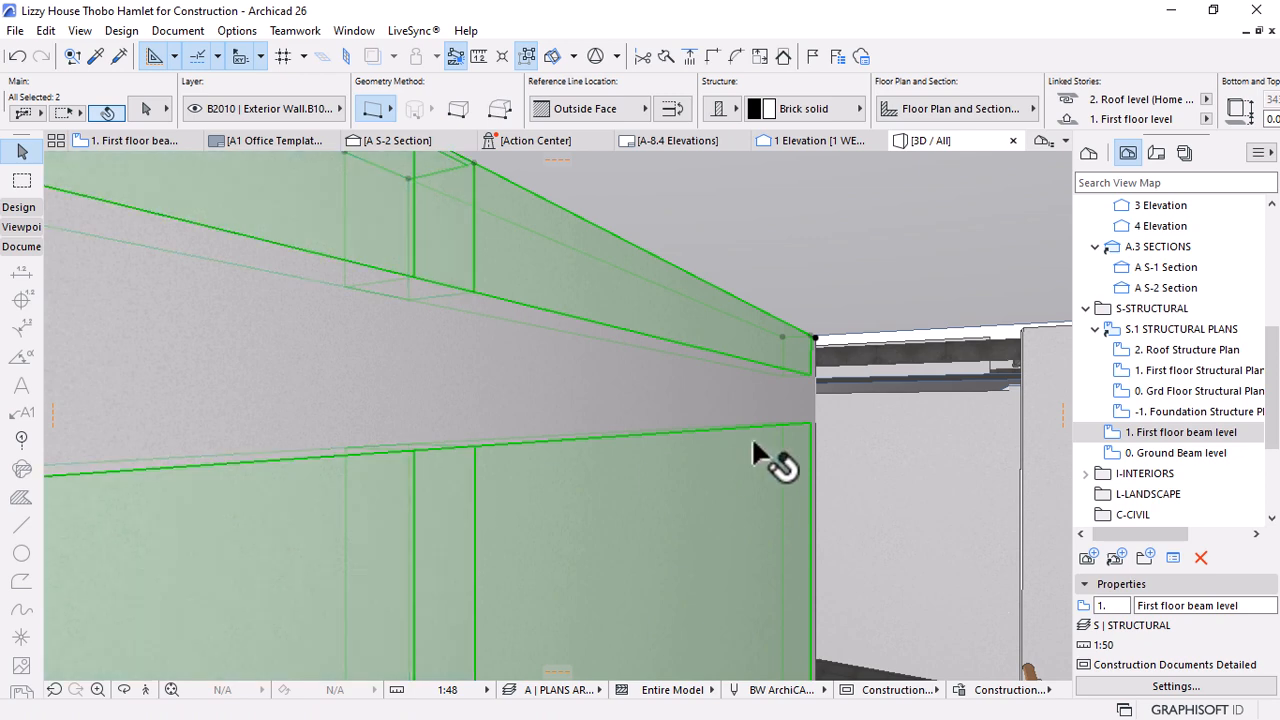
{"action": "scroll", "coordinate": [763, 420], "scroll_direction": "down", "scroll_amount": 2}
{"action": "key", "text": "Escape"}
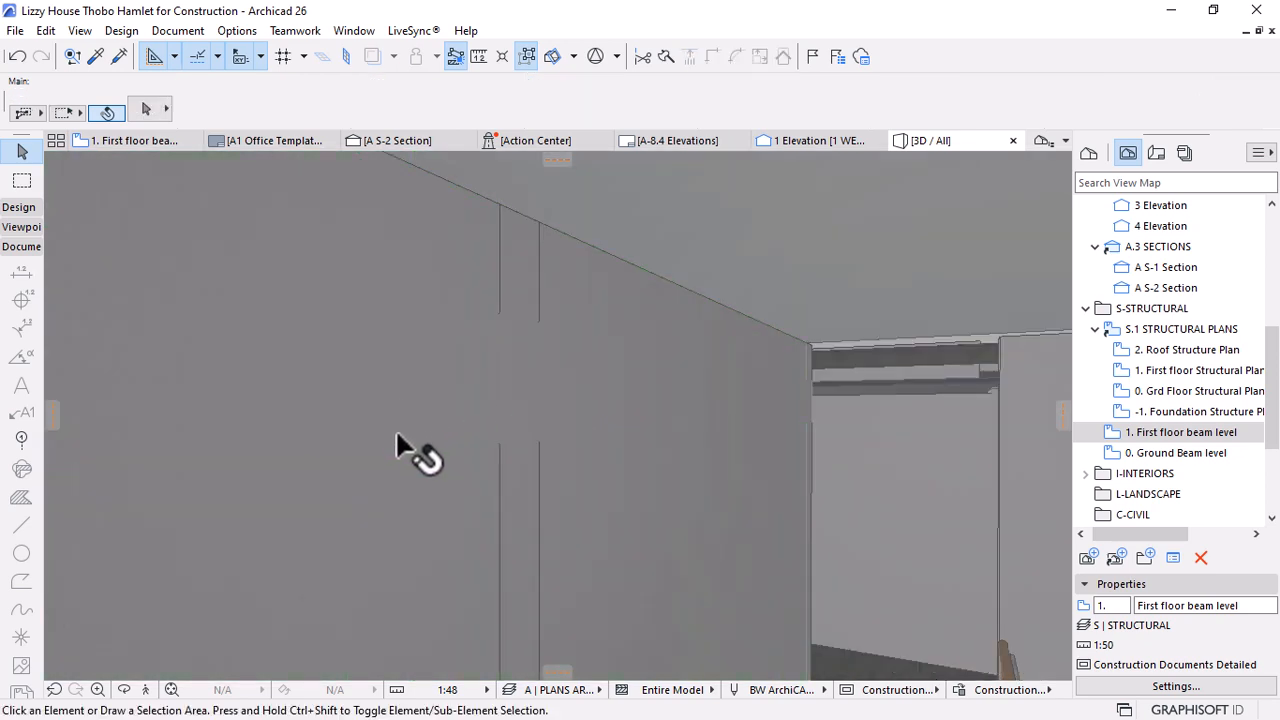
{"action": "middle_click_drag", "start_coordinate": [398, 436], "coordinate": [810, 440], "text": "shift"}
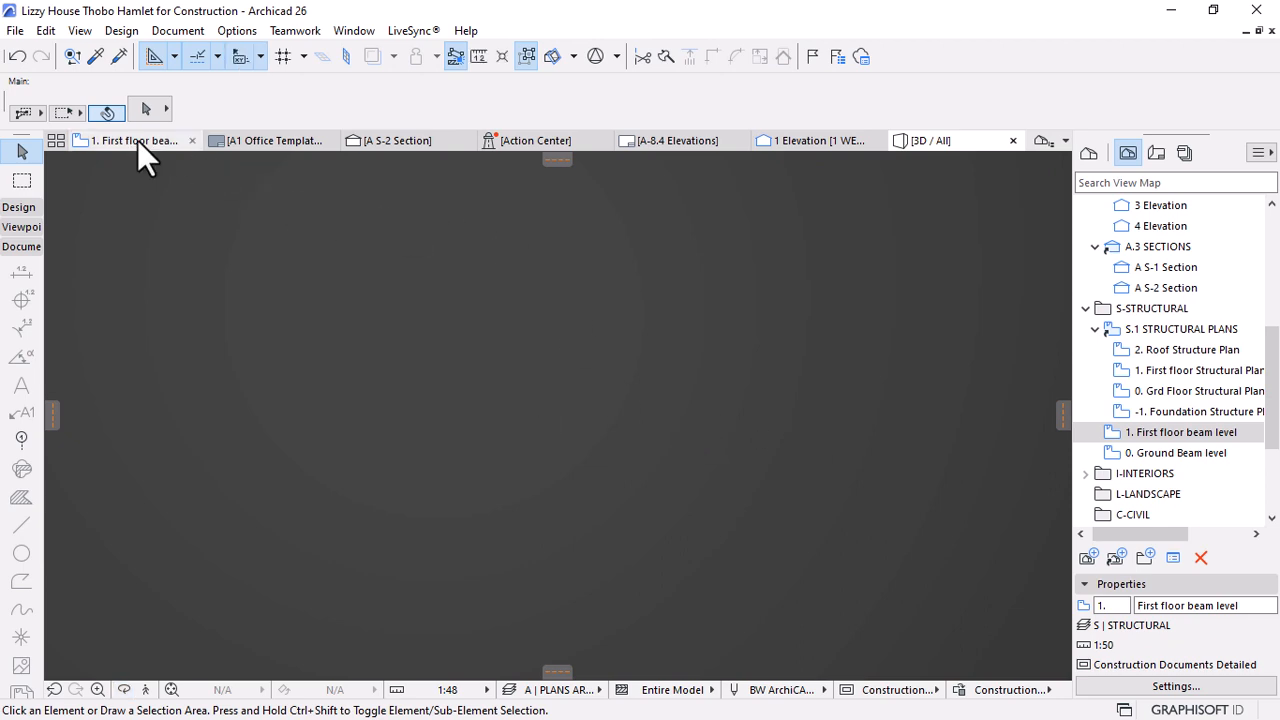
Select the three brick walls meeting below door D13 on the plan and check where each one ends
{"action": "left_click", "coordinate": [137, 140]}
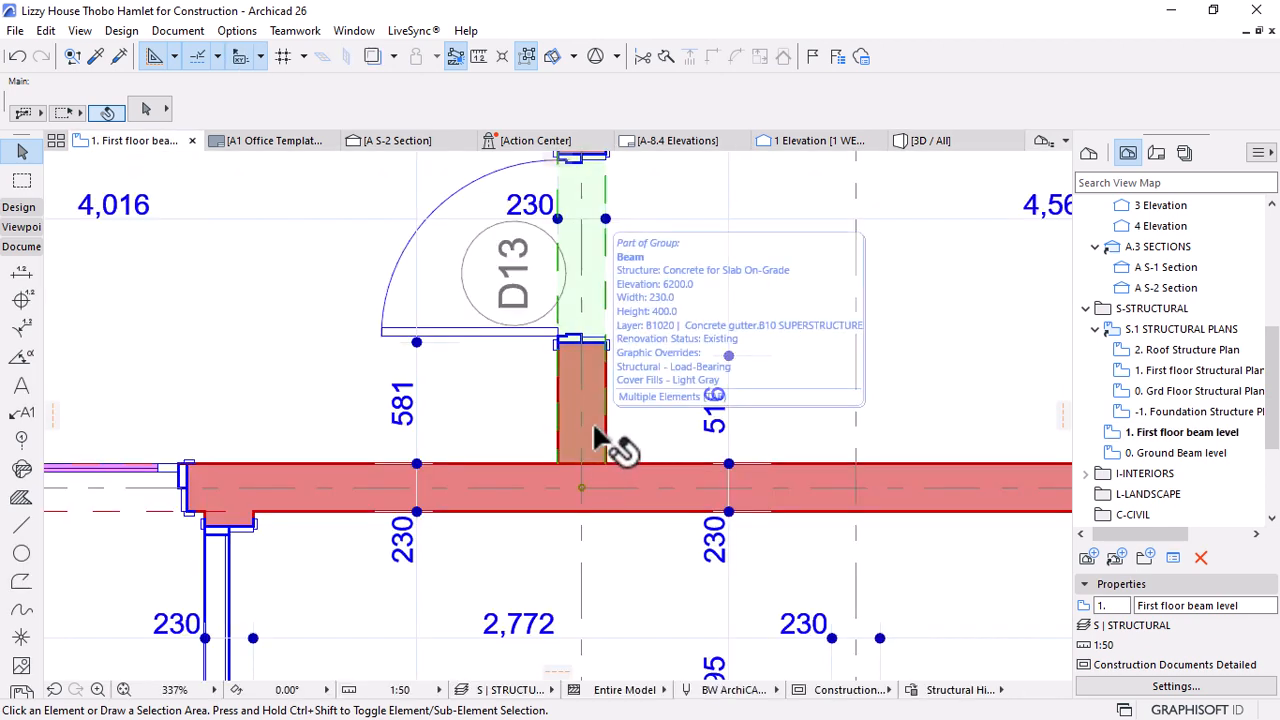
{"action": "left_click", "coordinate": [594, 427]}
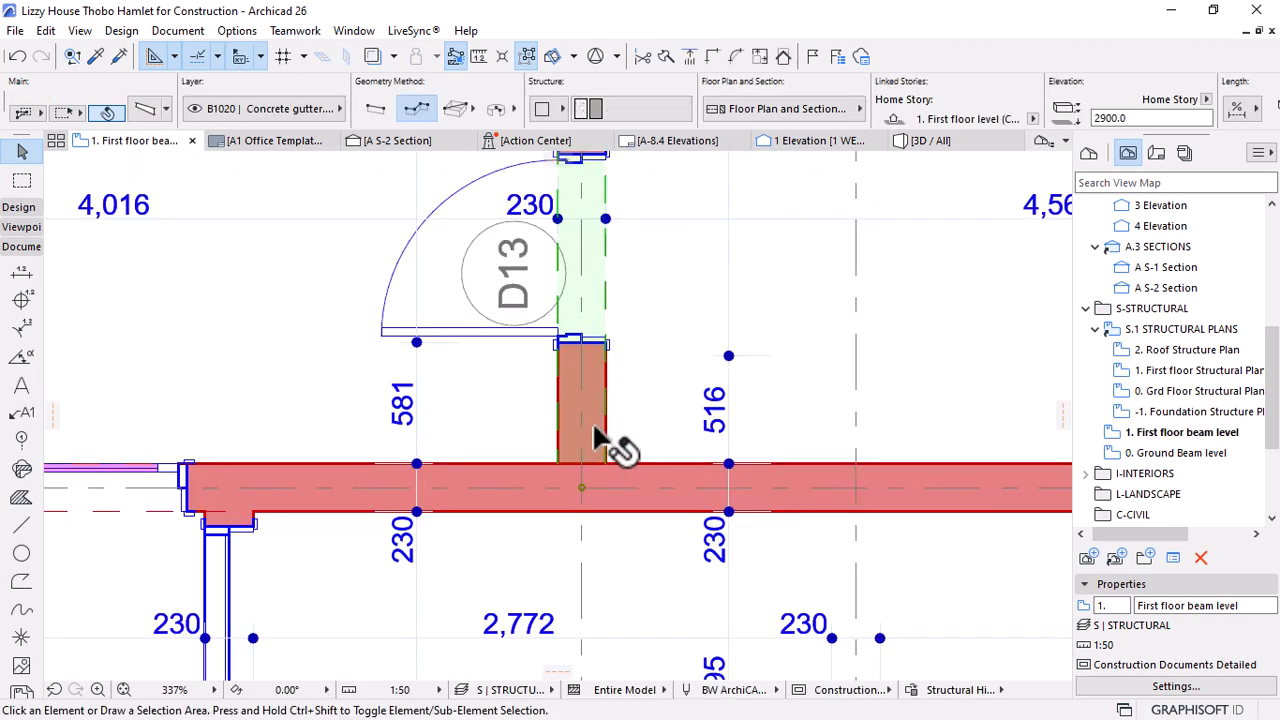
{"action": "left_click", "coordinate": [594, 520]}
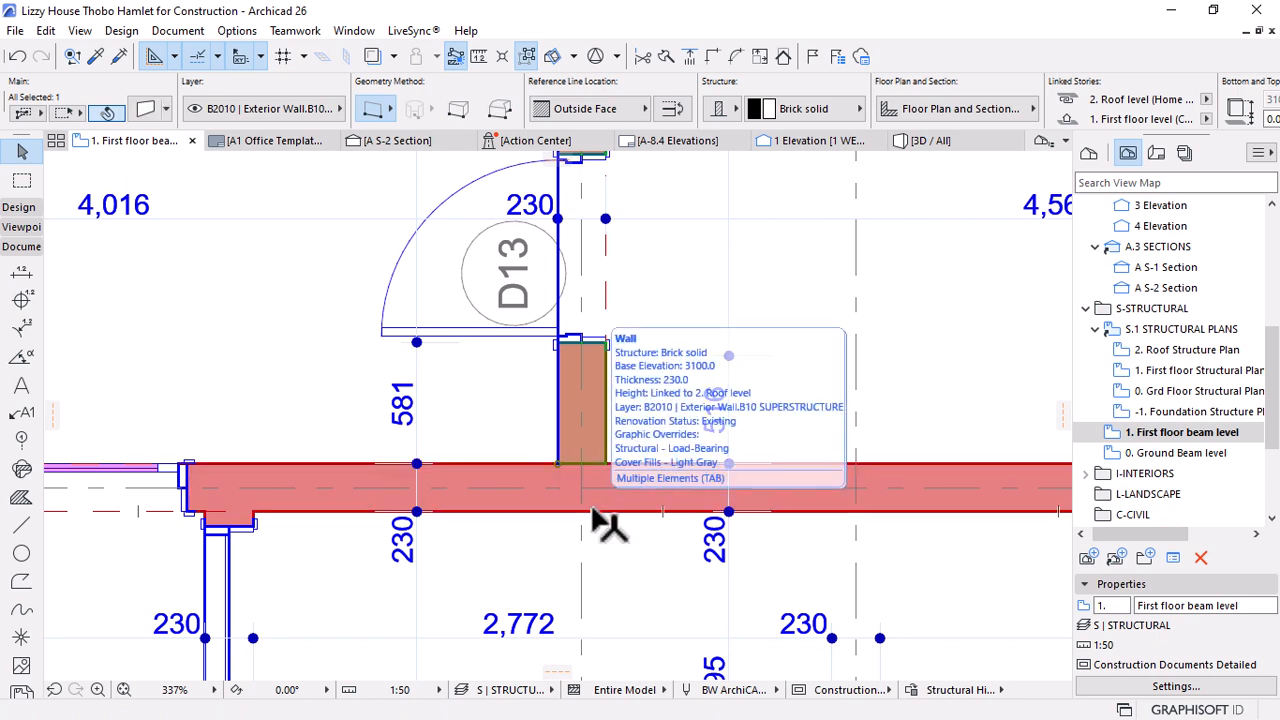
{"action": "left_click", "coordinate": [592, 508], "text": "shift"}
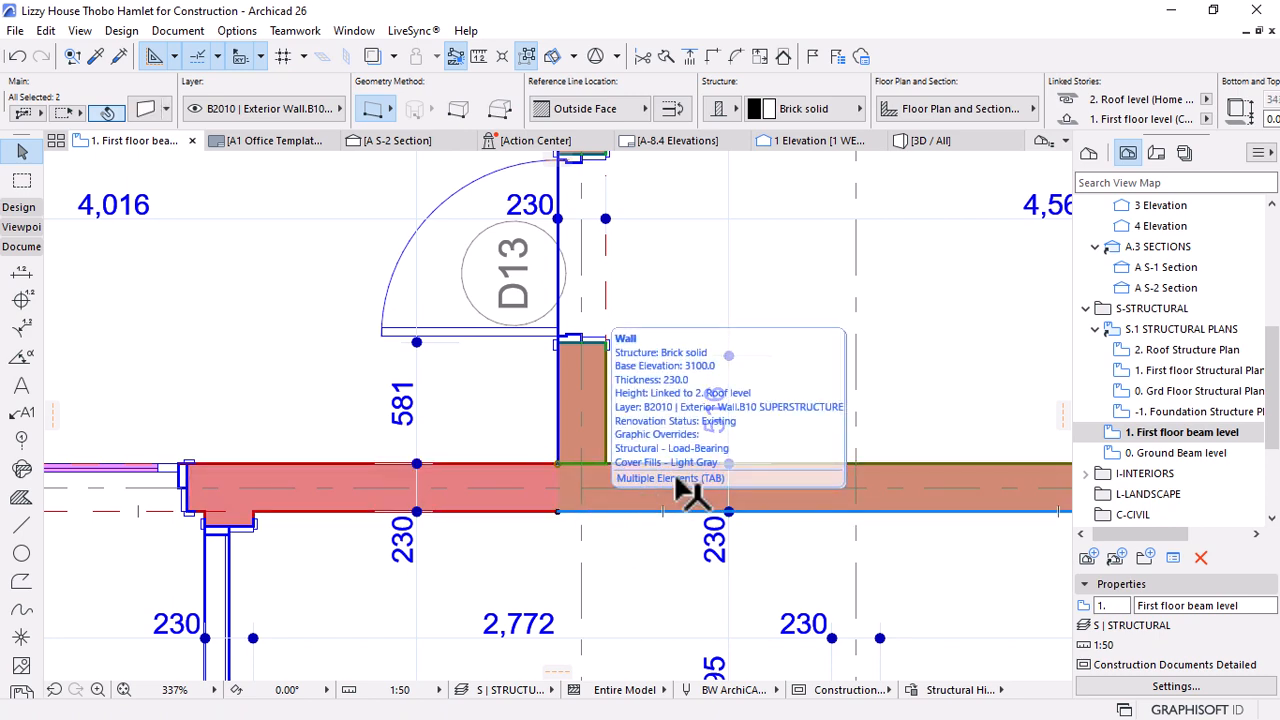
{"action": "scroll", "coordinate": [763, 424], "scroll_direction": "down", "scroll_amount": 2}
{"action": "left_click", "coordinate": [576, 492], "text": "shift"}
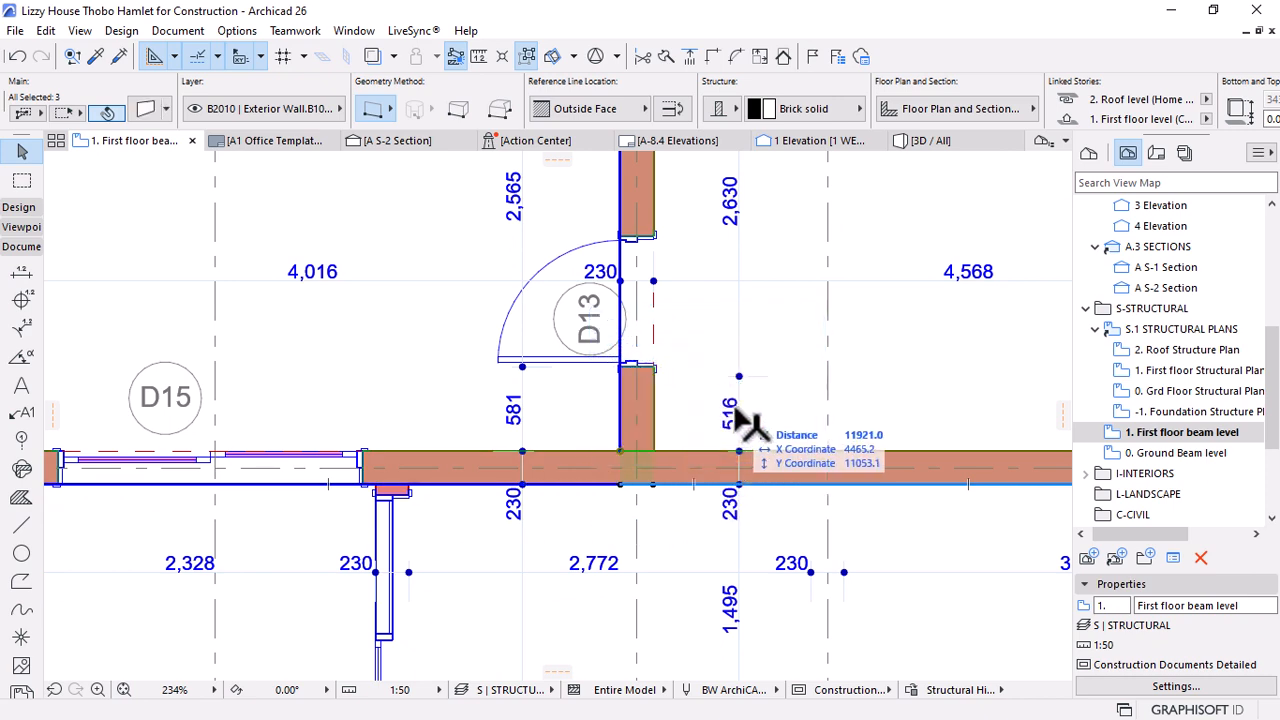
{"action": "scroll", "coordinate": [740, 415], "scroll_direction": "down", "scroll_amount": 2}
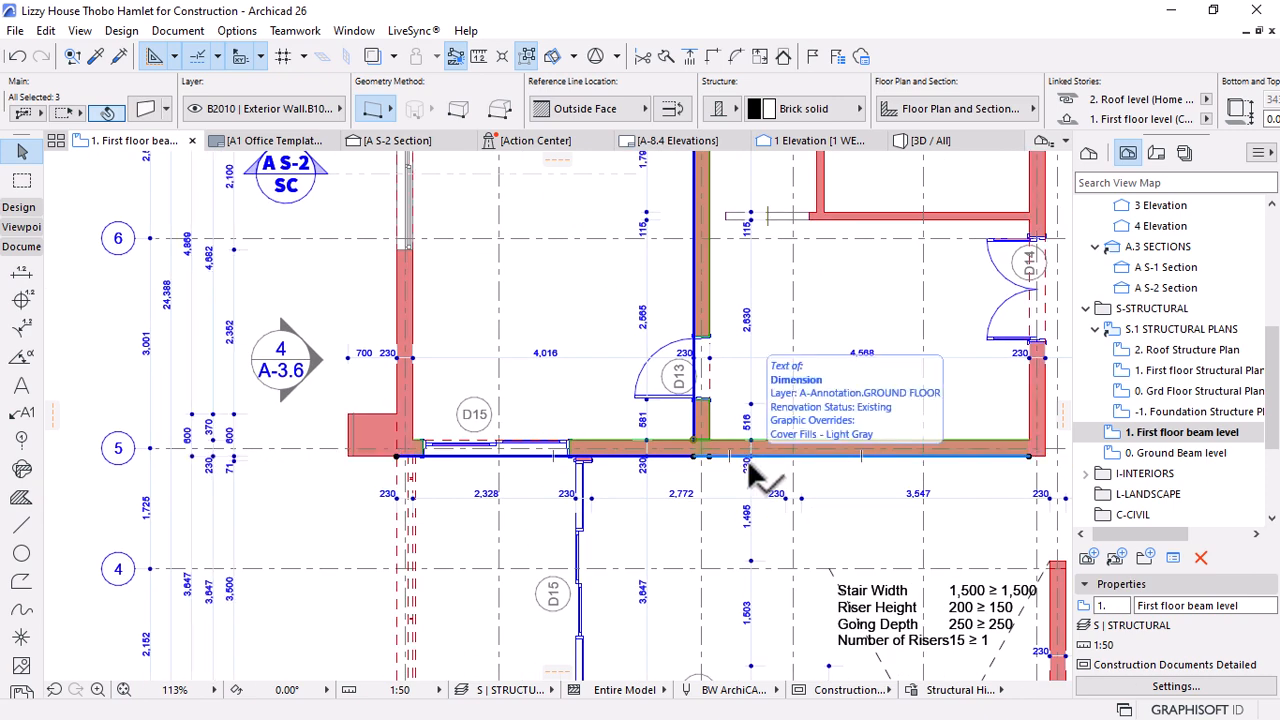
{"action": "scroll", "coordinate": [697, 440], "scroll_direction": "up", "scroll_amount": 2}
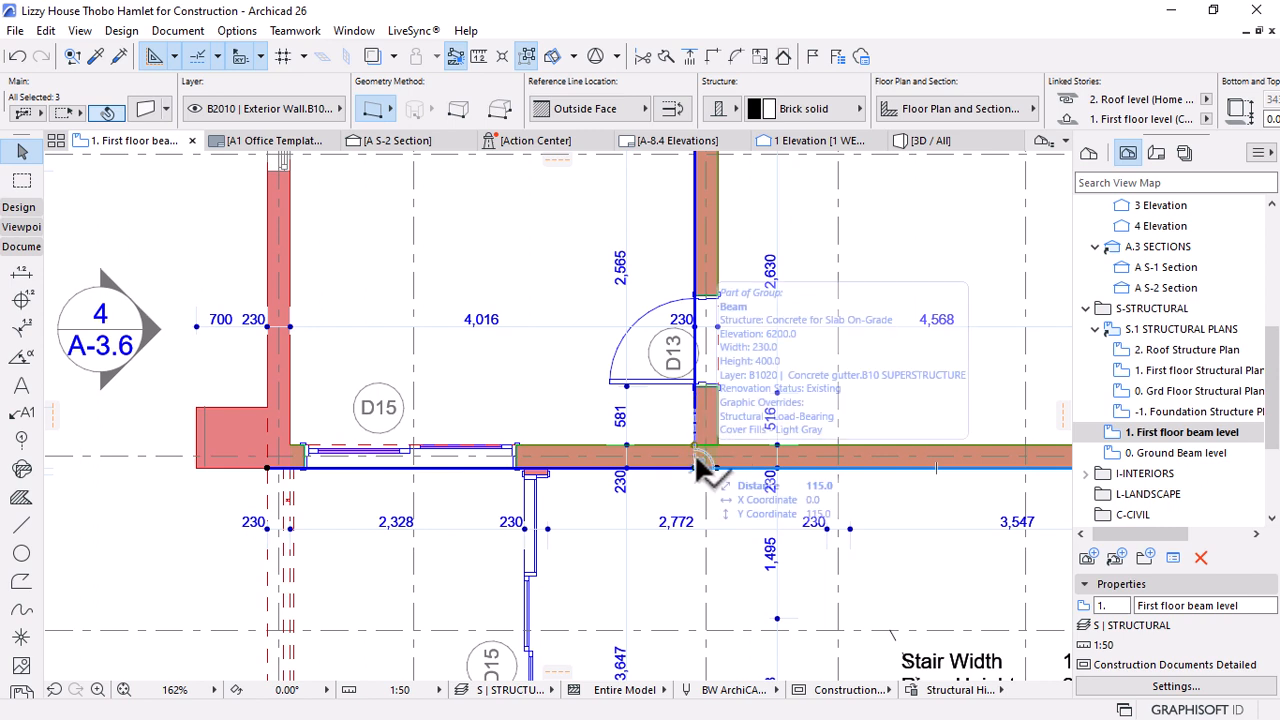
{"action": "key", "text": "Escape"}
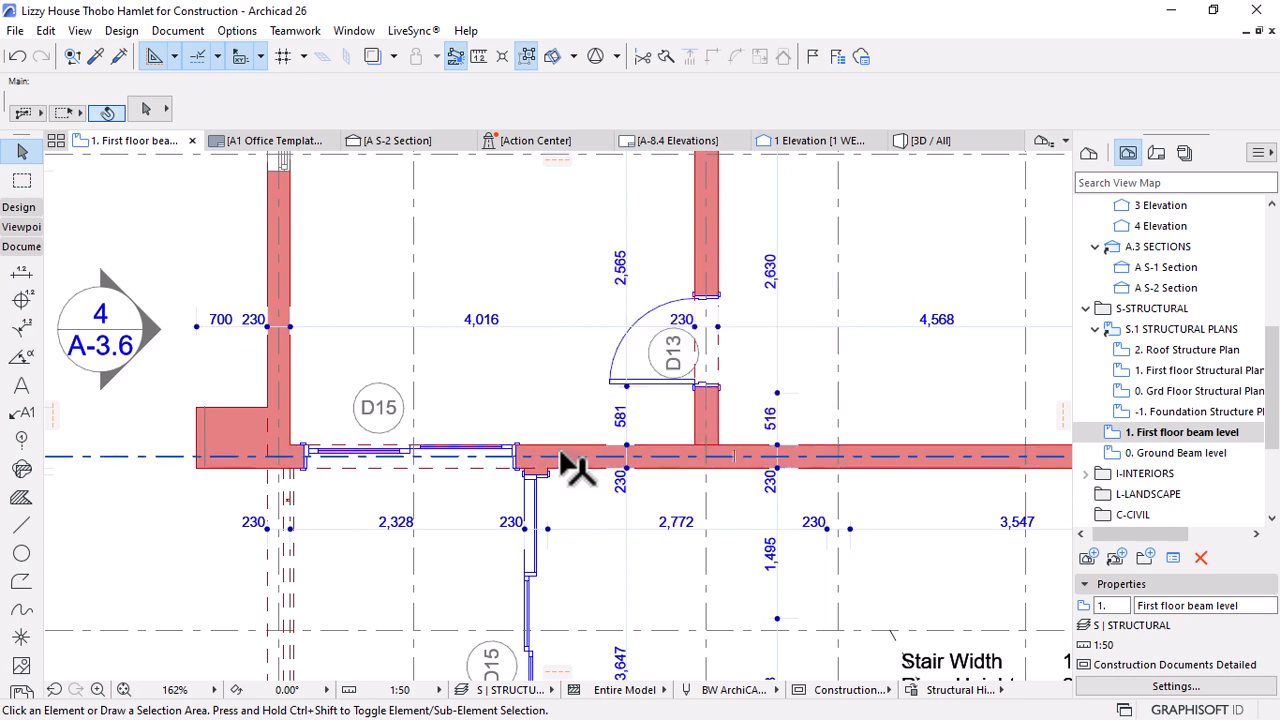
Move the horizontal wall containing sliding door D15 up from grid line 5, clear of the beam
{"action": "left_click", "coordinate": [571, 462]}
{"action": "left_click_drag", "start_coordinate": [563, 452], "coordinate": [558, 245]}
{"action": "left_click", "coordinate": [467, 225]}
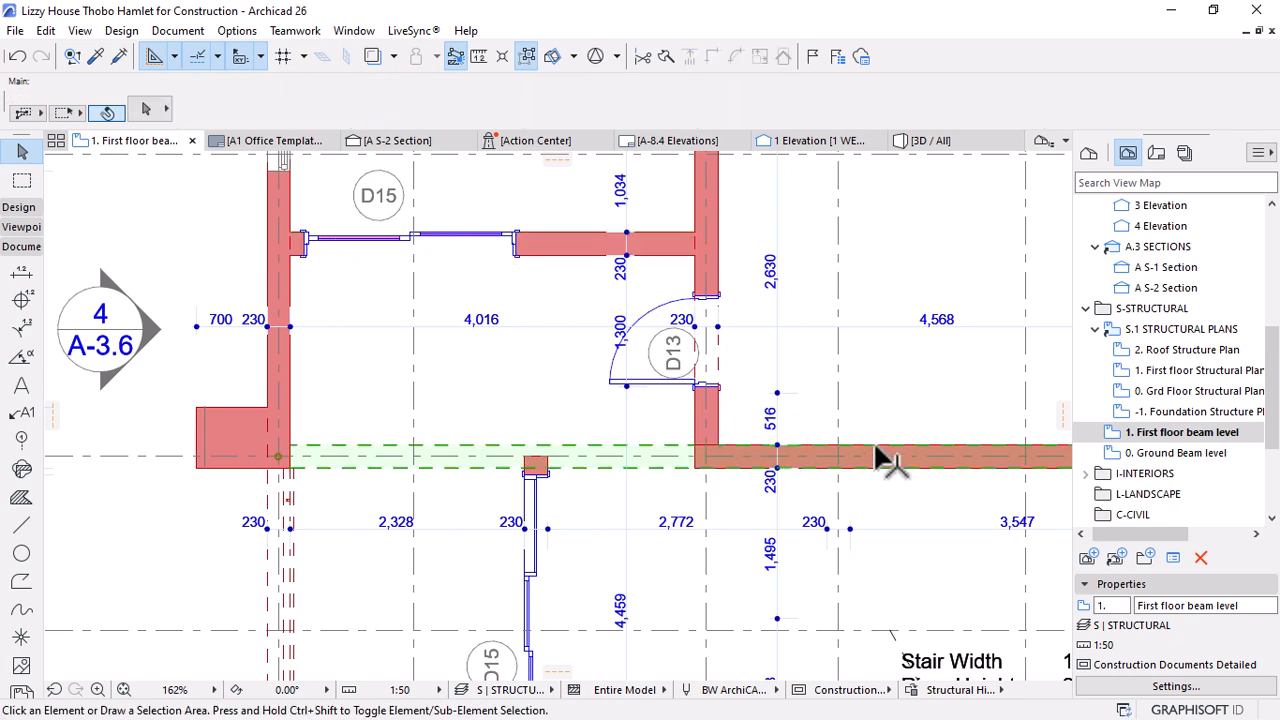
Intersect the remaining brick wall on grid line 5 with the left exterior wall so they meet at the corner
{"action": "scroll", "coordinate": [775, 458], "scroll_direction": "up", "scroll_amount": 7}
{"action": "left_click", "coordinate": [785, 463]}
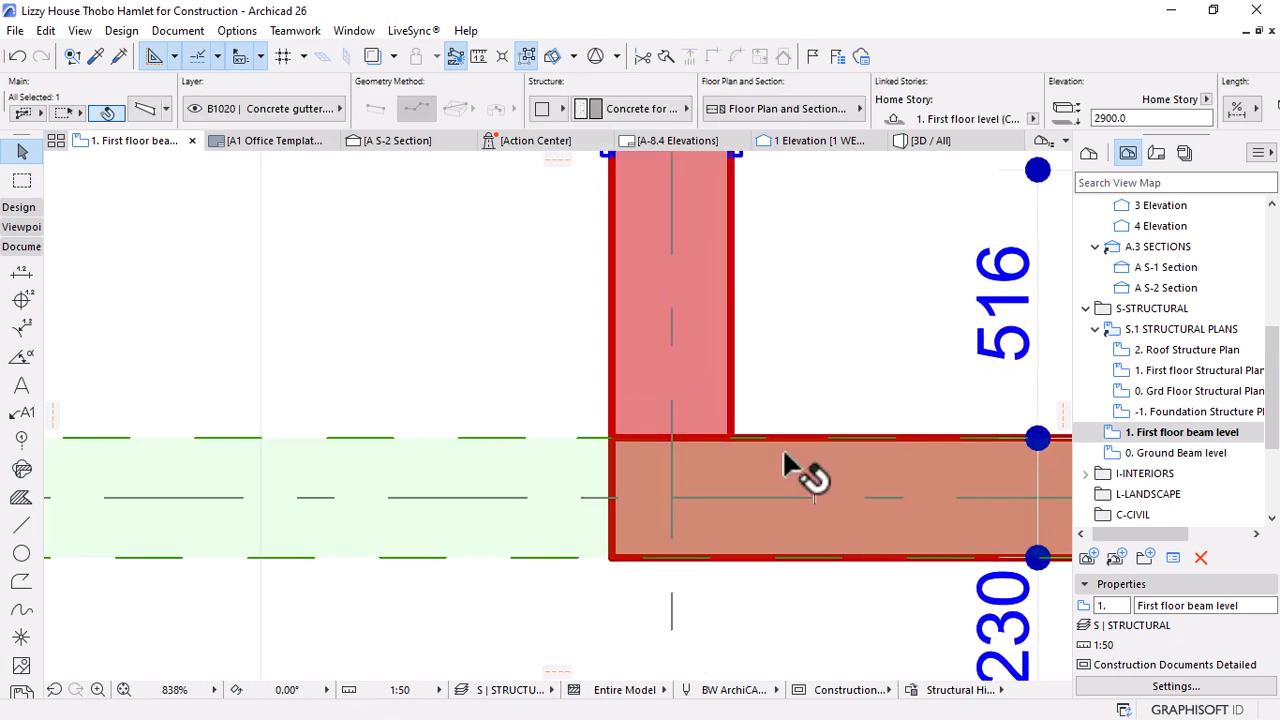
{"action": "left_click", "coordinate": [768, 555]}
{"action": "scroll", "coordinate": [466, 428], "scroll_direction": "down", "scroll_amount": 8}
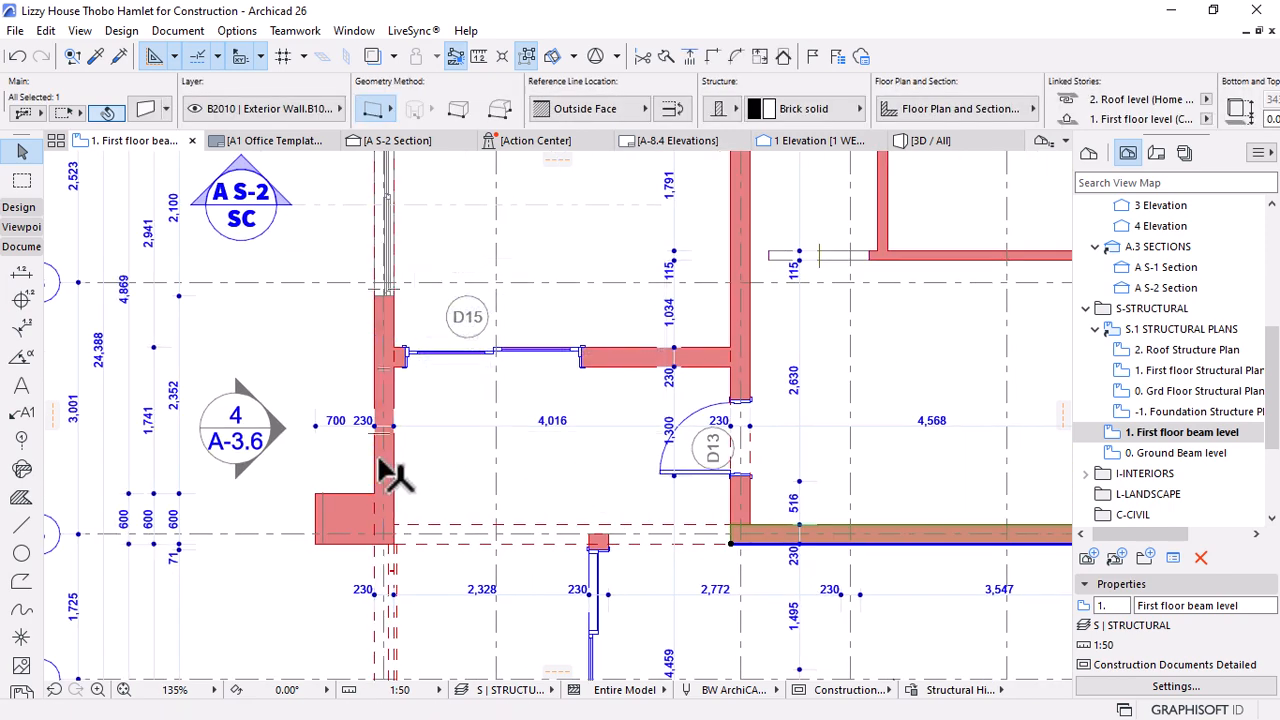
{"action": "scroll", "coordinate": [400, 475], "scroll_direction": "up", "scroll_amount": 5}
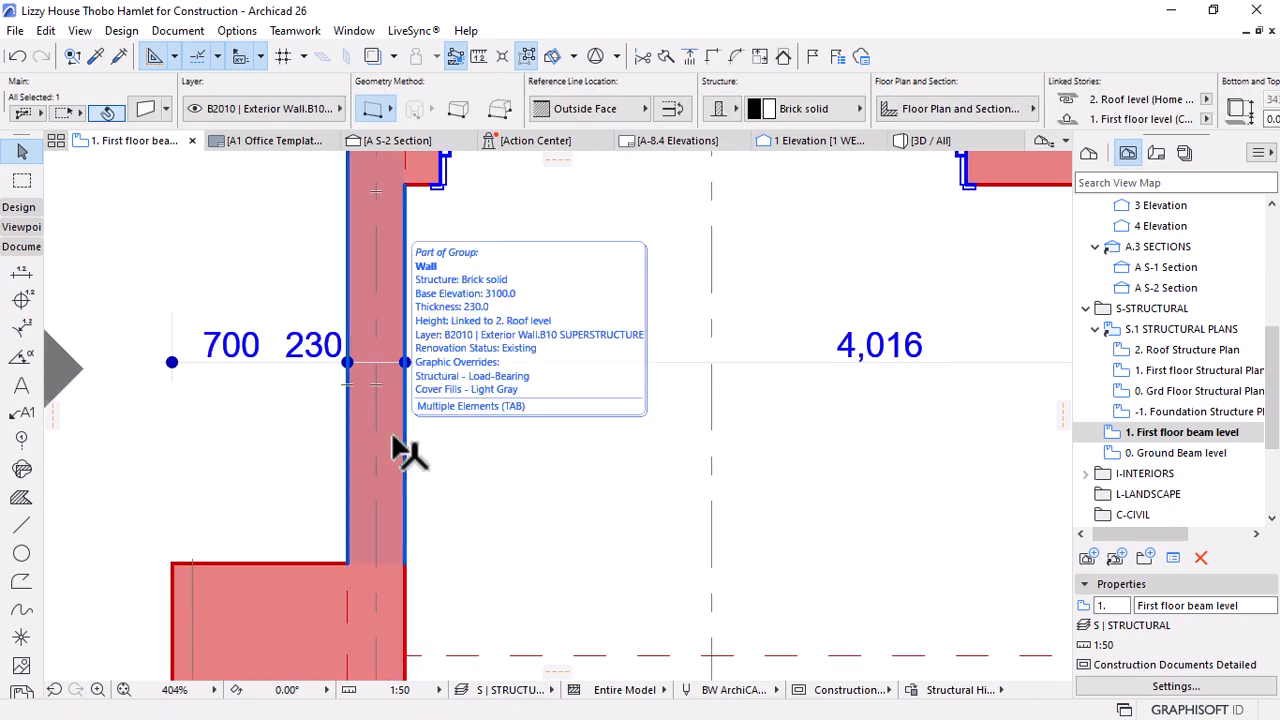
{"action": "left_click", "coordinate": [405, 450], "text": "shift"}
{"action": "left_click", "coordinate": [711, 58]}
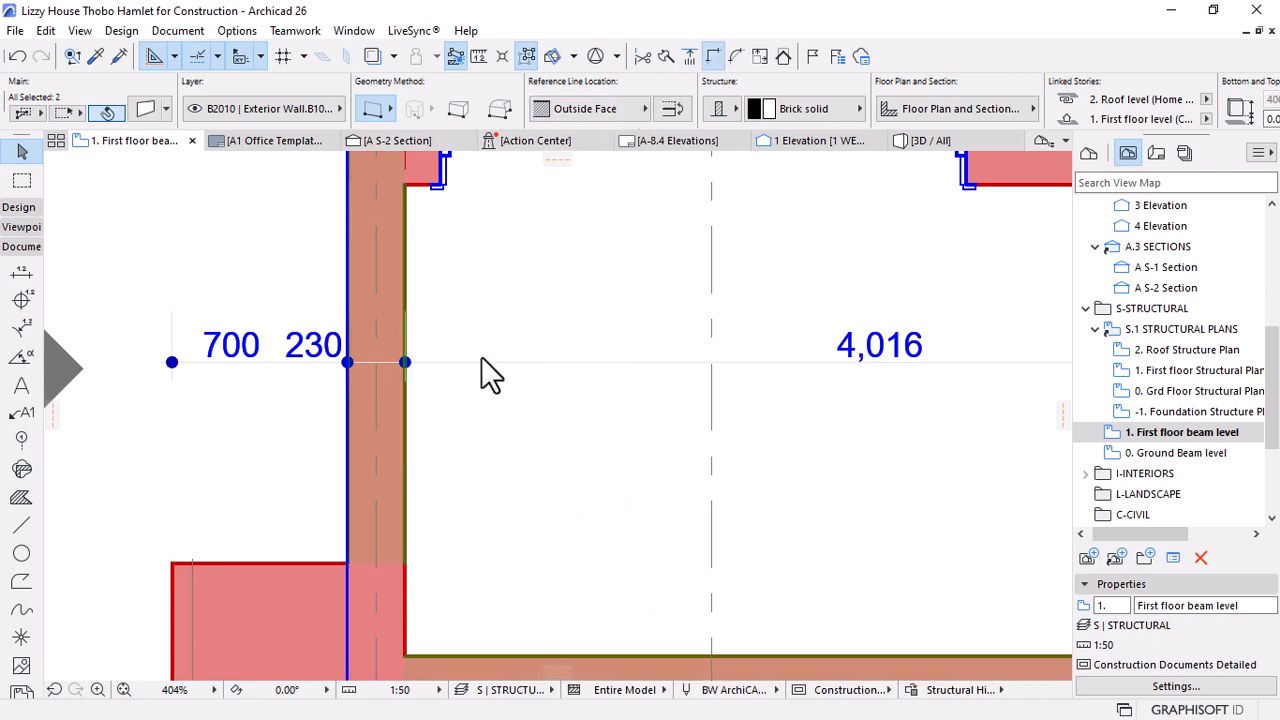
Copy the settings of sliding door D15 and place a matching 2100 by 2100 door in the extended wall on grid line 5
{"action": "scroll", "coordinate": [470, 410], "scroll_direction": "down", "scroll_amount": 5}
{"action": "left_click", "coordinate": [649, 316], "text": "alt"}
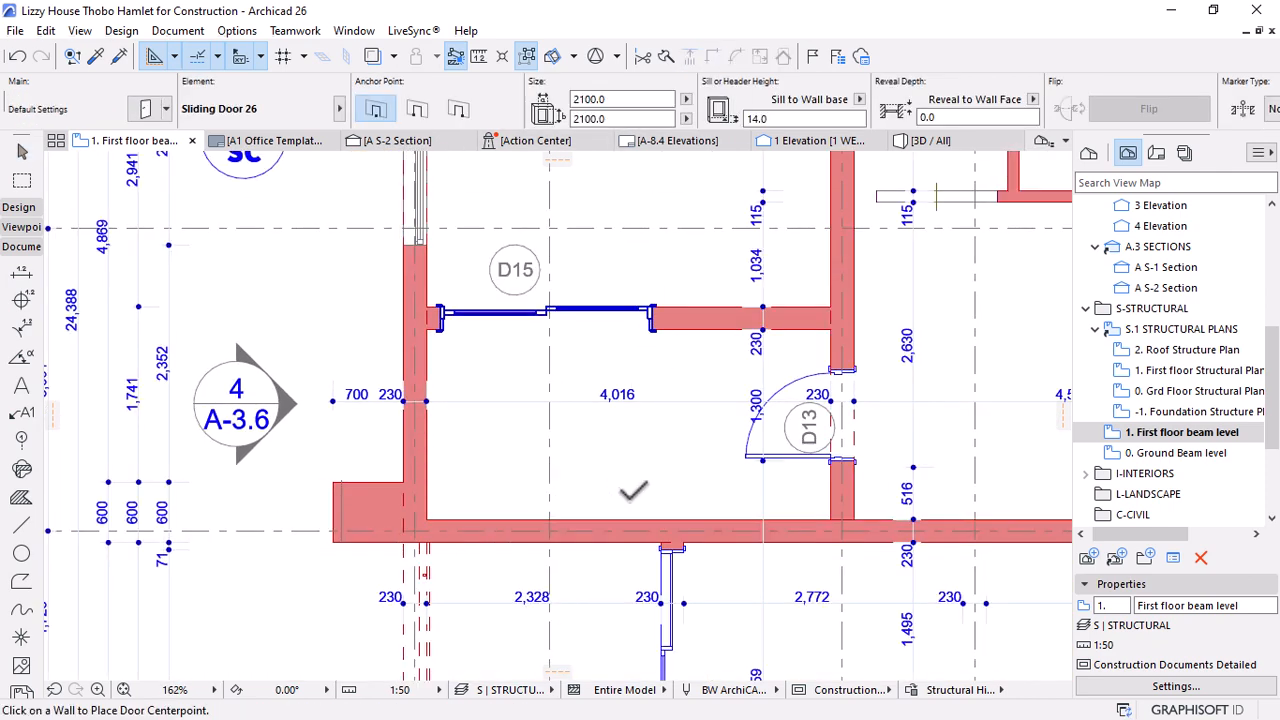
{"action": "left_click", "coordinate": [542, 520]}
{"action": "left_click", "coordinate": [569, 380]}
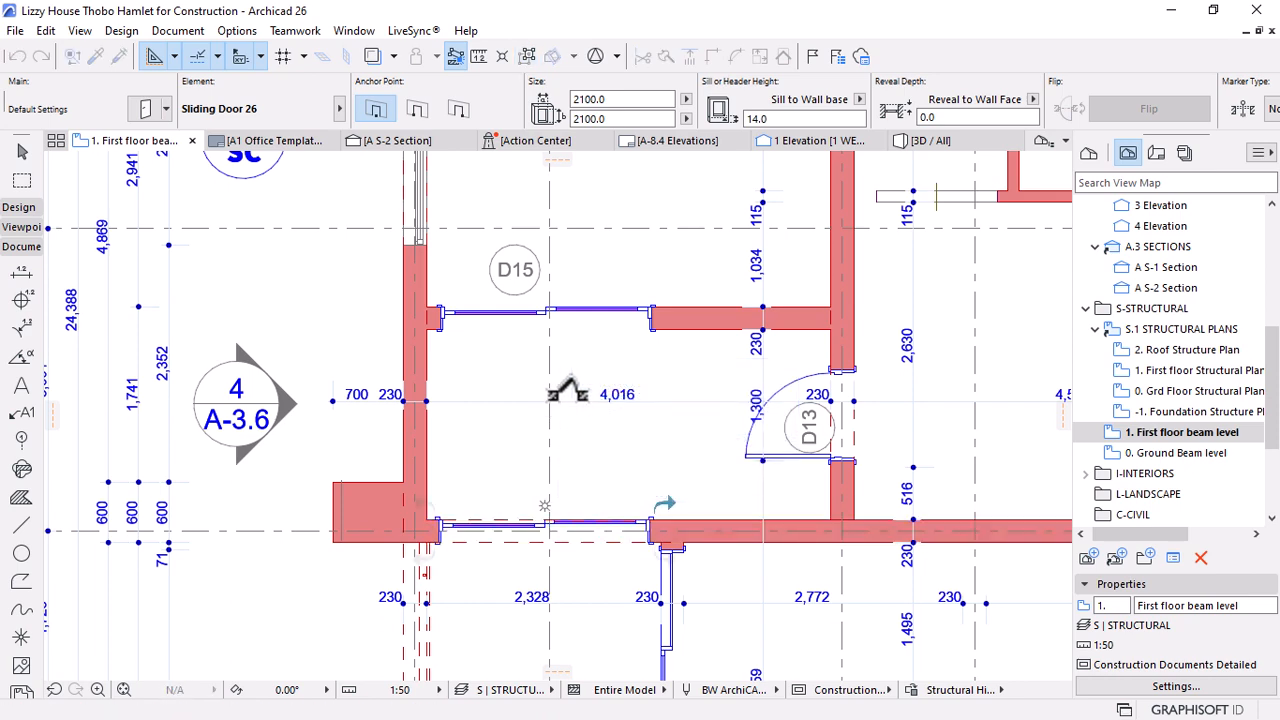
Delete the displaced wall above grid line 5 together with its sliding door
{"action": "key", "text": "Escape"}
{"action": "left_click", "coordinate": [679, 311]}
{"action": "key", "text": "Delete"}
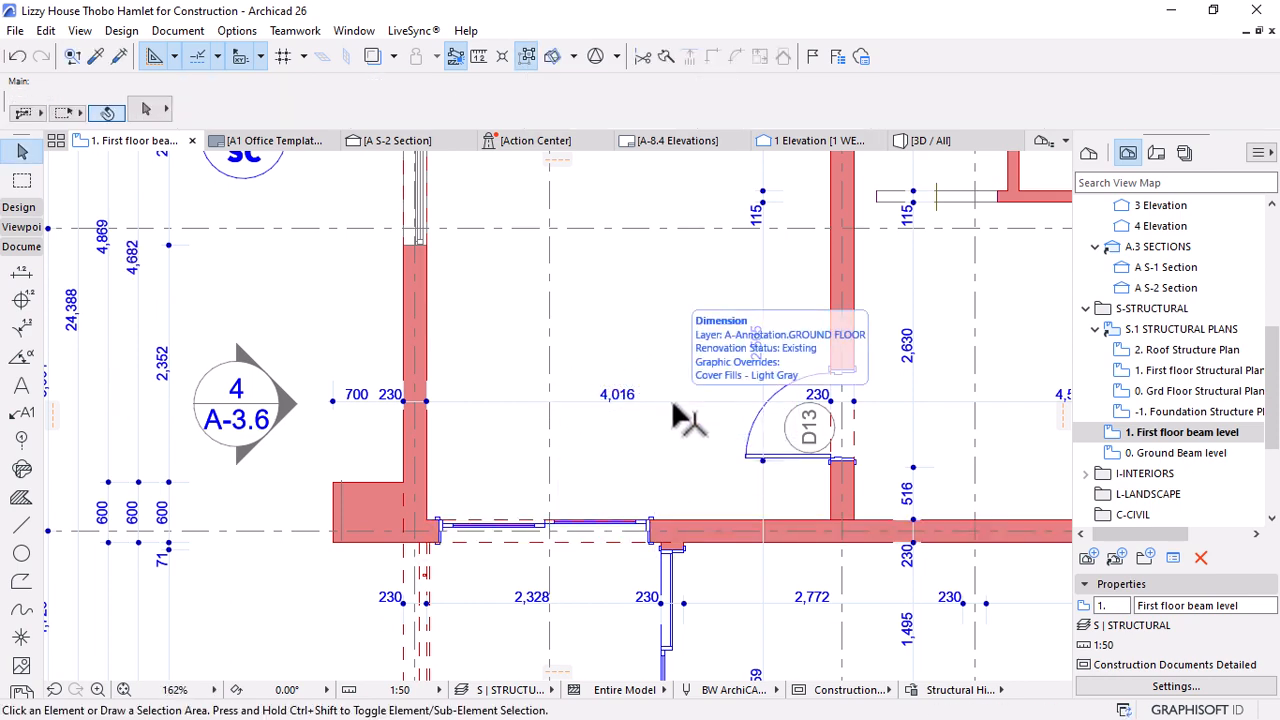
Examine the balcony and exterior wall faces of the house in the 3D view
{"action": "scroll", "coordinate": [677, 414], "scroll_direction": "down", "scroll_amount": 3}
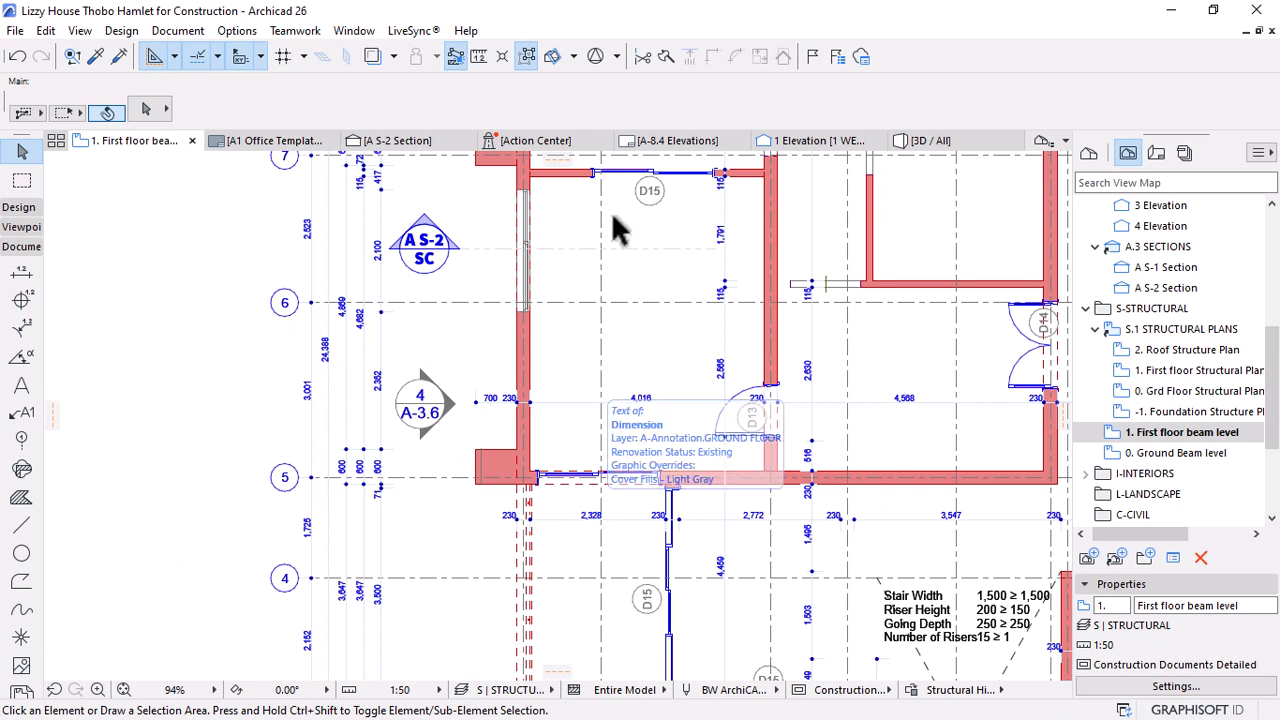
{"action": "left_click", "coordinate": [918, 142]}
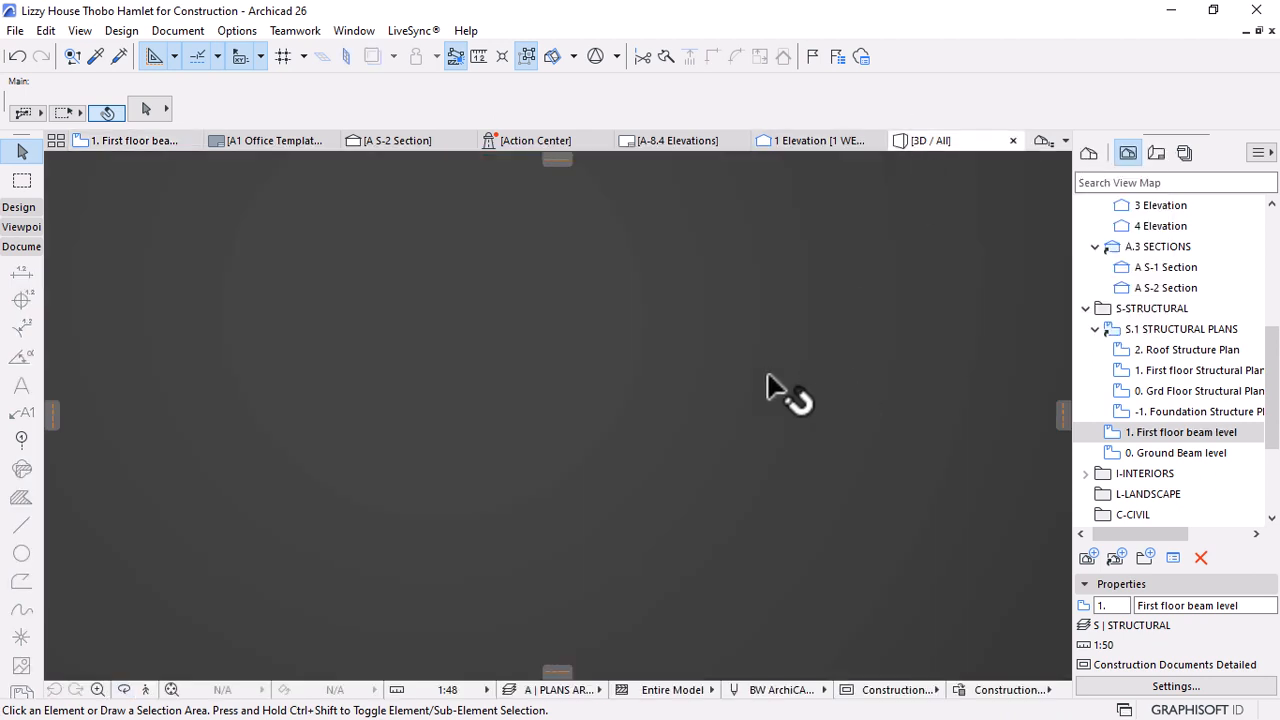
{"action": "scroll", "coordinate": [686, 391], "scroll_direction": "down", "scroll_amount": 3}
{"action": "scroll", "coordinate": [690, 473], "scroll_direction": "up", "scroll_amount": 3}
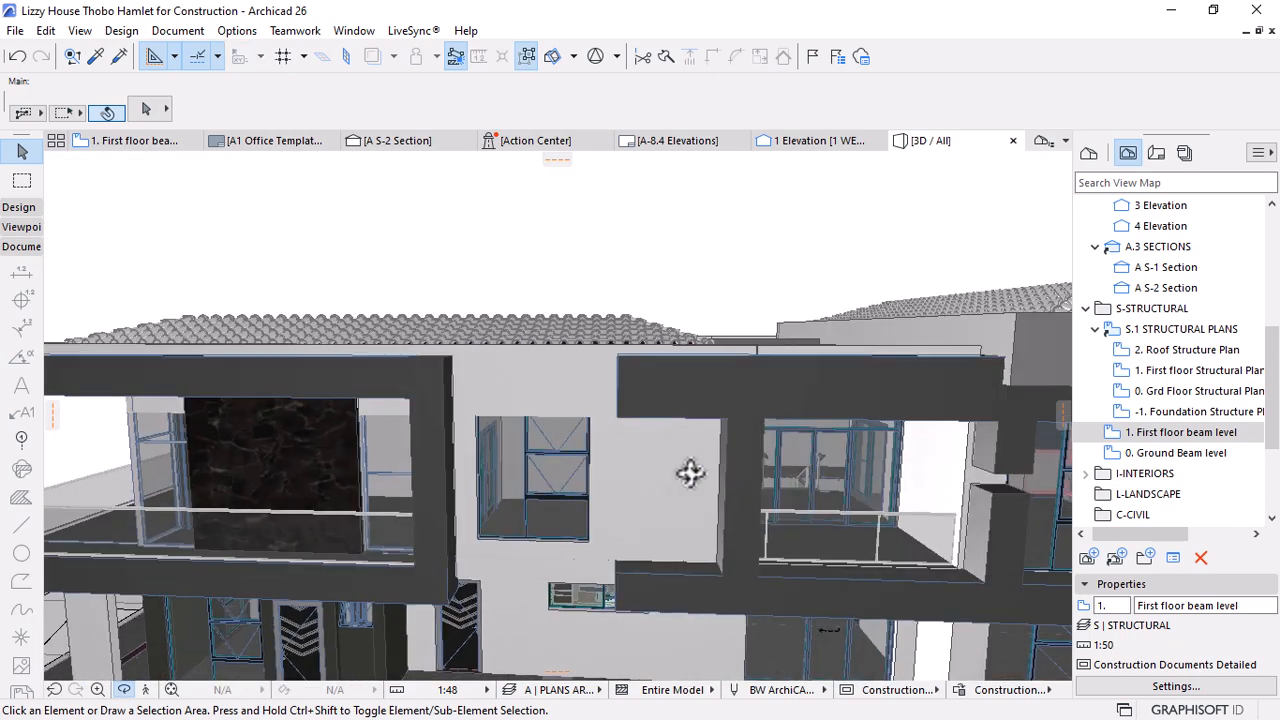
{"action": "left_click_drag", "start_coordinate": [690, 473], "coordinate": [791, 466]}
{"action": "scroll", "coordinate": [921, 410], "scroll_direction": "up", "scroll_amount": 3}
{"action": "scroll", "coordinate": [692, 461], "scroll_direction": "down", "scroll_amount": 5}
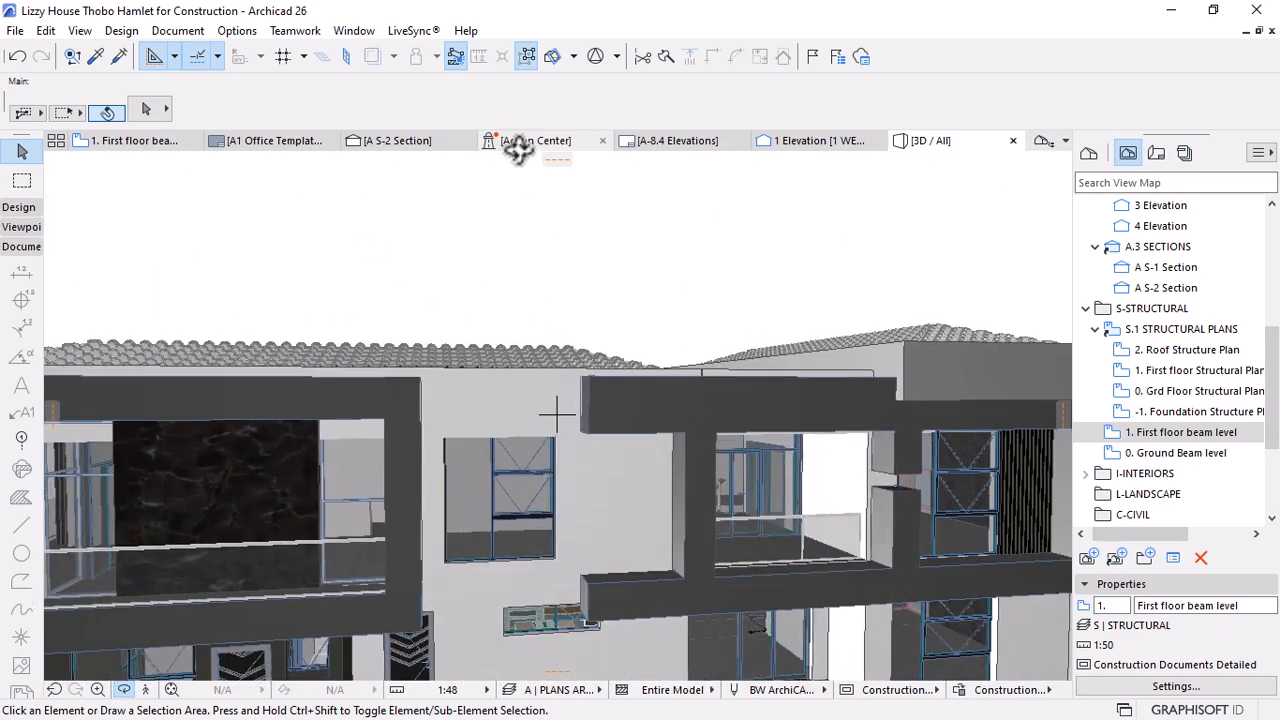
In section A S-2, raise the whole group of first floor beams so their tops align with the top of the roof gutter slab
{"action": "left_click", "coordinate": [398, 140]}
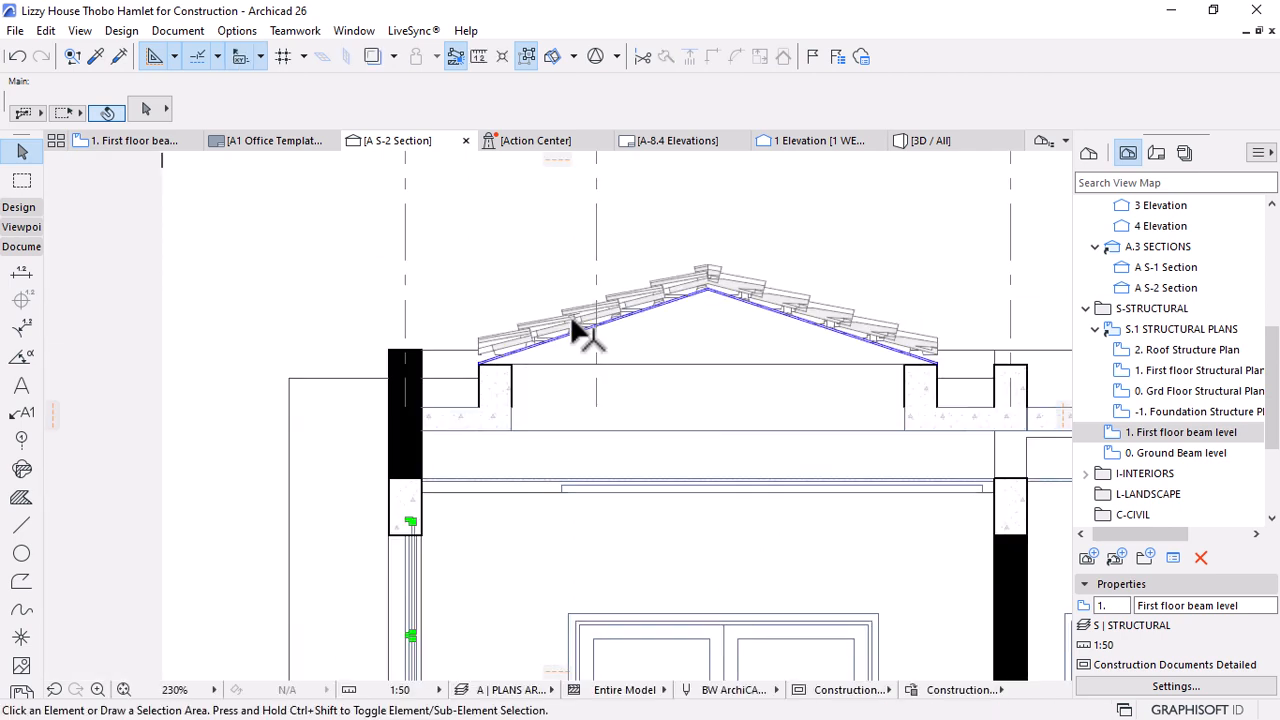
{"action": "left_click", "coordinate": [1020, 506]}
{"action": "left_click", "coordinate": [519, 52]}
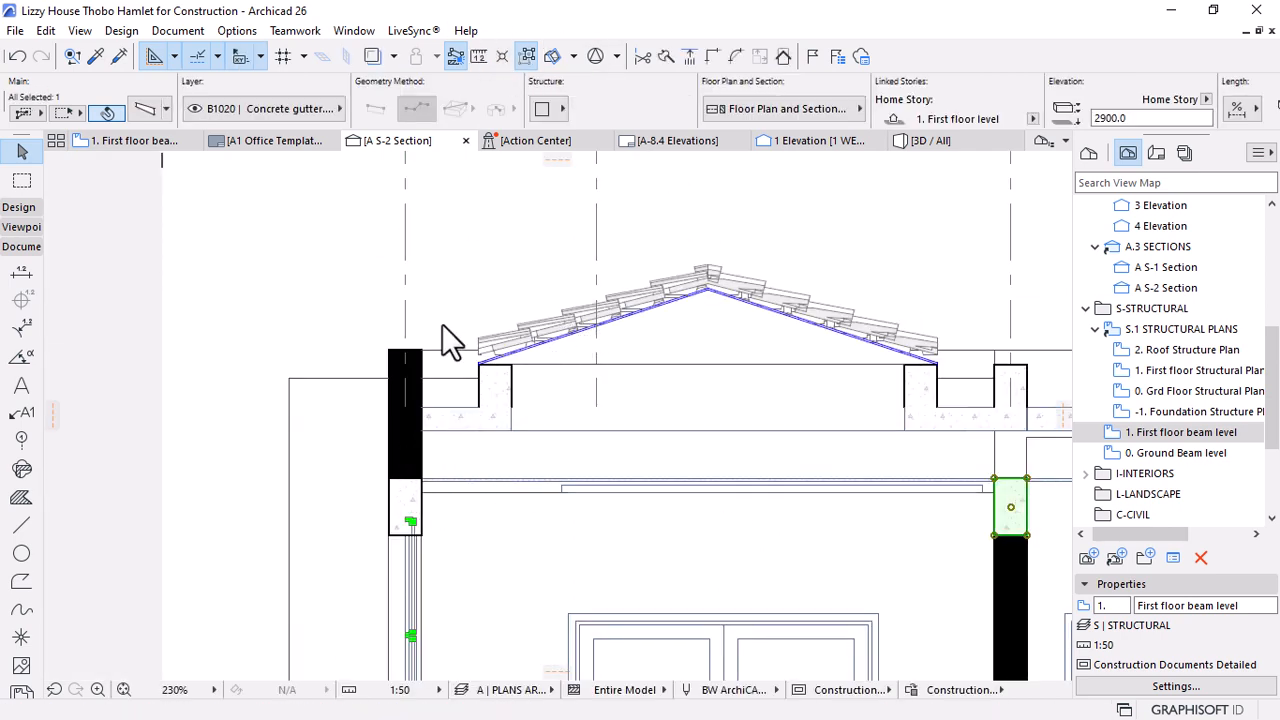
{"action": "scroll", "coordinate": [393, 365], "scroll_direction": "down", "scroll_amount": 3}
{"action": "scroll", "coordinate": [393, 375], "scroll_direction": "down", "scroll_amount": 4}
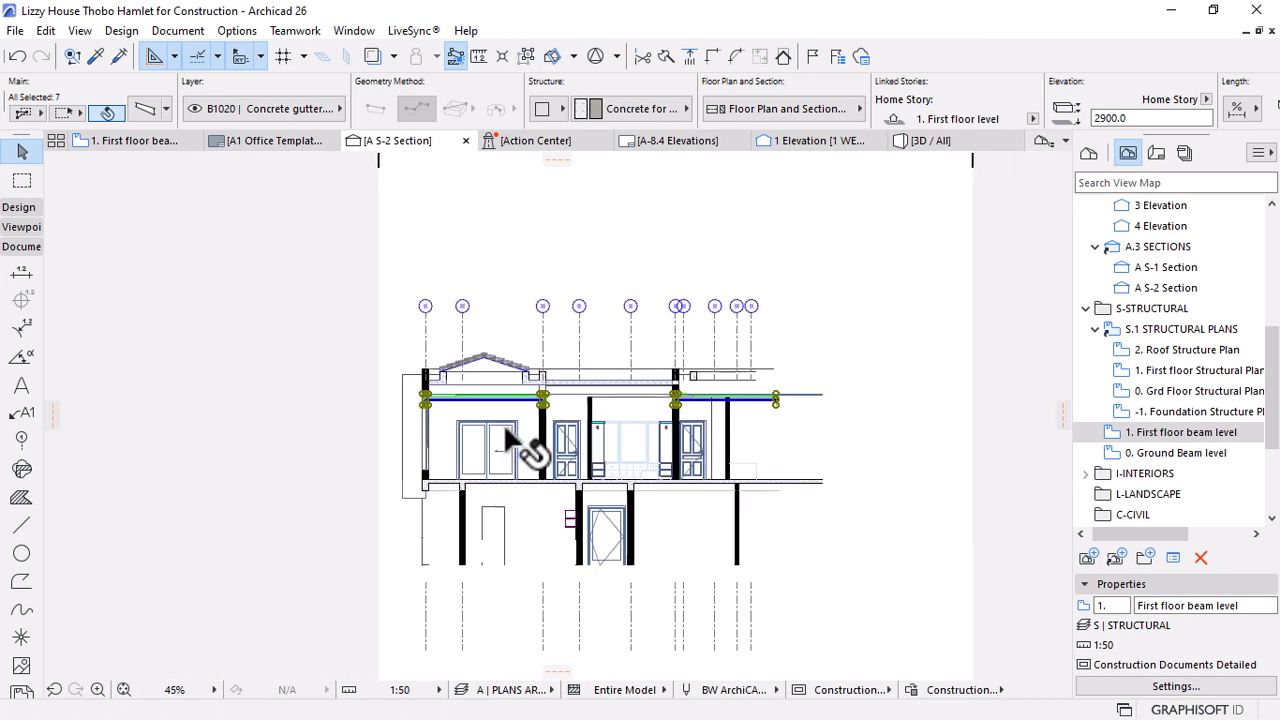
{"action": "scroll", "coordinate": [335, 415], "scroll_direction": "up", "scroll_amount": 6}
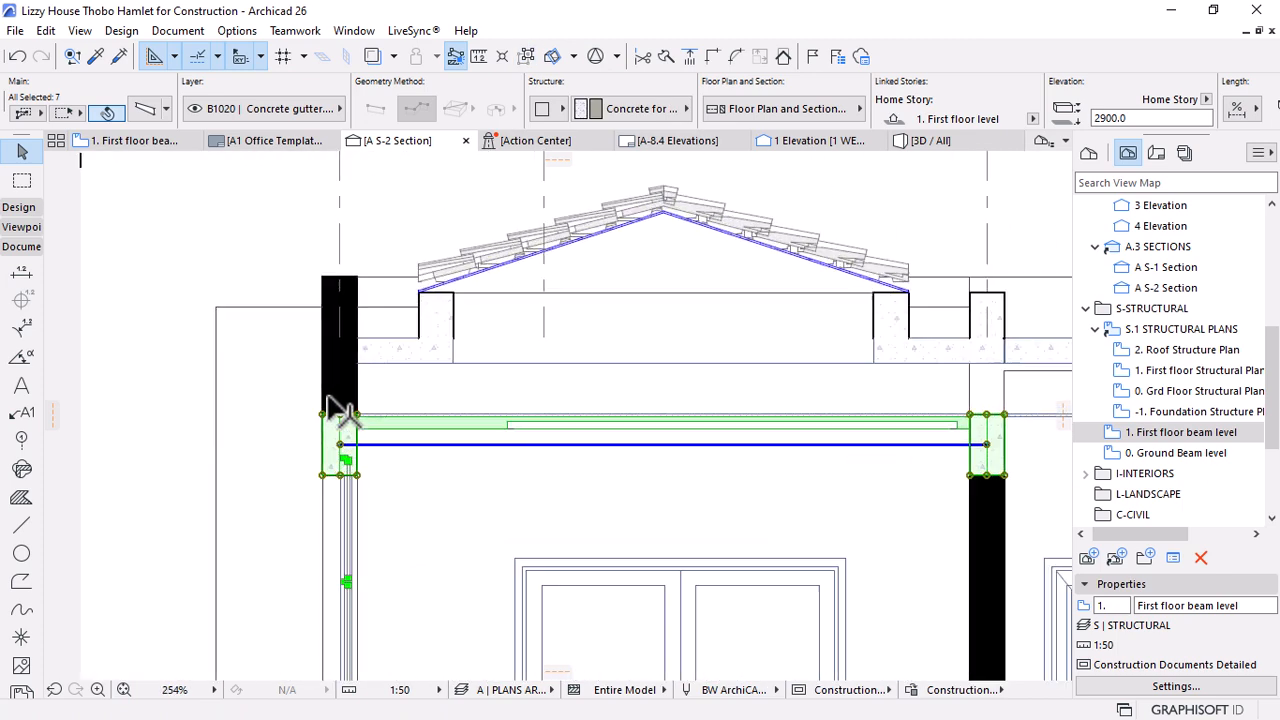
{"action": "left_click", "coordinate": [376, 427]}
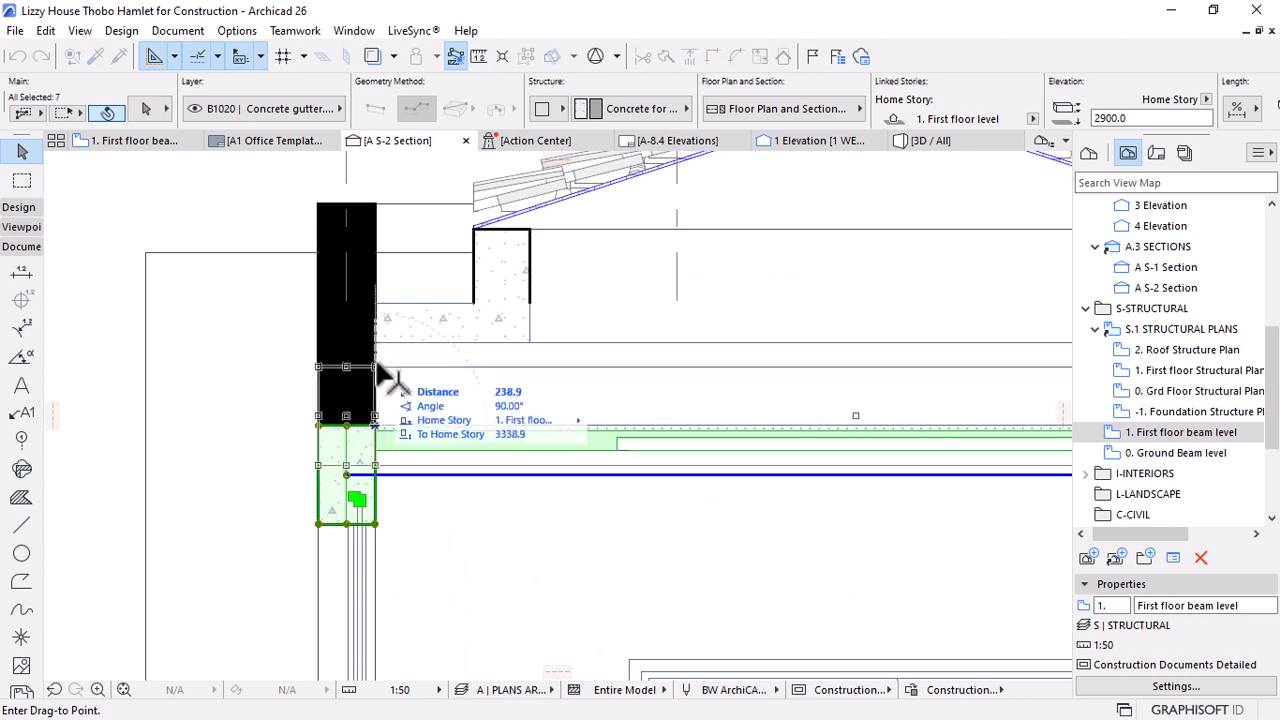
{"action": "left_click", "coordinate": [391, 316]}
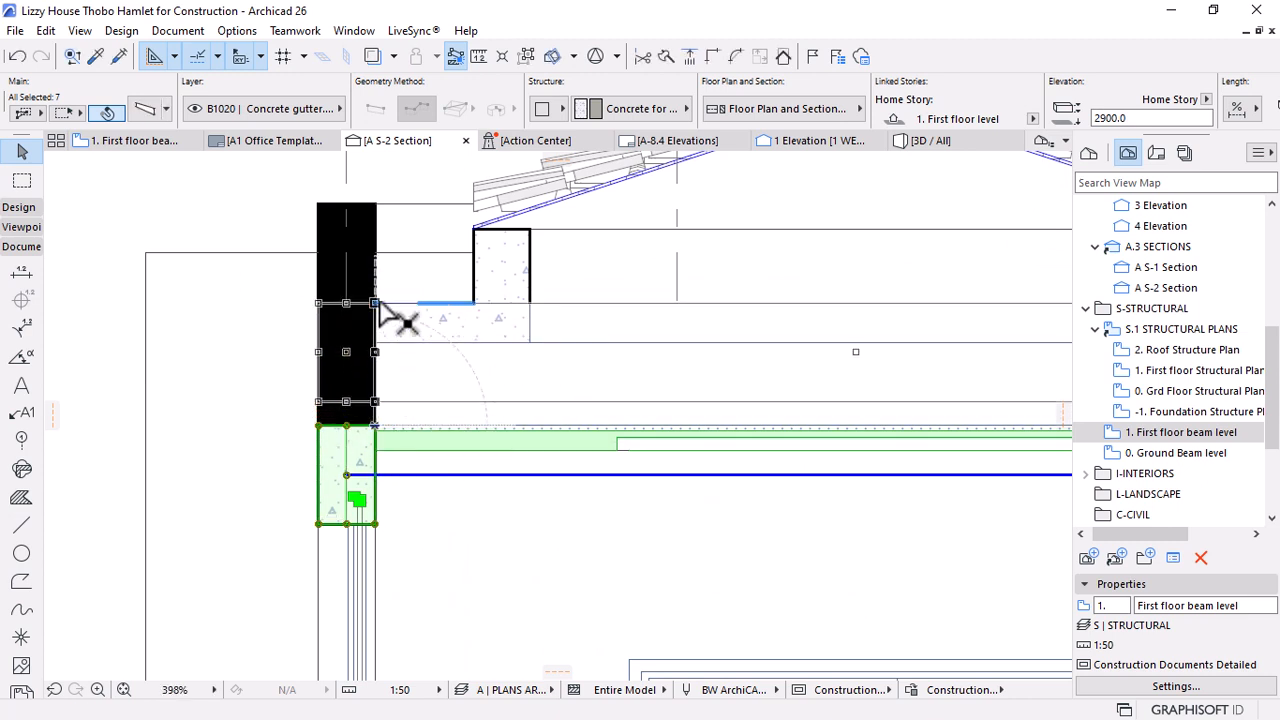
{"action": "key", "text": "Escape"}
Examine the junctions between the raised beams, roof slabs and walls along section A S-2
{"action": "scroll", "coordinate": [603, 341], "scroll_direction": "down", "scroll_amount": 2}
{"action": "scroll", "coordinate": [500, 300], "scroll_direction": "up", "scroll_amount": 2}
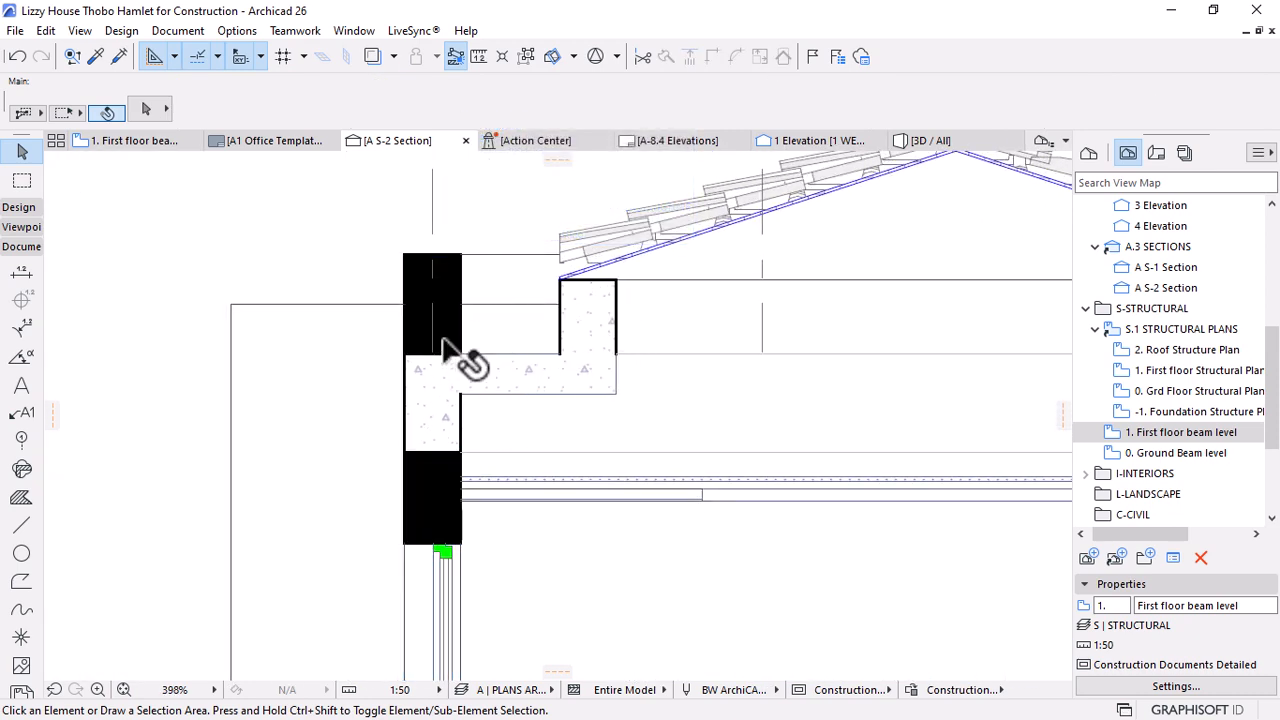
{"action": "scroll", "coordinate": [474, 340], "scroll_direction": "down", "scroll_amount": 3}
{"action": "scroll", "coordinate": [474, 310], "scroll_direction": "down", "scroll_amount": 6}
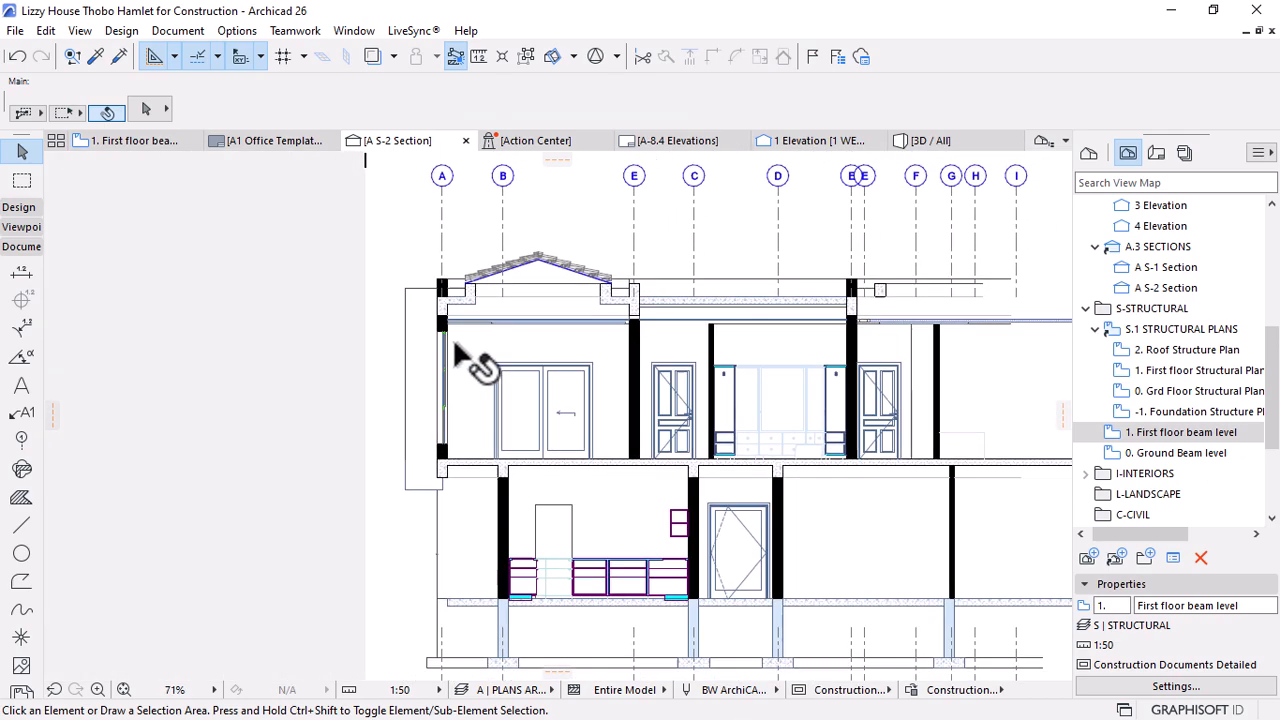
{"action": "scroll", "coordinate": [557, 320], "scroll_direction": "up", "scroll_amount": 9}
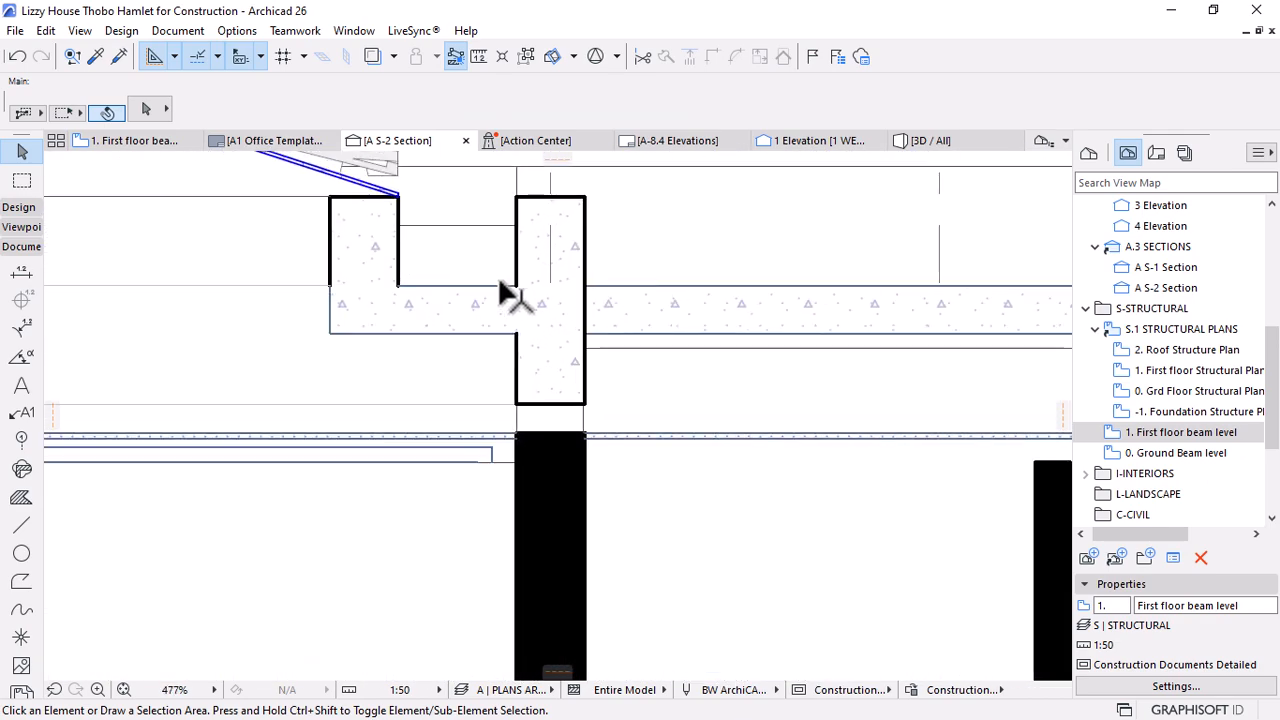
{"action": "scroll", "coordinate": [357, 320], "scroll_direction": "down", "scroll_amount": 3}
{"action": "scroll", "coordinate": [453, 340], "scroll_direction": "up", "scroll_amount": 4}
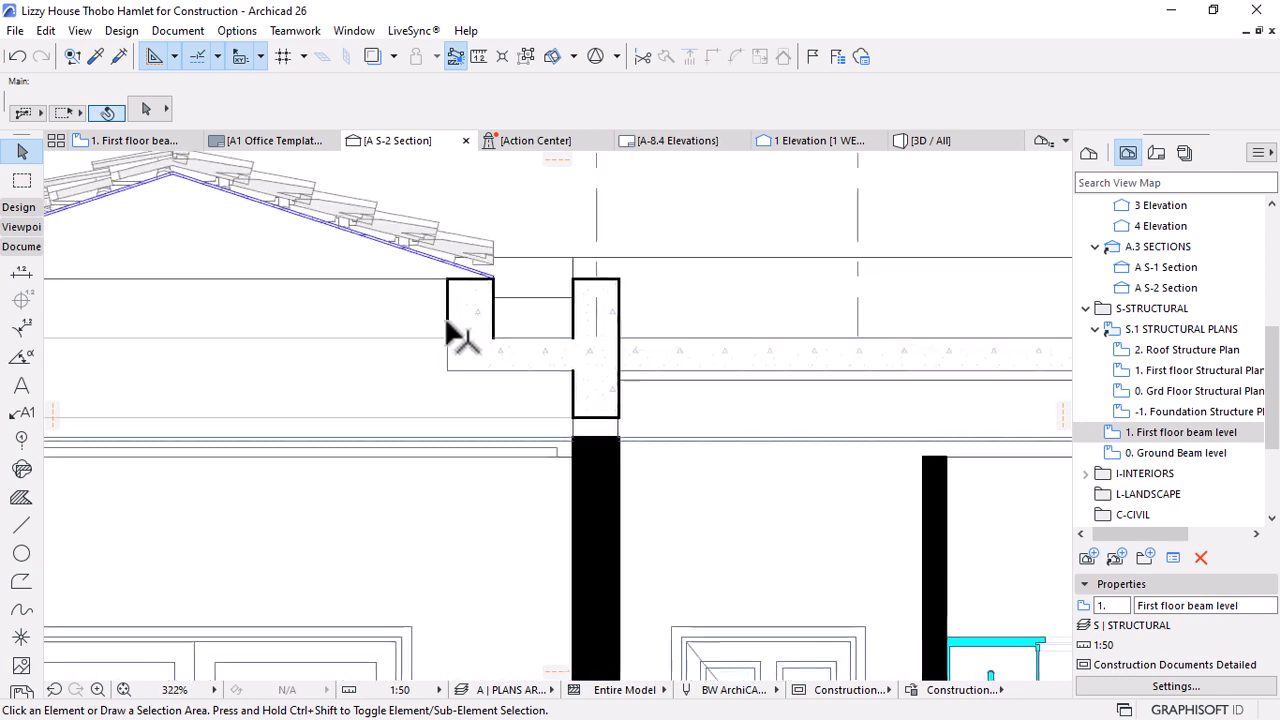
{"action": "left_click", "coordinate": [559, 380]}
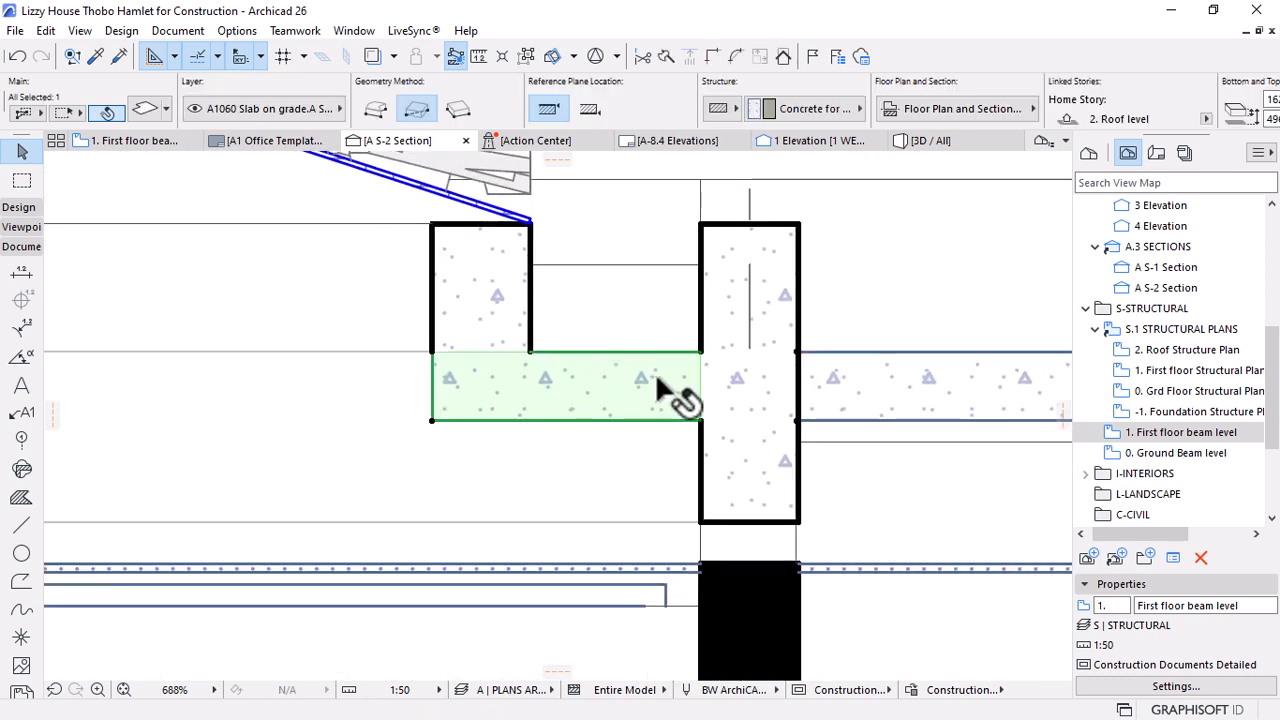
{"action": "key", "text": "Escape"}
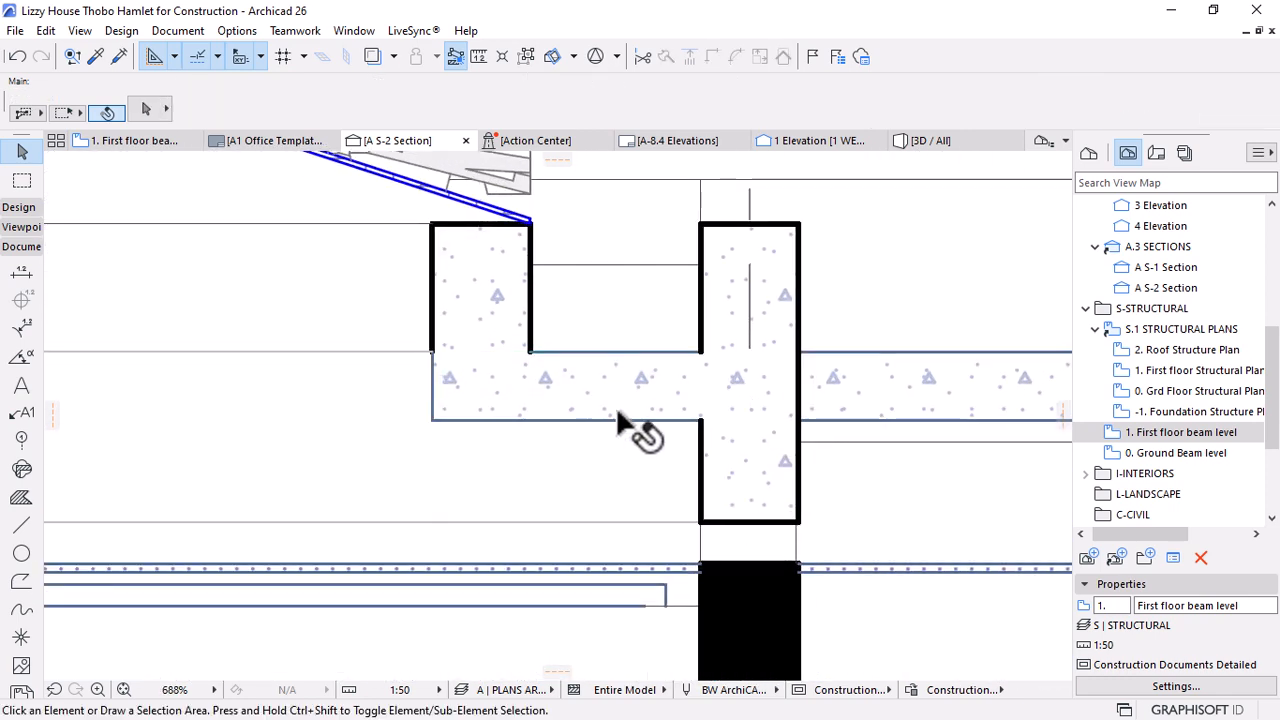
Set the cut line pen of the gutter slab and the adjoining flat roof slab to pen 1, 0.30 mm
{"action": "left_click", "coordinate": [582, 405]}
{"action": "scroll", "coordinate": [480, 420], "scroll_direction": "down", "scroll_amount": 5}
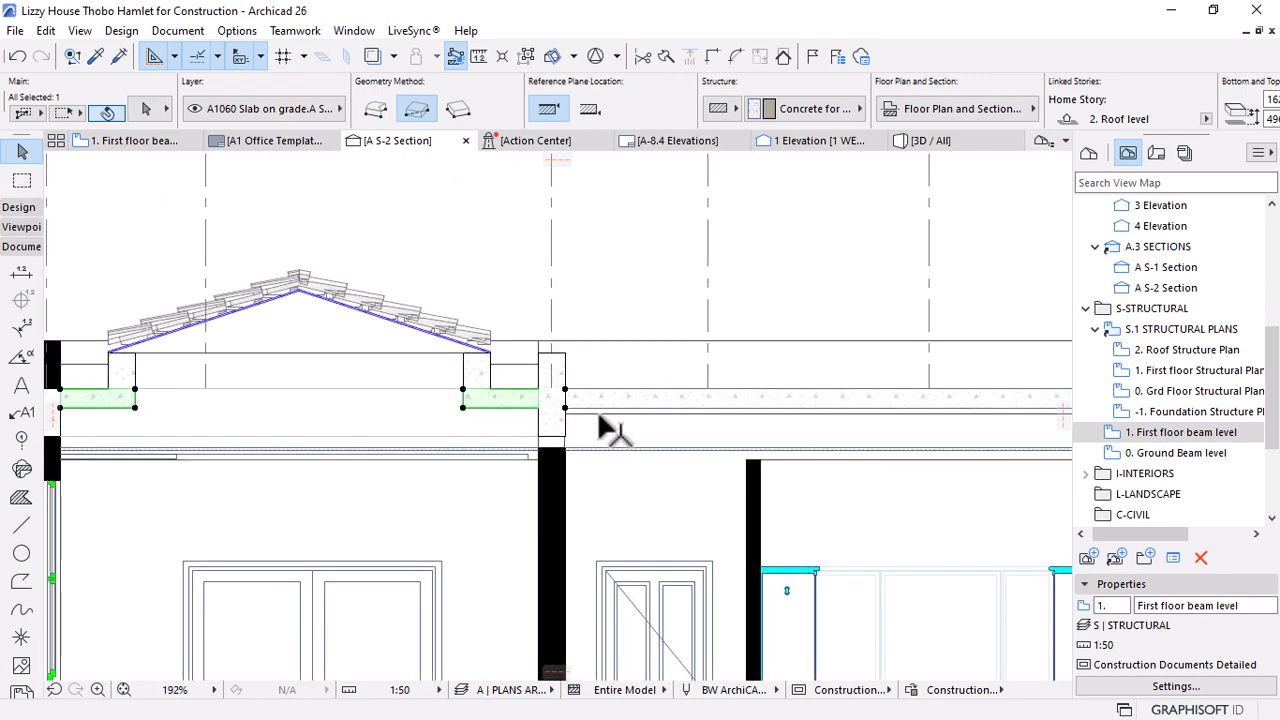
{"action": "left_click", "coordinate": [600, 402], "text": "shift"}
{"action": "scroll", "coordinate": [523, 443], "scroll_direction": "down", "scroll_amount": 3}
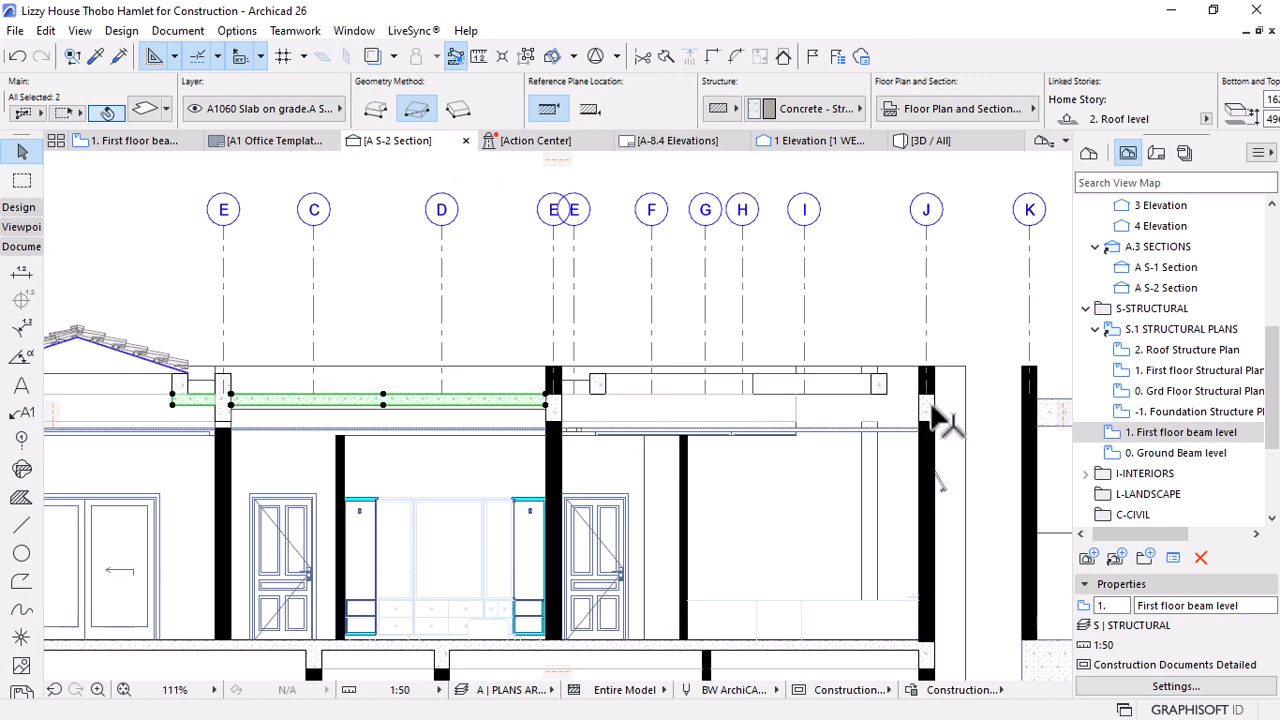
{"action": "scroll", "coordinate": [705, 382], "scroll_direction": "up", "scroll_amount": 5}
{"action": "scroll", "coordinate": [674, 195], "scroll_direction": "down", "scroll_amount": 6}
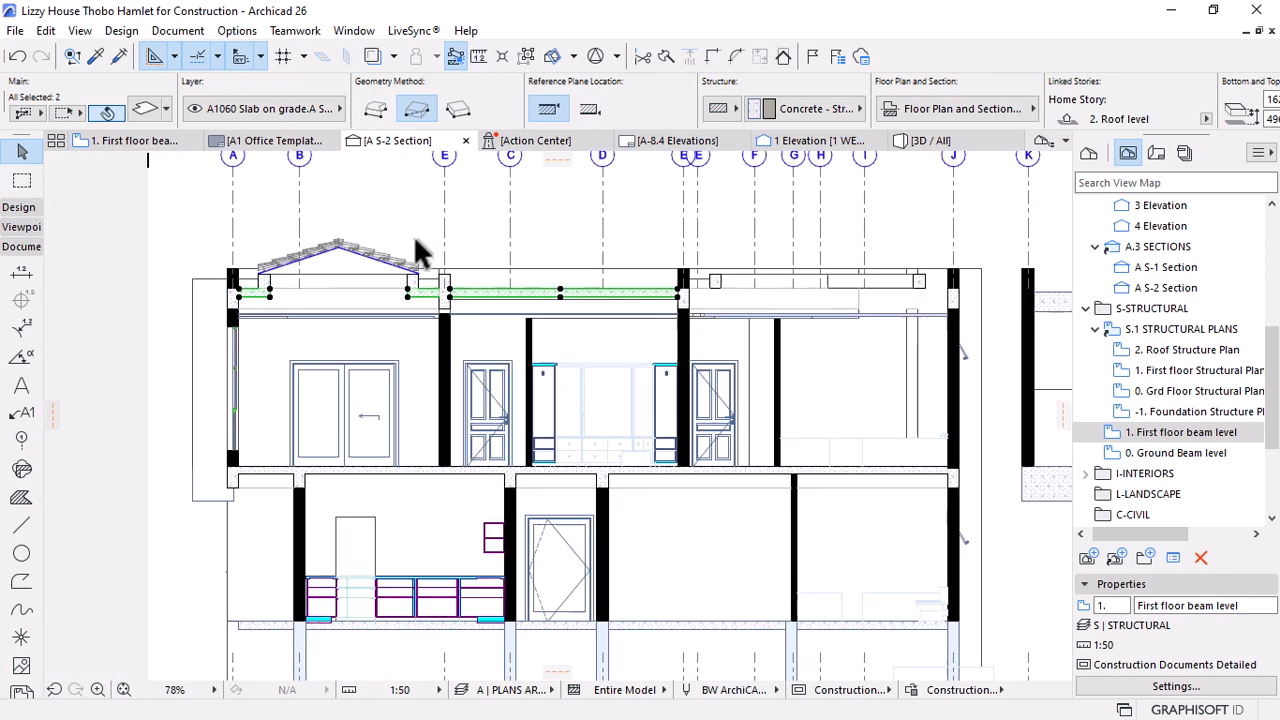
{"action": "scroll", "coordinate": [420, 250], "scroll_direction": "up", "scroll_amount": 4}
{"action": "left_click", "coordinate": [945, 110]}
{"action": "left_click", "coordinate": [843, 182]}
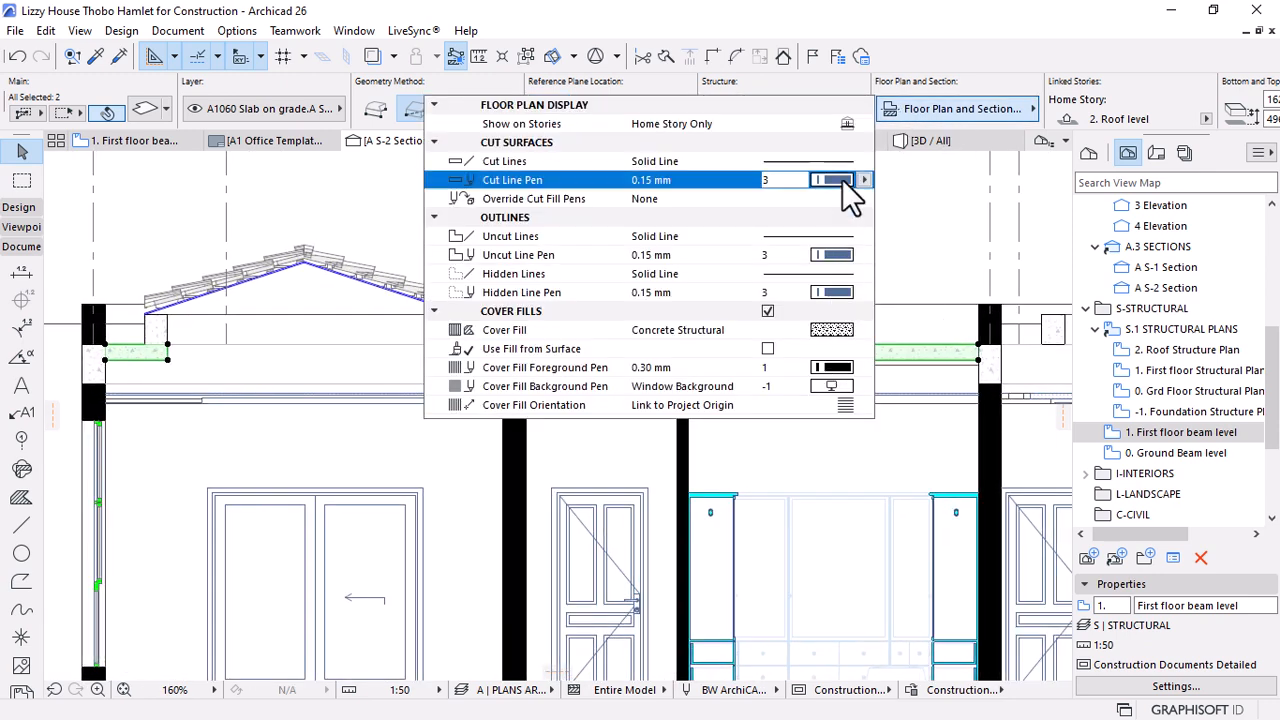
{"action": "left_click", "coordinate": [848, 192]}
{"action": "left_click", "coordinate": [878, 178]}
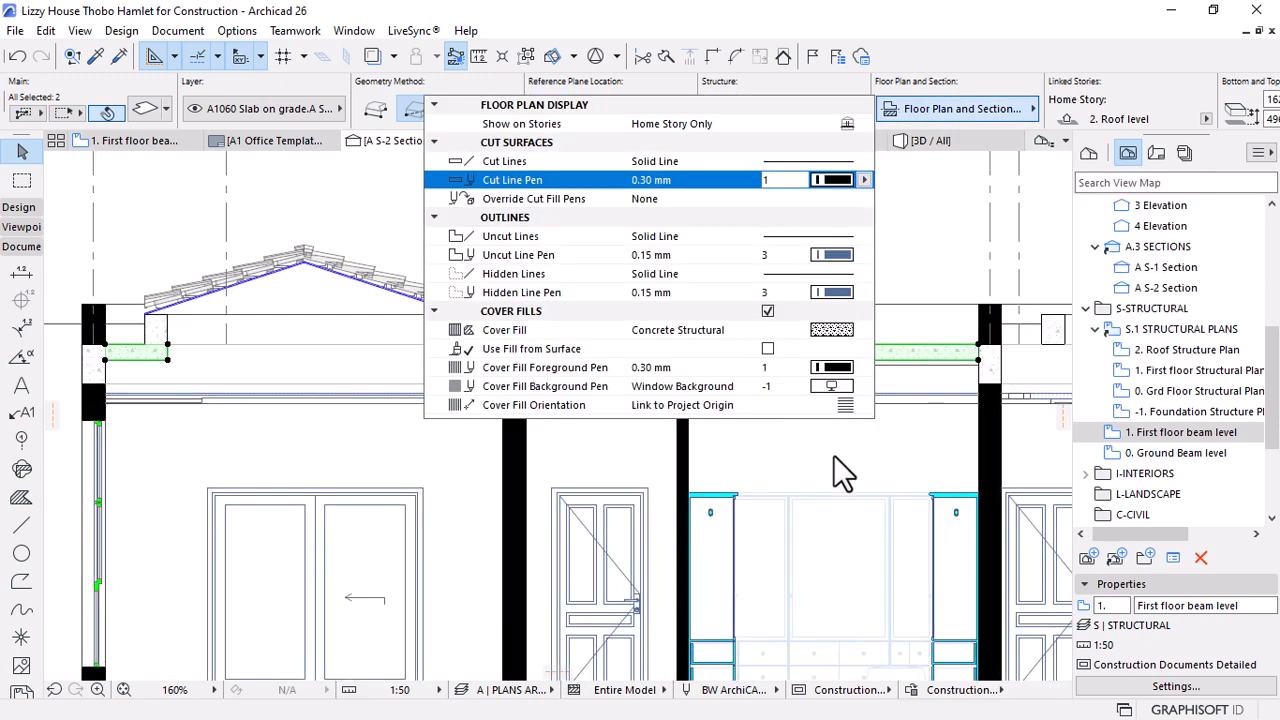
{"action": "key", "text": "Return"}
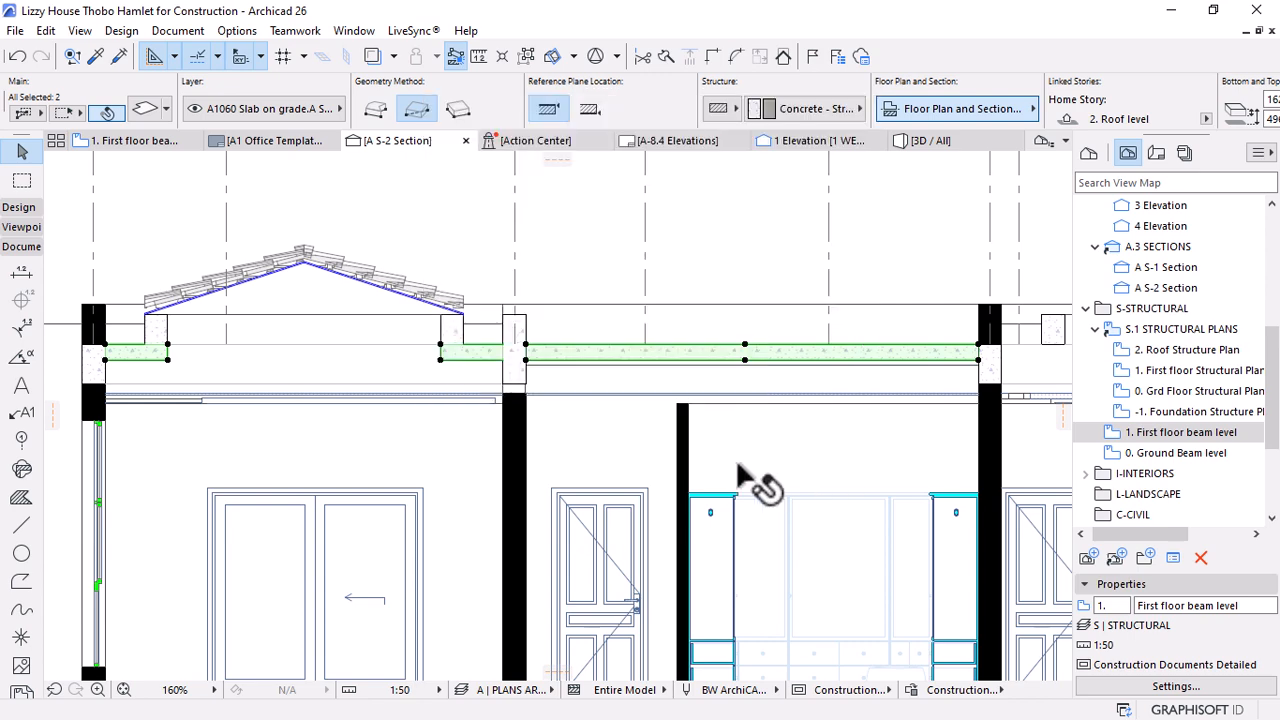
{"action": "left_click", "coordinate": [430, 400]}
Inspect the slab outlines and how the flat roof slab meets the concrete upstand over the interior wall
{"action": "scroll", "coordinate": [417, 411], "scroll_direction": "up", "scroll_amount": 4}
{"action": "scroll", "coordinate": [240, 370], "scroll_direction": "up", "scroll_amount": 6}
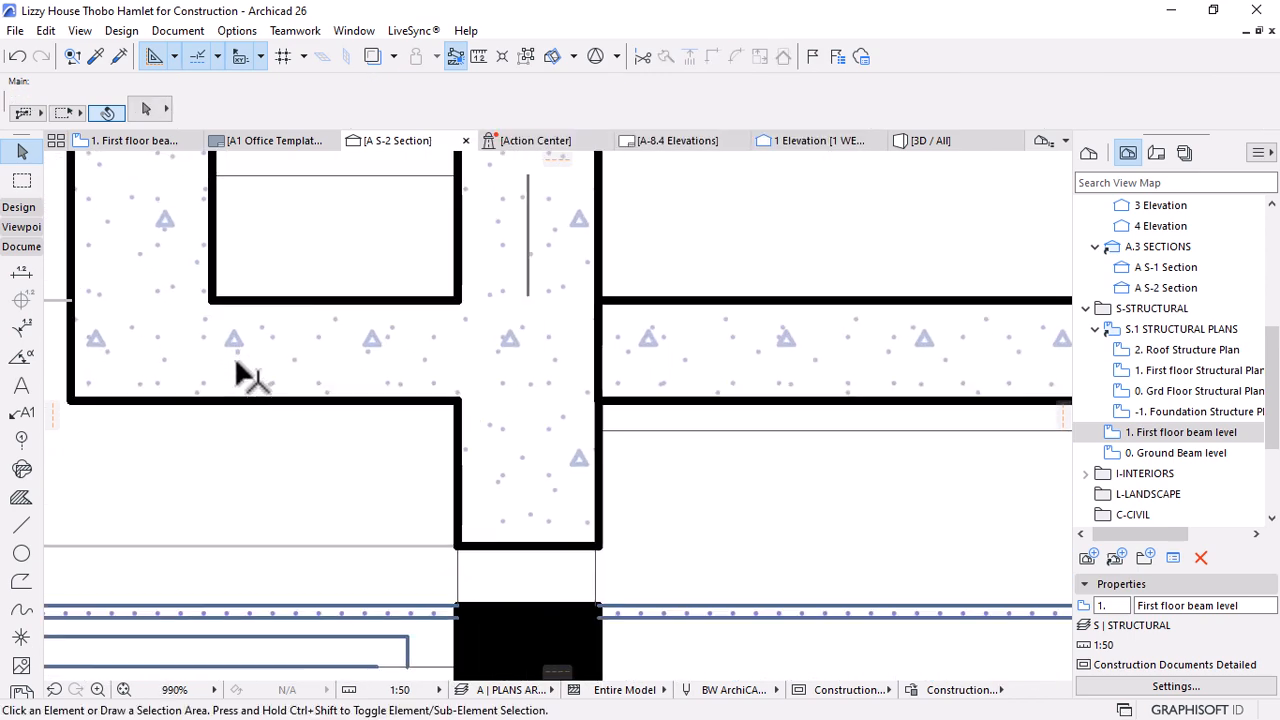
{"action": "scroll", "coordinate": [760, 350], "scroll_direction": "down", "scroll_amount": 9}
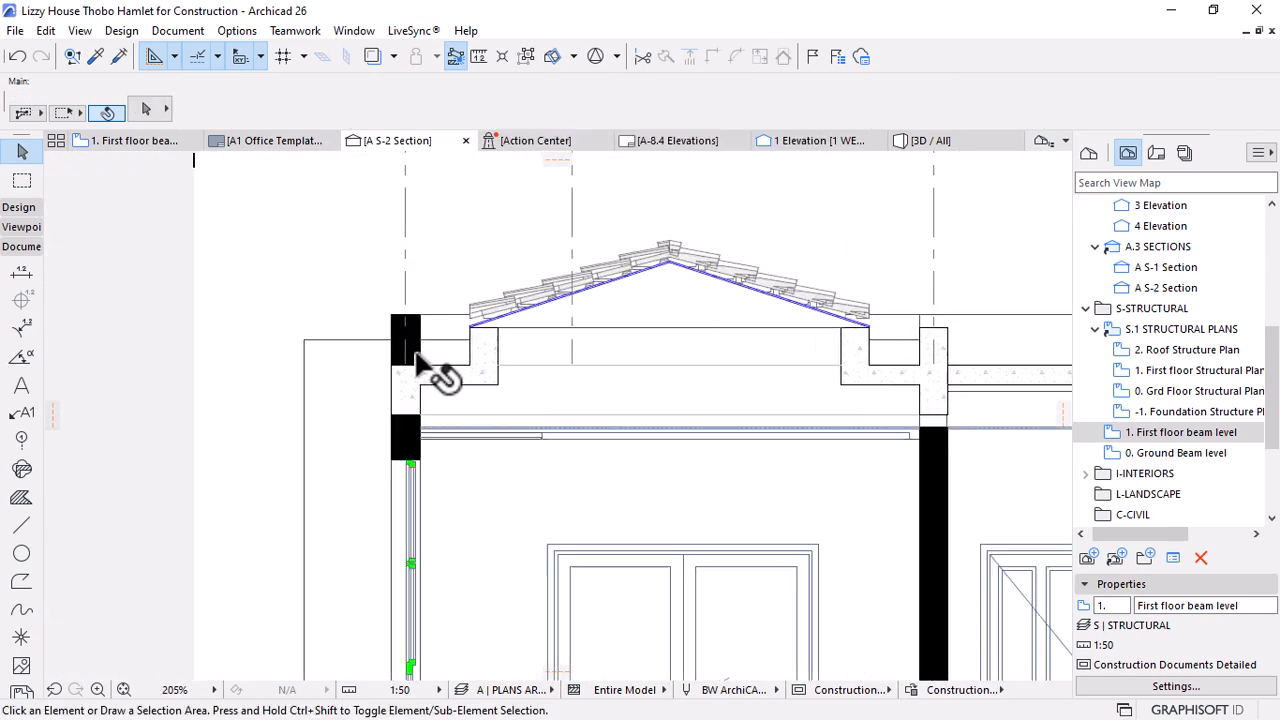
{"action": "scroll", "coordinate": [480, 355], "scroll_direction": "up", "scroll_amount": 3}
{"action": "scroll", "coordinate": [457, 471], "scroll_direction": "down", "scroll_amount": 4}
{"action": "scroll", "coordinate": [703, 406], "scroll_direction": "up", "scroll_amount": 8}
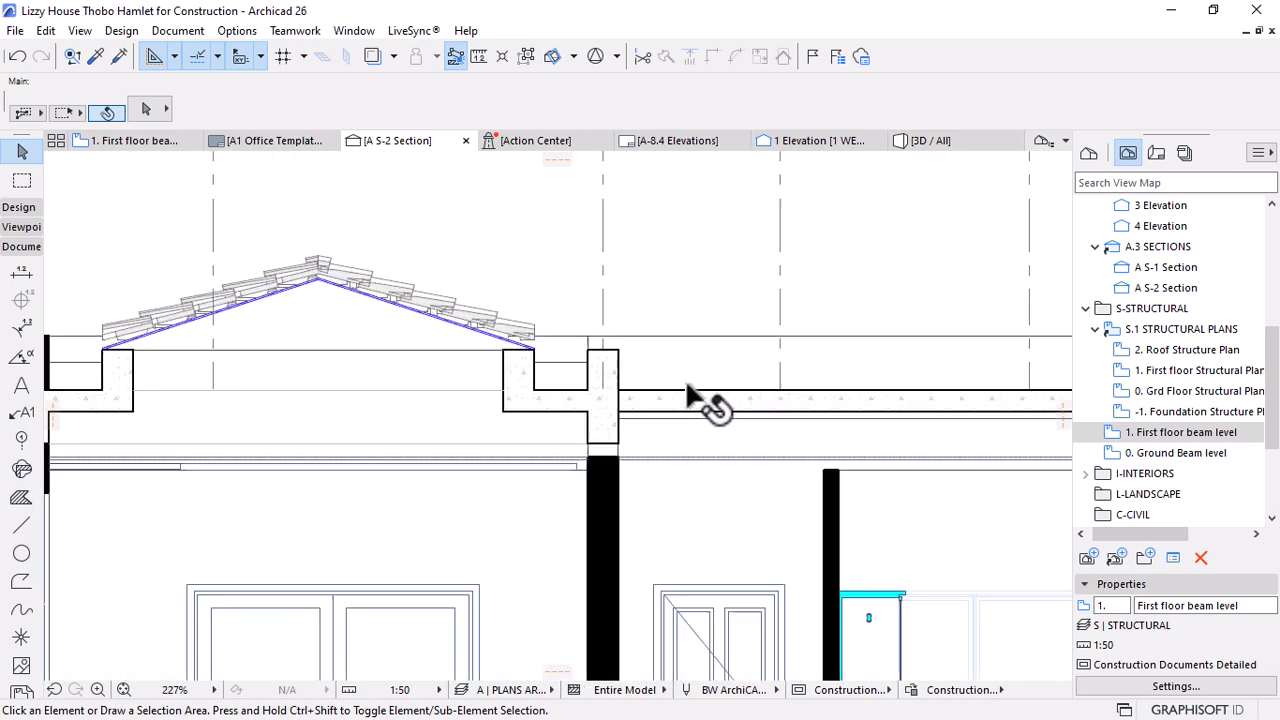
{"action": "scroll", "coordinate": [605, 387], "scroll_direction": "down", "scroll_amount": 3}
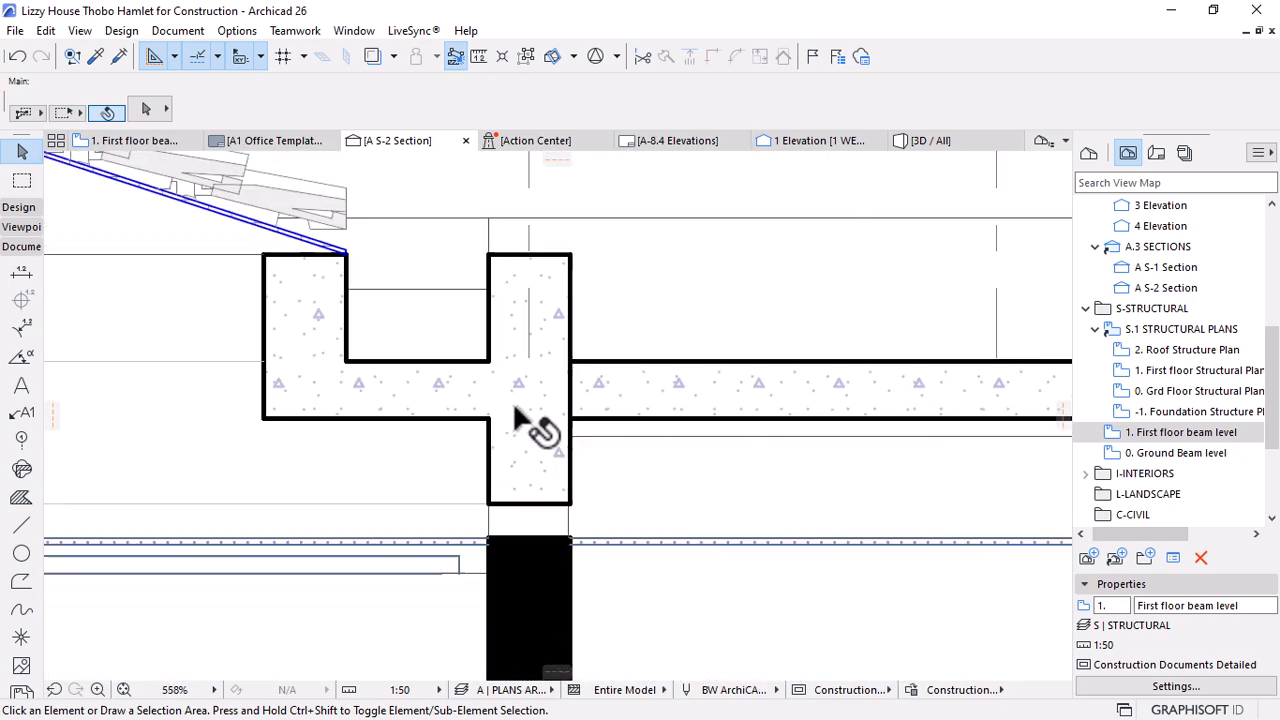
{"action": "left_click", "coordinate": [725, 390]}
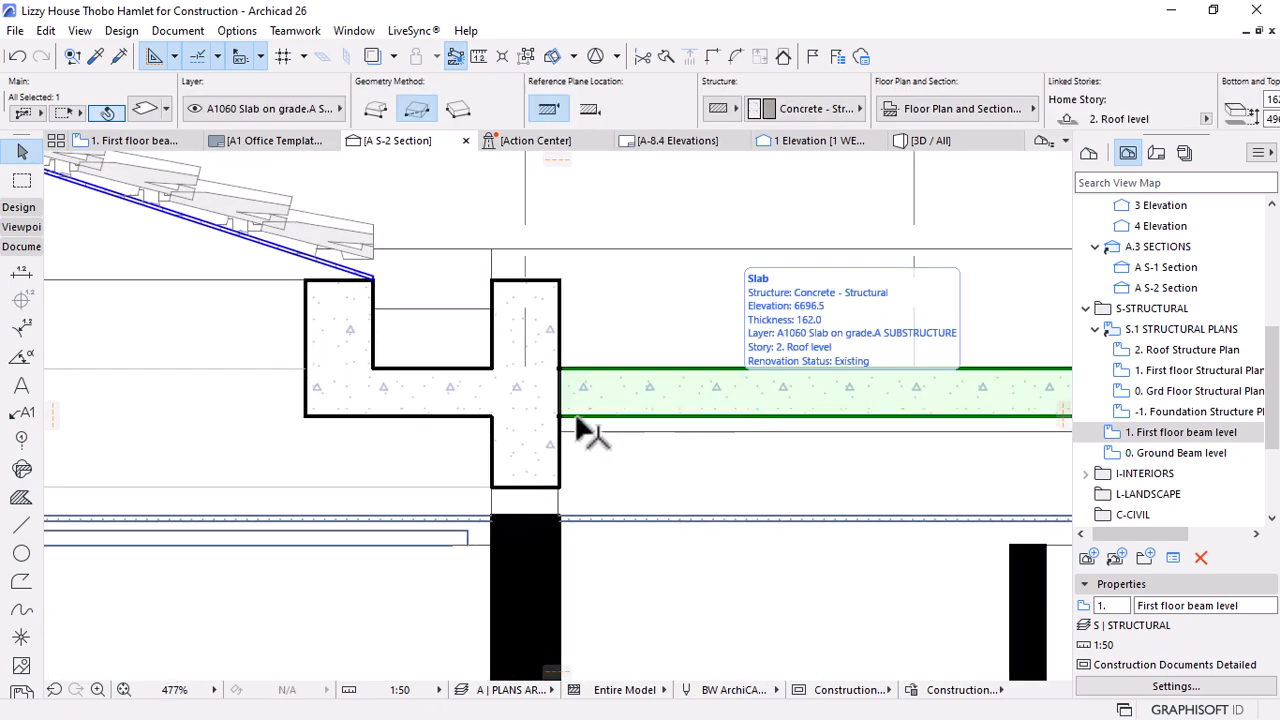
{"action": "key", "text": "Escape"}
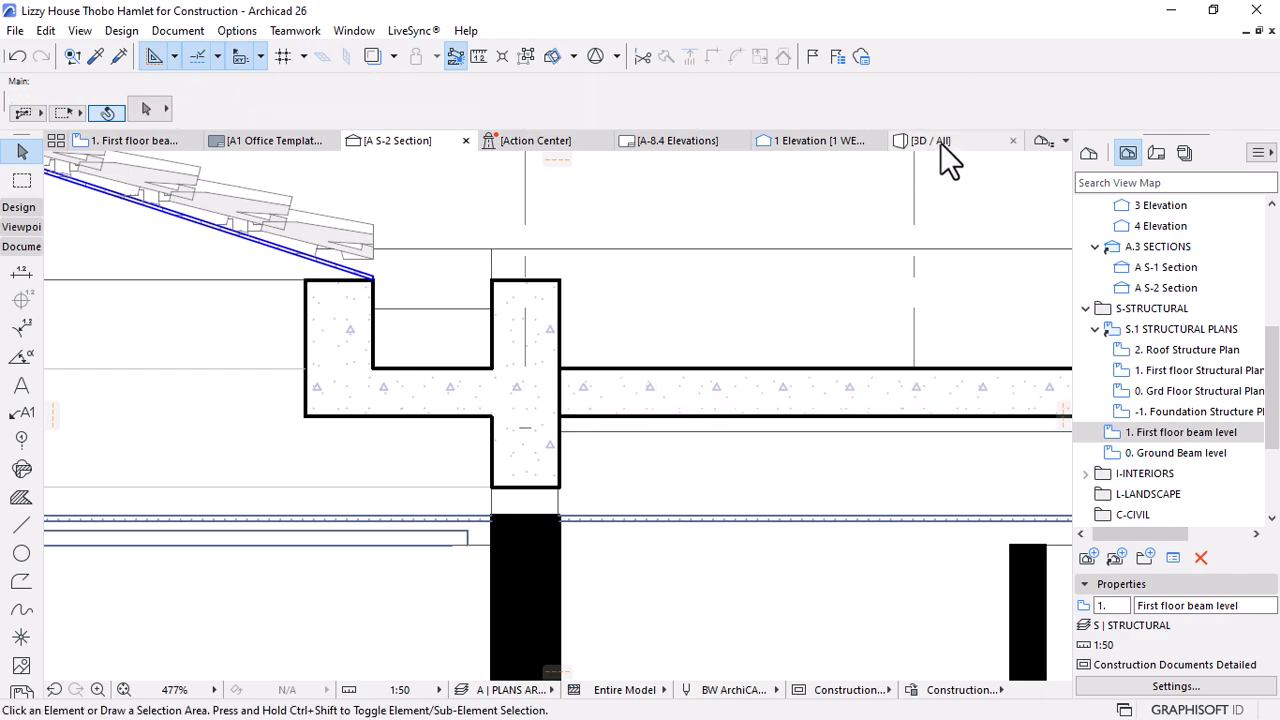
Examine in 3D how the flat roof slab meets the concrete walls around the tiled roof
{"action": "left_click", "coordinate": [940, 142]}
{"action": "middle_click_drag", "start_coordinate": [771, 312], "coordinate": [680, 358], "text": "shift"}
{"action": "scroll", "coordinate": [711, 411], "scroll_direction": "down", "scroll_amount": 3}
{"action": "middle_click_drag", "start_coordinate": [711, 411], "coordinate": [517, 369], "text": "shift"}
{"action": "scroll", "coordinate": [620, 398], "scroll_direction": "up", "scroll_amount": 5}
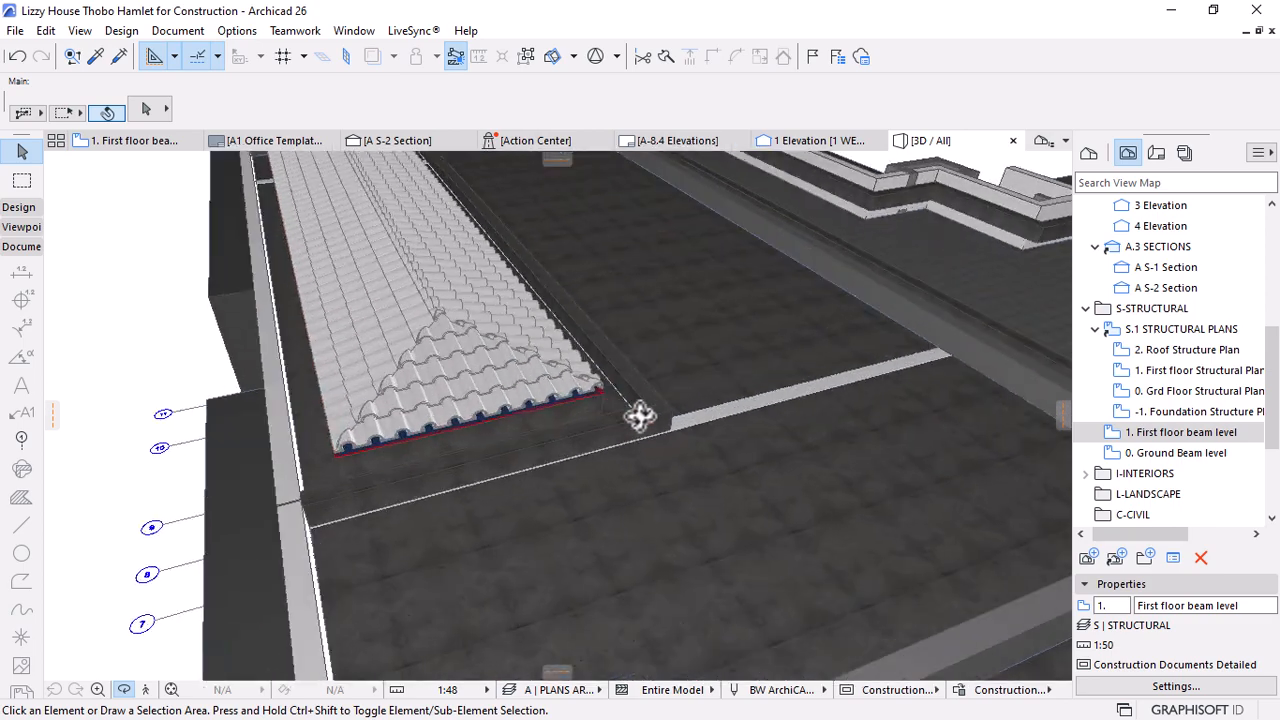
{"action": "middle_click_drag", "start_coordinate": [640, 416], "coordinate": [620, 377], "text": "shift"}
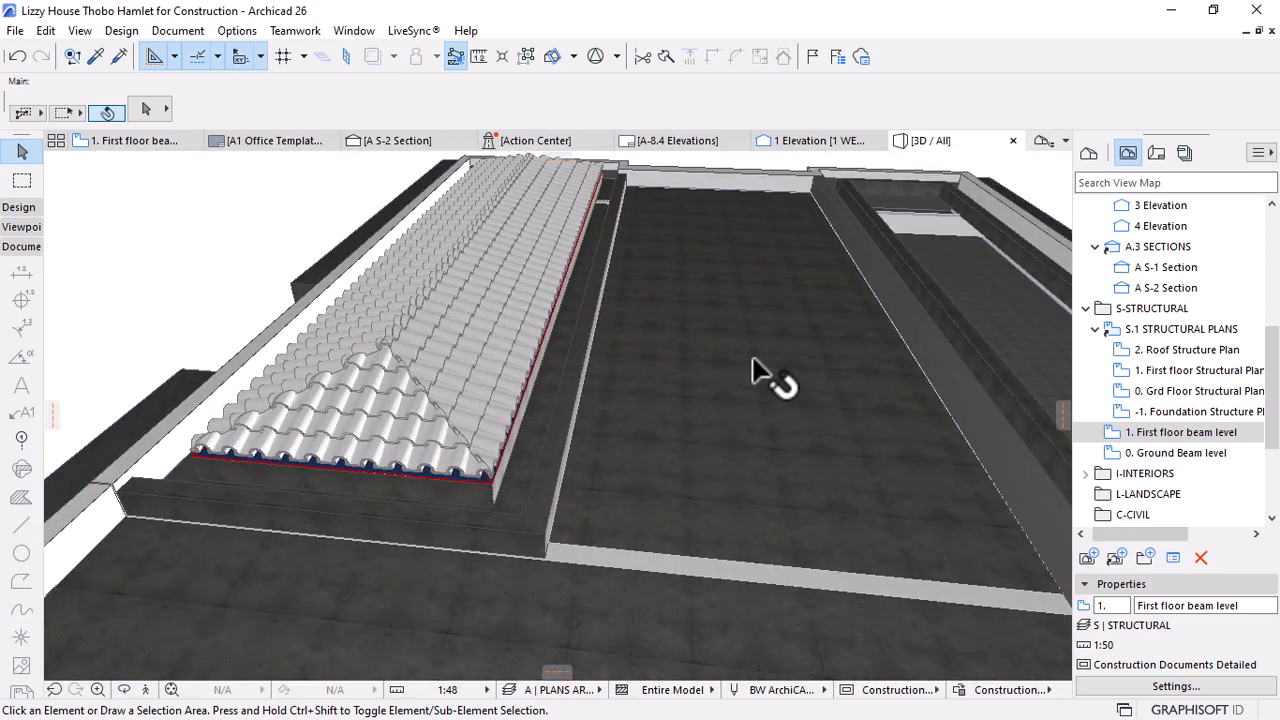
{"action": "left_click", "coordinate": [760, 375]}
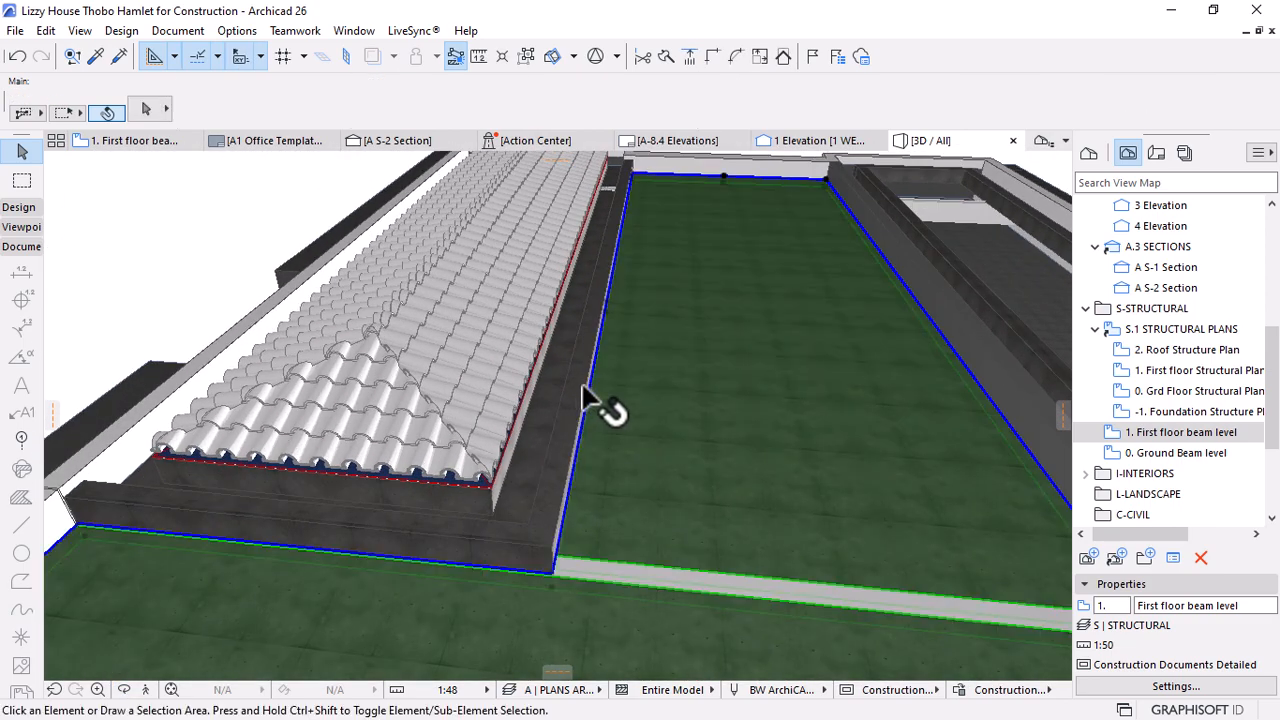
{"action": "left_click", "coordinate": [585, 375]}
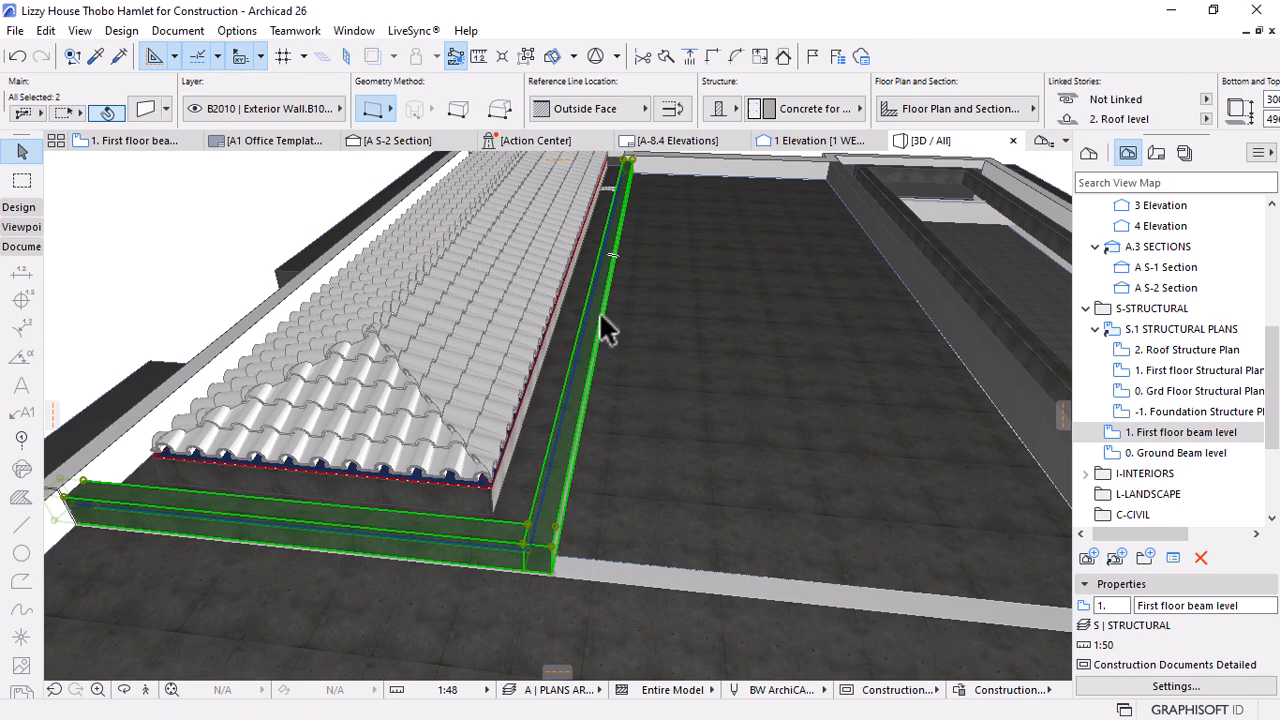
{"action": "scroll", "coordinate": [655, 350], "scroll_direction": "up", "scroll_amount": 5}
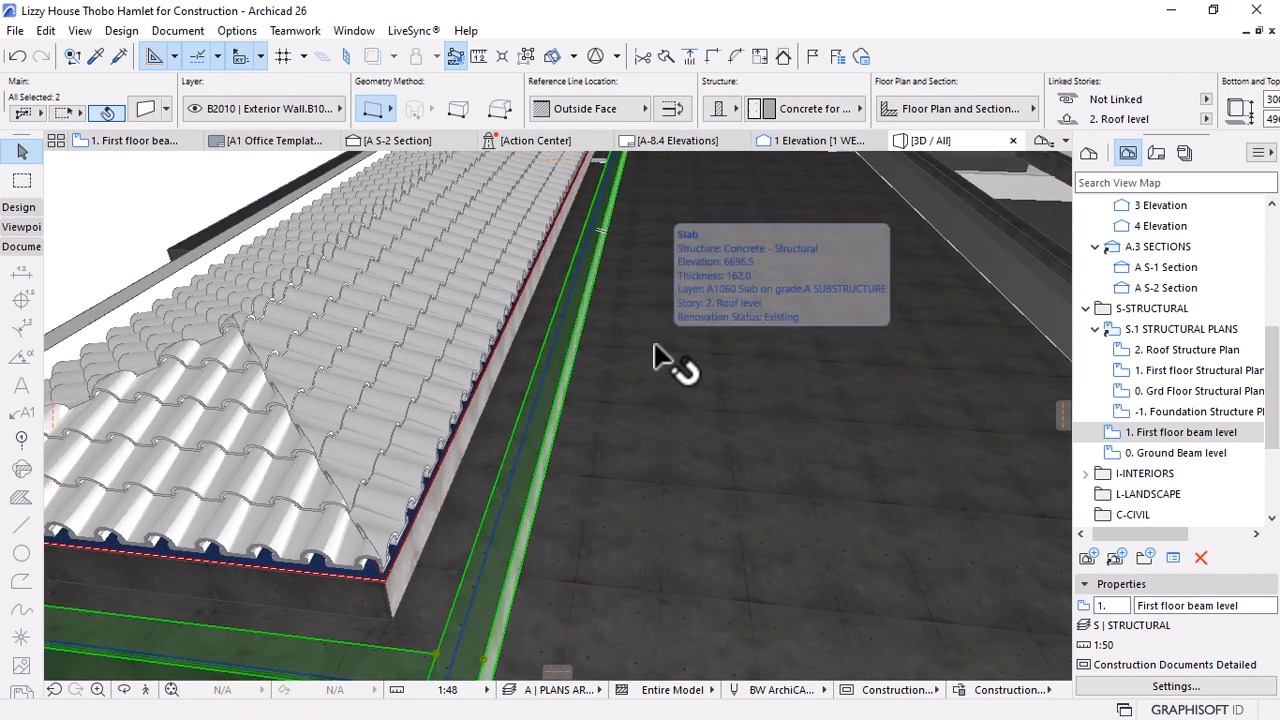
Select the flat roof slab beside the tiled roof and check its full outline in 3D
{"action": "left_click", "coordinate": [786, 360]}
{"action": "scroll", "coordinate": [752, 357], "scroll_direction": "down", "scroll_amount": 5}
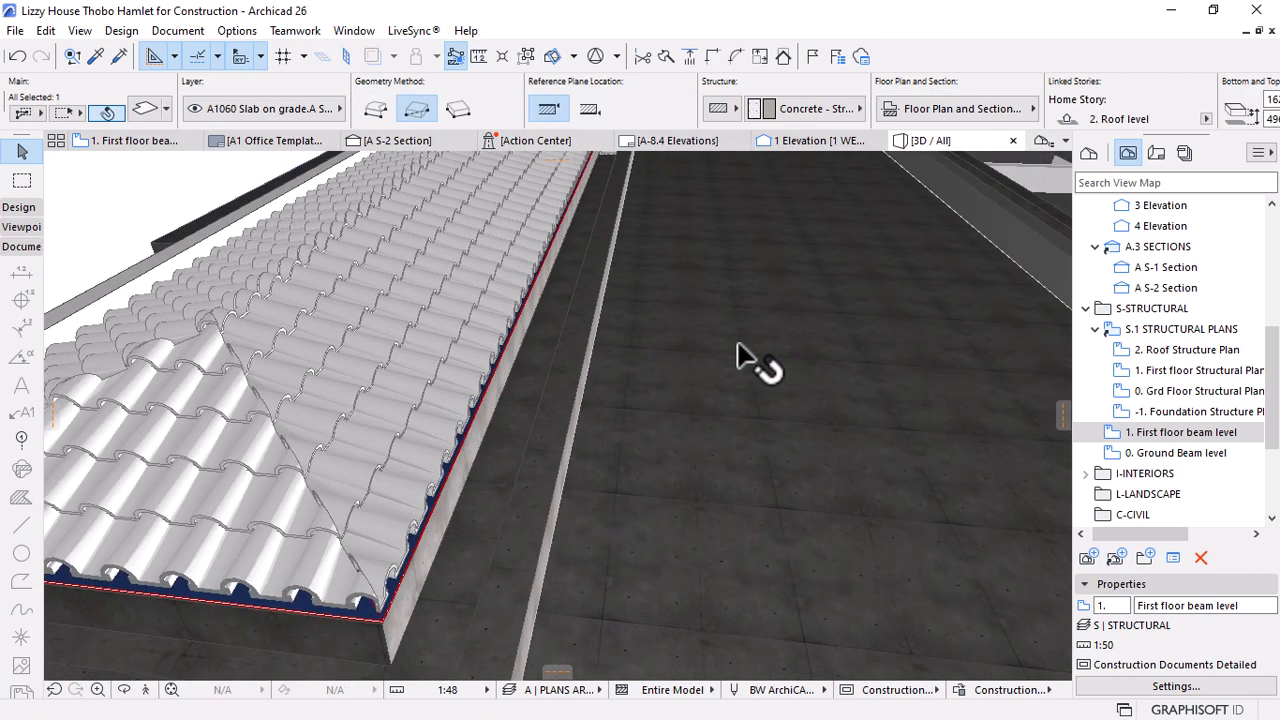
{"action": "scroll", "coordinate": [709, 351], "scroll_direction": "down", "scroll_amount": 3}
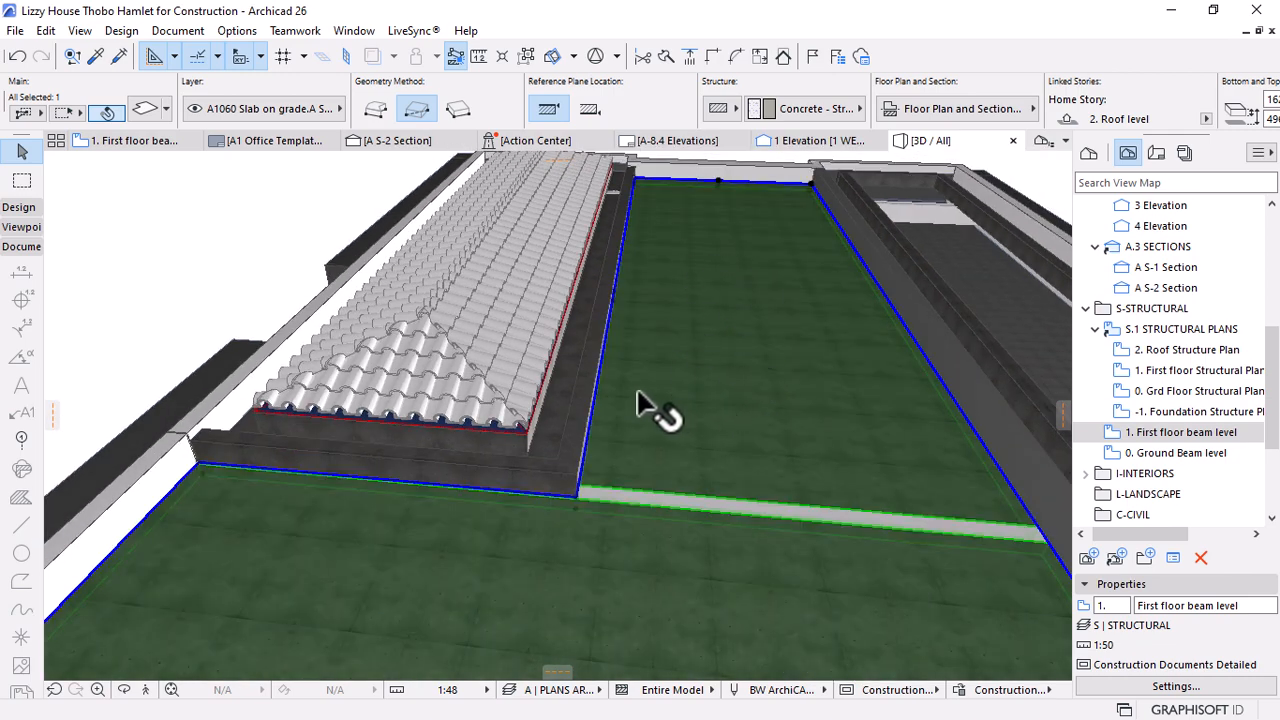
{"action": "scroll", "coordinate": [645, 405], "scroll_direction": "up", "scroll_amount": 2}
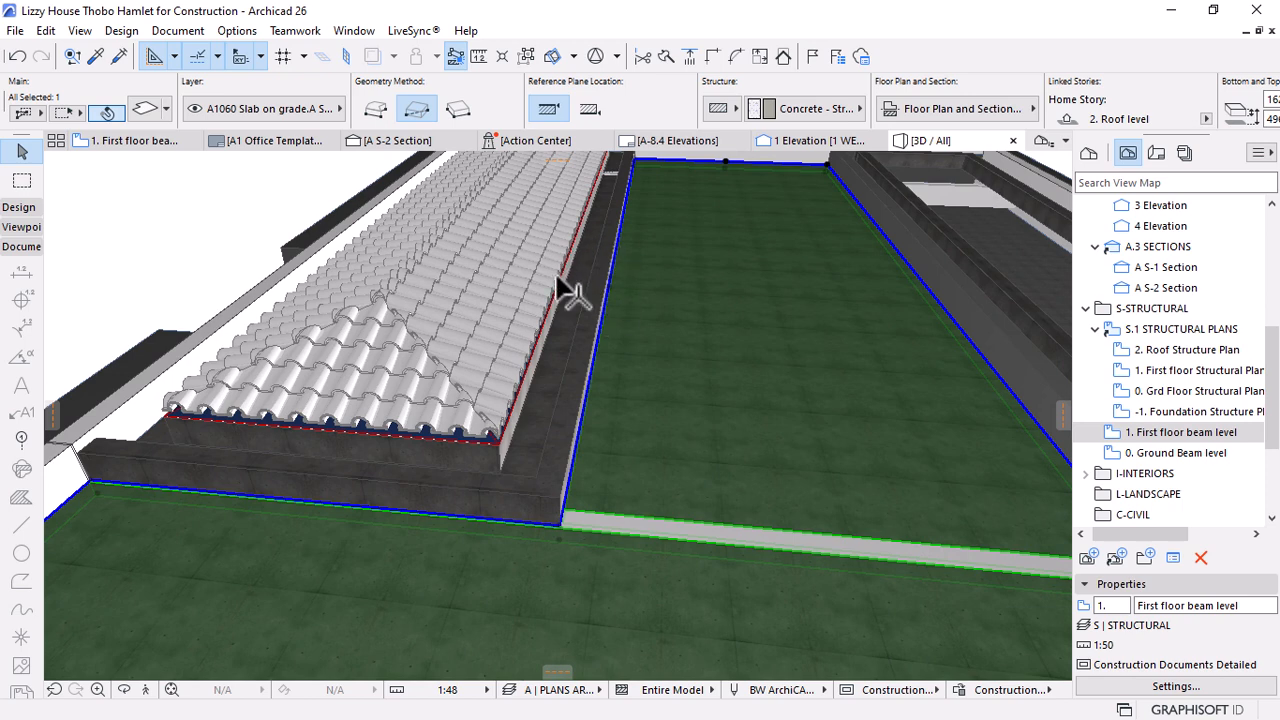
{"action": "mouse_move", "coordinate": [757, 327]}
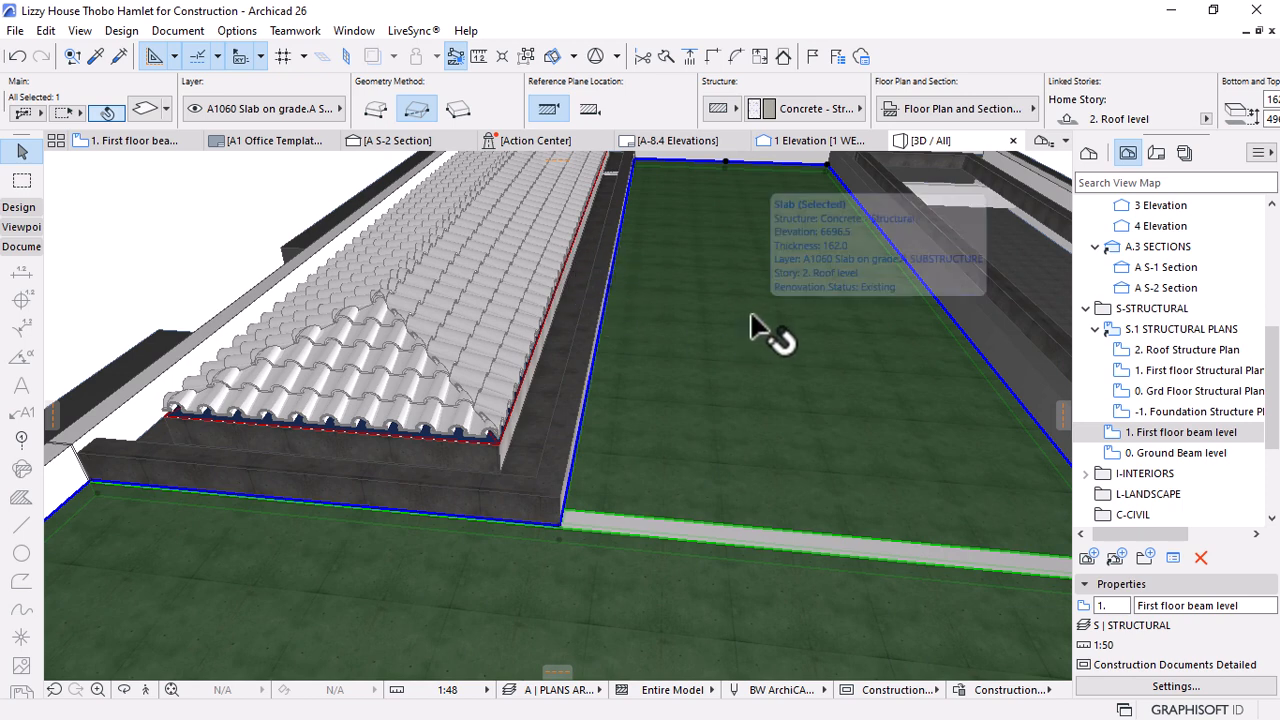
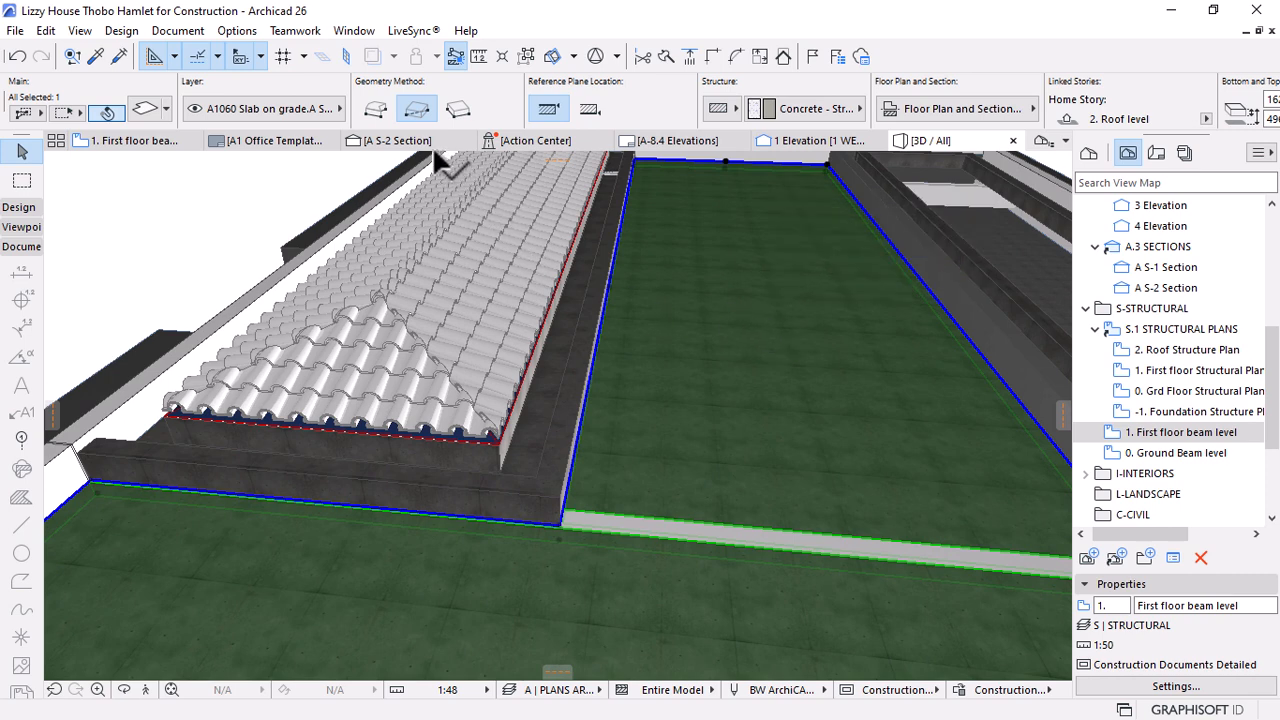
Examine in section A S-2 how the flat roof slab meets the beam in the far exterior-type wall above the wardrobes
{"action": "left_click", "coordinate": [392, 142]}
{"action": "mouse_move", "coordinate": [603, 290]}
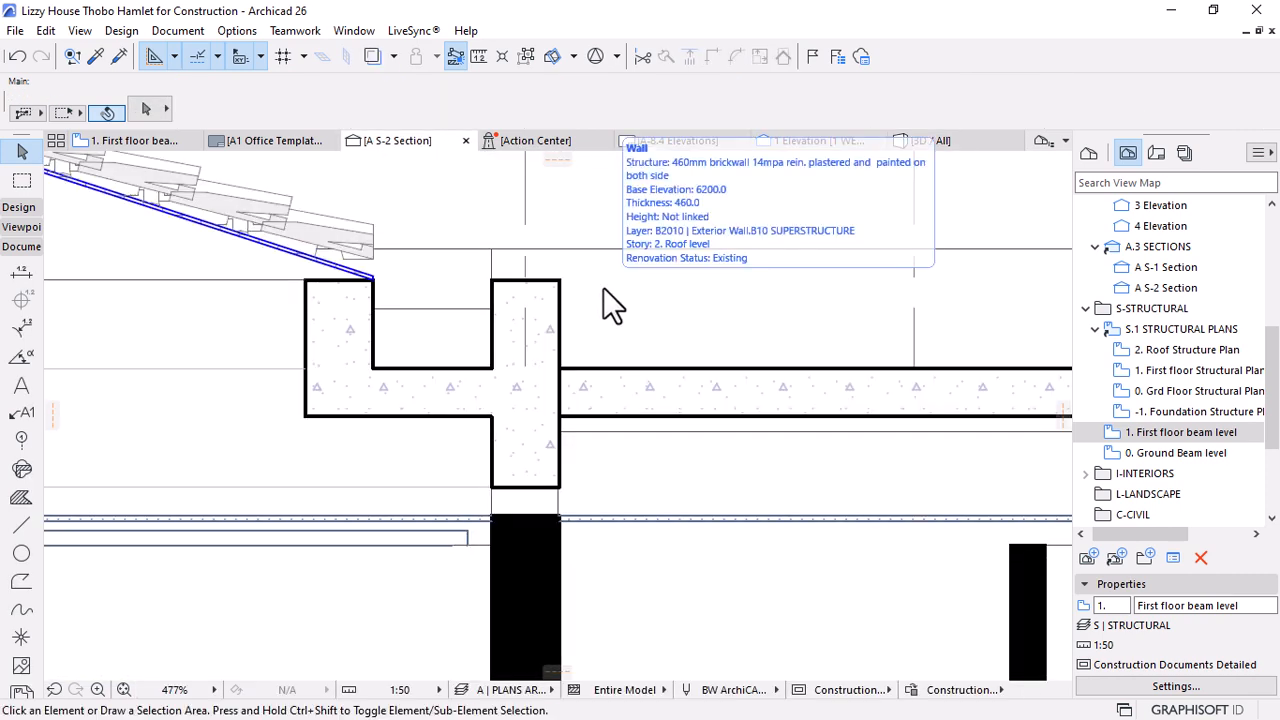
{"action": "scroll", "coordinate": [530, 315], "scroll_direction": "down", "scroll_amount": 4}
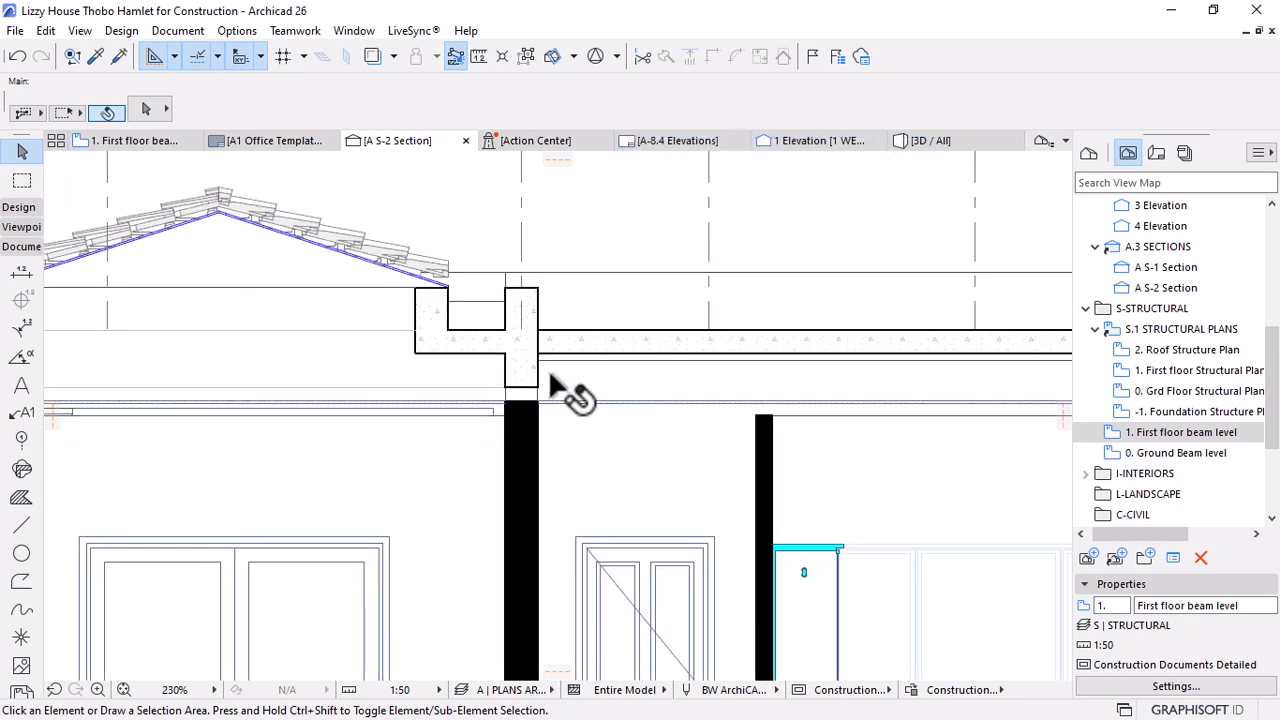
{"action": "mouse_move", "coordinate": [471, 299]}
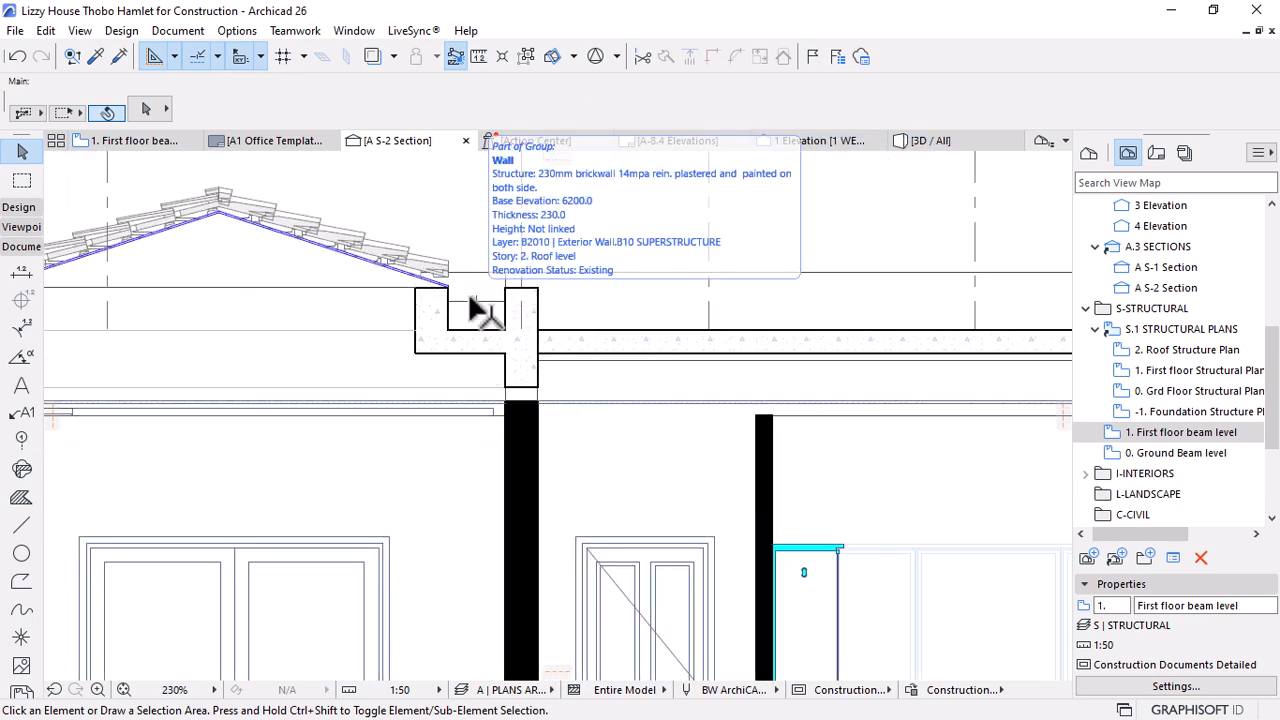
{"action": "scroll", "coordinate": [470, 318], "scroll_direction": "down", "scroll_amount": 3}
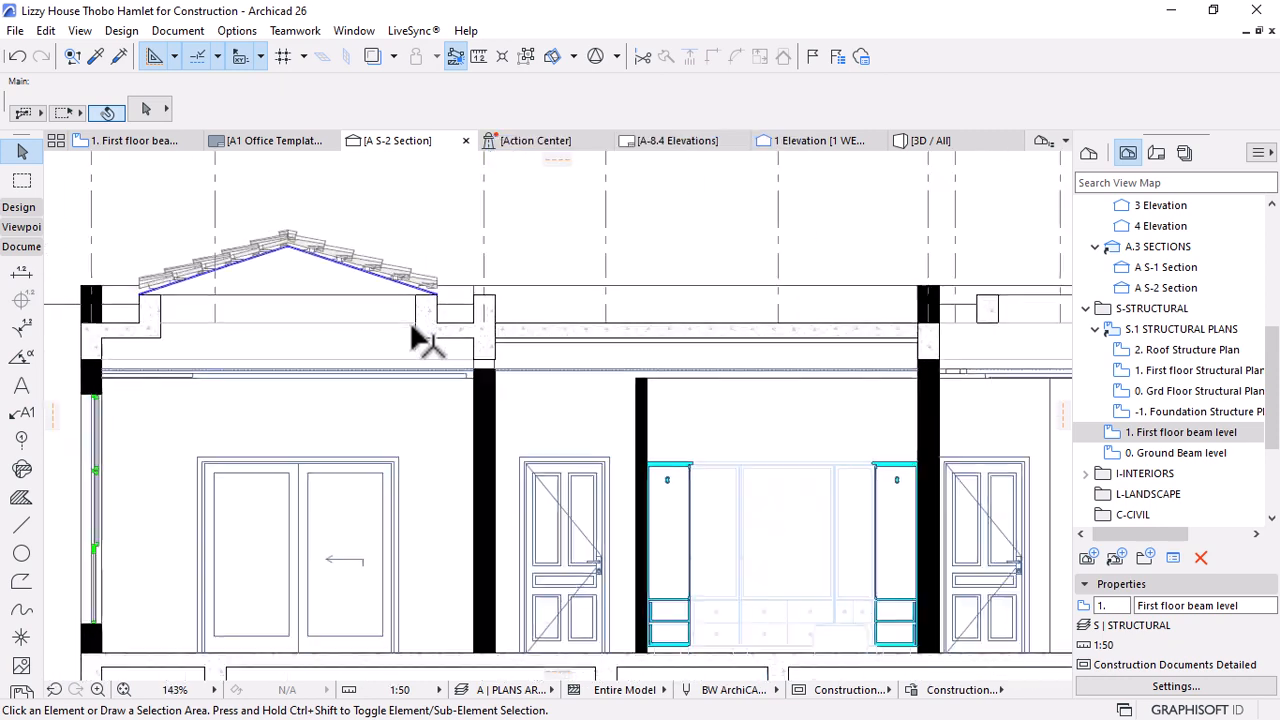
{"action": "mouse_move", "coordinate": [935, 310]}
{"action": "scroll", "coordinate": [928, 305], "scroll_direction": "up", "scroll_amount": 8}
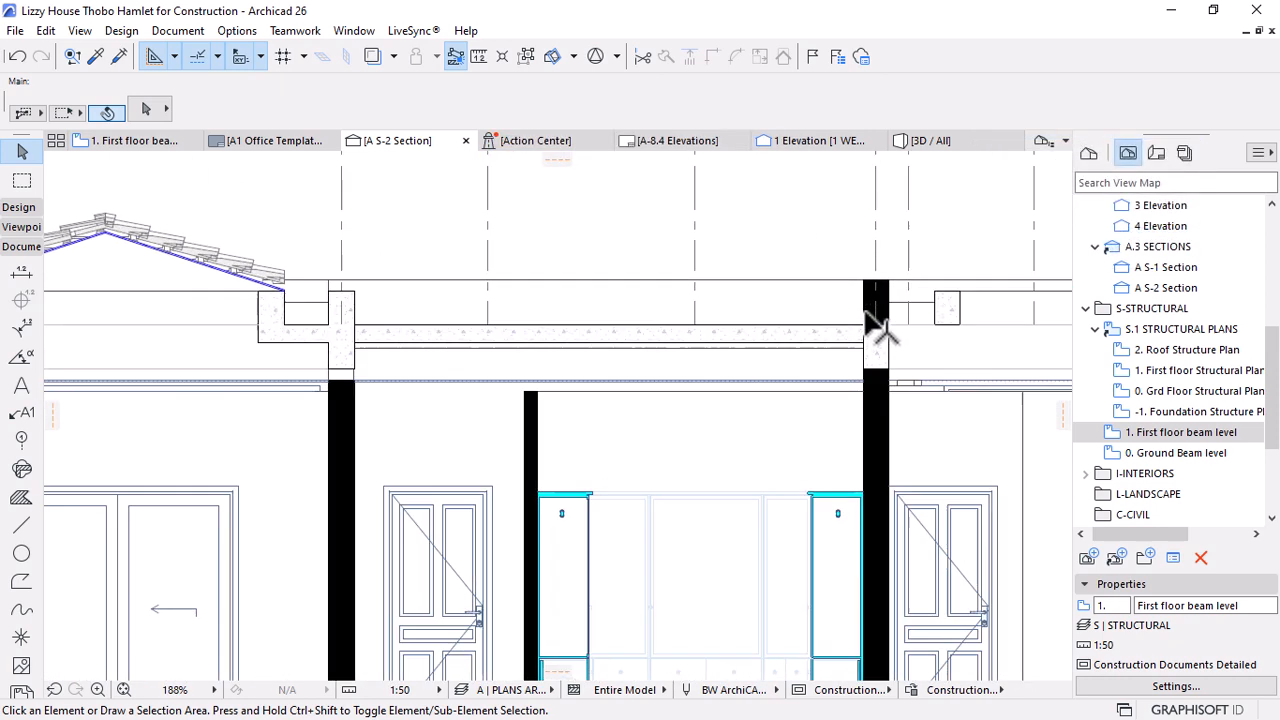
{"action": "scroll", "coordinate": [886, 329], "scroll_direction": "up", "scroll_amount": 4}
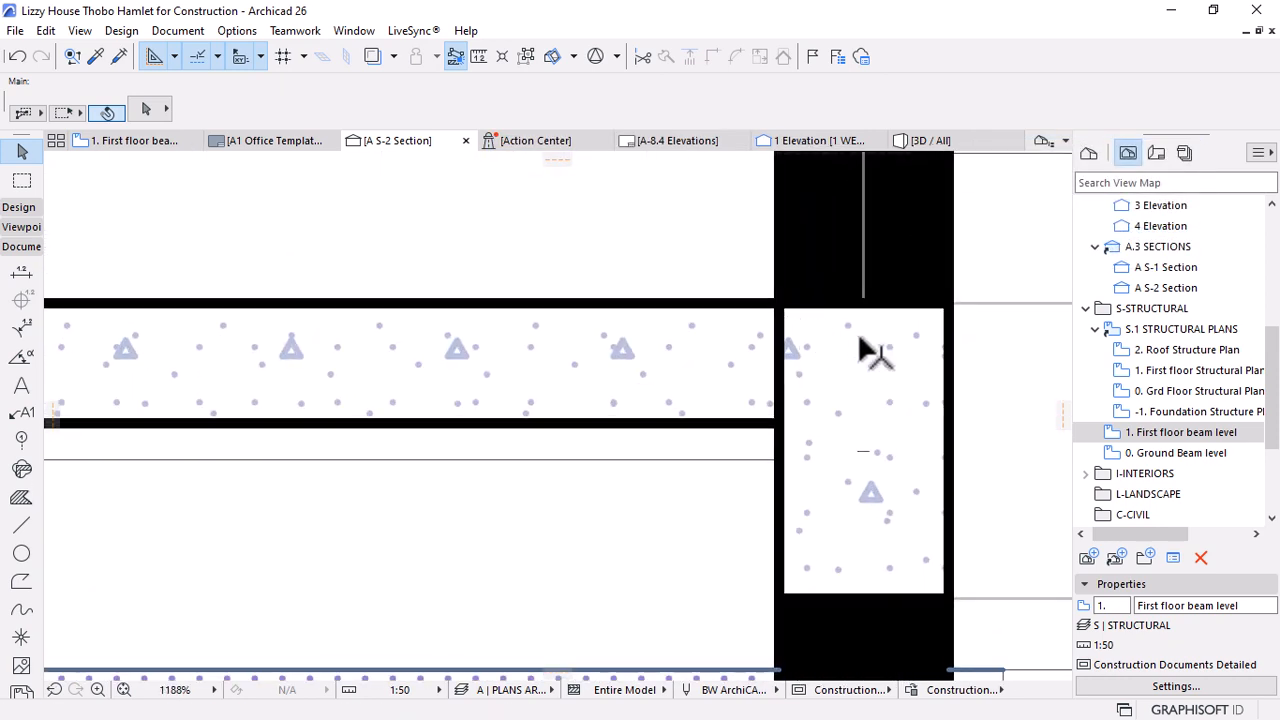
{"action": "left_click", "coordinate": [922, 382]}
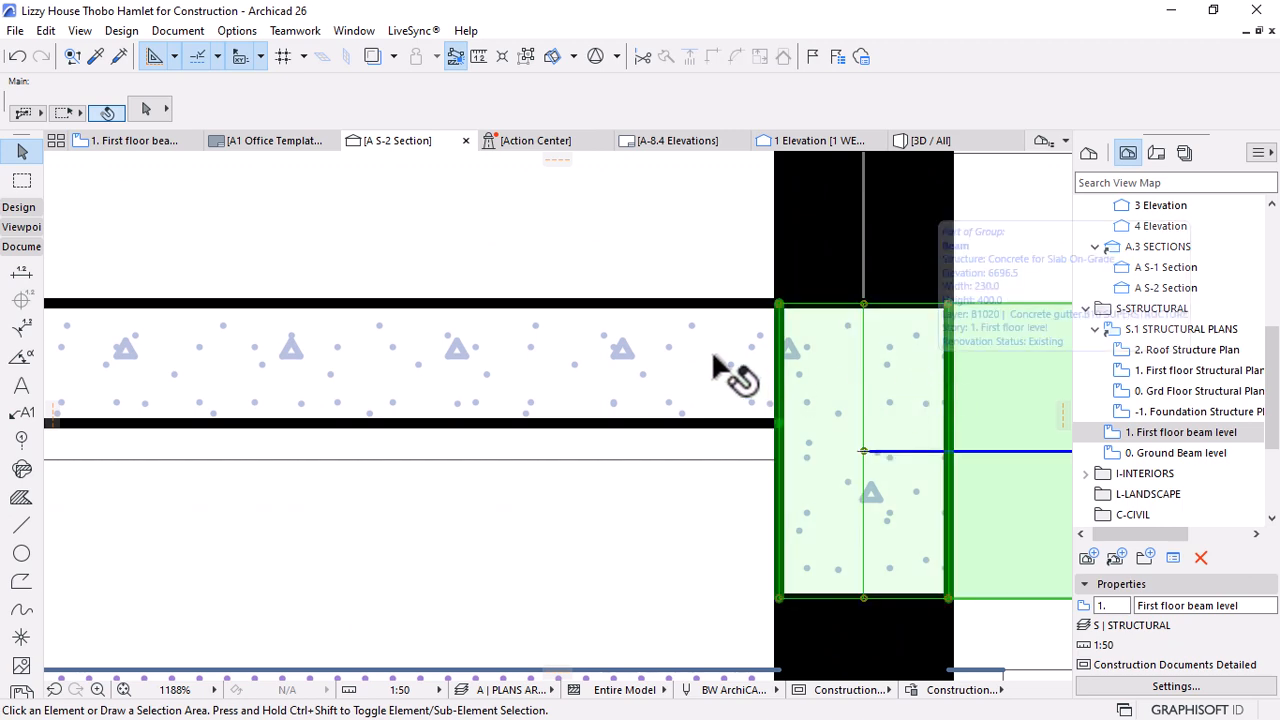
{"action": "left_click", "coordinate": [729, 366]}
{"action": "scroll", "coordinate": [845, 428], "scroll_direction": "down", "scroll_amount": 8}
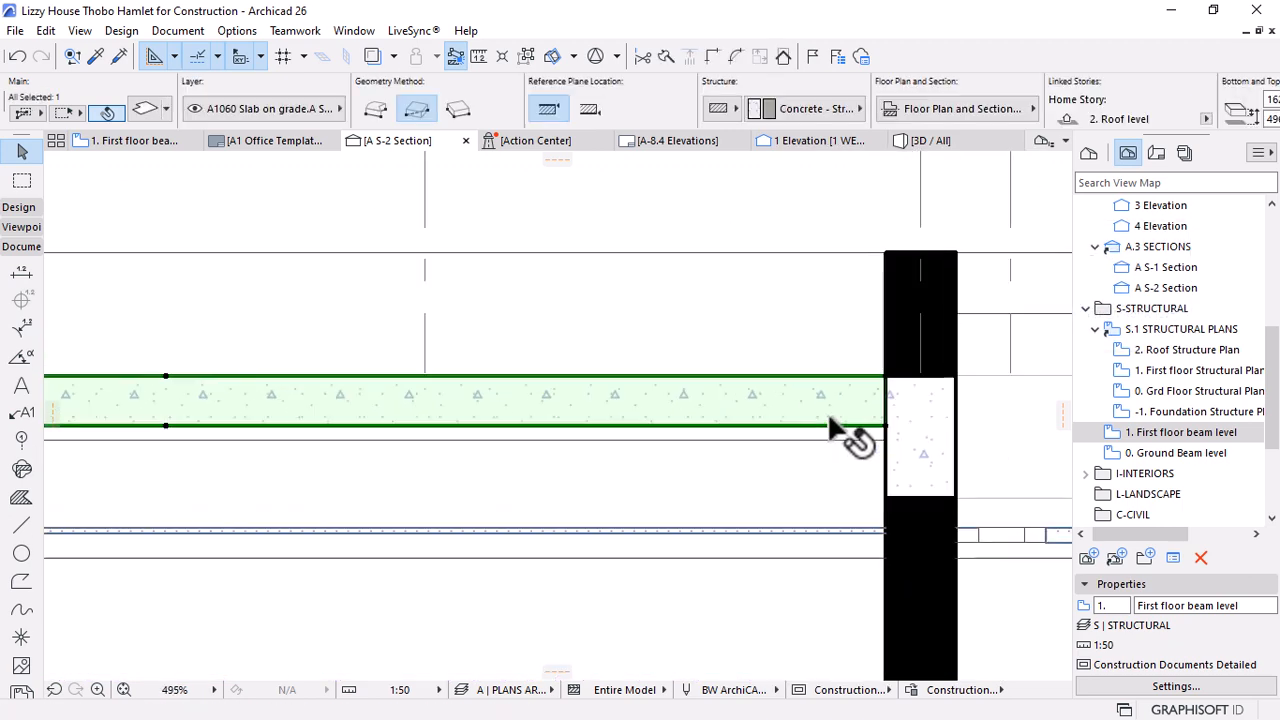
Try to offset all edges of the flat roof slab outward by 230 mm in 3D
{"action": "left_click", "coordinate": [936, 146]}
{"action": "middle_click_drag", "start_coordinate": [654, 366], "coordinate": [920, 590], "text": "shift"}
{"action": "scroll", "coordinate": [584, 400], "scroll_direction": "down", "scroll_amount": 2}
{"action": "scroll", "coordinate": [827, 460], "scroll_direction": "up", "scroll_amount": 2}
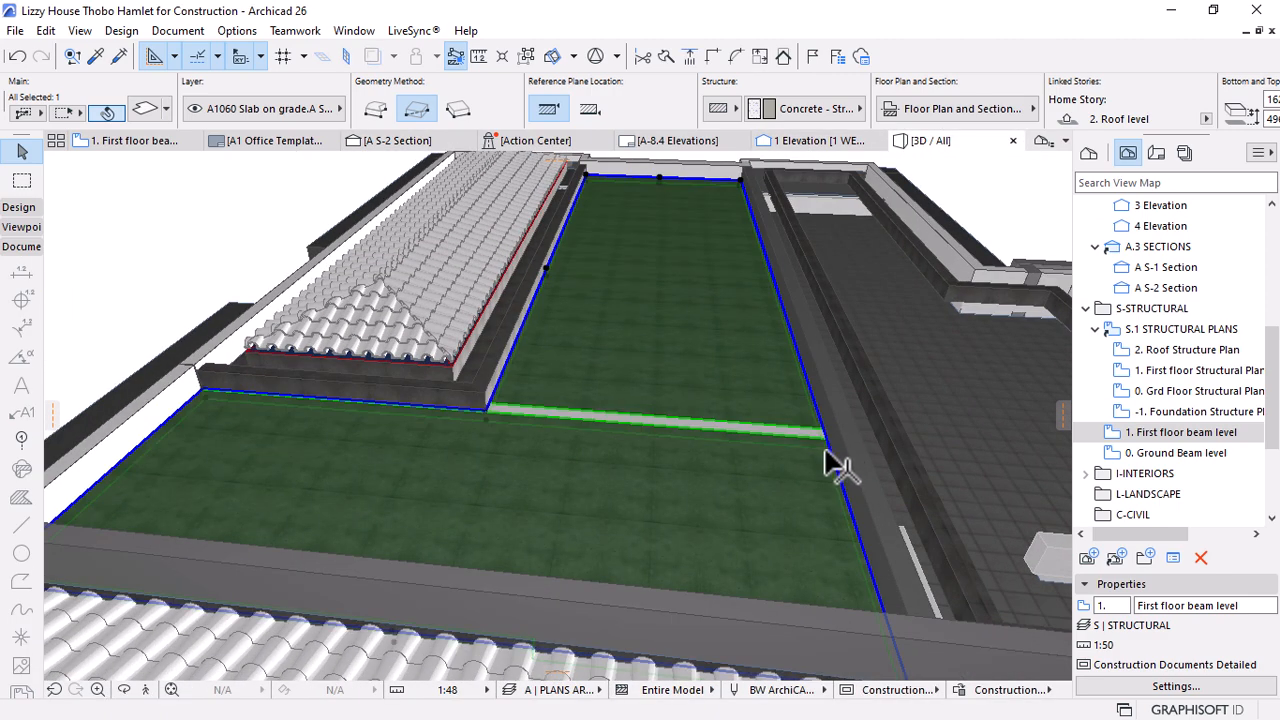
{"action": "left_click", "coordinate": [813, 373]}
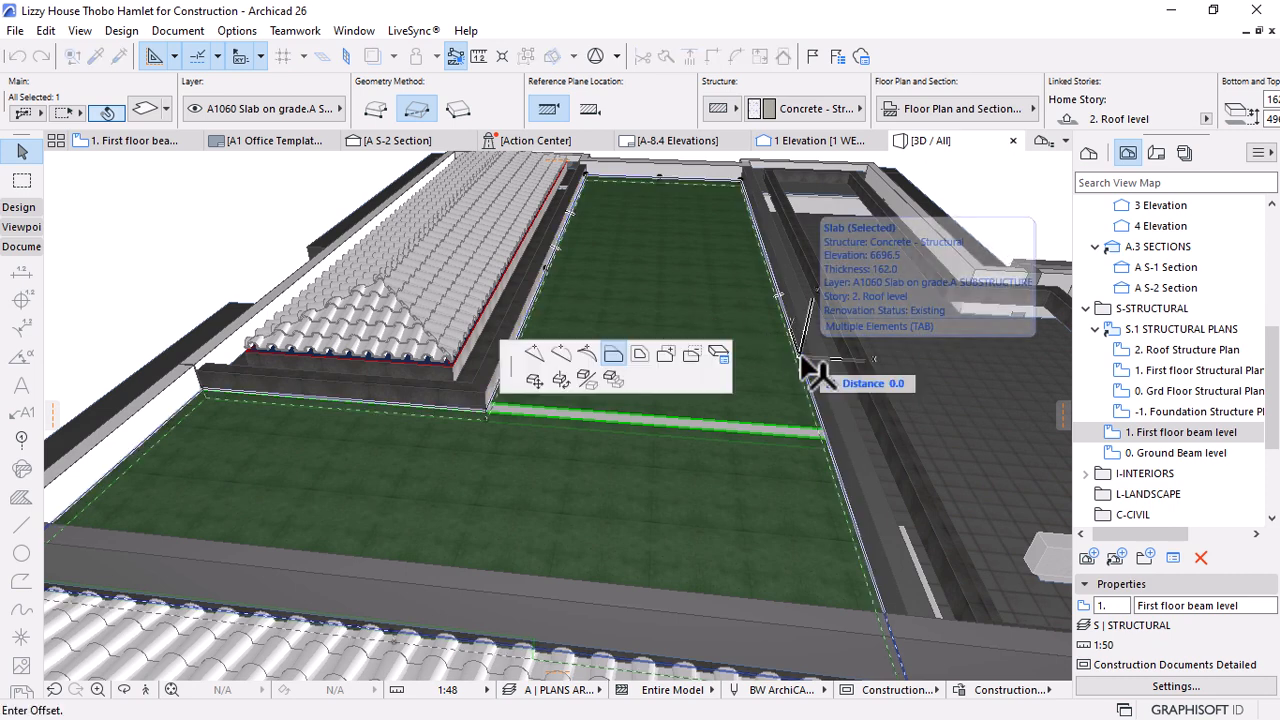
{"action": "left_click", "coordinate": [641, 356]}
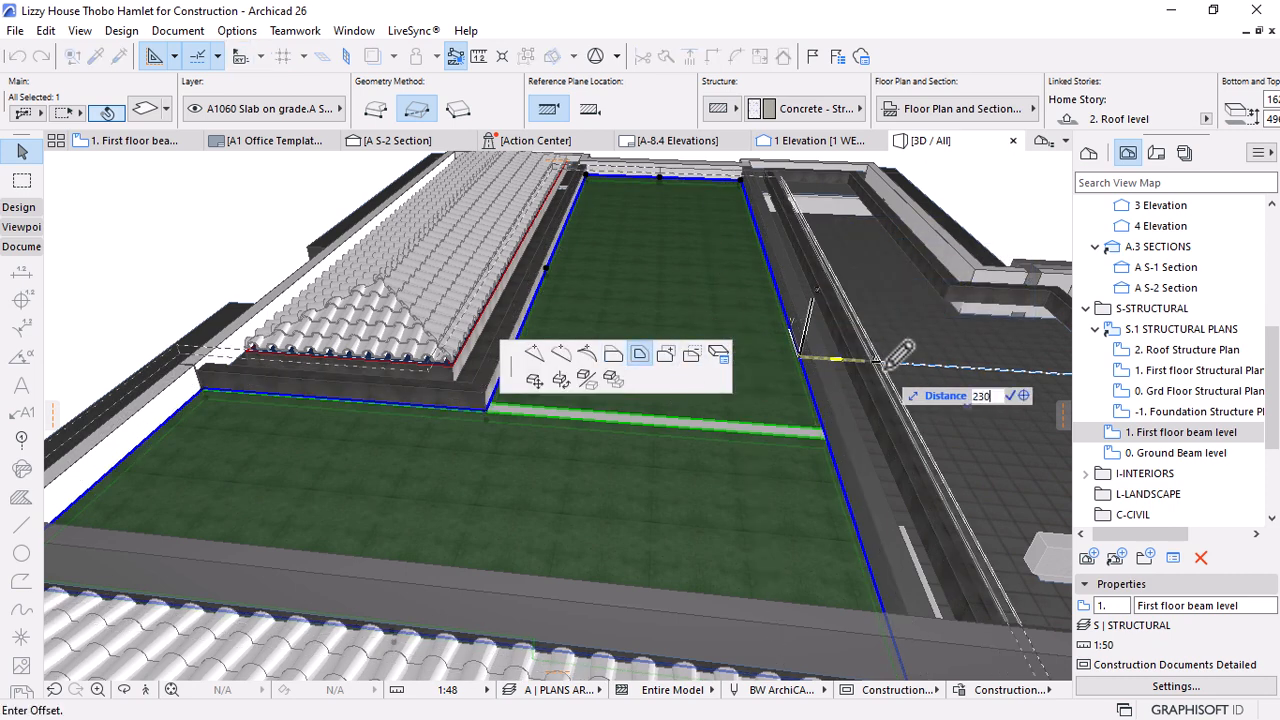
{"action": "left_click", "coordinate": [900, 350]}
Check the offset roof slab in section A S-2, and undo the slab edit in 3D
{"action": "left_click", "coordinate": [409, 140]}
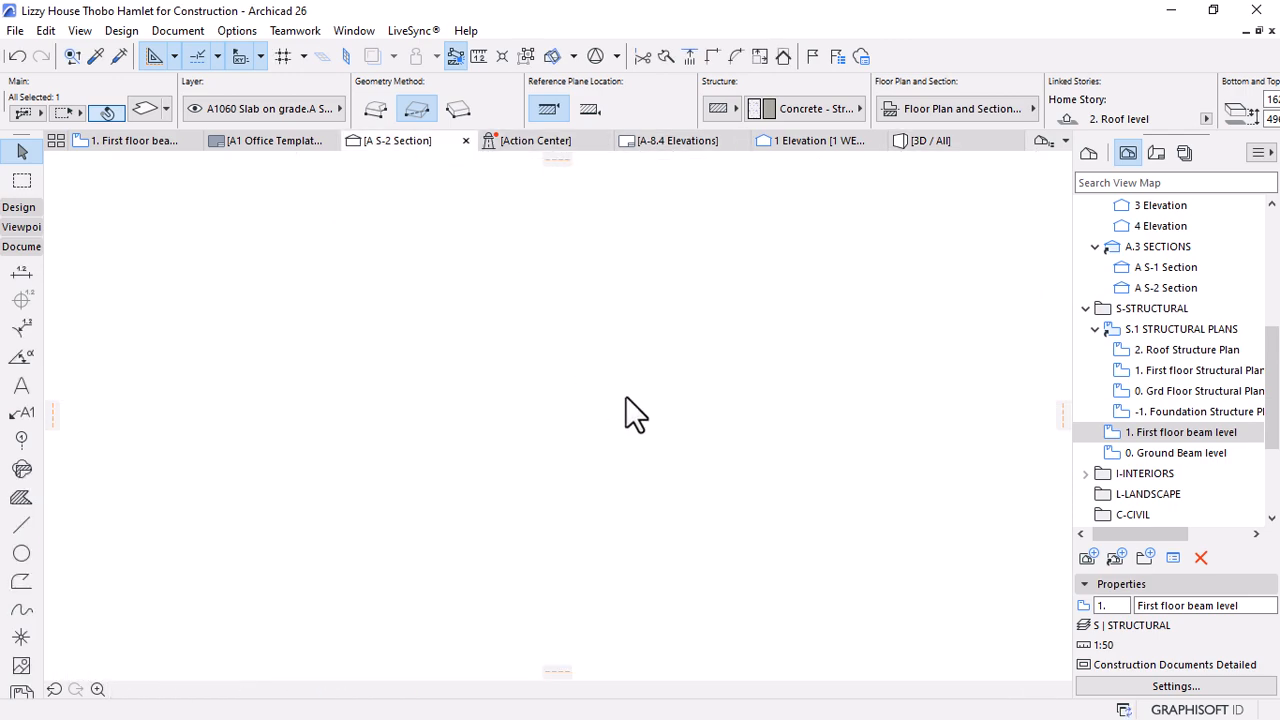
{"action": "scroll", "coordinate": [857, 420], "scroll_direction": "up", "scroll_amount": 8}
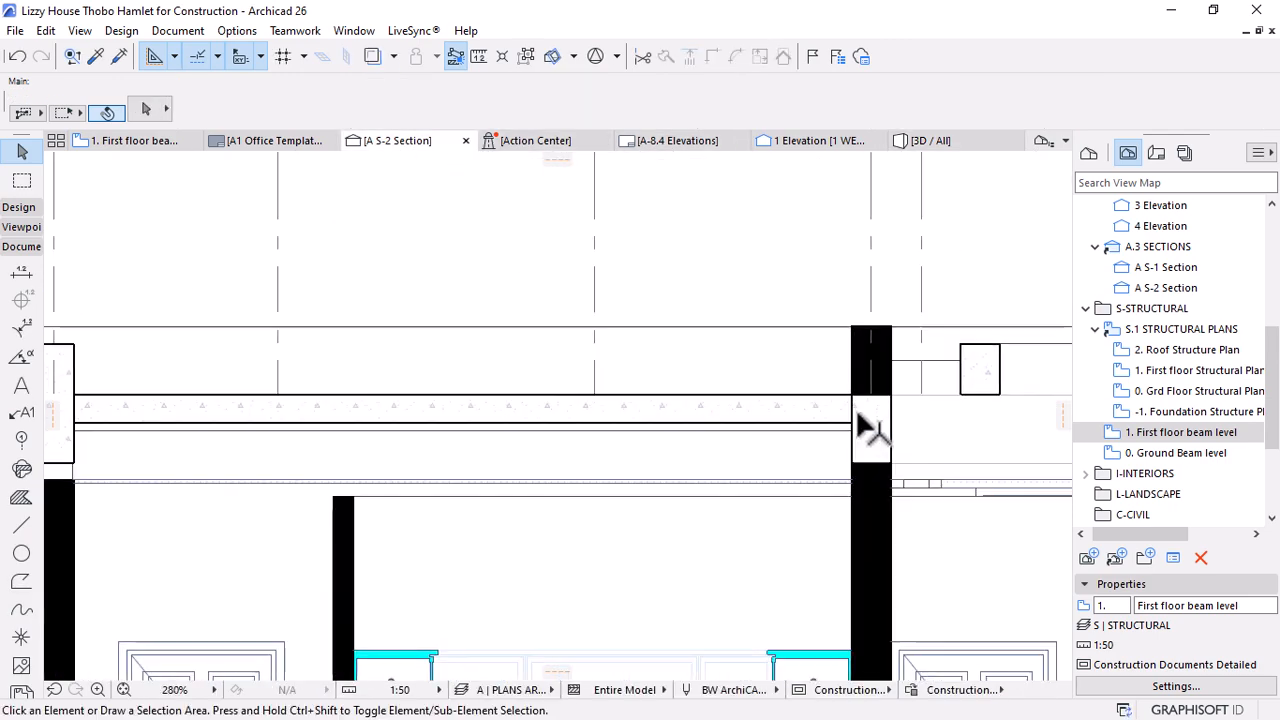
{"action": "left_click", "coordinate": [786, 406]}
{"action": "scroll", "coordinate": [818, 410], "scroll_direction": "down", "scroll_amount": 10}
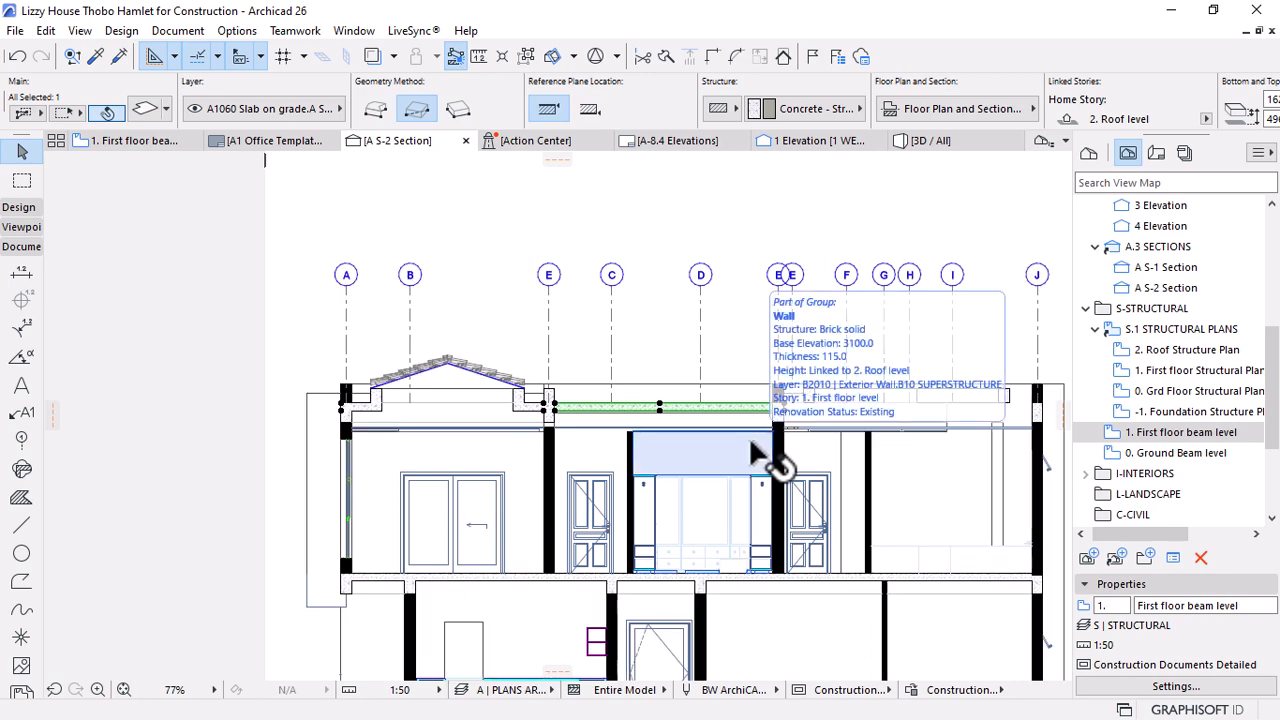
{"action": "key", "text": "F3"}
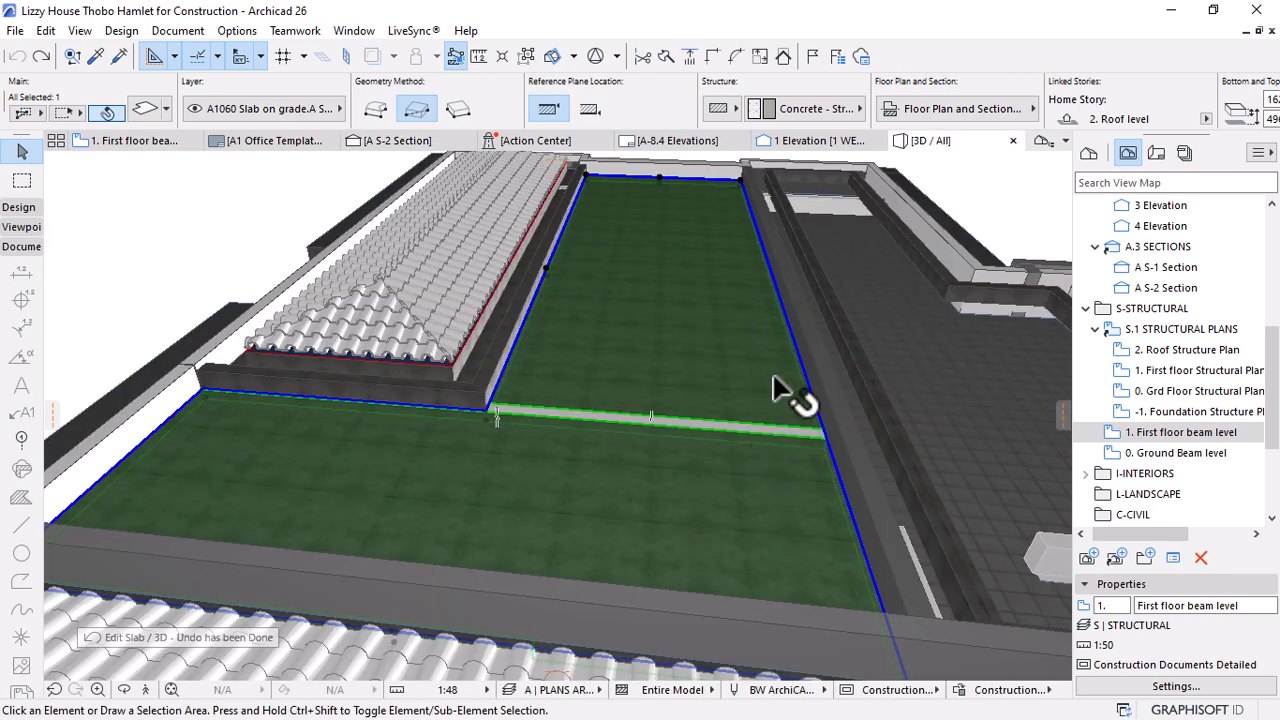
{"action": "key", "text": "Escape"}
Inspect in 3D the light beam strip crossing the flat roof slab next to the tiled roof
{"action": "scroll", "coordinate": [551, 383], "scroll_direction": "down", "scroll_amount": 3}
{"action": "scroll", "coordinate": [630, 277], "scroll_direction": "up", "scroll_amount": 2}
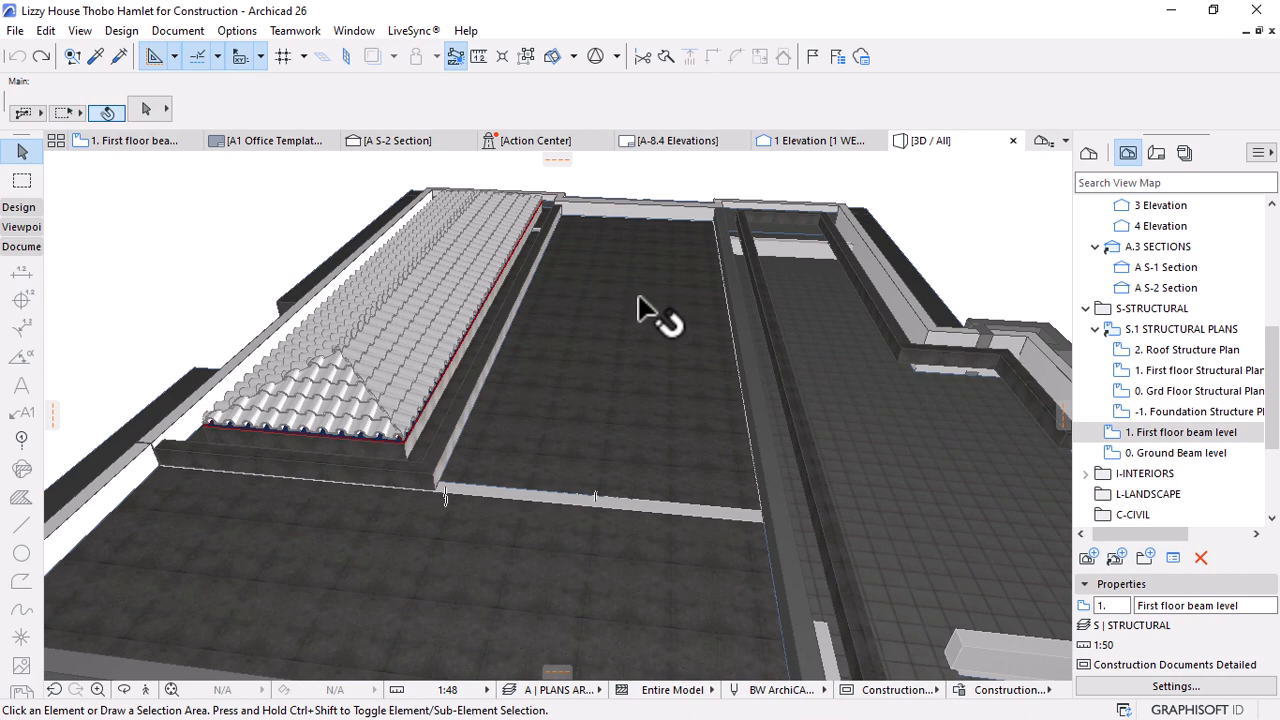
{"action": "scroll", "coordinate": [636, 518], "scroll_direction": "up", "scroll_amount": 3}
{"action": "left_click", "coordinate": [727, 505]}
{"action": "key", "text": "Escape"}
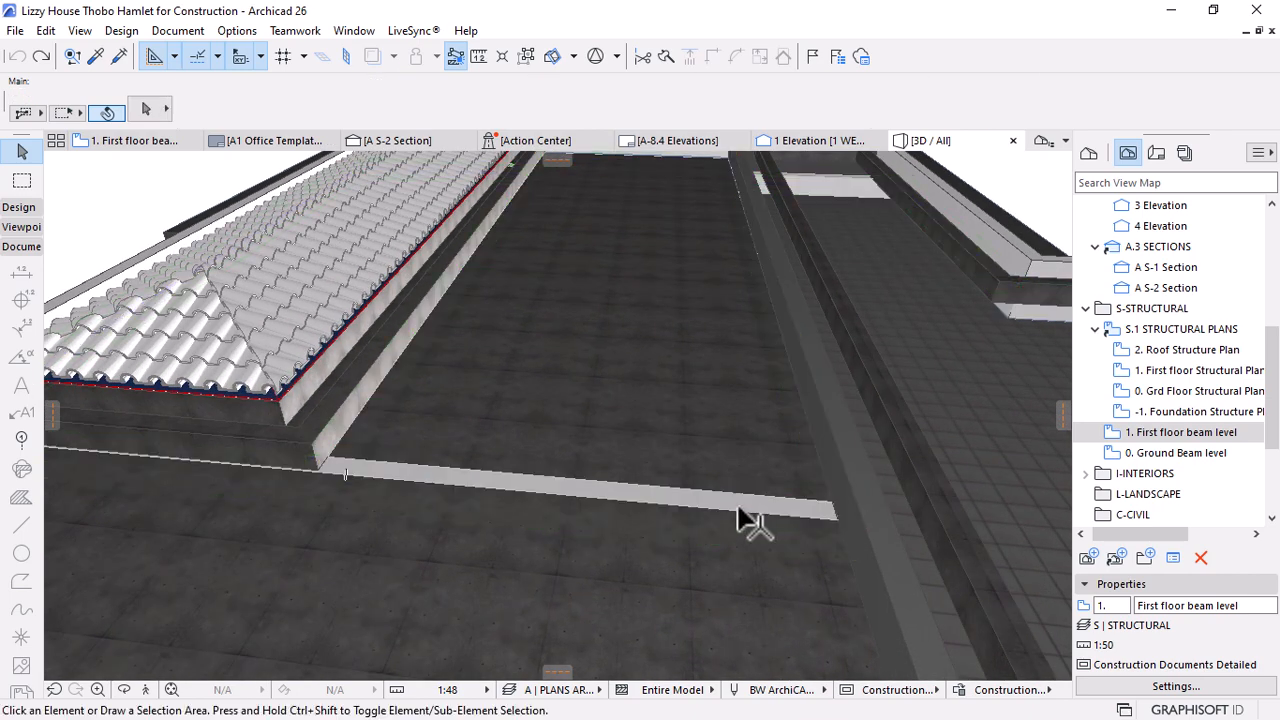
Unlink the surface overrides of the grouped concrete gutter beams and remove the Whitewash override from their top face
{"action": "left_click", "coordinate": [725, 508]}
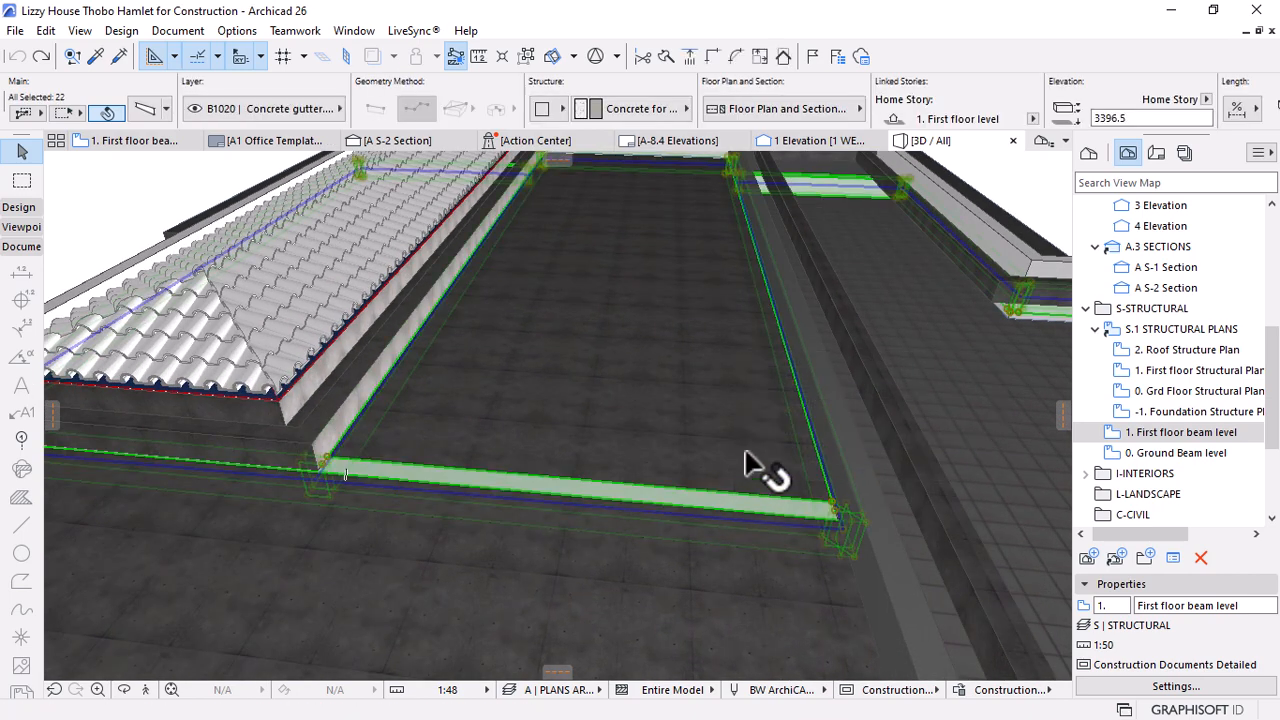
{"action": "scroll", "coordinate": [374, 495], "scroll_direction": "up", "scroll_amount": 5}
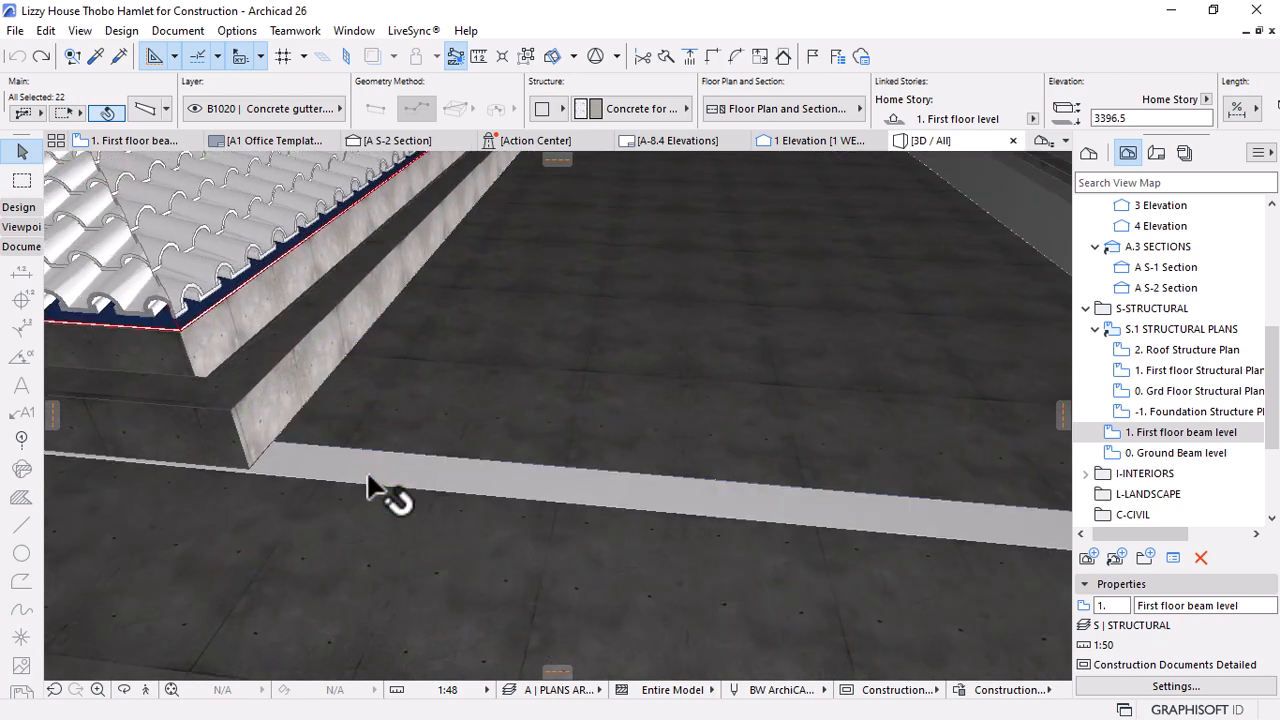
{"action": "scroll", "coordinate": [497, 509], "scroll_direction": "down", "scroll_amount": 5}
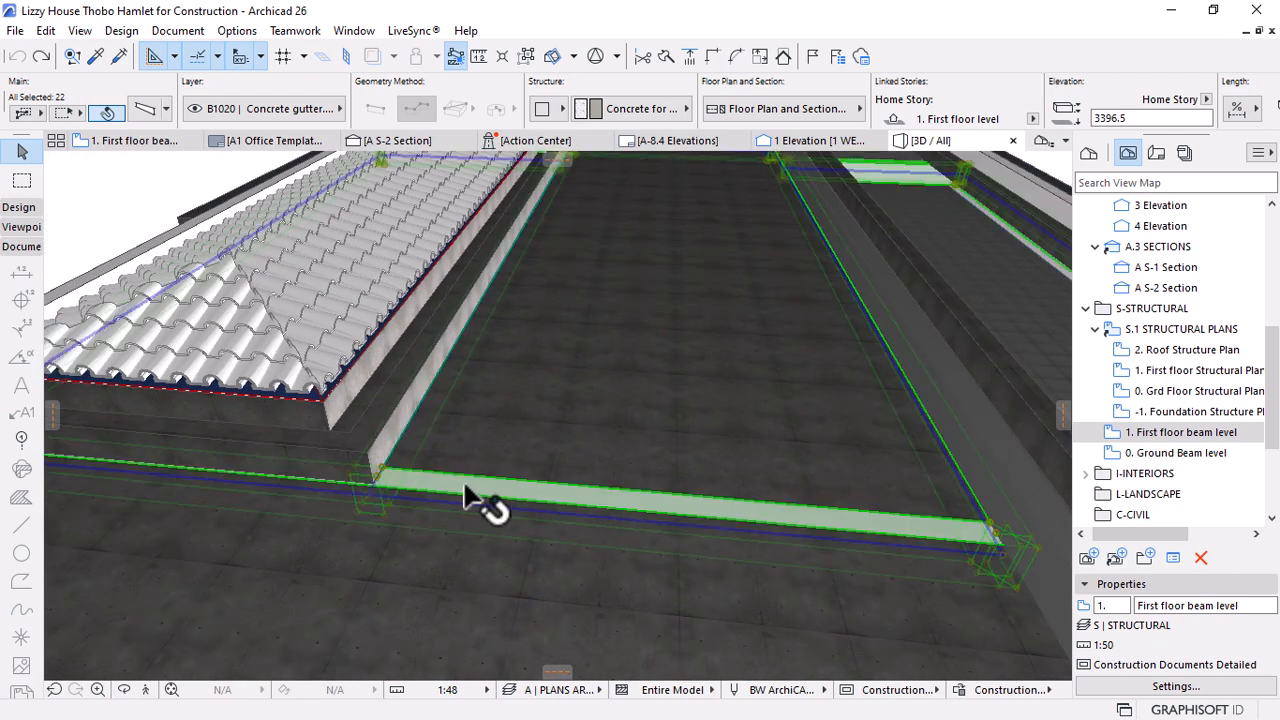
{"action": "mouse_move", "coordinate": [497, 509]}
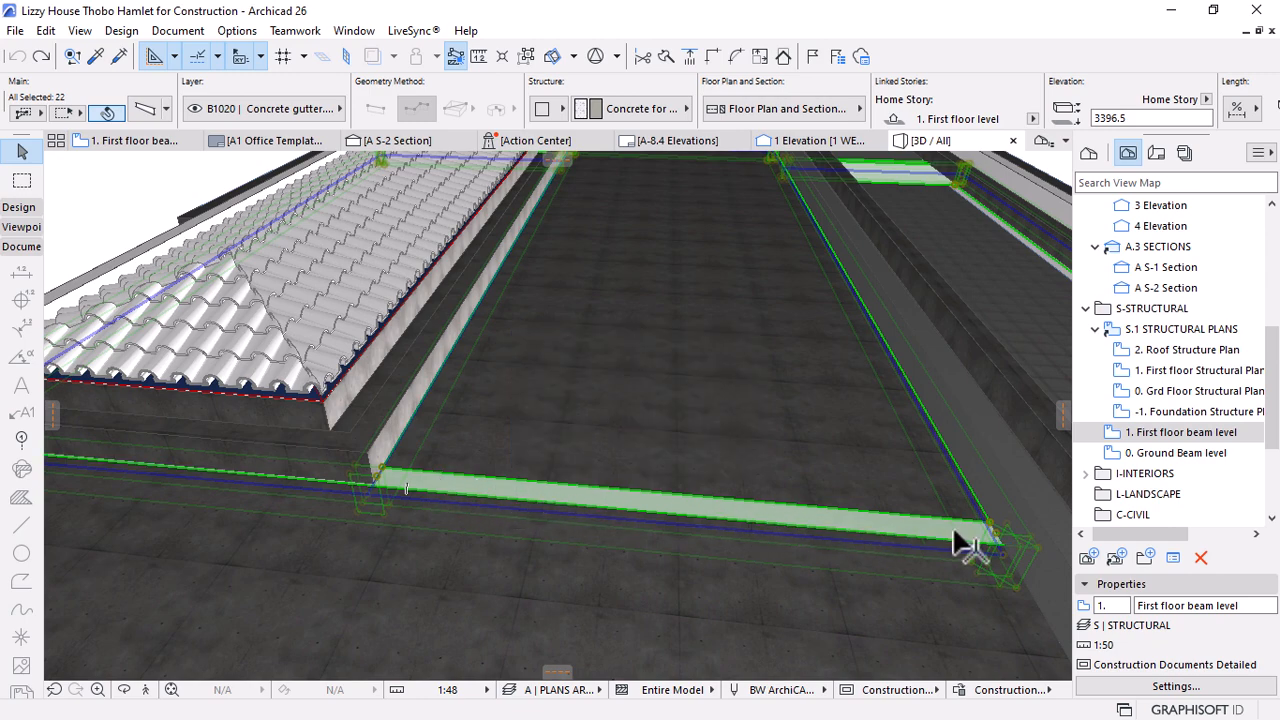
{"action": "left_click", "coordinate": [140, 110]}
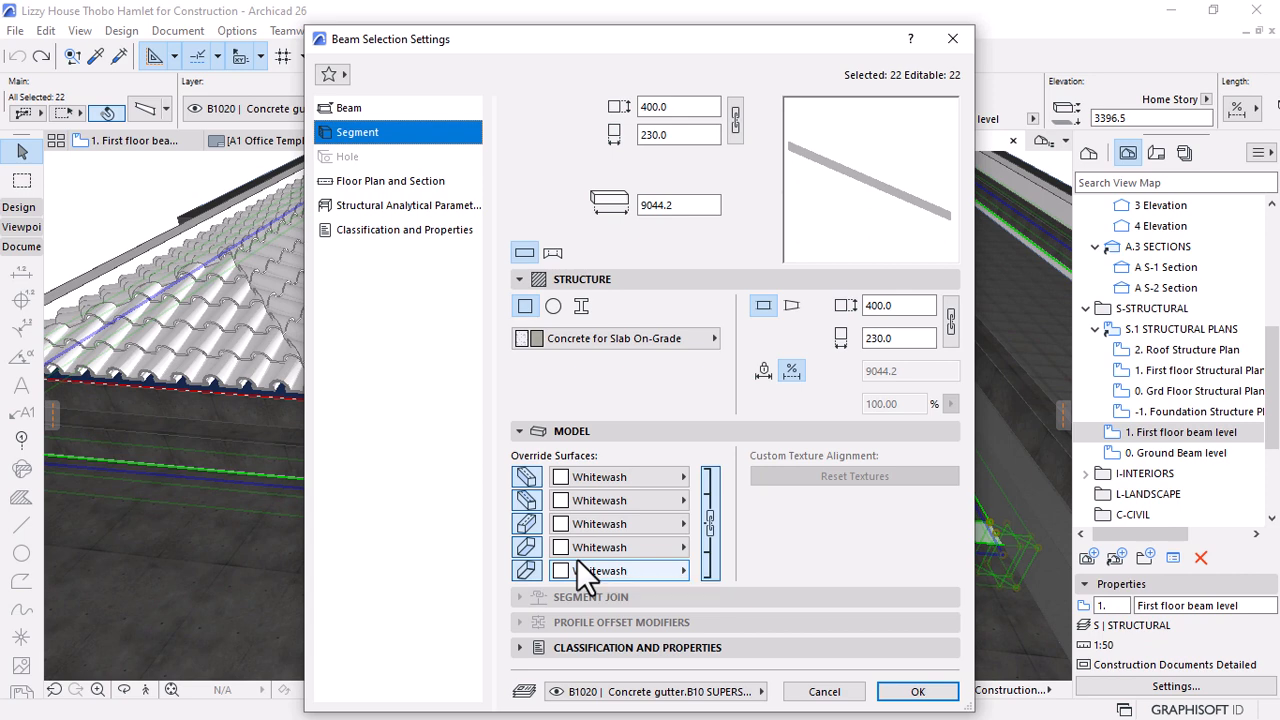
{"action": "left_click", "coordinate": [710, 553]}
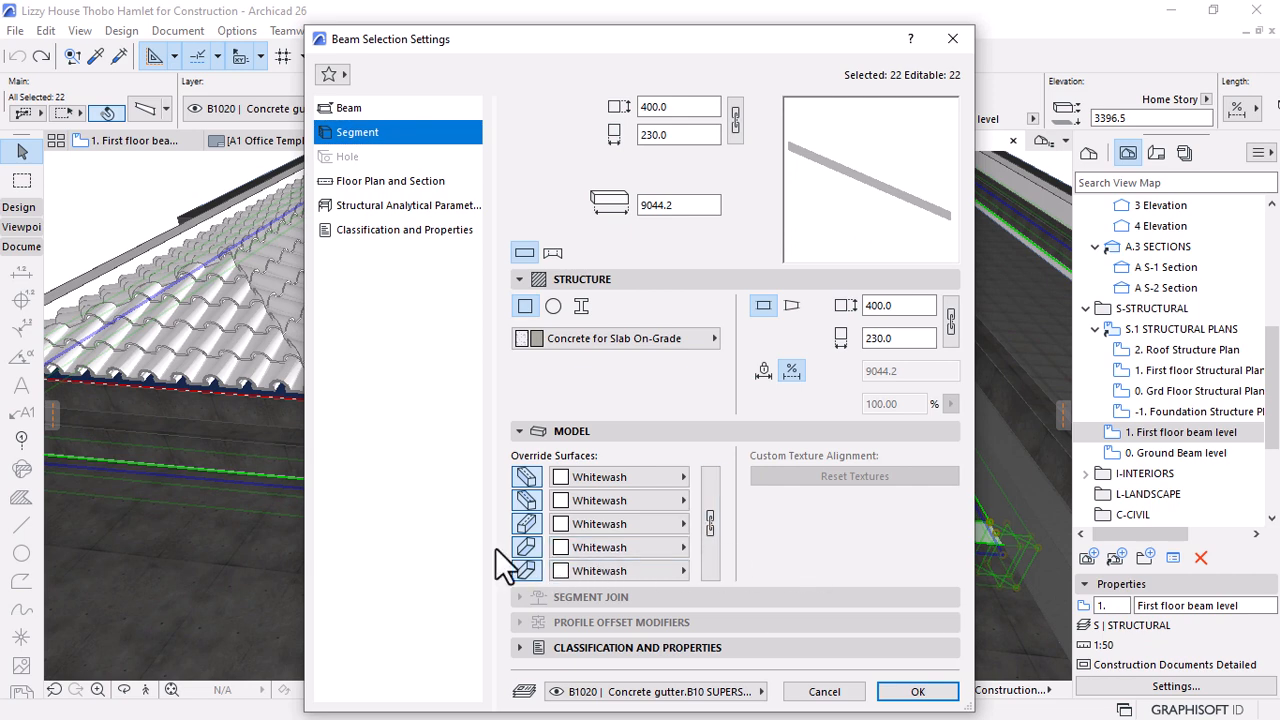
{"action": "left_click", "coordinate": [567, 498]}
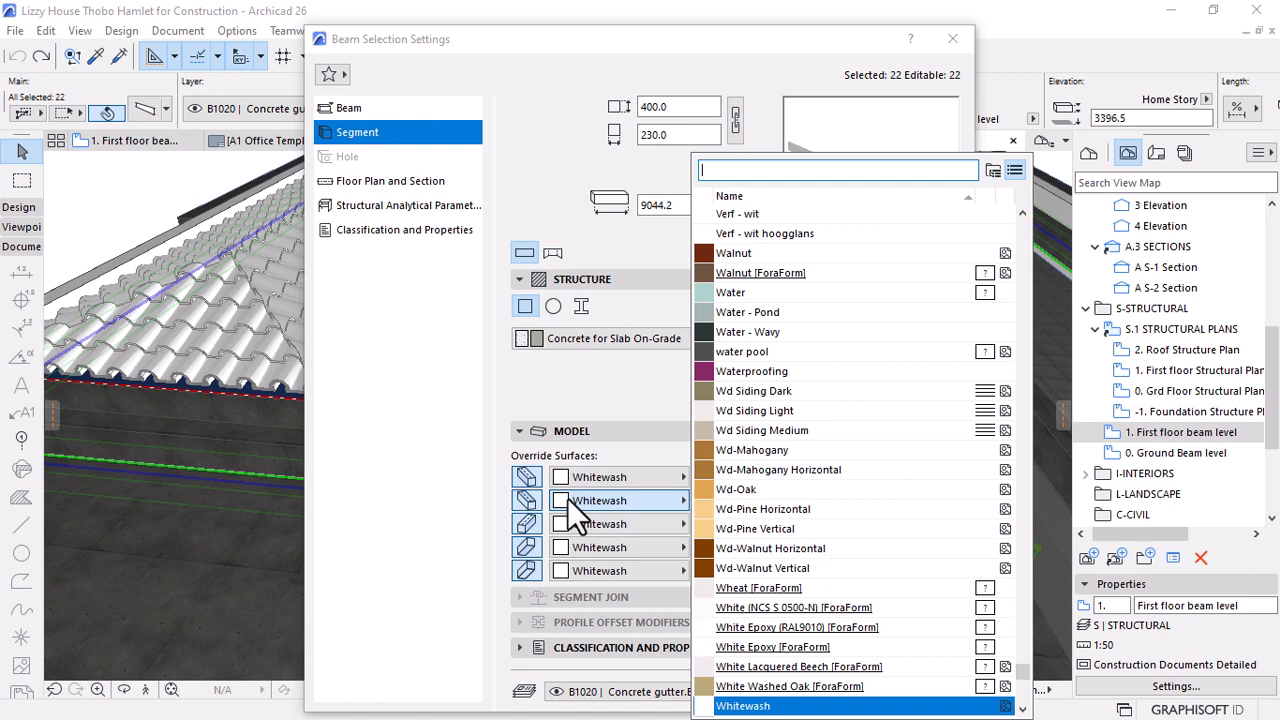
{"action": "left_click", "coordinate": [534, 498]}
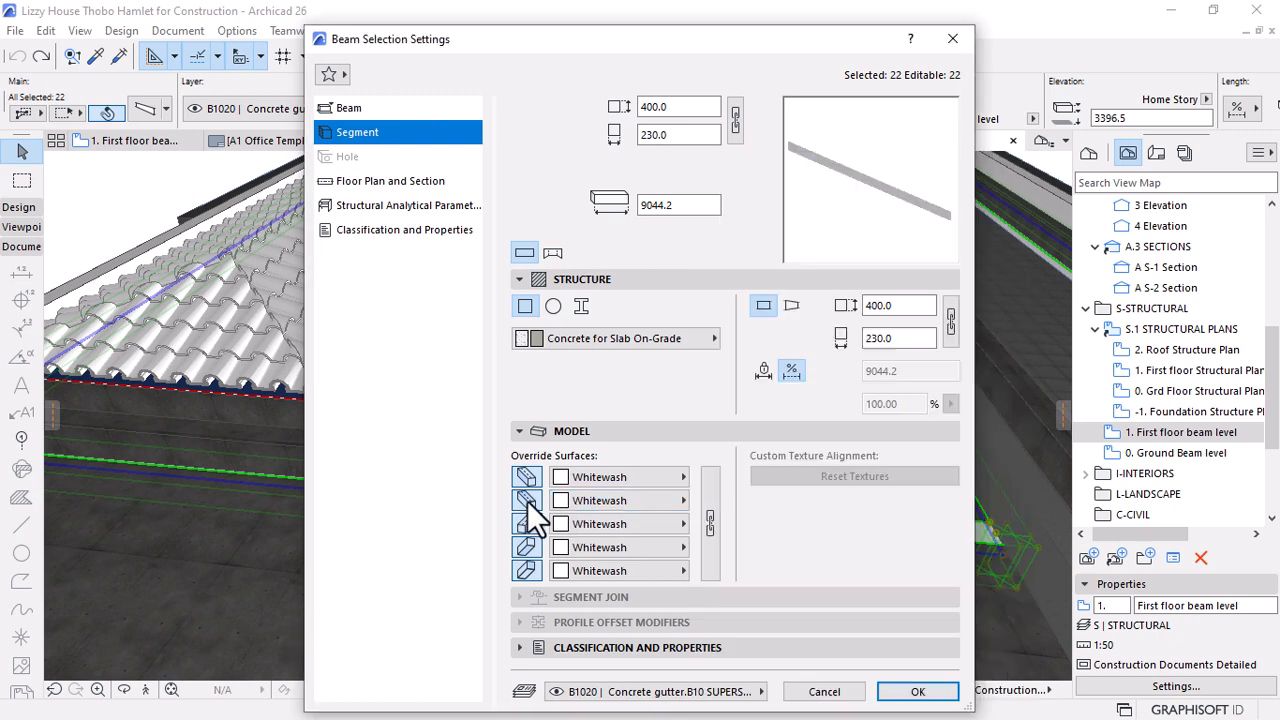
{"action": "left_click", "coordinate": [525, 503]}
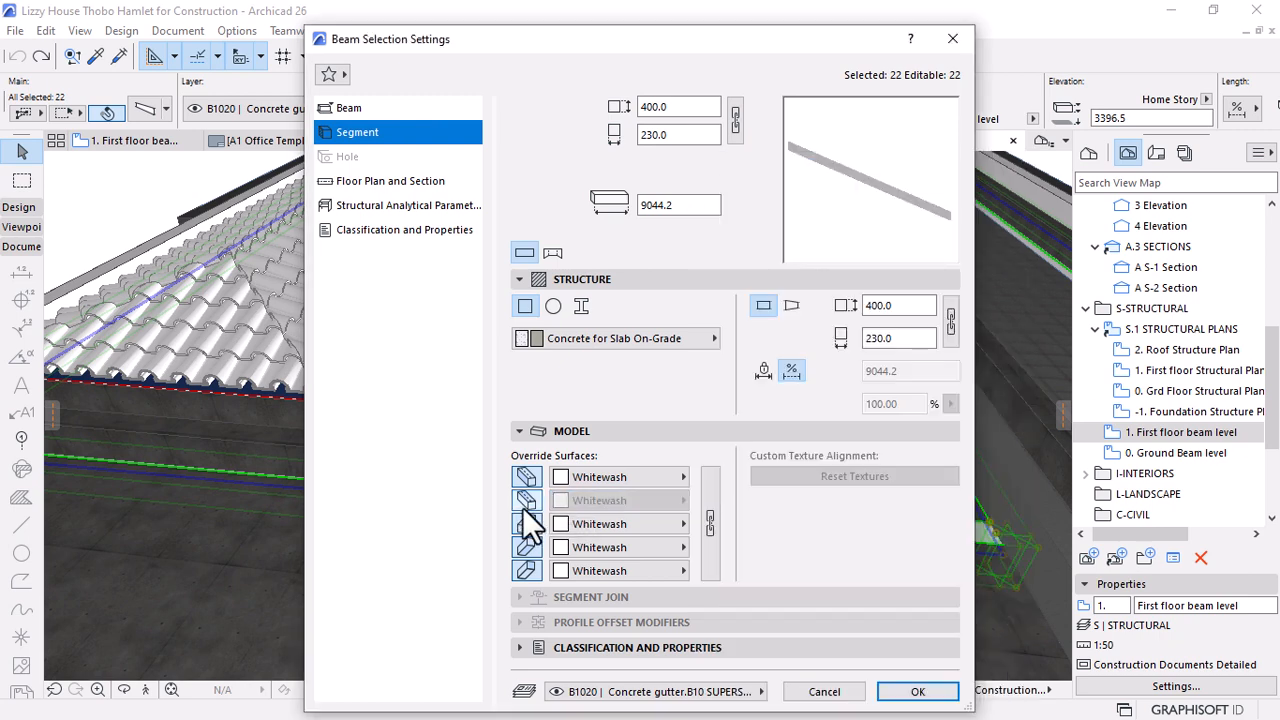
{"action": "left_click", "coordinate": [893, 684]}
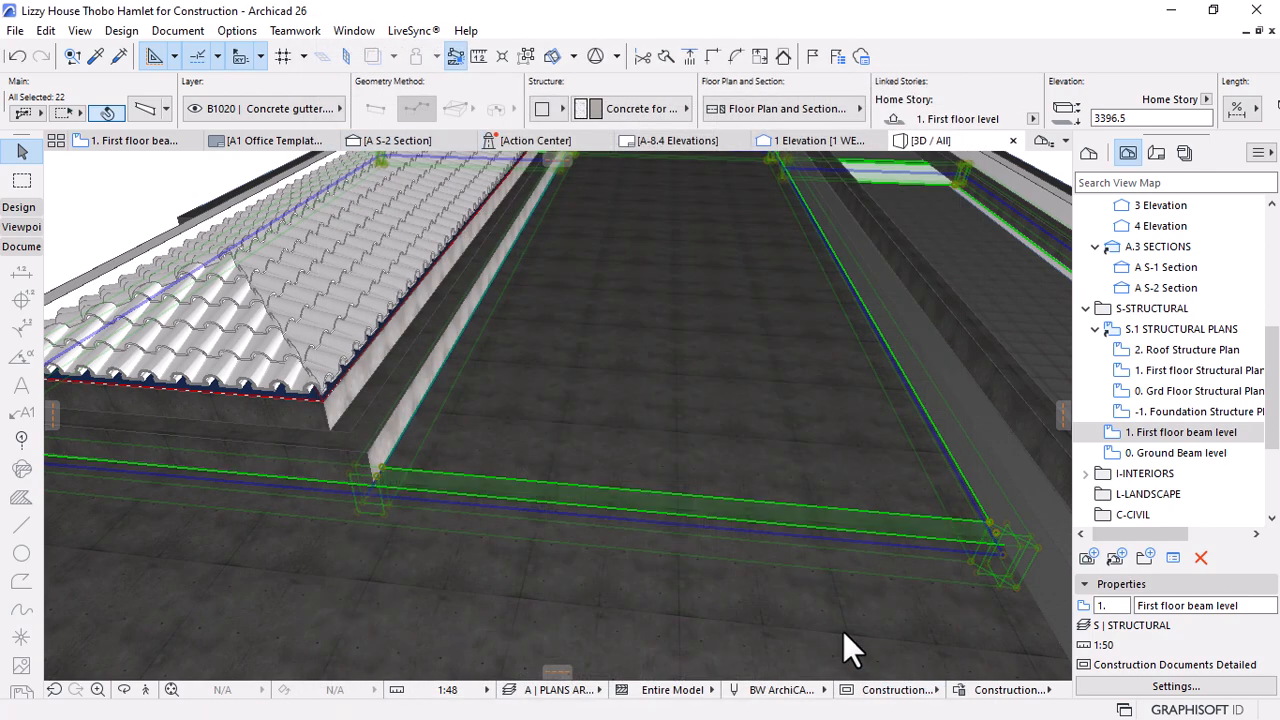
{"action": "key", "text": "Escape"}
Examine from several angles in 3D how the beam tops blend with the flat roof slab and gutter walls
{"action": "middle_click_drag", "start_coordinate": [714, 586], "coordinate": [405, 548], "text": "shift"}
{"action": "scroll", "coordinate": [364, 360], "scroll_direction": "up", "scroll_amount": 4}
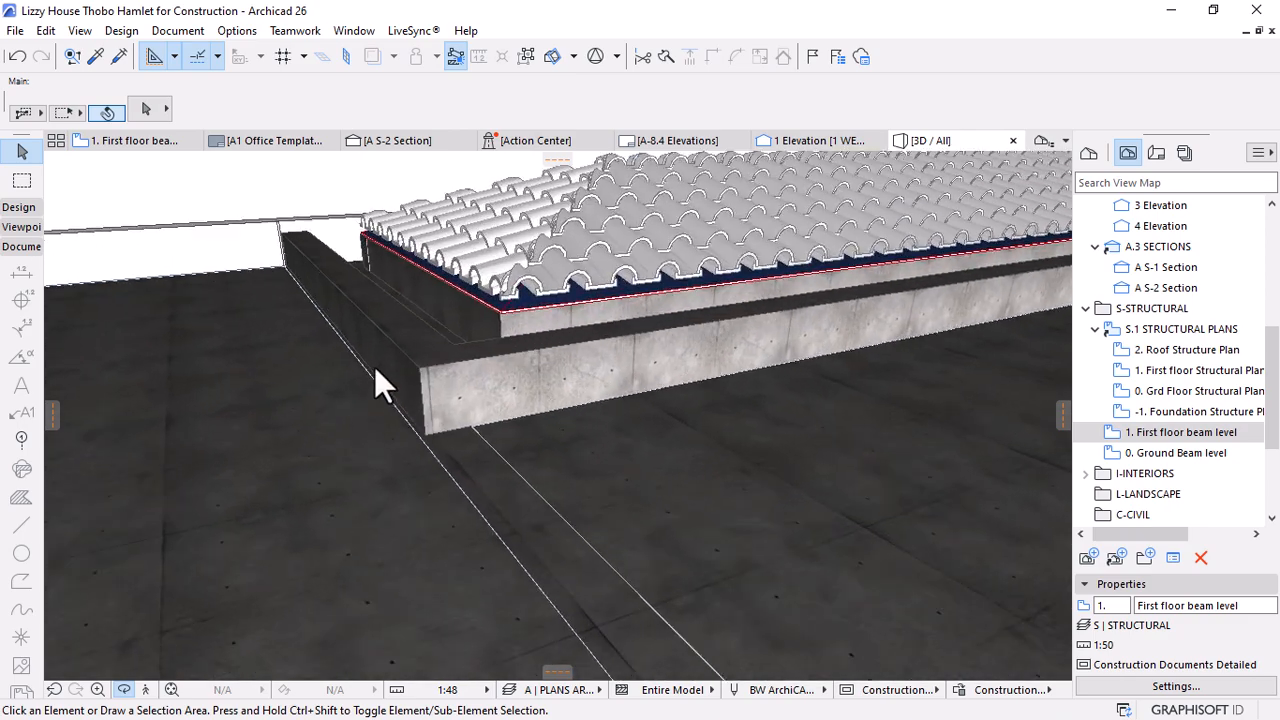
{"action": "middle_click_drag", "start_coordinate": [374, 366], "coordinate": [292, 373], "text": "shift"}
{"action": "scroll", "coordinate": [727, 474], "scroll_direction": "down", "scroll_amount": 10}
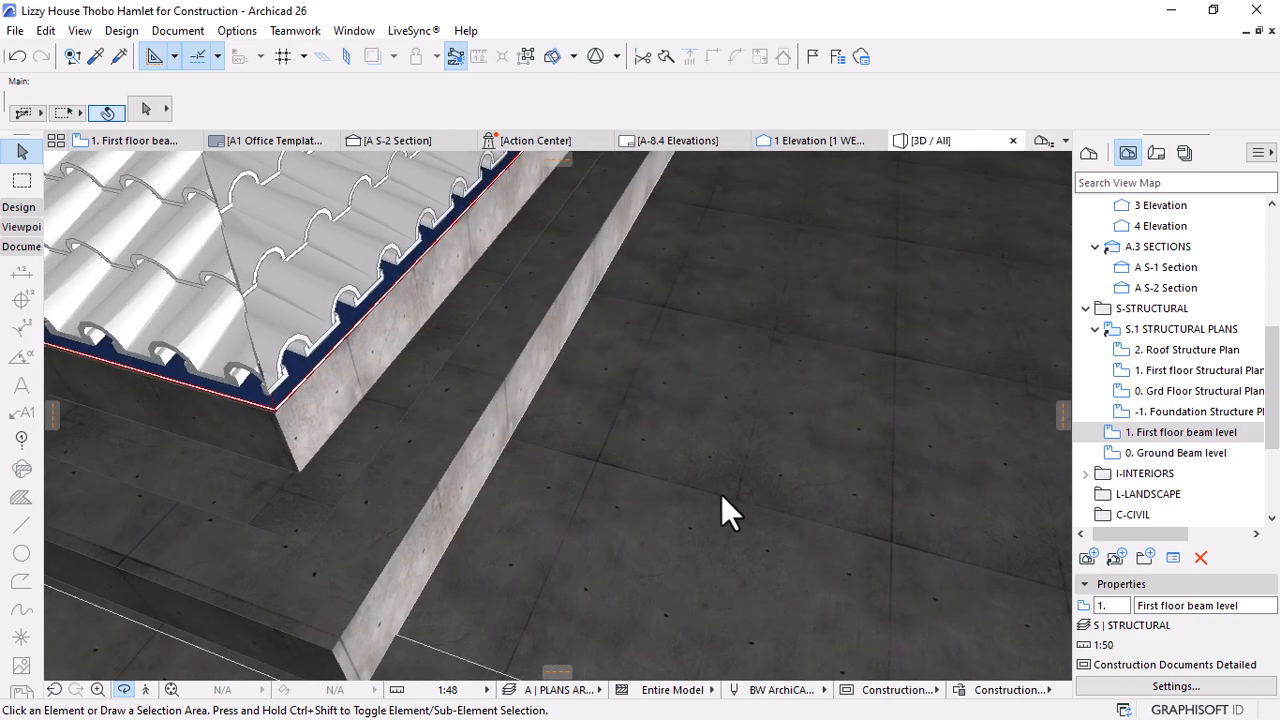
{"action": "scroll", "coordinate": [808, 600], "scroll_direction": "up", "scroll_amount": 3}
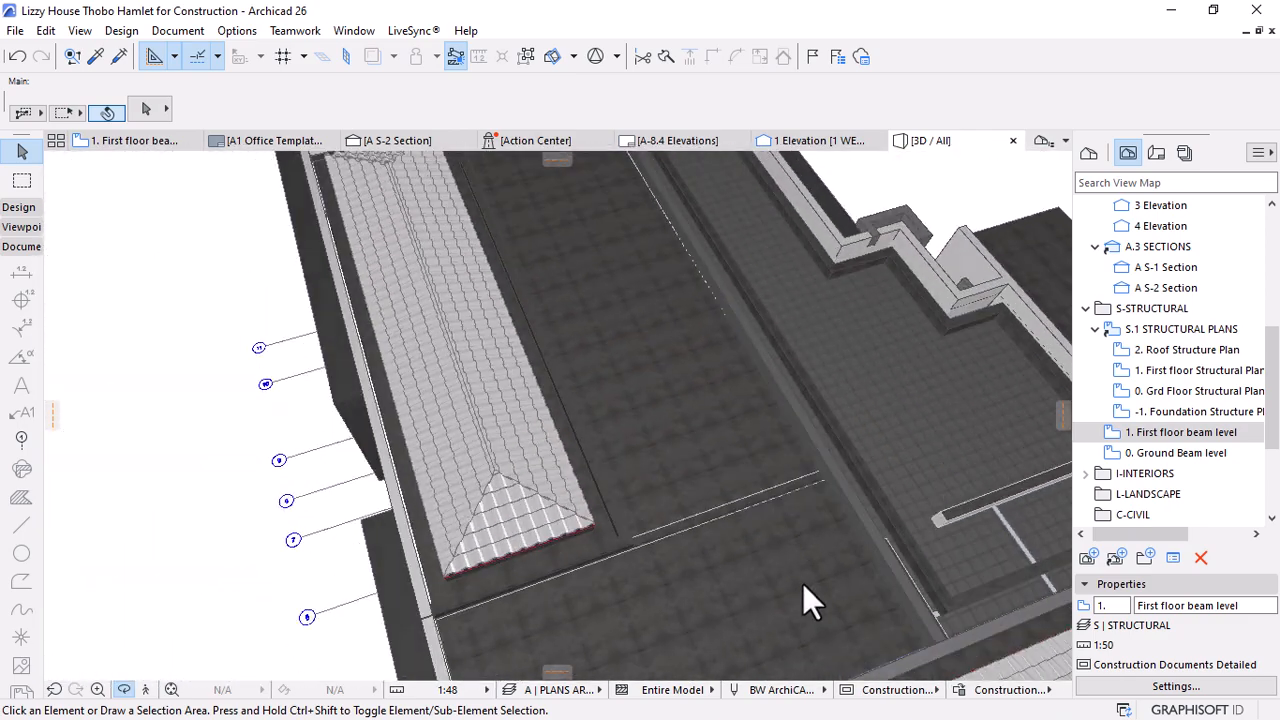
Examine in section A S-2 the junction of the flat roof slab, the beam and the brick walls above and below it
{"action": "left_click", "coordinate": [397, 140]}
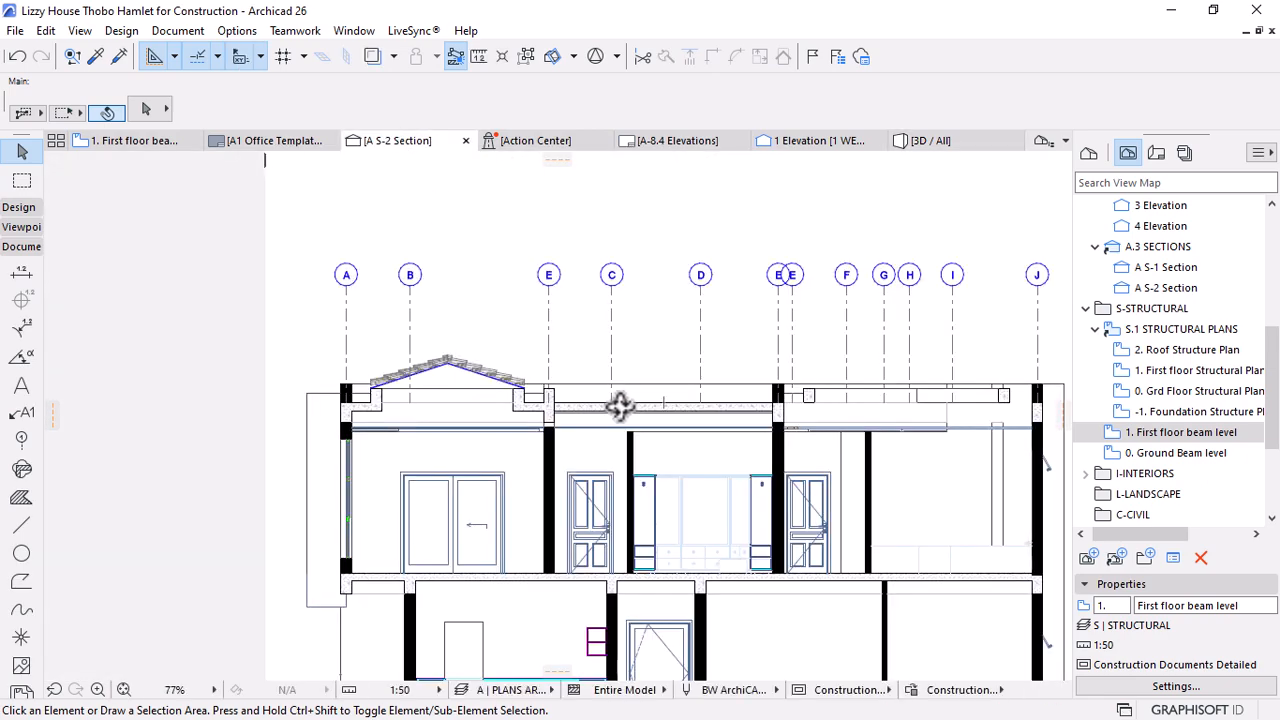
{"action": "scroll", "coordinate": [763, 451], "scroll_direction": "up", "scroll_amount": 8}
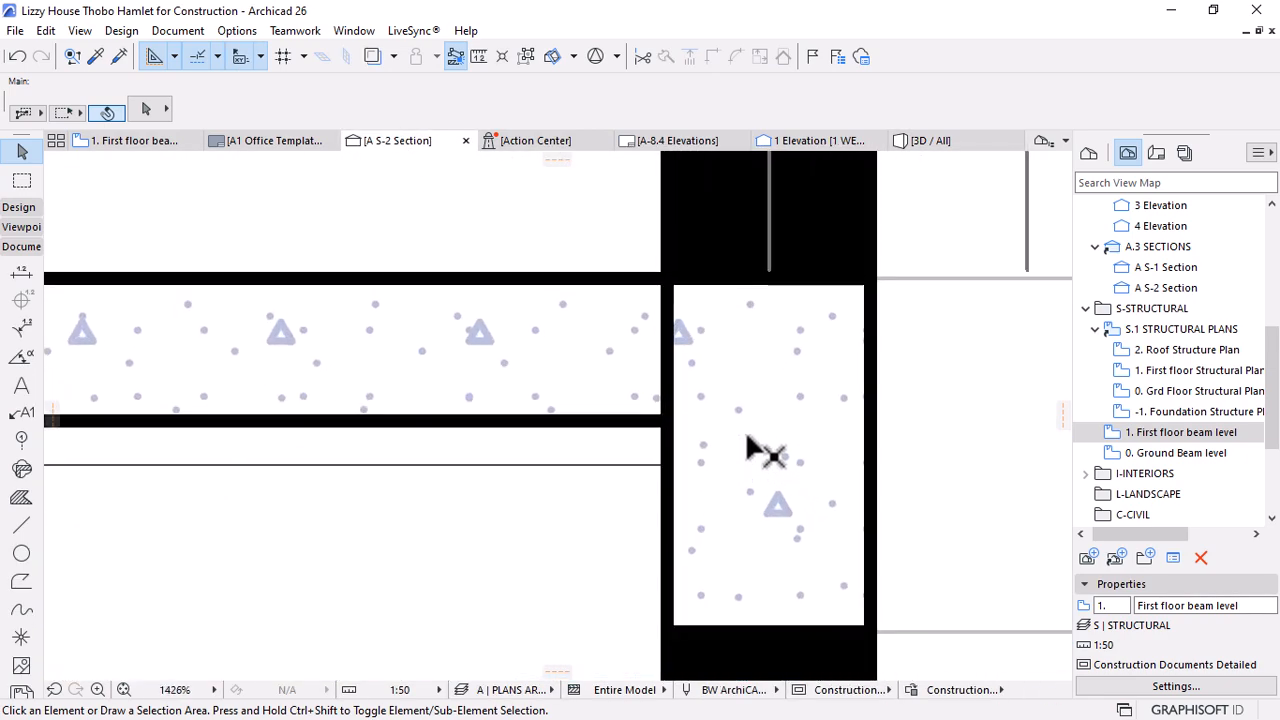
{"action": "left_click", "coordinate": [706, 404]}
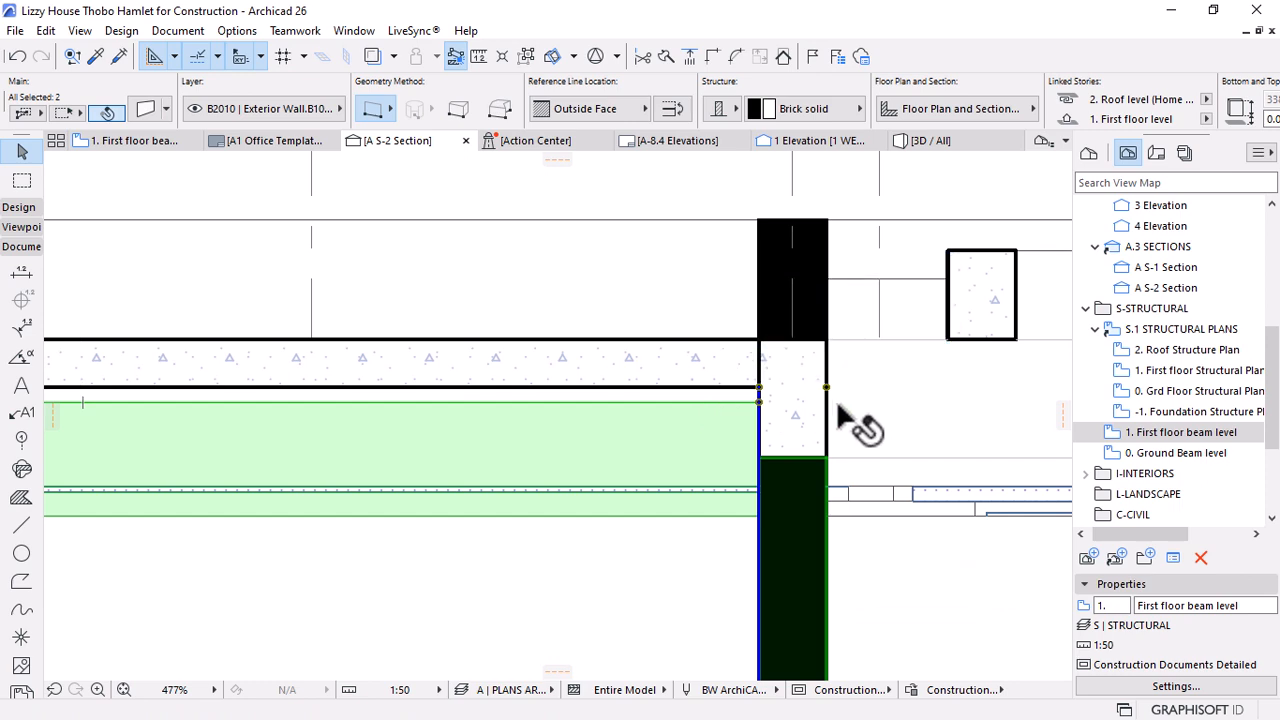
{"action": "scroll", "coordinate": [830, 410], "scroll_direction": "down", "scroll_amount": 4}
{"action": "scroll", "coordinate": [826, 412], "scroll_direction": "down", "scroll_amount": 1}
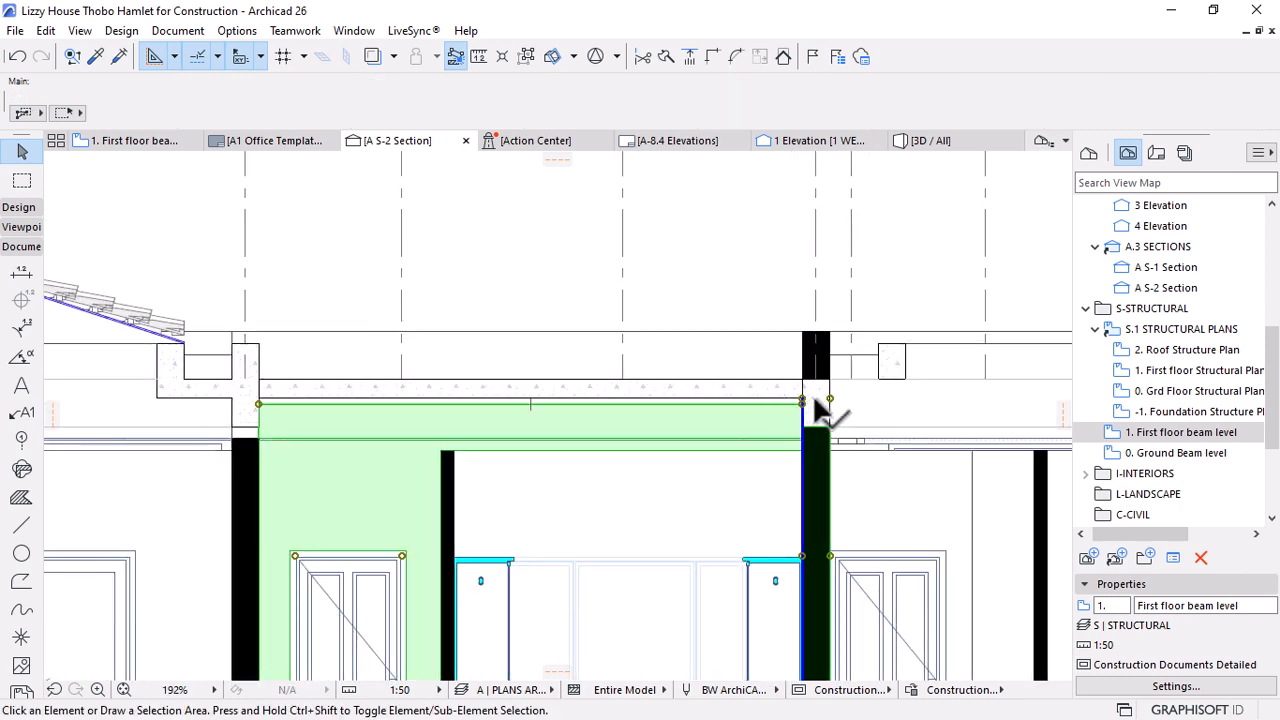
{"action": "key", "text": "Escape"}
{"action": "mouse_move", "coordinate": [700, 388]}
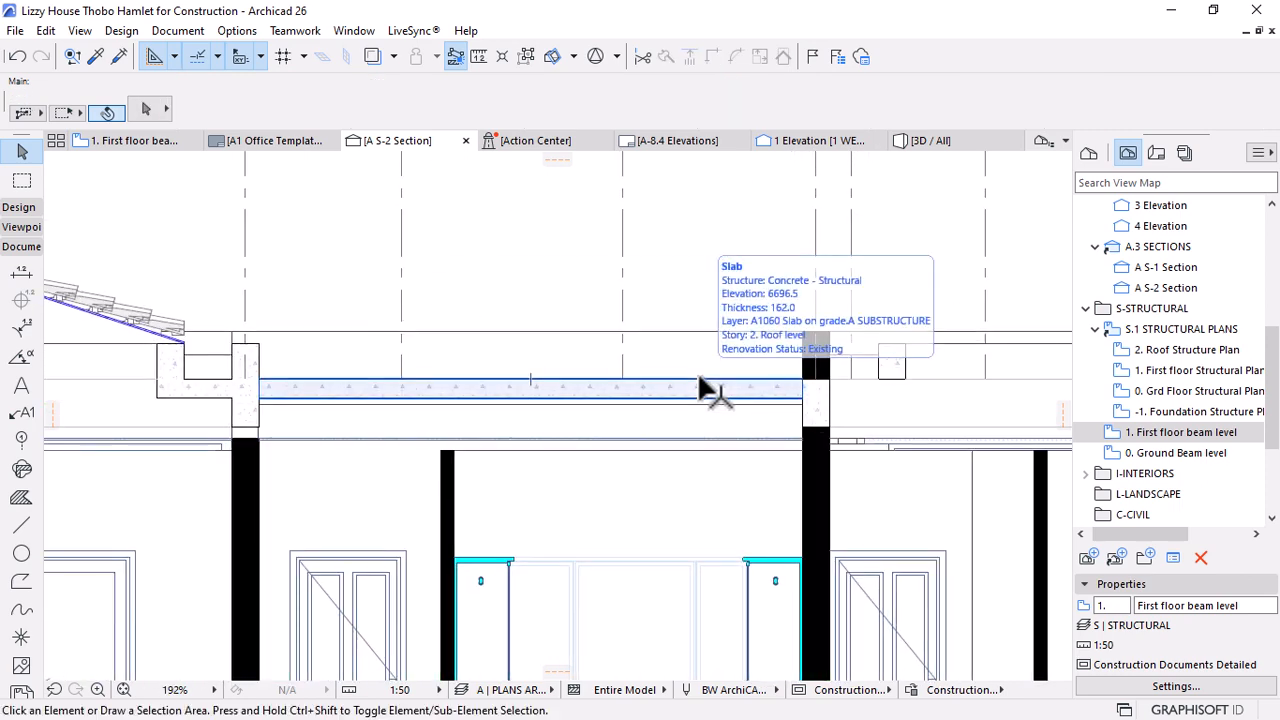
{"action": "scroll", "coordinate": [820, 390], "scroll_direction": "up", "scroll_amount": 10}
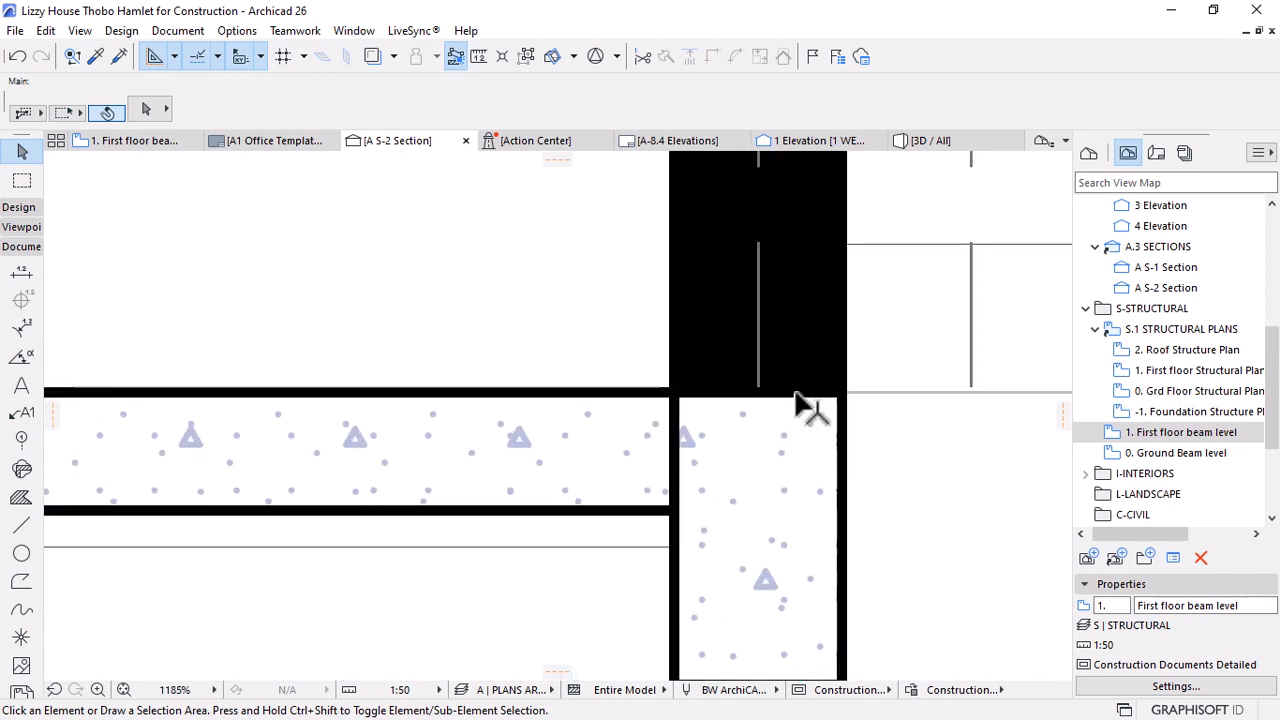
{"action": "left_click", "coordinate": [734, 451]}
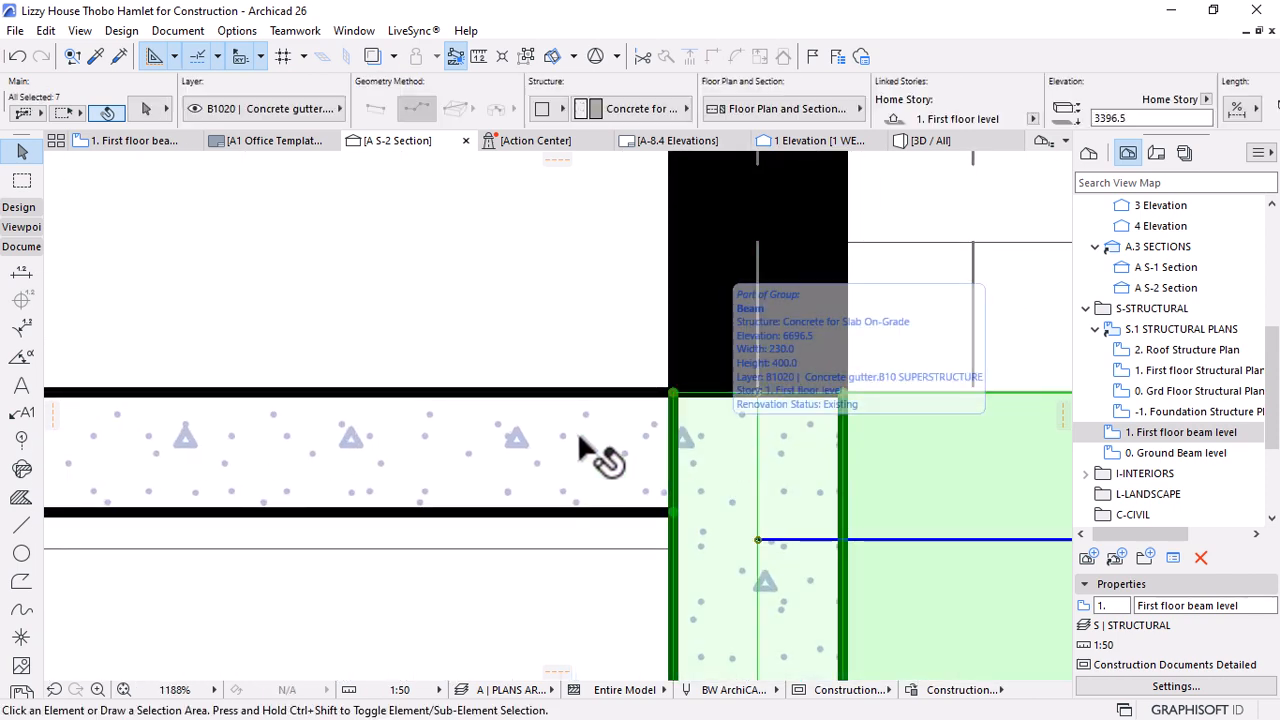
{"action": "left_click", "coordinate": [580, 450], "text": "shift"}
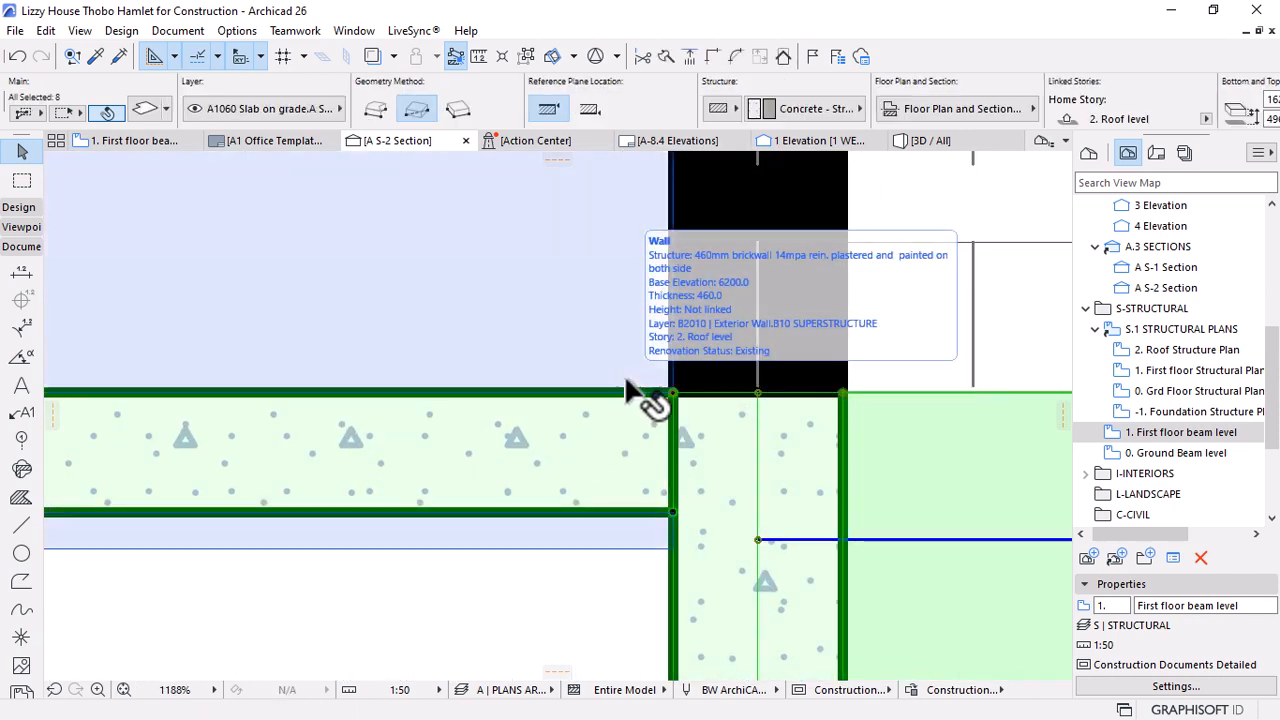
{"action": "scroll", "coordinate": [620, 440], "scroll_direction": "down", "scroll_amount": 10}
{"action": "scroll", "coordinate": [625, 450], "scroll_direction": "down", "scroll_amount": 3}
{"action": "scroll", "coordinate": [623, 380], "scroll_direction": "up", "scroll_amount": 4}
{"action": "key", "text": "Escape"}
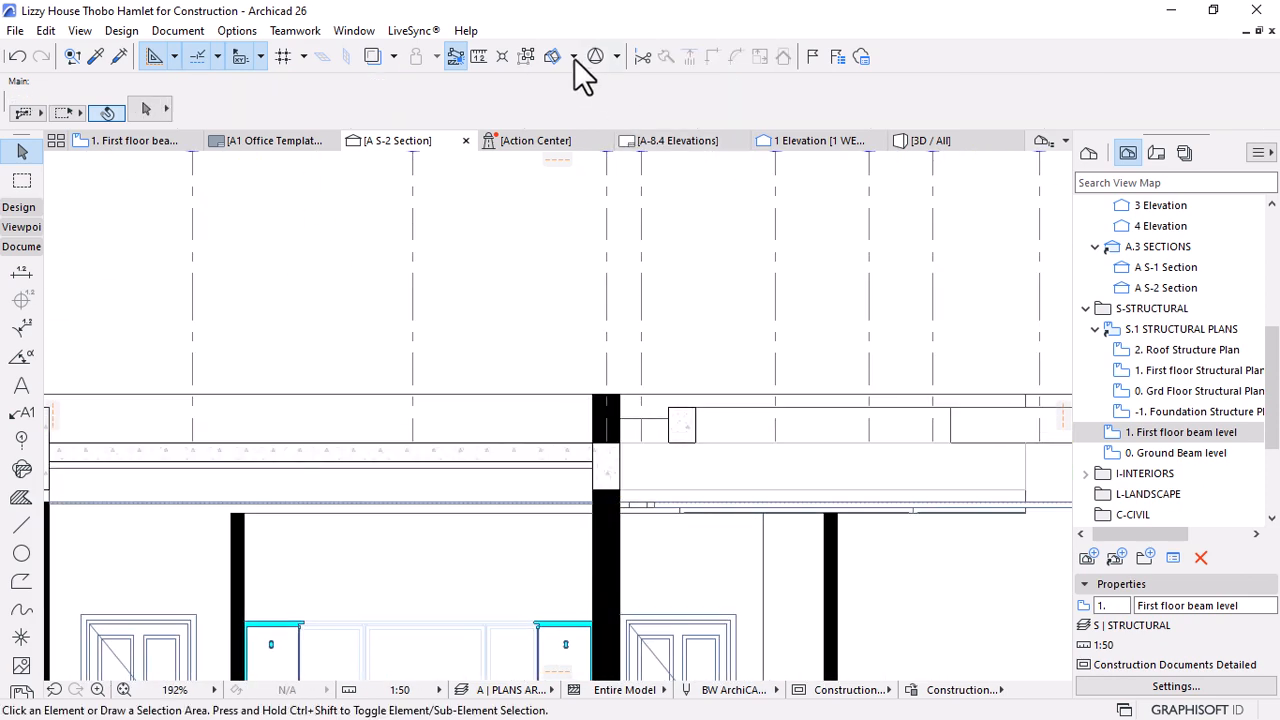
Suspend grouping and isolate the flat roof slabs and the adjoining beam in the 3D view
{"action": "scroll", "coordinate": [585, 464], "scroll_direction": "up", "scroll_amount": 5}
{"action": "left_click", "coordinate": [589, 465]}
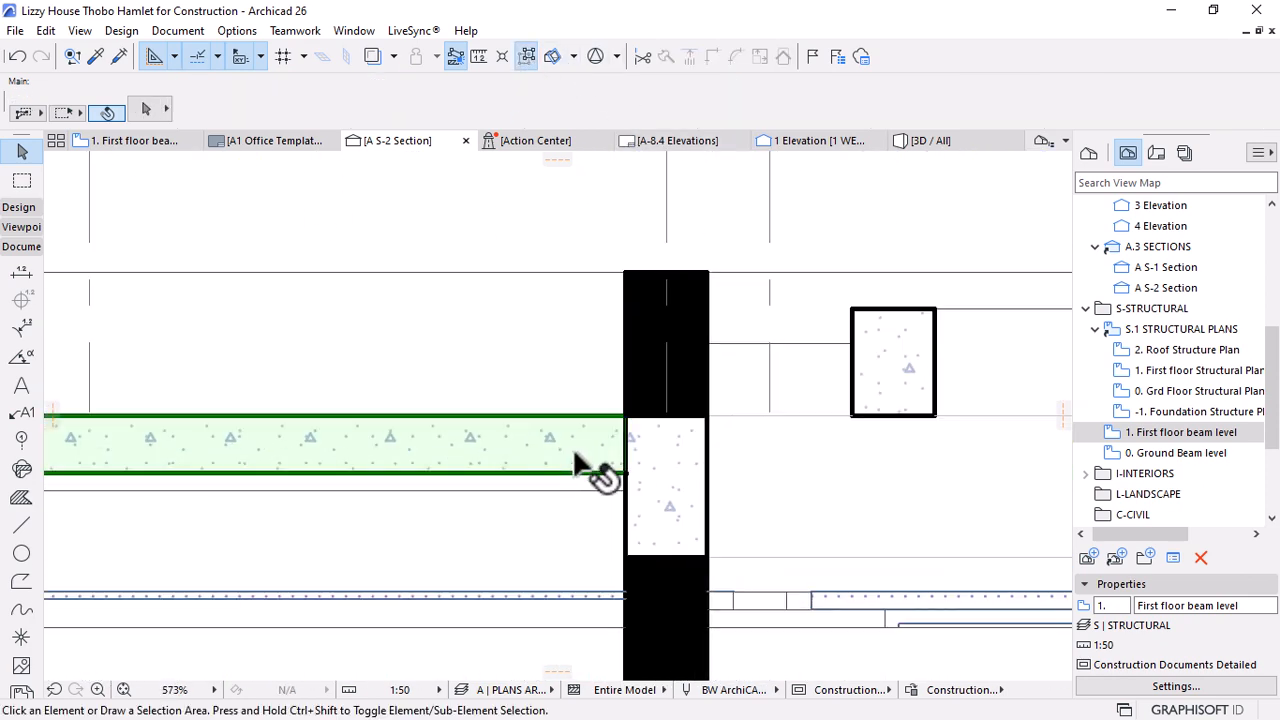
{"action": "key", "text": "F5"}
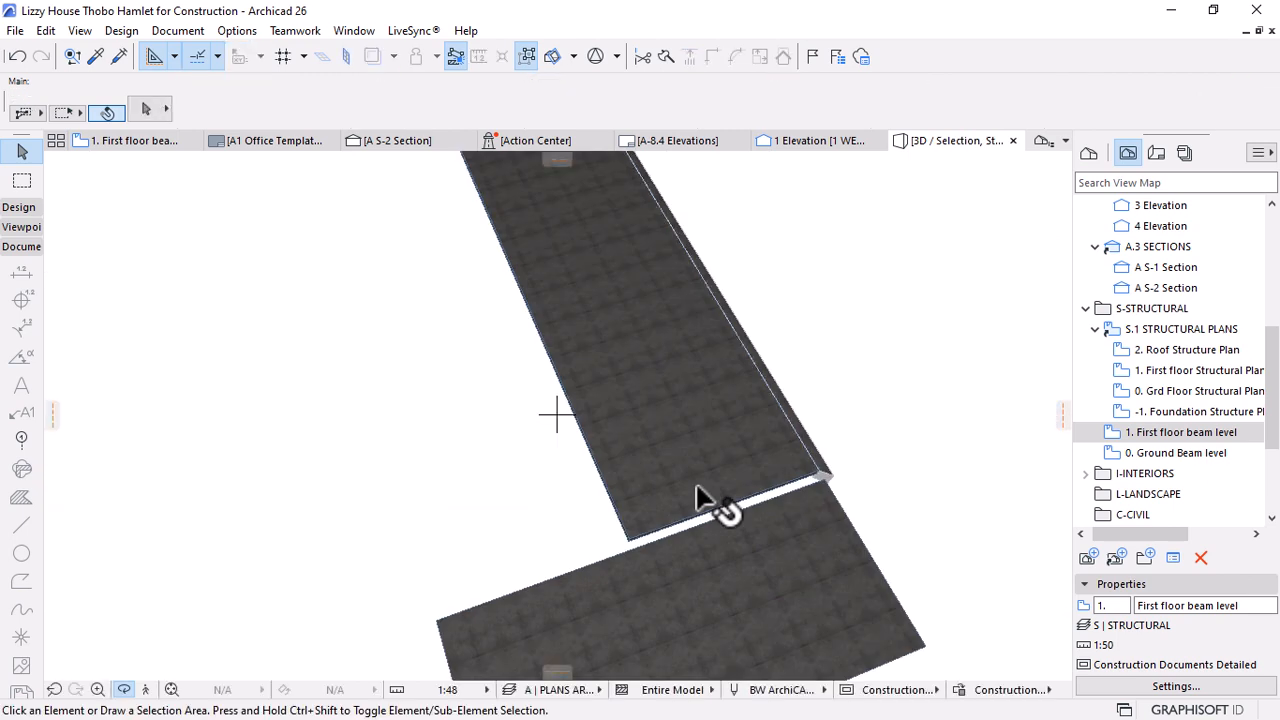
{"action": "middle_click_drag", "start_coordinate": [714, 509], "coordinate": [783, 406], "text": "shift"}
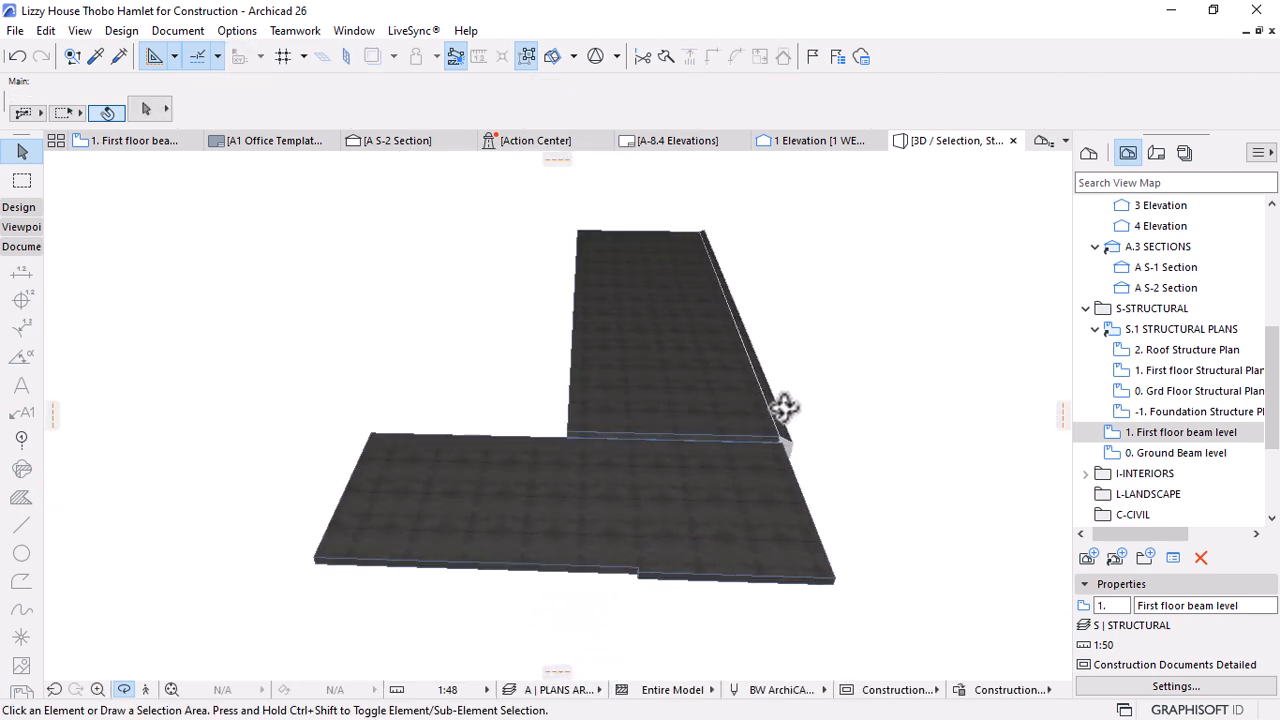
{"action": "scroll", "coordinate": [783, 417], "scroll_direction": "up", "scroll_amount": 5}
Offset the flat roof slab's edge outward by 230 mm to the outer face of the adjoining beam
{"action": "left_click", "coordinate": [800, 586]}
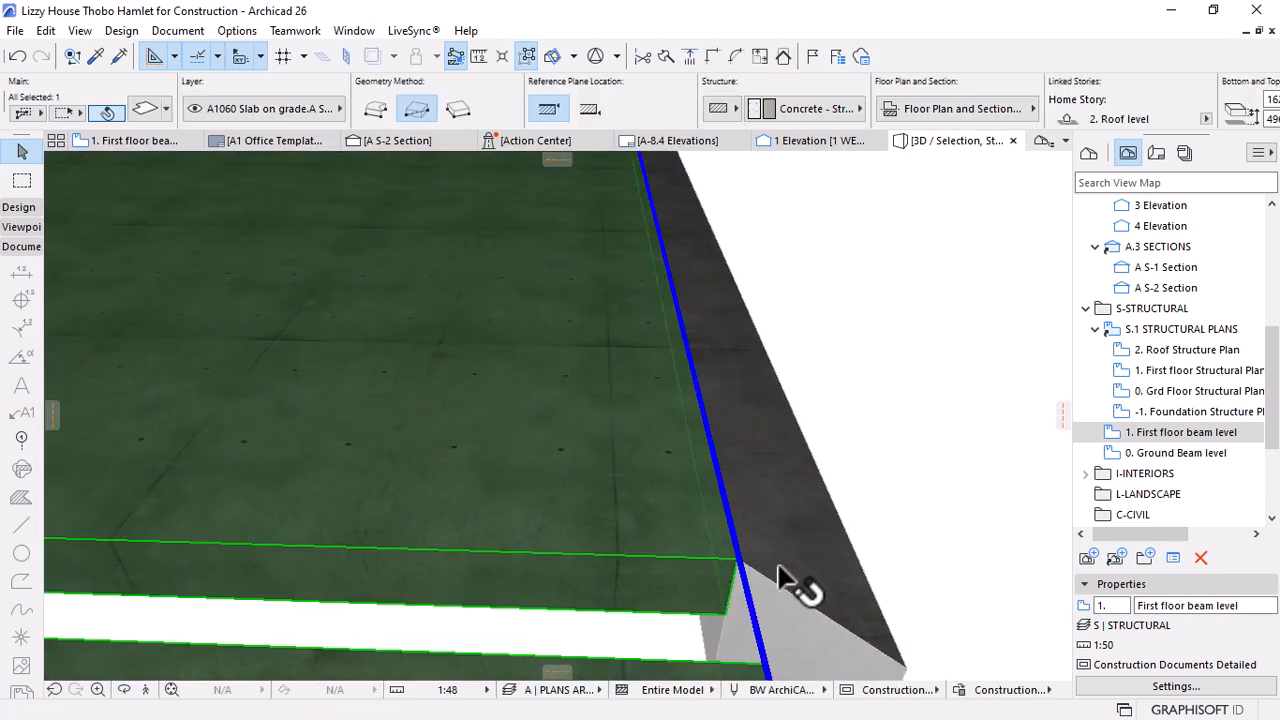
{"action": "scroll", "coordinate": [820, 591], "scroll_direction": "up", "scroll_amount": 3}
{"action": "scroll", "coordinate": [815, 590], "scroll_direction": "up", "scroll_amount": 1}
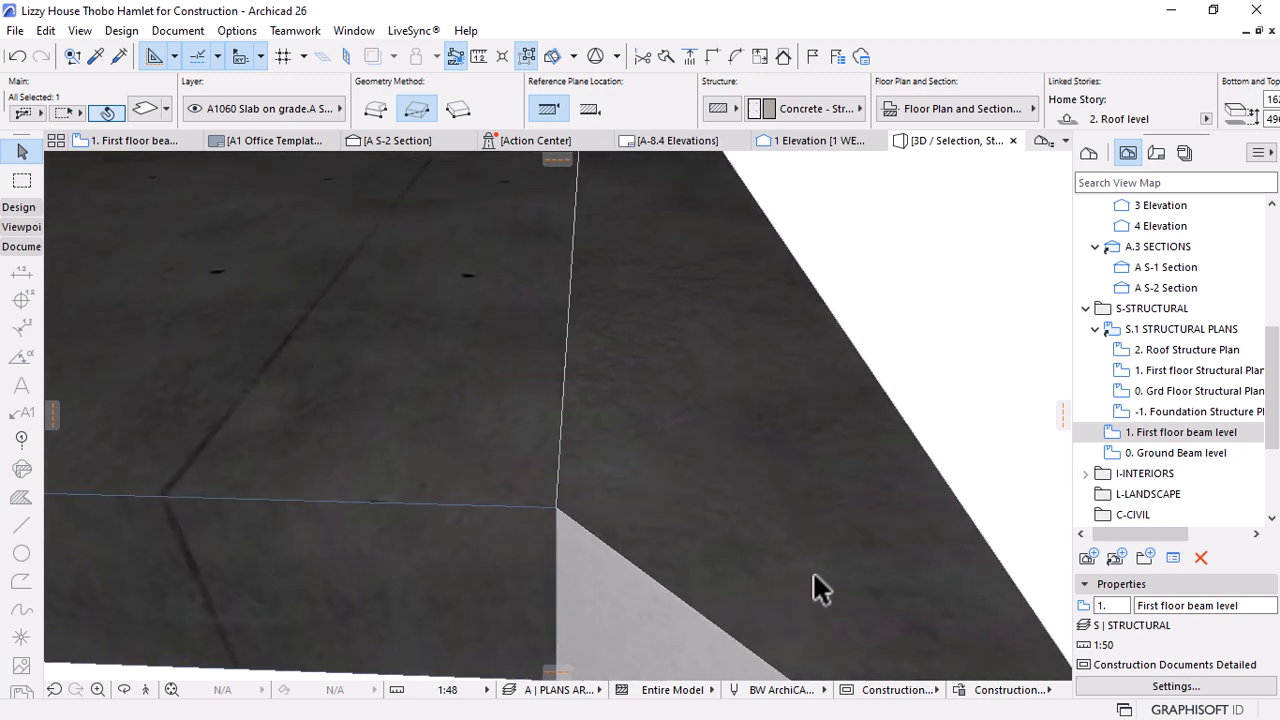
{"action": "left_click", "coordinate": [578, 358]}
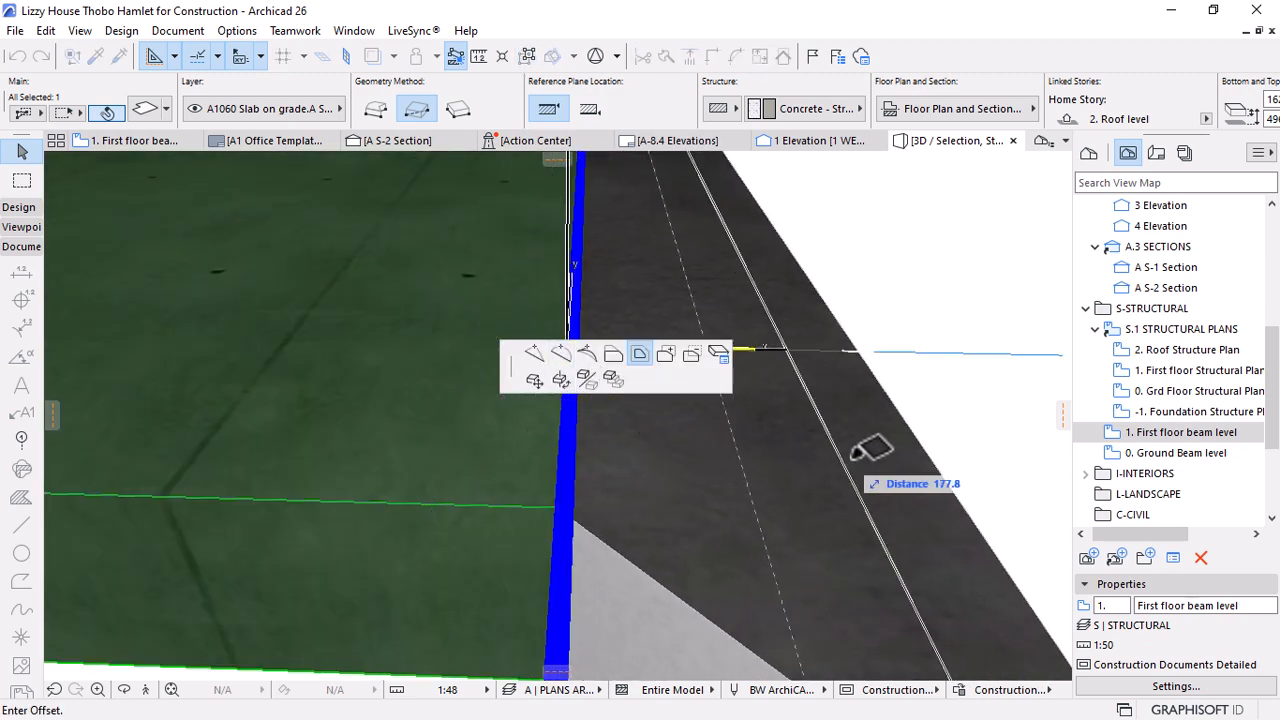
{"action": "scroll", "coordinate": [835, 470], "scroll_direction": "down", "scroll_amount": 3}
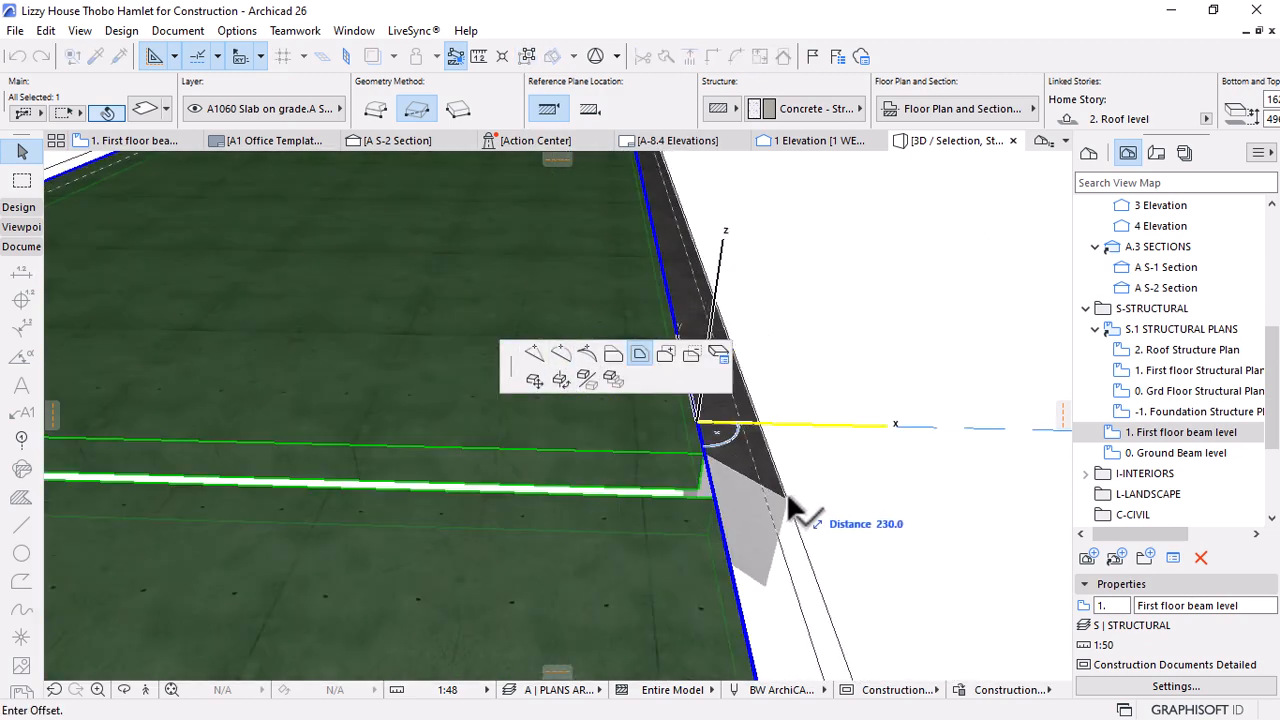
{"action": "left_click", "coordinate": [786, 491]}
{"action": "left_click", "coordinate": [858, 369]}
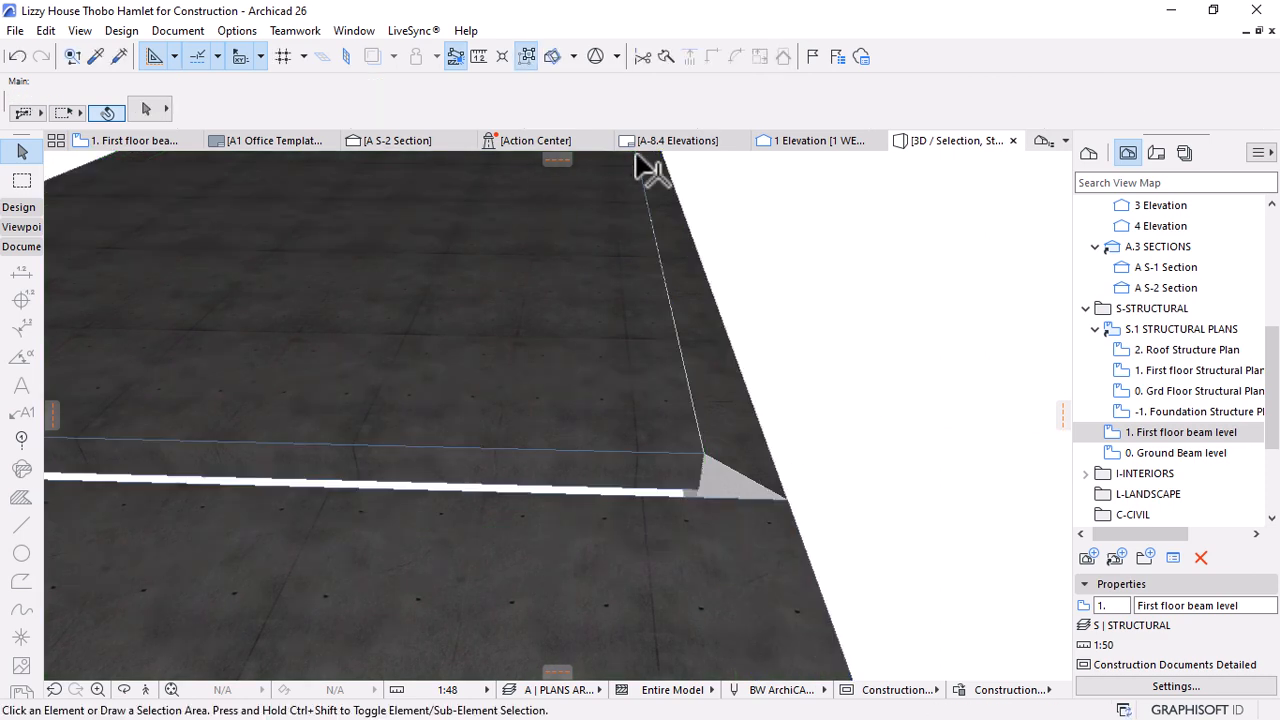
Check the slab-to-beam junction in section A S-2, and undo the slab edge offset in 3D
{"action": "left_click", "coordinate": [429, 142]}
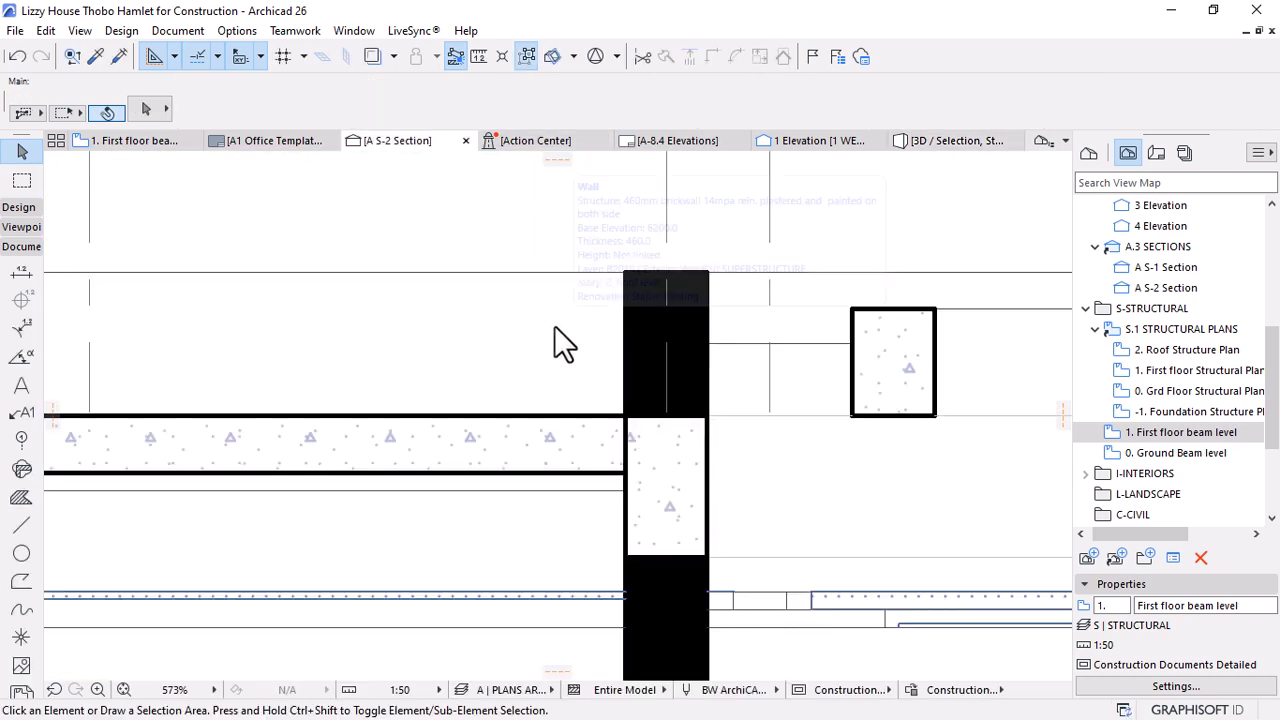
{"action": "left_click", "coordinate": [927, 144]}
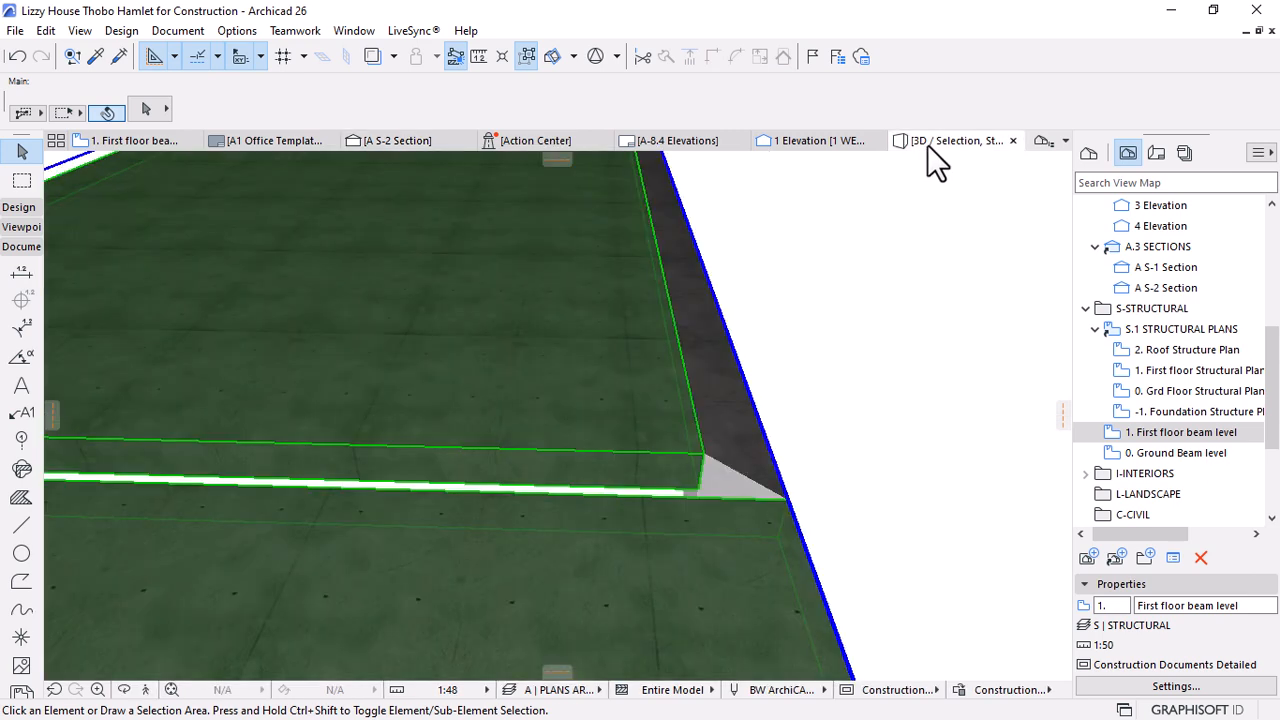
{"action": "key", "text": "ctrl+z"}
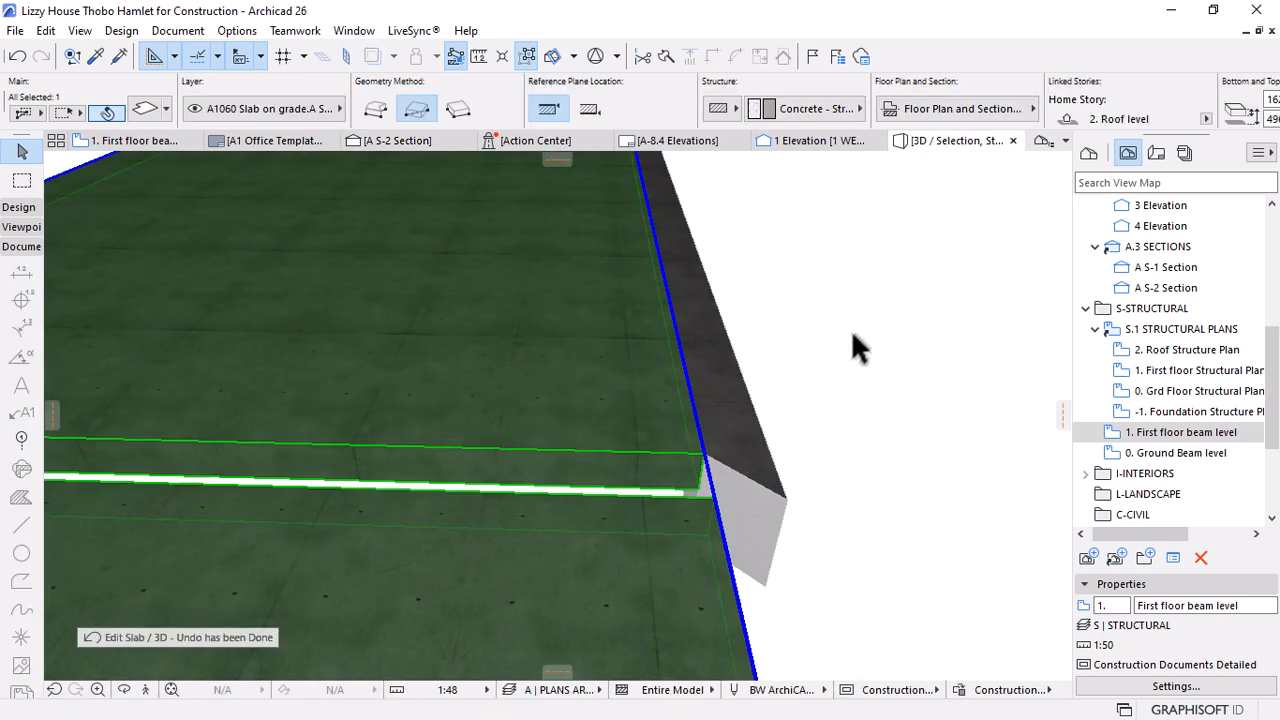
Examine the isolated roof slabs and beam in 3D from above and below, along their shared edge
{"action": "middle_click_drag", "start_coordinate": [862, 405], "coordinate": [529, 354], "text": "shift"}
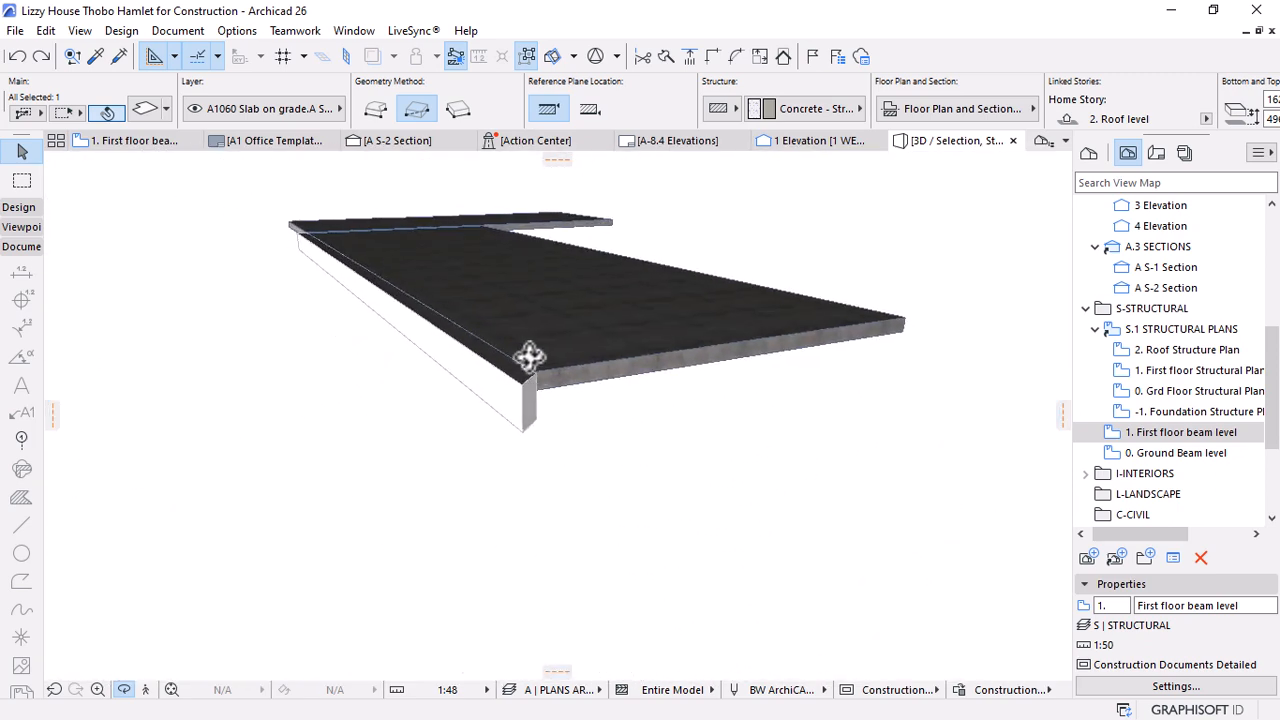
{"action": "scroll", "coordinate": [529, 354], "scroll_direction": "up", "scroll_amount": 4}
{"action": "scroll", "coordinate": [530, 356], "scroll_direction": "up", "scroll_amount": 3}
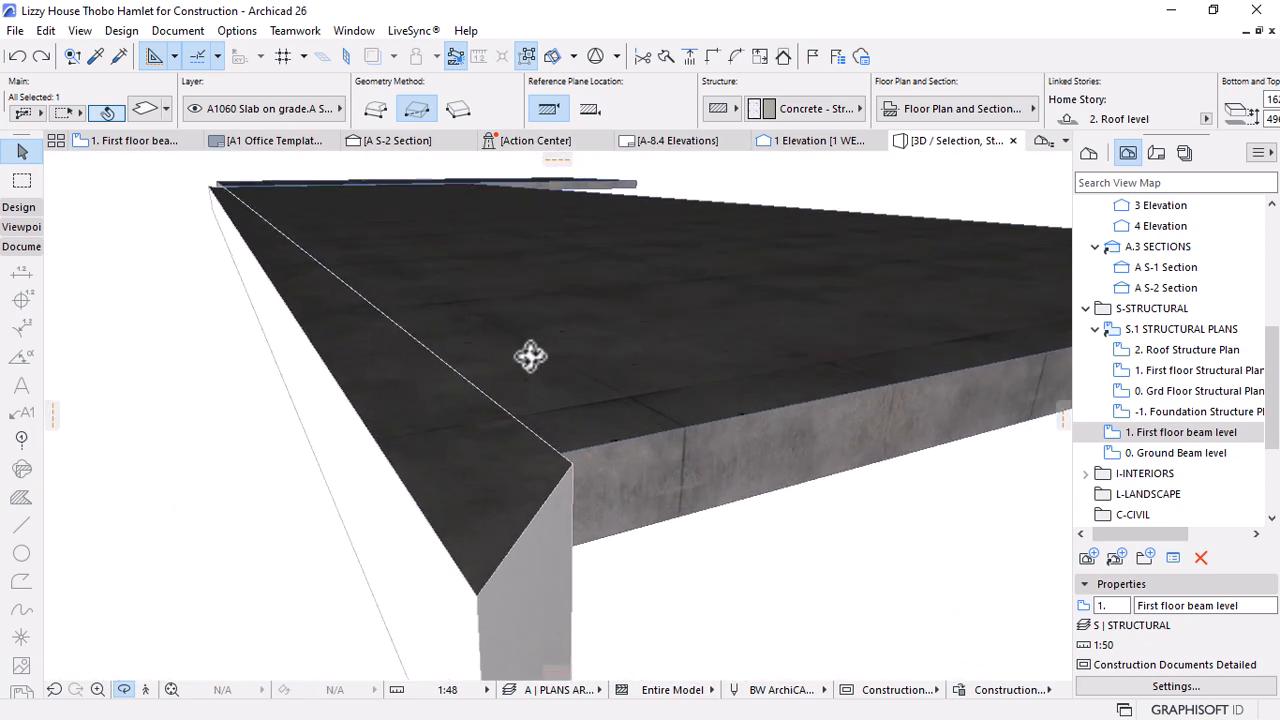
{"action": "scroll", "coordinate": [540, 391], "scroll_direction": "up", "scroll_amount": 4}
{"action": "middle_click_drag", "start_coordinate": [529, 431], "coordinate": [394, 426], "text": "shift"}
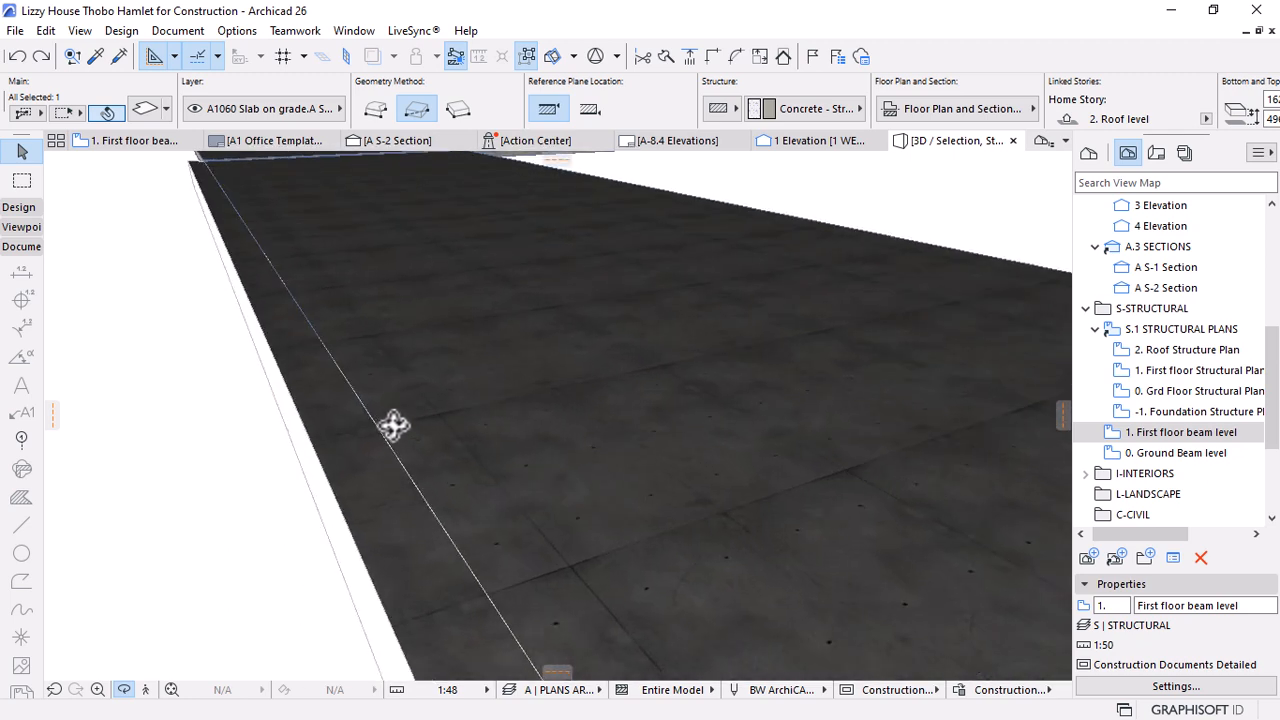
{"action": "scroll", "coordinate": [394, 426], "scroll_direction": "up", "scroll_amount": 2}
{"action": "scroll", "coordinate": [394, 426], "scroll_direction": "down", "scroll_amount": 2}
{"action": "scroll", "coordinate": [474, 437], "scroll_direction": "down", "scroll_amount": 5}
{"action": "middle_click_drag", "start_coordinate": [443, 383], "coordinate": [349, 193], "text": "shift"}
{"action": "scroll", "coordinate": [349, 193], "scroll_direction": "up", "scroll_amount": 3}
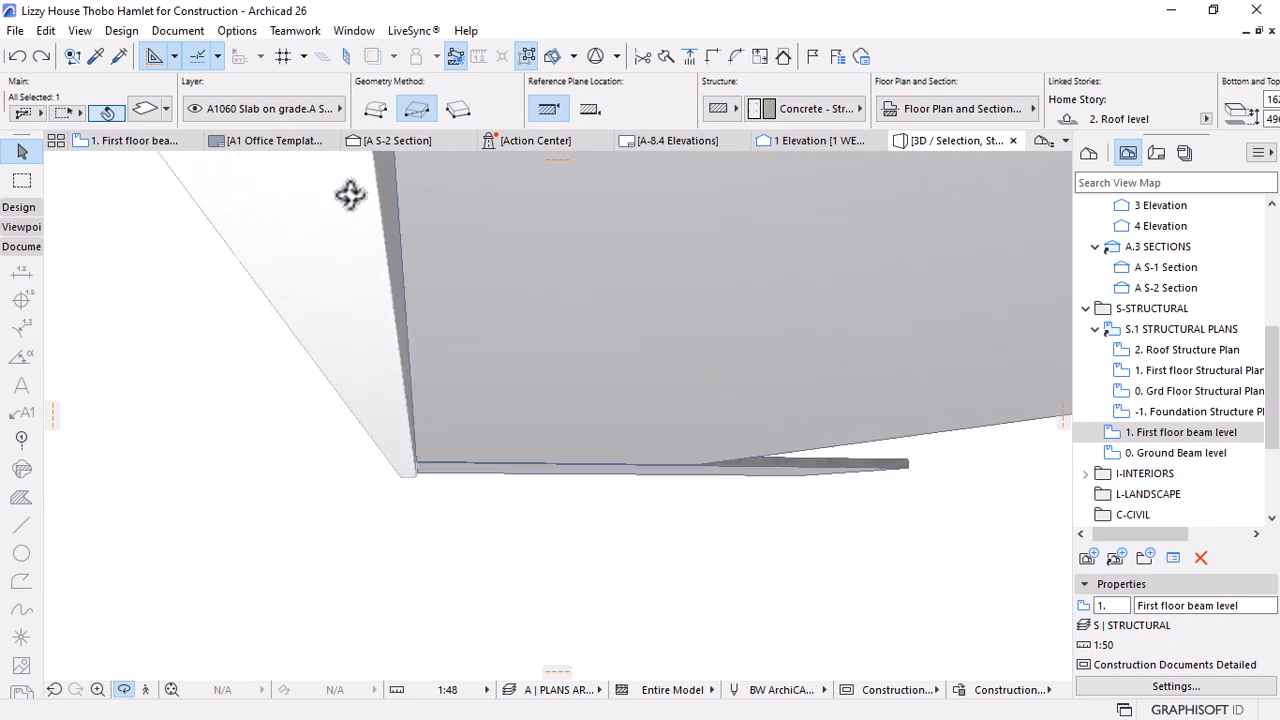
{"action": "middle_click_drag", "start_coordinate": [498, 287], "coordinate": [716, 438], "text": "shift"}
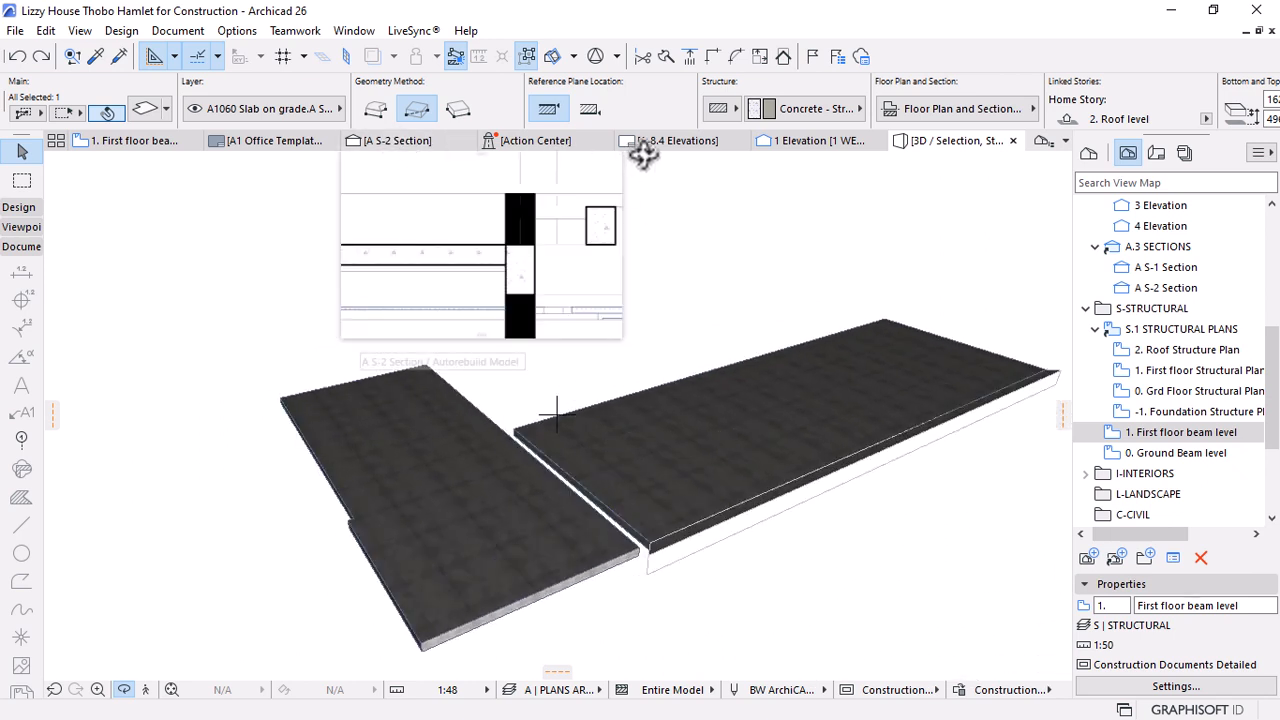
Inspect in section A S-2 how the flat roof slab meets the beams at both of its ends
{"action": "left_click", "coordinate": [397, 141]}
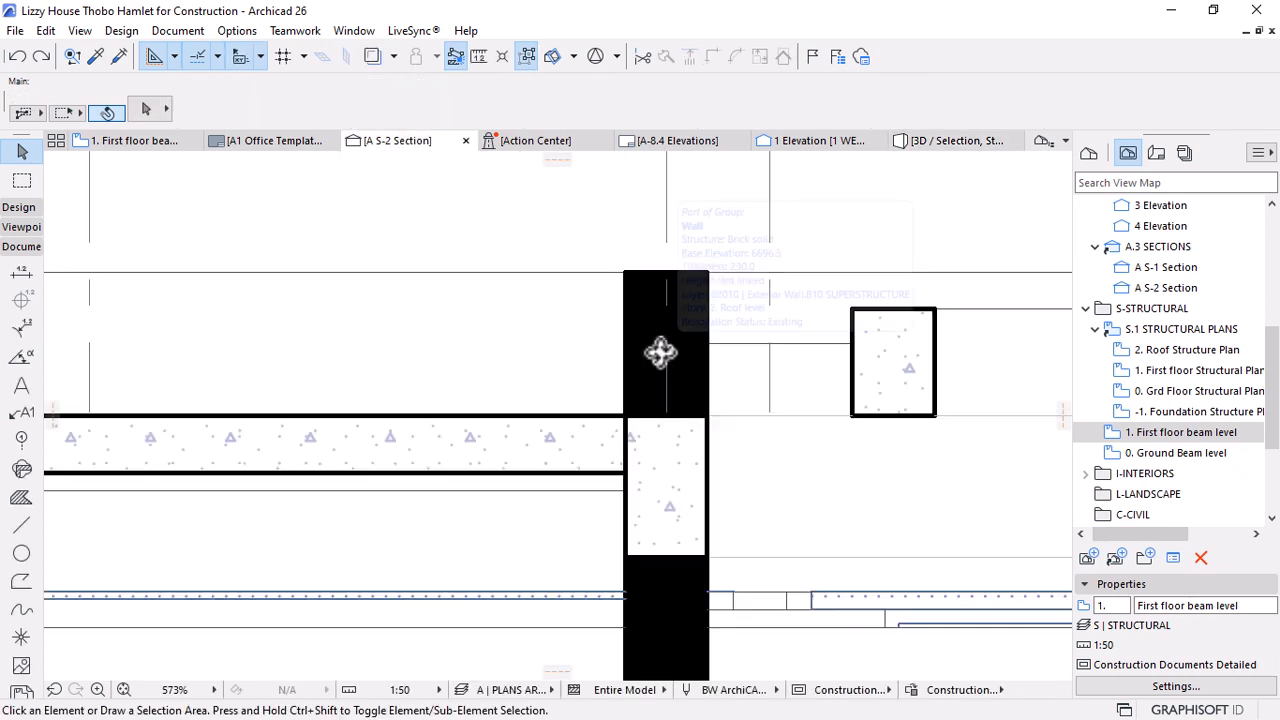
{"action": "scroll", "coordinate": [784, 329], "scroll_direction": "down", "scroll_amount": 6}
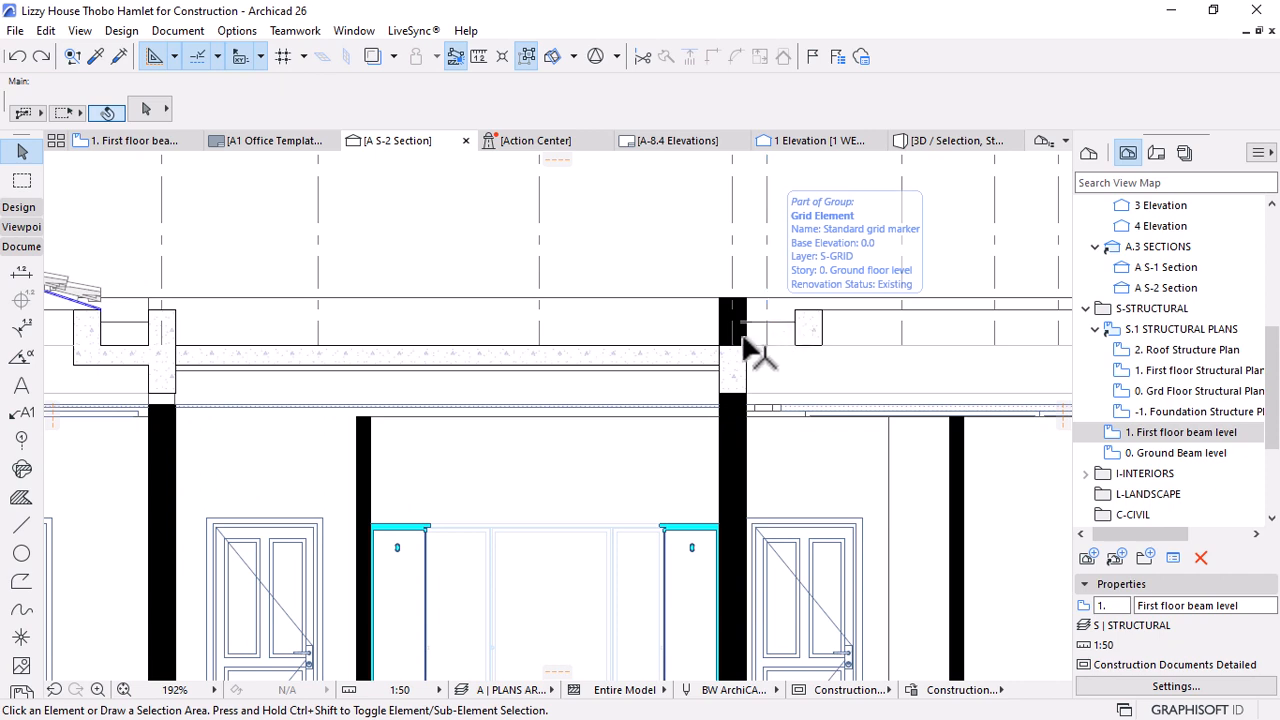
{"action": "scroll", "coordinate": [745, 339], "scroll_direction": "down", "scroll_amount": 2}
{"action": "scroll", "coordinate": [752, 350], "scroll_direction": "up", "scroll_amount": 4}
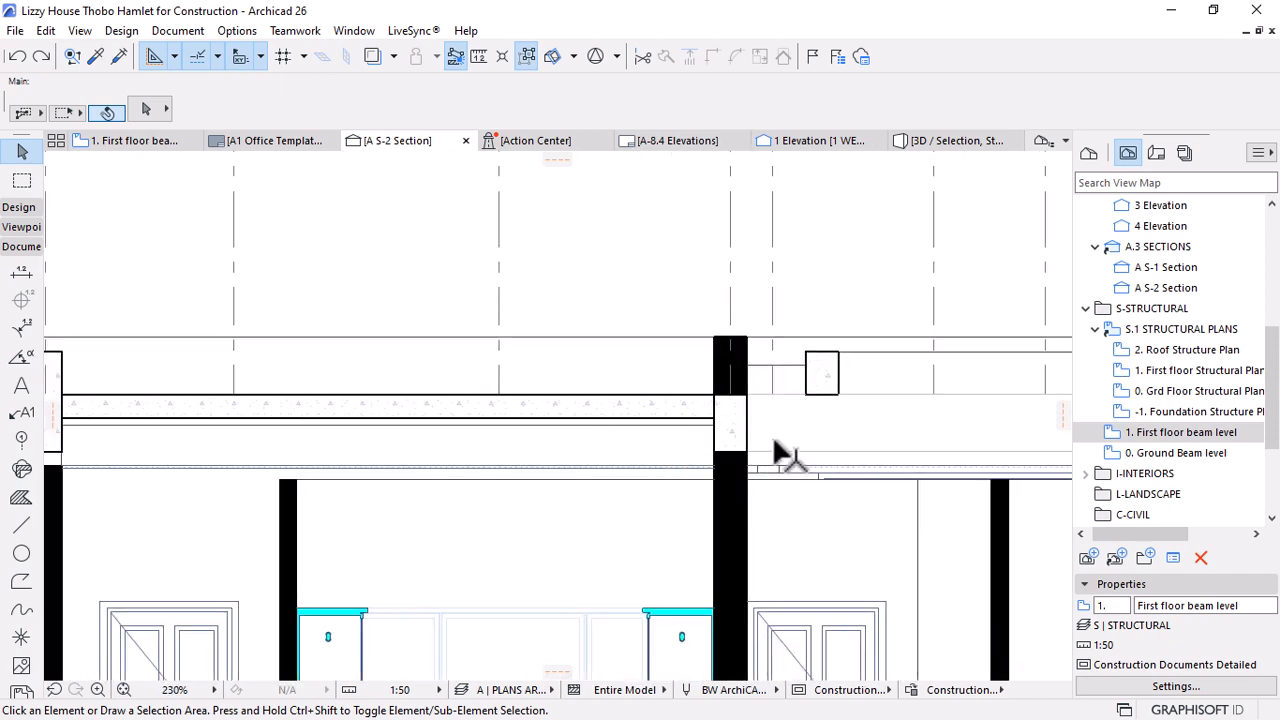
{"action": "scroll", "coordinate": [775, 440], "scroll_direction": "down", "scroll_amount": 2}
{"action": "scroll", "coordinate": [357, 436], "scroll_direction": "up", "scroll_amount": 2}
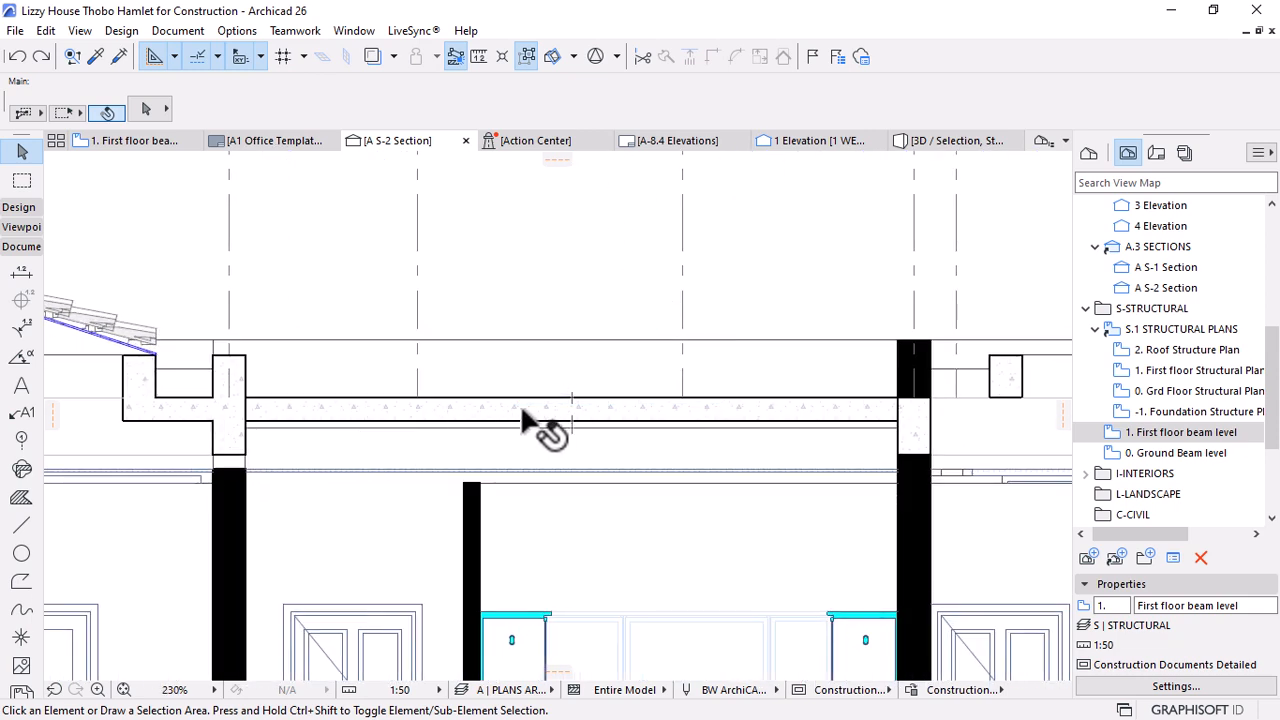
{"action": "left_click", "coordinate": [545, 410]}
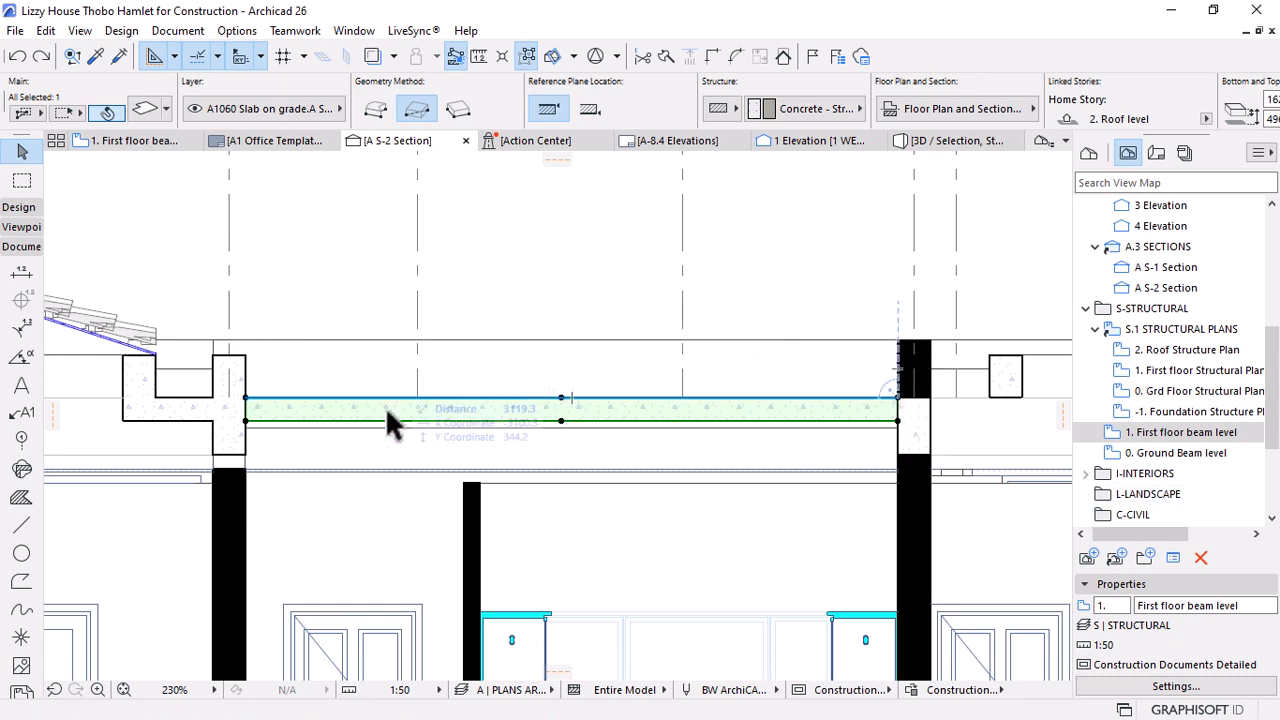
{"action": "scroll", "coordinate": [864, 414], "scroll_direction": "down", "scroll_amount": 3}
{"action": "scroll", "coordinate": [463, 442], "scroll_direction": "up", "scroll_amount": 5}
Stretch the brick wall below the gutter beam at gridline E up to the beam's underside, at a height of 3196.5 mm
{"action": "left_click", "coordinate": [543, 459]}
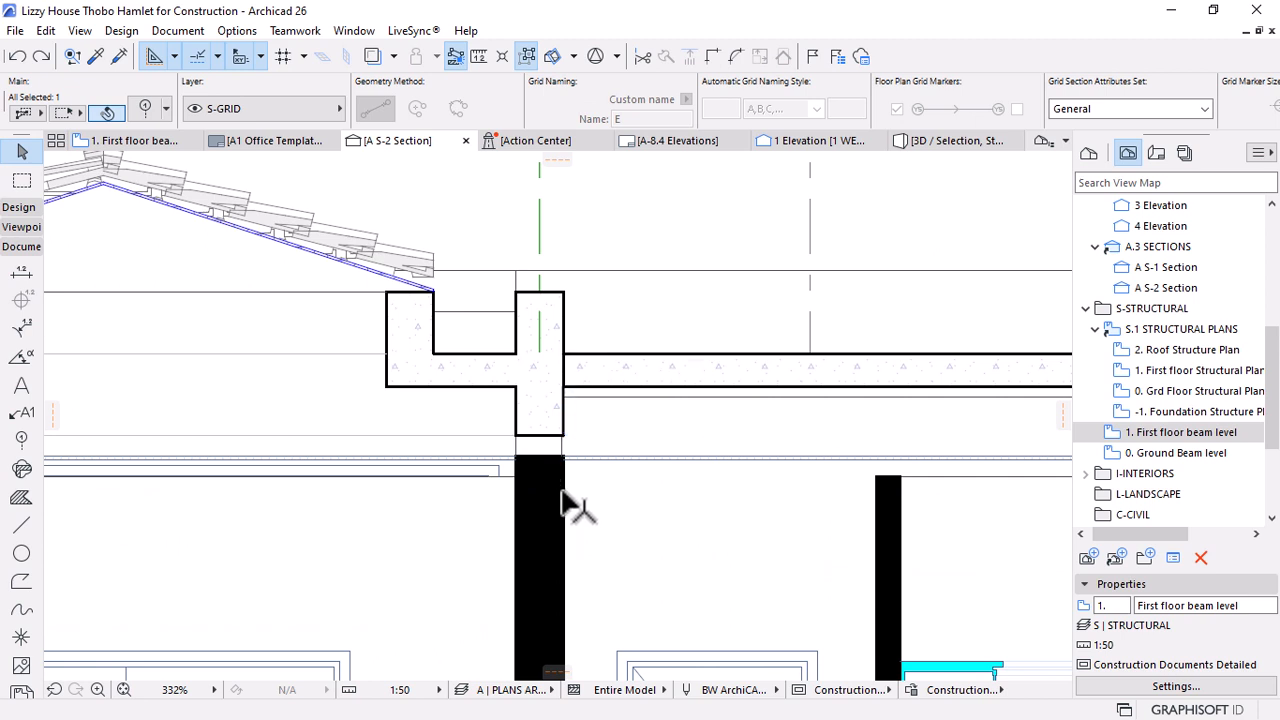
{"action": "left_click", "coordinate": [563, 474]}
{"action": "left_click", "coordinate": [563, 458]}
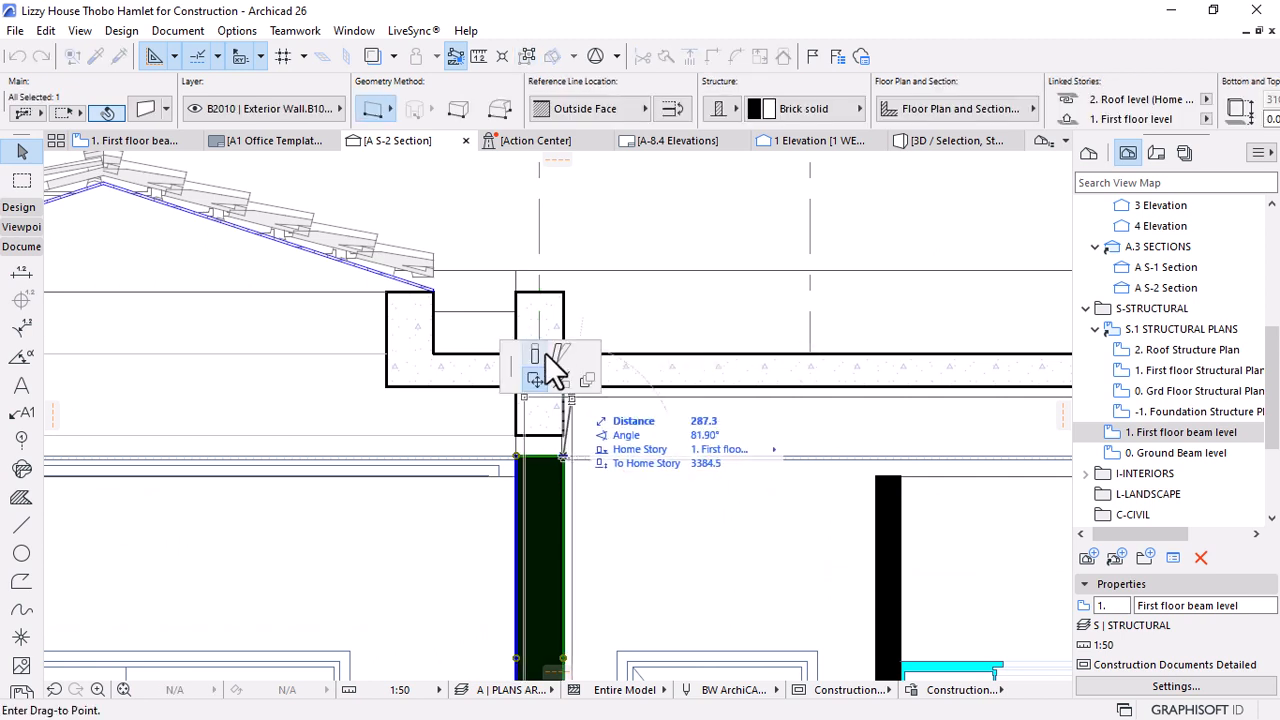
{"action": "left_click", "coordinate": [535, 354]}
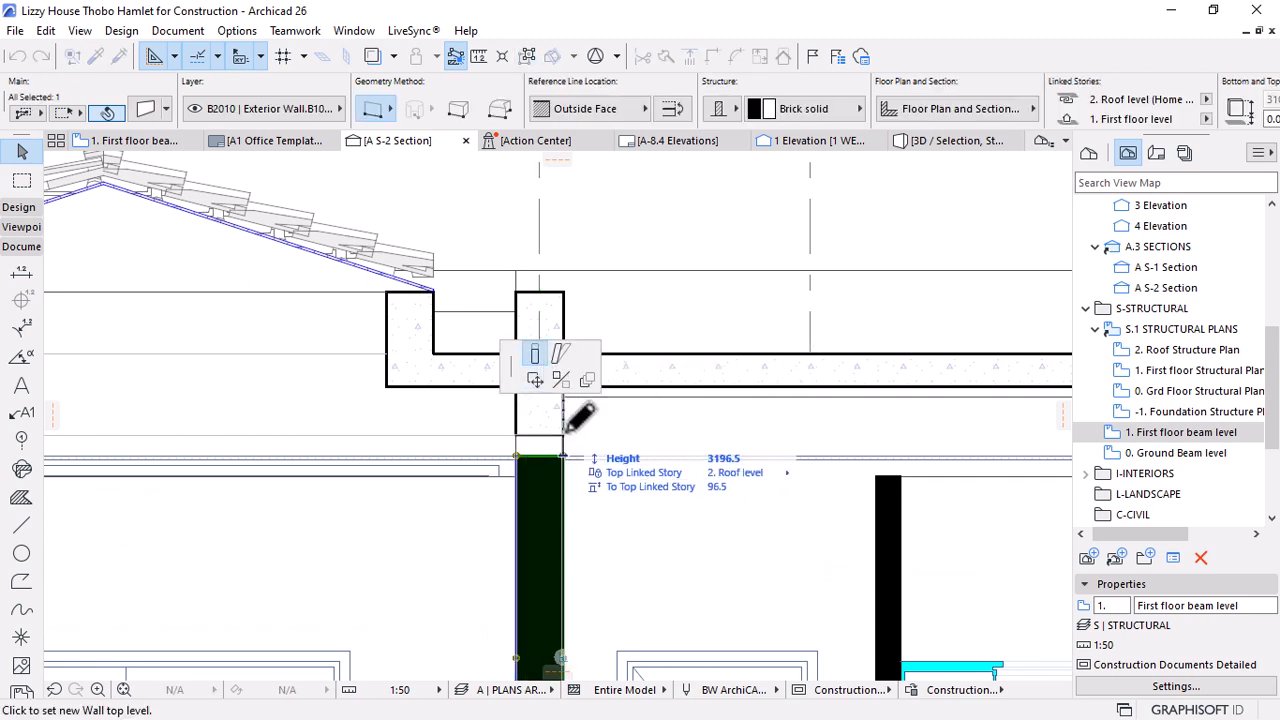
{"action": "left_click", "coordinate": [657, 421]}
{"action": "scroll", "coordinate": [500, 388], "scroll_direction": "down", "scroll_amount": 3}
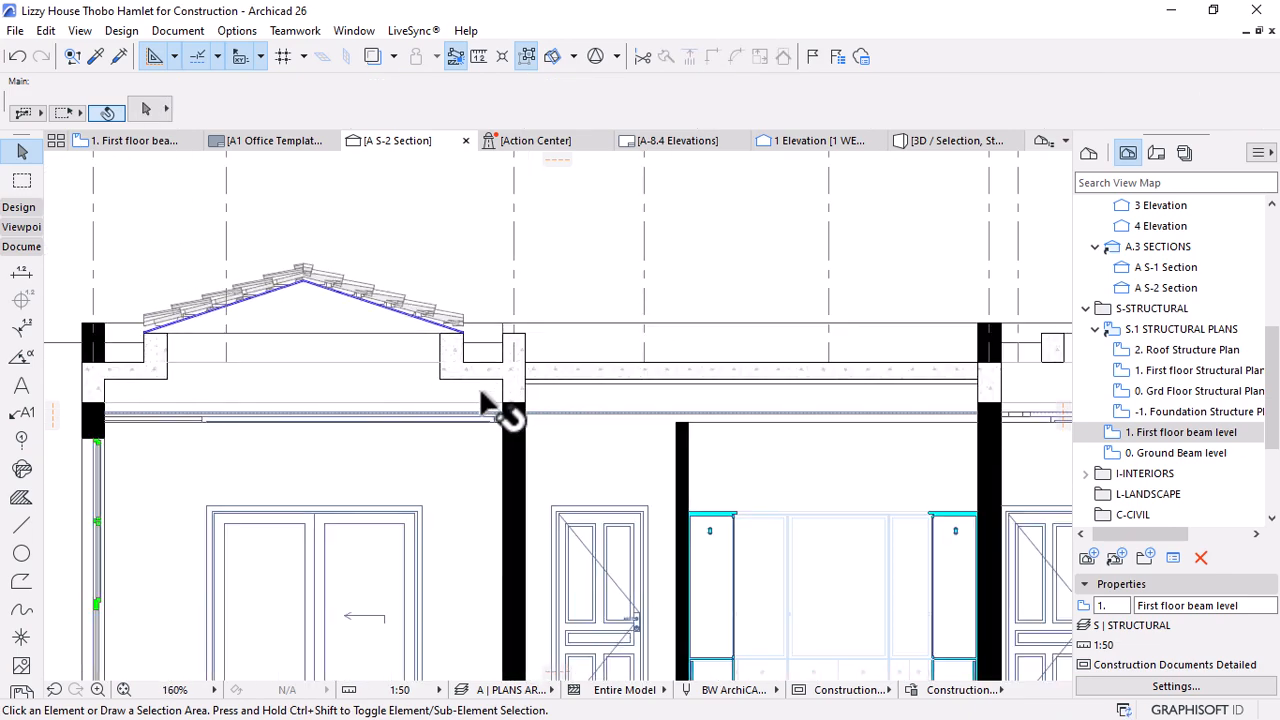
{"action": "scroll", "coordinate": [479, 386], "scroll_direction": "down", "scroll_amount": 3}
{"action": "scroll", "coordinate": [563, 380], "scroll_direction": "up", "scroll_amount": 2}
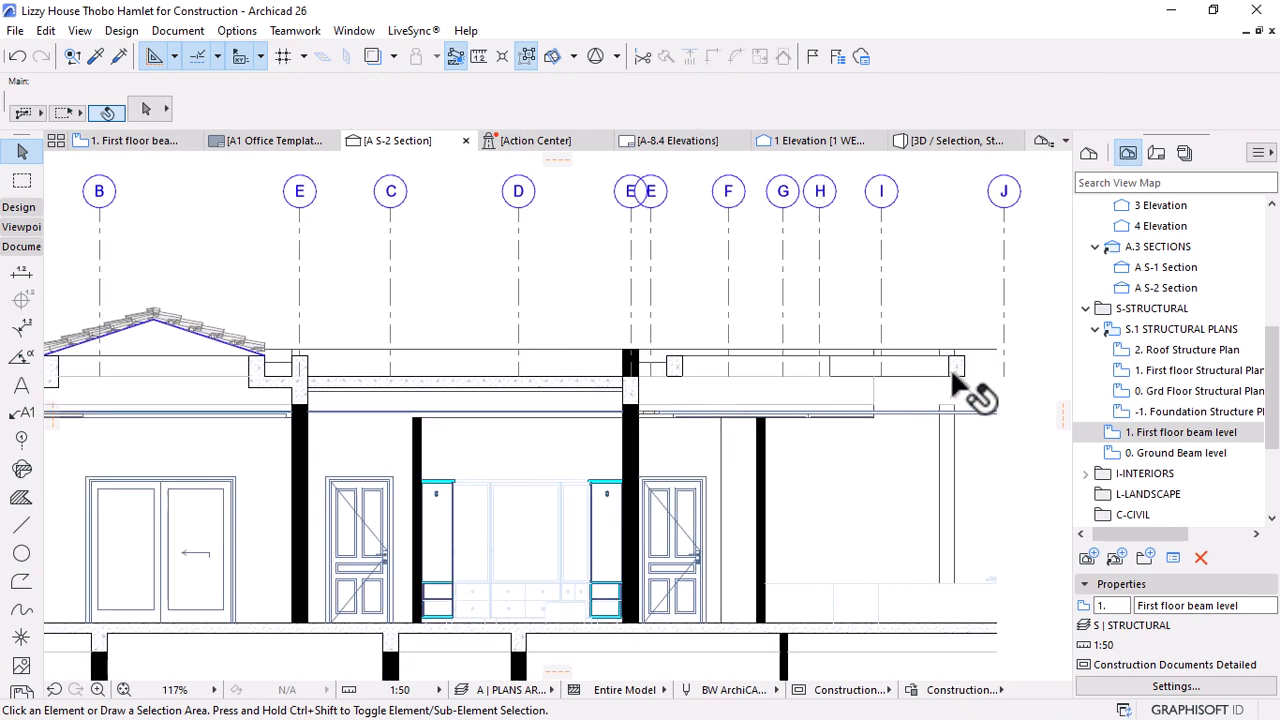
Check the flat roof slab's end junctions in section A S-2, and display the entire model in 3D
{"action": "scroll", "coordinate": [950, 376], "scroll_direction": "up", "scroll_amount": 3}
{"action": "scroll", "coordinate": [946, 367], "scroll_direction": "down", "scroll_amount": 3}
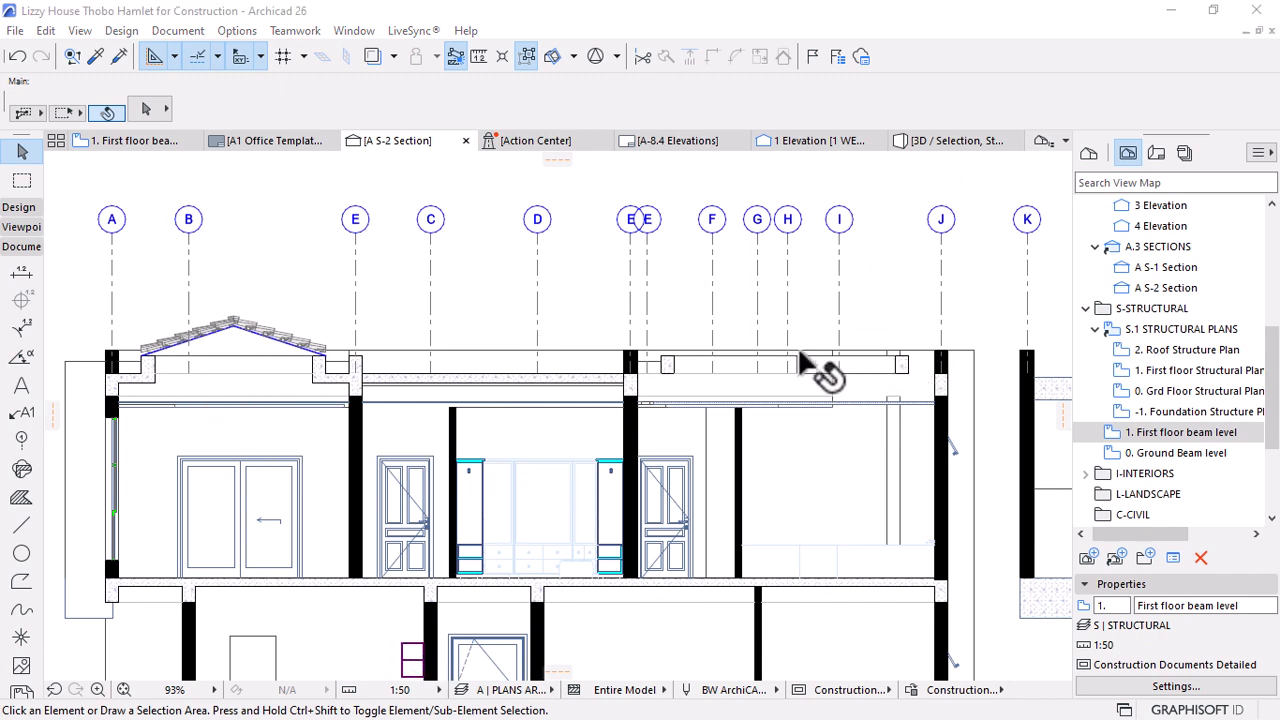
{"action": "scroll", "coordinate": [943, 390], "scroll_direction": "up", "scroll_amount": 1}
{"action": "scroll", "coordinate": [920, 372], "scroll_direction": "up", "scroll_amount": 2}
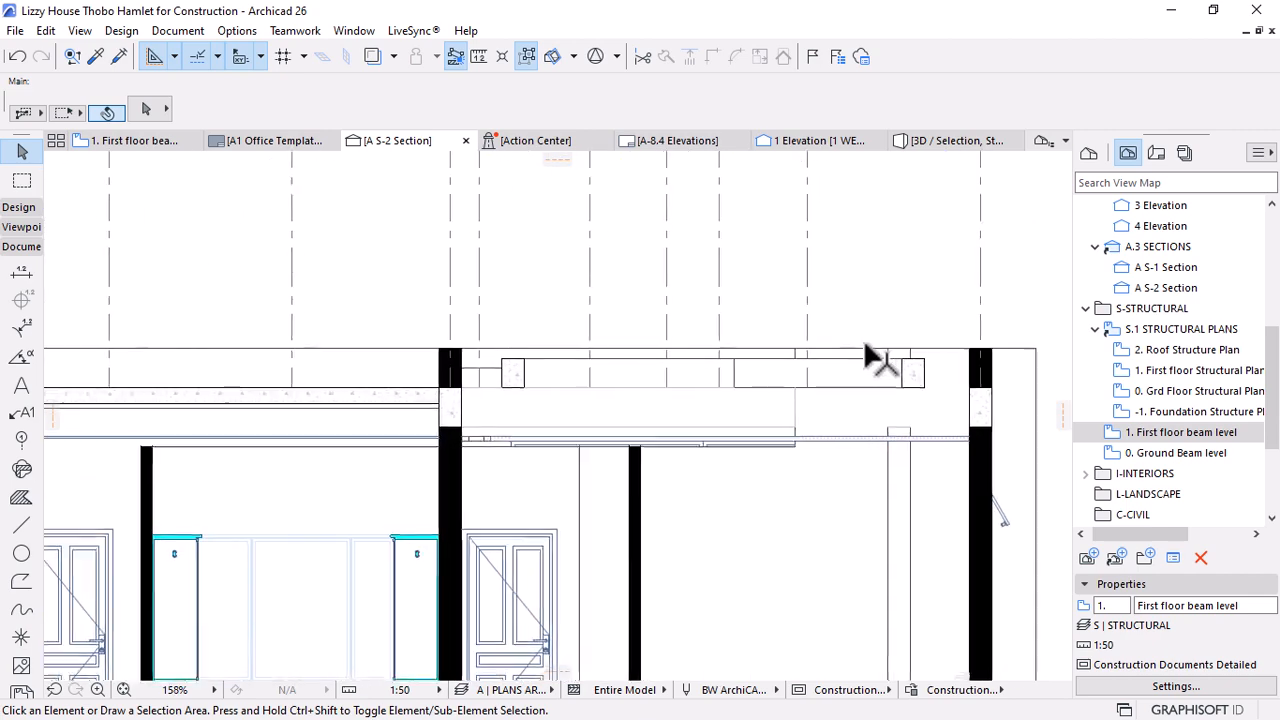
{"action": "scroll", "coordinate": [895, 225], "scroll_direction": "down", "scroll_amount": 3}
{"action": "left_click", "coordinate": [922, 141]}
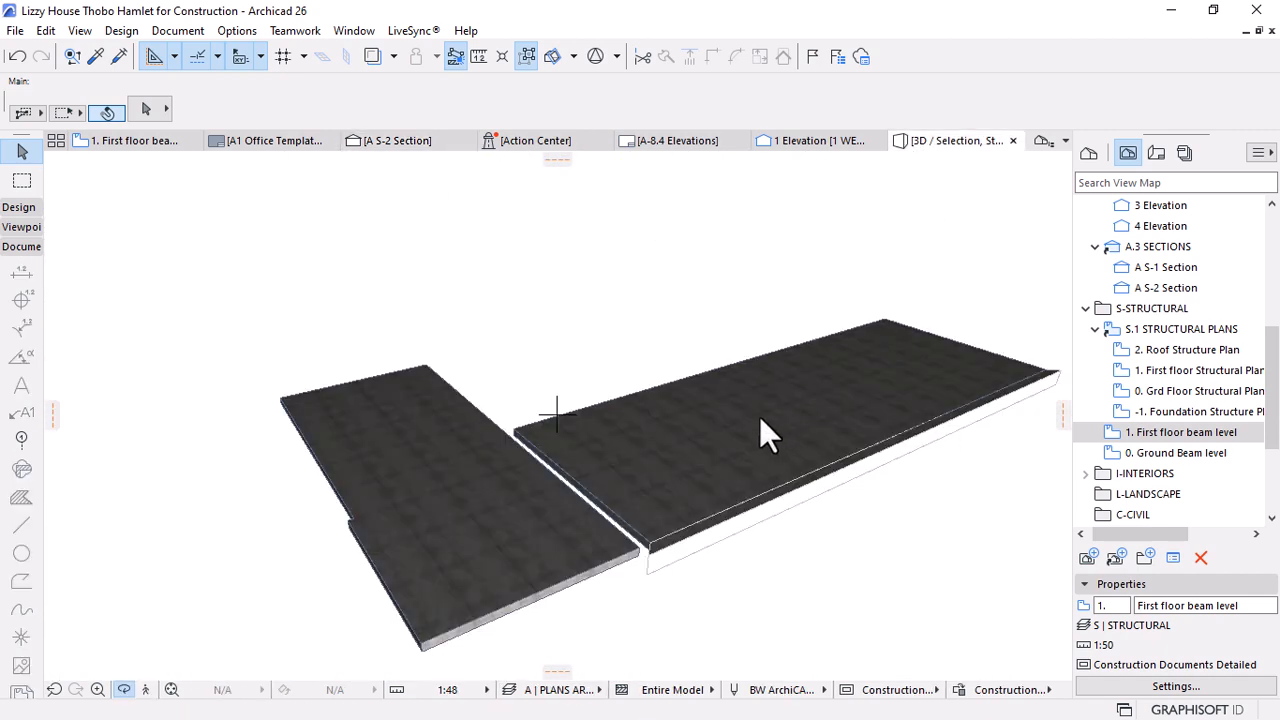
{"action": "left_click", "coordinate": [759, 418]}
{"action": "right_click", "coordinate": [712, 417]}
{"action": "left_click", "coordinate": [748, 525]}
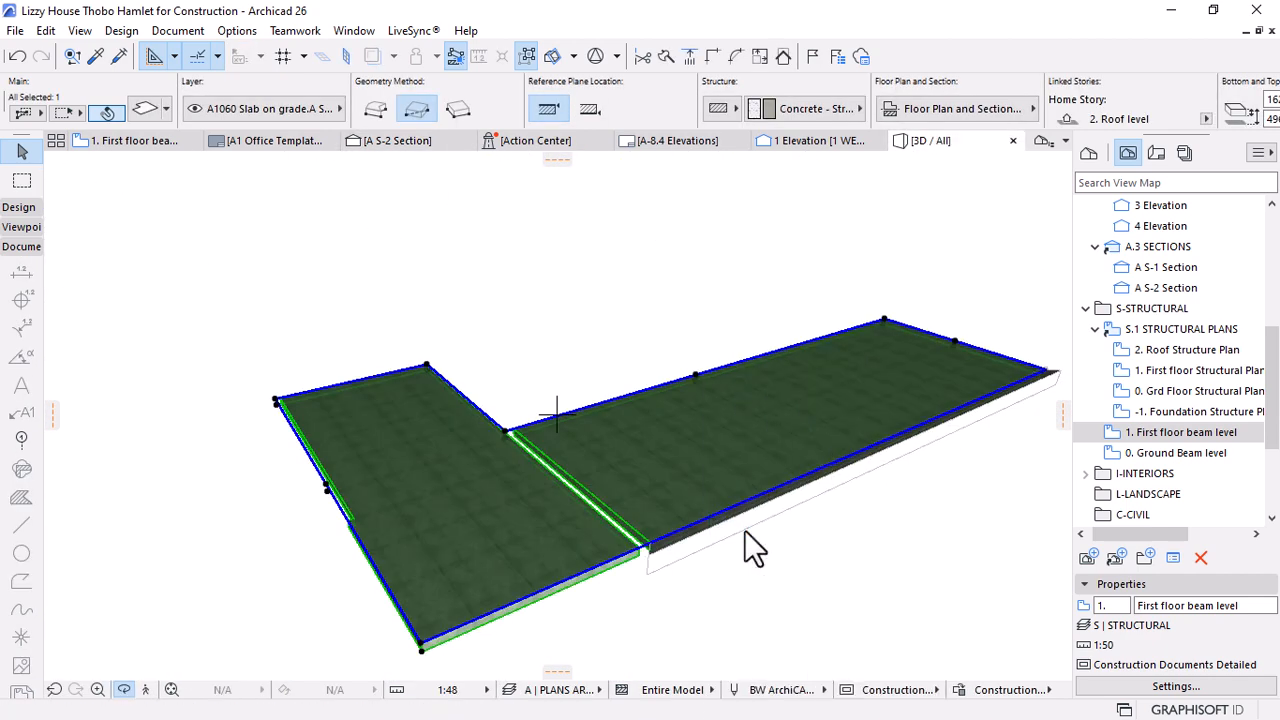
Examine how the flat roof slabs meet the surrounding beams and parapet walls across the full 3D model
{"action": "scroll", "coordinate": [600, 400], "scroll_direction": "down", "scroll_amount": 4}
{"action": "middle_click_drag", "start_coordinate": [600, 400], "coordinate": [536, 384], "text": "shift"}
{"action": "scroll", "coordinate": [922, 467], "scroll_direction": "up", "scroll_amount": 4}
{"action": "middle_click_drag", "start_coordinate": [718, 457], "coordinate": [606, 482], "text": "shift"}
{"action": "scroll", "coordinate": [729, 480], "scroll_direction": "up", "scroll_amount": 3}
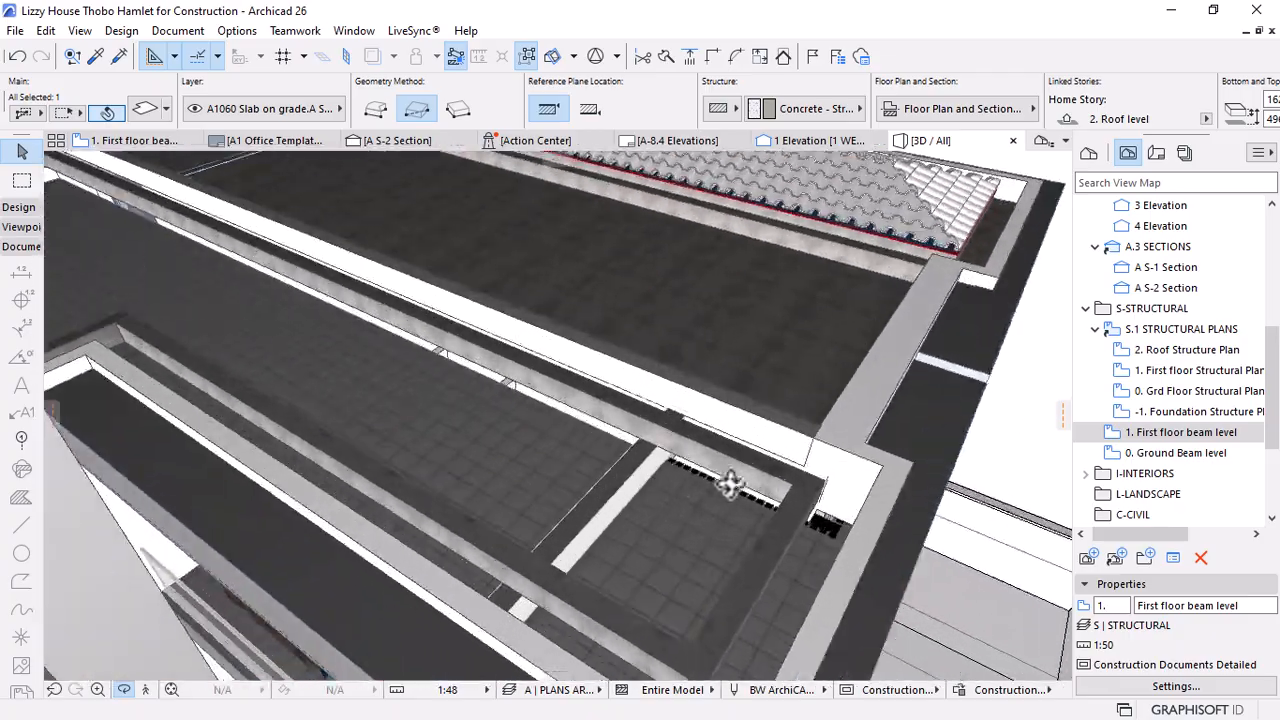
{"action": "middle_click_drag", "start_coordinate": [757, 457], "coordinate": [564, 302], "text": "shift"}
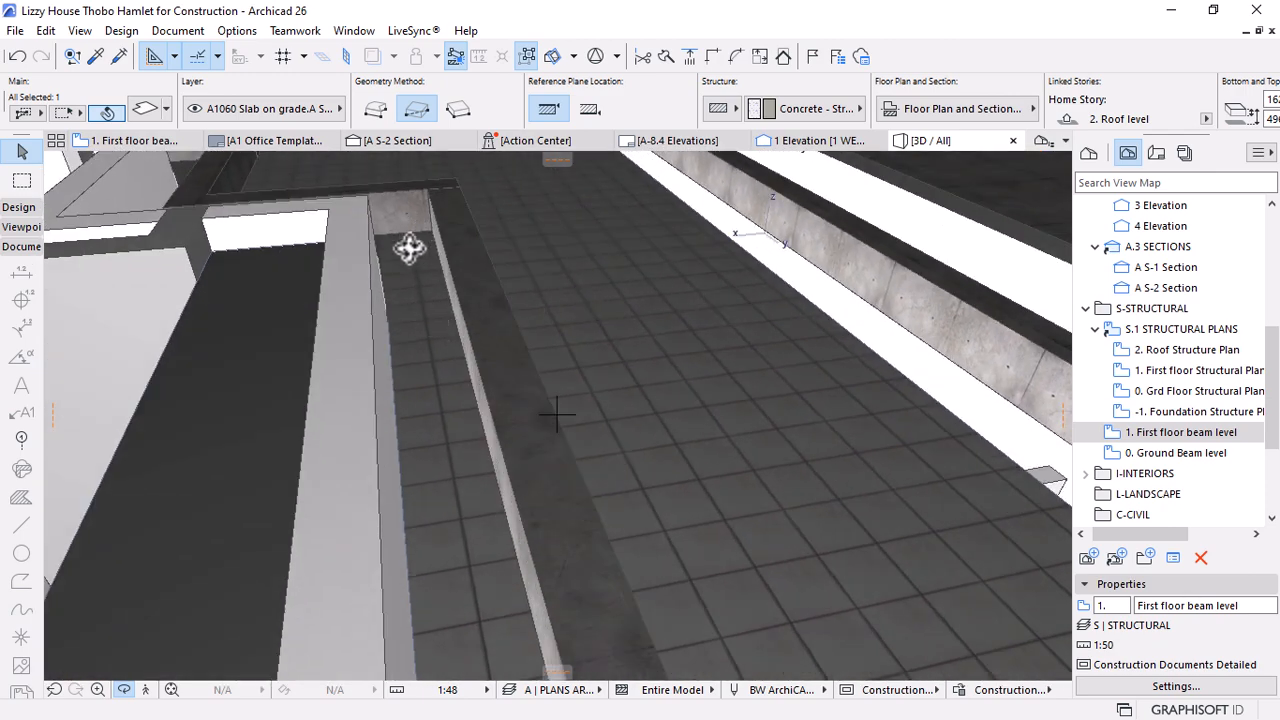
{"action": "middle_click_drag", "start_coordinate": [749, 393], "coordinate": [684, 410], "text": "shift"}
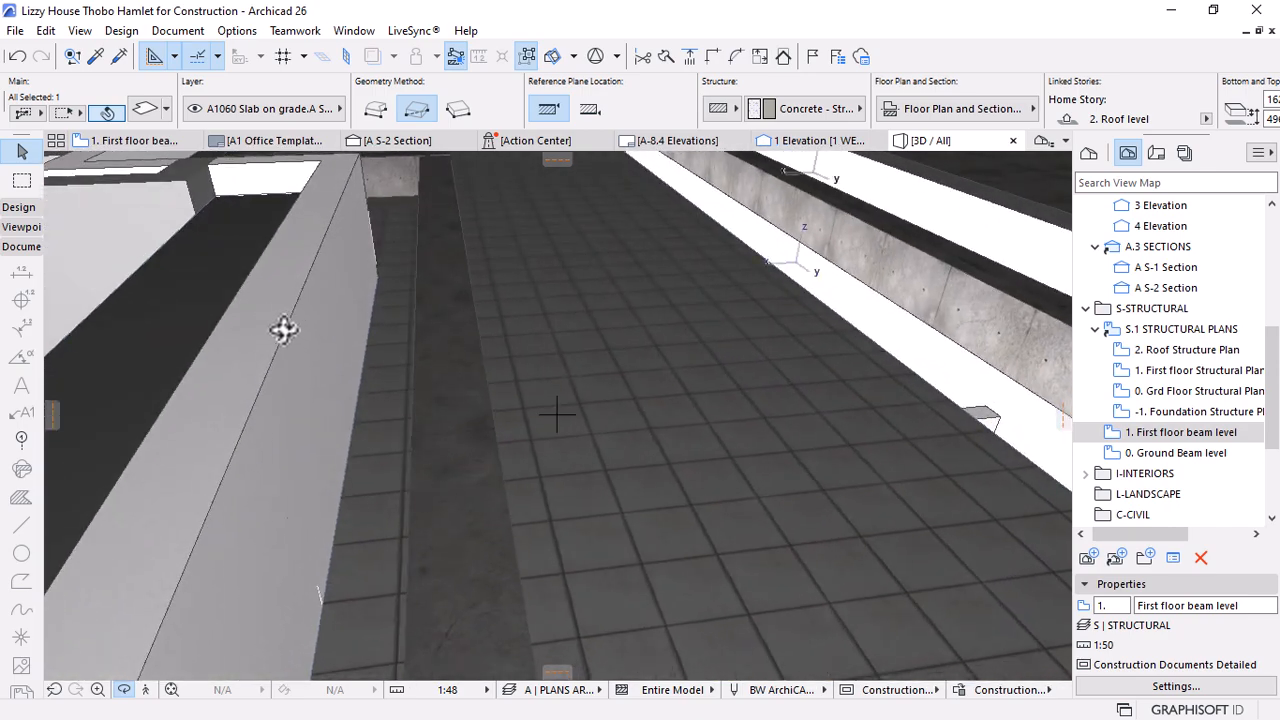
{"action": "middle_click_drag", "start_coordinate": [283, 330], "coordinate": [424, 443], "text": "shift"}
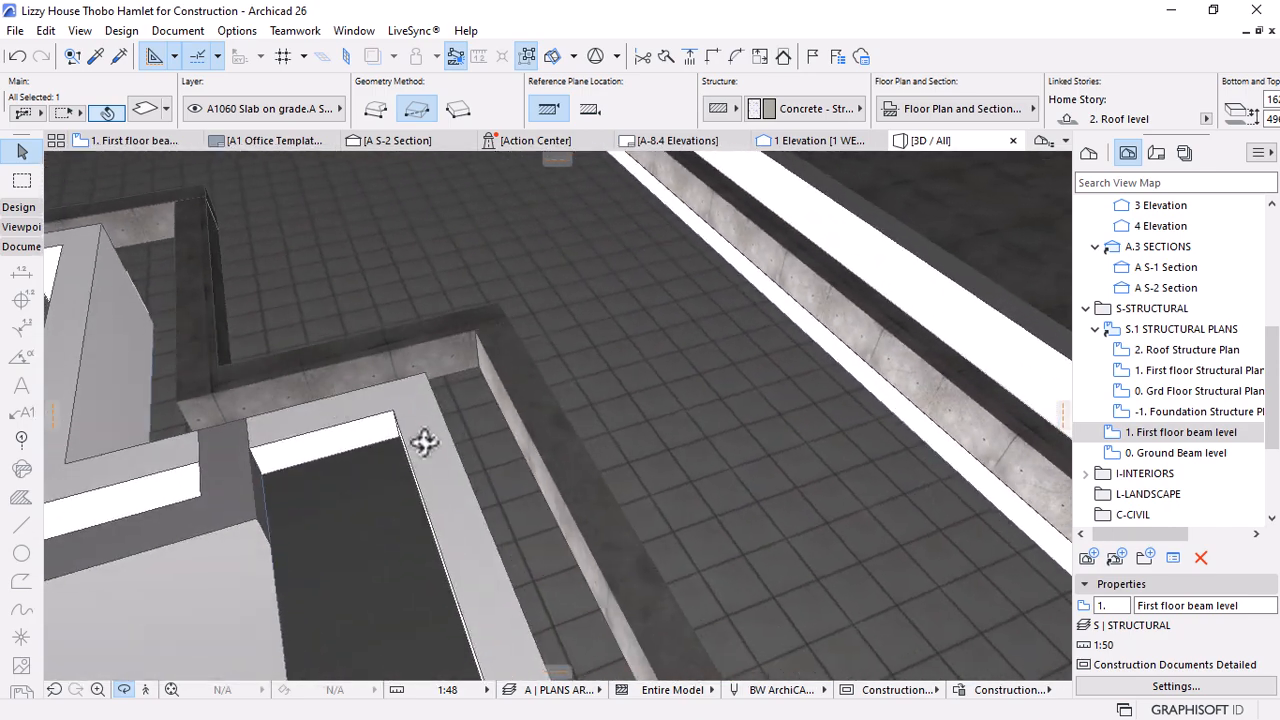
{"action": "middle_click_drag", "start_coordinate": [293, 390], "coordinate": [796, 305], "text": "shift"}
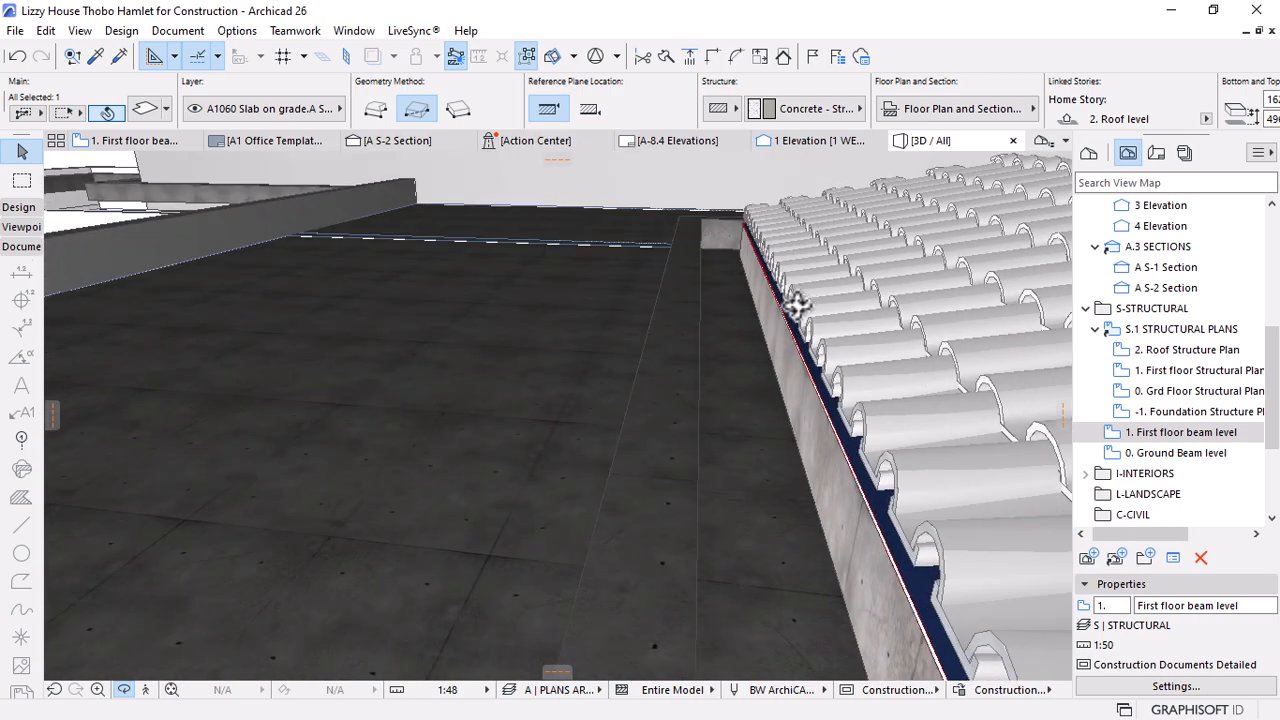
Pick up the settings of the concrete roof slab beside the tiled roof, and start a polygonal slab at the lower inner corner of the adjacent beam ring
{"action": "key", "text": "Escape"}
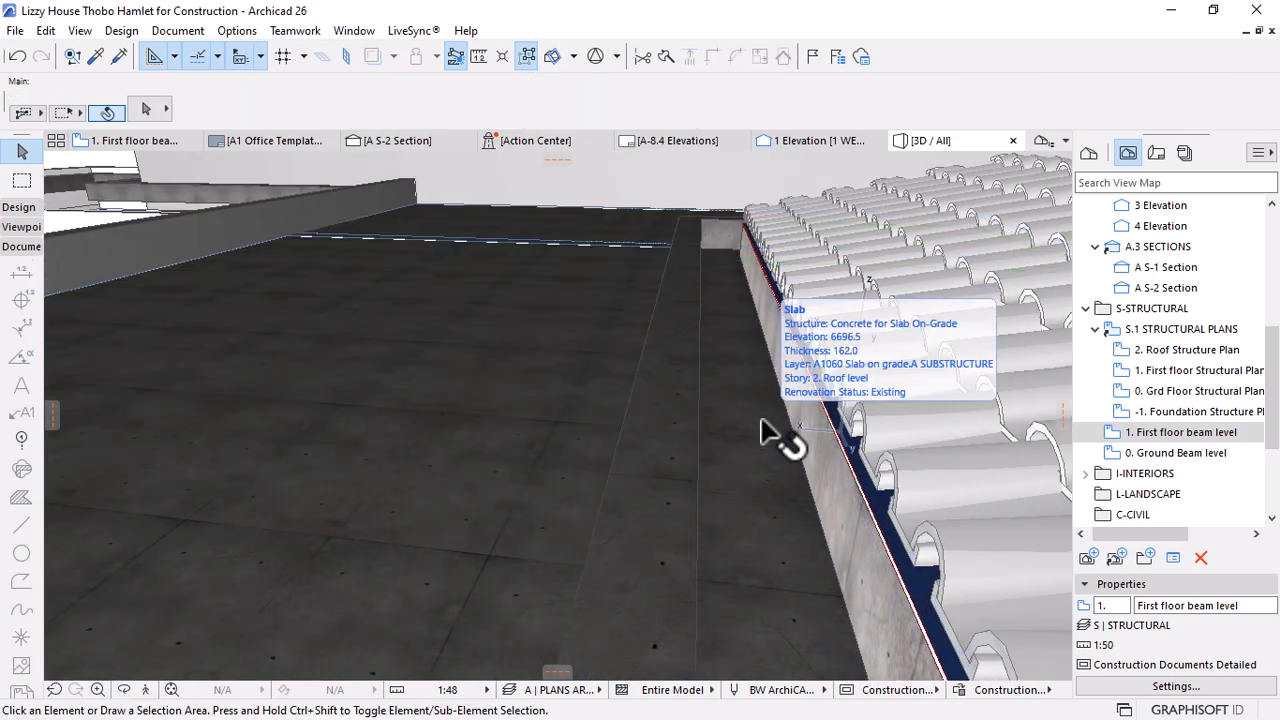
{"action": "left_click", "coordinate": [762, 430], "text": "alt"}
{"action": "middle_click_drag", "start_coordinate": [946, 452], "coordinate": [859, 420], "text": "shift"}
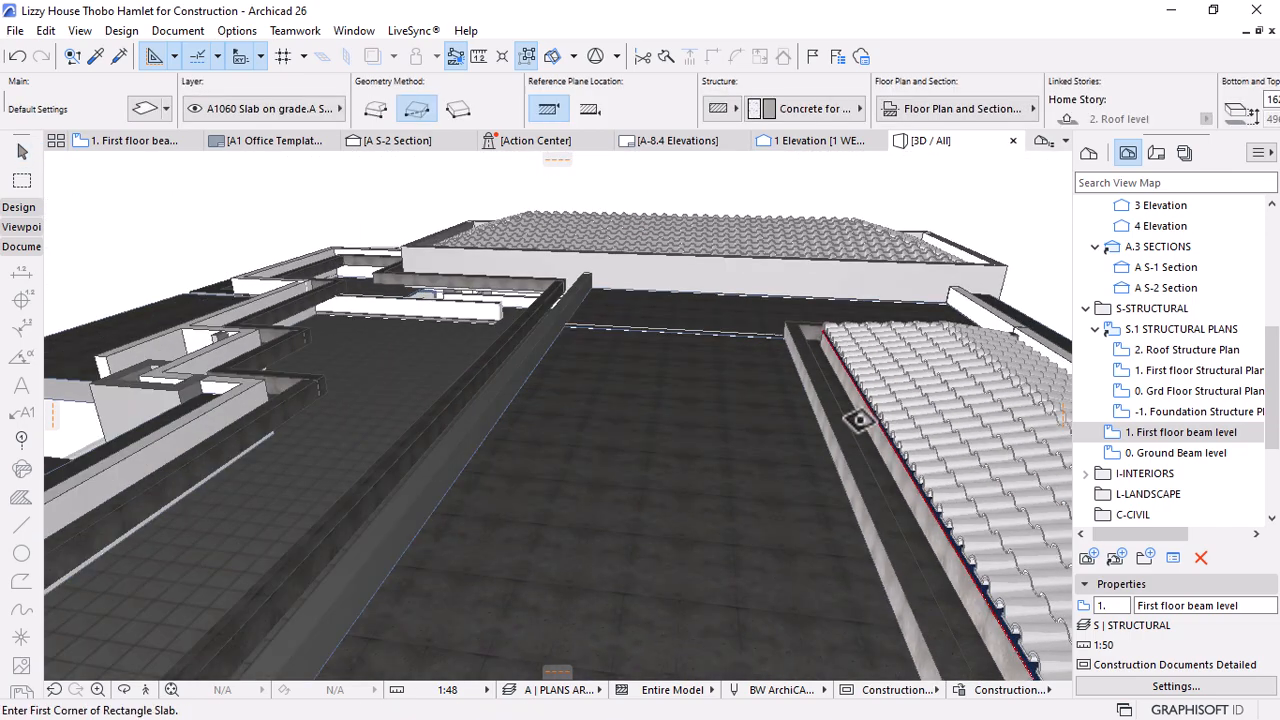
{"action": "middle_click_drag", "start_coordinate": [576, 399], "coordinate": [668, 418], "text": "shift"}
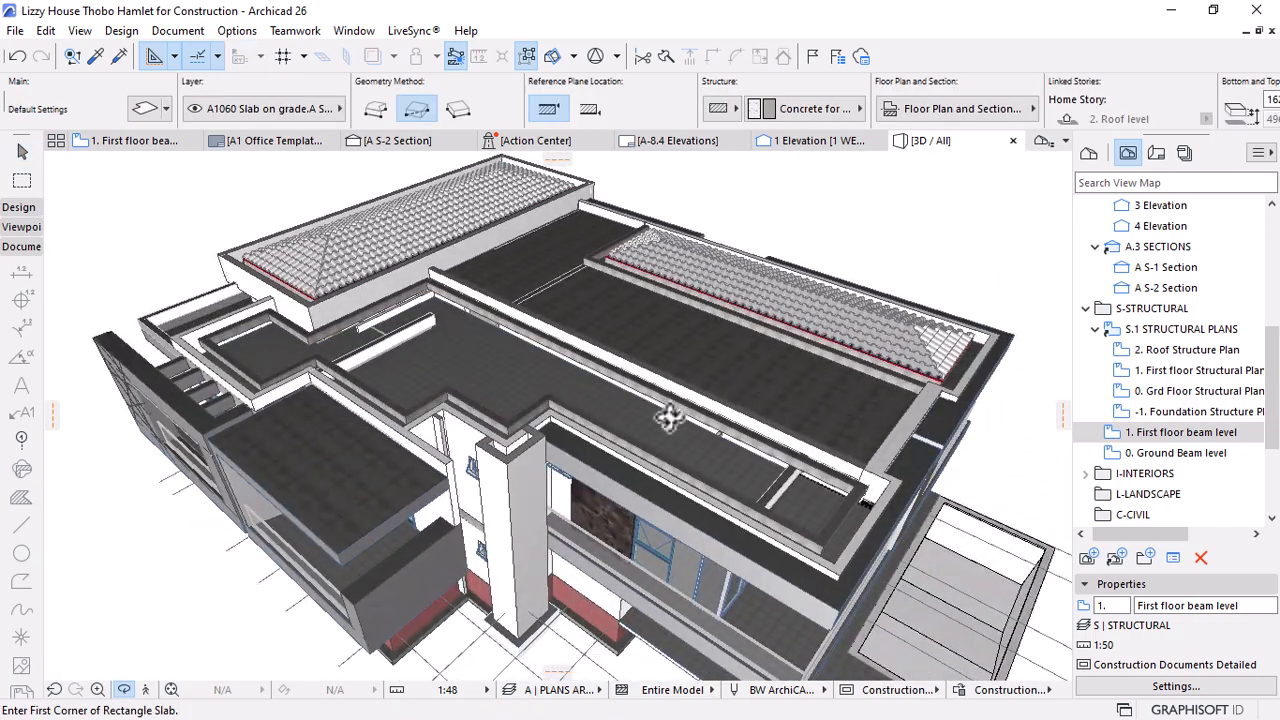
{"action": "scroll", "coordinate": [400, 415], "scroll_direction": "up", "scroll_amount": 5}
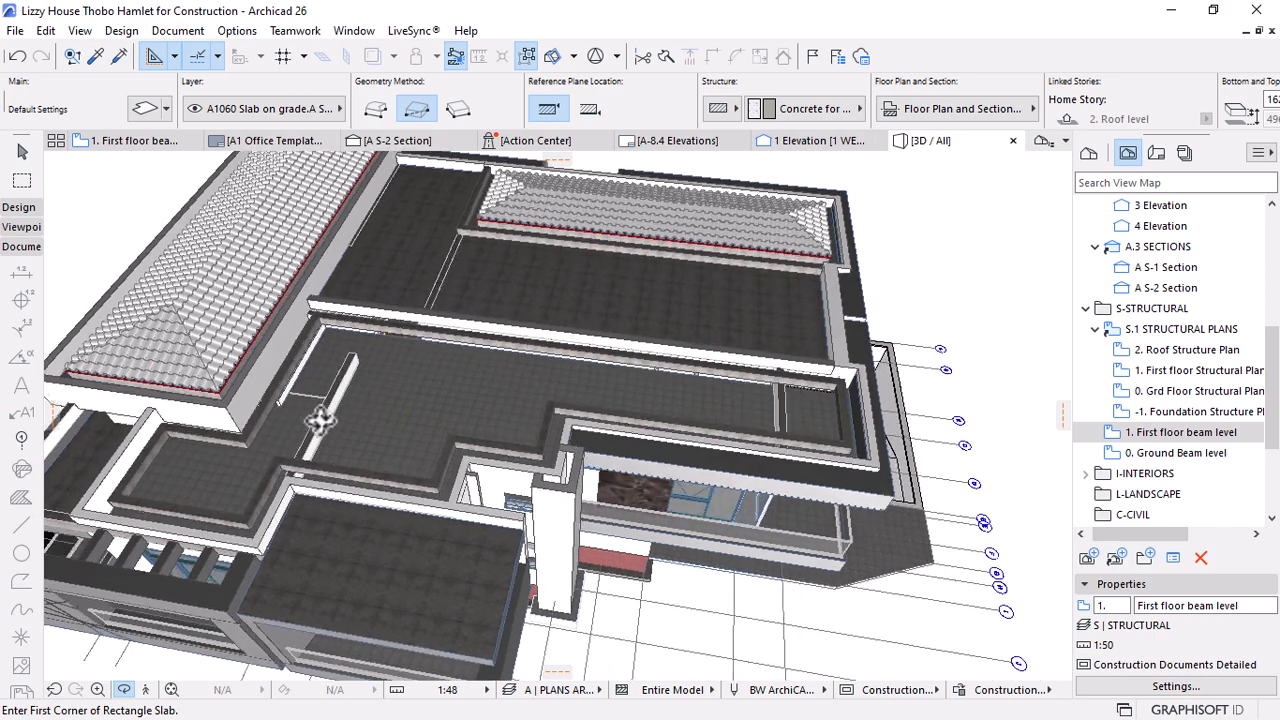
{"action": "scroll", "coordinate": [780, 260], "scroll_direction": "up", "scroll_amount": 4}
{"action": "scroll", "coordinate": [780, 285], "scroll_direction": "up", "scroll_amount": 5}
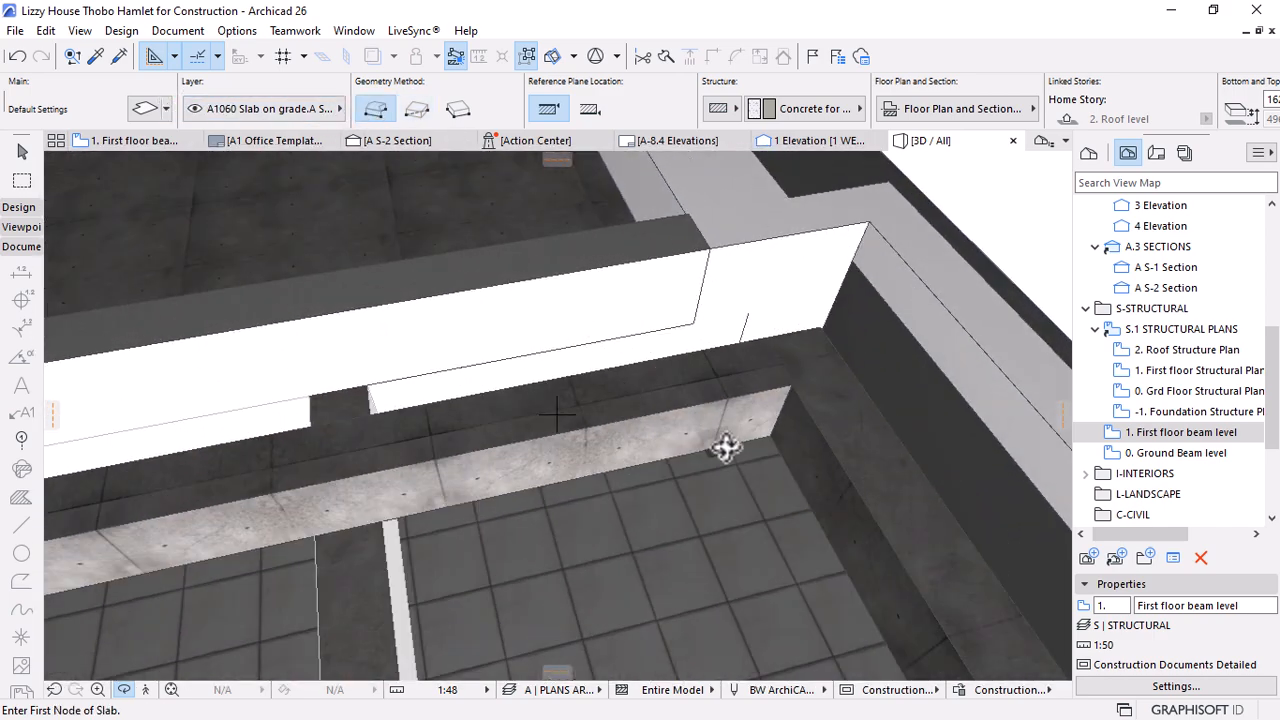
{"action": "scroll", "coordinate": [768, 450], "scroll_direction": "up", "scroll_amount": 3}
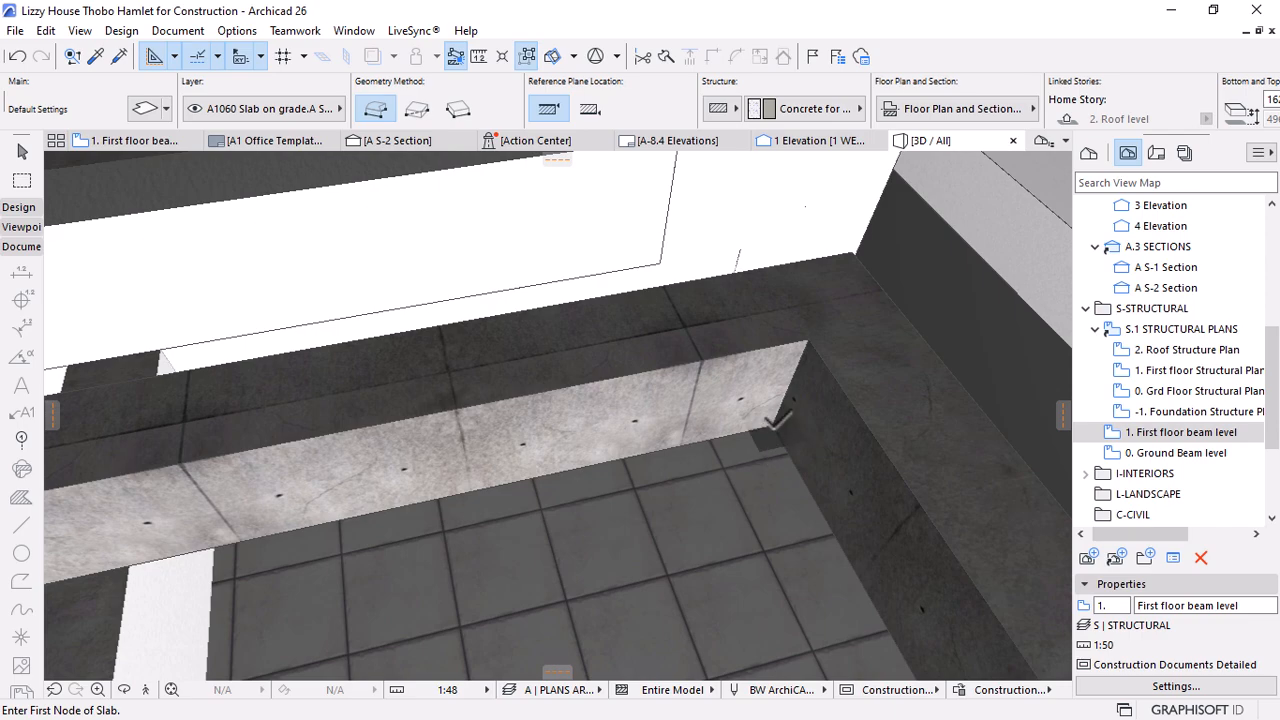
Trace the slab outline along the beams' lower inner edges, including the segment about 5142 mm long, through the projecting beam corner beside the white wall
{"action": "scroll", "coordinate": [944, 310], "scroll_direction": "down", "scroll_amount": 8}
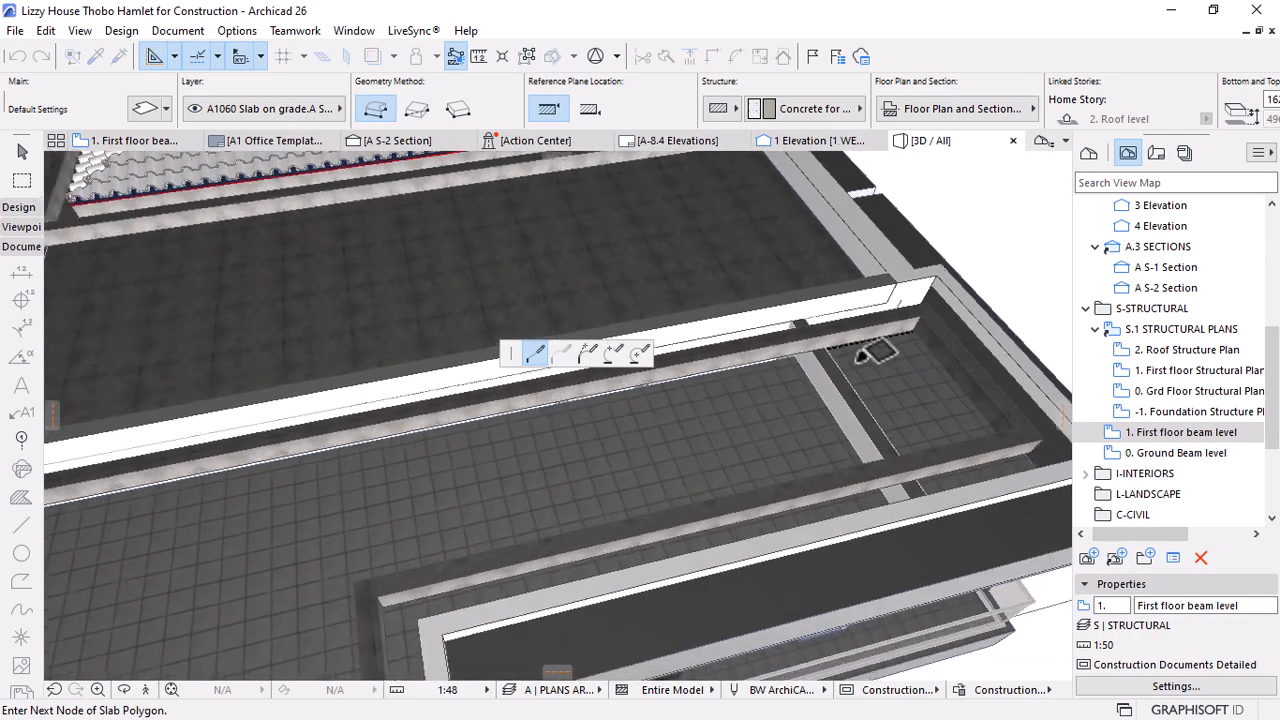
{"action": "scroll", "coordinate": [386, 429], "scroll_direction": "down", "scroll_amount": 2}
{"action": "scroll", "coordinate": [272, 463], "scroll_direction": "up", "scroll_amount": 8}
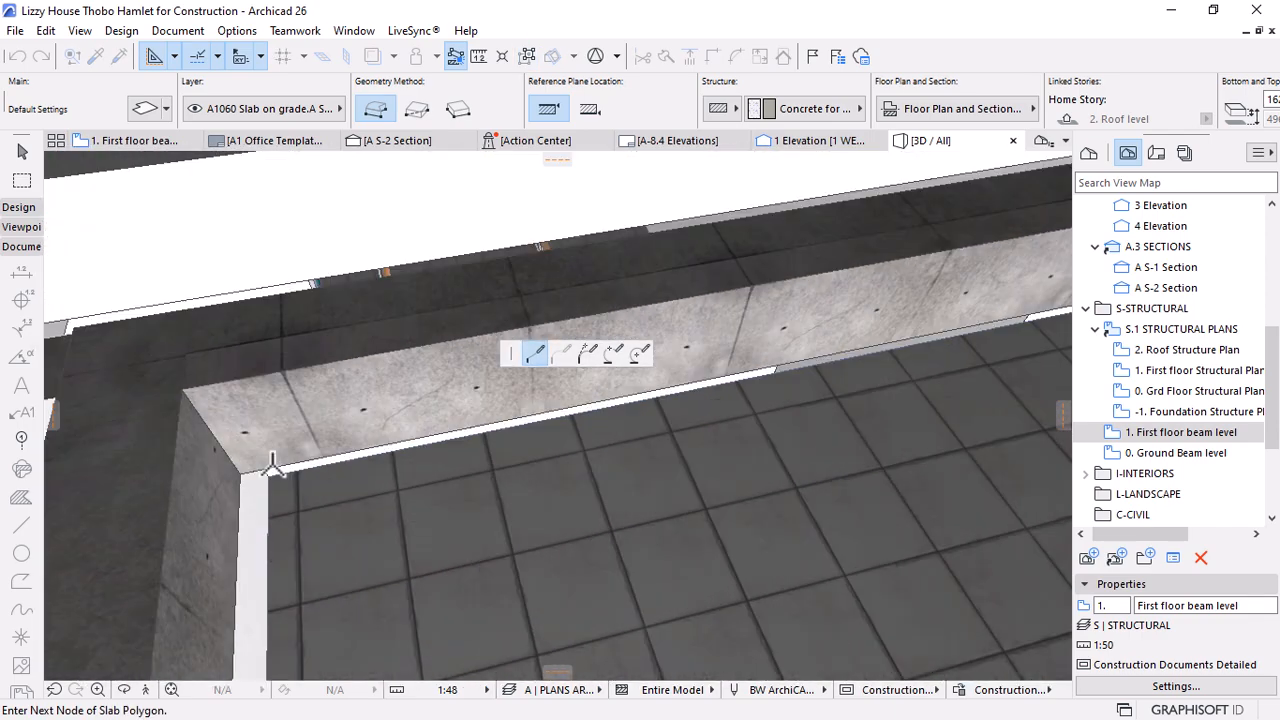
{"action": "scroll", "coordinate": [470, 260], "scroll_direction": "down", "scroll_amount": 9}
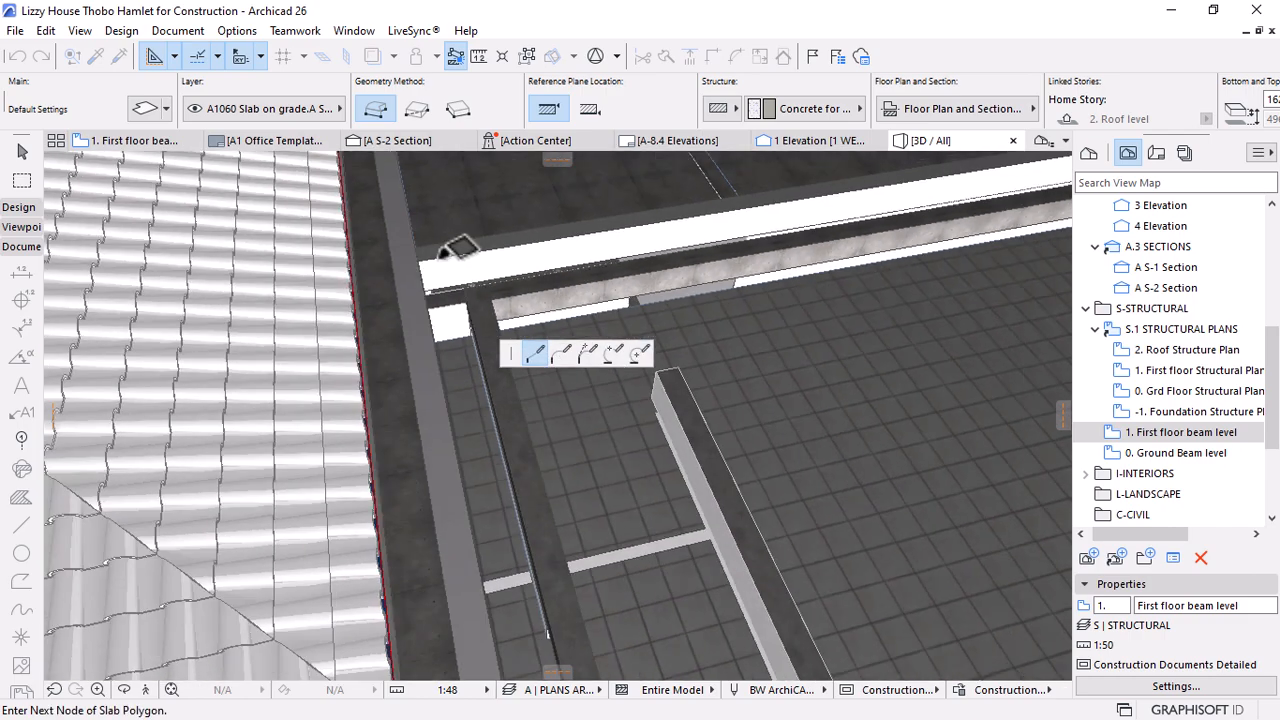
{"action": "middle_click_drag", "start_coordinate": [738, 447], "coordinate": [243, 434], "text": "shift"}
{"action": "scroll", "coordinate": [243, 434], "scroll_direction": "up", "scroll_amount": 5}
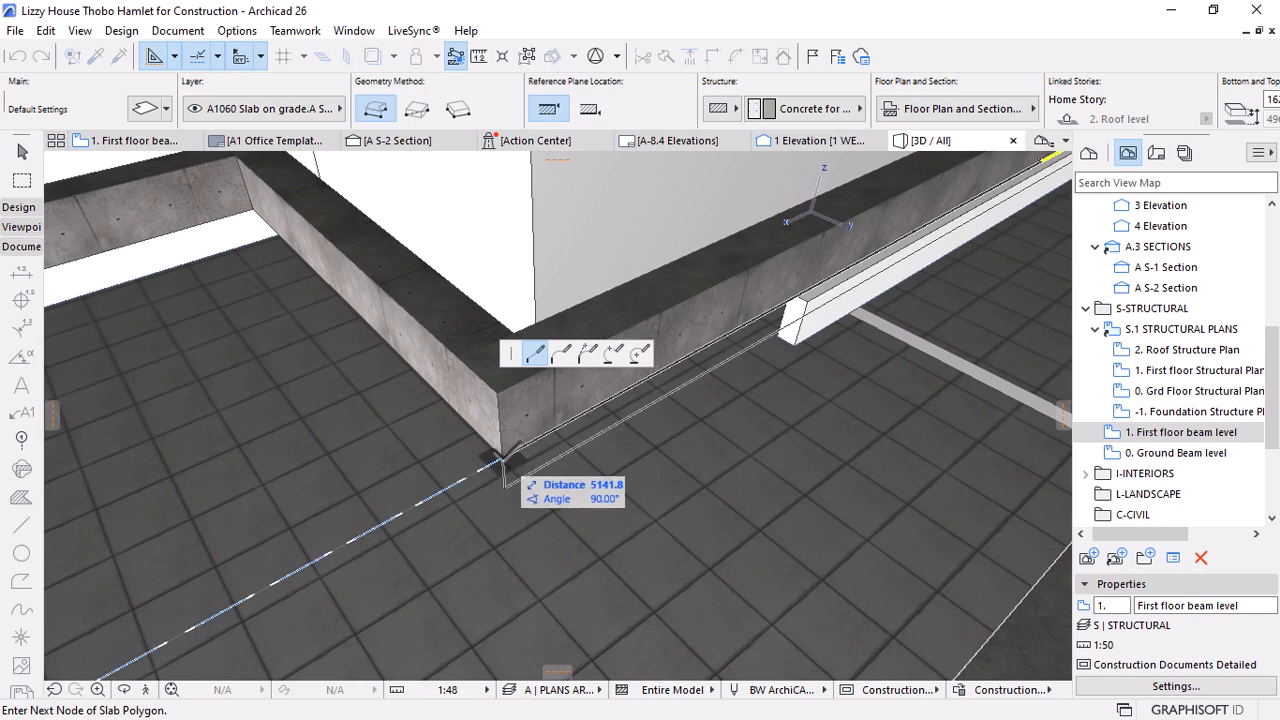
{"action": "left_click", "coordinate": [502, 458]}
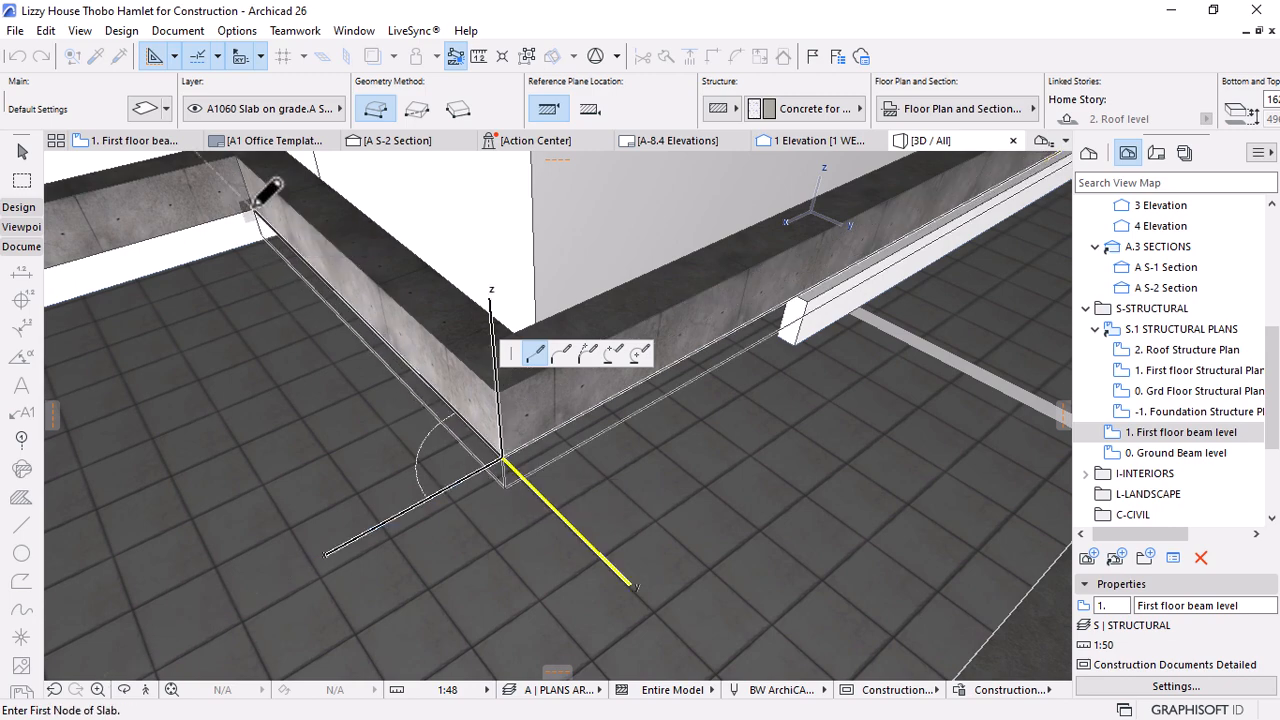
{"action": "left_click", "coordinate": [254, 206]}
Continue the slab outline around the recessed bay along the beams' lower inner corners, with segments of about 2166 mm and 3444 mm
{"action": "scroll", "coordinate": [800, 302], "scroll_direction": "down", "scroll_amount": 3}
{"action": "middle_click_drag", "start_coordinate": [778, 354], "coordinate": [340, 177], "text": "shift"}
{"action": "scroll", "coordinate": [462, 205], "scroll_direction": "up", "scroll_amount": 4}
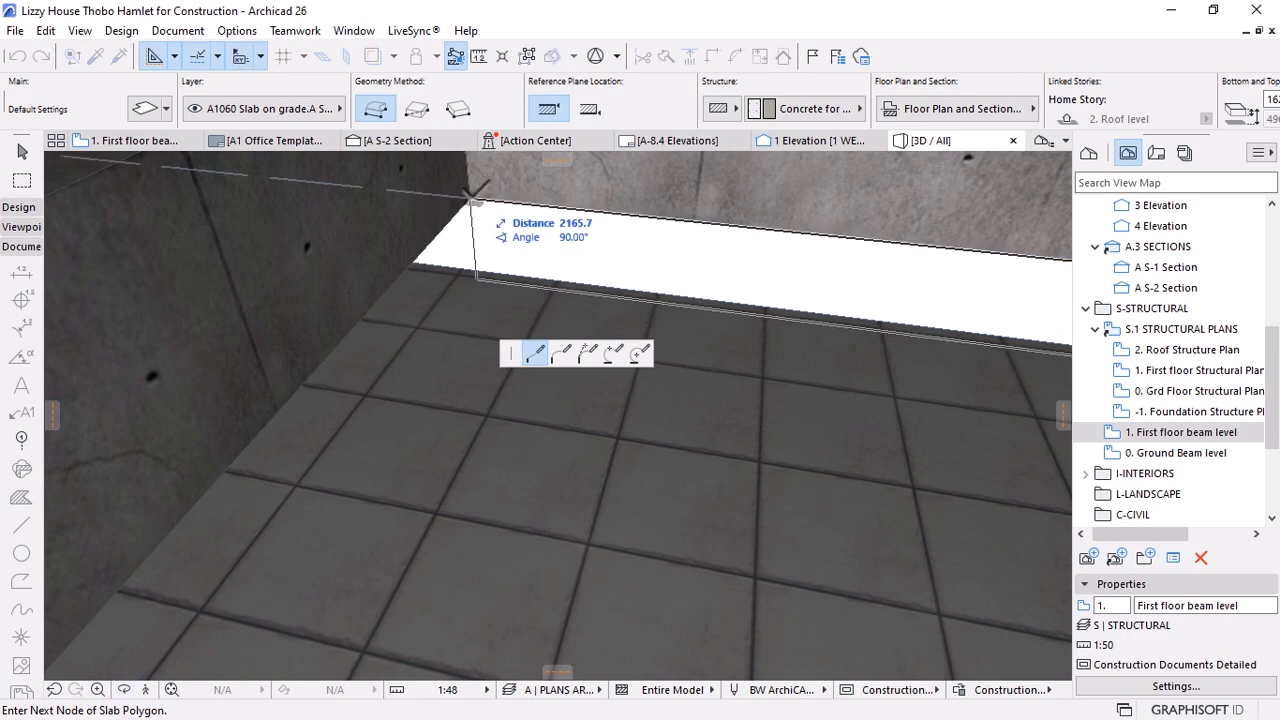
{"action": "middle_click_drag", "start_coordinate": [771, 297], "coordinate": [704, 340], "text": "shift"}
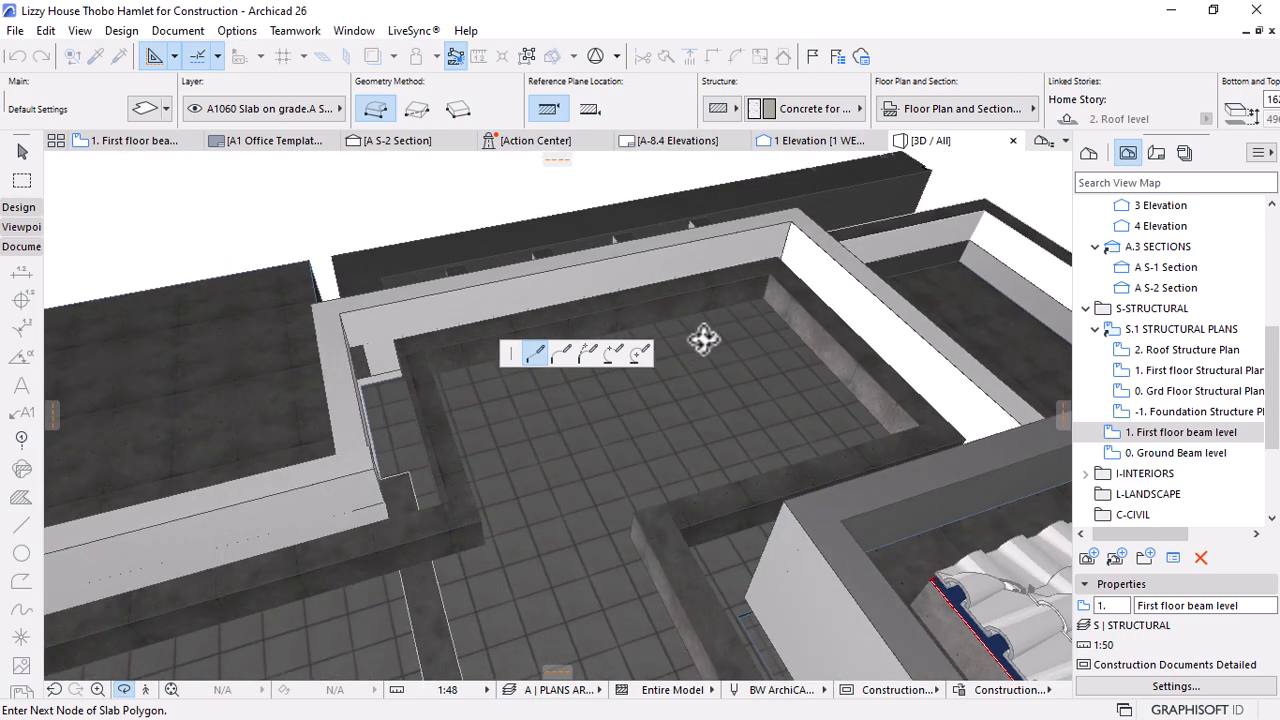
{"action": "middle_click_drag", "start_coordinate": [706, 396], "coordinate": [513, 294], "text": "shift"}
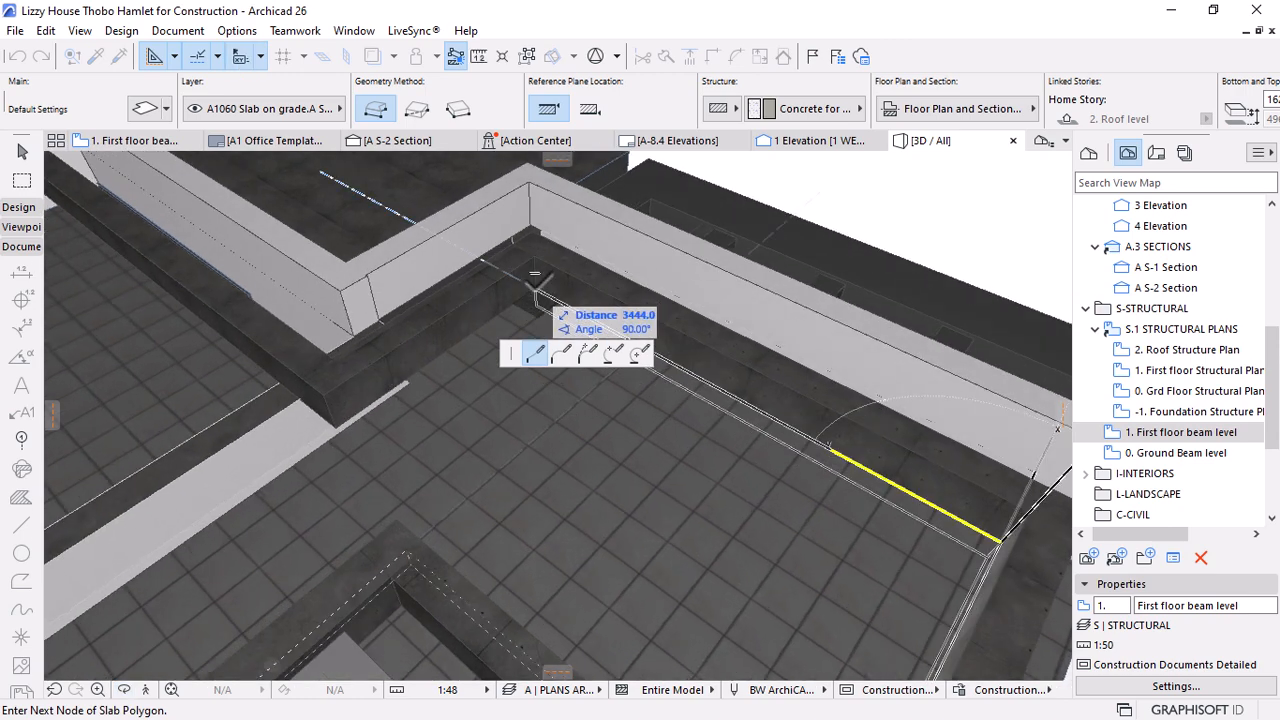
{"action": "left_click", "coordinate": [535, 290]}
{"action": "left_click", "coordinate": [338, 430]}
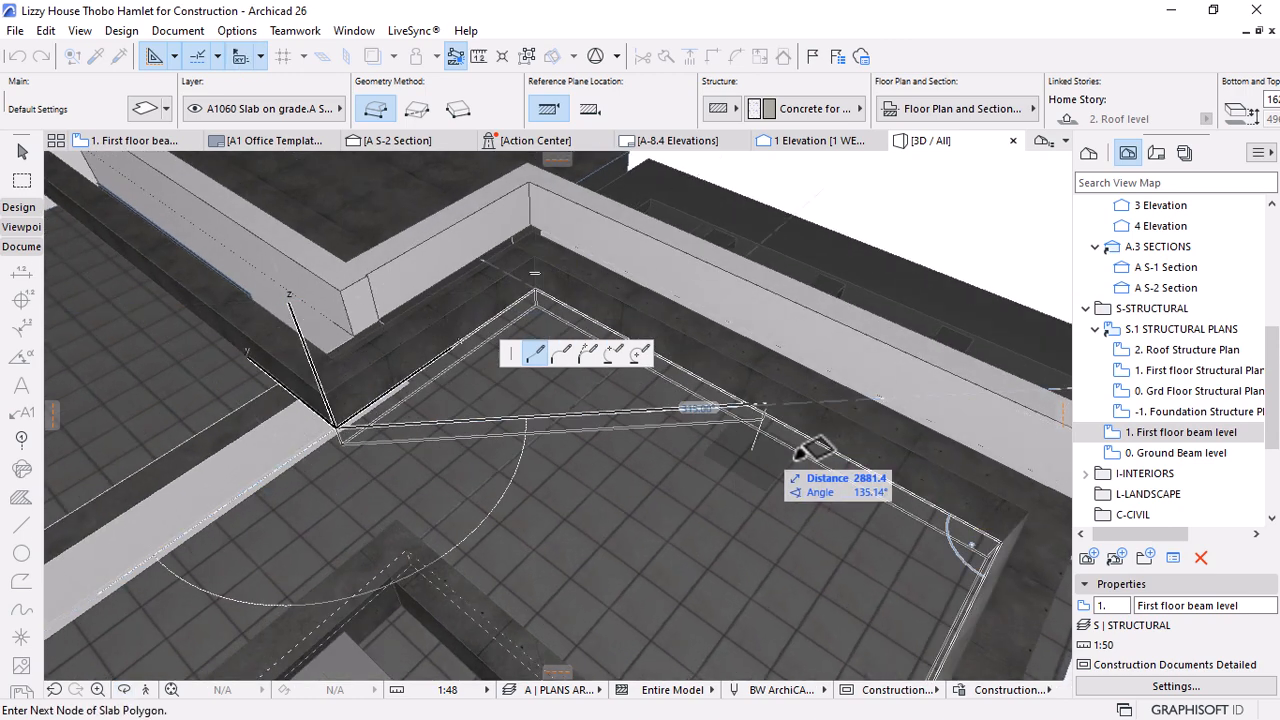
Extend the slab outline around the stepped beam corners beyond the bay, following their lower inner edges
{"action": "scroll", "coordinate": [780, 440], "scroll_direction": "down", "scroll_amount": 5}
{"action": "scroll", "coordinate": [251, 357], "scroll_direction": "up", "scroll_amount": 5}
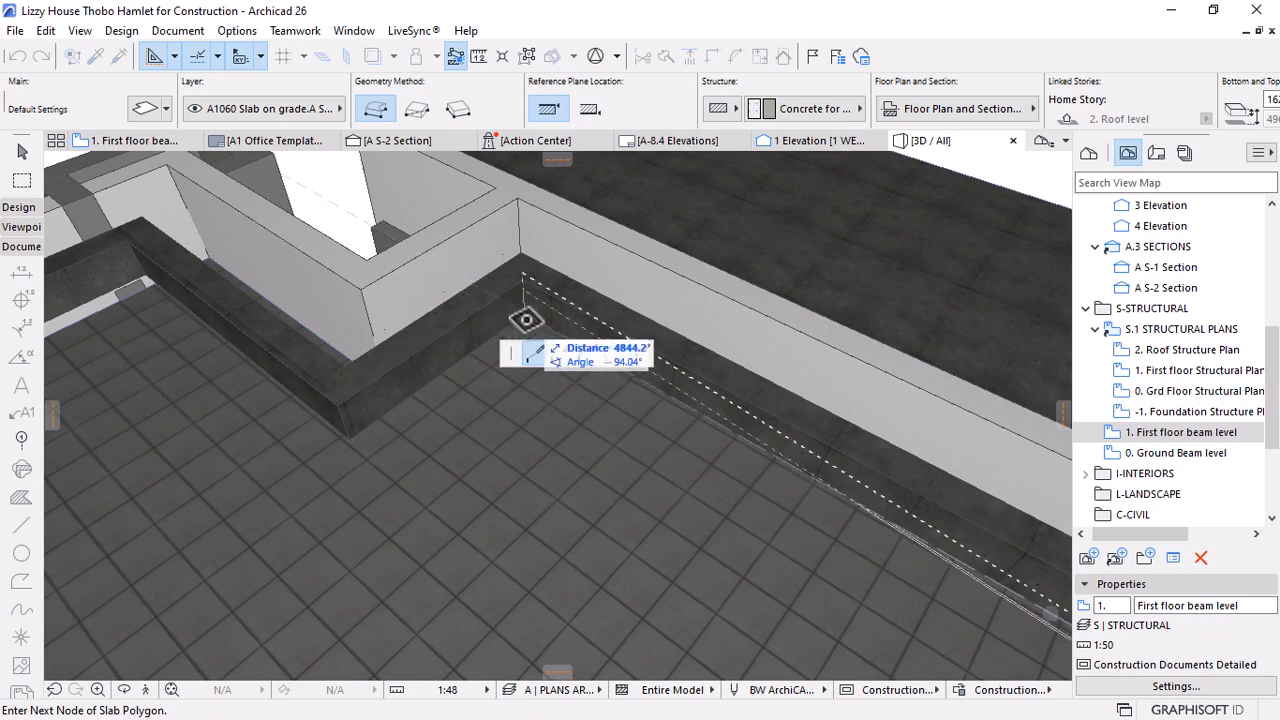
{"action": "left_click", "coordinate": [523, 317]}
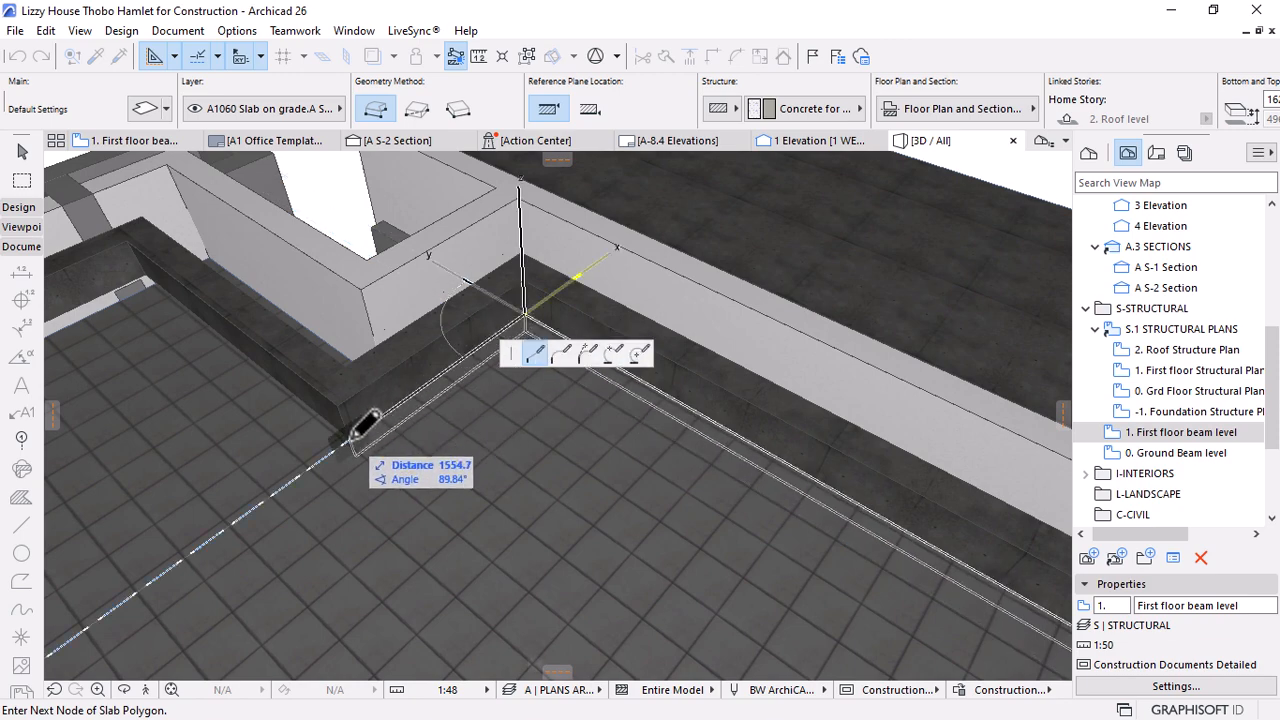
{"action": "left_click", "coordinate": [352, 437]}
{"action": "left_click", "coordinate": [147, 279]}
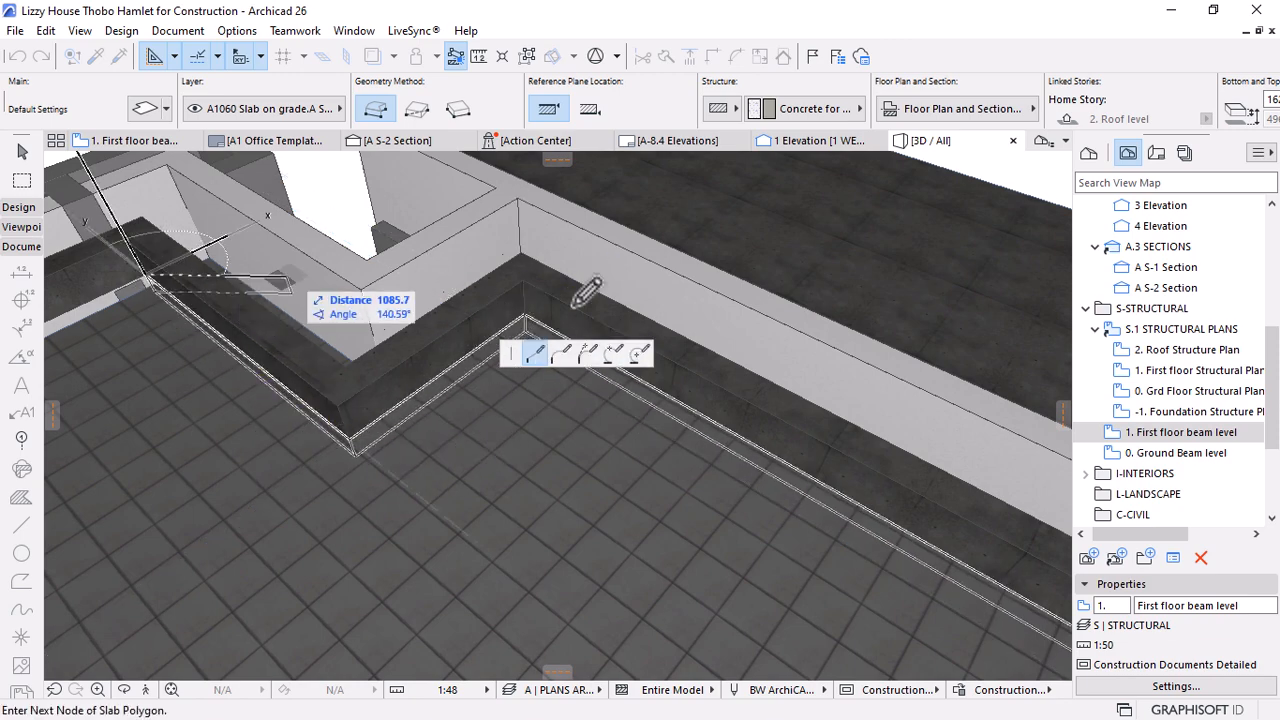
Complete the slab polygon along the remaining beam corners, with segments of about 1720 mm, 8521 mm and 2139 mm
{"action": "scroll", "coordinate": [780, 285], "scroll_direction": "down", "scroll_amount": 5}
{"action": "scroll", "coordinate": [320, 346], "scroll_direction": "up", "scroll_amount": 5}
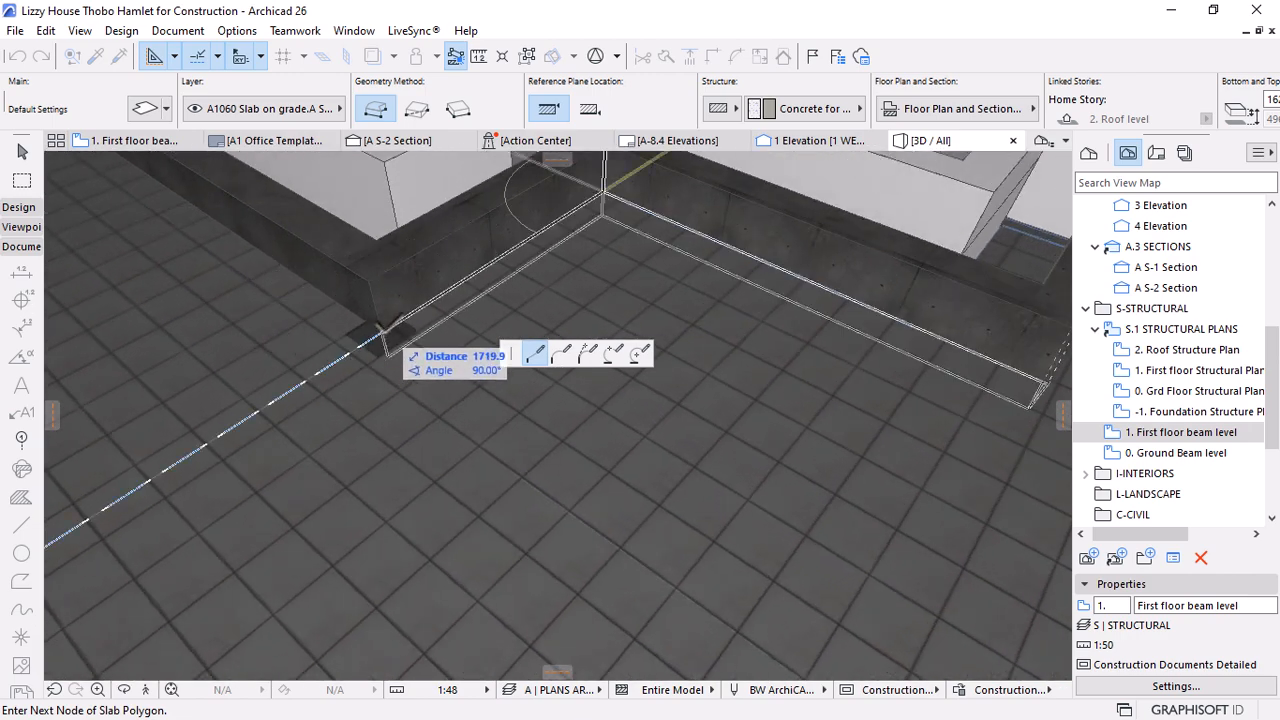
{"action": "scroll", "coordinate": [600, 400], "scroll_direction": "down", "scroll_amount": 4}
{"action": "middle_click_drag", "start_coordinate": [794, 440], "coordinate": [433, 264], "text": "shift"}
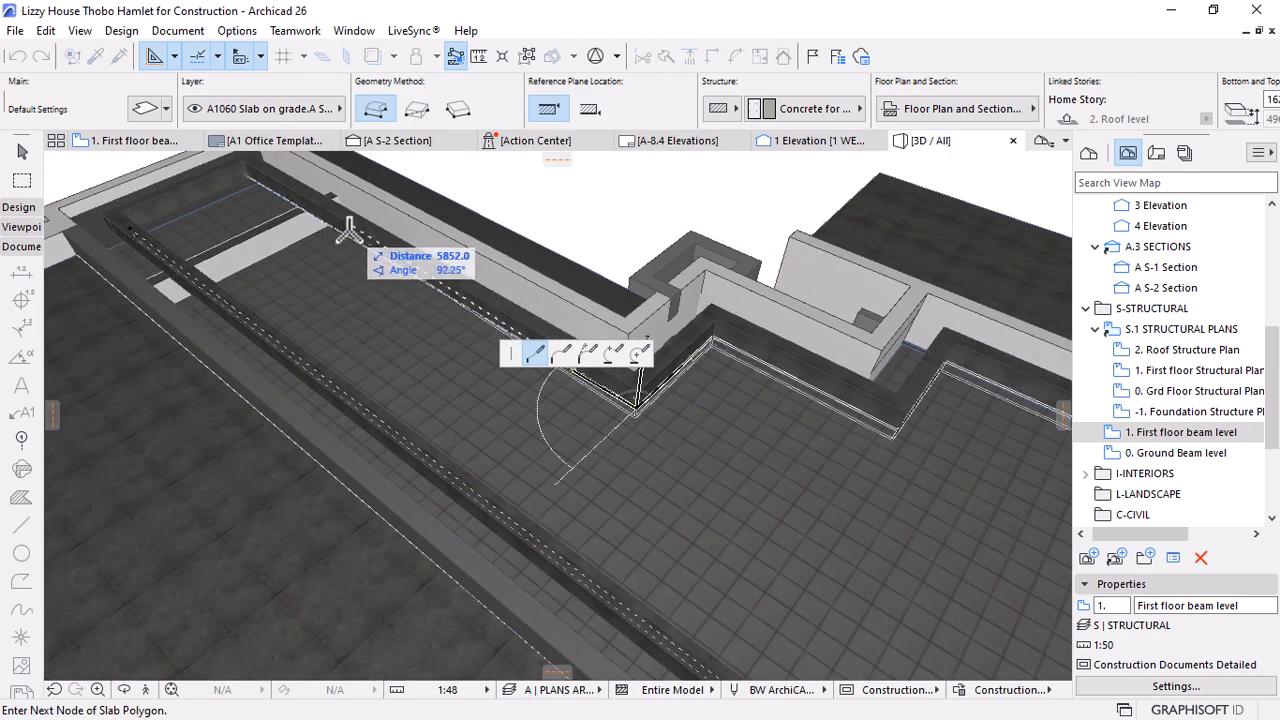
{"action": "scroll", "coordinate": [343, 257], "scroll_direction": "up", "scroll_amount": 6}
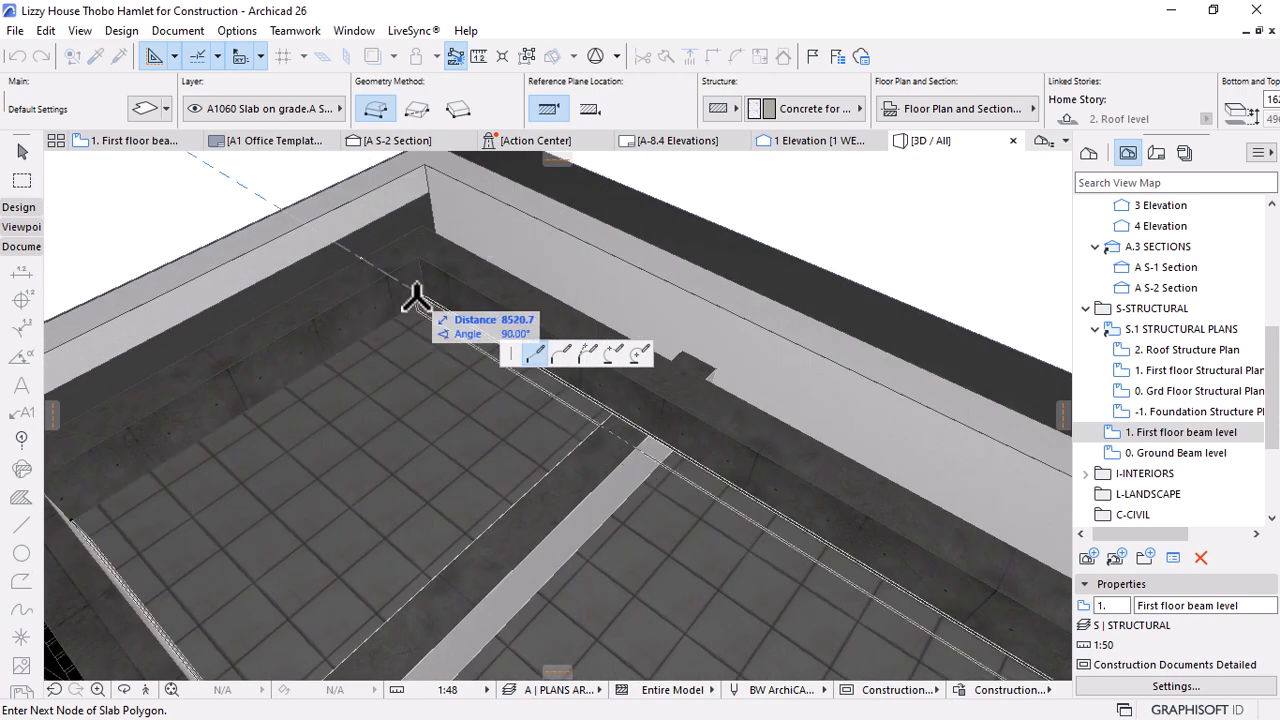
{"action": "middle_click_drag", "start_coordinate": [519, 328], "coordinate": [349, 300], "text": "shift"}
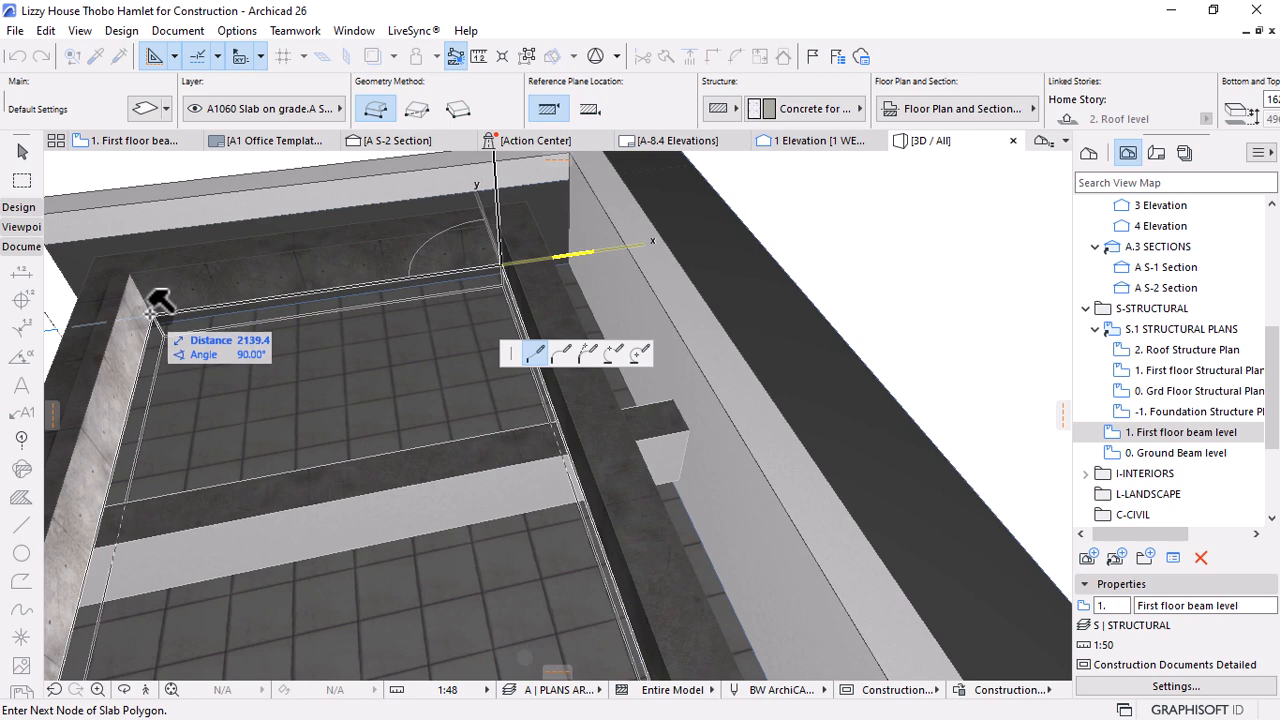
{"action": "left_click", "coordinate": [151, 313]}
{"action": "key", "text": "Escape"}
Offset all edges of the new slab outward by about 630 mm to the inner faces of the surrounding parapet walls
{"action": "left_click", "coordinate": [494, 297]}
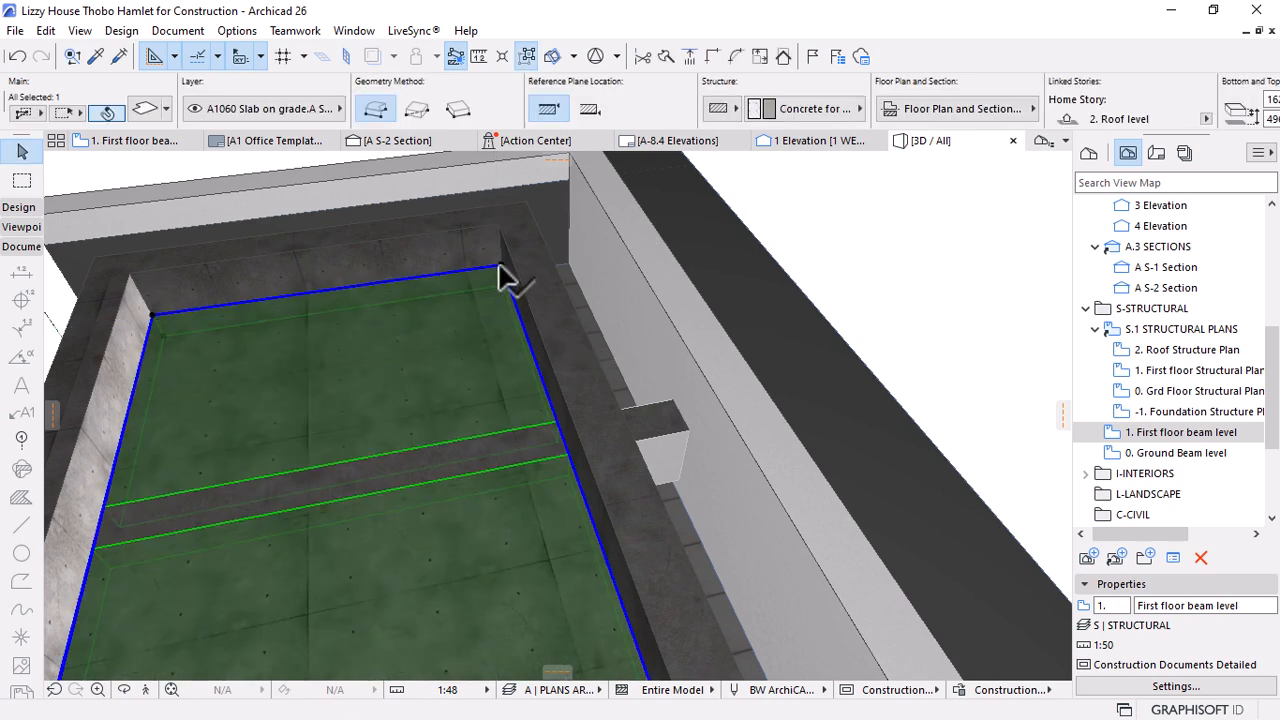
{"action": "left_click", "coordinate": [514, 310]}
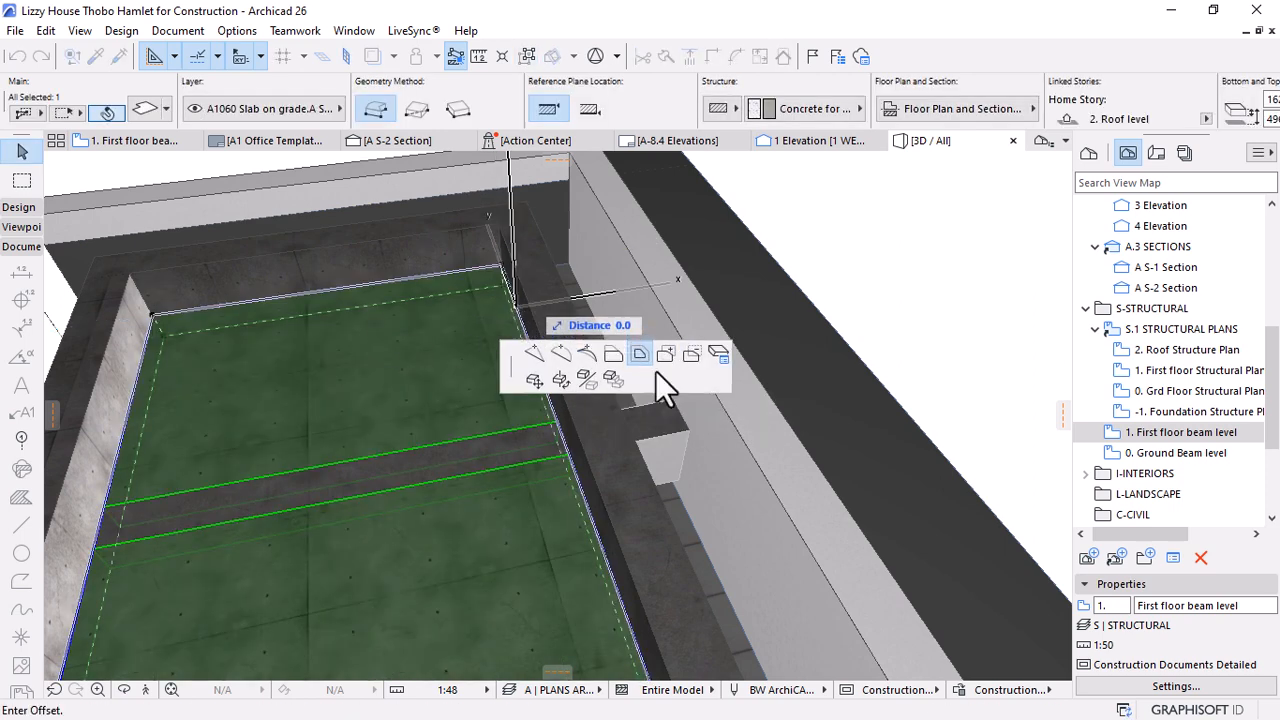
{"action": "scroll", "coordinate": [553, 296], "scroll_direction": "down", "scroll_amount": 3}
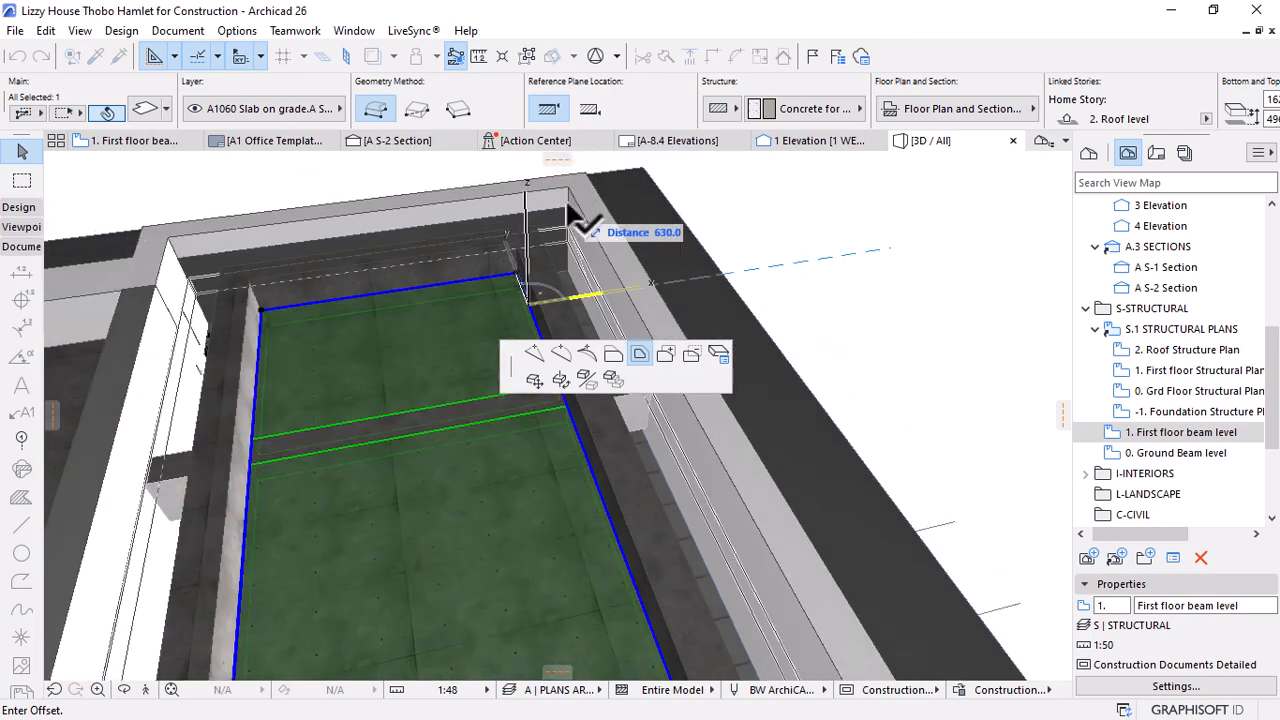
{"action": "key", "text": "Escape"}
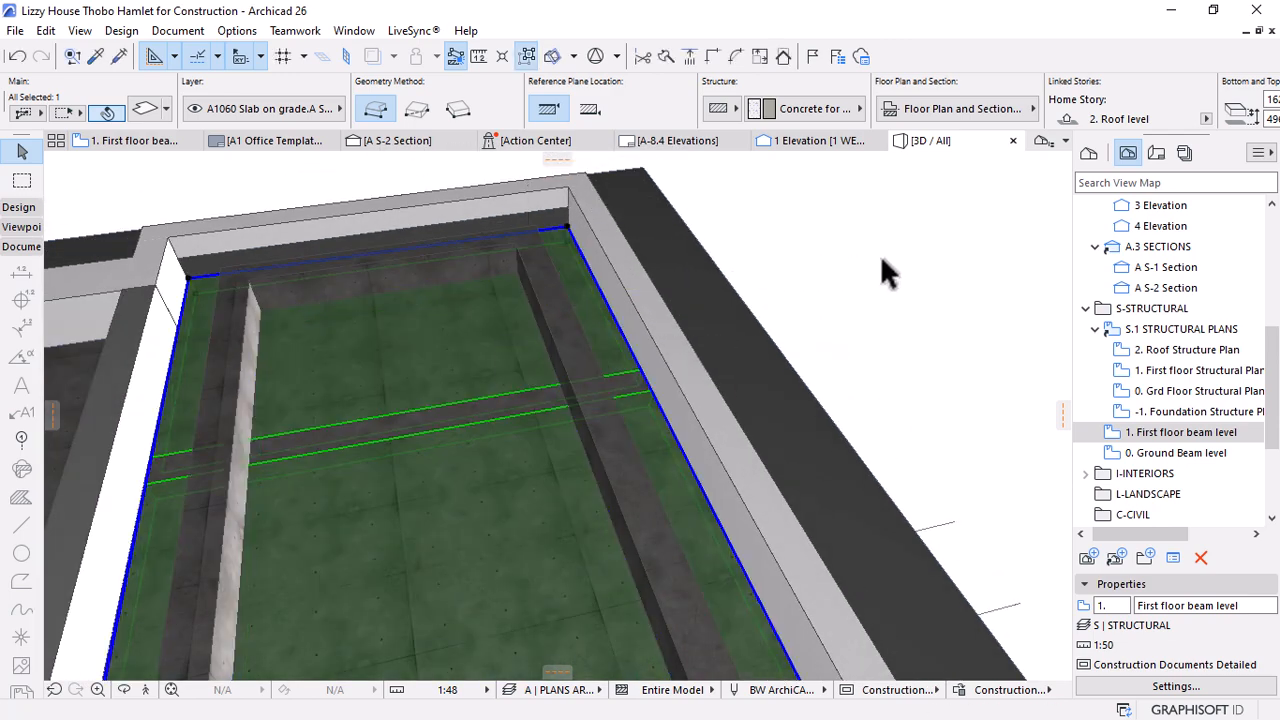
Check in the A S-2 Section how both ends of the new roof slab meet the adjoining wall beams
{"action": "key", "text": "Escape"}
{"action": "middle_click_drag", "start_coordinate": [840, 295], "coordinate": [416, 194], "text": "shift"}
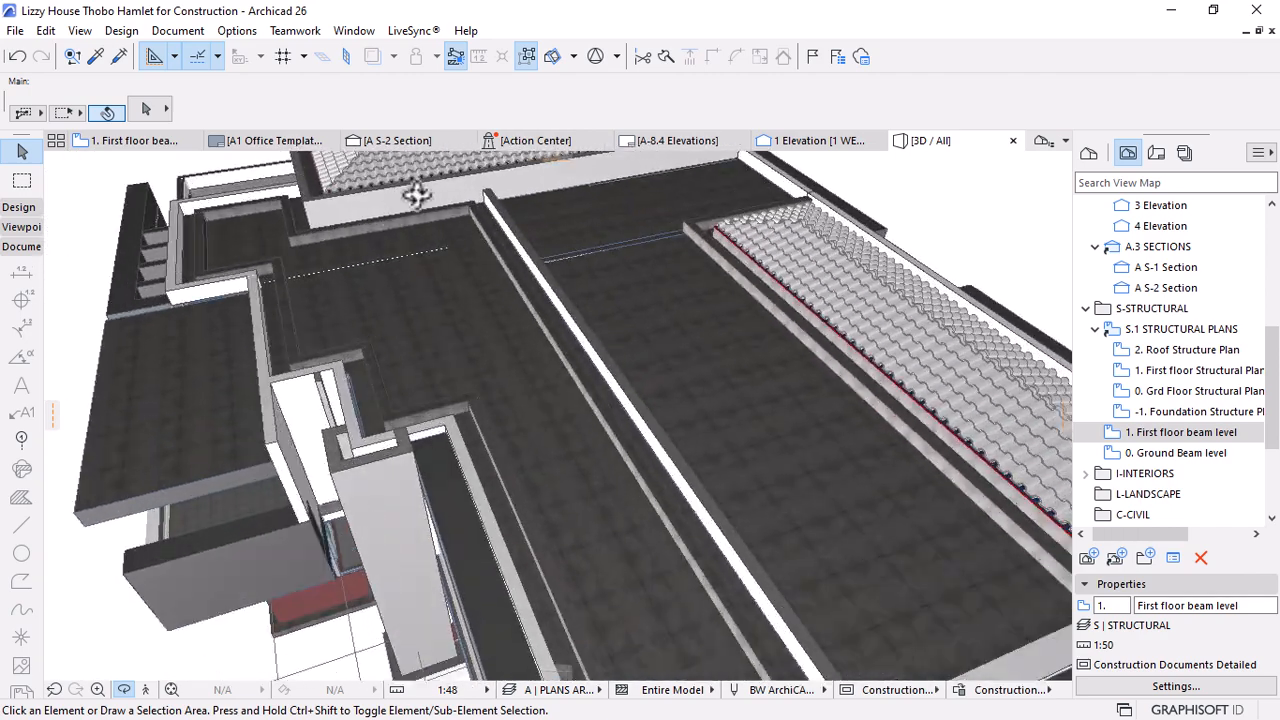
{"action": "left_click", "coordinate": [400, 140]}
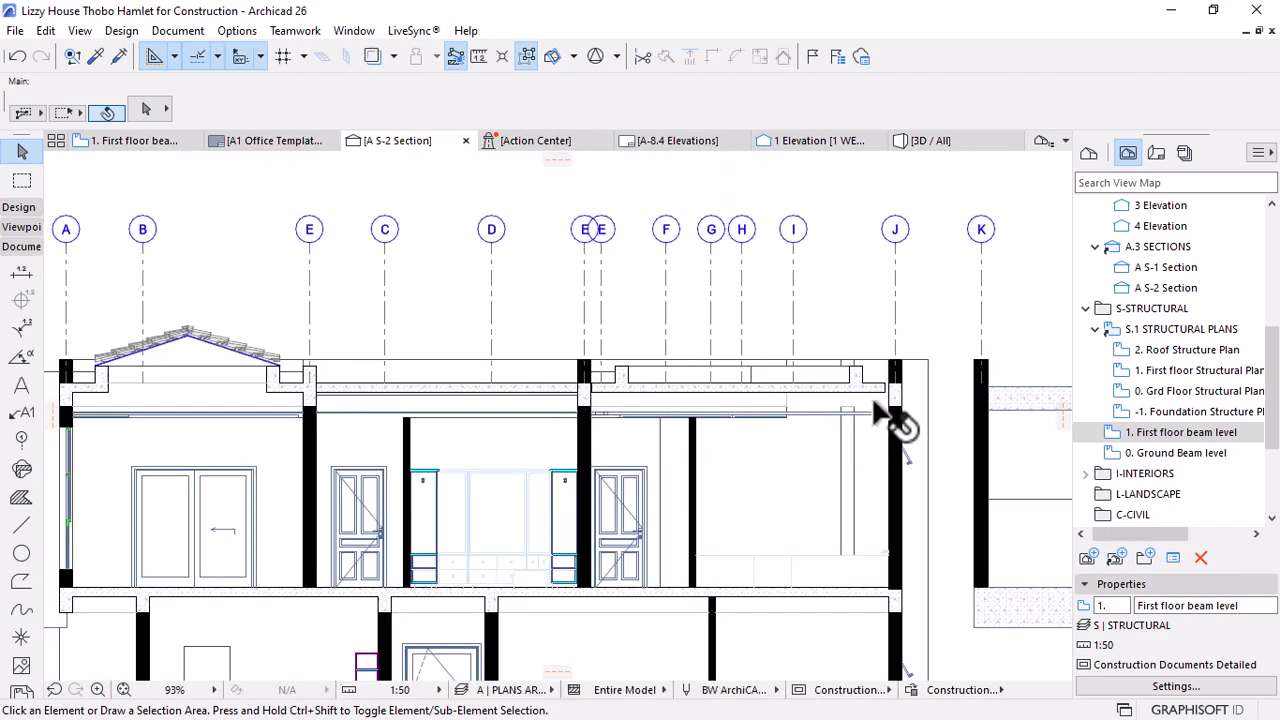
{"action": "scroll", "coordinate": [885, 395], "scroll_direction": "up", "scroll_amount": 3}
{"action": "scroll", "coordinate": [890, 405], "scroll_direction": "up", "scroll_amount": 2}
{"action": "scroll", "coordinate": [991, 437], "scroll_direction": "down", "scroll_amount": 1}
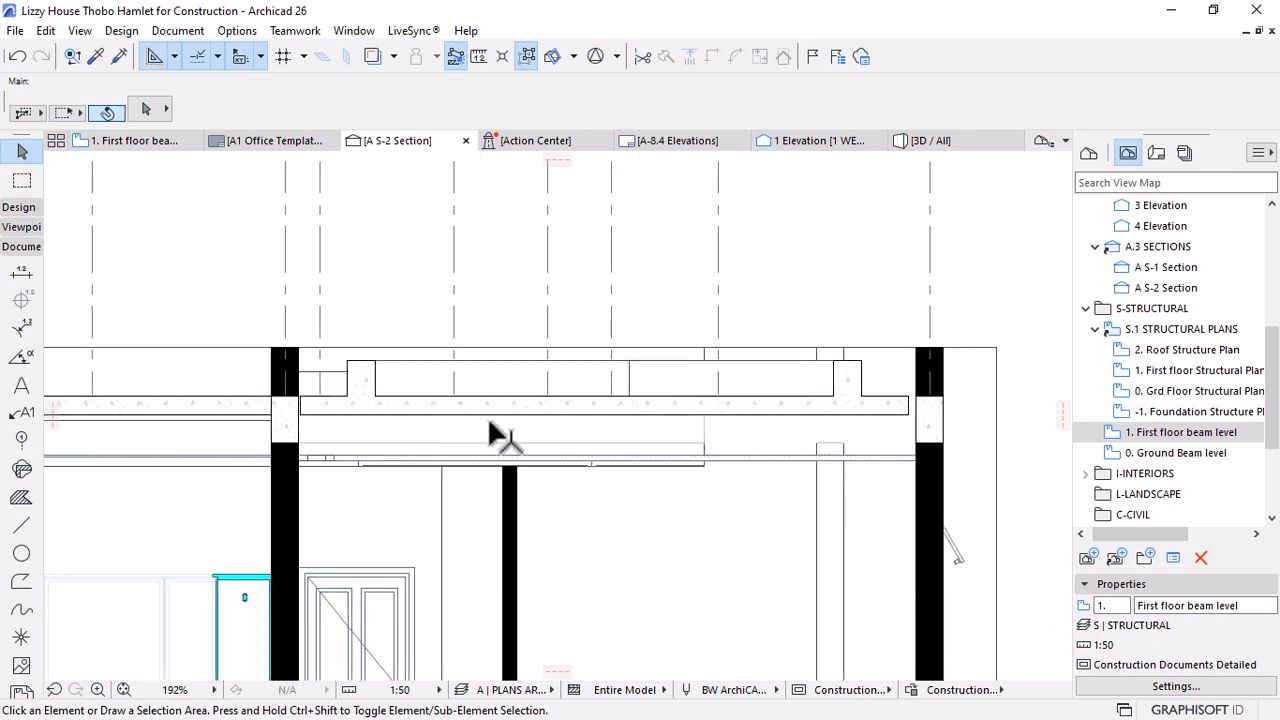
{"action": "scroll", "coordinate": [343, 420], "scroll_direction": "up", "scroll_amount": 3}
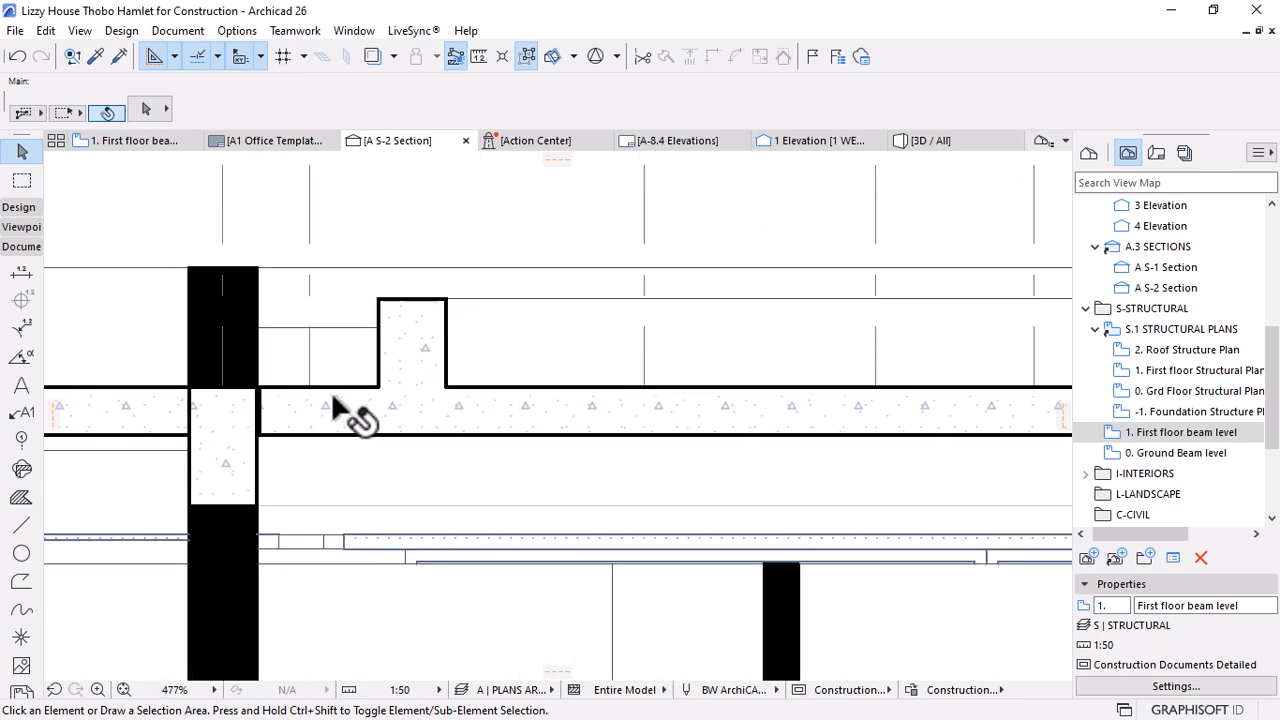
{"action": "scroll", "coordinate": [694, 434], "scroll_direction": "down", "scroll_amount": 4}
{"action": "scroll", "coordinate": [720, 412], "scroll_direction": "up", "scroll_amount": 3}
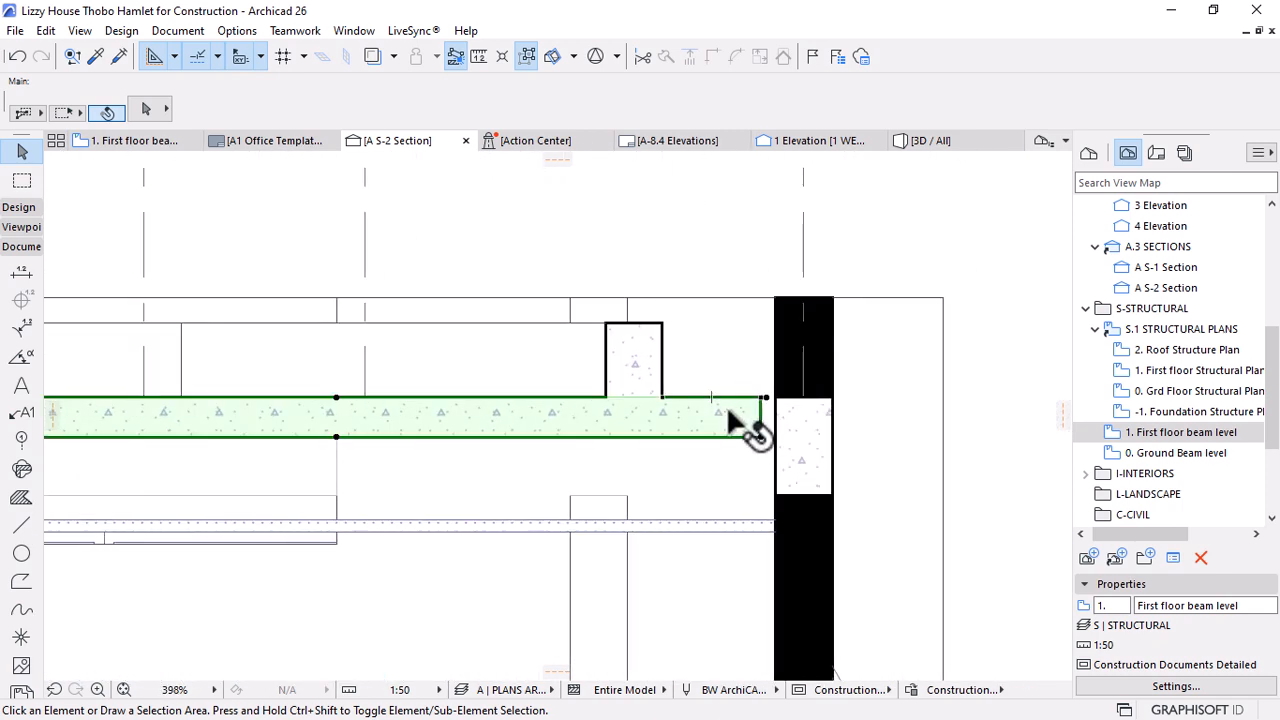
{"action": "left_click", "coordinate": [740, 418]}
{"action": "scroll", "coordinate": [768, 410], "scroll_direction": "up", "scroll_amount": 4}
{"action": "scroll", "coordinate": [790, 410], "scroll_direction": "up", "scroll_amount": 1}
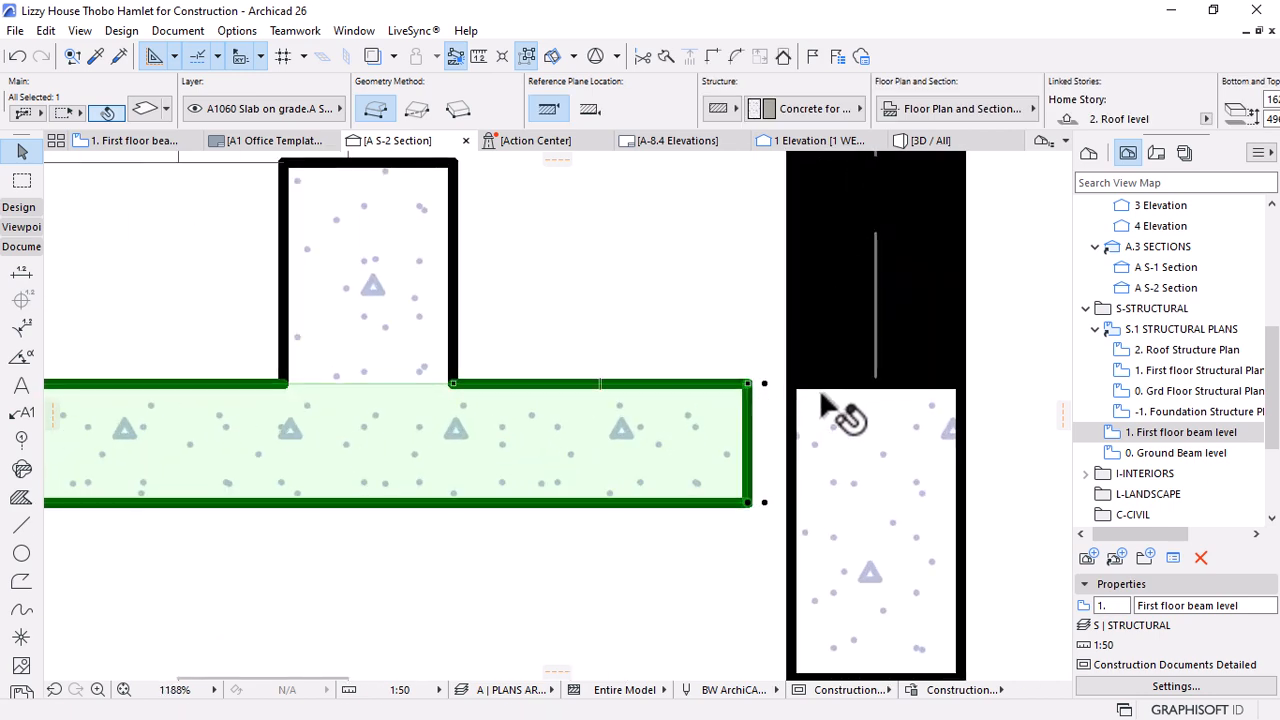
{"action": "scroll", "coordinate": [825, 410], "scroll_direction": "down", "scroll_amount": 6}
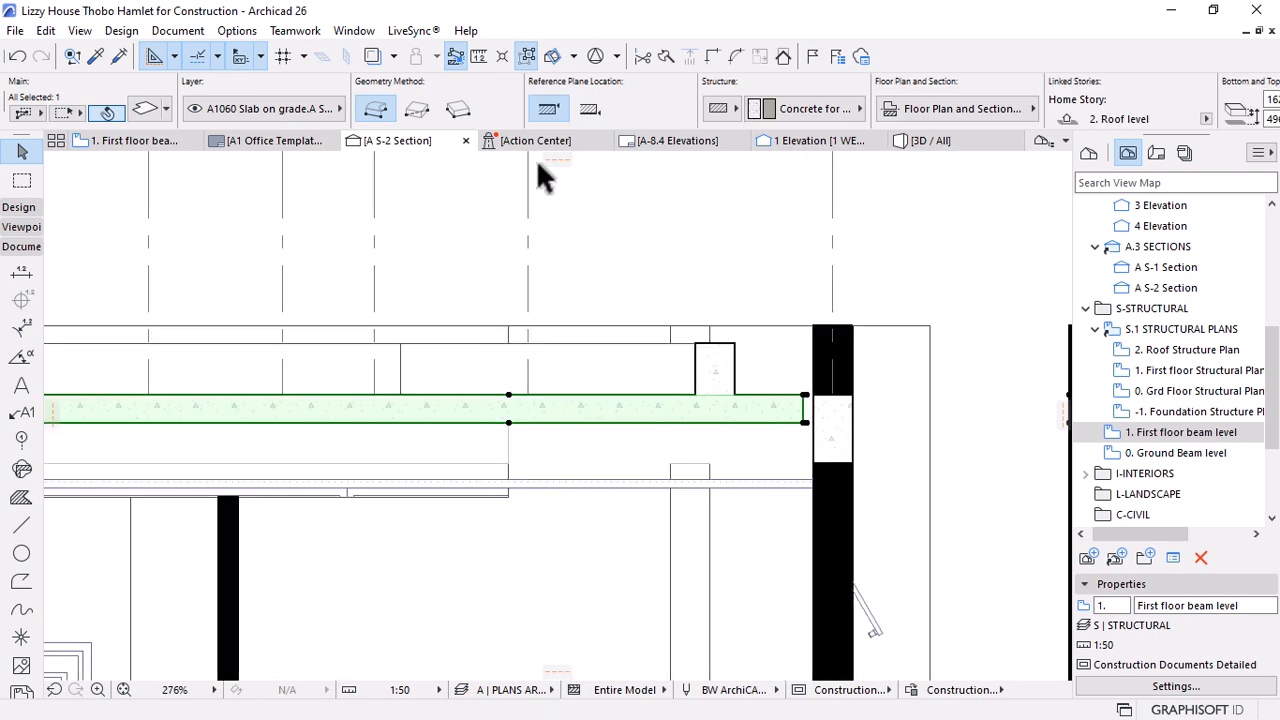
Look for the new slab's edge beside the stepped RWP recess in the 2. Roof Structure Plan
{"action": "double_click", "coordinate": [1185, 349]}
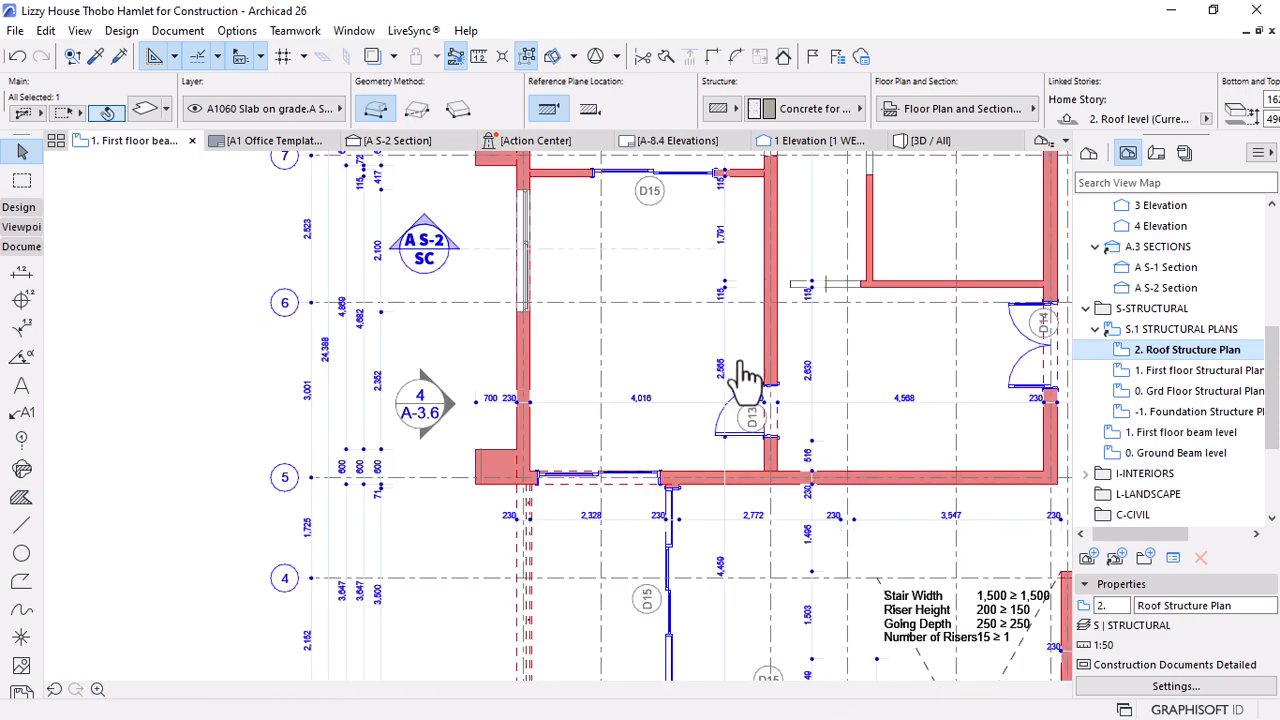
{"action": "scroll", "coordinate": [370, 357], "scroll_direction": "down", "scroll_amount": 4}
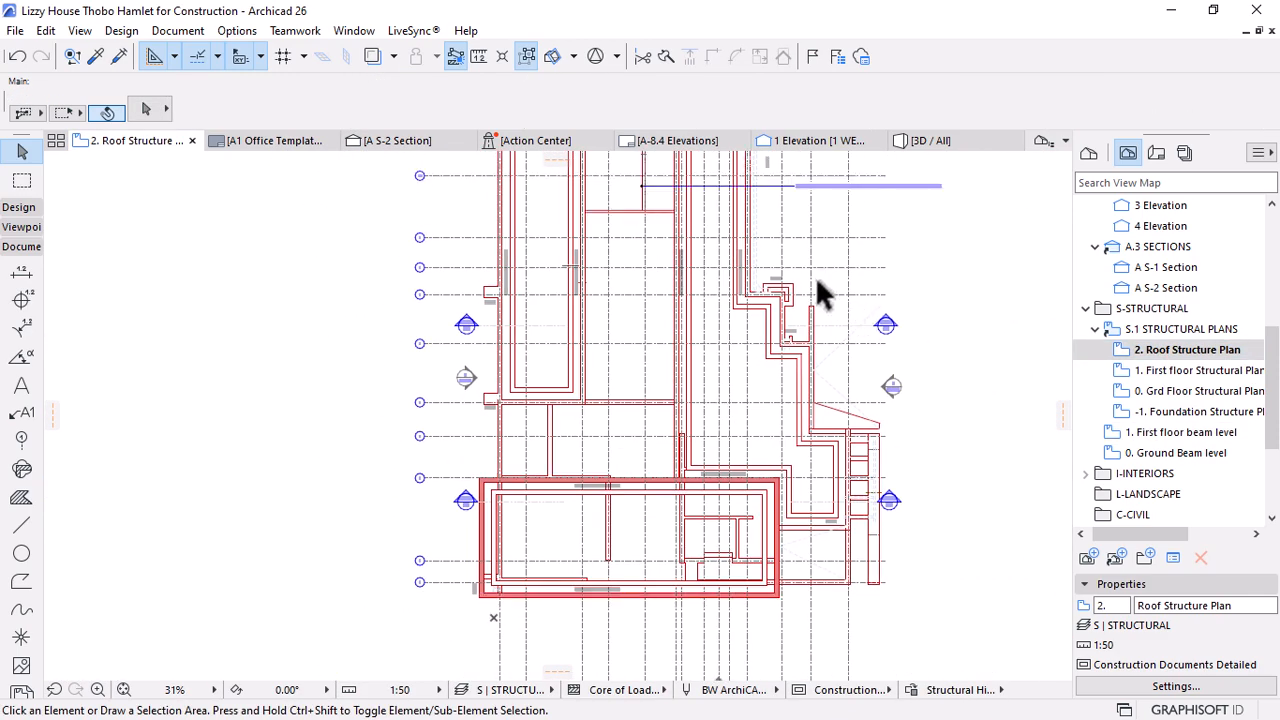
{"action": "scroll", "coordinate": [859, 318], "scroll_direction": "up", "scroll_amount": 3}
{"action": "scroll", "coordinate": [720, 313], "scroll_direction": "up", "scroll_amount": 2}
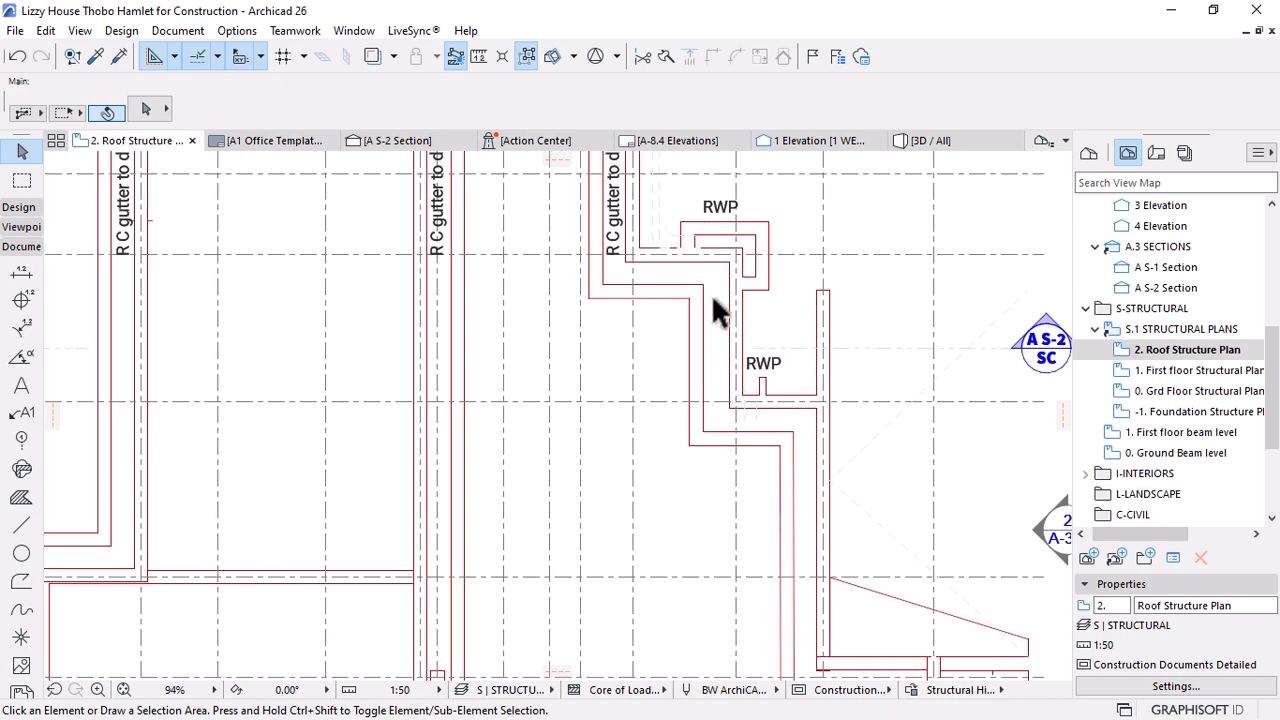
{"action": "scroll", "coordinate": [698, 360], "scroll_direction": "up", "scroll_amount": 5}
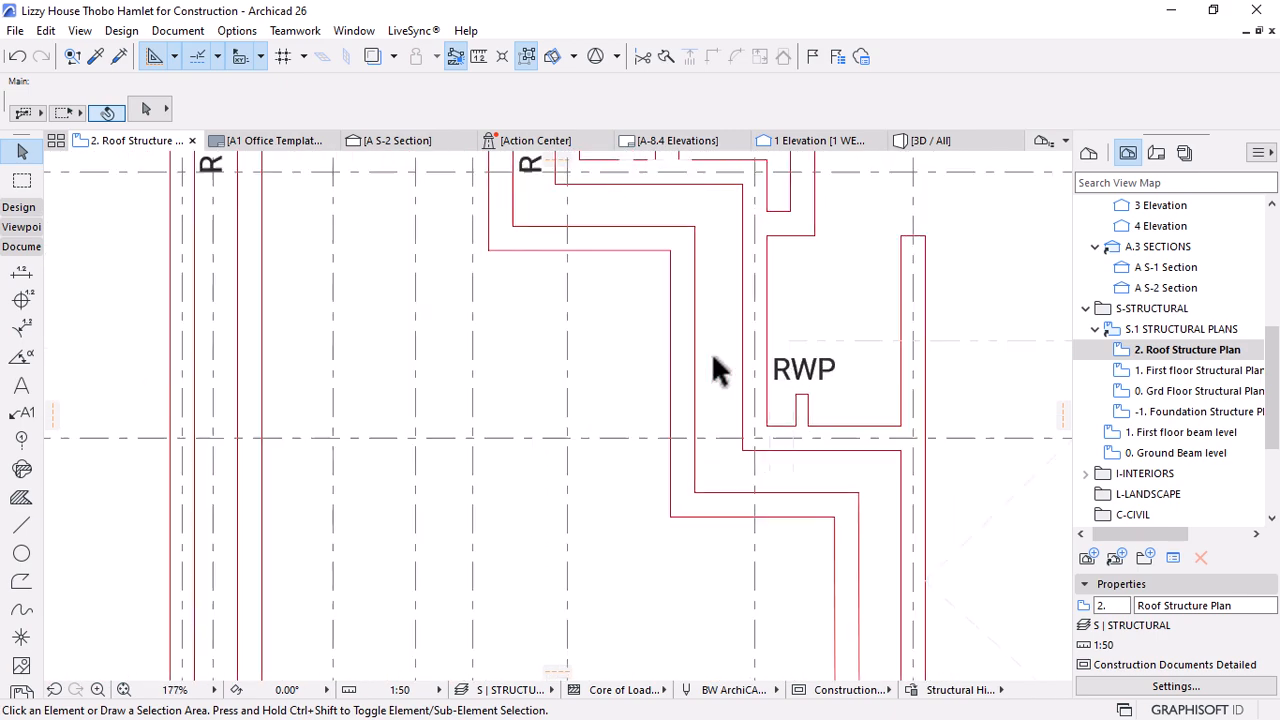
{"action": "left_click", "coordinate": [576, 356]}
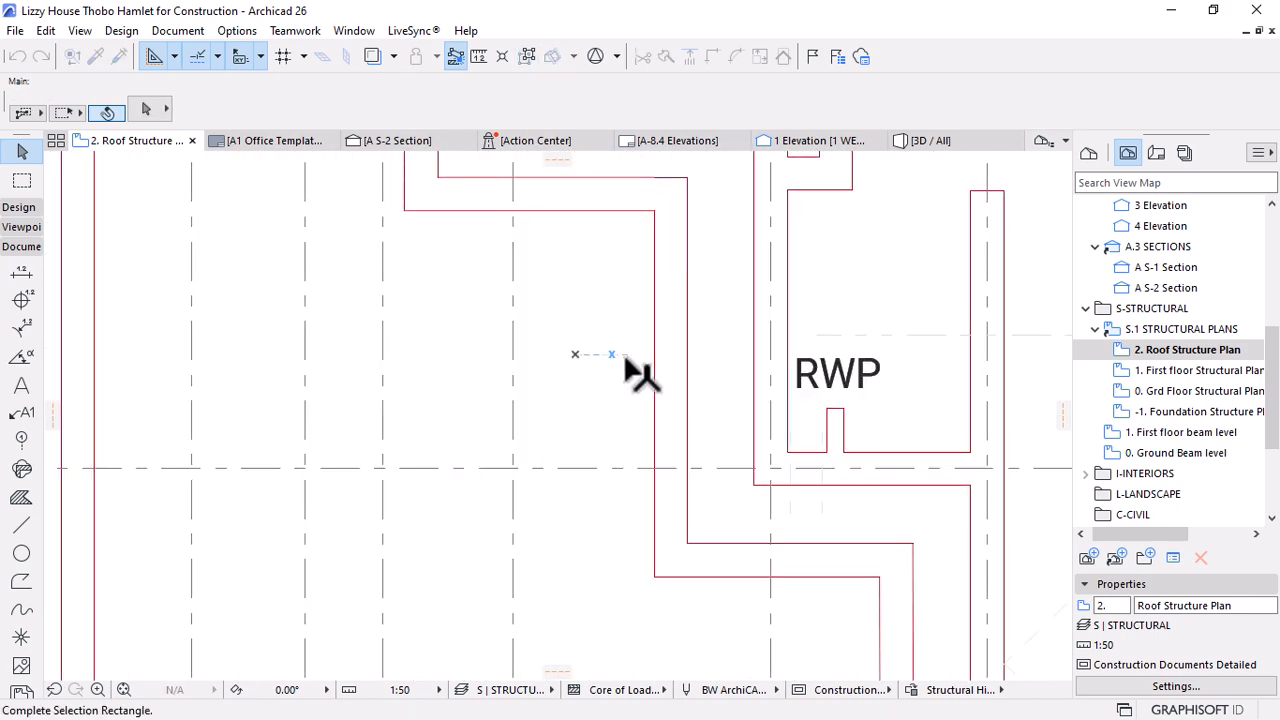
{"action": "scroll", "coordinate": [1151, 314], "scroll_direction": "up", "scroll_amount": 3}
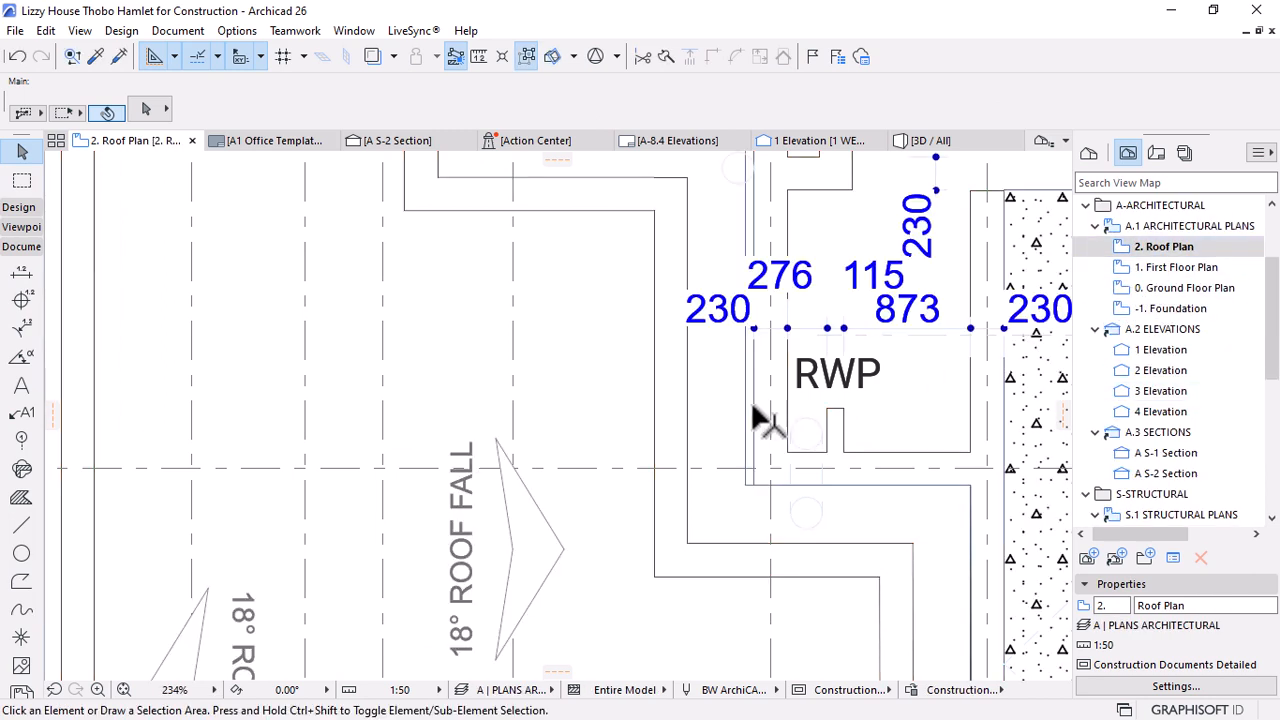
In the 2. Roof Plan, offset the new slab's edge beside the RWP recess outward to the adjoining wall face
{"action": "left_click", "coordinate": [716, 405]}
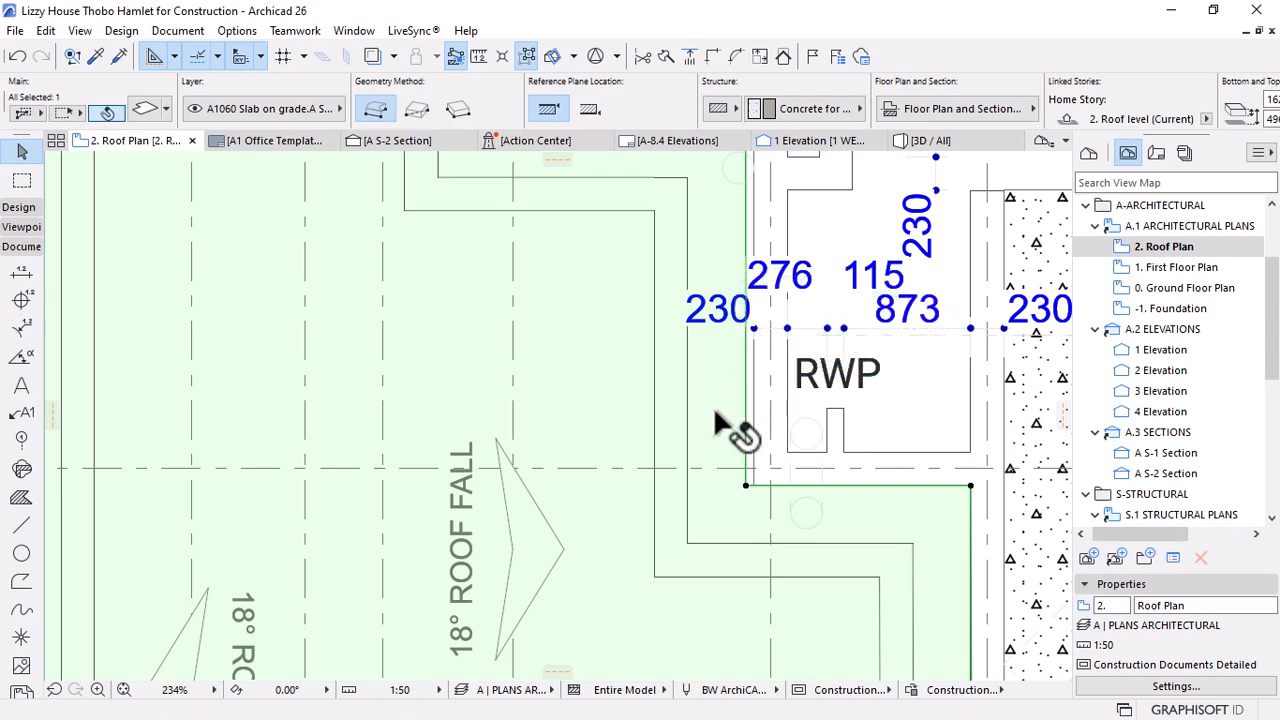
{"action": "scroll", "coordinate": [725, 418], "scroll_direction": "down", "scroll_amount": 3}
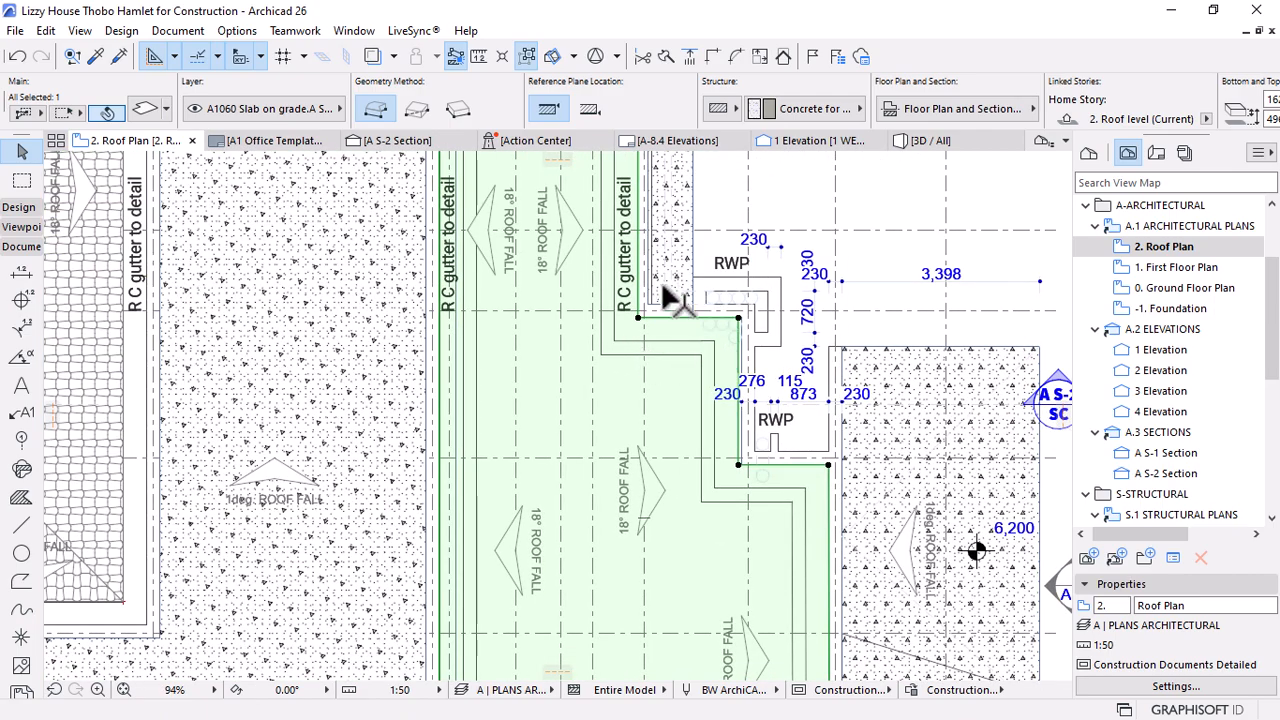
{"action": "scroll", "coordinate": [737, 314], "scroll_direction": "up", "scroll_amount": 3}
{"action": "scroll", "coordinate": [737, 317], "scroll_direction": "up", "scroll_amount": 3}
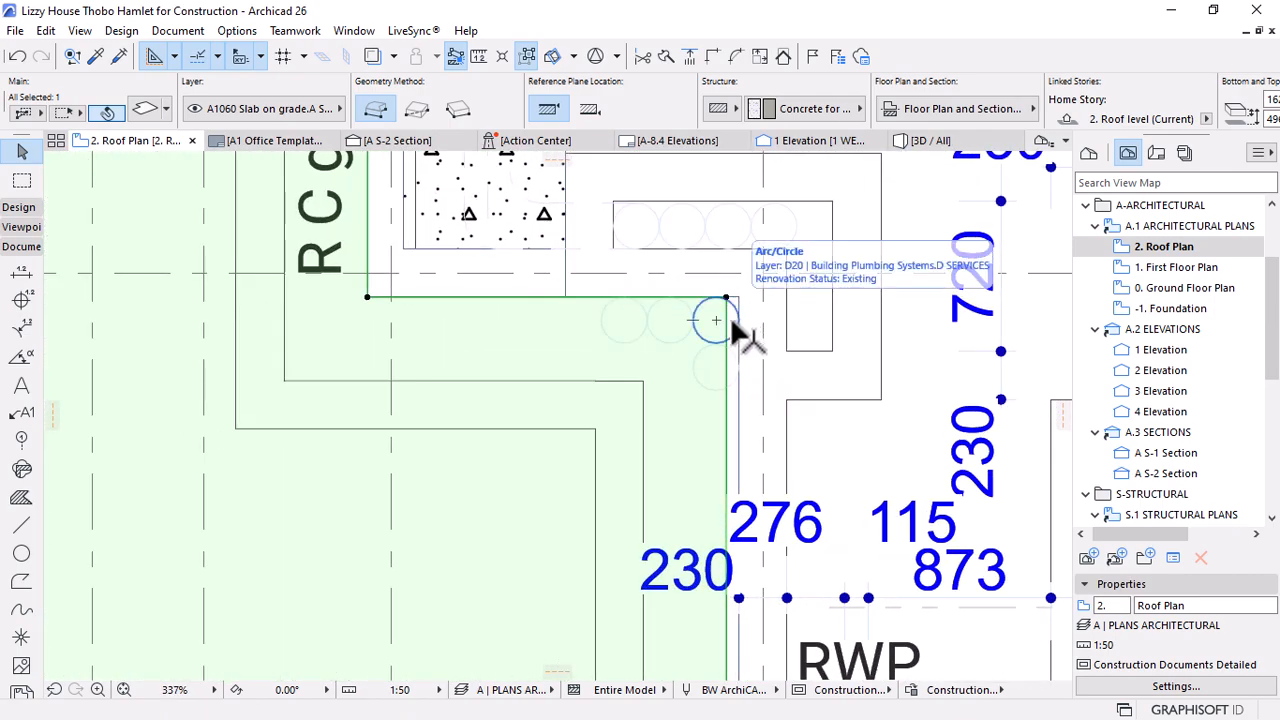
{"action": "left_click", "coordinate": [728, 412]}
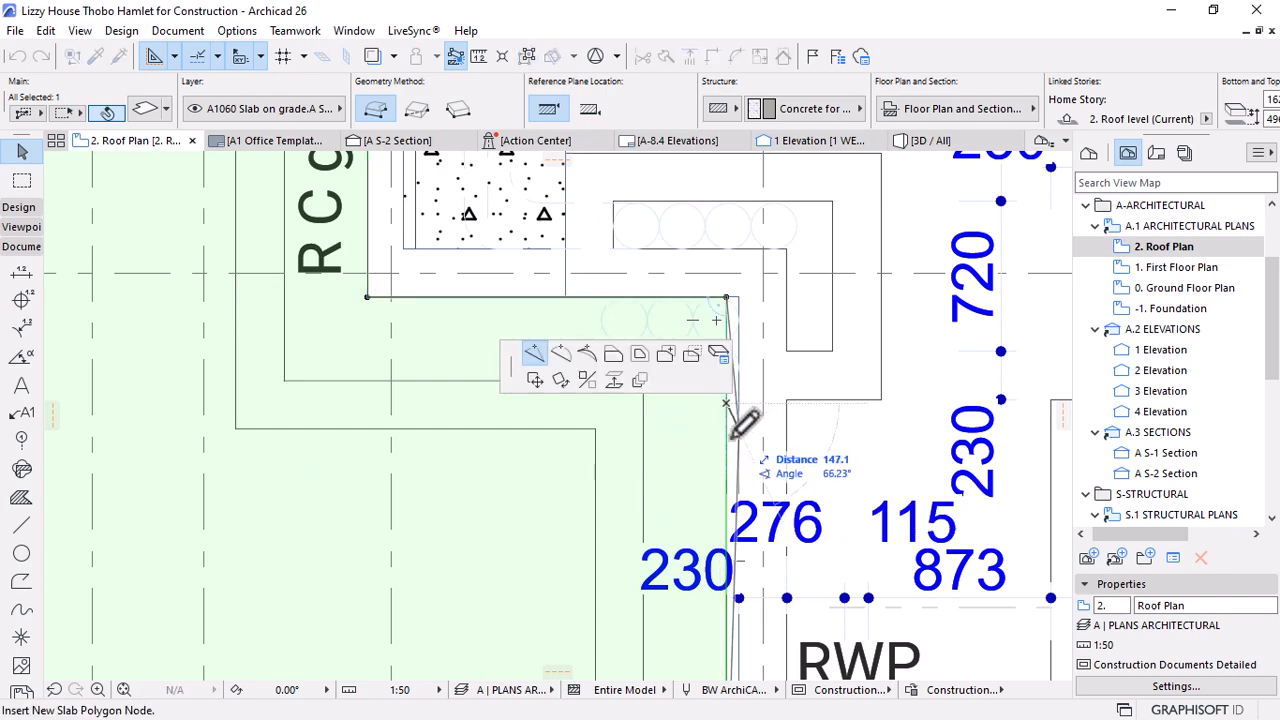
{"action": "scroll", "coordinate": [731, 436], "scroll_direction": "up", "scroll_amount": 2}
{"action": "left_click", "coordinate": [613, 353]}
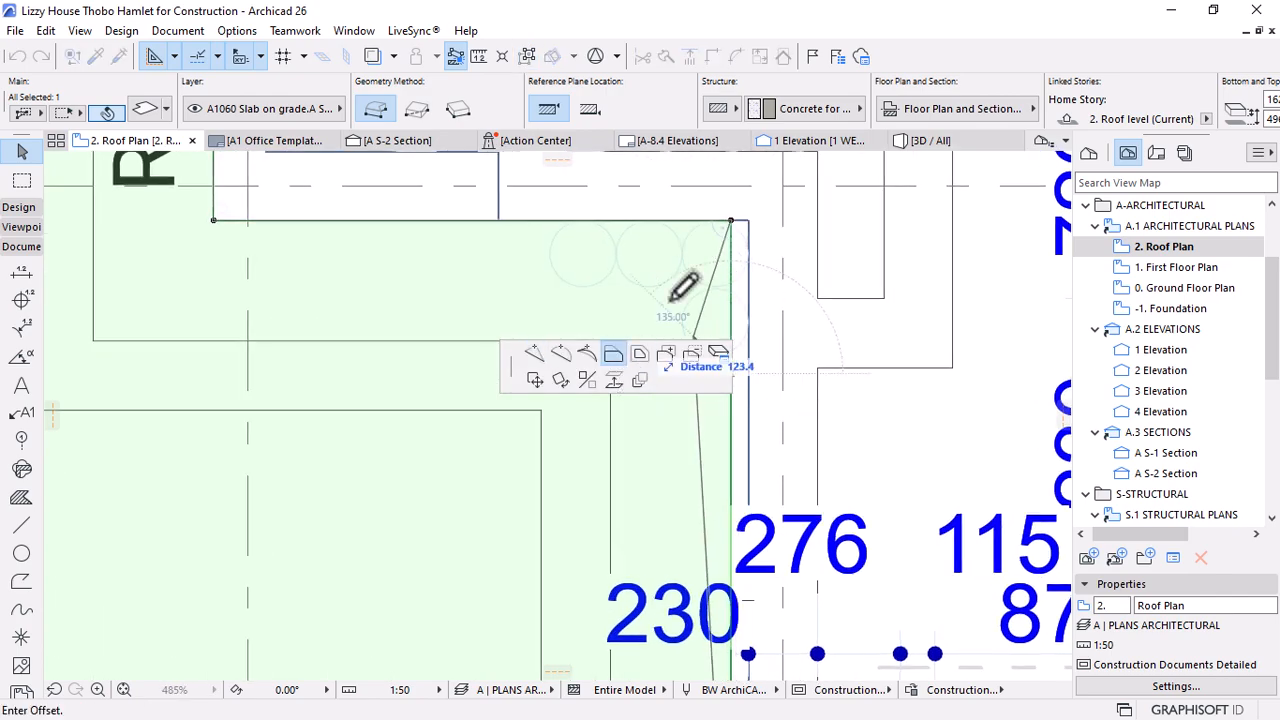
{"action": "left_click", "coordinate": [758, 205]}
{"action": "scroll", "coordinate": [799, 258], "scroll_direction": "down", "scroll_amount": 4}
{"action": "scroll", "coordinate": [740, 435], "scroll_direction": "down", "scroll_amount": 4}
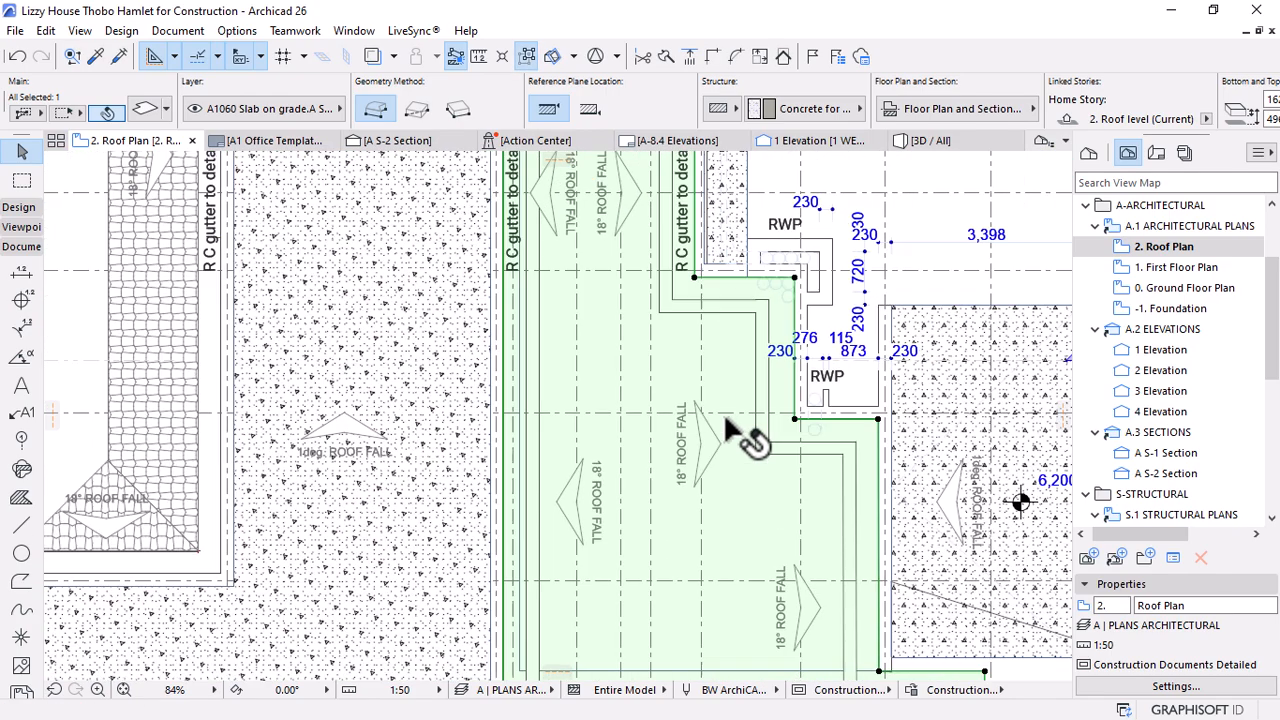
Inspect the adjusted slab end and the junction at the middle wall's beam in the A S-2 Section
{"action": "scroll", "coordinate": [728, 426], "scroll_direction": "down", "scroll_amount": 1}
{"action": "left_click", "coordinate": [437, 140]}
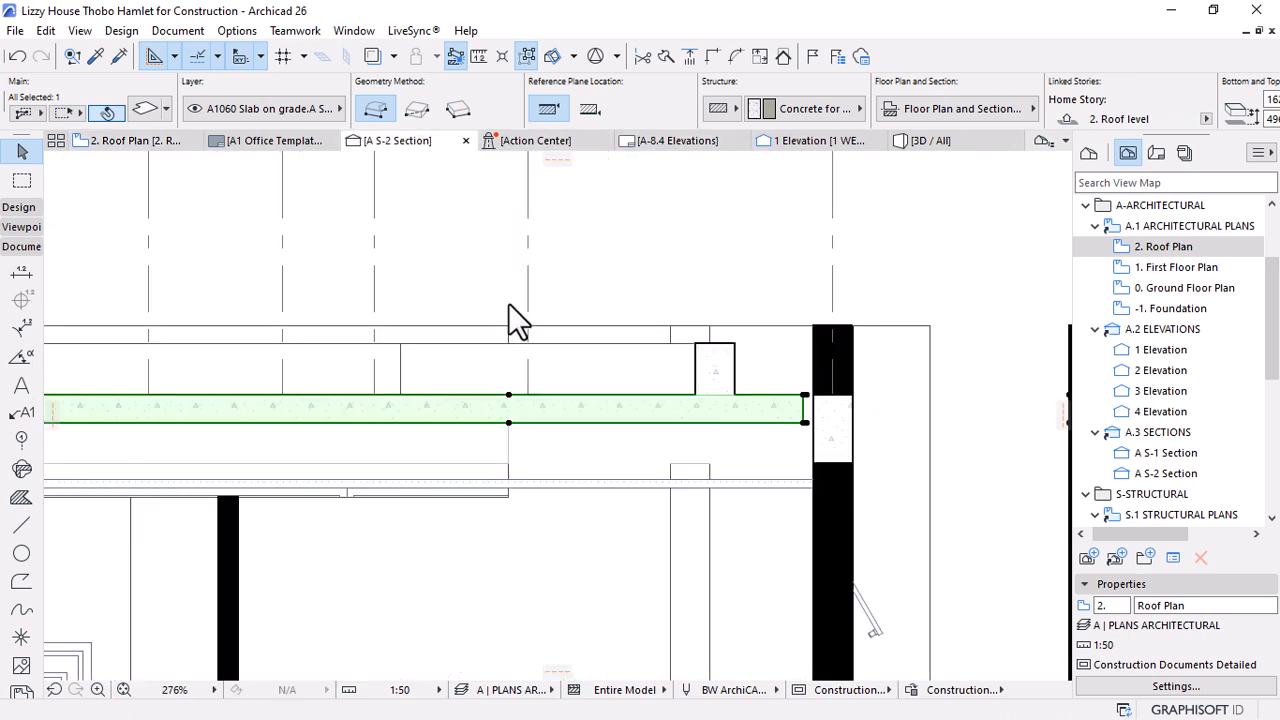
{"action": "scroll", "coordinate": [865, 390], "scroll_direction": "down", "scroll_amount": 6}
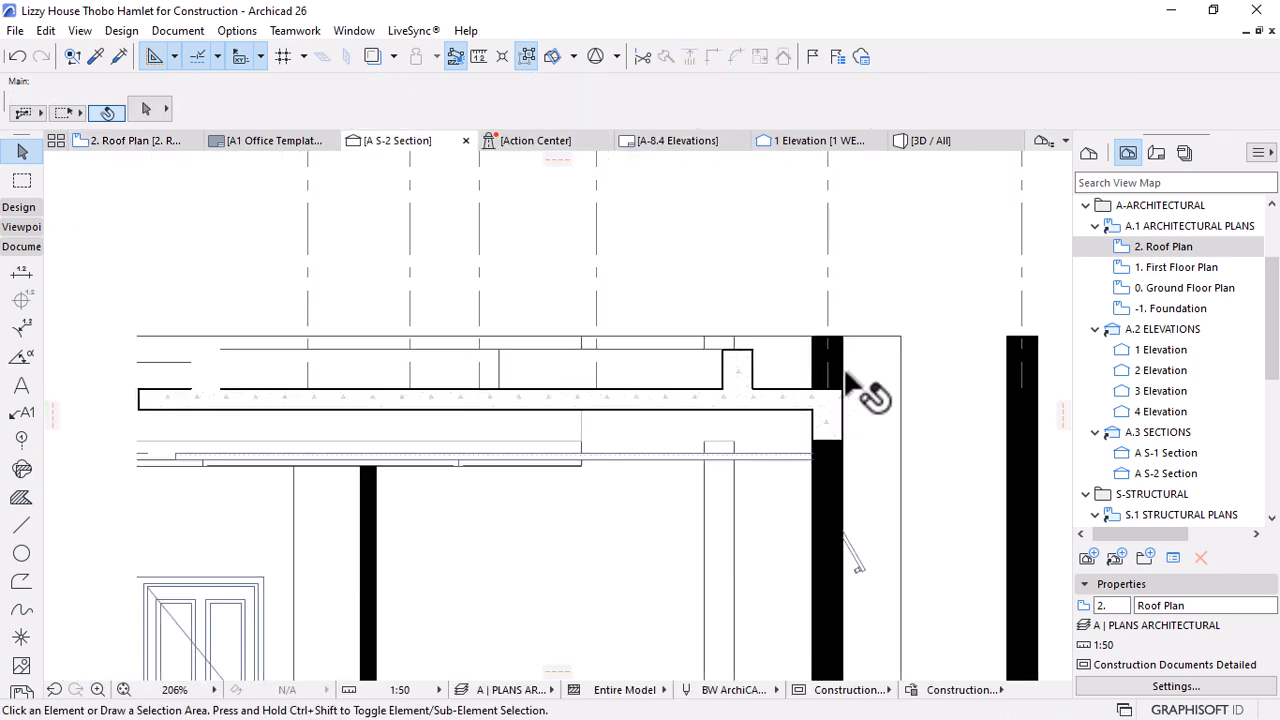
{"action": "scroll", "coordinate": [392, 385], "scroll_direction": "up", "scroll_amount": 5}
{"action": "scroll", "coordinate": [392, 385], "scroll_direction": "up", "scroll_amount": 6}
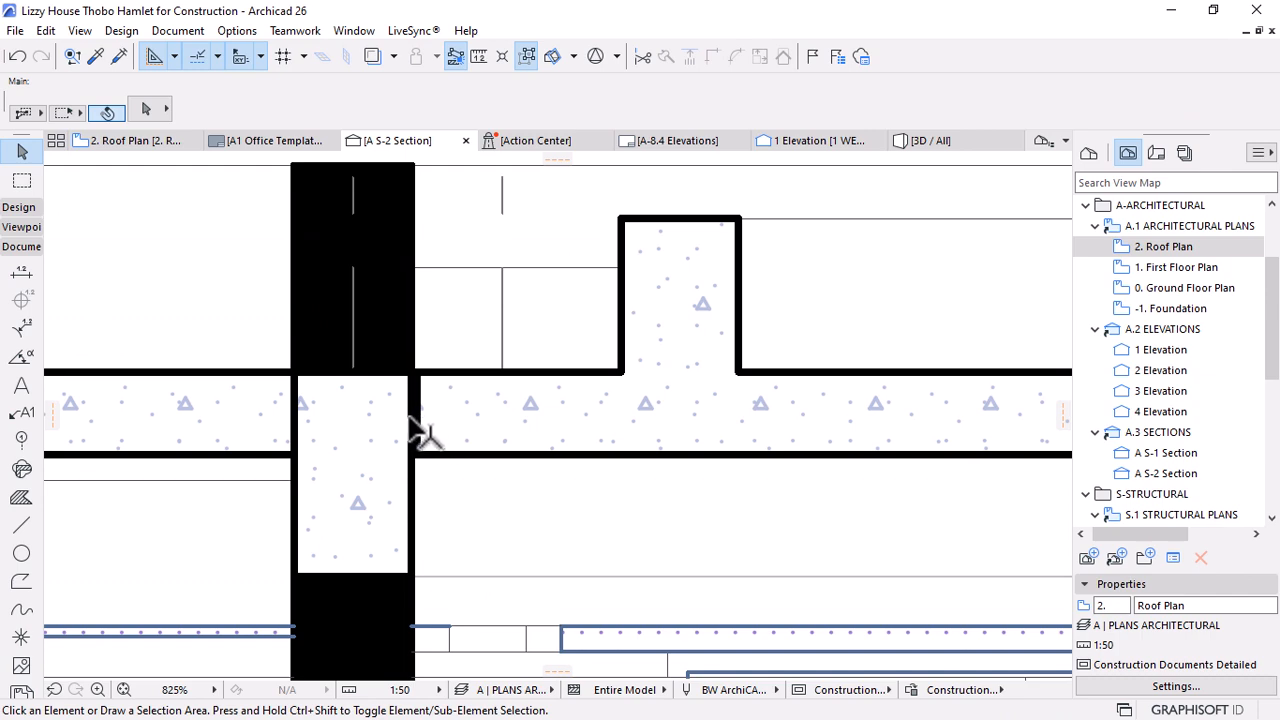
{"action": "scroll", "coordinate": [424, 432], "scroll_direction": "up", "scroll_amount": 2}
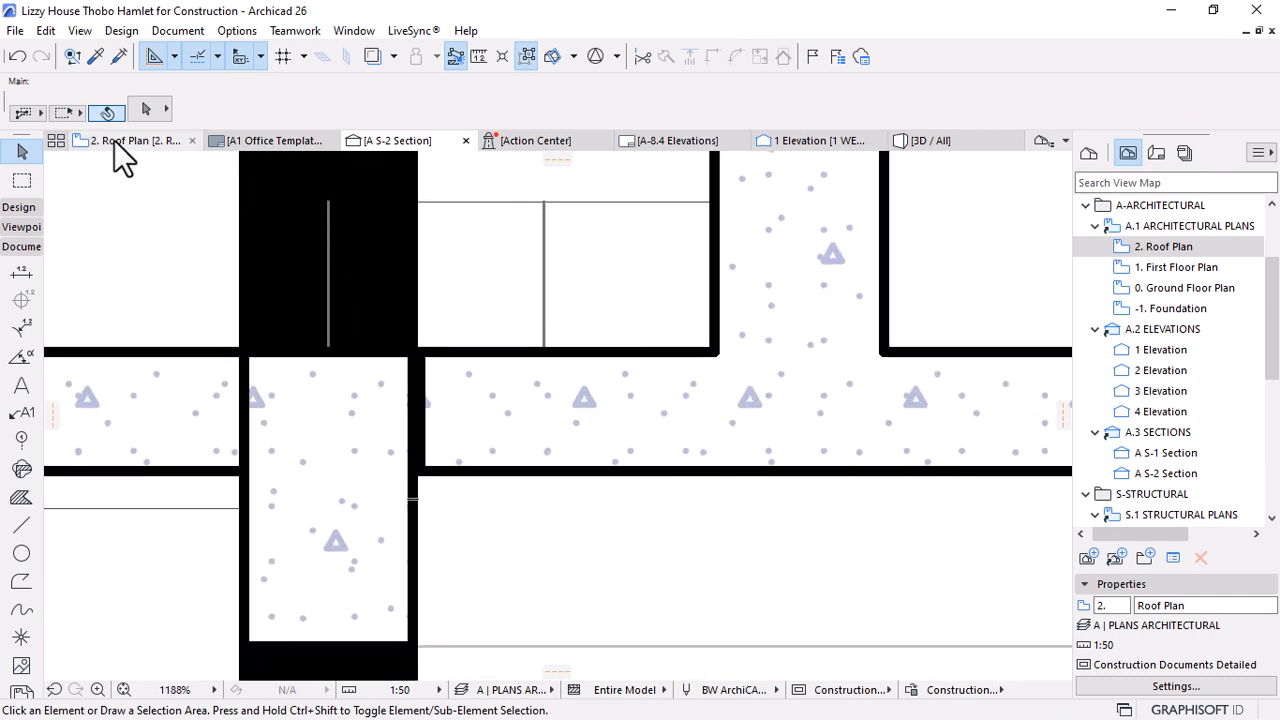
In the 2. Roof Plan, offset the slab's long straight edge along the middle wall outward by about 10 mm to the wall face
{"action": "left_click", "coordinate": [114, 141]}
{"action": "left_click", "coordinate": [657, 395]}
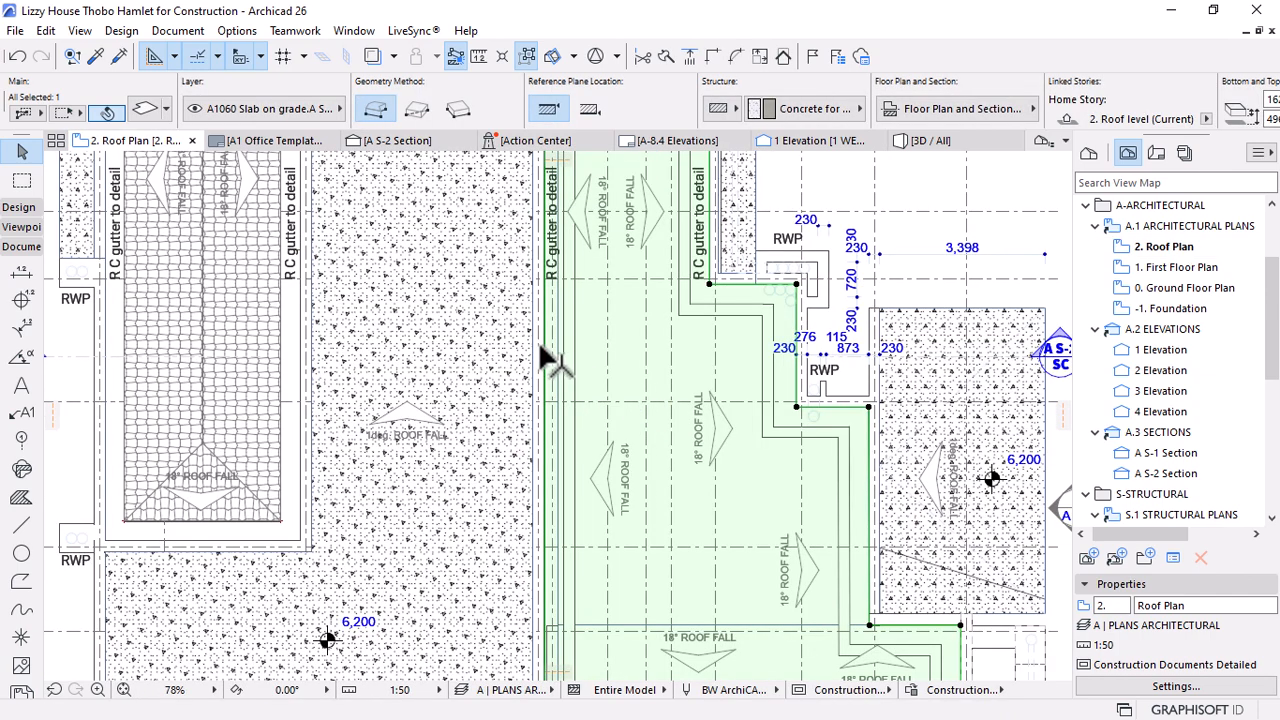
{"action": "scroll", "coordinate": [704, 318], "scroll_direction": "down", "scroll_amount": 2}
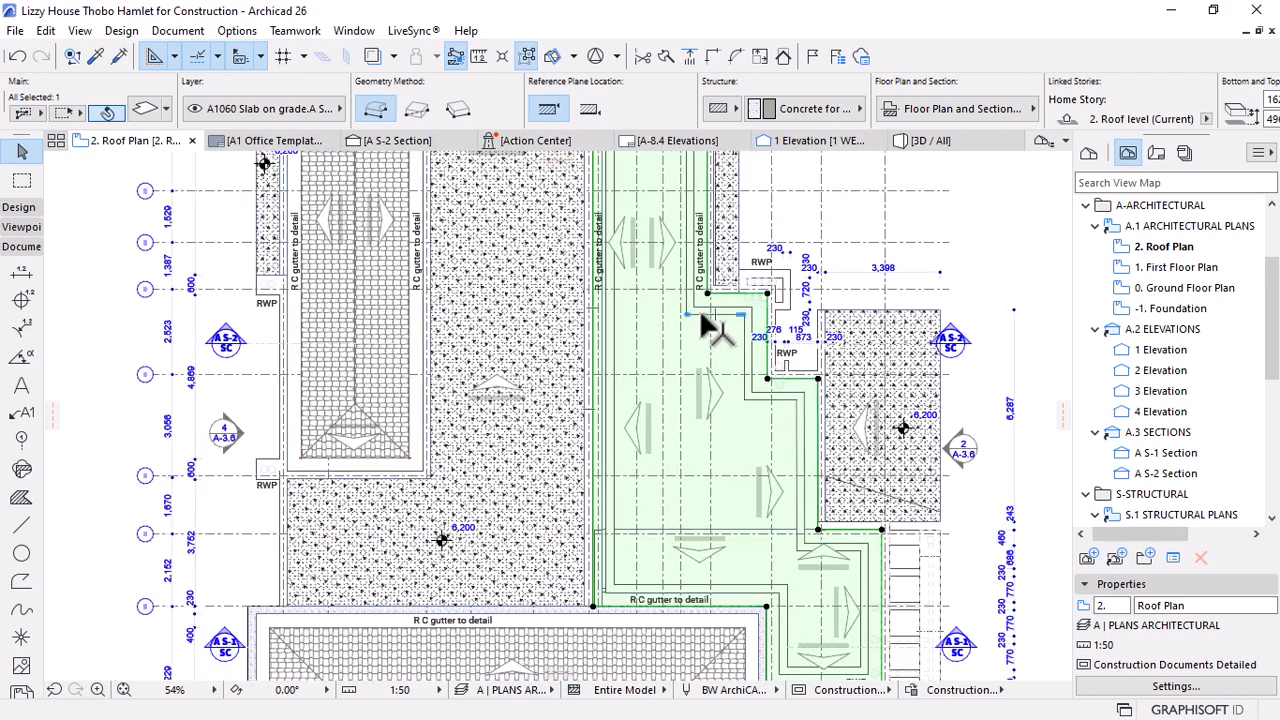
{"action": "scroll", "coordinate": [591, 330], "scroll_direction": "up", "scroll_amount": 15}
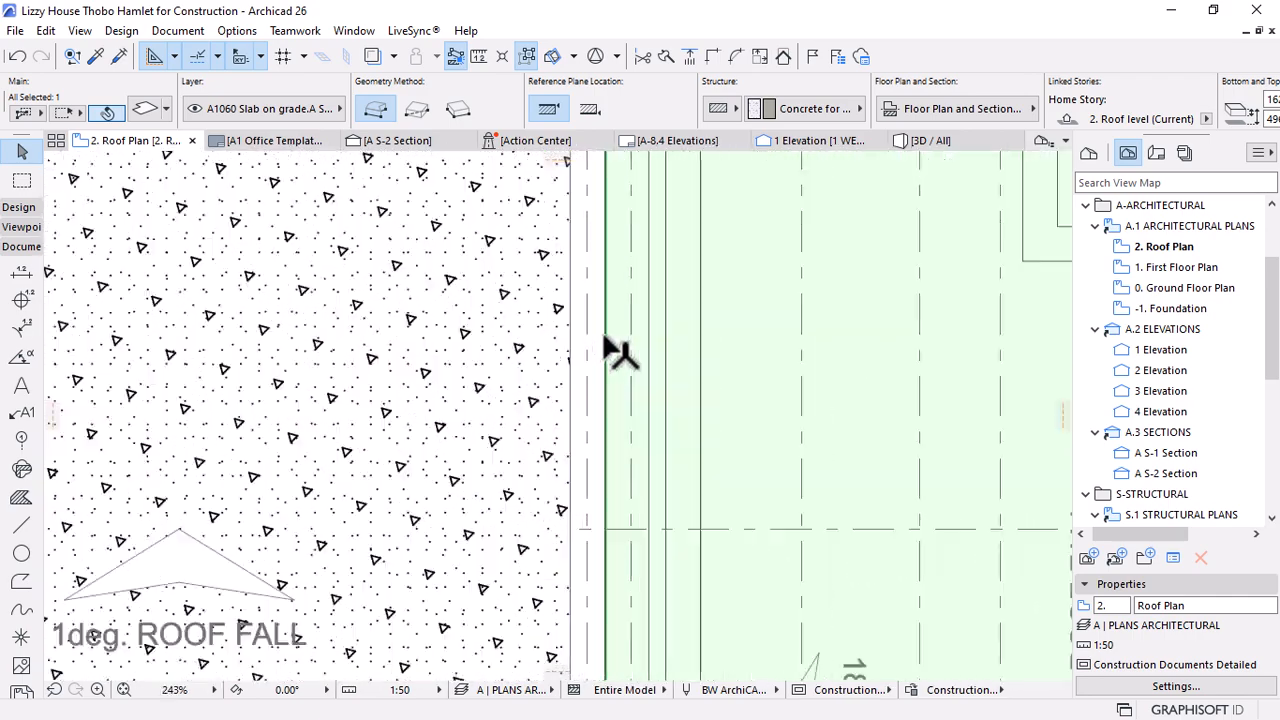
{"action": "left_click", "coordinate": [611, 398]}
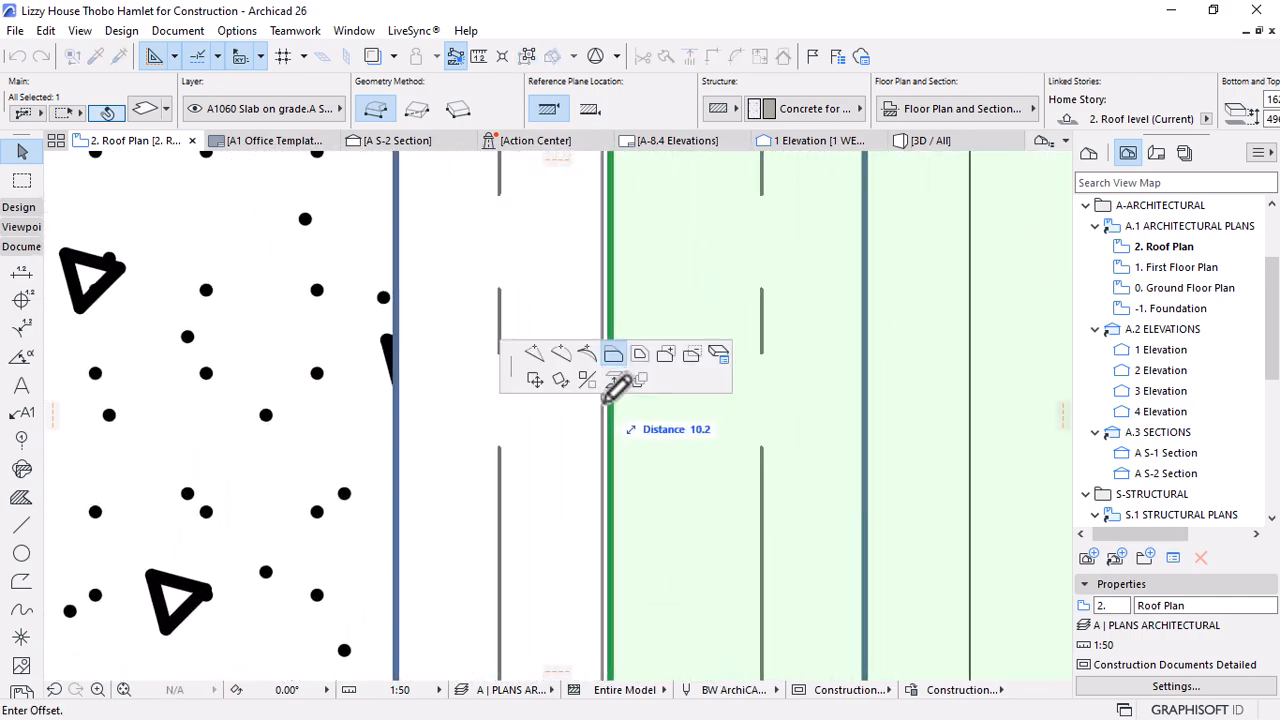
{"action": "scroll", "coordinate": [620, 398], "scroll_direction": "down", "scroll_amount": 8}
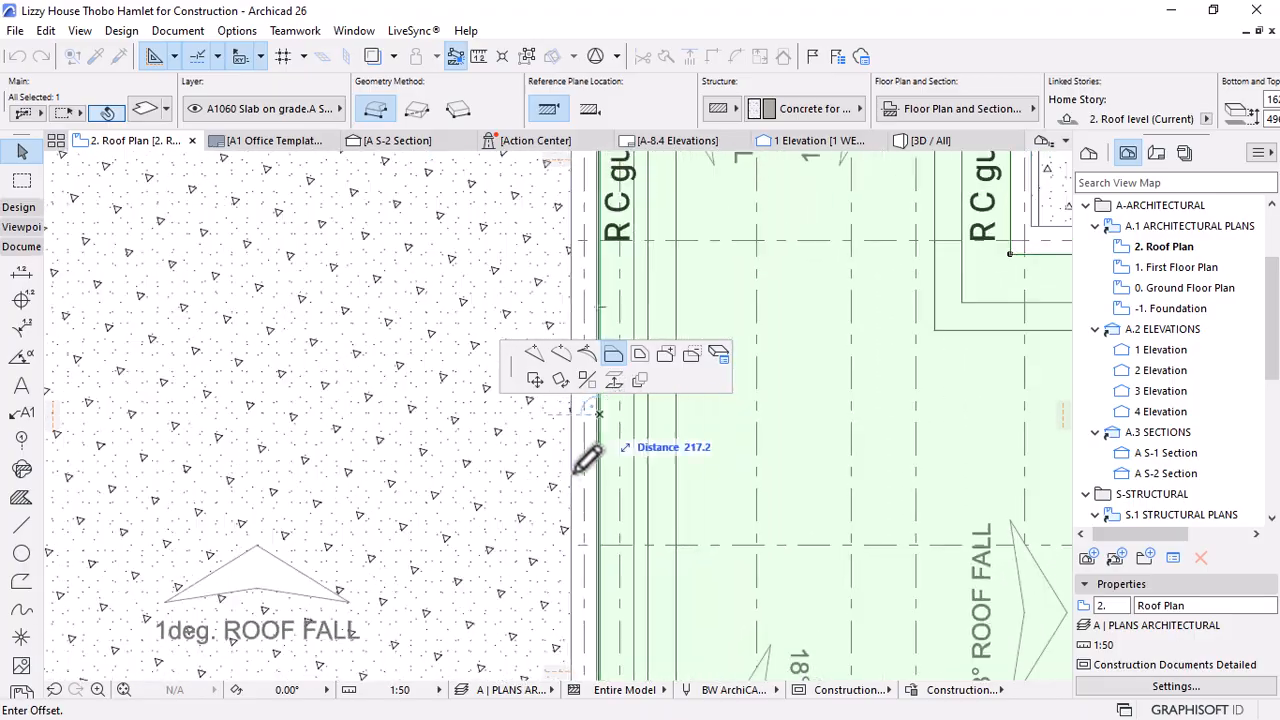
{"action": "scroll", "coordinate": [583, 440], "scroll_direction": "down", "scroll_amount": 5}
{"action": "scroll", "coordinate": [590, 560], "scroll_direction": "up", "scroll_amount": 8}
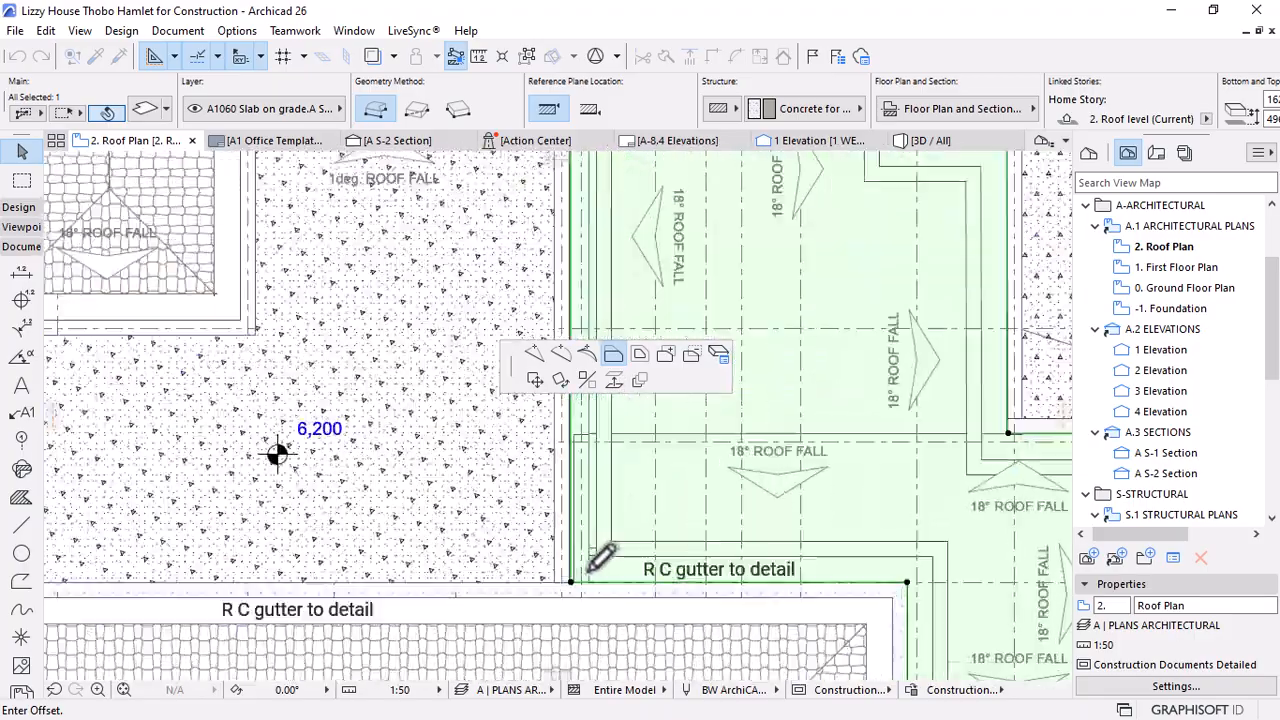
{"action": "scroll", "coordinate": [540, 570], "scroll_direction": "up", "scroll_amount": 5}
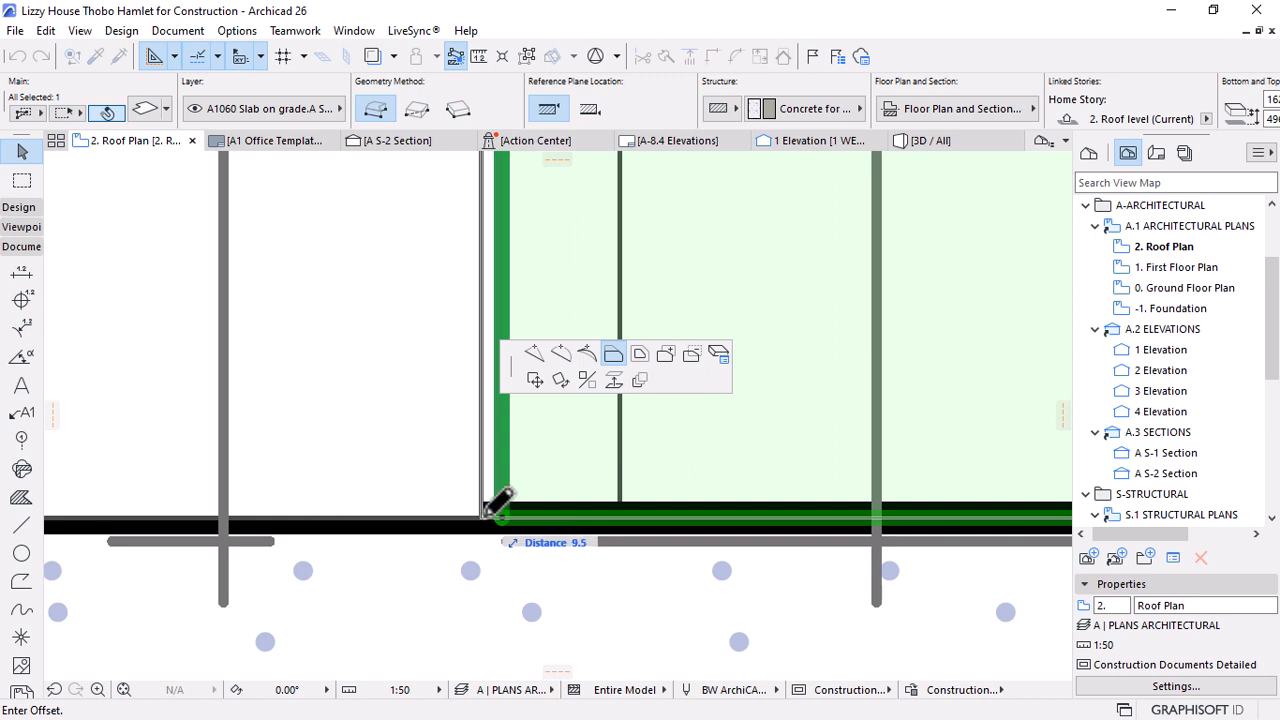
{"action": "left_click", "coordinate": [497, 505]}
Review both slab-to-beam junctions in the A S-2 Section and the slab's corner at the middle wall in the 2. Roof Plan
{"action": "left_click", "coordinate": [420, 141]}
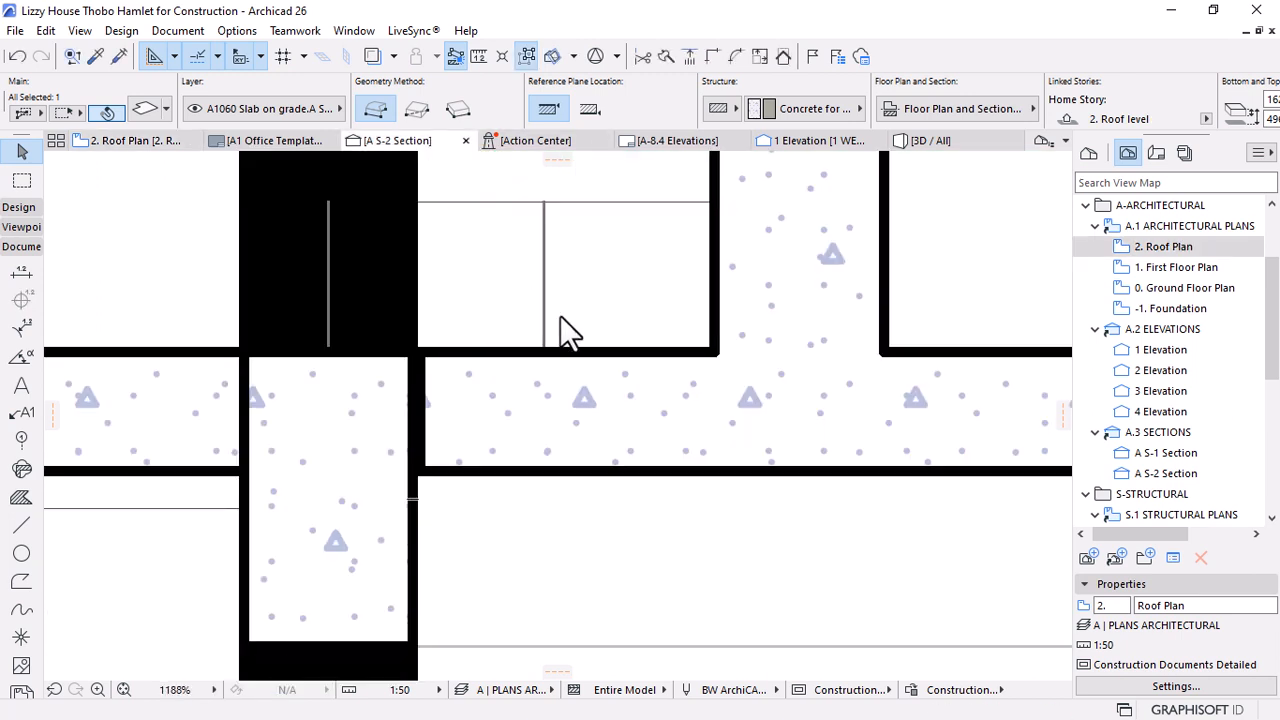
{"action": "scroll", "coordinate": [600, 370], "scroll_direction": "down", "scroll_amount": 10}
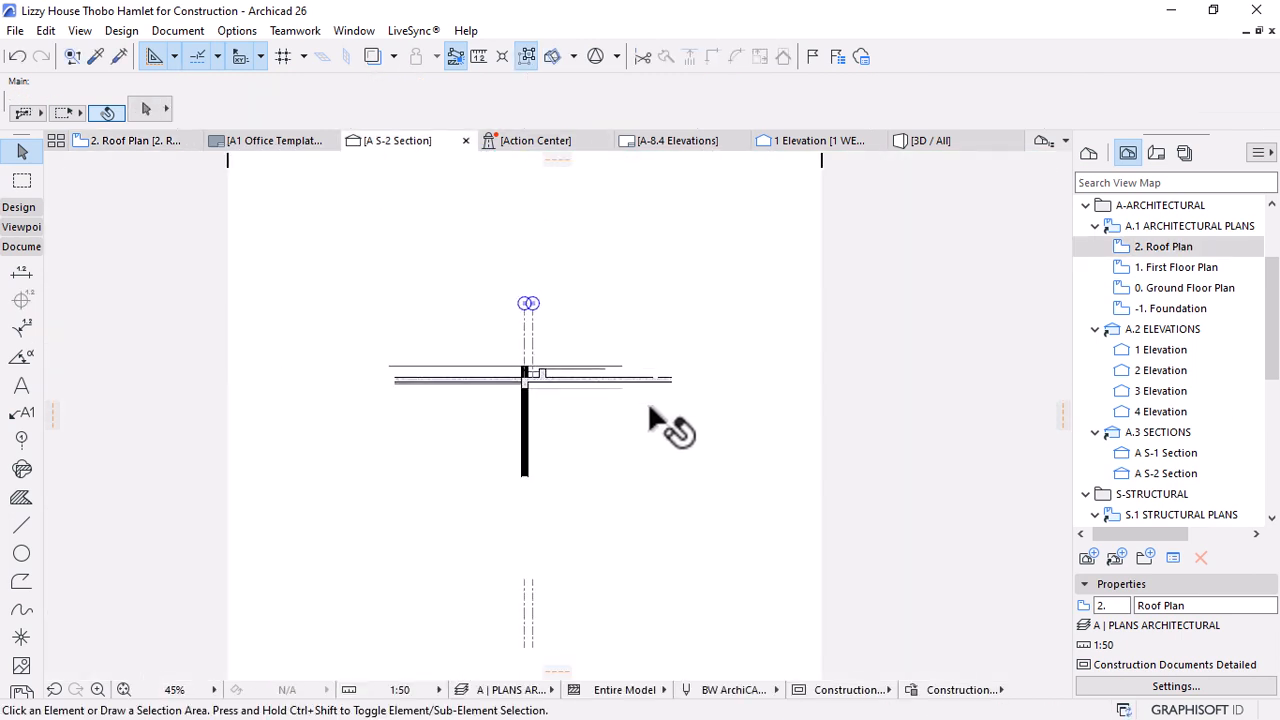
{"action": "scroll", "coordinate": [674, 423], "scroll_direction": "up", "scroll_amount": 6}
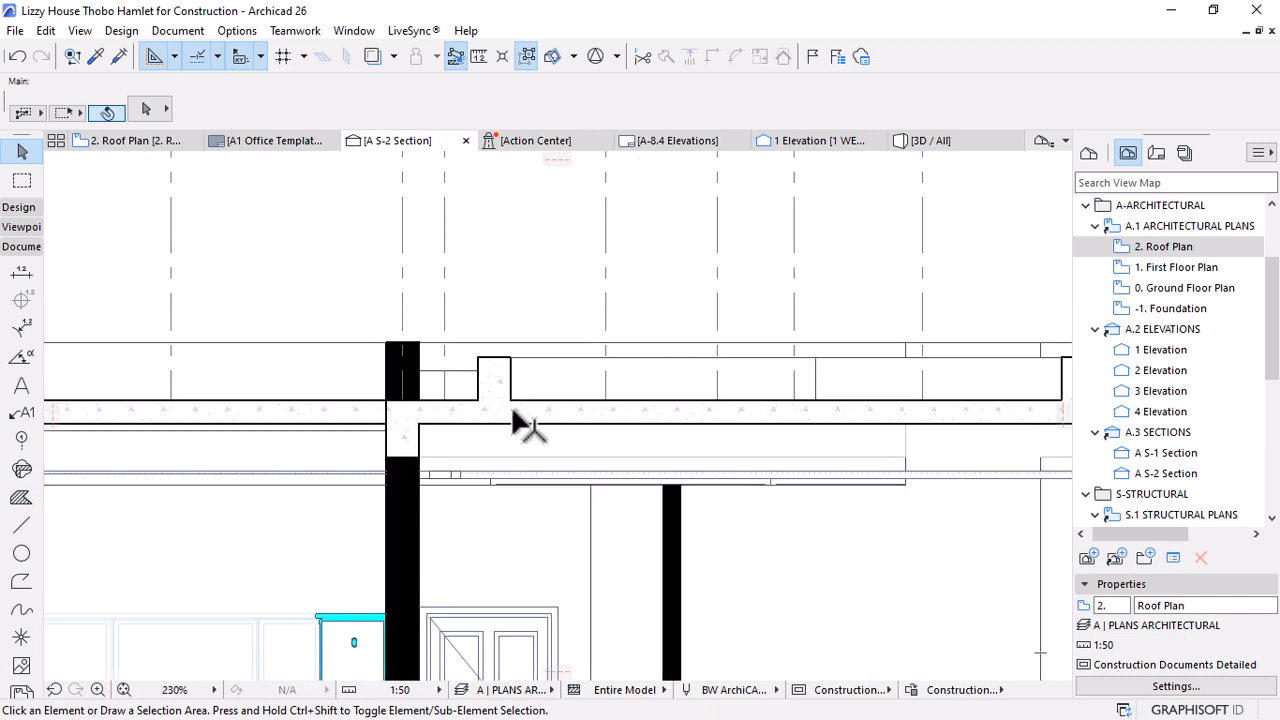
{"action": "scroll", "coordinate": [510, 412], "scroll_direction": "down", "scroll_amount": 2}
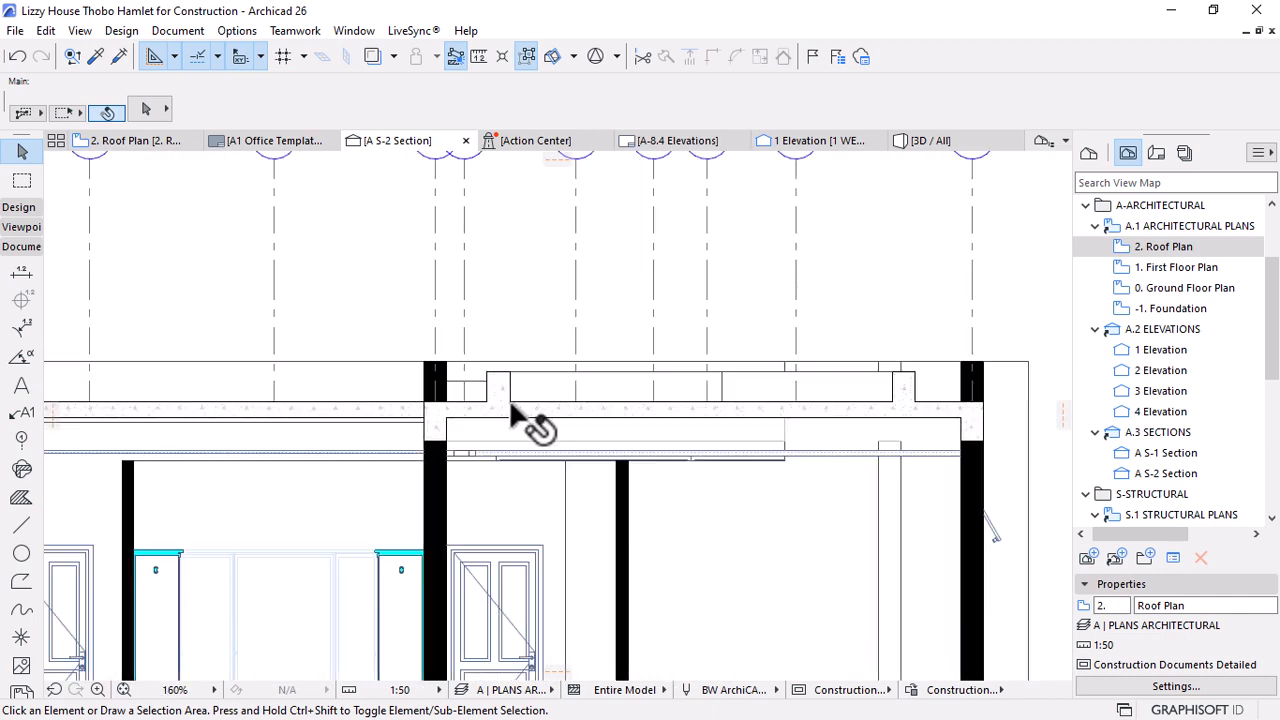
{"action": "left_click", "coordinate": [130, 141]}
{"action": "scroll", "coordinate": [540, 282], "scroll_direction": "up", "scroll_amount": 15}
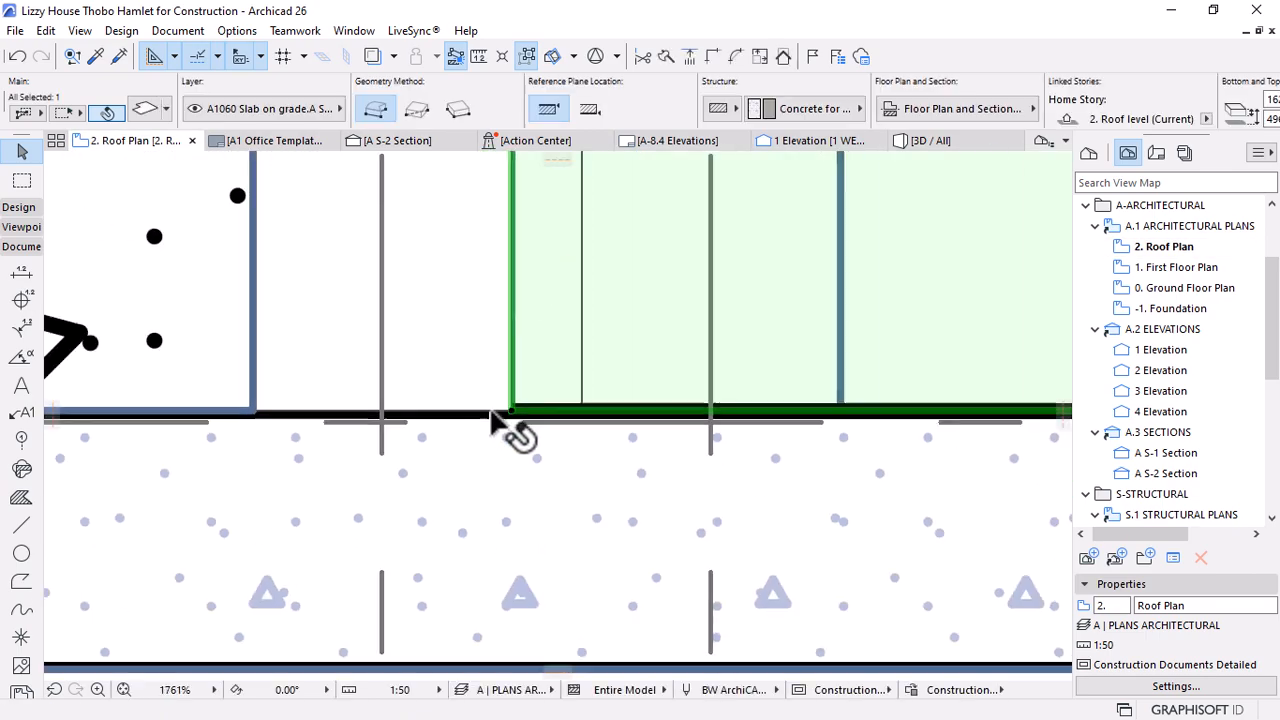
{"action": "scroll", "coordinate": [492, 418], "scroll_direction": "down", "scroll_amount": 15}
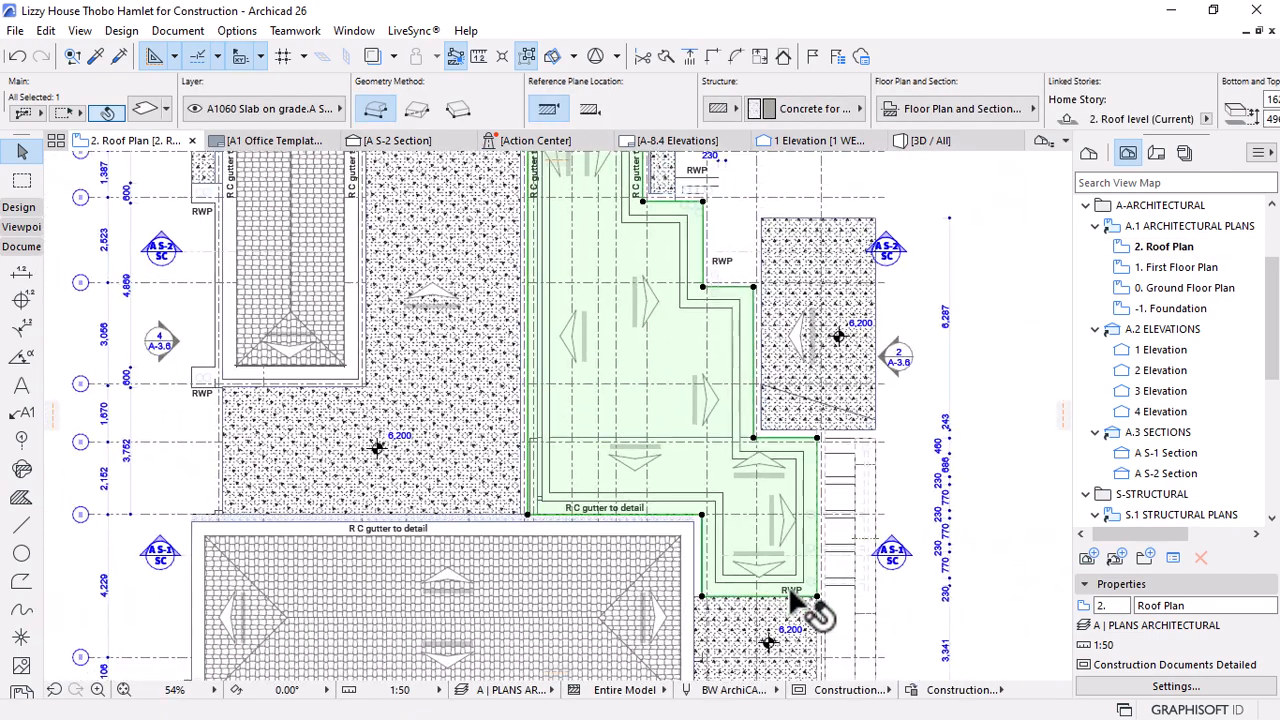
{"action": "left_click", "coordinate": [817, 597]}
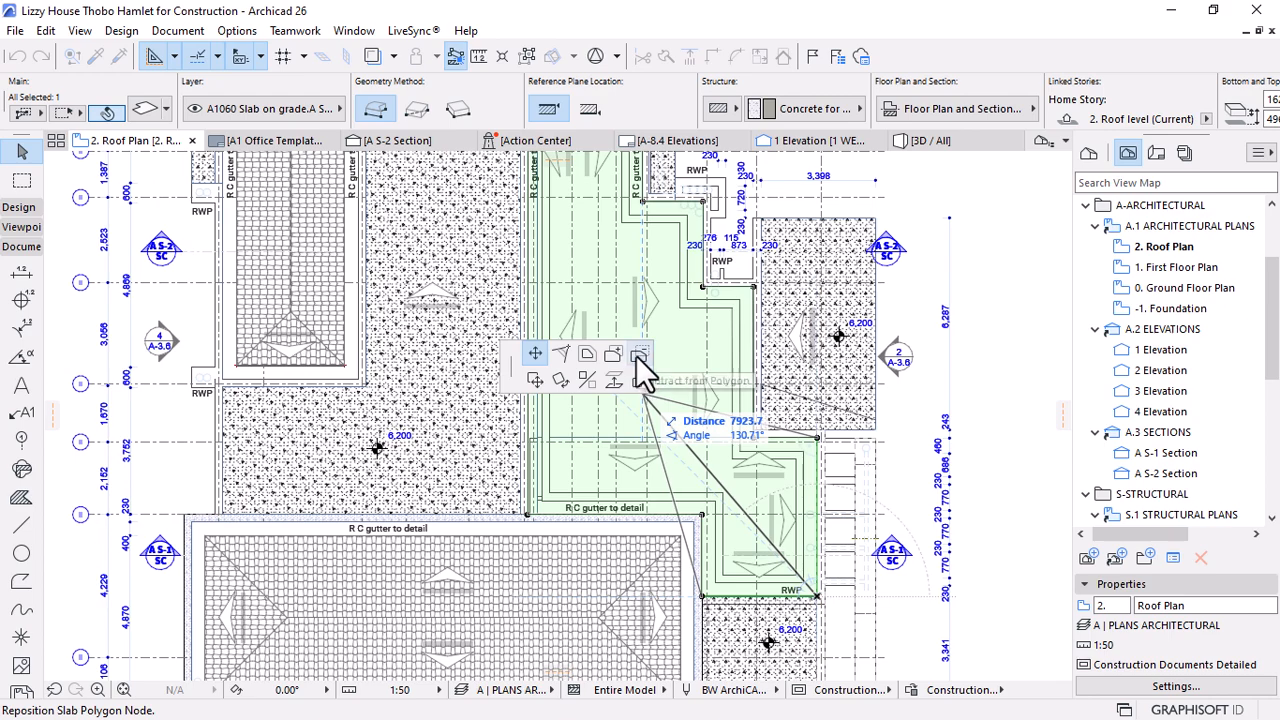
{"action": "left_click", "coordinate": [587, 354]}
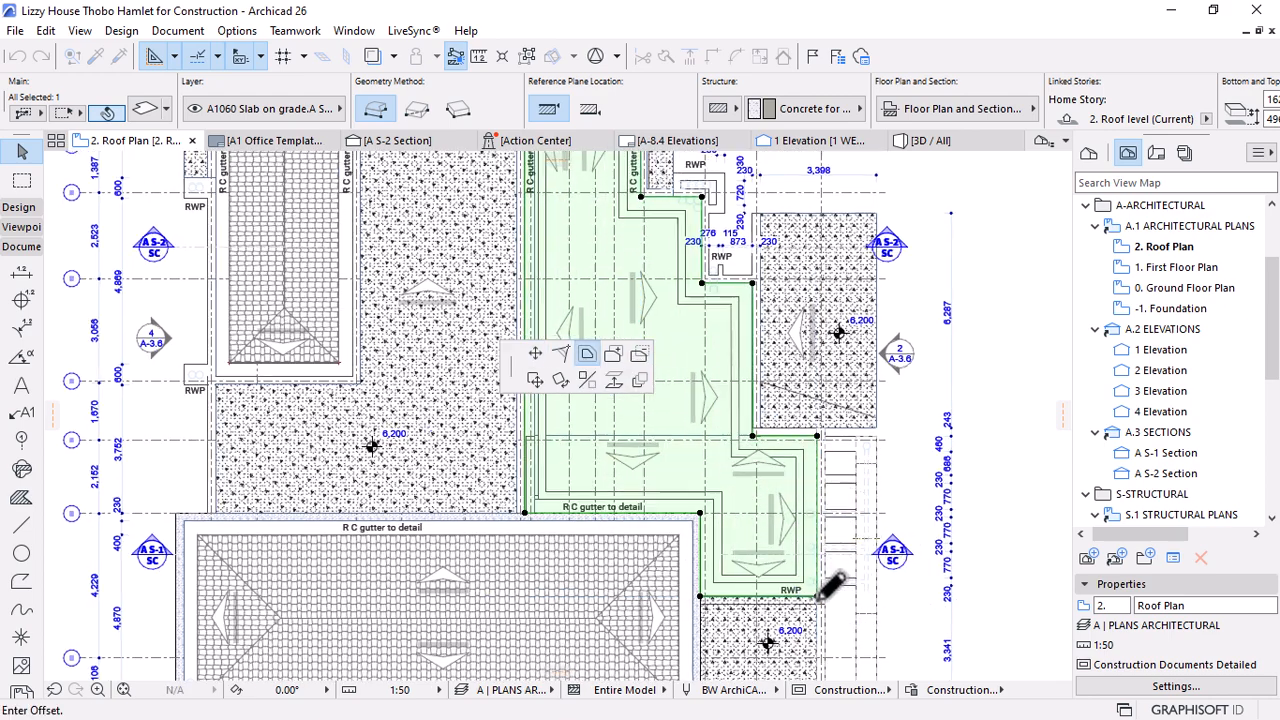
{"action": "scroll", "coordinate": [812, 558], "scroll_direction": "up", "scroll_amount": 4}
{"action": "left_click", "coordinate": [785, 558]}
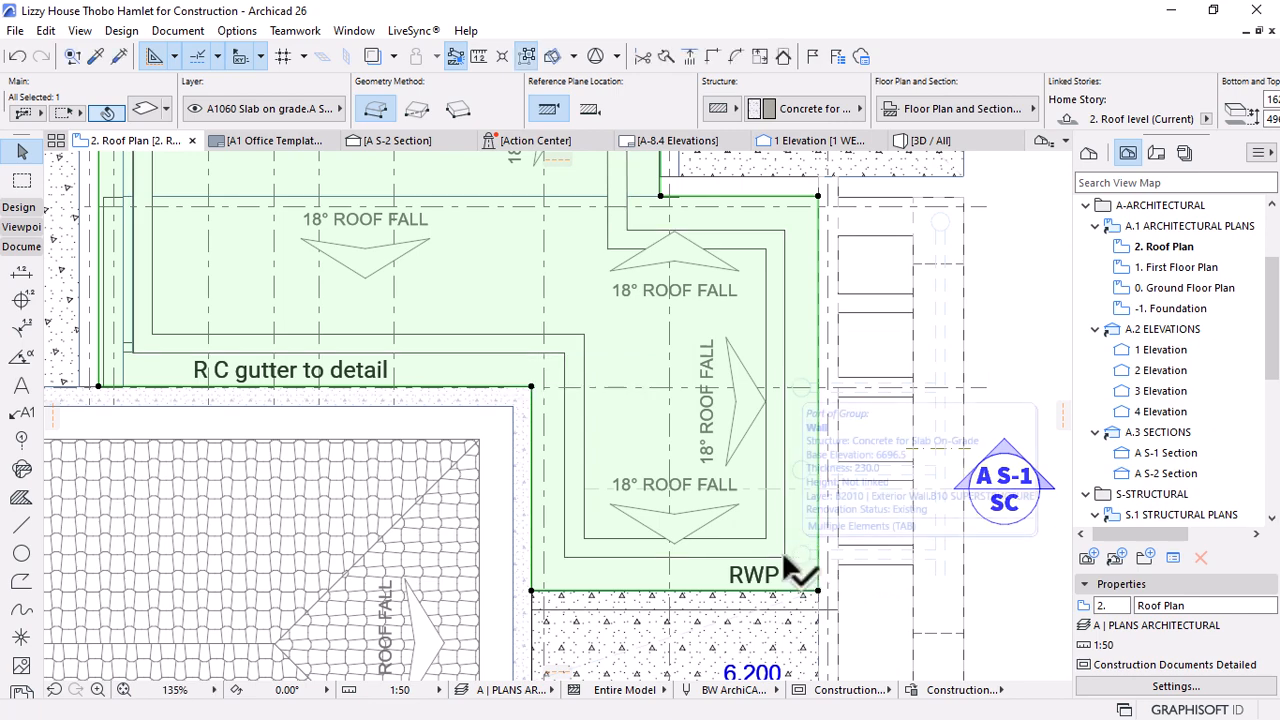
{"action": "scroll", "coordinate": [792, 572], "scroll_direction": "up", "scroll_amount": 5}
{"action": "key", "text": "Escape"}
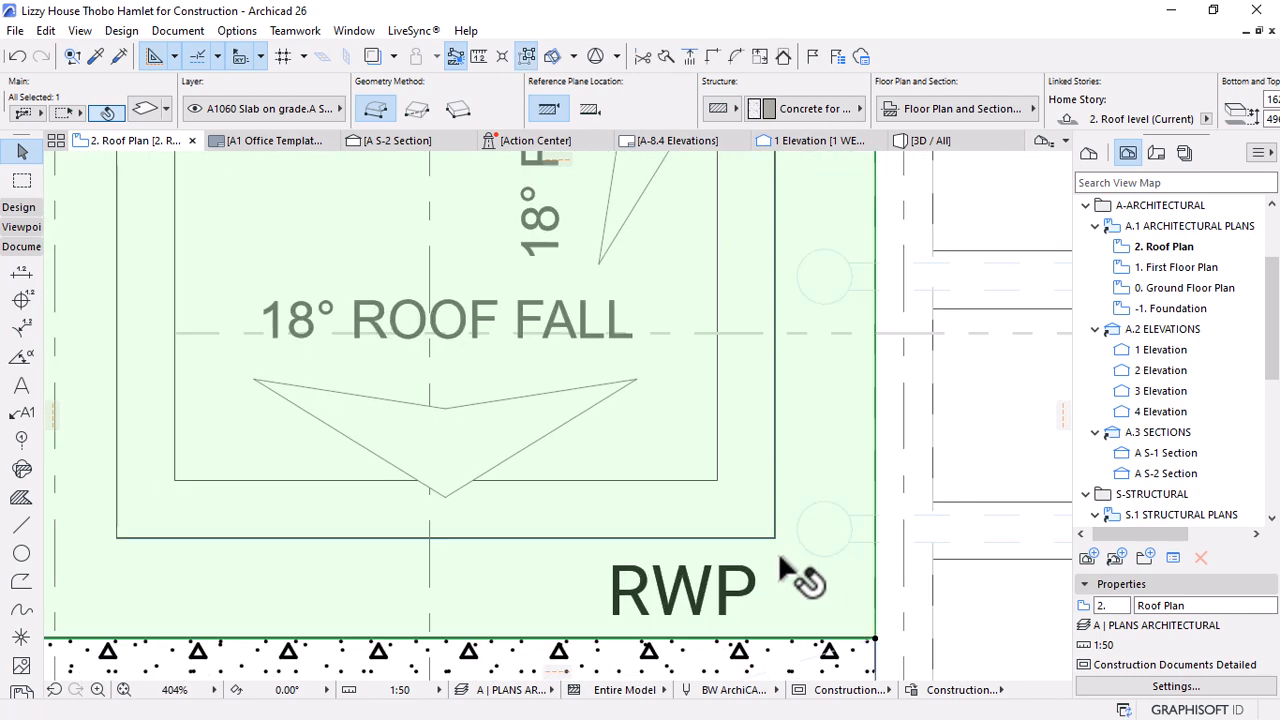
{"action": "left_click", "coordinate": [829, 606]}
{"action": "left_click", "coordinate": [831, 438]}
{"action": "left_click", "coordinate": [868, 625]}
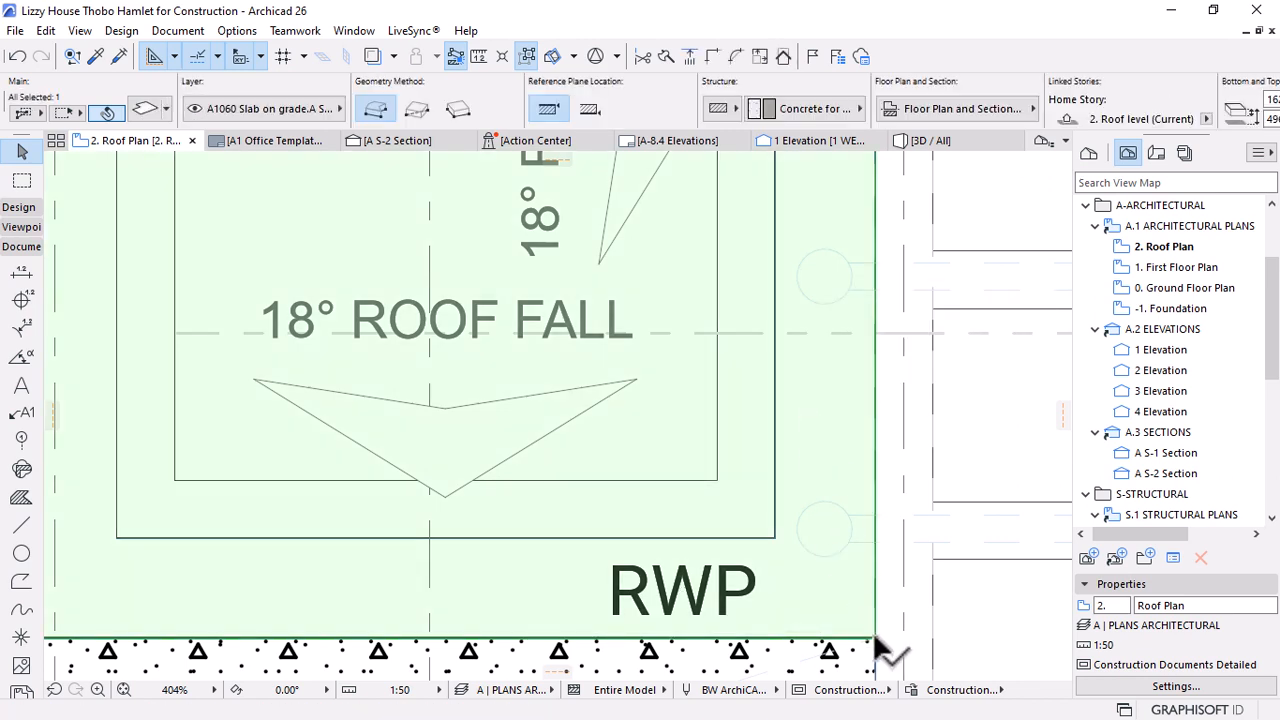
{"action": "left_click", "coordinate": [870, 628]}
{"action": "left_click", "coordinate": [639, 356]}
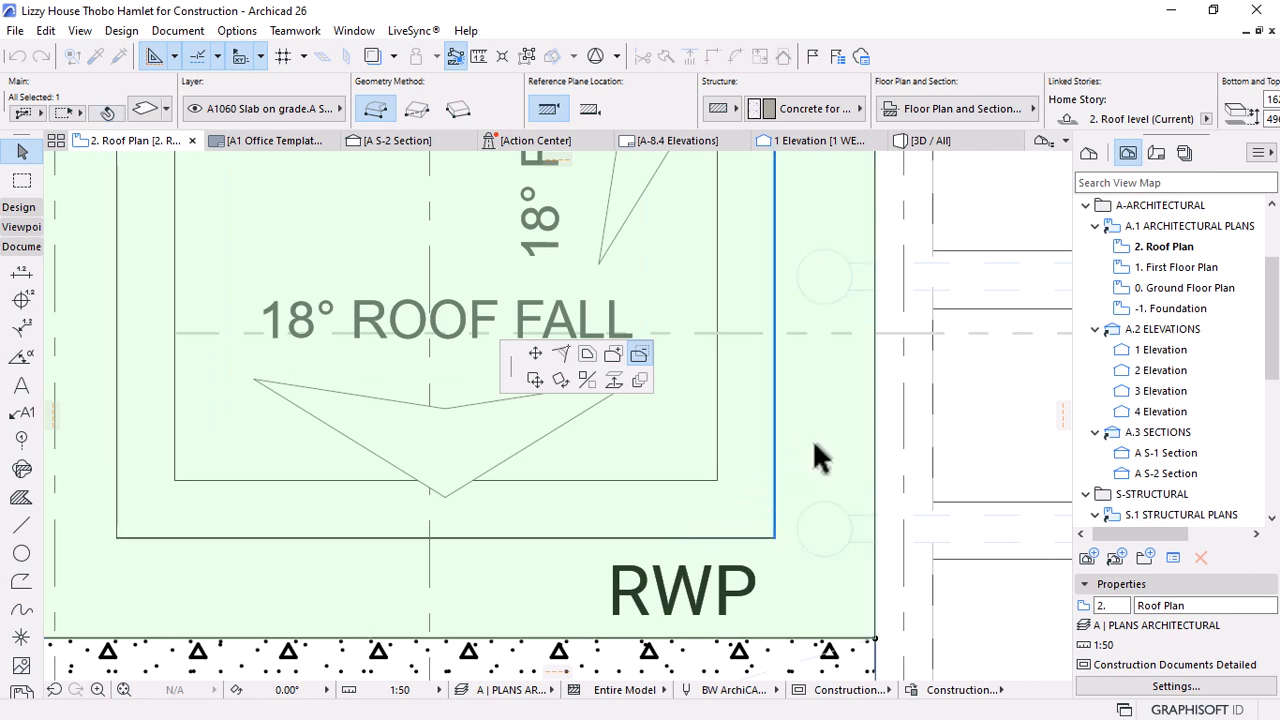
{"action": "key", "text": "Escape"}
{"action": "key", "text": "Escape"}
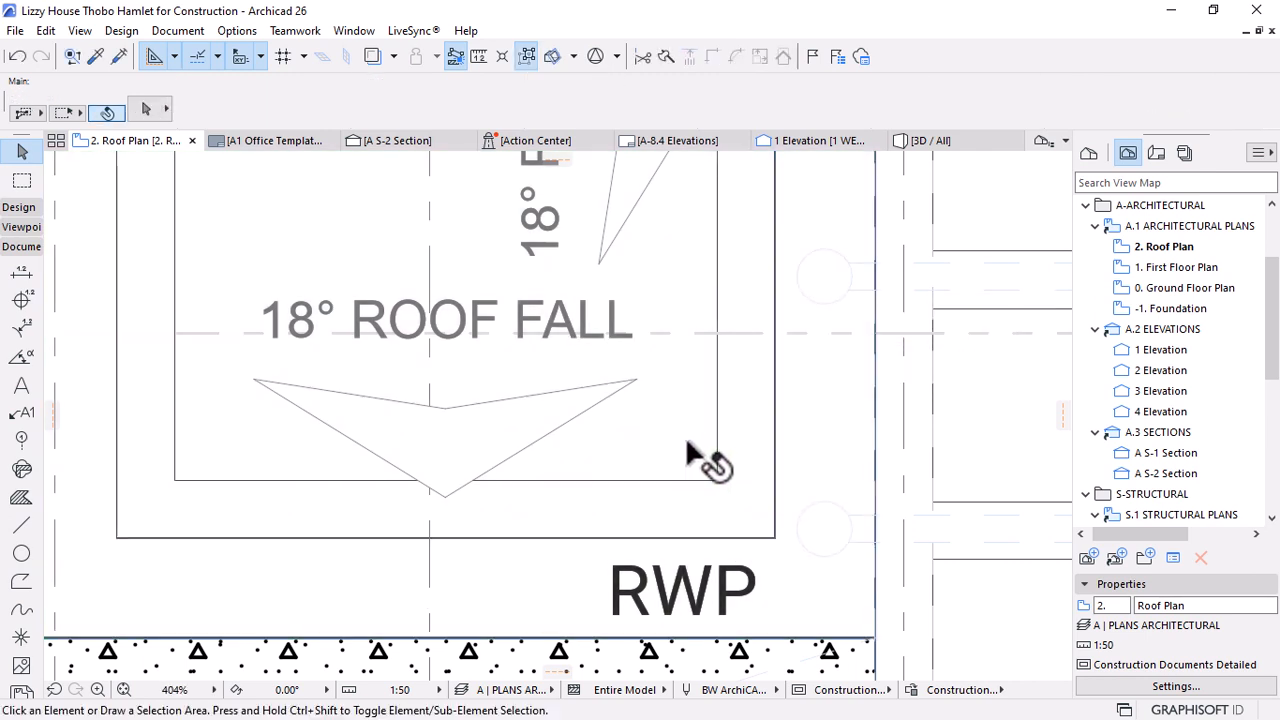
{"action": "left_click", "coordinate": [689, 440]}
{"action": "key", "text": "Escape"}
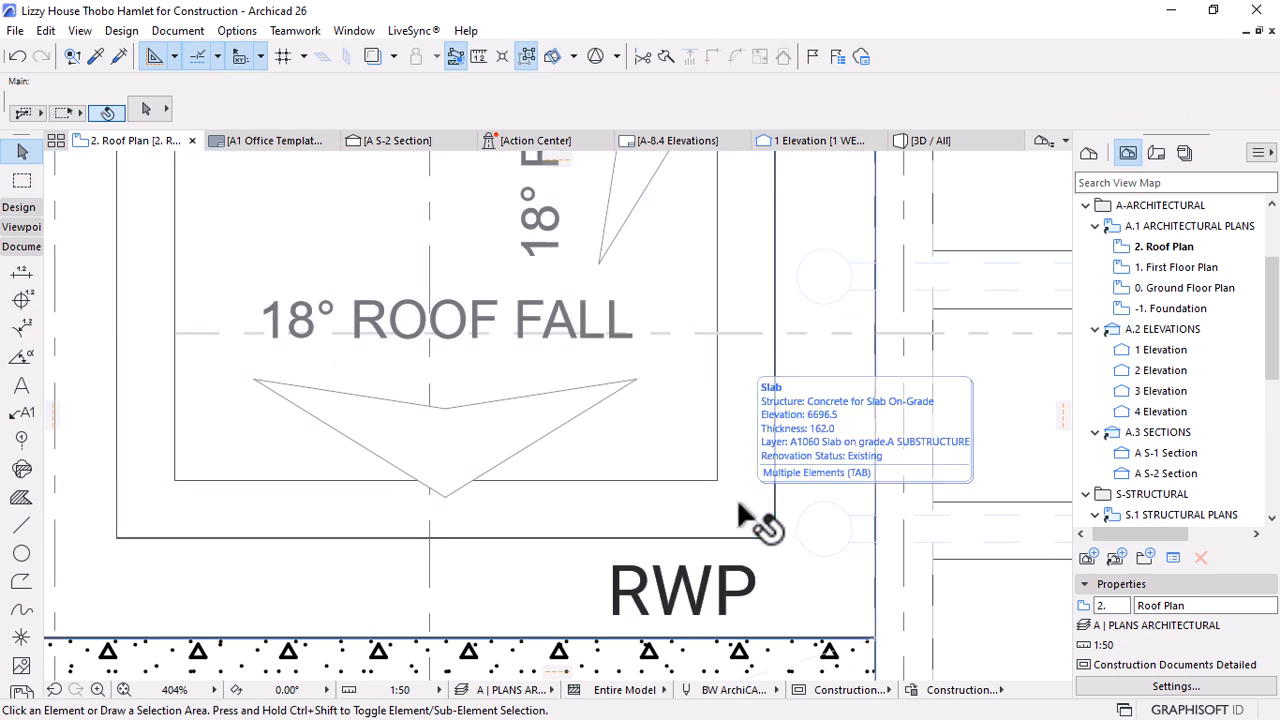
Select the inner concrete roof slab and the gypsum plasterboard slab at the RWP corner and view only these two in 3D
{"action": "left_click", "coordinate": [740, 505]}
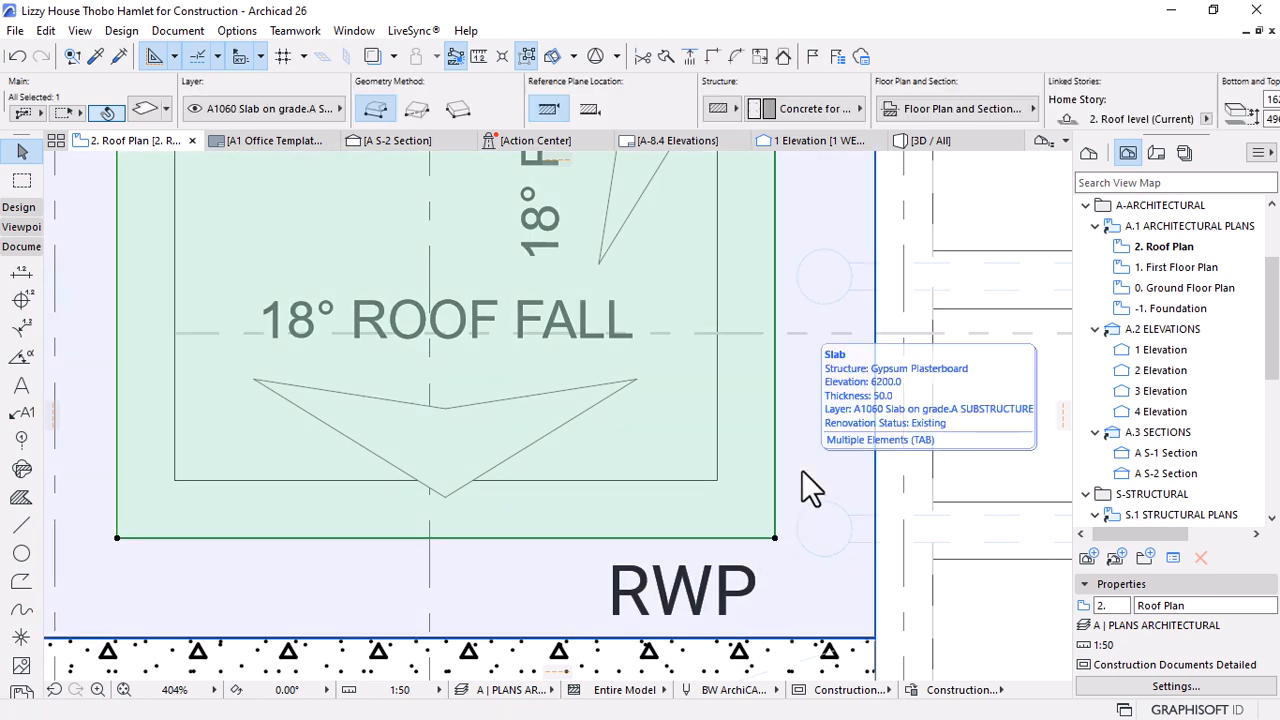
{"action": "key", "text": "F5"}
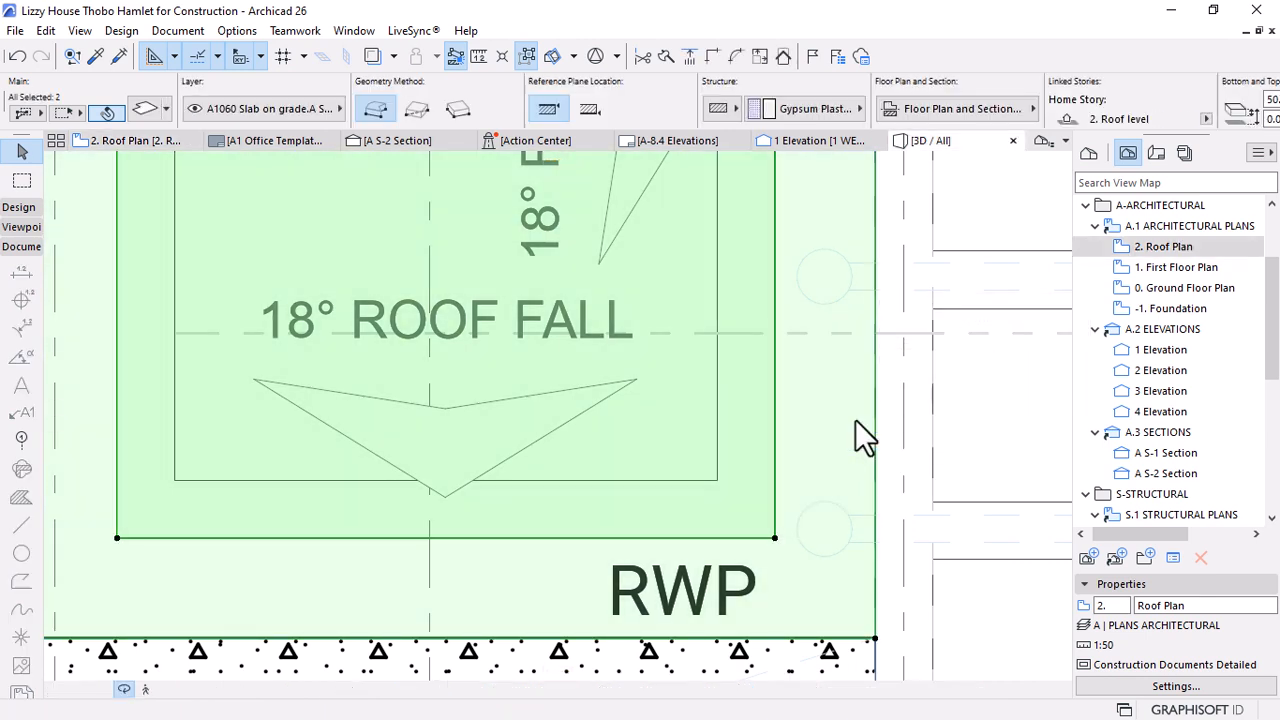
{"action": "left_click_drag", "start_coordinate": [852, 420], "coordinate": [703, 516]}
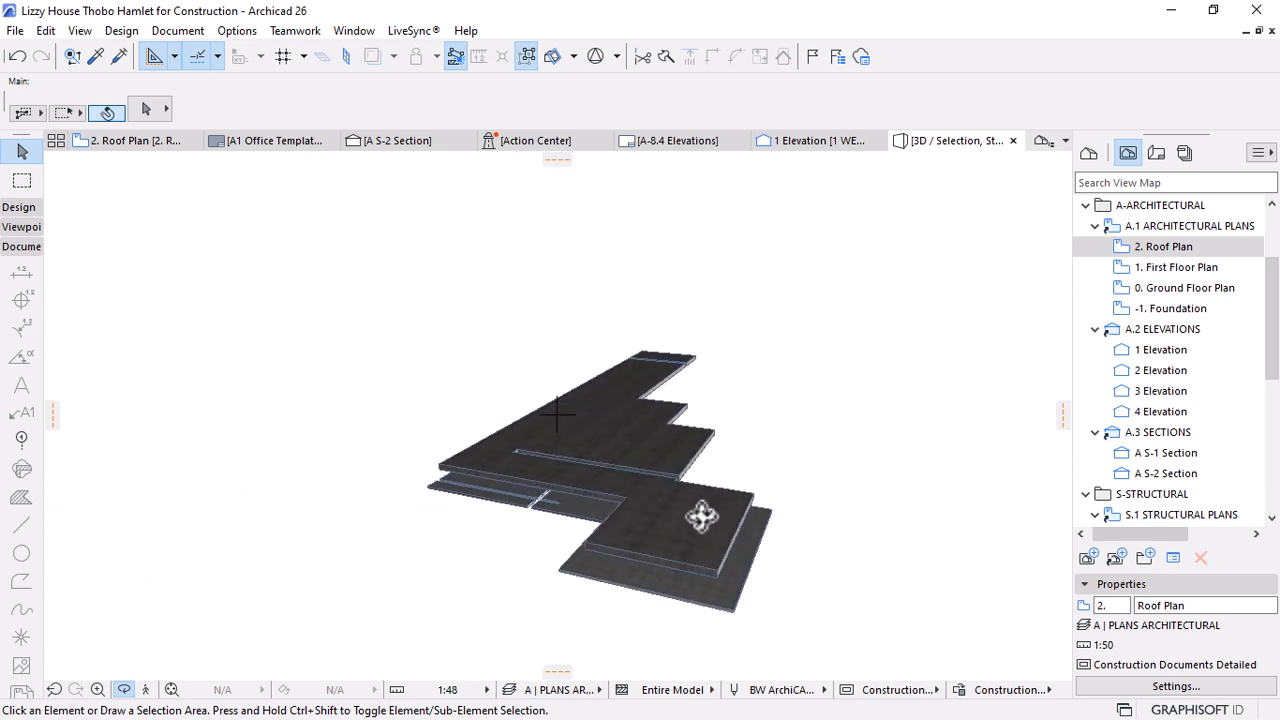
{"action": "key", "text": "F2"}
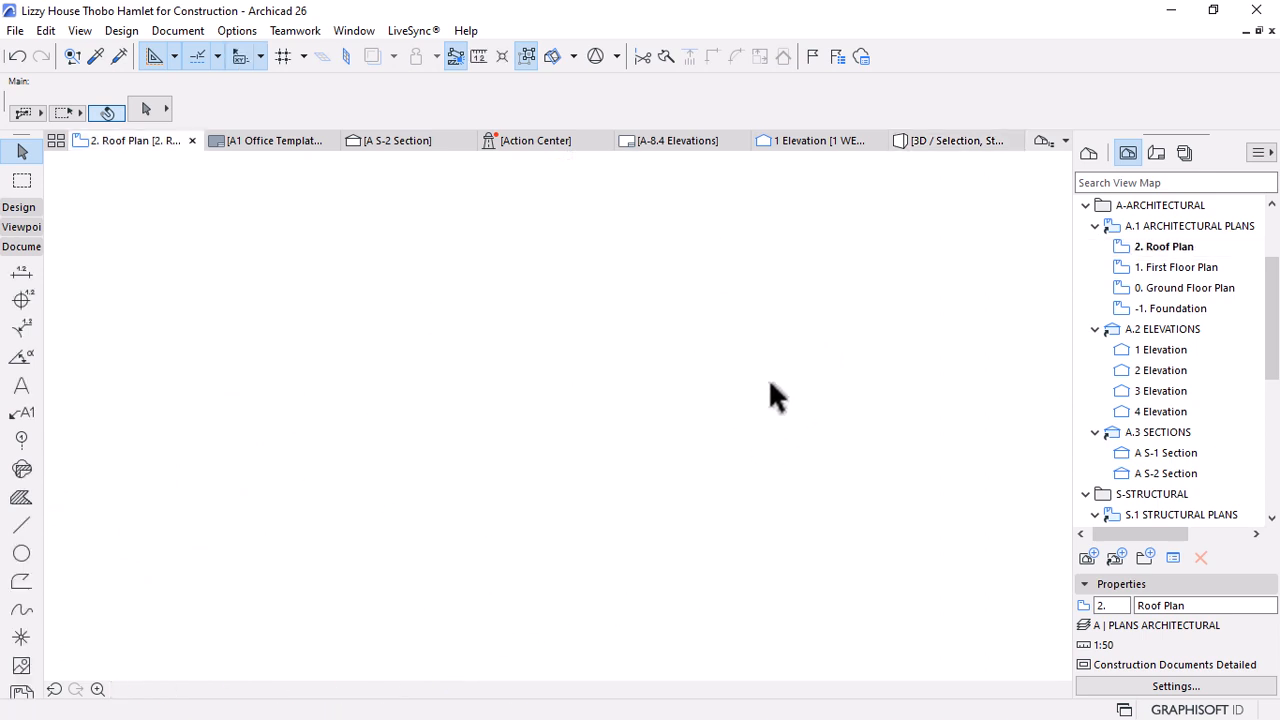
{"action": "scroll", "coordinate": [824, 505], "scroll_direction": "down", "scroll_amount": 10}
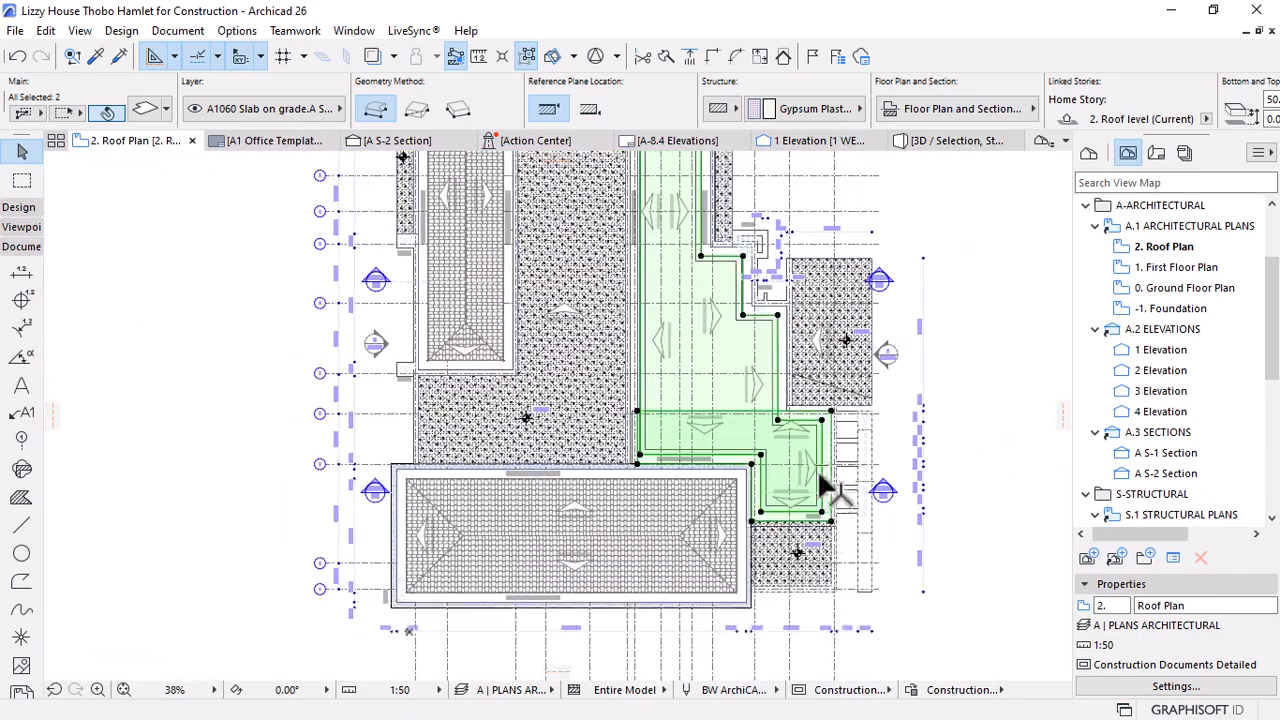
{"action": "key", "text": "Escape"}
In the 2. Roof Plan, offset the inner concrete slab's short straight edge beside the RWP recess slightly inward
{"action": "scroll", "coordinate": [745, 285], "scroll_direction": "up", "scroll_amount": 5}
{"action": "key", "text": "Tab"}
{"action": "key", "text": "Tab"}
{"action": "key", "text": "Tab"}
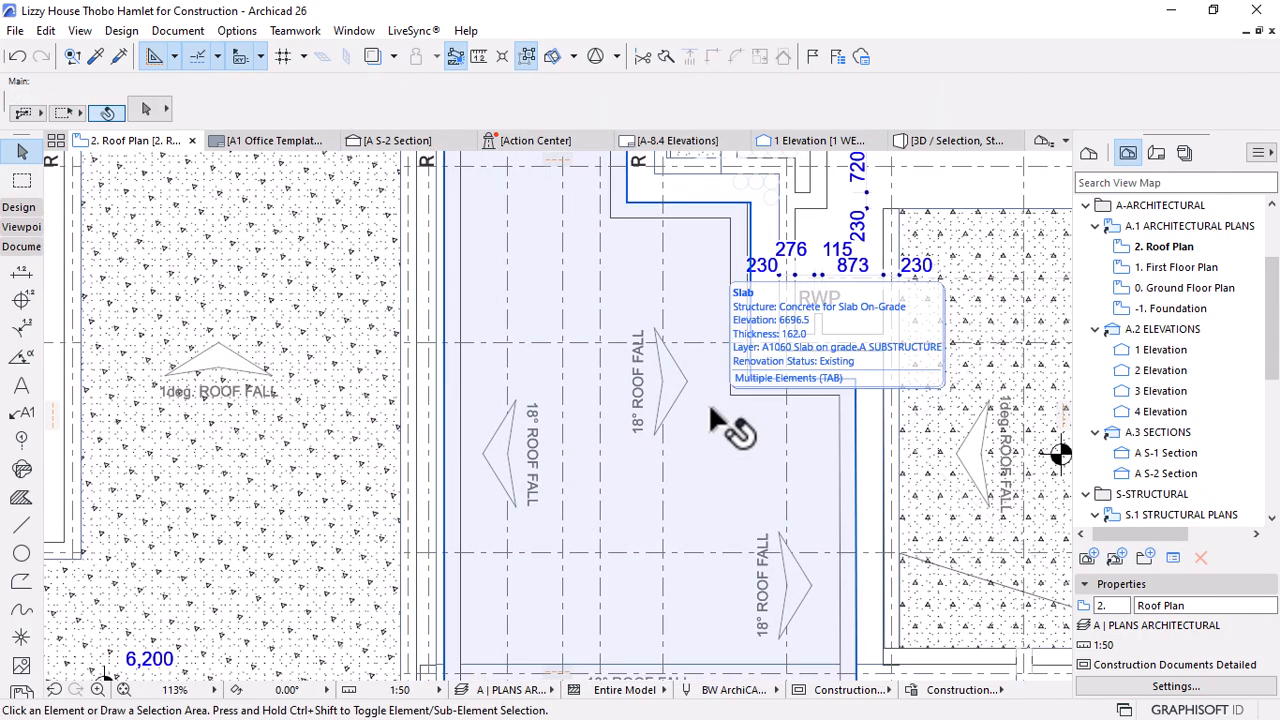
{"action": "left_click", "coordinate": [712, 418]}
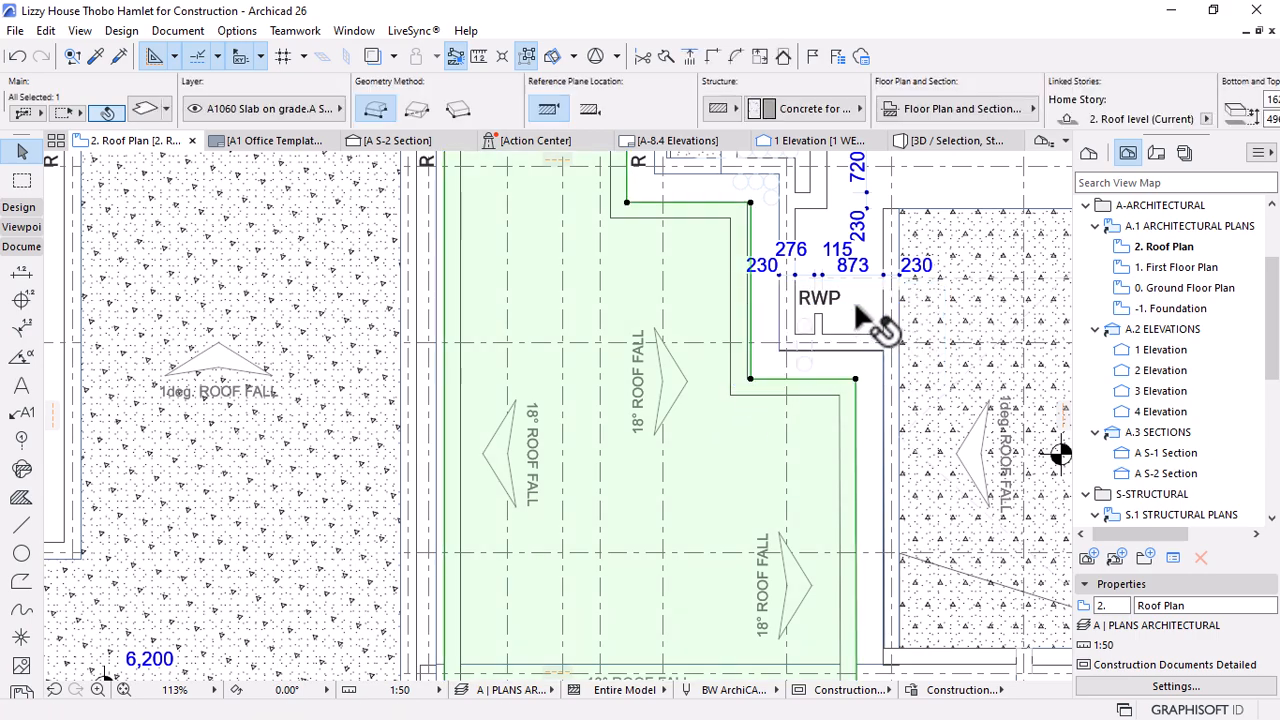
{"action": "scroll", "coordinate": [760, 222], "scroll_direction": "up", "scroll_amount": 3}
{"action": "left_click", "coordinate": [763, 187]}
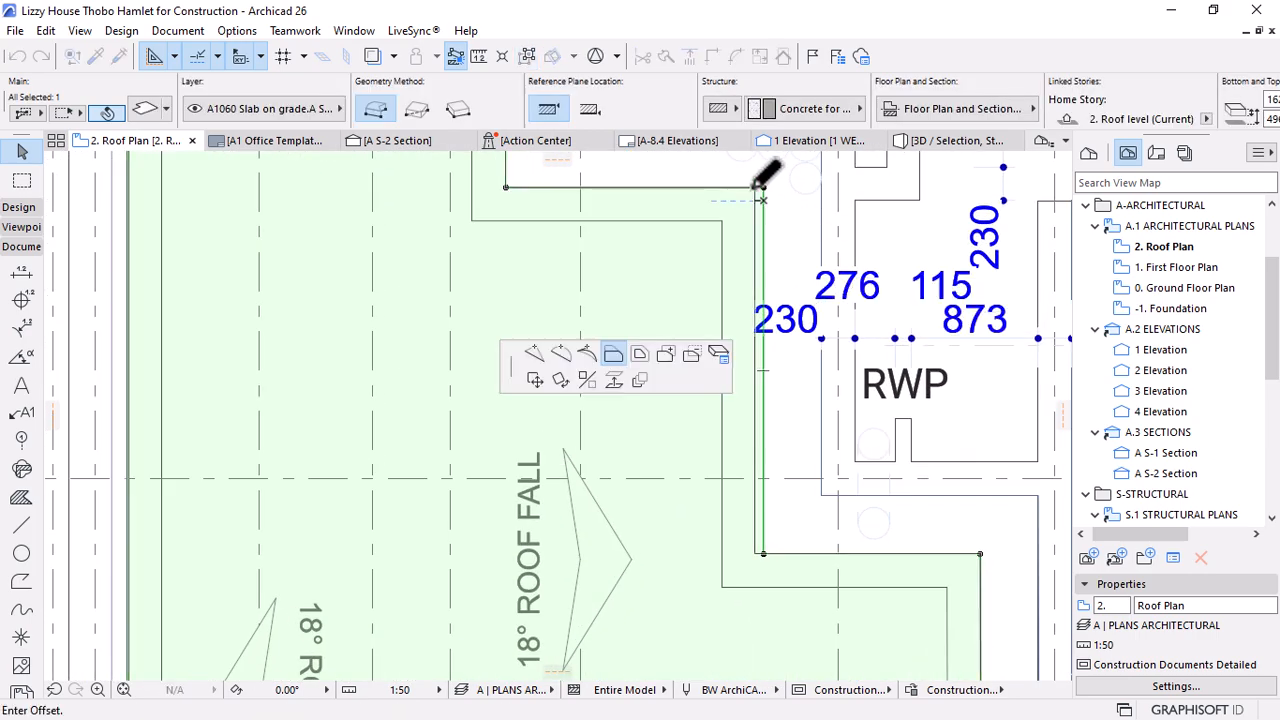
Add the larger outer concrete slab to the selection and isolate both concrete slabs in 3D
{"action": "scroll", "coordinate": [830, 435], "scroll_direction": "down", "scroll_amount": 4}
{"action": "scroll", "coordinate": [745, 430], "scroll_direction": "down", "scroll_amount": 2}
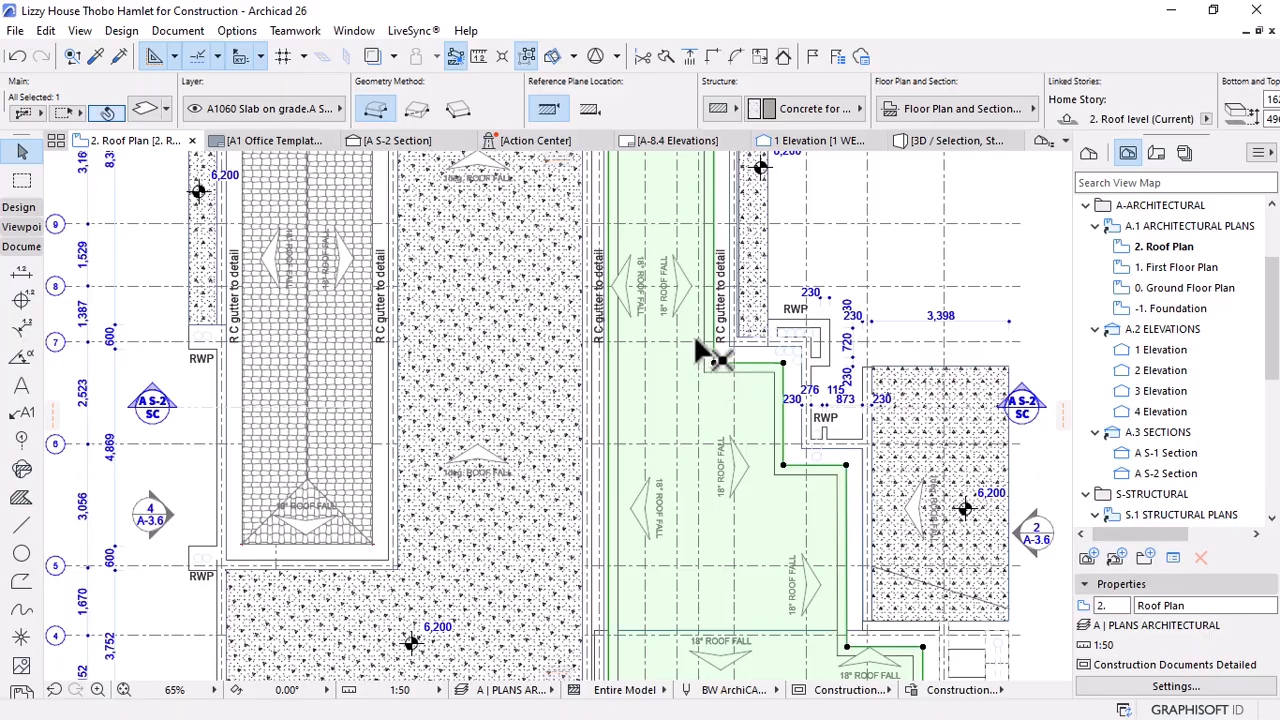
{"action": "scroll", "coordinate": [705, 355], "scroll_direction": "down", "scroll_amount": 2}
{"action": "scroll", "coordinate": [660, 510], "scroll_direction": "up", "scroll_amount": 5}
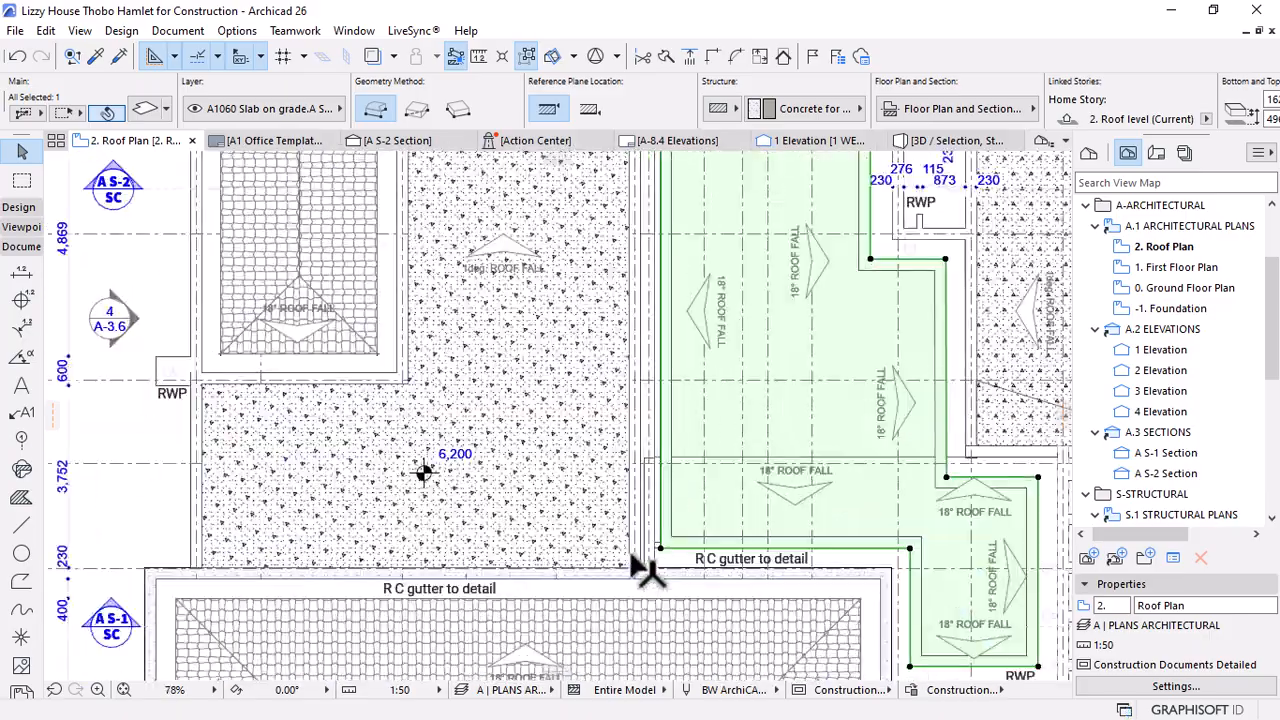
{"action": "scroll", "coordinate": [887, 386], "scroll_direction": "down", "scroll_amount": 3}
{"action": "scroll", "coordinate": [809, 334], "scroll_direction": "up", "scroll_amount": 3}
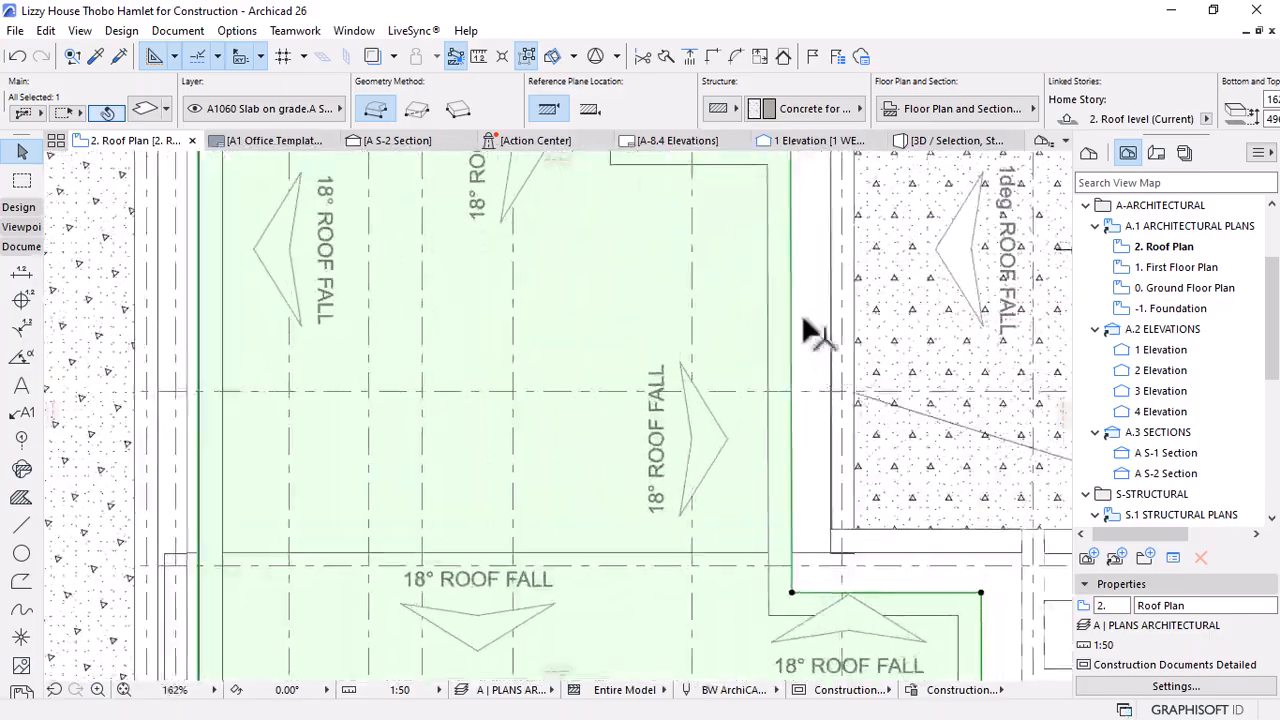
{"action": "left_click", "coordinate": [801, 318], "text": "shift"}
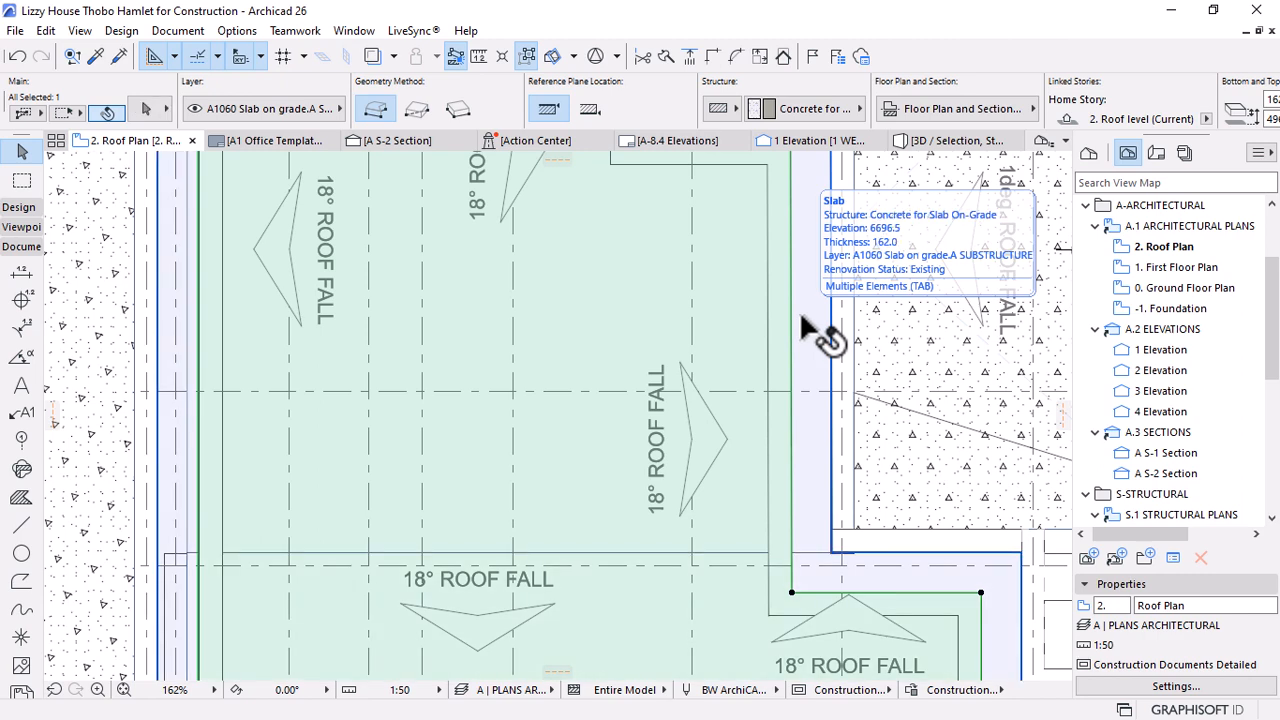
{"action": "key", "text": "F5"}
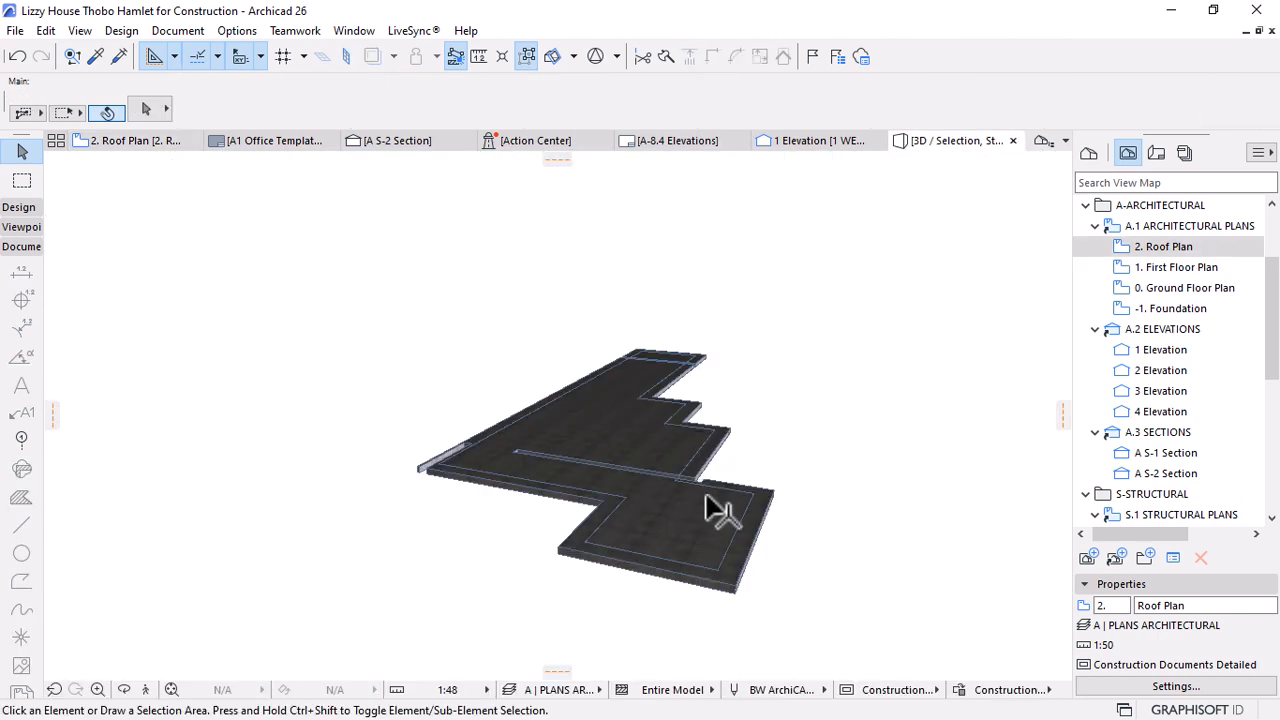
{"action": "left_click_drag", "start_coordinate": [633, 537], "coordinate": [923, 586]}
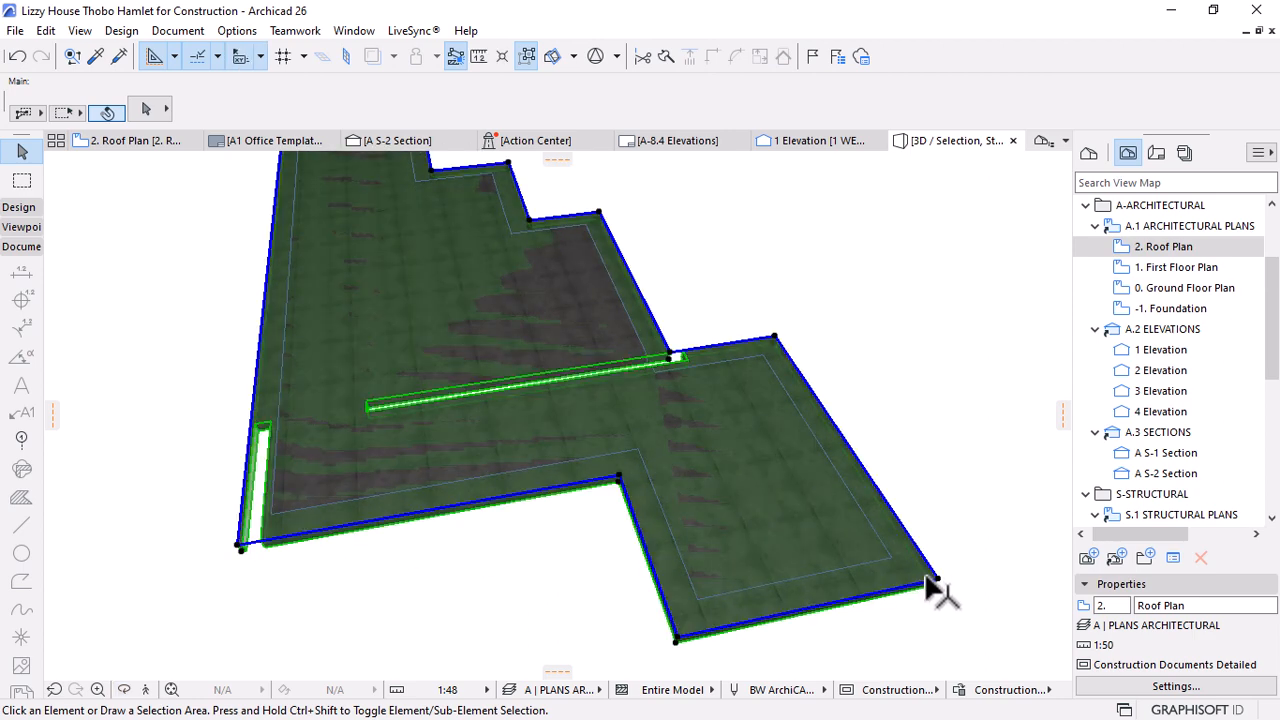
Subtract the inner slab's outline from the outer concrete slab and delete the inner slab, leaving a perimeter ring
{"action": "left_click", "coordinate": [938, 578]}
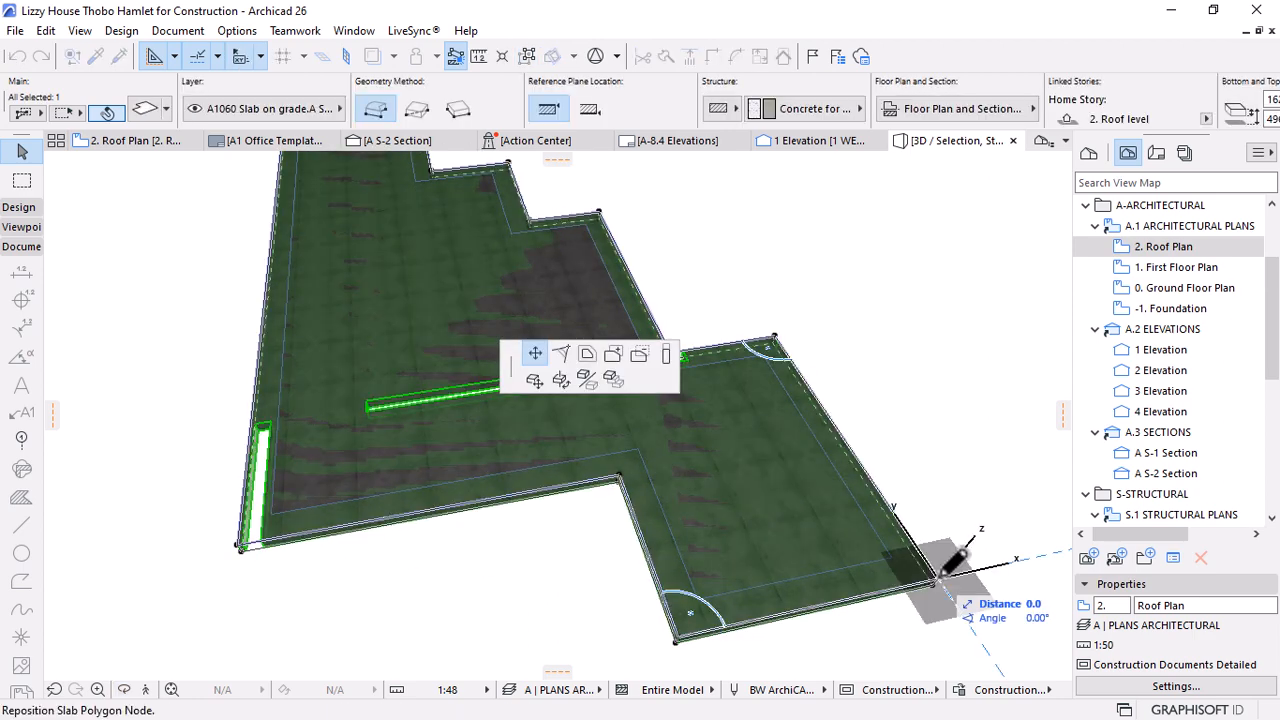
{"action": "left_click", "coordinate": [640, 356]}
{"action": "left_click", "coordinate": [893, 563]}
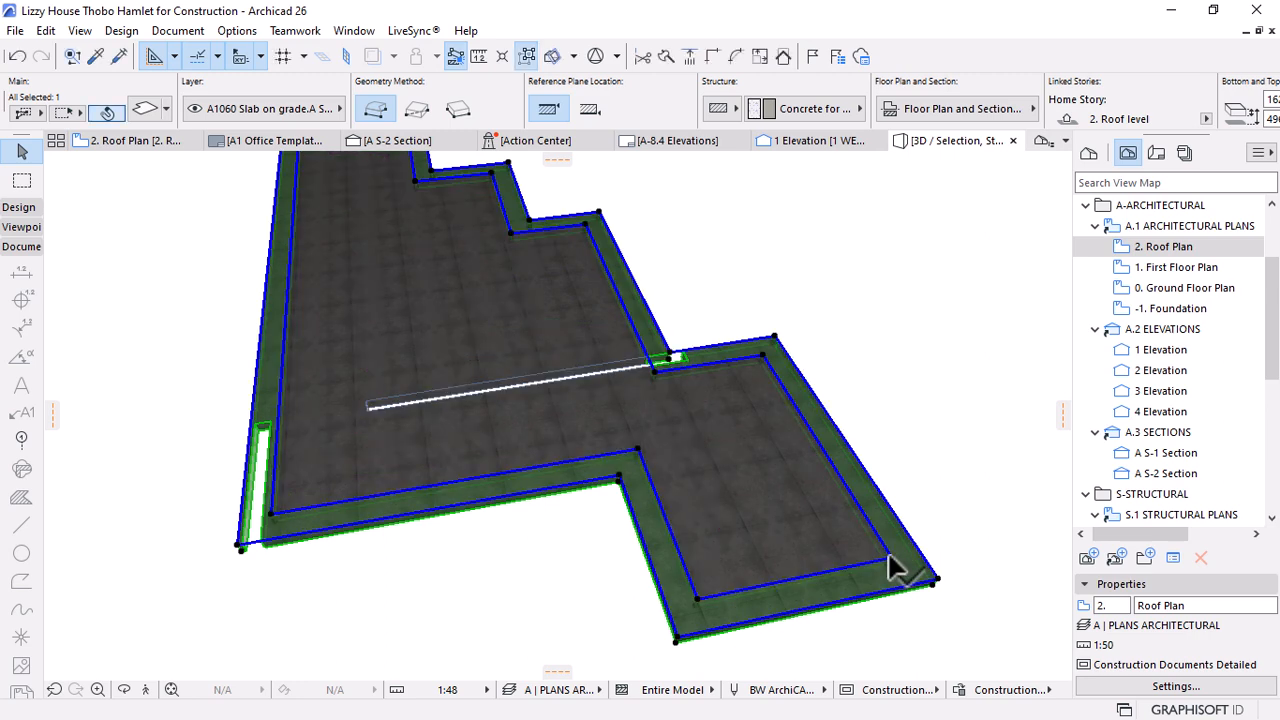
{"action": "key", "text": "Delete"}
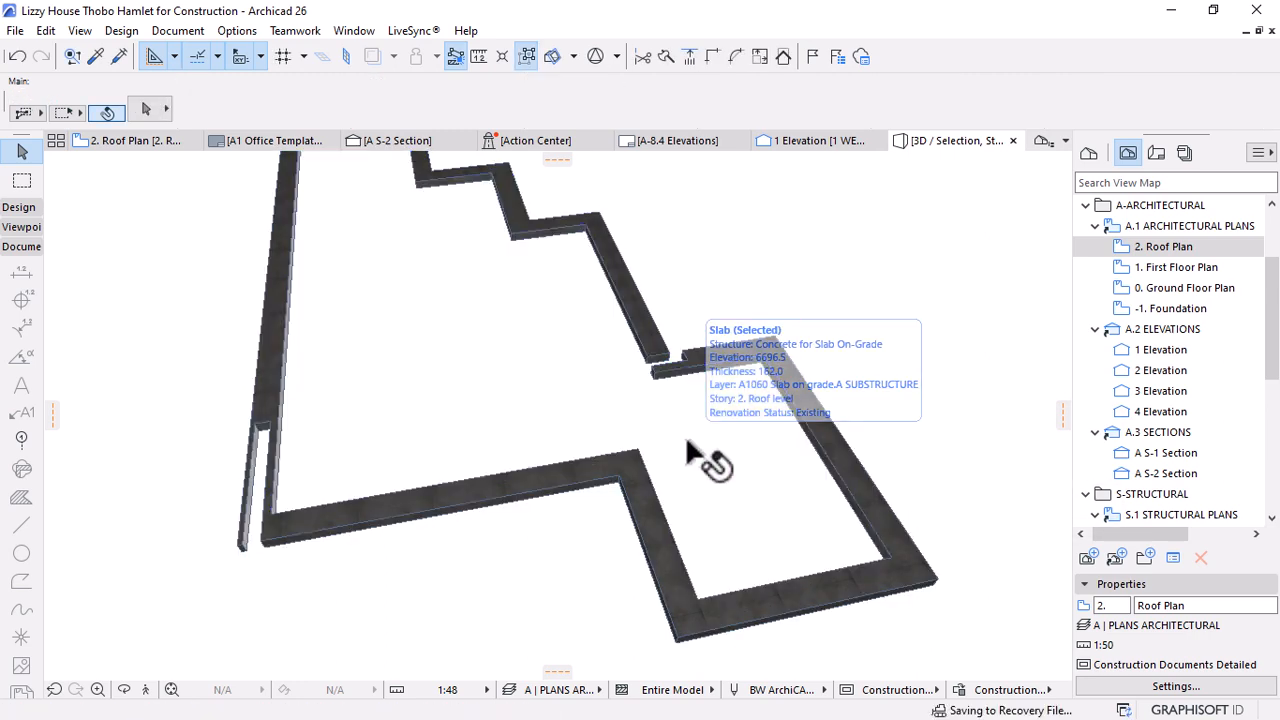
Select the ring slab in the A S-2 Section and inspect its junctions with the walls and upstand beams
{"action": "left_click", "coordinate": [416, 139]}
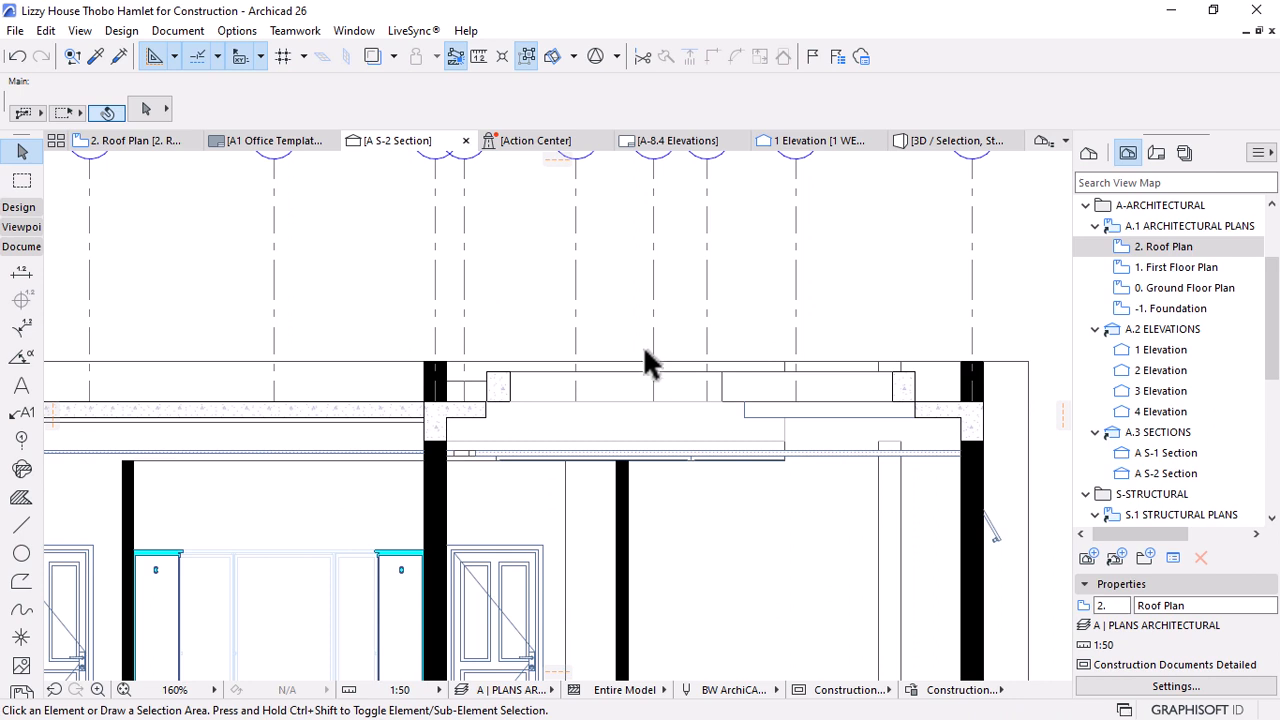
{"action": "scroll", "coordinate": [912, 418], "scroll_direction": "up", "scroll_amount": 3}
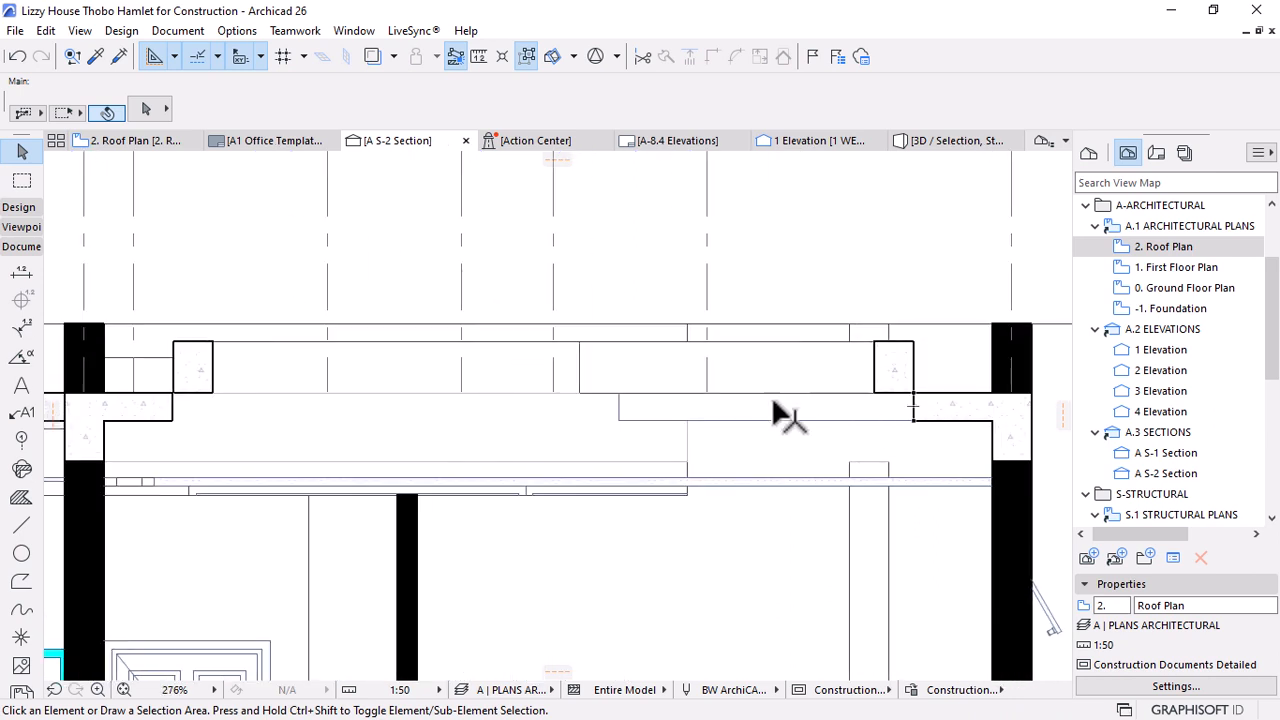
{"action": "scroll", "coordinate": [148, 436], "scroll_direction": "up", "scroll_amount": 3}
{"action": "left_click", "coordinate": [215, 395]}
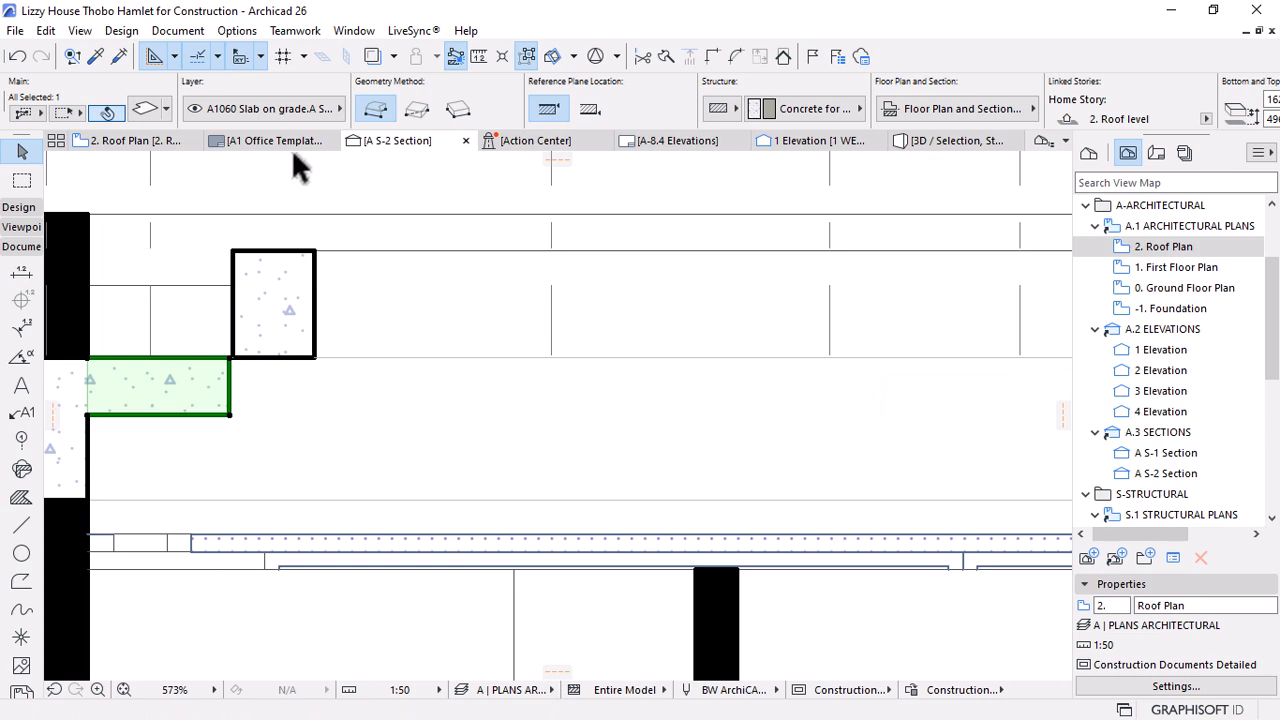
{"action": "scroll", "coordinate": [240, 352], "scroll_direction": "up", "scroll_amount": 6}
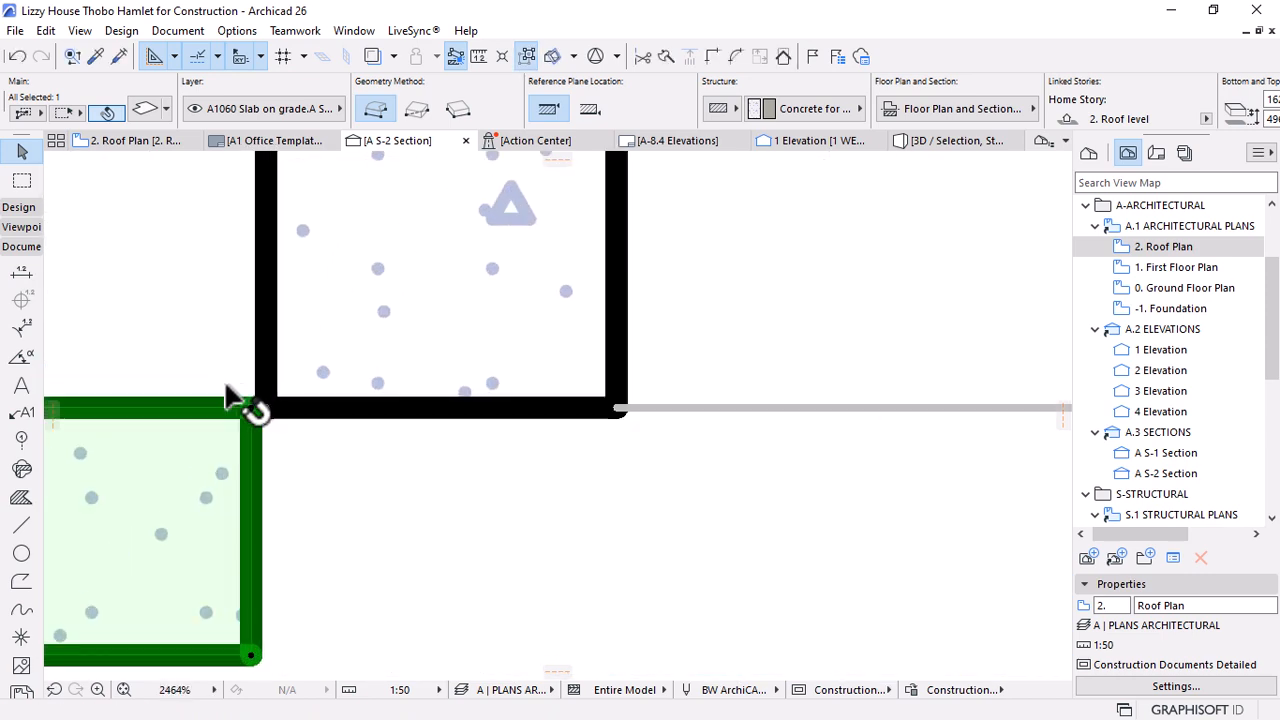
{"action": "scroll", "coordinate": [383, 385], "scroll_direction": "down", "scroll_amount": 8}
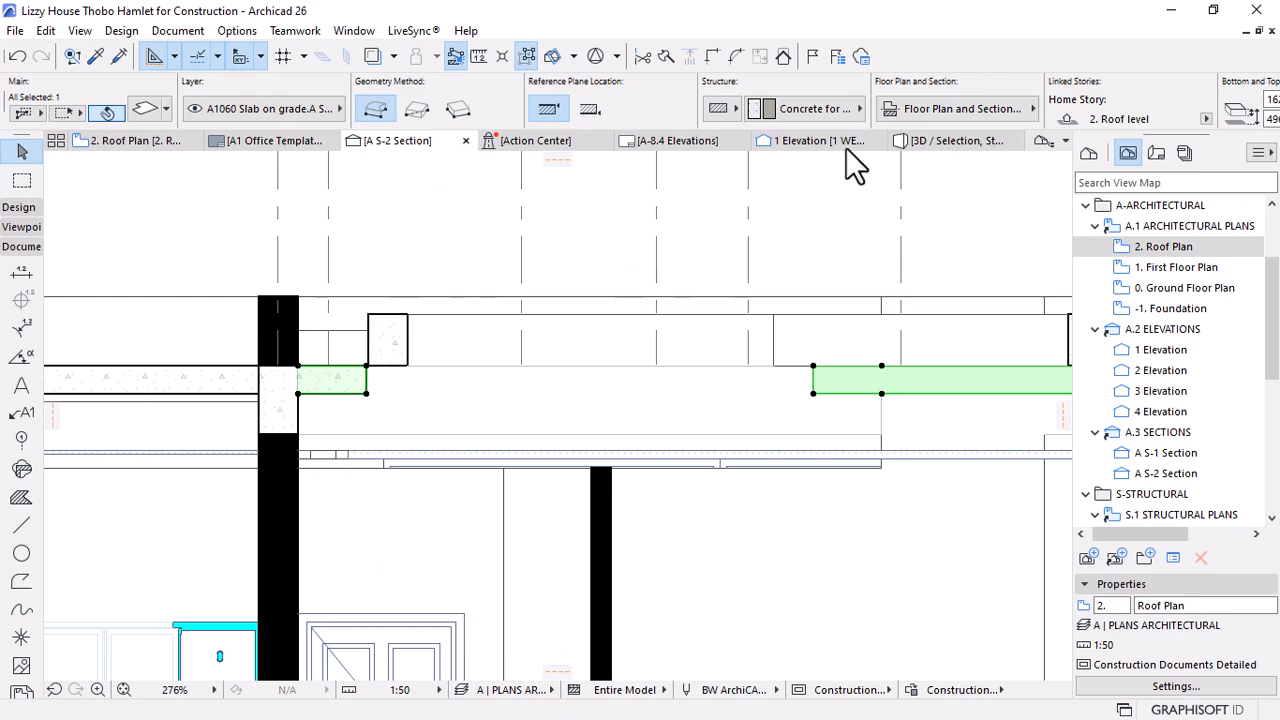
In the 2. Roof Plan, offset the ring slab's inner outline inward to the inner face of the upstand beams
{"action": "left_click", "coordinate": [132, 140]}
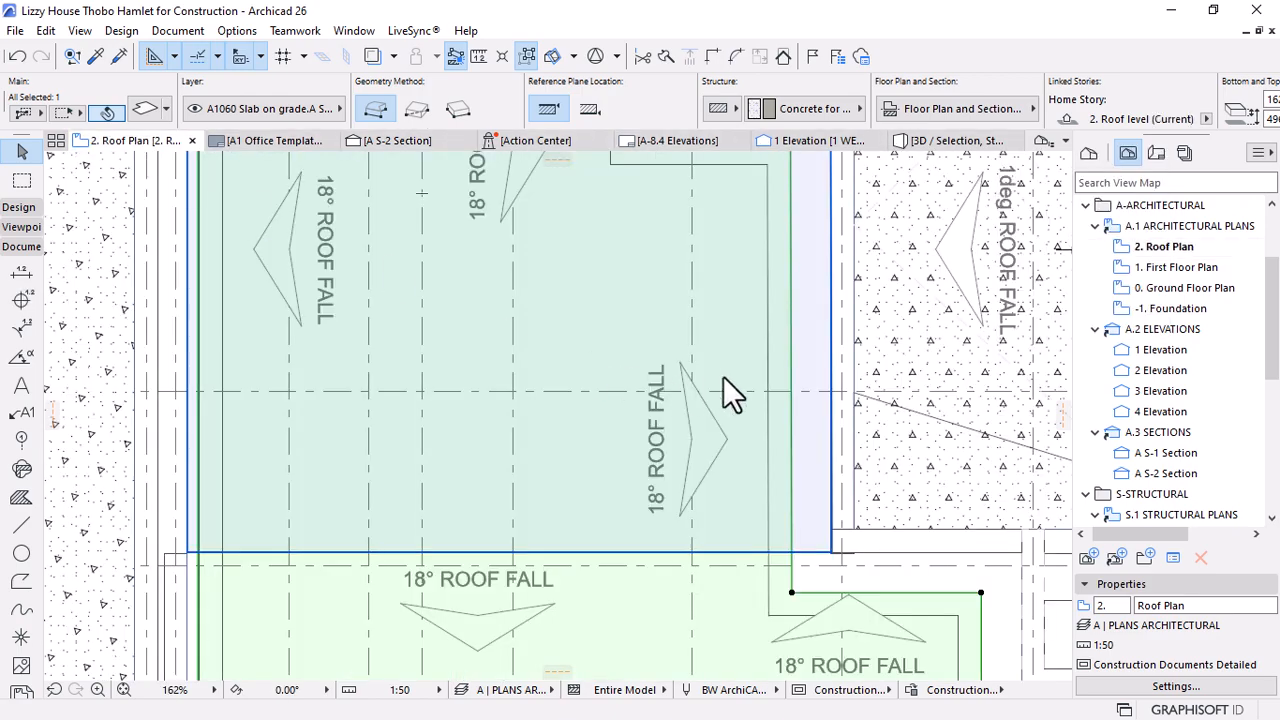
{"action": "scroll", "coordinate": [723, 378], "scroll_direction": "down", "scroll_amount": 3}
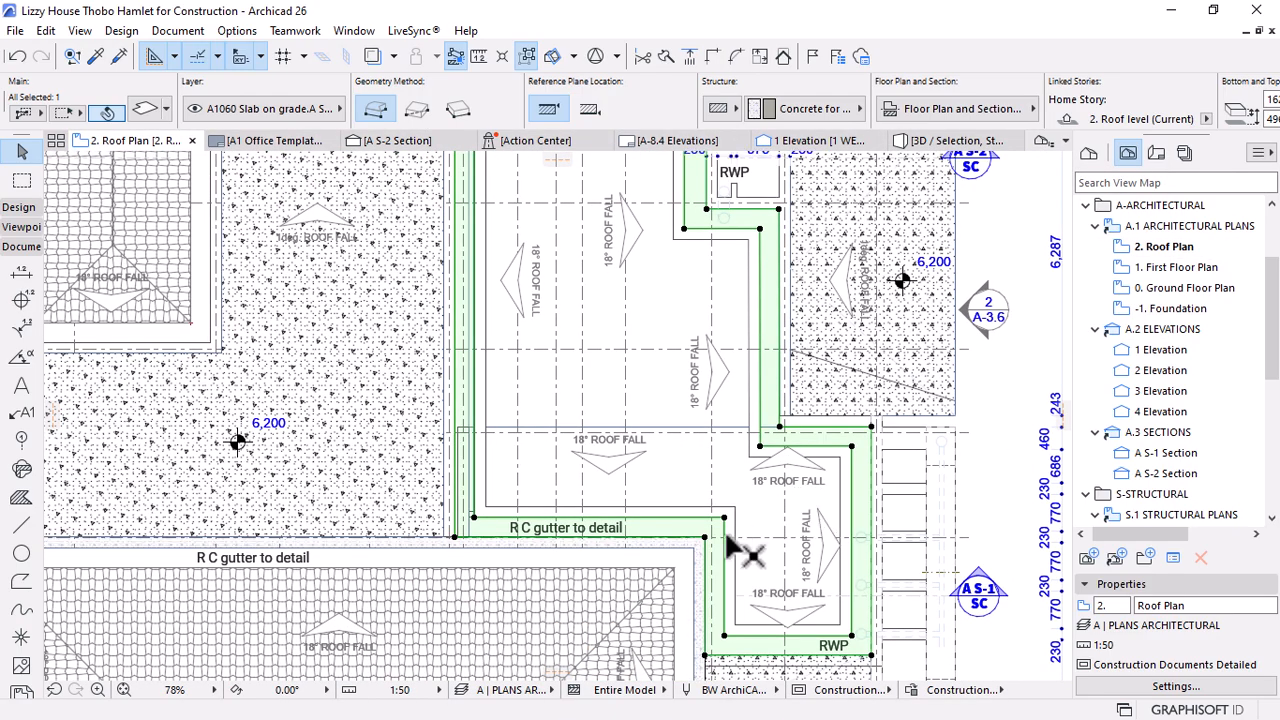
{"action": "scroll", "coordinate": [735, 617], "scroll_direction": "up", "scroll_amount": 2}
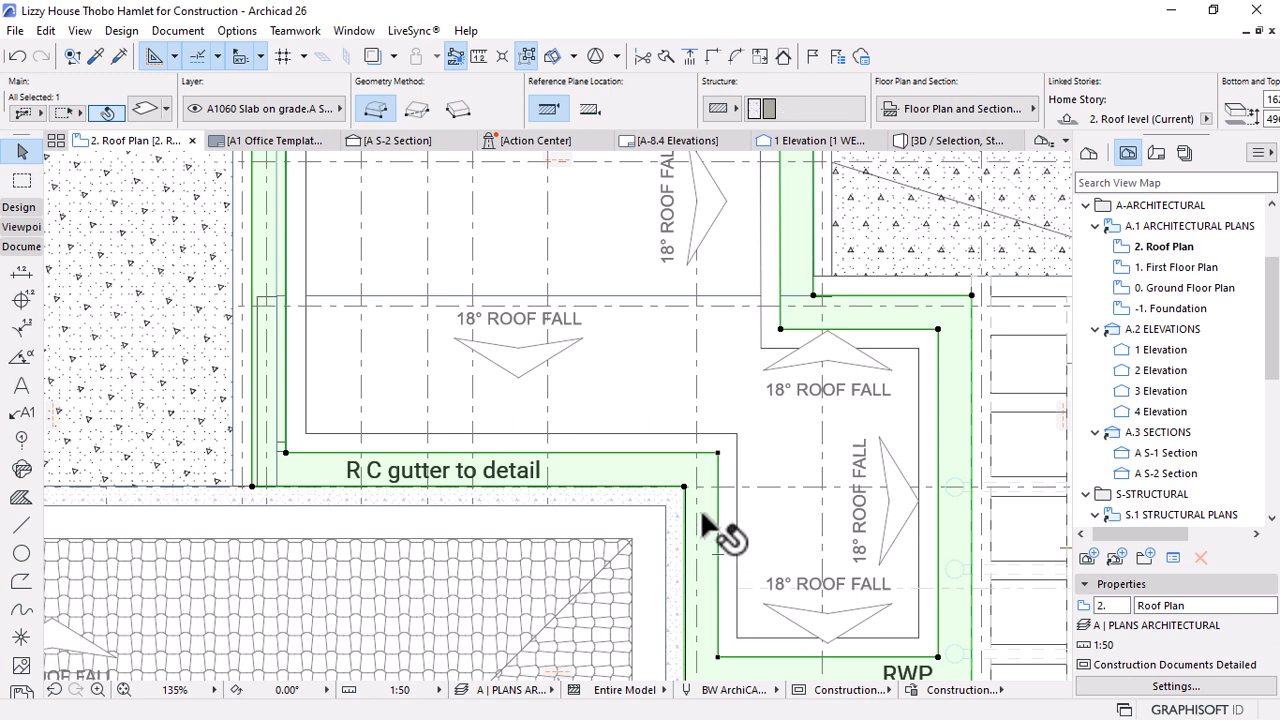
{"action": "left_click", "coordinate": [718, 458]}
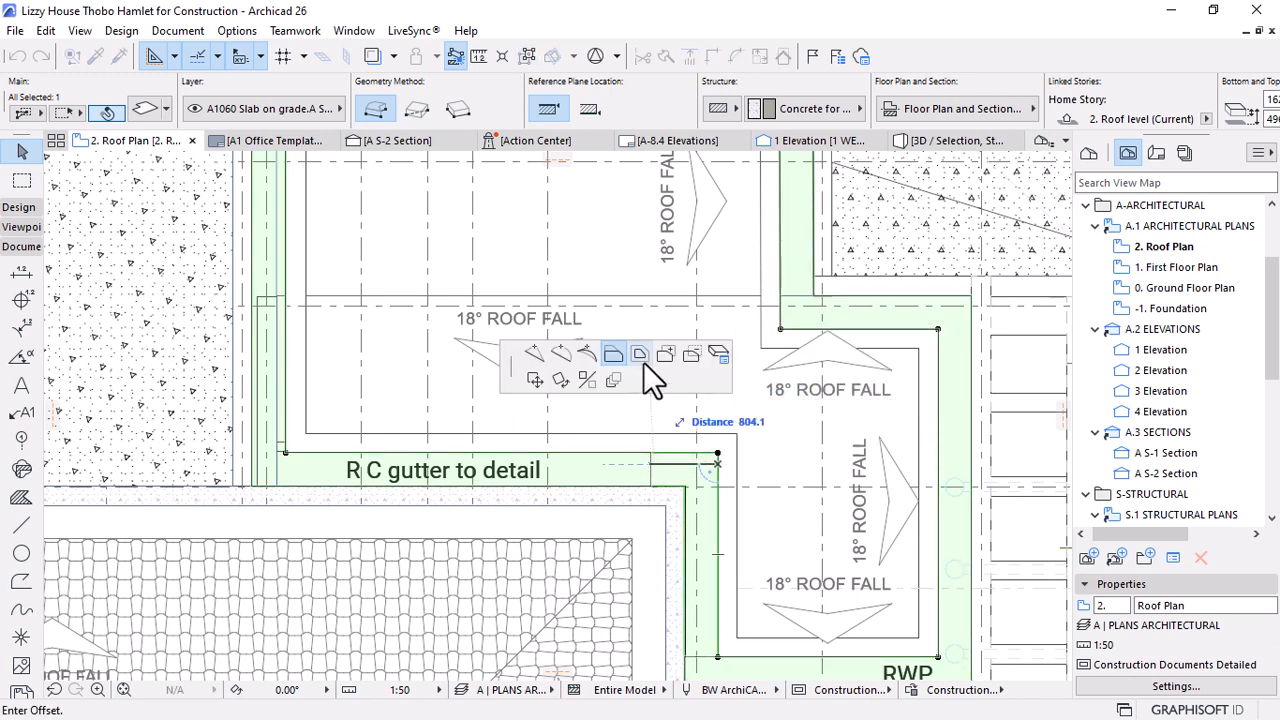
{"action": "left_click", "coordinate": [740, 436]}
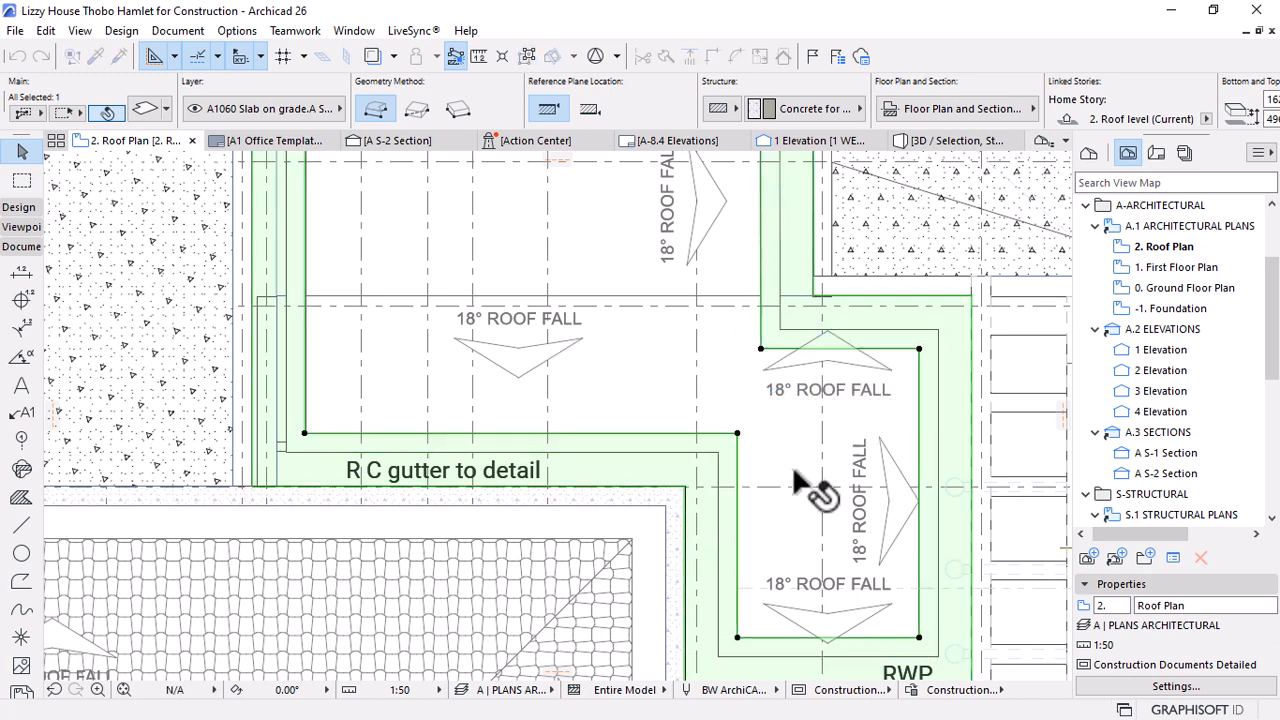
{"action": "scroll", "coordinate": [805, 490], "scroll_direction": "down", "scroll_amount": 5}
{"action": "scroll", "coordinate": [748, 360], "scroll_direction": "up", "scroll_amount": 5}
{"action": "scroll", "coordinate": [742, 345], "scroll_direction": "up", "scroll_amount": 2}
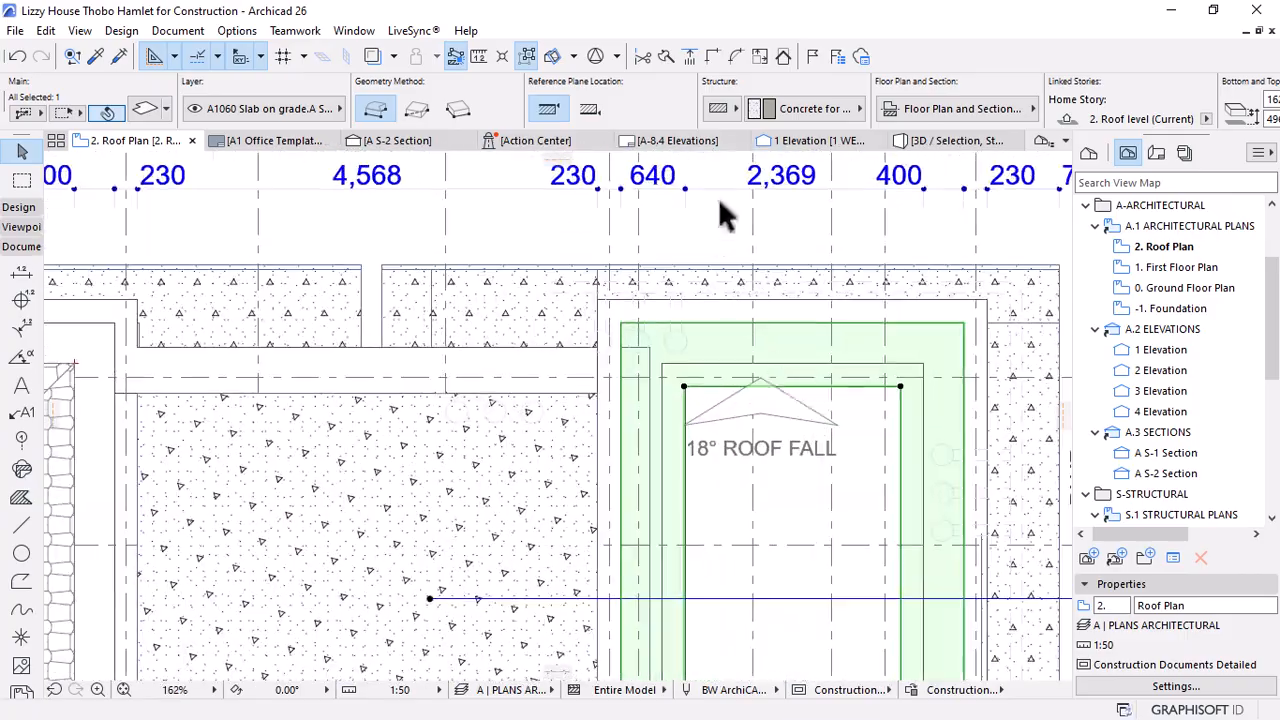
Compare the slab and beam edges in the A S-2 Section and offset the ring slab's inner outline in plan exactly onto the beam's inner corner
{"action": "left_click", "coordinate": [410, 142]}
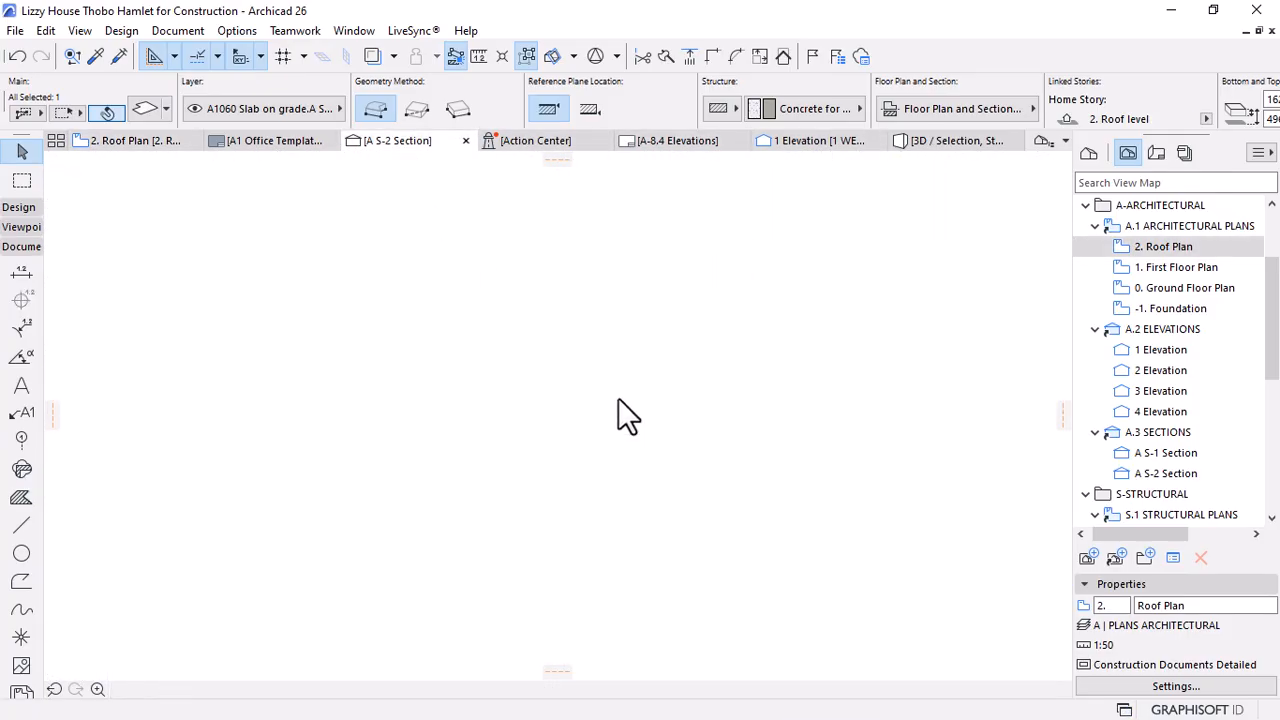
{"action": "scroll", "coordinate": [591, 409], "scroll_direction": "down", "scroll_amount": 3}
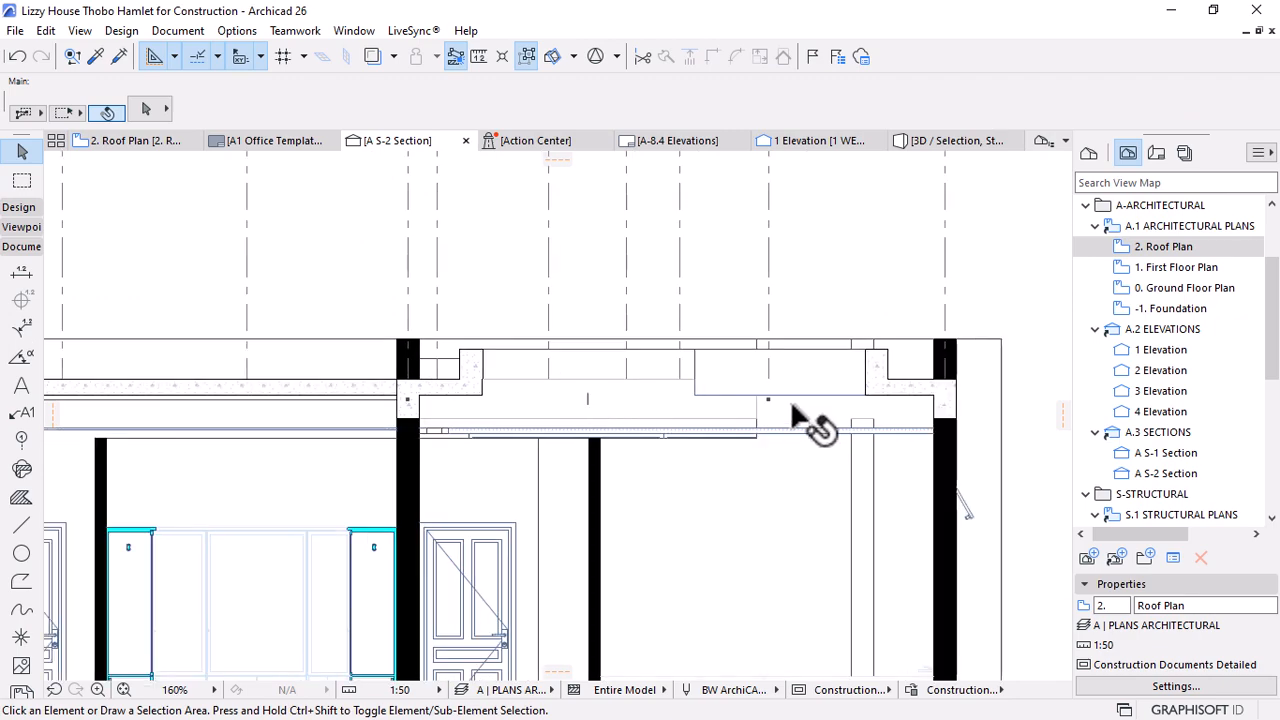
{"action": "scroll", "coordinate": [860, 400], "scroll_direction": "up", "scroll_amount": 3}
{"action": "scroll", "coordinate": [420, 410], "scroll_direction": "up", "scroll_amount": 10}
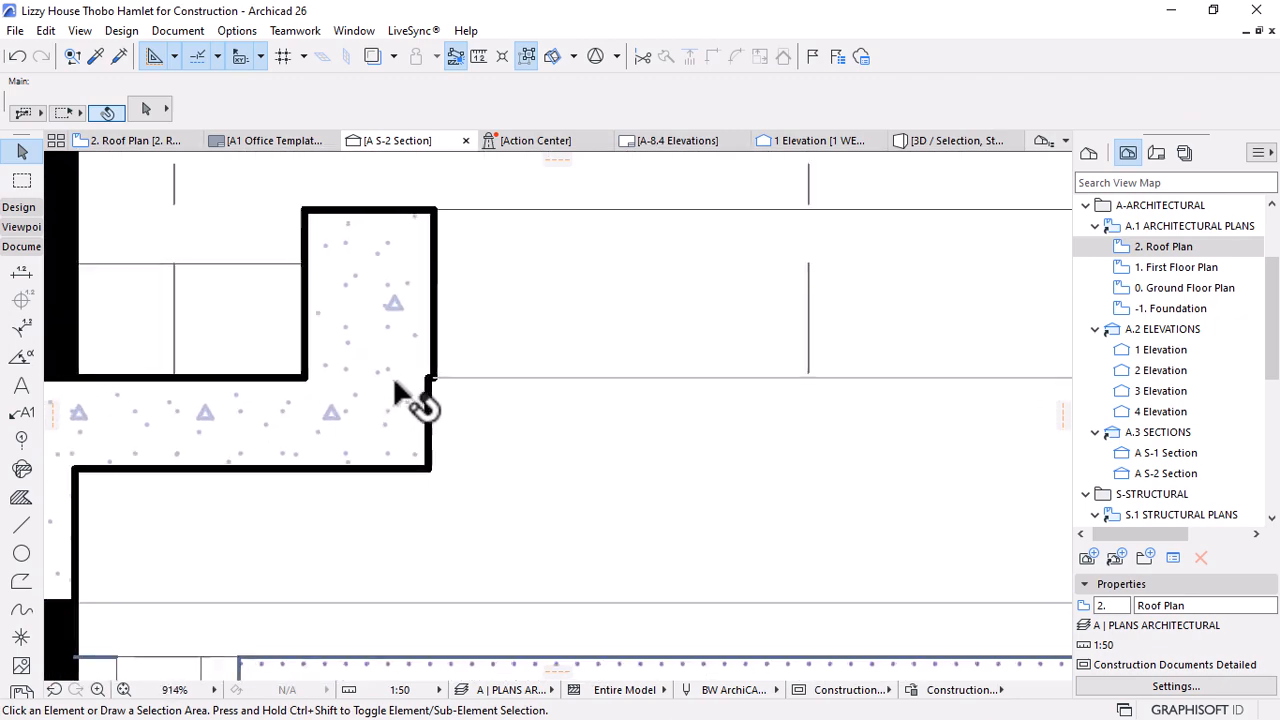
{"action": "left_click", "coordinate": [135, 141]}
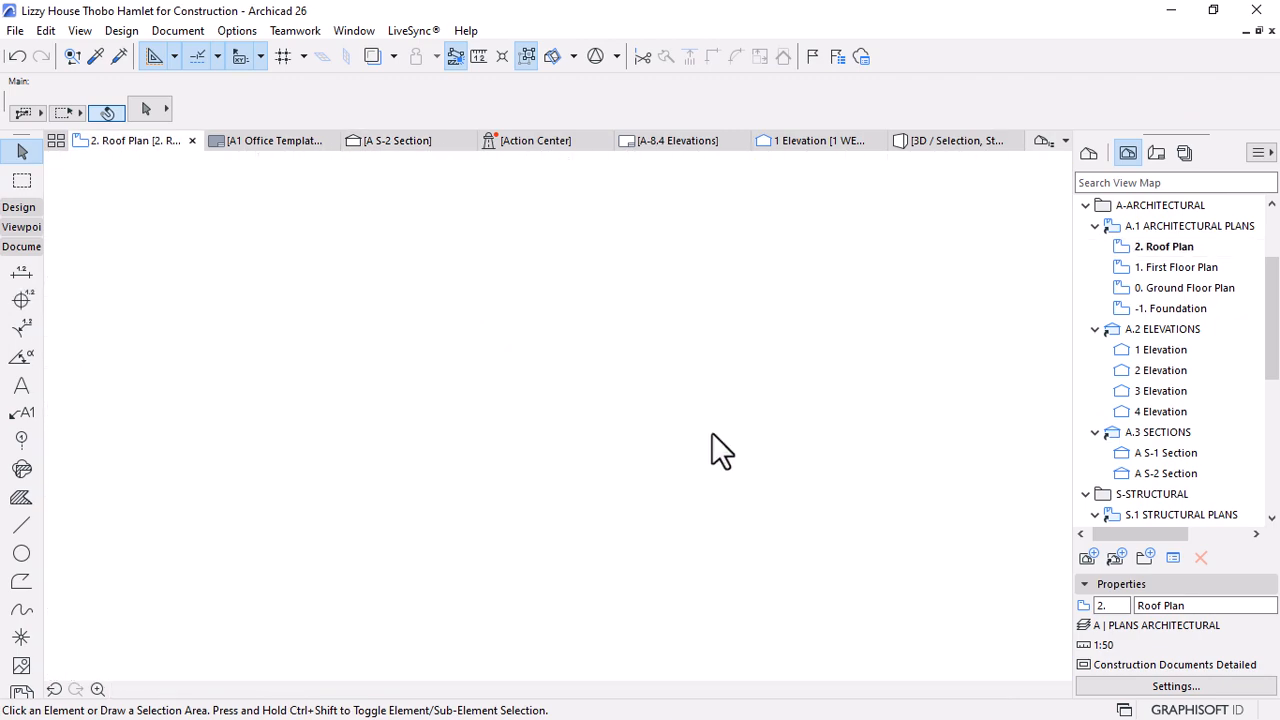
{"action": "left_click", "coordinate": [688, 418]}
{"action": "scroll", "coordinate": [688, 405], "scroll_direction": "up", "scroll_amount": 4}
{"action": "scroll", "coordinate": [686, 397], "scroll_direction": "up", "scroll_amount": 3}
{"action": "left_click", "coordinate": [726, 392]}
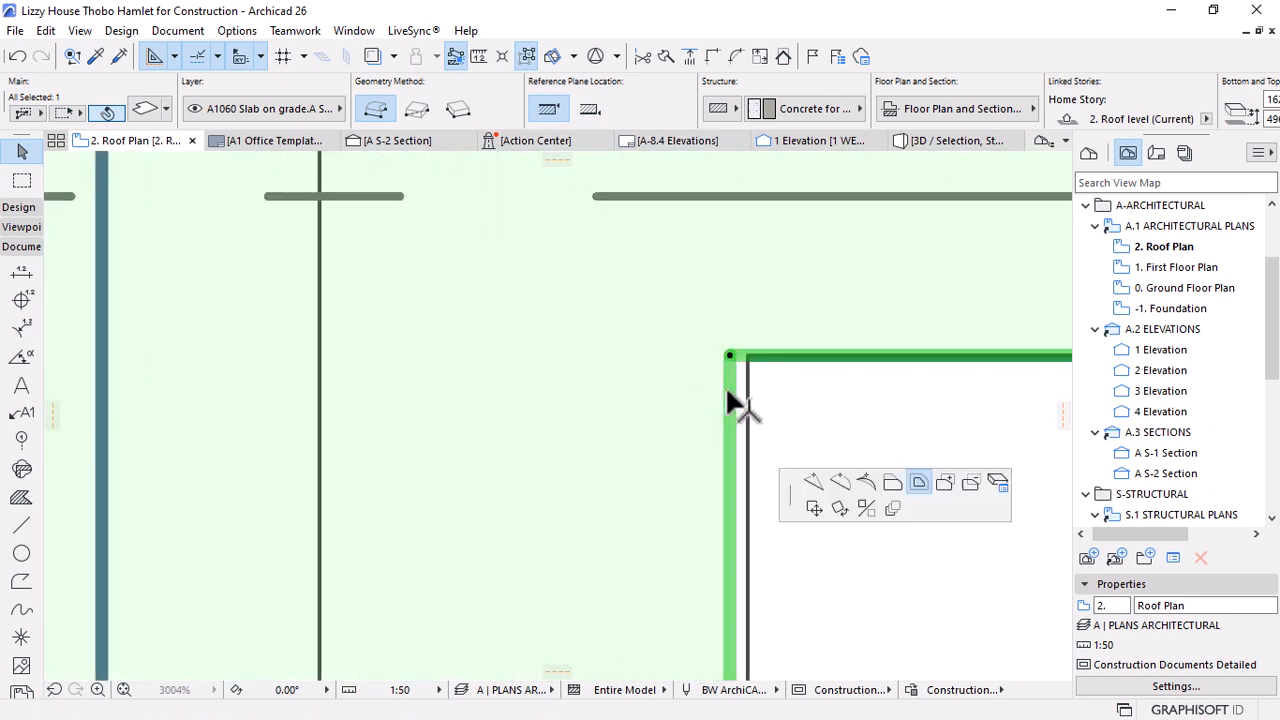
{"action": "left_click", "coordinate": [611, 354]}
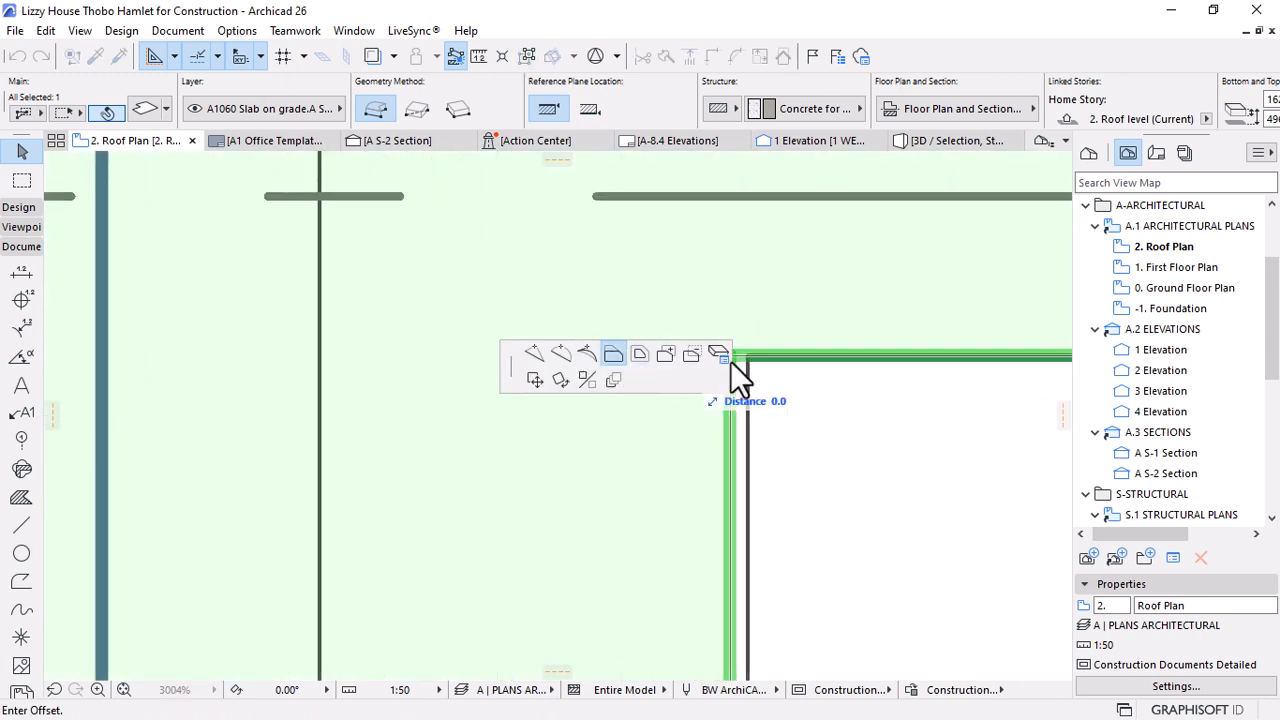
{"action": "left_click", "coordinate": [747, 355]}
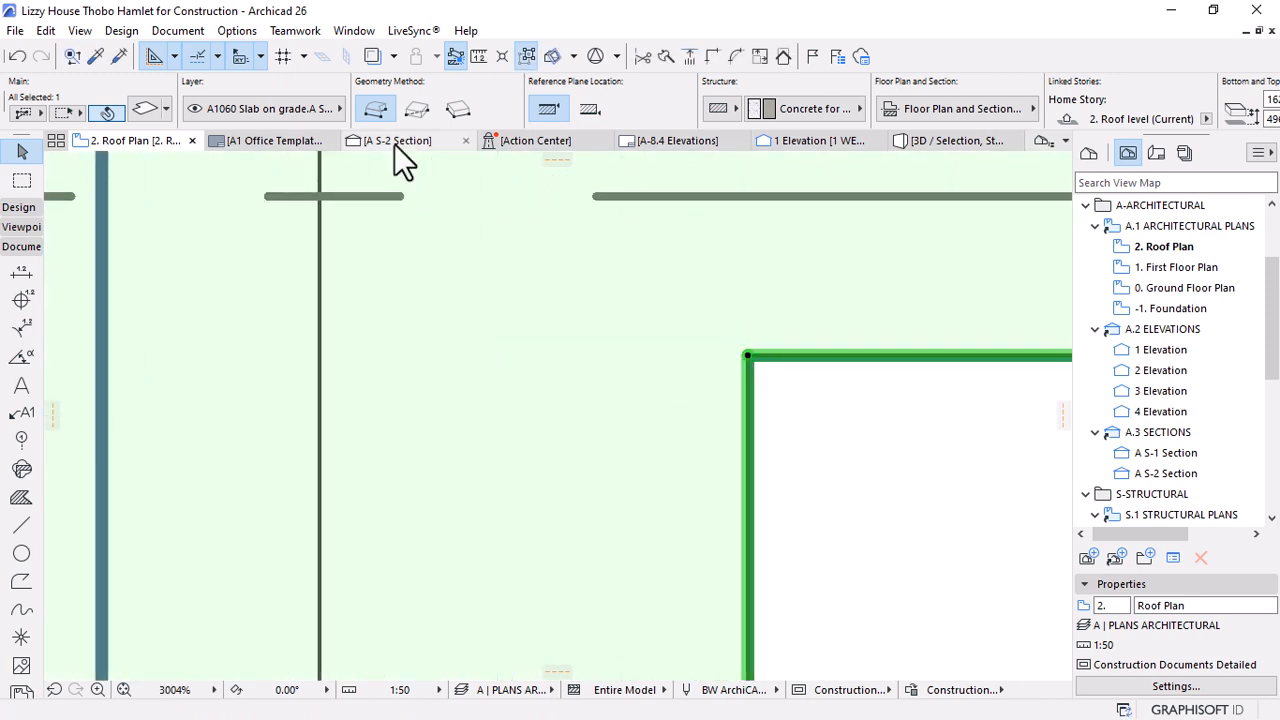
Examine the A S-2 Section to check how the gutter slab meets the upstand beams and walls on both sides
{"action": "left_click", "coordinate": [394, 140]}
{"action": "scroll", "coordinate": [614, 437], "scroll_direction": "down", "scroll_amount": 10}
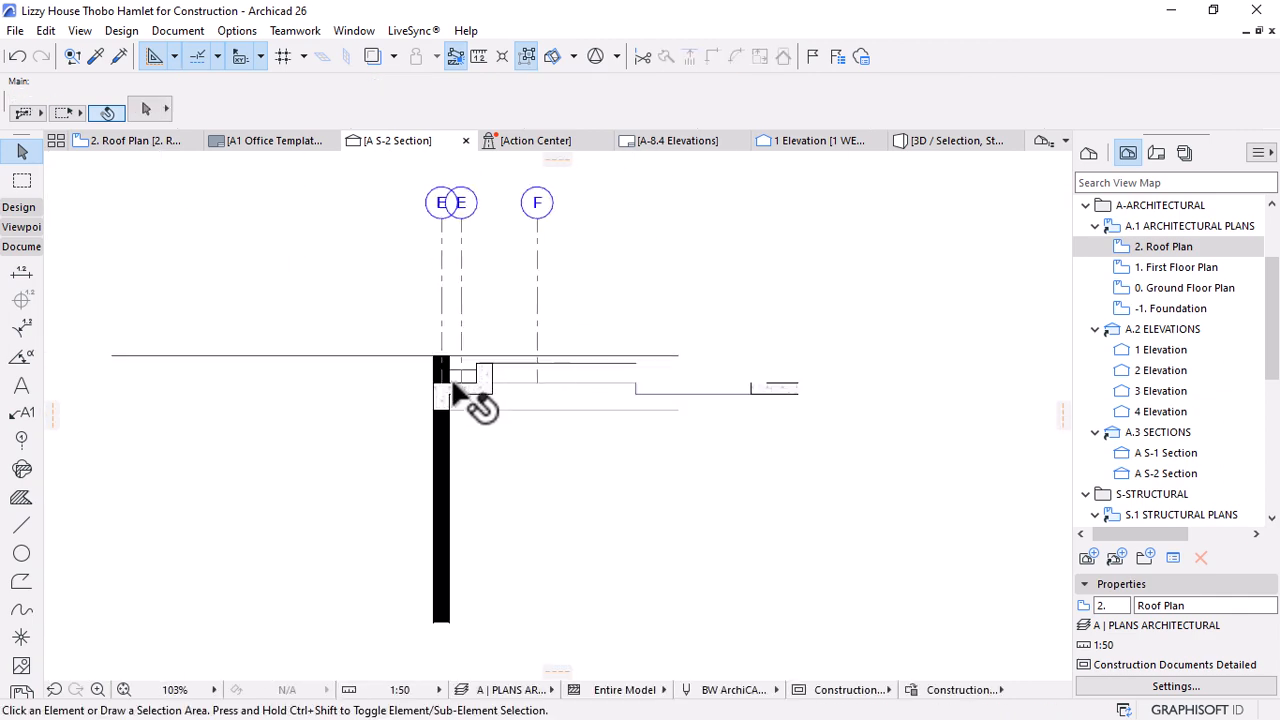
{"action": "scroll", "coordinate": [443, 420], "scroll_direction": "up", "scroll_amount": 5}
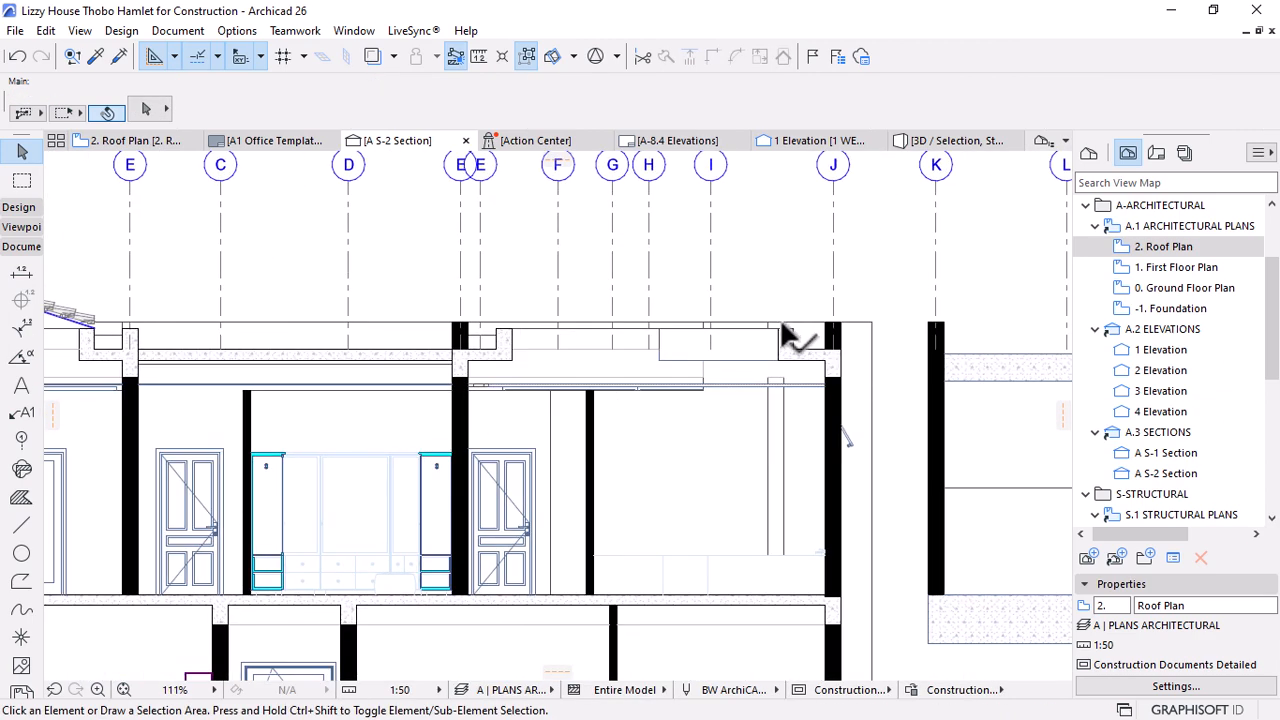
{"action": "scroll", "coordinate": [790, 330], "scroll_direction": "down", "scroll_amount": 3}
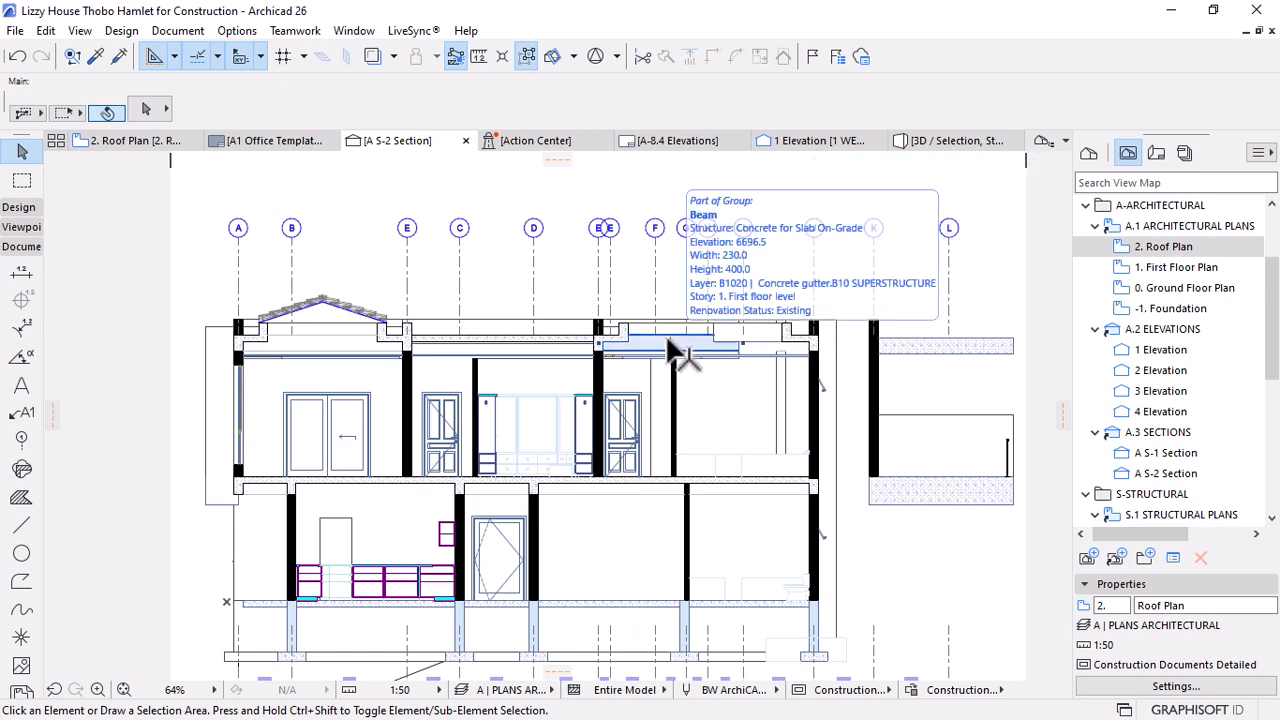
{"action": "scroll", "coordinate": [790, 320], "scroll_direction": "up", "scroll_amount": 3}
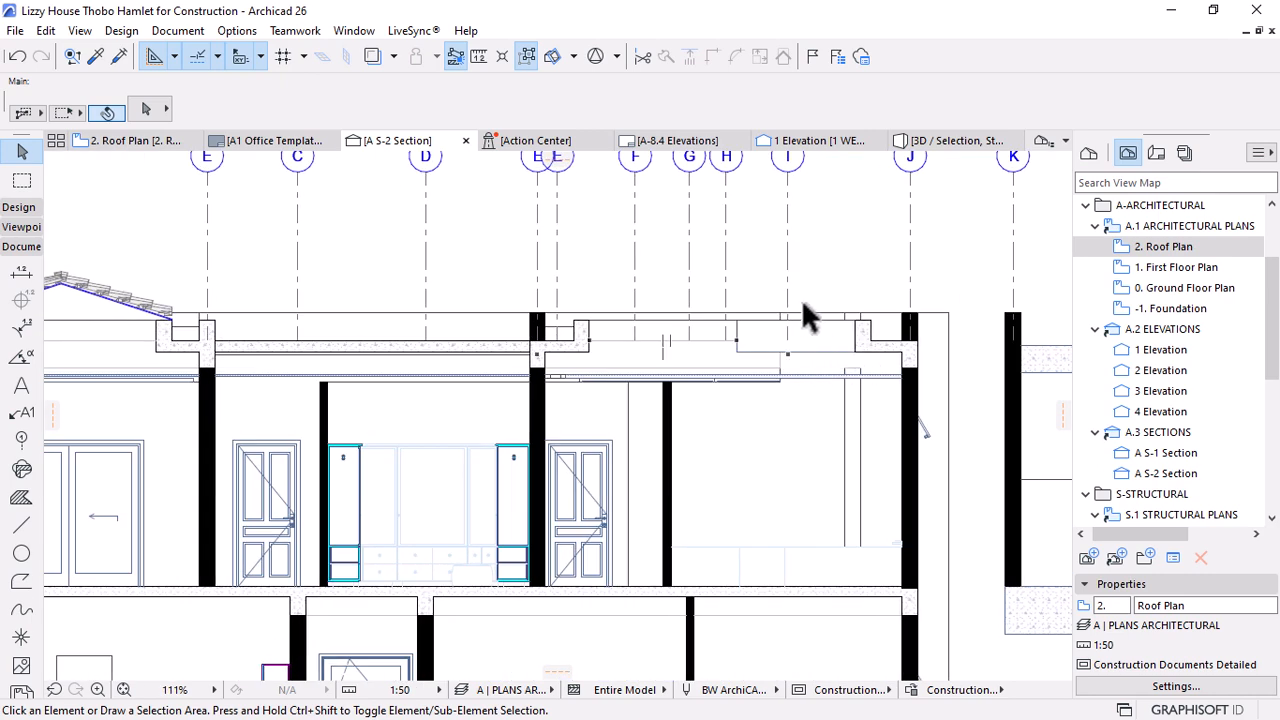
{"action": "scroll", "coordinate": [801, 298], "scroll_direction": "down", "scroll_amount": 4}
{"action": "scroll", "coordinate": [826, 357], "scroll_direction": "up", "scroll_amount": 6}
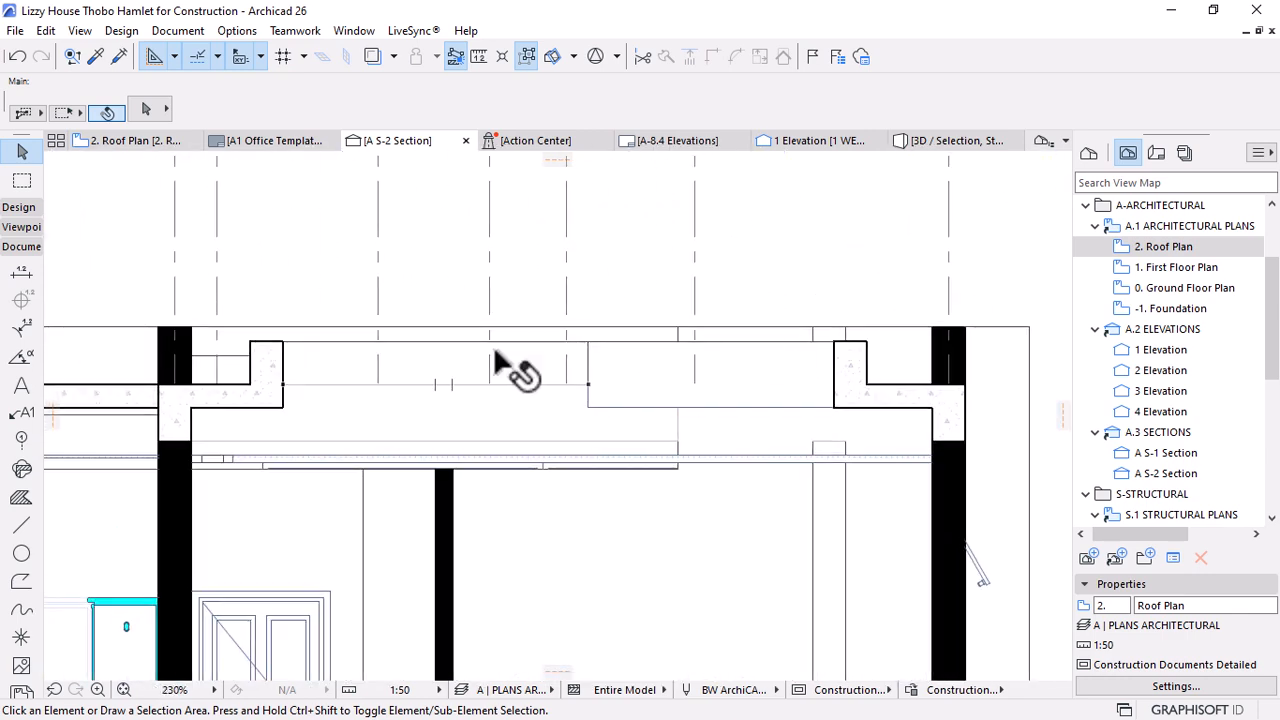
{"action": "scroll", "coordinate": [265, 360], "scroll_direction": "up", "scroll_amount": 2}
{"action": "scroll", "coordinate": [268, 358], "scroll_direction": "down", "scroll_amount": 3}
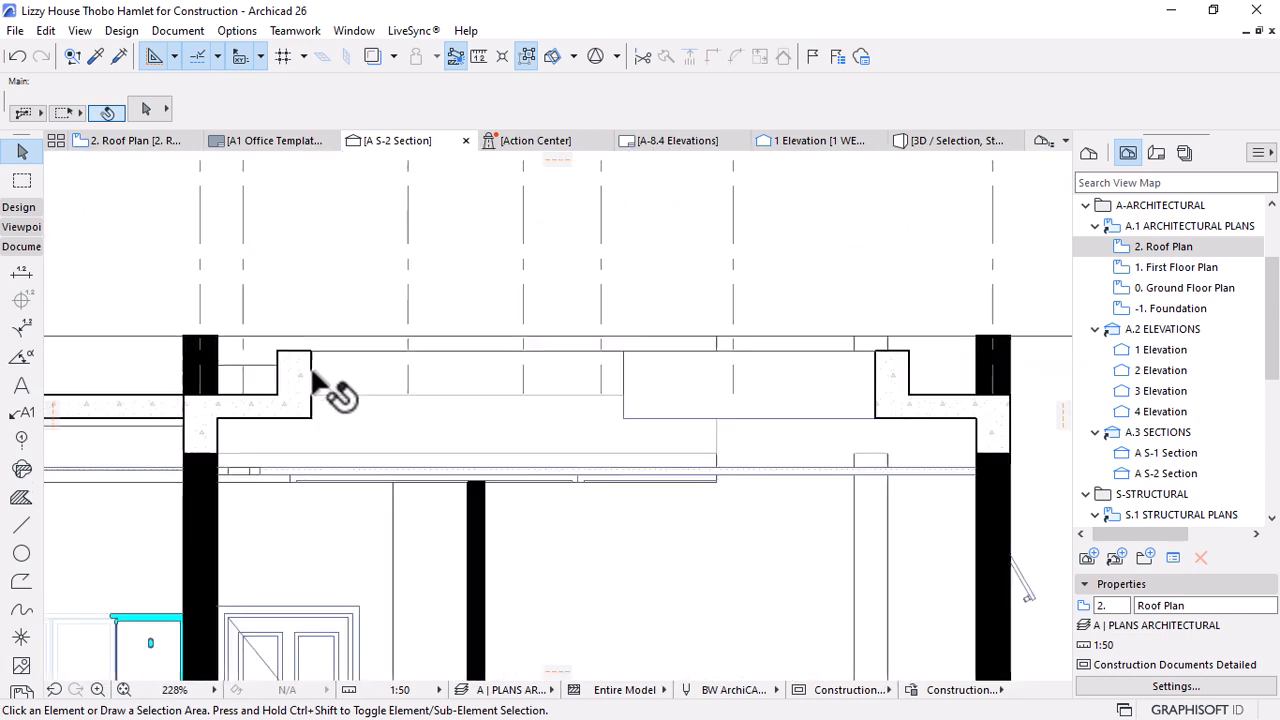
Return to the 2. Roof Plan, clear the selection and activate the Roof tool for the area inside the concrete gutter
{"action": "left_click", "coordinate": [136, 147]}
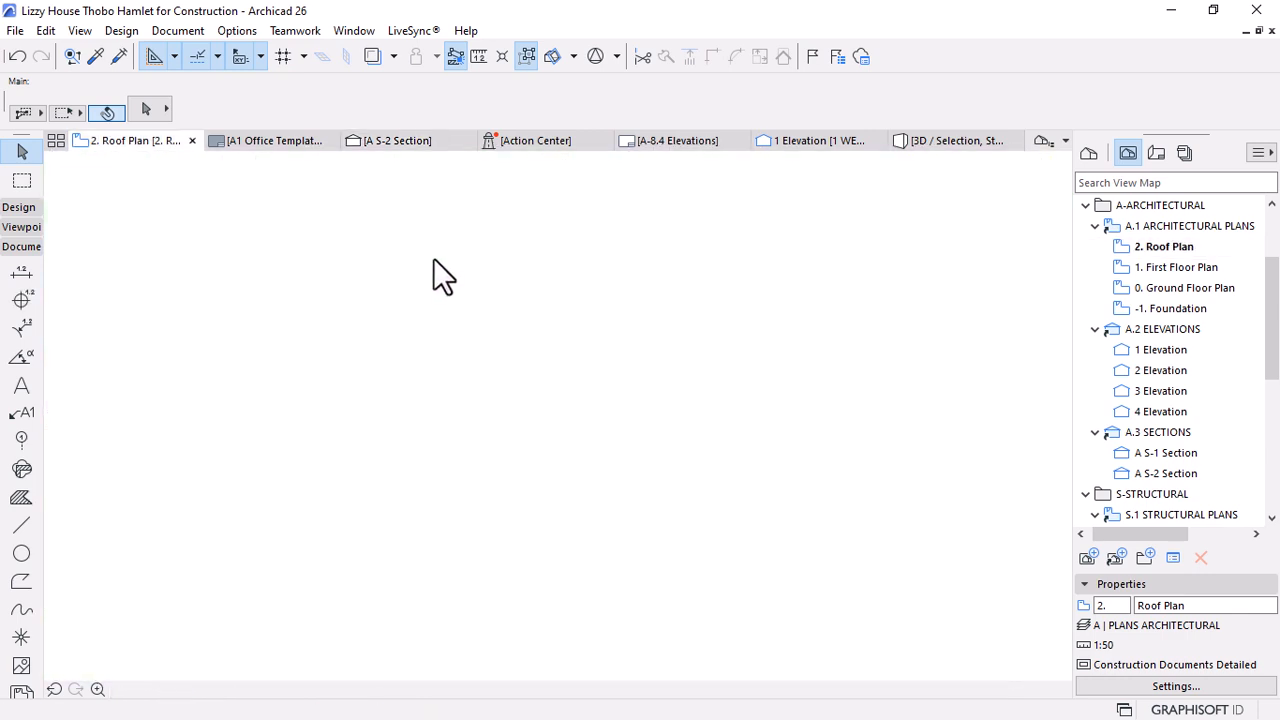
{"action": "scroll", "coordinate": [512, 290], "scroll_direction": "down", "scroll_amount": 10}
{"action": "scroll", "coordinate": [590, 317], "scroll_direction": "down", "scroll_amount": 7}
{"action": "key", "text": "Escape"}
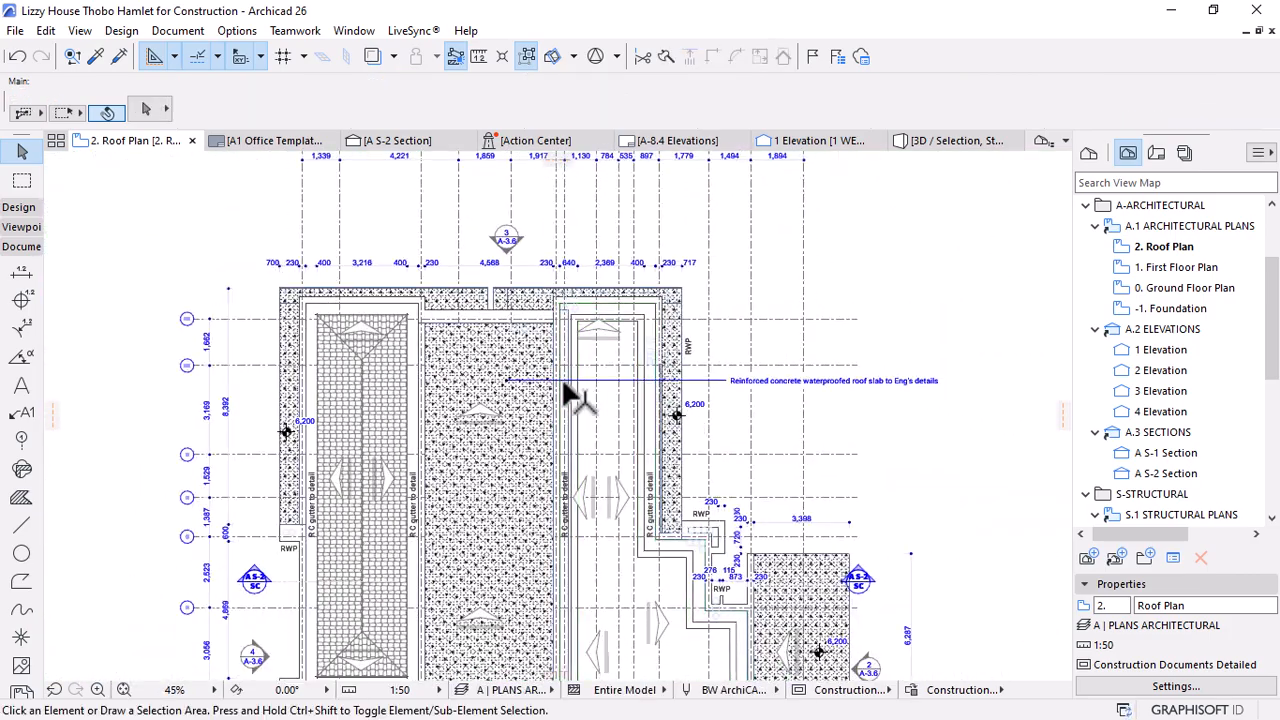
{"action": "scroll", "coordinate": [484, 440], "scroll_direction": "up", "scroll_amount": 1}
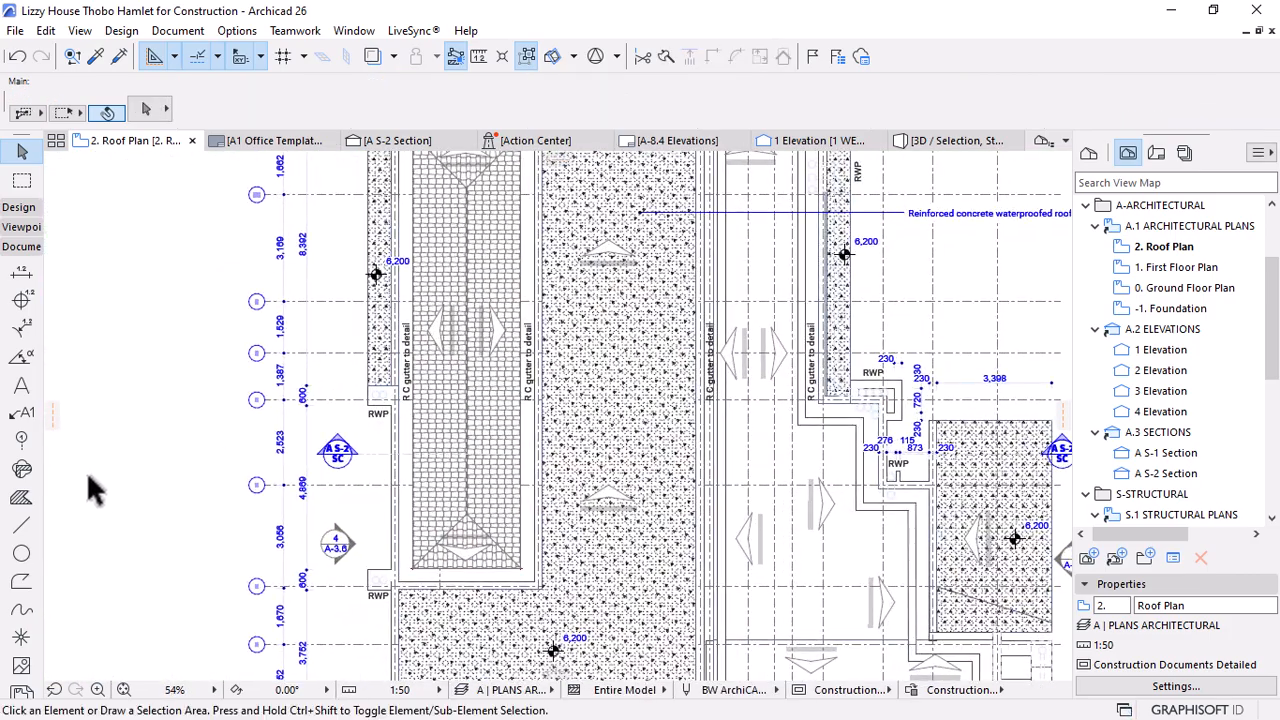
{"action": "left_click", "coordinate": [16, 208]}
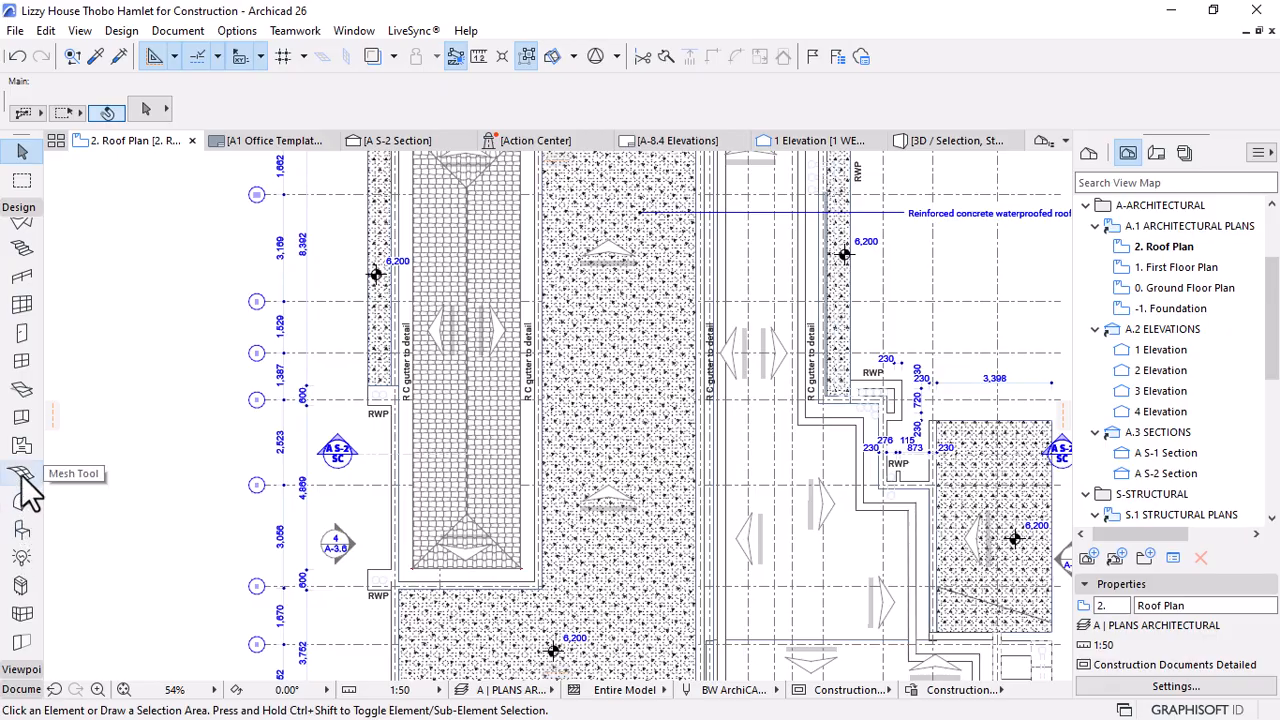
{"action": "scroll", "coordinate": [22, 400], "scroll_direction": "up", "scroll_amount": 3}
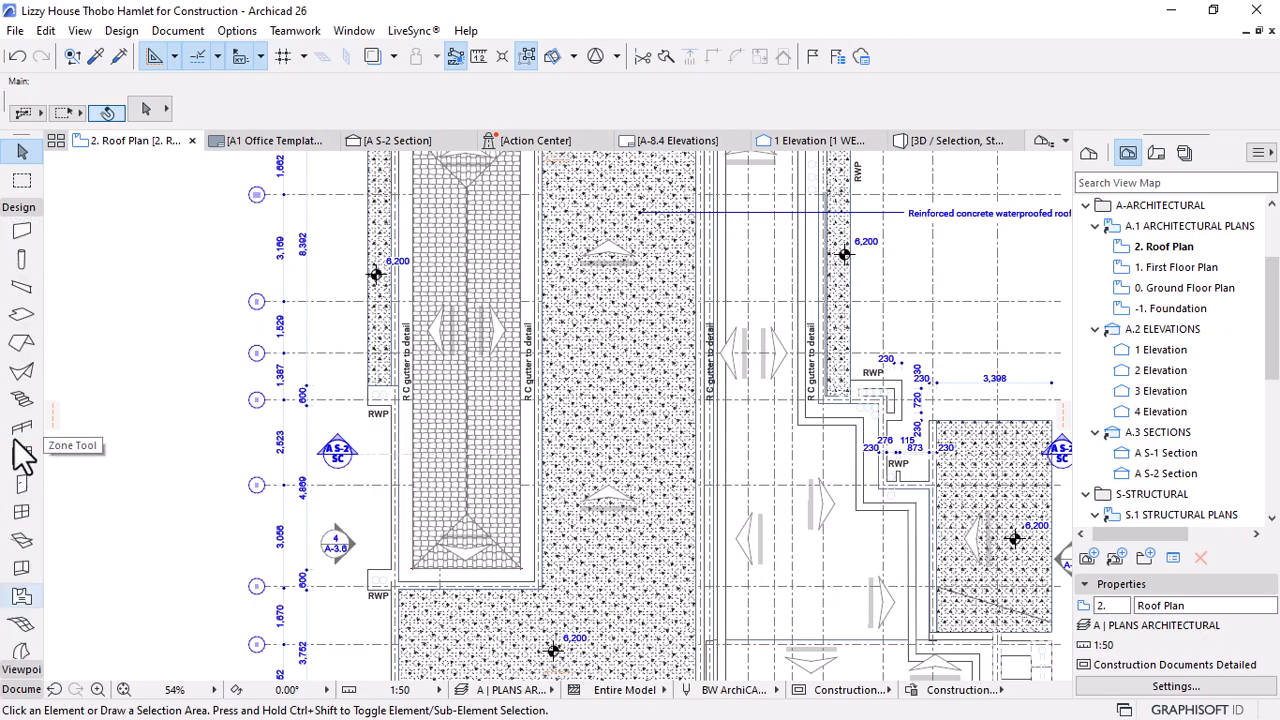
{"action": "left_click", "coordinate": [21, 343]}
{"action": "scroll", "coordinate": [600, 400], "scroll_direction": "down", "scroll_amount": 2}
{"action": "scroll", "coordinate": [700, 530], "scroll_direction": "up", "scroll_amount": 5}
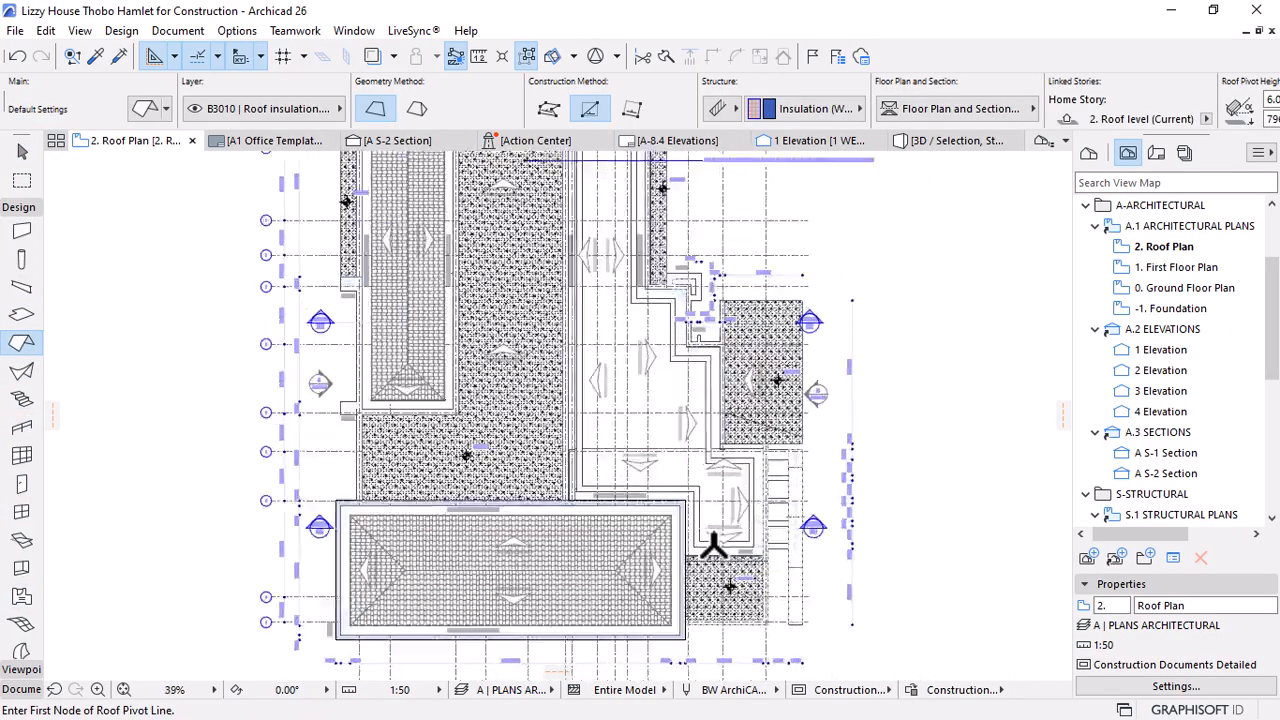
{"action": "scroll", "coordinate": [690, 553], "scroll_direction": "up", "scroll_amount": 2}
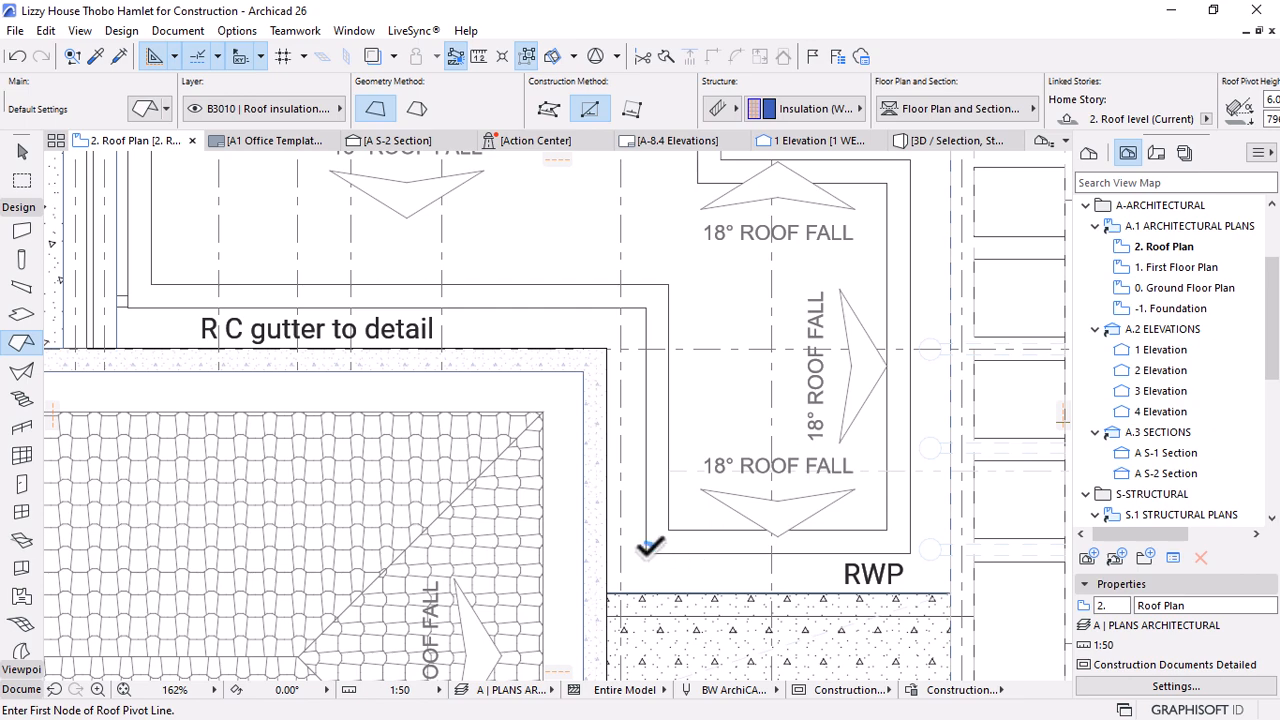
{"action": "left_click", "coordinate": [646, 551]}
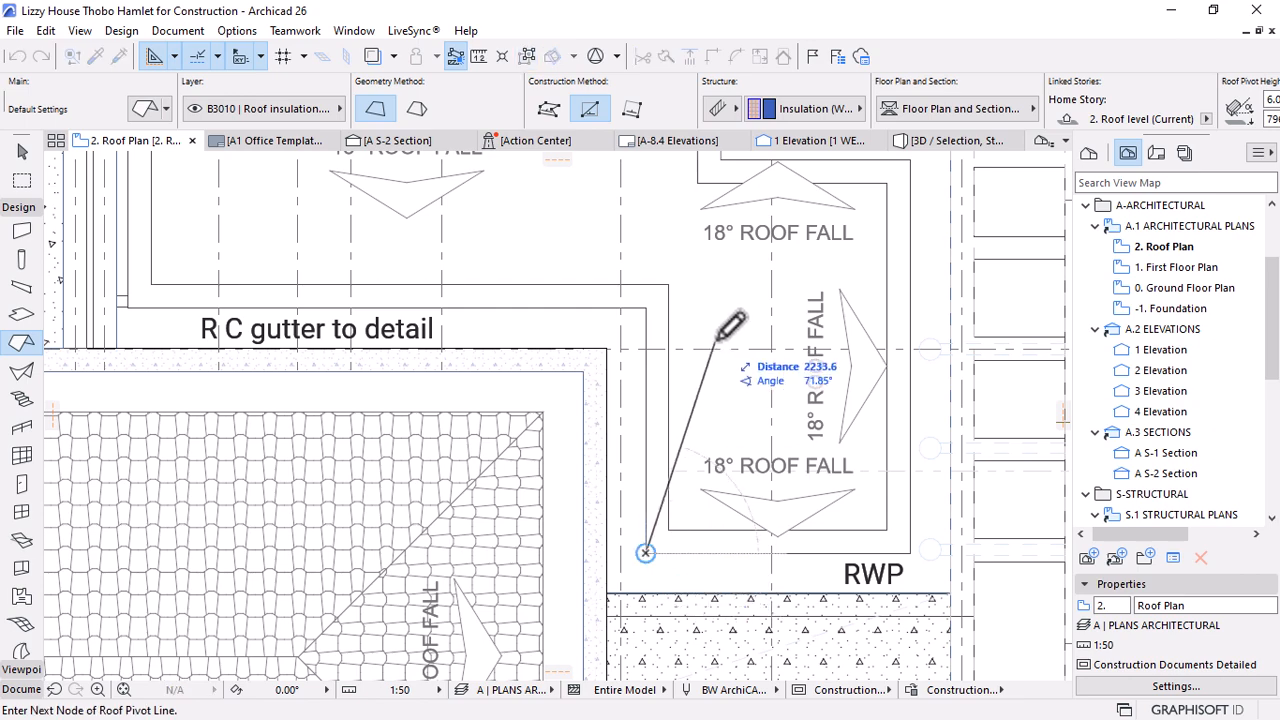
{"action": "scroll", "coordinate": [715, 490], "scroll_direction": "down", "scroll_amount": 4}
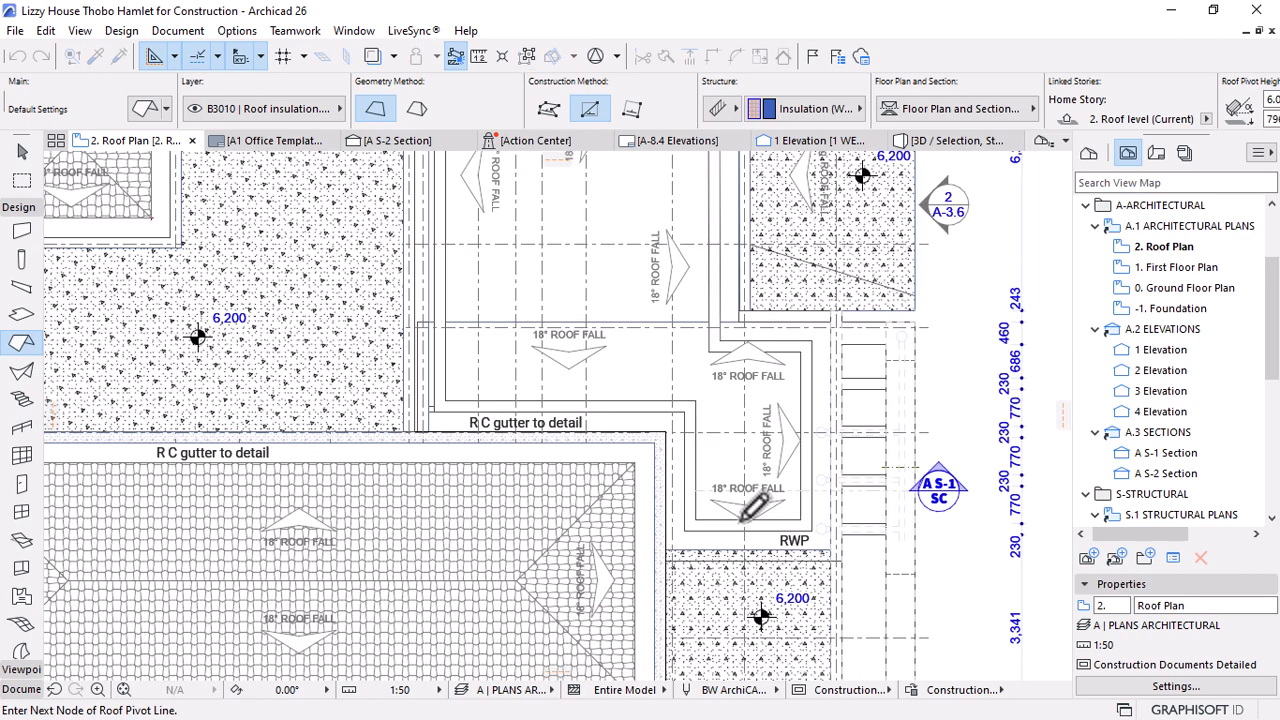
{"action": "left_click", "coordinate": [686, 424]}
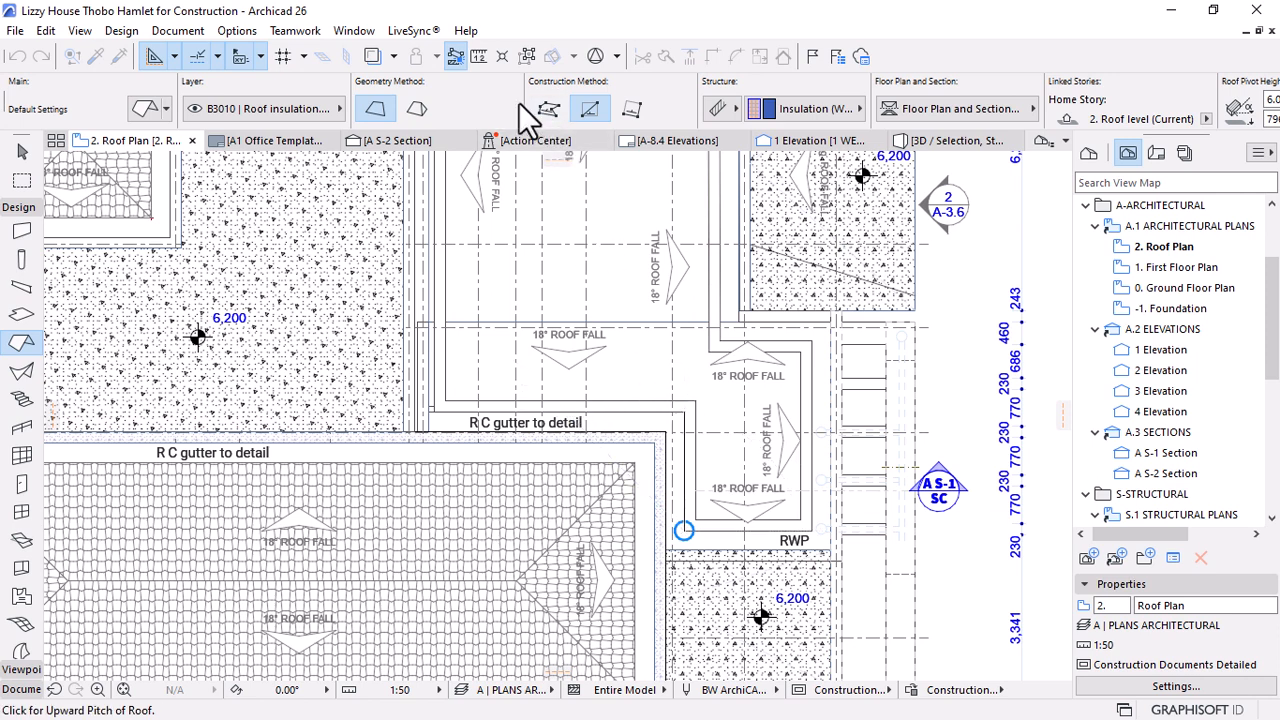
Switch to multi-plane roof geometry with polygonal construction and start the pivot polygon along the beam's outer edge at the narrow wing beside the RWP
{"action": "left_click", "coordinate": [417, 108]}
{"action": "left_click", "coordinate": [550, 110]}
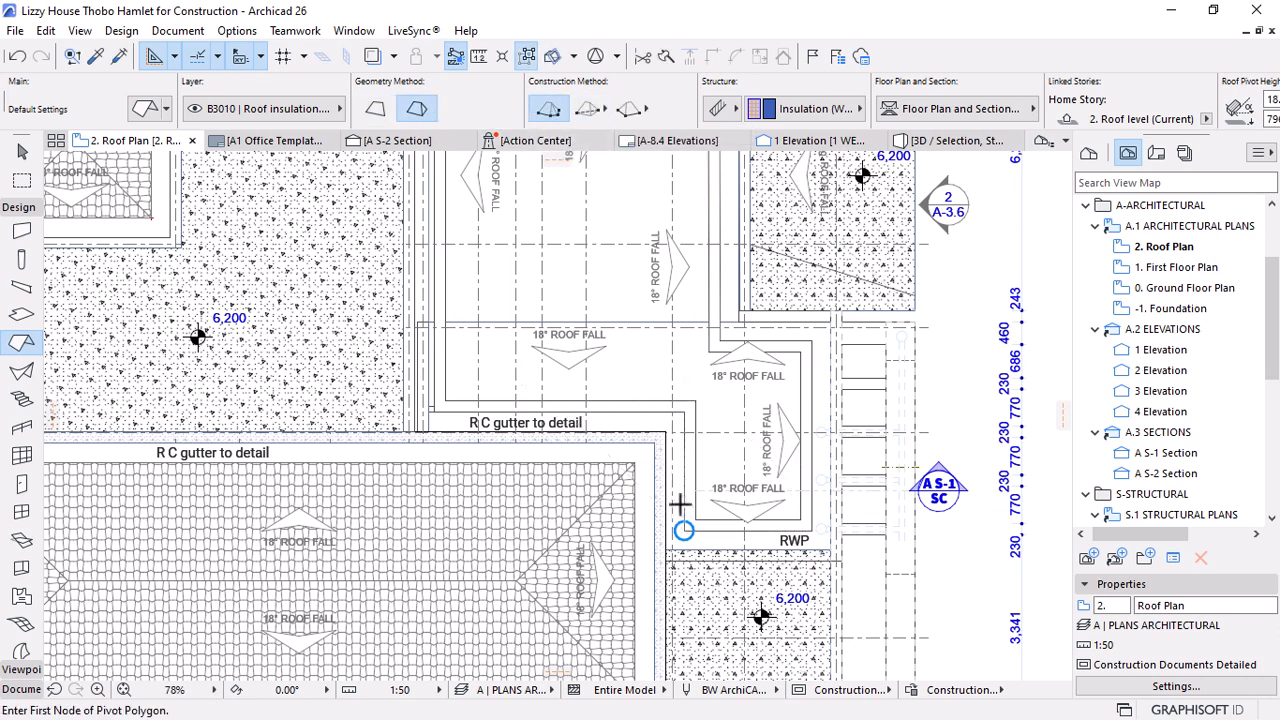
{"action": "left_click", "coordinate": [684, 529]}
{"action": "left_click", "coordinate": [683, 412]}
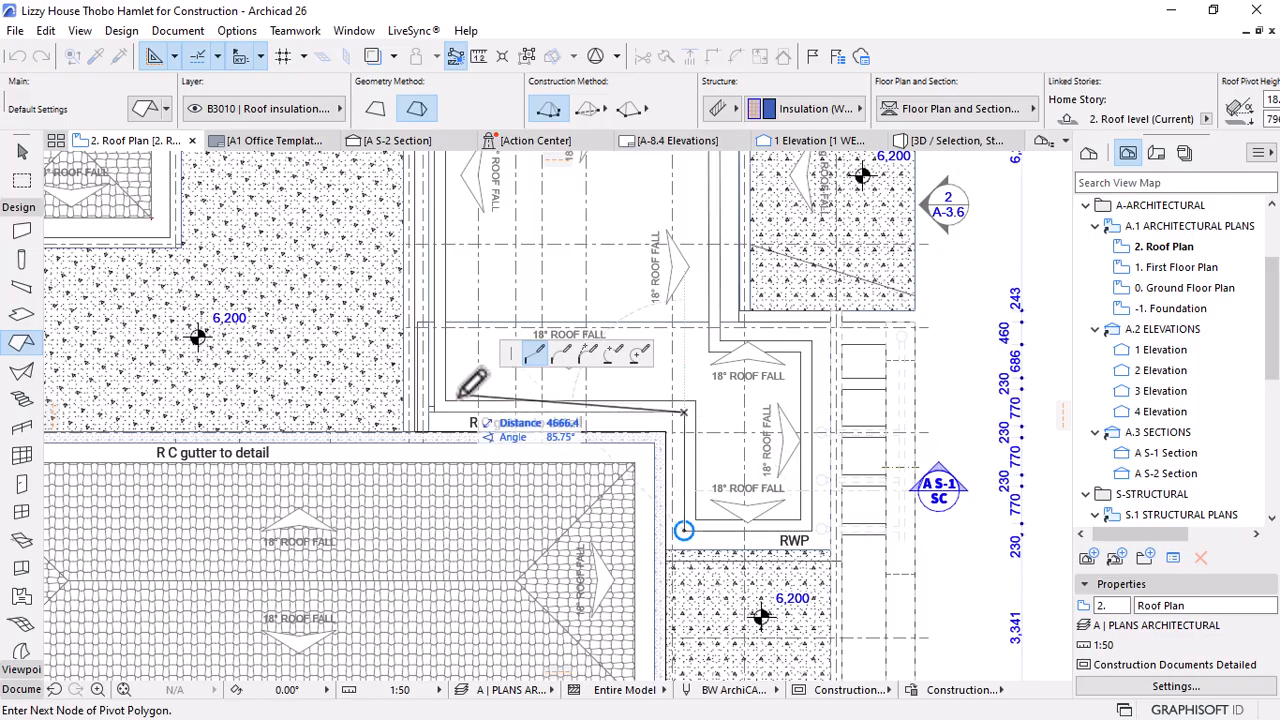
Continue the pivot polygon along the beam's outer edge around the long wing's far end and back to its first step near the RWP
{"action": "scroll", "coordinate": [438, 410], "scroll_direction": "down", "scroll_amount": 5}
{"action": "scroll", "coordinate": [443, 275], "scroll_direction": "up", "scroll_amount": 8}
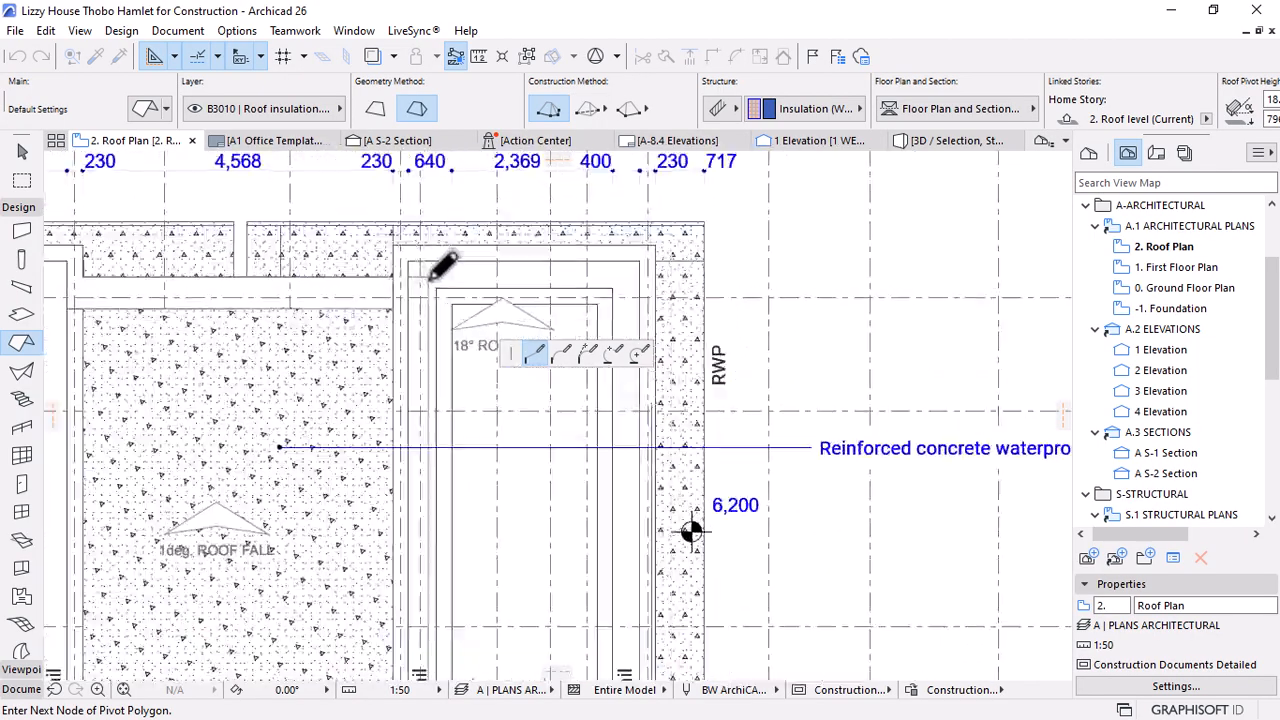
{"action": "left_click", "coordinate": [439, 294]}
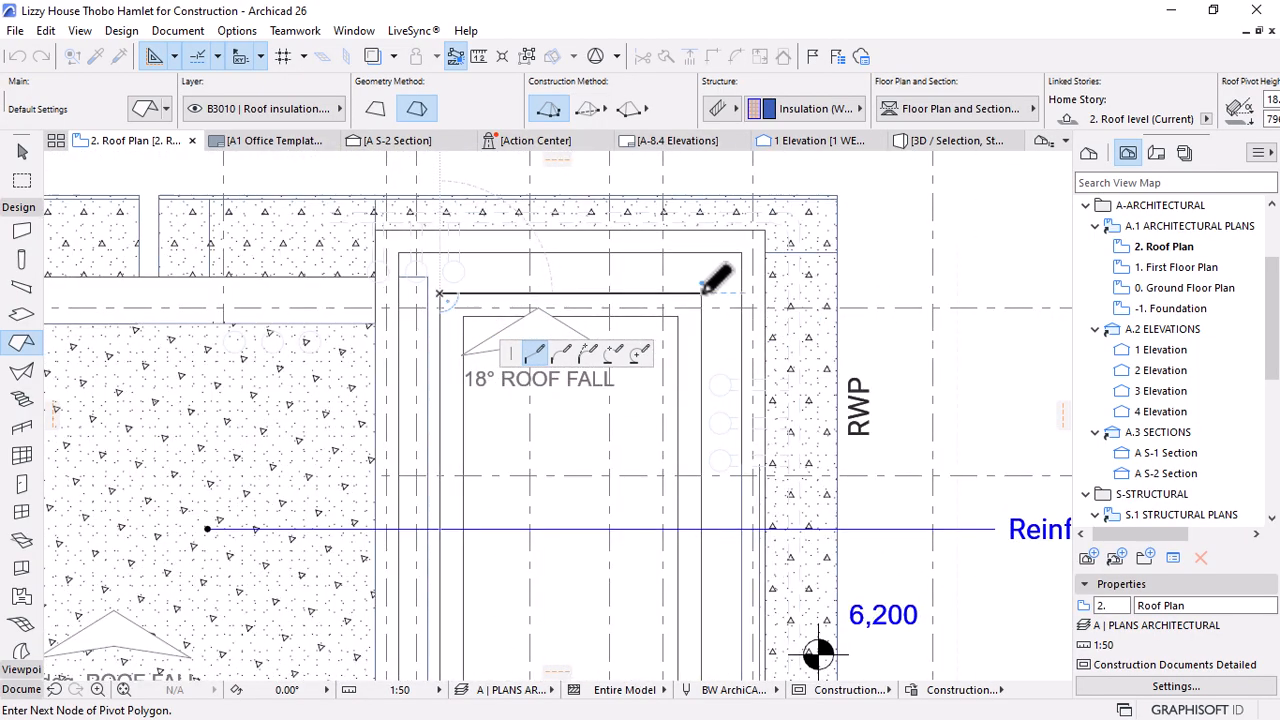
{"action": "left_click", "coordinate": [703, 293]}
{"action": "scroll", "coordinate": [710, 270], "scroll_direction": "down", "scroll_amount": 4}
{"action": "scroll", "coordinate": [705, 605], "scroll_direction": "up", "scroll_amount": 6}
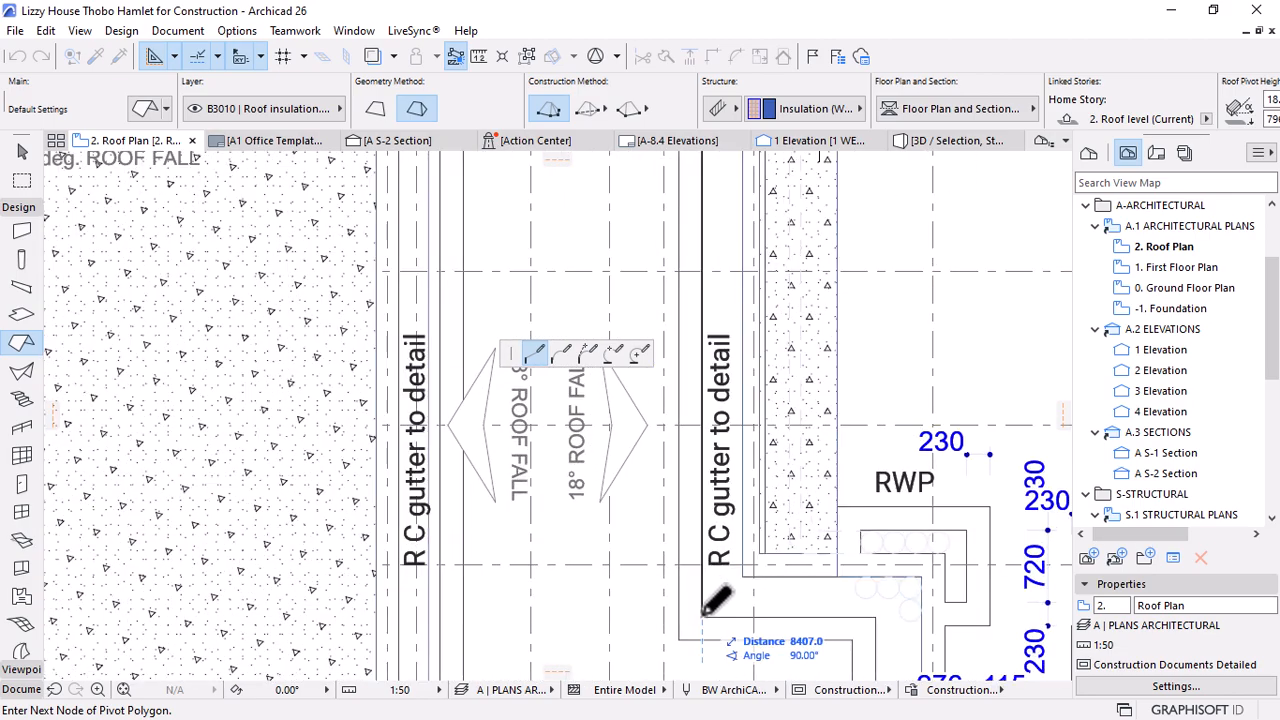
{"action": "left_click", "coordinate": [703, 616]}
{"action": "left_click", "coordinate": [876, 617]}
Trace the next setback of the stepped side, placing pivot polygon nodes on the beam's outer corners below the RWPs
{"action": "scroll", "coordinate": [856, 335], "scroll_direction": "down", "scroll_amount": 4}
{"action": "scroll", "coordinate": [869, 563], "scroll_direction": "up", "scroll_amount": 4}
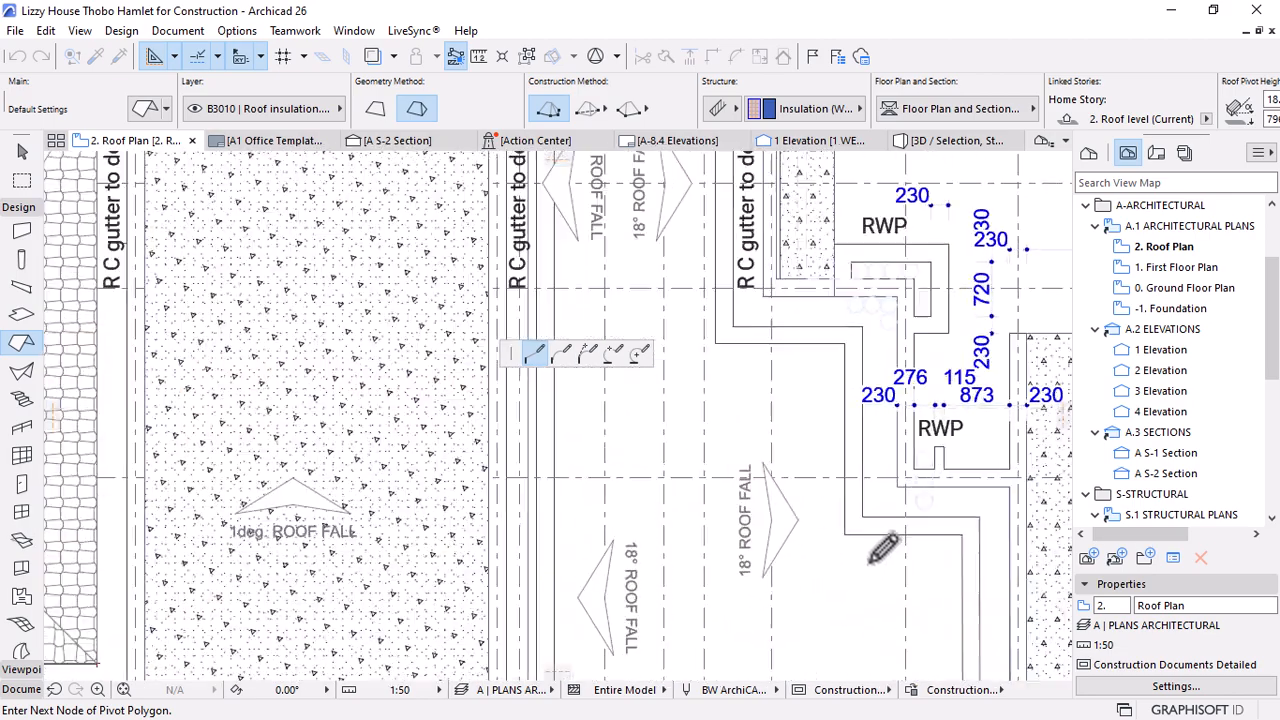
{"action": "scroll", "coordinate": [869, 563], "scroll_direction": "up", "scroll_amount": 2}
{"action": "left_click", "coordinate": [860, 494]}
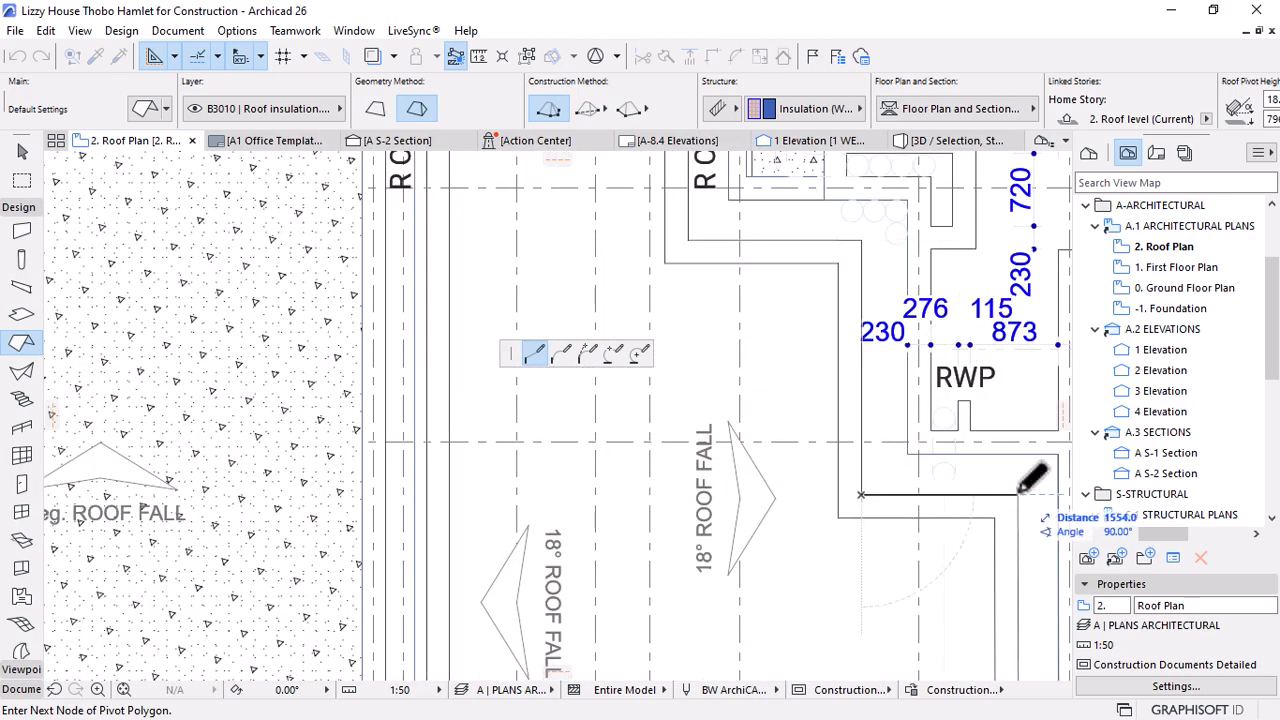
{"action": "left_click", "coordinate": [1018, 493]}
Trace the pivot polygon around the small projecting bay and close it at its starting node to create the multi-plane roof
{"action": "scroll", "coordinate": [823, 371], "scroll_direction": "down", "scroll_amount": 4}
{"action": "scroll", "coordinate": [780, 368], "scroll_direction": "up", "scroll_amount": 4}
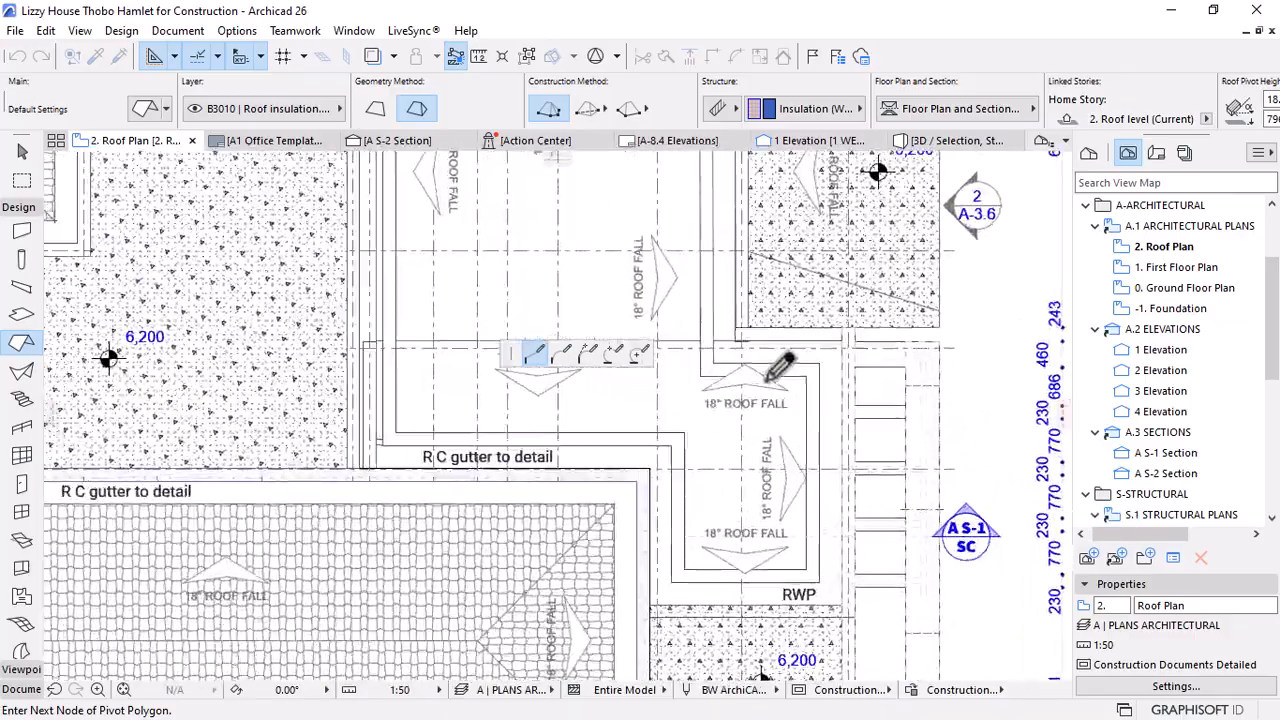
{"action": "scroll", "coordinate": [780, 368], "scroll_direction": "up", "scroll_amount": 2}
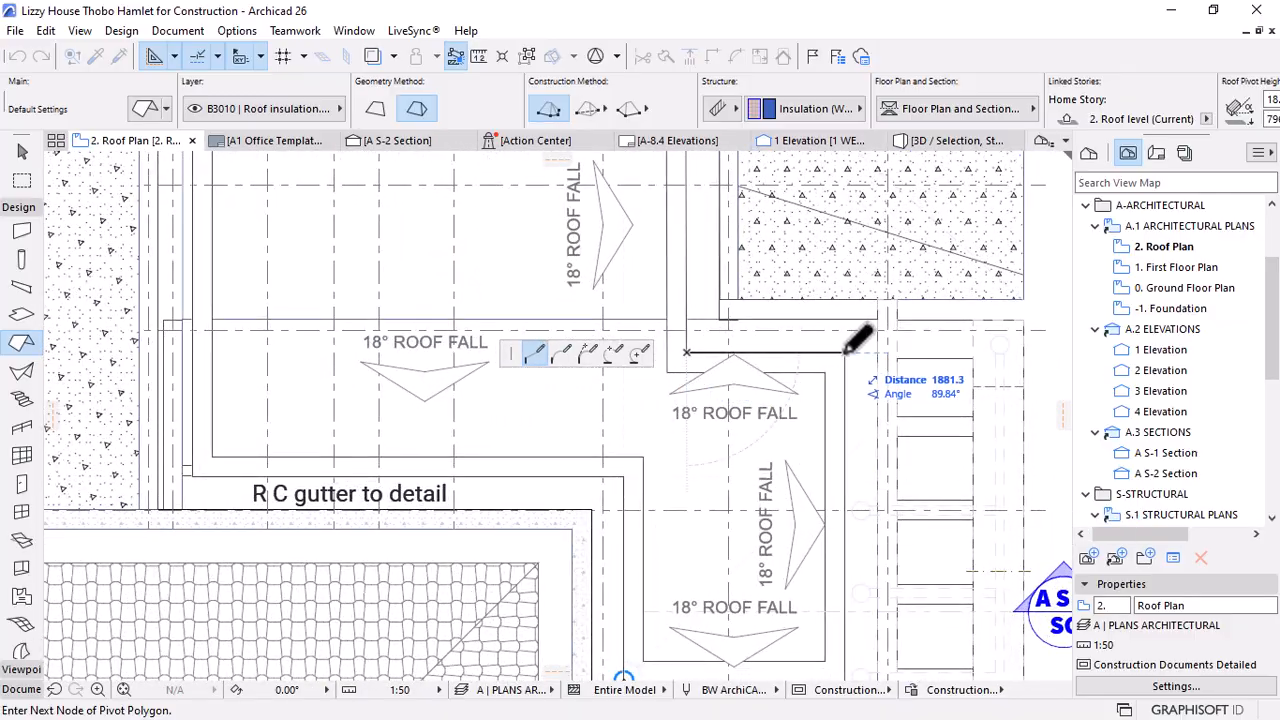
{"action": "left_click", "coordinate": [846, 352]}
{"action": "scroll", "coordinate": [855, 440], "scroll_direction": "down", "scroll_amount": 3}
{"action": "scroll", "coordinate": [865, 450], "scroll_direction": "up", "scroll_amount": 3}
{"action": "left_click", "coordinate": [843, 680]}
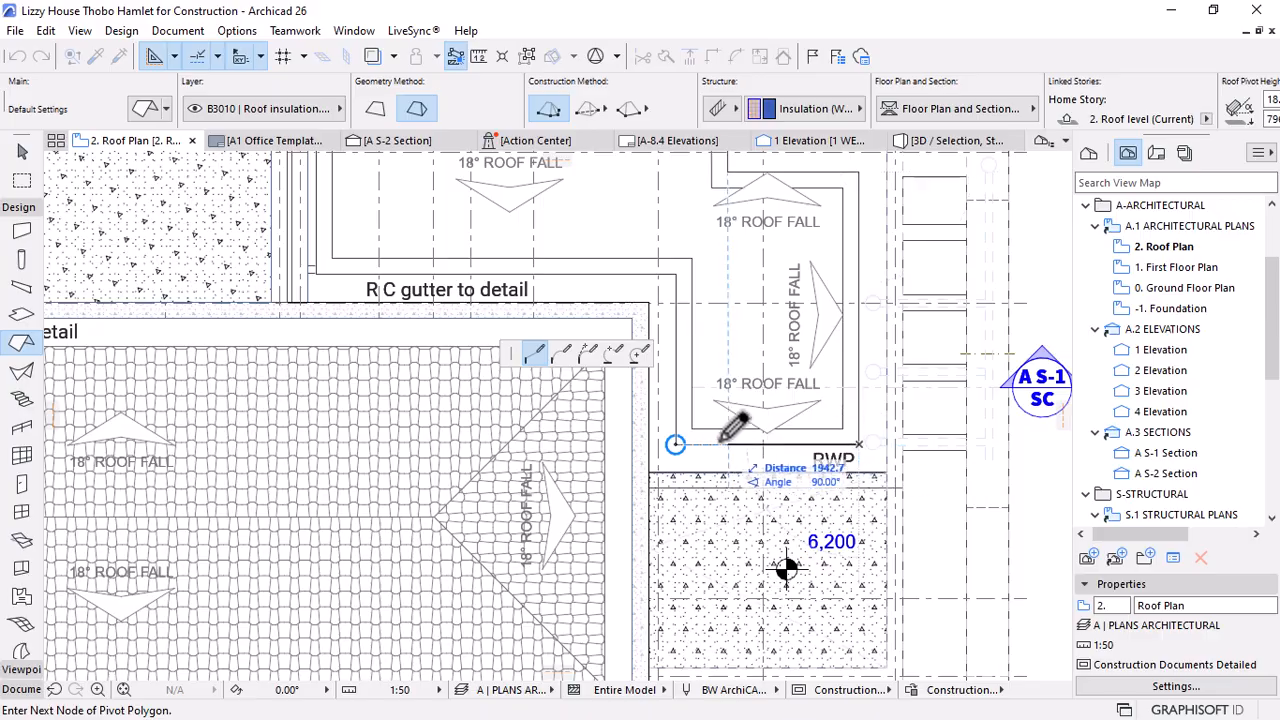
{"action": "left_click", "coordinate": [676, 444]}
Offset the edge of the slab beneath the new roof's far corner by about 292 mm toward the flat 1deg. roof slab
{"action": "scroll", "coordinate": [743, 460], "scroll_direction": "down", "scroll_amount": 6}
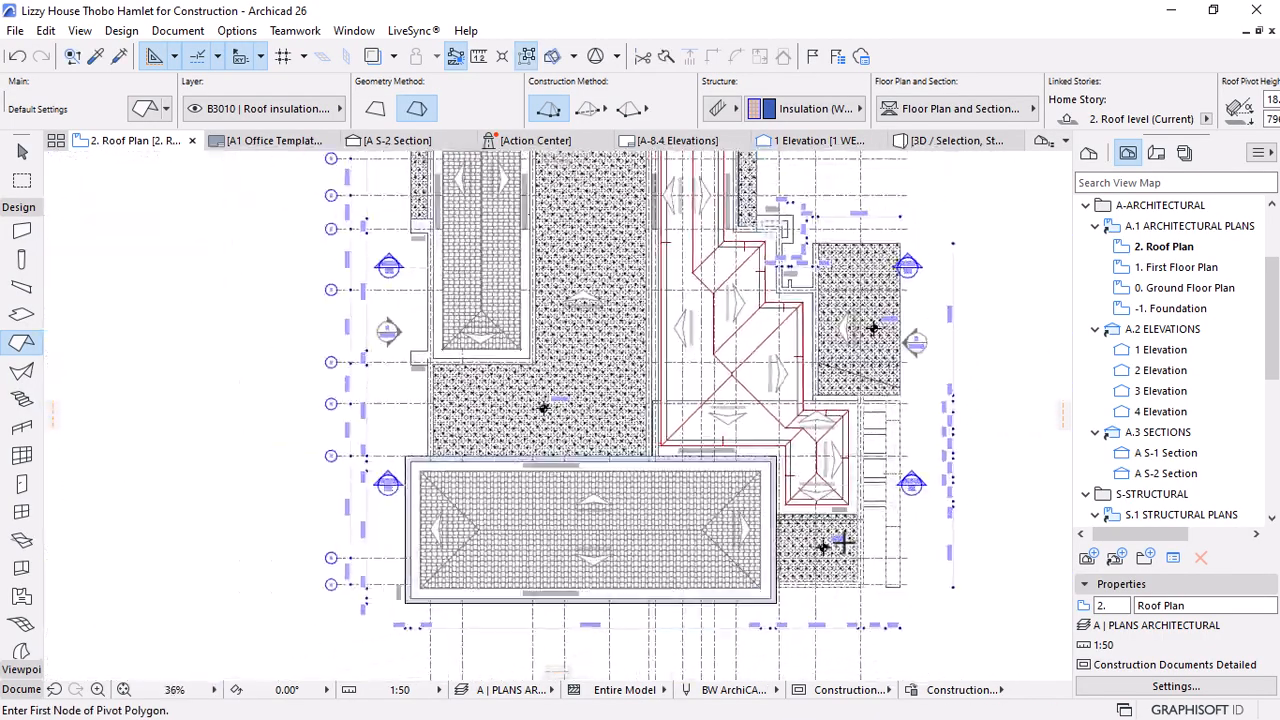
{"action": "scroll", "coordinate": [760, 260], "scroll_direction": "up", "scroll_amount": 3}
{"action": "scroll", "coordinate": [760, 260], "scroll_direction": "up", "scroll_amount": 3}
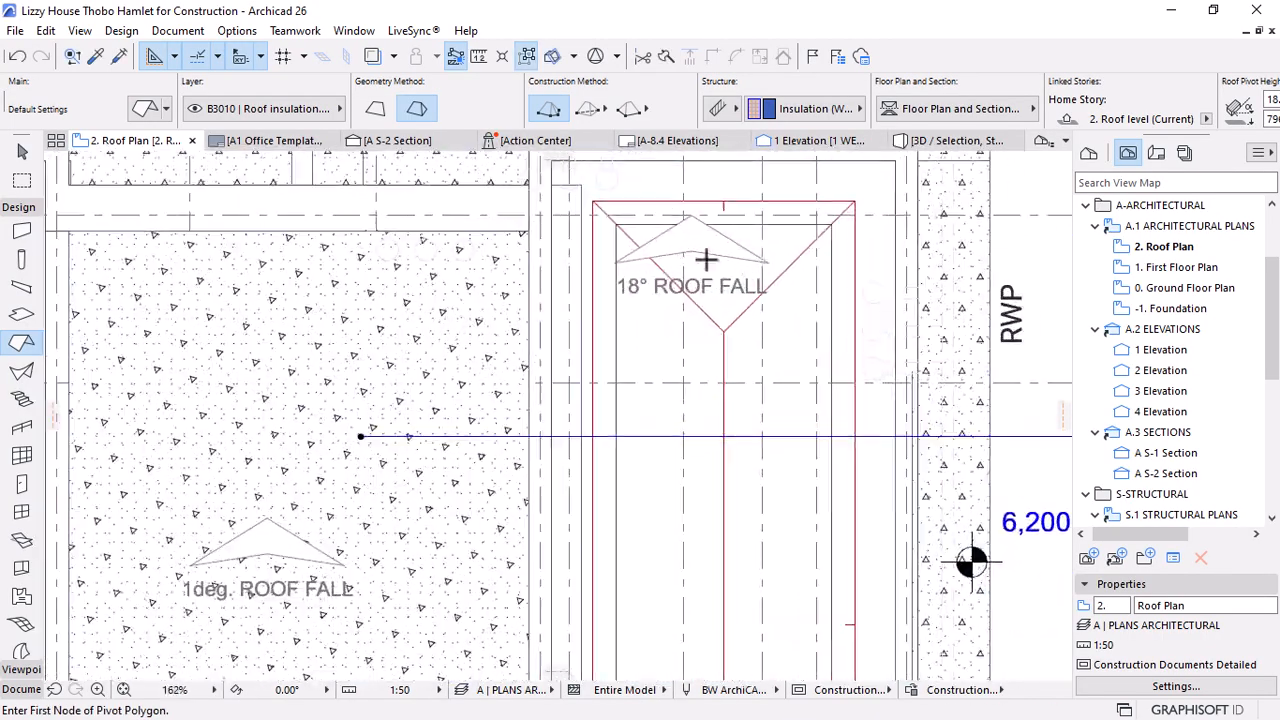
{"action": "scroll", "coordinate": [607, 218], "scroll_direction": "up", "scroll_amount": 4}
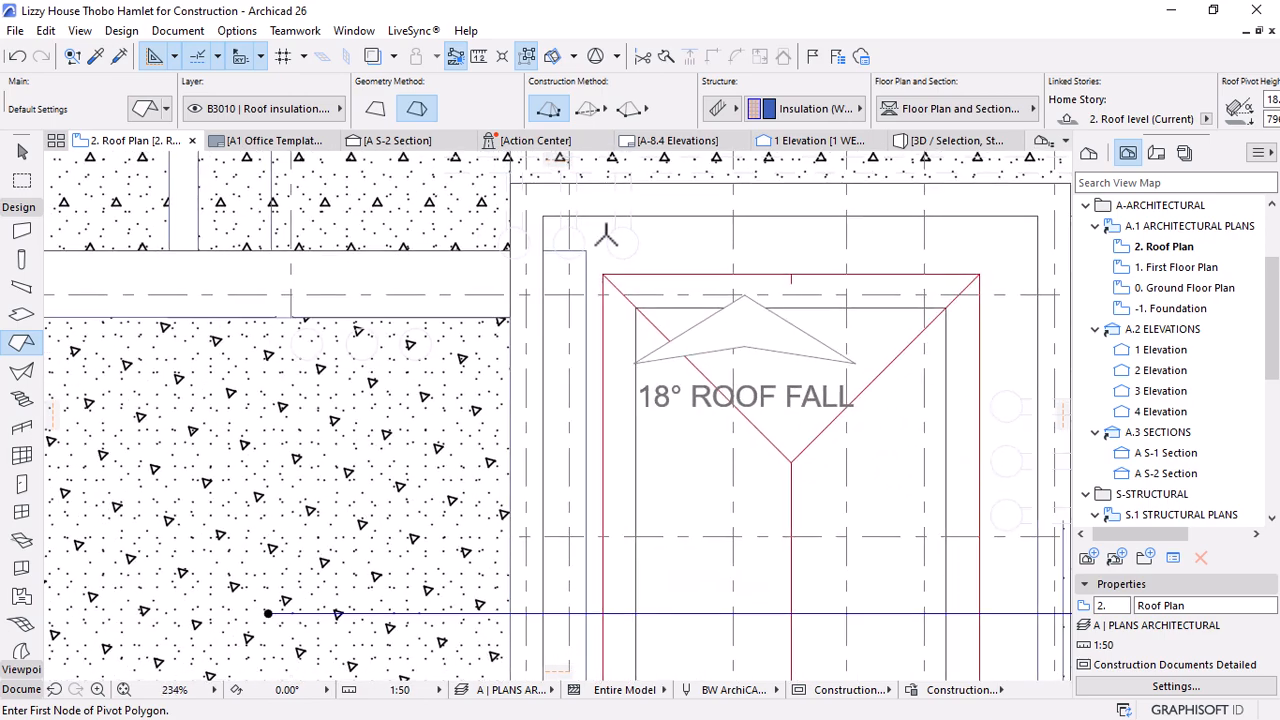
{"action": "scroll", "coordinate": [571, 265], "scroll_direction": "up", "scroll_amount": 1}
{"action": "key", "text": "Escape"}
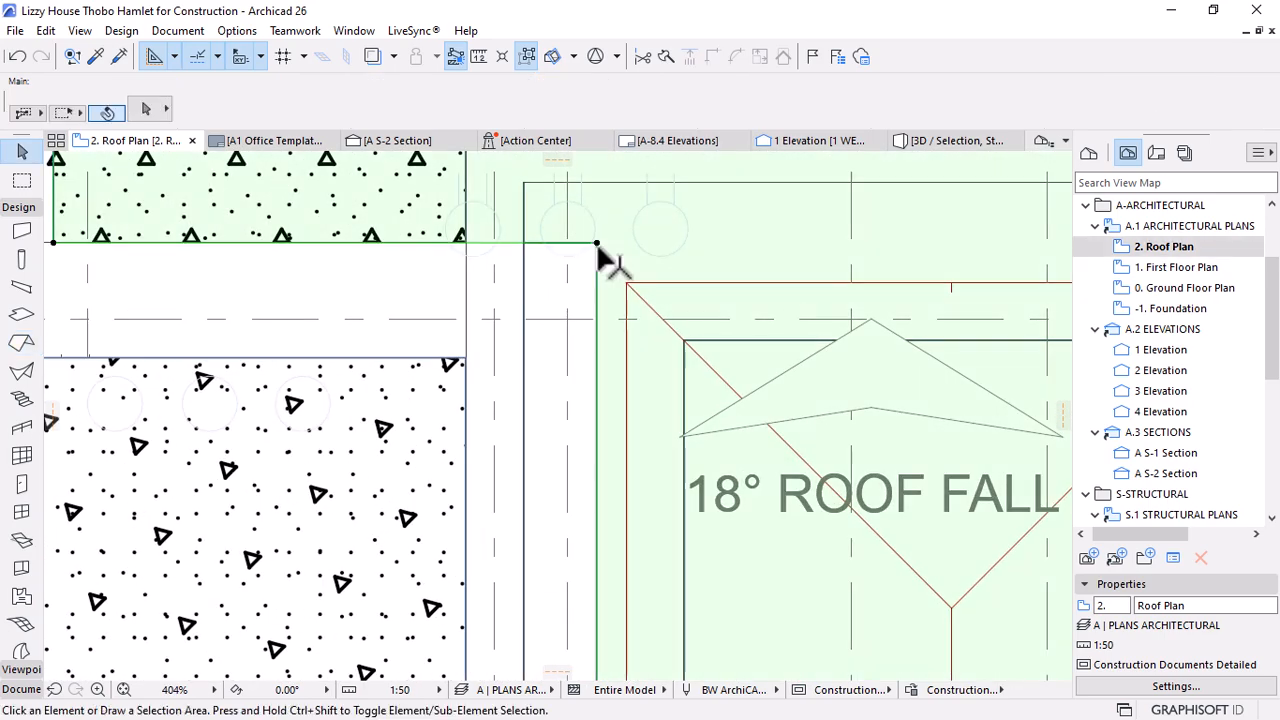
{"action": "left_click", "coordinate": [596, 252]}
{"action": "scroll", "coordinate": [596, 252], "scroll_direction": "down", "scroll_amount": 9}
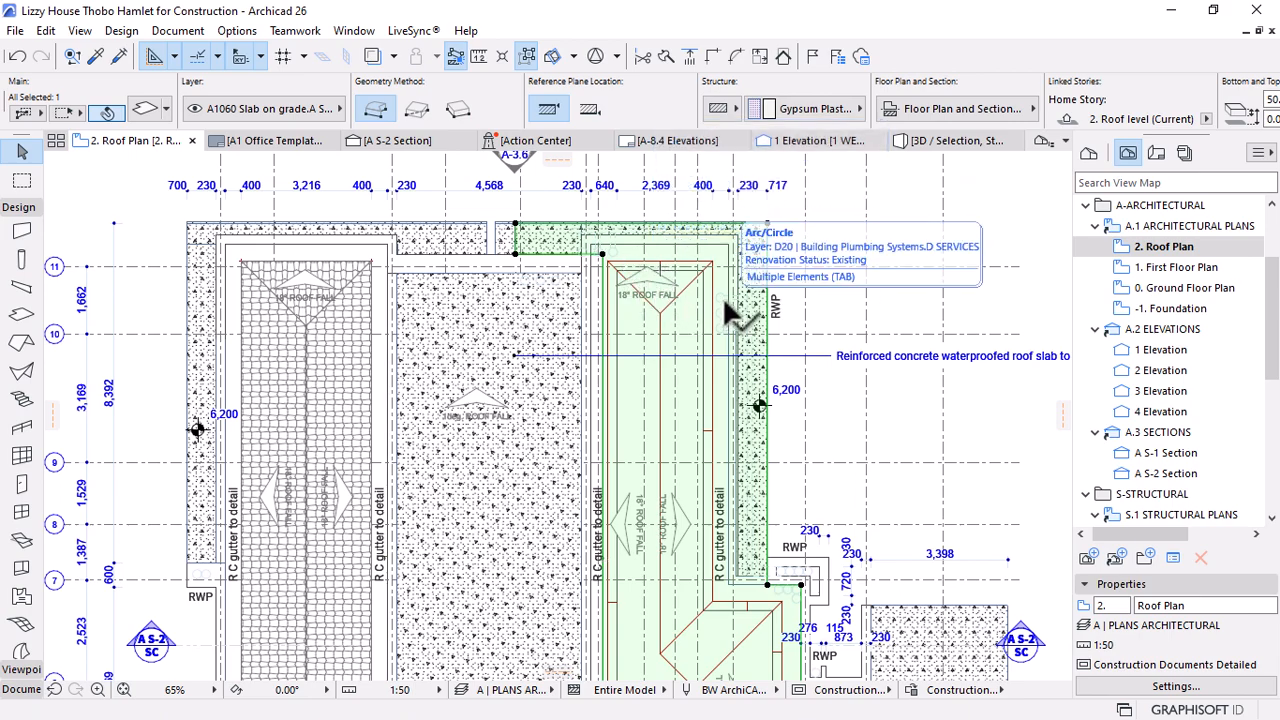
{"action": "scroll", "coordinate": [590, 264], "scroll_direction": "up", "scroll_amount": 8}
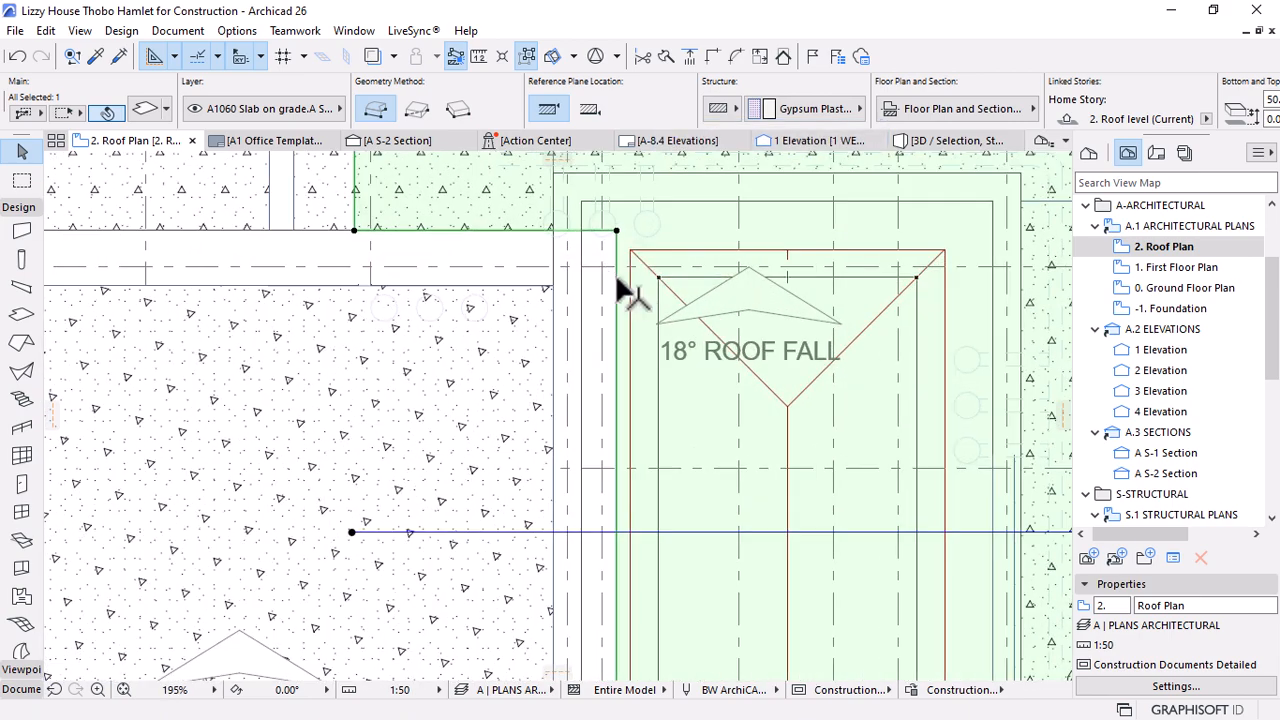
{"action": "left_click", "coordinate": [615, 276]}
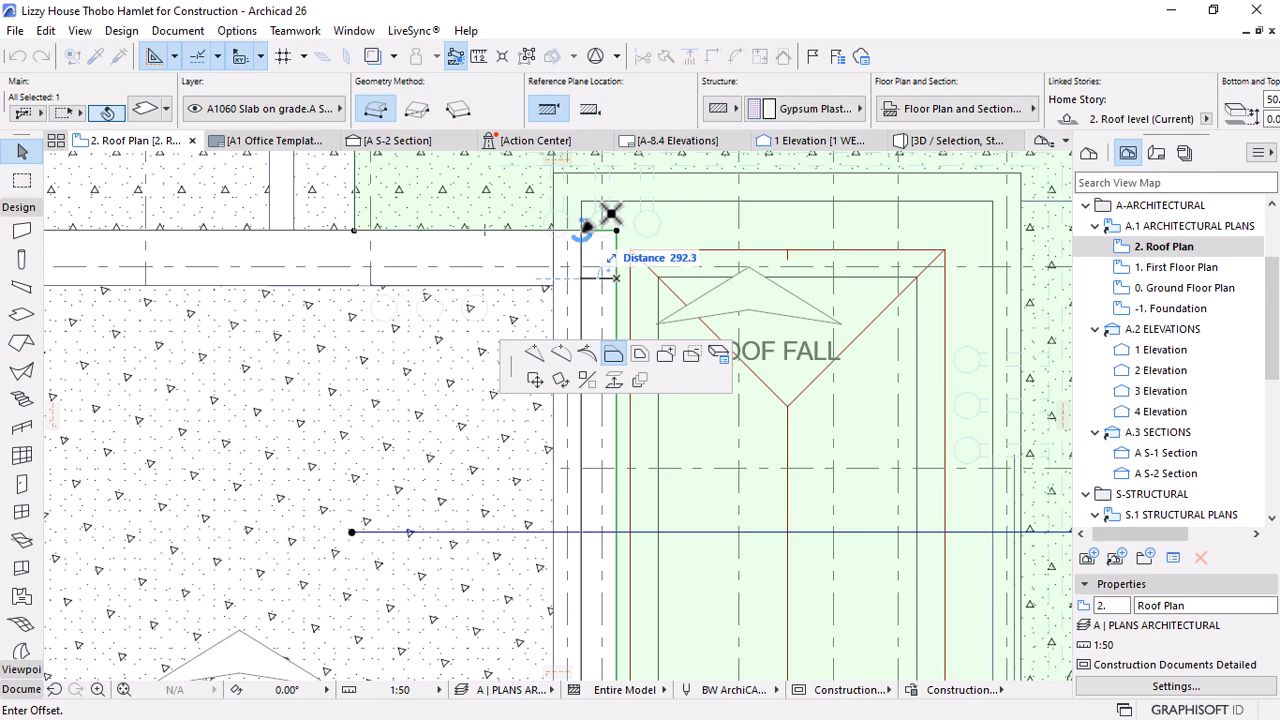
{"action": "key", "text": "Escape"}
{"action": "scroll", "coordinate": [572, 213], "scroll_direction": "up", "scroll_amount": 4}
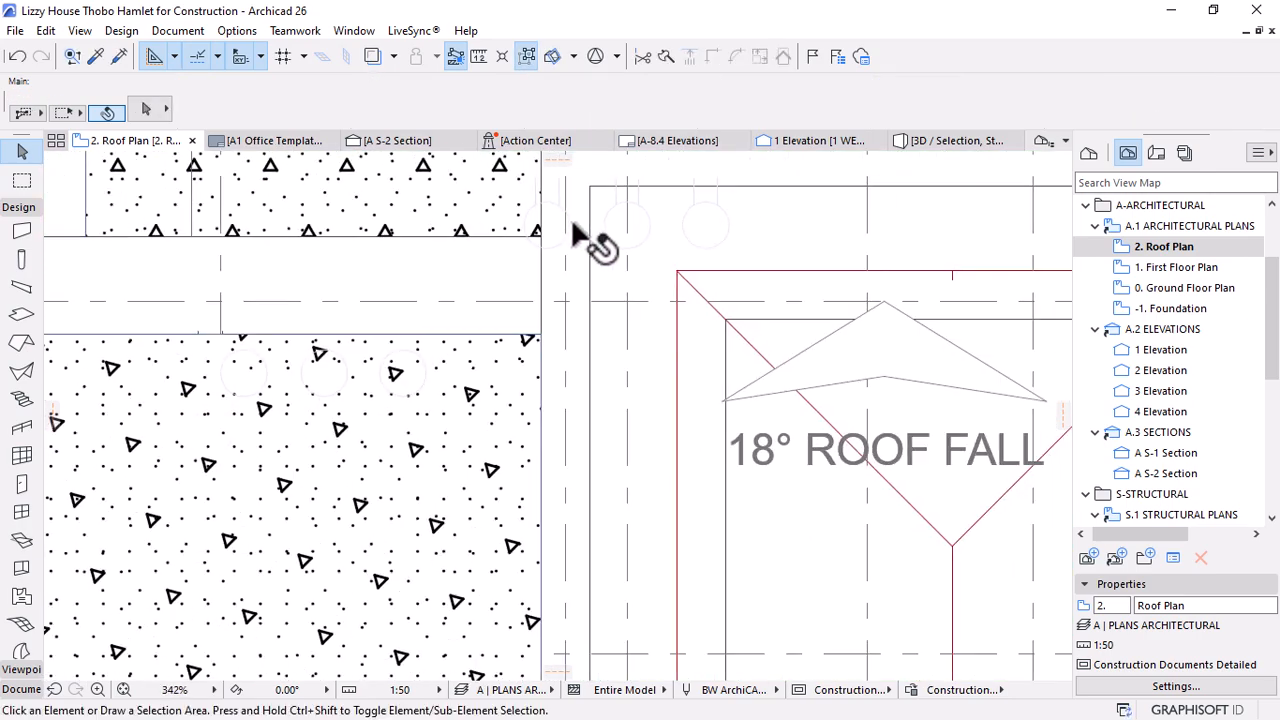
Show the whole model in 3D and examine how the new roof sits within the gutter and upstand beams
{"action": "scroll", "coordinate": [573, 232], "scroll_direction": "down", "scroll_amount": 7}
{"action": "scroll", "coordinate": [604, 258], "scroll_direction": "down", "scroll_amount": 5}
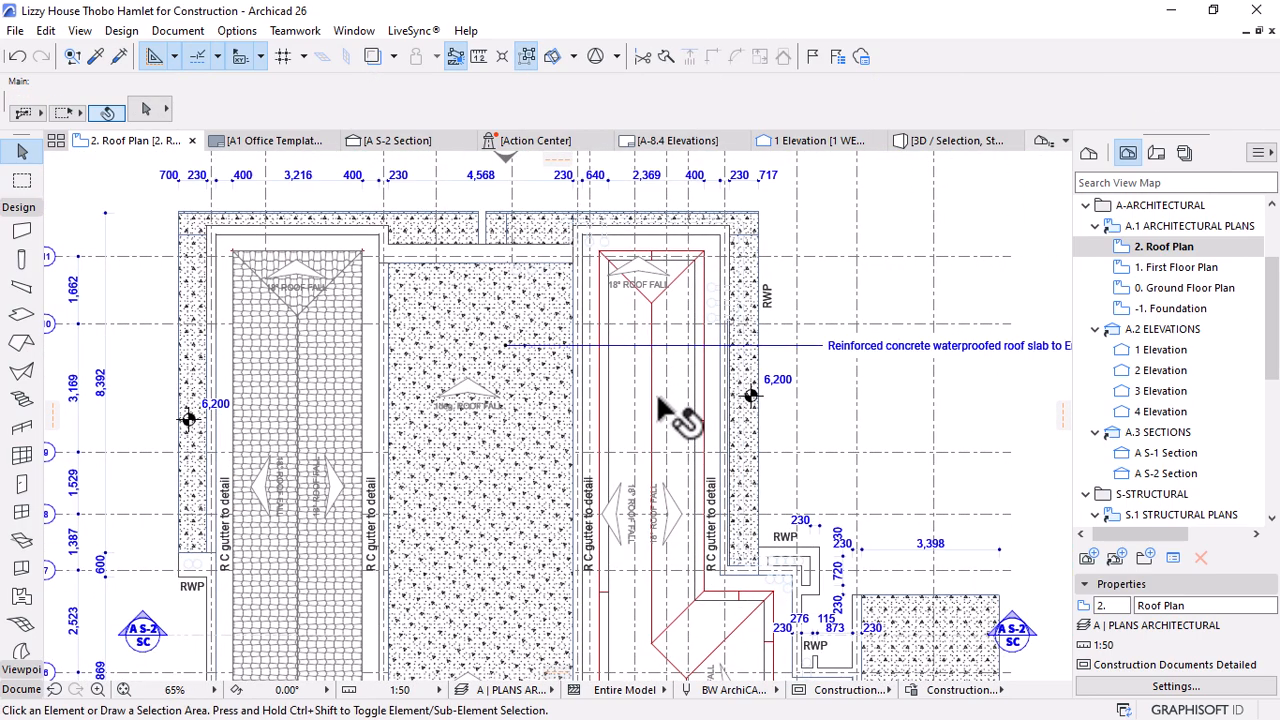
{"action": "left_click", "coordinate": [926, 143]}
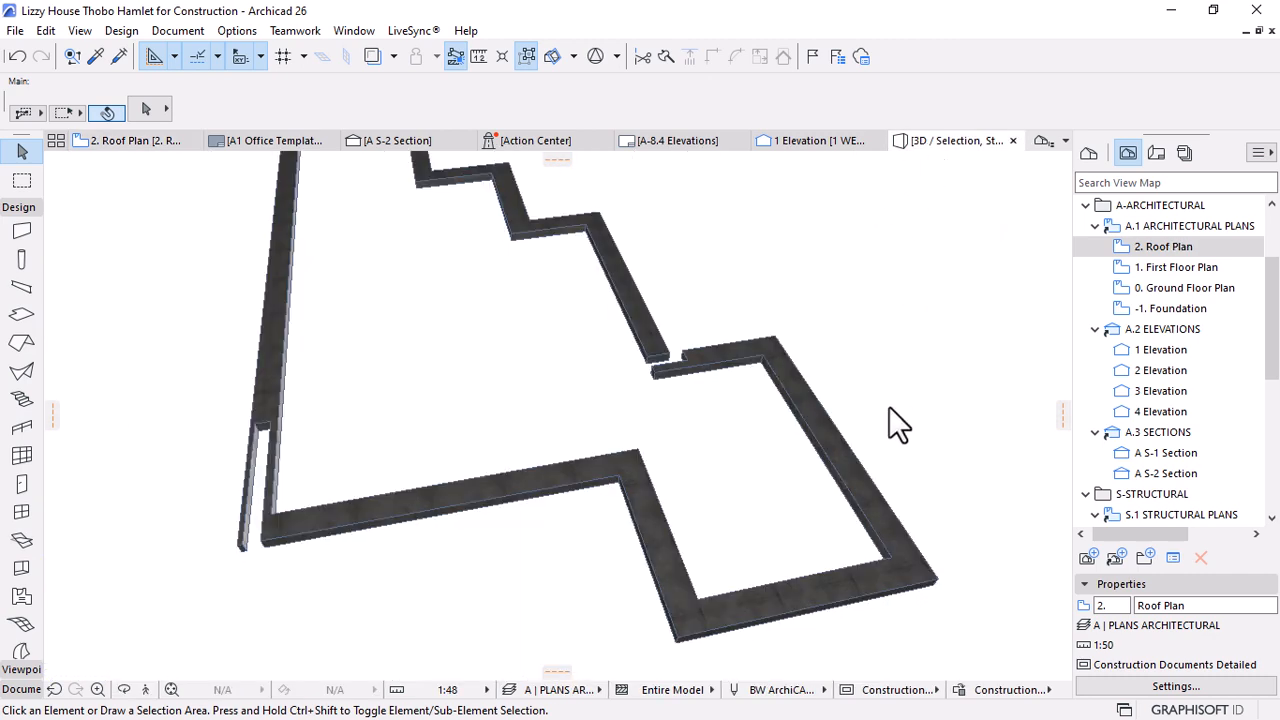
{"action": "right_click", "coordinate": [894, 369]}
{"action": "left_click", "coordinate": [942, 465]}
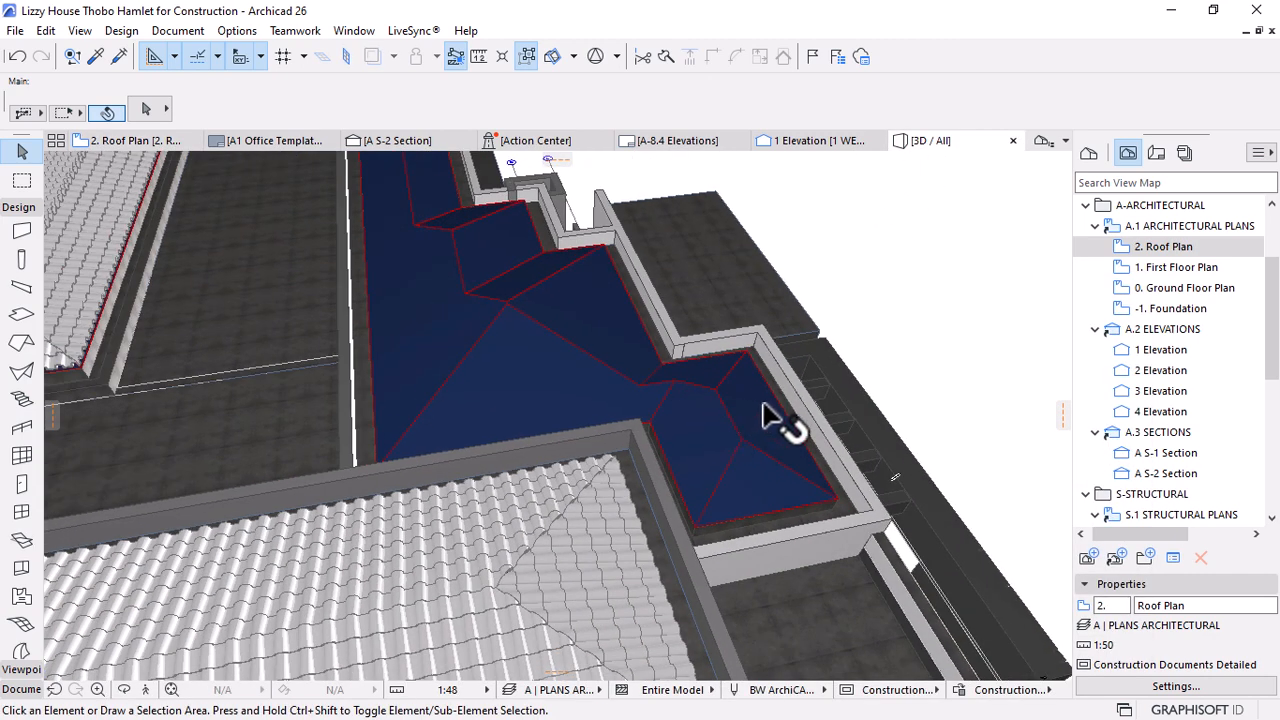
{"action": "middle_click_drag", "start_coordinate": [846, 423], "coordinate": [822, 602], "text": "shift"}
{"action": "scroll", "coordinate": [822, 602], "scroll_direction": "up", "scroll_amount": 5}
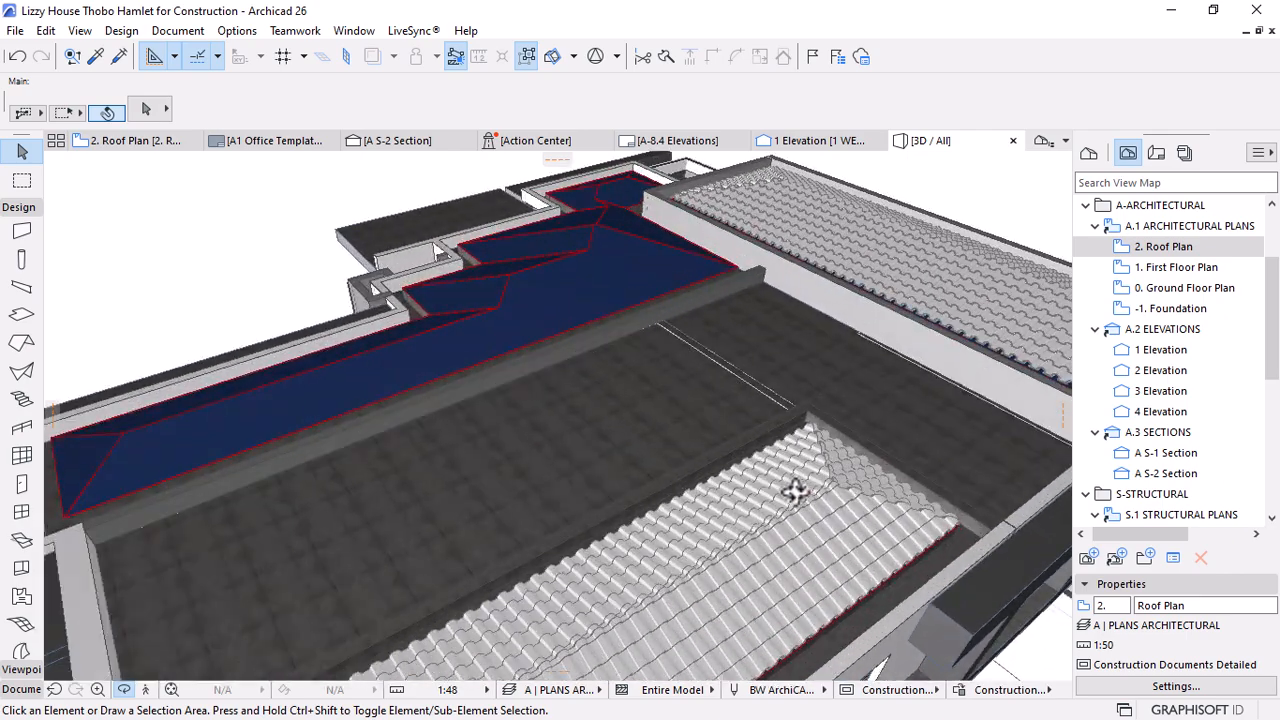
{"action": "scroll", "coordinate": [886, 540], "scroll_direction": "down", "scroll_amount": 3}
{"action": "middle_click_drag", "start_coordinate": [650, 420], "coordinate": [543, 310], "text": "shift"}
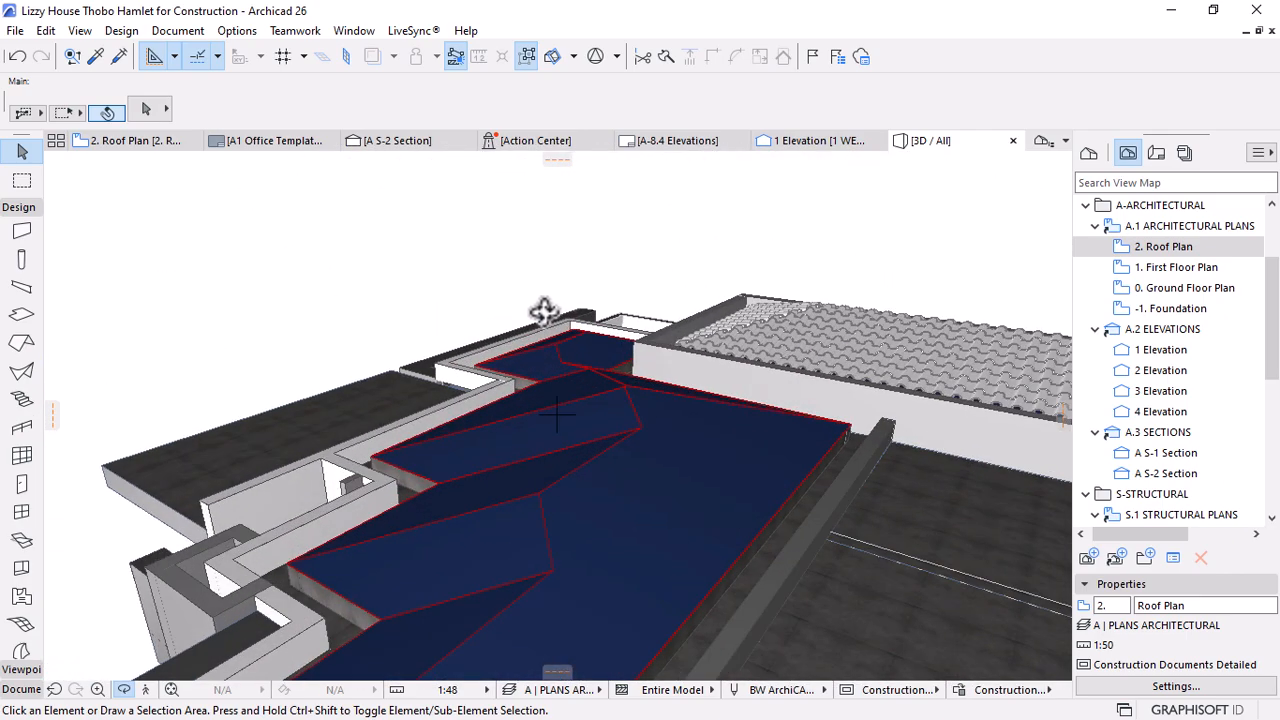
Split the new multi-plane roof into single-plane roofs and select all of the resulting planes
{"action": "left_click", "coordinate": [634, 357]}
{"action": "right_click", "coordinate": [460, 278]}
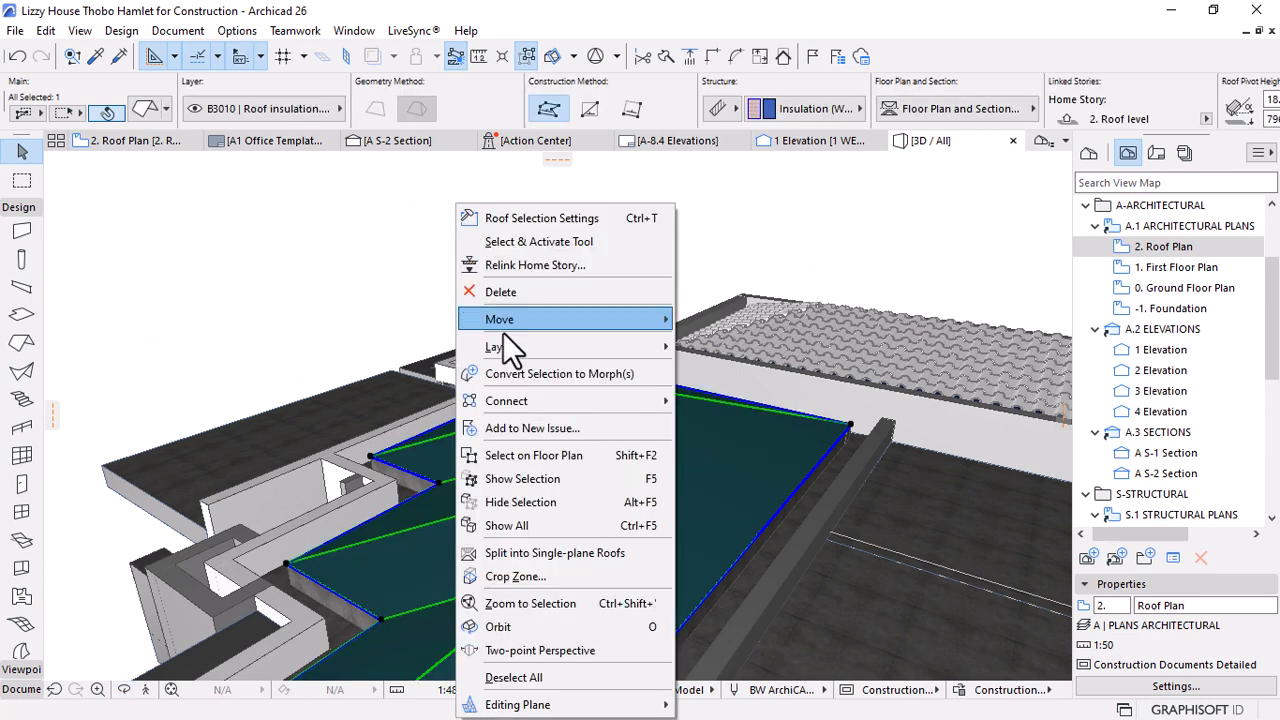
{"action": "left_click", "coordinate": [540, 553]}
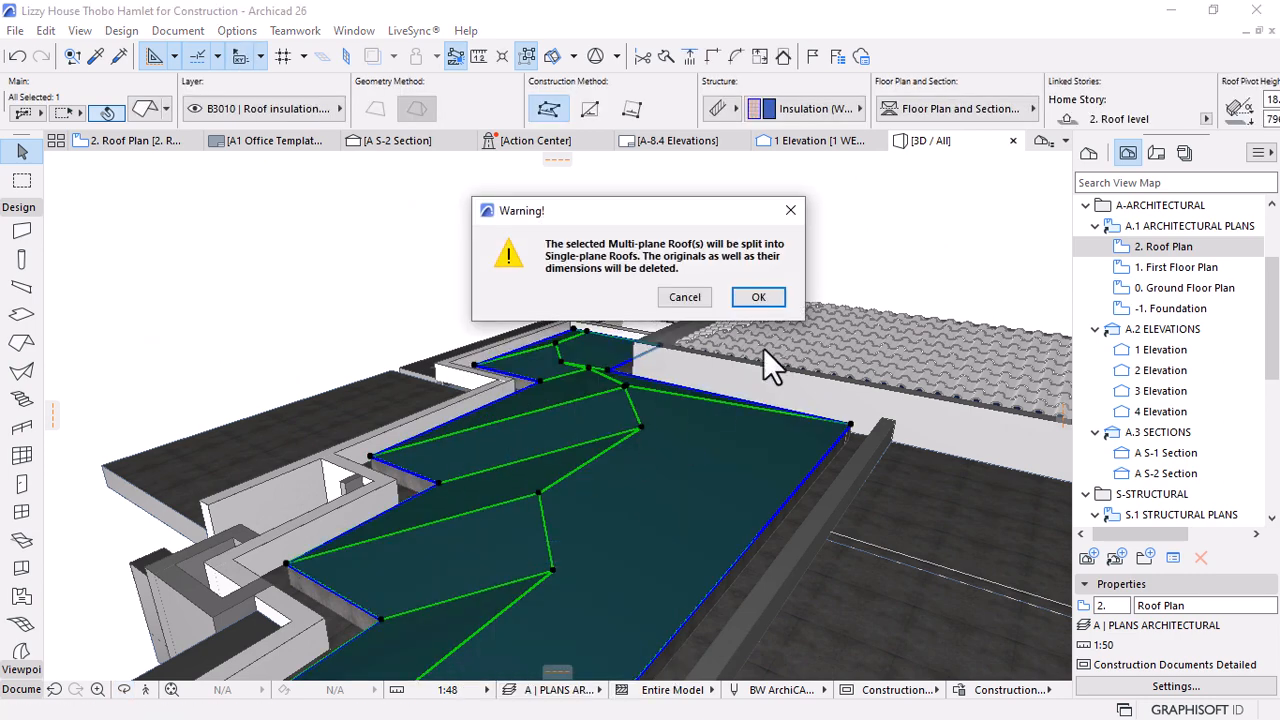
{"action": "left_click", "coordinate": [771, 298]}
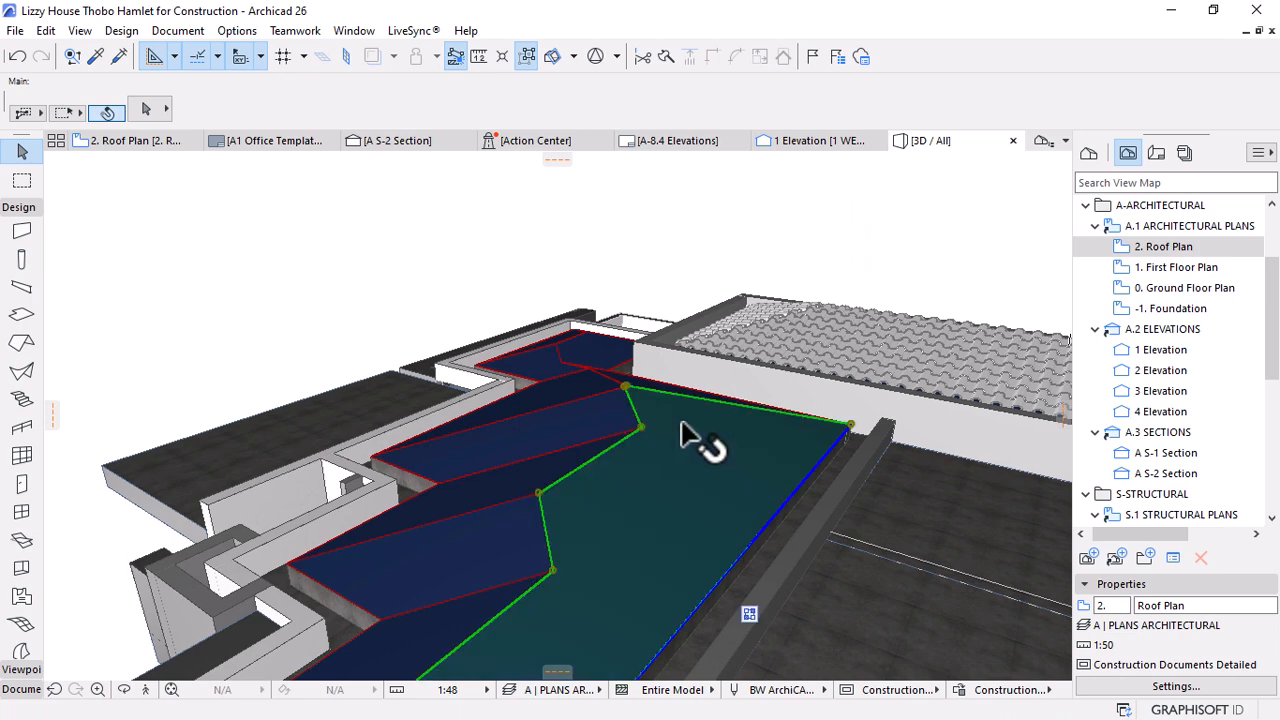
{"action": "left_click", "coordinate": [640, 422]}
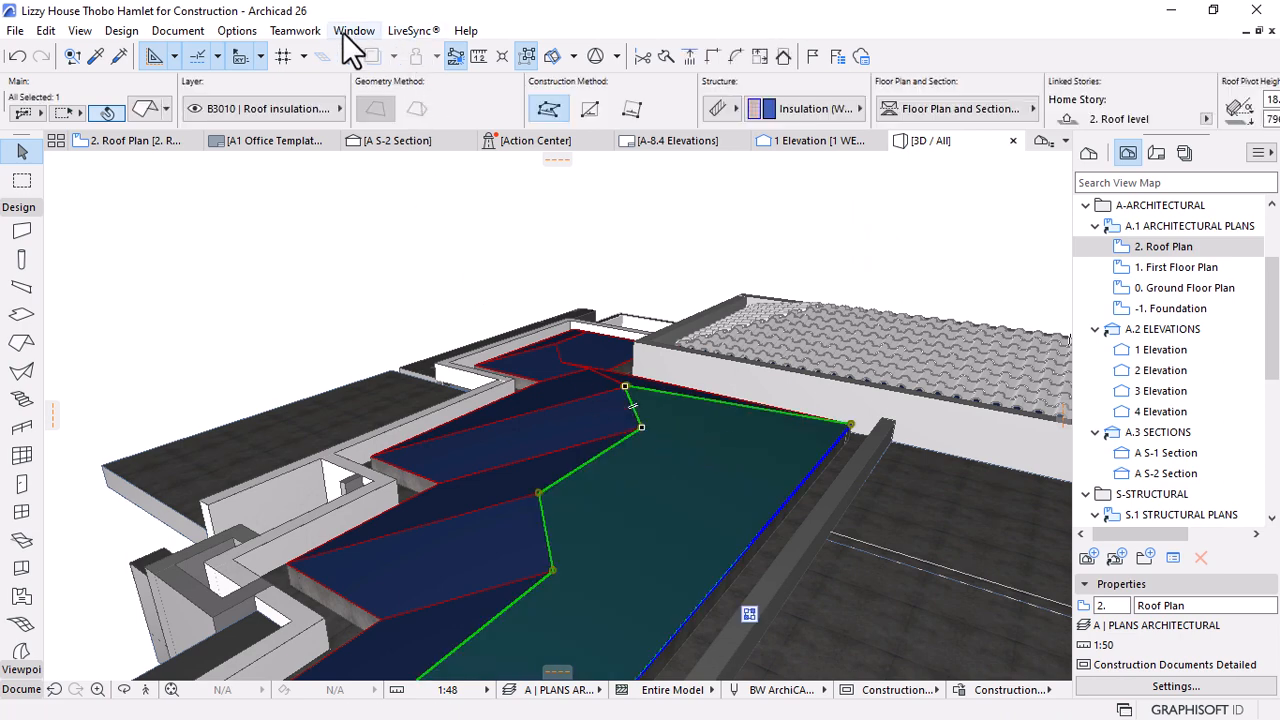
{"action": "left_click", "coordinate": [526, 57]}
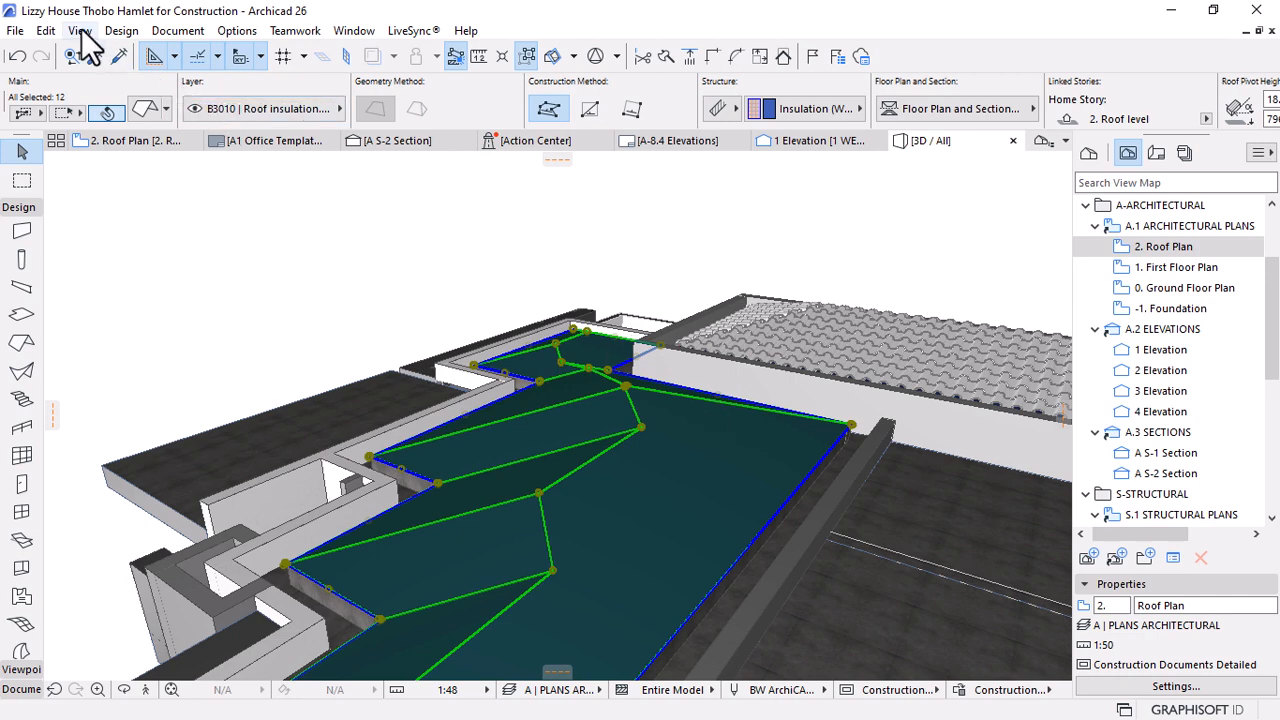
Try to cover the selected roof planes with the Roof Surfacer 20 accessory using its default settings
{"action": "left_click", "coordinate": [112, 32]}
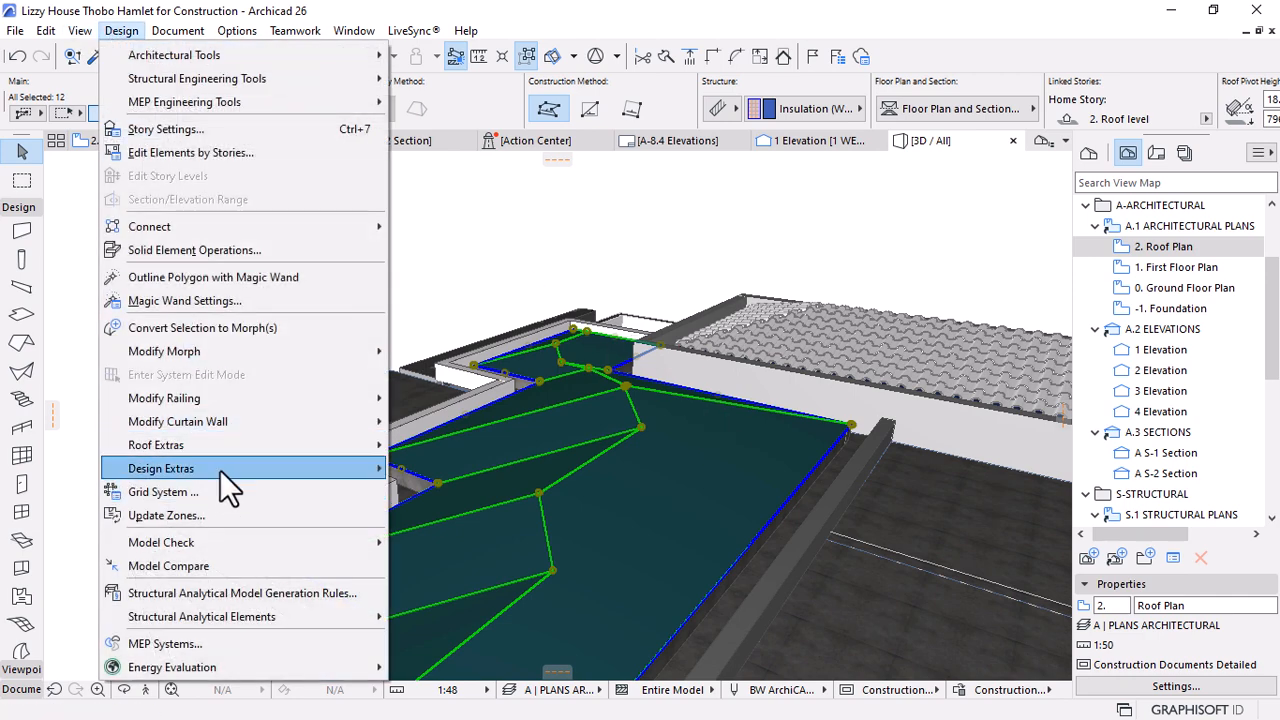
{"action": "mouse_move", "coordinate": [220, 470]}
{"action": "mouse_move", "coordinate": [538, 468]}
{"action": "left_click", "coordinate": [665, 466]}
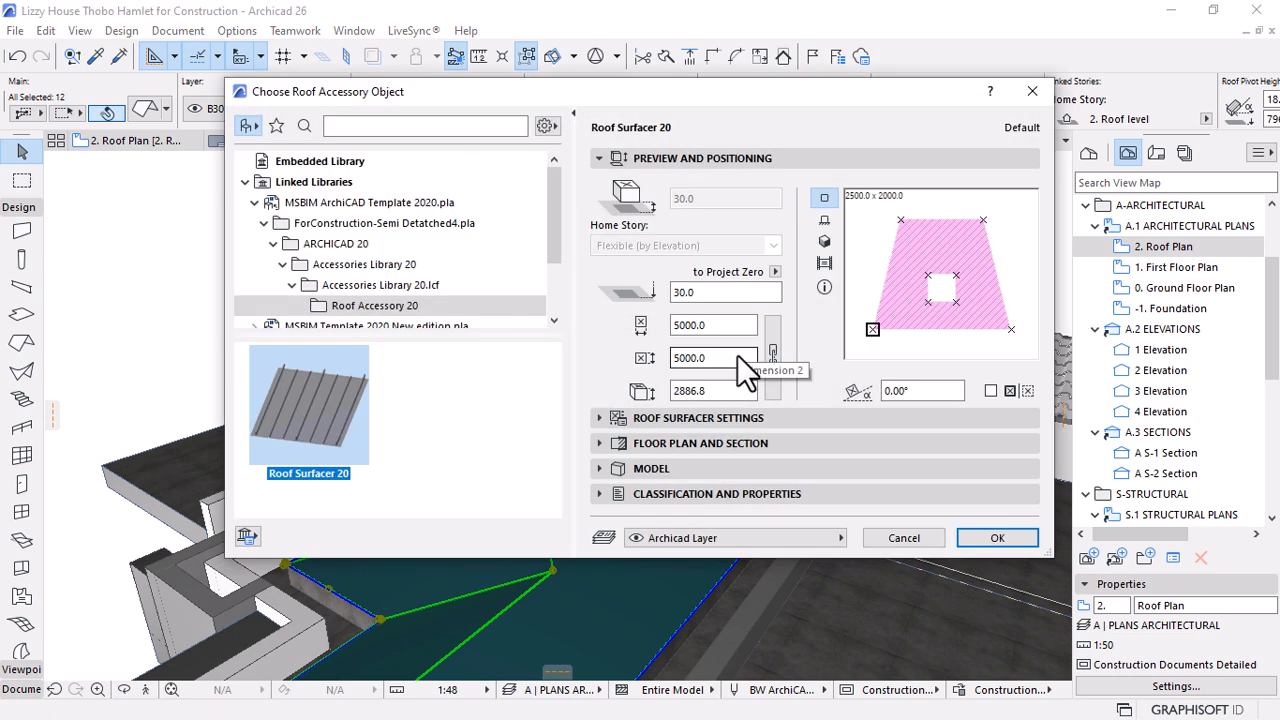
{"action": "key", "text": "Return"}
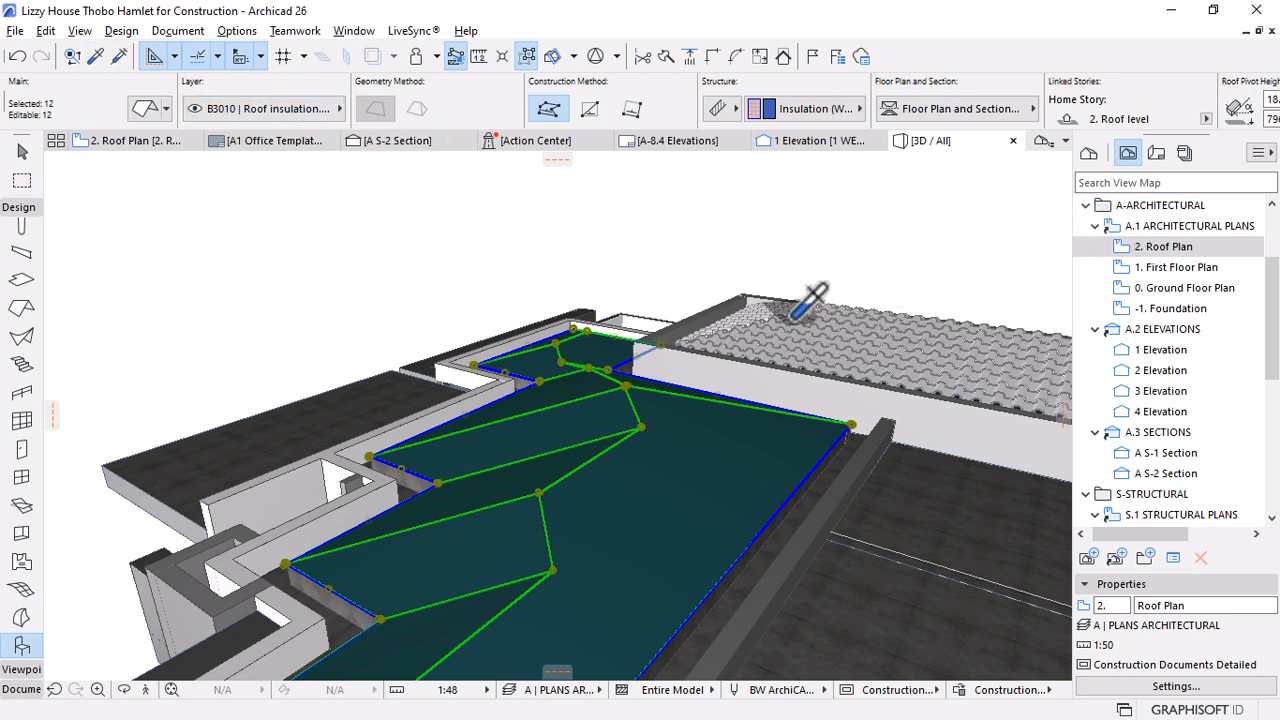
Choose the Roof Surfacer 20 accessory for the selected roof planes and set it to Italian Tiles with Detailed 3D detail level
{"action": "left_click", "coordinate": [118, 31]}
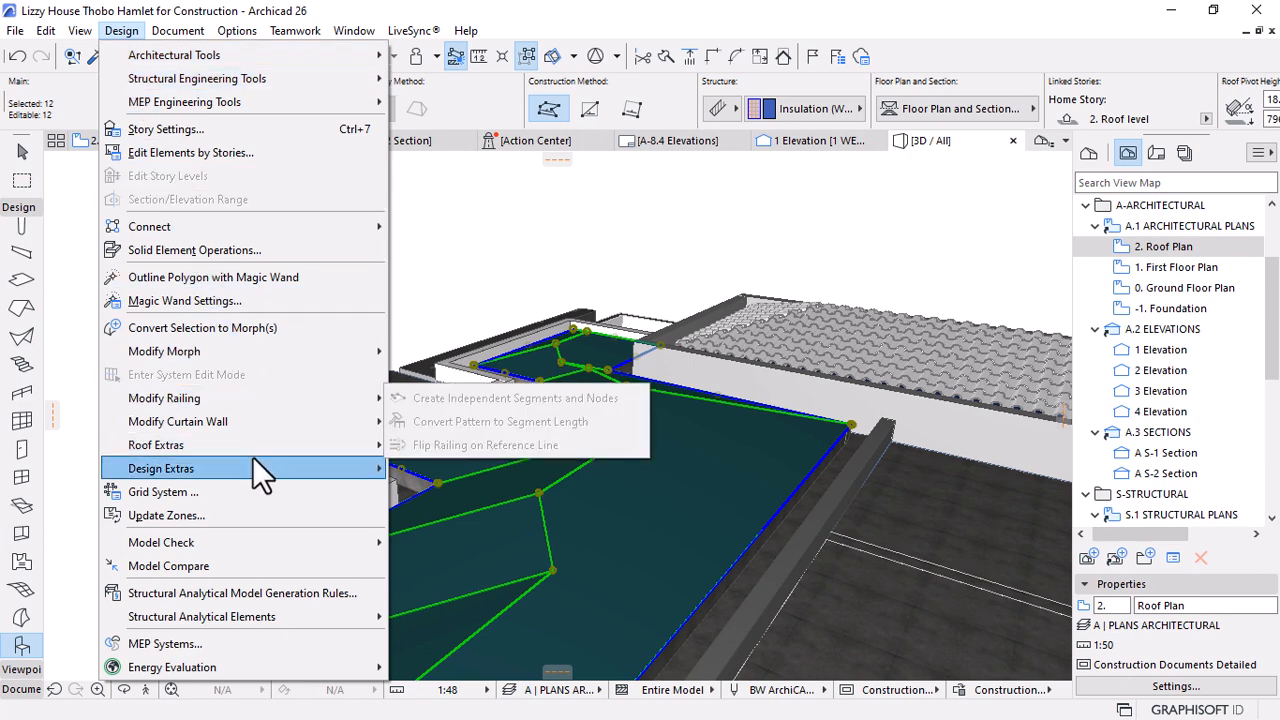
{"action": "mouse_move", "coordinate": [365, 466]}
{"action": "mouse_move", "coordinate": [436, 467]}
{"action": "left_click", "coordinate": [610, 468]}
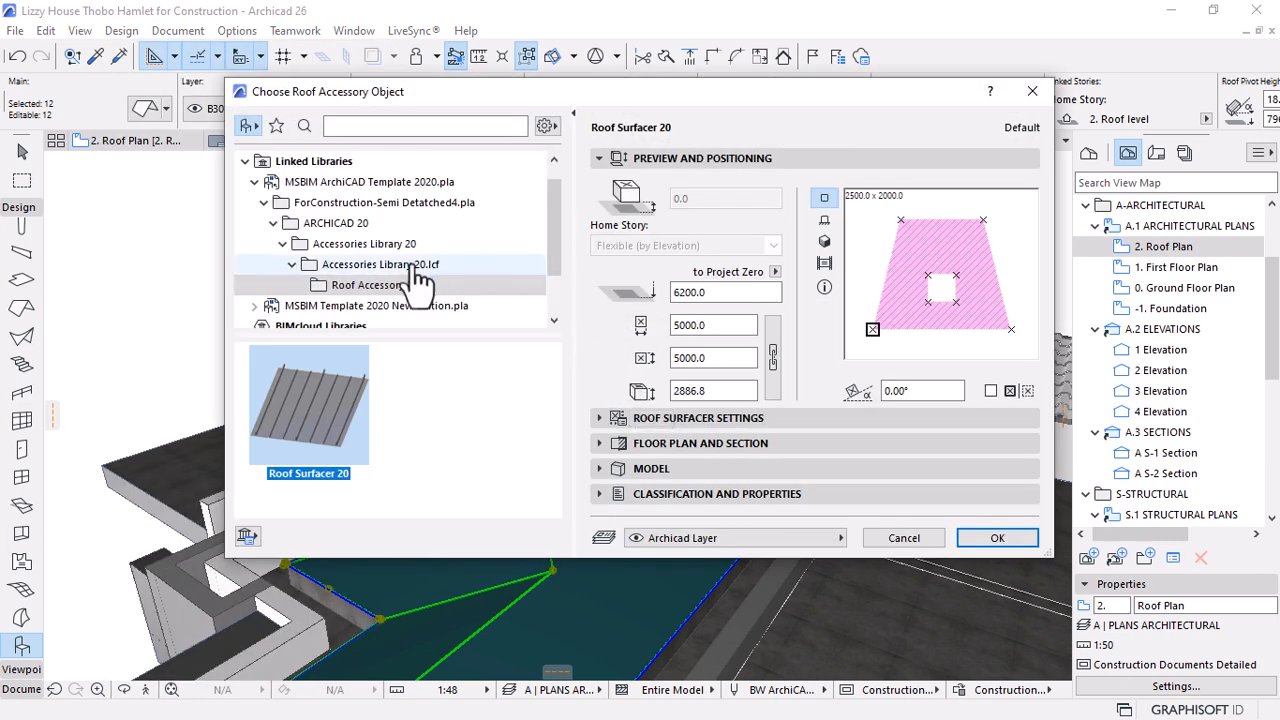
{"action": "left_click", "coordinate": [615, 418]}
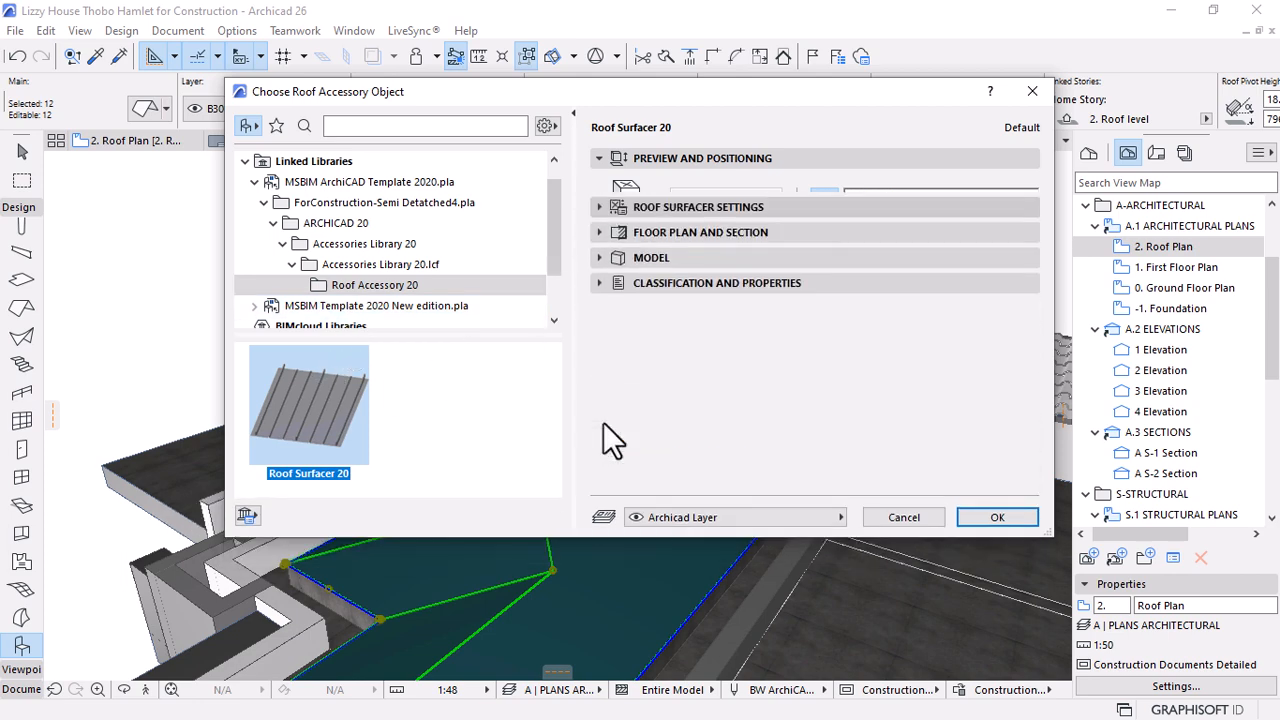
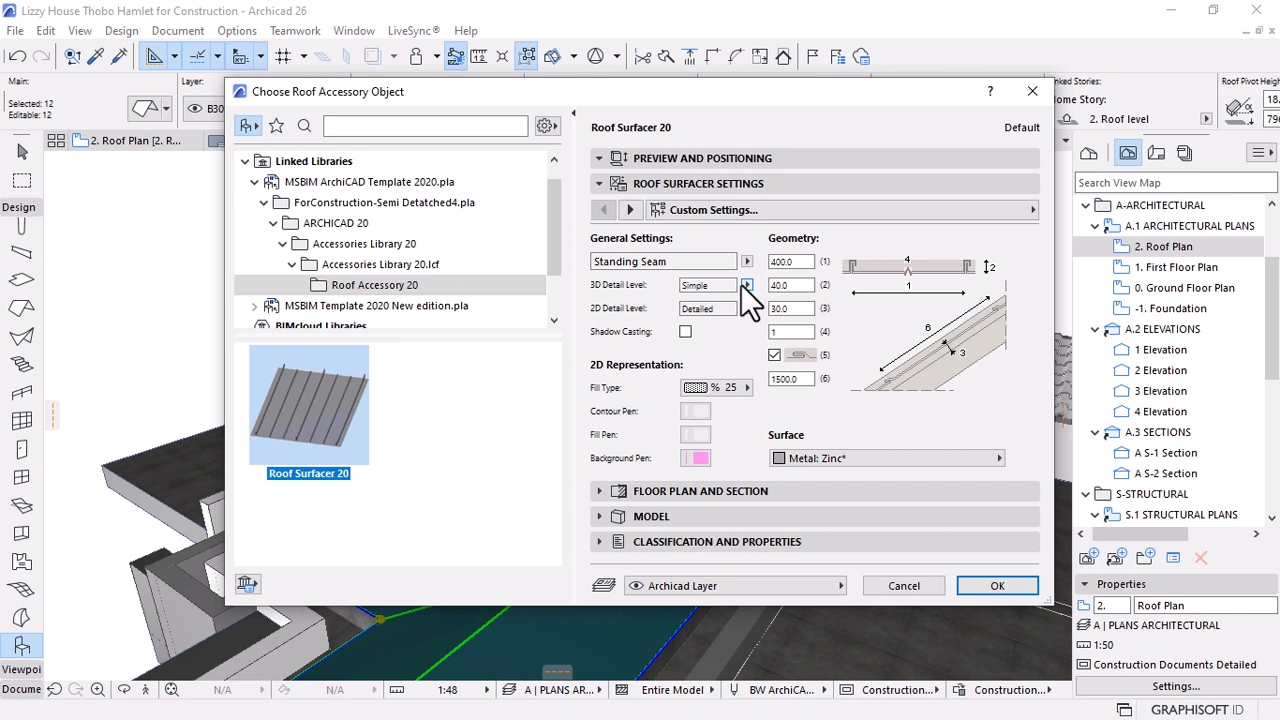
{"action": "left_click", "coordinate": [744, 264]}
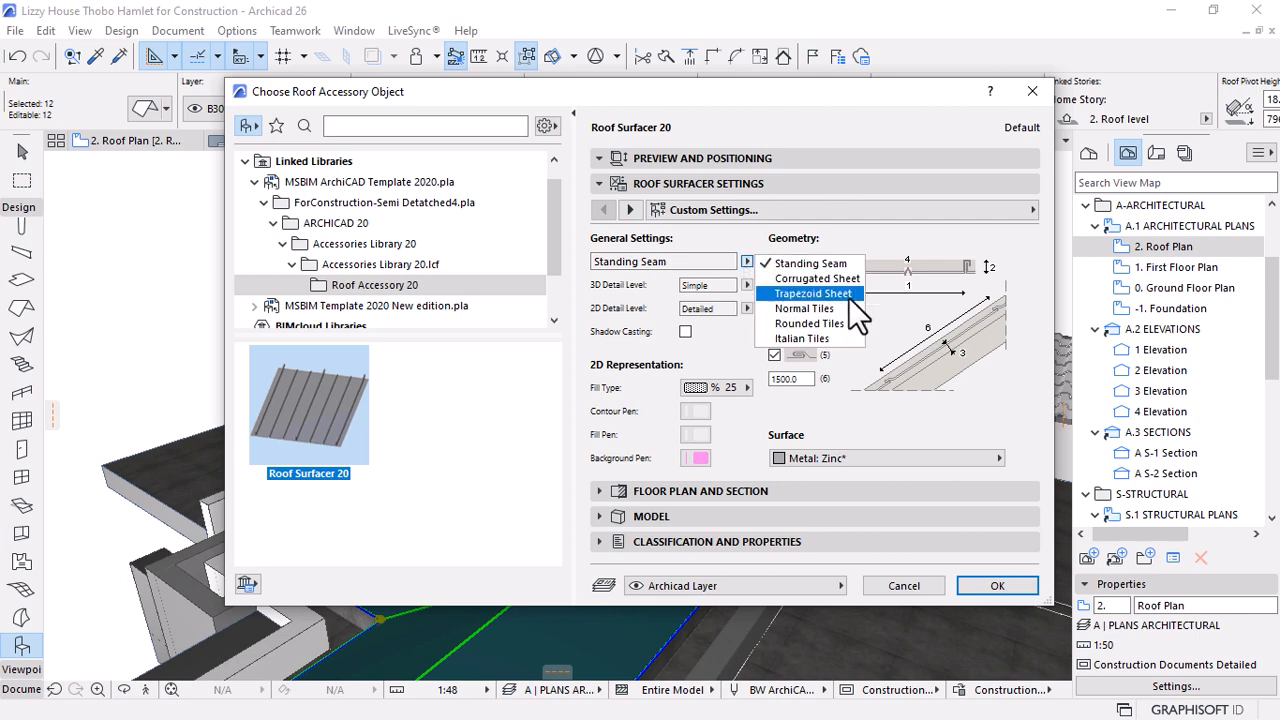
{"action": "left_click", "coordinate": [805, 336]}
{"action": "left_click", "coordinate": [744, 283]}
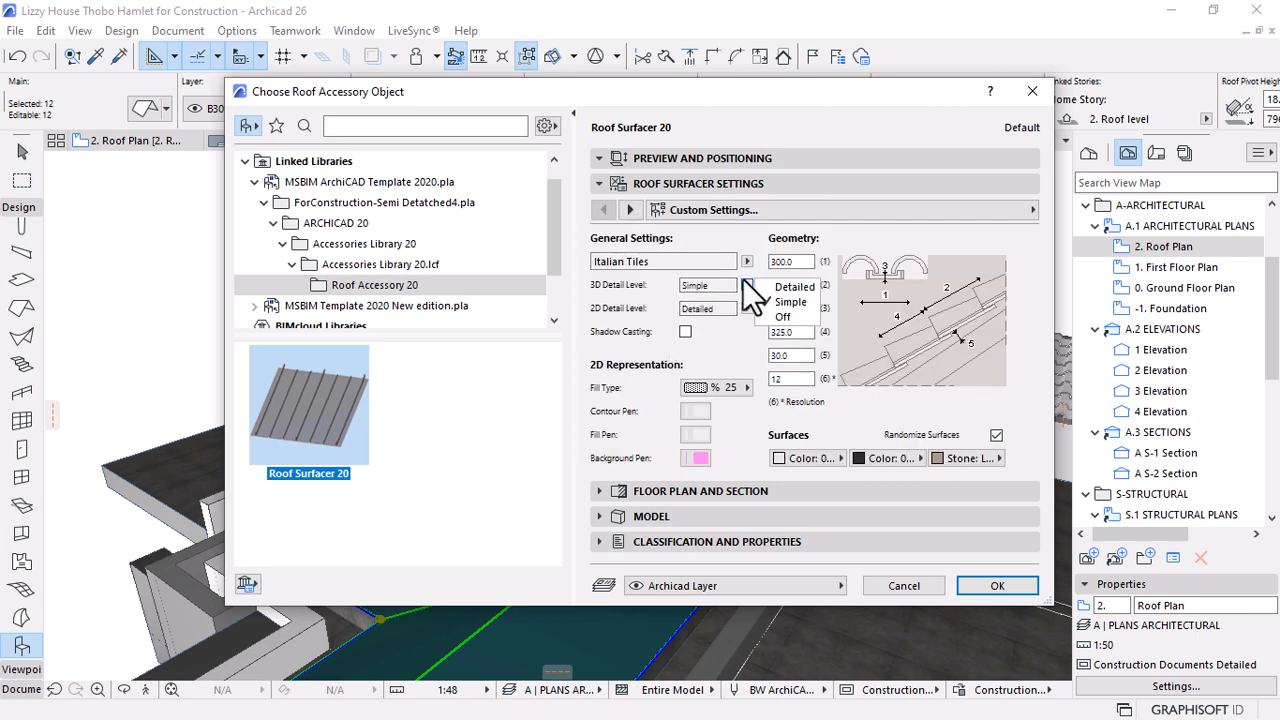
{"action": "left_click", "coordinate": [795, 287]}
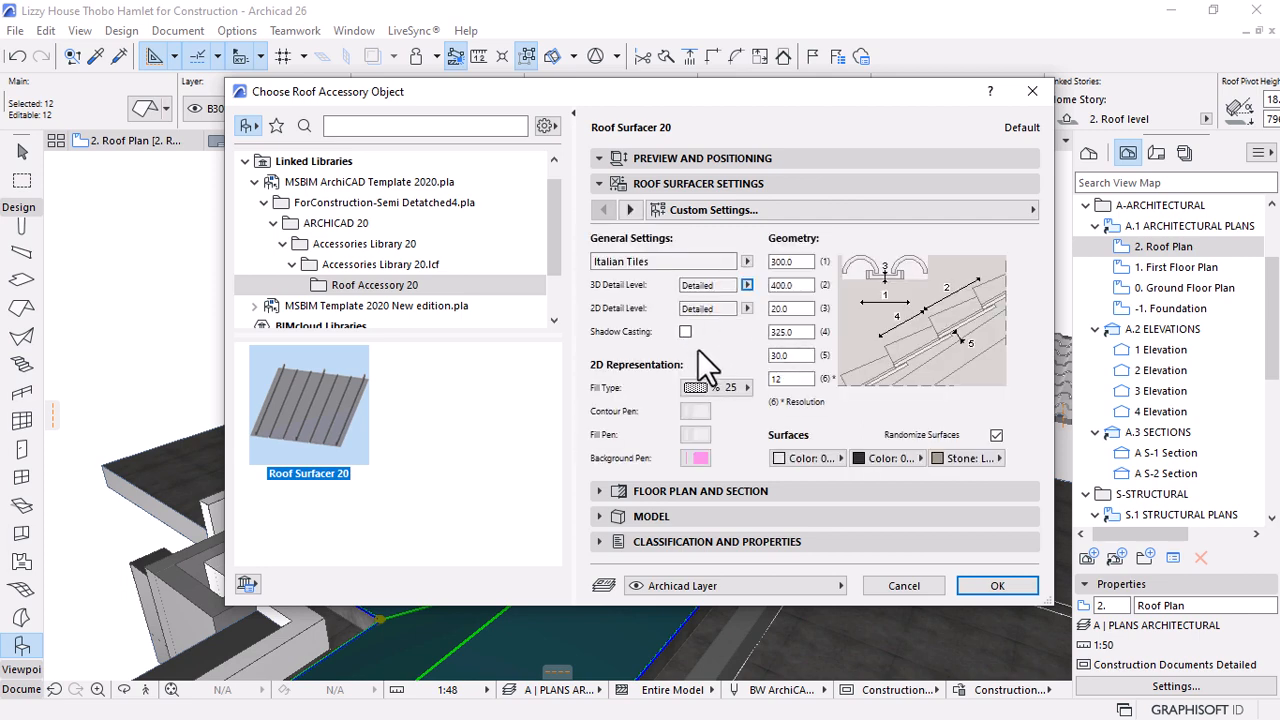
Set the surfacer's 2D representation to the _emptyFill fill type, a black contour pen, a dark gray fill pen and the window-background pen
{"action": "left_click", "coordinate": [716, 393]}
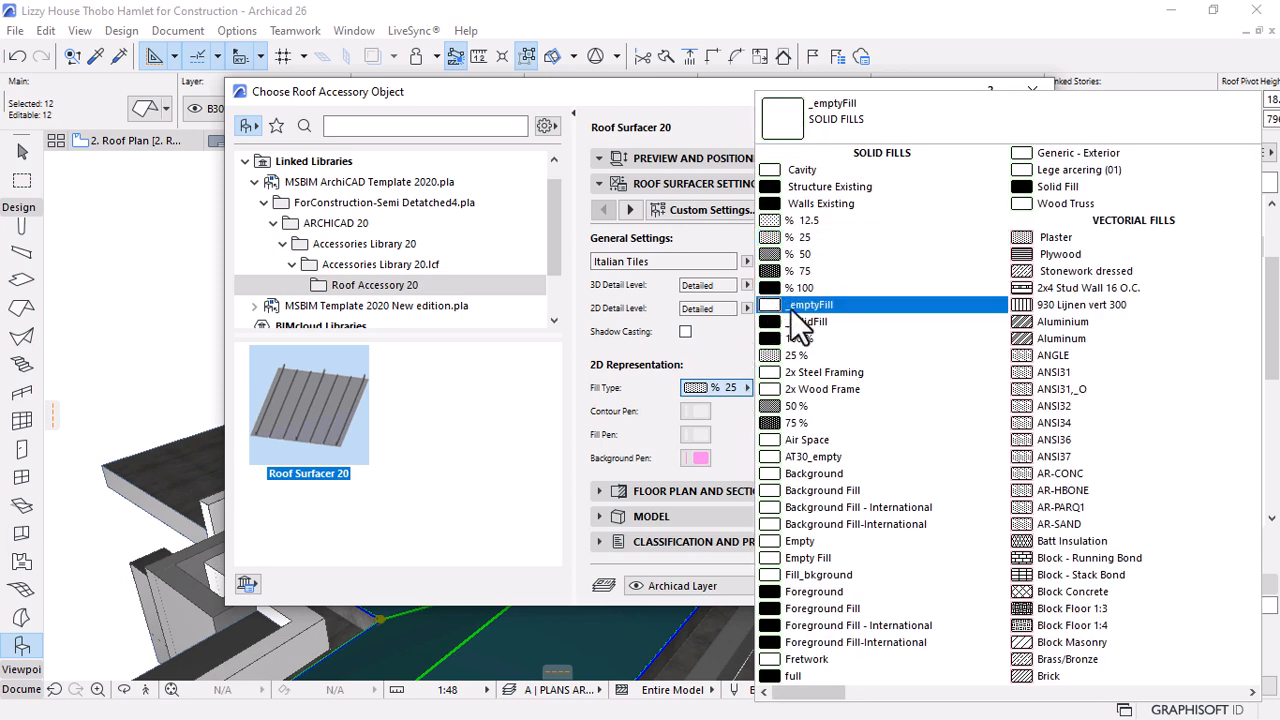
{"action": "left_click", "coordinate": [810, 251]}
{"action": "left_click", "coordinate": [697, 411]}
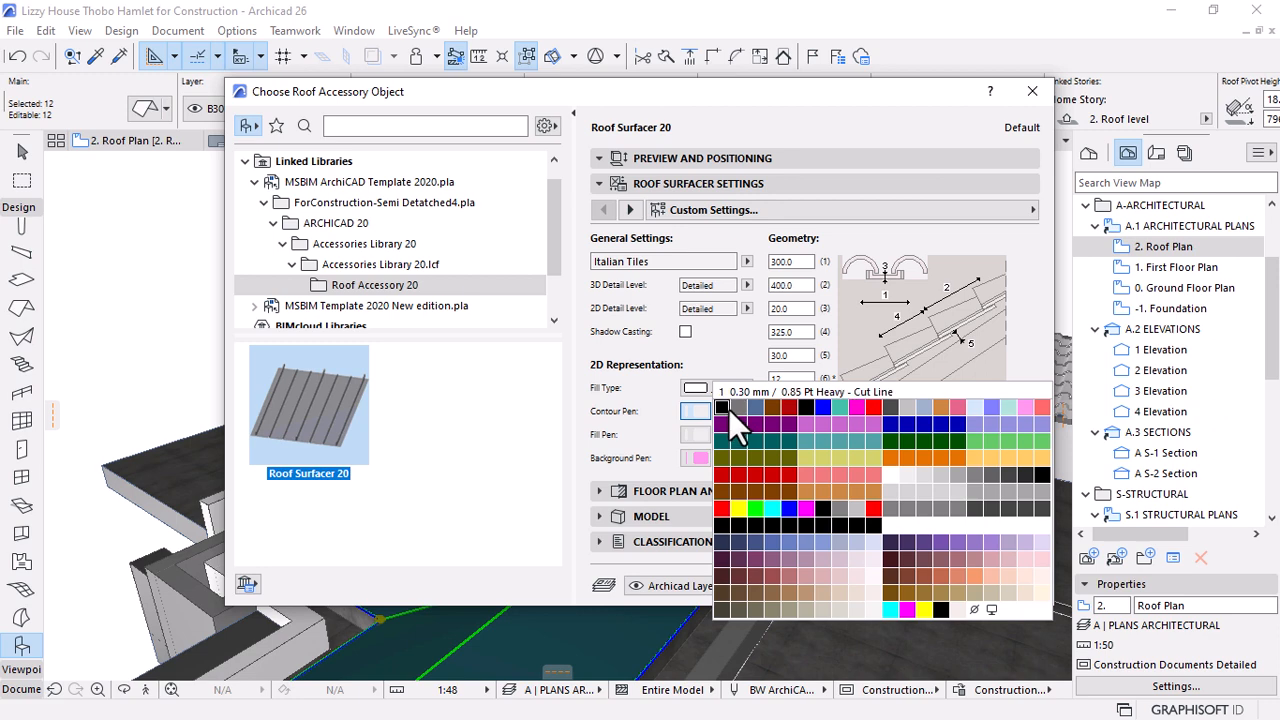
{"action": "left_click", "coordinate": [805, 408]}
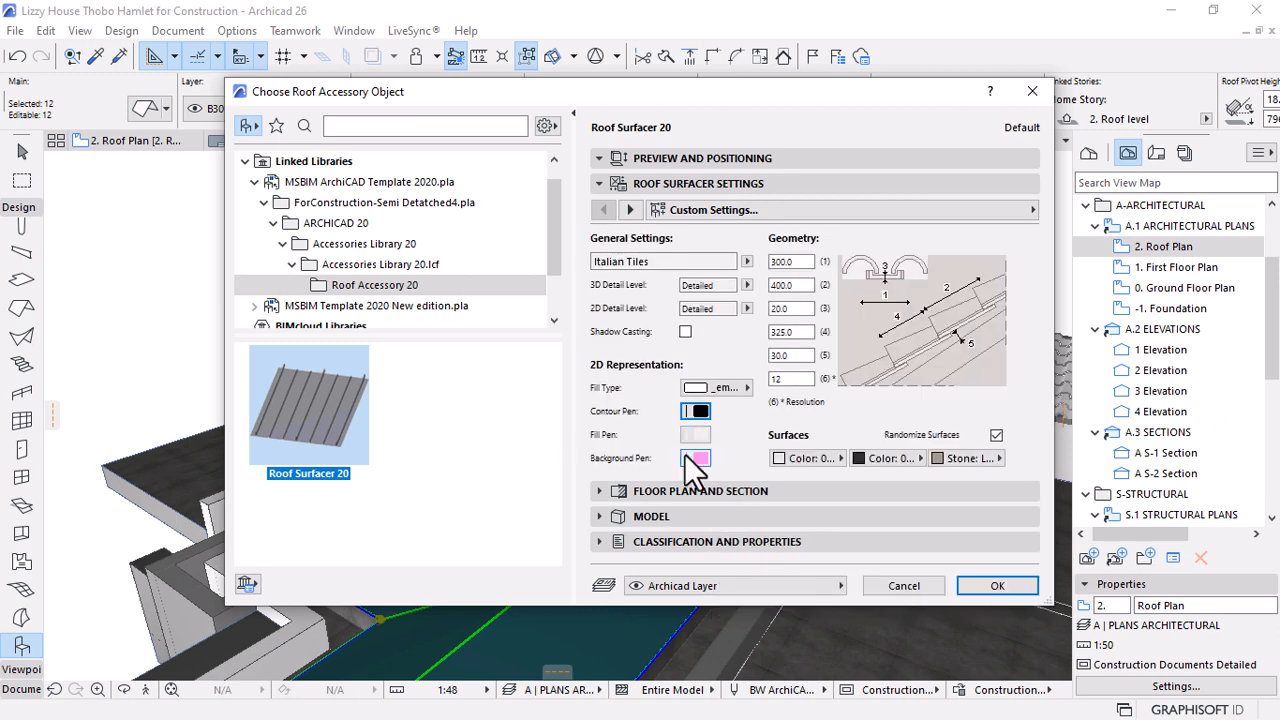
{"action": "left_click", "coordinate": [697, 435]}
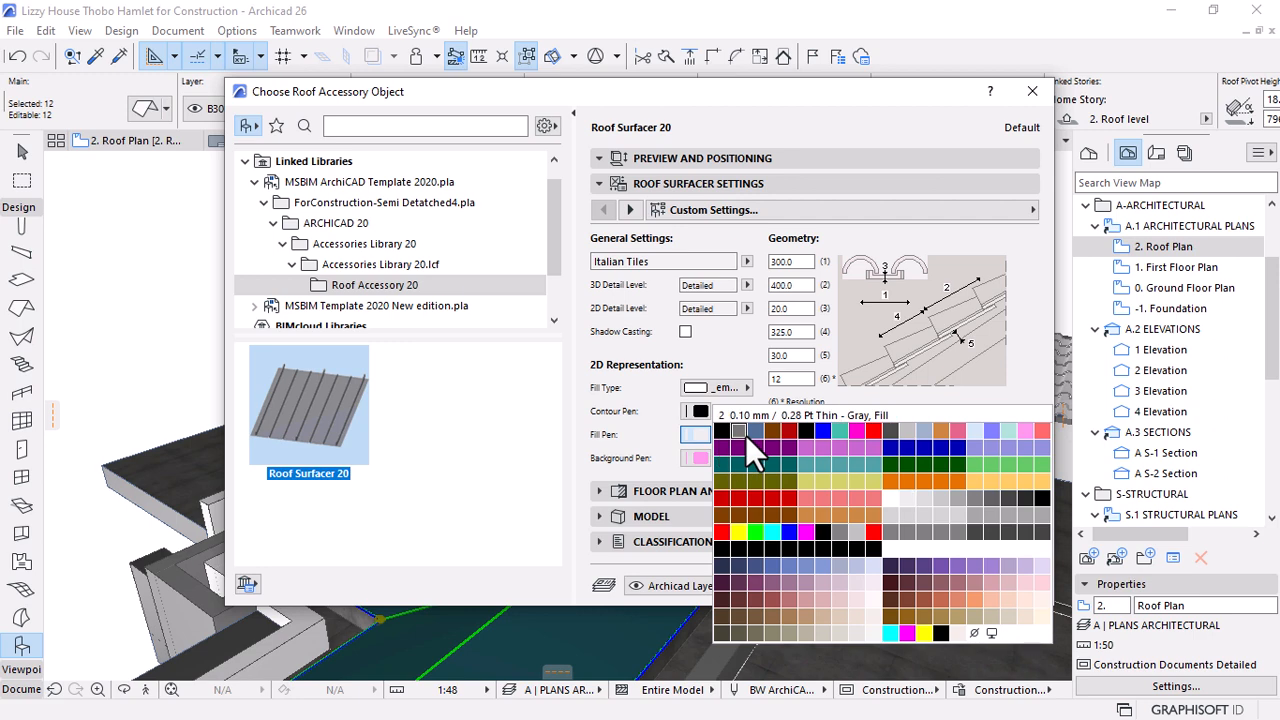
{"action": "left_click", "coordinate": [889, 437]}
{"action": "left_click", "coordinate": [699, 458]}
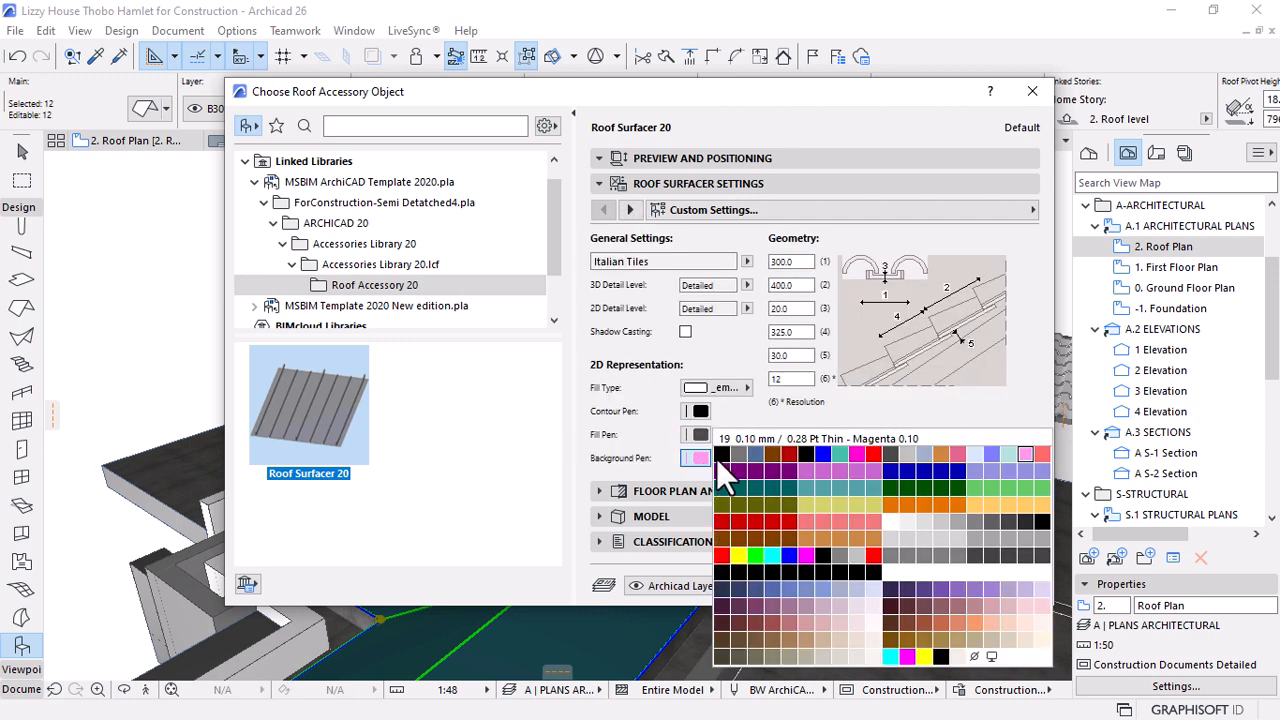
{"action": "left_click", "coordinate": [992, 656]}
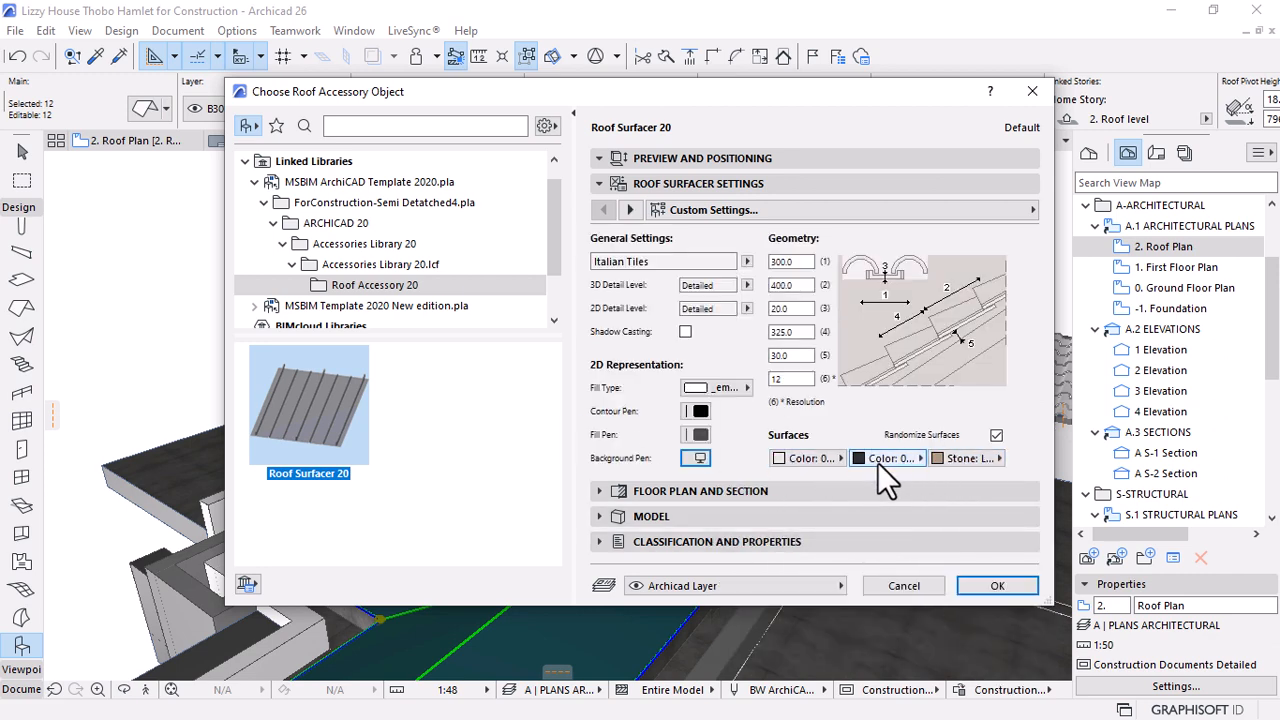
Turn off randomized surfaces, create the tiles on the roof planes and examine them against the neighbouring tiled roof in 3D
{"action": "left_click", "coordinate": [997, 436]}
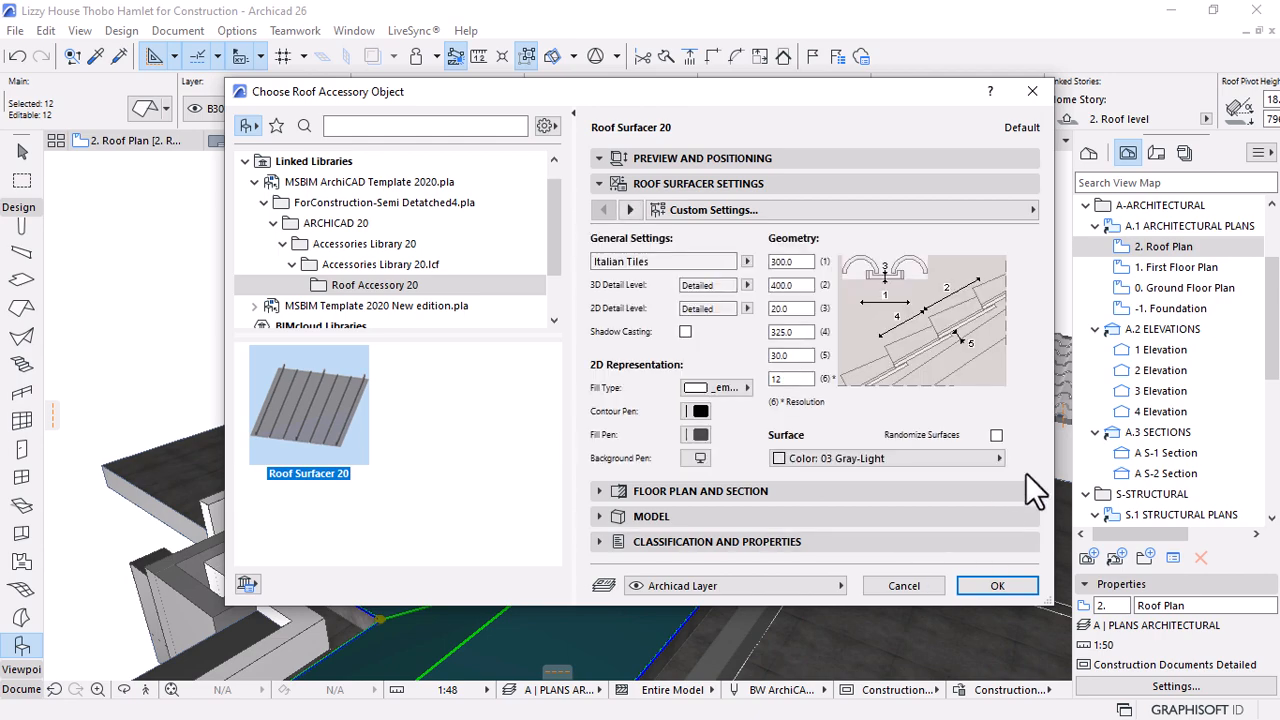
{"action": "left_click", "coordinate": [977, 589]}
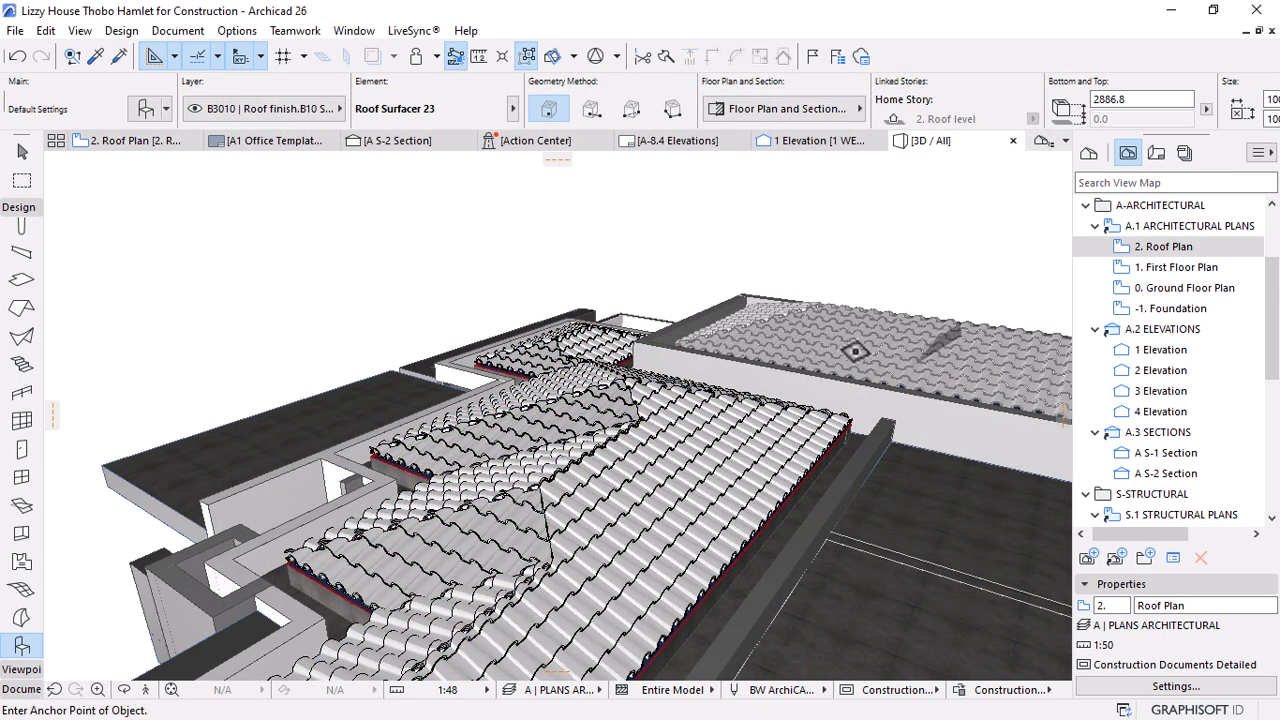
{"action": "scroll", "coordinate": [630, 358], "scroll_direction": "down", "scroll_amount": 5}
{"action": "middle_click_drag", "start_coordinate": [777, 403], "coordinate": [519, 453], "text": "shift"}
{"action": "scroll", "coordinate": [666, 311], "scroll_direction": "up", "scroll_amount": 5}
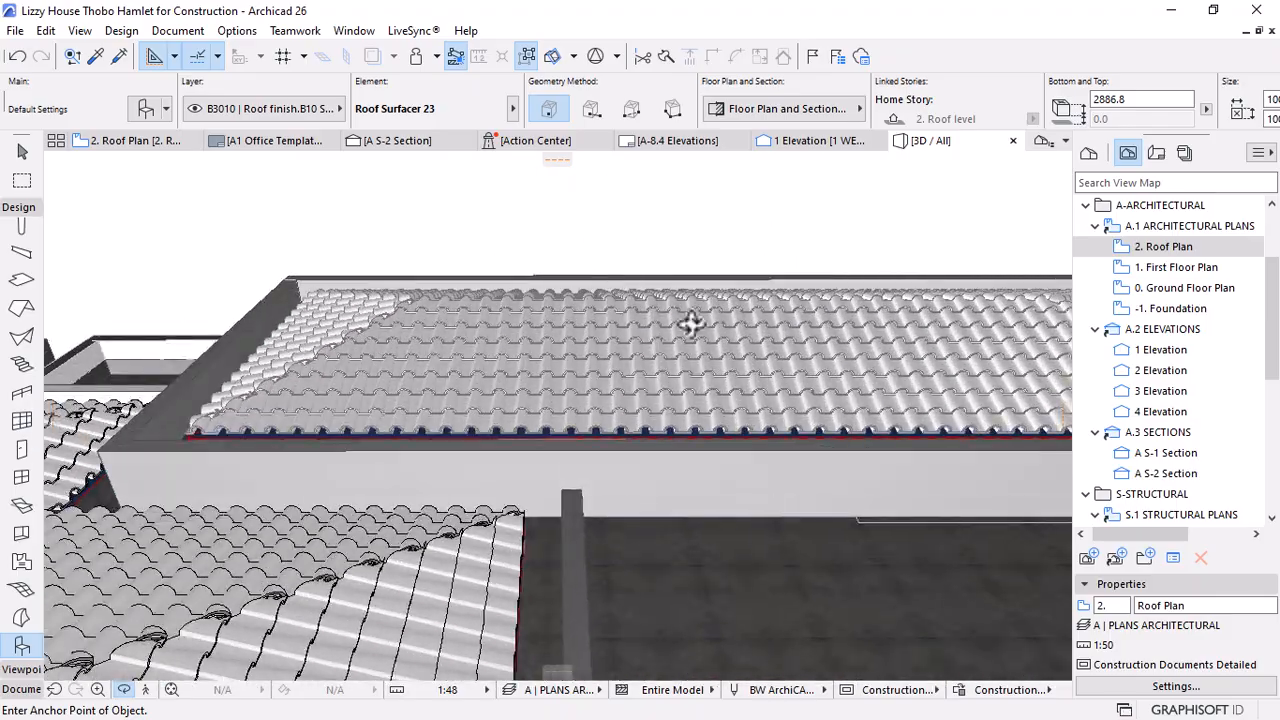
{"action": "middle_click_drag", "start_coordinate": [686, 357], "coordinate": [80, 111], "text": "shift"}
Undo and redo the roof accessory creation to select all the new tiles, and assign them to the B3010 | Roof finish layer
{"action": "left_click", "coordinate": [18, 57]}
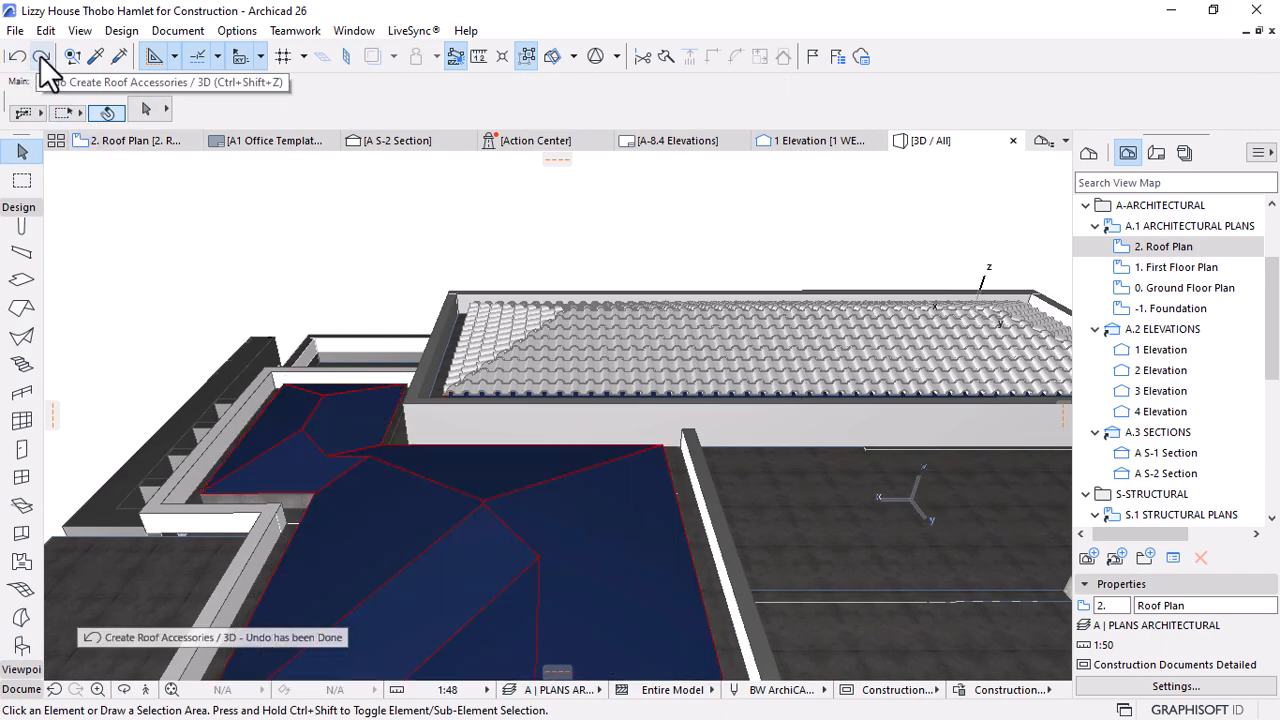
{"action": "key", "text": "ctrl+shift+z"}
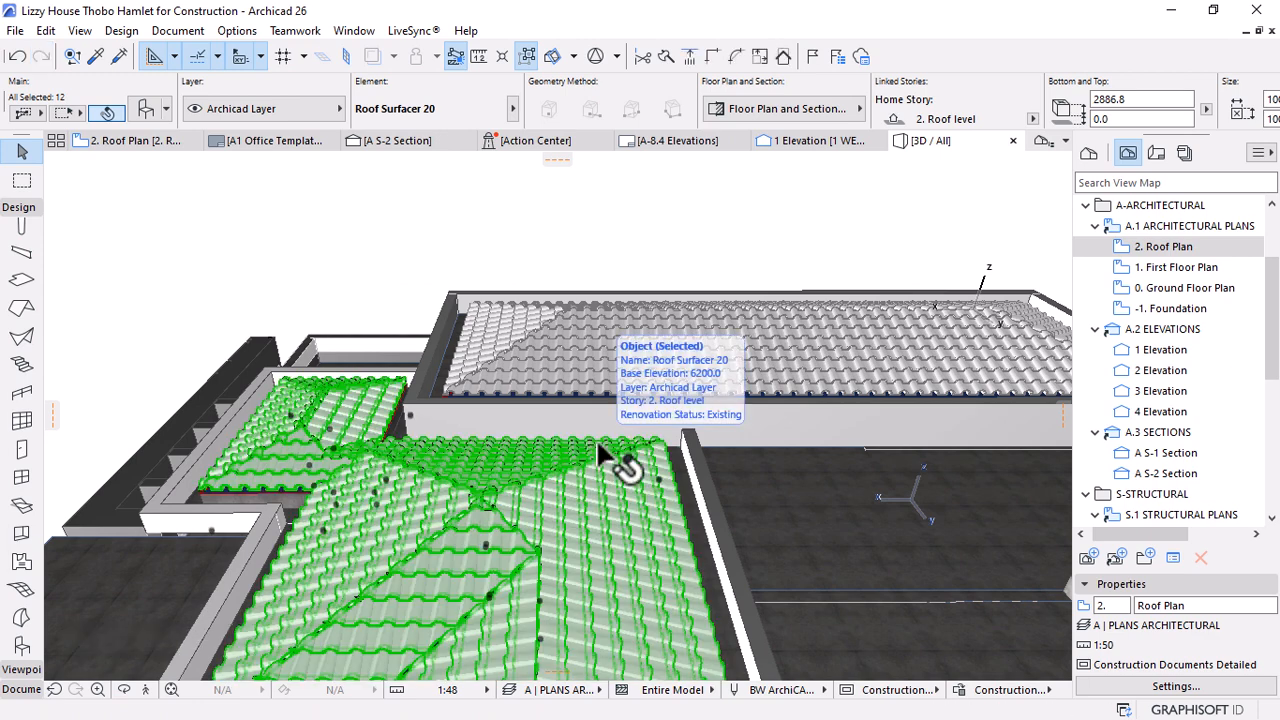
{"action": "left_click", "coordinate": [285, 110]}
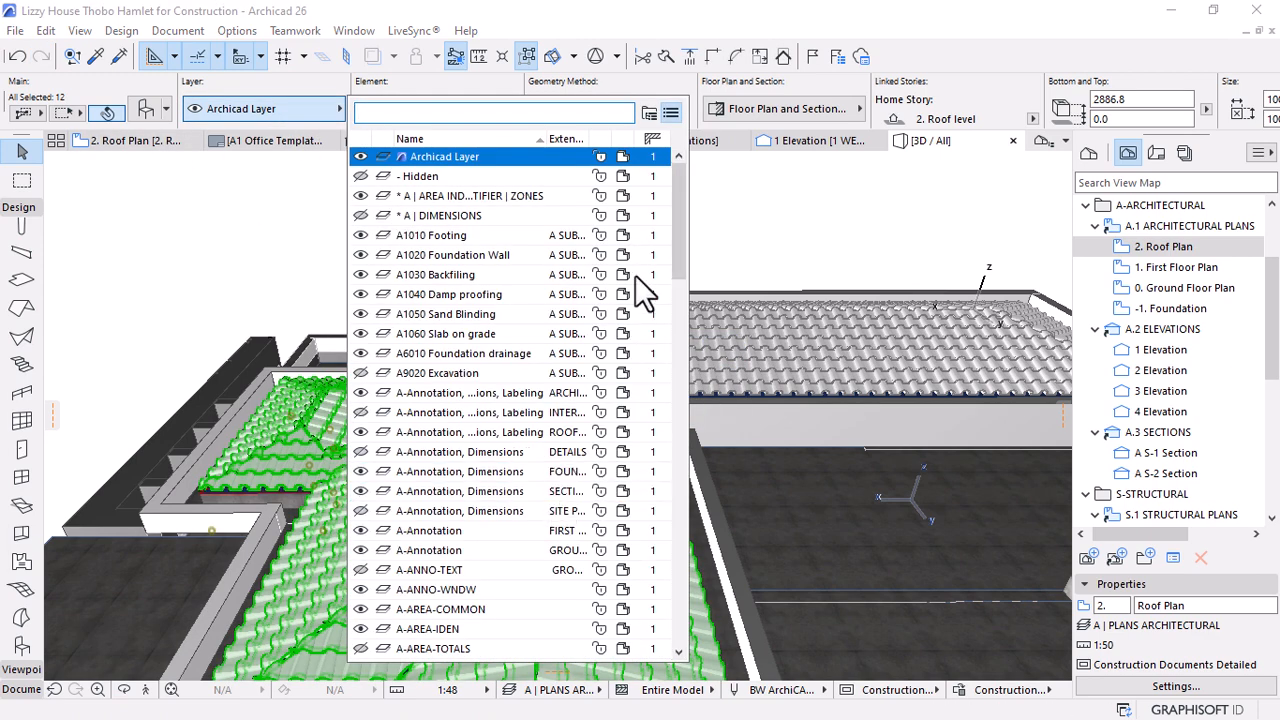
{"action": "type", "text": "roo"}
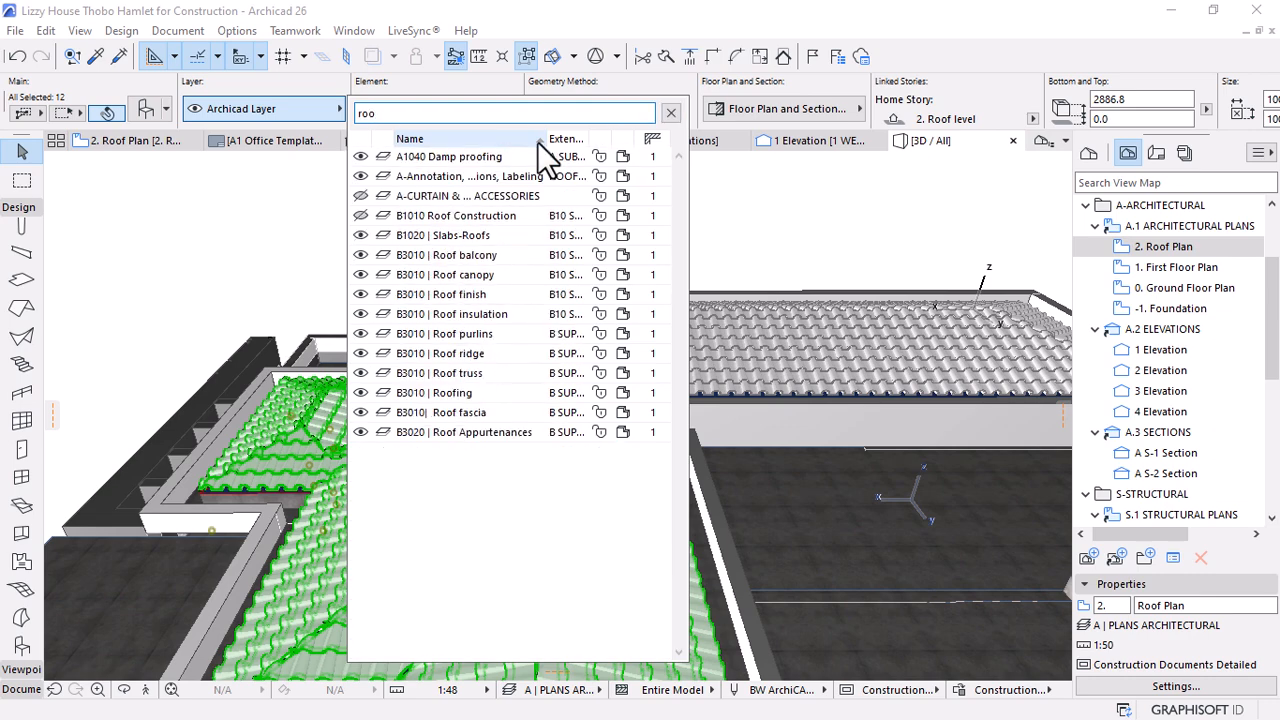
{"action": "left_click", "coordinate": [453, 295]}
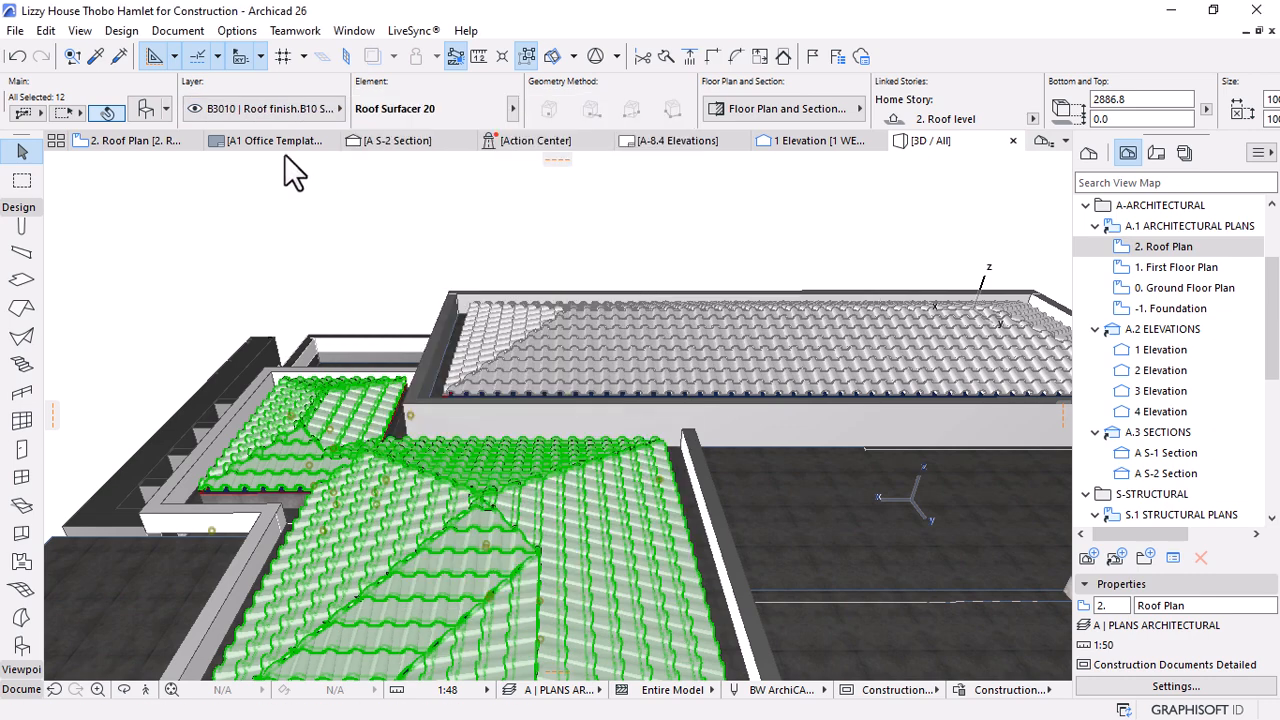
Set the contour pen of the selected roof tiles to pen 2 (0.10 mm, gray) and view the whole building
{"action": "key", "text": "ctrl+t"}
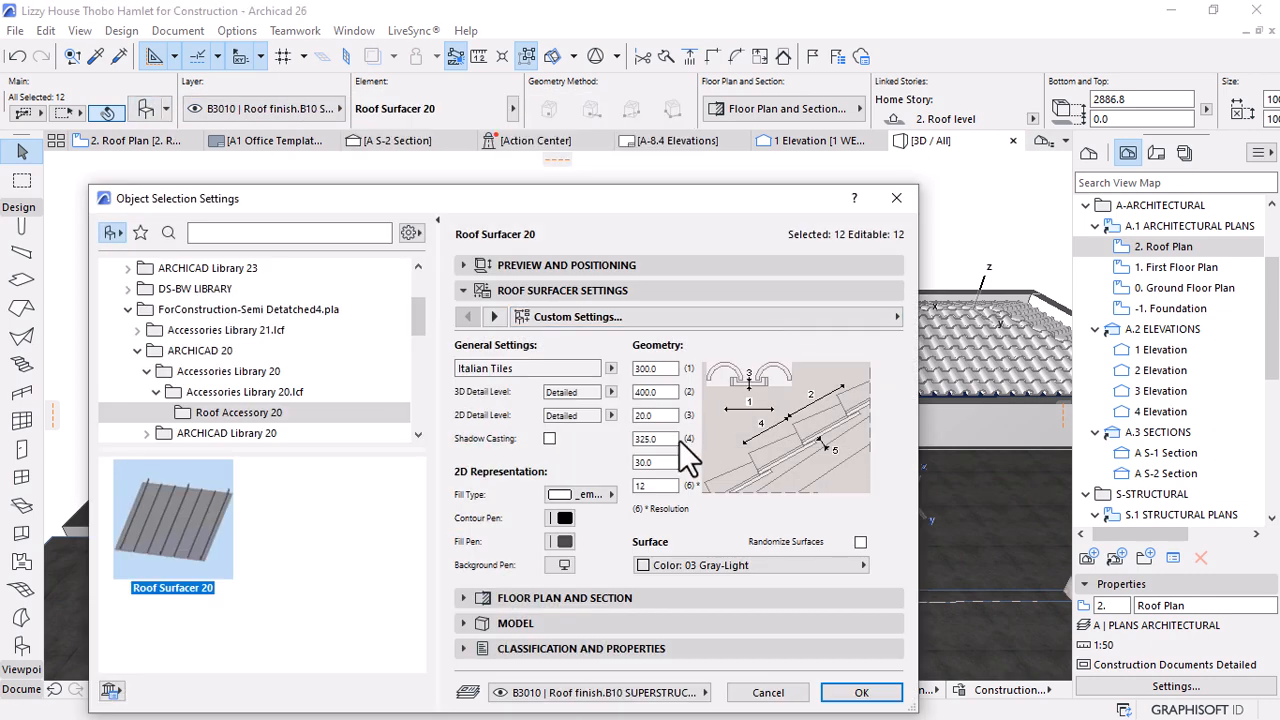
{"action": "left_click", "coordinate": [562, 518]}
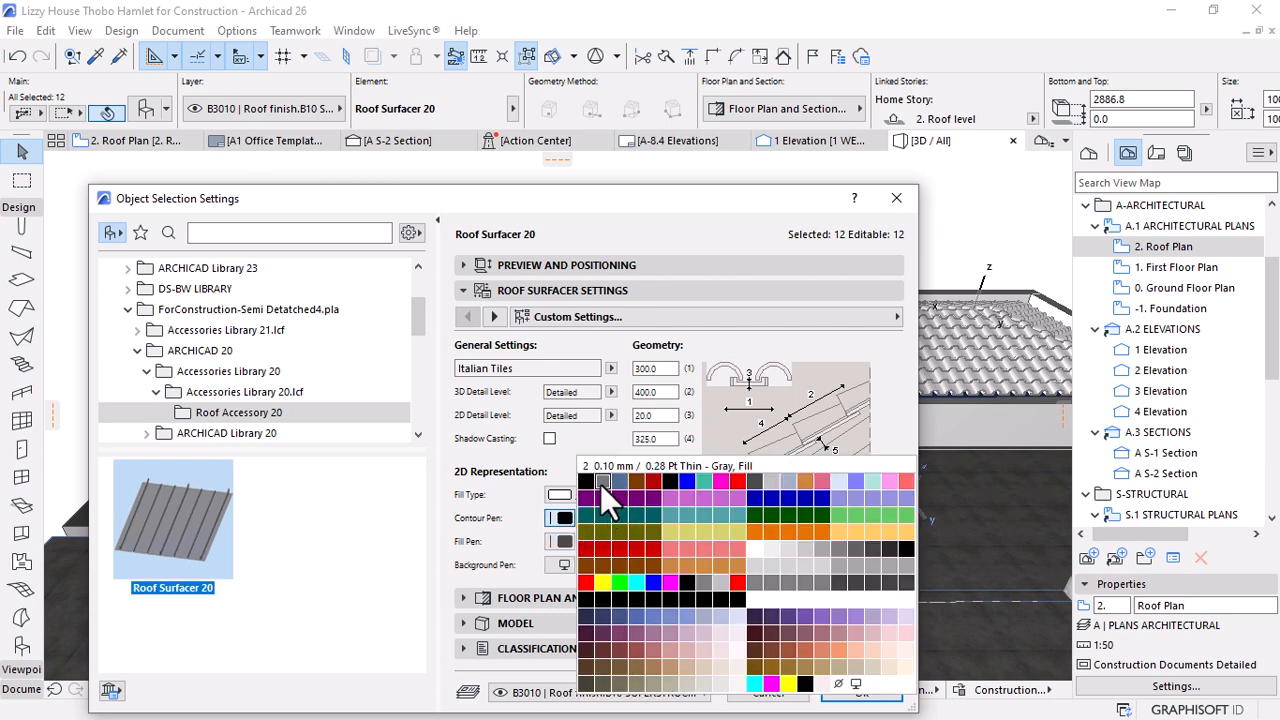
{"action": "left_click", "coordinate": [600, 484]}
{"action": "left_click", "coordinate": [862, 692]}
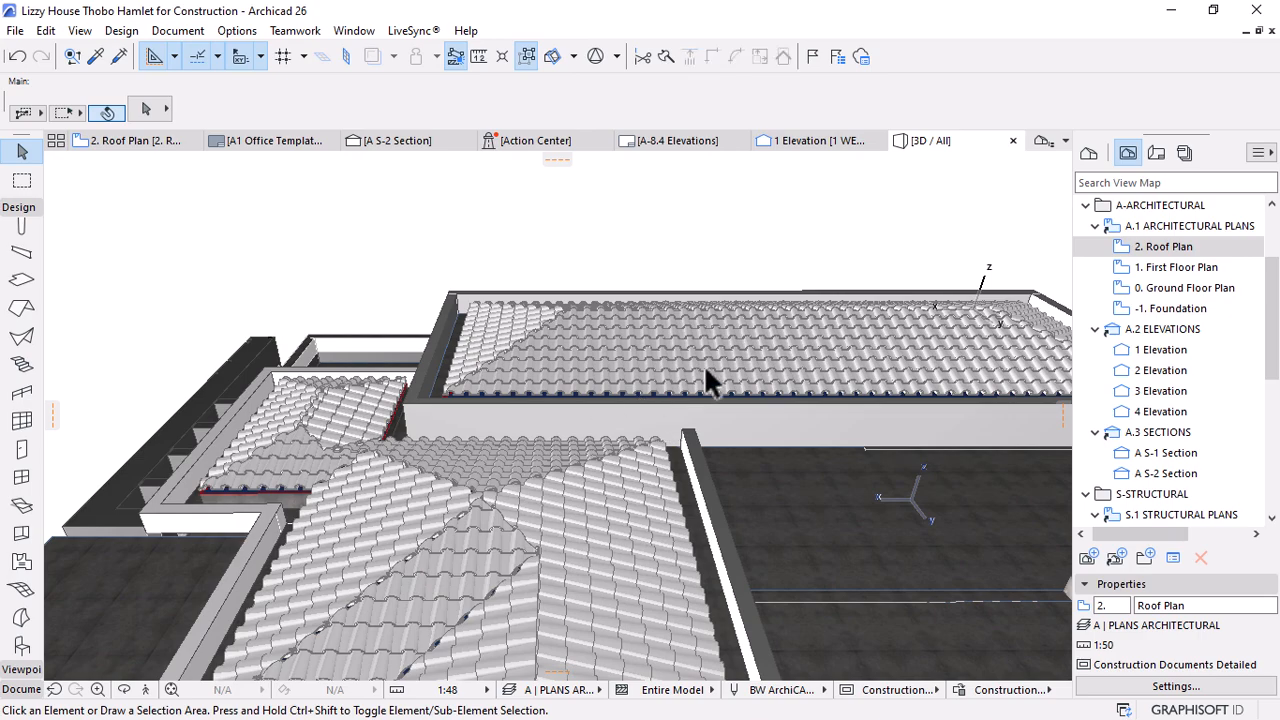
{"action": "middle_click_drag", "start_coordinate": [654, 363], "coordinate": [820, 597], "text": "shift"}
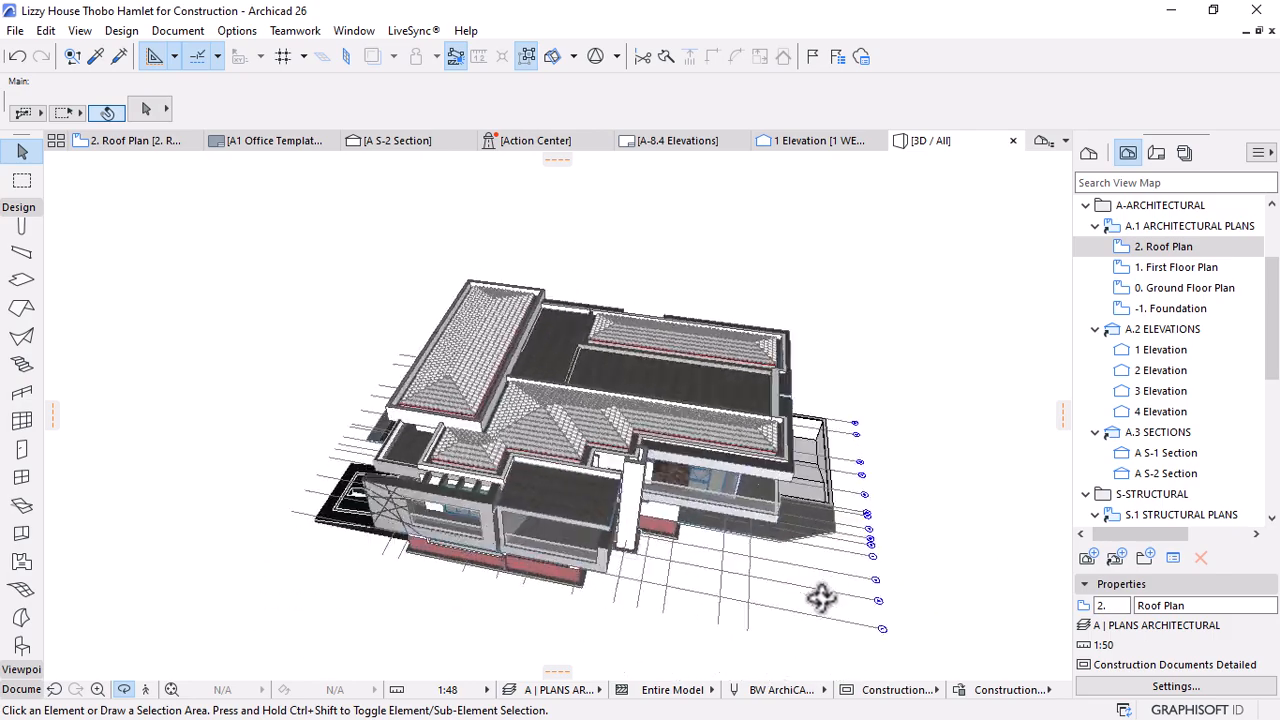
Open the A S-2 Section and examine the tiled roofs, the gutter slabs and the wall tops beneath them
{"action": "left_click", "coordinate": [389, 140]}
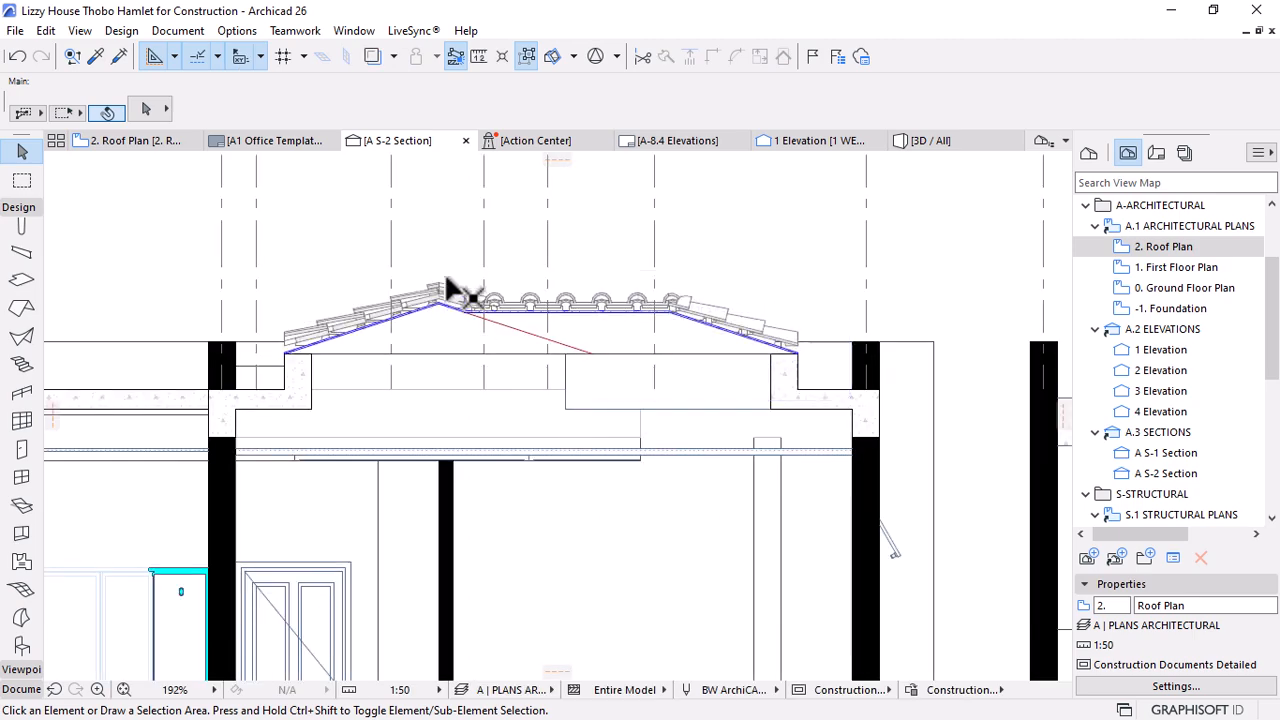
{"action": "scroll", "coordinate": [447, 284], "scroll_direction": "down", "scroll_amount": 5}
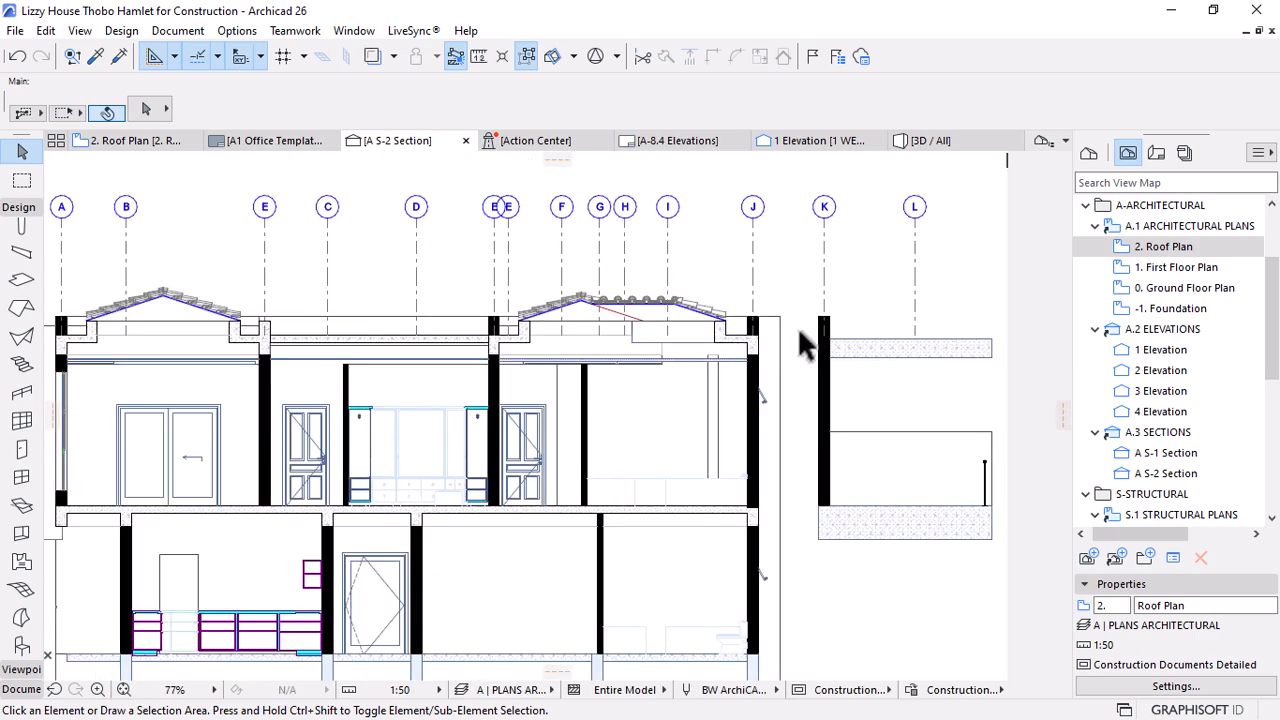
{"action": "scroll", "coordinate": [594, 377], "scroll_direction": "up", "scroll_amount": 8}
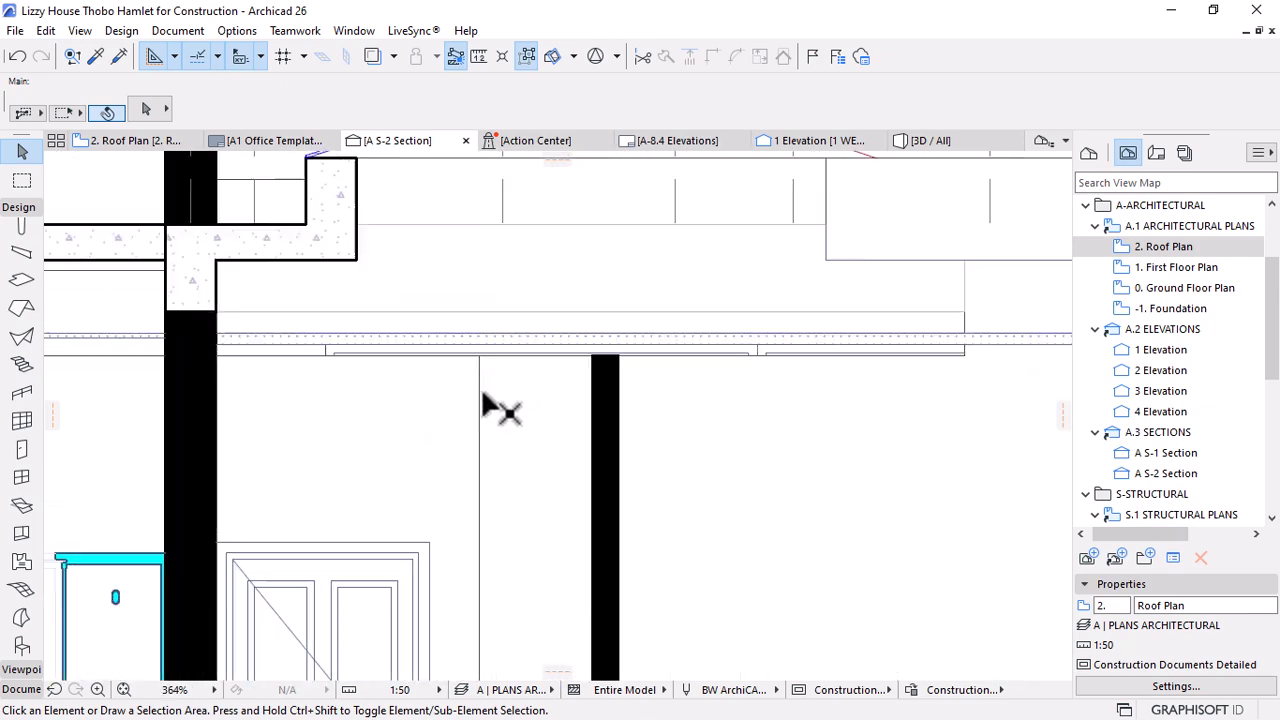
{"action": "middle_click_drag", "start_coordinate": [500, 409], "coordinate": [740, 395]}
{"action": "scroll", "coordinate": [740, 395], "scroll_direction": "down", "scroll_amount": 4}
{"action": "scroll", "coordinate": [731, 381], "scroll_direction": "up", "scroll_amount": 4}
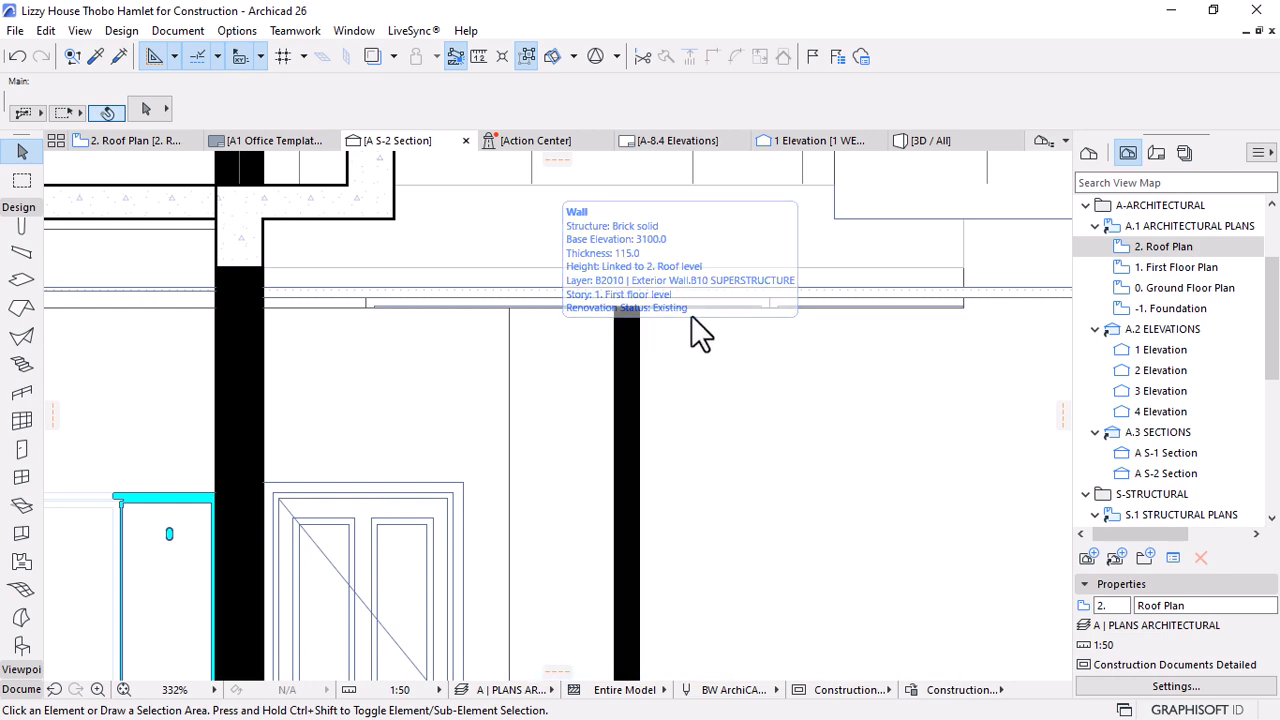
{"action": "scroll", "coordinate": [673, 357], "scroll_direction": "down", "scroll_amount": 2}
{"action": "scroll", "coordinate": [846, 352], "scroll_direction": "down", "scroll_amount": 2}
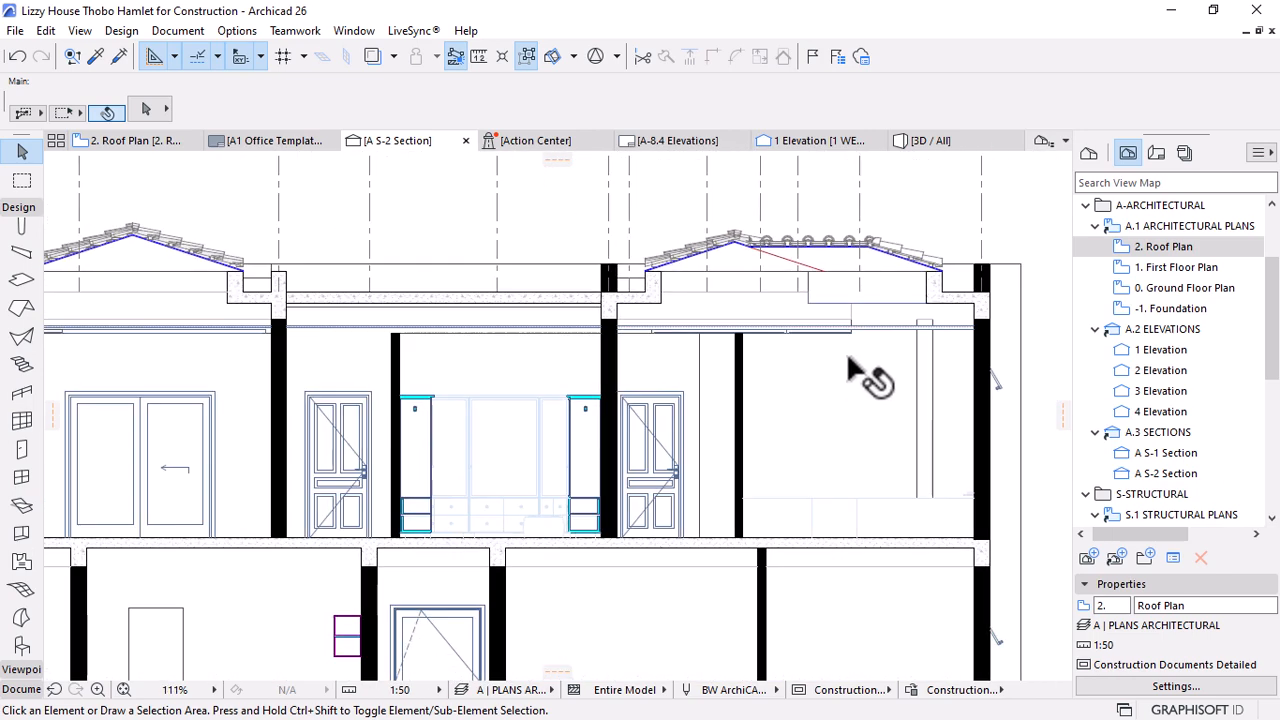
{"action": "scroll", "coordinate": [650, 340], "scroll_direction": "up", "scroll_amount": 4}
{"action": "scroll", "coordinate": [791, 400], "scroll_direction": "down", "scroll_amount": 3}
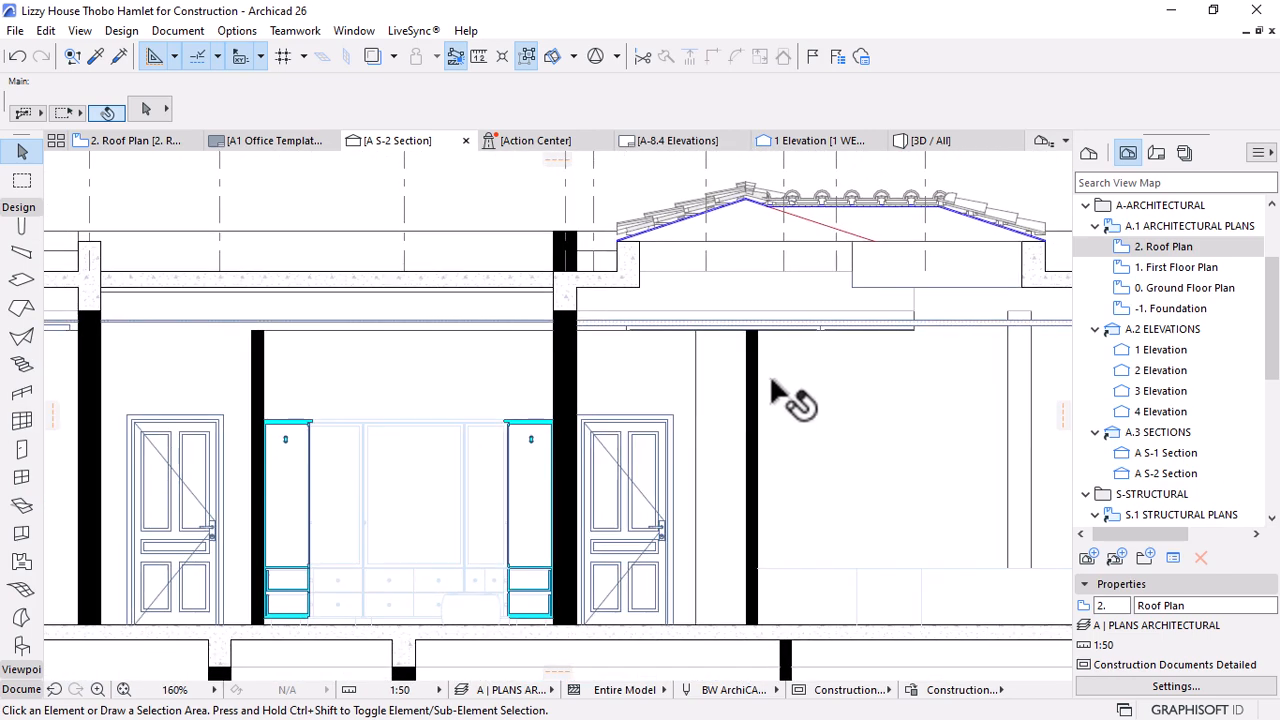
{"action": "scroll", "coordinate": [920, 340], "scroll_direction": "up", "scroll_amount": 6}
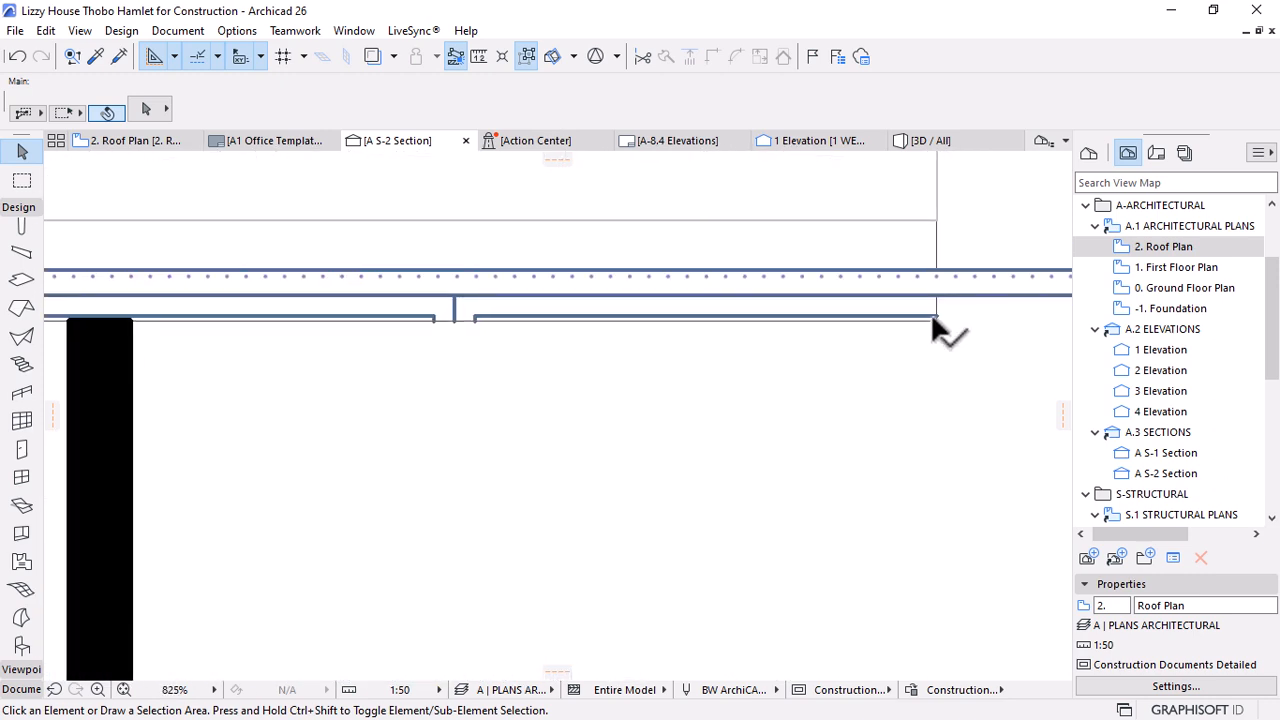
{"action": "left_click", "coordinate": [931, 314]}
{"action": "scroll", "coordinate": [712, 342], "scroll_direction": "down", "scroll_amount": 3}
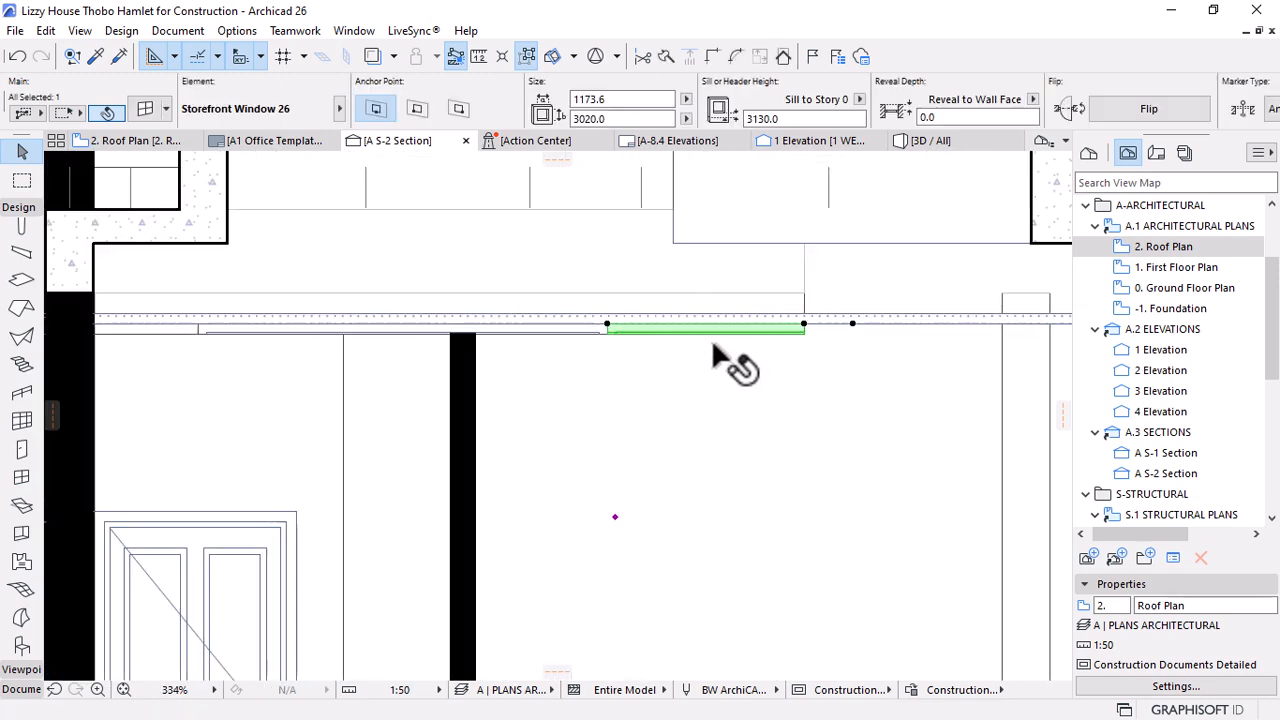
{"action": "scroll", "coordinate": [712, 345], "scroll_direction": "down", "scroll_amount": 3}
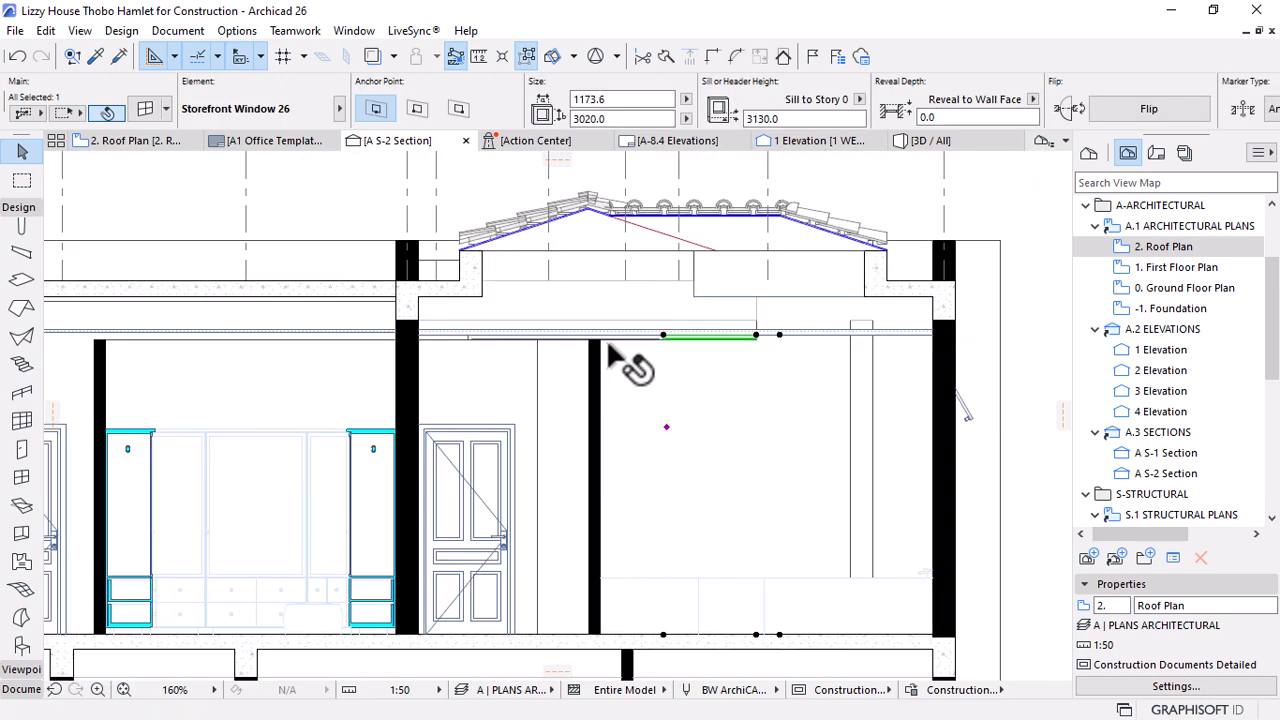
Stretch the top of the first-floor wall around the door beneath the tiled roof up to the underside of the concrete beam
{"action": "left_click", "coordinate": [508, 371]}
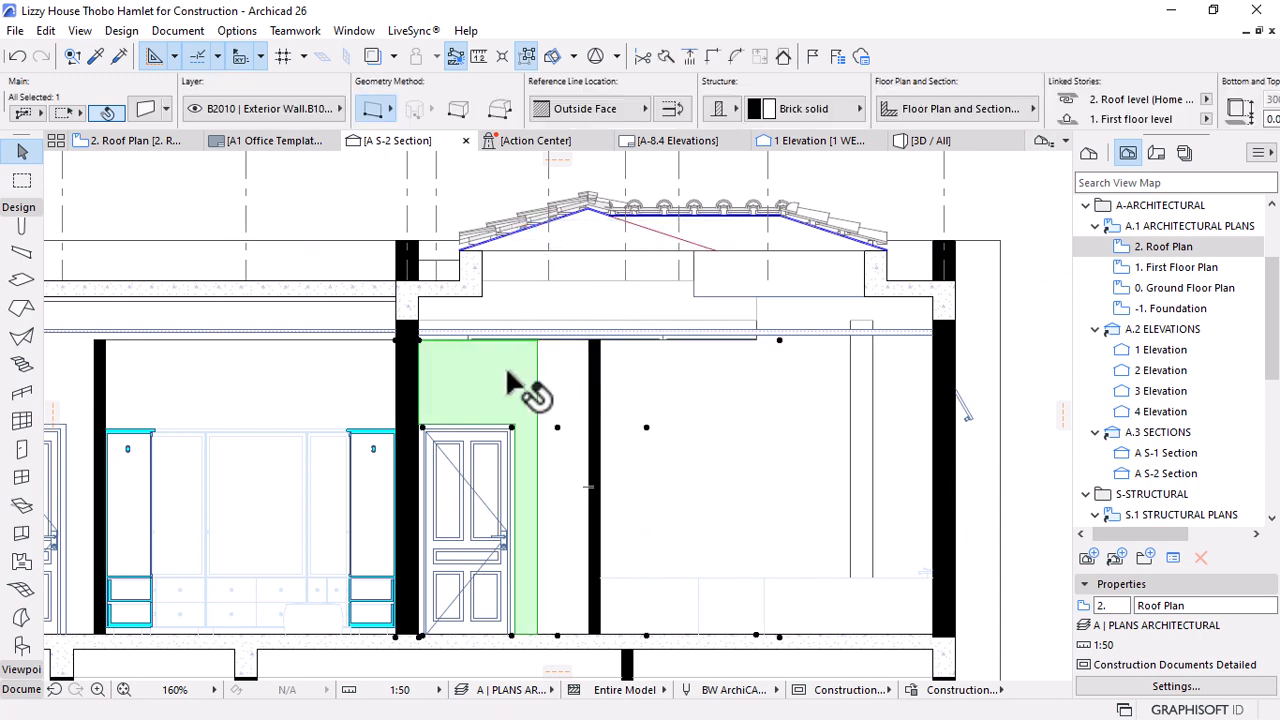
{"action": "scroll", "coordinate": [418, 355], "scroll_direction": "up", "scroll_amount": 3}
{"action": "left_click", "coordinate": [425, 336]}
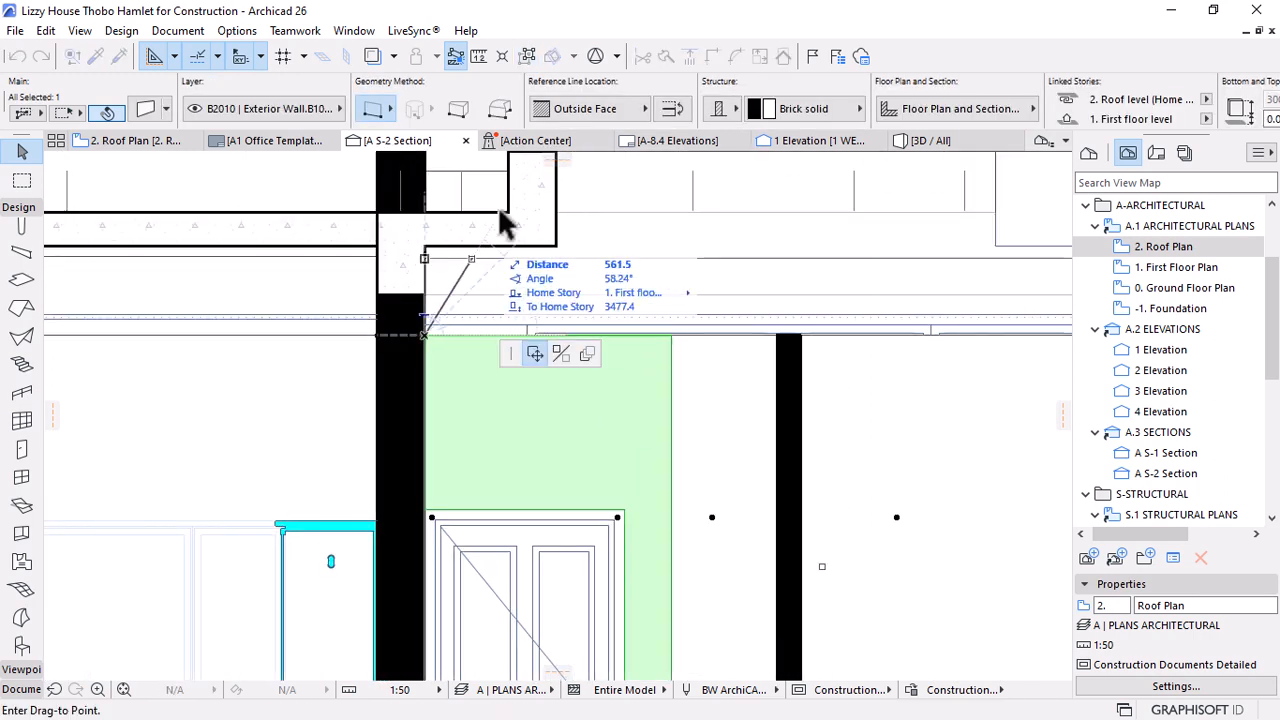
{"action": "key", "text": "Escape"}
{"action": "left_click", "coordinate": [522, 58]}
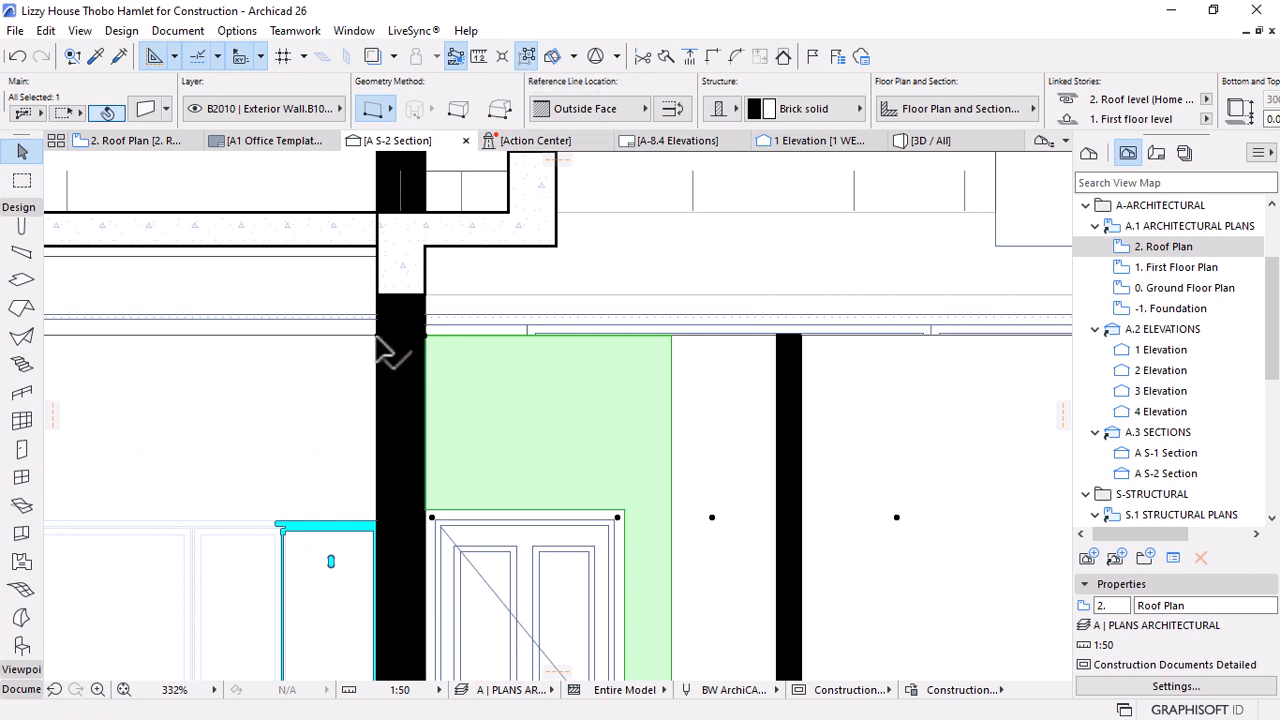
{"action": "left_click", "coordinate": [378, 338]}
{"action": "left_click", "coordinate": [560, 356]}
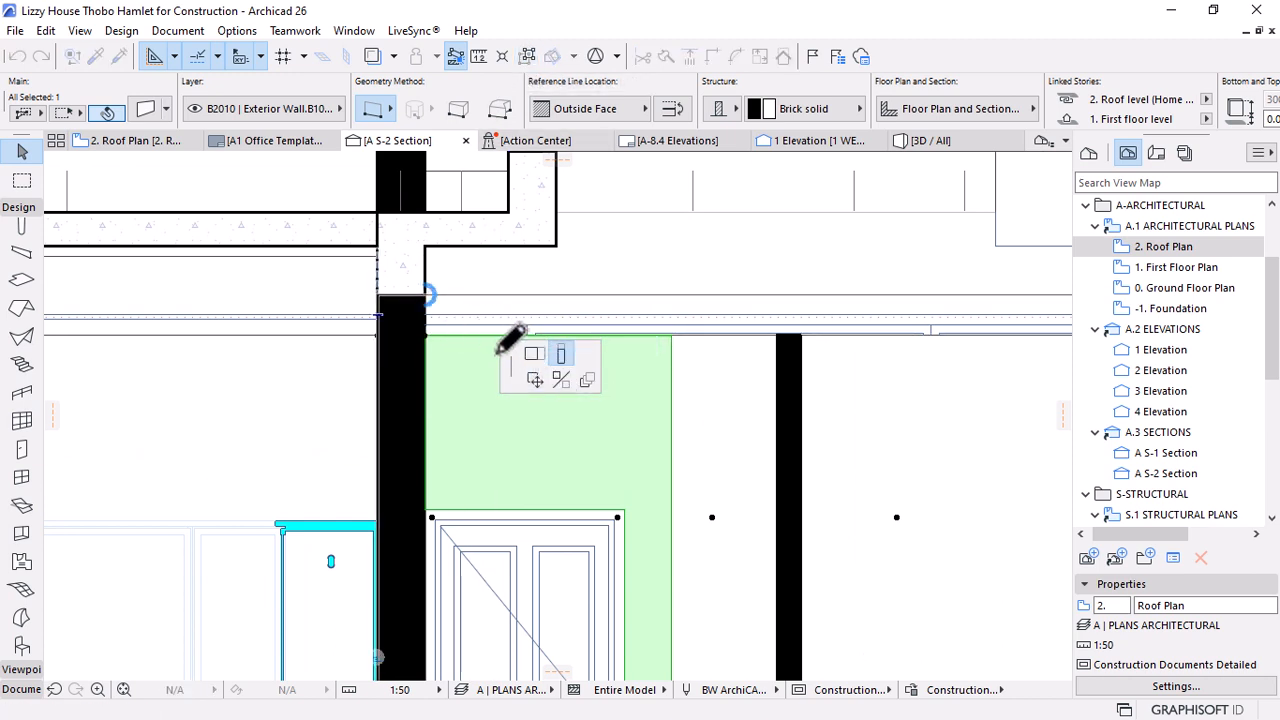
Raise the top of the neighbouring wall beyond the door and behind the cut partition to the underside of the concrete beam
{"action": "left_click", "coordinate": [640, 380]}
{"action": "left_click", "coordinate": [680, 345]}
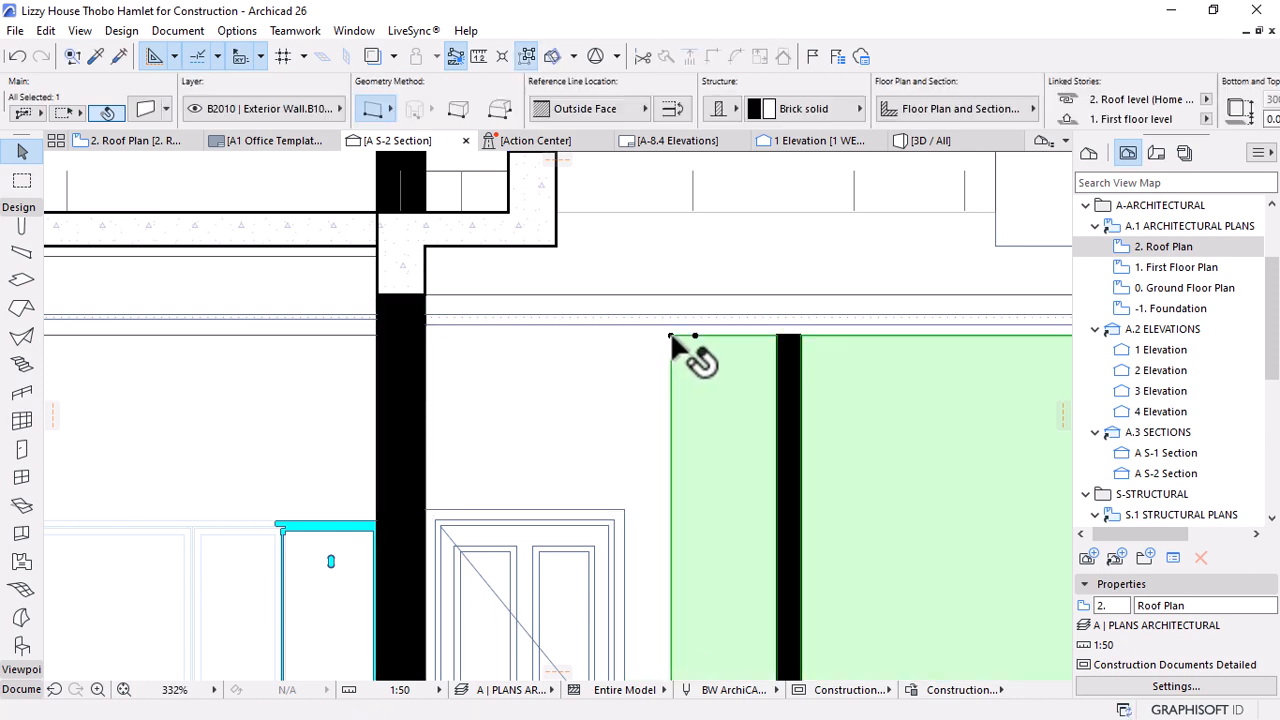
{"action": "left_click", "coordinate": [676, 345]}
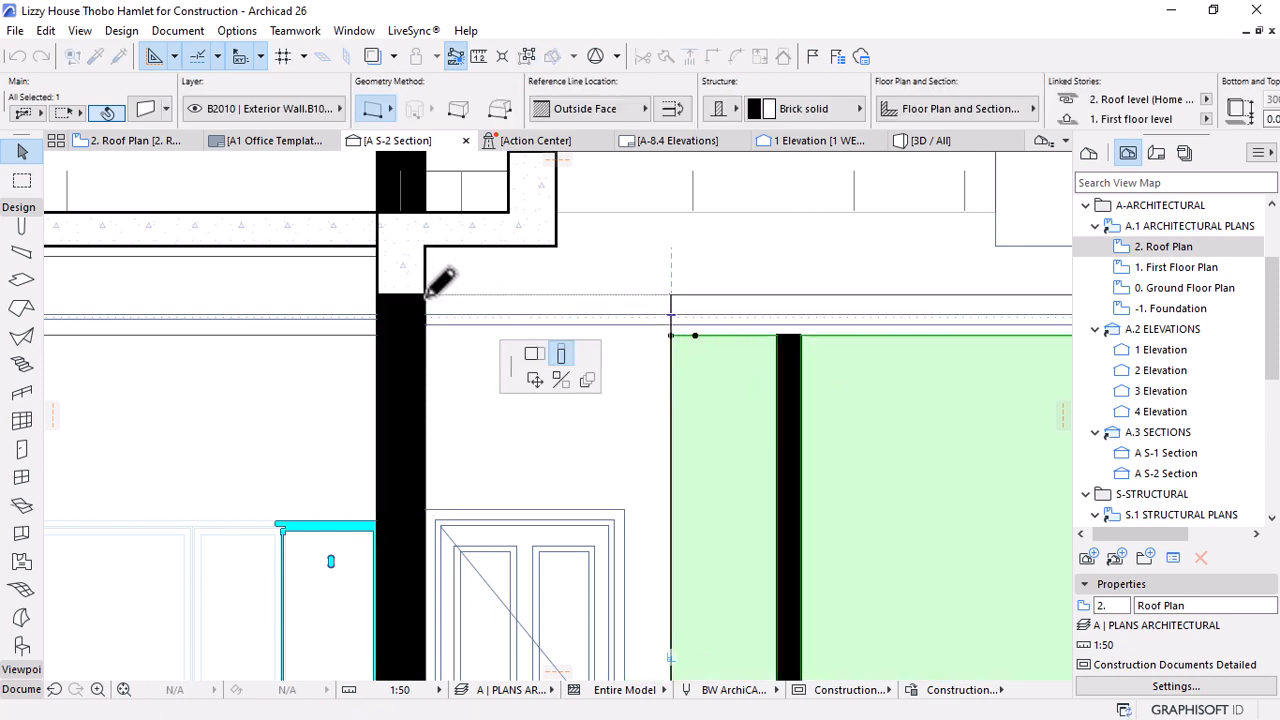
{"action": "left_click", "coordinate": [456, 330]}
{"action": "scroll", "coordinate": [663, 391], "scroll_direction": "down", "scroll_amount": 4}
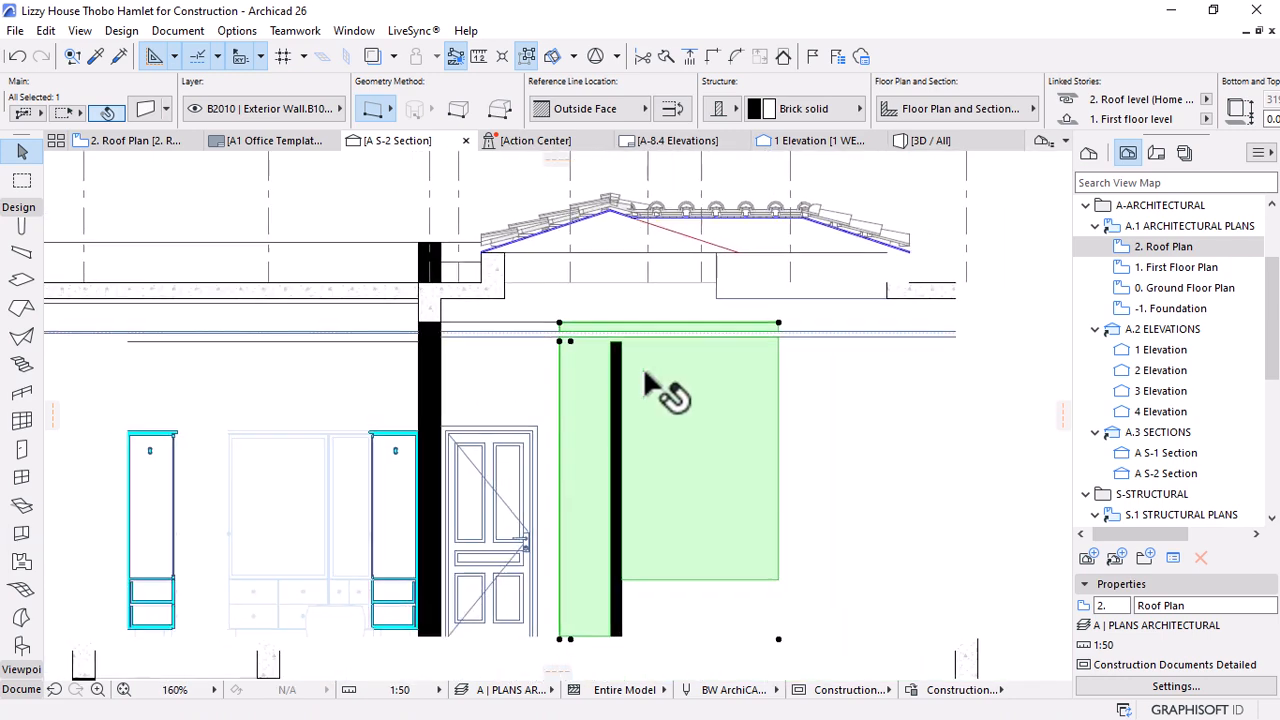
Raise the top of the cut partition wall beneath the tiled roof to the same beam underside level
{"action": "key", "text": "Escape"}
{"action": "left_click", "coordinate": [615, 345]}
{"action": "left_click", "coordinate": [616, 343]}
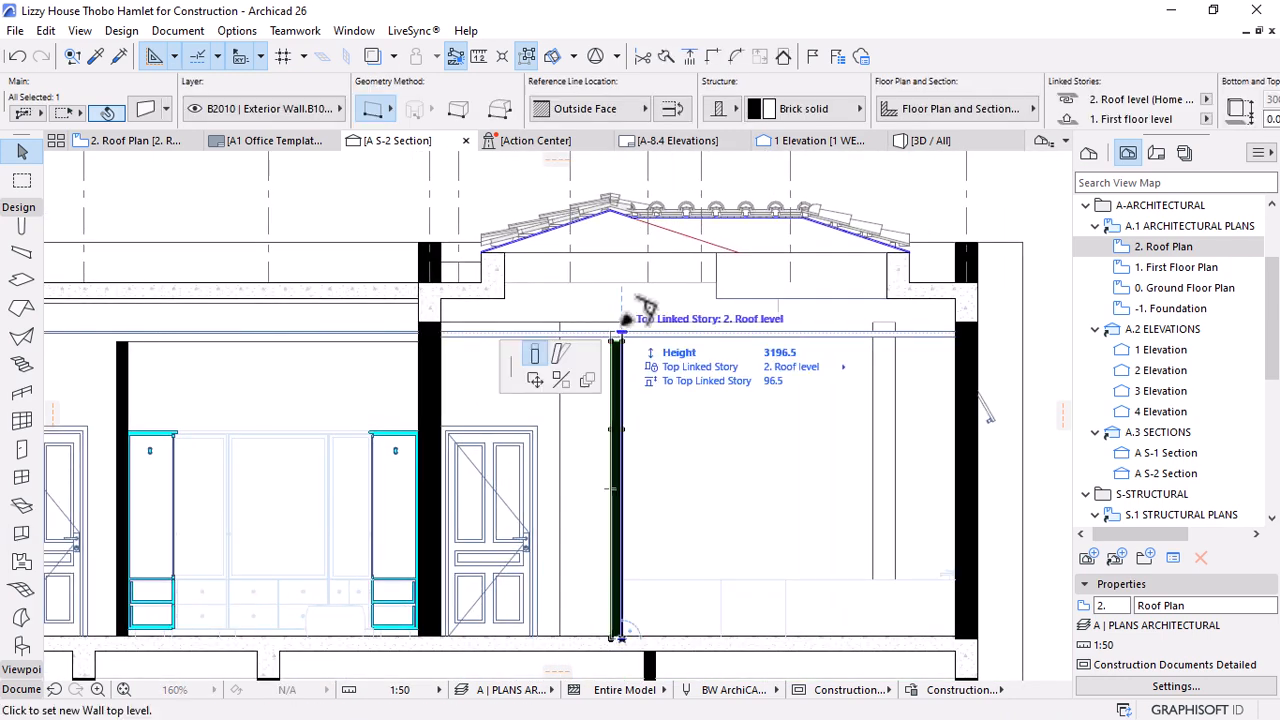
Examine the narrow wall near the outer wall and the gutter slab beneath the tiled roof
{"action": "left_click", "coordinate": [893, 377]}
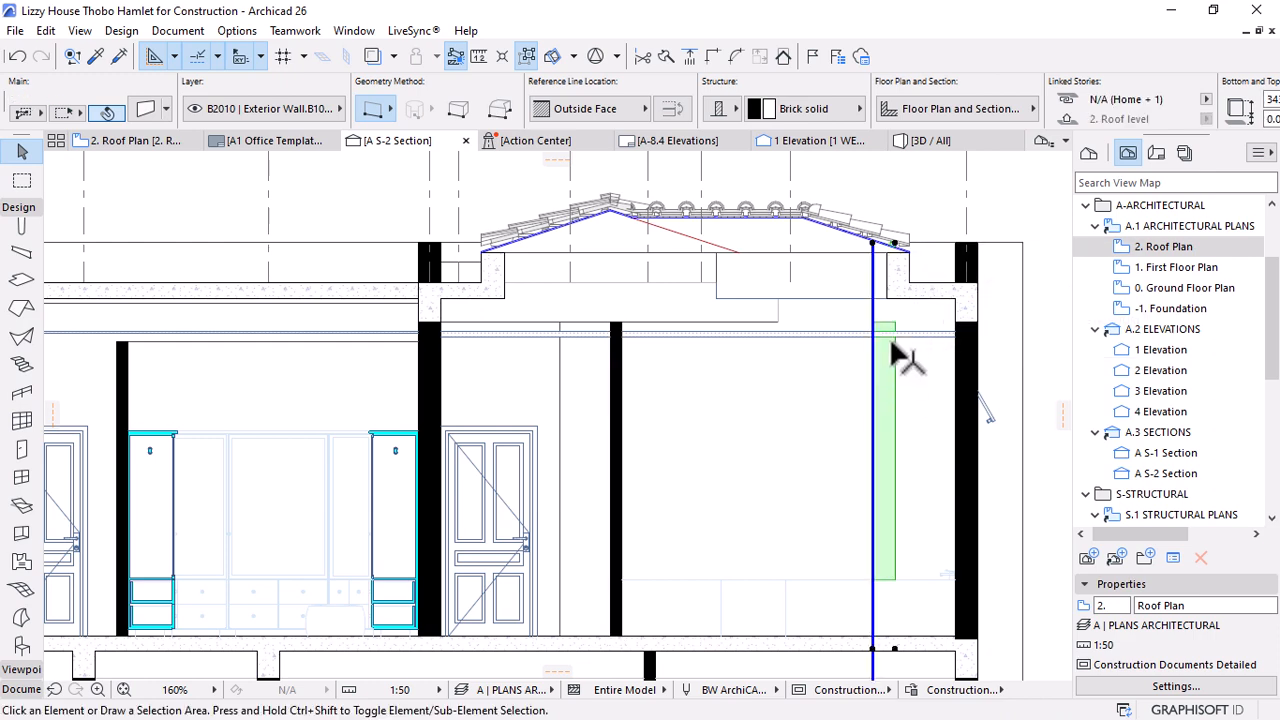
{"action": "scroll", "coordinate": [903, 340], "scroll_direction": "up", "scroll_amount": 2}
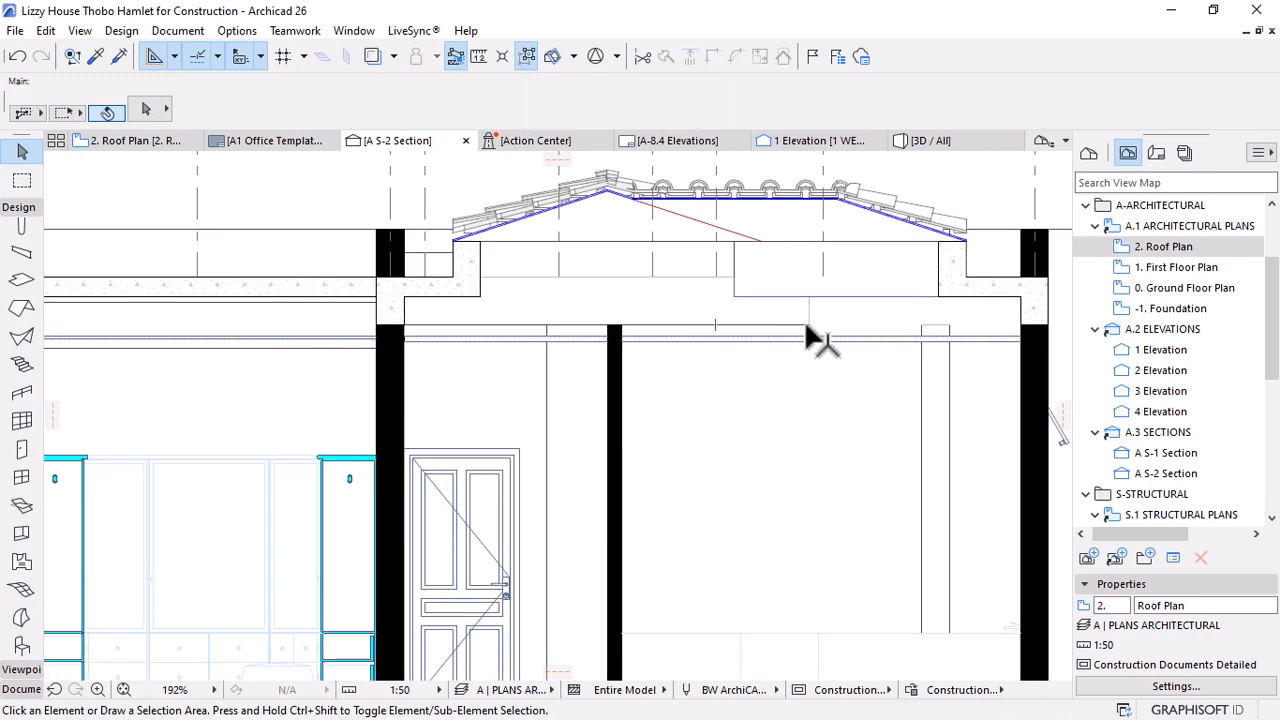
{"action": "left_click", "coordinate": [807, 326]}
{"action": "key", "text": "Delete"}
{"action": "left_click", "coordinate": [768, 295]}
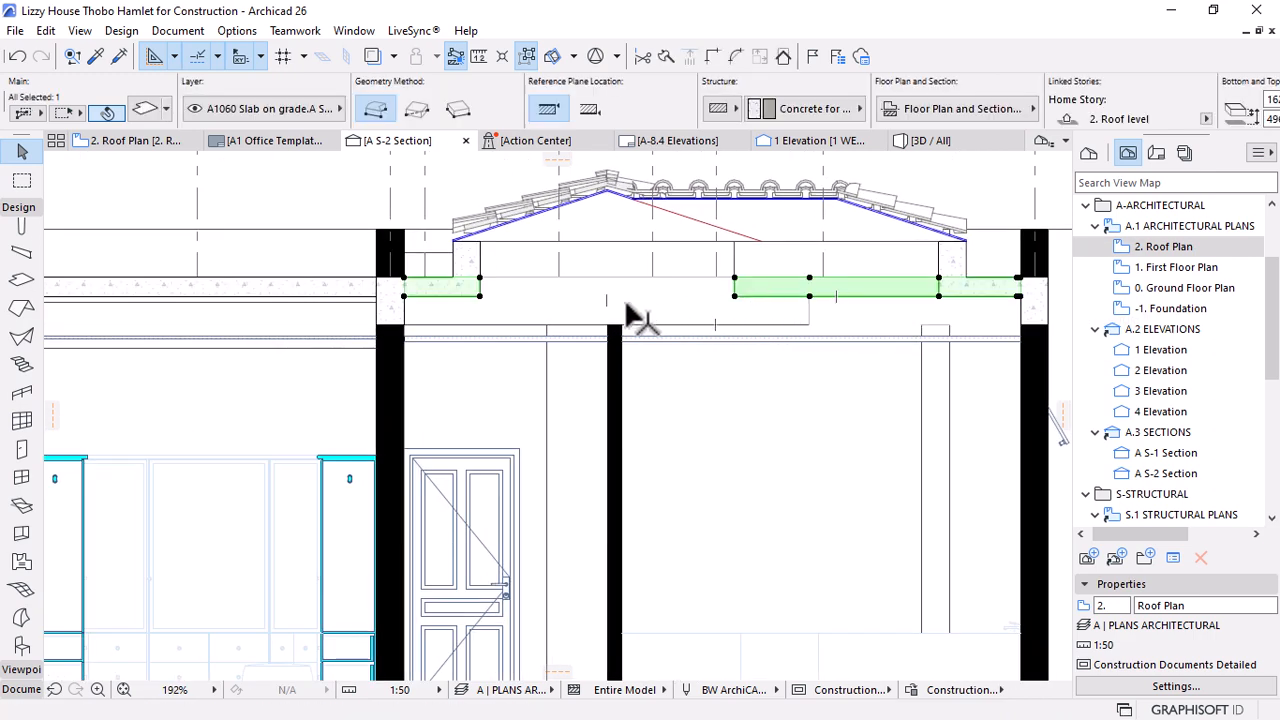
{"action": "key", "text": "Escape"}
{"action": "scroll", "coordinate": [855, 321], "scroll_direction": "down", "scroll_amount": 4}
{"action": "scroll", "coordinate": [447, 340], "scroll_direction": "up", "scroll_amount": 4}
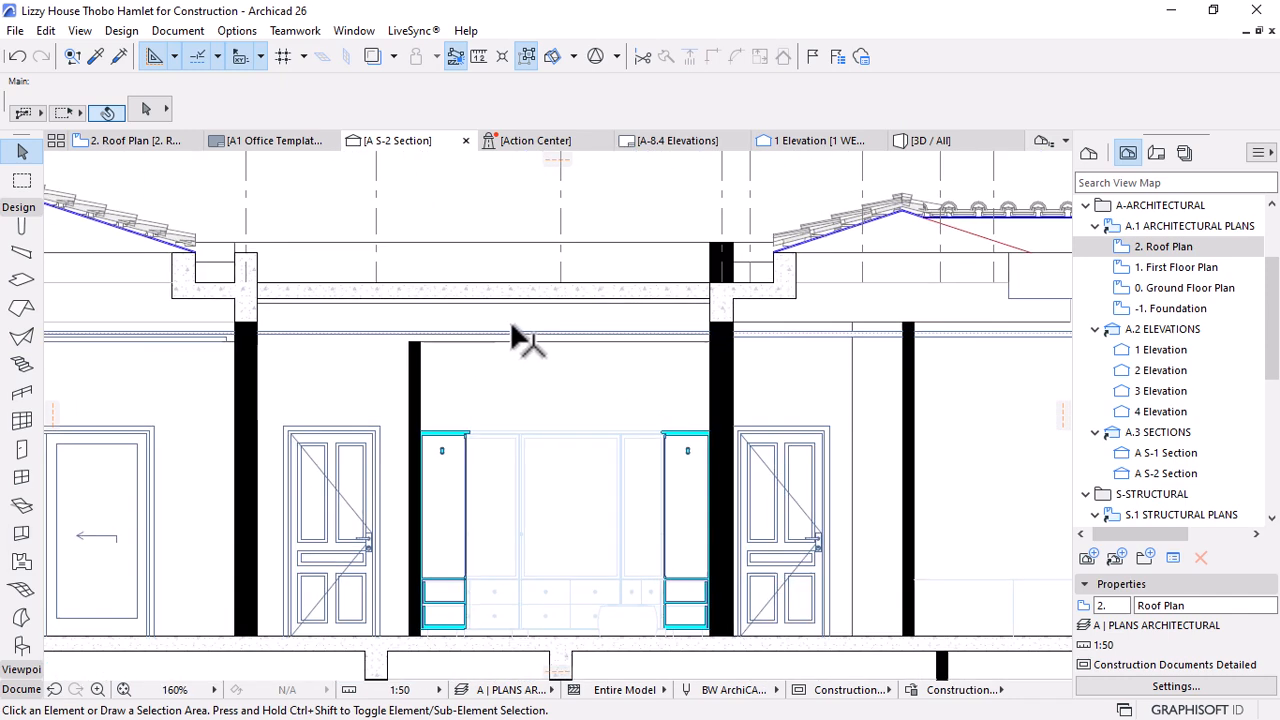
Stretch the top of the wall behind the wardrobes up to the underside of the concrete beam
{"action": "left_click", "coordinate": [436, 360]}
{"action": "left_click", "coordinate": [399, 347]}
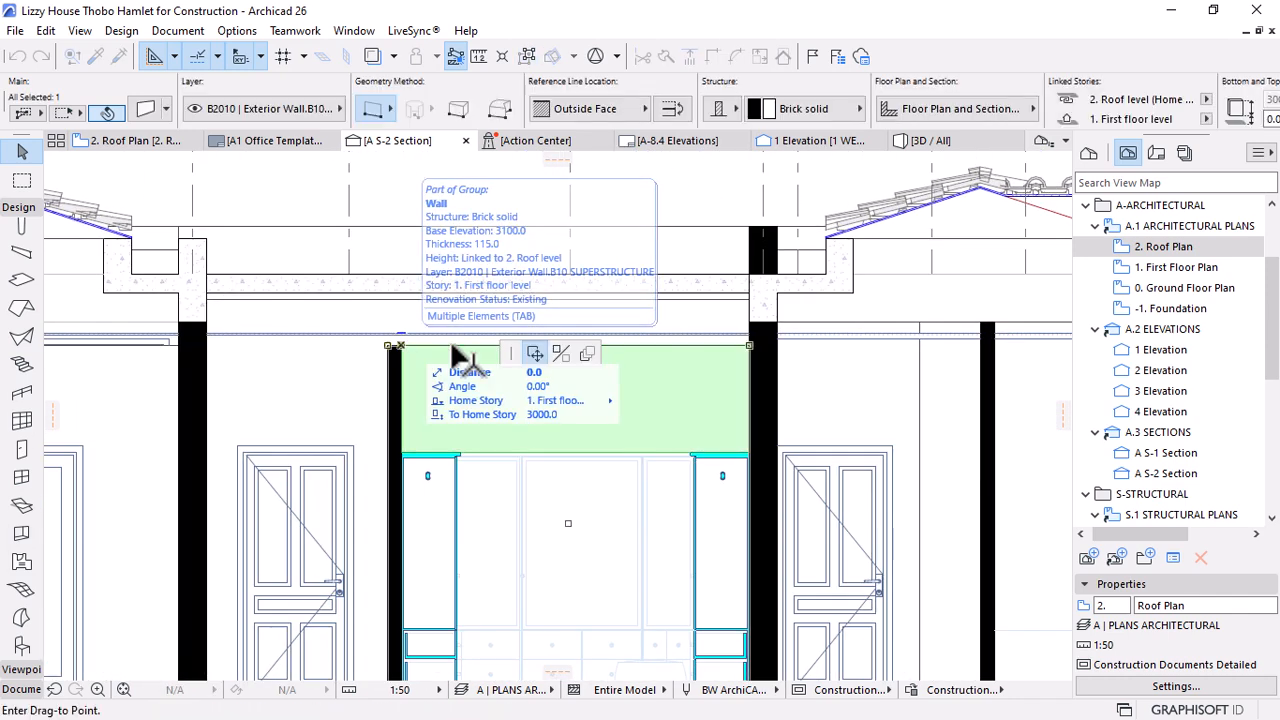
{"action": "key", "text": "Escape"}
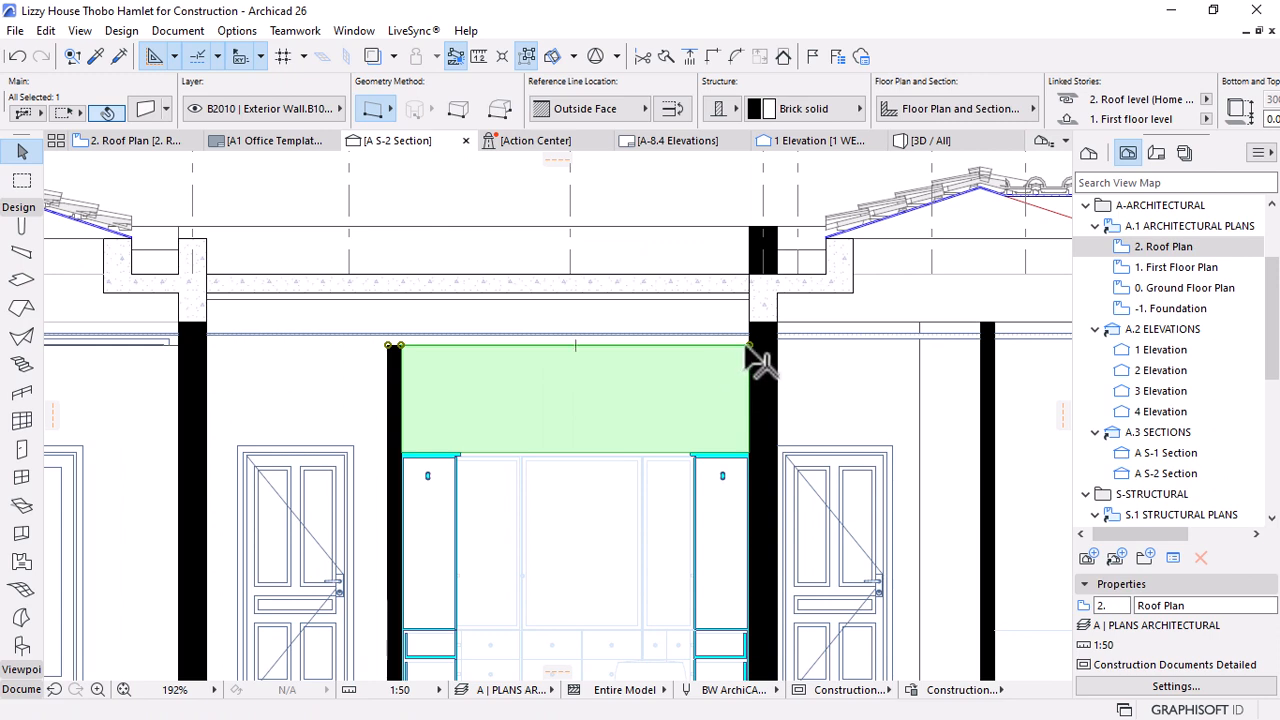
{"action": "left_click", "coordinate": [750, 348]}
{"action": "left_click", "coordinate": [561, 354]}
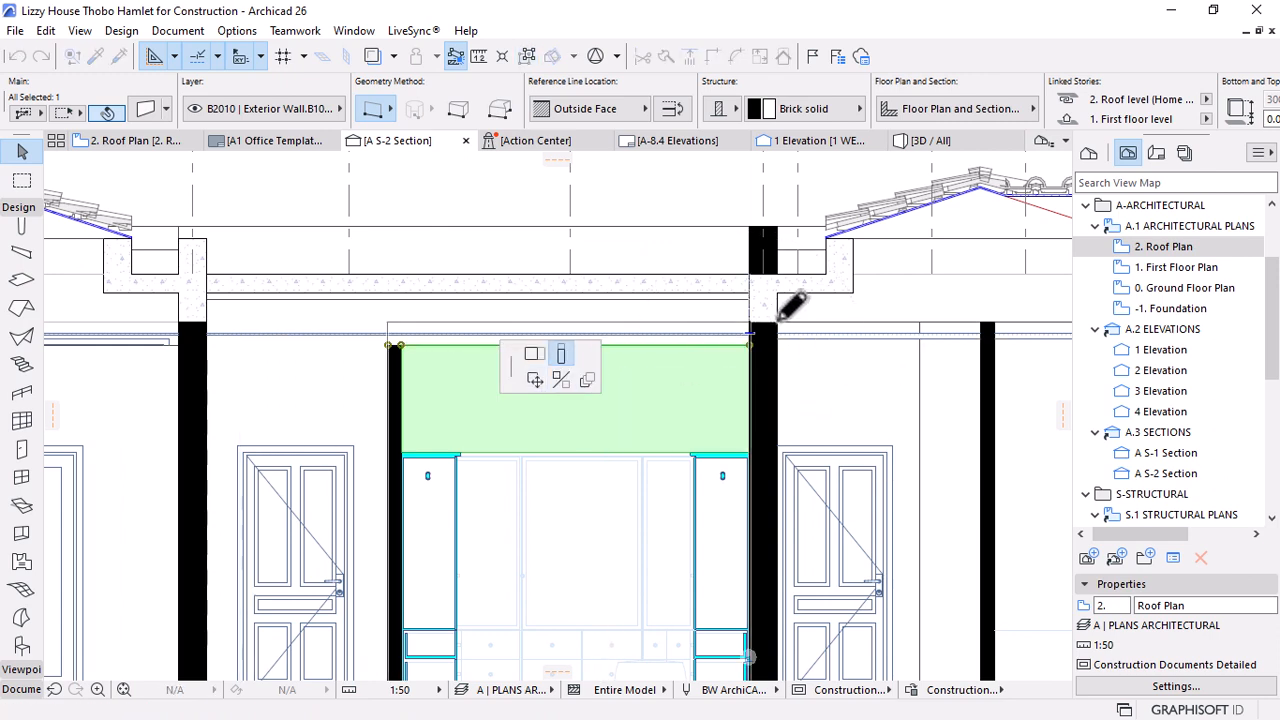
Raise the top of the cut partition wall beside the wardrobes to the underside of the concrete beam
{"action": "left_click", "coordinate": [389, 346]}
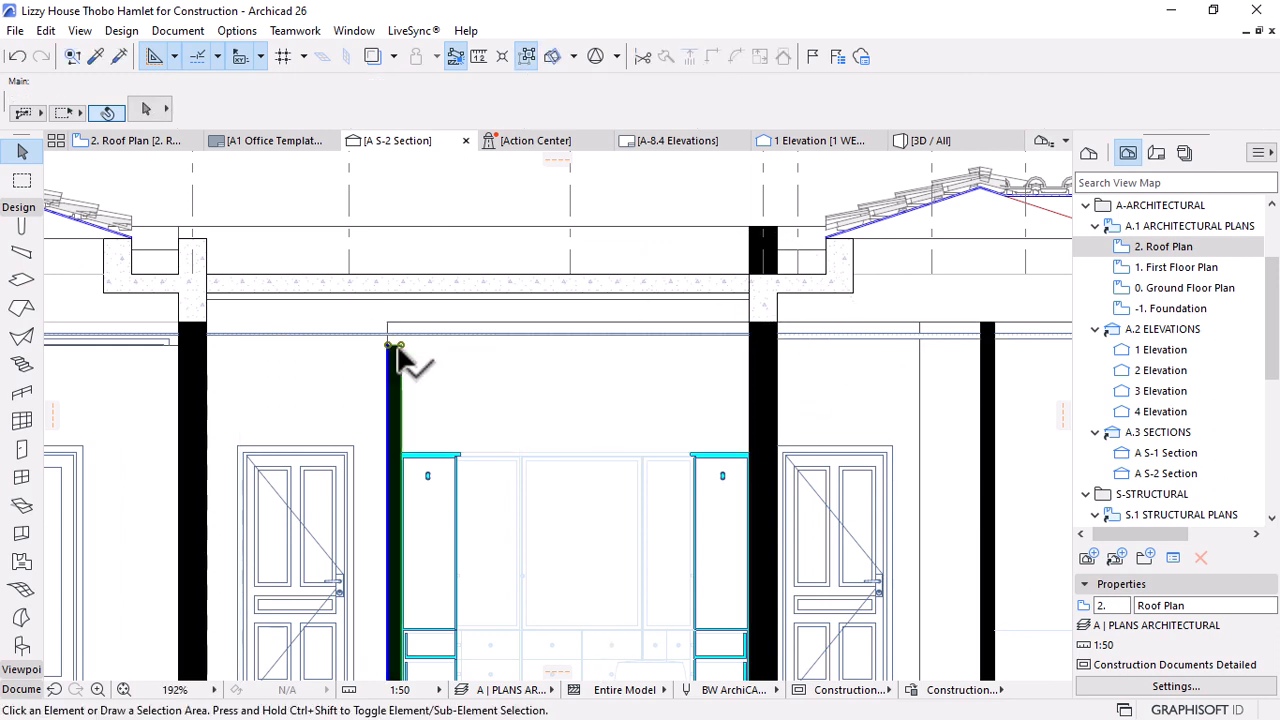
{"action": "left_click", "coordinate": [398, 347]}
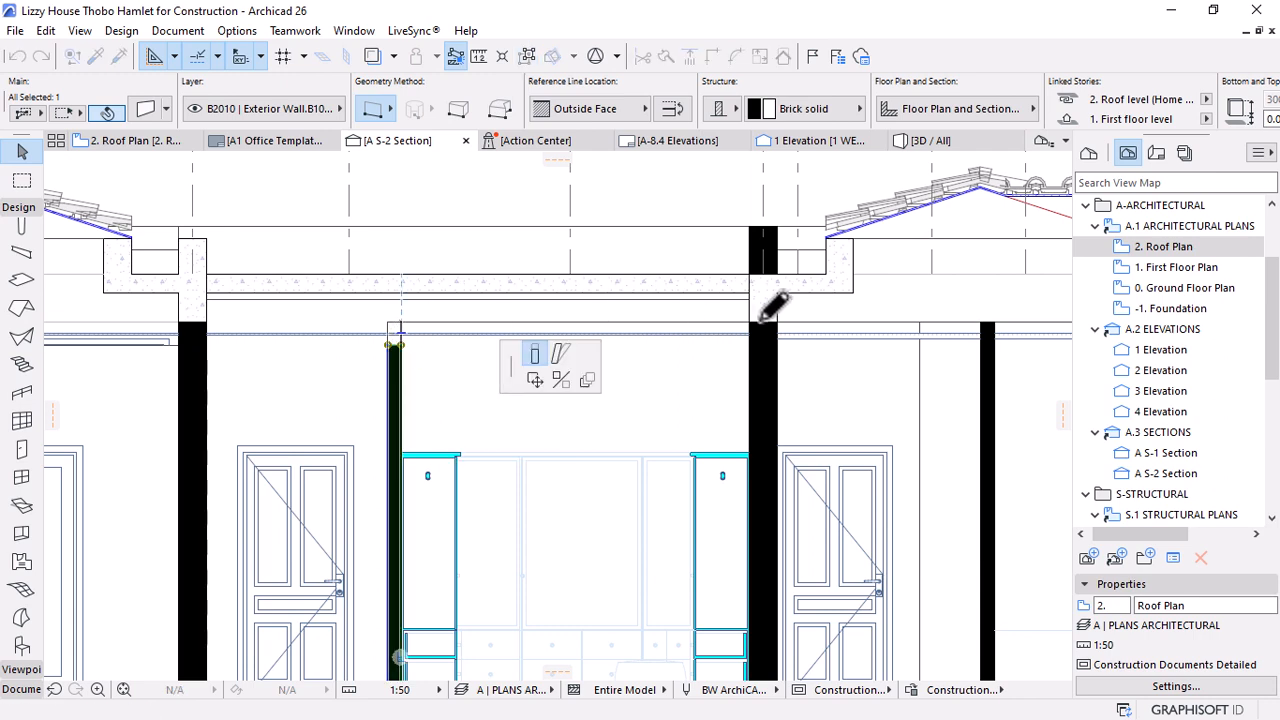
{"action": "scroll", "coordinate": [520, 311], "scroll_direction": "down", "scroll_amount": 3}
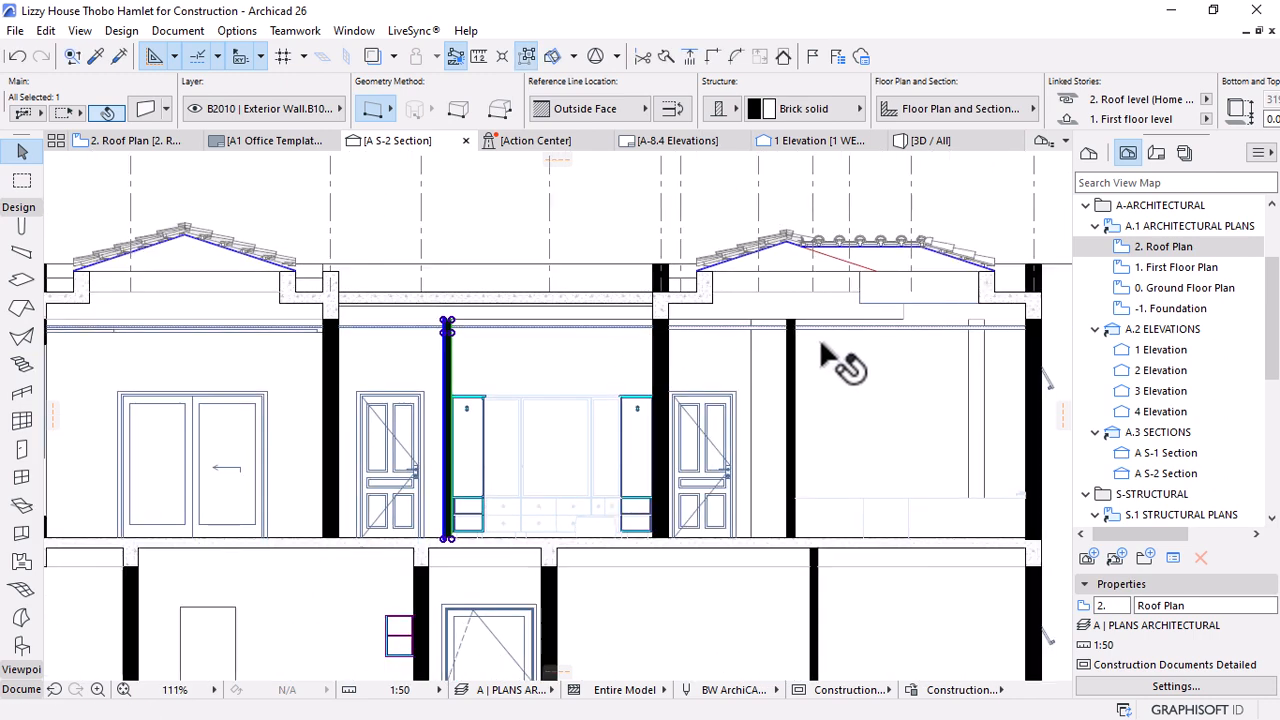
Stretch the top of the wall behind the sliding door up to the underside of the concrete gutter beam
{"action": "key", "text": "Escape"}
{"action": "scroll", "coordinate": [257, 334], "scroll_direction": "up", "scroll_amount": 6}
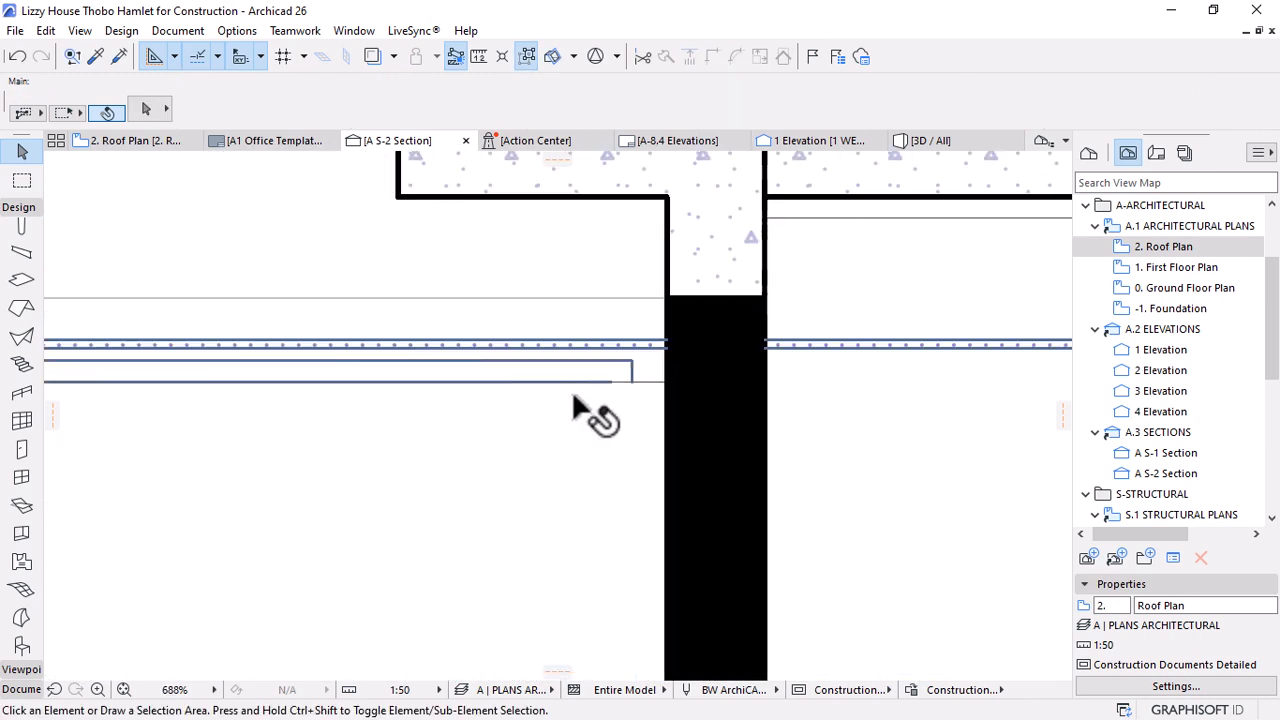
{"action": "left_click", "coordinate": [585, 388]}
{"action": "left_click", "coordinate": [770, 390]}
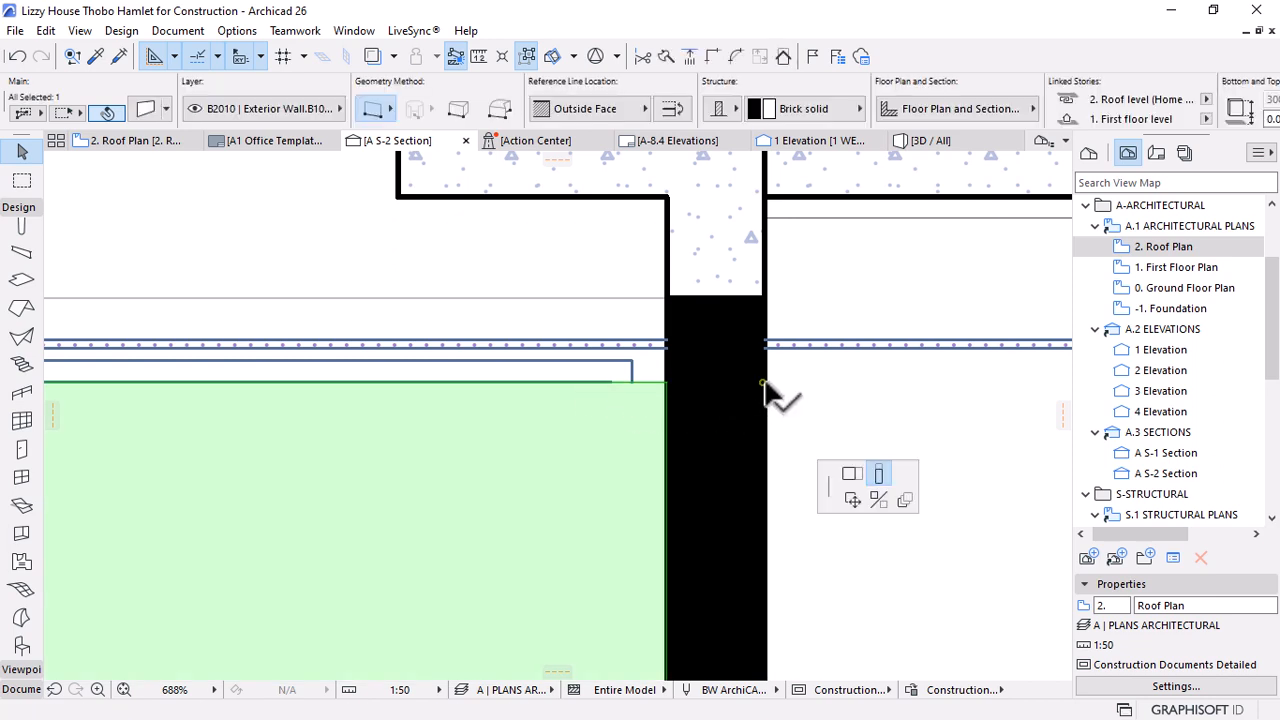
{"action": "left_click", "coordinate": [703, 287]}
{"action": "scroll", "coordinate": [451, 323], "scroll_direction": "down", "scroll_amount": 10}
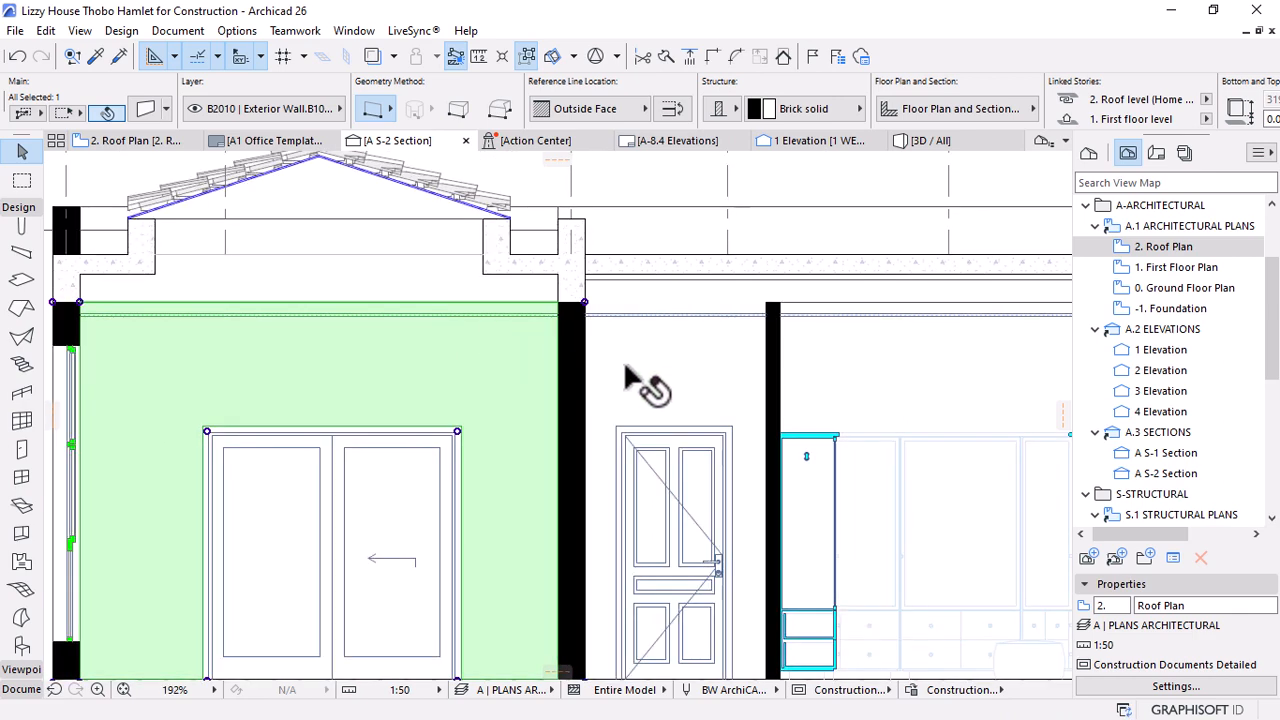
{"action": "scroll", "coordinate": [480, 338], "scroll_direction": "down", "scroll_amount": 1}
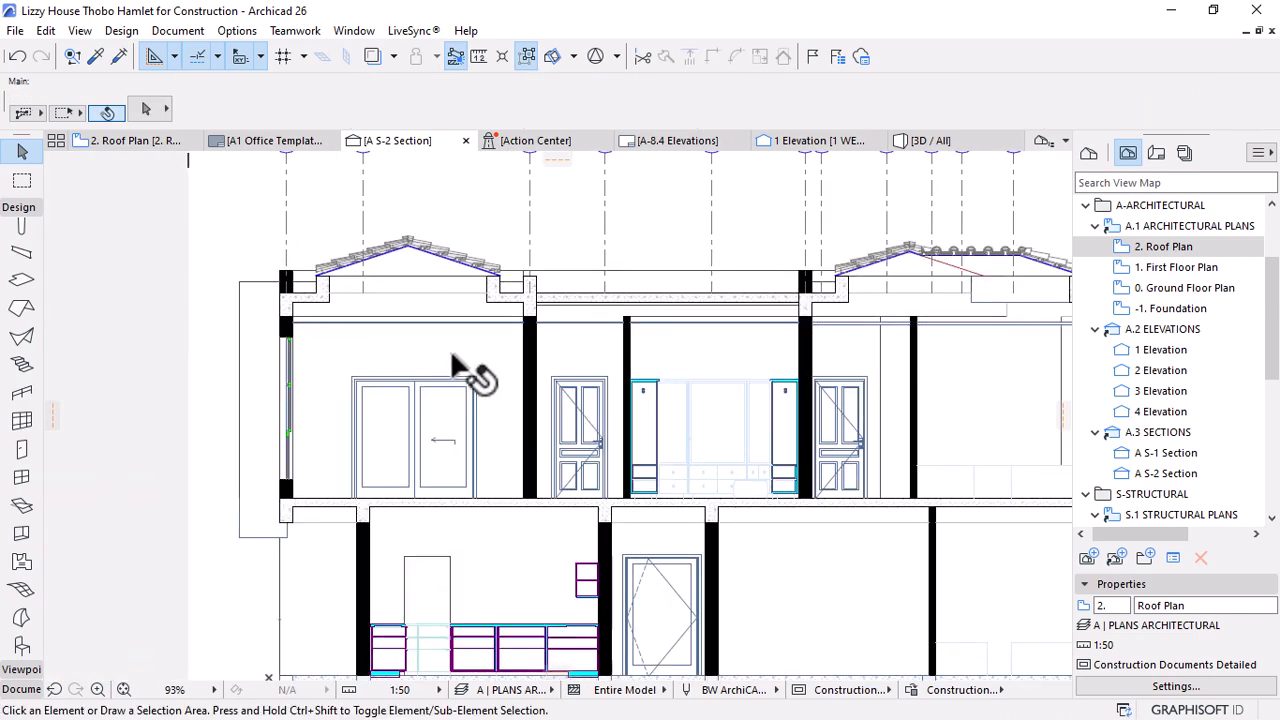
Compare the thickness settings of the gypsum plasterboard ceiling slabs on either side of the first-floor wall
{"action": "scroll", "coordinate": [975, 330], "scroll_direction": "up", "scroll_amount": 10}
{"action": "left_click", "coordinate": [903, 320]}
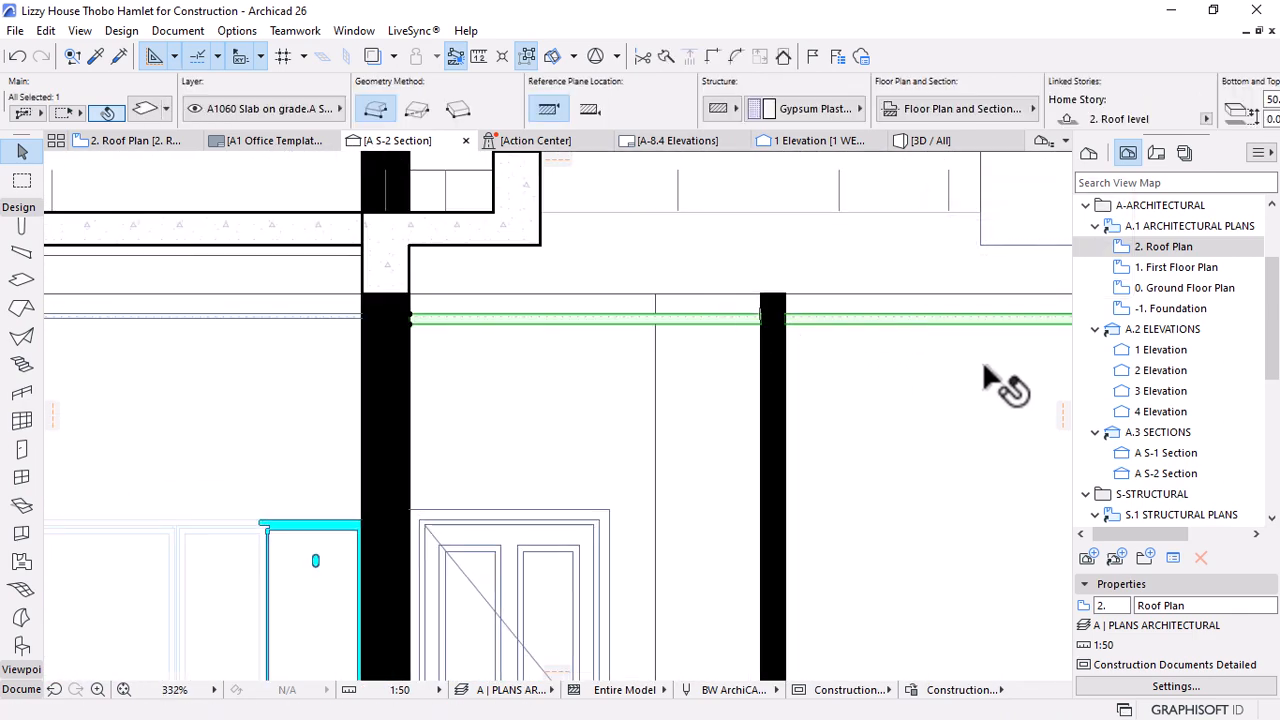
{"action": "scroll", "coordinate": [859, 360], "scroll_direction": "down", "scroll_amount": 7}
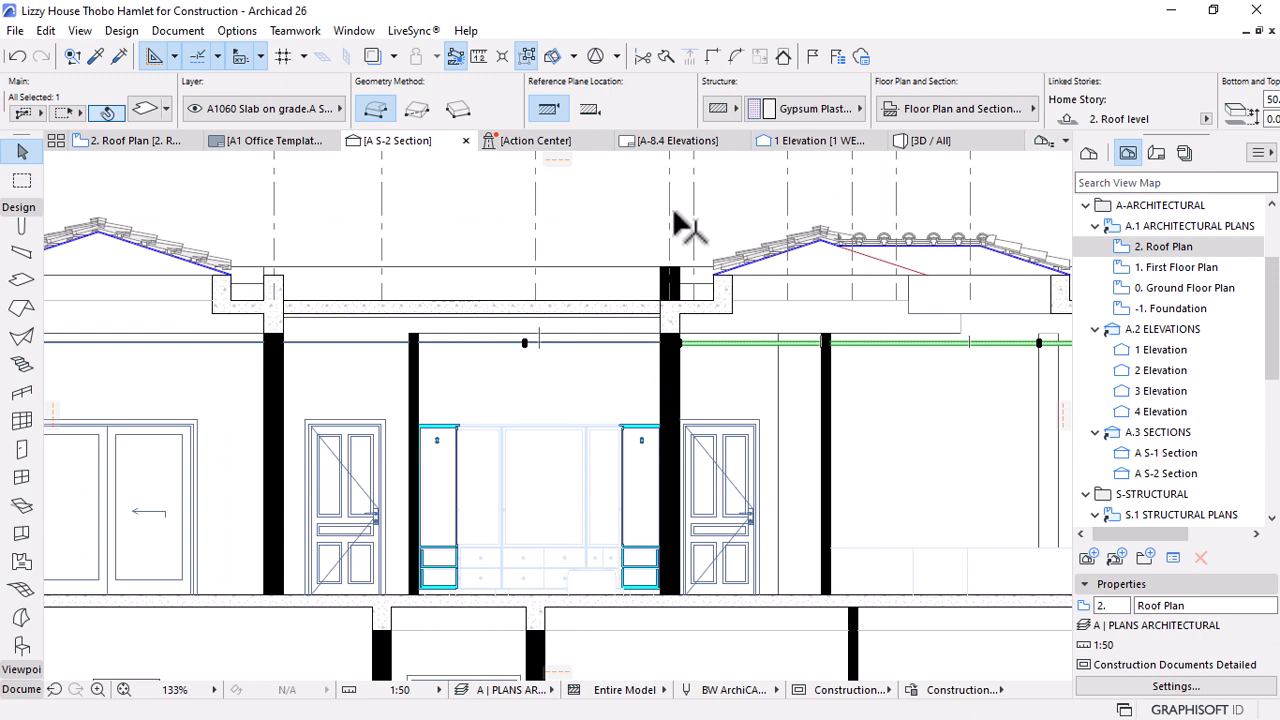
{"action": "scroll", "coordinate": [443, 357], "scroll_direction": "up", "scroll_amount": 10}
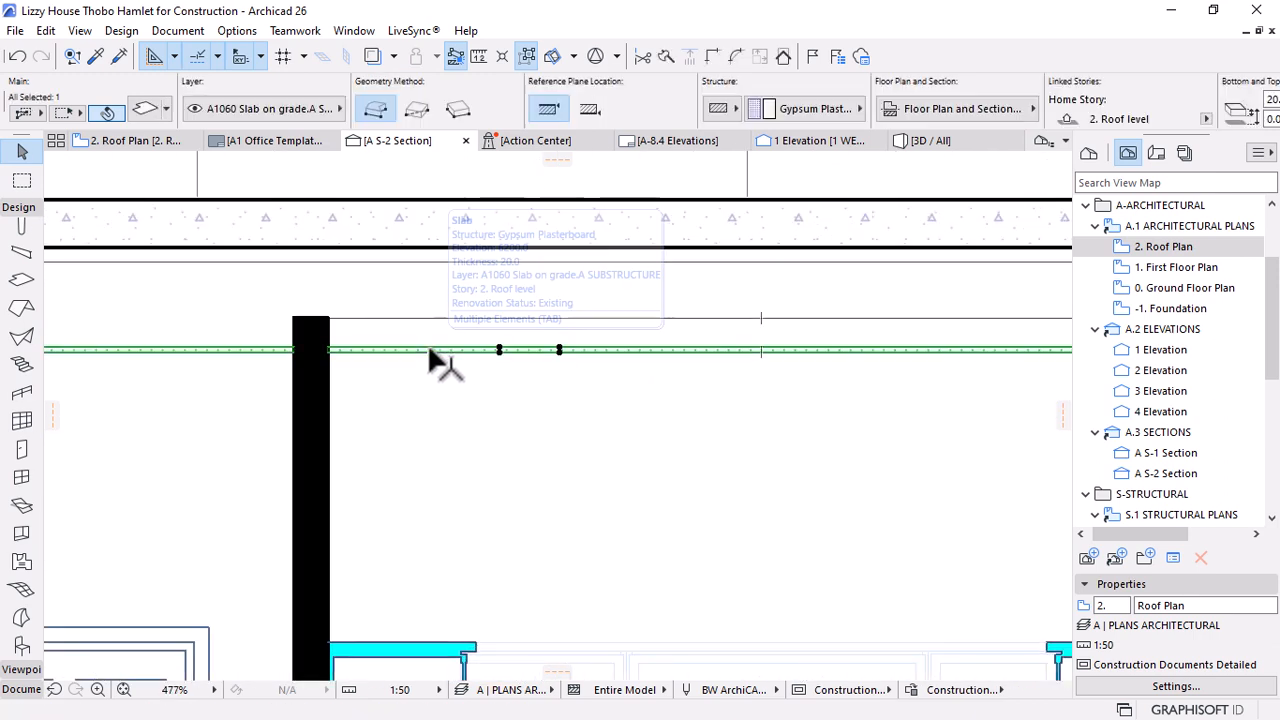
{"action": "scroll", "coordinate": [435, 360], "scroll_direction": "down", "scroll_amount": 4}
{"action": "scroll", "coordinate": [429, 346], "scroll_direction": "down", "scroll_amount": 3}
{"action": "left_click", "coordinate": [784, 351]}
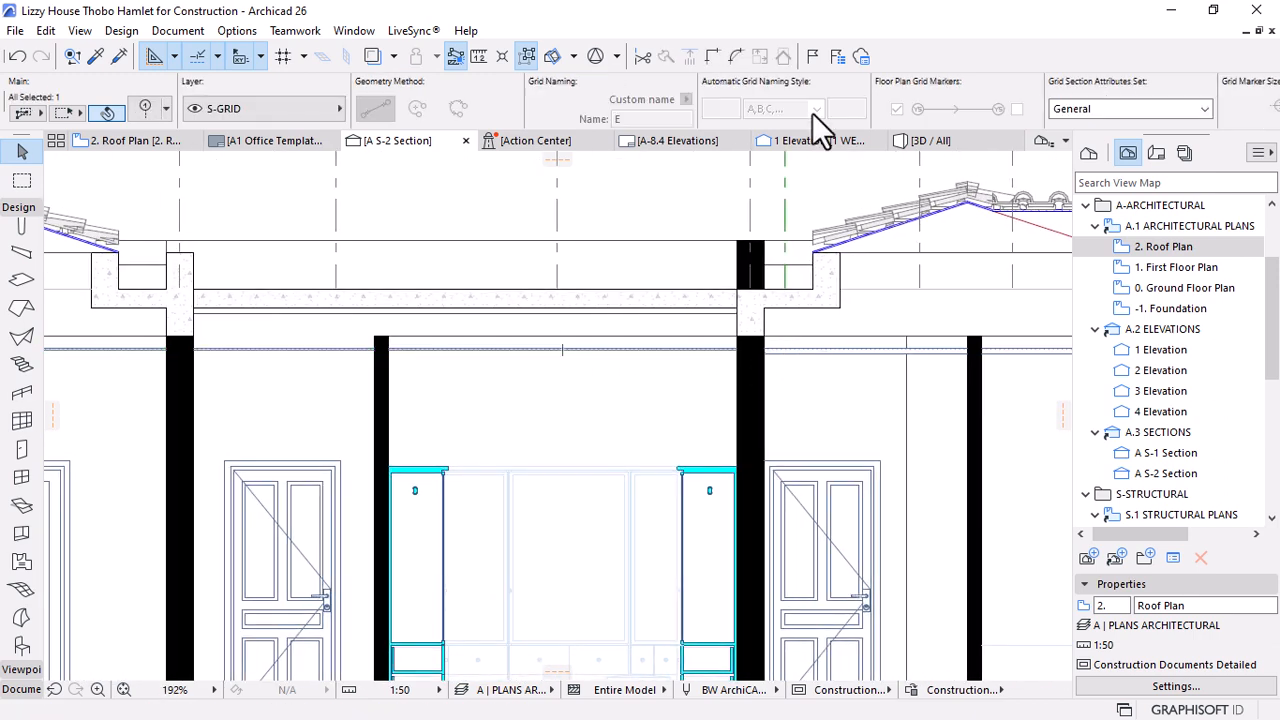
{"action": "scroll", "coordinate": [812, 113], "scroll_direction": "down", "scroll_amount": 5}
{"action": "left_click", "coordinate": [828, 348]}
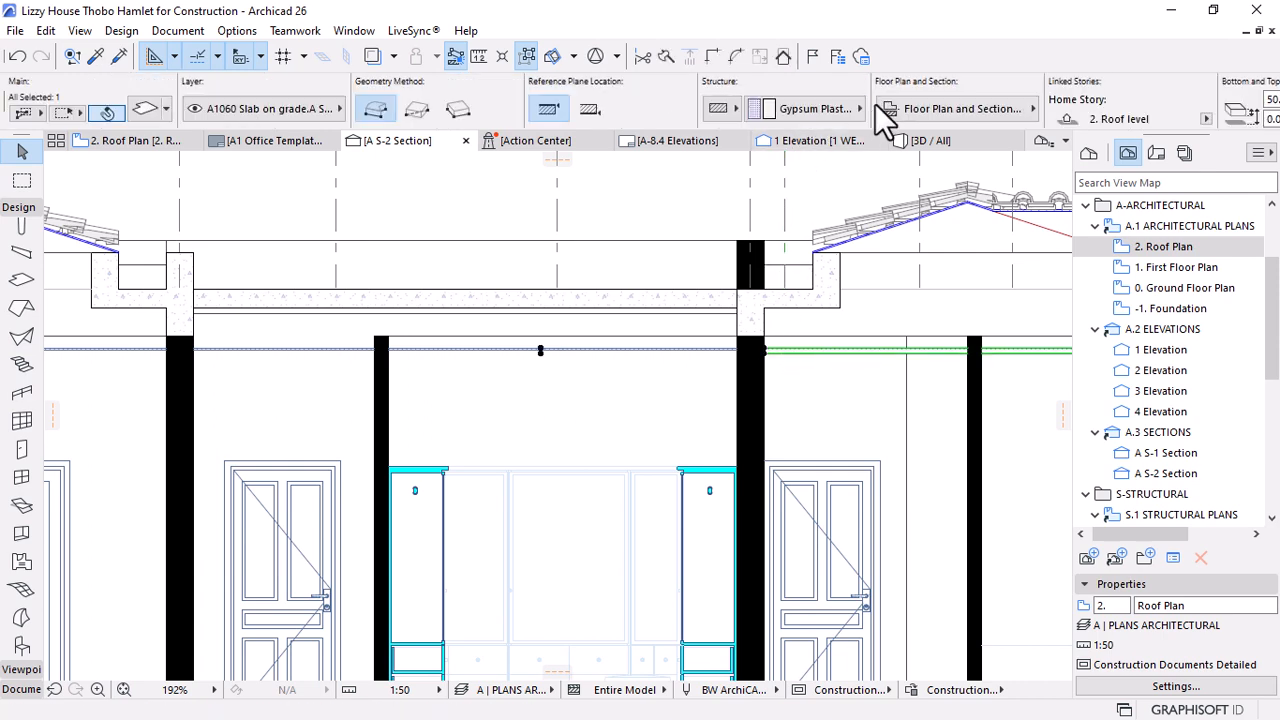
{"action": "scroll", "coordinate": [930, 108], "scroll_direction": "down", "scroll_amount": 3}
Set the thickness of the gypsum plasterboard ceiling slab above the wardrobe room to 50
{"action": "left_click", "coordinate": [676, 349]}
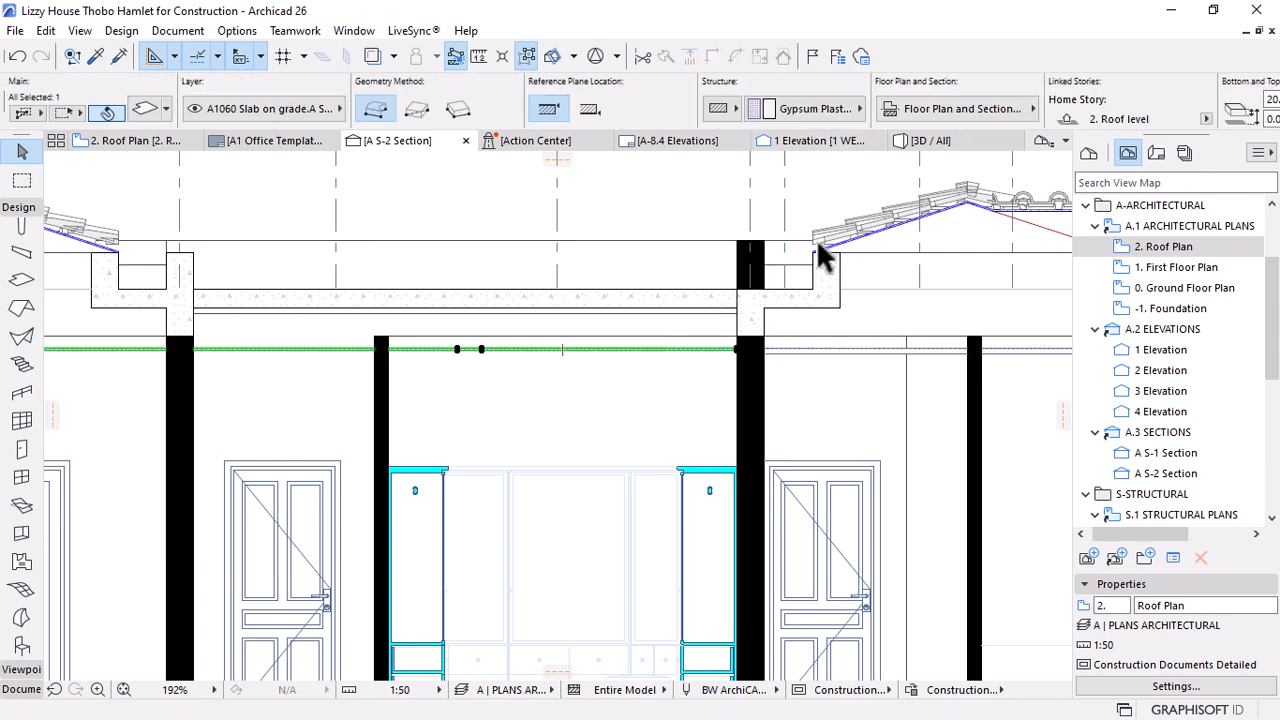
{"action": "scroll", "coordinate": [892, 109], "scroll_direction": "down", "scroll_amount": 3}
{"action": "type", "text": "50"}
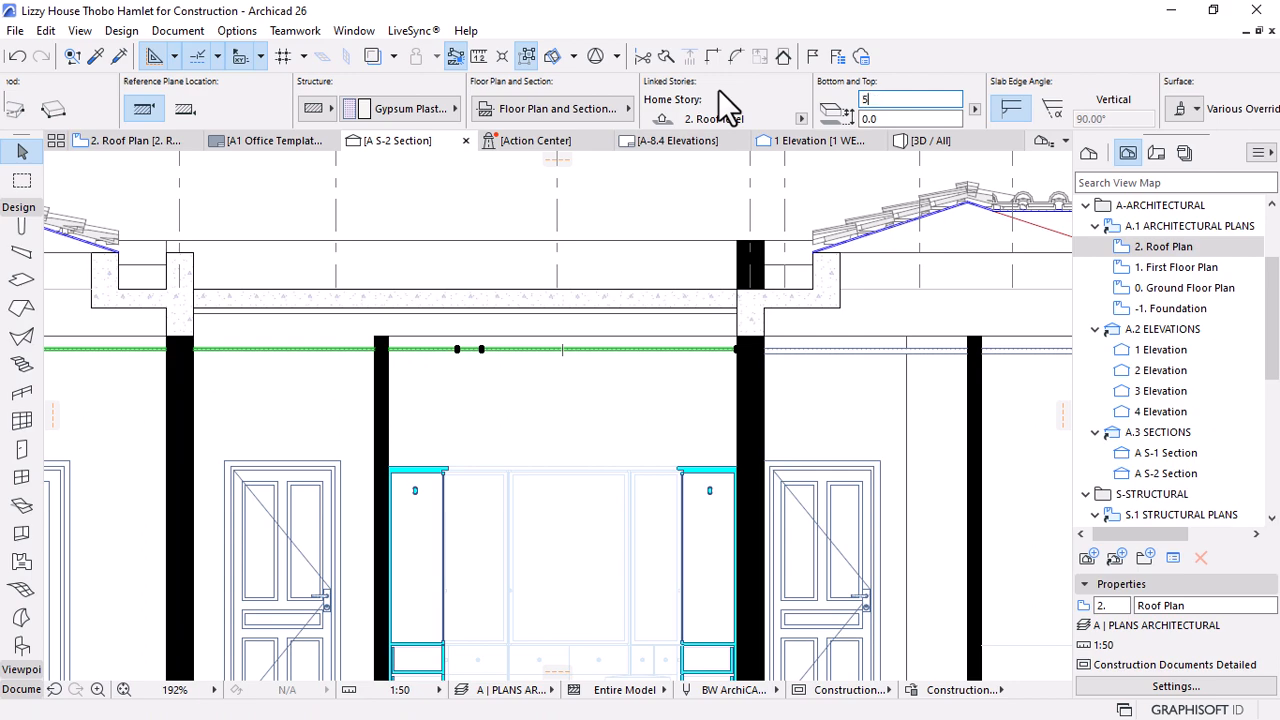
{"action": "key", "text": "Return"}
{"action": "key", "text": "Escape"}
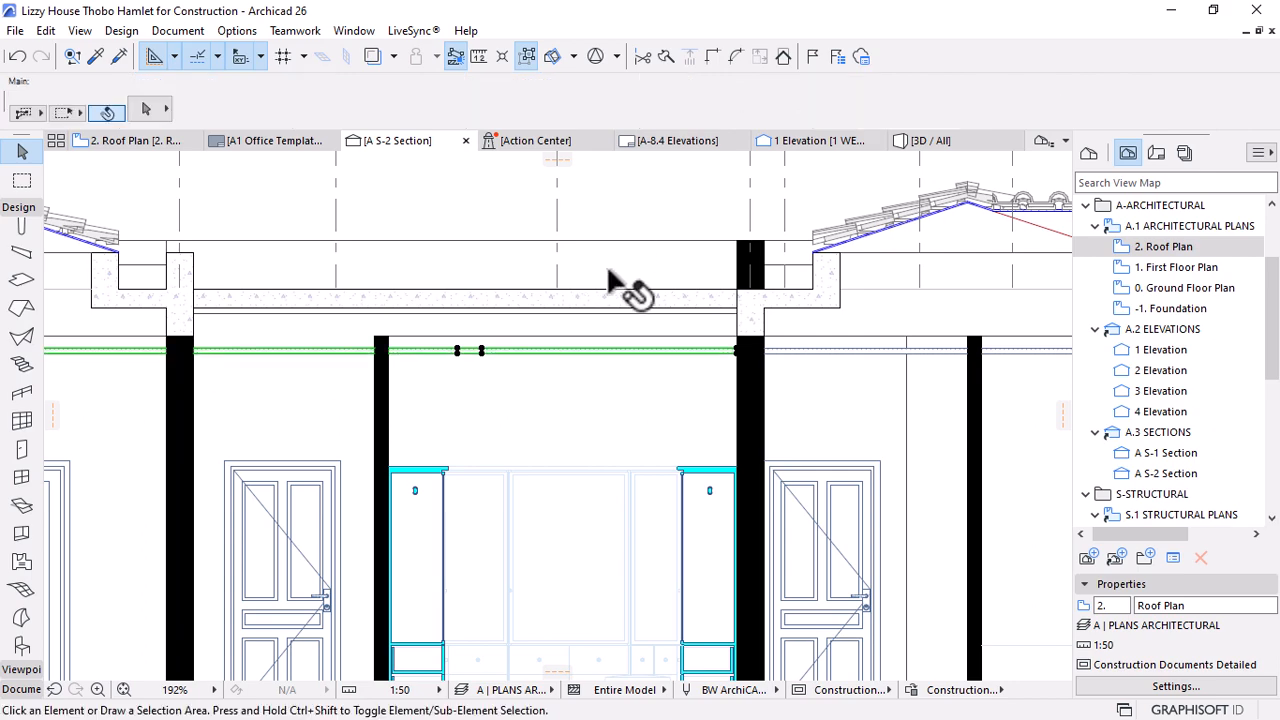
Examine the section across both storeys, checking the ceilings, gutter beams, walls and the two tiled roofs
{"action": "scroll", "coordinate": [606, 286], "scroll_direction": "down", "scroll_amount": 6}
{"action": "scroll", "coordinate": [680, 281], "scroll_direction": "up", "scroll_amount": 5}
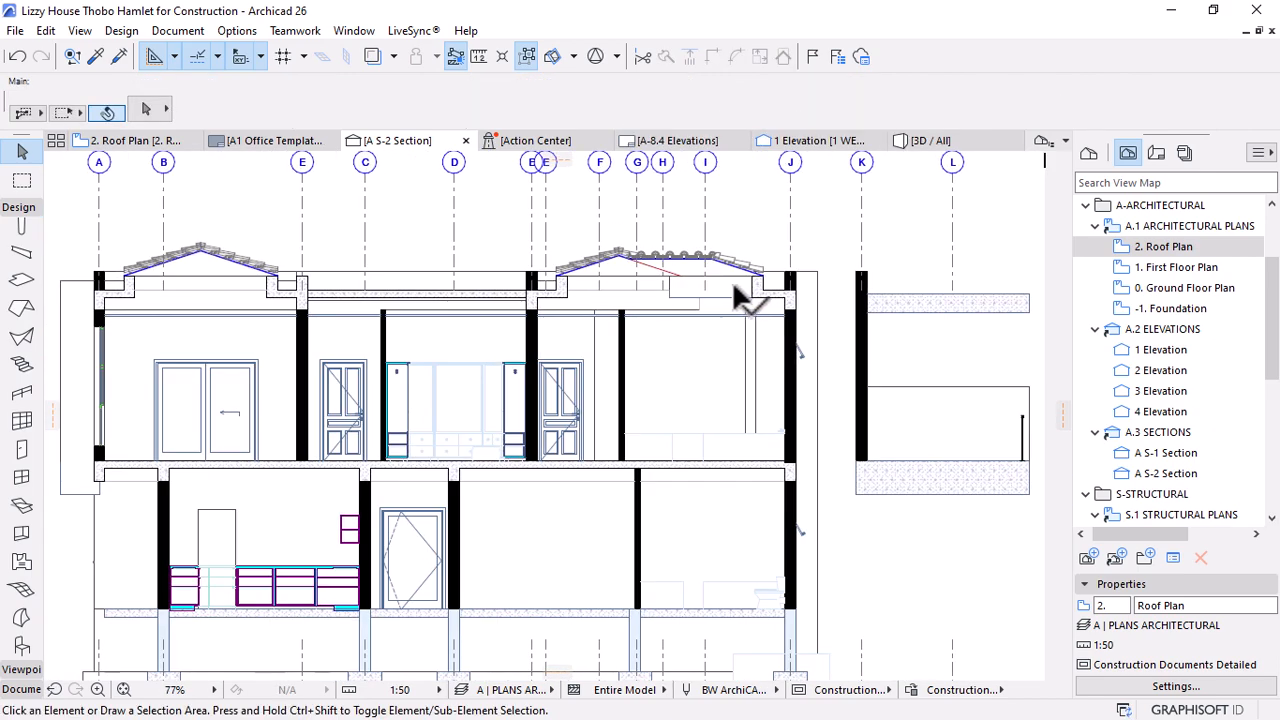
{"action": "scroll", "coordinate": [803, 345], "scroll_direction": "up", "scroll_amount": 2}
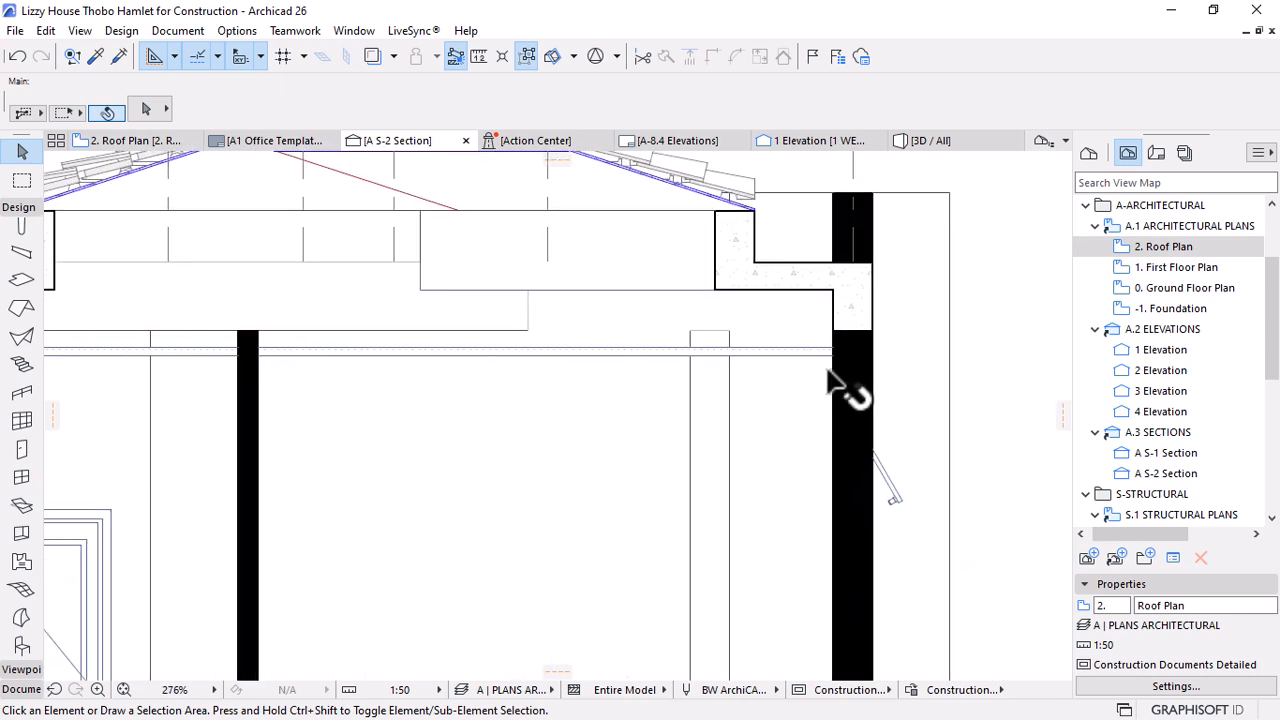
{"action": "scroll", "coordinate": [851, 343], "scroll_direction": "down", "scroll_amount": 2}
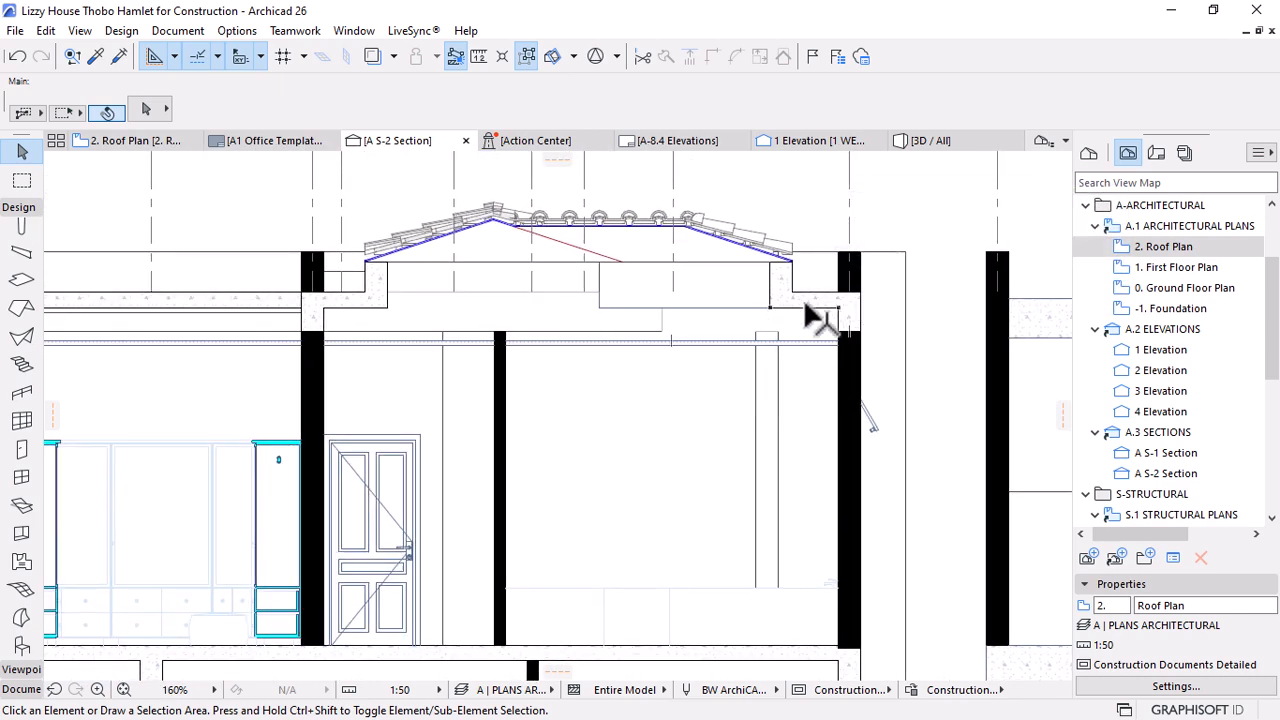
{"action": "scroll", "coordinate": [820, 350], "scroll_direction": "down", "scroll_amount": 2}
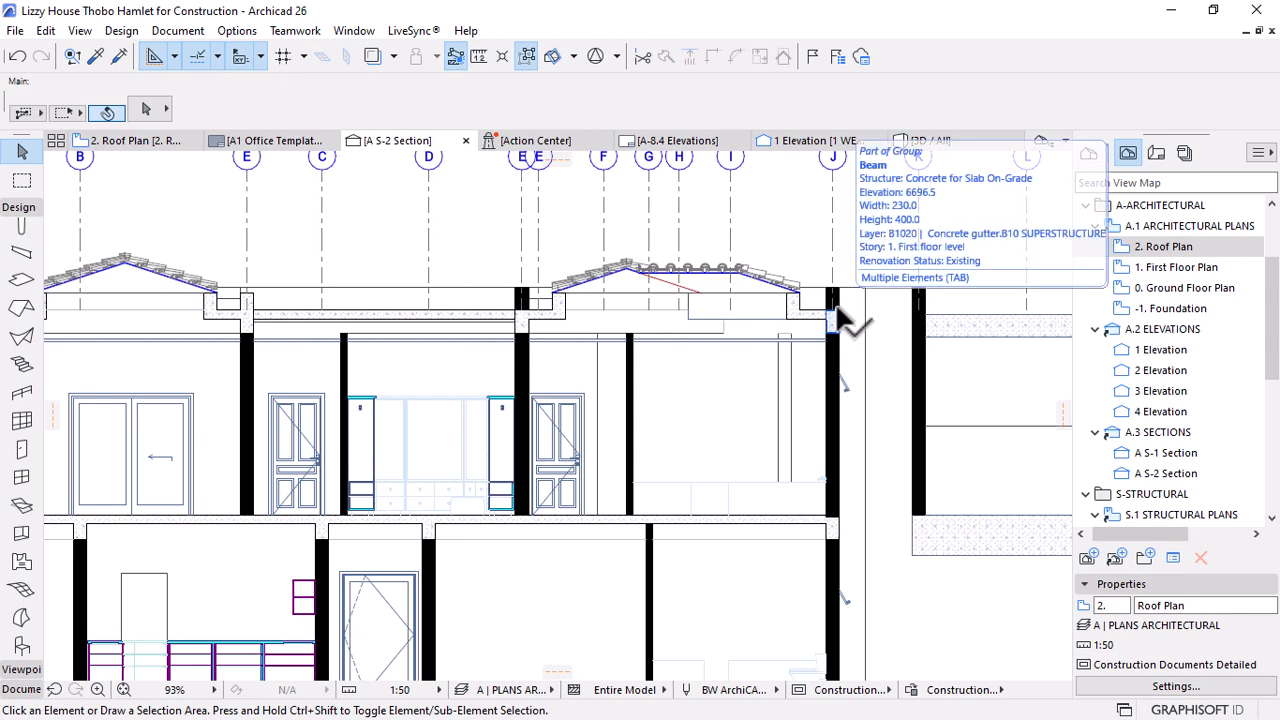
{"action": "scroll", "coordinate": [760, 335], "scroll_direction": "down", "scroll_amount": 5}
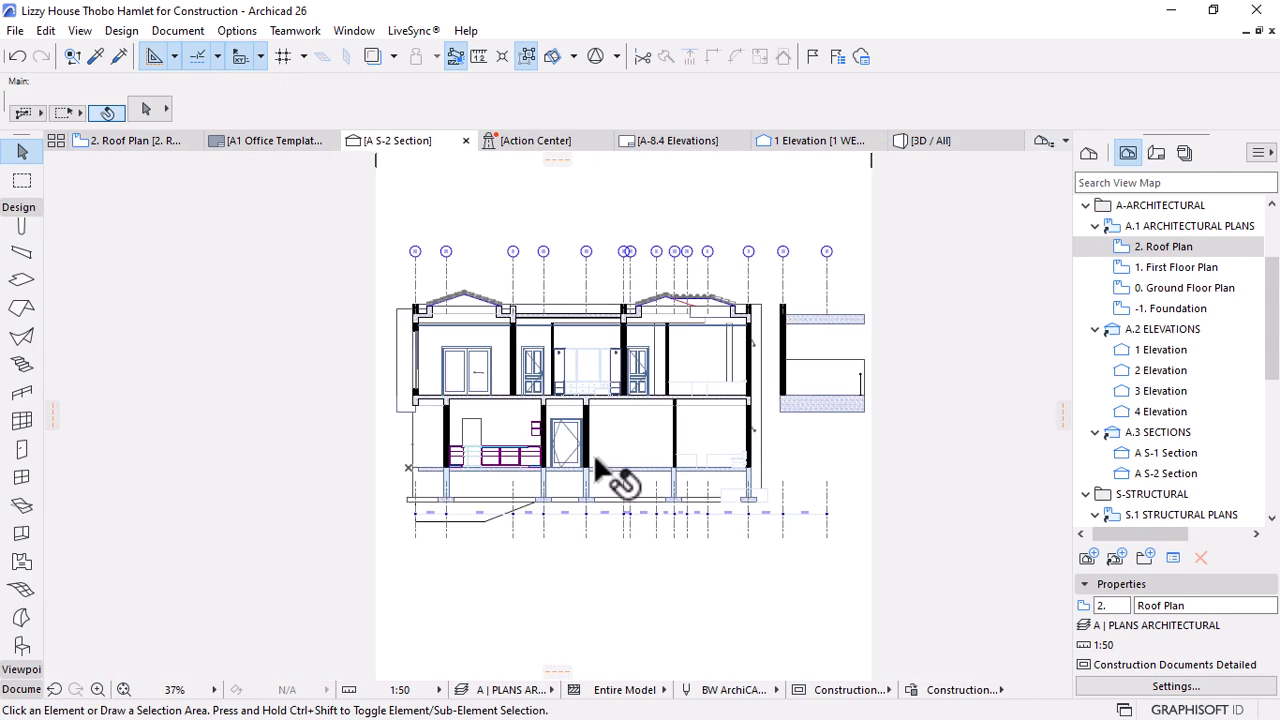
{"action": "scroll", "coordinate": [596, 463], "scroll_direction": "up", "scroll_amount": 2}
{"action": "scroll", "coordinate": [371, 298], "scroll_direction": "up", "scroll_amount": 4}
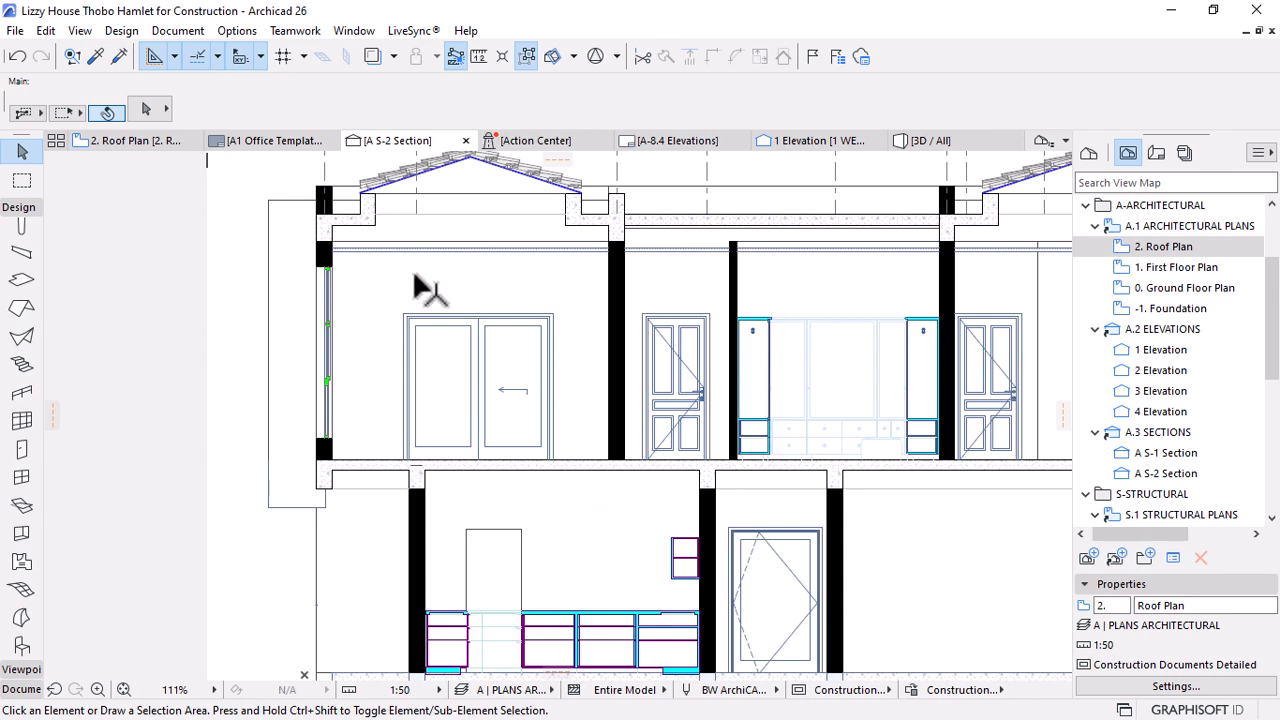
{"action": "scroll", "coordinate": [386, 292], "scroll_direction": "down", "scroll_amount": 3}
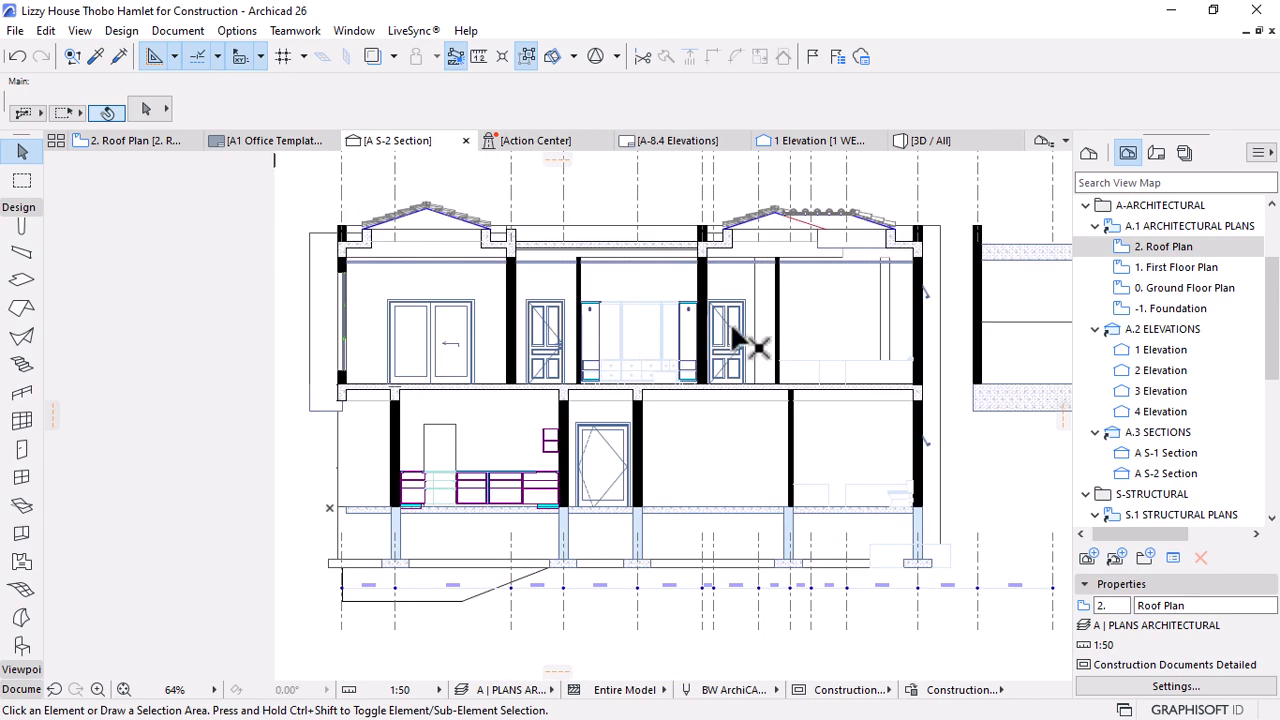
{"action": "scroll", "coordinate": [945, 288], "scroll_direction": "up", "scroll_amount": 3}
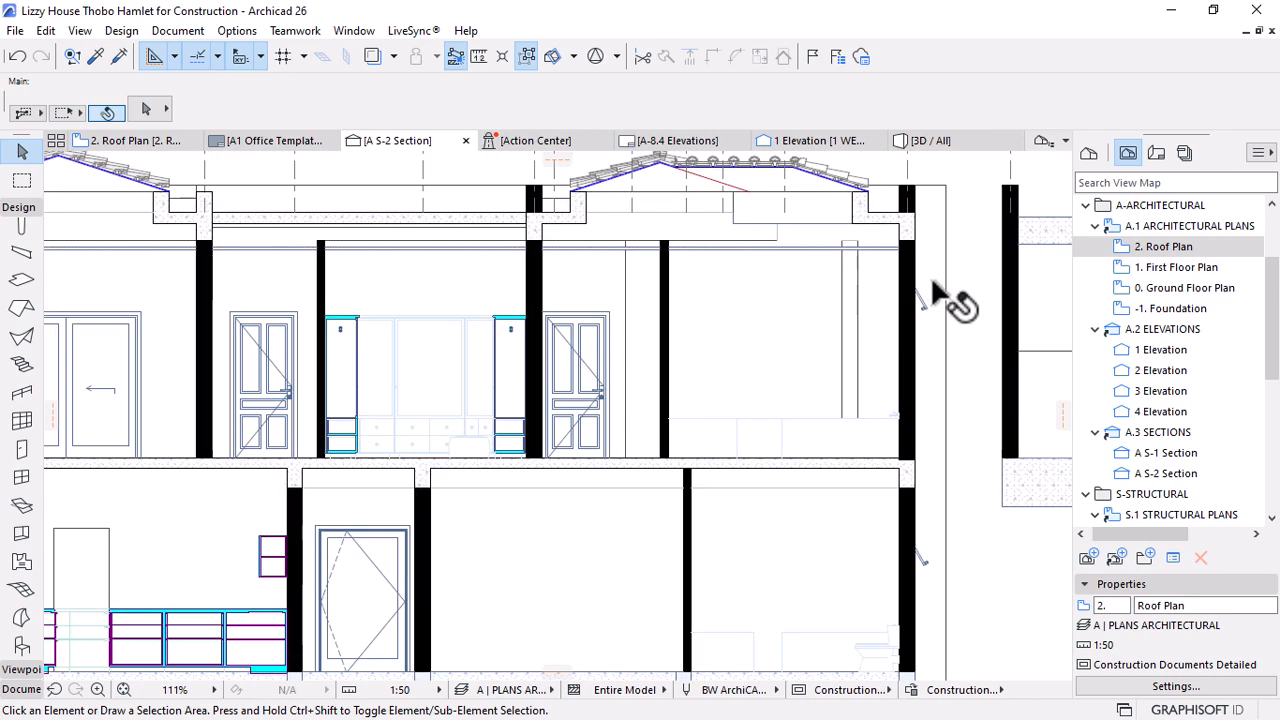
{"action": "scroll", "coordinate": [931, 280], "scroll_direction": "down", "scroll_amount": 3}
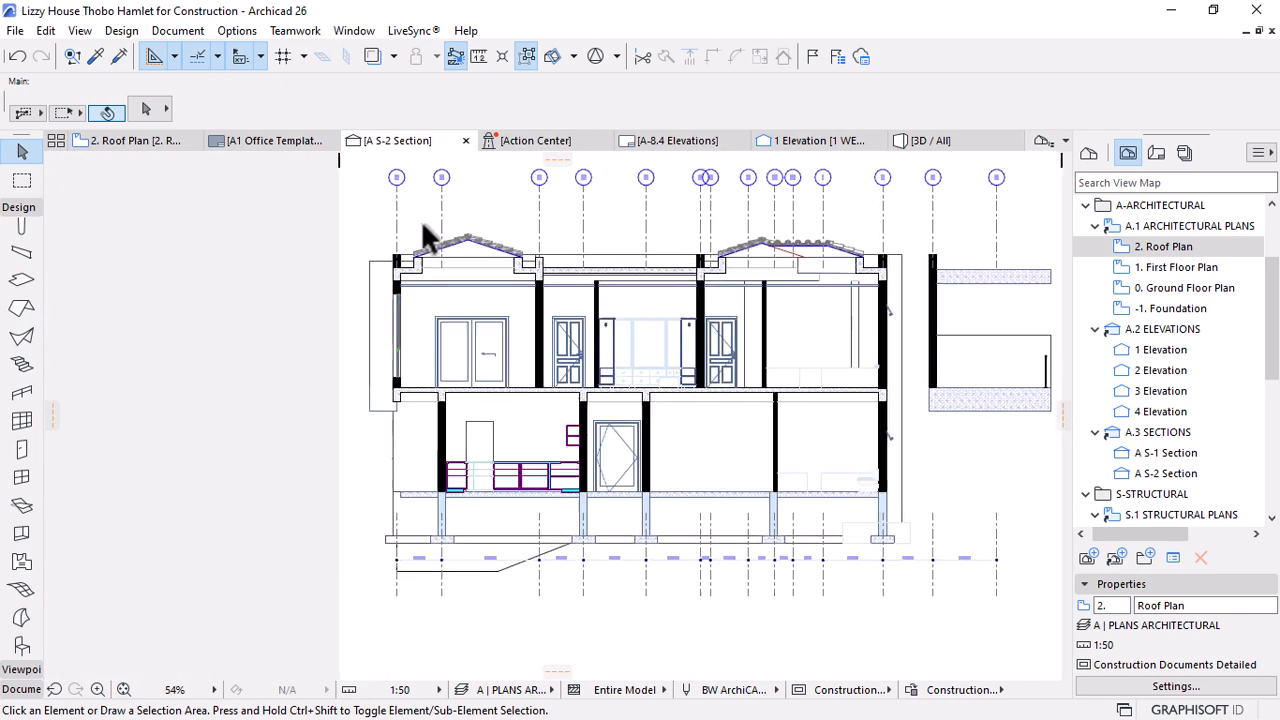
{"action": "scroll", "coordinate": [470, 242], "scroll_direction": "up", "scroll_amount": 4}
{"action": "scroll", "coordinate": [482, 245], "scroll_direction": "up", "scroll_amount": 2}
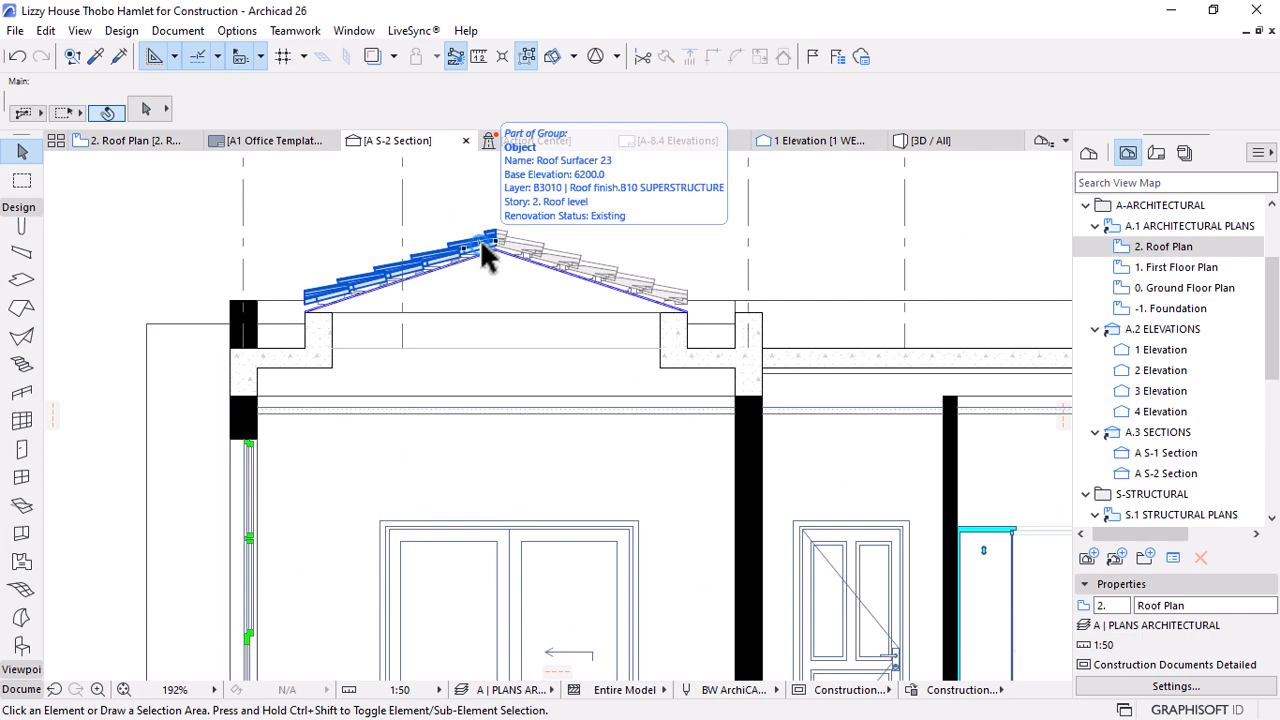
{"action": "scroll", "coordinate": [462, 338], "scroll_direction": "up", "scroll_amount": 1}
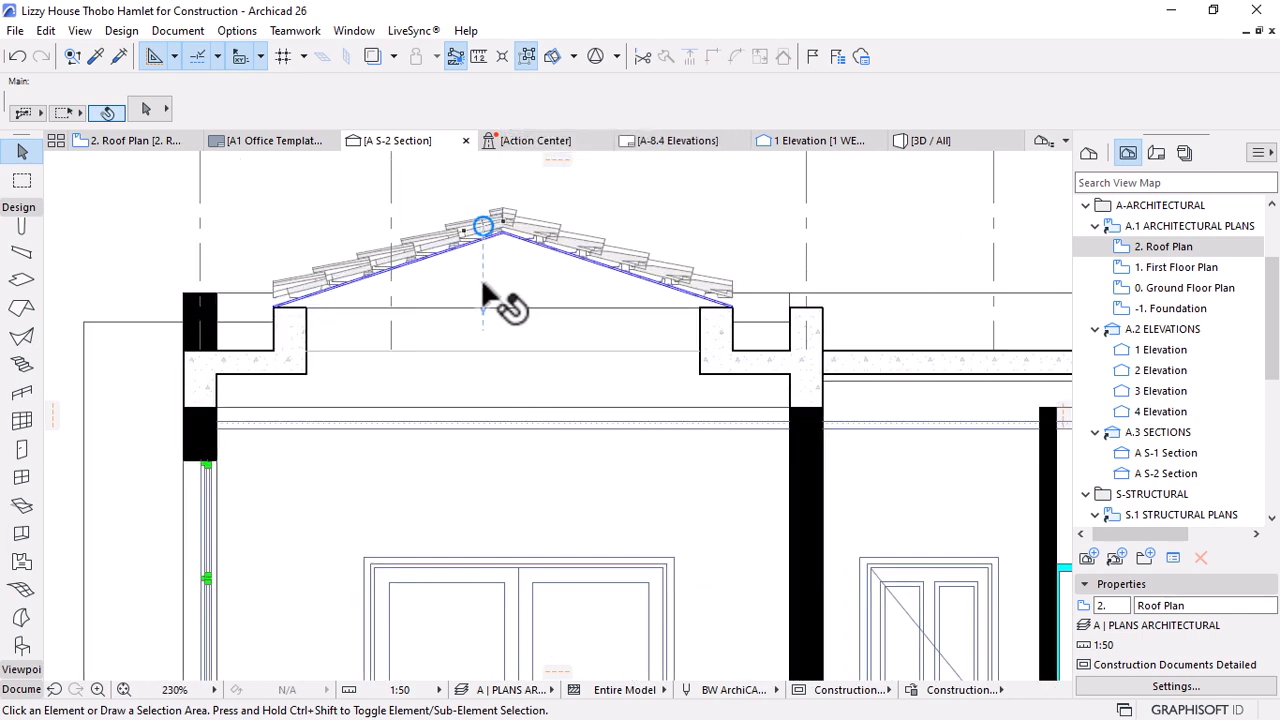
{"action": "scroll", "coordinate": [470, 292], "scroll_direction": "down", "scroll_amount": 6}
{"action": "scroll", "coordinate": [757, 306], "scroll_direction": "up", "scroll_amount": 5}
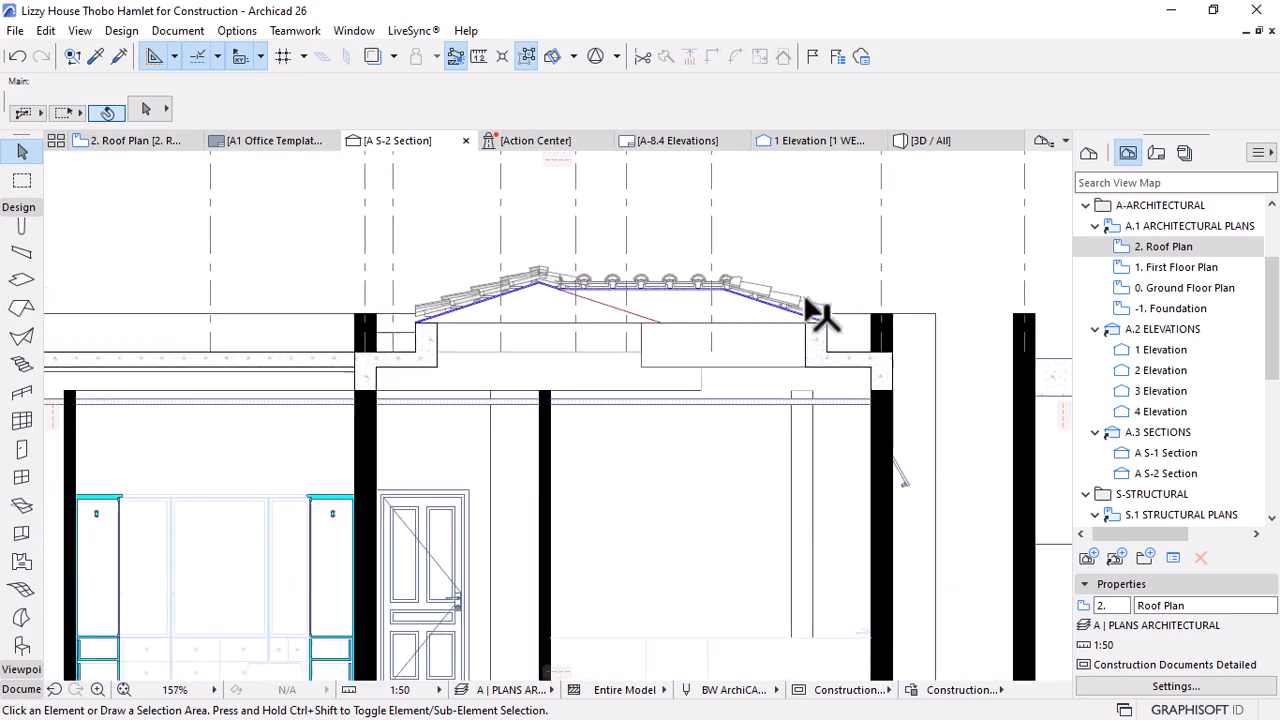
{"action": "scroll", "coordinate": [306, 314], "scroll_direction": "down", "scroll_amount": 4}
Select the insulation roof planes beneath the left gable's tiles, ungrouped, and change their building material to Timber - Structural
{"action": "scroll", "coordinate": [378, 308], "scroll_direction": "up", "scroll_amount": 6}
{"action": "scroll", "coordinate": [300, 315], "scroll_direction": "up", "scroll_amount": 8}
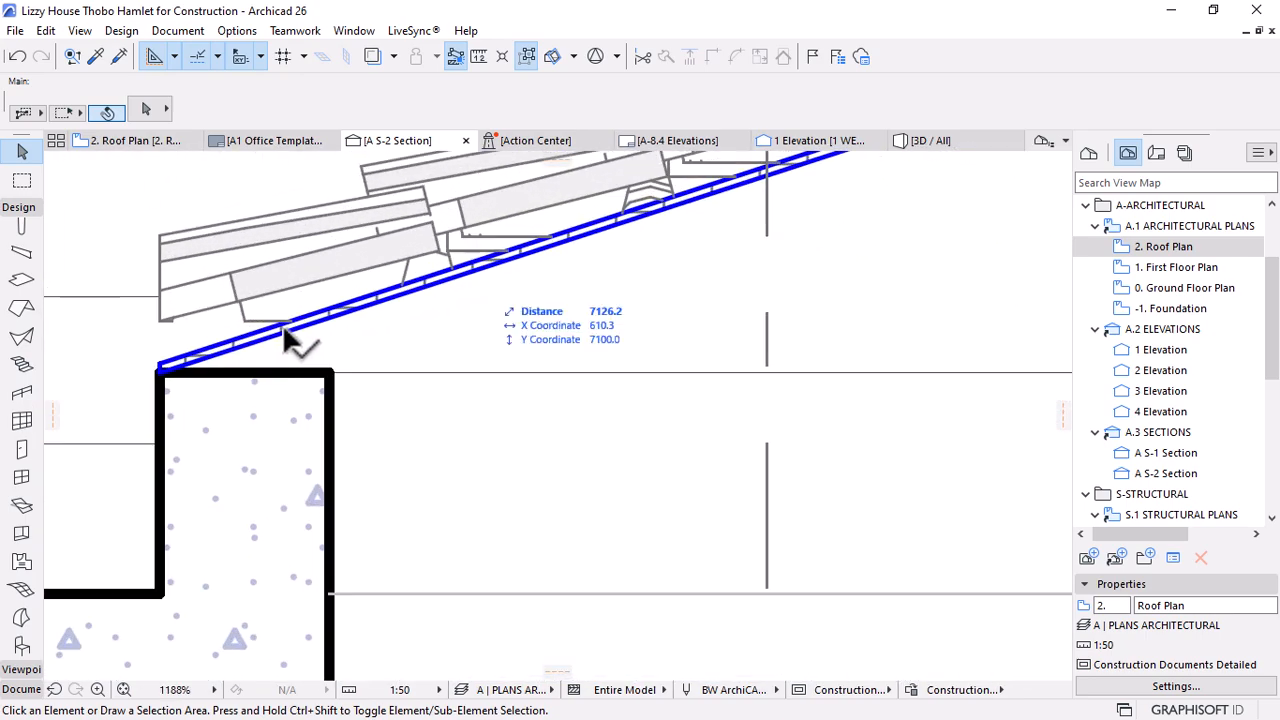
{"action": "left_click", "coordinate": [290, 332]}
{"action": "scroll", "coordinate": [262, 478], "scroll_direction": "down", "scroll_amount": 3}
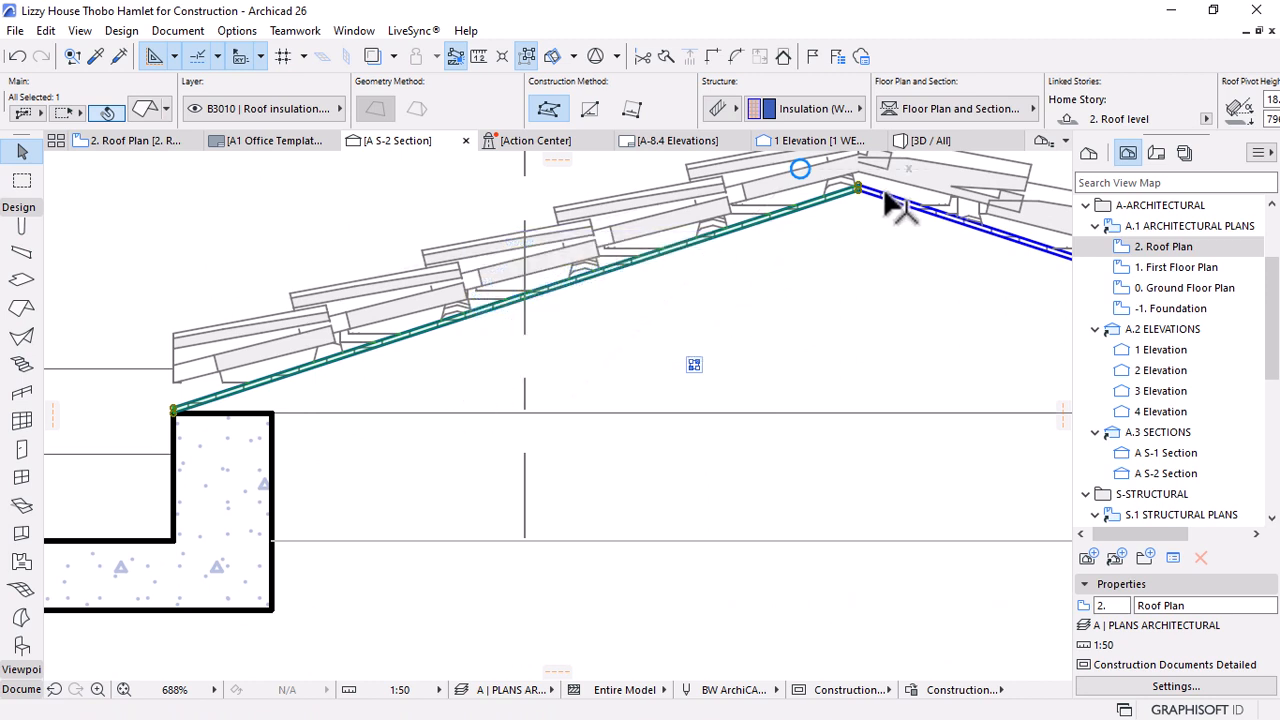
{"action": "left_click", "coordinate": [527, 57]}
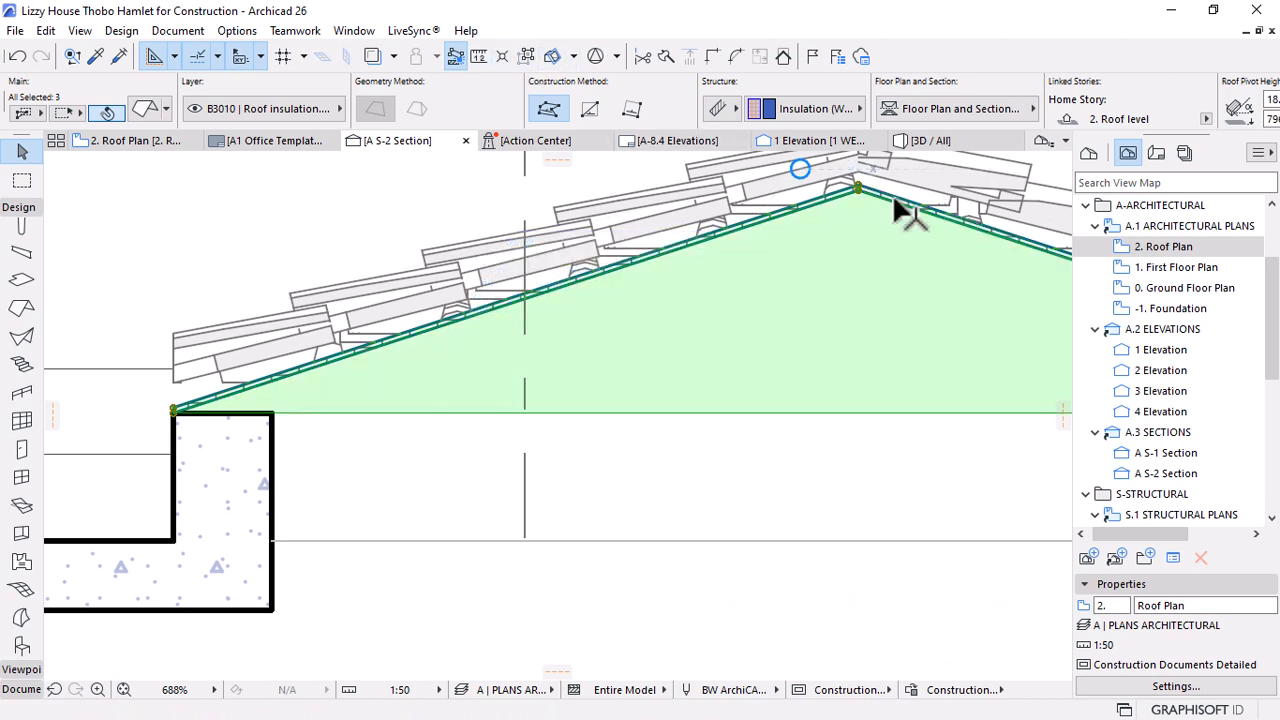
{"action": "left_click", "coordinate": [813, 110]}
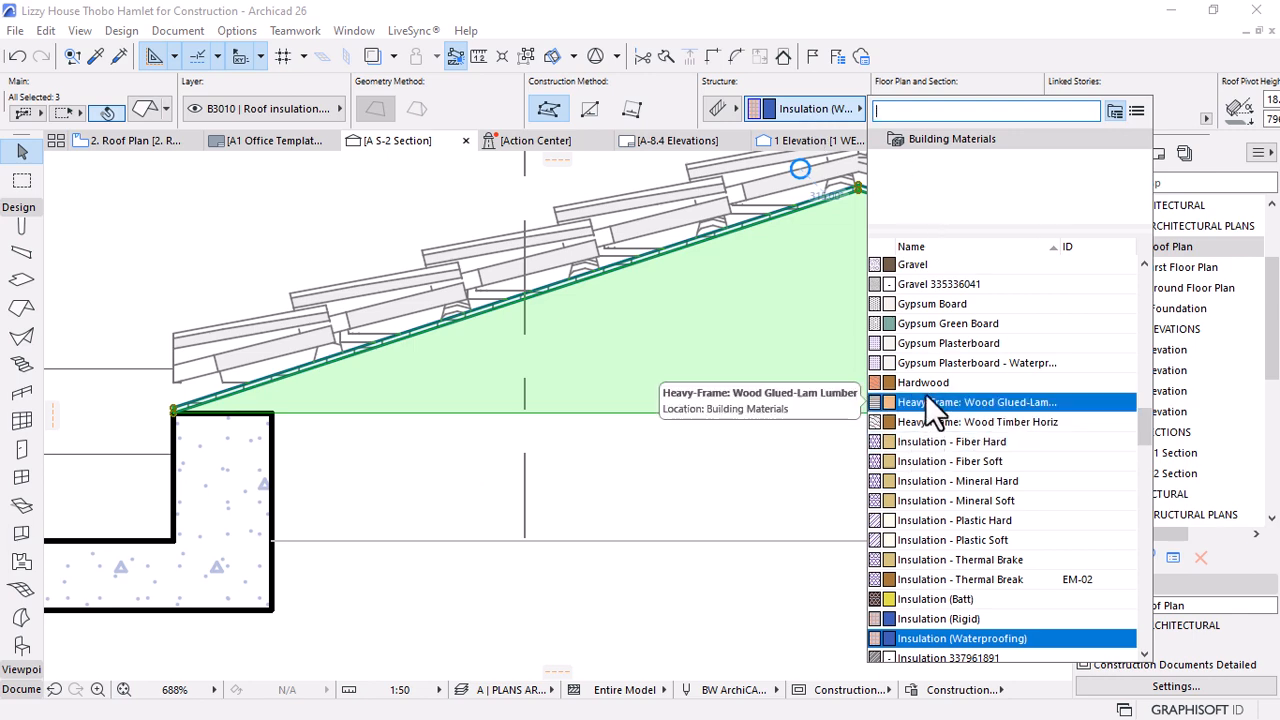
{"action": "type", "text": "timbe"}
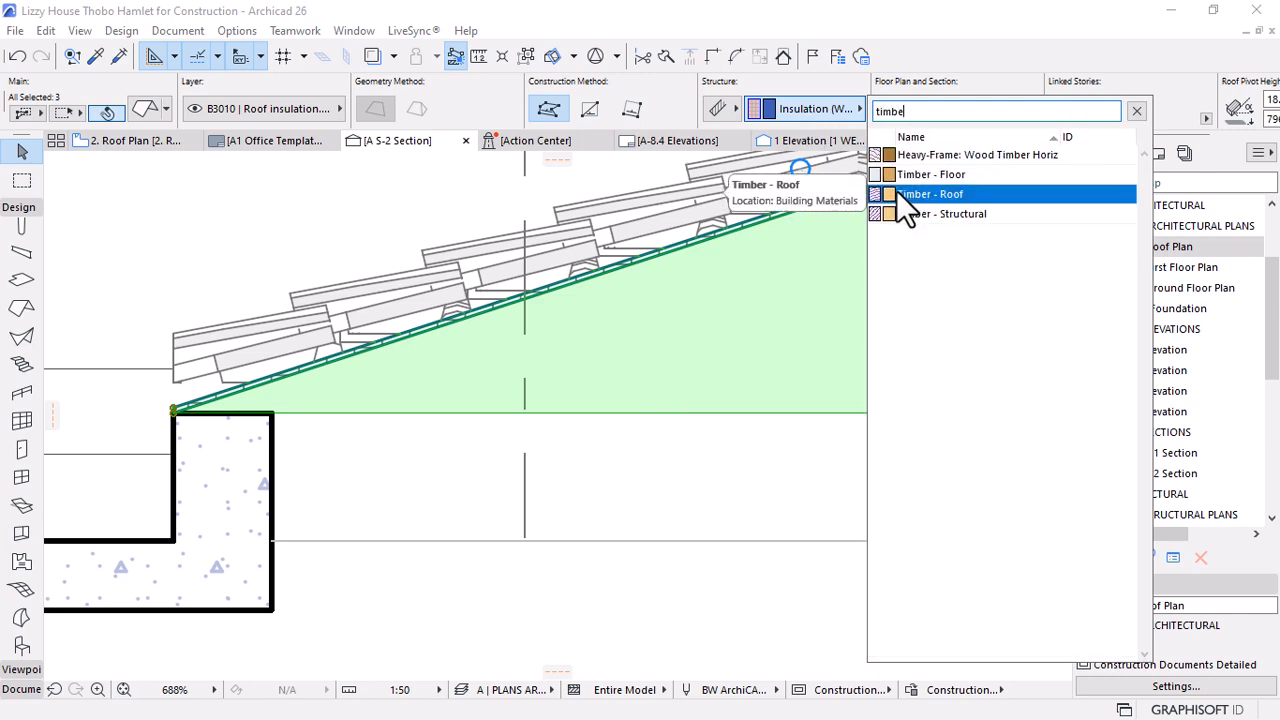
{"action": "type", "text": "r"}
{"action": "left_click", "coordinate": [896, 218]}
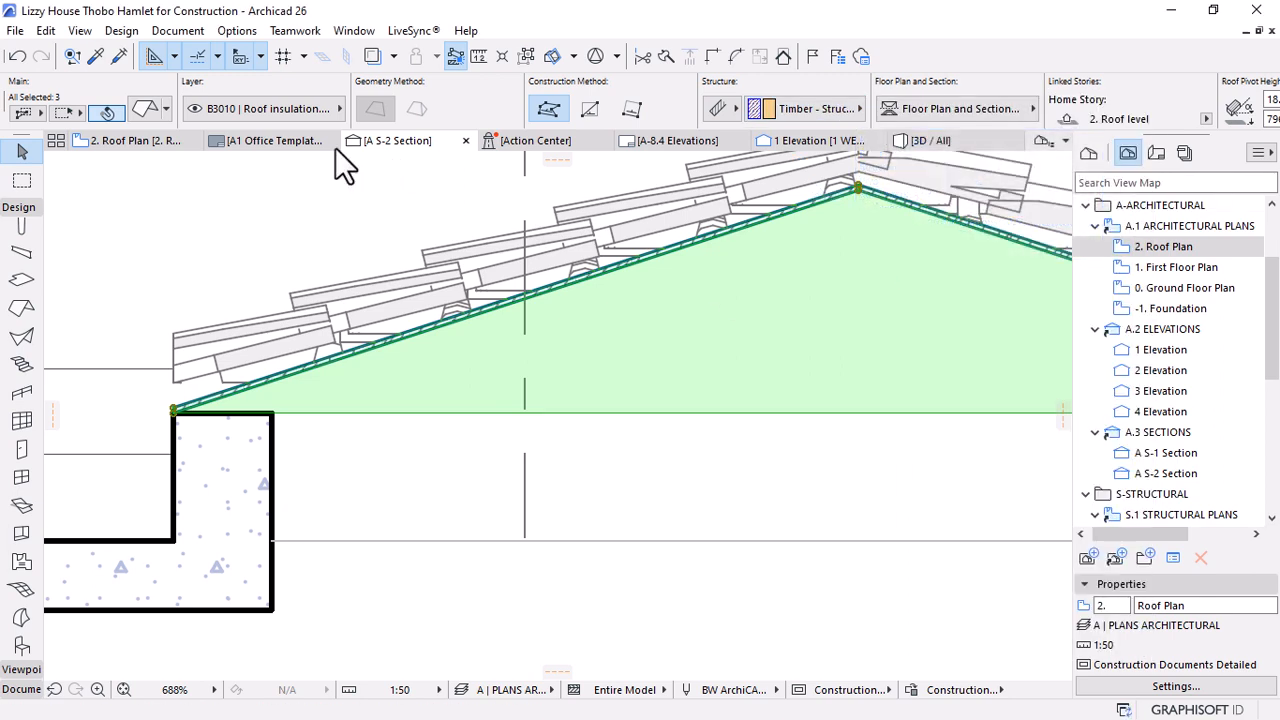
Set the thickness of the selected gable roof planes to 114 and clear the selection
{"action": "scroll", "coordinate": [900, 110], "scroll_direction": "down", "scroll_amount": 3}
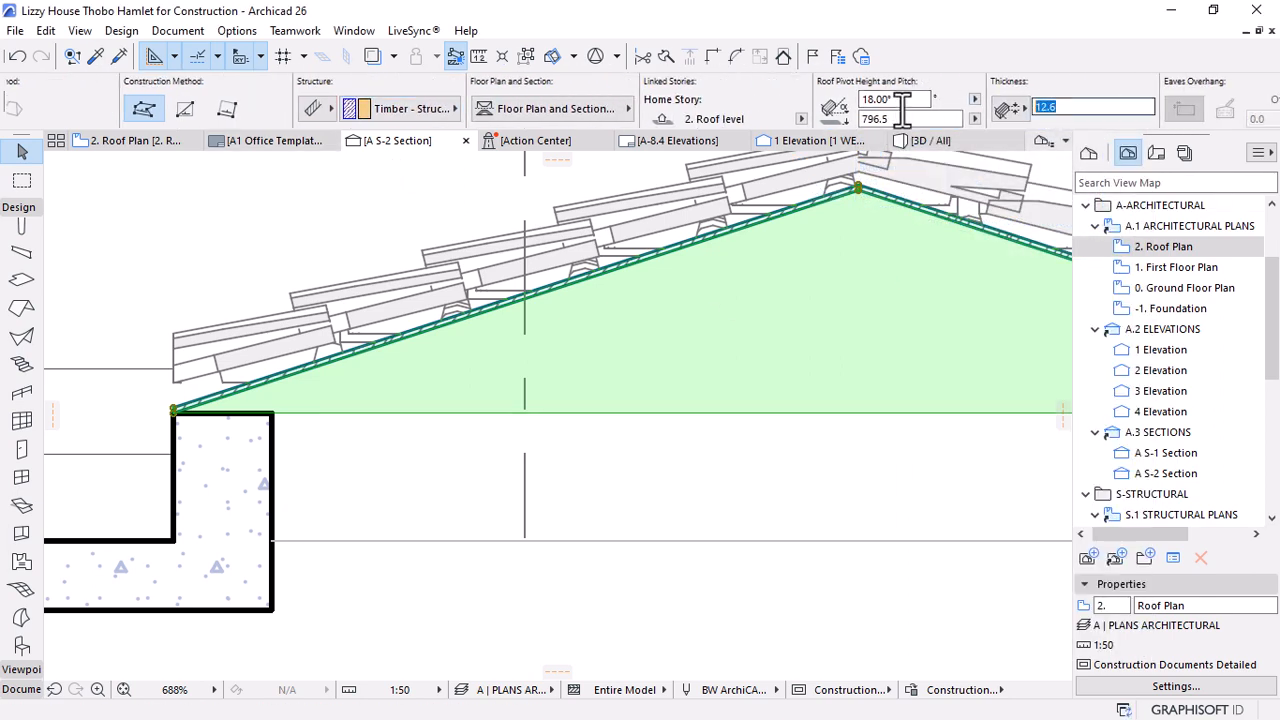
{"action": "type", "text": "114.0"}
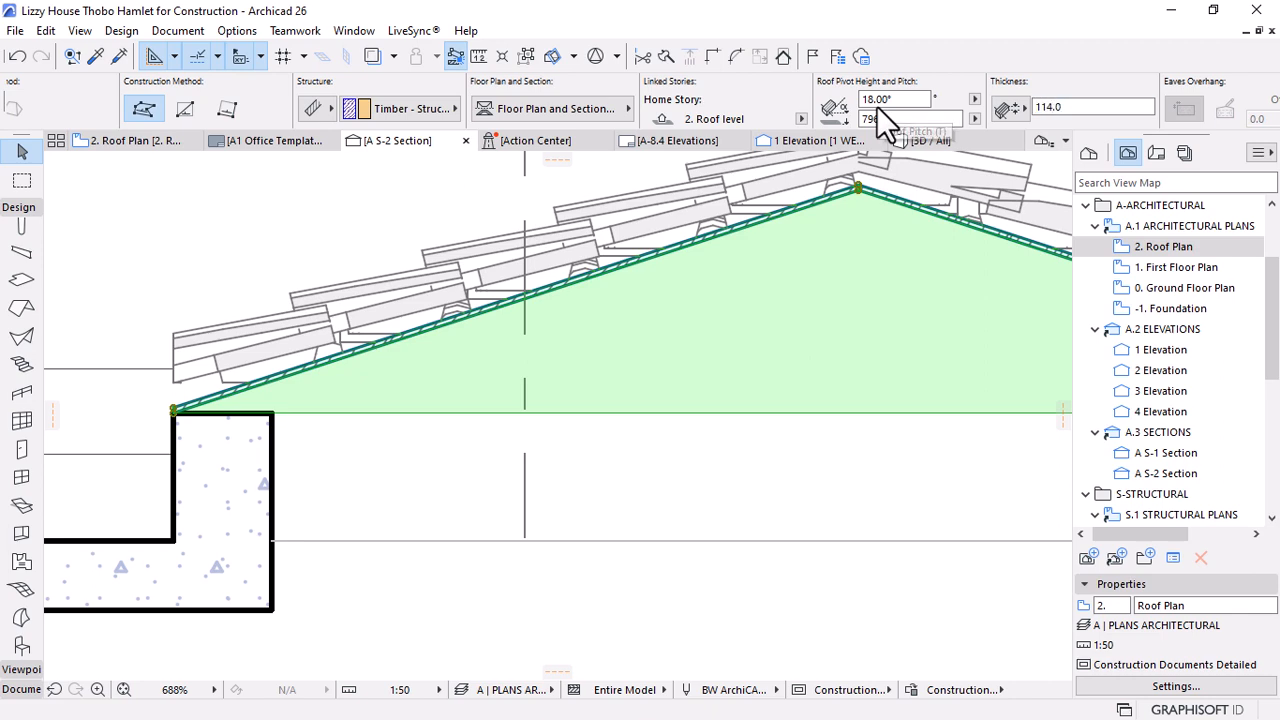
{"action": "key", "text": "Return"}
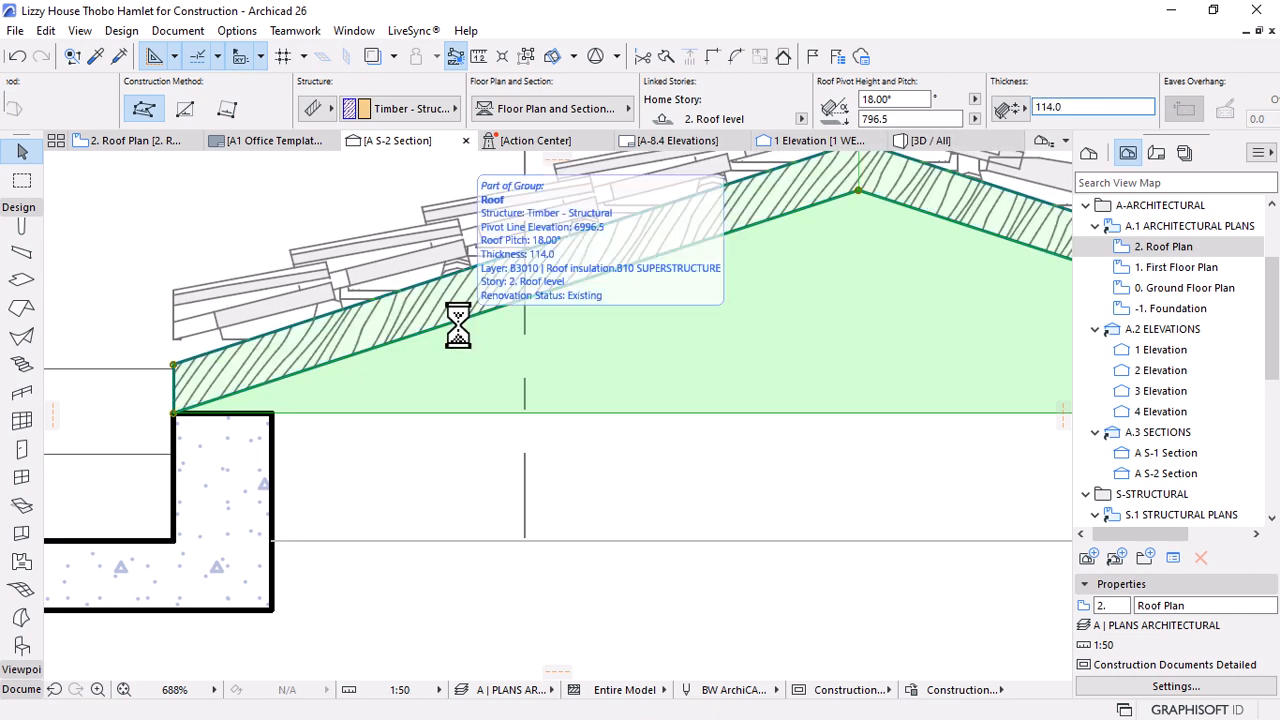
{"action": "scroll", "coordinate": [348, 339], "scroll_direction": "down", "scroll_amount": 3}
{"action": "key", "text": "Escape"}
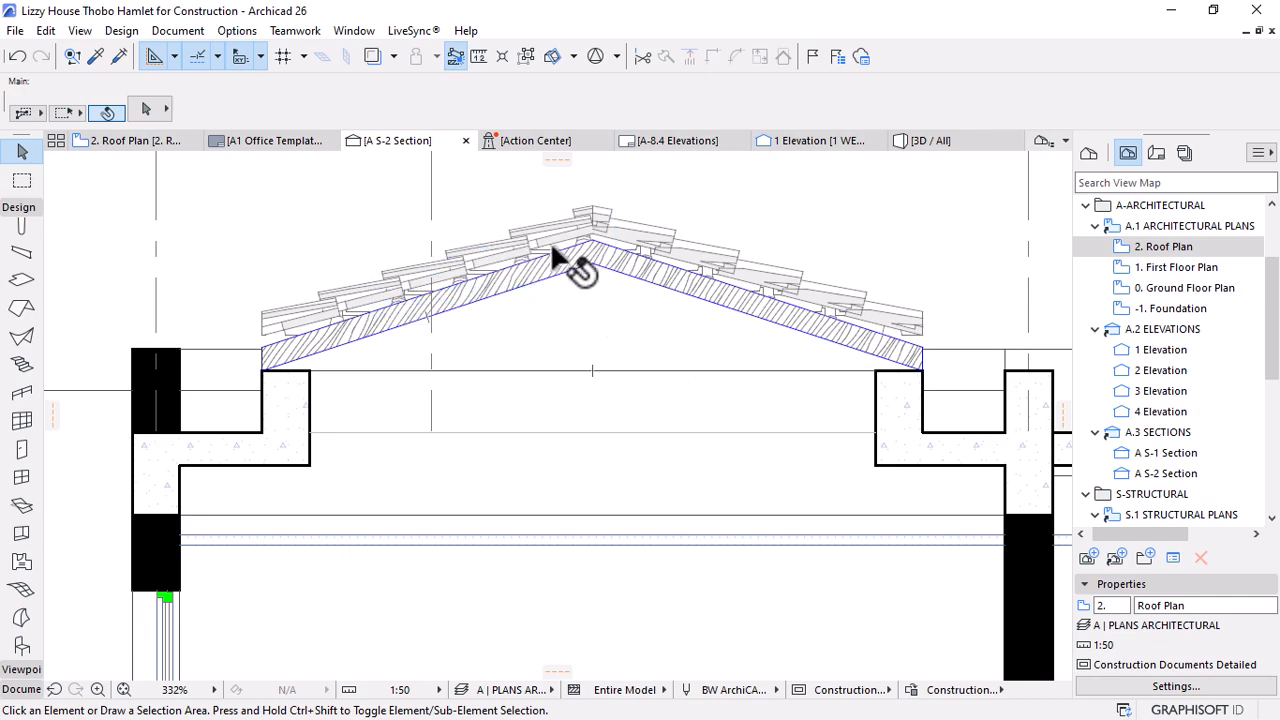
{"action": "scroll", "coordinate": [553, 248], "scroll_direction": "down", "scroll_amount": 7}
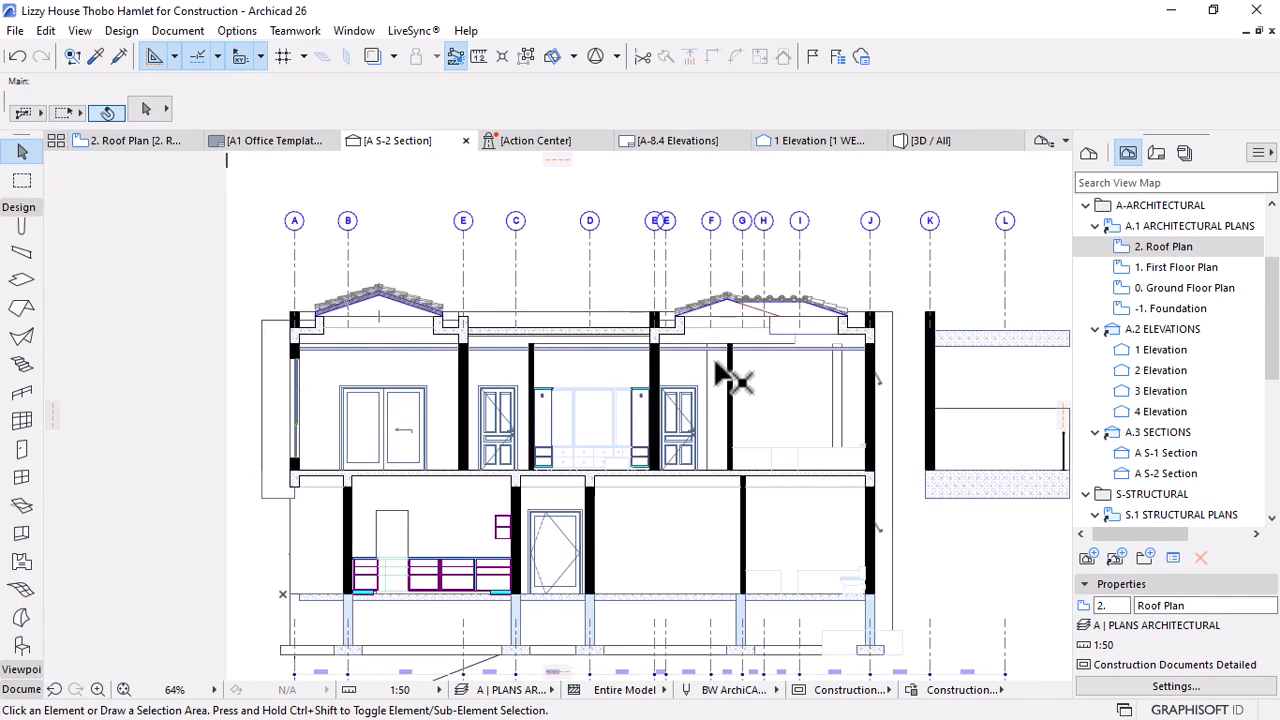
Change the insulation roof planes beneath the right gable's tiles to Timber - Structural and set their thickness to 114
{"action": "scroll", "coordinate": [702, 315], "scroll_direction": "up", "scroll_amount": 6}
{"action": "left_click", "coordinate": [786, 324]}
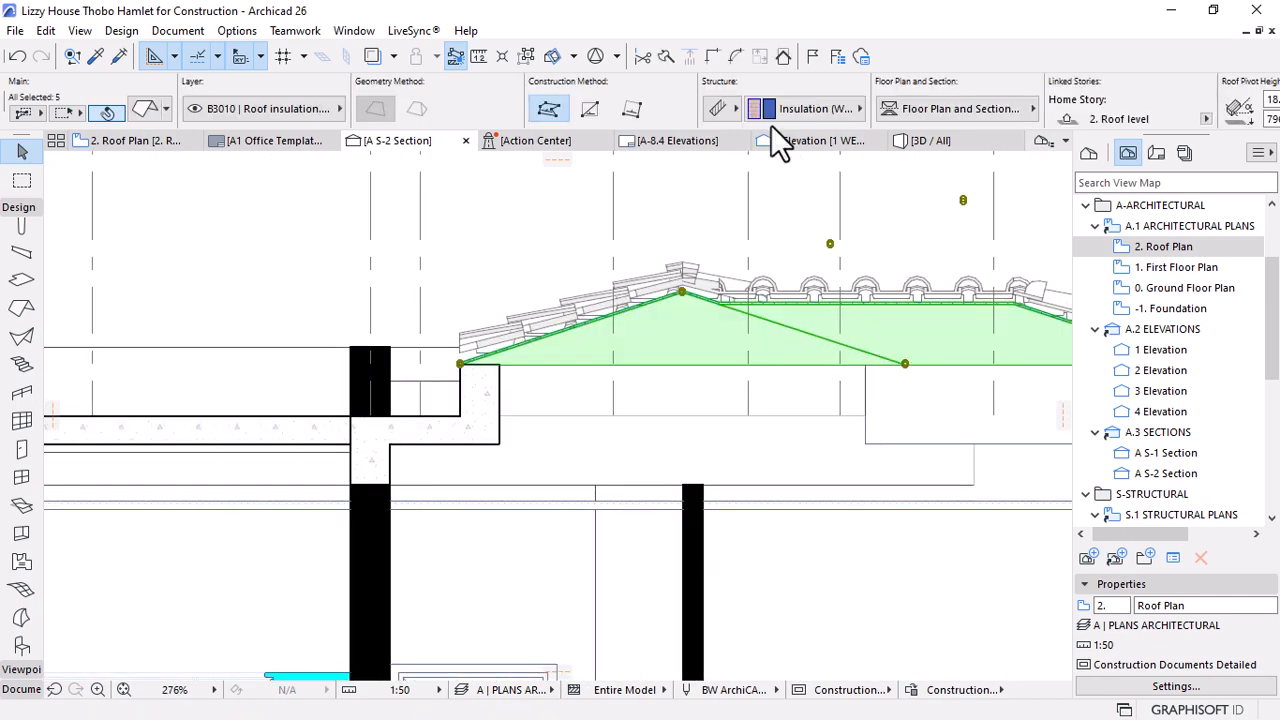
{"action": "left_click", "coordinate": [805, 109]}
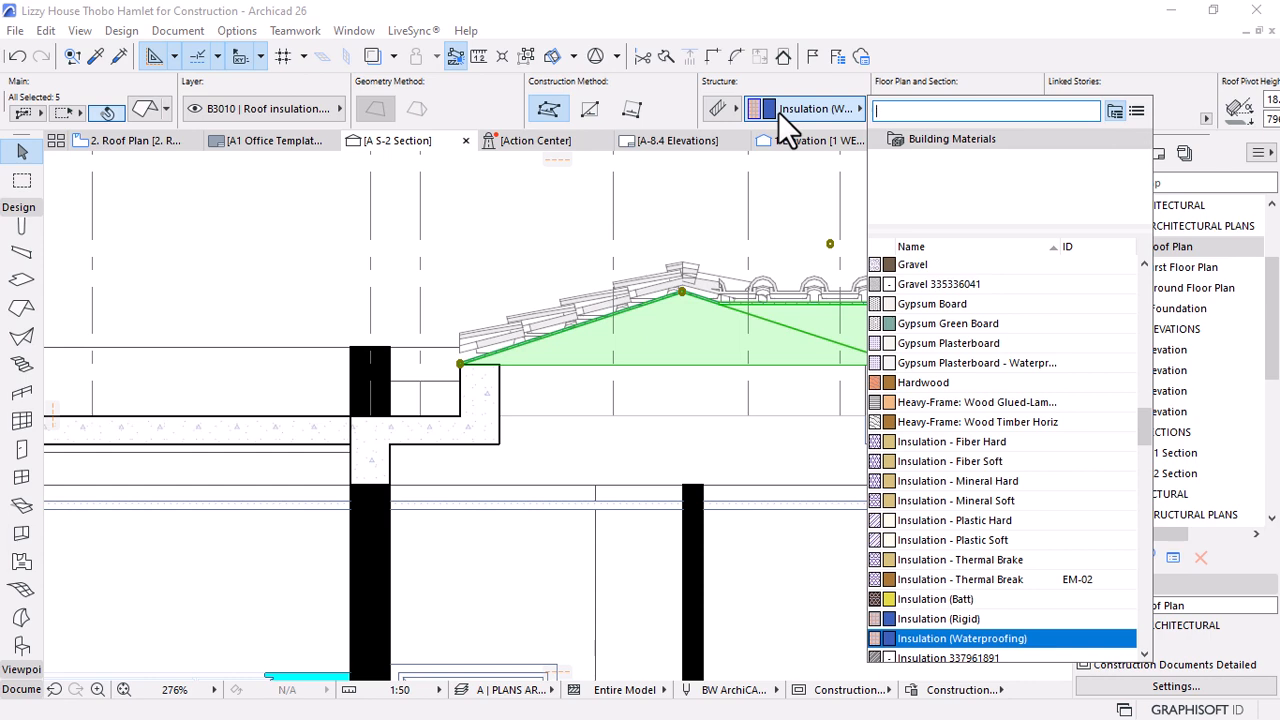
{"action": "left_click", "coordinate": [778, 112]}
{"action": "type", "text": "timber"}
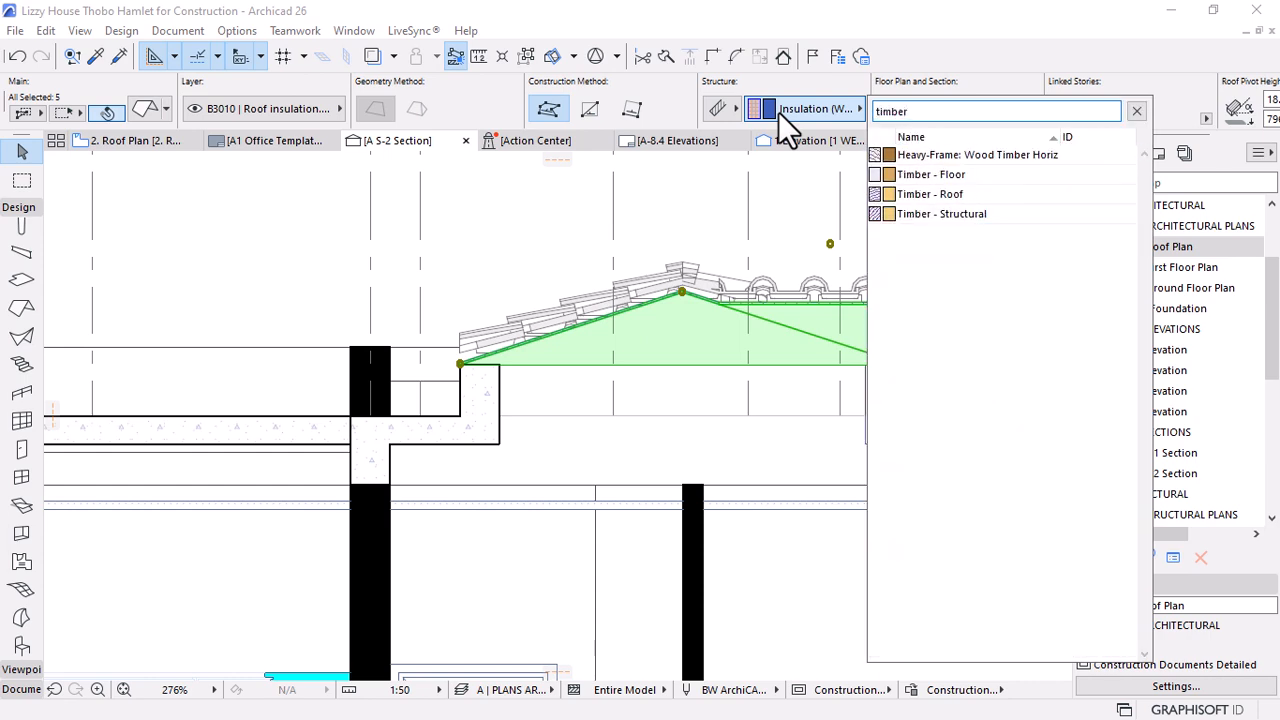
{"action": "left_click", "coordinate": [960, 212]}
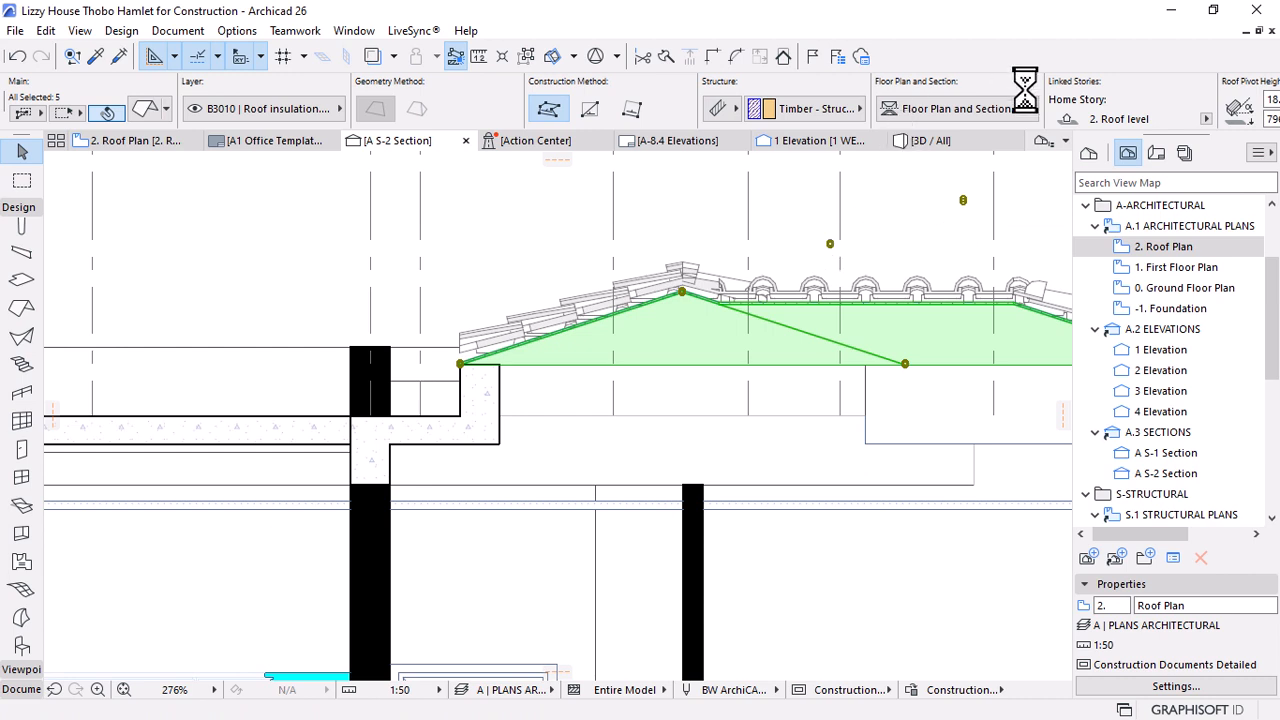
{"action": "scroll", "coordinate": [1025, 95], "scroll_direction": "down", "scroll_amount": 5}
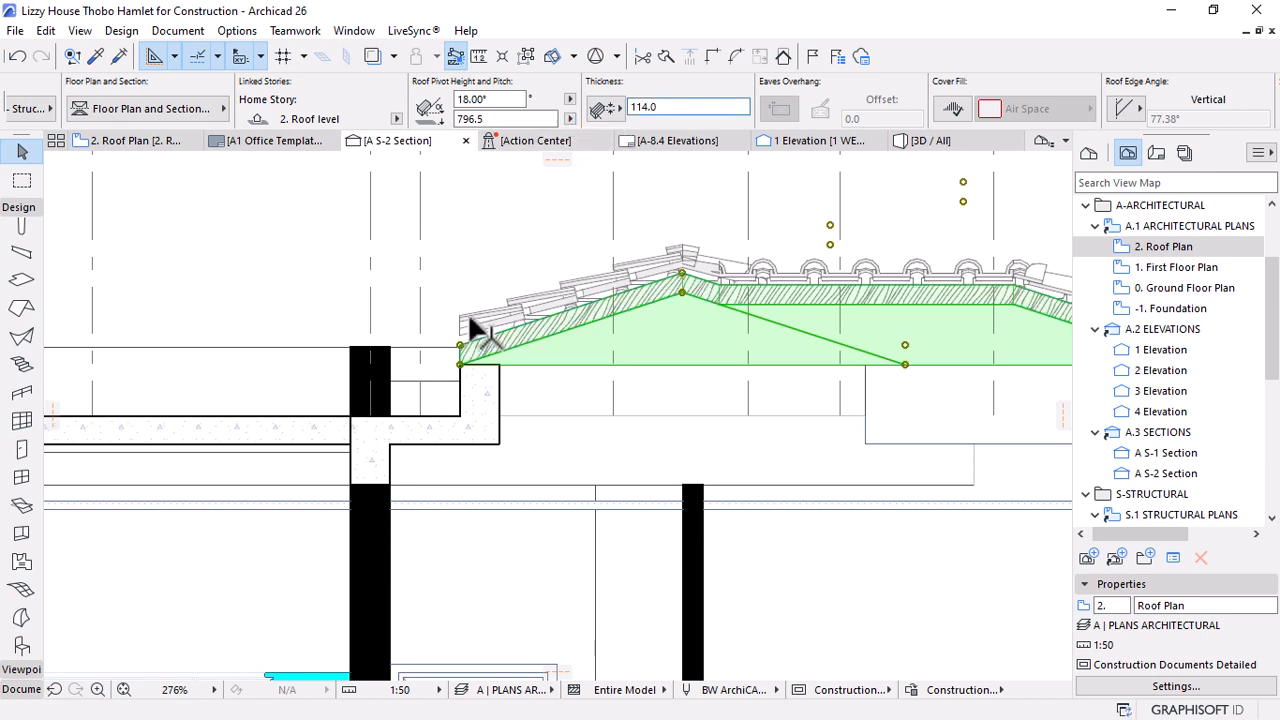
{"action": "key", "text": "Escape"}
Examine the structure beneath both roofs' tiles and the rest of the section down to the foundations
{"action": "scroll", "coordinate": [720, 340], "scroll_direction": "down", "scroll_amount": 6}
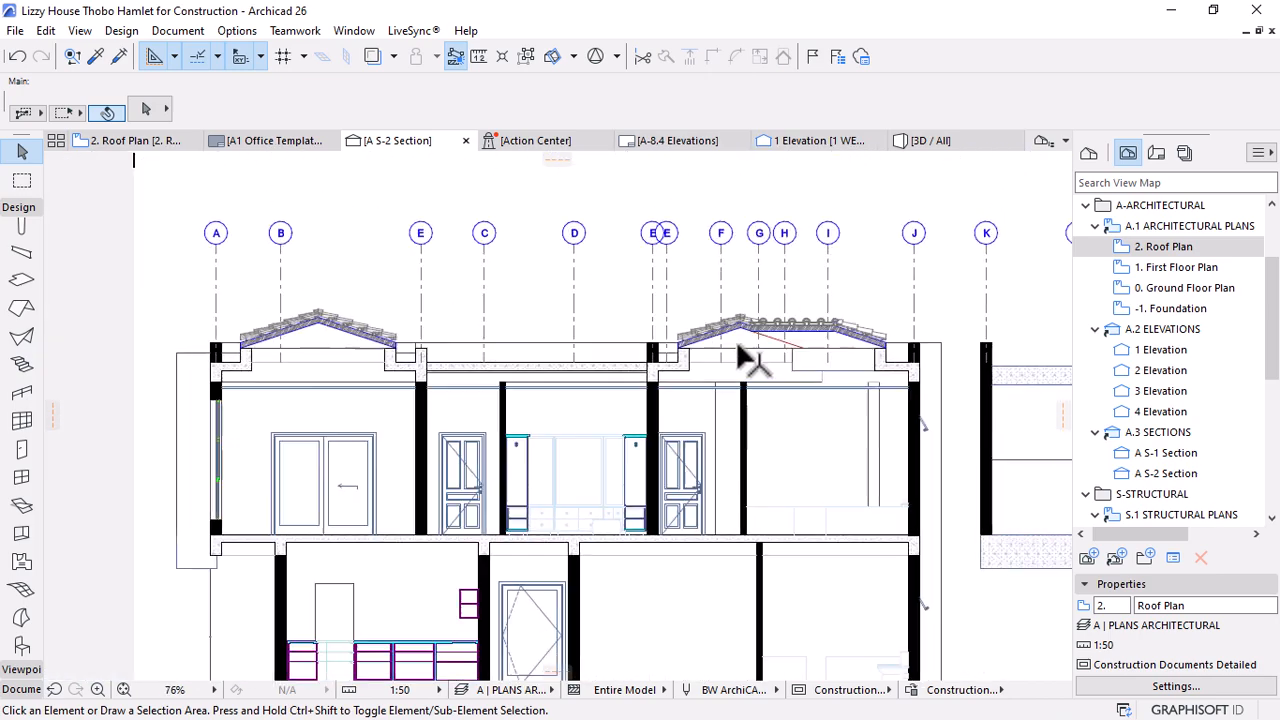
{"action": "scroll", "coordinate": [454, 279], "scroll_direction": "down", "scroll_amount": 3}
{"action": "scroll", "coordinate": [430, 285], "scroll_direction": "up", "scroll_amount": 7}
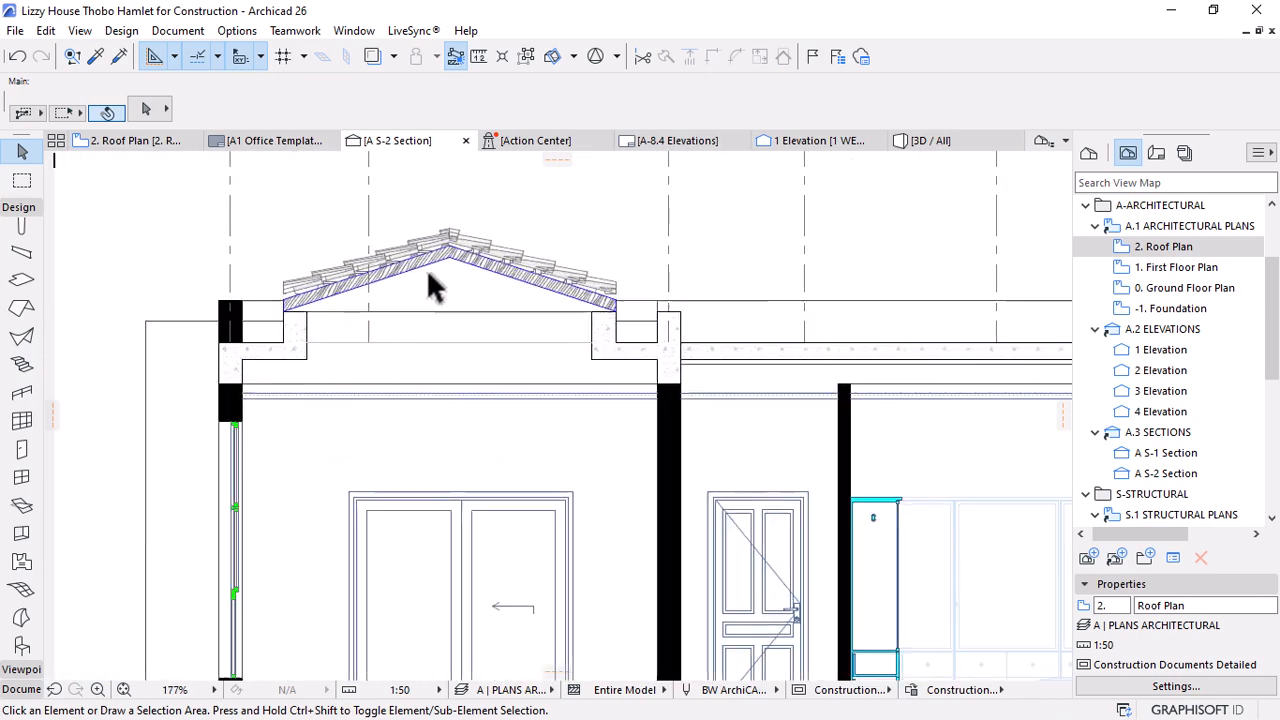
{"action": "scroll", "coordinate": [430, 287], "scroll_direction": "up", "scroll_amount": 2}
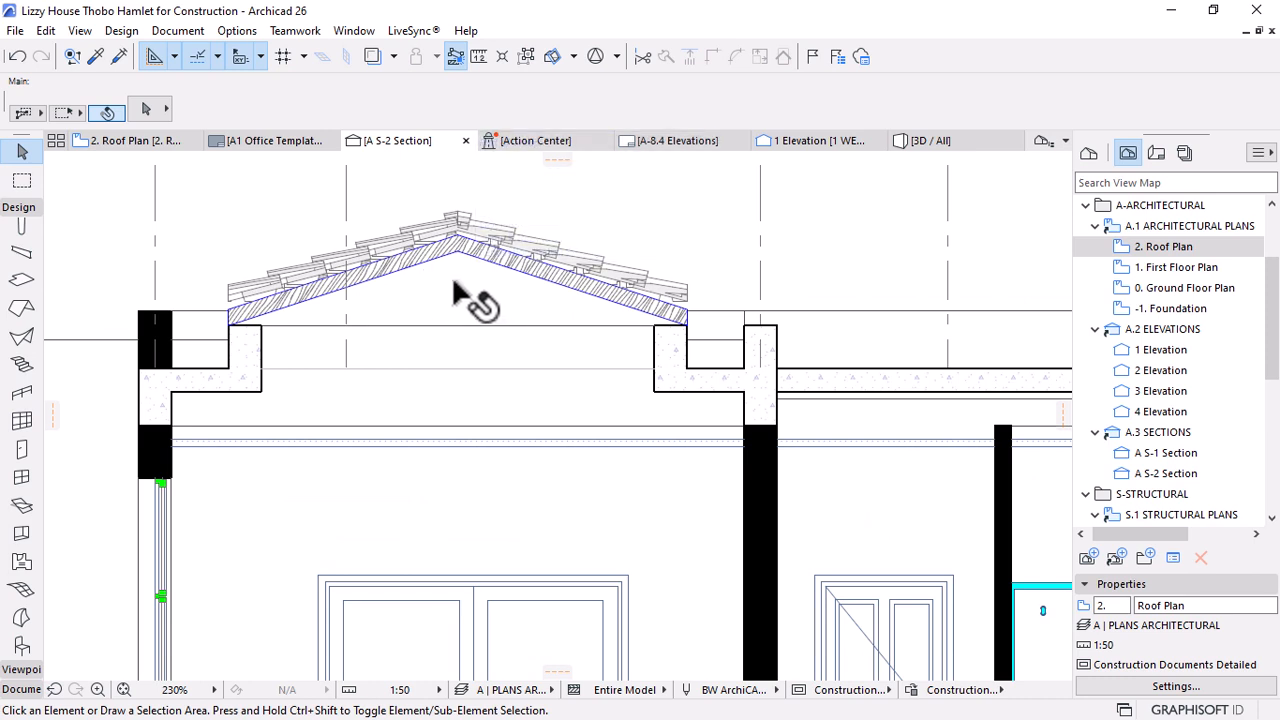
{"action": "mouse_move", "coordinate": [455, 293]}
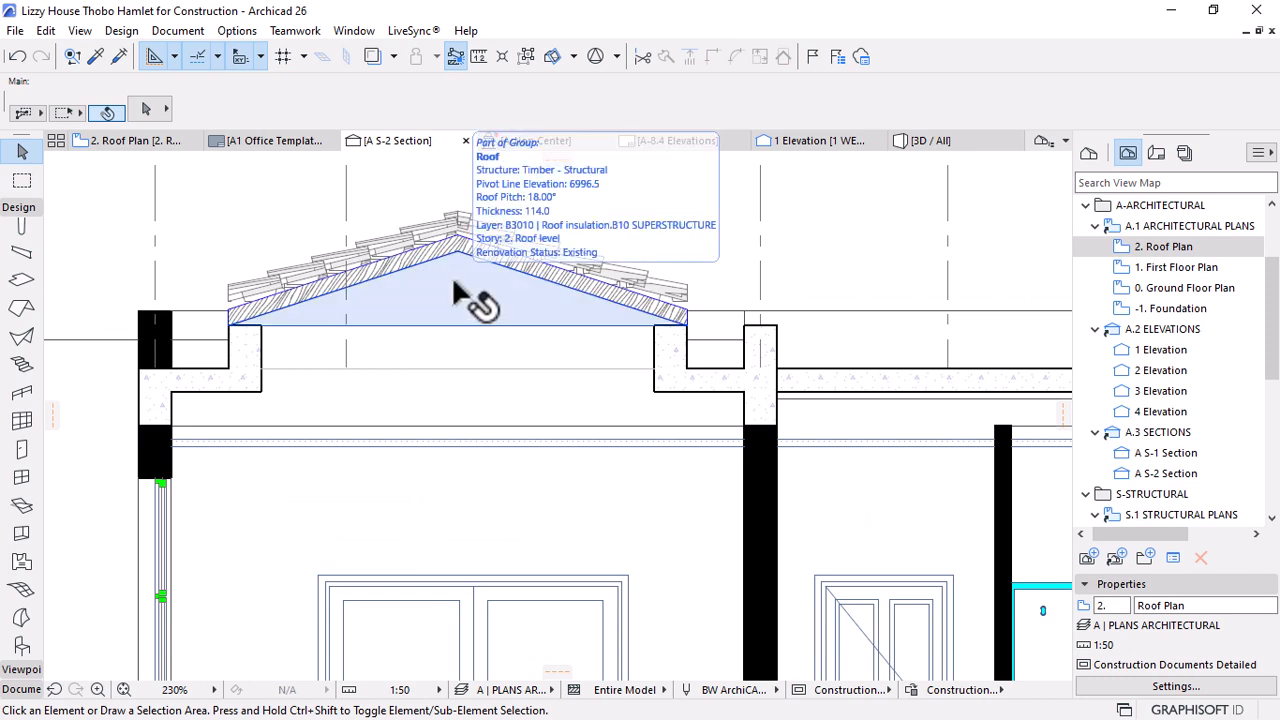
{"action": "scroll", "coordinate": [440, 300], "scroll_direction": "down", "scroll_amount": 6}
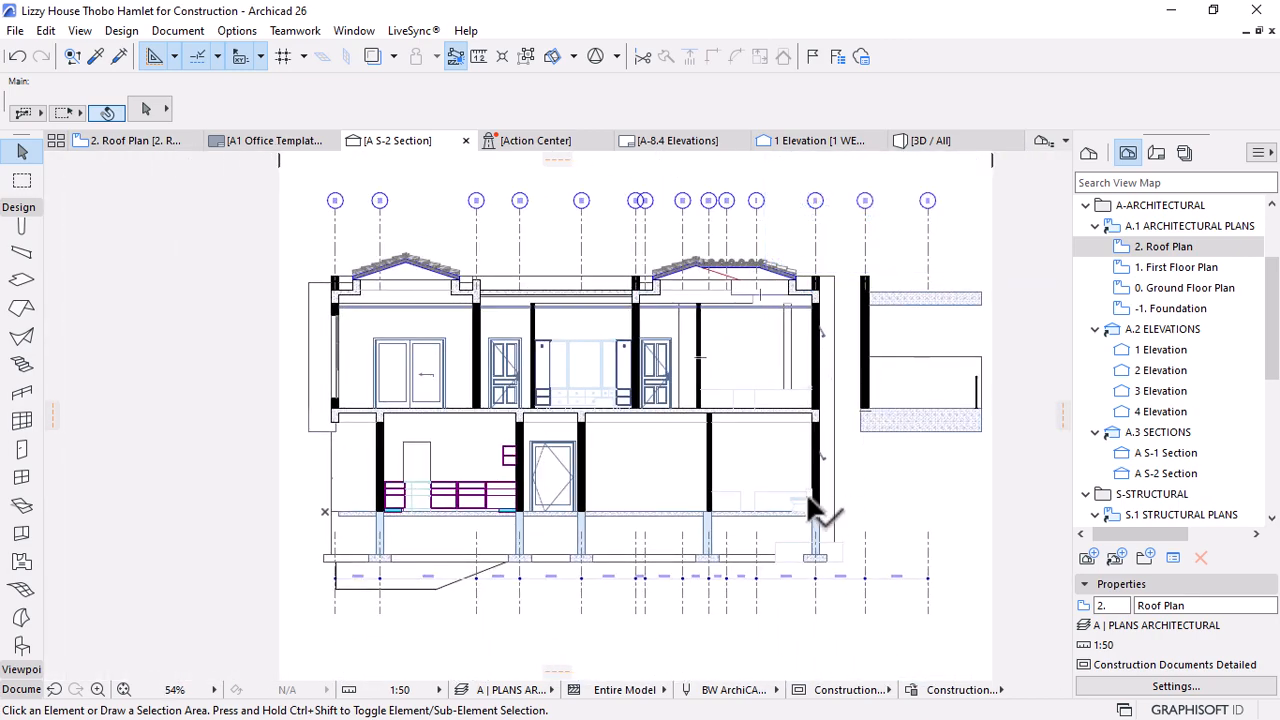
{"action": "scroll", "coordinate": [815, 520], "scroll_direction": "up", "scroll_amount": 5}
{"action": "scroll", "coordinate": [830, 530], "scroll_direction": "down", "scroll_amount": 5}
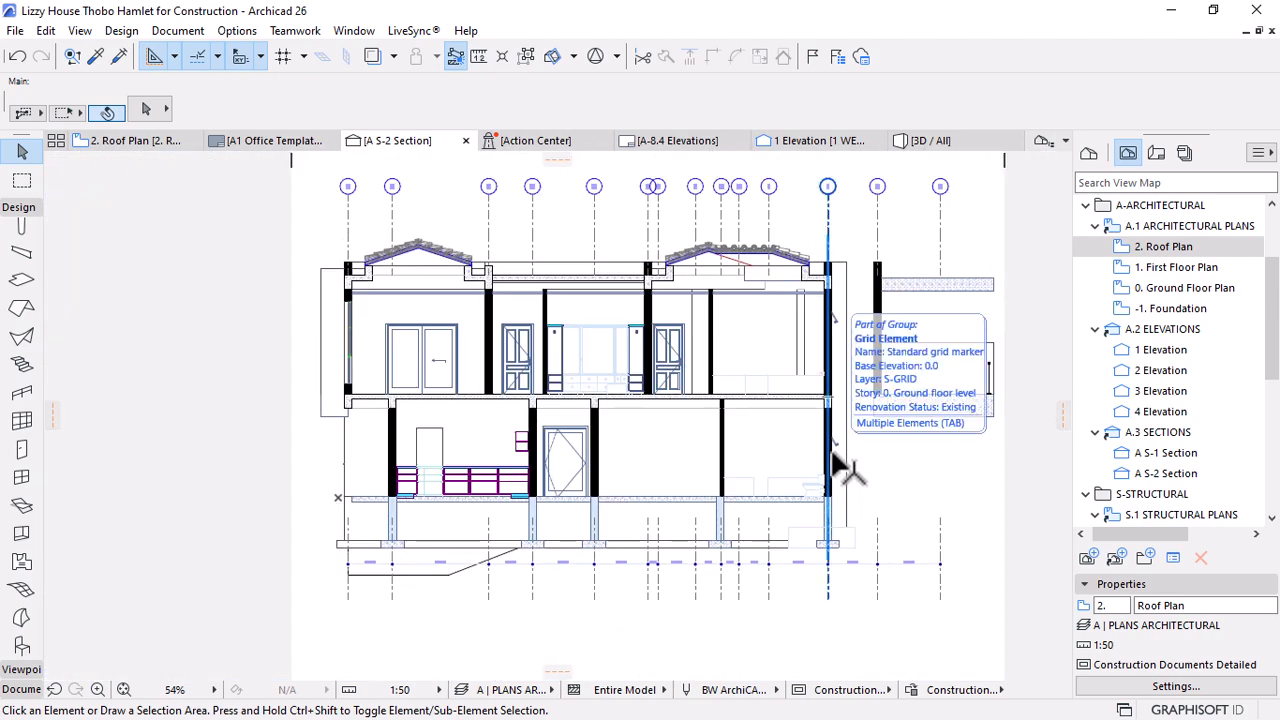
Select the kitchen base cabinet beside the outer wall and open the Ground Floor Plan at the kitchen
{"action": "scroll", "coordinate": [400, 485], "scroll_direction": "up", "scroll_amount": 5}
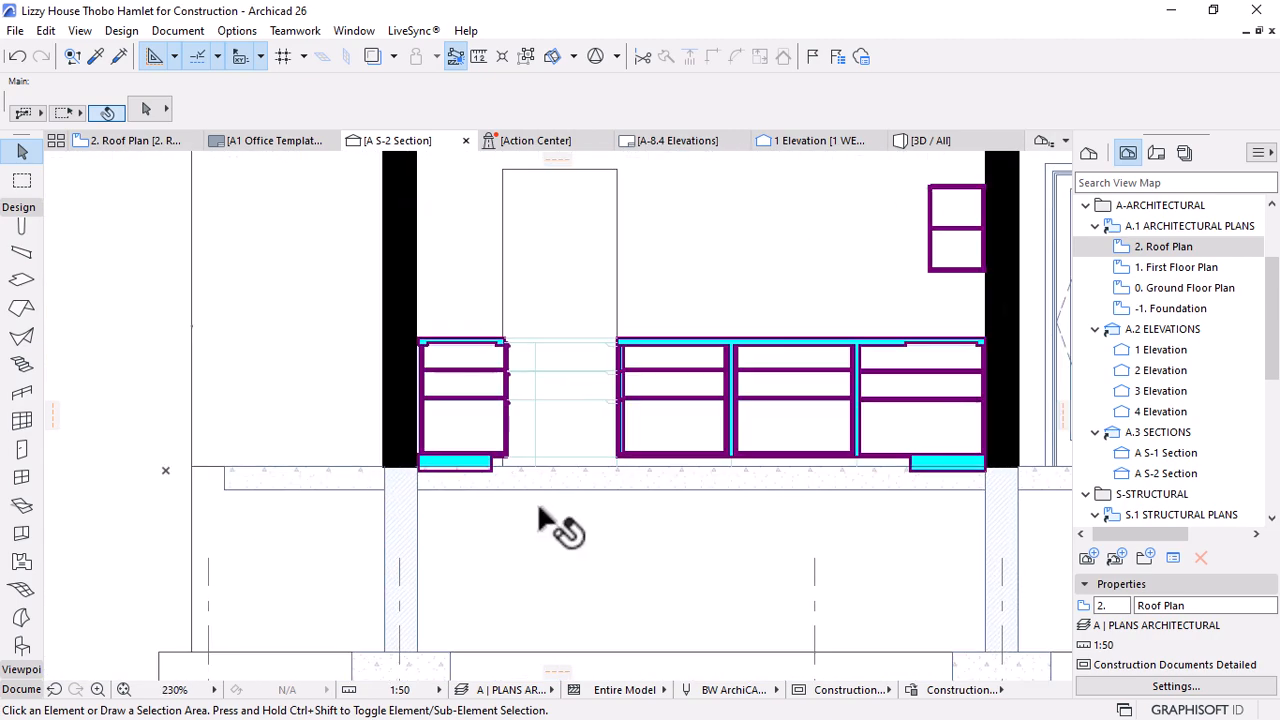
{"action": "left_click", "coordinate": [500, 408]}
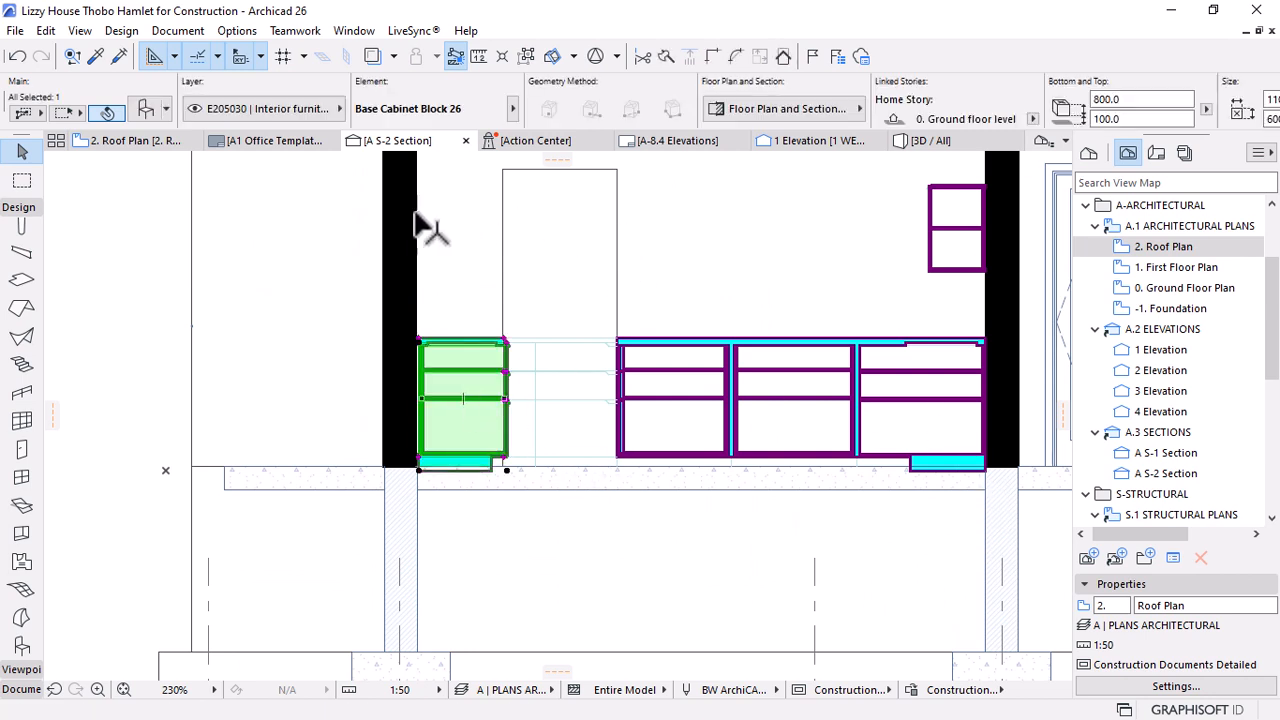
{"action": "scroll", "coordinate": [612, 465], "scroll_direction": "down", "scroll_amount": 1}
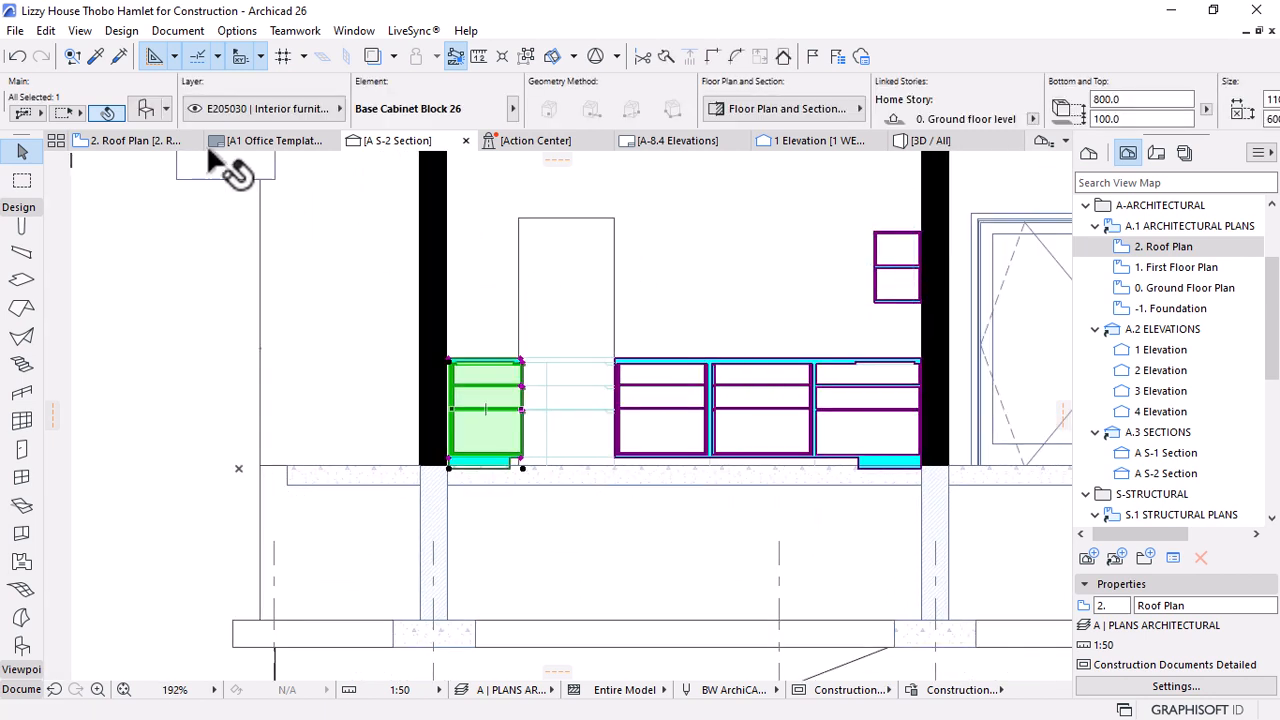
{"action": "left_click", "coordinate": [1165, 272]}
{"action": "double_click", "coordinate": [1168, 290]}
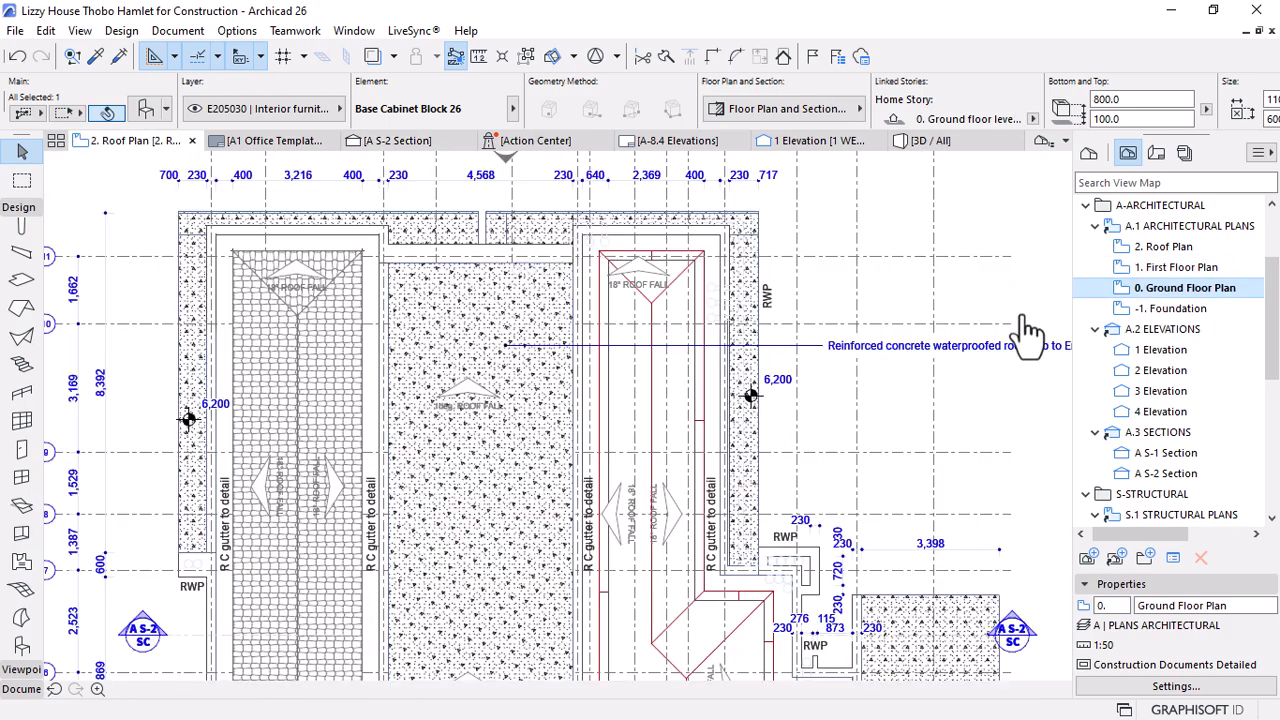
{"action": "scroll", "coordinate": [686, 340], "scroll_direction": "down", "scroll_amount": 4}
{"action": "scroll", "coordinate": [552, 497], "scroll_direction": "up", "scroll_amount": 9}
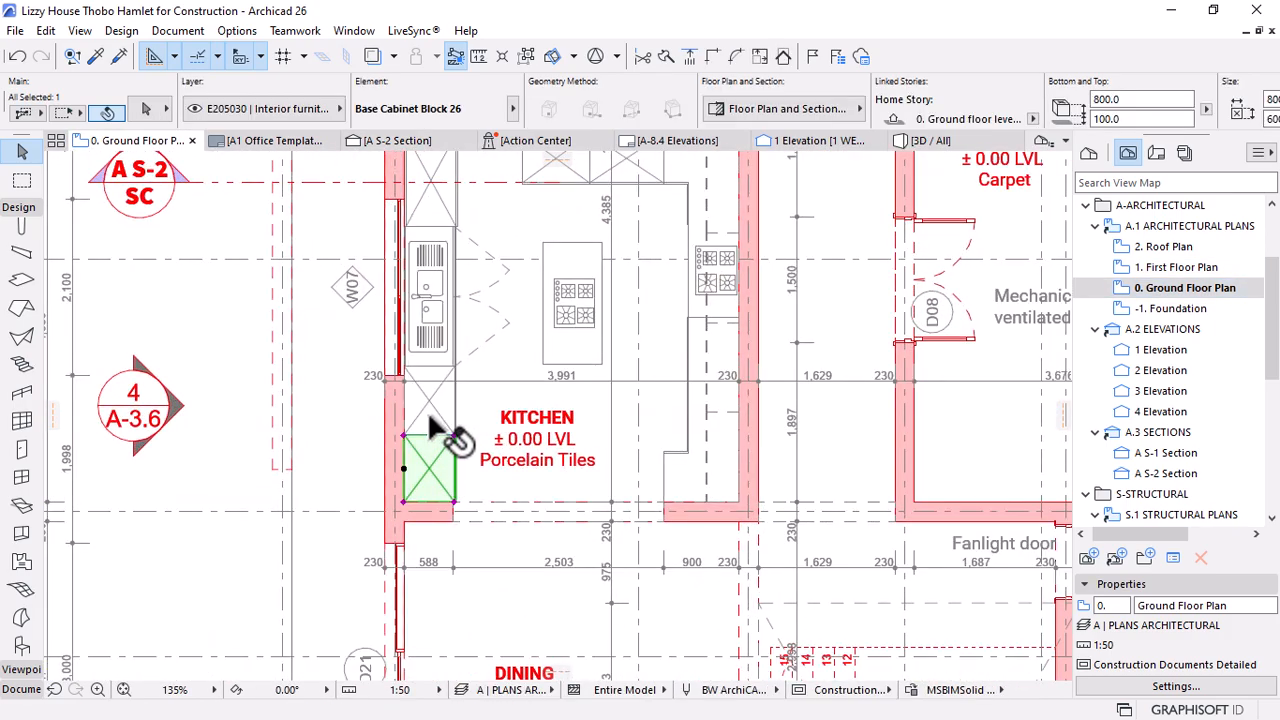
Add the sink-side base cabinets and the cabinets and hob along the kitchen's opposite wall to the selection
{"action": "left_click", "coordinate": [427, 411], "text": "shift"}
{"action": "left_click", "coordinate": [436, 334], "text": "shift"}
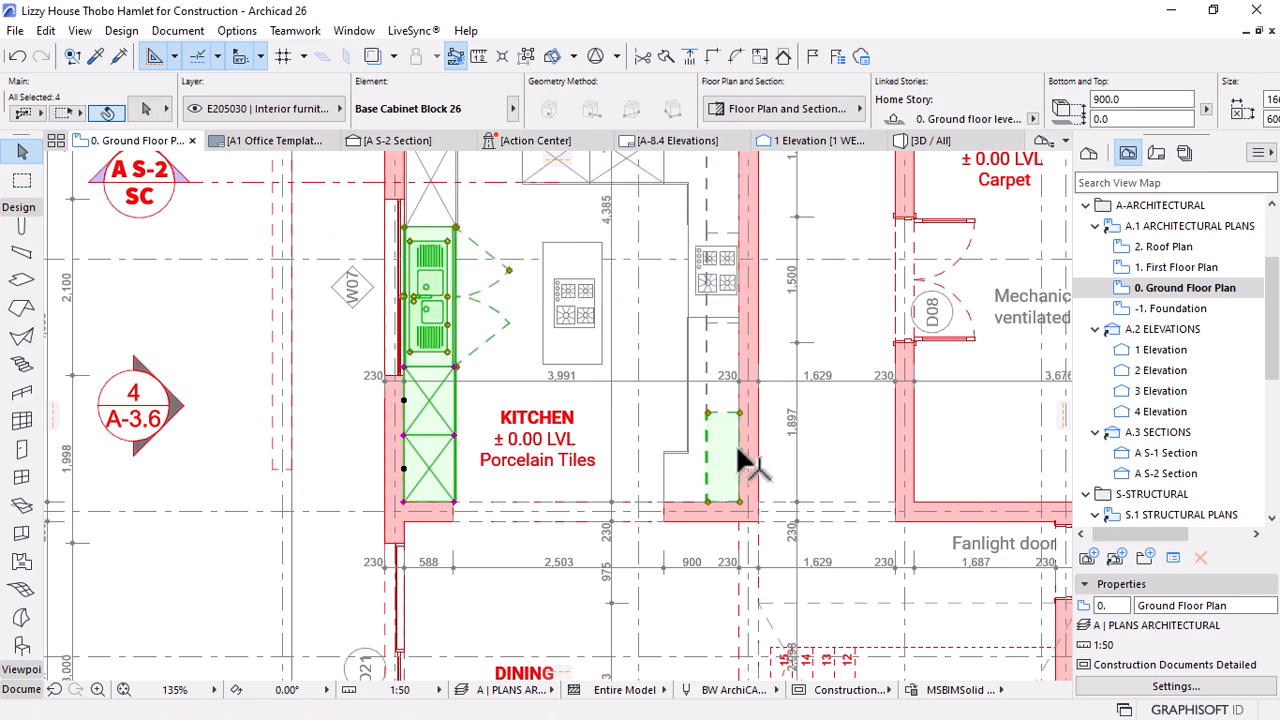
{"action": "left_click", "coordinate": [702, 460], "text": "shift"}
{"action": "left_click", "coordinate": [704, 360], "text": "shift"}
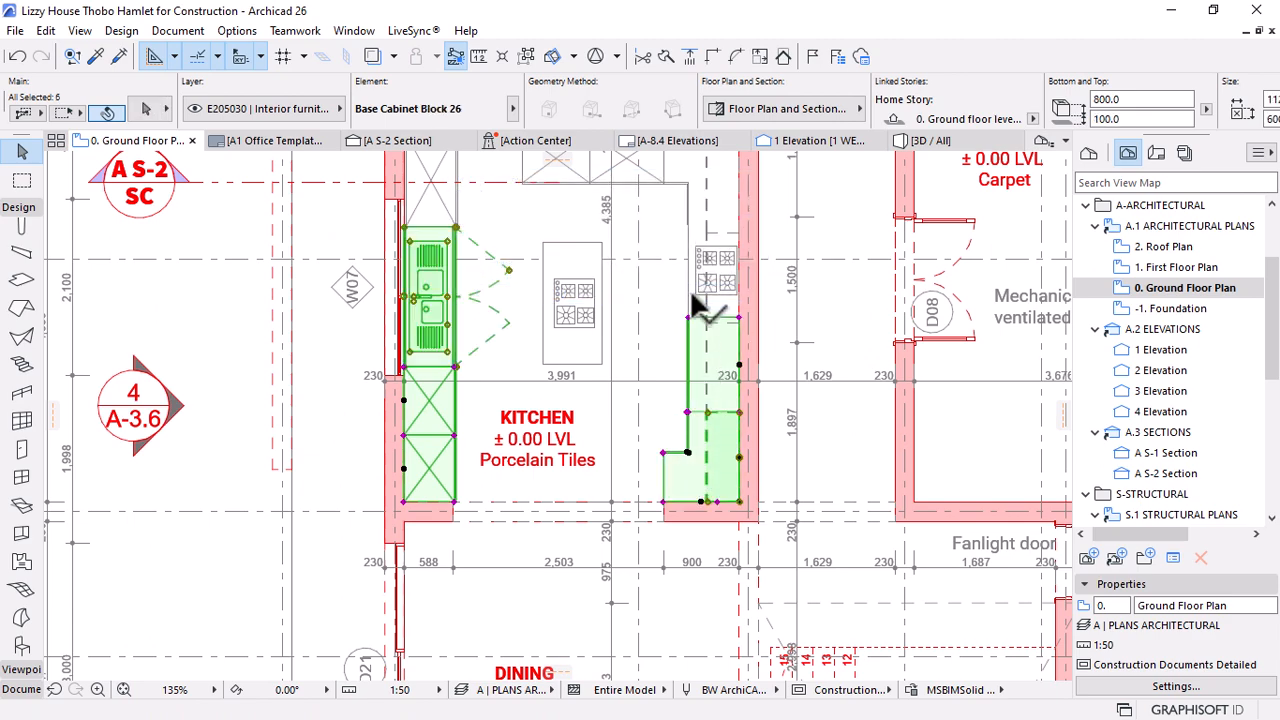
{"action": "left_click", "coordinate": [712, 270], "text": "shift"}
{"action": "left_click", "coordinate": [698, 225], "text": "shift"}
Add the remaining base cabinets on both sides of door D14 to the selection, return to the S-2 section and clear it
{"action": "scroll", "coordinate": [677, 268], "scroll_direction": "down", "scroll_amount": 4}
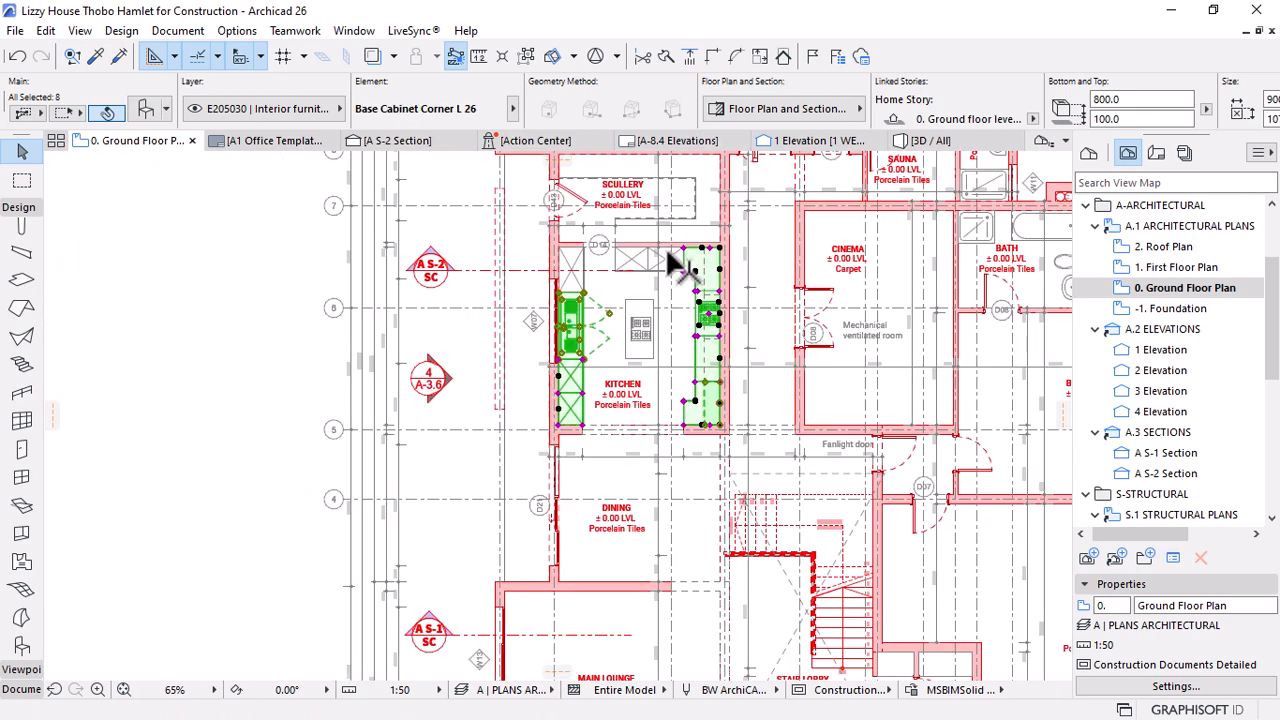
{"action": "scroll", "coordinate": [677, 268], "scroll_direction": "up", "scroll_amount": 6}
{"action": "left_click", "coordinate": [651, 275], "text": "shift"}
{"action": "left_click", "coordinate": [580, 294], "text": "shift"}
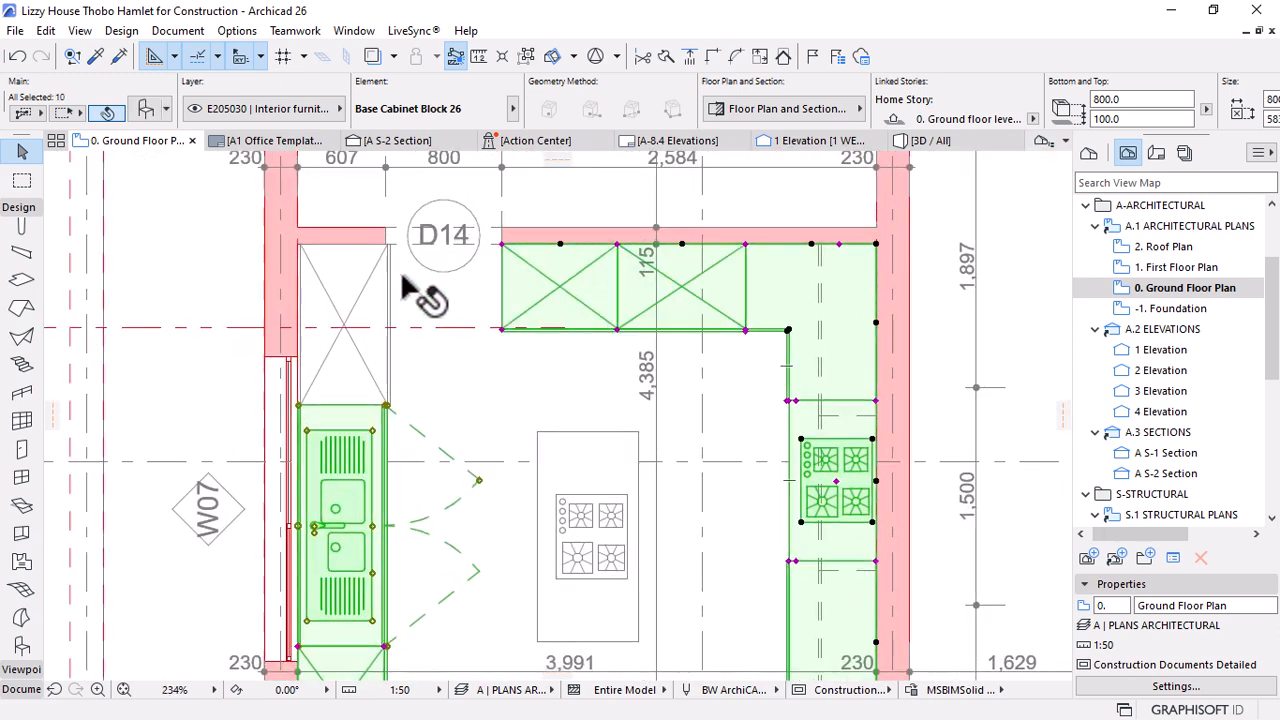
{"action": "left_click", "coordinate": [366, 289], "text": "shift"}
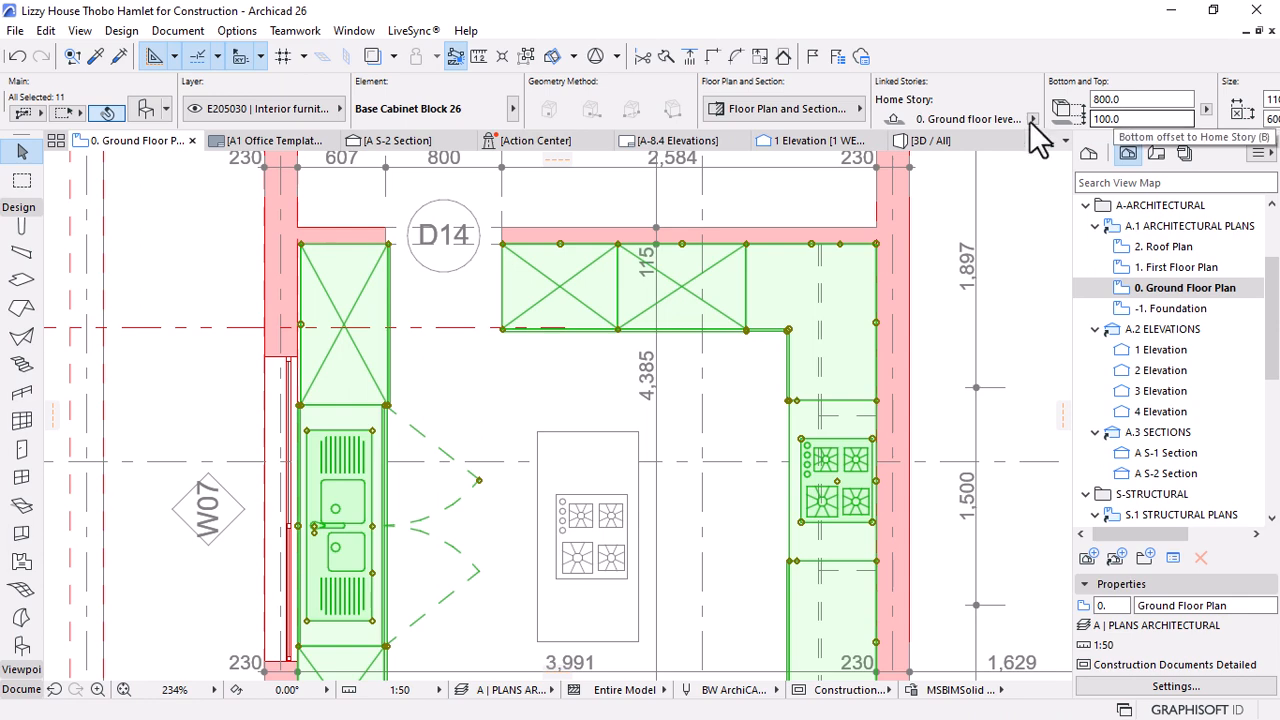
{"action": "left_click", "coordinate": [397, 140]}
{"action": "key", "text": "Escape"}
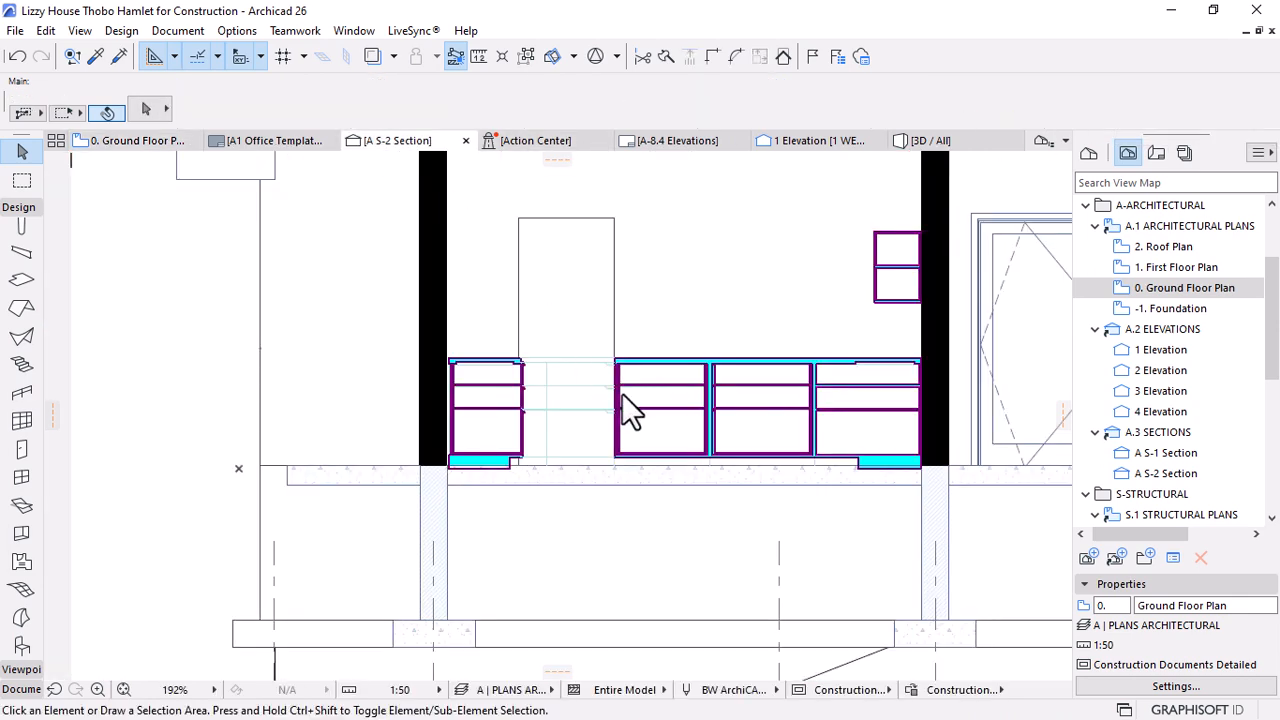
Select the kitchen base cabinets in the section and move them up 30 onto the ground floor slab's surface
{"action": "scroll", "coordinate": [465, 455], "scroll_direction": "up", "scroll_amount": 3}
{"action": "scroll", "coordinate": [458, 455], "scroll_direction": "up", "scroll_amount": 1}
{"action": "key", "text": "ctrl+a"}
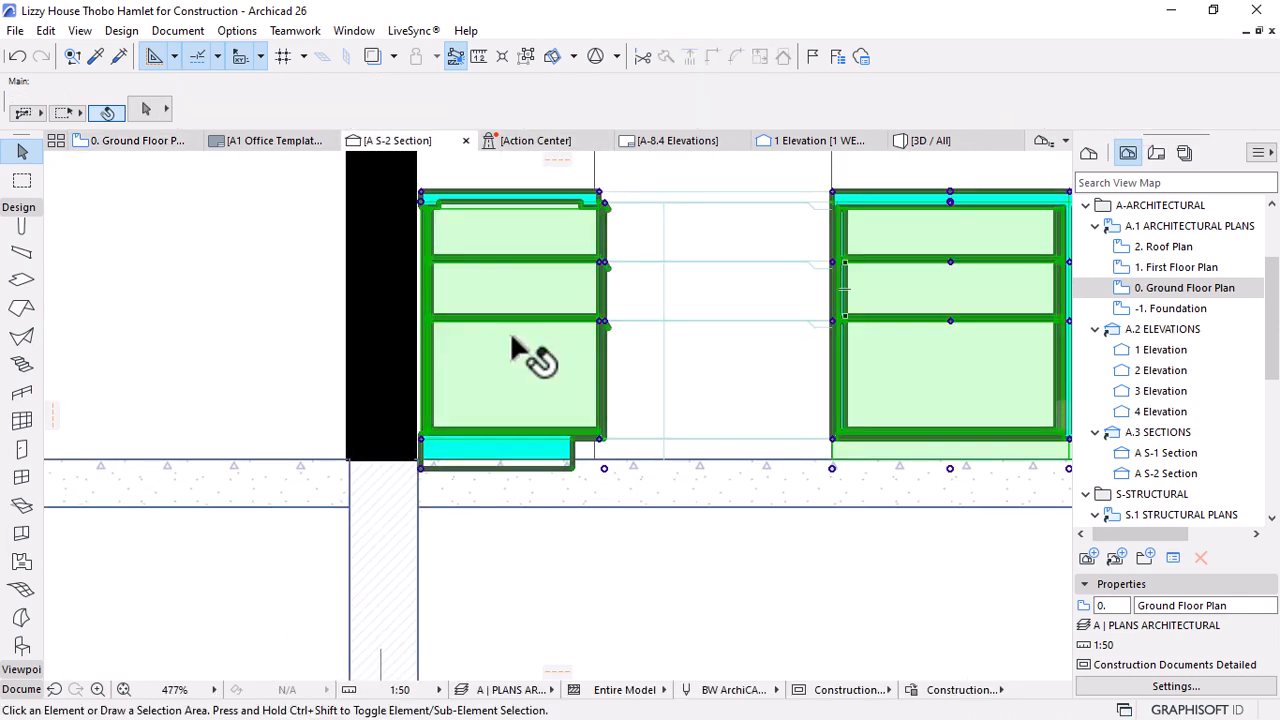
{"action": "key", "text": "ctrl+d"}
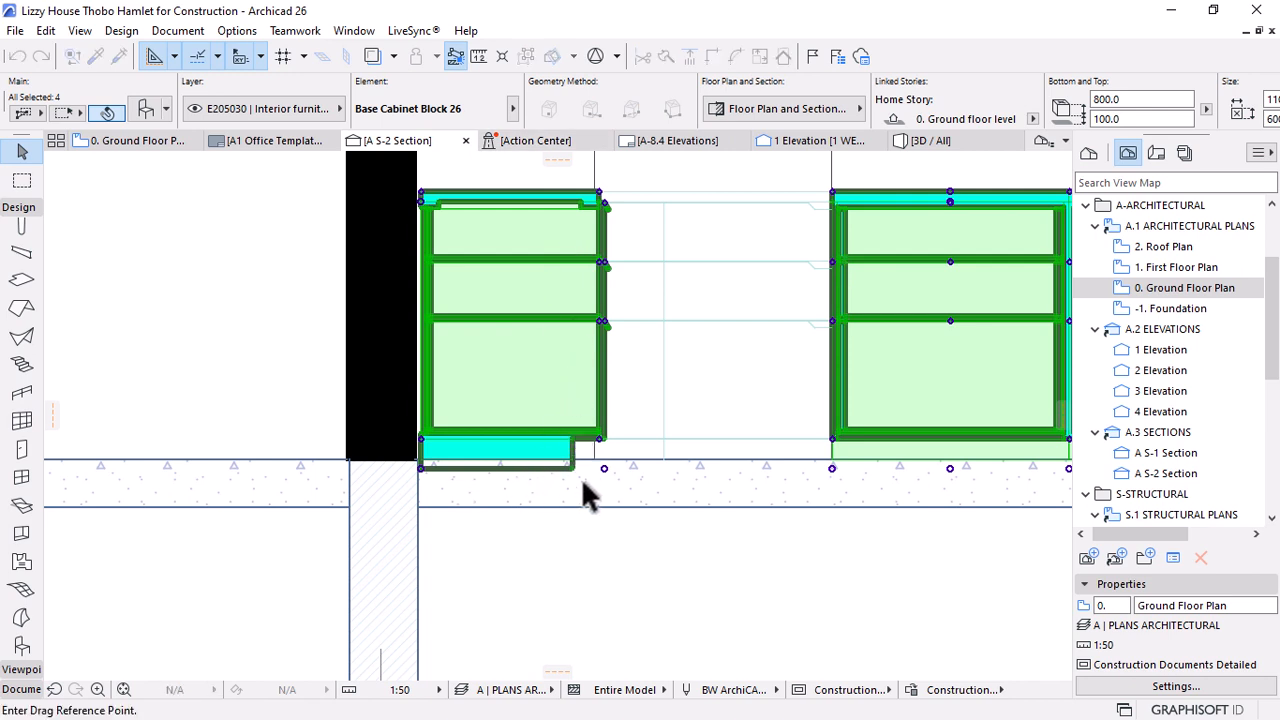
{"action": "left_click", "coordinate": [602, 463]}
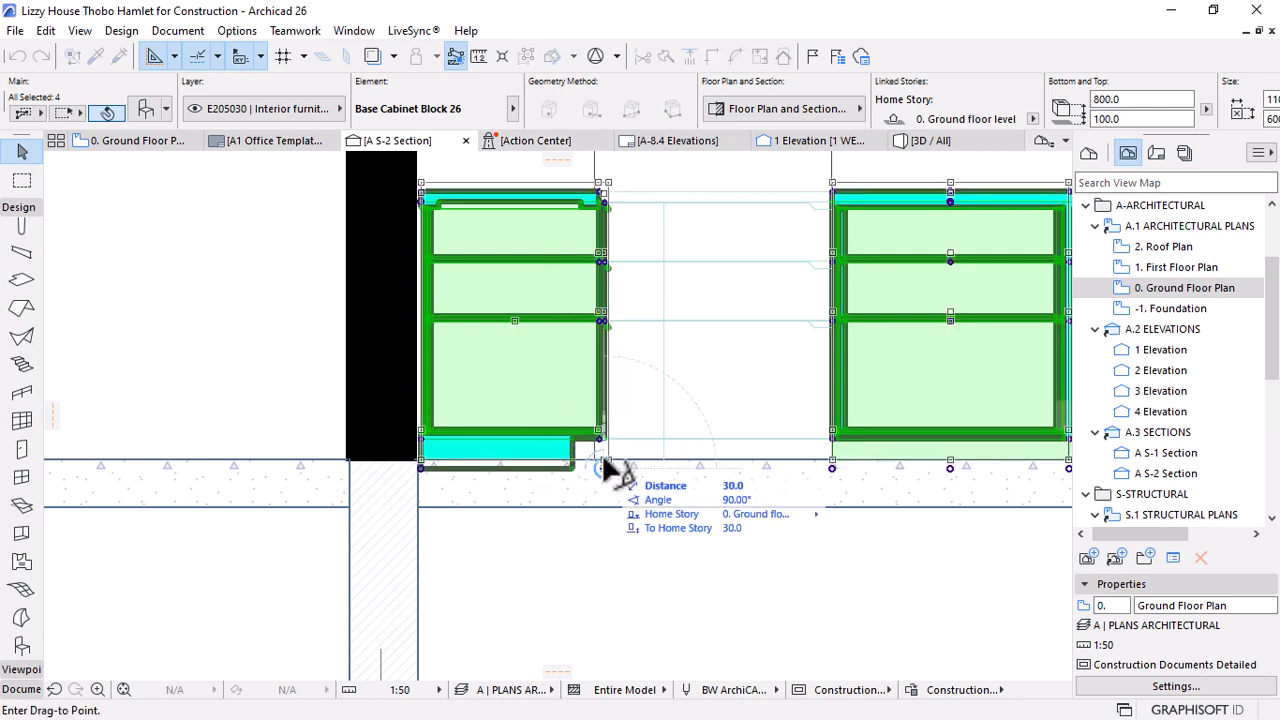
{"action": "left_click", "coordinate": [606, 467]}
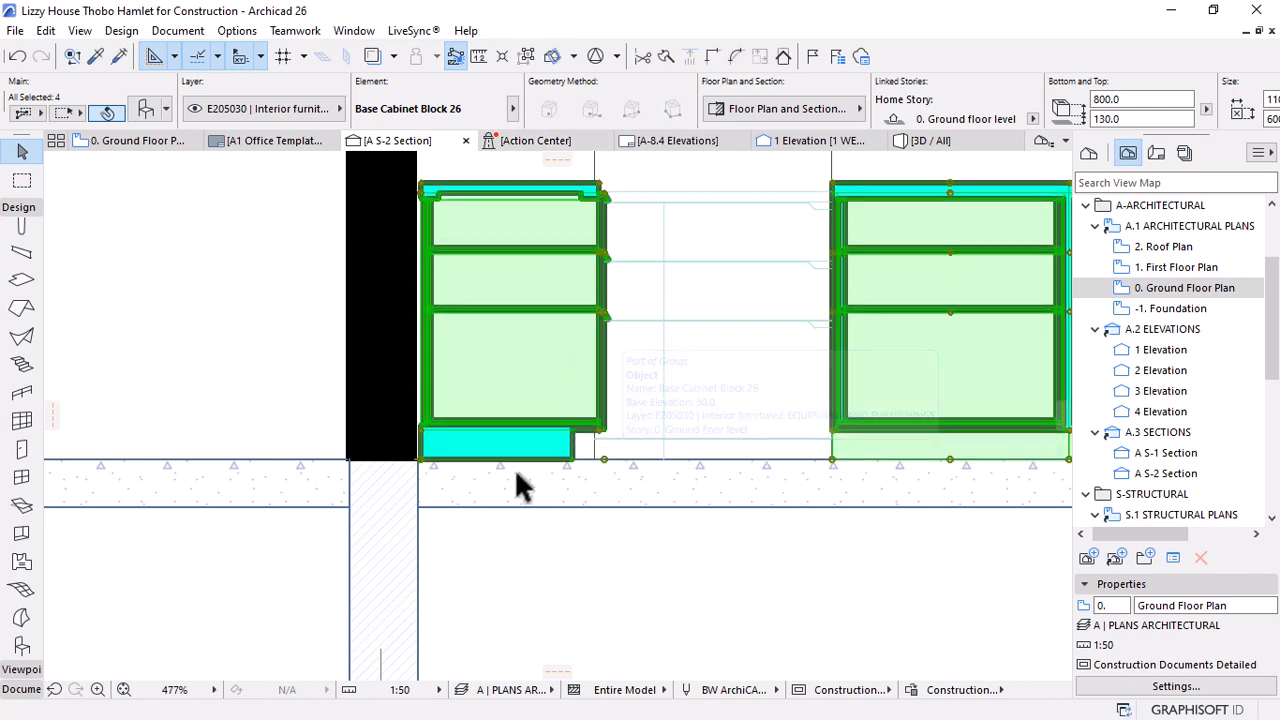
{"action": "scroll", "coordinate": [437, 457], "scroll_direction": "down", "scroll_amount": 6}
{"action": "key", "text": "Escape"}
Examine the outer wall and balcony slabs at the far end of the S-2 section, selecting the roof-level slab
{"action": "scroll", "coordinate": [420, 458], "scroll_direction": "down", "scroll_amount": 7}
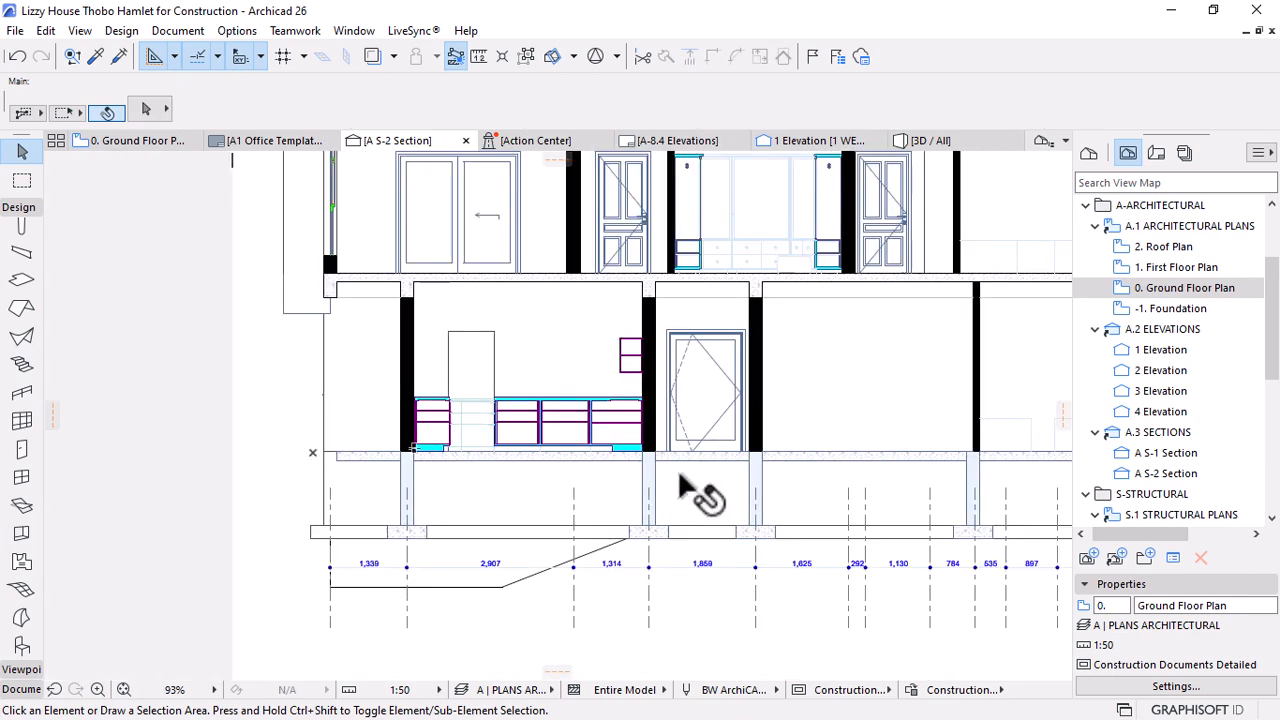
{"action": "scroll", "coordinate": [563, 443], "scroll_direction": "down", "scroll_amount": 4}
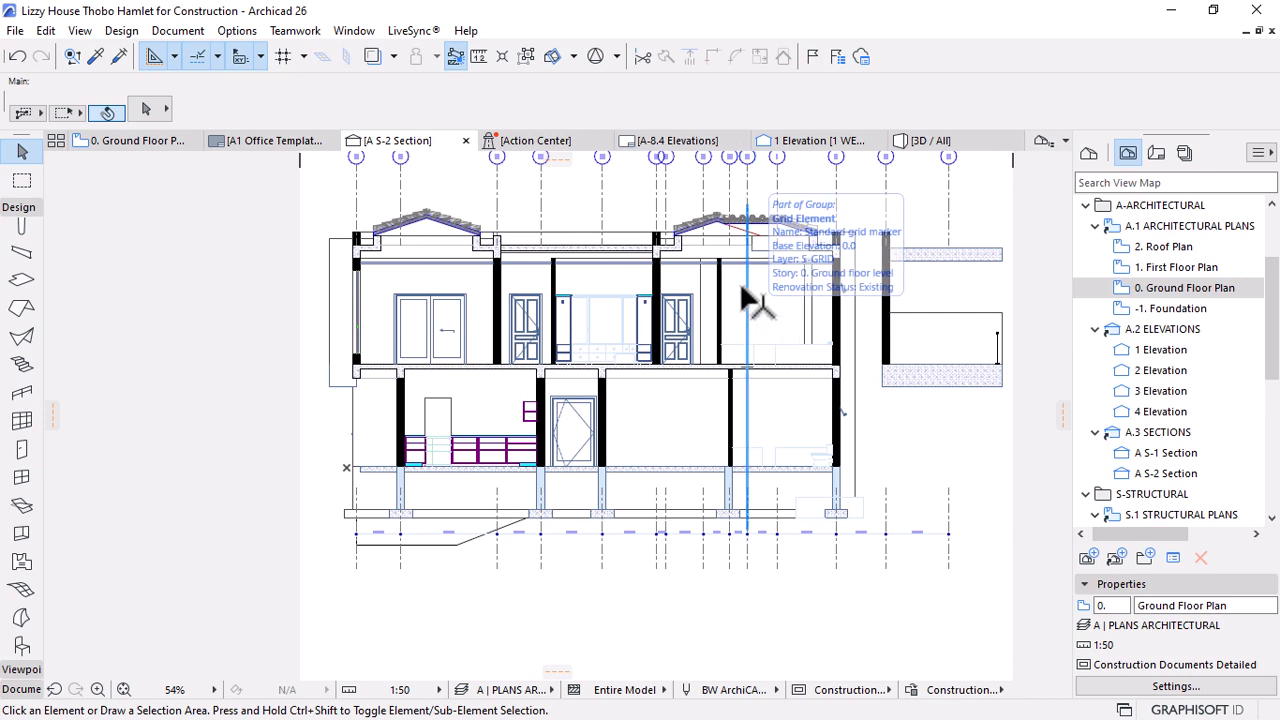
{"action": "scroll", "coordinate": [923, 286], "scroll_direction": "up", "scroll_amount": 4}
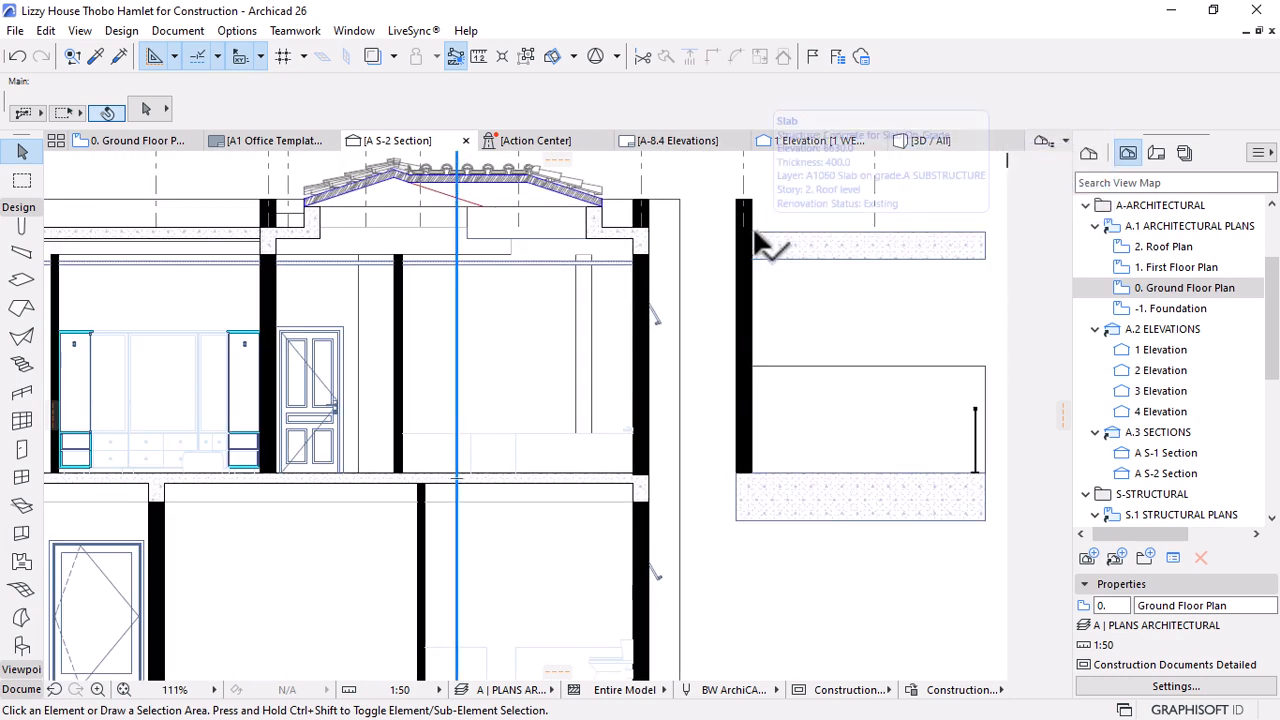
{"action": "scroll", "coordinate": [755, 232], "scroll_direction": "up", "scroll_amount": 3}
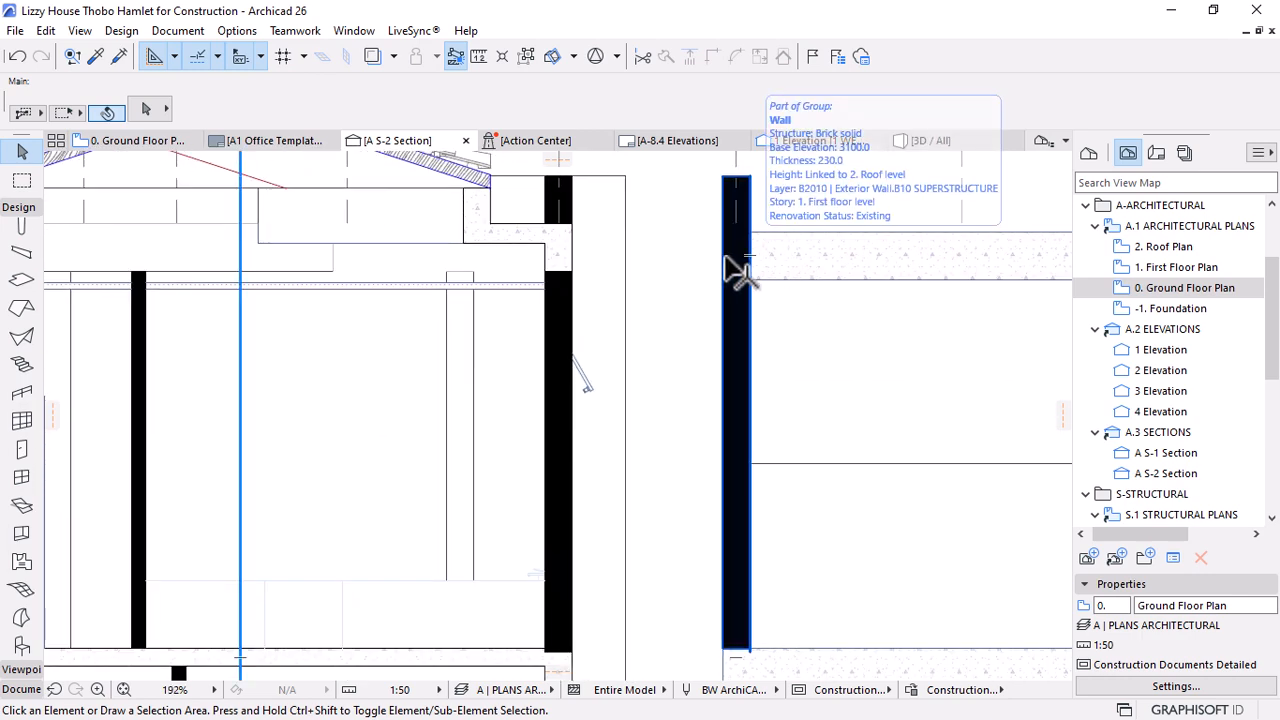
{"action": "scroll", "coordinate": [735, 380], "scroll_direction": "down", "scroll_amount": 3}
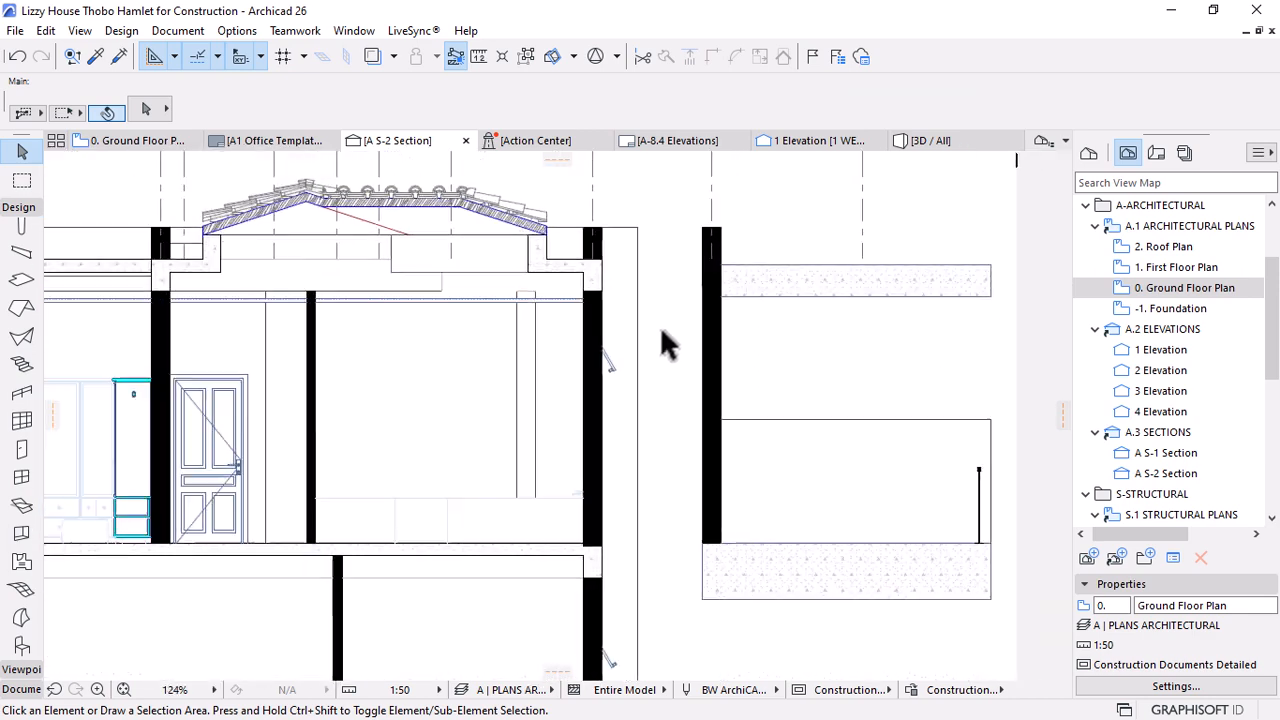
{"action": "scroll", "coordinate": [877, 306], "scroll_direction": "up", "scroll_amount": 2}
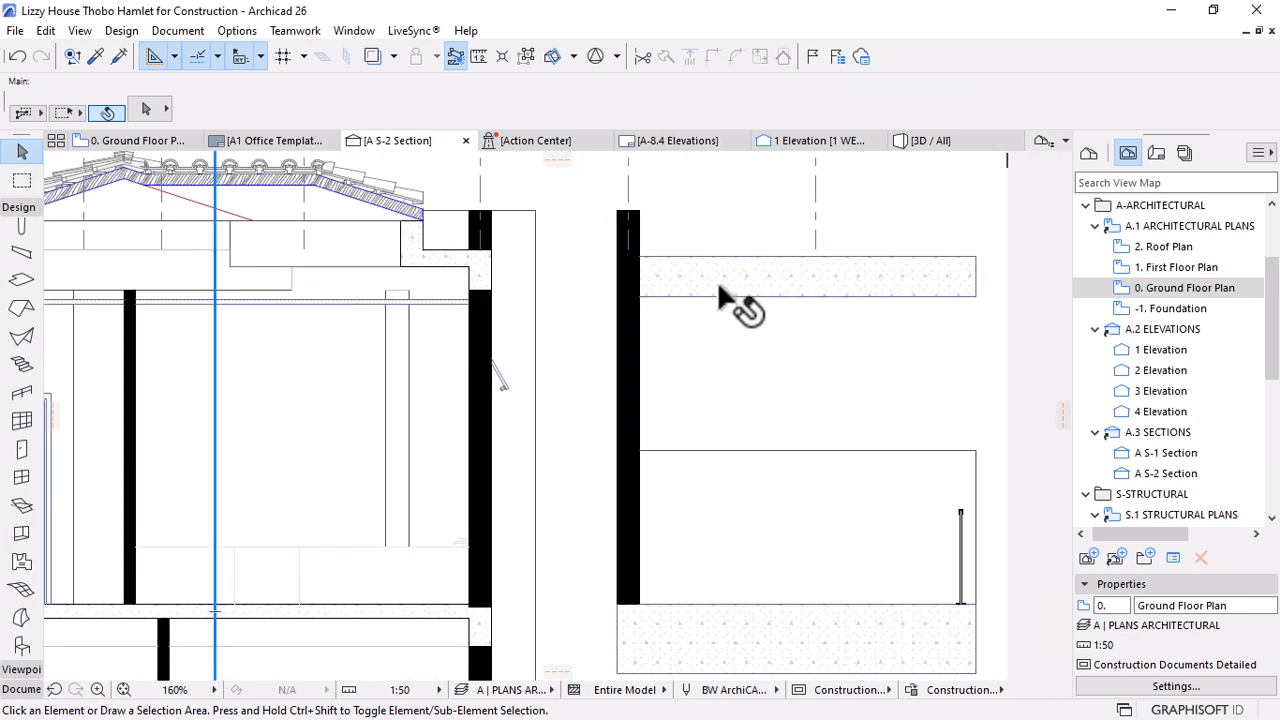
{"action": "scroll", "coordinate": [800, 290], "scroll_direction": "up", "scroll_amount": 4}
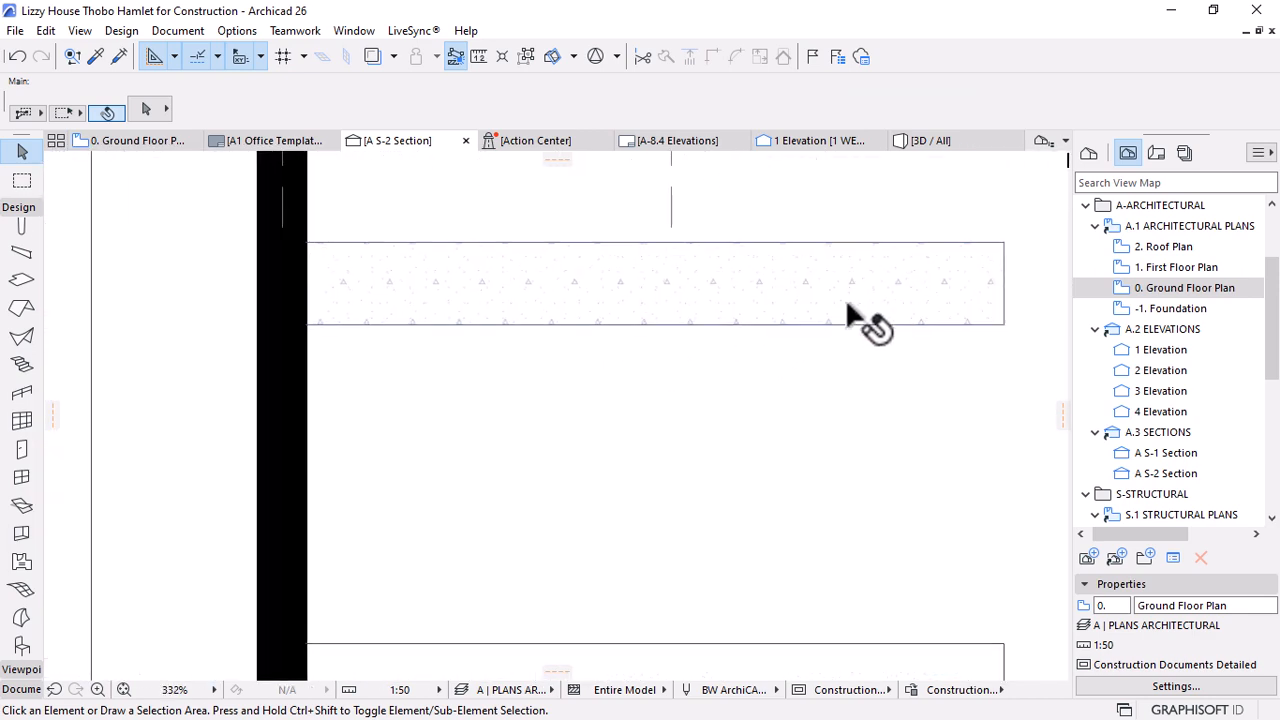
{"action": "left_click", "coordinate": [586, 286]}
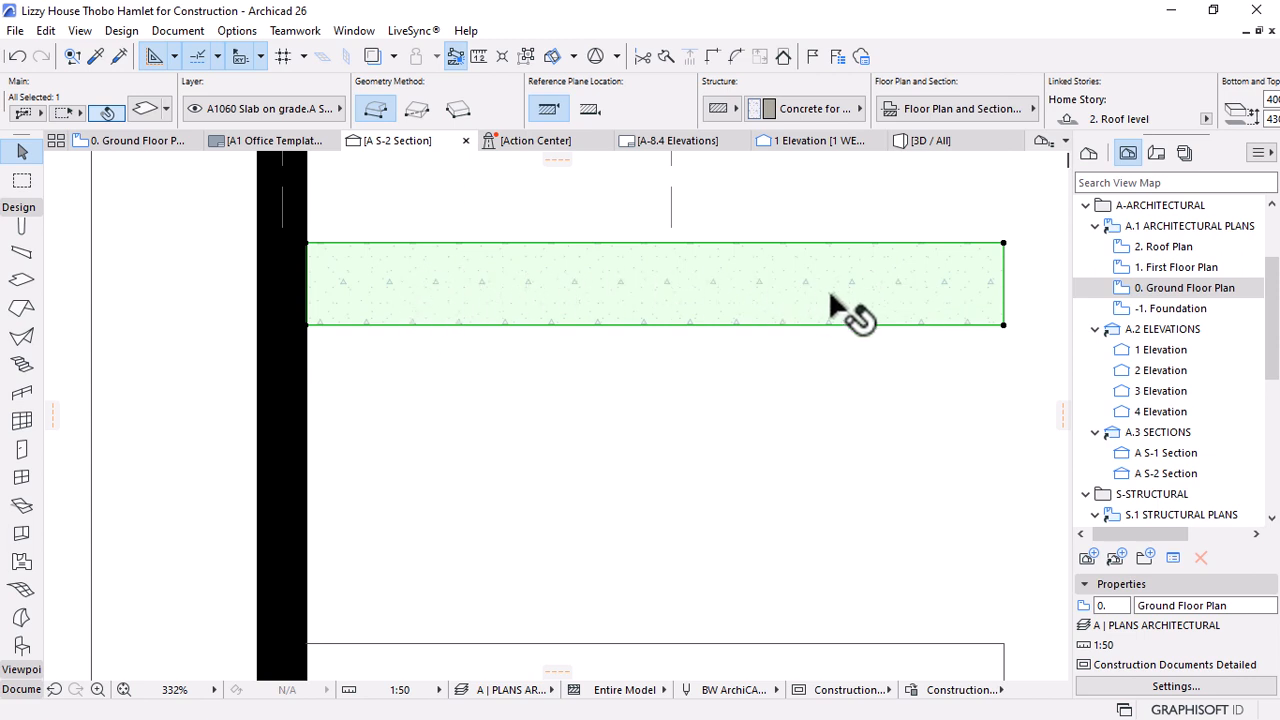
{"action": "scroll", "coordinate": [745, 380], "scroll_direction": "down", "scroll_amount": 3}
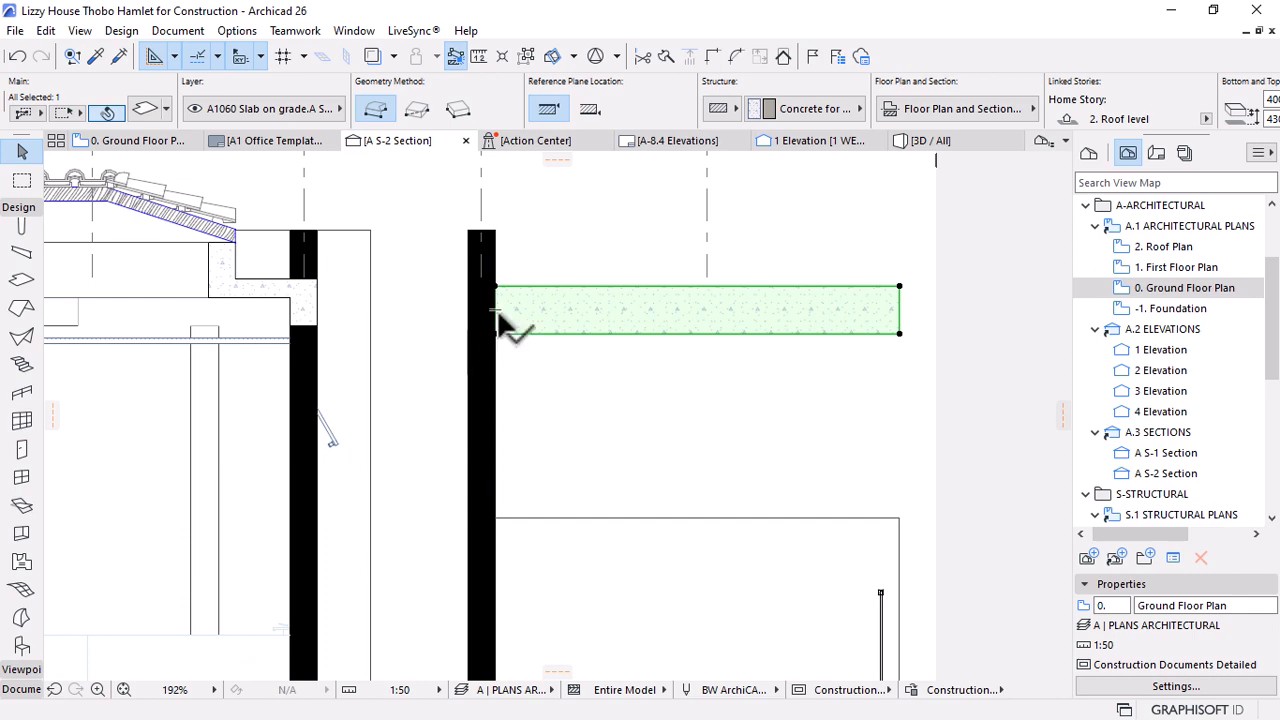
{"action": "scroll", "coordinate": [1155, 470], "scroll_direction": "down", "scroll_amount": 2}
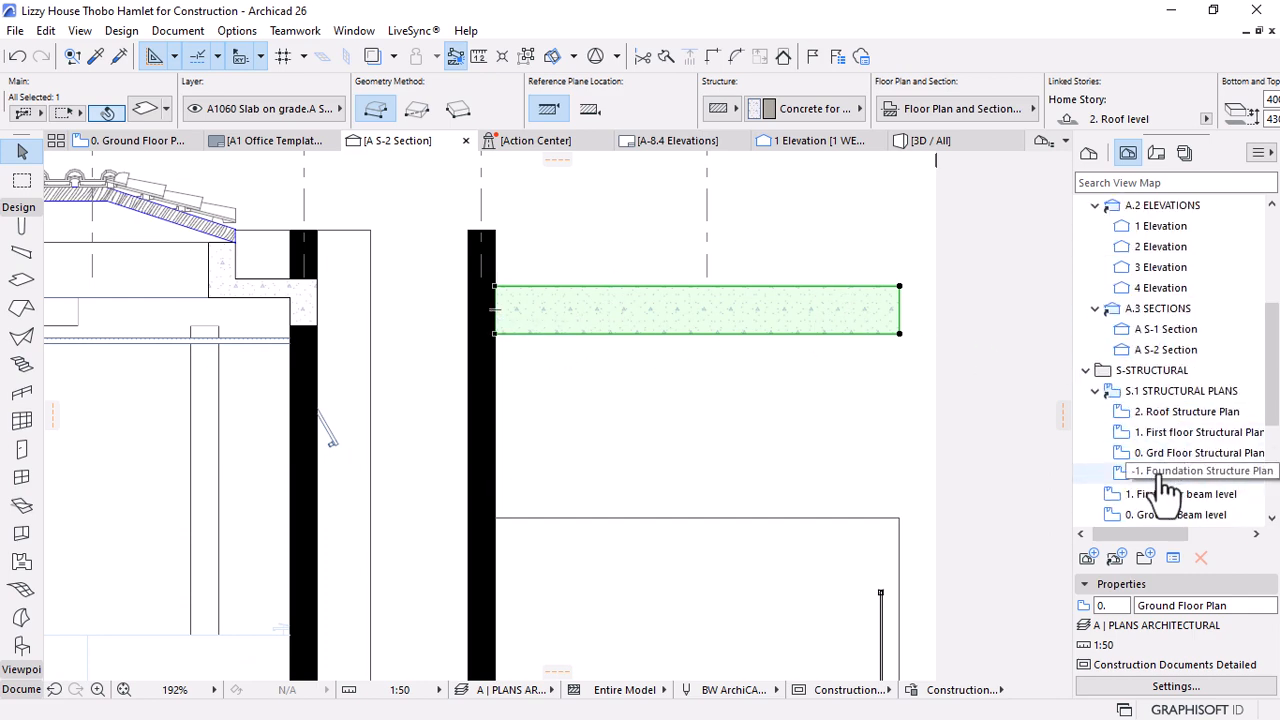
Open the First floor beam level plan at the wall corner beside door D21
{"action": "double_click", "coordinate": [1174, 500]}
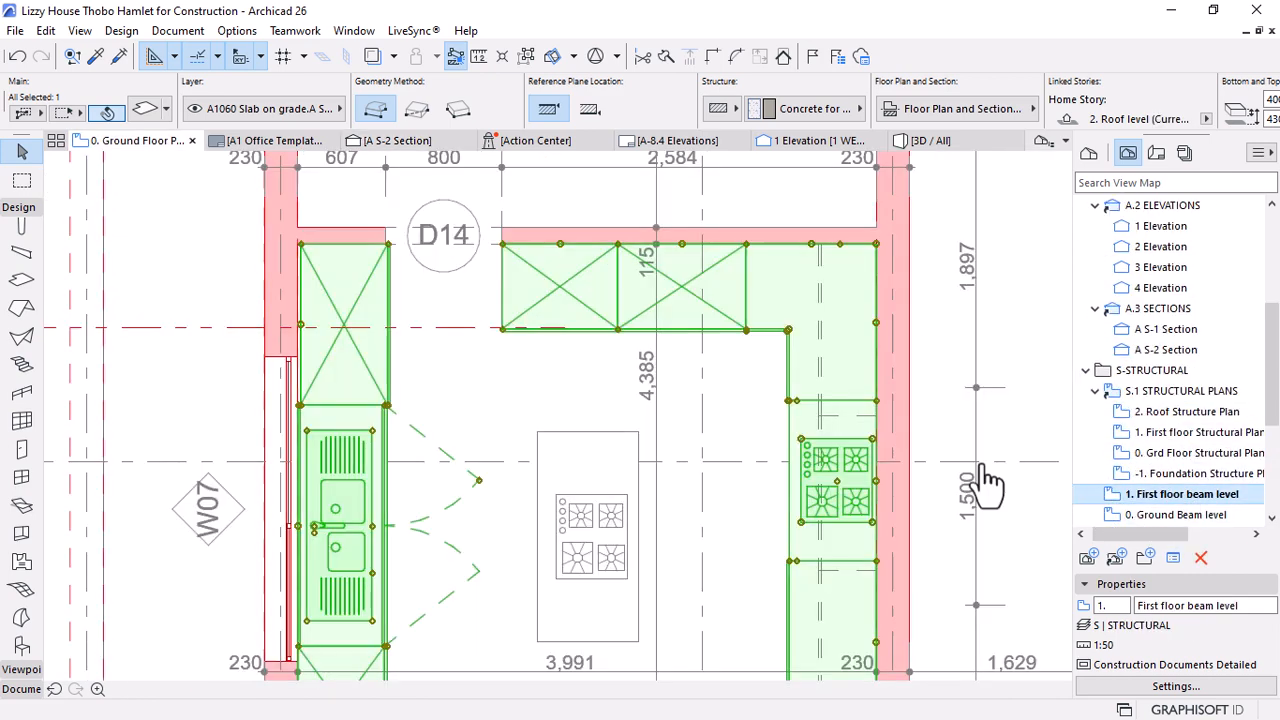
{"action": "scroll", "coordinate": [457, 343], "scroll_direction": "down", "scroll_amount": 2}
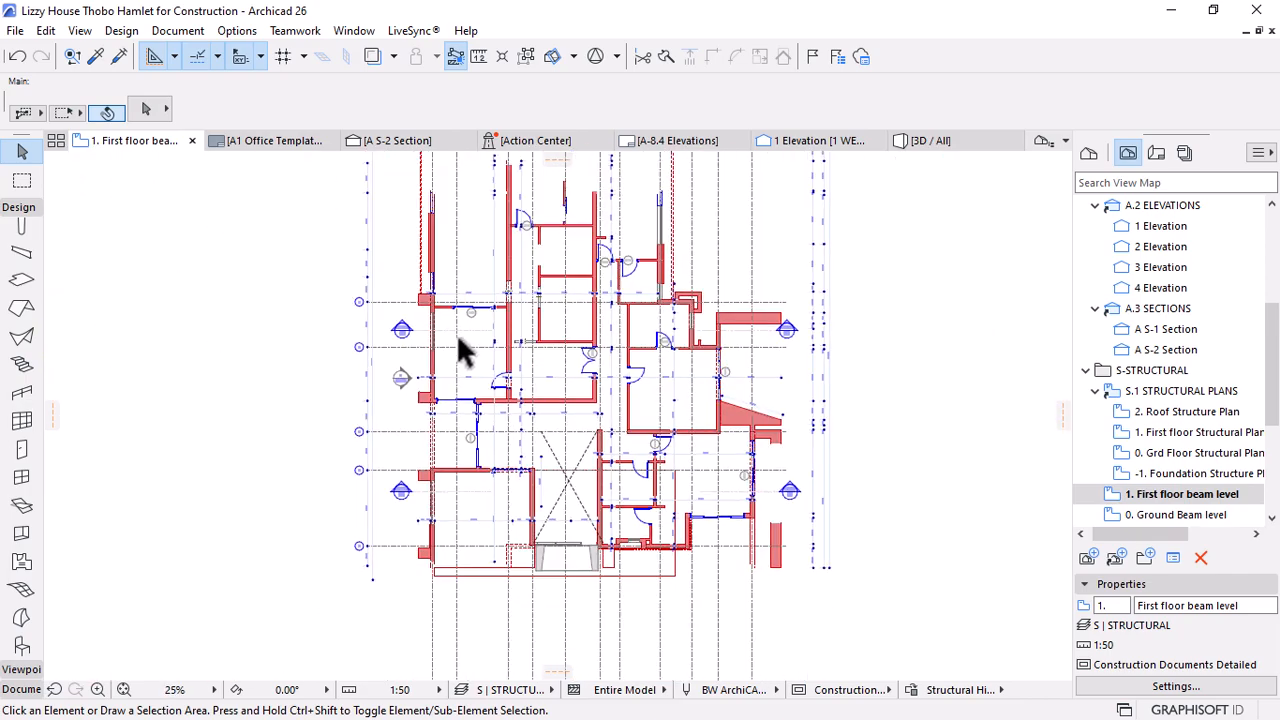
{"action": "scroll", "coordinate": [640, 366], "scroll_direction": "down", "scroll_amount": 2}
{"action": "scroll", "coordinate": [641, 358], "scroll_direction": "up", "scroll_amount": 2}
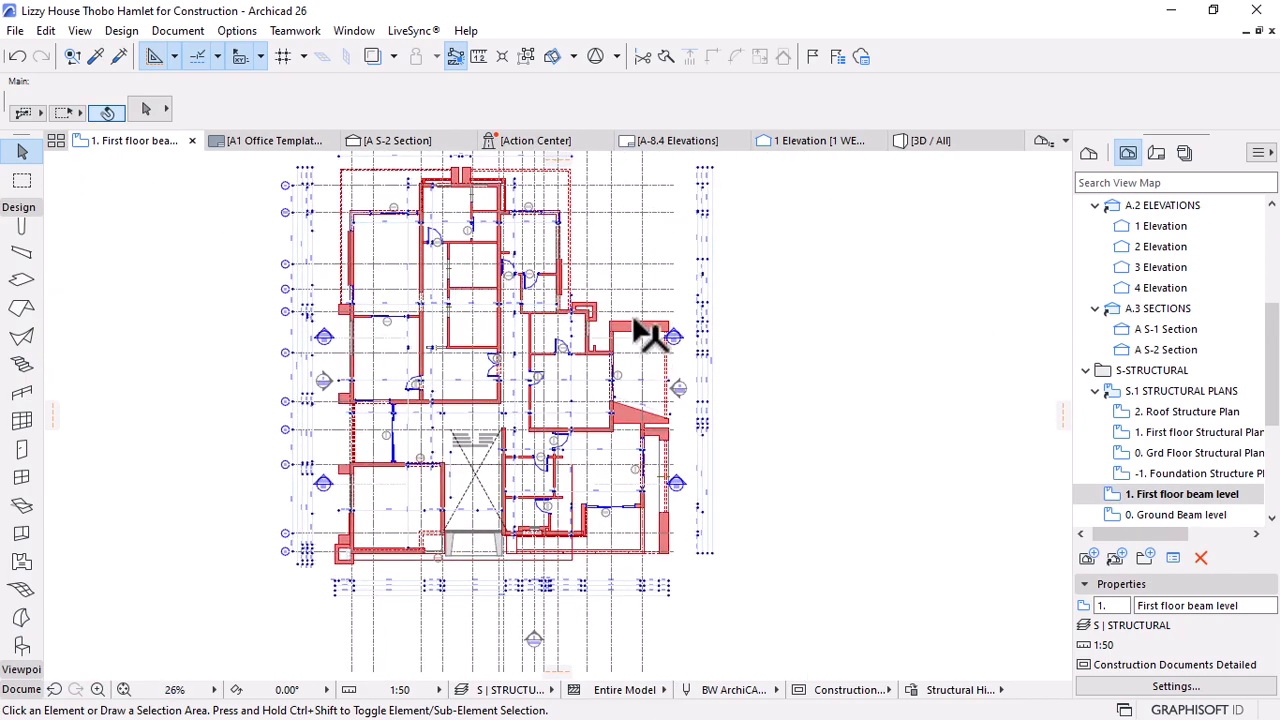
{"action": "scroll", "coordinate": [640, 340], "scroll_direction": "up", "scroll_amount": 4}
{"action": "scroll", "coordinate": [565, 468], "scroll_direction": "up", "scroll_amount": 3}
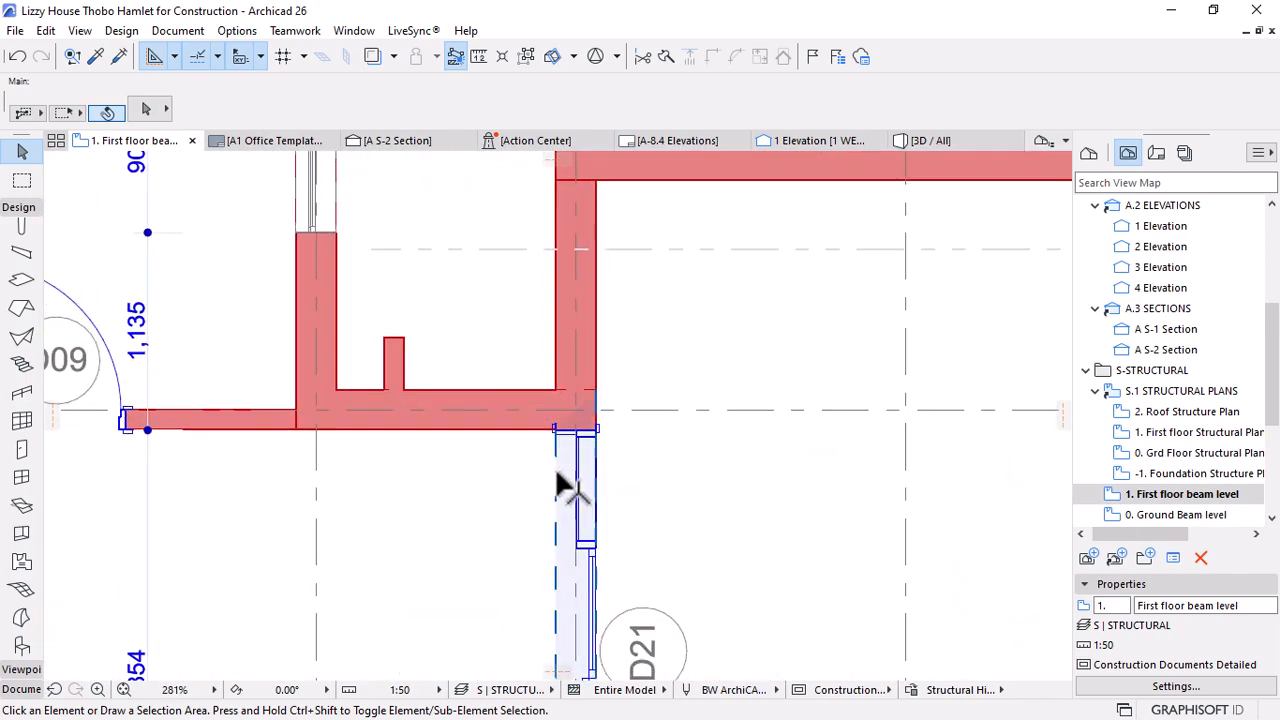
Select only the concrete beam over door D21, apart from its group, and stretch its end to the outer edge of the thick balcony wall
{"action": "left_click", "coordinate": [567, 486]}
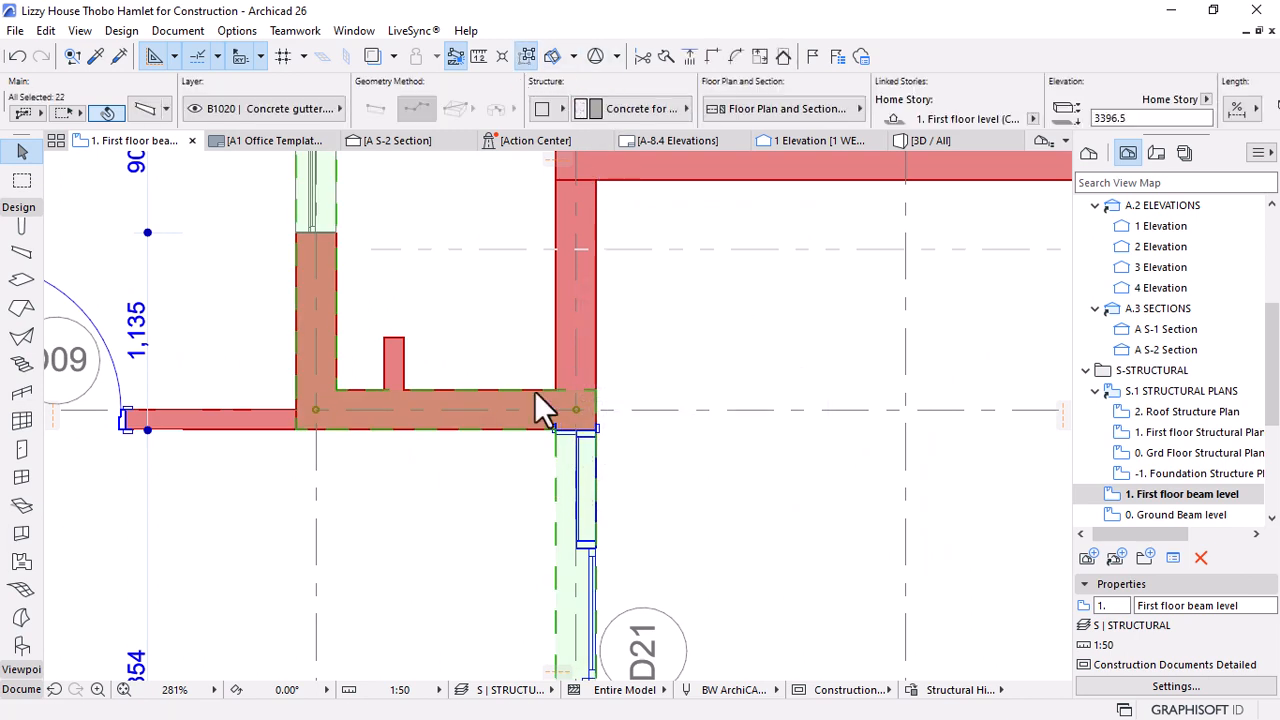
{"action": "key", "text": "Escape"}
{"action": "left_click", "coordinate": [566, 461]}
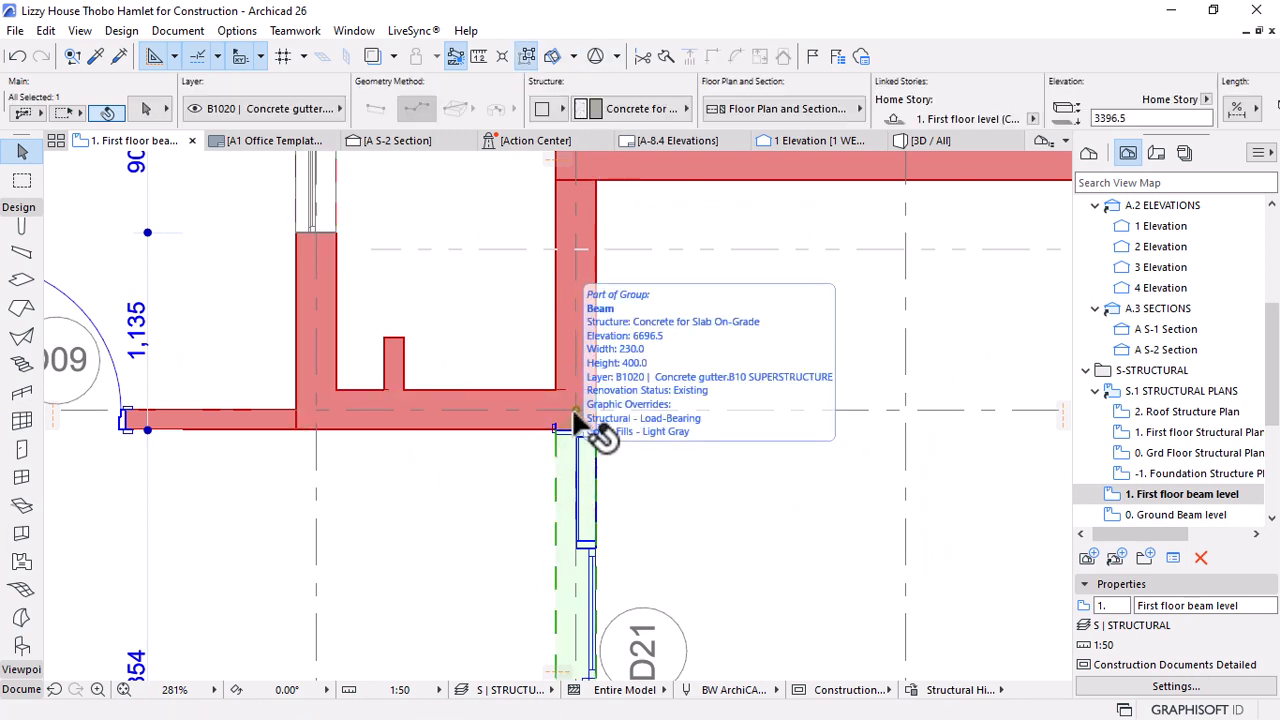
{"action": "left_click", "coordinate": [576, 410]}
{"action": "scroll", "coordinate": [580, 178], "scroll_direction": "down", "scroll_amount": 2}
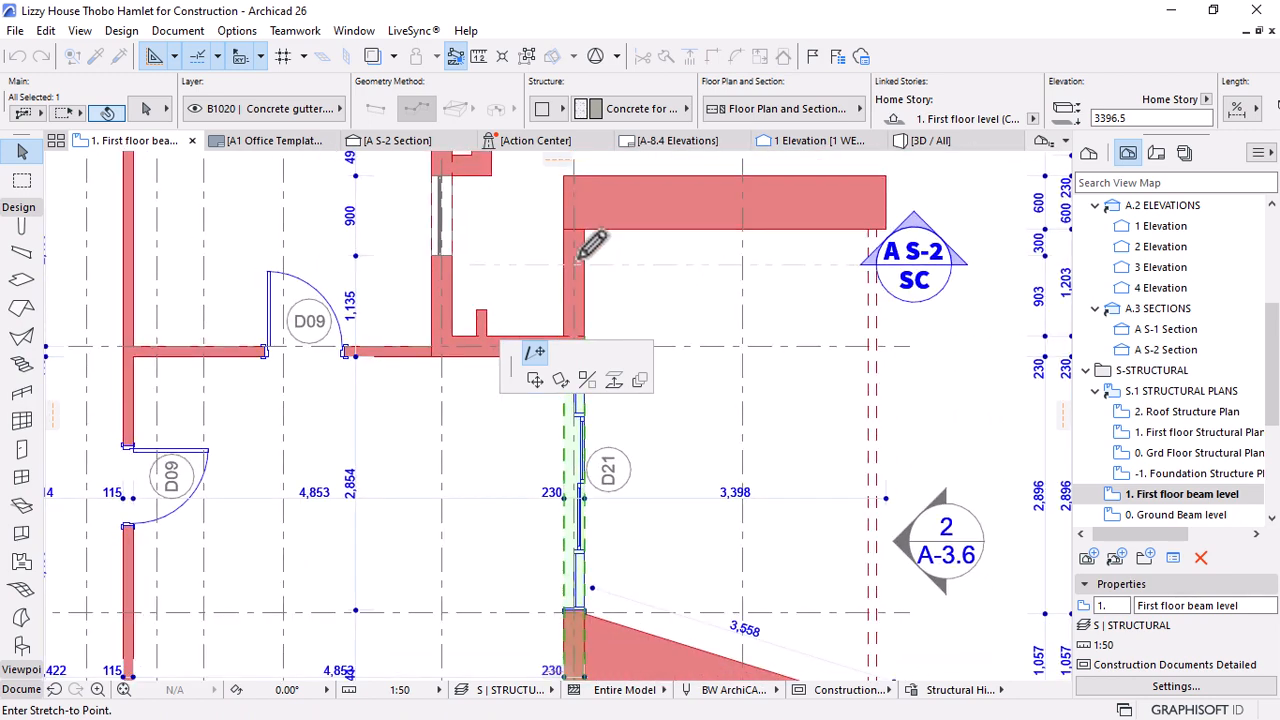
{"action": "left_click", "coordinate": [573, 176]}
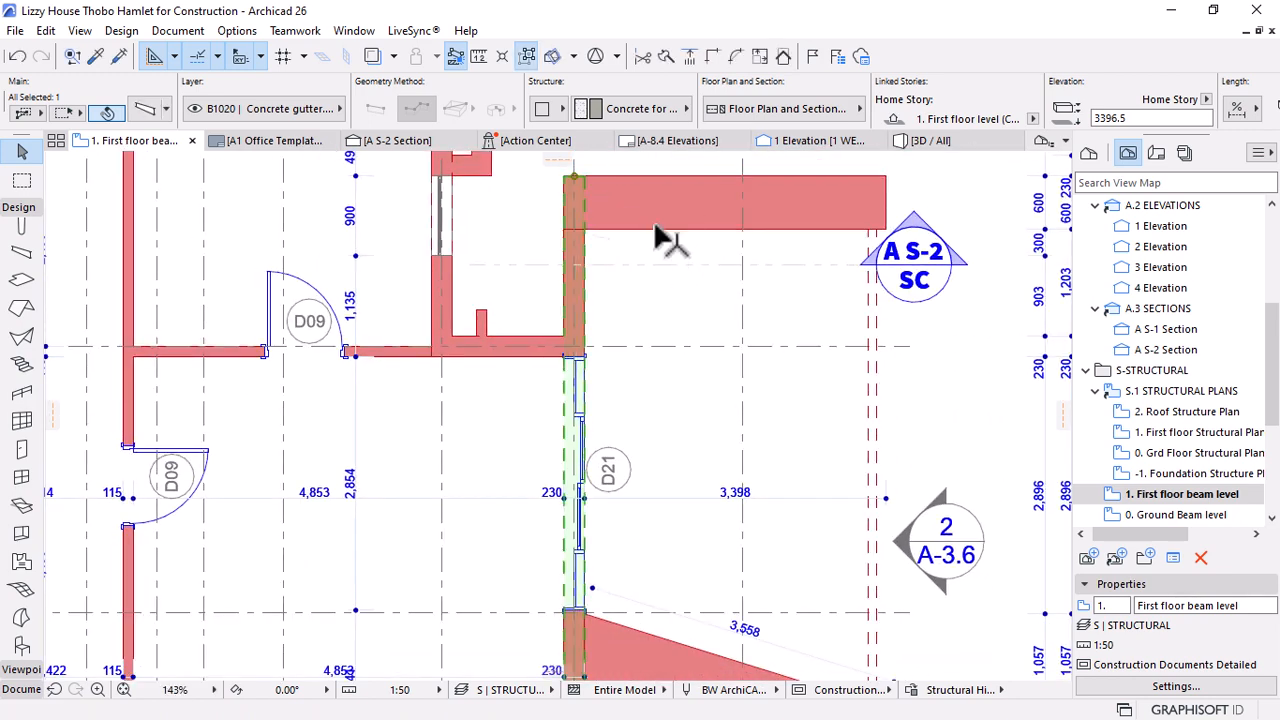
Open the 3D view at the stretched beam's exposed end and bring up the beam's selection settings
{"action": "left_click", "coordinate": [912, 143]}
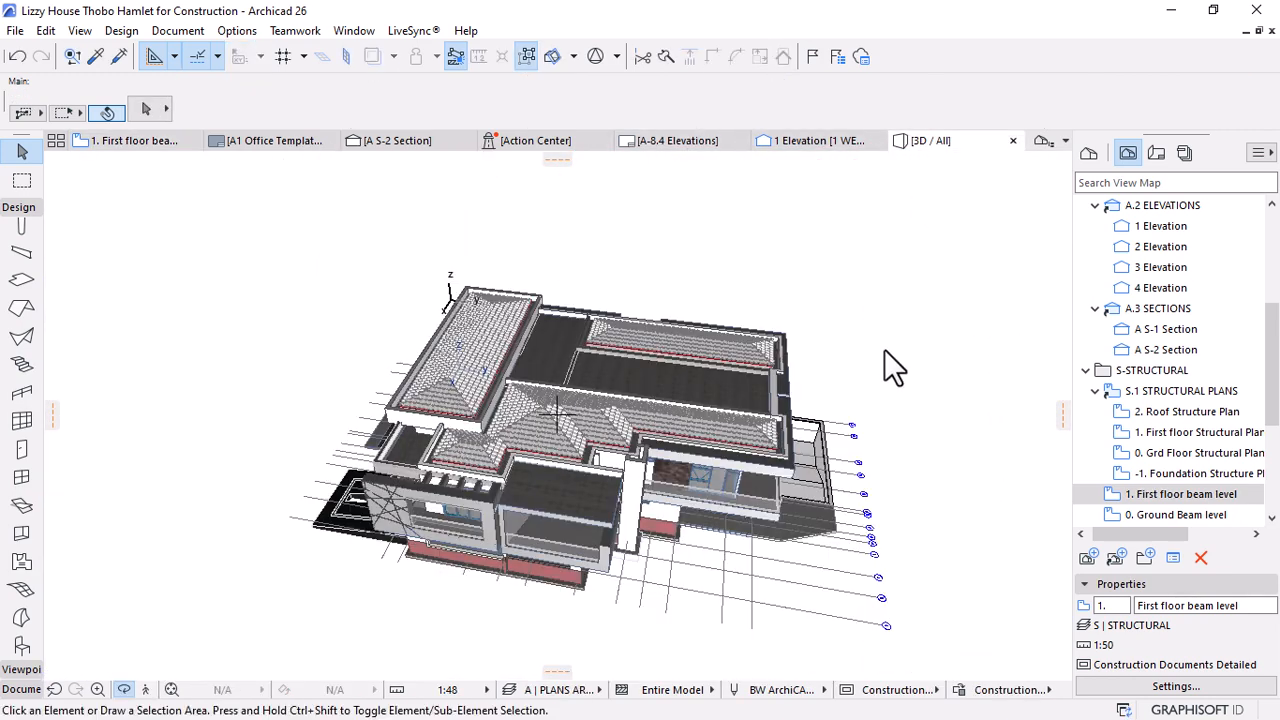
{"action": "left_click_drag", "start_coordinate": [748, 445], "coordinate": [749, 417]}
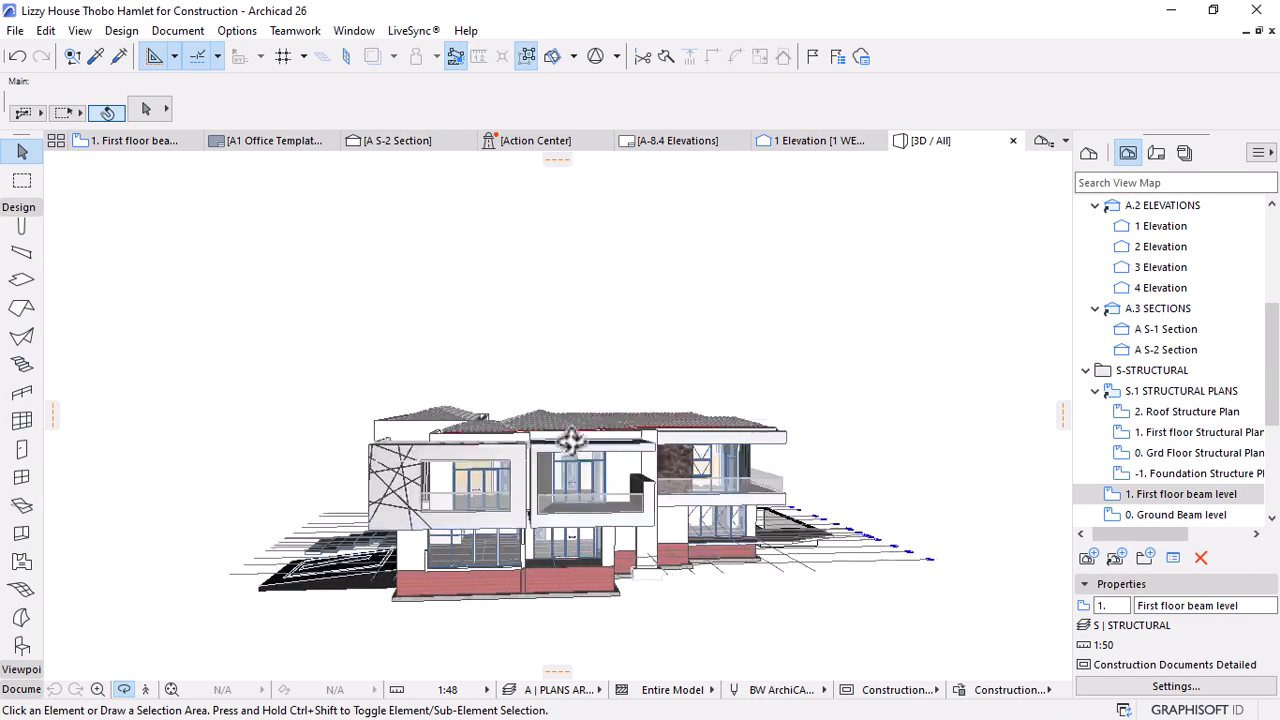
{"action": "scroll", "coordinate": [514, 441], "scroll_direction": "up", "scroll_amount": 3}
{"action": "scroll", "coordinate": [514, 441], "scroll_direction": "up", "scroll_amount": 5}
{"action": "left_click", "coordinate": [502, 435]}
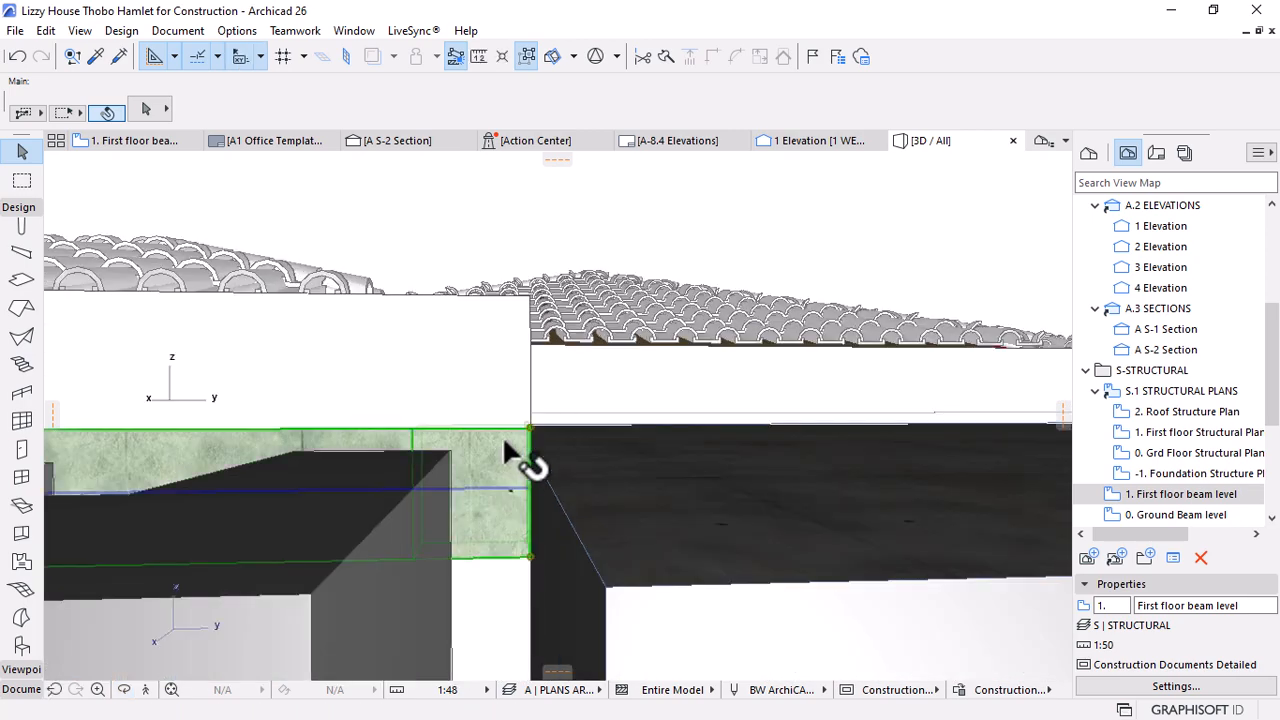
{"action": "key", "text": "ctrl+t"}
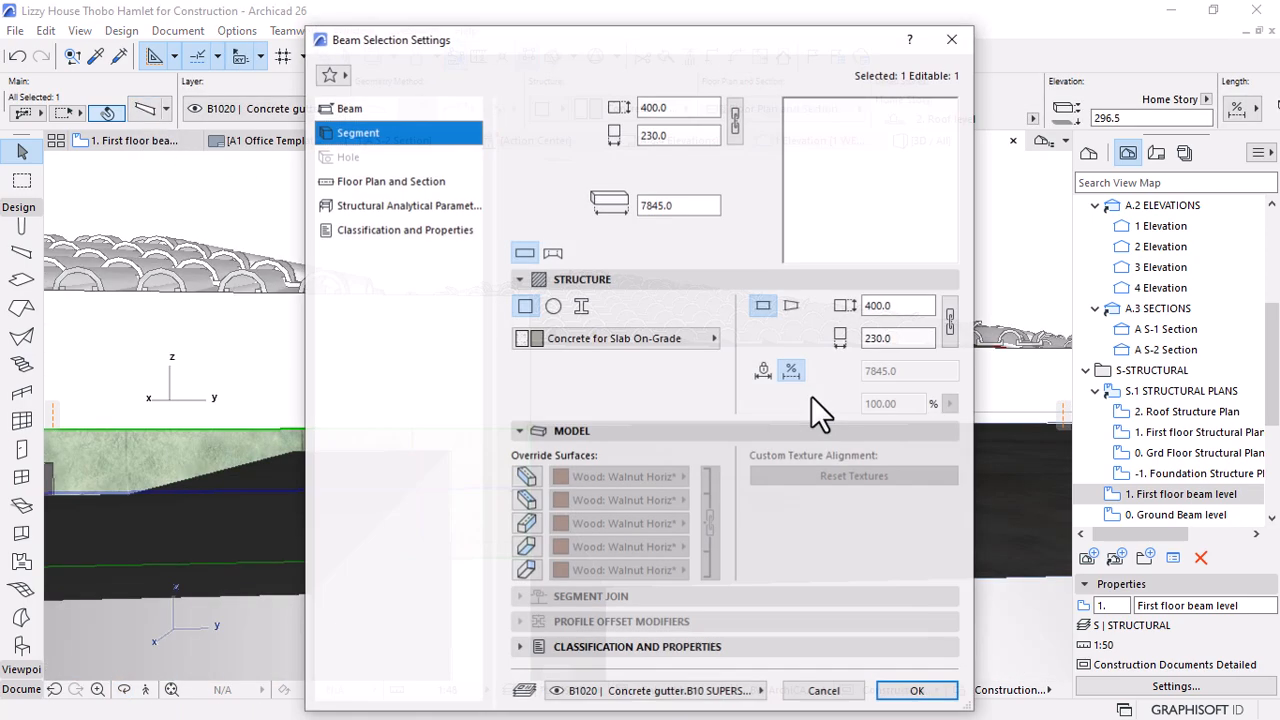
Override the beam's third and fourth listed surfaces with Whitewash, apply the settings and clear the selection
{"action": "left_click", "coordinate": [526, 547]}
{"action": "left_click", "coordinate": [526, 523]}
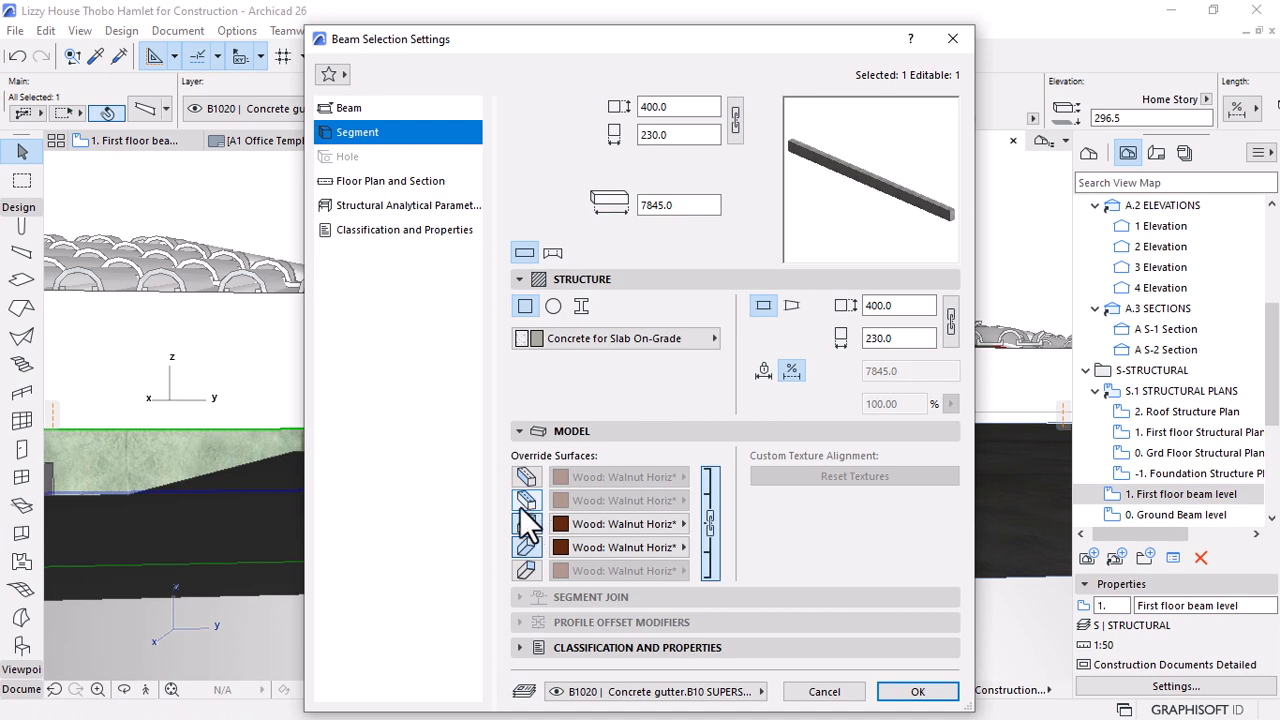
{"action": "left_click", "coordinate": [611, 530]}
{"action": "type", "text": "w"}
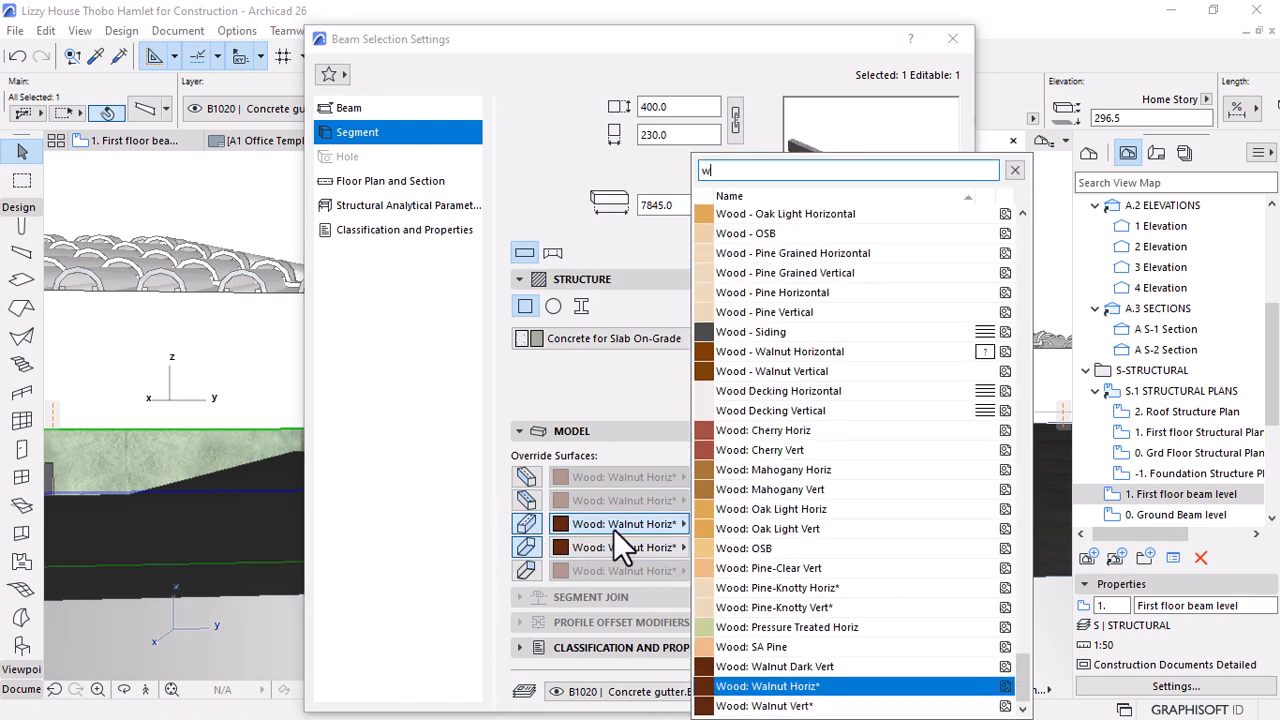
{"action": "type", "text": "hit"}
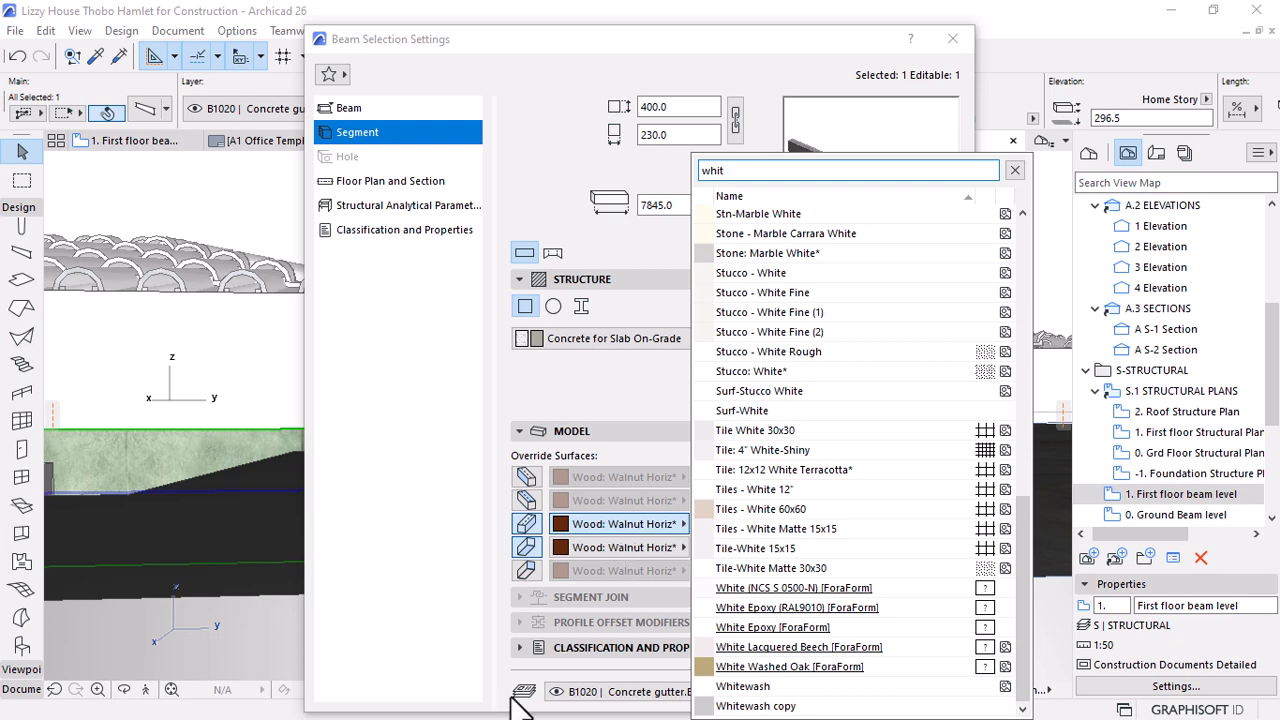
{"action": "left_click", "coordinate": [740, 686]}
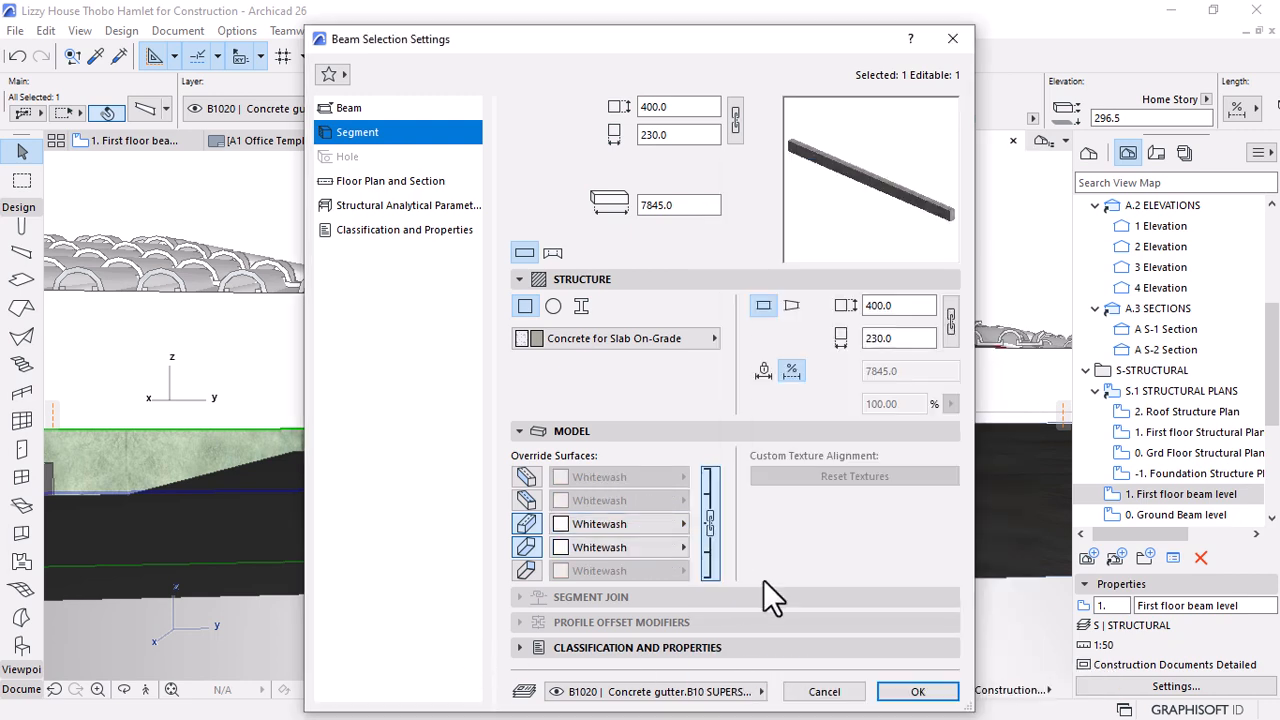
{"action": "left_click", "coordinate": [912, 692]}
{"action": "key", "text": "Escape"}
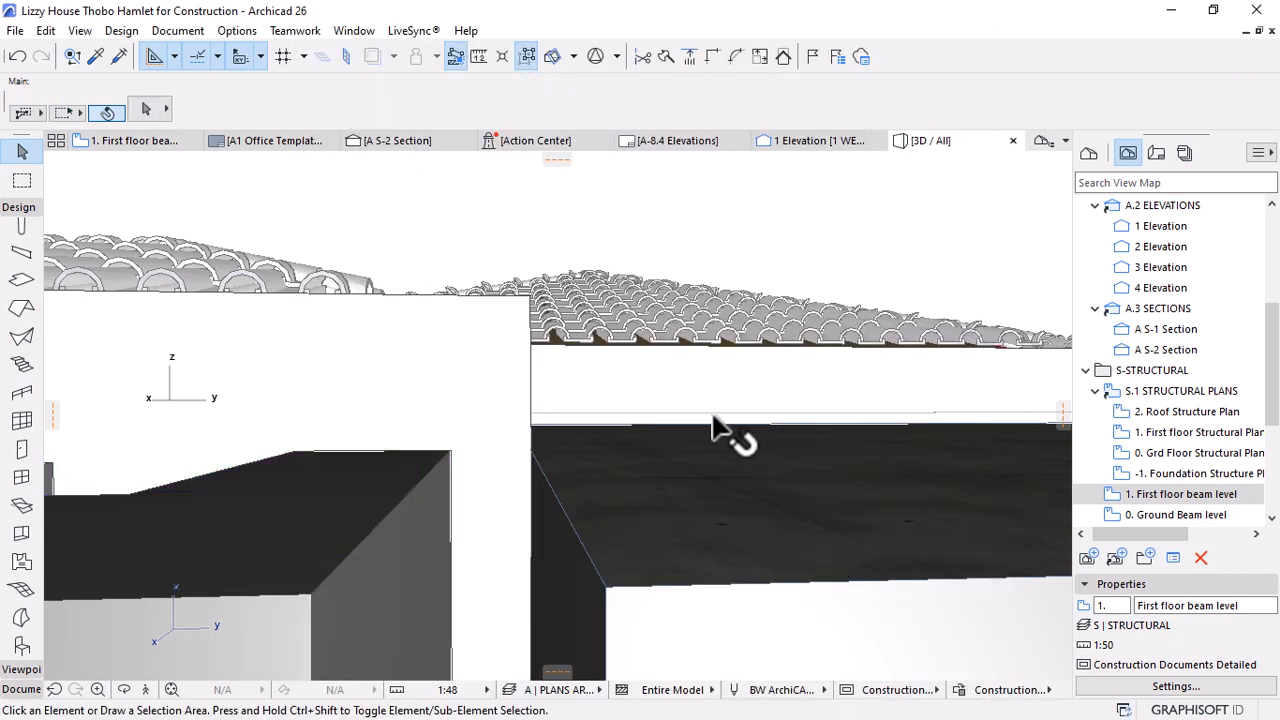
Look over the house in 3D and return to the S-2 section to examine where the beam meets the balcony roof slab
{"action": "scroll", "coordinate": [712, 425], "scroll_direction": "down", "scroll_amount": 10}
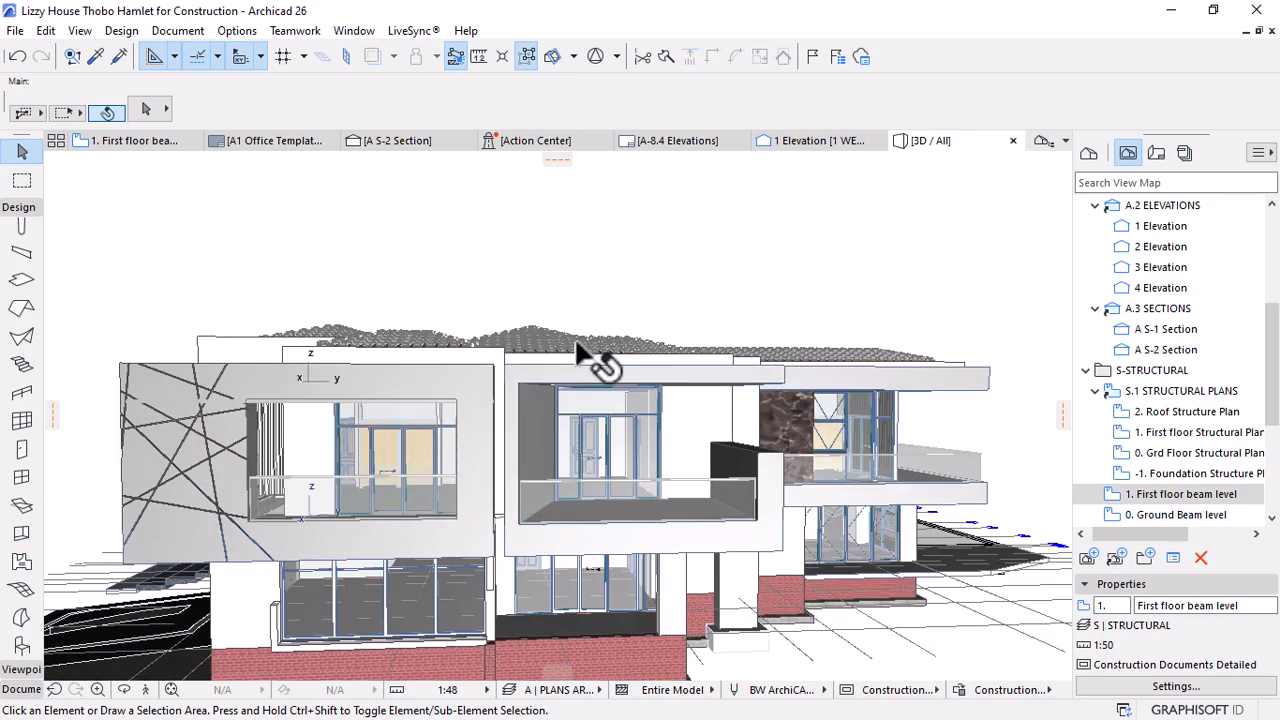
{"action": "middle_click_drag", "start_coordinate": [590, 355], "coordinate": [556, 440], "text": "shift"}
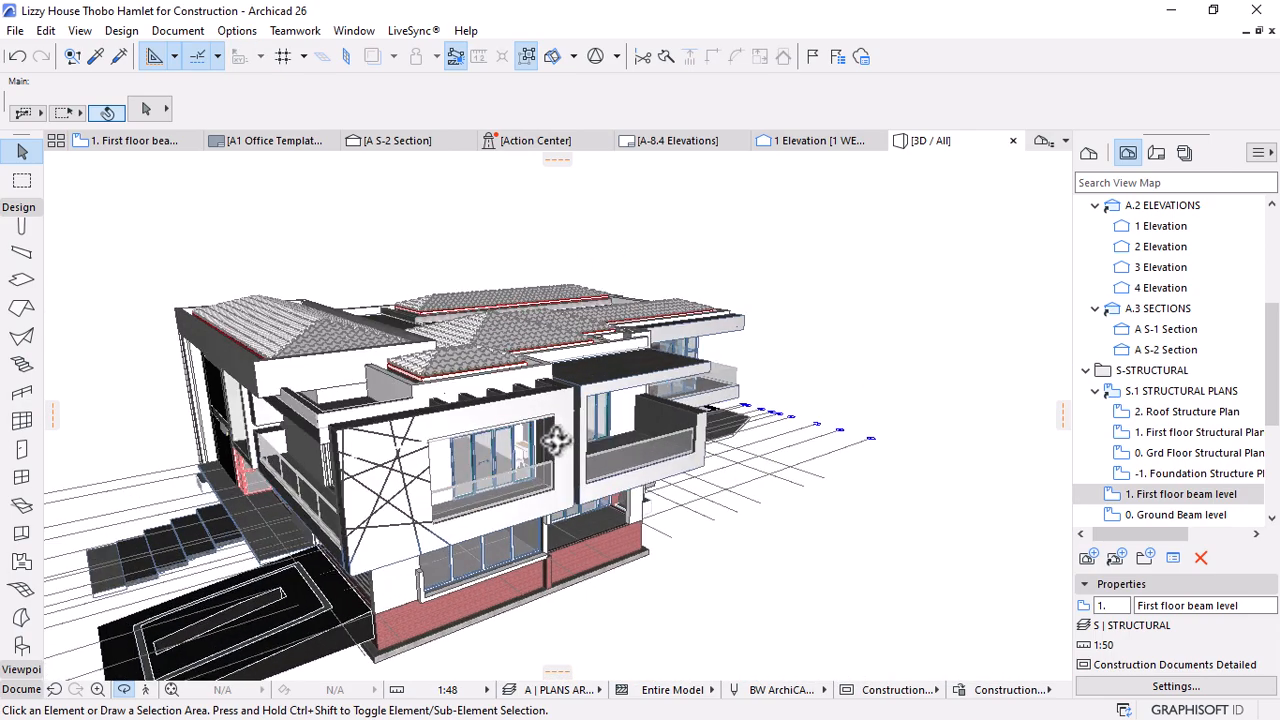
{"action": "left_click", "coordinate": [134, 140]}
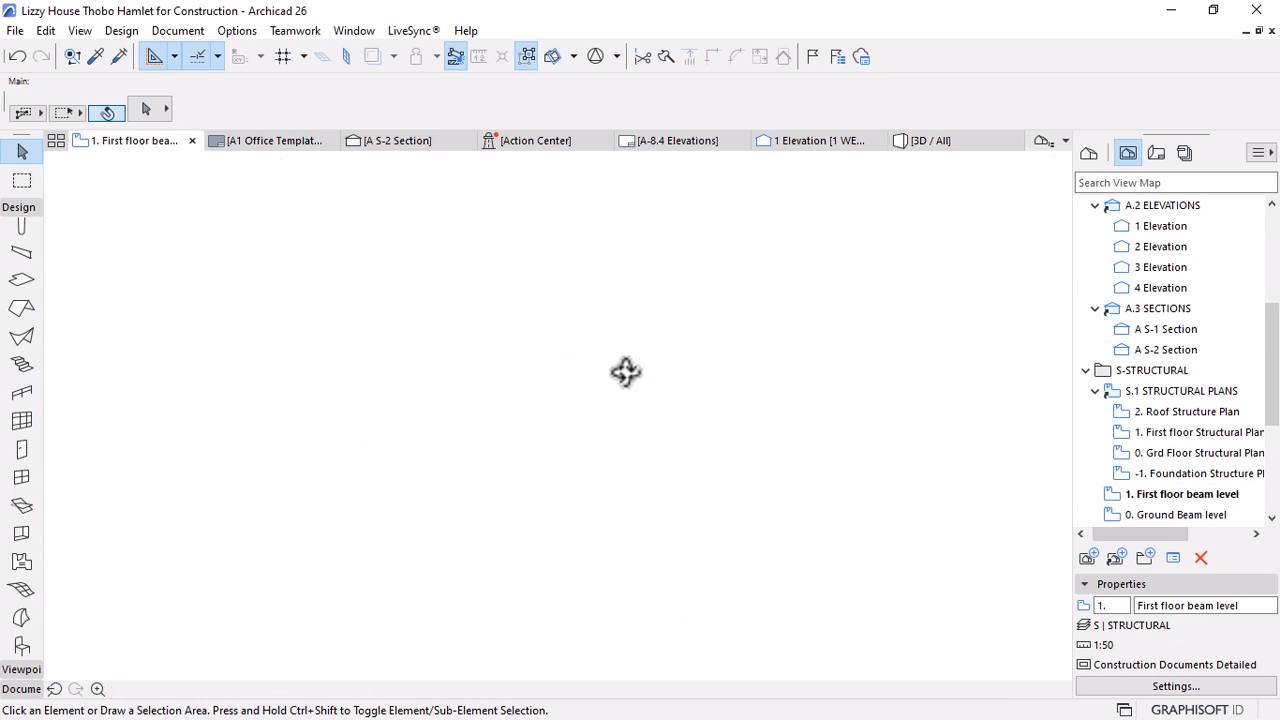
{"action": "left_click", "coordinate": [430, 142]}
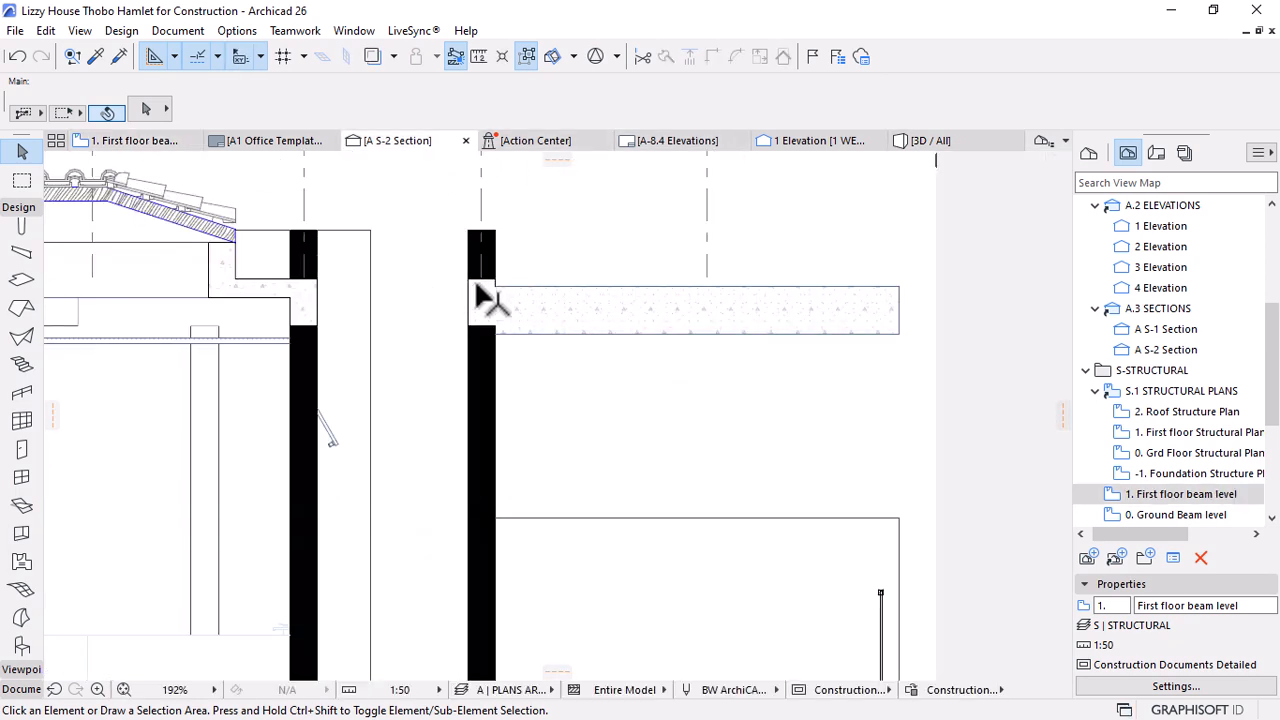
{"action": "scroll", "coordinate": [479, 292], "scroll_direction": "up", "scroll_amount": 2}
{"action": "scroll", "coordinate": [495, 300], "scroll_direction": "down", "scroll_amount": 3}
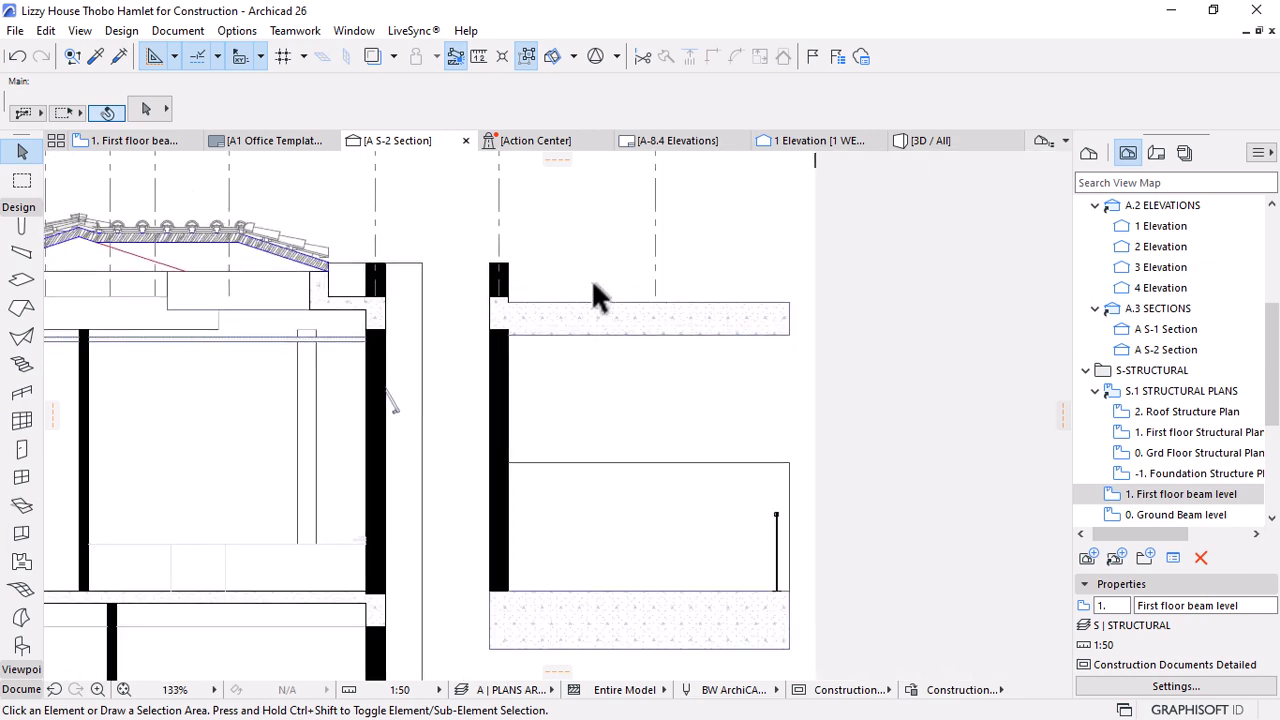
{"action": "scroll", "coordinate": [478, 338], "scroll_direction": "up", "scroll_amount": 3}
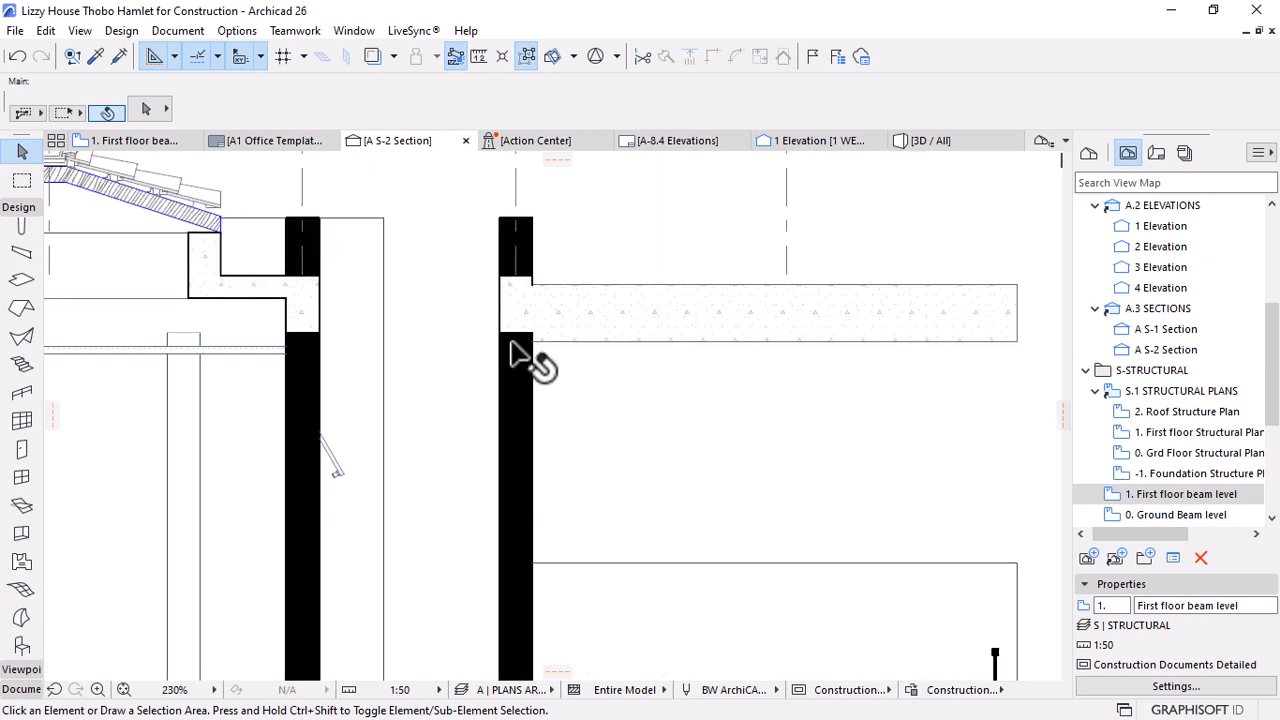
{"action": "scroll", "coordinate": [540, 340], "scroll_direction": "up", "scroll_amount": 2}
{"action": "scroll", "coordinate": [540, 340], "scroll_direction": "up", "scroll_amount": 1}
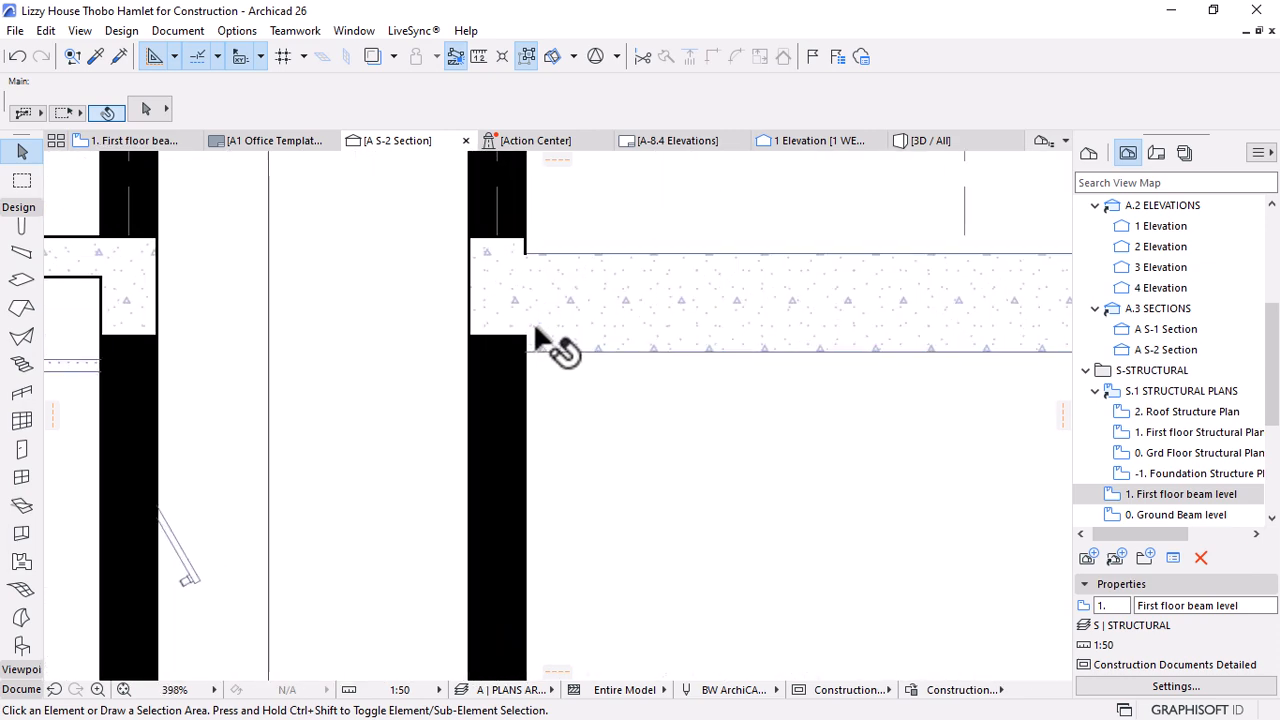
{"action": "scroll", "coordinate": [537, 340], "scroll_direction": "down", "scroll_amount": 4}
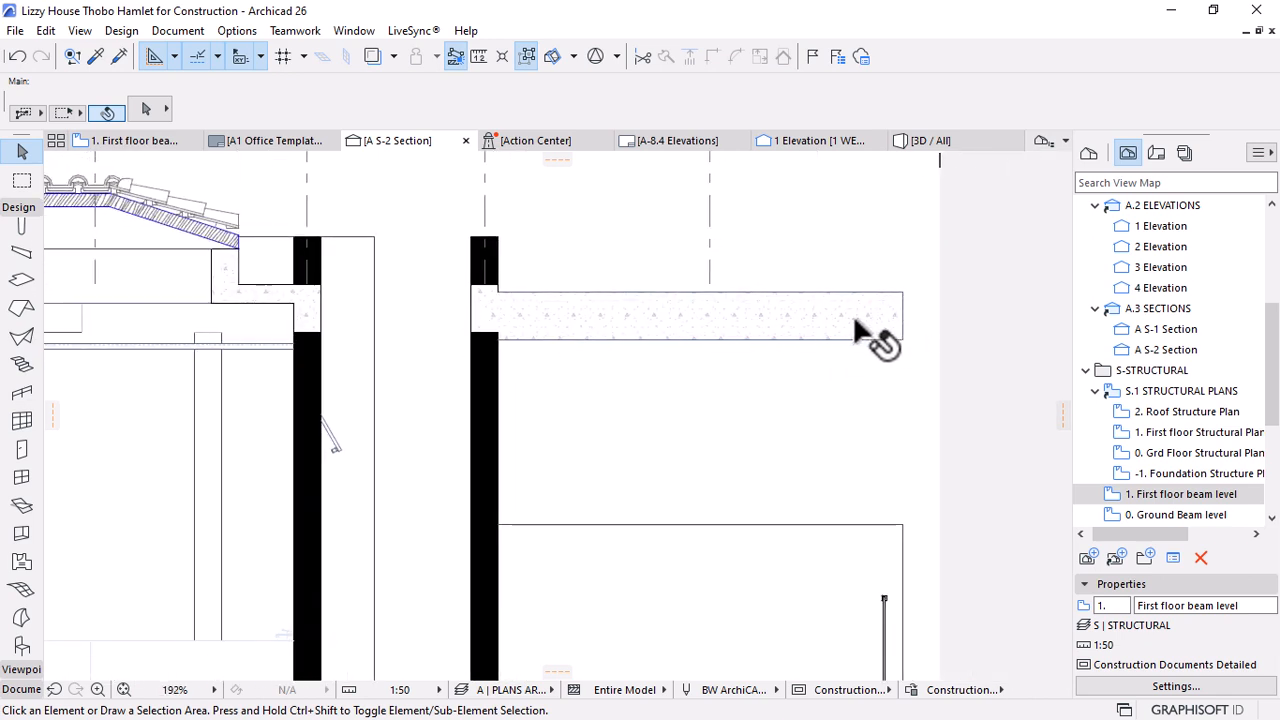
Open the 2. Roof Plan view at the concrete roof slab over the balcony cut by section S-2
{"action": "scroll", "coordinate": [837, 331], "scroll_direction": "up", "scroll_amount": 2}
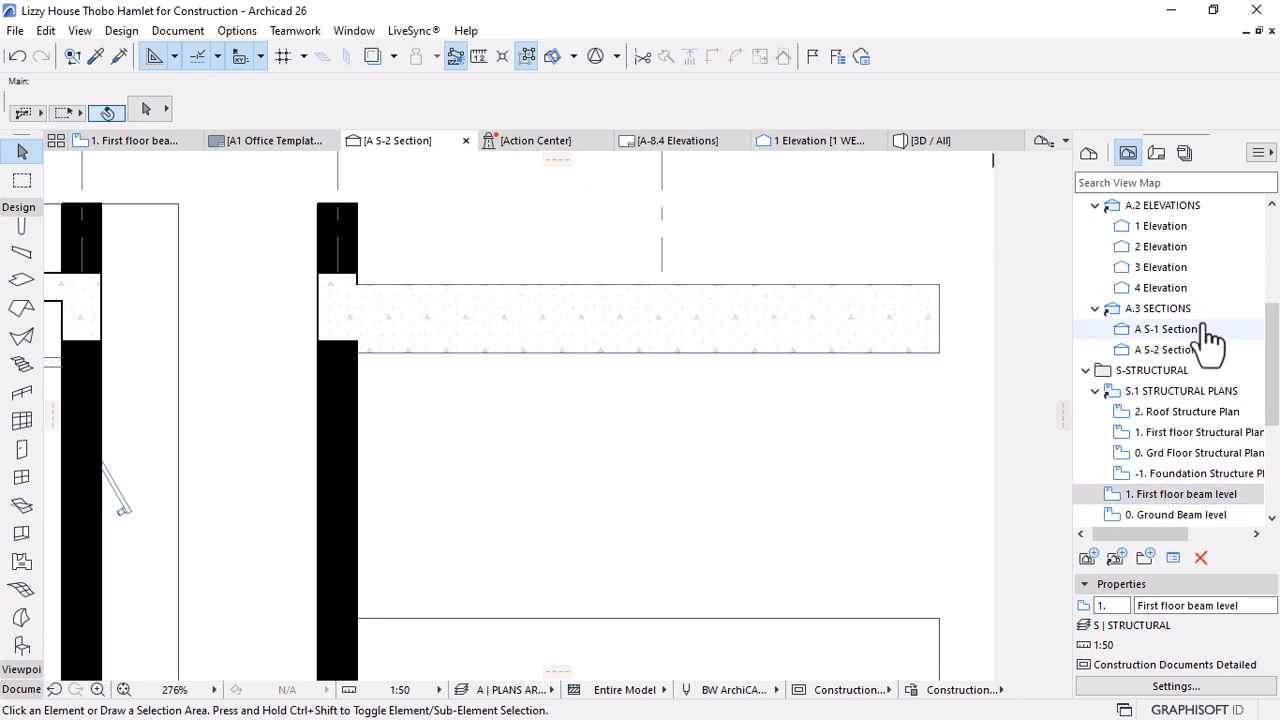
{"action": "scroll", "coordinate": [1205, 355], "scroll_direction": "down", "scroll_amount": 2}
{"action": "scroll", "coordinate": [1165, 330], "scroll_direction": "up", "scroll_amount": 5}
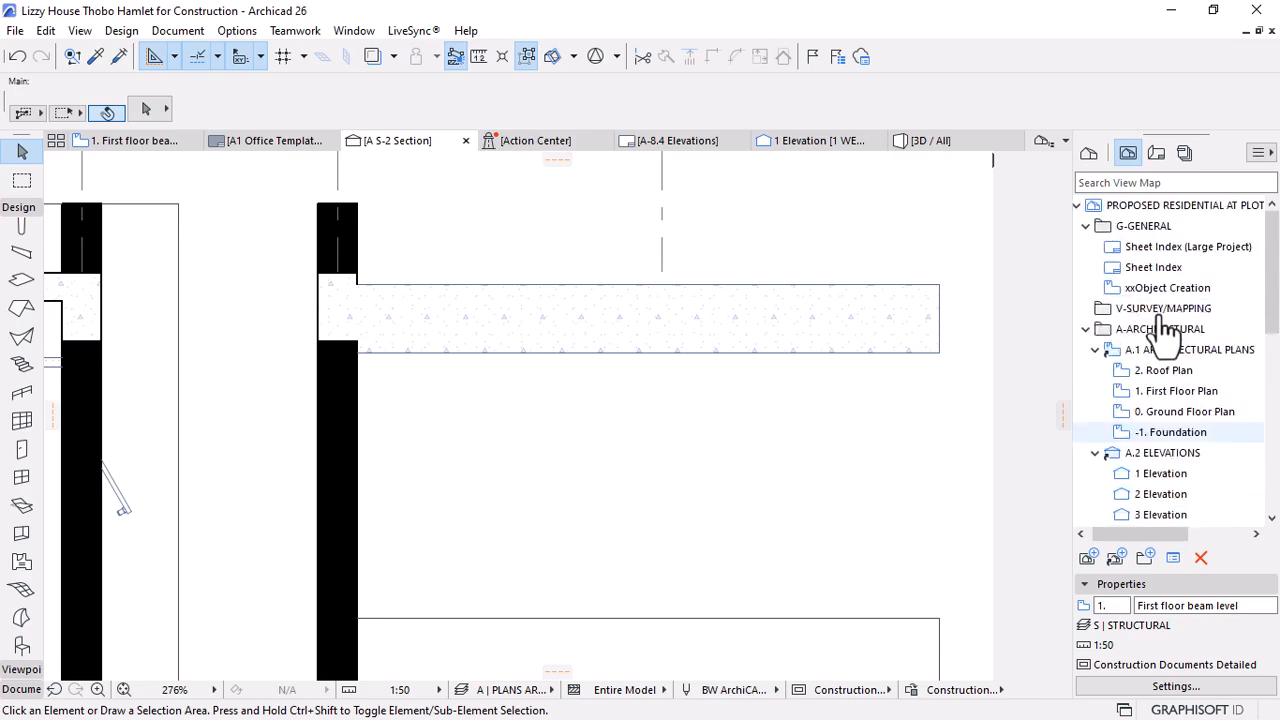
{"action": "left_click", "coordinate": [1163, 372]}
{"action": "double_click", "coordinate": [1163, 372]}
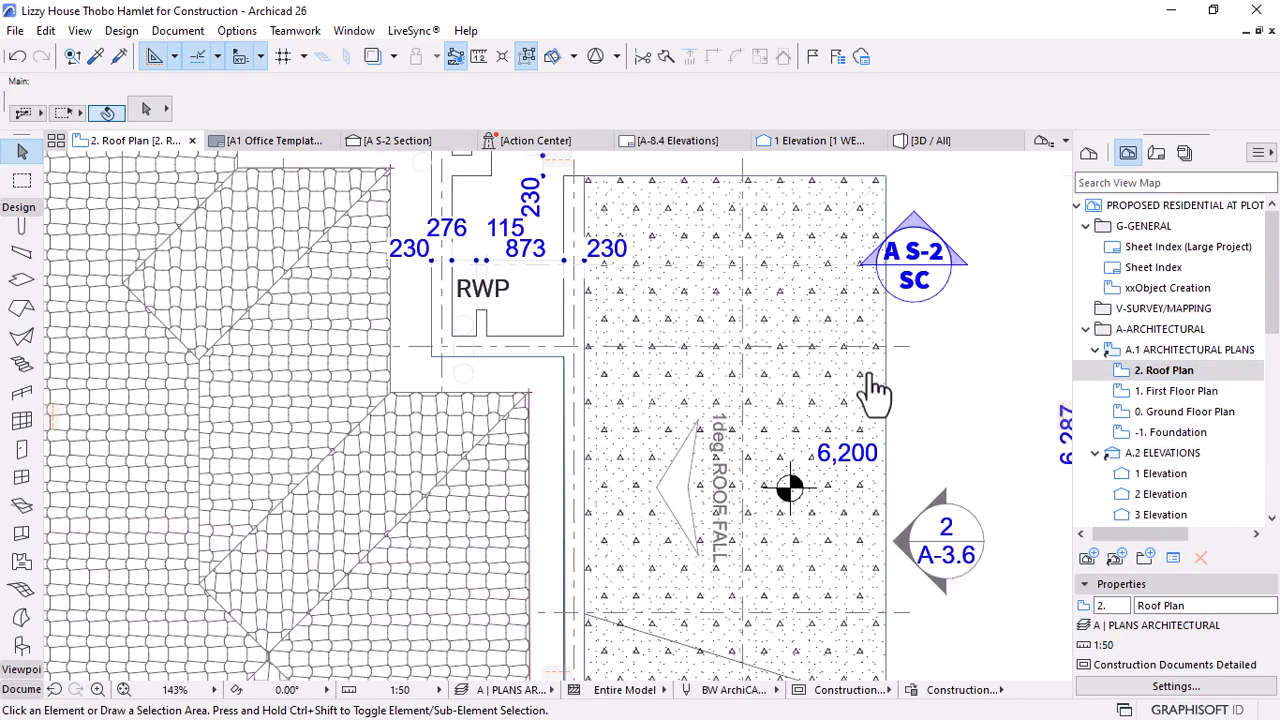
{"action": "scroll", "coordinate": [871, 391], "scroll_direction": "down", "scroll_amount": 3}
{"action": "scroll", "coordinate": [738, 345], "scroll_direction": "up", "scroll_amount": 4}
{"action": "scroll", "coordinate": [720, 337], "scroll_direction": "down", "scroll_amount": 3}
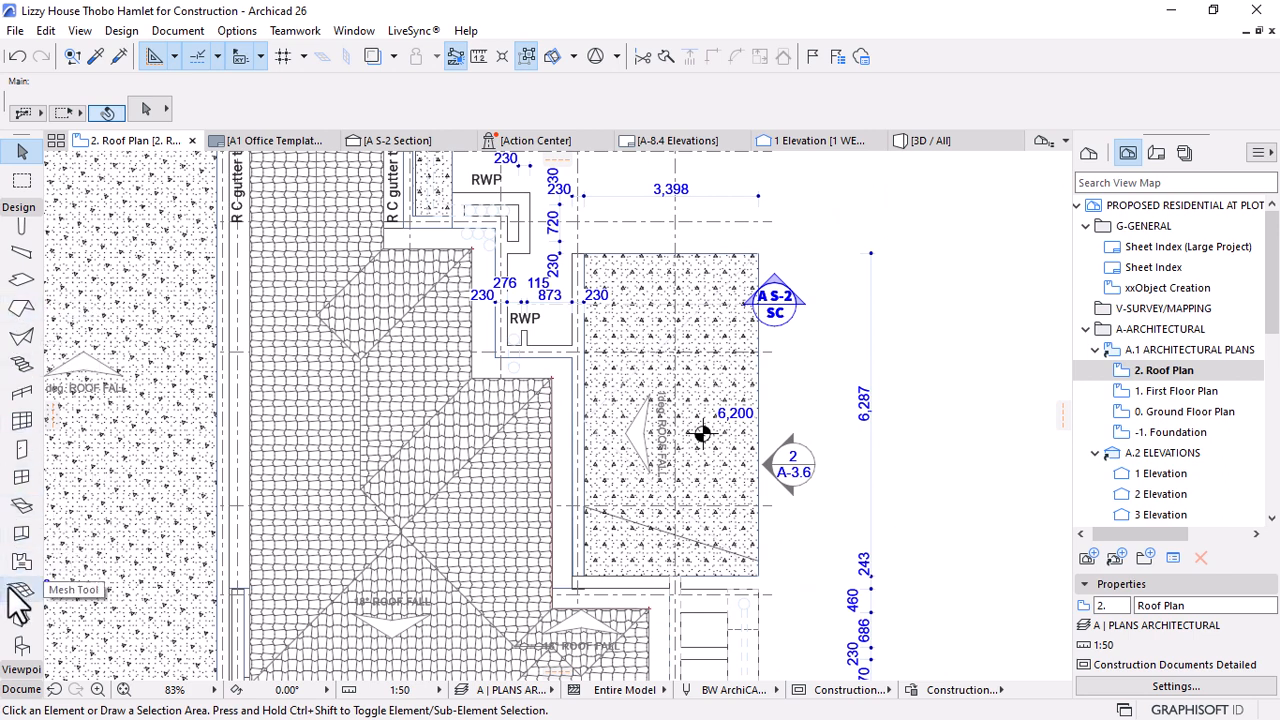
Place a rectangular opening in the balcony roof slab with the Opening tool and select it
{"action": "scroll", "coordinate": [9, 602], "scroll_direction": "down", "scroll_amount": 3}
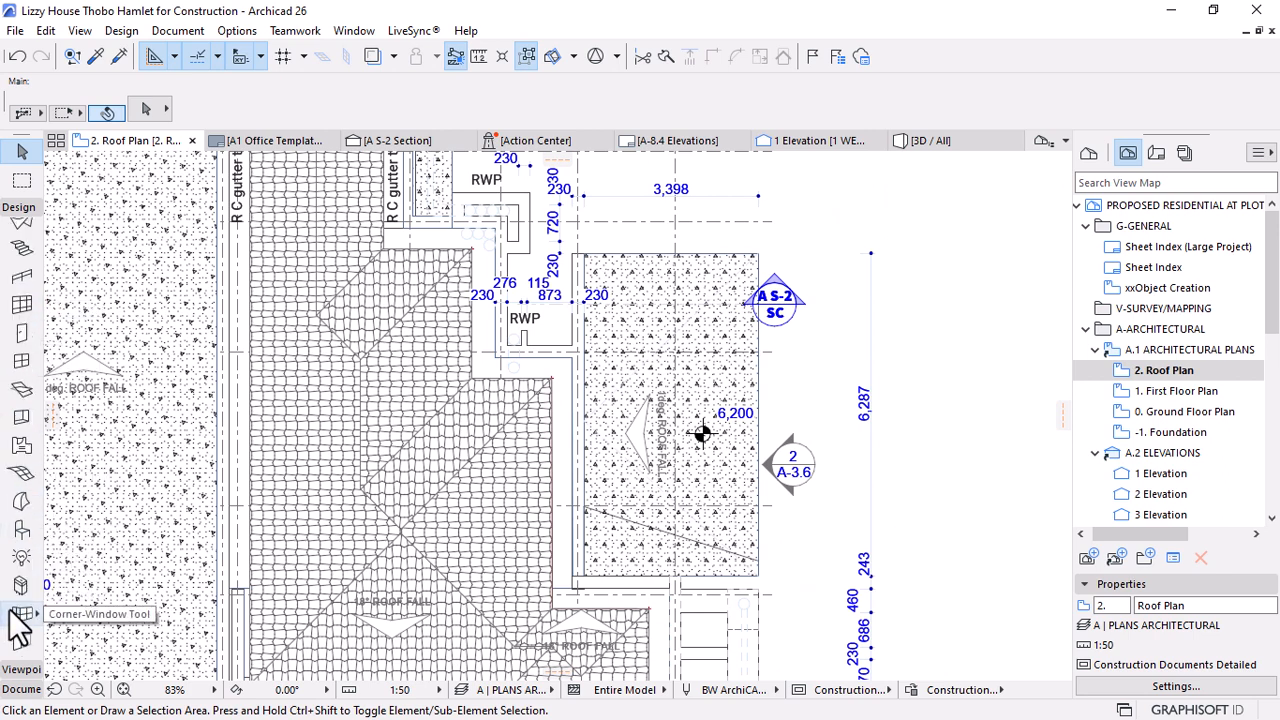
{"action": "left_click", "coordinate": [22, 416]}
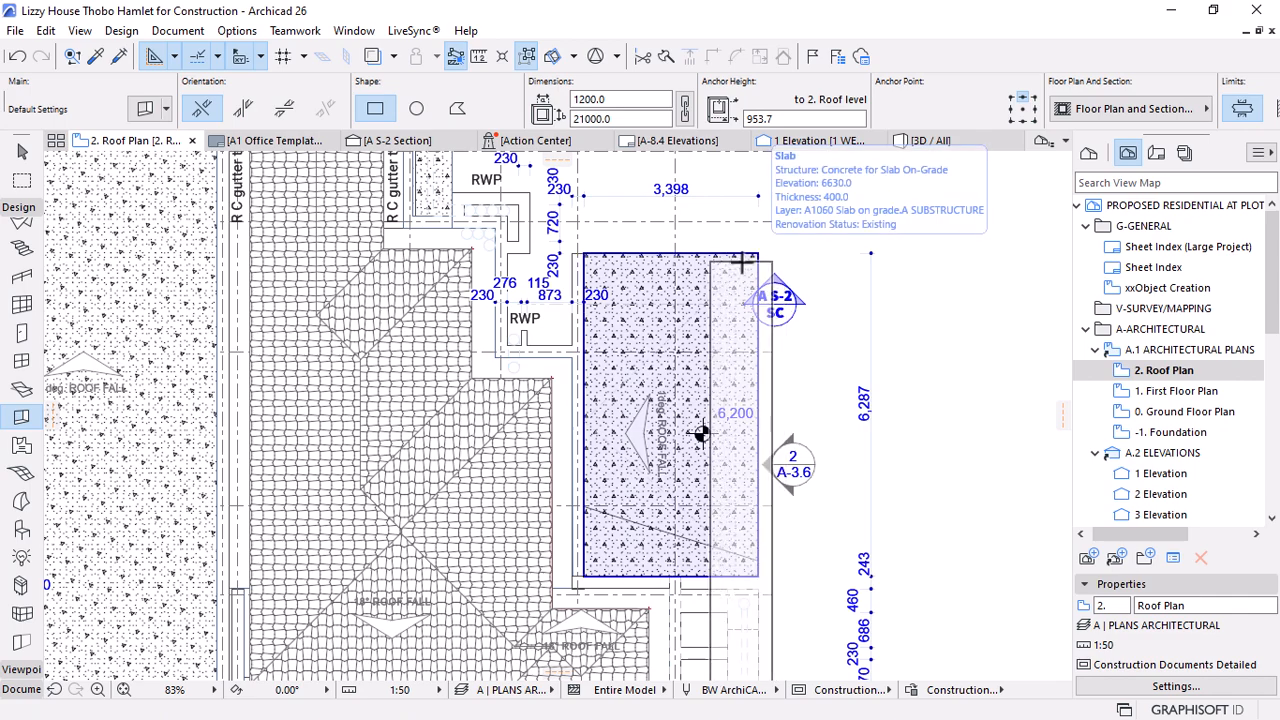
{"action": "left_click", "coordinate": [709, 268]}
{"action": "scroll", "coordinate": [745, 264], "scroll_direction": "down", "scroll_amount": 2}
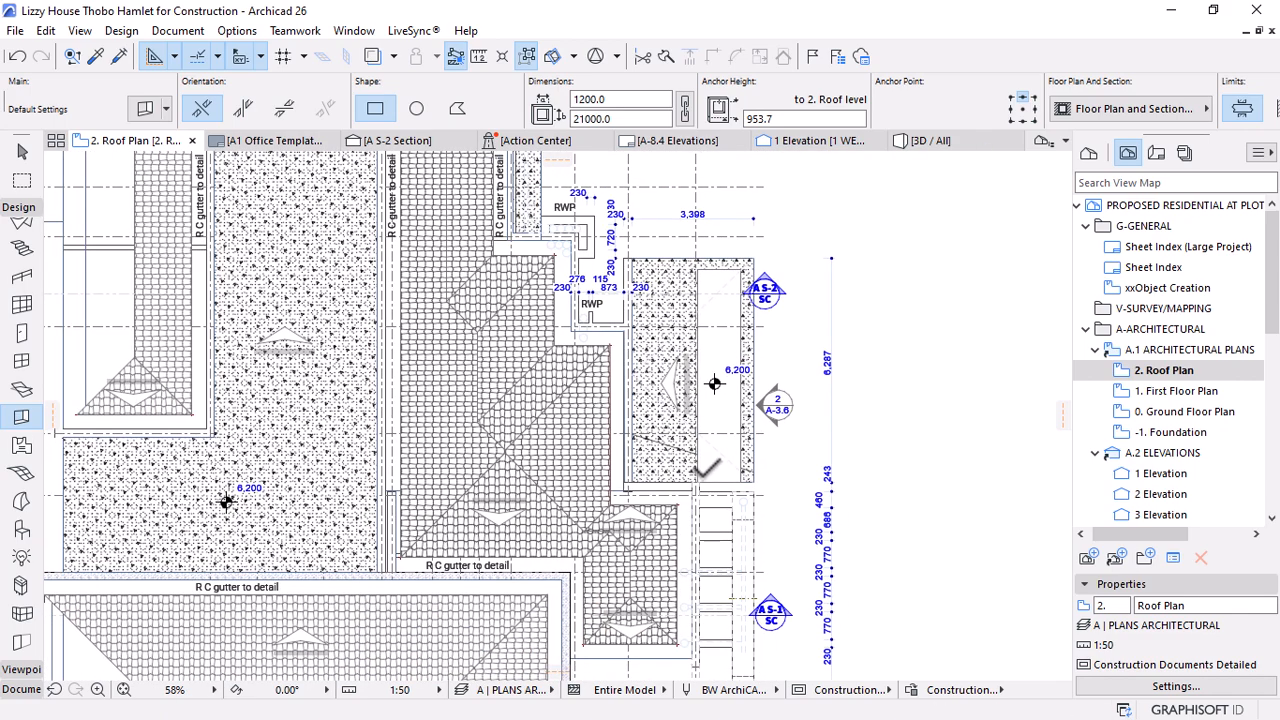
{"action": "scroll", "coordinate": [710, 469], "scroll_direction": "up", "scroll_amount": 2}
{"action": "key", "text": "Escape"}
{"action": "left_click", "coordinate": [757, 486]}
{"action": "scroll", "coordinate": [731, 400], "scroll_direction": "down", "scroll_amount": 8}
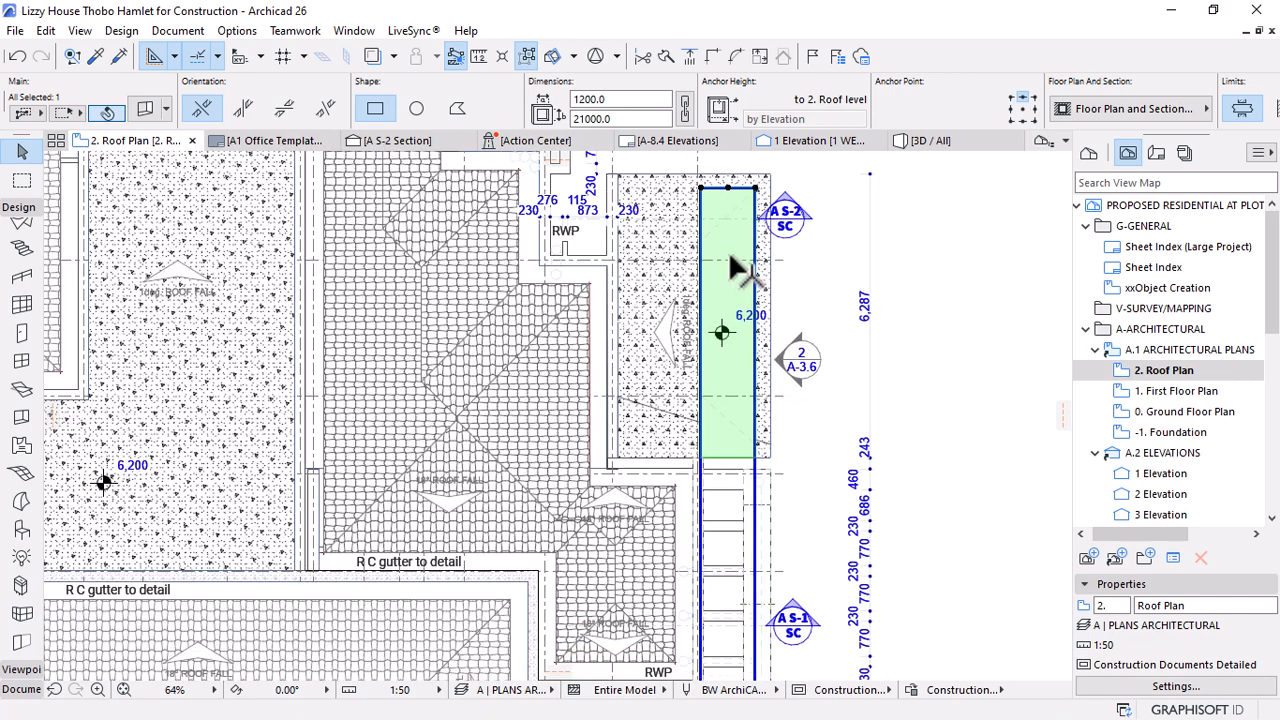
Resize the opening by its far corner so that it ends at the slab's edge beside the pergola beams, keeping the 1200 mm width
{"action": "left_click", "coordinate": [708, 519]}
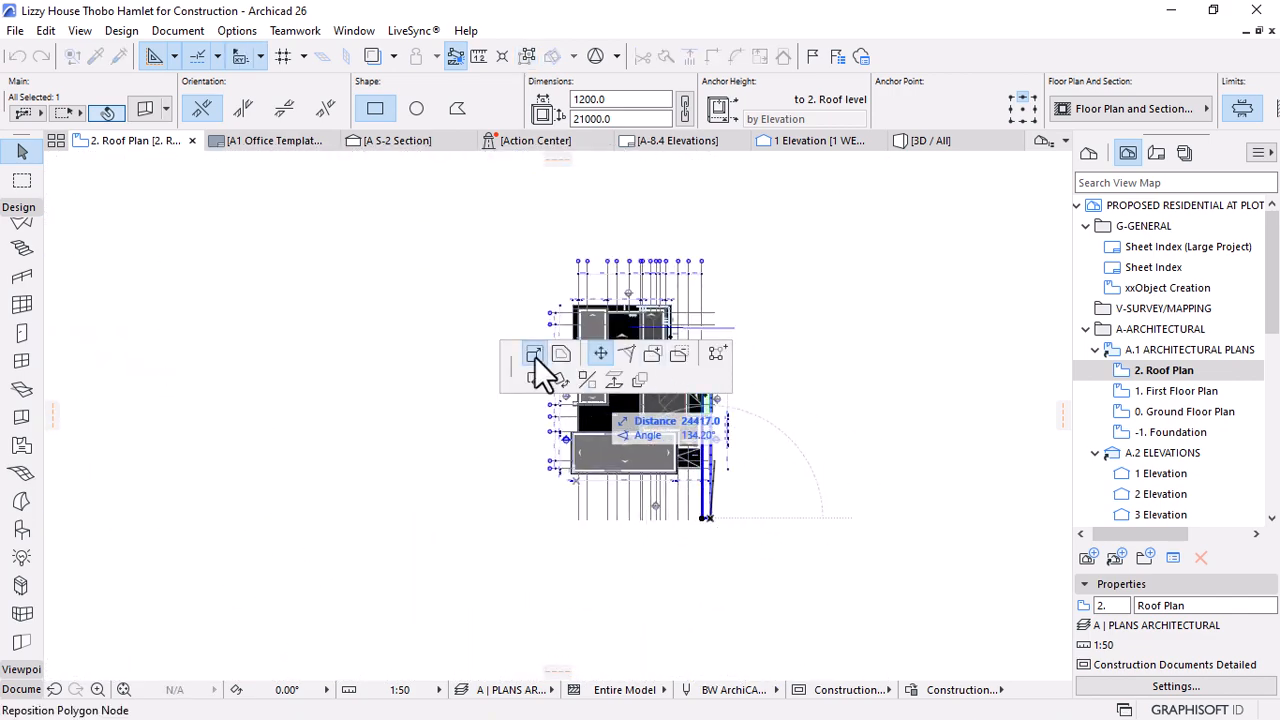
{"action": "scroll", "coordinate": [714, 428], "scroll_direction": "up", "scroll_amount": 6}
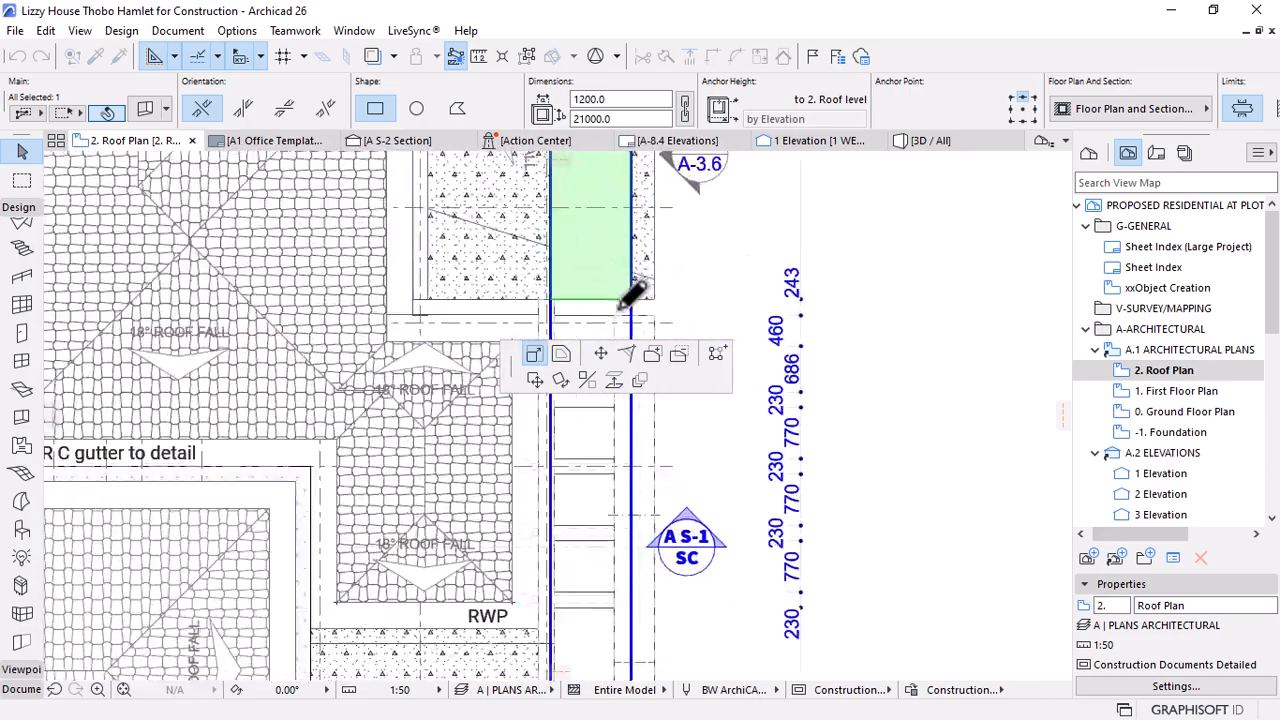
{"action": "scroll", "coordinate": [630, 295], "scroll_direction": "up", "scroll_amount": 2}
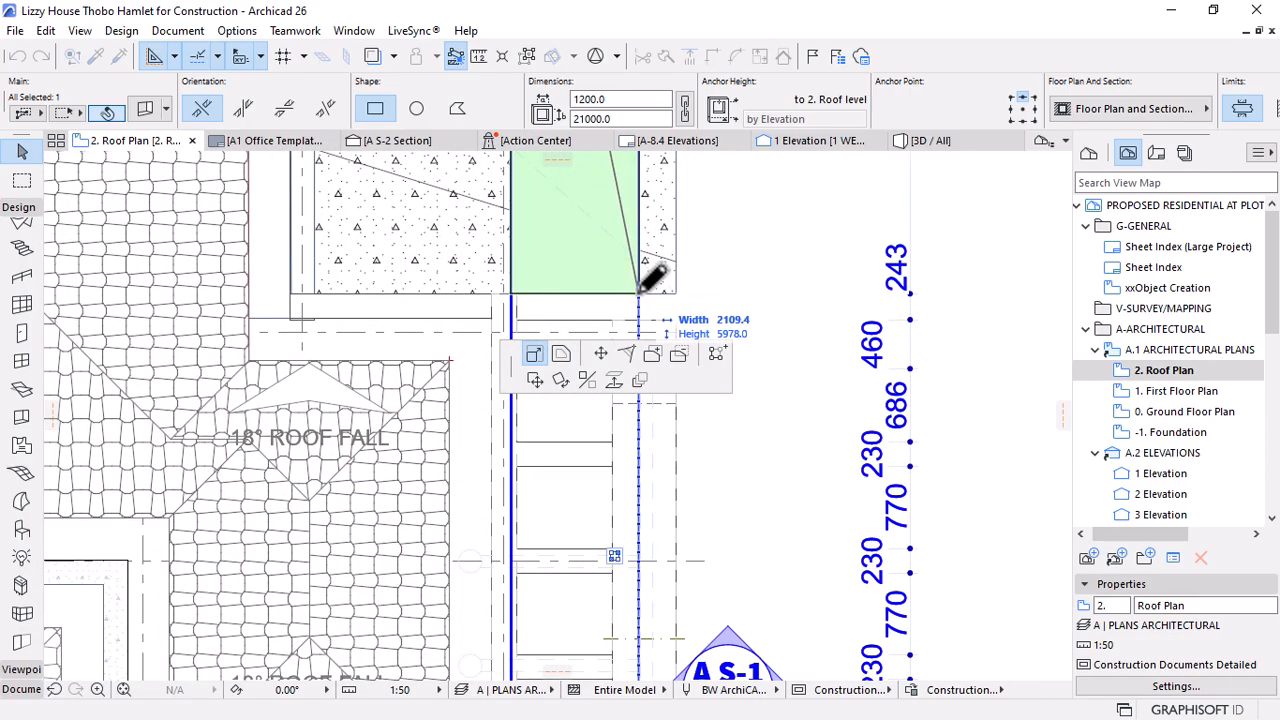
{"action": "left_click", "coordinate": [641, 290]}
{"action": "scroll", "coordinate": [686, 434], "scroll_direction": "down", "scroll_amount": 3}
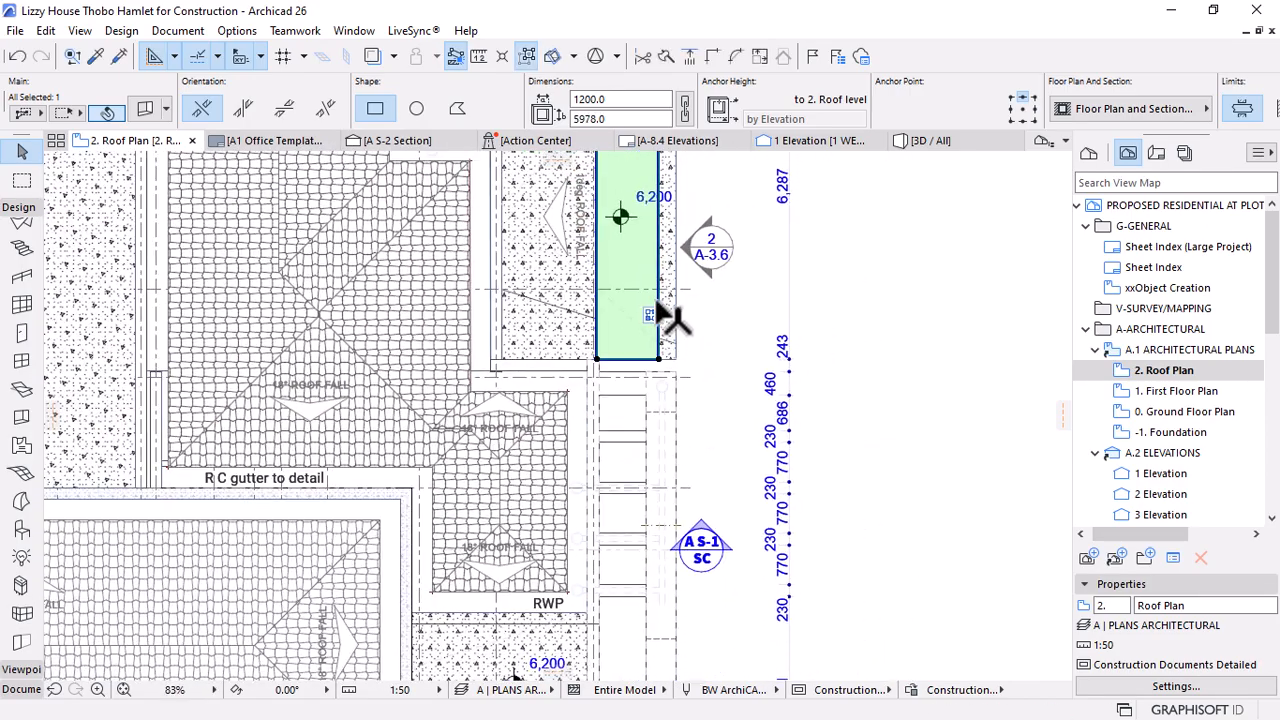
Stretch the opening's remaining corners to the slab's corners so that it covers the whole balcony roof slab
{"action": "scroll", "coordinate": [662, 405], "scroll_direction": "up", "scroll_amount": 3}
{"action": "left_click", "coordinate": [660, 400]}
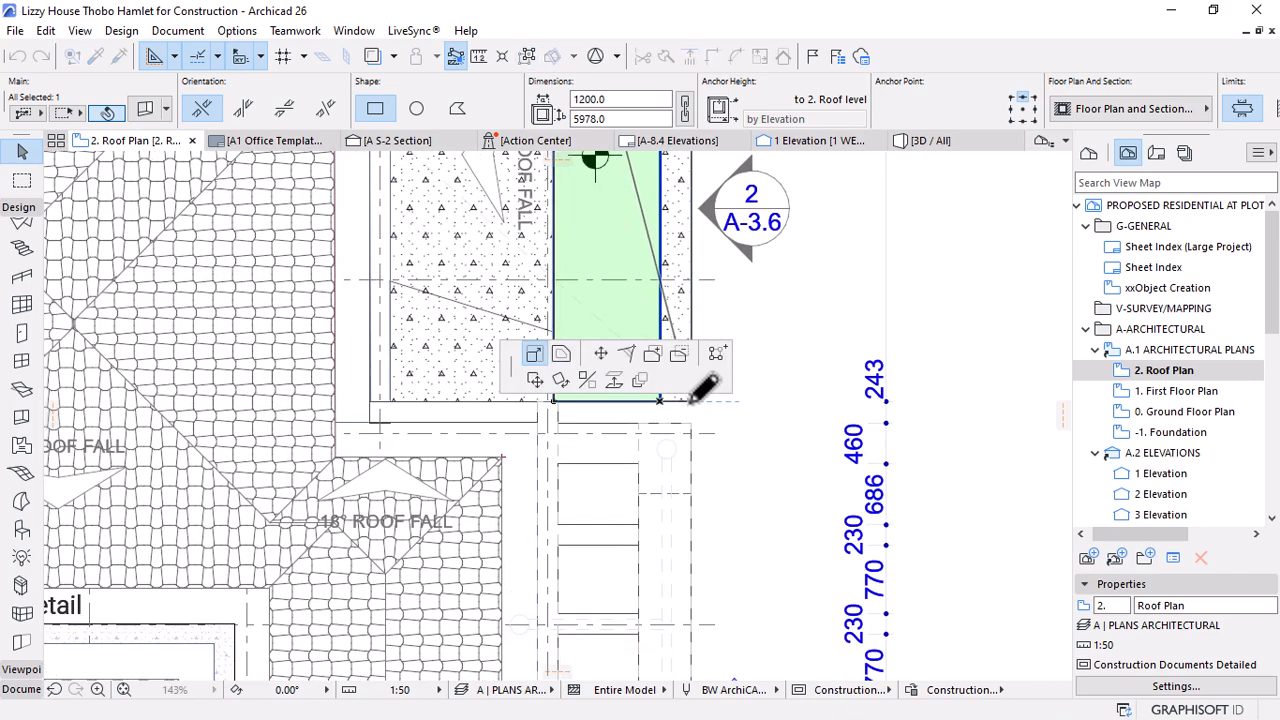
{"action": "left_click", "coordinate": [690, 398]}
{"action": "scroll", "coordinate": [732, 454], "scroll_direction": "down", "scroll_amount": 4}
{"action": "left_click", "coordinate": [717, 229]}
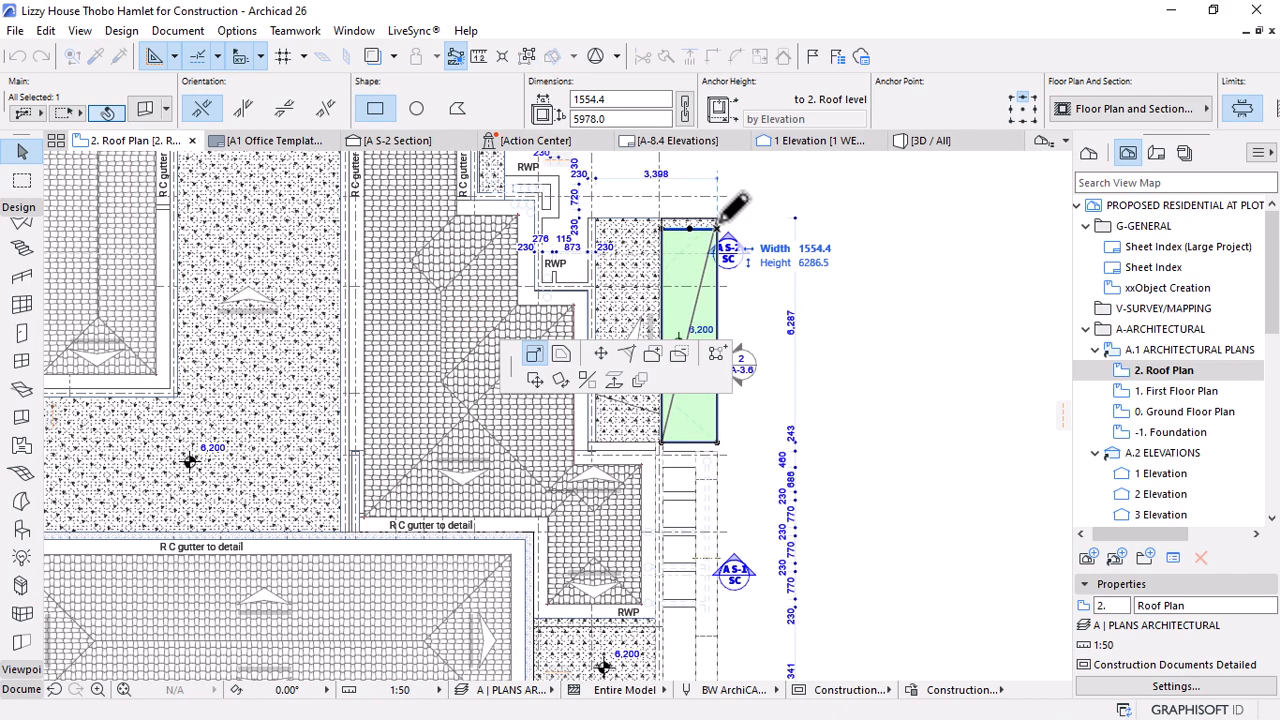
{"action": "left_click", "coordinate": [717, 218]}
{"action": "left_click", "coordinate": [660, 218]}
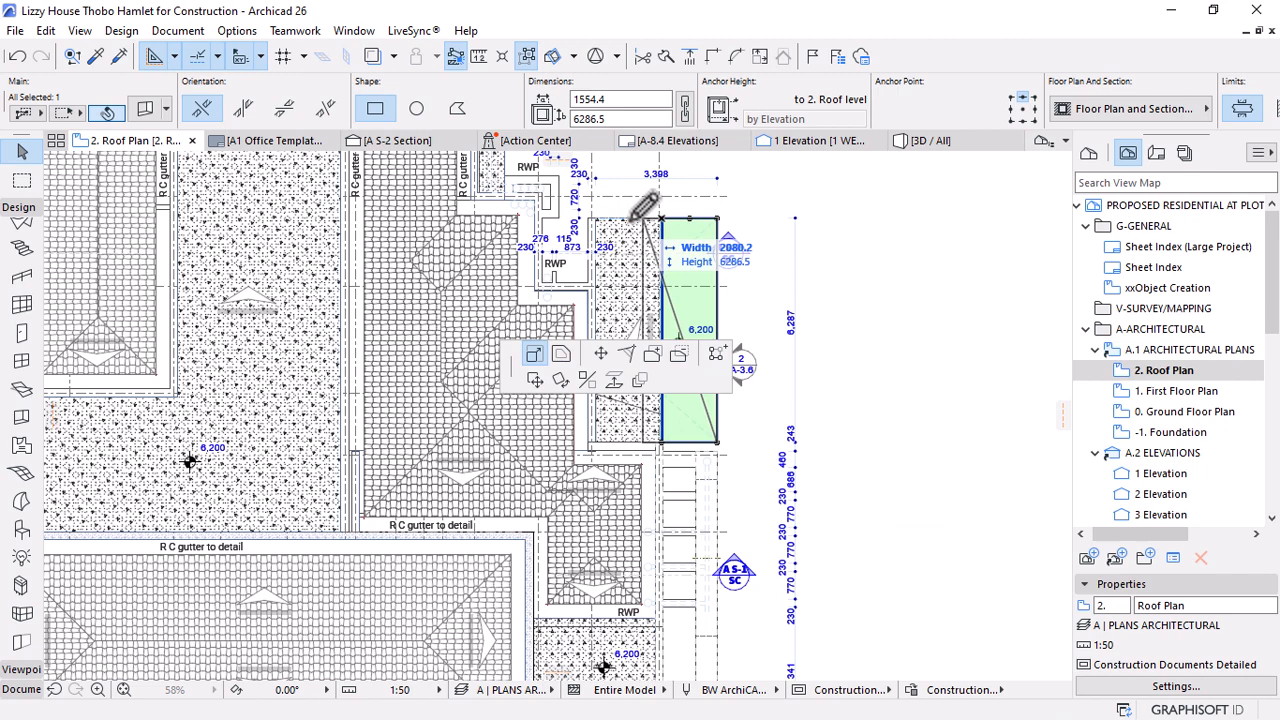
{"action": "left_click", "coordinate": [592, 218]}
{"action": "scroll", "coordinate": [655, 300], "scroll_direction": "up", "scroll_amount": 1}
Offset all edges of the opening inward by 250 mm
{"action": "left_click", "coordinate": [730, 470]}
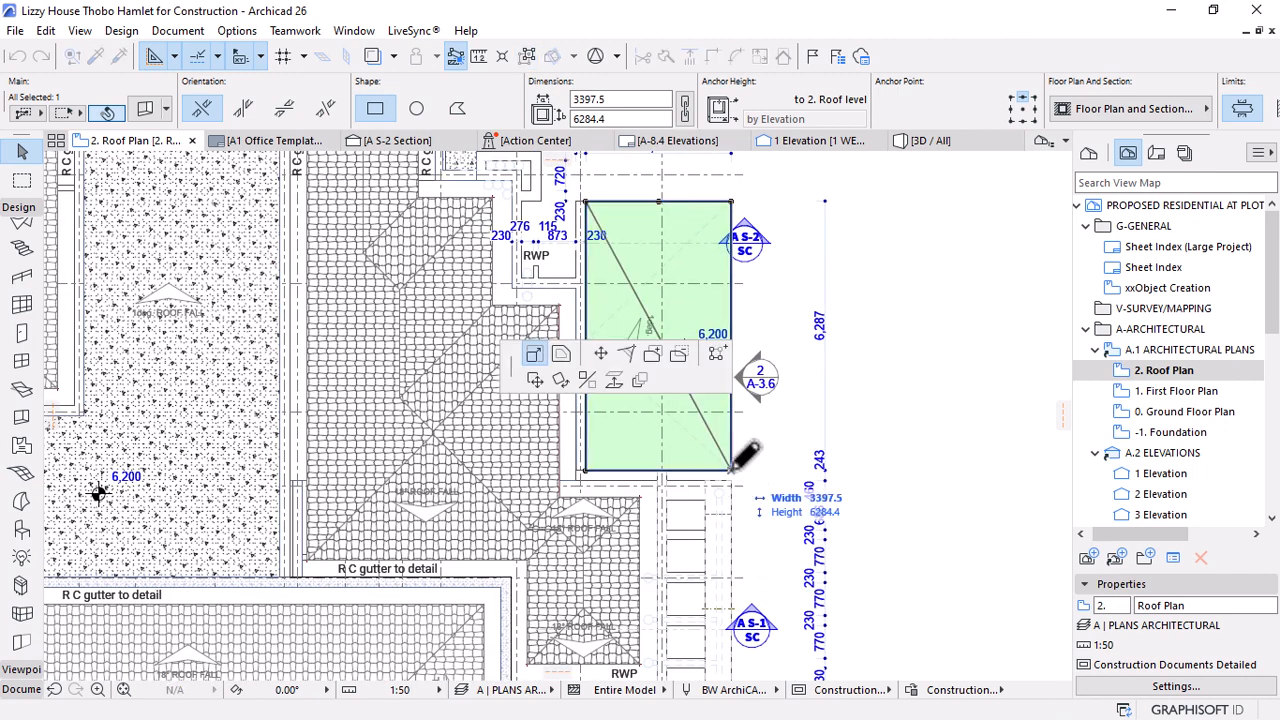
{"action": "left_click", "coordinate": [561, 353]}
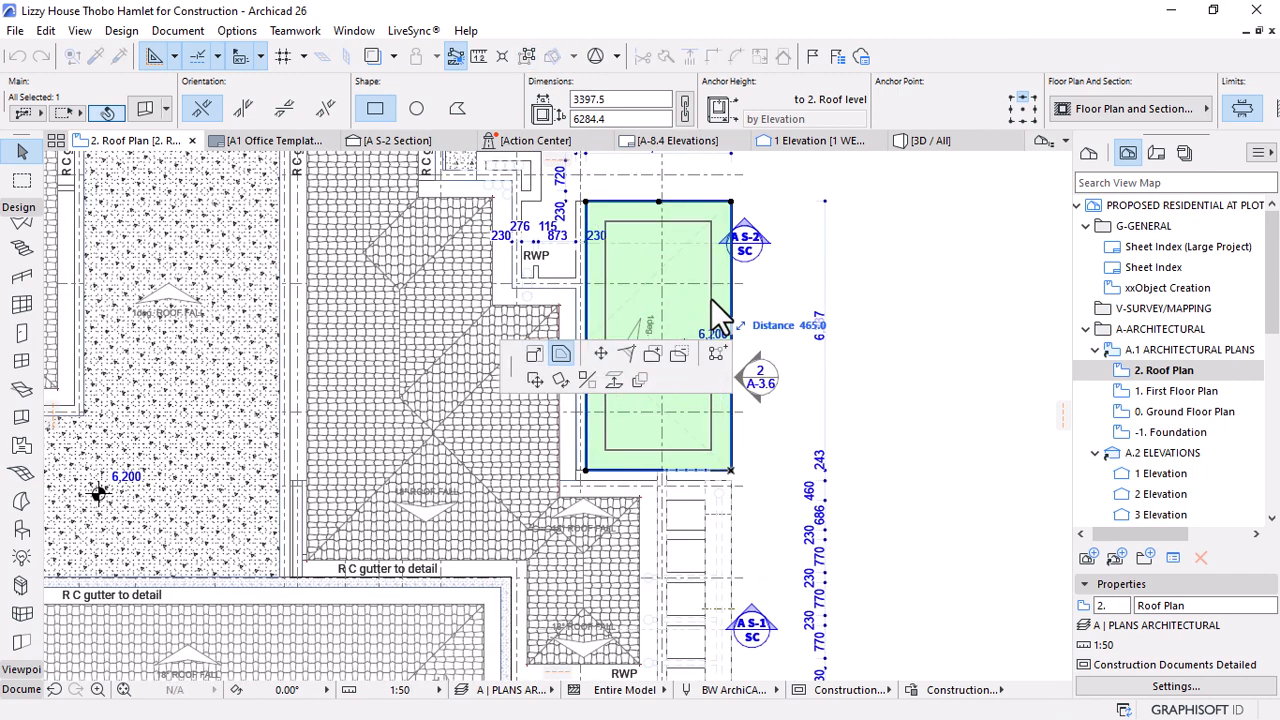
{"action": "type", "text": "250"}
{"action": "key", "text": "Return"}
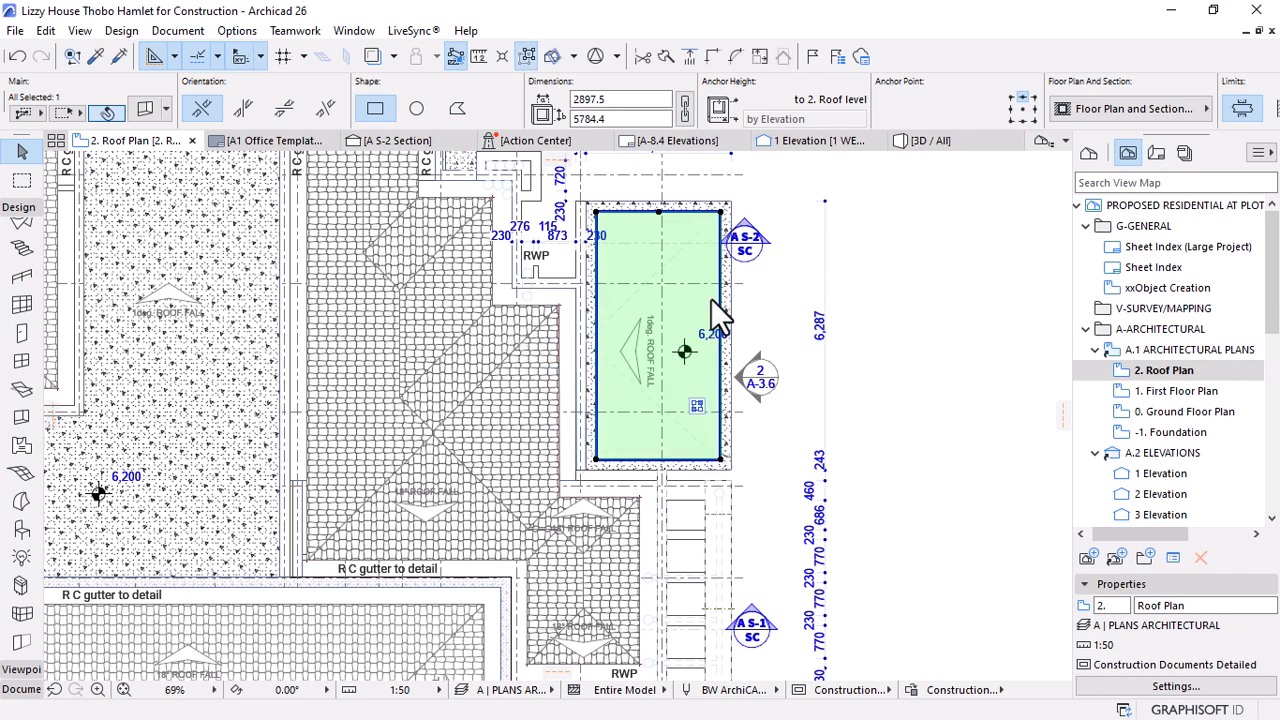
Stretch the opening's wall-side edge back to the slab's edge, making the opening 3147.5 mm wide
{"action": "scroll", "coordinate": [596, 310], "scroll_direction": "up", "scroll_amount": 2}
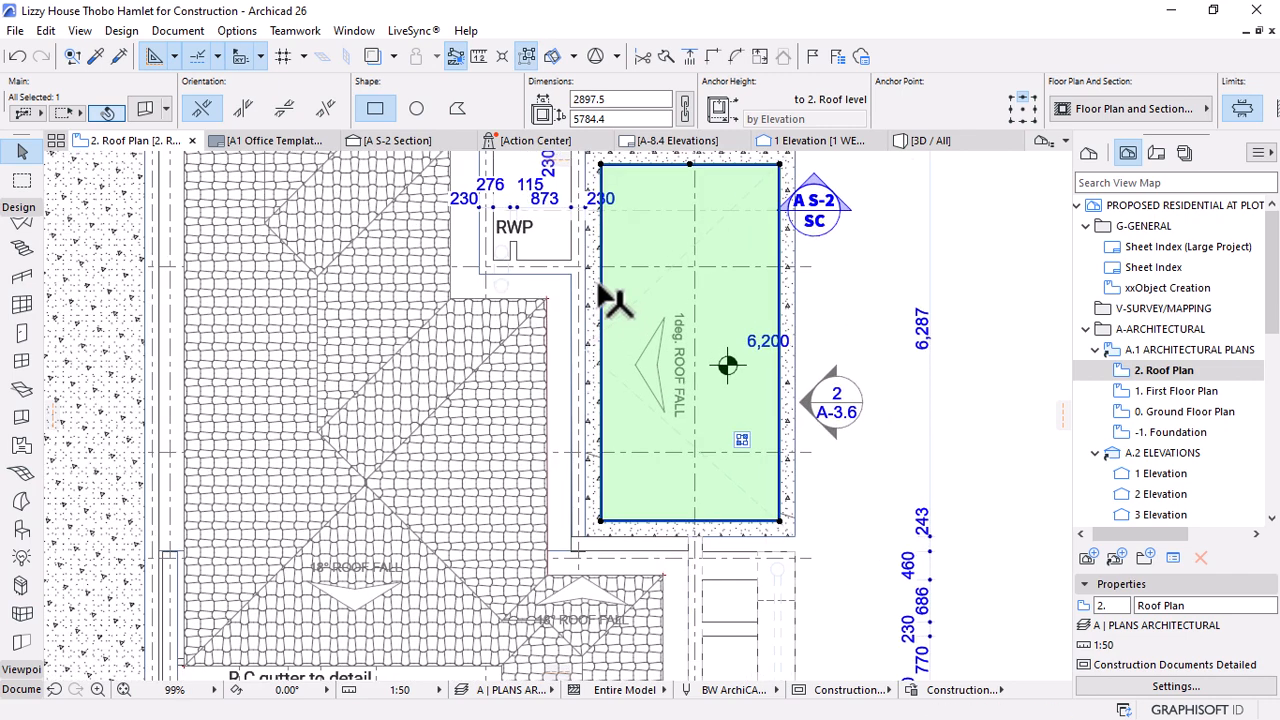
{"action": "left_click", "coordinate": [600, 297]}
{"action": "left_click", "coordinate": [534, 354]}
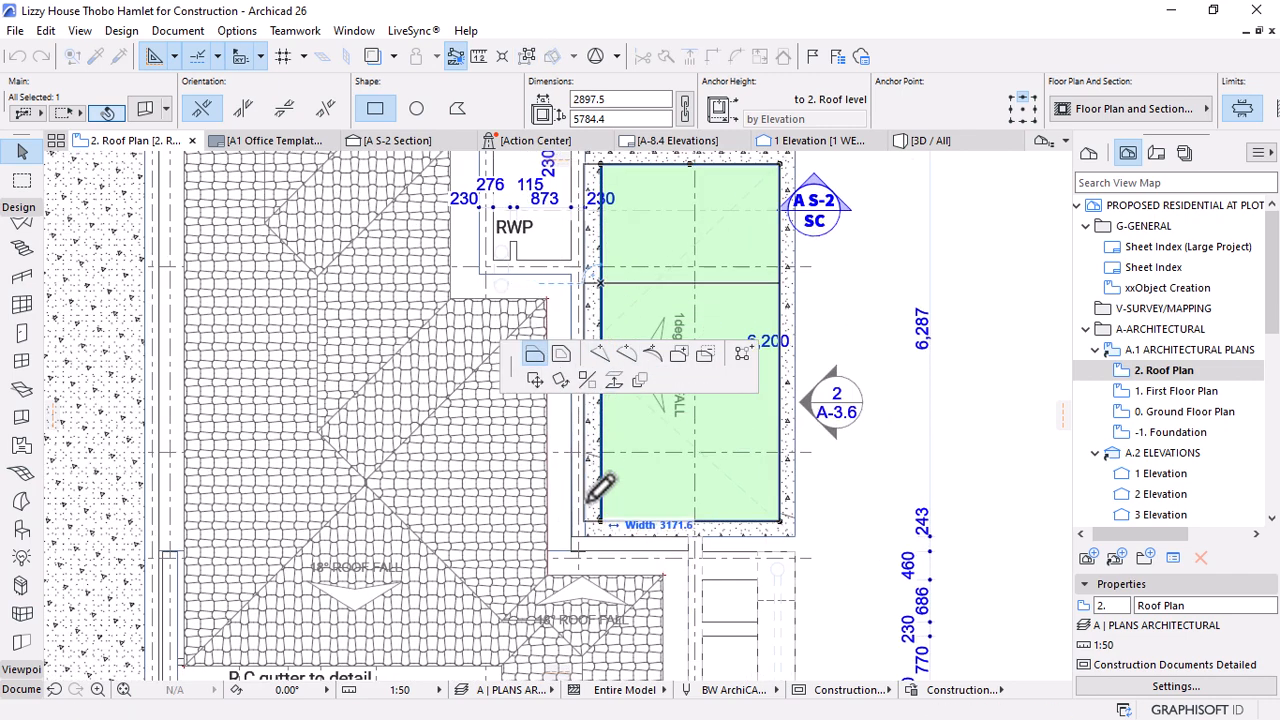
{"action": "left_click", "coordinate": [600, 520]}
{"action": "scroll", "coordinate": [730, 365], "scroll_direction": "down", "scroll_amount": 2}
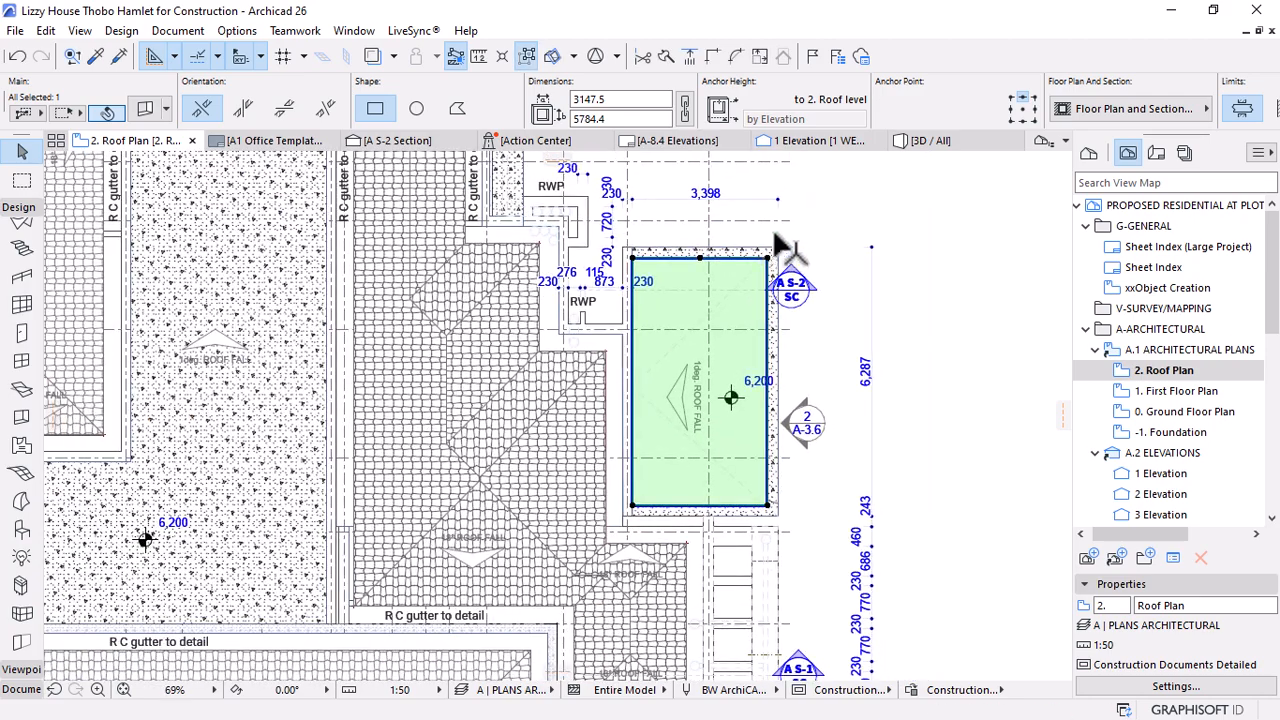
In the S-2 section, limit the opening's depth to the lower half of the roof slab and clear the selection
{"action": "scroll", "coordinate": [600, 285], "scroll_direction": "up", "scroll_amount": 5}
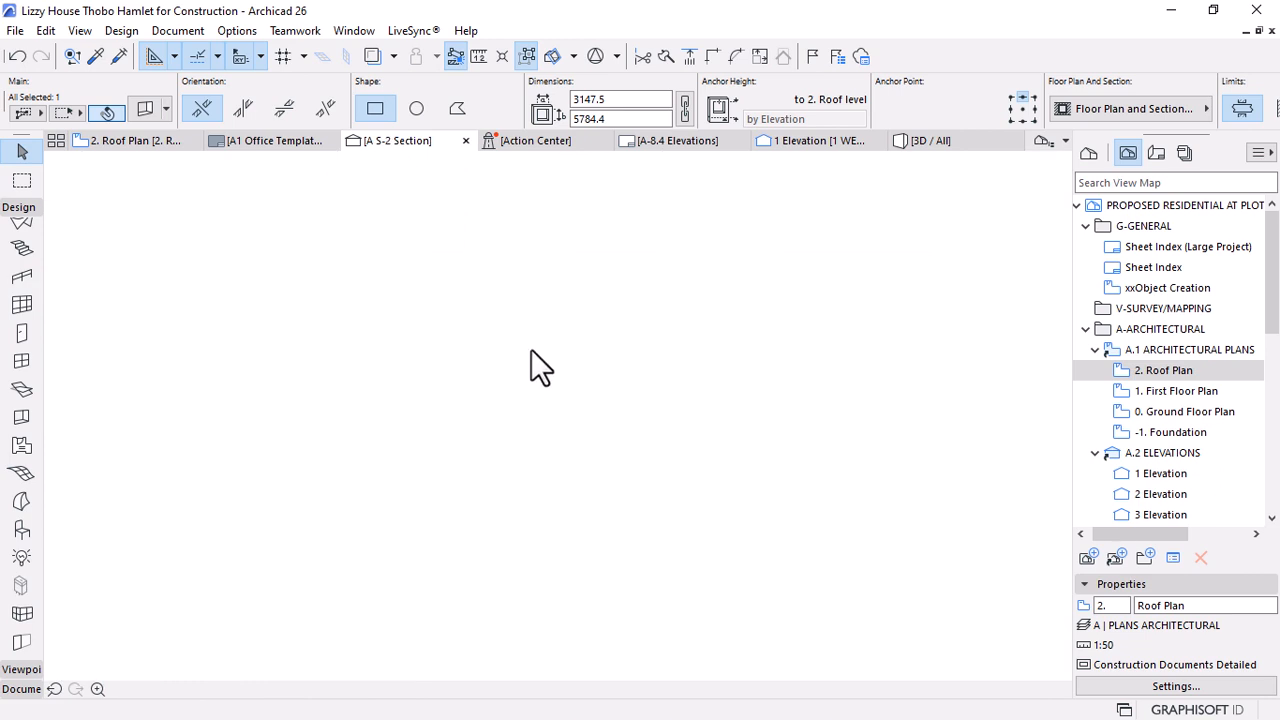
{"action": "left_click", "coordinate": [894, 349]}
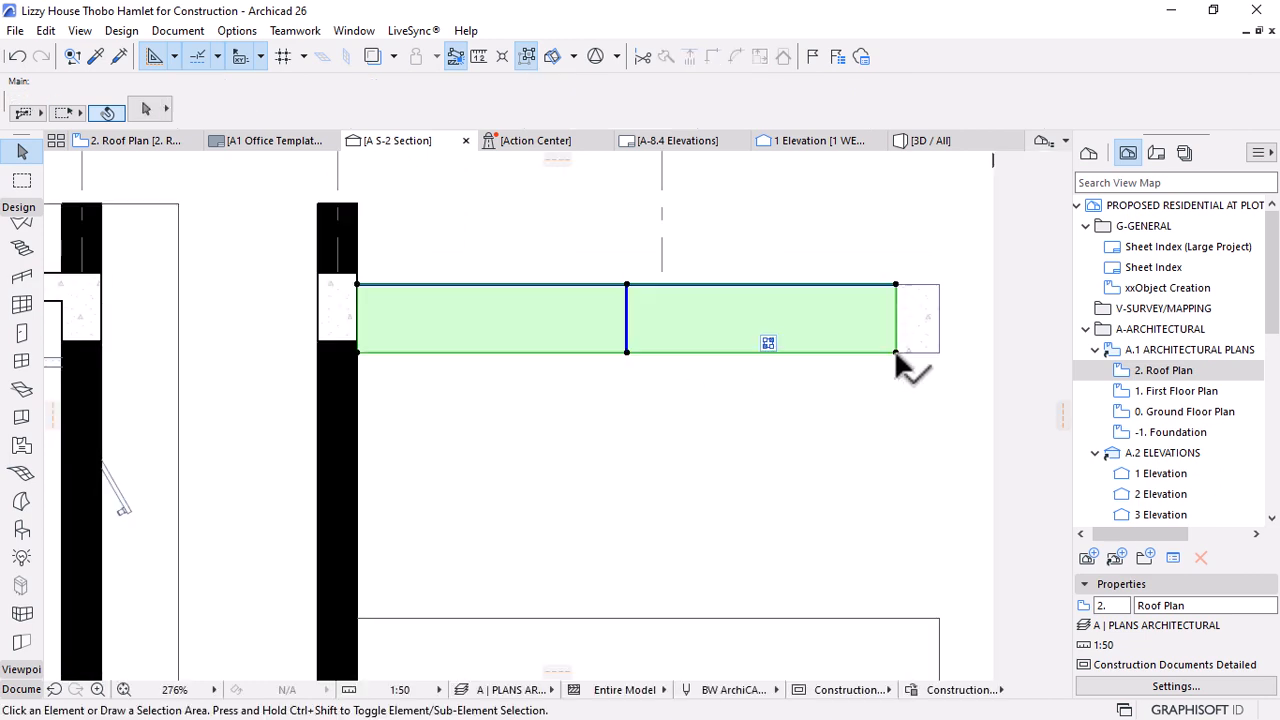
{"action": "left_click", "coordinate": [626, 285]}
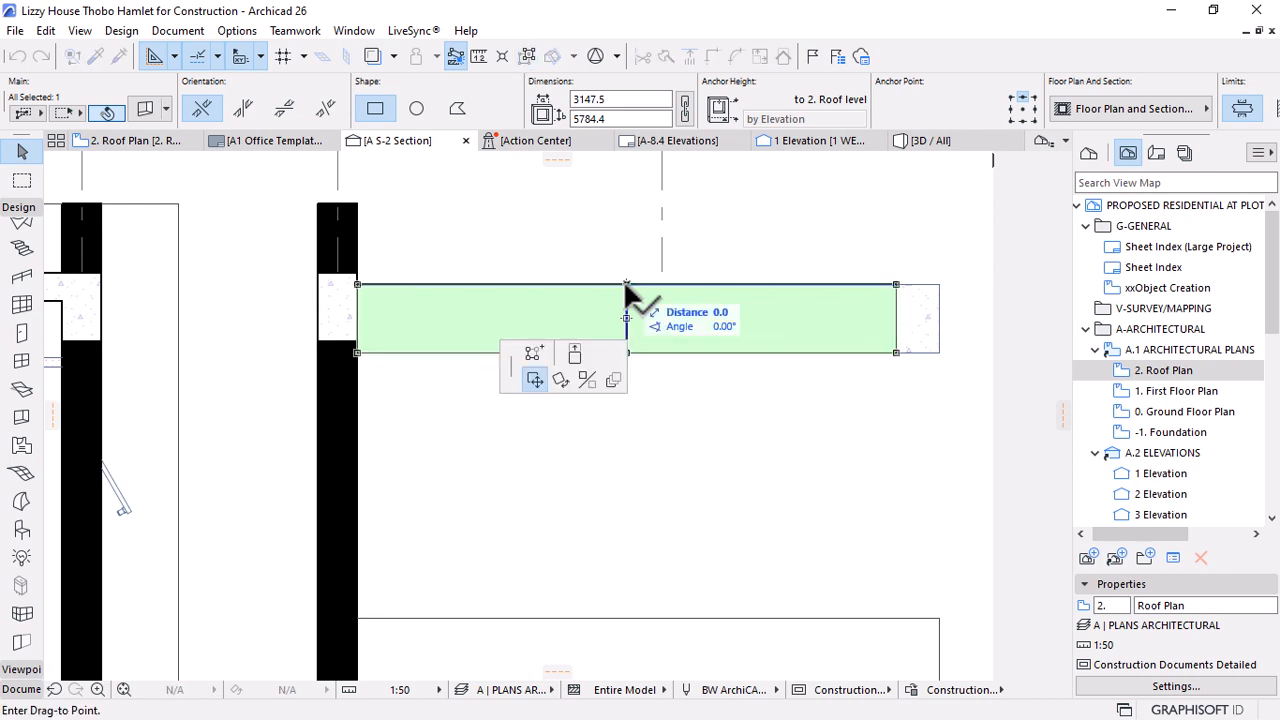
{"action": "left_click", "coordinate": [579, 351]}
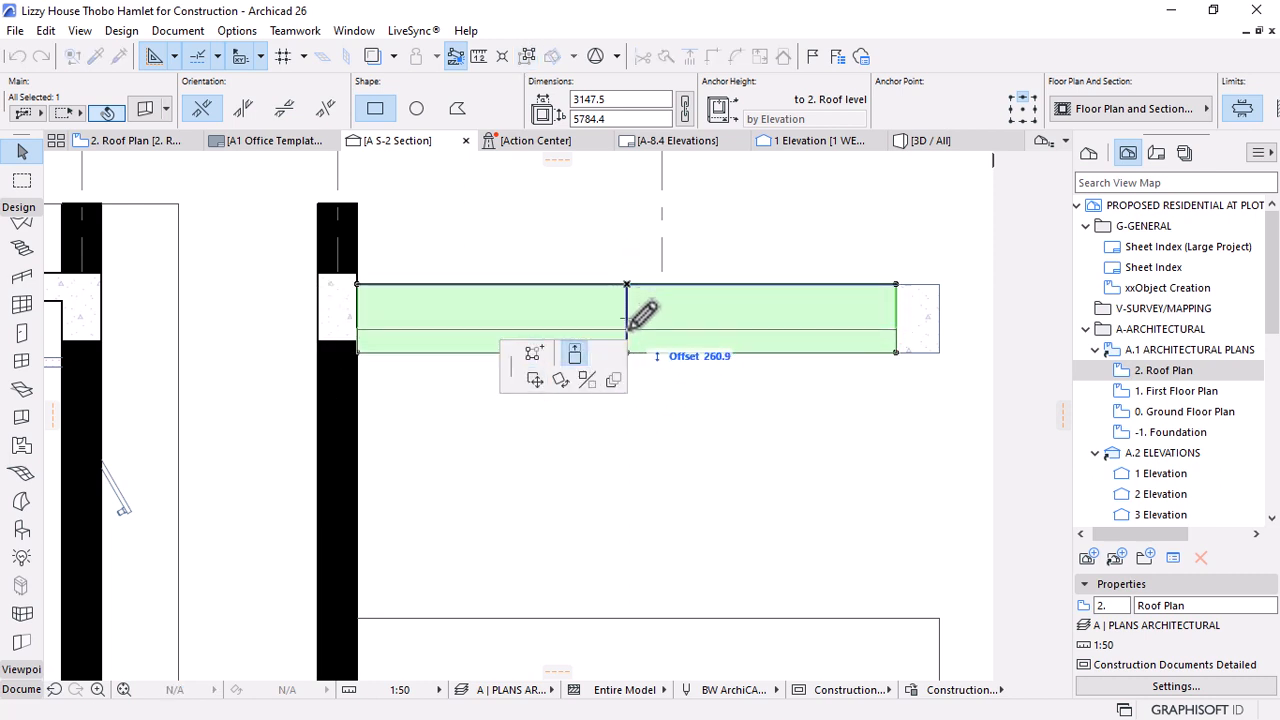
{"action": "key", "text": "Escape"}
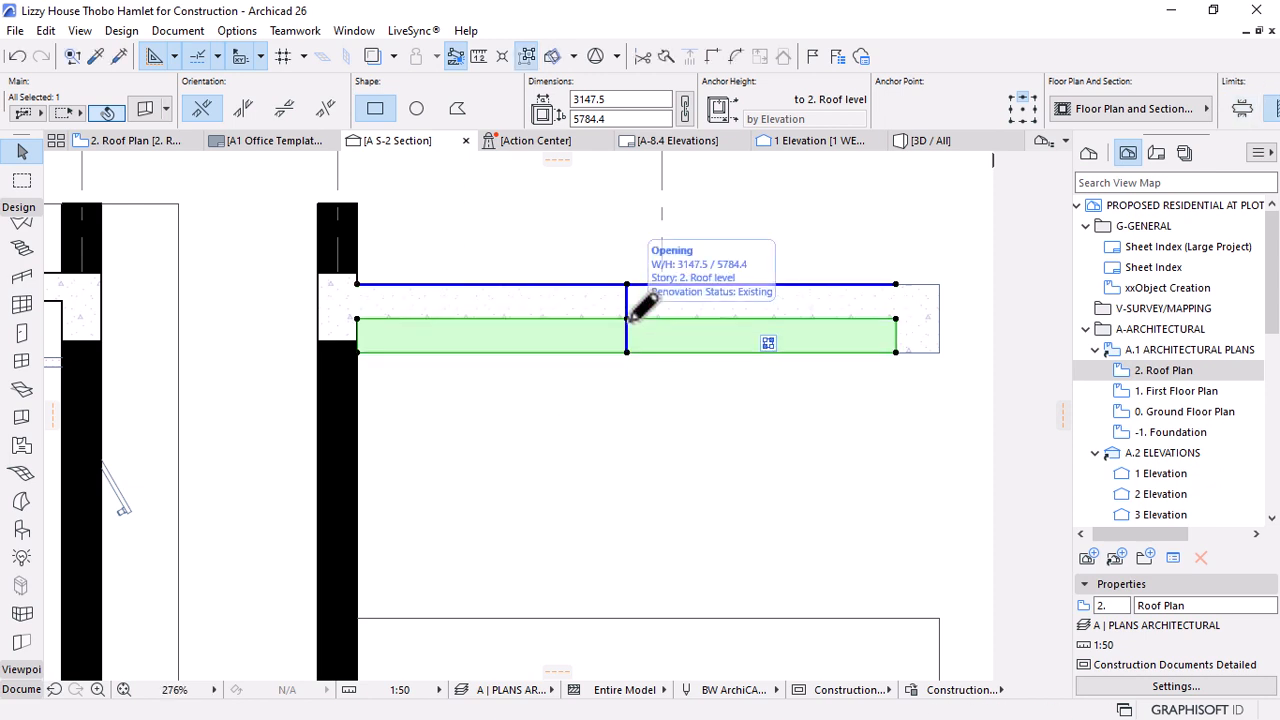
{"action": "left_click", "coordinate": [612, 402]}
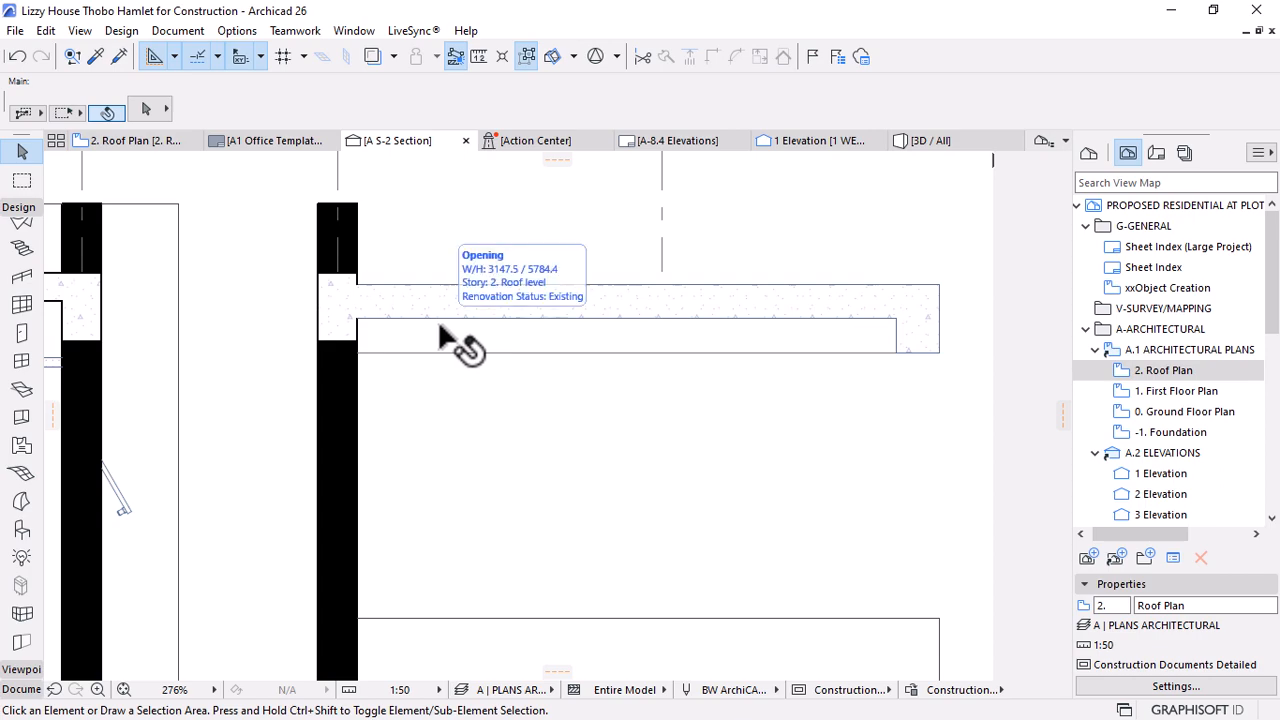
Examine the recessed underside and downstand edges of the balcony roof slab in the 3D view
{"action": "left_click", "coordinate": [945, 141]}
{"action": "middle_click_drag", "start_coordinate": [744, 432], "coordinate": [567, 440], "text": "shift"}
{"action": "scroll", "coordinate": [567, 440], "scroll_direction": "up", "scroll_amount": 10}
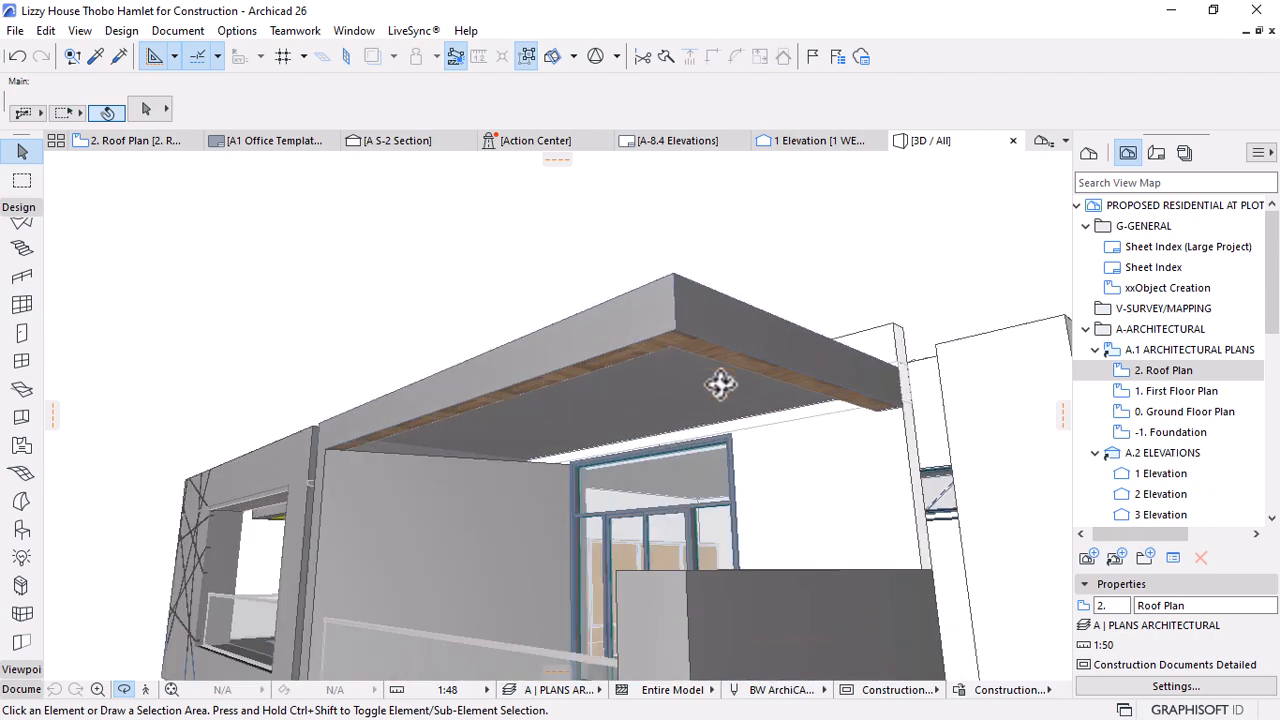
{"action": "middle_click_drag", "start_coordinate": [531, 449], "coordinate": [418, 513], "text": "shift"}
{"action": "middle_click_drag", "start_coordinate": [651, 464], "coordinate": [428, 436], "text": "shift"}
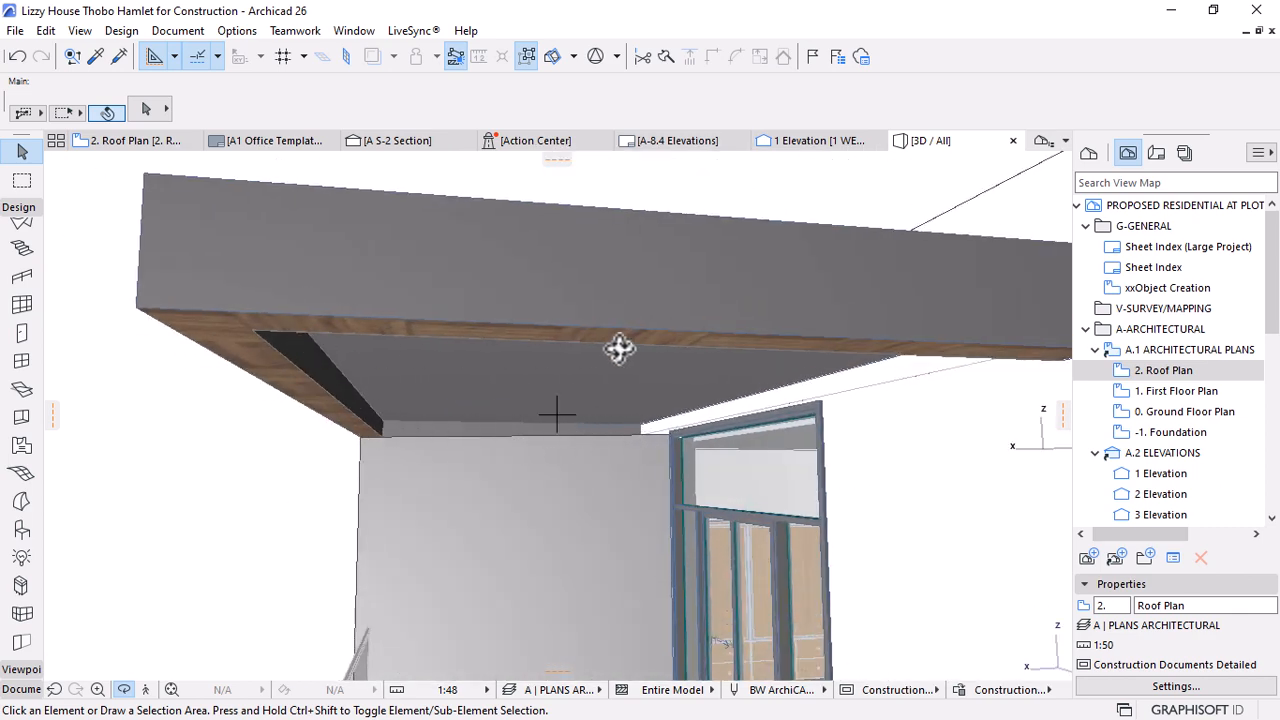
{"action": "mouse_move", "coordinate": [712, 399]}
{"action": "middle_mouse_down", "text": "shift"}
{"action": "mouse_move", "coordinate": [463, 486]}
{"action": "mouse_move", "coordinate": [923, 480]}
{"action": "mouse_move", "coordinate": [712, 500]}
{"action": "mouse_move", "coordinate": [660, 431]}
{"action": "mouse_move", "coordinate": [703, 400]}
{"action": "mouse_move", "coordinate": [451, 377]}
{"action": "mouse_move", "coordinate": [698, 396]}
{"action": "middle_mouse_up", "text": "shift"}
{"action": "left_click", "coordinate": [712, 398]}
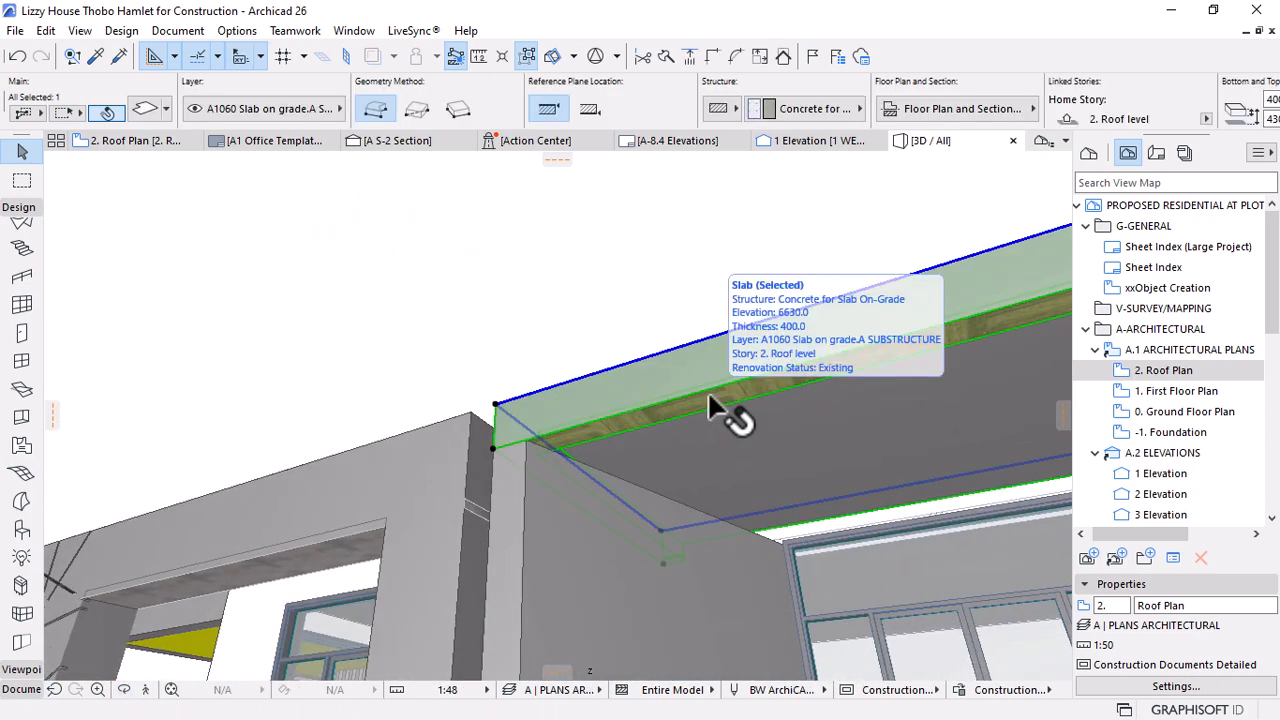
{"action": "left_click", "coordinate": [468, 280]}
{"action": "middle_click_drag", "start_coordinate": [468, 280], "coordinate": [310, 415], "text": "shift"}
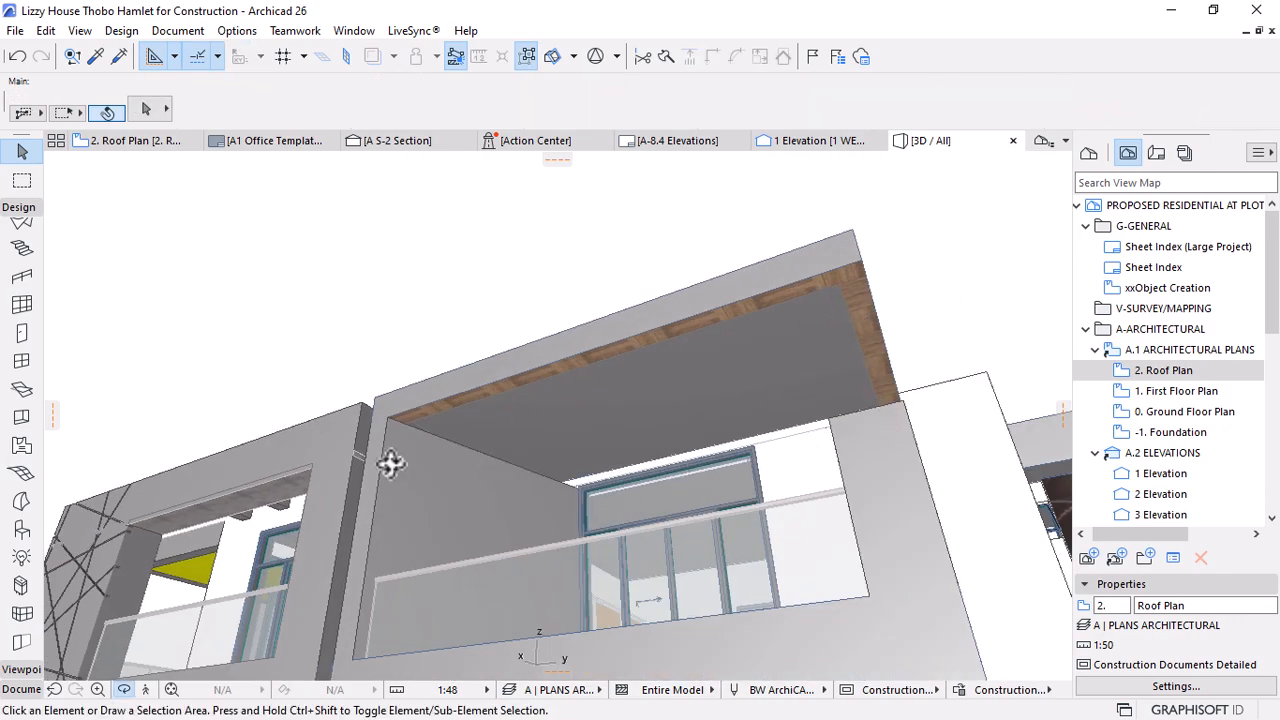
{"action": "middle_click_drag", "start_coordinate": [389, 463], "coordinate": [538, 274], "text": "shift"}
Measure the roof slab's thickness above the recess in the S-2 section and bring the balcony floor slab into view
{"action": "left_click", "coordinate": [396, 141]}
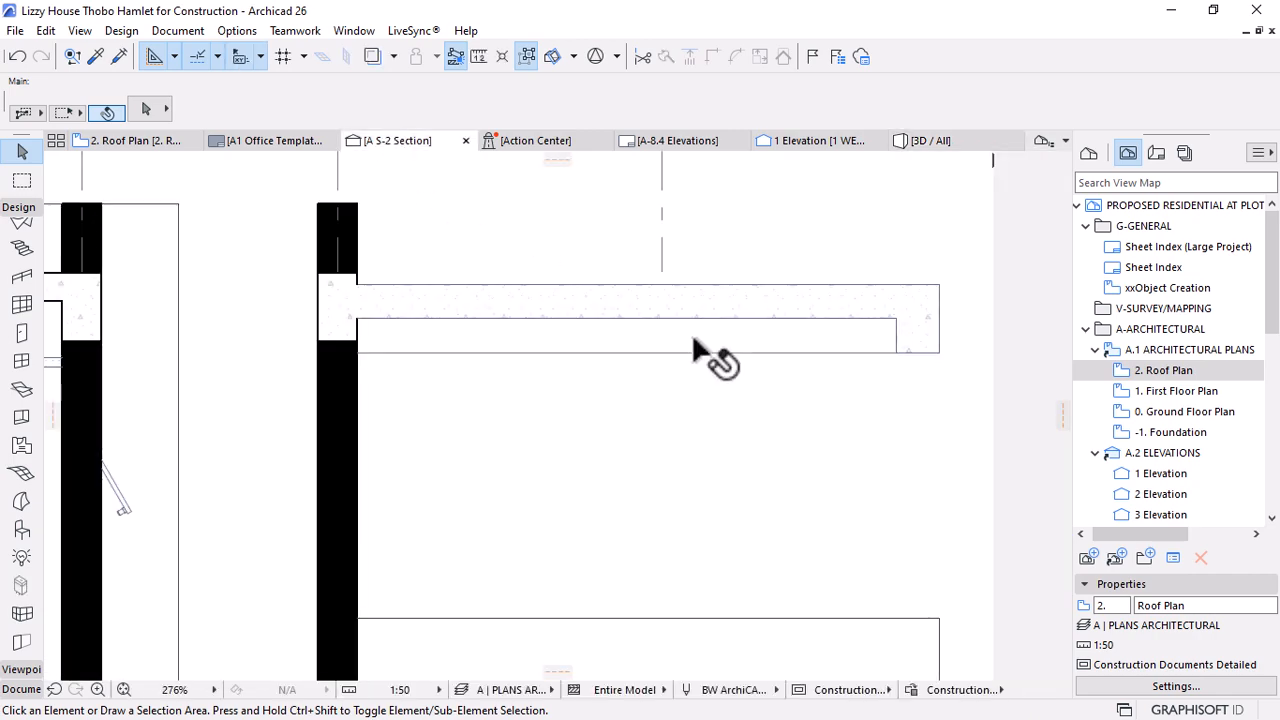
{"action": "key", "text": "m"}
{"action": "left_click", "coordinate": [730, 317]}
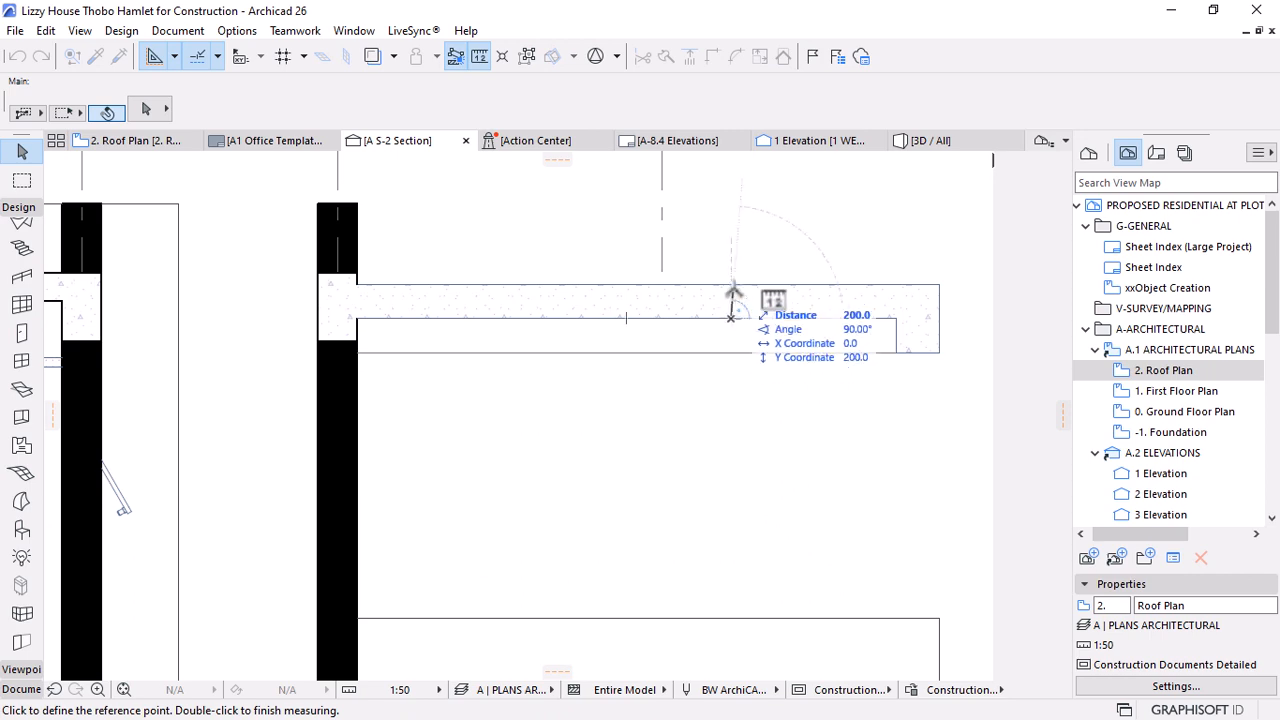
{"action": "key", "text": "Escape"}
{"action": "scroll", "coordinate": [730, 335], "scroll_direction": "down", "scroll_amount": 5}
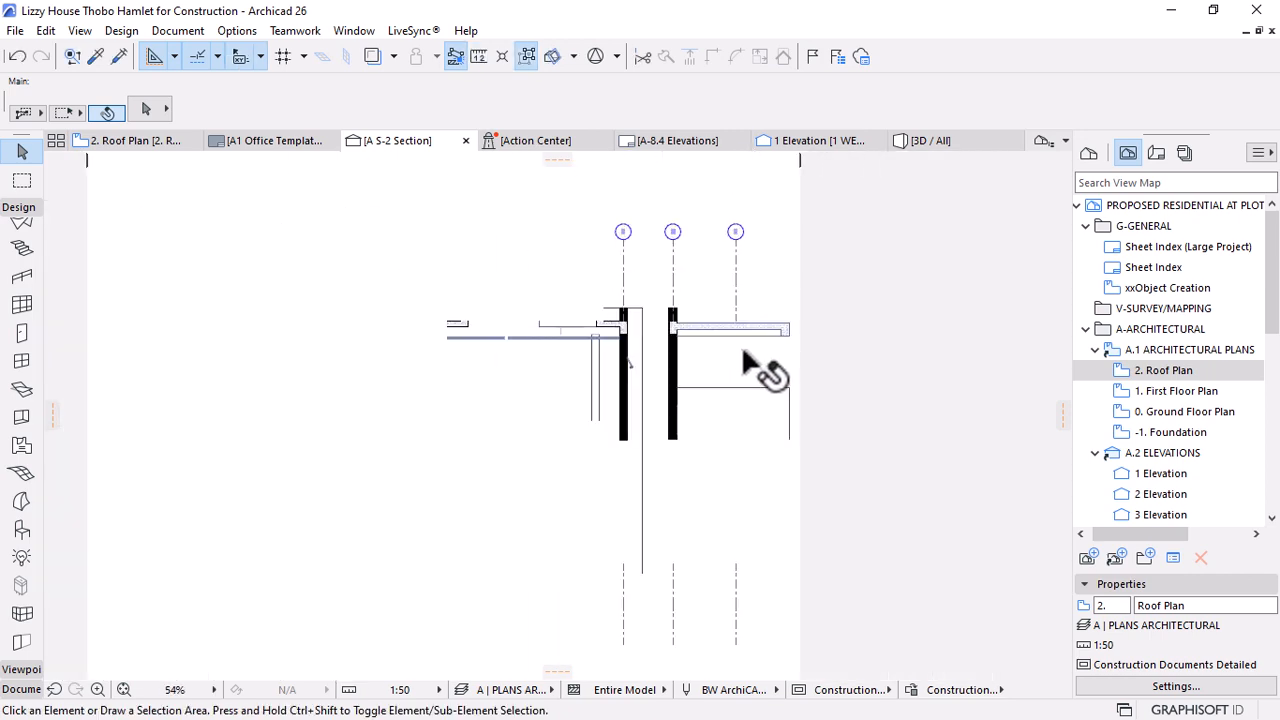
{"action": "scroll", "coordinate": [766, 447], "scroll_direction": "up", "scroll_amount": 4}
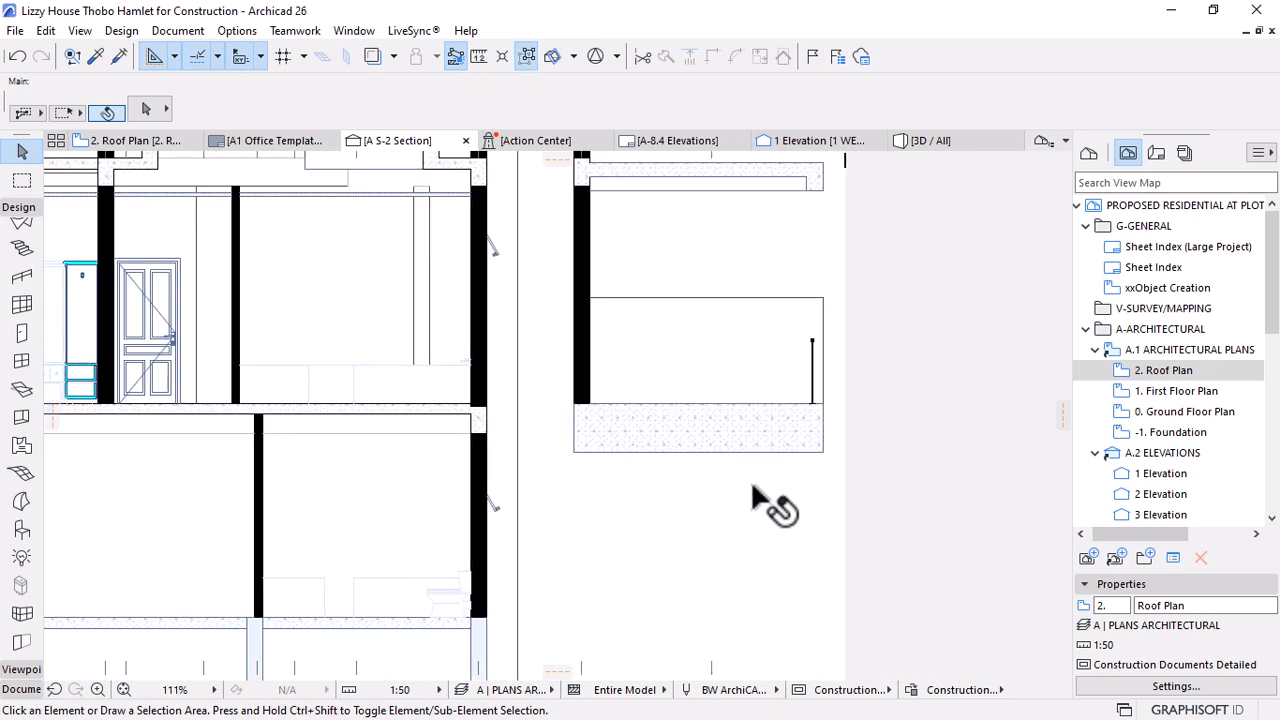
From the First Floor Plan, open section A S-1 through its marker with the current view settings
{"action": "scroll", "coordinate": [726, 447], "scroll_direction": "down", "scroll_amount": 3}
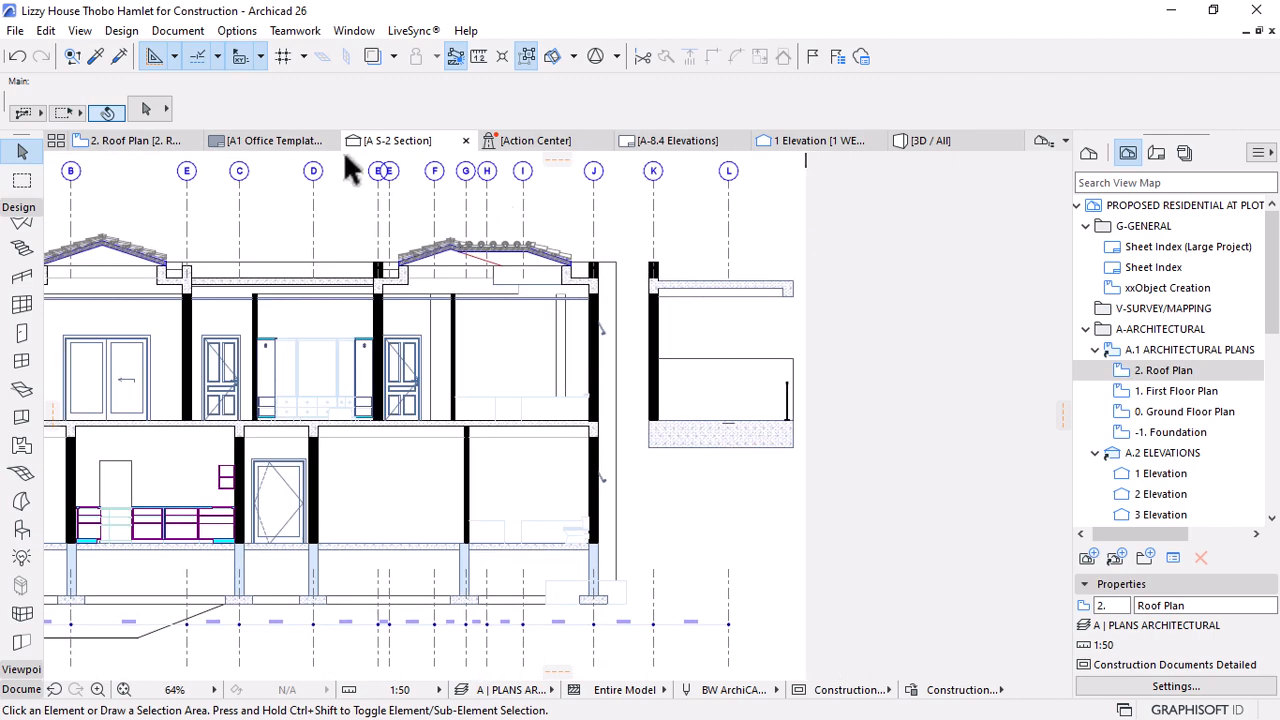
{"action": "left_click", "coordinate": [1183, 394]}
{"action": "scroll", "coordinate": [720, 290], "scroll_direction": "down", "scroll_amount": 5}
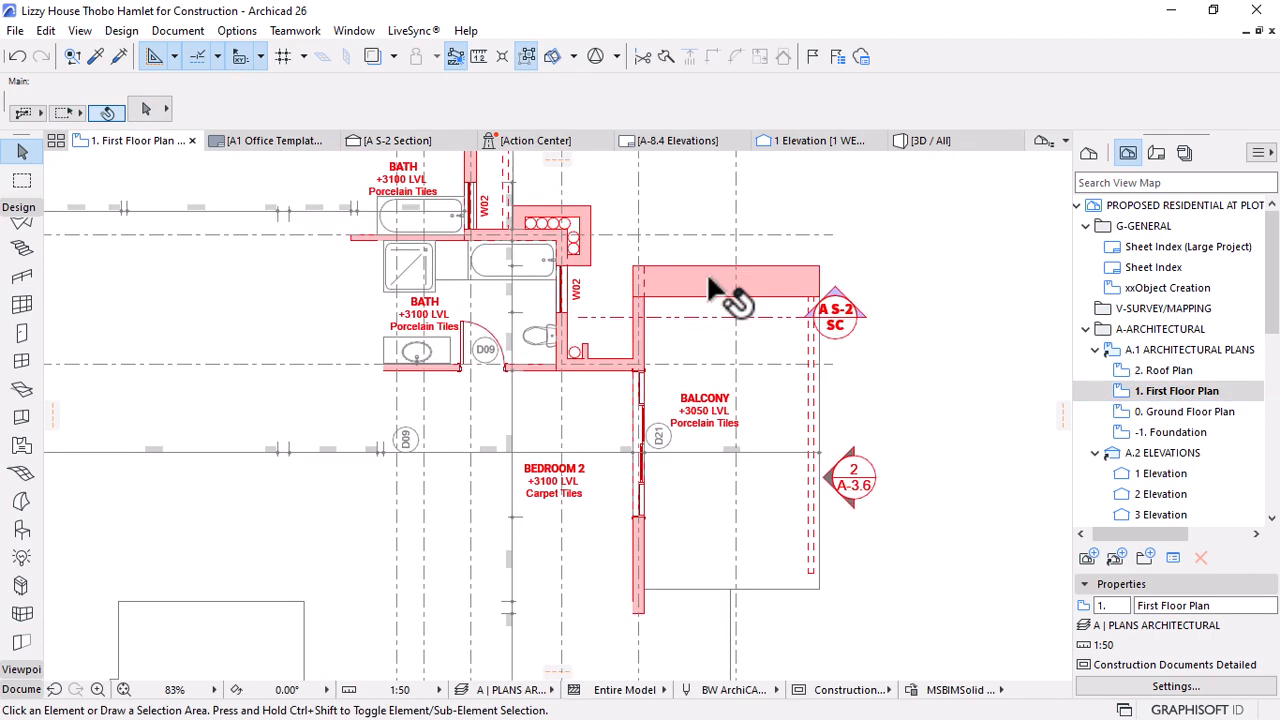
{"action": "scroll", "coordinate": [728, 294], "scroll_direction": "down", "scroll_amount": 2}
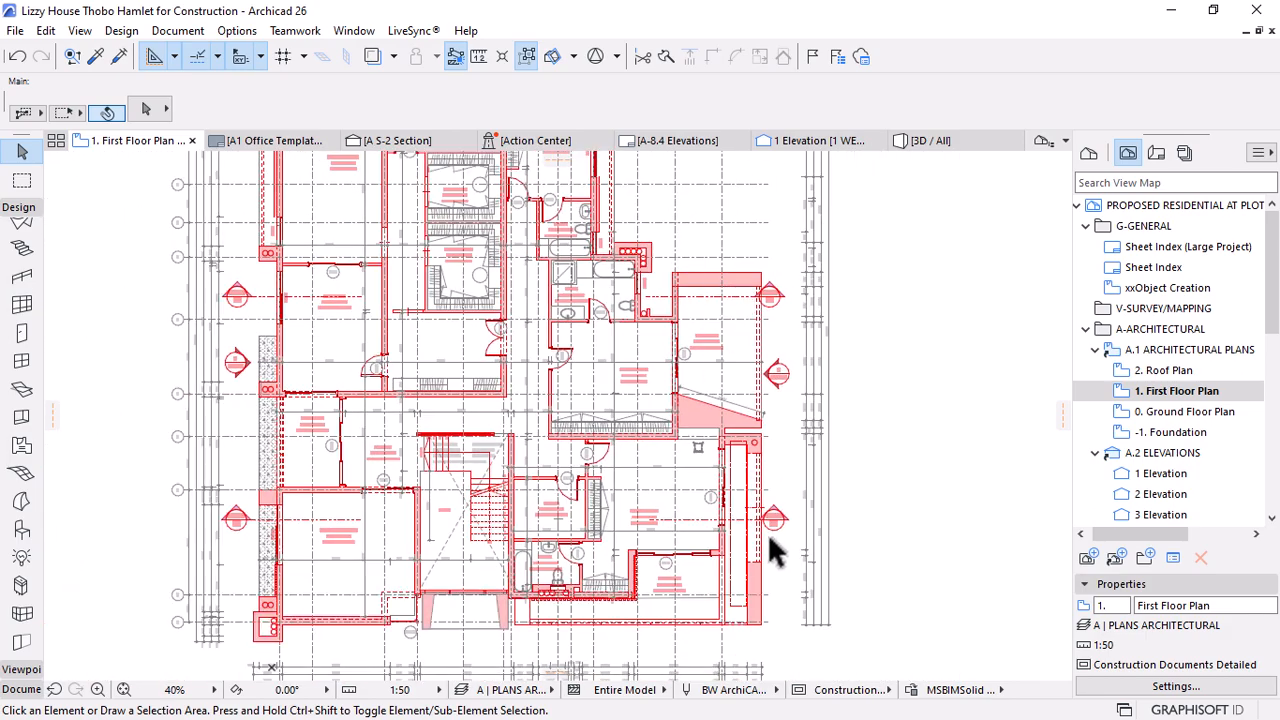
{"action": "scroll", "coordinate": [768, 550], "scroll_direction": "up", "scroll_amount": 1}
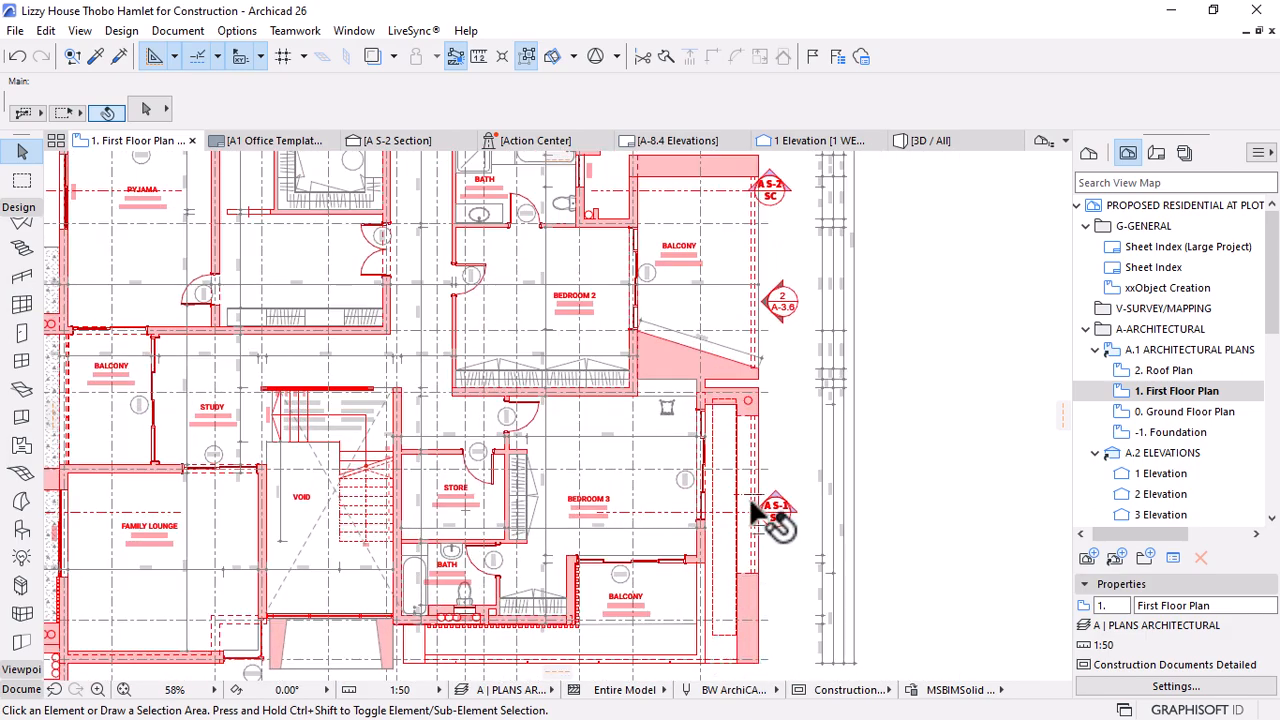
{"action": "scroll", "coordinate": [766, 514], "scroll_direction": "up", "scroll_amount": 4}
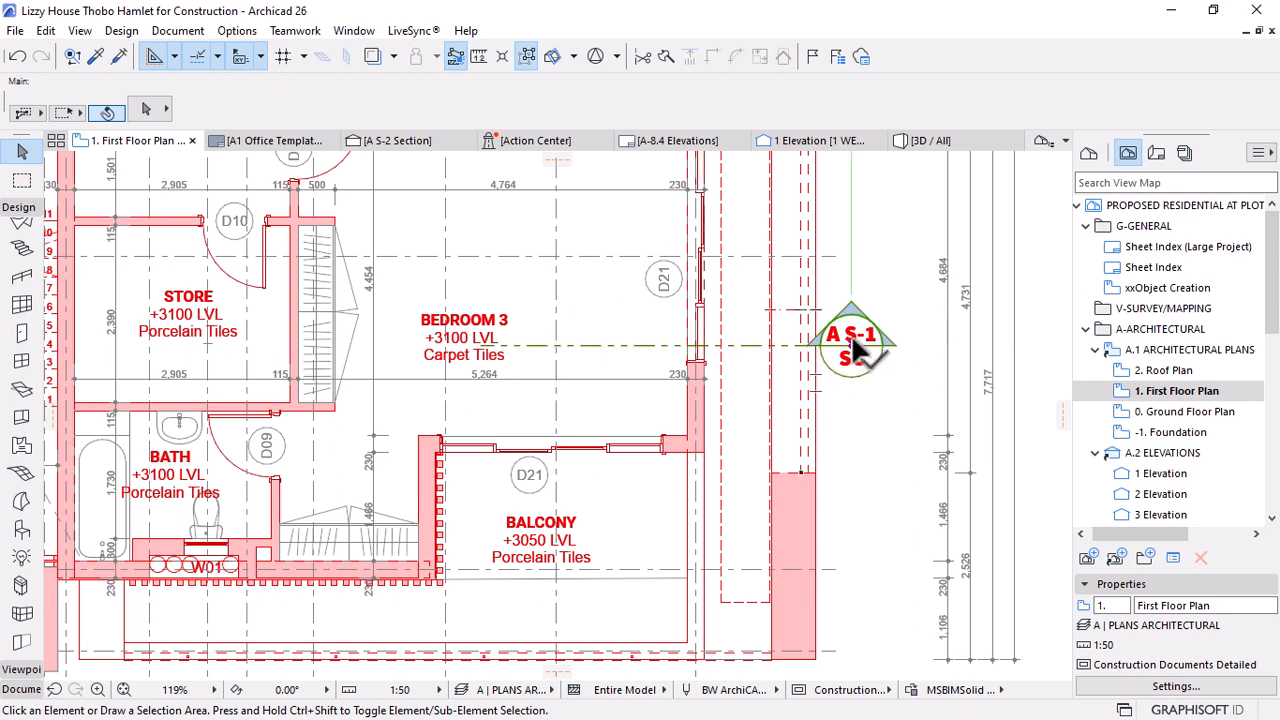
{"action": "right_click", "coordinate": [842, 348]}
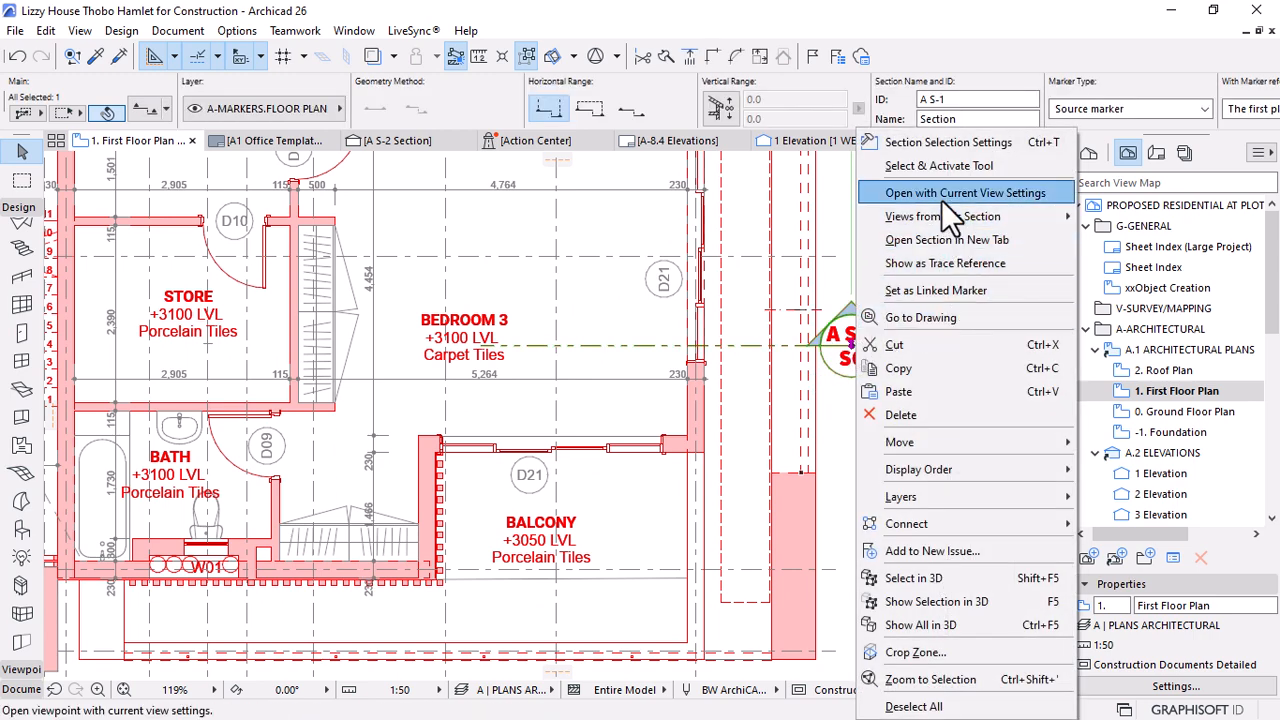
{"action": "left_click", "coordinate": [949, 195]}
{"action": "right_click", "coordinate": [886, 278]}
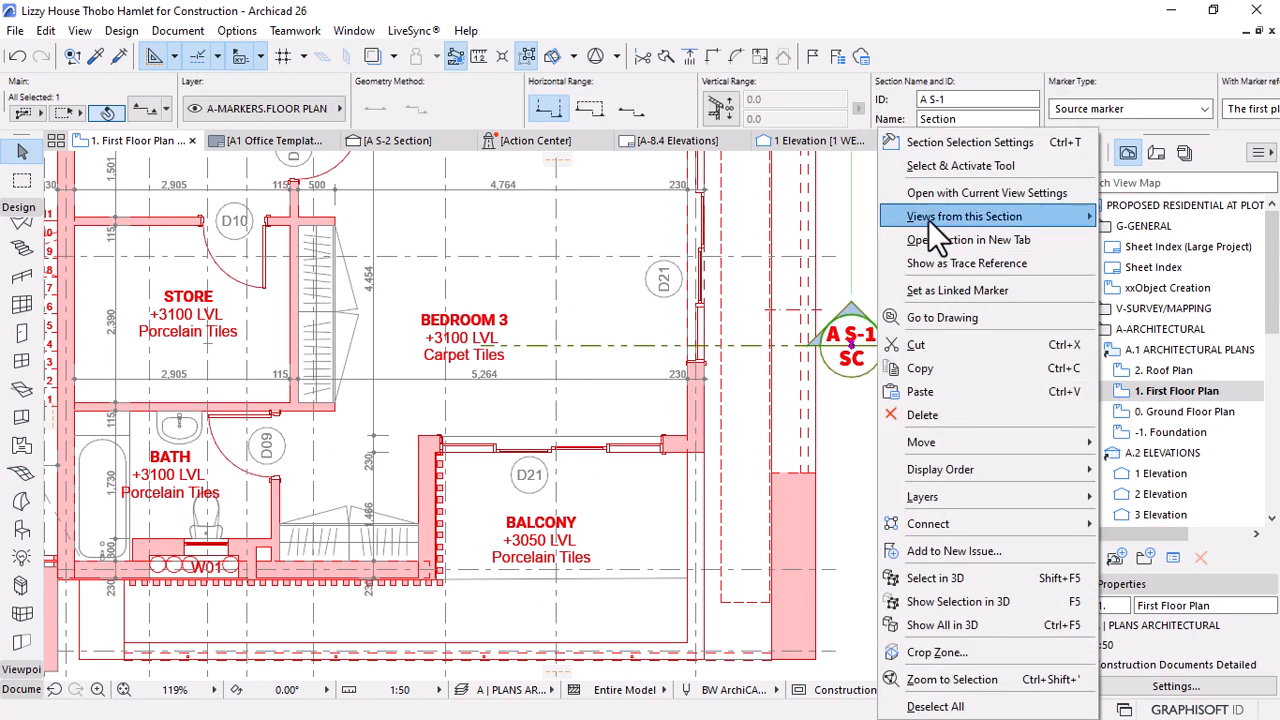
{"action": "left_click", "coordinate": [960, 192]}
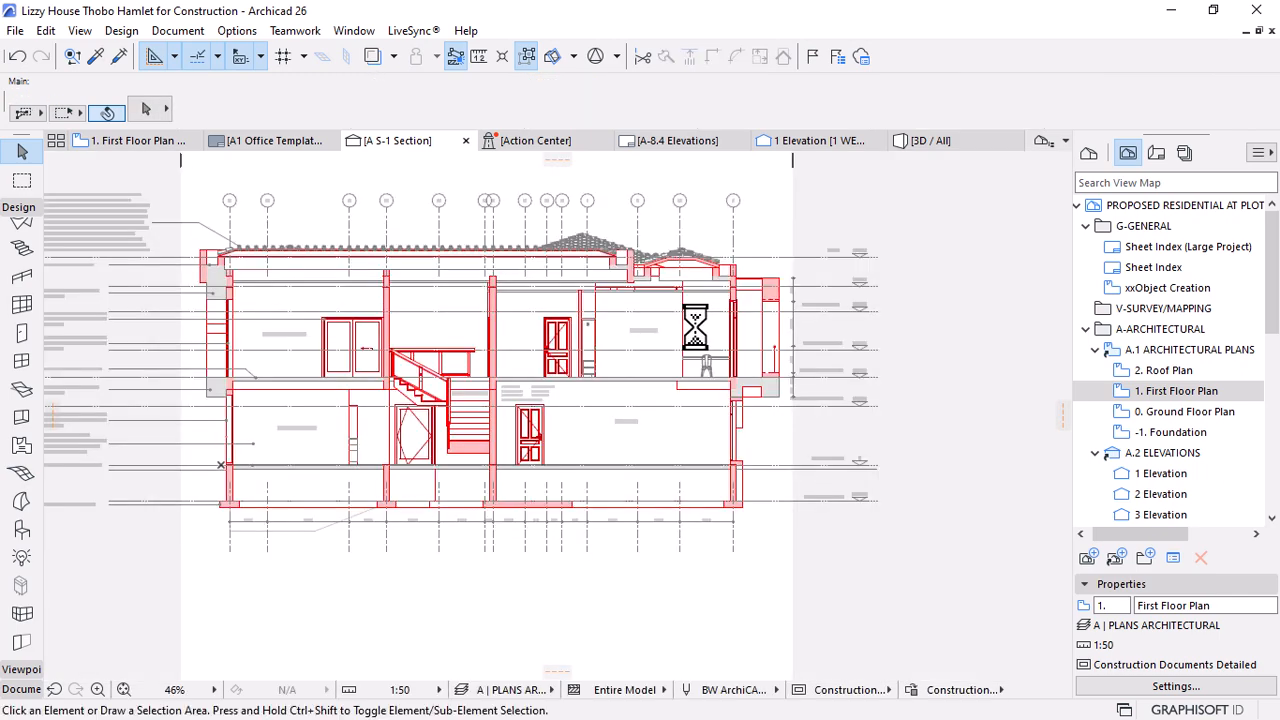
Examine the balcony floor slab's recessed underside and the roof slab in section A S-1
{"action": "scroll", "coordinate": [770, 366], "scroll_direction": "up", "scroll_amount": 6}
{"action": "scroll", "coordinate": [720, 440], "scroll_direction": "down", "scroll_amount": 6}
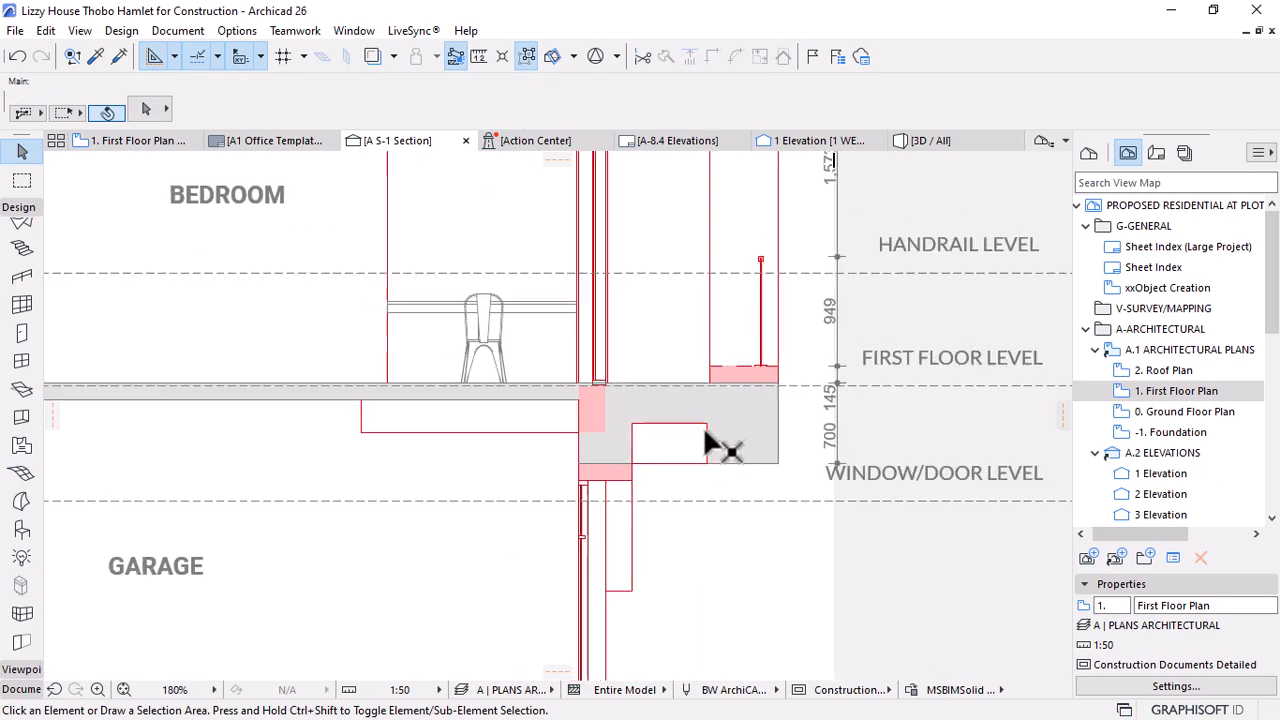
{"action": "scroll", "coordinate": [735, 330], "scroll_direction": "down", "scroll_amount": 4}
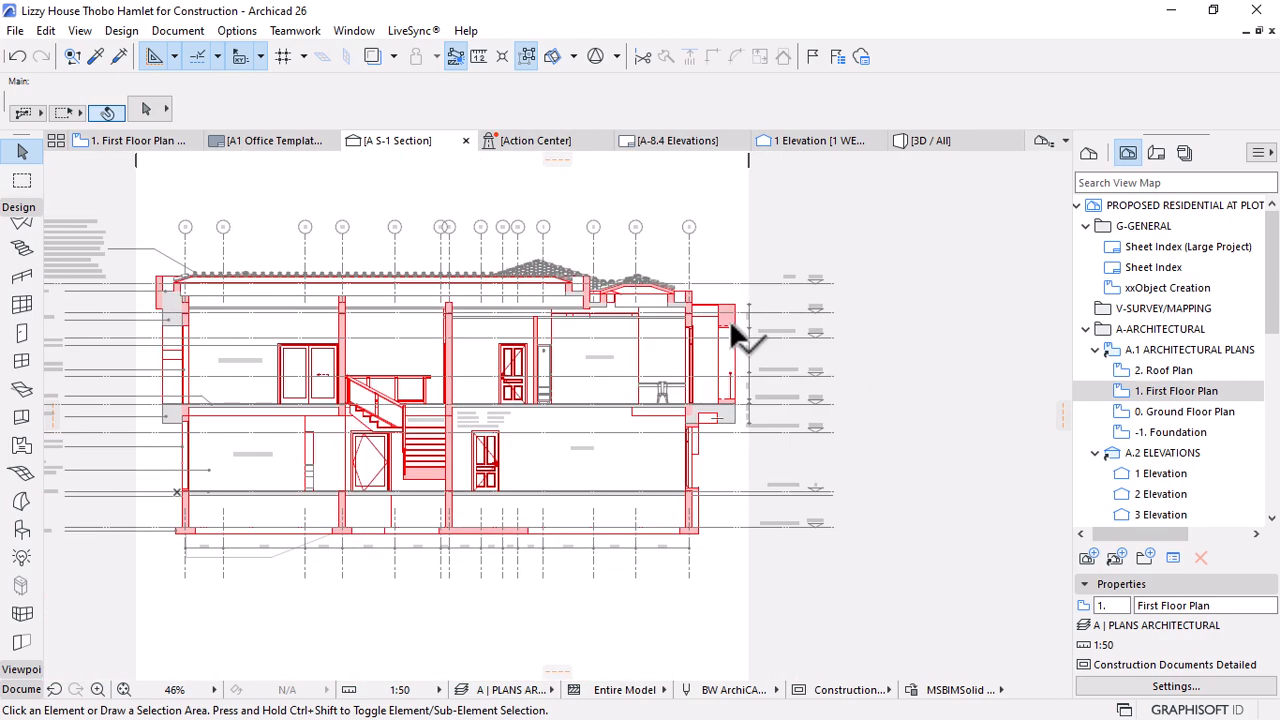
{"action": "scroll", "coordinate": [432, 296], "scroll_direction": "up", "scroll_amount": 4}
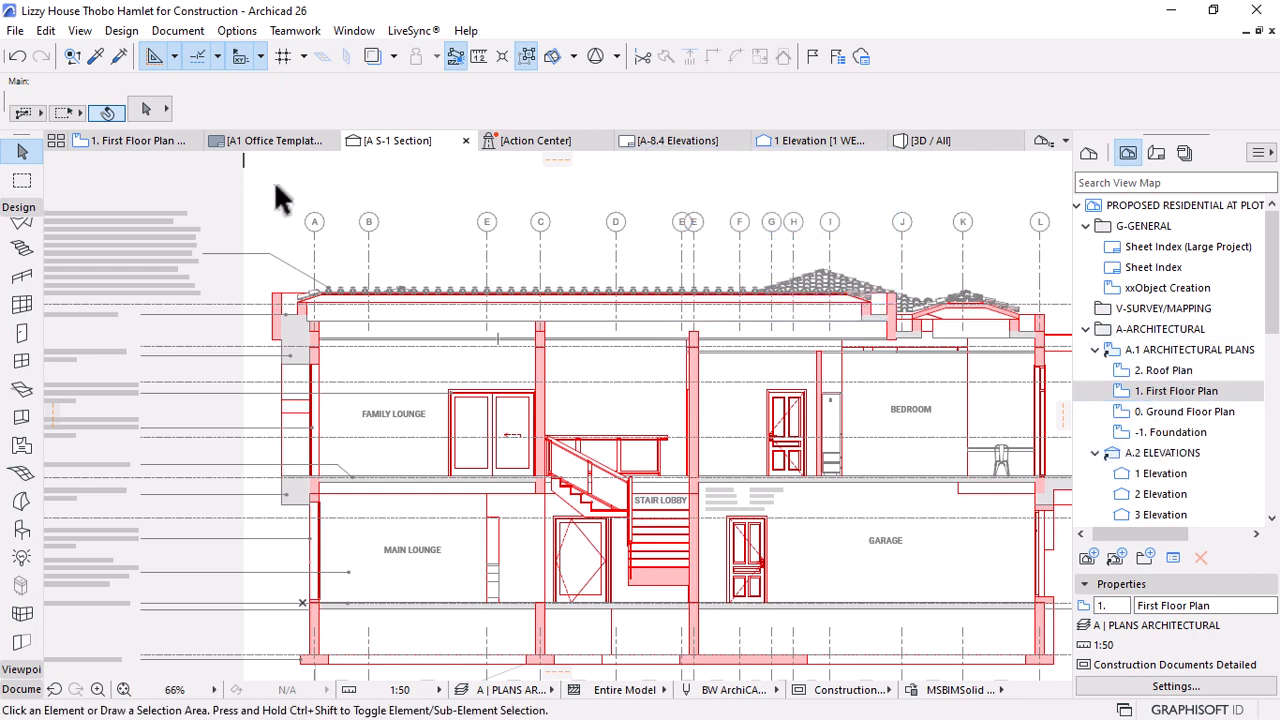
{"action": "mouse_move", "coordinate": [479, 330]}
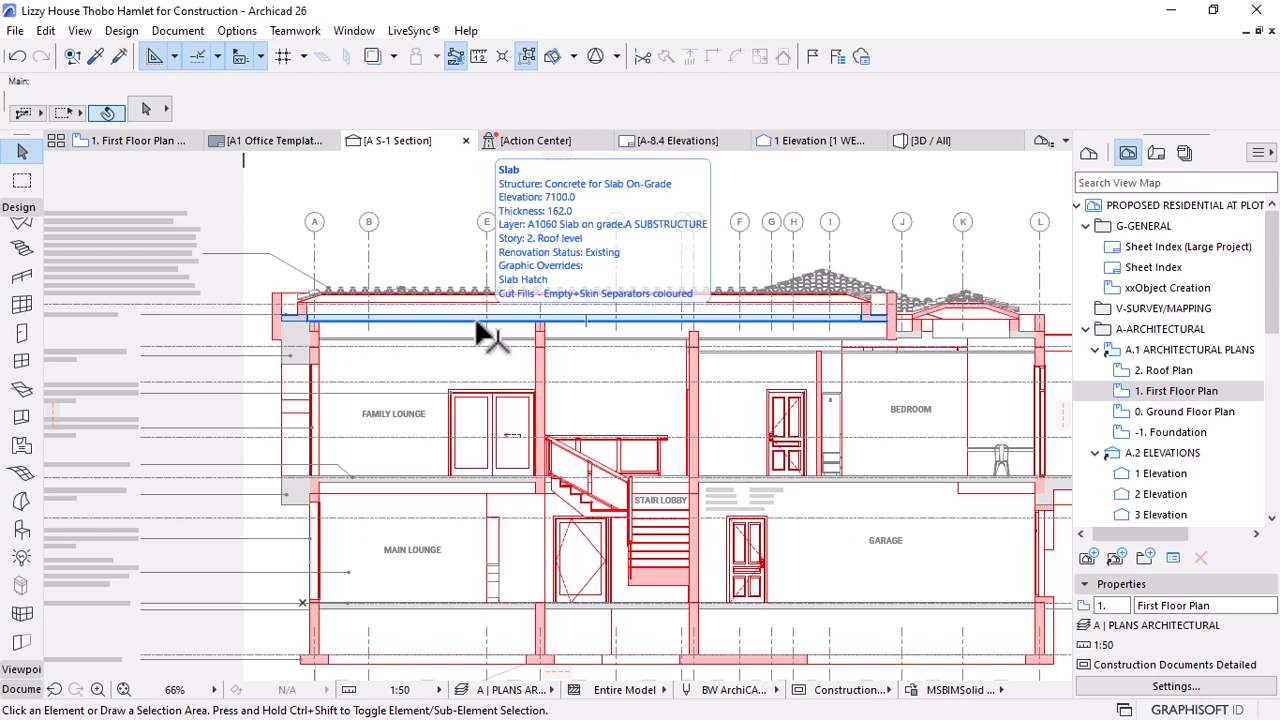
{"action": "scroll", "coordinate": [1183, 428], "scroll_direction": "down", "scroll_amount": 1}
{"action": "scroll", "coordinate": [1183, 428], "scroll_direction": "down", "scroll_amount": 1}
Open the saved A S-2 Section view and inspect the balcony floor slab
{"action": "left_click", "coordinate": [1150, 453]}
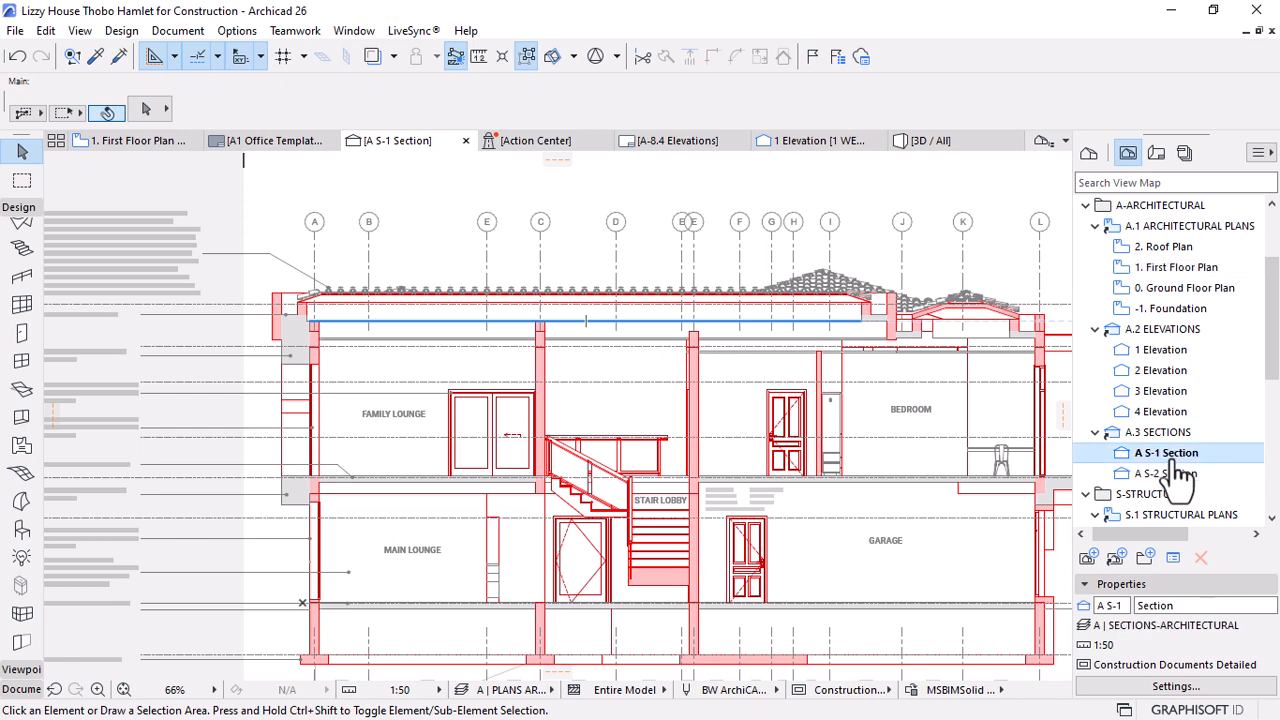
{"action": "left_click", "coordinate": [1174, 475]}
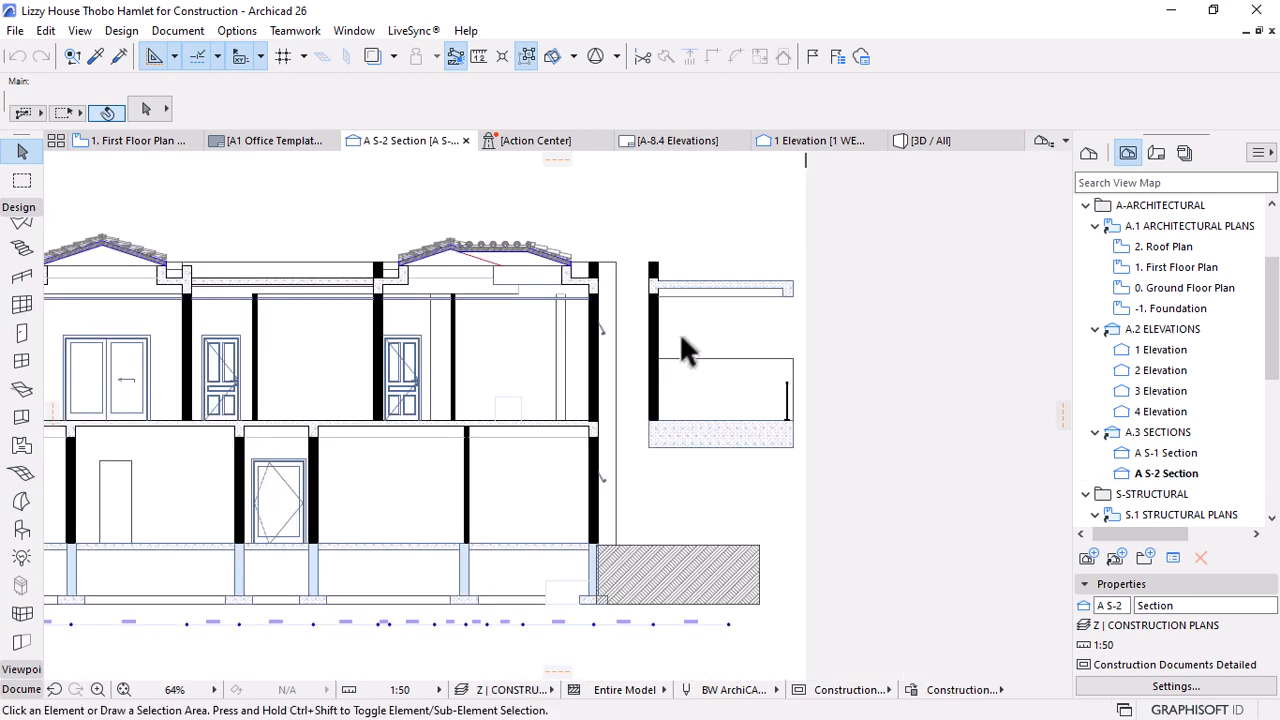
{"action": "scroll", "coordinate": [825, 358], "scroll_direction": "down", "scroll_amount": 2}
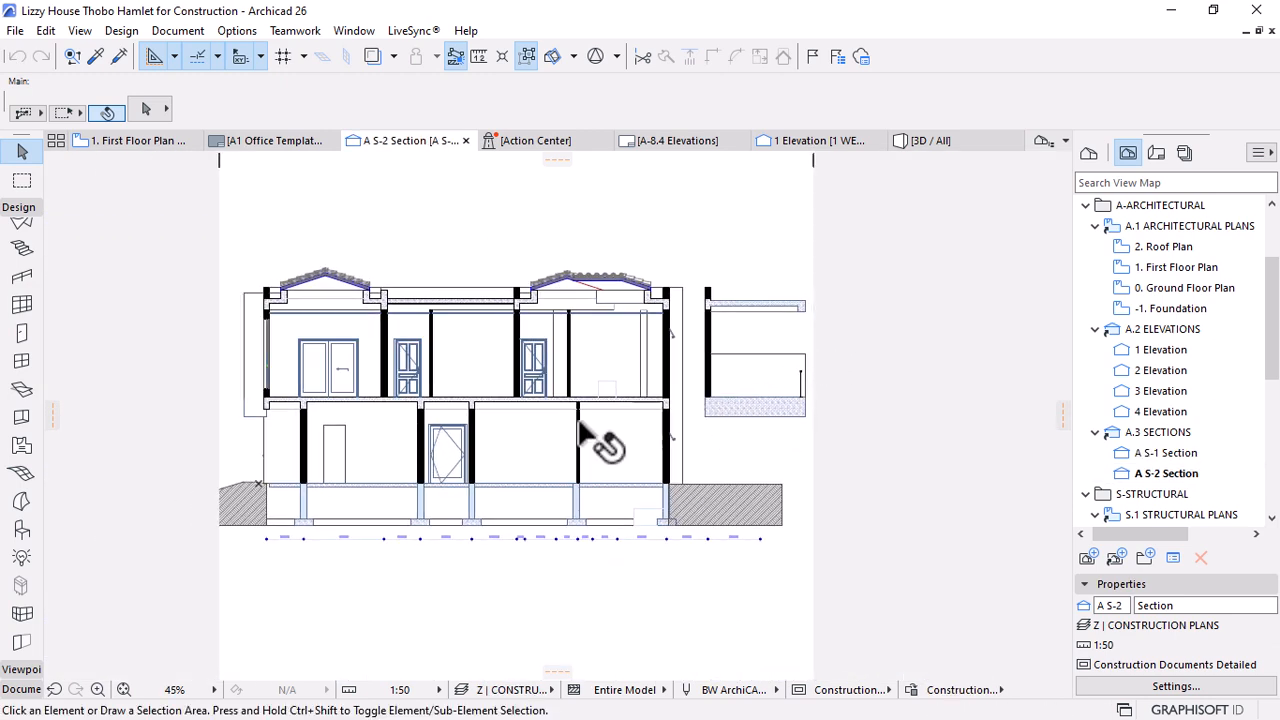
{"action": "scroll", "coordinate": [610, 460], "scroll_direction": "up", "scroll_amount": 4}
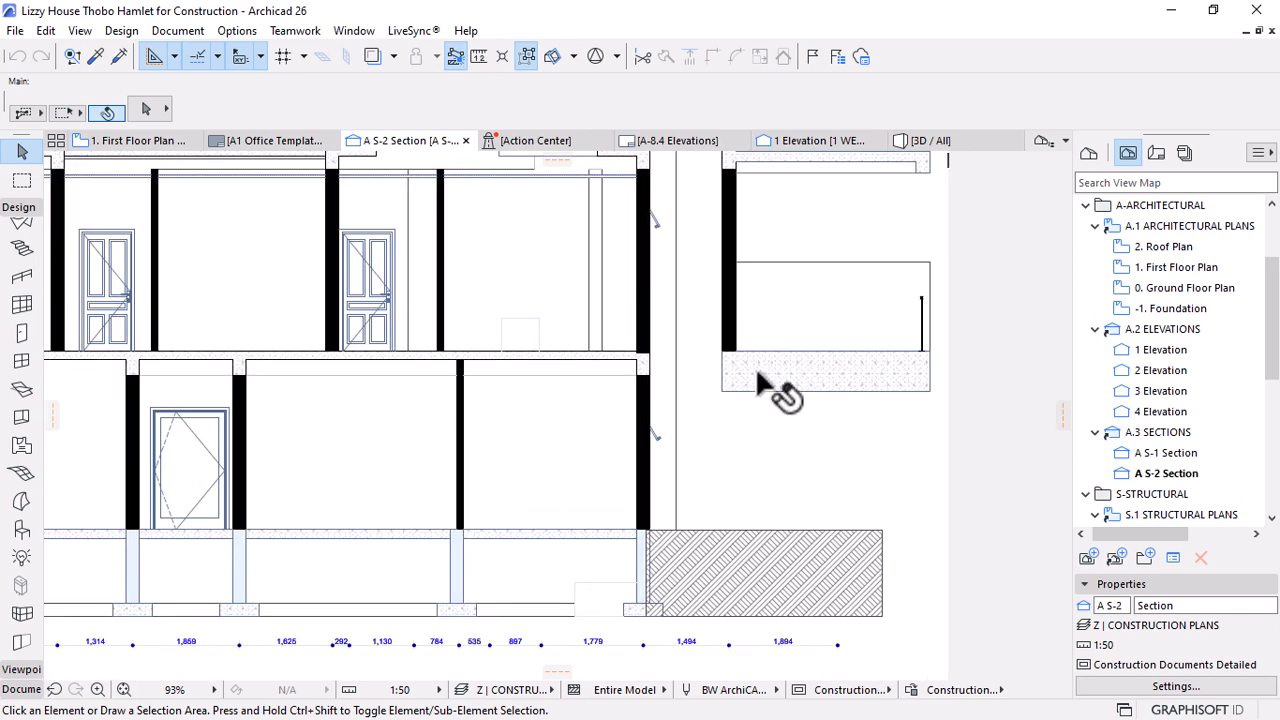
{"action": "scroll", "coordinate": [878, 383], "scroll_direction": "up", "scroll_amount": 4}
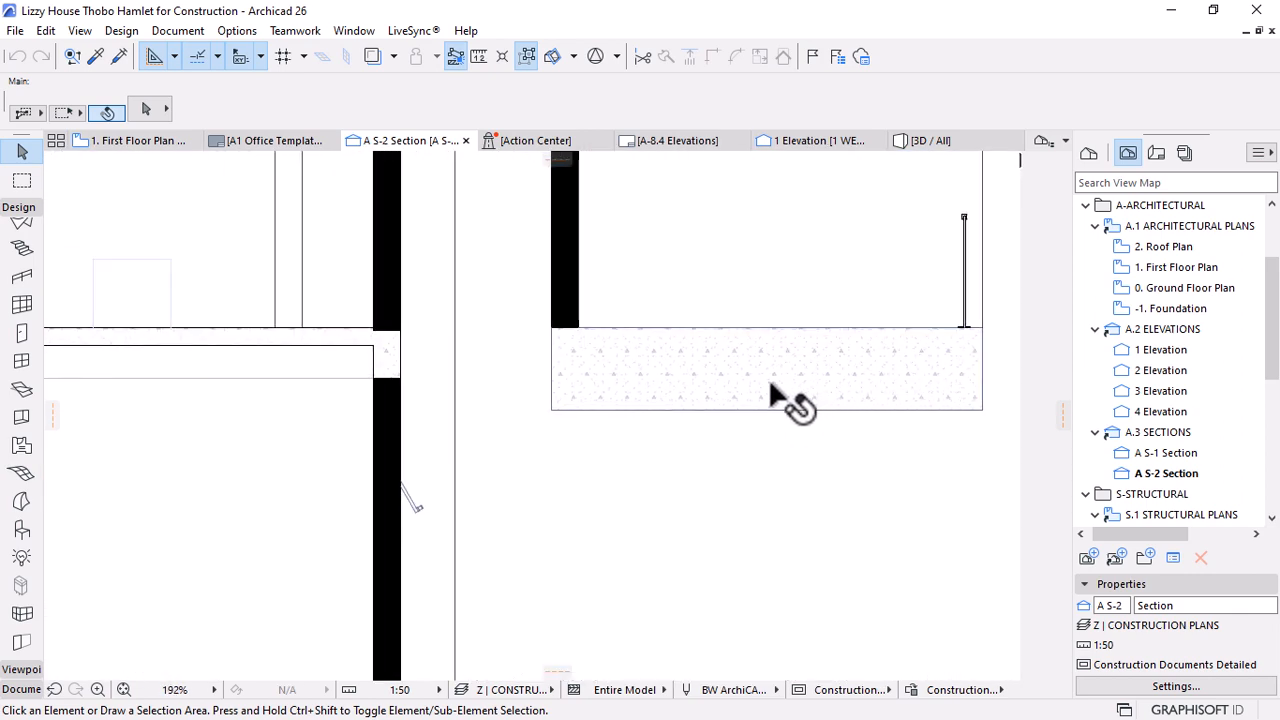
On the First Floor Plan, place a 1200 × 21000 mm rectangular opening in the Bedroom 2 balcony slab
{"action": "double_click", "coordinate": [1169, 284]}
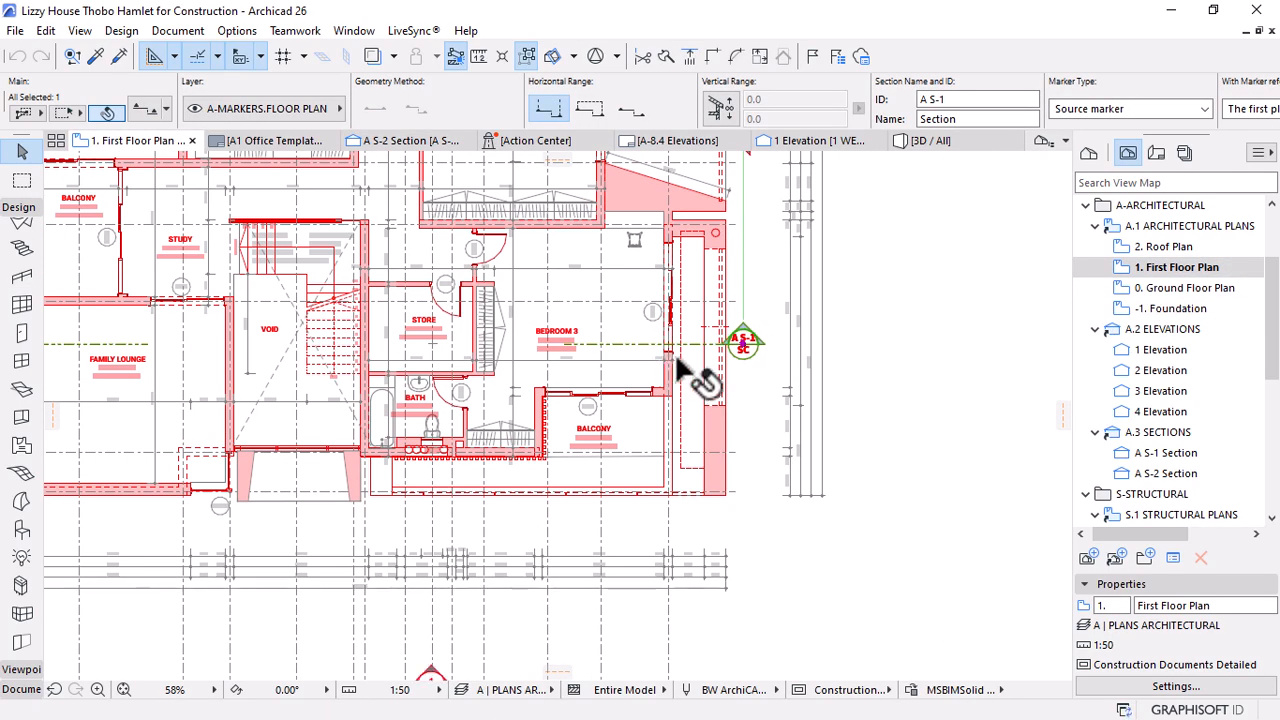
{"action": "key", "text": "Escape"}
{"action": "scroll", "coordinate": [600, 440], "scroll_direction": "down", "scroll_amount": 3}
{"action": "left_click", "coordinate": [20, 447]}
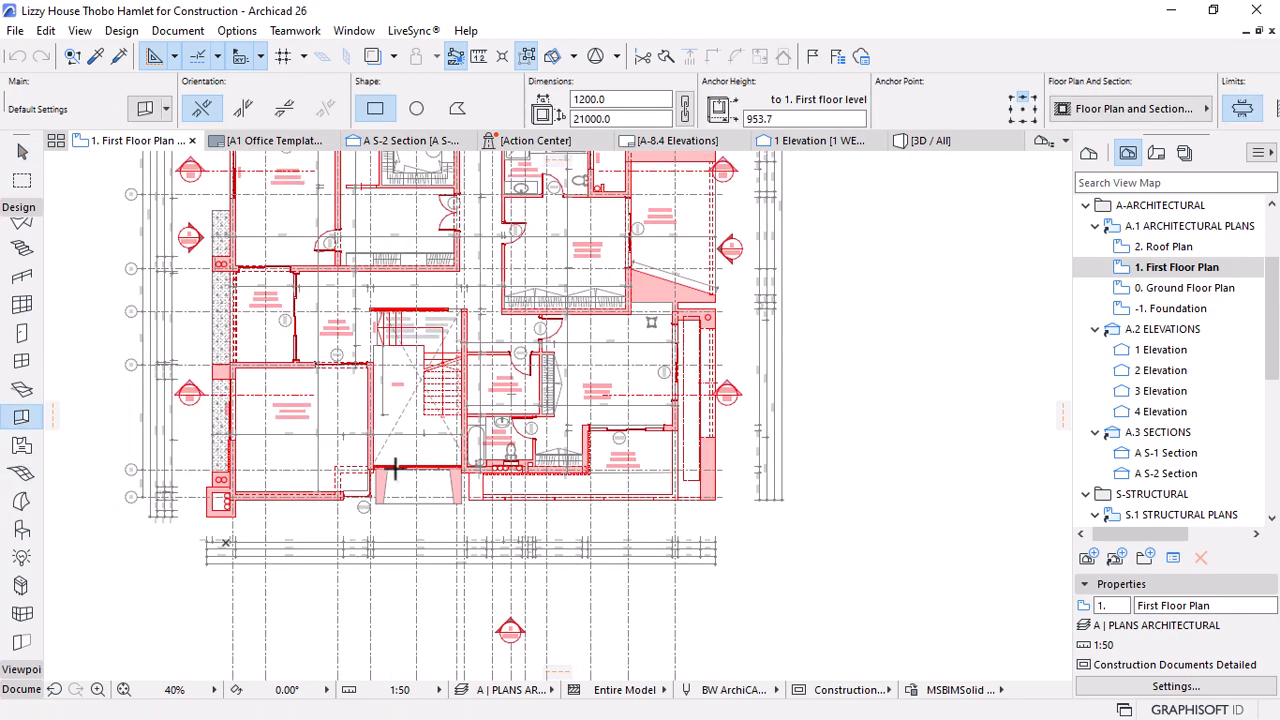
{"action": "scroll", "coordinate": [684, 293], "scroll_direction": "up", "scroll_amount": 3}
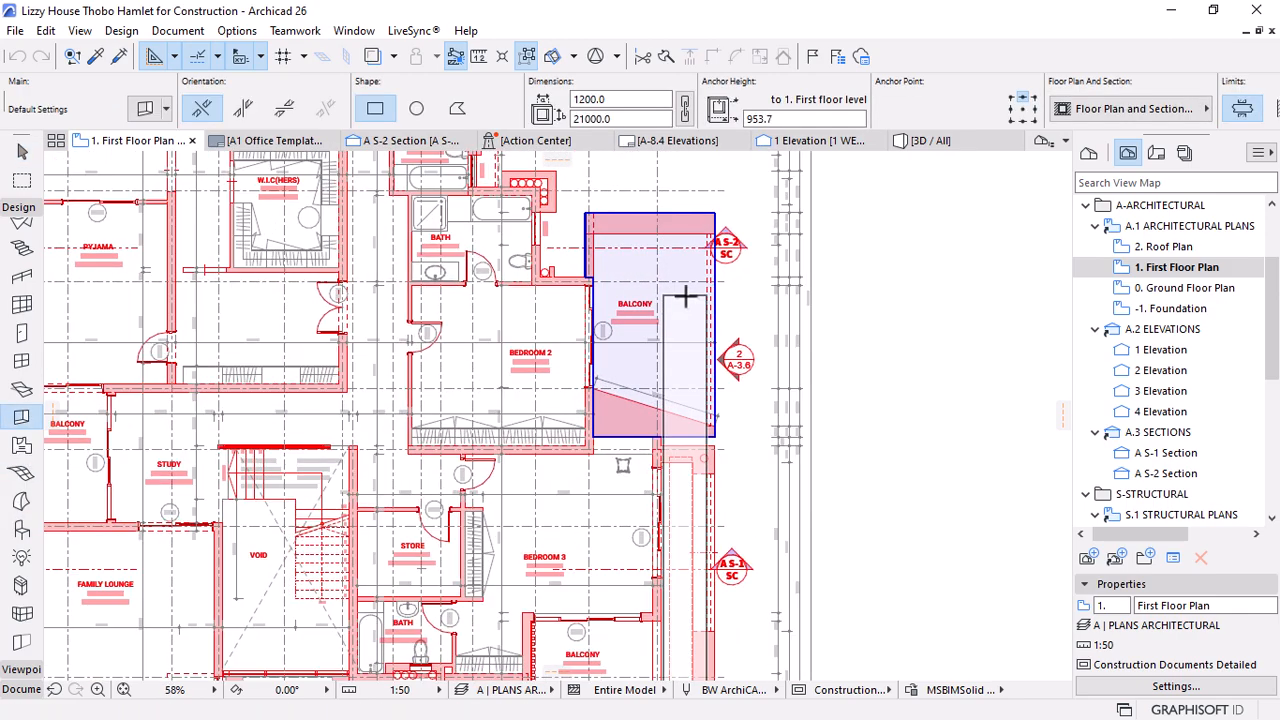
{"action": "scroll", "coordinate": [710, 437], "scroll_direction": "down", "scroll_amount": 2}
{"action": "key", "text": "Escape"}
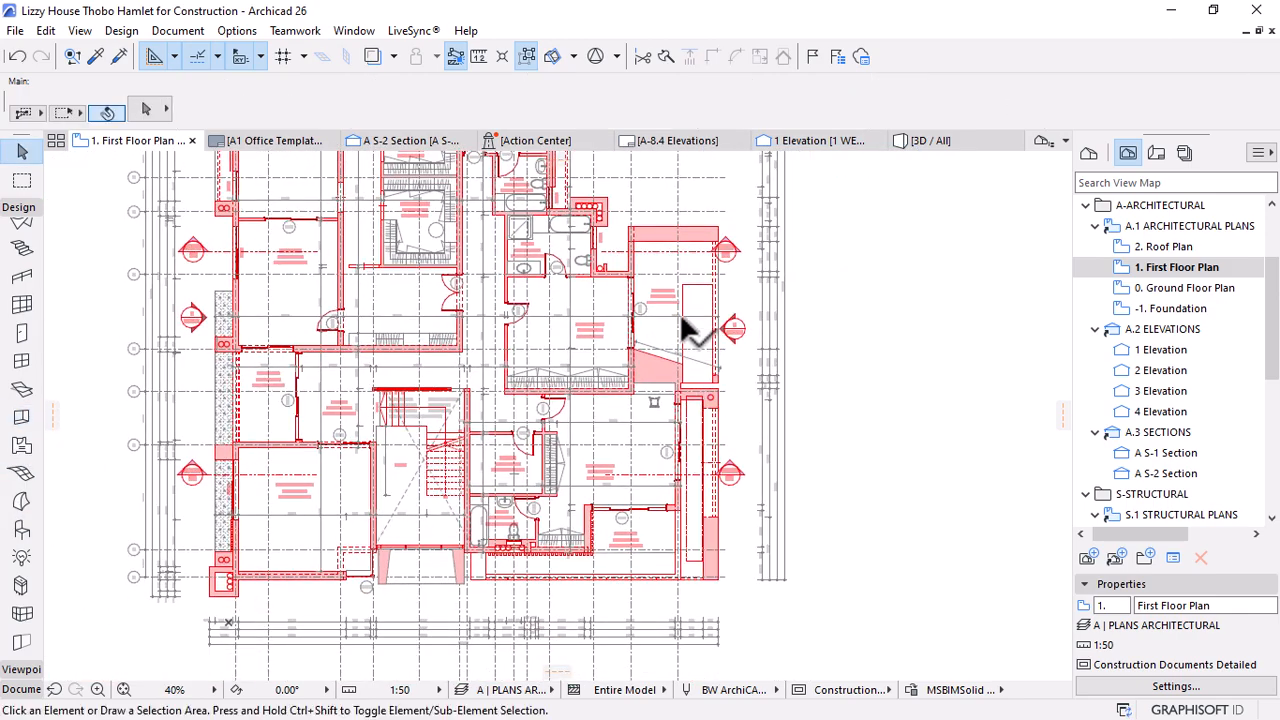
Shorten the opening by resizing its far corner to the balcony edge nearest Bedroom 3, making it 1185 × 3598 mm
{"action": "left_click", "coordinate": [683, 297]}
{"action": "scroll", "coordinate": [677, 449], "scroll_direction": "down", "scroll_amount": 2}
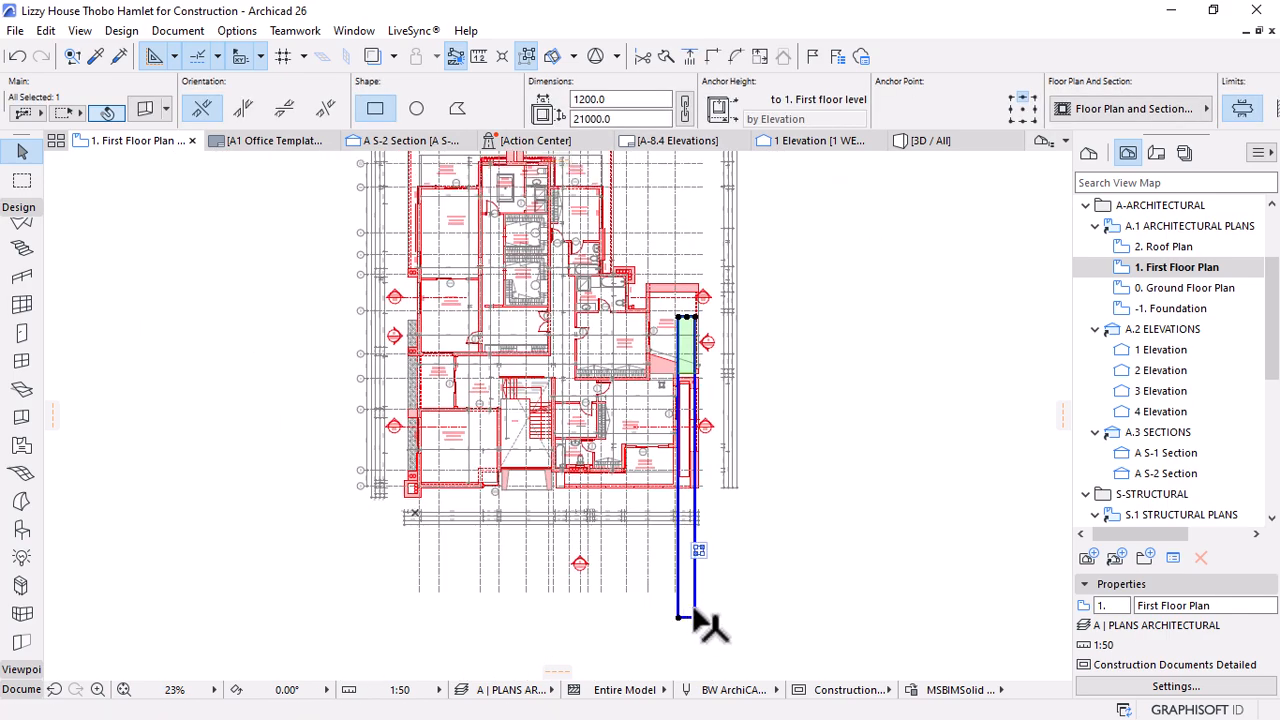
{"action": "left_click", "coordinate": [690, 618]}
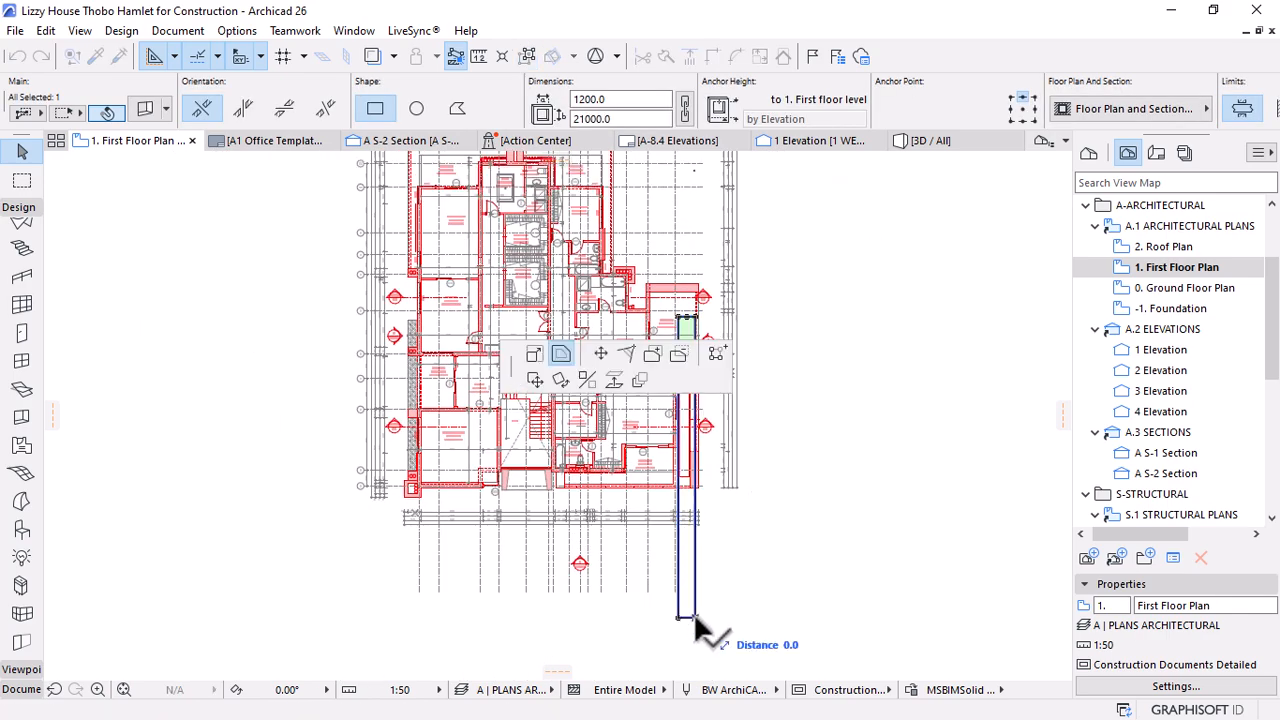
{"action": "left_click", "coordinate": [533, 356]}
{"action": "scroll", "coordinate": [691, 429], "scroll_direction": "up", "scroll_amount": 3}
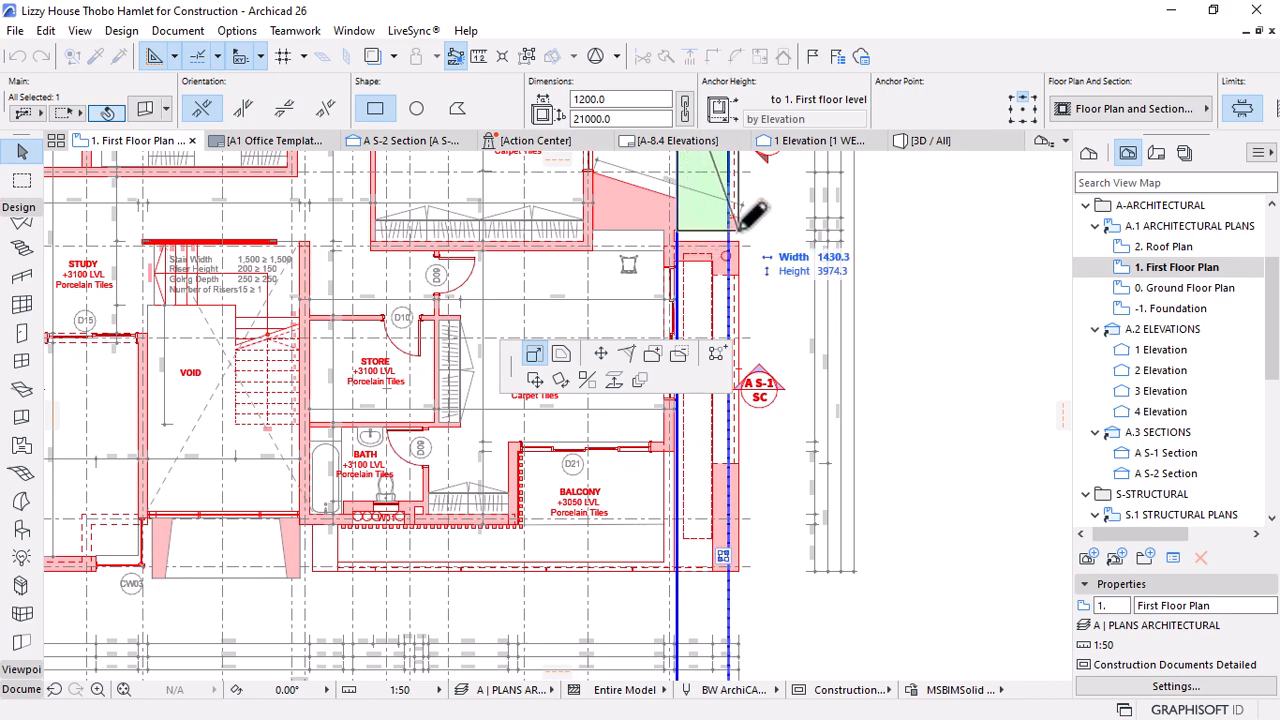
{"action": "scroll", "coordinate": [738, 202], "scroll_direction": "up", "scroll_amount": 2}
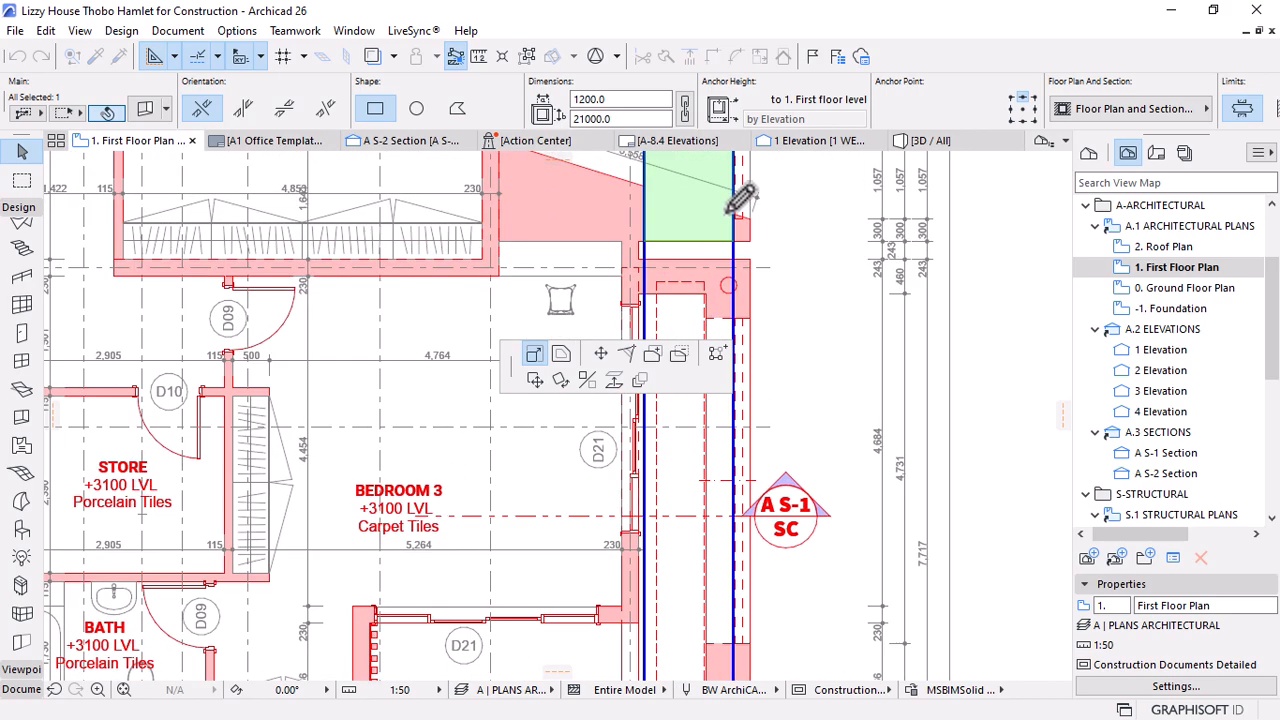
{"action": "left_click", "coordinate": [748, 200]}
{"action": "scroll", "coordinate": [748, 200], "scroll_direction": "down", "scroll_amount": 5}
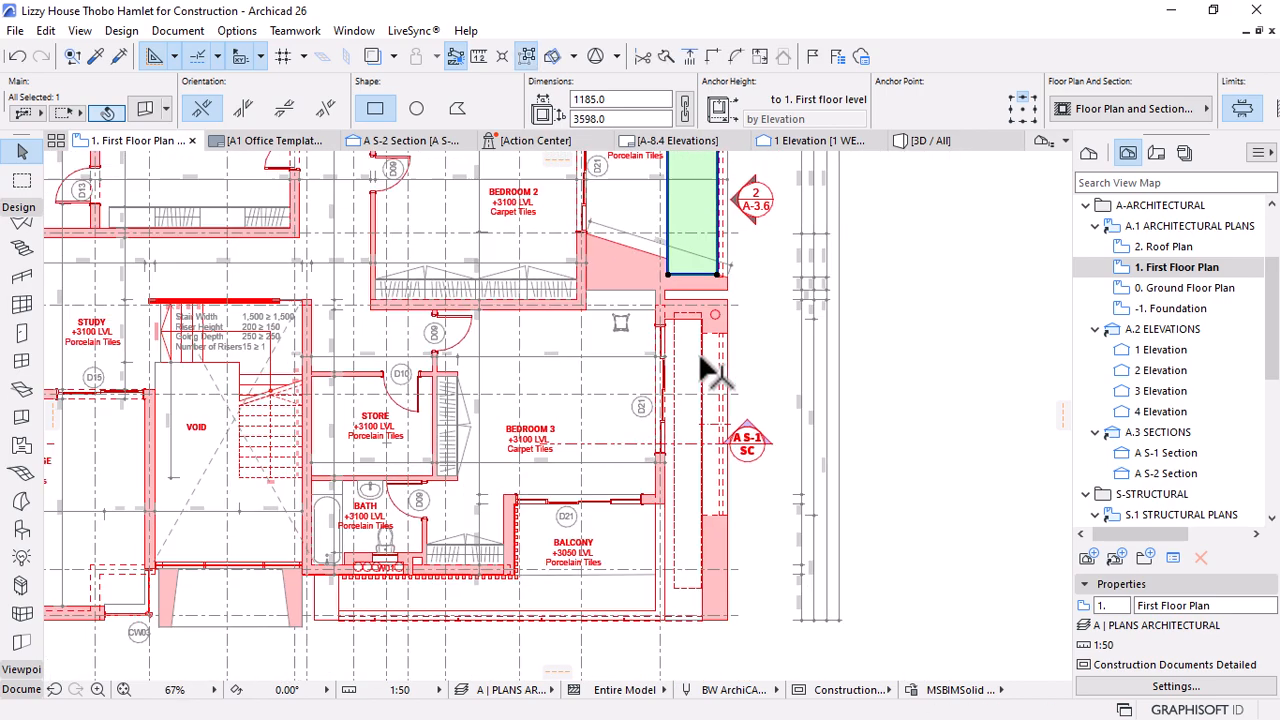
Stretch the opening's outer corner to where the thick balcony wall near the A S-2 marker meets the slab edge, making it 1430.3 × 5310.2 mm
{"action": "scroll", "coordinate": [704, 290], "scroll_direction": "up", "scroll_amount": 4}
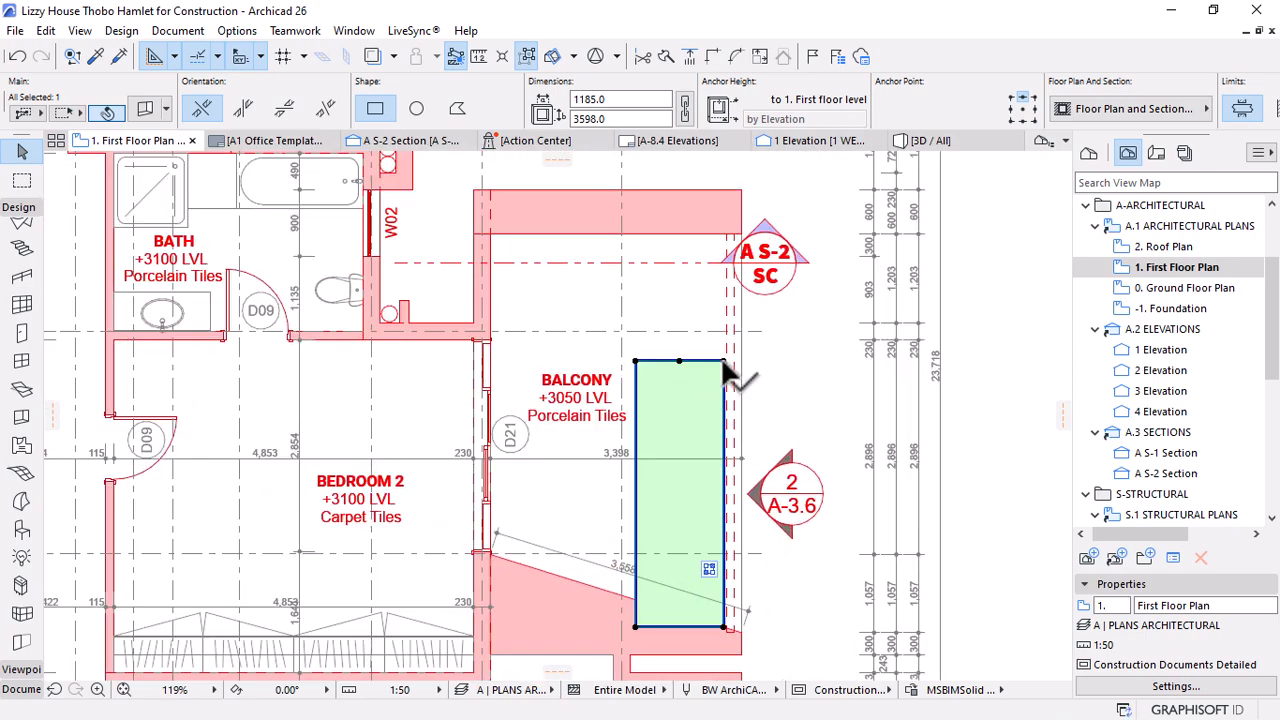
{"action": "left_click", "coordinate": [727, 352]}
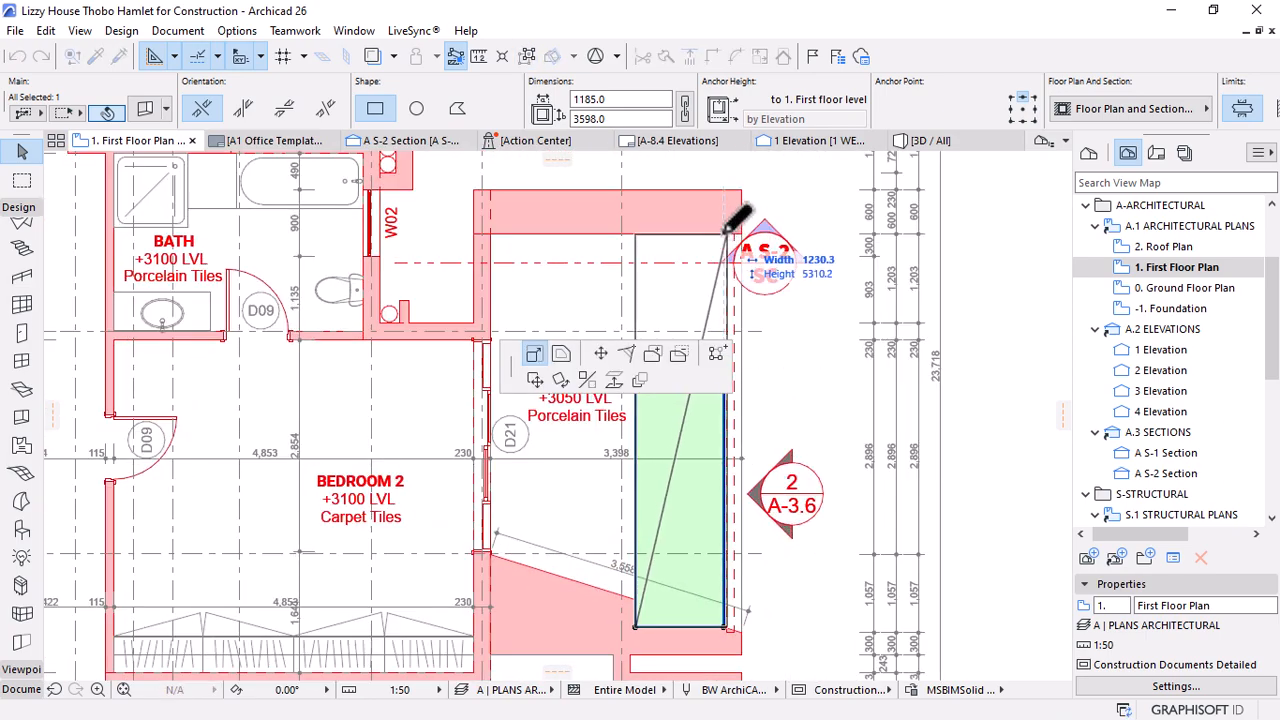
{"action": "scroll", "coordinate": [738, 240], "scroll_direction": "up", "scroll_amount": 4}
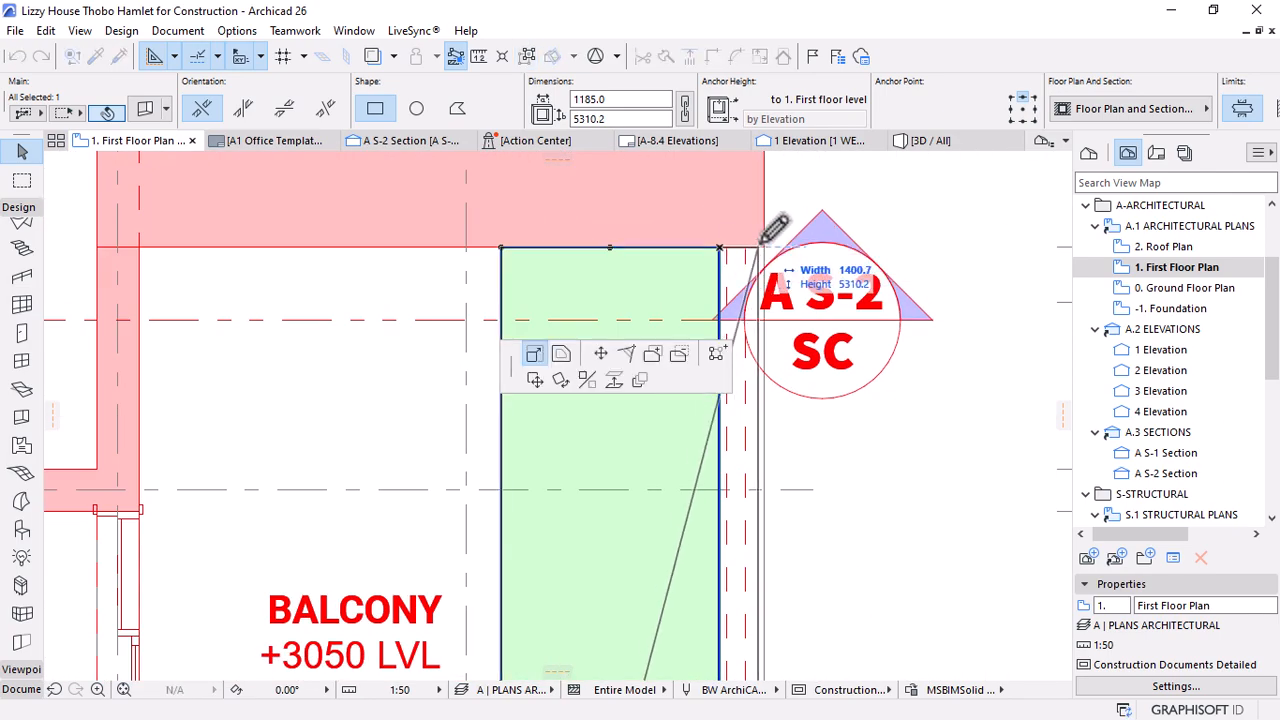
{"action": "left_click", "coordinate": [765, 247]}
Try moving the opening's outer edge with a value of 250, and undo the change
{"action": "left_click", "coordinate": [765, 248]}
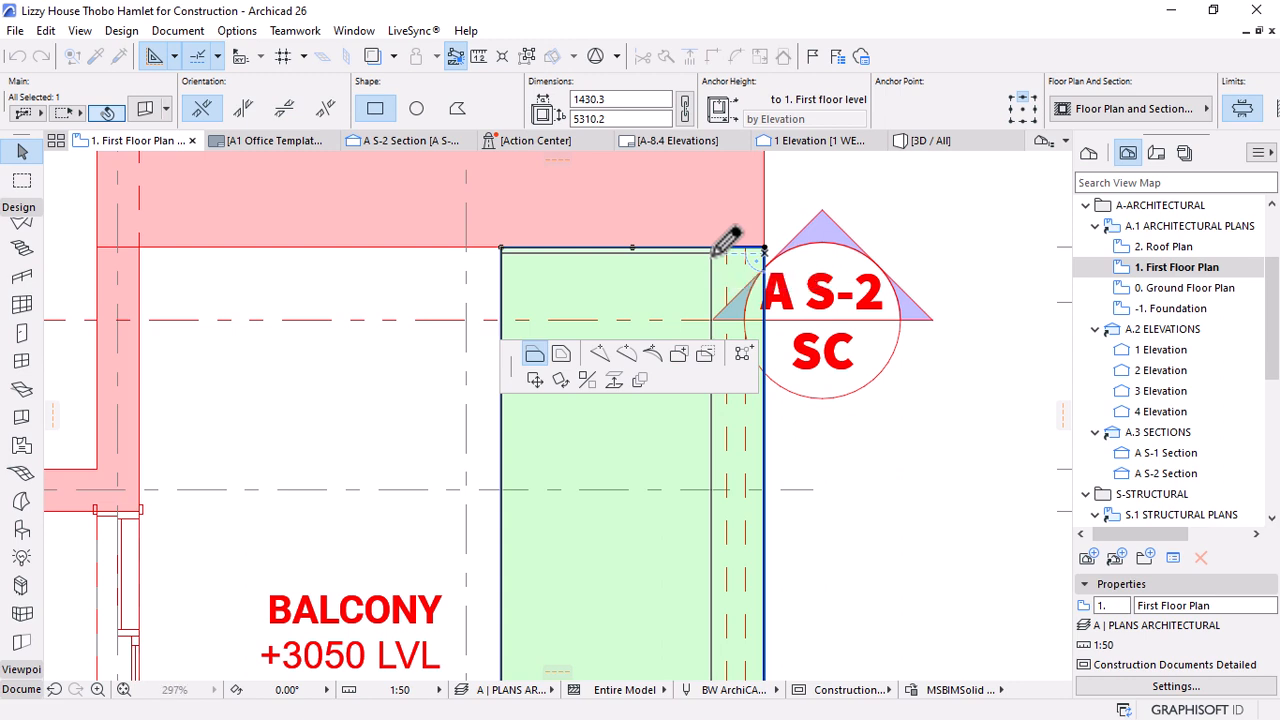
{"action": "type", "text": "250"}
{"action": "key", "text": "Return"}
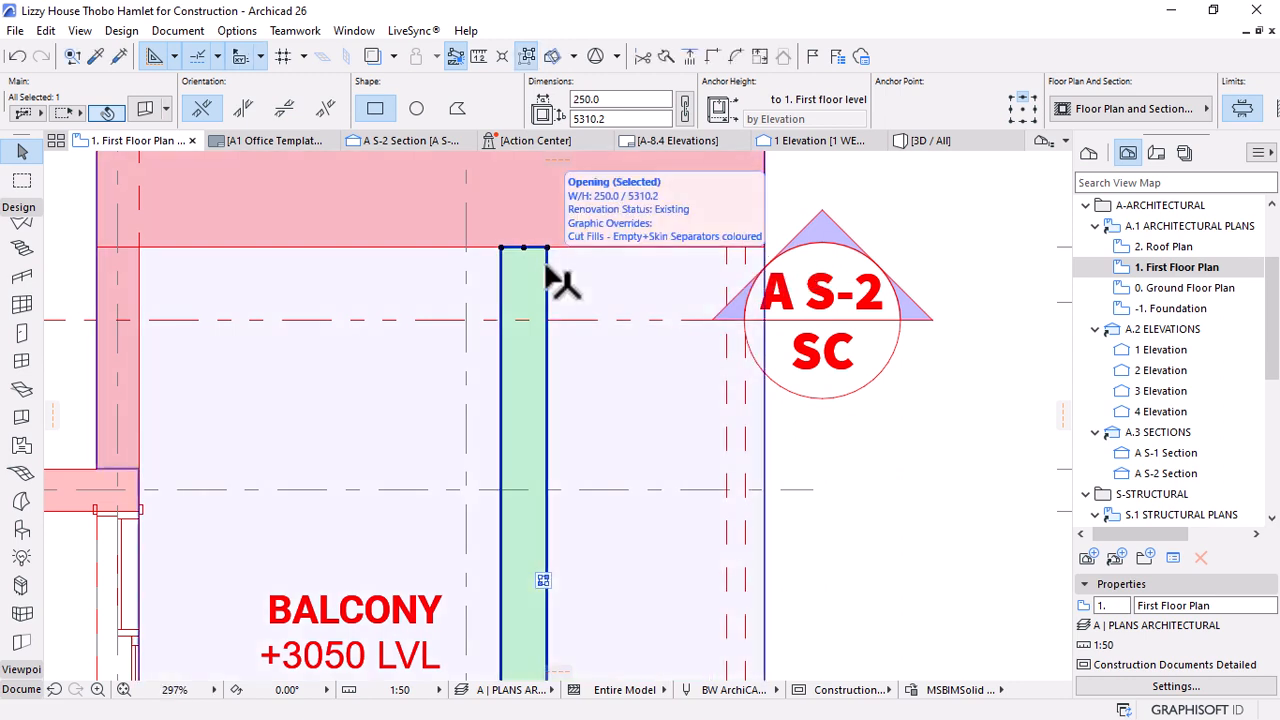
{"action": "key", "text": "ctrl+z"}
Move the opening's outer edge inward from the slab edge, making the opening 1230.3 mm wide
{"action": "left_click", "coordinate": [765, 250]}
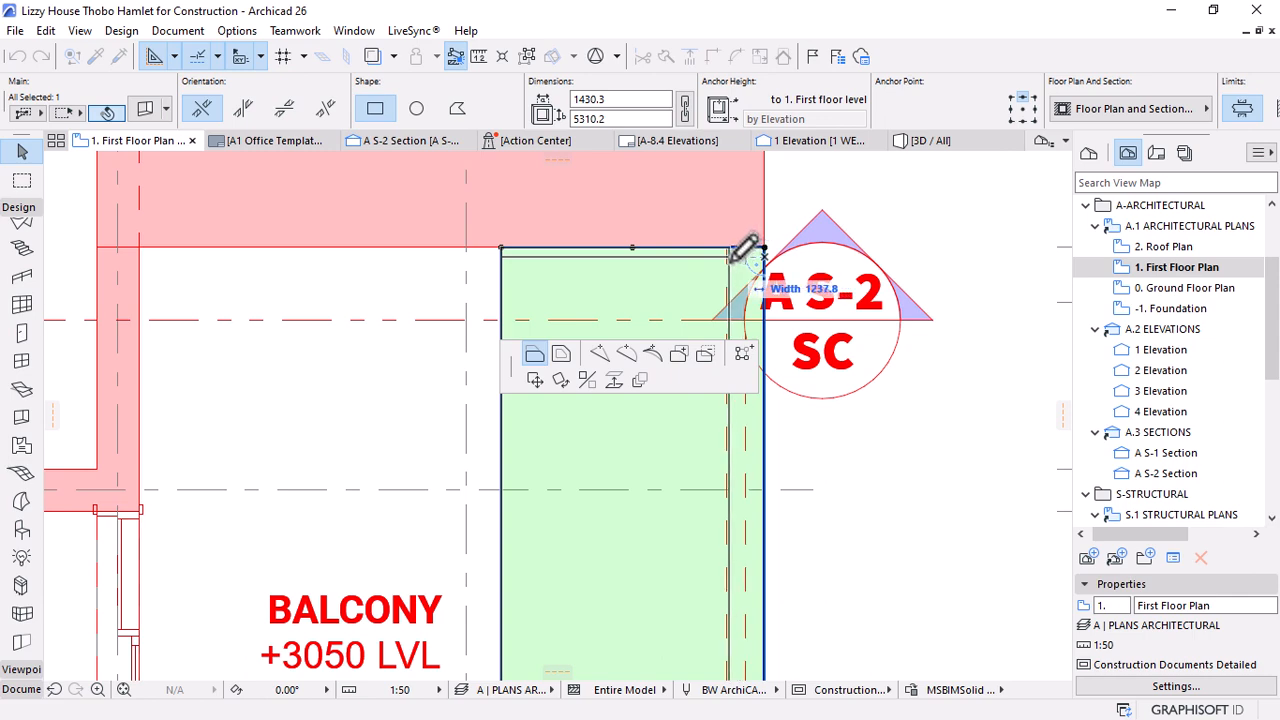
{"action": "left_click", "coordinate": [740, 240]}
{"action": "scroll", "coordinate": [732, 293], "scroll_direction": "down", "scroll_amount": 5}
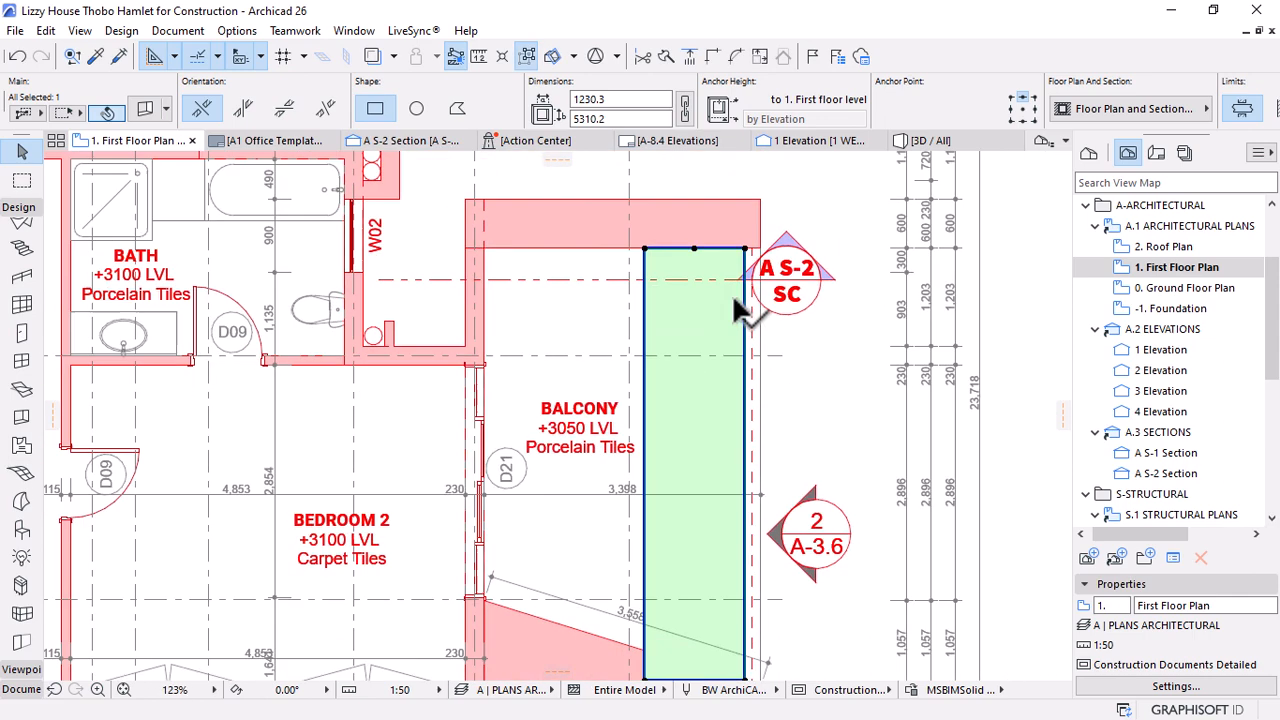
Stretch the opening's inner corner to the face of the Bedroom 2 wall, making the opening 3197.5 mm wide
{"action": "left_click", "coordinate": [664, 274]}
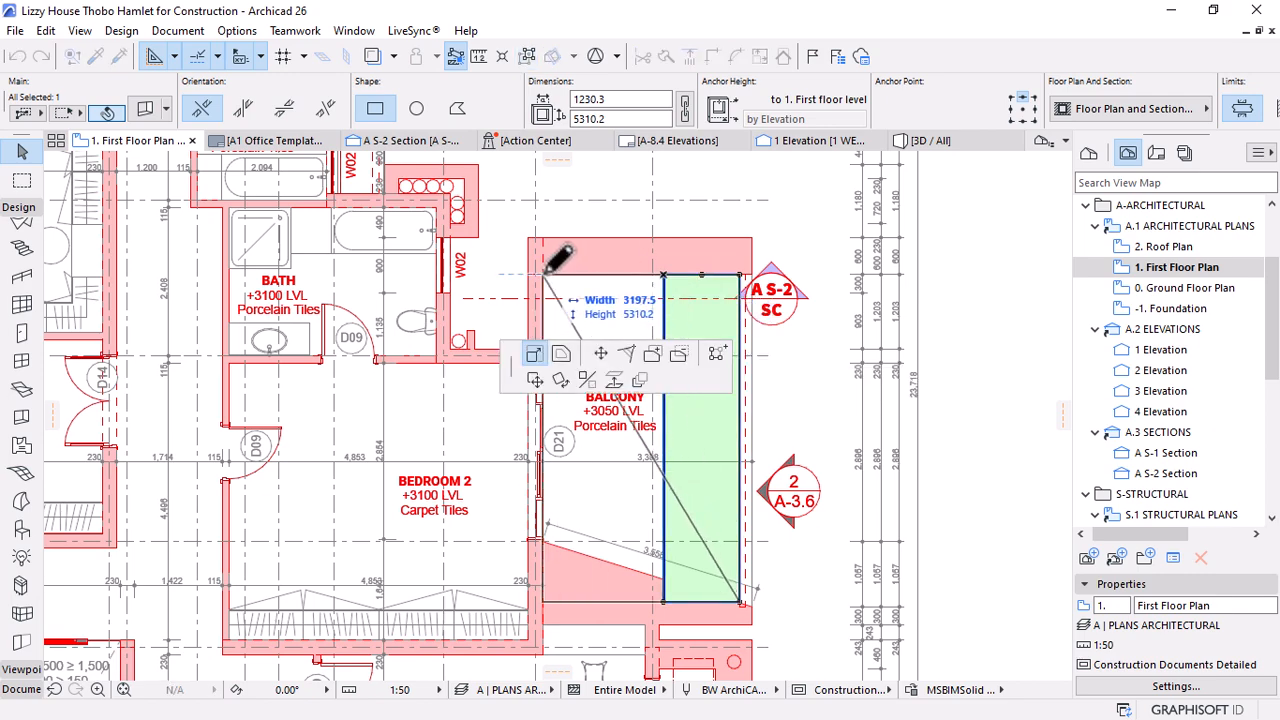
{"action": "left_click", "coordinate": [545, 272]}
{"action": "scroll", "coordinate": [677, 471], "scroll_direction": "up", "scroll_amount": 3}
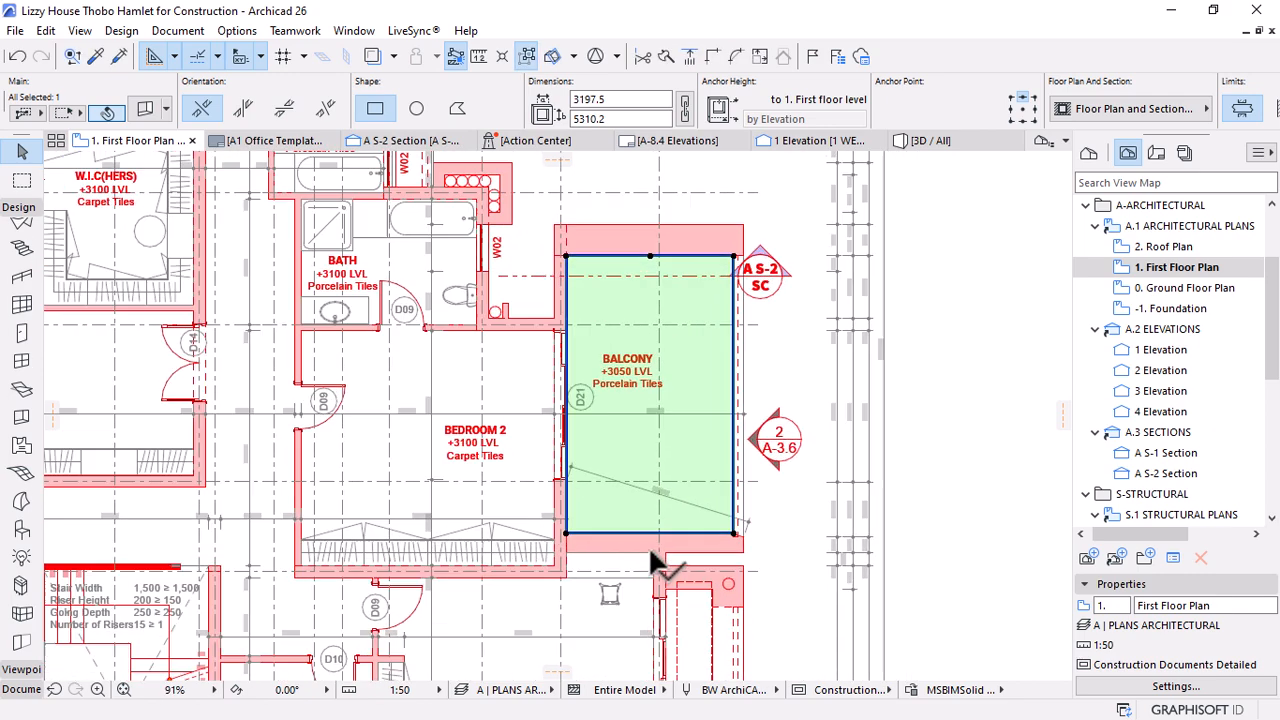
Try reshaping the balcony opening by moving its lower corner beside the Bedroom 2 wall, and undo both corner moves
{"action": "left_click", "coordinate": [551, 531]}
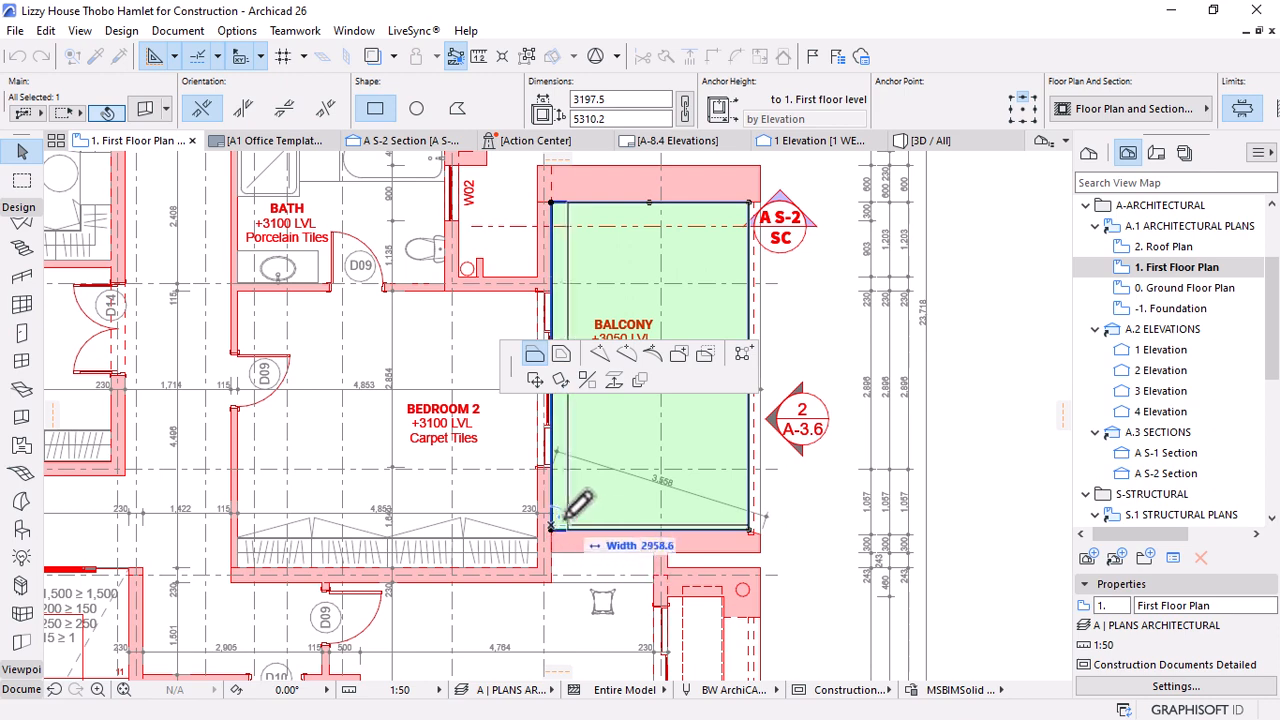
{"action": "left_click", "coordinate": [550, 530]}
{"action": "left_click", "coordinate": [551, 531]}
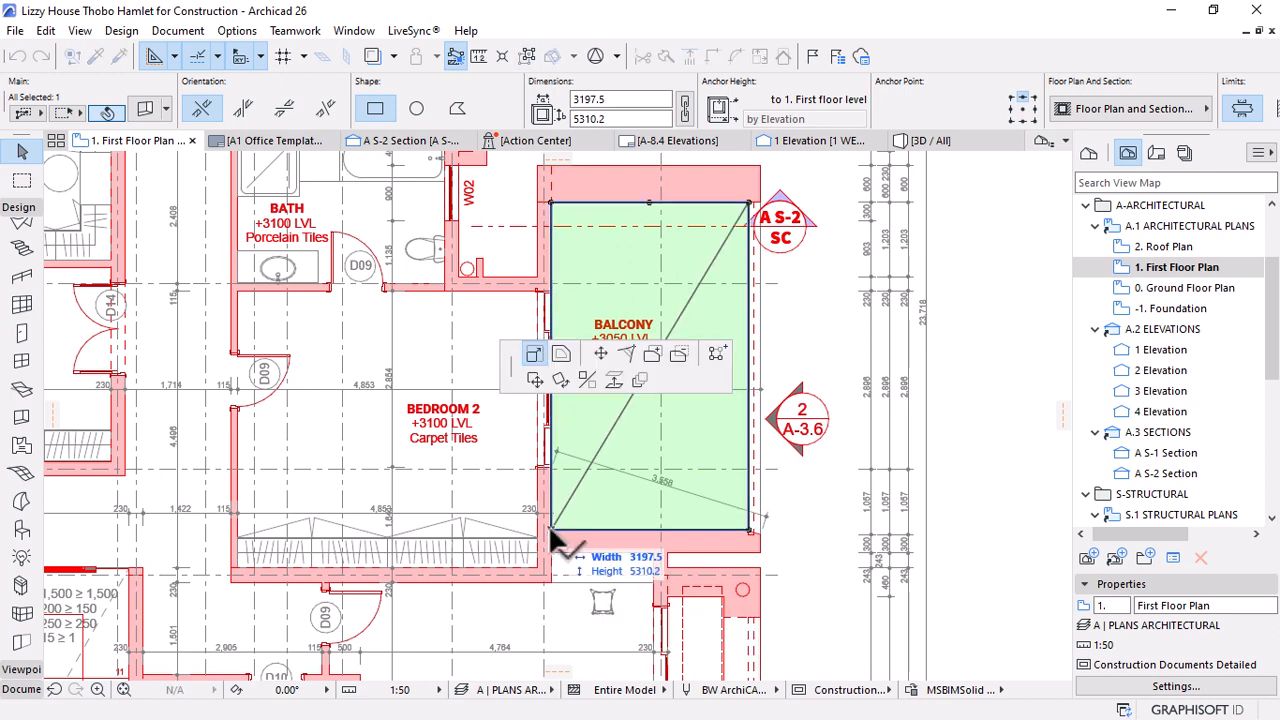
{"action": "left_click", "coordinate": [604, 356]}
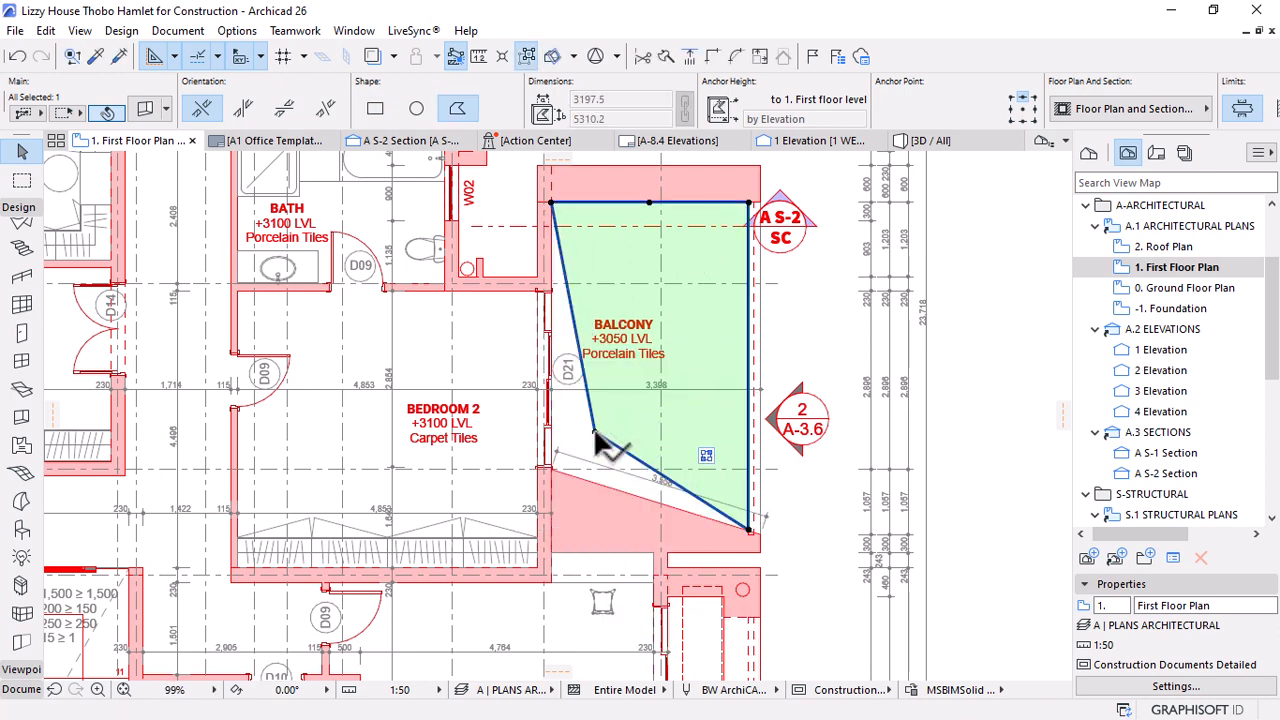
{"action": "left_click", "coordinate": [595, 432]}
{"action": "scroll", "coordinate": [554, 472], "scroll_direction": "up", "scroll_amount": 5}
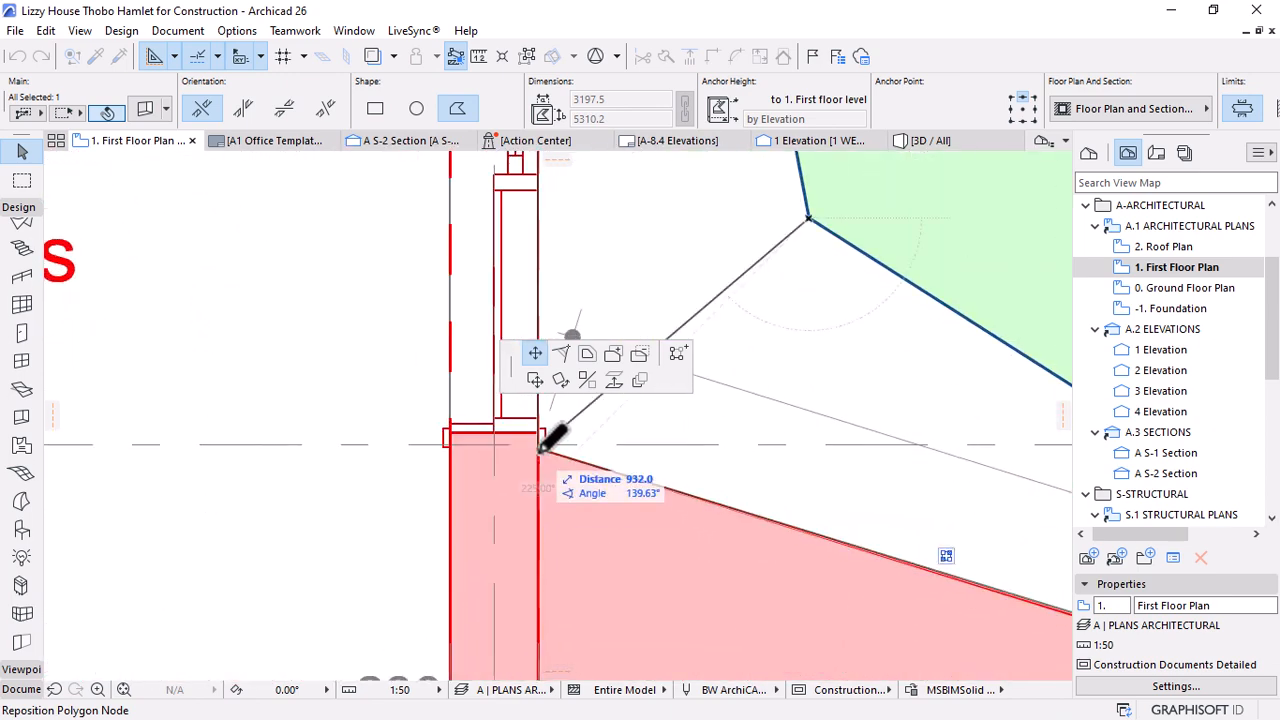
{"action": "left_click", "coordinate": [540, 449]}
{"action": "scroll", "coordinate": [560, 400], "scroll_direction": "down", "scroll_amount": 4}
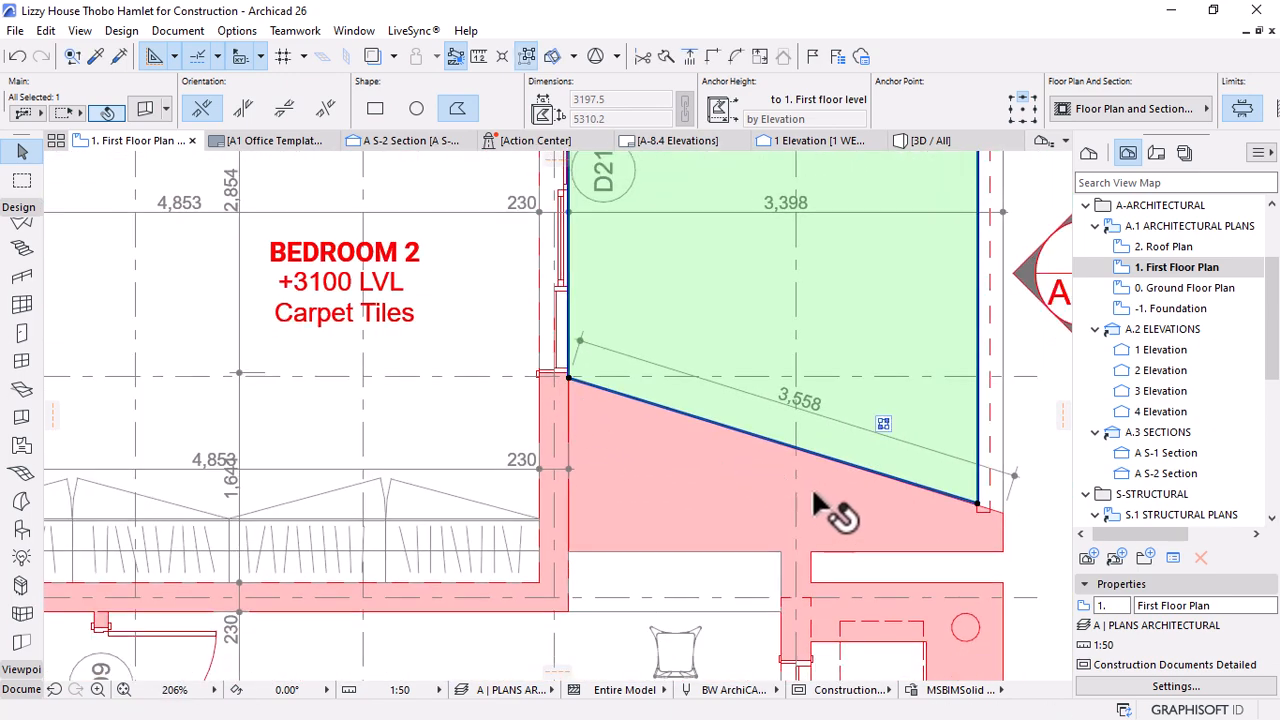
{"action": "key", "text": "ctrl+z"}
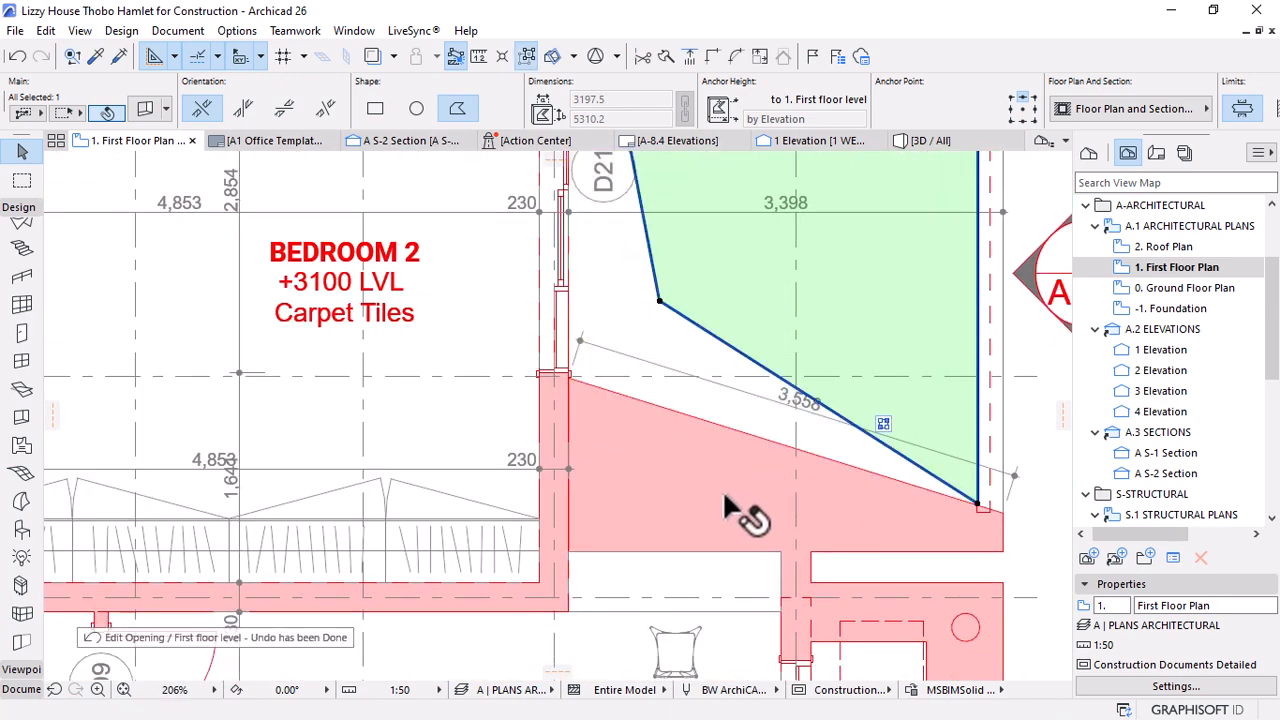
{"action": "key", "text": "ctrl+z"}
{"action": "scroll", "coordinate": [750, 540], "scroll_direction": "down", "scroll_amount": 5}
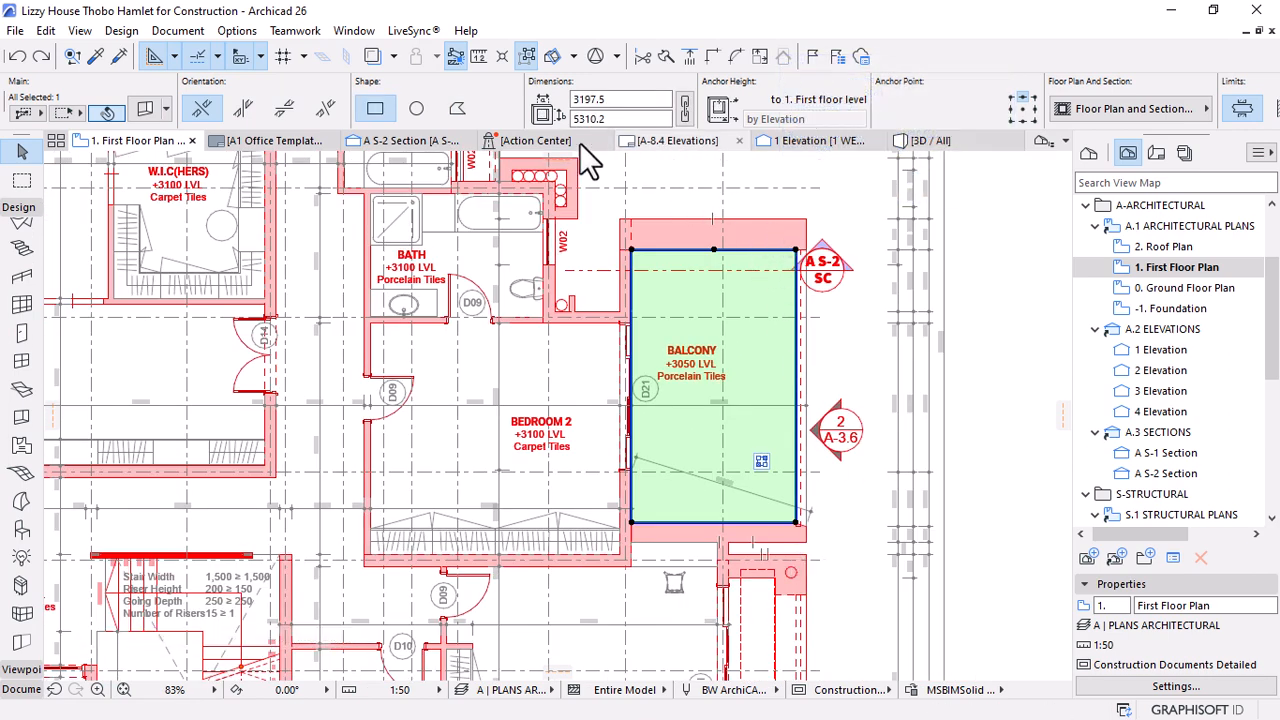
In the A S-2 section, lower the top limit of the balcony floor slab's opening to the middle of the slab's thickness
{"action": "left_click", "coordinate": [432, 141]}
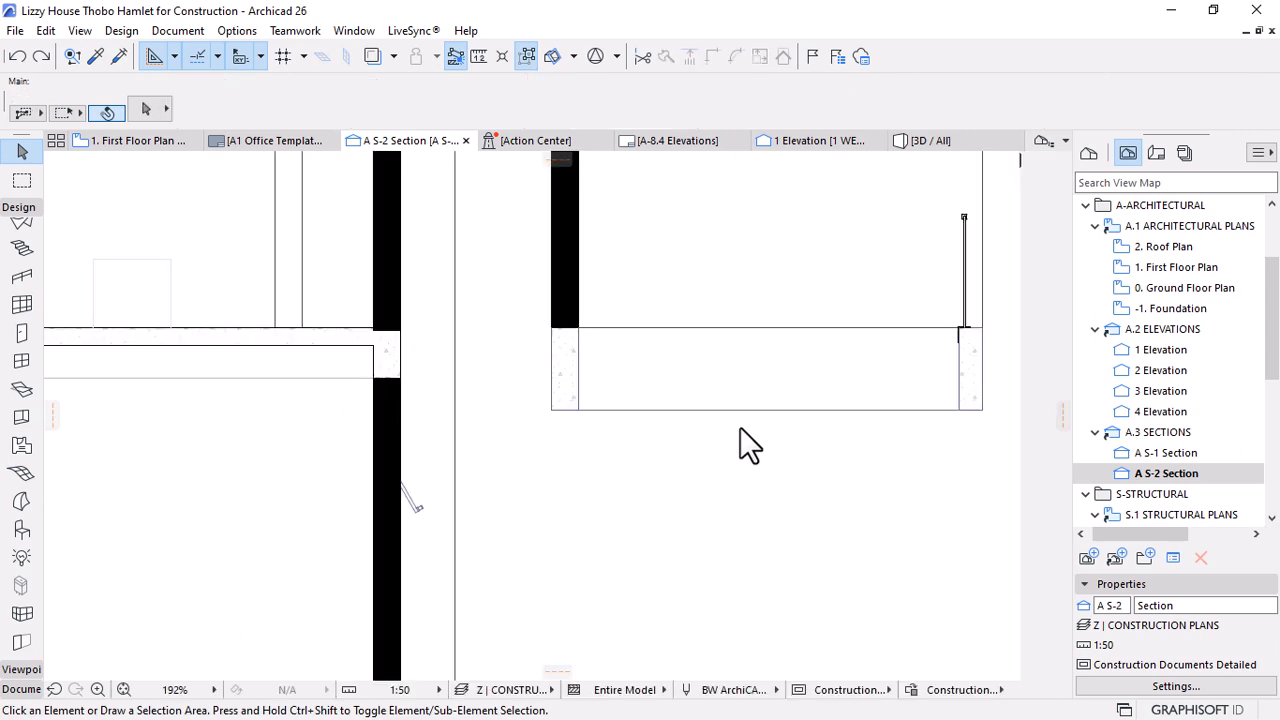
{"action": "left_click", "coordinate": [958, 418]}
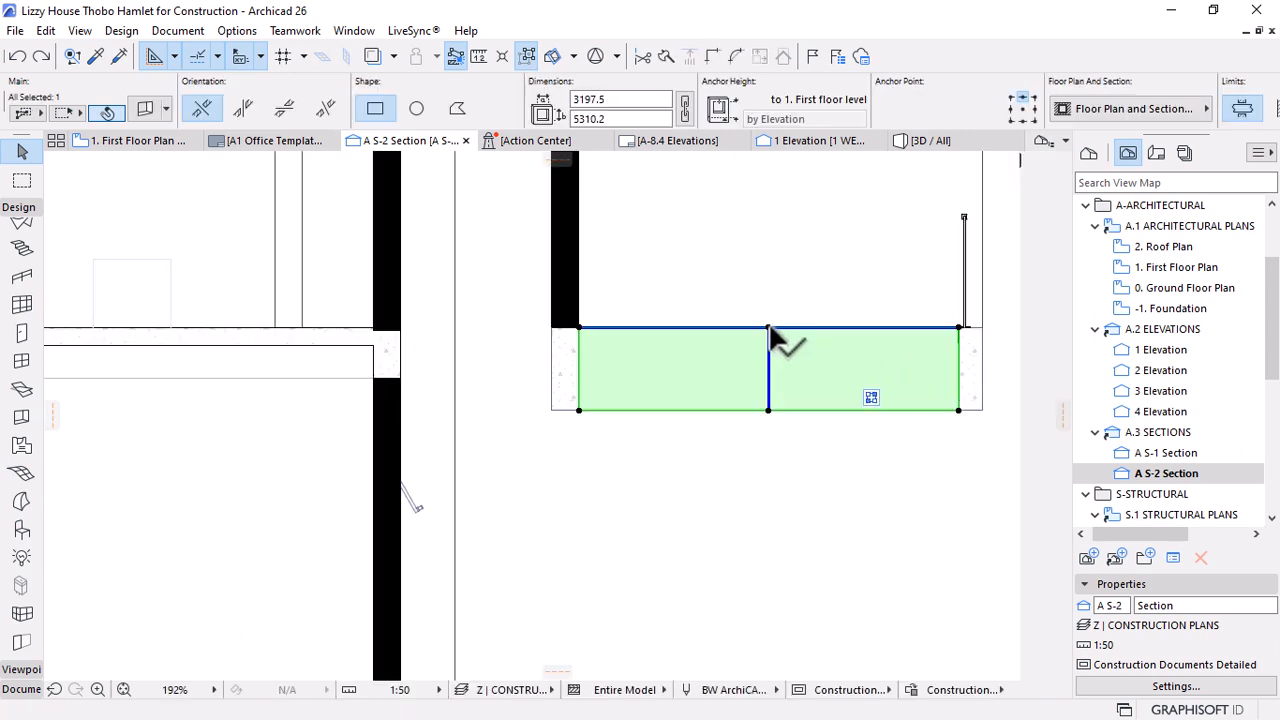
{"action": "left_click", "coordinate": [769, 330]}
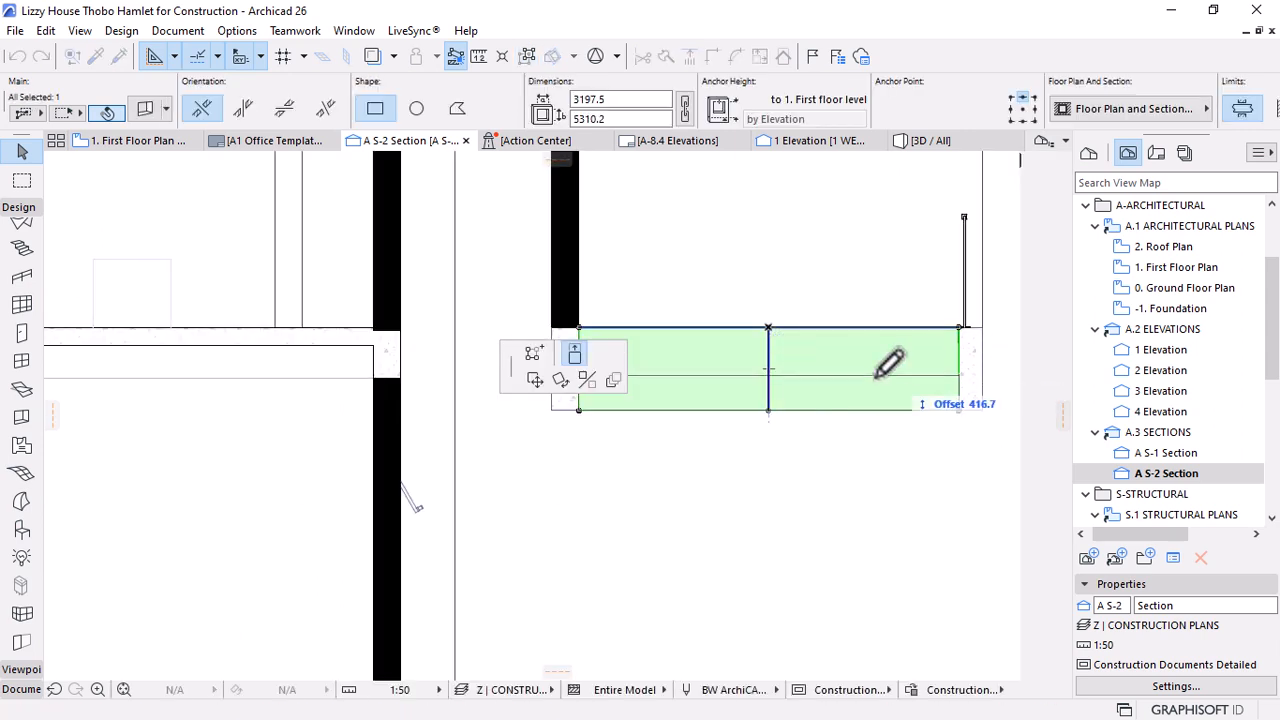
{"action": "key", "text": "Escape"}
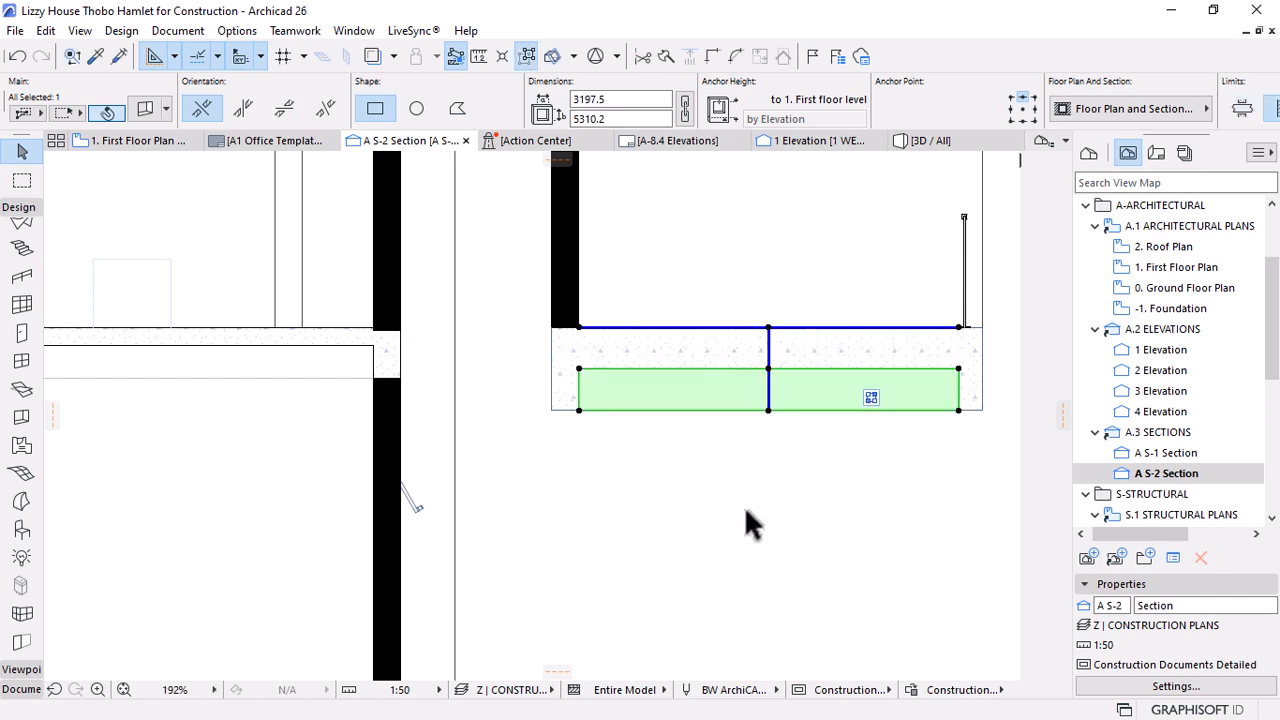
{"action": "key", "text": "Escape"}
Examine the recessed balcony floor slab and the rest of the A S-2 section, from the roof slabs to the foundation
{"action": "scroll", "coordinate": [690, 490], "scroll_direction": "down", "scroll_amount": 4}
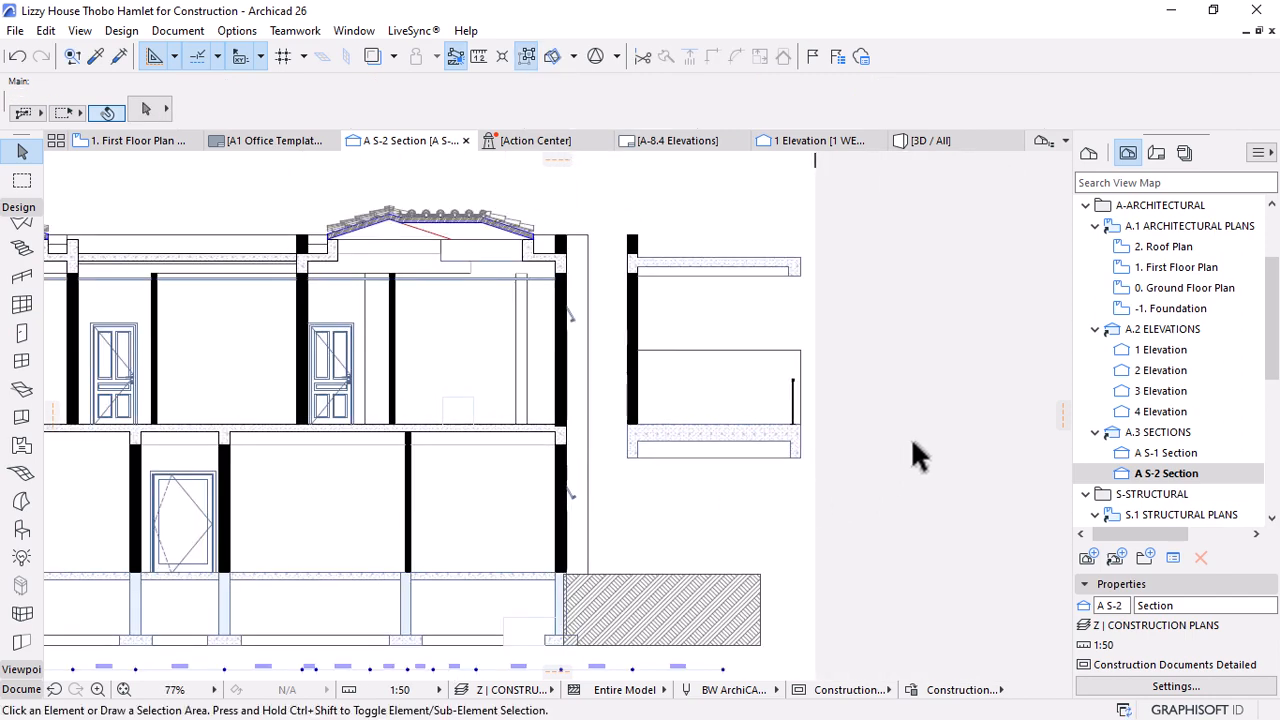
{"action": "scroll", "coordinate": [900, 462], "scroll_direction": "down", "scroll_amount": 4}
{"action": "scroll", "coordinate": [818, 443], "scroll_direction": "up", "scroll_amount": 6}
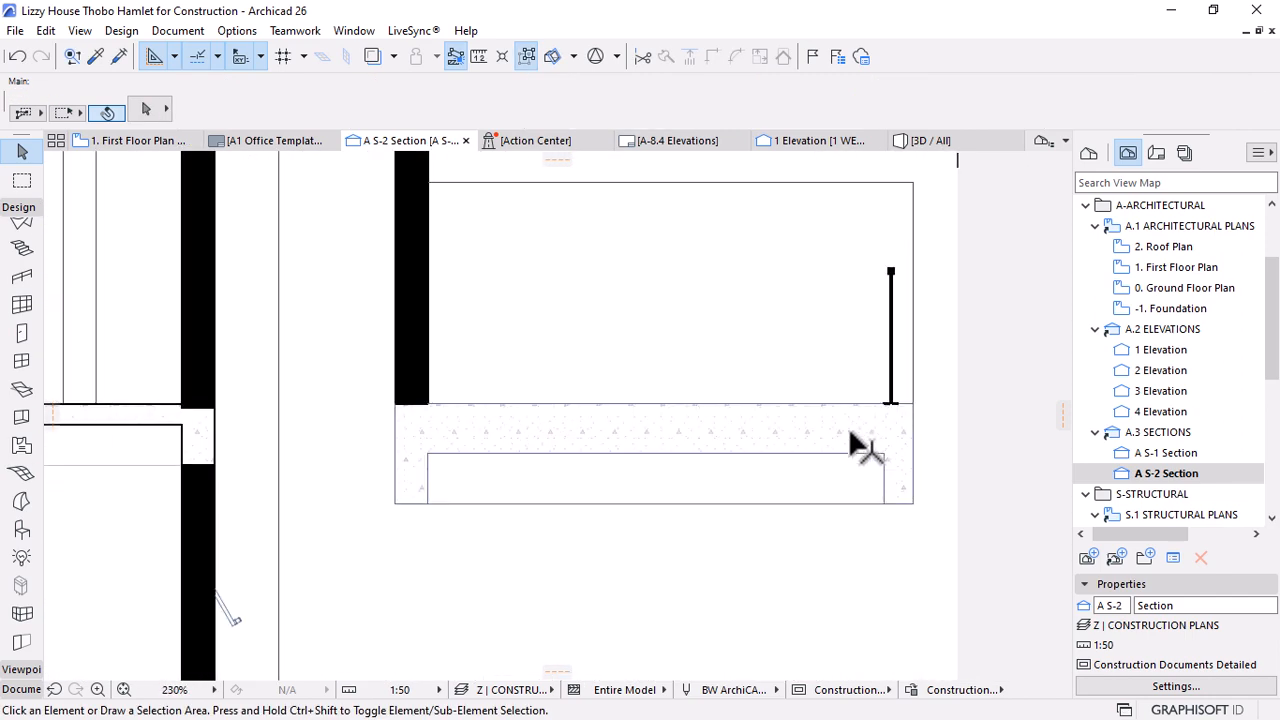
{"action": "scroll", "coordinate": [903, 440], "scroll_direction": "down", "scroll_amount": 6}
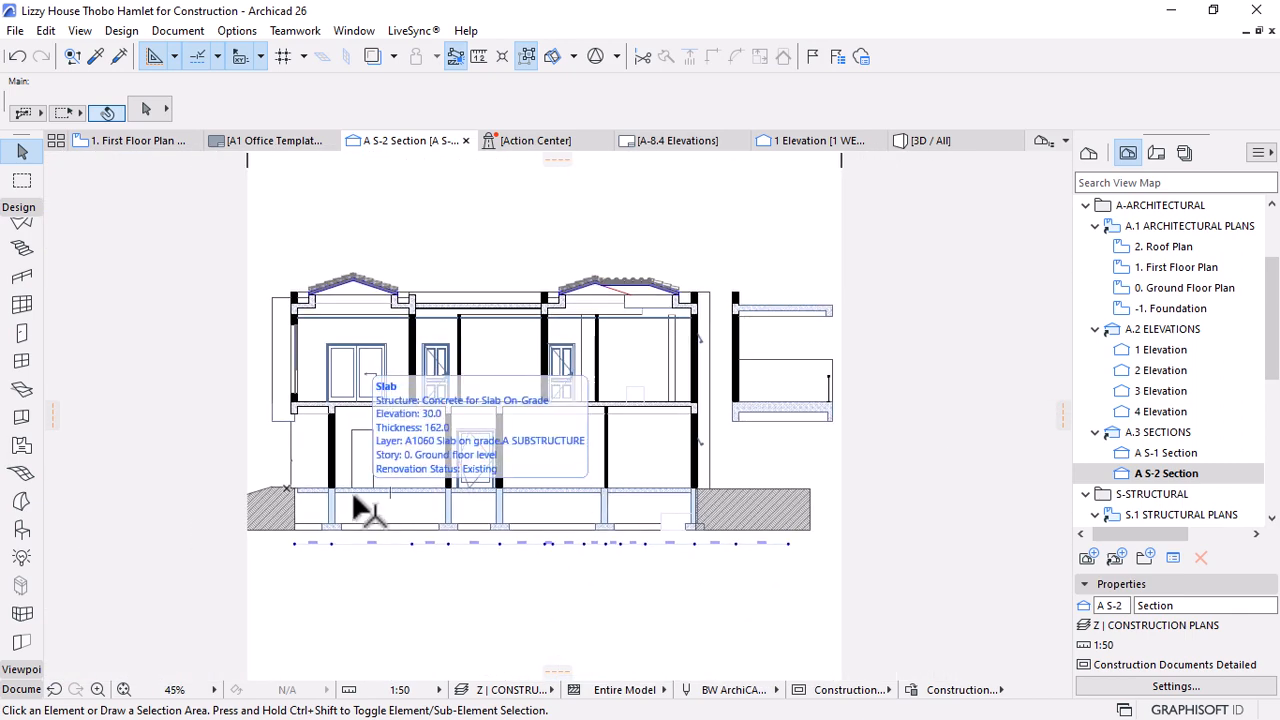
{"action": "scroll", "coordinate": [353, 498], "scroll_direction": "up", "scroll_amount": 1}
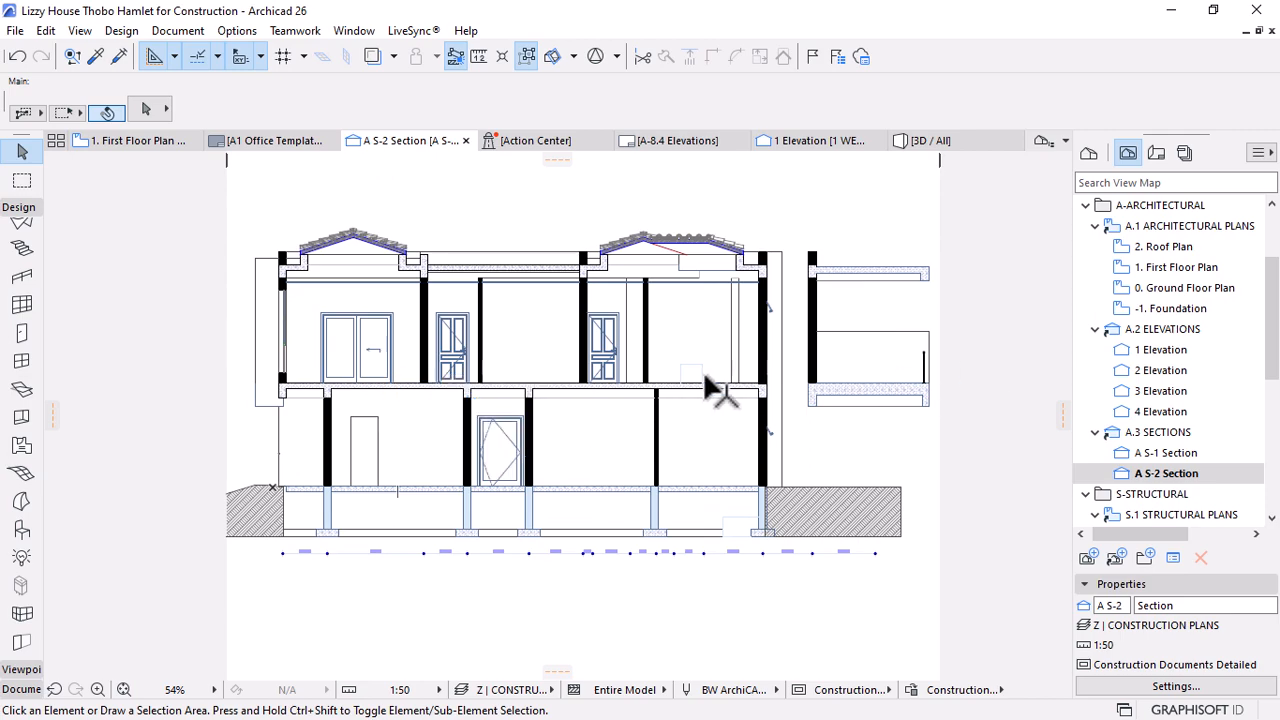
{"action": "scroll", "coordinate": [705, 385], "scroll_direction": "up", "scroll_amount": 1}
{"action": "scroll", "coordinate": [660, 360], "scroll_direction": "down", "scroll_amount": 2}
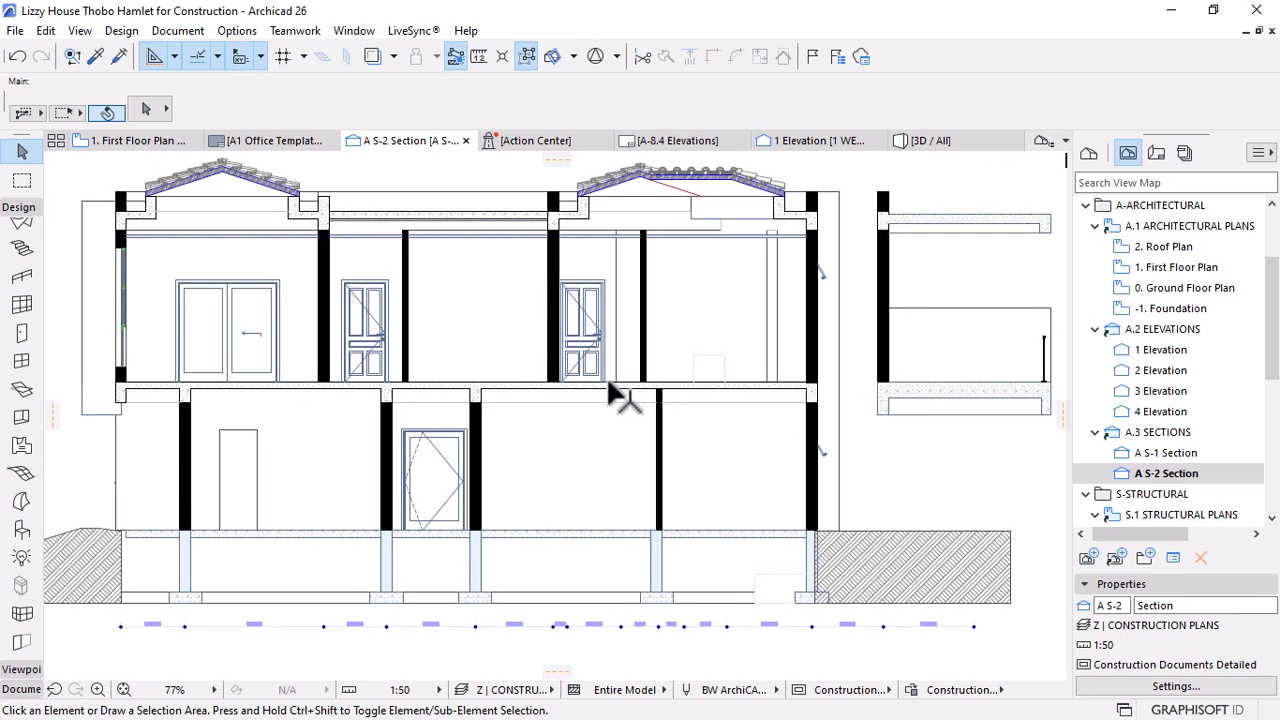
{"action": "scroll", "coordinate": [503, 340], "scroll_direction": "up", "scroll_amount": 1}
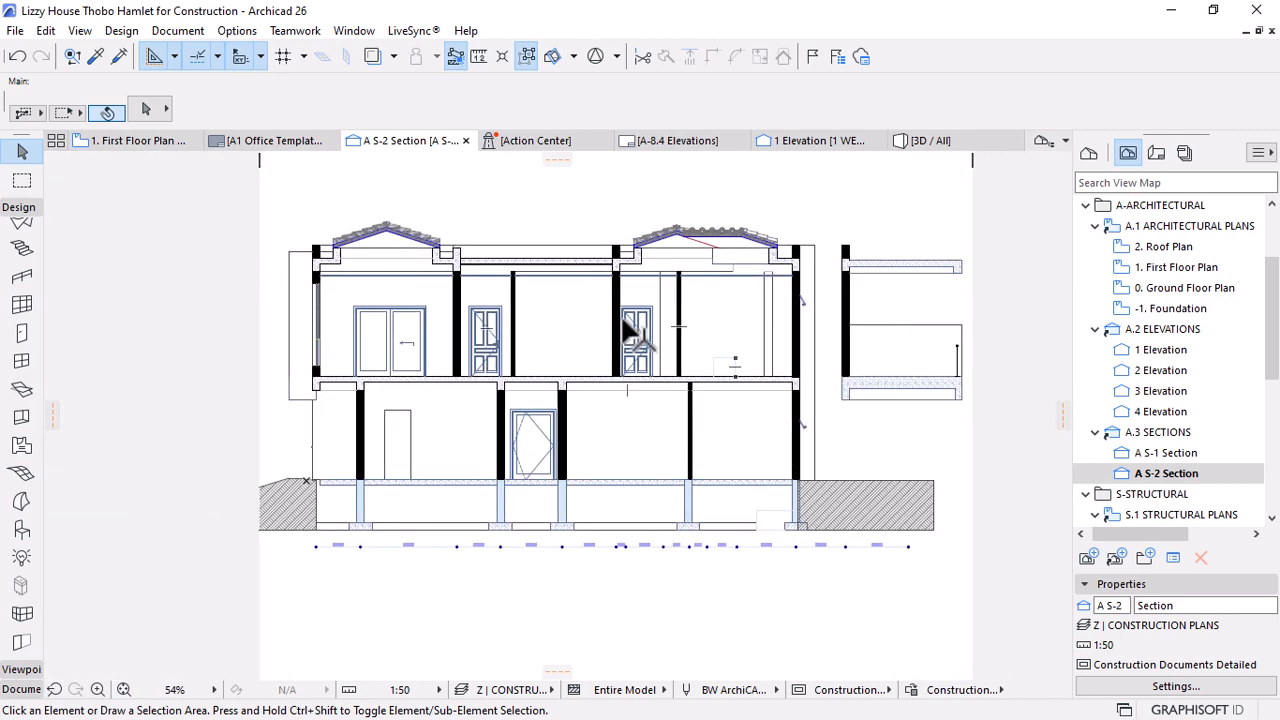
{"action": "scroll", "coordinate": [632, 331], "scroll_direction": "up", "scroll_amount": 2}
{"action": "scroll", "coordinate": [834, 486], "scroll_direction": "down", "scroll_amount": 2}
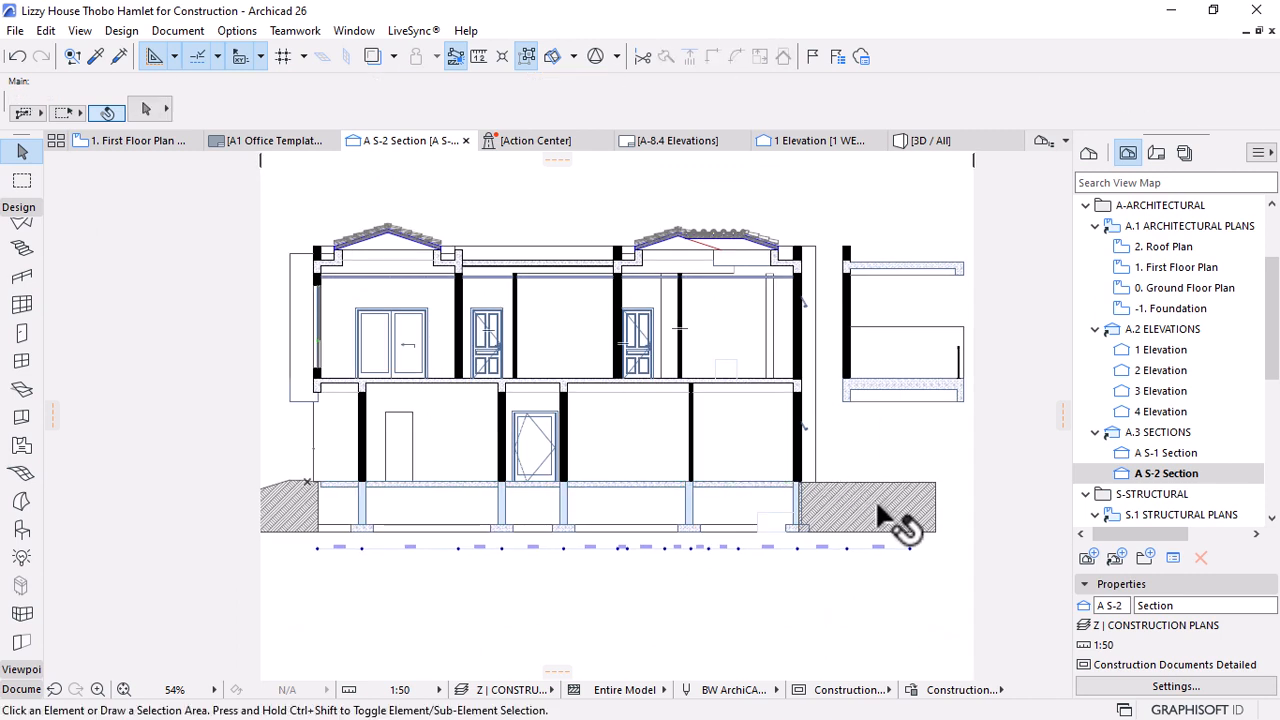
Set the A S-2 section view's layer combination to A | SECTIONS-ARCHITECTURAL in its view settings
{"action": "left_click", "coordinate": [860, 514]}
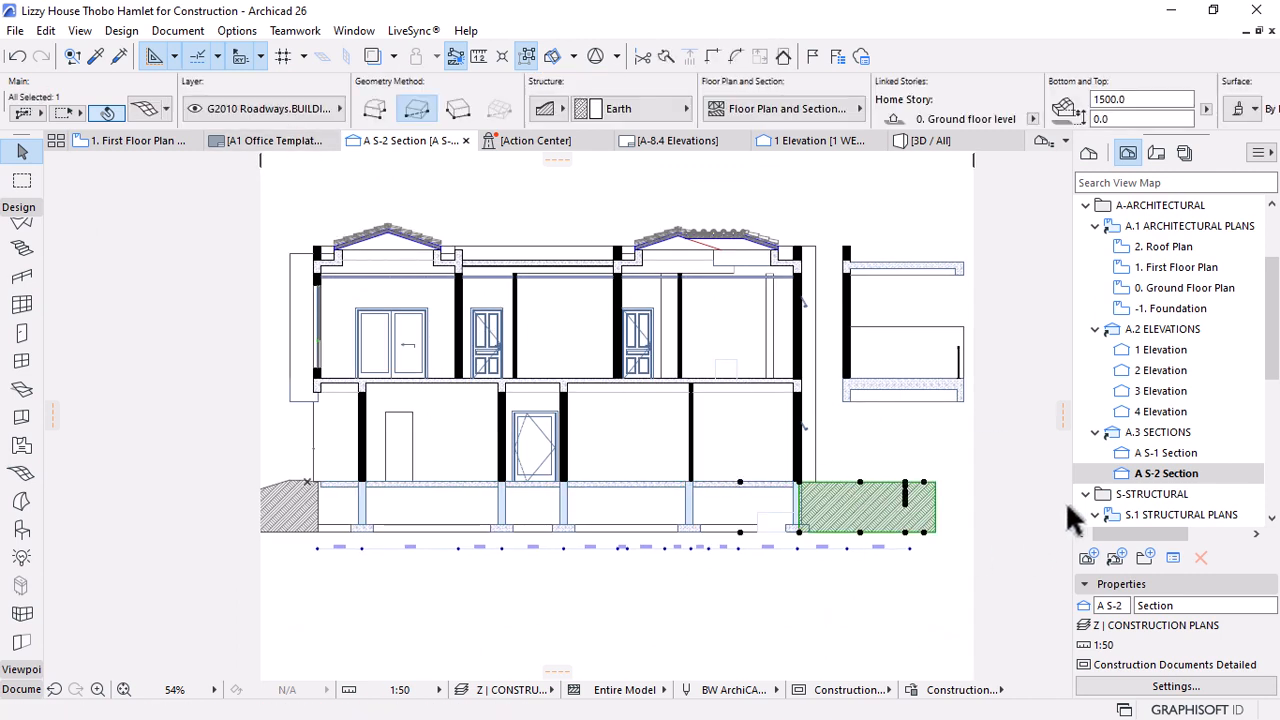
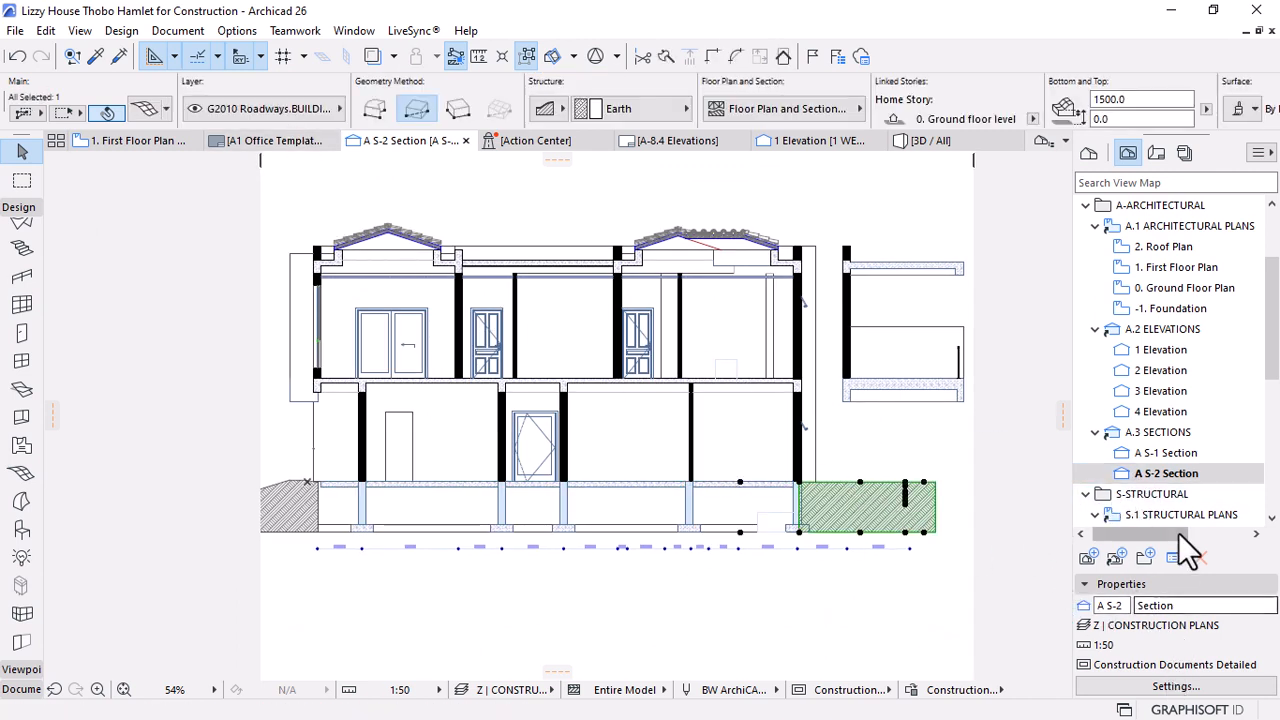
{"action": "left_click", "coordinate": [1176, 686]}
{"action": "left_click", "coordinate": [750, 235]}
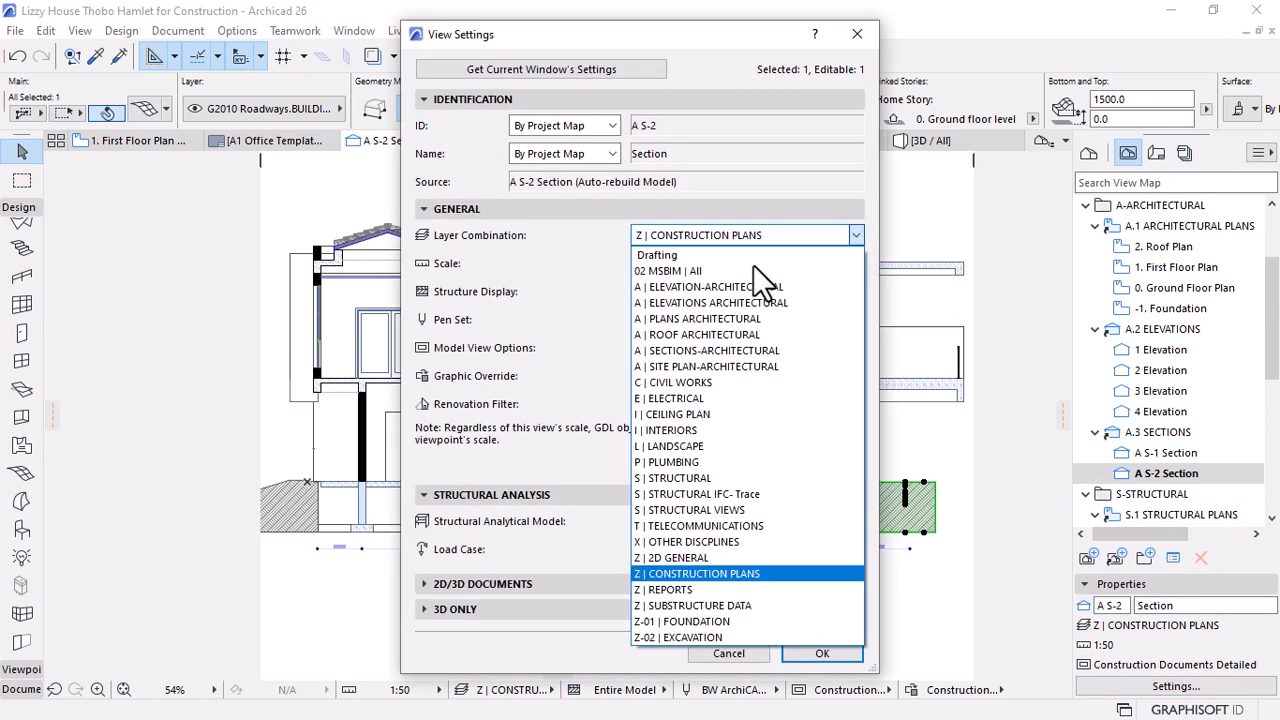
{"action": "left_click", "coordinate": [700, 351]}
{"action": "left_click", "coordinate": [803, 650]}
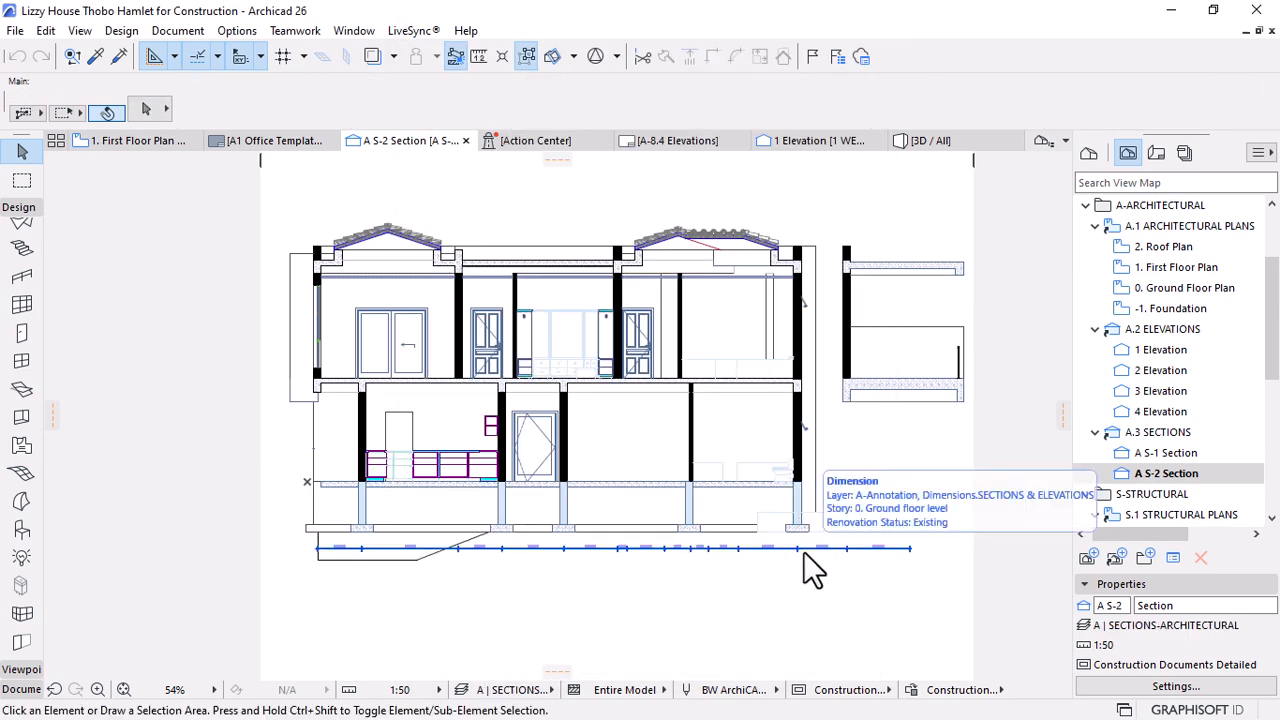
Inspect the section with the architectural layers, checking the slab around the end footing and the exterior wall strip beside the balcony gap
{"action": "scroll", "coordinate": [637, 552], "scroll_direction": "up", "scroll_amount": 4}
{"action": "scroll", "coordinate": [637, 552], "scroll_direction": "down", "scroll_amount": 4}
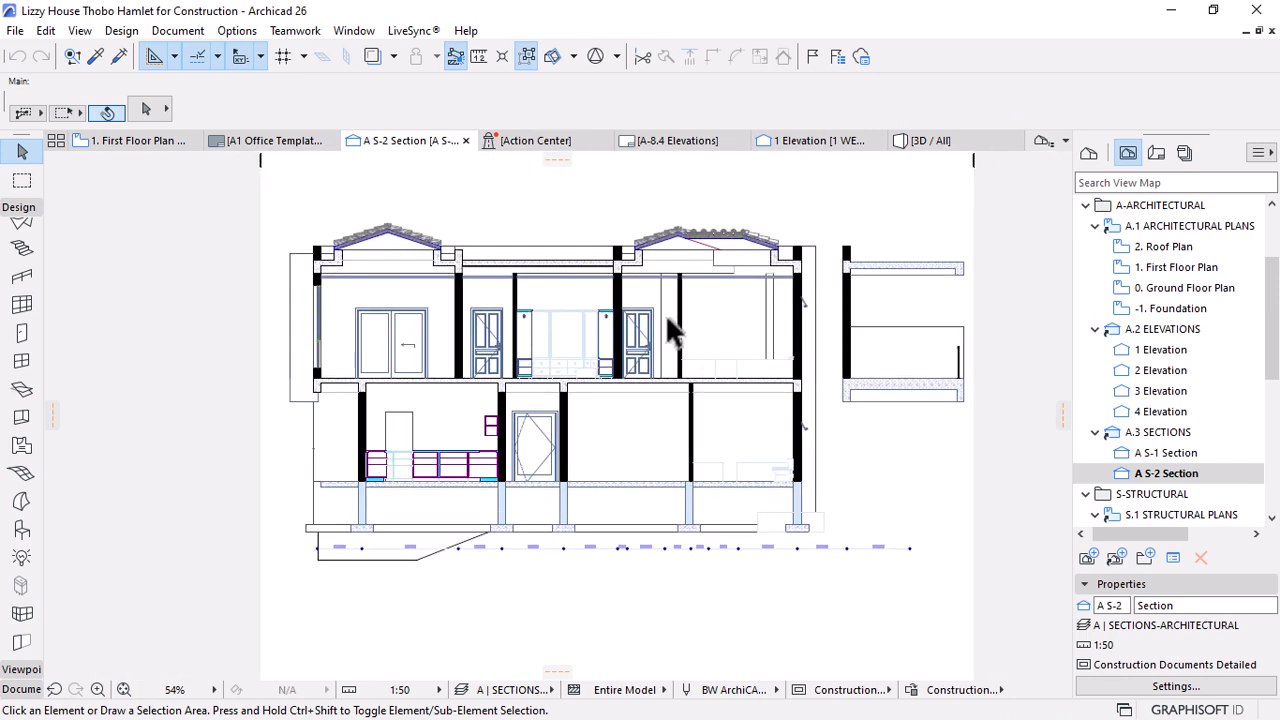
{"action": "scroll", "coordinate": [785, 530], "scroll_direction": "up", "scroll_amount": 5}
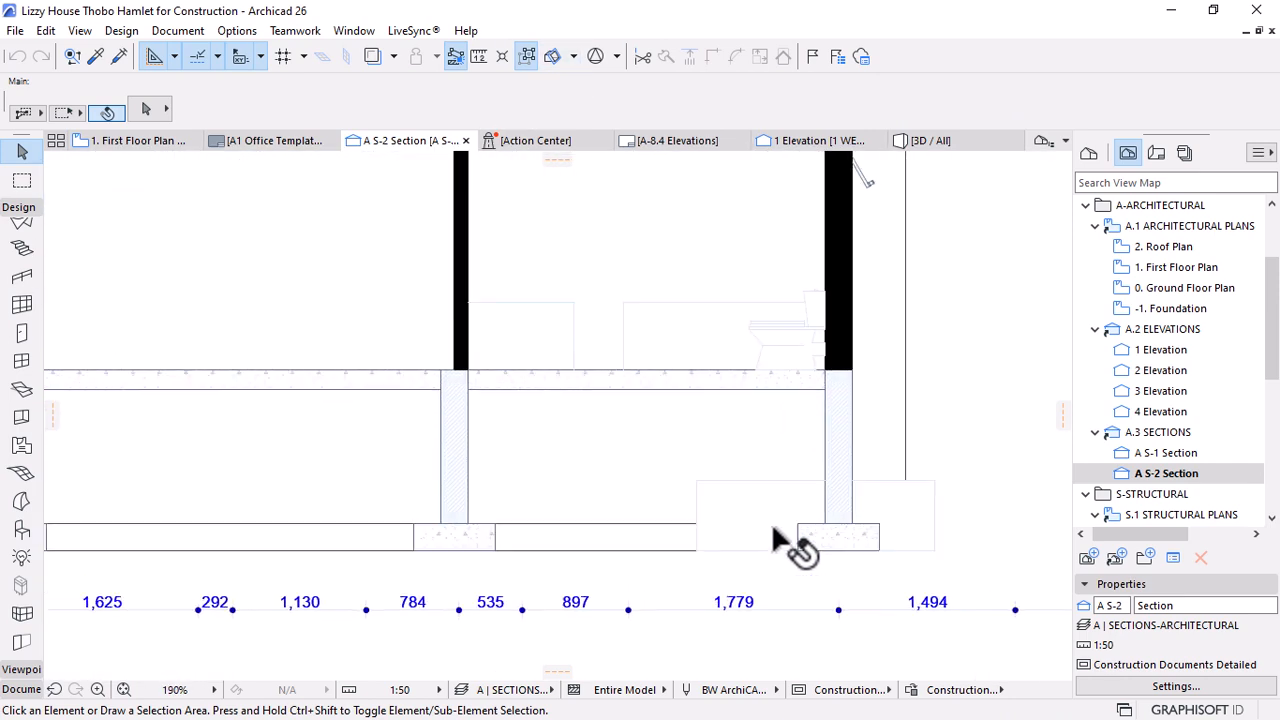
{"action": "left_click", "coordinate": [686, 480]}
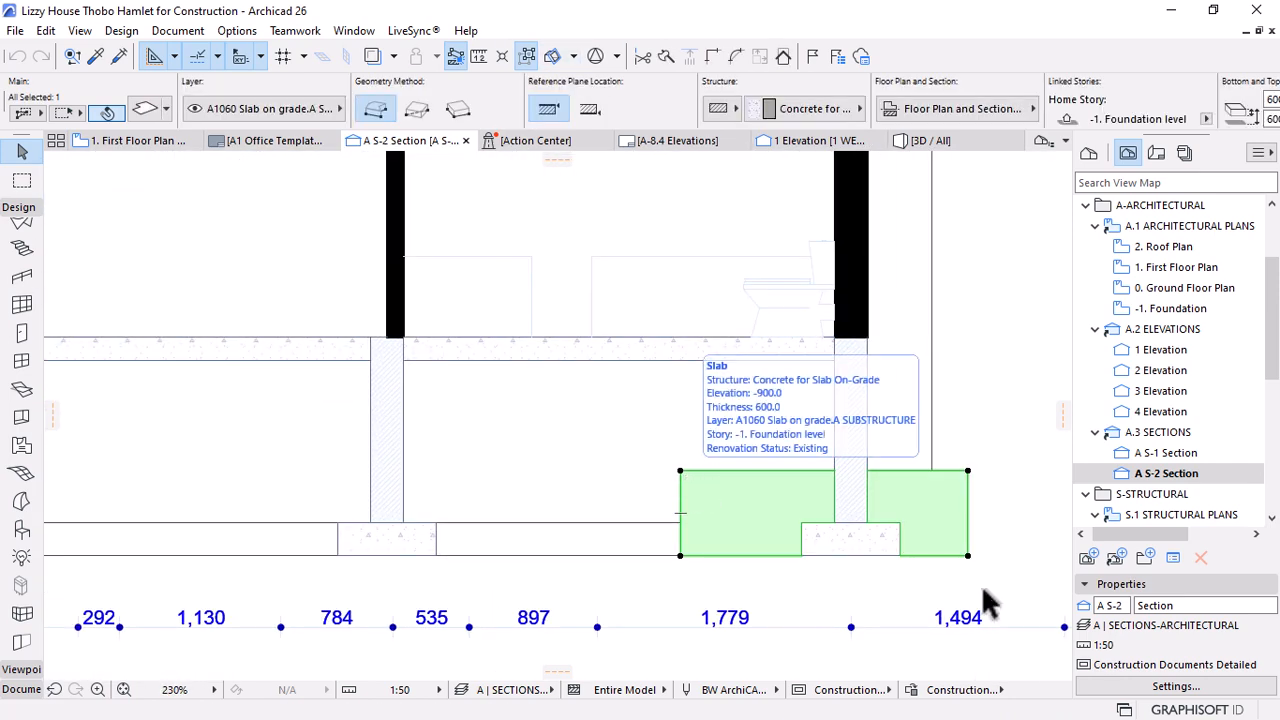
{"action": "scroll", "coordinate": [981, 600], "scroll_direction": "down", "scroll_amount": 5}
{"action": "left_click", "coordinate": [866, 240]}
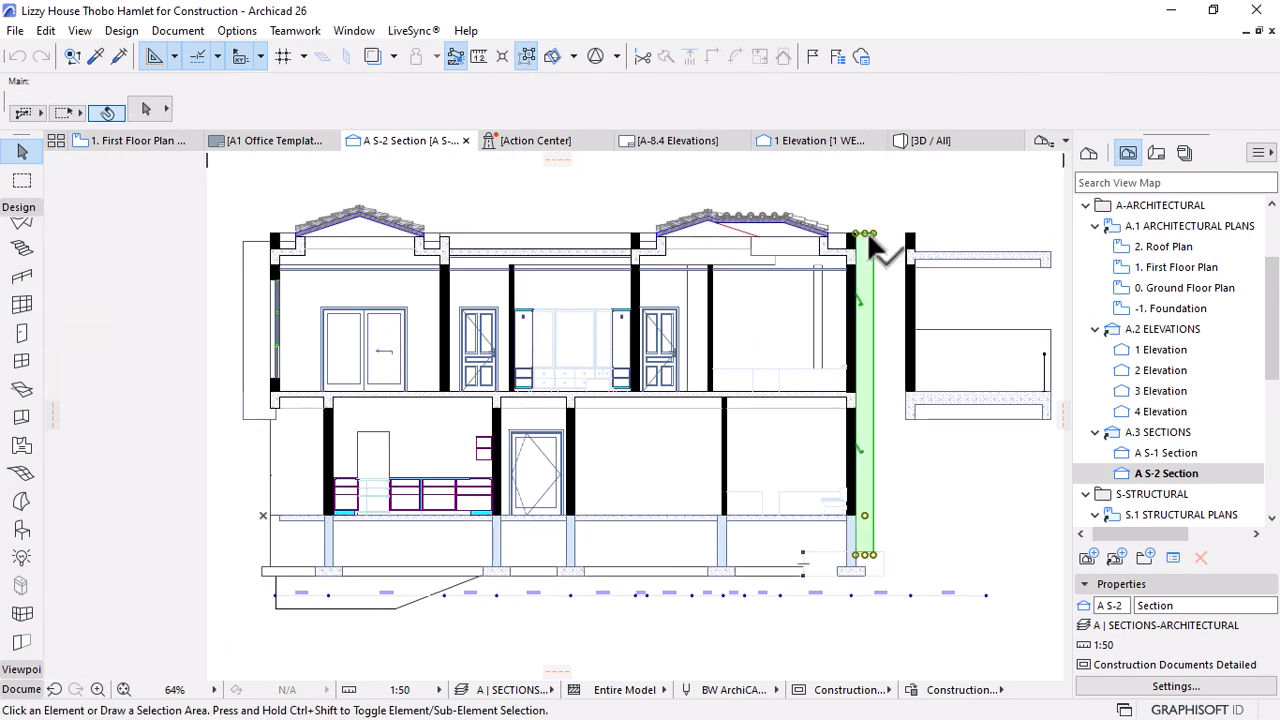
{"action": "key", "text": "Escape"}
{"action": "left_click", "coordinate": [873, 237]}
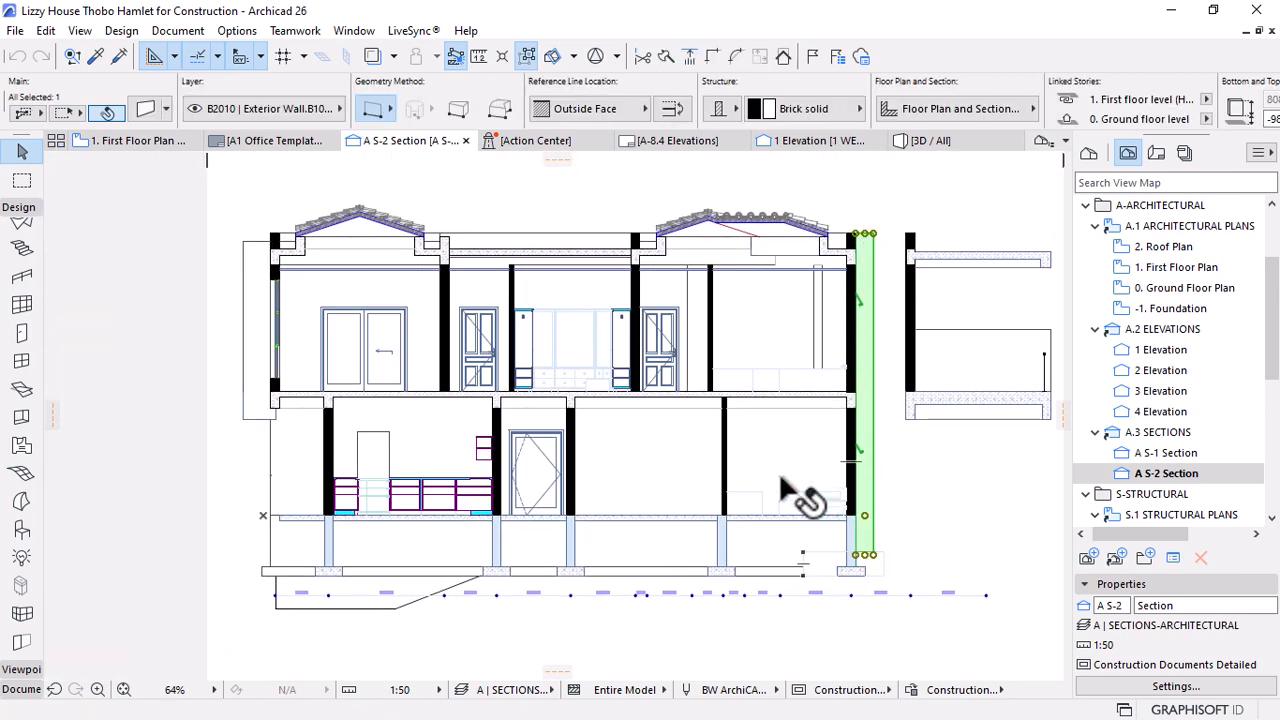
{"action": "key", "text": "Escape"}
{"action": "scroll", "coordinate": [690, 430], "scroll_direction": "down", "scroll_amount": 2}
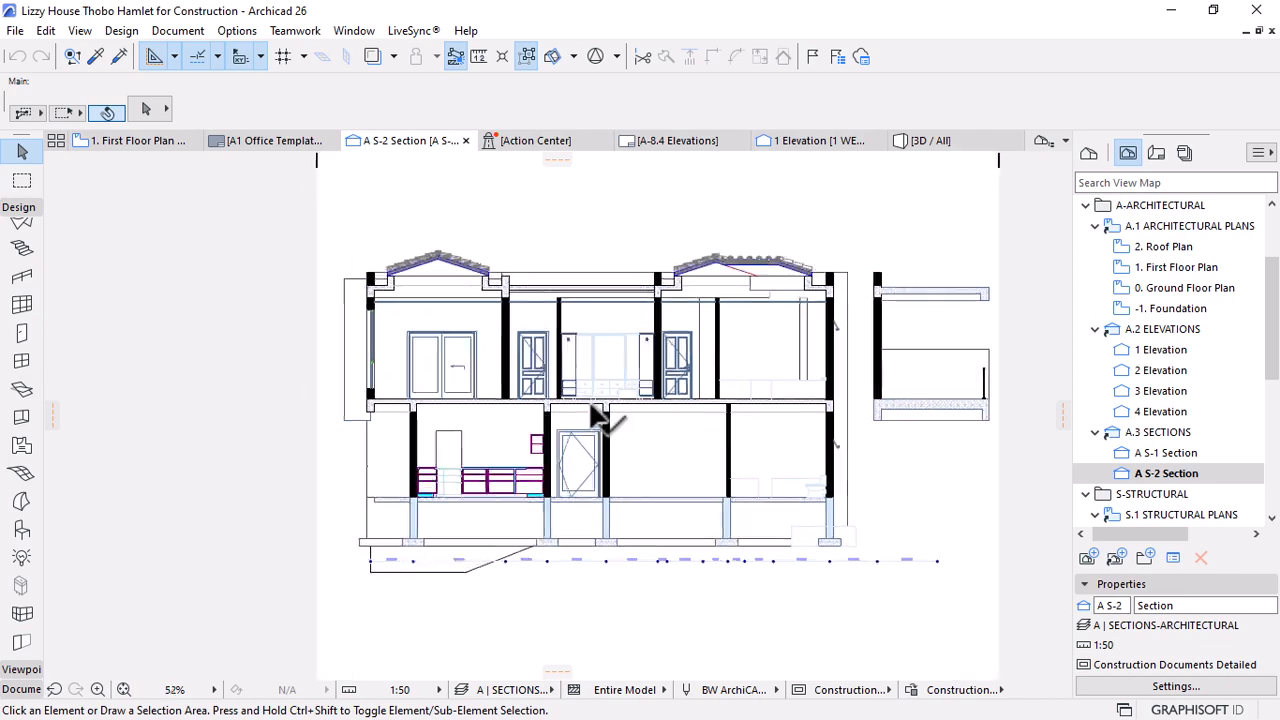
{"action": "scroll", "coordinate": [598, 418], "scroll_direction": "up", "scroll_amount": 1}
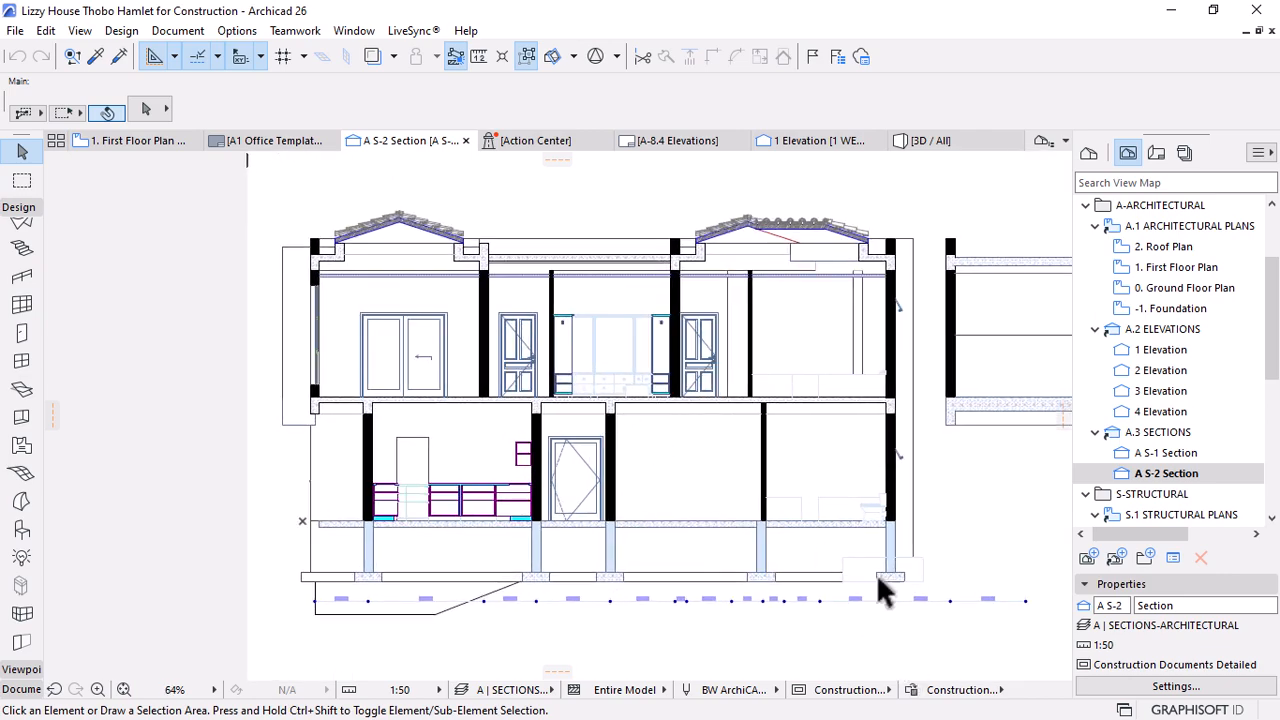
{"action": "scroll", "coordinate": [287, 231], "scroll_direction": "up", "scroll_amount": 4}
{"action": "scroll", "coordinate": [457, 278], "scroll_direction": "down", "scroll_amount": 5}
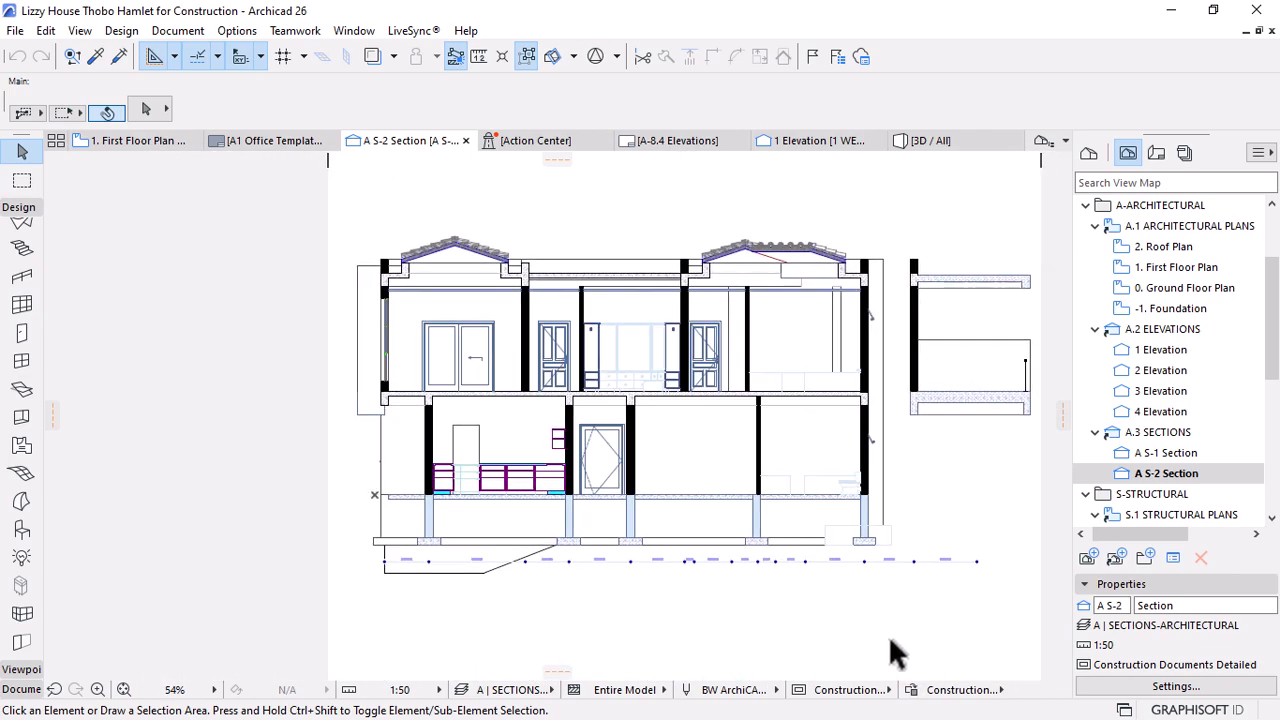
Apply the MSBIMSolid Coloured graphic override to the A S-2 section and check the overall drawing
{"action": "left_click", "coordinate": [962, 689]}
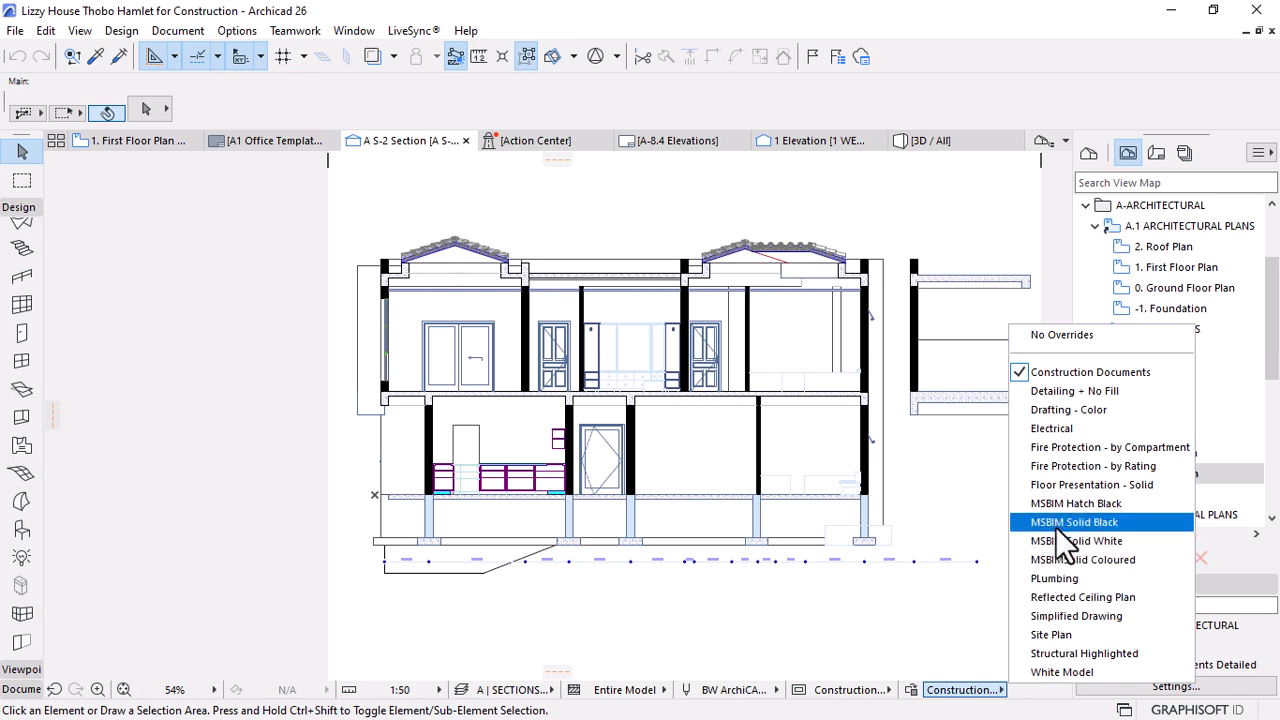
{"action": "left_click", "coordinate": [1050, 559]}
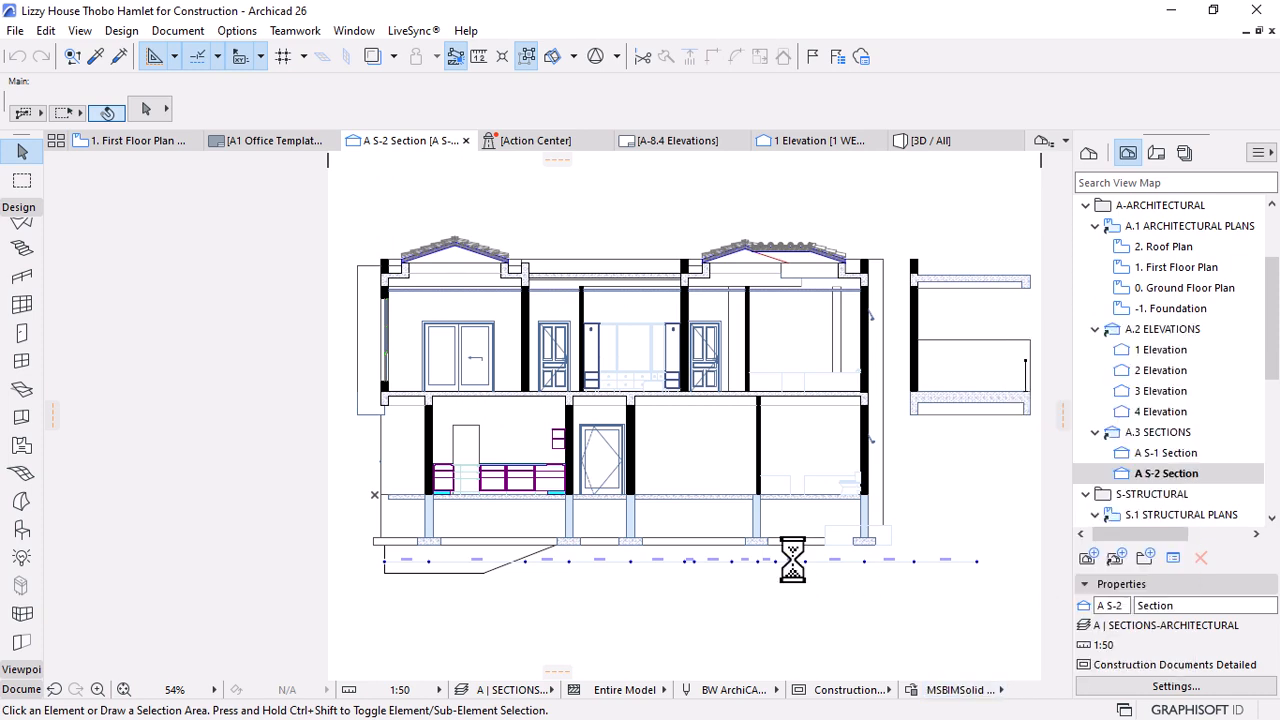
{"action": "scroll", "coordinate": [995, 370], "scroll_direction": "up", "scroll_amount": 2}
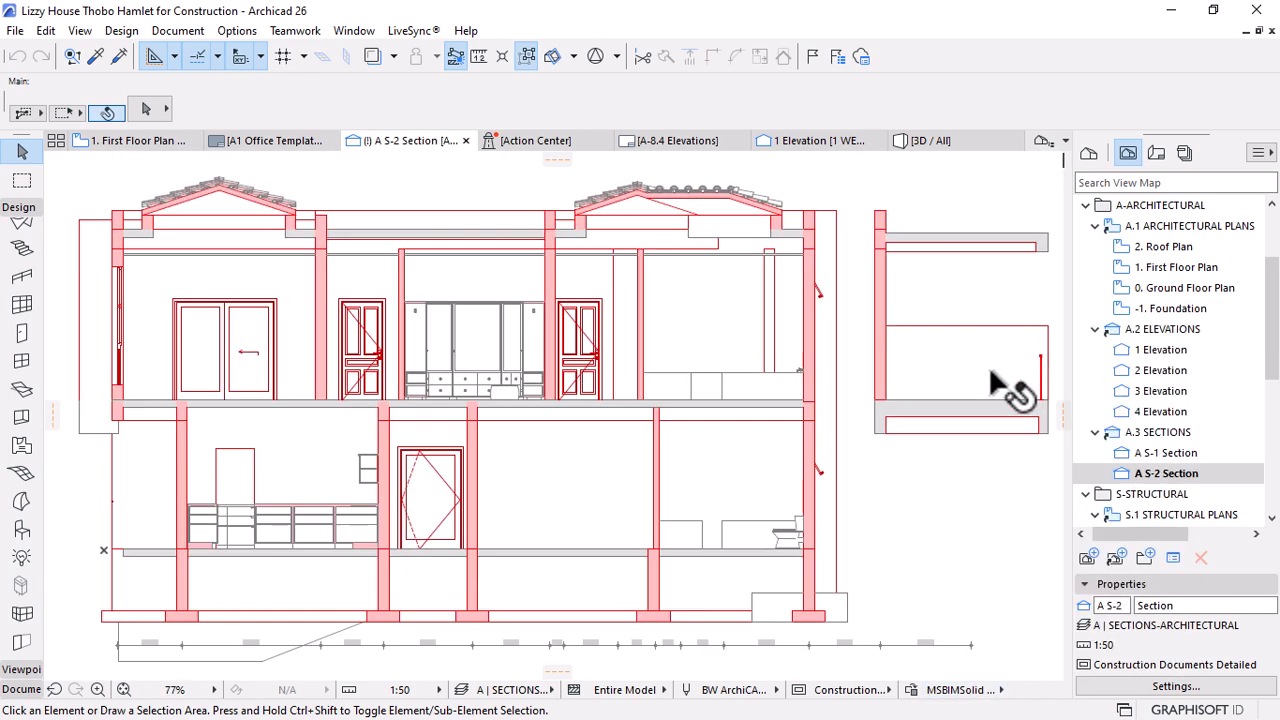
{"action": "scroll", "coordinate": [777, 408], "scroll_direction": "down", "scroll_amount": 4}
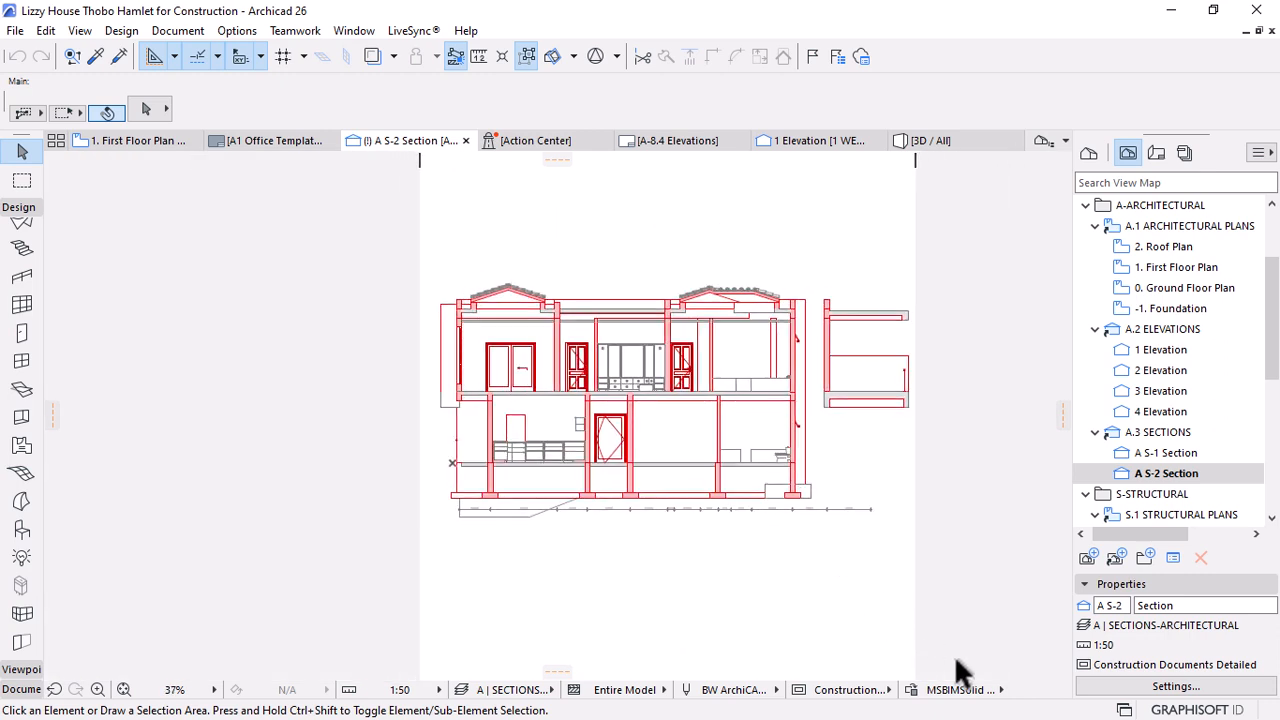
Change the A S-2 section's graphic override to Construction Documents and check the drawing
{"action": "left_click", "coordinate": [950, 692]}
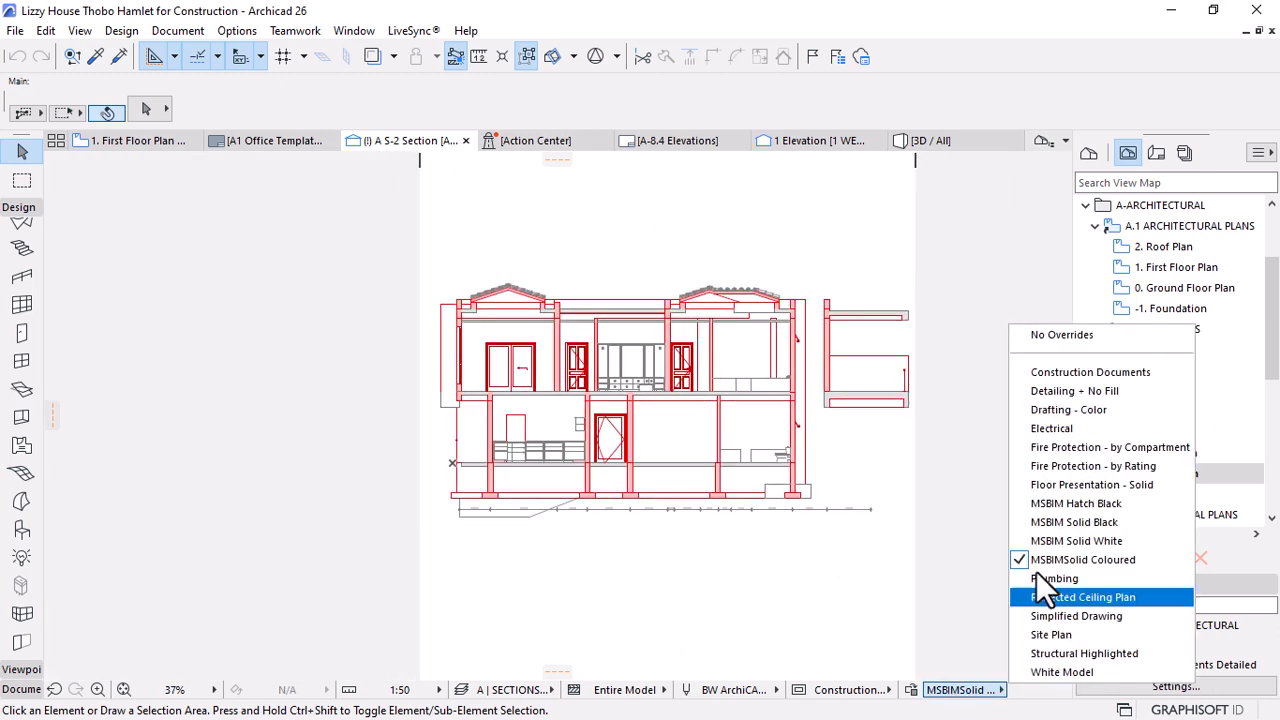
{"action": "left_click", "coordinate": [1075, 379]}
{"action": "scroll", "coordinate": [695, 362], "scroll_direction": "up", "scroll_amount": 3}
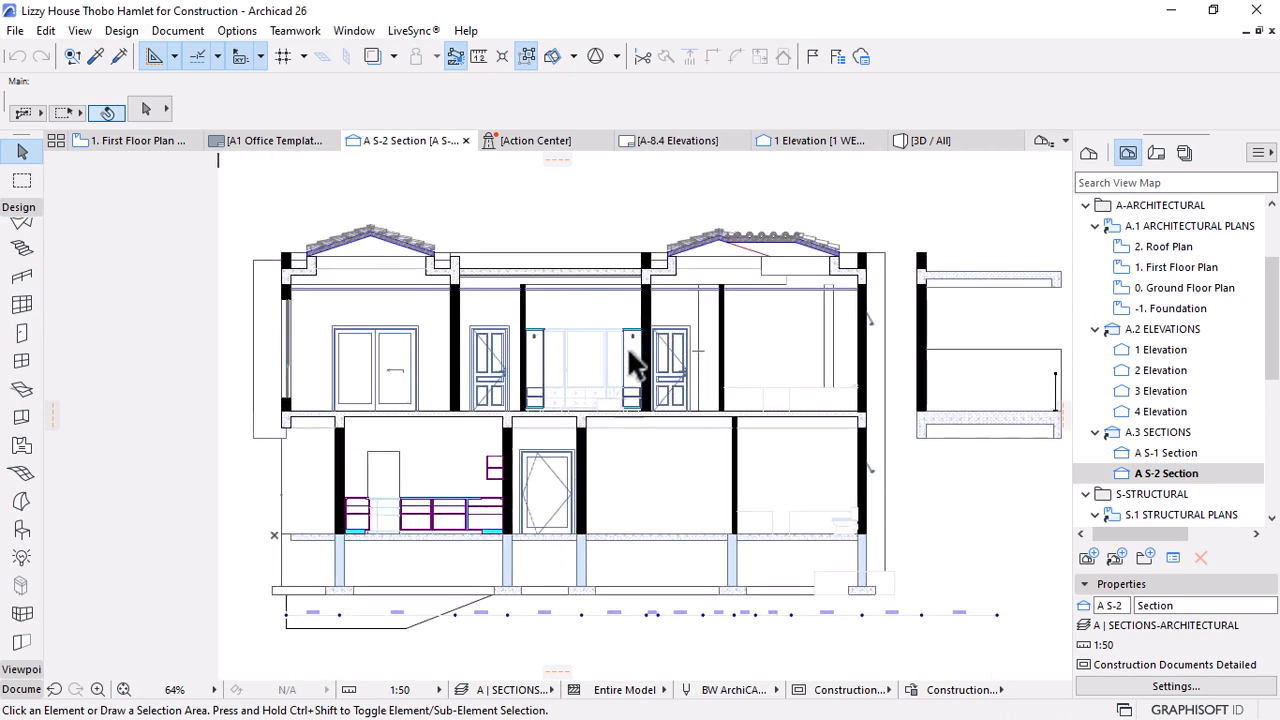
{"action": "scroll", "coordinate": [1177, 451], "scroll_direction": "down", "scroll_amount": 2}
Open the A S-1 section and copy its level markers with their level lines, the GARAGE room text and one leader label
{"action": "double_click", "coordinate": [1157, 334]}
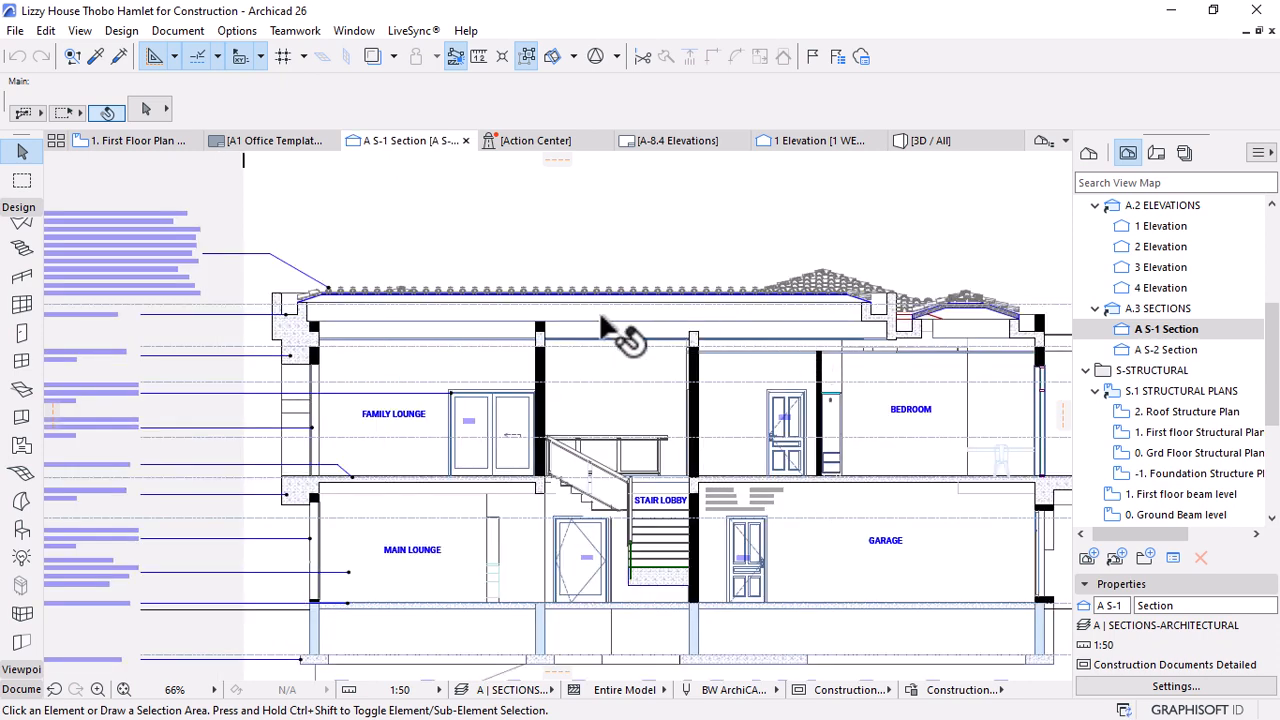
{"action": "scroll", "coordinate": [600, 325], "scroll_direction": "down", "scroll_amount": 3}
{"action": "scroll", "coordinate": [995, 330], "scroll_direction": "up", "scroll_amount": 2}
{"action": "left_click", "coordinate": [1000, 269]}
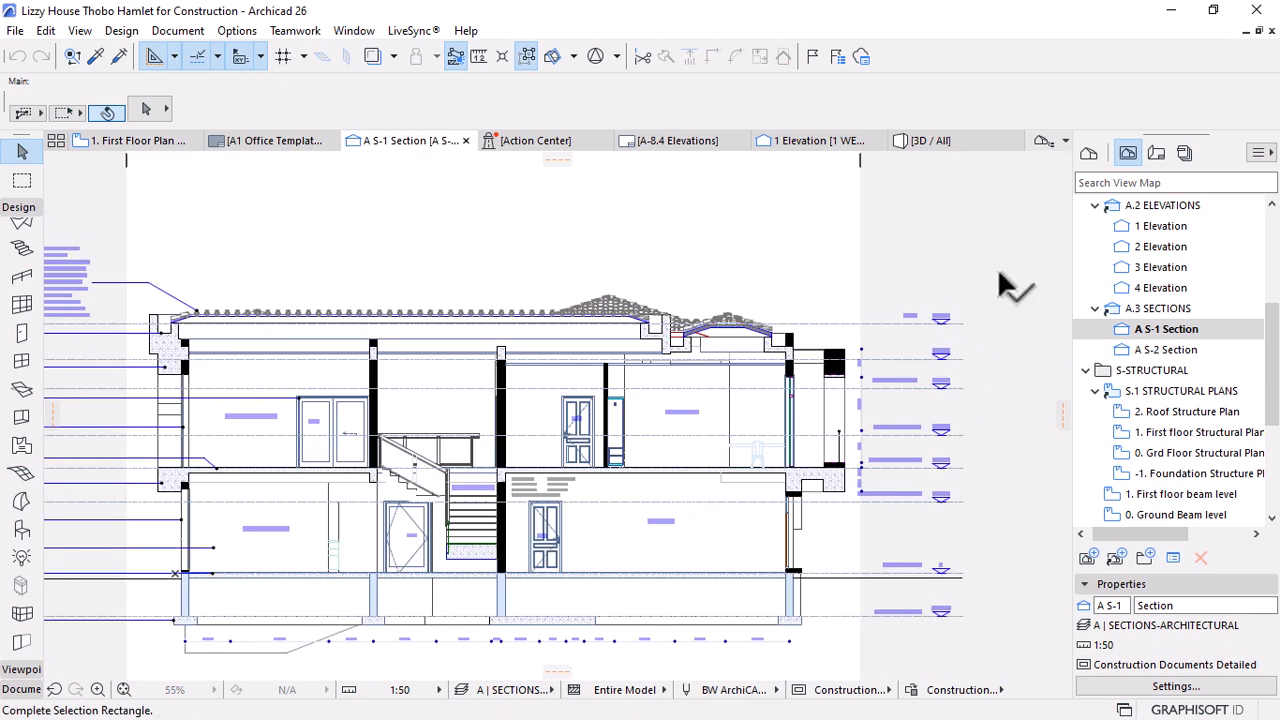
{"action": "left_click", "coordinate": [852, 628]}
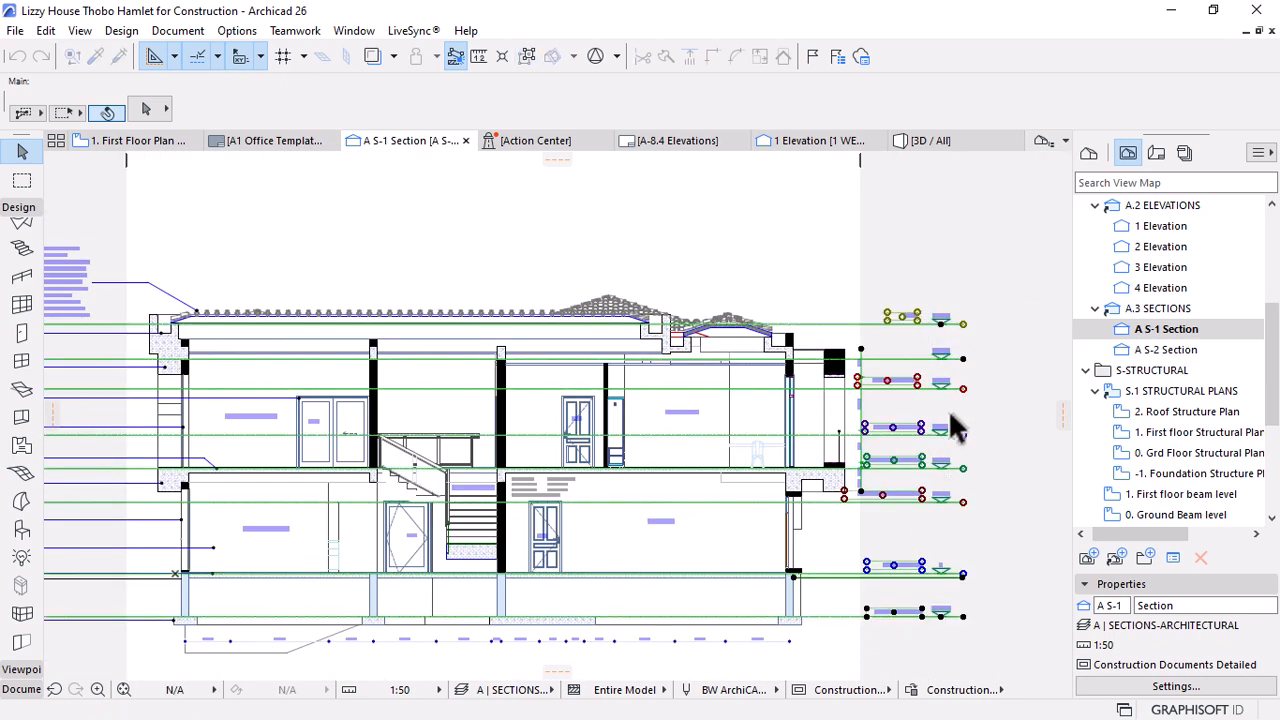
{"action": "scroll", "coordinate": [951, 410], "scroll_direction": "down", "scroll_amount": 1}
{"action": "scroll", "coordinate": [752, 479], "scroll_direction": "up", "scroll_amount": 1}
{"action": "left_click", "coordinate": [748, 508], "text": "shift"}
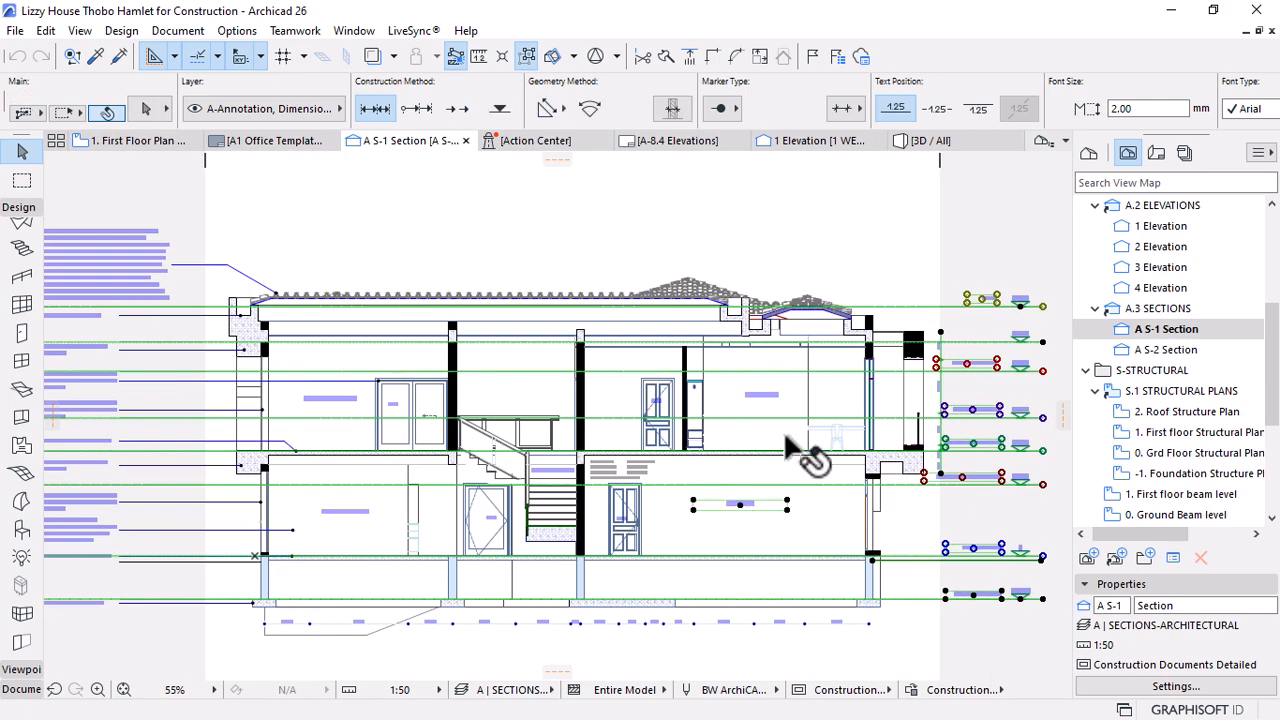
{"action": "scroll", "coordinate": [791, 407], "scroll_direction": "down", "scroll_amount": 3}
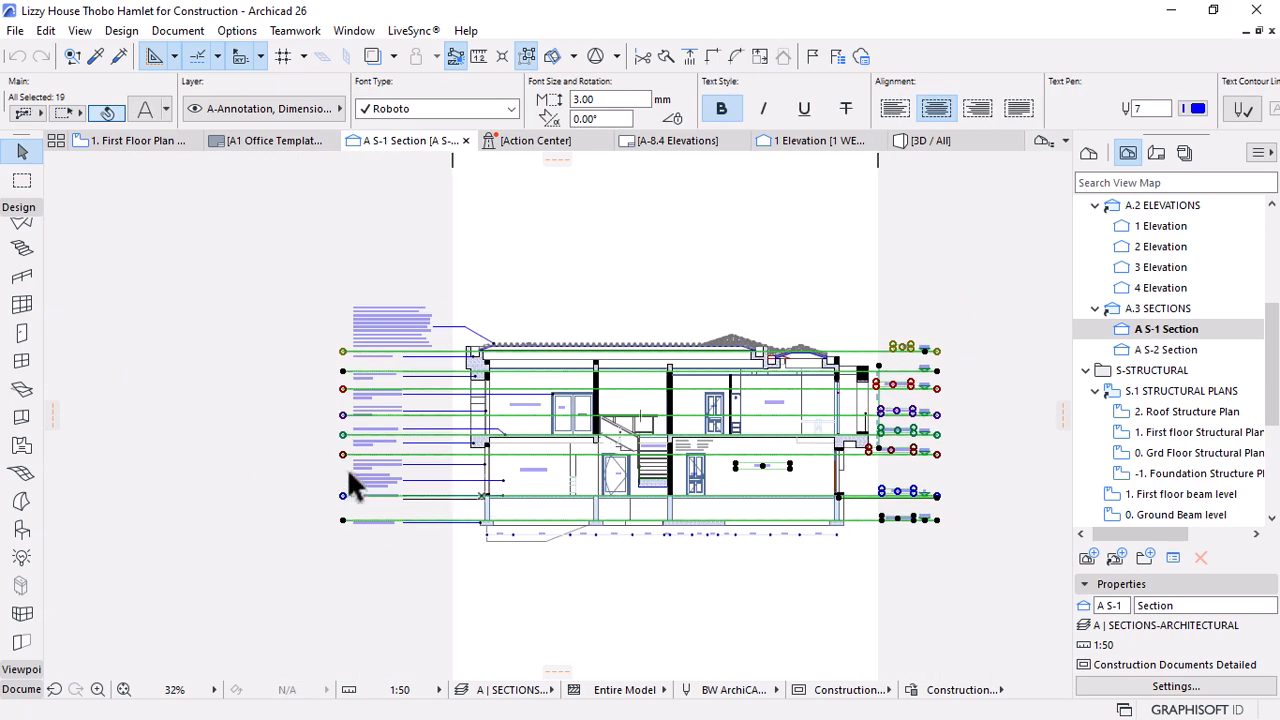
{"action": "scroll", "coordinate": [350, 478], "scroll_direction": "up", "scroll_amount": 2}
{"action": "left_click", "coordinate": [445, 364]}
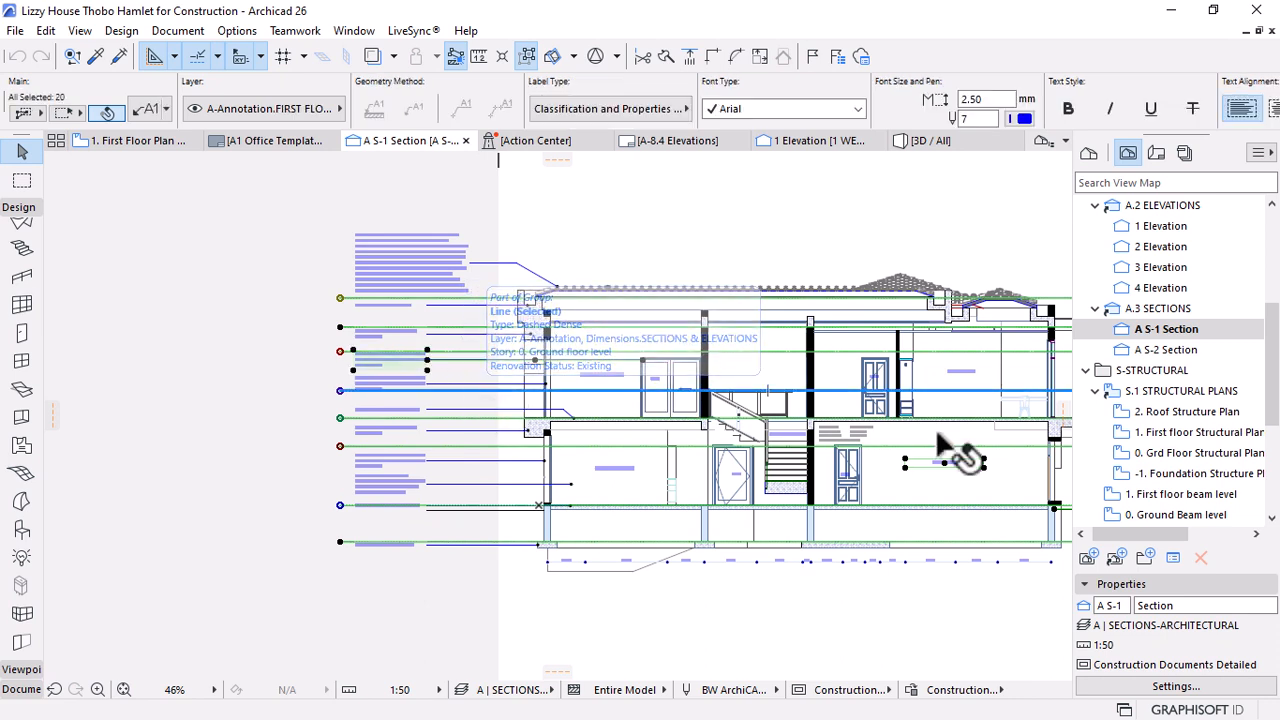
Open the A S-2 section and paste the copied level markers, room text and leader label into it
{"action": "double_click", "coordinate": [1150, 352]}
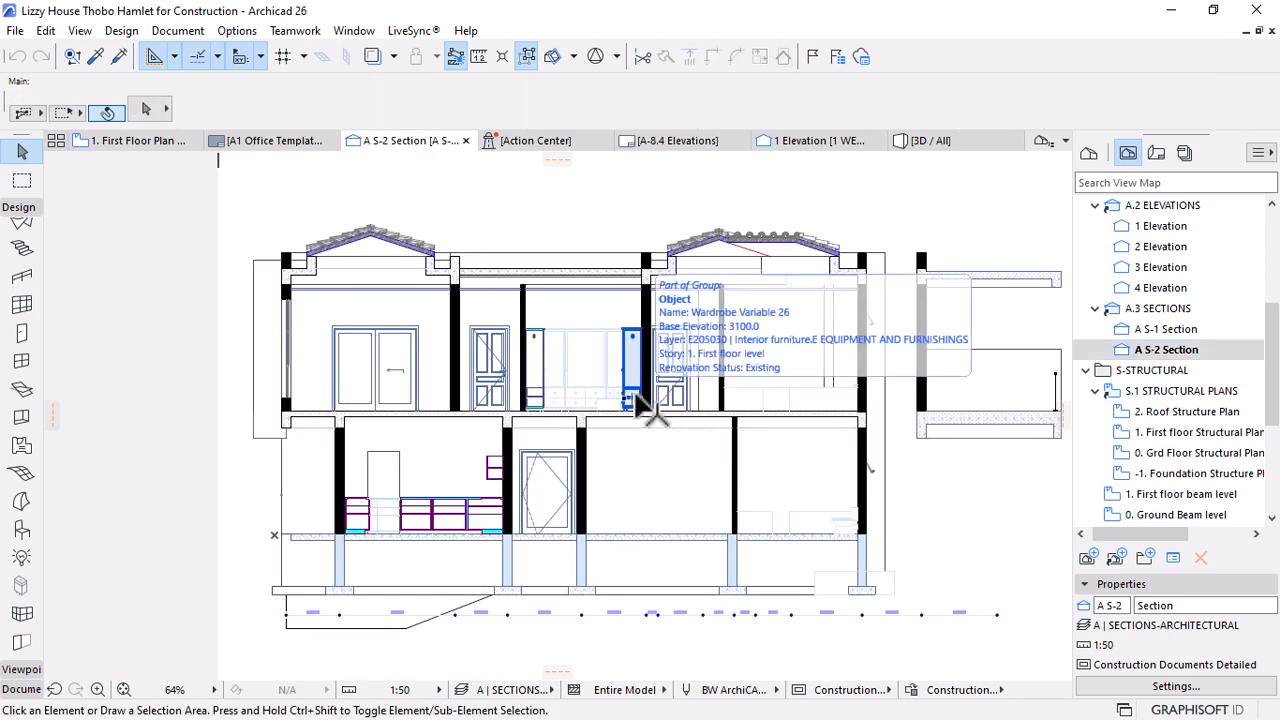
{"action": "key", "text": "ctrl+v"}
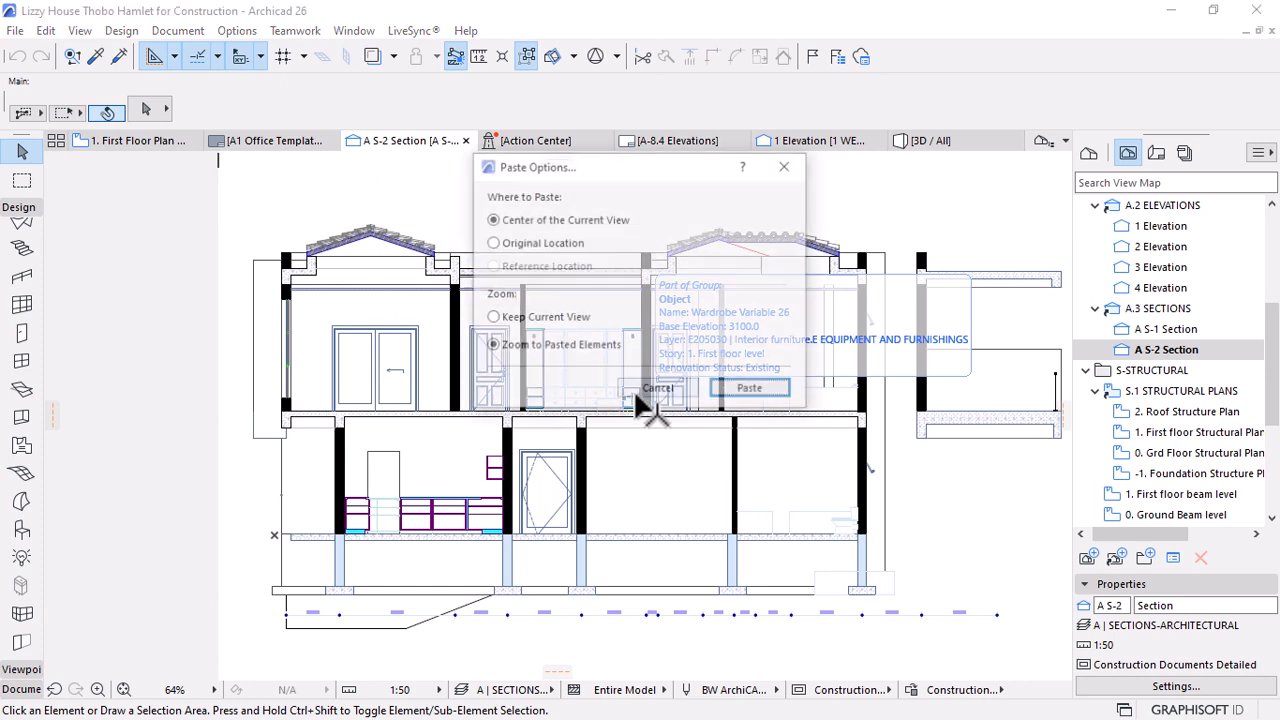
{"action": "left_click", "coordinate": [740, 390]}
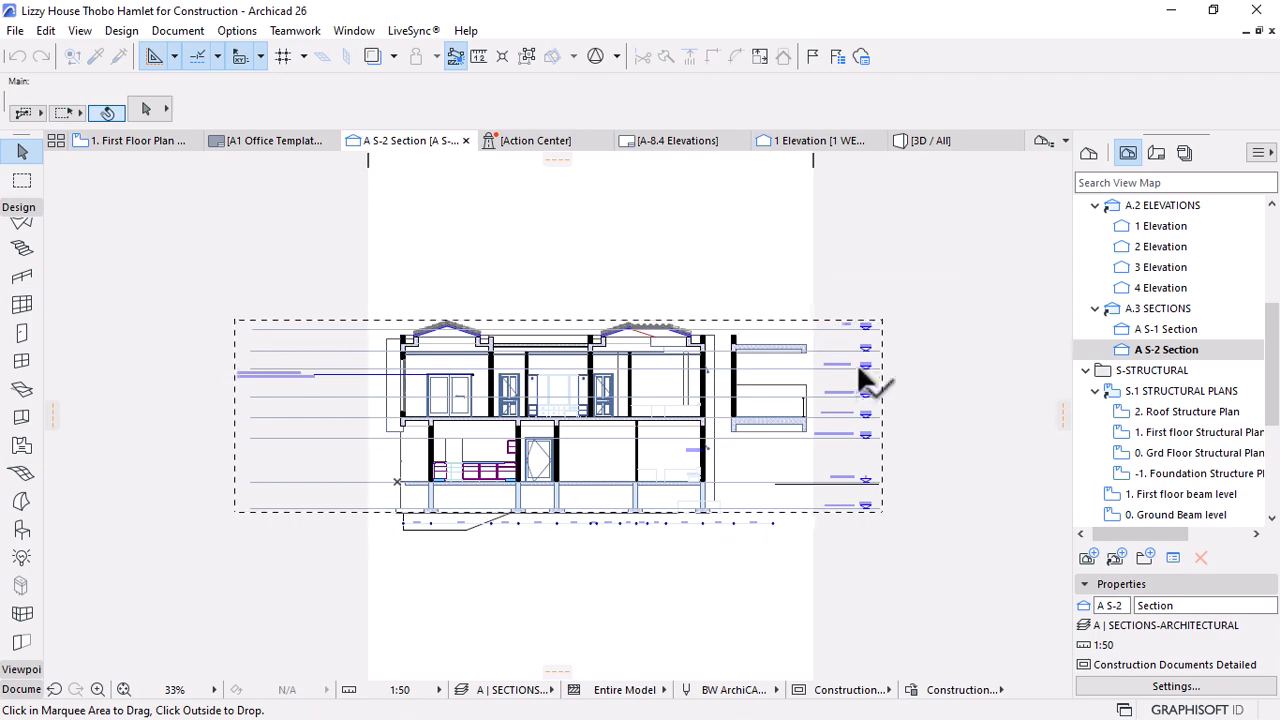
{"action": "left_click", "coordinate": [892, 558]}
{"action": "scroll", "coordinate": [540, 508], "scroll_direction": "up", "scroll_amount": 2}
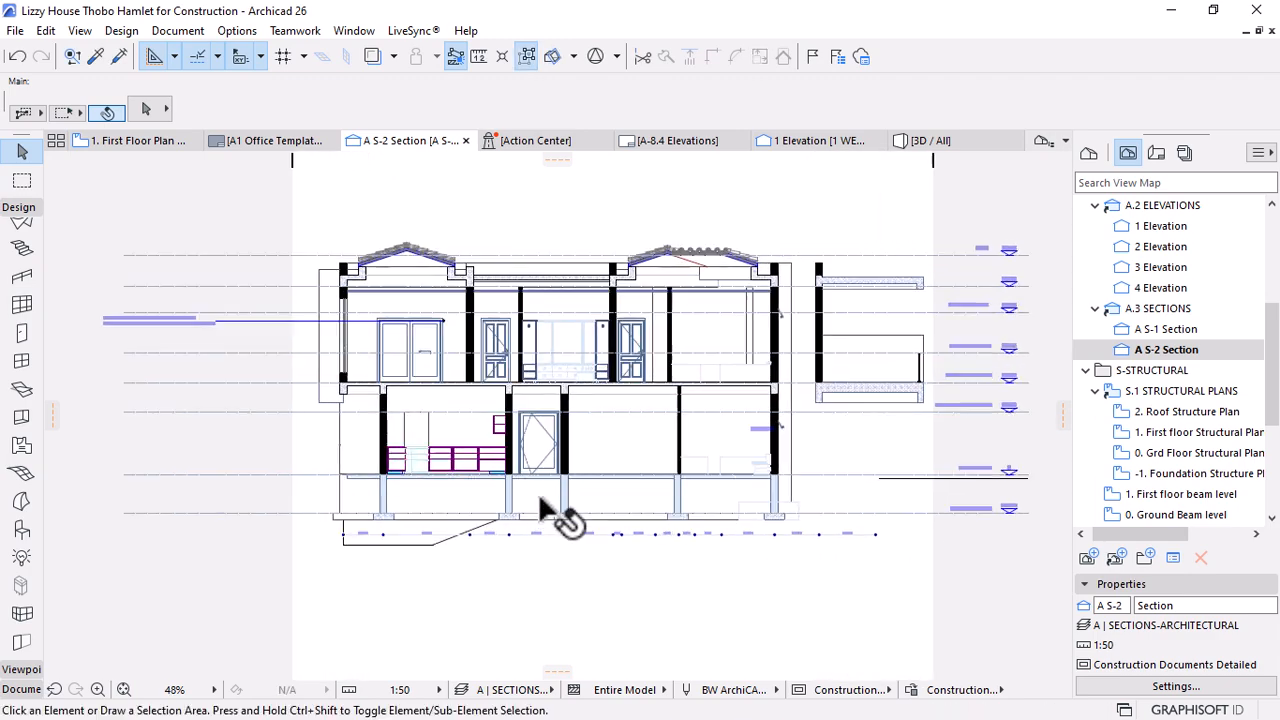
Check the pasted leader label and move the GARAGE text into the middle of the ground-floor end room
{"action": "scroll", "coordinate": [143, 288], "scroll_direction": "up", "scroll_amount": 3}
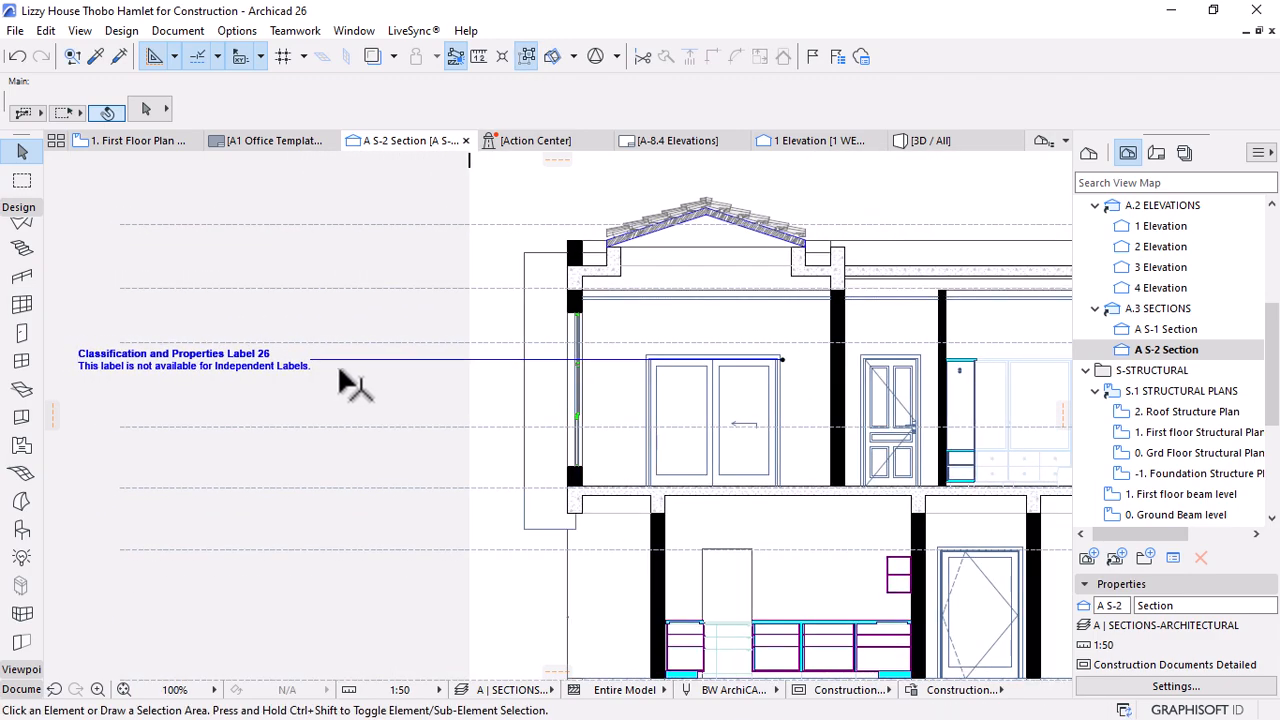
{"action": "scroll", "coordinate": [659, 469], "scroll_direction": "down", "scroll_amount": 3}
{"action": "scroll", "coordinate": [849, 471], "scroll_direction": "up", "scroll_amount": 4}
{"action": "scroll", "coordinate": [851, 477], "scroll_direction": "up", "scroll_amount": 1}
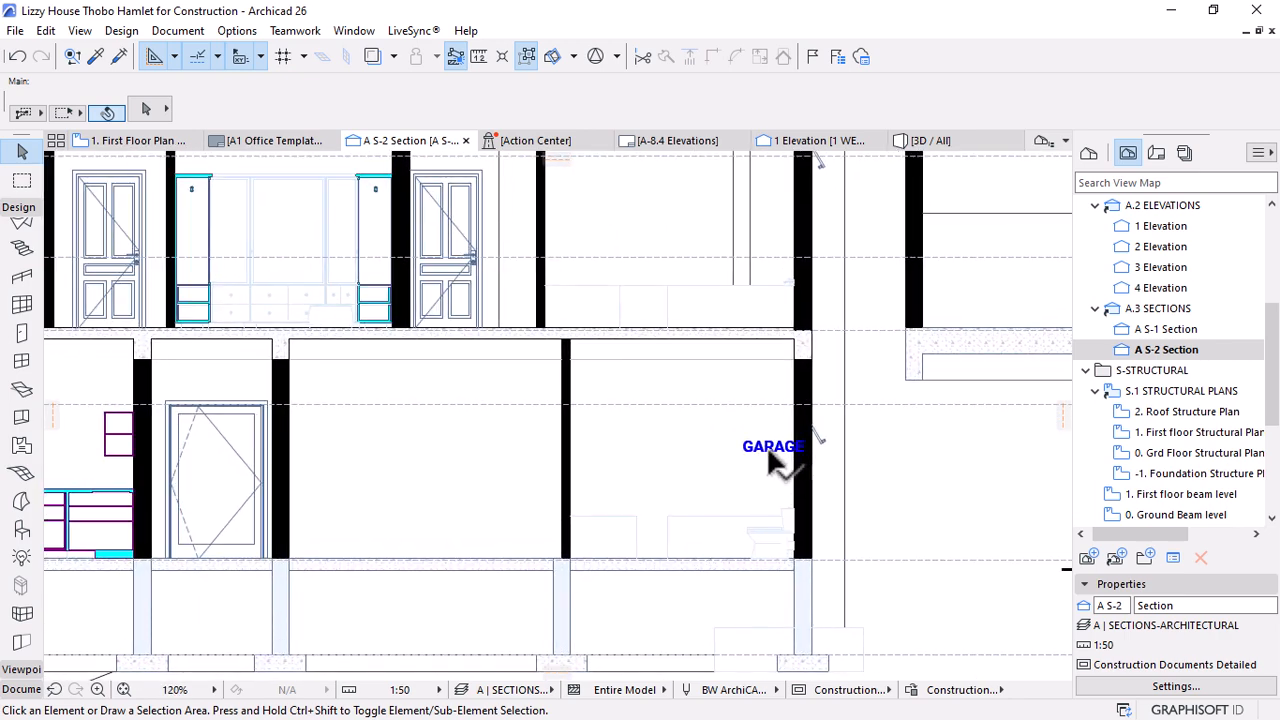
{"action": "left_click", "coordinate": [786, 450]}
{"action": "left_click_drag", "start_coordinate": [786, 450], "coordinate": [688, 449]}
Change the GARAGE text to BATH and place a copy of it in the adjacent empty ground-floor room
{"action": "double_click", "coordinate": [713, 446]}
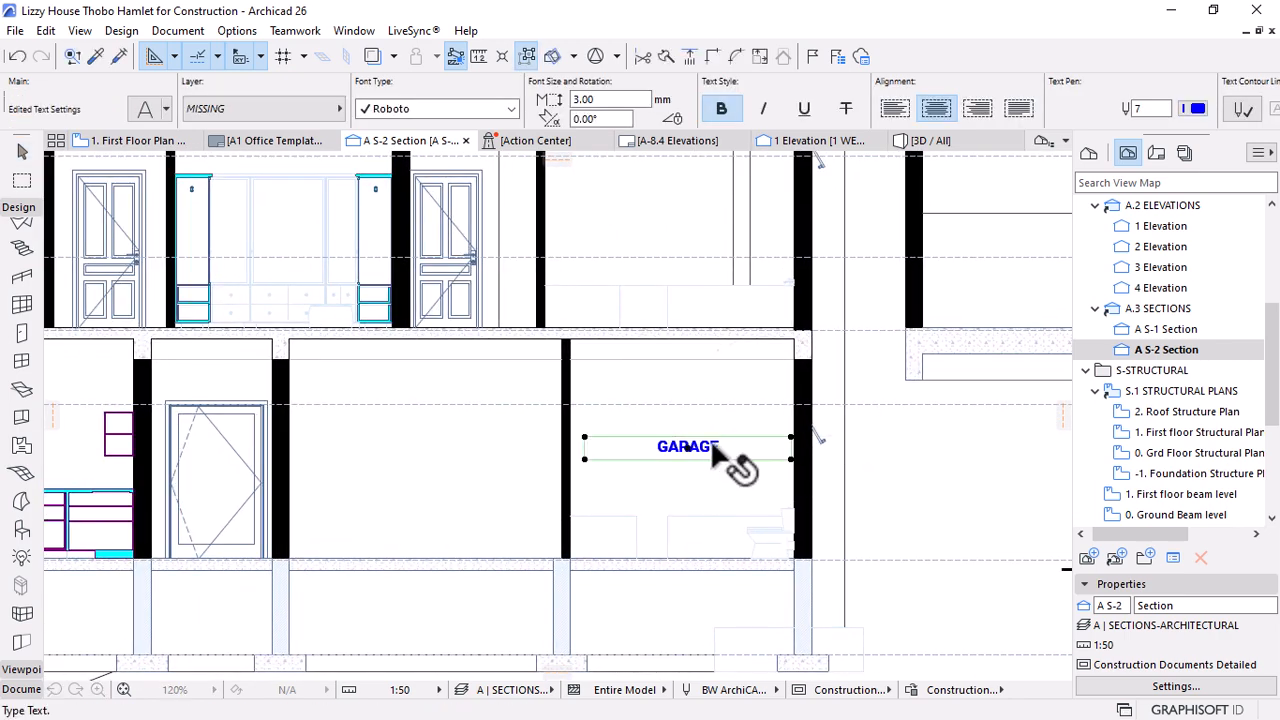
{"action": "left_click_drag", "start_coordinate": [806, 449], "coordinate": [591, 440]}
{"action": "type", "text": "b"}
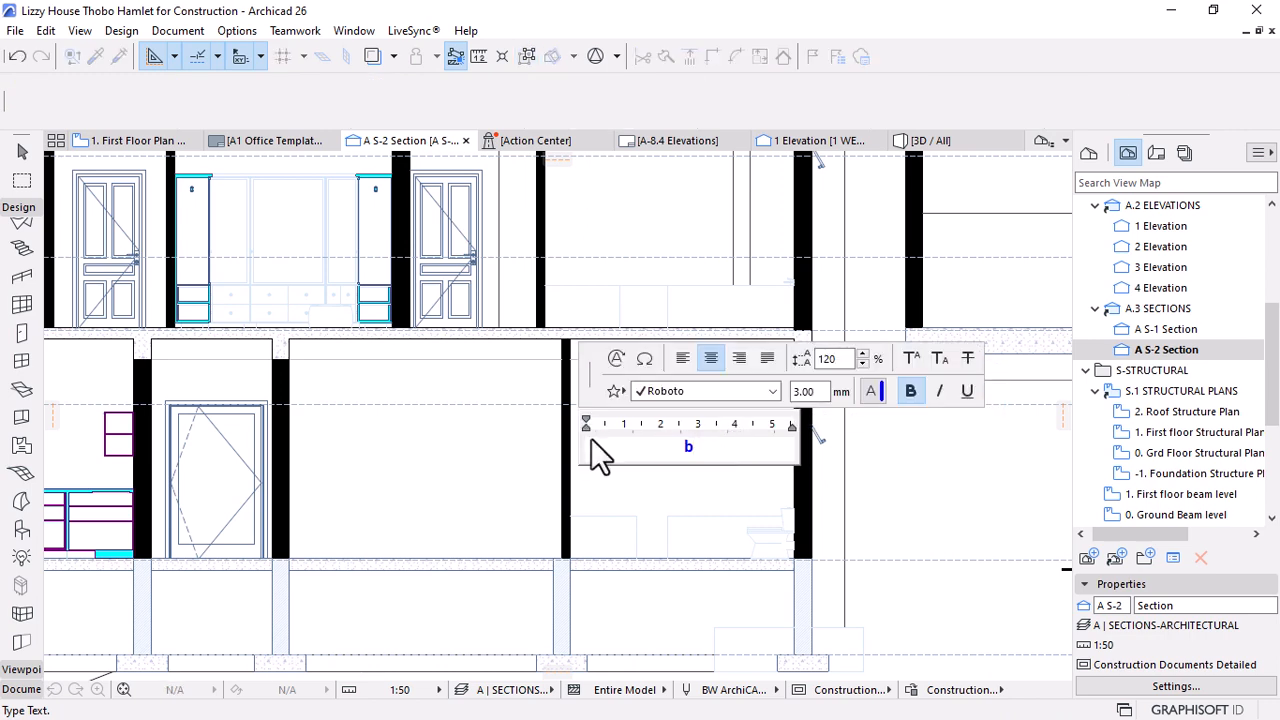
{"action": "key", "text": "BackSpace"}
{"action": "type", "text": "BATH"}
{"action": "left_click", "coordinate": [600, 505]}
{"action": "left_click_drag", "start_coordinate": [698, 455], "coordinate": [451, 464]}
Check the room names along the section line in the Ground Floor Plan and First Floor Plan views, and return to the A S-2 section
{"action": "scroll", "coordinate": [749, 523], "scroll_direction": "down", "scroll_amount": 4}
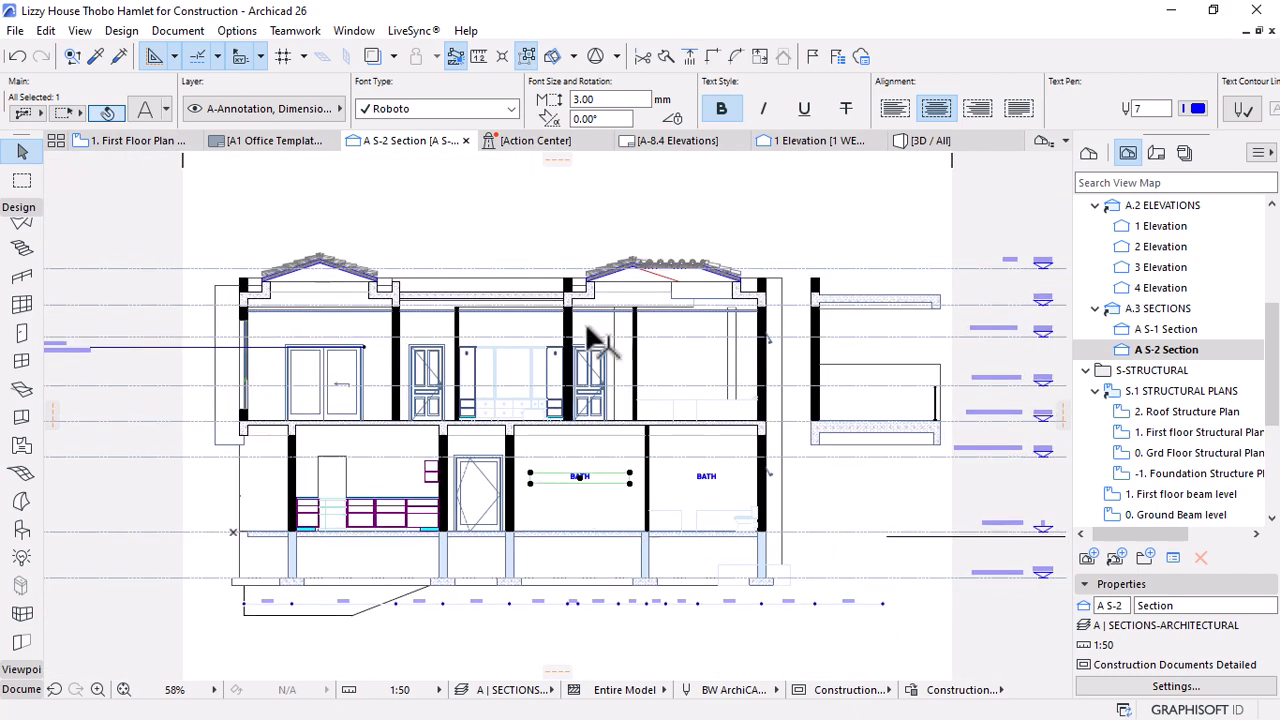
{"action": "scroll", "coordinate": [1166, 390], "scroll_direction": "up", "scroll_amount": 4}
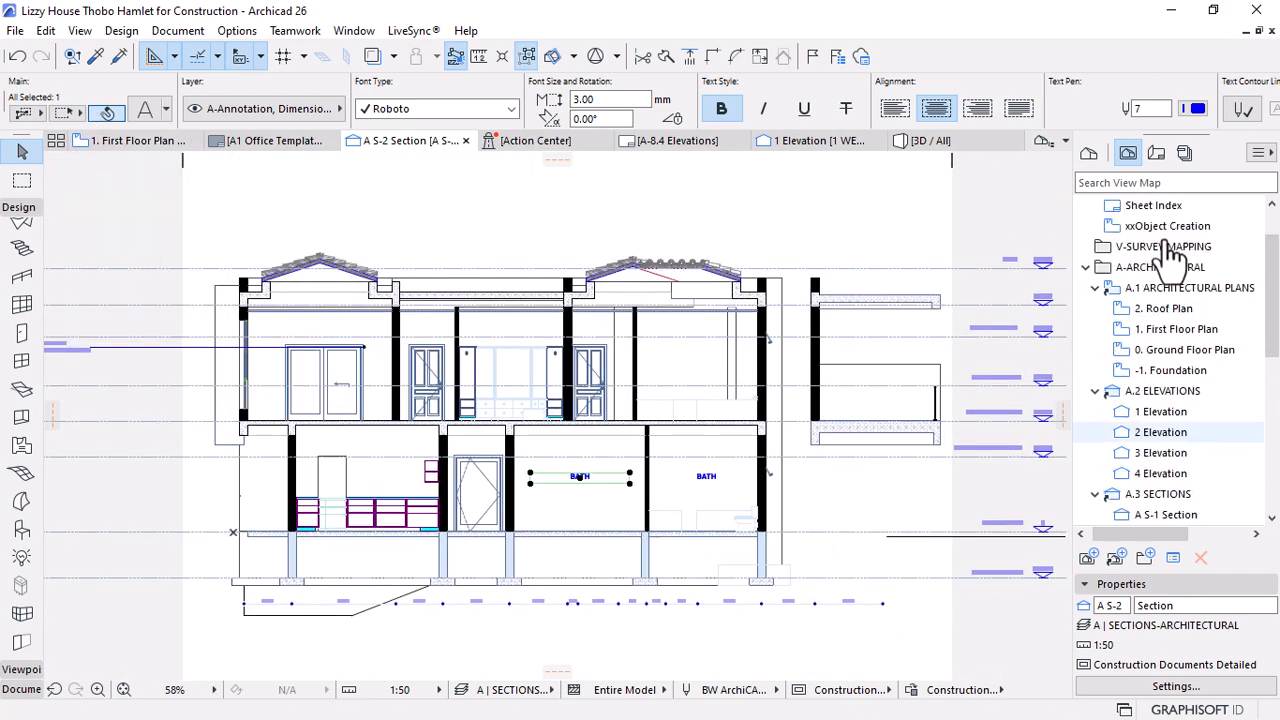
{"action": "double_click", "coordinate": [1180, 412]}
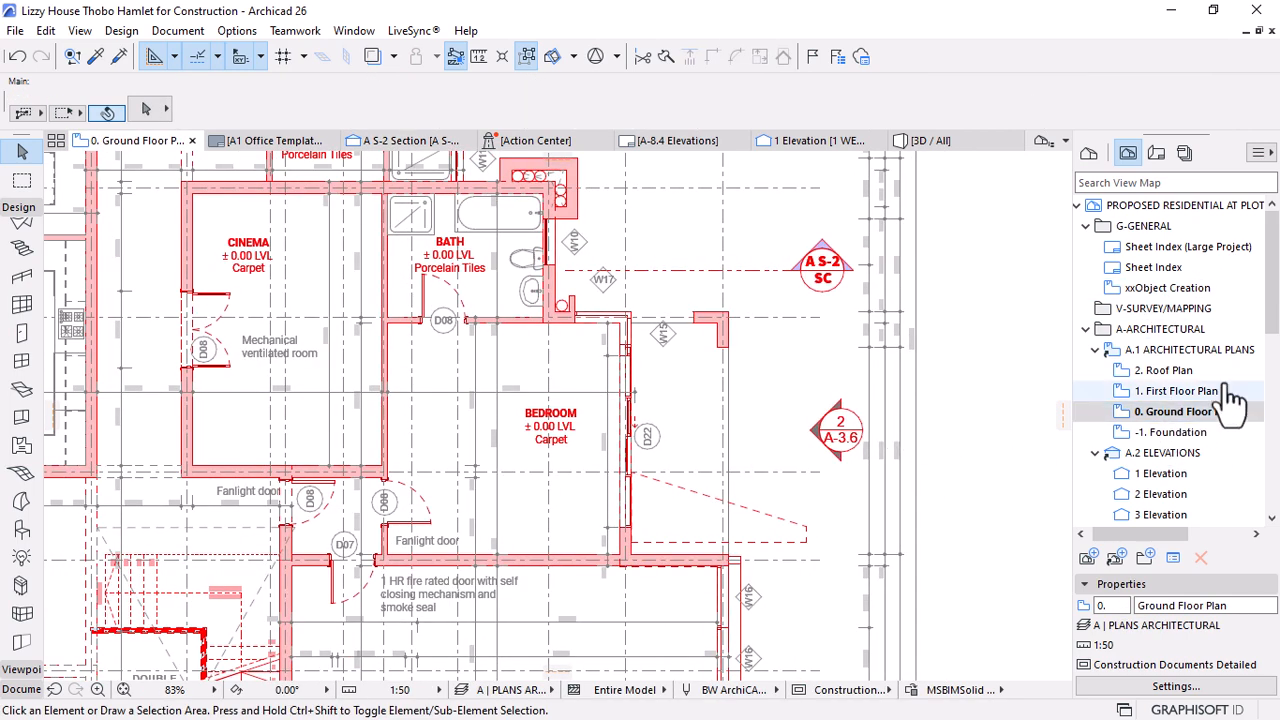
{"action": "left_click", "coordinate": [1182, 392]}
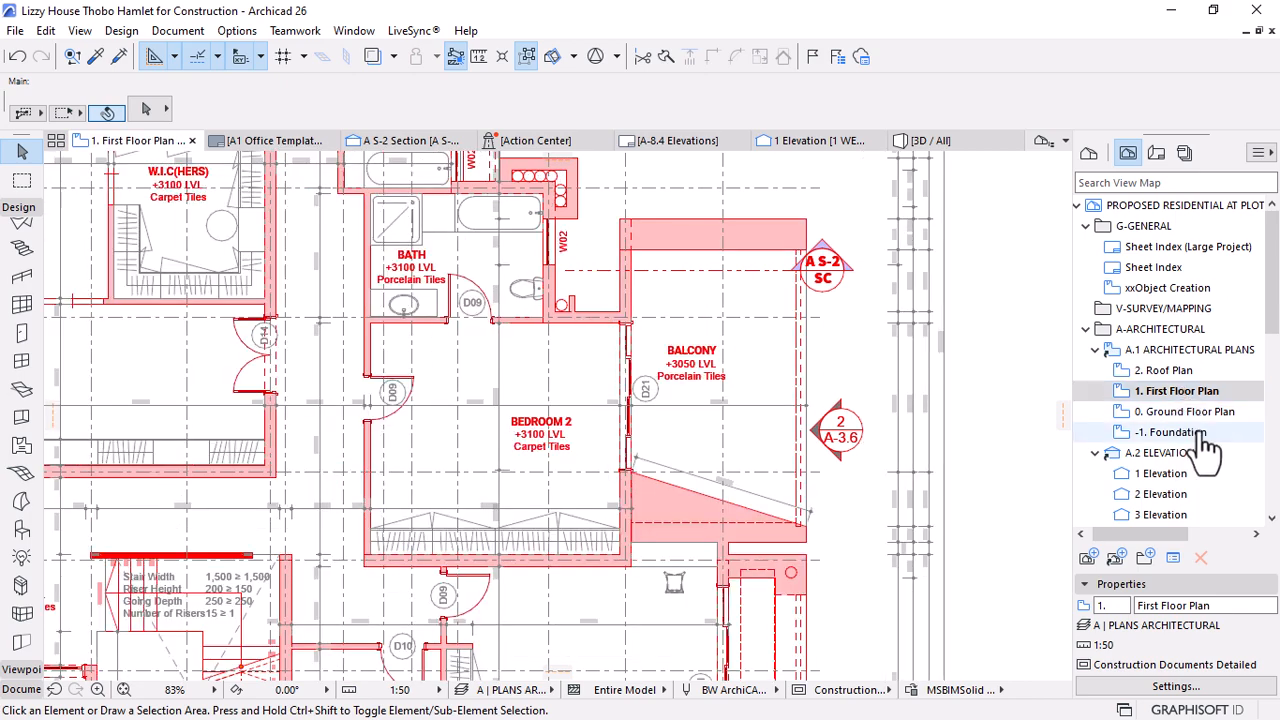
{"action": "left_click", "coordinate": [400, 142]}
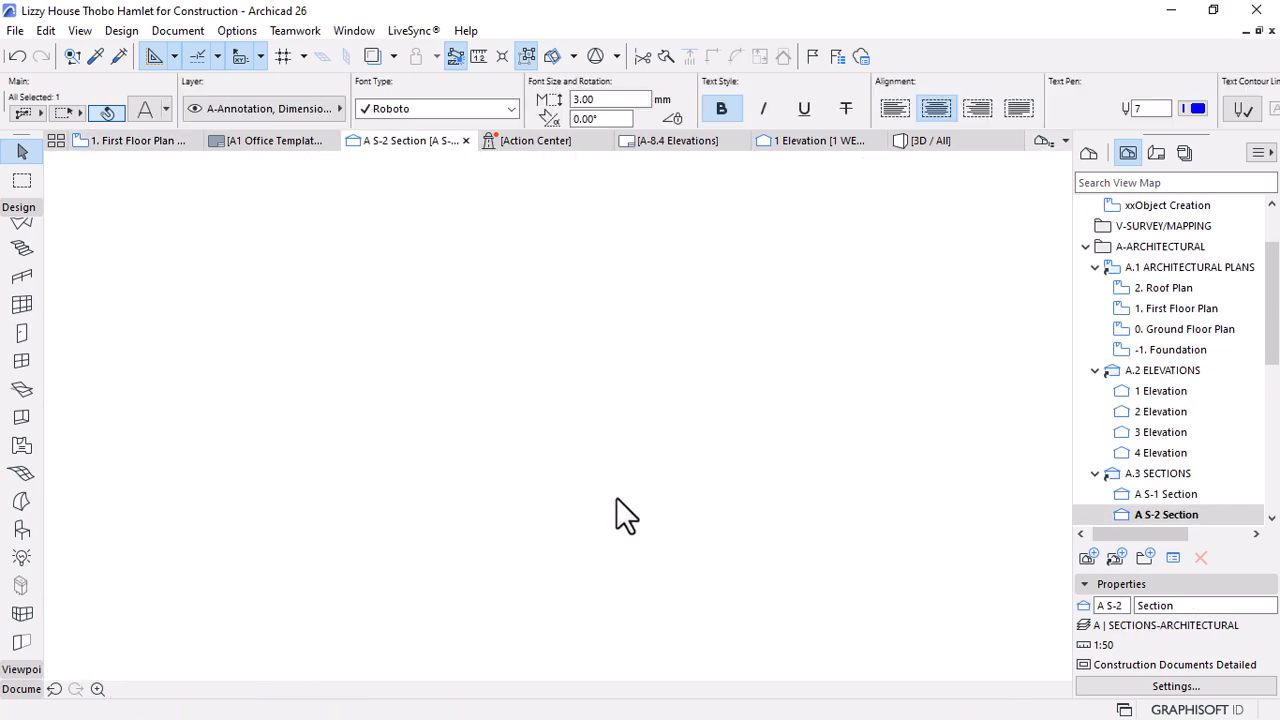
Change the copied BATH text in the middle ground-floor room to BEDROOM
{"action": "scroll", "coordinate": [570, 483], "scroll_direction": "up", "scroll_amount": 1}
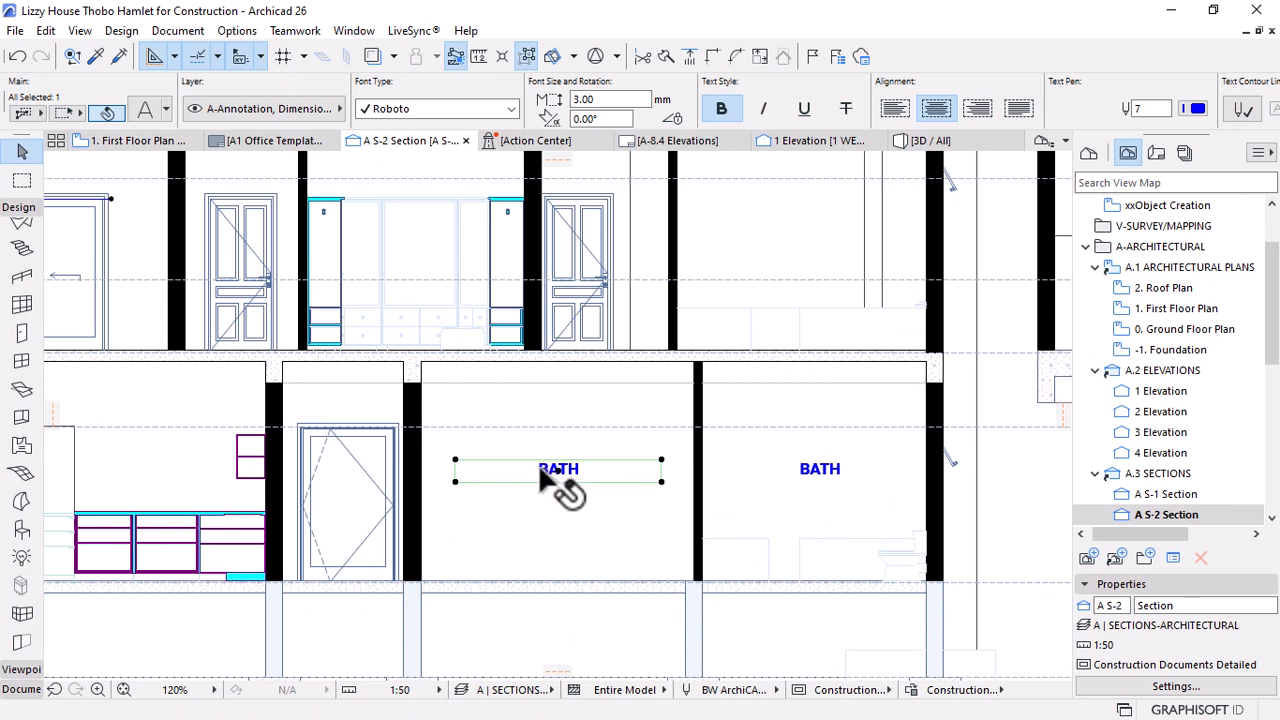
{"action": "double_click", "coordinate": [541, 478]}
{"action": "left_click_drag", "start_coordinate": [588, 472], "coordinate": [566, 474]}
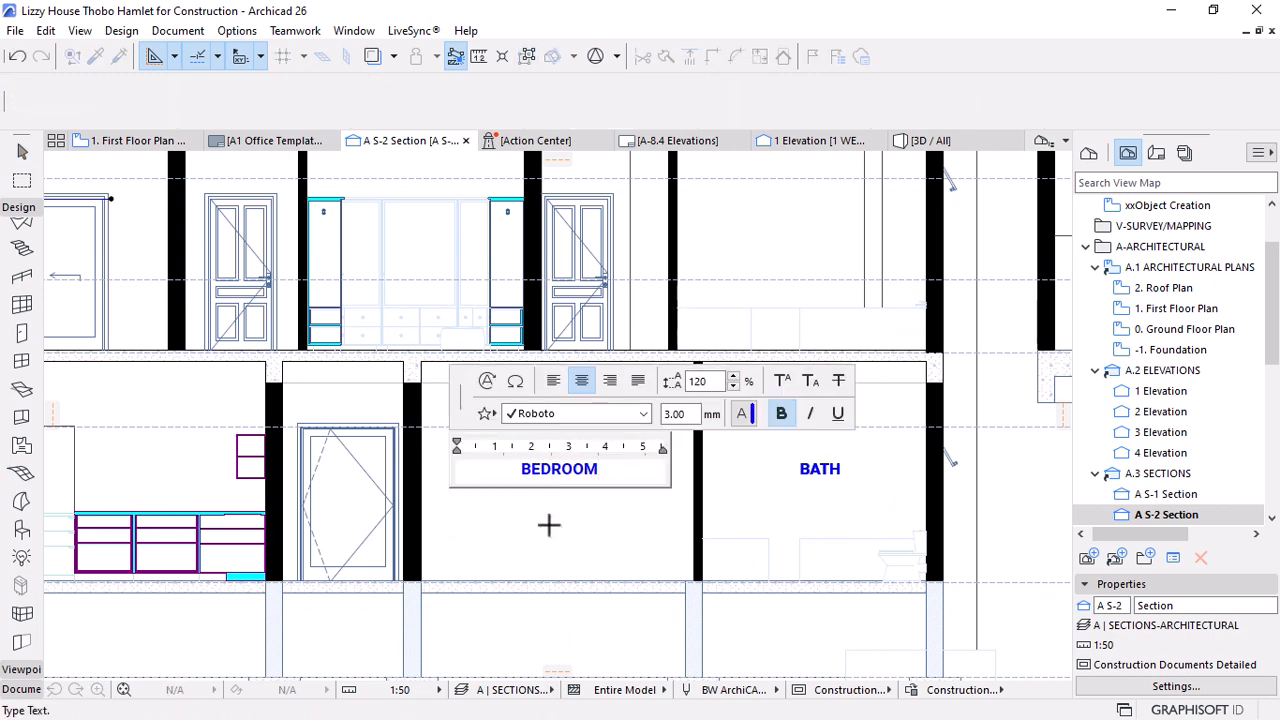
{"action": "left_click", "coordinate": [549, 525]}
Copy the BEDROOM text up to the first-floor end room and check the bathtub object below it
{"action": "key", "text": "ctrl+shift+d"}
{"action": "left_click", "coordinate": [559, 470]}
{"action": "scroll", "coordinate": [629, 542], "scroll_direction": "down", "scroll_amount": 2}
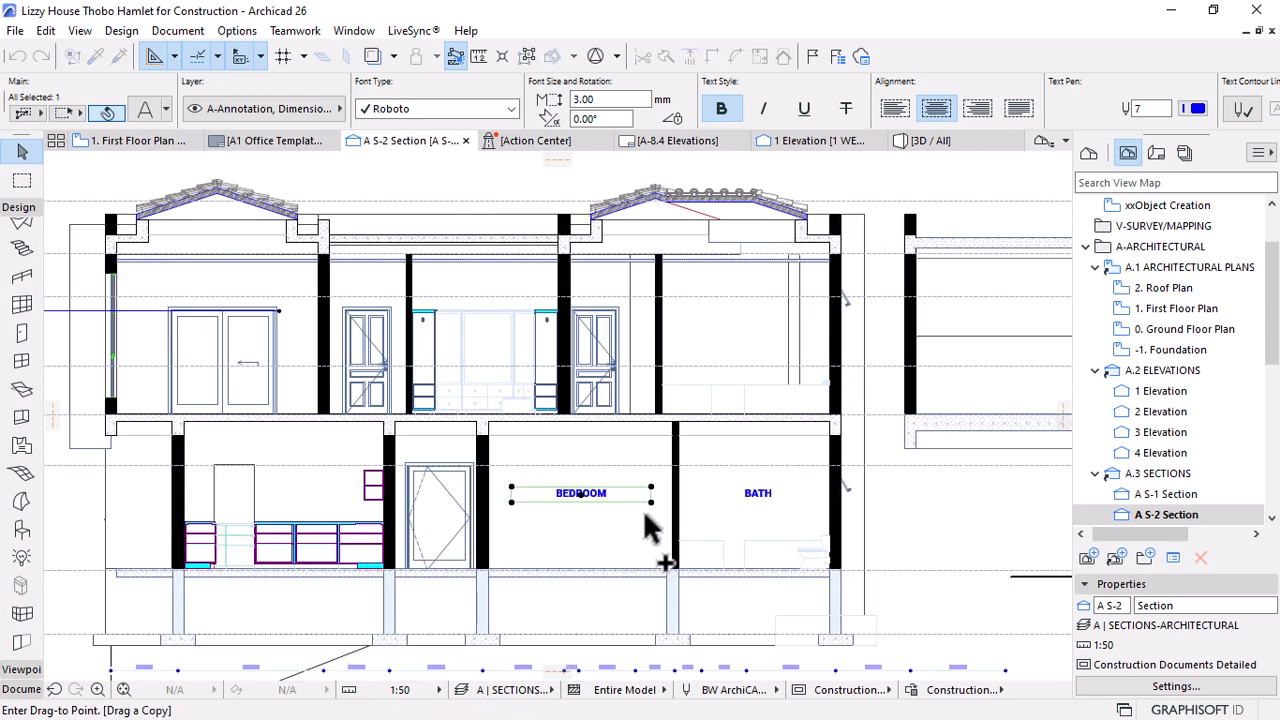
{"action": "scroll", "coordinate": [645, 528], "scroll_direction": "down", "scroll_amount": 2}
{"action": "scroll", "coordinate": [735, 373], "scroll_direction": "up", "scroll_amount": 5}
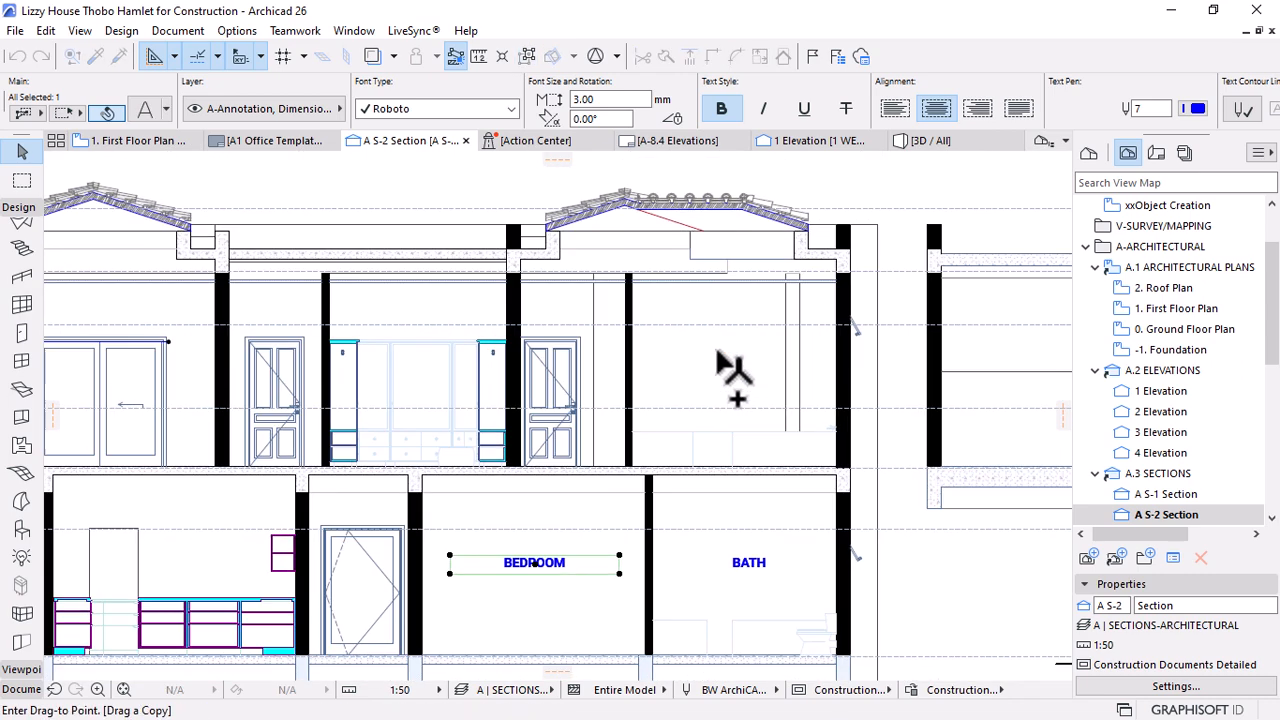
{"action": "scroll", "coordinate": [735, 373], "scroll_direction": "up", "scroll_amount": 3}
{"action": "left_click", "coordinate": [716, 386]}
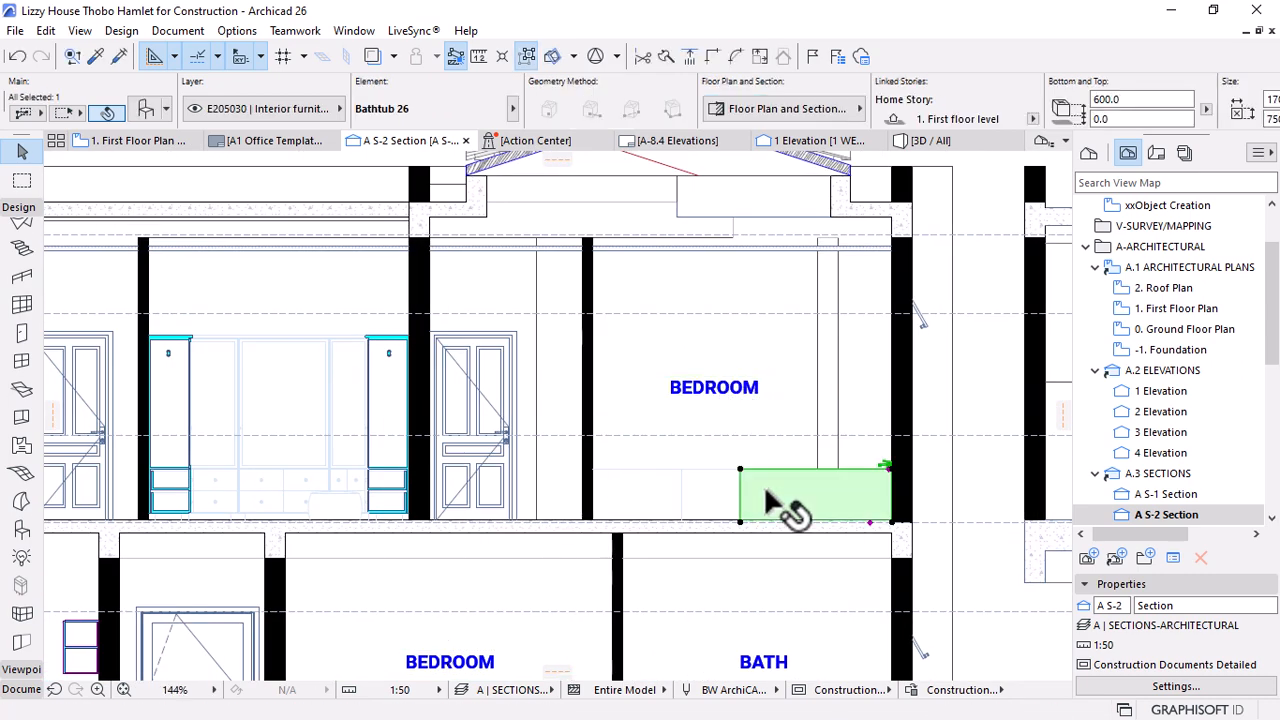
{"action": "scroll", "coordinate": [748, 438], "scroll_direction": "down", "scroll_amount": 3}
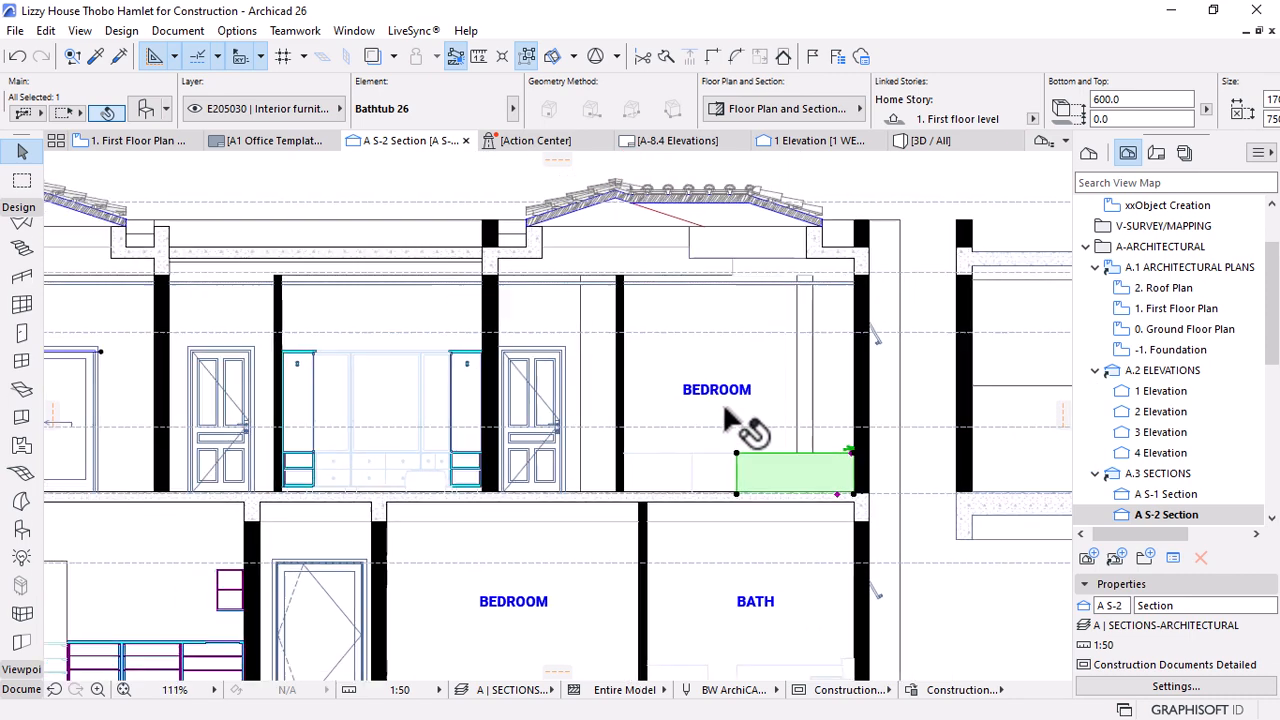
{"action": "scroll", "coordinate": [724, 407], "scroll_direction": "down", "scroll_amount": 3}
{"action": "key", "text": "Escape"}
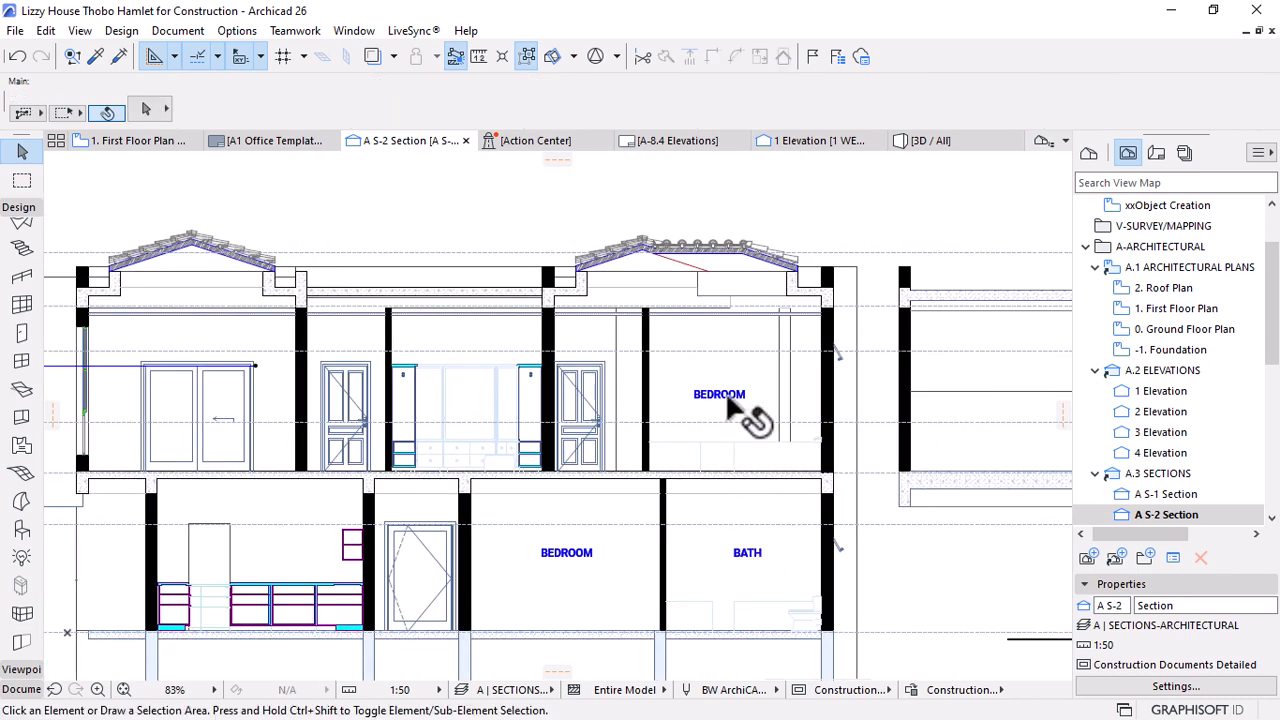
Move the first-floor BEDROOM text from the end room to the room with the wardrobes
{"action": "scroll", "coordinate": [727, 397], "scroll_direction": "up", "scroll_amount": 5}
{"action": "left_click", "coordinate": [726, 399]}
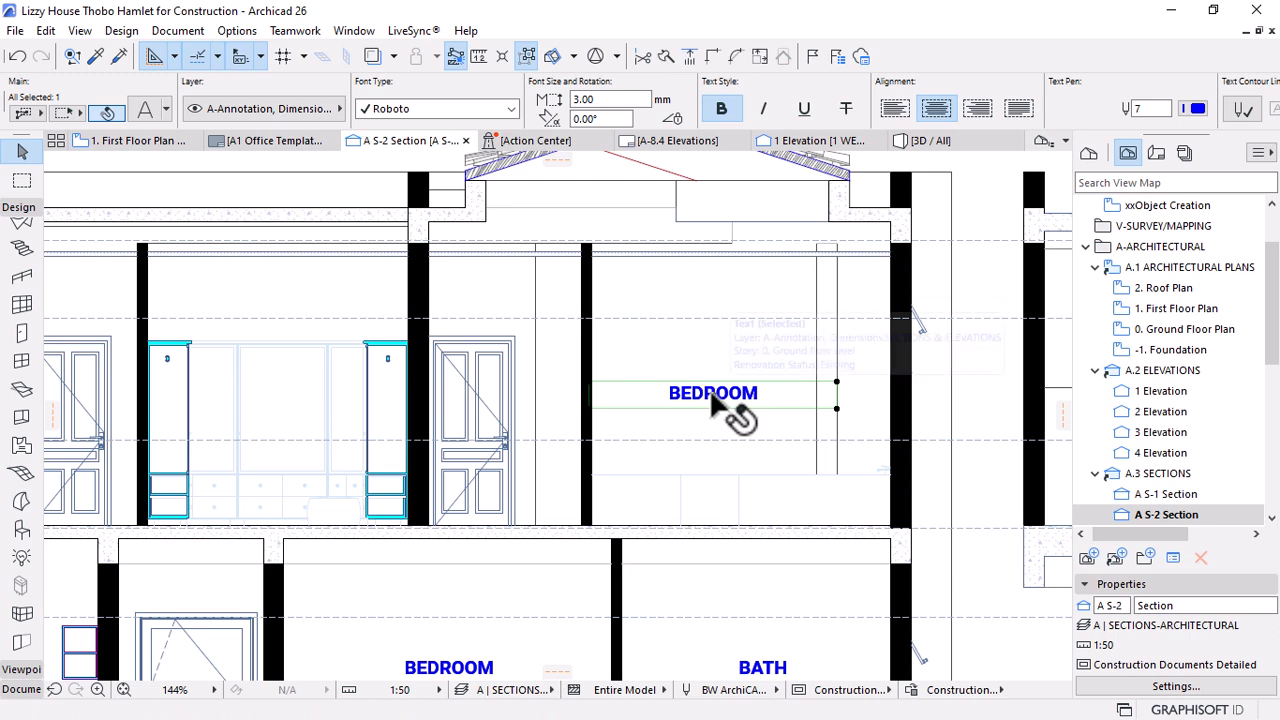
{"action": "left_click_drag", "start_coordinate": [720, 405], "coordinate": [290, 405]}
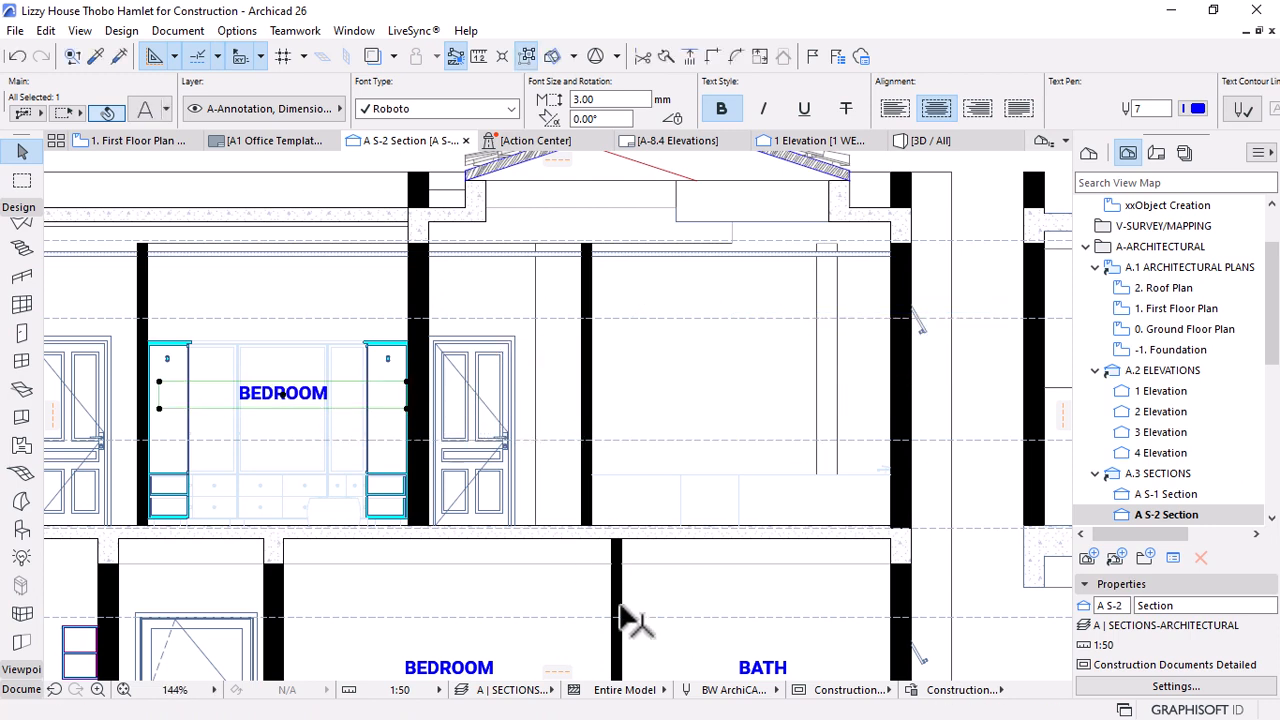
Place a copy of the ground-floor BATH text in the first-floor end room
{"action": "left_click", "coordinate": [762, 666]}
{"action": "left_click_drag", "start_coordinate": [763, 667], "coordinate": [715, 376]}
{"action": "scroll", "coordinate": [614, 443], "scroll_direction": "down", "scroll_amount": 3}
Try to rewrite the BEDROOM text in the wardrobe room, abandon the edit and undo the last text copy
{"action": "scroll", "coordinate": [500, 400], "scroll_direction": "up", "scroll_amount": 5}
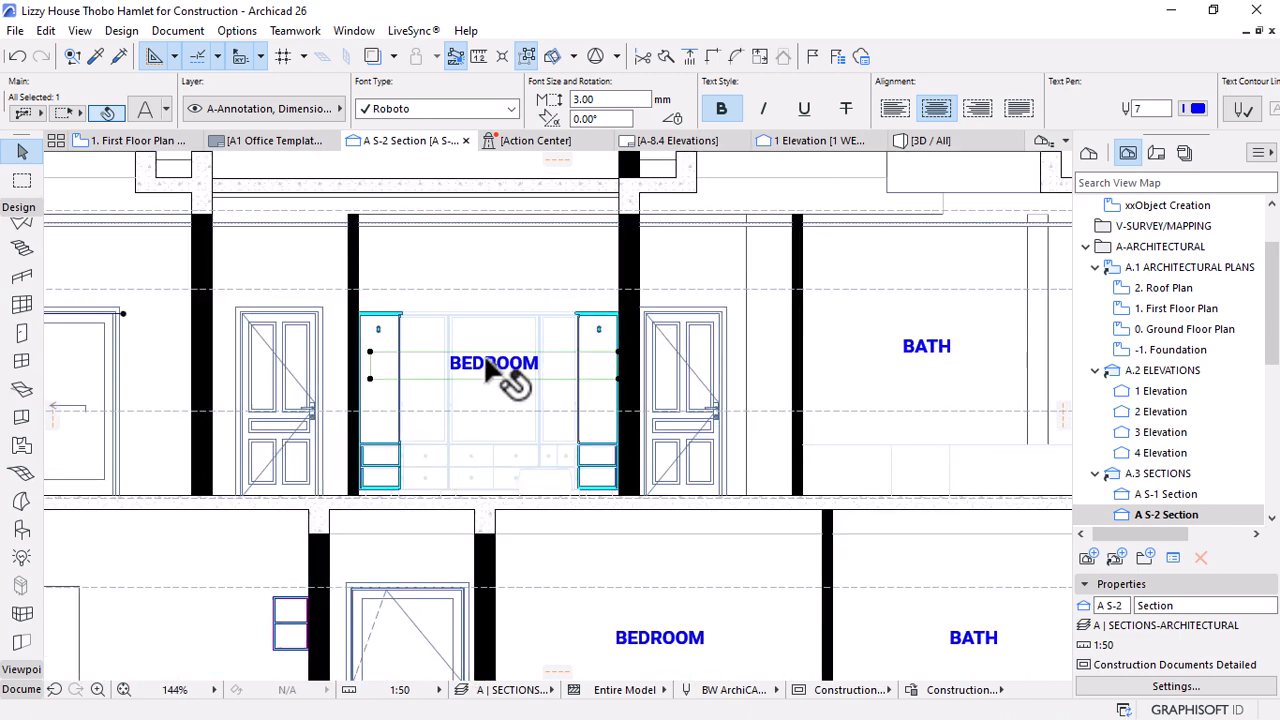
{"action": "double_click", "coordinate": [507, 369]}
{"action": "left_click_drag", "start_coordinate": [549, 365], "coordinate": [389, 366]}
{"action": "type", "text": "W"}
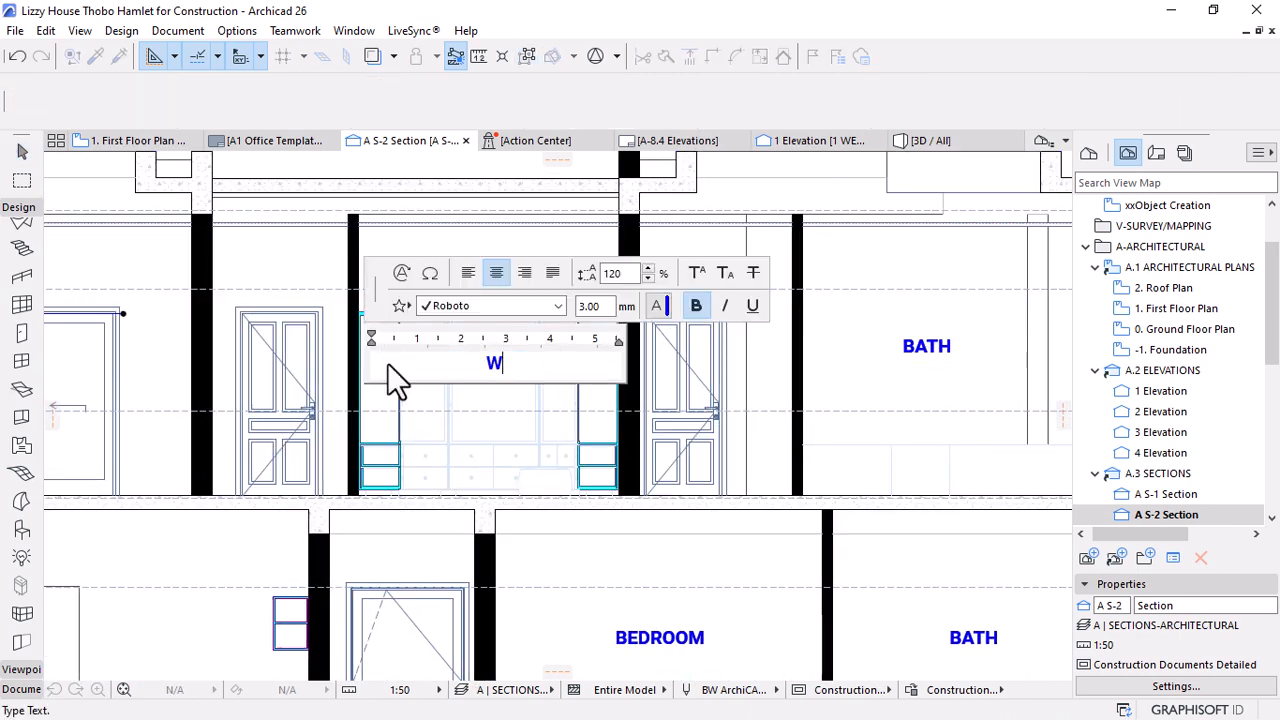
{"action": "key", "text": "BackSpace"}
{"action": "key", "text": "Escape"}
{"action": "key", "text": "ctrl+z"}
Copy the ground-floor BATH text into the first-floor room directly above it
{"action": "scroll", "coordinate": [795, 455], "scroll_direction": "down", "scroll_amount": 5}
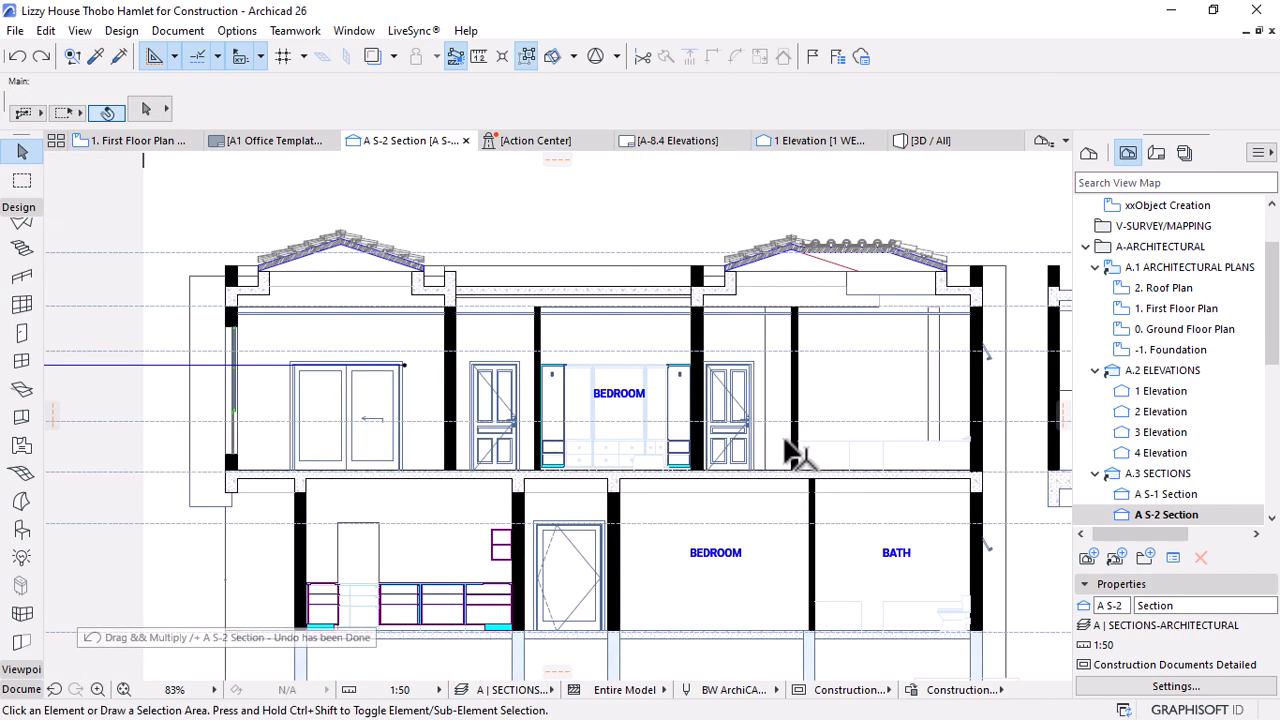
{"action": "left_click", "coordinate": [893, 553]}
{"action": "left_click", "coordinate": [893, 552]}
{"action": "left_click", "coordinate": [874, 385], "text": "ctrl"}
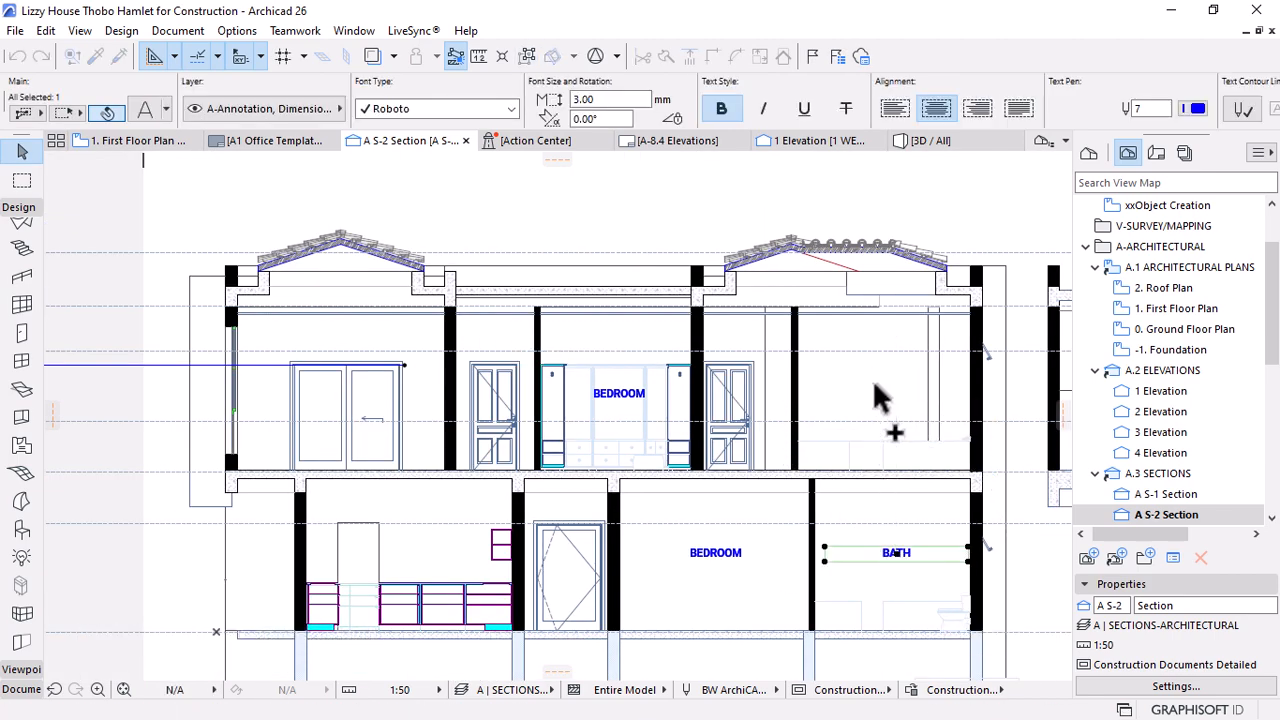
{"action": "scroll", "coordinate": [908, 420], "scroll_direction": "down", "scroll_amount": 2}
{"action": "scroll", "coordinate": [521, 448], "scroll_direction": "up", "scroll_amount": 3}
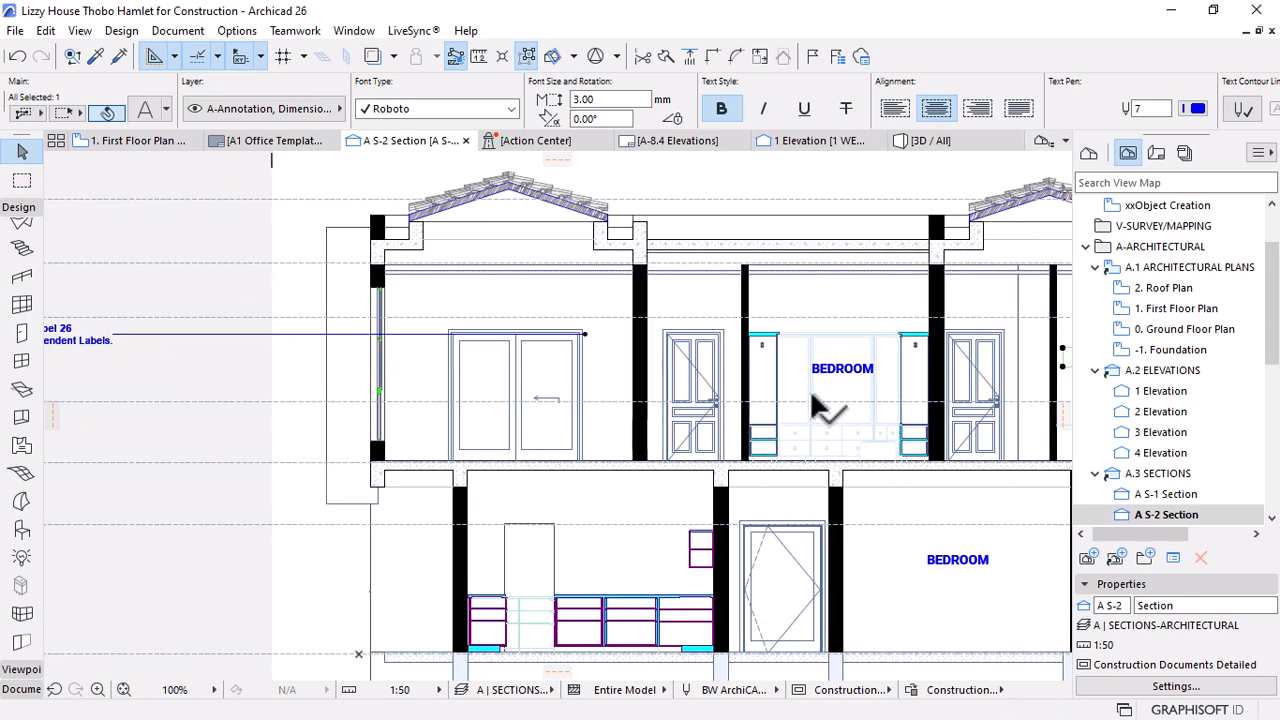
Copy the ground-floor BEDROOM text into the room with the kitchen cabinets and change the copy to KITCHEN
{"action": "key", "text": "Escape"}
{"action": "scroll", "coordinate": [588, 354], "scroll_direction": "down", "scroll_amount": 2}
{"action": "scroll", "coordinate": [694, 546], "scroll_direction": "up", "scroll_amount": 3}
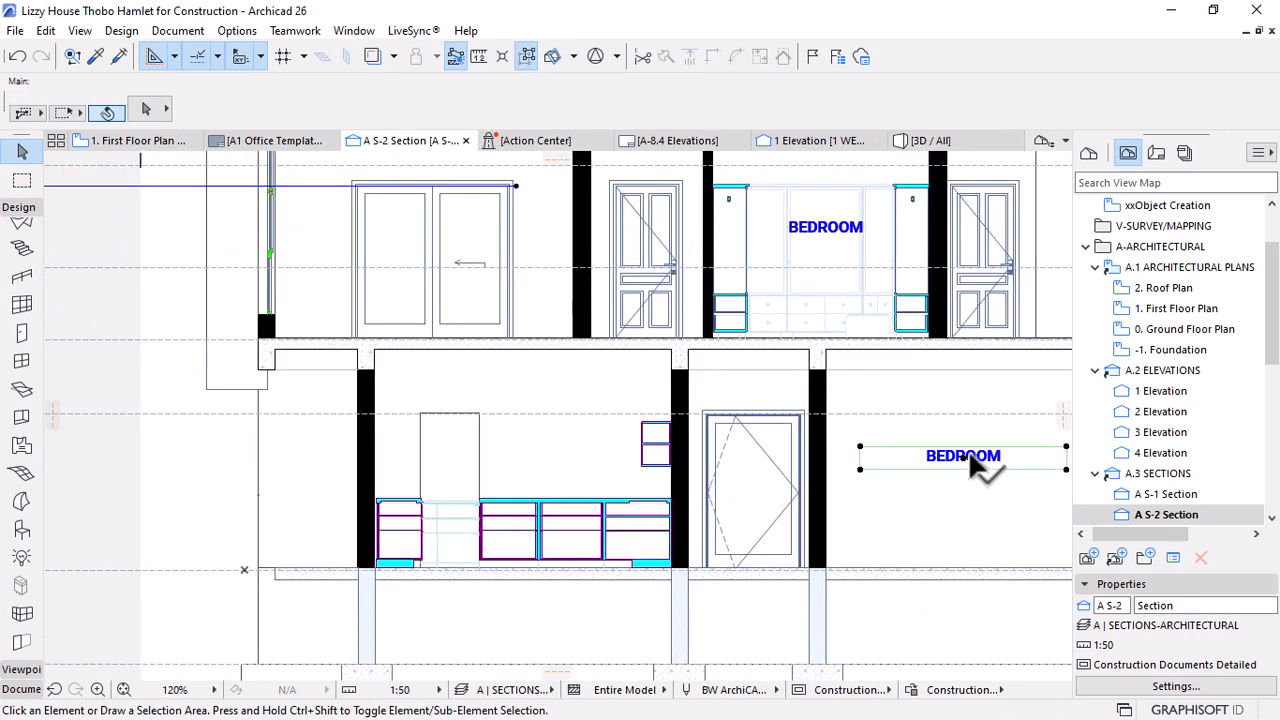
{"action": "left_click", "coordinate": [968, 462]}
{"action": "left_click", "coordinate": [966, 466]}
{"action": "left_click", "coordinate": [545, 470], "text": "ctrl"}
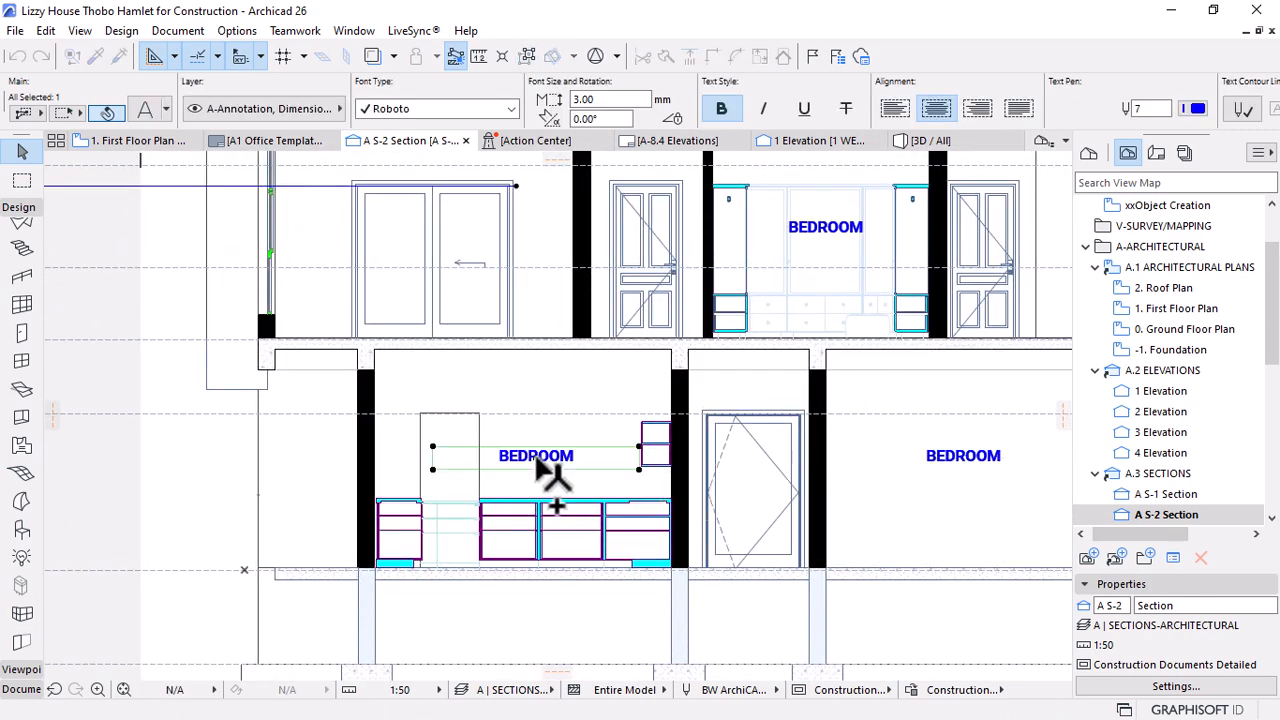
{"action": "double_click", "coordinate": [540, 460]}
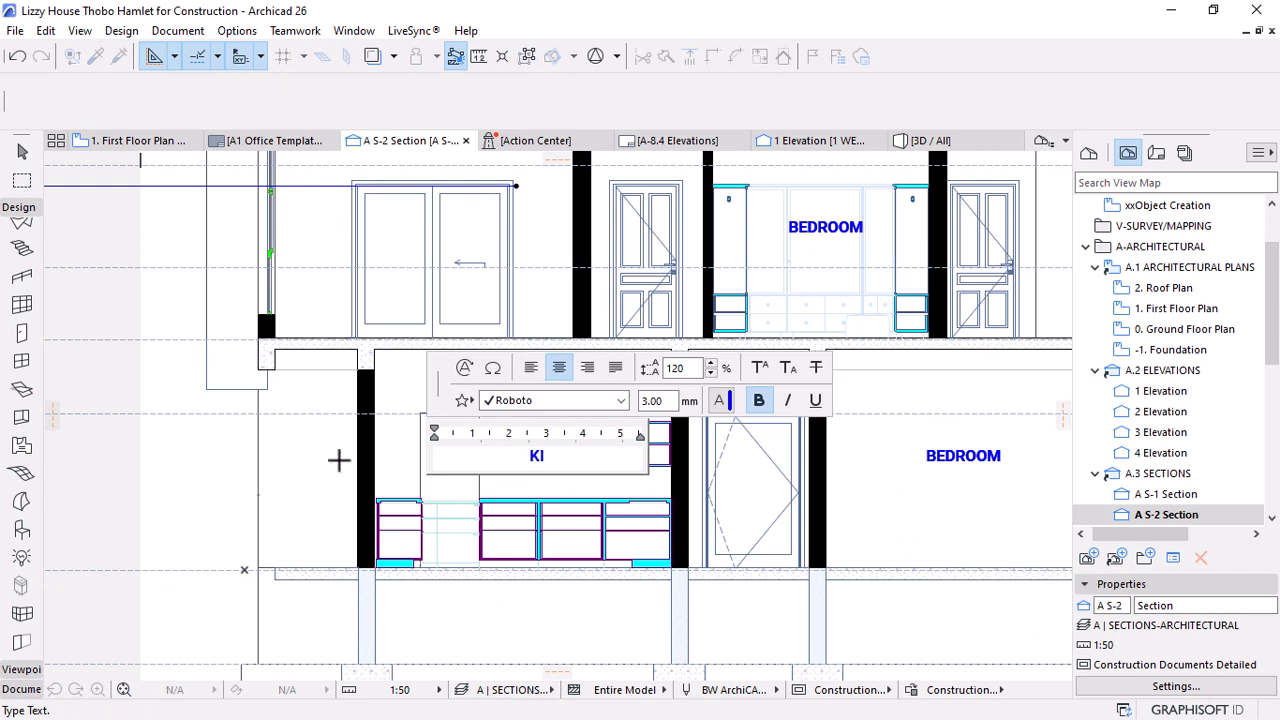
{"action": "left_click", "coordinate": [497, 539]}
Place a copy of the KITCHEN text in the first-floor room with the double sliding door above the kitchen
{"action": "scroll", "coordinate": [629, 567], "scroll_direction": "down", "scroll_amount": 2}
{"action": "key", "text": "ctrl+shift+d"}
{"action": "left_click", "coordinate": [573, 493]}
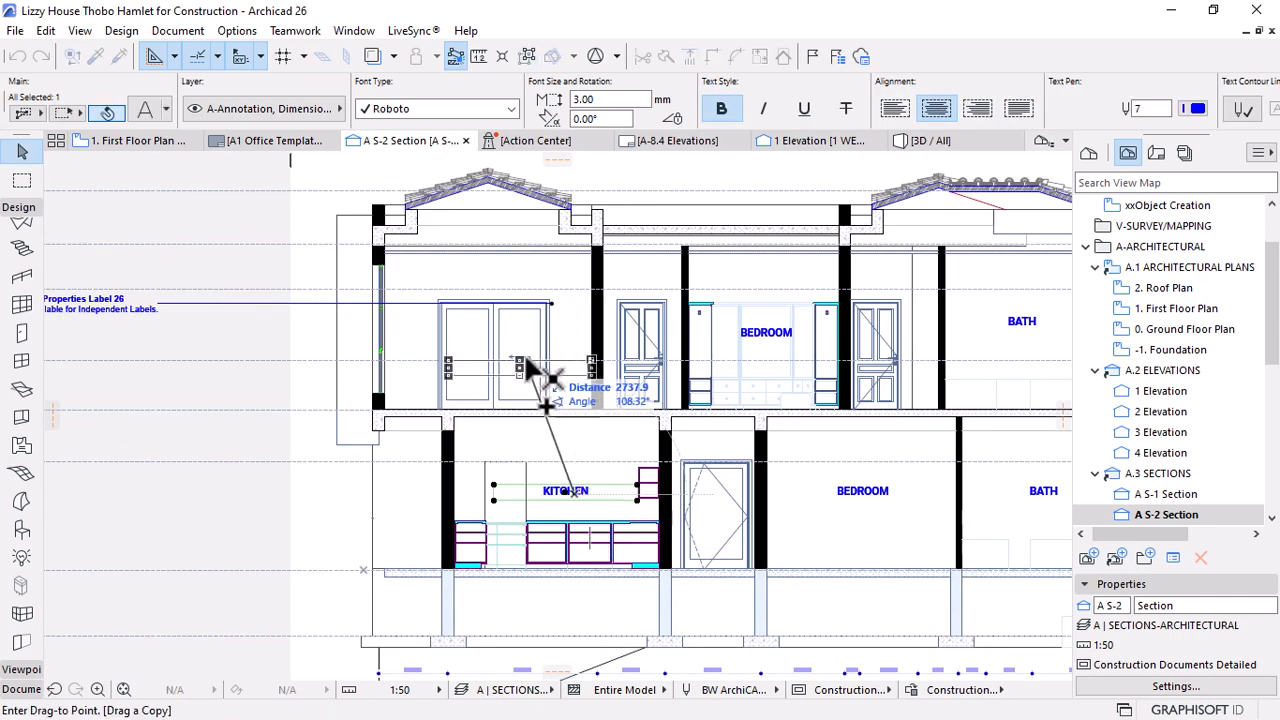
{"action": "scroll", "coordinate": [449, 345], "scroll_direction": "up", "scroll_amount": 3}
{"action": "left_click", "coordinate": [523, 366]}
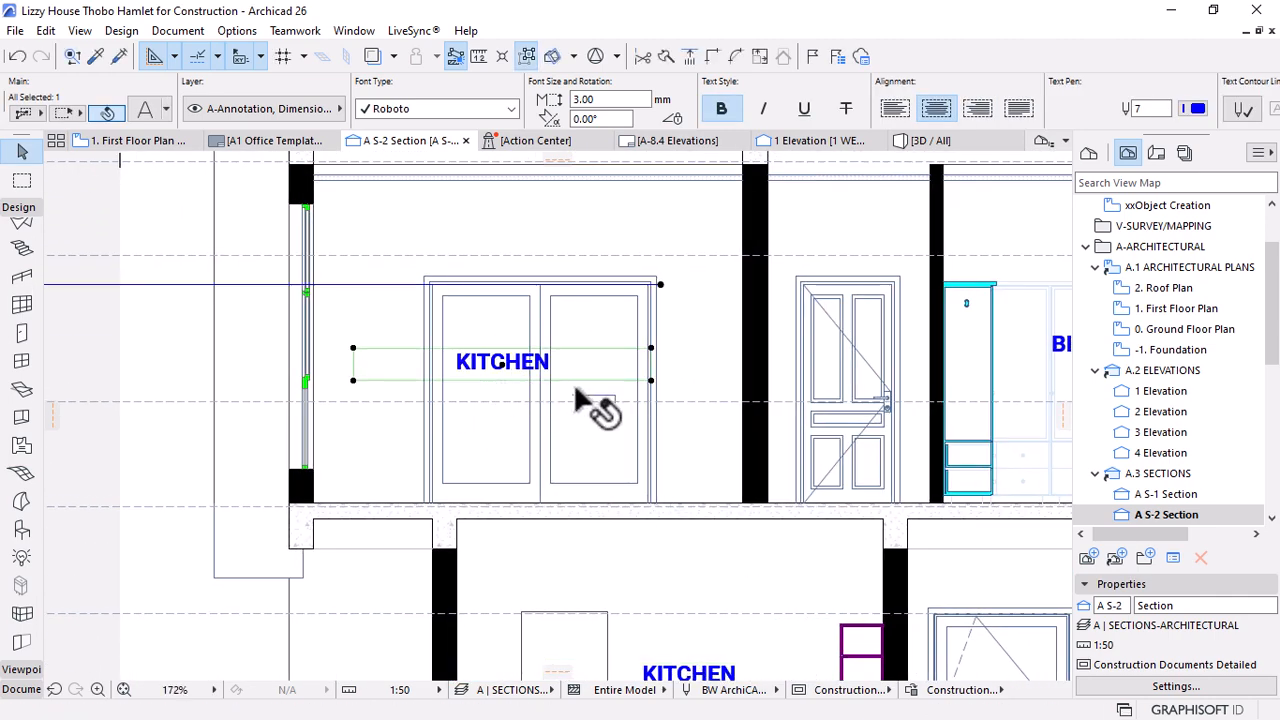
Look up the room above the kitchen on the first-floor plan and change its copied KITCHEN text to PYJAMA
{"action": "left_click", "coordinate": [150, 141]}
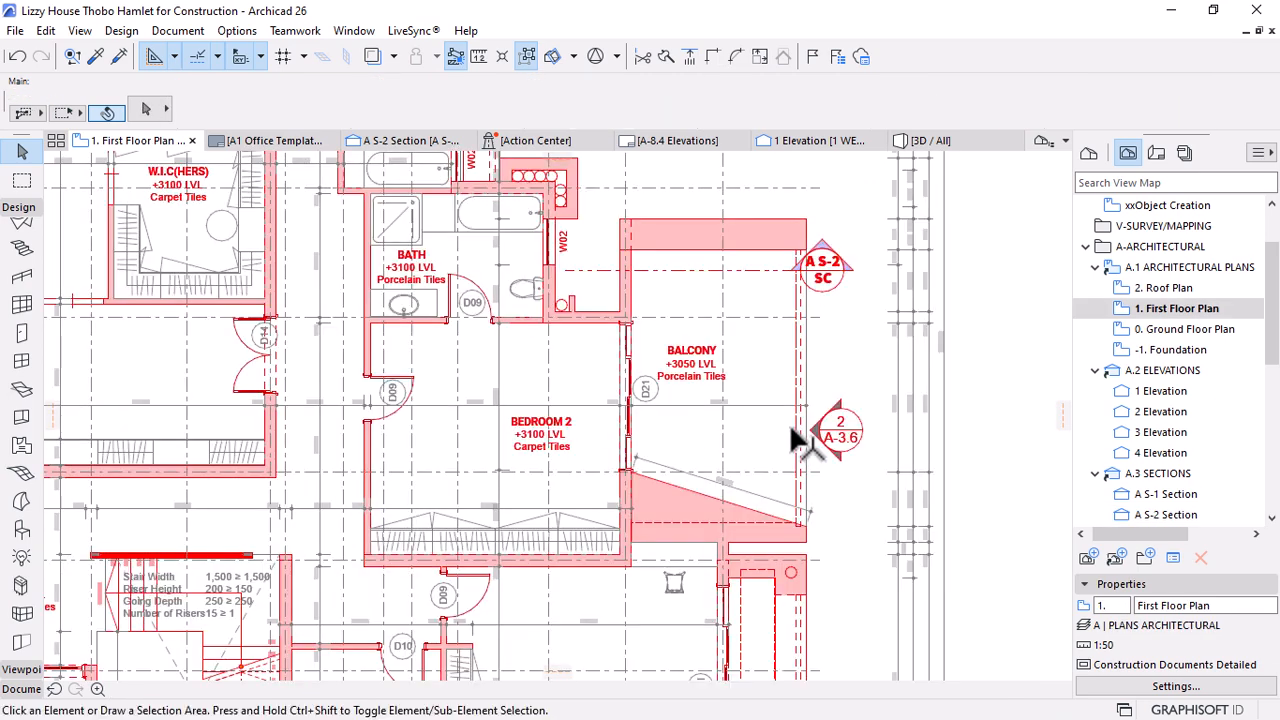
{"action": "scroll", "coordinate": [800, 440], "scroll_direction": "down", "scroll_amount": 2}
{"action": "scroll", "coordinate": [153, 338], "scroll_direction": "up", "scroll_amount": 2}
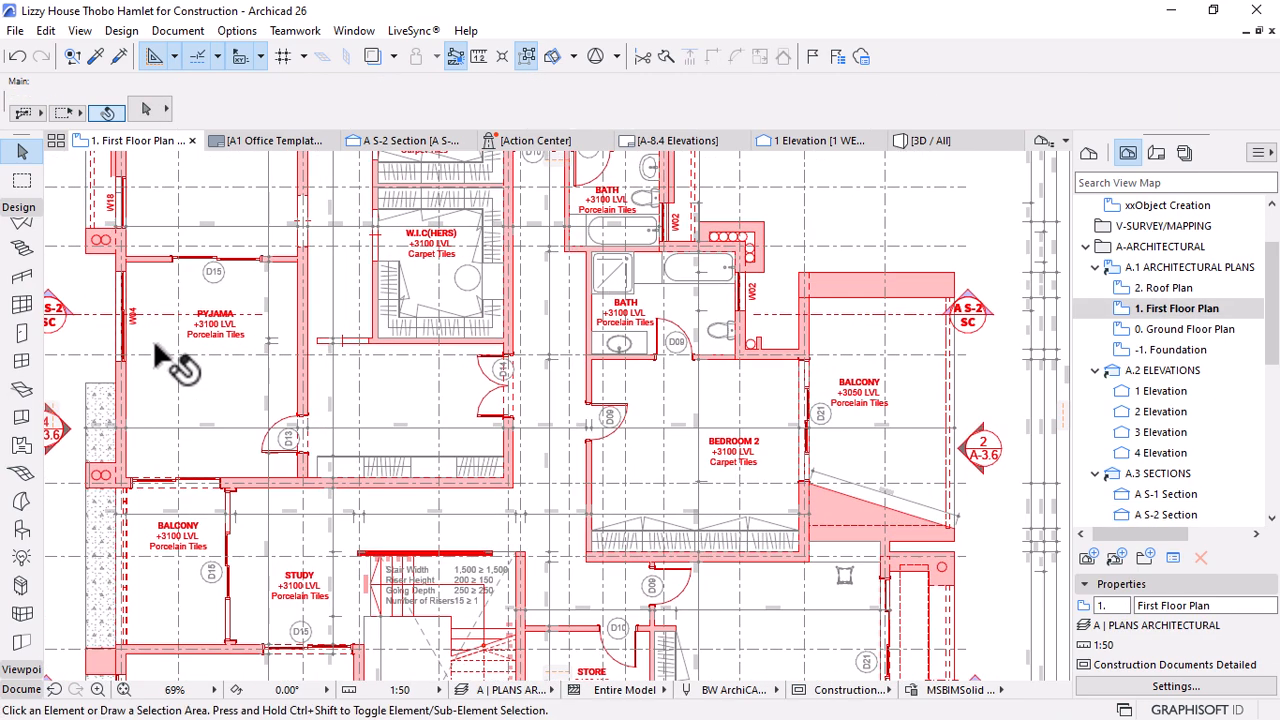
{"action": "left_click", "coordinate": [415, 141]}
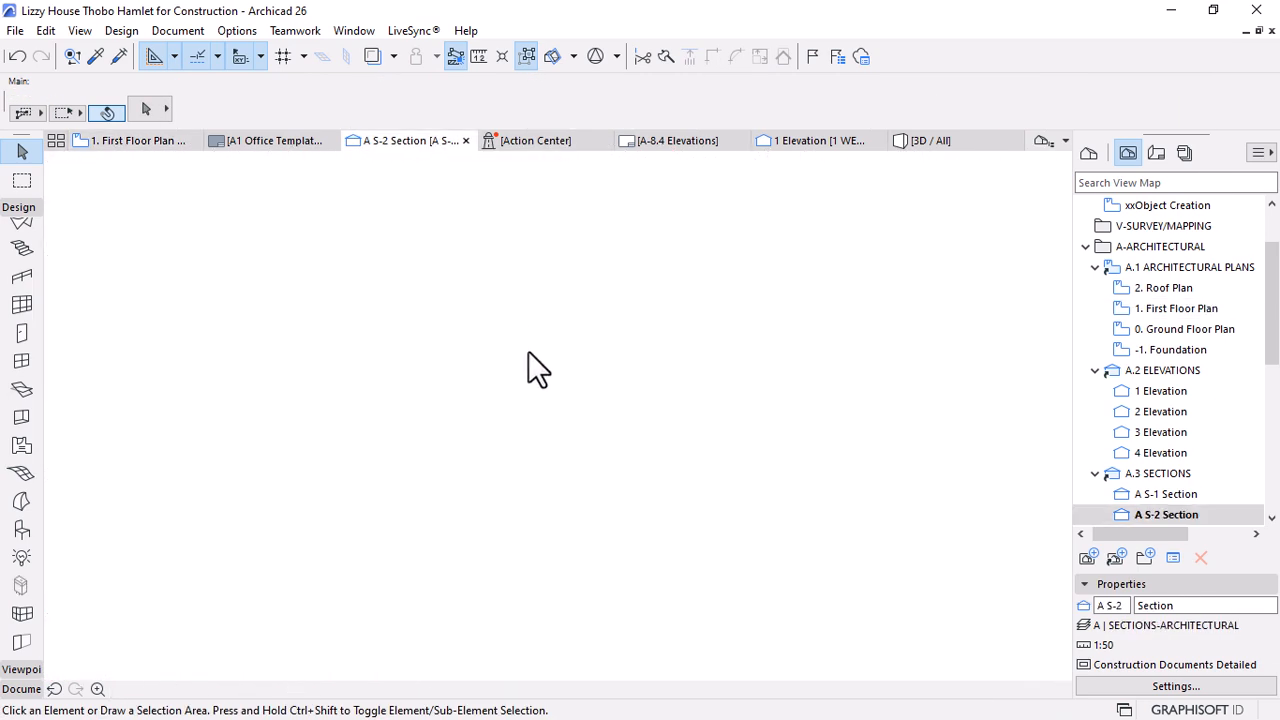
{"action": "double_click", "coordinate": [505, 368]}
{"action": "left_click_drag", "start_coordinate": [567, 362], "coordinate": [417, 349]}
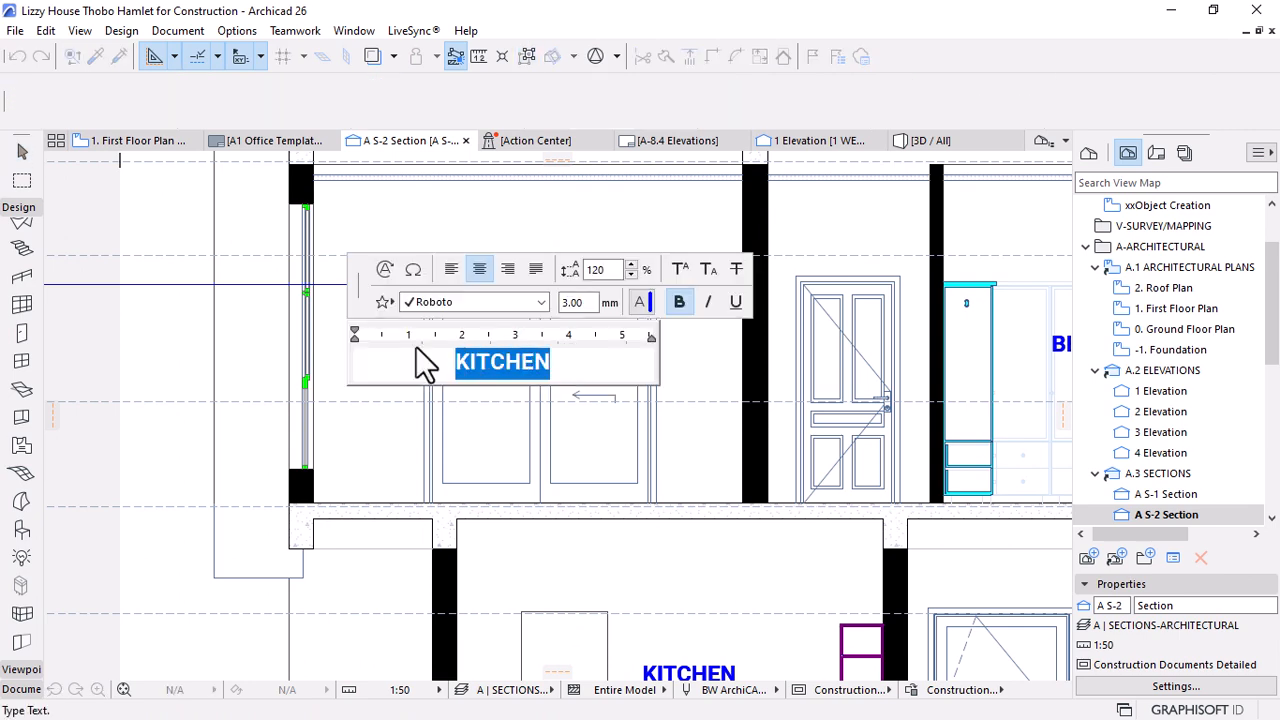
{"action": "type", "text": "PYJAMA"}
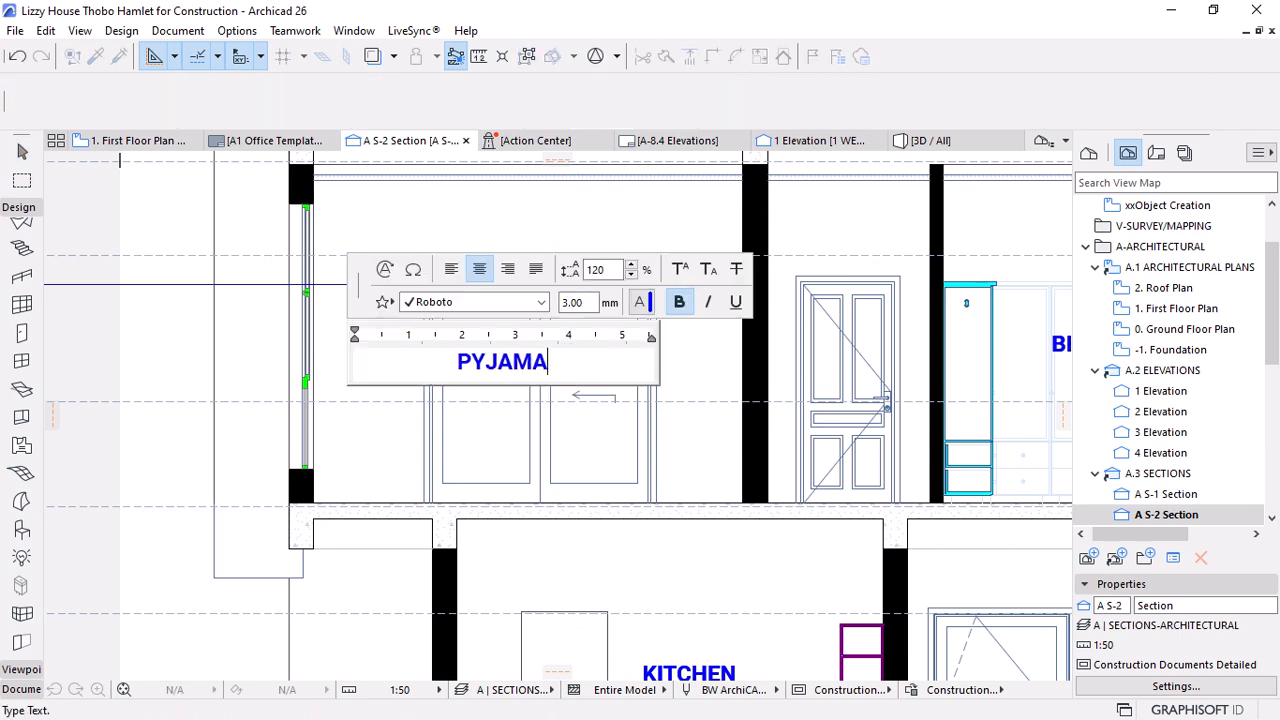
{"action": "left_click", "coordinate": [571, 464]}
Move the PYJAMA text off the double door into the clear space between the window wall and the door
{"action": "scroll", "coordinate": [560, 455], "scroll_direction": "down", "scroll_amount": 2}
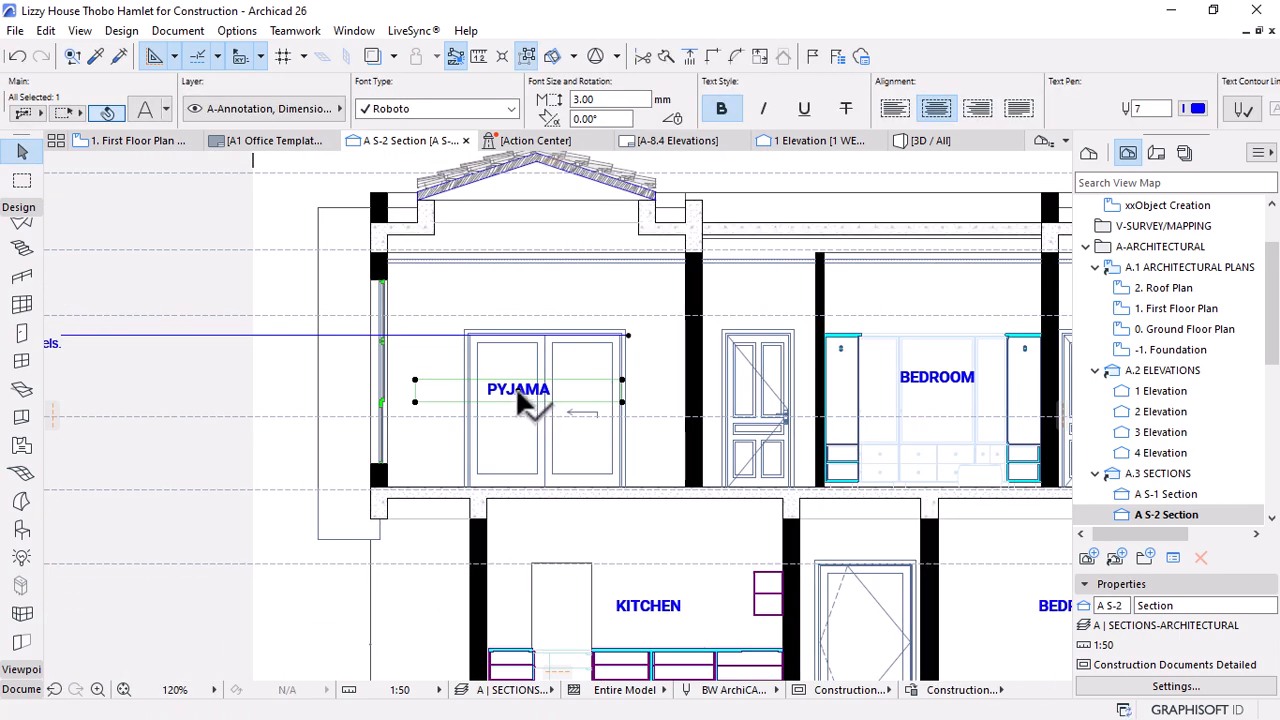
{"action": "left_click", "coordinate": [522, 399]}
{"action": "scroll", "coordinate": [520, 398], "scroll_direction": "up", "scroll_amount": 3}
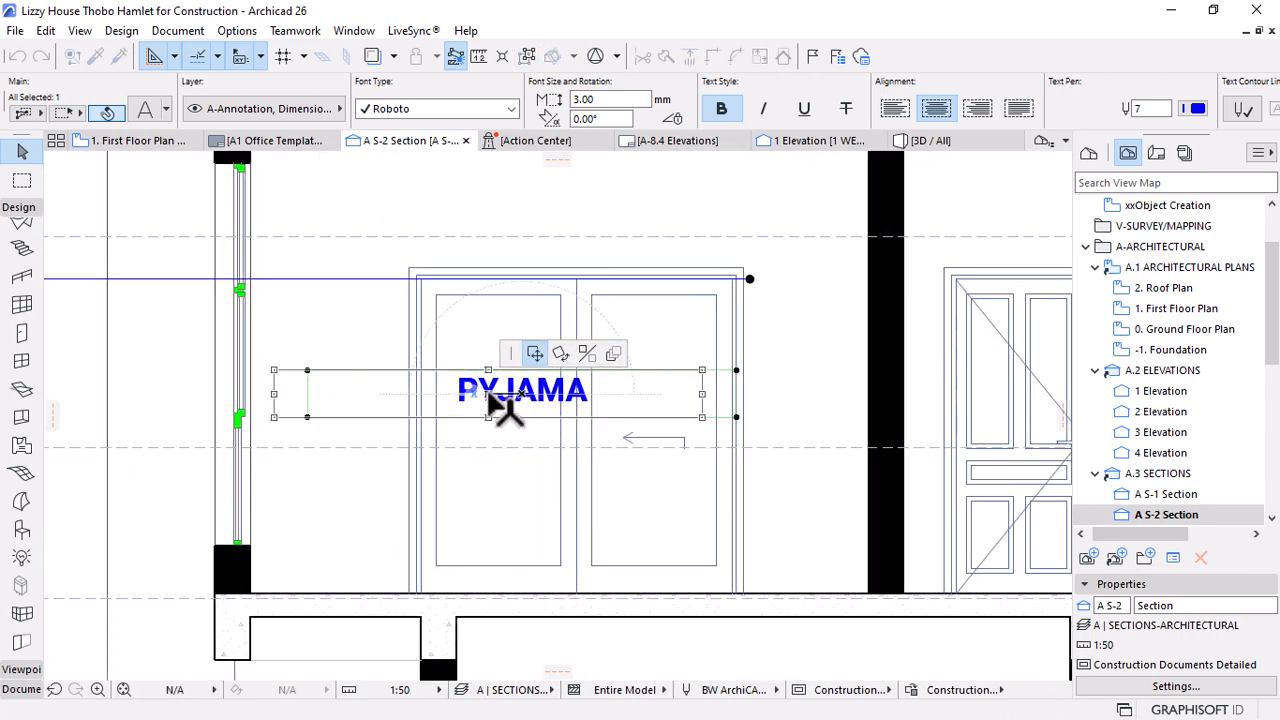
{"action": "left_click", "coordinate": [501, 406]}
{"action": "left_click", "coordinate": [505, 408]}
{"action": "left_click", "coordinate": [507, 408]}
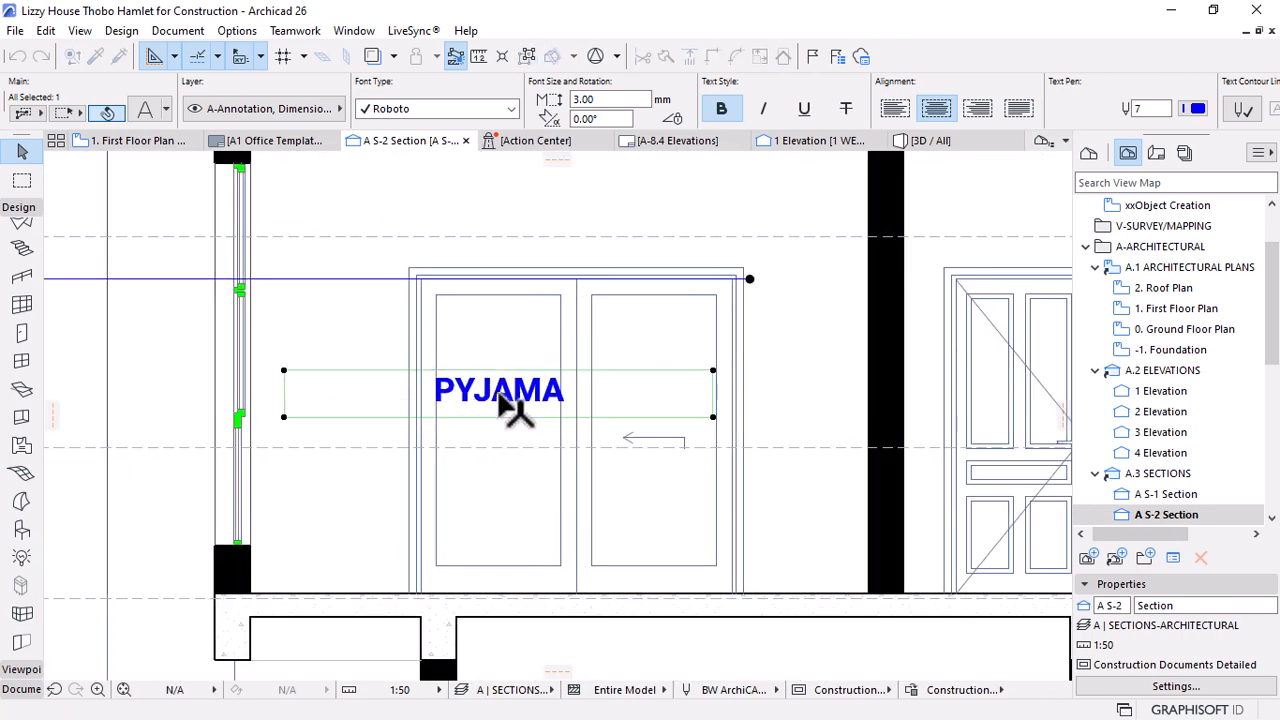
{"action": "scroll", "coordinate": [545, 428], "scroll_direction": "down", "scroll_amount": 3}
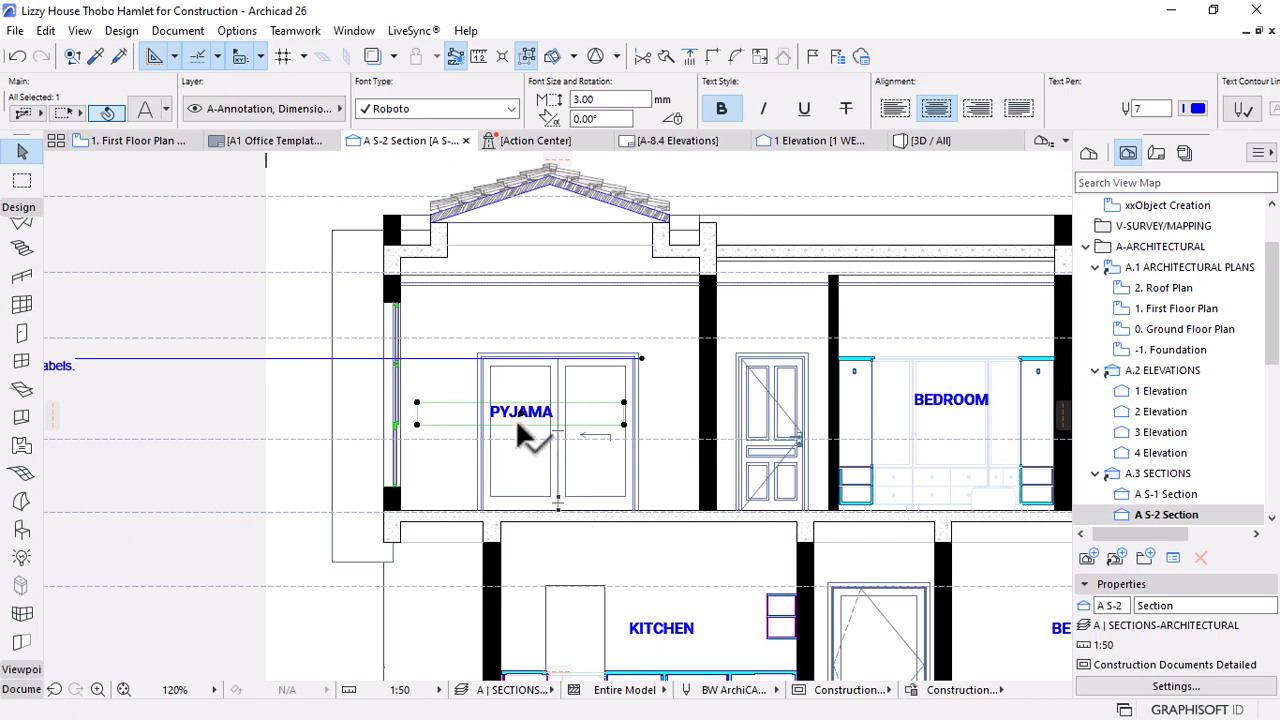
{"action": "left_click", "coordinate": [518, 411]}
{"action": "left_click", "coordinate": [436, 411]}
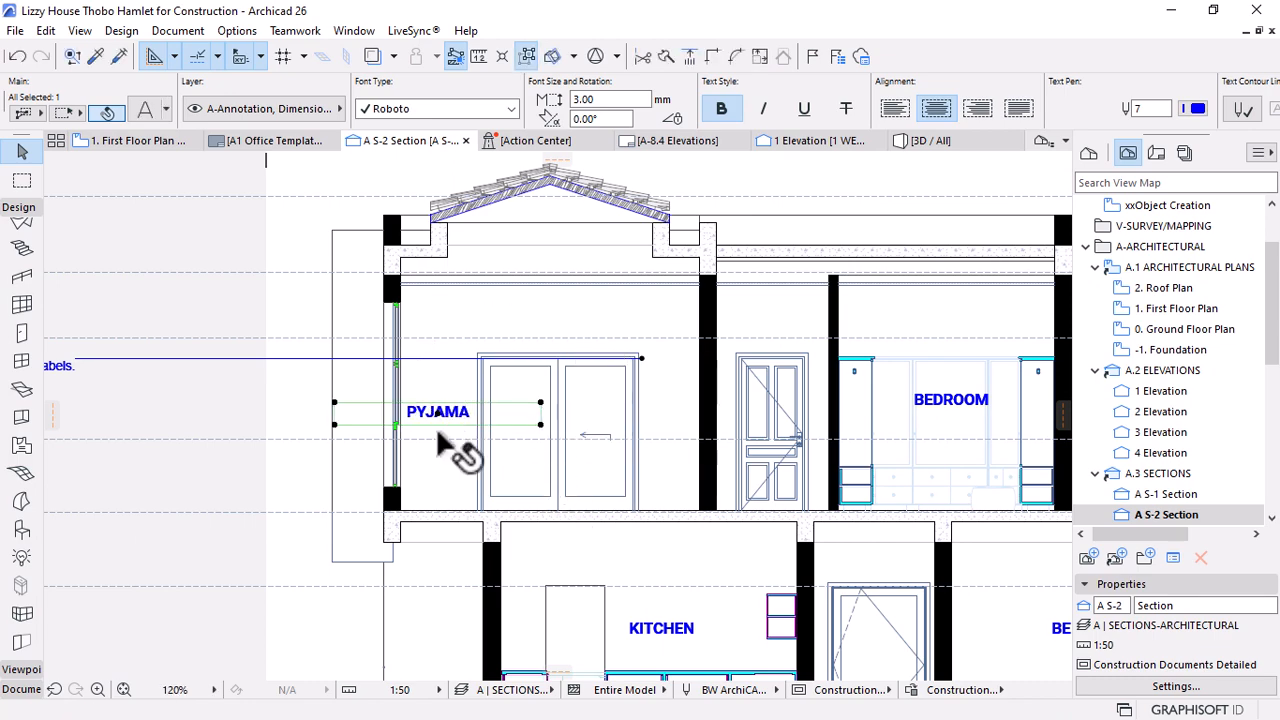
{"action": "key", "text": "Escape"}
Copy the first-floor BATH text horizontally onto the balcony and change the copy to BALCONY
{"action": "scroll", "coordinate": [405, 465], "scroll_direction": "down", "scroll_amount": 4}
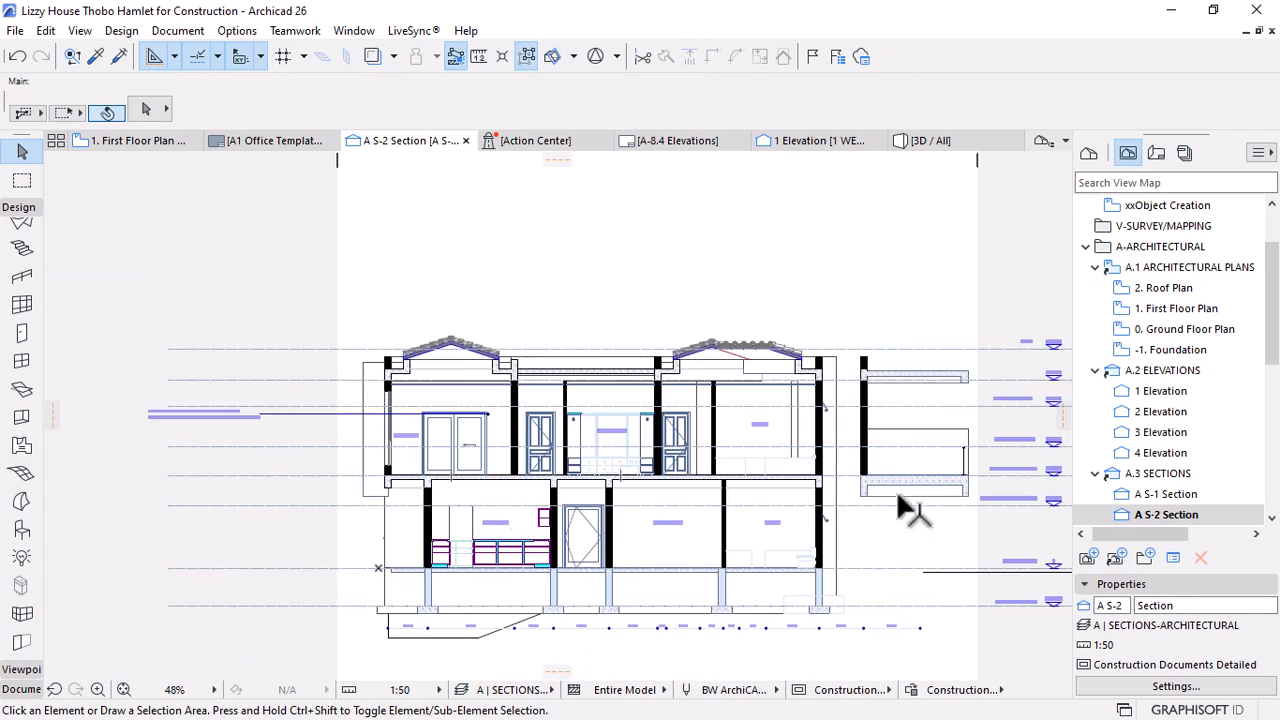
{"action": "scroll", "coordinate": [985, 472], "scroll_direction": "up", "scroll_amount": 4}
{"action": "left_click", "coordinate": [428, 340]}
{"action": "left_click", "coordinate": [426, 339]}
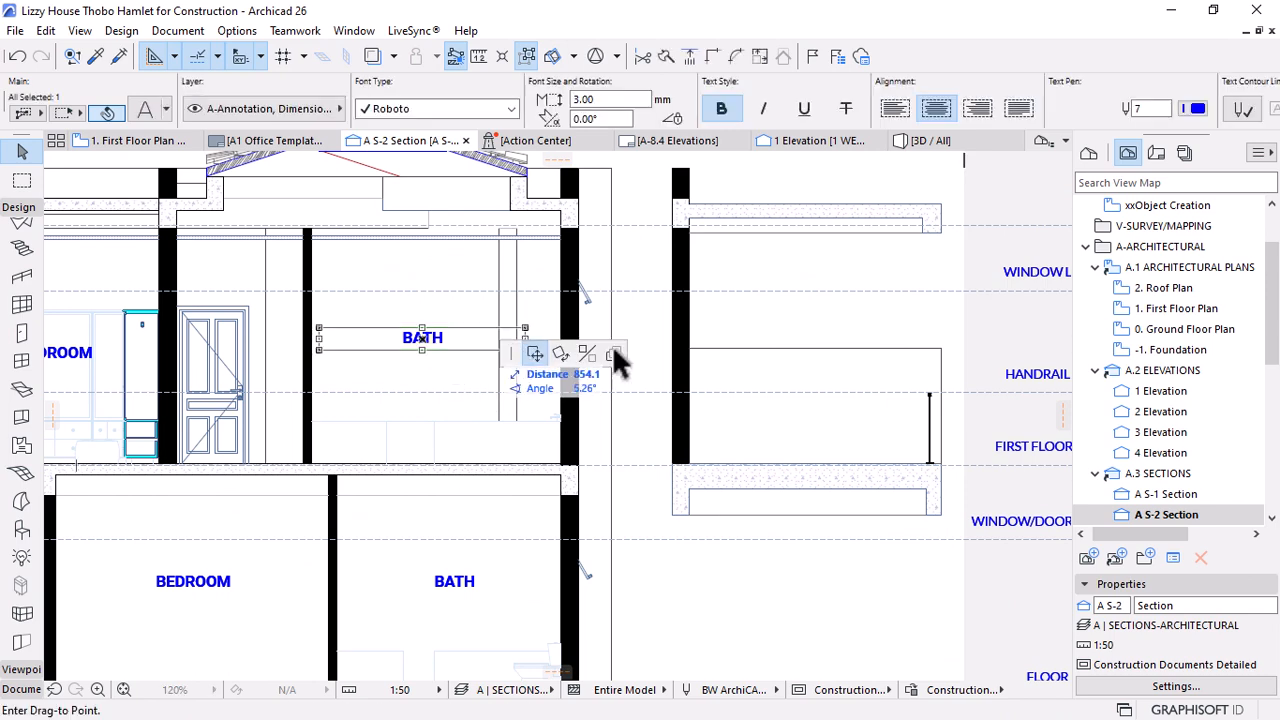
{"action": "left_click", "coordinate": [818, 338], "text": "ctrl"}
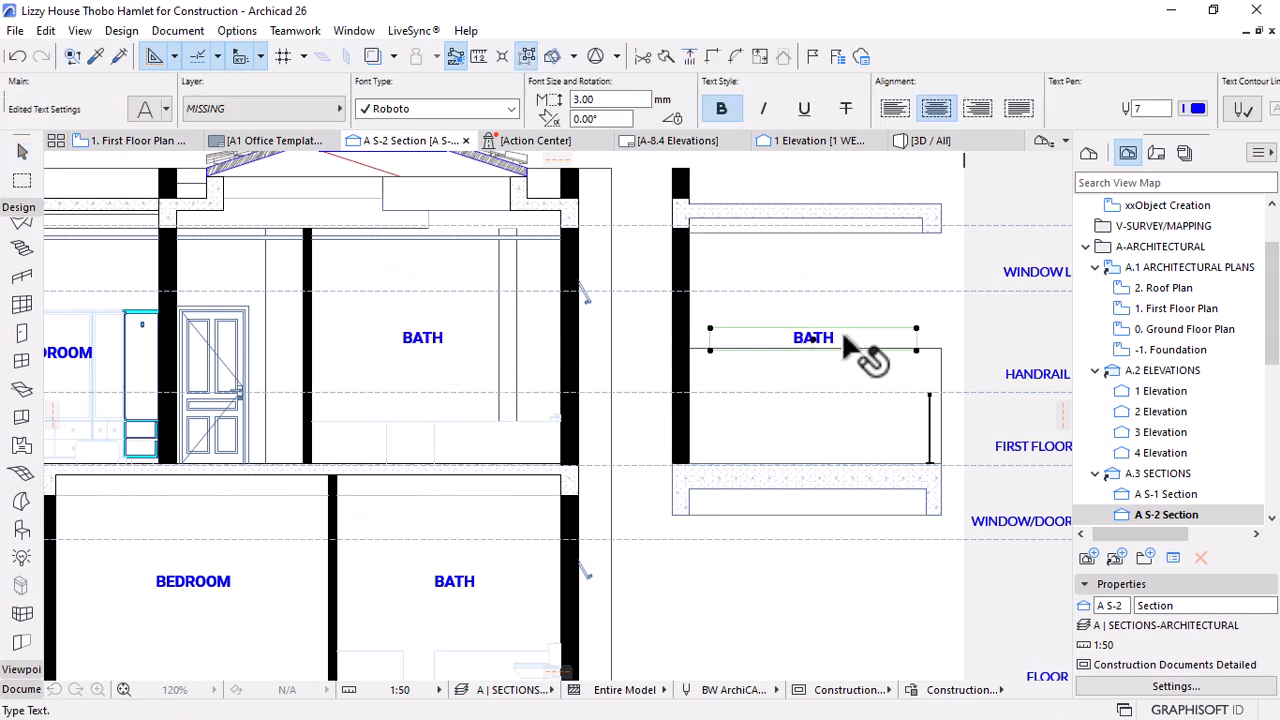
{"action": "double_click", "coordinate": [825, 340]}
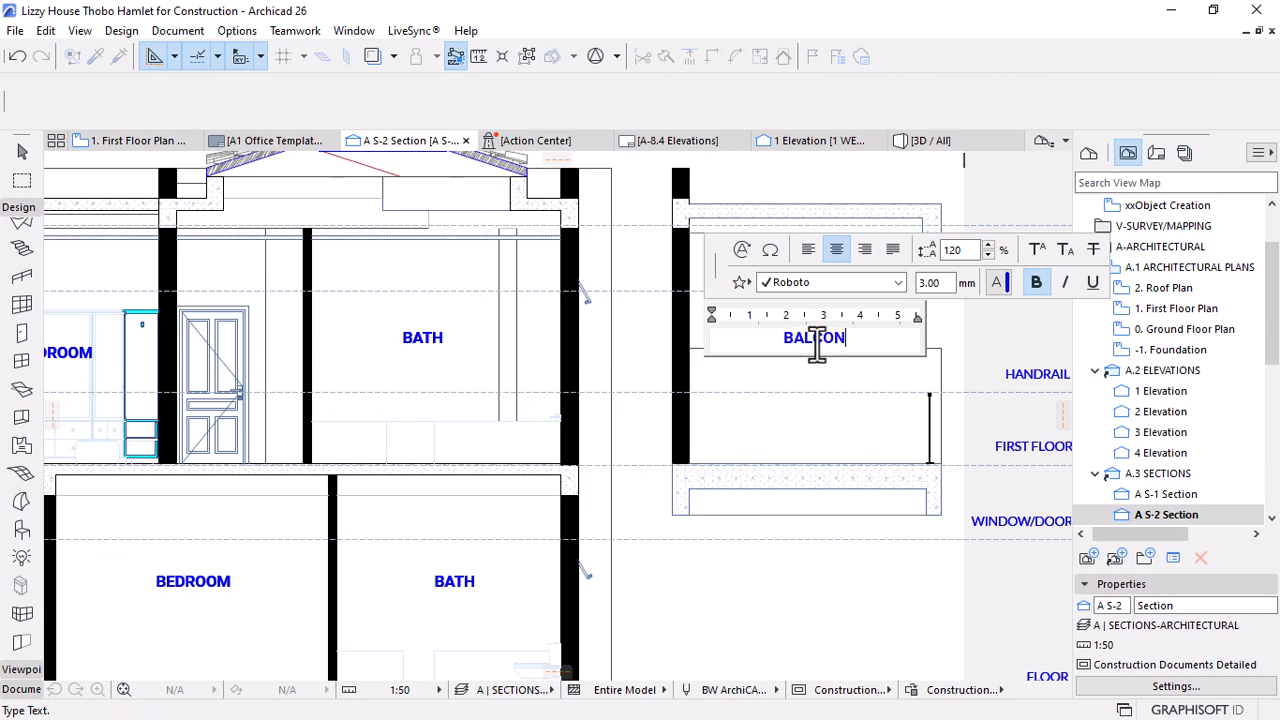
{"action": "left_click", "coordinate": [788, 577]}
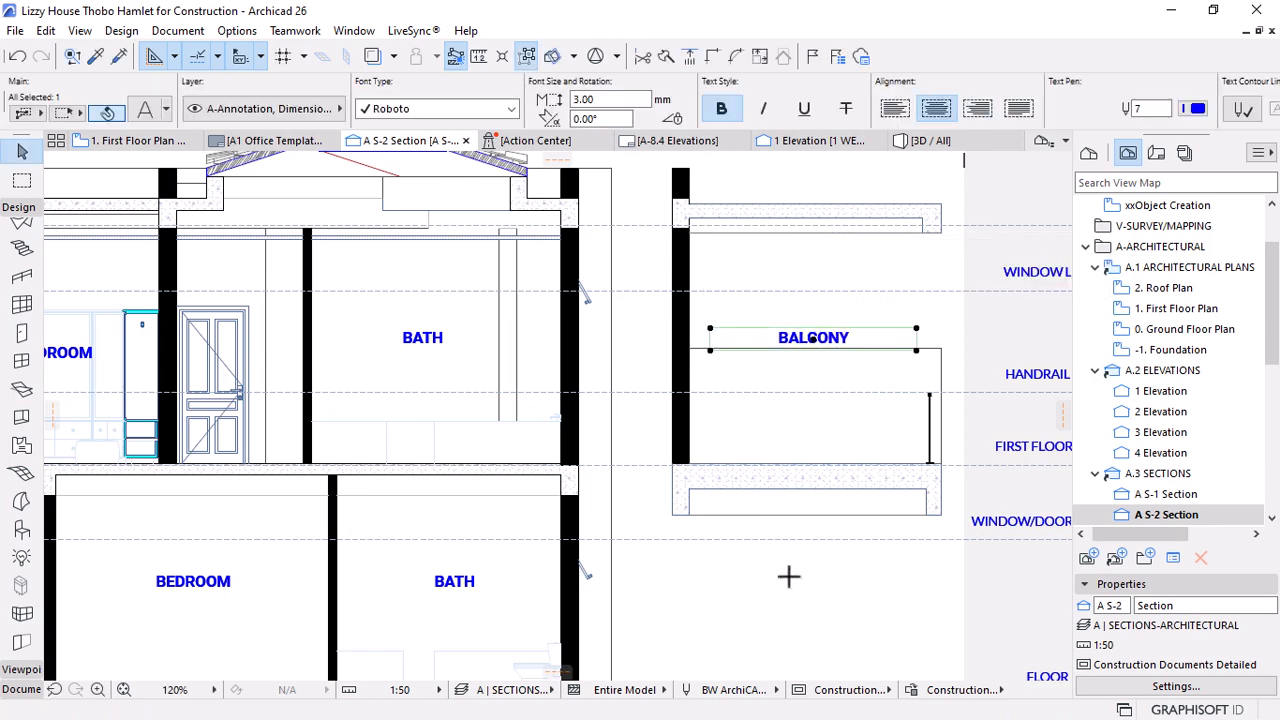
Pick up the settings of the existing Classification and Properties label and attach a new label to the concrete roof beam beside the PYJAMA room
{"action": "scroll", "coordinate": [794, 449], "scroll_direction": "down", "scroll_amount": 4}
{"action": "scroll", "coordinate": [773, 460], "scroll_direction": "down", "scroll_amount": 3}
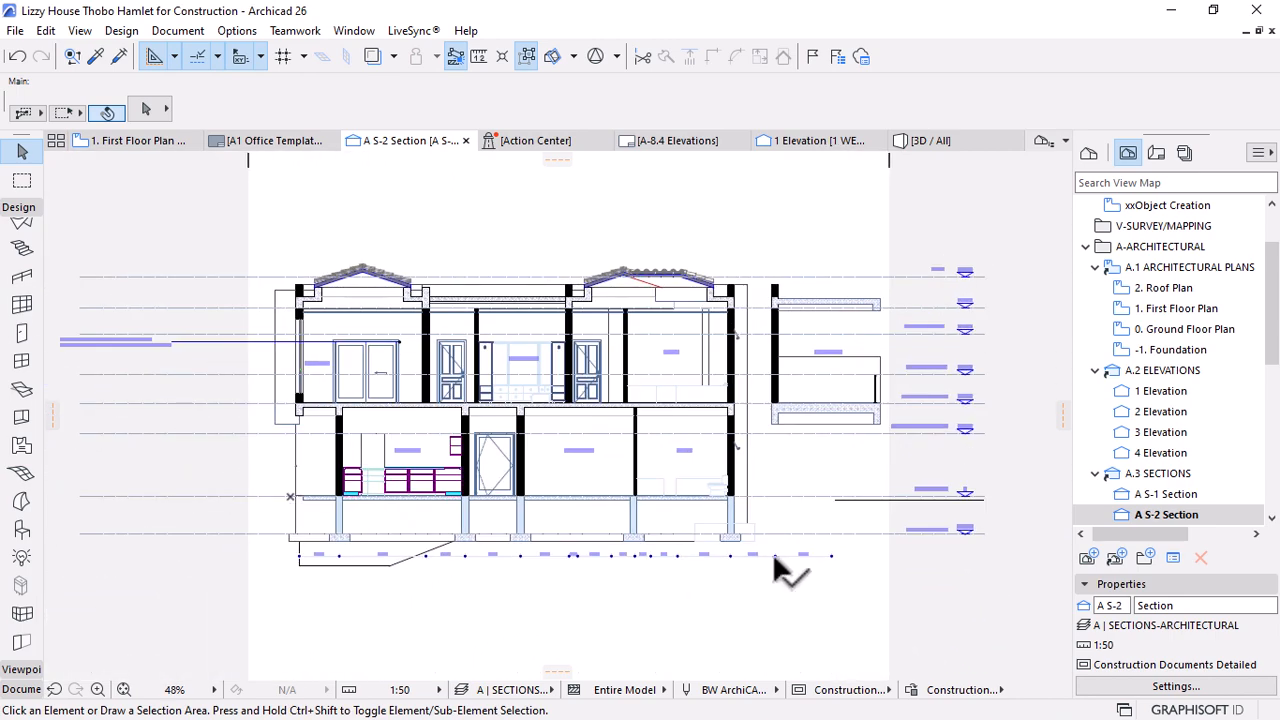
{"action": "scroll", "coordinate": [814, 495], "scroll_direction": "up", "scroll_amount": 3}
{"action": "scroll", "coordinate": [817, 500], "scroll_direction": "down", "scroll_amount": 4}
{"action": "scroll", "coordinate": [350, 375], "scroll_direction": "up", "scroll_amount": 4}
{"action": "scroll", "coordinate": [350, 367], "scroll_direction": "up", "scroll_amount": 2}
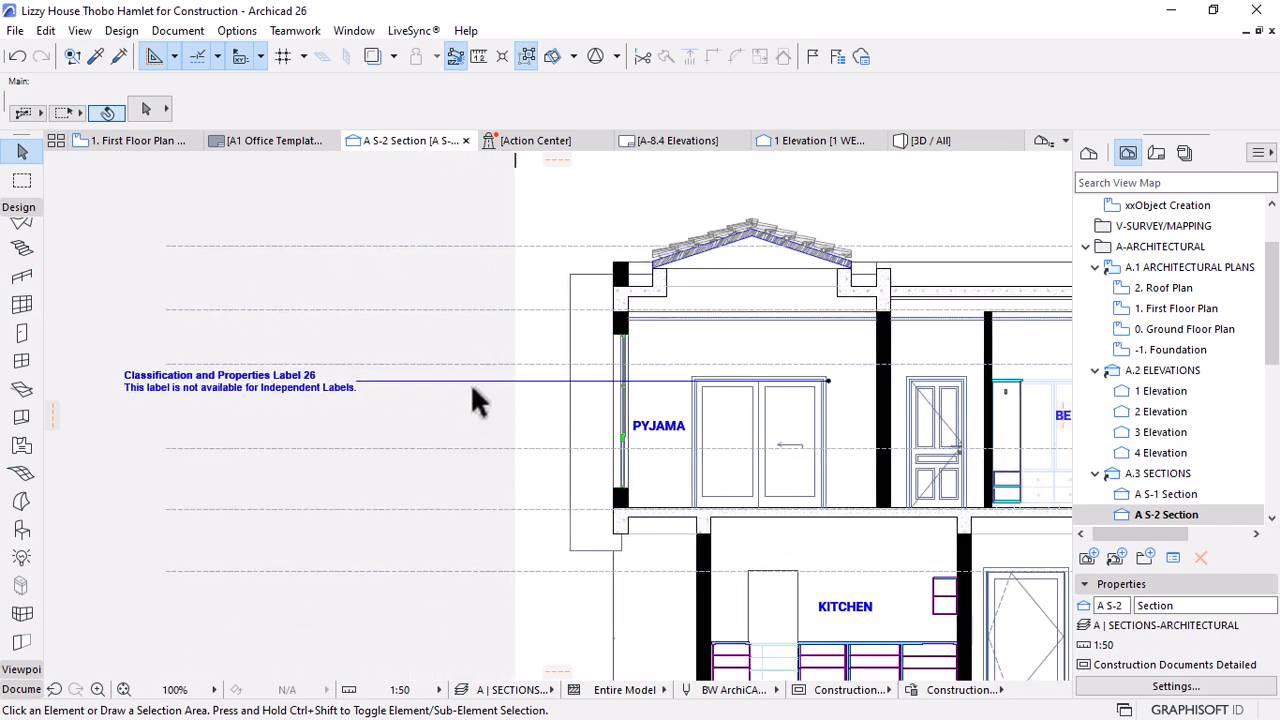
{"action": "left_click", "coordinate": [470, 383], "text": "alt"}
{"action": "scroll", "coordinate": [705, 440], "scroll_direction": "down", "scroll_amount": 2}
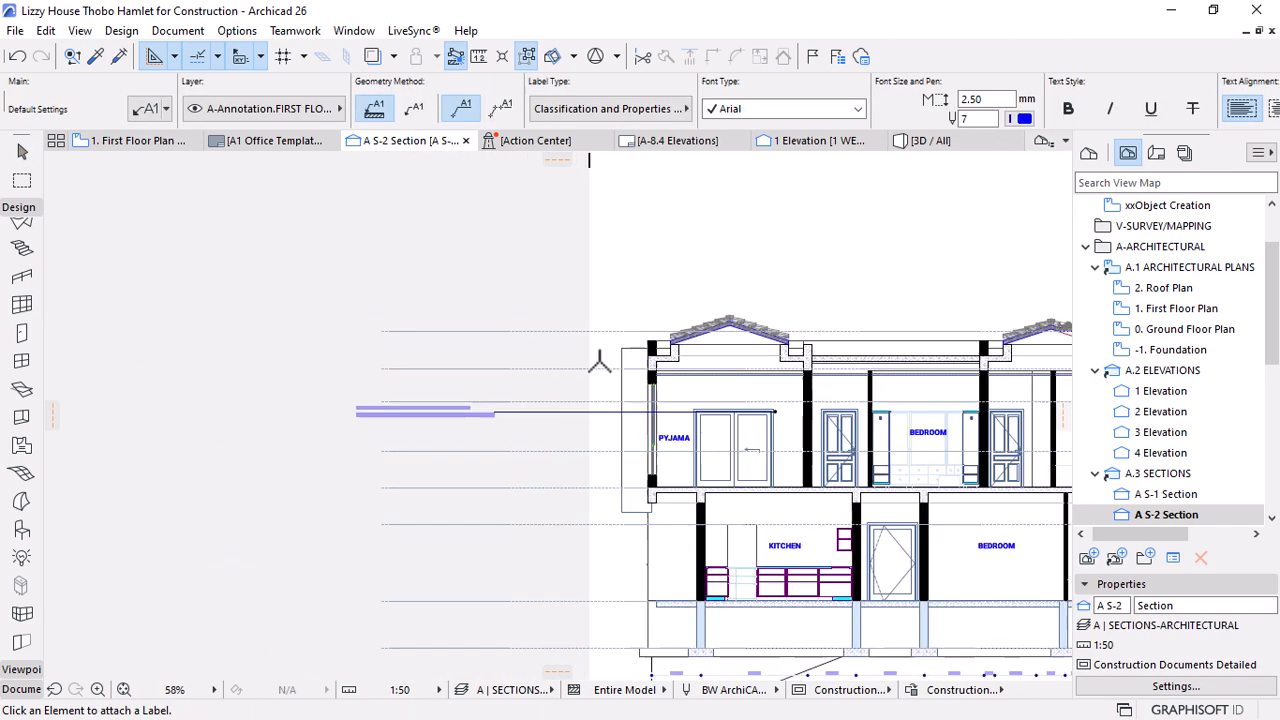
{"action": "scroll", "coordinate": [648, 393], "scroll_direction": "up", "scroll_amount": 2}
{"action": "scroll", "coordinate": [660, 400], "scroll_direction": "up", "scroll_amount": 1}
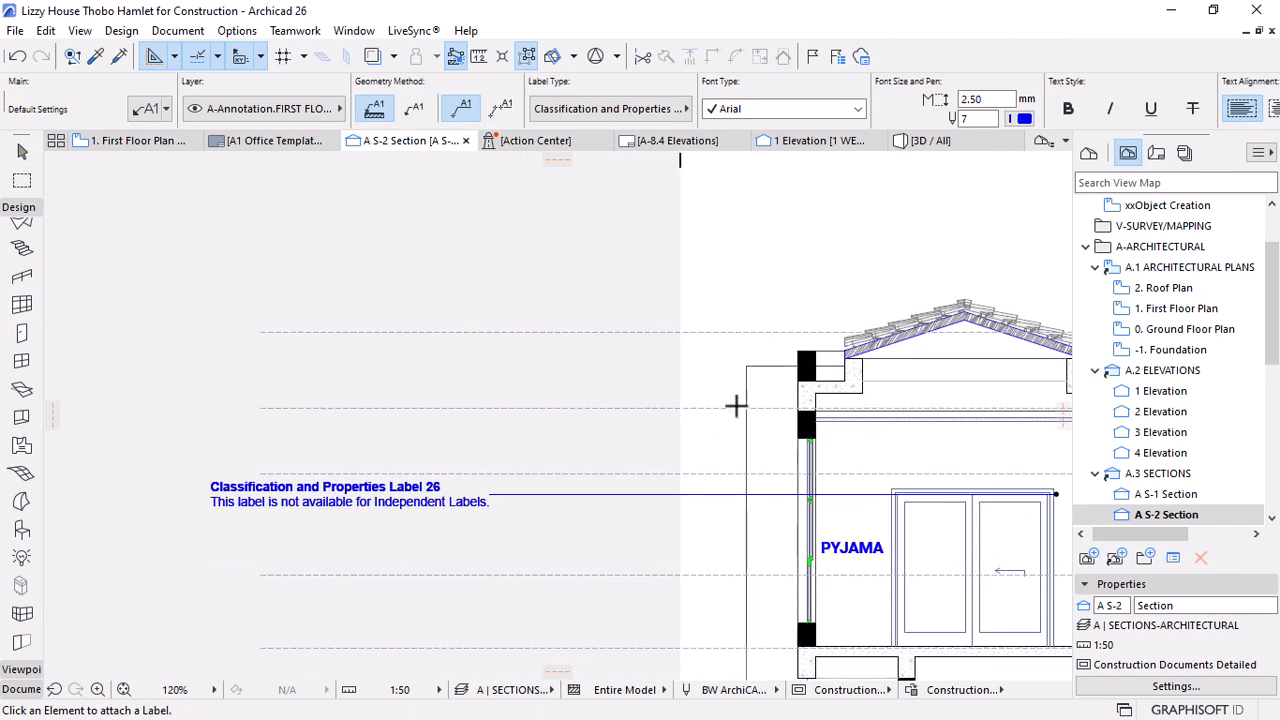
{"action": "left_click", "coordinate": [836, 398]}
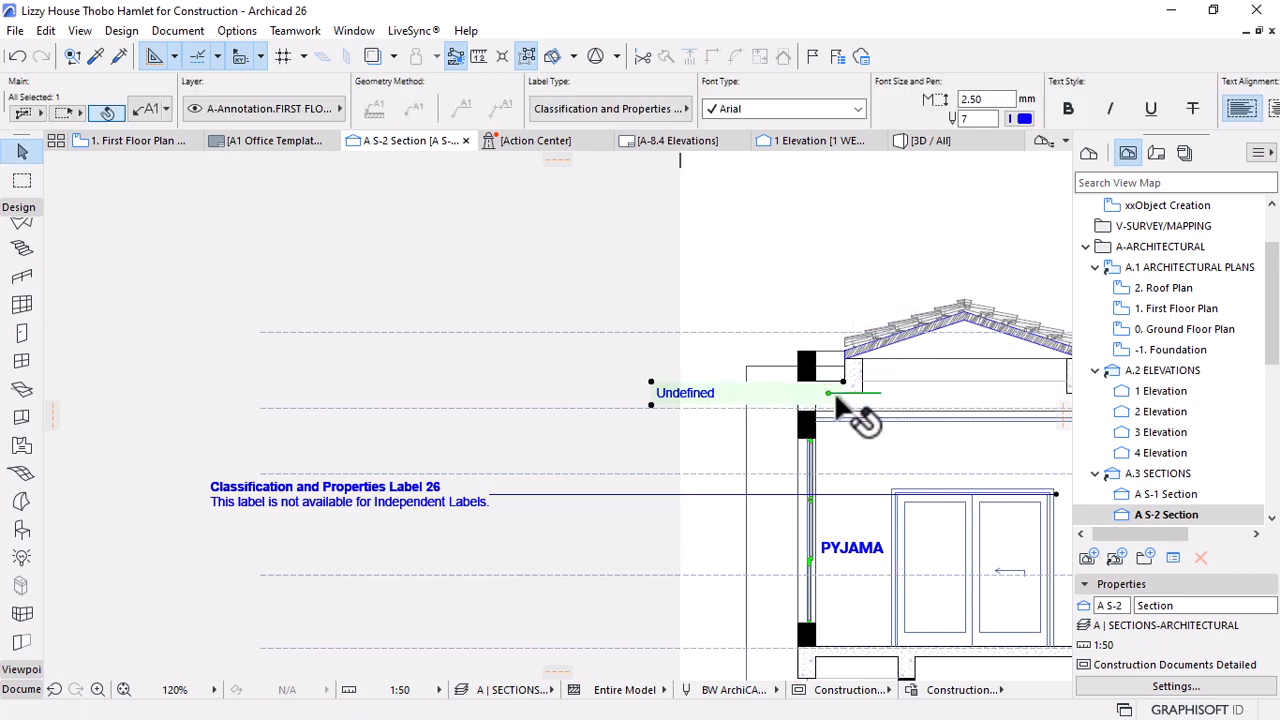
{"action": "key", "text": "Escape"}
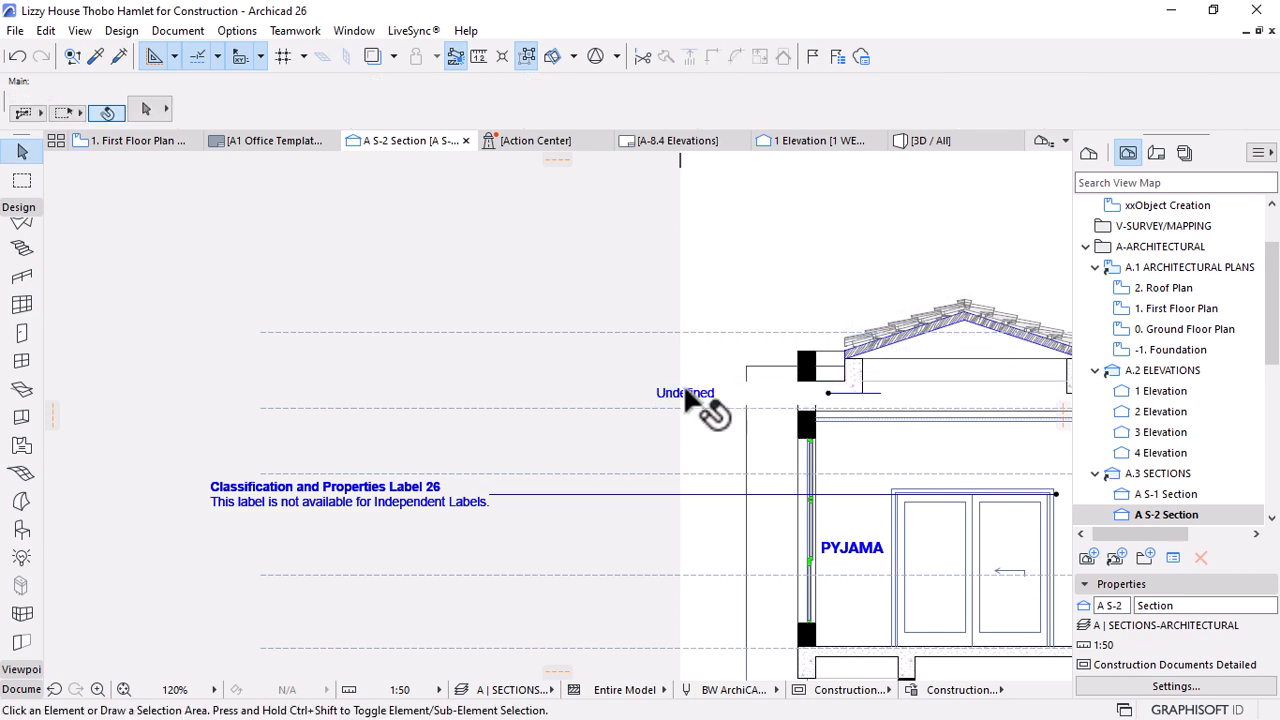
Try moving the new beam label's text horizontally outwards, away from the wall, and undo the move
{"action": "scroll", "coordinate": [716, 406], "scroll_direction": "up", "scroll_amount": 3}
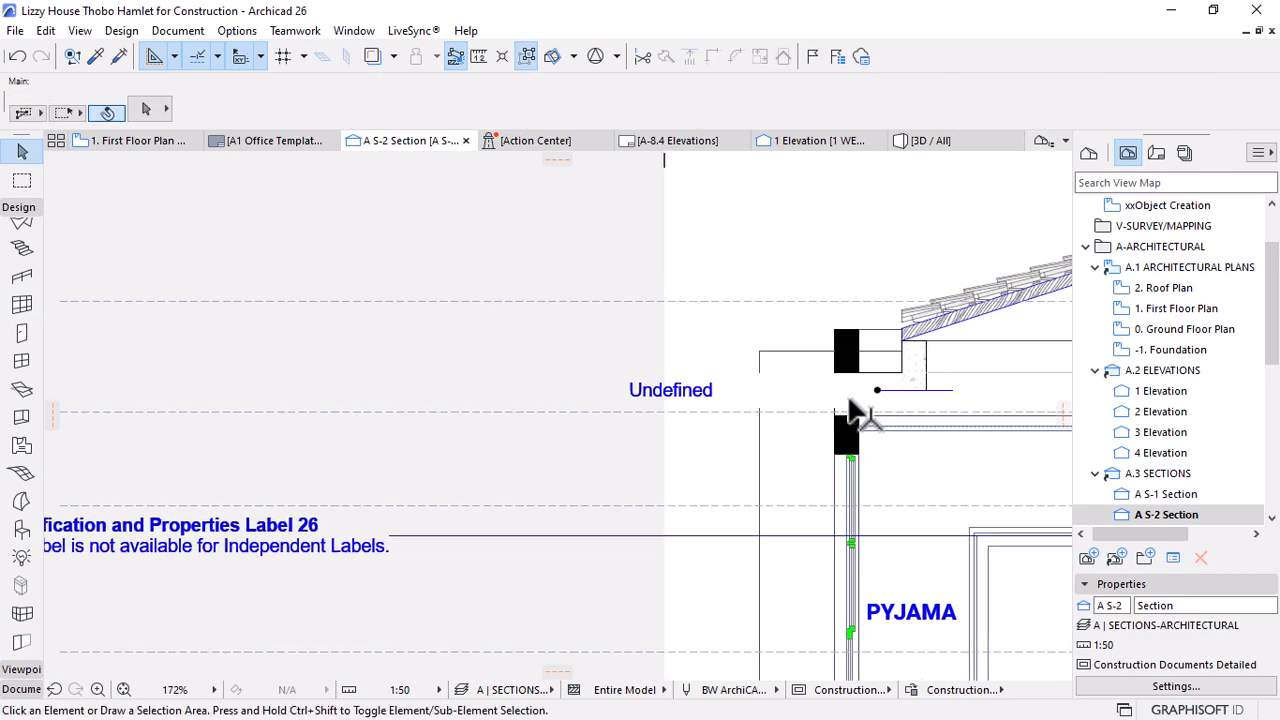
{"action": "left_click", "coordinate": [634, 391]}
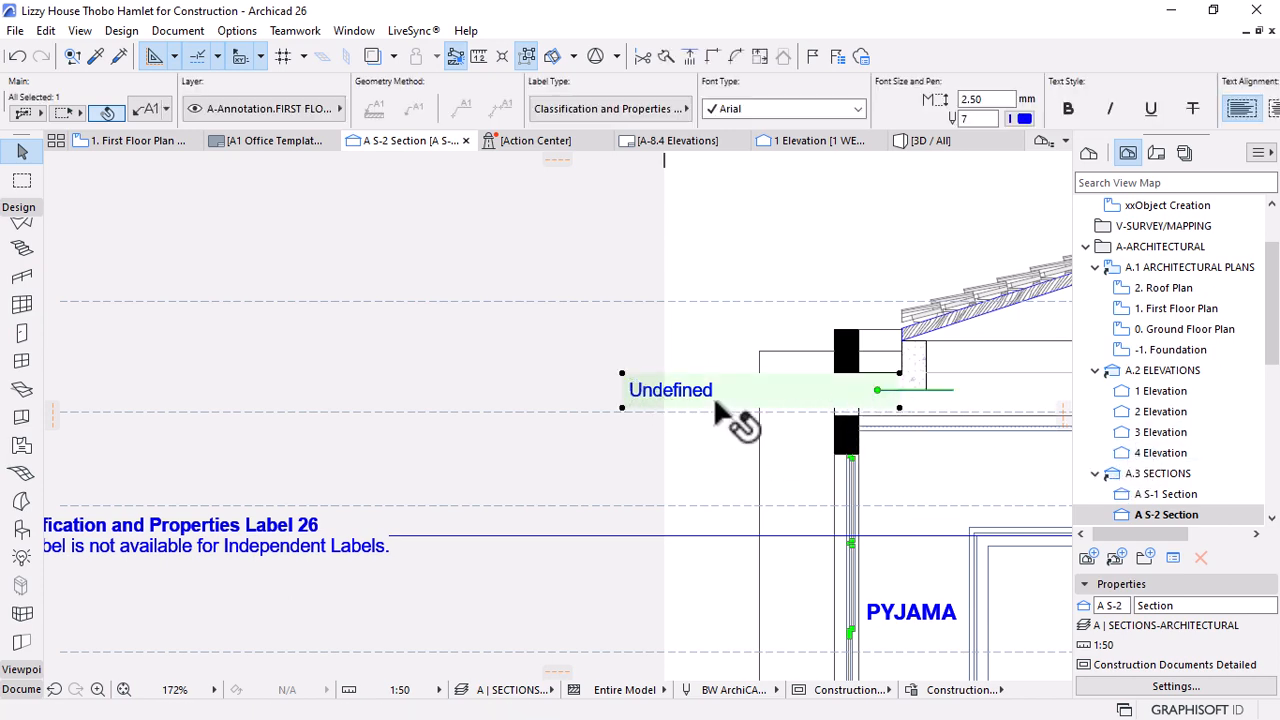
{"action": "scroll", "coordinate": [940, 400], "scroll_direction": "up", "scroll_amount": 2}
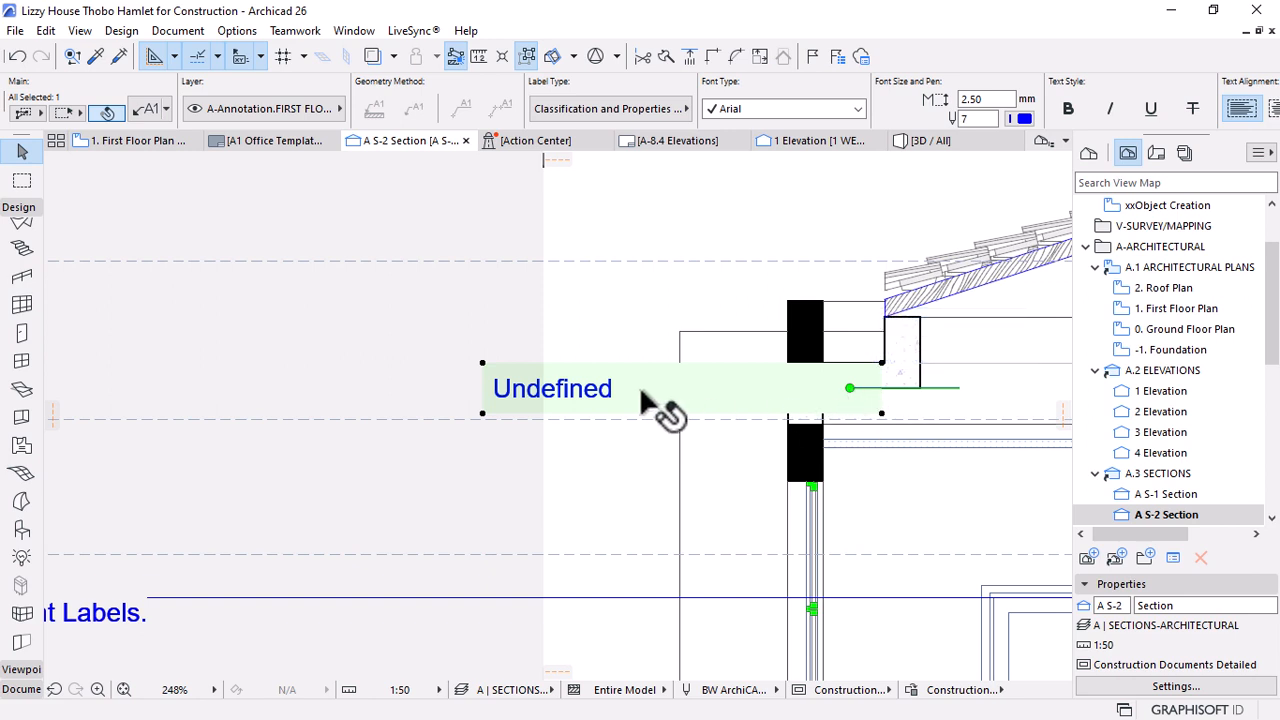
{"action": "key", "text": "Escape"}
{"action": "left_click", "coordinate": [497, 388]}
{"action": "key", "text": "Escape"}
{"action": "left_click", "coordinate": [510, 391]}
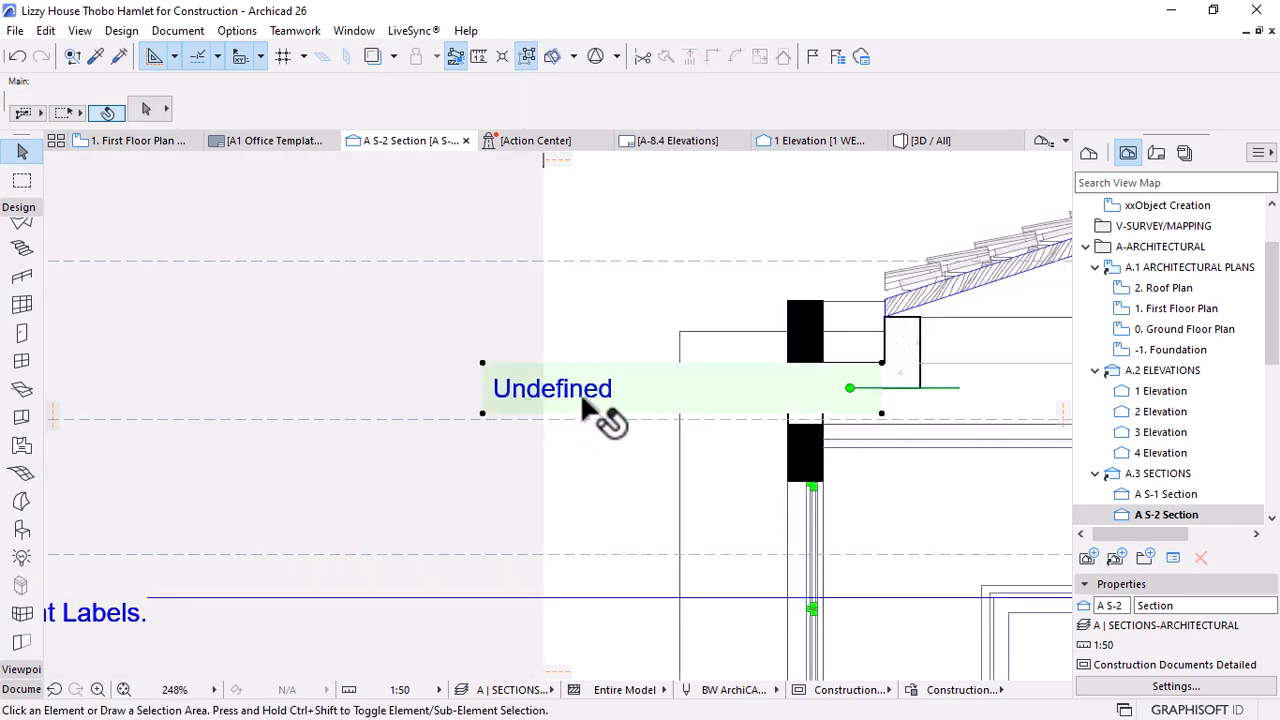
{"action": "key", "text": "ctrl+d"}
{"action": "left_click", "coordinate": [582, 335]}
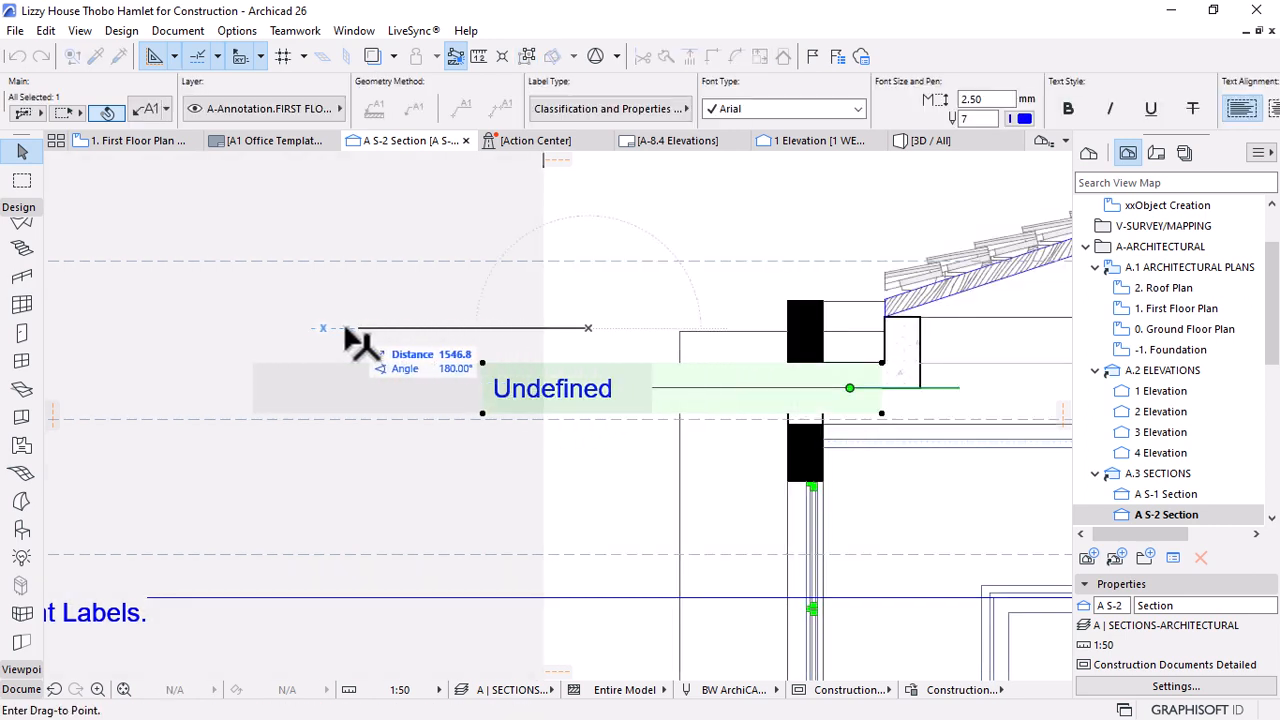
{"action": "left_click", "coordinate": [303, 328]}
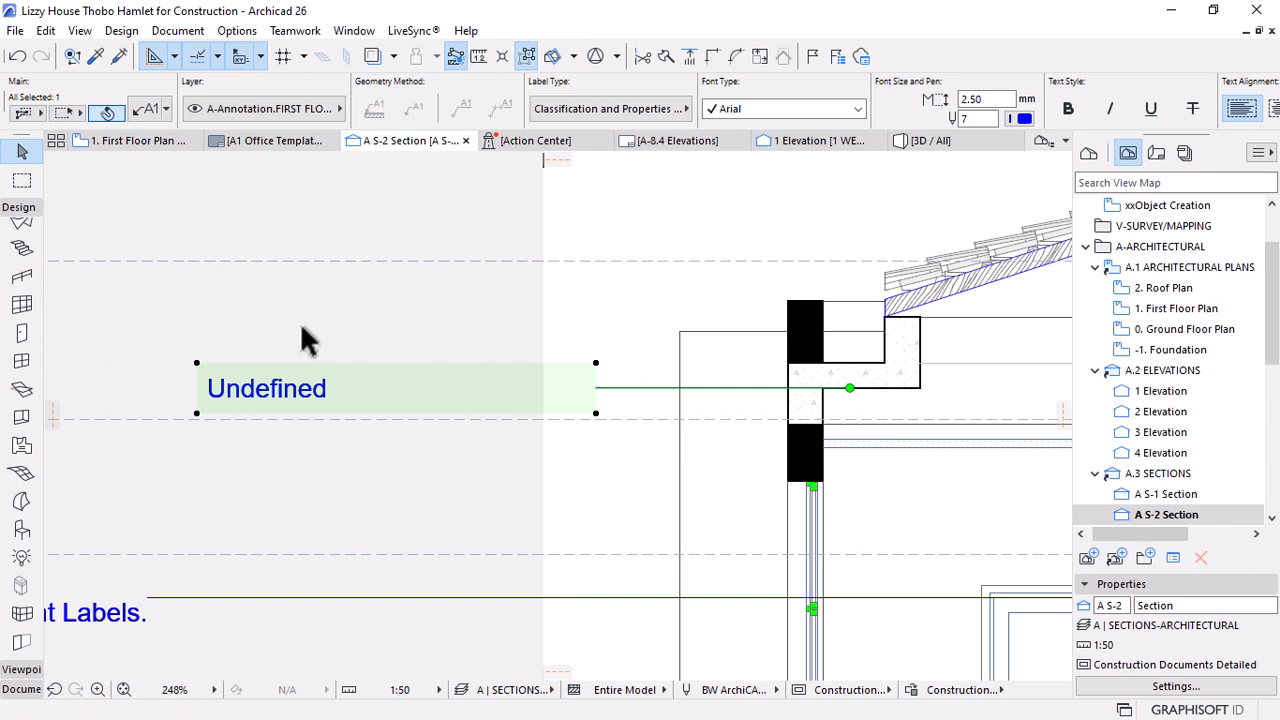
{"action": "key", "text": "ctrl+z"}
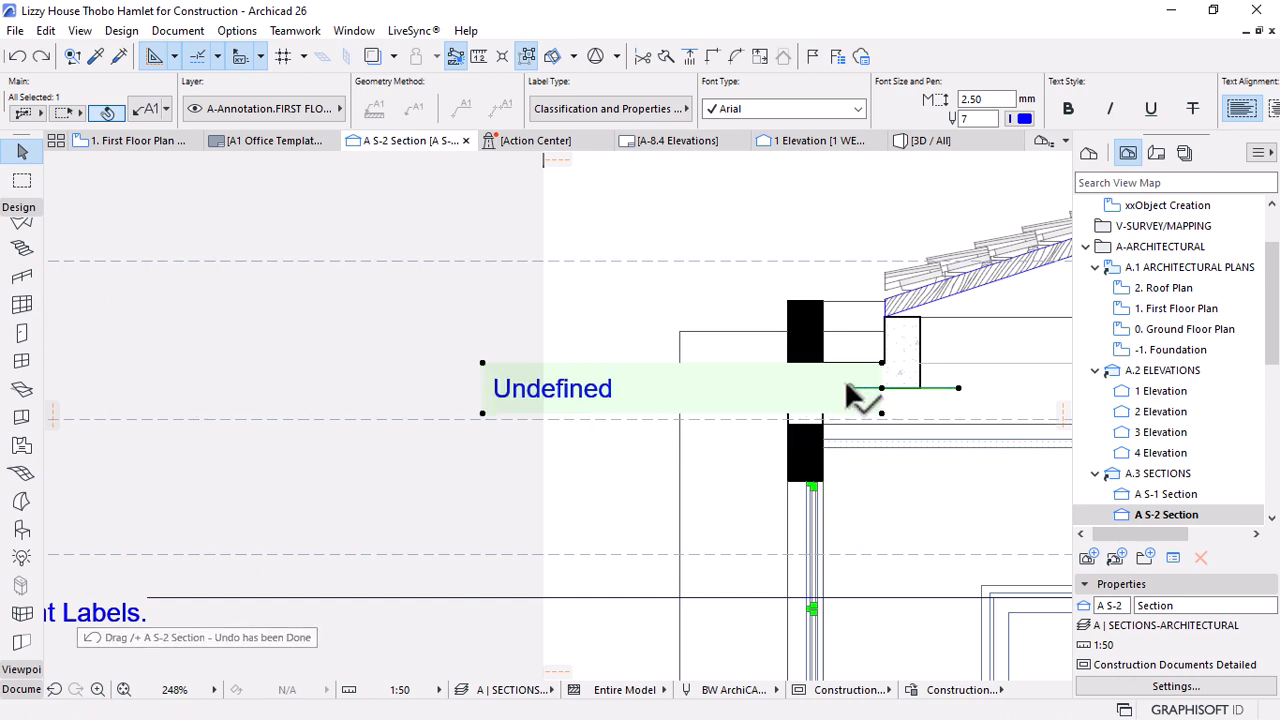
Move the whole beam label together with its leader line horizontally outwards, clear of the external wall
{"action": "key", "text": "ctrl+d"}
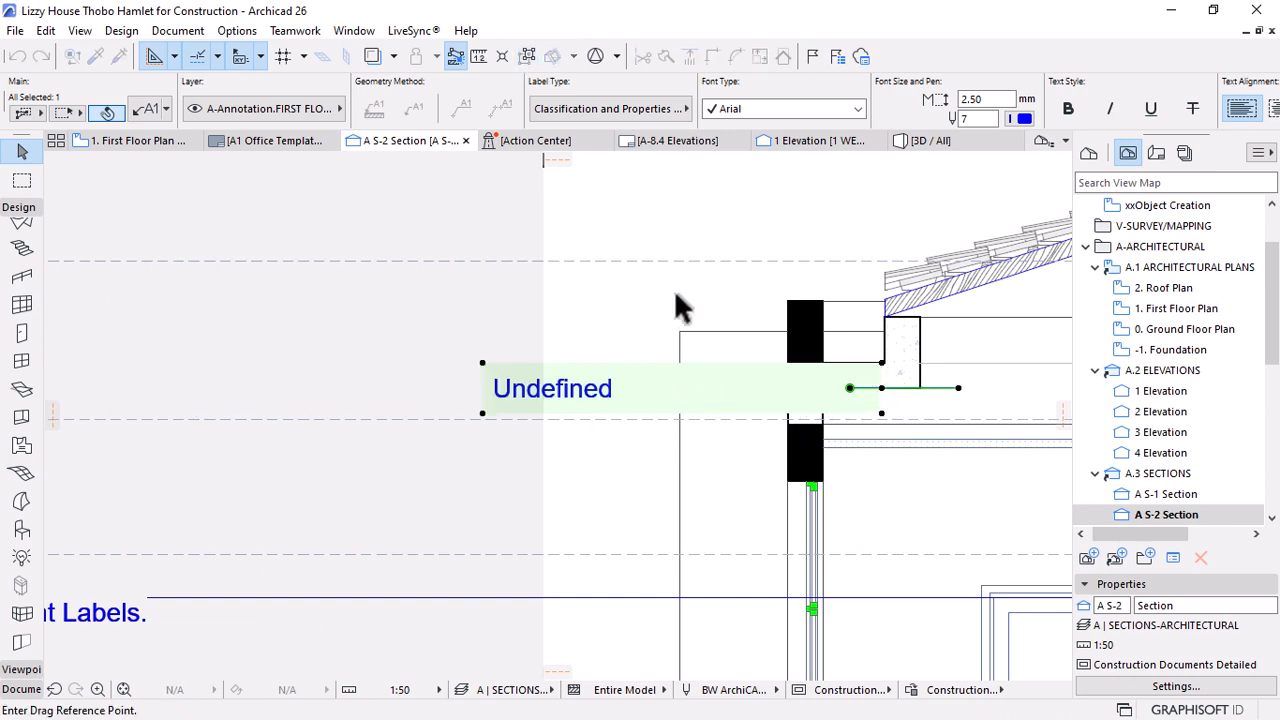
{"action": "left_click", "coordinate": [675, 294]}
{"action": "left_click", "coordinate": [367, 300]}
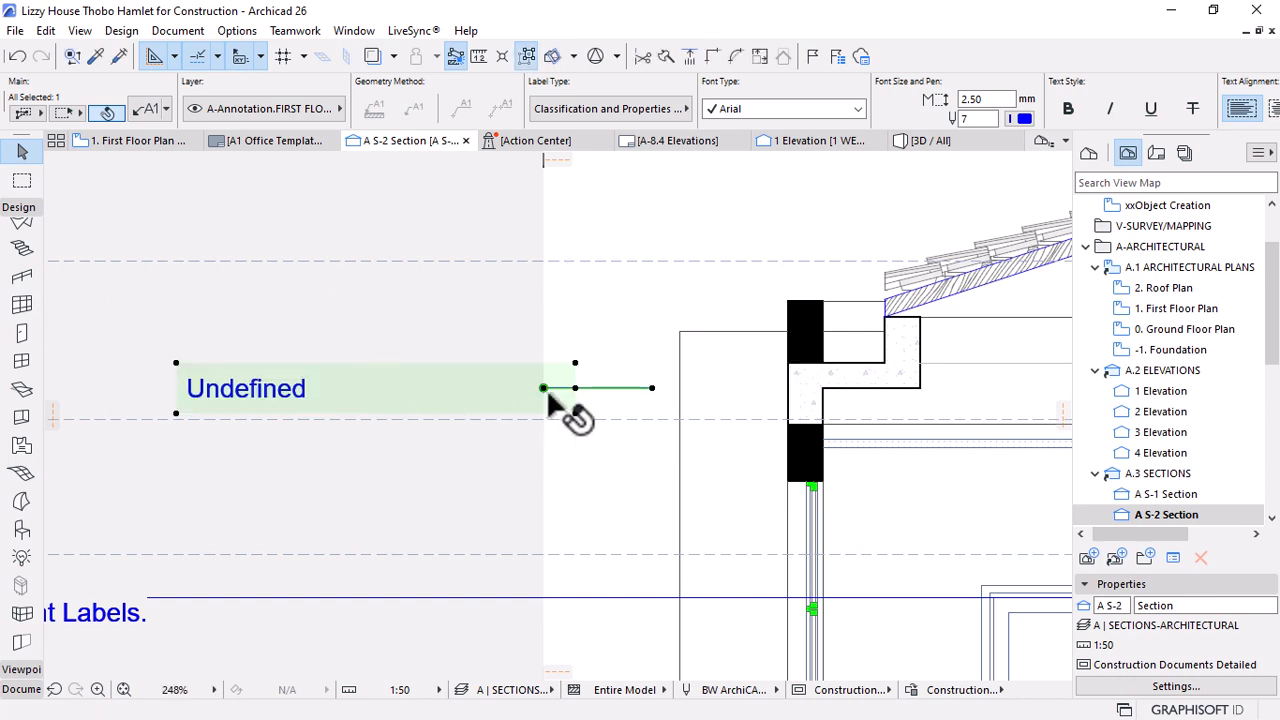
Undo the last move of the whole beam label, keeping the label itself attached to the roof beam
{"action": "key", "text": "ctrl+z"}
{"action": "key", "text": "ctrl+z"}
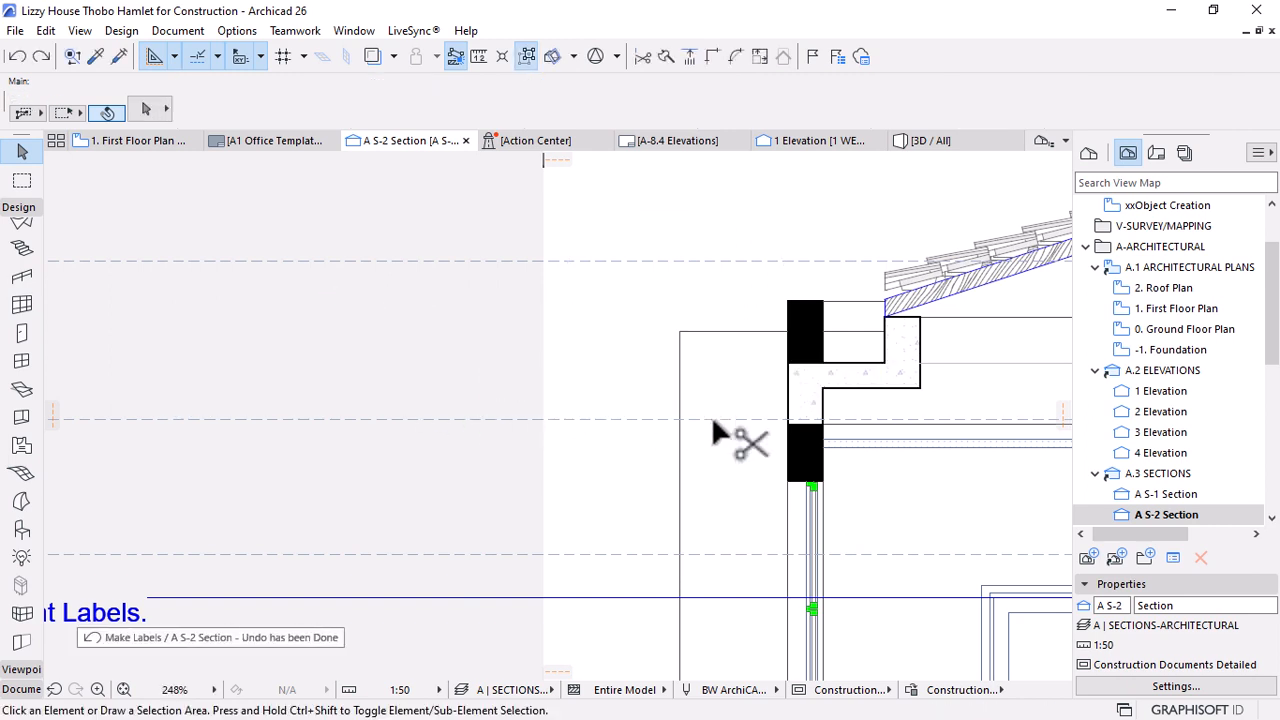
{"action": "left_click", "coordinate": [41, 56]}
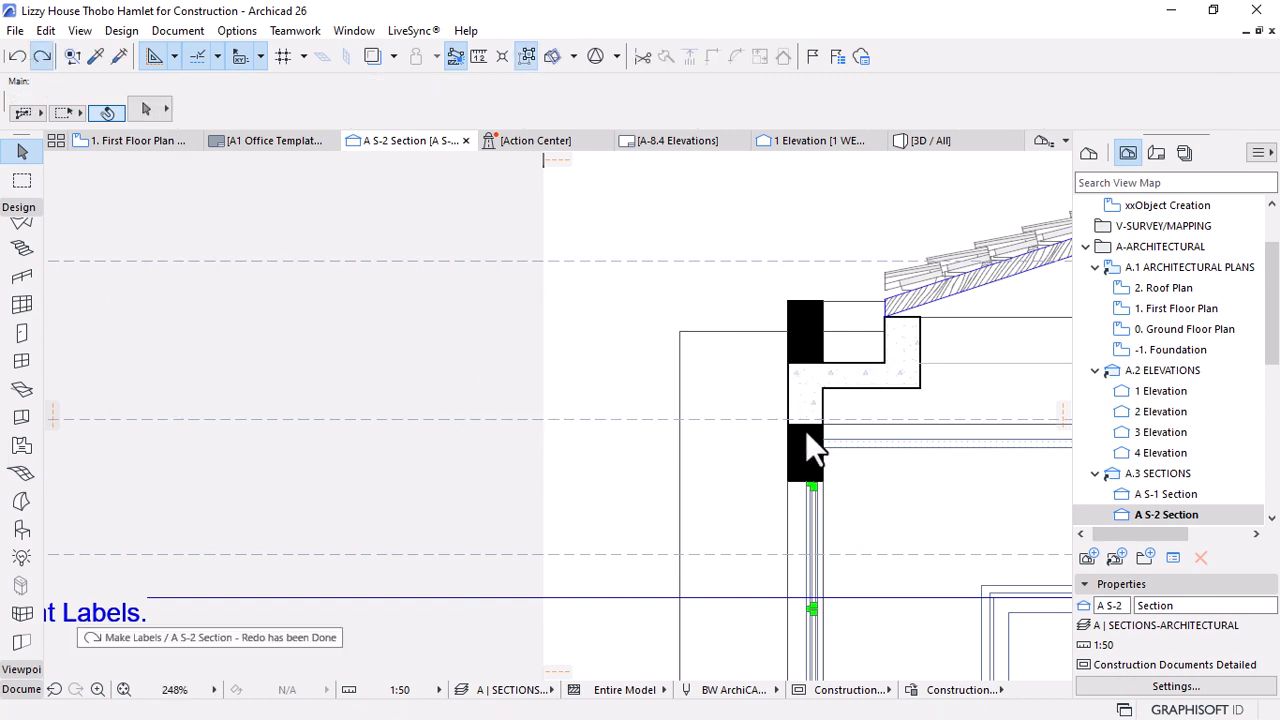
Move the roof beam label's text horizontally outwards by about 2140 mm, leaving the leader's end at the beam
{"action": "left_click", "coordinate": [584, 388]}
{"action": "key", "text": "ctrl+d"}
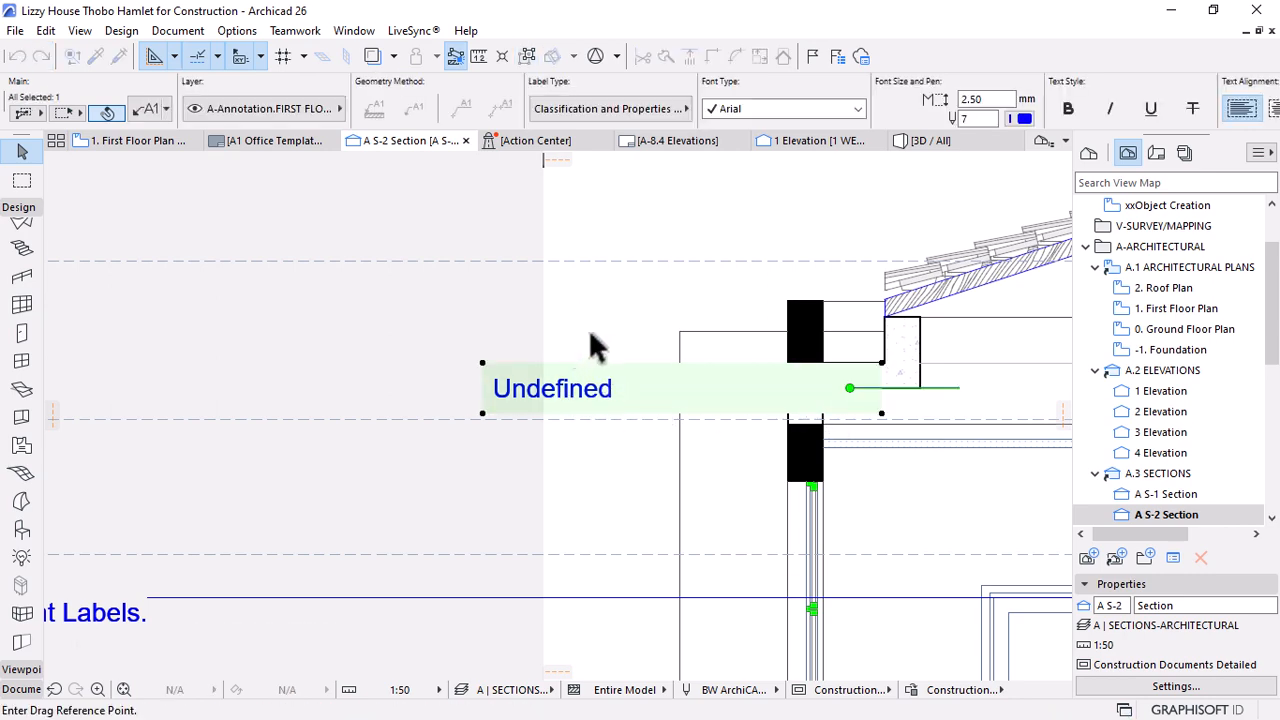
{"action": "left_click", "coordinate": [598, 328]}
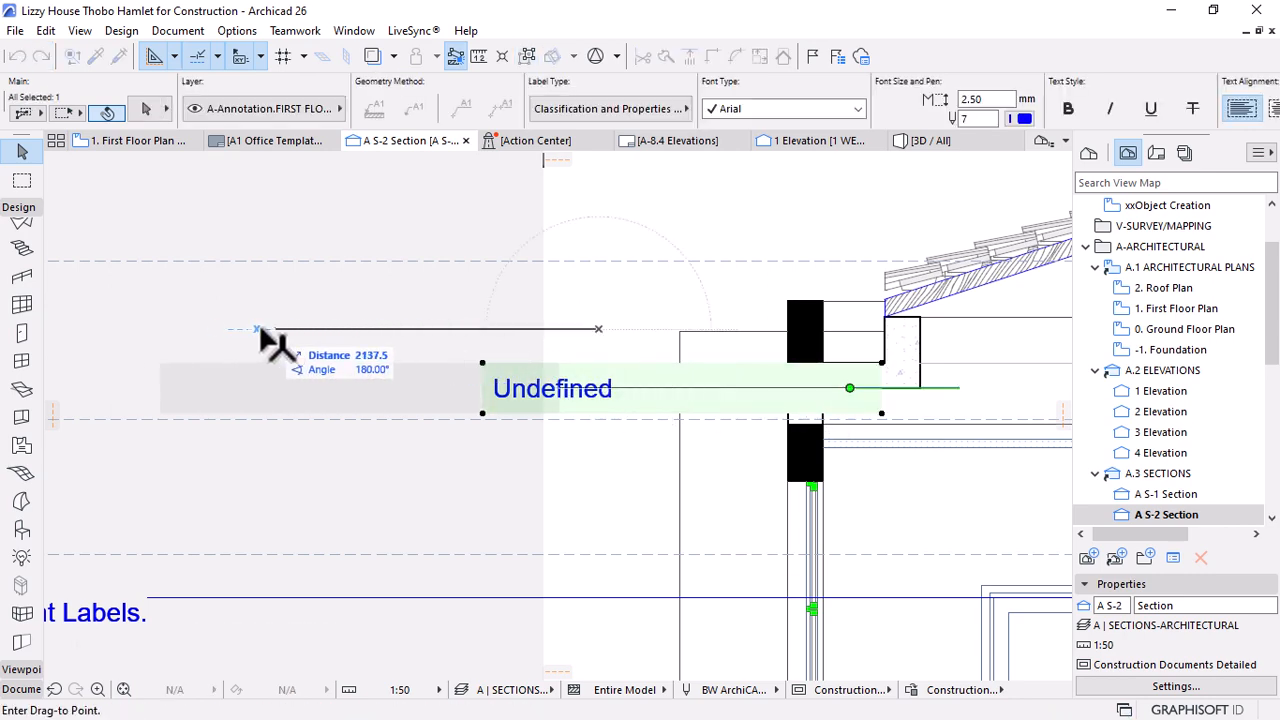
{"action": "left_click", "coordinate": [266, 340]}
{"action": "scroll", "coordinate": [586, 370], "scroll_direction": "down", "scroll_amount": 2}
{"action": "scroll", "coordinate": [606, 358], "scroll_direction": "up", "scroll_amount": 3}
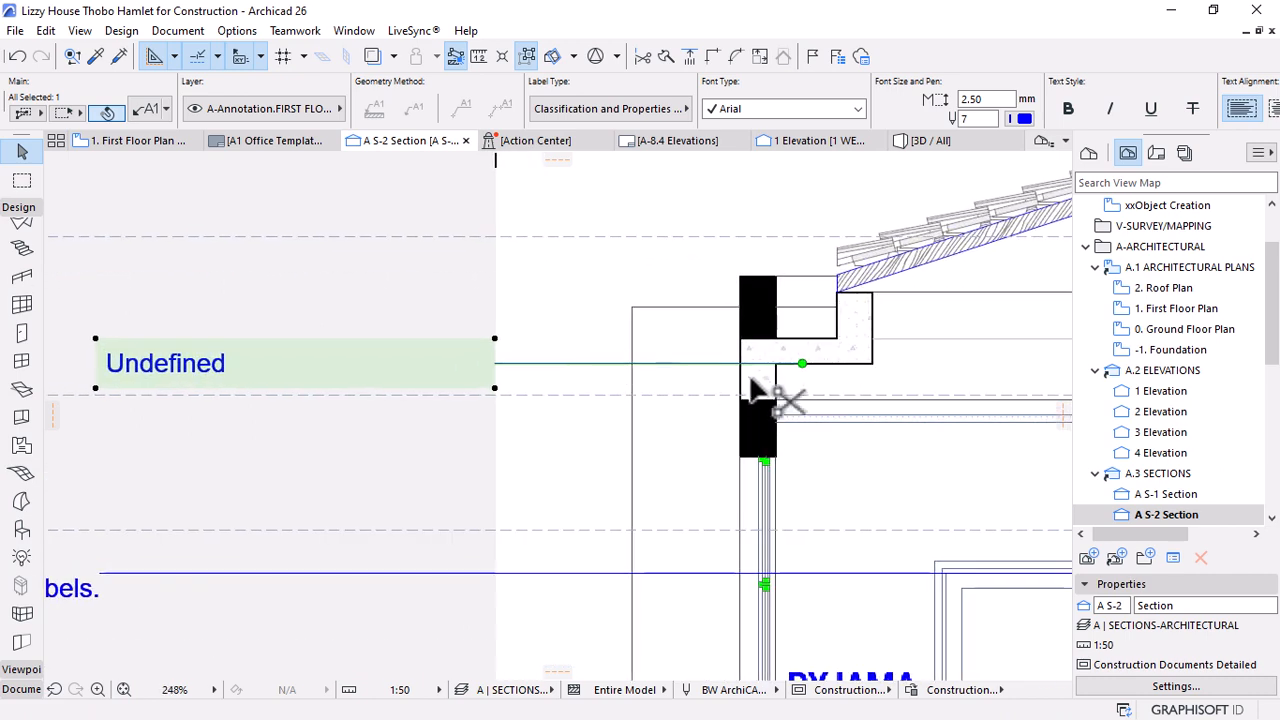
Shift the roof beam label slightly upwards and outwards so its leader dot sits inside the concrete beam
{"action": "key", "text": "ctrl+d"}
{"action": "scroll", "coordinate": [775, 368], "scroll_direction": "up", "scroll_amount": 4}
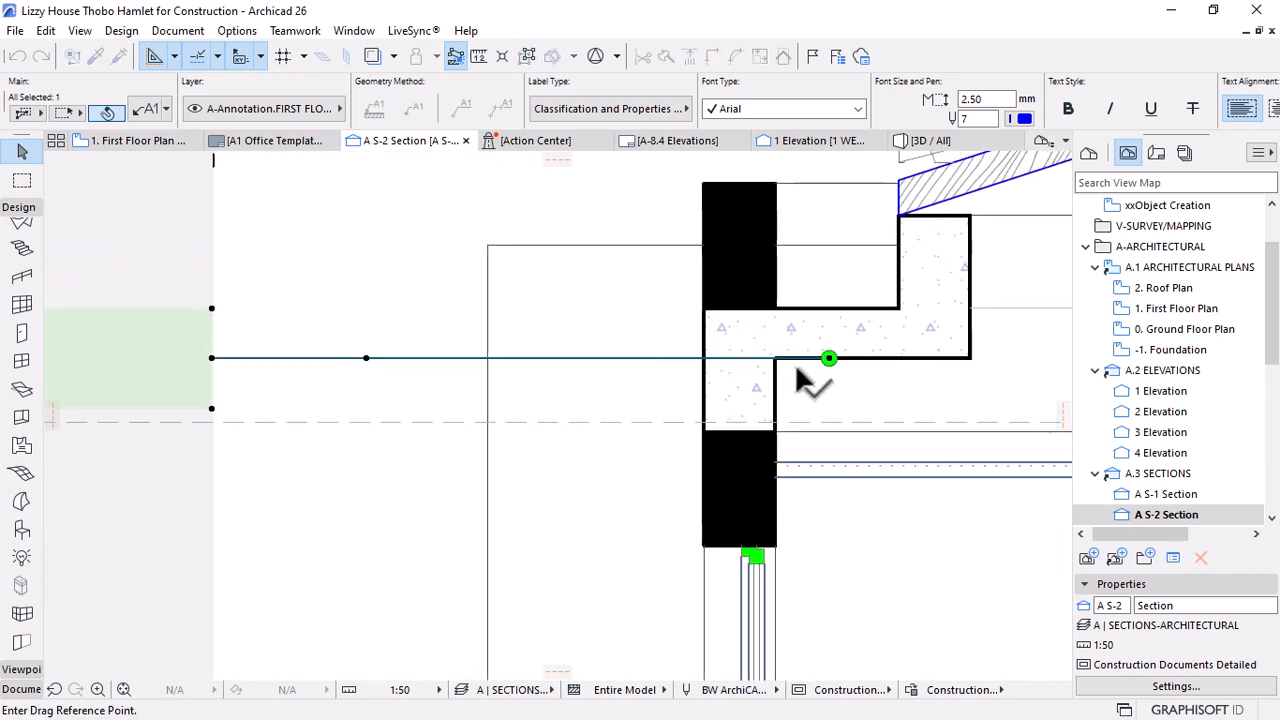
{"action": "left_click", "coordinate": [830, 357]}
{"action": "left_click", "coordinate": [800, 345]}
{"action": "scroll", "coordinate": [805, 365], "scroll_direction": "down", "scroll_amount": 6}
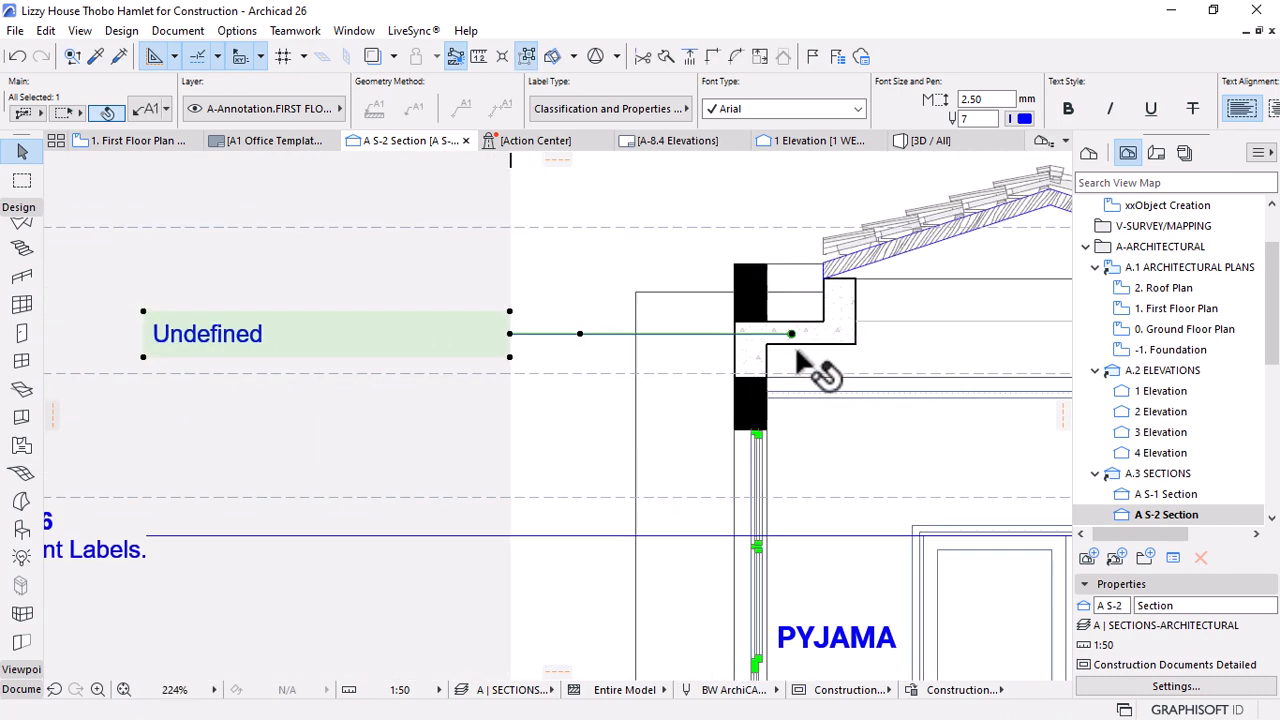
{"action": "key", "text": "Escape"}
Delete the original Classification and Properties label whose leader runs across the PYJAMA room
{"action": "scroll", "coordinate": [651, 448], "scroll_direction": "up", "scroll_amount": 1}
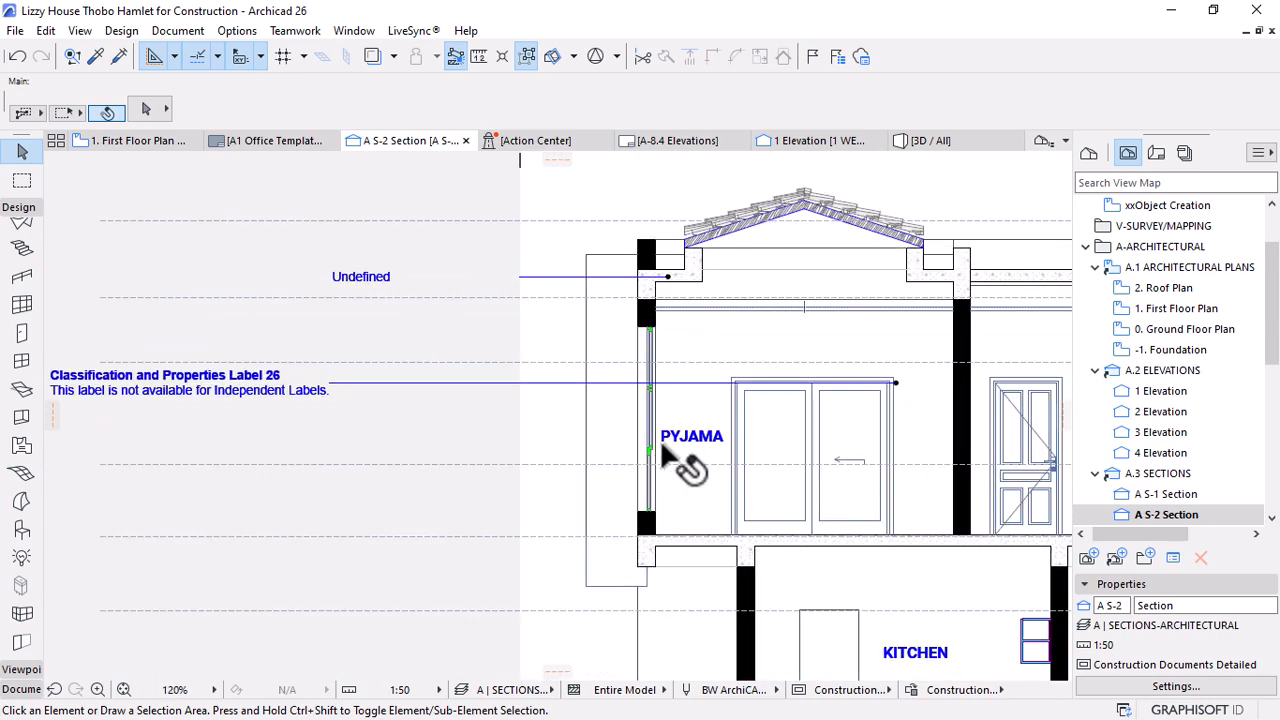
{"action": "left_click", "coordinate": [572, 383]}
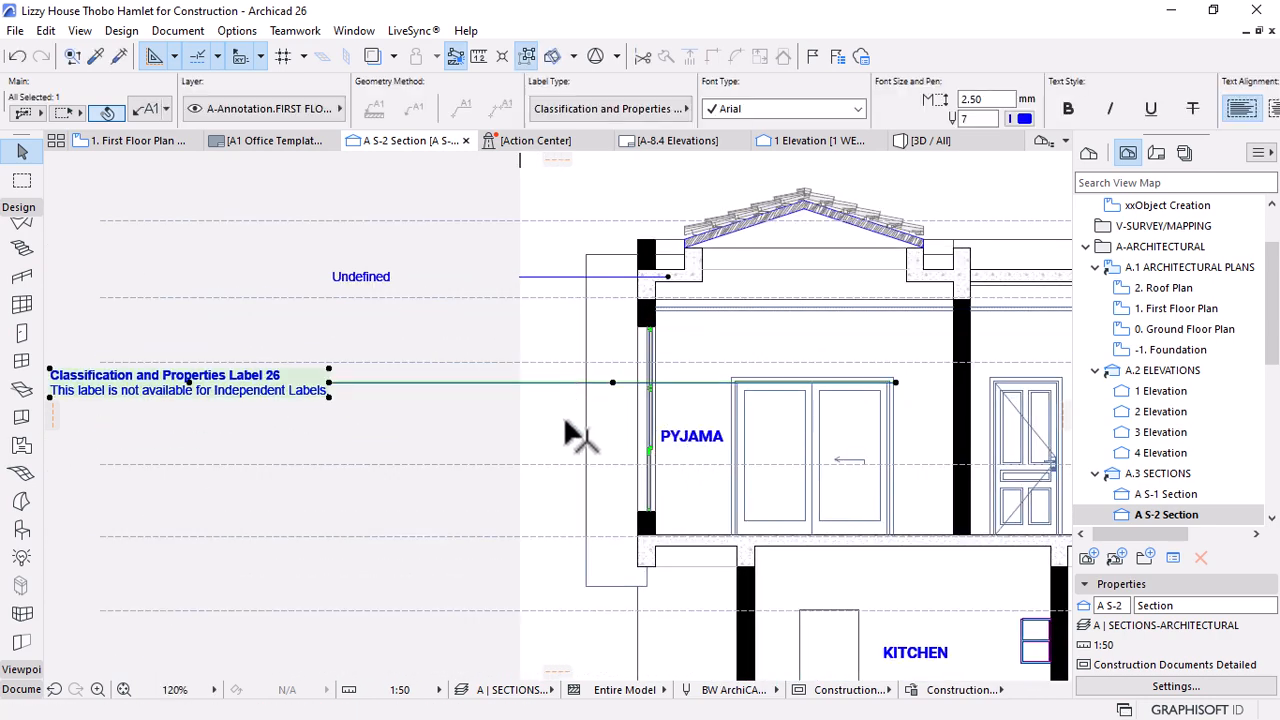
{"action": "key", "text": "Delete"}
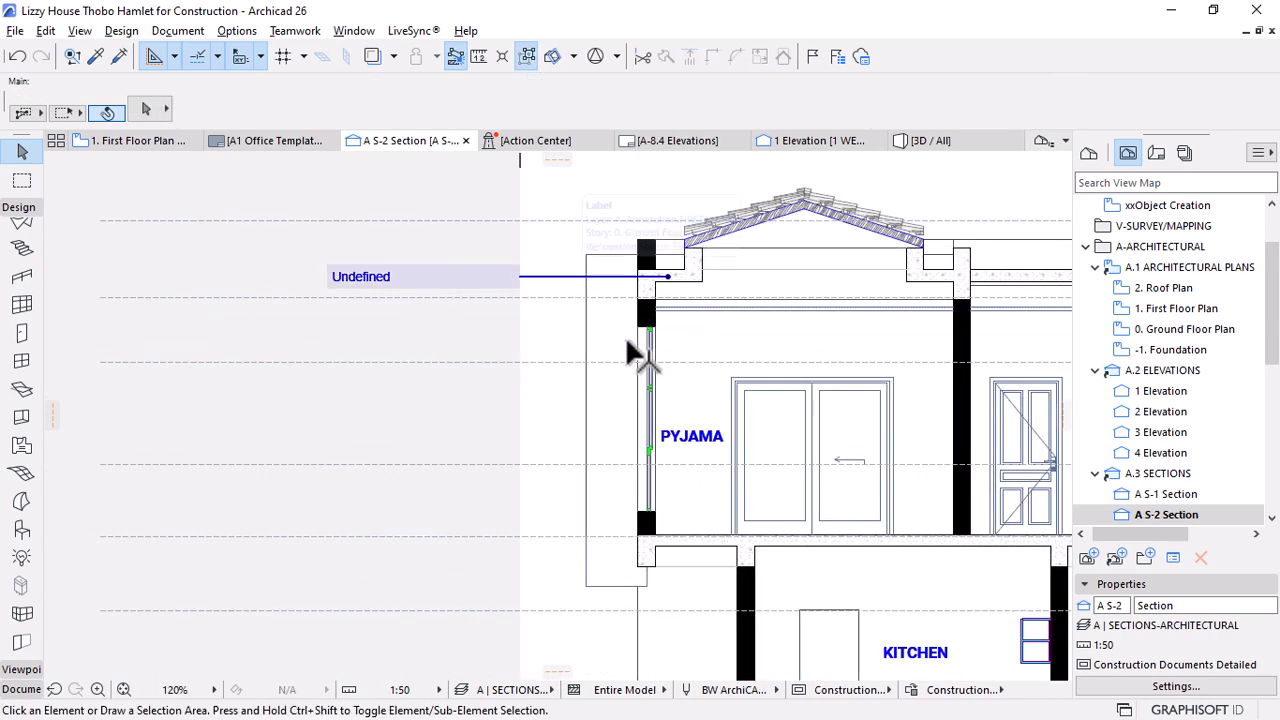
Attach a new label to the external wall directly above the PYJAMA room's window
{"action": "key", "text": "l"}
{"action": "scroll", "coordinate": [594, 293], "scroll_direction": "up", "scroll_amount": 4}
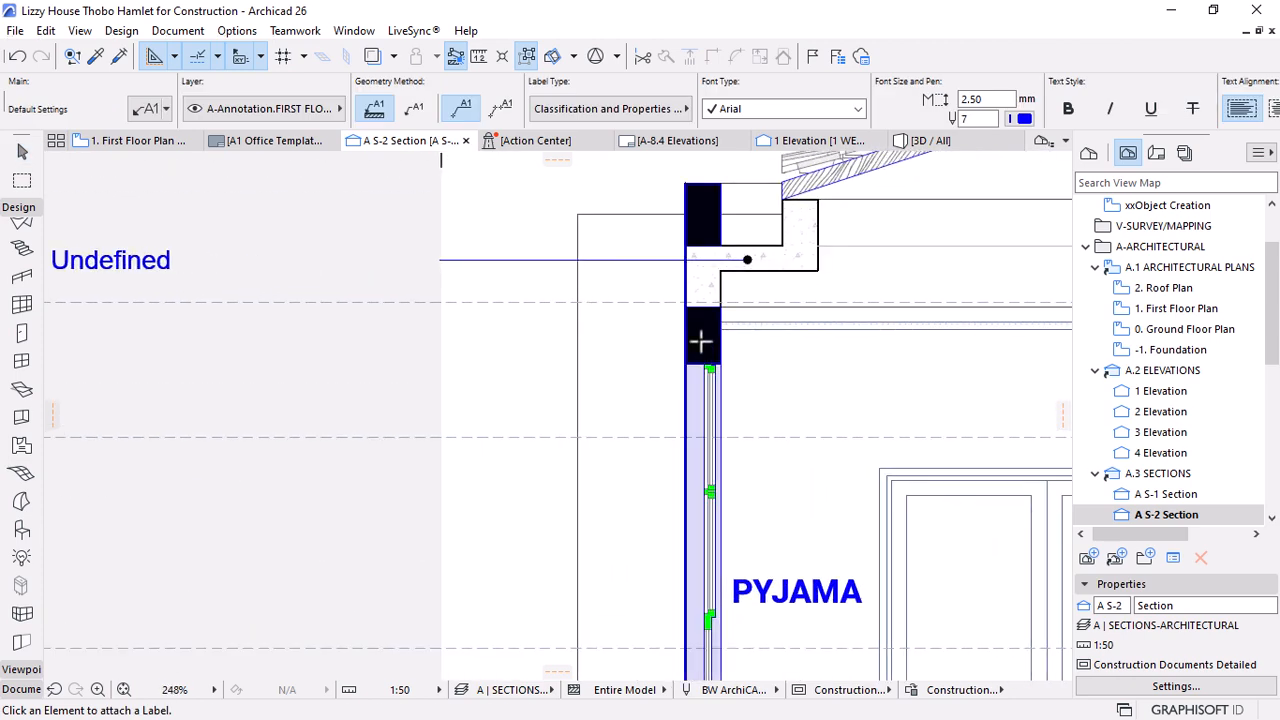
{"action": "left_click", "coordinate": [698, 340]}
{"action": "left_click", "coordinate": [484, 350]}
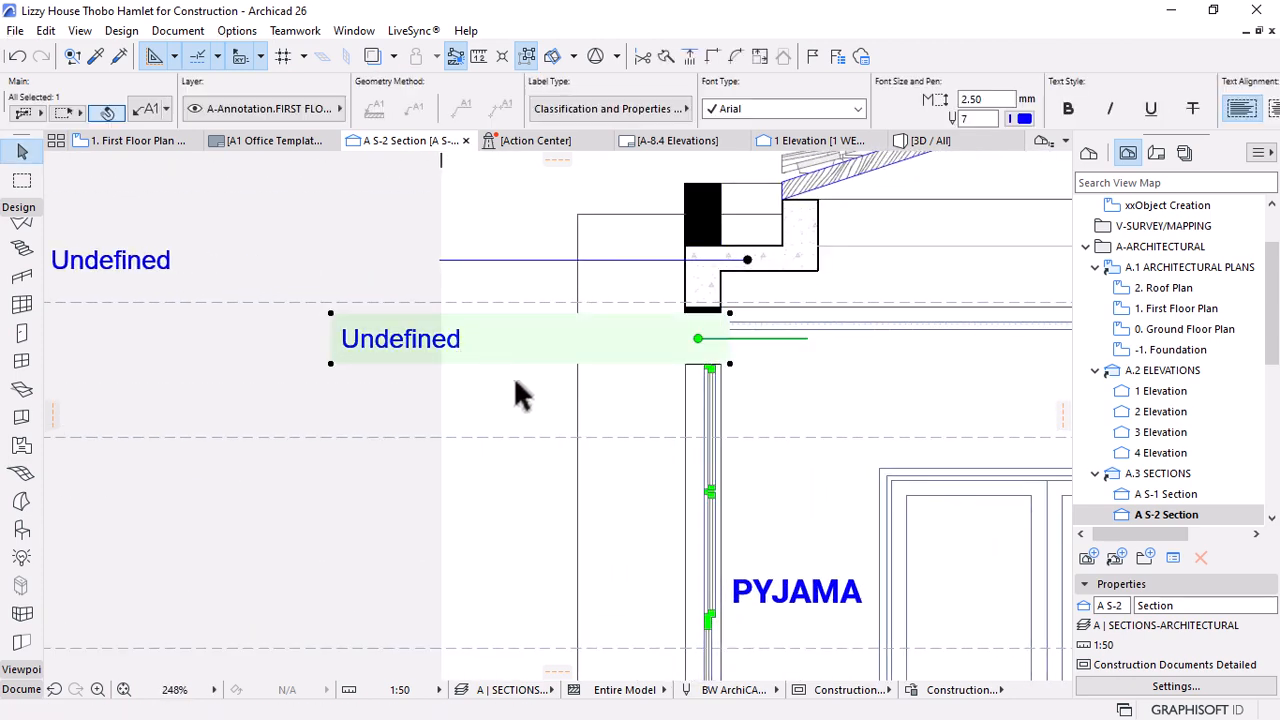
Move the wall label's text horizontally outwards by about 1820 mm, placing it below the roof beam label
{"action": "key", "text": "ctrl+d"}
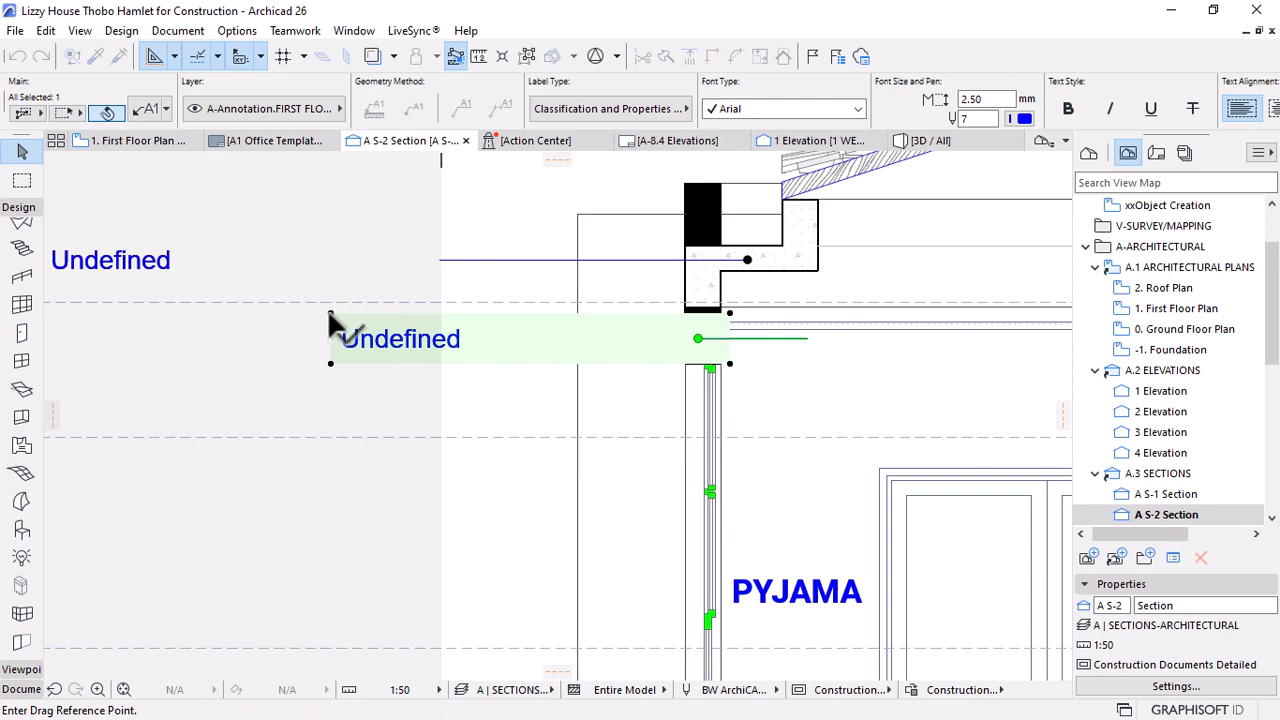
{"action": "left_click", "coordinate": [330, 314]}
{"action": "scroll", "coordinate": [221, 314], "scroll_direction": "down", "scroll_amount": 2}
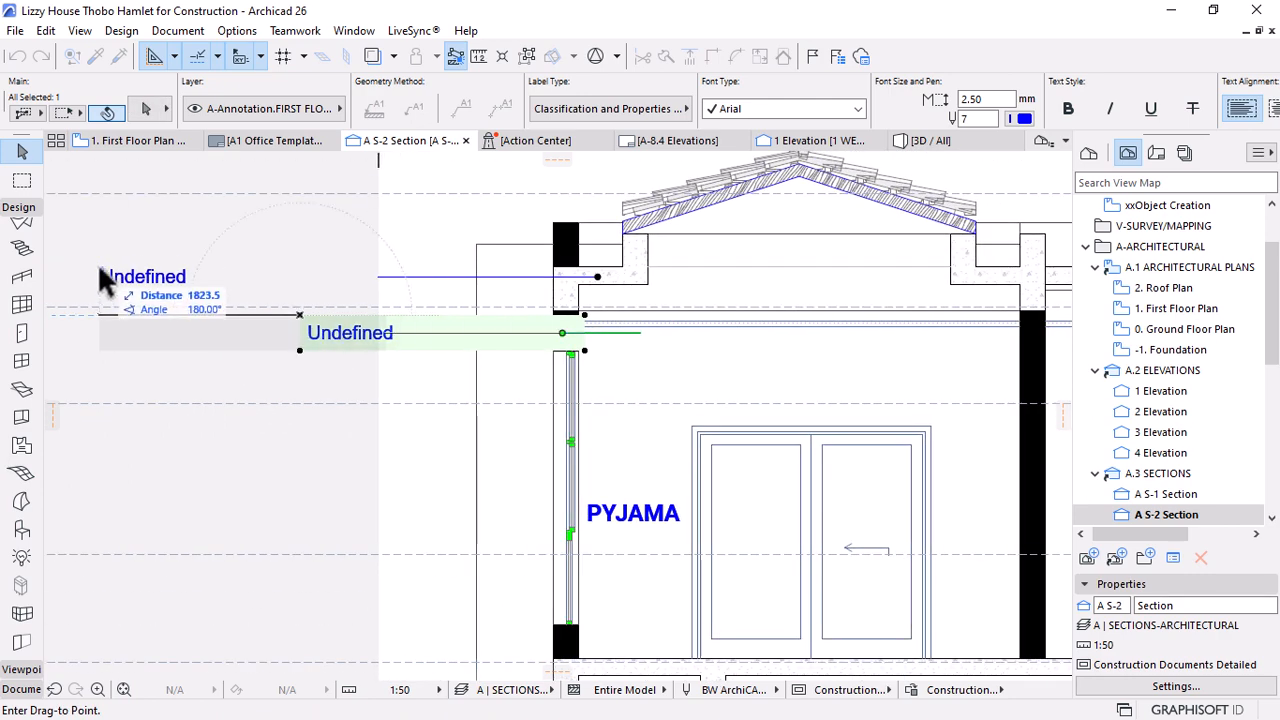
{"action": "left_click", "coordinate": [105, 282]}
{"action": "scroll", "coordinate": [766, 391], "scroll_direction": "left", "scroll_amount": 3}
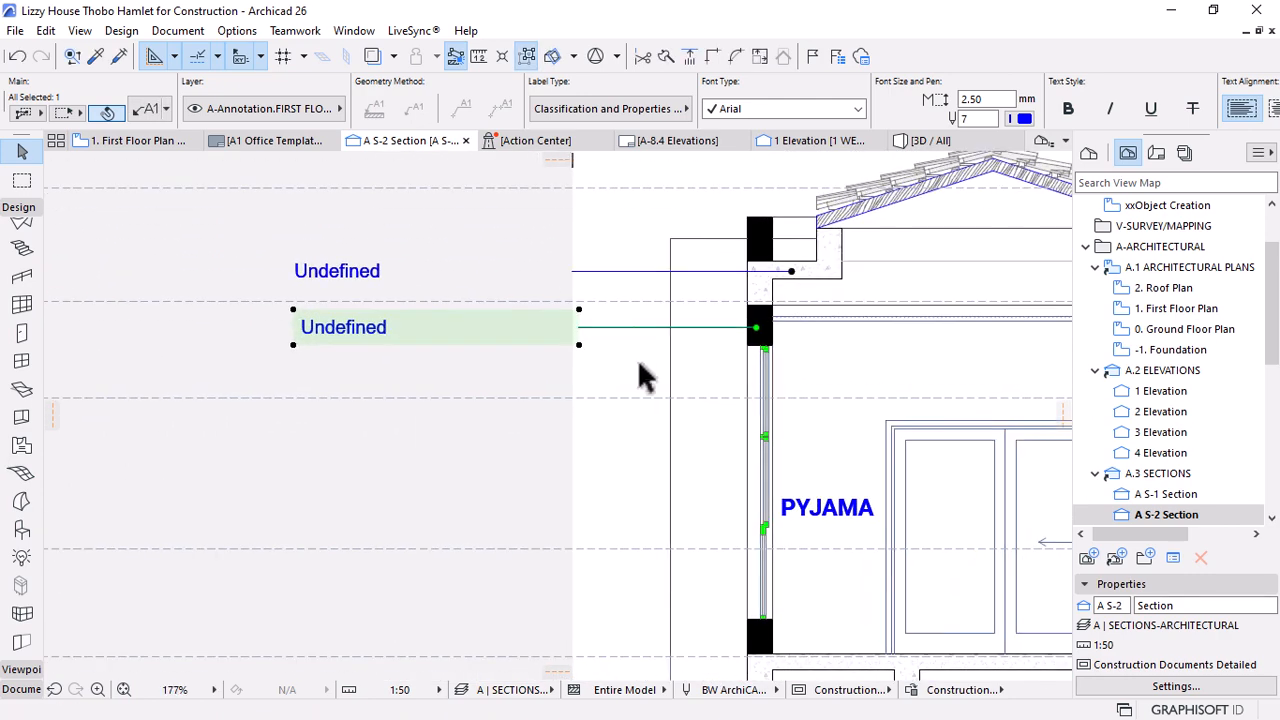
{"action": "key", "text": "Escape"}
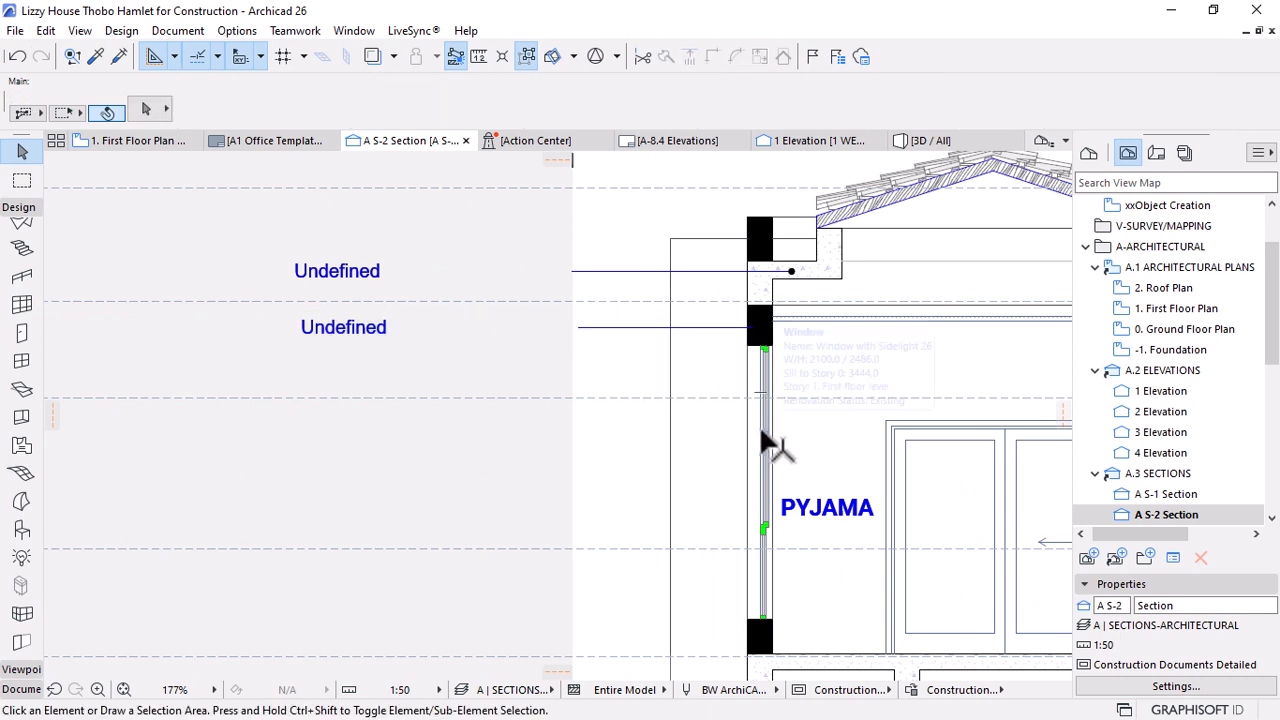
Attach a new label to the window in the PYJAMA room's external wall
{"action": "key", "text": "w"}
{"action": "left_click", "coordinate": [763, 437]}
{"action": "key", "text": "Escape"}
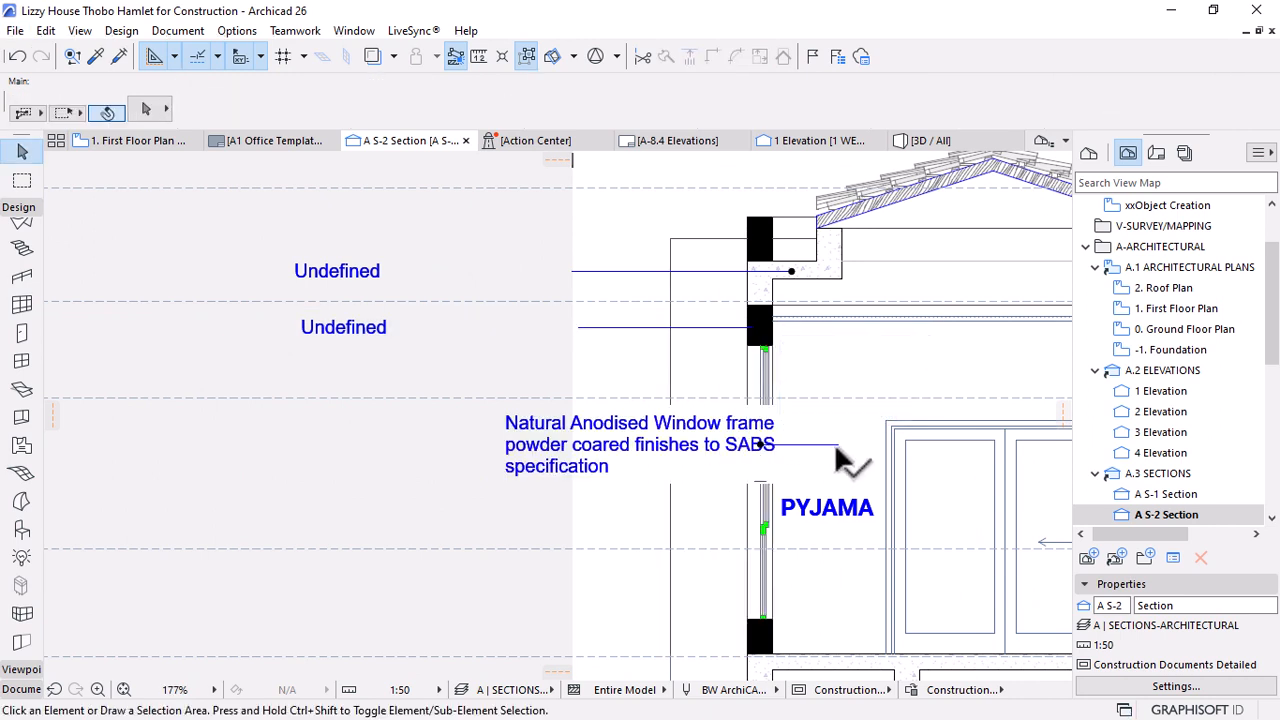
Move the window label's text horizontally outwards, placing it below the wall label
{"action": "left_click", "coordinate": [567, 428]}
{"action": "key", "text": "ctrl+d"}
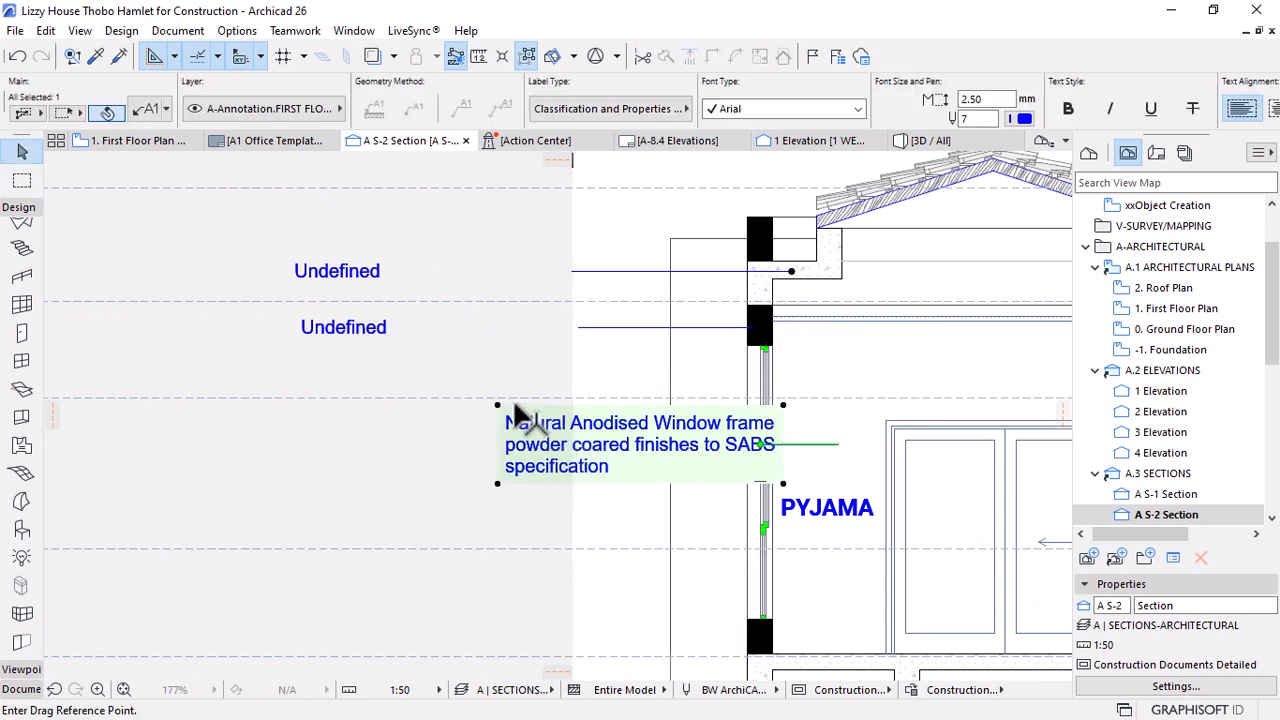
{"action": "left_click", "coordinate": [497, 405]}
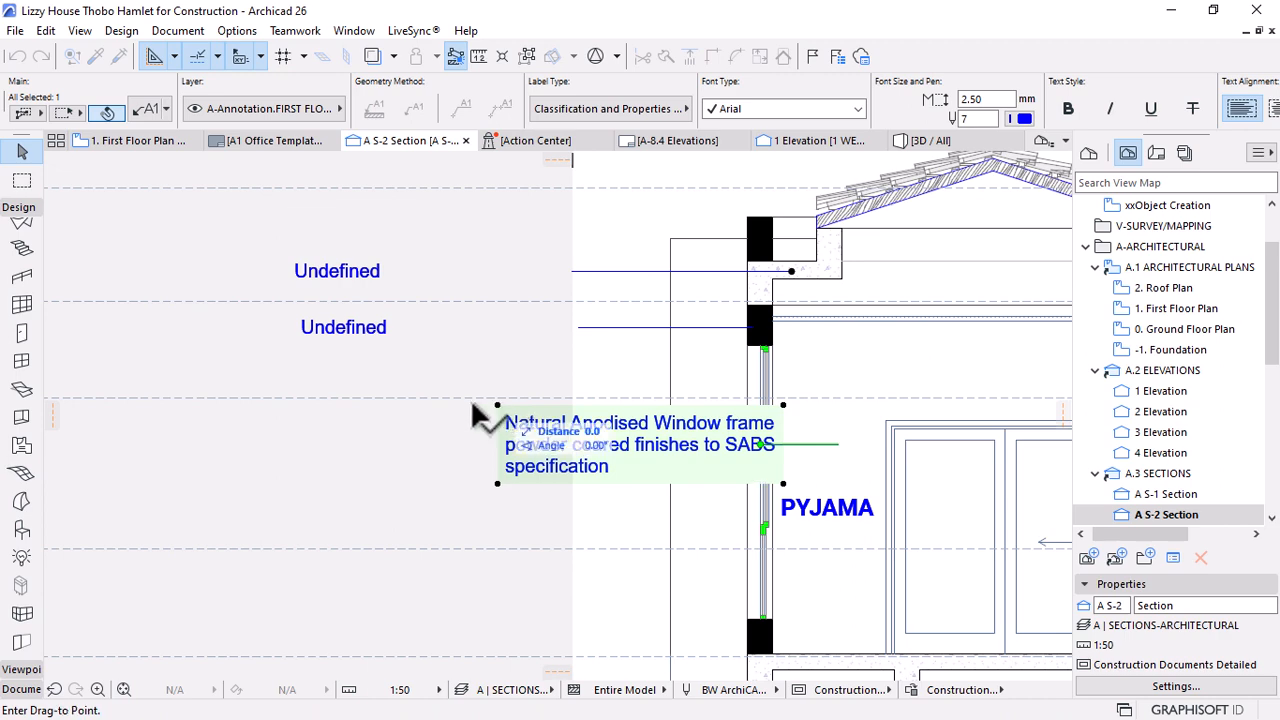
{"action": "left_click", "coordinate": [300, 335]}
{"action": "scroll", "coordinate": [523, 409], "scroll_direction": "down", "scroll_amount": 3}
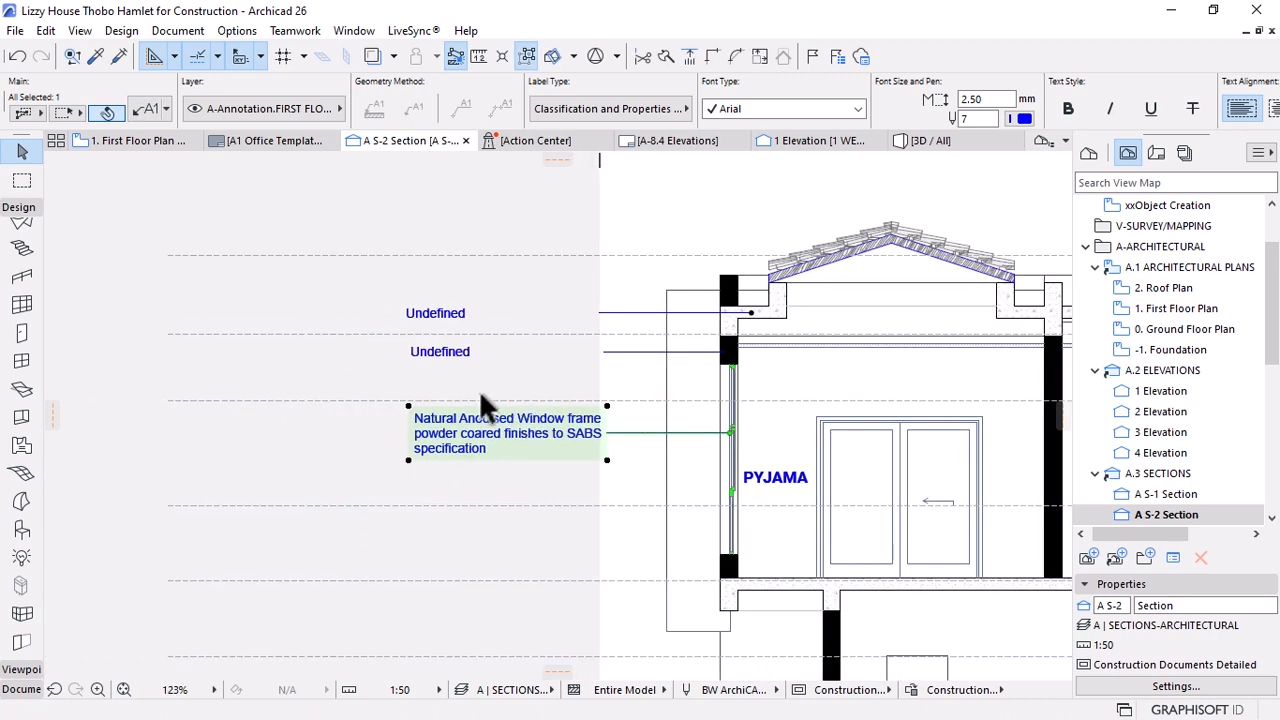
Line up the start of the window label's leader with the start of the wall label's leader
{"action": "scroll", "coordinate": [625, 460], "scroll_direction": "up", "scroll_amount": 3}
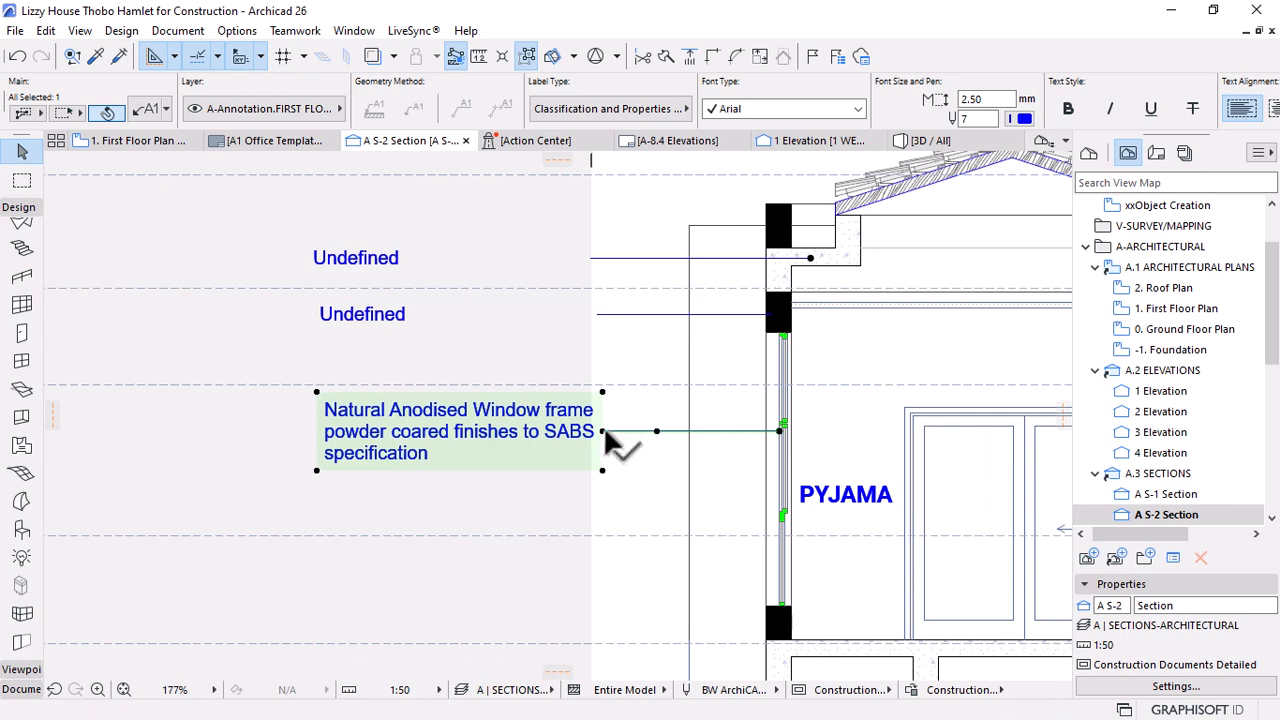
{"action": "left_click", "coordinate": [602, 432]}
{"action": "scroll", "coordinate": [595, 434], "scroll_direction": "up", "scroll_amount": 4}
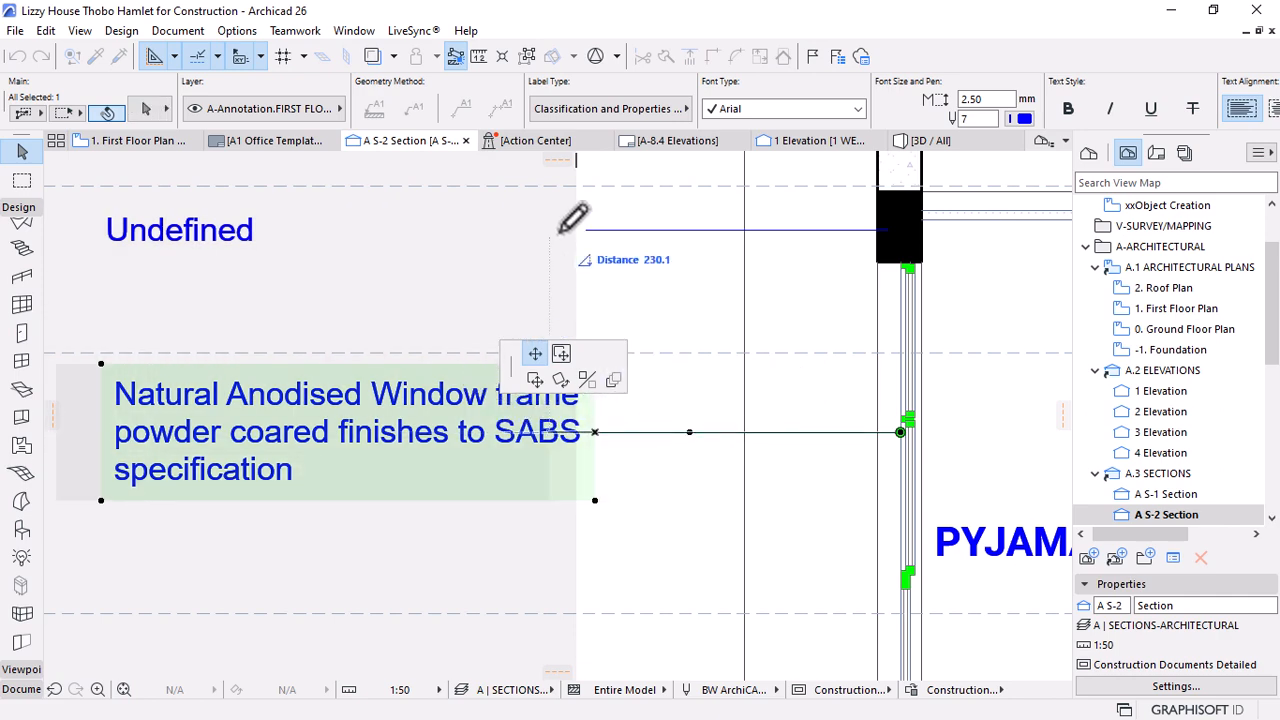
{"action": "key", "text": "Escape"}
{"action": "scroll", "coordinate": [608, 408], "scroll_direction": "down", "scroll_amount": 4}
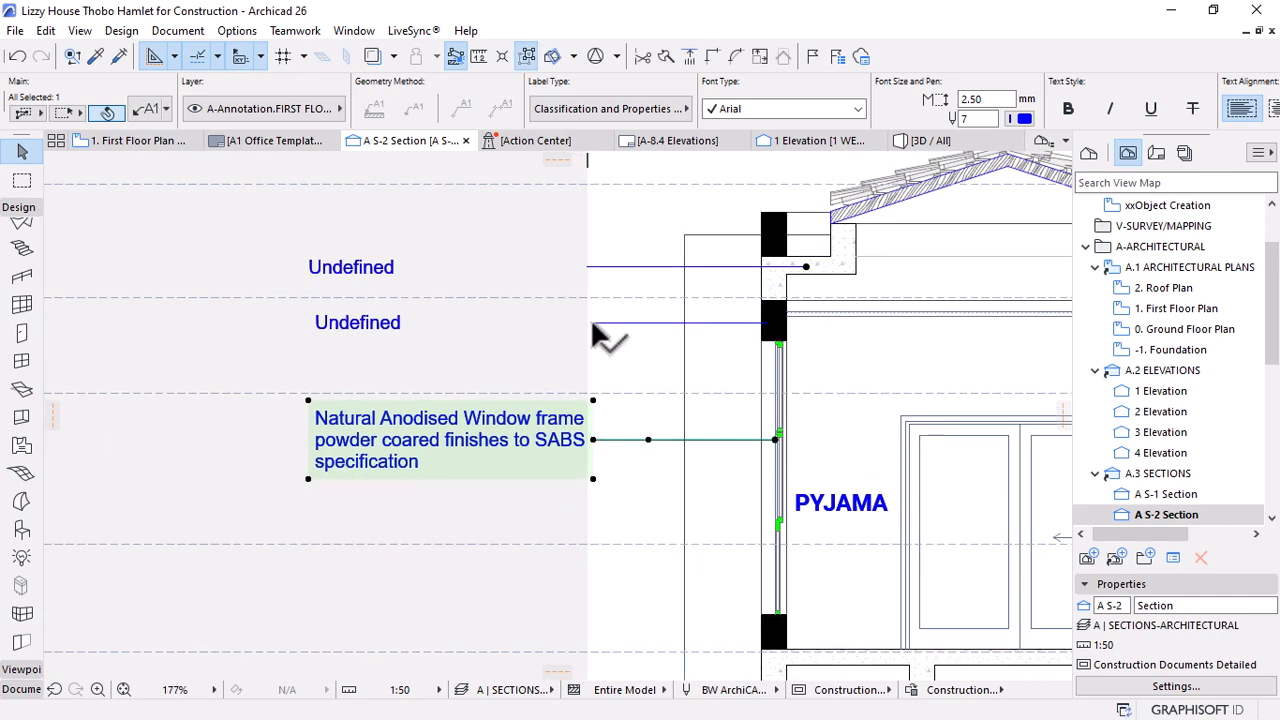
Line up the start of the wall label's leader with the start of the roof beam label's leader
{"action": "left_click", "coordinate": [595, 324]}
{"action": "left_click", "coordinate": [593, 322]}
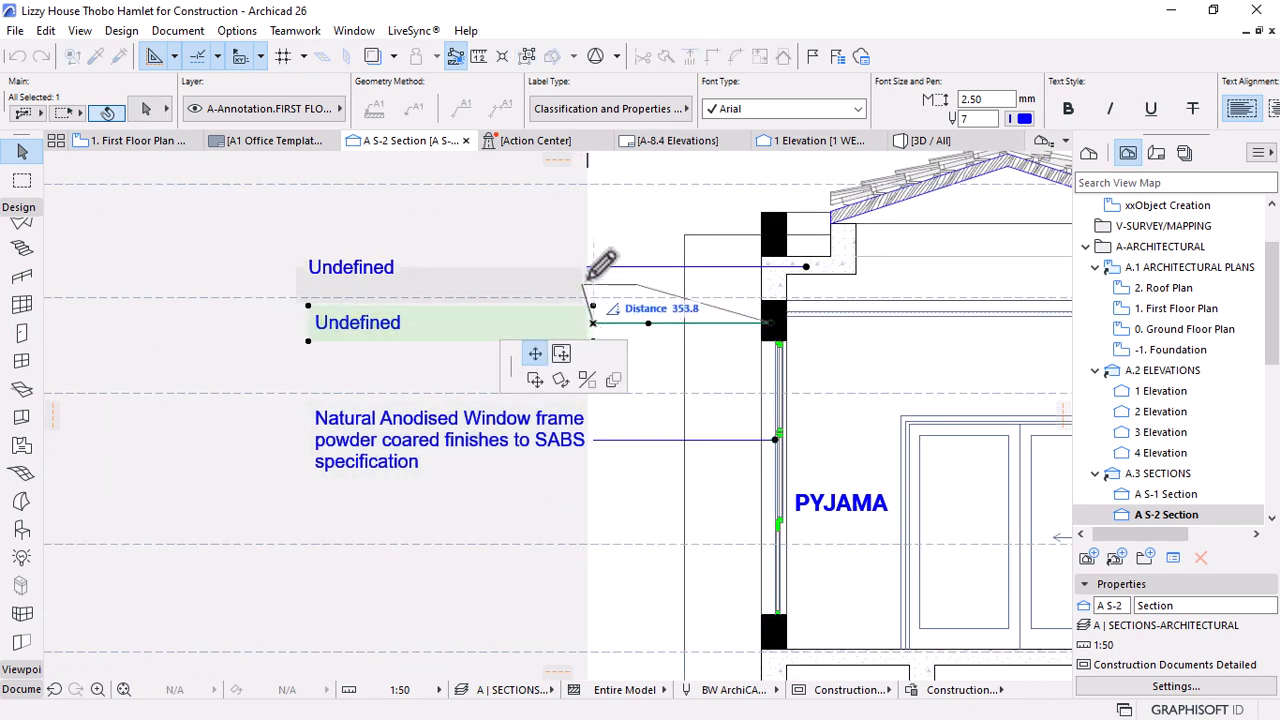
{"action": "key", "text": "Escape"}
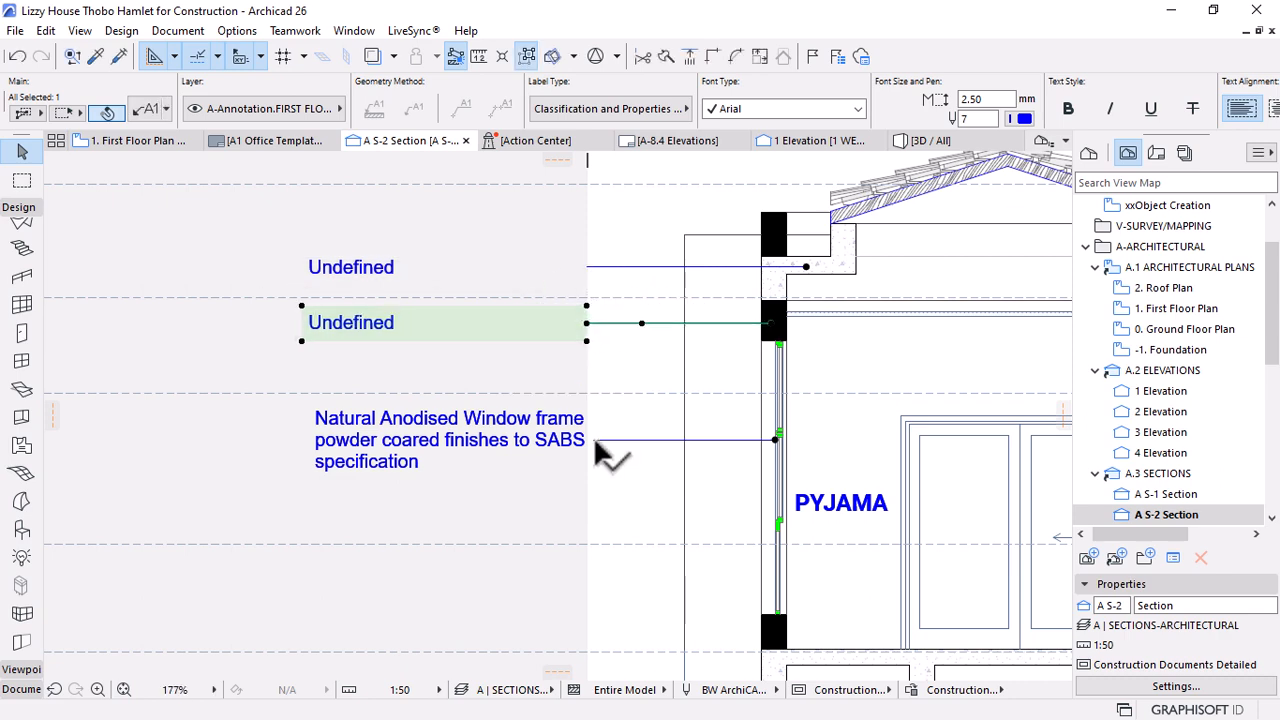
Line up the start of the window label's leader with the leader starts of the two labels above it
{"action": "left_click", "coordinate": [596, 446]}
{"action": "left_click", "coordinate": [594, 441]}
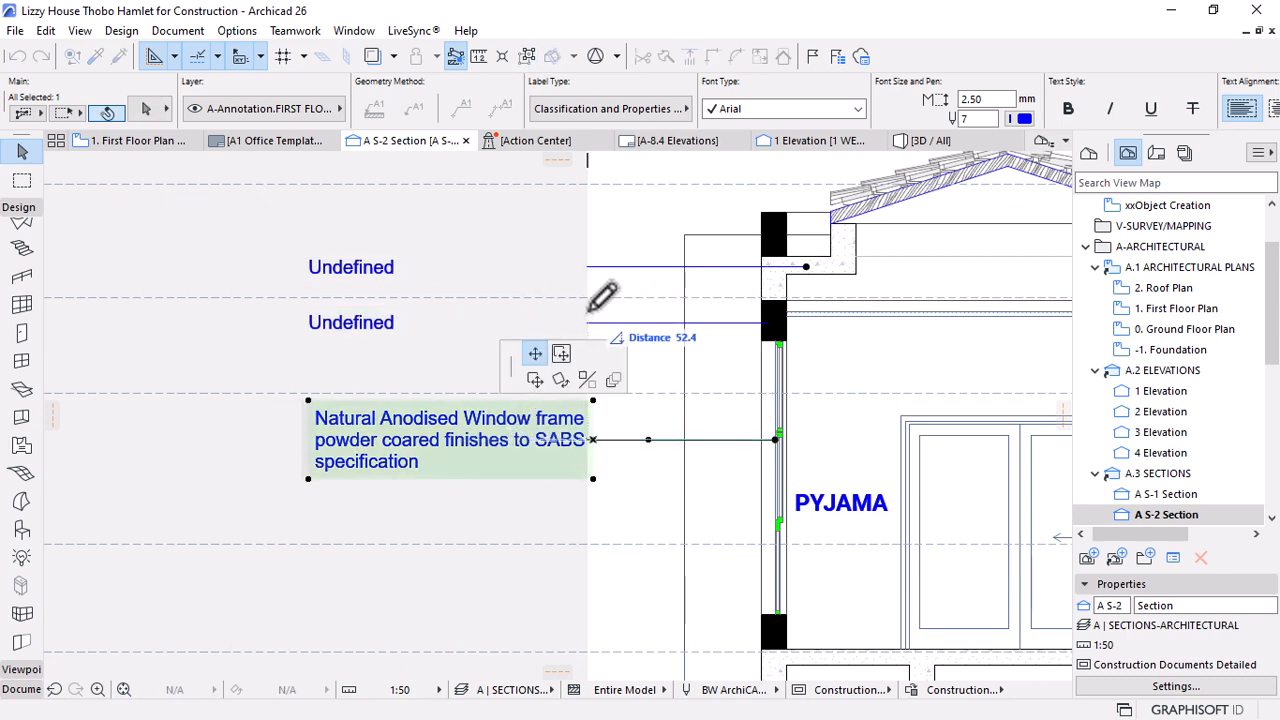
{"action": "key", "text": "Escape"}
{"action": "key", "text": "Escape"}
{"action": "scroll", "coordinate": [614, 450], "scroll_direction": "down", "scroll_amount": 5}
{"action": "scroll", "coordinate": [614, 450], "scroll_direction": "up", "scroll_amount": 3}
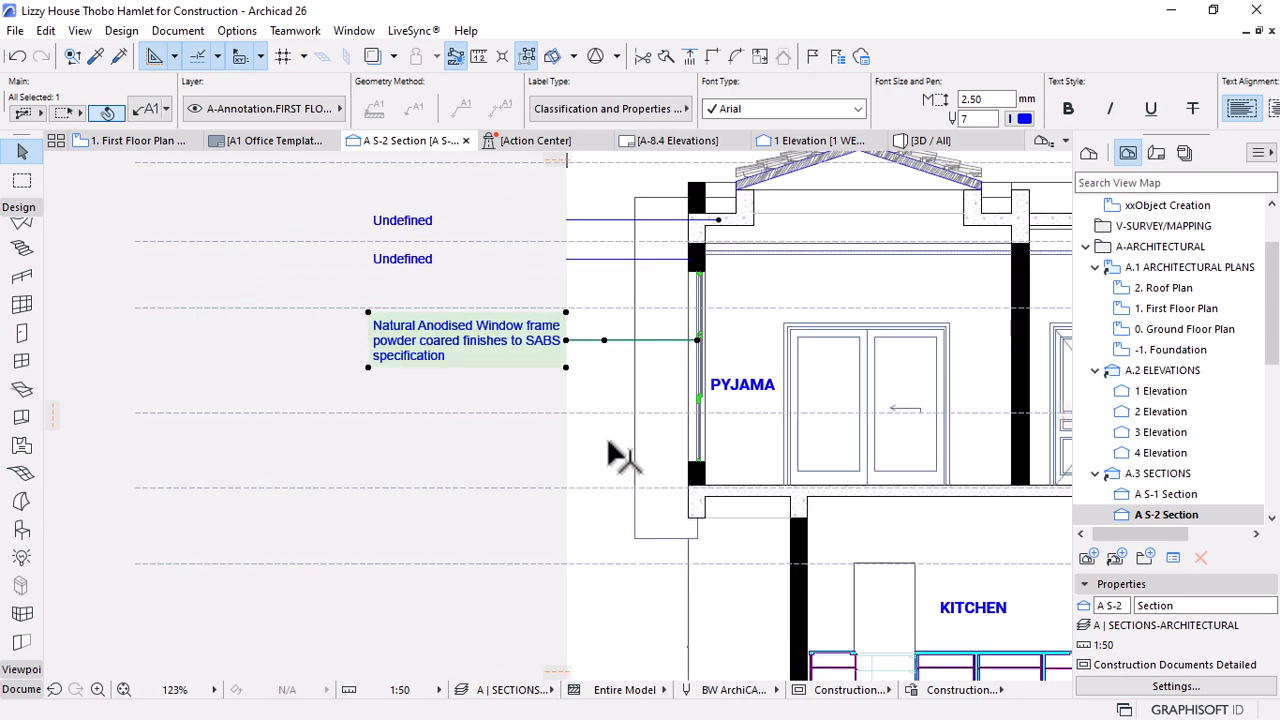
Attach a new label to the outer concrete edge beam of the first-floor slab below the PYJAMA room
{"action": "key", "text": "l"}
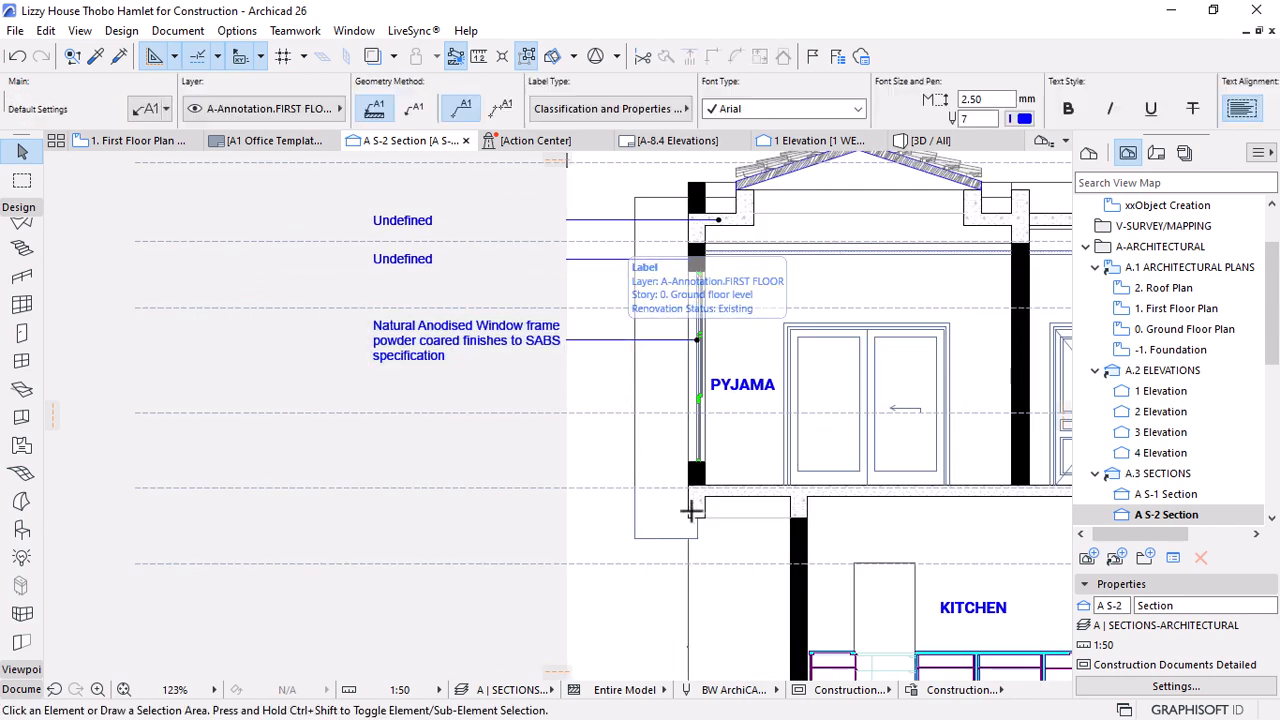
{"action": "left_click", "coordinate": [690, 510]}
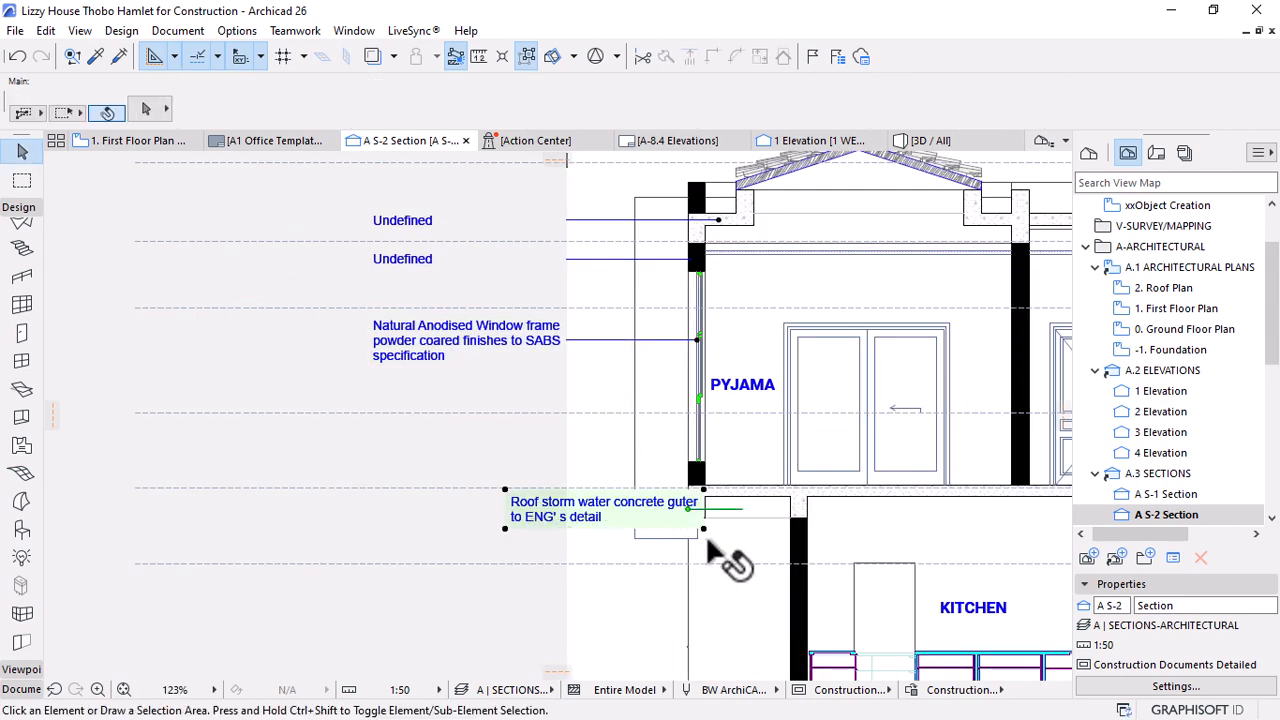
{"action": "left_click", "coordinate": [612, 530]}
Move the slab edge beam label's text horizontally outwards, clear of the external wall
{"action": "left_click", "coordinate": [528, 503]}
{"action": "key", "text": "ctrl+d"}
{"action": "left_click", "coordinate": [503, 490]}
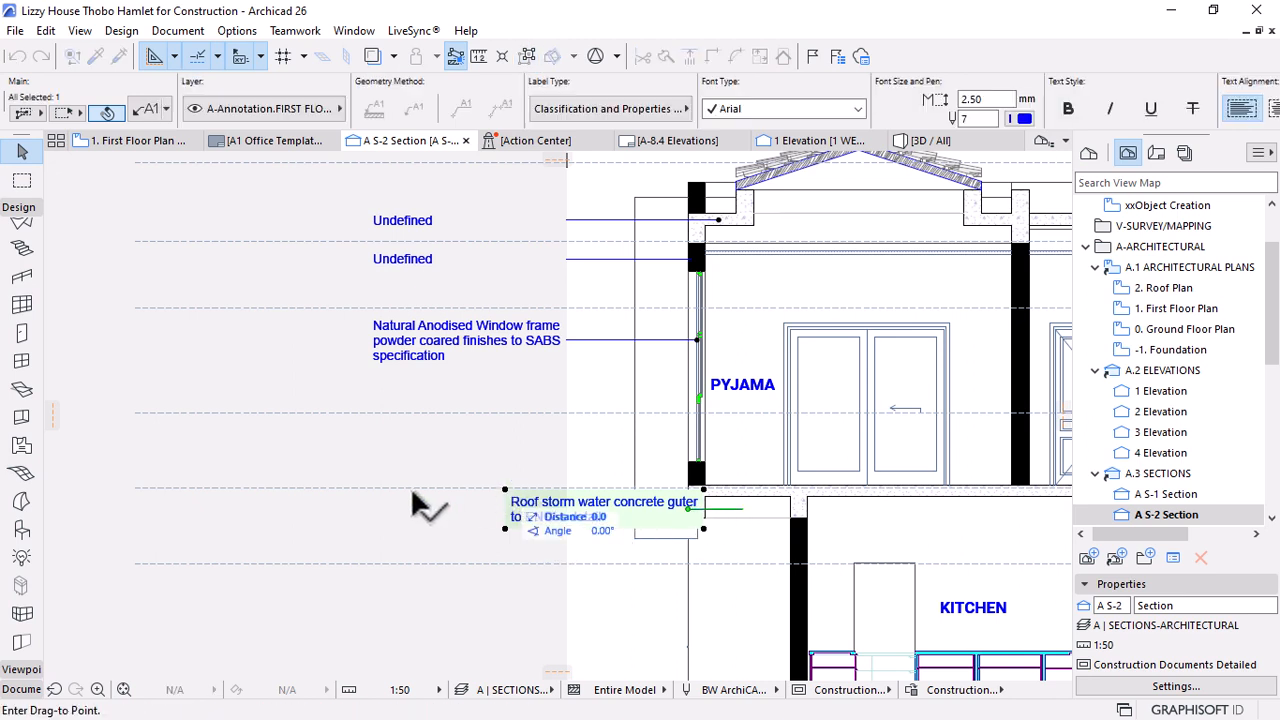
{"action": "left_click", "coordinate": [324, 490]}
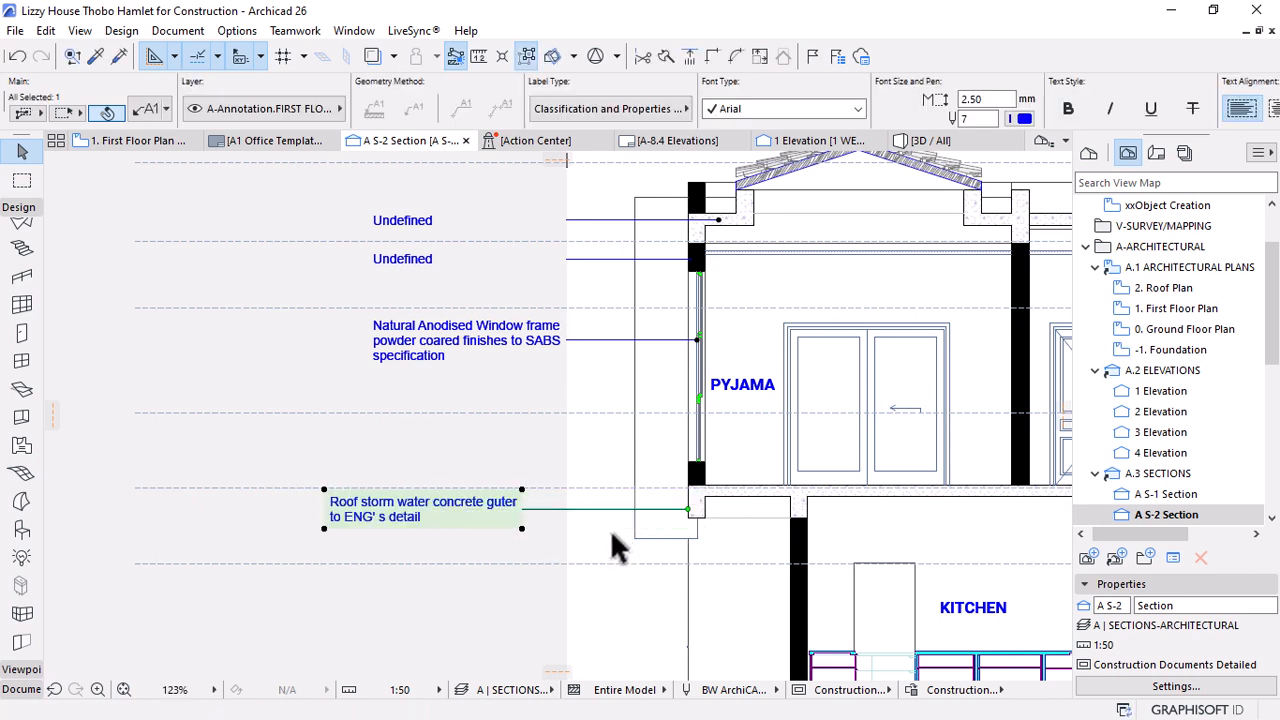
Shift the slab edge beam label slightly so its leader's middle node lines up with the leader starts above
{"action": "left_click", "coordinate": [560, 513]}
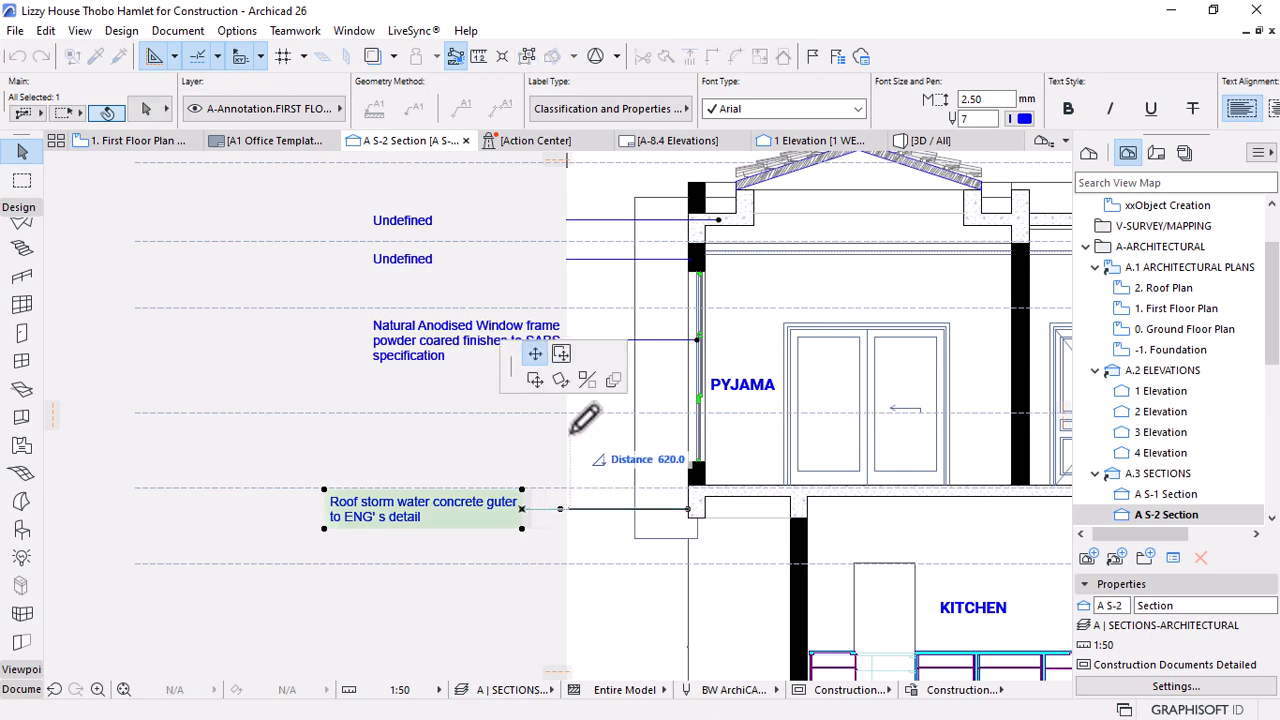
{"action": "scroll", "coordinate": [588, 416], "scroll_direction": "up", "scroll_amount": 2}
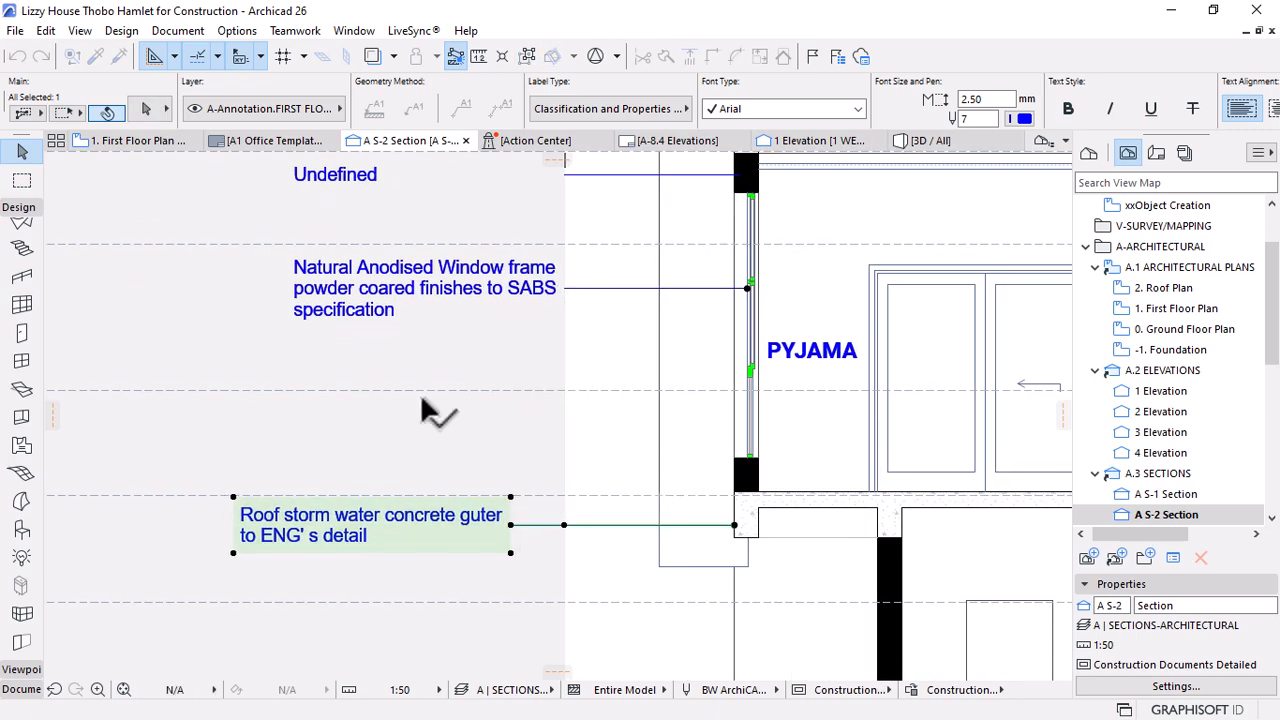
{"action": "scroll", "coordinate": [413, 431], "scroll_direction": "down", "scroll_amount": 4}
{"action": "scroll", "coordinate": [413, 431], "scroll_direction": "up", "scroll_amount": 3}
{"action": "left_click", "coordinate": [420, 480]}
{"action": "scroll", "coordinate": [450, 505], "scroll_direction": "down", "scroll_amount": 2}
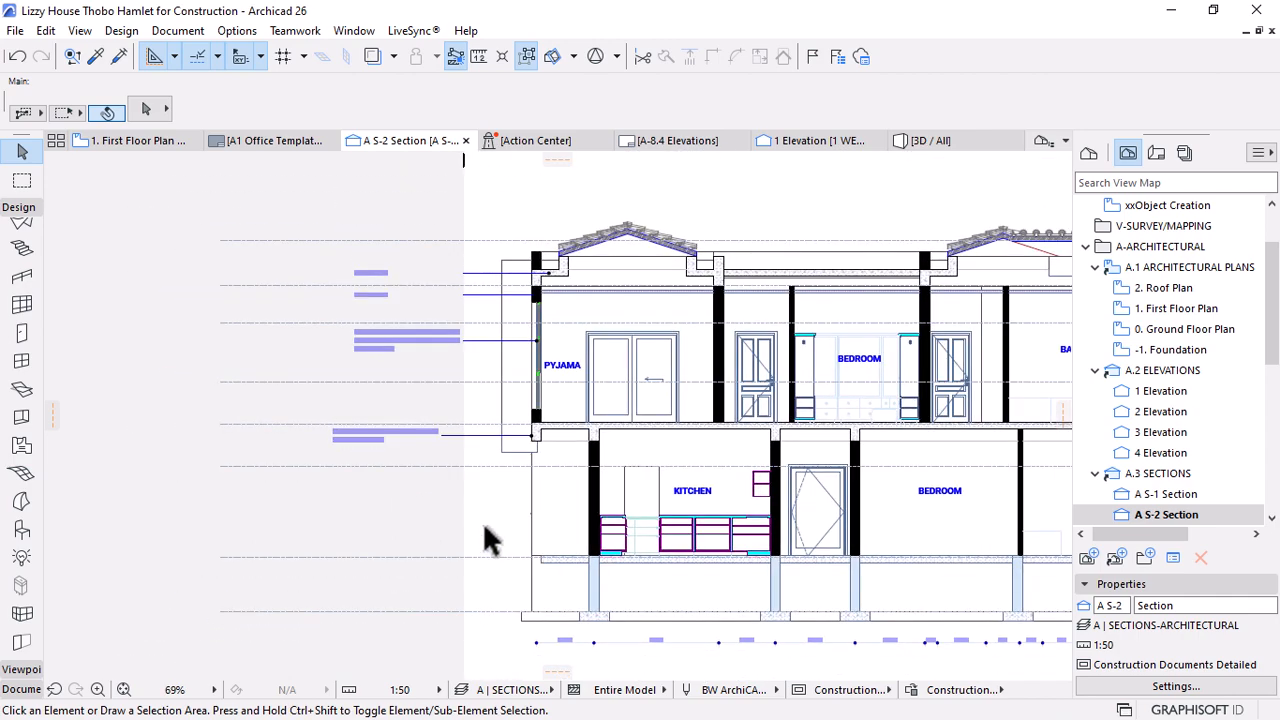
{"action": "scroll", "coordinate": [925, 450], "scroll_direction": "up", "scroll_amount": 2}
{"action": "scroll", "coordinate": [925, 450], "scroll_direction": "up", "scroll_amount": 1}
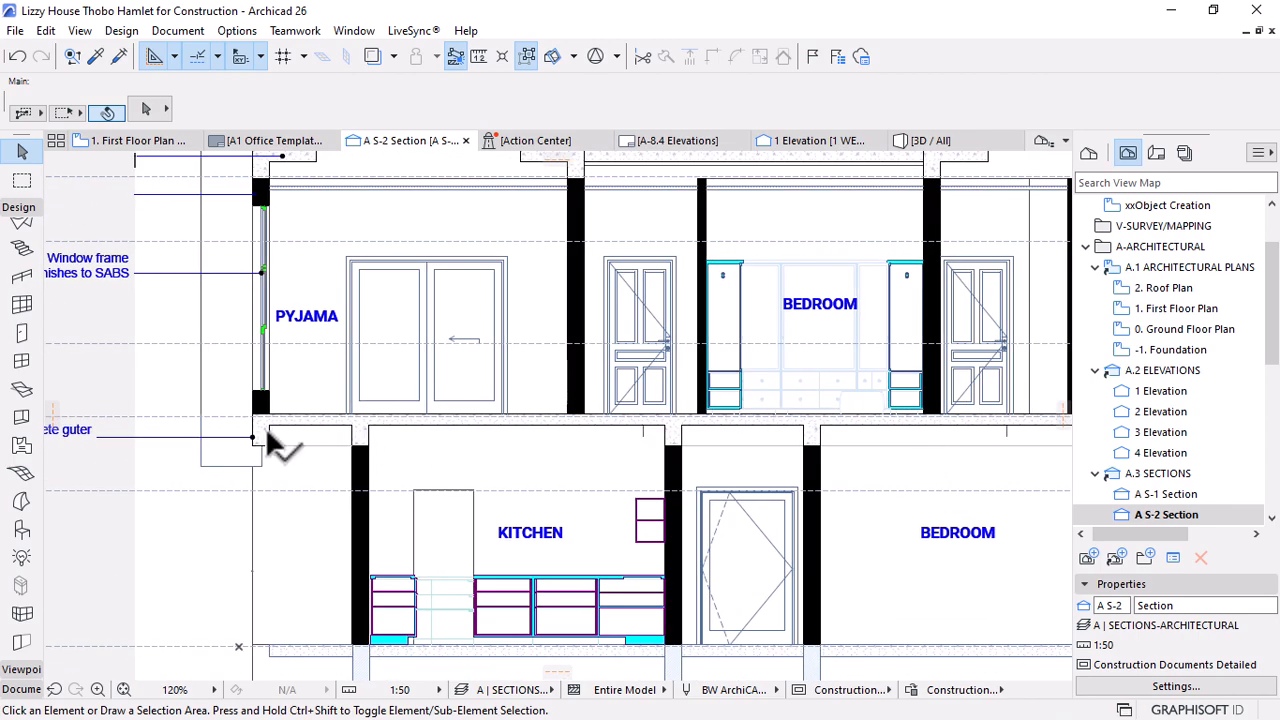
Select the outer edge beam and the beams over both kitchen walls with group selection active, including their whole group
{"action": "left_click", "coordinate": [262, 436]}
{"action": "left_click", "coordinate": [673, 431]}
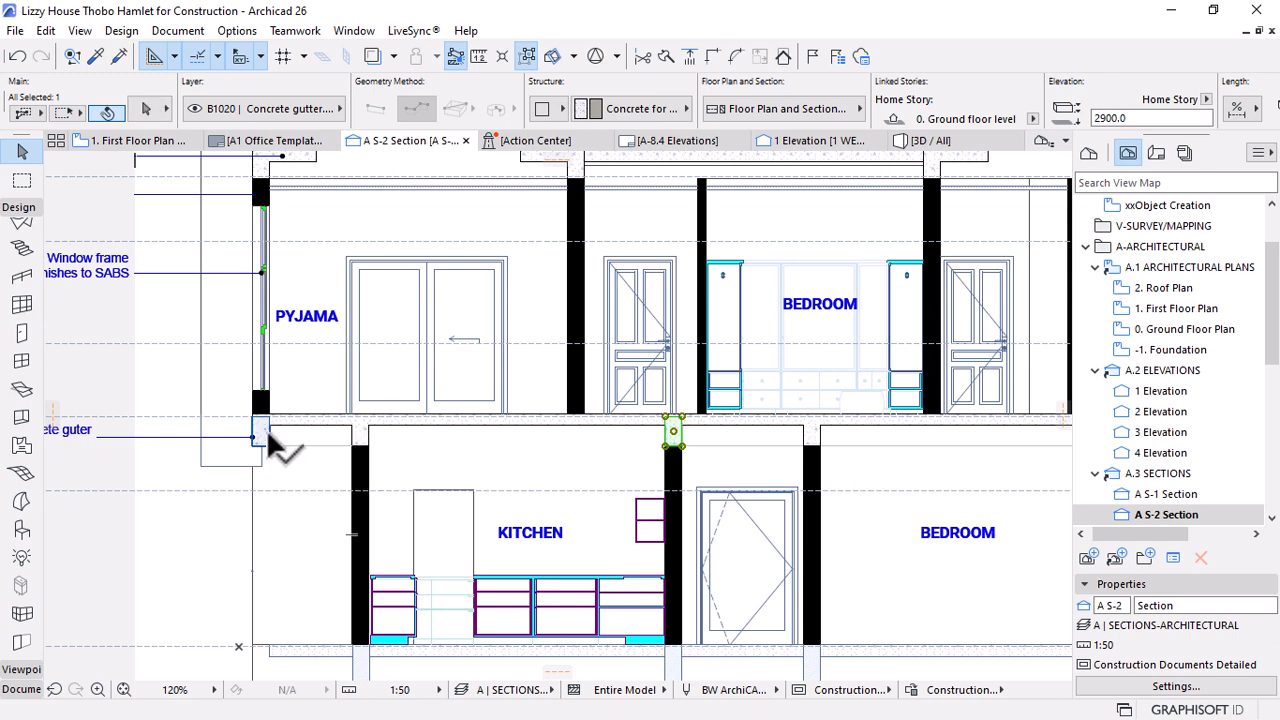
{"action": "left_click", "coordinate": [262, 436], "text": "shift"}
{"action": "left_click", "coordinate": [360, 432], "text": "shift"}
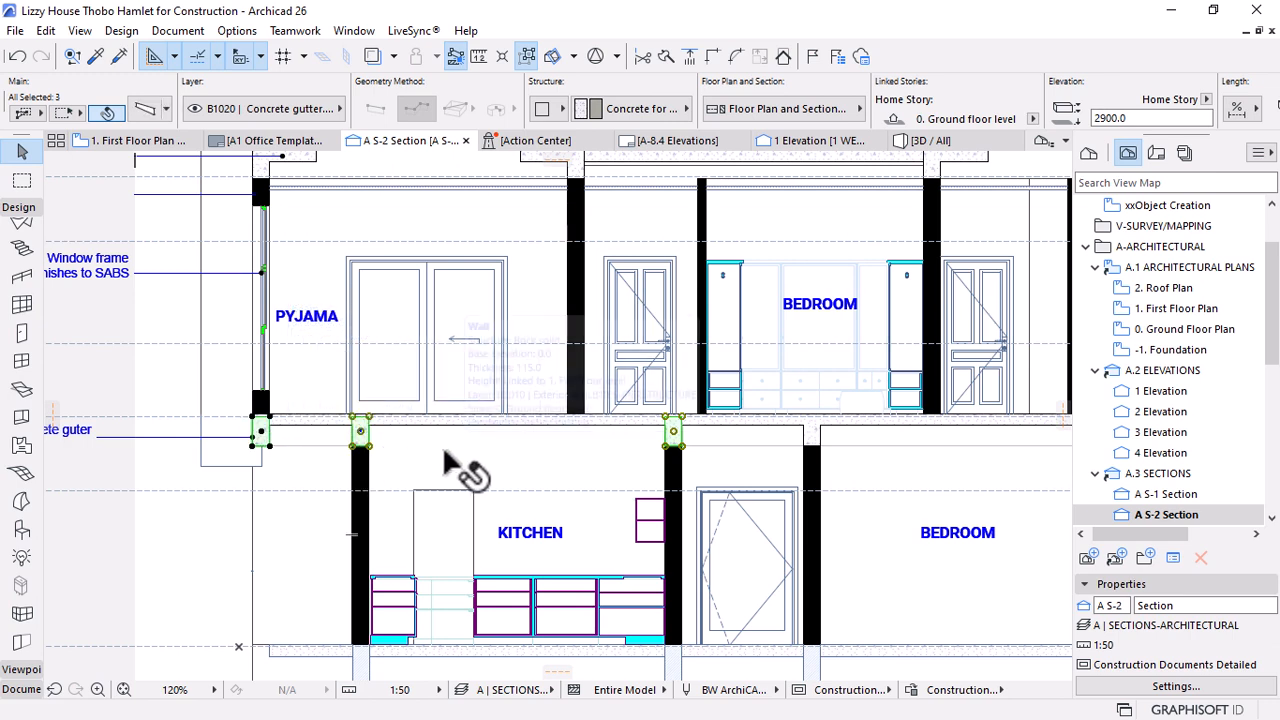
{"action": "left_click", "coordinate": [527, 56]}
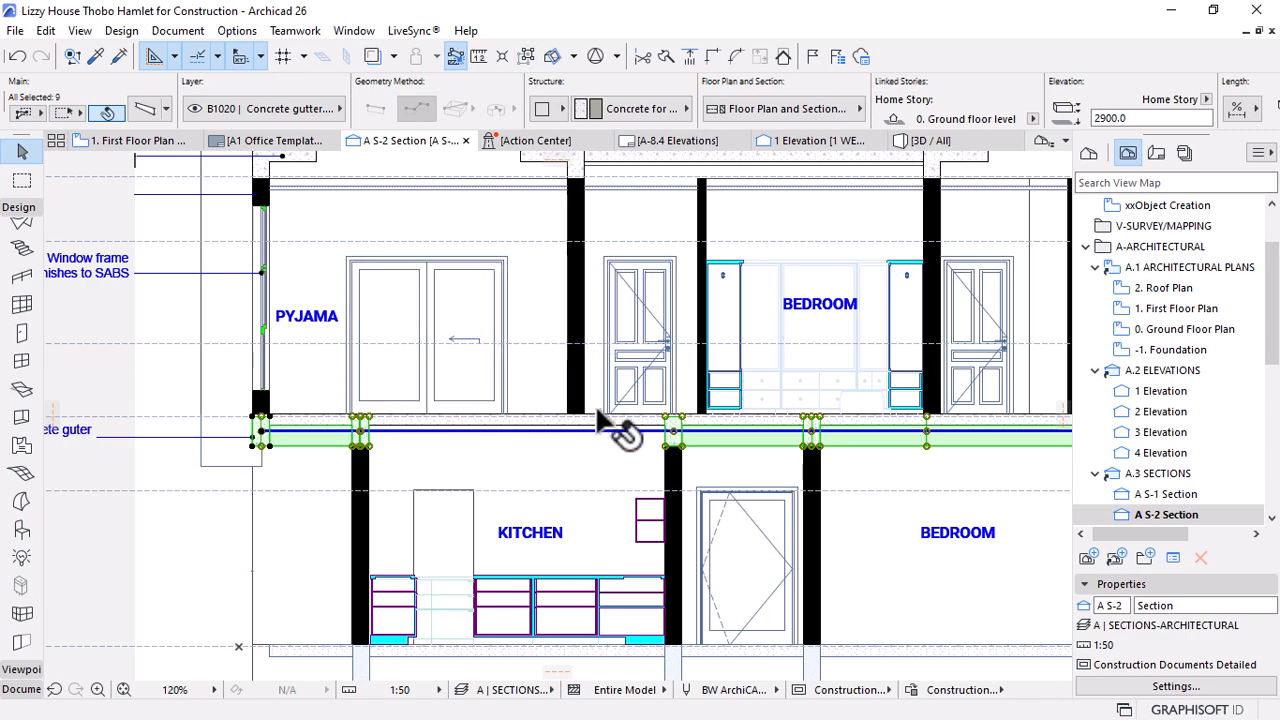
{"action": "scroll", "coordinate": [714, 406], "scroll_direction": "down", "scroll_amount": 4}
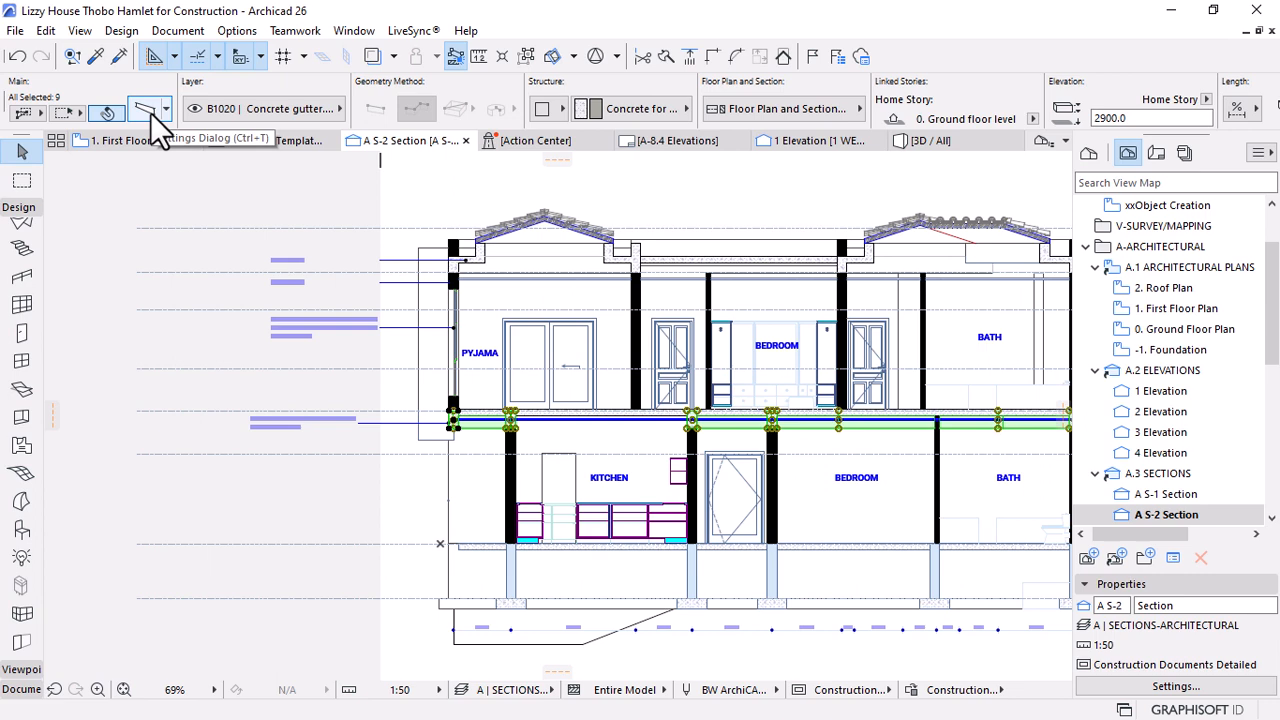
Replace "Roof storm water concrete guter" with "RC" in the Description/Spec property of the selected beams
{"action": "left_click", "coordinate": [145, 110]}
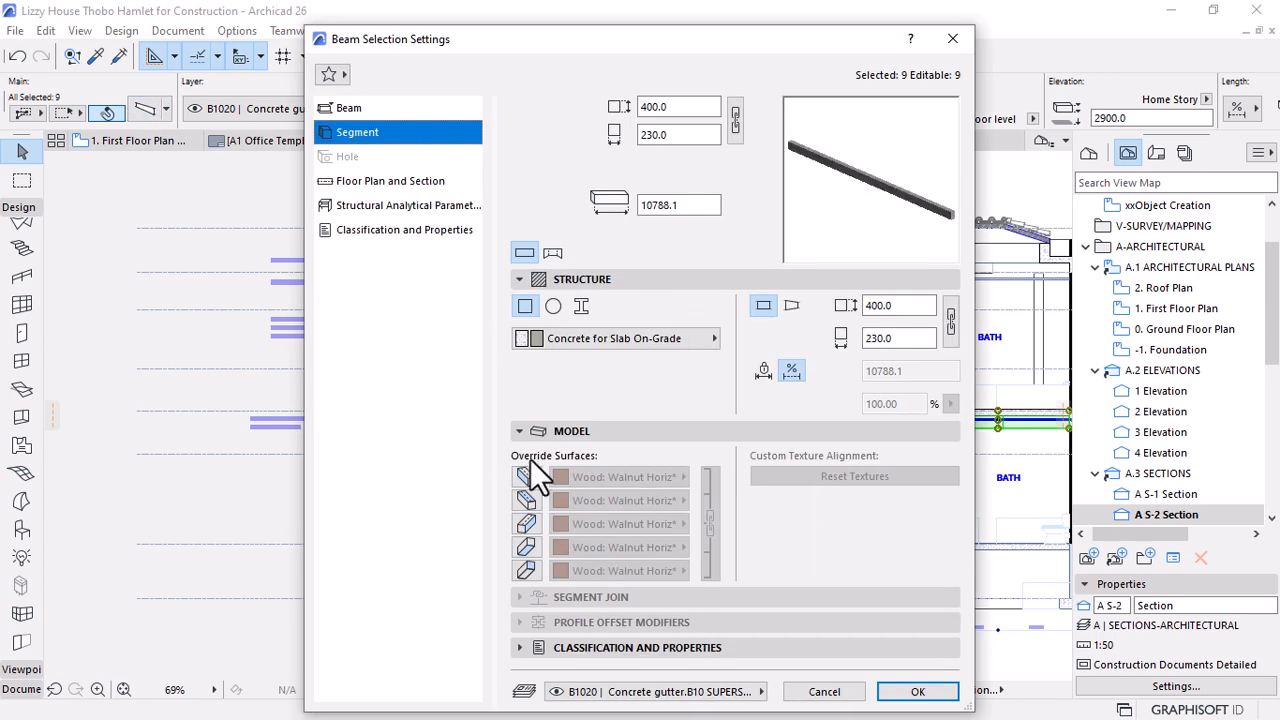
{"action": "left_click", "coordinate": [410, 230]}
{"action": "scroll", "coordinate": [745, 575], "scroll_direction": "down", "scroll_amount": 2}
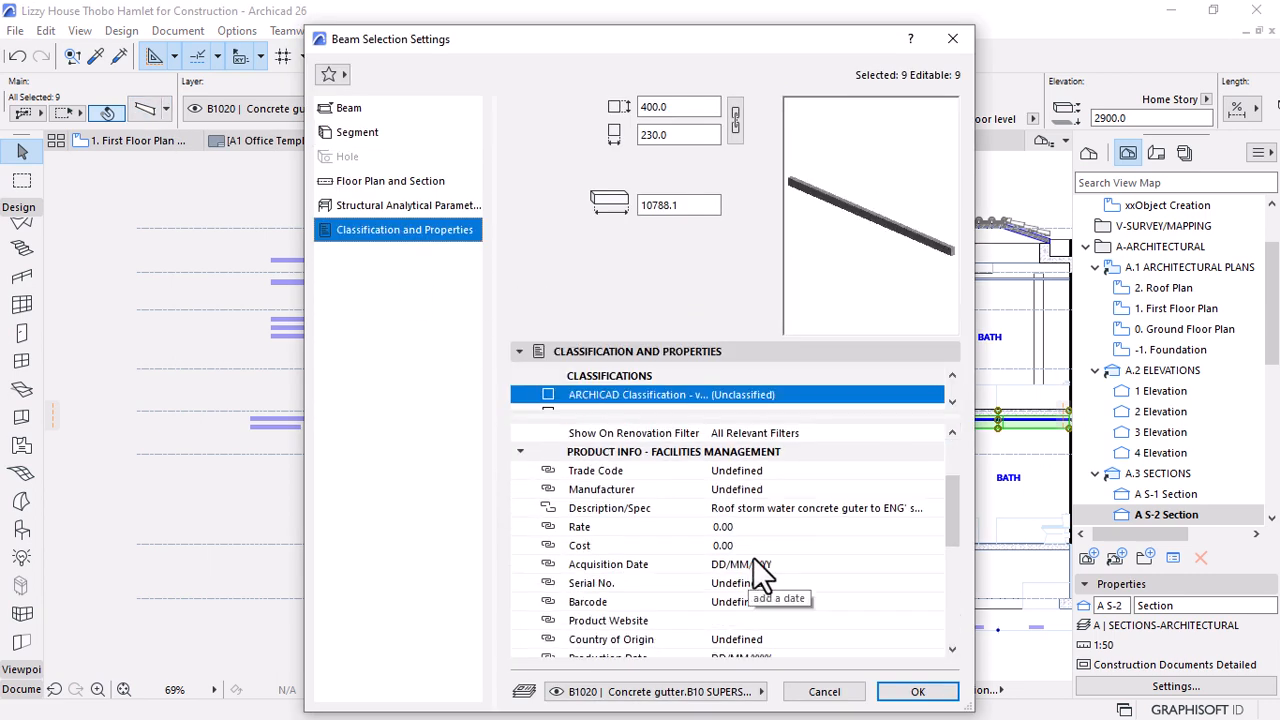
{"action": "left_click", "coordinate": [738, 510]}
{"action": "left_click_drag", "start_coordinate": [716, 510], "coordinate": [858, 505]}
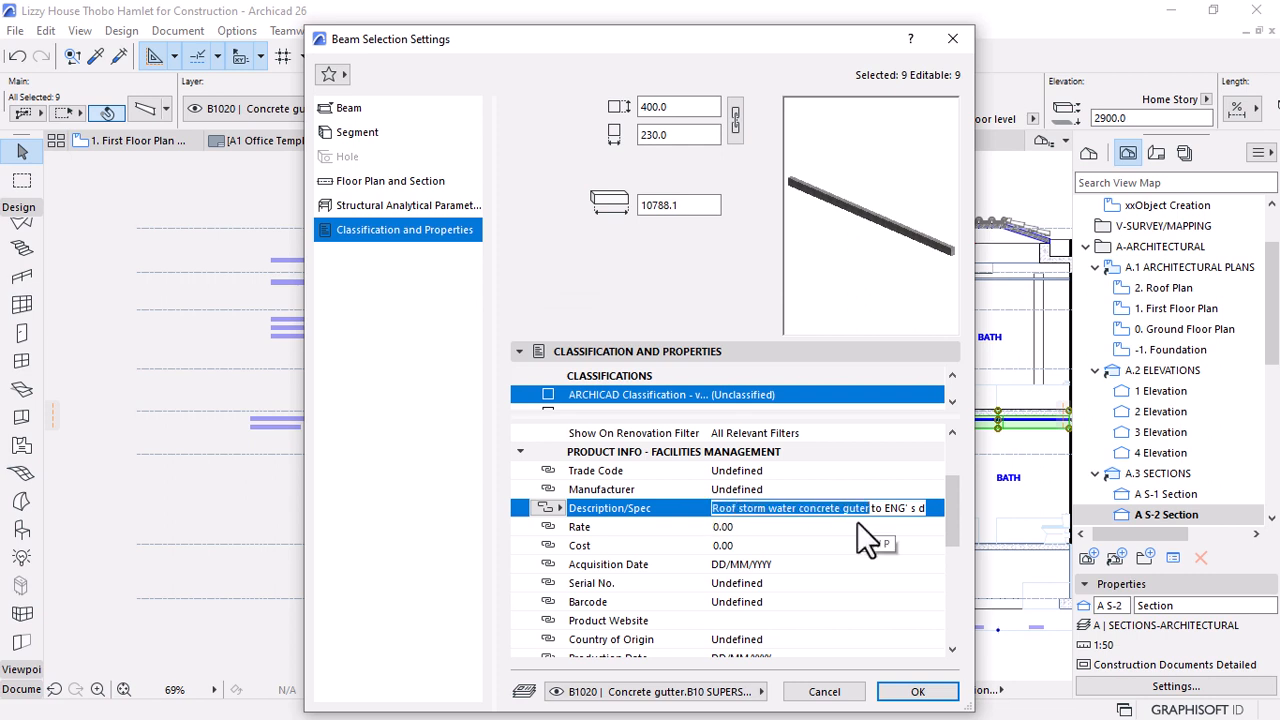
{"action": "type", "text": "rEINFO to ENG' s detail"}
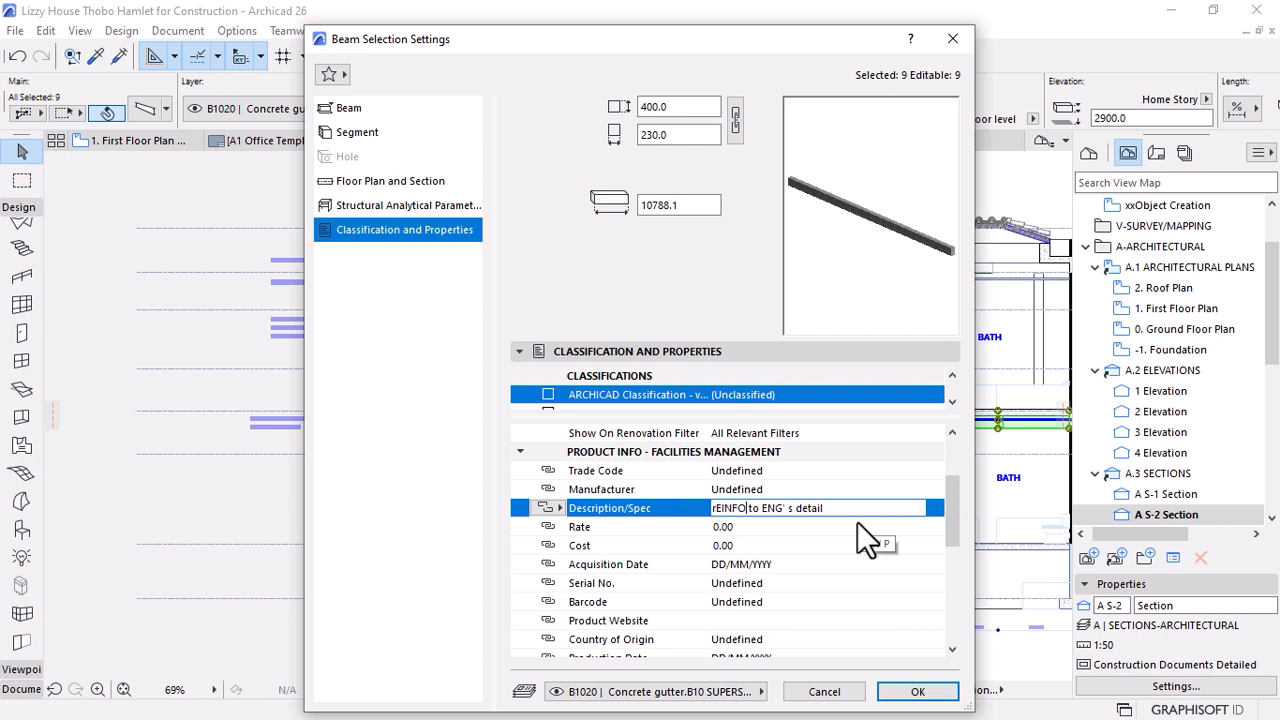
{"action": "type", "text": "RV"}
{"action": "key", "text": "BackSpace"}
{"action": "key", "text": "BackSpace"}
{"action": "key", "text": "BackSpace"}
{"action": "key", "text": "BackSpace"}
{"action": "key", "text": "BackSpace"}
{"action": "key", "text": "BackSpace"}
{"action": "key", "text": "BackSpace"}
{"action": "key", "text": "BackSpace"}
{"action": "type", "text": "r"}
{"action": "key", "text": "BackSpace"}
{"action": "type", "text": "RC"}
Prefix the beams' Description/Spec with the size "400 x 230 mm"
{"action": "key", "text": "Home"}
{"action": "type", "text": "400 x 230"}
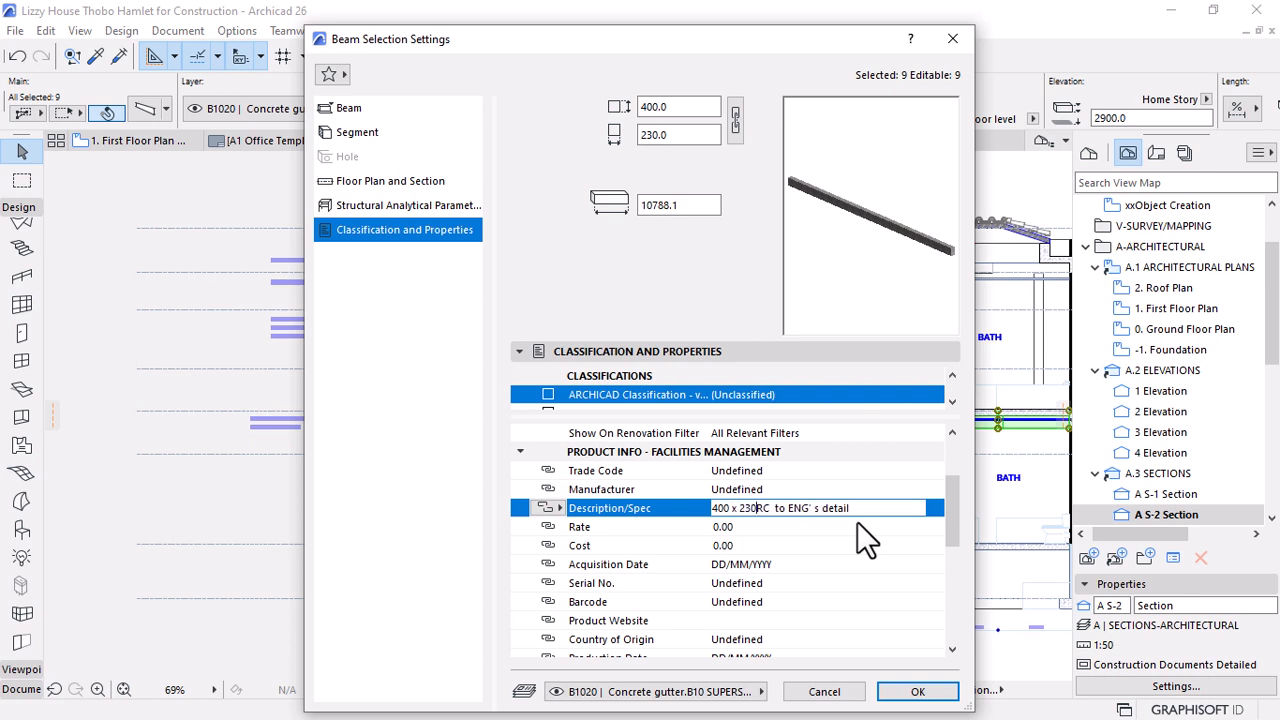
{"action": "type", "text": " mm"}
Set the beams' Description/Spec to "RC beam to ENG' s detail" and apply the settings
{"action": "left_click_drag", "start_coordinate": [778, 508], "coordinate": [649, 517]}
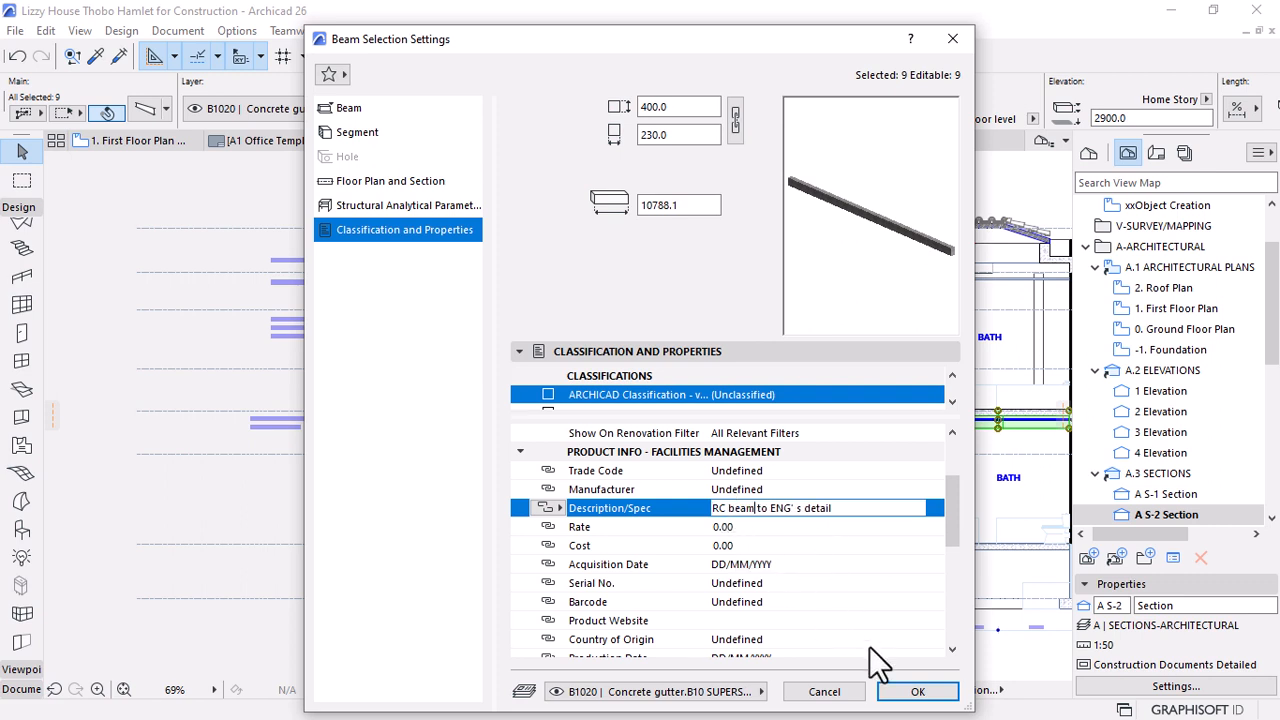
{"action": "left_click", "coordinate": [905, 693]}
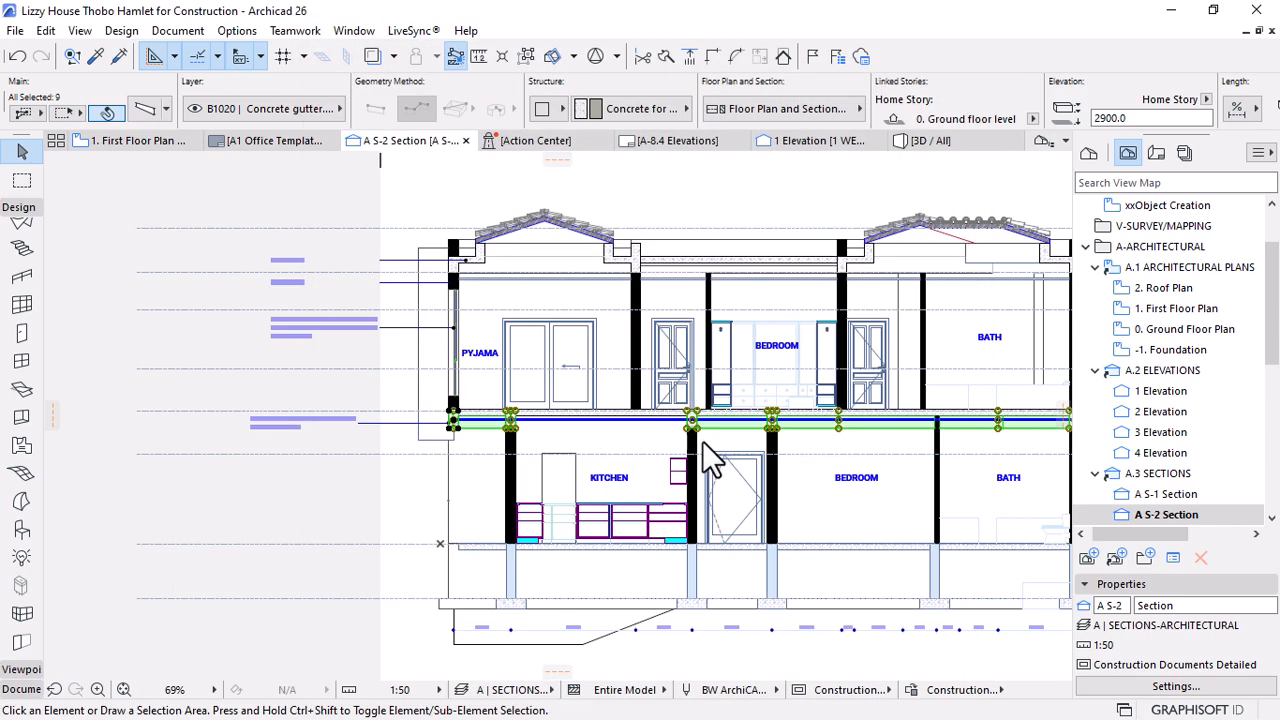
Align the RC beam label's text and leader start with the leader start of the window frame label above it
{"action": "scroll", "coordinate": [291, 388], "scroll_direction": "up", "scroll_amount": 3}
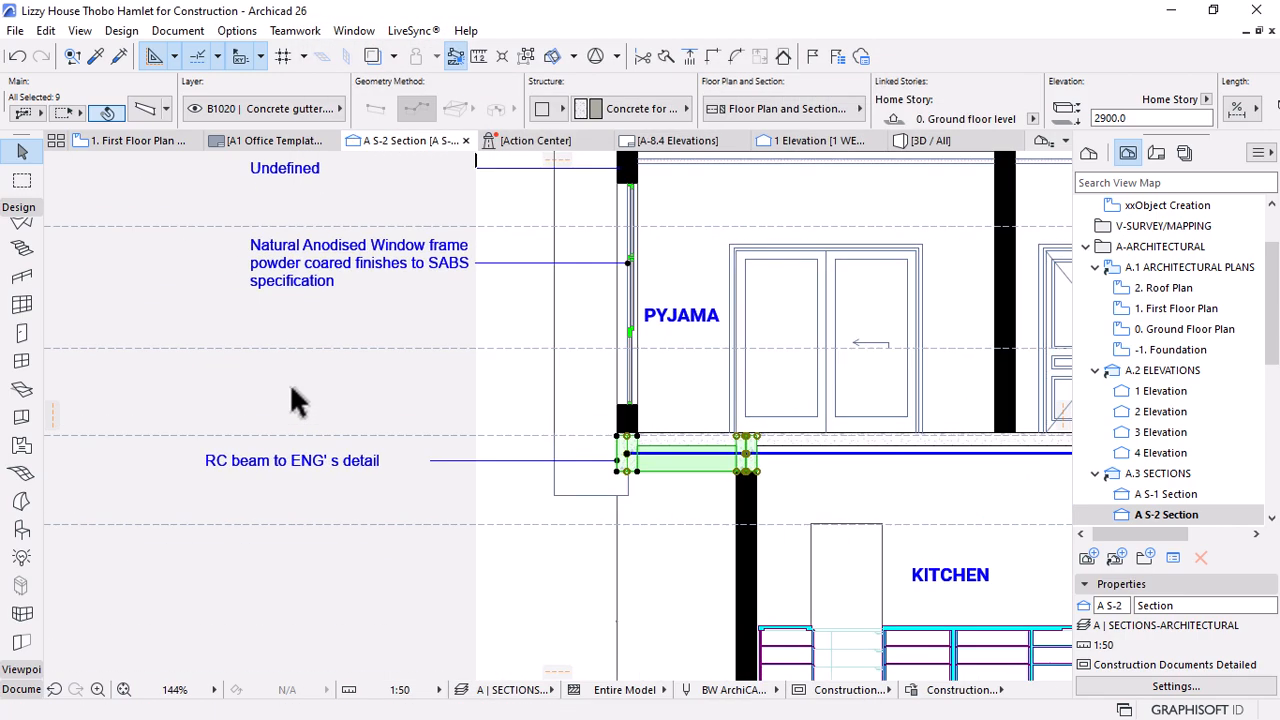
{"action": "scroll", "coordinate": [587, 506], "scroll_direction": "down", "scroll_amount": 1}
{"action": "left_click", "coordinate": [471, 471]}
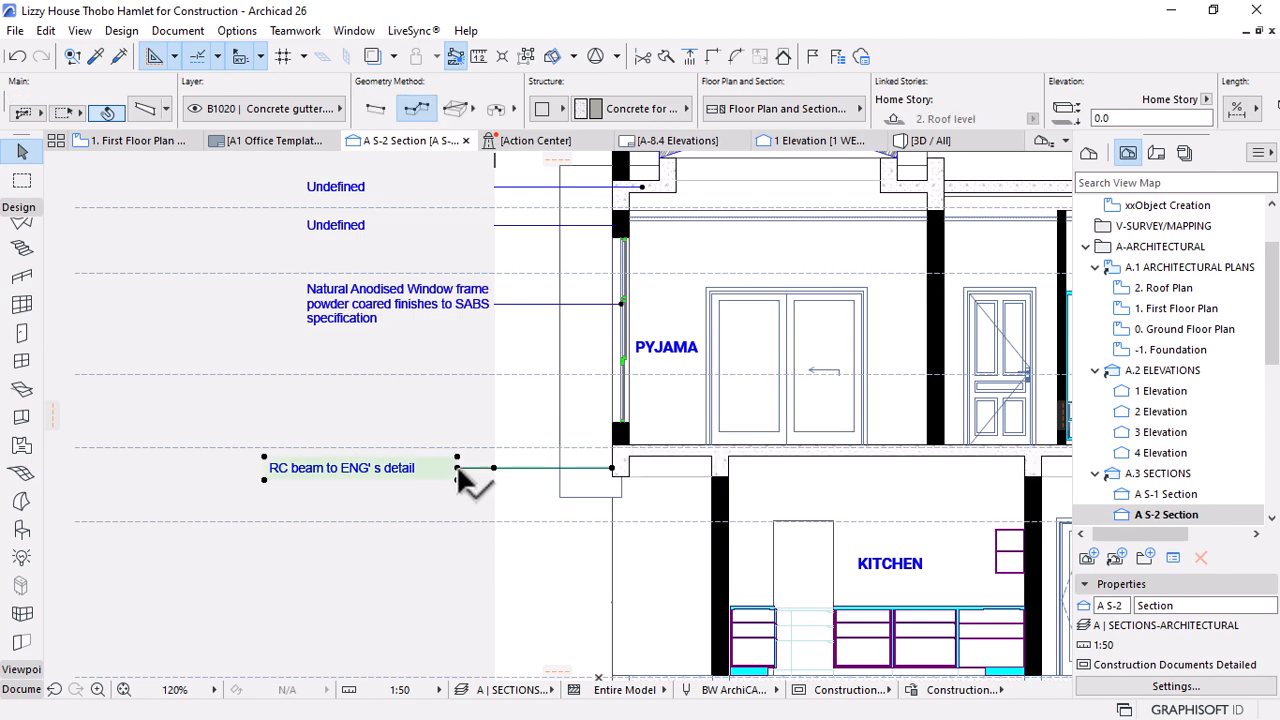
{"action": "left_click", "coordinate": [457, 466]}
{"action": "left_click", "coordinate": [495, 303], "text": "shift"}
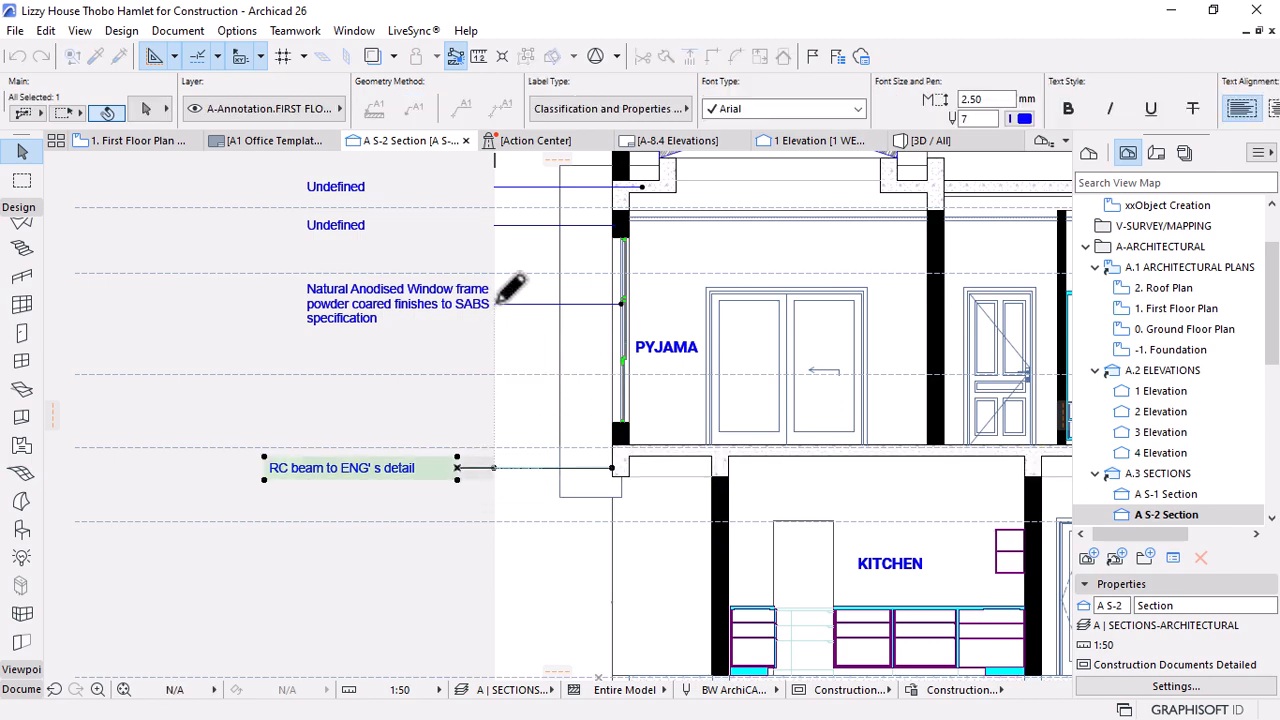
{"action": "left_click", "coordinate": [535, 490]}
Select the ground-floor external wall between the KITCHEN and the outer edge, together with its grouped wall
{"action": "scroll", "coordinate": [537, 491], "scroll_direction": "down", "scroll_amount": 3}
{"action": "scroll", "coordinate": [471, 323], "scroll_direction": "up", "scroll_amount": 5}
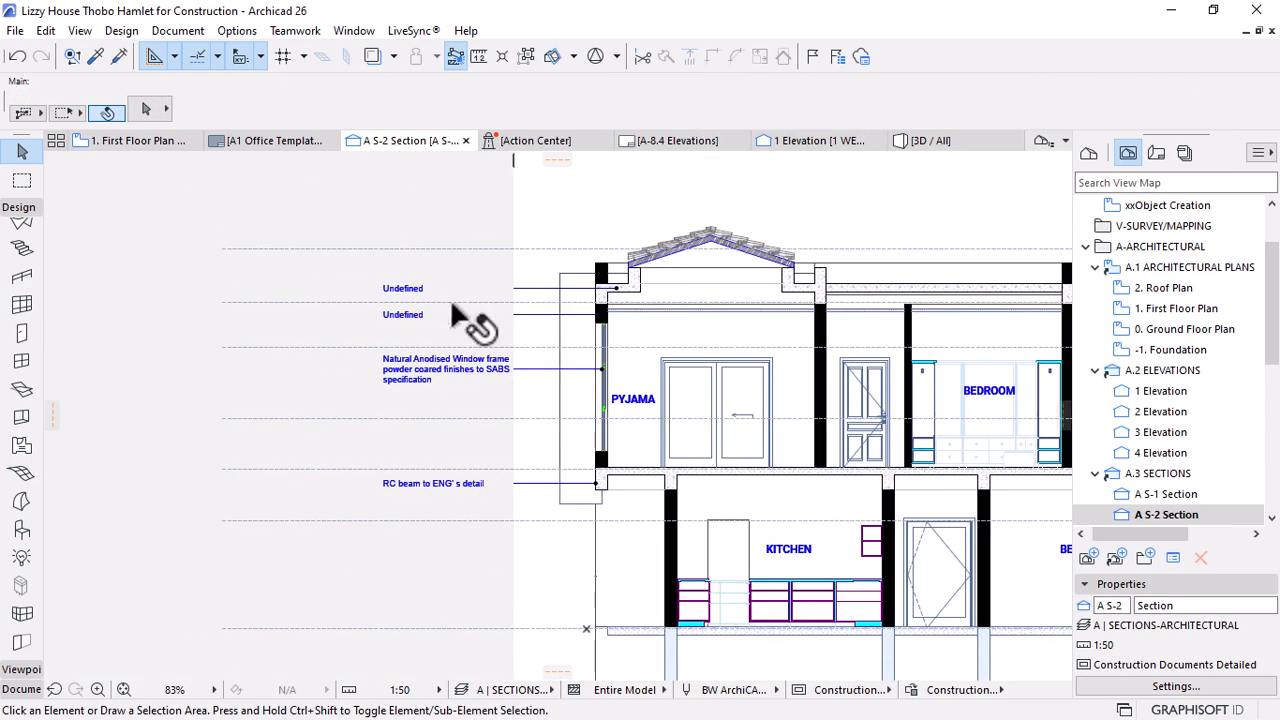
{"action": "scroll", "coordinate": [560, 290], "scroll_direction": "down", "scroll_amount": 4}
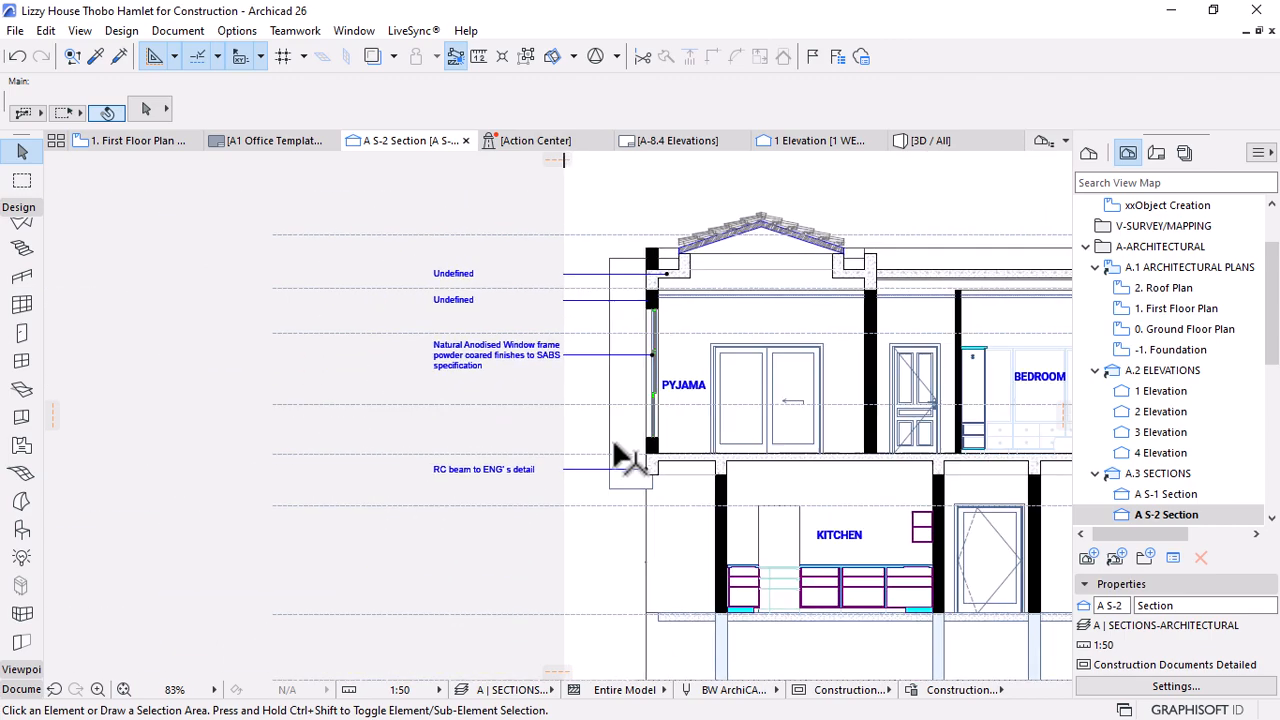
{"action": "scroll", "coordinate": [457, 295], "scroll_direction": "up", "scroll_amount": 4}
{"action": "scroll", "coordinate": [572, 357], "scroll_direction": "down", "scroll_amount": 3}
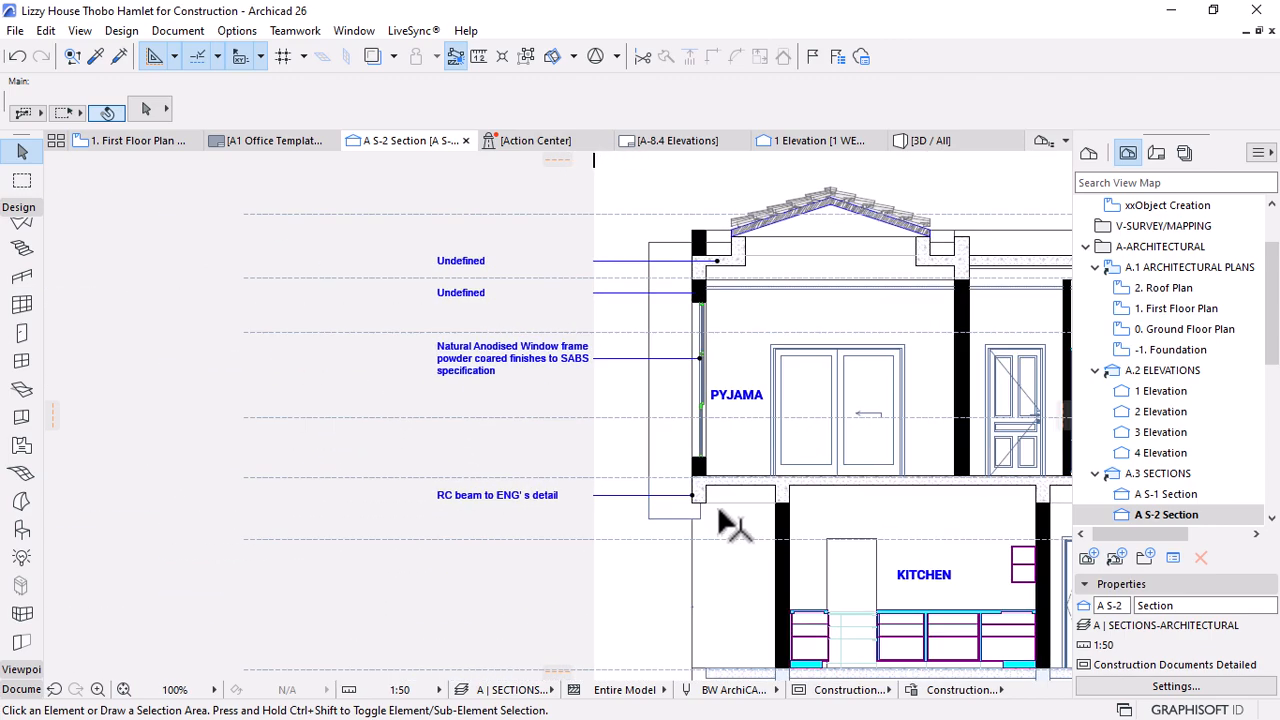
{"action": "left_click", "coordinate": [785, 560]}
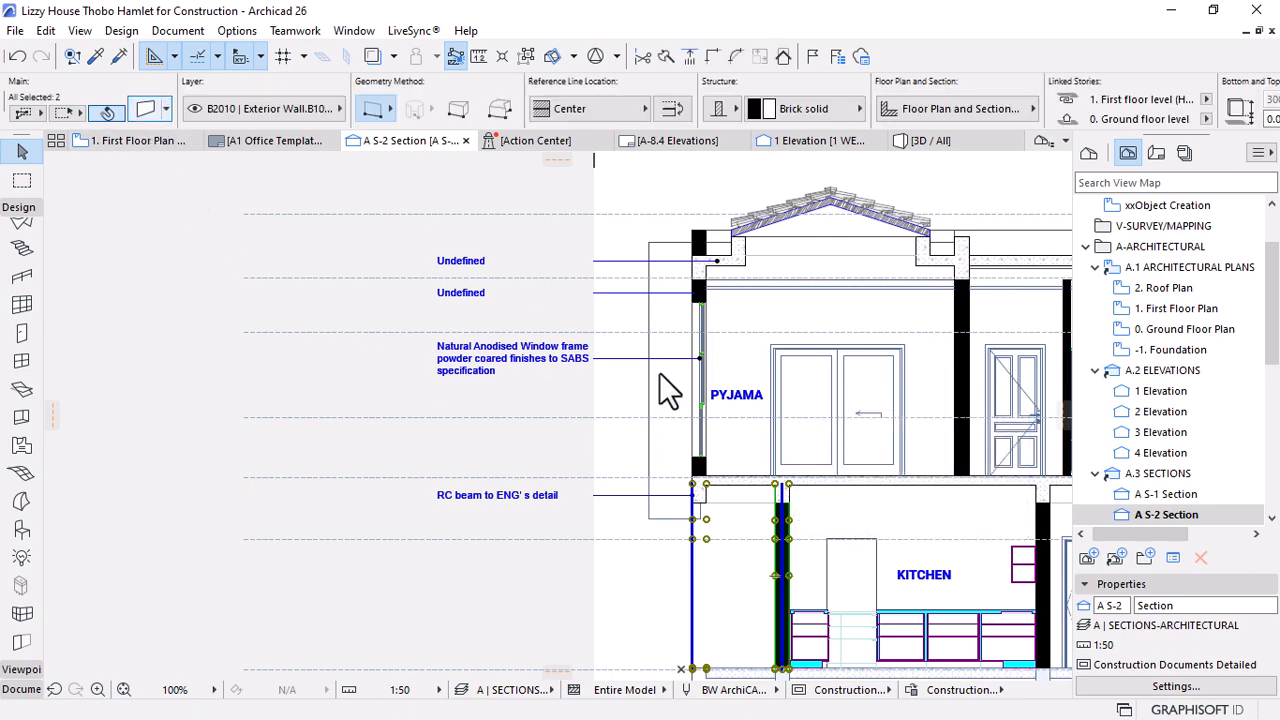
Prefix the selected walls' Description/Spec with "230mm", copy the complete brickwork description and apply the settings
{"action": "key", "text": "ctrl+t"}
{"action": "left_click", "coordinate": [463, 442]}
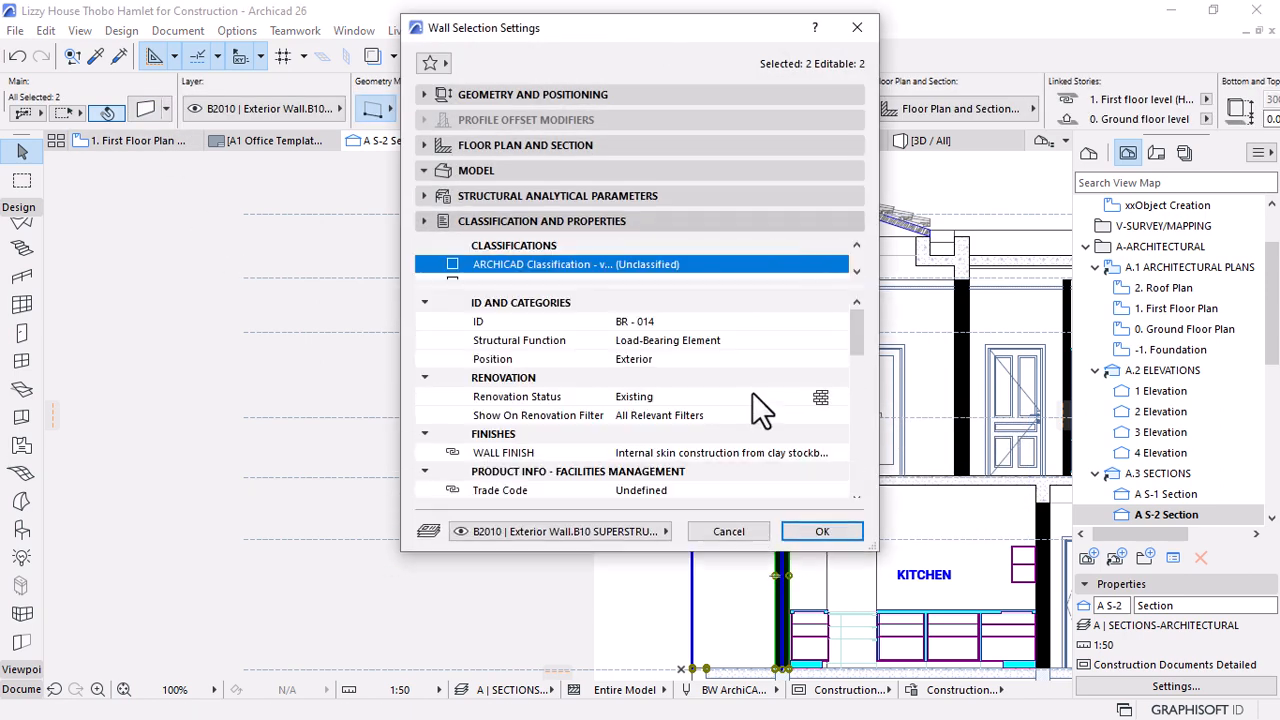
{"action": "scroll", "coordinate": [733, 385], "scroll_direction": "down", "scroll_amount": 3}
{"action": "scroll", "coordinate": [731, 381], "scroll_direction": "down", "scroll_amount": 1}
{"action": "left_click", "coordinate": [623, 415]}
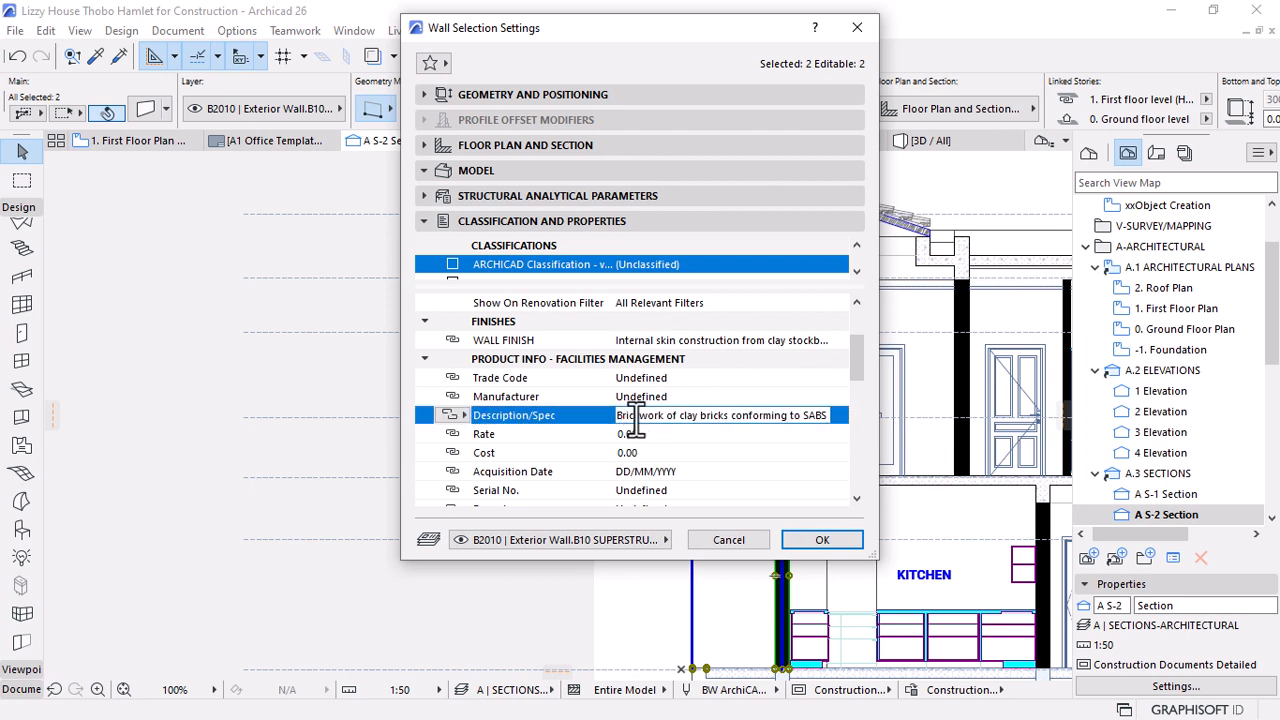
{"action": "left_click", "coordinate": [635, 418]}
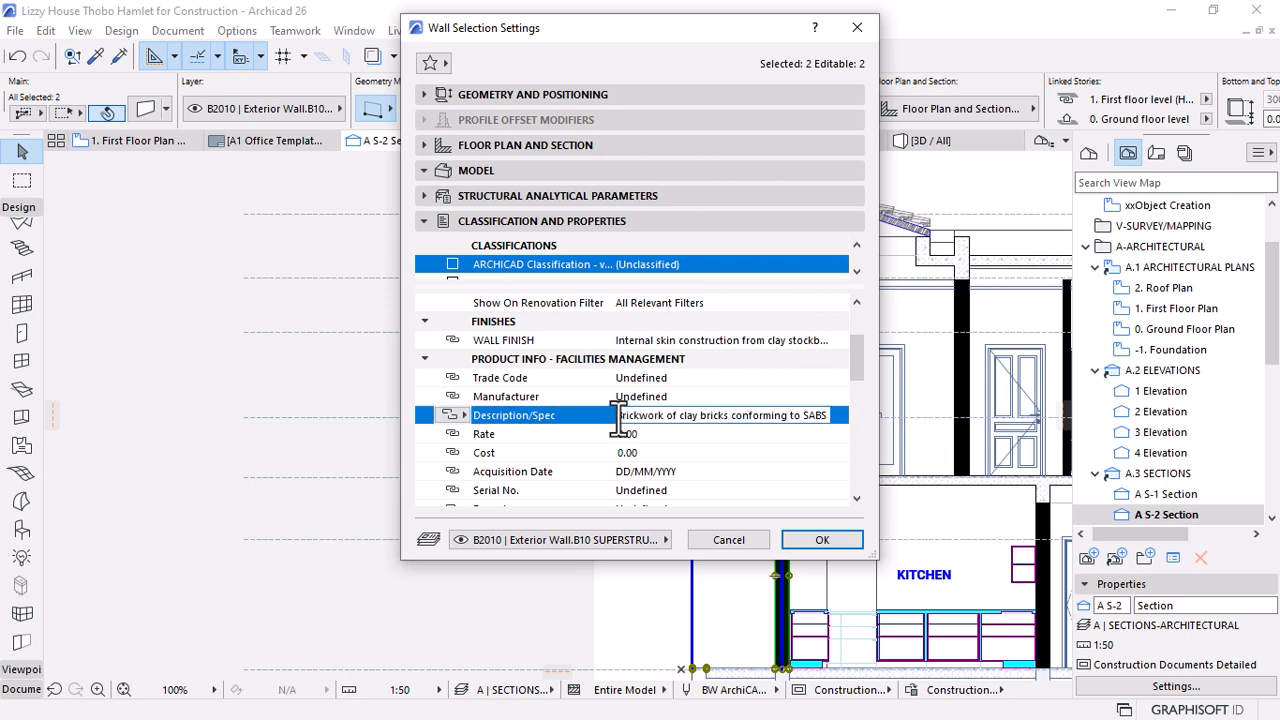
{"action": "type", "text": "30"}
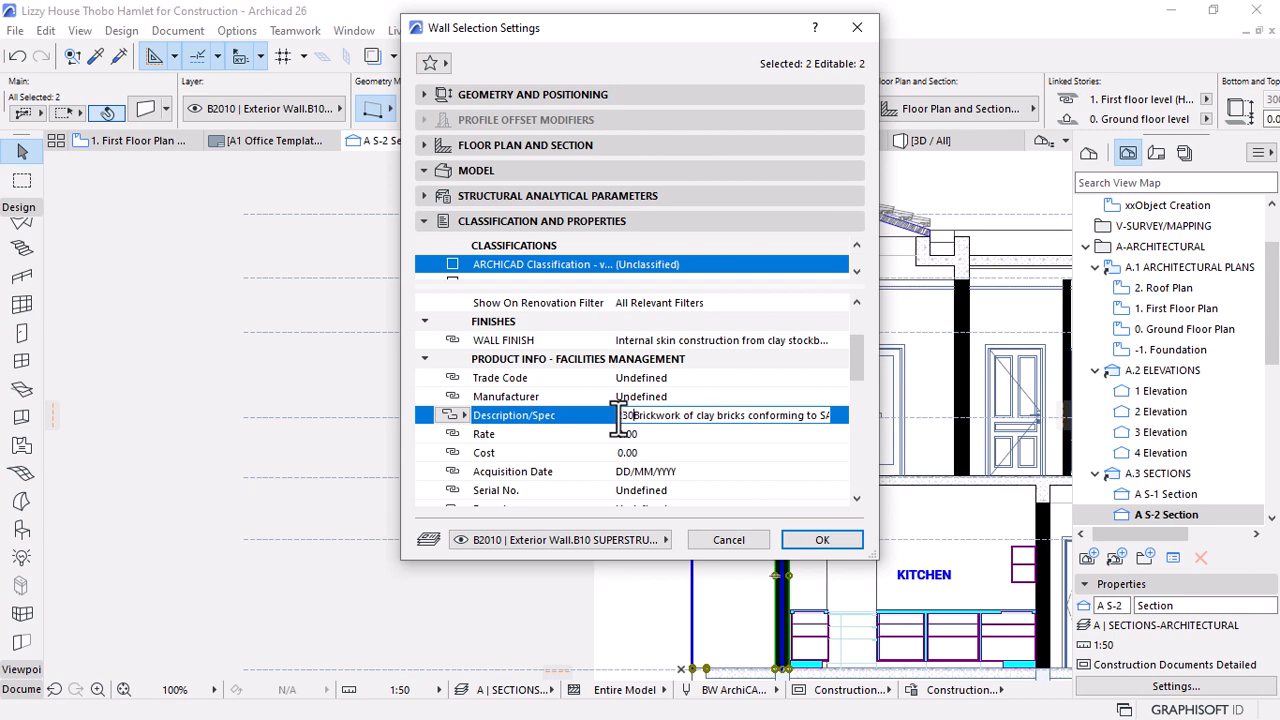
{"action": "type", "text": "mm"}
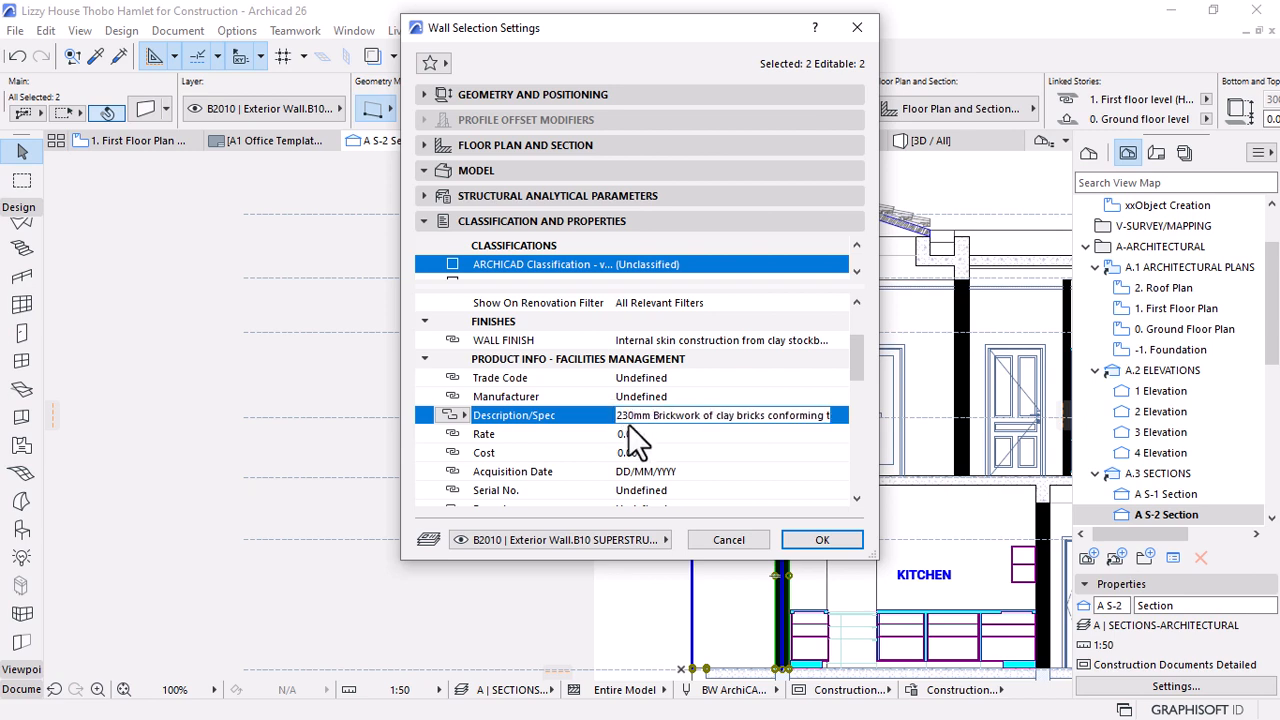
{"action": "key", "text": "ctrl+a"}
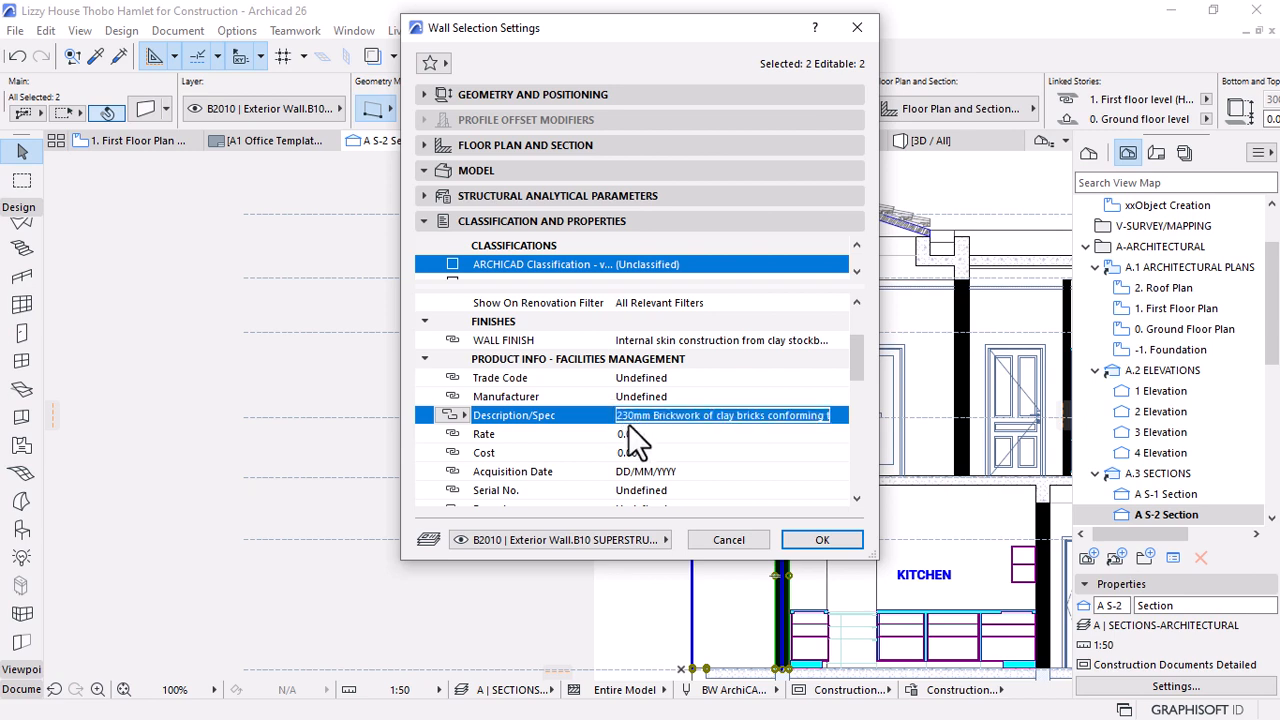
{"action": "left_click", "coordinate": [815, 540]}
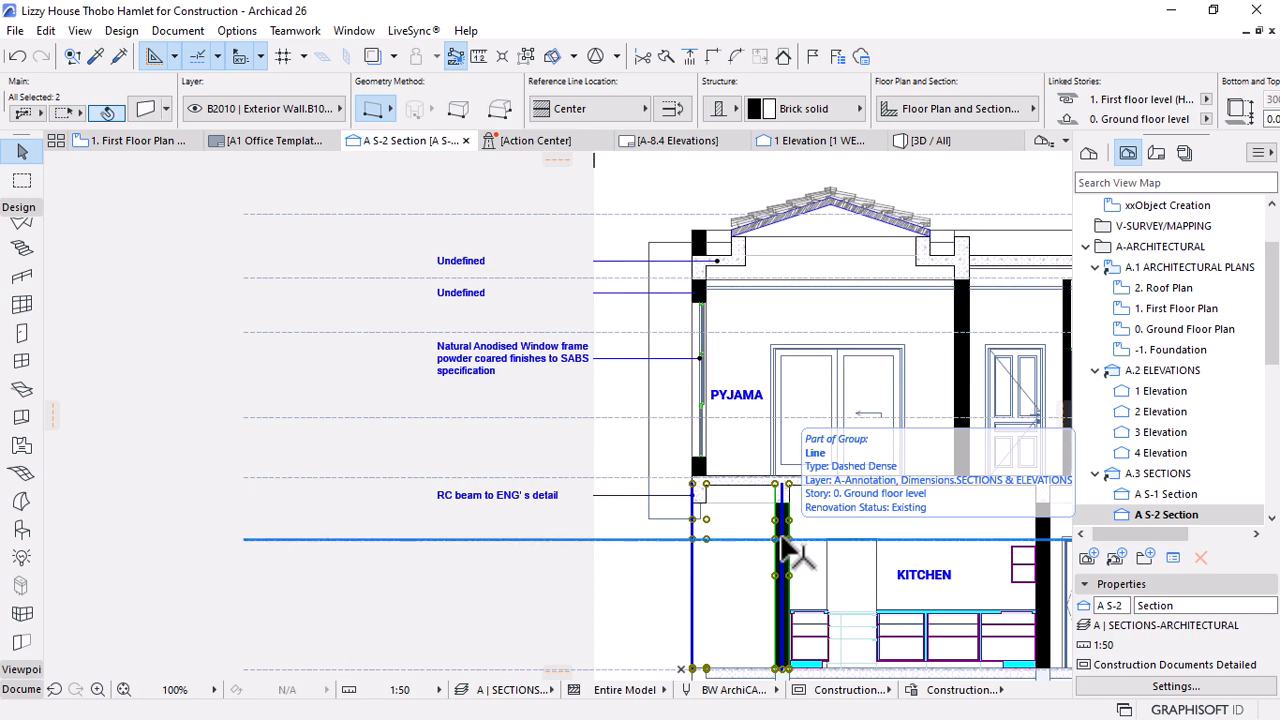
Open the 1. First Floor Plan view and select all of its walls
{"action": "scroll", "coordinate": [590, 260], "scroll_direction": "up", "scroll_amount": 4}
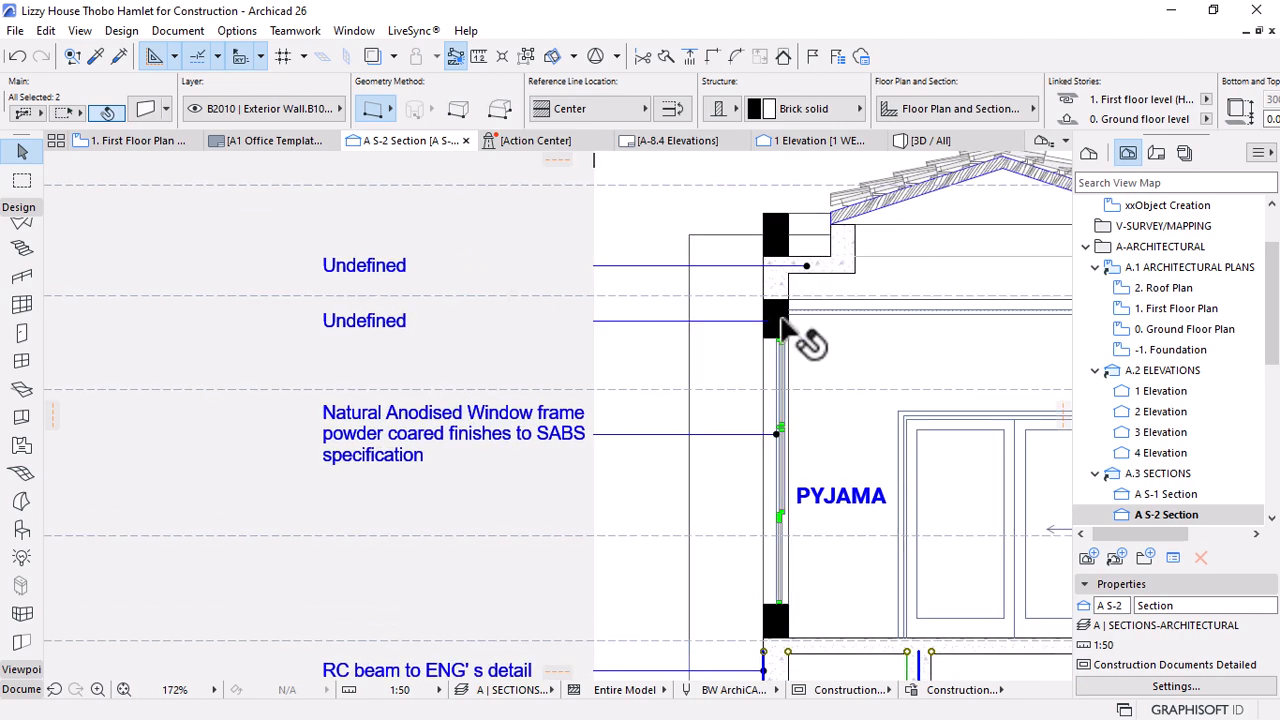
{"action": "scroll", "coordinate": [571, 357], "scroll_direction": "down", "scroll_amount": 8}
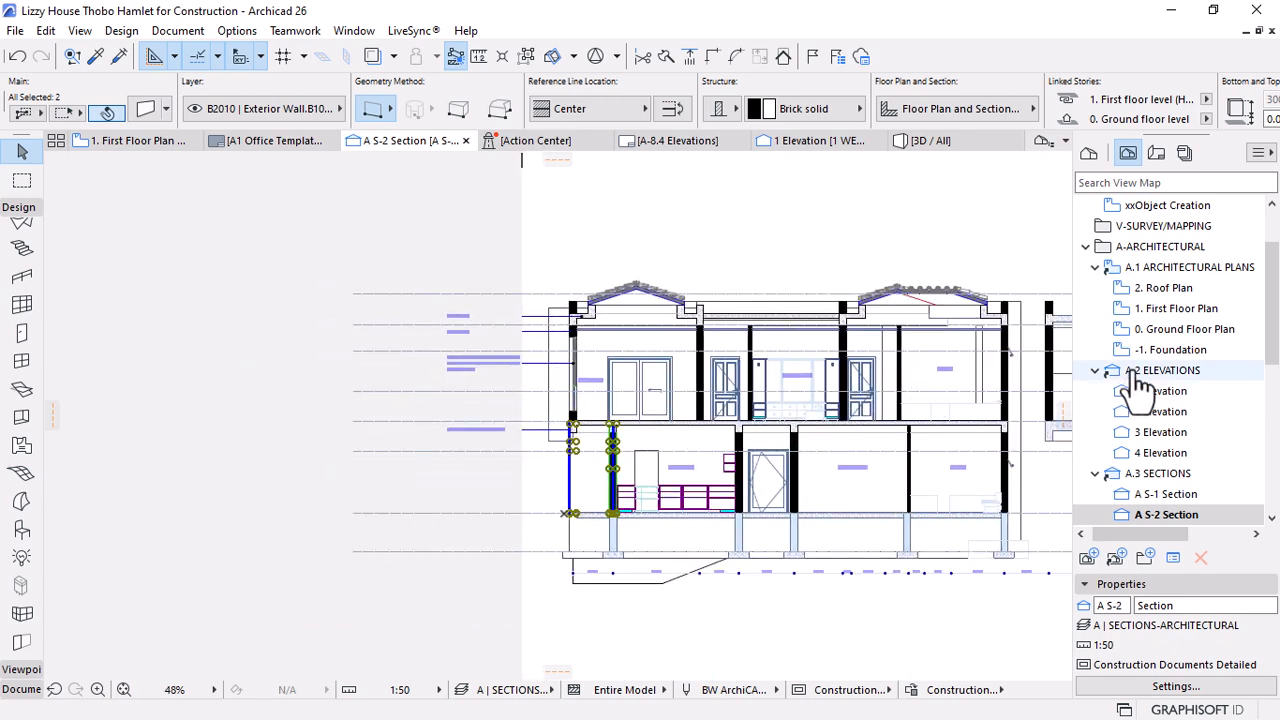
{"action": "double_click", "coordinate": [1165, 310]}
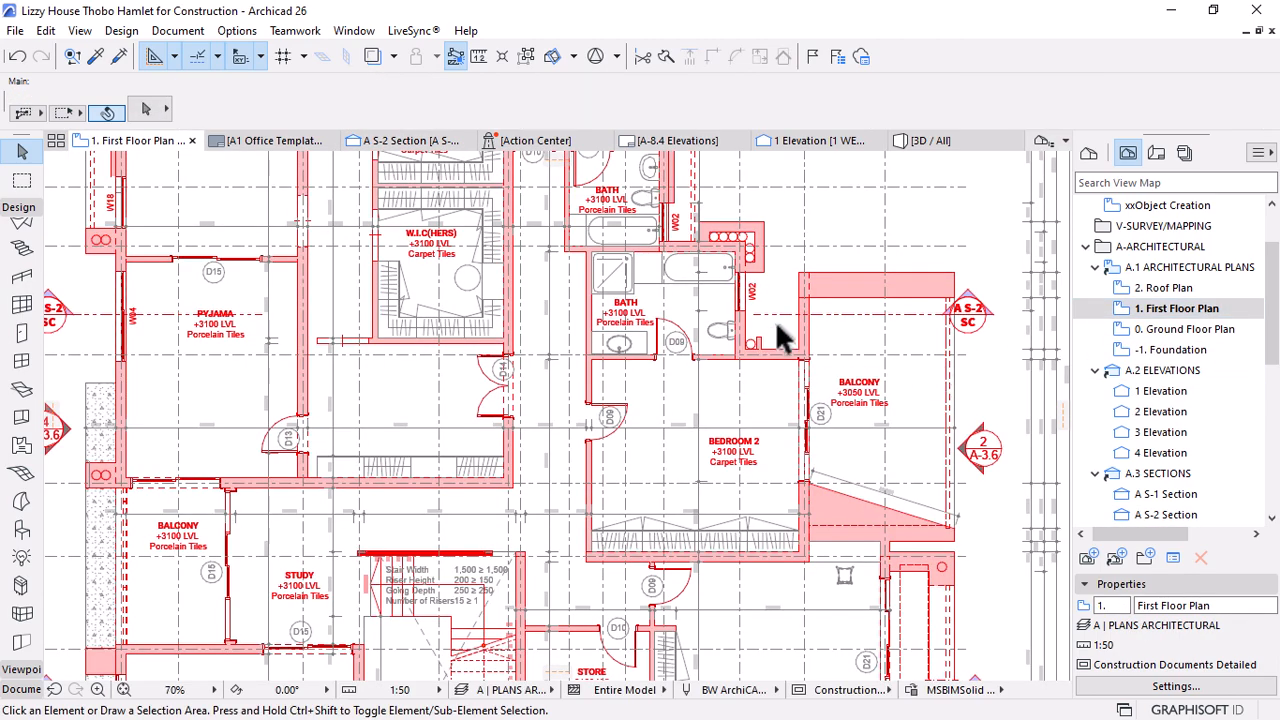
{"action": "scroll", "coordinate": [777, 325], "scroll_direction": "up", "scroll_amount": 3}
{"action": "left_click", "coordinate": [785, 351], "text": "alt"}
{"action": "key", "text": "ctrl+a"}
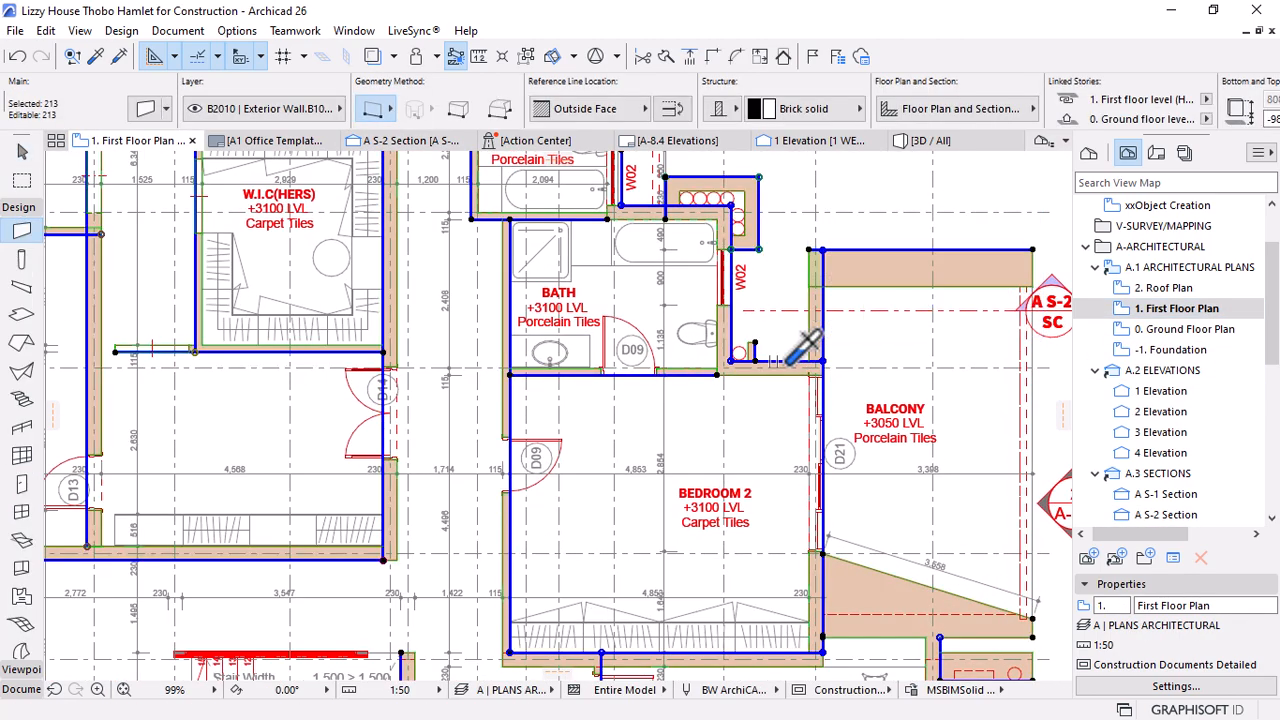
{"action": "scroll", "coordinate": [788, 362], "scroll_direction": "down", "scroll_amount": 5}
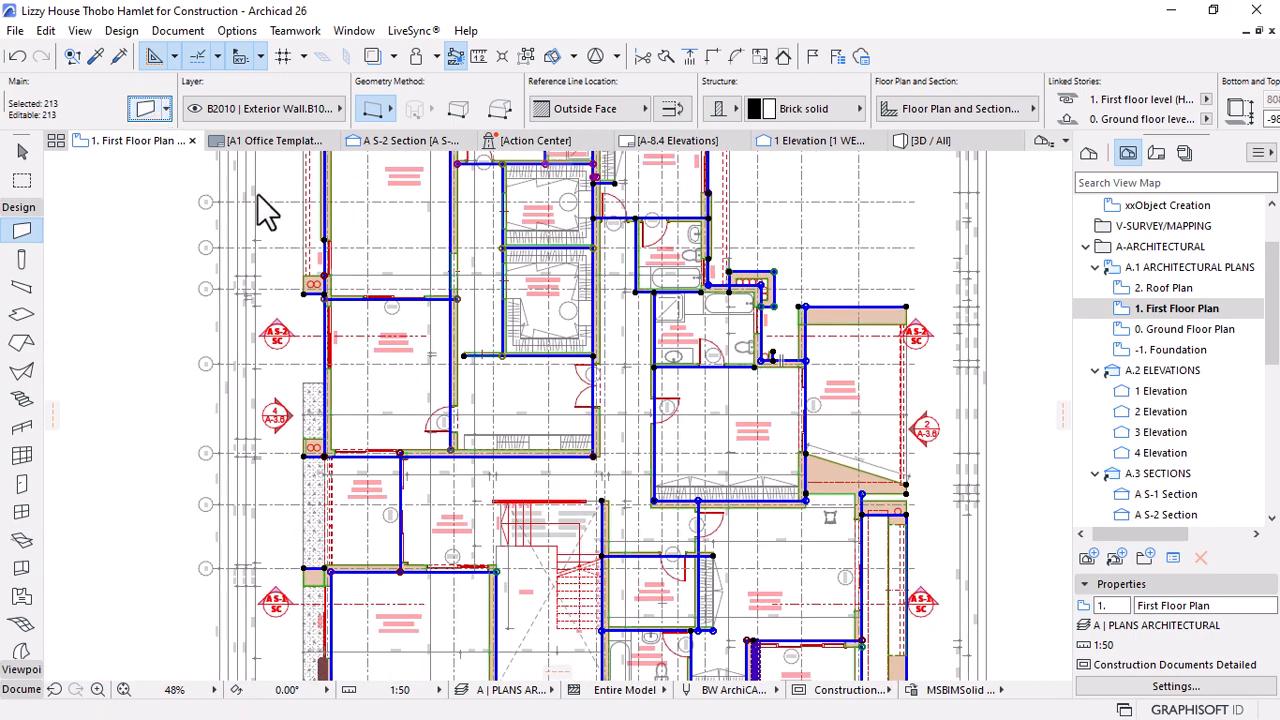
Replace the Description/Spec of all selected first-floor walls with the copied 230mm brickwork description and apply it
{"action": "key", "text": "ctrl+t"}
{"action": "scroll", "coordinate": [620, 435], "scroll_direction": "down", "scroll_amount": 3}
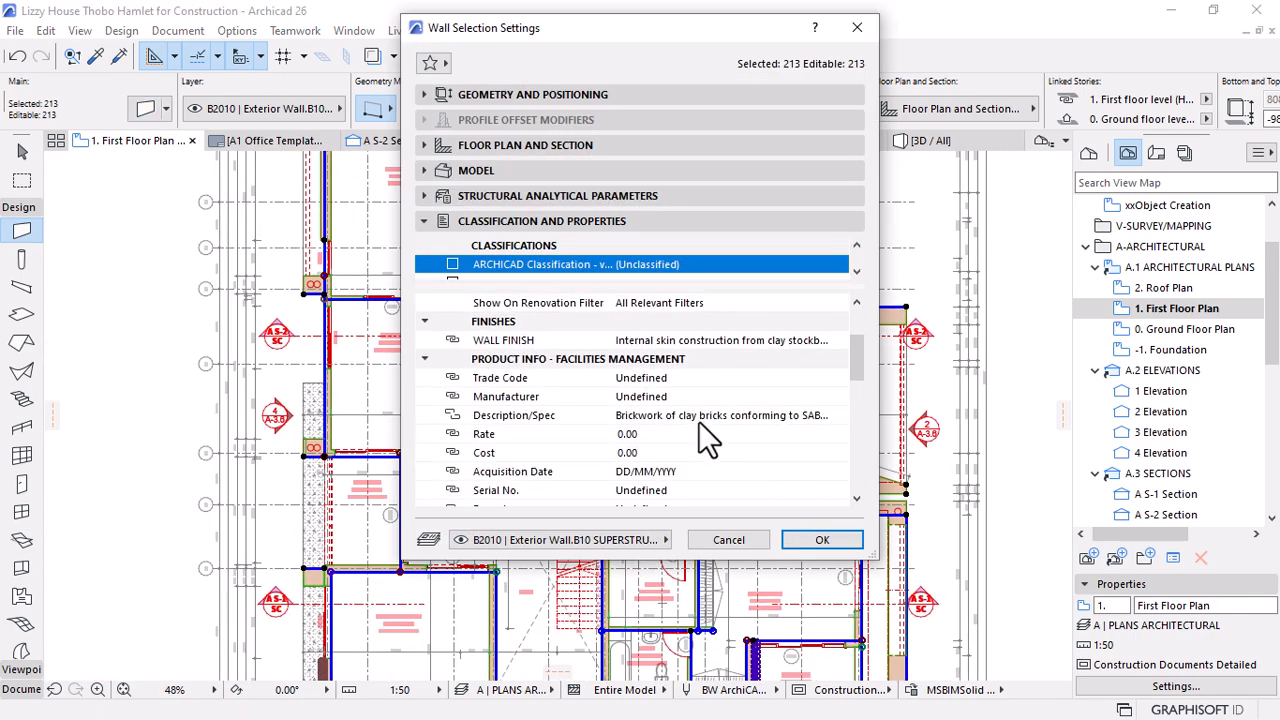
{"action": "left_click", "coordinate": [698, 417]}
{"action": "left_click_drag", "start_coordinate": [620, 418], "coordinate": [885, 418]}
{"action": "left_click", "coordinate": [818, 540]}
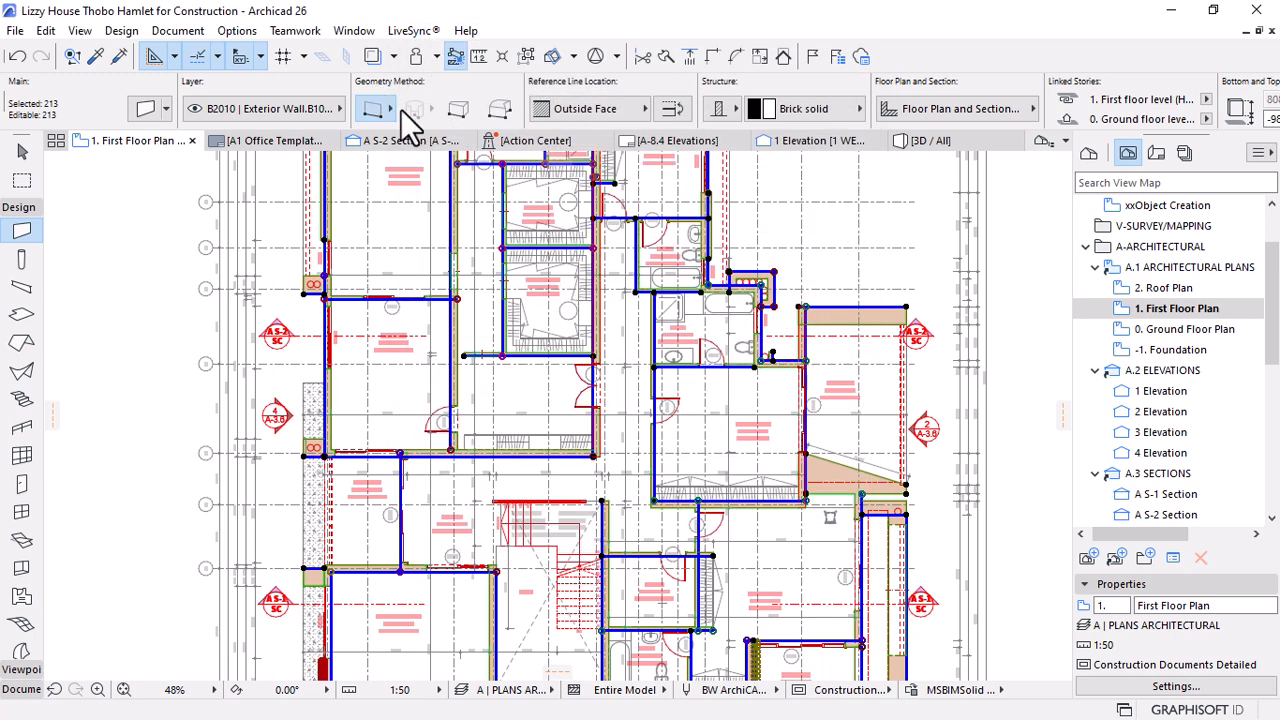
Return to the A S-2 section and examine the wall label beside the PYJAMA room
{"action": "left_click", "coordinate": [382, 148]}
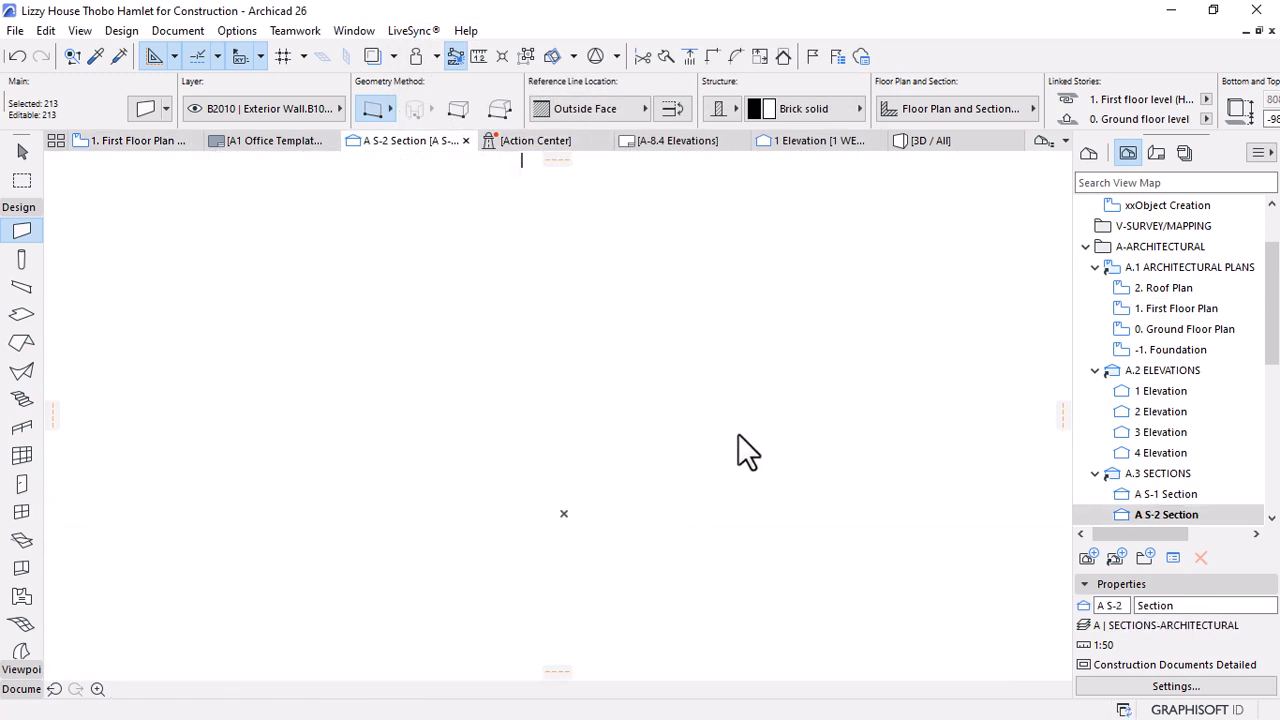
{"action": "scroll", "coordinate": [482, 340], "scroll_direction": "up", "scroll_amount": 8}
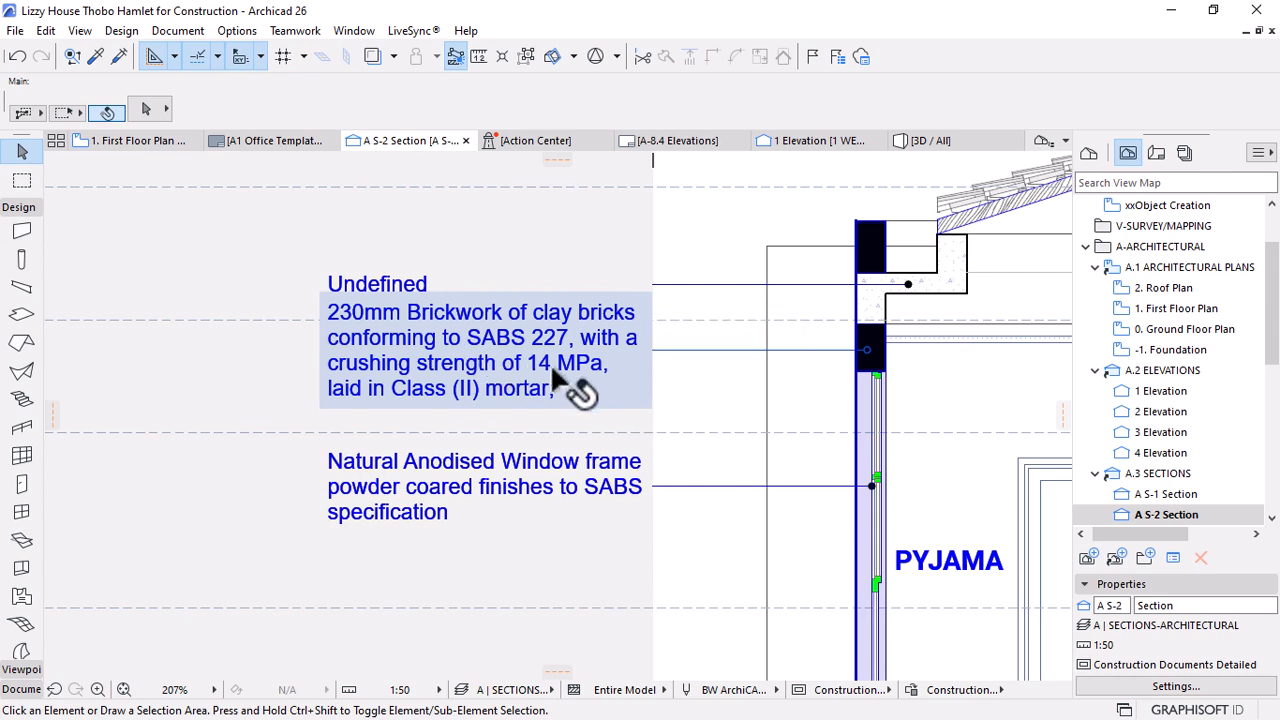
{"action": "scroll", "coordinate": [597, 390], "scroll_direction": "down", "scroll_amount": 2}
{"action": "scroll", "coordinate": [597, 390], "scroll_direction": "down", "scroll_amount": 1}
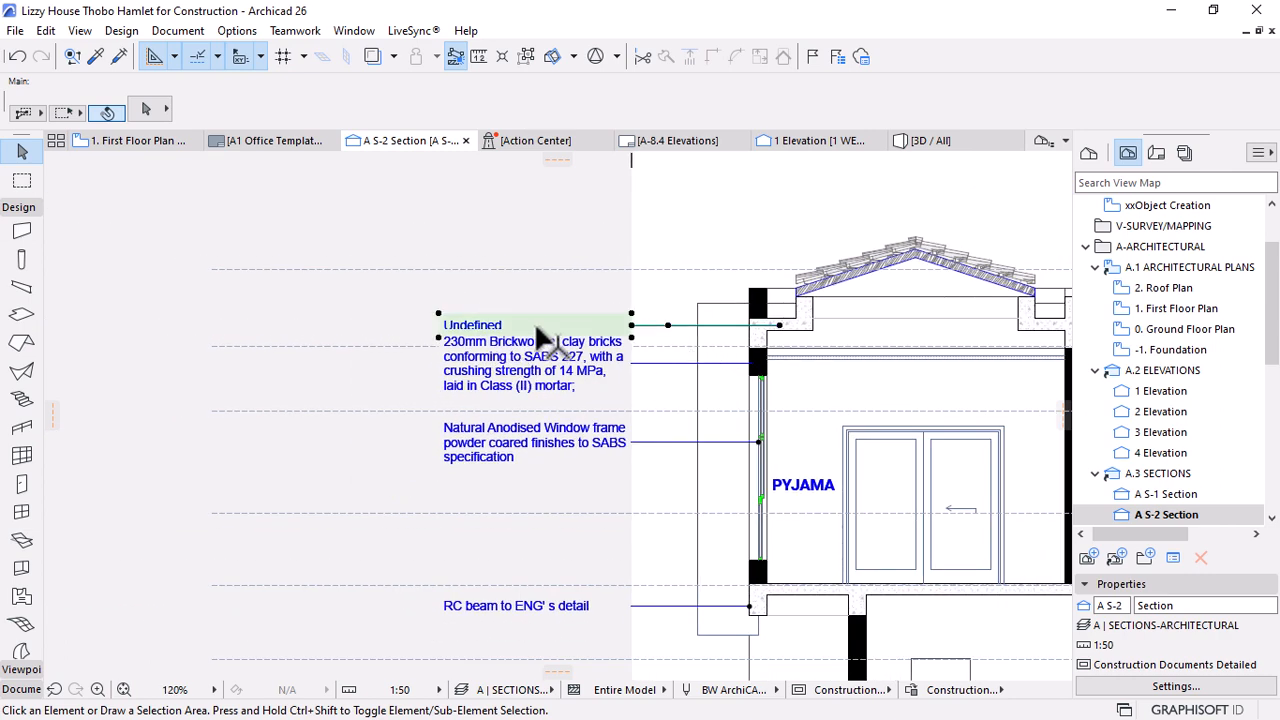
Move the "Undefined" gutter label straight up so it clears the 230mm brickwork label beneath it
{"action": "left_click", "coordinate": [628, 336]}
{"action": "scroll", "coordinate": [632, 328], "scroll_direction": "up", "scroll_amount": 2}
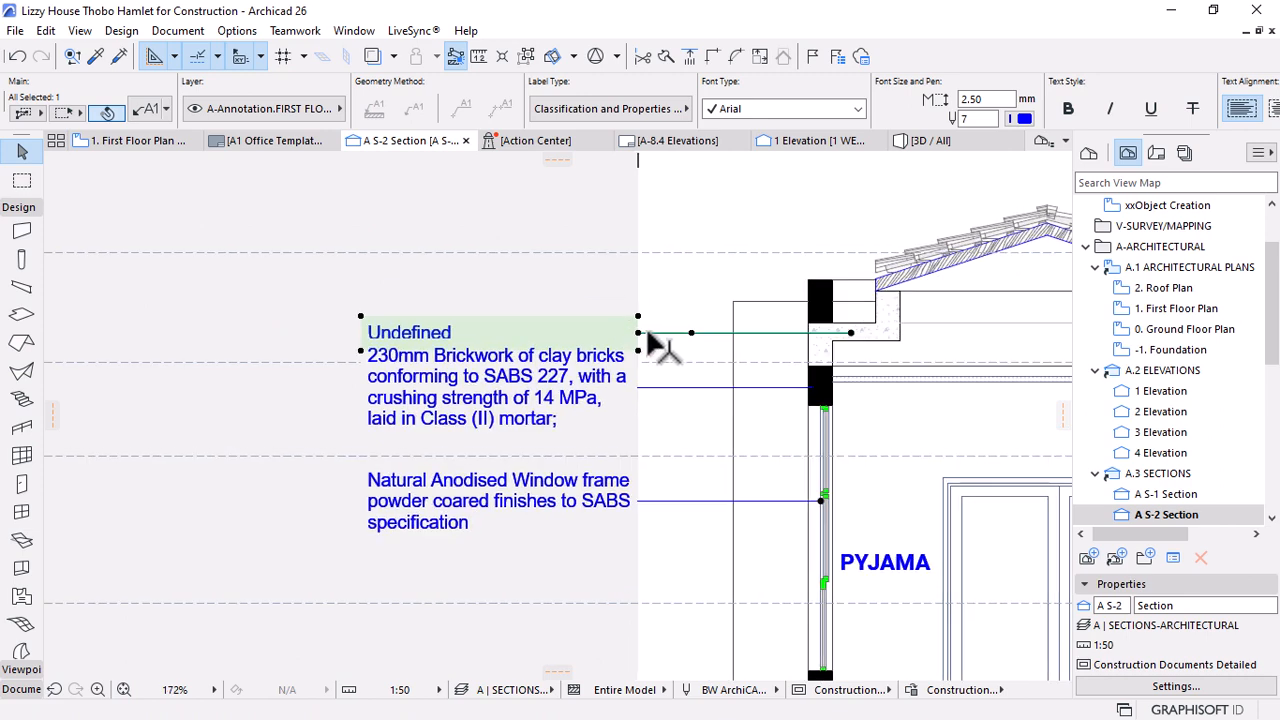
{"action": "left_click", "coordinate": [638, 333]}
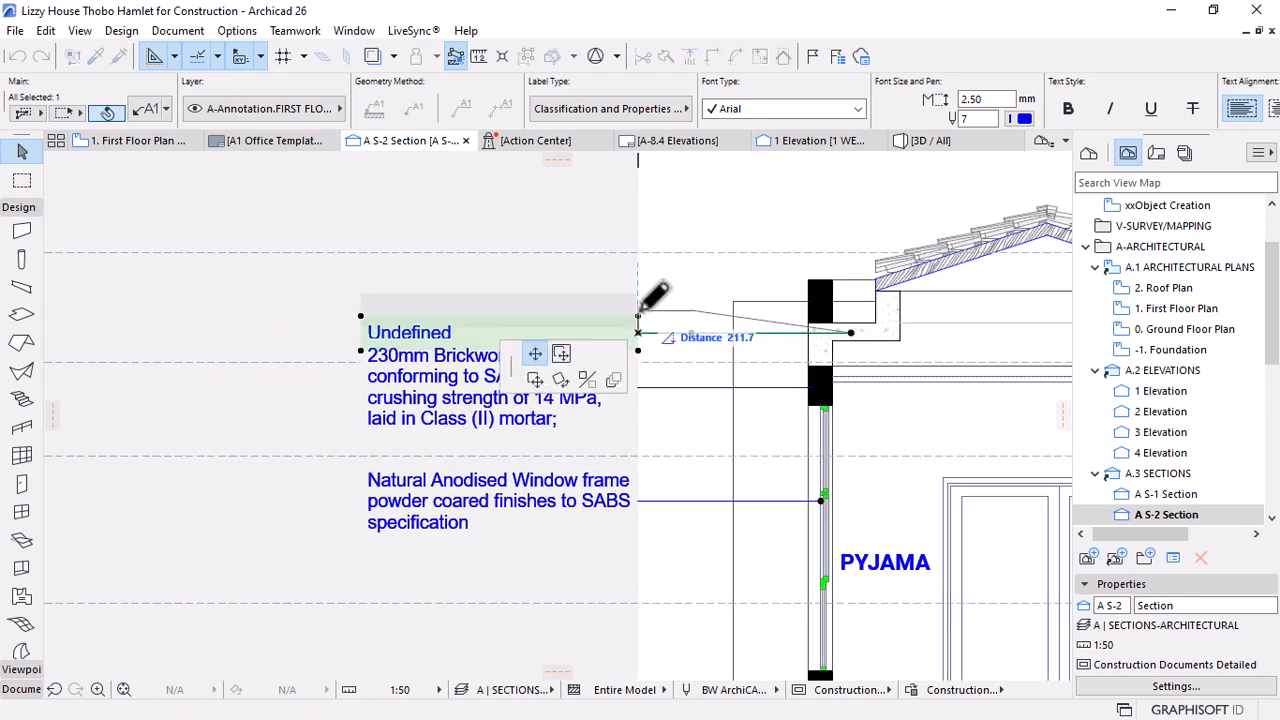
{"action": "left_click", "coordinate": [639, 301]}
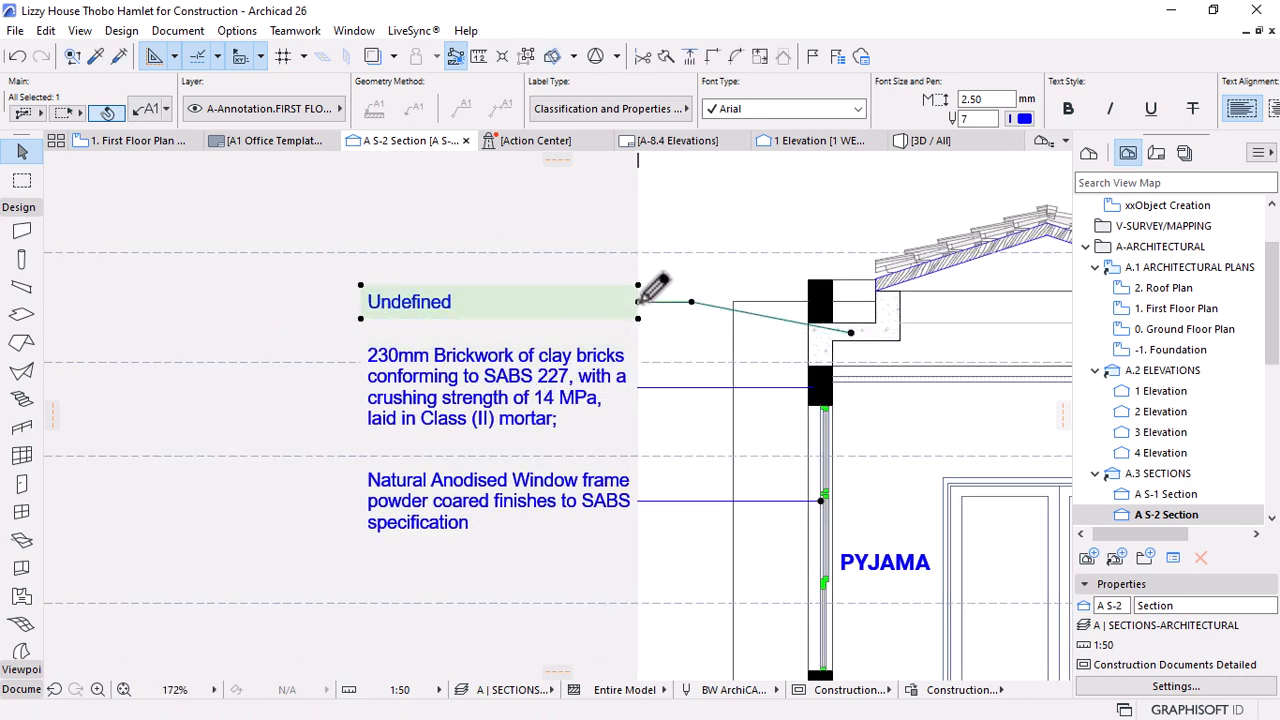
{"action": "scroll", "coordinate": [678, 310], "scroll_direction": "down", "scroll_amount": 3}
{"action": "scroll", "coordinate": [745, 318], "scroll_direction": "up", "scroll_amount": 3}
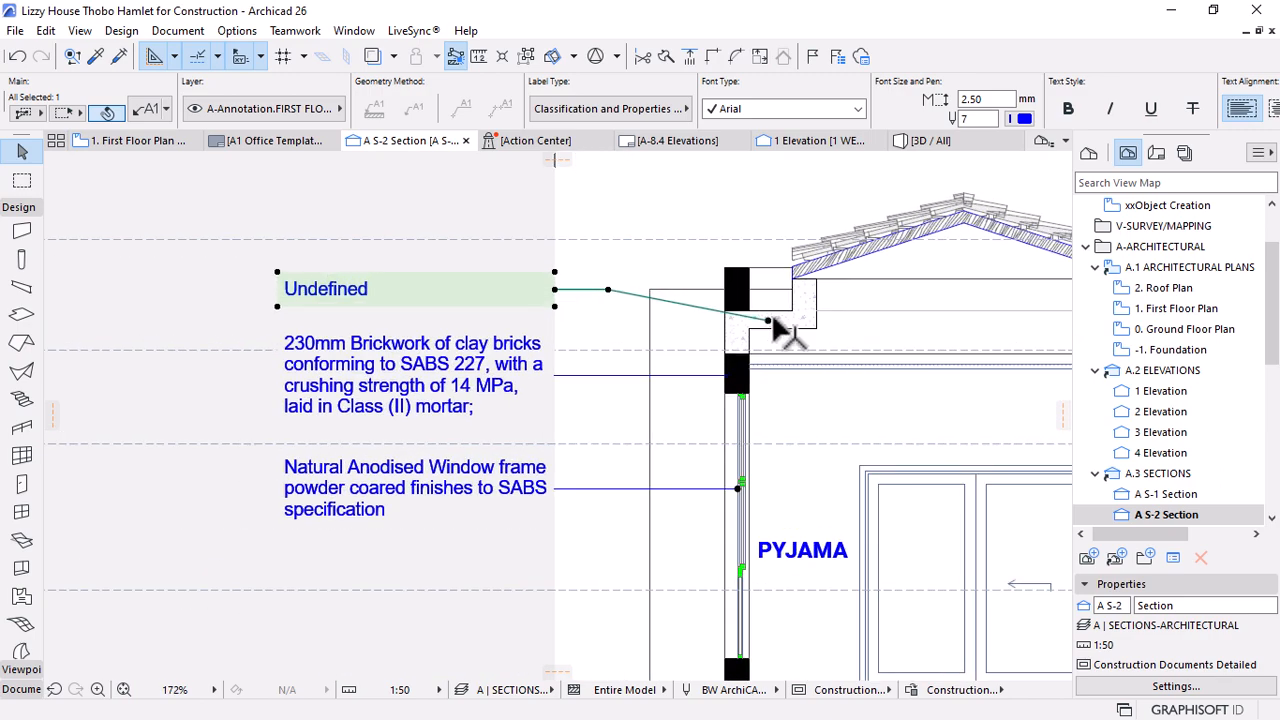
Identify the gutter slab in the section, open the 3D view and select a concrete gutter slab beside the tiled roof
{"action": "left_click", "coordinate": [806, 337]}
{"action": "scroll", "coordinate": [700, 330], "scroll_direction": "down", "scroll_amount": 4}
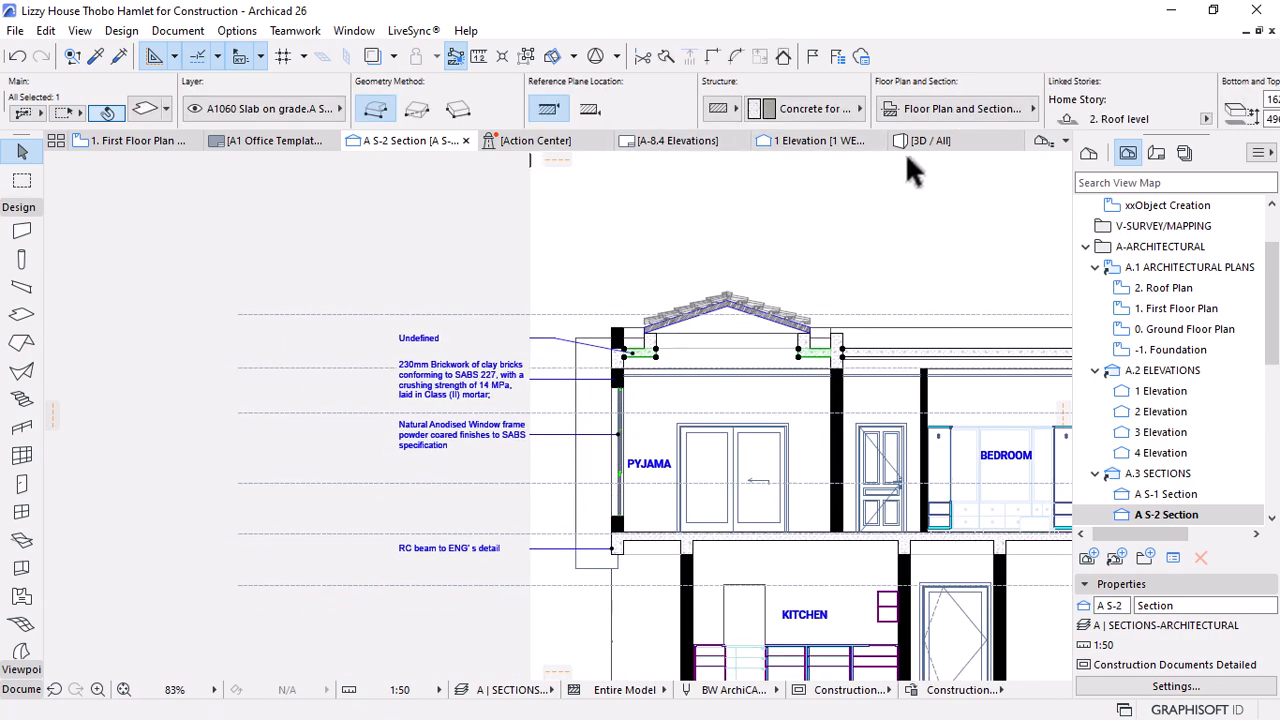
{"action": "left_click", "coordinate": [947, 145]}
{"action": "middle_click_drag", "start_coordinate": [819, 358], "coordinate": [843, 484], "text": "shift"}
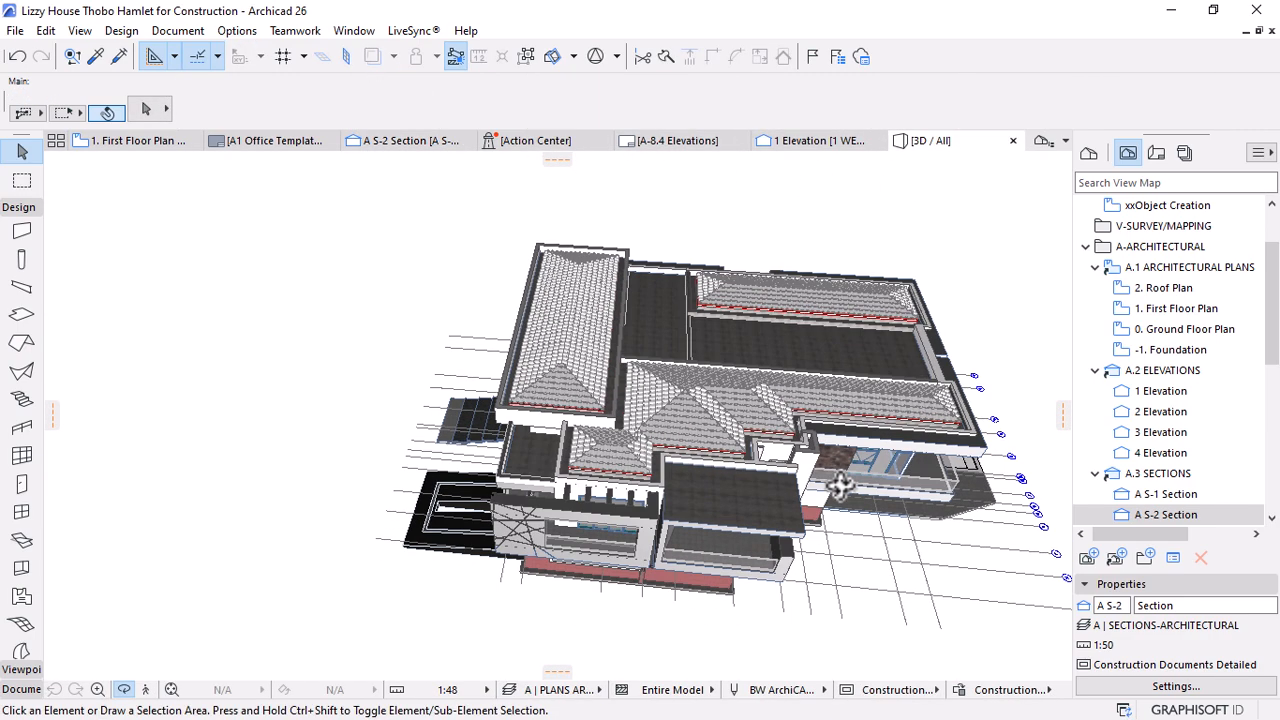
{"action": "scroll", "coordinate": [964, 321], "scroll_direction": "up", "scroll_amount": 3}
{"action": "middle_click_drag", "start_coordinate": [834, 383], "coordinate": [771, 520], "text": "shift"}
{"action": "scroll", "coordinate": [846, 491], "scroll_direction": "up", "scroll_amount": 5}
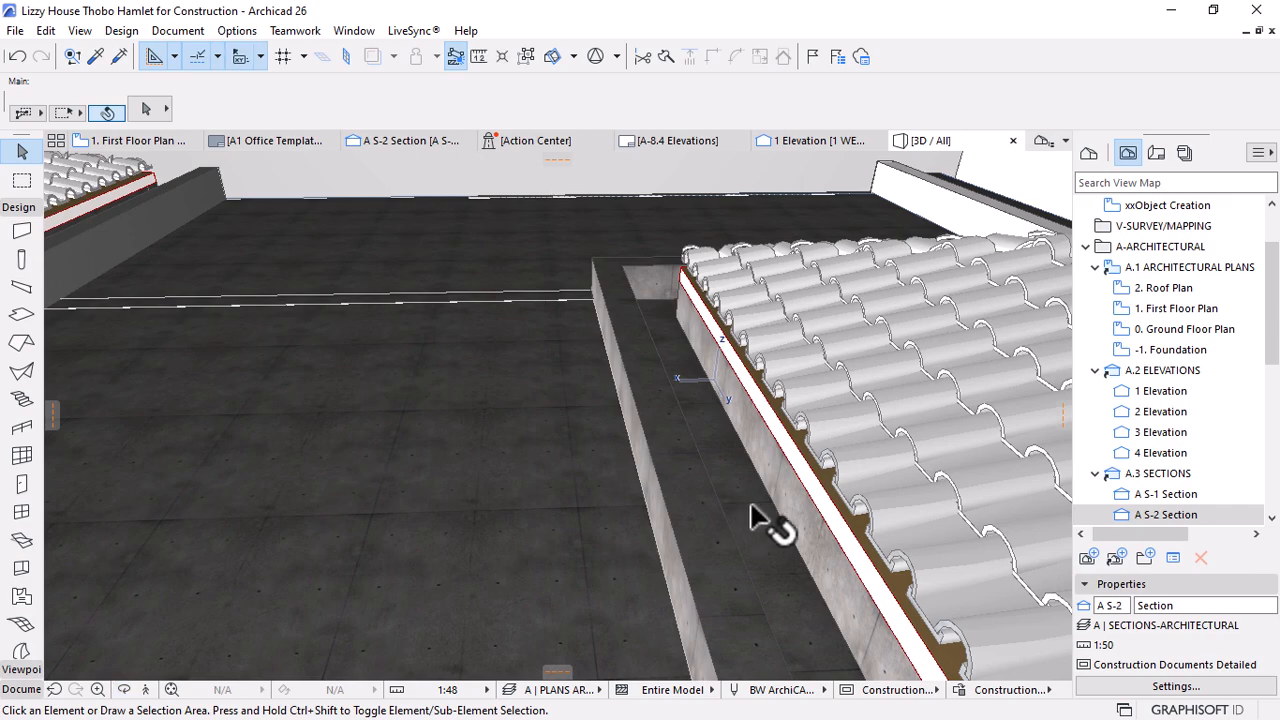
{"action": "left_click", "coordinate": [757, 523]}
{"action": "scroll", "coordinate": [766, 606], "scroll_direction": "down", "scroll_amount": 6}
{"action": "scroll", "coordinate": [343, 349], "scroll_direction": "up", "scroll_amount": 10}
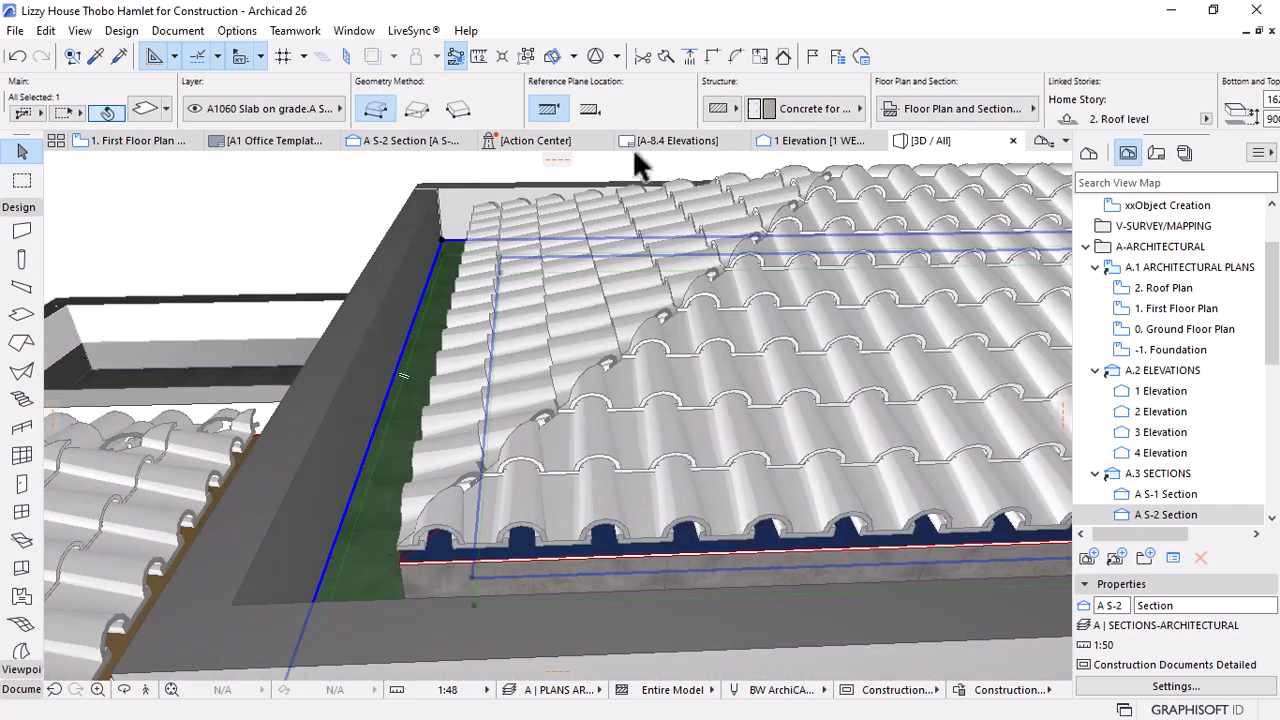
Copy the Description/Spec "RC Gutter to Eng's details" from the selected gutter slab's properties and leave its settings unapplied
{"action": "key", "text": "ctrl+t"}
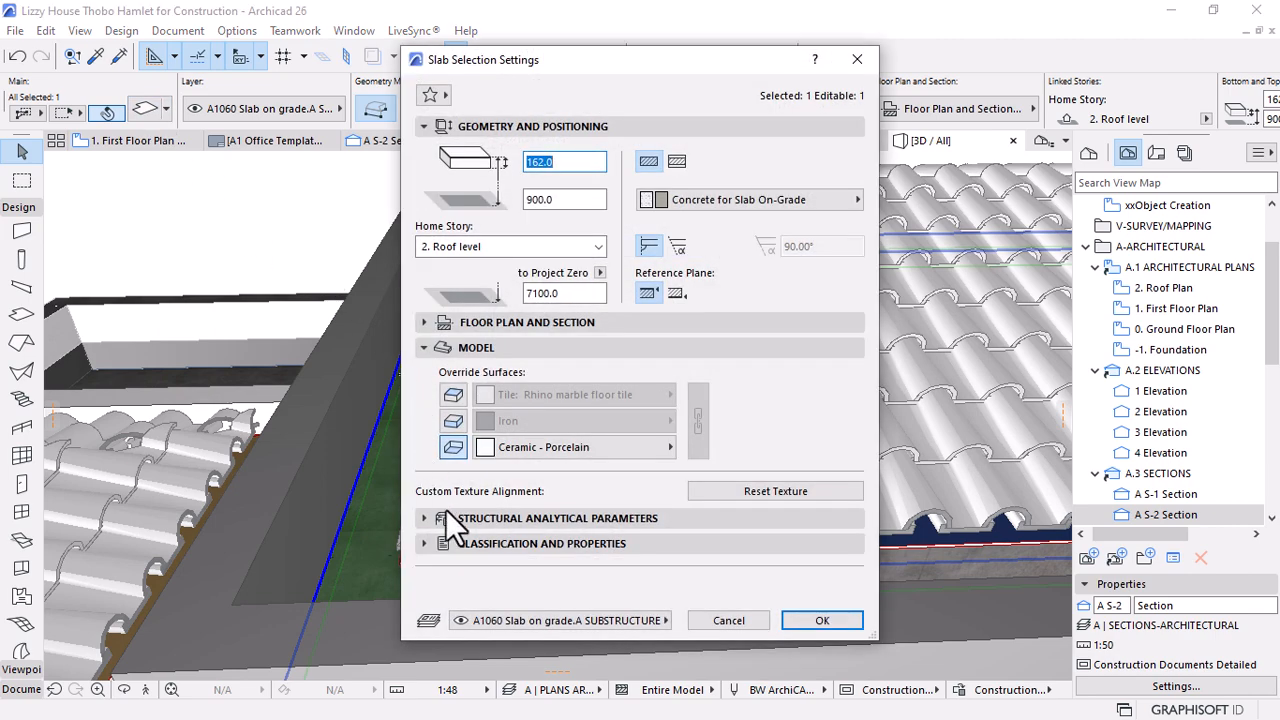
{"action": "left_click", "coordinate": [450, 543]}
{"action": "scroll", "coordinate": [742, 477], "scroll_direction": "down", "scroll_amount": 8}
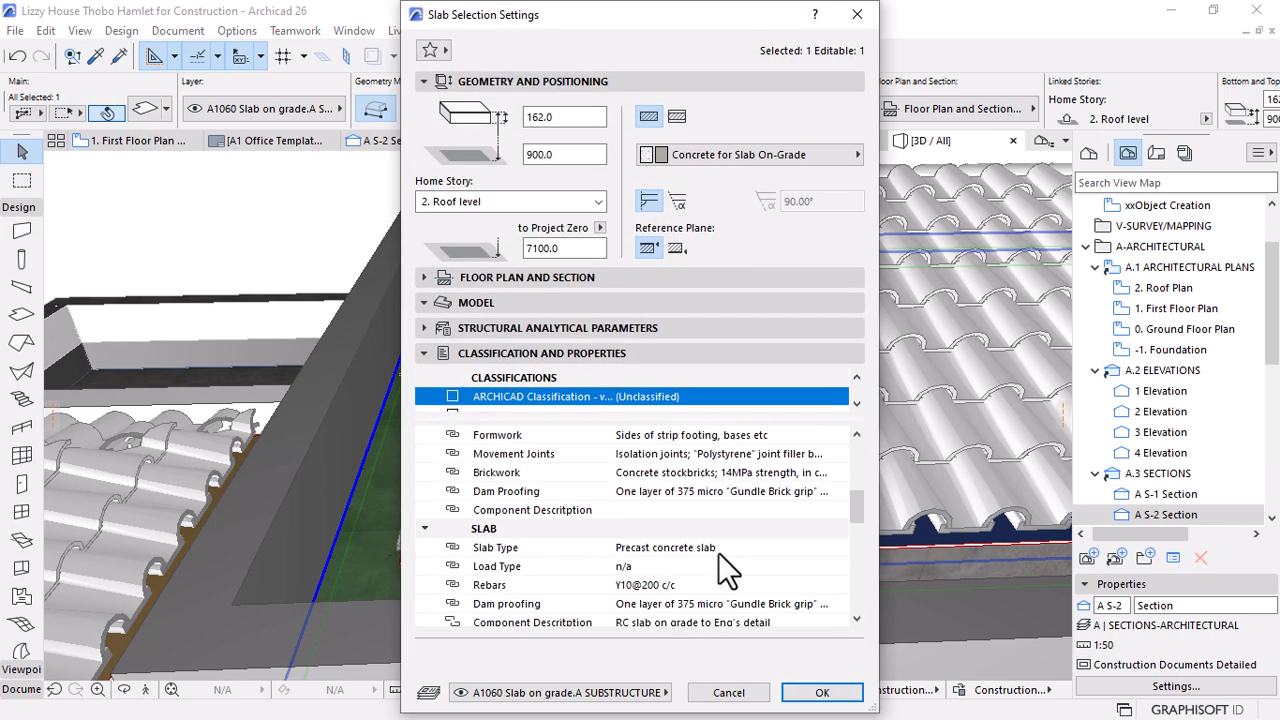
{"action": "scroll", "coordinate": [694, 562], "scroll_direction": "down", "scroll_amount": 5}
{"action": "left_click_drag", "start_coordinate": [740, 529], "coordinate": [640, 530]}
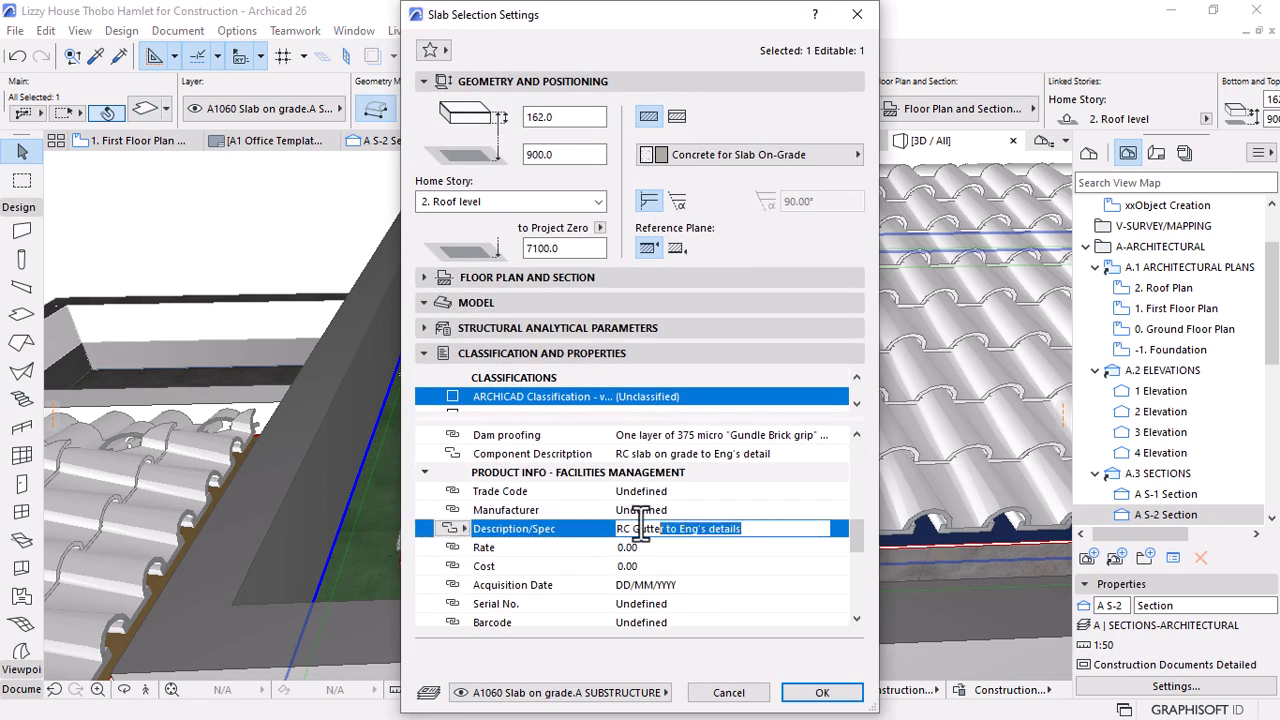
{"action": "left_click", "coordinate": [729, 693]}
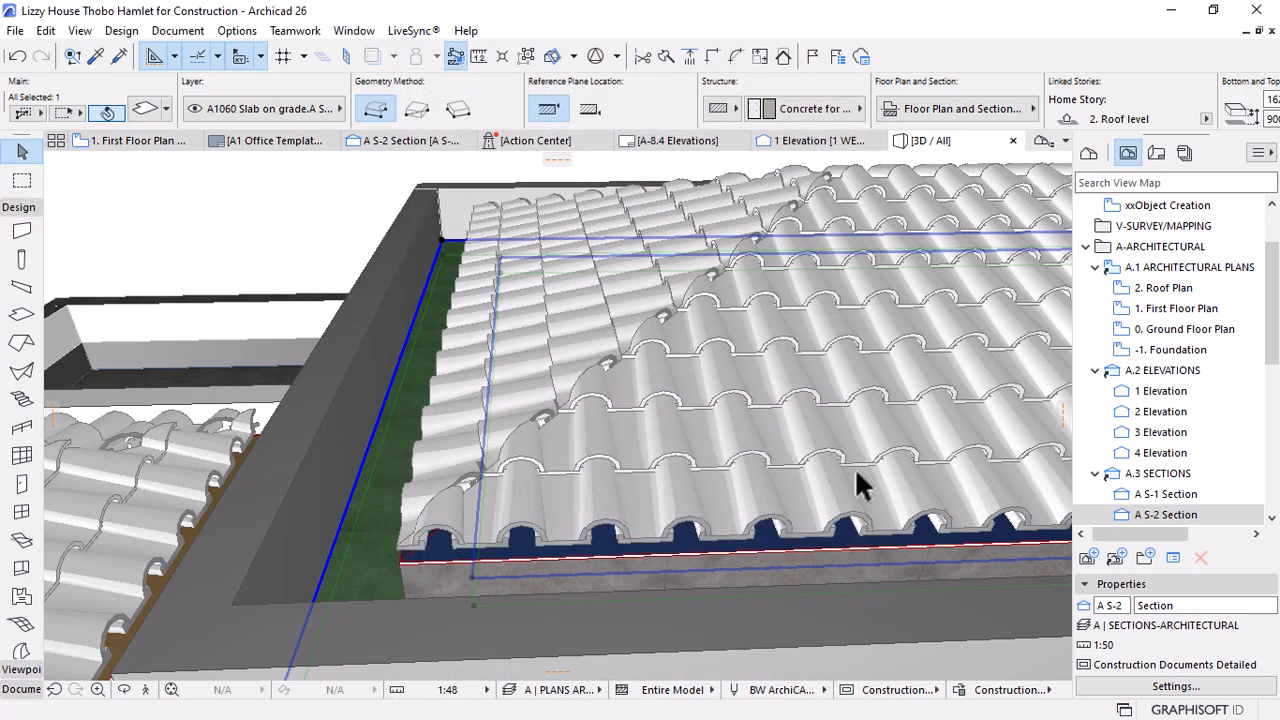
Select the two gutter slabs flanking the flat roof and set their Description/Spec to "RC Gutter to Eng's details"
{"action": "middle_click_drag", "start_coordinate": [857, 480], "coordinate": [558, 414], "text": "shift"}
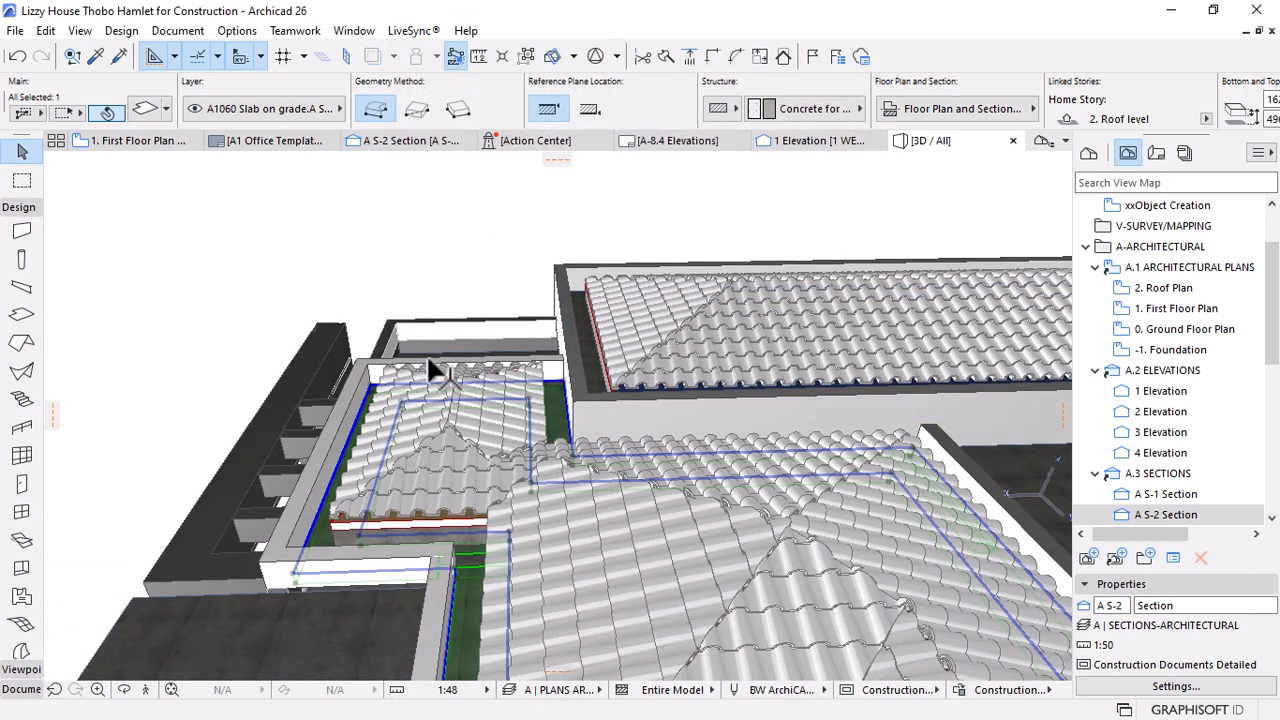
{"action": "middle_click_drag", "start_coordinate": [437, 370], "coordinate": [785, 535], "text": "shift"}
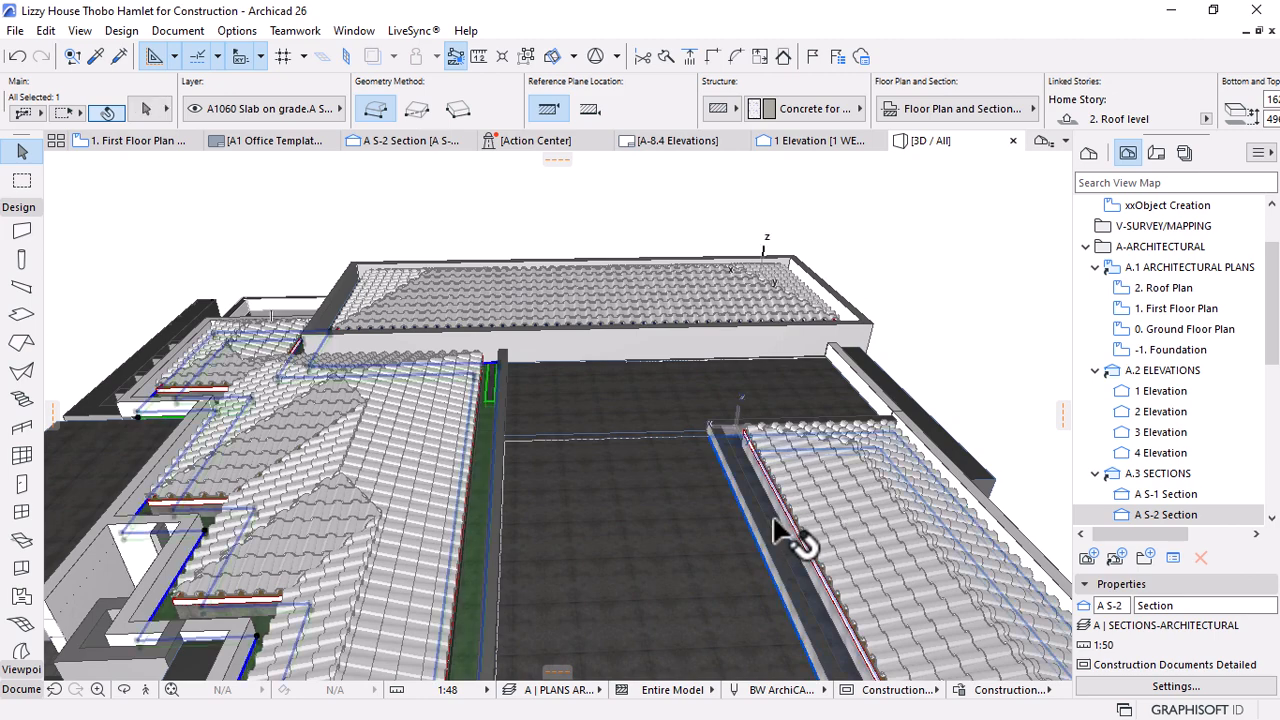
{"action": "scroll", "coordinate": [785, 535], "scroll_direction": "up", "scroll_amount": 2}
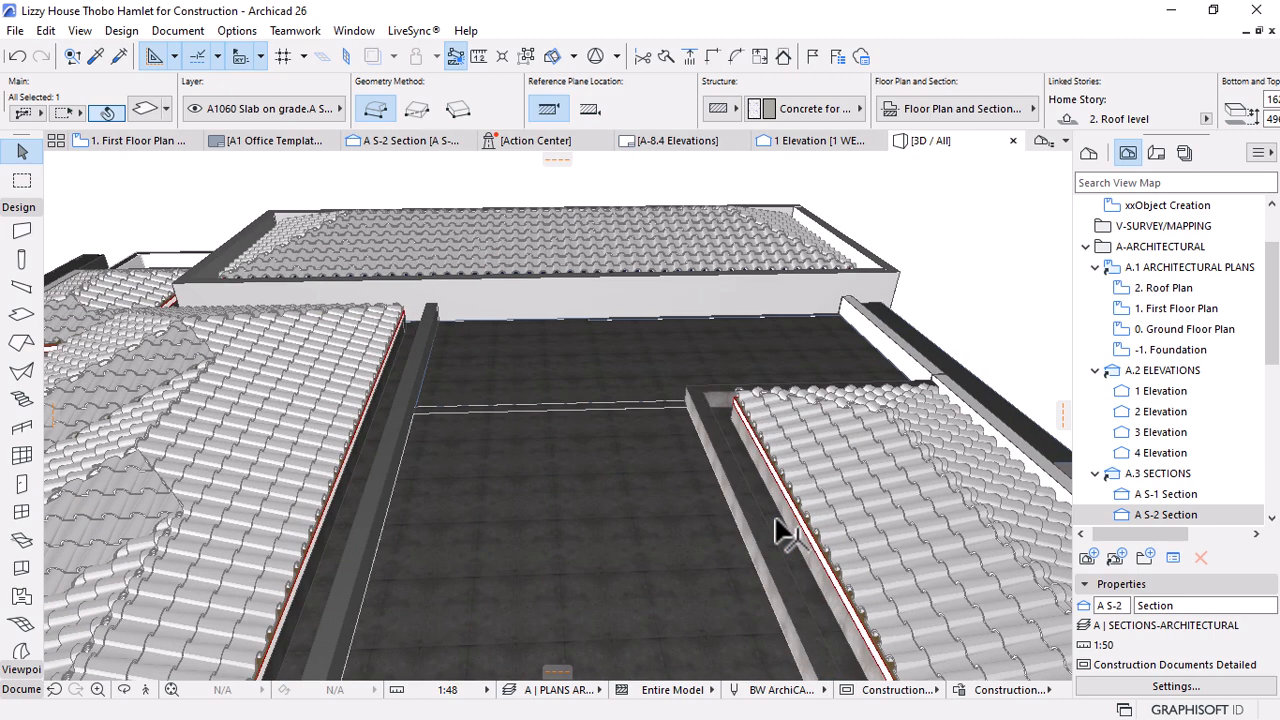
{"action": "left_click", "coordinate": [778, 524], "text": "shift"}
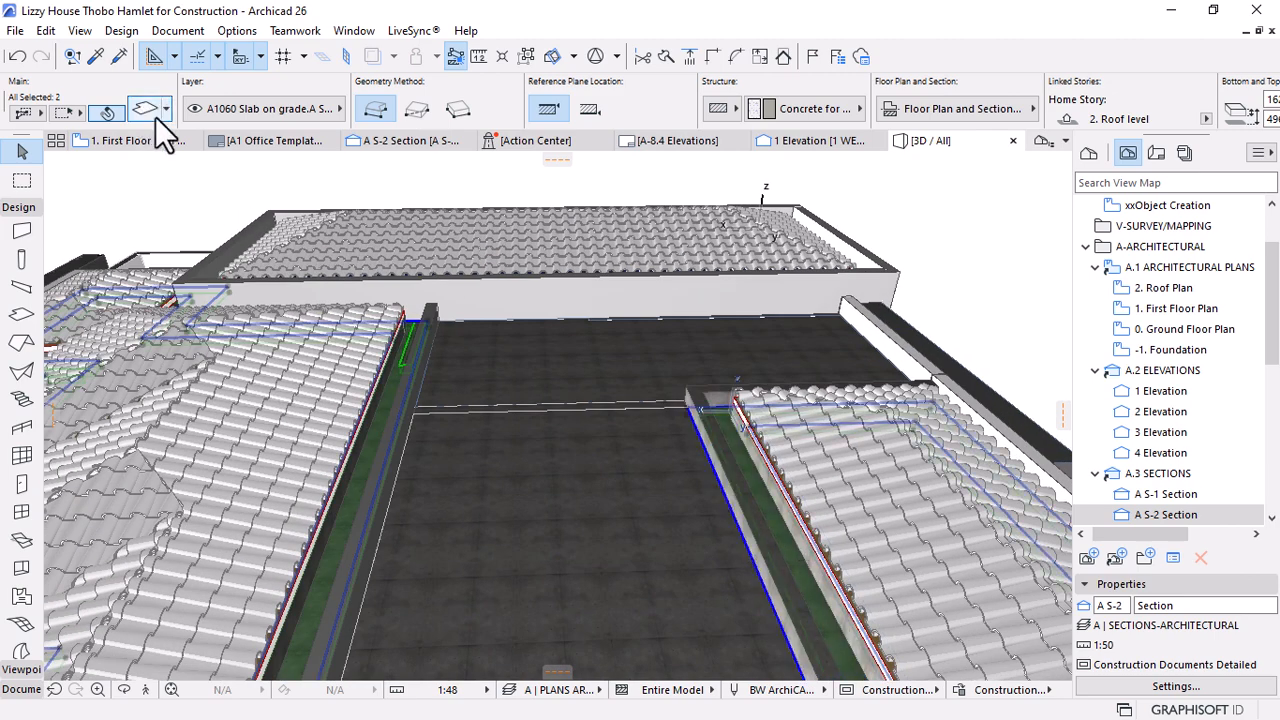
{"action": "left_click", "coordinate": [155, 116]}
{"action": "scroll", "coordinate": [673, 530], "scroll_direction": "down", "scroll_amount": 5}
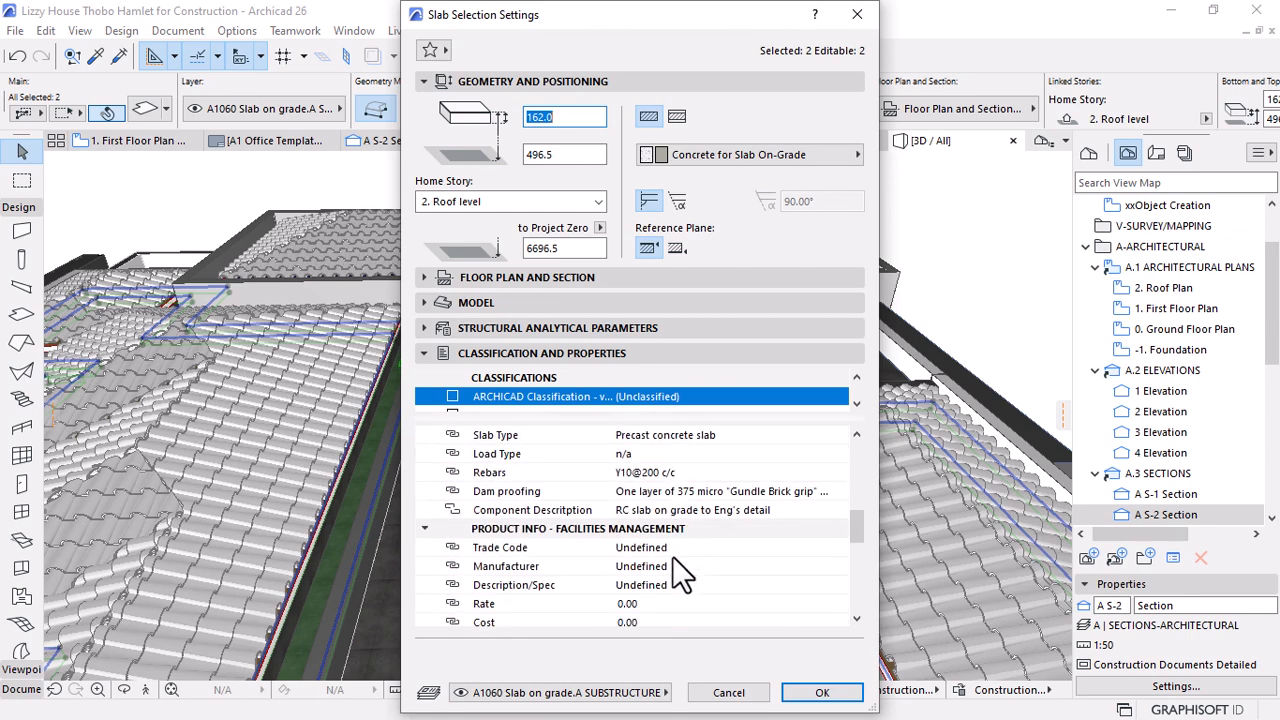
{"action": "scroll", "coordinate": [672, 556], "scroll_direction": "down", "scroll_amount": 1}
{"action": "left_click", "coordinate": [701, 529]}
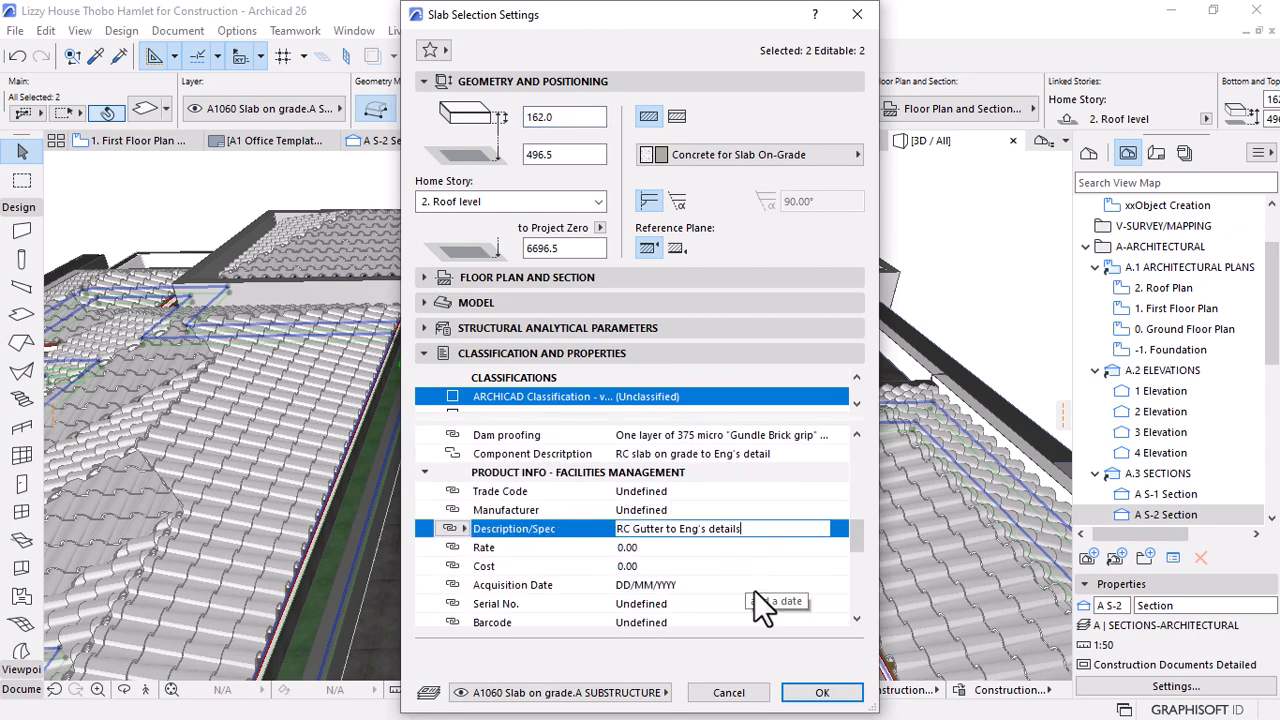
{"action": "left_click", "coordinate": [812, 692]}
Return to the A S-2 section and increase the pointer angle of the RC Gutter label's leader
{"action": "left_click", "coordinate": [405, 144]}
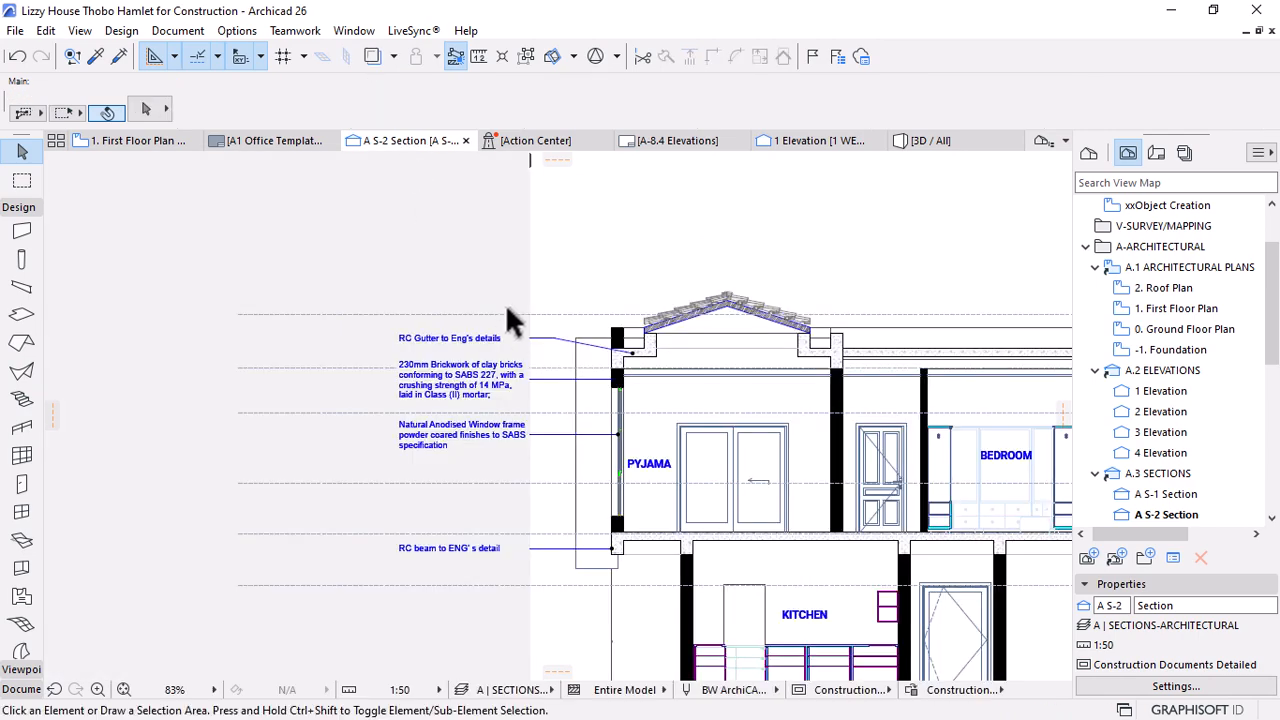
{"action": "scroll", "coordinate": [510, 330], "scroll_direction": "up", "scroll_amount": 4}
{"action": "left_click", "coordinate": [656, 322]}
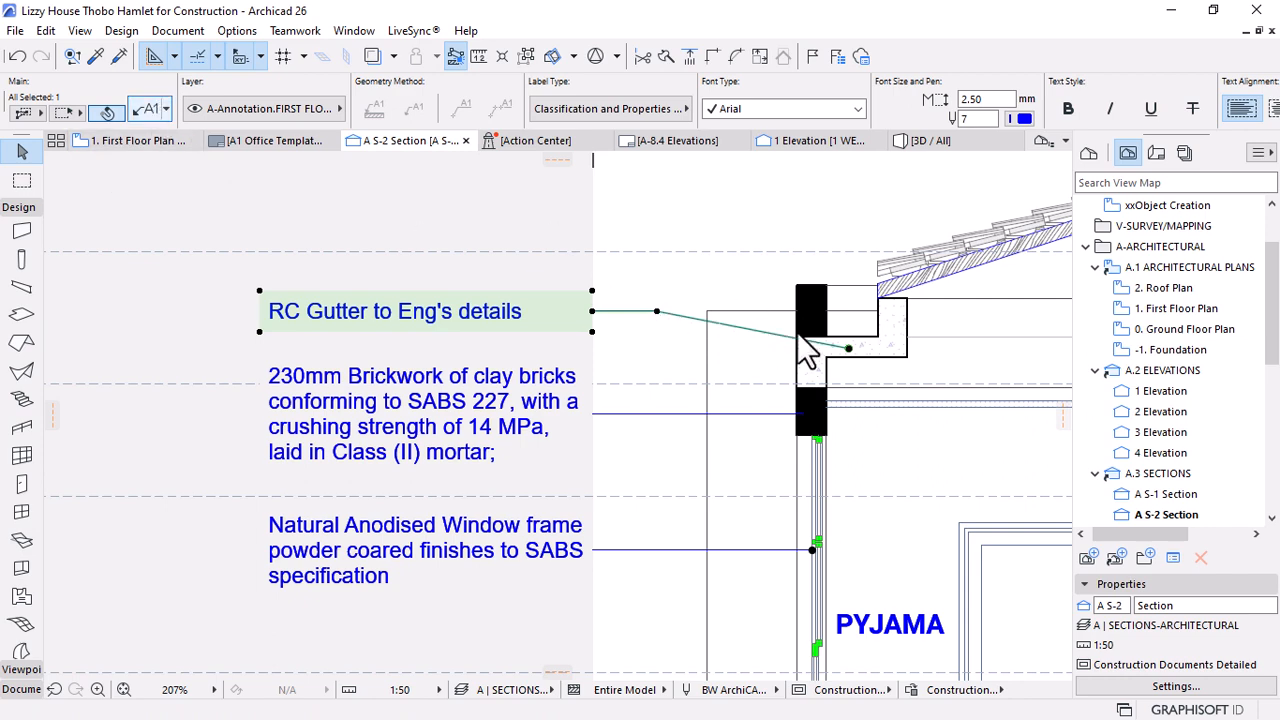
{"action": "double_click", "coordinate": [808, 348]}
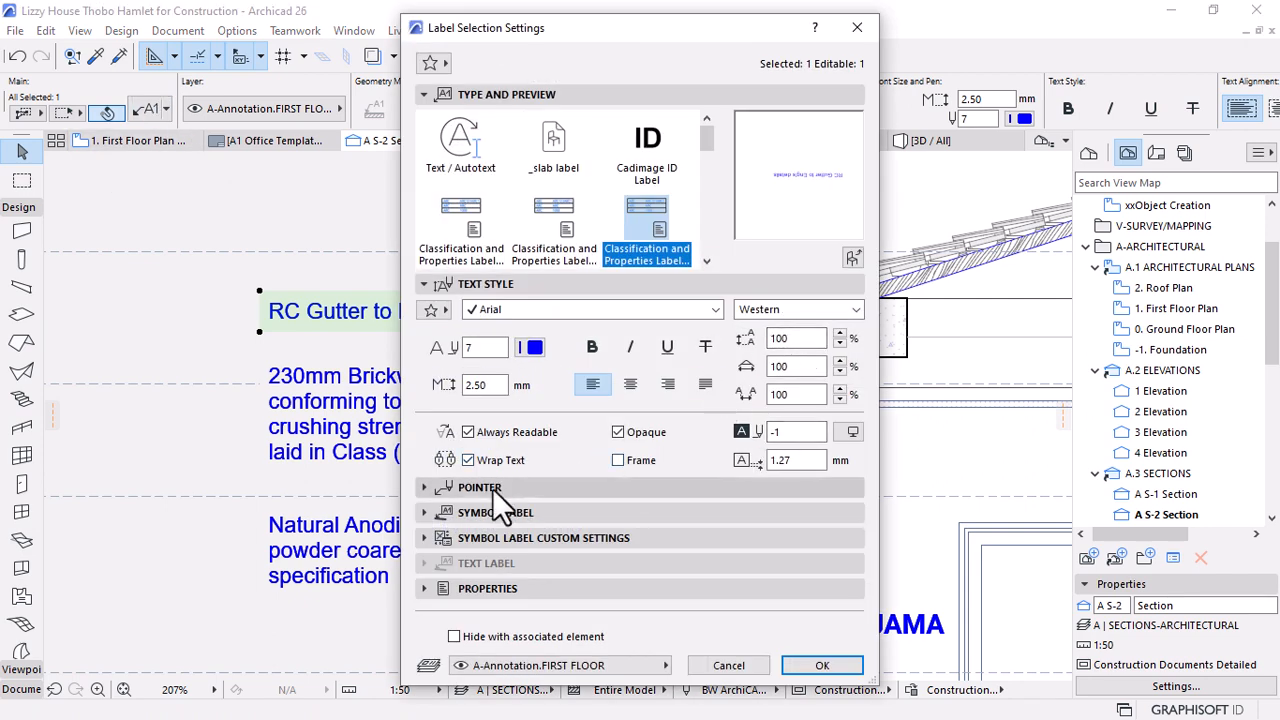
{"action": "left_click", "coordinate": [432, 487]}
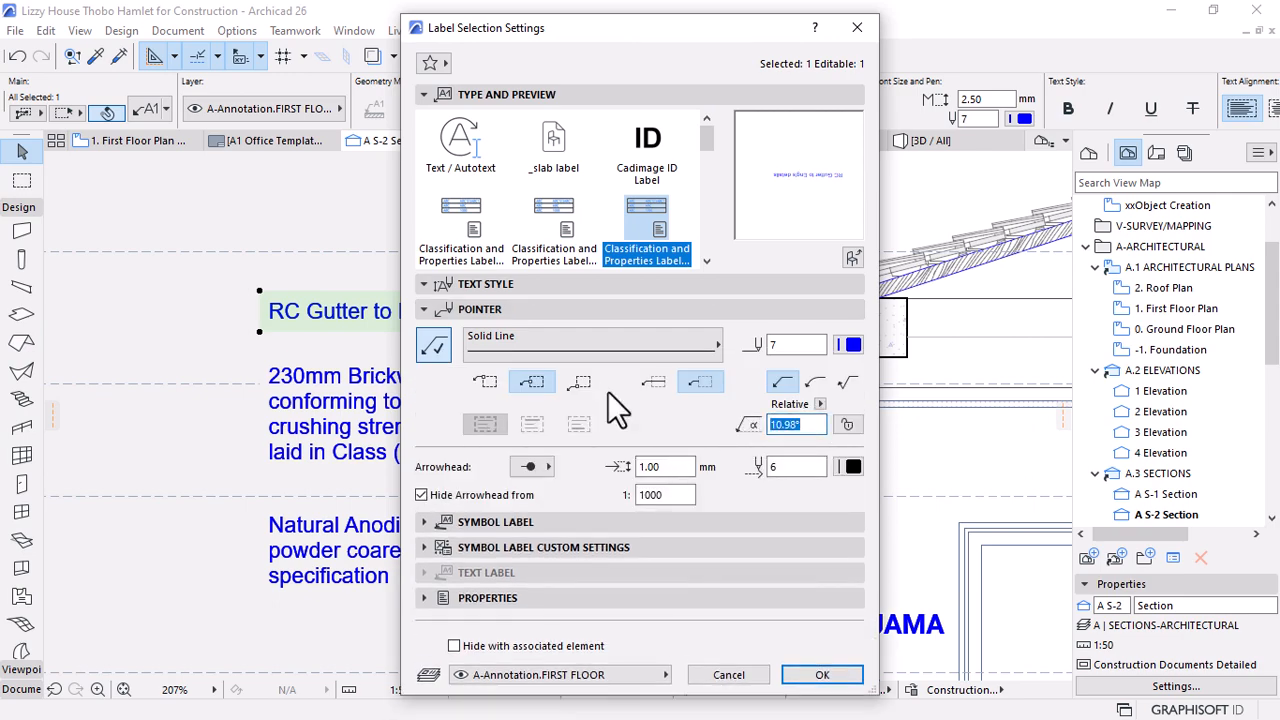
{"action": "key", "text": "Return"}
{"action": "key", "text": "Escape"}
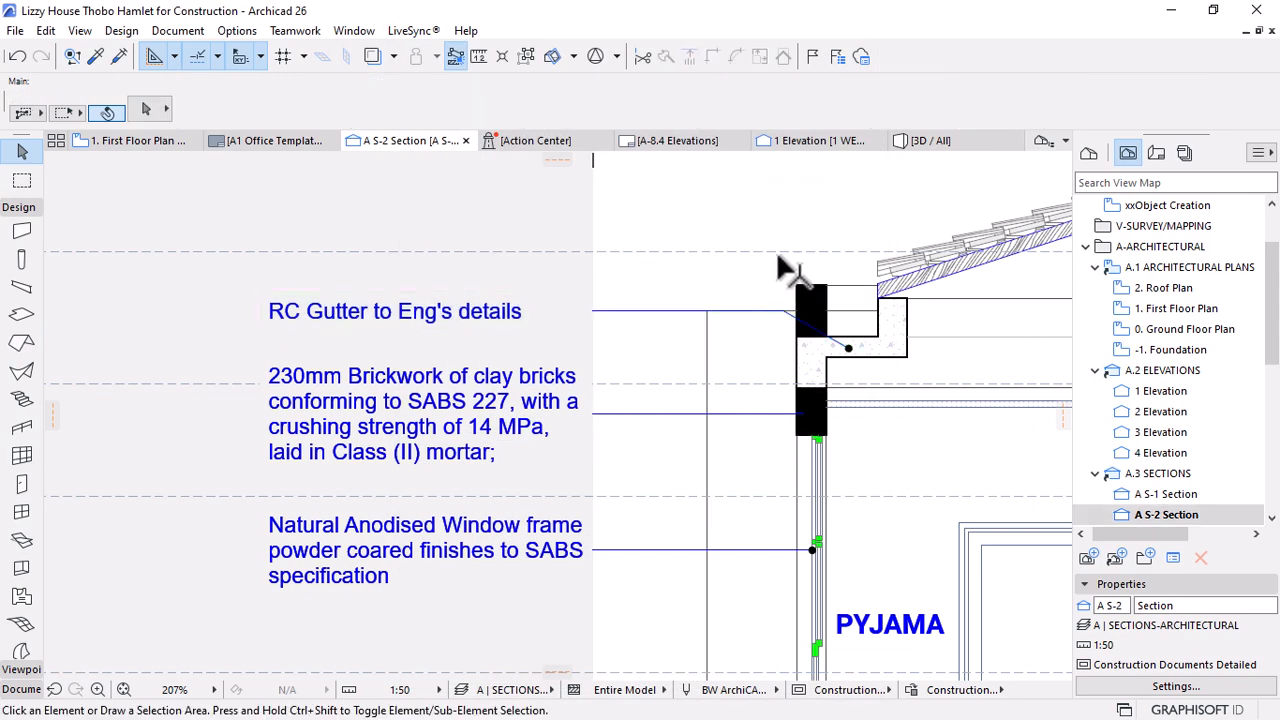
Move the RC Gutter label slightly further up from the brickwork label, keeping its horizontal alignment
{"action": "scroll", "coordinate": [760, 285], "scroll_direction": "down", "scroll_amount": 3}
{"action": "scroll", "coordinate": [783, 290], "scroll_direction": "up", "scroll_amount": 3}
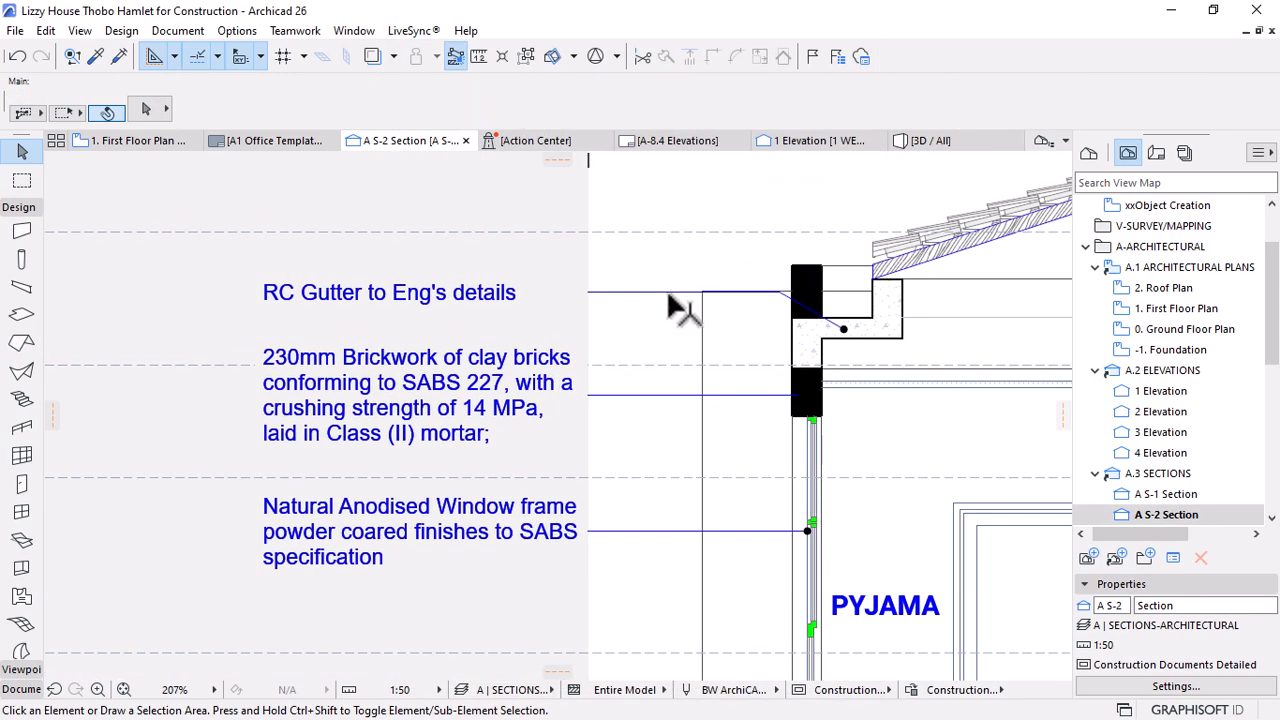
{"action": "left_click", "coordinate": [523, 297]}
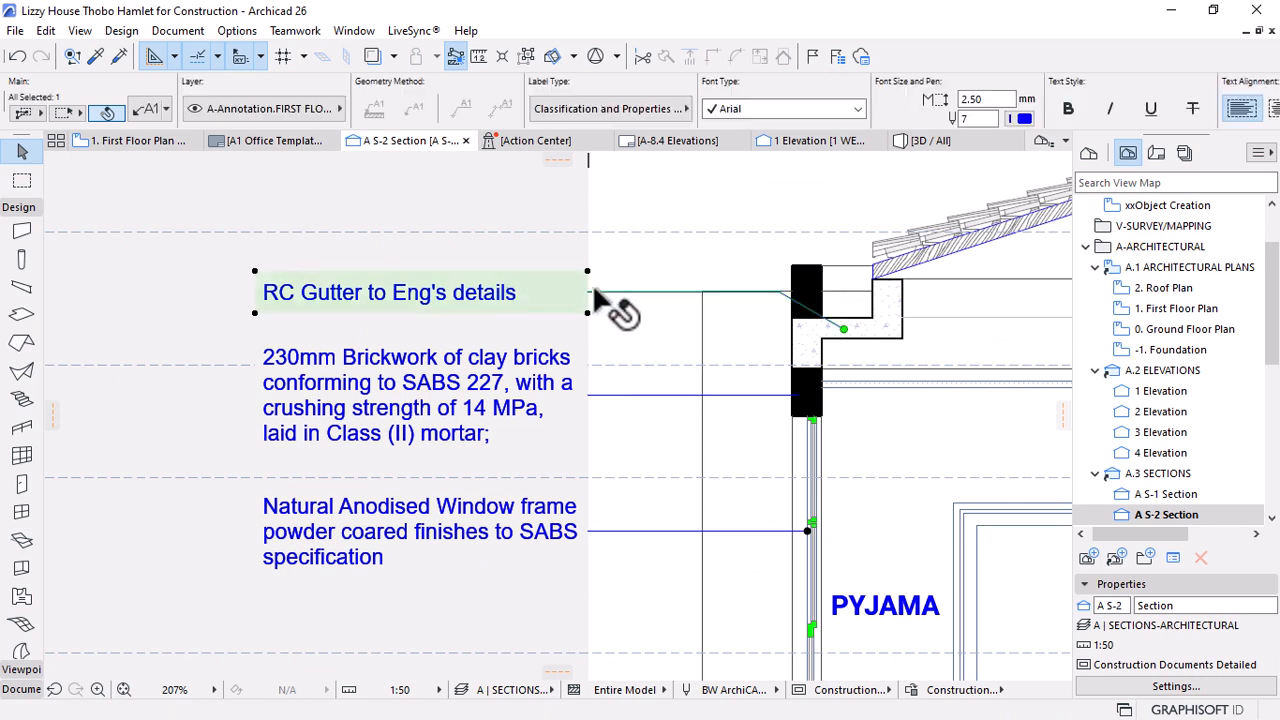
{"action": "left_click", "coordinate": [605, 310]}
{"action": "left_click", "coordinate": [588, 293]}
{"action": "left_click", "coordinate": [588, 293]}
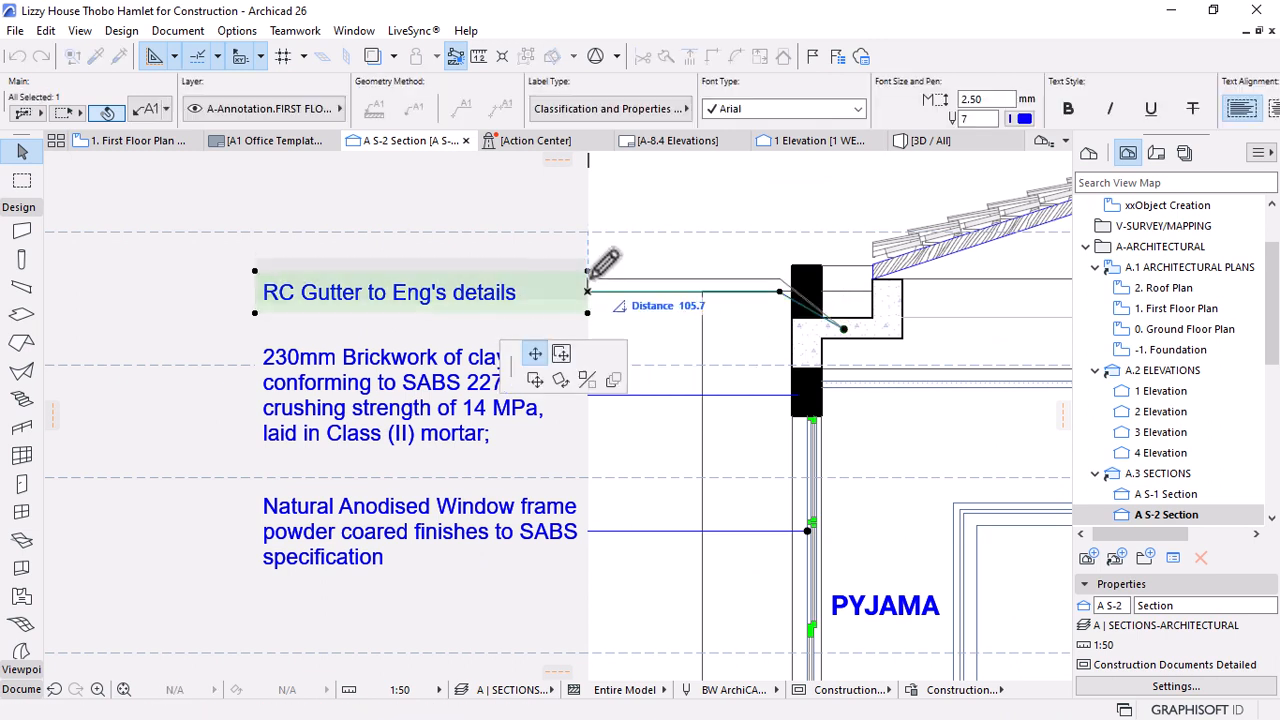
{"action": "left_click", "coordinate": [590, 268]}
{"action": "key", "text": "Escape"}
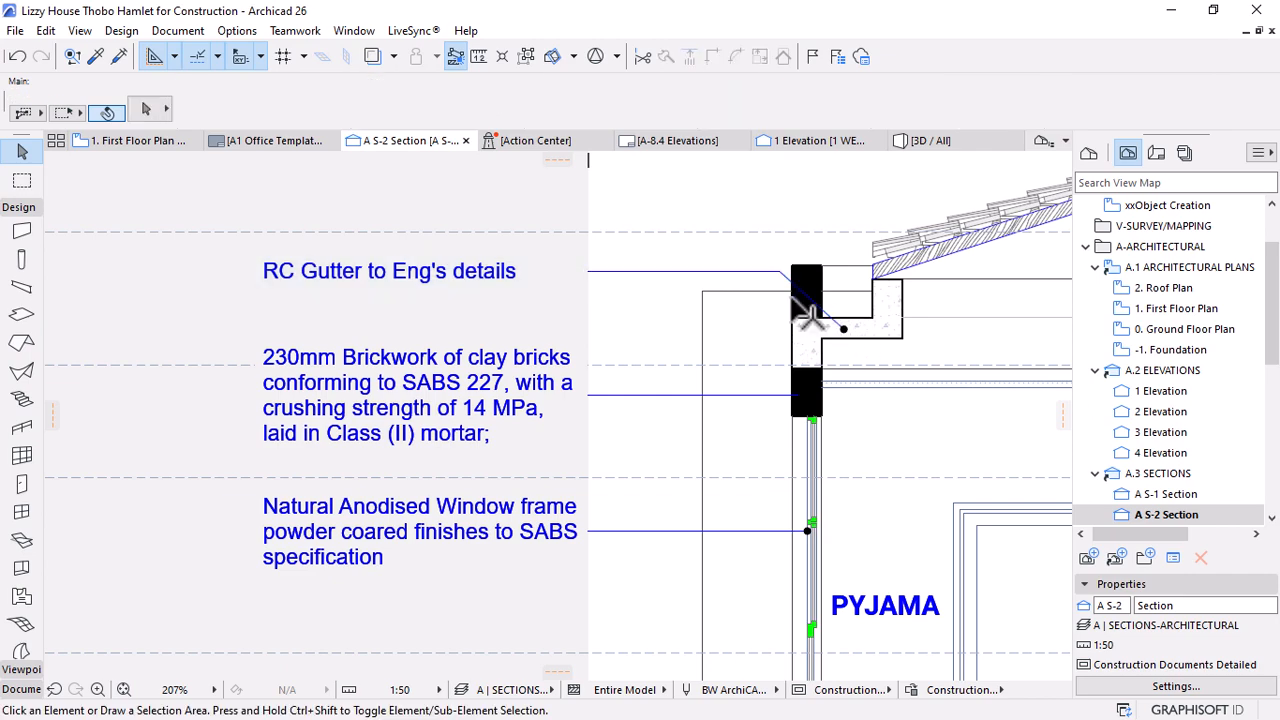
Label the sliding door in the PYJAMA room and move the label horizontally into line with the other material labels
{"action": "scroll", "coordinate": [843, 334], "scroll_direction": "down", "scroll_amount": 2}
{"action": "scroll", "coordinate": [843, 333], "scroll_direction": "down", "scroll_amount": 1}
{"action": "scroll", "coordinate": [608, 267], "scroll_direction": "down", "scroll_amount": 2}
{"action": "scroll", "coordinate": [886, 443], "scroll_direction": "up", "scroll_amount": 2}
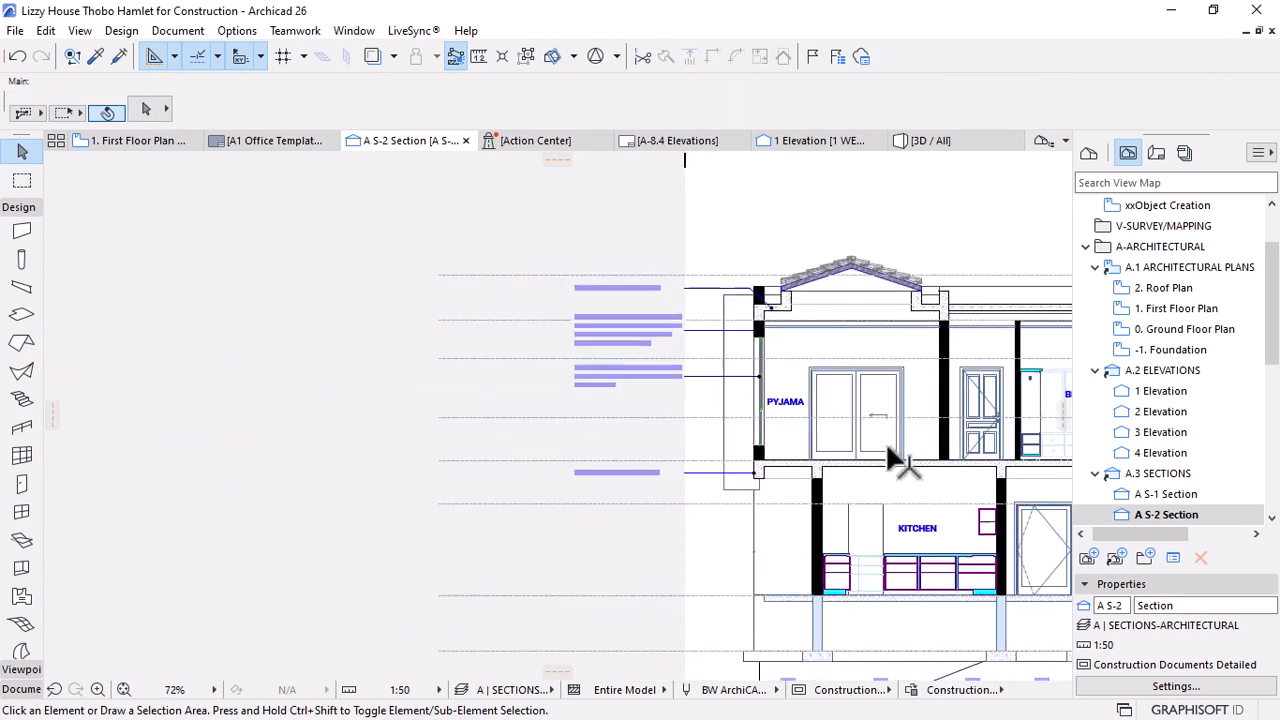
{"action": "scroll", "coordinate": [644, 358], "scroll_direction": "up", "scroll_amount": 2}
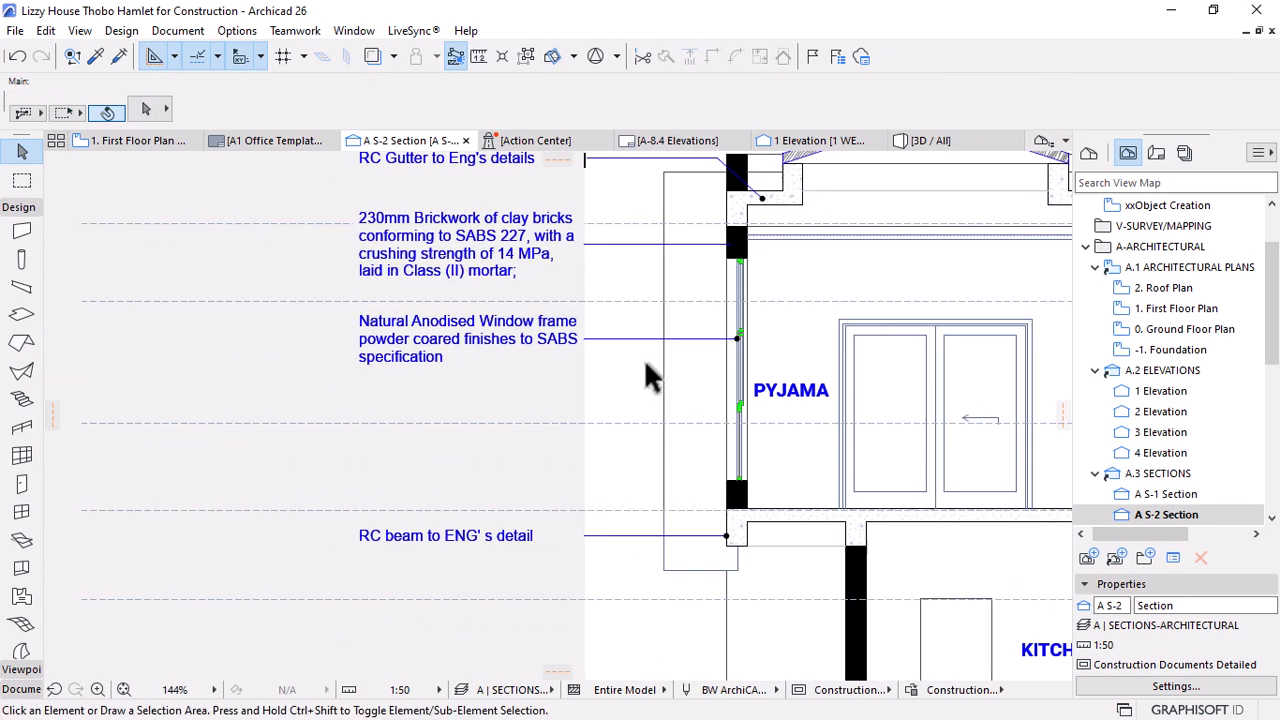
{"action": "left_click", "coordinate": [867, 440]}
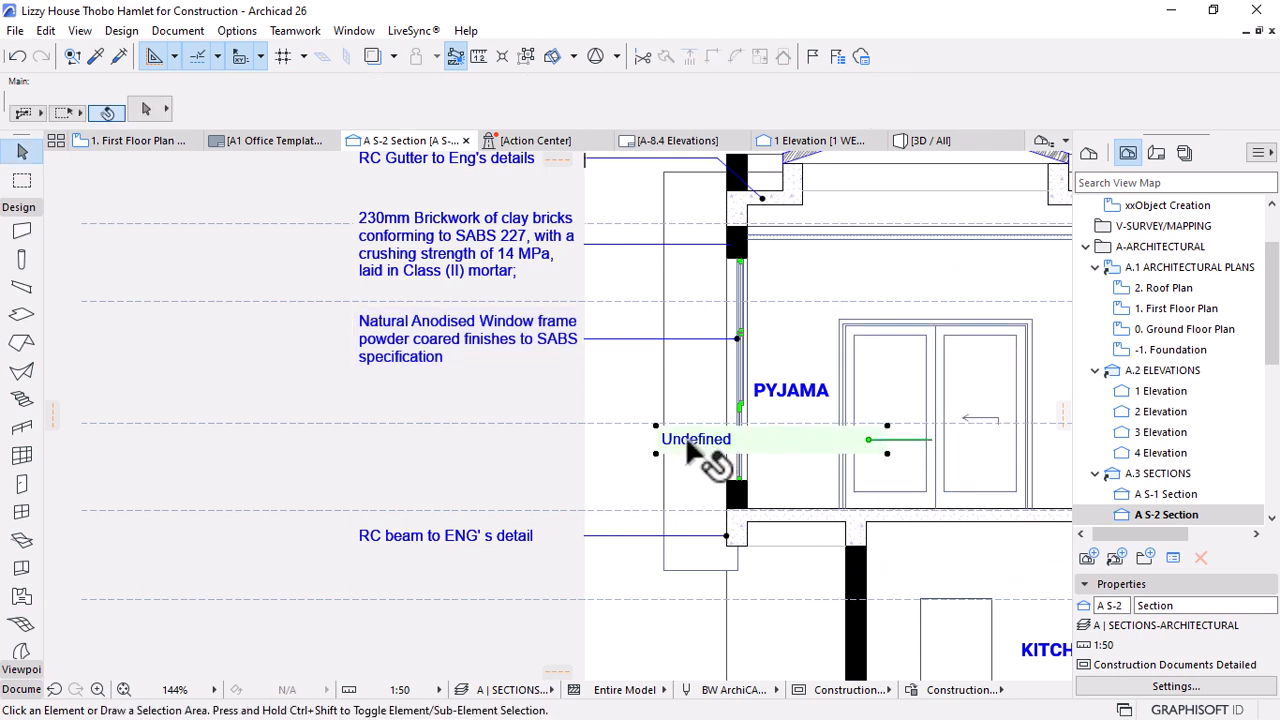
{"action": "key", "text": "ctrl+d"}
{"action": "left_click", "coordinate": [657, 428]}
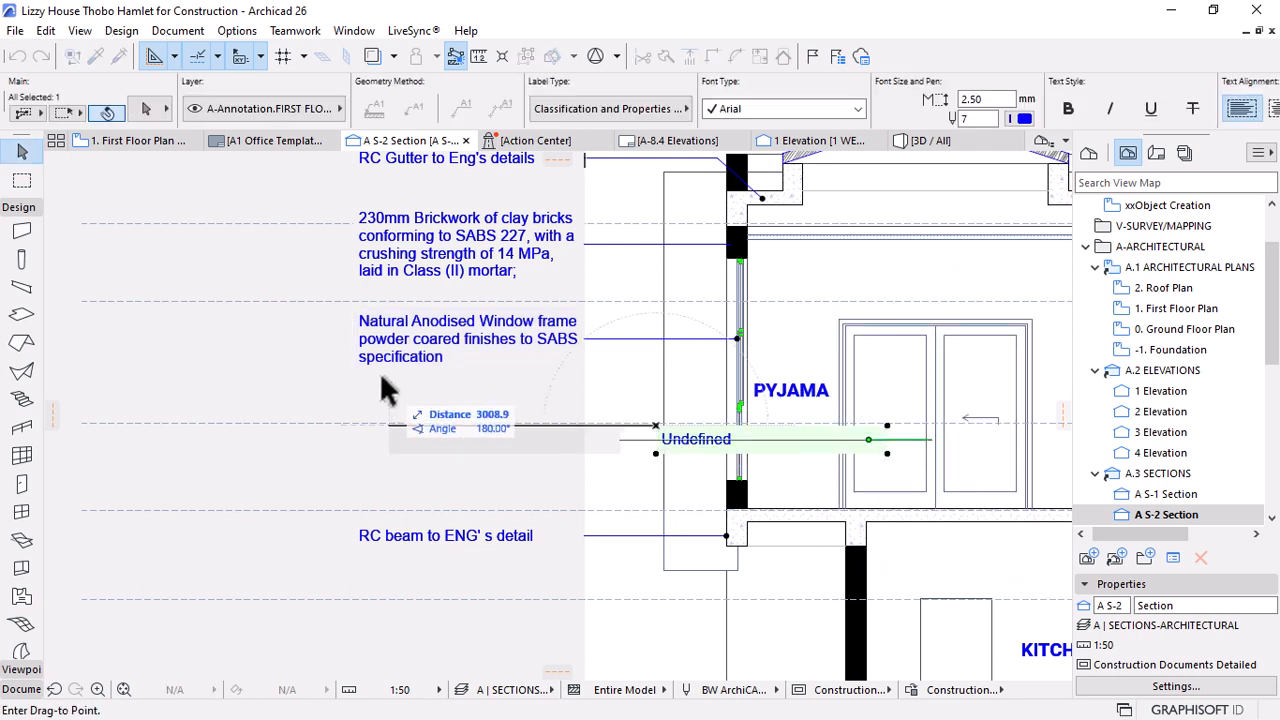
{"action": "left_click", "coordinate": [358, 427]}
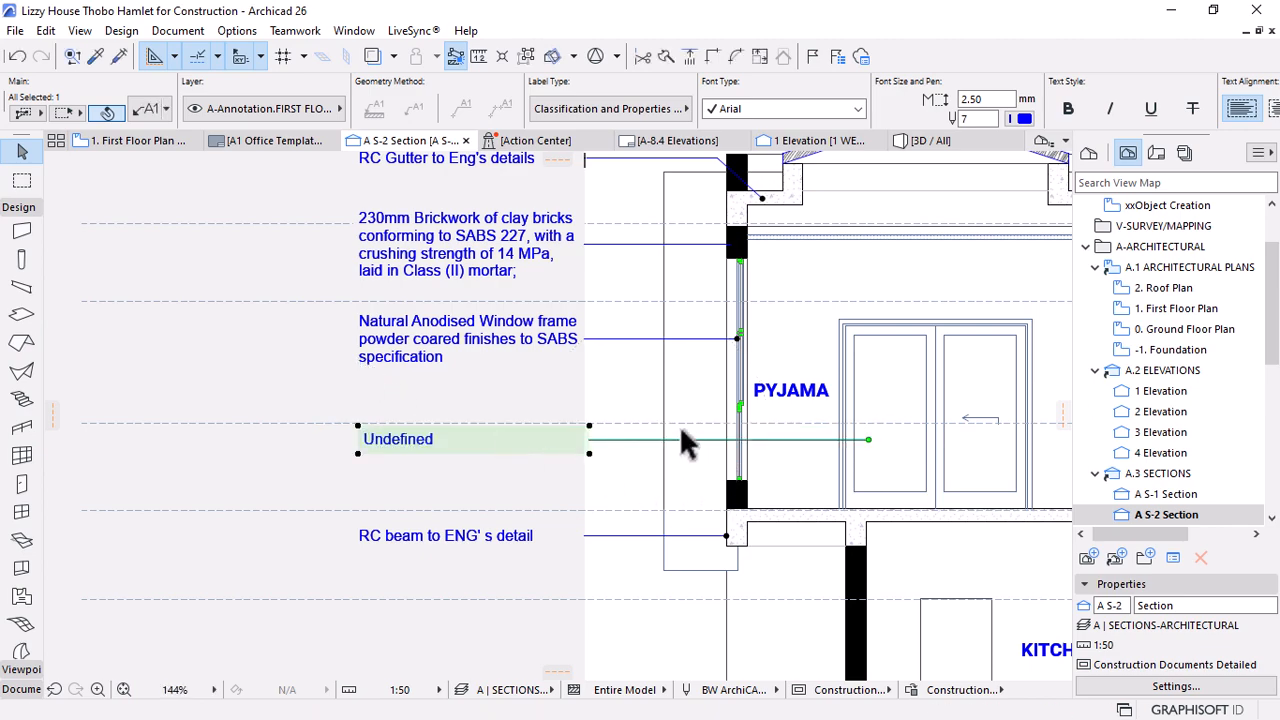
{"action": "key", "text": "Escape"}
Open the Property Manager and look through its property groups down to Metal Work and Waterproofing
{"action": "scroll", "coordinate": [563, 366], "scroll_direction": "down", "scroll_amount": 5}
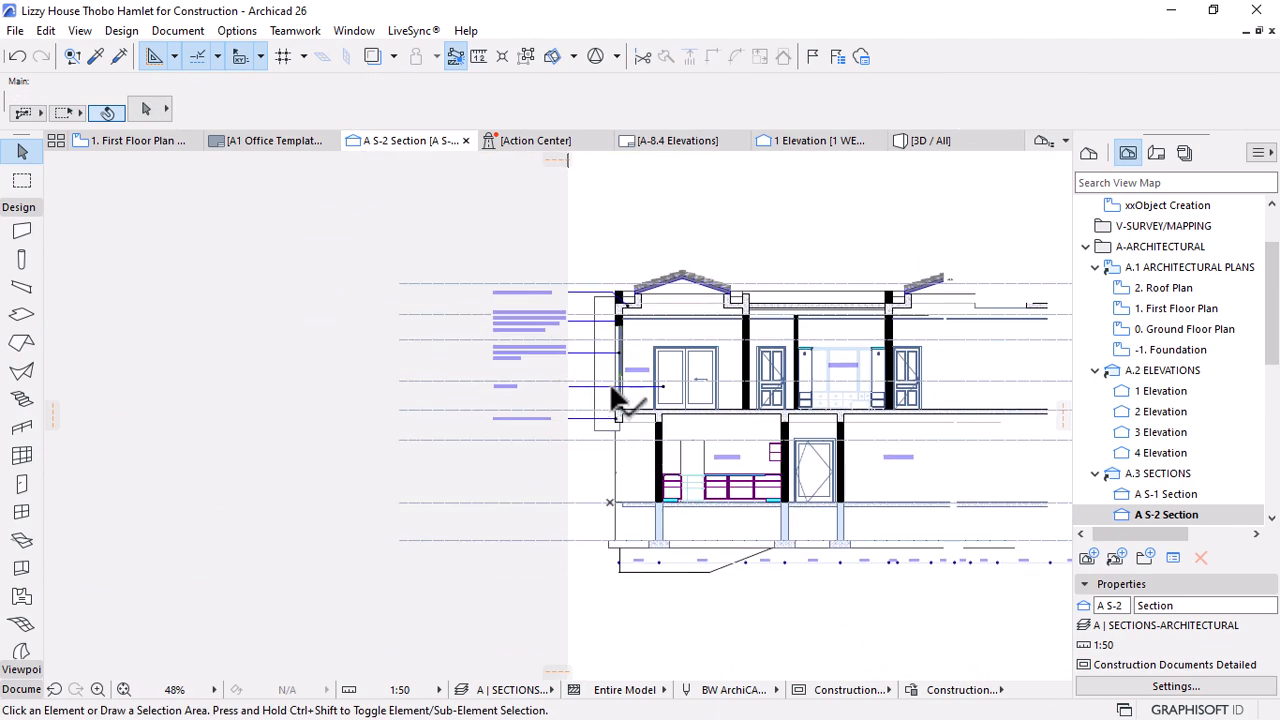
{"action": "scroll", "coordinate": [610, 385], "scroll_direction": "up", "scroll_amount": 3}
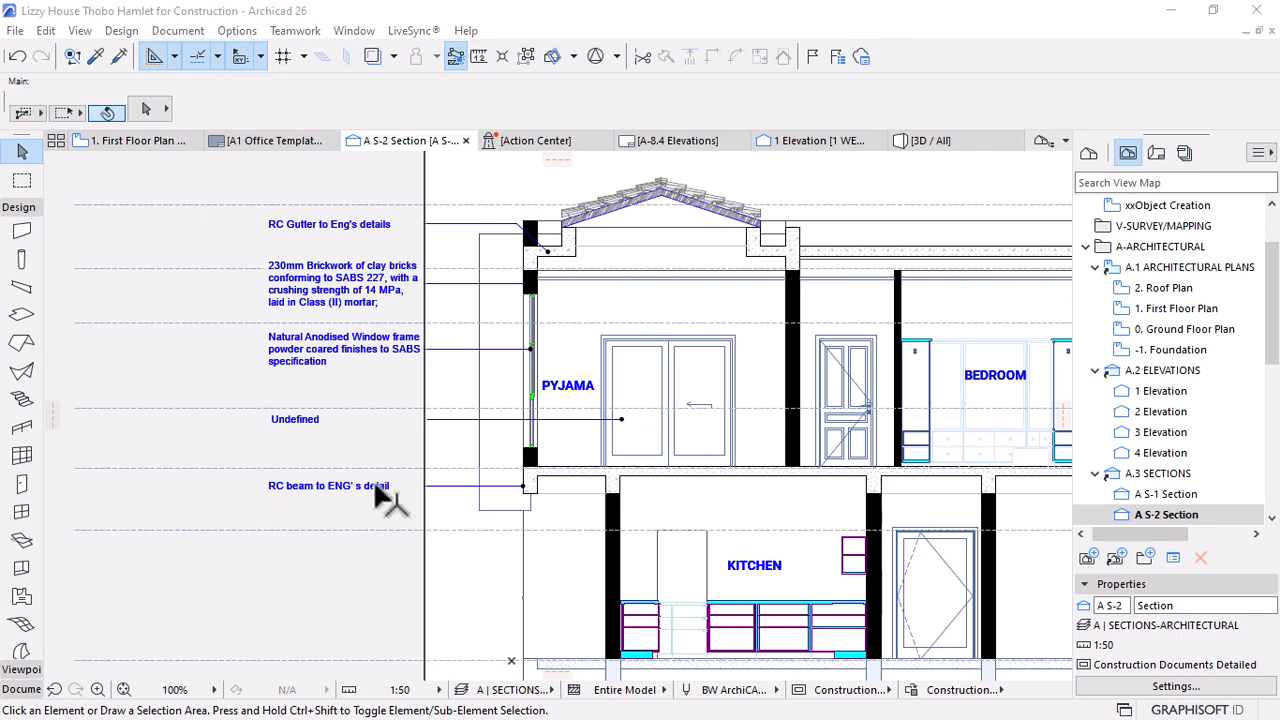
{"action": "scroll", "coordinate": [425, 365], "scroll_direction": "down", "scroll_amount": 3}
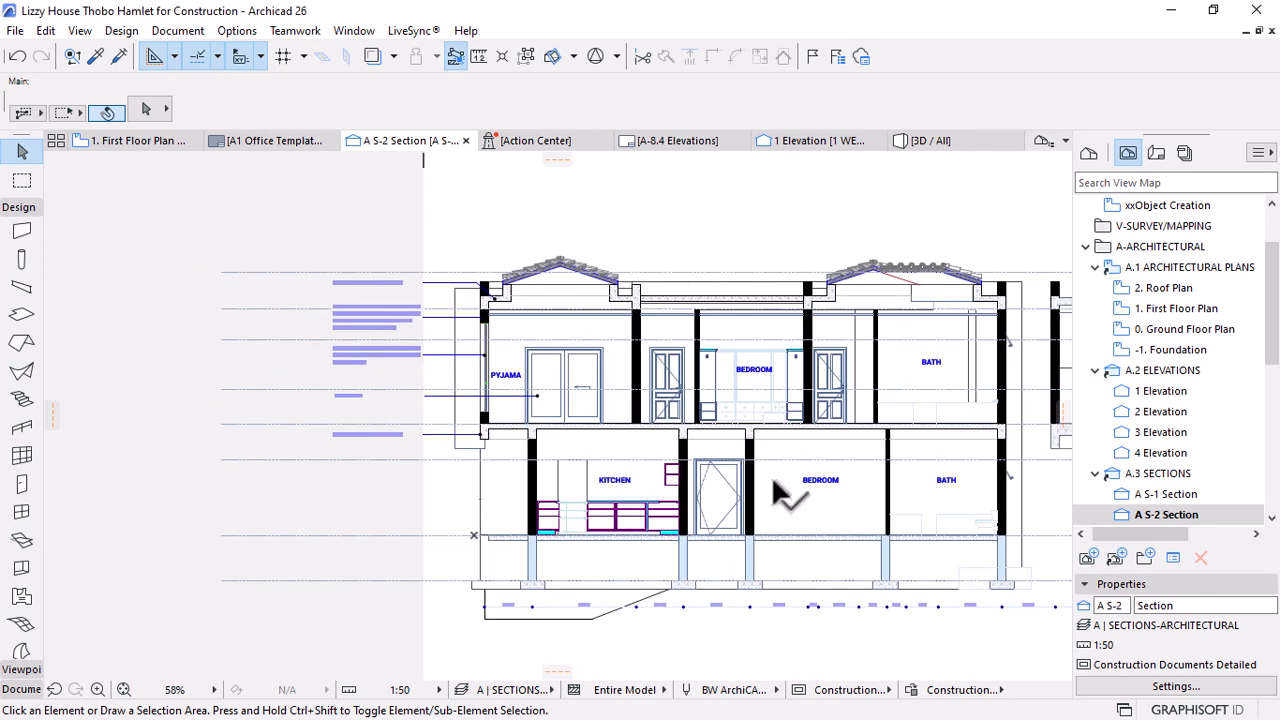
{"action": "scroll", "coordinate": [670, 442], "scroll_direction": "down", "scroll_amount": 2}
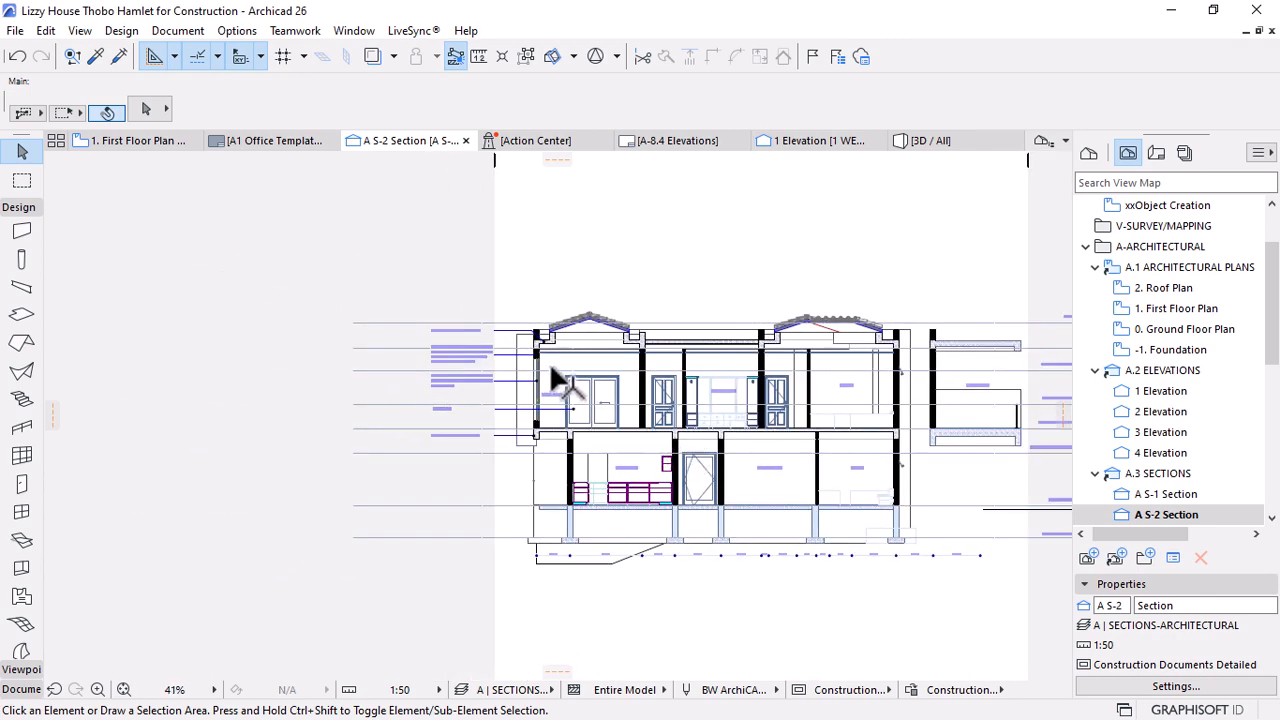
{"action": "scroll", "coordinate": [552, 368], "scroll_direction": "up", "scroll_amount": 5}
{"action": "left_click", "coordinate": [228, 31]}
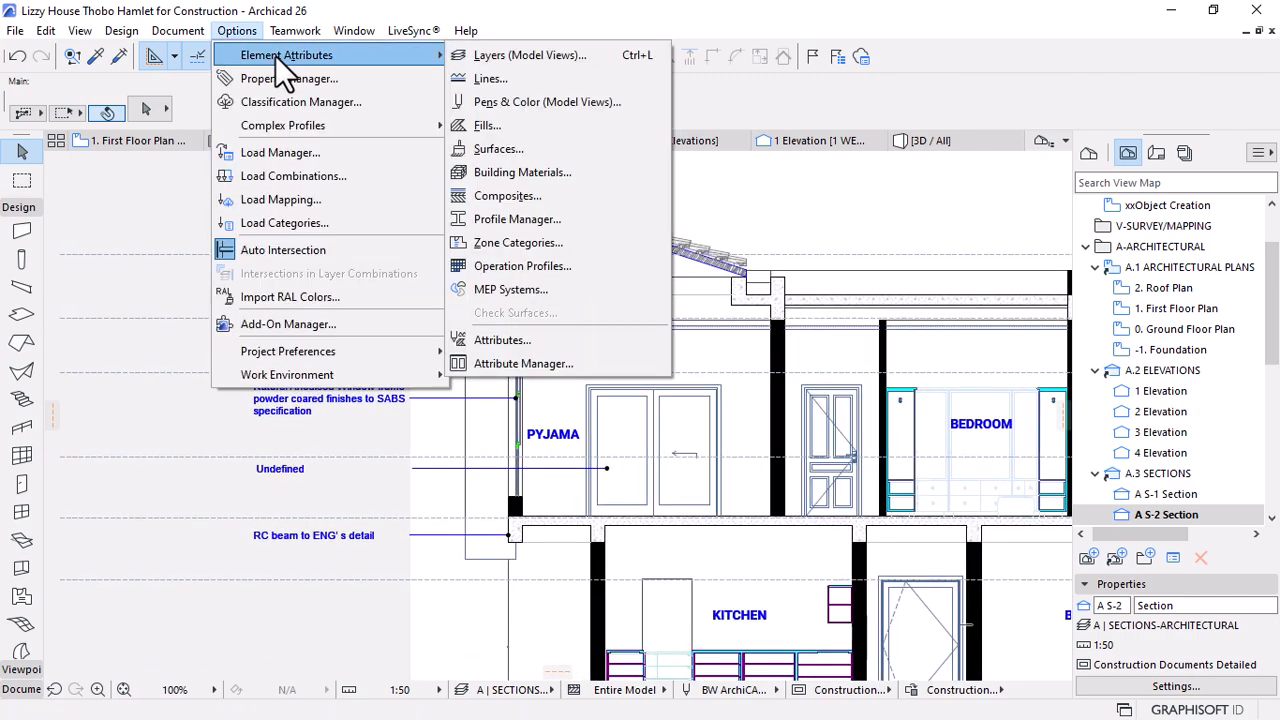
{"action": "left_click", "coordinate": [285, 78]}
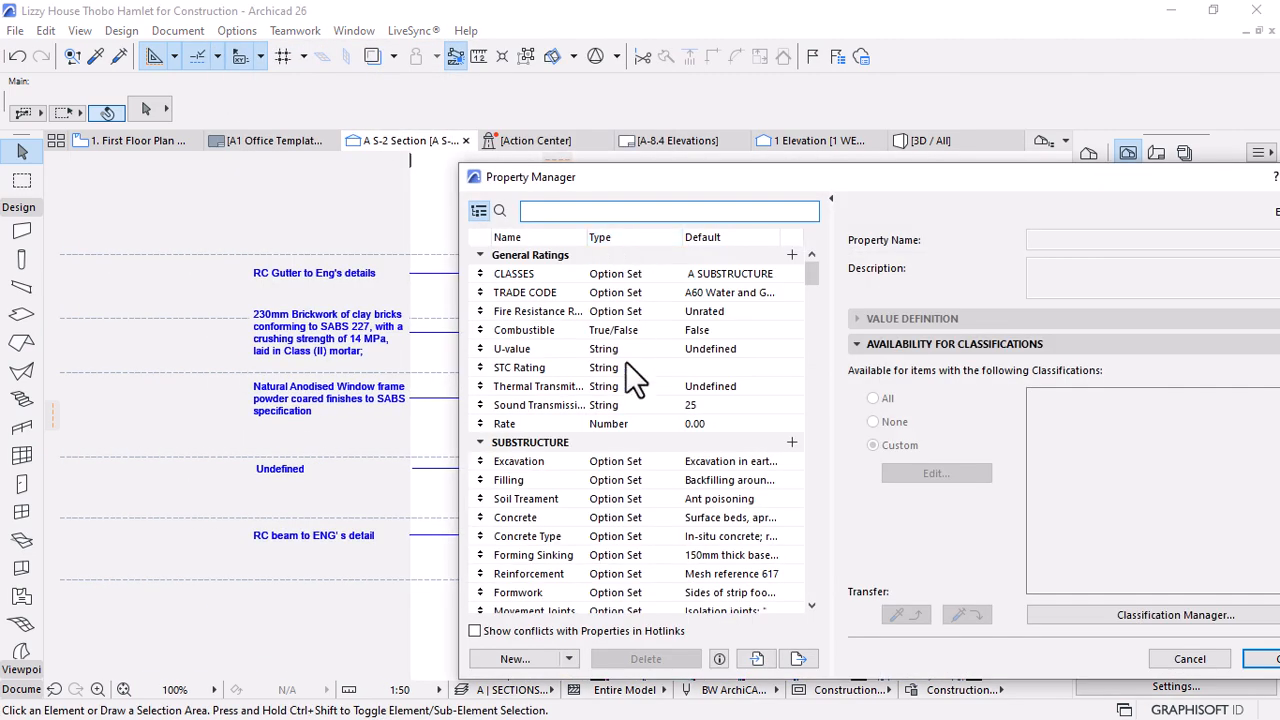
{"action": "scroll", "coordinate": [627, 430], "scroll_direction": "down", "scroll_amount": 5}
{"action": "scroll", "coordinate": [627, 431], "scroll_direction": "down", "scroll_amount": 12}
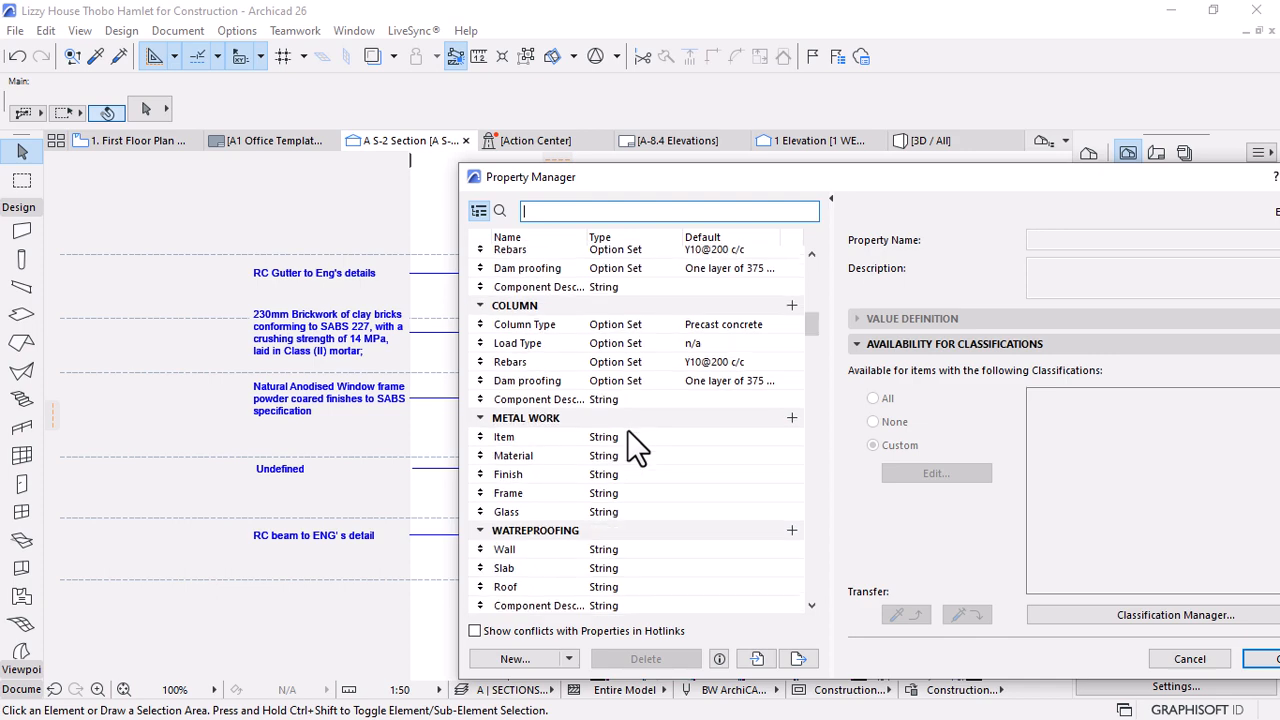
Filter the property list with "ope" and select the Specification property in the OPENINGS group
{"action": "scroll", "coordinate": [629, 431], "scroll_direction": "down", "scroll_amount": 4}
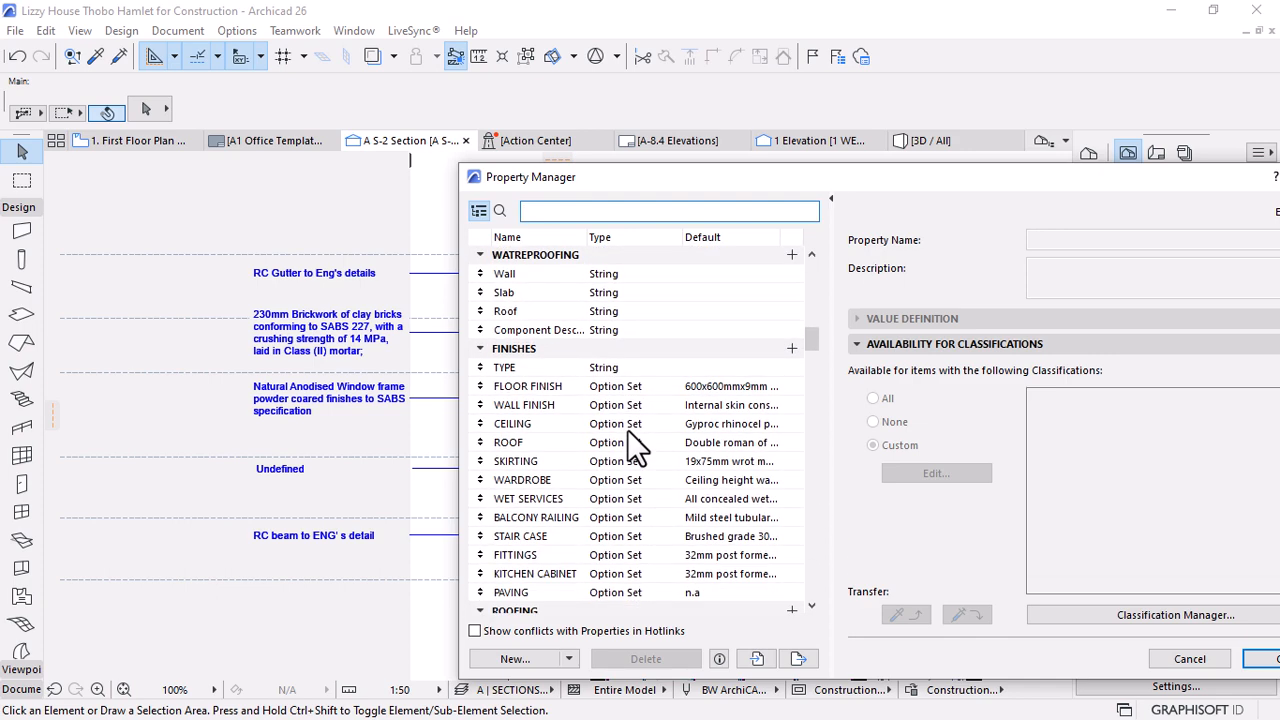
{"action": "scroll", "coordinate": [627, 430], "scroll_direction": "down", "scroll_amount": 10}
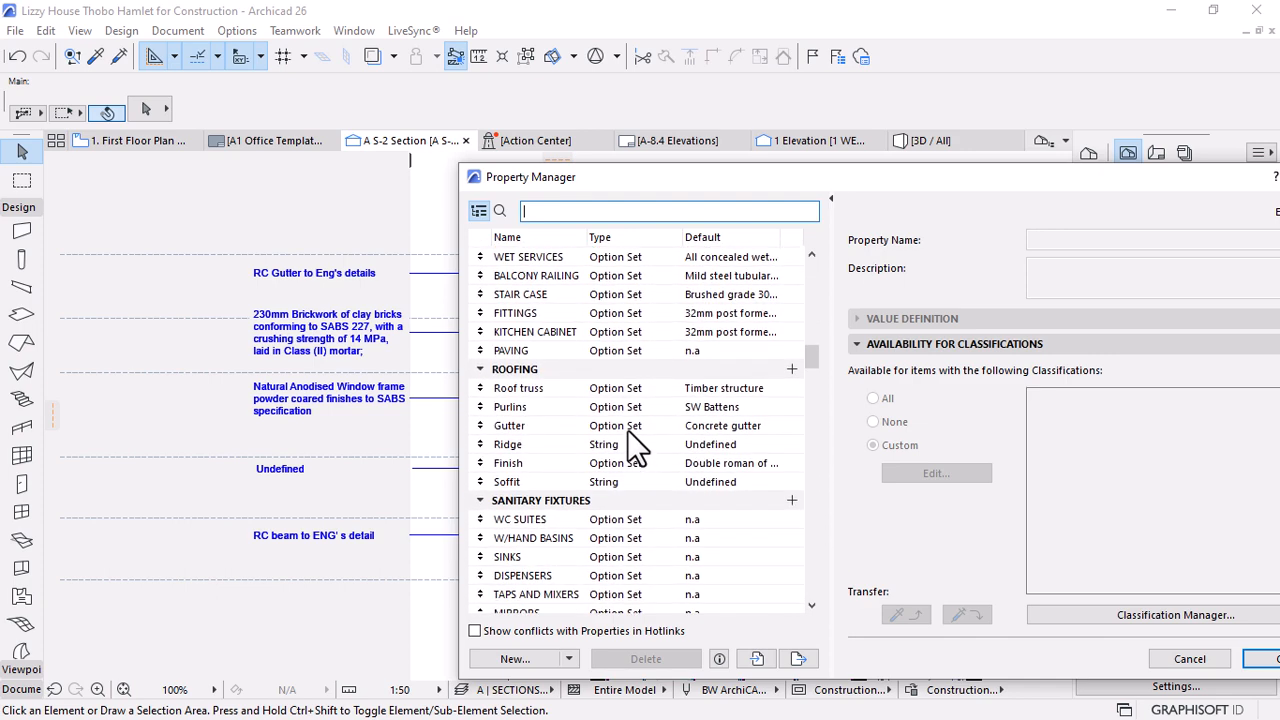
{"action": "scroll", "coordinate": [627, 430], "scroll_direction": "down", "scroll_amount": 5}
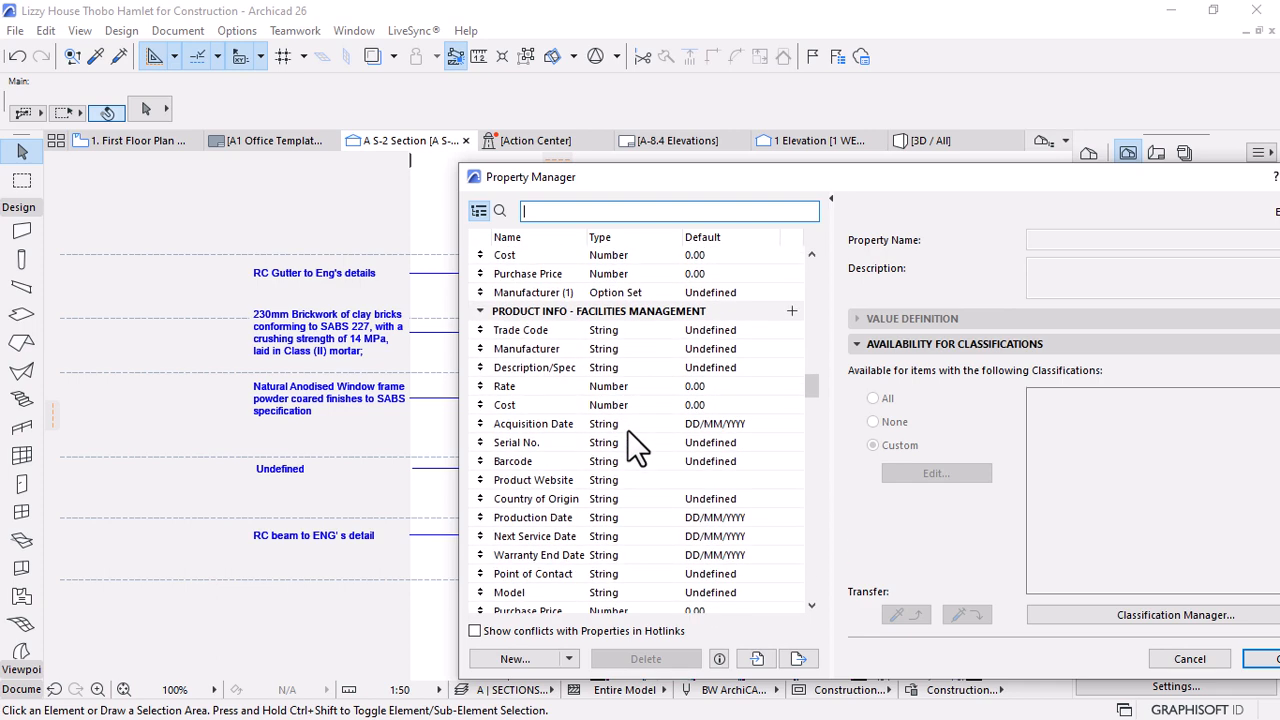
{"action": "scroll", "coordinate": [627, 430], "scroll_direction": "down", "scroll_amount": 2}
{"action": "type", "text": "op"}
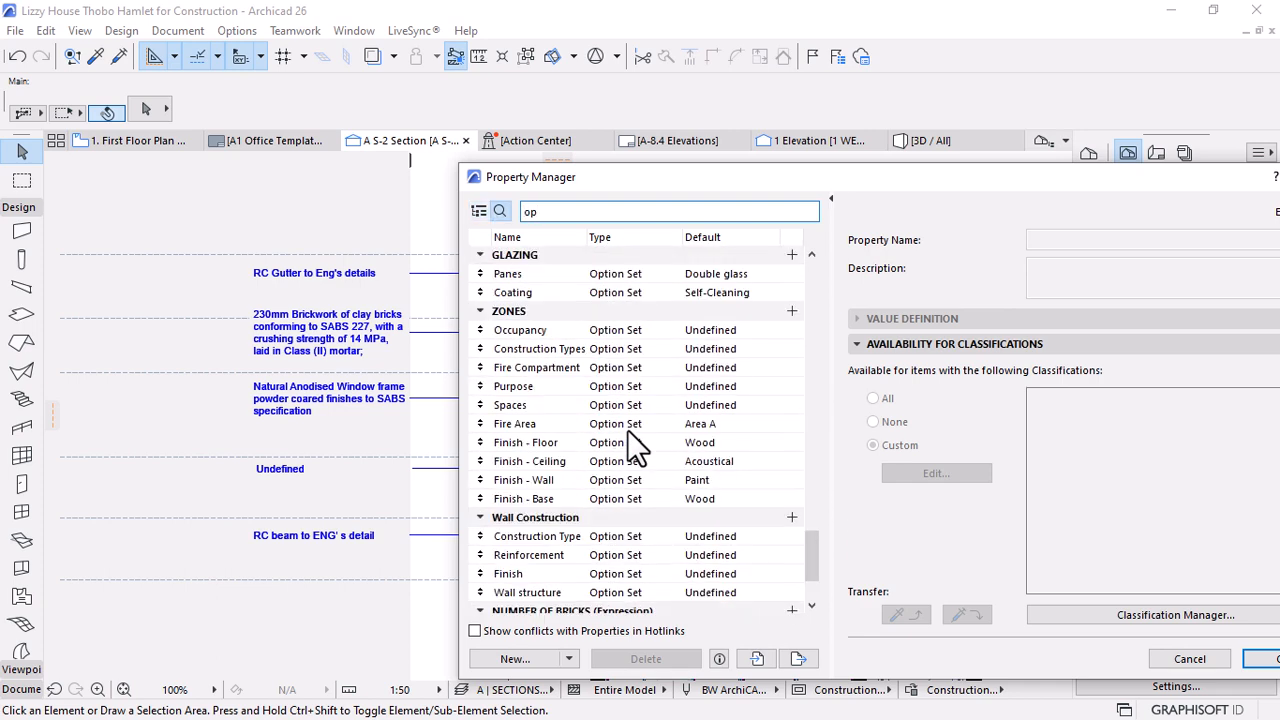
{"action": "type", "text": "e"}
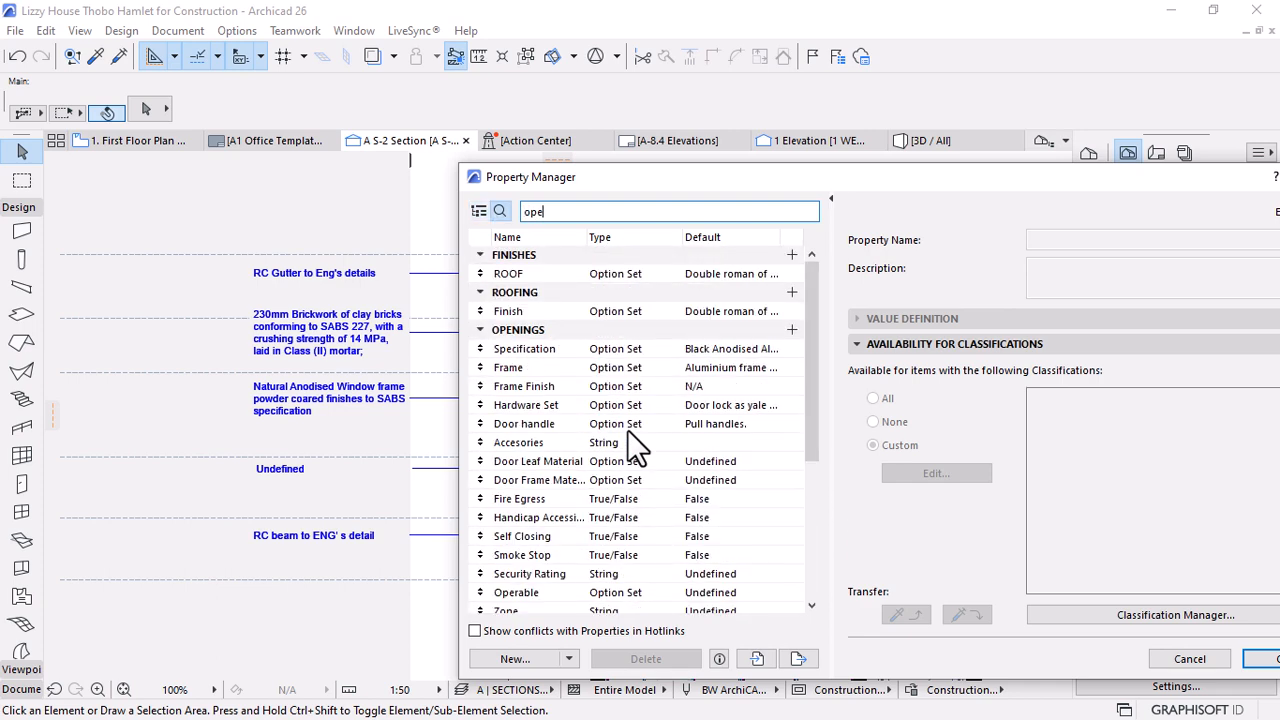
{"action": "left_click", "coordinate": [716, 350]}
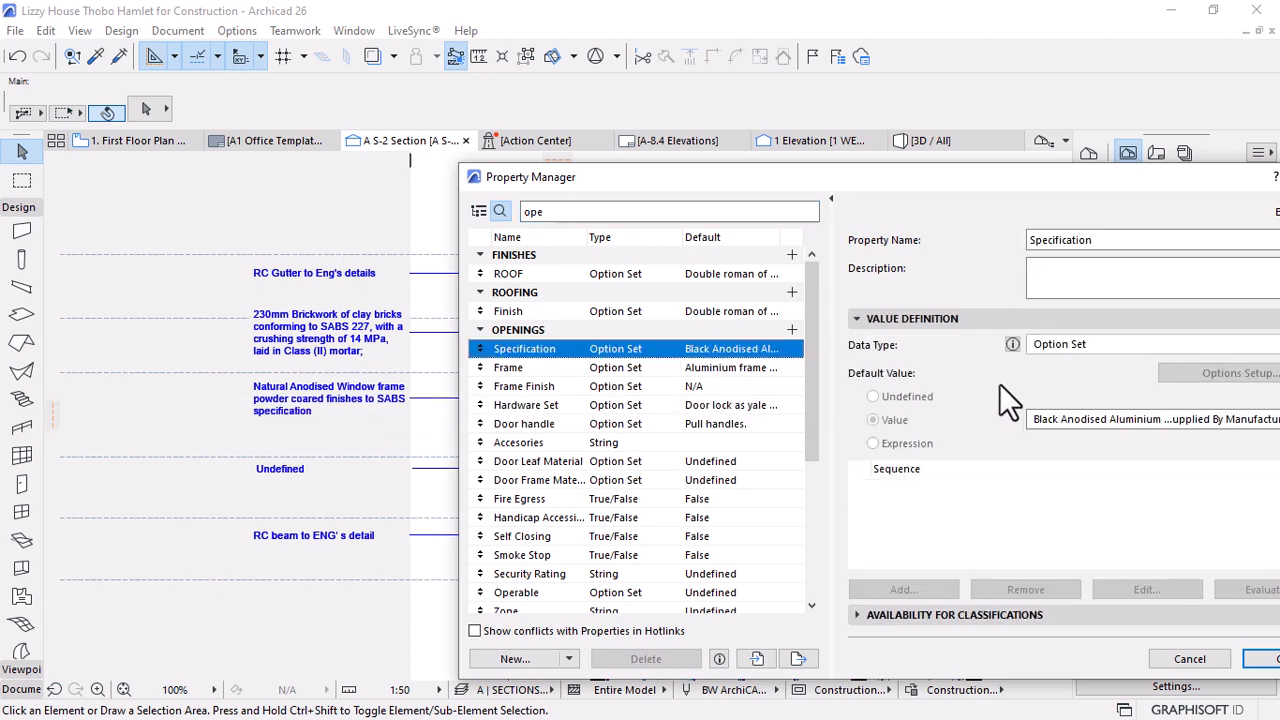
Copy the "Natural Anodised Window frame powder coared finishes to SABS specification" text from the Specification property's options and close the property settings
{"action": "left_click_drag", "start_coordinate": [1079, 174], "coordinate": [949, 108]}
{"action": "left_click", "coordinate": [1120, 311]}
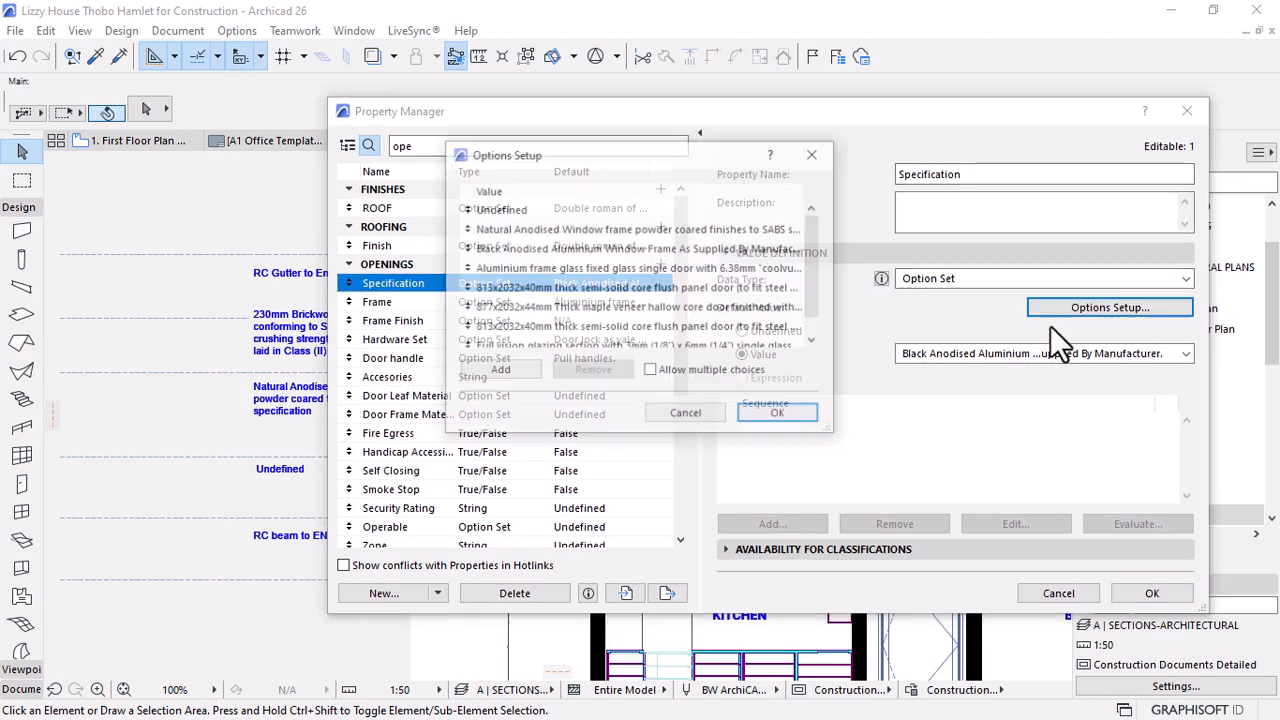
{"action": "left_click", "coordinate": [490, 229]}
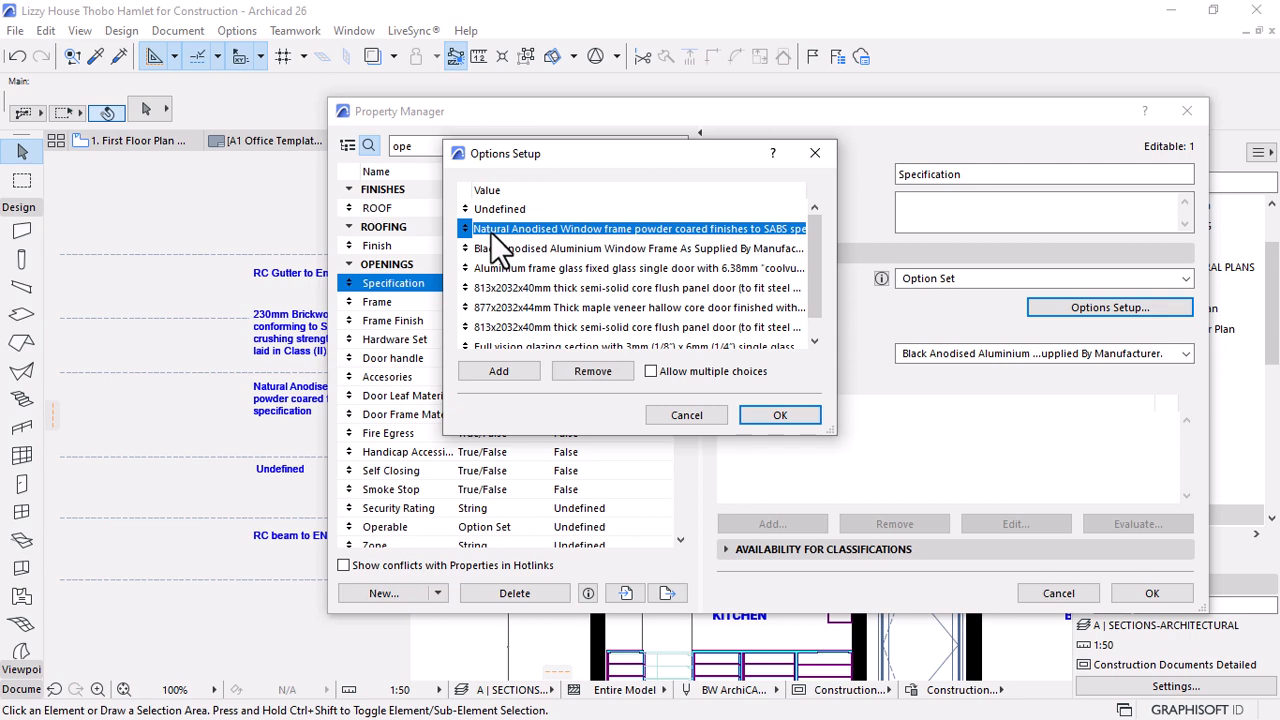
{"action": "left_click", "coordinate": [790, 420]}
{"action": "left_click", "coordinate": [1094, 594]}
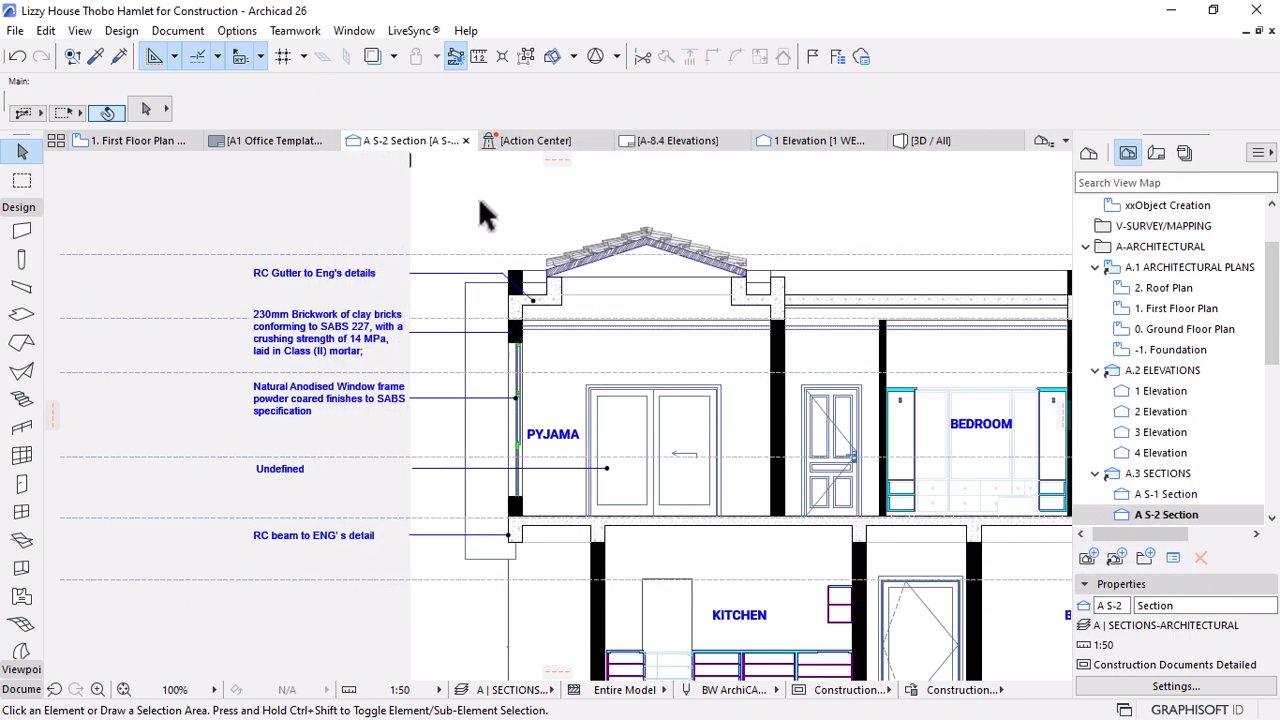
Set the Description/Spec of the sliding door beside PYJAMA to "Natural Anodised Sliding door frame powder coared finishes to SABS specification"
{"action": "left_click", "coordinate": [660, 445]}
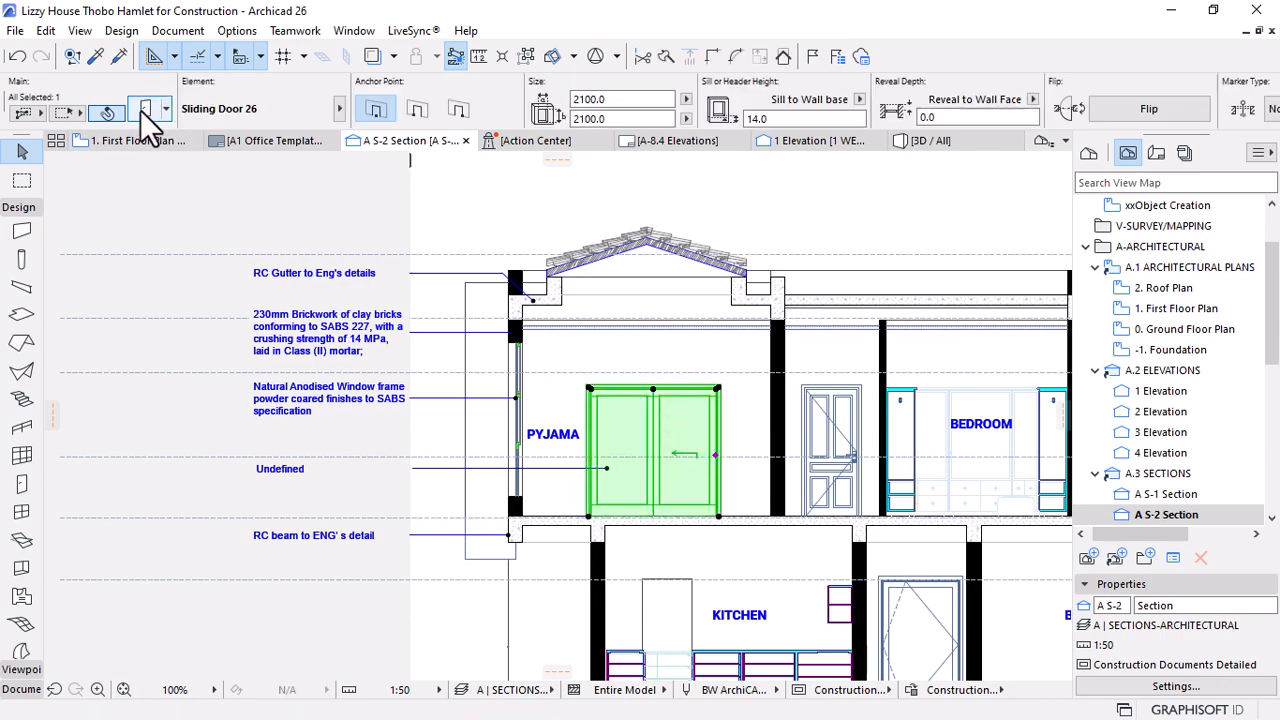
{"action": "double_click", "coordinate": [703, 415]}
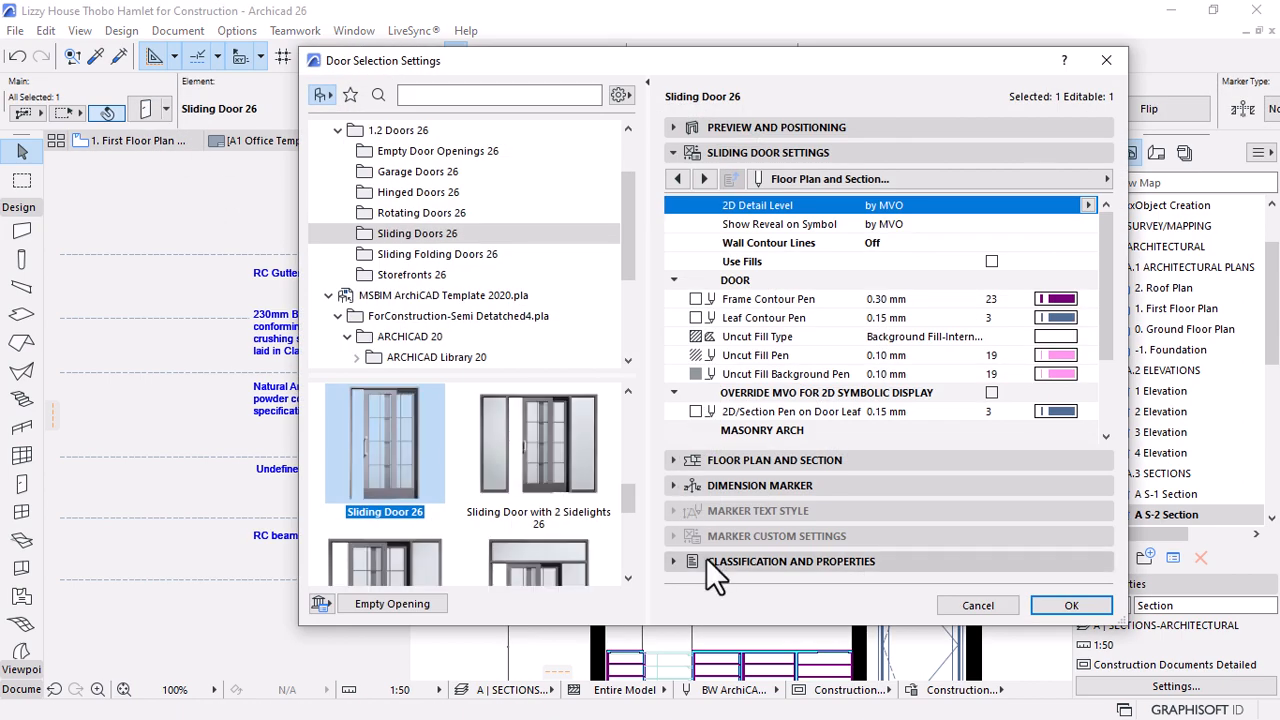
{"action": "left_click", "coordinate": [706, 558]}
{"action": "scroll", "coordinate": [830, 400], "scroll_direction": "down", "scroll_amount": 3}
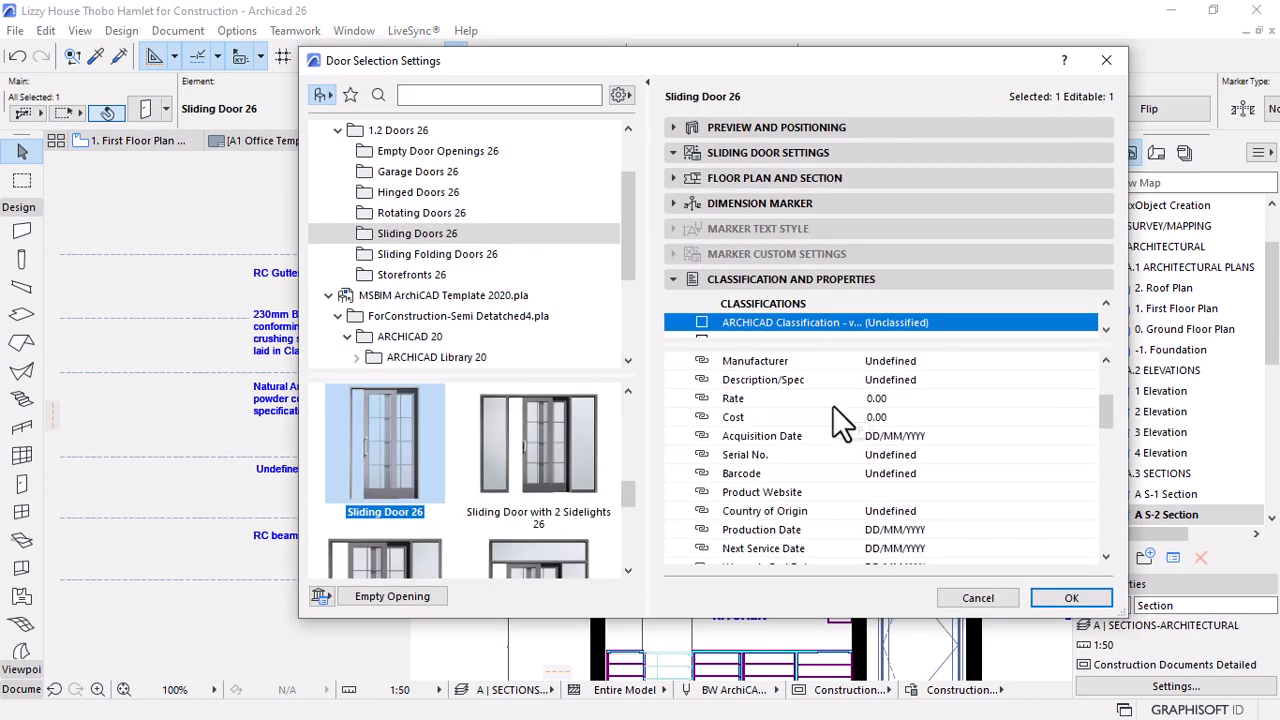
{"action": "left_click", "coordinate": [912, 381]}
{"action": "type", "text": "Natural Anodised Window frame powder coated finishes to SABS specification"}
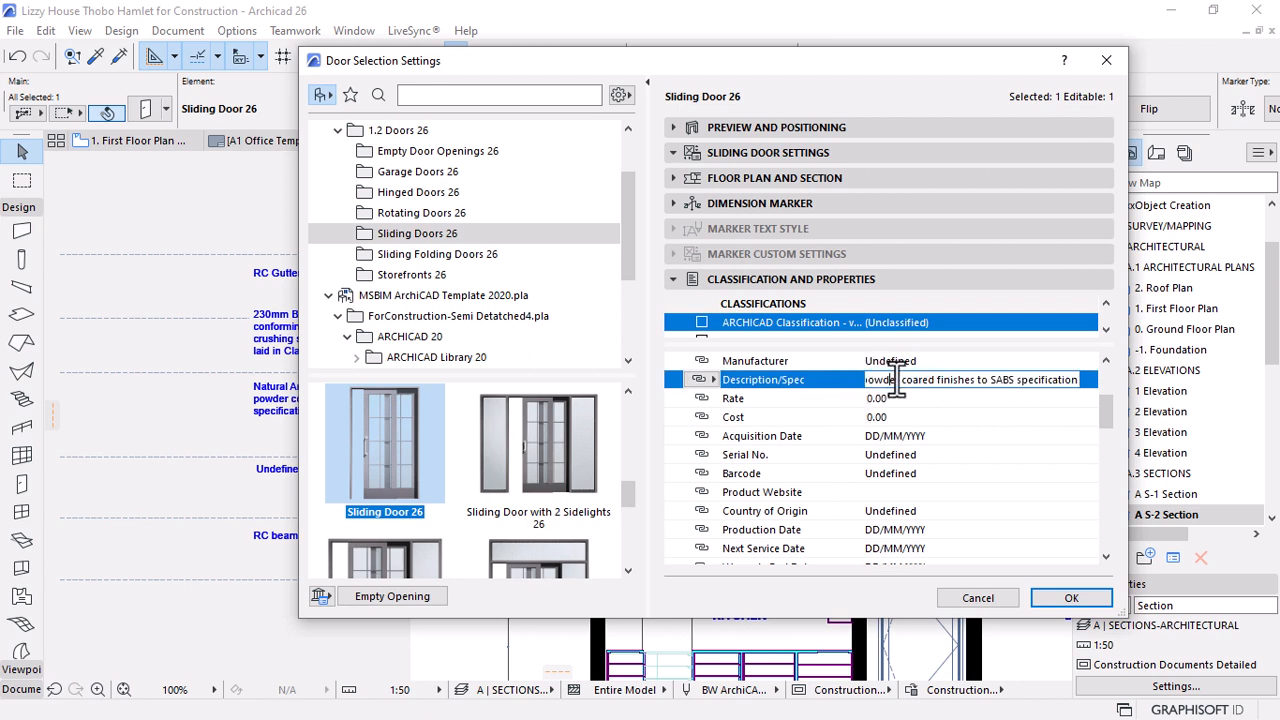
{"action": "left_click_drag", "start_coordinate": [886, 379], "coordinate": [784, 383]}
{"action": "left_click", "coordinate": [1095, 594]}
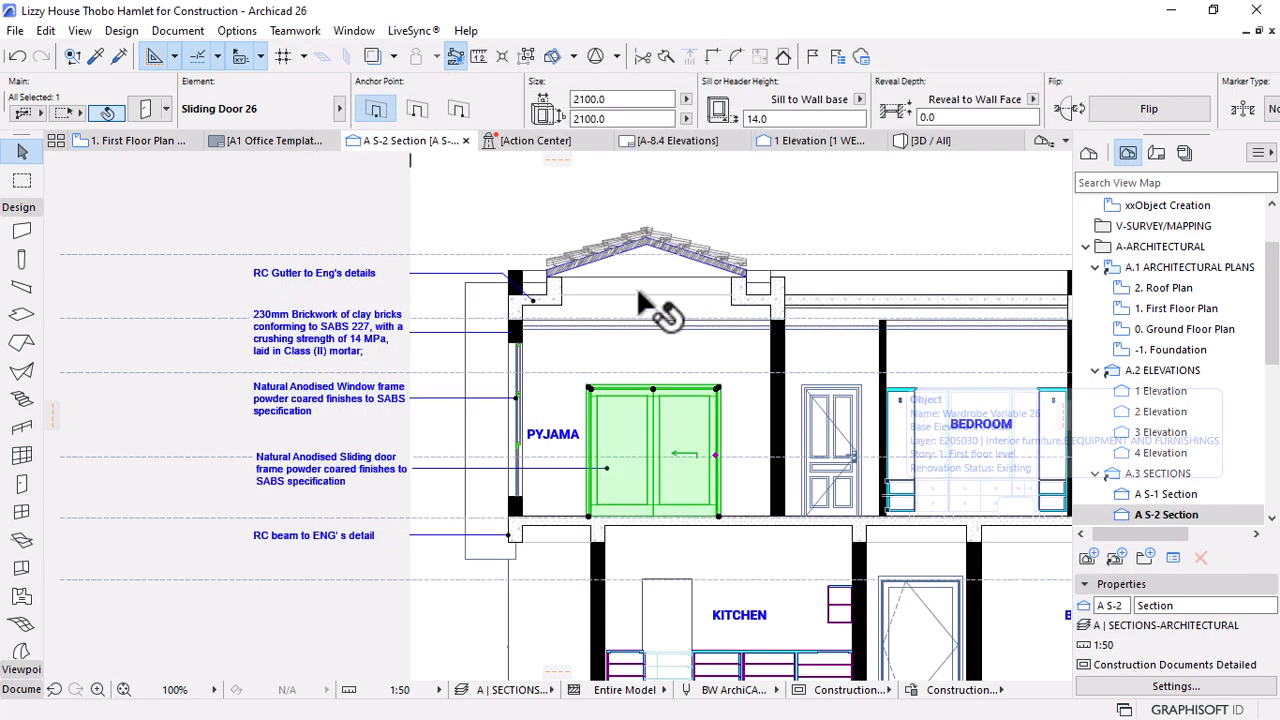
Move the sliding door label and its leader slightly straight down, closer to the RC beam label
{"action": "scroll", "coordinate": [590, 330], "scroll_direction": "down", "scroll_amount": 3}
{"action": "scroll", "coordinate": [486, 445], "scroll_direction": "up", "scroll_amount": 7}
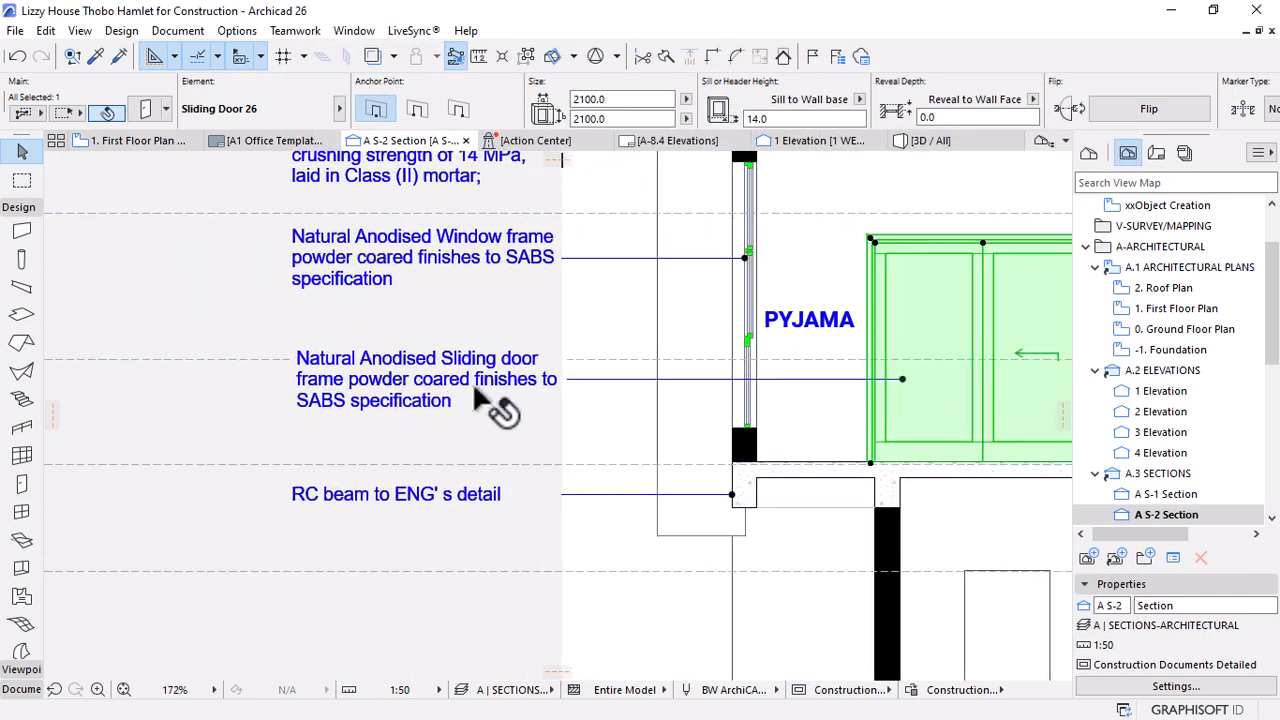
{"action": "left_click", "coordinate": [606, 380]}
{"action": "key", "text": "ctrl+d"}
{"action": "left_click", "coordinate": [709, 379]}
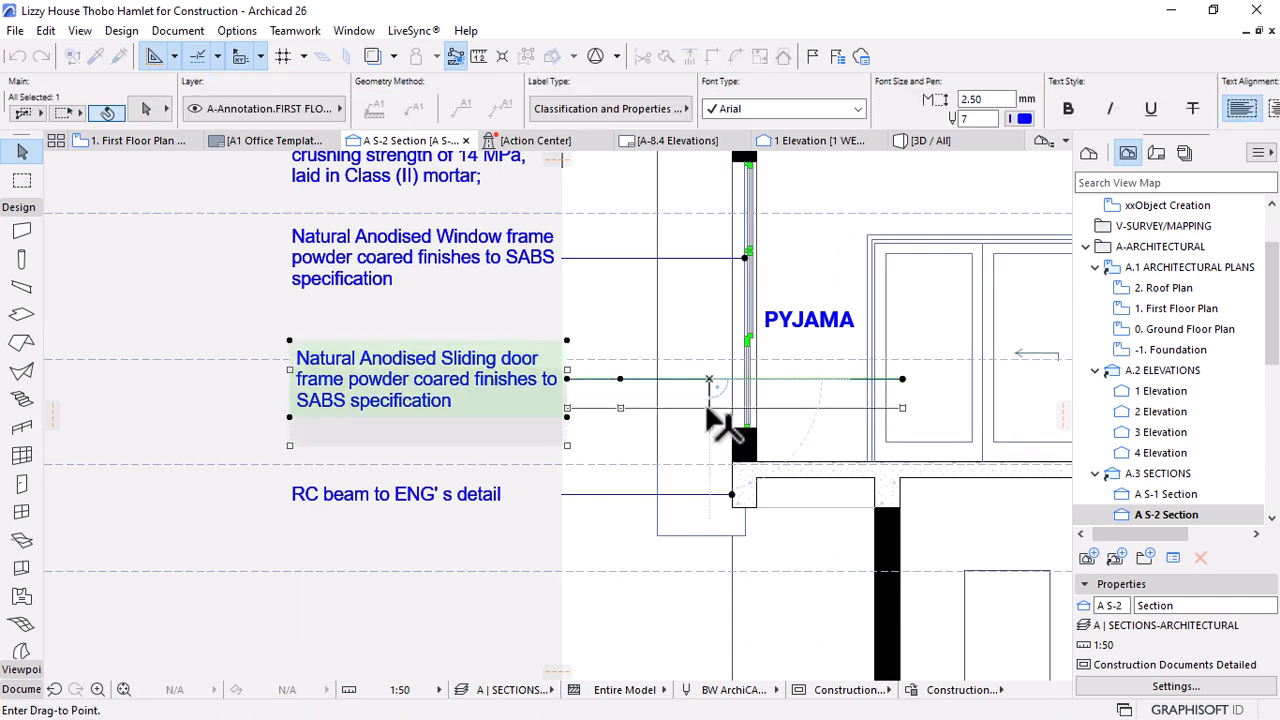
{"action": "left_click", "coordinate": [707, 410]}
{"action": "left_click", "coordinate": [543, 323]}
Attach a property label to the floor slab above the kitchen, just inside the outer RC beam
{"action": "scroll", "coordinate": [540, 400], "scroll_direction": "down", "scroll_amount": 3}
{"action": "scroll", "coordinate": [546, 511], "scroll_direction": "up", "scroll_amount": 2}
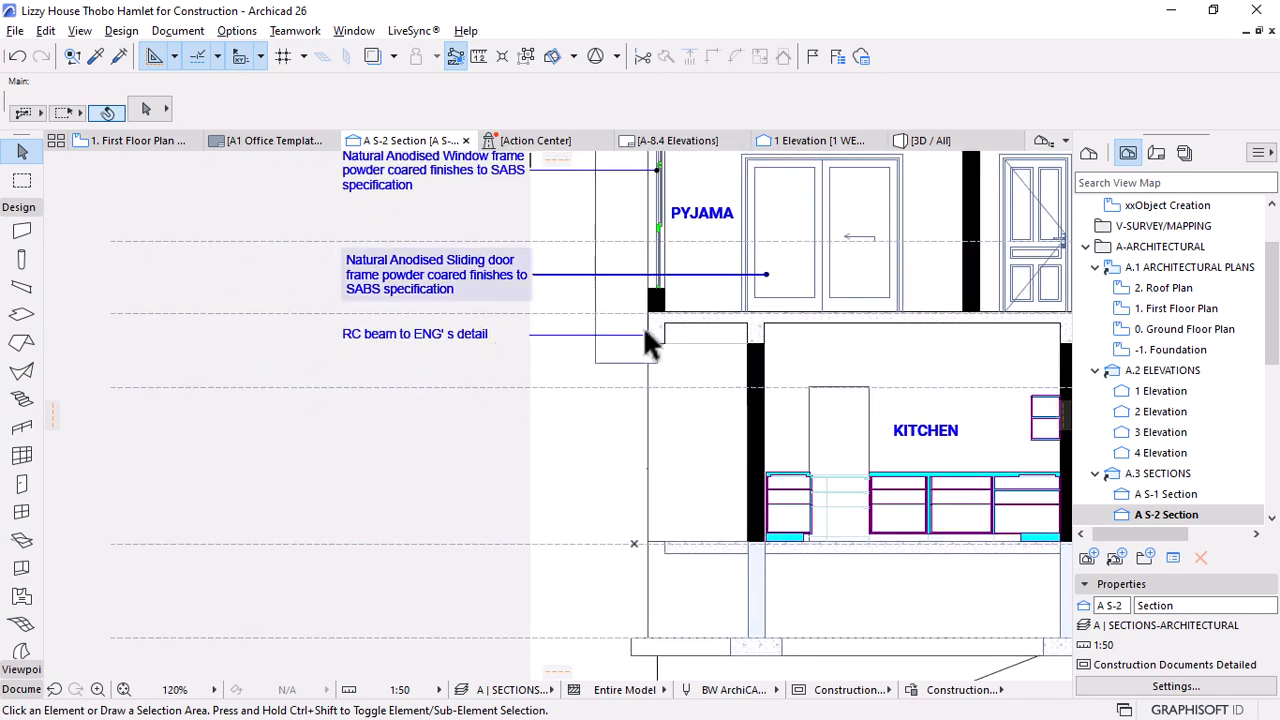
{"action": "key", "text": "w"}
{"action": "left_click", "coordinate": [707, 323]}
{"action": "key", "text": "w"}
Move the floor slab label below the RC beam label and align it with the margin's label column
{"action": "left_click", "coordinate": [566, 327]}
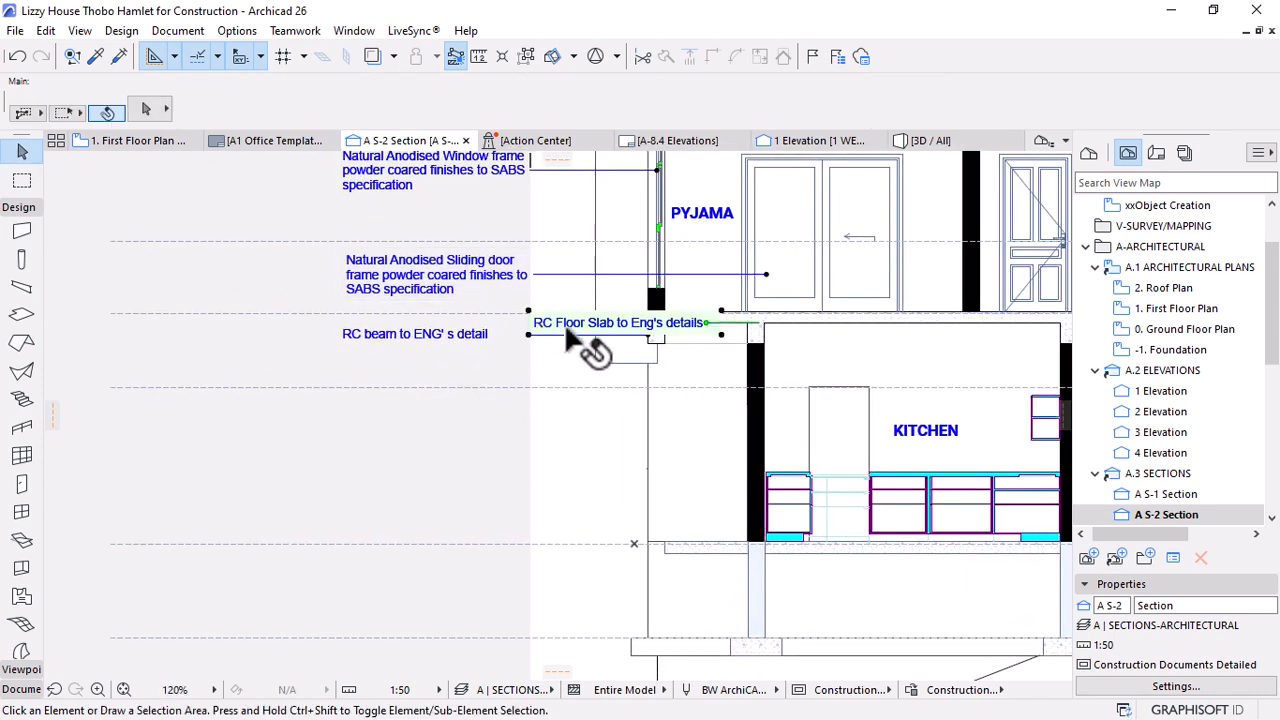
{"action": "key", "text": "ctrl+d"}
{"action": "left_click", "coordinate": [528, 311]}
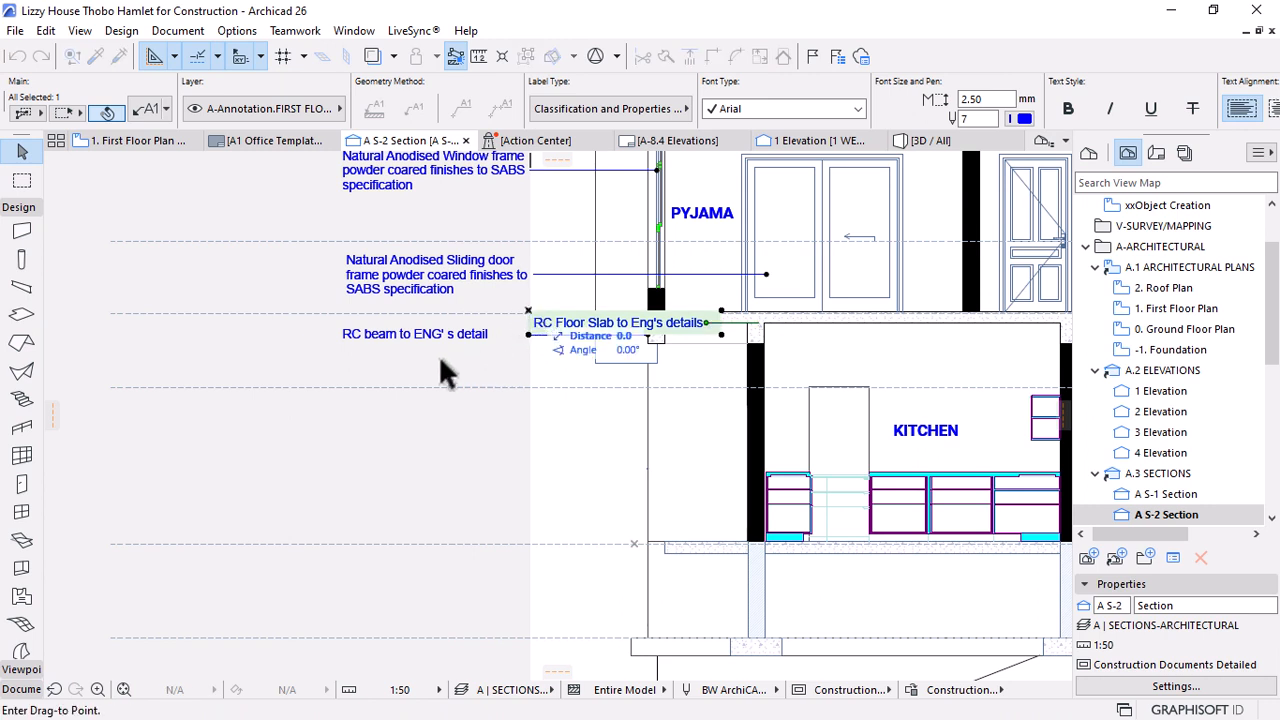
{"action": "left_click", "coordinate": [342, 357]}
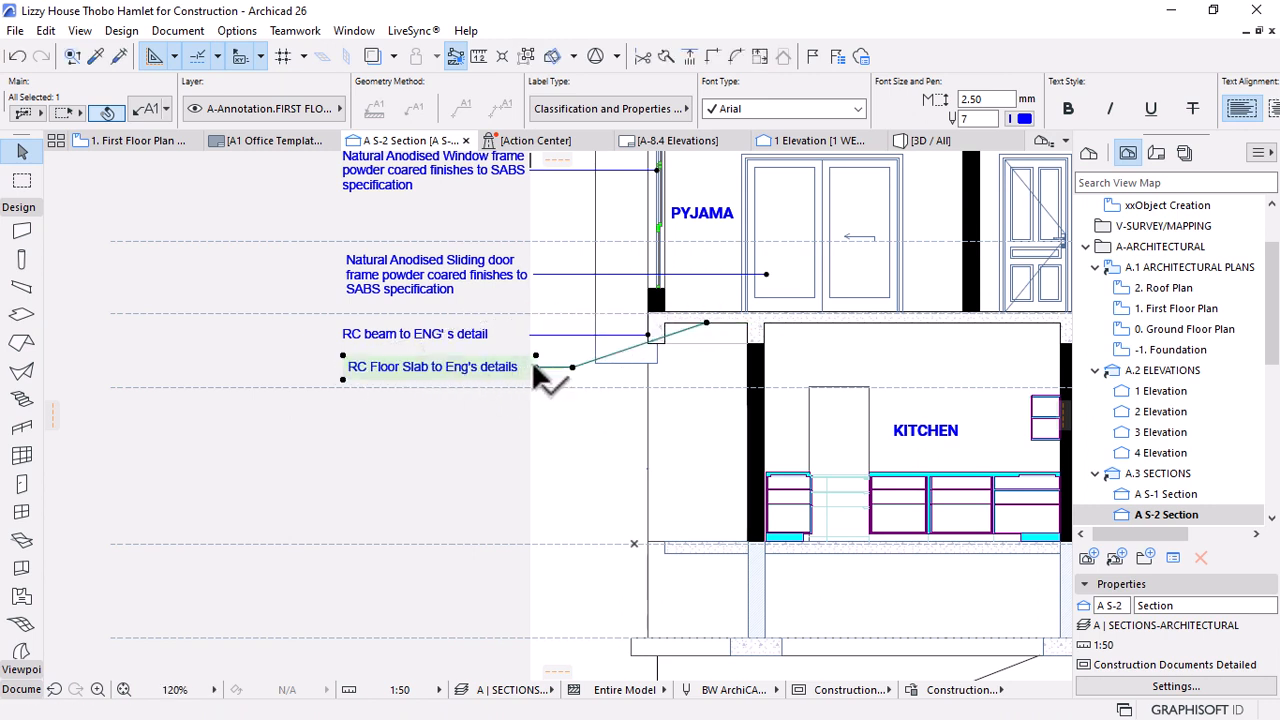
{"action": "scroll", "coordinate": [543, 377], "scroll_direction": "up", "scroll_amount": 3}
{"action": "left_click", "coordinate": [554, 388]}
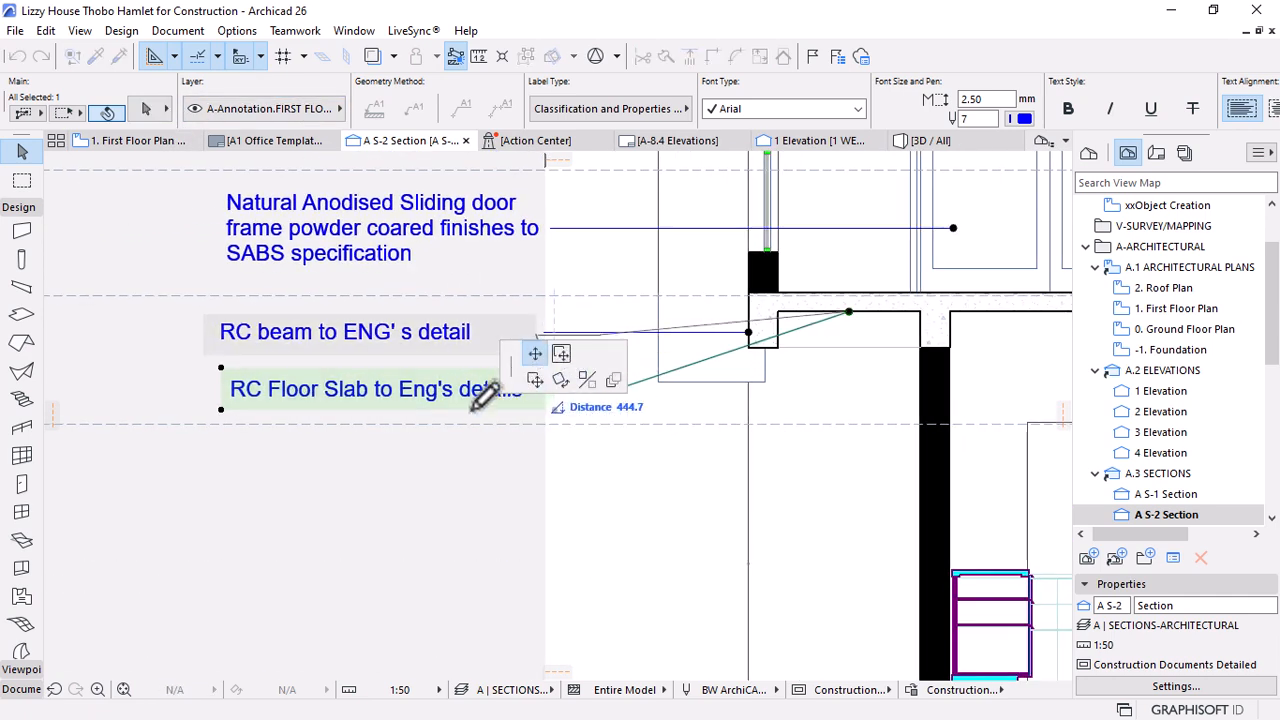
{"action": "left_click", "coordinate": [550, 333]}
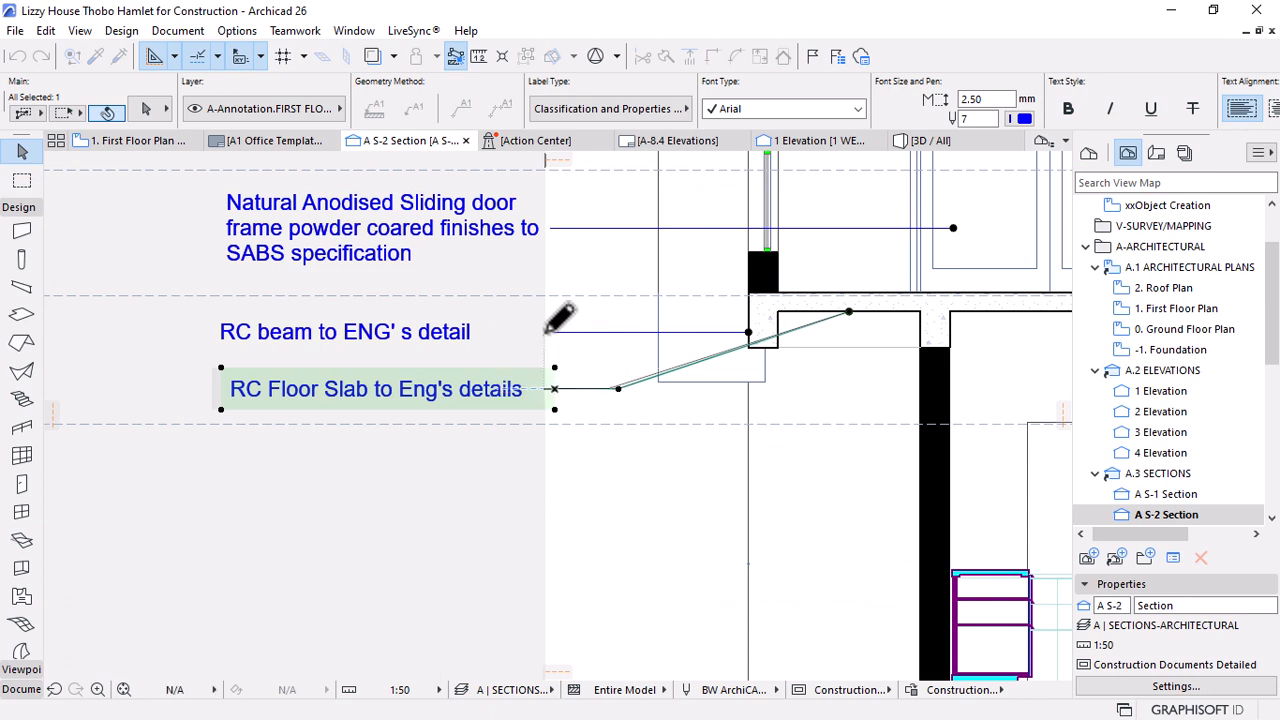
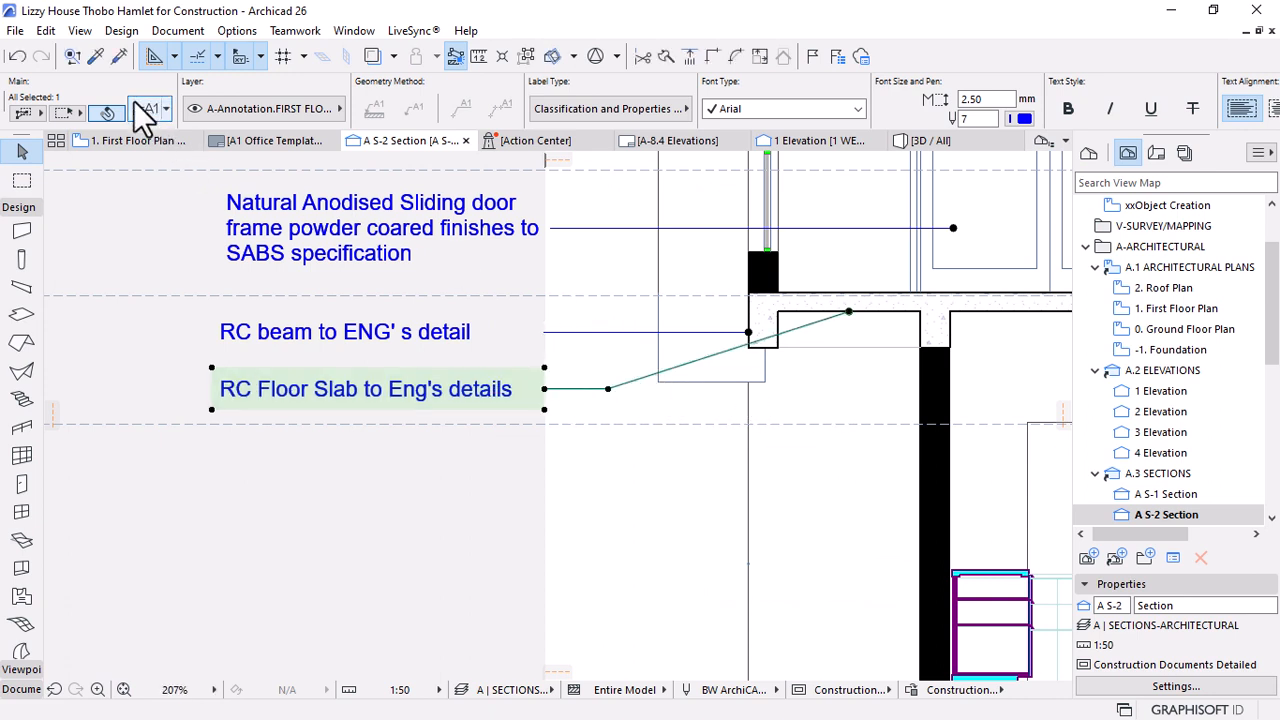
Try a pointer angle of 30° on the RC Floor Slab label
{"action": "key", "text": "ctrl+t"}
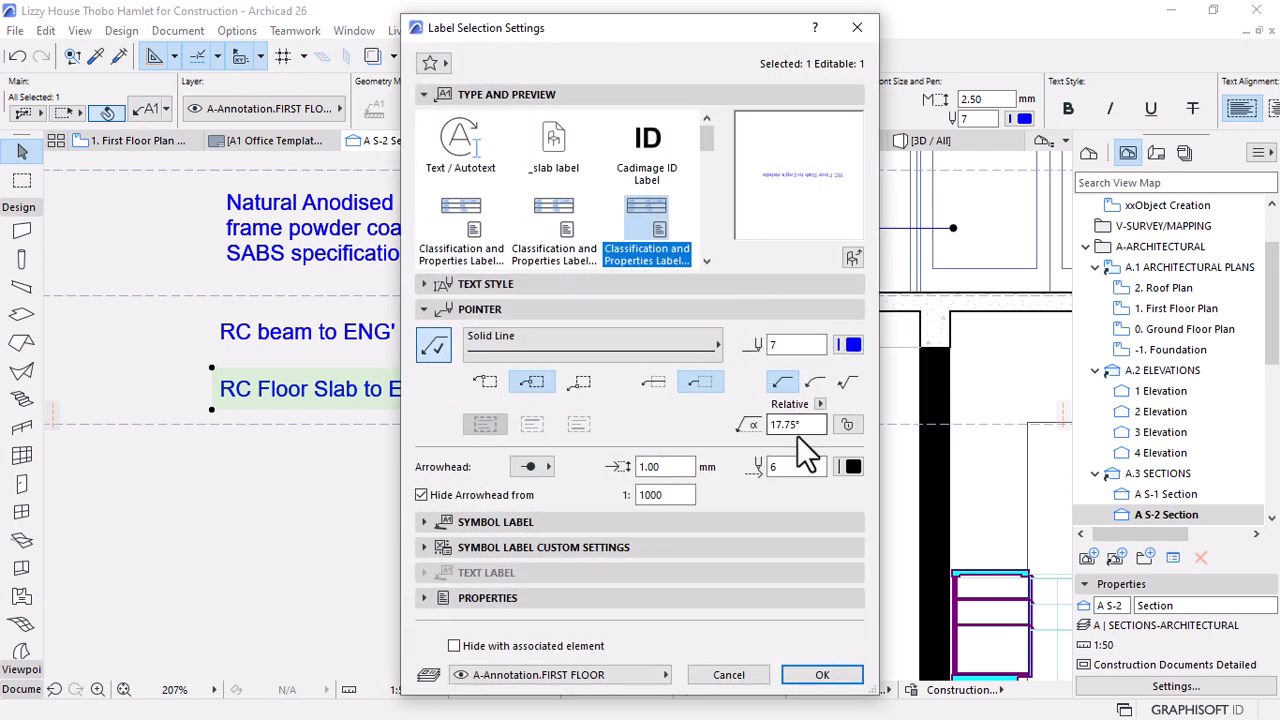
{"action": "type", "text": "30"}
{"action": "key", "text": "Return"}
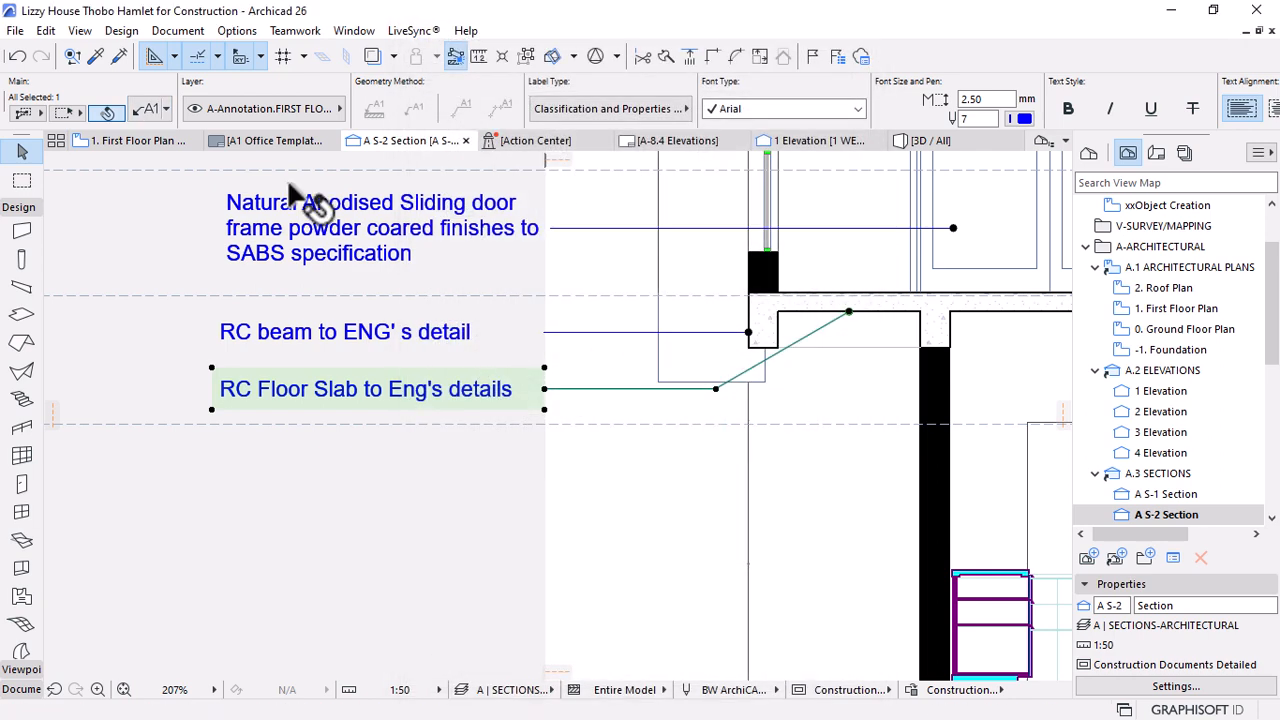
Set the RC Floor Slab label's pointer to an angle steeper than 30° and deselect the label
{"action": "key", "text": "ctrl+t"}
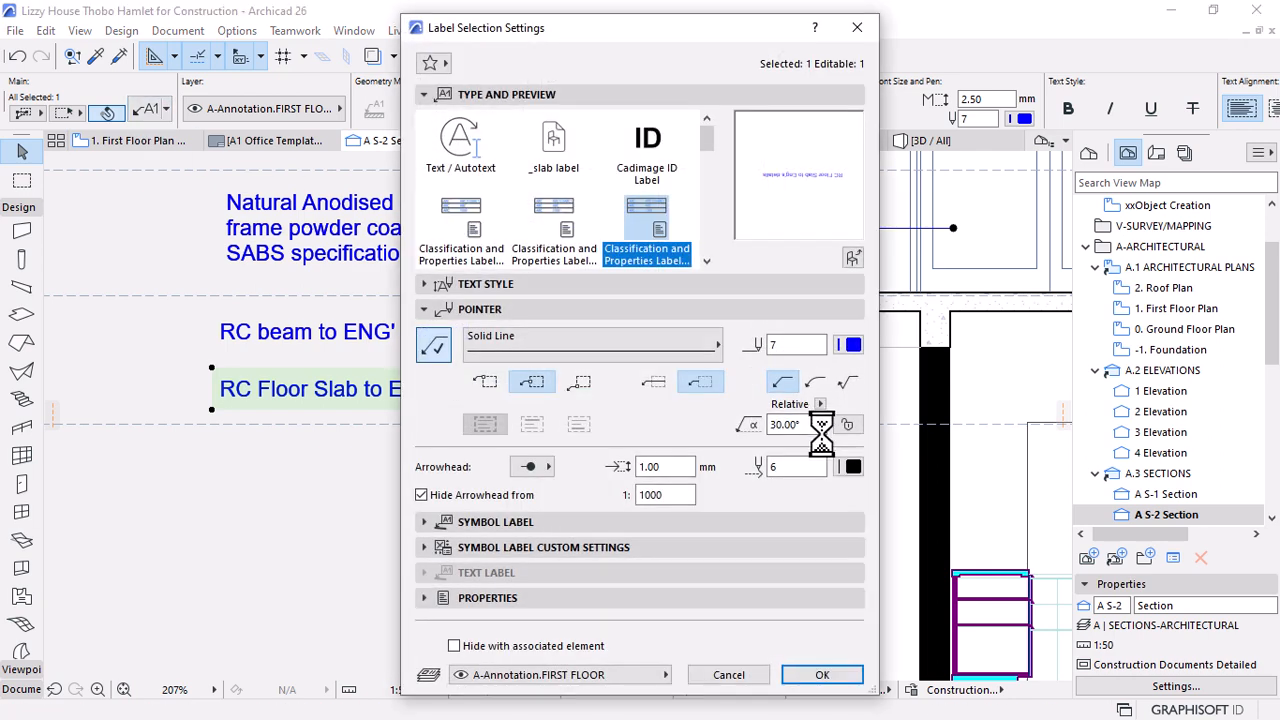
{"action": "key", "text": "Return"}
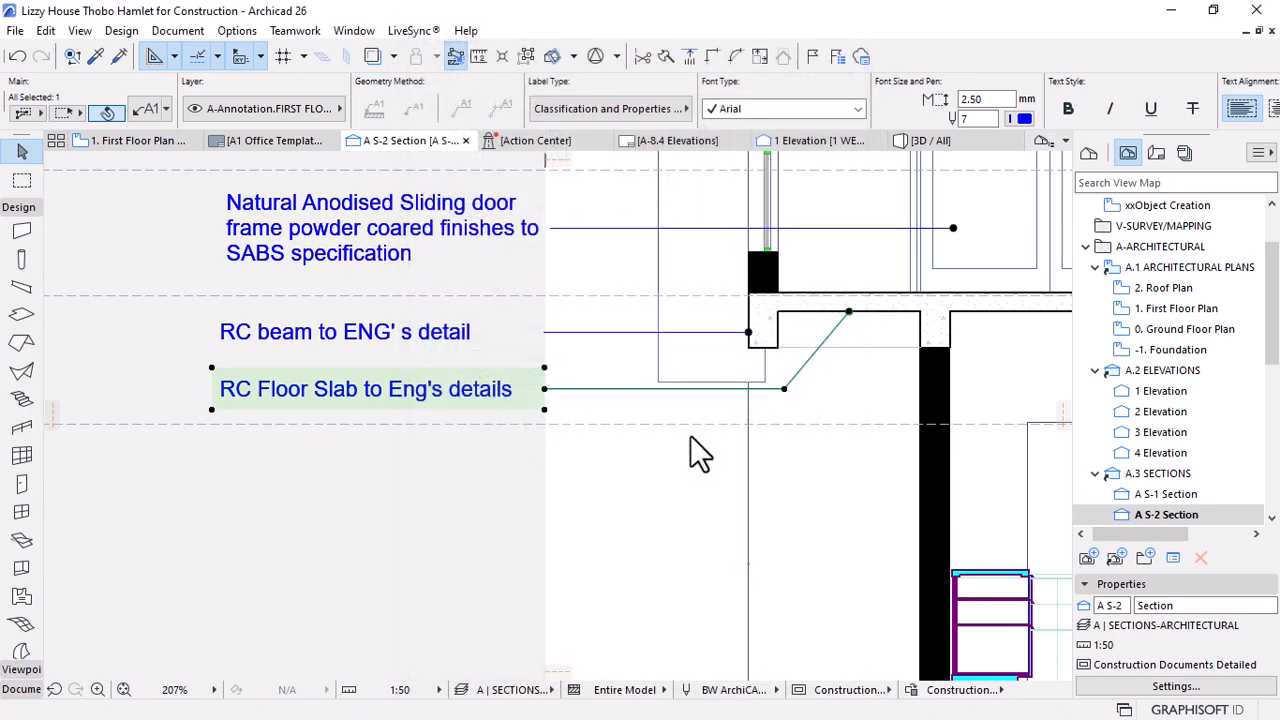
{"action": "key", "text": "Escape"}
Fine-tune the RC Floor Slab label's vertical position, leaving a clear gap below the RC beam label
{"action": "scroll", "coordinate": [622, 335], "scroll_direction": "down", "scroll_amount": 3}
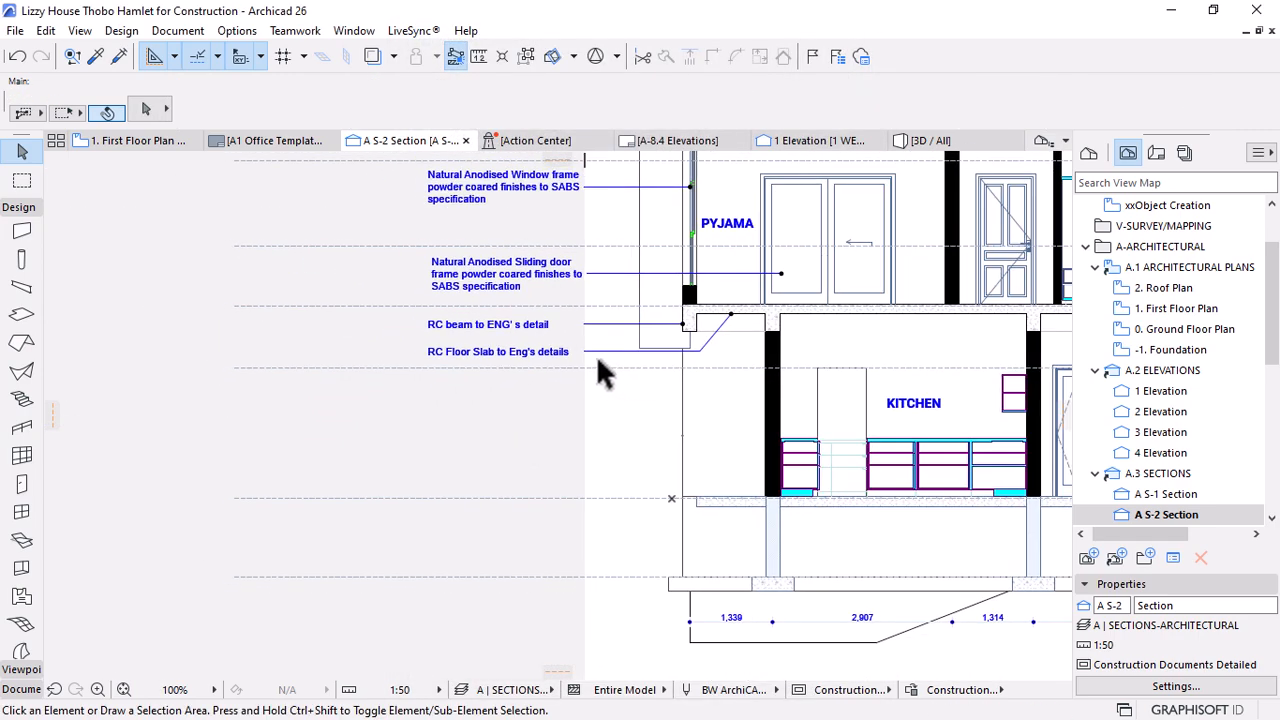
{"action": "scroll", "coordinate": [605, 365], "scroll_direction": "down", "scroll_amount": 3}
{"action": "scroll", "coordinate": [606, 362], "scroll_direction": "up", "scroll_amount": 3}
{"action": "left_click", "coordinate": [560, 400]}
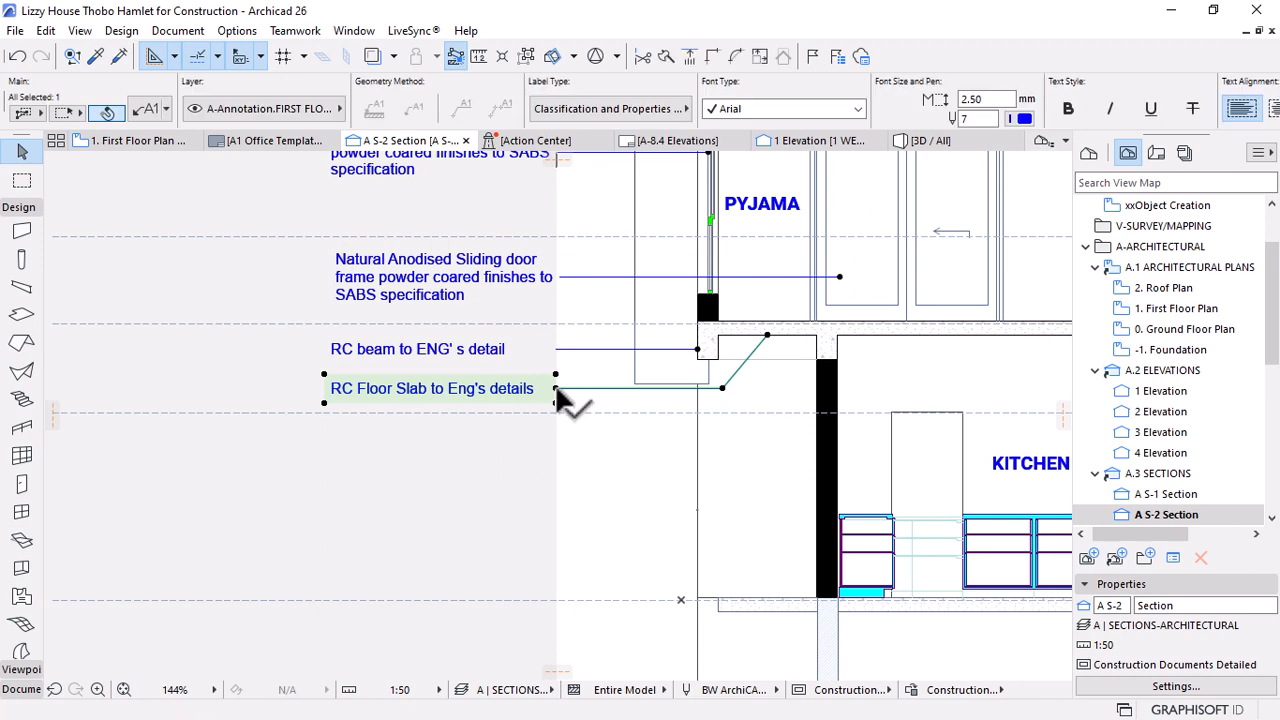
{"action": "left_click", "coordinate": [555, 394]}
{"action": "left_click", "coordinate": [557, 408]}
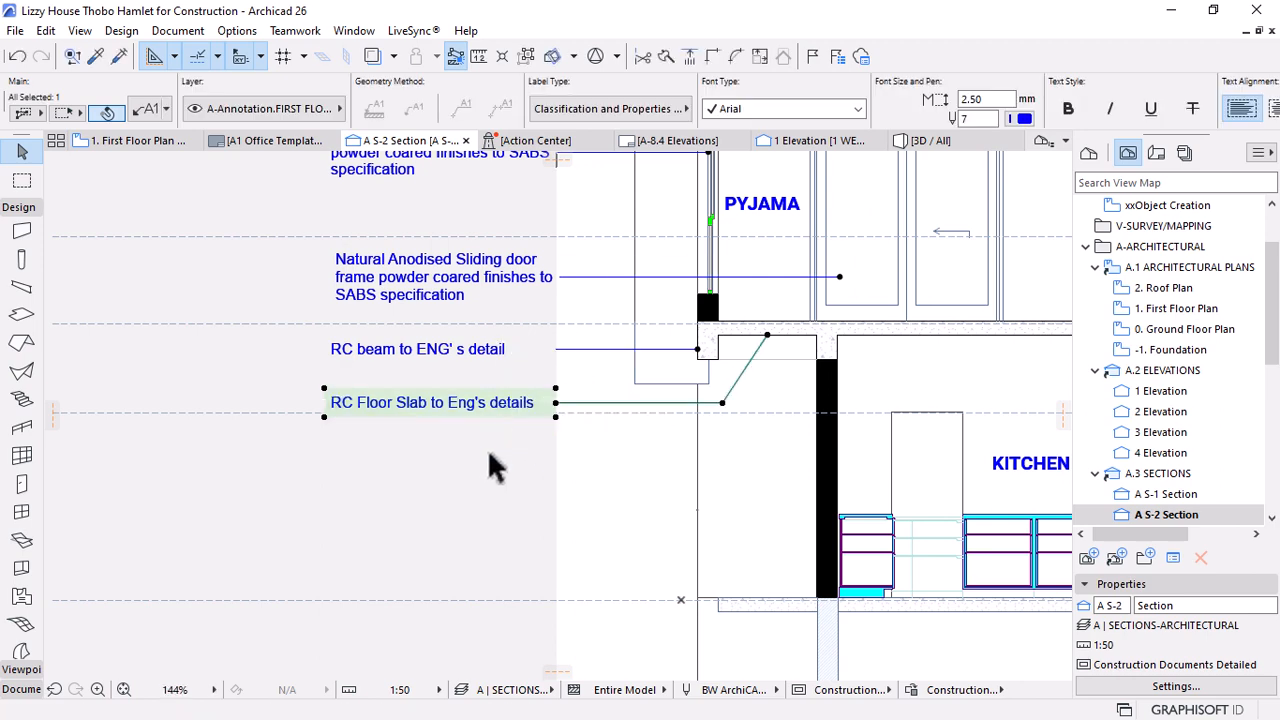
{"action": "scroll", "coordinate": [565, 400], "scroll_direction": "up", "scroll_amount": 4}
{"action": "left_click", "coordinate": [548, 417]}
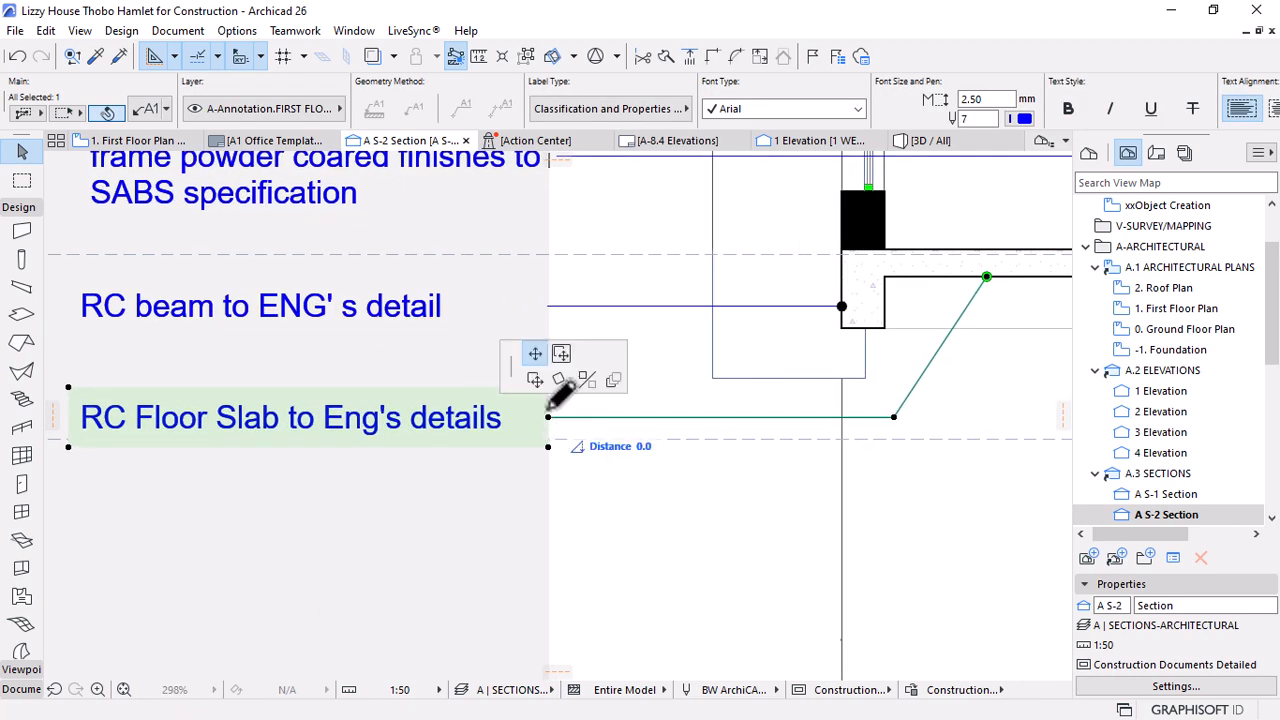
{"action": "left_click", "coordinate": [548, 406]}
{"action": "left_click", "coordinate": [692, 337]}
Attach a property label to the ground floor wall on the outer side of the kitchen
{"action": "scroll", "coordinate": [603, 332], "scroll_direction": "down", "scroll_amount": 4}
{"action": "scroll", "coordinate": [551, 400], "scroll_direction": "down", "scroll_amount": 3}
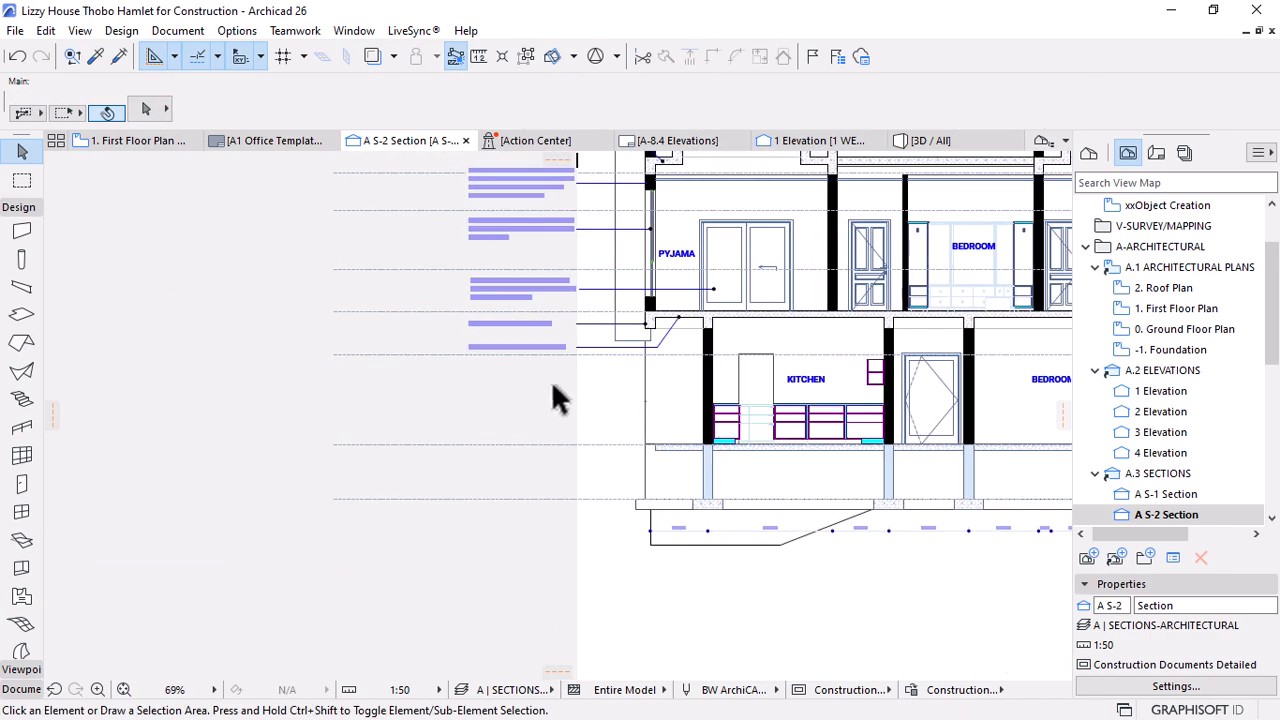
{"action": "scroll", "coordinate": [633, 290], "scroll_direction": "up", "scroll_amount": 3}
{"action": "key", "text": "w"}
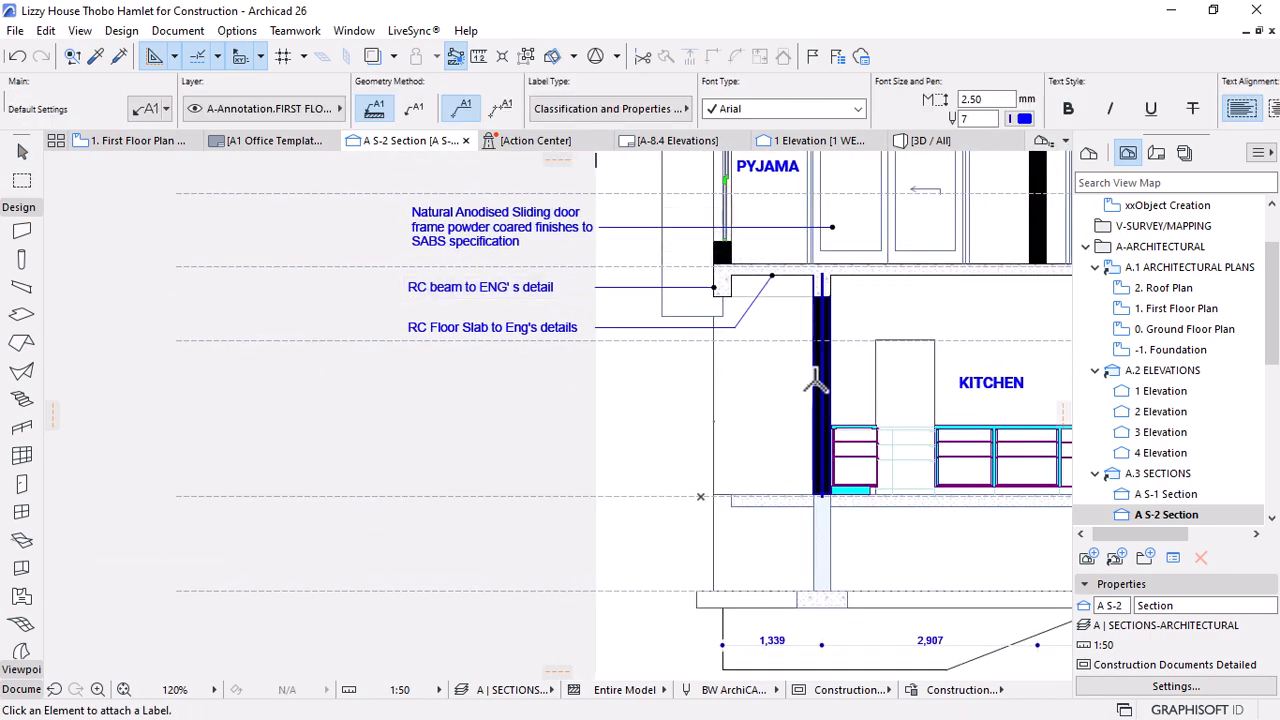
{"action": "left_click", "coordinate": [813, 379]}
{"action": "key", "text": "w"}
Place the 230mm Brickwork label and move it into the margin directly below the RC Floor Slab label
{"action": "left_click", "coordinate": [650, 362]}
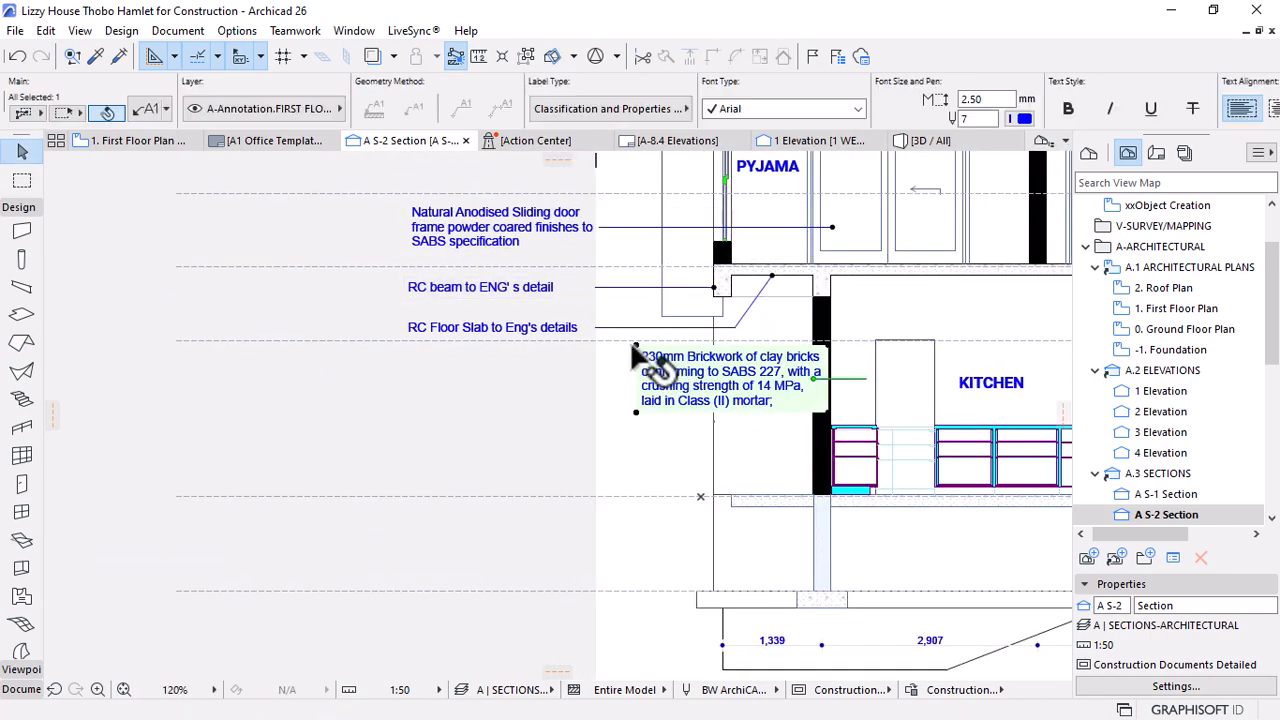
{"action": "left_click", "coordinate": [638, 352]}
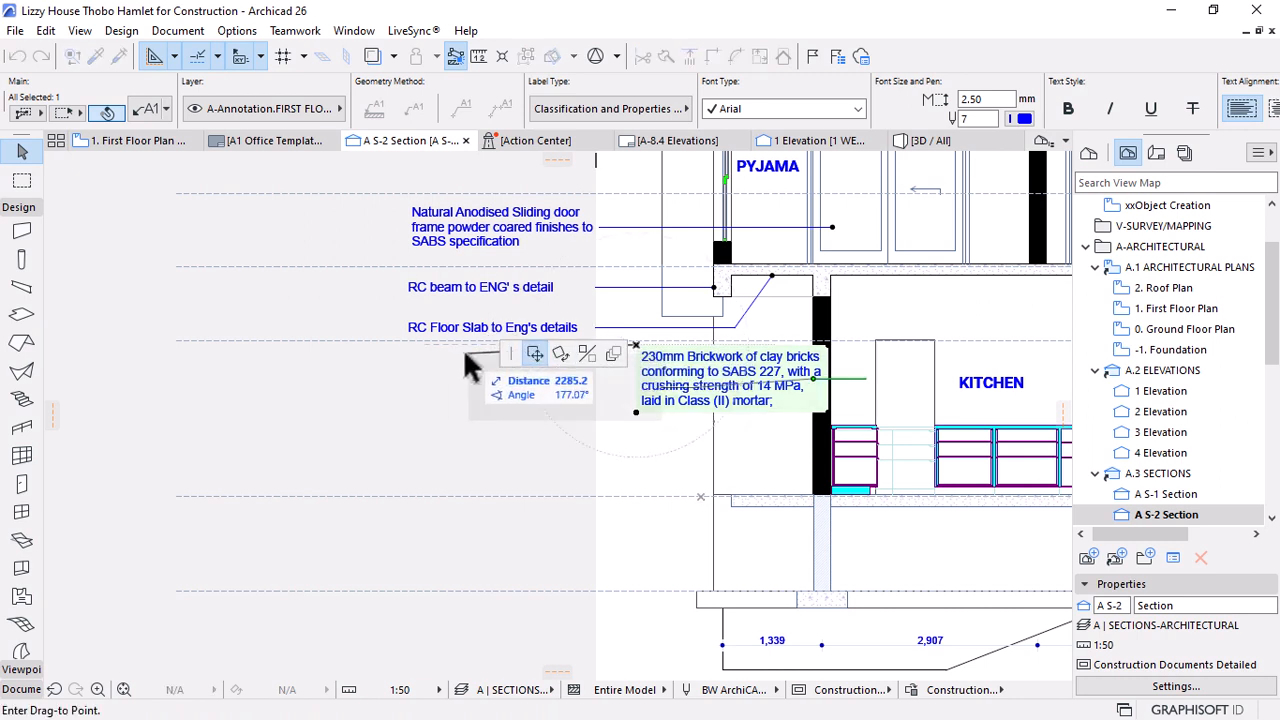
{"action": "left_click", "coordinate": [410, 350]}
{"action": "left_click", "coordinate": [605, 405]}
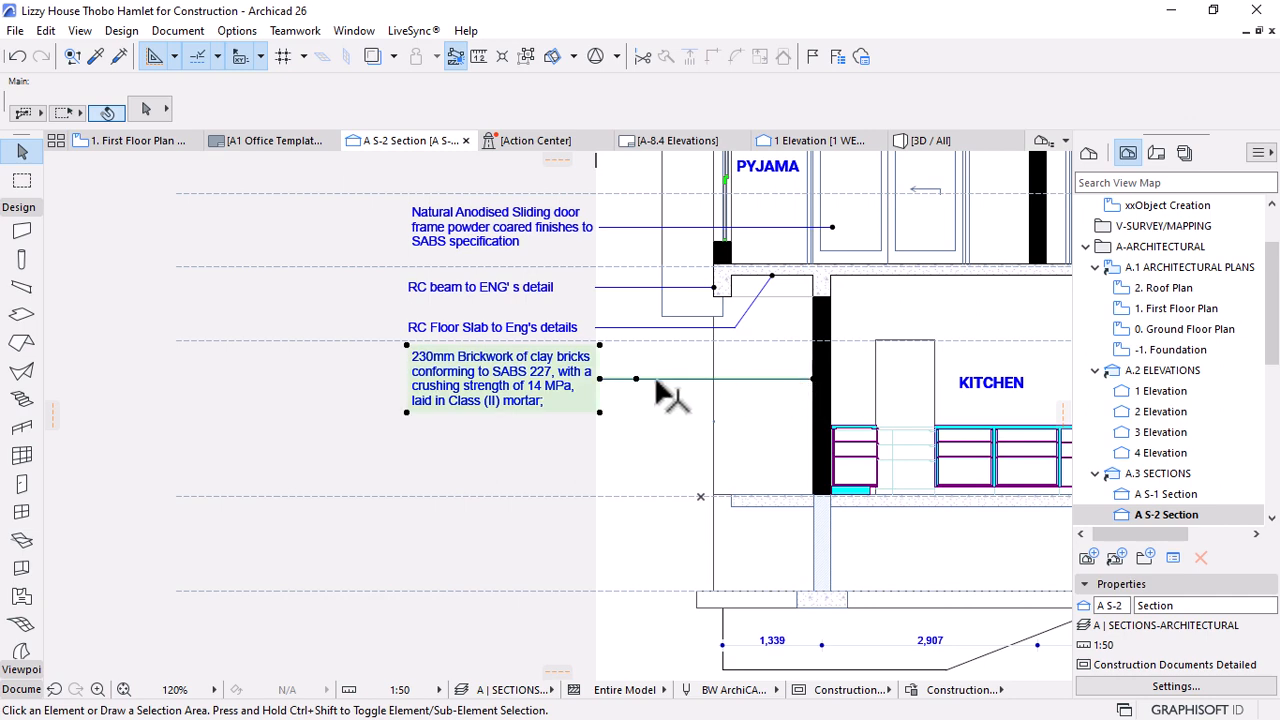
Align the 230mm Brickwork label's pointer-side edge with the RC Floor Slab label above it and deselect it
{"action": "left_click", "coordinate": [608, 388]}
{"action": "left_click", "coordinate": [602, 380]}
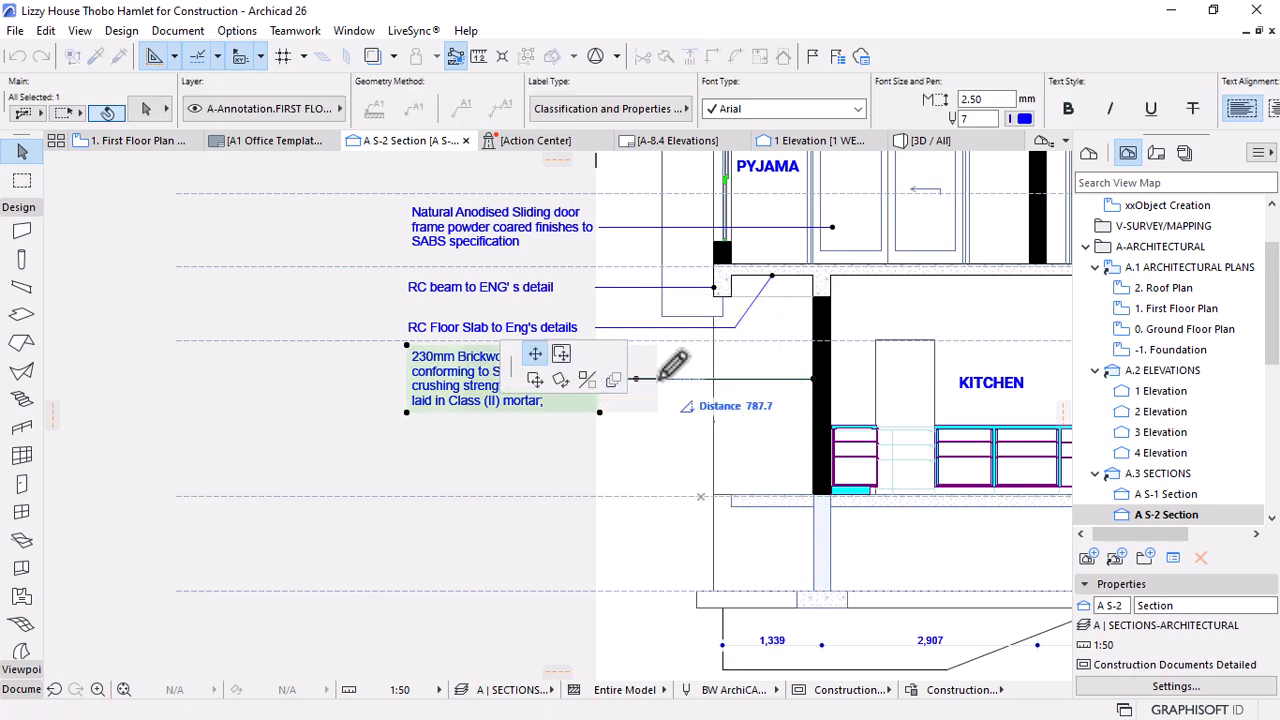
{"action": "left_click", "coordinate": [598, 329], "text": "shift"}
{"action": "left_click", "coordinate": [523, 443]}
{"action": "scroll", "coordinate": [523, 444], "scroll_direction": "down", "scroll_amount": 4}
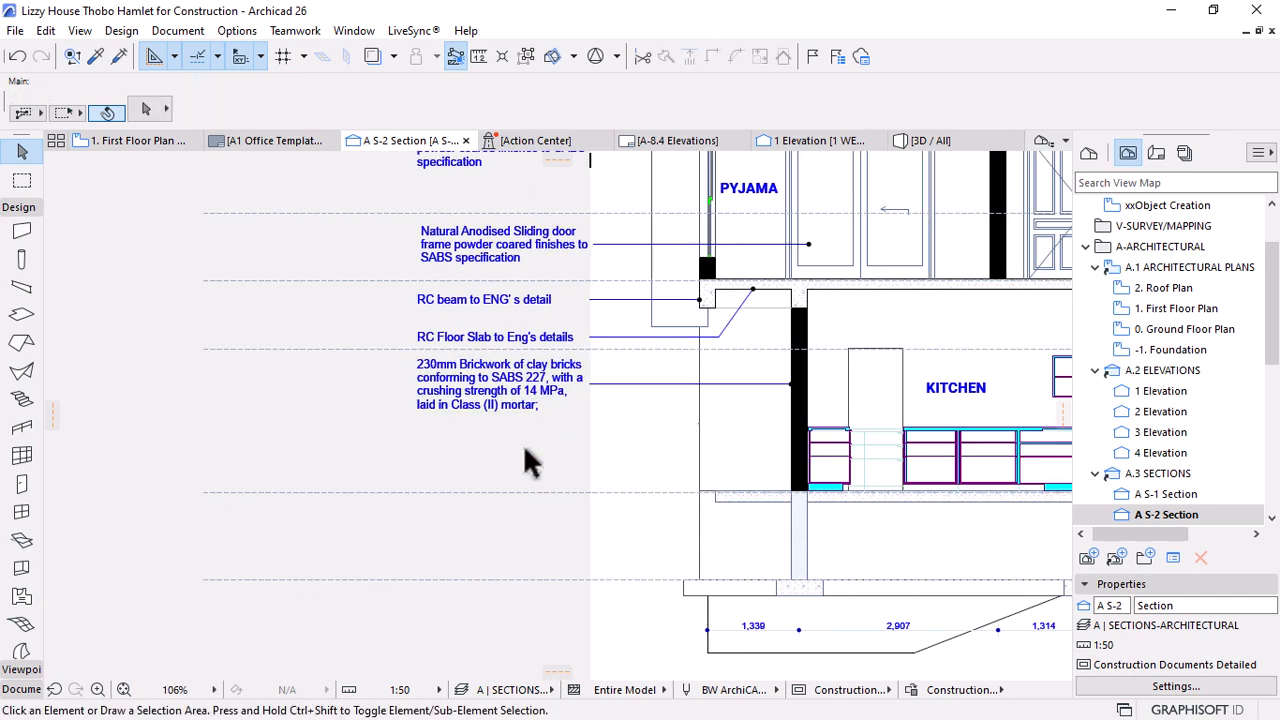
Inspect the Text Width of Values setting of the ground floor brickwork label and close its settings without changes
{"action": "scroll", "coordinate": [531, 402], "scroll_direction": "up", "scroll_amount": 2}
{"action": "scroll", "coordinate": [537, 410], "scroll_direction": "up", "scroll_amount": 1}
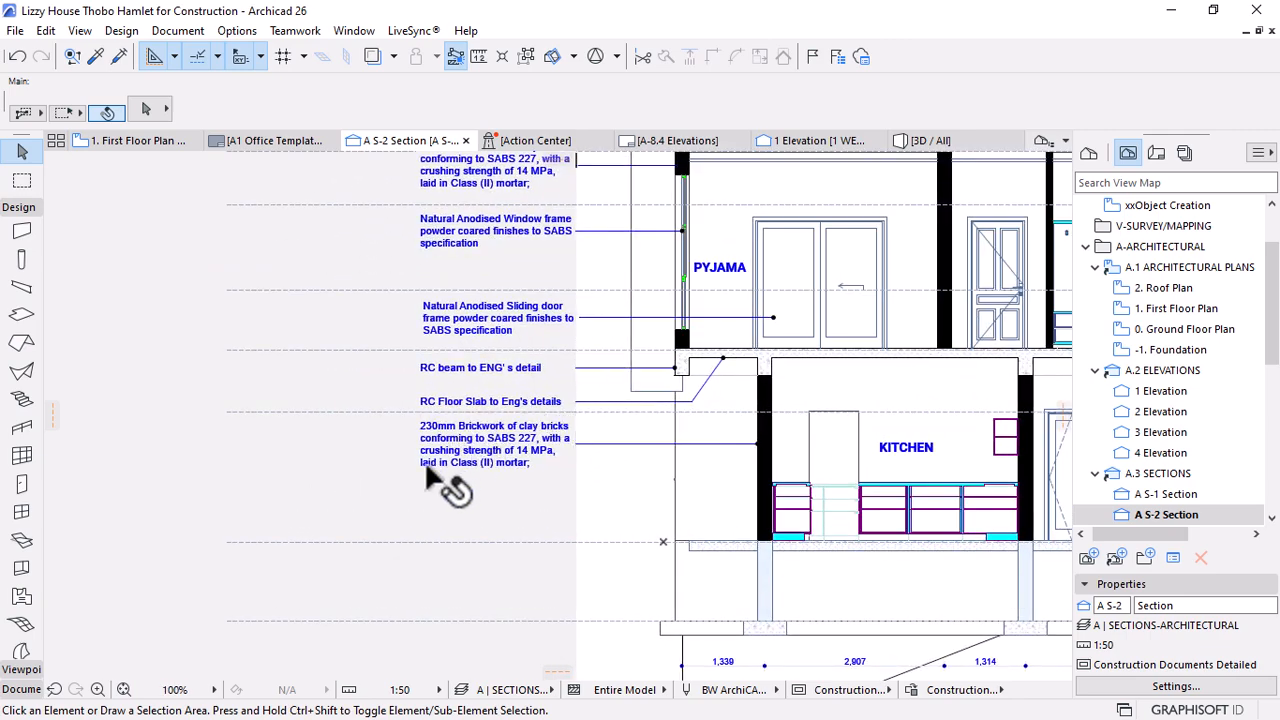
{"action": "scroll", "coordinate": [457, 443], "scroll_direction": "up", "scroll_amount": 3}
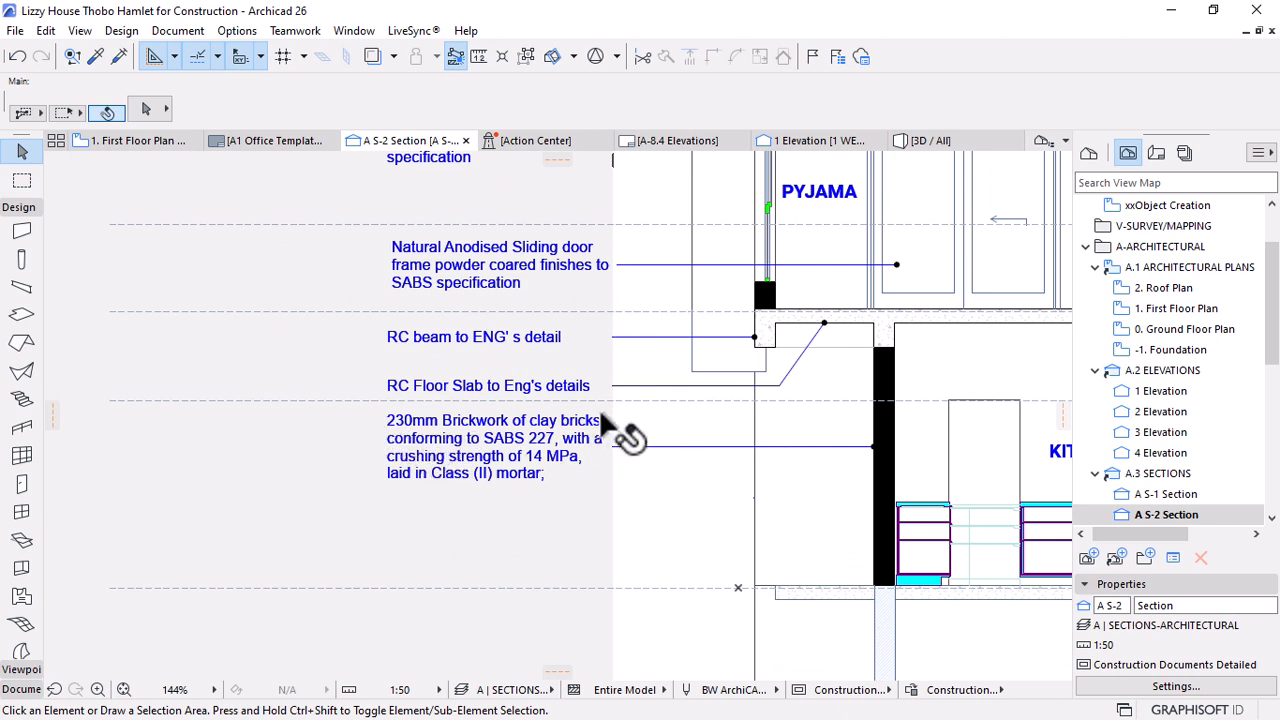
{"action": "left_click", "coordinate": [490, 425]}
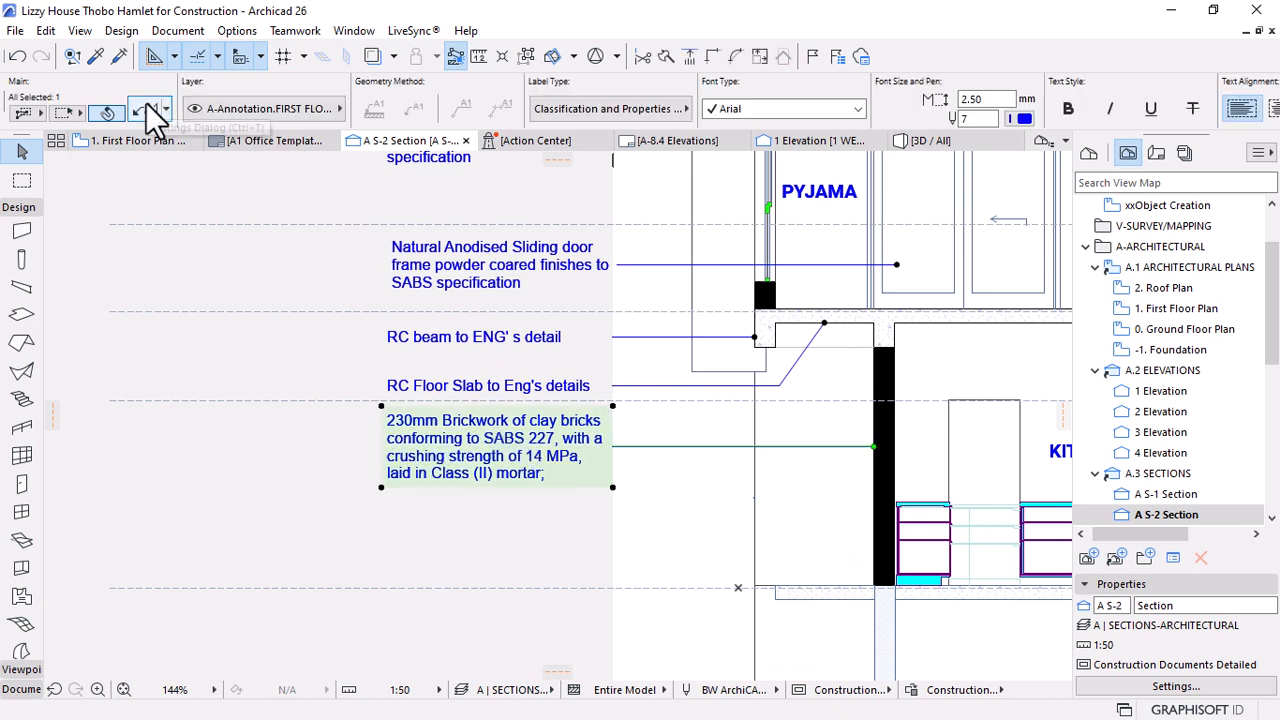
{"action": "double_click", "coordinate": [730, 436]}
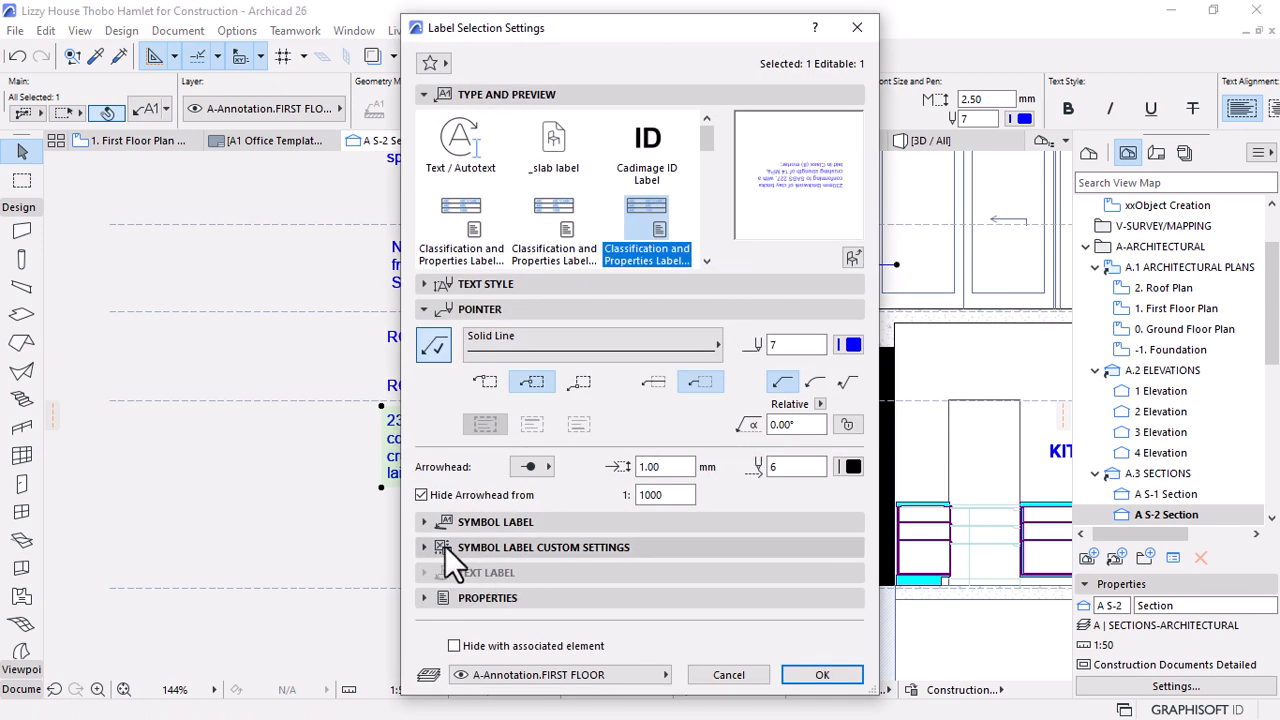
{"action": "left_click", "coordinate": [445, 546]}
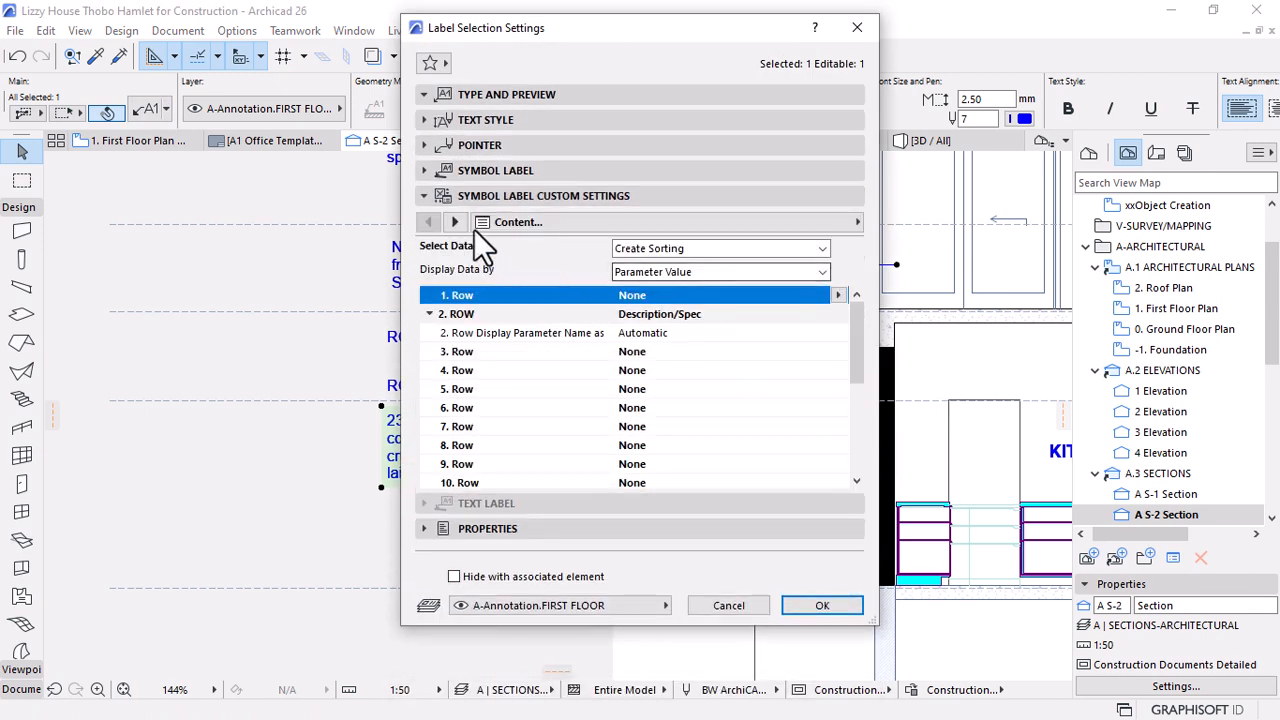
{"action": "left_click", "coordinate": [456, 222]}
{"action": "left_click", "coordinate": [458, 221]}
{"action": "left_click", "coordinate": [425, 224]}
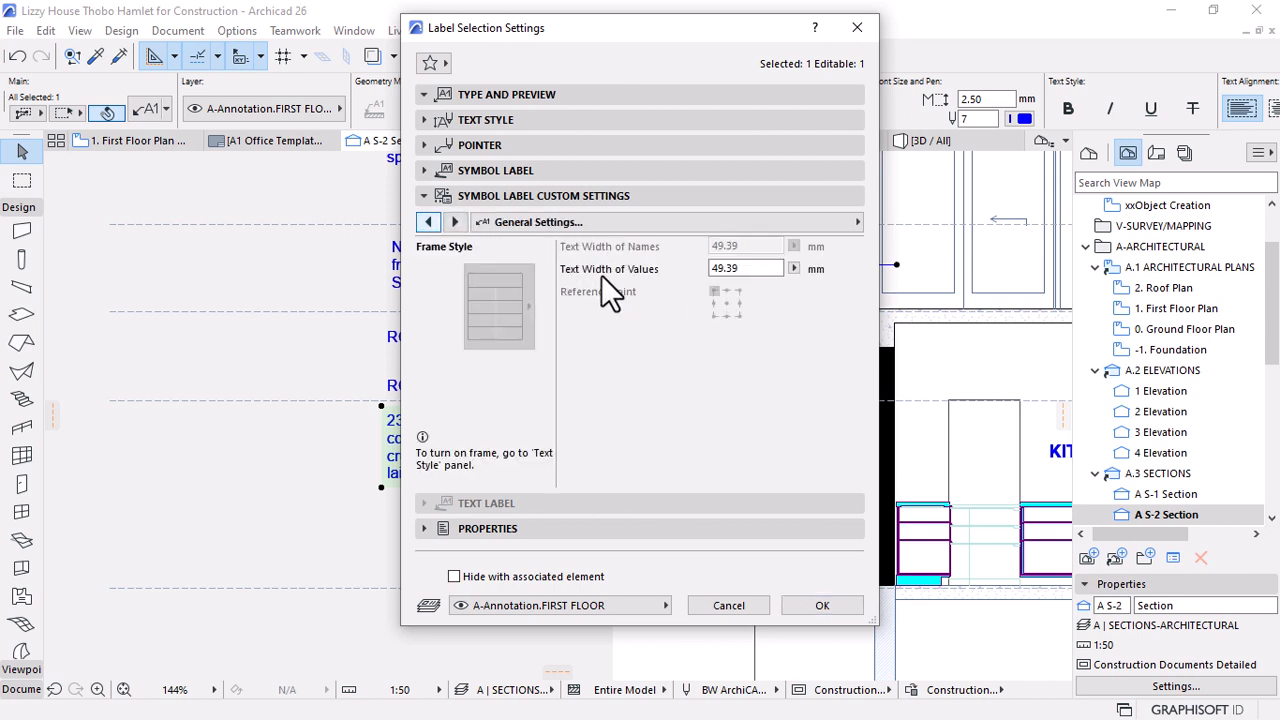
{"action": "double_click", "coordinate": [729, 268]}
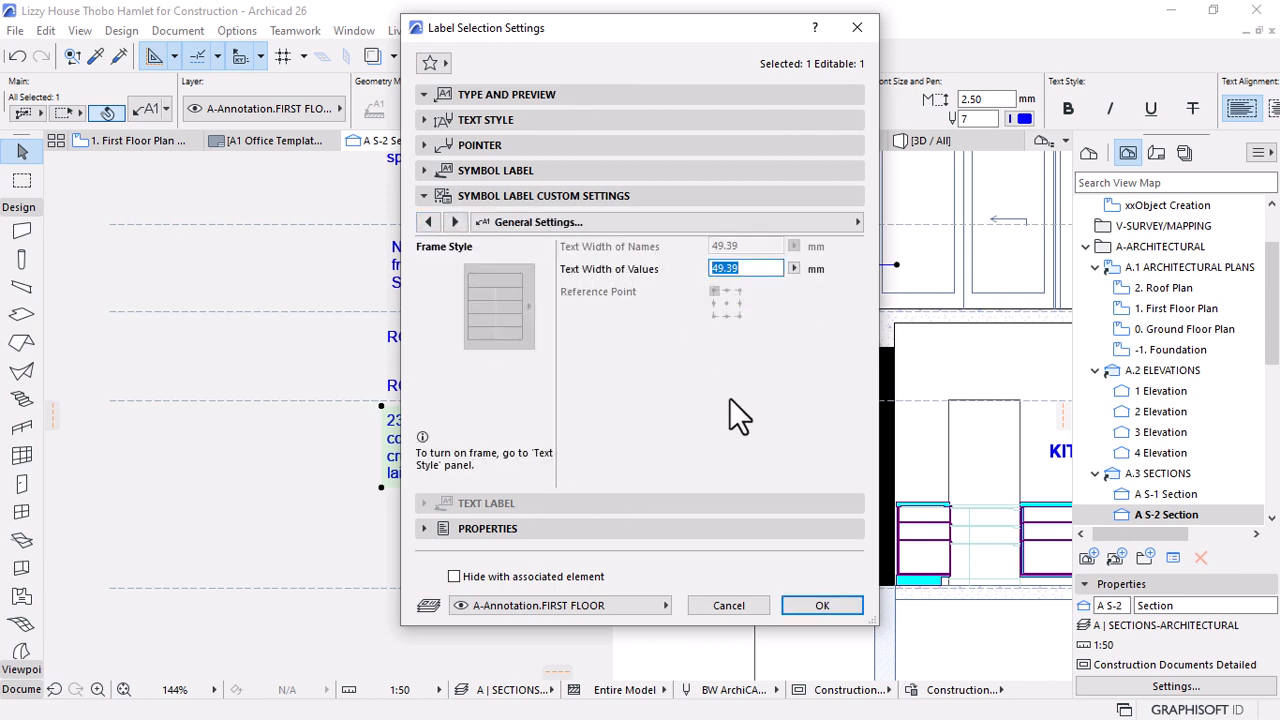
{"action": "left_click", "coordinate": [728, 605]}
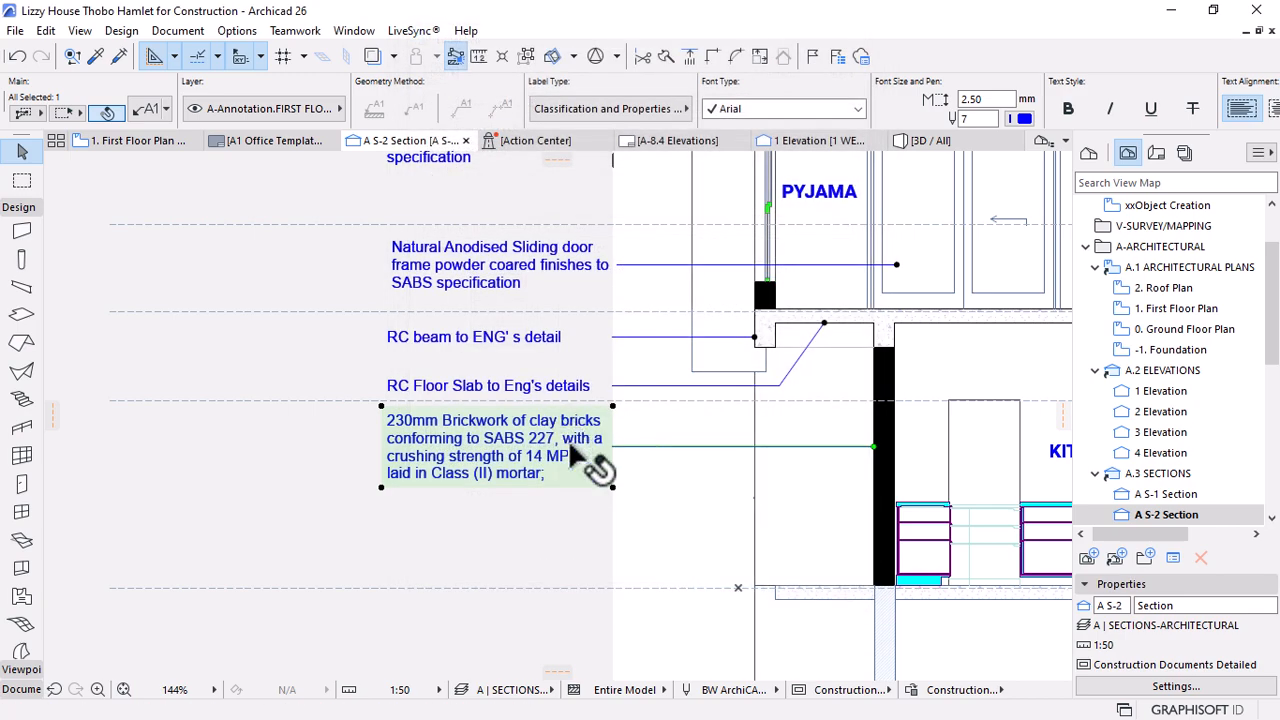
{"action": "left_click", "coordinate": [634, 428]}
Attach a property label to the floor slab beneath the kitchen and move it into the margin below the brickwork label
{"action": "scroll", "coordinate": [660, 545], "scroll_direction": "down", "scroll_amount": 3}
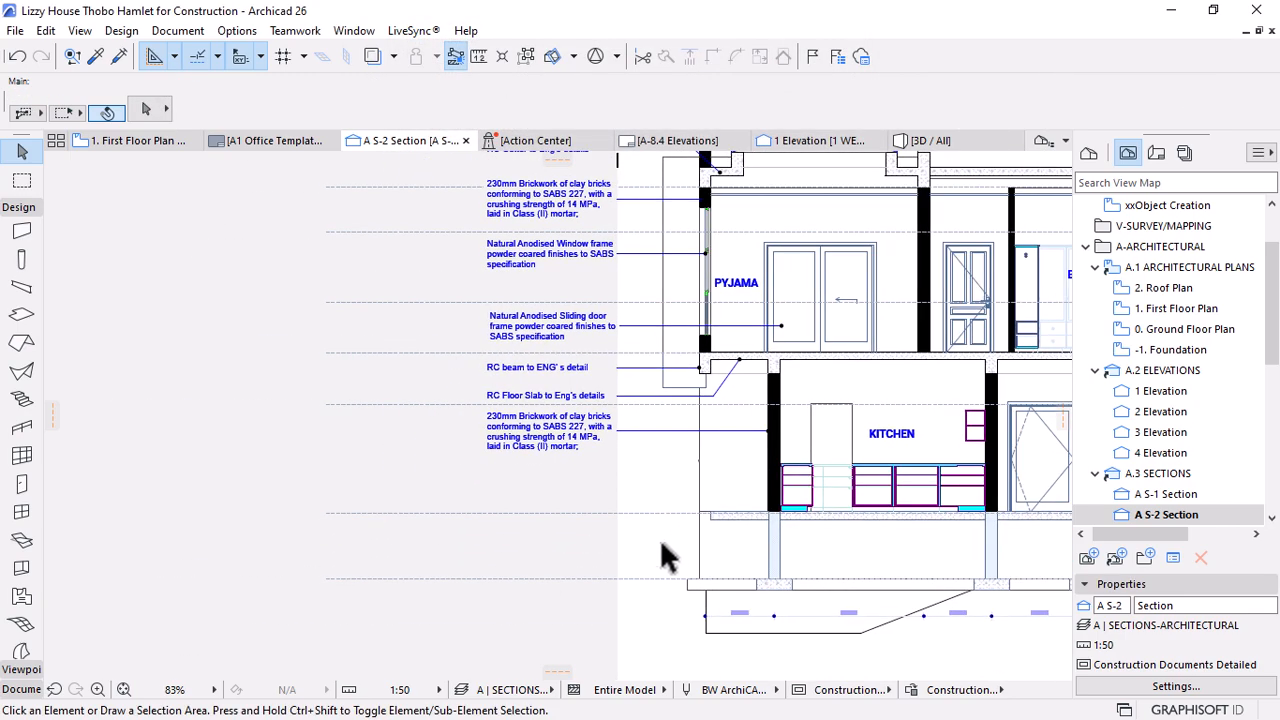
{"action": "scroll", "coordinate": [654, 577], "scroll_direction": "up", "scroll_amount": 2}
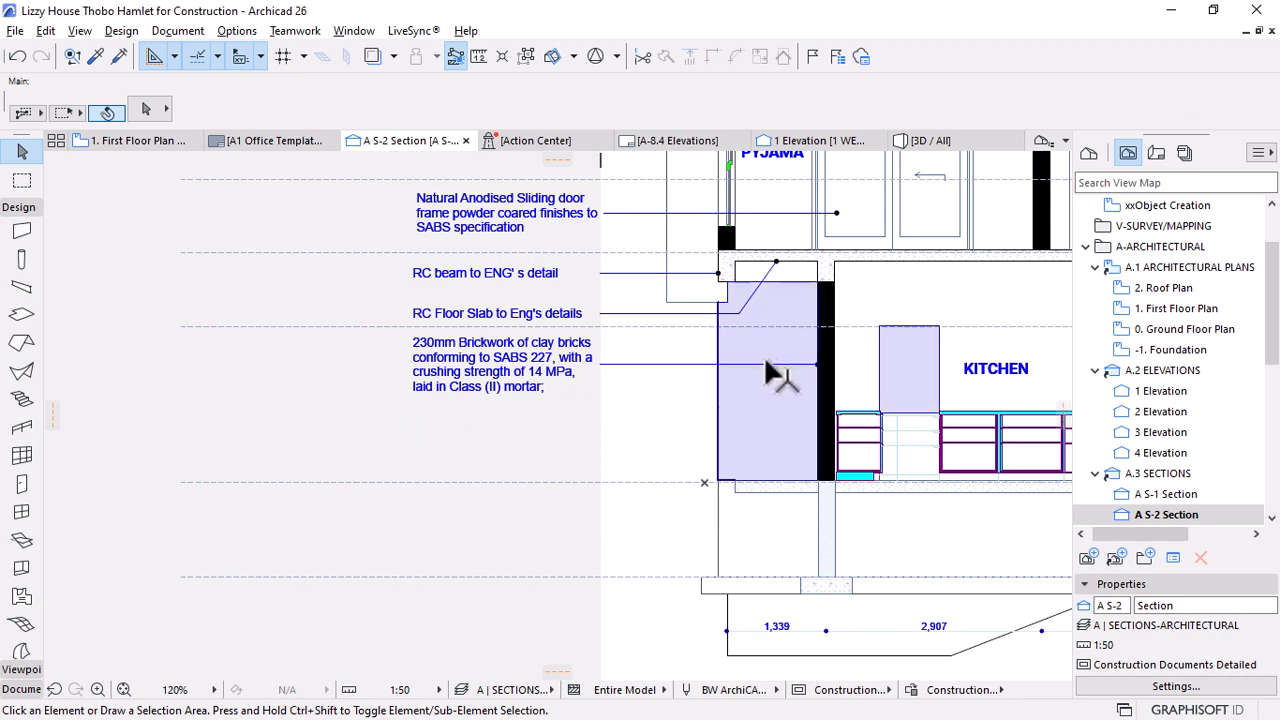
{"action": "key", "text": "w"}
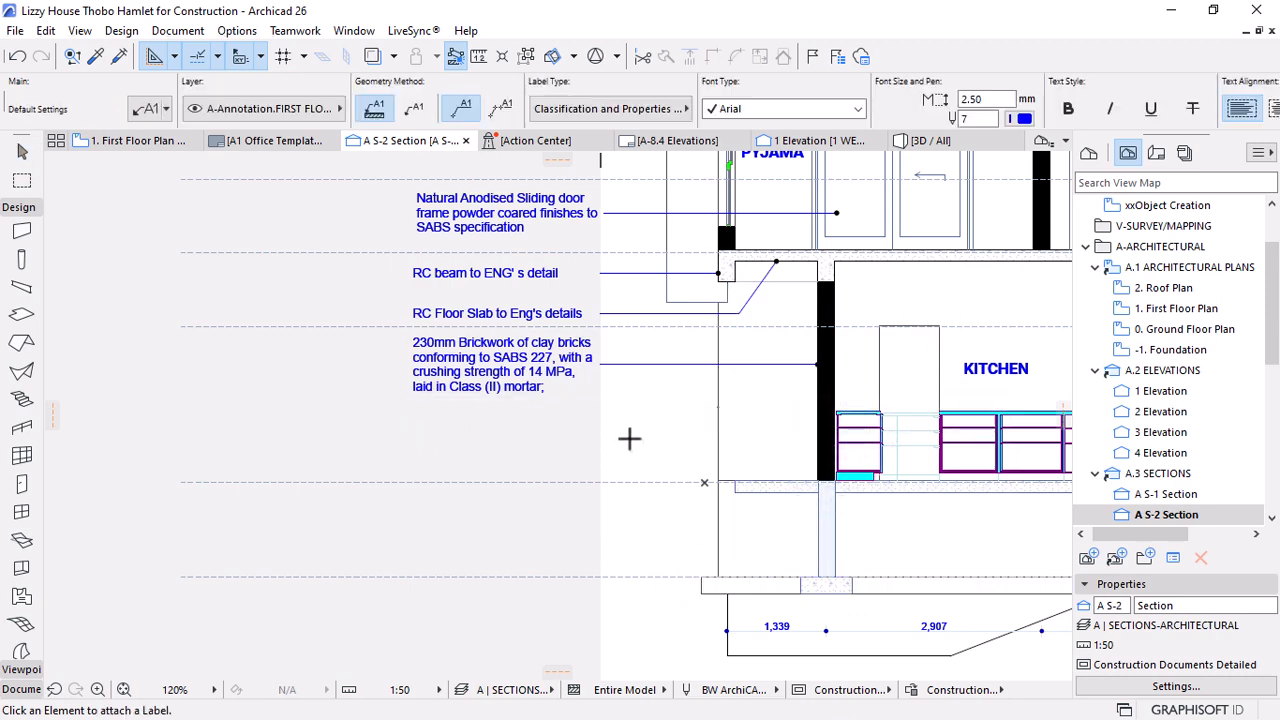
{"action": "scroll", "coordinate": [795, 500], "scroll_direction": "up", "scroll_amount": 2}
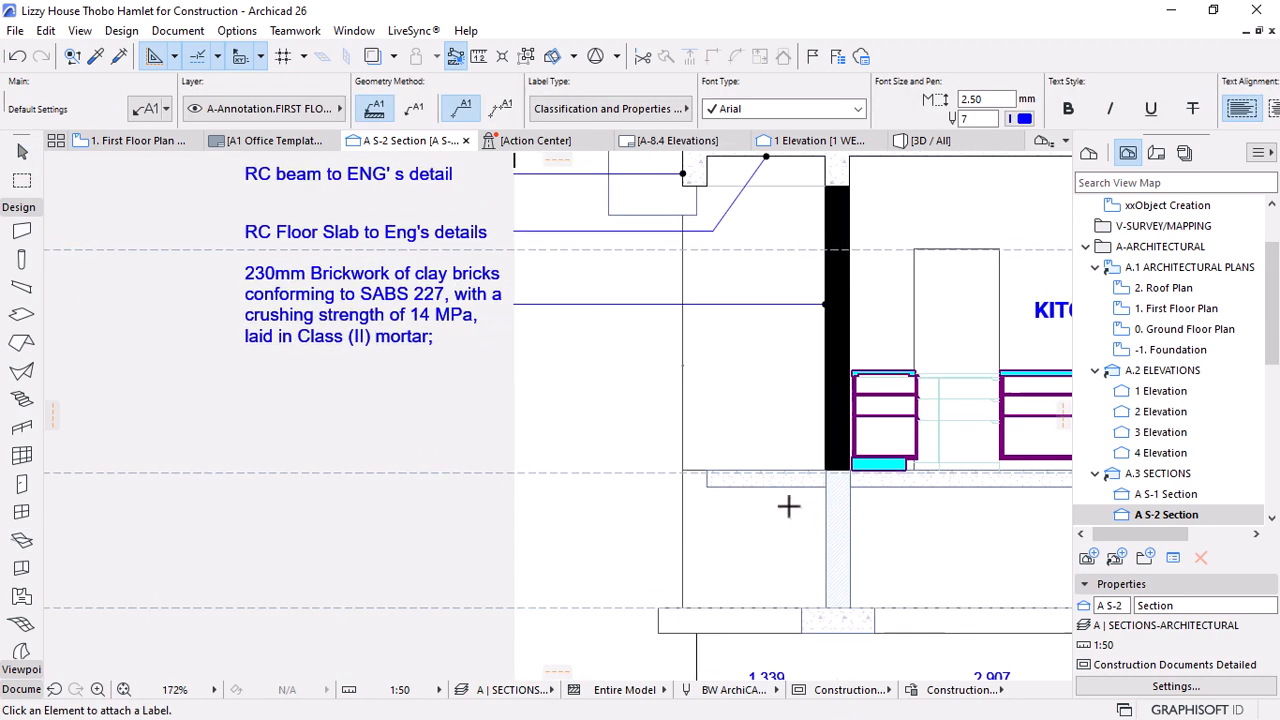
{"action": "left_click", "coordinate": [886, 480]}
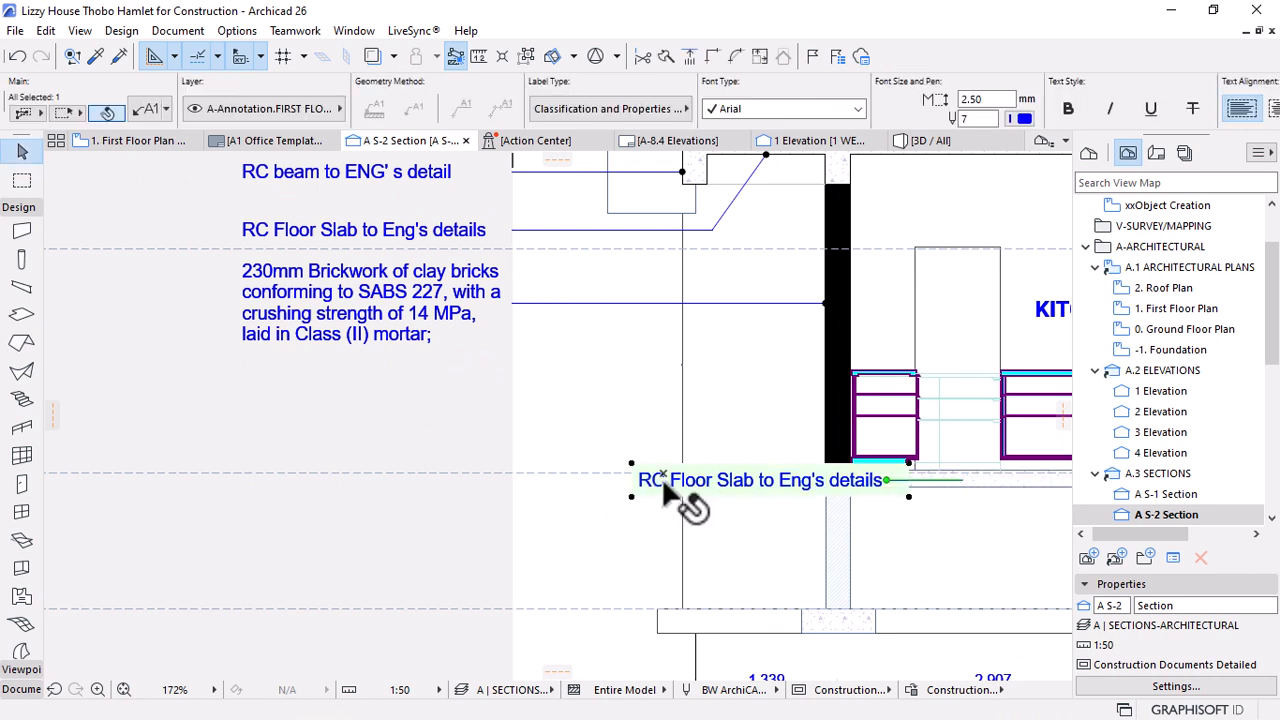
{"action": "key", "text": "ctrl+d"}
{"action": "left_click", "coordinate": [632, 470]}
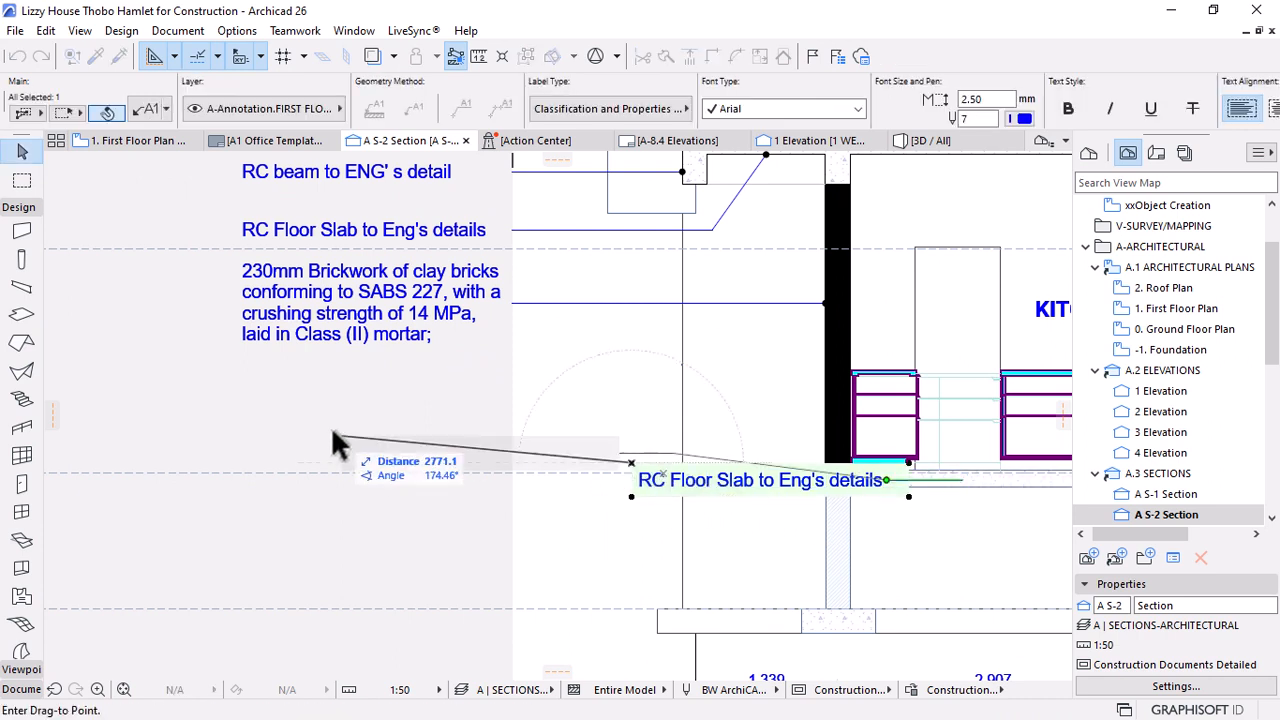
{"action": "left_click", "coordinate": [237, 408]}
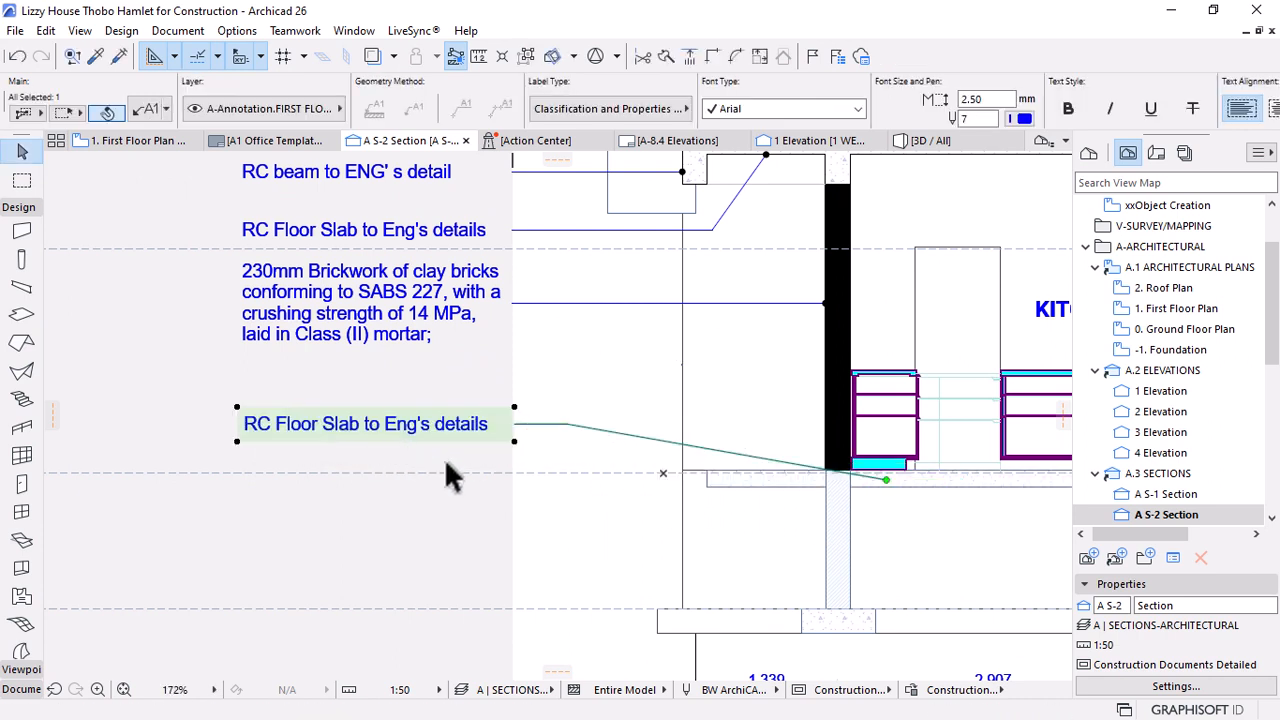
Lower the kitchen floor slab's label to just below slab level and align its edge with the brickwork label above
{"action": "left_click_drag", "start_coordinate": [482, 424], "coordinate": [440, 503]}
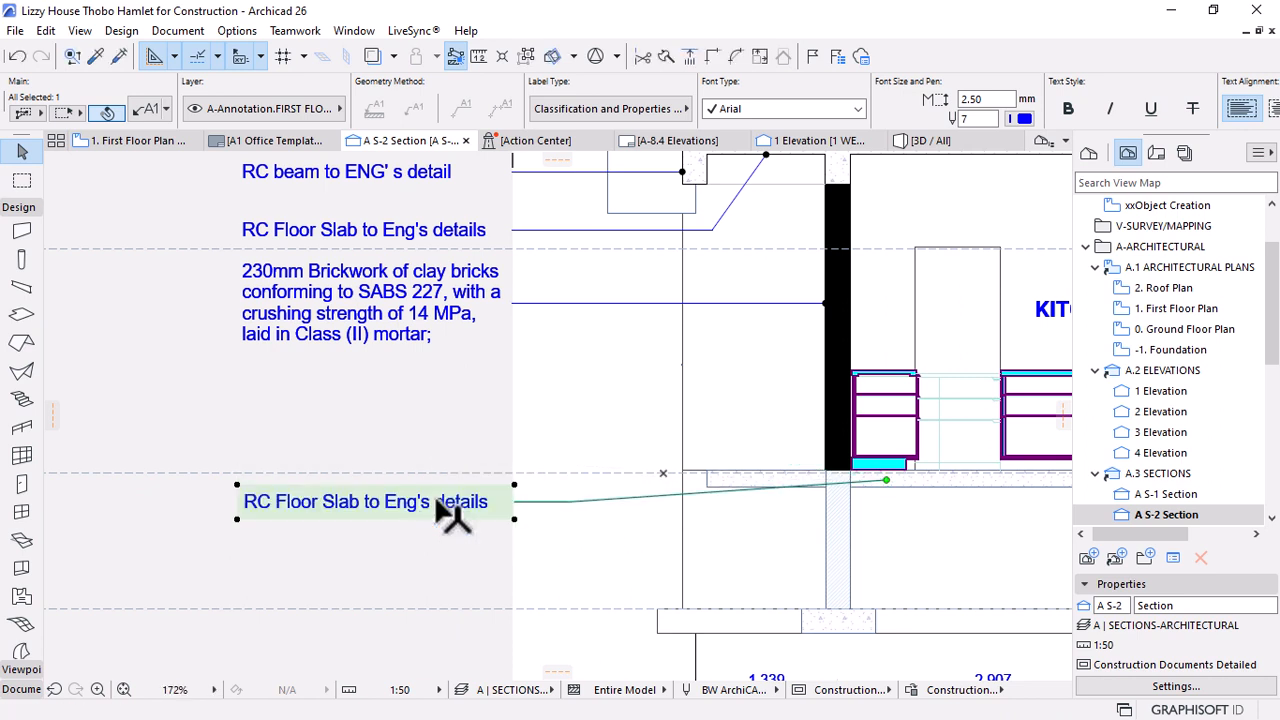
{"action": "left_click", "coordinate": [514, 502]}
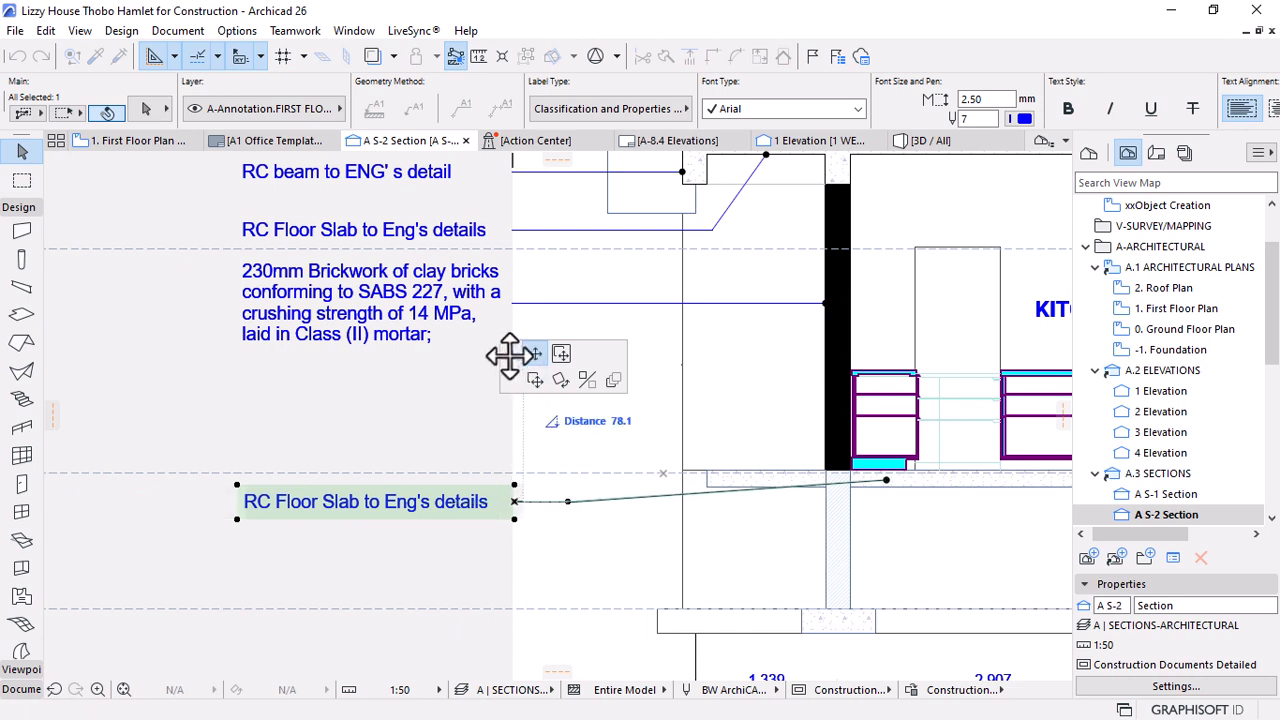
{"action": "left_click", "coordinate": [514, 302]}
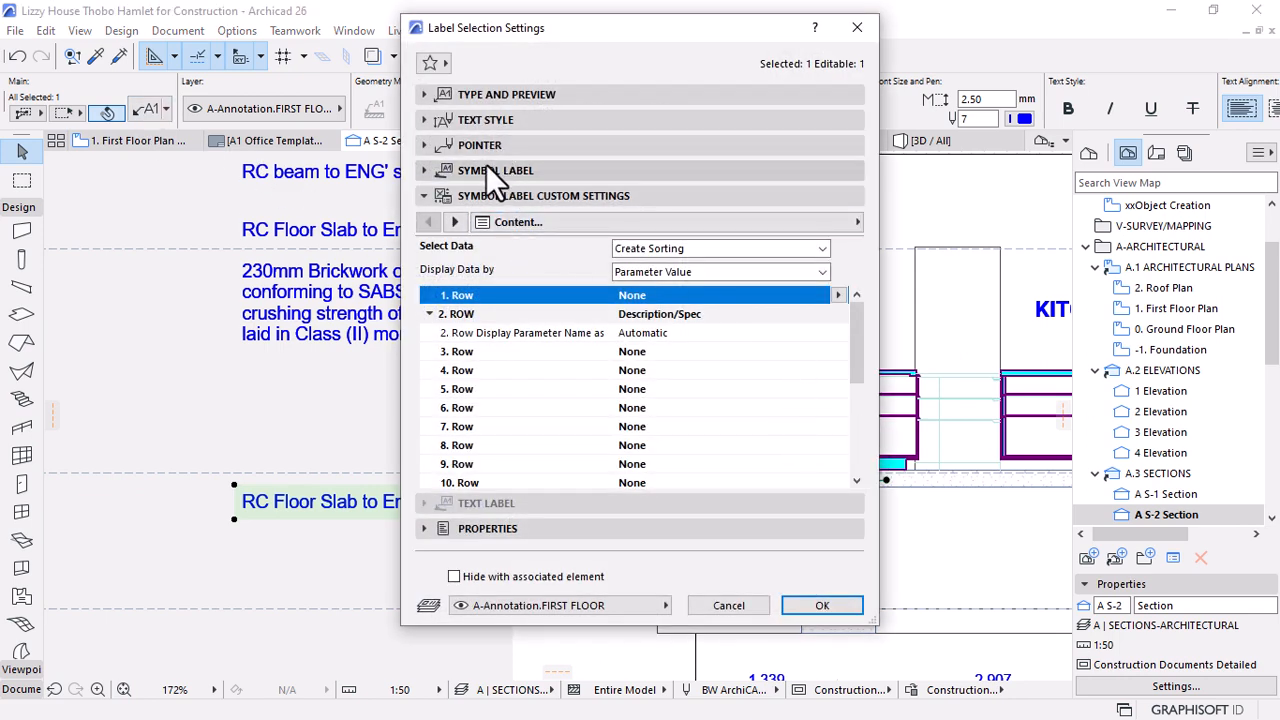
Set the pointer angle of the kitchen floor slab's label to 40° and deselect the label
{"action": "left_click", "coordinate": [600, 145]}
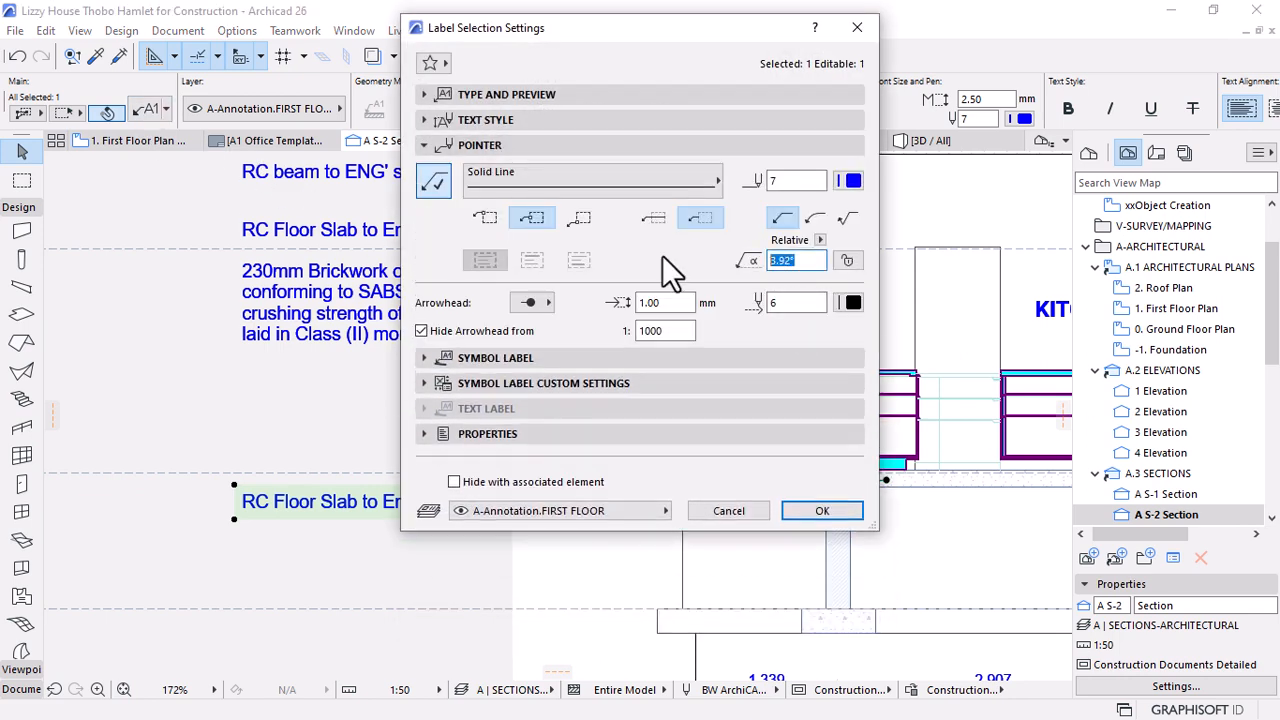
{"action": "type", "text": "40"}
{"action": "key", "text": "Return"}
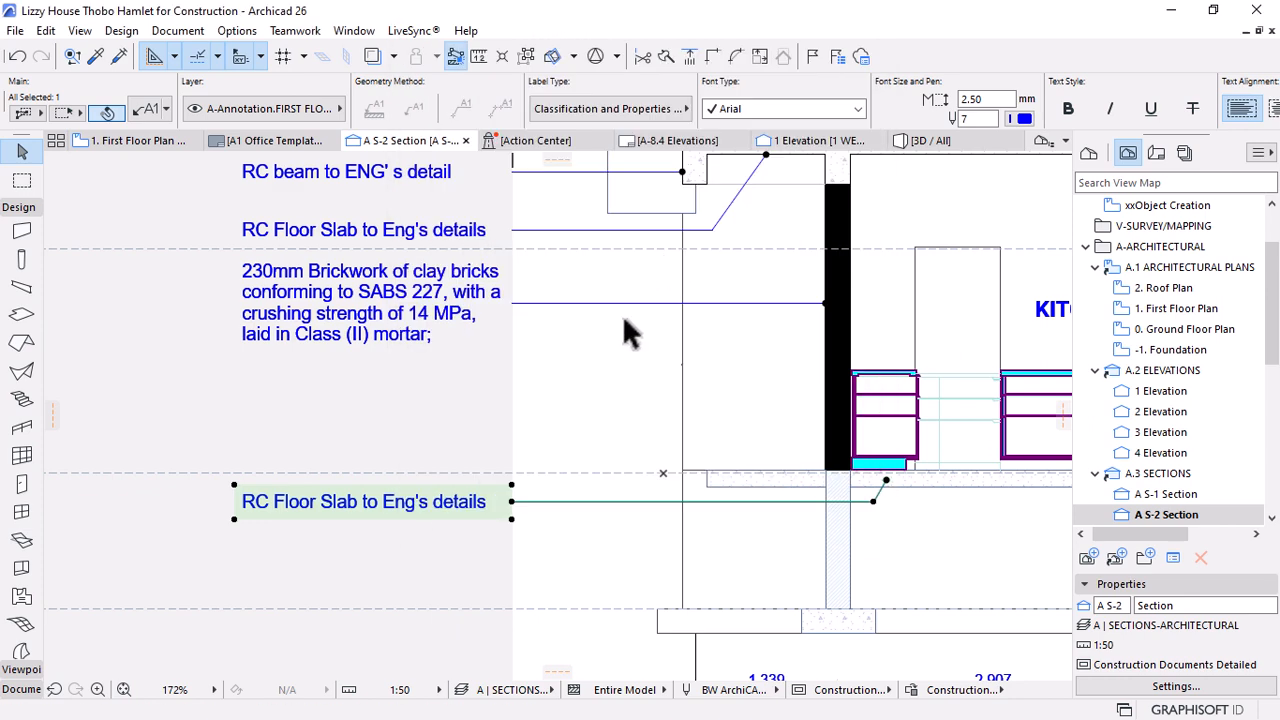
{"action": "key", "text": "Escape"}
Attach a property label to the footing under the outer kitchen wall and move it into the margin at footing level
{"action": "scroll", "coordinate": [530, 336], "scroll_direction": "down", "scroll_amount": 2}
{"action": "scroll", "coordinate": [560, 515], "scroll_direction": "up", "scroll_amount": 1}
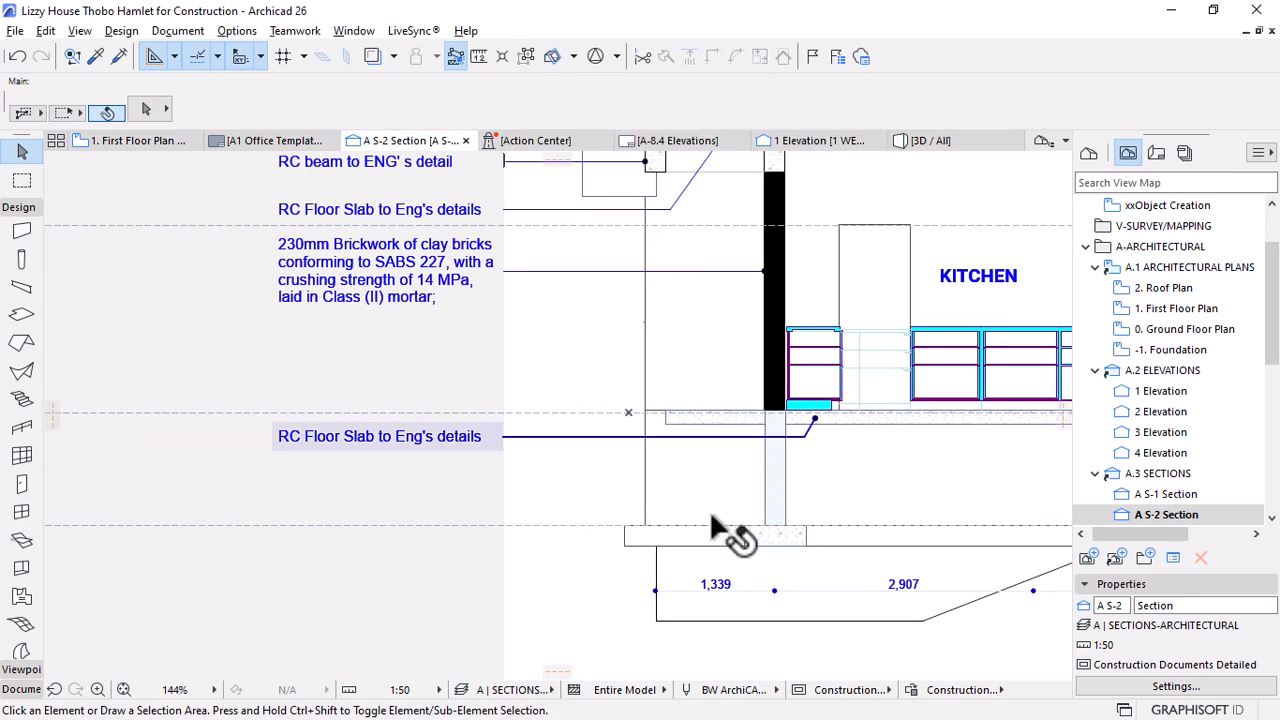
{"action": "key", "text": "w"}
{"action": "left_click", "coordinate": [751, 536]}
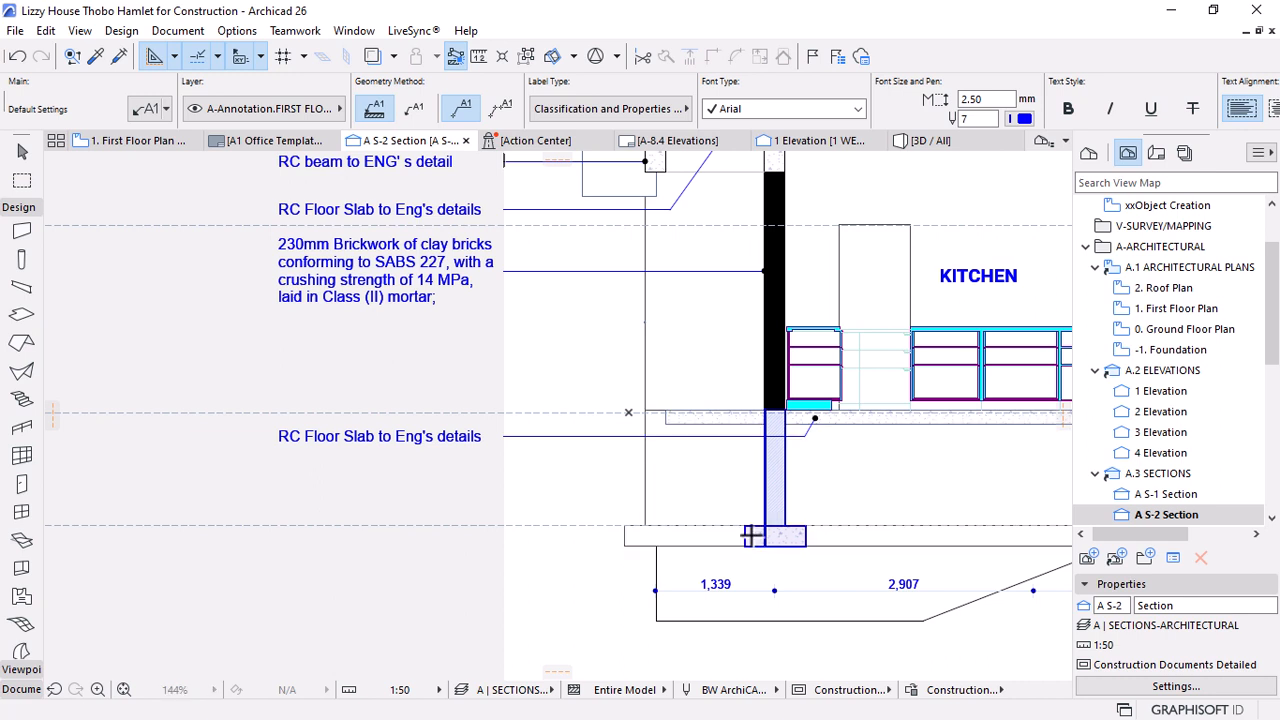
{"action": "key", "text": "w"}
{"action": "left_click", "coordinate": [605, 535]}
{"action": "key", "text": "ctrl+d"}
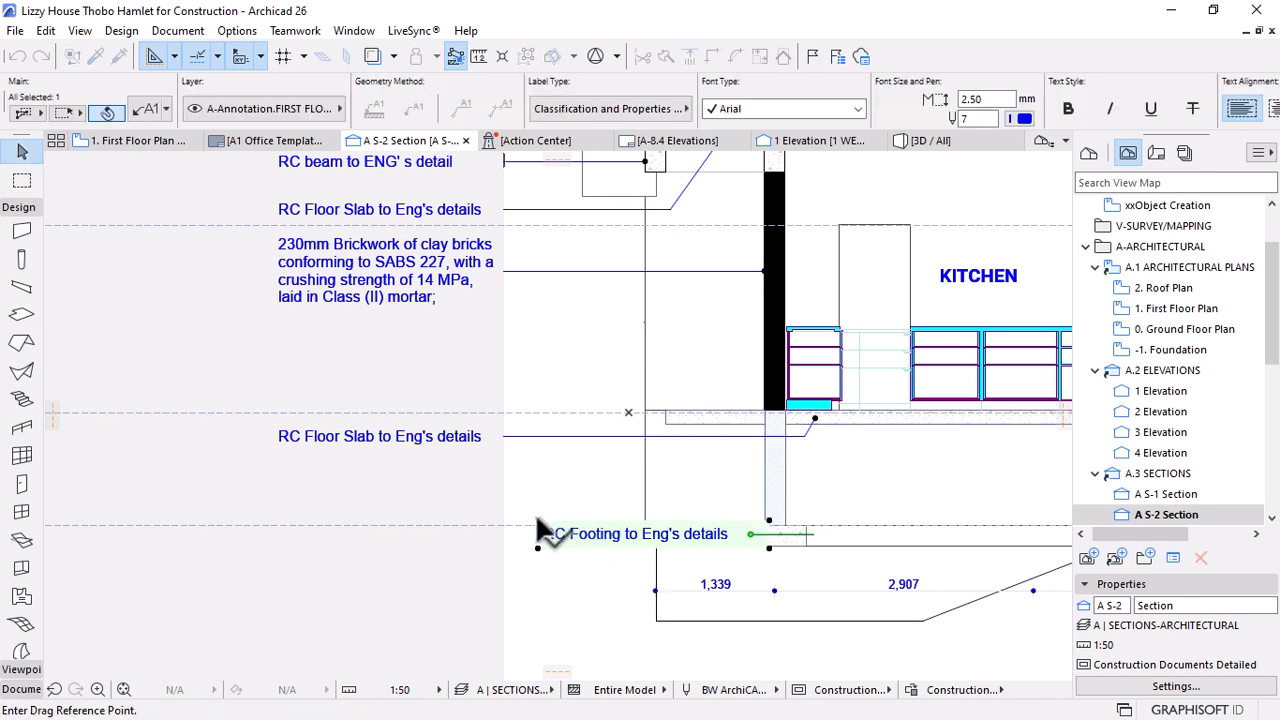
{"action": "left_click", "coordinate": [540, 533]}
{"action": "left_click", "coordinate": [276, 530]}
{"action": "left_click", "coordinate": [533, 553]}
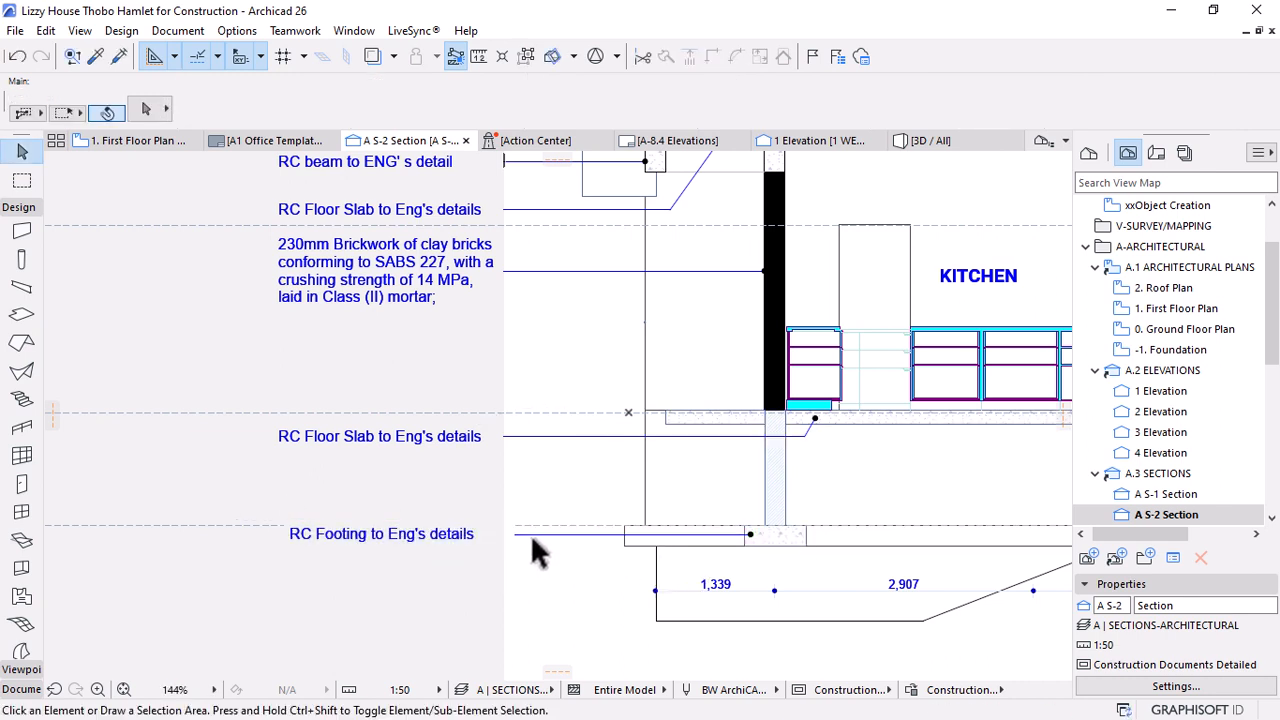
Align the RC Footing label's pointer-side edge with the RC Floor Slab label above it and deselect it
{"action": "left_click", "coordinate": [531, 537]}
{"action": "left_click", "coordinate": [515, 537]}
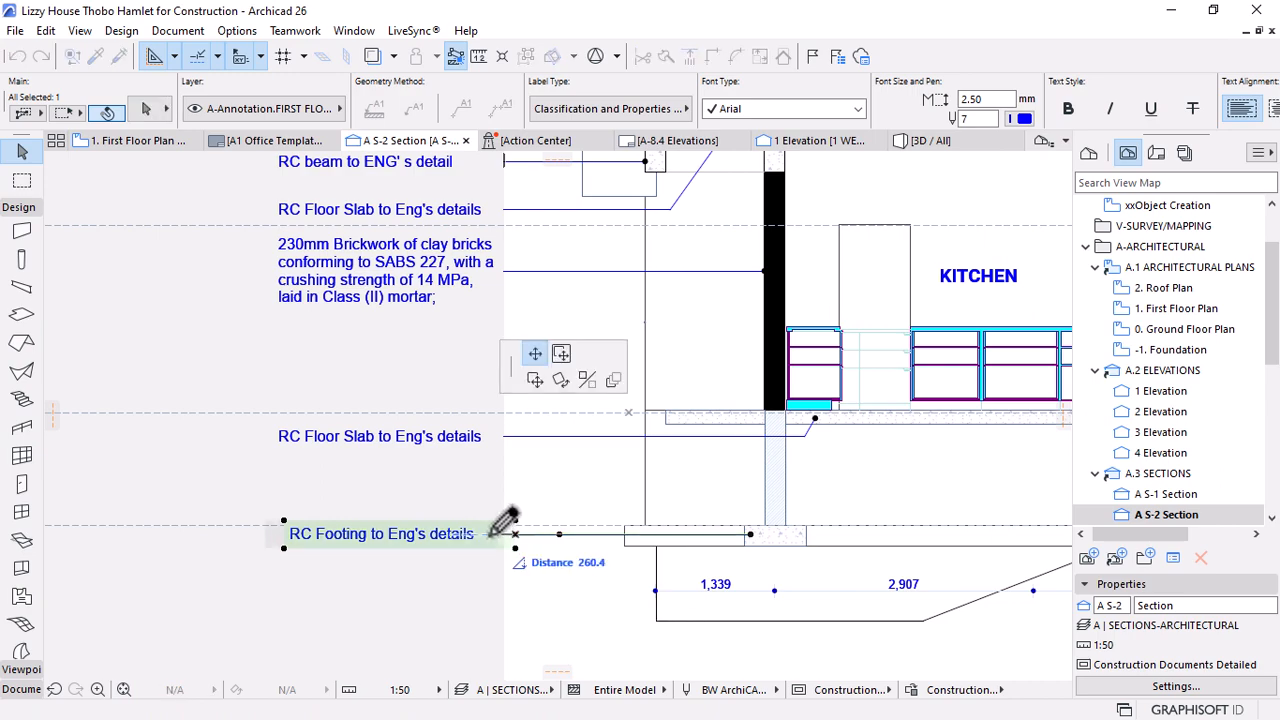
{"action": "left_click", "coordinate": [506, 429]}
{"action": "left_click", "coordinate": [385, 462]}
Review the column of margin labels and the rest of the section, from footings to balcony and roof
{"action": "scroll", "coordinate": [385, 462], "scroll_direction": "down", "scroll_amount": 4}
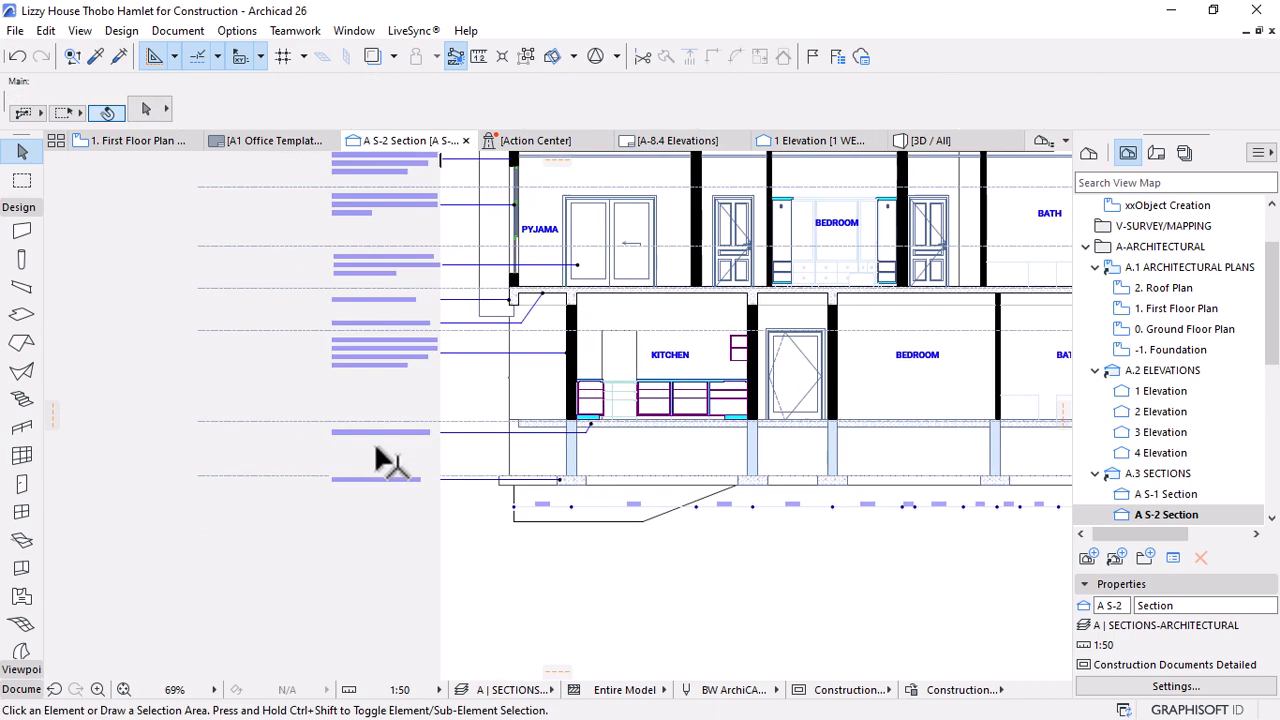
{"action": "scroll", "coordinate": [385, 462], "scroll_direction": "down", "scroll_amount": 2}
{"action": "scroll", "coordinate": [410, 332], "scroll_direction": "up", "scroll_amount": 5}
{"action": "scroll", "coordinate": [354, 301], "scroll_direction": "down", "scroll_amount": 3}
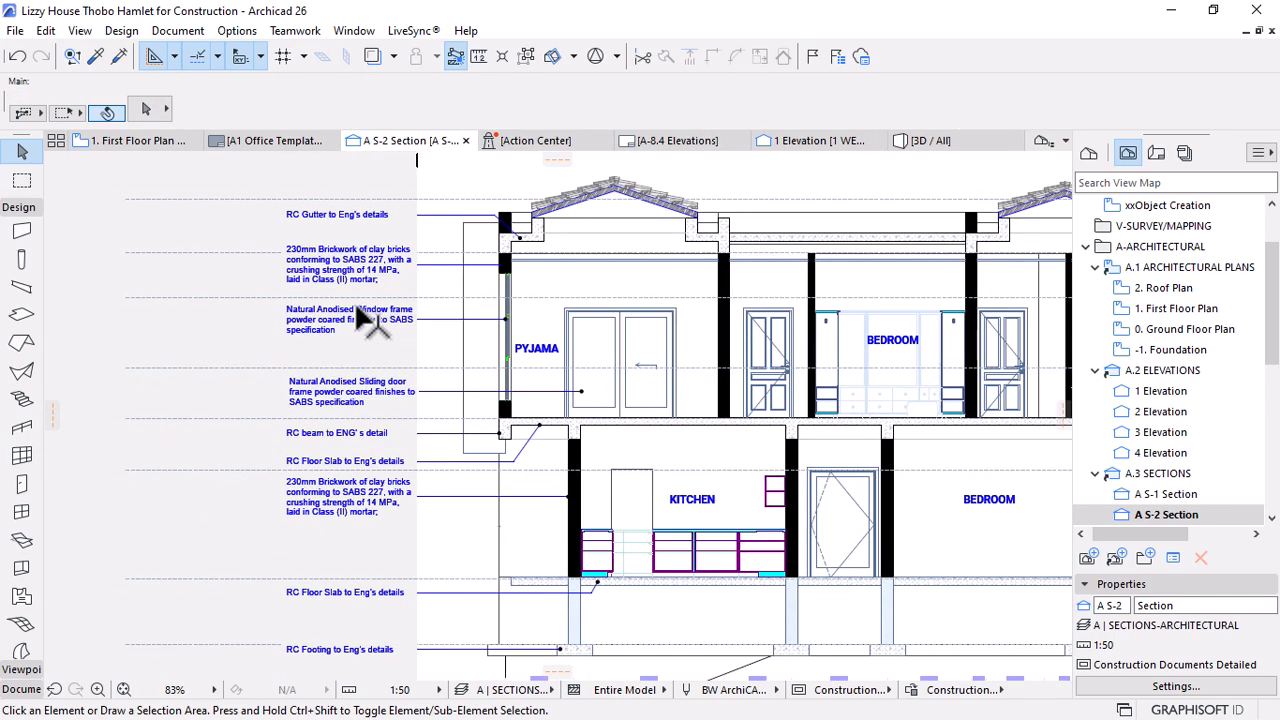
{"action": "scroll", "coordinate": [550, 297], "scroll_direction": "down", "scroll_amount": 4}
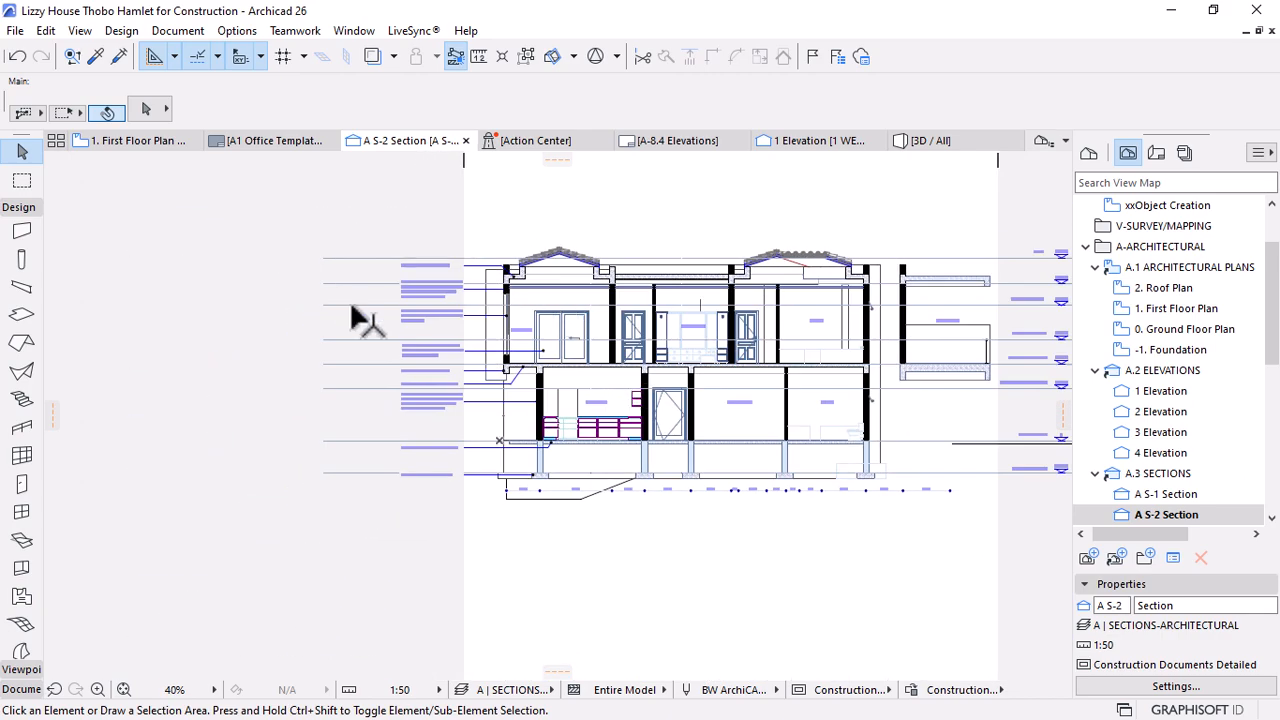
{"action": "scroll", "coordinate": [780, 360], "scroll_direction": "up", "scroll_amount": 2}
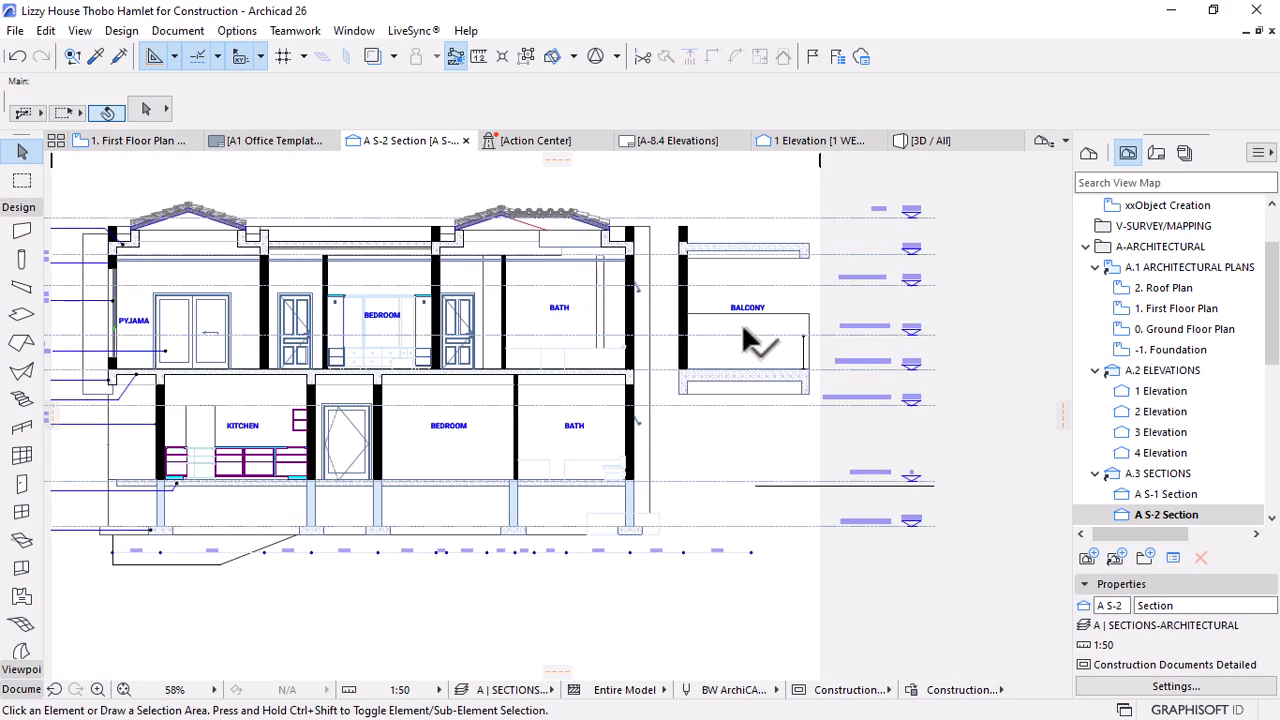
{"action": "scroll", "coordinate": [760, 350], "scroll_direction": "up", "scroll_amount": 1}
{"action": "scroll", "coordinate": [580, 320], "scroll_direction": "down", "scroll_amount": 2}
{"action": "scroll", "coordinate": [394, 286], "scroll_direction": "up", "scroll_amount": 4}
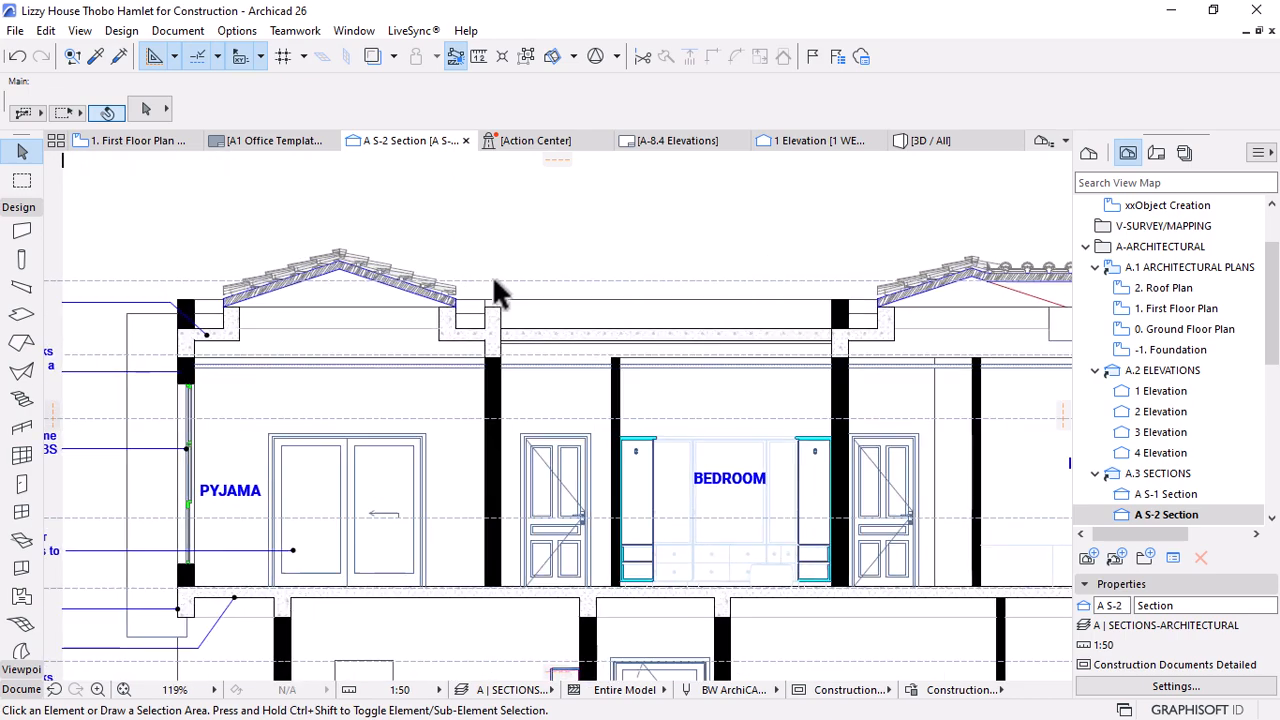
Attach a property label to the flat roof slab between the two tiled roofs, copying the settings of an existing margin label
{"action": "left_click", "coordinate": [667, 340]}
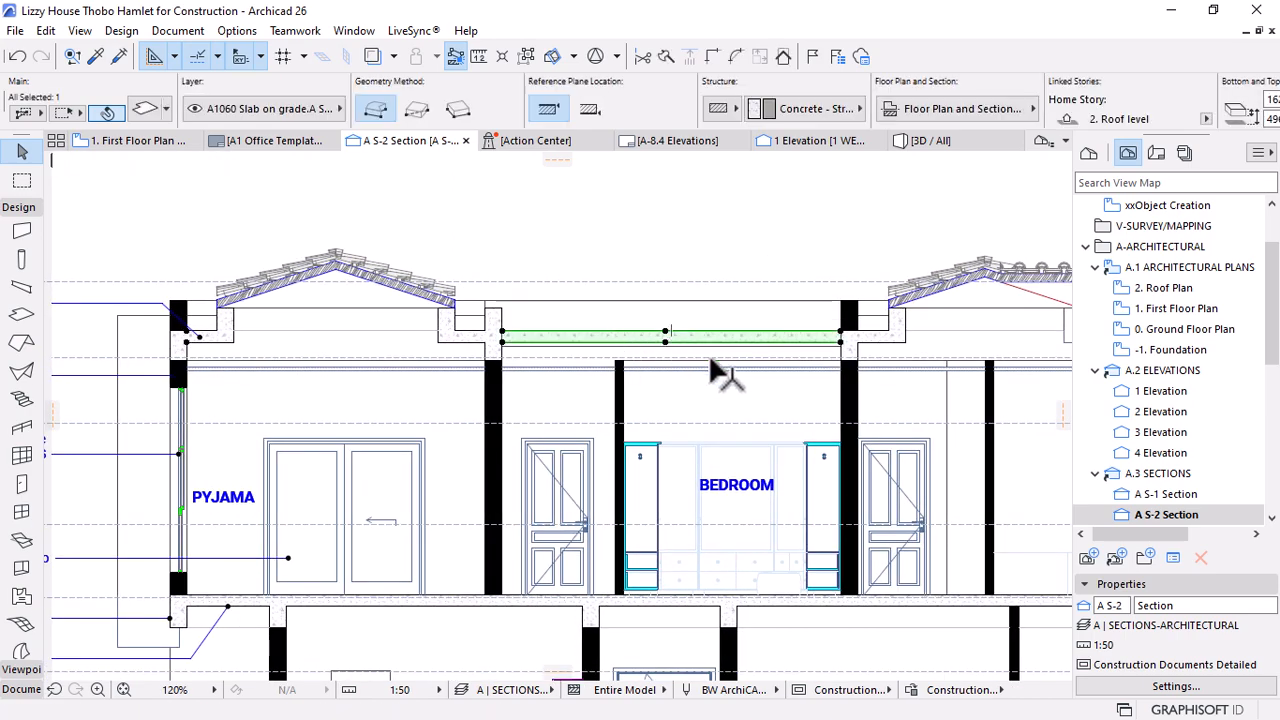
{"action": "scroll", "coordinate": [716, 372], "scroll_direction": "down", "scroll_amount": 2}
{"action": "left_click", "coordinate": [345, 317]}
{"action": "scroll", "coordinate": [316, 384], "scroll_direction": "up", "scroll_amount": 2}
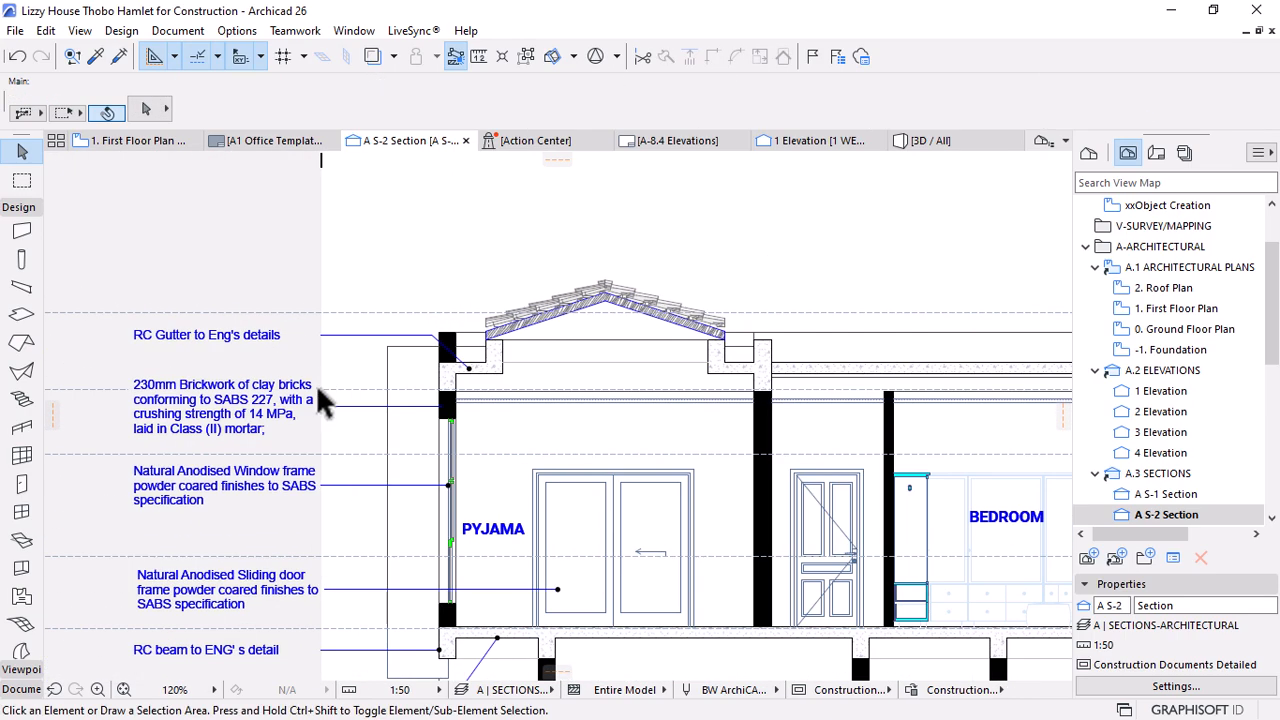
{"action": "left_click", "coordinate": [360, 407], "text": "alt"}
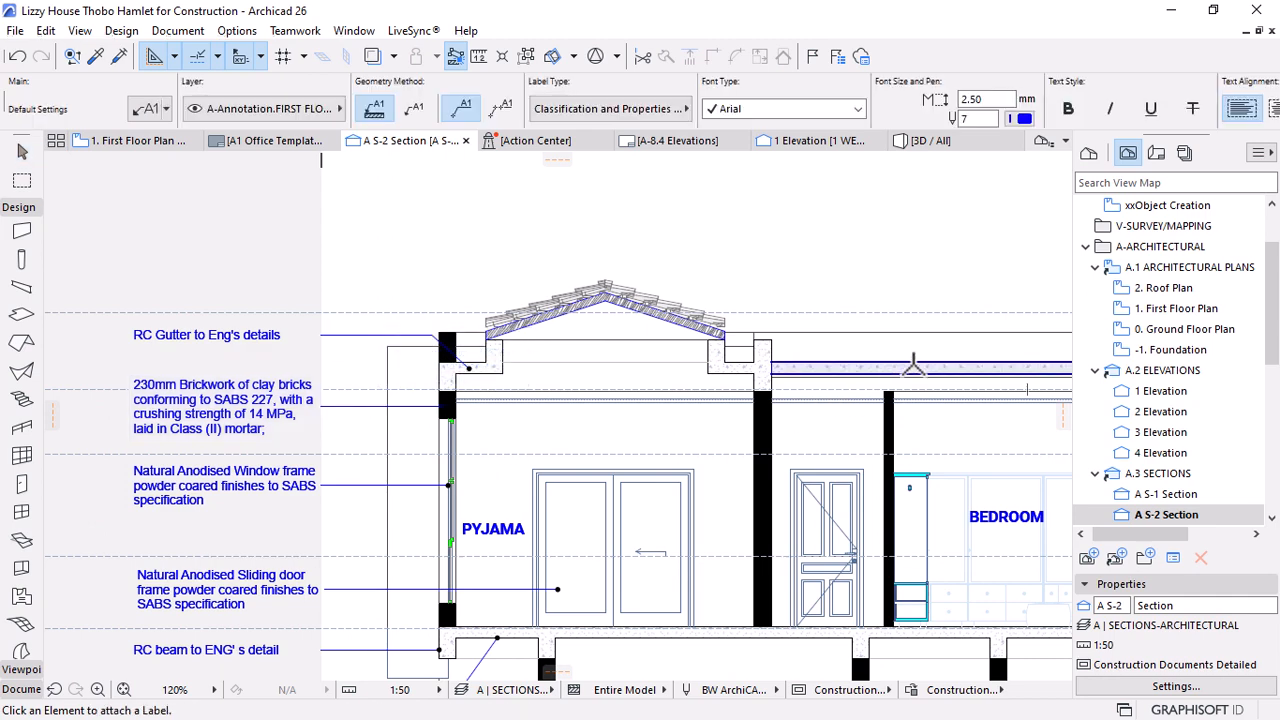
{"action": "left_click", "coordinate": [940, 353]}
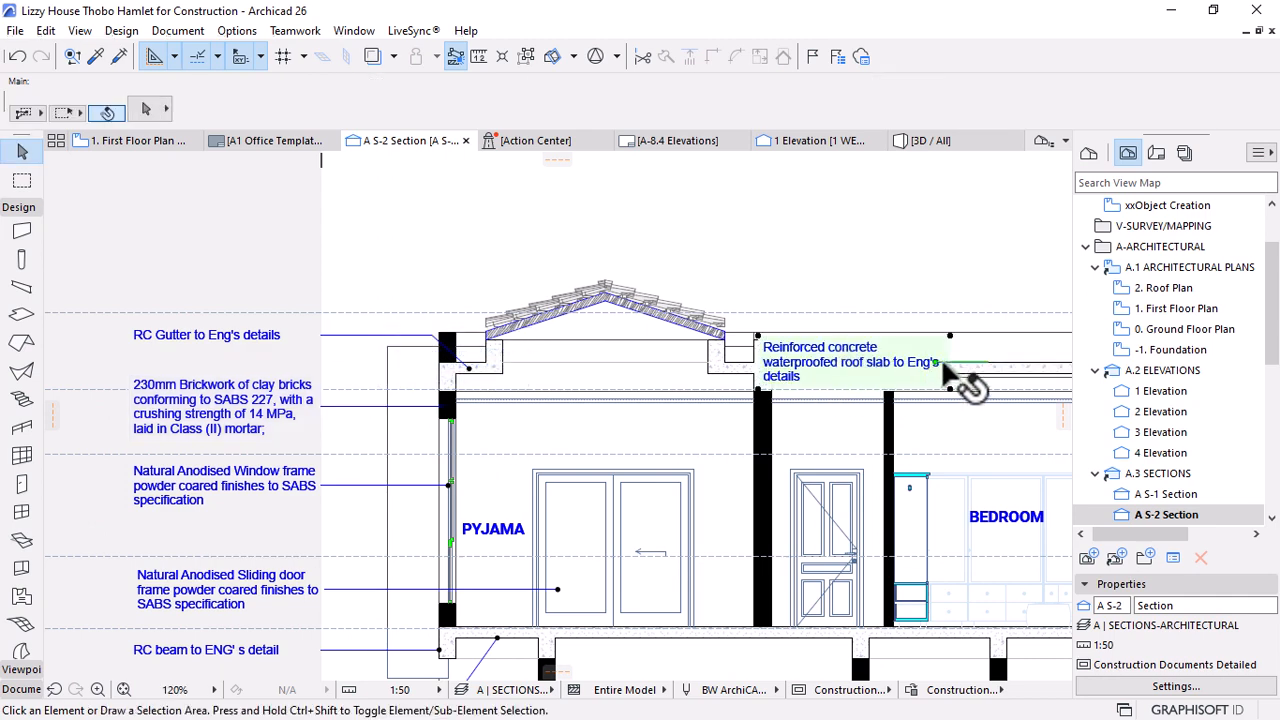
Move the roof slab's label up into the clear space above the roofline and deselect it
{"action": "left_click", "coordinate": [778, 350]}
{"action": "key", "text": "ctrl+d"}
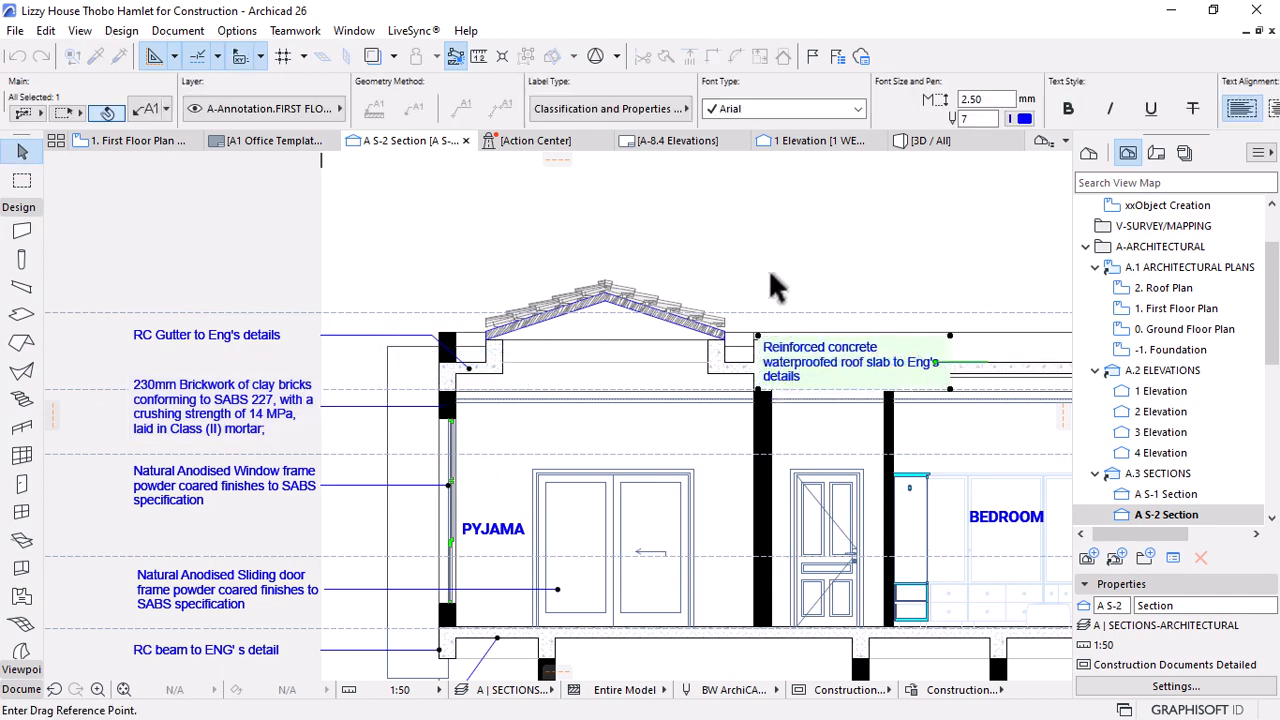
{"action": "left_click", "coordinate": [759, 336]}
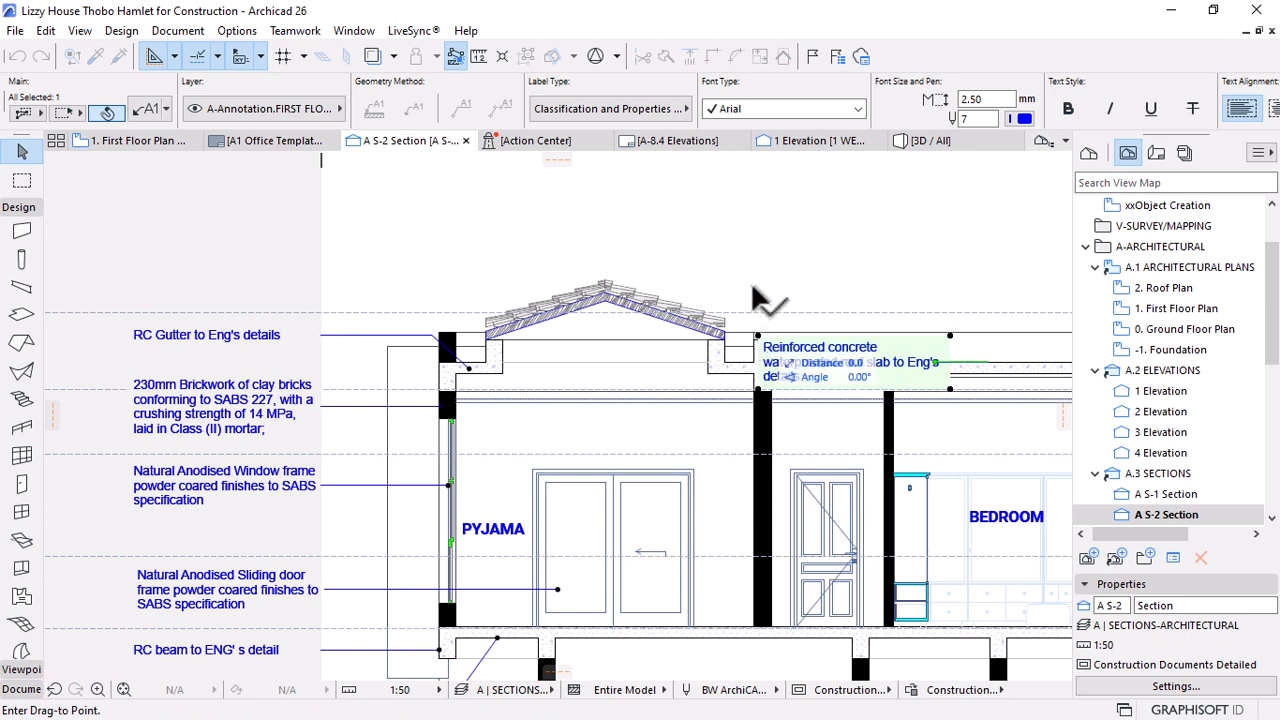
{"action": "left_click", "coordinate": [704, 244]}
{"action": "left_click", "coordinate": [571, 323]}
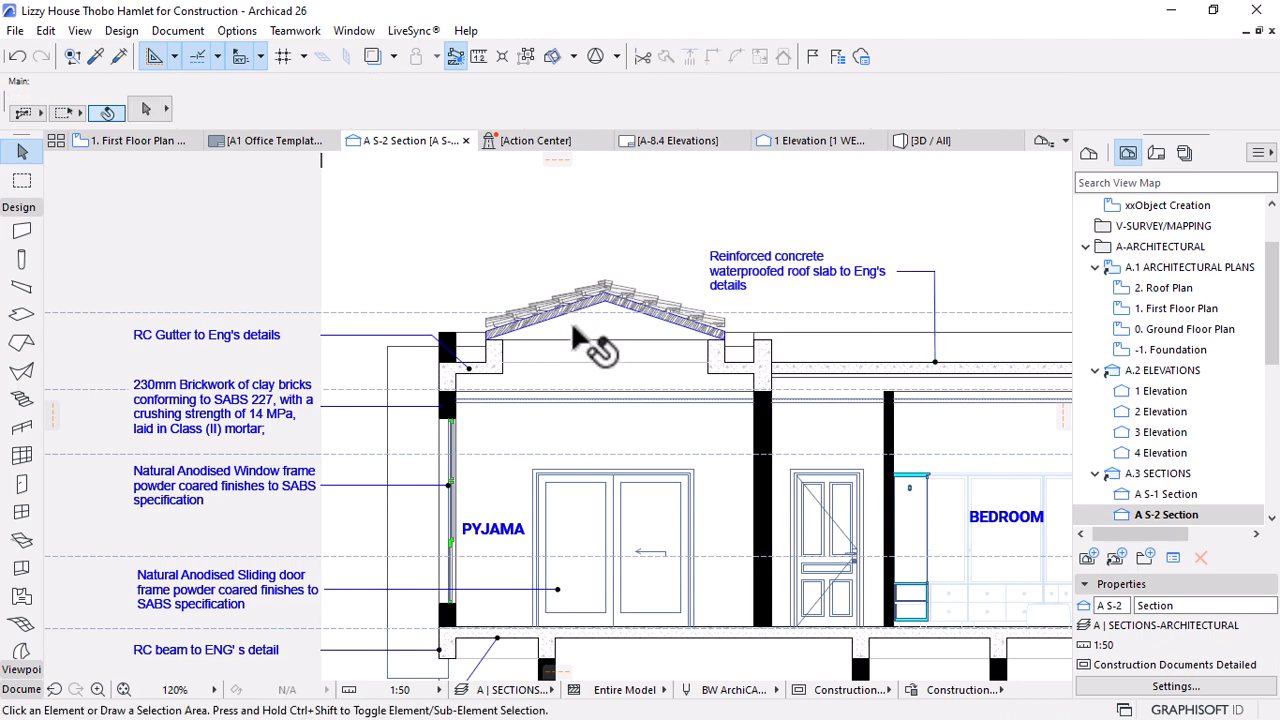
Set the pointer angle of the waterproofed roof slab label to 90° and deselect the label
{"action": "scroll", "coordinate": [571, 324], "scroll_direction": "down", "scroll_amount": 4}
{"action": "scroll", "coordinate": [645, 300], "scroll_direction": "up", "scroll_amount": 4}
{"action": "left_click", "coordinate": [747, 311]}
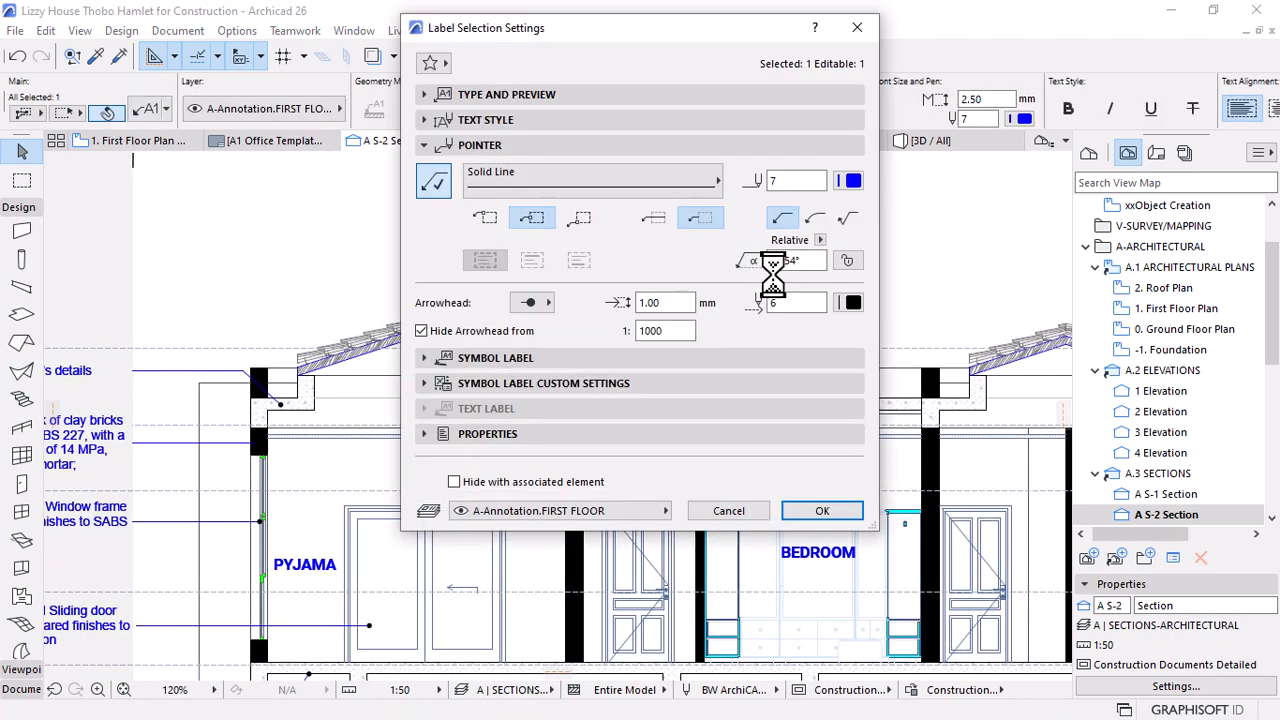
{"action": "type", "text": "0"}
{"action": "key", "text": "Return"}
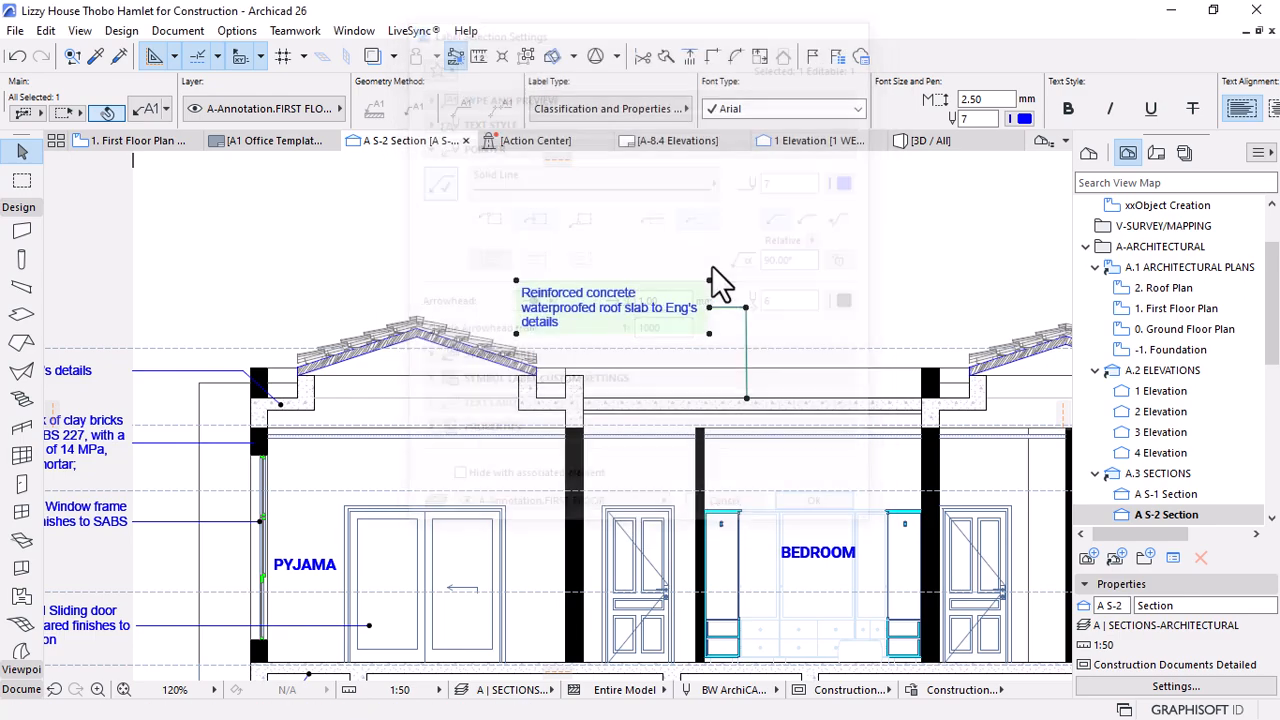
{"action": "left_click", "coordinate": [558, 265]}
{"action": "scroll", "coordinate": [560, 272], "scroll_direction": "down", "scroll_amount": 3}
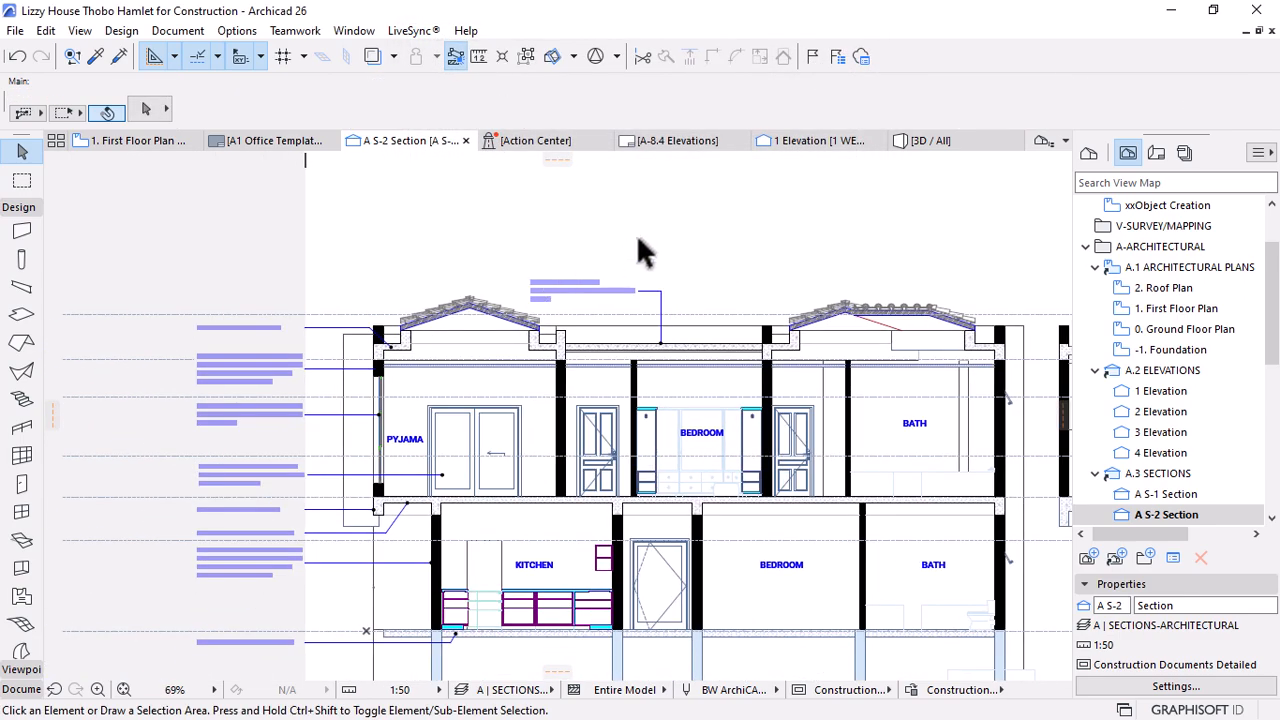
Attach a property label to the tiled roof above the PYJAMA room and move it into the margin above the RC Gutter label
{"action": "scroll", "coordinate": [643, 251], "scroll_direction": "up", "scroll_amount": 3}
{"action": "scroll", "coordinate": [700, 337], "scroll_direction": "down", "scroll_amount": 2}
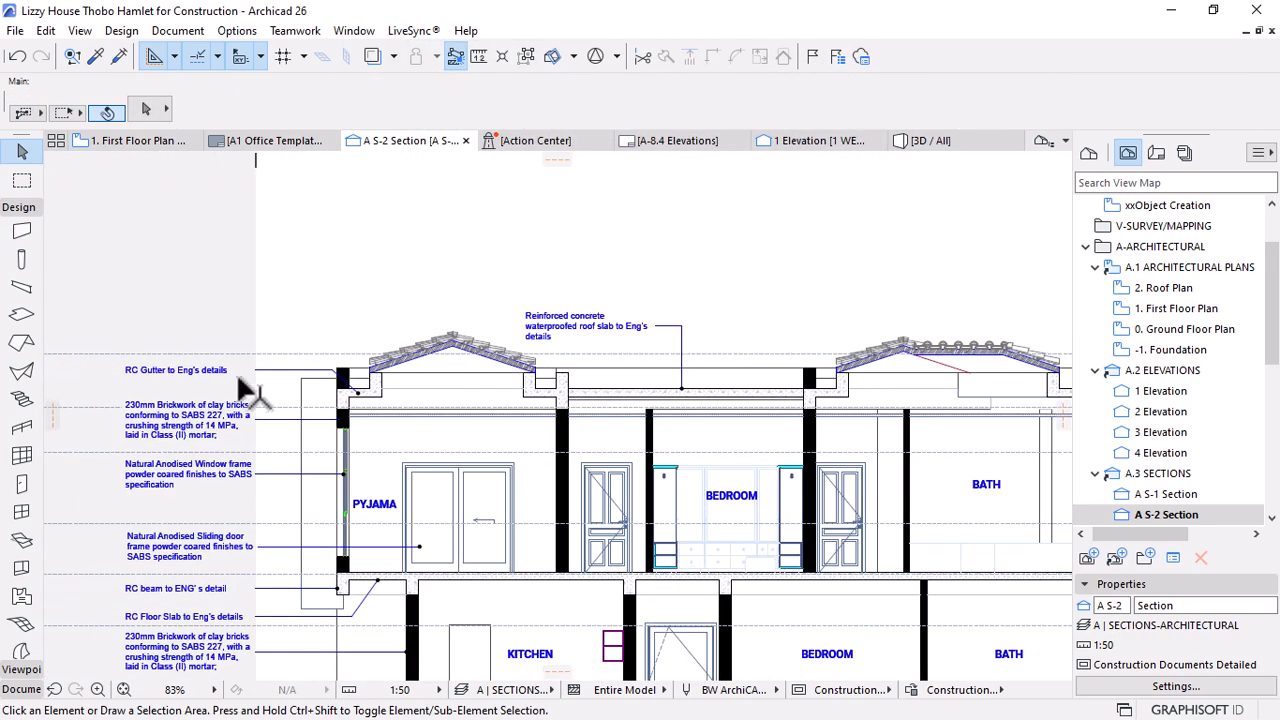
{"action": "key", "text": "w"}
{"action": "left_click", "coordinate": [419, 343]}
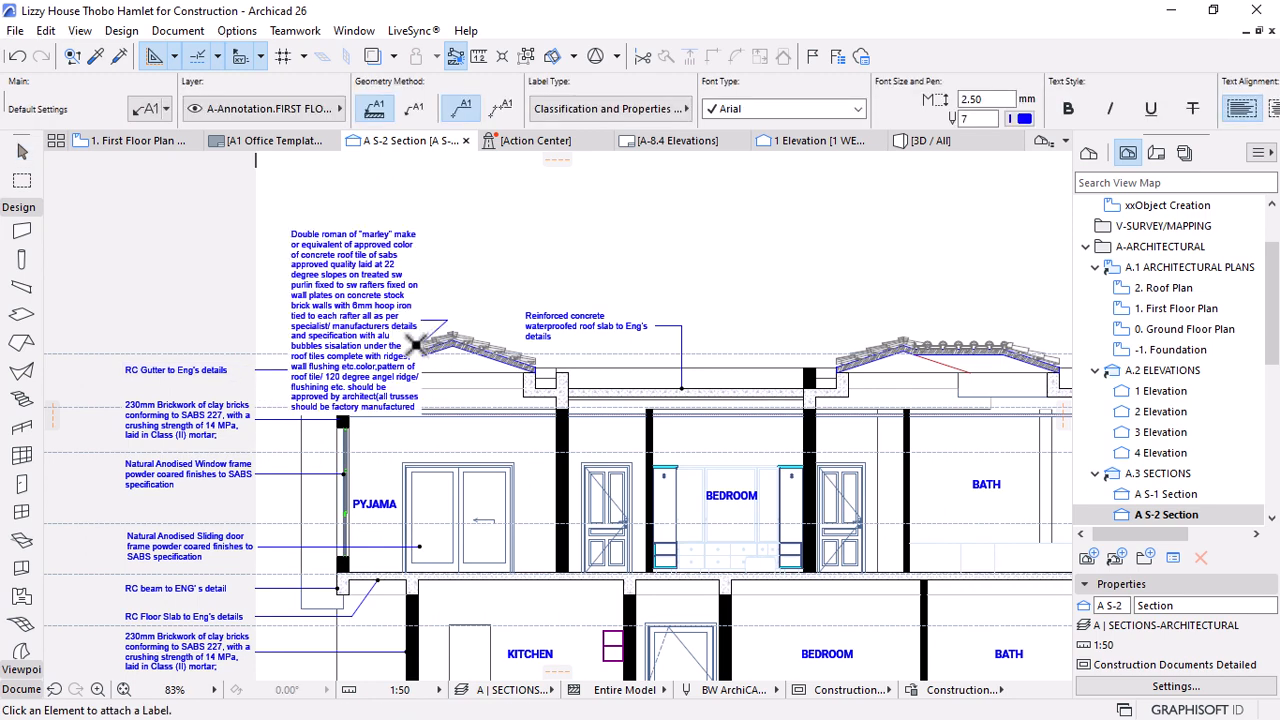
{"action": "key", "text": "w"}
{"action": "left_click", "coordinate": [423, 319]}
{"action": "left_click", "coordinate": [422, 320]}
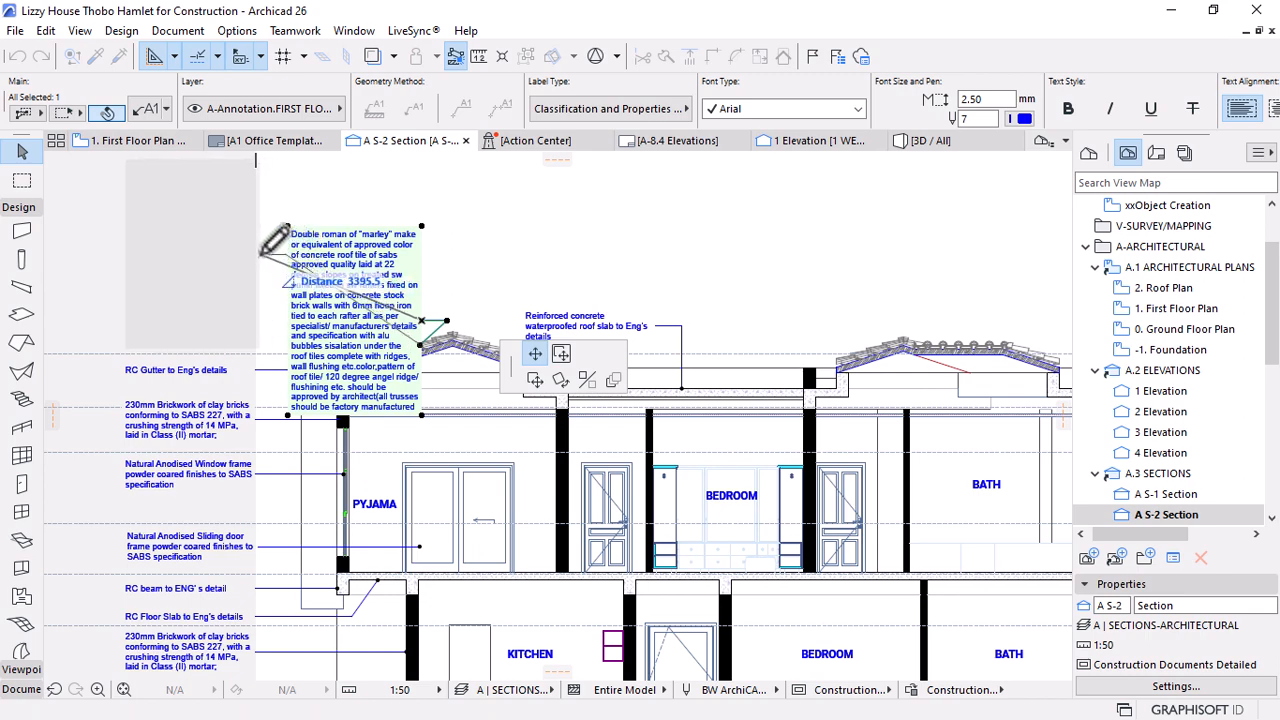
{"action": "left_click", "coordinate": [142, 173]}
{"action": "scroll", "coordinate": [651, 420], "scroll_direction": "down", "scroll_amount": 3}
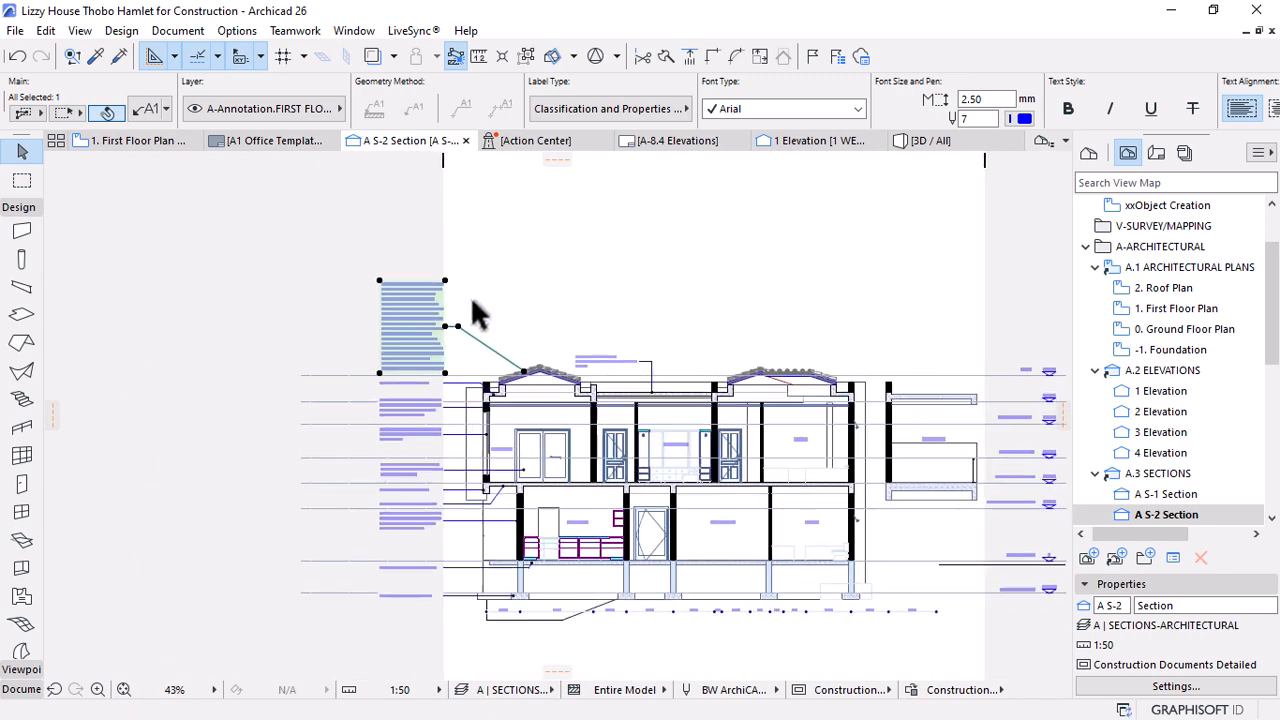
Set the roof tile label's pointer angle to 90° and its text width of values to 60 mm
{"action": "scroll", "coordinate": [478, 333], "scroll_direction": "up", "scroll_amount": 3}
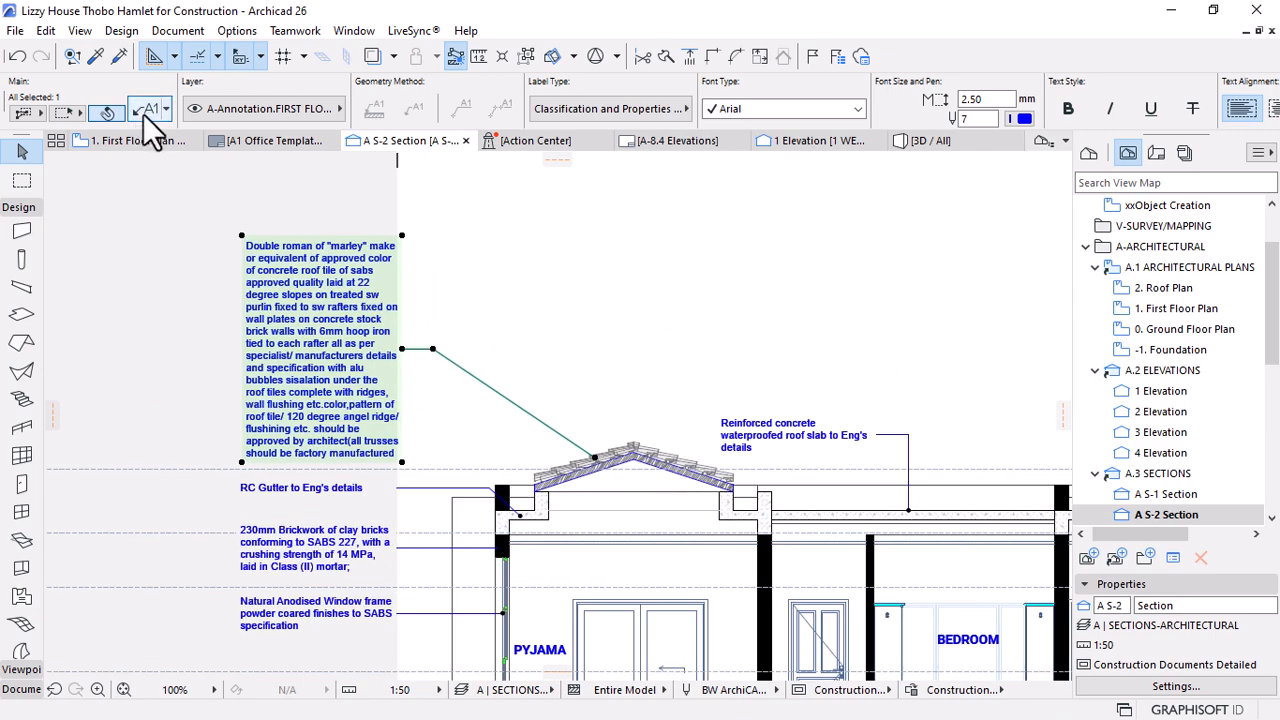
{"action": "key", "text": "ctrl+t"}
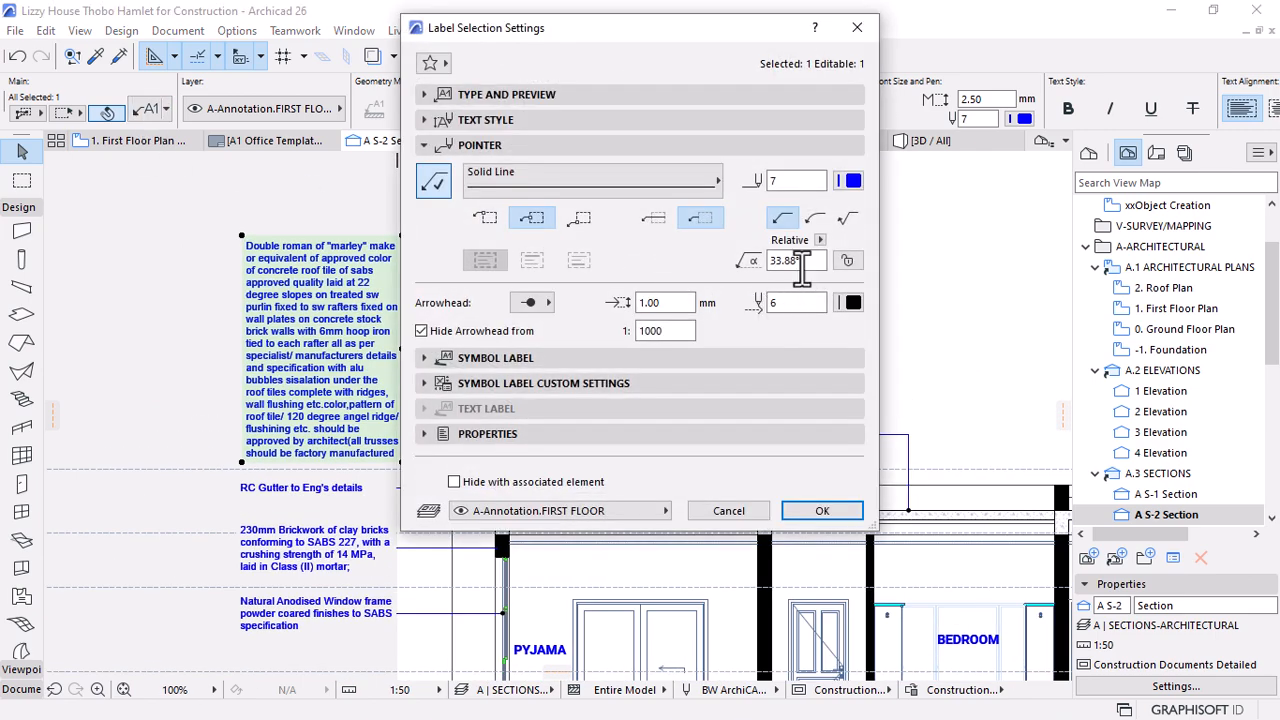
{"action": "left_click_drag", "start_coordinate": [802, 262], "coordinate": [760, 268]}
{"action": "type", "text": "7040"}
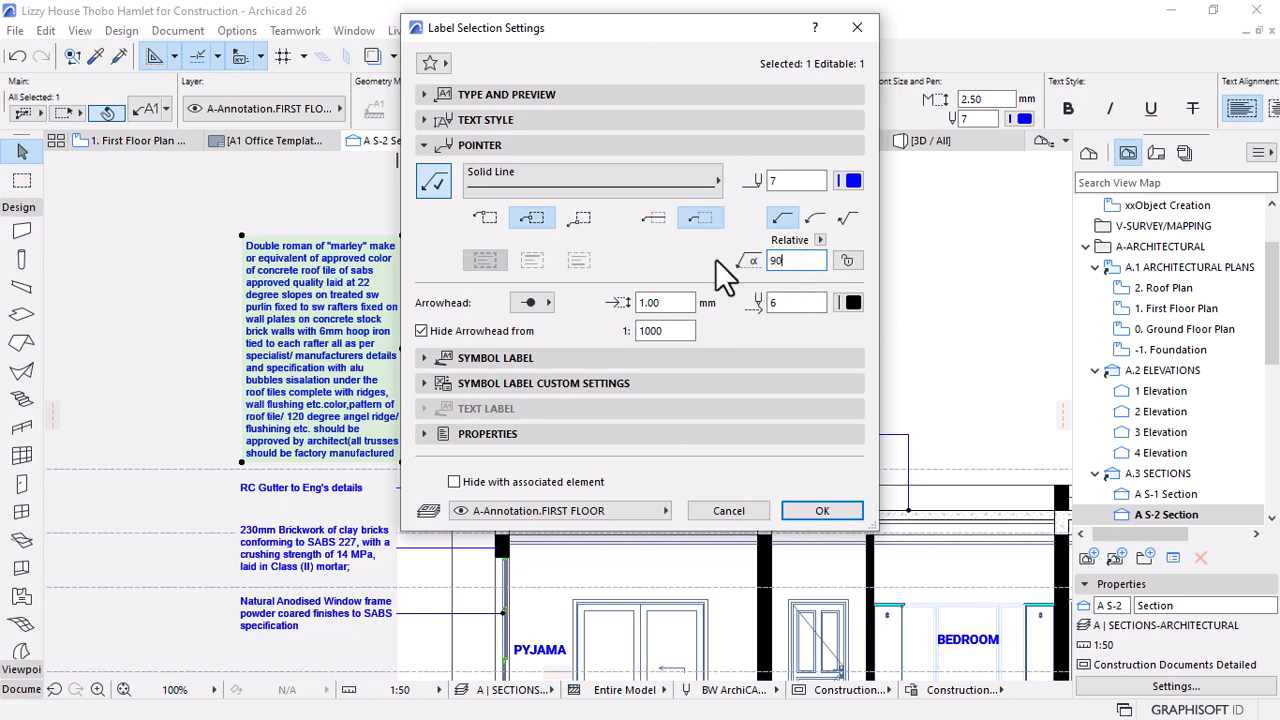
{"action": "left_click", "coordinate": [500, 385]}
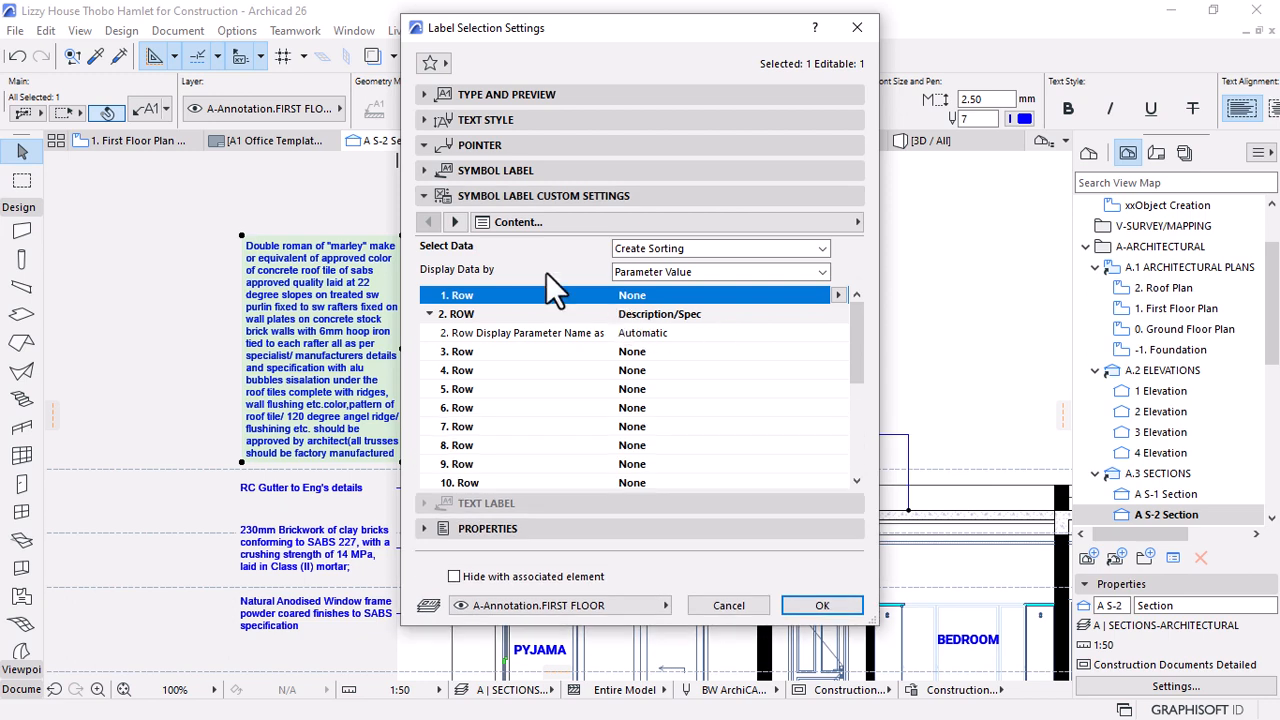
{"action": "left_click", "coordinate": [455, 222]}
{"action": "left_click_drag", "start_coordinate": [746, 270], "coordinate": [633, 270]}
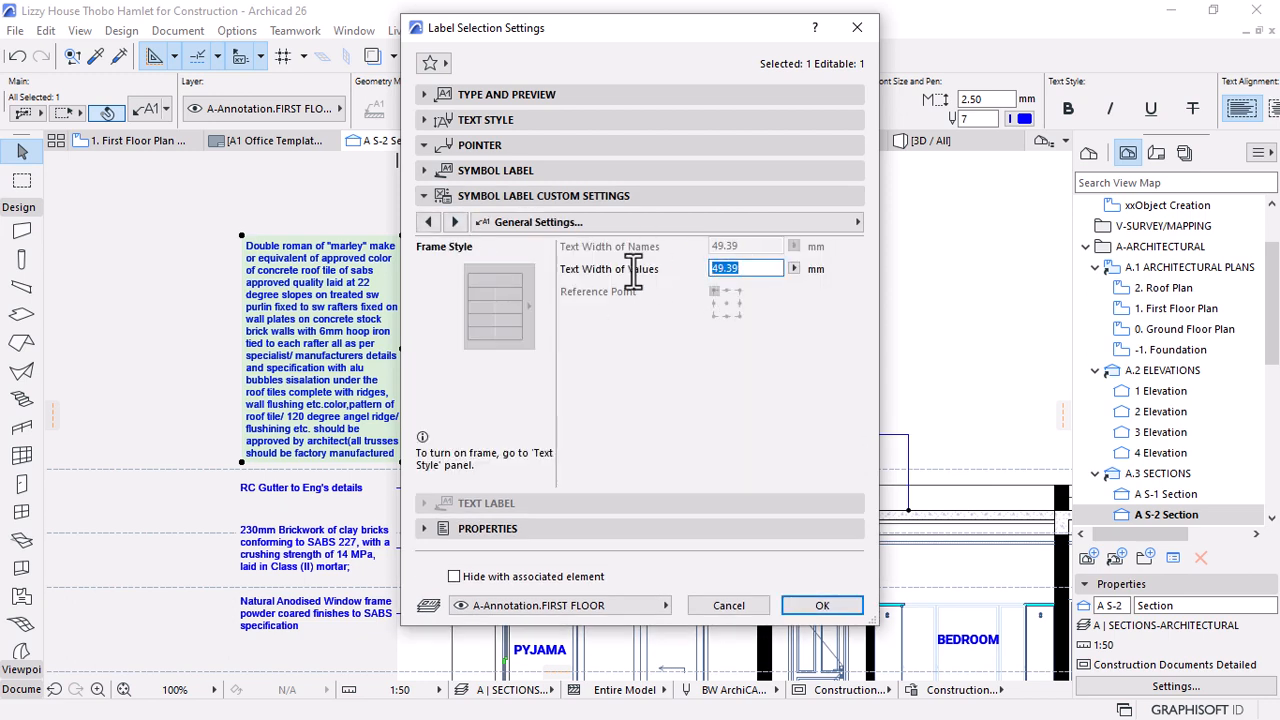
{"action": "key", "text": "Return"}
{"action": "scroll", "coordinate": [594, 297], "scroll_direction": "down", "scroll_amount": 2}
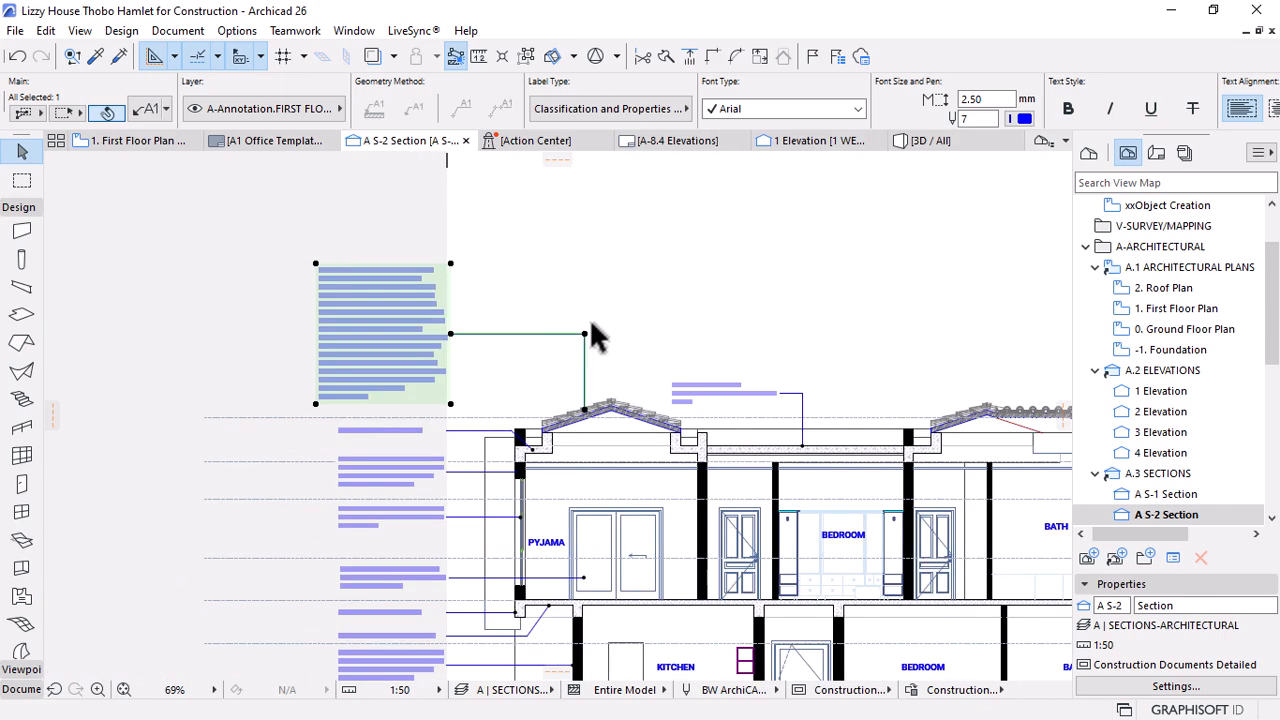
{"action": "scroll", "coordinate": [529, 320], "scroll_direction": "down", "scroll_amount": 2}
{"action": "scroll", "coordinate": [619, 332], "scroll_direction": "up", "scroll_amount": 5}
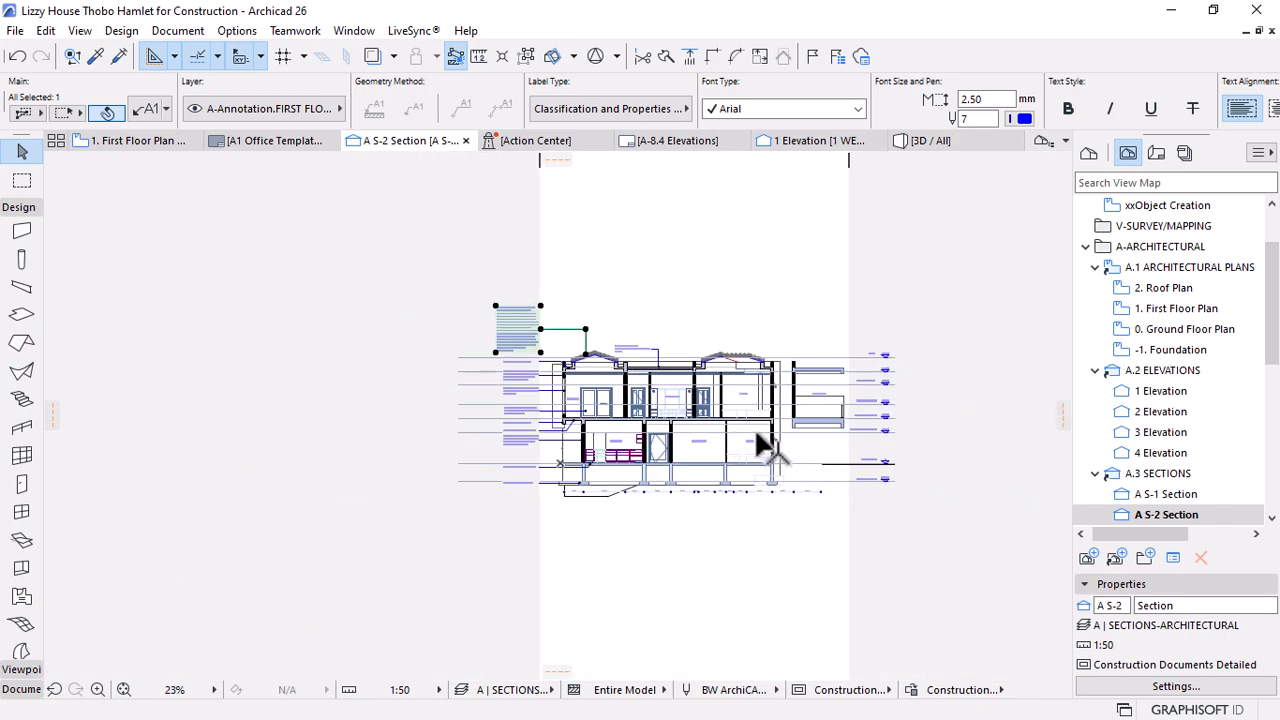
{"action": "scroll", "coordinate": [466, 420], "scroll_direction": "down", "scroll_amount": 2}
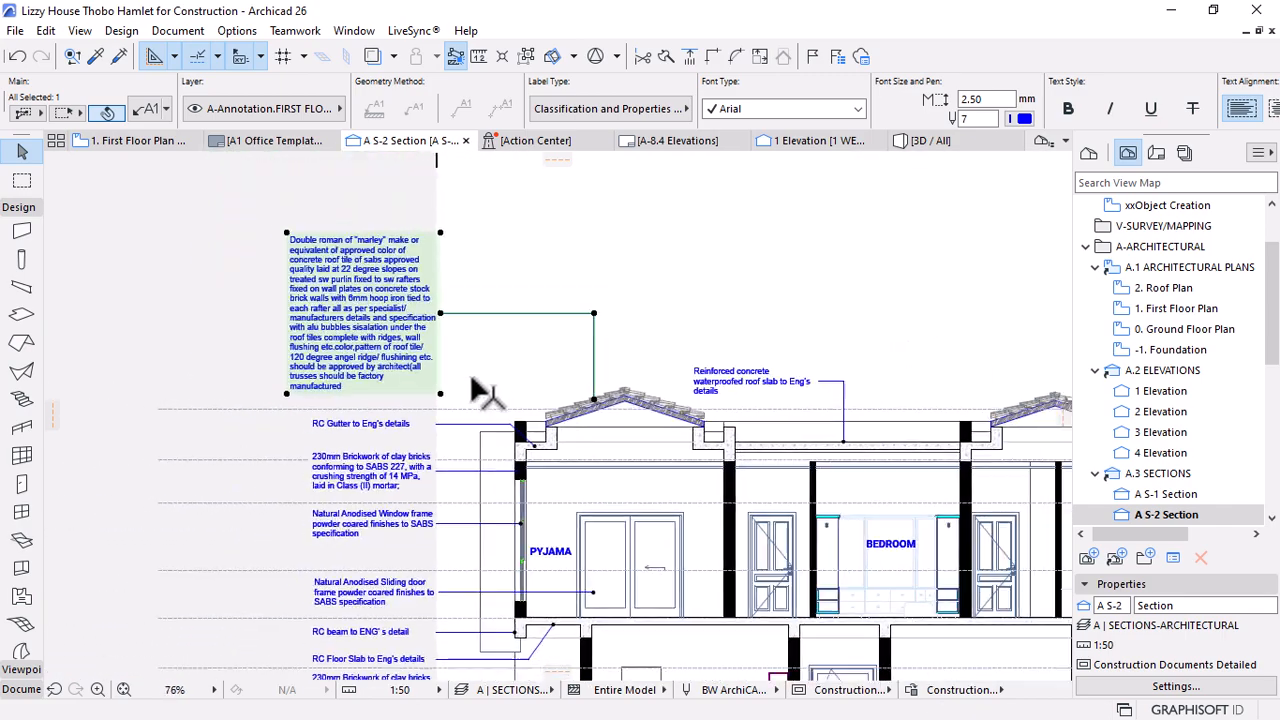
Widen the roof tile label's text width of values to 80 mm
{"action": "key", "text": "ctrl+t"}
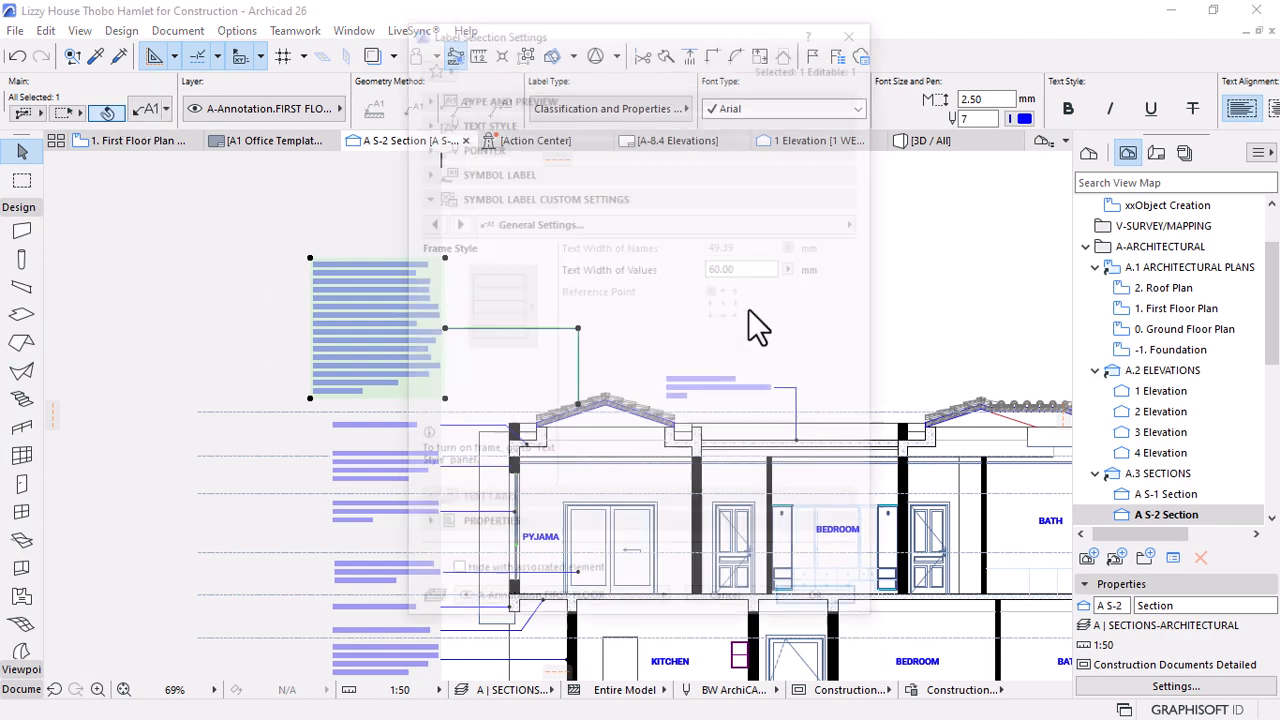
{"action": "type", "text": "0"}
{"action": "key", "text": "Return"}
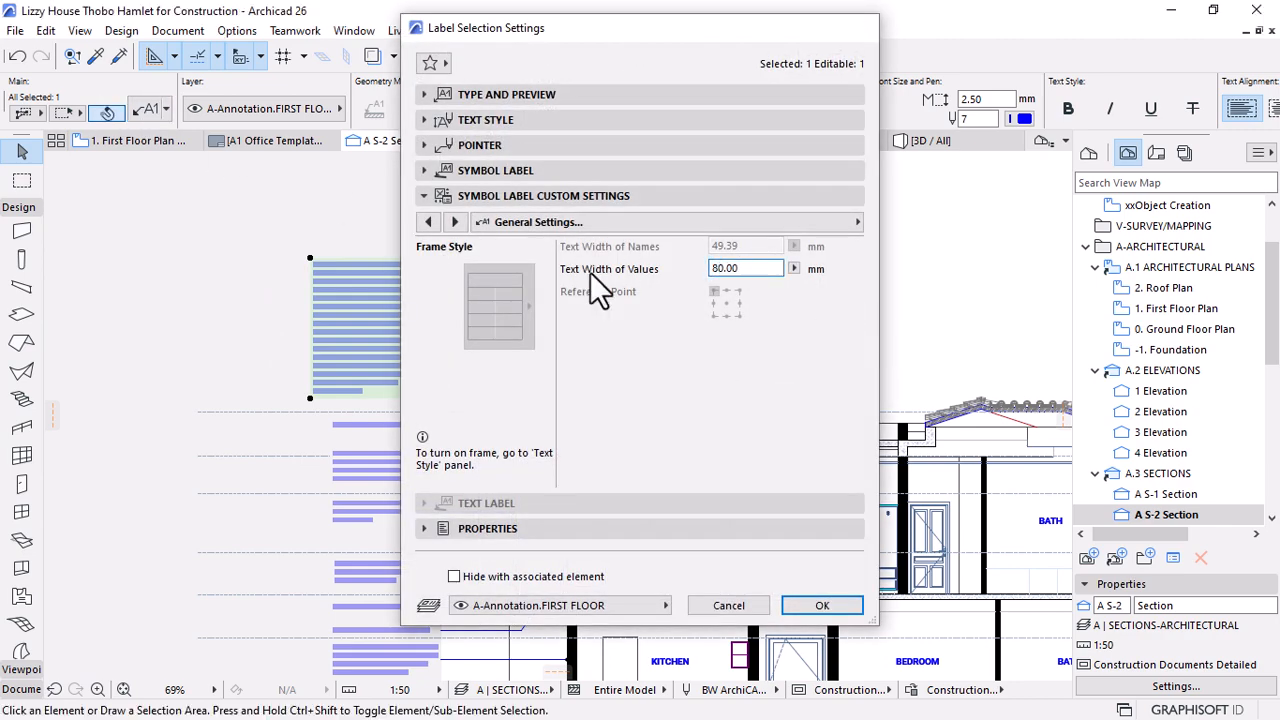
Move the roof tile label straight down to just above the RC Gutter label and deselect it
{"action": "scroll", "coordinate": [500, 370], "scroll_direction": "up", "scroll_amount": 2}
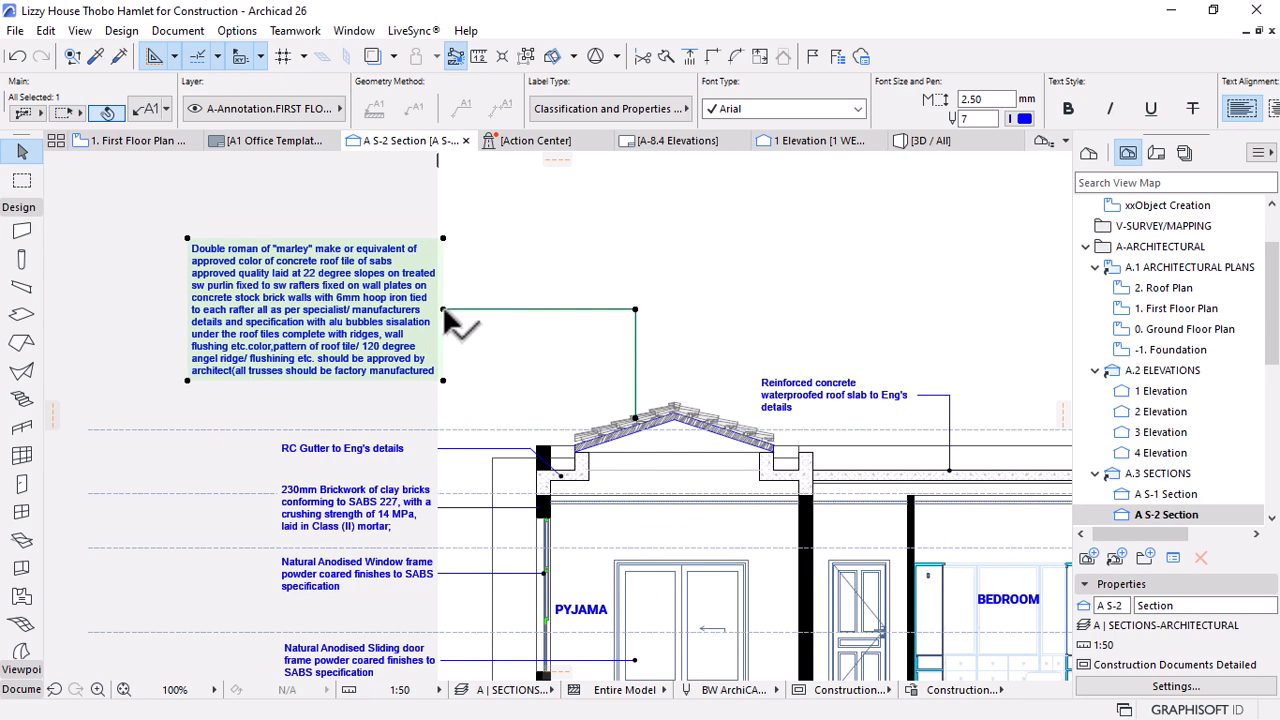
{"action": "left_click", "coordinate": [443, 310]}
{"action": "left_click", "coordinate": [443, 356]}
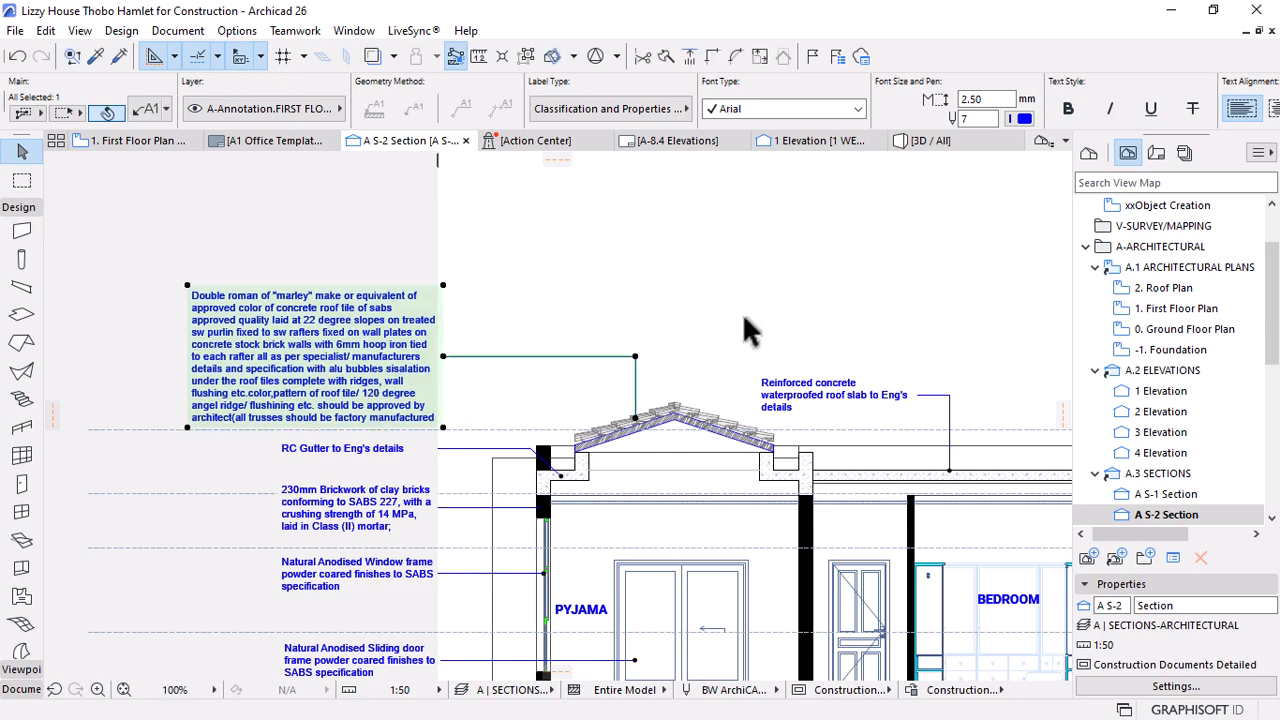
{"action": "left_click", "coordinate": [768, 320]}
Review the margin labels and the roof zone of the section for gutters and other elements that still need labels
{"action": "scroll", "coordinate": [770, 318], "scroll_direction": "down", "scroll_amount": 4}
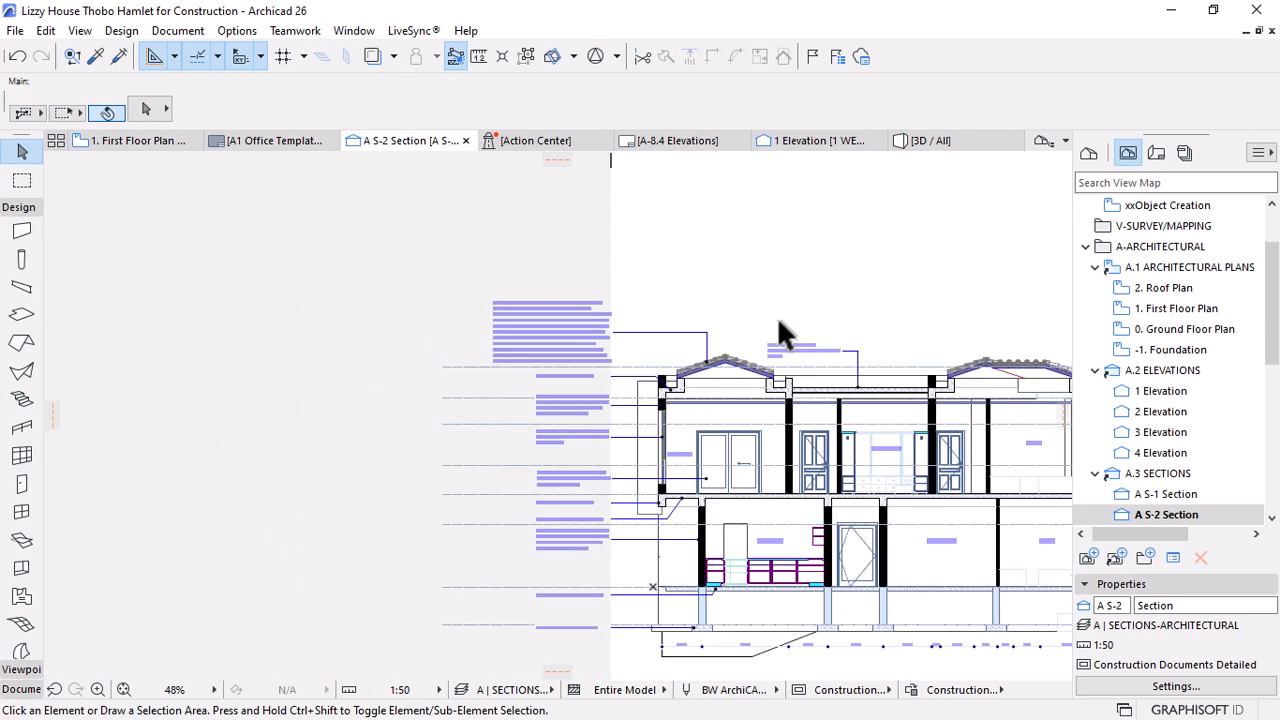
{"action": "scroll", "coordinate": [780, 345], "scroll_direction": "up", "scroll_amount": 1}
{"action": "scroll", "coordinate": [843, 428], "scroll_direction": "up", "scroll_amount": 2}
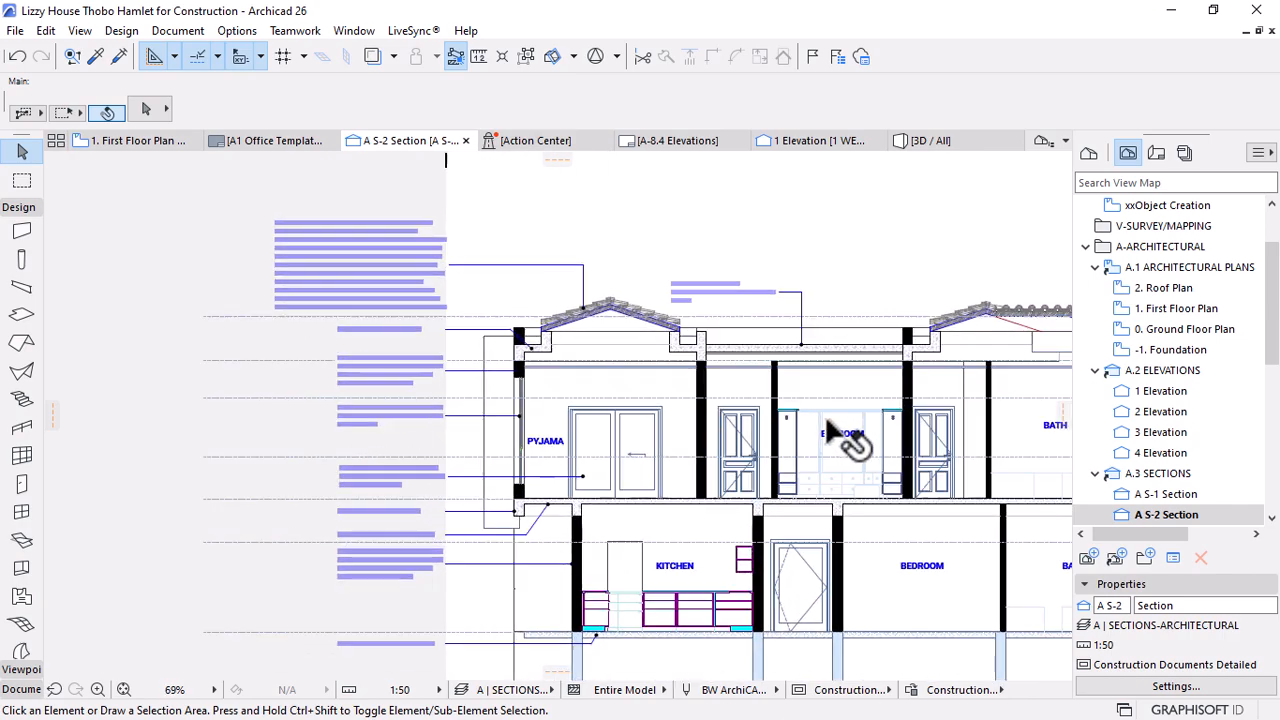
{"action": "scroll", "coordinate": [469, 287], "scroll_direction": "up", "scroll_amount": 1}
{"action": "scroll", "coordinate": [377, 266], "scroll_direction": "down", "scroll_amount": 2}
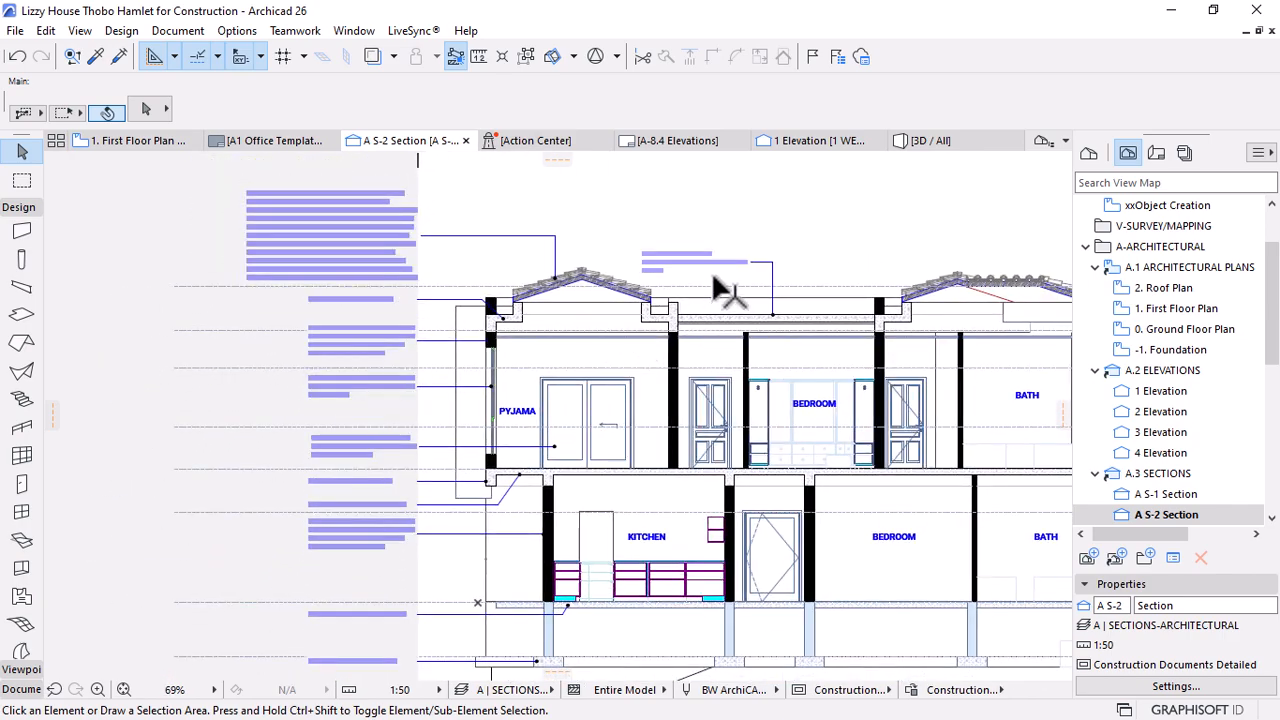
{"action": "scroll", "coordinate": [711, 272], "scroll_direction": "up", "scroll_amount": 2}
{"action": "scroll", "coordinate": [572, 281], "scroll_direction": "down", "scroll_amount": 1}
{"action": "scroll", "coordinate": [818, 285], "scroll_direction": "up", "scroll_amount": 2}
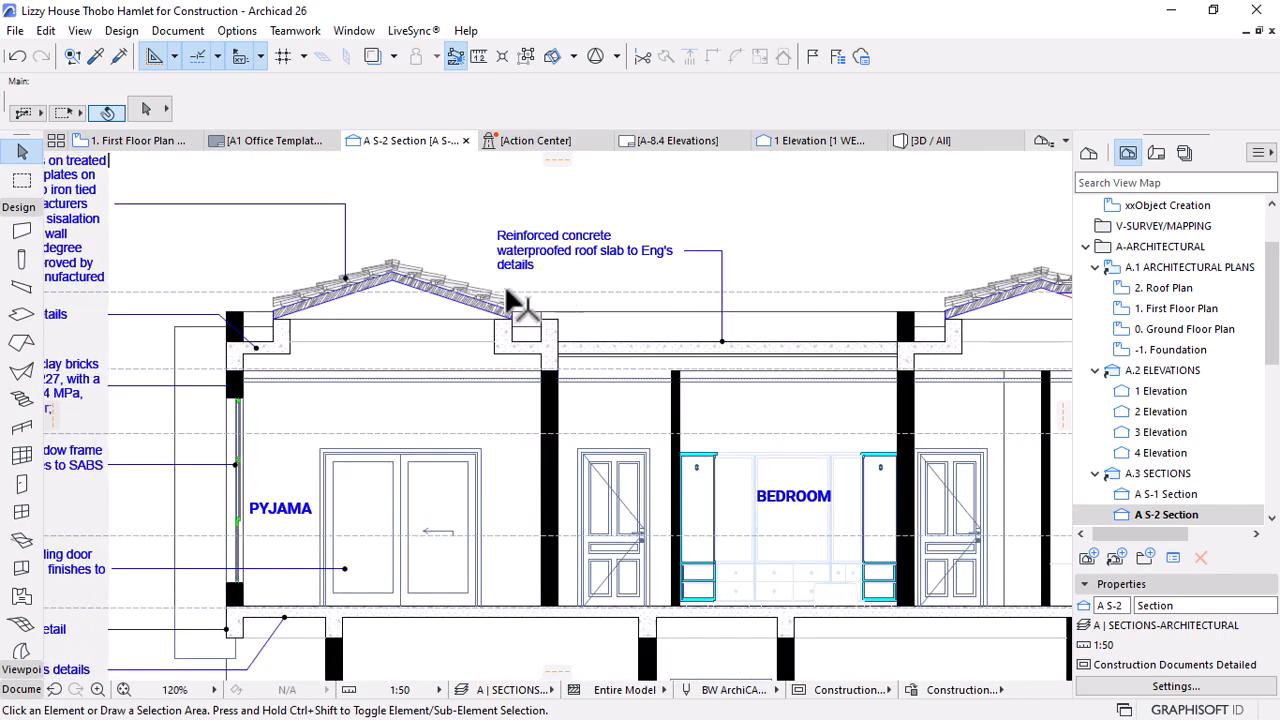
{"action": "scroll", "coordinate": [500, 310], "scroll_direction": "down", "scroll_amount": 3}
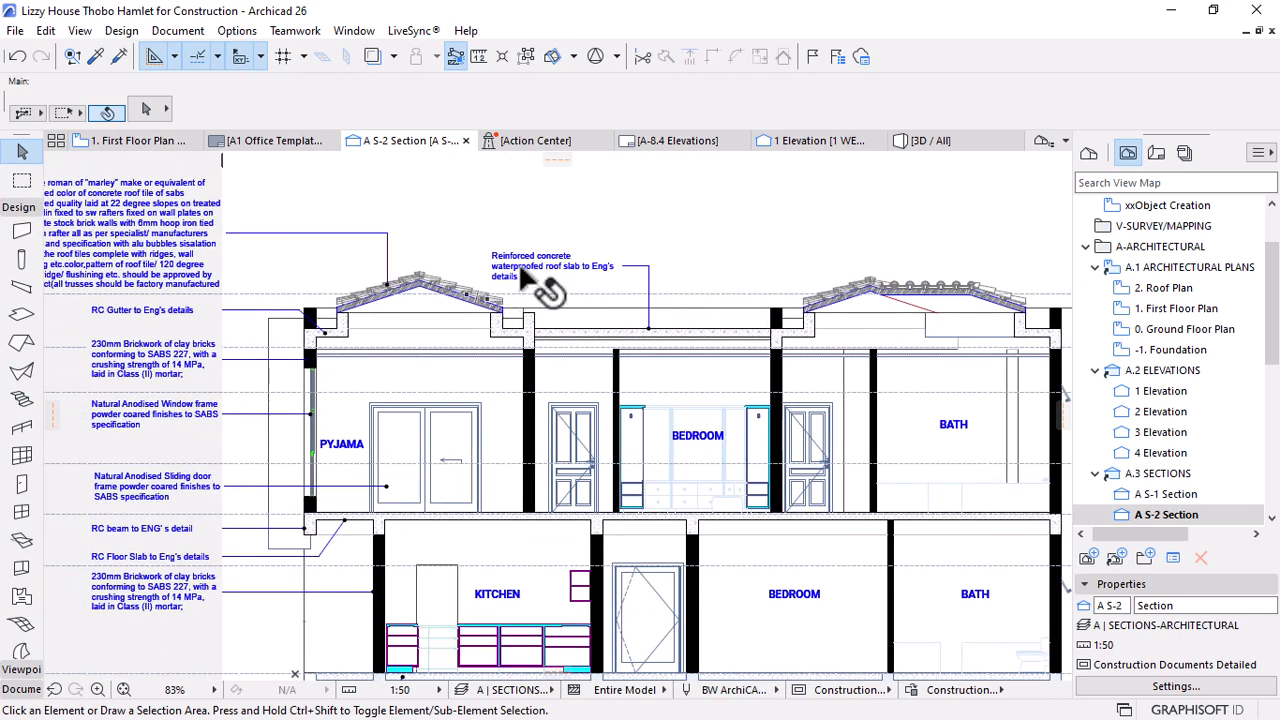
{"action": "scroll", "coordinate": [533, 262], "scroll_direction": "up", "scroll_amount": 4}
{"action": "scroll", "coordinate": [533, 262], "scroll_direction": "down", "scroll_amount": 4}
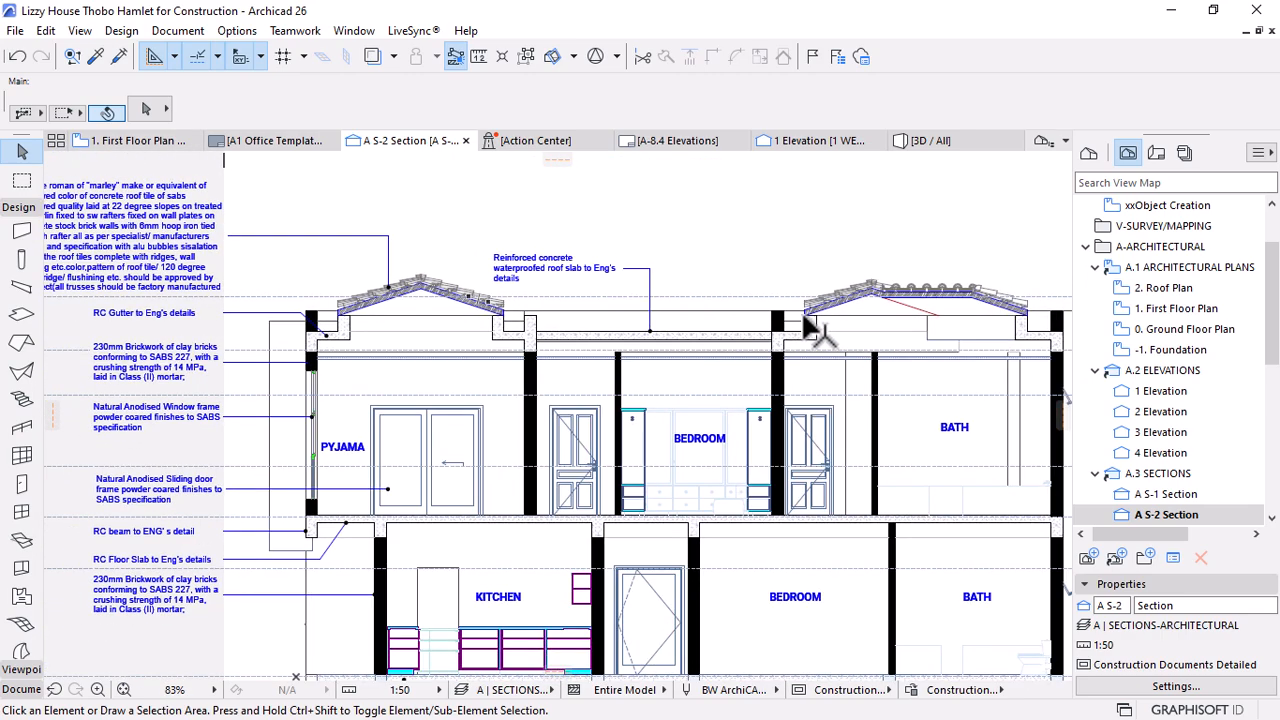
Add an RC Gutter to Eng's details label to the gutter beside the second tiled roof, and raise it level with the roof slab label
{"action": "scroll", "coordinate": [646, 272], "scroll_direction": "up", "scroll_amount": 3}
{"action": "left_click", "coordinate": [649, 276], "text": "alt"}
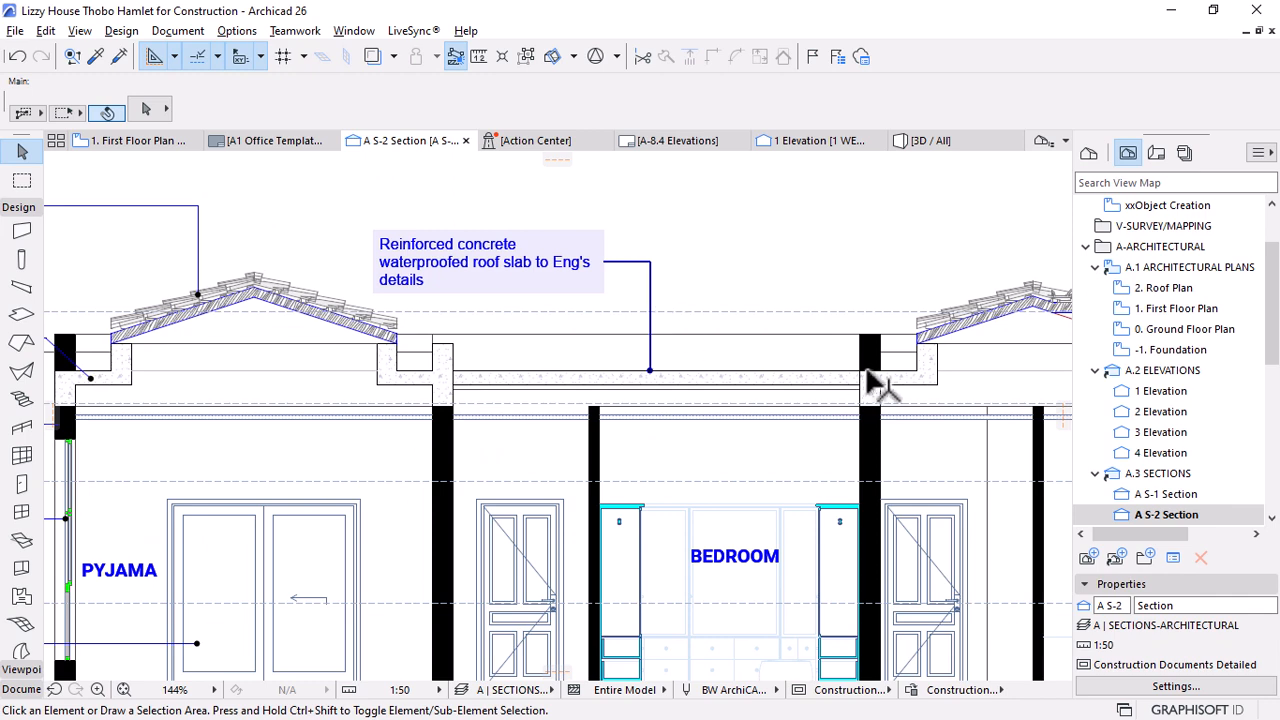
{"action": "left_click", "coordinate": [898, 370]}
{"action": "key", "text": "Escape"}
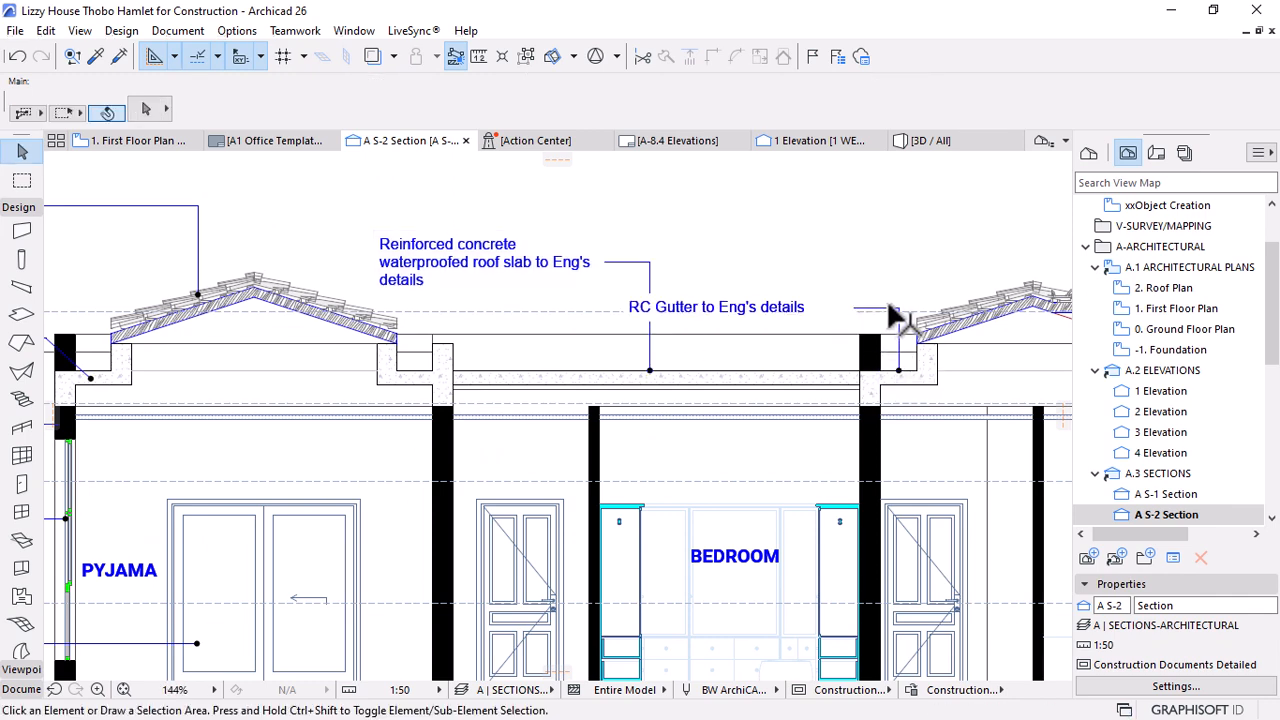
{"action": "left_click", "coordinate": [885, 307]}
{"action": "left_click", "coordinate": [854, 296]}
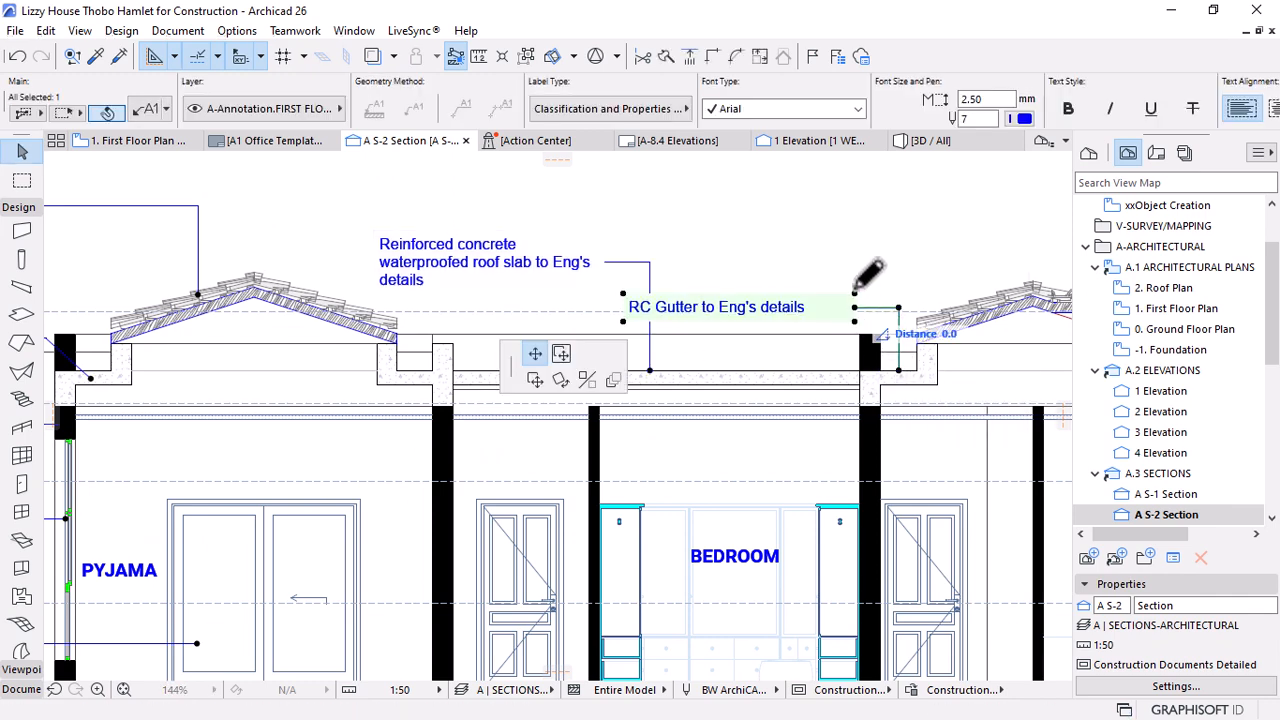
{"action": "left_click", "coordinate": [676, 254]}
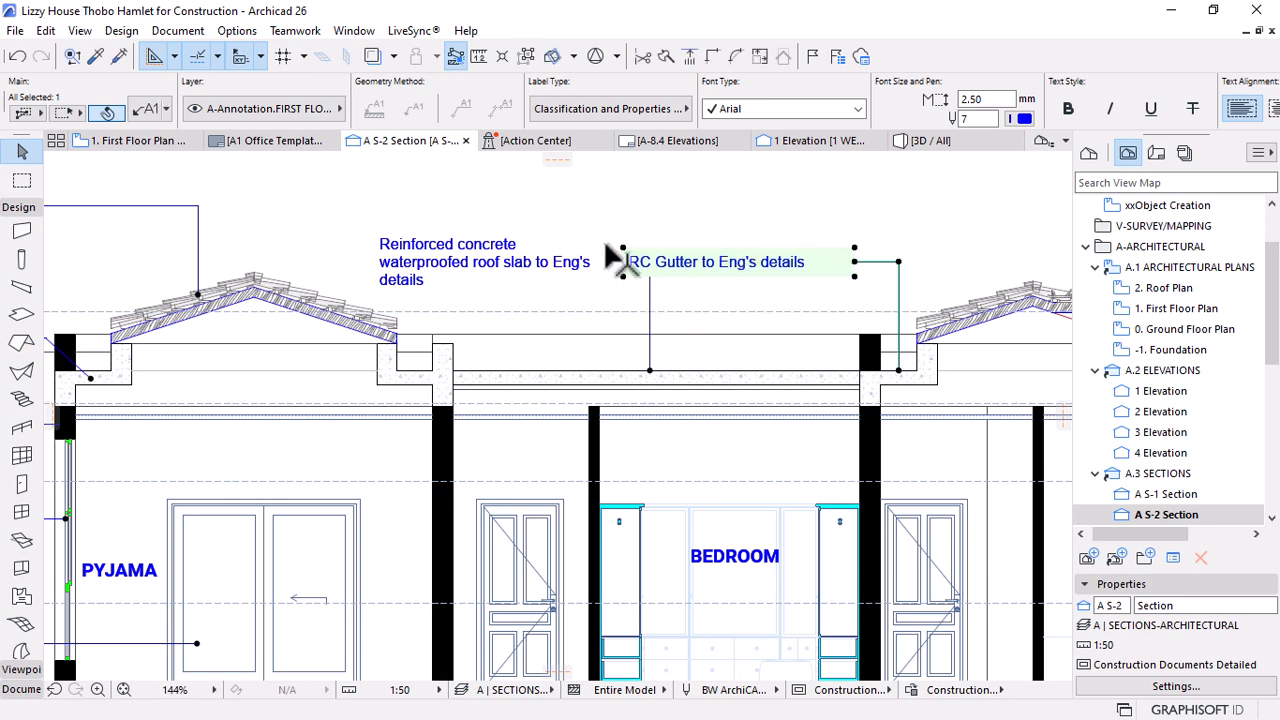
Move the reinforced concrete roof slab label sideways, clear of the neighbouring RC Gutter label, and deselect it
{"action": "left_click", "coordinate": [628, 265]}
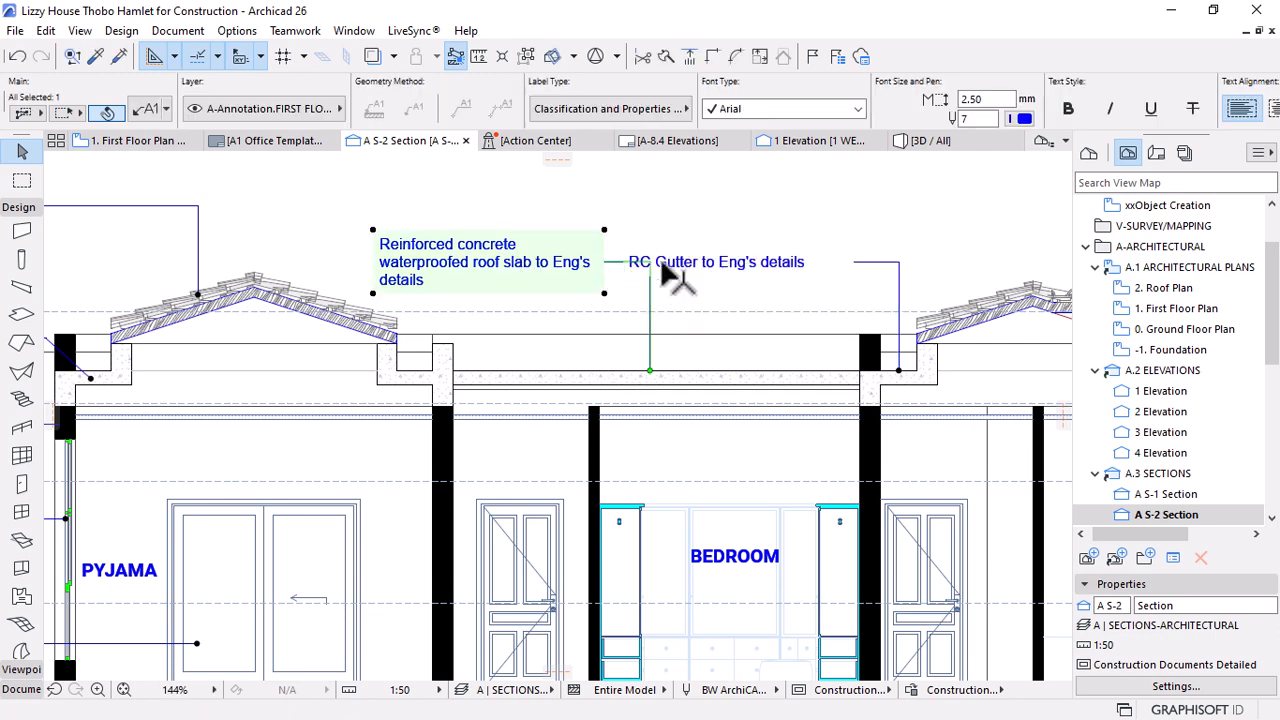
{"action": "key", "text": "ctrl+d"}
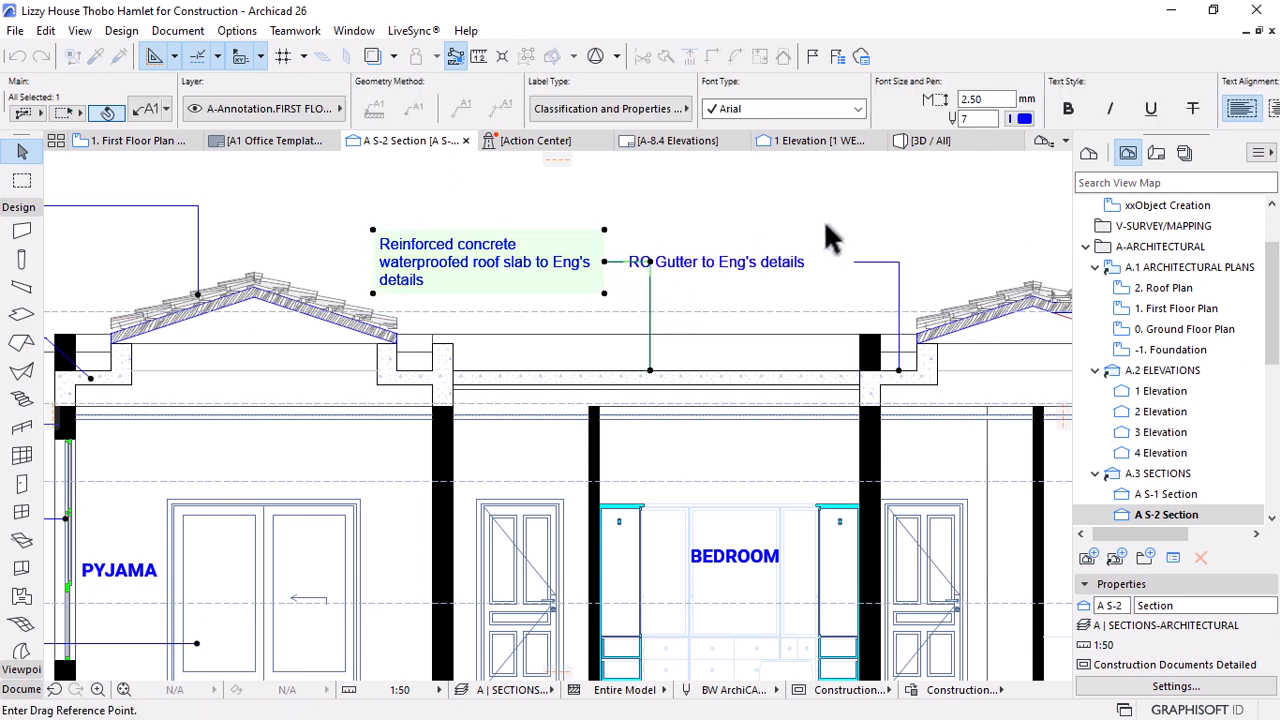
{"action": "left_click", "coordinate": [824, 225]}
{"action": "left_click", "coordinate": [777, 226]}
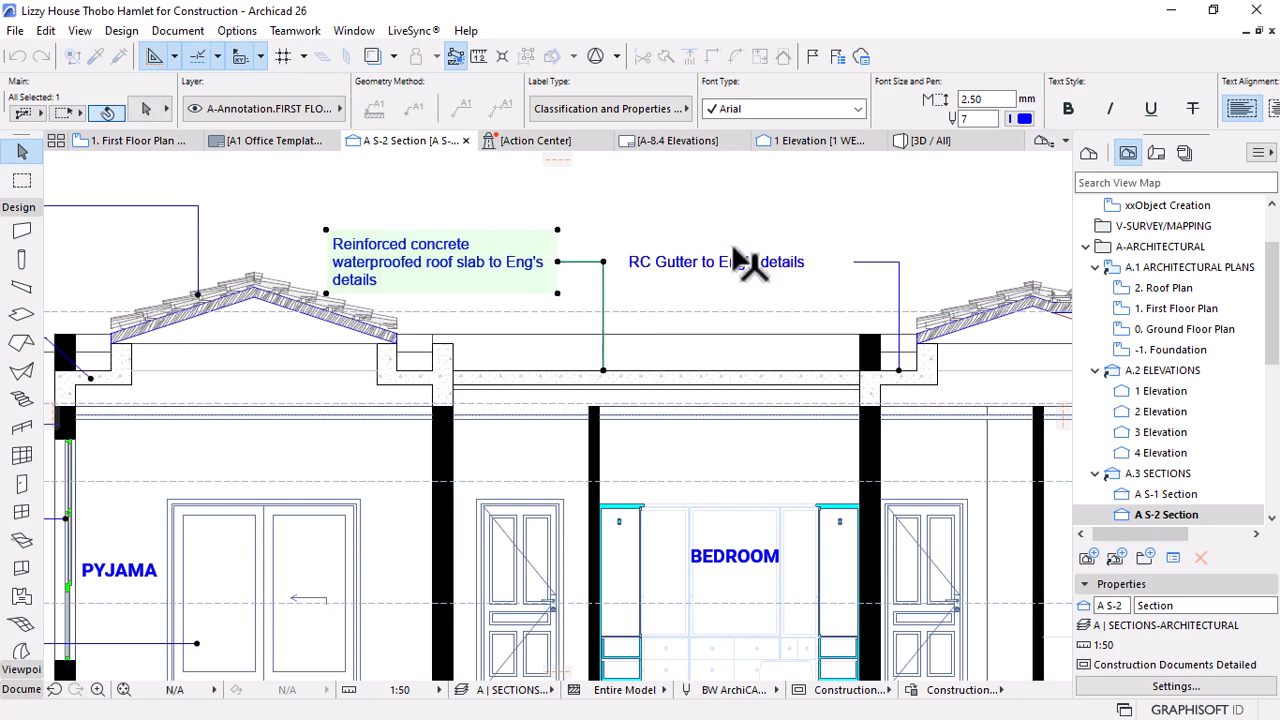
{"action": "left_click", "coordinate": [535, 307]}
Add the Double roman roof tile specification label to the second tiled roof, next to the new gutter label
{"action": "scroll", "coordinate": [535, 308], "scroll_direction": "down", "scroll_amount": 4}
{"action": "scroll", "coordinate": [802, 296], "scroll_direction": "up", "scroll_amount": 1}
{"action": "scroll", "coordinate": [802, 300], "scroll_direction": "down", "scroll_amount": 2}
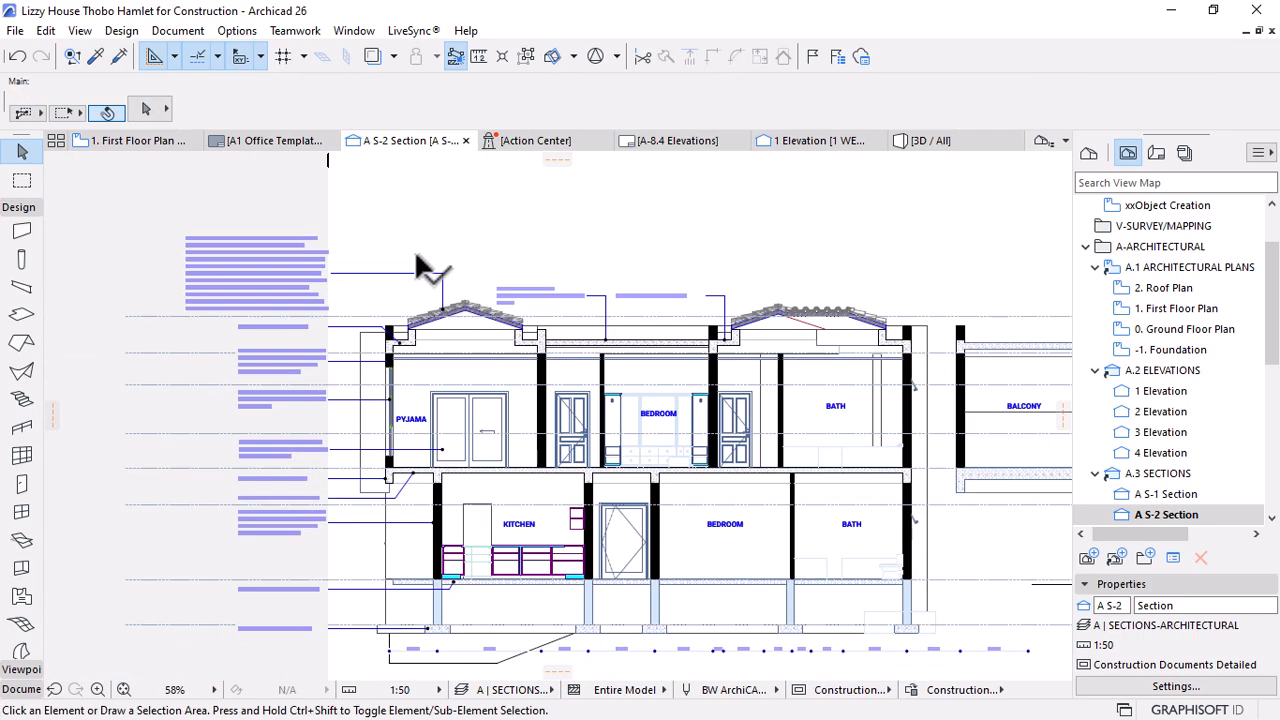
{"action": "left_click", "coordinate": [810, 308]}
{"action": "scroll", "coordinate": [813, 275], "scroll_direction": "up", "scroll_amount": 4}
{"action": "key", "text": "Escape"}
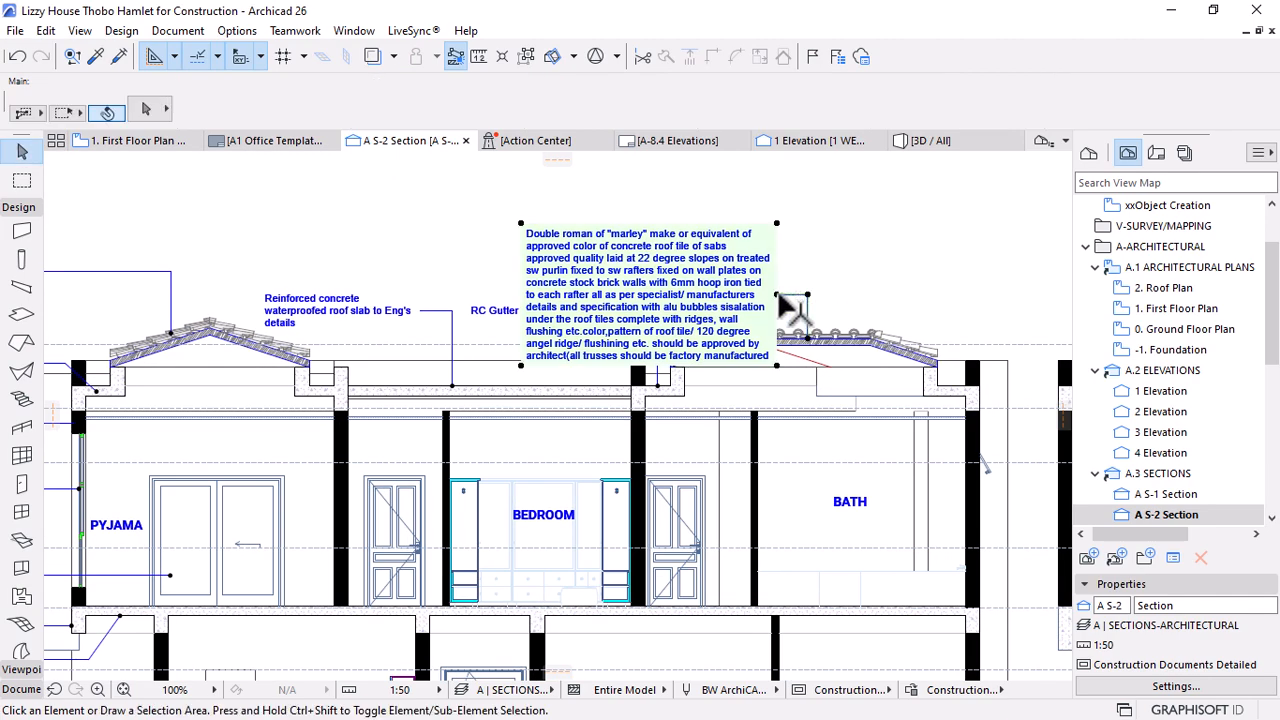
Raise the second roof's tile label straight up until its text clears the RC Gutter label, and deselect it
{"action": "left_click", "coordinate": [778, 295]}
{"action": "left_click", "coordinate": [777, 252]}
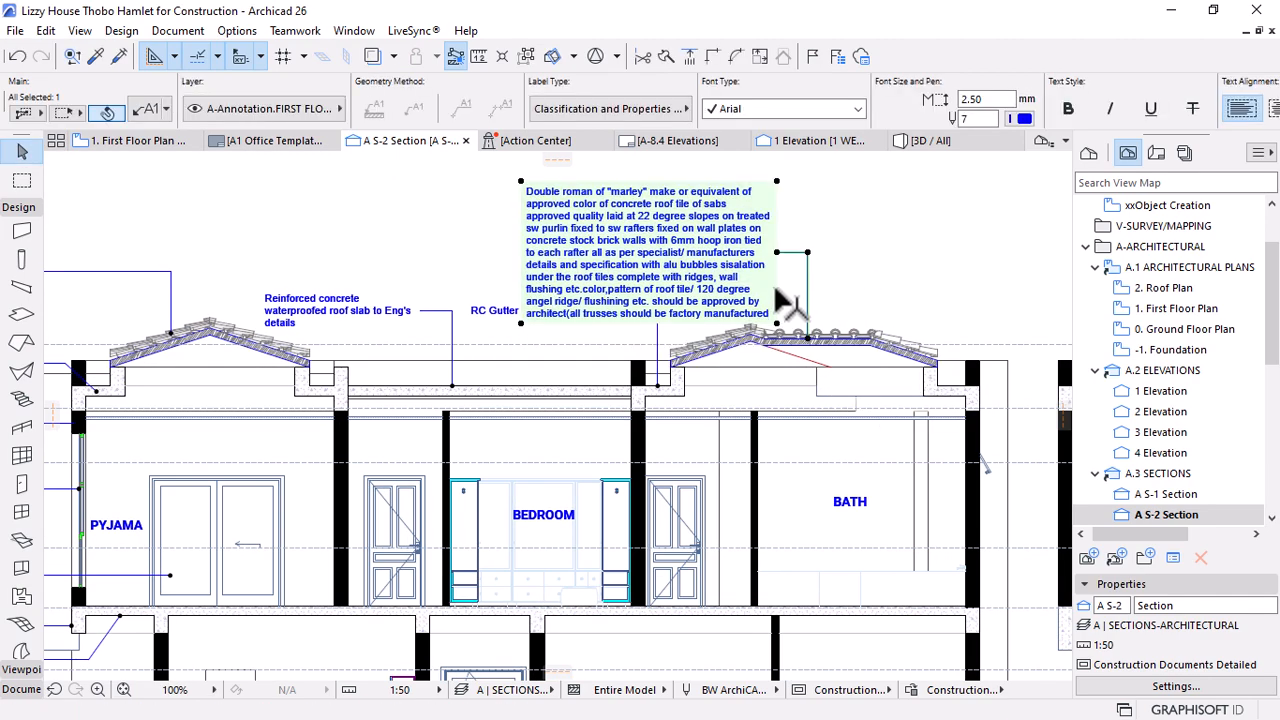
{"action": "scroll", "coordinate": [790, 305], "scroll_direction": "down", "scroll_amount": 1}
{"action": "left_click", "coordinate": [778, 263]}
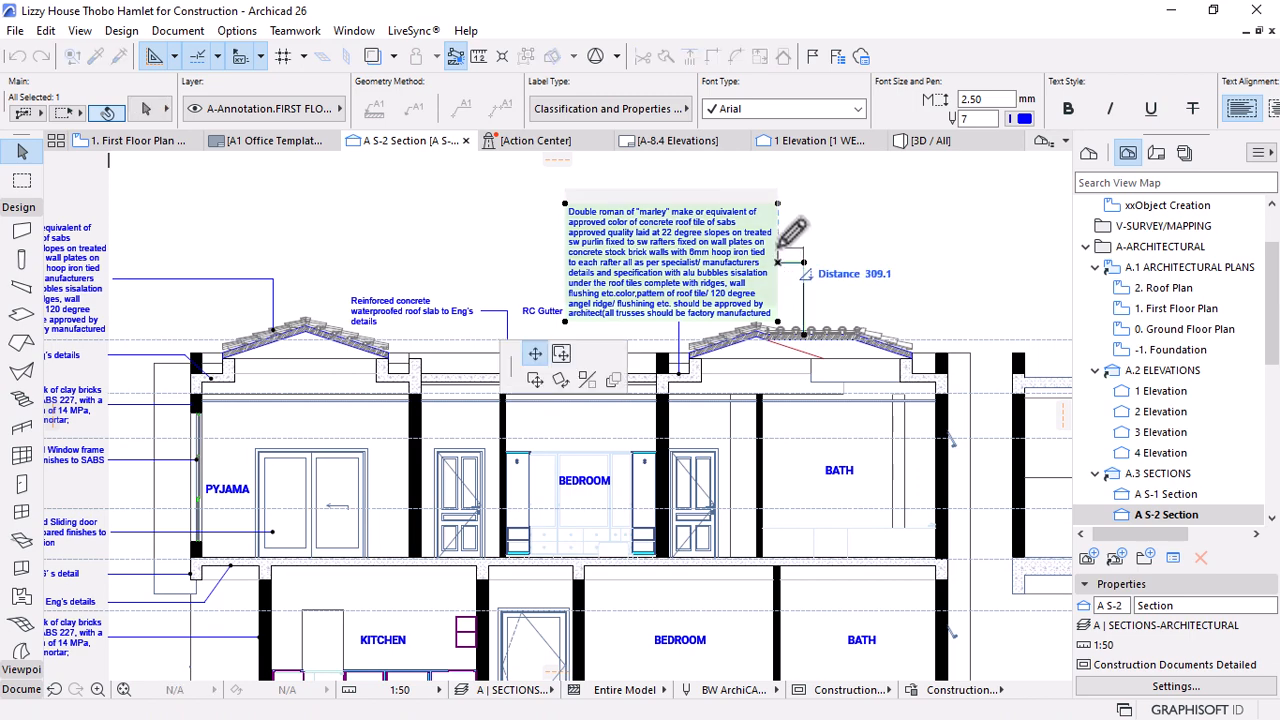
{"action": "left_click", "coordinate": [778, 247]}
{"action": "key", "text": "Escape"}
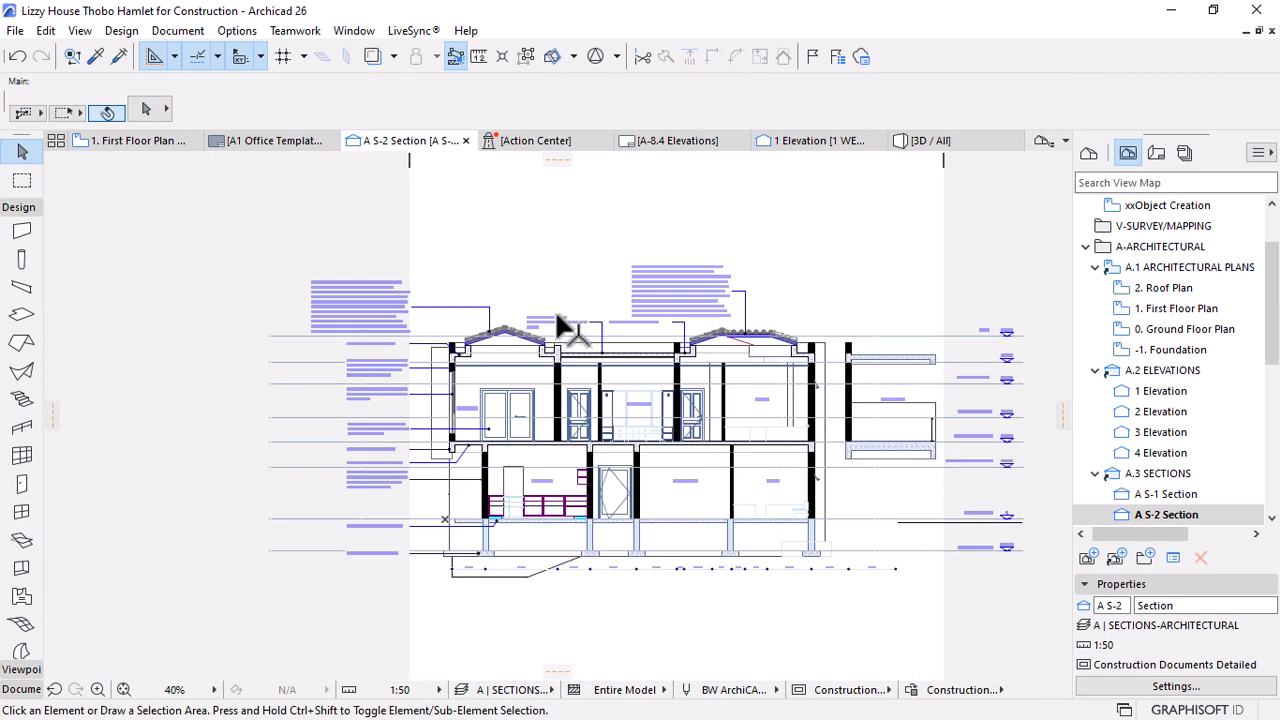
Copy the RC Gutter label's settings and attach a matching label to the roof slab over the balcony
{"action": "scroll", "coordinate": [558, 314], "scroll_direction": "down", "scroll_amount": 1}
{"action": "scroll", "coordinate": [749, 410], "scroll_direction": "up", "scroll_amount": 1}
{"action": "scroll", "coordinate": [817, 278], "scroll_direction": "up", "scroll_amount": 2}
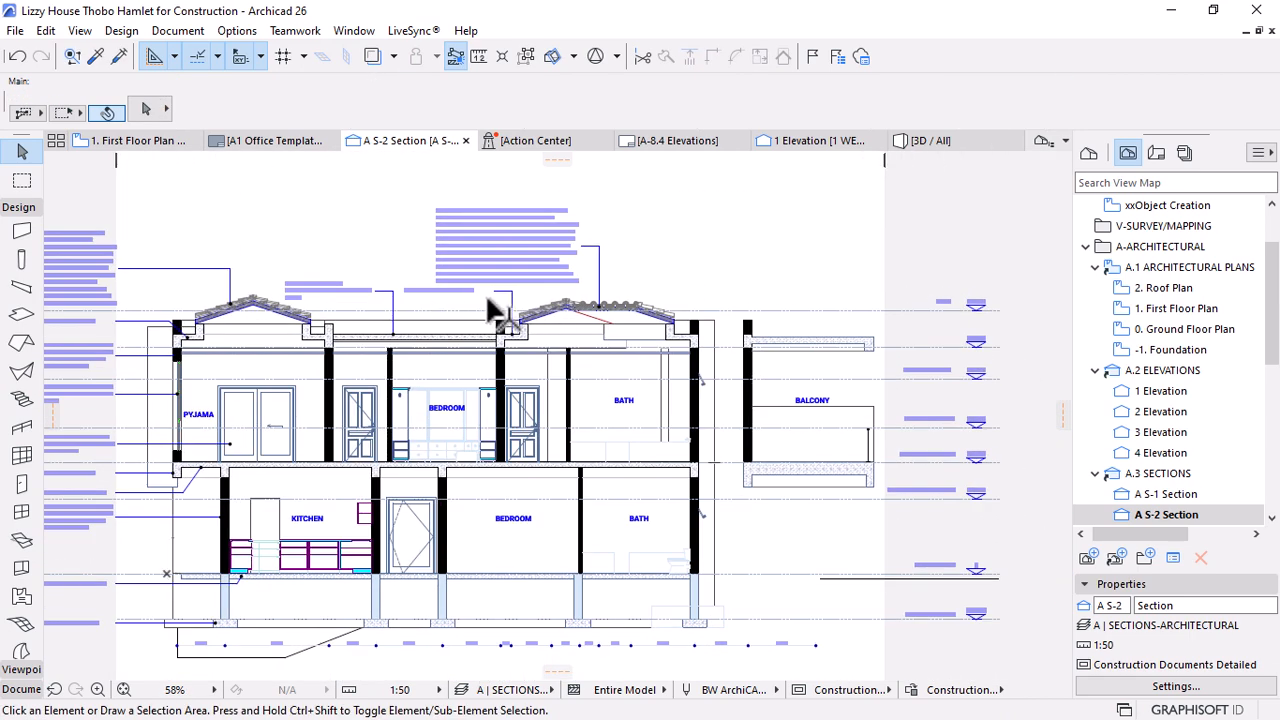
{"action": "left_click", "coordinate": [509, 293], "text": "alt"}
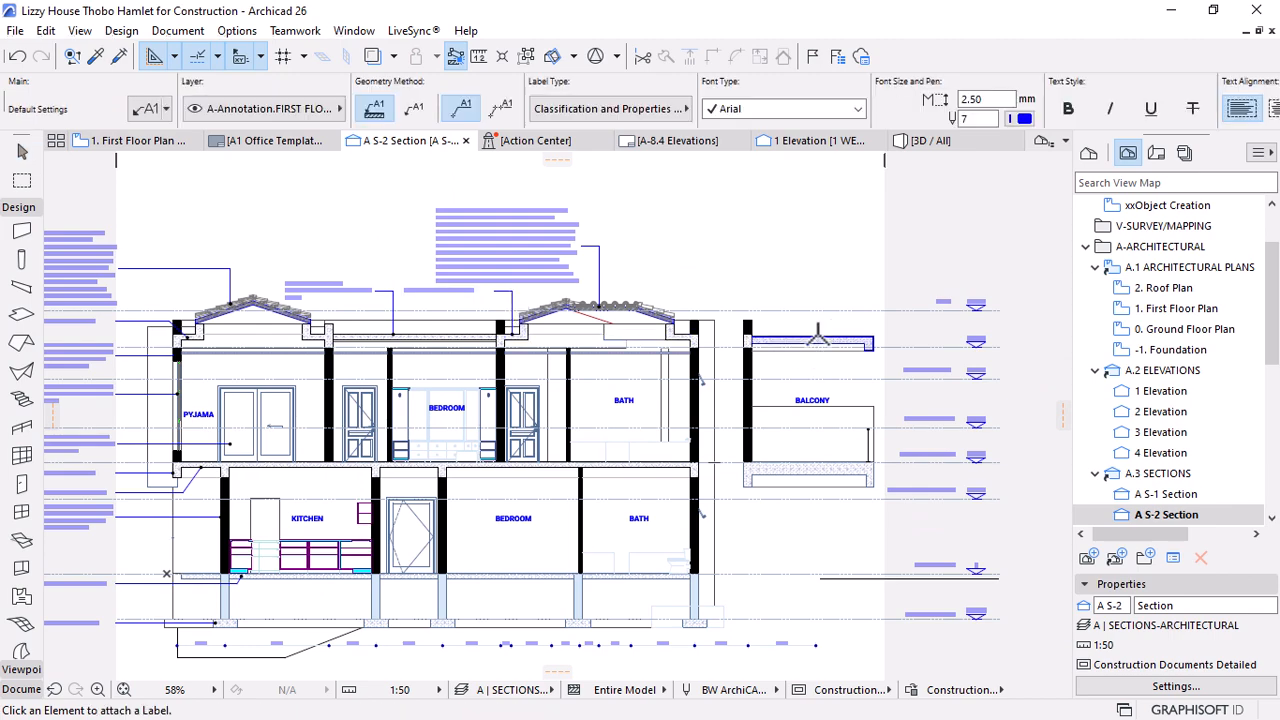
{"action": "scroll", "coordinate": [805, 312], "scroll_direction": "up", "scroll_amount": 4}
{"action": "key", "text": "Escape"}
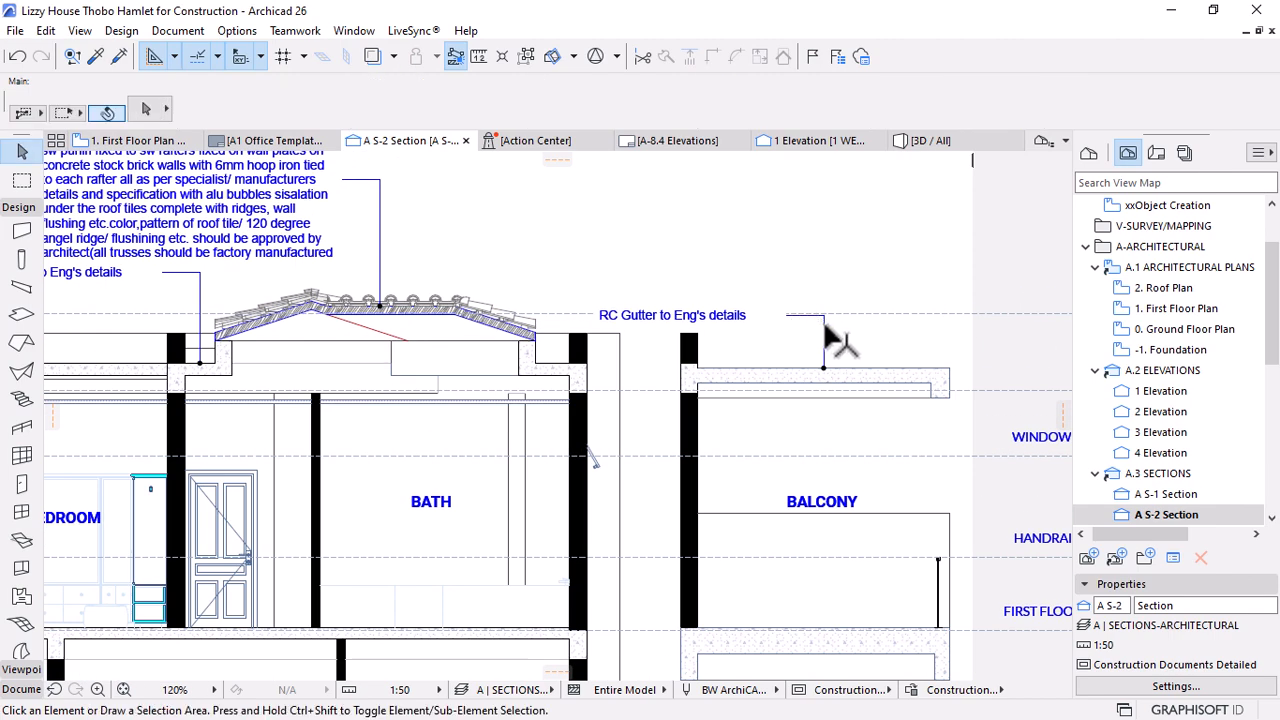
Move the balcony roof slab's label up by about 540 mm and deselect it
{"action": "left_click", "coordinate": [815, 317]}
{"action": "left_click", "coordinate": [786, 315]}
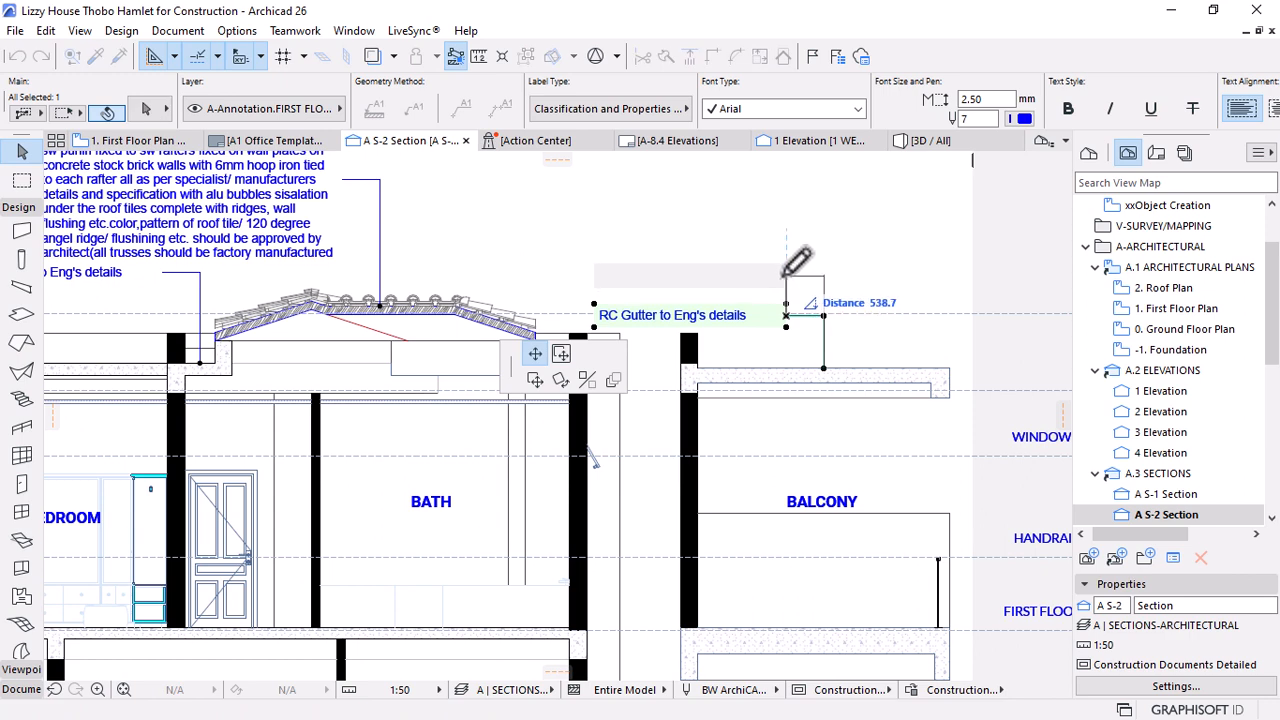
{"action": "left_click", "coordinate": [814, 274]}
{"action": "scroll", "coordinate": [880, 360], "scroll_direction": "down", "scroll_amount": 2}
{"action": "key", "text": "Escape"}
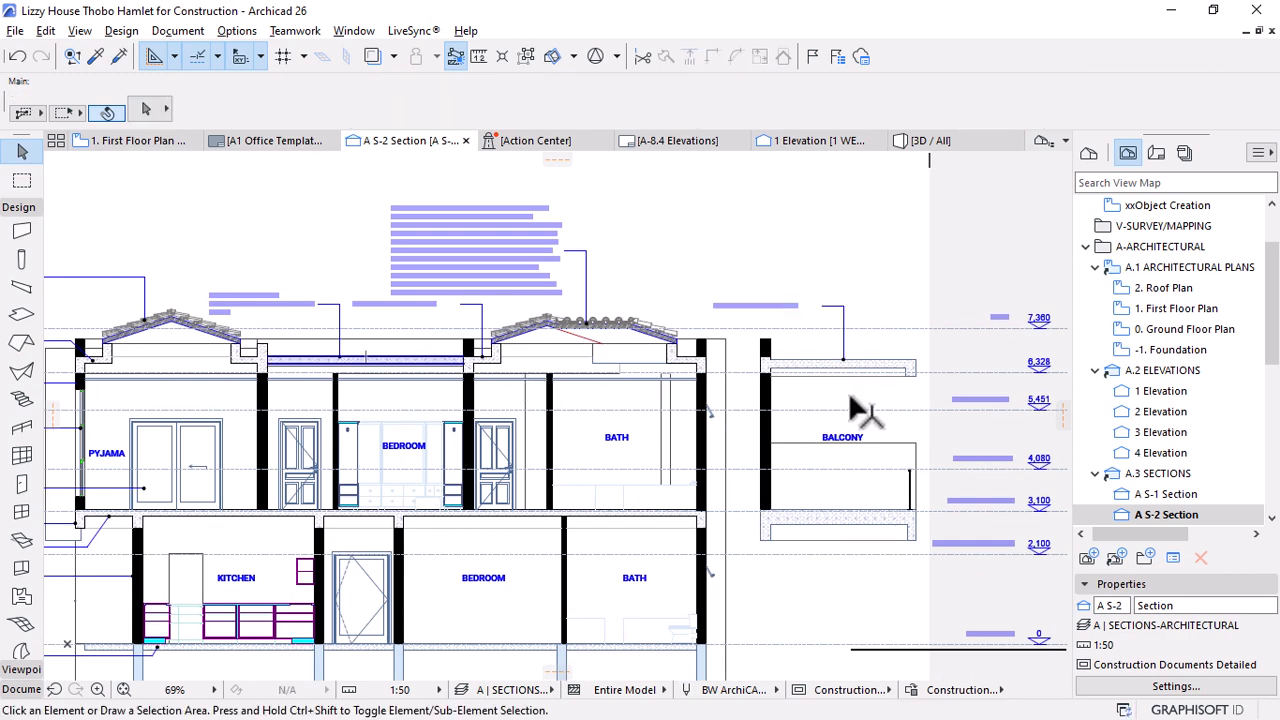
Try to transfer the central roof slab's settings onto the balcony roof slab, and undo the change
{"action": "left_click", "coordinate": [880, 366], "text": "alt"}
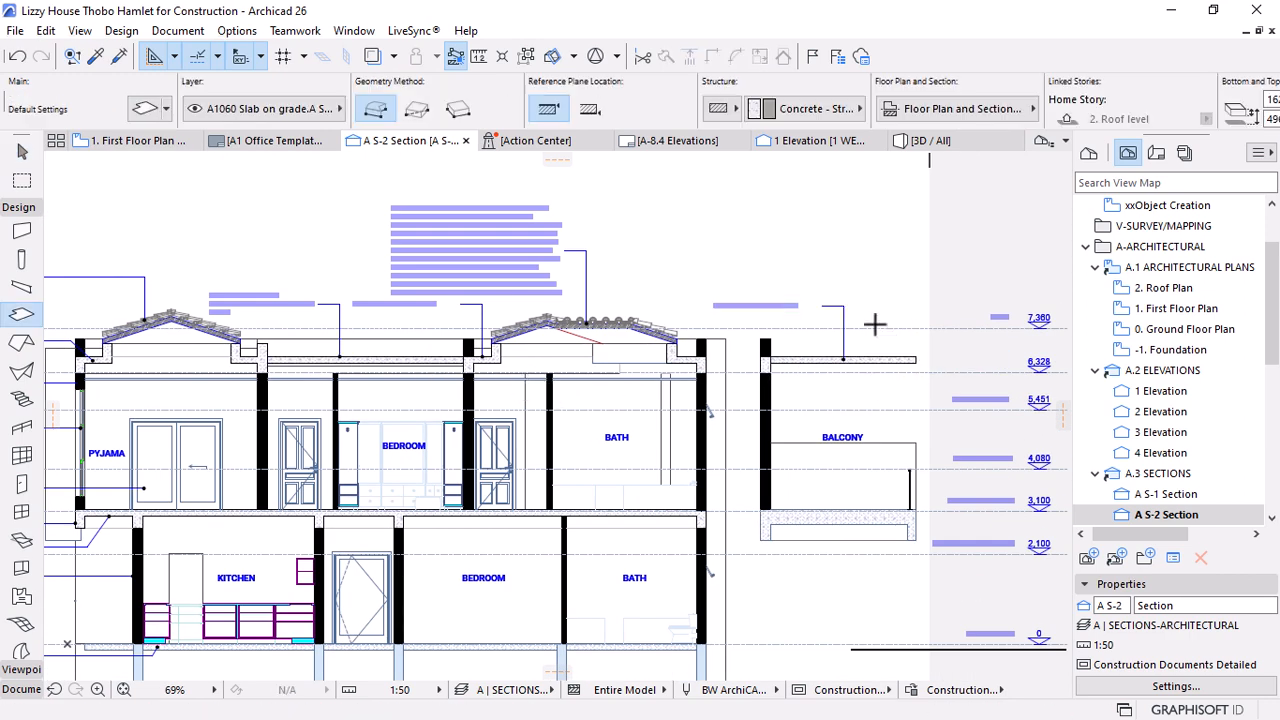
{"action": "key", "text": "ctrl+z"}
{"action": "scroll", "coordinate": [856, 323], "scroll_direction": "up", "scroll_amount": 3}
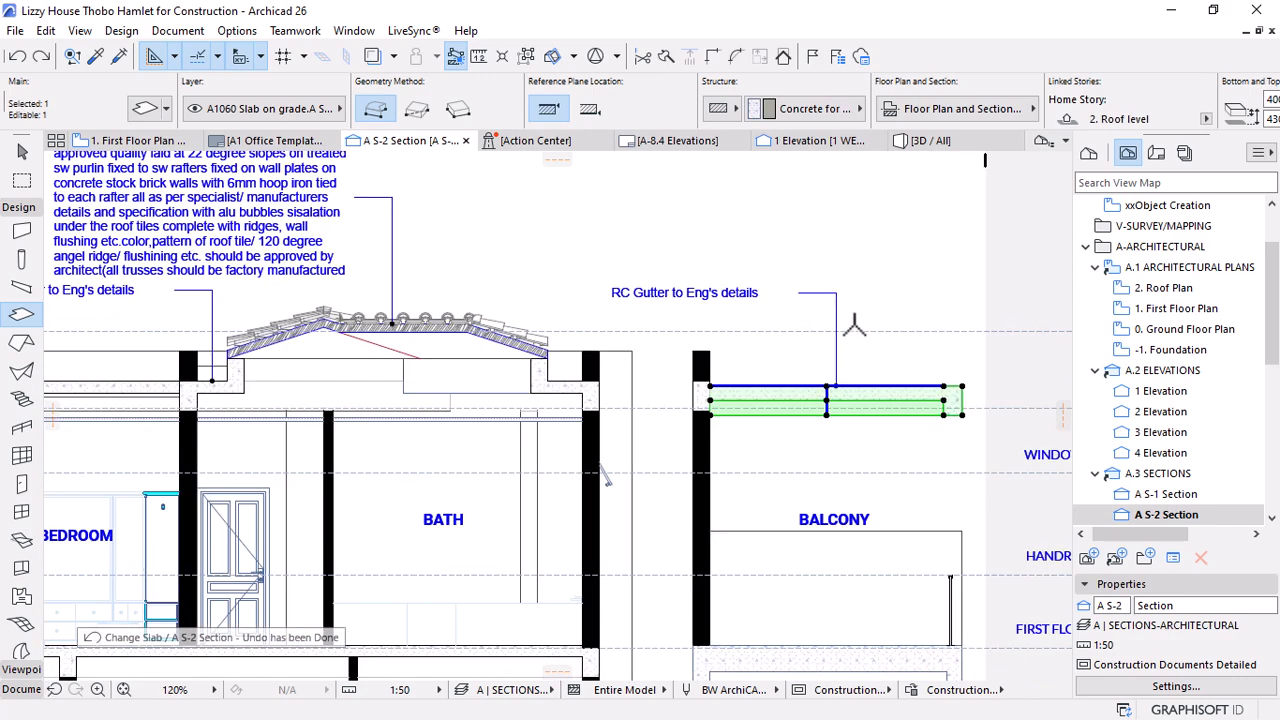
{"action": "scroll", "coordinate": [879, 349], "scroll_direction": "down", "scroll_amount": 2}
{"action": "key", "text": "Escape"}
{"action": "key", "text": "w"}
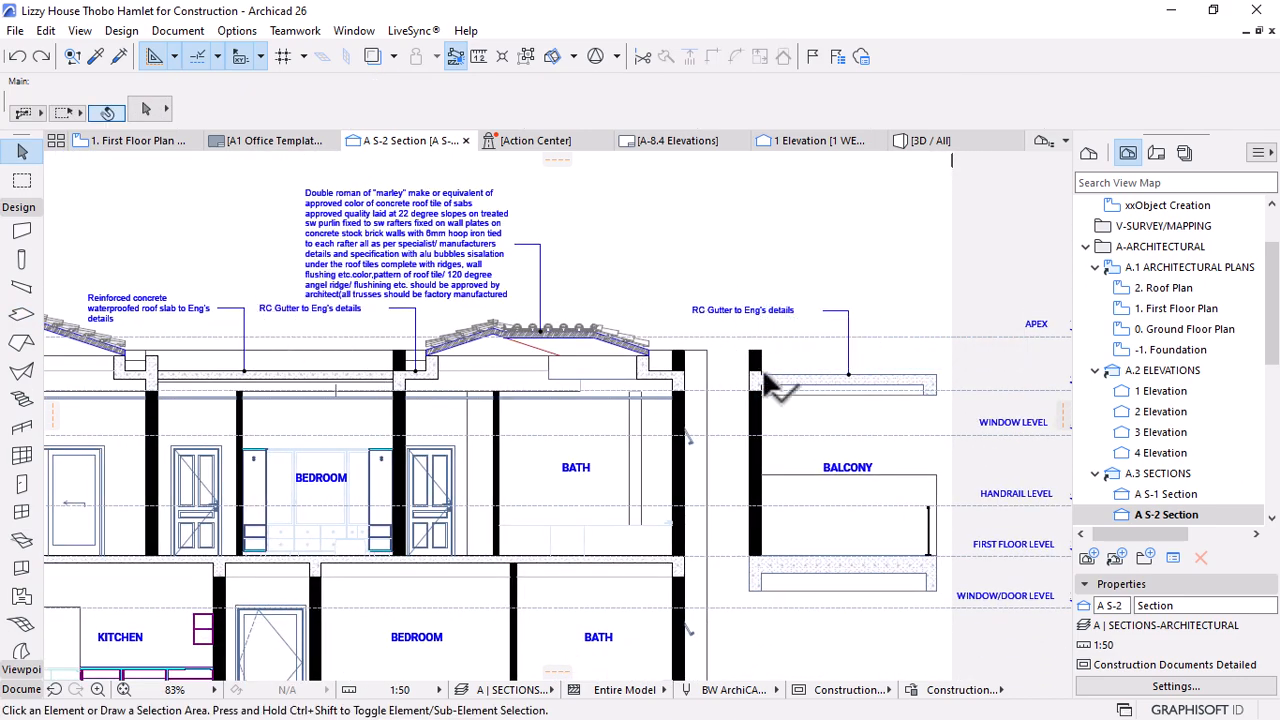
Switch to the 3D view and select only the central flat roof slab and the flat roof slab over the balcony
{"action": "scroll", "coordinate": [854, 358], "scroll_direction": "down", "scroll_amount": 2}
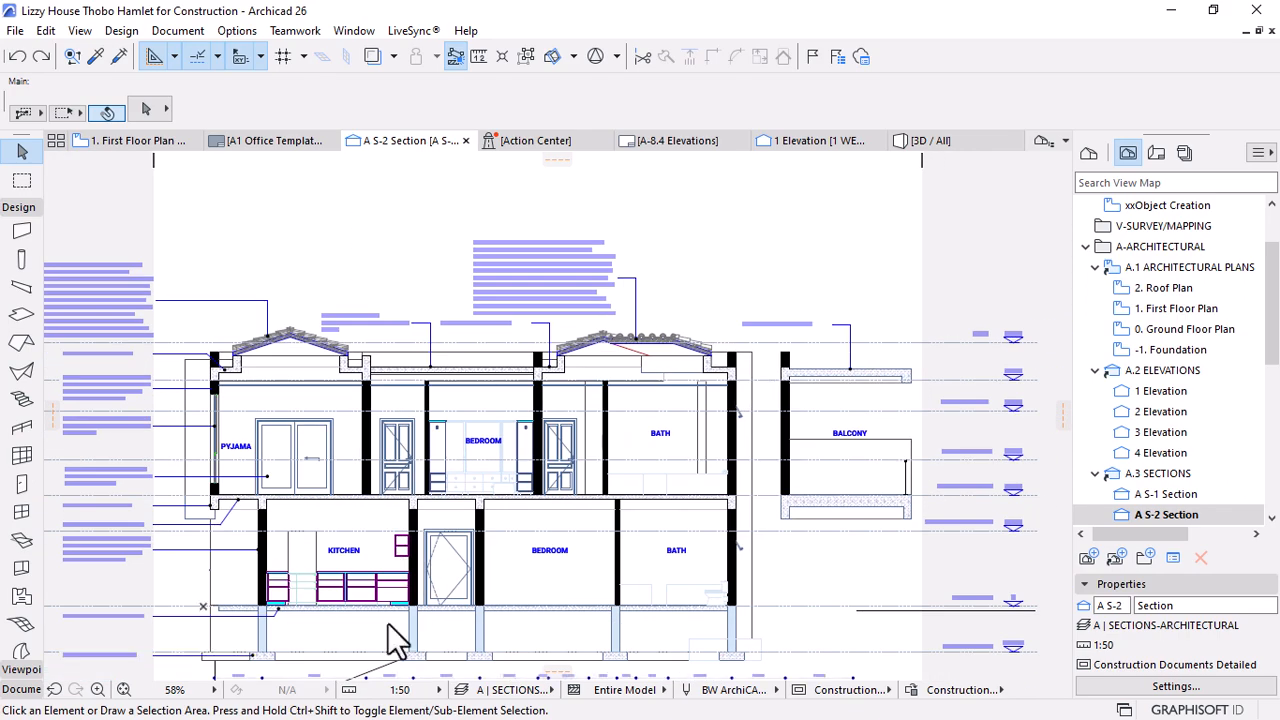
{"action": "scroll", "coordinate": [505, 325], "scroll_direction": "up", "scroll_amount": 5}
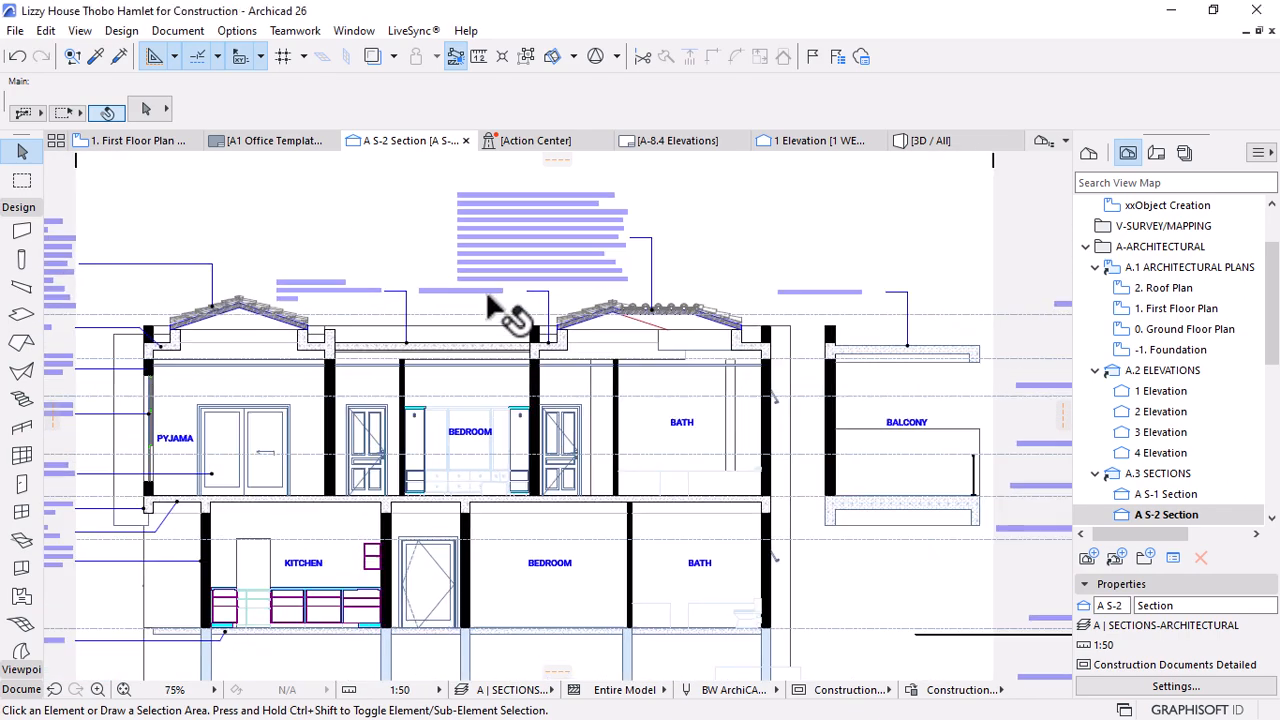
{"action": "left_click", "coordinate": [545, 392]}
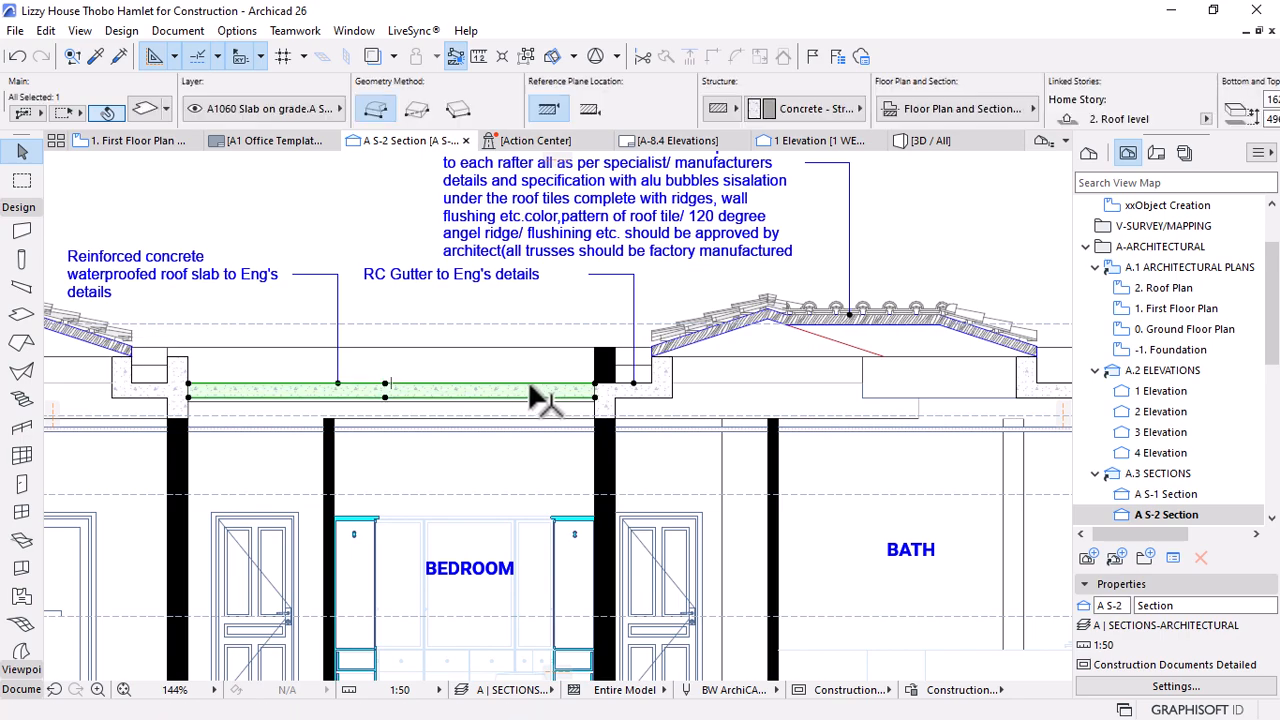
{"action": "scroll", "coordinate": [1043, 420], "scroll_direction": "down", "scroll_amount": 4}
{"action": "scroll", "coordinate": [940, 392], "scroll_direction": "up", "scroll_amount": 3}
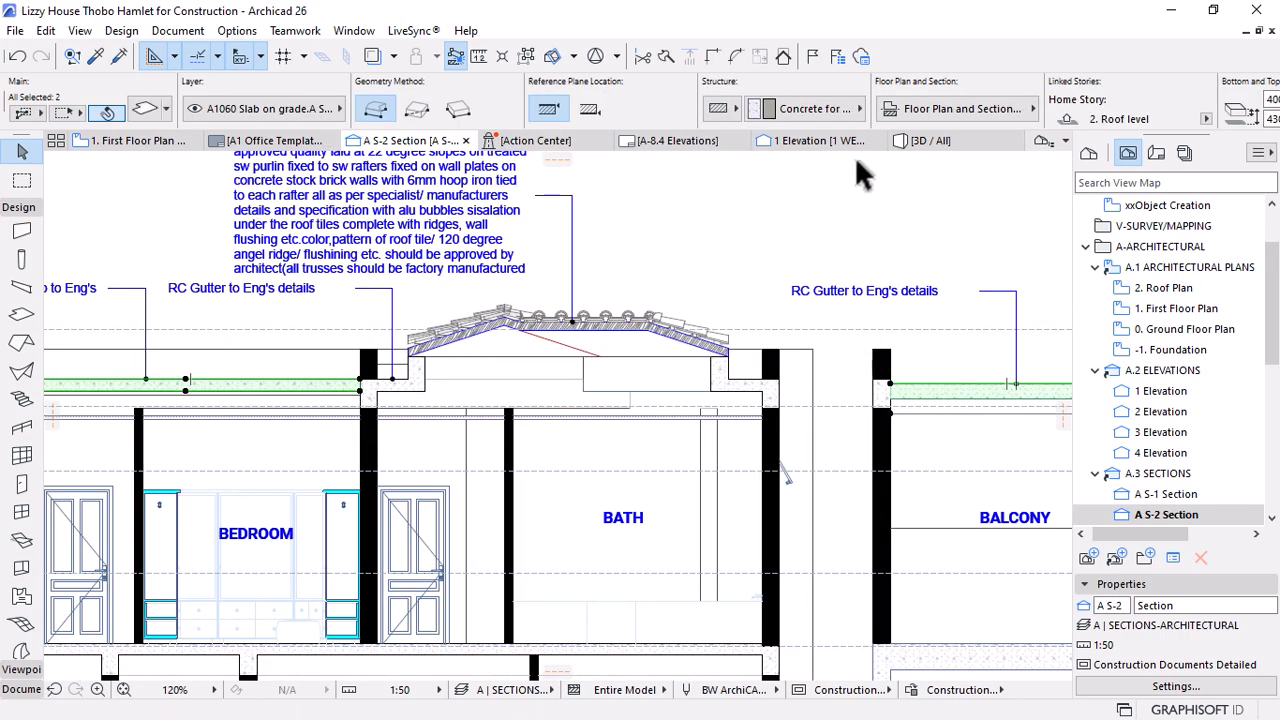
{"action": "left_click", "coordinate": [930, 140]}
{"action": "scroll", "coordinate": [700, 430], "scroll_direction": "down", "scroll_amount": 6}
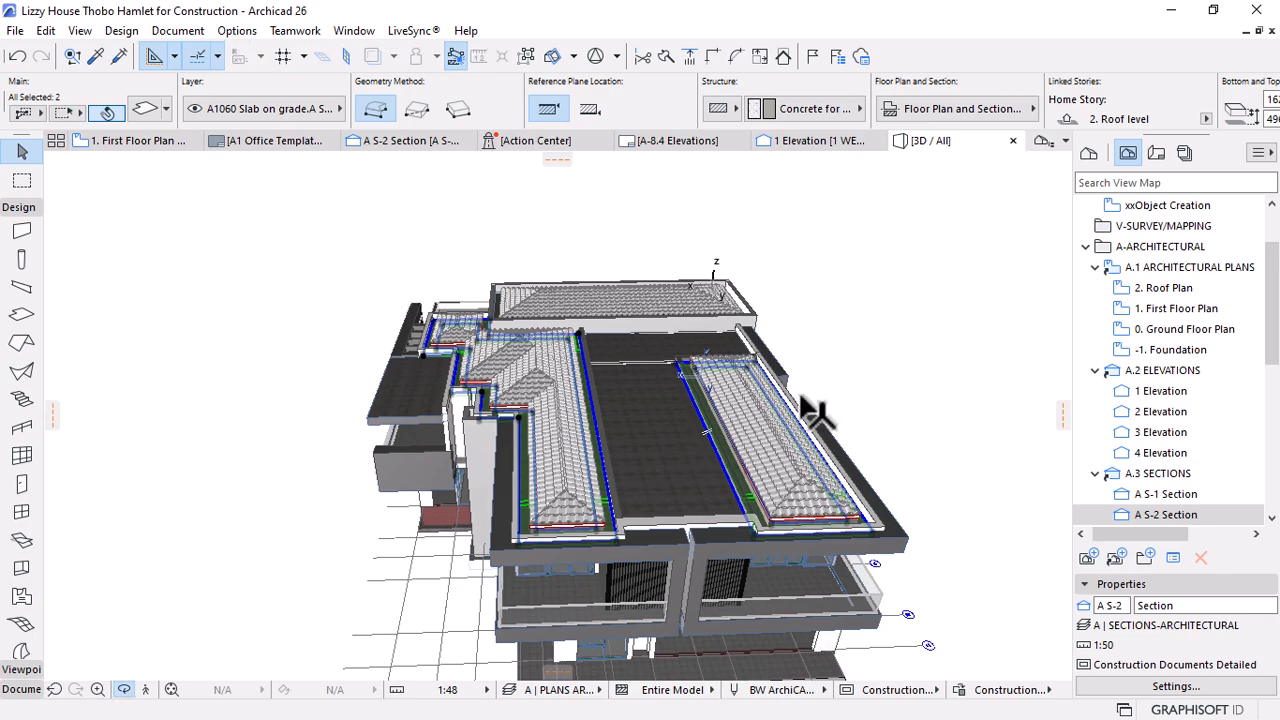
{"action": "middle_click_drag", "start_coordinate": [810, 412], "coordinate": [571, 329], "text": "shift"}
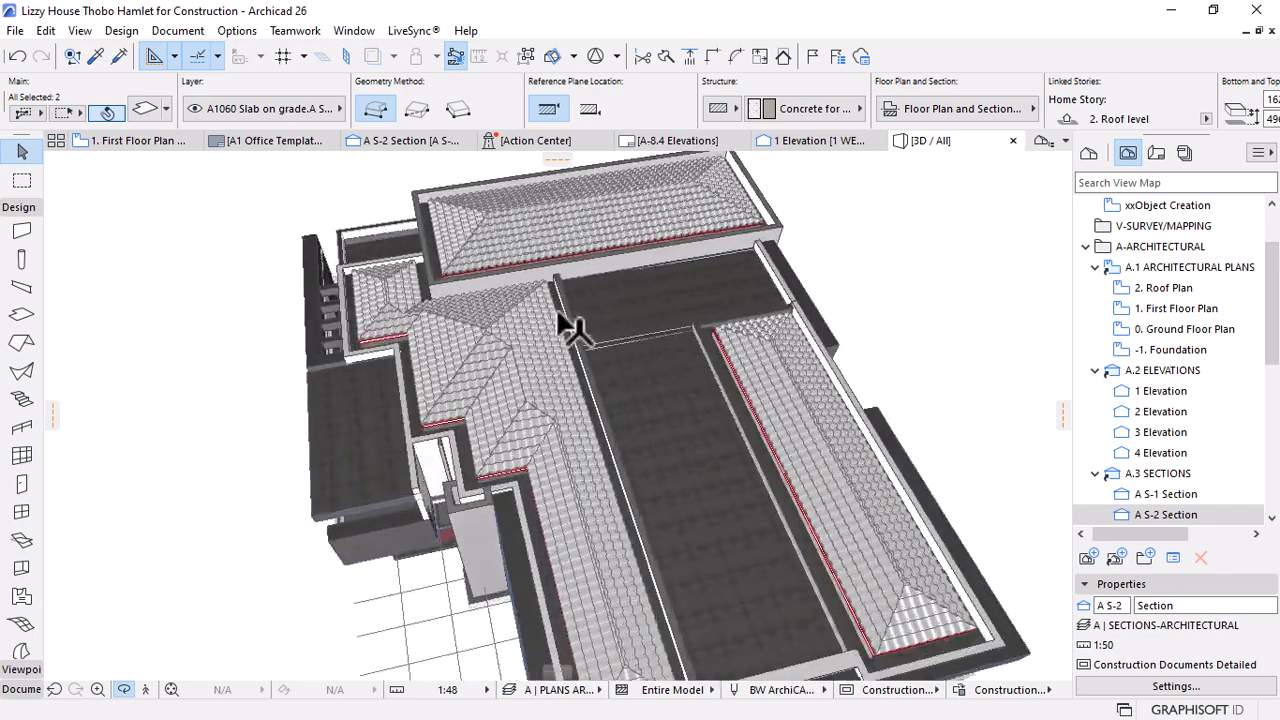
{"action": "left_click", "coordinate": [655, 385], "text": "shift"}
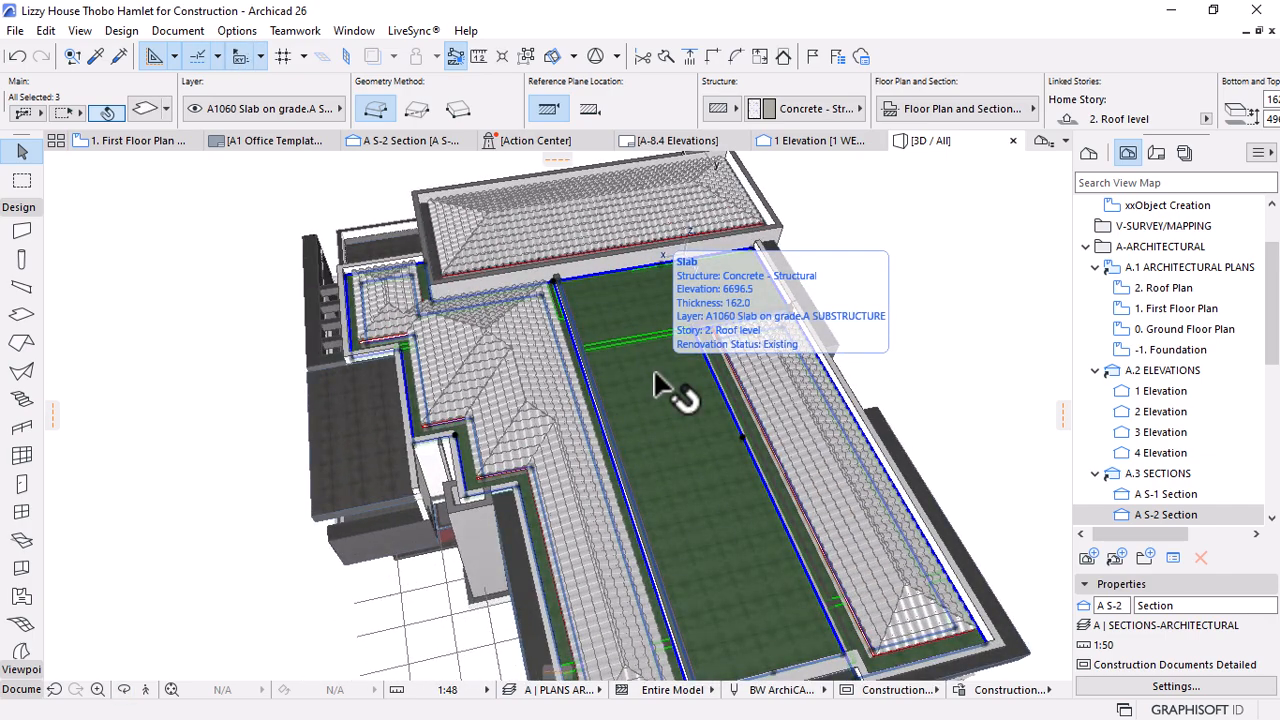
{"action": "left_click", "coordinate": [363, 448], "text": "shift"}
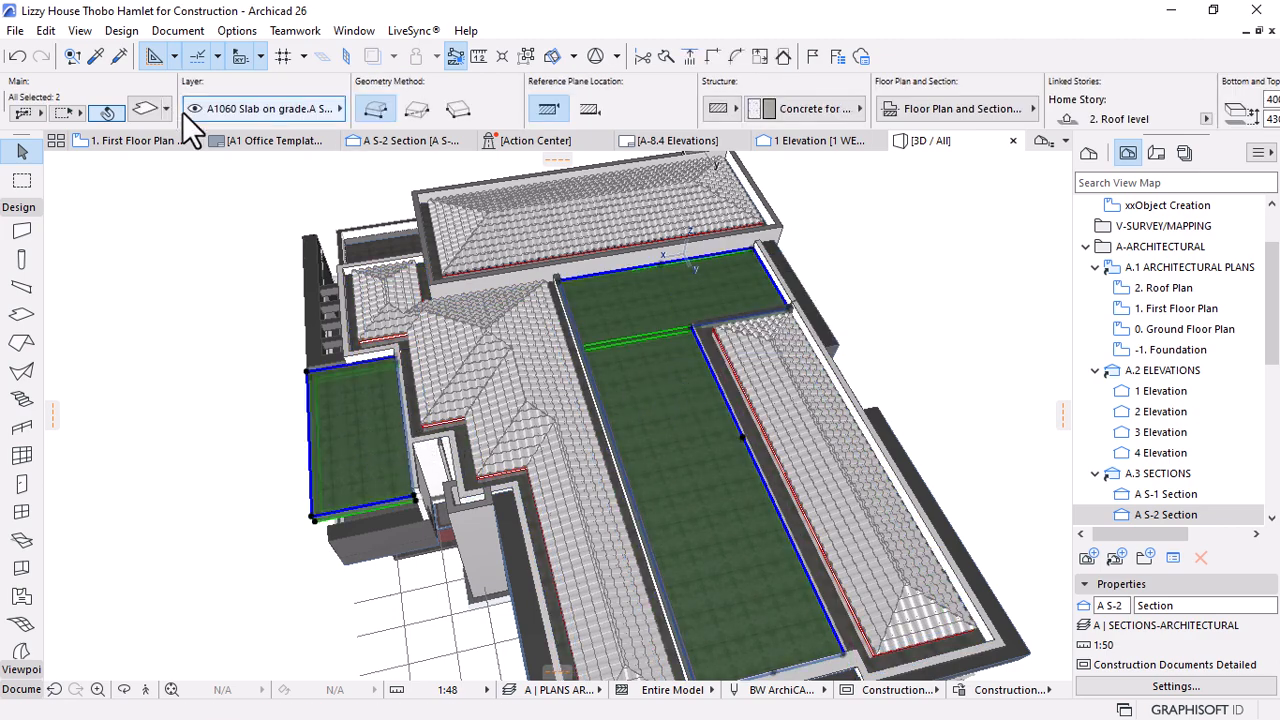
In both roof slabs' Description/Spec property, insert "Torch-on water proofing applied to concrete roof slab in accordance with manufacture's spec." before the existing text
{"action": "key", "text": "ctrl+t"}
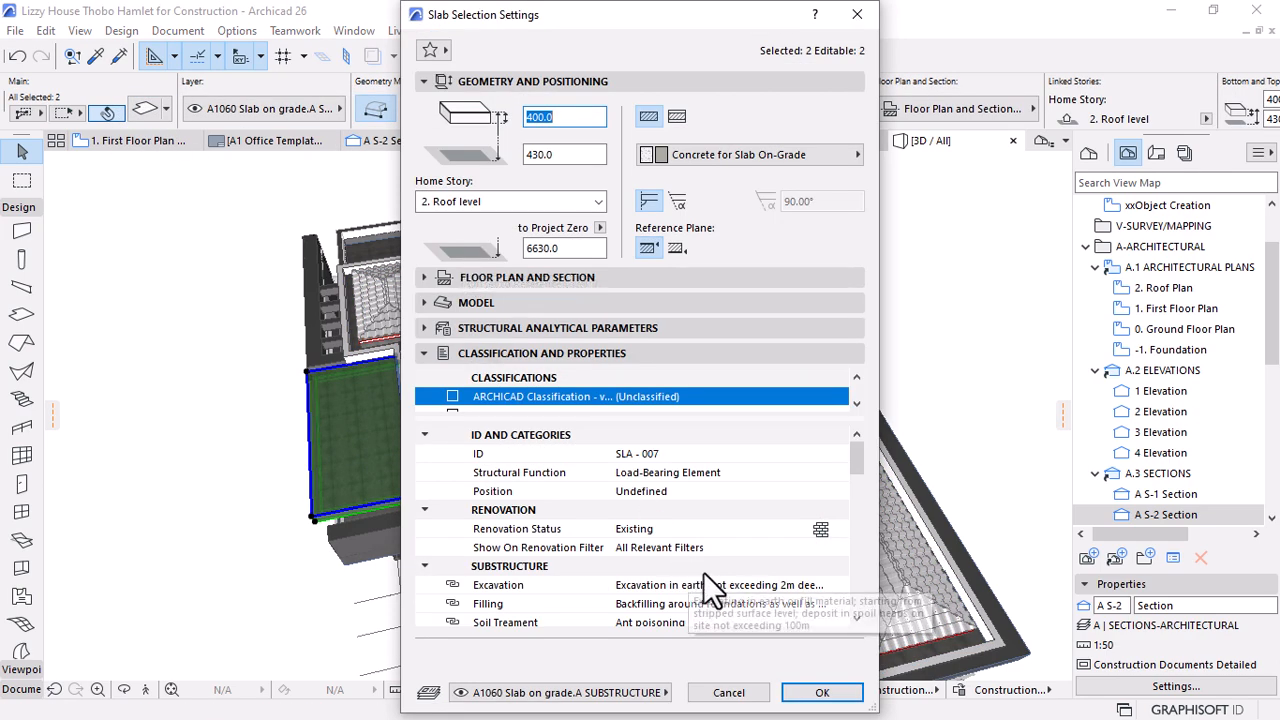
{"action": "scroll", "coordinate": [705, 555], "scroll_direction": "down", "scroll_amount": 5}
{"action": "scroll", "coordinate": [706, 542], "scroll_direction": "down", "scroll_amount": 3}
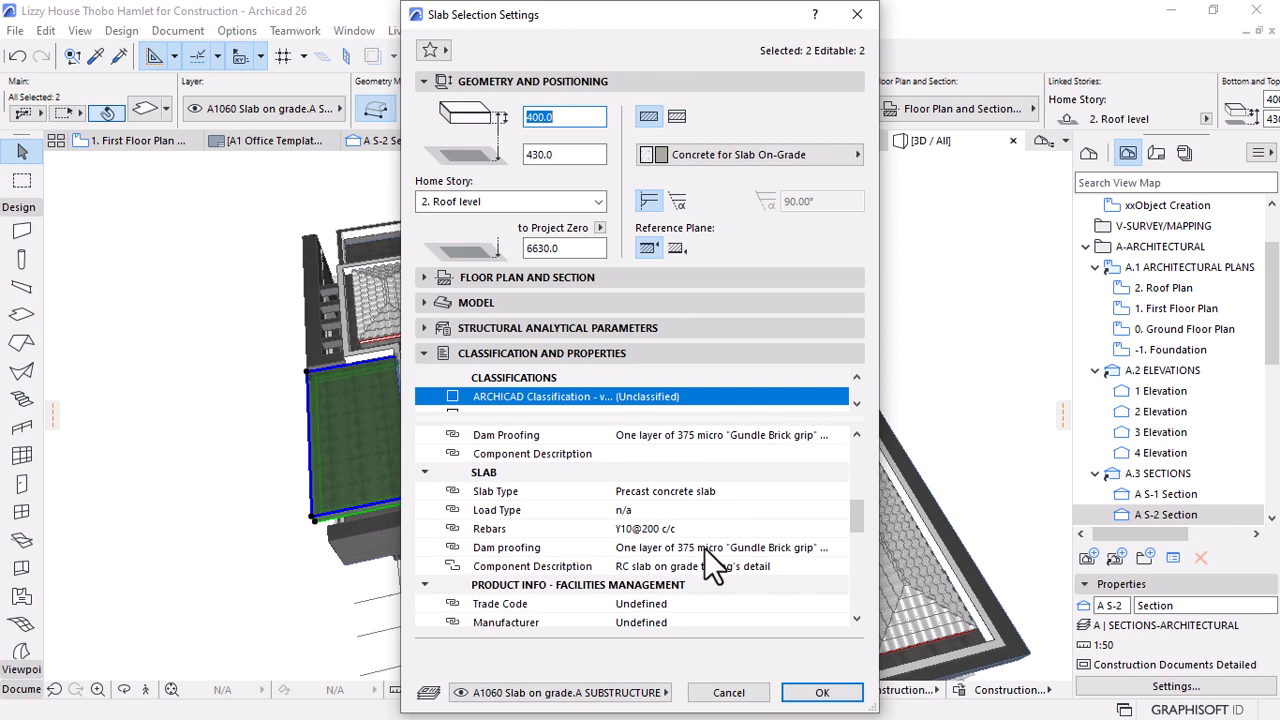
{"action": "left_click", "coordinate": [665, 585]}
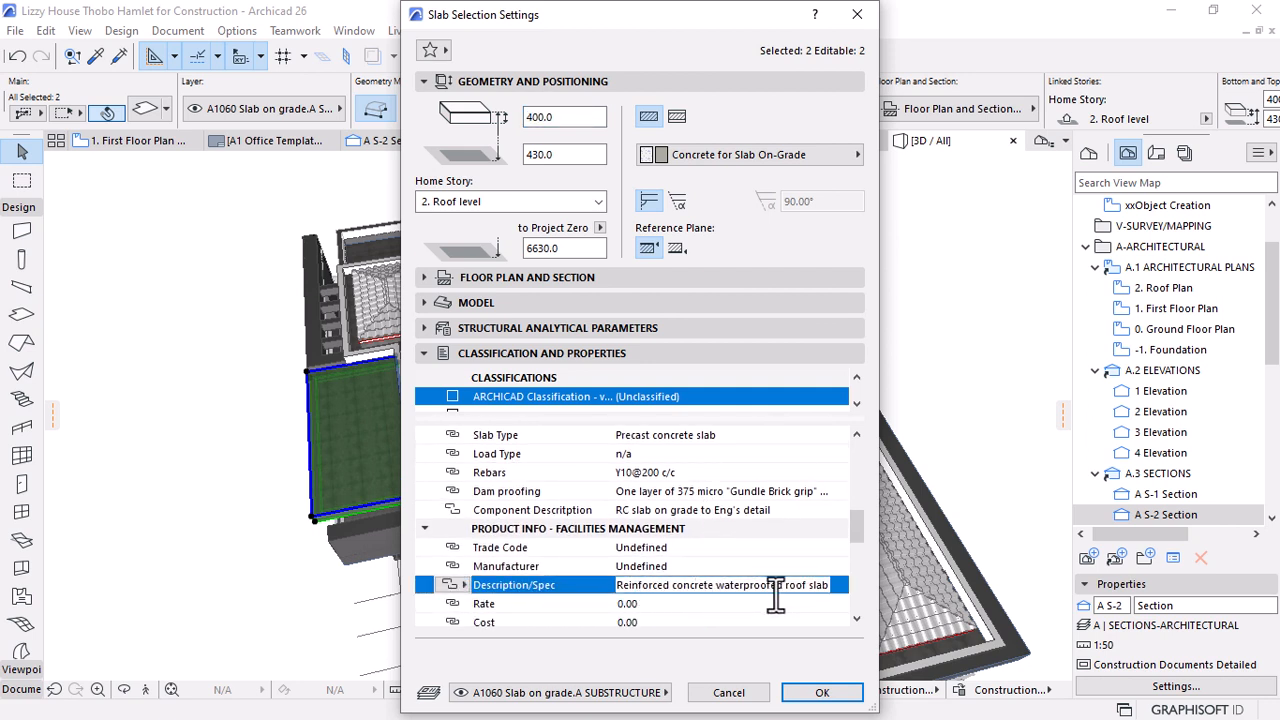
{"action": "type", "text": "to Eng's details"}
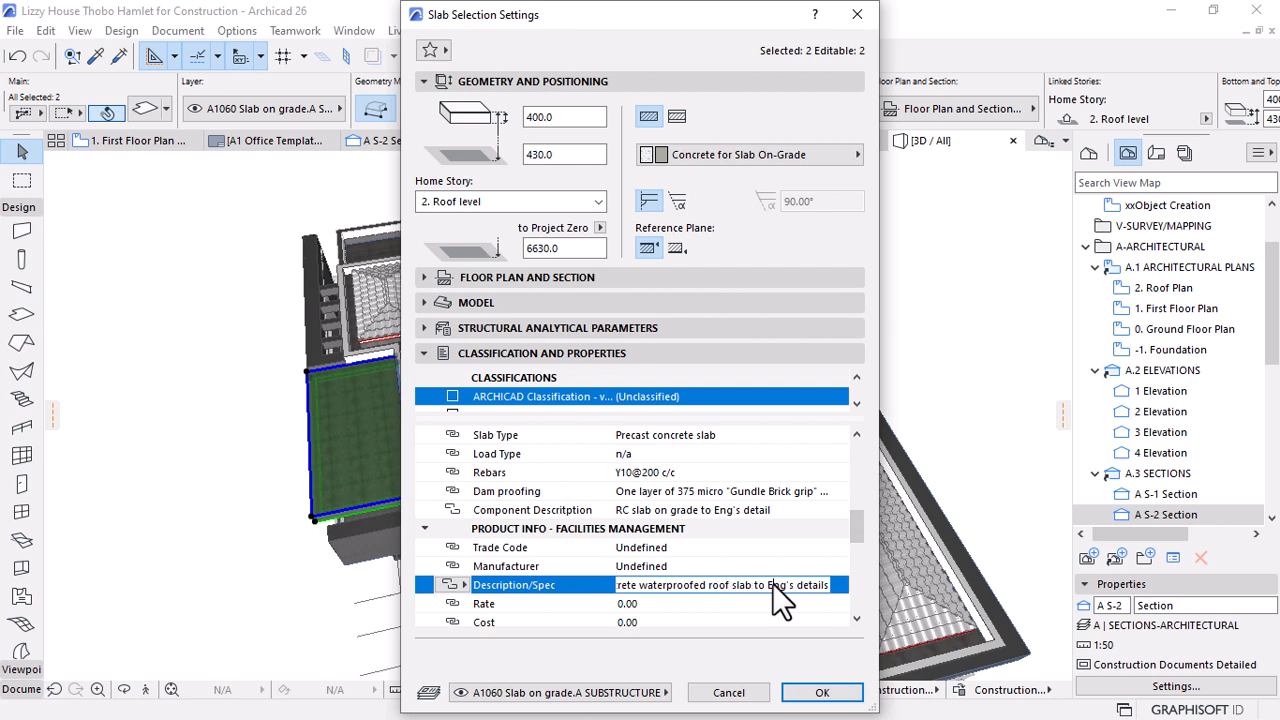
{"action": "left_click_drag", "start_coordinate": [624, 587], "coordinate": [599, 589]}
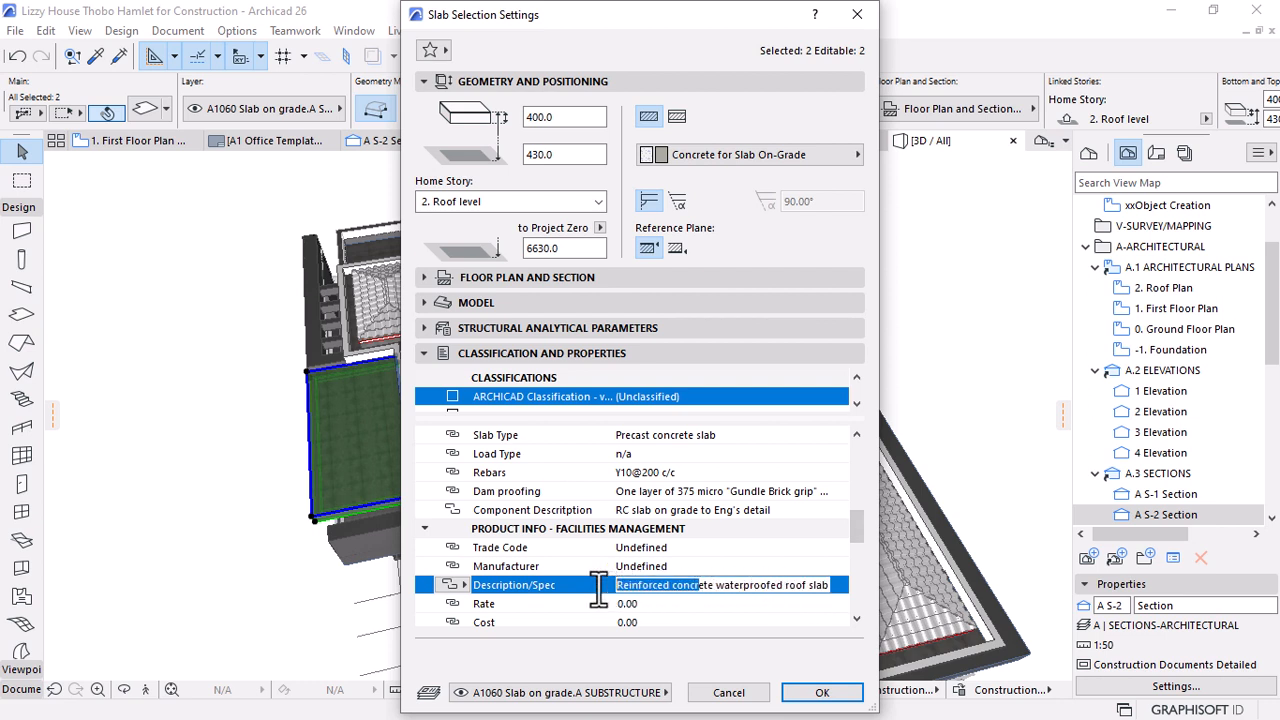
{"action": "left_click", "coordinate": [618, 586]}
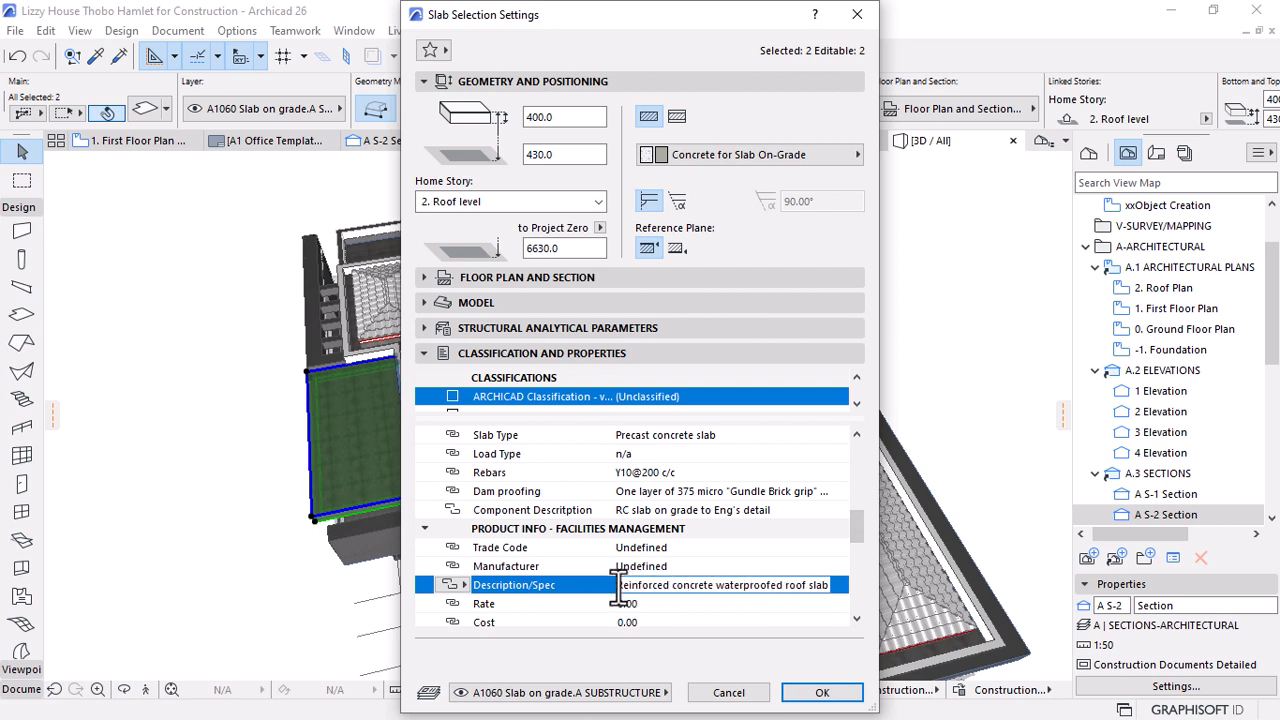
{"action": "key", "text": "End"}
{"action": "key", "text": "Home"}
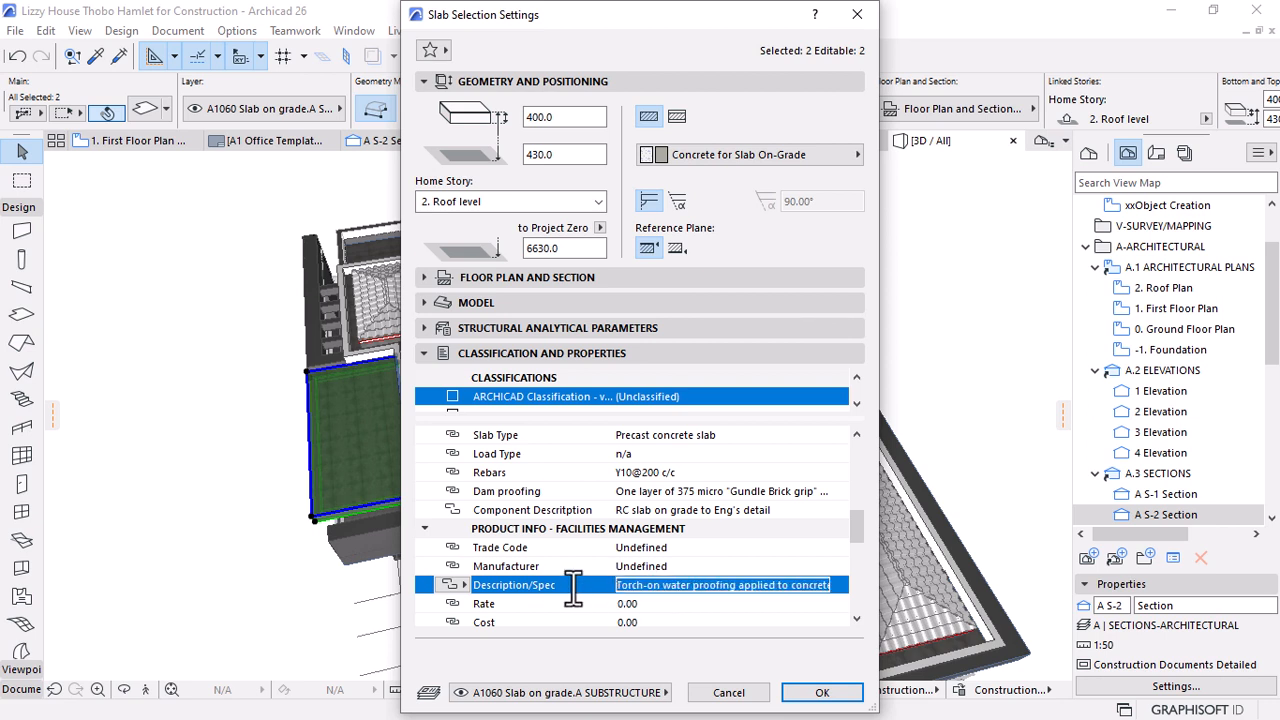
Insert "reinforced" before "concrete roof slab" in the slabs' Description/Spec text
{"action": "left_click", "coordinate": [726, 587]}
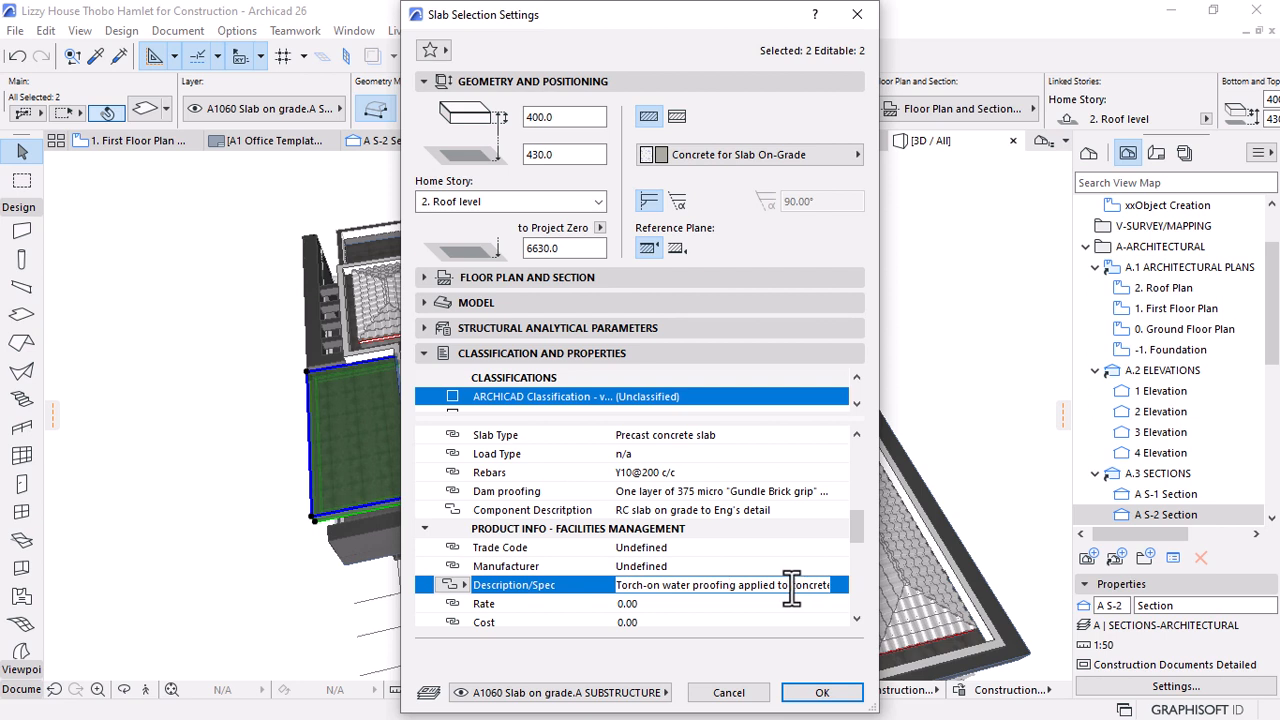
{"action": "key", "text": "Right"}
{"action": "key", "text": "Right"}
{"action": "key", "text": "Right"}
{"action": "key", "text": "Right"}
{"action": "key", "text": "Right"}
{"action": "key", "text": "Right"}
{"action": "key", "text": "Right"}
{"action": "key", "text": "Right"}
{"action": "key", "text": "Right"}
{"action": "key", "text": "Right"}
{"action": "key", "text": "Right"}
{"action": "key", "text": "Right"}
{"action": "key", "text": "Right"}
{"action": "key", "text": "Right"}
{"action": "key", "text": "Right"}
{"action": "key", "text": "Right"}
{"action": "key", "text": "Right"}
{"action": "key", "text": "Right"}
{"action": "key", "text": "Right"}
{"action": "key", "text": "Right"}
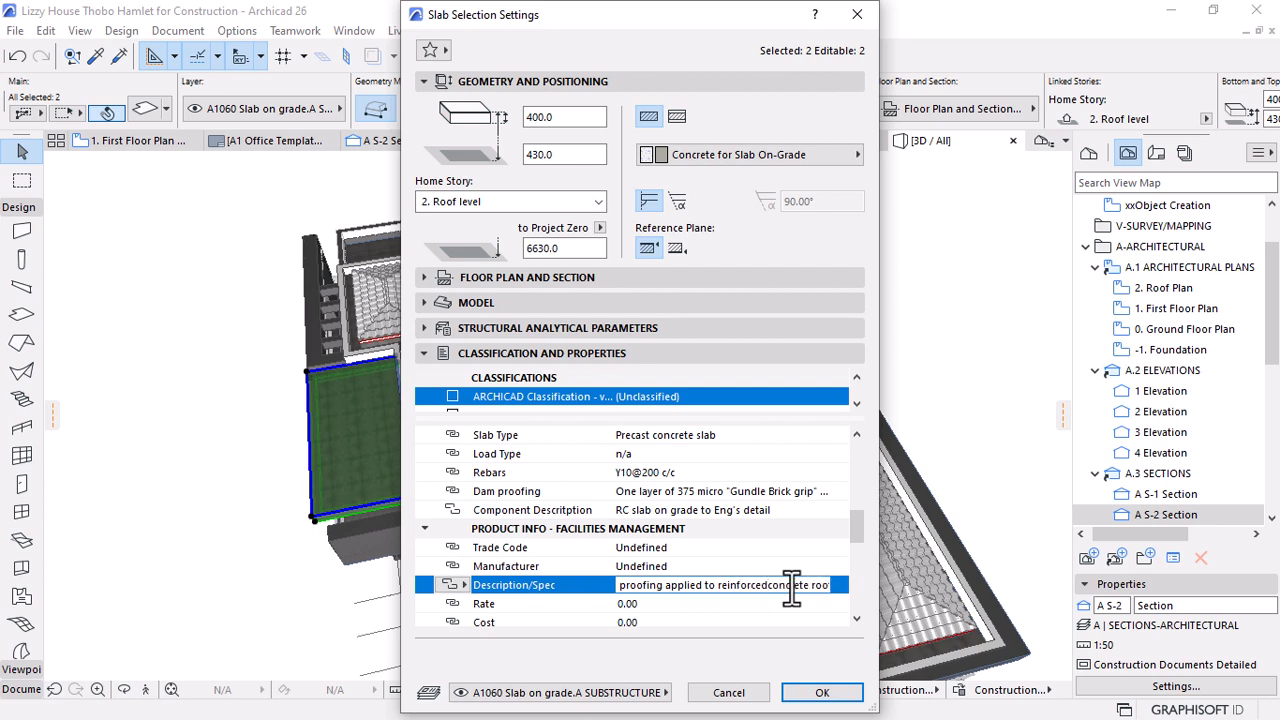
Remove the old "Reinforced concrete waterproofed roof slab to Eng's details" wording after "manufacture's spec." in the slab description
{"action": "type", "text": "f slab in acco"}
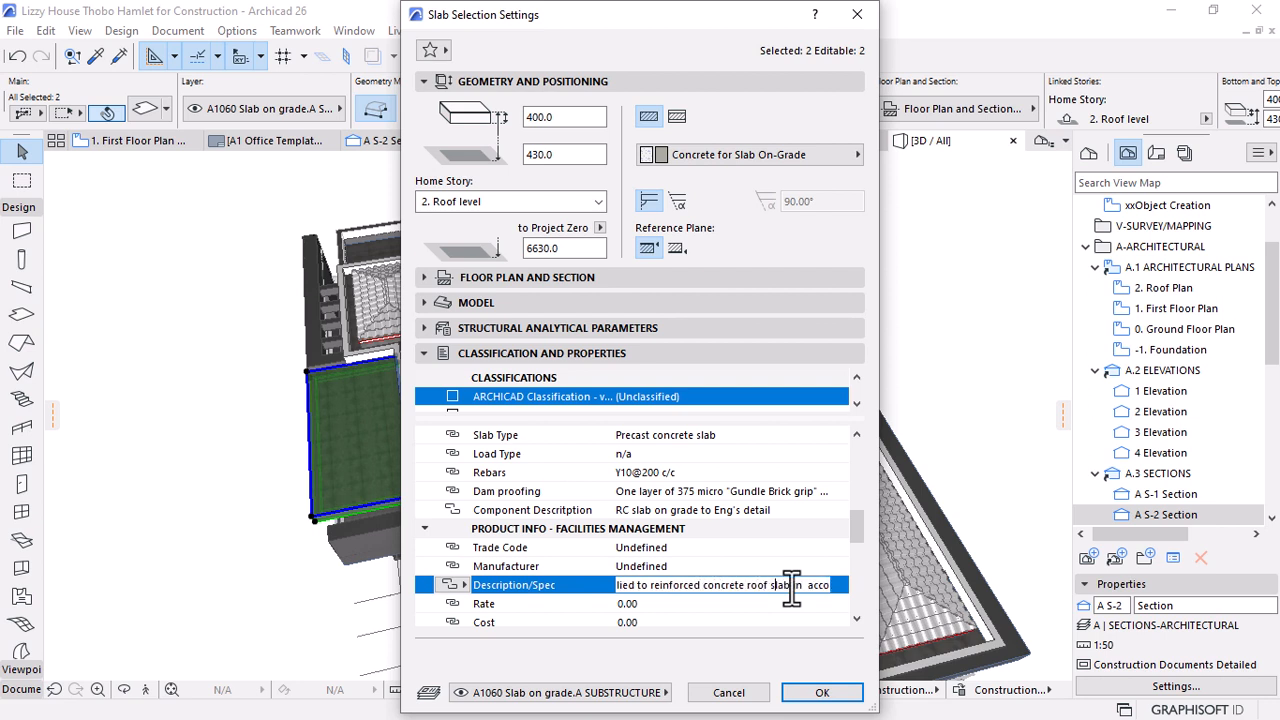
{"action": "type", "text": "rdance with ma"}
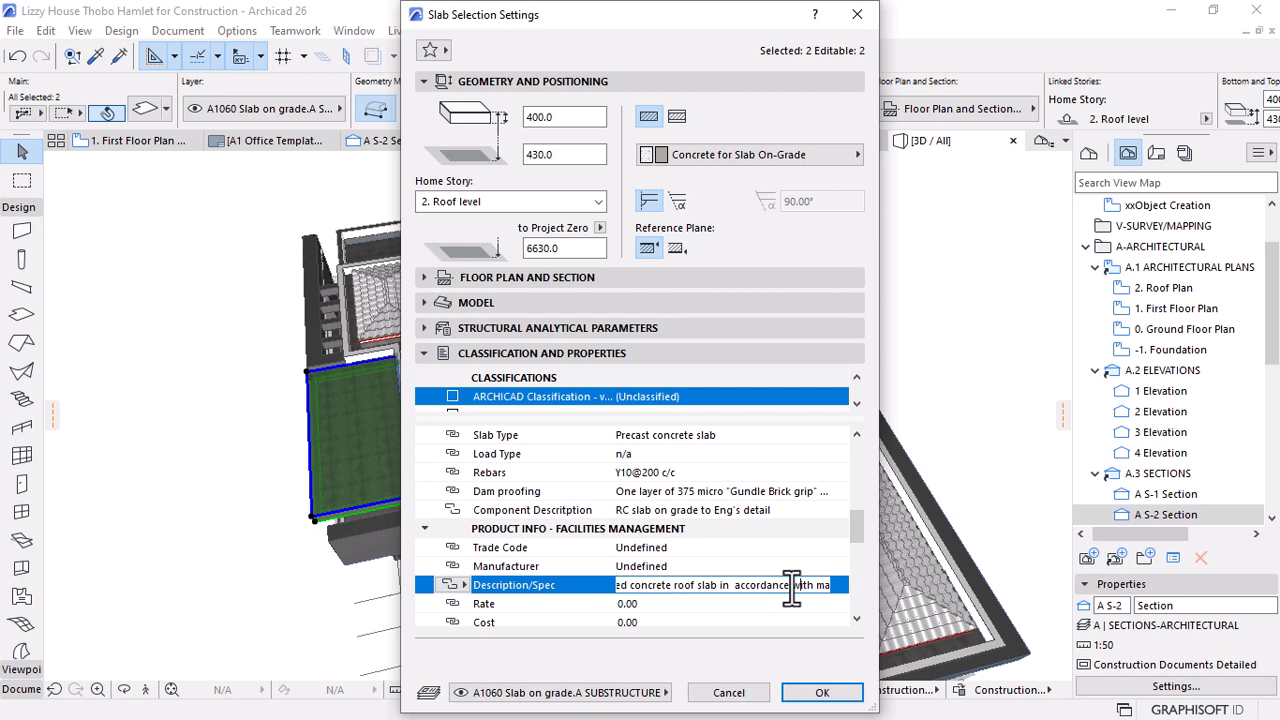
{"action": "type", "text": "nufacture's spec.Reinforced"}
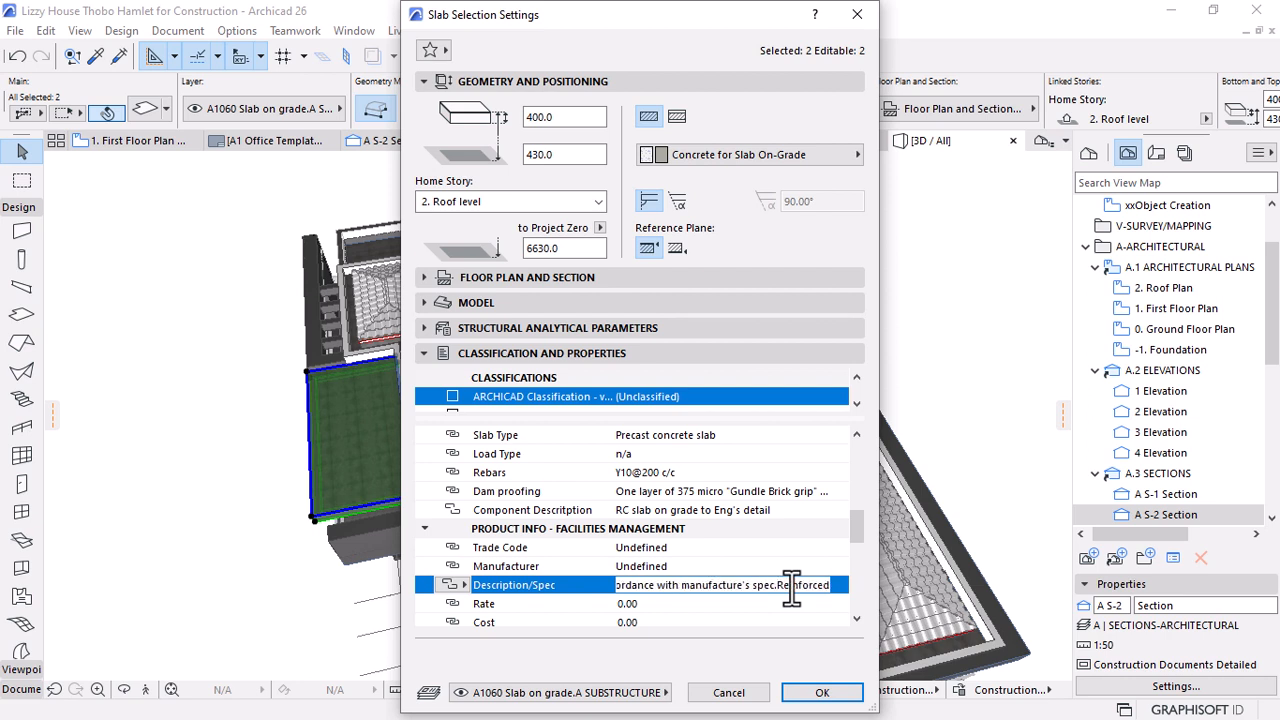
{"action": "type", "text": " concrete waterproofed roof slab to Eng's details"}
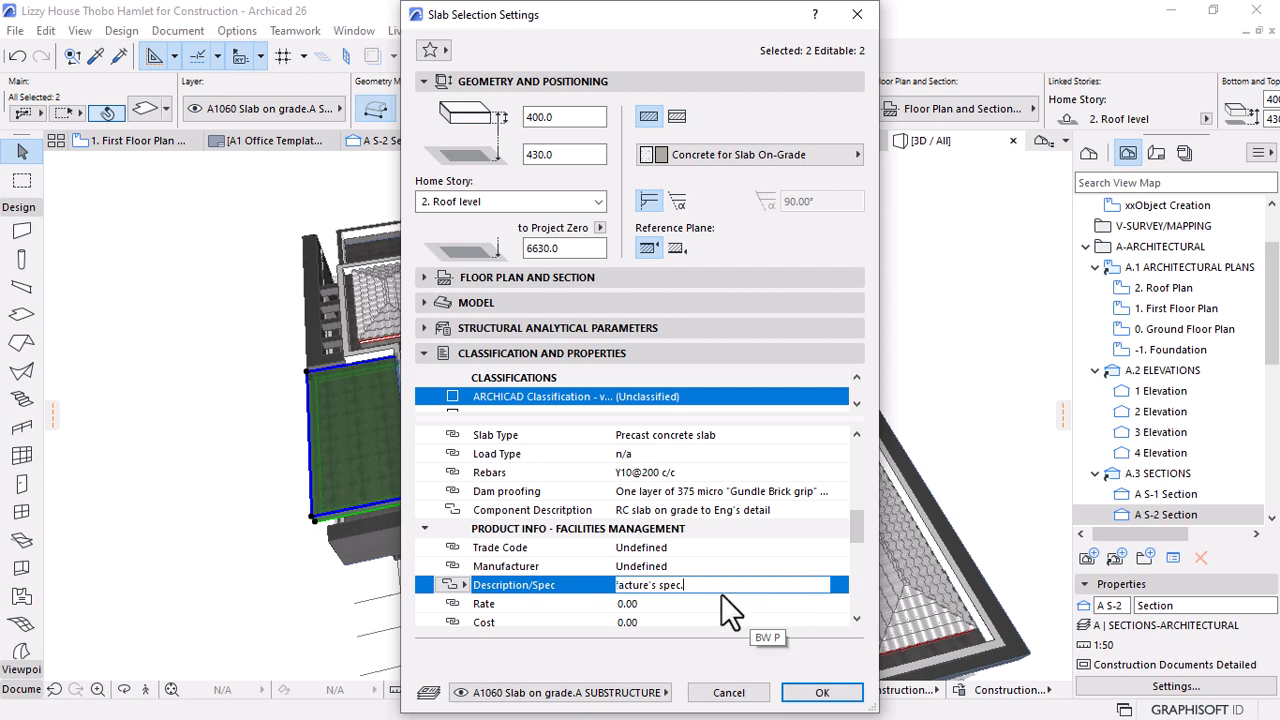
{"action": "key", "text": "Home"}
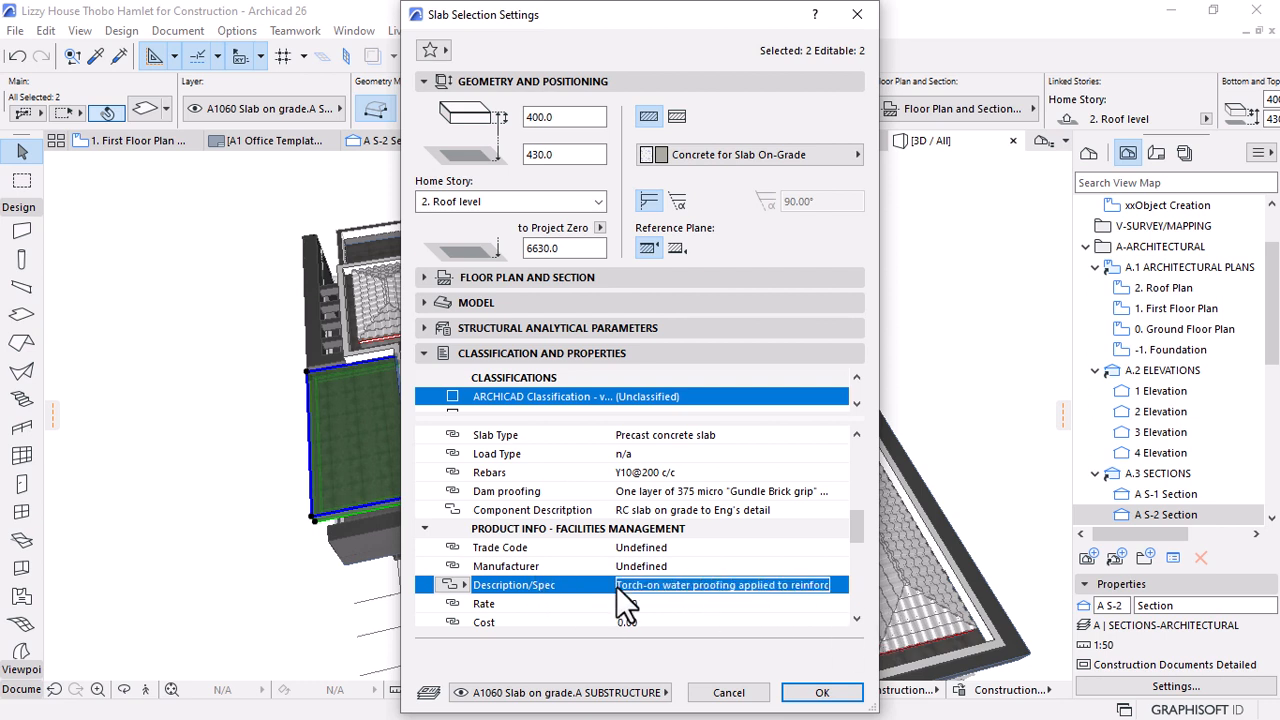
Append "and Eng's detail" to the end of the slabs' Description/Spec text and apply the slab settings
{"action": "left_click", "coordinate": [696, 586]}
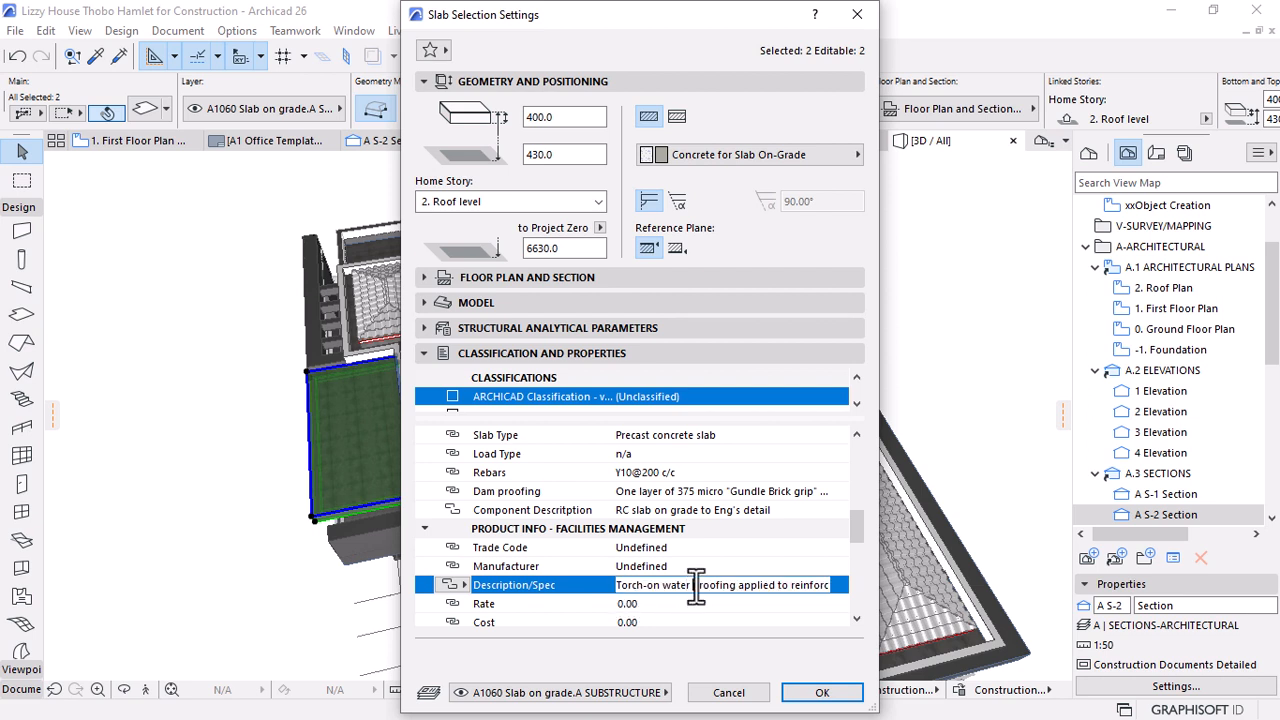
{"action": "left_click_drag", "start_coordinate": [696, 586], "coordinate": [860, 587]}
{"action": "left_click", "coordinate": [730, 585]}
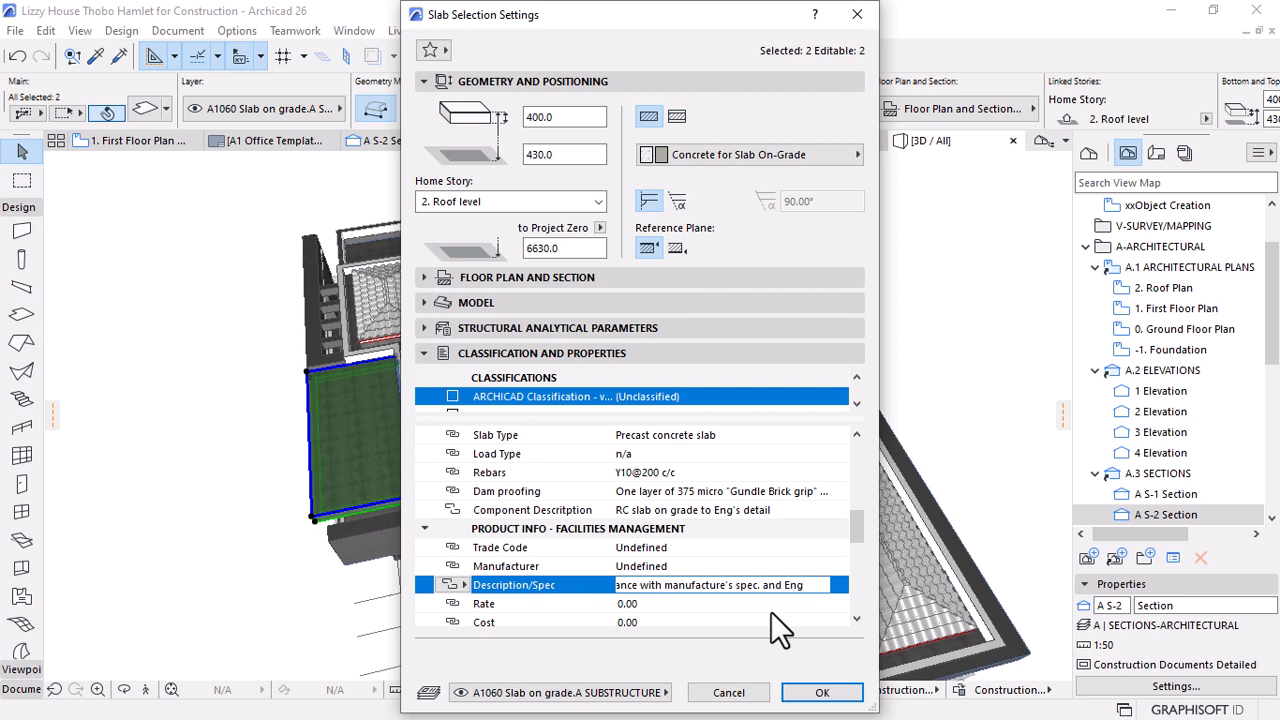
{"action": "type", "text": "and Eng's detail"}
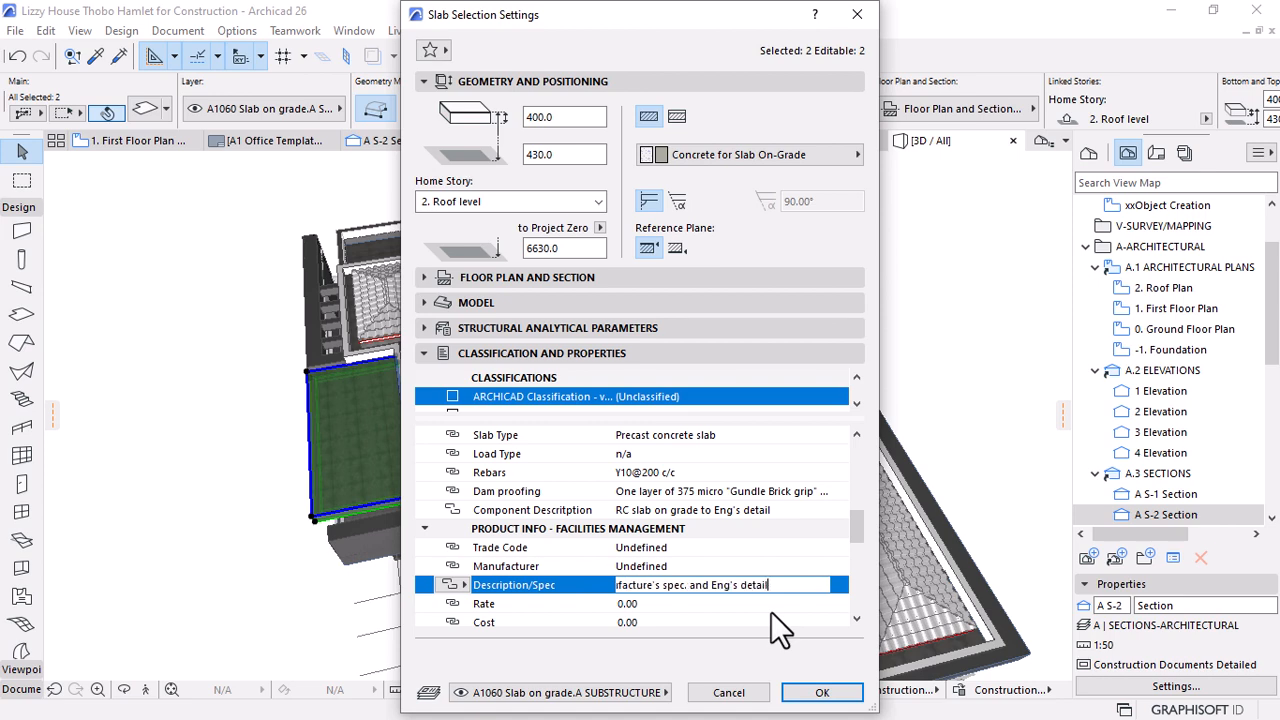
{"action": "left_click", "coordinate": [820, 692]}
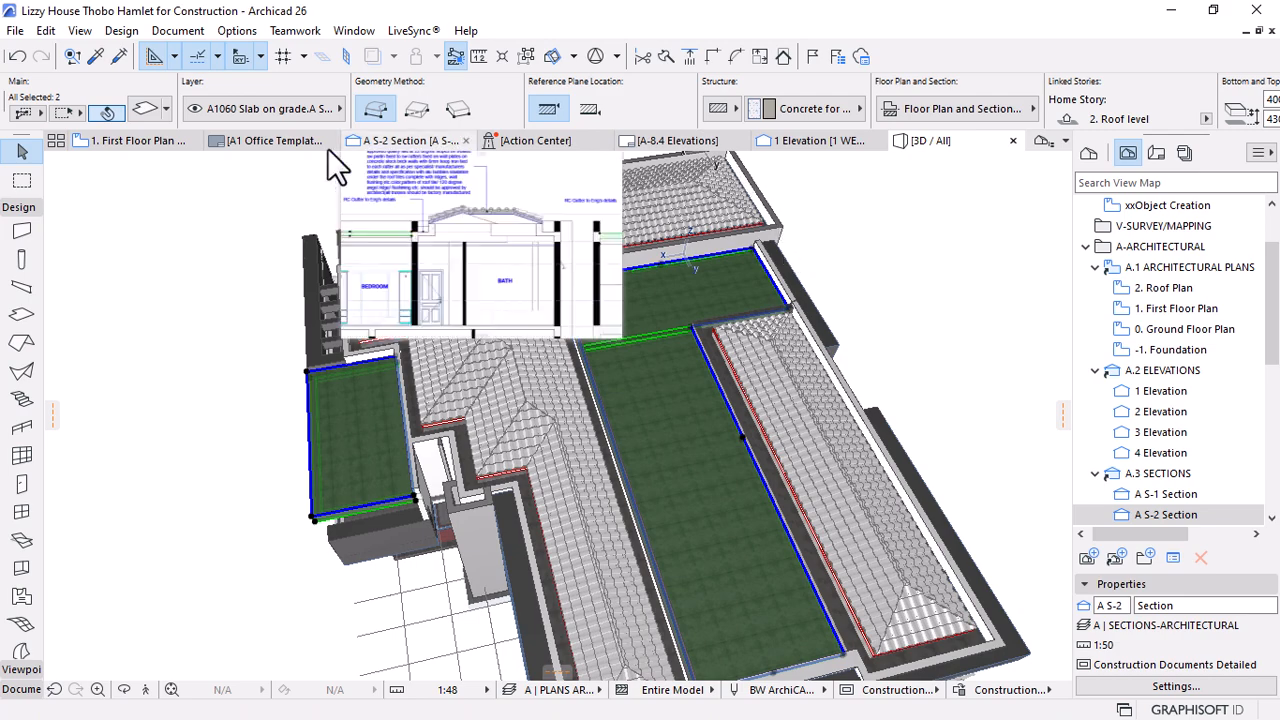
Return to the A S-2 section and move the central roof slab's Torch-on label slightly higher than the neighbouring RC Gutter label
{"action": "left_click", "coordinate": [405, 140]}
{"action": "left_click", "coordinate": [939, 359]}
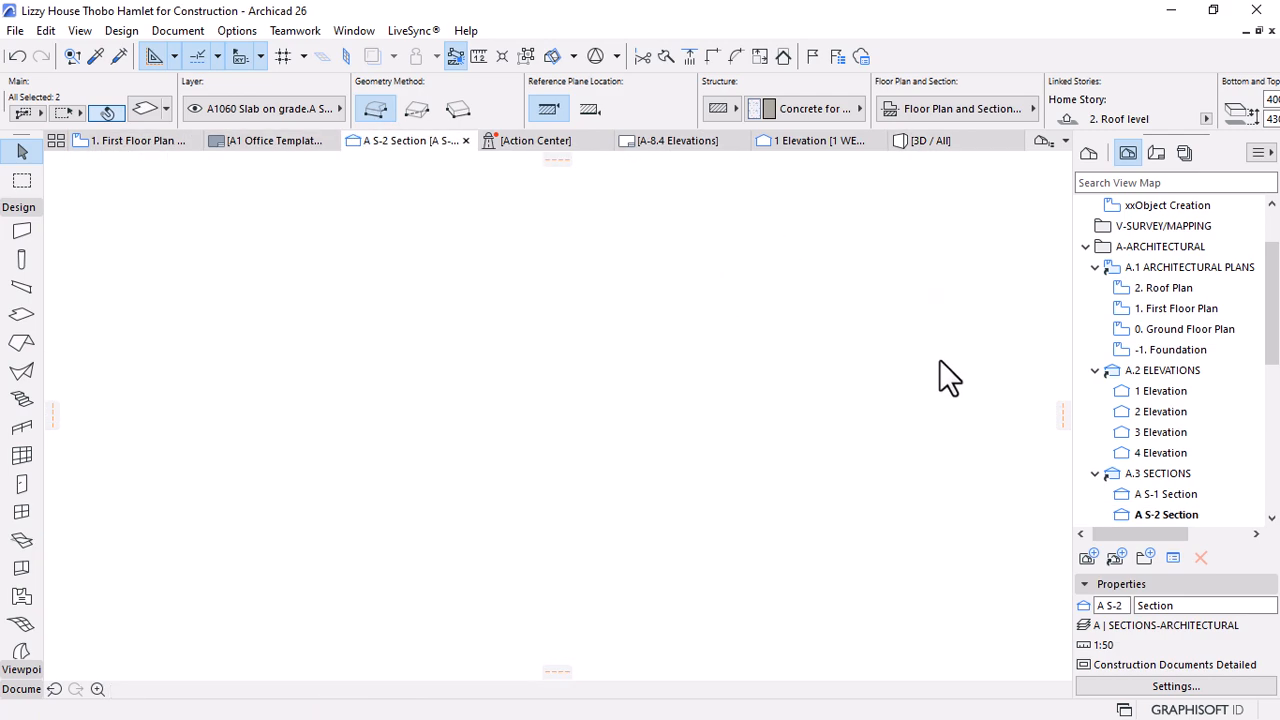
{"action": "scroll", "coordinate": [829, 331], "scroll_direction": "down", "scroll_amount": 2}
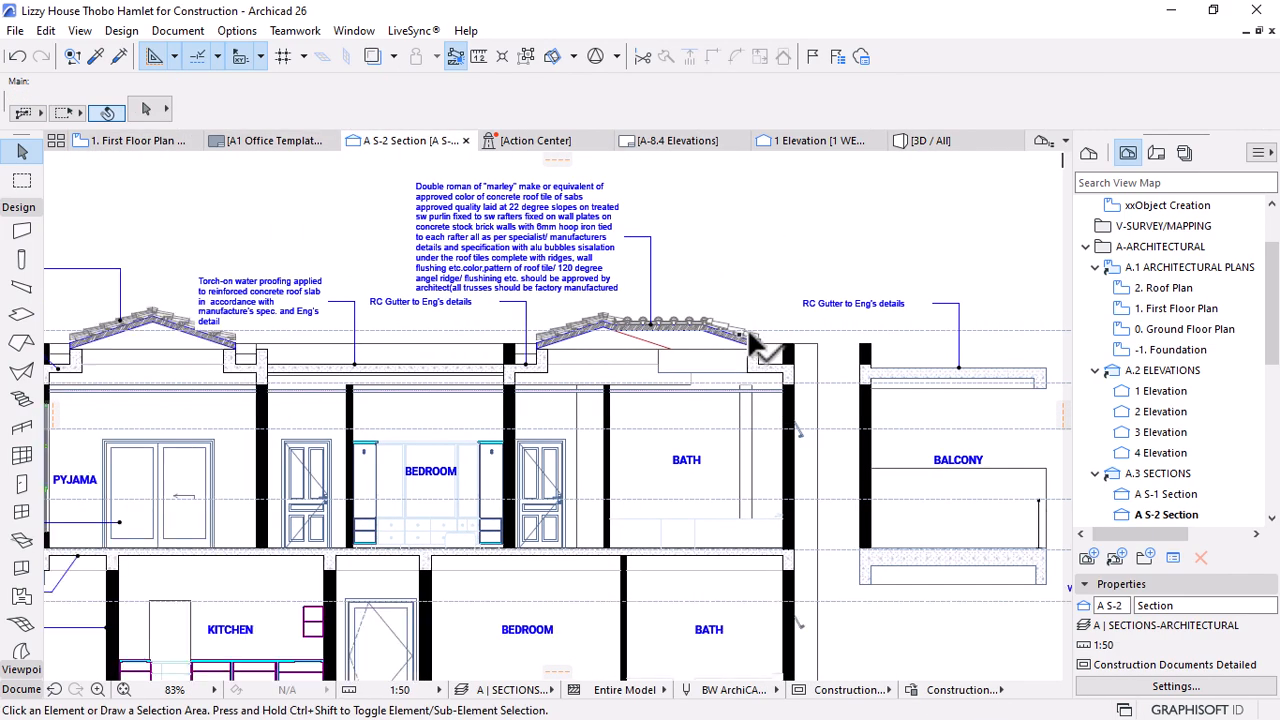
{"action": "scroll", "coordinate": [788, 315], "scroll_direction": "up", "scroll_amount": 2}
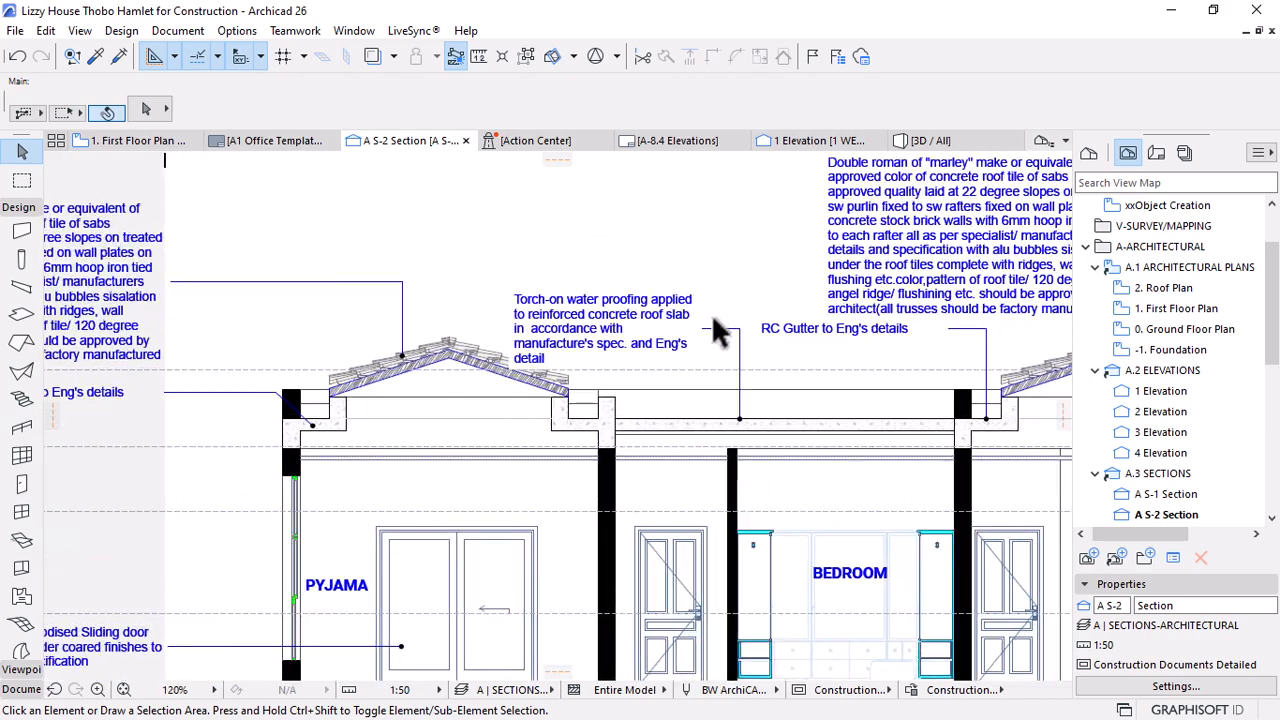
{"action": "left_click", "coordinate": [729, 328]}
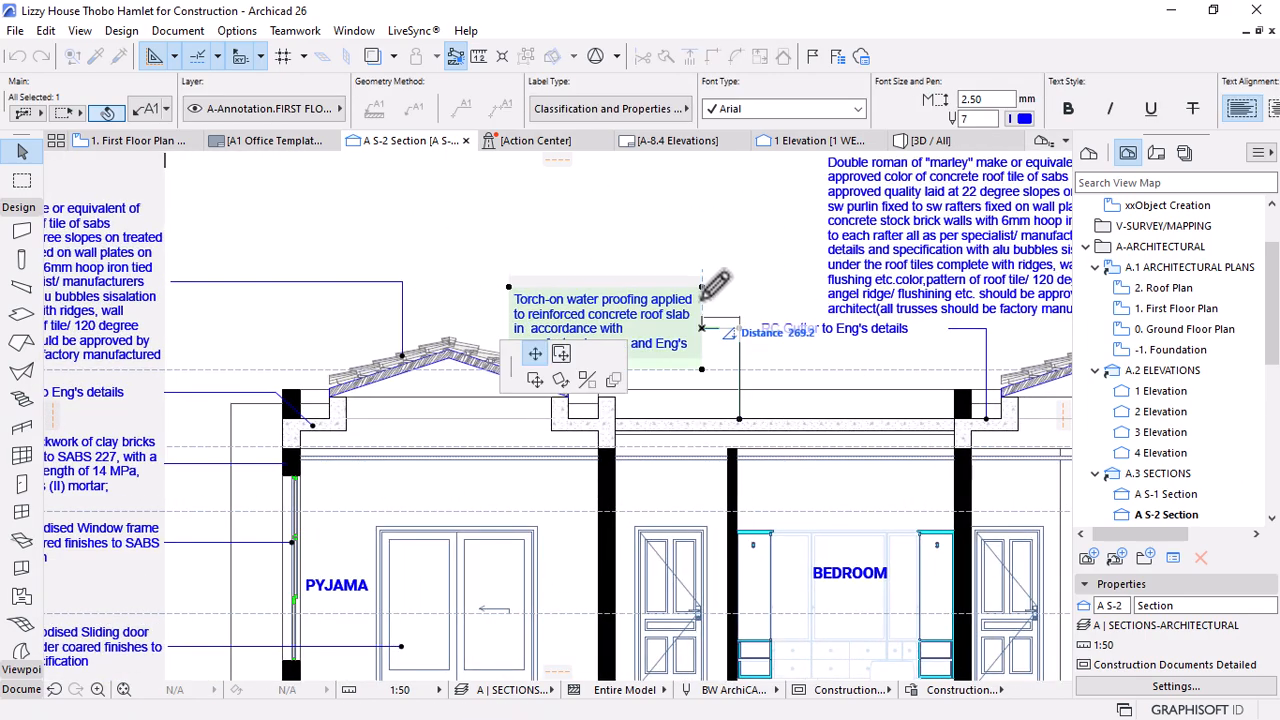
{"action": "left_click_drag", "start_coordinate": [625, 301], "coordinate": [625, 268]}
{"action": "left_click", "coordinate": [499, 252]}
{"action": "scroll", "coordinate": [499, 252], "scroll_direction": "down", "scroll_amount": 6}
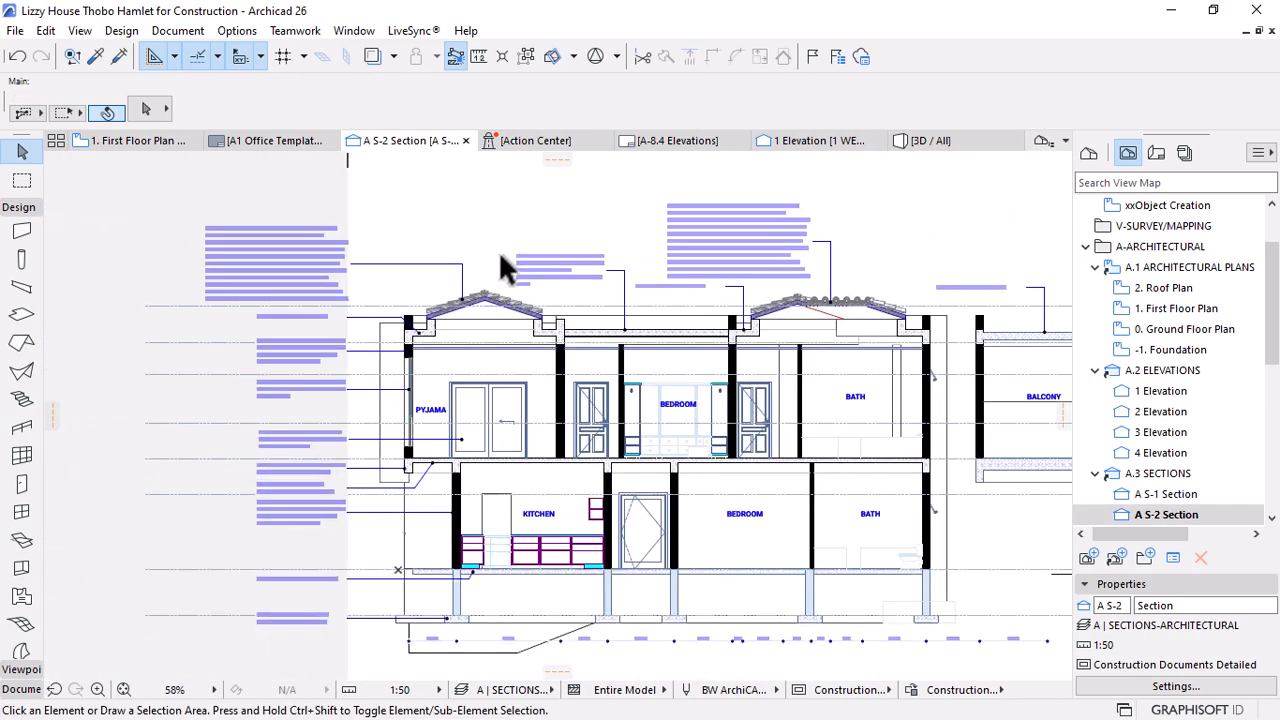
Check the Description/Spec property in the settings of the central roof slab above the bedroom
{"action": "scroll", "coordinate": [853, 275], "scroll_direction": "up", "scroll_amount": 6}
{"action": "scroll", "coordinate": [900, 356], "scroll_direction": "down", "scroll_amount": 1}
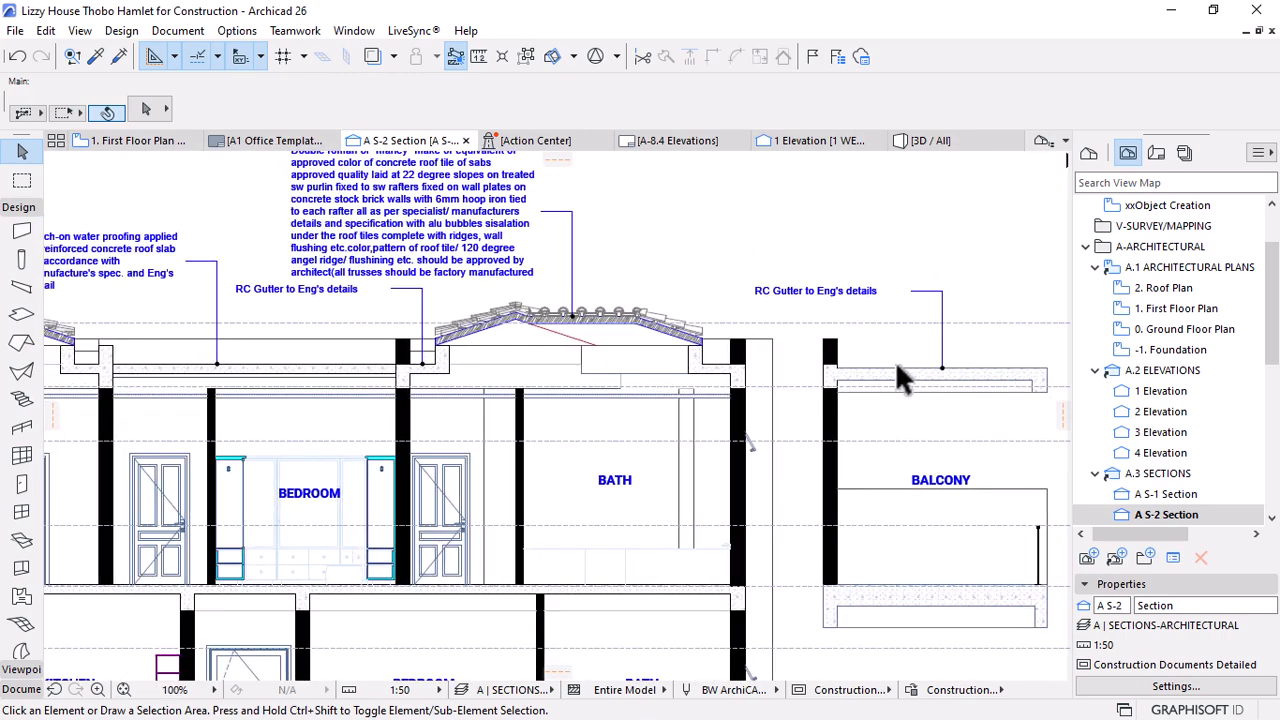
{"action": "left_click", "coordinate": [897, 367]}
{"action": "left_click", "coordinate": [330, 314]}
{"action": "left_click", "coordinate": [239, 366]}
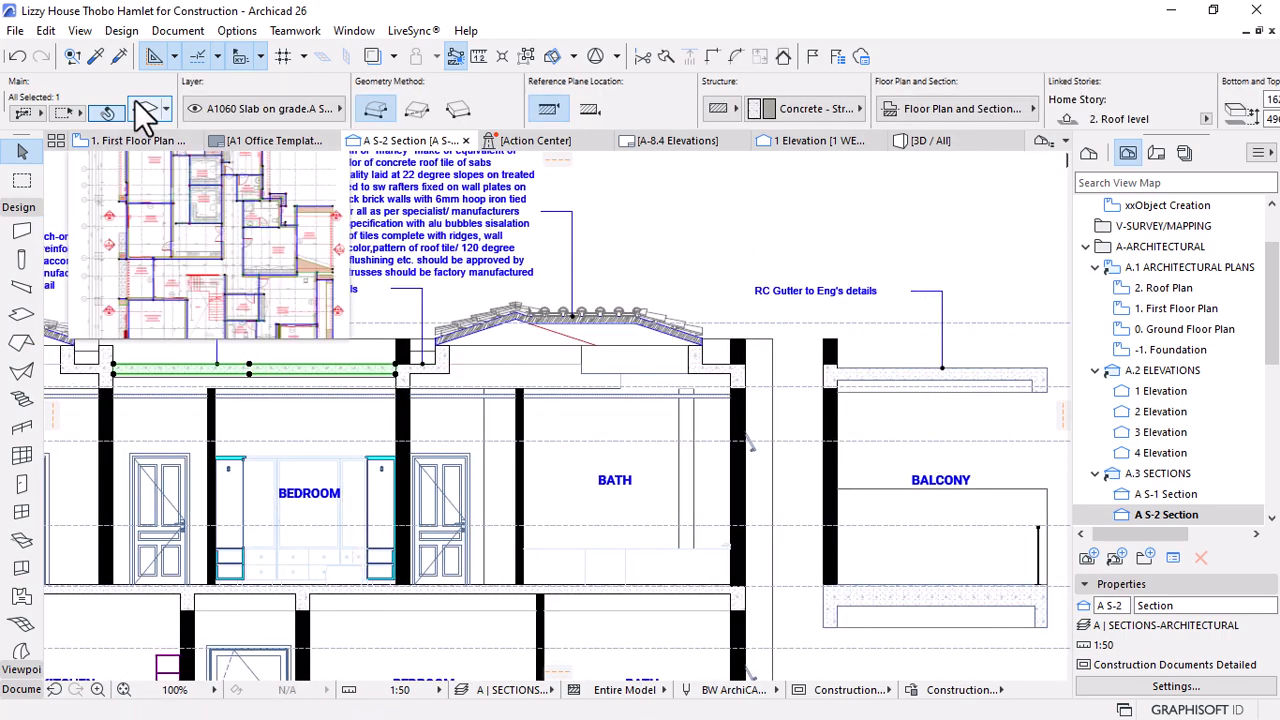
{"action": "key", "text": "ctrl+t"}
{"action": "scroll", "coordinate": [670, 593], "scroll_direction": "down", "scroll_amount": 8}
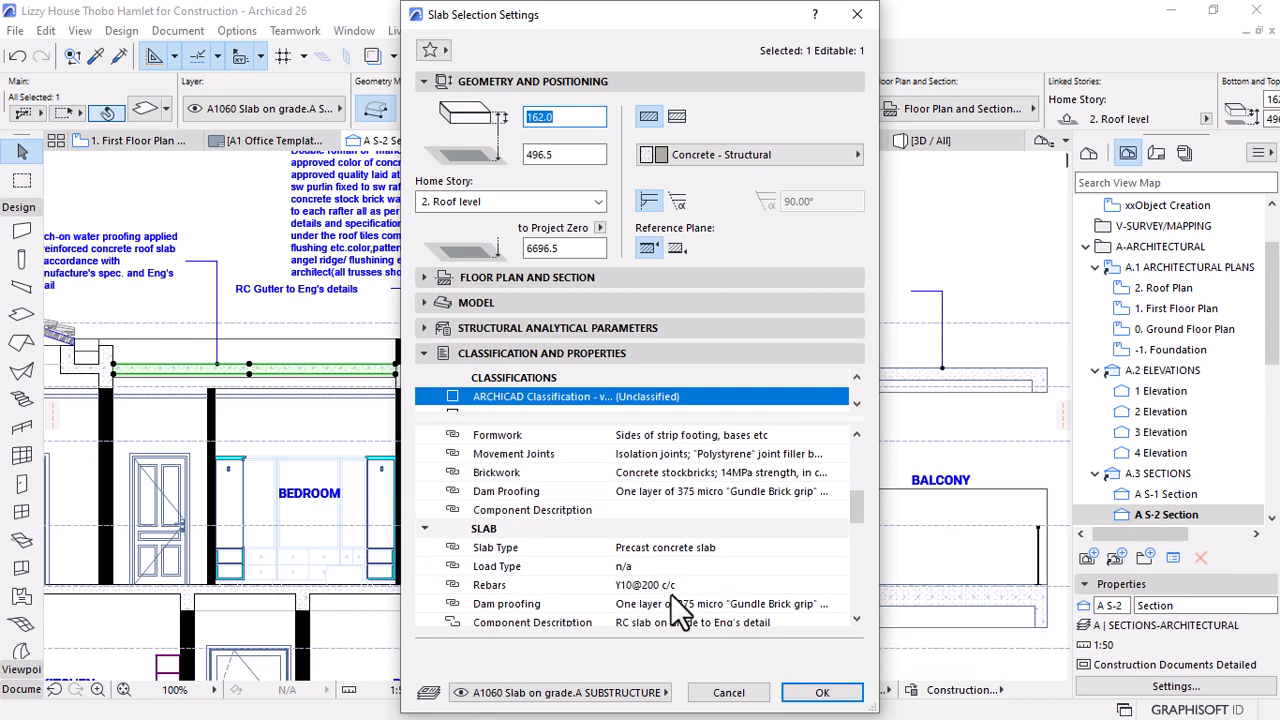
{"action": "left_click", "coordinate": [685, 533]}
{"action": "left_click", "coordinate": [688, 530]}
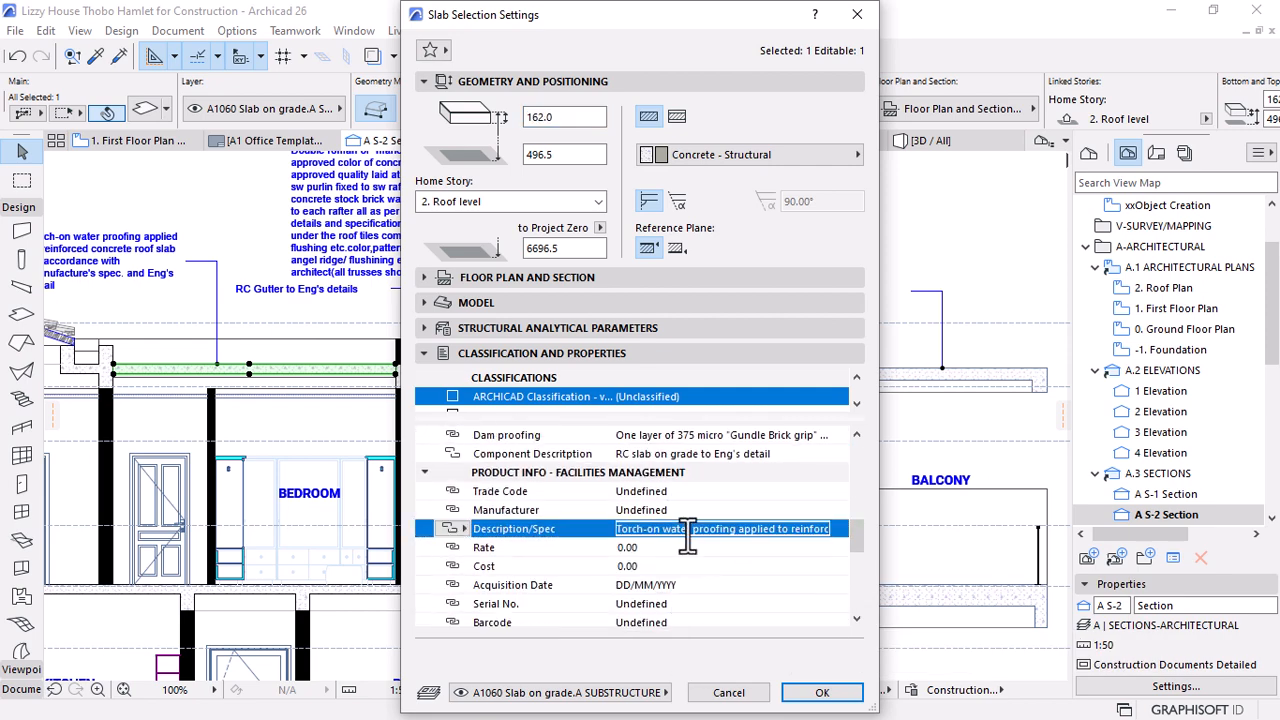
{"action": "left_click", "coordinate": [822, 692]}
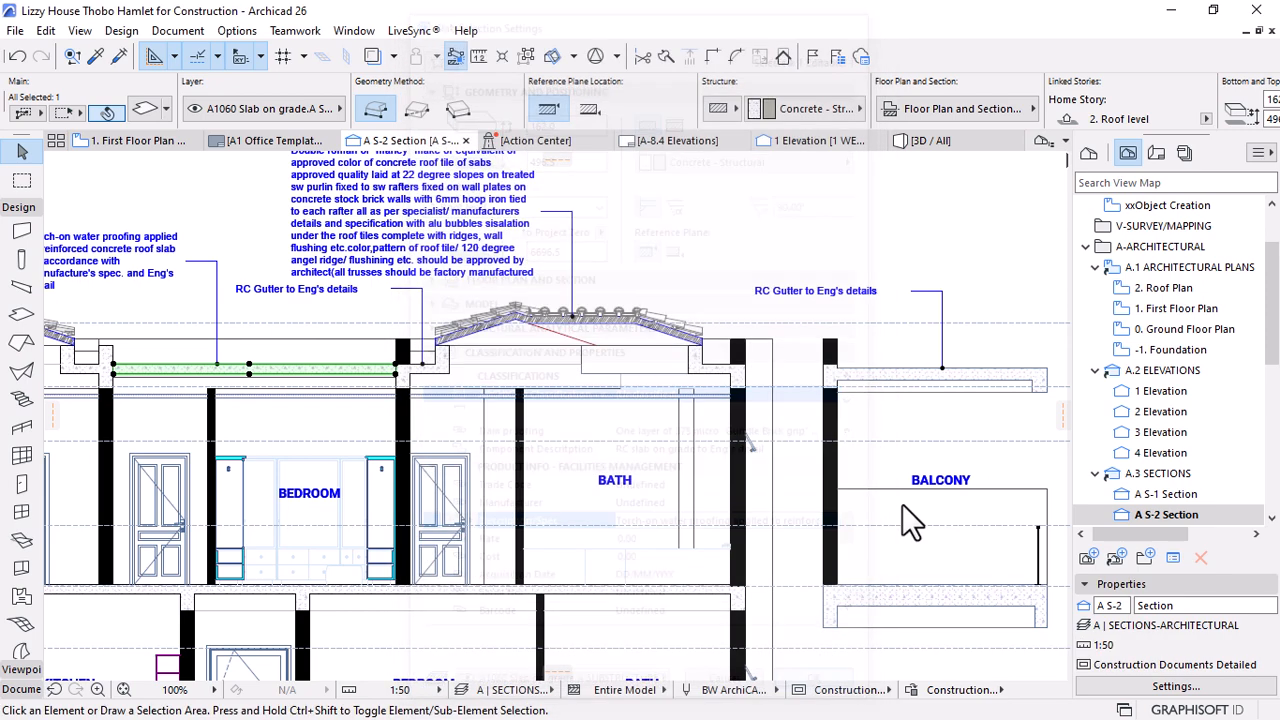
Check the full Description/Spec text in the settings of the roof slab over the balcony
{"action": "left_click", "coordinate": [910, 376]}
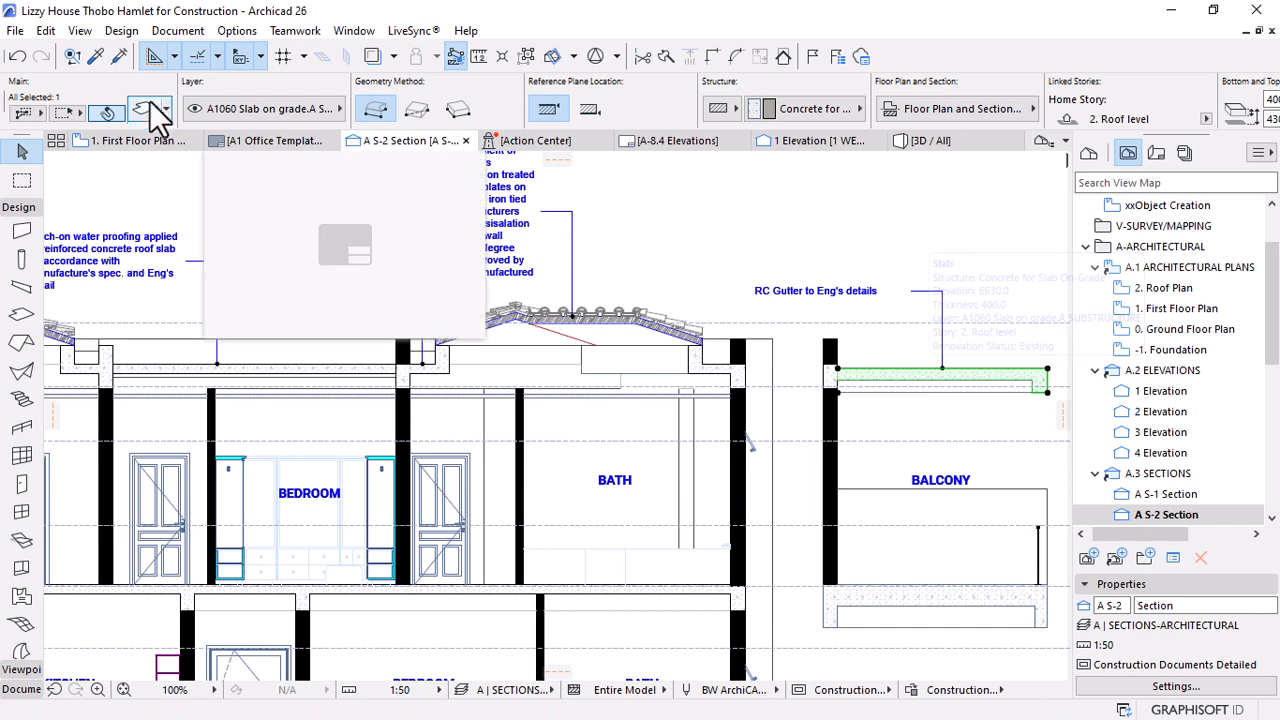
{"action": "double_click", "coordinate": [951, 376]}
{"action": "scroll", "coordinate": [688, 570], "scroll_direction": "down", "scroll_amount": 5}
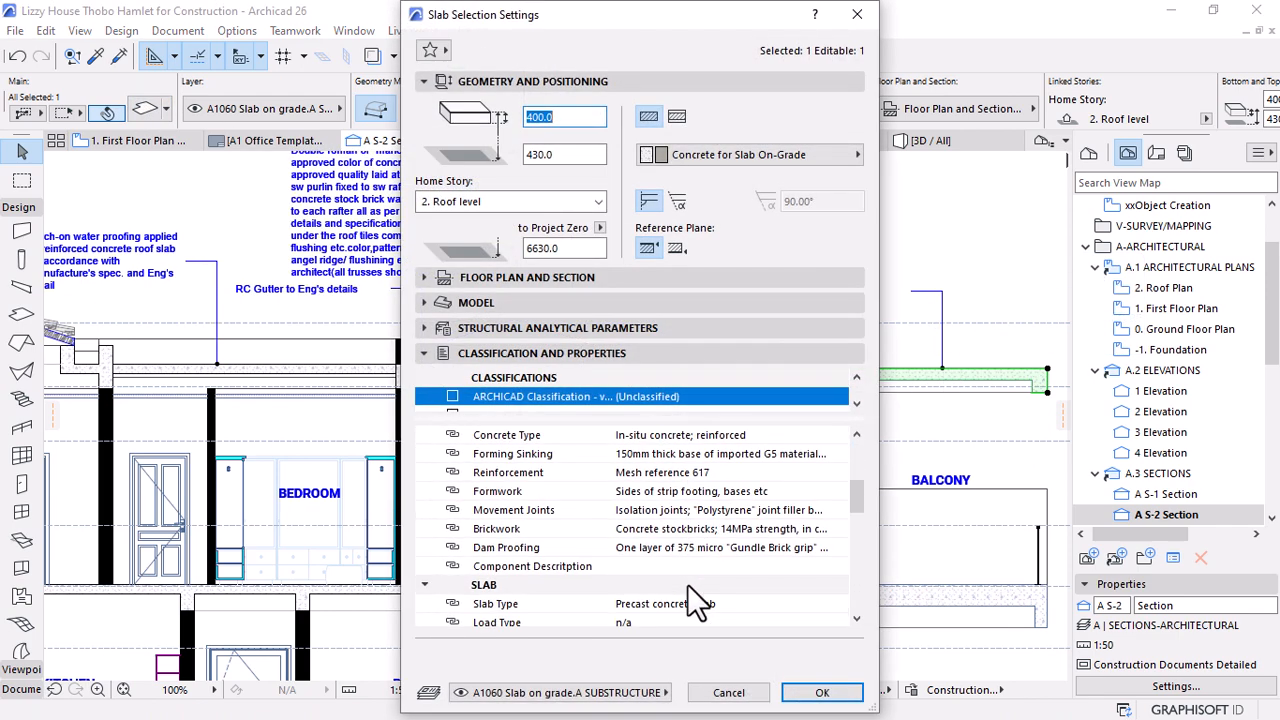
{"action": "scroll", "coordinate": [688, 581], "scroll_direction": "down", "scroll_amount": 7}
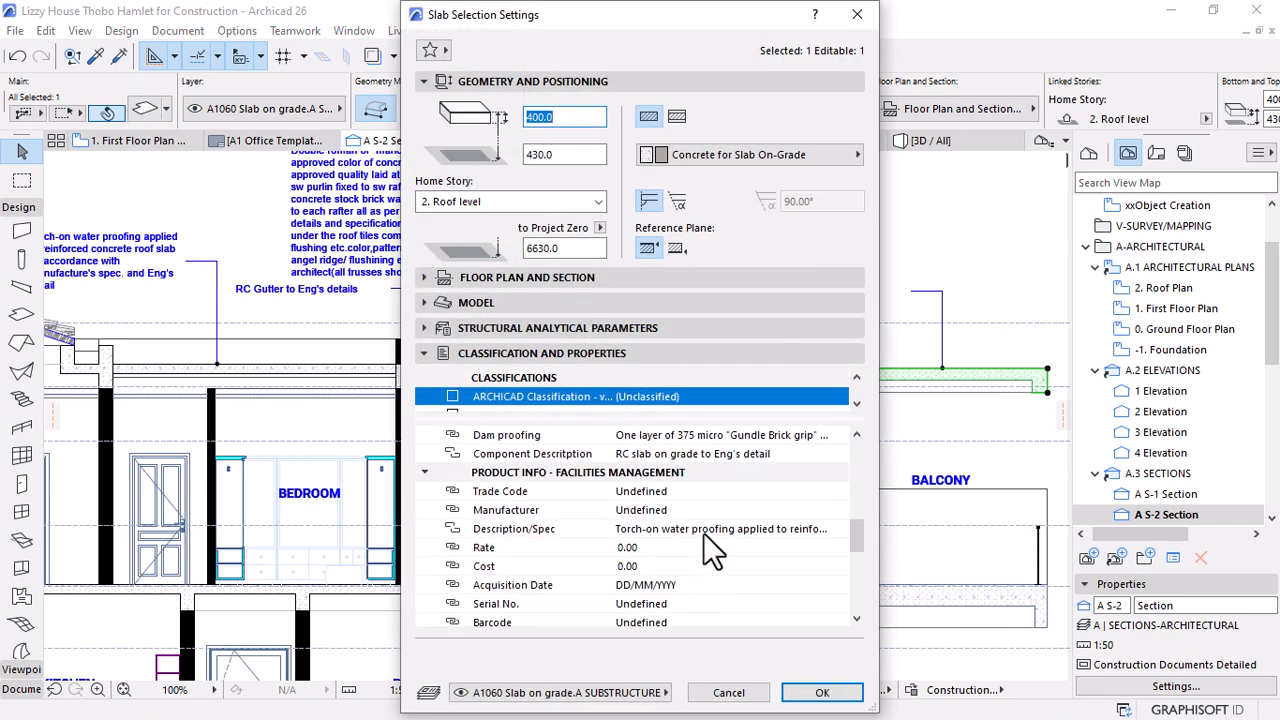
{"action": "left_click", "coordinate": [703, 532]}
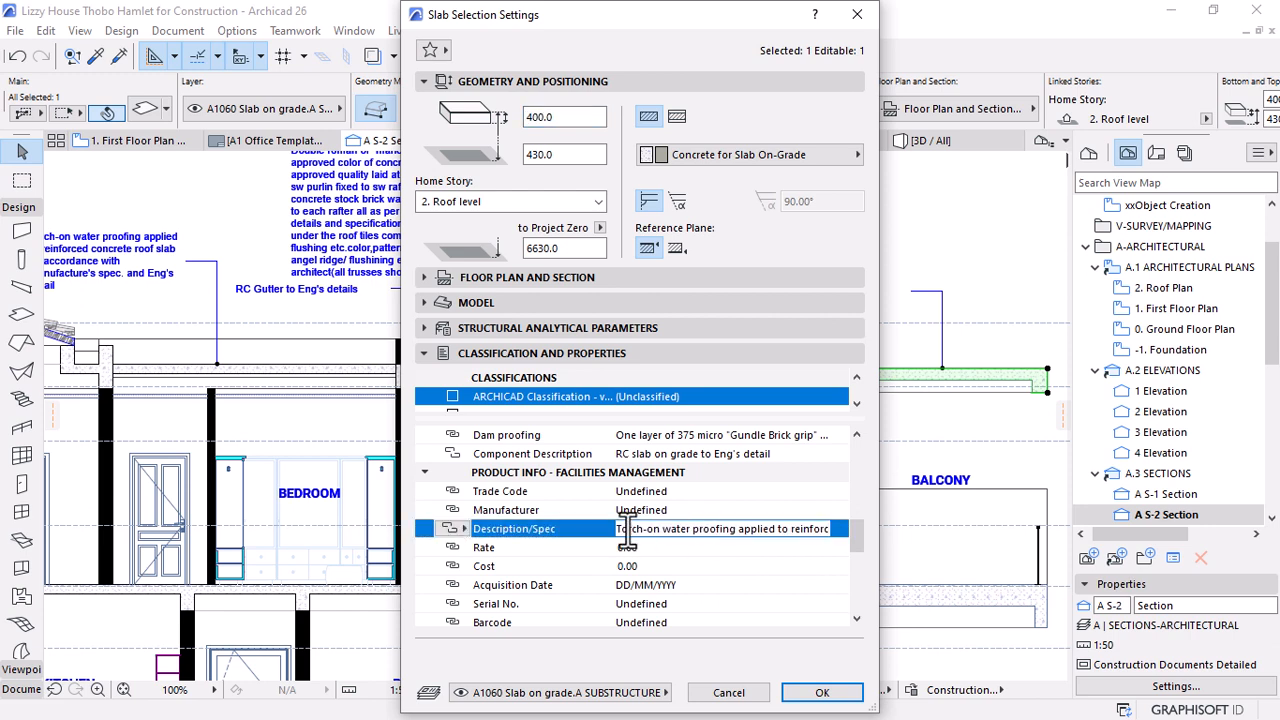
{"action": "left_click_drag", "start_coordinate": [703, 532], "coordinate": [848, 532]}
{"action": "left_click", "coordinate": [820, 690]}
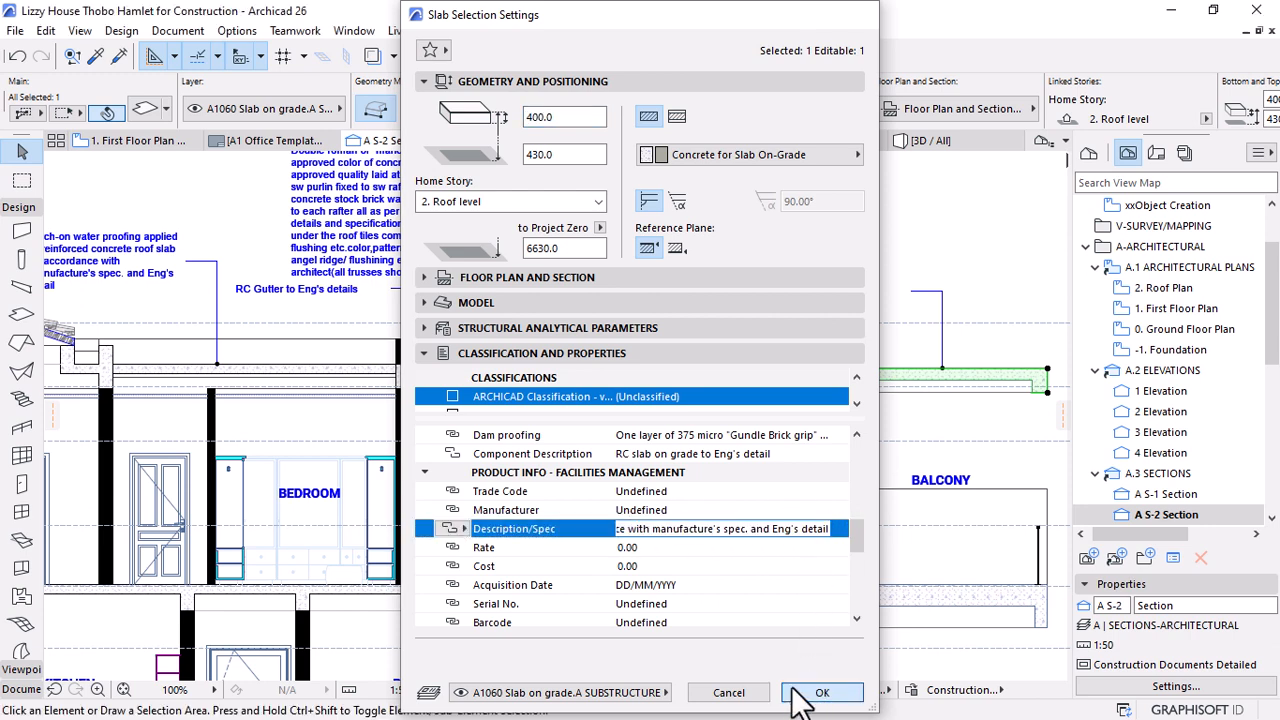
Delete the "RC Gutter to Eng's details" label attached to the roof slab over the balcony
{"action": "left_click", "coordinate": [948, 298]}
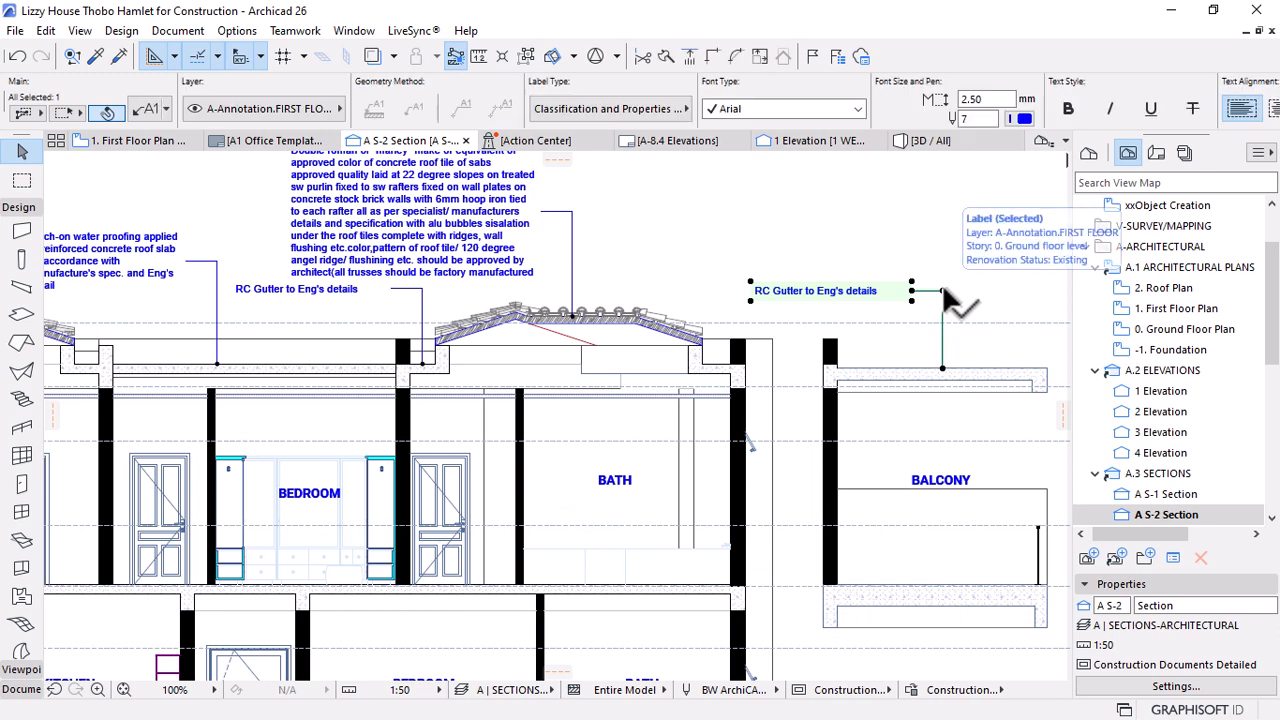
{"action": "key", "text": "Delete"}
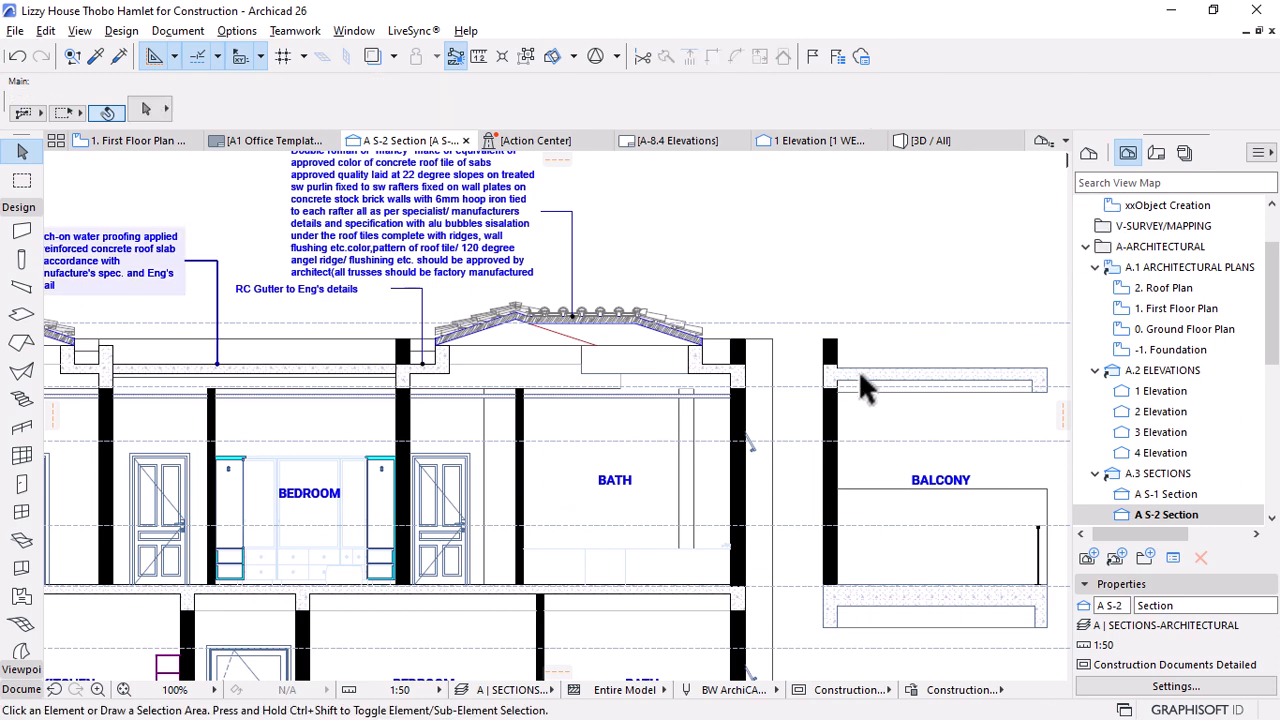
Attach a Classification and Properties label to the roof slab over the balcony and move its text higher above the slab
{"action": "key", "text": "l"}
{"action": "left_click", "coordinate": [948, 371]}
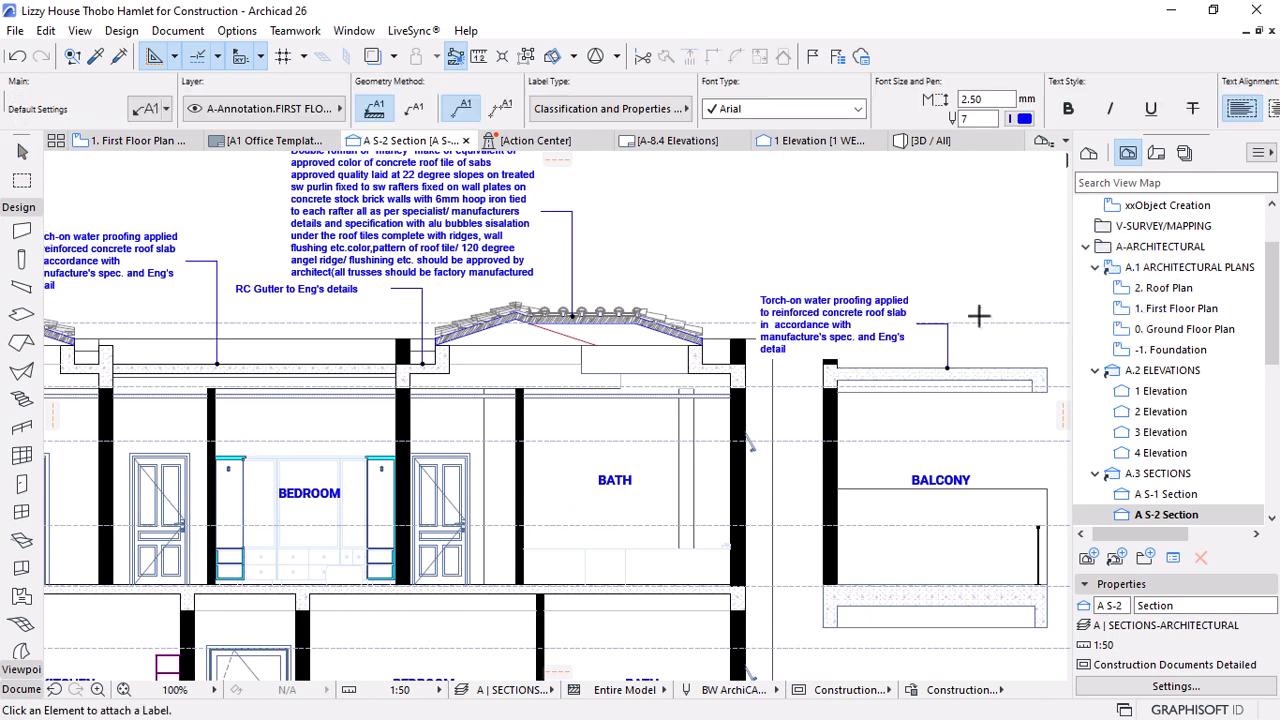
{"action": "key", "text": "Escape"}
{"action": "left_click", "coordinate": [948, 337]}
{"action": "left_click", "coordinate": [916, 325]}
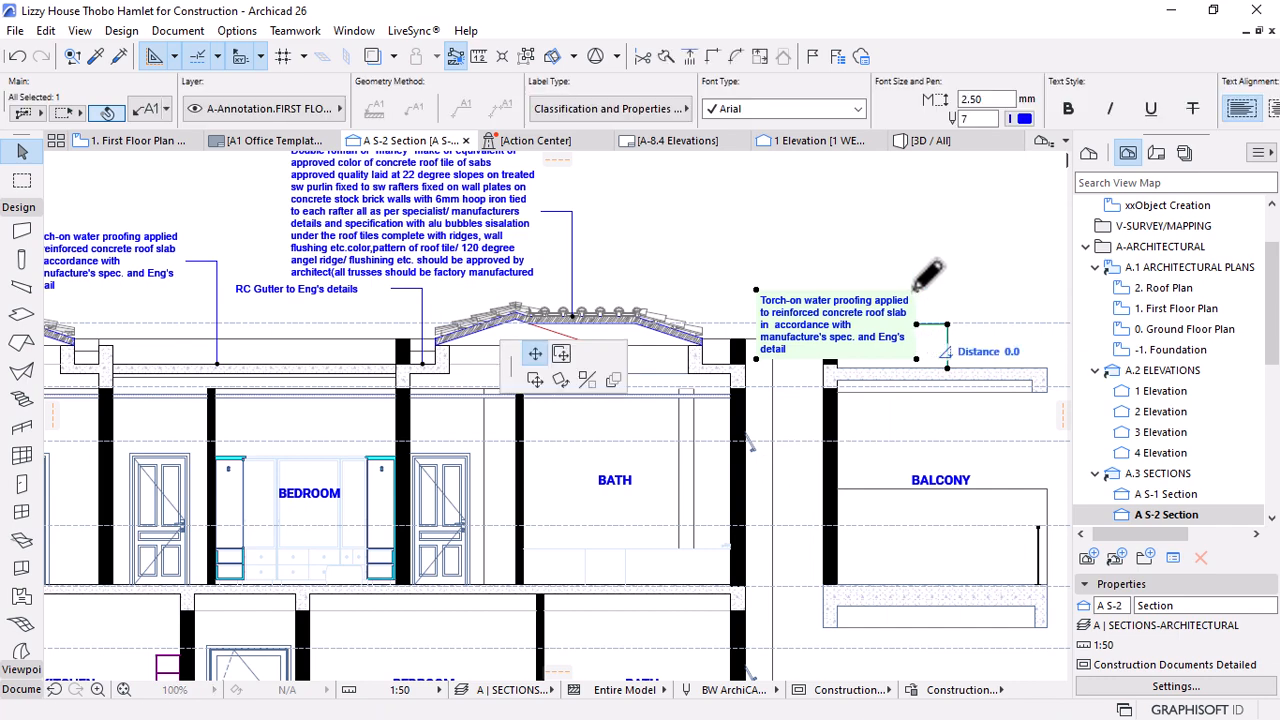
{"action": "key", "text": "Escape"}
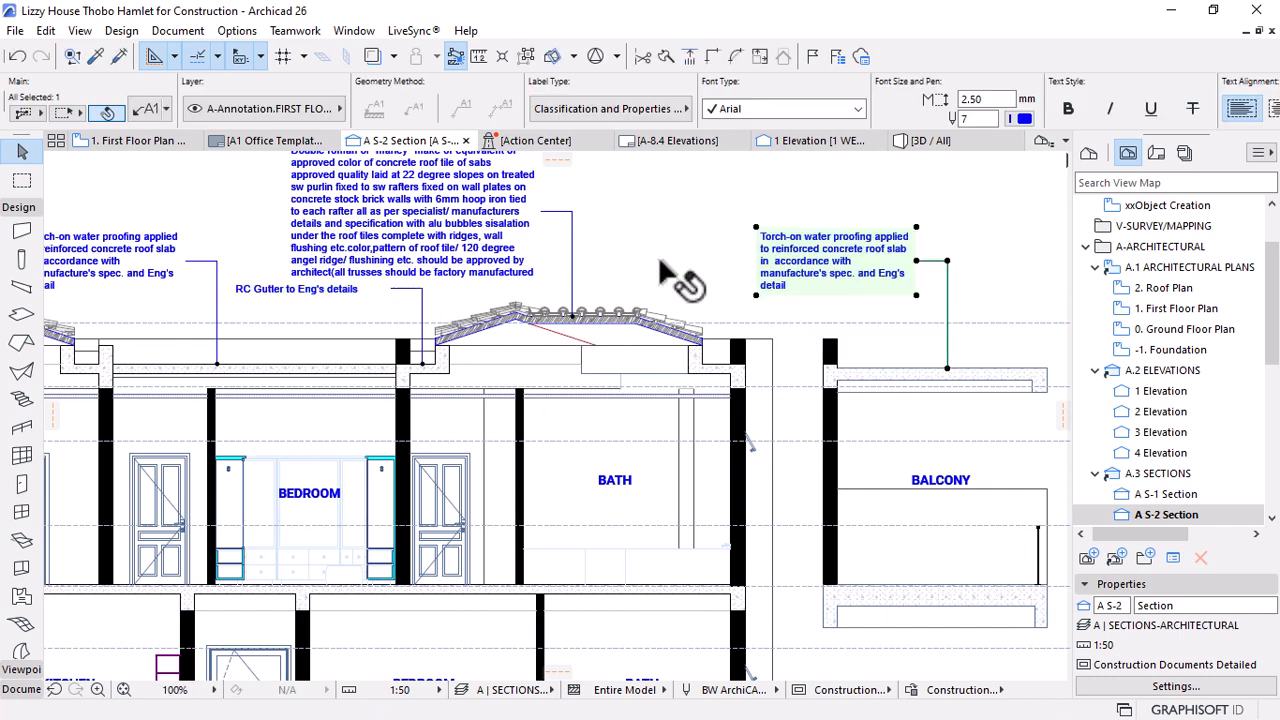
{"action": "scroll", "coordinate": [809, 237], "scroll_direction": "down", "scroll_amount": 5}
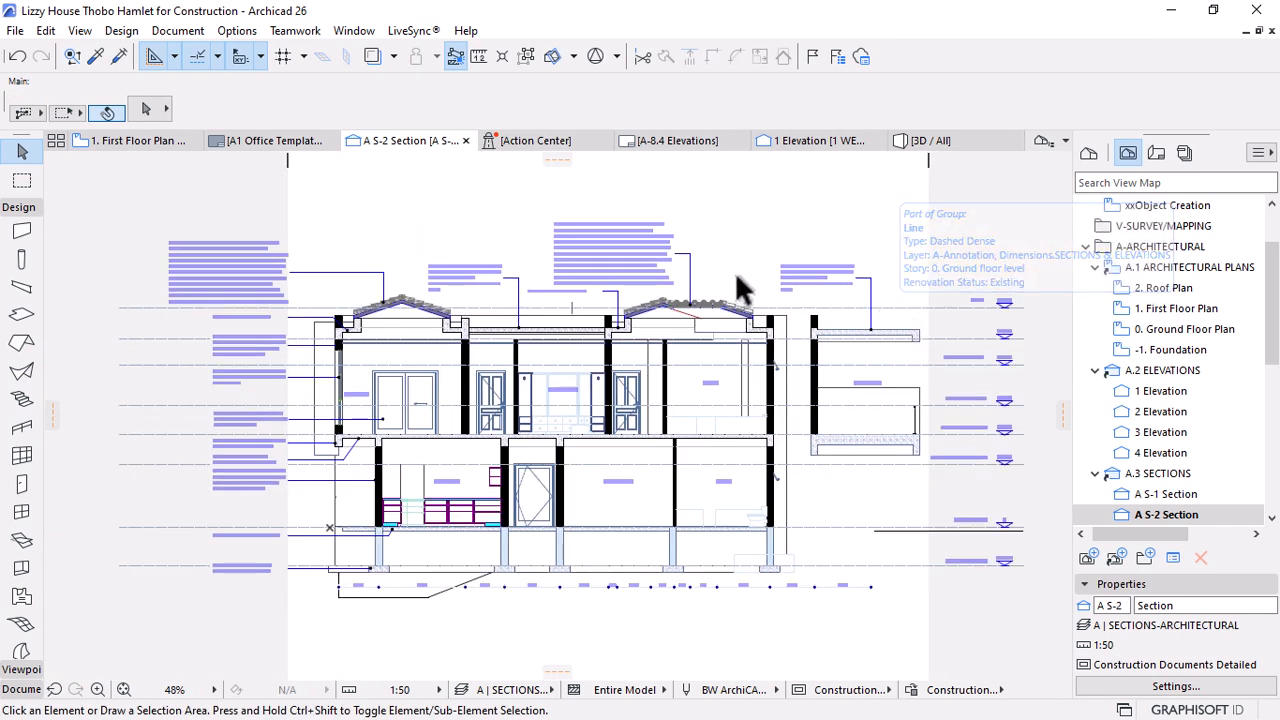
Attach a Classification and Properties label to the balcony's floor slab
{"action": "scroll", "coordinate": [829, 471], "scroll_direction": "up", "scroll_amount": 4}
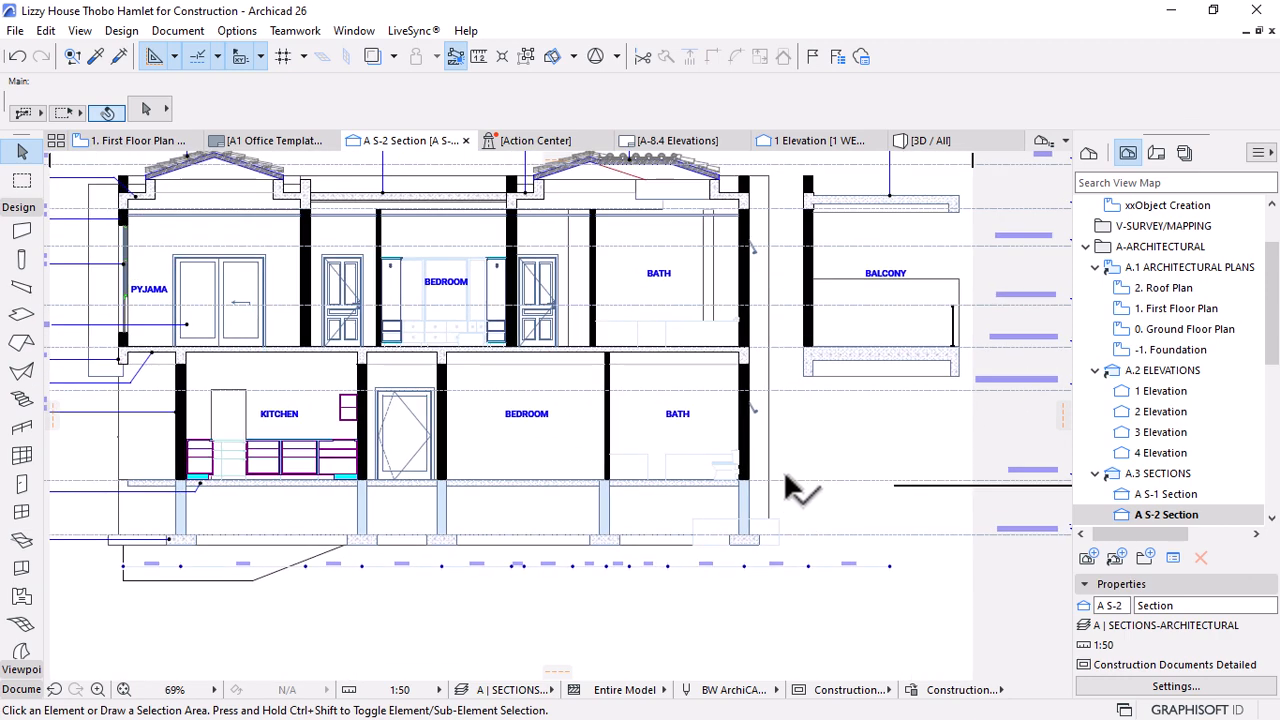
{"action": "left_click", "coordinate": [155, 362]}
{"action": "key", "text": "Escape"}
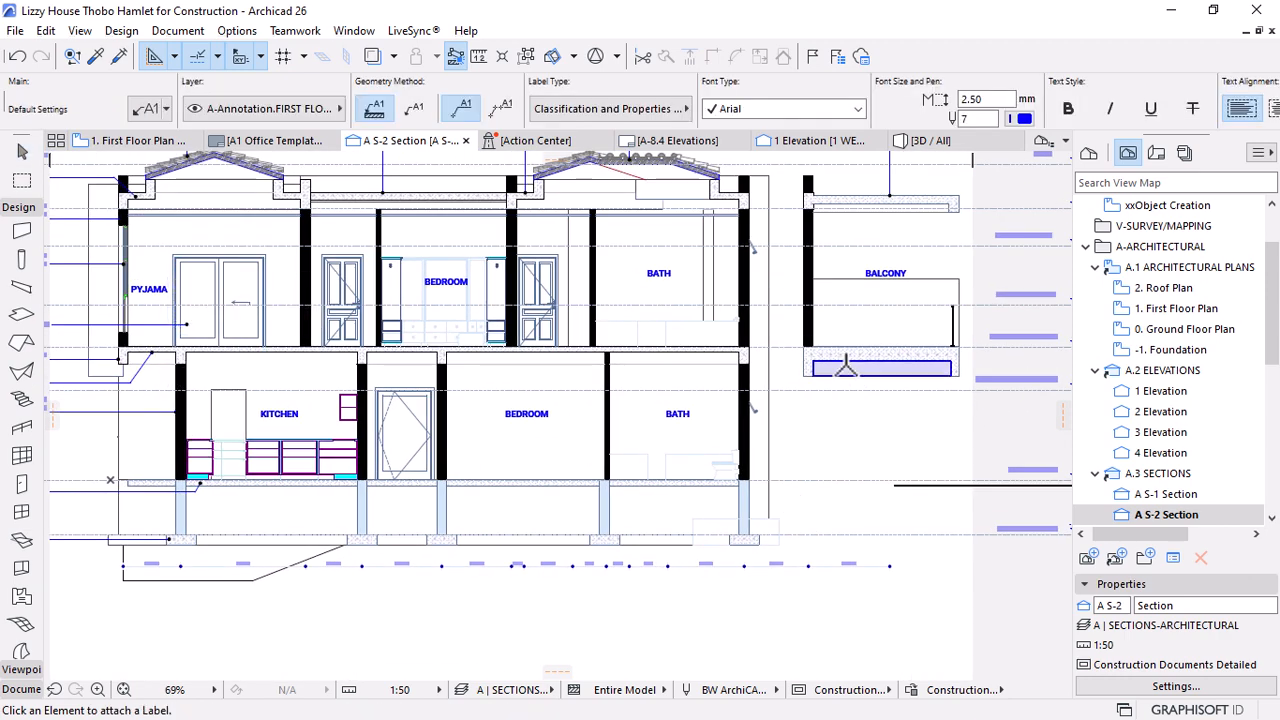
{"action": "left_click", "coordinate": [850, 360]}
{"action": "scroll", "coordinate": [850, 358], "scroll_direction": "up", "scroll_amount": 2}
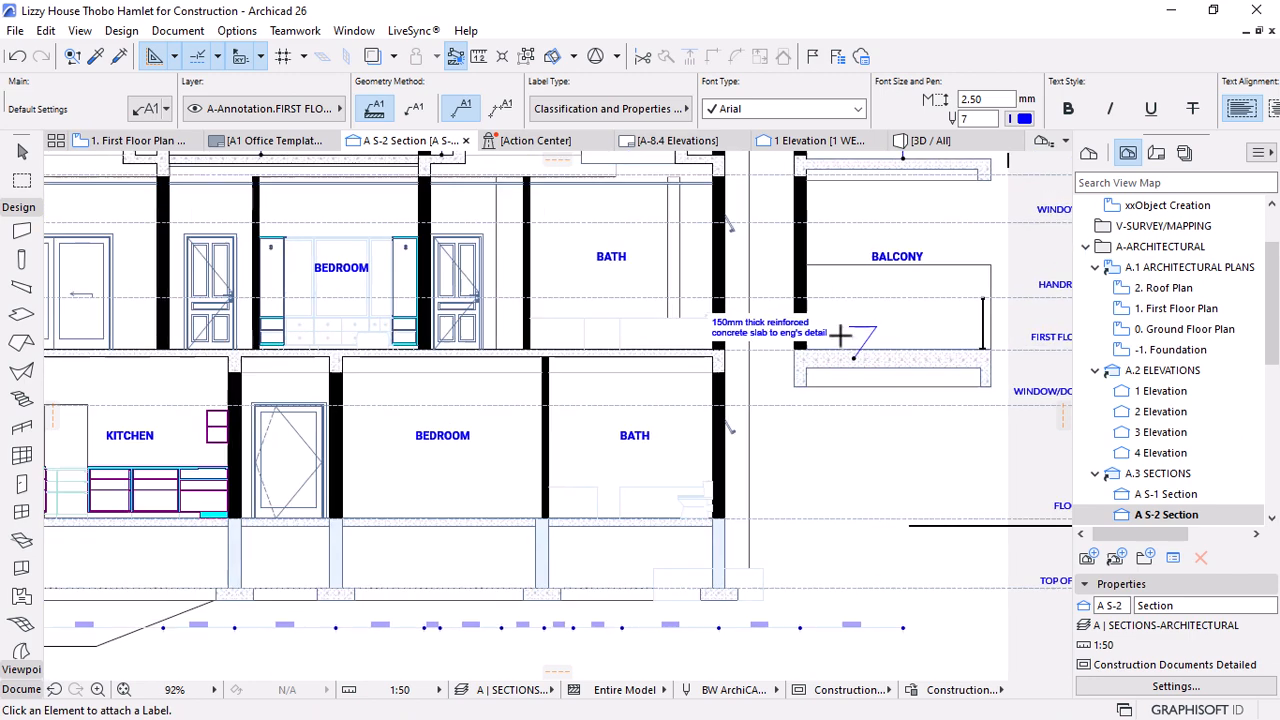
{"action": "scroll", "coordinate": [873, 334], "scroll_direction": "down", "scroll_amount": 3}
{"action": "scroll", "coordinate": [868, 334], "scroll_direction": "up", "scroll_amount": 3}
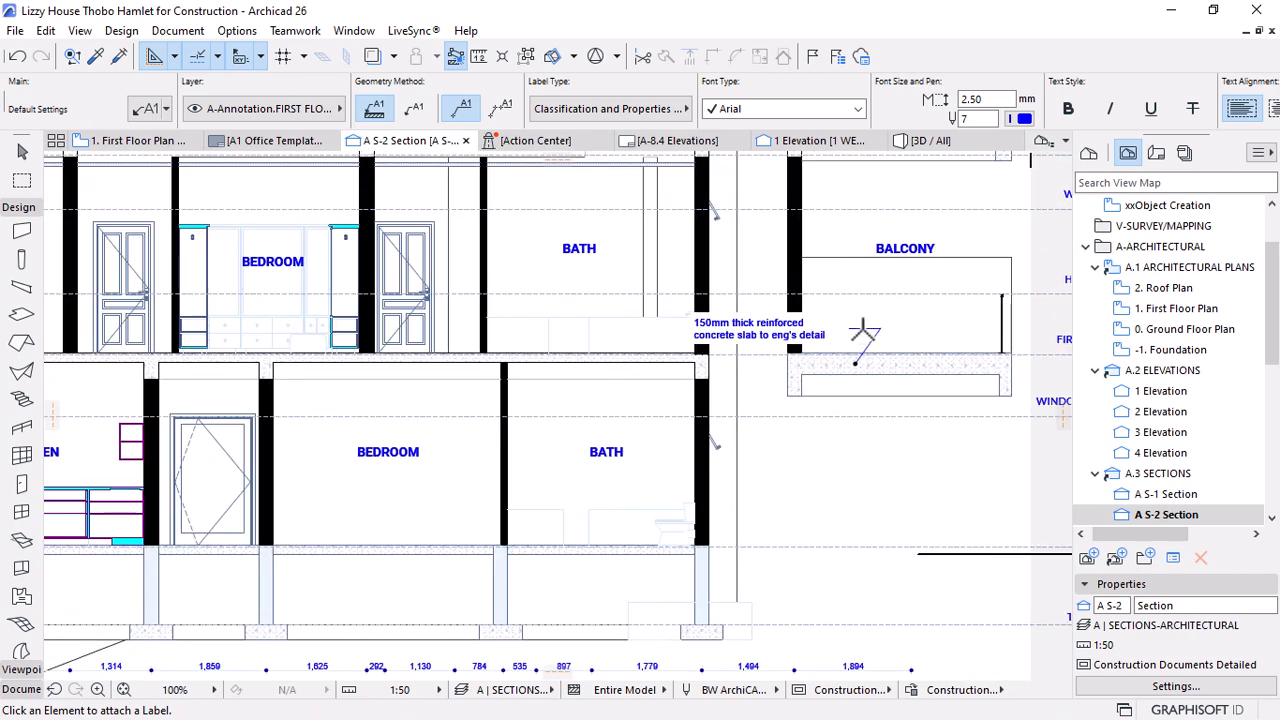
Move the balcony floor slab's label text down into the empty area below the slab
{"action": "key", "text": "Escape"}
{"action": "left_click", "coordinate": [849, 328]}
{"action": "key", "text": "ctrl+d"}
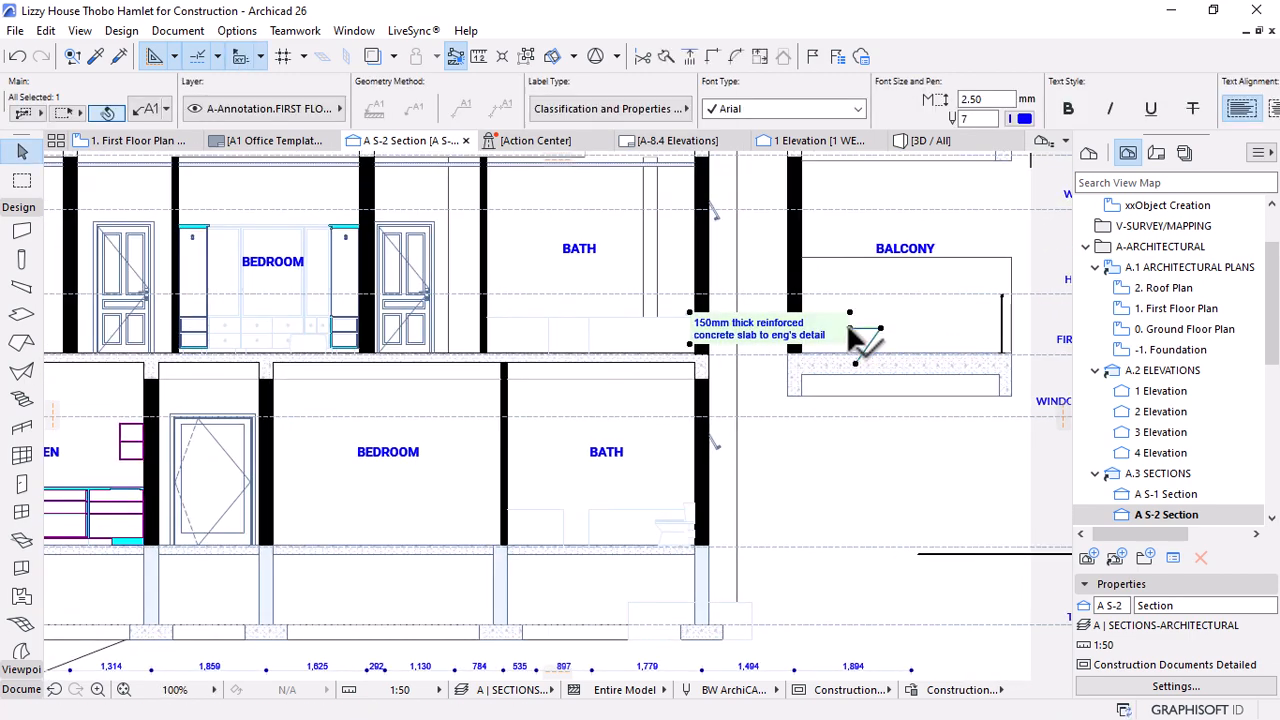
{"action": "left_click", "coordinate": [849, 328]}
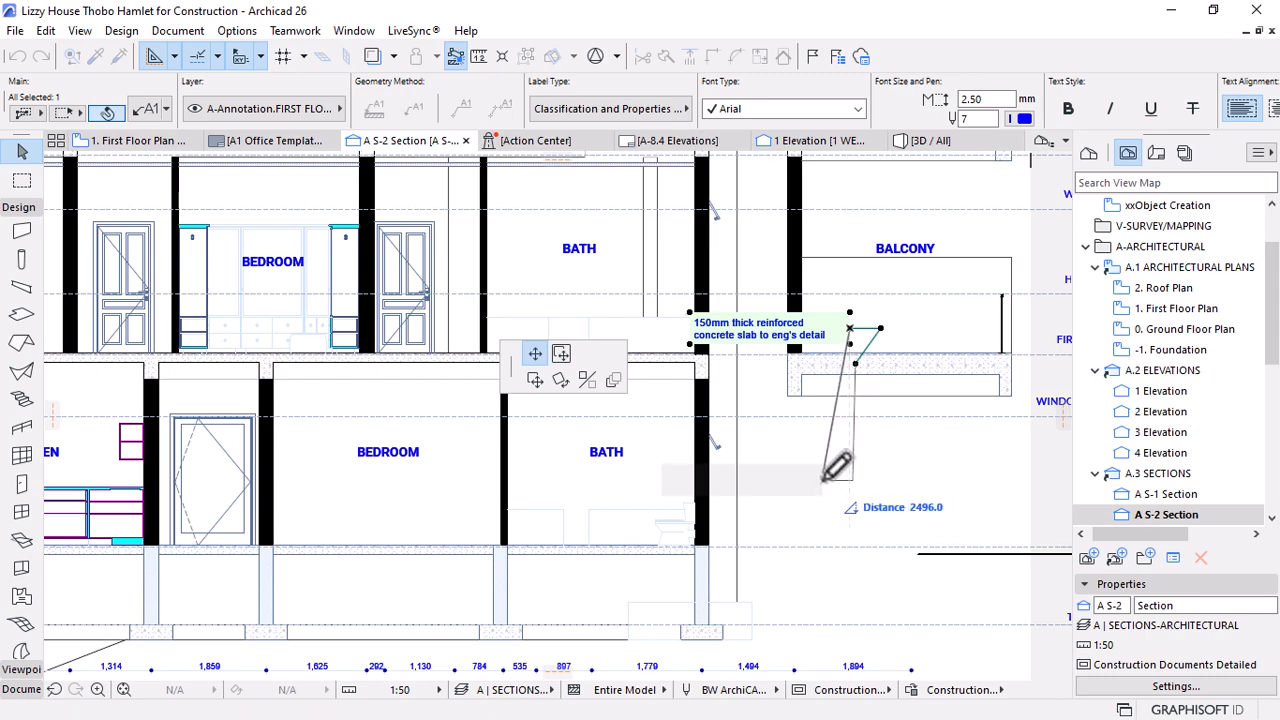
{"action": "left_click", "coordinate": [831, 457]}
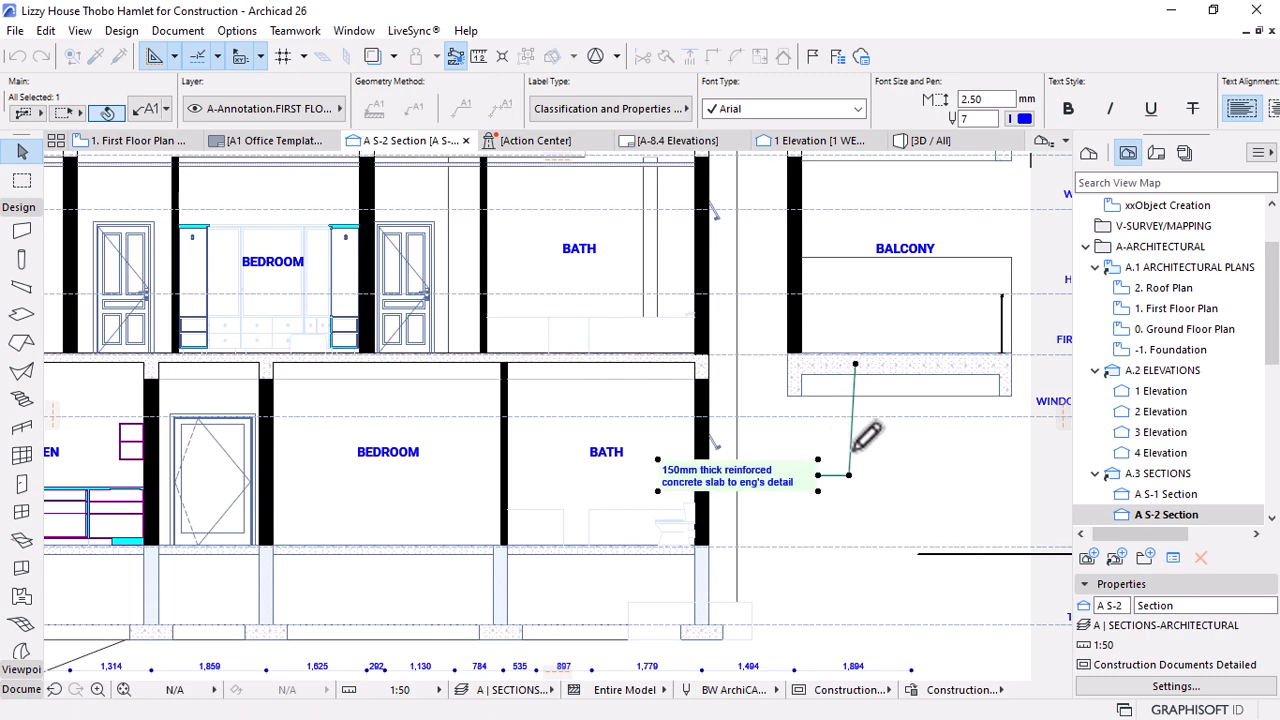
{"action": "scroll", "coordinate": [858, 460], "scroll_direction": "down", "scroll_amount": 4}
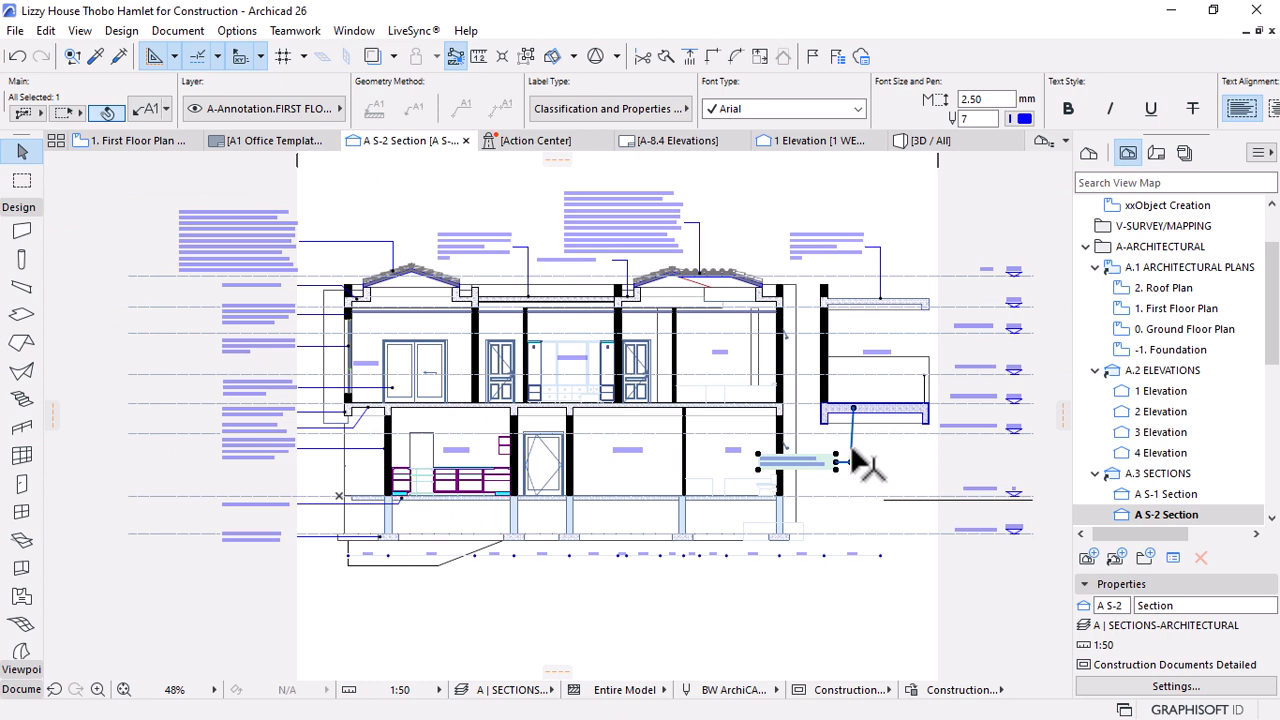
Mirror the balcony floor slab's label about a vertical axis through the bend of its leader line
{"action": "left_click", "coordinate": [852, 455]}
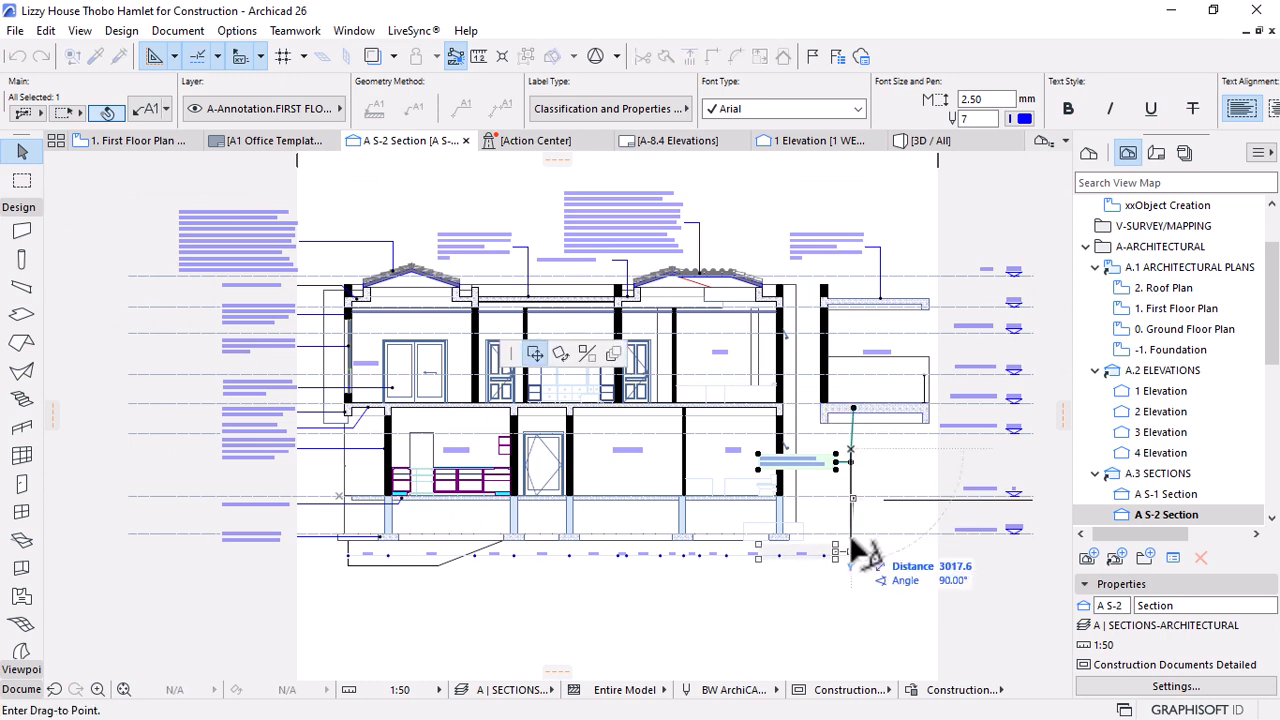
{"action": "left_click", "coordinate": [589, 354]}
{"action": "left_click", "coordinate": [849, 462]}
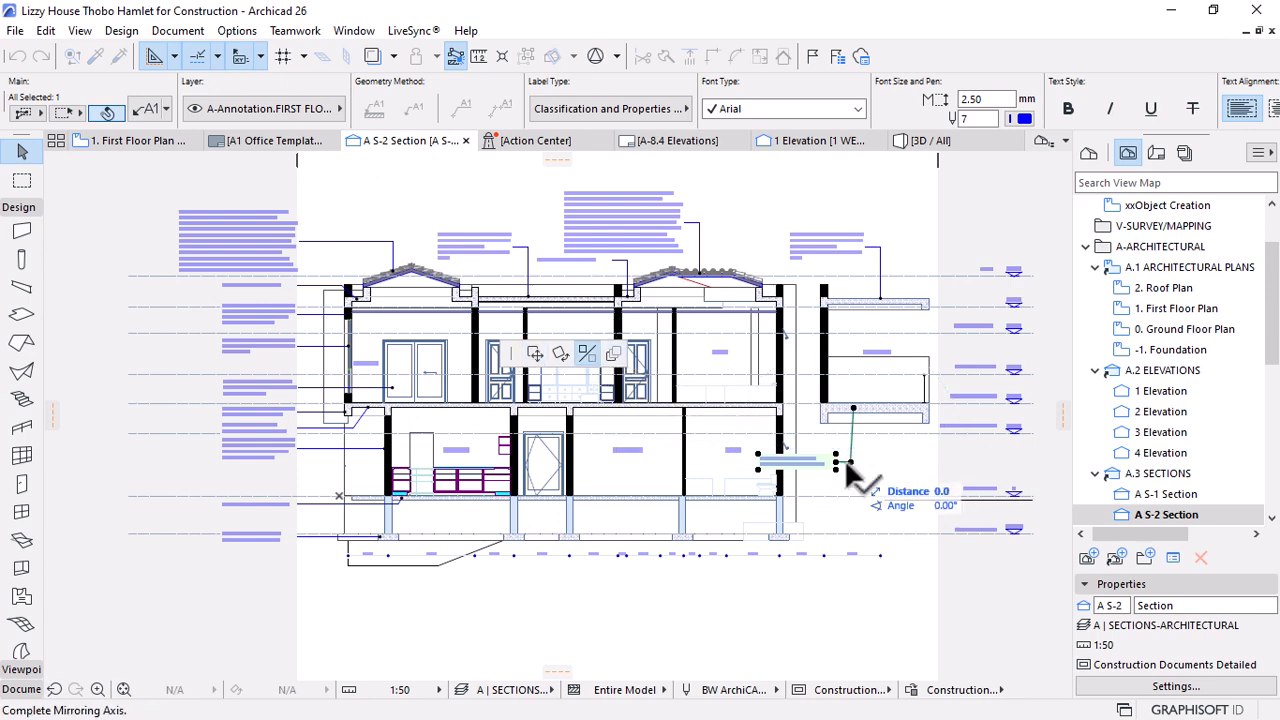
{"action": "left_click", "coordinate": [852, 520]}
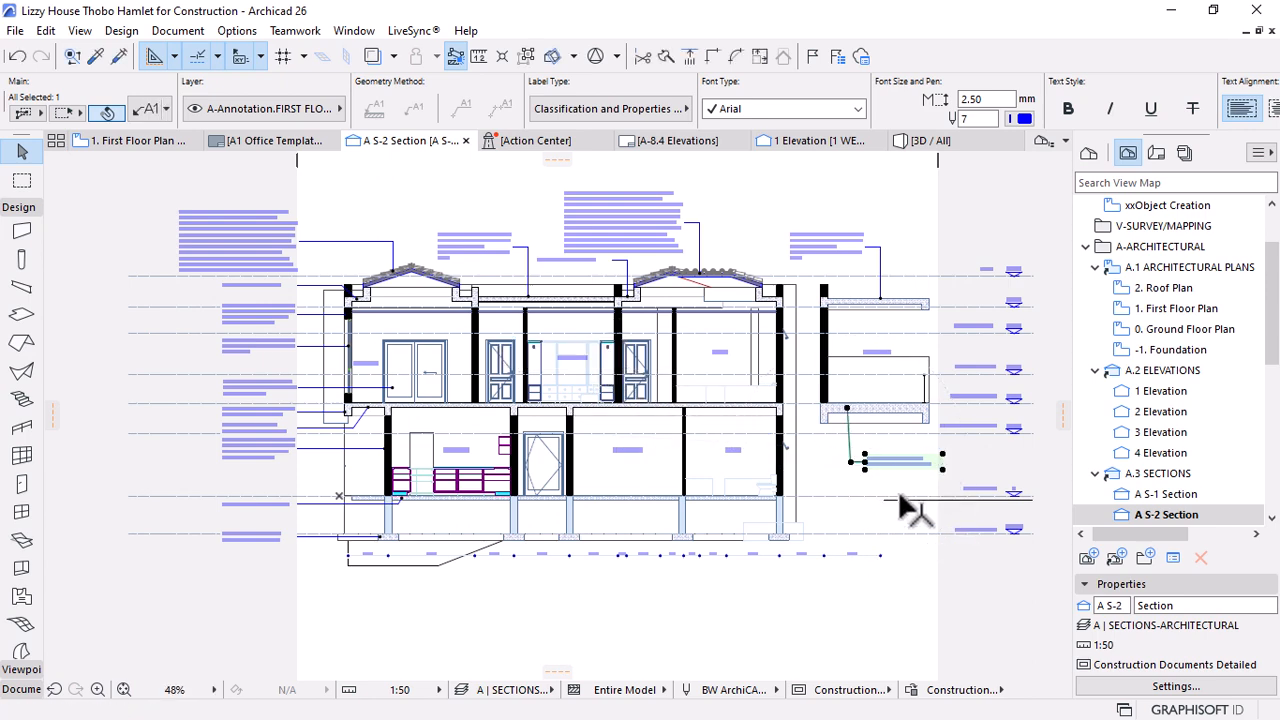
{"action": "scroll", "coordinate": [900, 475], "scroll_direction": "up", "scroll_amount": 3}
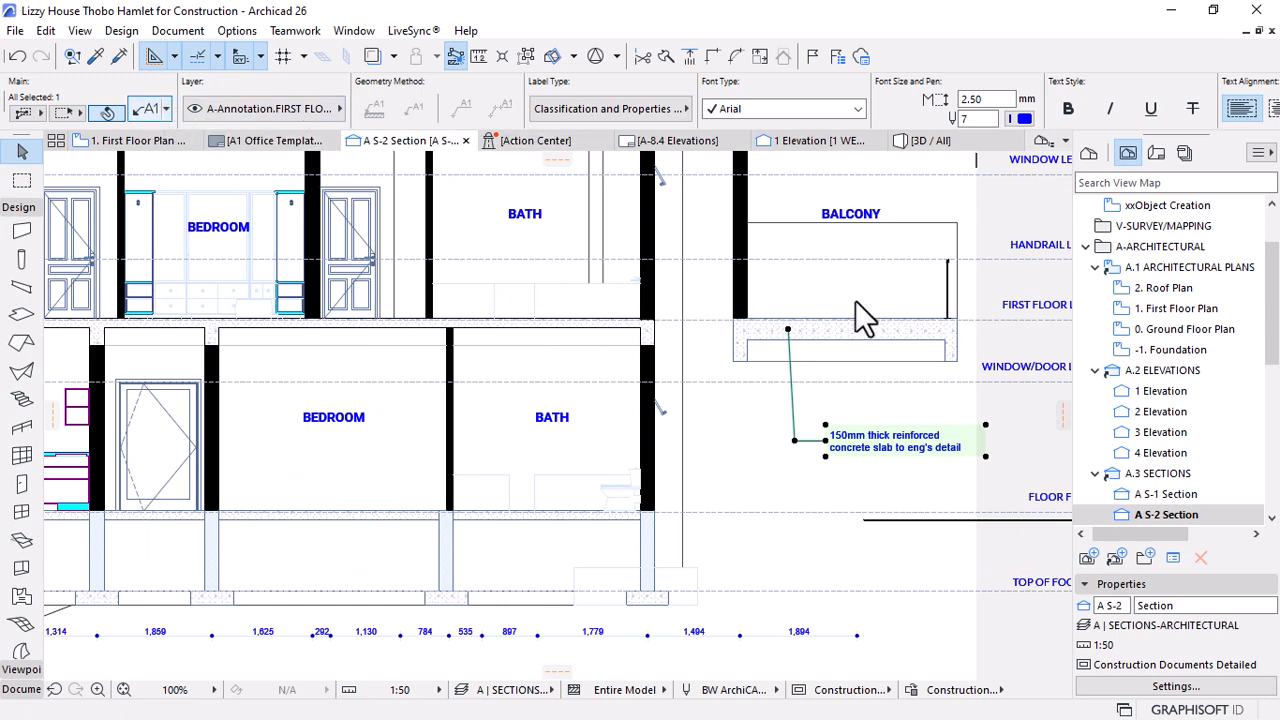
Set the pointer angle of the balcony floor slab's label to 90°
{"action": "key", "text": "ctrl+t"}
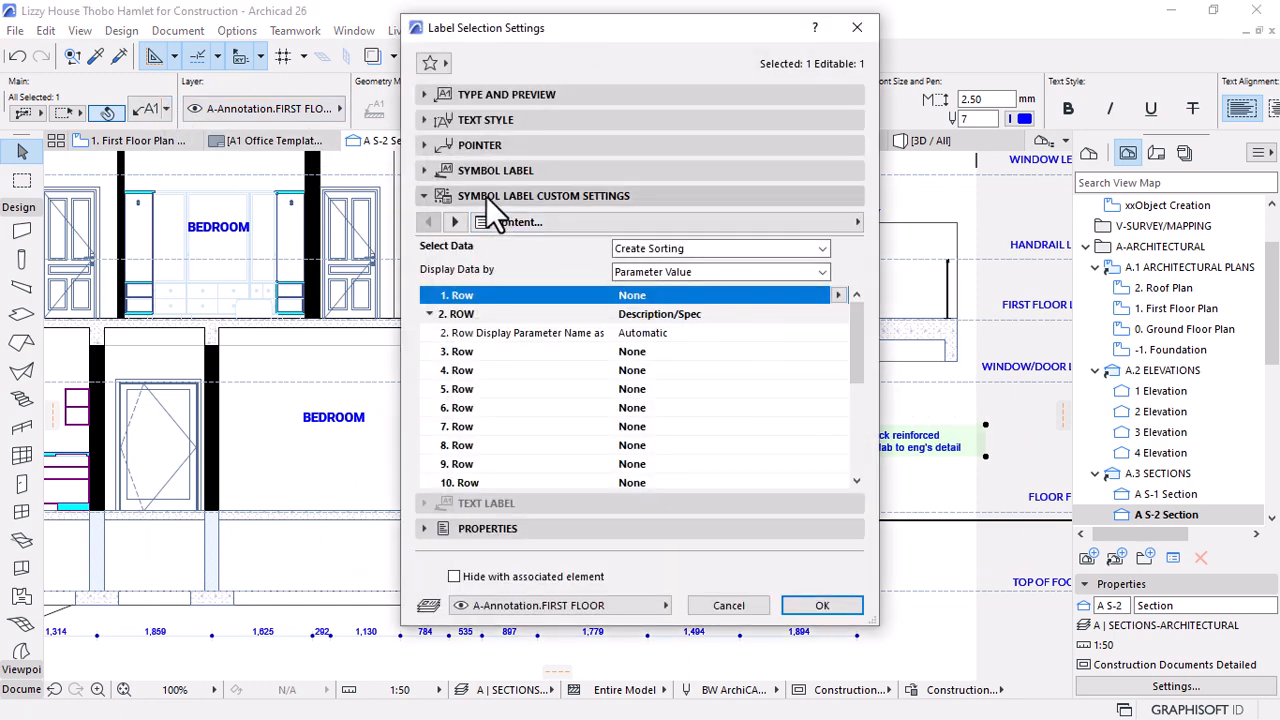
{"action": "left_click", "coordinate": [489, 145]}
{"action": "double_click", "coordinate": [800, 261]}
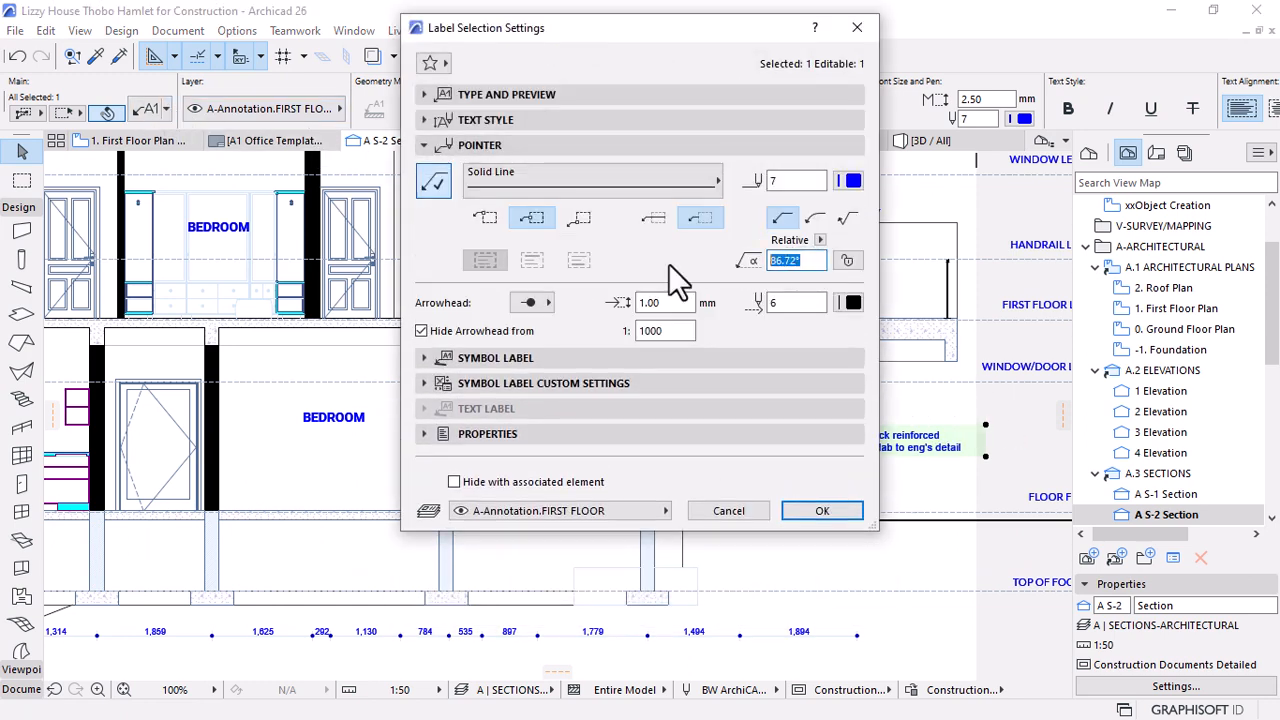
{"action": "type", "text": "90"}
{"action": "key", "text": "Return"}
{"action": "scroll", "coordinate": [896, 347], "scroll_direction": "down", "scroll_amount": 5}
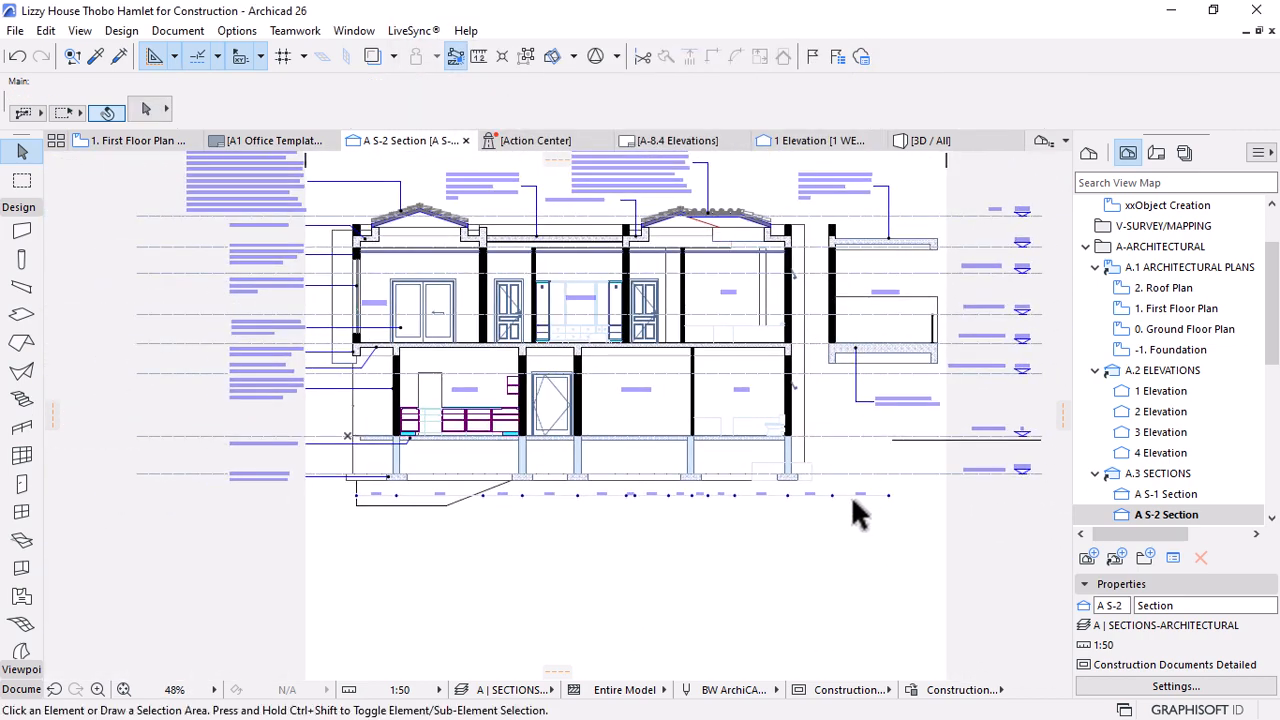
{"action": "scroll", "coordinate": [600, 320], "scroll_direction": "up", "scroll_amount": 3}
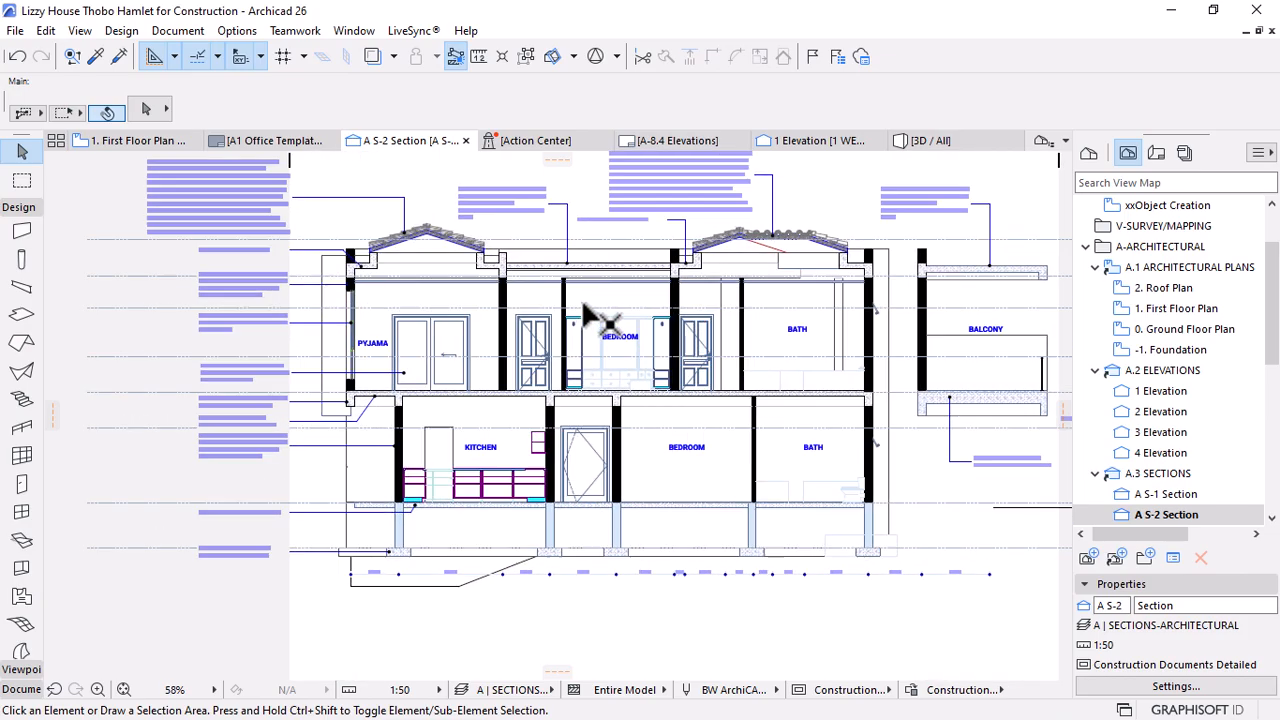
{"action": "scroll", "coordinate": [585, 312], "scroll_direction": "up", "scroll_amount": 3}
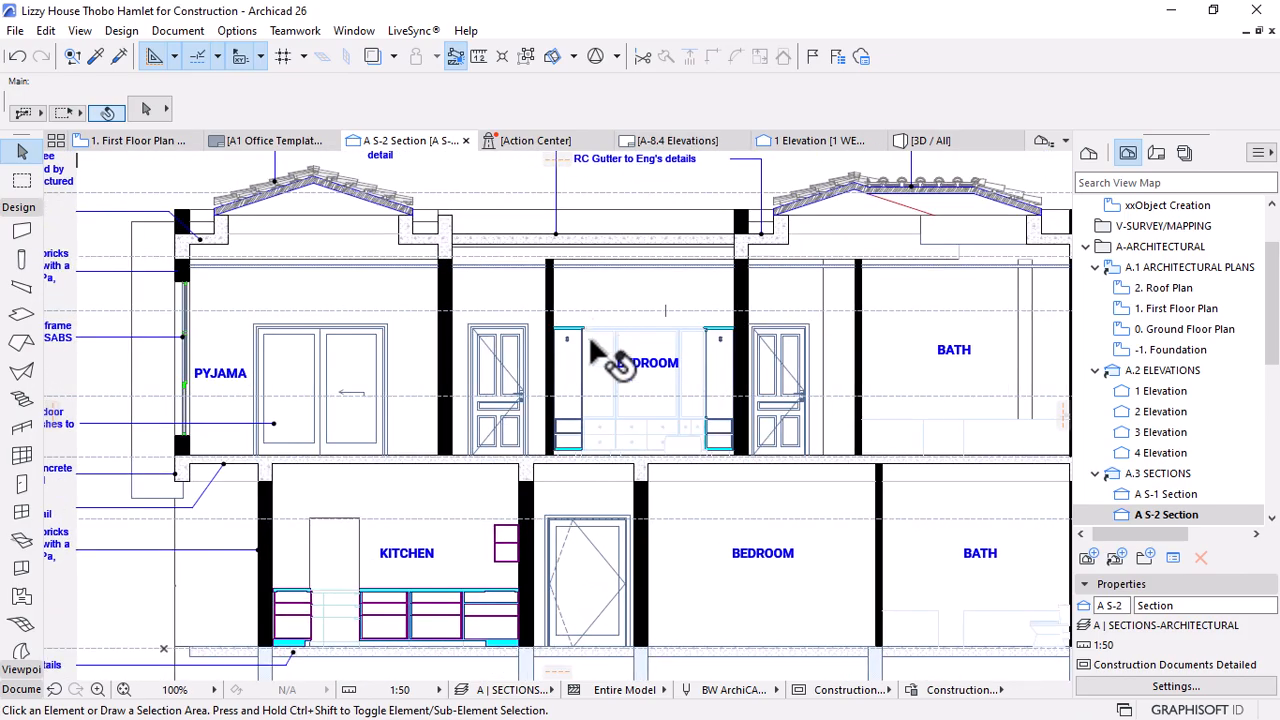
{"action": "scroll", "coordinate": [451, 466], "scroll_direction": "down", "scroll_amount": 2}
{"action": "scroll", "coordinate": [515, 425], "scroll_direction": "up", "scroll_amount": 1}
{"action": "scroll", "coordinate": [515, 425], "scroll_direction": "up", "scroll_amount": 1}
{"action": "scroll", "coordinate": [600, 363], "scroll_direction": "down", "scroll_amount": 4}
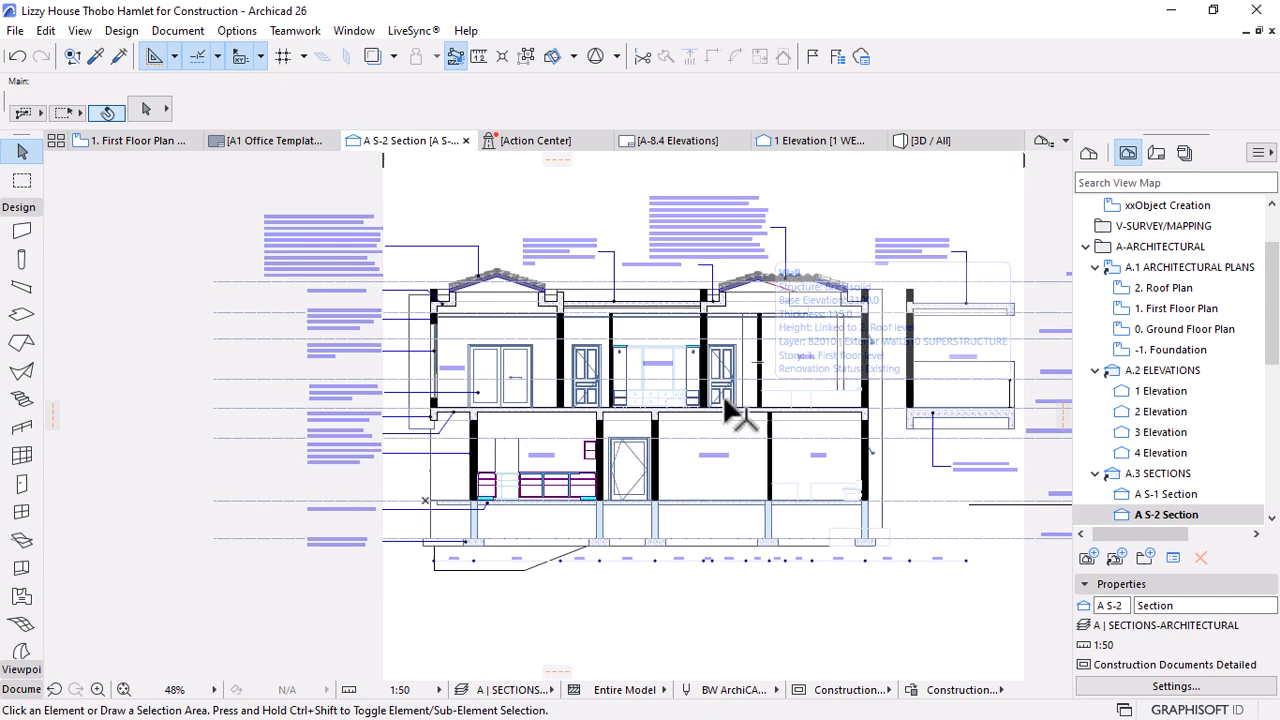
Open the A S-1 section and pick up the settings of the family lounge's door ID label
{"action": "scroll", "coordinate": [1190, 470], "scroll_direction": "down", "scroll_amount": 2}
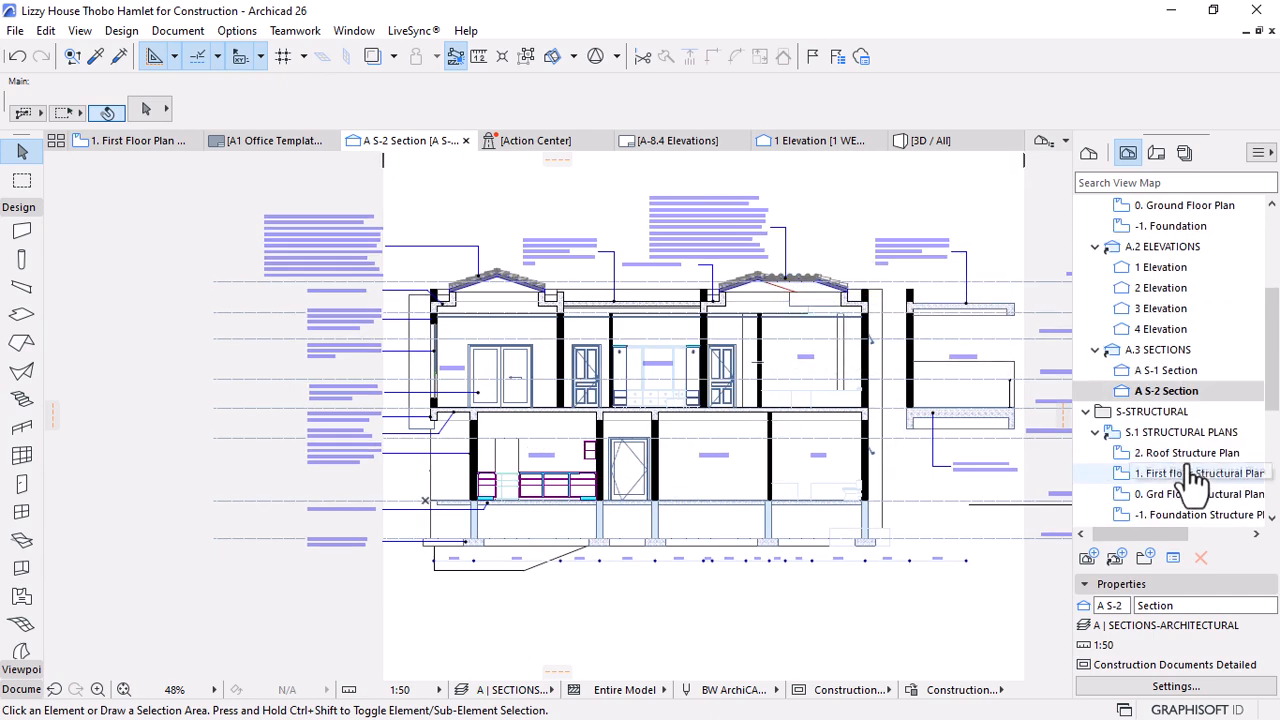
{"action": "double_click", "coordinate": [1170, 372]}
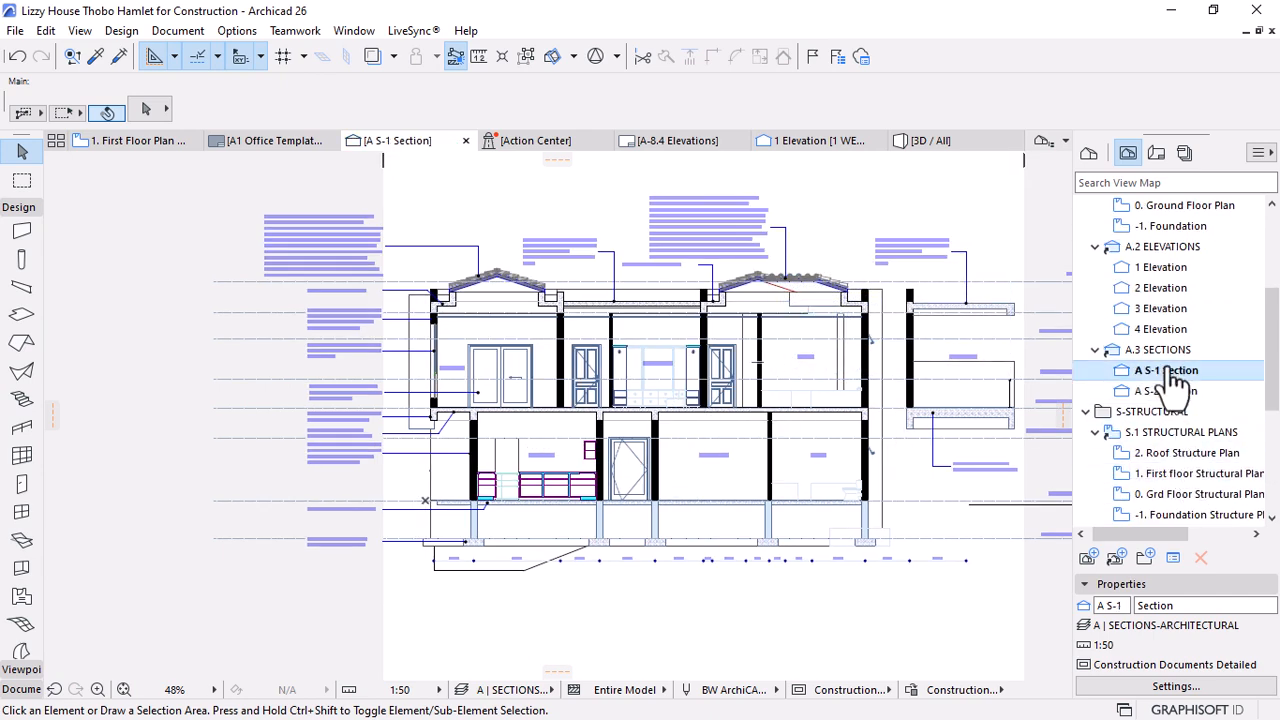
{"action": "scroll", "coordinate": [630, 390], "scroll_direction": "up", "scroll_amount": 5}
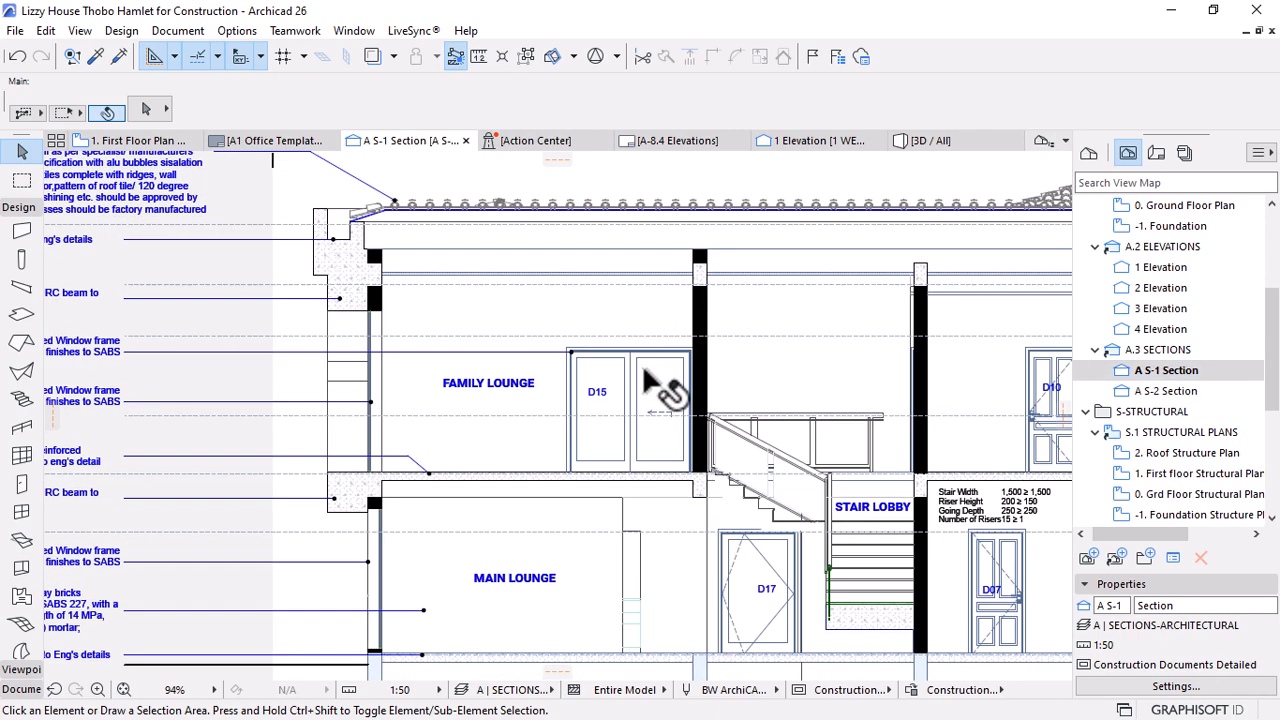
{"action": "left_click", "coordinate": [596, 388], "text": "alt"}
Return to the A S-2 section and place a door ID label on the pyjama room's sliding door
{"action": "double_click", "coordinate": [1140, 391]}
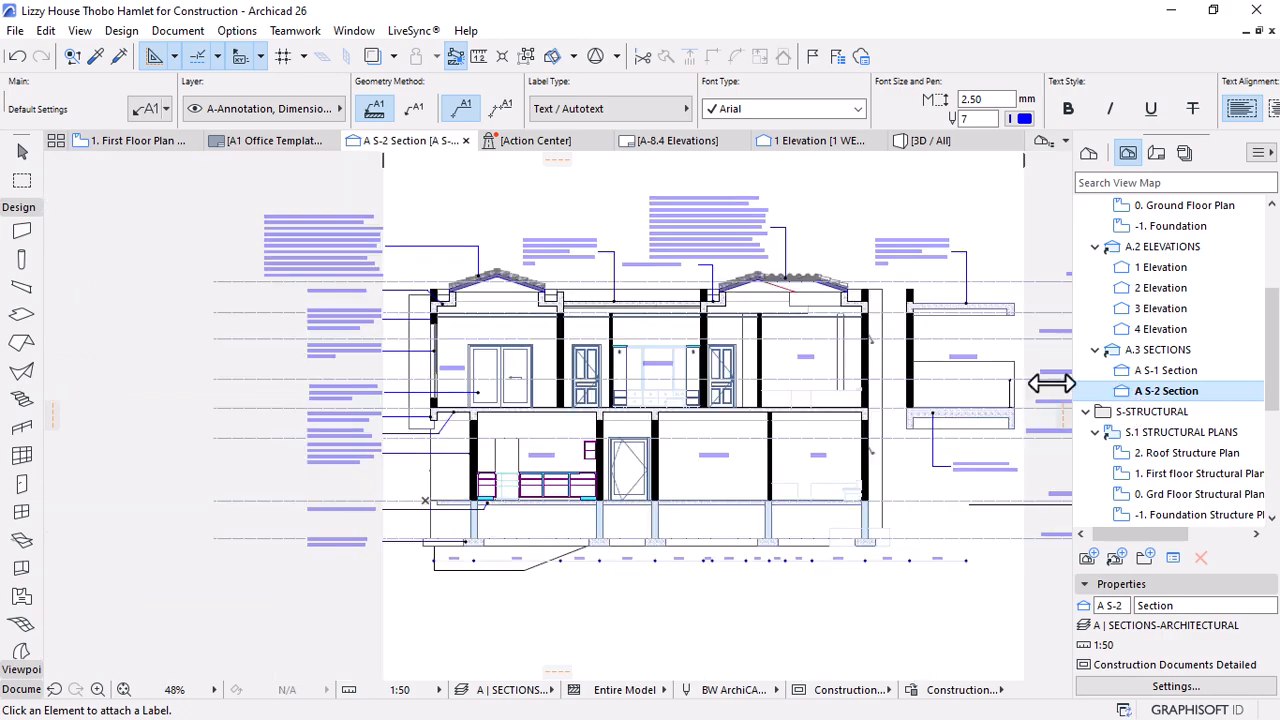
{"action": "scroll", "coordinate": [511, 366], "scroll_direction": "up", "scroll_amount": 8}
{"action": "left_click", "coordinate": [511, 366]}
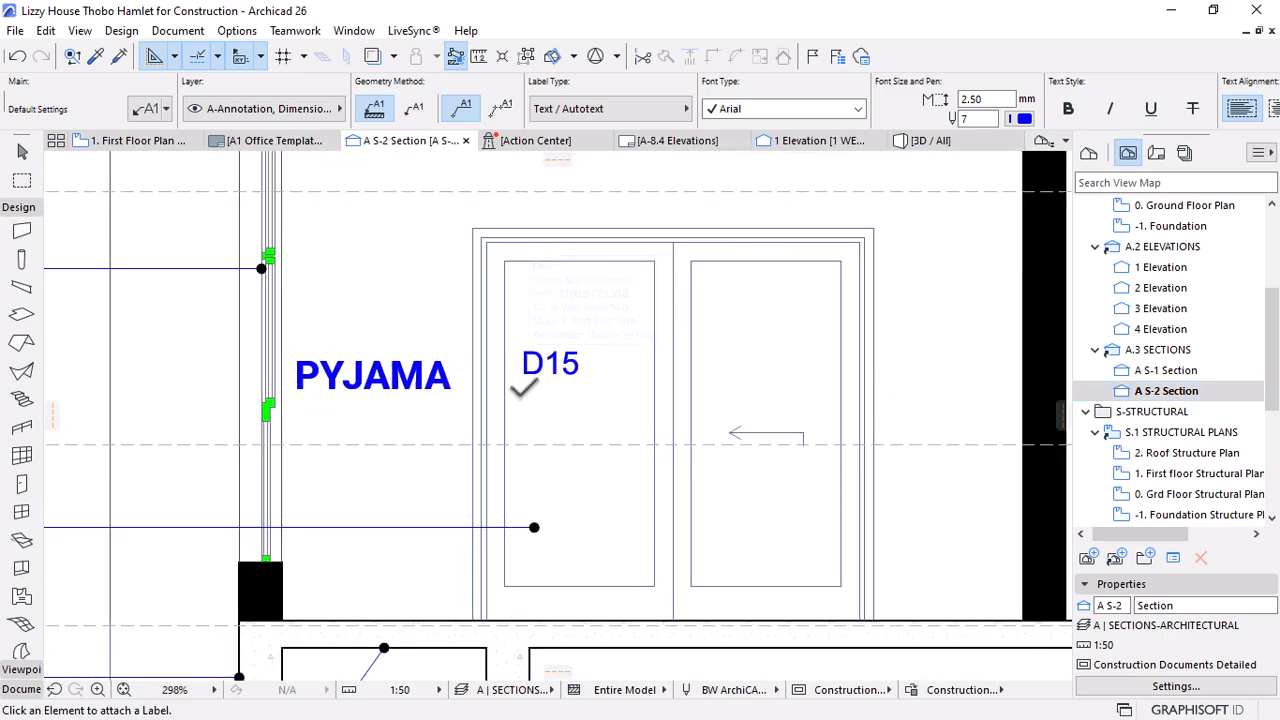
Place door ID labels on the two panelled doors beside the first-floor bedroom and the ground-floor door between the kitchen and bedroom
{"action": "scroll", "coordinate": [523, 414], "scroll_direction": "down", "scroll_amount": 5}
{"action": "scroll", "coordinate": [622, 338], "scroll_direction": "up", "scroll_amount": 5}
{"action": "scroll", "coordinate": [622, 338], "scroll_direction": "down", "scroll_amount": 2}
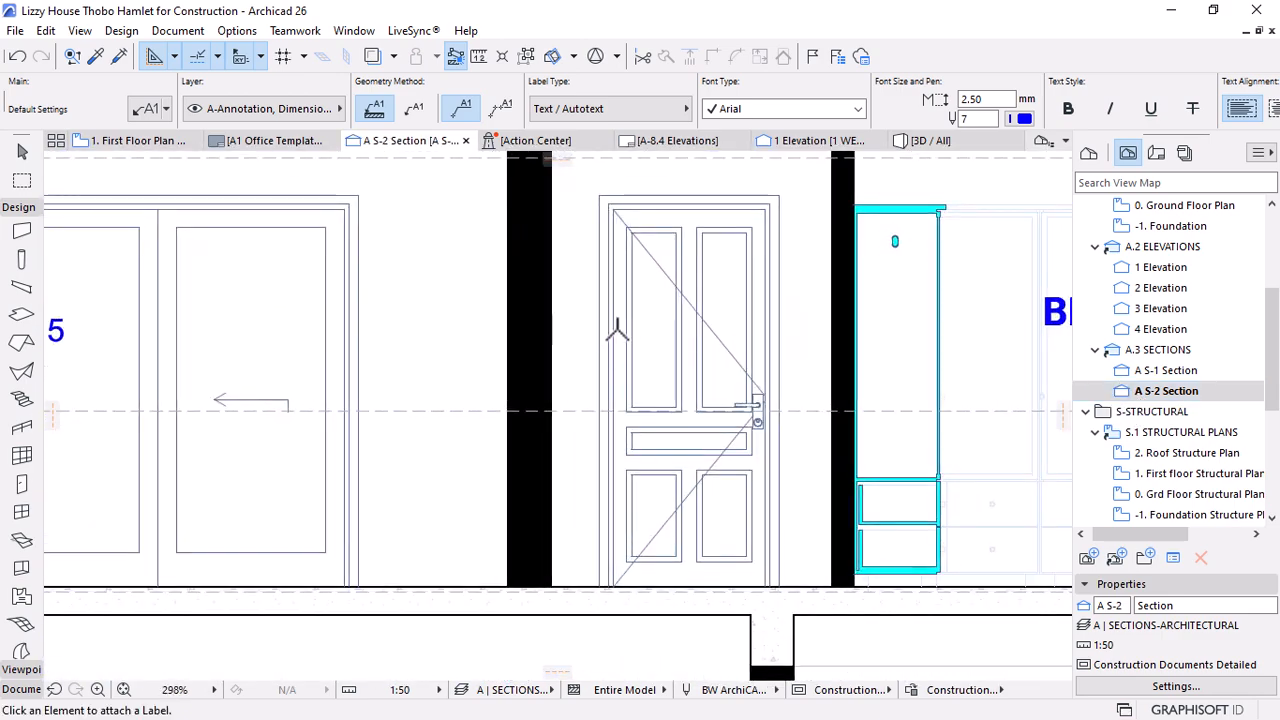
{"action": "left_click", "coordinate": [622, 338]}
{"action": "scroll", "coordinate": [622, 338], "scroll_direction": "down", "scroll_amount": 3}
{"action": "scroll", "coordinate": [910, 340], "scroll_direction": "down", "scroll_amount": 4}
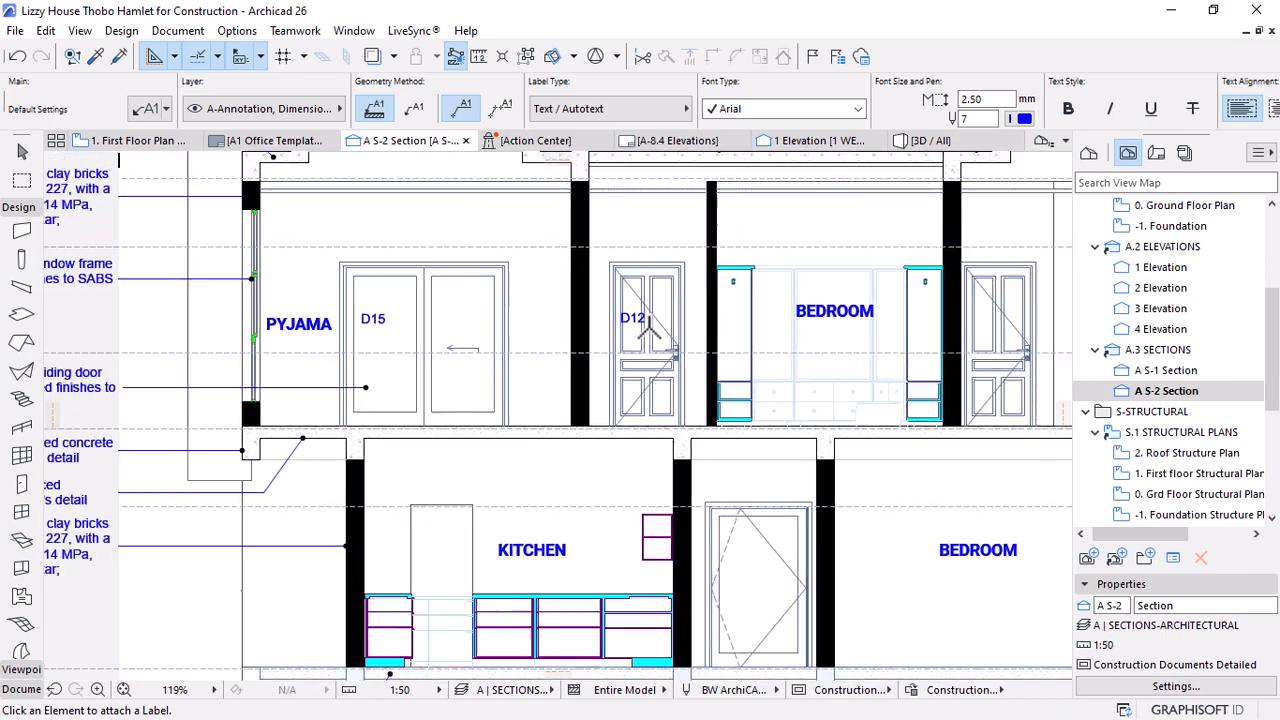
{"action": "scroll", "coordinate": [764, 307], "scroll_direction": "up", "scroll_amount": 6}
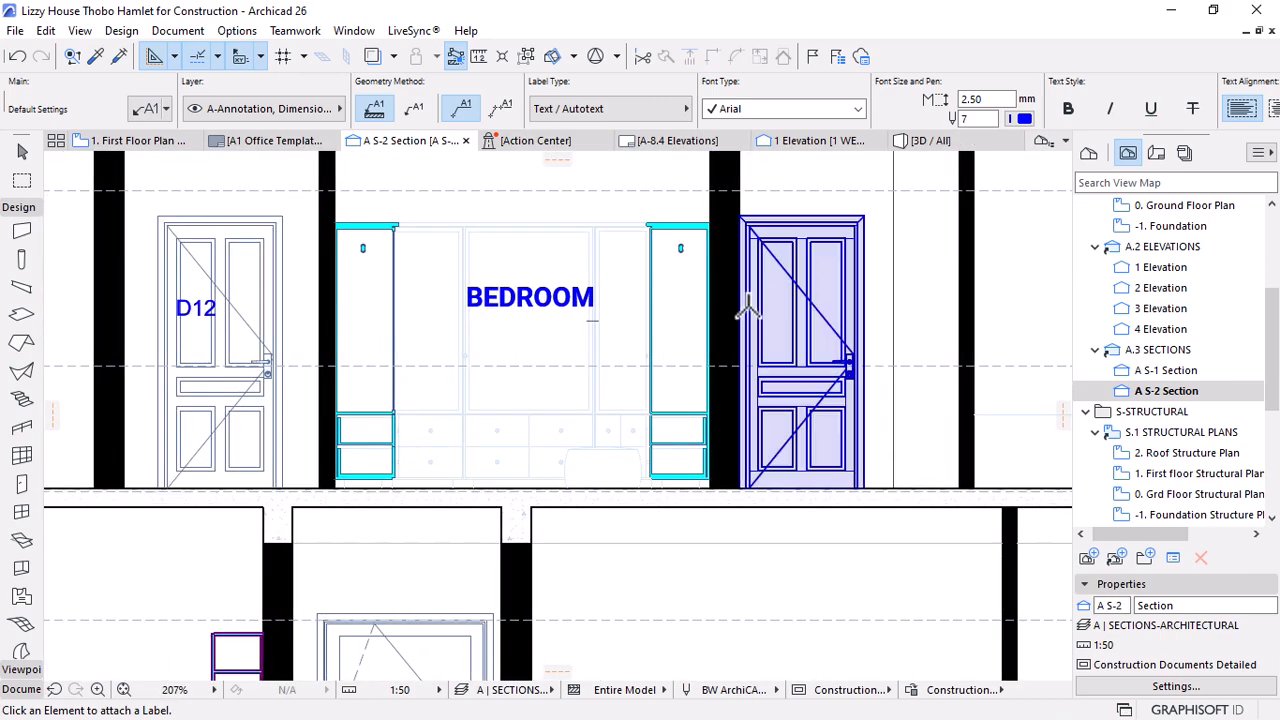
{"action": "left_click", "coordinate": [752, 307]}
{"action": "scroll", "coordinate": [752, 310], "scroll_direction": "down", "scroll_amount": 4}
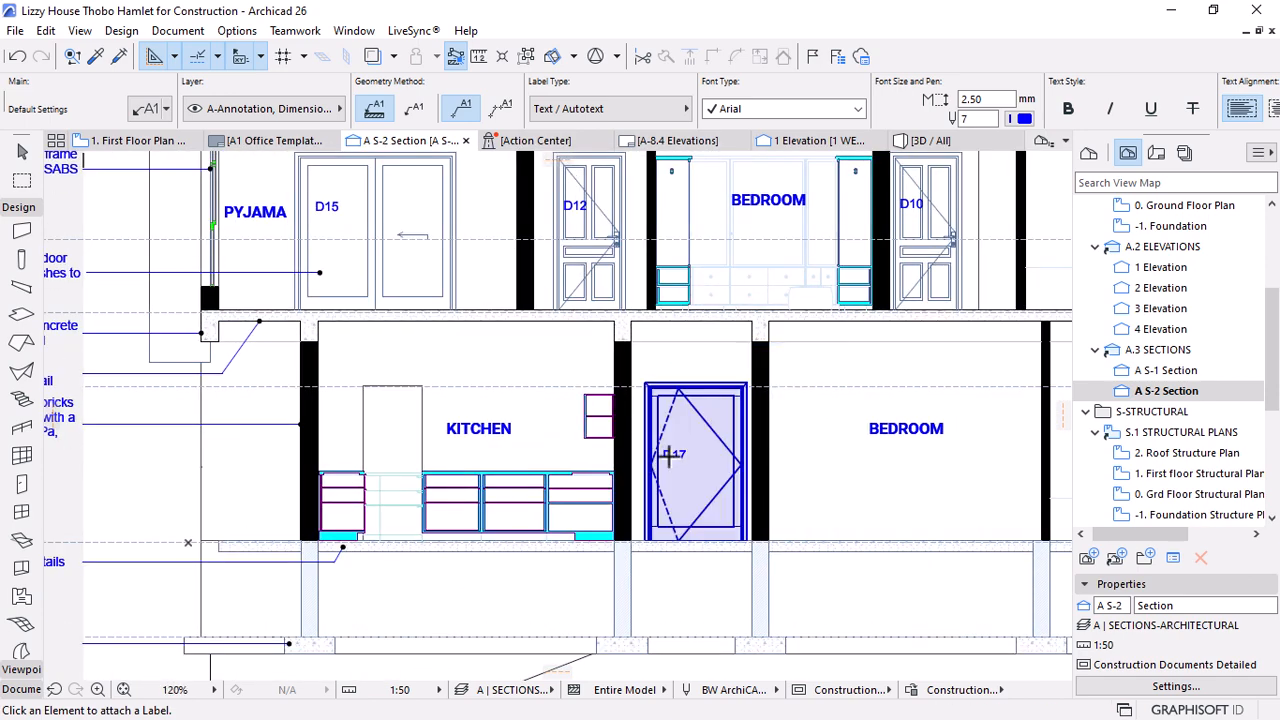
{"action": "left_click", "coordinate": [740, 405]}
{"action": "scroll", "coordinate": [708, 376], "scroll_direction": "down", "scroll_amount": 3}
{"action": "scroll", "coordinate": [720, 390], "scroll_direction": "down", "scroll_amount": 2}
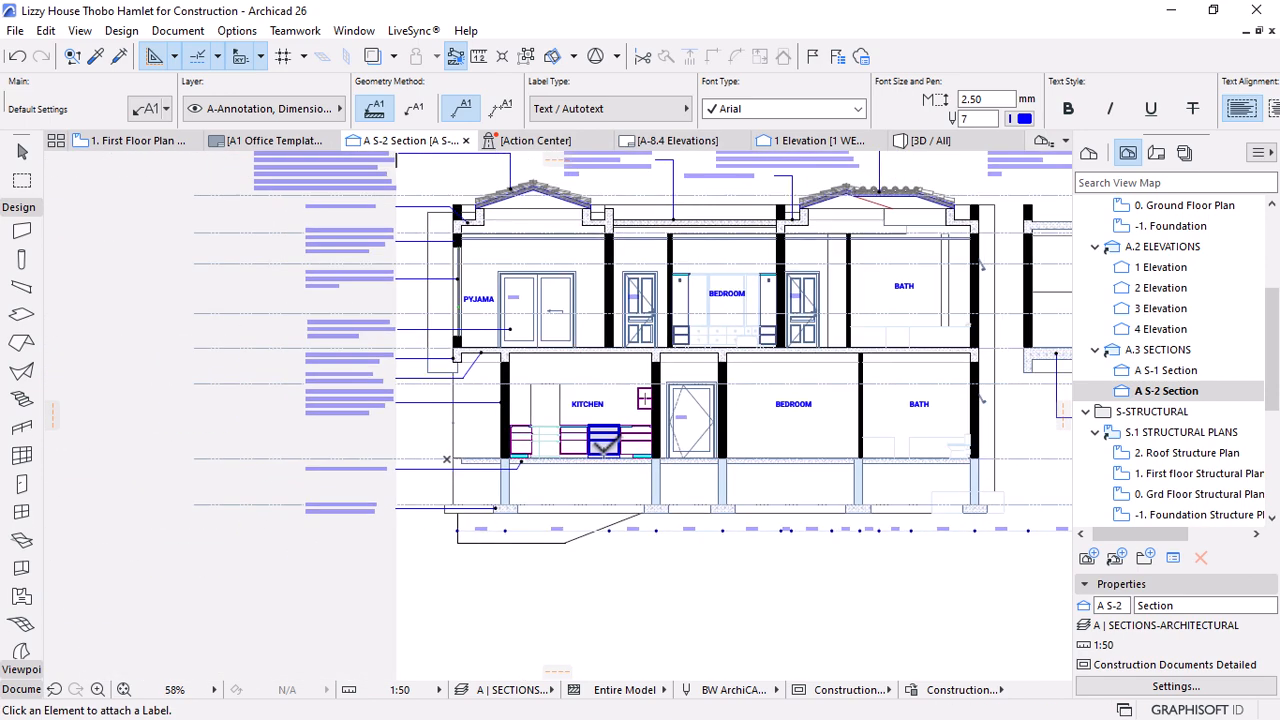
{"action": "scroll", "coordinate": [800, 485], "scroll_direction": "down", "scroll_amount": 1}
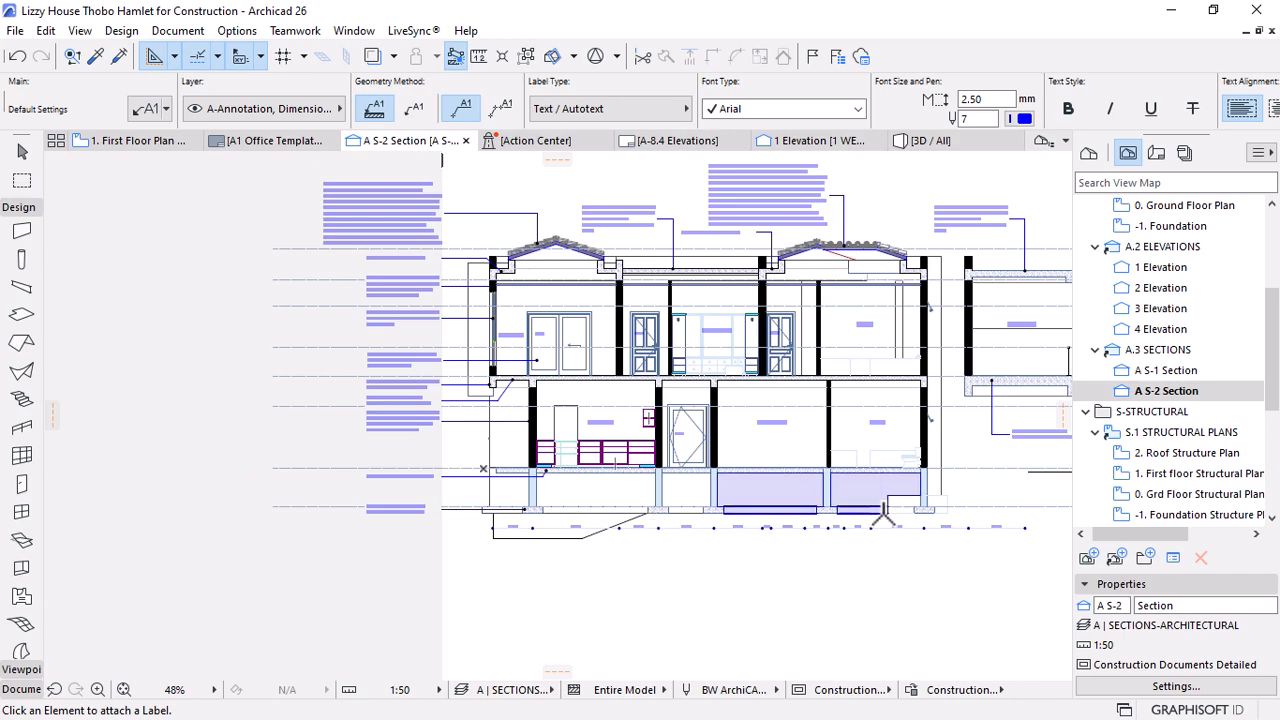
{"action": "scroll", "coordinate": [720, 480], "scroll_direction": "down", "scroll_amount": 2}
{"action": "scroll", "coordinate": [620, 376], "scroll_direction": "up", "scroll_amount": 7}
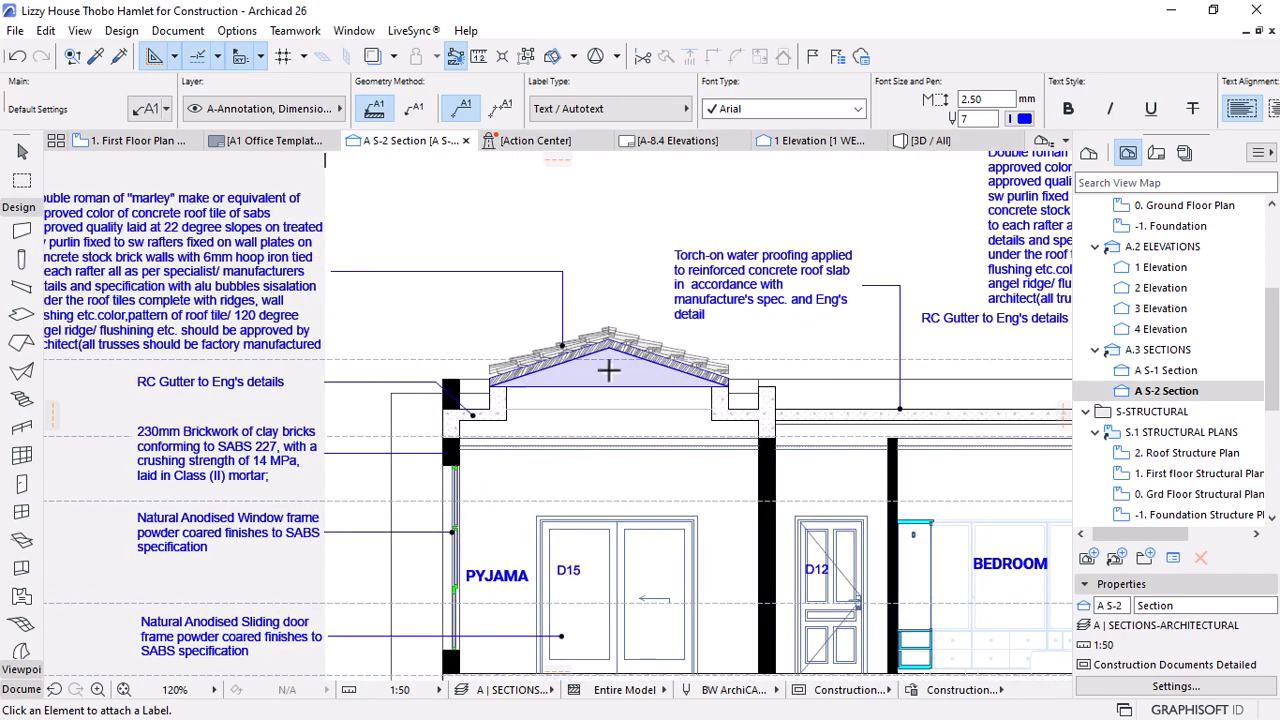
{"action": "scroll", "coordinate": [638, 370], "scroll_direction": "down", "scroll_amount": 2}
{"action": "scroll", "coordinate": [728, 374], "scroll_direction": "up", "scroll_amount": 1}
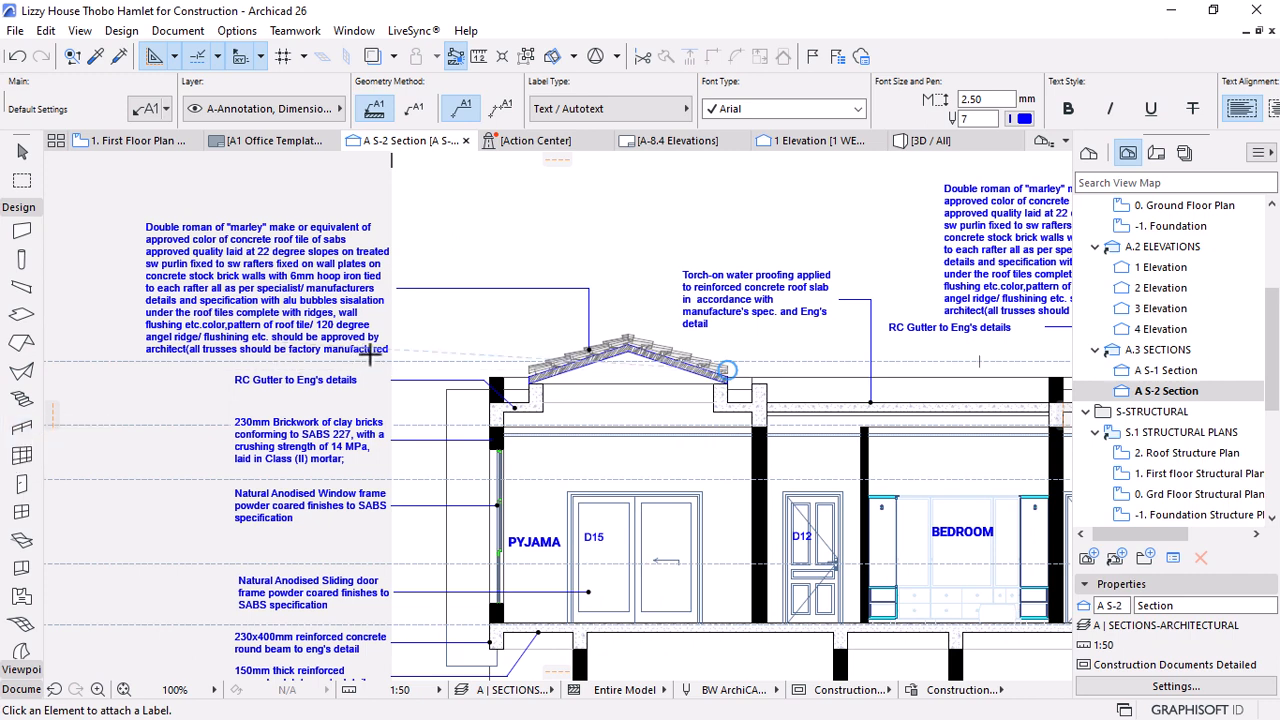
Place a text block reading "Roof trusses to be factory manufactured" under the pitched roof above the pyjama room
{"action": "scroll", "coordinate": [37, 440], "scroll_direction": "down", "scroll_amount": 3}
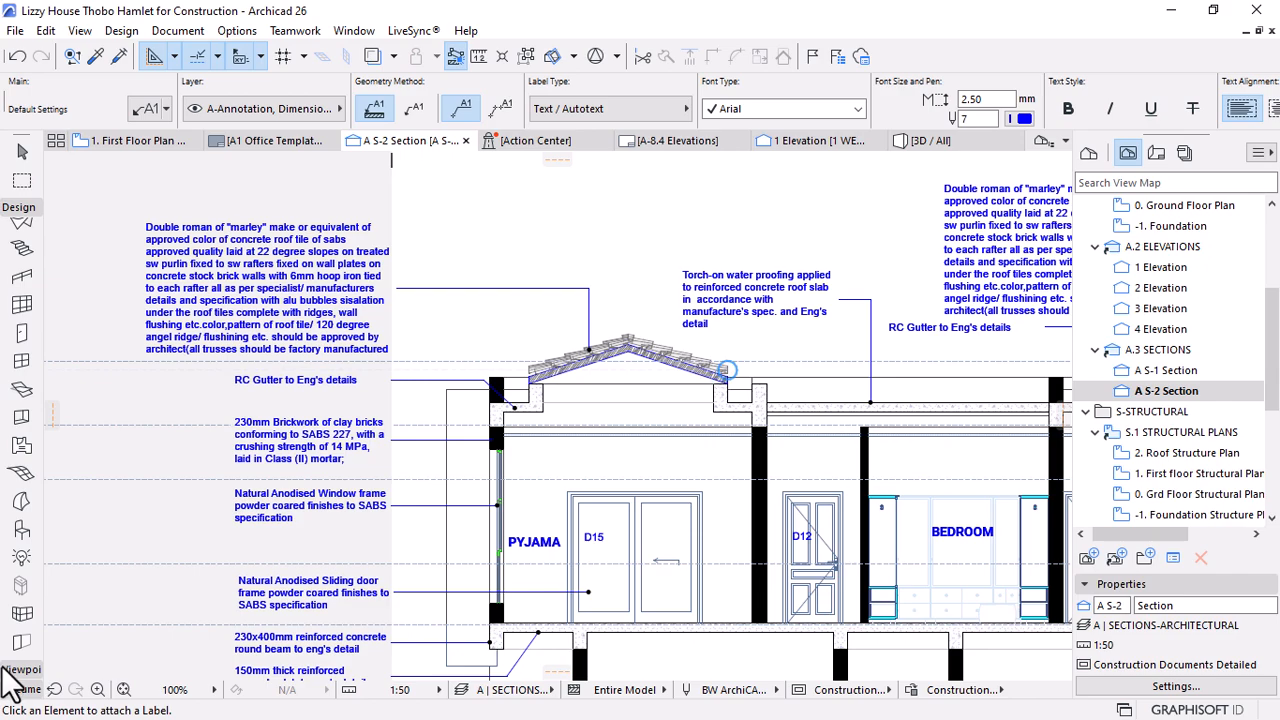
{"action": "scroll", "coordinate": [481, 430], "scroll_direction": "down", "scroll_amount": 2}
{"action": "scroll", "coordinate": [487, 417], "scroll_direction": "up", "scroll_amount": 3}
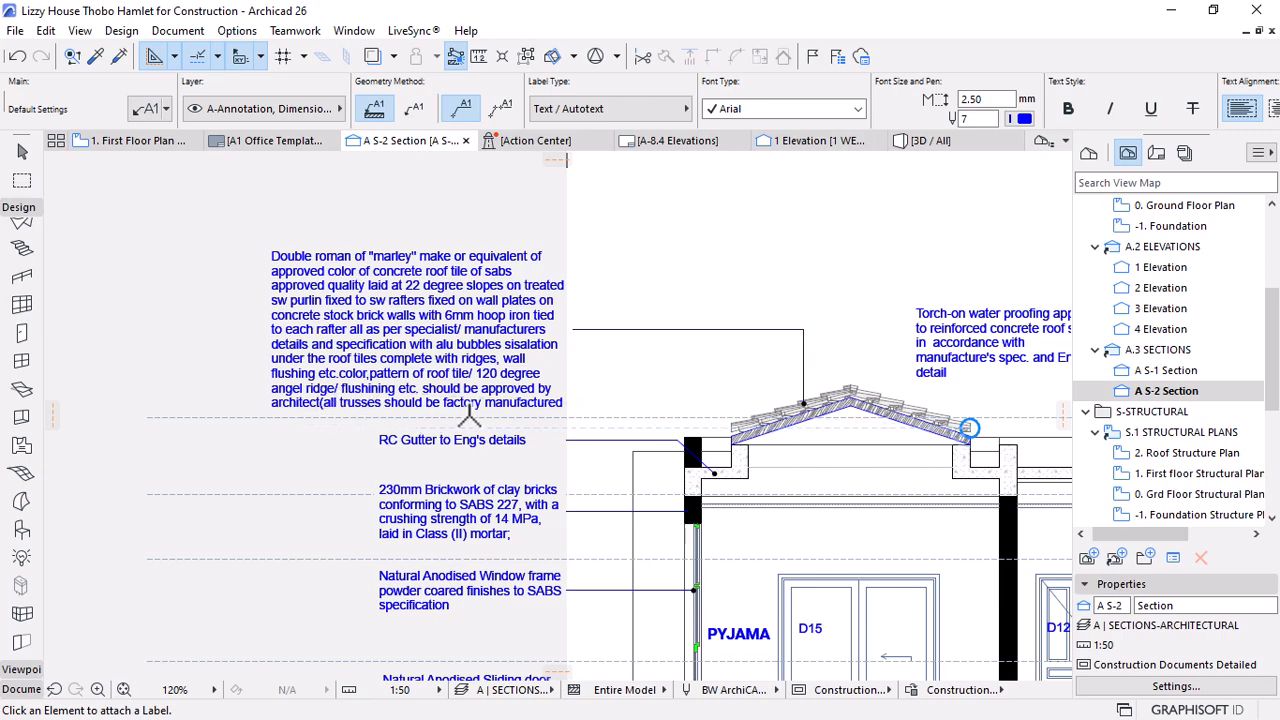
{"action": "scroll", "coordinate": [395, 397], "scroll_direction": "down", "scroll_amount": 1}
{"action": "scroll", "coordinate": [395, 397], "scroll_direction": "up", "scroll_amount": 3}
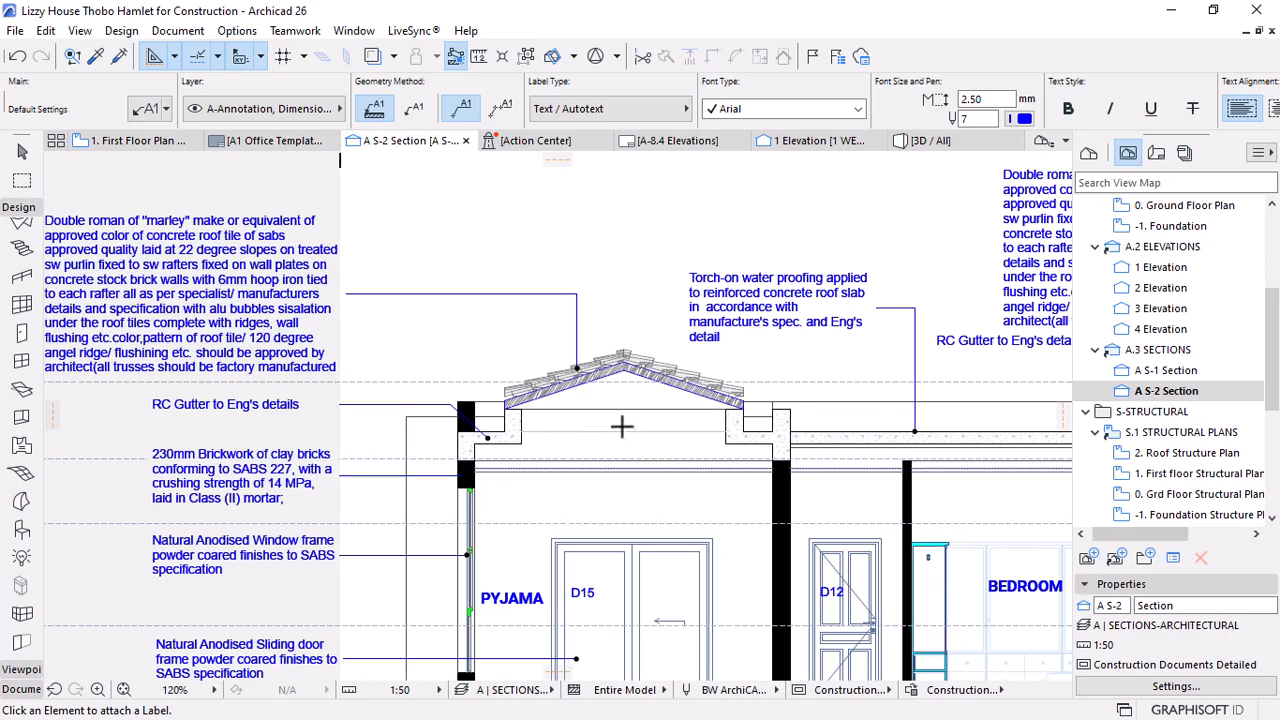
{"action": "left_click", "coordinate": [18, 207]}
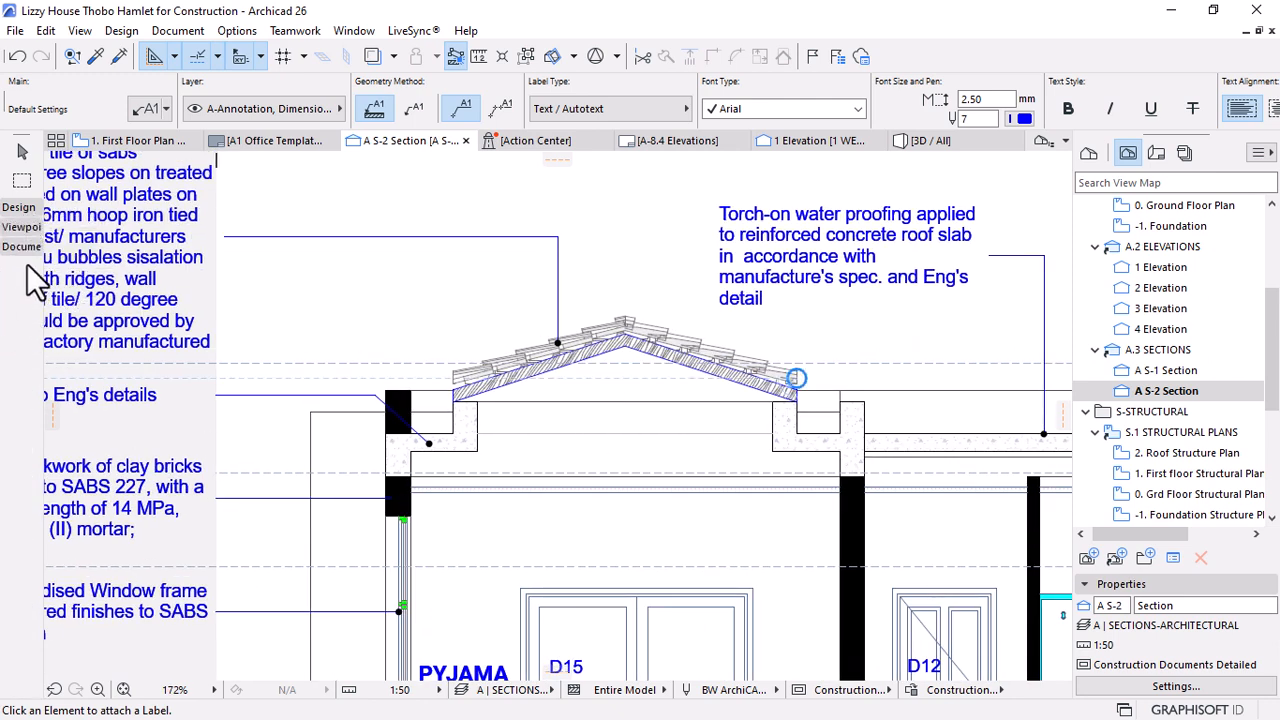
{"action": "left_click", "coordinate": [21, 386]}
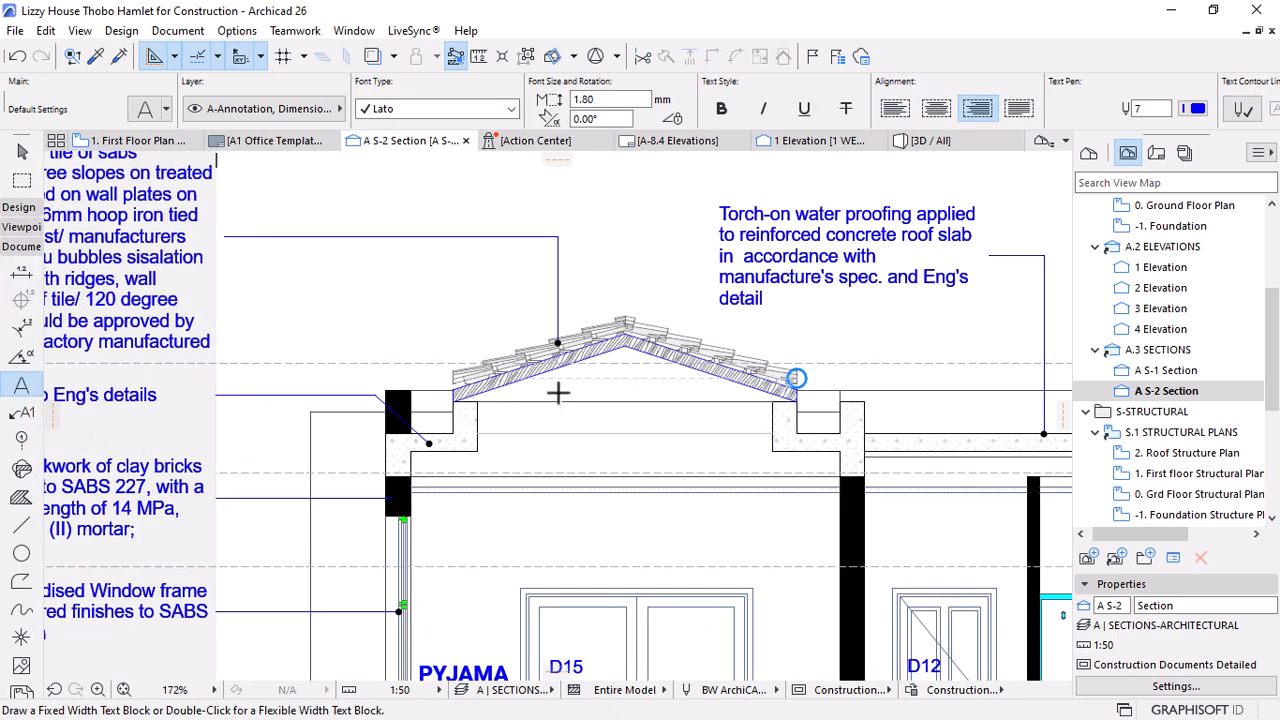
{"action": "left_click", "coordinate": [557, 391]}
{"action": "left_click", "coordinate": [719, 435]}
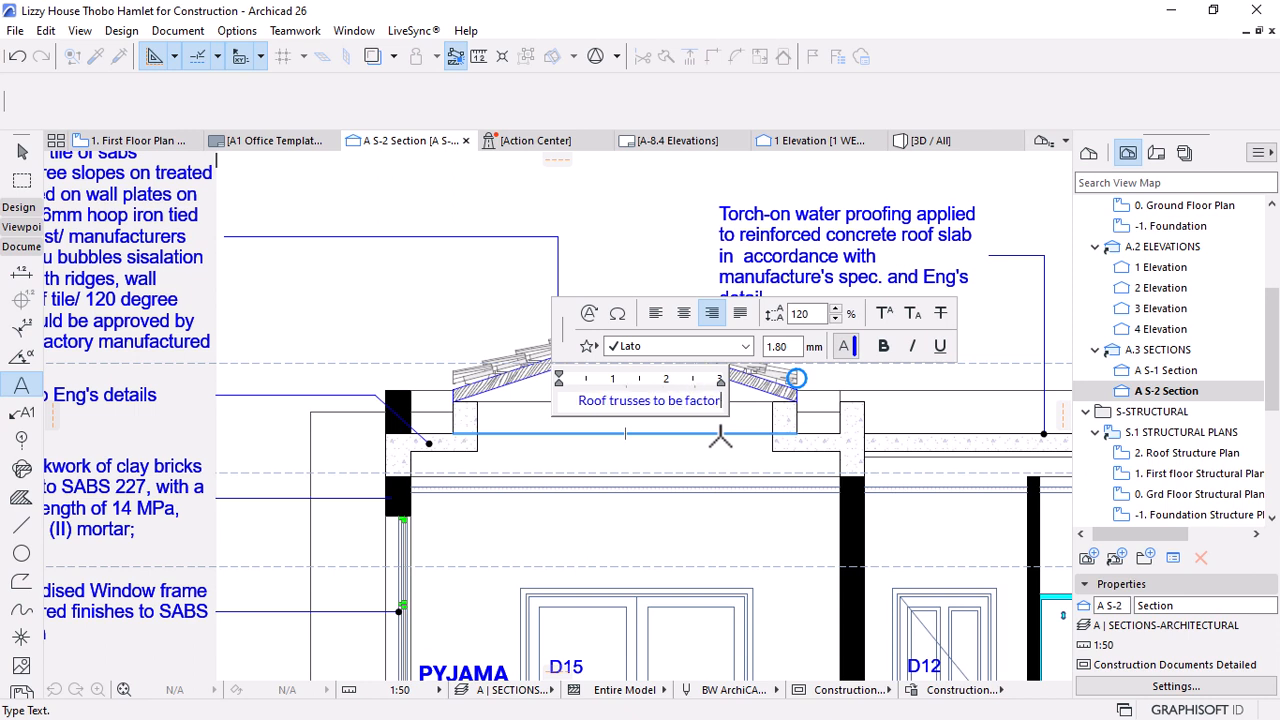
{"action": "type", "text": "manufactured"}
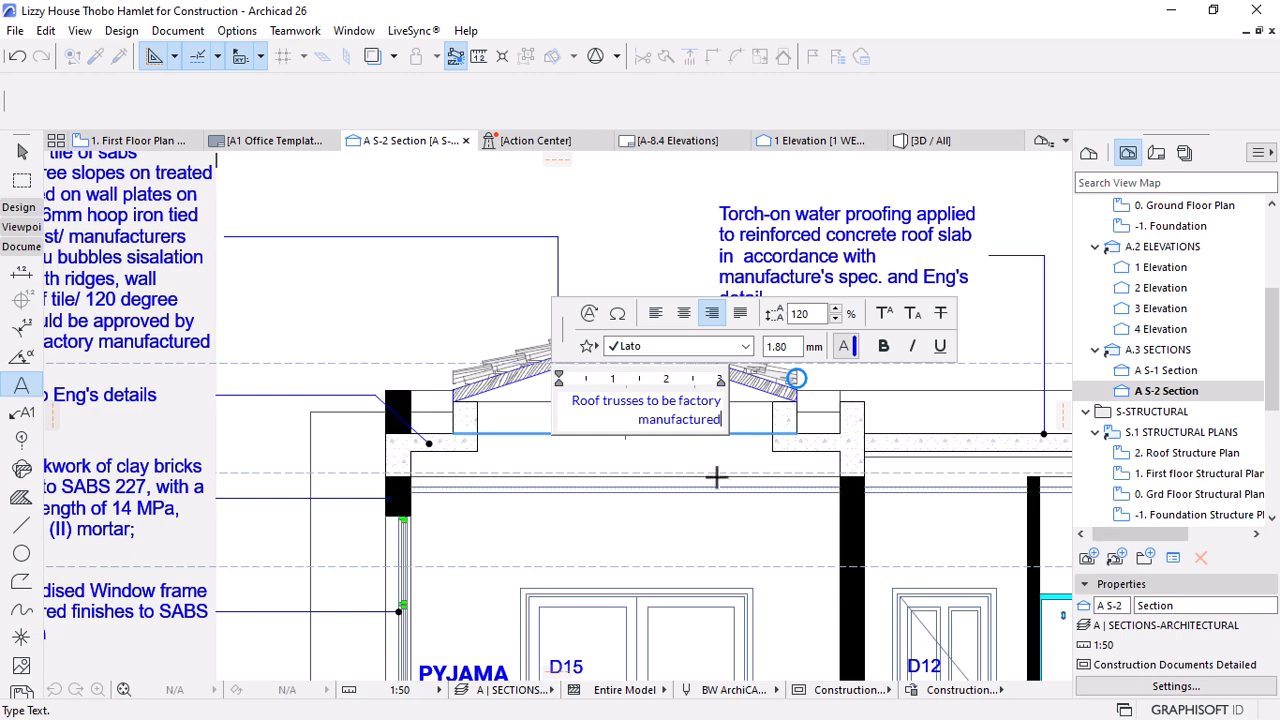
{"action": "left_click", "coordinate": [770, 447]}
{"action": "scroll", "coordinate": [770, 443], "scroll_direction": "down", "scroll_amount": 3}
{"action": "scroll", "coordinate": [725, 437], "scroll_direction": "up", "scroll_amount": 2}
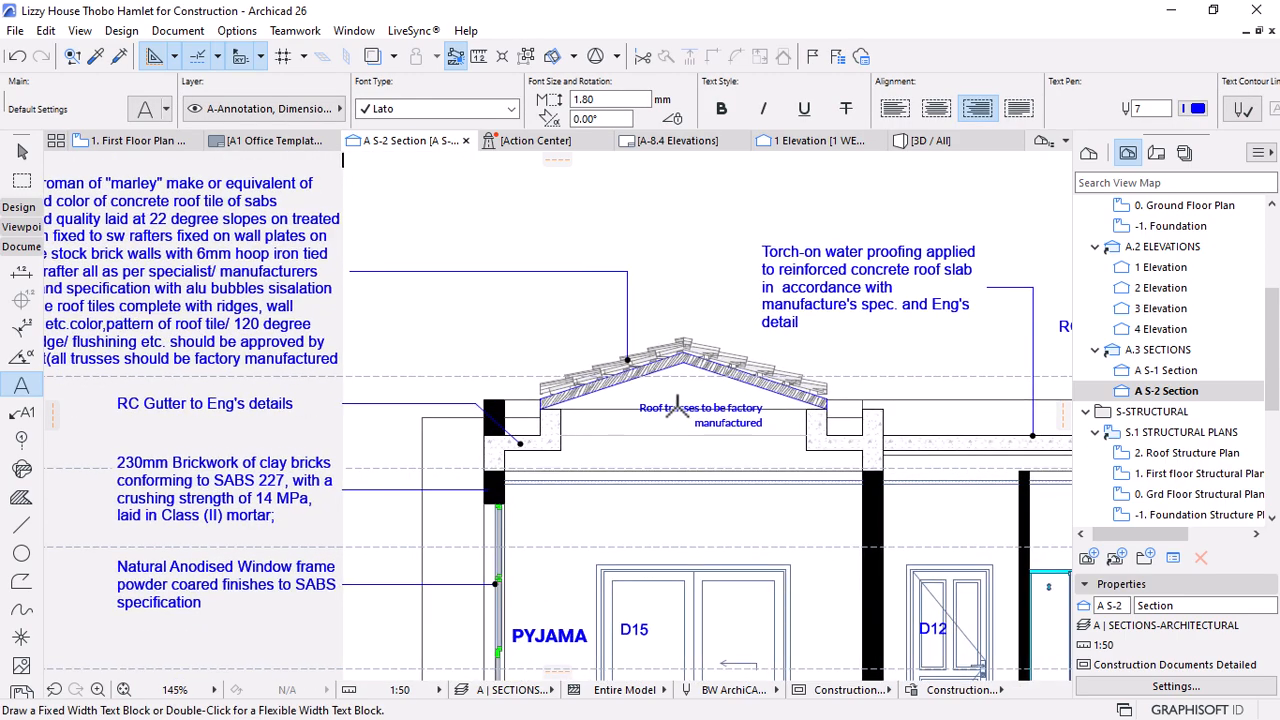
Change the font of the roof truss note to Roboto
{"action": "scroll", "coordinate": [678, 410], "scroll_direction": "up", "scroll_amount": 3}
{"action": "left_click", "coordinate": [22, 152]}
{"action": "left_click", "coordinate": [776, 436]}
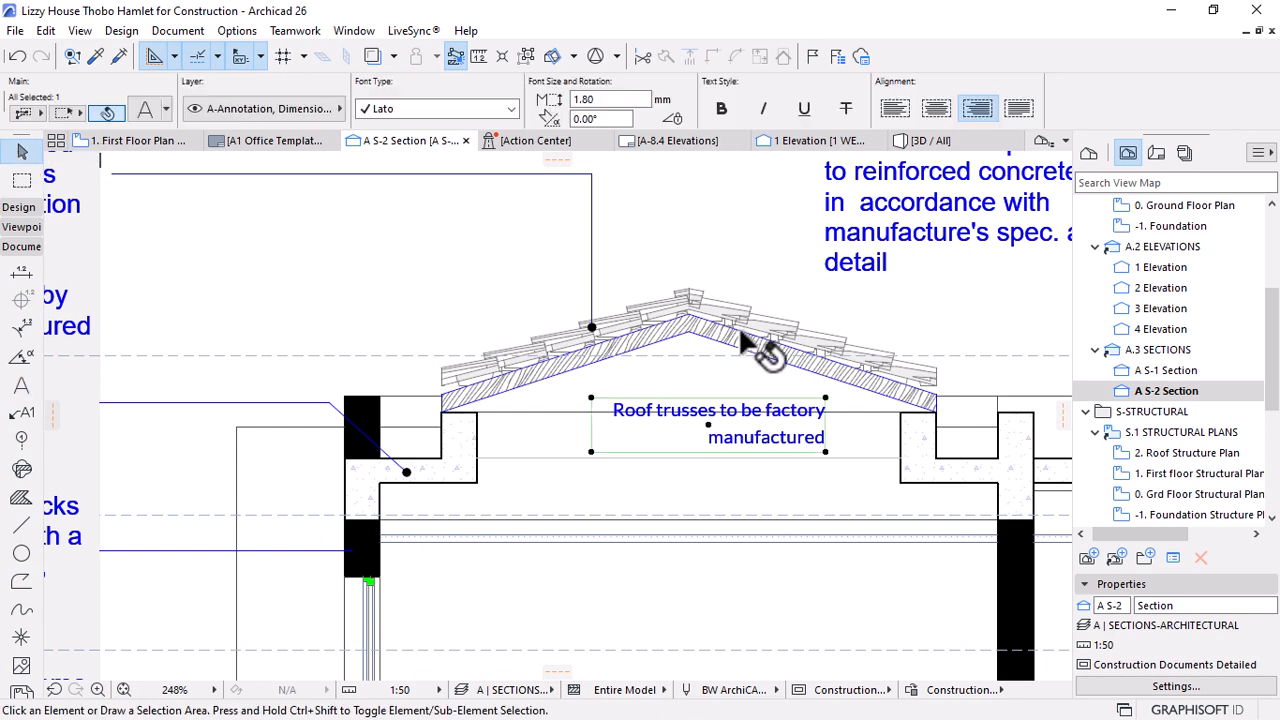
{"action": "left_click", "coordinate": [607, 99]}
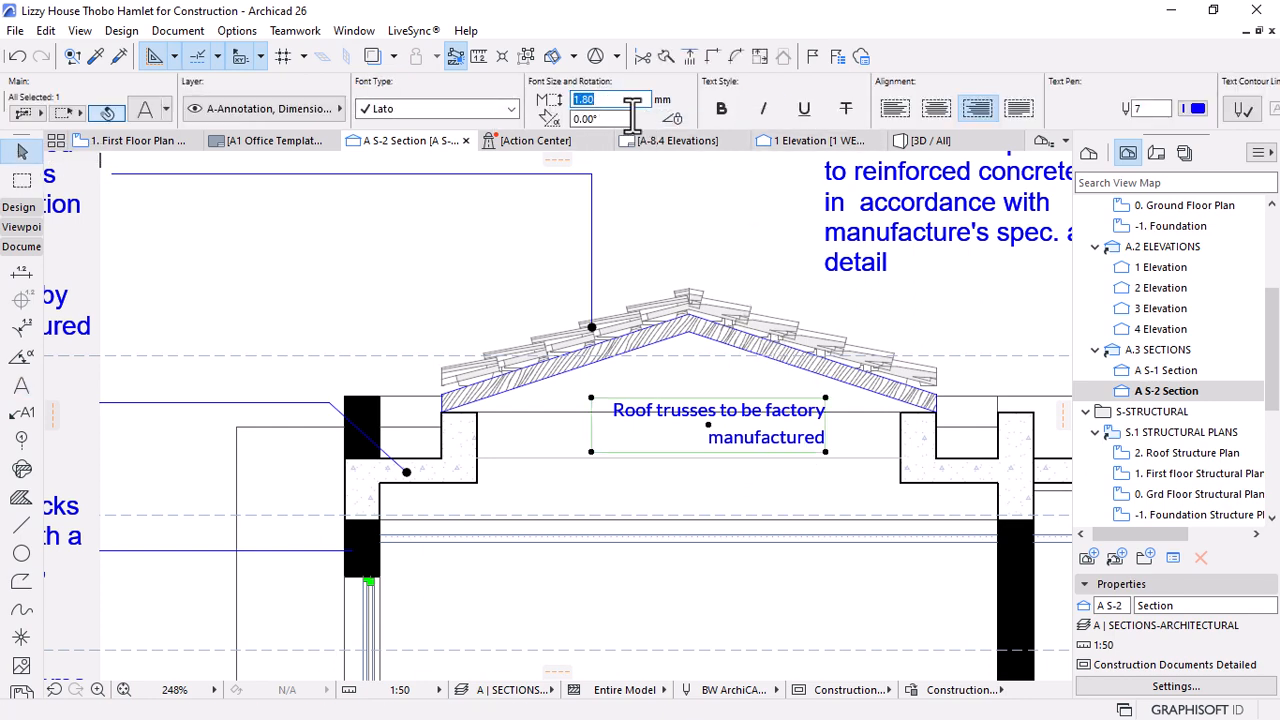
{"action": "left_click", "coordinate": [410, 110]}
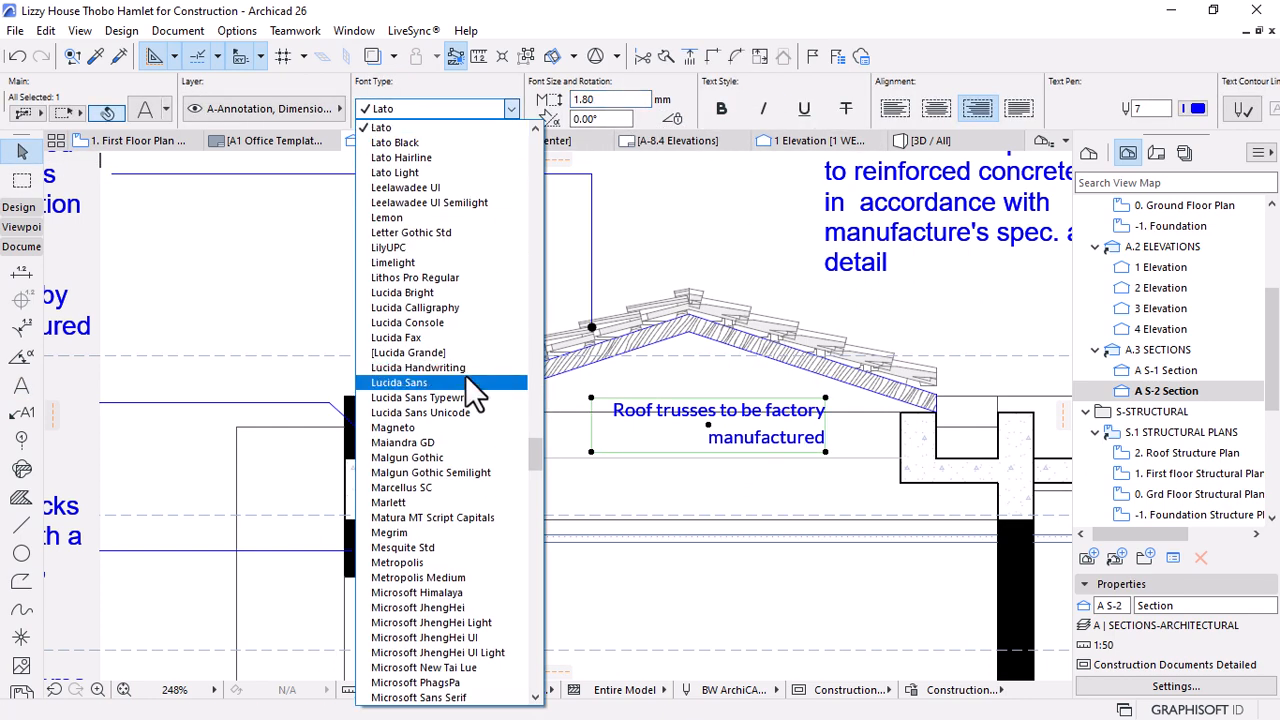
{"action": "scroll", "coordinate": [458, 340], "scroll_direction": "down", "scroll_amount": 10}
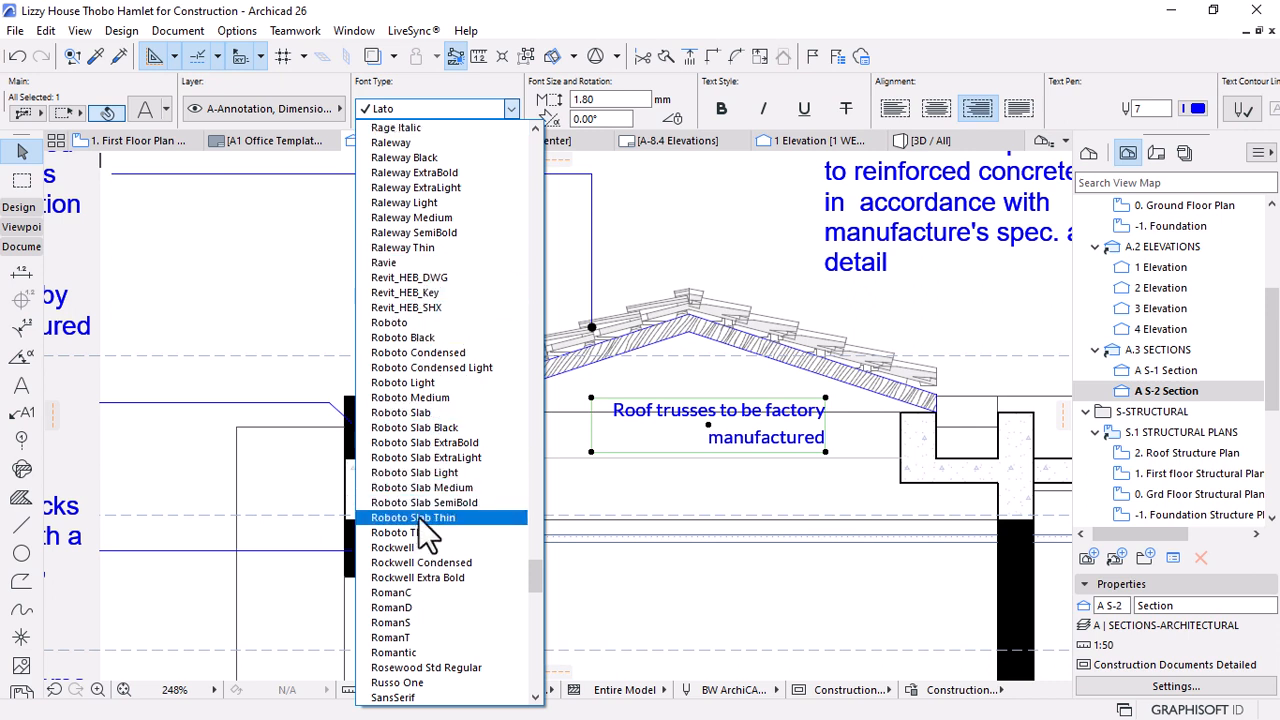
{"action": "left_click", "coordinate": [420, 322]}
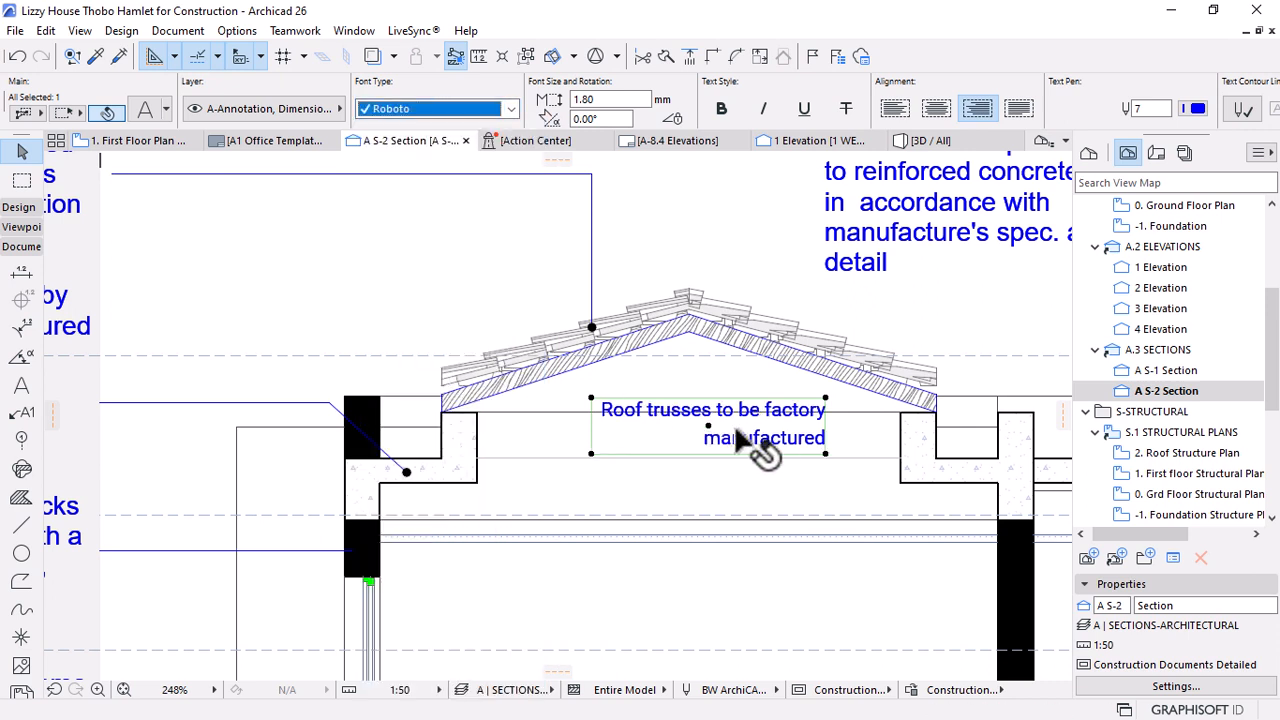
Shift the roof truss note slightly down, narrow its text block to wrap onto three lines, and centre-align the text
{"action": "left_click_drag", "start_coordinate": [705, 432], "coordinate": [685, 449]}
{"action": "scroll", "coordinate": [800, 432], "scroll_direction": "up", "scroll_amount": 3}
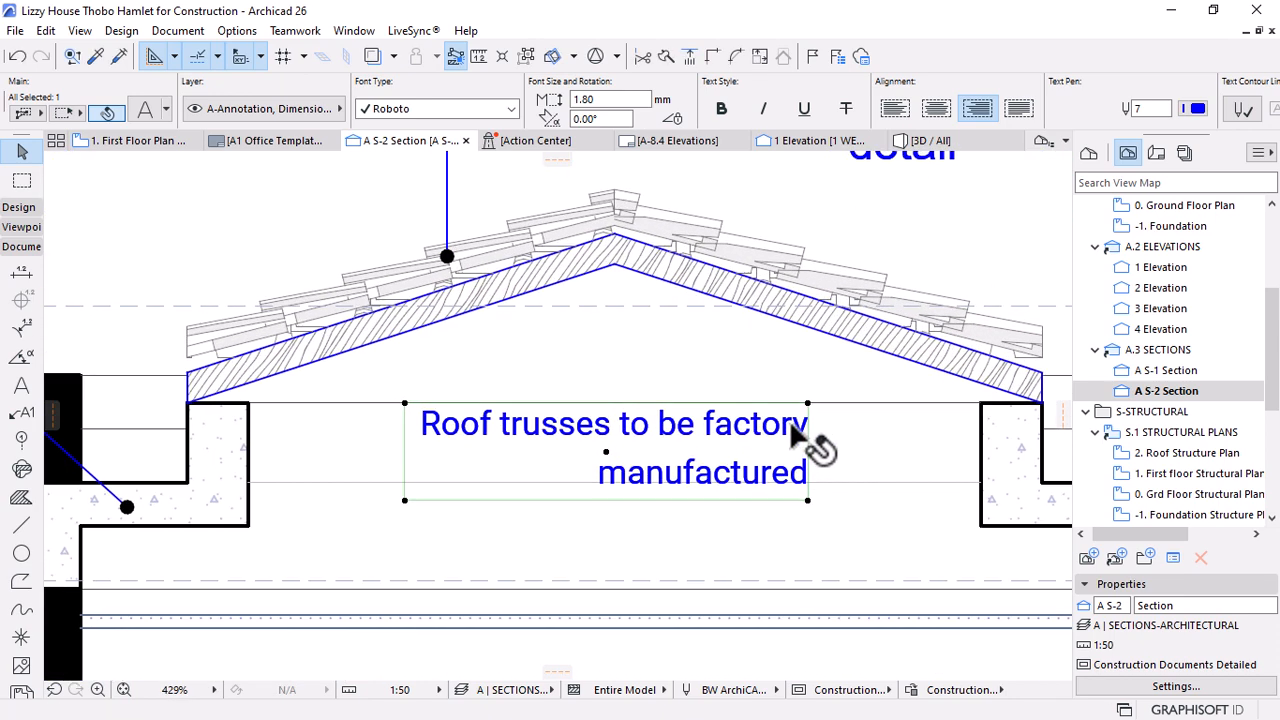
{"action": "left_click", "coordinate": [807, 499]}
{"action": "left_click", "coordinate": [690, 548]}
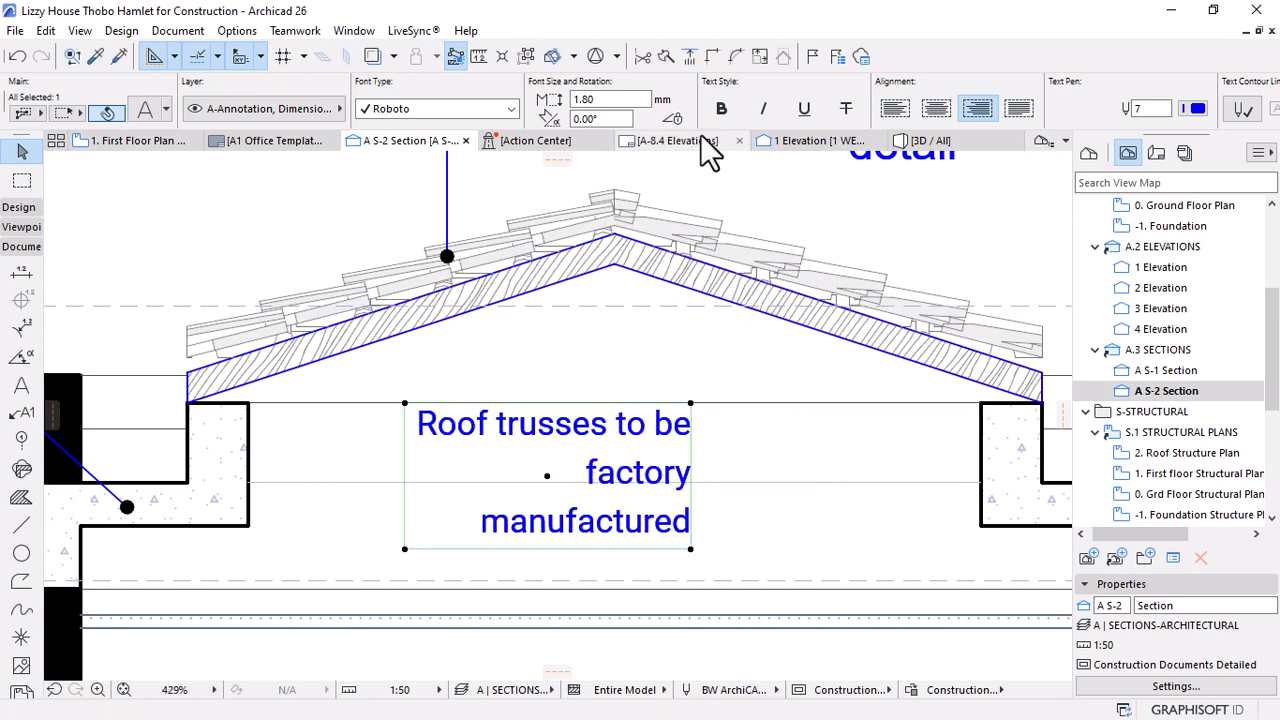
{"action": "left_click", "coordinate": [935, 108]}
{"action": "scroll", "coordinate": [715, 440], "scroll_direction": "down", "scroll_amount": 2}
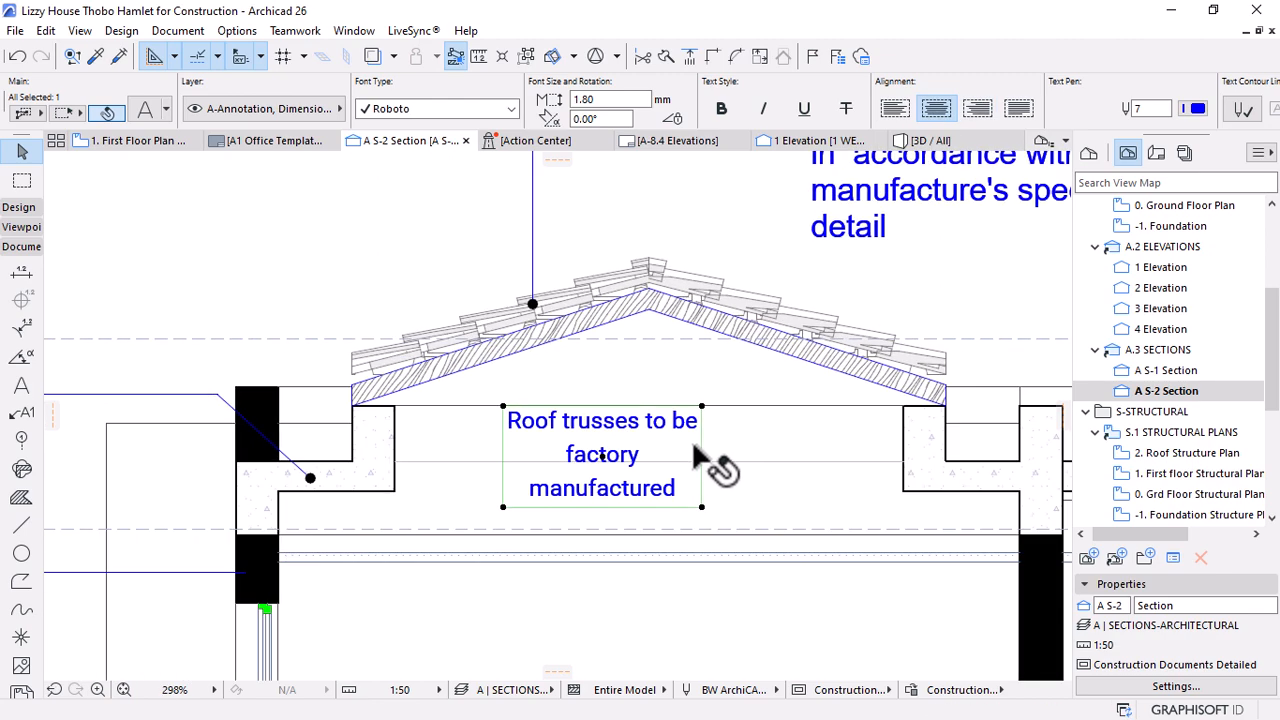
{"action": "scroll", "coordinate": [690, 445], "scroll_direction": "down", "scroll_amount": 3}
{"action": "scroll", "coordinate": [665, 450], "scroll_direction": "up", "scroll_amount": 3}
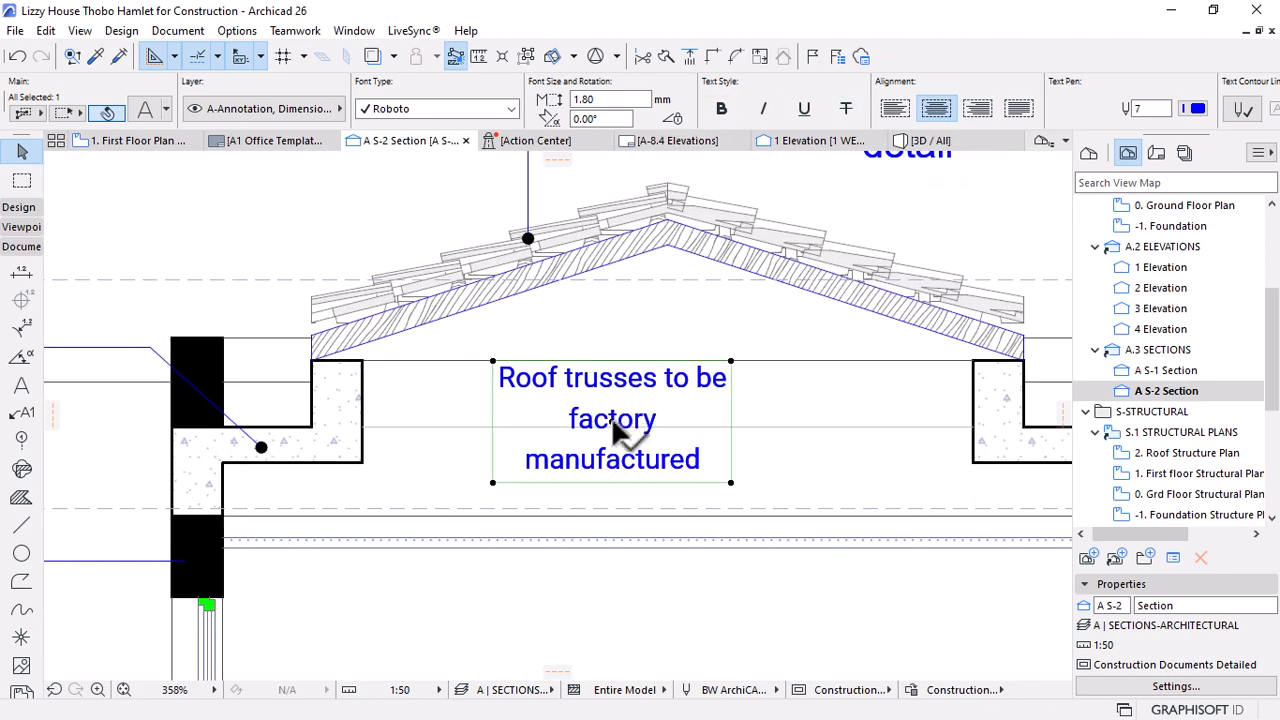
Reduce the line spacing of the whole roof truss note to 95%
{"action": "double_click", "coordinate": [677, 457]}
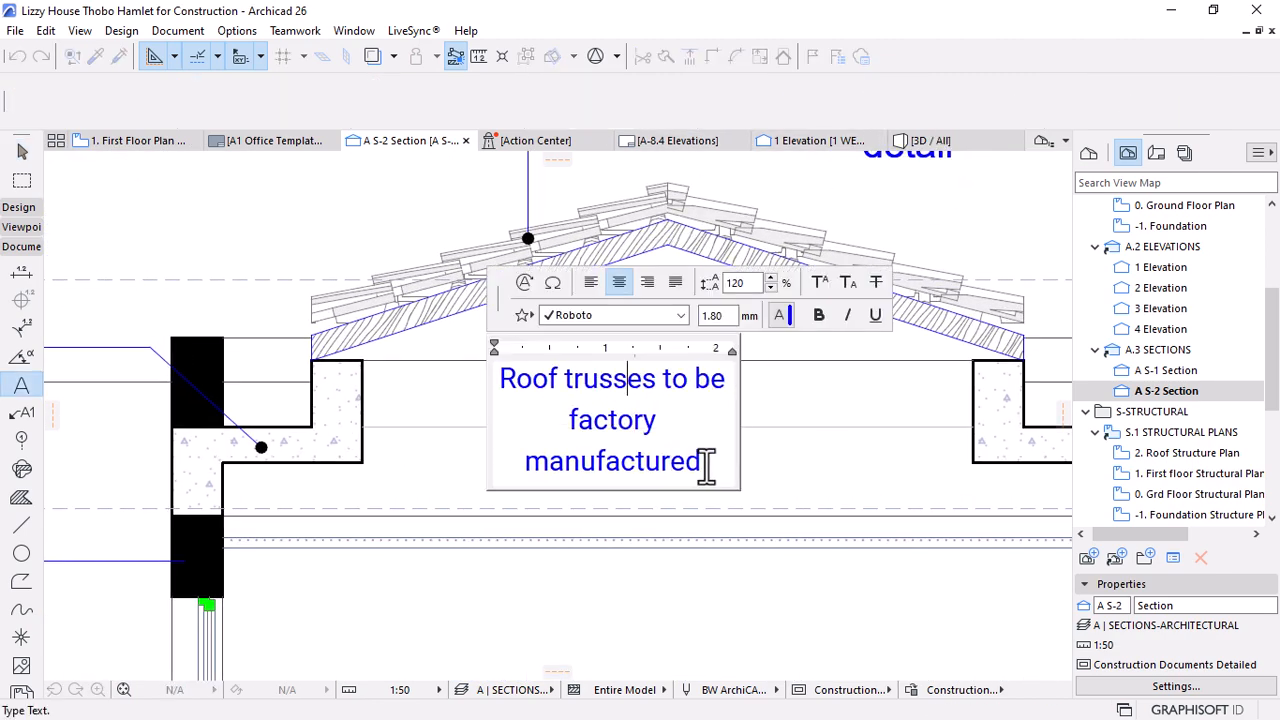
{"action": "triple_click", "coordinate": [560, 385]}
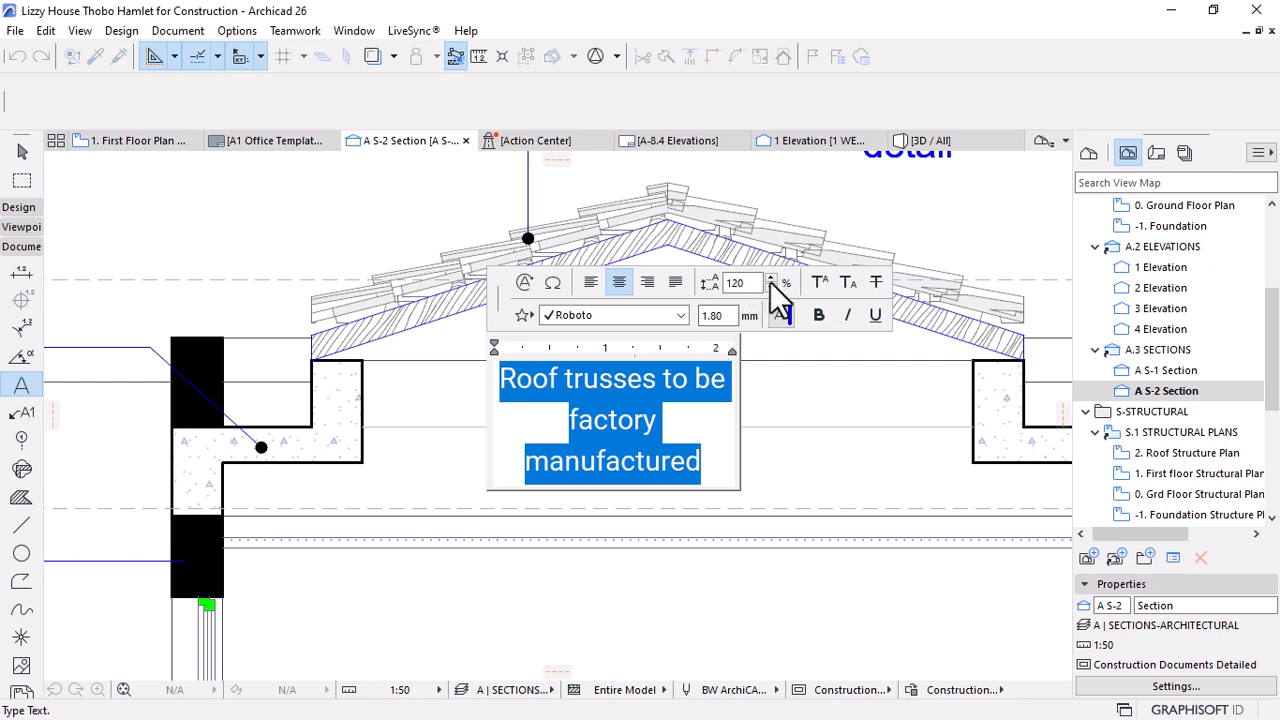
{"action": "left_click", "coordinate": [771, 287]}
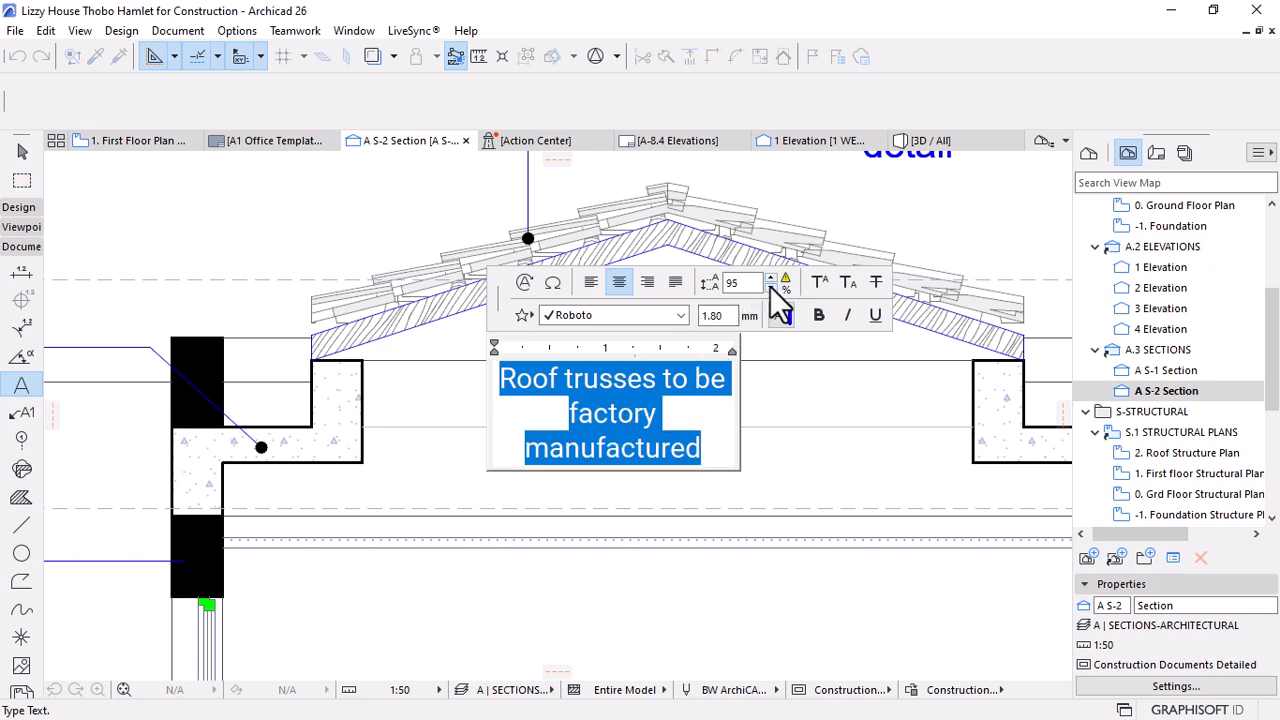
{"action": "left_click", "coordinate": [795, 420]}
{"action": "scroll", "coordinate": [775, 405], "scroll_direction": "down", "scroll_amount": 2}
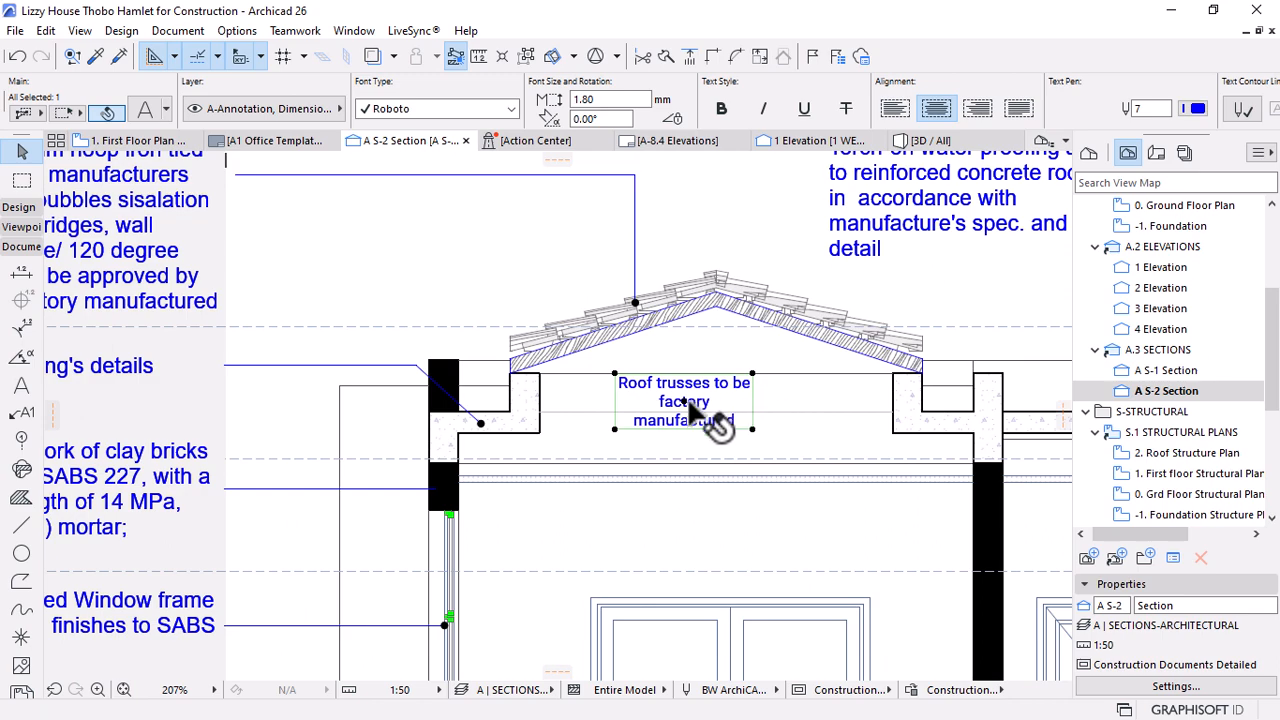
Move the roof truss note up into the gable space directly beneath the roof ridge
{"action": "left_click_drag", "start_coordinate": [710, 416], "coordinate": [738, 361]}
{"action": "scroll", "coordinate": [830, 322], "scroll_direction": "up", "scroll_amount": 3}
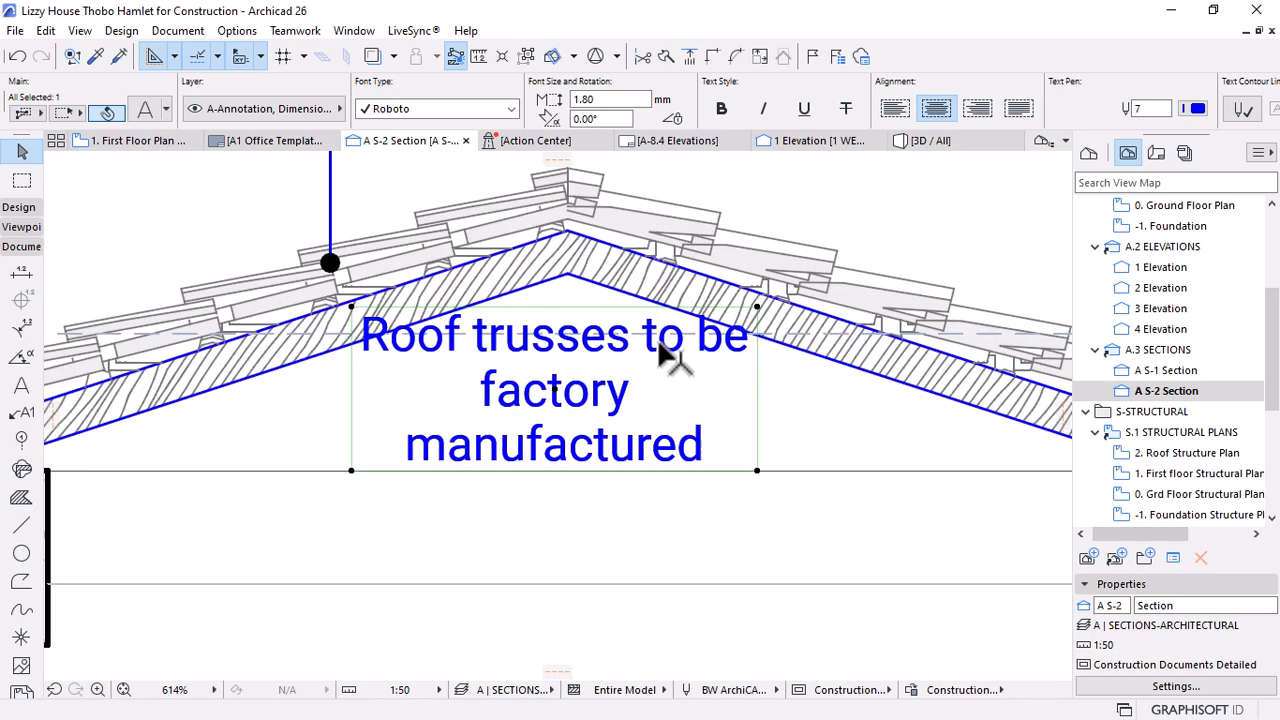
{"action": "mouse_move", "coordinate": [557, 395]}
{"action": "left_mouse_down"}
{"action": "mouse_move", "coordinate": [557, 423]}
{"action": "mouse_move", "coordinate": [557, 409]}
{"action": "left_mouse_up"}
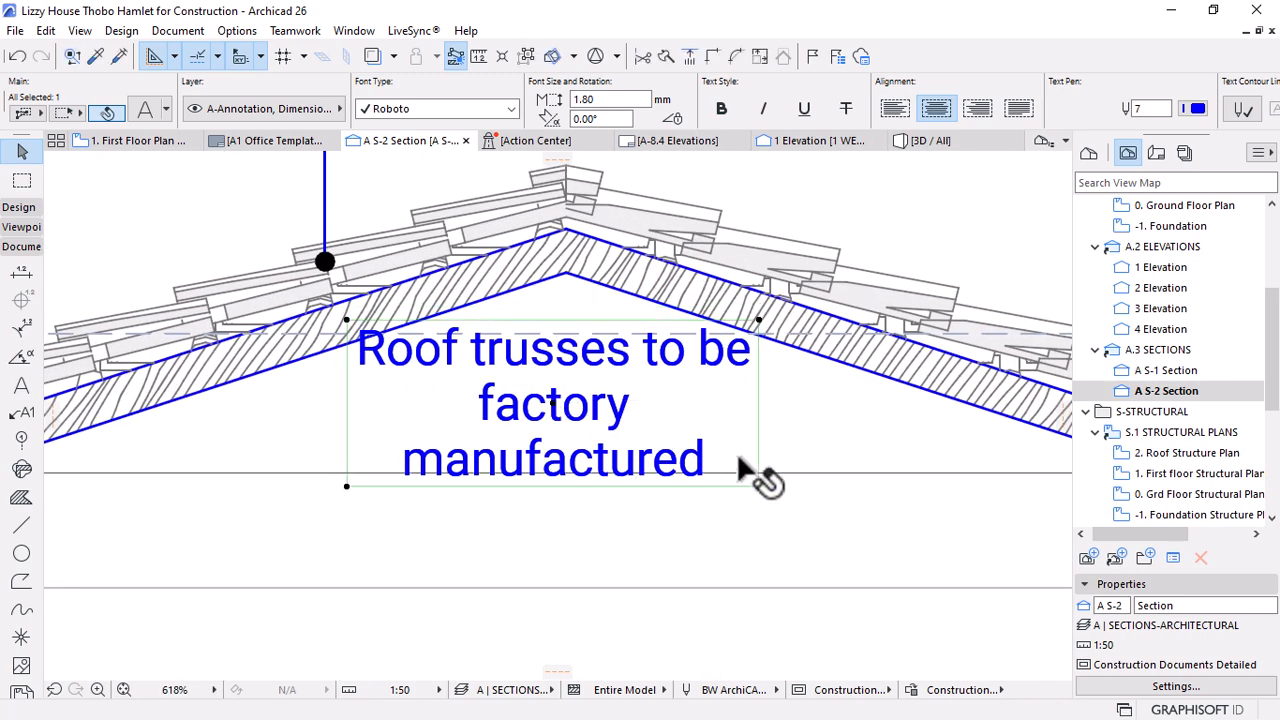
Set the text height of the roof truss note to 1.5 mm
{"action": "scroll", "coordinate": [800, 358], "scroll_direction": "down", "scroll_amount": 2}
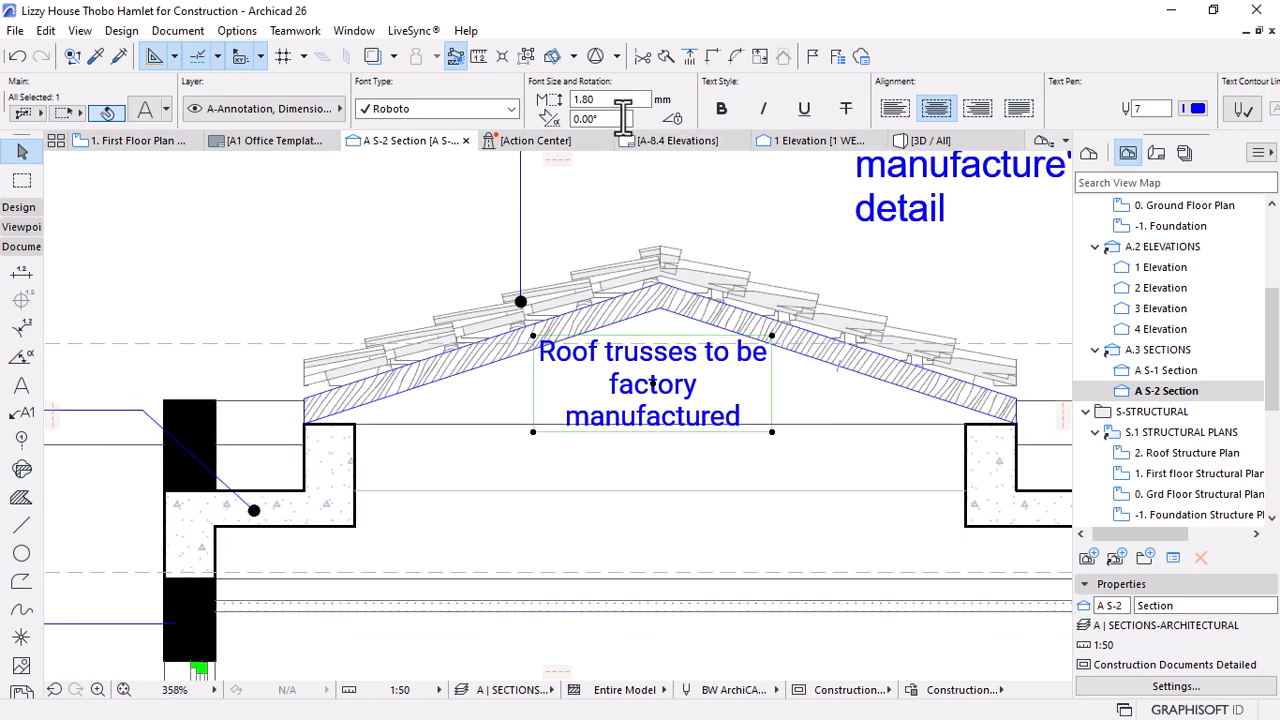
{"action": "left_click", "coordinate": [612, 100]}
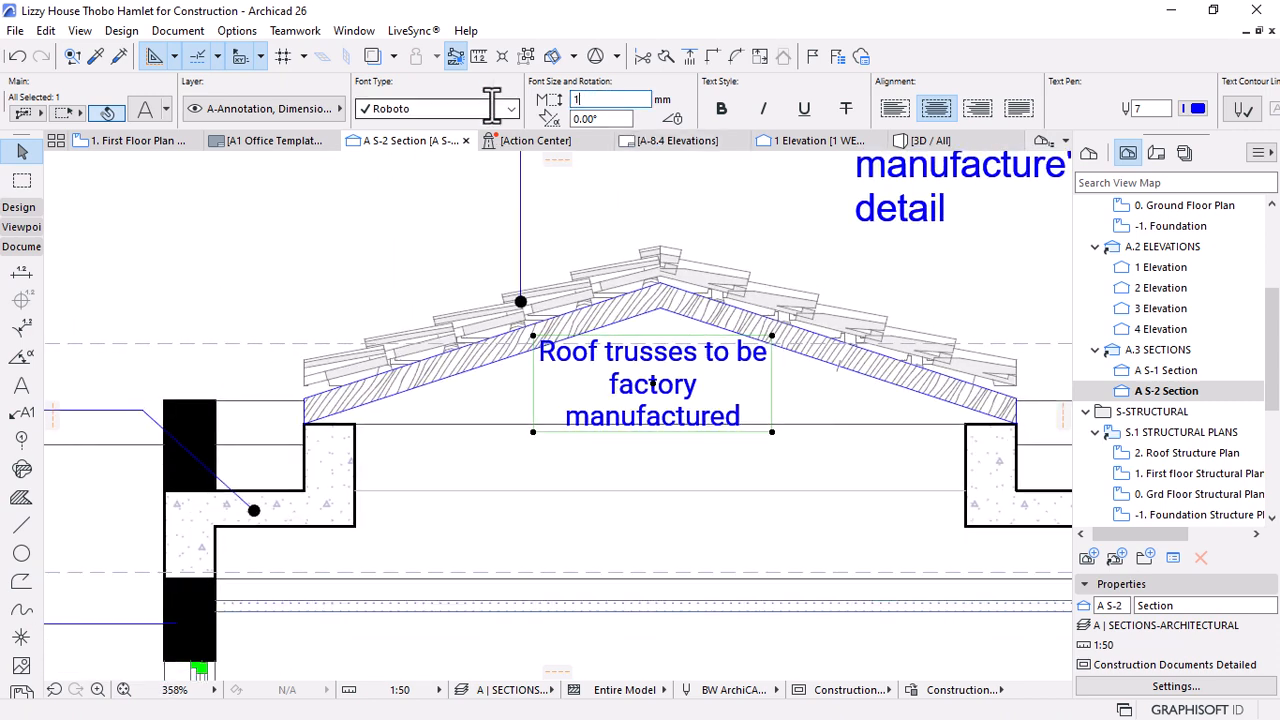
{"action": "type", "text": "1.5"}
{"action": "key", "text": "Return"}
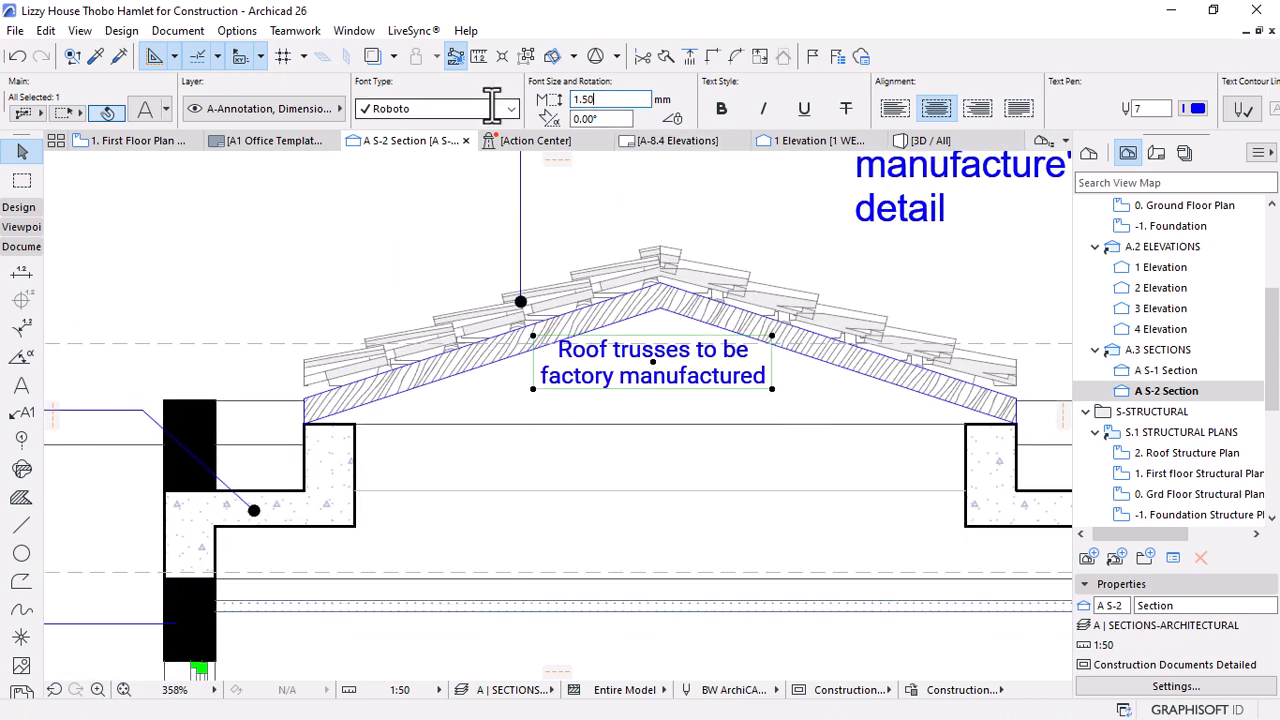
Copy the roof truss note from the pyjama room roof into the pitched roof space beside the bath
{"action": "left_click", "coordinate": [655, 362]}
{"action": "scroll", "coordinate": [655, 385], "scroll_direction": "down", "scroll_amount": 5}
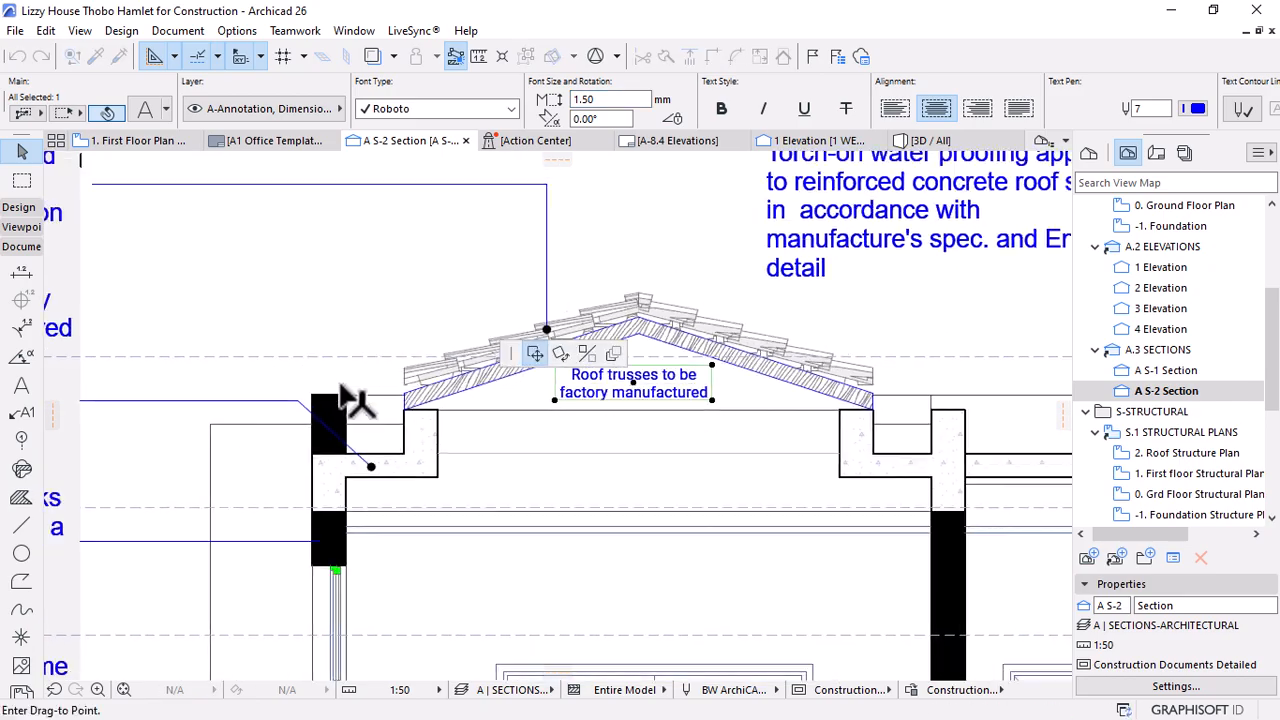
{"action": "scroll", "coordinate": [950, 463], "scroll_direction": "up", "scroll_amount": 4}
{"action": "key", "text": "ctrl"}
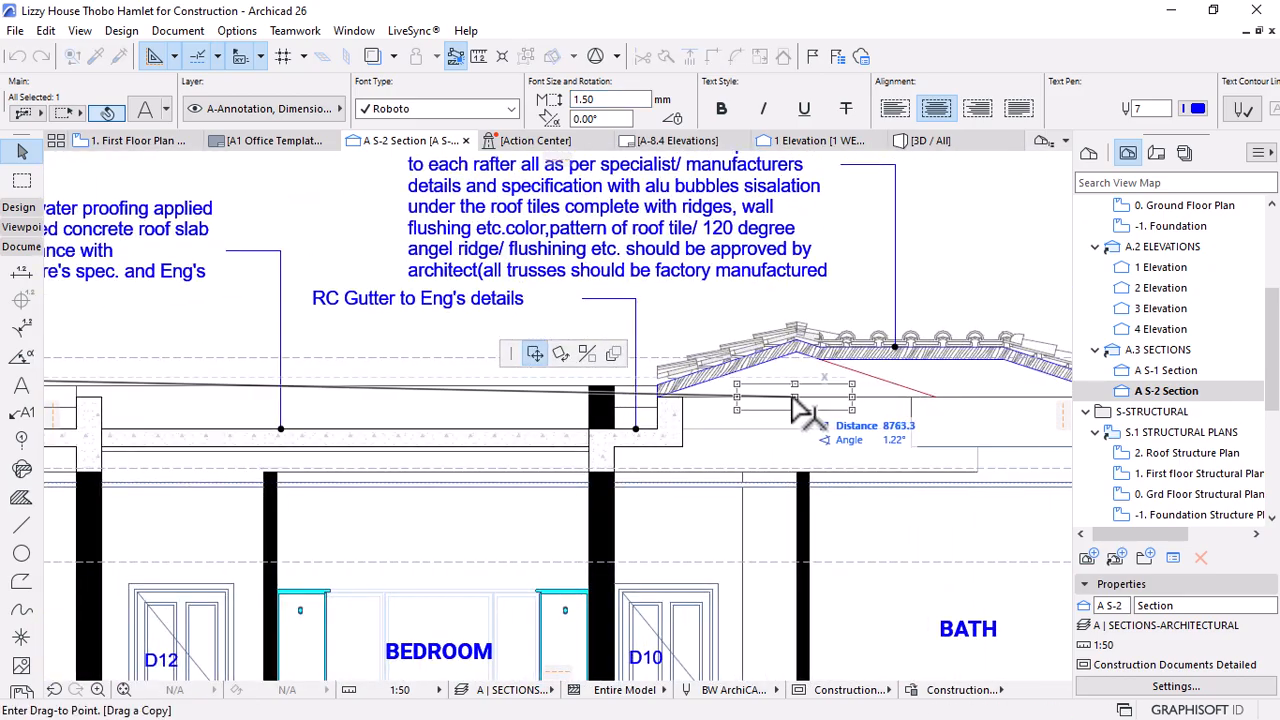
{"action": "scroll", "coordinate": [806, 400], "scroll_direction": "up", "scroll_amount": 3}
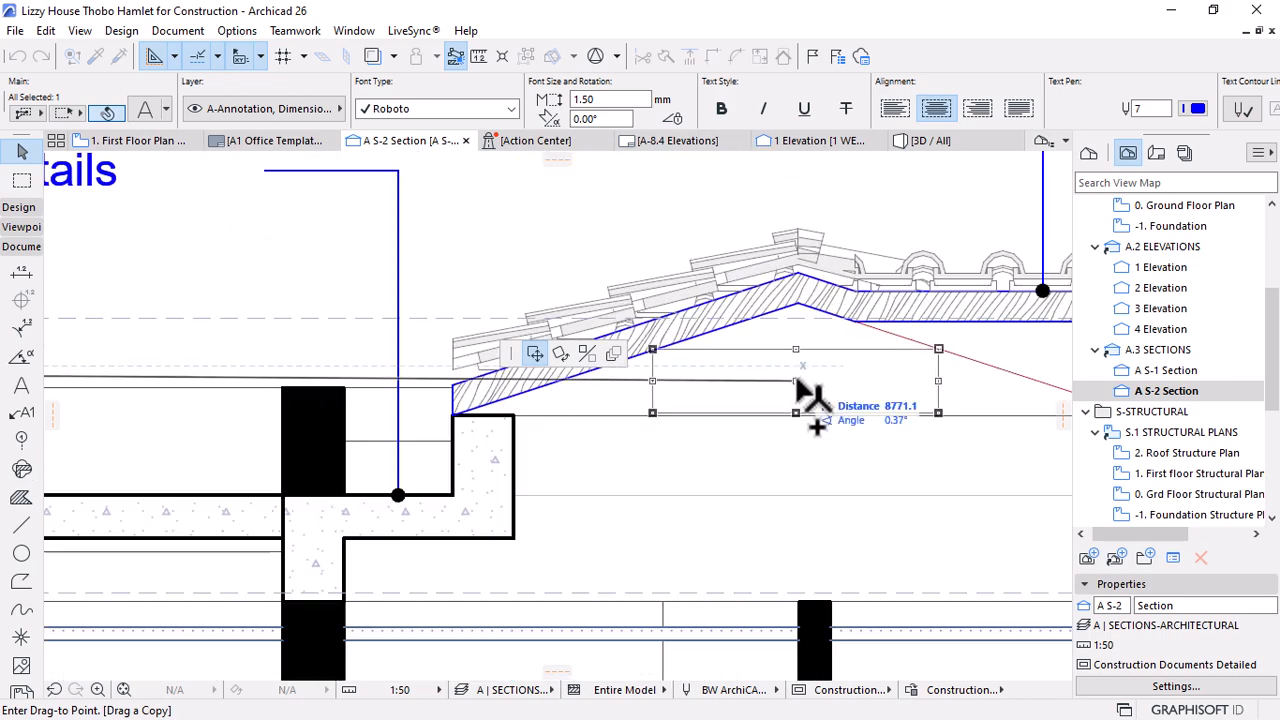
{"action": "left_click", "coordinate": [810, 395]}
{"action": "scroll", "coordinate": [810, 395], "scroll_direction": "down", "scroll_amount": 6}
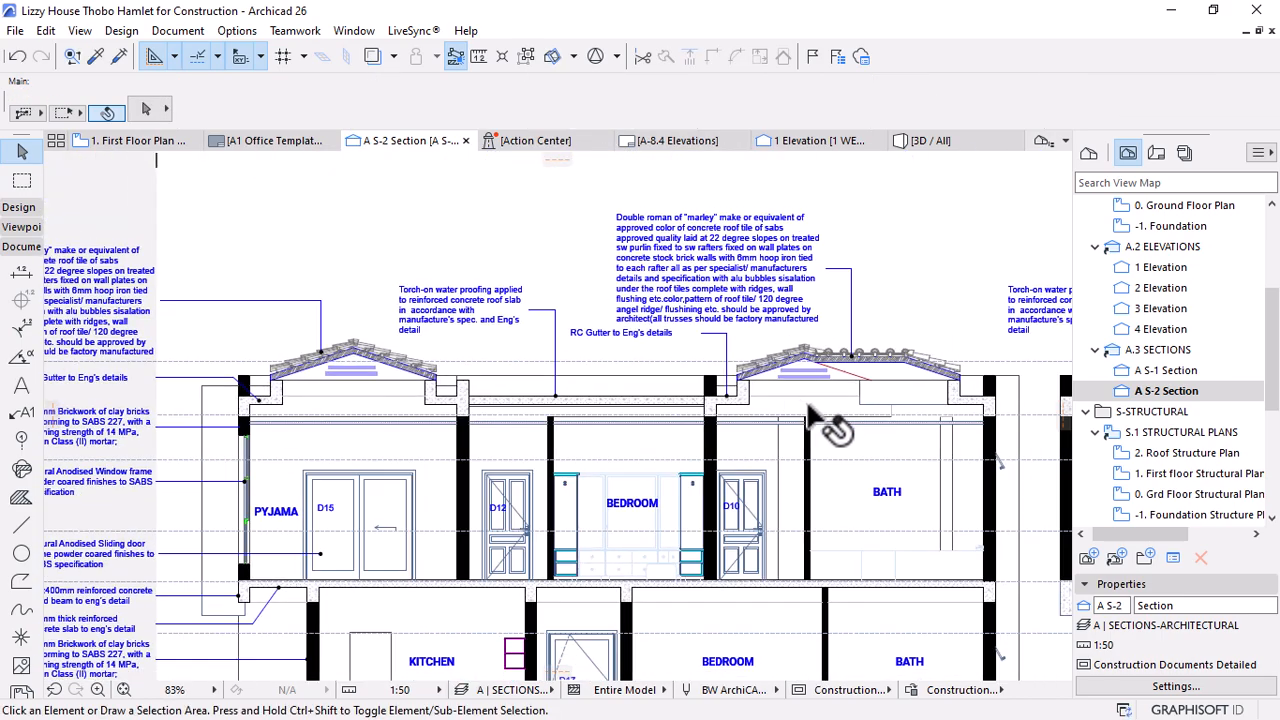
Review the notes and door labels across the whole A S-2 section, from the pitched roofs to the balcony
{"action": "scroll", "coordinate": [740, 505], "scroll_direction": "up", "scroll_amount": 4}
{"action": "scroll", "coordinate": [591, 366], "scroll_direction": "down", "scroll_amount": 3}
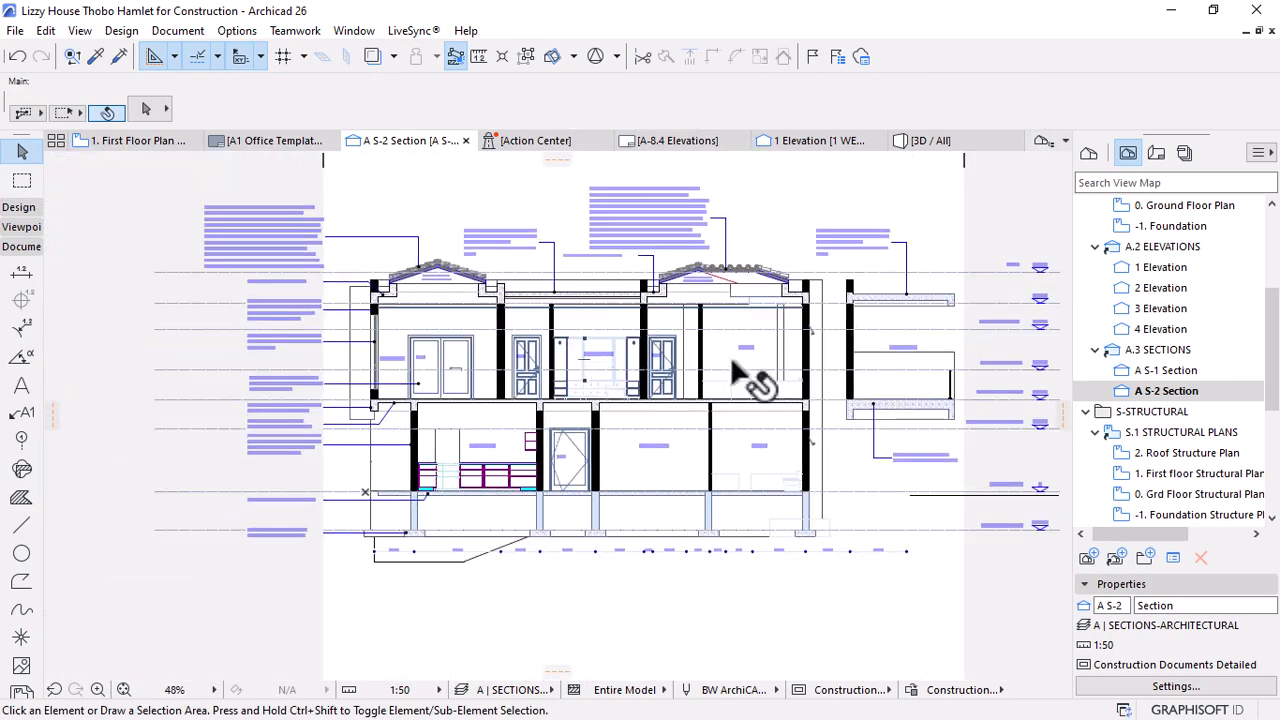
{"action": "scroll", "coordinate": [803, 352], "scroll_direction": "up", "scroll_amount": 3}
{"action": "scroll", "coordinate": [860, 340], "scroll_direction": "down", "scroll_amount": 2}
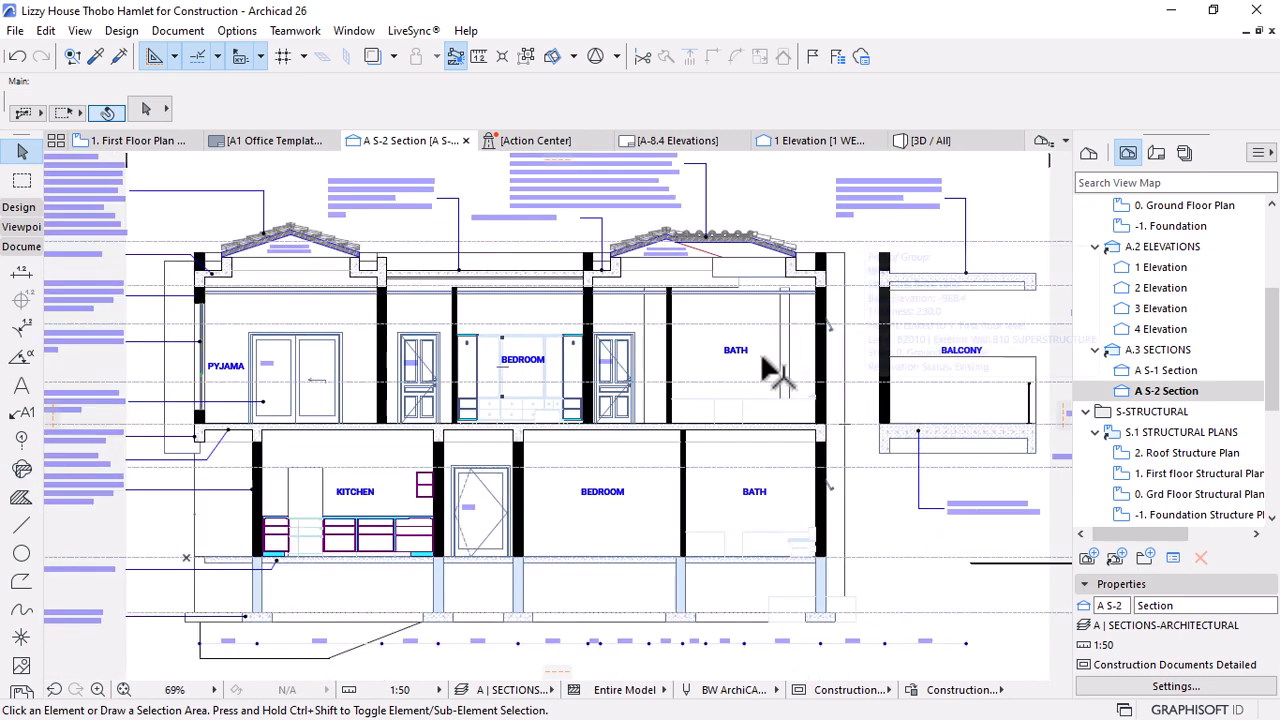
{"action": "scroll", "coordinate": [760, 352], "scroll_direction": "down", "scroll_amount": 2}
{"action": "scroll", "coordinate": [645, 380], "scroll_direction": "up", "scroll_amount": 1}
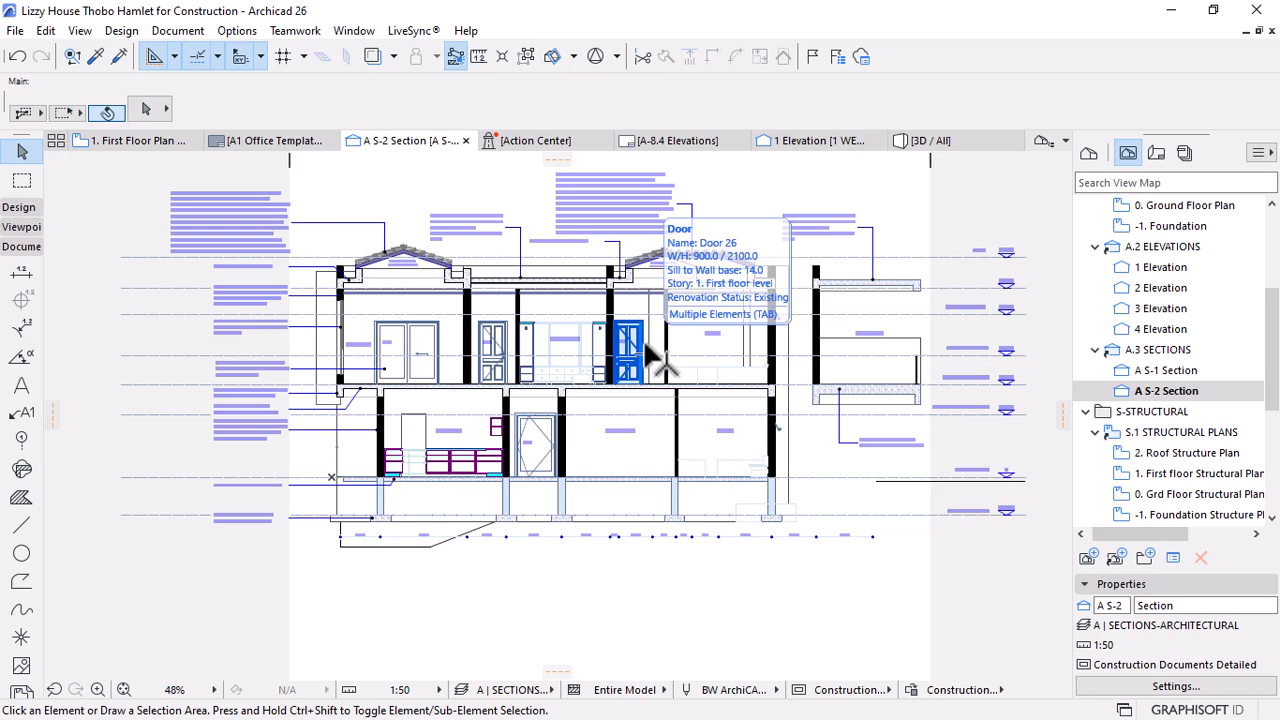
{"action": "scroll", "coordinate": [895, 278], "scroll_direction": "up", "scroll_amount": 5}
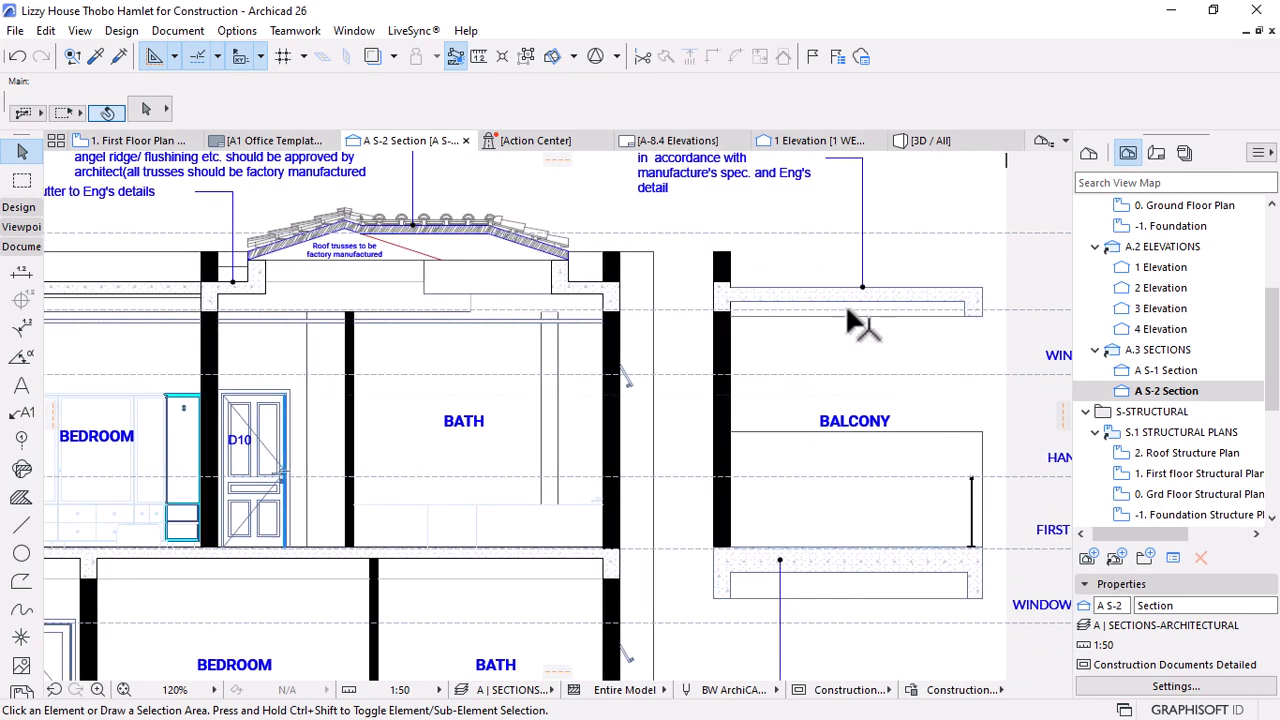
{"action": "scroll", "coordinate": [666, 243], "scroll_direction": "down", "scroll_amount": 2}
{"action": "scroll", "coordinate": [714, 314], "scroll_direction": "up", "scroll_amount": 1}
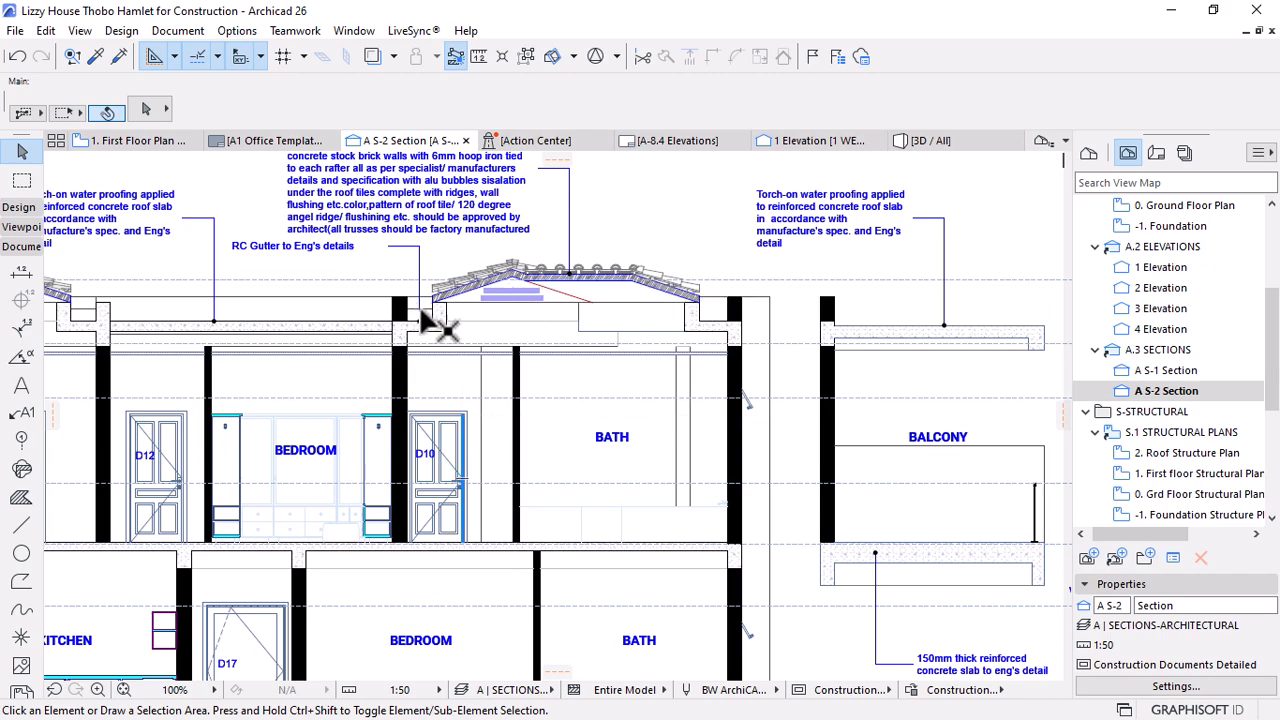
Examine the flat roof slab, gutters and roof notes between the two pitched roofs of the section
{"action": "scroll", "coordinate": [600, 280], "scroll_direction": "down", "scroll_amount": 2}
{"action": "scroll", "coordinate": [271, 297], "scroll_direction": "up", "scroll_amount": 3}
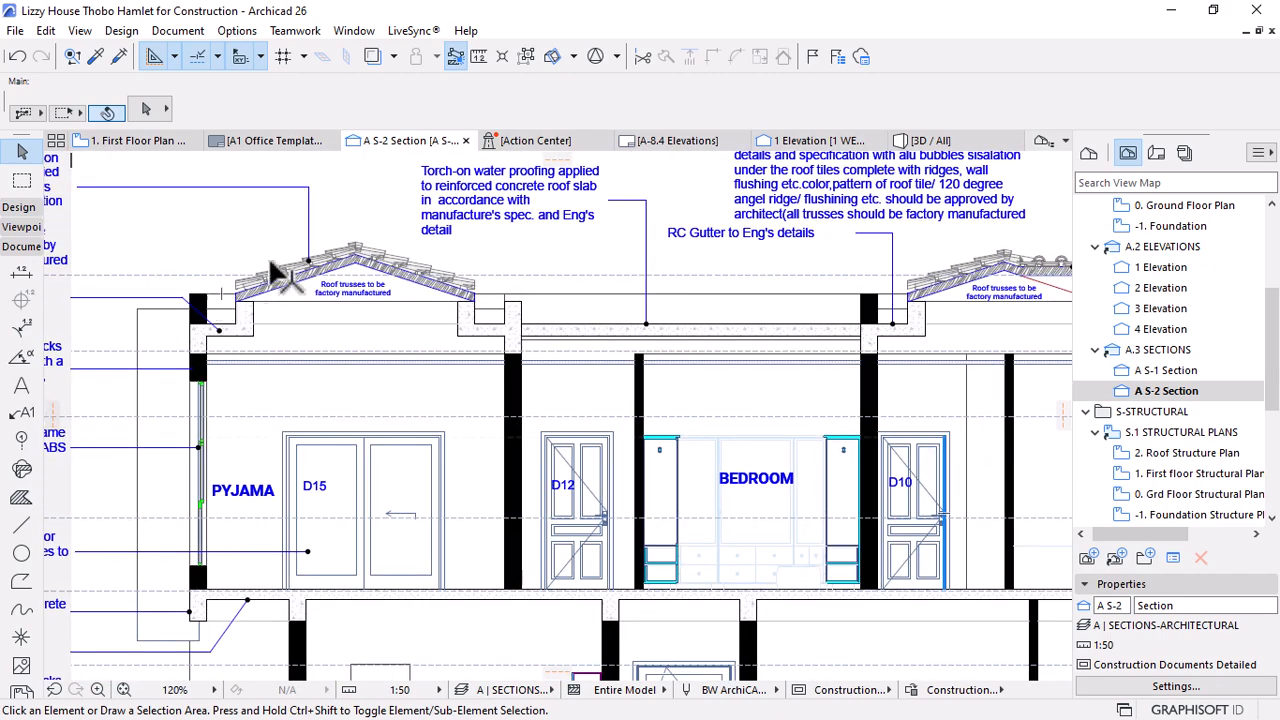
{"action": "scroll", "coordinate": [272, 262], "scroll_direction": "down", "scroll_amount": 3}
{"action": "scroll", "coordinate": [320, 285], "scroll_direction": "up", "scroll_amount": 3}
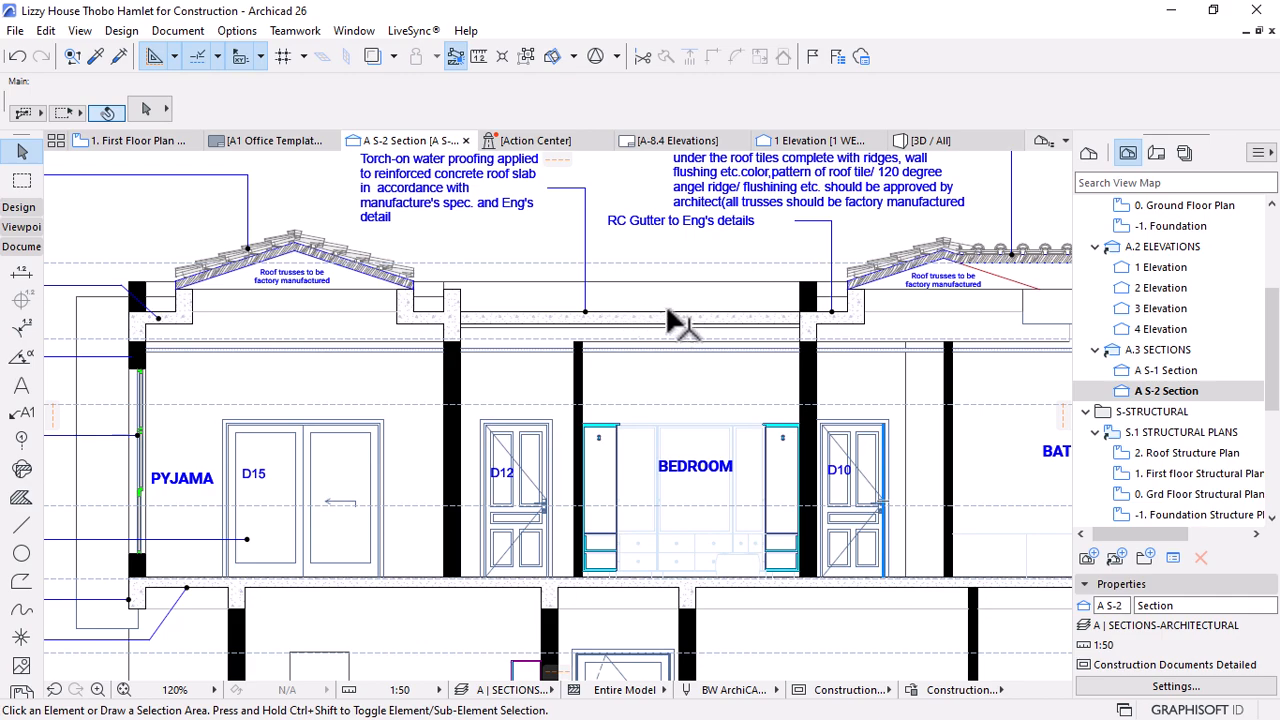
{"action": "scroll", "coordinate": [680, 322], "scroll_direction": "down", "scroll_amount": 2}
{"action": "scroll", "coordinate": [785, 297], "scroll_direction": "up", "scroll_amount": 2}
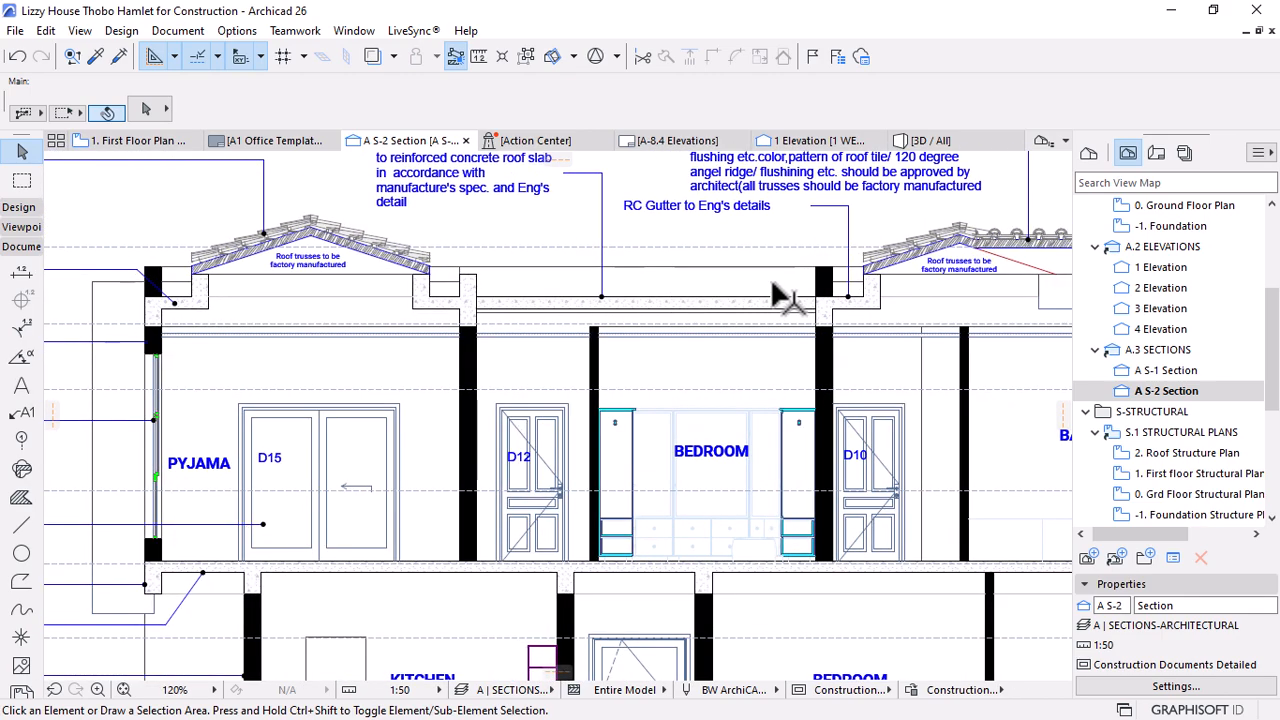
{"action": "scroll", "coordinate": [485, 305], "scroll_direction": "down", "scroll_amount": 2}
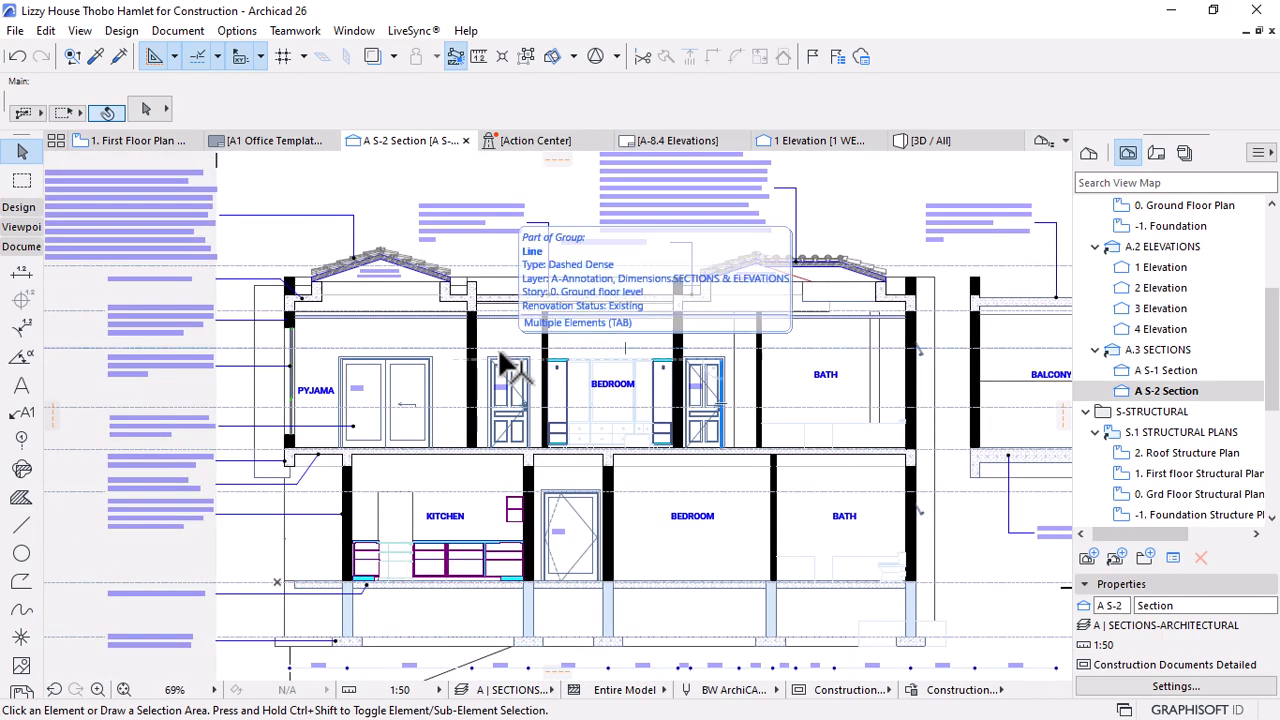
Compare the building material of the flat roof slab above the bedroom with that of the adjoining concrete beam and upstand wall
{"action": "scroll", "coordinate": [505, 358], "scroll_direction": "up", "scroll_amount": 8}
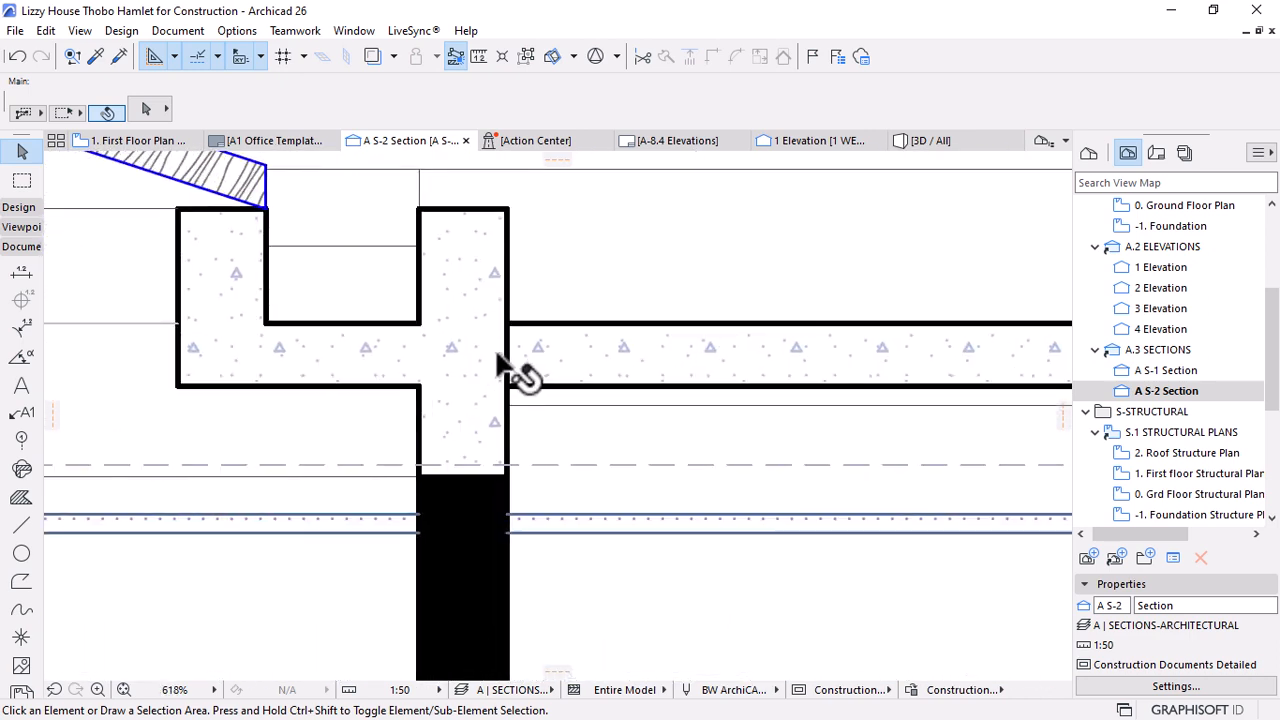
{"action": "left_click", "coordinate": [548, 370]}
{"action": "scroll", "coordinate": [514, 335], "scroll_direction": "up", "scroll_amount": 2}
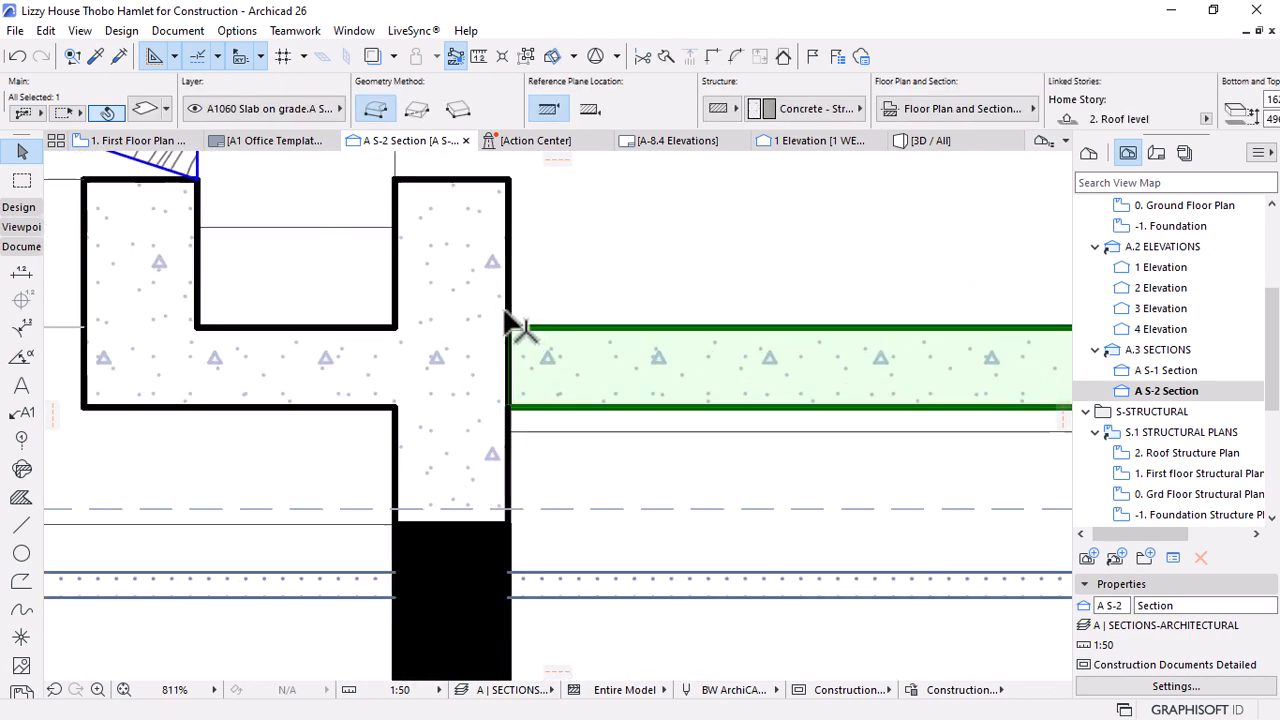
{"action": "scroll", "coordinate": [514, 327], "scroll_direction": "up", "scroll_amount": 2}
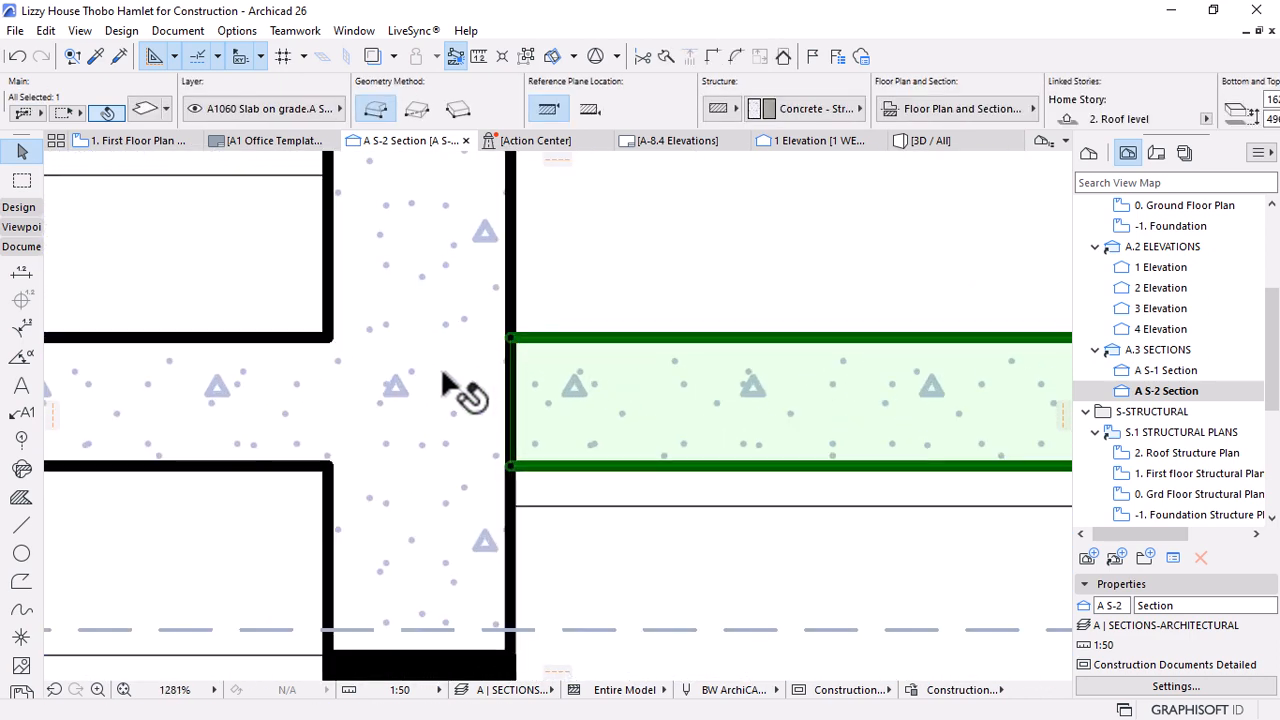
{"action": "scroll", "coordinate": [371, 428], "scroll_direction": "down", "scroll_amount": 1}
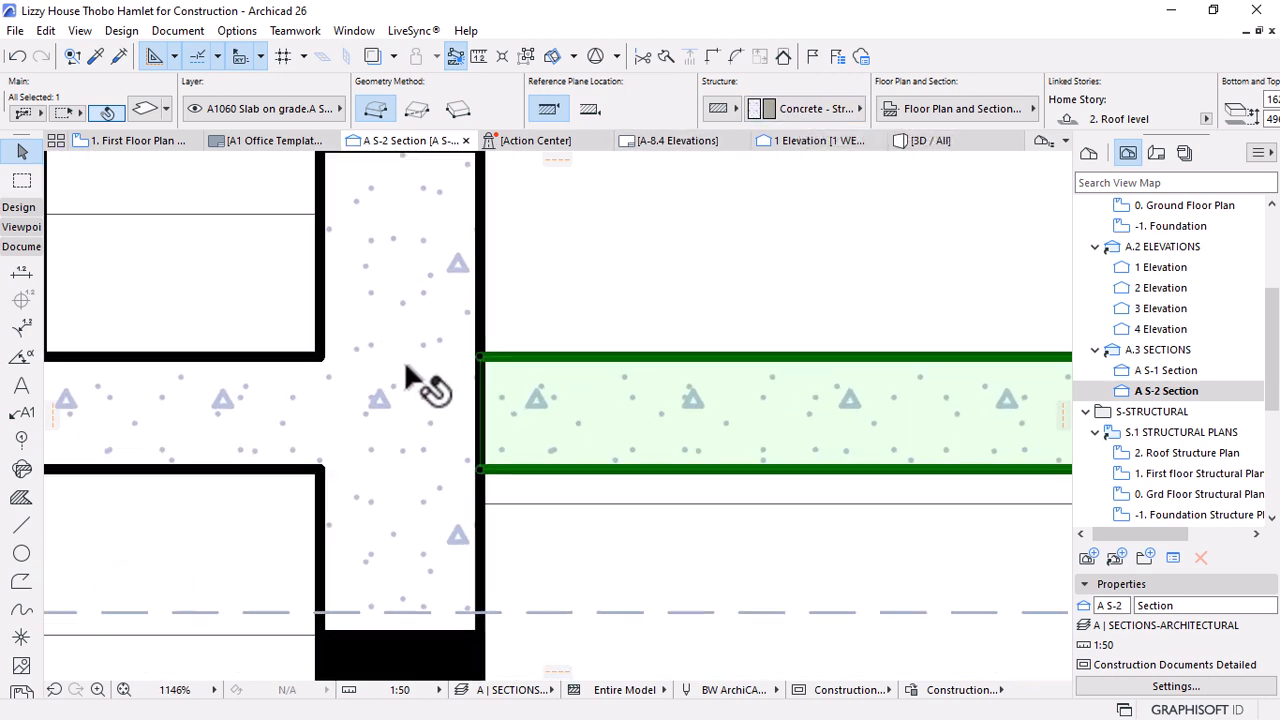
{"action": "scroll", "coordinate": [421, 389], "scroll_direction": "up", "scroll_amount": 1}
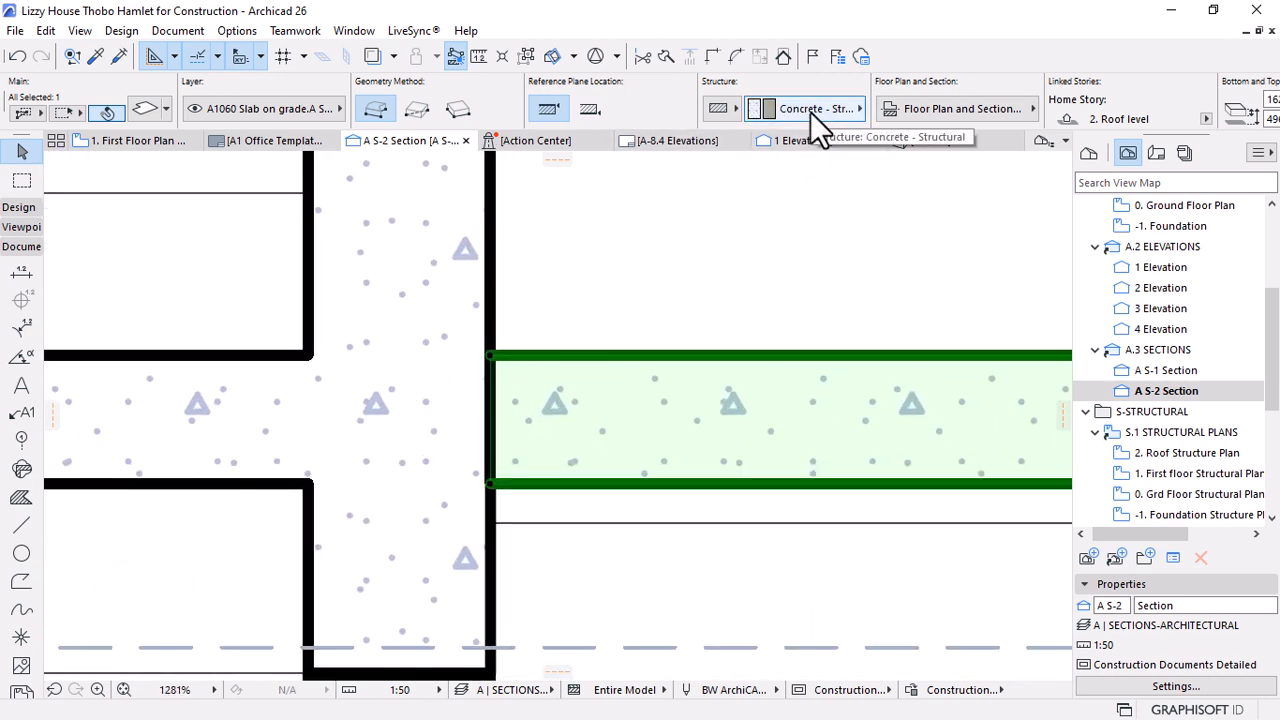
{"action": "left_click", "coordinate": [386, 362]}
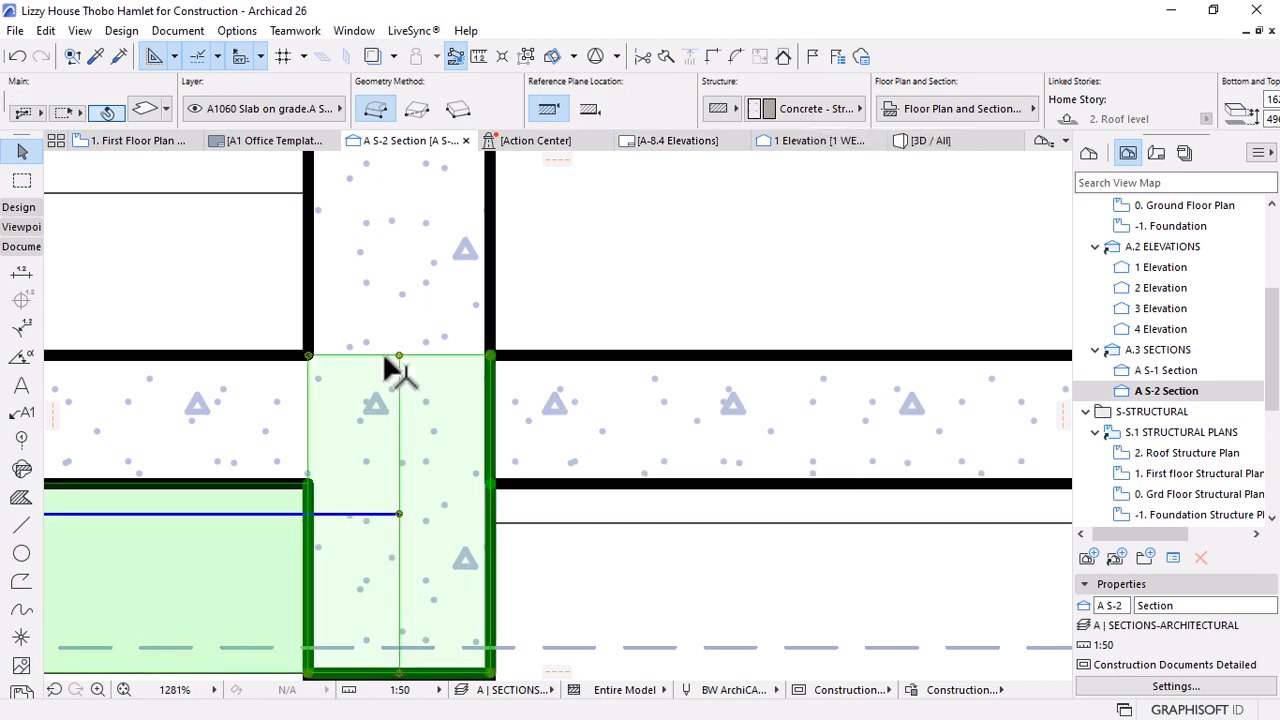
{"action": "left_click", "coordinate": [457, 250]}
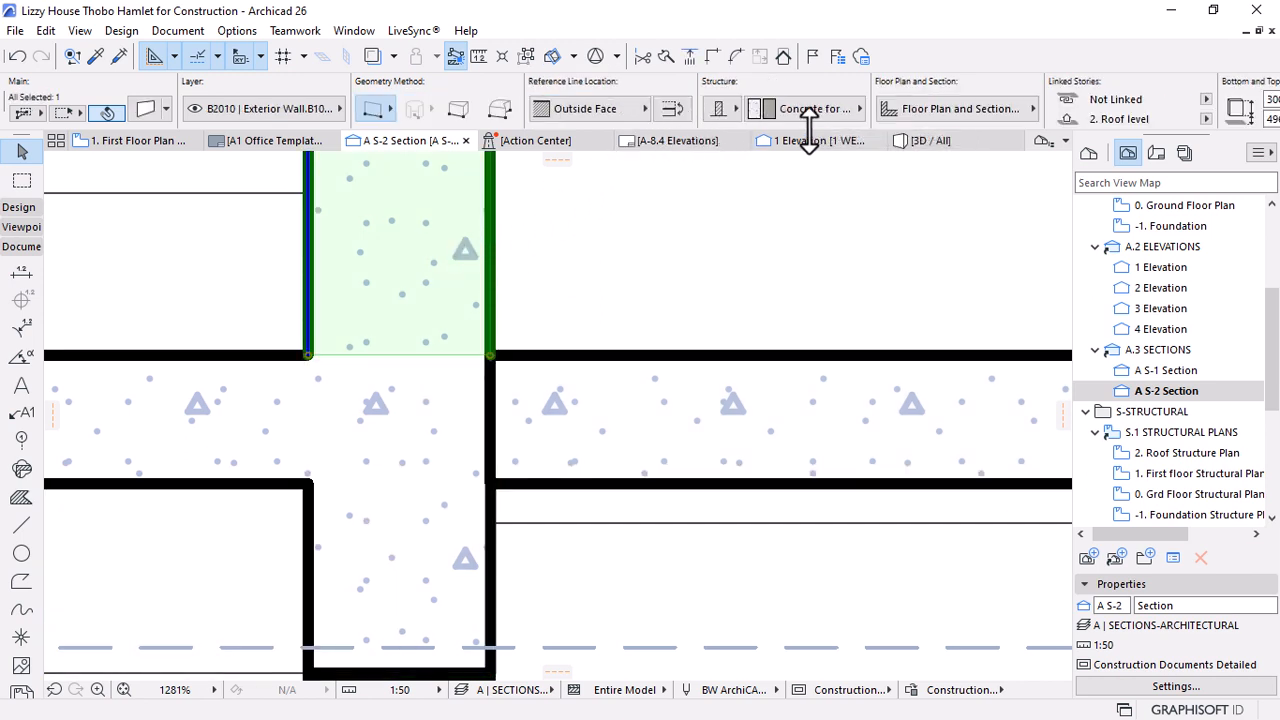
Change the building material of the flat roof slab above the bedroom to Concrete for Slab On-Grade
{"action": "left_click", "coordinate": [748, 408]}
{"action": "left_click", "coordinate": [814, 110]}
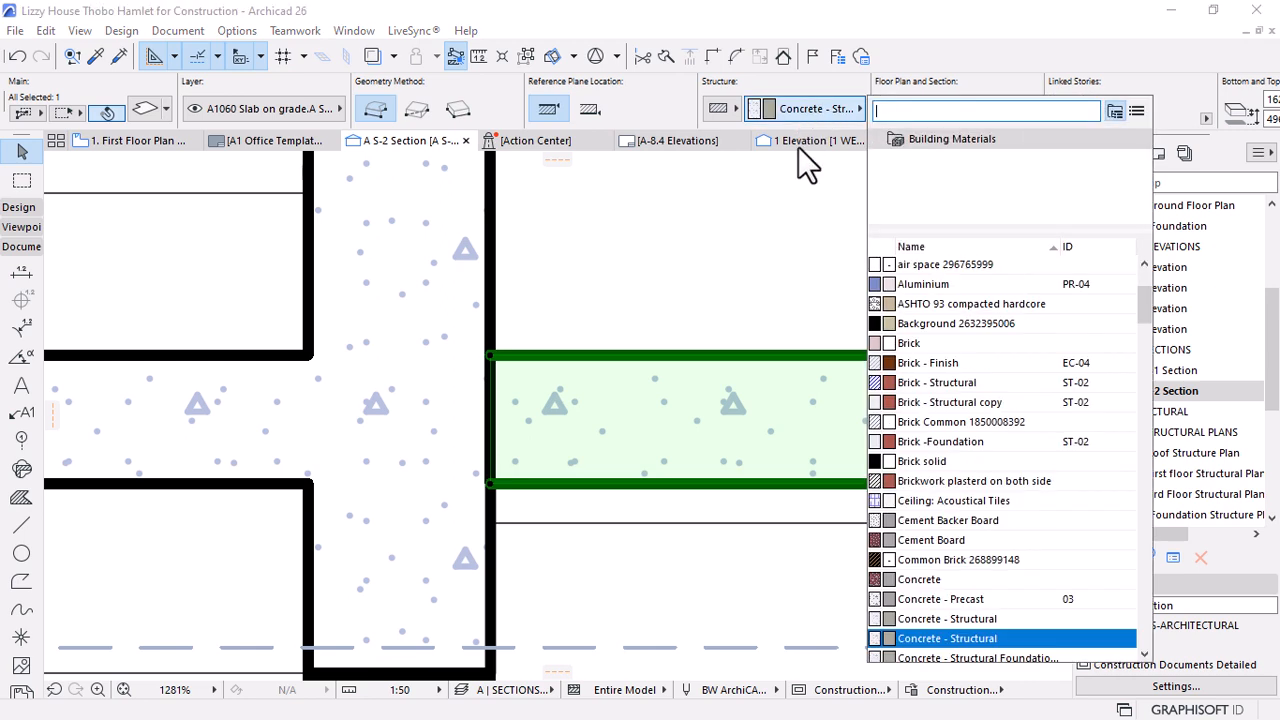
{"action": "type", "text": "concret"}
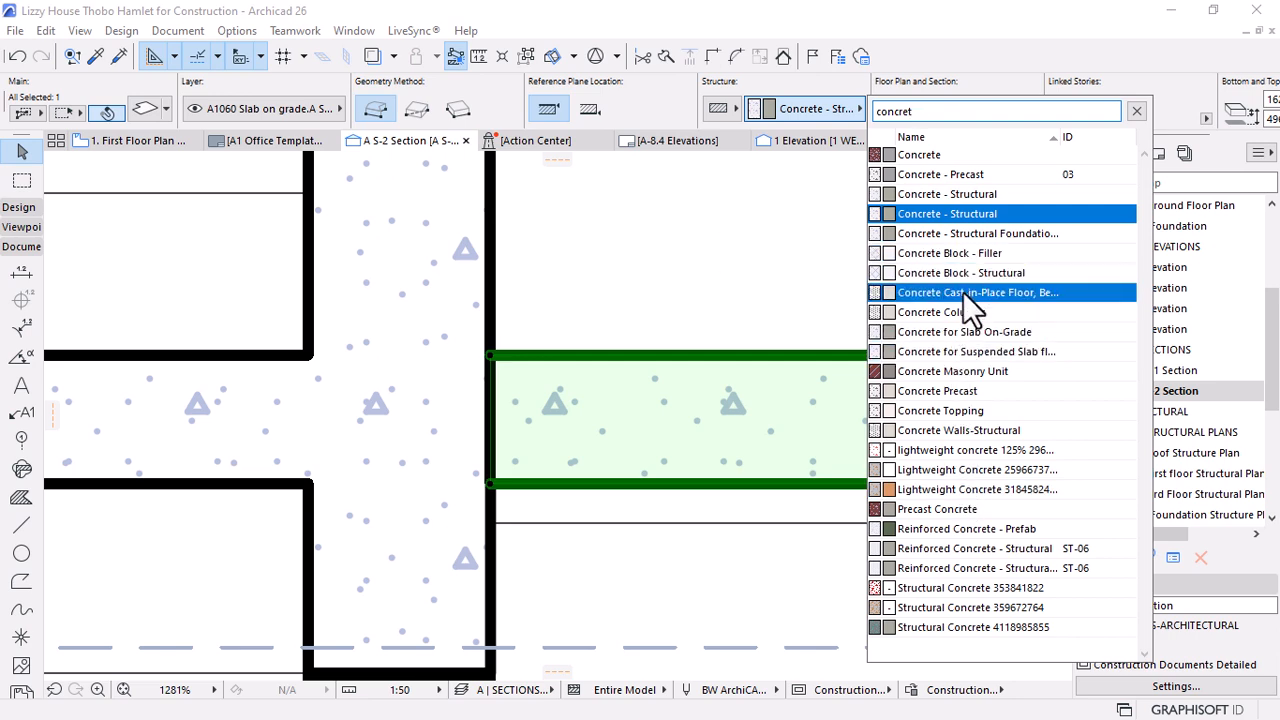
{"action": "left_click", "coordinate": [960, 331]}
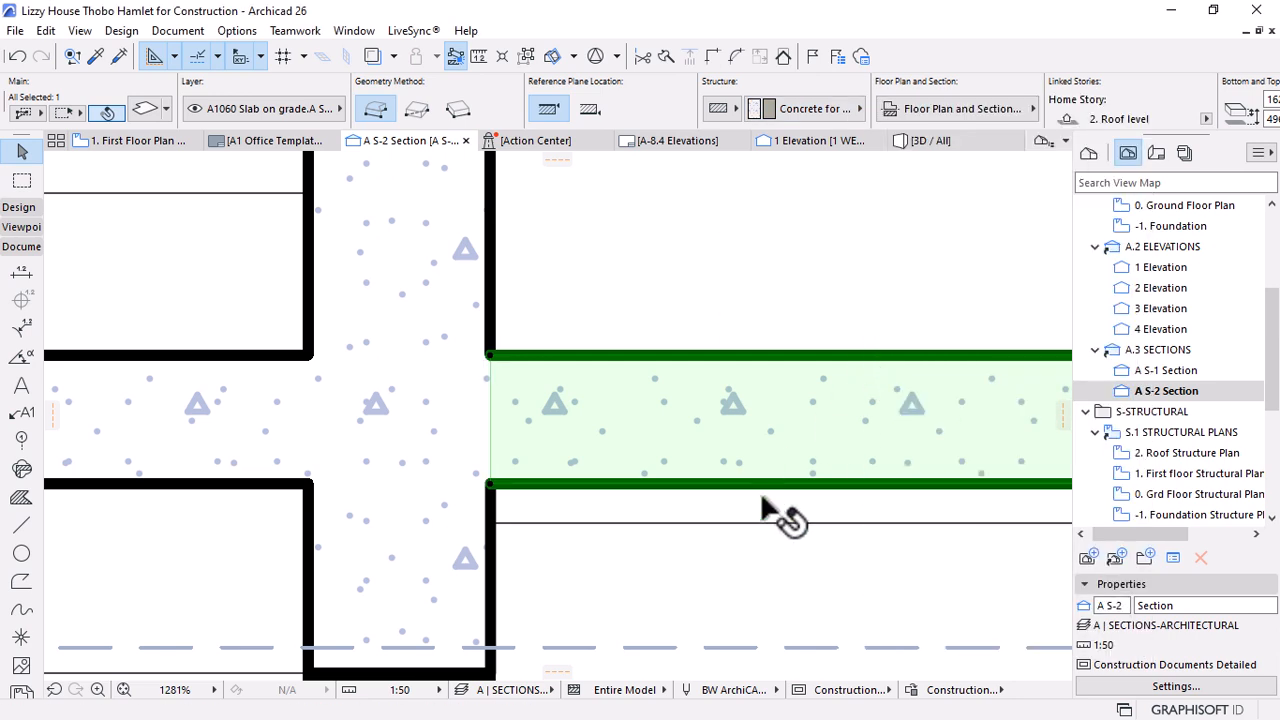
{"action": "left_click", "coordinate": [765, 512]}
Review the whole A S-2 section from roofs and balcony down to the footings, then inspect the RC gutter area above the pyjama room
{"action": "scroll", "coordinate": [398, 432], "scroll_direction": "down", "scroll_amount": 7}
{"action": "scroll", "coordinate": [384, 410], "scroll_direction": "down", "scroll_amount": 6}
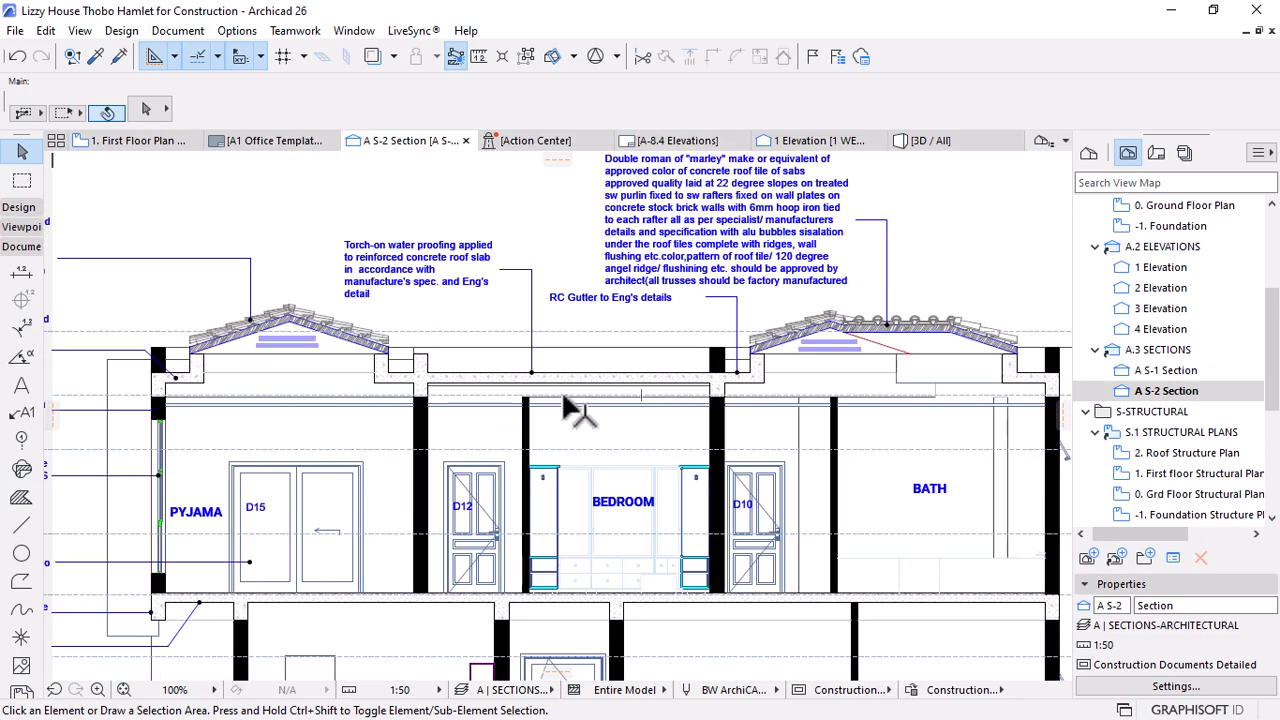
{"action": "scroll", "coordinate": [666, 349], "scroll_direction": "up", "scroll_amount": 2}
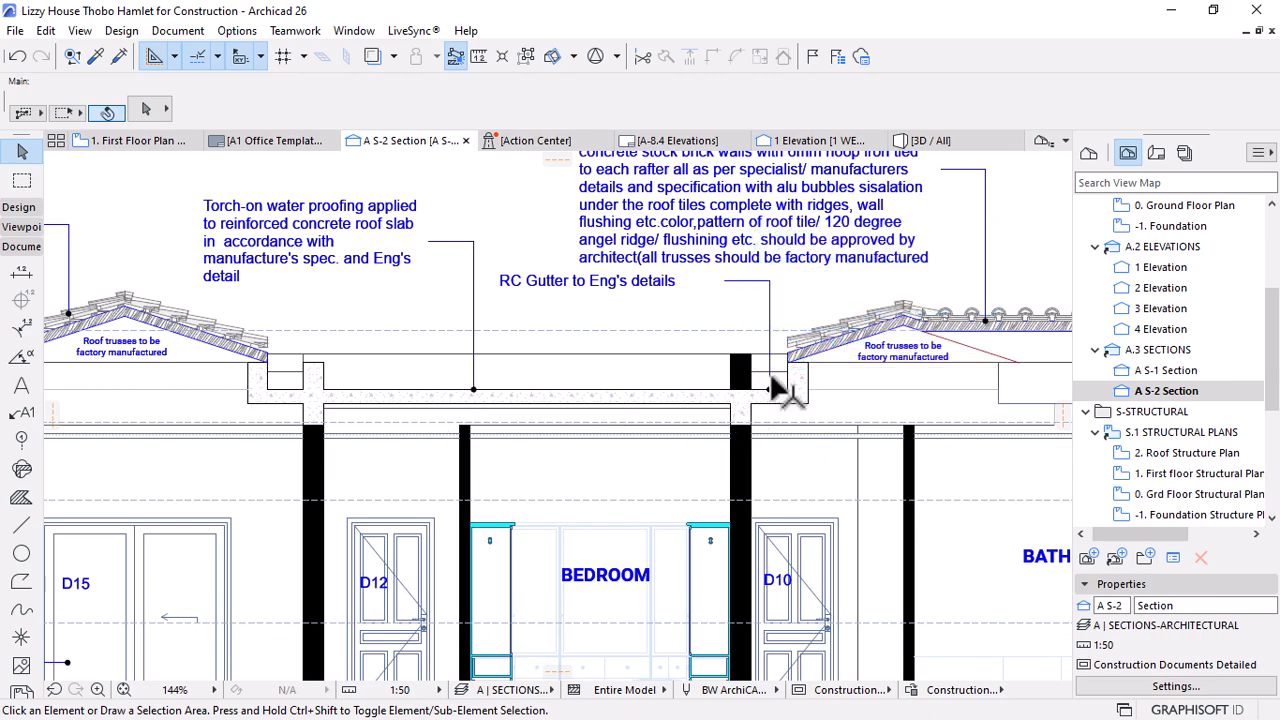
{"action": "scroll", "coordinate": [606, 350], "scroll_direction": "down", "scroll_amount": 3}
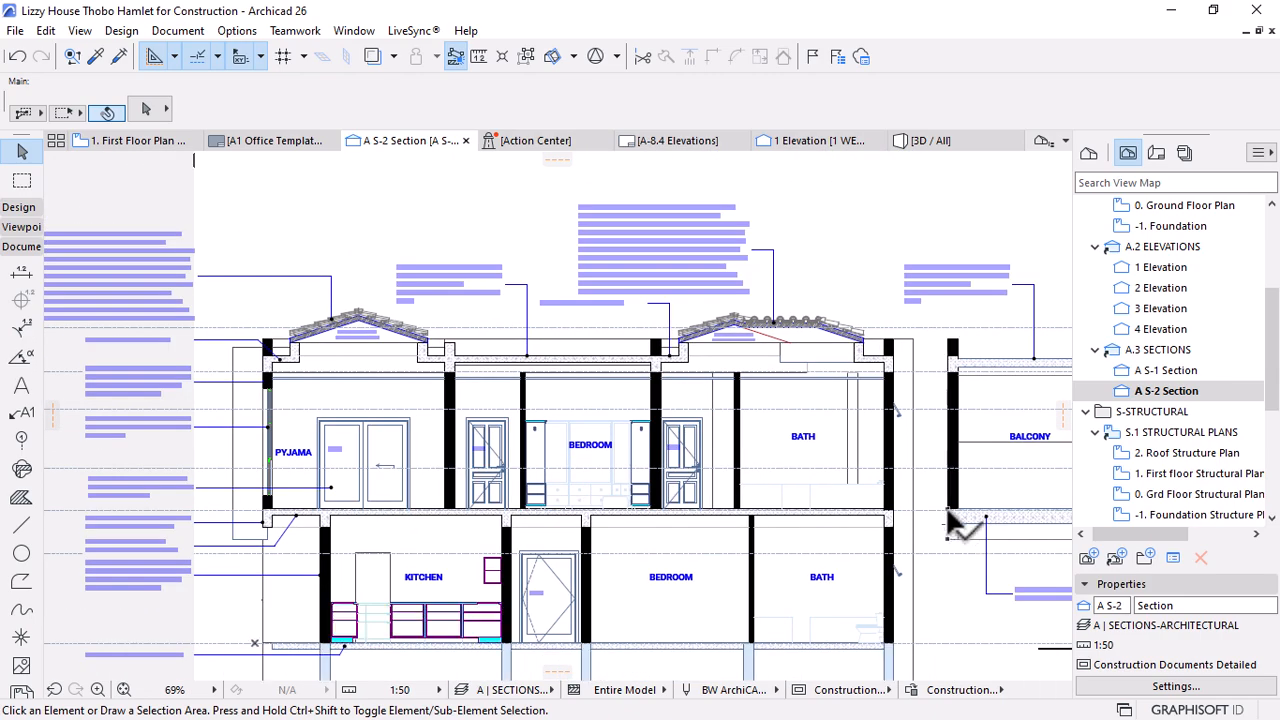
{"action": "scroll", "coordinate": [609, 434], "scroll_direction": "down", "scroll_amount": 2}
{"action": "scroll", "coordinate": [900, 513], "scroll_direction": "up", "scroll_amount": 2}
{"action": "scroll", "coordinate": [900, 513], "scroll_direction": "up", "scroll_amount": 1}
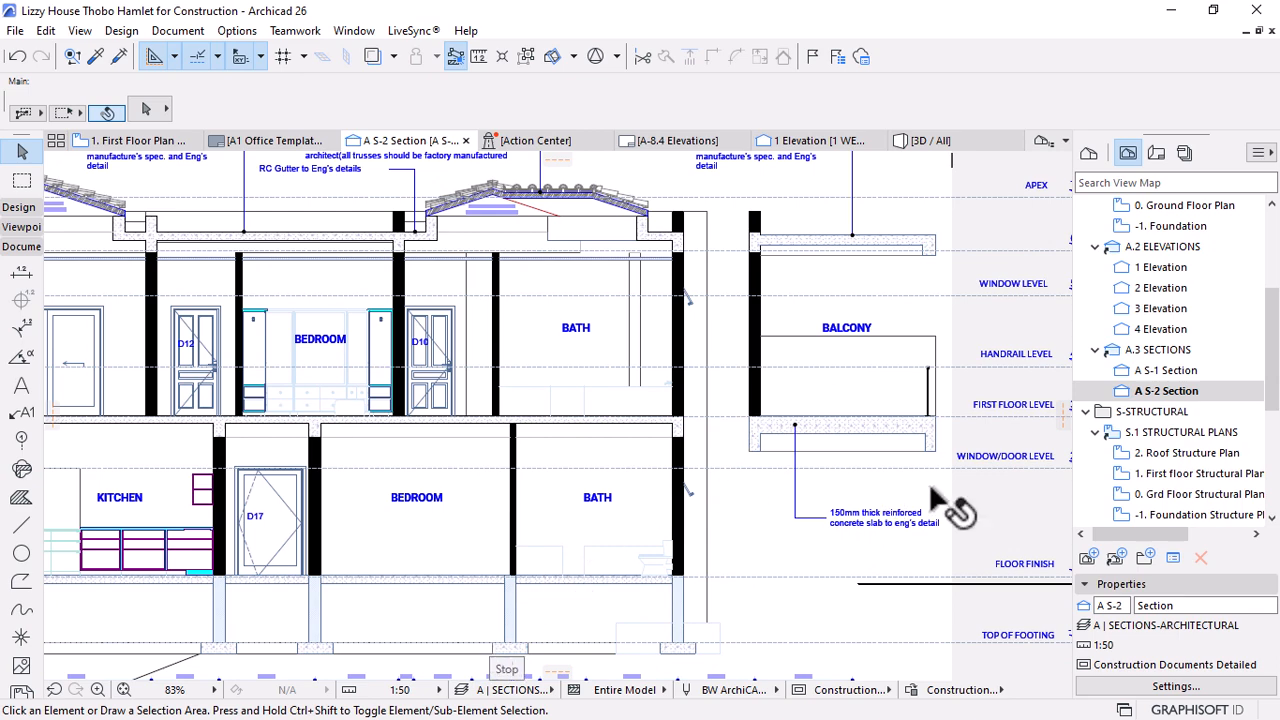
{"action": "scroll", "coordinate": [935, 455], "scroll_direction": "down", "scroll_amount": 2}
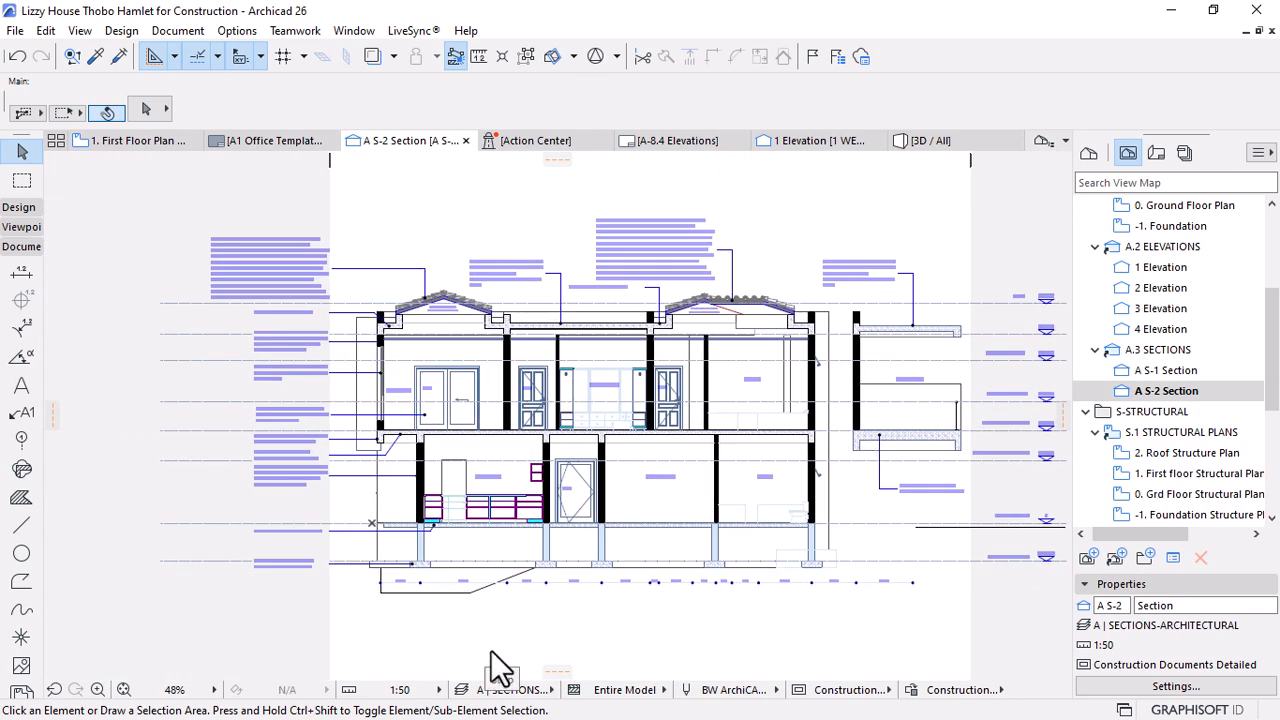
{"action": "scroll", "coordinate": [500, 667], "scroll_direction": "down", "scroll_amount": 1}
{"action": "scroll", "coordinate": [601, 597], "scroll_direction": "up", "scroll_amount": 2}
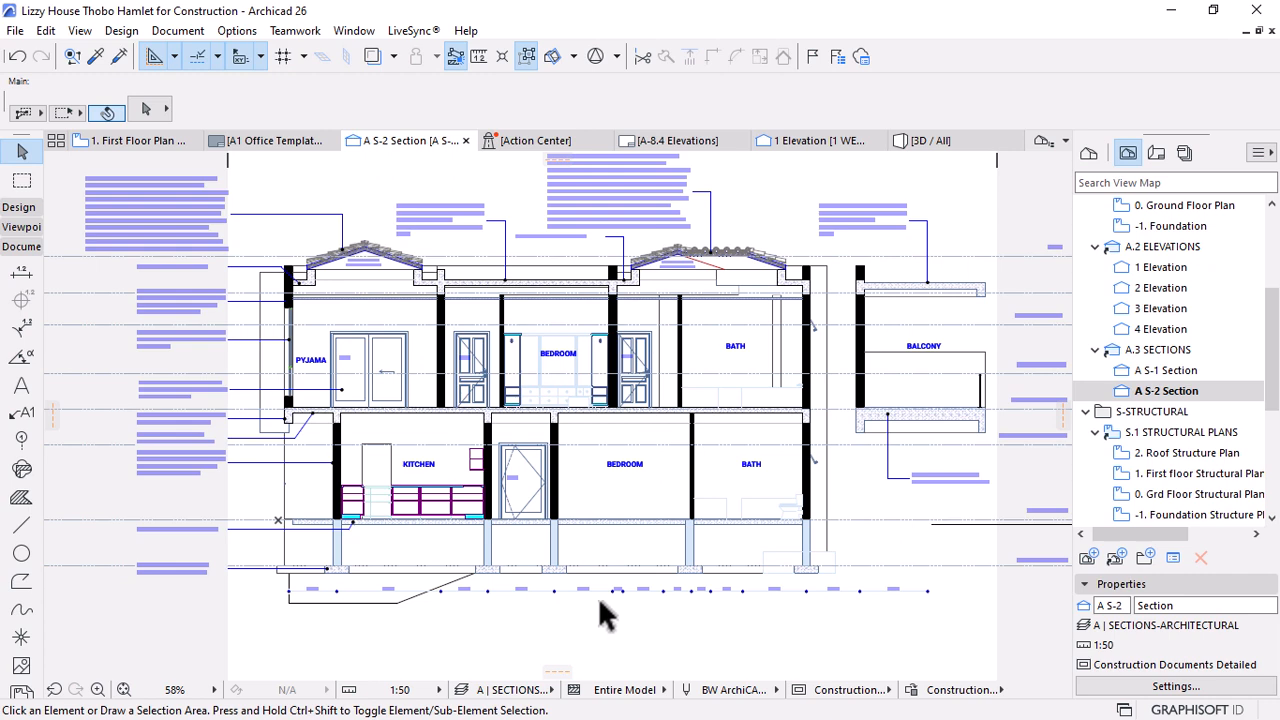
{"action": "scroll", "coordinate": [366, 315], "scroll_direction": "up", "scroll_amount": 2}
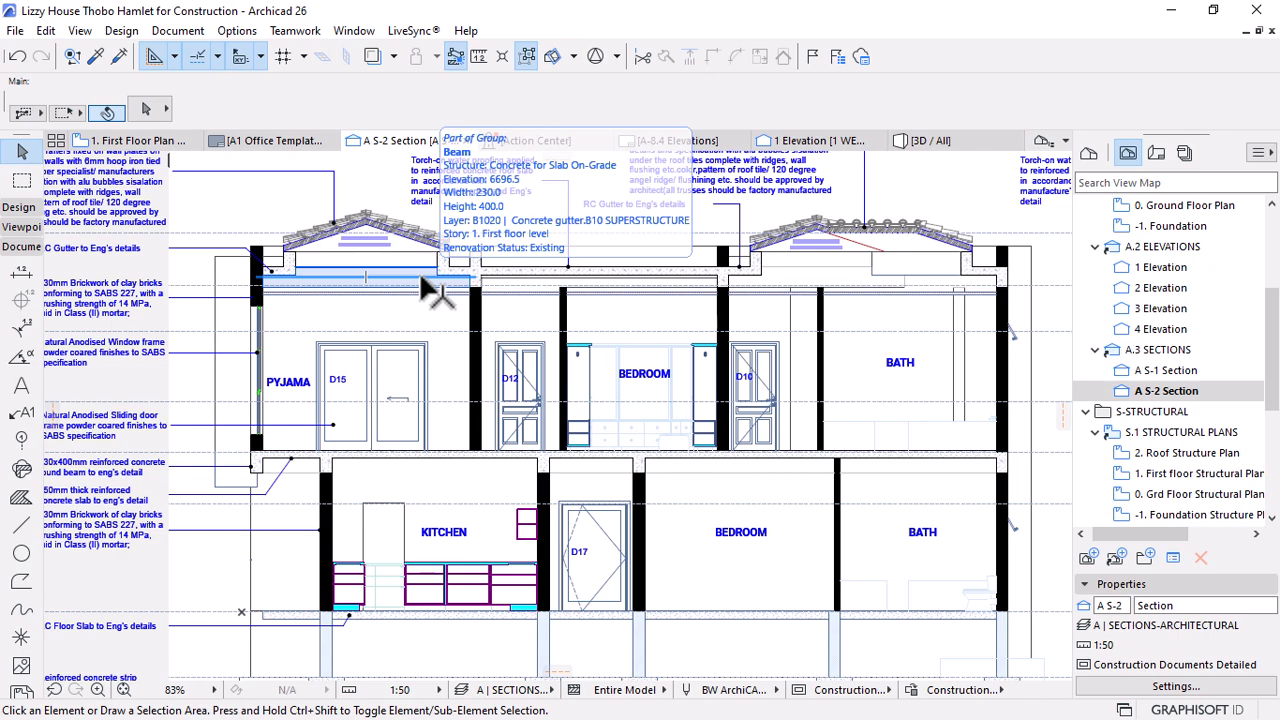
{"action": "scroll", "coordinate": [266, 243], "scroll_direction": "up", "scroll_amount": 3}
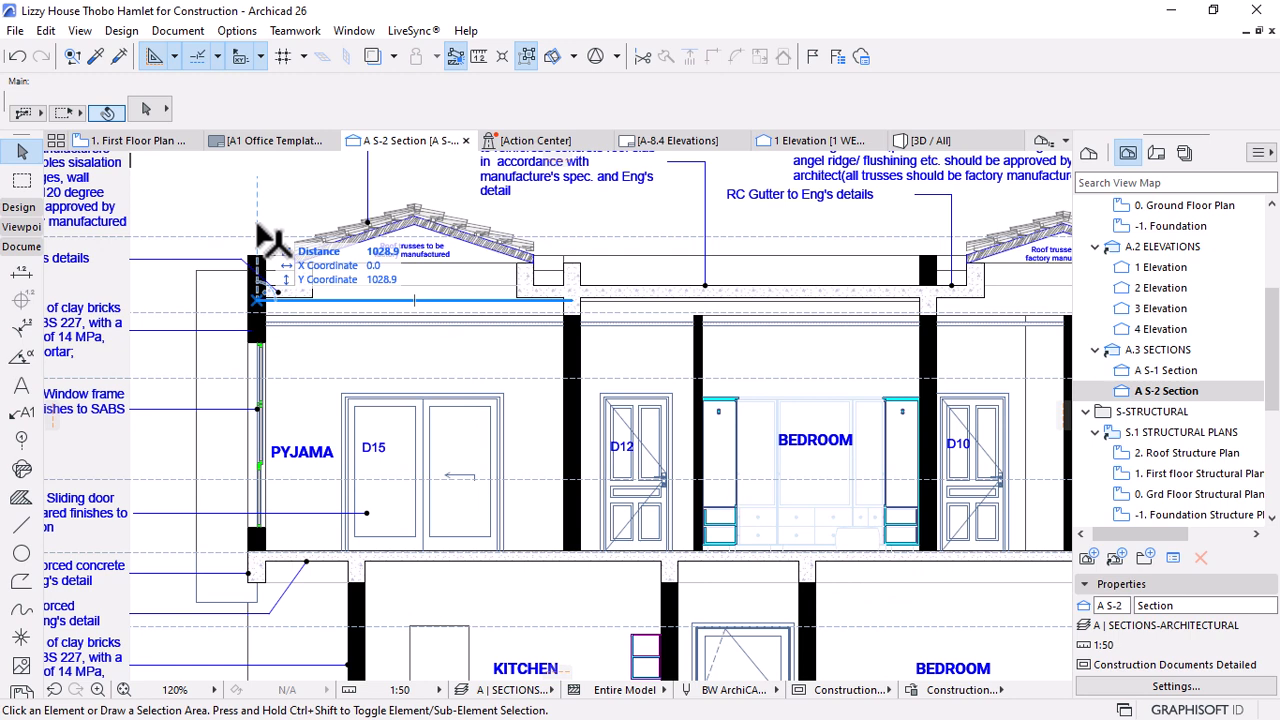
{"action": "scroll", "coordinate": [266, 250], "scroll_direction": "up", "scroll_amount": 4}
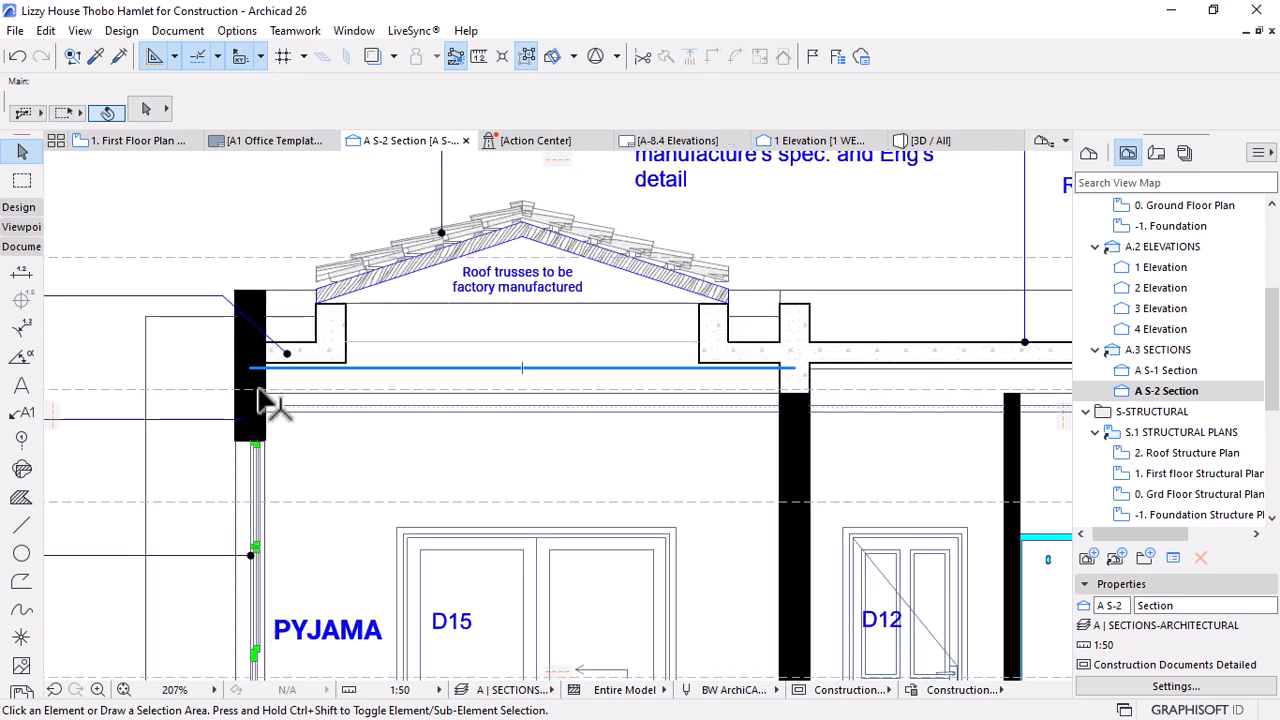
{"action": "scroll", "coordinate": [258, 297], "scroll_direction": "up", "scroll_amount": 3}
{"action": "scroll", "coordinate": [300, 285], "scroll_direction": "down", "scroll_amount": 3}
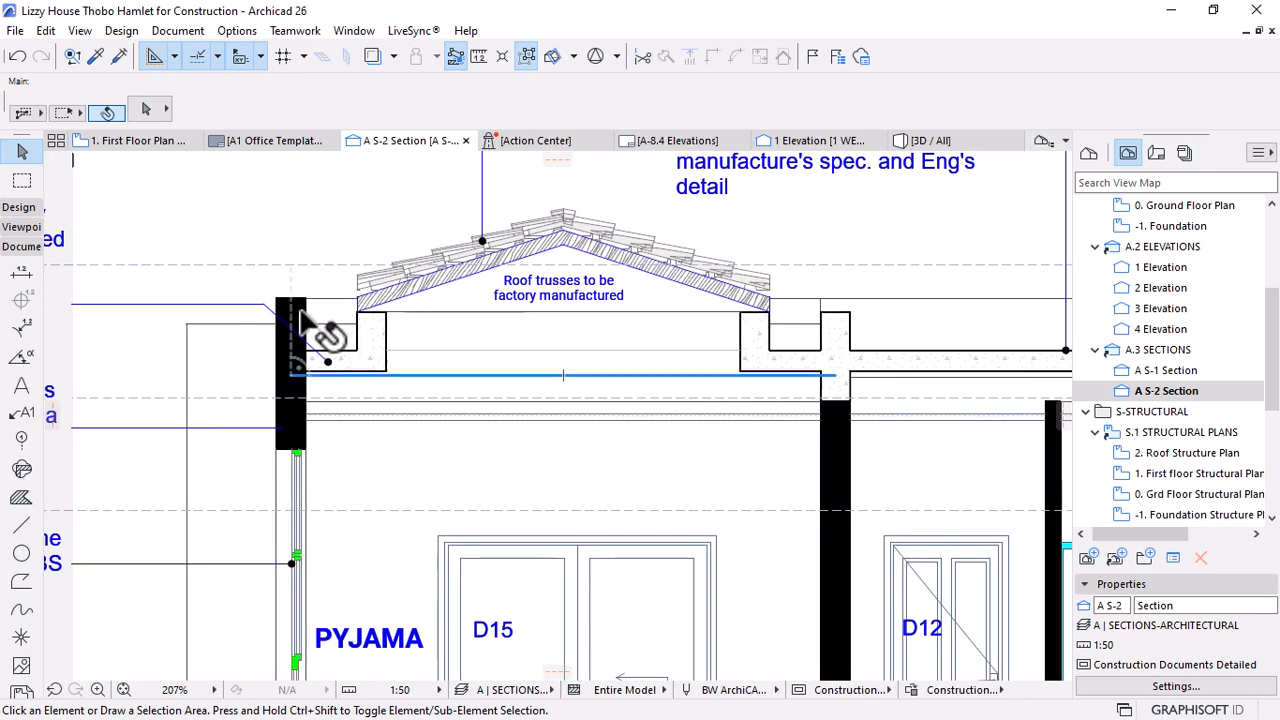
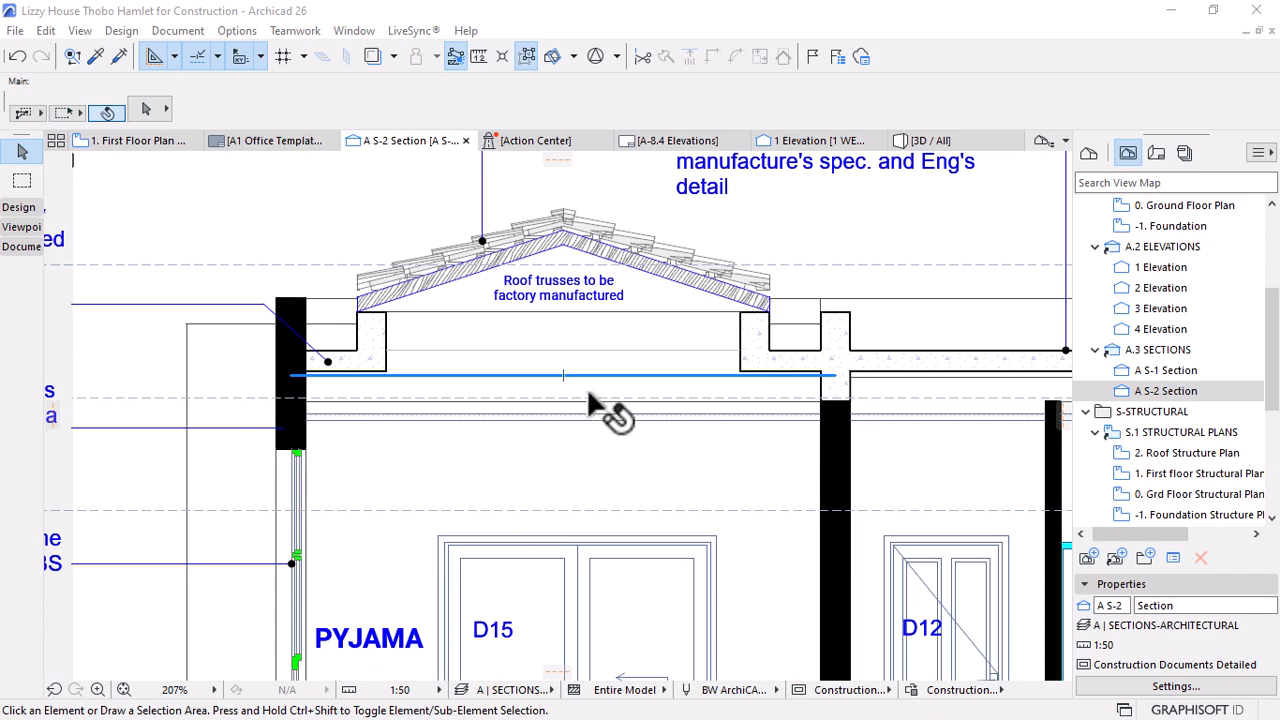
Start the Detail tool and apply the NCS Detail Marker favorite to it
{"action": "scroll", "coordinate": [610, 375], "scroll_direction": "down", "scroll_amount": 3}
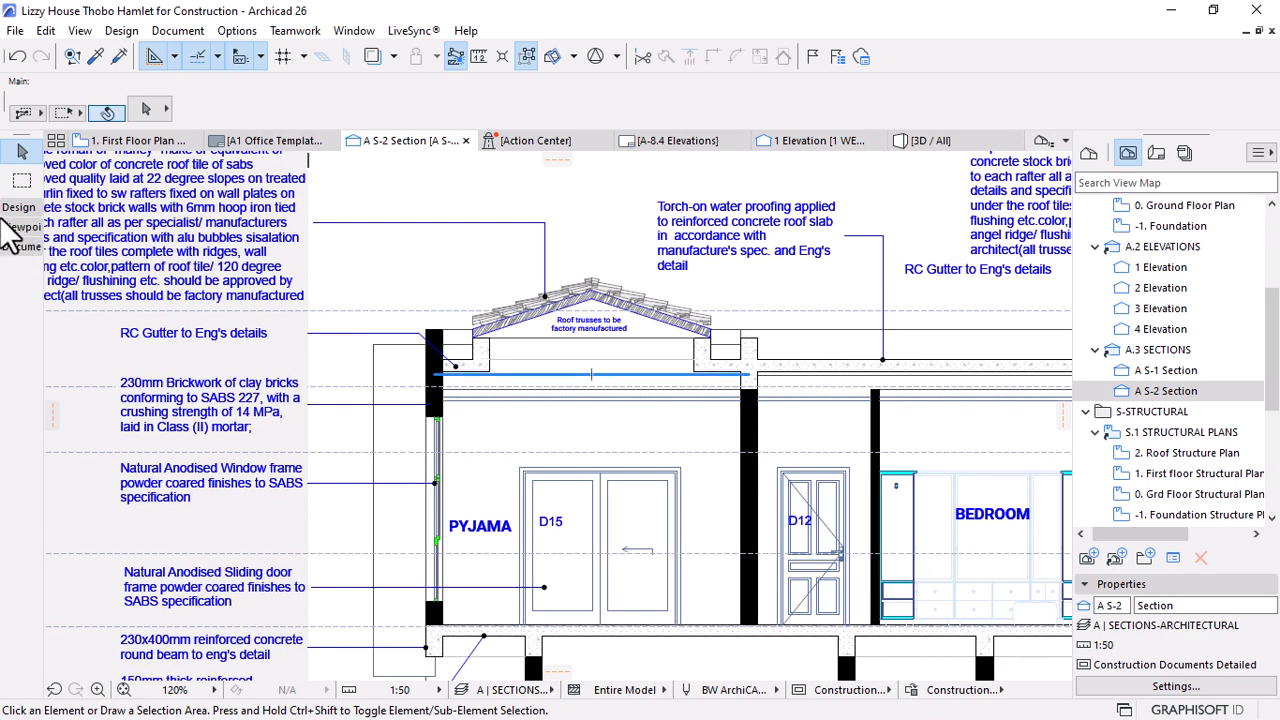
{"action": "left_click", "coordinate": [20, 226]}
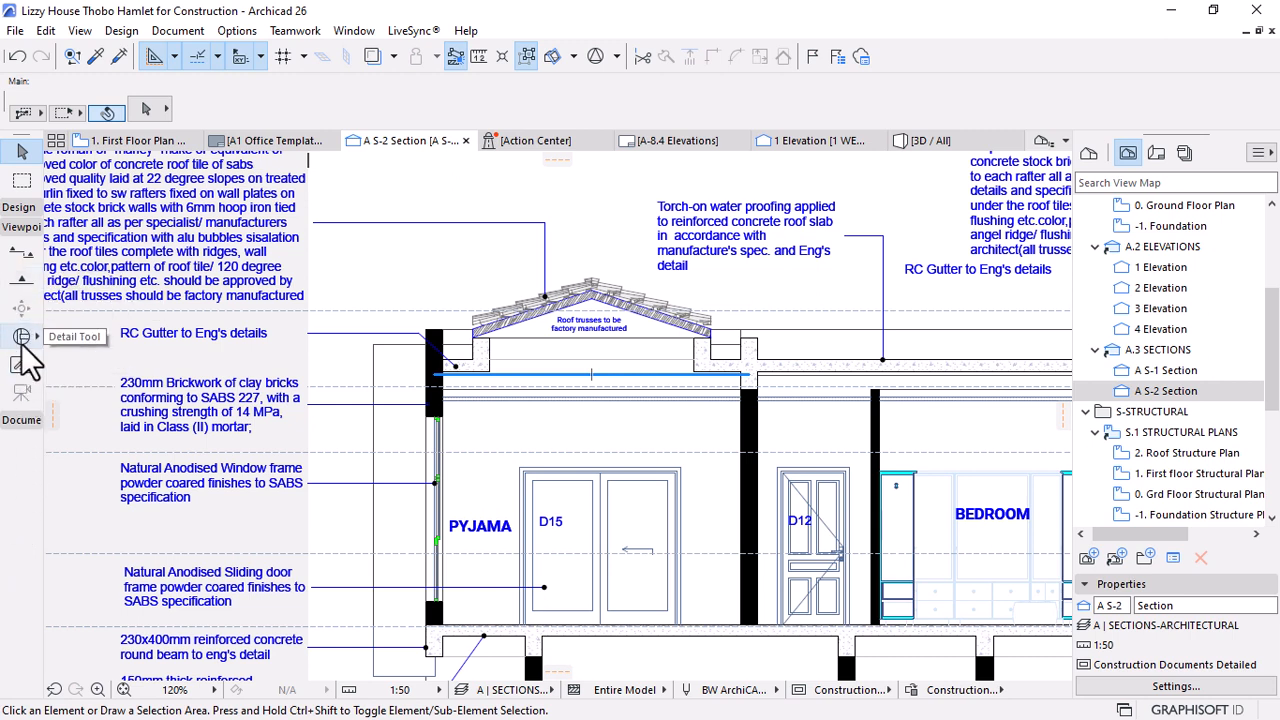
{"action": "left_click", "coordinate": [21, 338]}
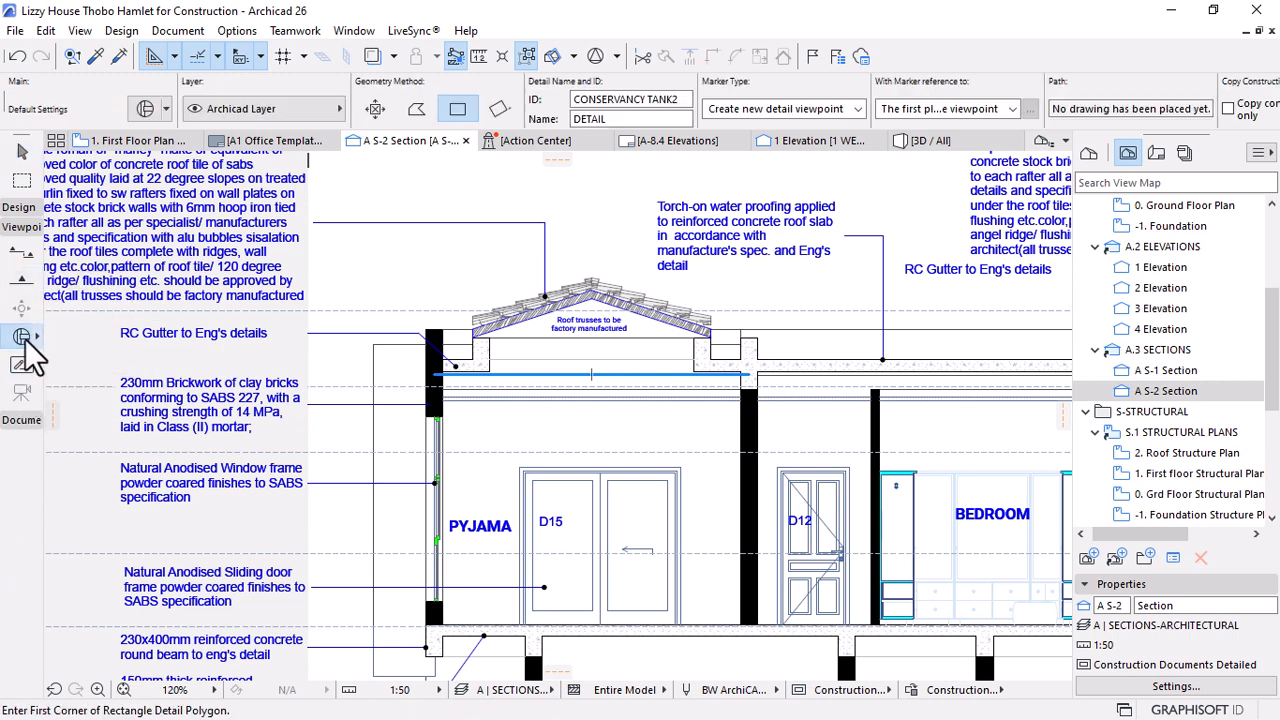
{"action": "right_click", "coordinate": [38, 336]}
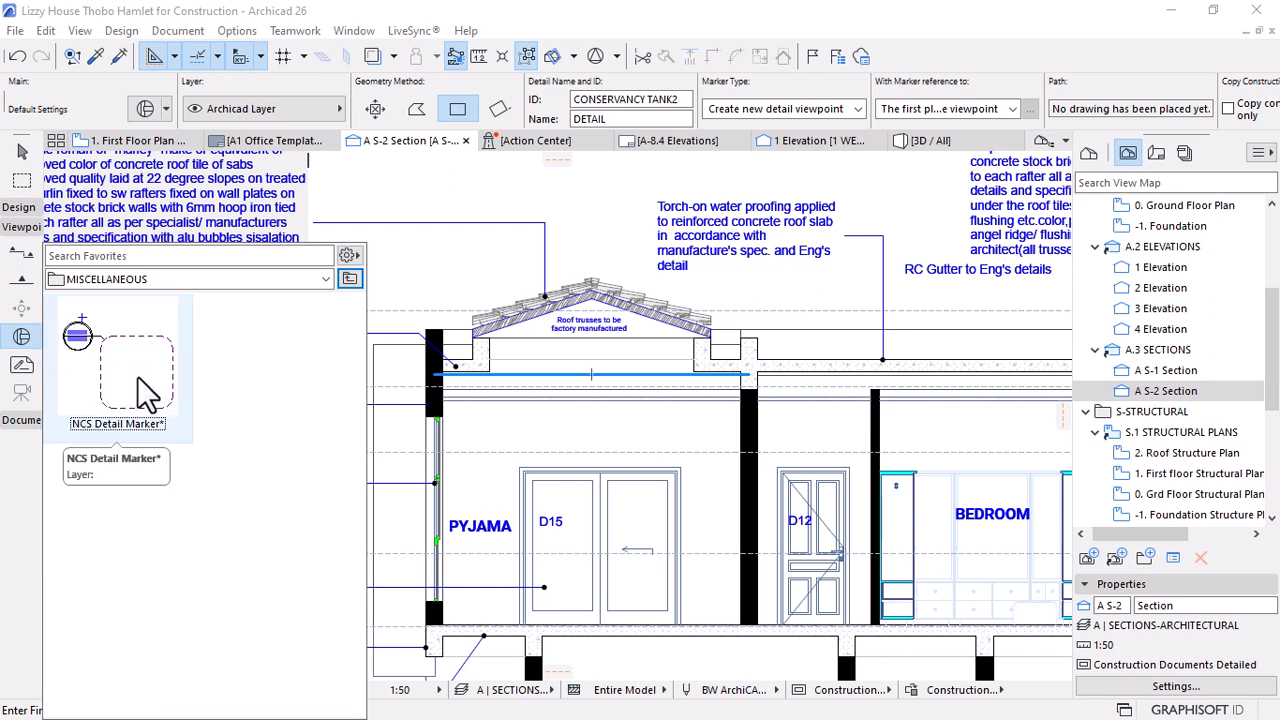
{"action": "left_click", "coordinate": [115, 372]}
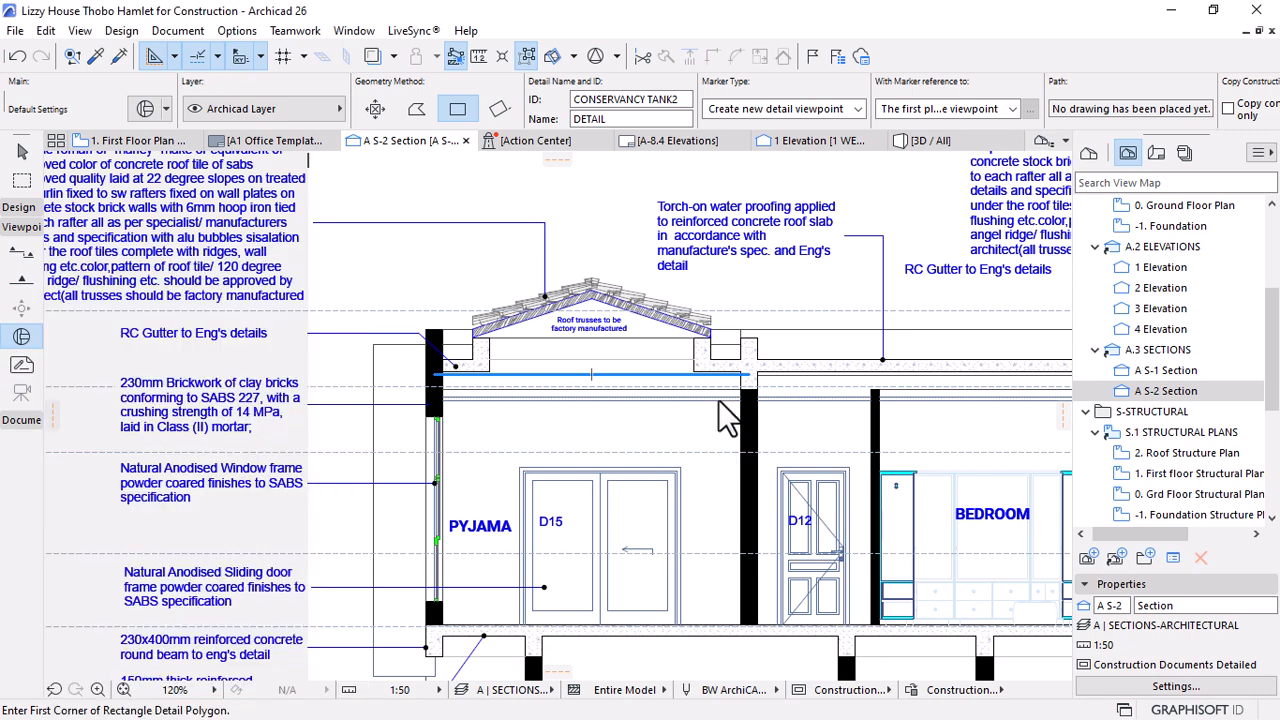
Draw a rectangular detail boundary around the RC gutter and outer wall above the pyjama room, with its marker head above it
{"action": "scroll", "coordinate": [483, 323], "scroll_direction": "down", "scroll_amount": 2}
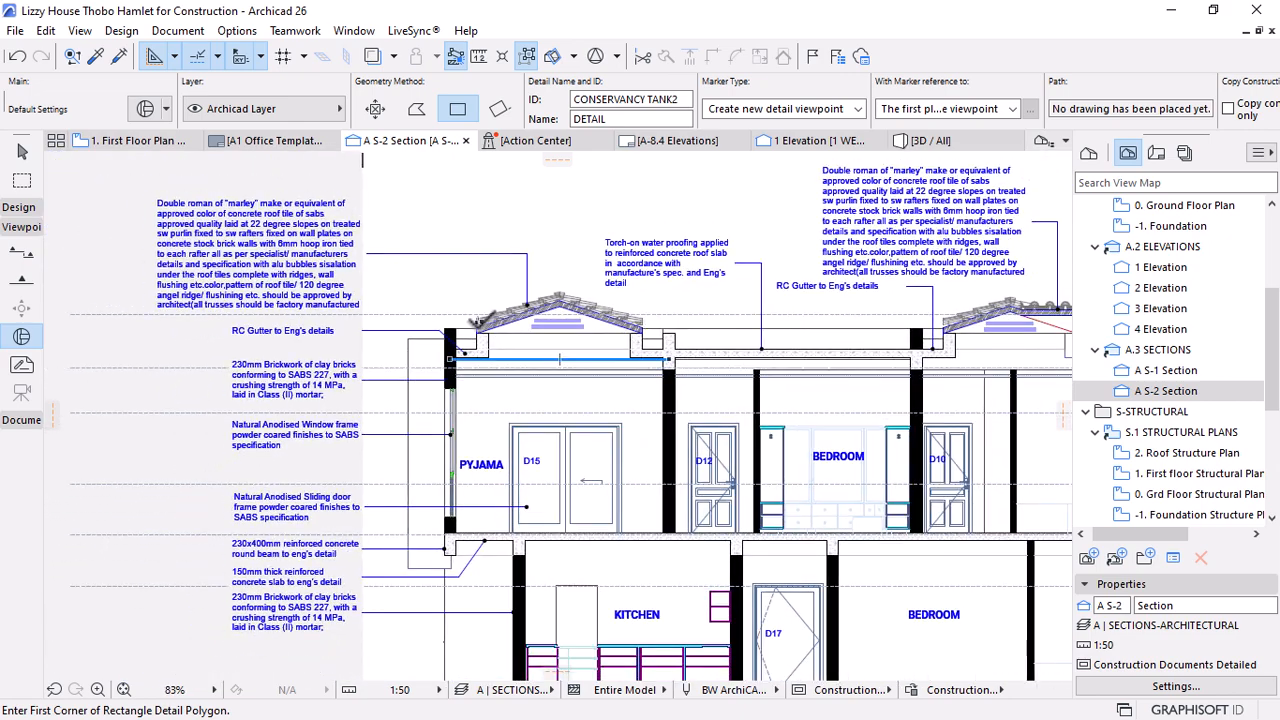
{"action": "scroll", "coordinate": [447, 345], "scroll_direction": "up", "scroll_amount": 5}
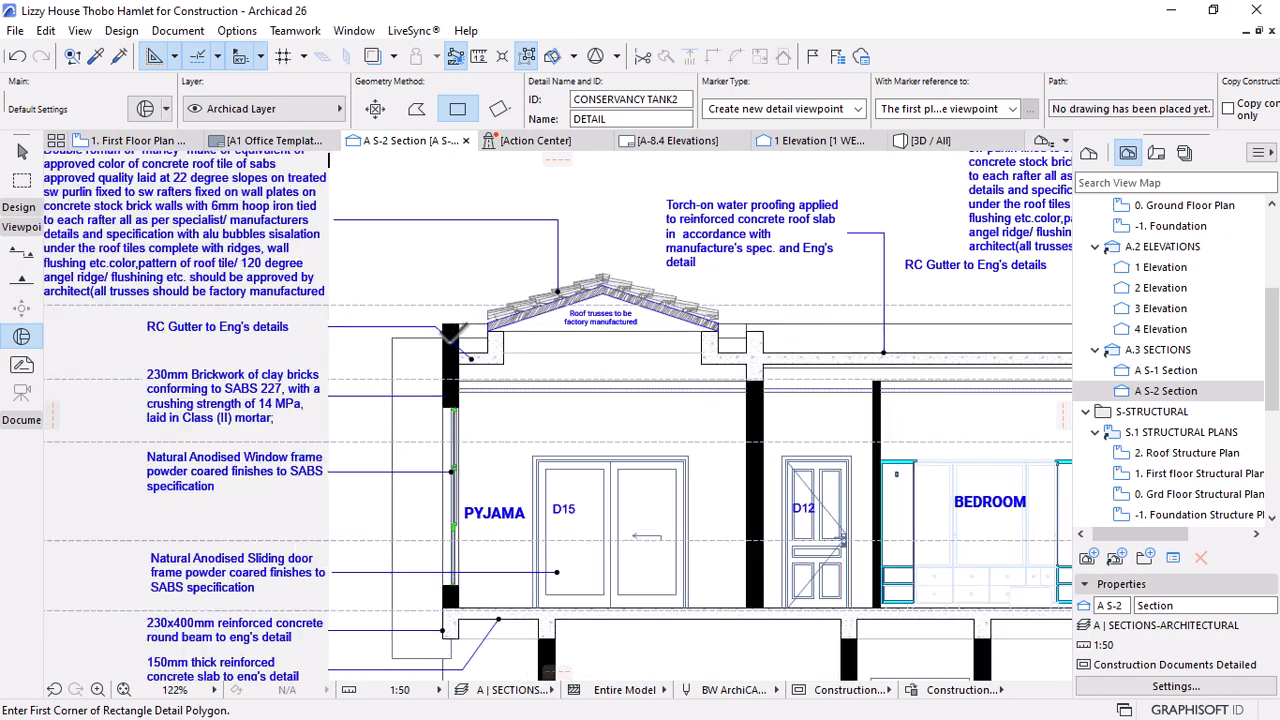
{"action": "left_click", "coordinate": [565, 400]}
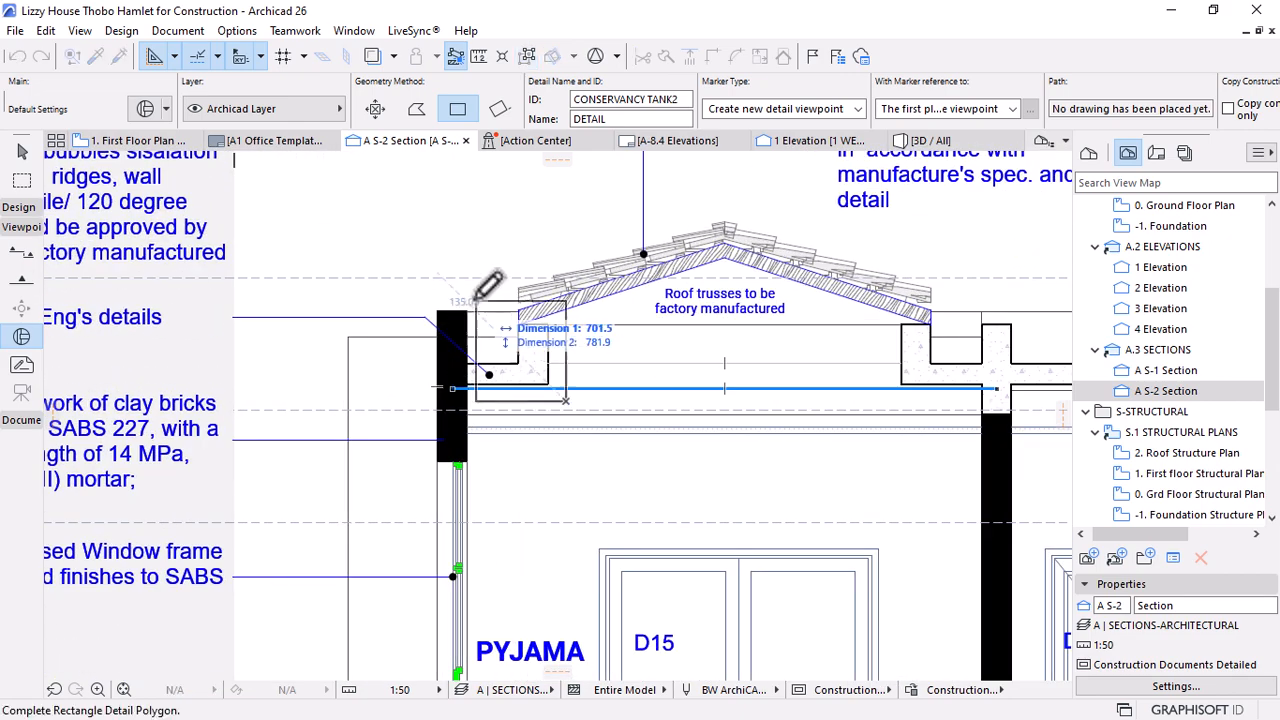
{"action": "key", "text": "Escape"}
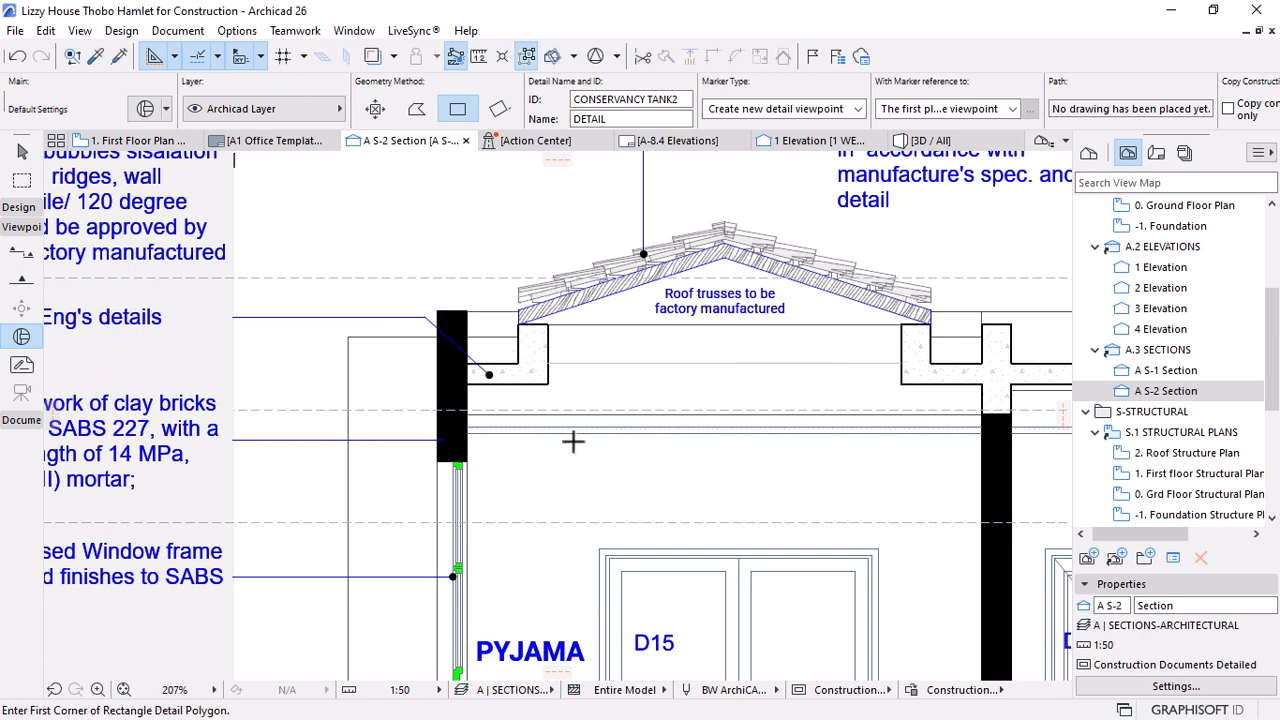
{"action": "left_click", "coordinate": [576, 453]}
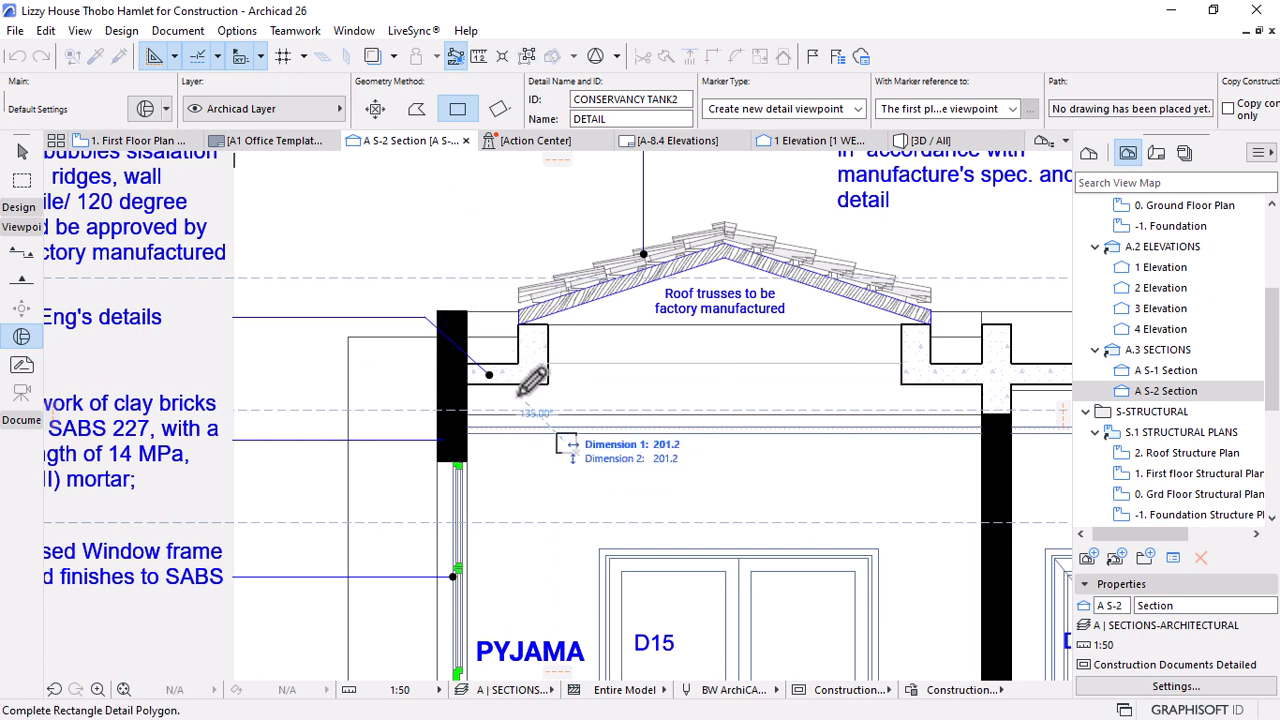
{"action": "left_click", "coordinate": [406, 236]}
{"action": "scroll", "coordinate": [430, 260], "scroll_direction": "down", "scroll_amount": 2}
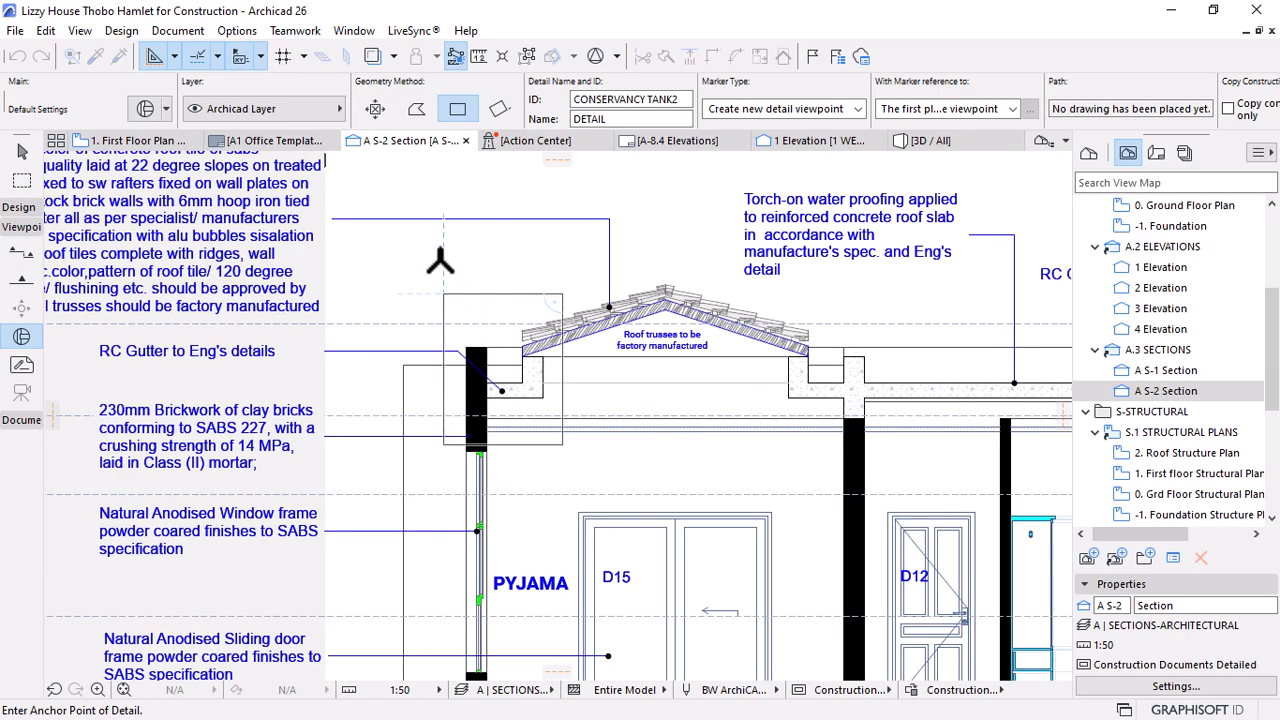
{"action": "left_click", "coordinate": [455, 252]}
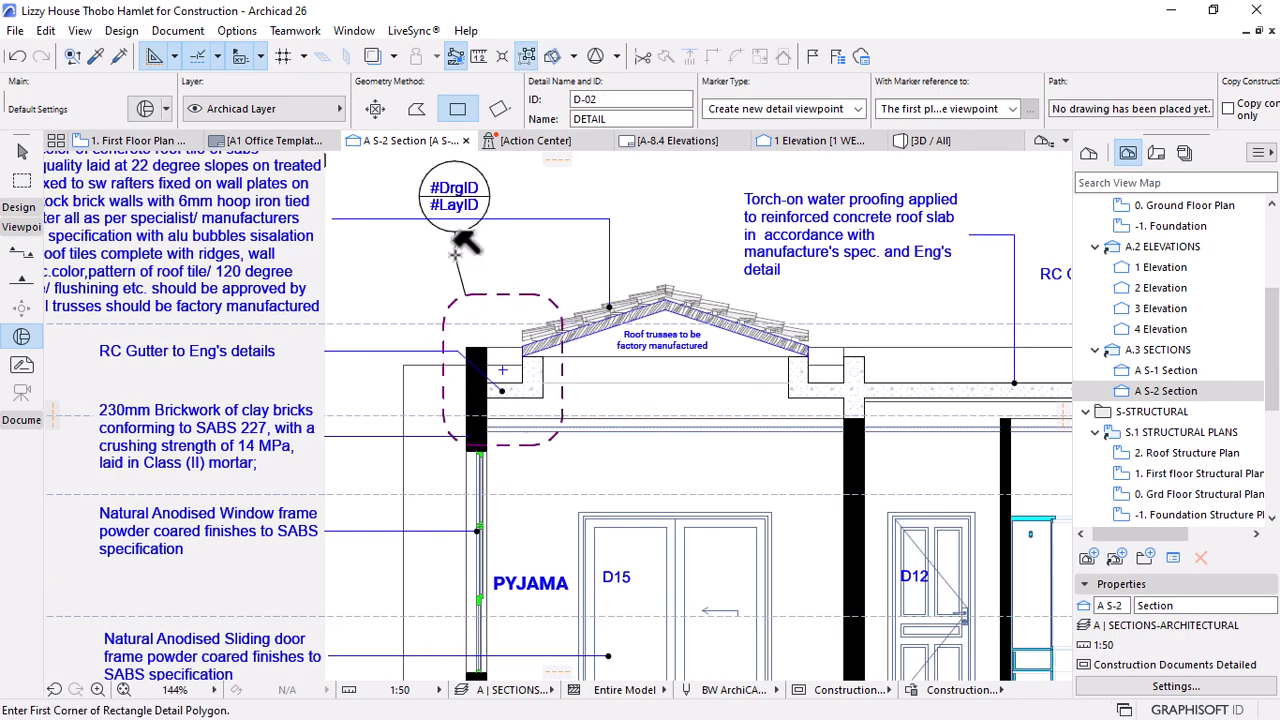
{"action": "scroll", "coordinate": [455, 252], "scroll_direction": "down", "scroll_amount": 2}
{"action": "scroll", "coordinate": [400, 270], "scroll_direction": "up", "scroll_amount": 2}
{"action": "key", "text": "Escape"}
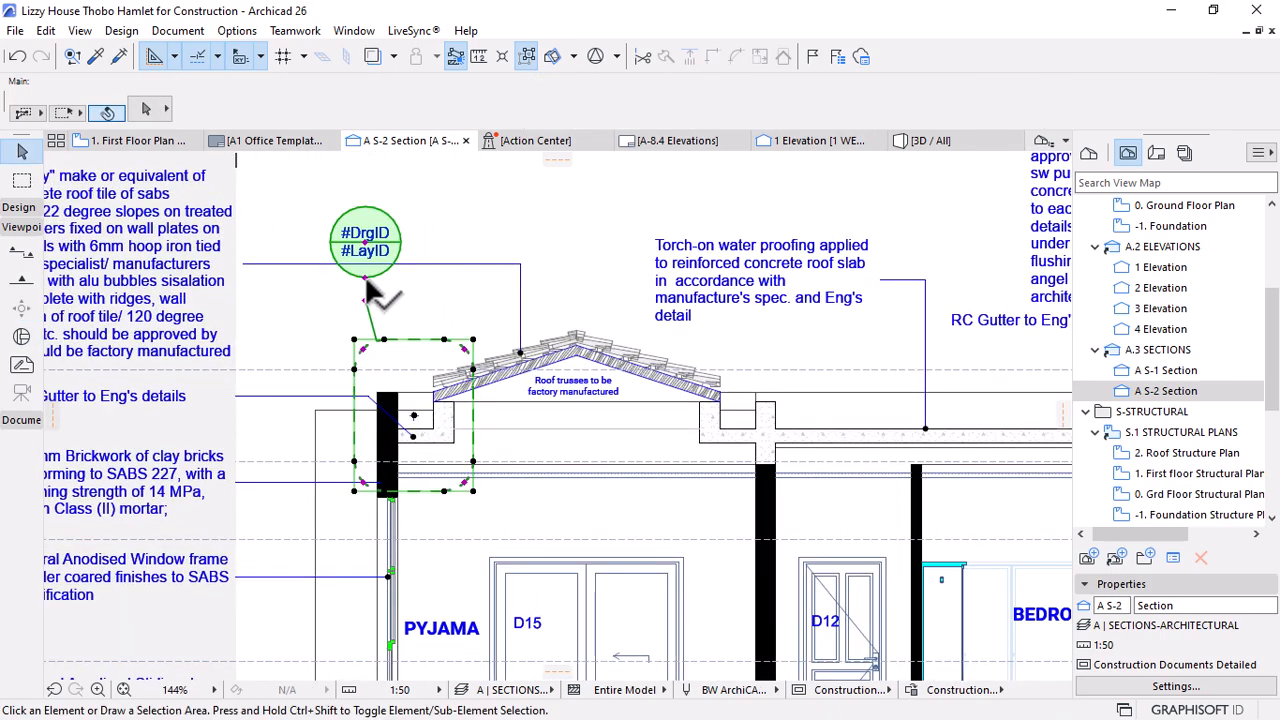
Move the gutter detail's marker head to the outer side of its boundary, beside the roof tile note, with an angled leader
{"action": "left_click", "coordinate": [366, 284]}
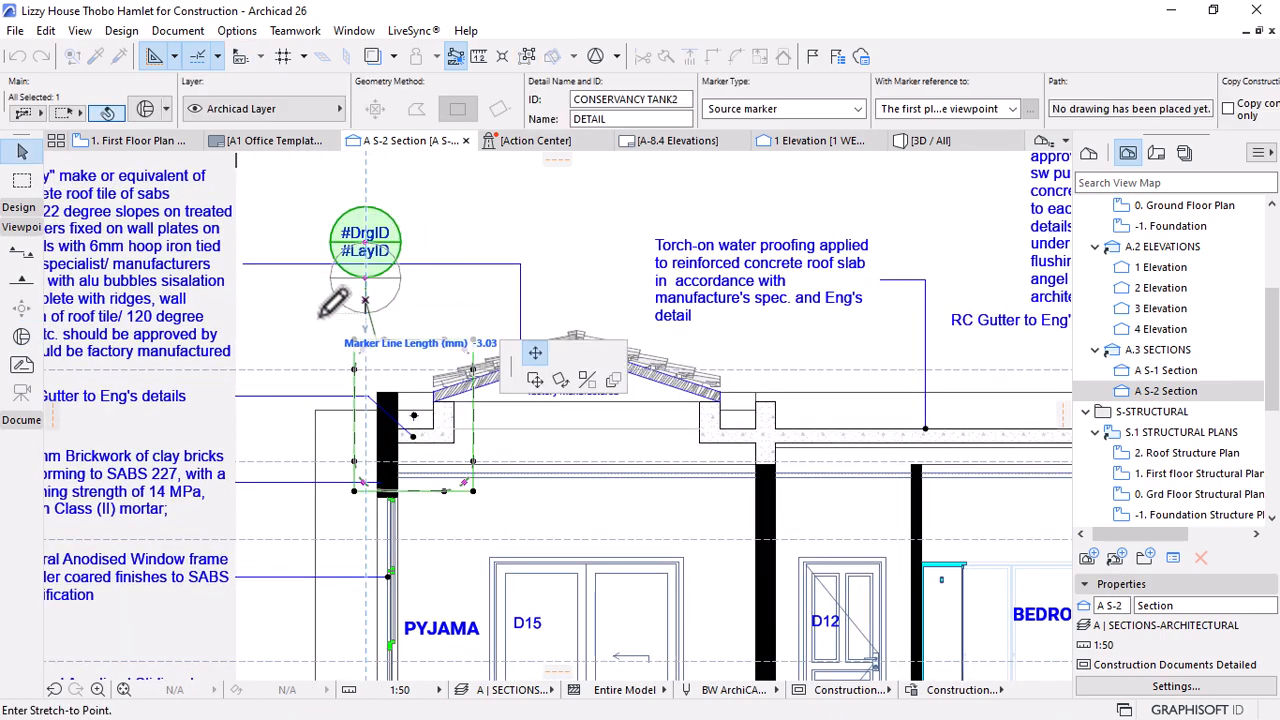
{"action": "left_click", "coordinate": [366, 298]}
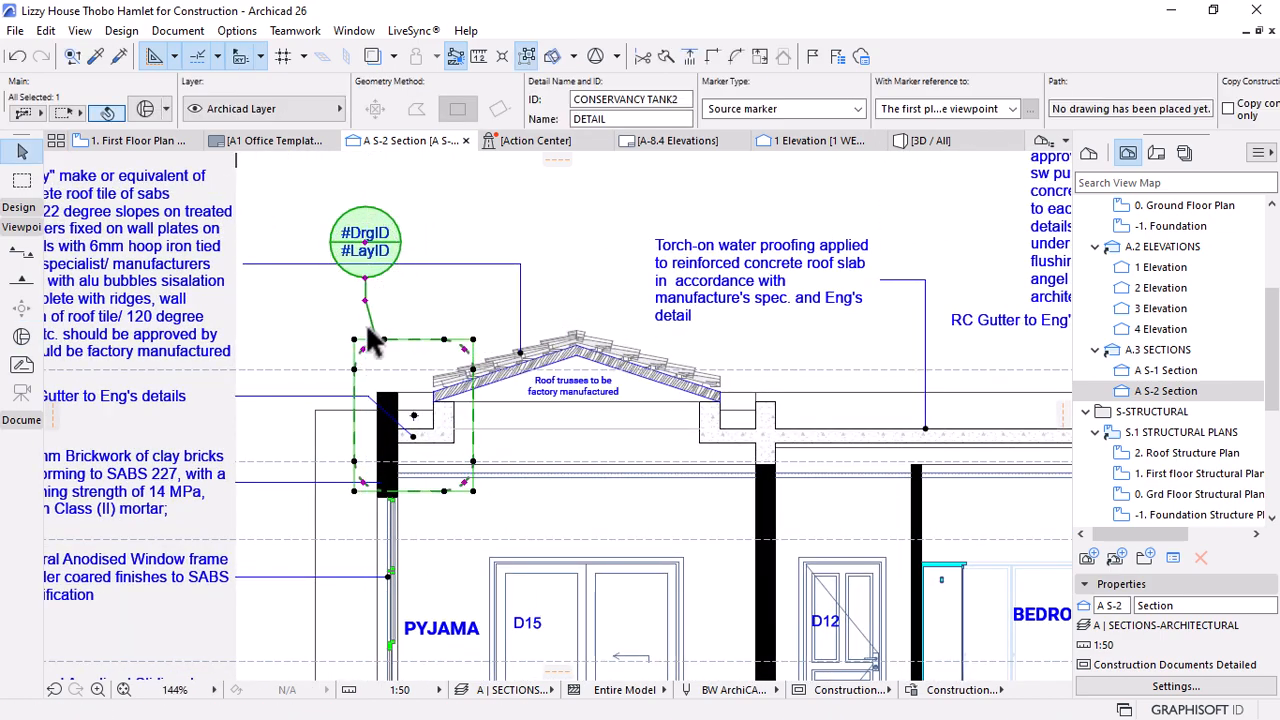
{"action": "left_click", "coordinate": [366, 300]}
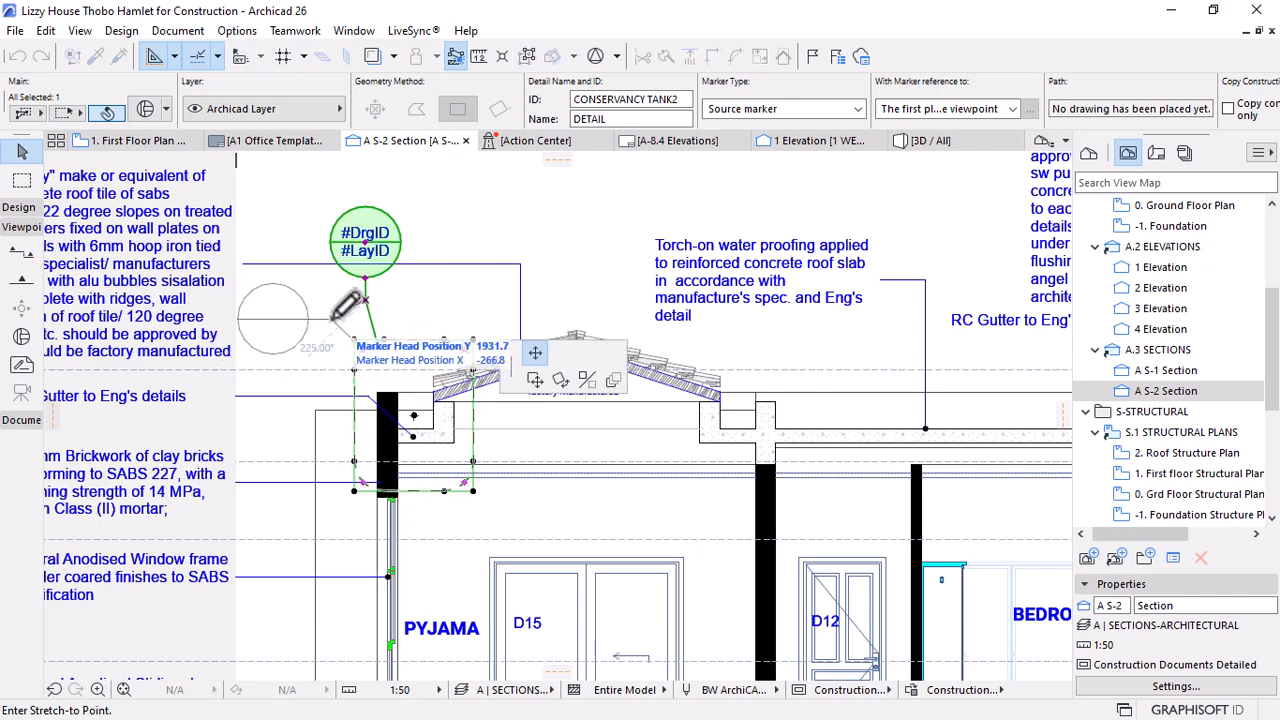
{"action": "left_click", "coordinate": [330, 318]}
{"action": "left_click", "coordinate": [475, 300]}
{"action": "scroll", "coordinate": [420, 350], "scroll_direction": "down", "scroll_amount": 2}
{"action": "scroll", "coordinate": [420, 355], "scroll_direction": "up", "scroll_amount": 3}
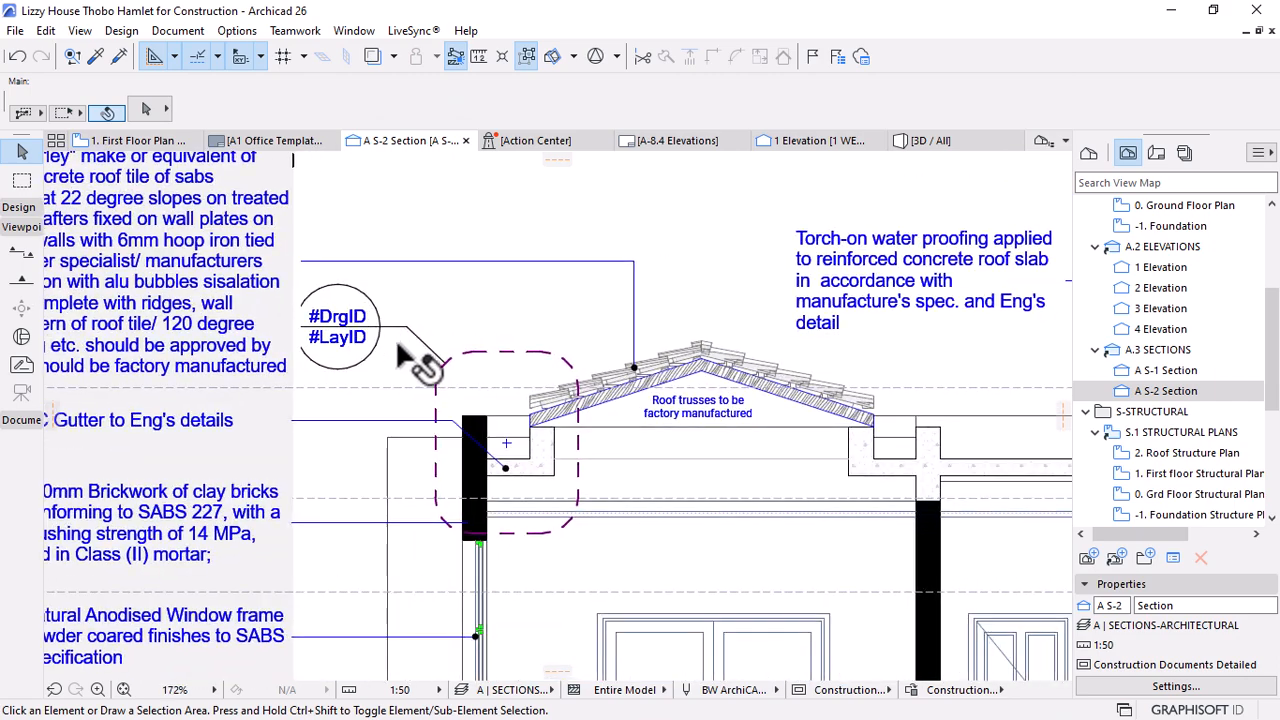
Shorten the horizontal leader line of the outer gutter's detail marker so its head sits closer to the boundary
{"action": "left_click", "coordinate": [415, 343]}
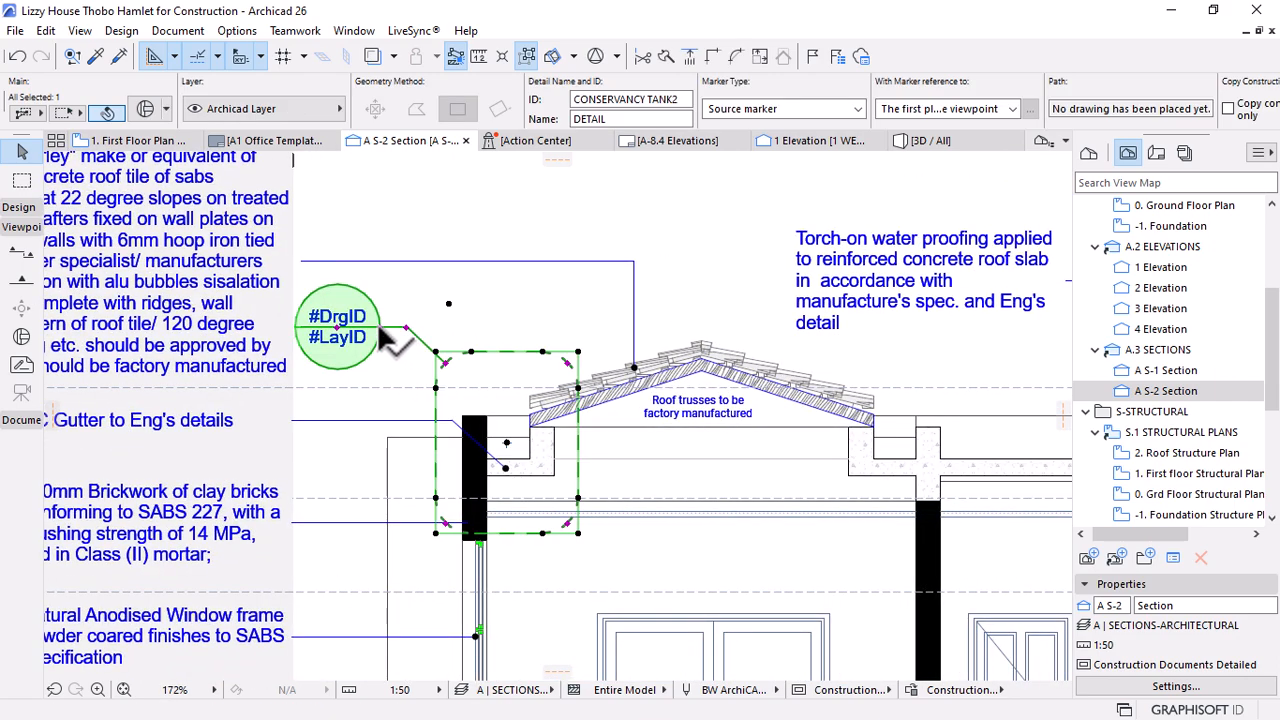
{"action": "left_click", "coordinate": [410, 330]}
{"action": "key", "text": "Escape"}
{"action": "key", "text": "Escape"}
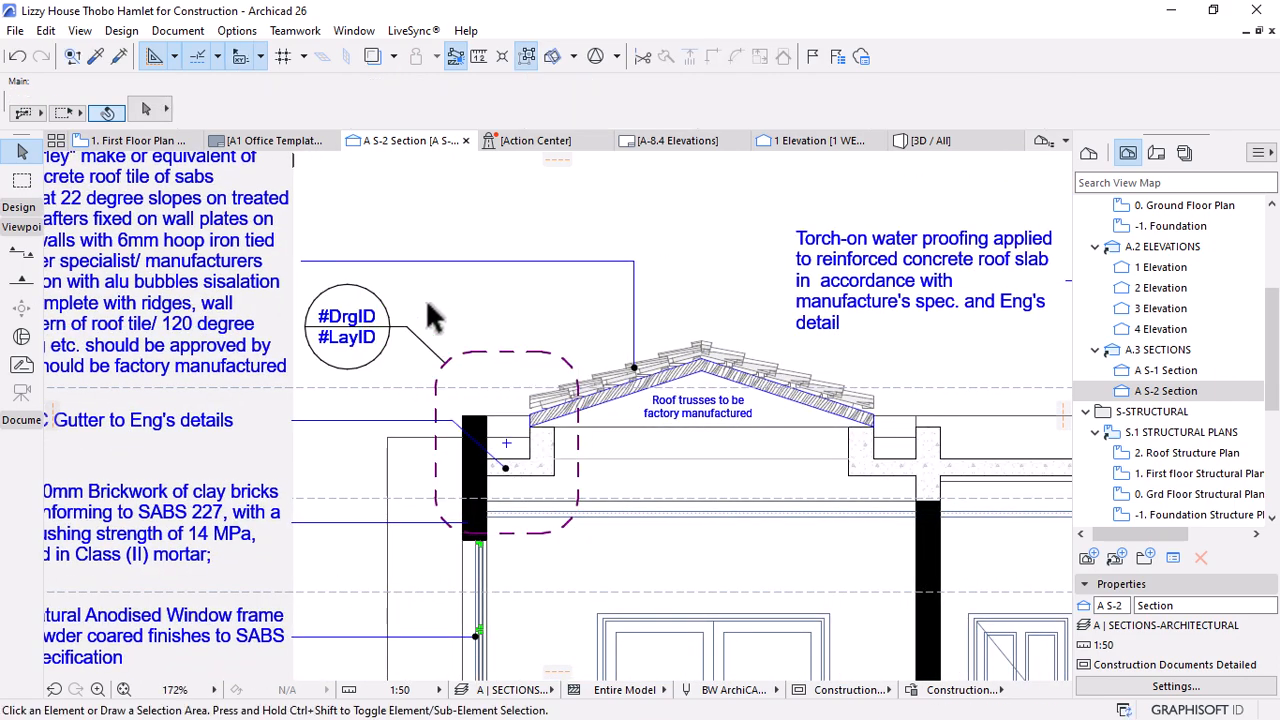
Using the first marker's settings, draw a second rectangular detail around the inner gutter and roof slab junction between the pyjama room and bedroom
{"action": "scroll", "coordinate": [580, 425], "scroll_direction": "down", "scroll_amount": 6}
{"action": "scroll", "coordinate": [495, 398], "scroll_direction": "up", "scroll_amount": 3}
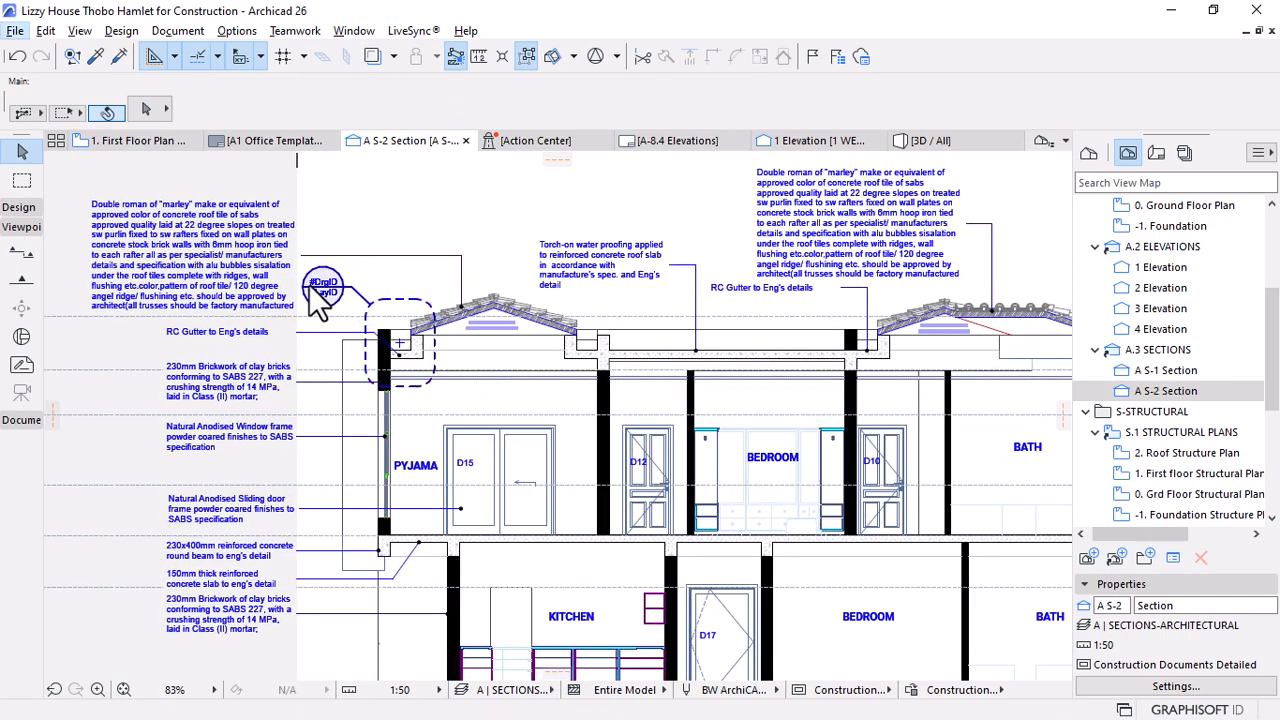
{"action": "scroll", "coordinate": [295, 278], "scroll_direction": "up", "scroll_amount": 5}
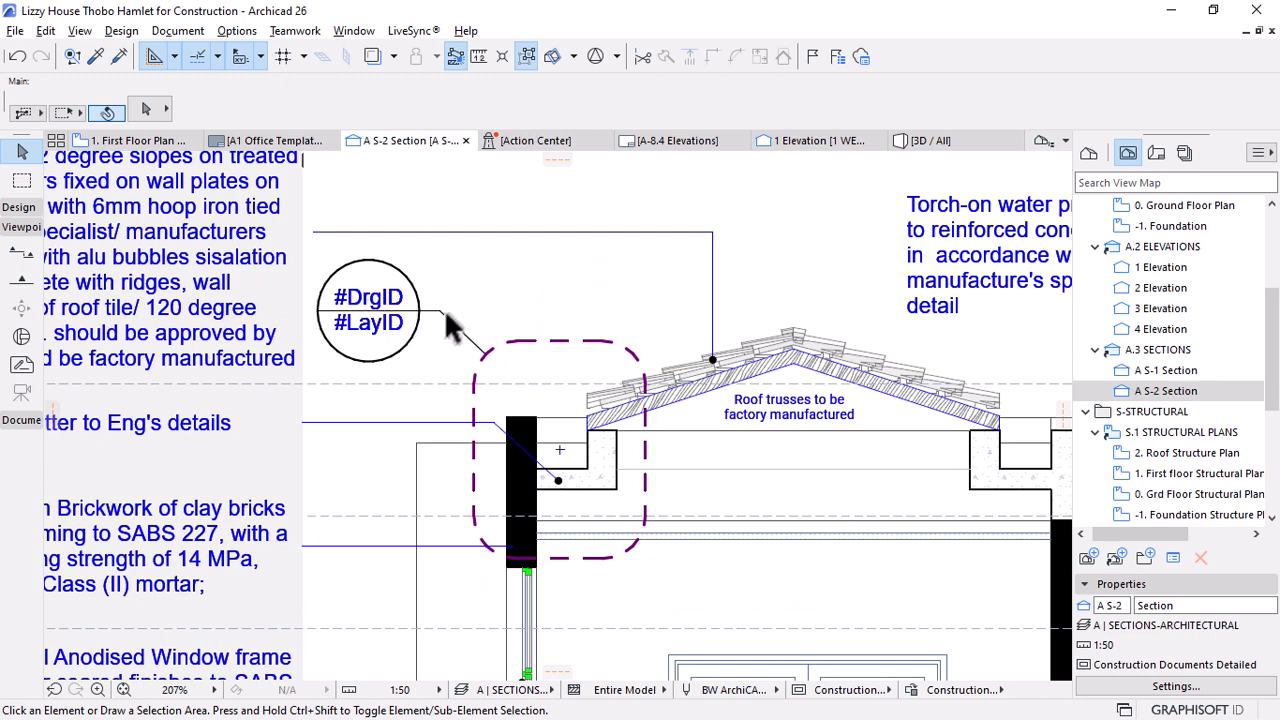
{"action": "left_click", "coordinate": [410, 300], "text": "alt"}
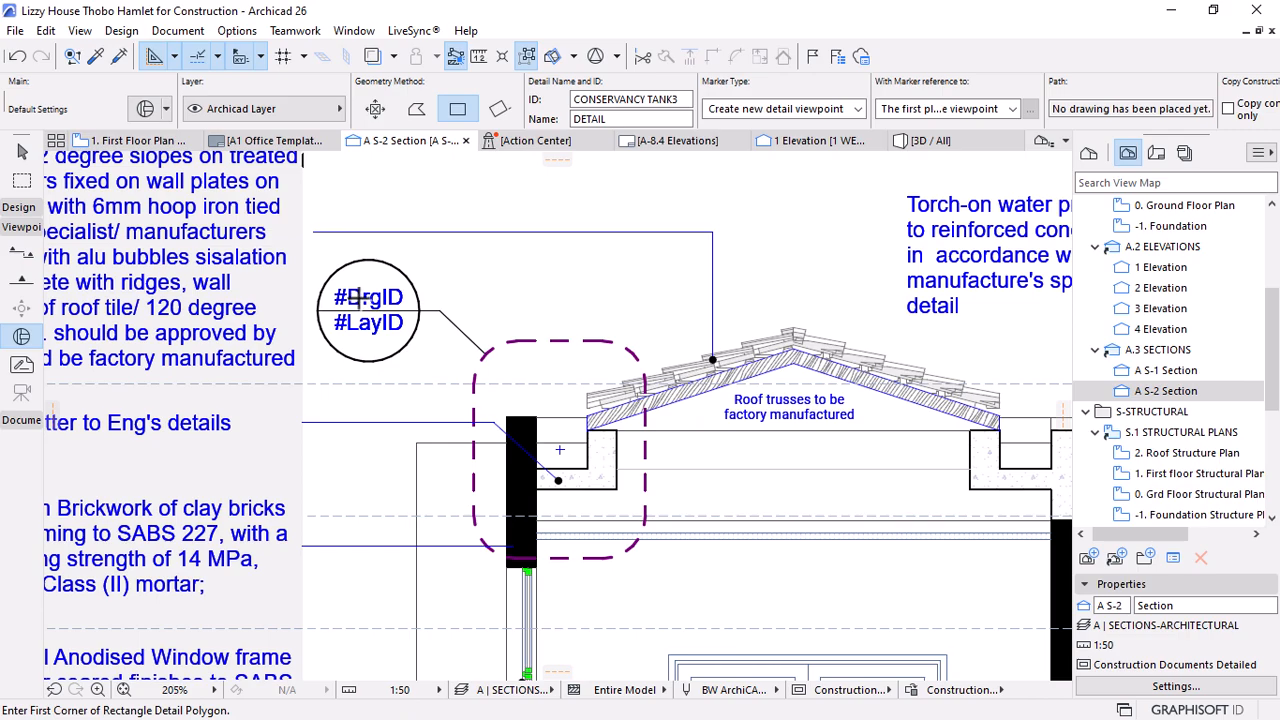
{"action": "scroll", "coordinate": [362, 297], "scroll_direction": "down", "scroll_amount": 4}
{"action": "scroll", "coordinate": [380, 313], "scroll_direction": "down", "scroll_amount": 3}
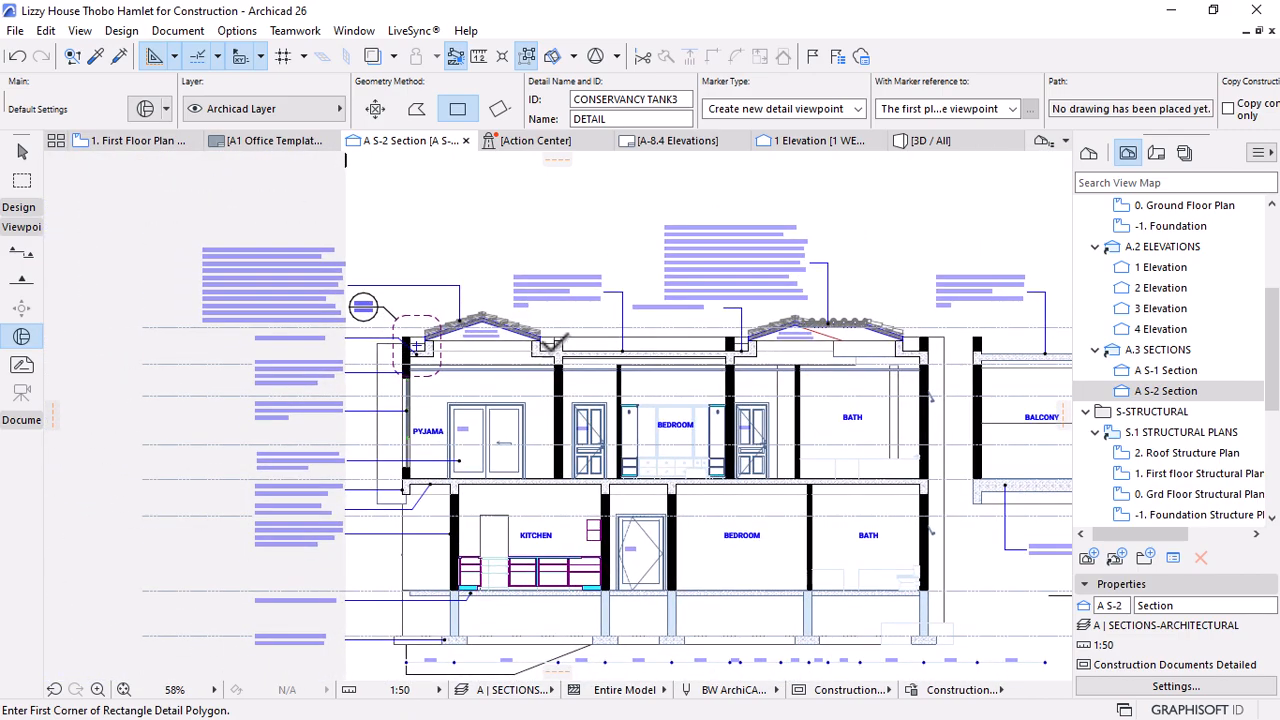
{"action": "scroll", "coordinate": [416, 345], "scroll_direction": "up", "scroll_amount": 5}
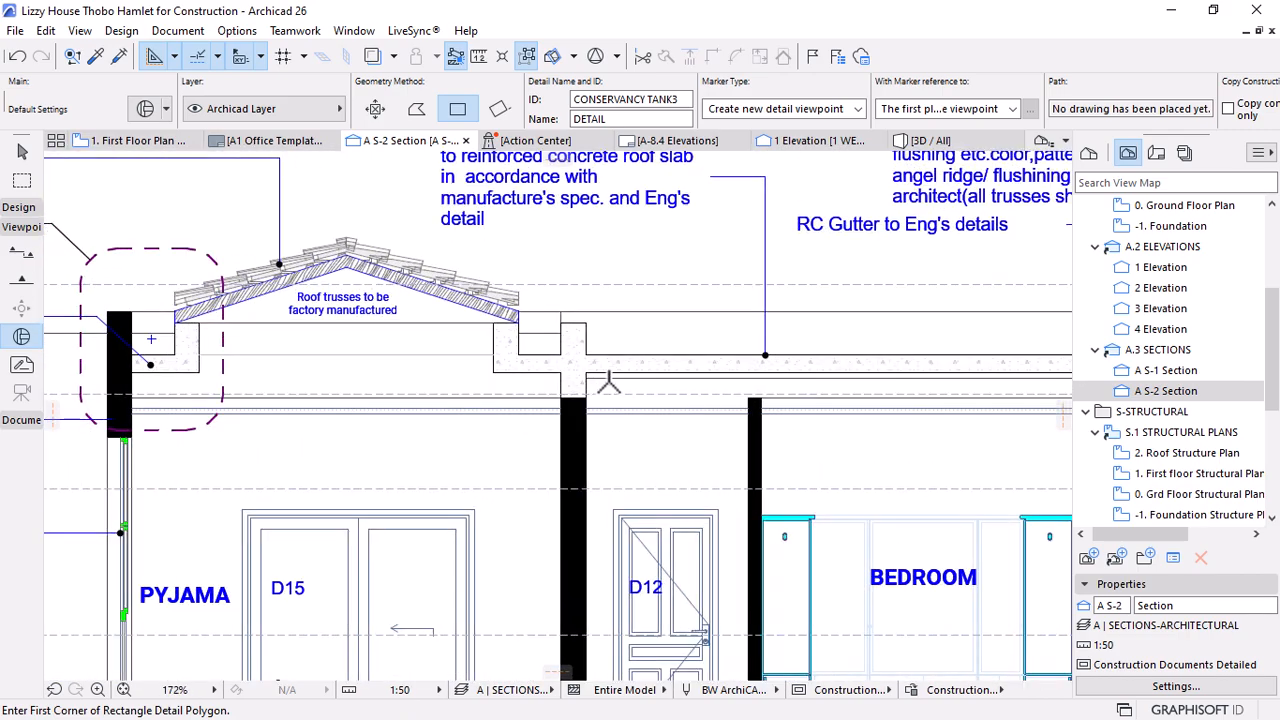
{"action": "scroll", "coordinate": [420, 337], "scroll_direction": "down", "scroll_amount": 3}
{"action": "scroll", "coordinate": [491, 330], "scroll_direction": "up", "scroll_amount": 2}
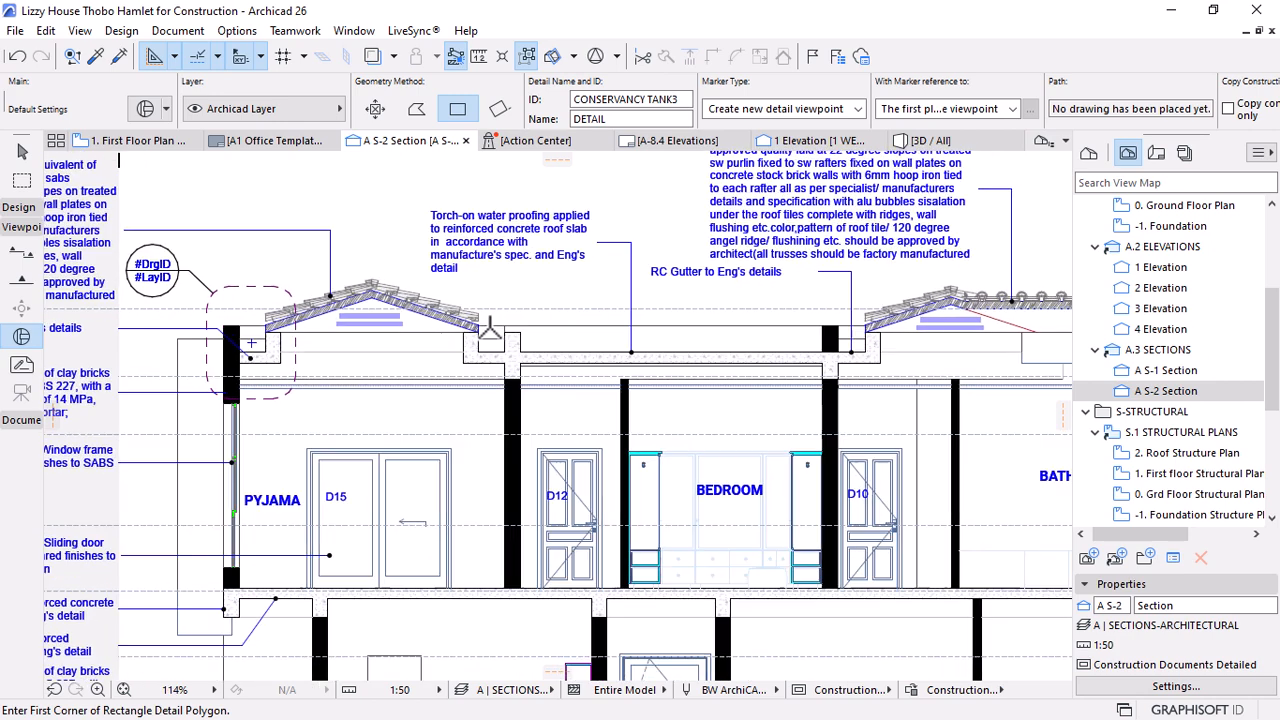
{"action": "left_click", "coordinate": [431, 285]}
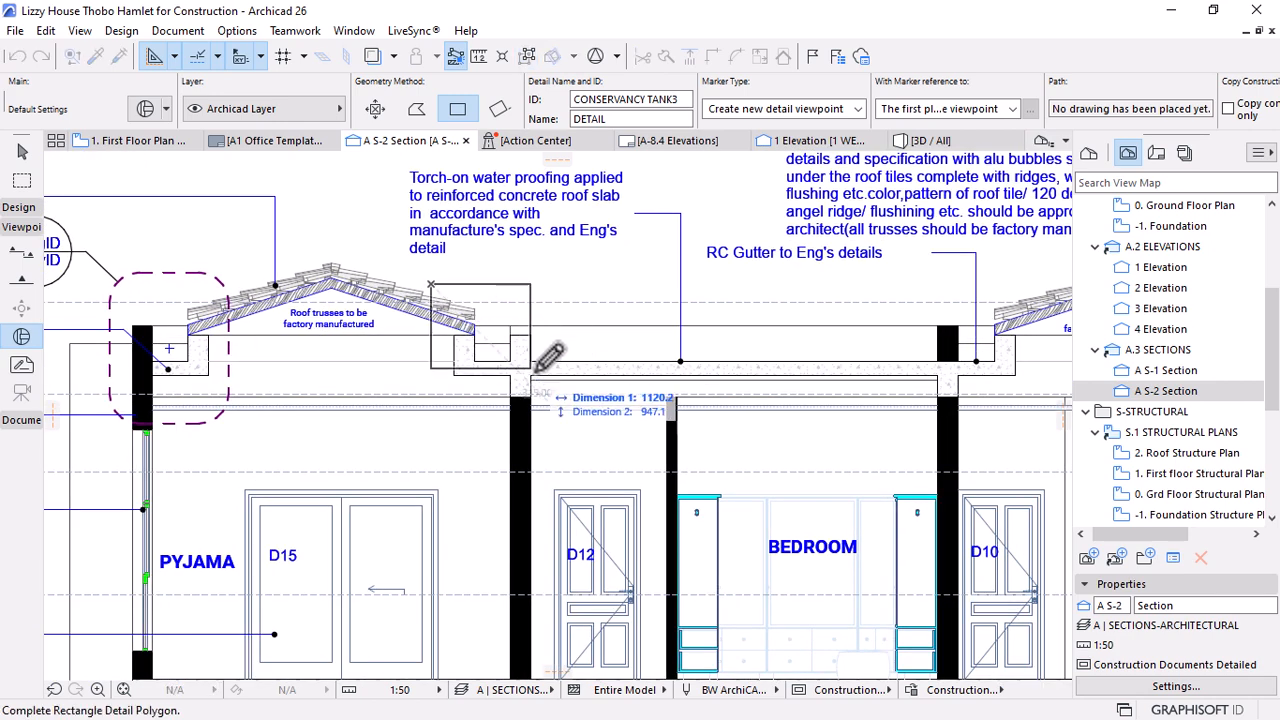
{"action": "left_click", "coordinate": [613, 431]}
{"action": "scroll", "coordinate": [472, 321], "scroll_direction": "up", "scroll_amount": 2}
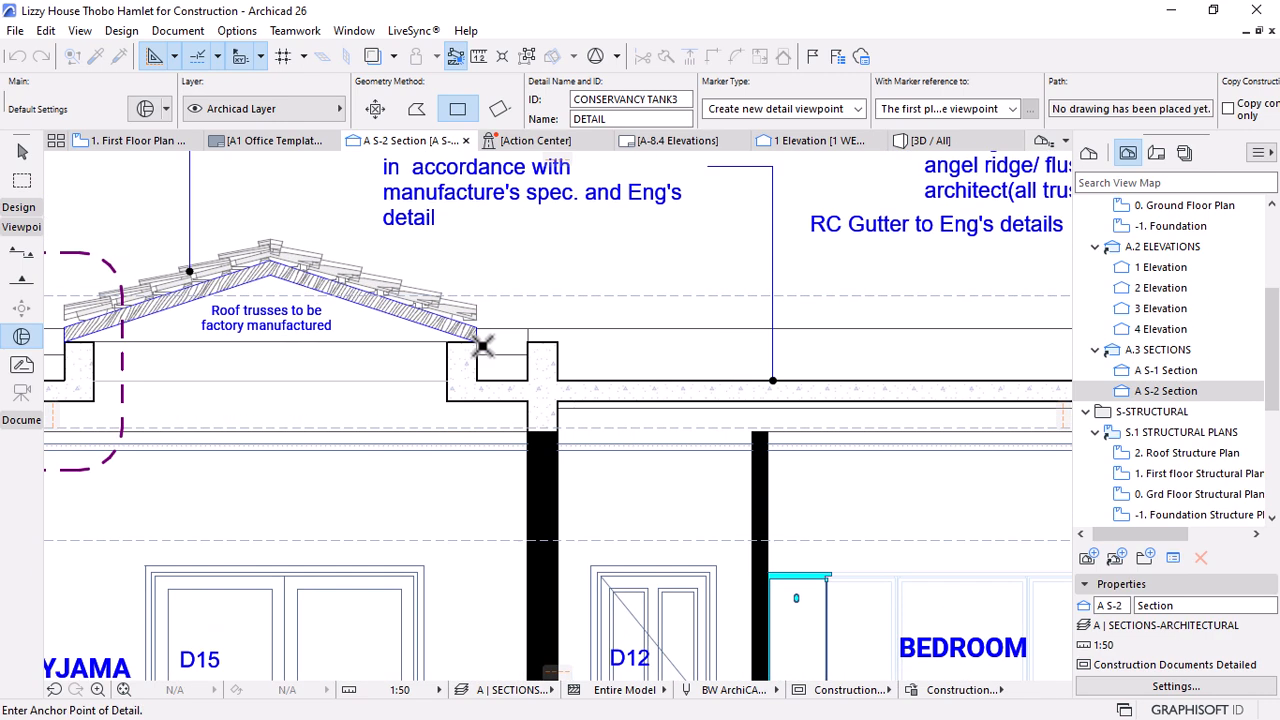
{"action": "left_click", "coordinate": [695, 256]}
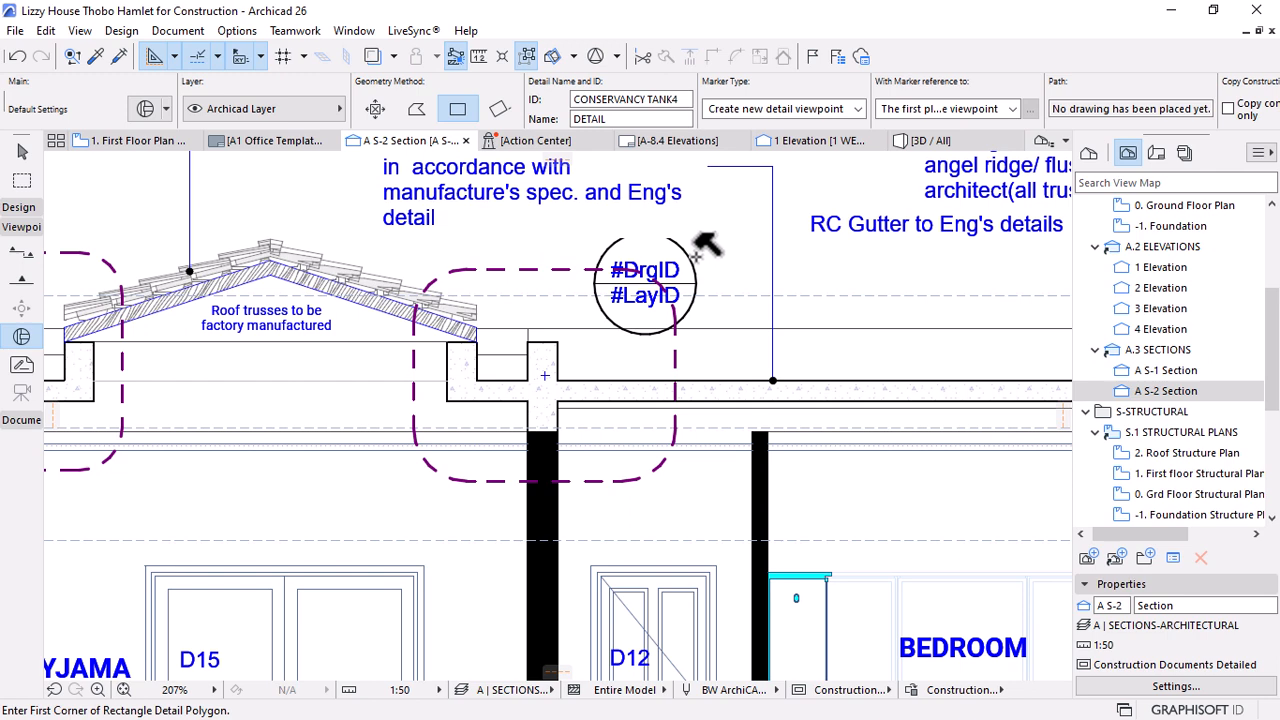
Move the second detail's marker head outside its boundary, over the flat roof slab beside the gutter
{"action": "left_click", "coordinate": [655, 295], "text": "shift"}
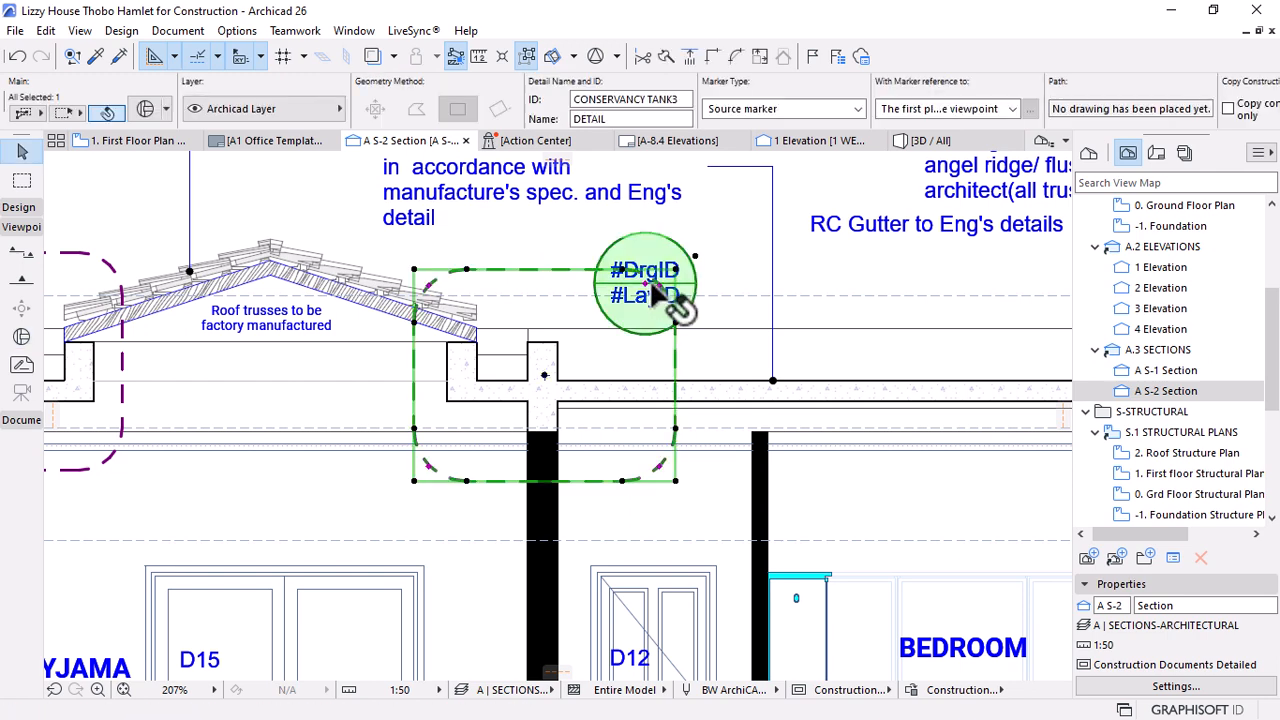
{"action": "left_click", "coordinate": [647, 286]}
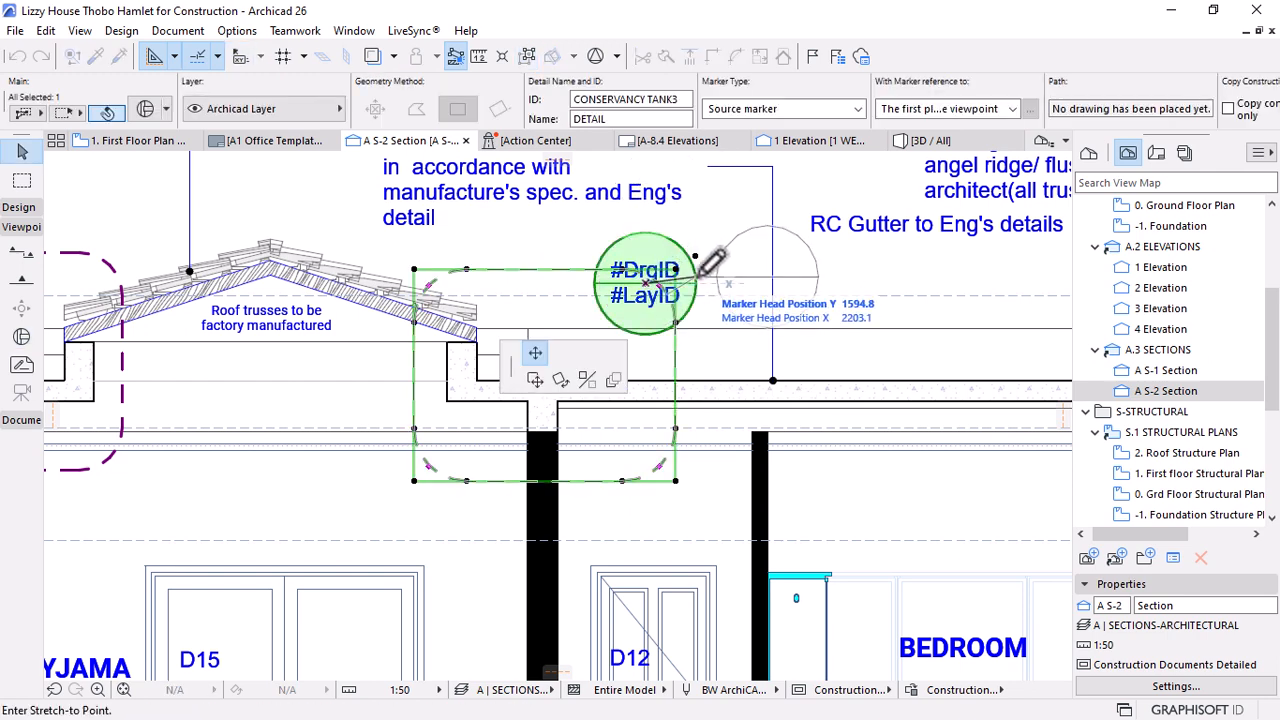
{"action": "left_click", "coordinate": [762, 268]}
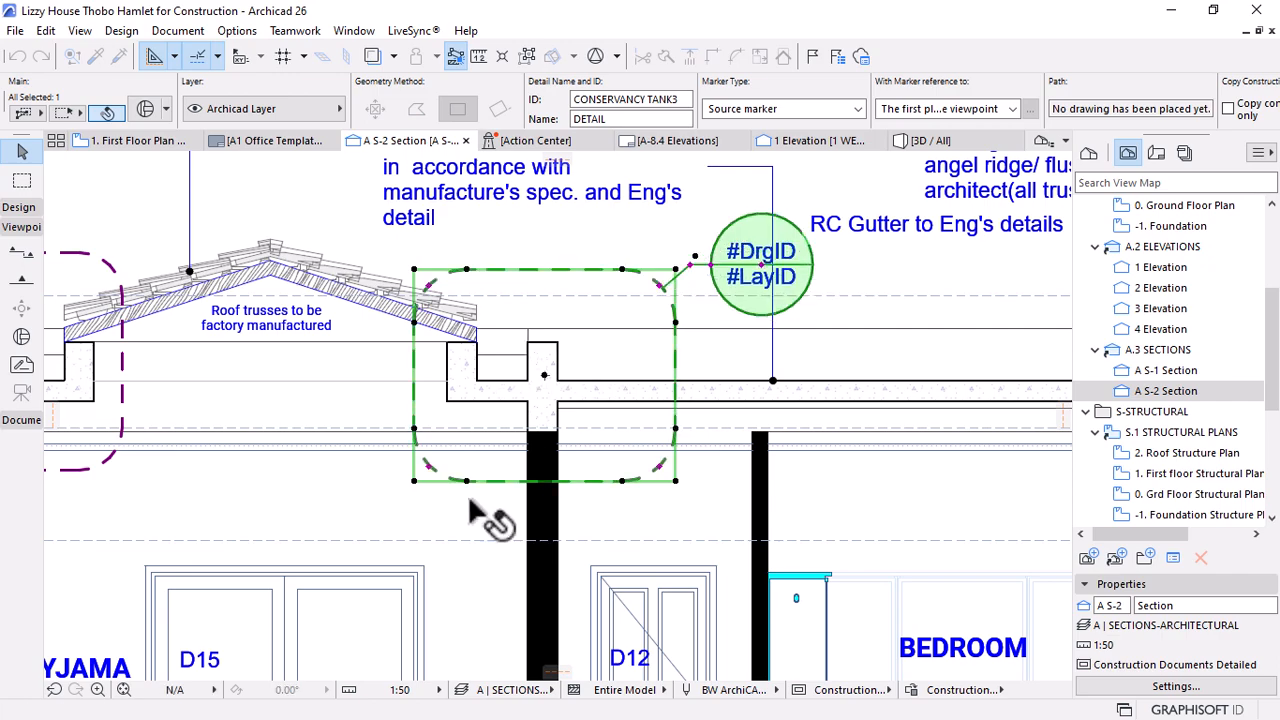
Delete the "RC Gutter to Eng's details" label above the flat roof slab over the bedroom
{"action": "scroll", "coordinate": [590, 405], "scroll_direction": "down", "scroll_amount": 3}
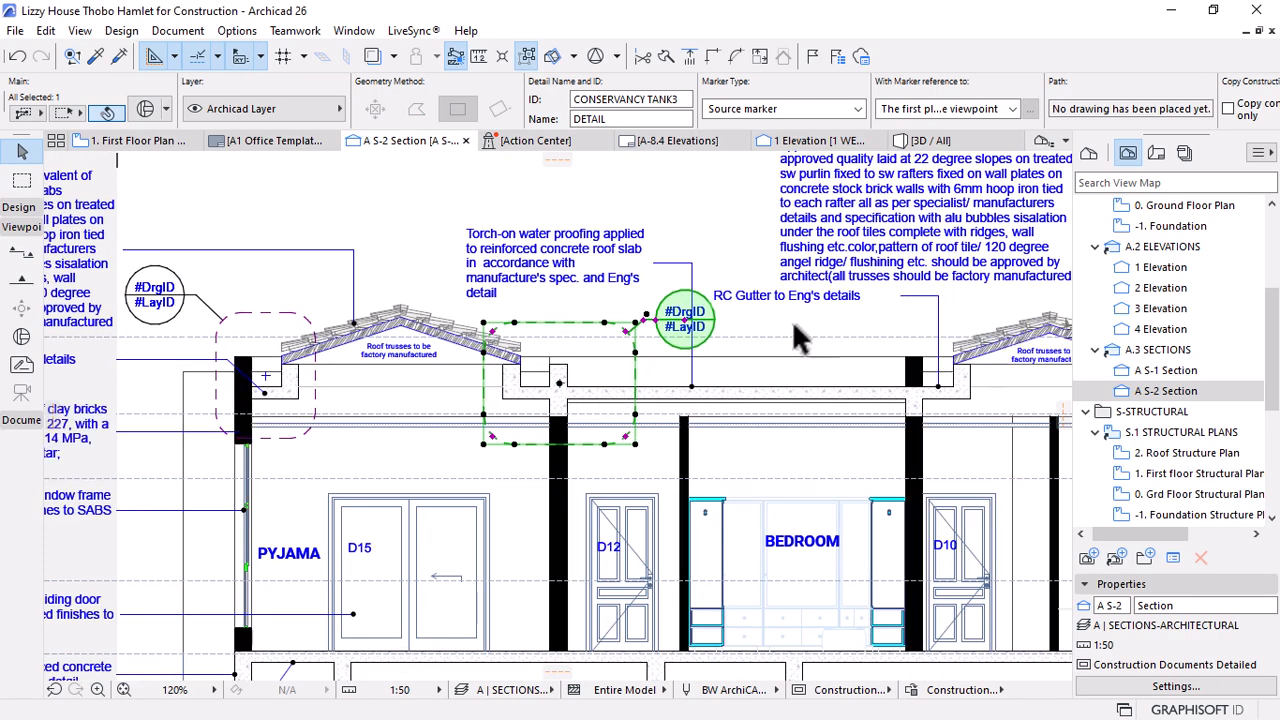
{"action": "scroll", "coordinate": [820, 287], "scroll_direction": "down", "scroll_amount": 2}
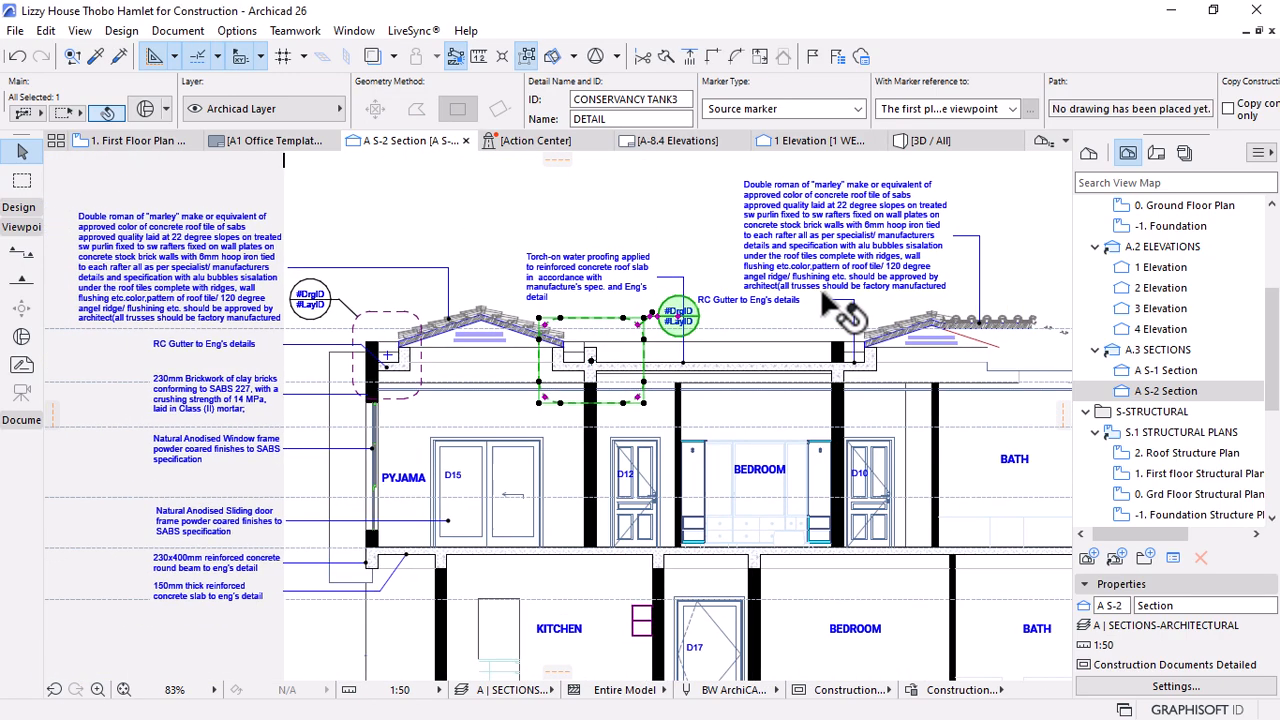
{"action": "scroll", "coordinate": [860, 330], "scroll_direction": "up", "scroll_amount": 3}
{"action": "key", "text": "Escape"}
{"action": "key", "text": "Delete"}
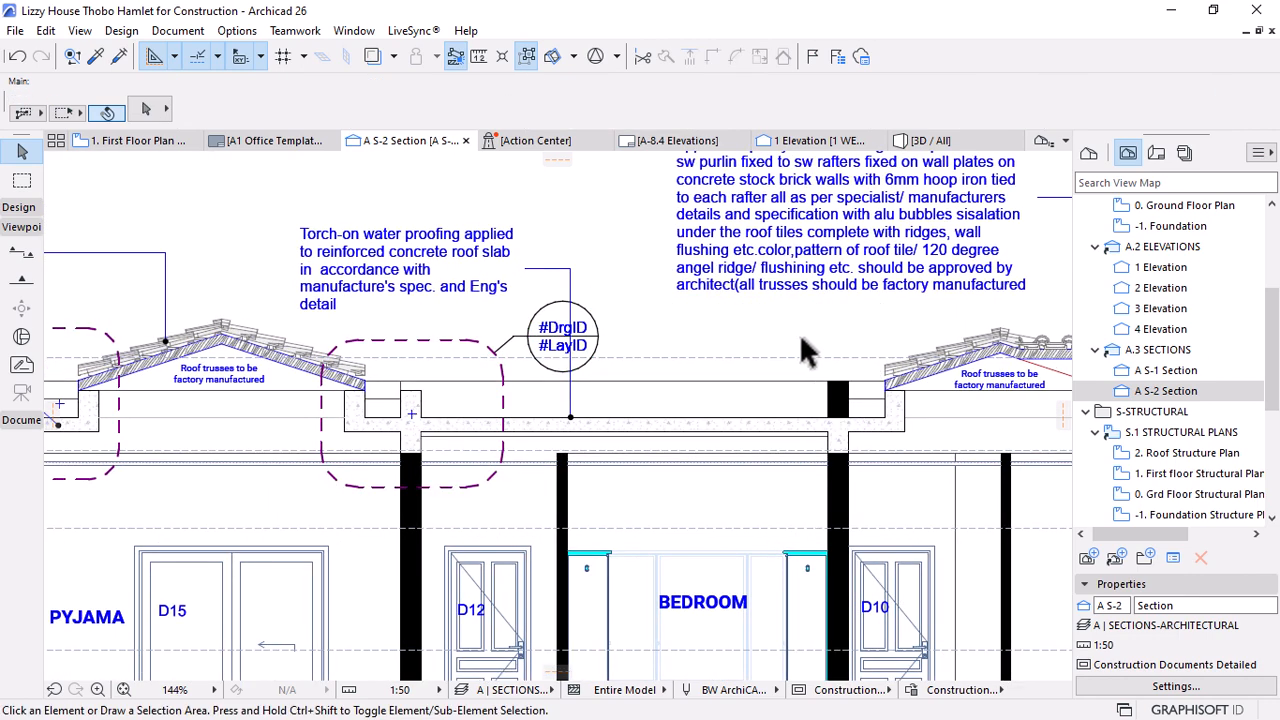
Shift the "Torch-on water proofing" label over the bedroom roof sideways and upward, clear of the second detail marker
{"action": "left_click", "coordinate": [584, 264]}
{"action": "left_click", "coordinate": [576, 249]}
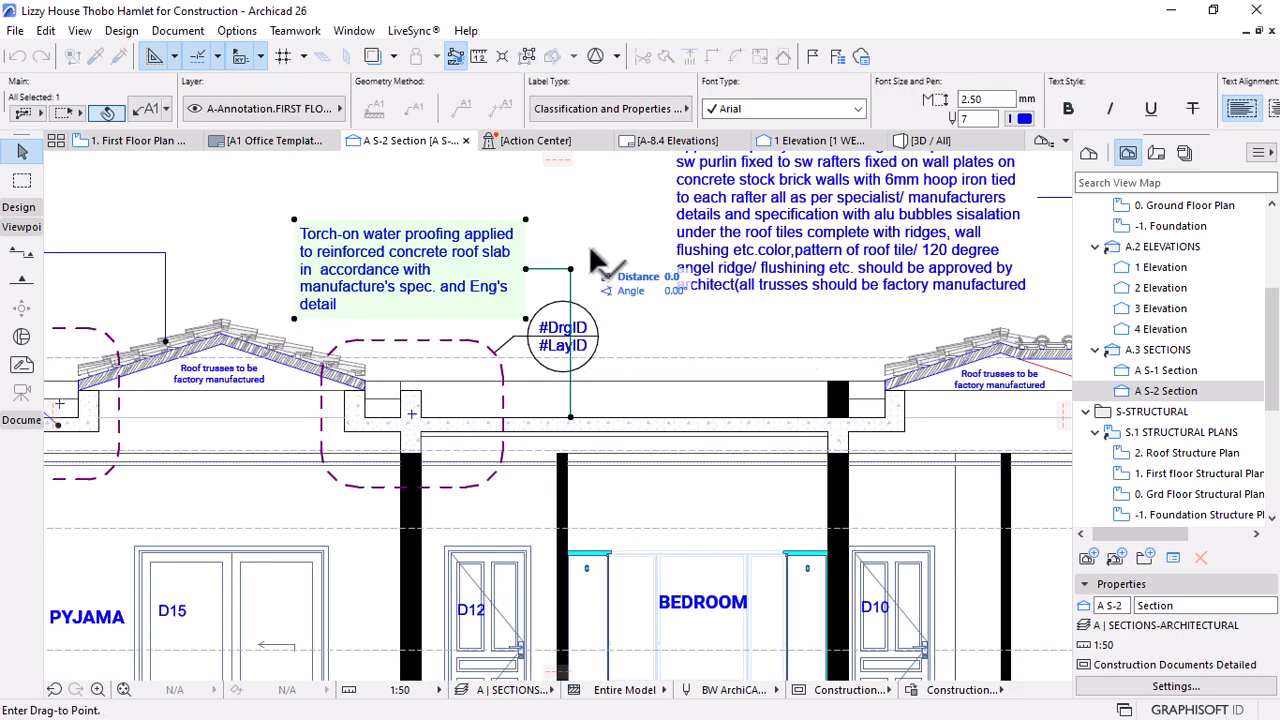
{"action": "left_click", "coordinate": [622, 250]}
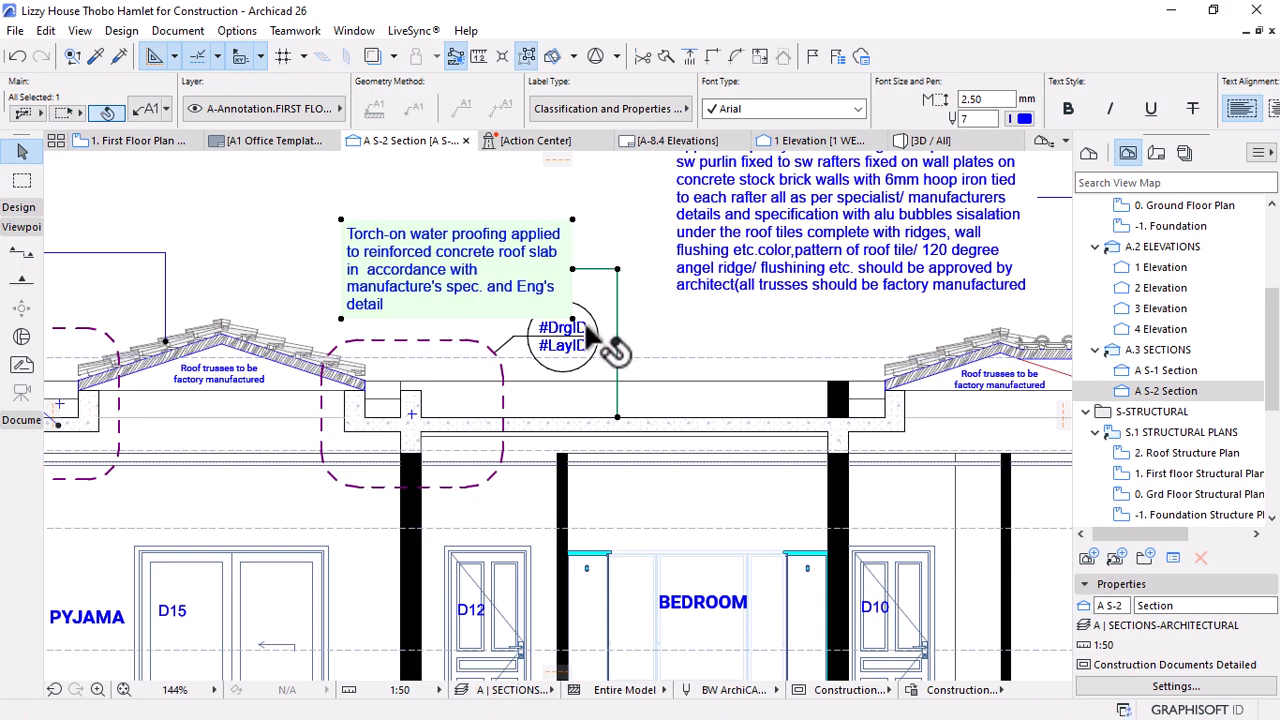
{"action": "left_click", "coordinate": [573, 269]}
{"action": "left_click", "coordinate": [574, 237]}
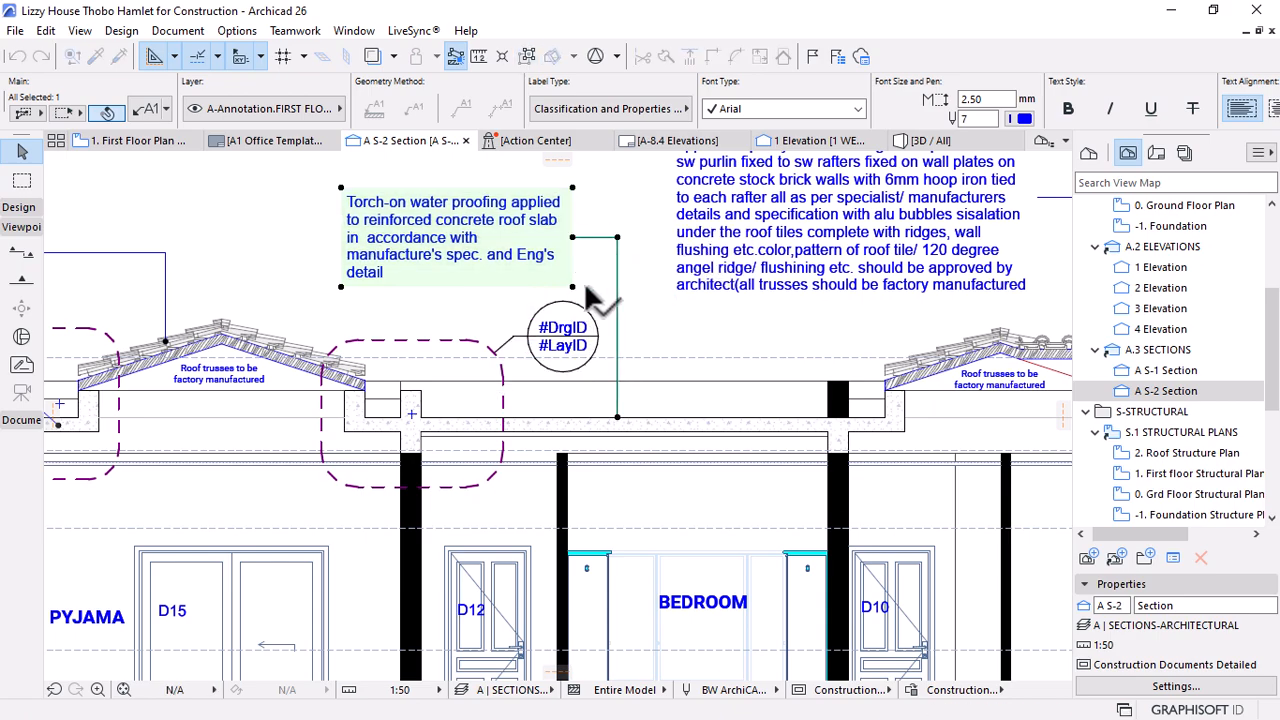
{"action": "scroll", "coordinate": [587, 290], "scroll_direction": "down", "scroll_amount": 2}
{"action": "key", "text": "Escape"}
{"action": "scroll", "coordinate": [460, 343], "scroll_direction": "down", "scroll_amount": 3}
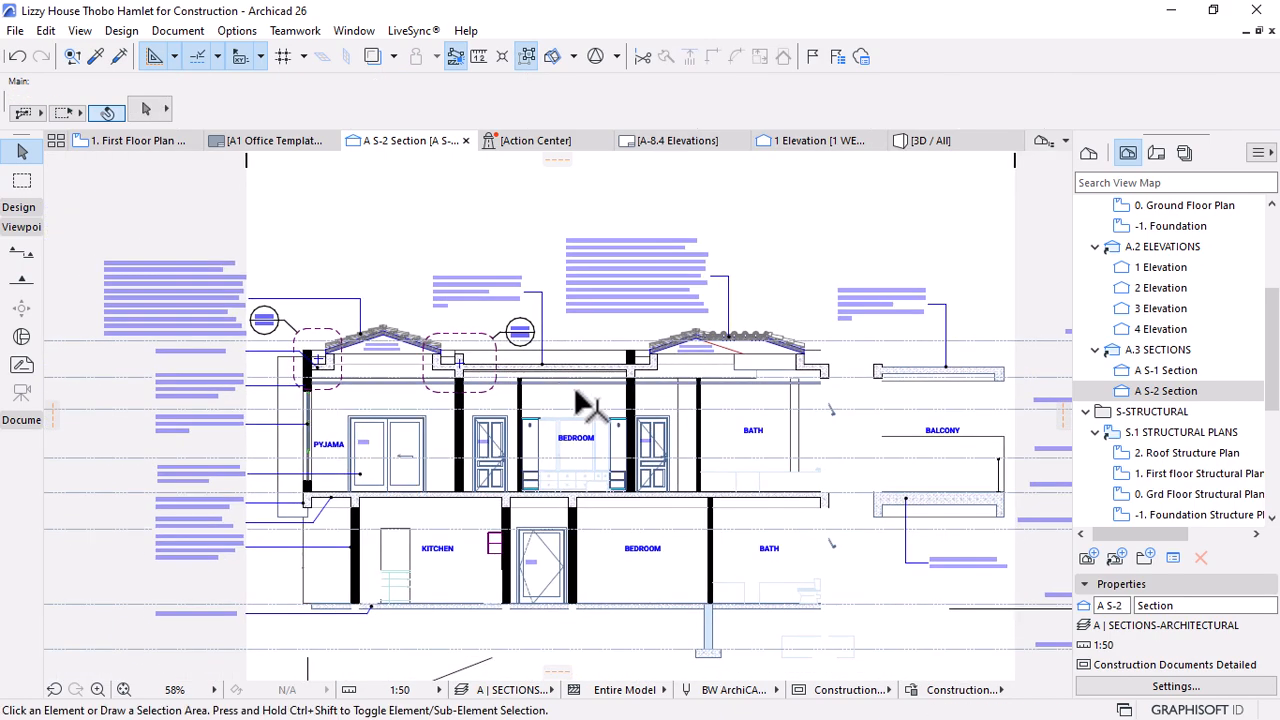
{"action": "scroll", "coordinate": [709, 412], "scroll_direction": "up", "scroll_amount": 1}
{"action": "scroll", "coordinate": [651, 314], "scroll_direction": "down", "scroll_amount": 1}
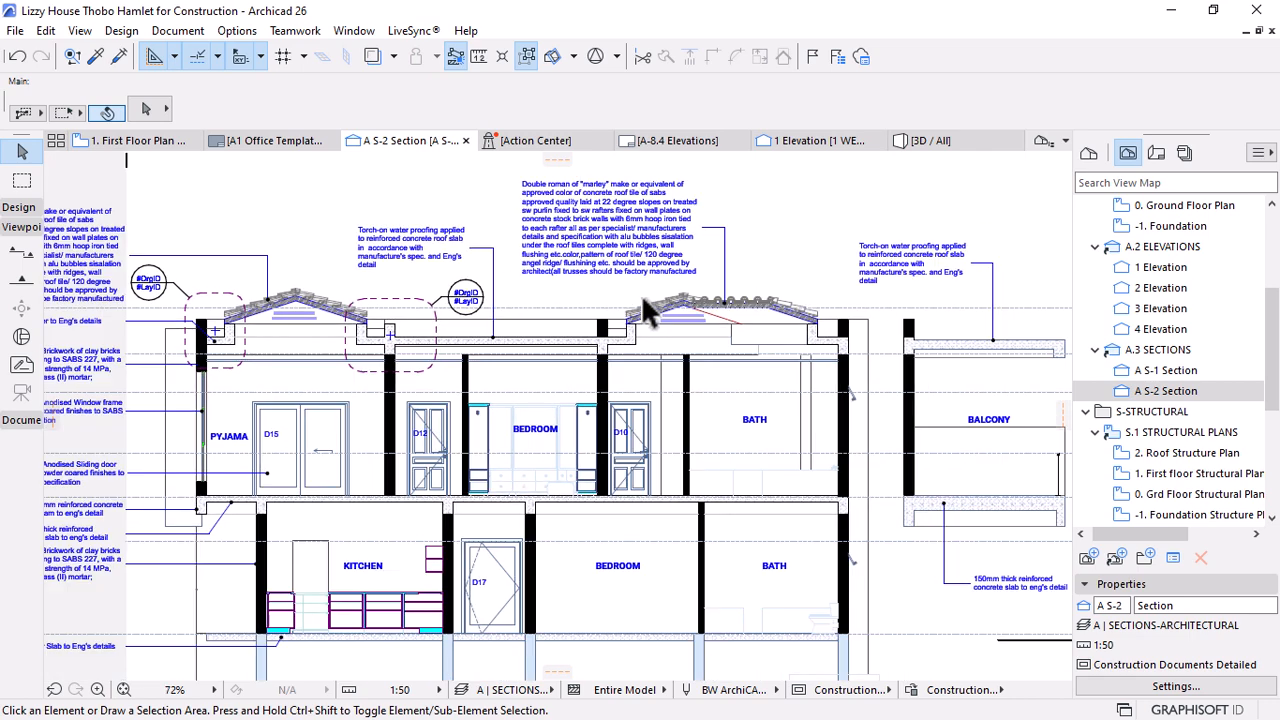
{"action": "scroll", "coordinate": [645, 310], "scroll_direction": "up", "scroll_amount": 1}
{"action": "scroll", "coordinate": [525, 295], "scroll_direction": "down", "scroll_amount": 1}
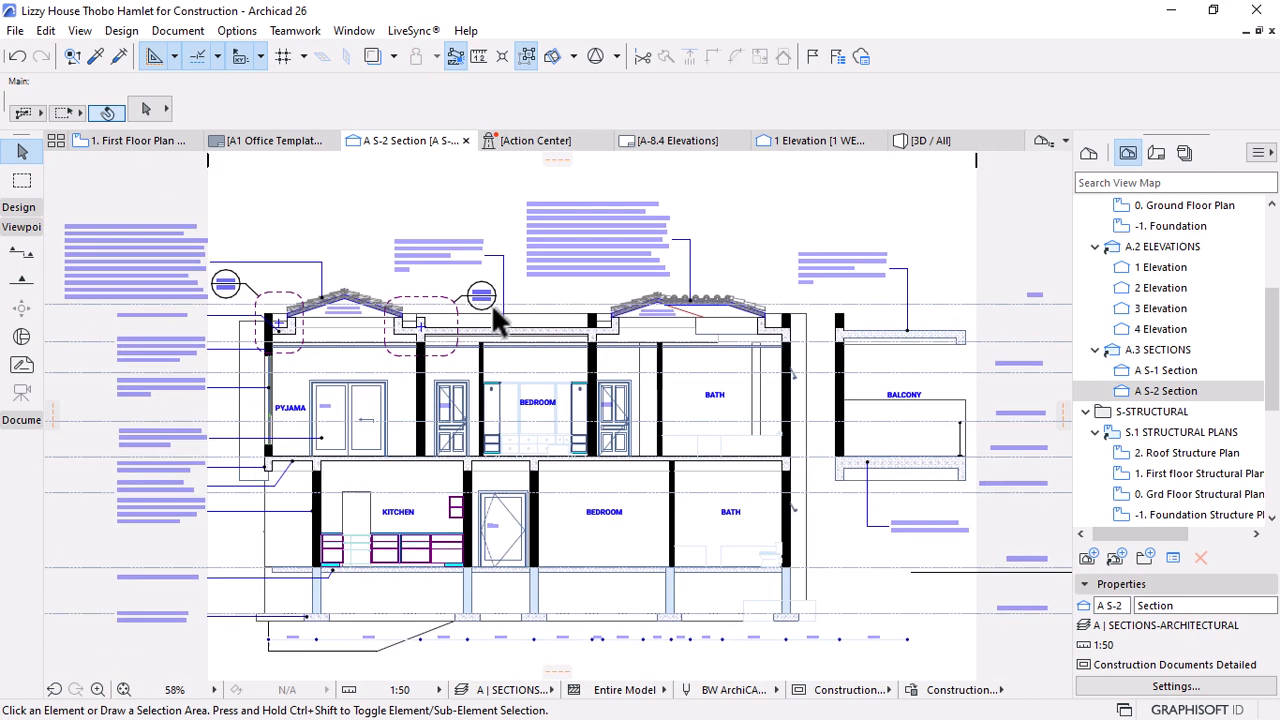
Using the existing marker's settings, draw a third rectangular detail around the balcony roof slab and wall junction, with its marker head above
{"action": "left_click", "coordinate": [432, 302], "text": "alt"}
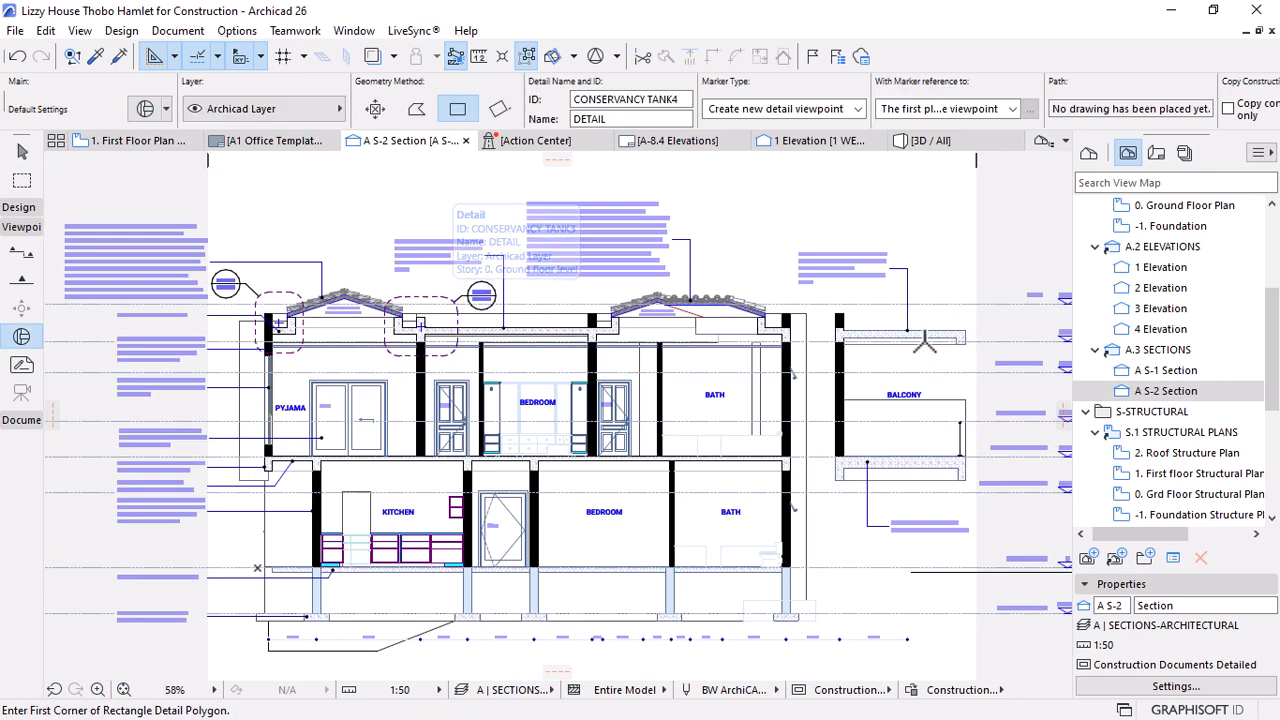
{"action": "scroll", "coordinate": [925, 335], "scroll_direction": "up", "scroll_amount": 3}
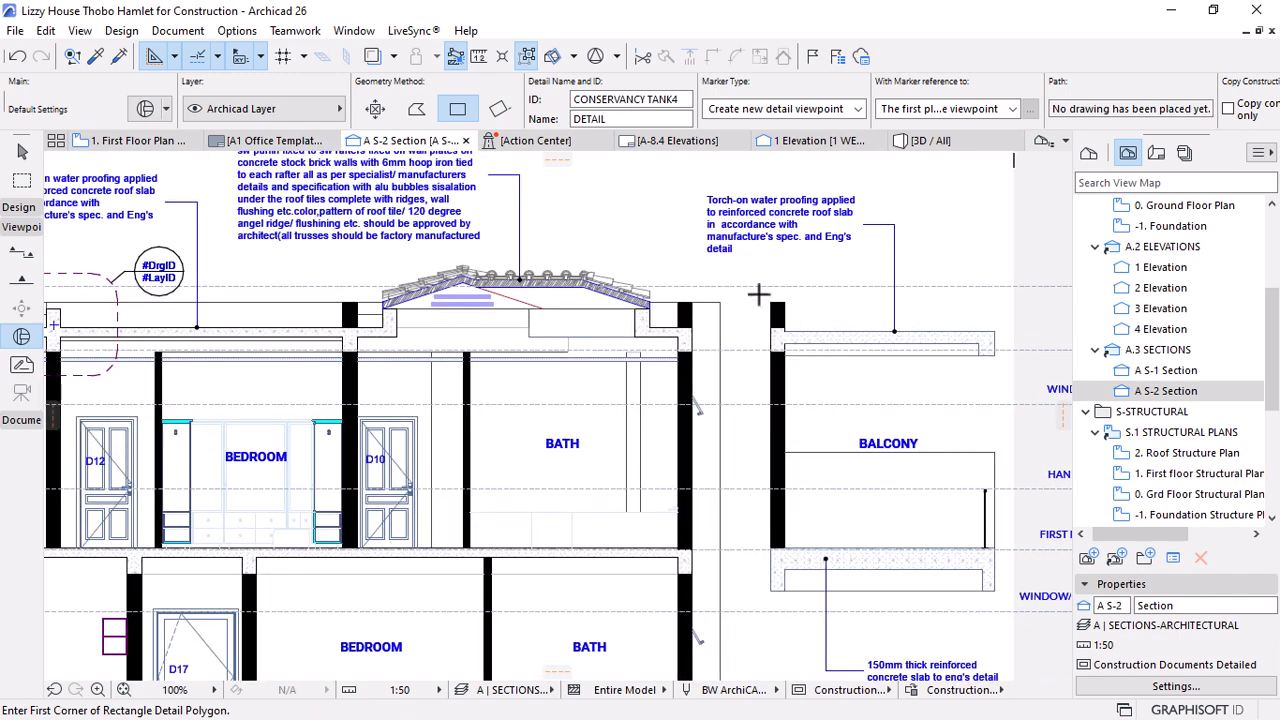
{"action": "left_click", "coordinate": [758, 294]}
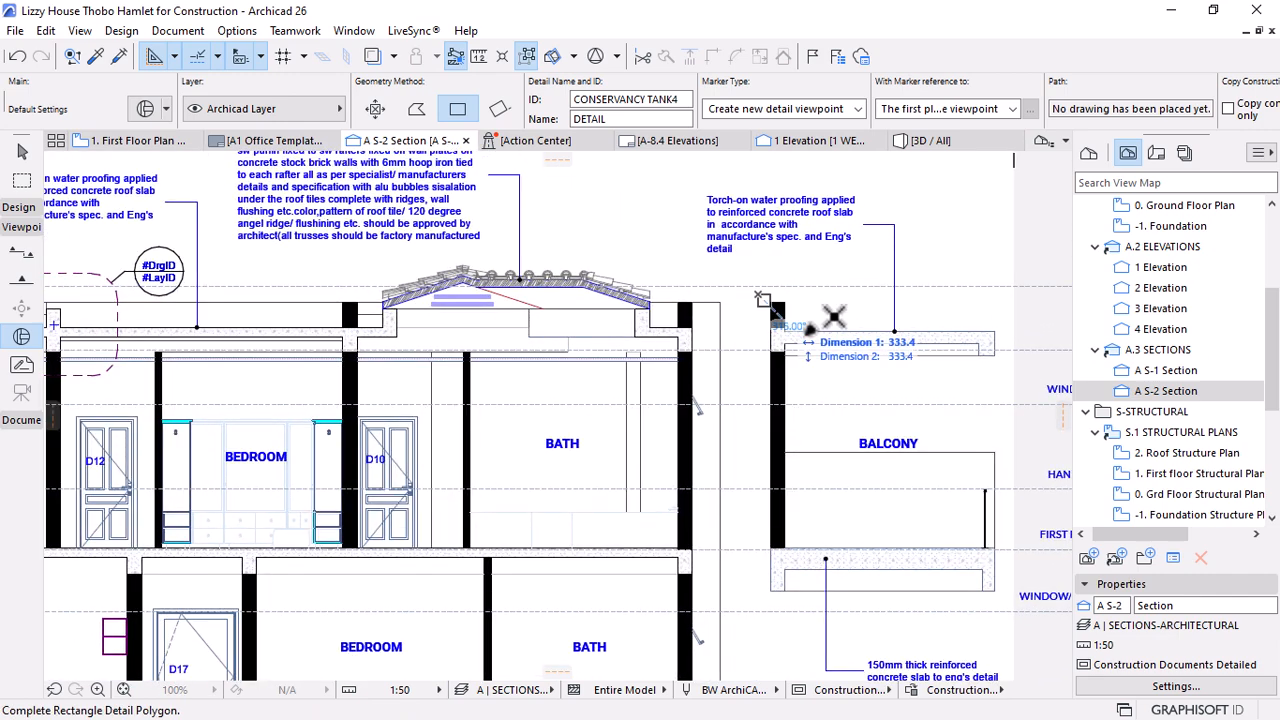
{"action": "left_click", "coordinate": [851, 386]}
{"action": "left_click", "coordinate": [862, 271]}
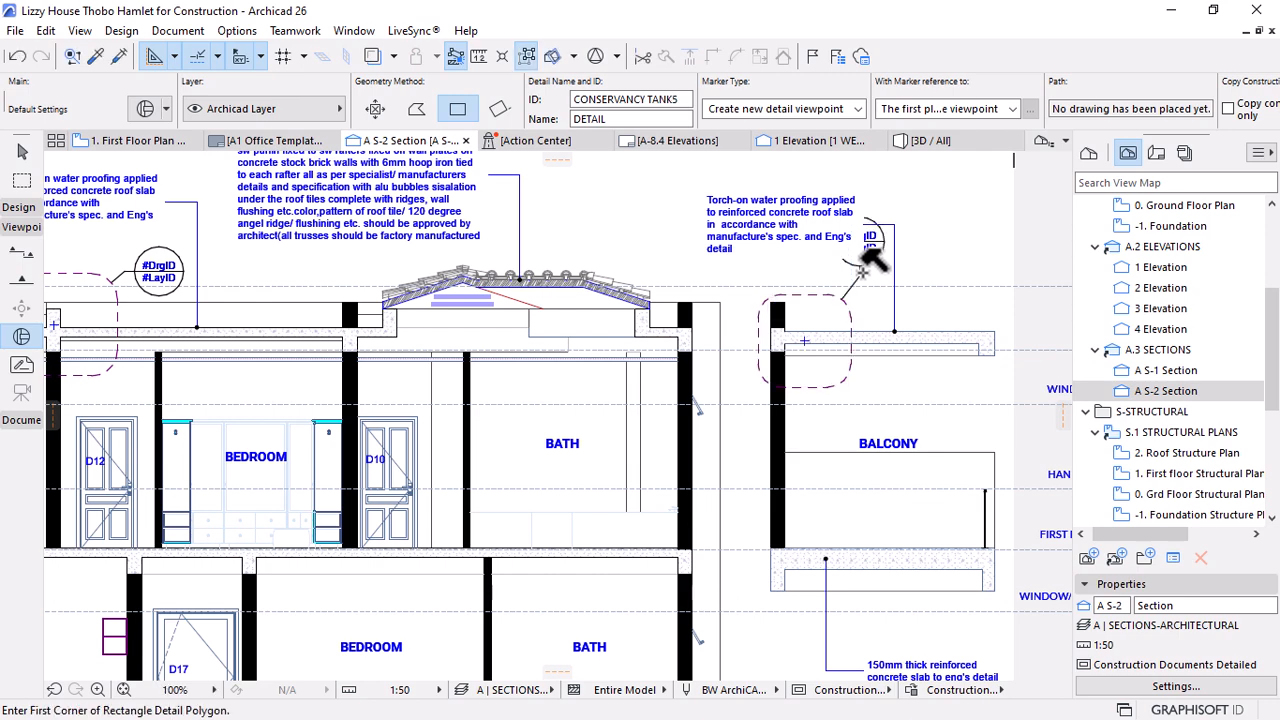
{"action": "scroll", "coordinate": [906, 253], "scroll_direction": "down", "scroll_amount": 3}
{"action": "scroll", "coordinate": [886, 251], "scroll_direction": "up", "scroll_amount": 3}
{"action": "key", "text": "Escape"}
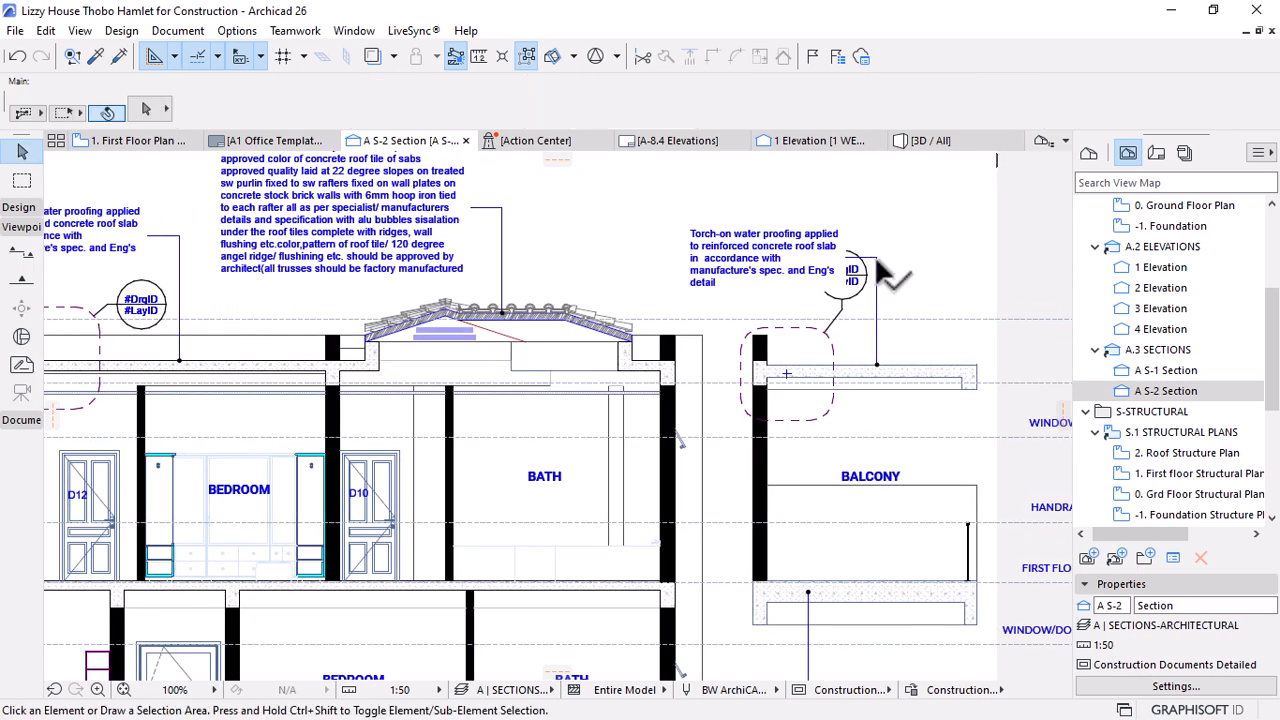
Move the "Torch-on water proofing" label above the balcony roof up about 770 mm, clear of the detail marker head
{"action": "left_click", "coordinate": [830, 262]}
{"action": "left_click", "coordinate": [846, 258]}
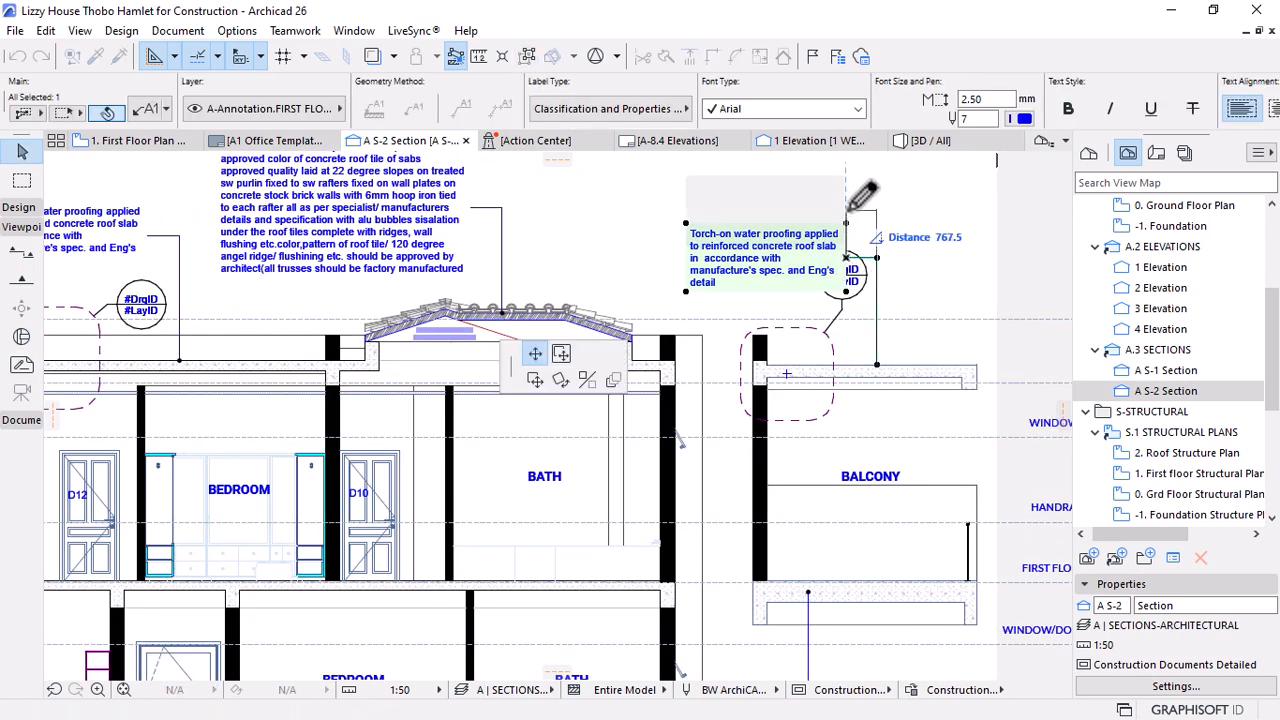
{"action": "left_click_drag", "start_coordinate": [846, 258], "coordinate": [848, 208]}
{"action": "left_click", "coordinate": [835, 314]}
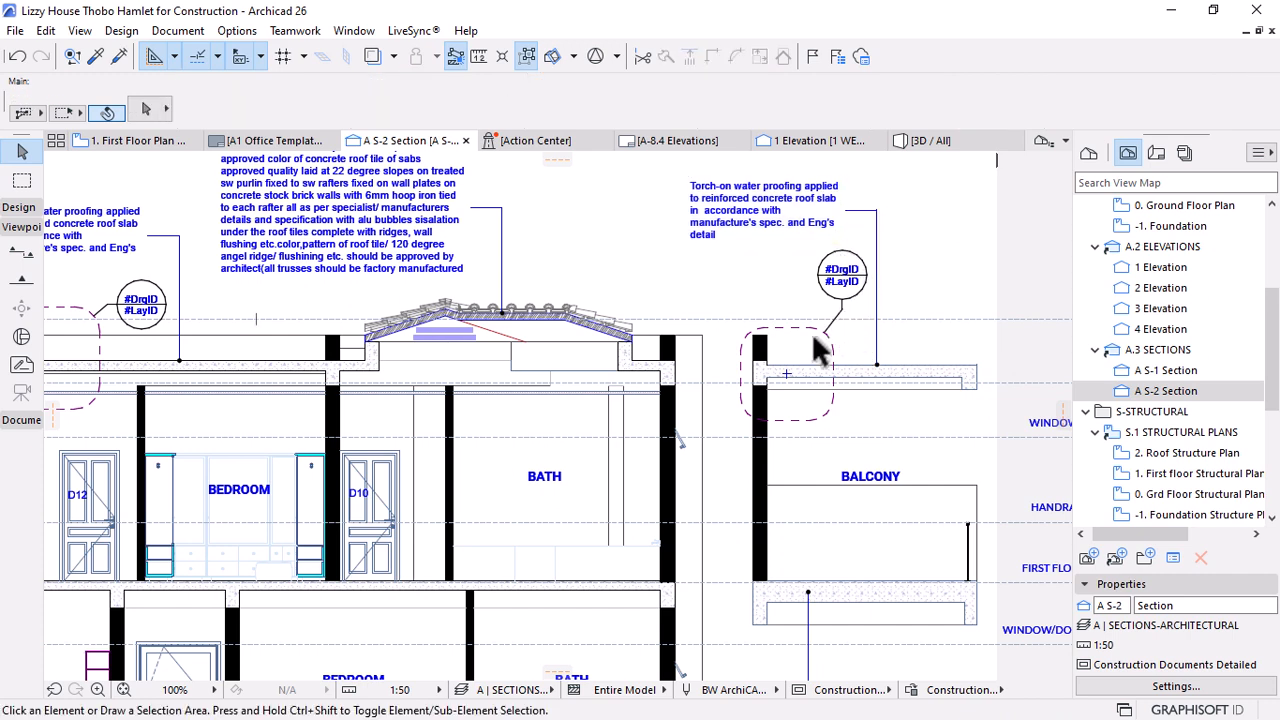
Shift the balcony roof detail marker about 230 mm horizontally away from the slab, toward the main building
{"action": "left_click", "coordinate": [852, 334]}
{"action": "key", "text": "ctrl+d"}
{"action": "left_click", "coordinate": [942, 286]}
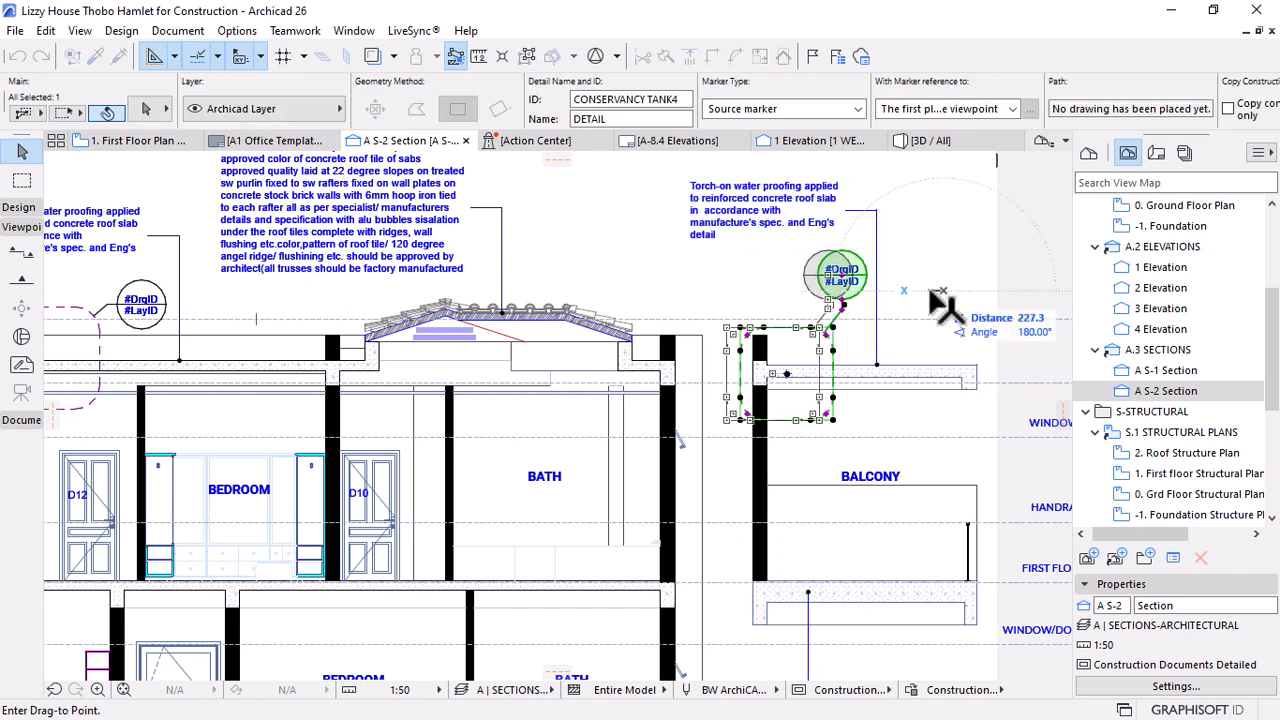
{"action": "left_click", "coordinate": [928, 287]}
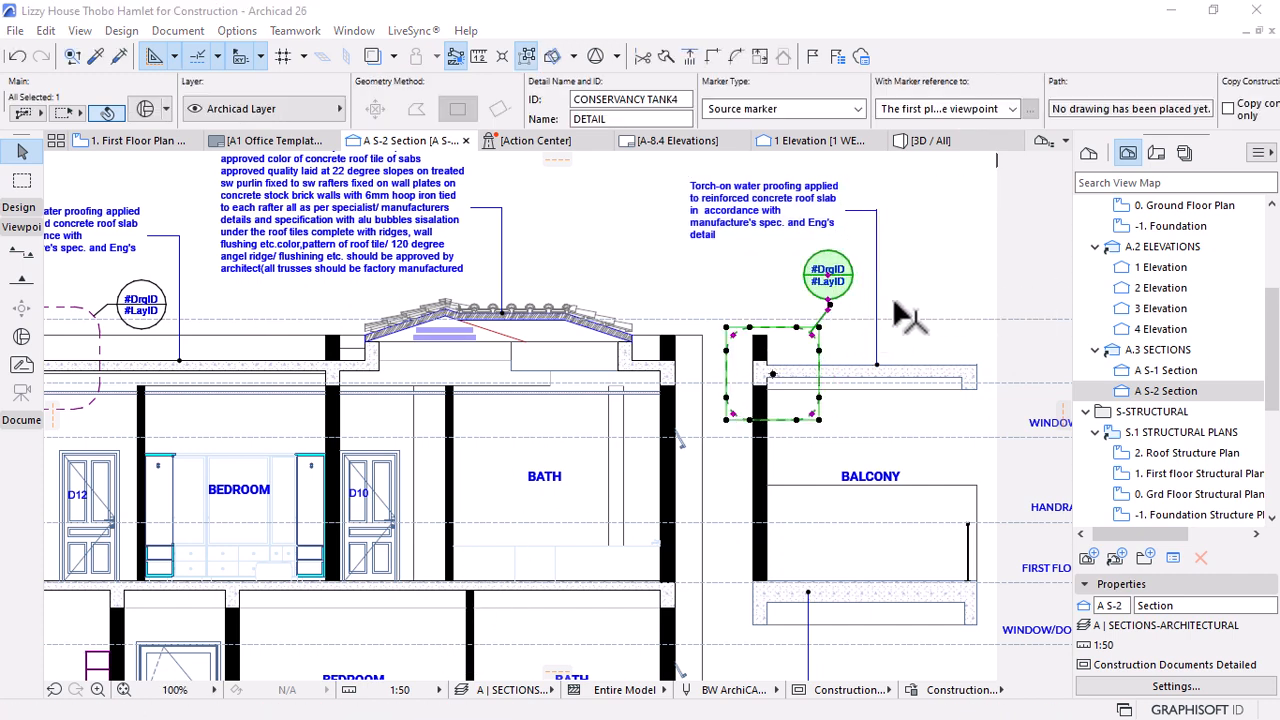
{"action": "scroll", "coordinate": [825, 295], "scroll_direction": "down", "scroll_amount": 3}
{"action": "scroll", "coordinate": [823, 293], "scroll_direction": "down", "scroll_amount": 1}
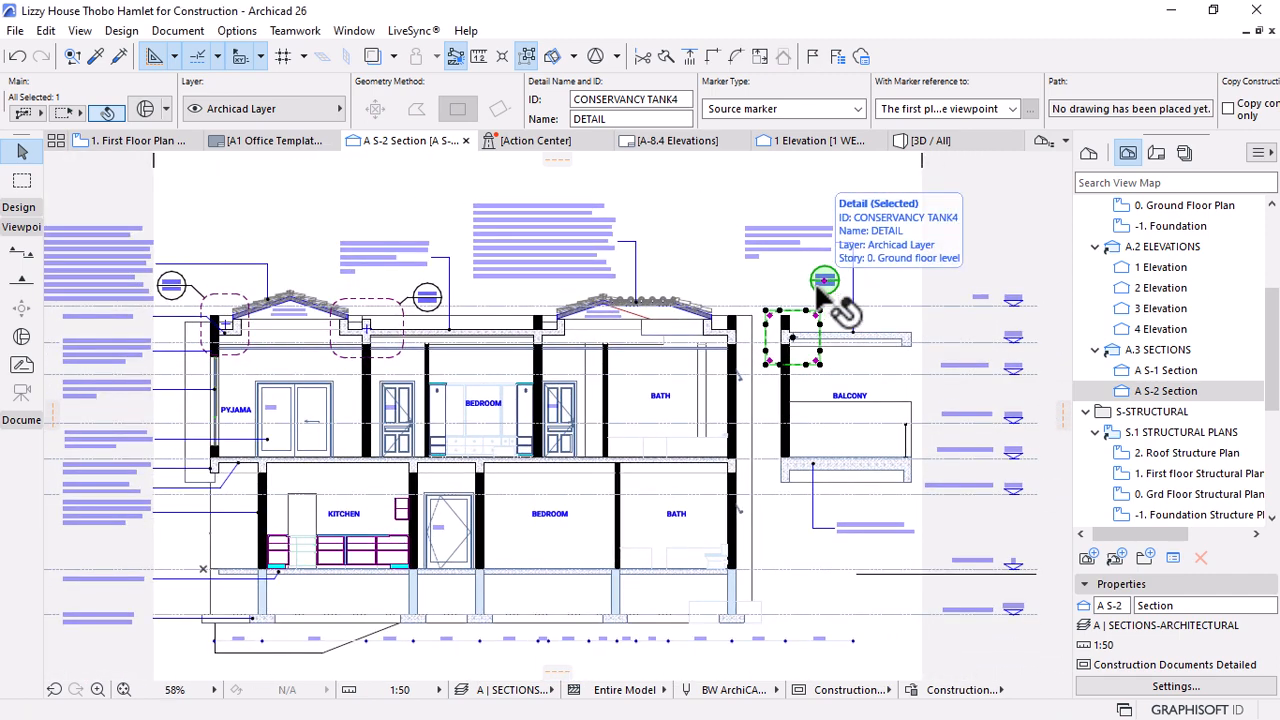
{"action": "scroll", "coordinate": [822, 286], "scroll_direction": "down", "scroll_amount": 2}
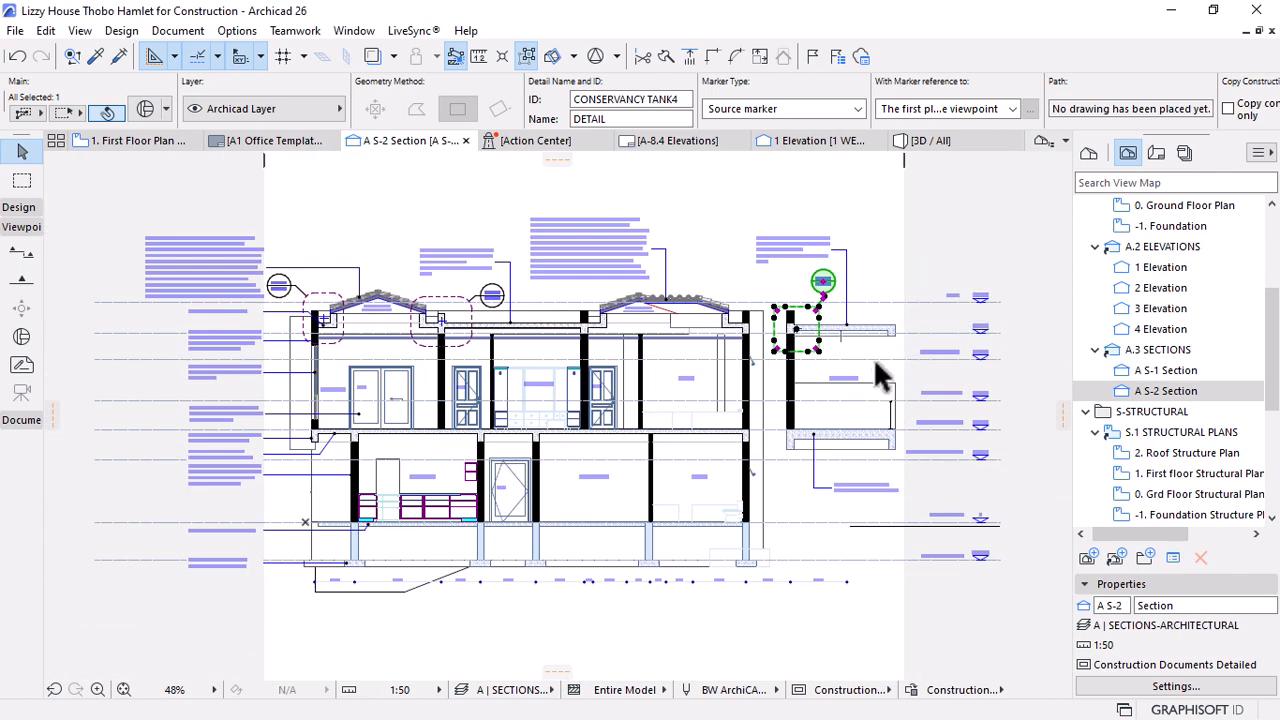
{"action": "left_click", "coordinate": [783, 648]}
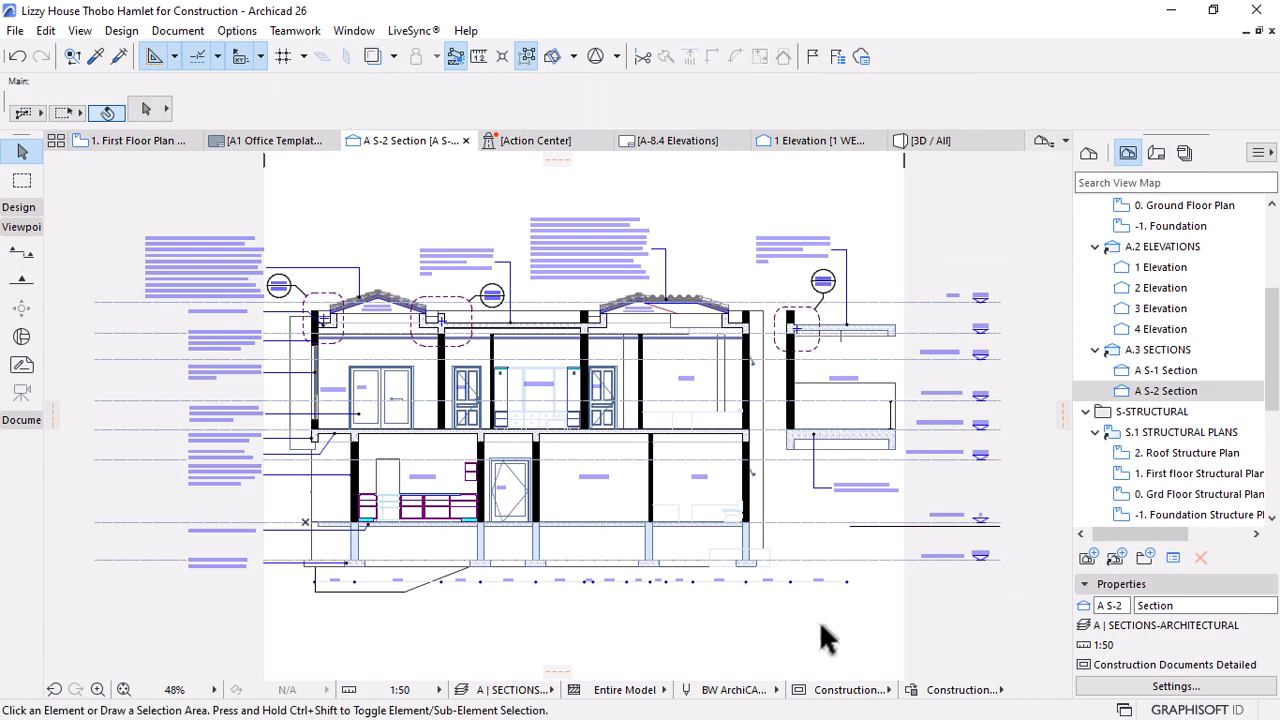
Using the balcony detail's settings, draw a tall rectangular detail around the outer bath wall from roof to foundation, with its marker head below
{"action": "scroll", "coordinate": [778, 580], "scroll_direction": "up", "scroll_amount": 2}
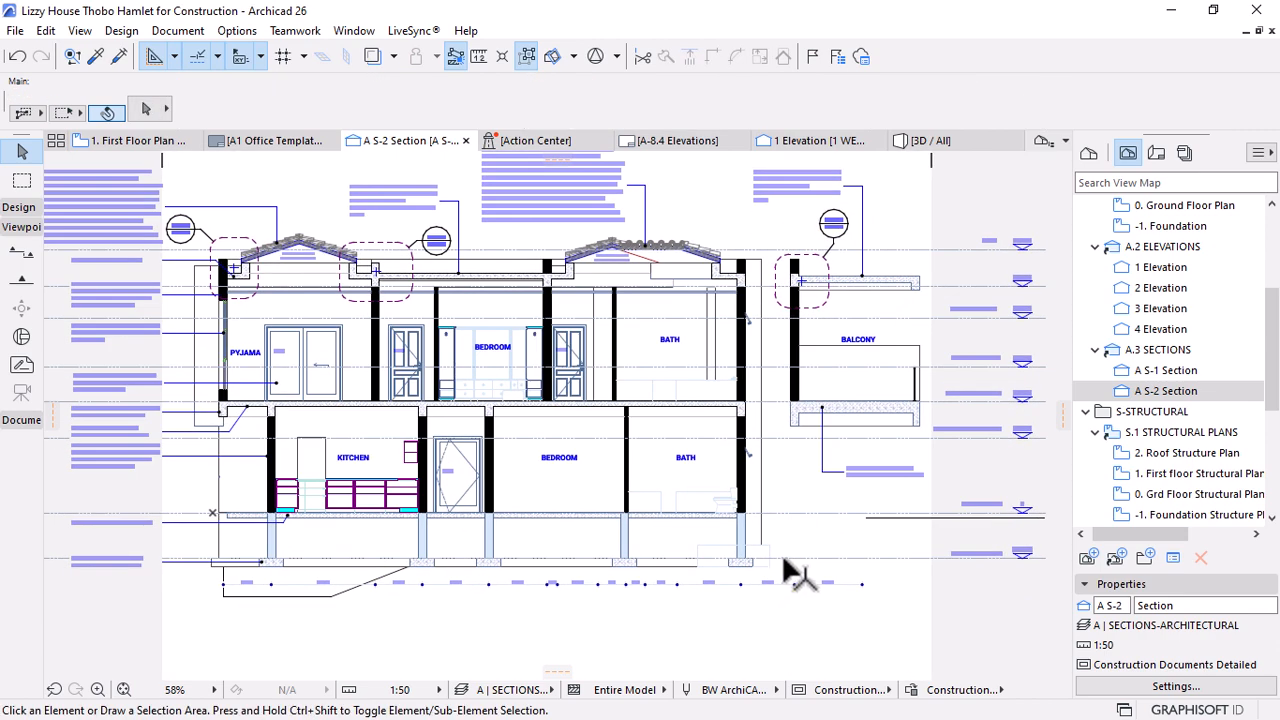
{"action": "scroll", "coordinate": [785, 525], "scroll_direction": "up", "scroll_amount": 2}
{"action": "scroll", "coordinate": [804, 476], "scroll_direction": "down", "scroll_amount": 2}
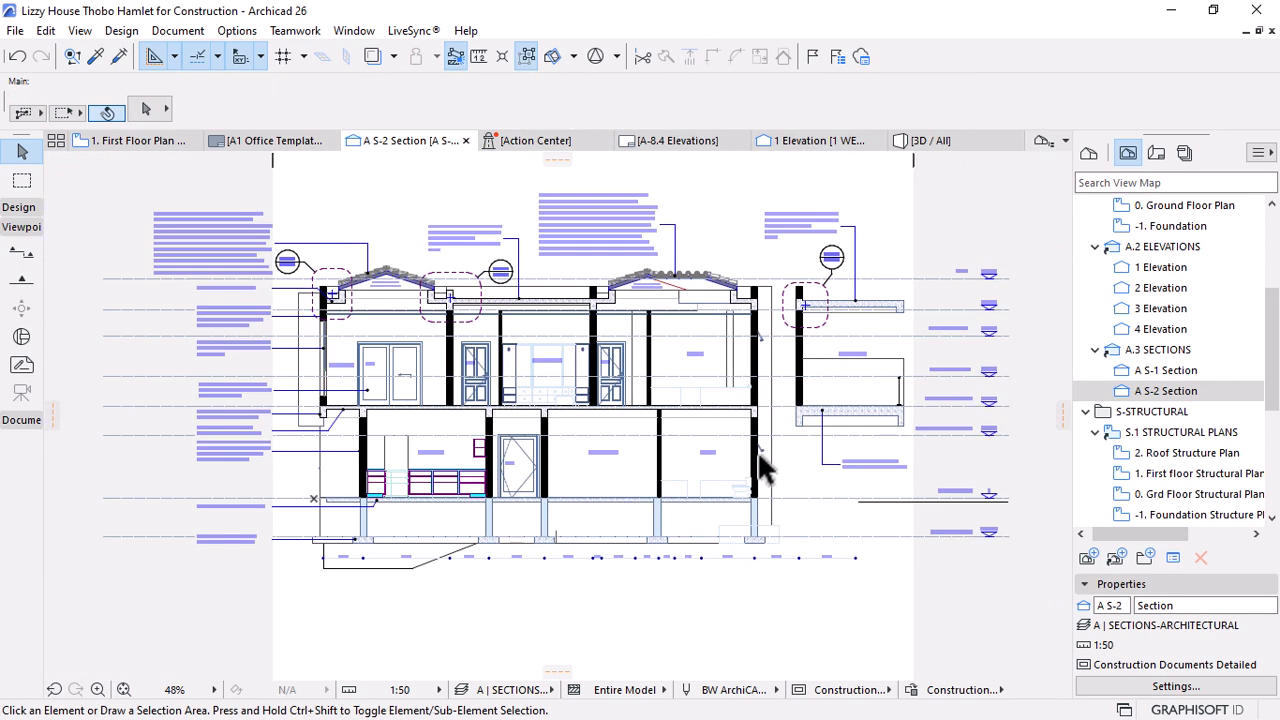
{"action": "scroll", "coordinate": [761, 460], "scroll_direction": "up", "scroll_amount": 2}
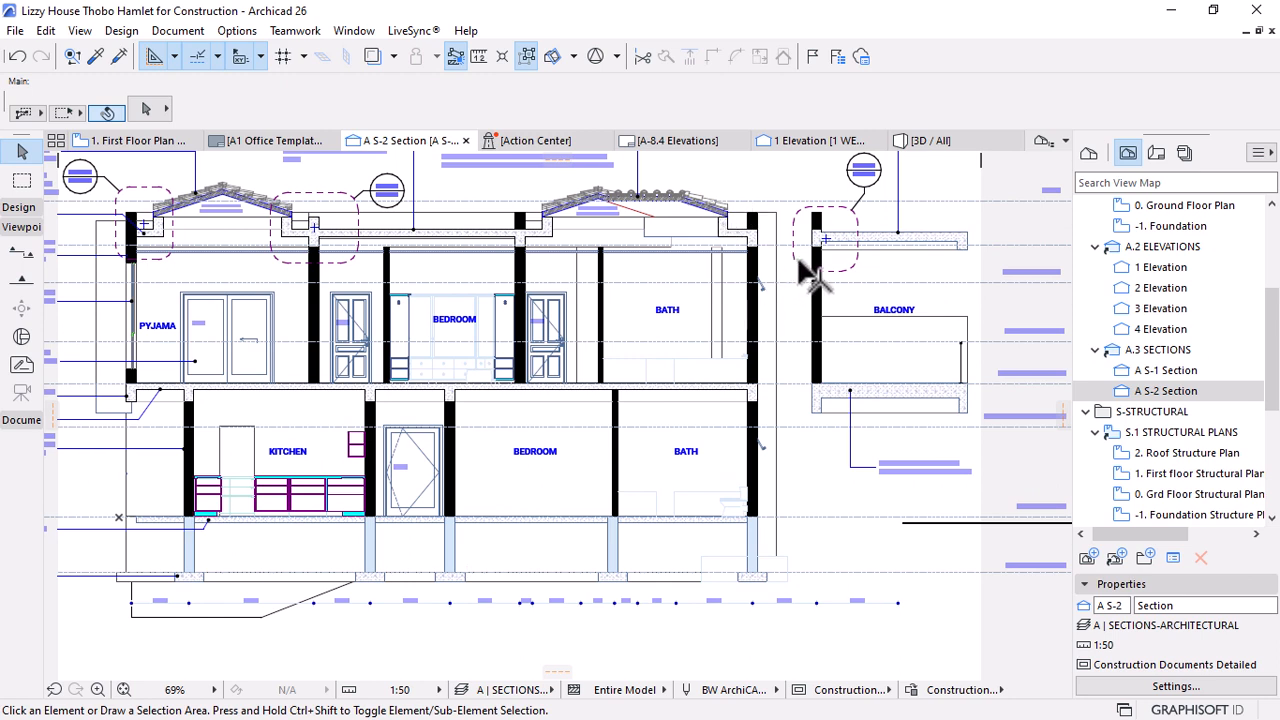
{"action": "left_click", "coordinate": [821, 212], "text": "alt"}
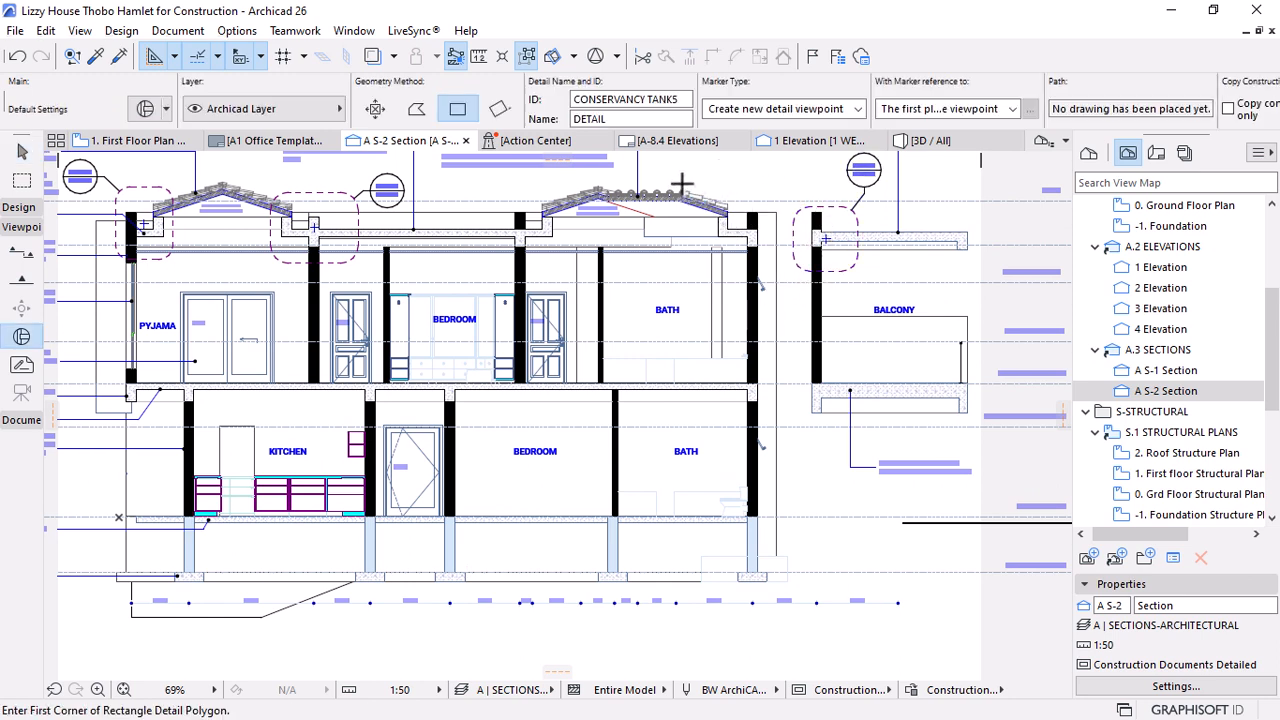
{"action": "left_click", "coordinate": [680, 184]}
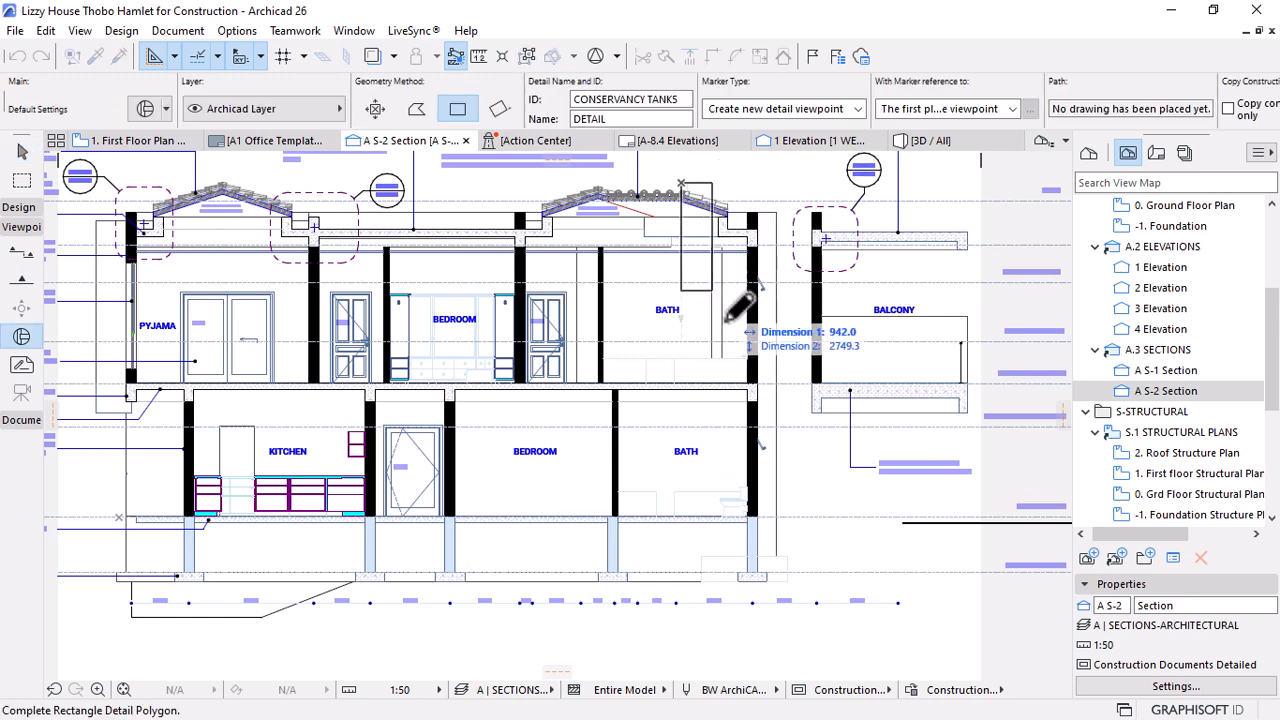
{"action": "left_click", "coordinate": [789, 614]}
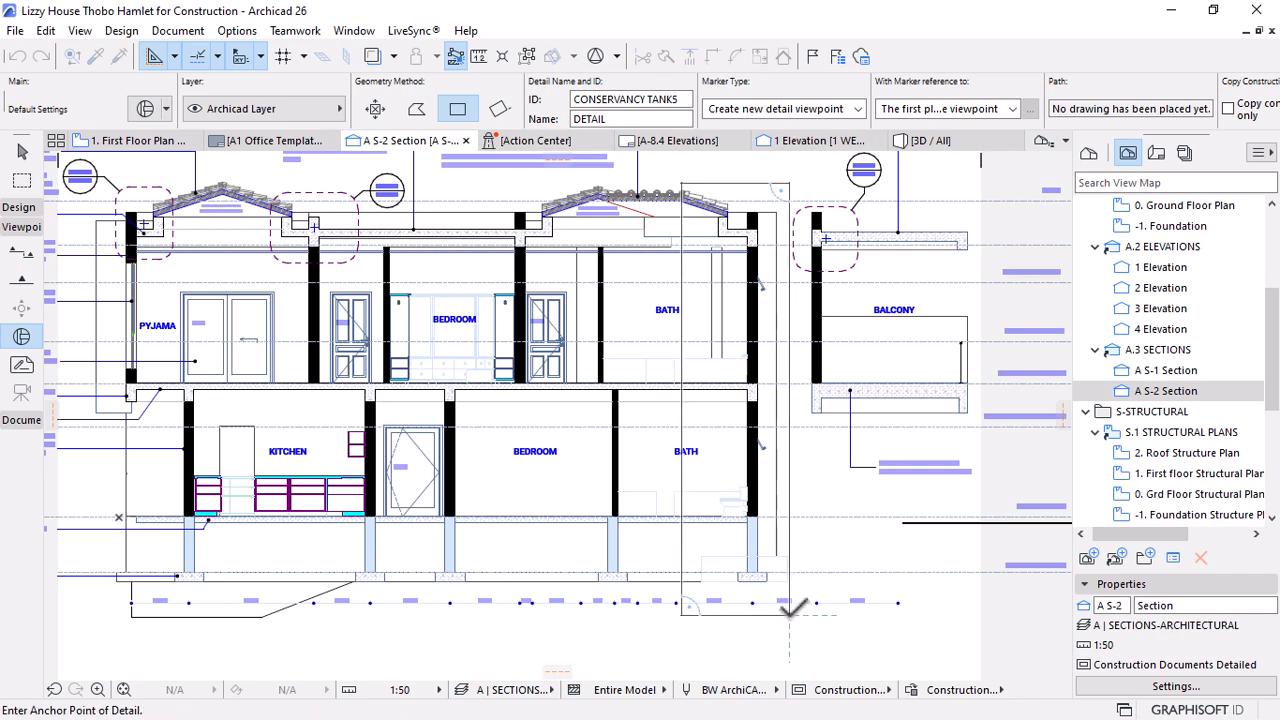
{"action": "left_click", "coordinate": [817, 660]}
{"action": "scroll", "coordinate": [803, 493], "scroll_direction": "down", "scroll_amount": 2}
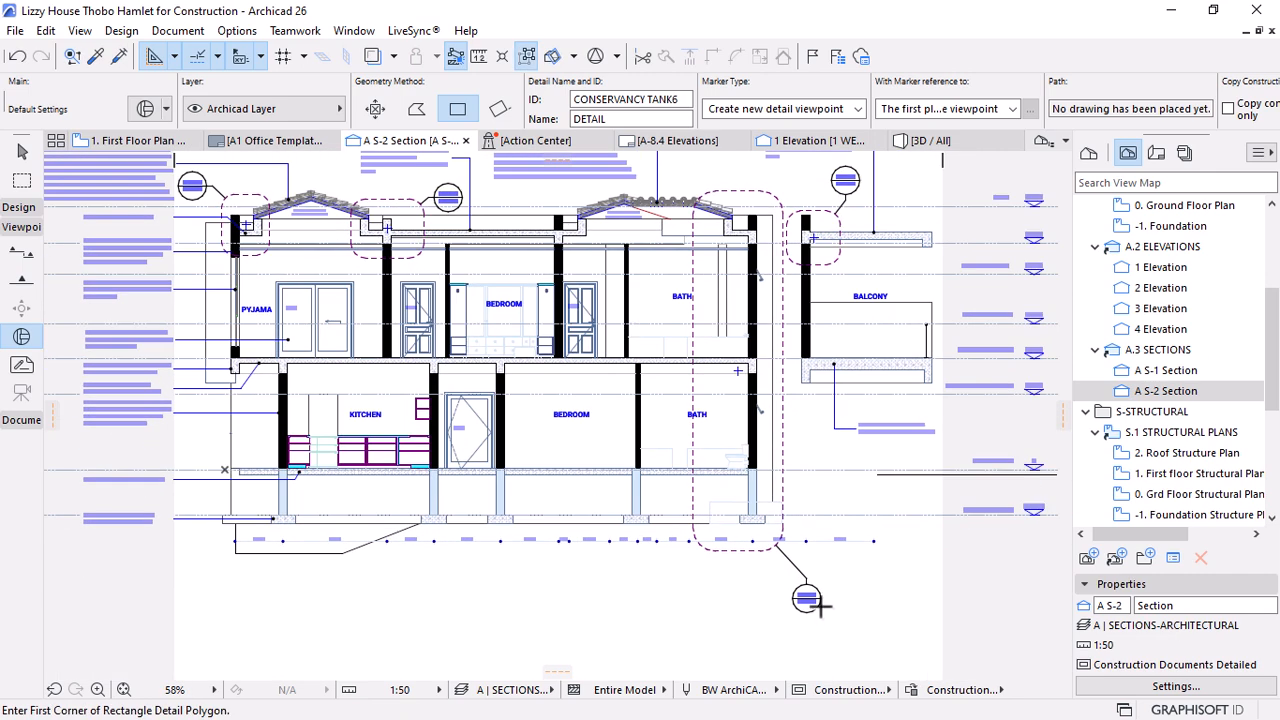
Move the tall wall detail's marker head closer to the corner of its boundary
{"action": "key", "text": "Escape"}
{"action": "left_click", "coordinate": [807, 597]}
{"action": "scroll", "coordinate": [808, 592], "scroll_direction": "up", "scroll_amount": 5}
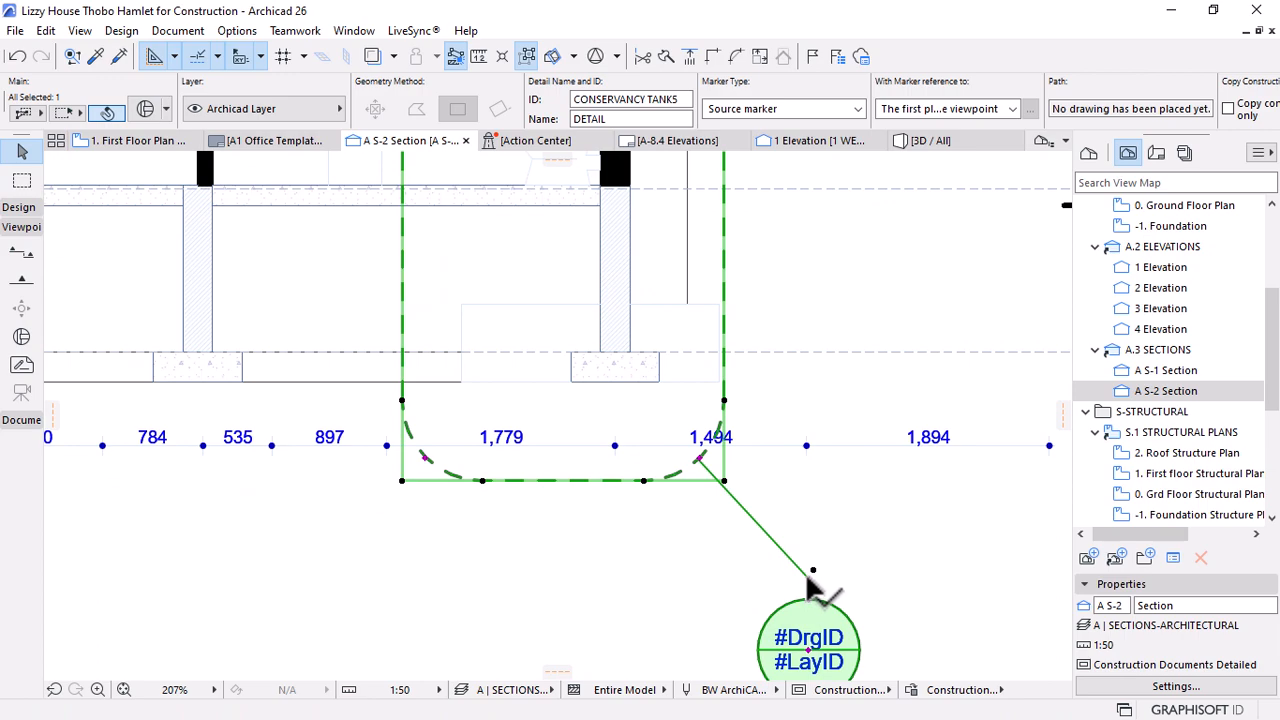
{"action": "left_click", "coordinate": [813, 572]}
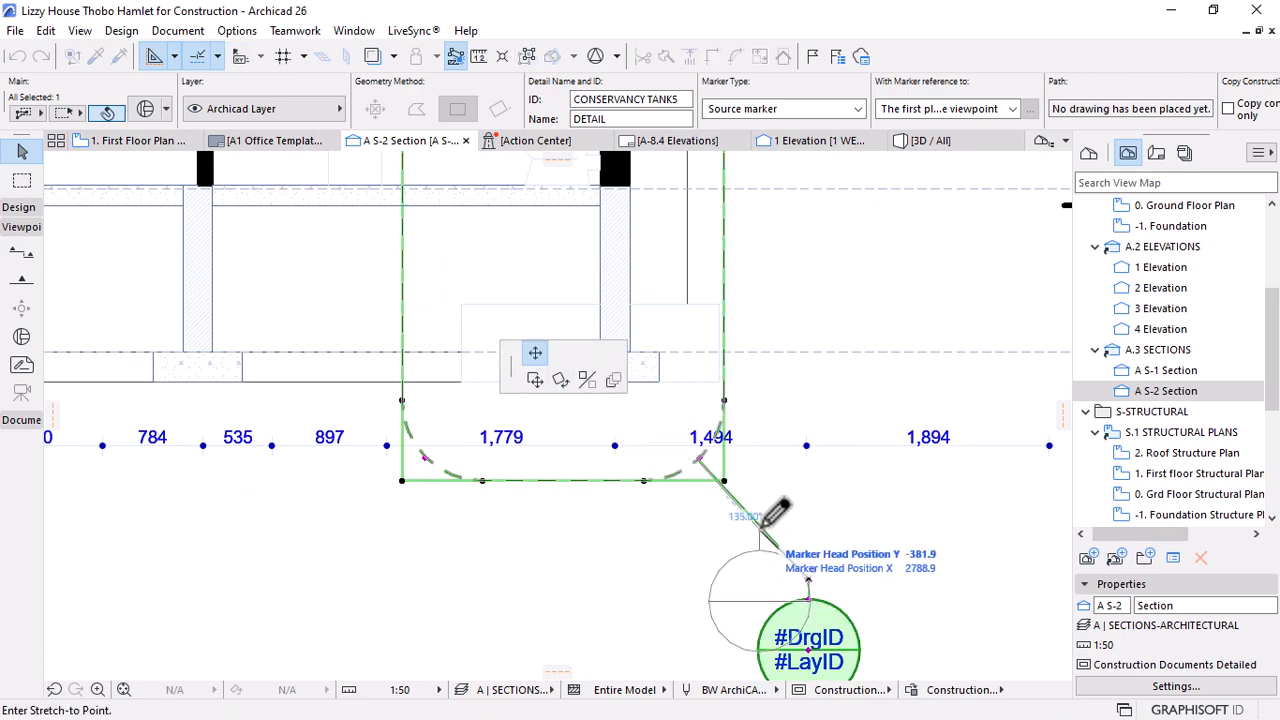
{"action": "left_click", "coordinate": [766, 525]}
{"action": "scroll", "coordinate": [749, 563], "scroll_direction": "down", "scroll_amount": 5}
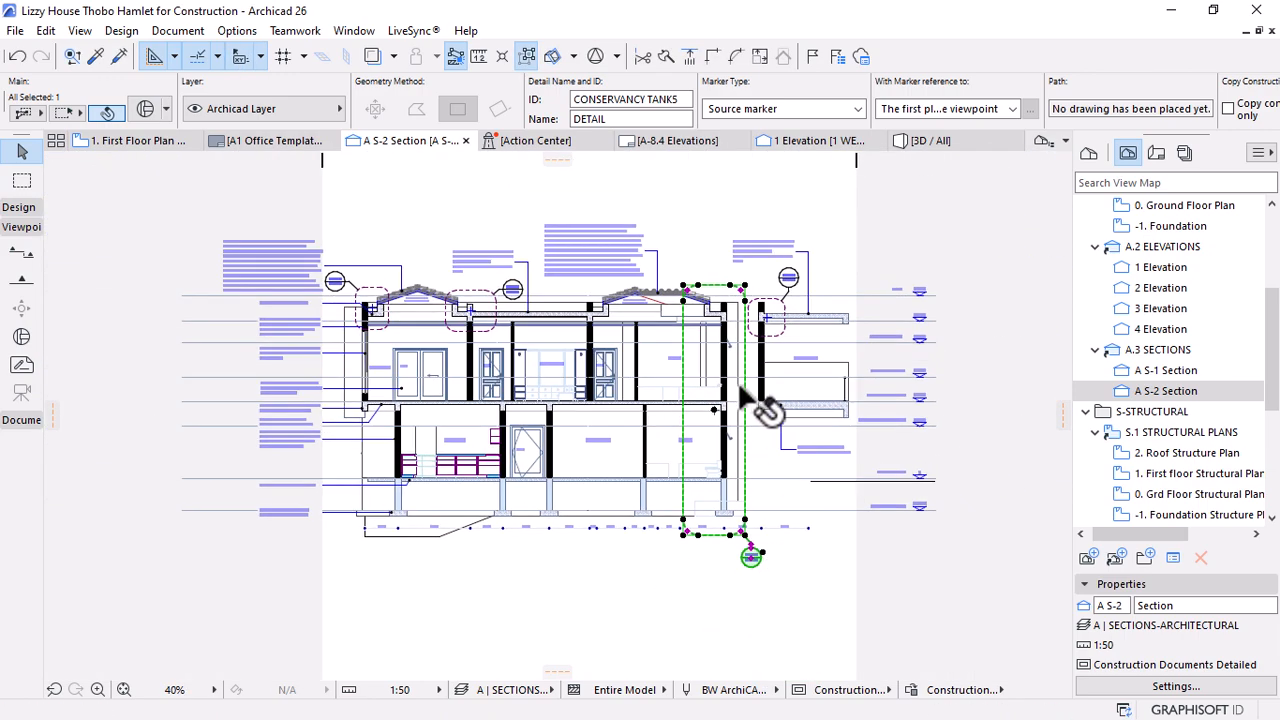
Delete the tall outer bath wall detail marker together with its viewpoint
{"action": "scroll", "coordinate": [735, 330], "scroll_direction": "up", "scroll_amount": 2}
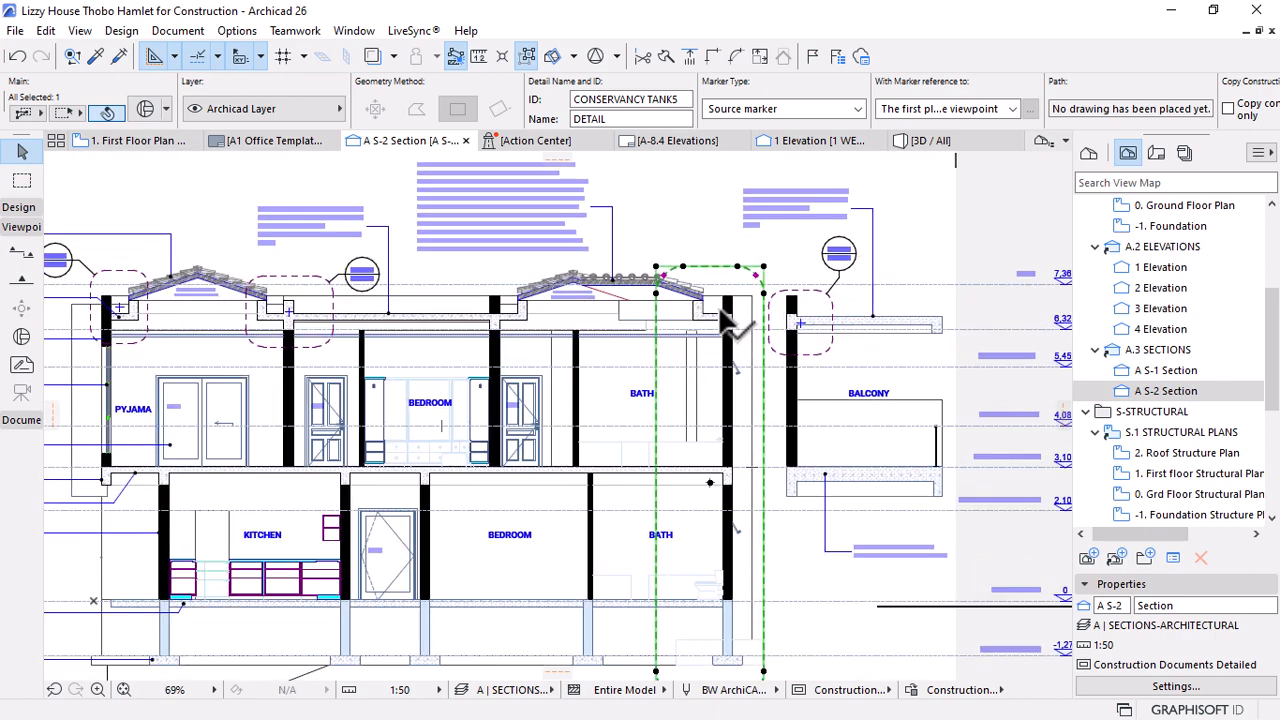
{"action": "scroll", "coordinate": [722, 318], "scroll_direction": "down", "scroll_amount": 2}
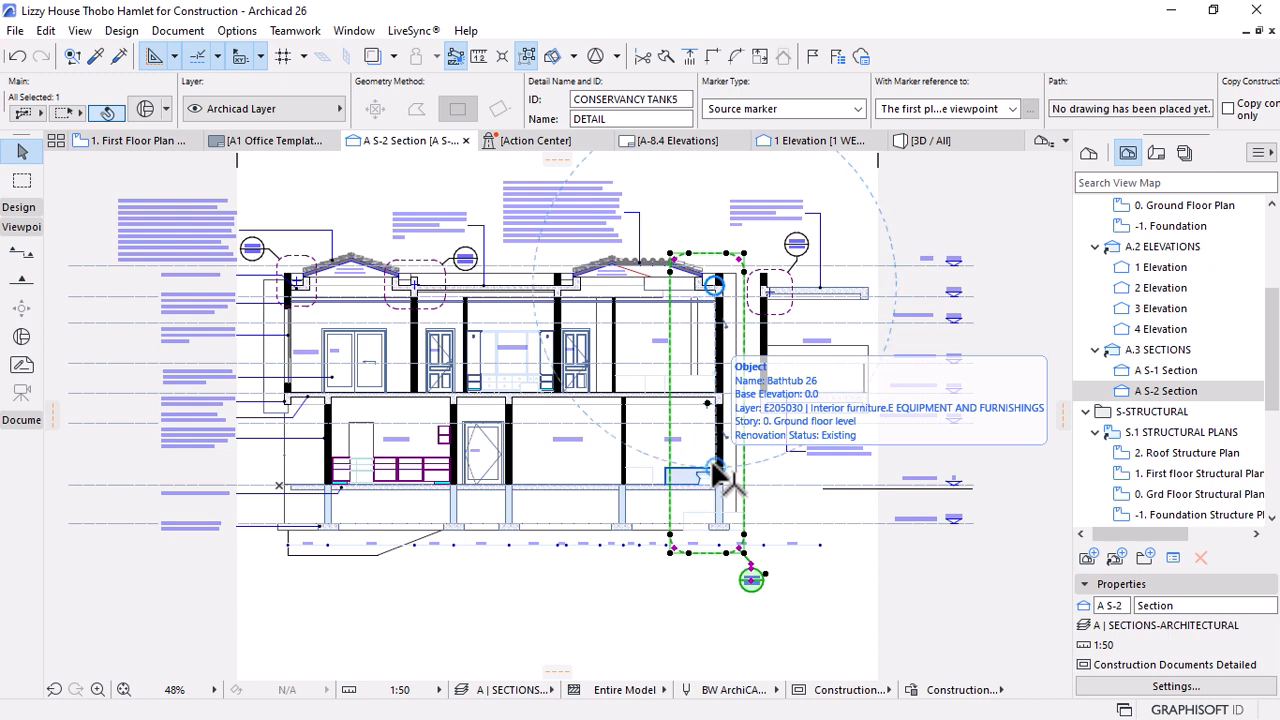
{"action": "key", "text": "Delete"}
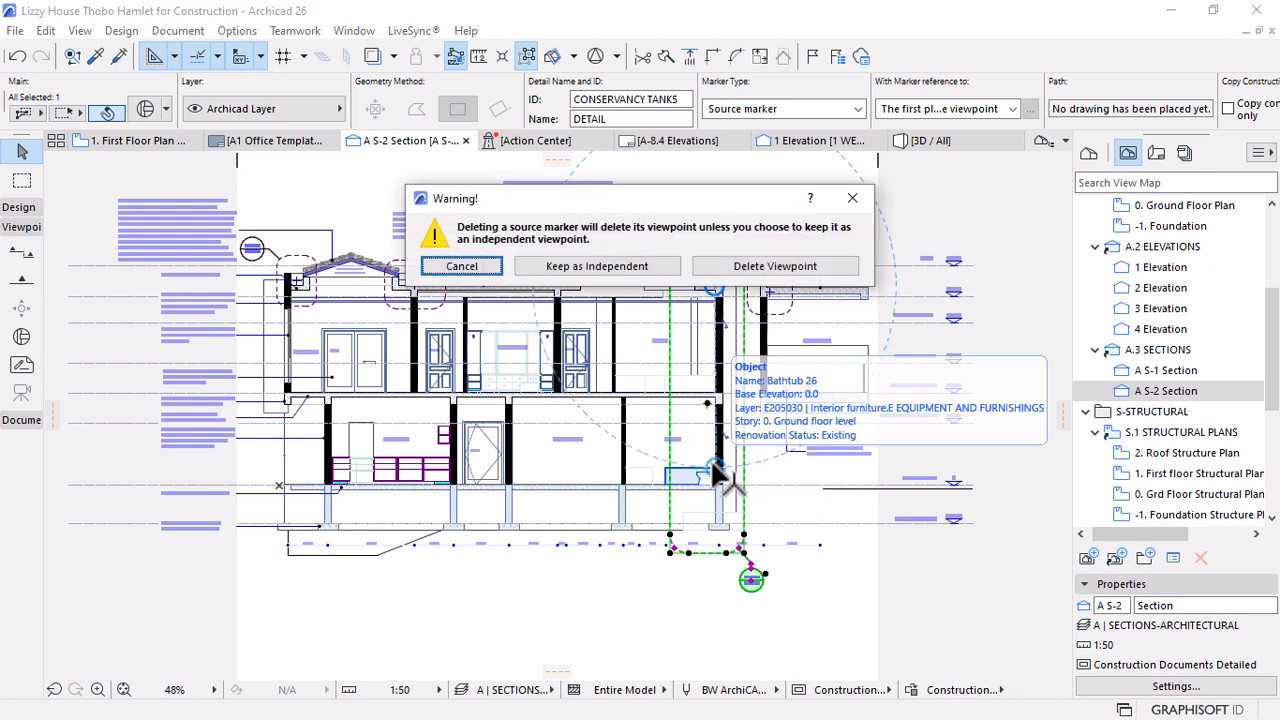
{"action": "left_click", "coordinate": [741, 266]}
{"action": "left_click", "coordinate": [775, 326]}
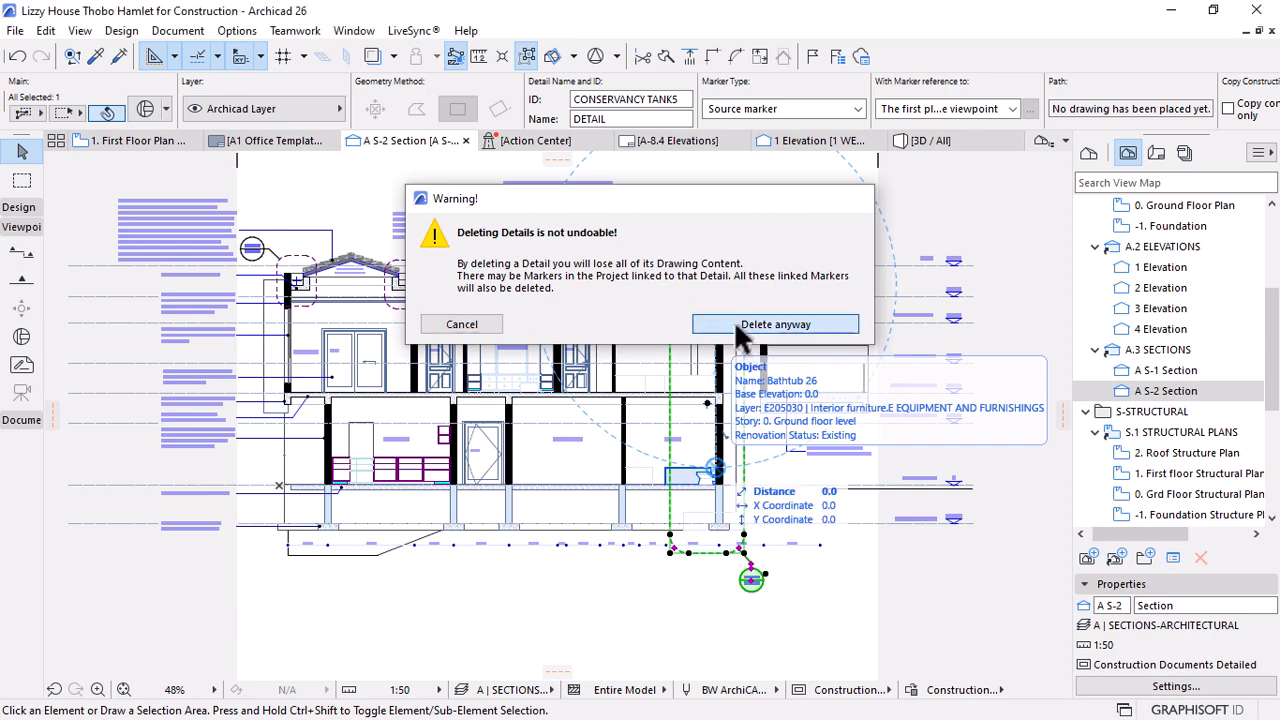
Open the 0. Ground Floor Plan view from the architectural plans
{"action": "scroll", "coordinate": [1160, 380], "scroll_direction": "up", "scroll_amount": 2}
{"action": "scroll", "coordinate": [1160, 380], "scroll_direction": "up", "scroll_amount": 2}
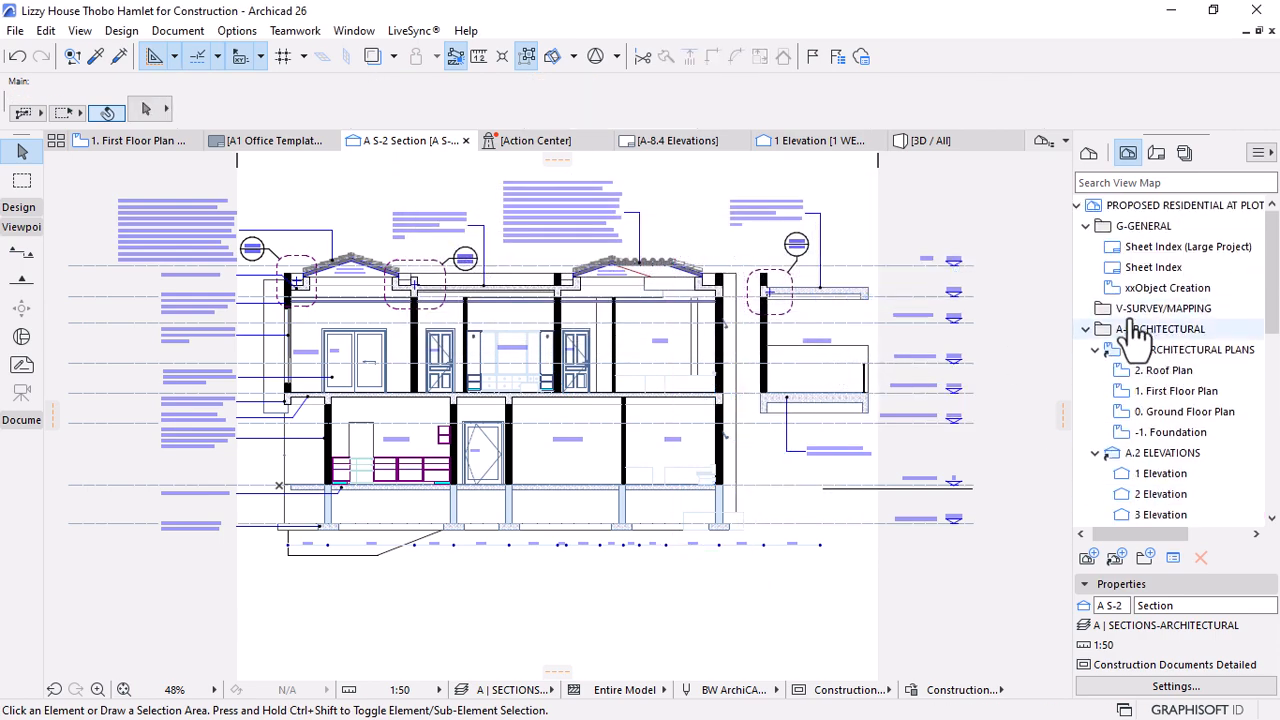
{"action": "double_click", "coordinate": [1178, 414]}
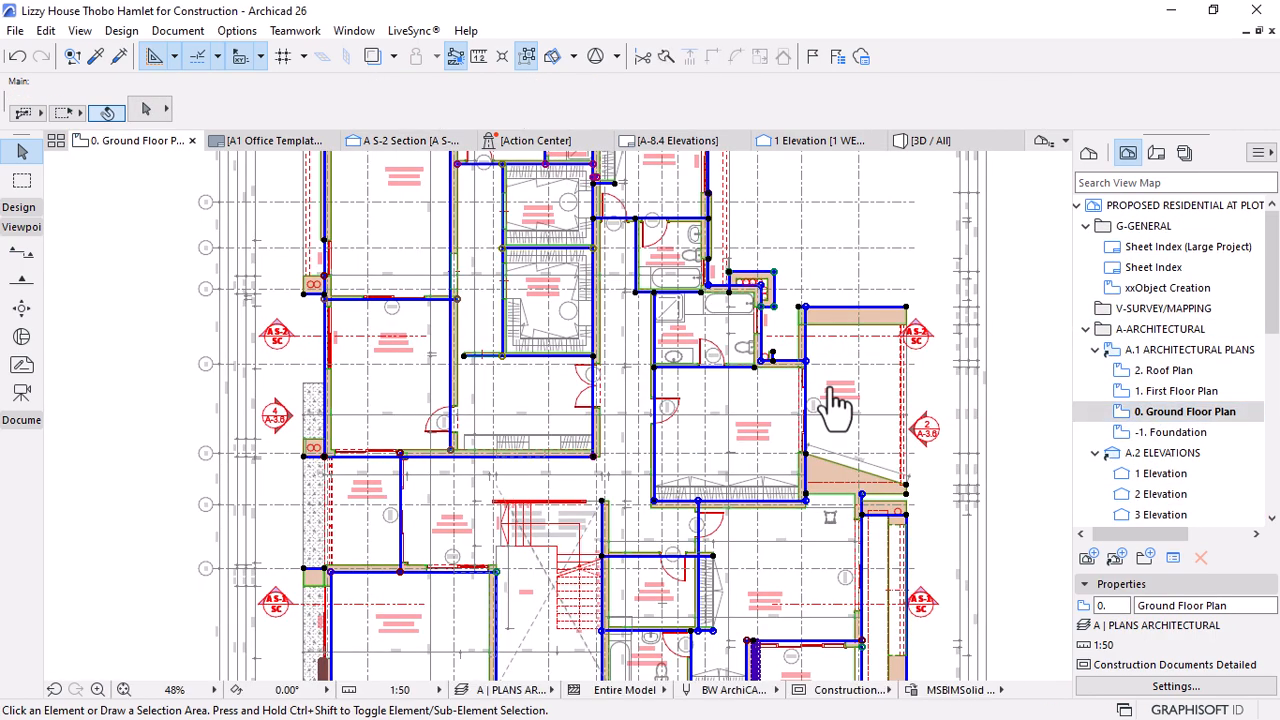
Using the A S-2 marker's settings, draw a short section line across the kitchen into the passage beside the cinema, looking toward the scullery
{"action": "scroll", "coordinate": [423, 349], "scroll_direction": "up", "scroll_amount": 5}
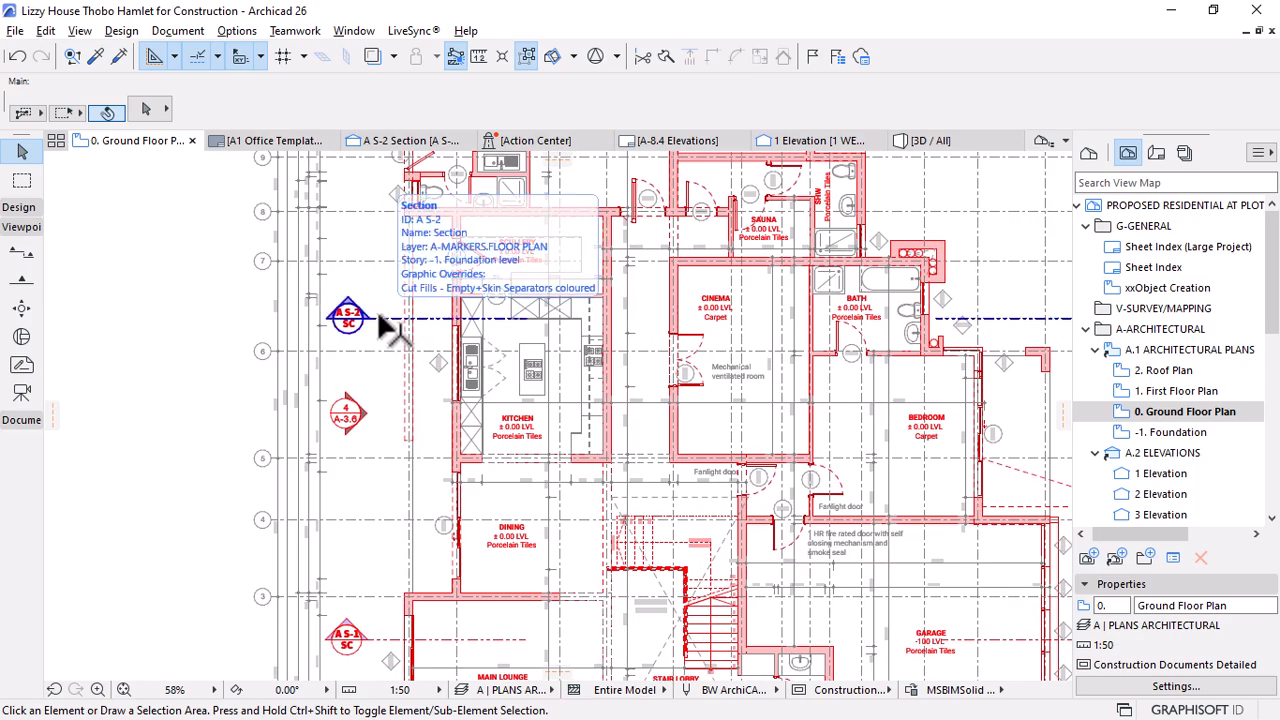
{"action": "left_click", "coordinate": [377, 310], "text": "alt"}
{"action": "scroll", "coordinate": [755, 405], "scroll_direction": "down", "scroll_amount": 5}
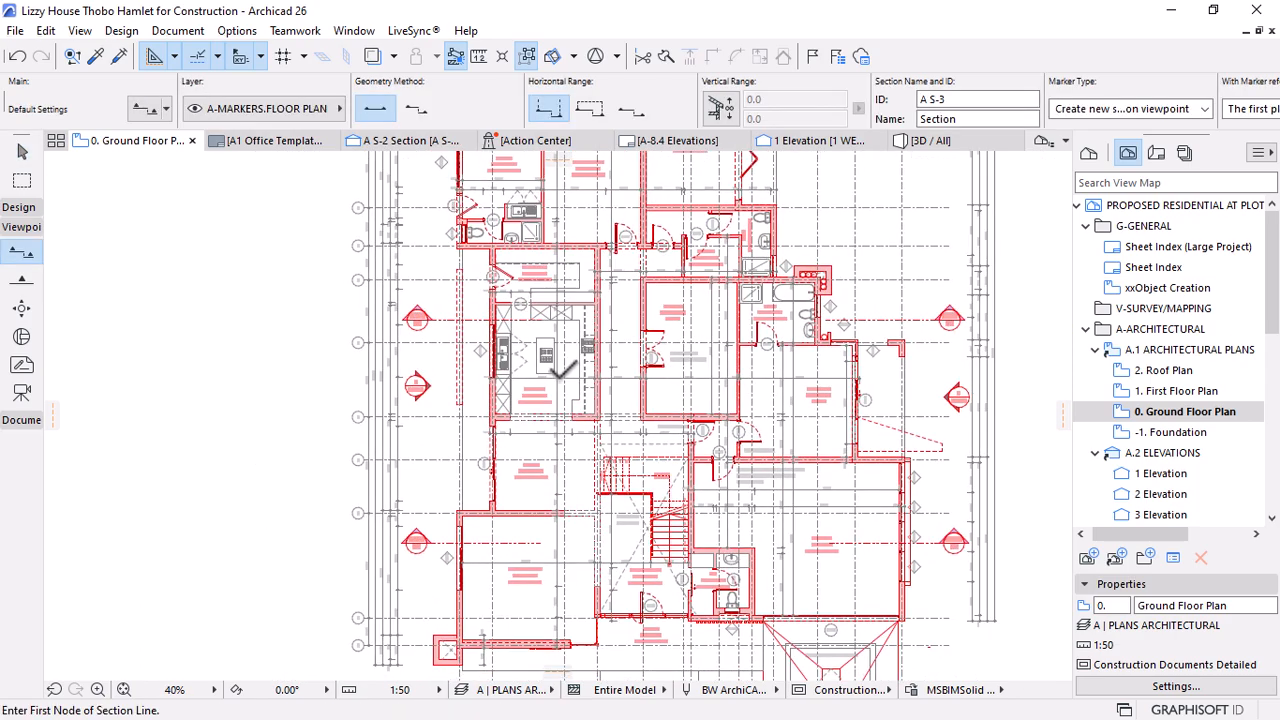
{"action": "scroll", "coordinate": [484, 356], "scroll_direction": "up", "scroll_amount": 3}
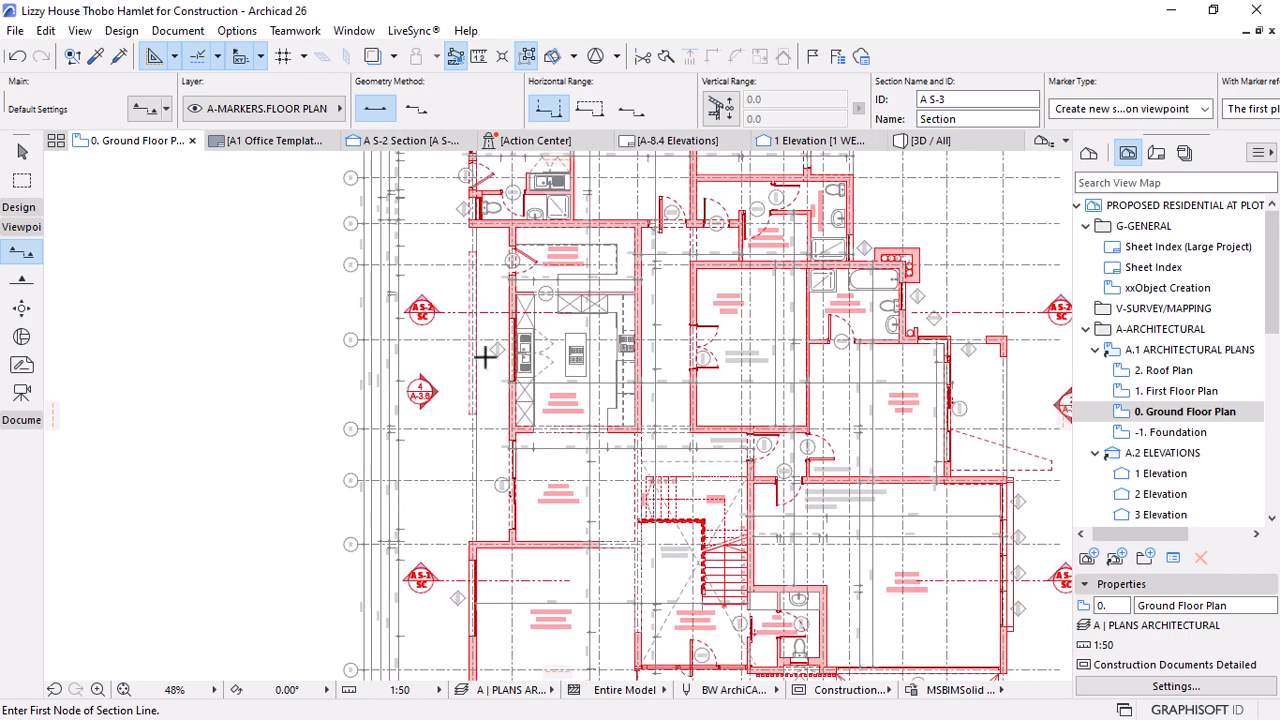
{"action": "scroll", "coordinate": [500, 350], "scroll_direction": "down", "scroll_amount": 2}
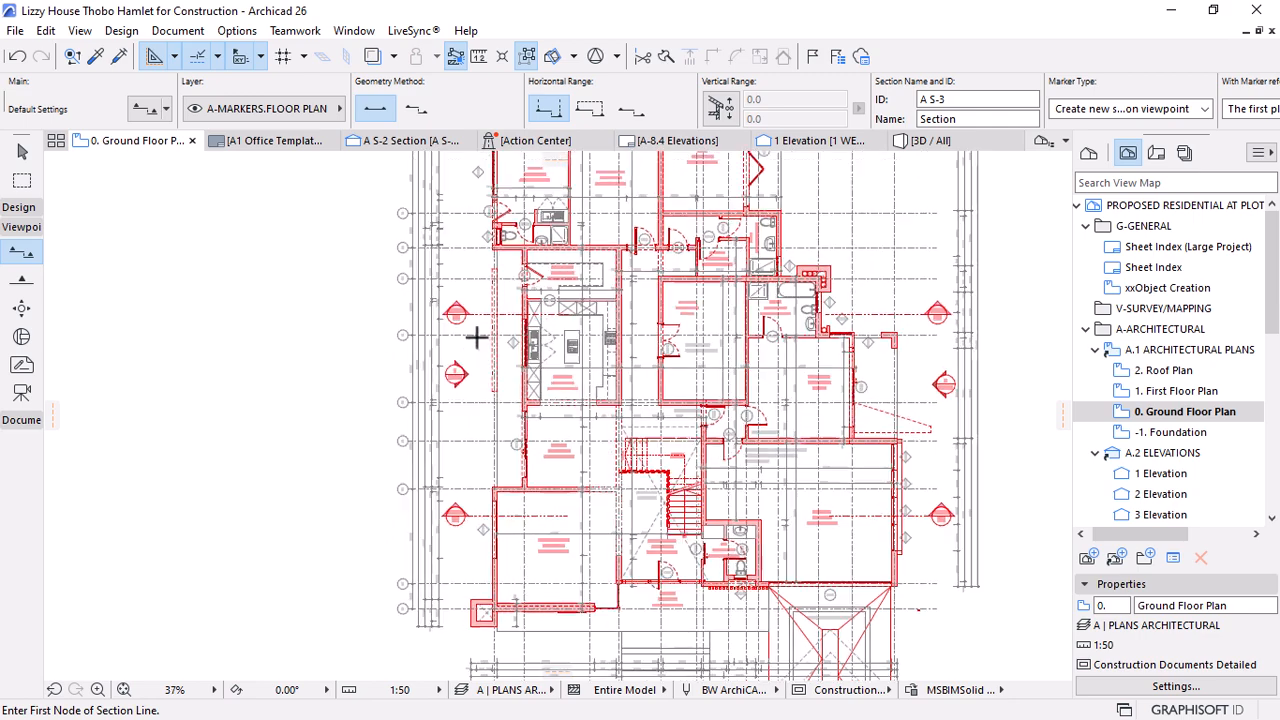
{"action": "scroll", "coordinate": [486, 356], "scroll_direction": "up", "scroll_amount": 4}
{"action": "left_click", "coordinate": [486, 356]}
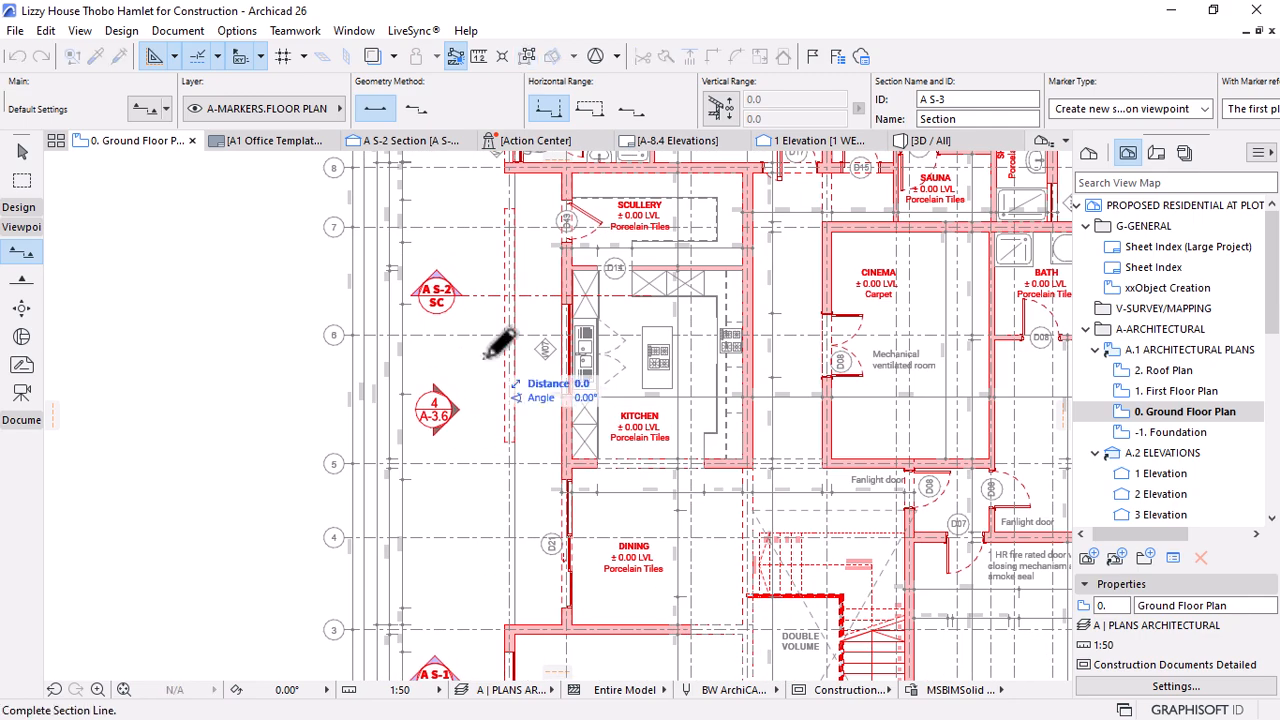
{"action": "left_click", "coordinate": [797, 350]}
{"action": "left_click", "coordinate": [803, 317]}
{"action": "scroll", "coordinate": [770, 380], "scroll_direction": "up", "scroll_amount": 5}
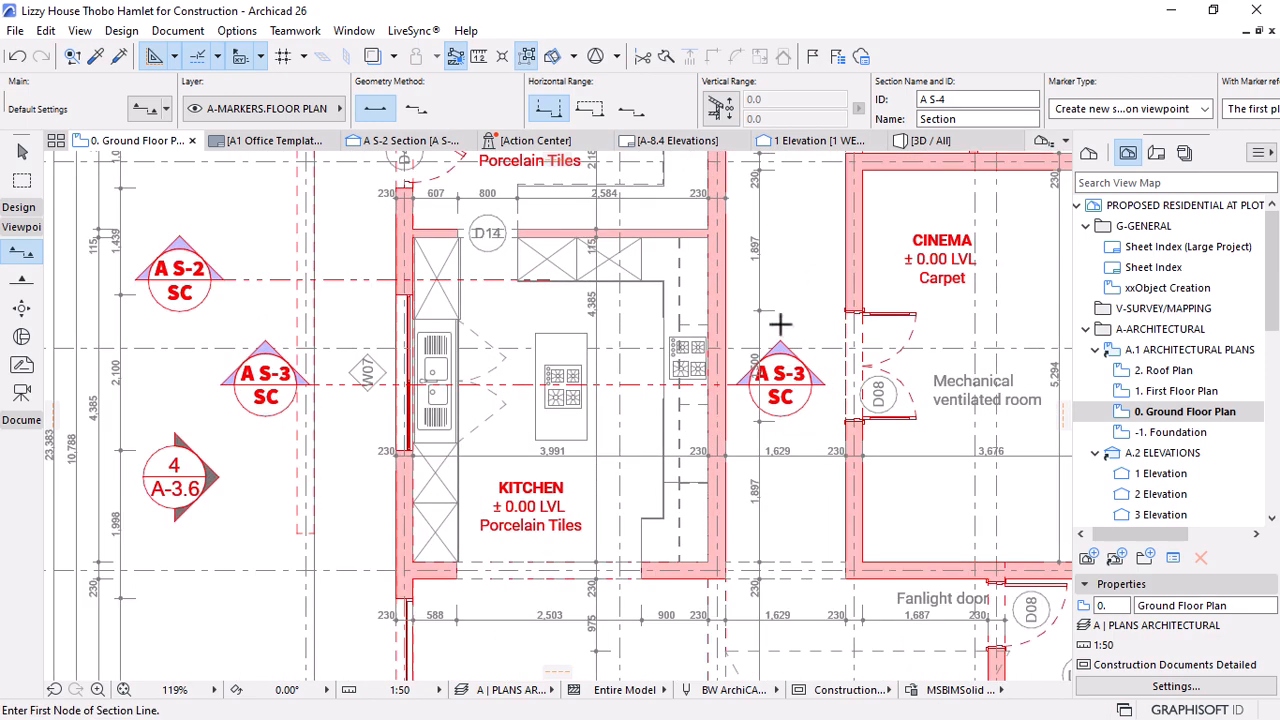
Lengthen the A S-3 section line at both ends, closer to the cinema wall and farther out from the kitchen's external wall
{"action": "key", "text": "Escape"}
{"action": "left_click", "coordinate": [765, 395]}
{"action": "left_click", "coordinate": [780, 384]}
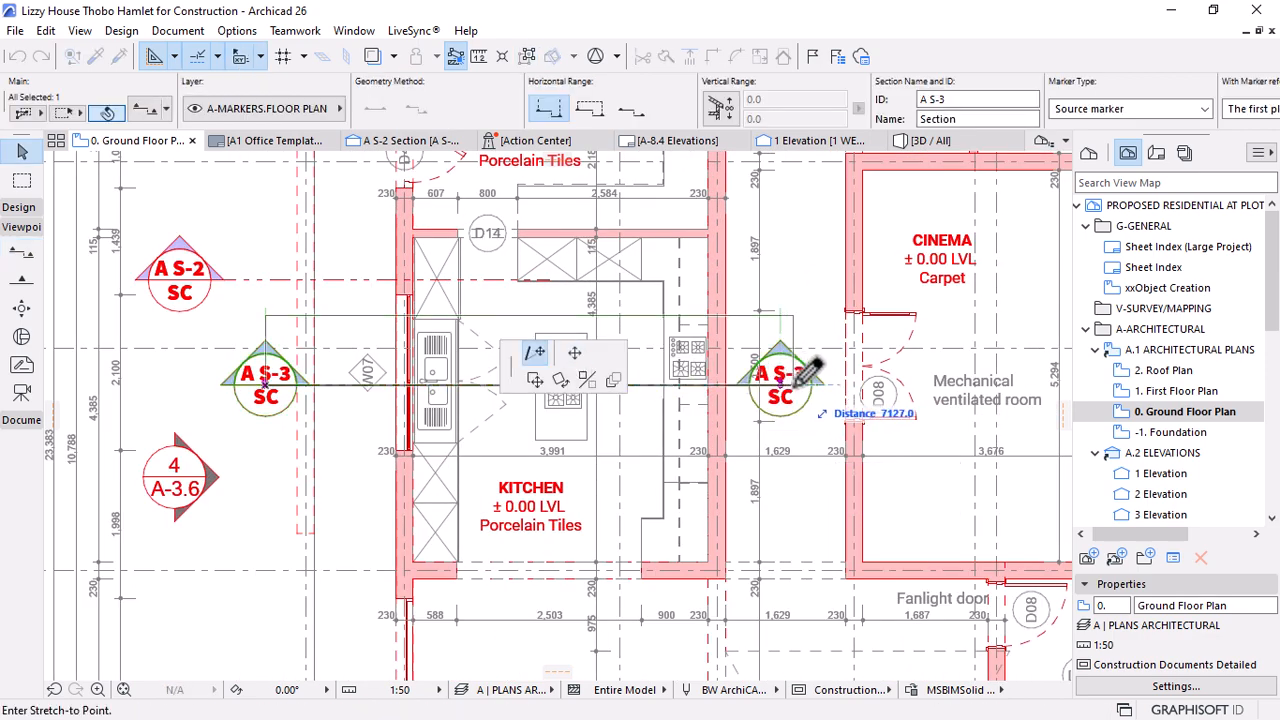
{"action": "left_click", "coordinate": [808, 372]}
{"action": "left_click", "coordinate": [808, 368]}
{"action": "left_click", "coordinate": [820, 372]}
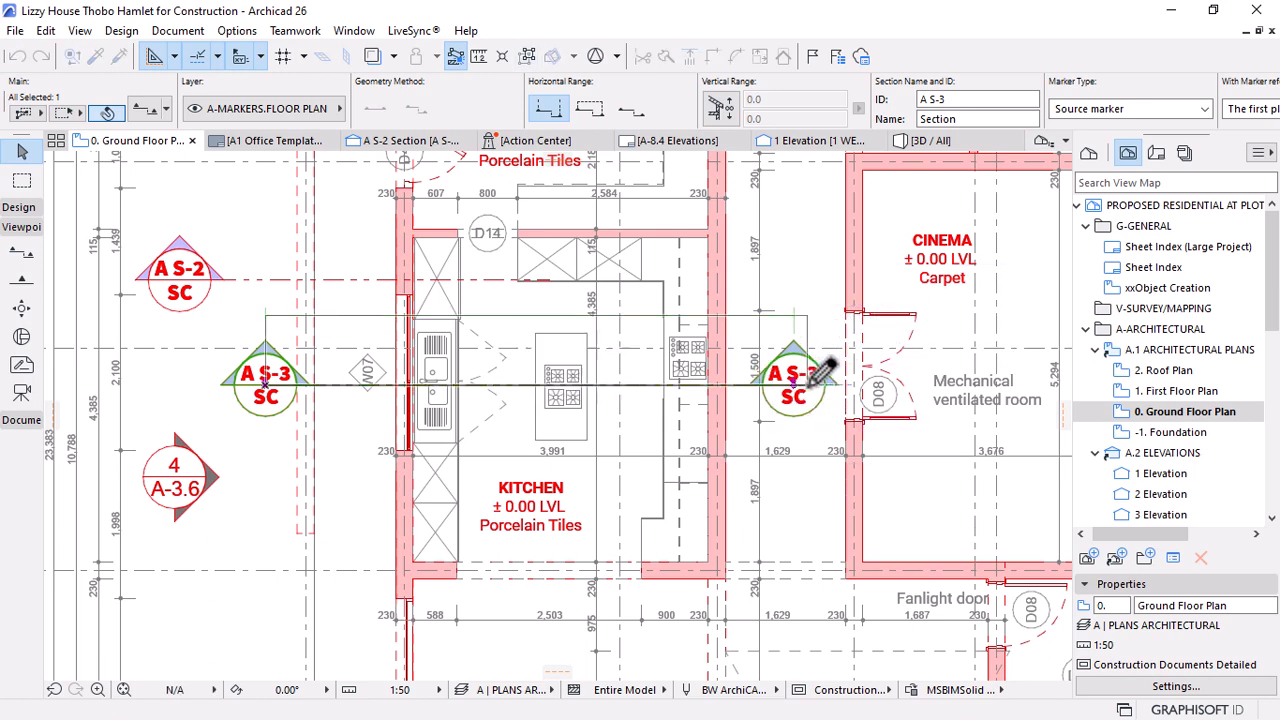
{"action": "left_click", "coordinate": [808, 372]}
{"action": "left_click", "coordinate": [808, 374]}
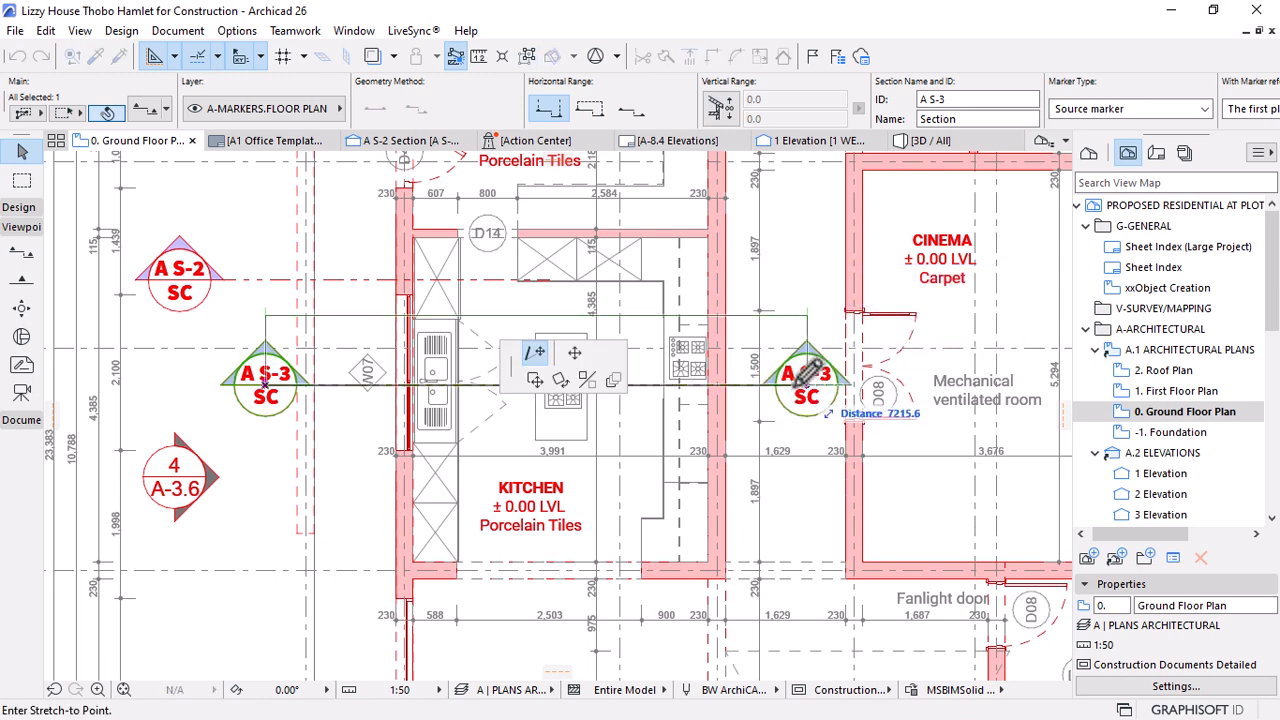
{"action": "key", "text": "Escape"}
{"action": "left_click", "coordinate": [270, 396]}
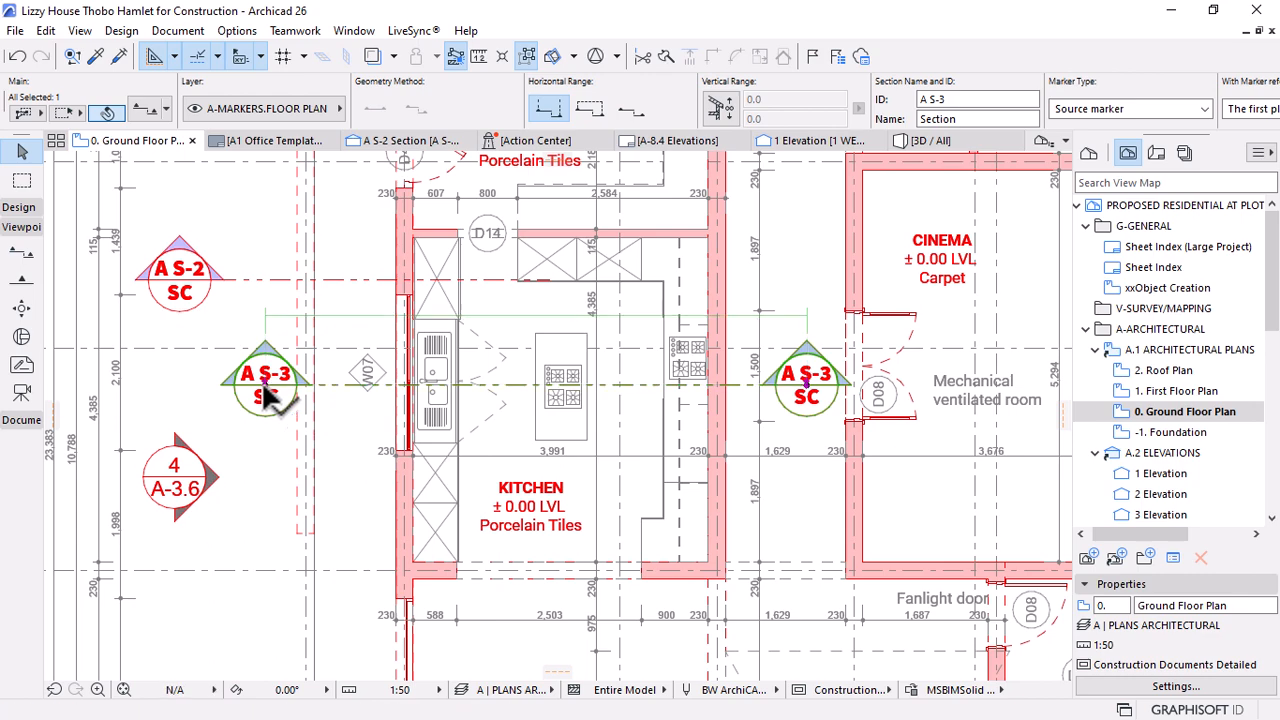
{"action": "left_click", "coordinate": [268, 390]}
{"action": "left_click", "coordinate": [245, 384]}
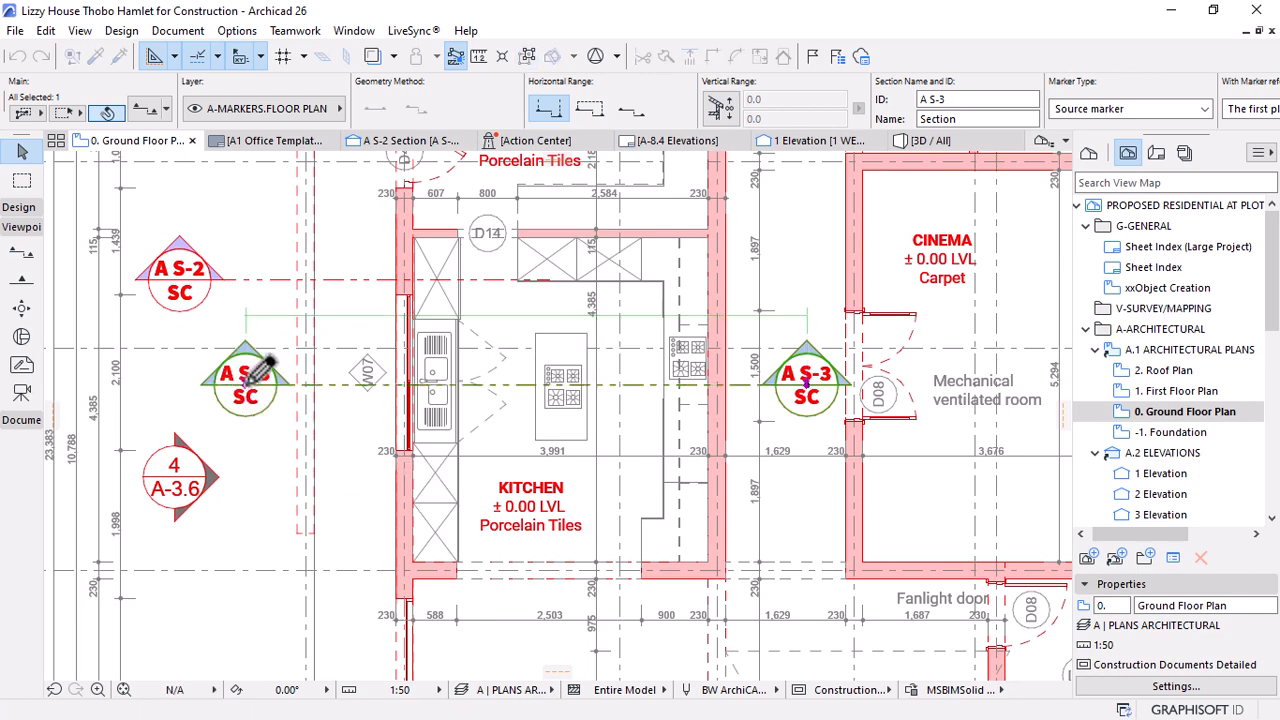
Extend the A S-3 section's view depth past the scullery's far wall
{"action": "left_click", "coordinate": [352, 320]}
{"action": "scroll", "coordinate": [399, 359], "scroll_direction": "down", "scroll_amount": 2}
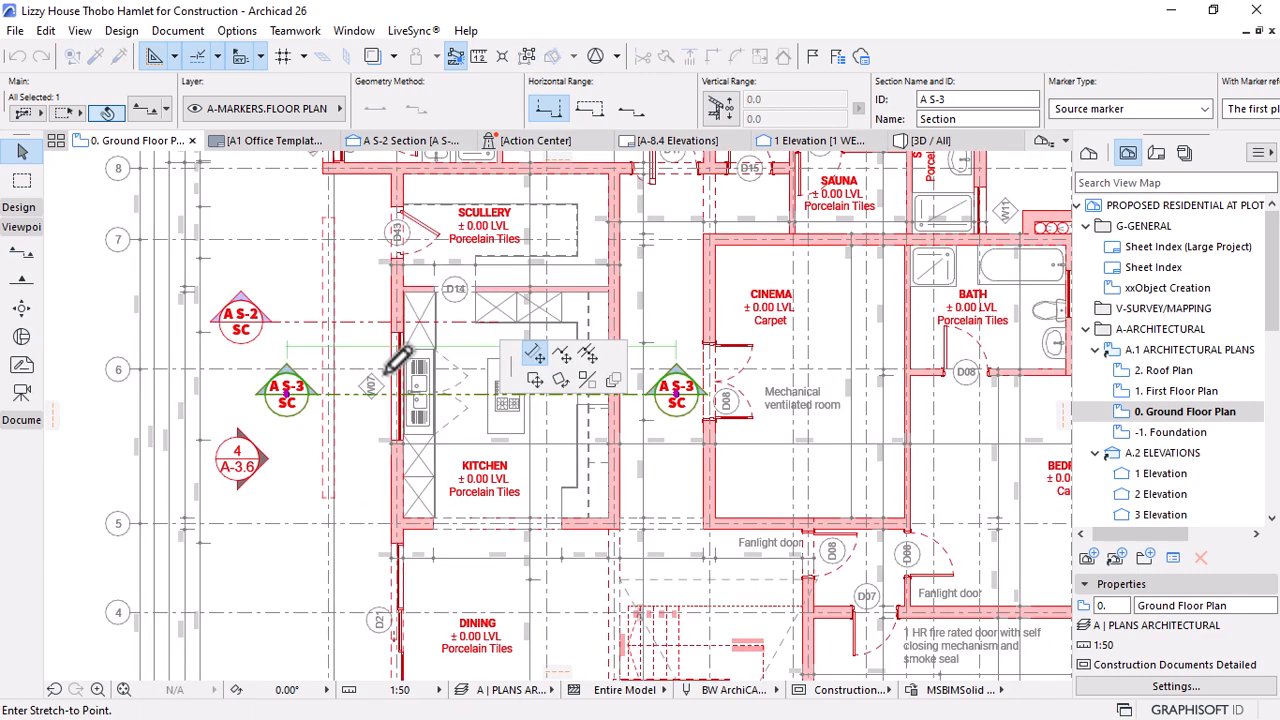
{"action": "scroll", "coordinate": [365, 432], "scroll_direction": "down", "scroll_amount": 2}
{"action": "left_click", "coordinate": [329, 329]}
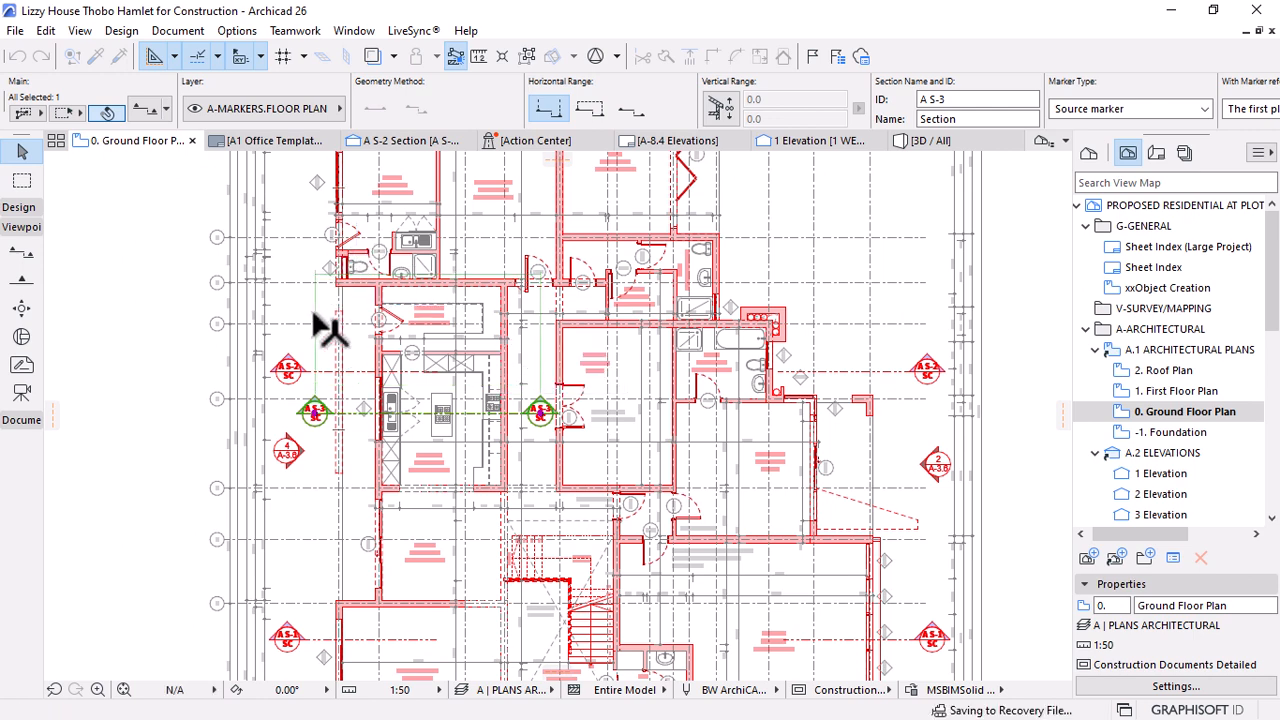
Open the A S-3 section with the current view settings to check the kitchen wall cut, and return to the ground floor plan
{"action": "right_click", "coordinate": [180, 345]}
{"action": "left_click", "coordinate": [215, 218]}
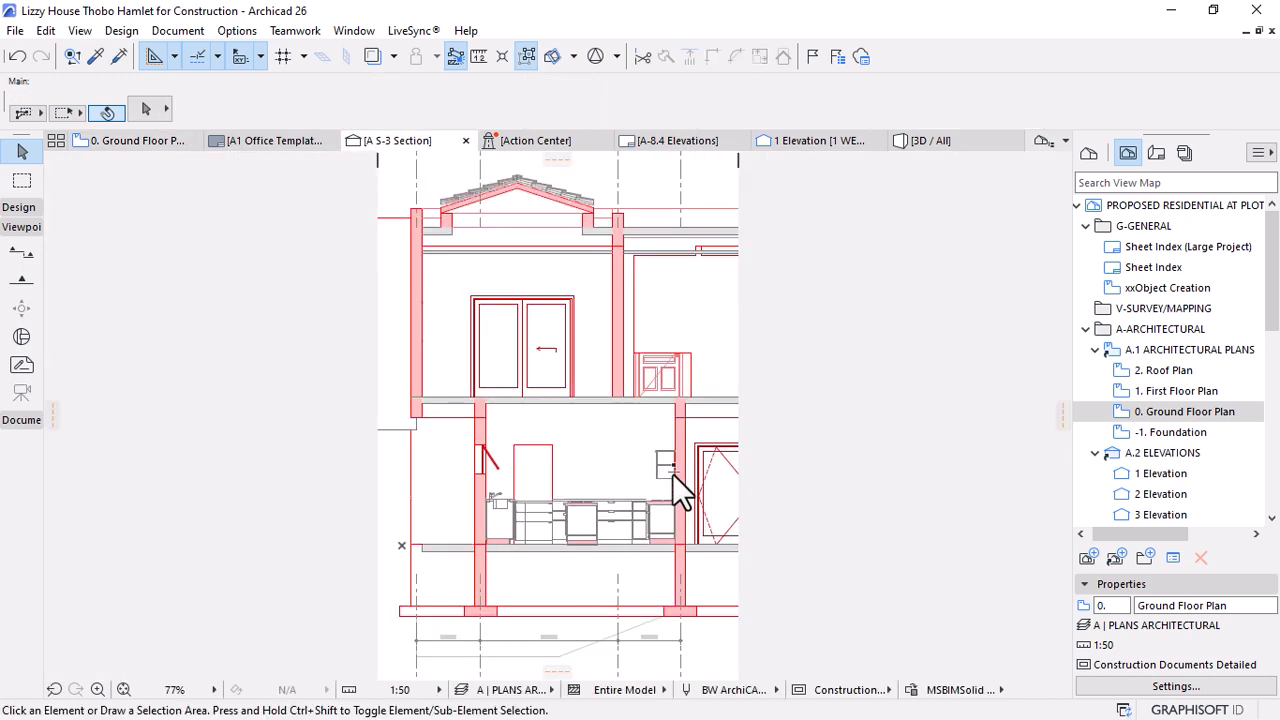
{"action": "scroll", "coordinate": [480, 516], "scroll_direction": "up", "scroll_amount": 3}
{"action": "scroll", "coordinate": [700, 550], "scroll_direction": "down", "scroll_amount": 2}
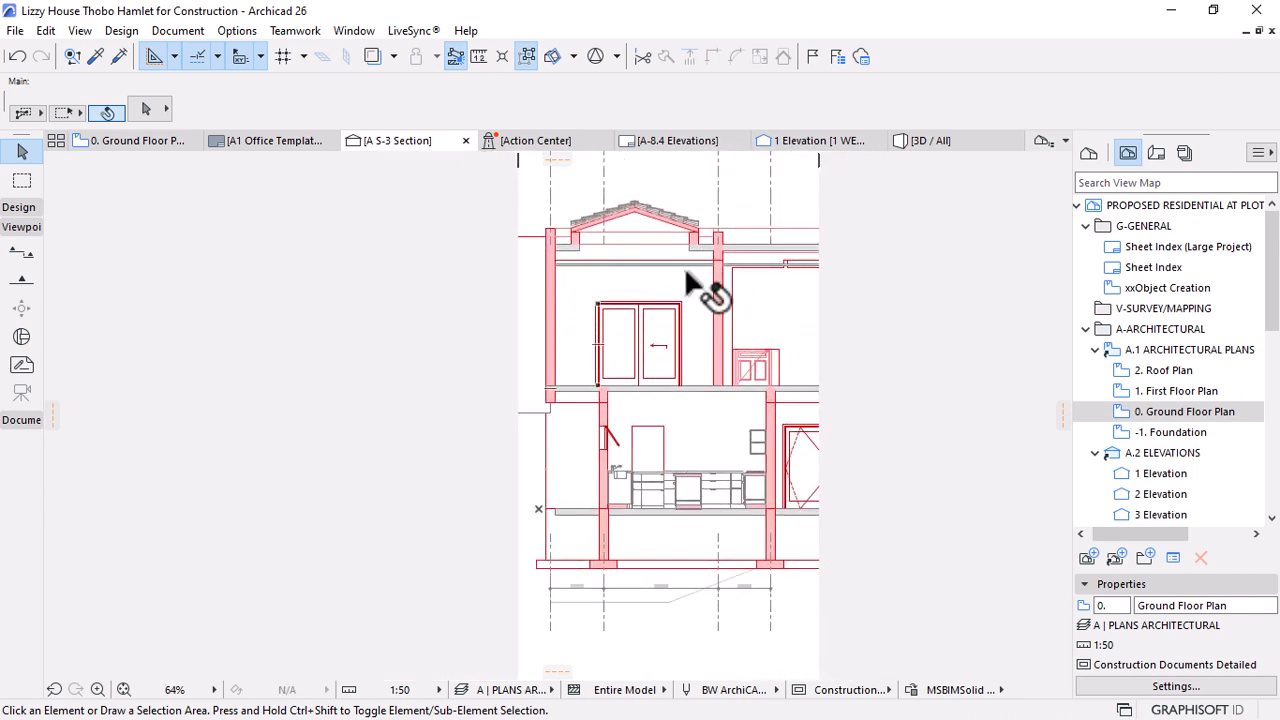
{"action": "scroll", "coordinate": [643, 240], "scroll_direction": "up", "scroll_amount": 1}
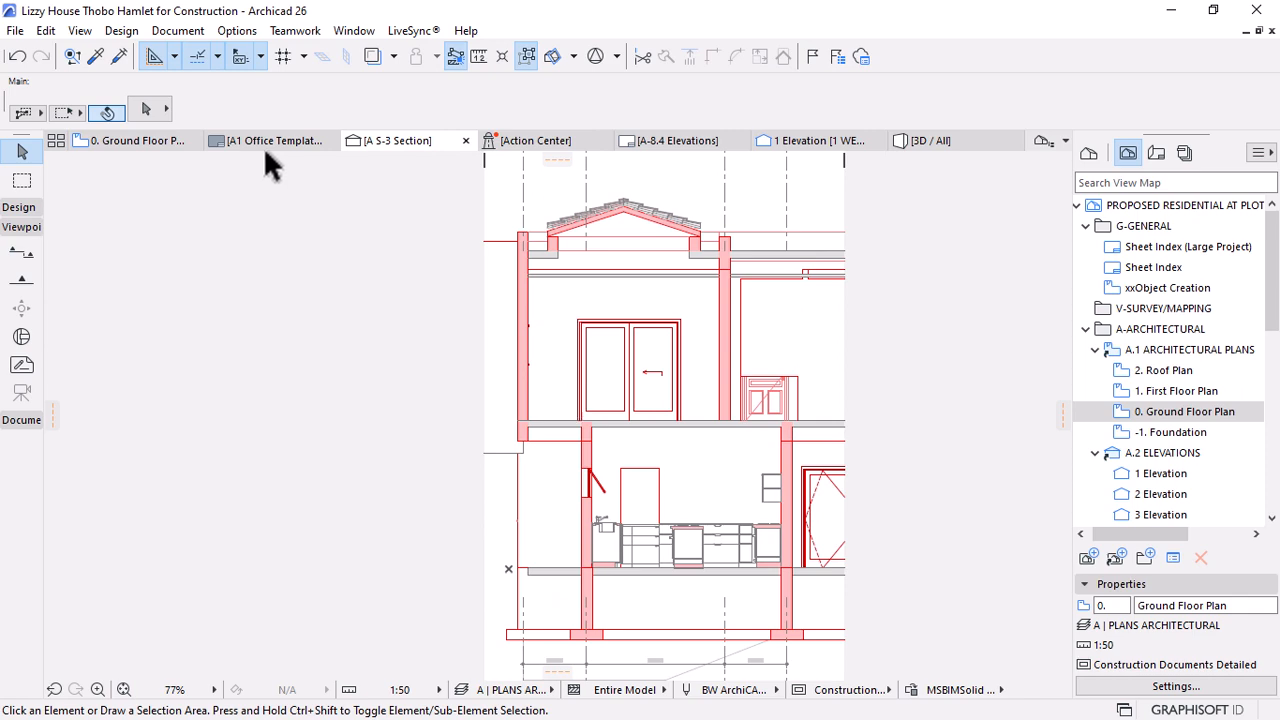
{"action": "left_click", "coordinate": [138, 145]}
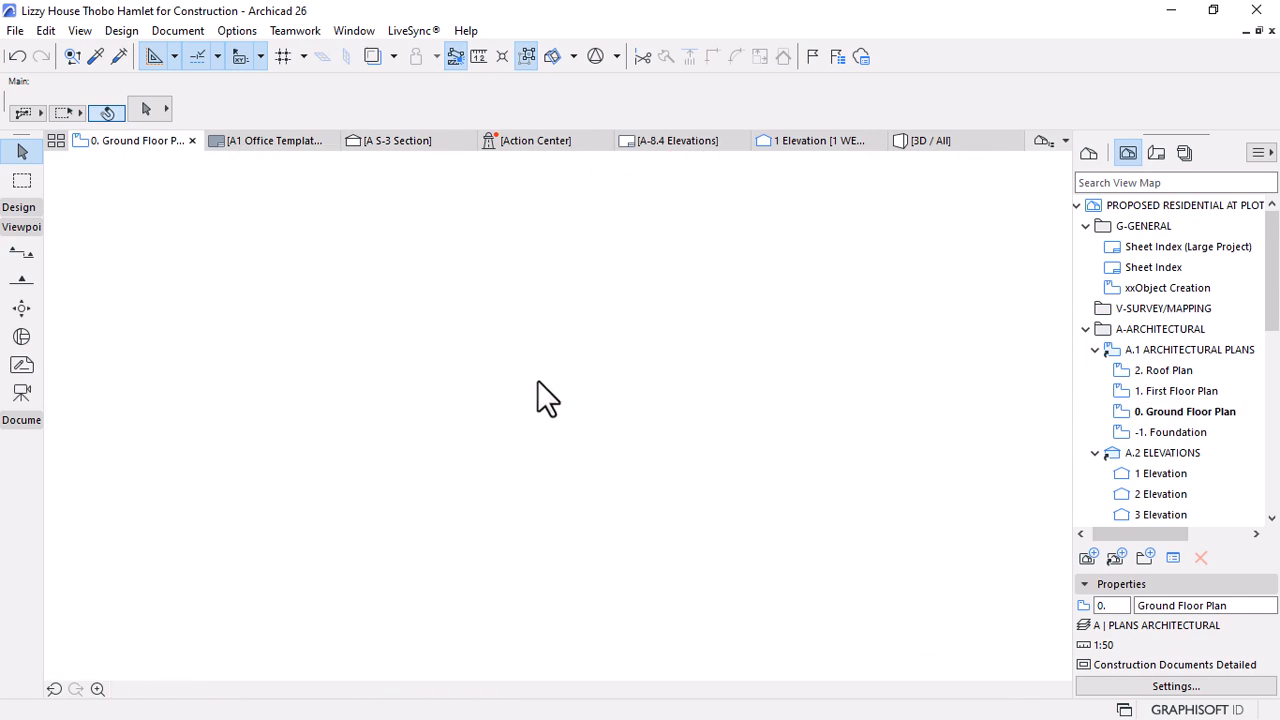
Draw a short section line from the double volume across the stair flight into the garage, looking toward the dining and passage side
{"action": "scroll", "coordinate": [565, 428], "scroll_direction": "down", "scroll_amount": 1}
{"action": "key", "text": "Escape"}
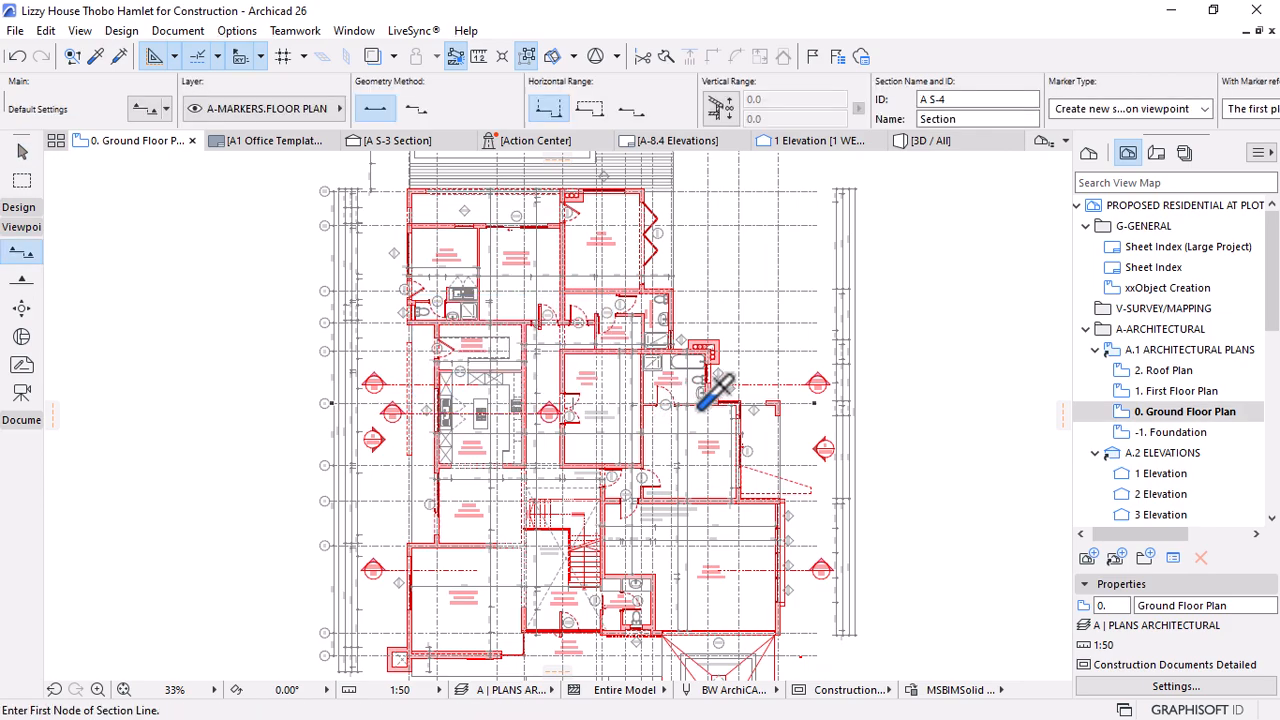
{"action": "scroll", "coordinate": [700, 335], "scroll_direction": "up", "scroll_amount": 2}
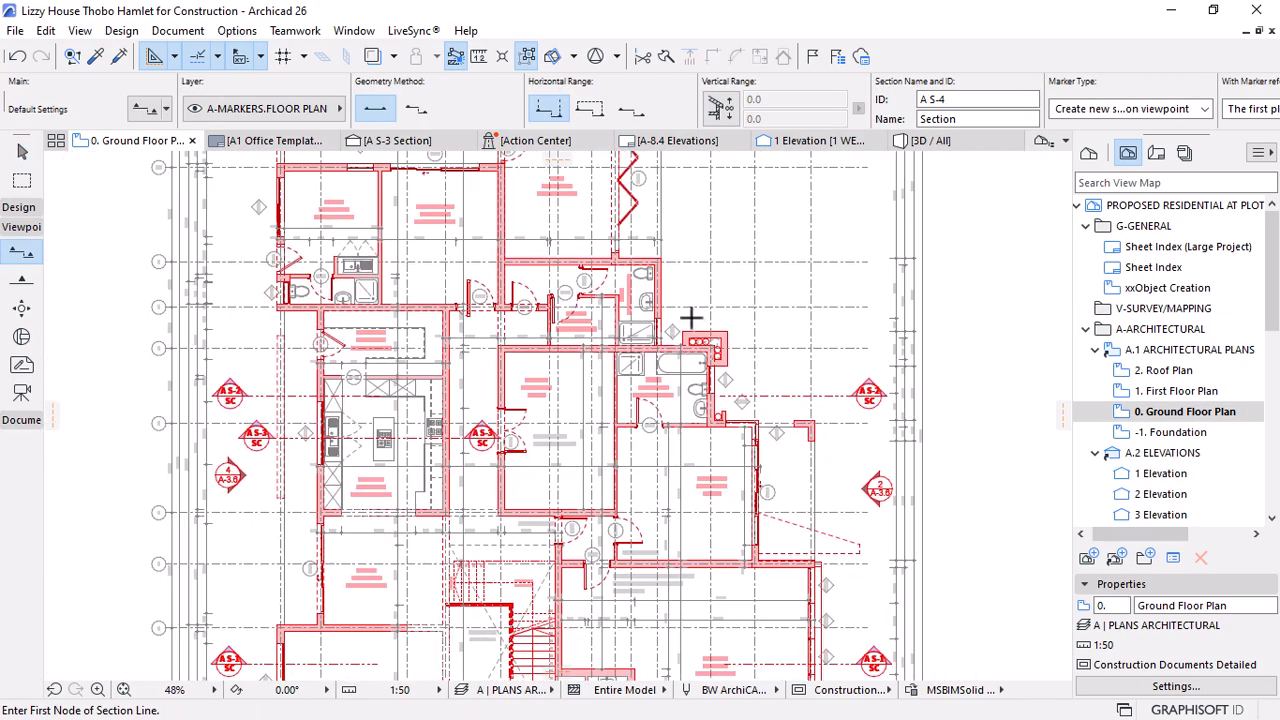
{"action": "scroll", "coordinate": [690, 318], "scroll_direction": "down", "scroll_amount": 3}
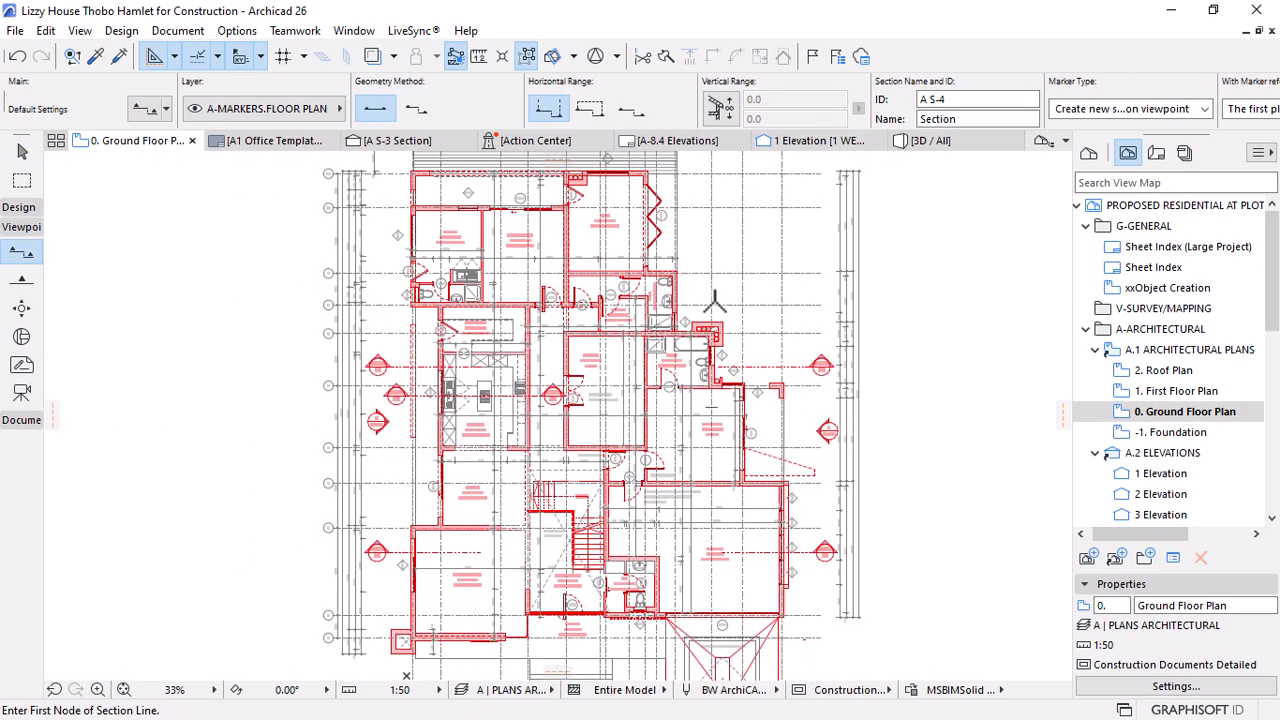
{"action": "scroll", "coordinate": [620, 478], "scroll_direction": "up", "scroll_amount": 4}
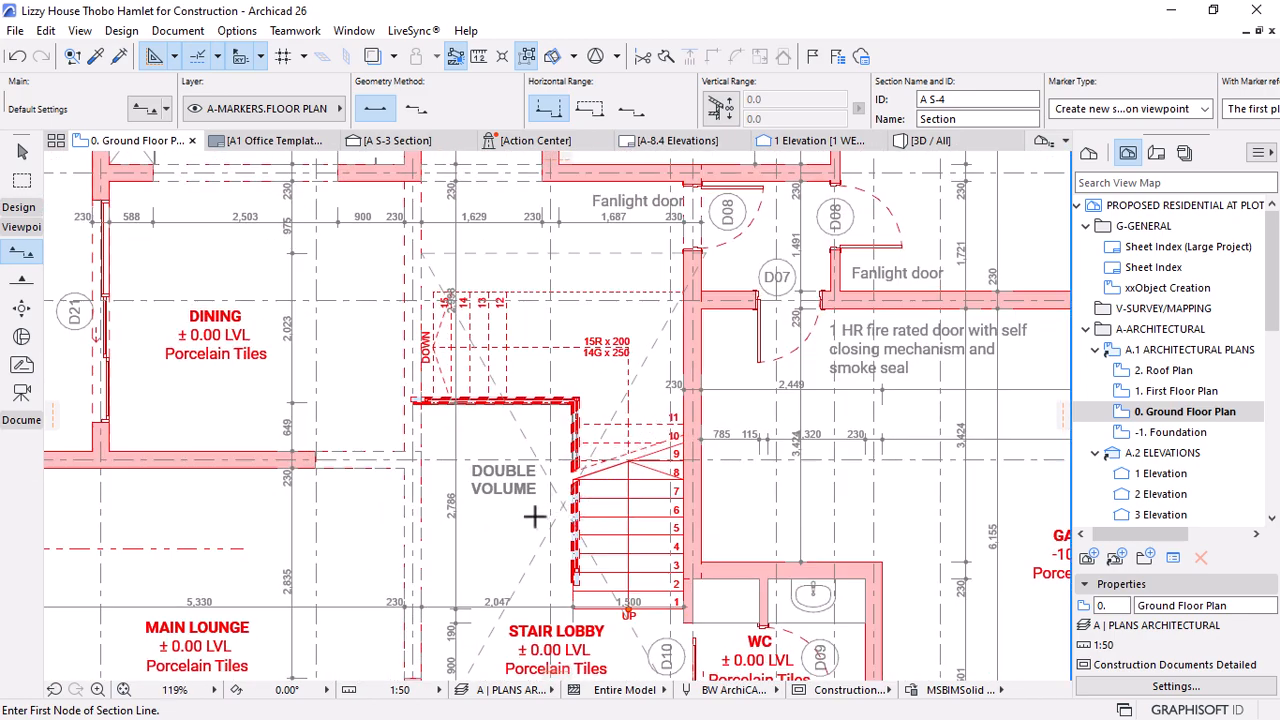
{"action": "left_click", "coordinate": [533, 514]}
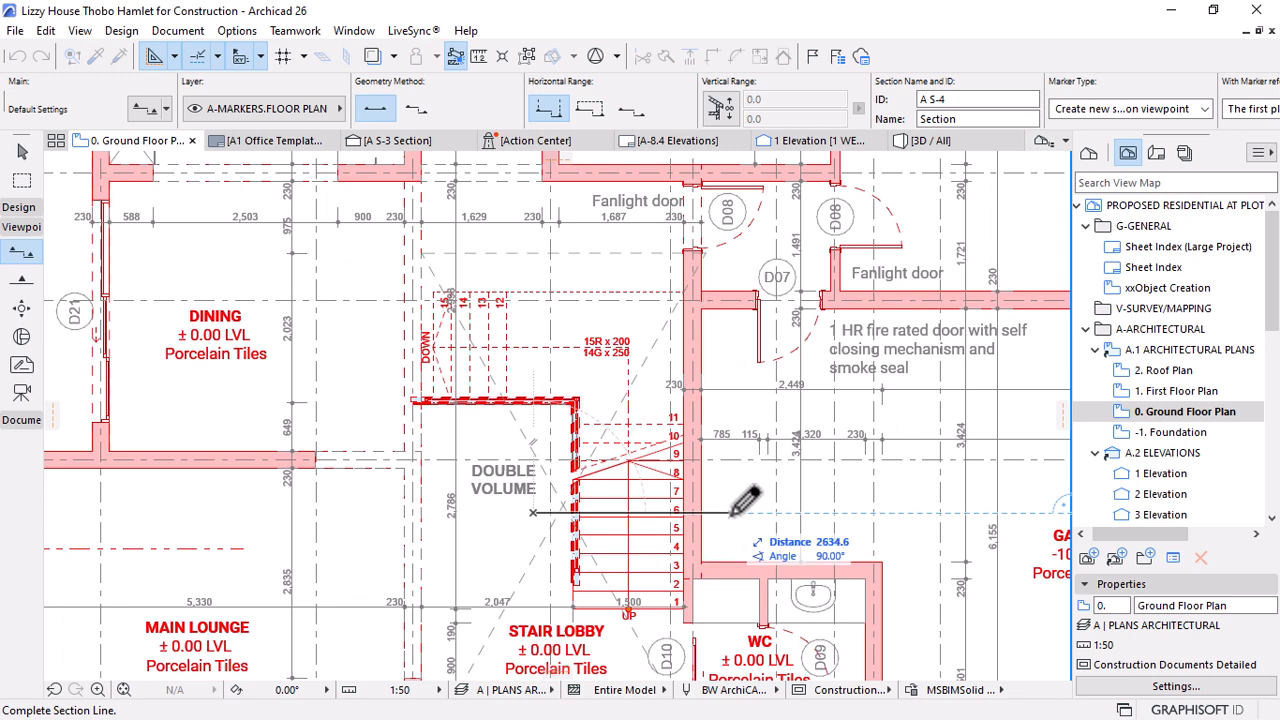
{"action": "left_click", "coordinate": [731, 513]}
{"action": "left_click", "coordinate": [737, 481]}
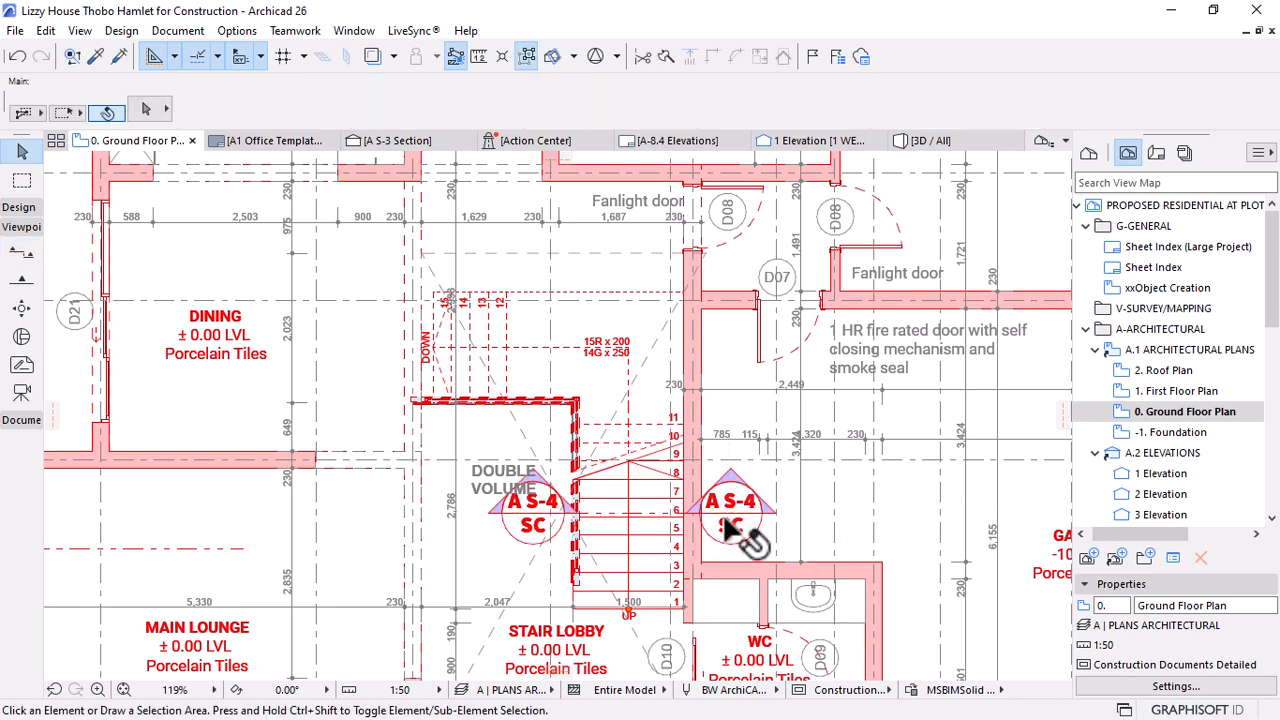
Open the A S-4 stair section with the current view settings to check its cut
{"action": "left_click", "coordinate": [740, 515]}
{"action": "right_click", "coordinate": [747, 462]}
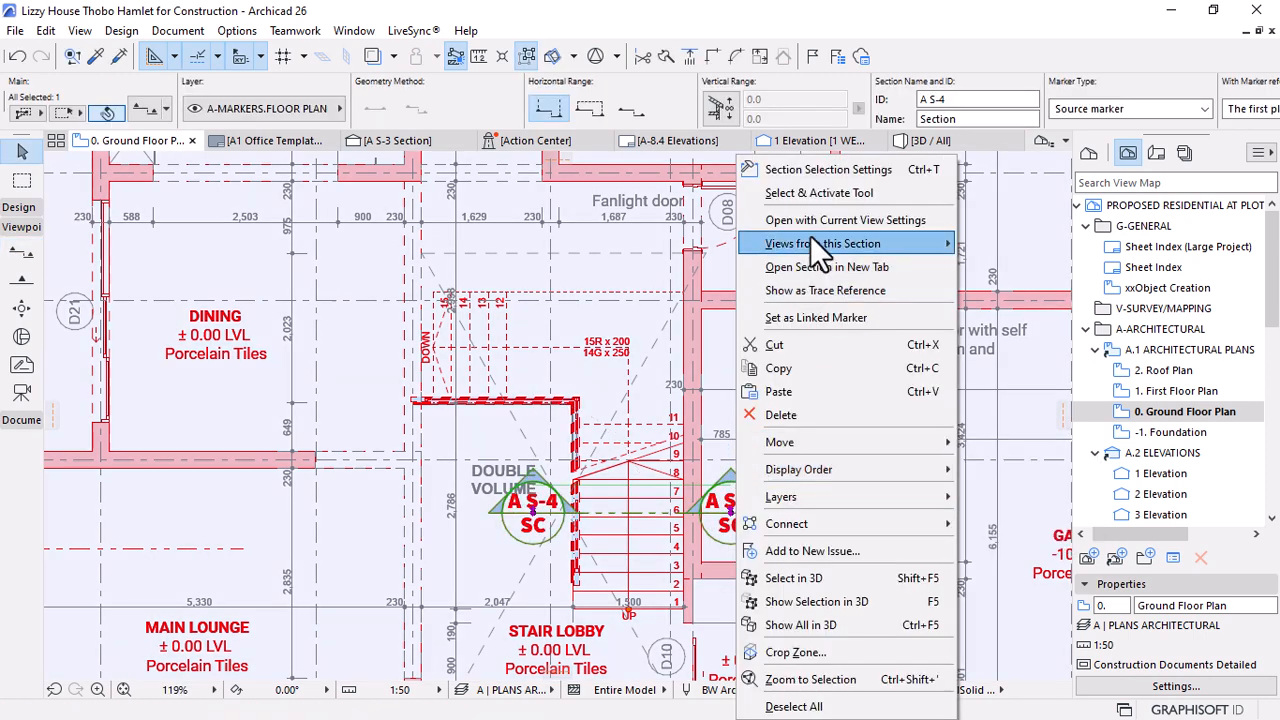
{"action": "left_click", "coordinate": [840, 219]}
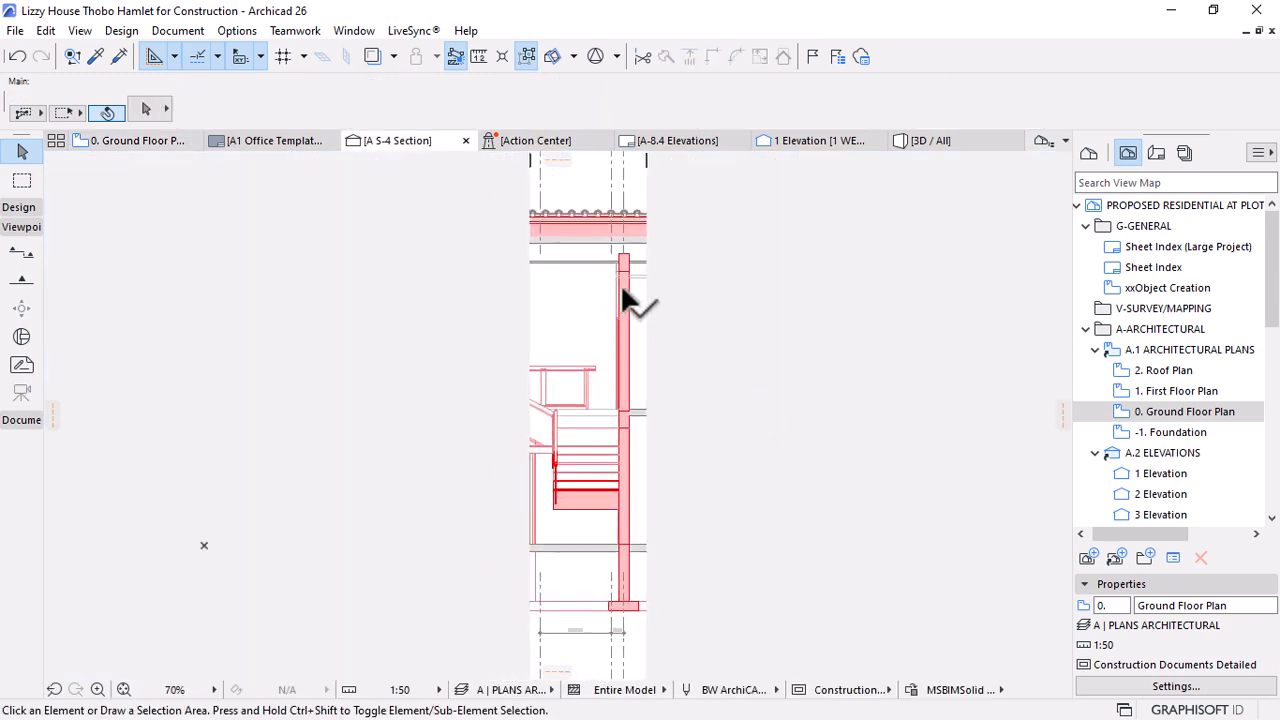
Return to the ground floor plan and delete the A S-4 stair section with its drawing content
{"action": "left_click", "coordinate": [128, 141]}
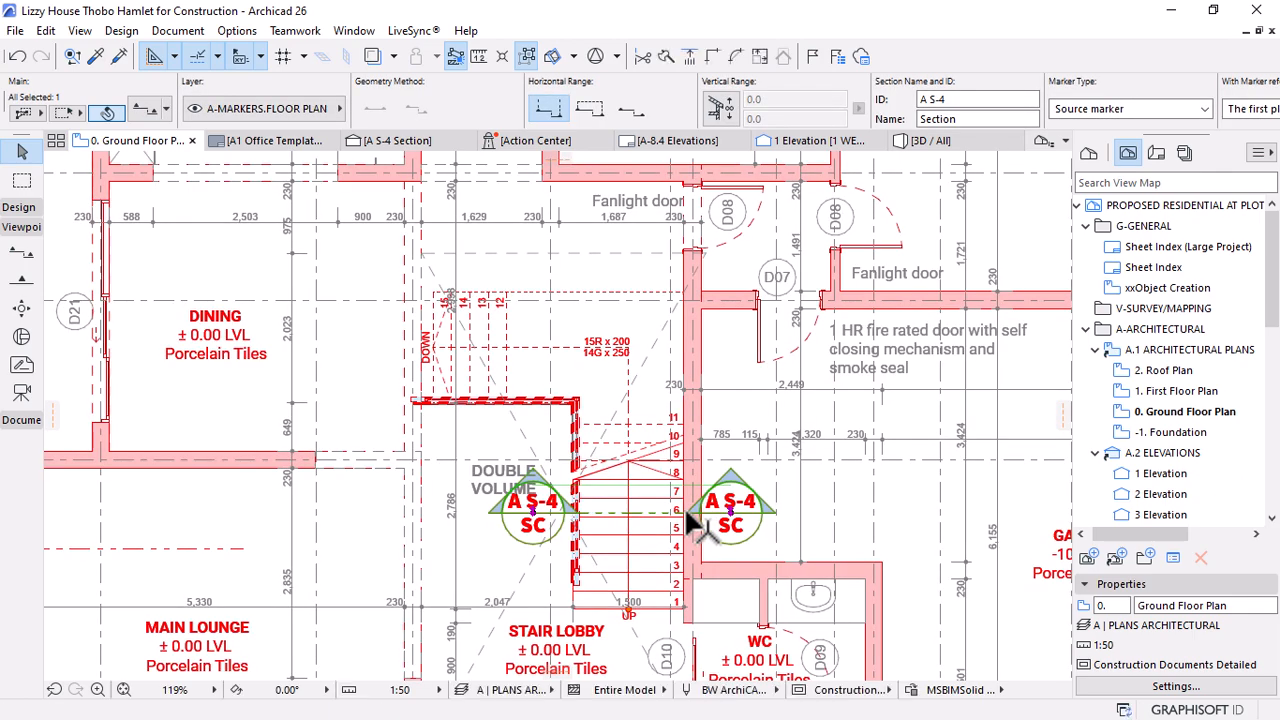
{"action": "key", "text": "Delete"}
{"action": "left_click", "coordinate": [765, 262]}
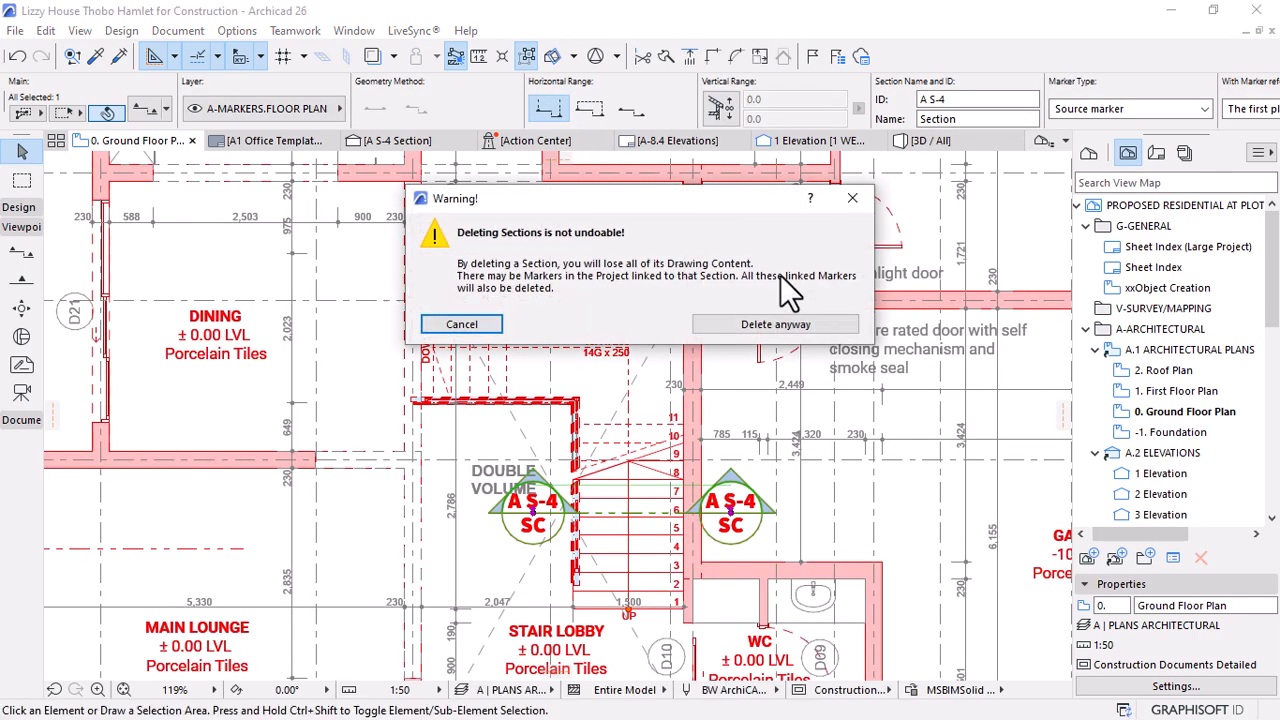
{"action": "left_click", "coordinate": [750, 322]}
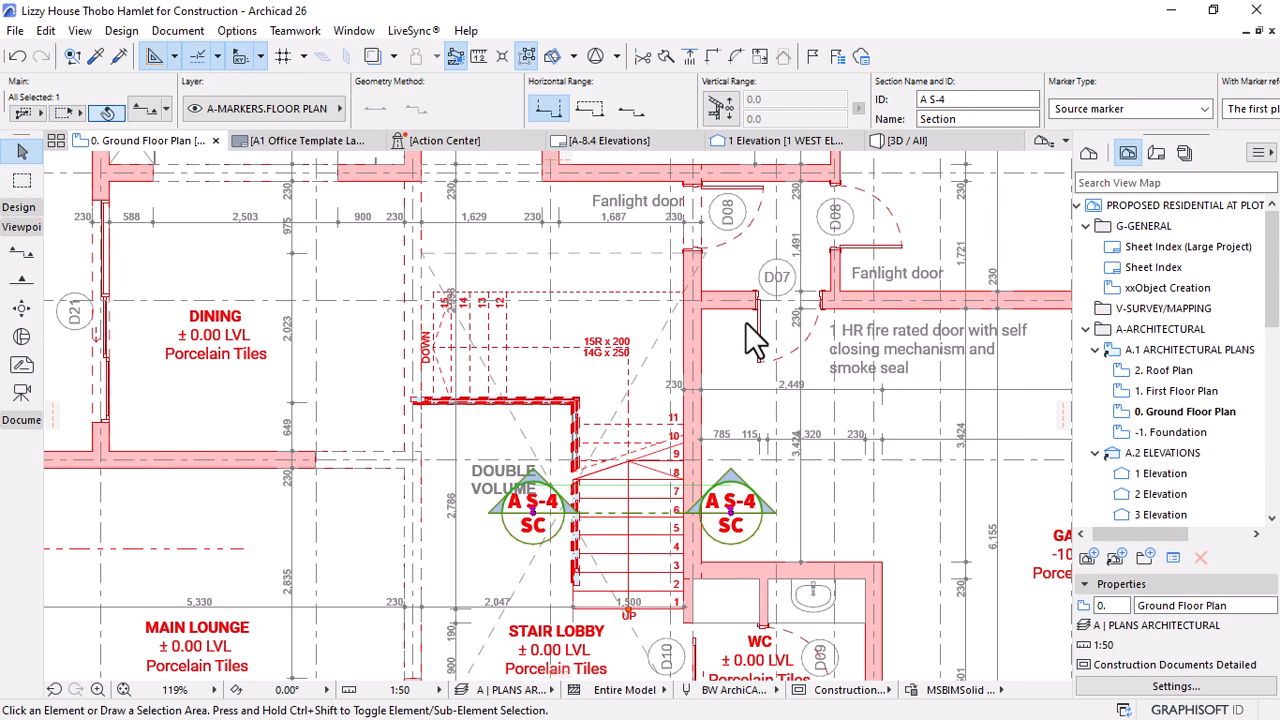
Using an existing section marker's settings, draw a short section line from the rear deck into the entertainment lounge, looking toward the guest room
{"action": "scroll", "coordinate": [690, 380], "scroll_direction": "down", "scroll_amount": 3}
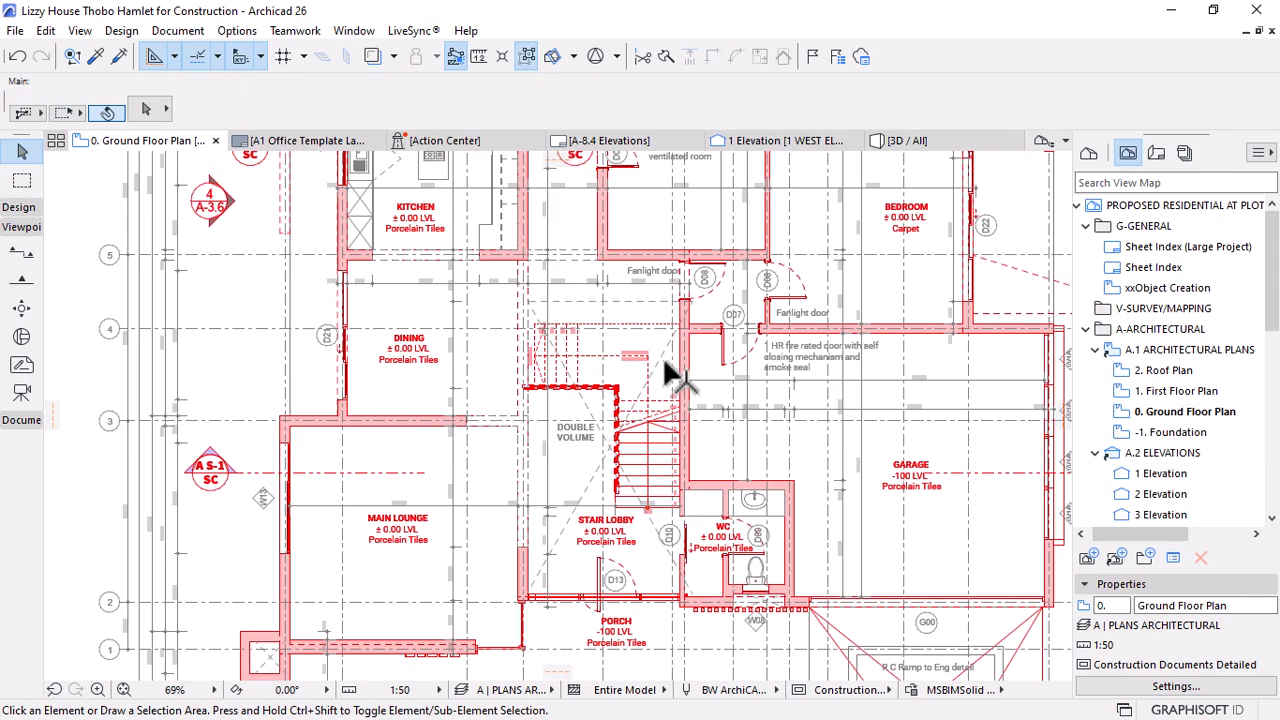
{"action": "scroll", "coordinate": [664, 364], "scroll_direction": "down", "scroll_amount": 2}
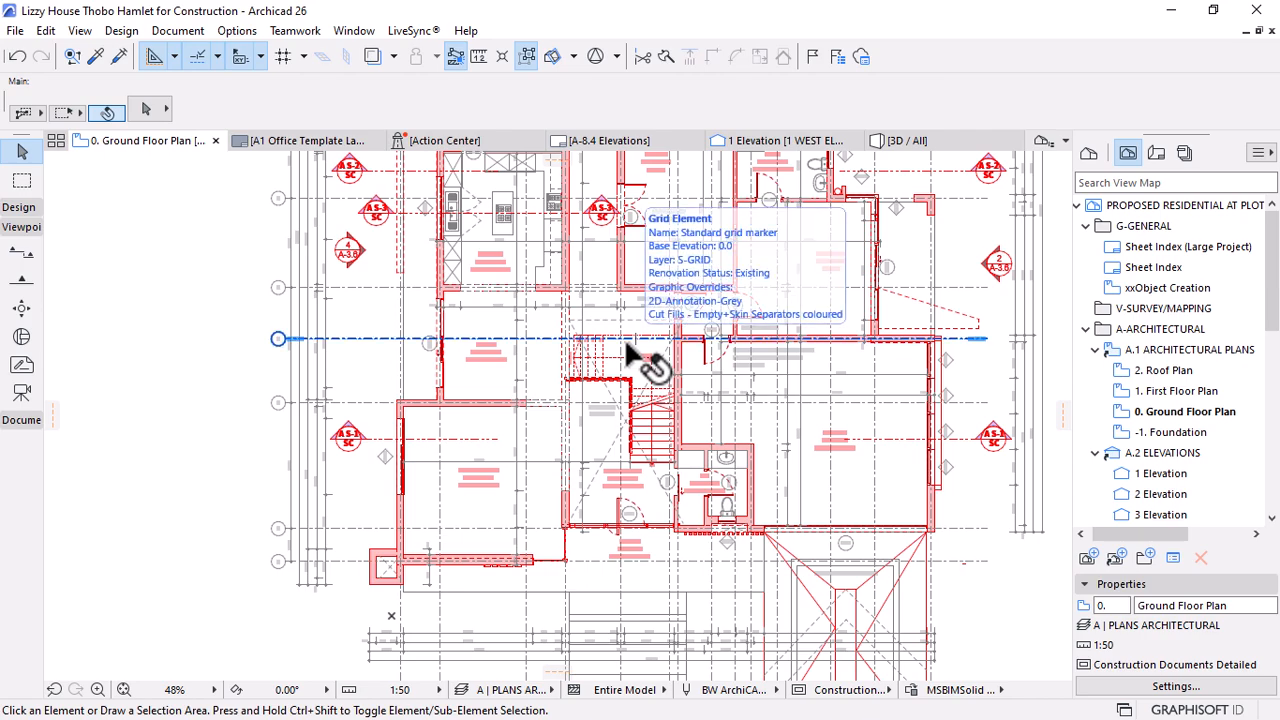
{"action": "scroll", "coordinate": [632, 360], "scroll_direction": "down", "scroll_amount": 4}
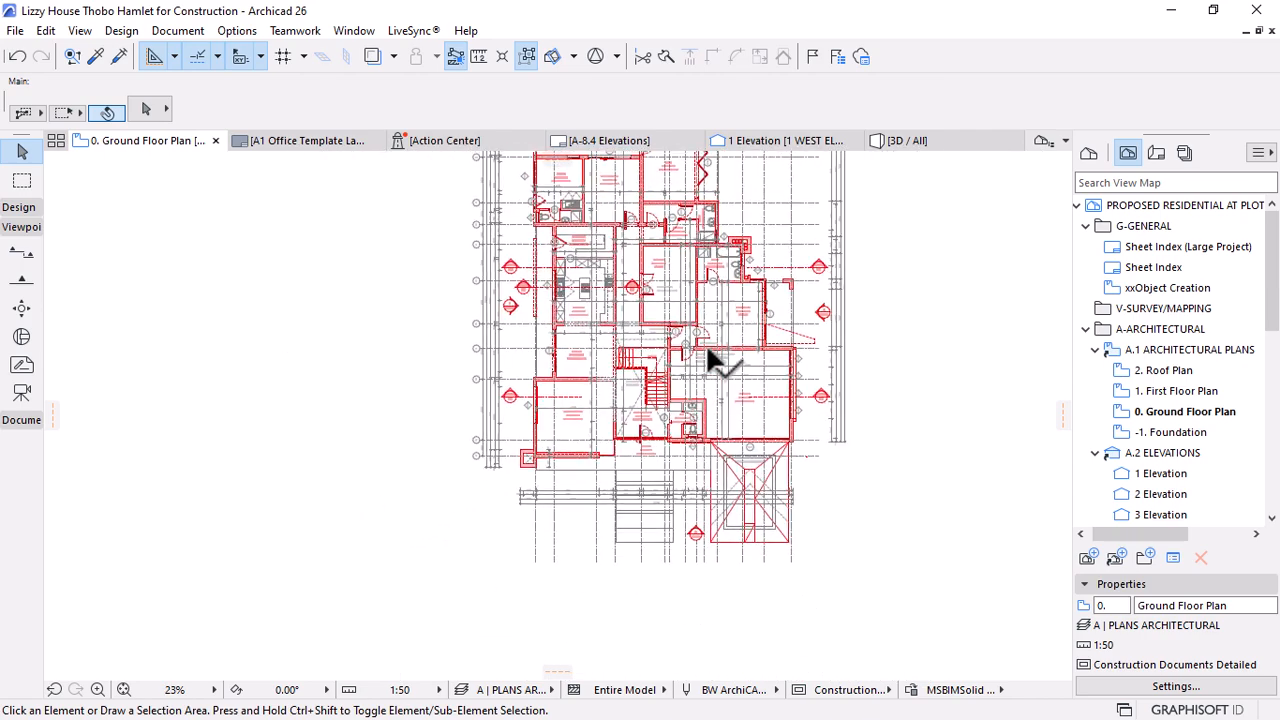
{"action": "scroll", "coordinate": [721, 240], "scroll_direction": "up", "scroll_amount": 2}
{"action": "scroll", "coordinate": [705, 429], "scroll_direction": "down", "scroll_amount": 2}
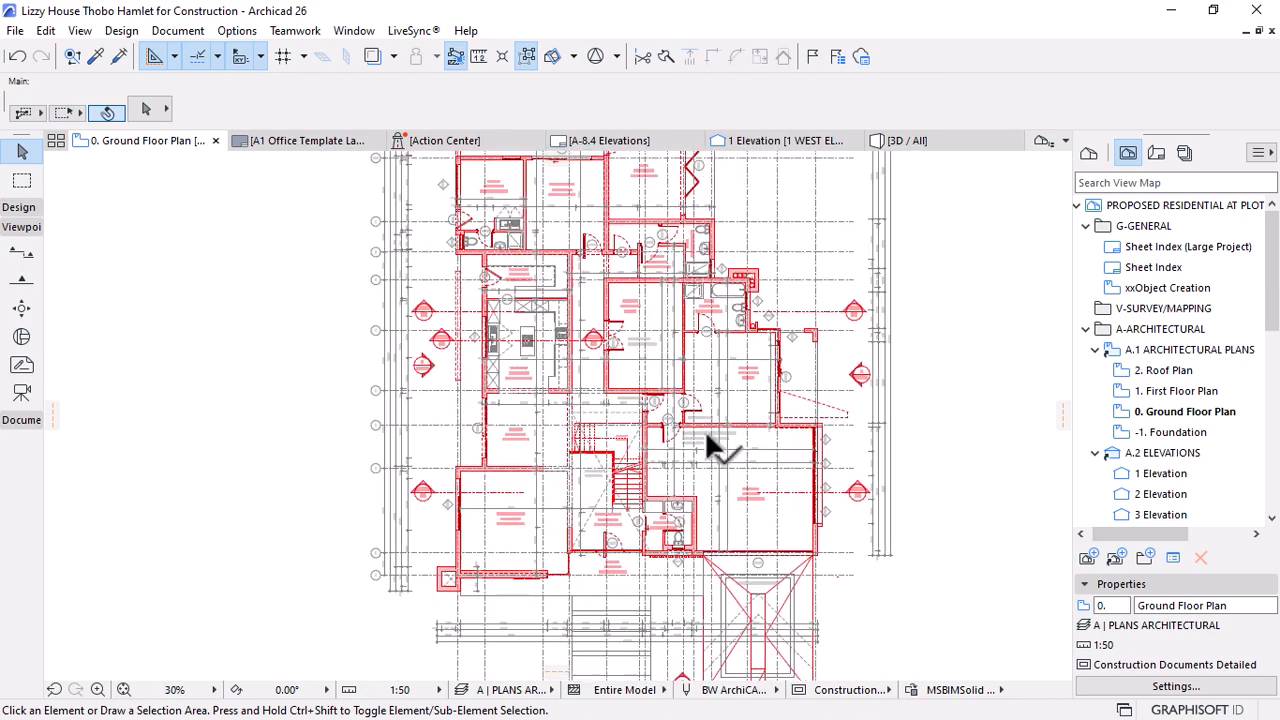
{"action": "scroll", "coordinate": [612, 212], "scroll_direction": "up", "scroll_amount": 3}
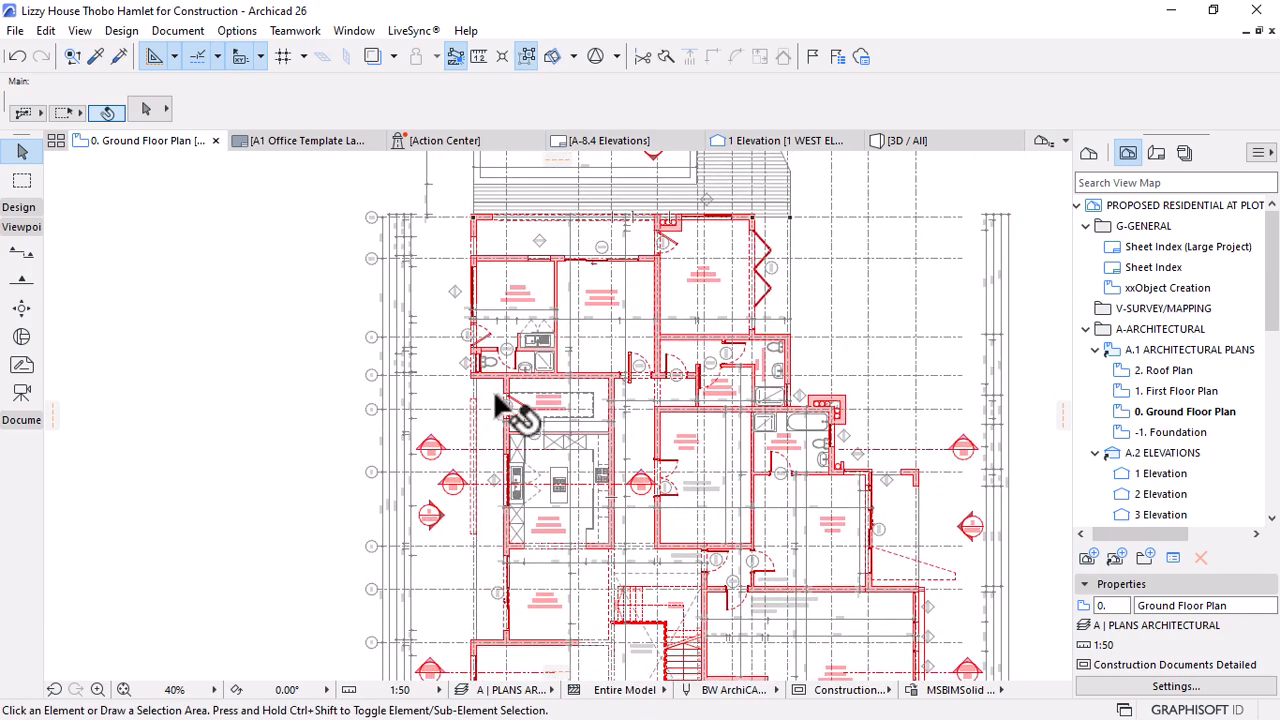
{"action": "left_click", "coordinate": [571, 204], "text": "alt"}
{"action": "scroll", "coordinate": [565, 190], "scroll_direction": "up", "scroll_amount": 3}
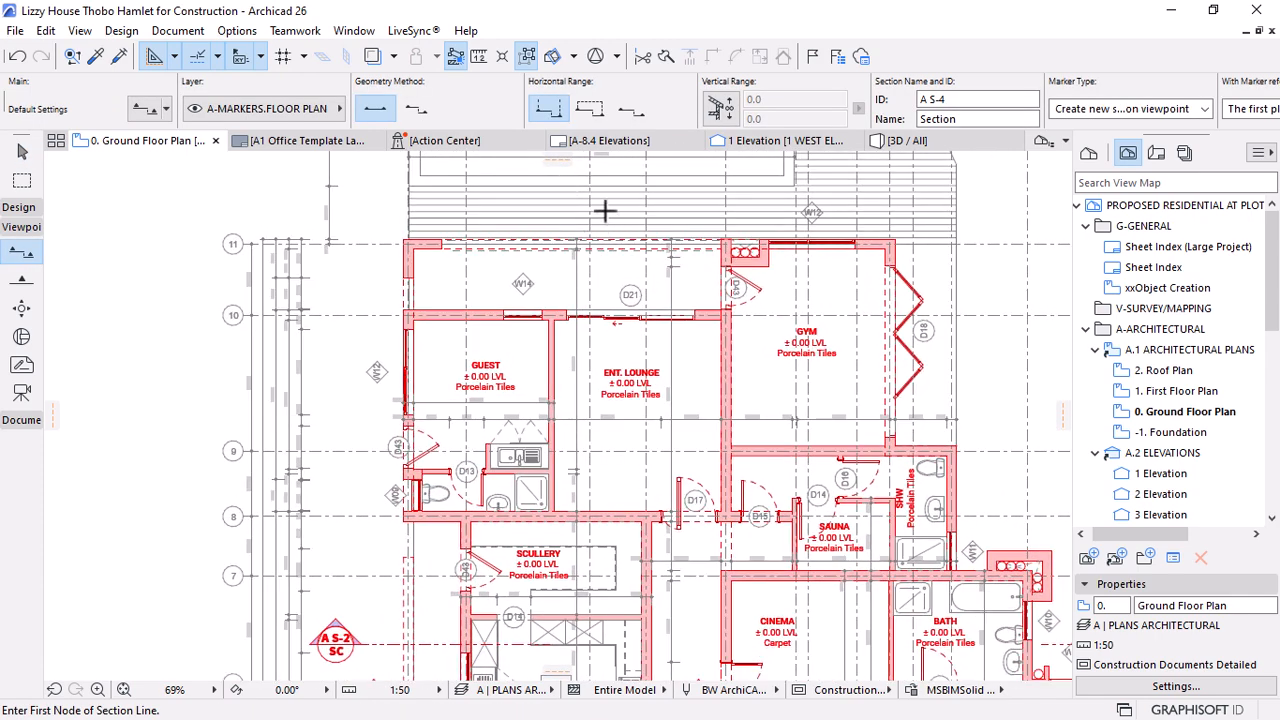
{"action": "left_click", "coordinate": [697, 209]}
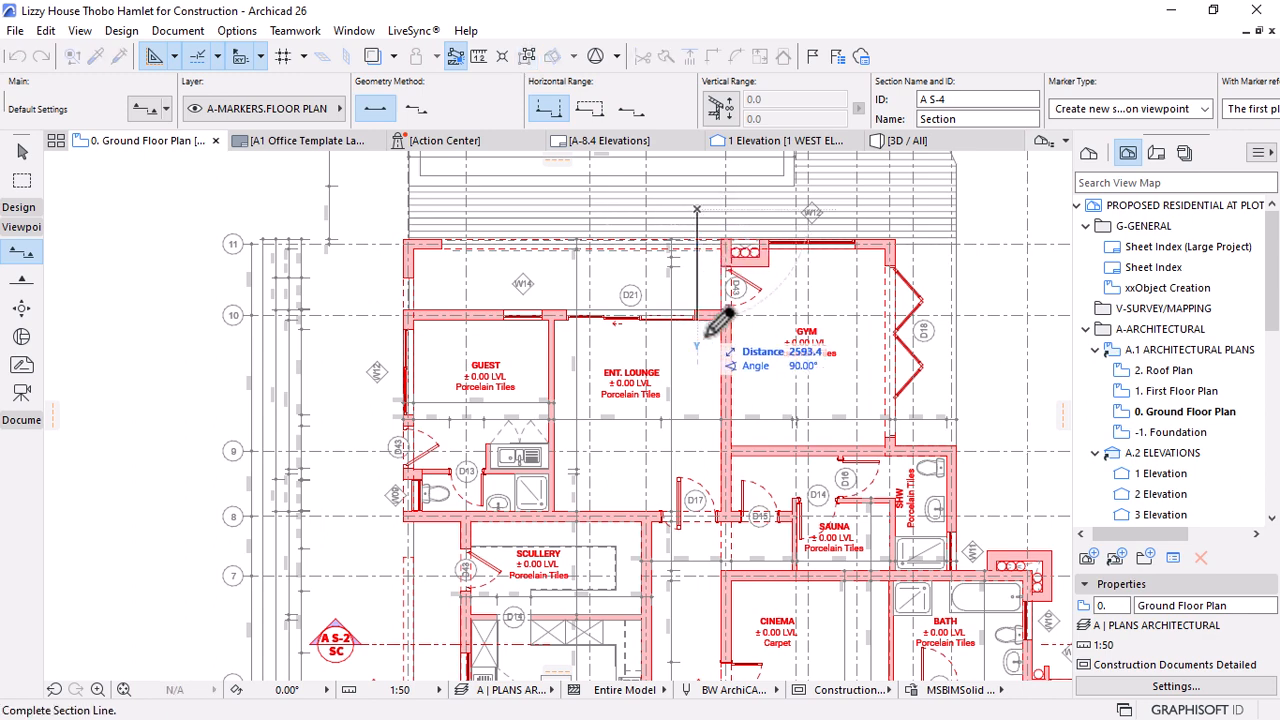
{"action": "left_click", "coordinate": [697, 395]}
{"action": "left_click", "coordinate": [695, 387]}
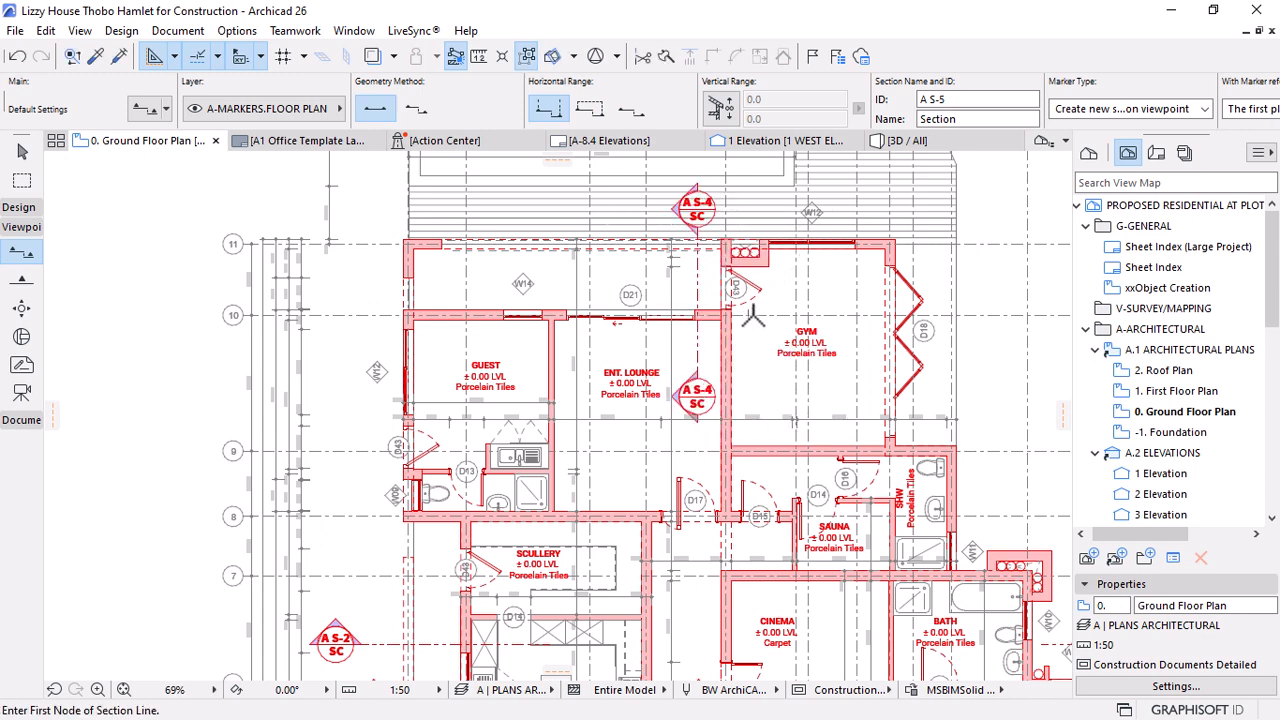
Extend the A S-4 section's view depth past the guest room's outer wall
{"action": "key", "text": "Escape"}
{"action": "left_click", "coordinate": [697, 397]}
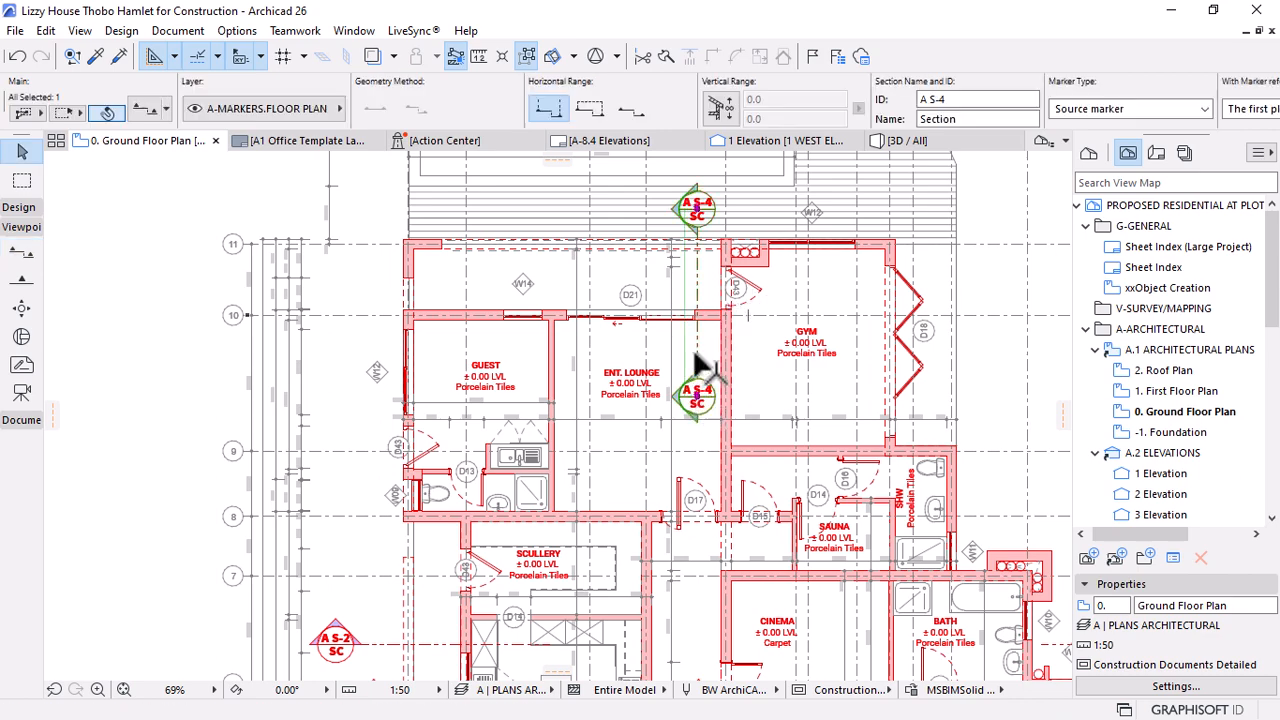
{"action": "left_click", "coordinate": [688, 295]}
{"action": "left_click", "coordinate": [392, 250]}
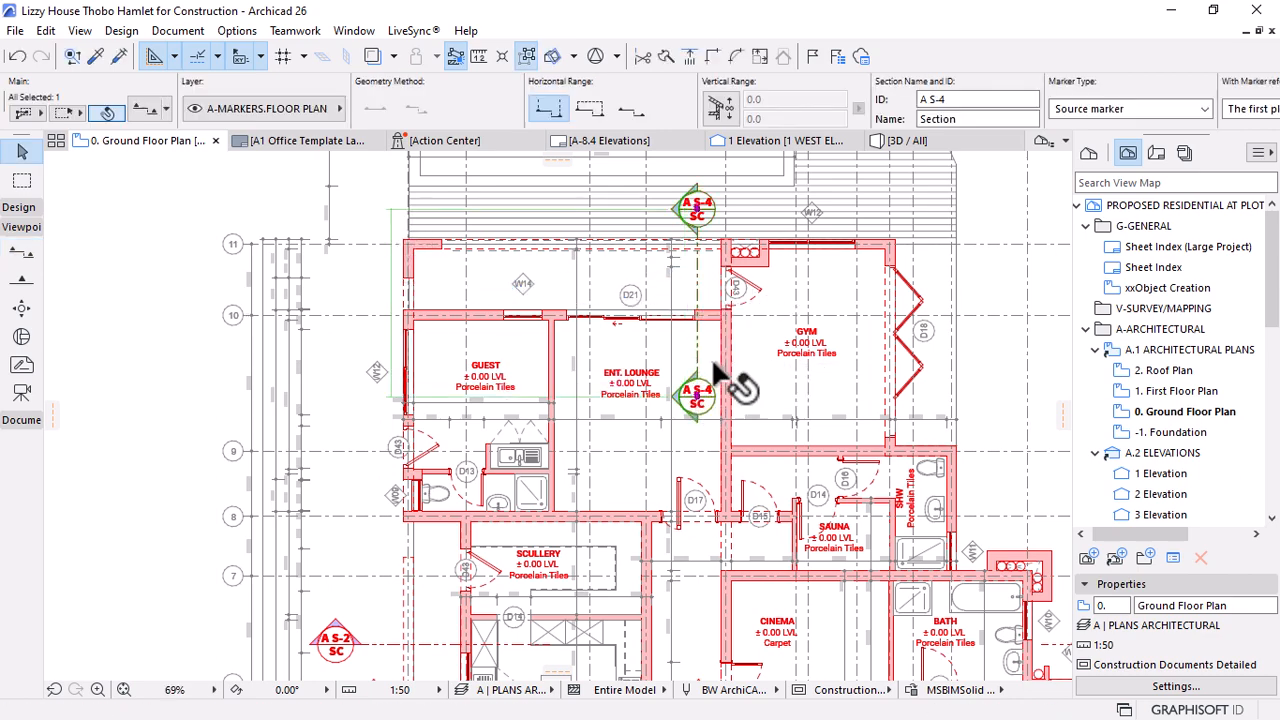
Shorten the A S-4 section line at its entertainment lounge end and shift the section slightly toward the gym wall
{"action": "scroll", "coordinate": [713, 365], "scroll_direction": "up", "scroll_amount": 5}
{"action": "left_click", "coordinate": [700, 388]}
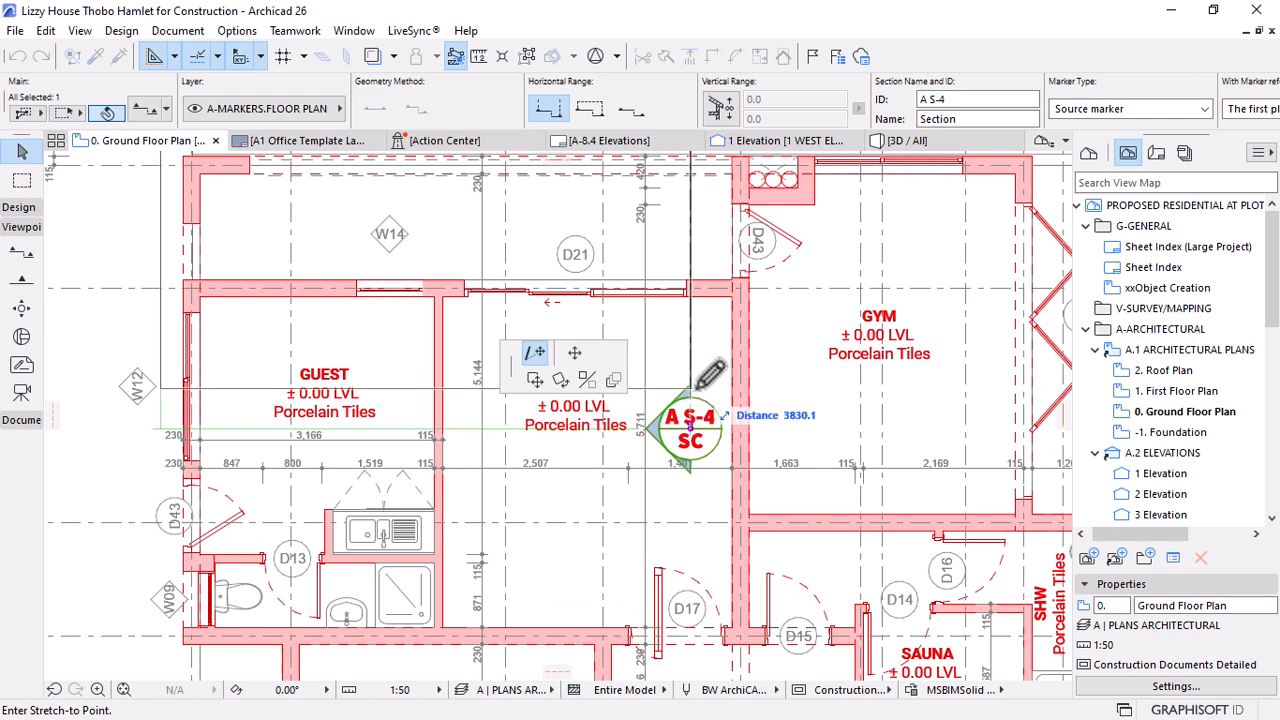
{"action": "left_click", "coordinate": [693, 389]}
{"action": "key", "text": "ctrl+d"}
{"action": "scroll", "coordinate": [700, 395], "scroll_direction": "up", "scroll_amount": 4}
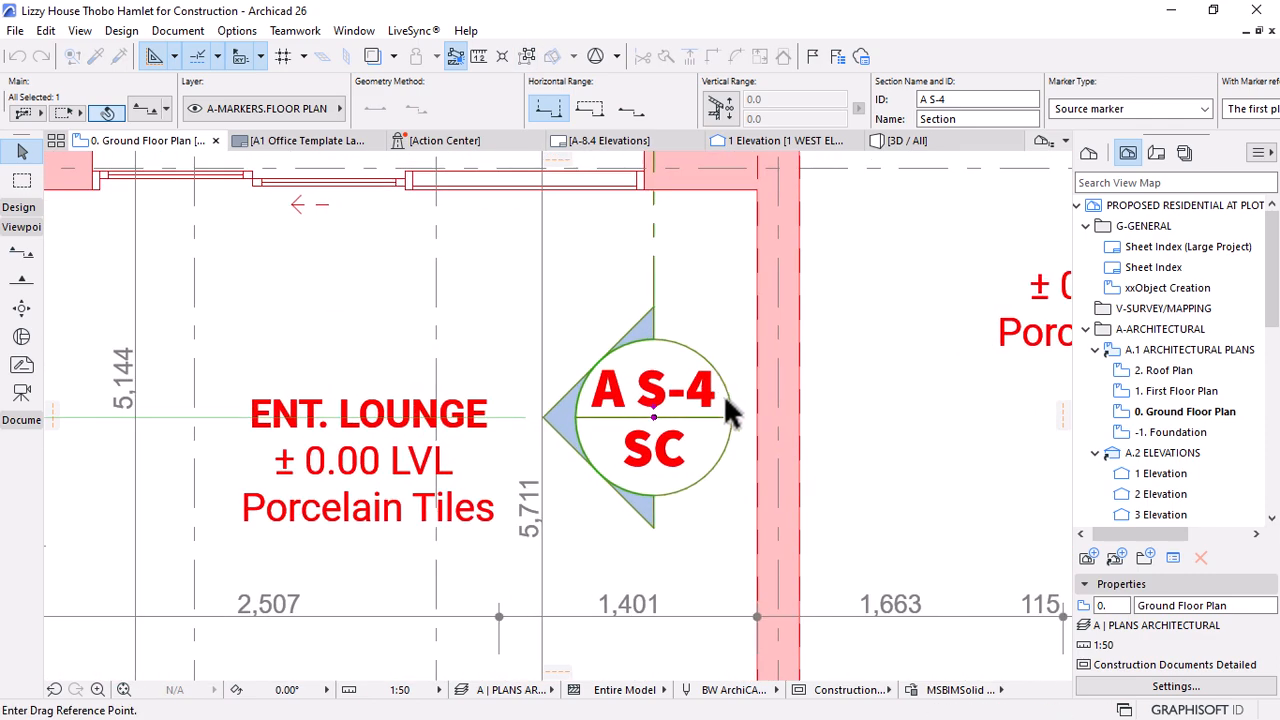
{"action": "left_click", "coordinate": [734, 417]}
{"action": "scroll", "coordinate": [682, 530], "scroll_direction": "down", "scroll_amount": 4}
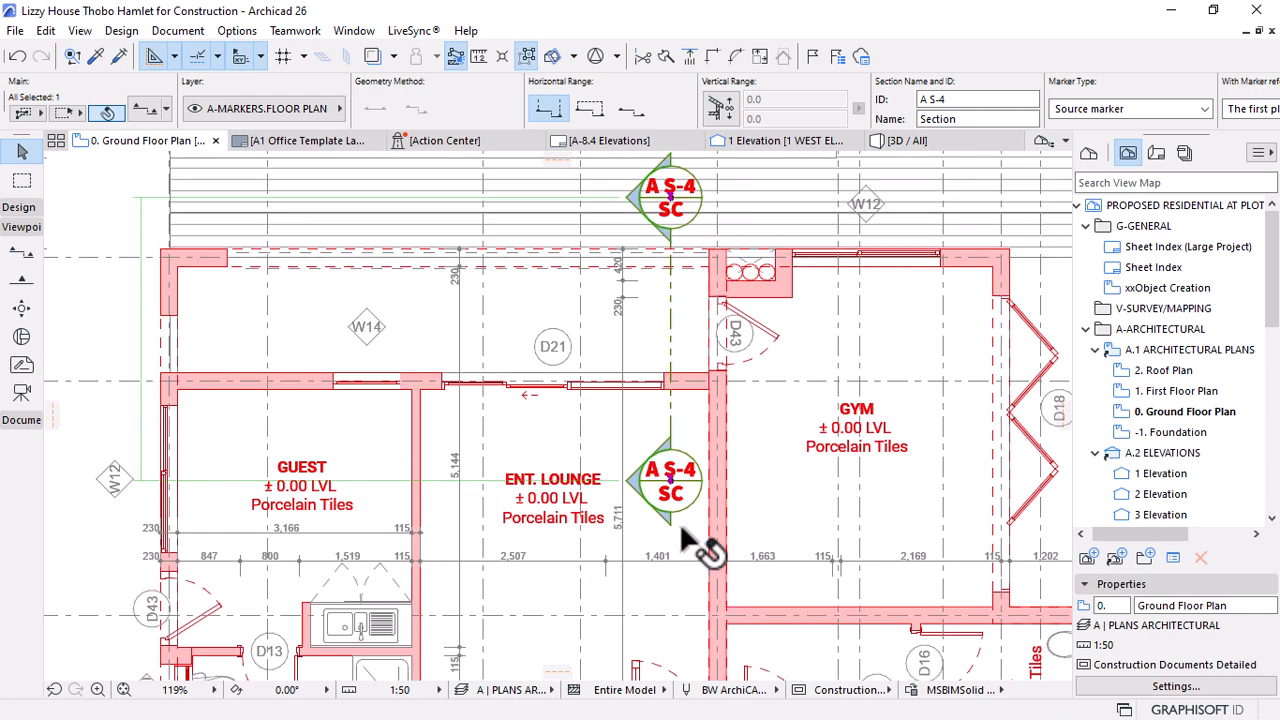
Open the A S-4 section and check the concrete gutter beam and the 460 mm brickwork wall around it at the roof edge
{"action": "scroll", "coordinate": [856, 345], "scroll_direction": "down", "scroll_amount": 4}
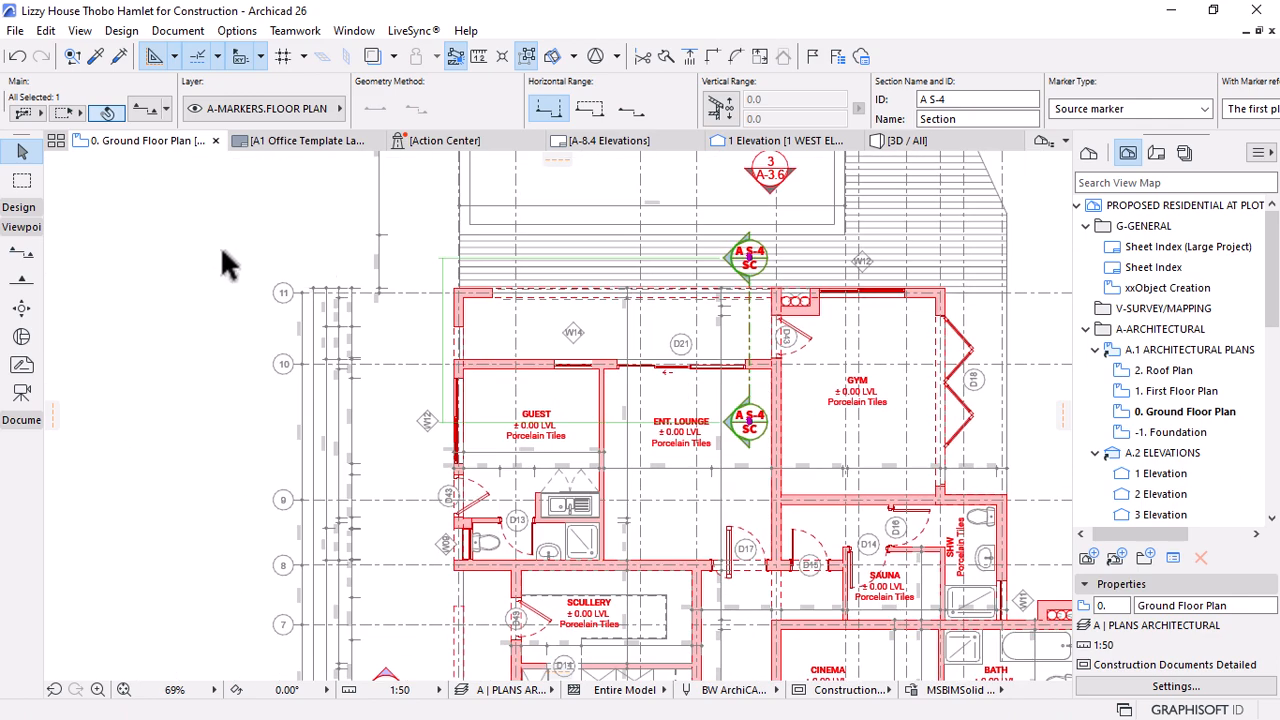
{"action": "right_click", "coordinate": [226, 228]}
{"action": "left_click", "coordinate": [277, 219]}
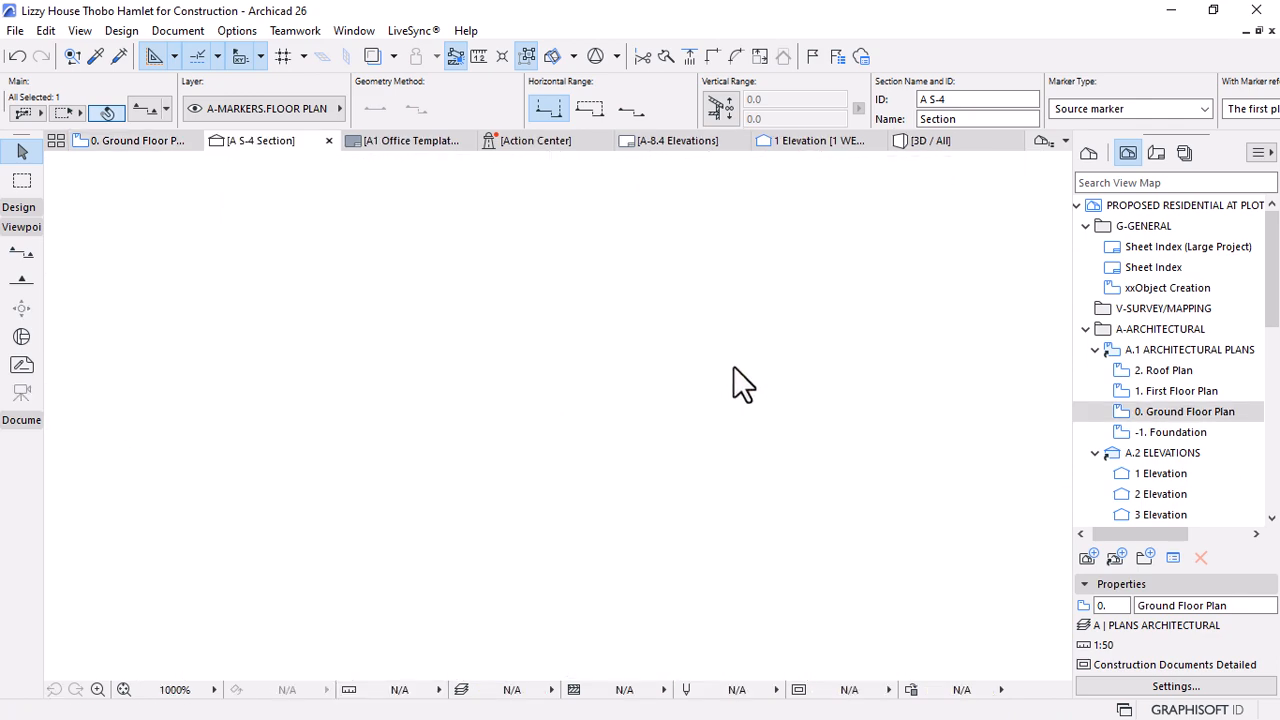
{"action": "scroll", "coordinate": [733, 366], "scroll_direction": "down", "scroll_amount": 2}
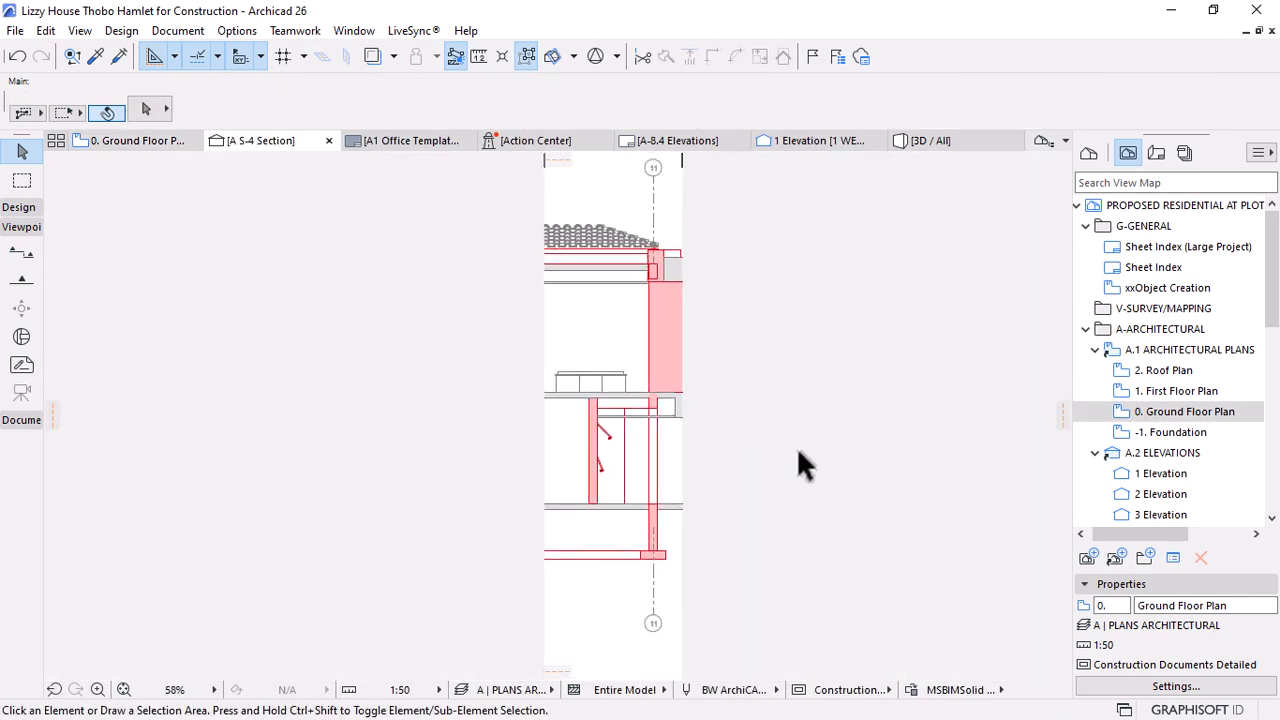
{"action": "scroll", "coordinate": [672, 333], "scroll_direction": "up", "scroll_amount": 10}
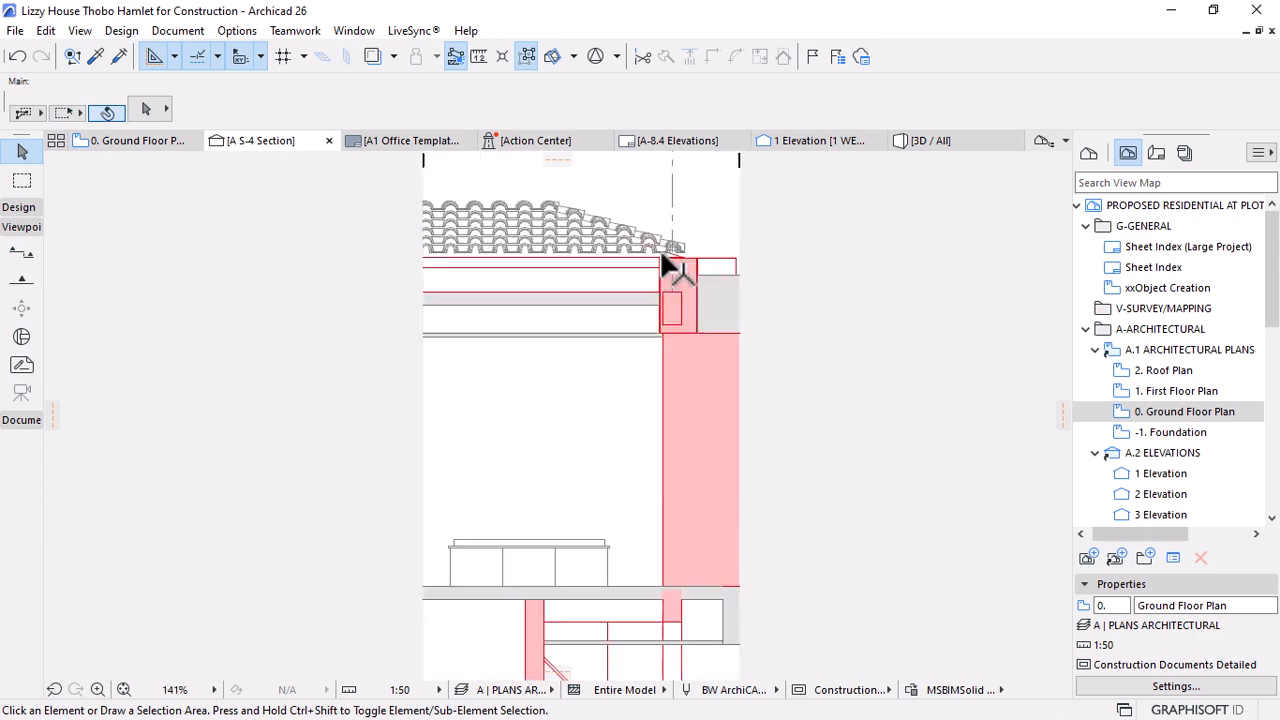
{"action": "left_click", "coordinate": [716, 364]}
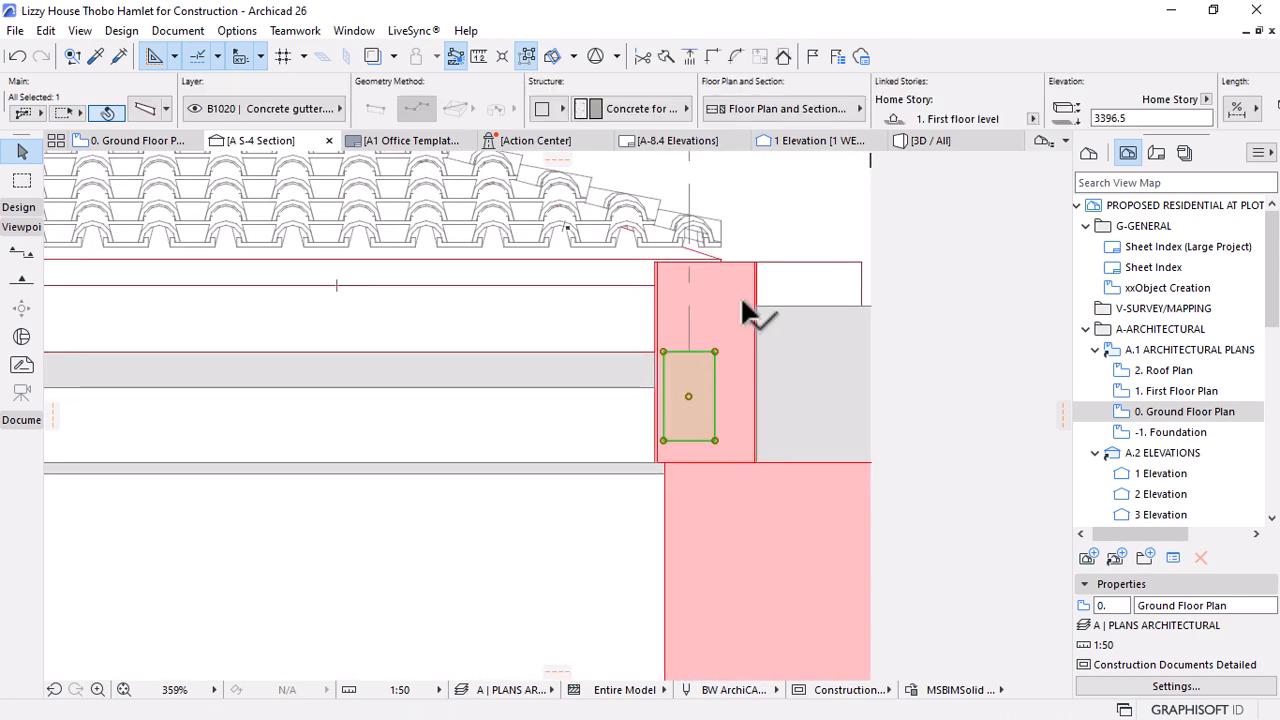
{"action": "left_click", "coordinate": [740, 283]}
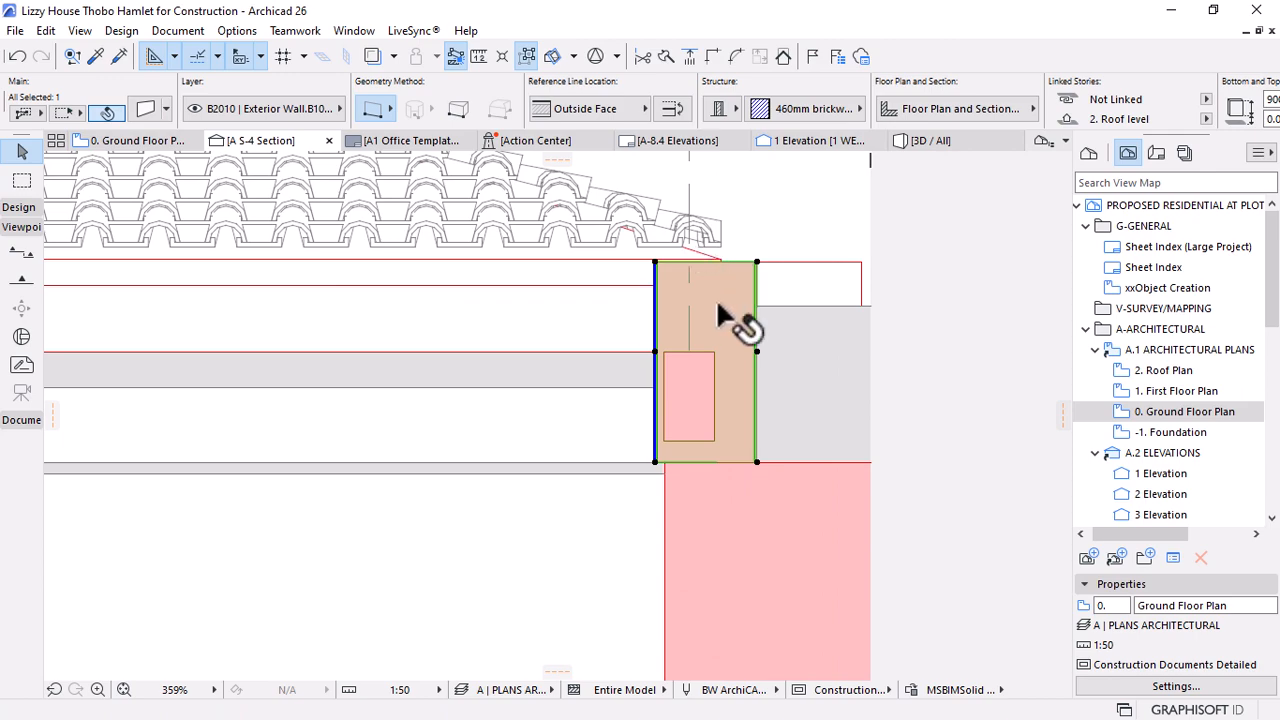
Switch to the 3D view of the whole house and clear the flat roof slab selection
{"action": "scroll", "coordinate": [719, 310], "scroll_direction": "down", "scroll_amount": 3}
{"action": "left_click", "coordinate": [912, 142]}
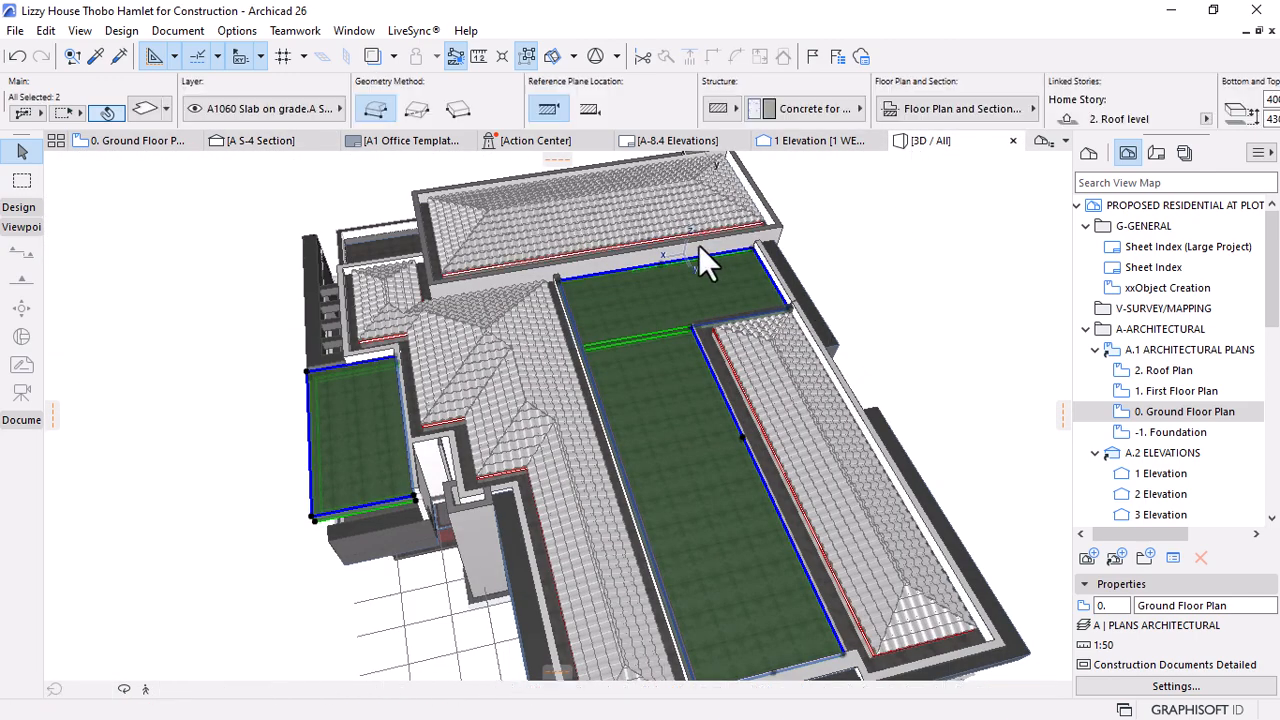
{"action": "middle_click_drag", "start_coordinate": [699, 245], "coordinate": [902, 388], "text": "shift"}
{"action": "key", "text": "Escape"}
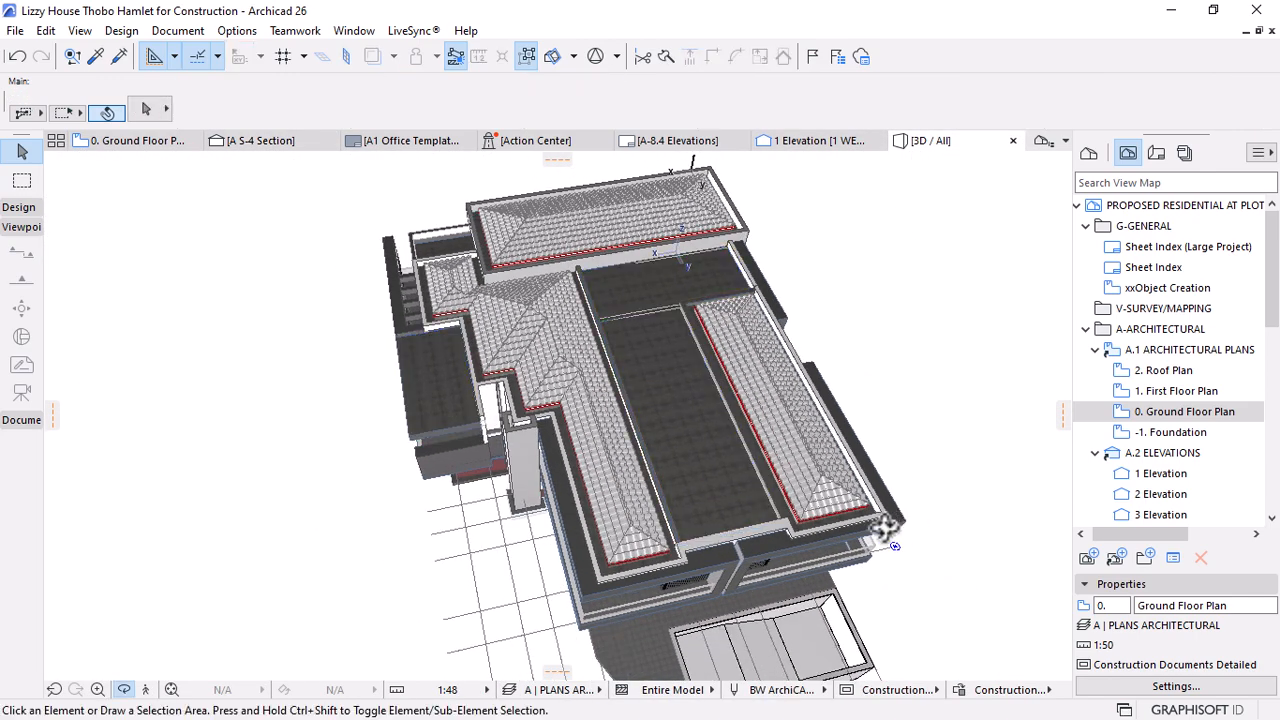
Change the short parapet wall closing the flat roof between the tiled roofs to a basic structure and open its building material choices
{"action": "middle_click_drag", "start_coordinate": [871, 543], "coordinate": [860, 512], "text": "shift"}
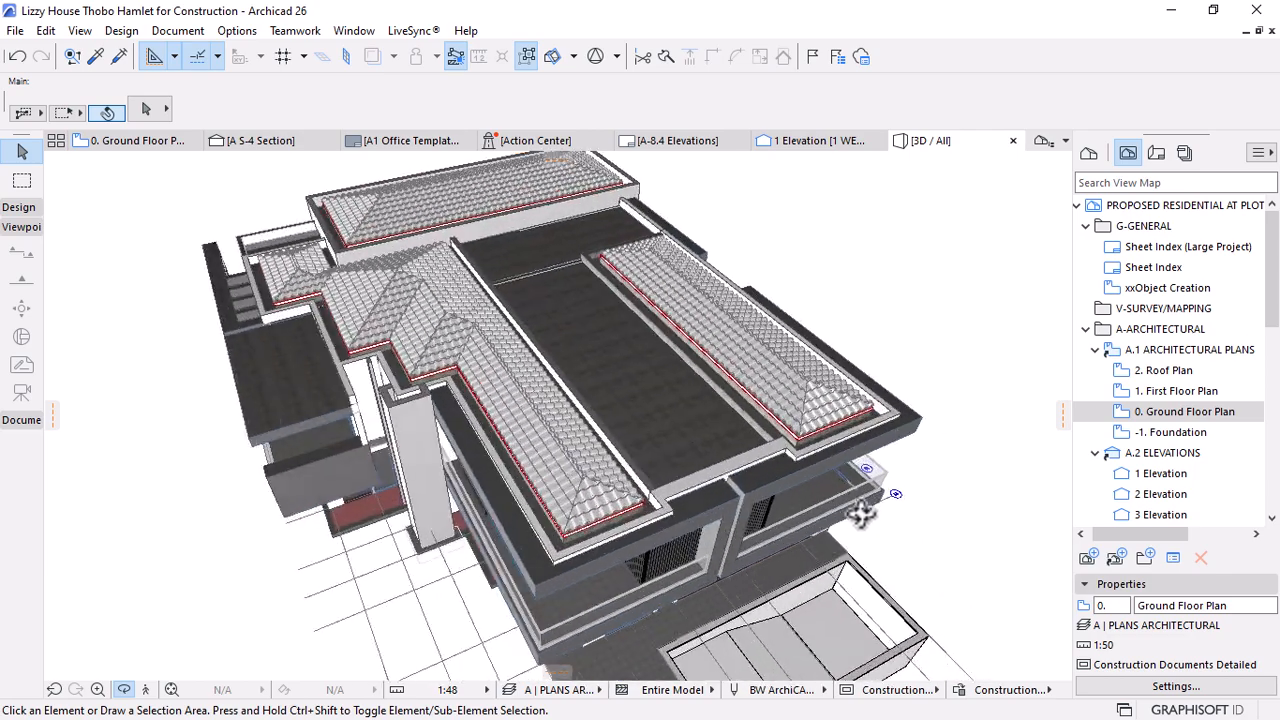
{"action": "scroll", "coordinate": [860, 512], "scroll_direction": "up", "scroll_amount": 5}
{"action": "left_click", "coordinate": [786, 450]}
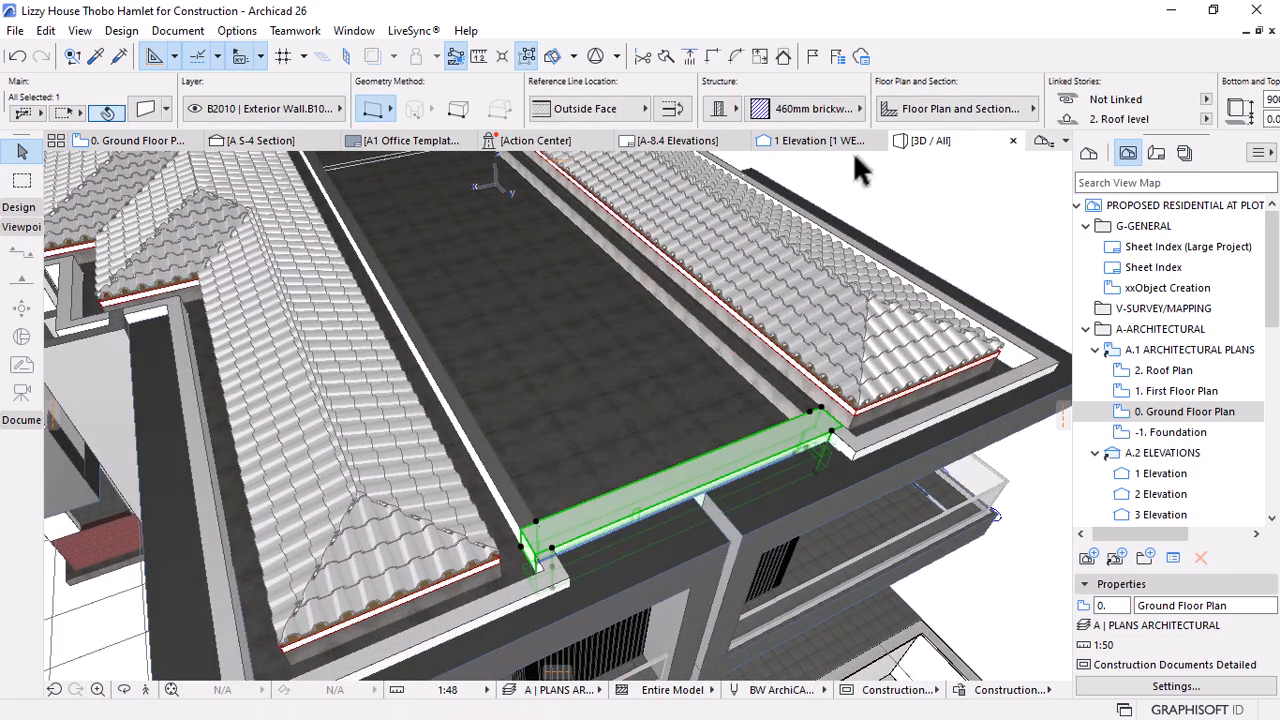
{"action": "left_click", "coordinate": [720, 112]}
{"action": "left_click", "coordinate": [756, 110]}
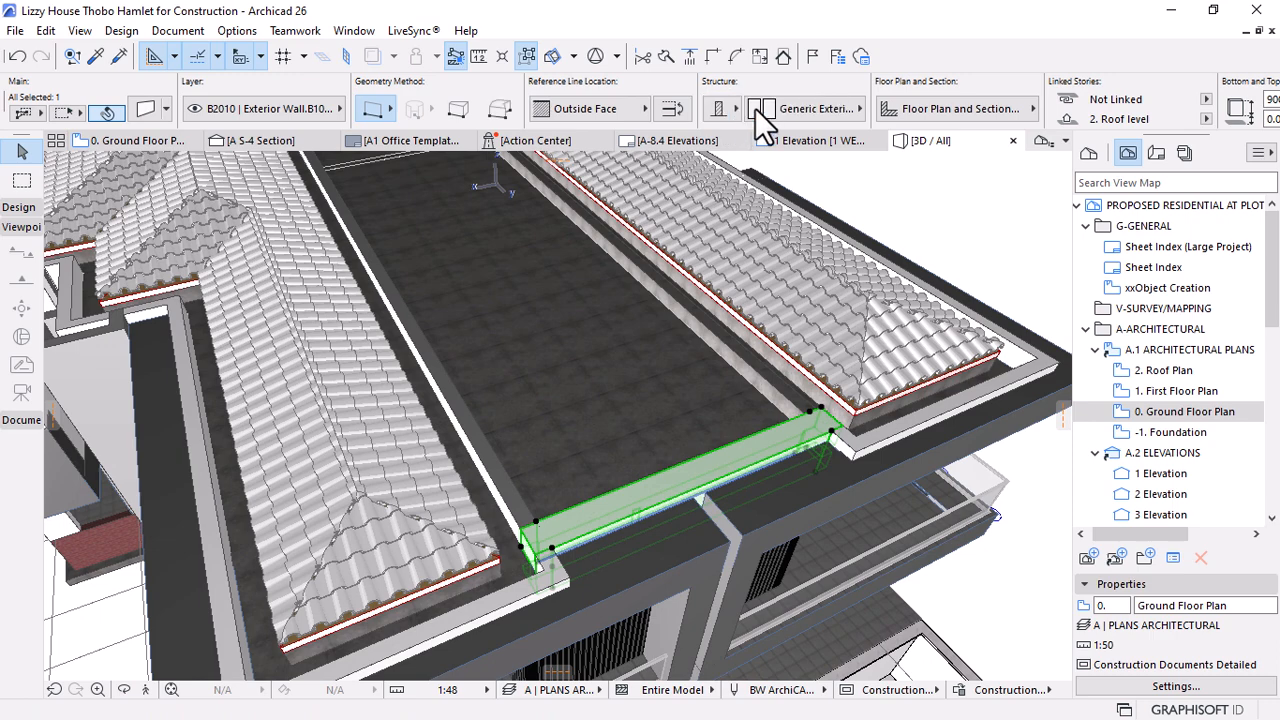
{"action": "left_click", "coordinate": [795, 114]}
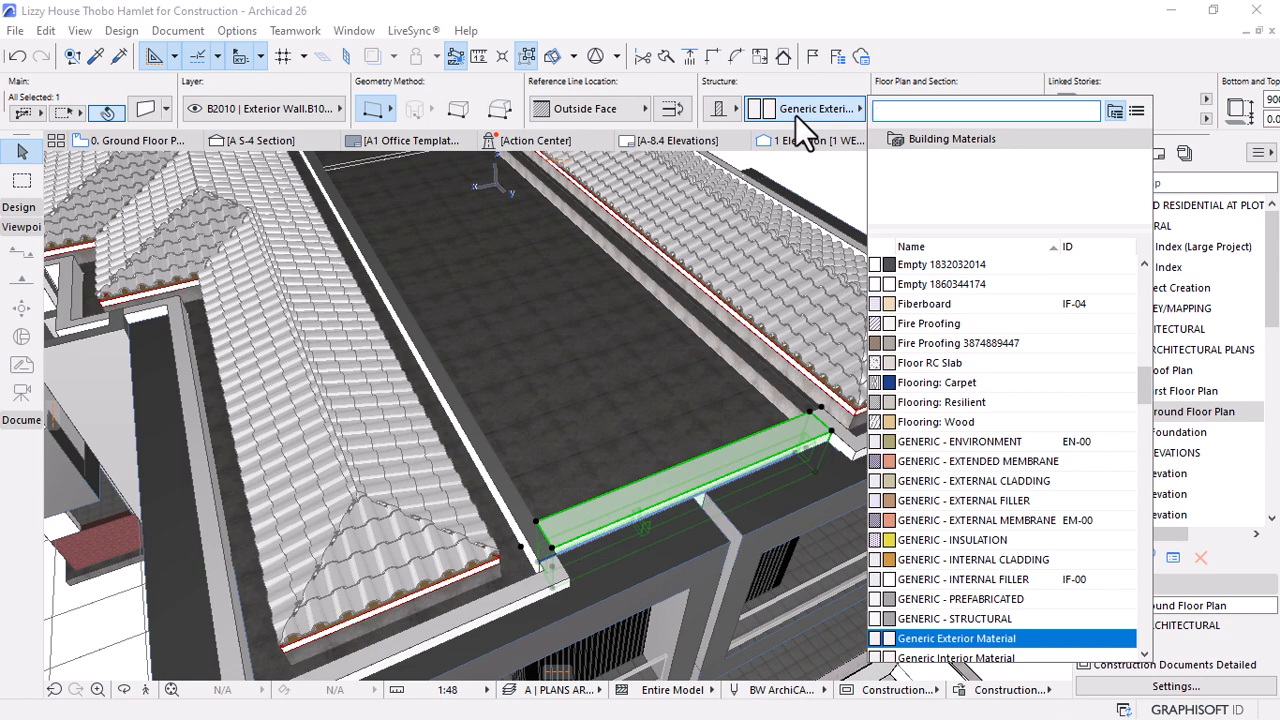
Change the building material of the front parapet wall between the two tiled roofs to Brick solid
{"action": "key", "text": "Escape"}
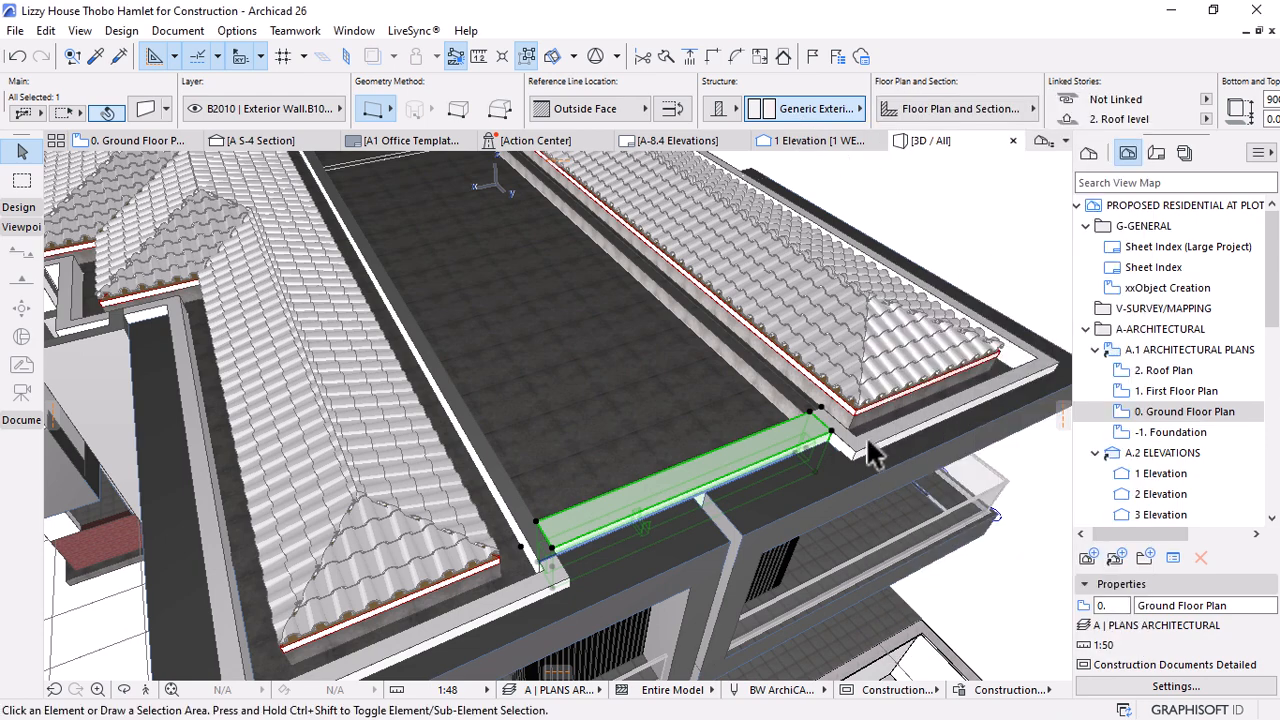
{"action": "left_click", "coordinate": [885, 447]}
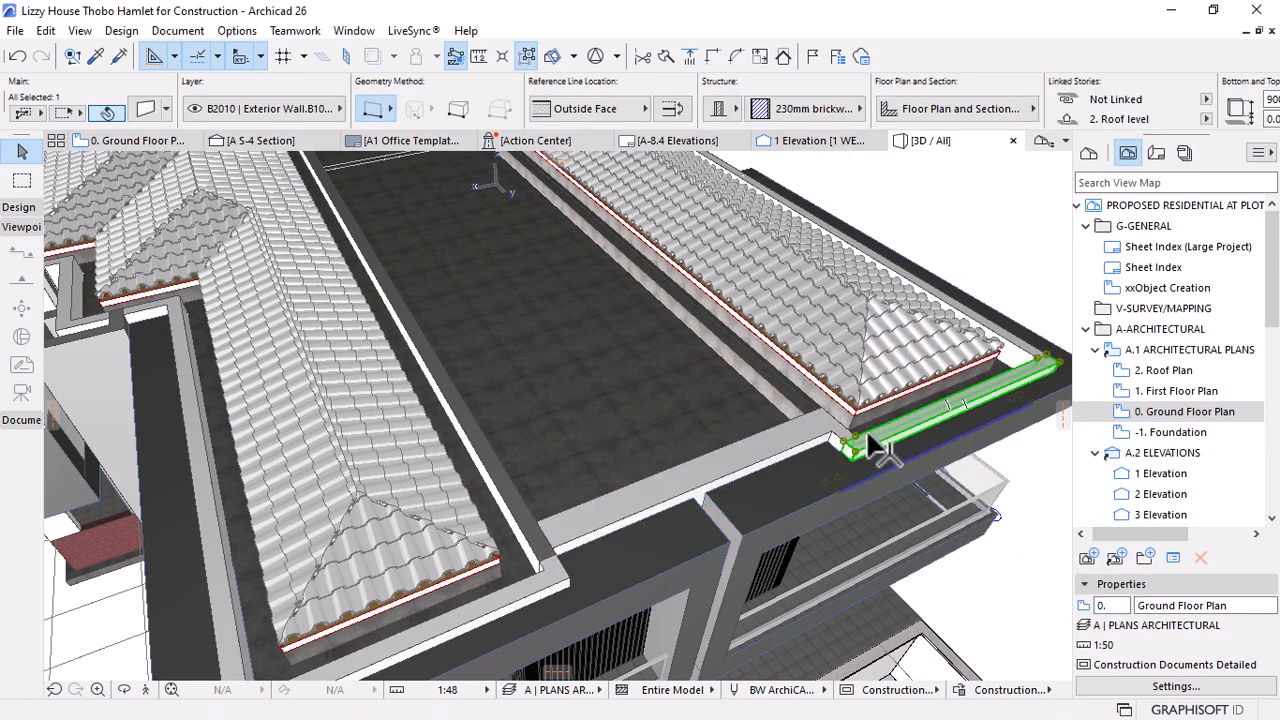
{"action": "key", "text": "Escape"}
{"action": "left_click", "coordinate": [870, 450]}
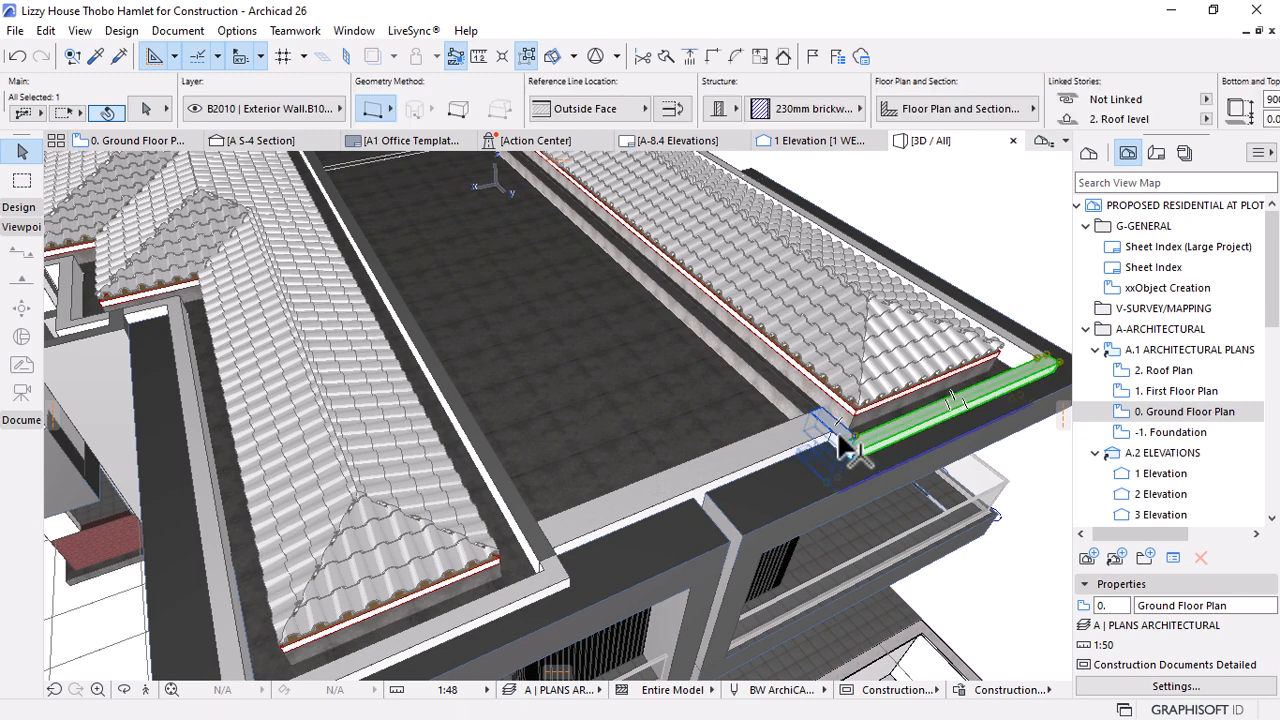
{"action": "left_click", "coordinate": [778, 453]}
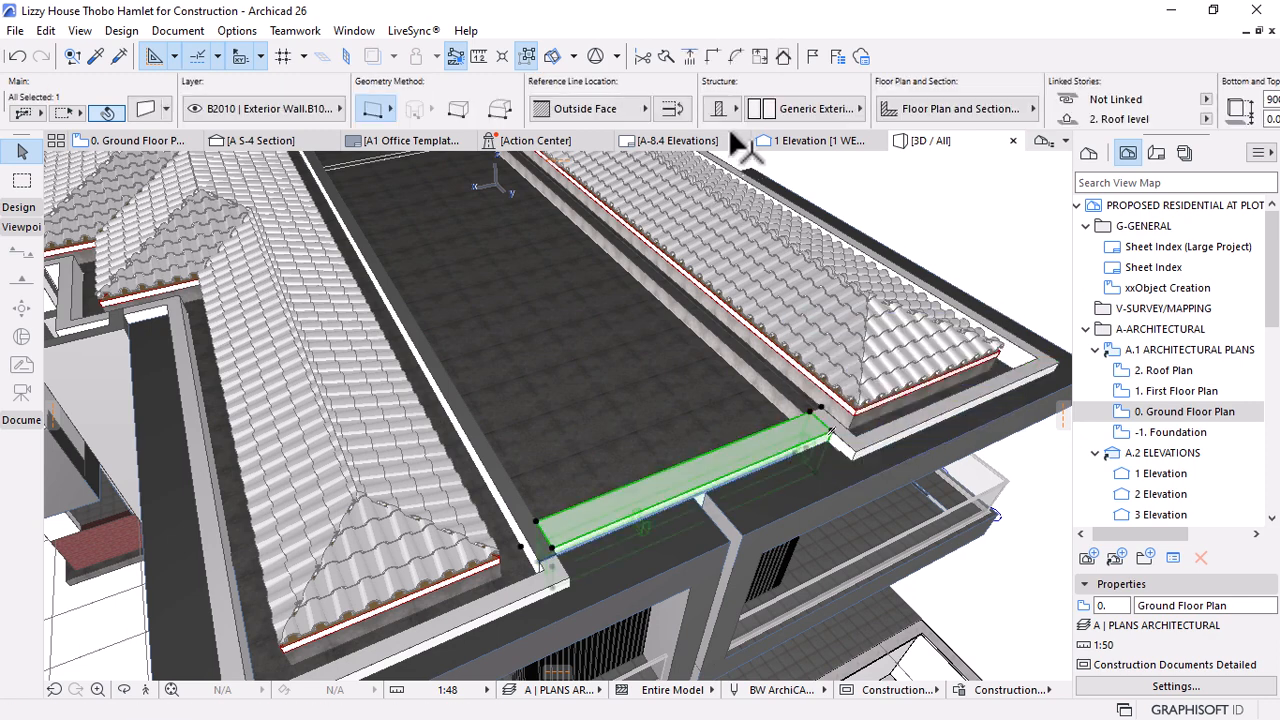
{"action": "left_click", "coordinate": [782, 111]}
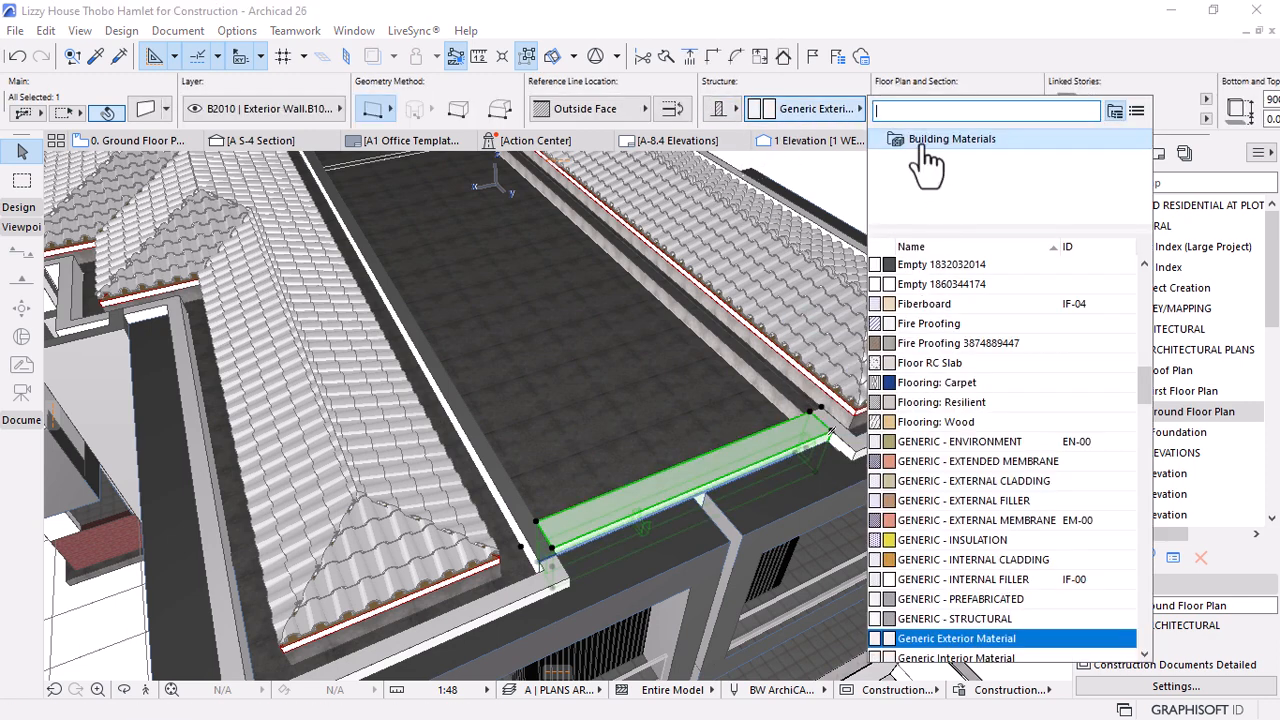
{"action": "type", "text": "brick"}
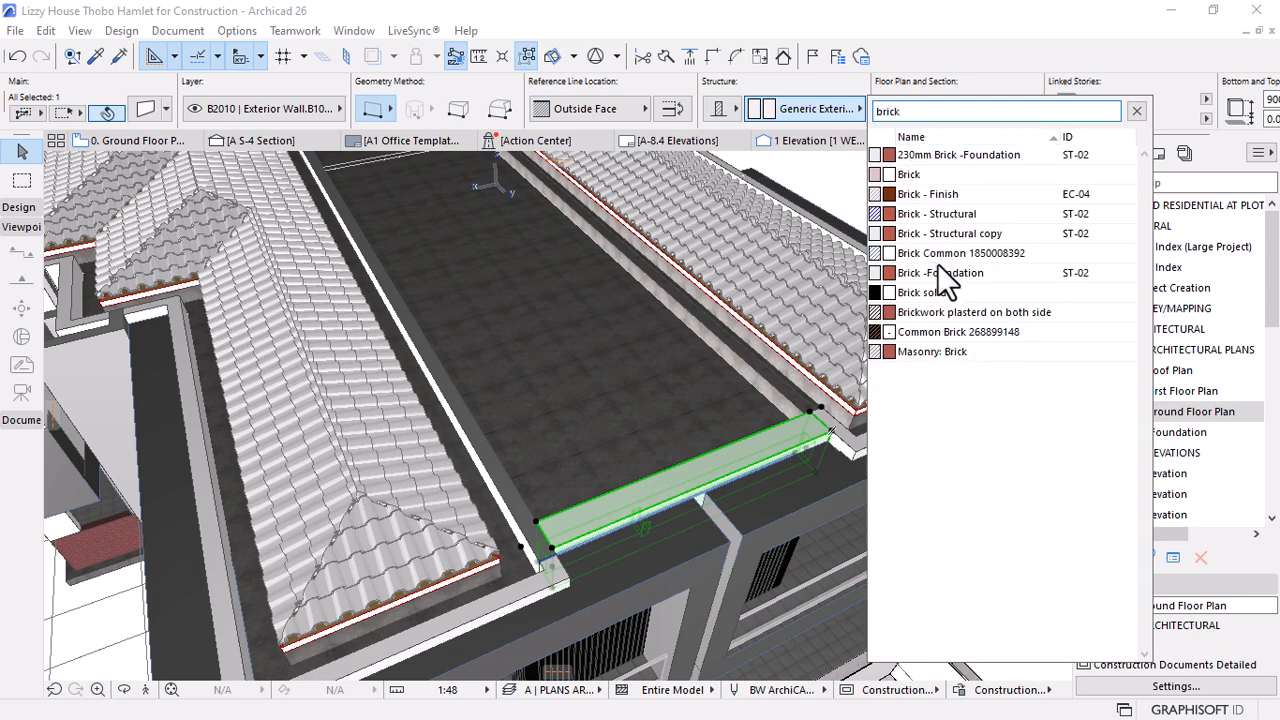
{"action": "left_click", "coordinate": [929, 291]}
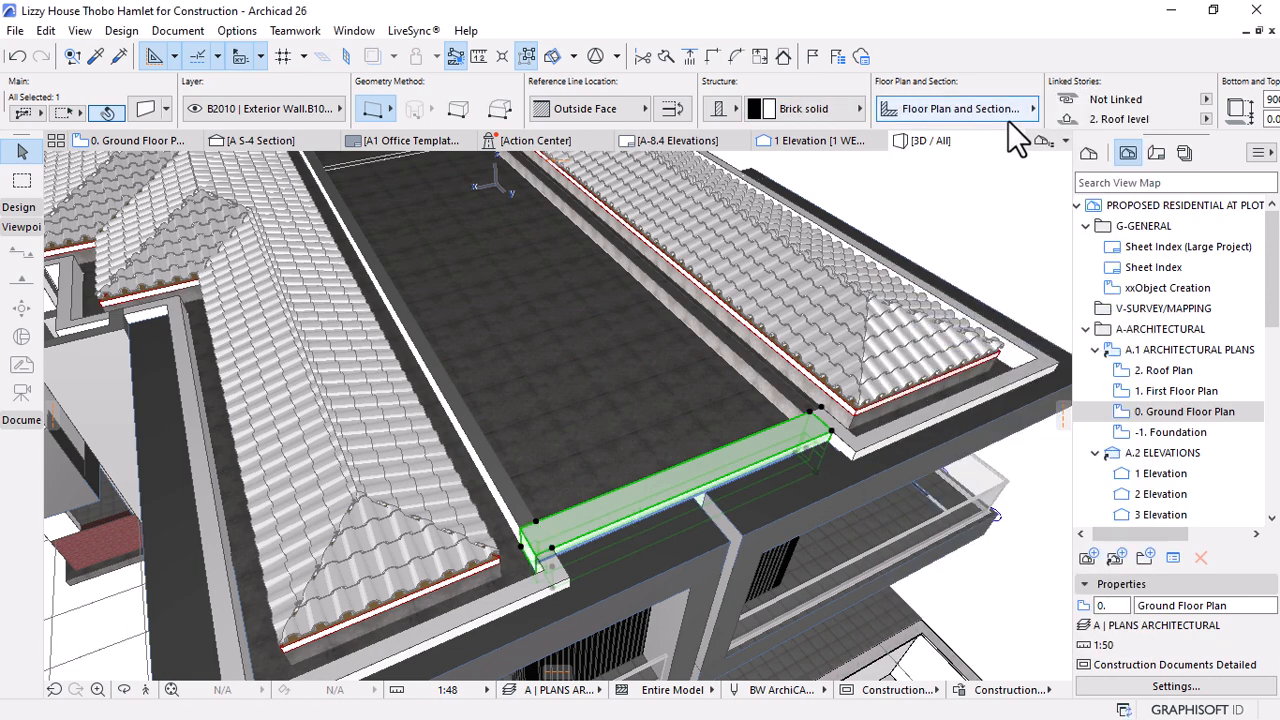
Set the front parapet wall's thickness to 230 and flip the wall on its reference line
{"action": "scroll", "coordinate": [1008, 120], "scroll_direction": "down", "scroll_amount": 3}
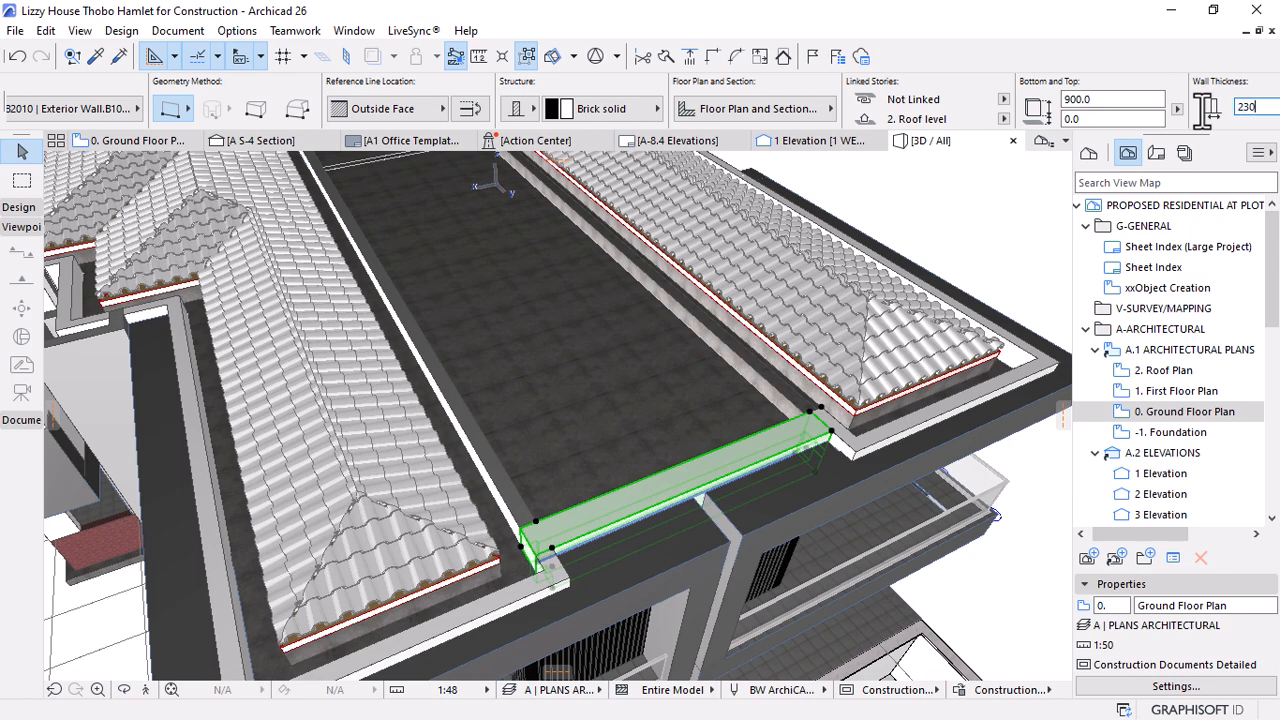
{"action": "scroll", "coordinate": [850, 450], "scroll_direction": "up", "scroll_amount": 6}
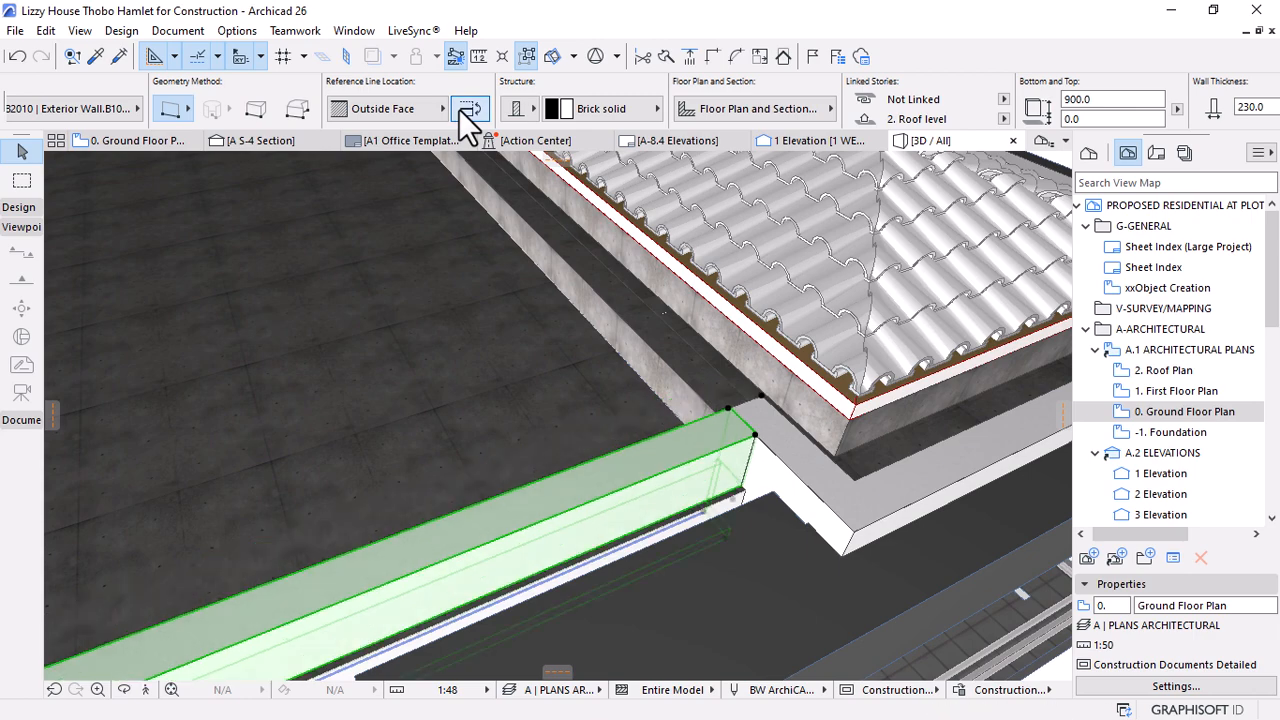
{"action": "left_click", "coordinate": [459, 109]}
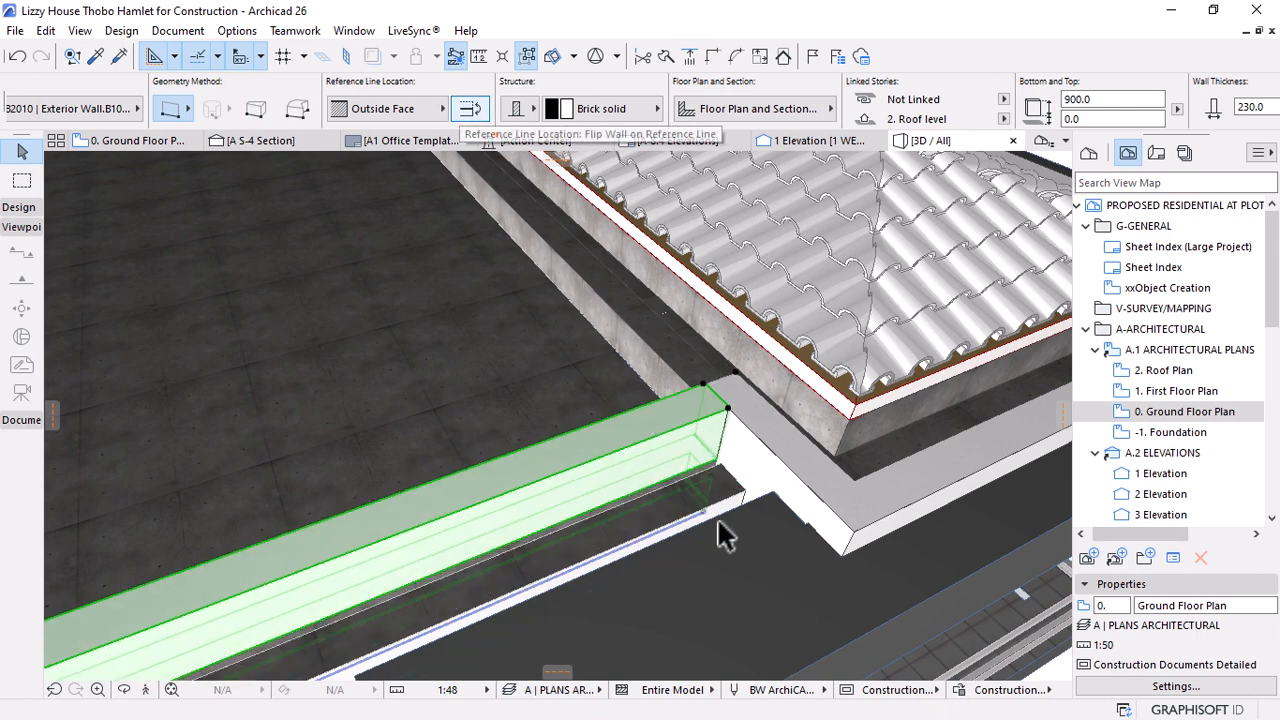
Move the front parapet wall outward by about 456 to the inner edge of the dark front slab
{"action": "scroll", "coordinate": [886, 534], "scroll_direction": "up", "scroll_amount": 6}
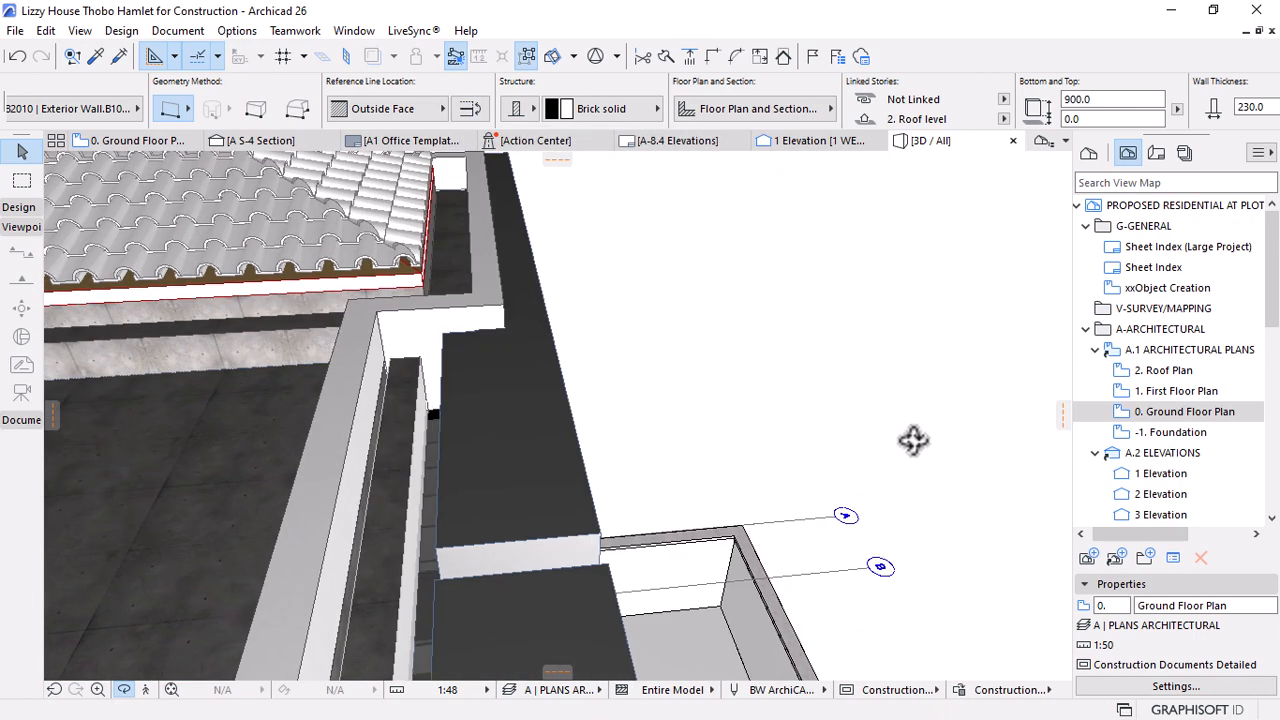
{"action": "left_click_drag", "start_coordinate": [896, 487], "coordinate": [940, 458]}
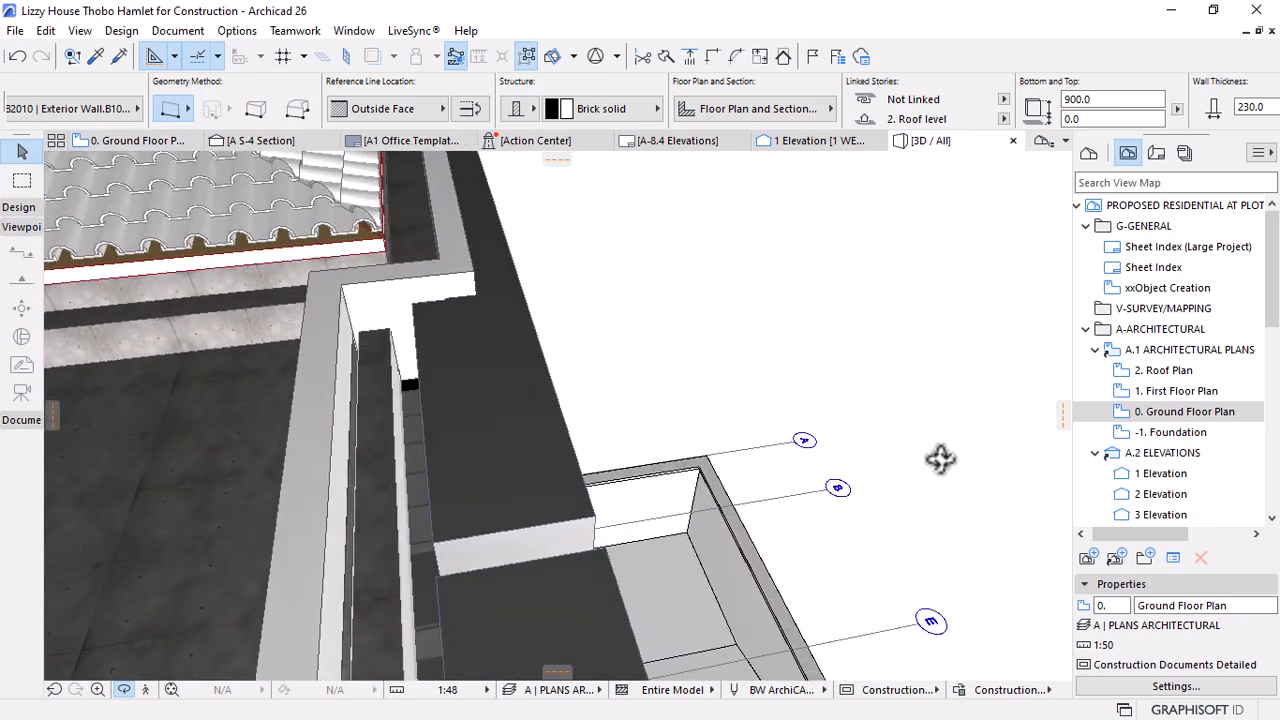
{"action": "scroll", "coordinate": [340, 320], "scroll_direction": "up", "scroll_amount": 5}
{"action": "left_click", "coordinate": [339, 320]}
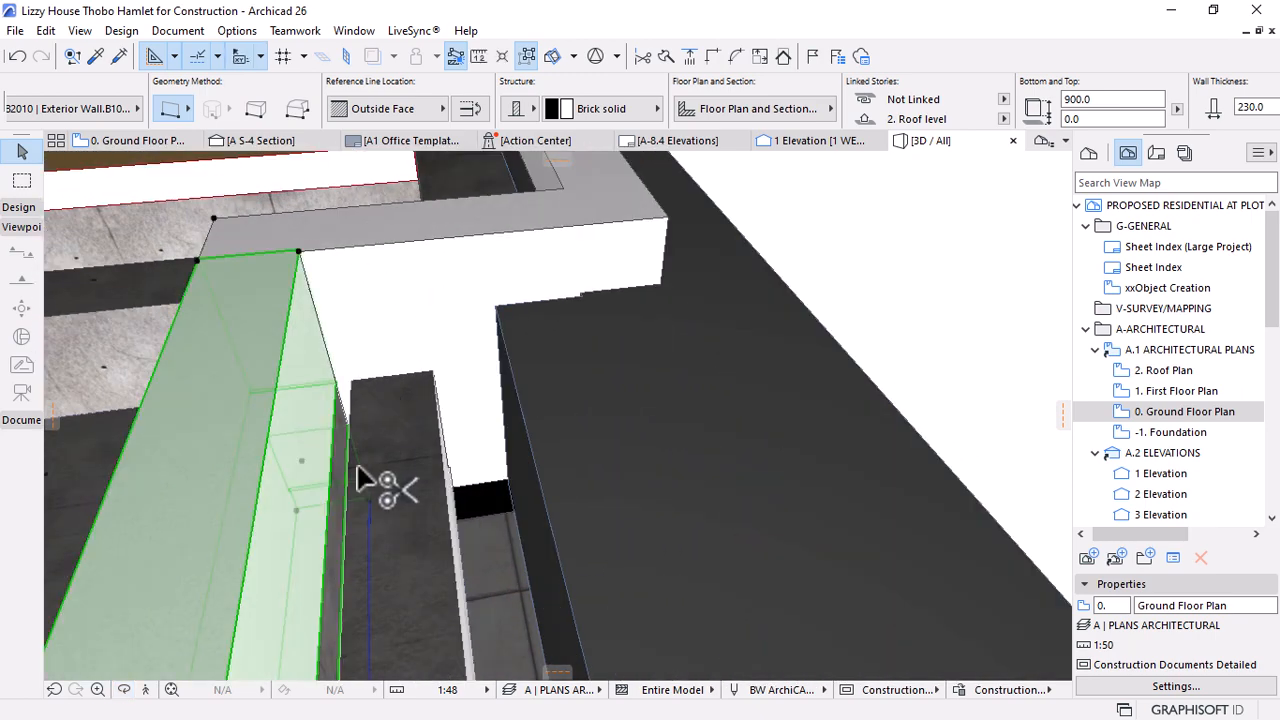
{"action": "key", "text": "ctrl+d"}
{"action": "left_click", "coordinate": [367, 500]}
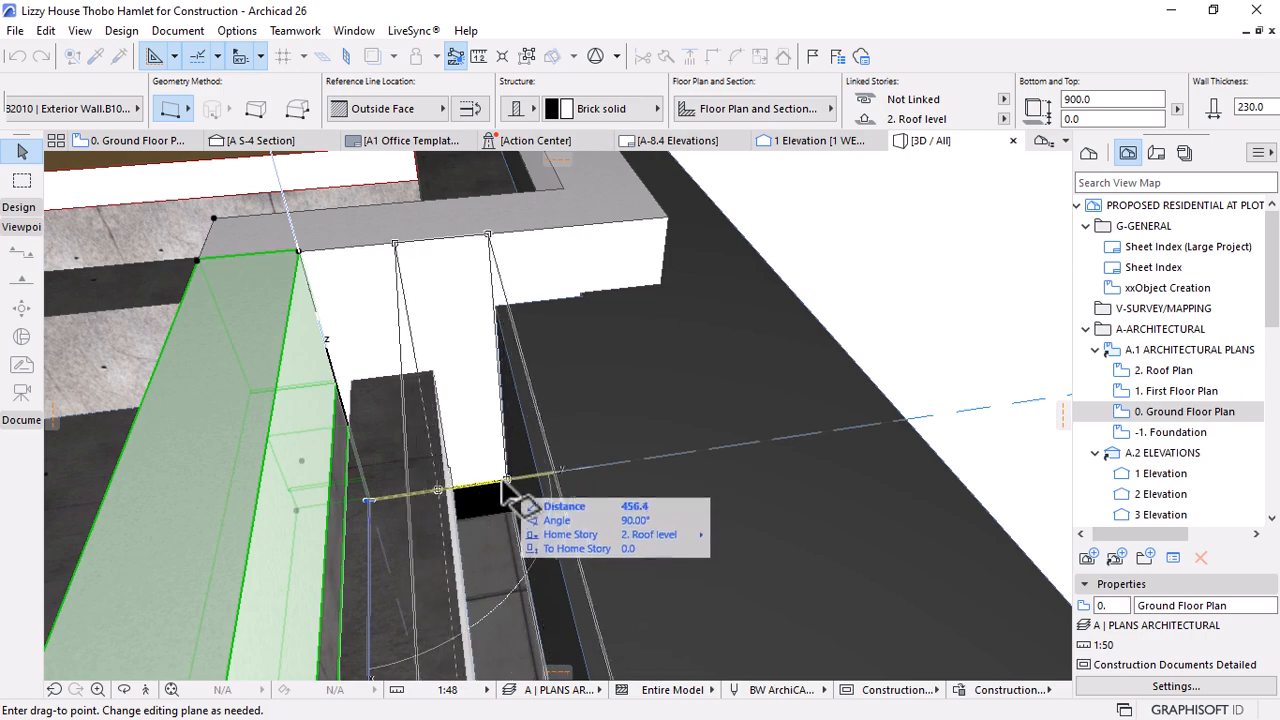
{"action": "left_click", "coordinate": [508, 481]}
Switch the three parapet walls around the front end of the right-hand roof to basic structure with Brick solid material
{"action": "scroll", "coordinate": [580, 343], "scroll_direction": "down", "scroll_amount": 3}
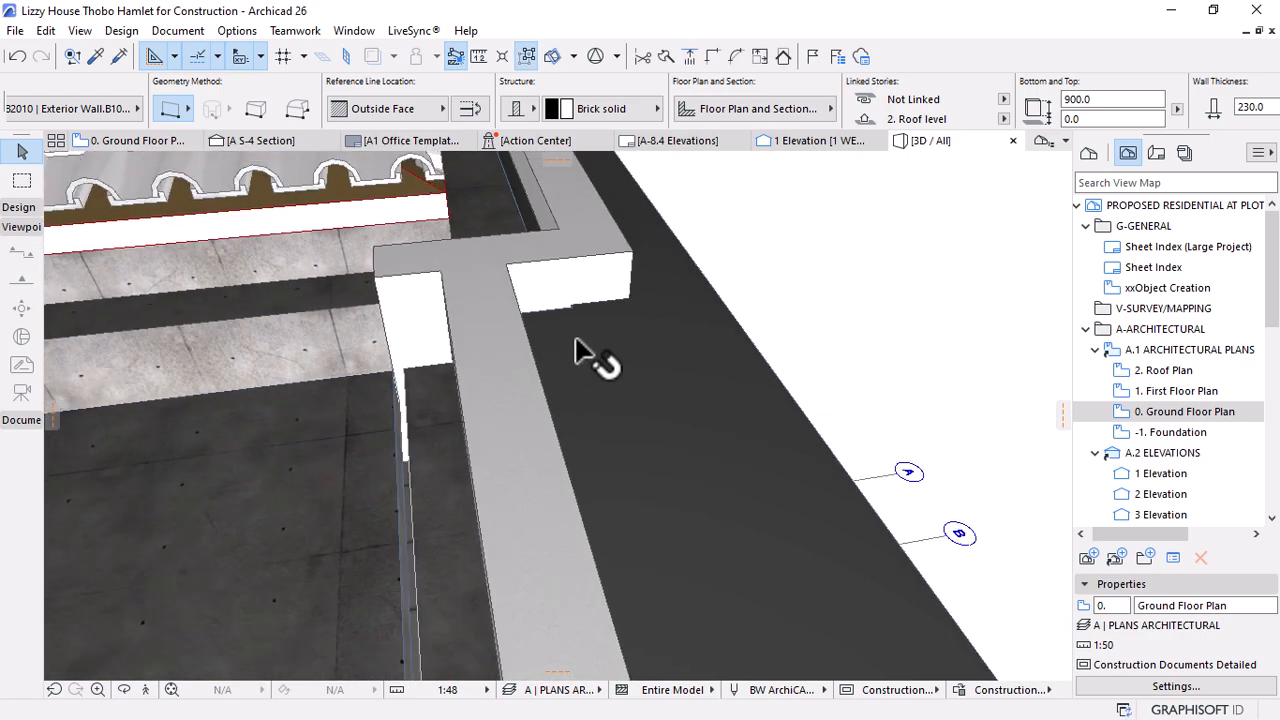
{"action": "scroll", "coordinate": [782, 365], "scroll_direction": "down", "scroll_amount": 1}
{"action": "middle_click_drag", "start_coordinate": [726, 334], "coordinate": [377, 386], "text": "shift"}
{"action": "scroll", "coordinate": [820, 337], "scroll_direction": "up", "scroll_amount": 5}
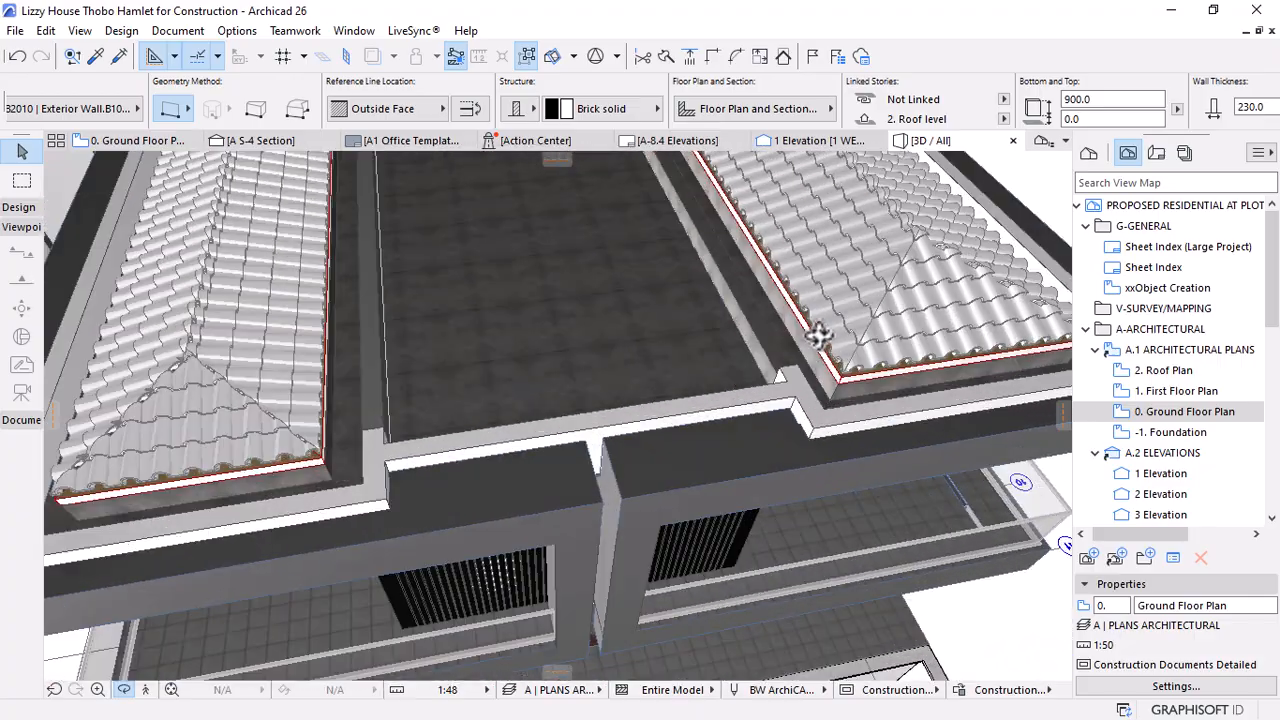
{"action": "left_click", "coordinate": [813, 487]}
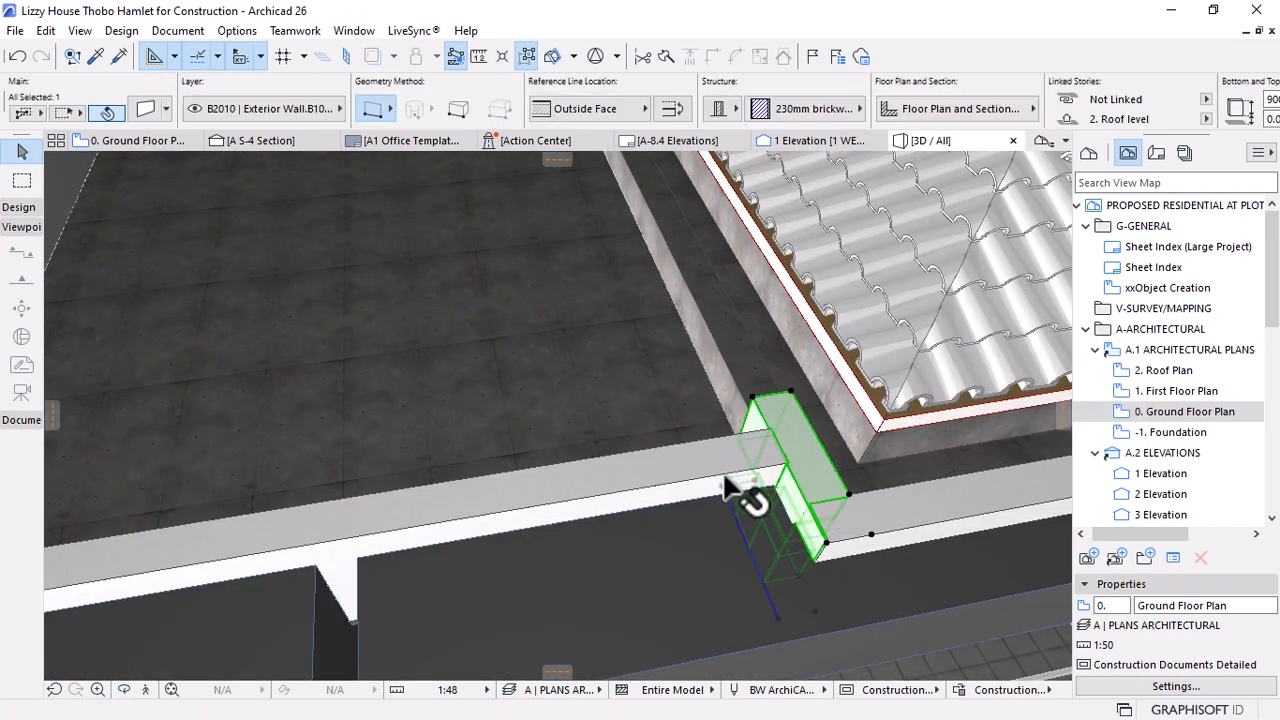
{"action": "left_click", "coordinate": [671, 478]}
{"action": "scroll", "coordinate": [616, 350], "scroll_direction": "down", "scroll_amount": 5}
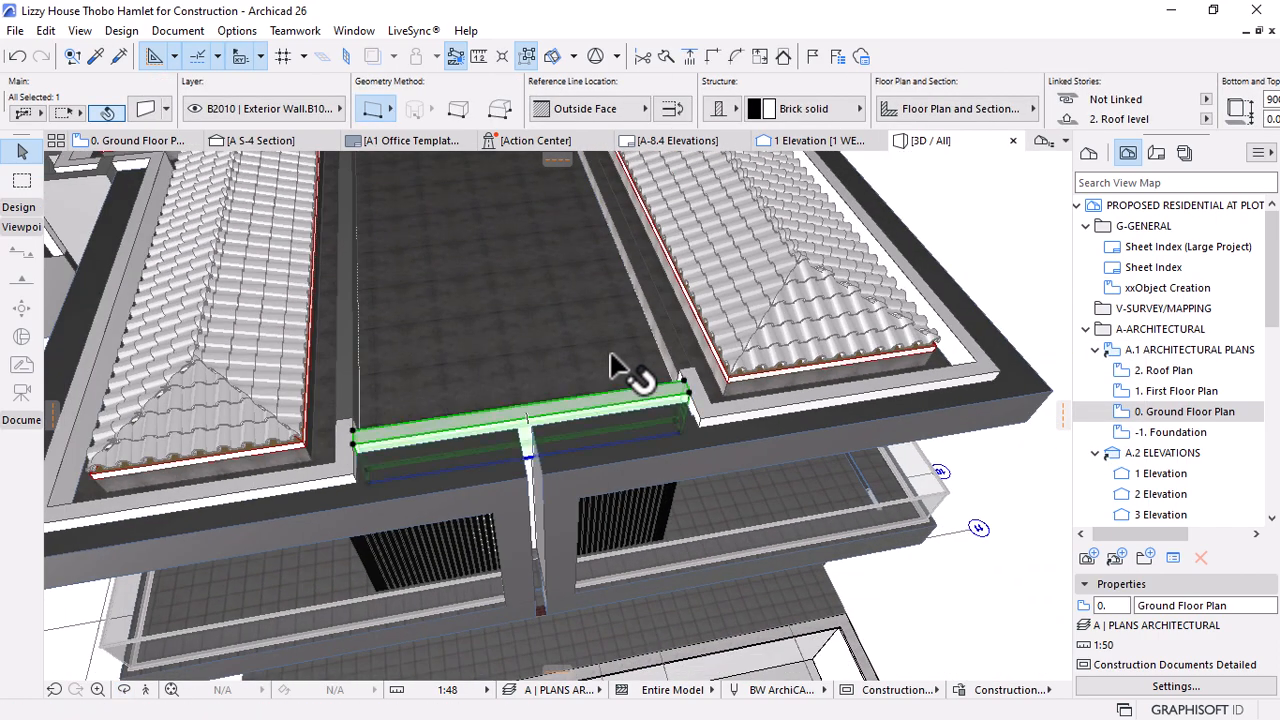
{"action": "scroll", "coordinate": [912, 354], "scroll_direction": "up", "scroll_amount": 1}
{"action": "left_click", "coordinate": [770, 410]}
{"action": "left_click", "coordinate": [771, 412]}
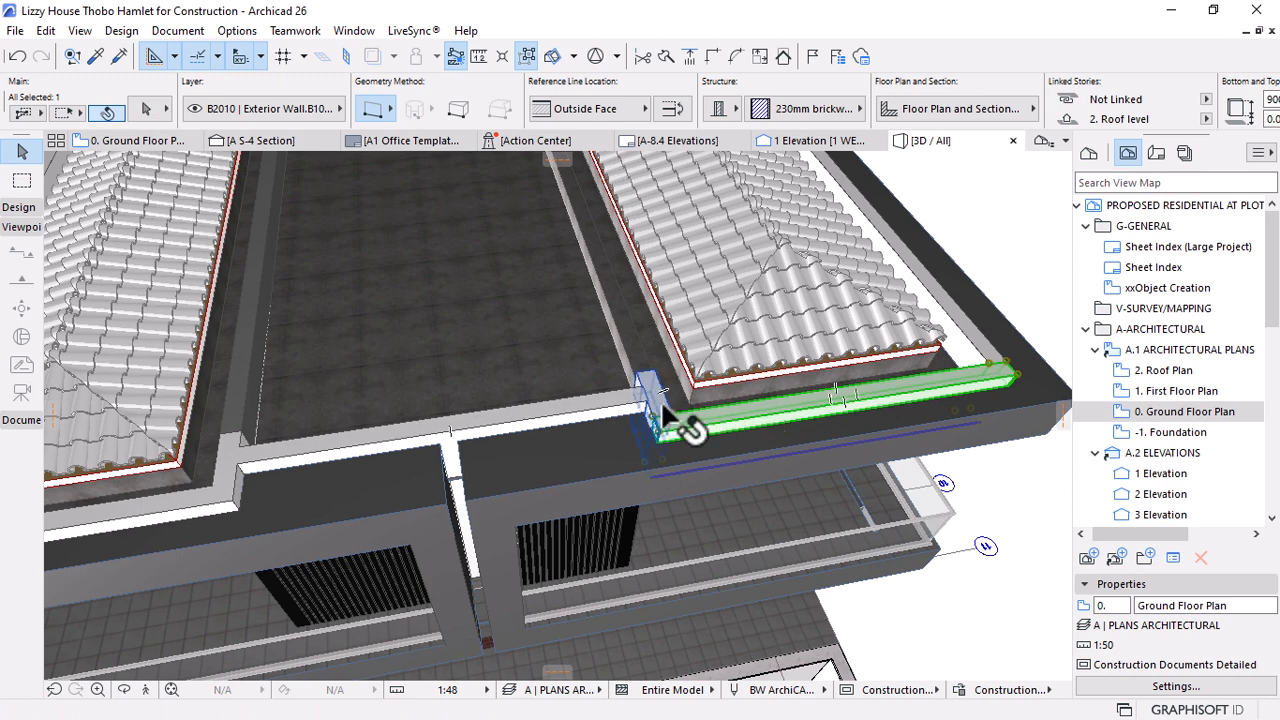
{"action": "left_click", "coordinate": [900, 245], "text": "shift"}
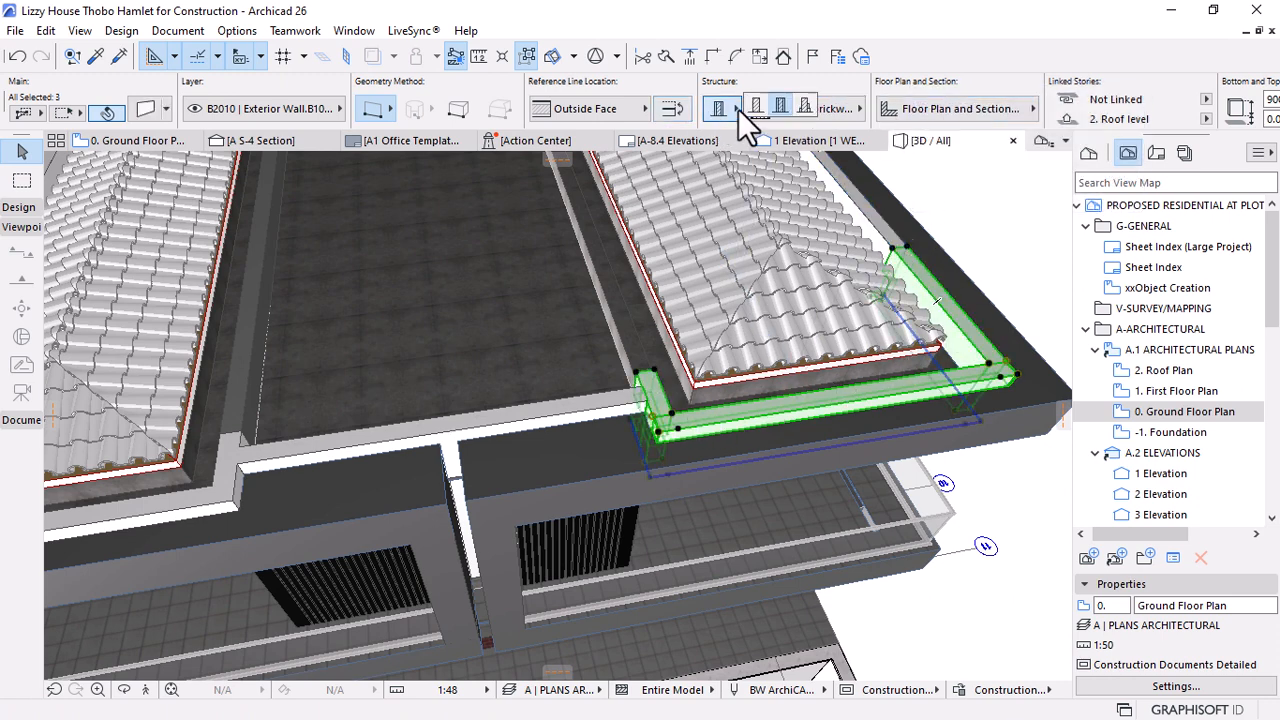
{"action": "left_click", "coordinate": [805, 109]}
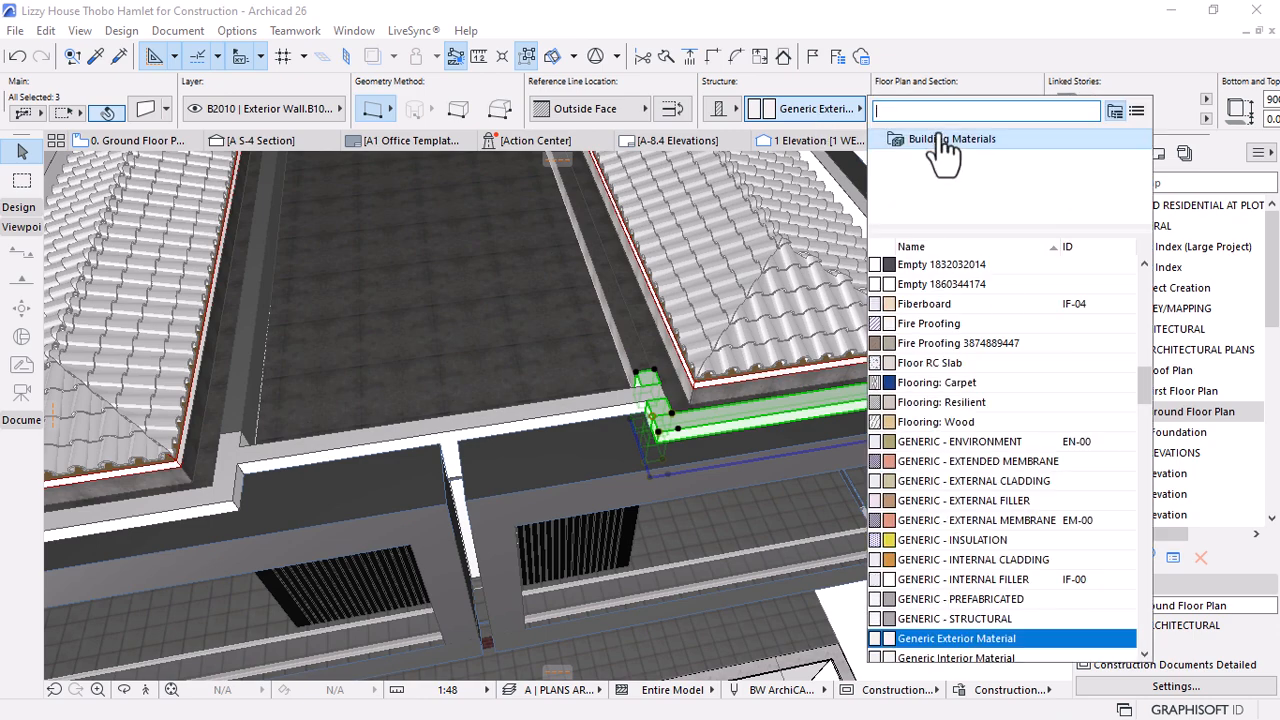
{"action": "type", "text": "brick"}
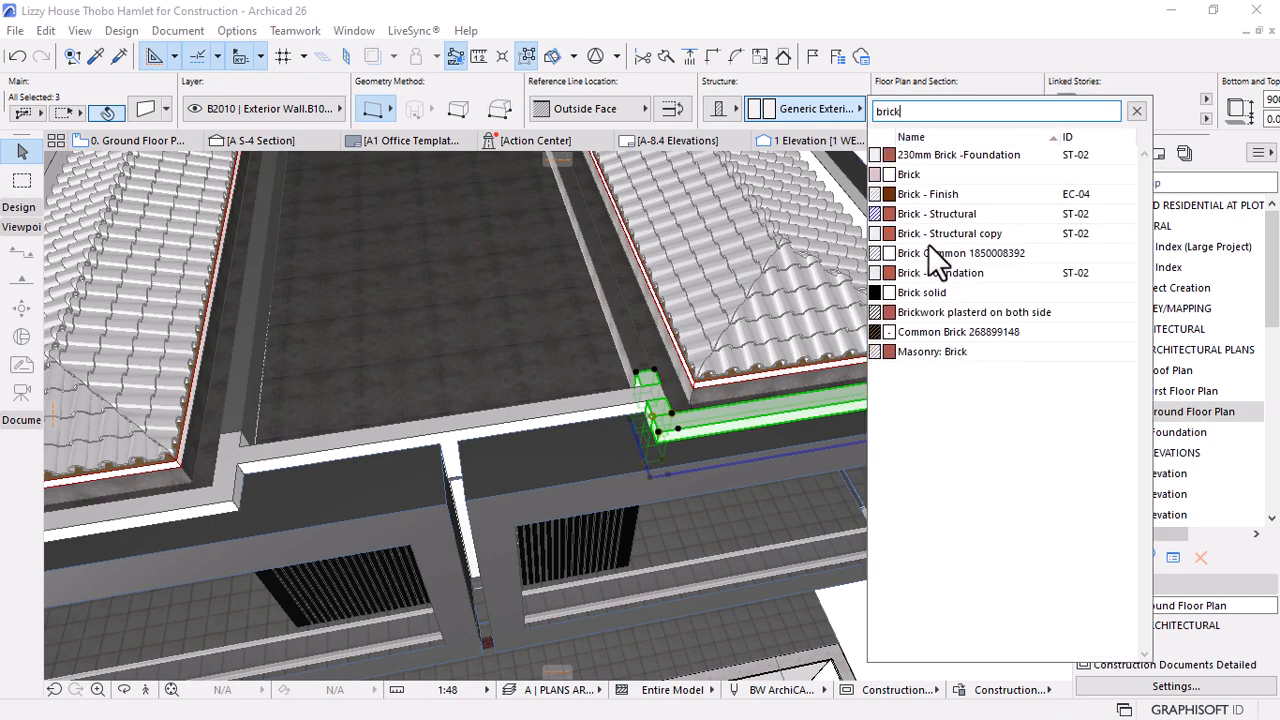
{"action": "left_click", "coordinate": [930, 292]}
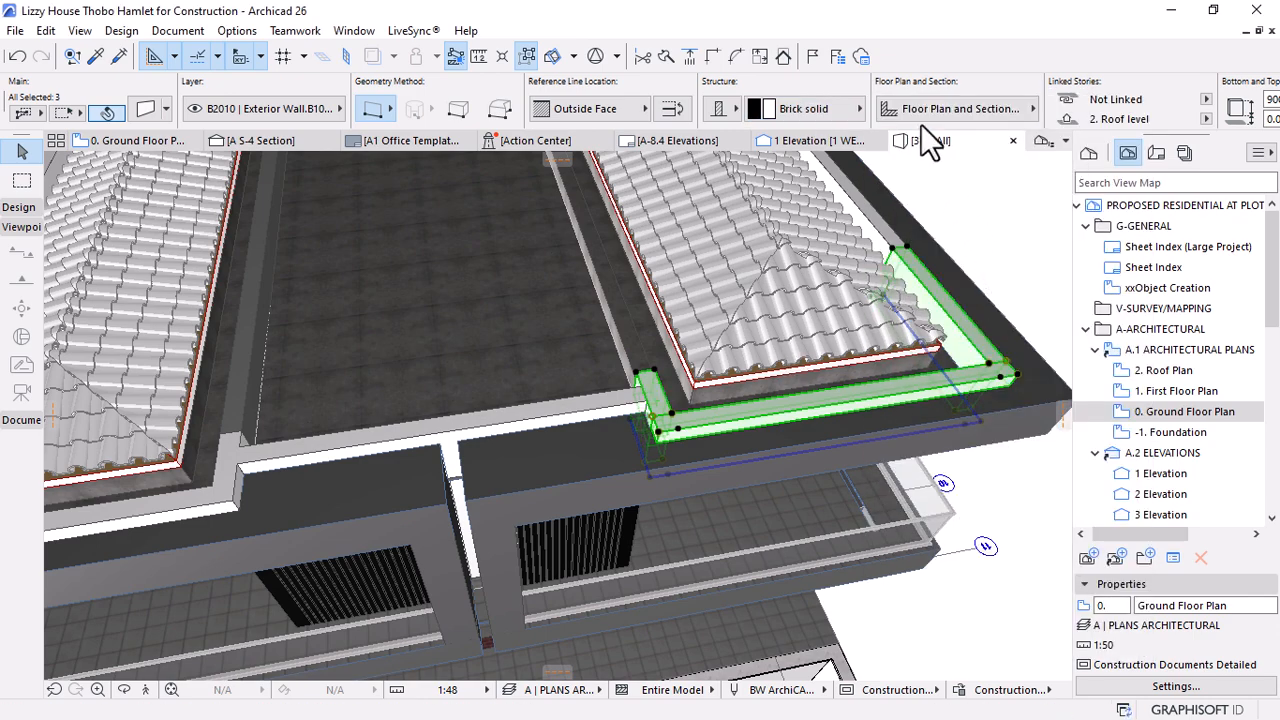
{"action": "key", "text": "Escape"}
Intersect the front parapet wall with the short return wall beside the right-hand roof to form a clean corner
{"action": "scroll", "coordinate": [638, 368], "scroll_direction": "up", "scroll_amount": 2}
{"action": "left_click", "coordinate": [608, 404]}
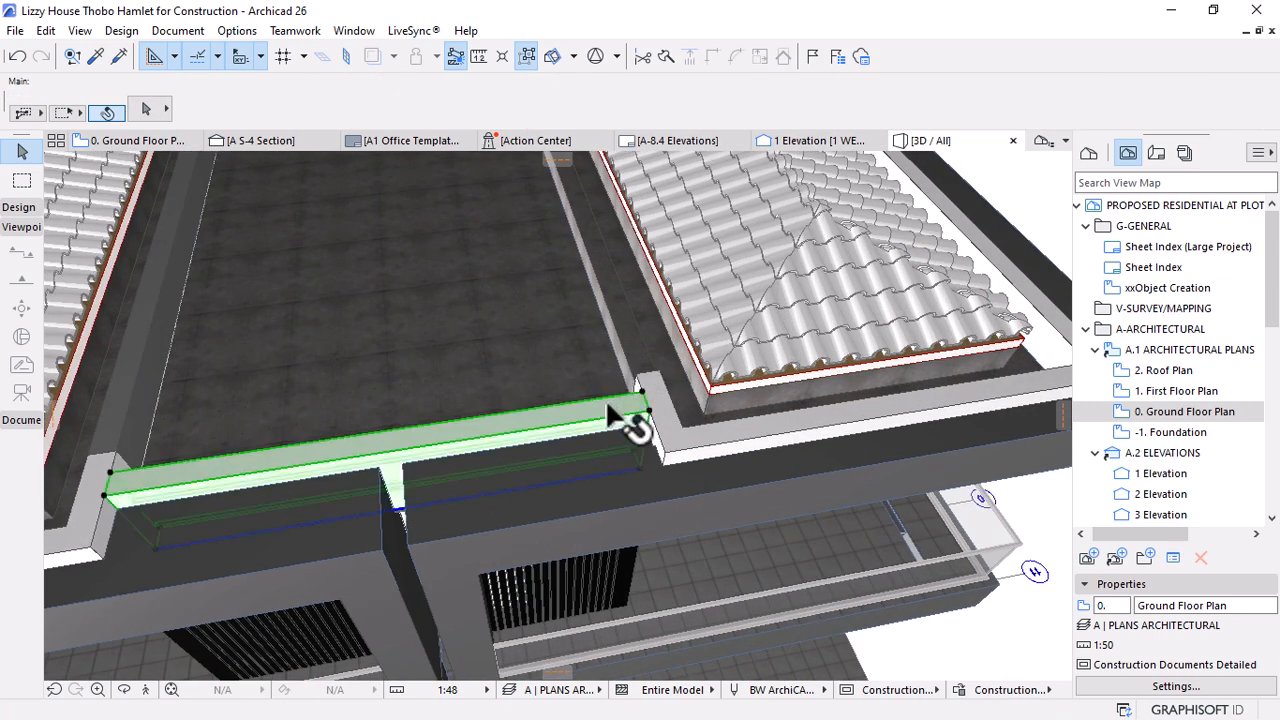
{"action": "left_click", "coordinate": [663, 427], "text": "shift"}
{"action": "key", "text": "Escape"}
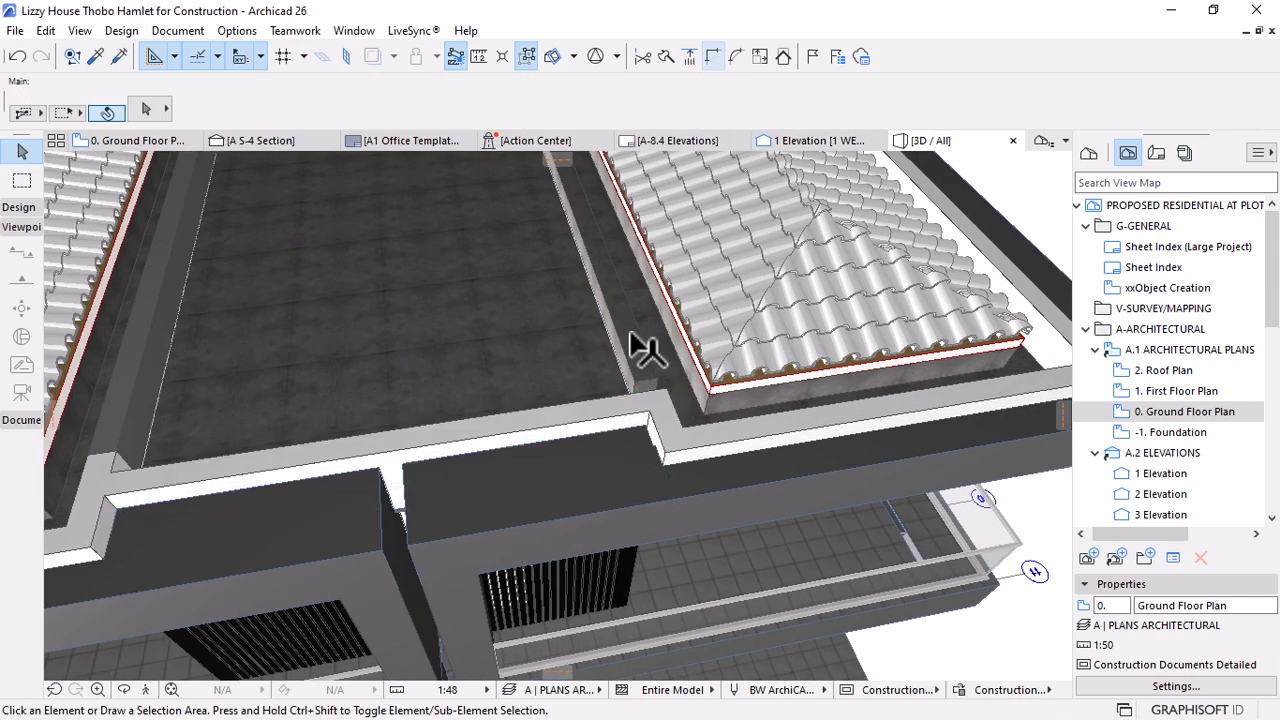
Stretch the long low concrete wall beside the right-hand roof to reach the front parapet wall
{"action": "left_click", "coordinate": [632, 333]}
{"action": "scroll", "coordinate": [678, 313], "scroll_direction": "up", "scroll_amount": 3}
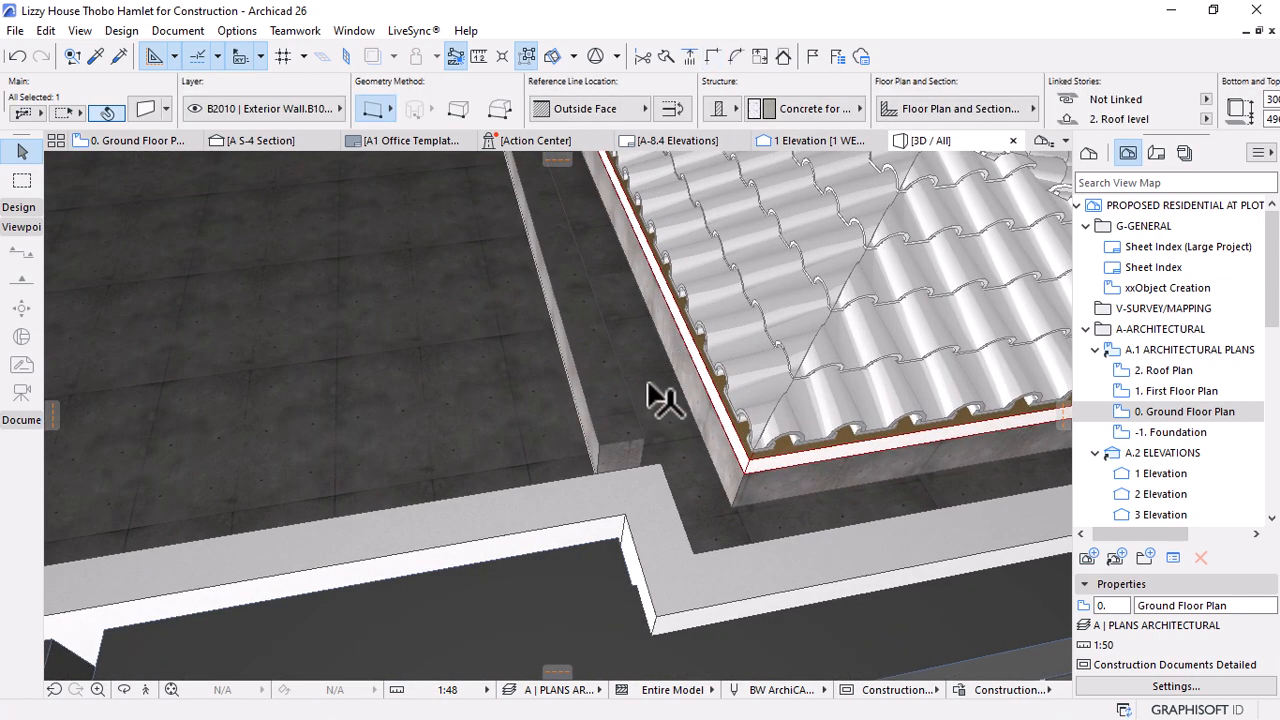
{"action": "left_click", "coordinate": [639, 464]}
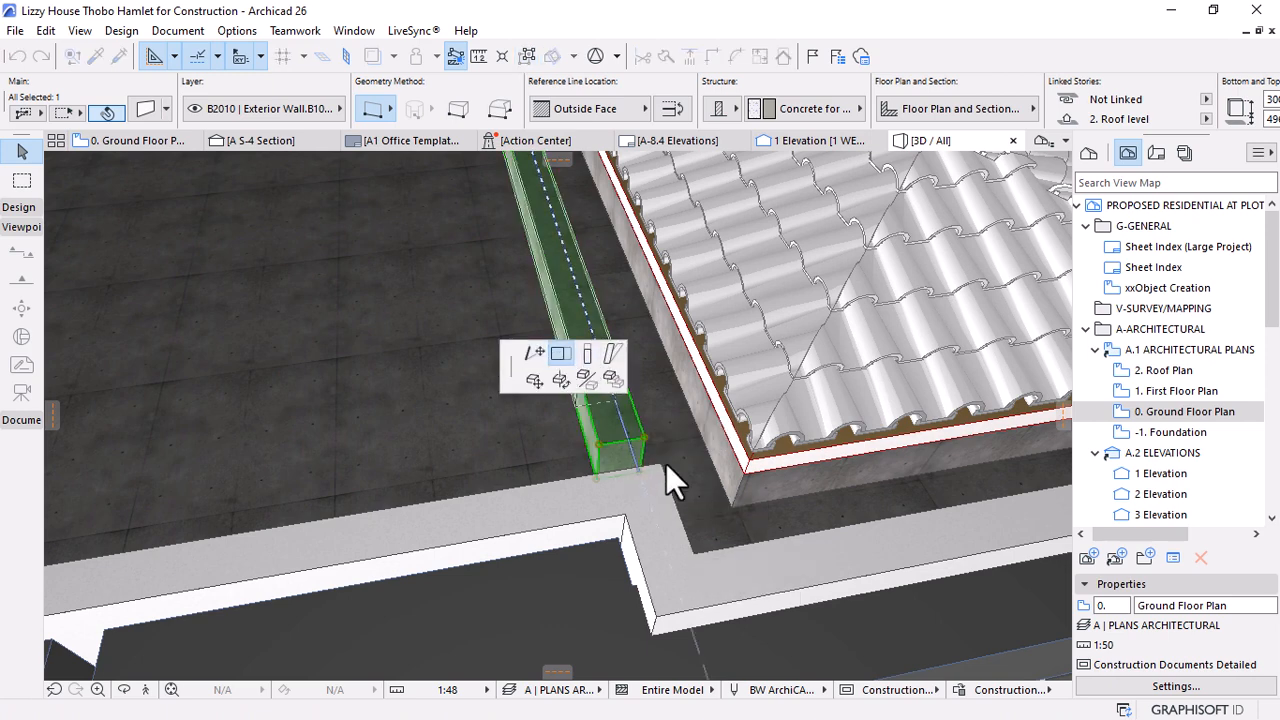
{"action": "left_click", "coordinate": [683, 420]}
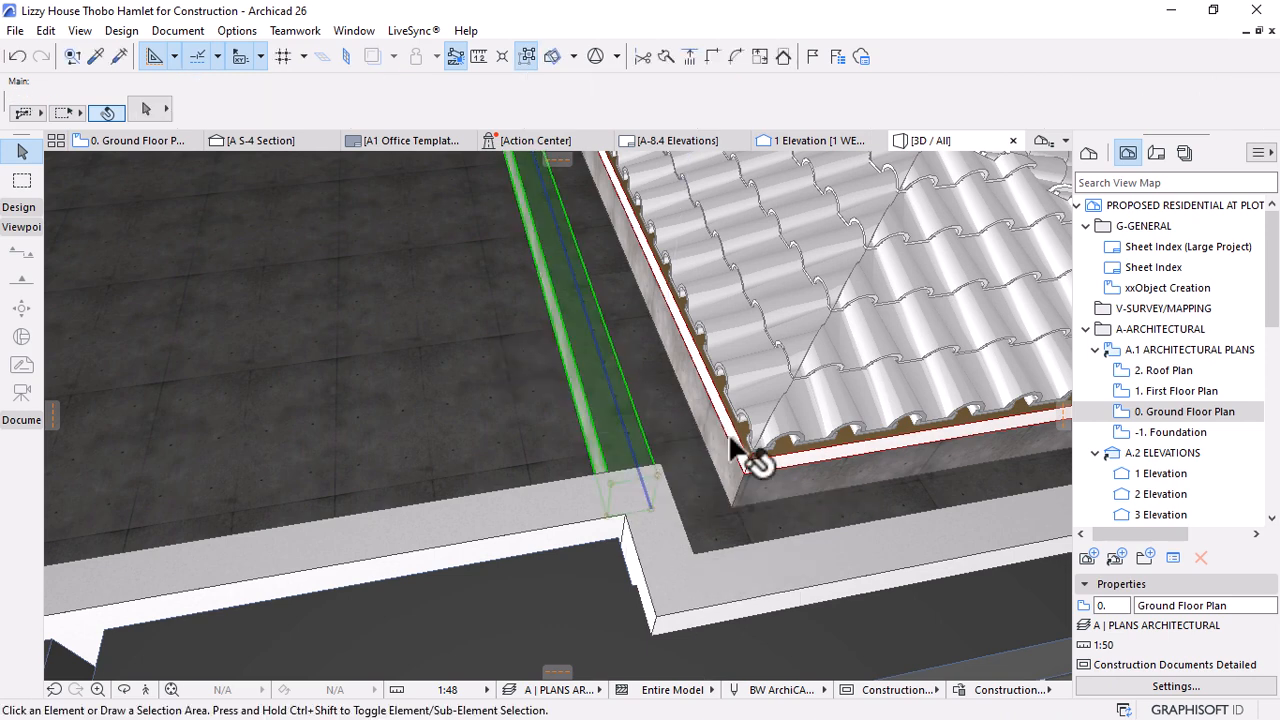
Intersect the front parapet wall with the short return wall beside the left-hand roof
{"action": "scroll", "coordinate": [757, 460], "scroll_direction": "down", "scroll_amount": 5}
{"action": "middle_click_drag", "start_coordinate": [694, 434], "coordinate": [408, 428], "text": "shift"}
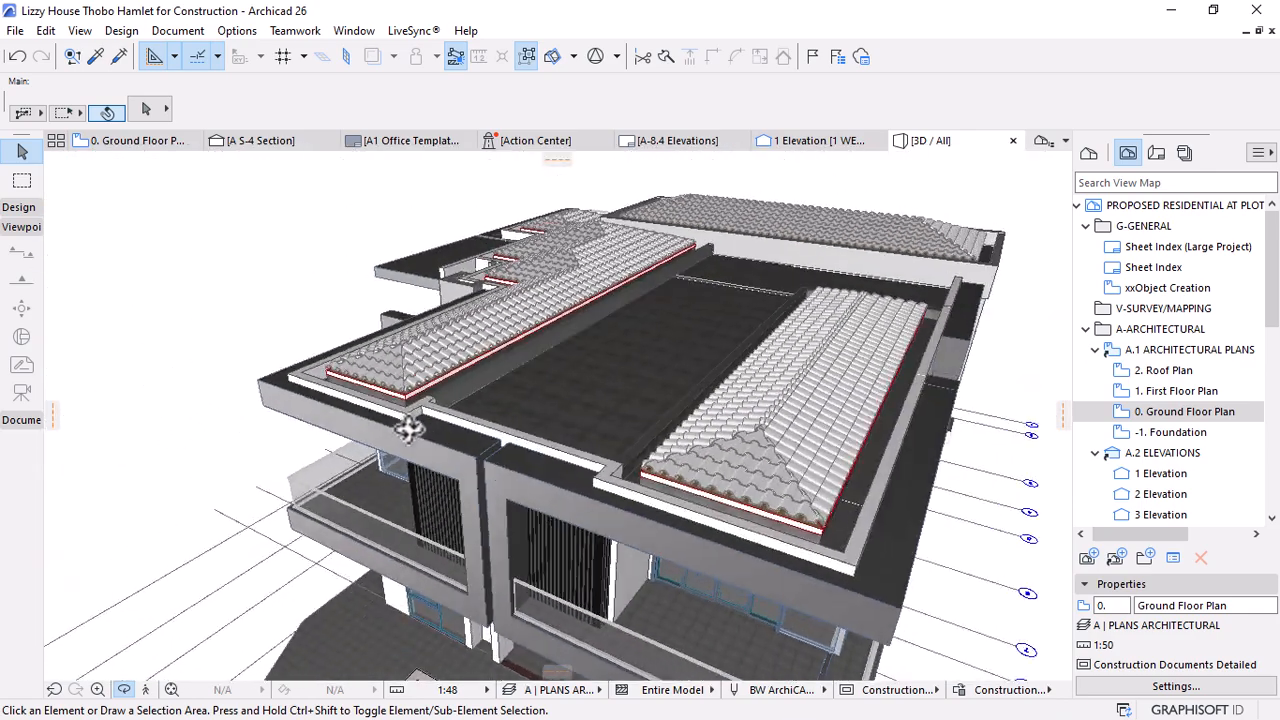
{"action": "scroll", "coordinate": [408, 428], "scroll_direction": "up", "scroll_amount": 6}
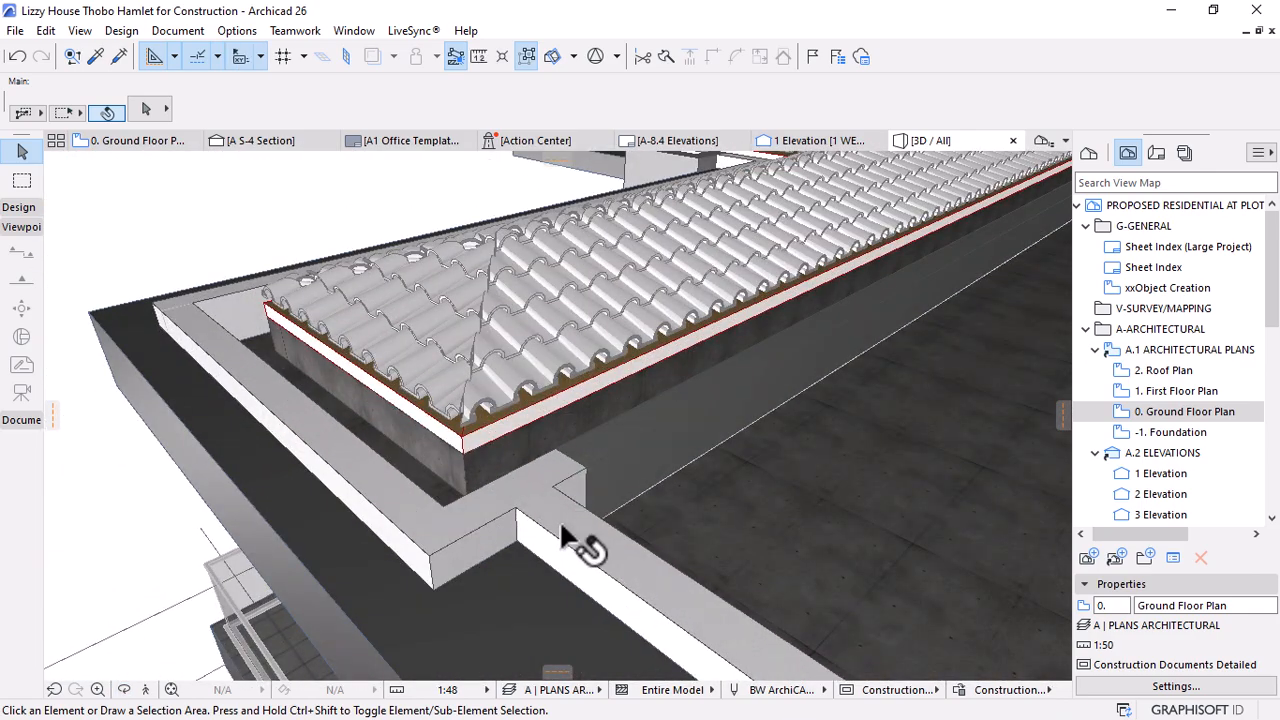
{"action": "left_click", "coordinate": [559, 519]}
{"action": "left_click", "coordinate": [503, 527], "text": "shift"}
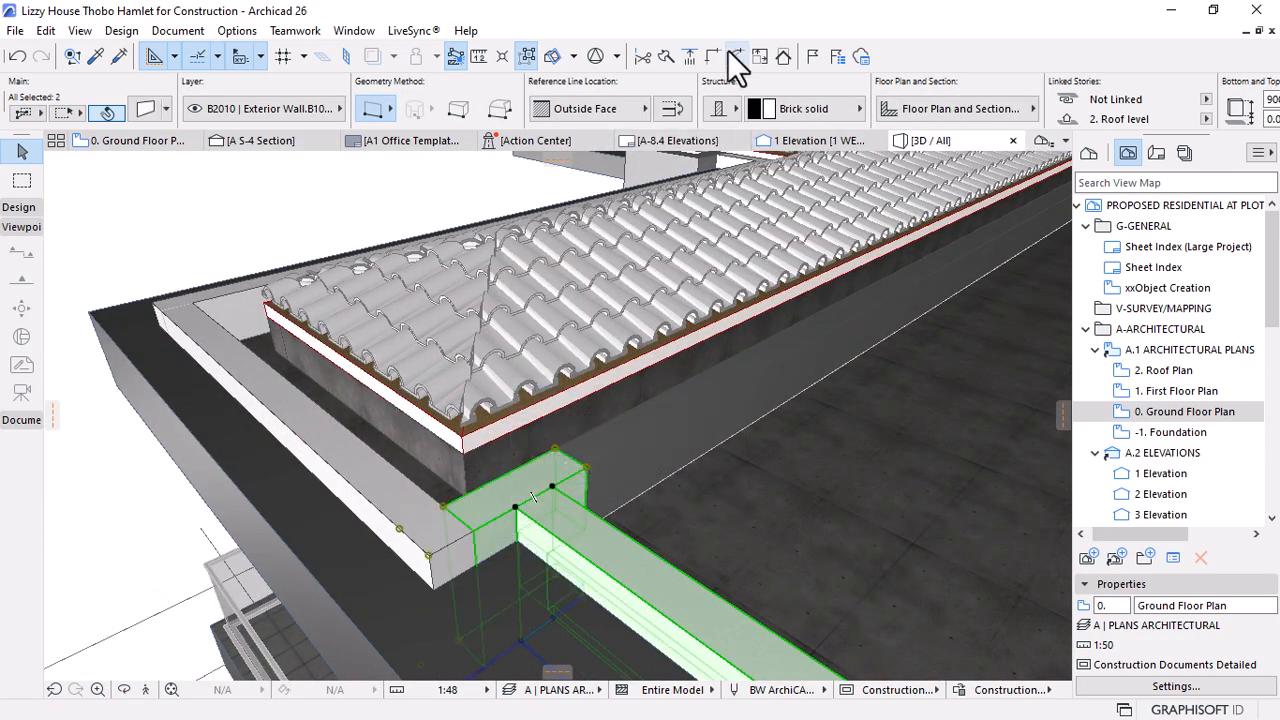
Stretch the long brick wall beside the left-hand roof to reach the front parapet wall
{"action": "left_click", "coordinate": [575, 478]}
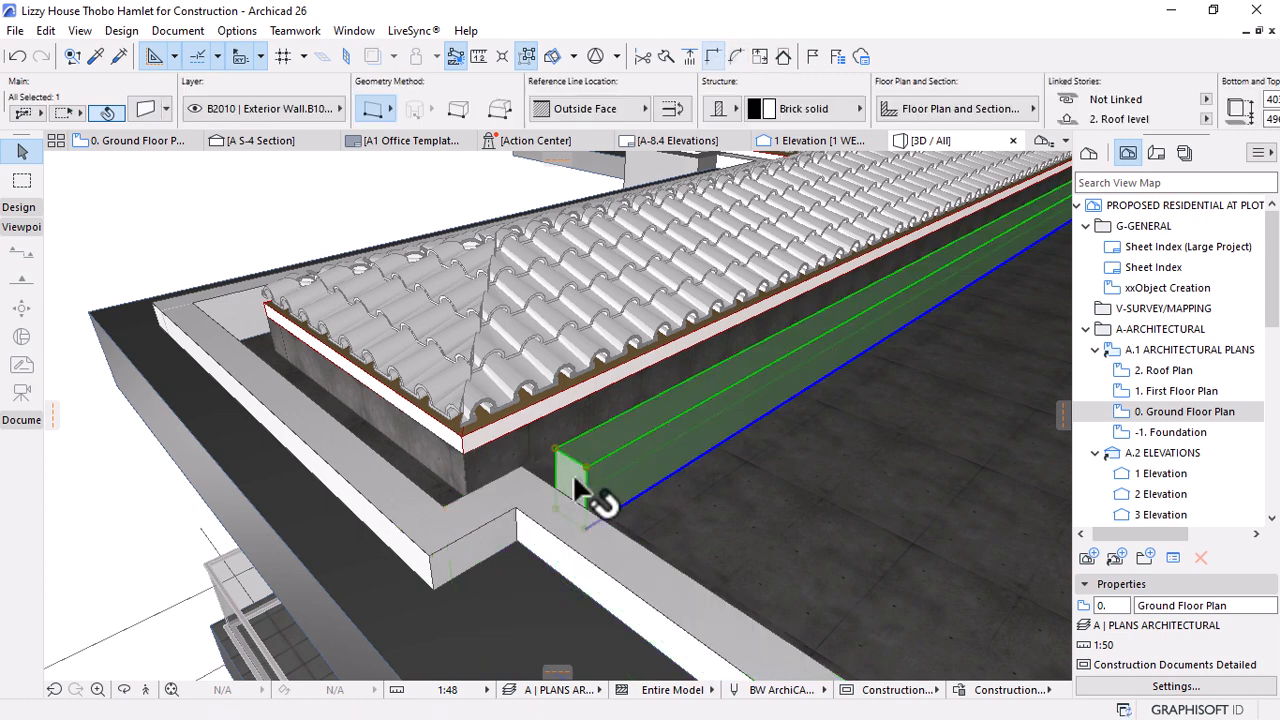
{"action": "left_click", "coordinate": [581, 527]}
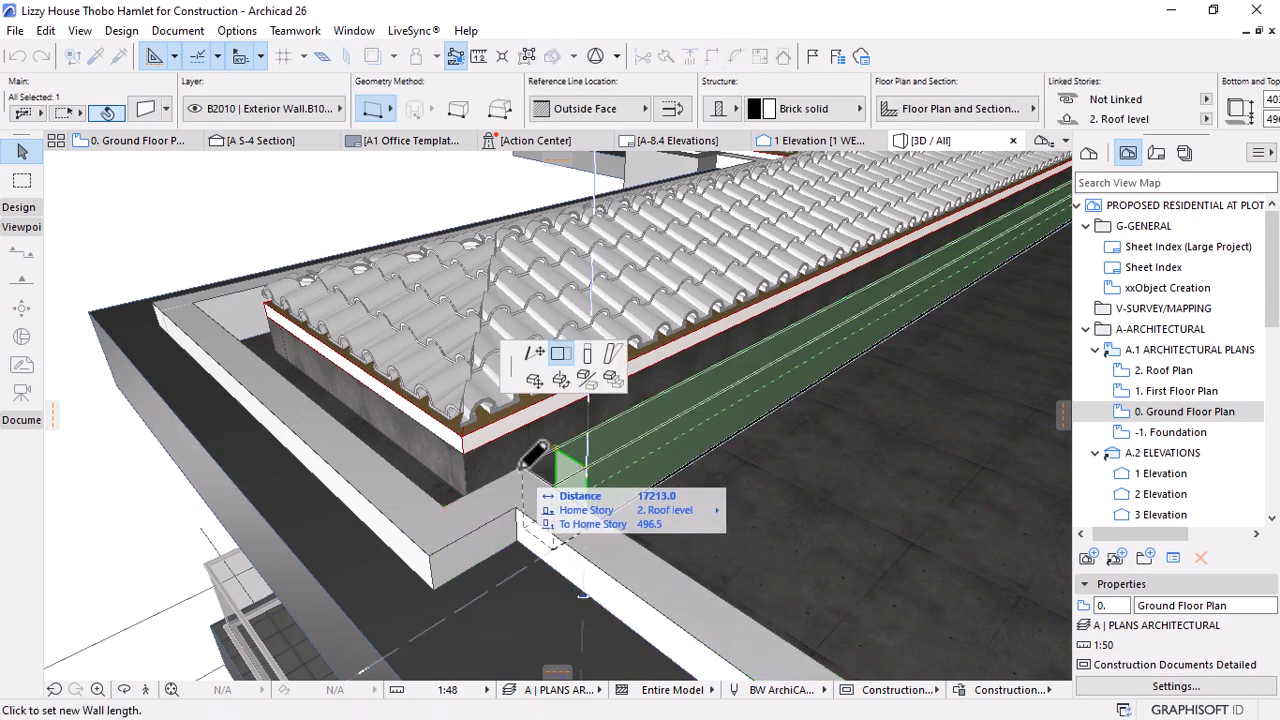
{"action": "key", "text": "Escape"}
Look over the front of the building in 3D and open section A S-4 at the roof parapet
{"action": "middle_click_drag", "start_coordinate": [443, 423], "coordinate": [640, 346], "text": "shift"}
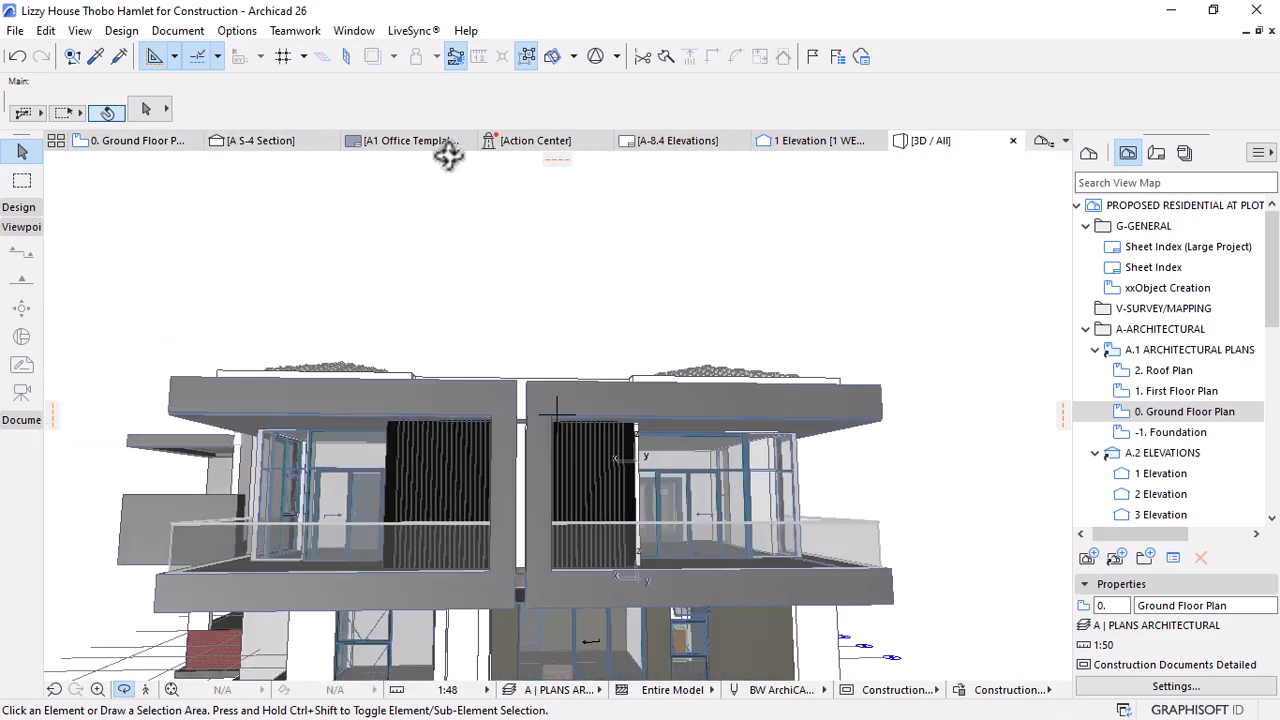
{"action": "left_click", "coordinate": [250, 140]}
{"action": "scroll", "coordinate": [797, 386], "scroll_direction": "down", "scroll_amount": 2}
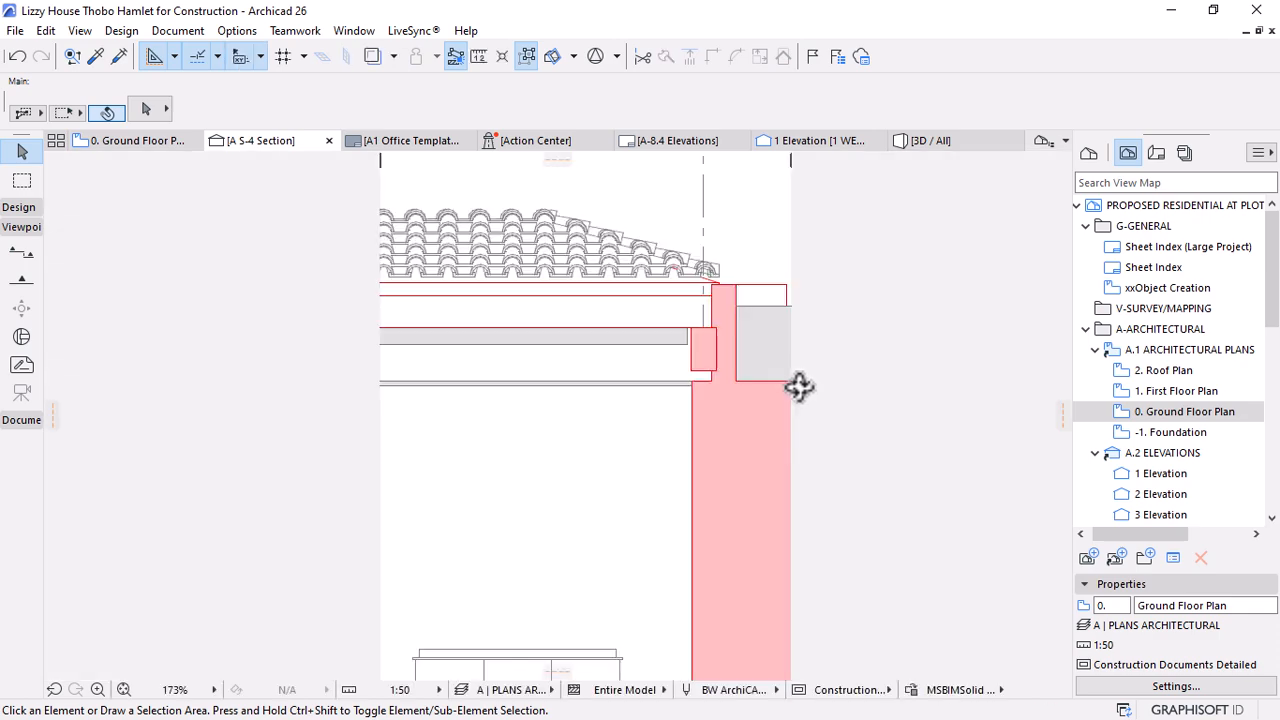
Drag the roof-level brick parapet wall 185 mm horizontally in section to line up with the outer wall below
{"action": "scroll", "coordinate": [750, 330], "scroll_direction": "up", "scroll_amount": 3}
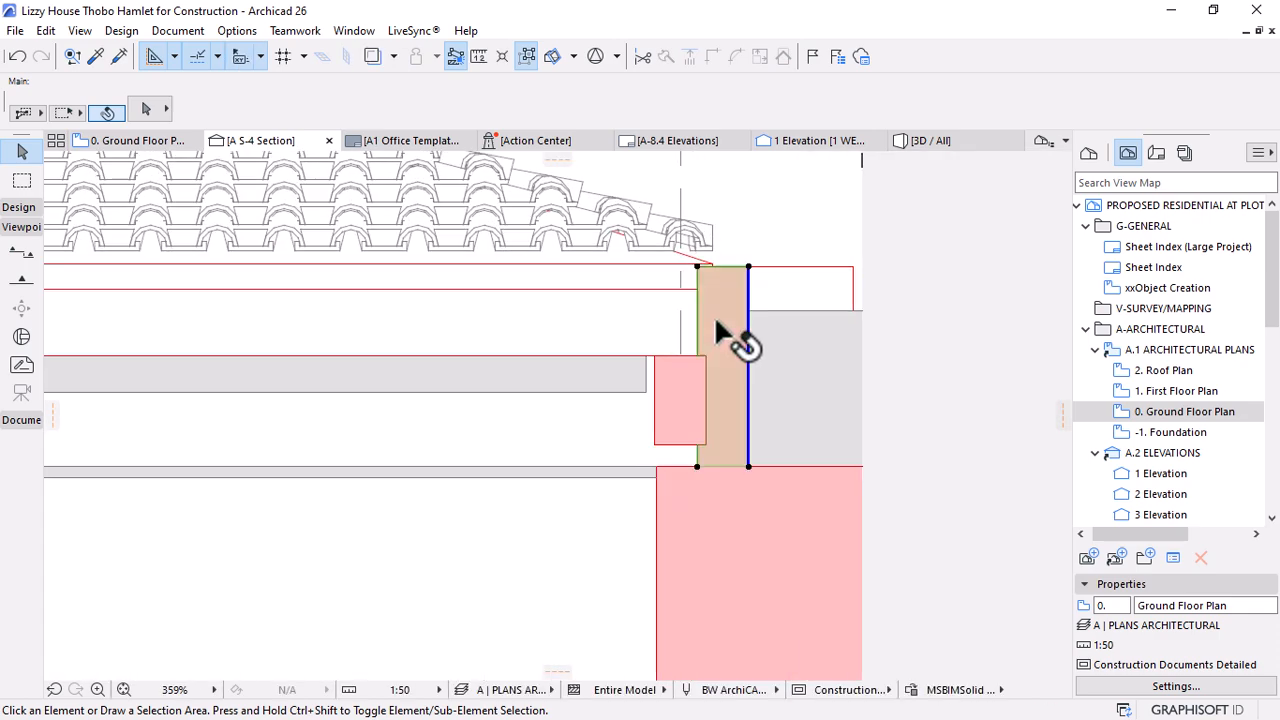
{"action": "left_click", "coordinate": [716, 322]}
{"action": "key", "text": "ctrl+d"}
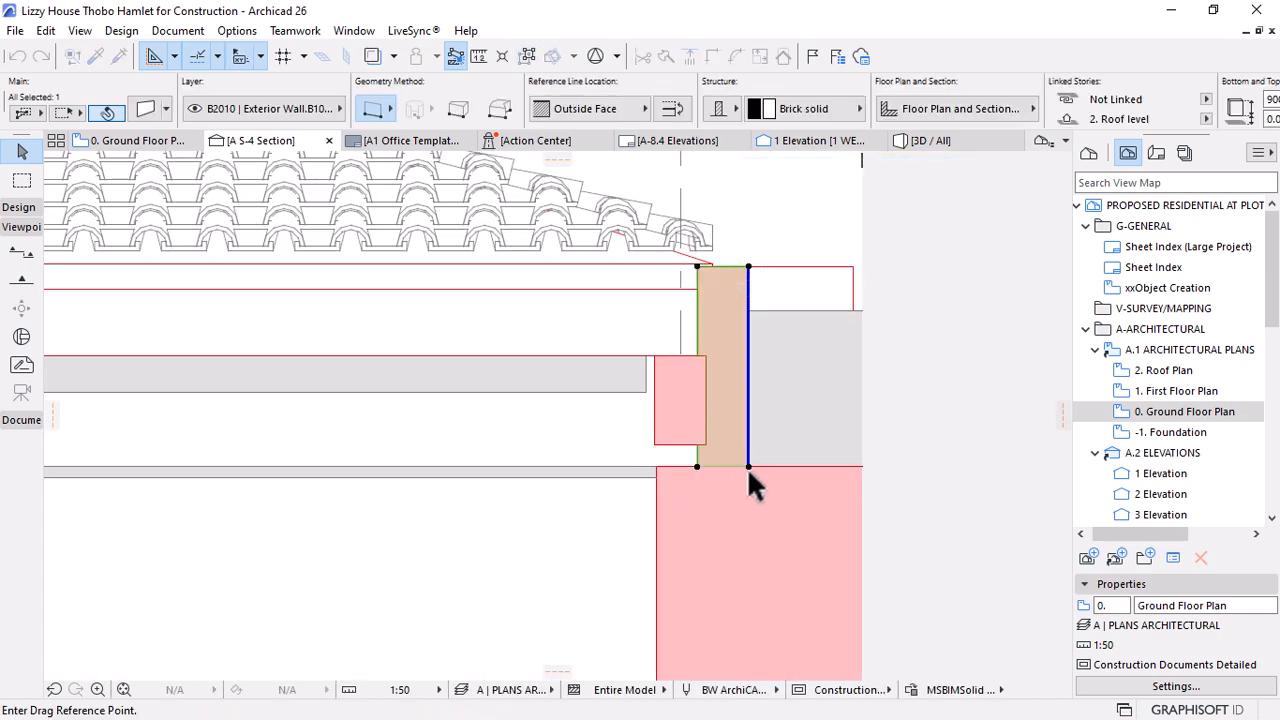
{"action": "scroll", "coordinate": [672, 375], "scroll_direction": "down", "scroll_amount": 4}
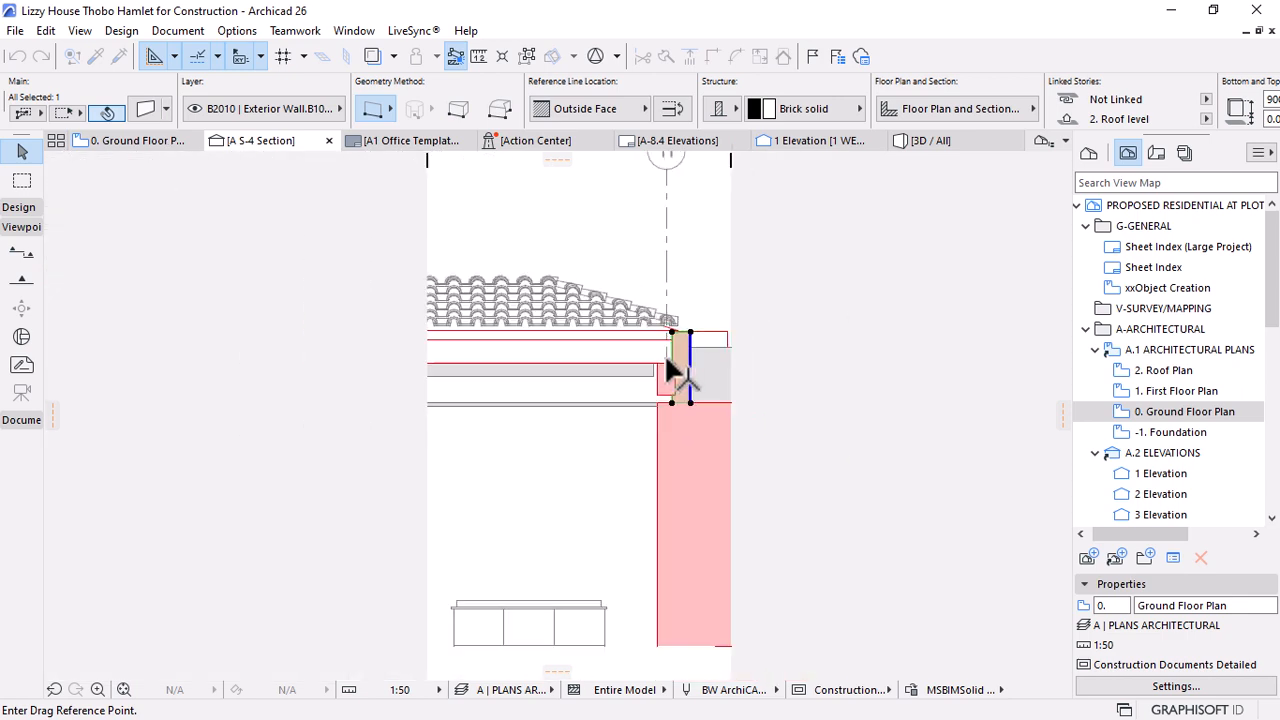
{"action": "scroll", "coordinate": [677, 423], "scroll_direction": "up", "scroll_amount": 3}
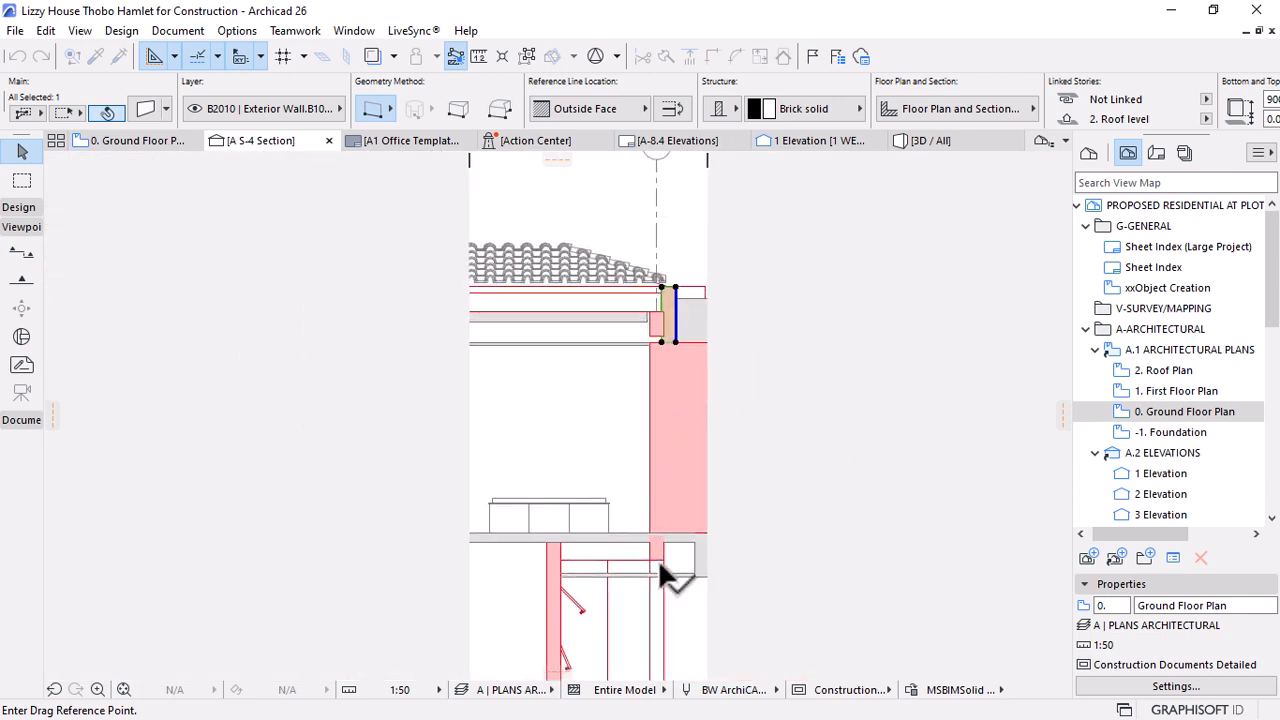
{"action": "key", "text": "ctrl"}
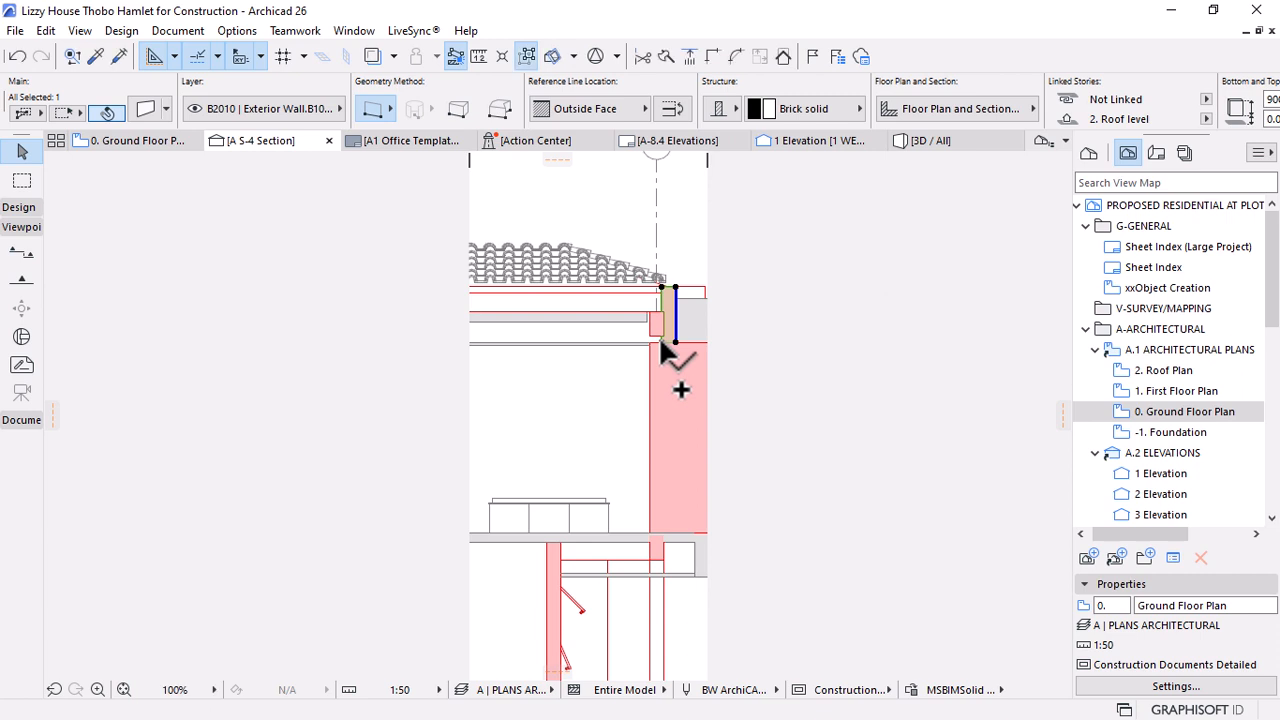
{"action": "left_click", "coordinate": [659, 338]}
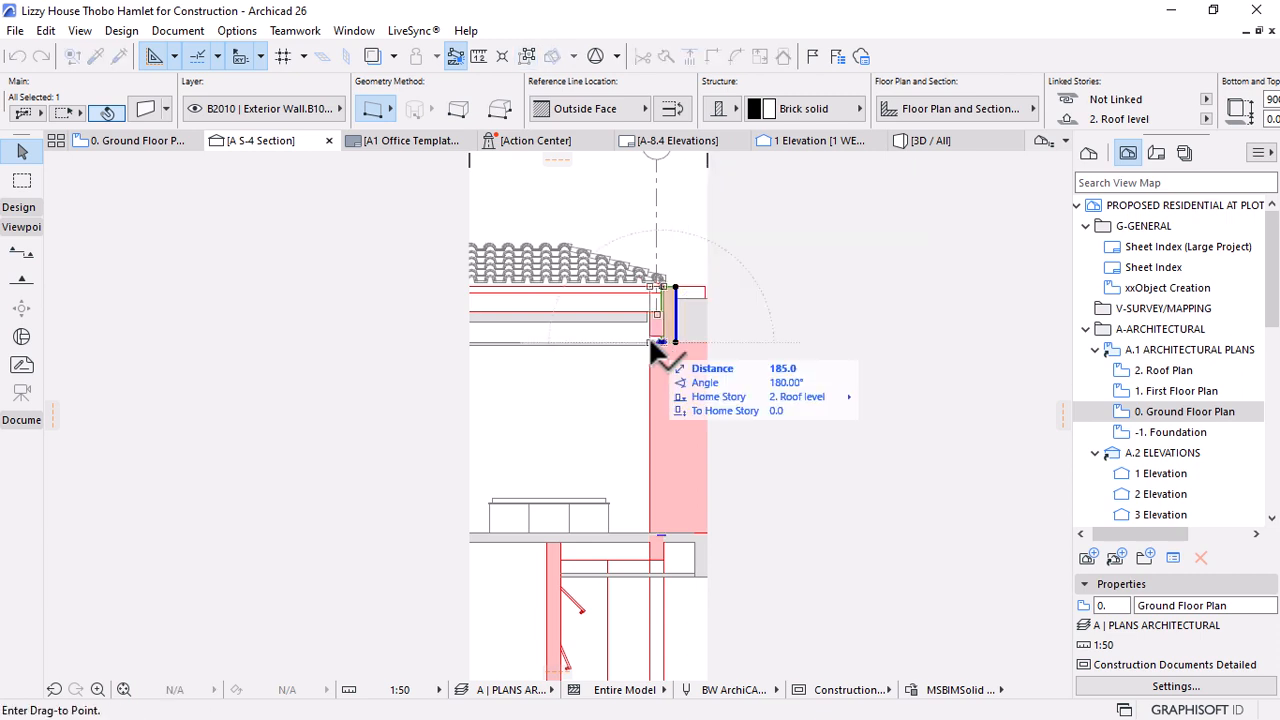
{"action": "left_click", "coordinate": [648, 532]}
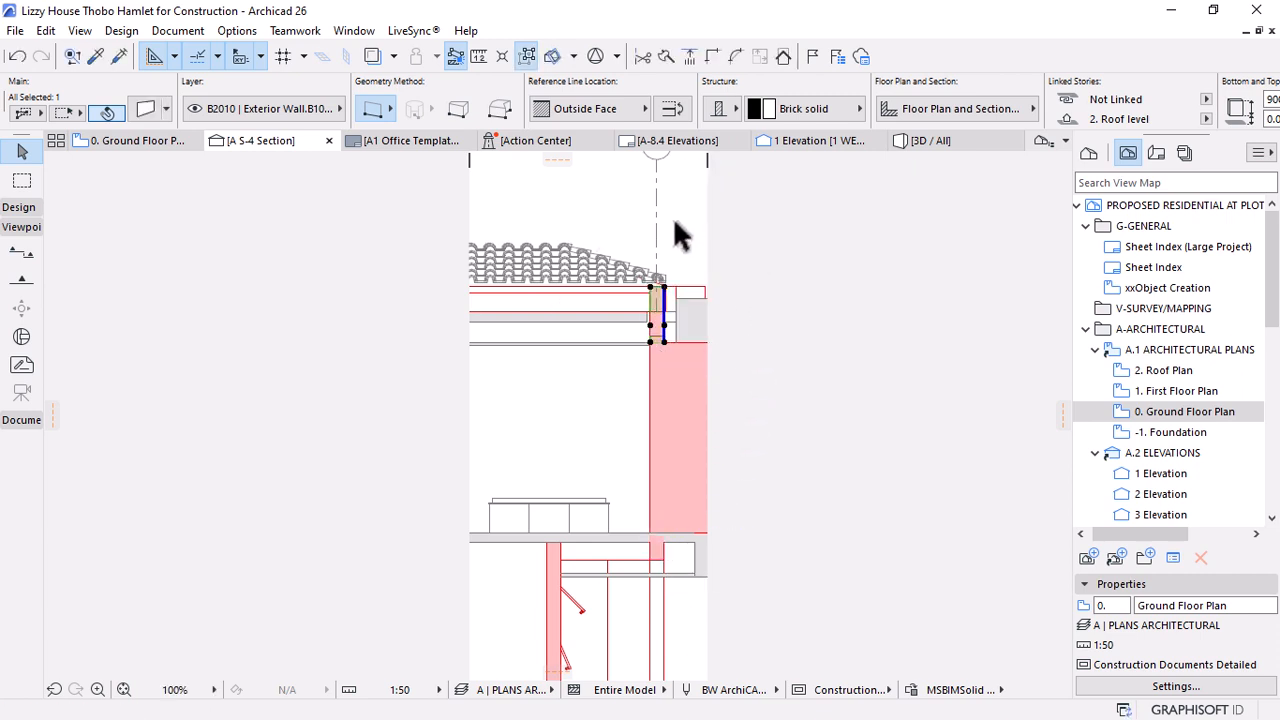
{"action": "scroll", "coordinate": [675, 220], "scroll_direction": "up", "scroll_amount": 3}
{"action": "left_click", "coordinate": [698, 313]}
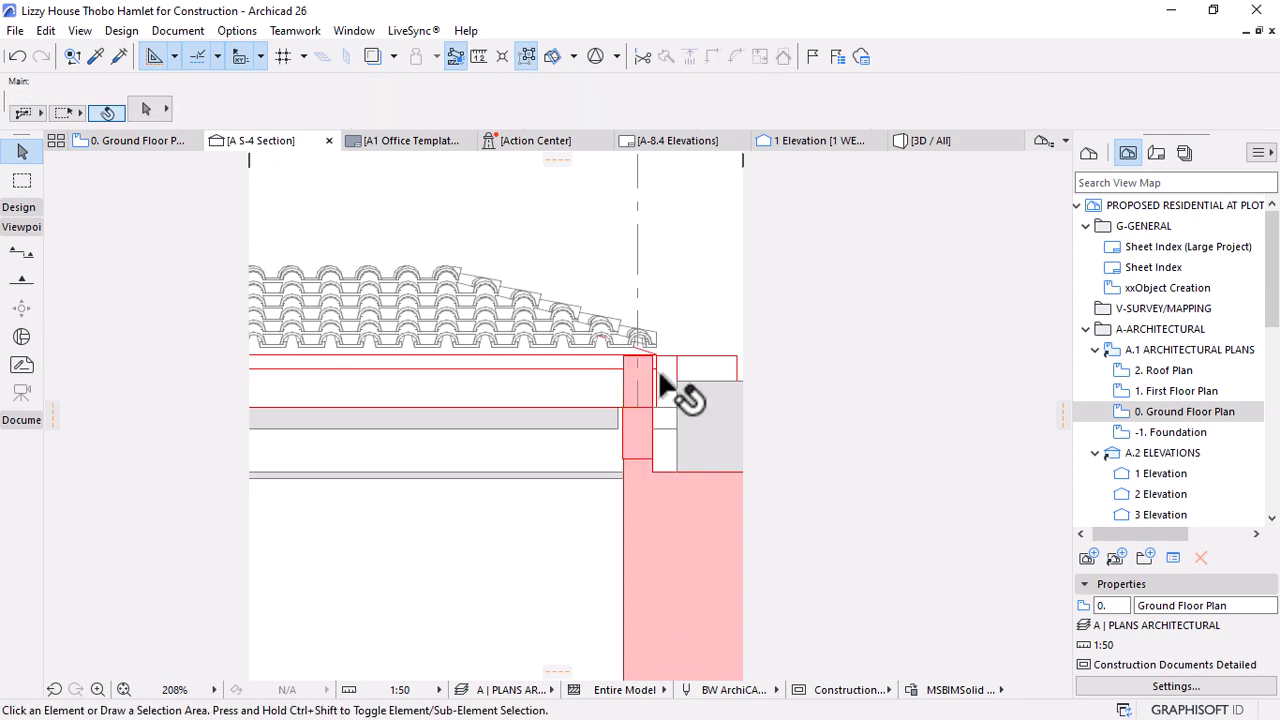
Move the concrete gutter beam under the parapet so its lower inner corner aligns with the wall's inner face
{"action": "scroll", "coordinate": [657, 491], "scroll_direction": "up", "scroll_amount": 3}
{"action": "left_click", "coordinate": [650, 424]}
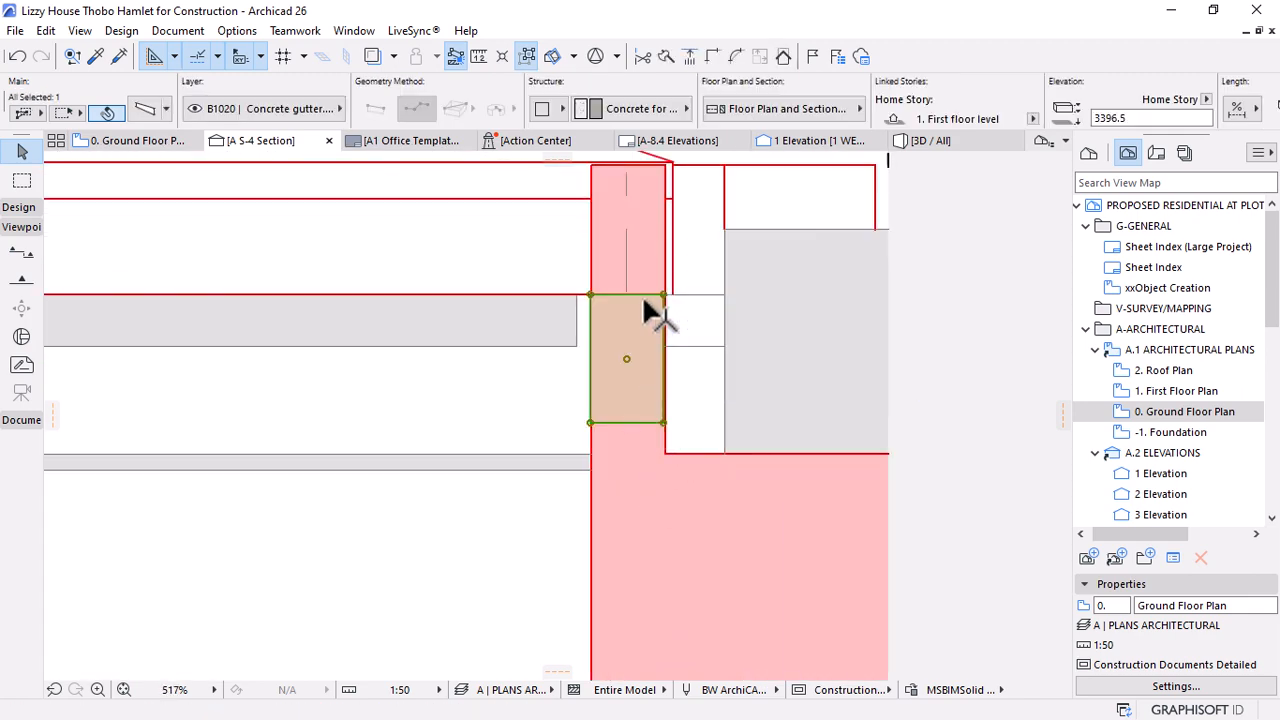
{"action": "scroll", "coordinate": [650, 313], "scroll_direction": "down", "scroll_amount": 5}
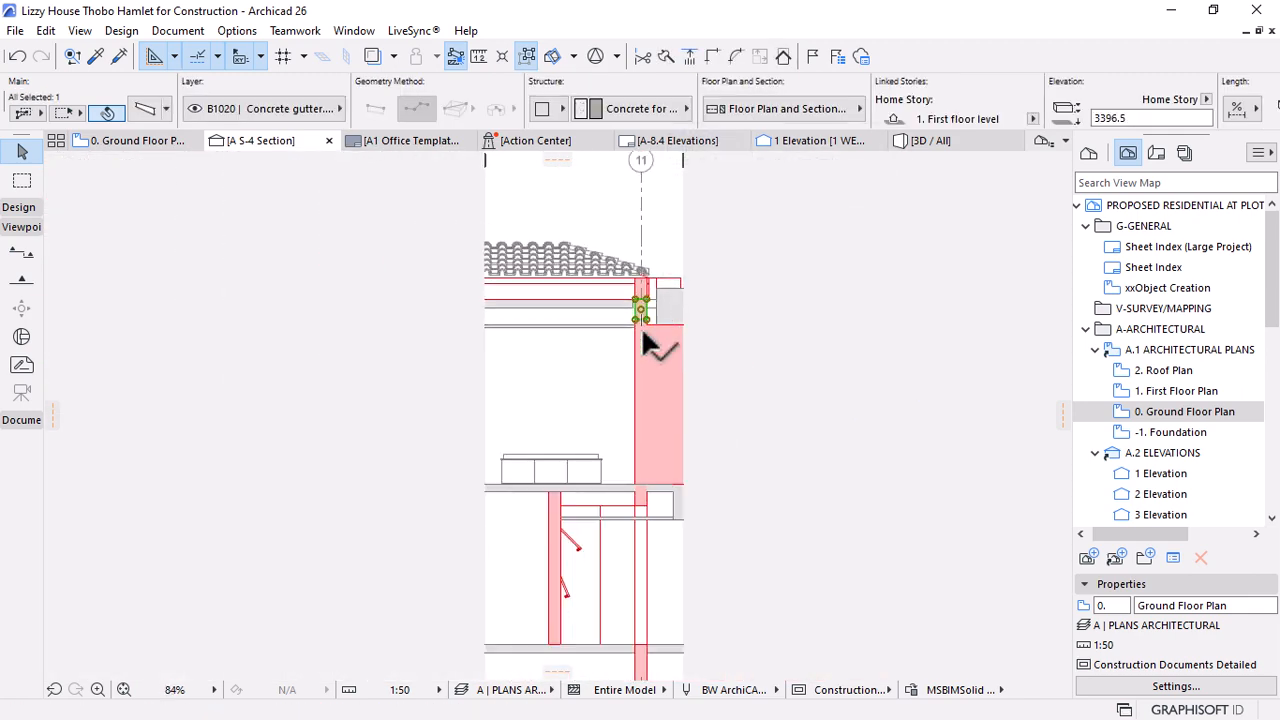
{"action": "scroll", "coordinate": [643, 338], "scroll_direction": "up", "scroll_amount": 10}
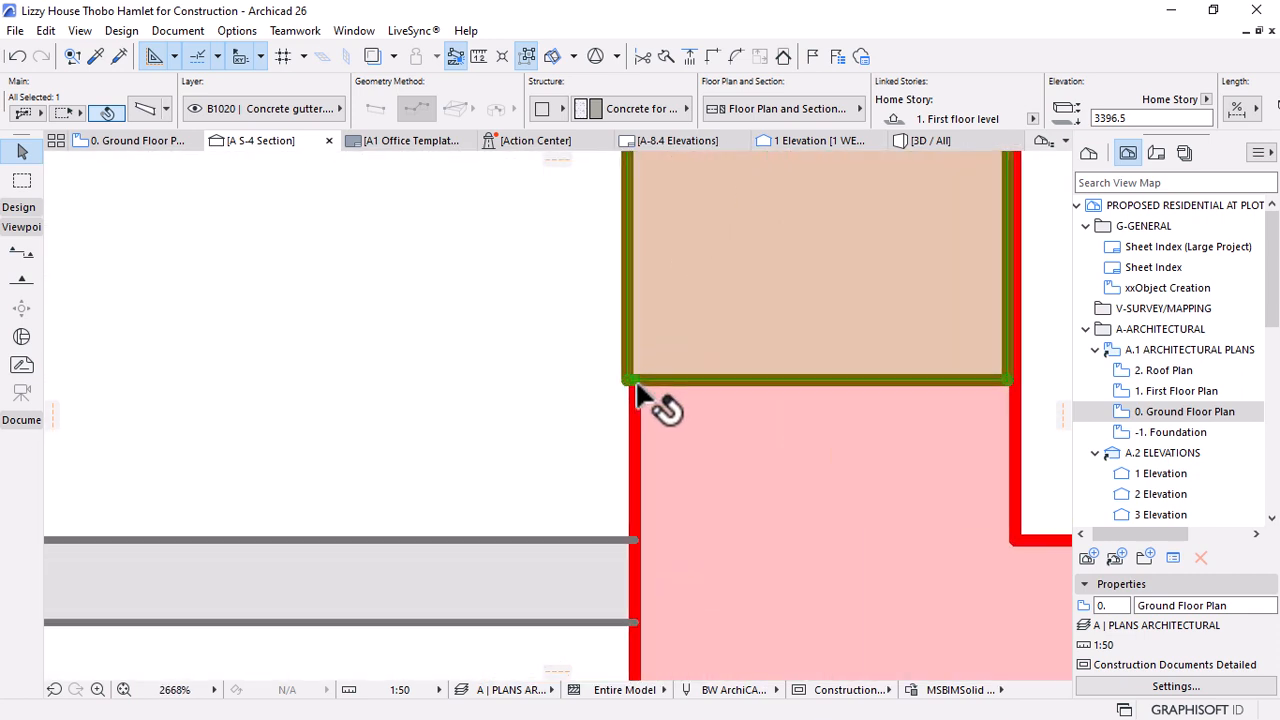
{"action": "key", "text": "ctrl+d"}
{"action": "left_click", "coordinate": [630, 382]}
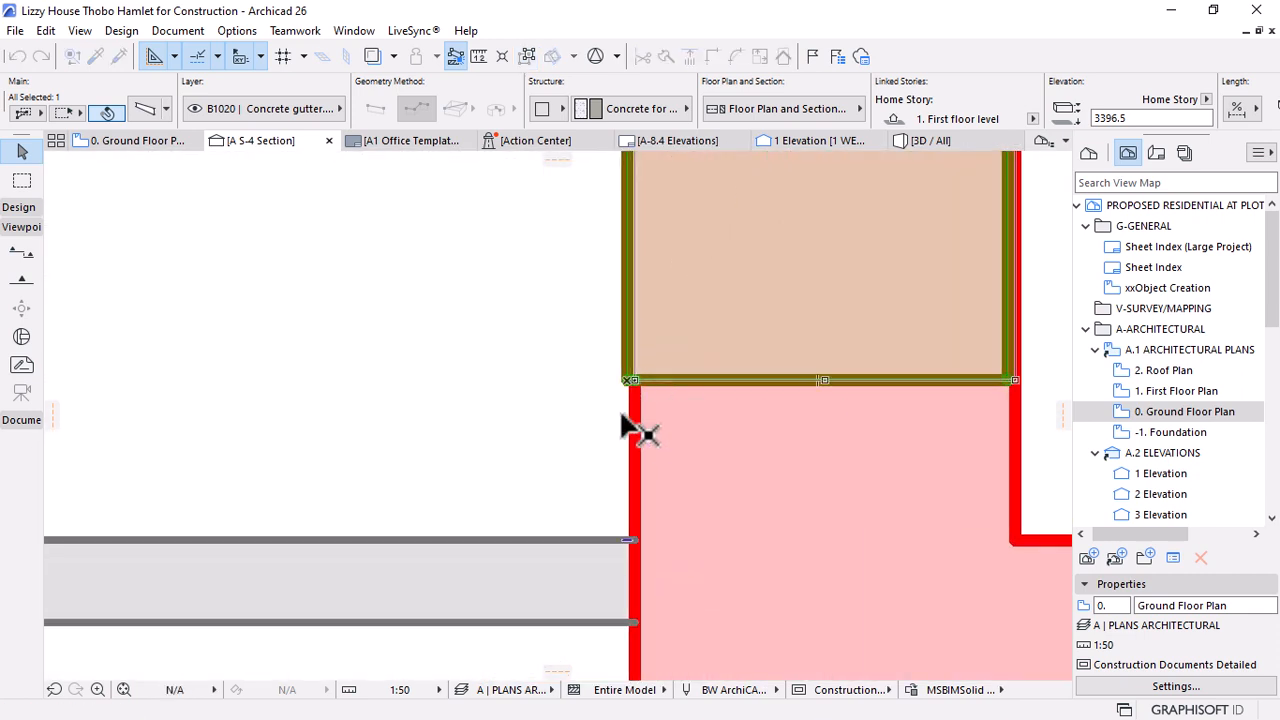
{"action": "left_click", "coordinate": [632, 430]}
{"action": "scroll", "coordinate": [625, 425], "scroll_direction": "down", "scroll_amount": 6}
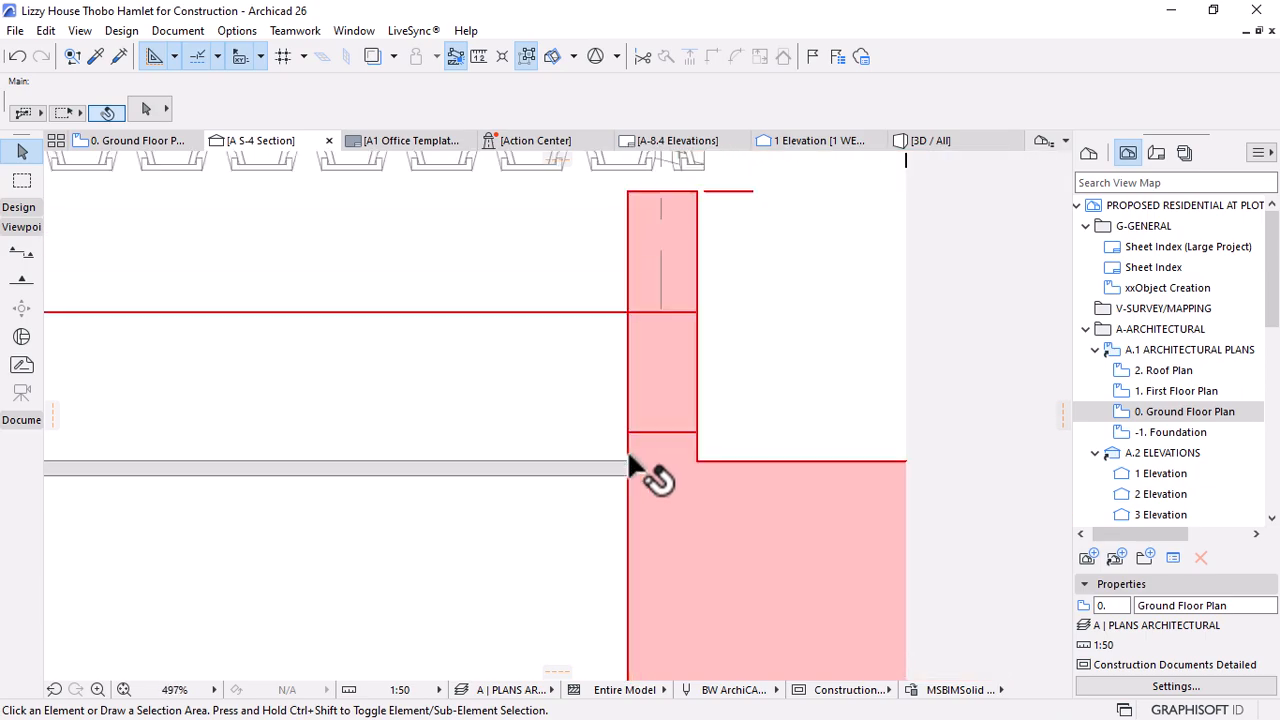
In the 3D view, offset the inner edge of the farther front roof-edge slab to meet the shifted parapet wall
{"action": "left_click", "coordinate": [932, 141]}
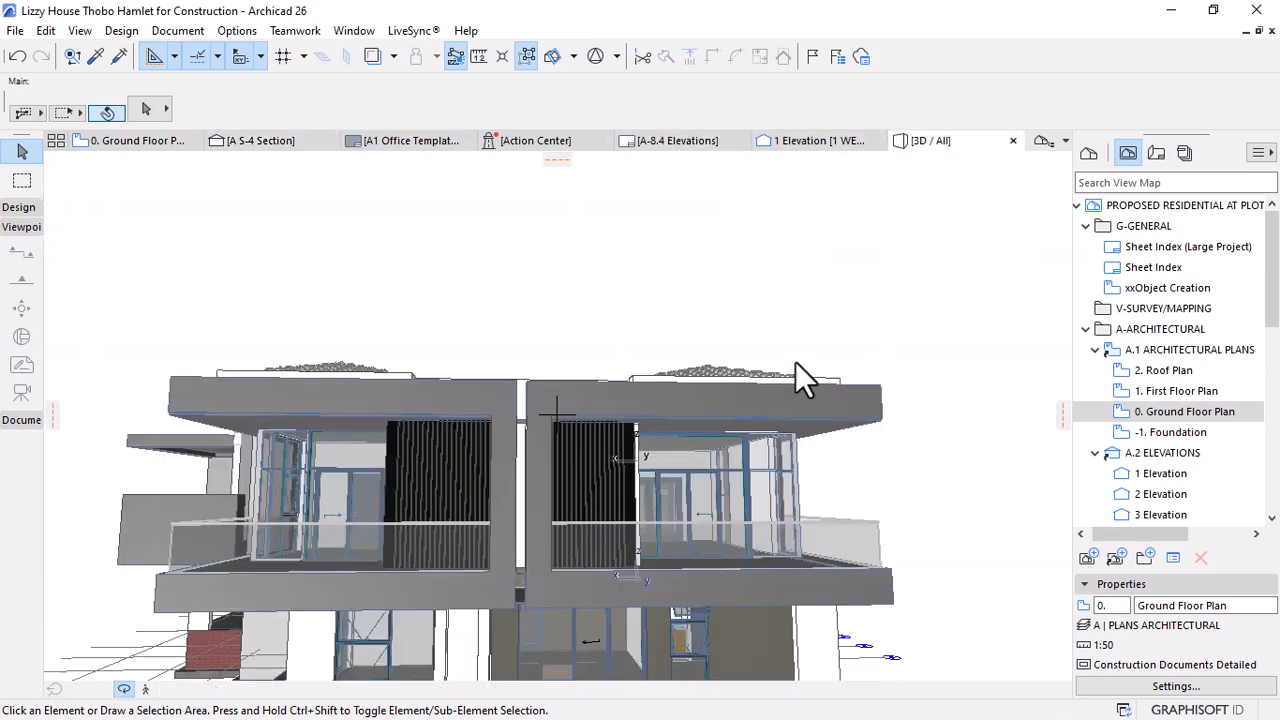
{"action": "middle_click_drag", "start_coordinate": [603, 374], "coordinate": [880, 406], "text": "shift"}
{"action": "scroll", "coordinate": [517, 366], "scroll_direction": "up", "scroll_amount": 6}
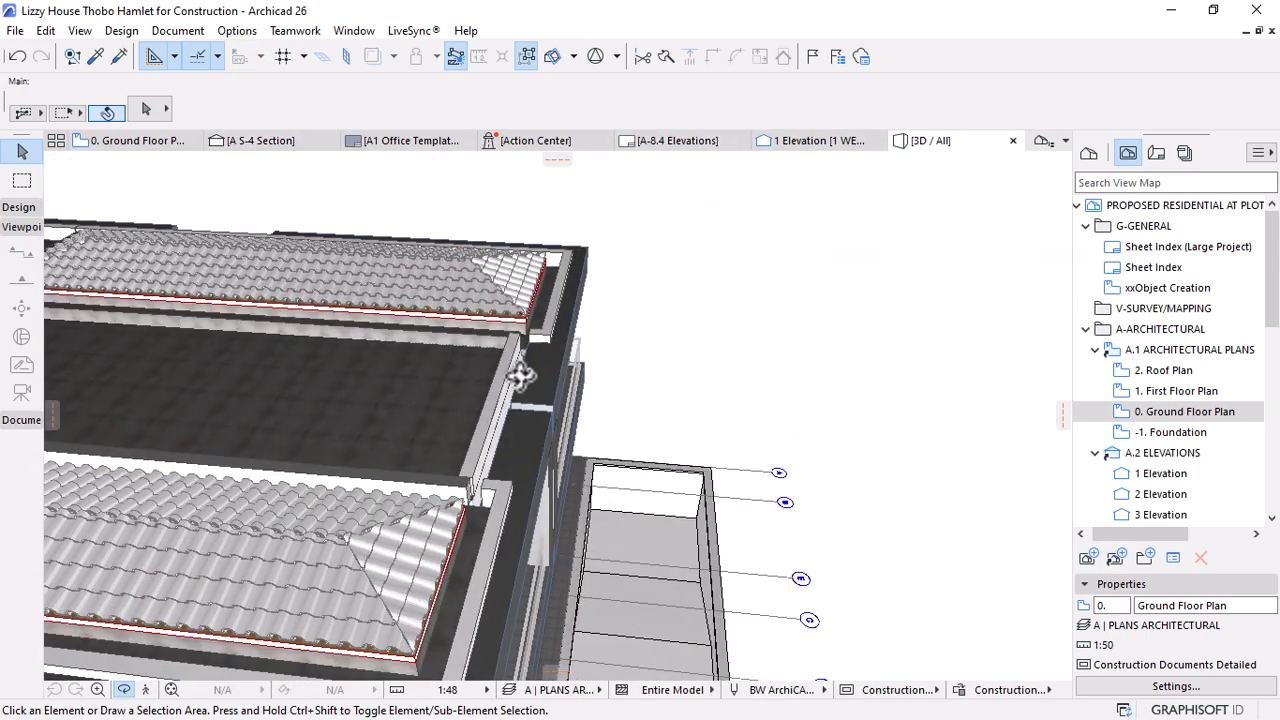
{"action": "left_click", "coordinate": [540, 355]}
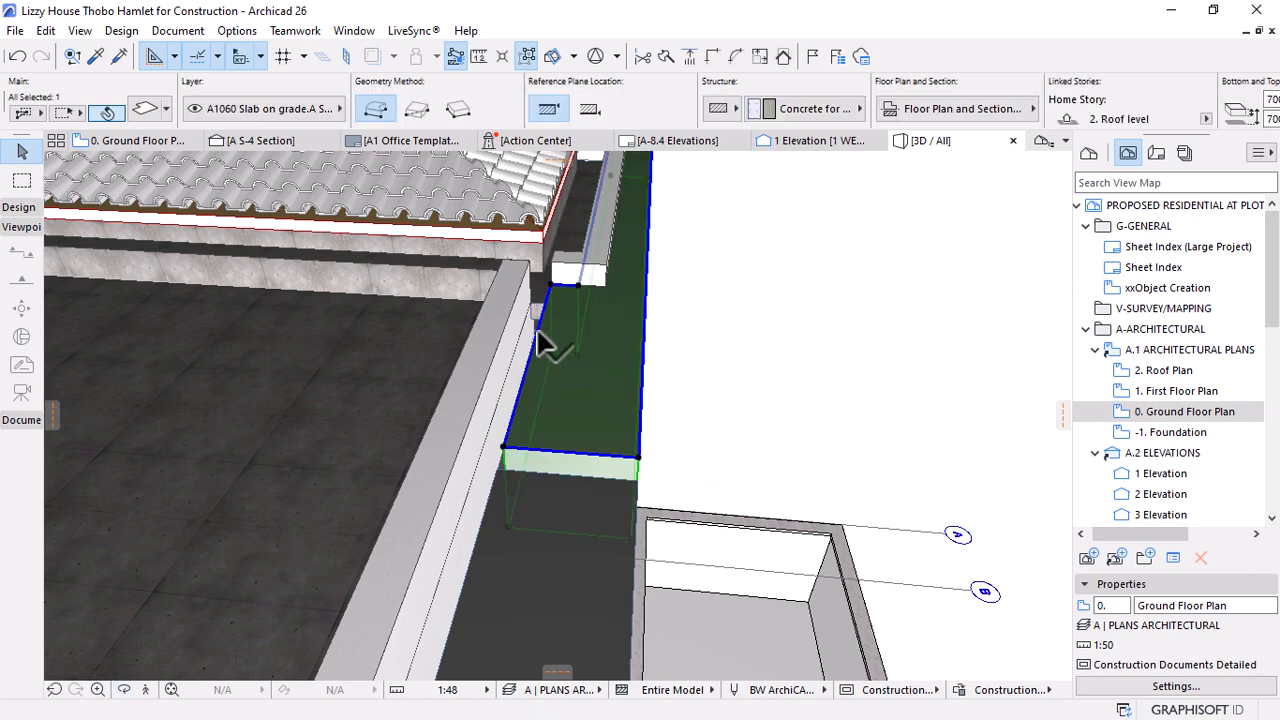
{"action": "left_click", "coordinate": [537, 334]}
{"action": "key", "text": "Escape"}
{"action": "left_click", "coordinate": [530, 412]}
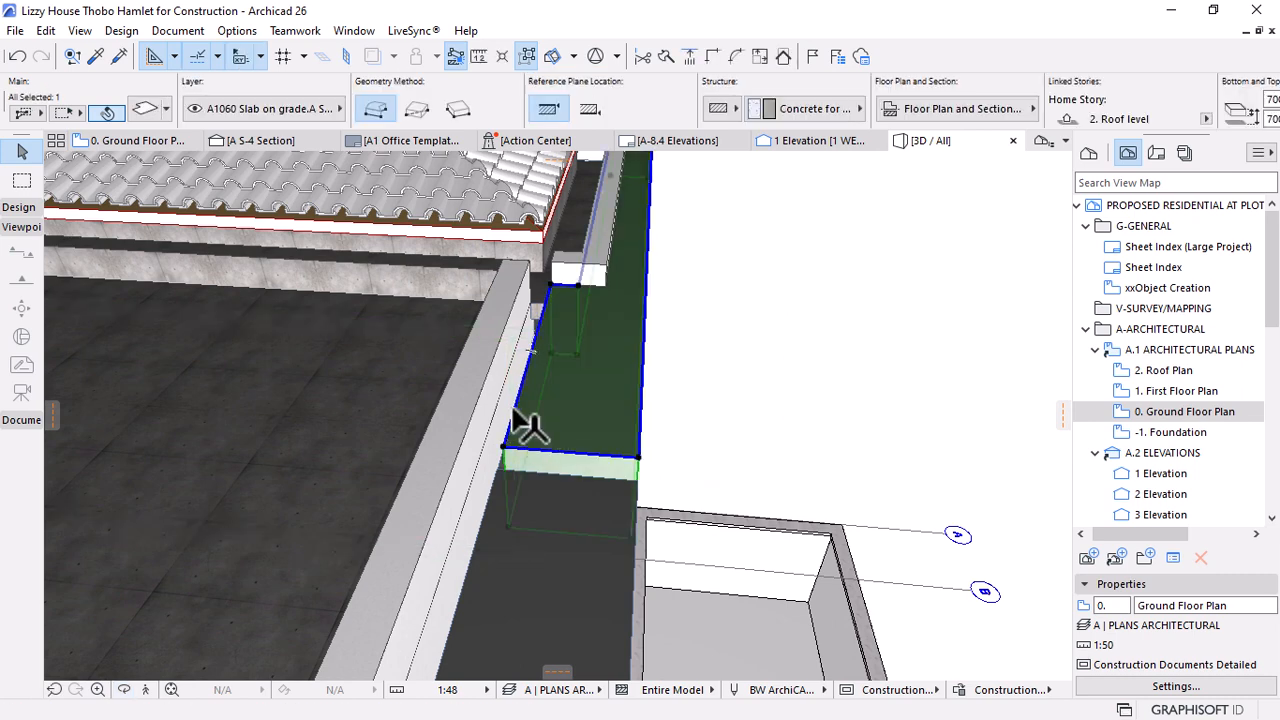
{"action": "left_click", "coordinate": [513, 410]}
{"action": "left_click", "coordinate": [612, 352]}
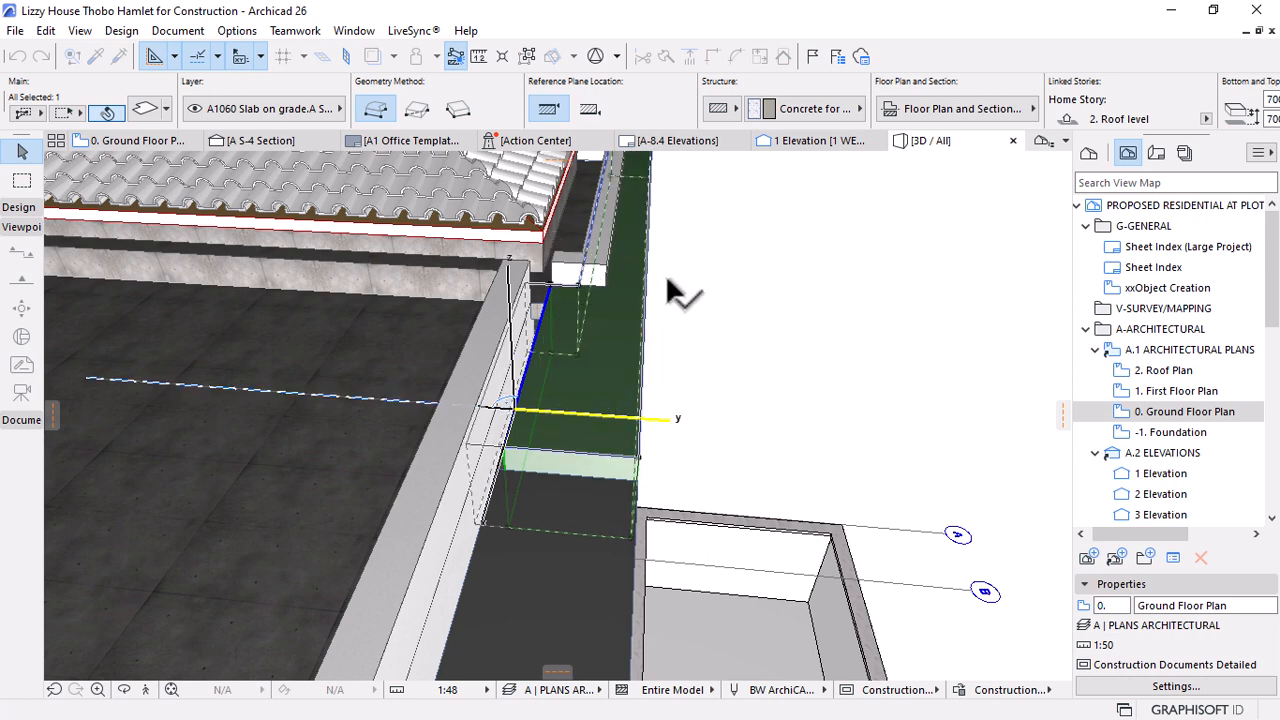
Offset the inner edge of the nearer front roof-edge slab to close its gap with the parapet wall
{"action": "scroll", "coordinate": [667, 284], "scroll_direction": "down", "scroll_amount": 3}
{"action": "left_click", "coordinate": [593, 460]}
{"action": "left_click", "coordinate": [588, 440]}
{"action": "left_click", "coordinate": [613, 354]}
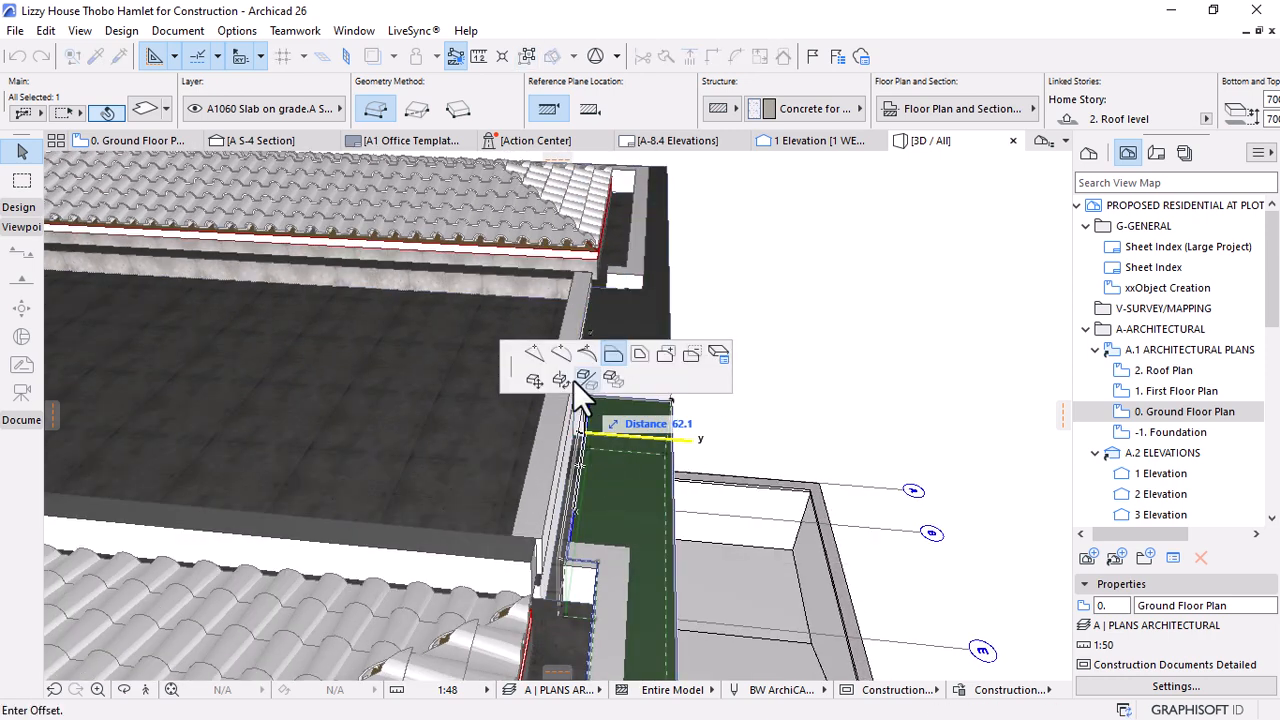
{"action": "left_click", "coordinate": [545, 515]}
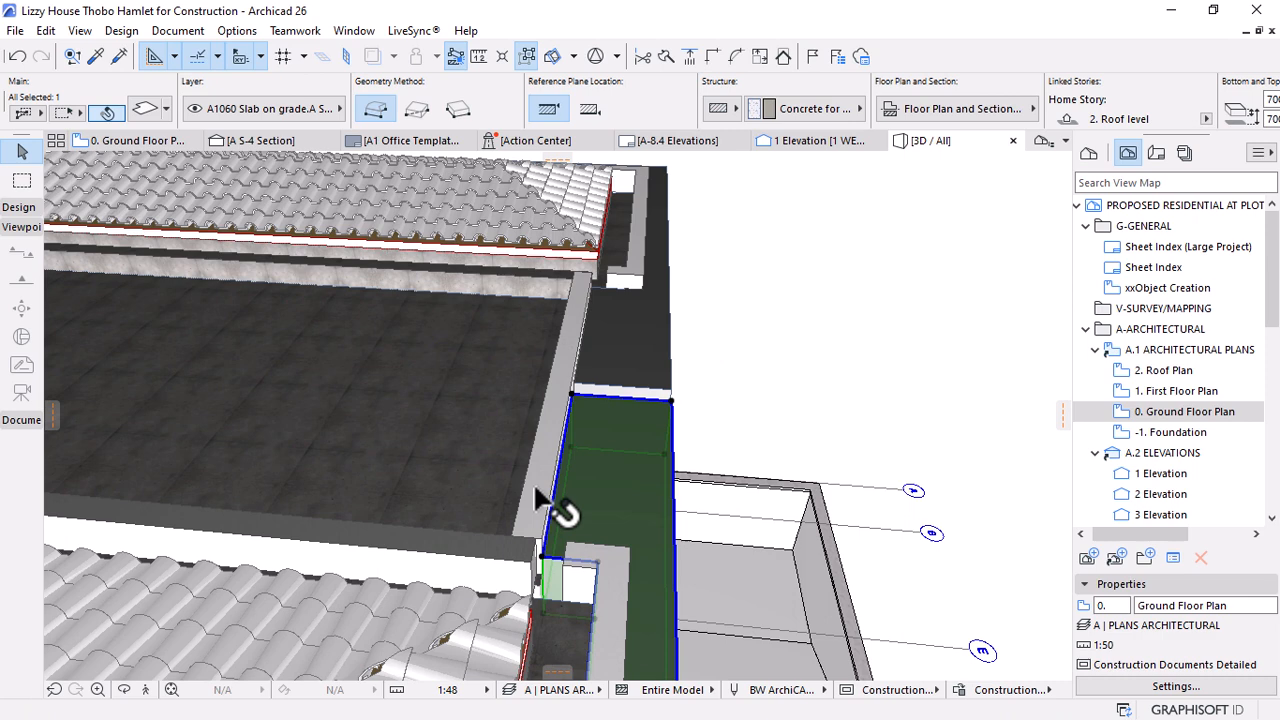
Intersect the front parapet wall with the short return wall beside the nearer tiled roof
{"action": "left_click", "coordinate": [496, 555]}
{"action": "left_click", "coordinate": [484, 570], "text": "shift"}
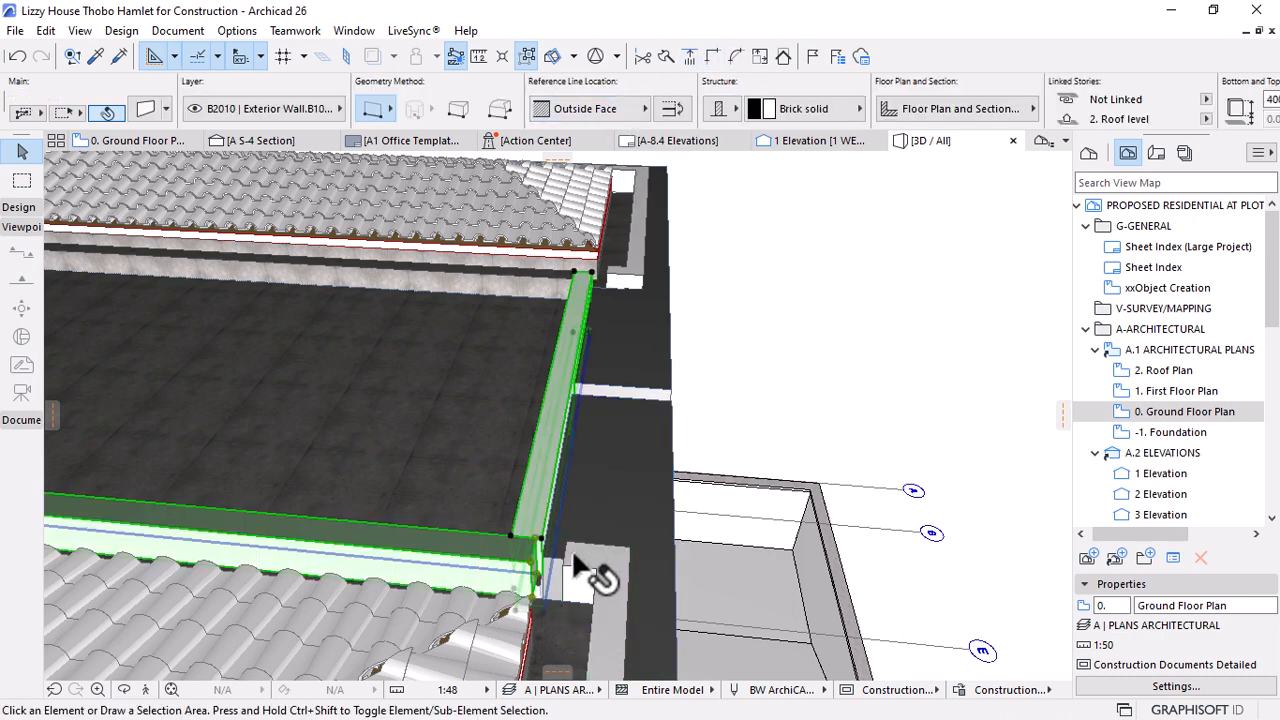
{"action": "left_click_drag", "start_coordinate": [595, 578], "coordinate": [571, 514]}
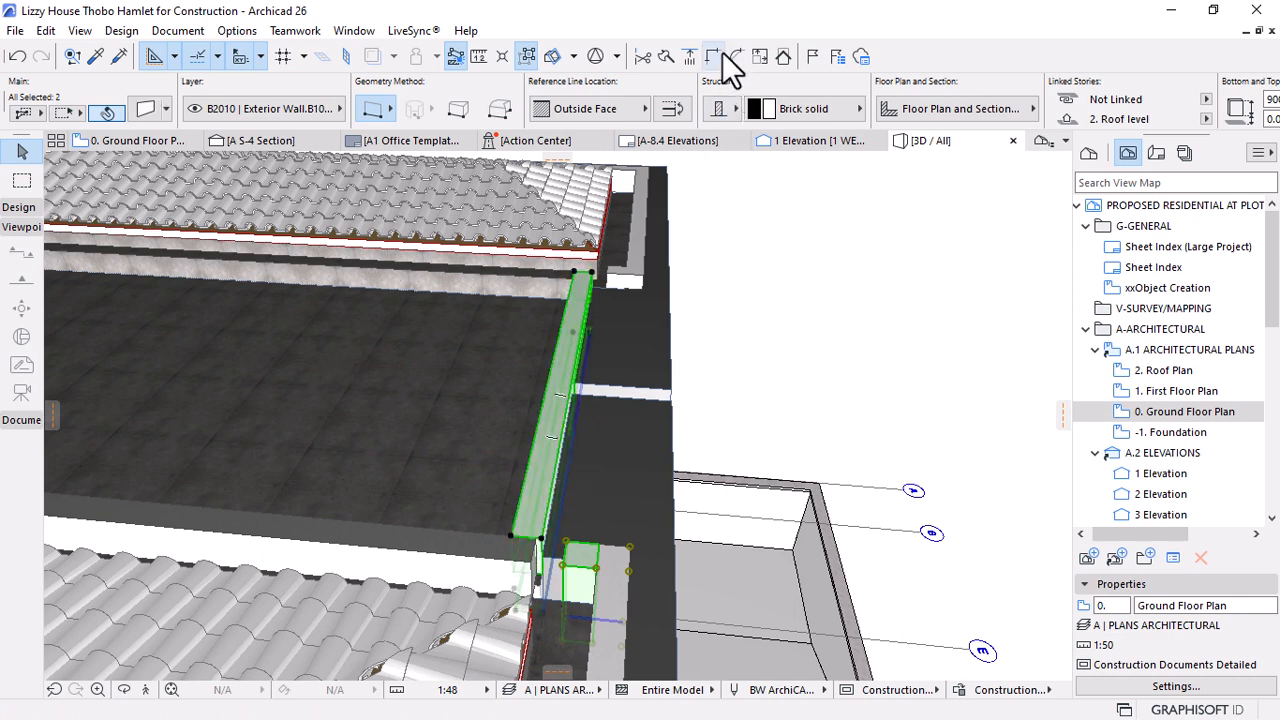
Stretch the end of the long brick wall beside the nearer roof back to the front parapet's inner face
{"action": "left_click", "coordinate": [509, 566]}
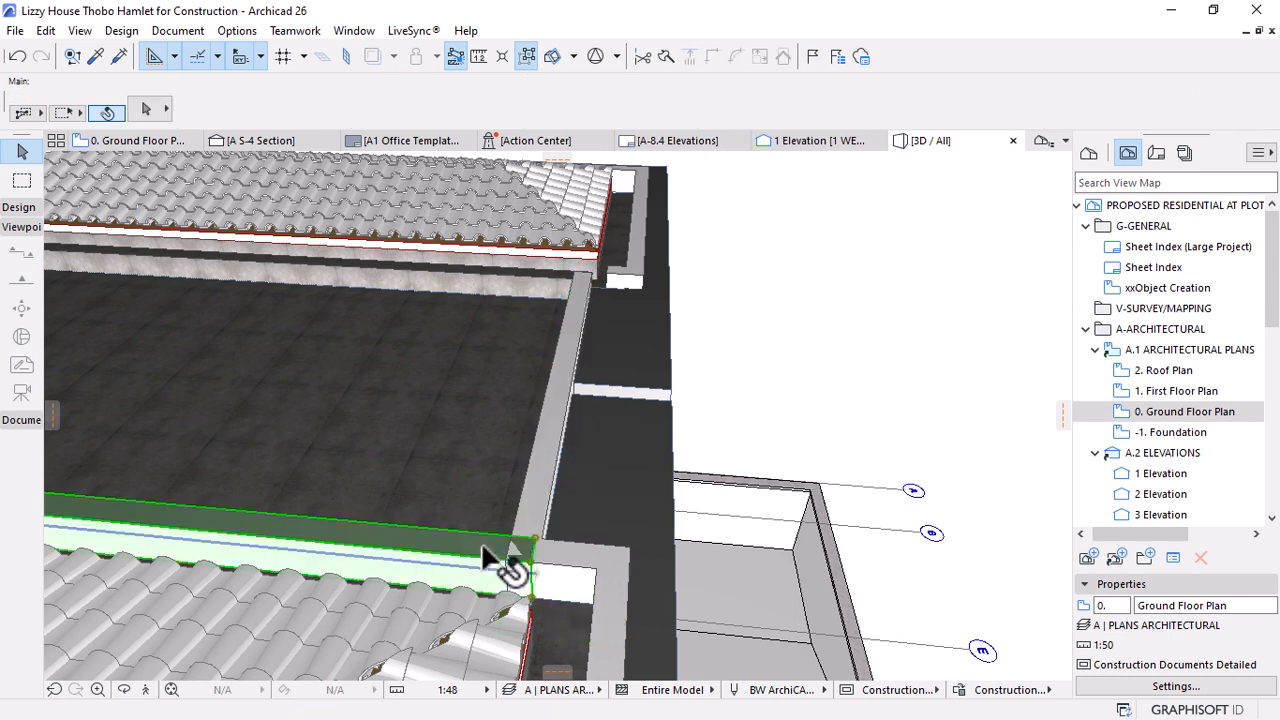
{"action": "left_click", "coordinate": [540, 585]}
{"action": "left_click", "coordinate": [508, 563]}
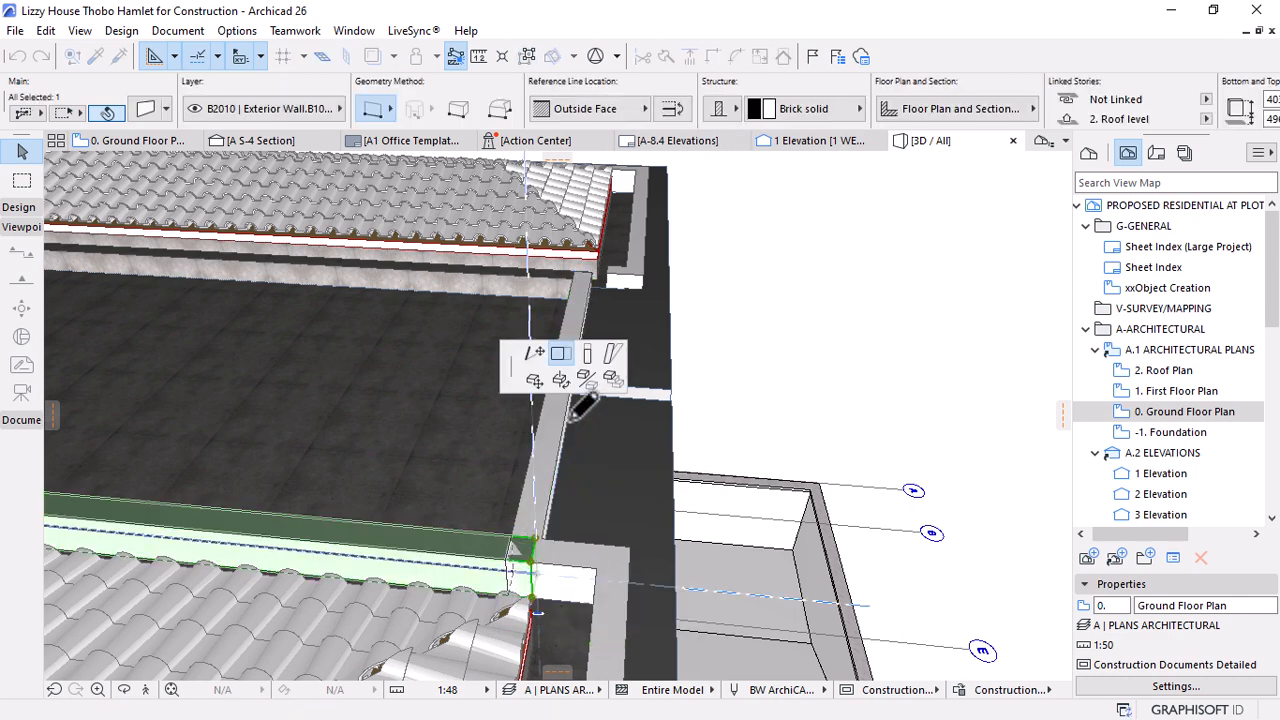
{"action": "key", "text": "Escape"}
Intersect the front parapet wall with the short return wall beside the farther tiled roof
{"action": "scroll", "coordinate": [620, 258], "scroll_direction": "up", "scroll_amount": 3}
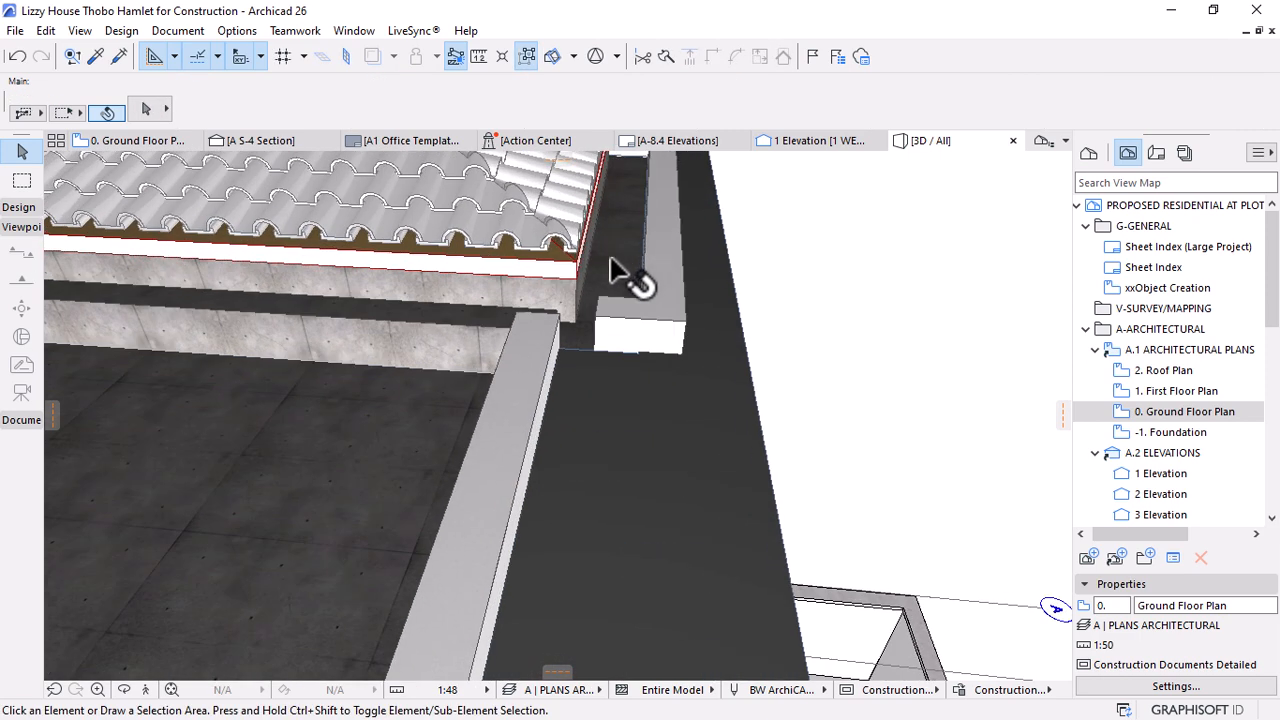
{"action": "left_click", "coordinate": [616, 310]}
{"action": "left_click", "coordinate": [548, 334], "text": "shift"}
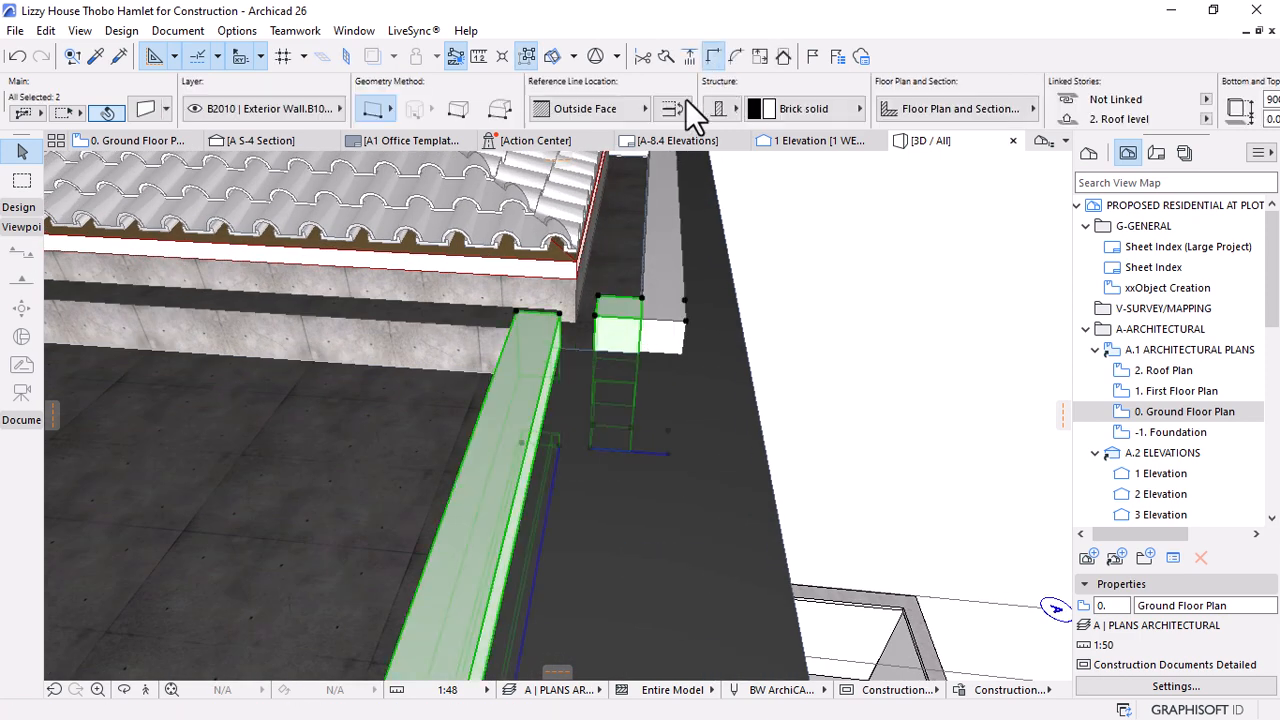
{"action": "key", "text": "Escape"}
{"action": "scroll", "coordinate": [714, 363], "scroll_direction": "down", "scroll_amount": 3}
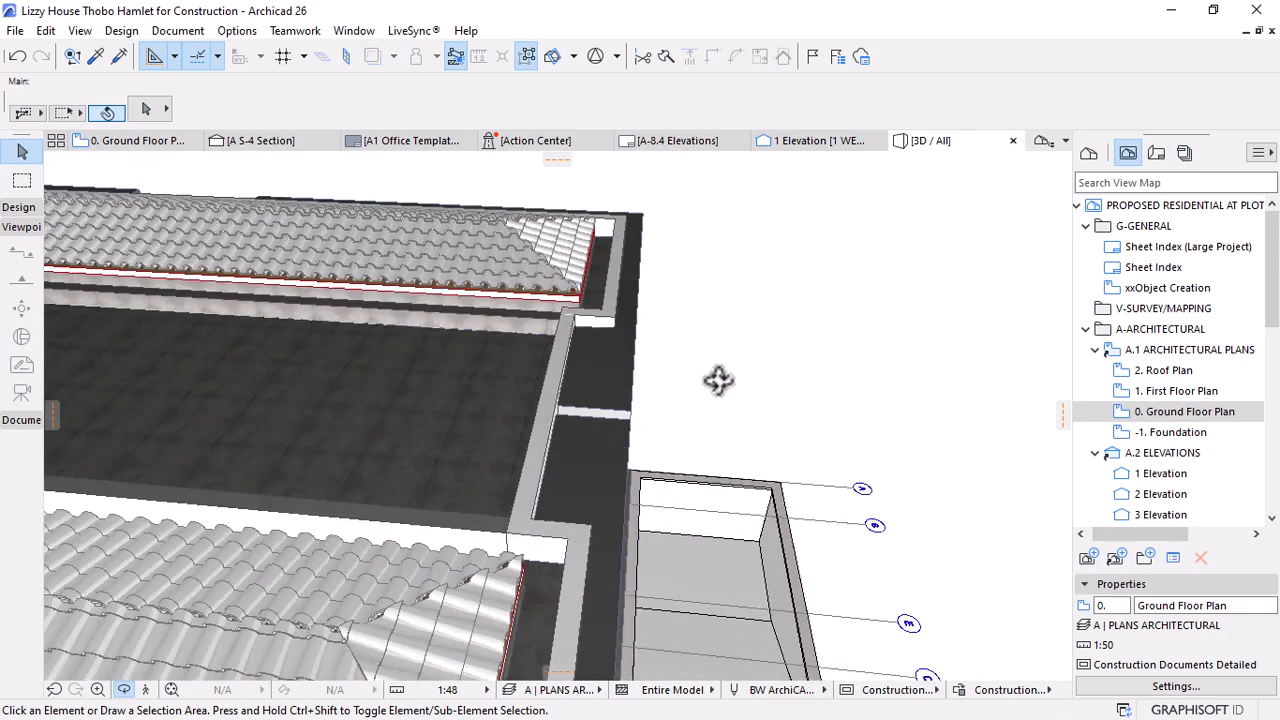
{"action": "middle_click_drag", "start_coordinate": [717, 380], "coordinate": [450, 155], "text": "shift"}
In section A S-4, select the roof slab and the adjoining concrete gutter beam and isolate both in 3D
{"action": "left_click", "coordinate": [255, 141]}
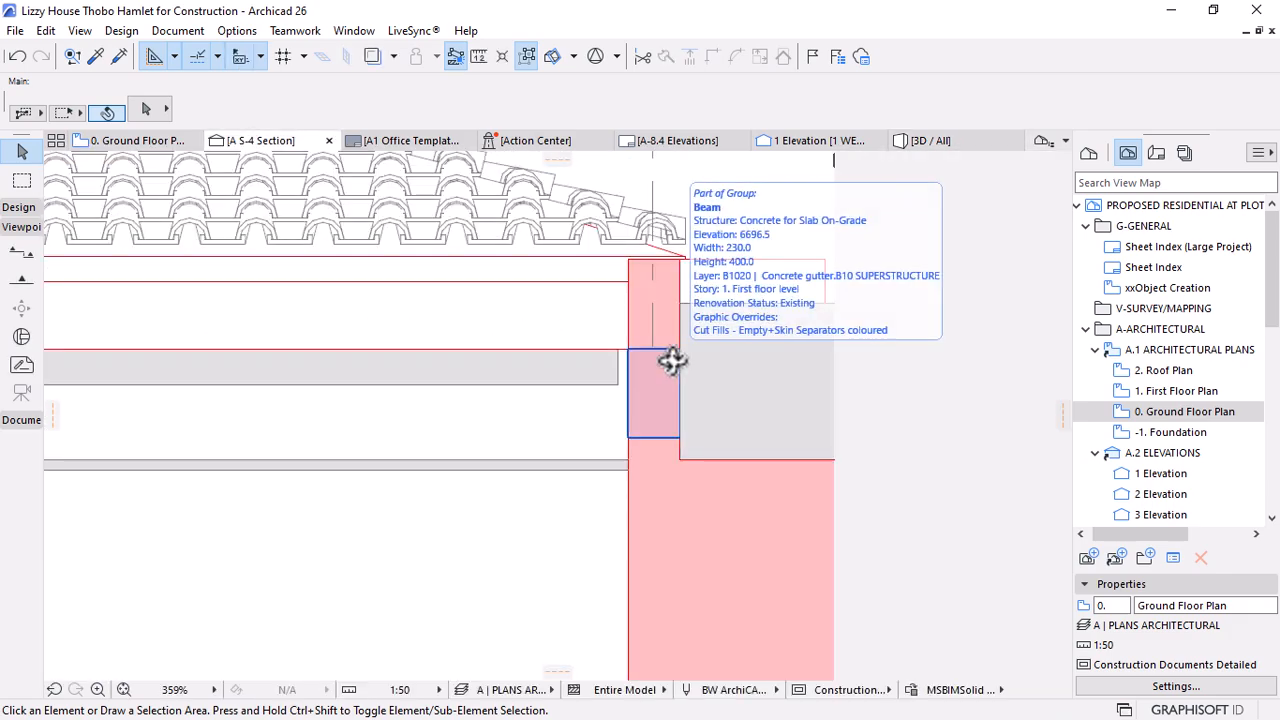
{"action": "scroll", "coordinate": [745, 337], "scroll_direction": "down", "scroll_amount": 6}
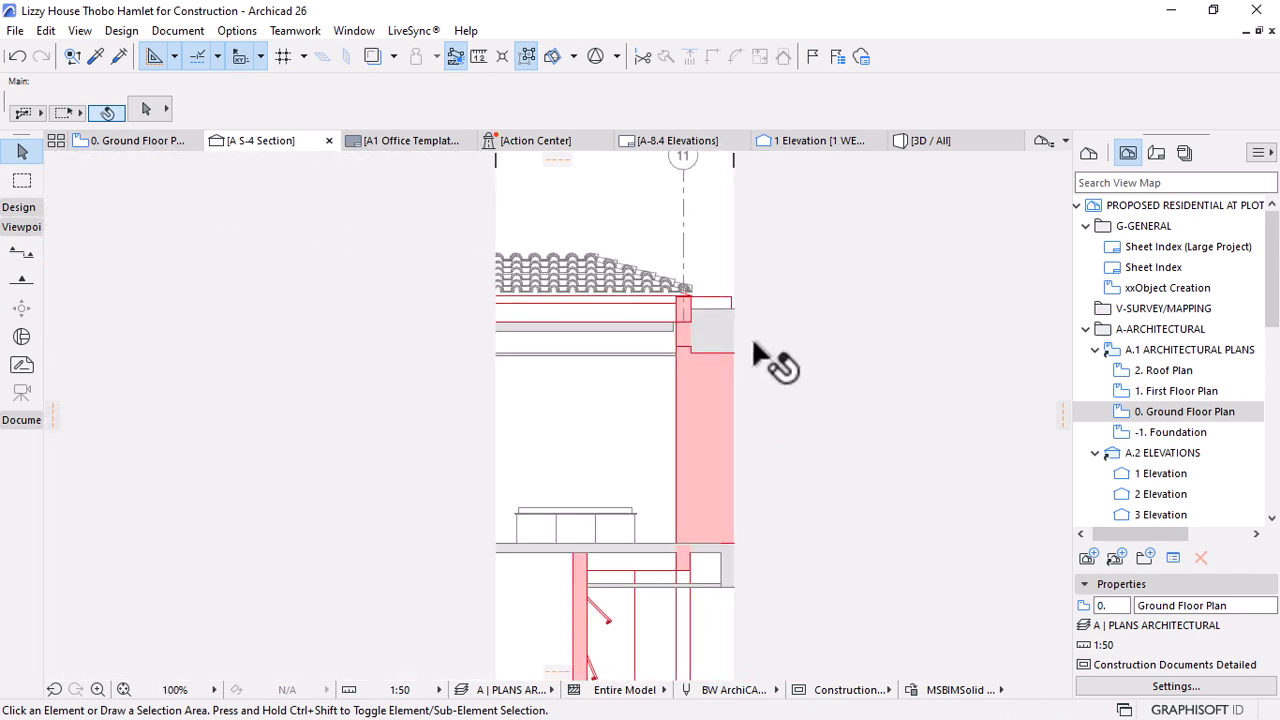
{"action": "scroll", "coordinate": [703, 350], "scroll_direction": "up", "scroll_amount": 5}
{"action": "left_click", "coordinate": [722, 326]}
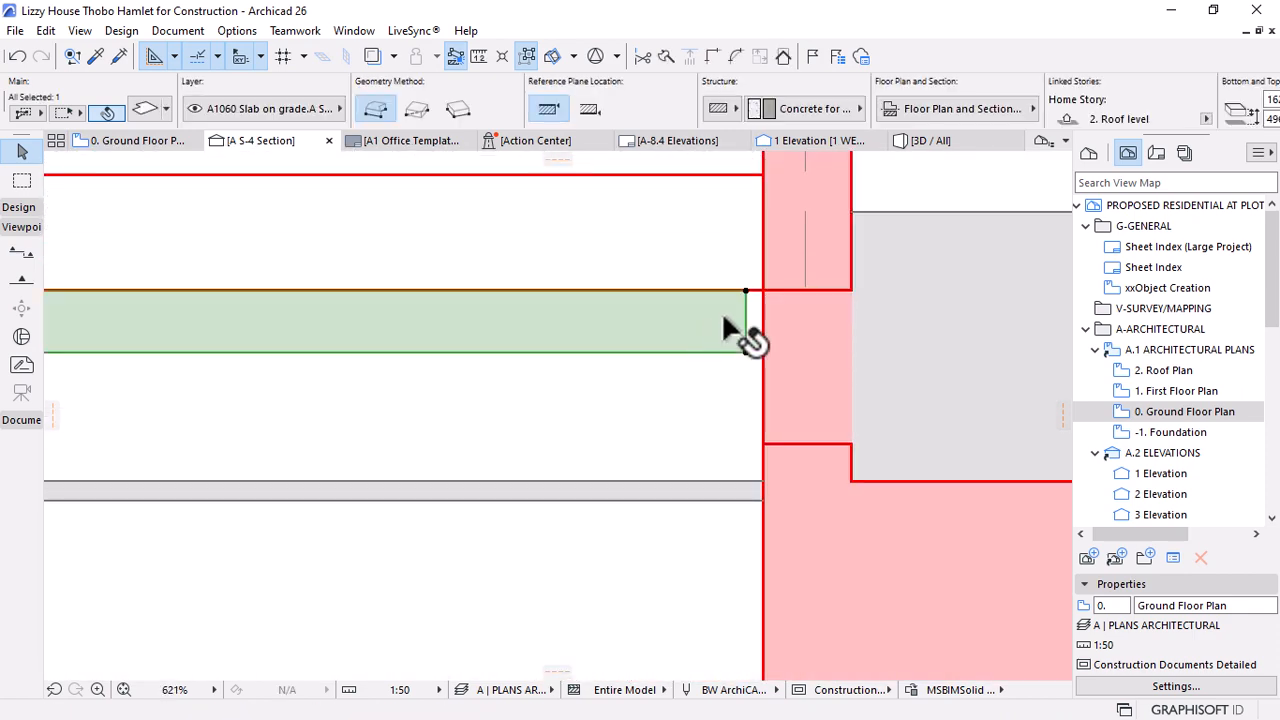
{"action": "left_click", "coordinate": [803, 326], "text": "shift"}
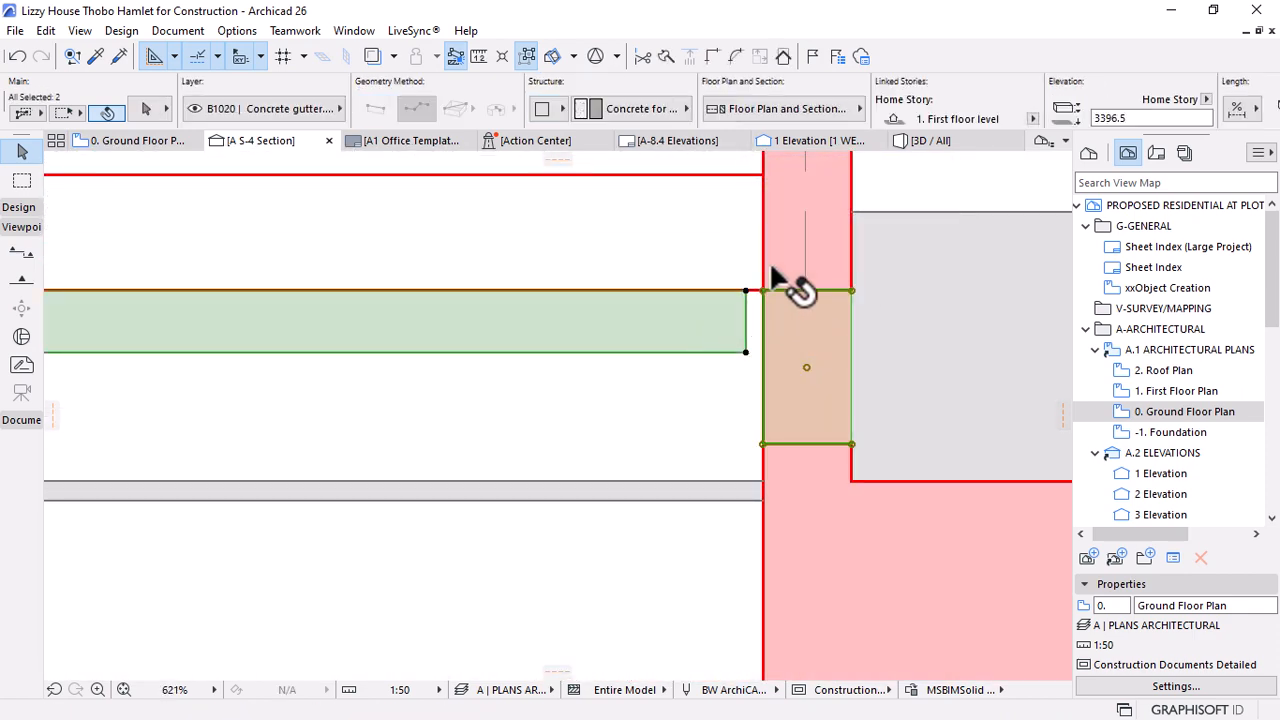
{"action": "key", "text": "F5"}
{"action": "scroll", "coordinate": [669, 386], "scroll_direction": "up", "scroll_amount": 5}
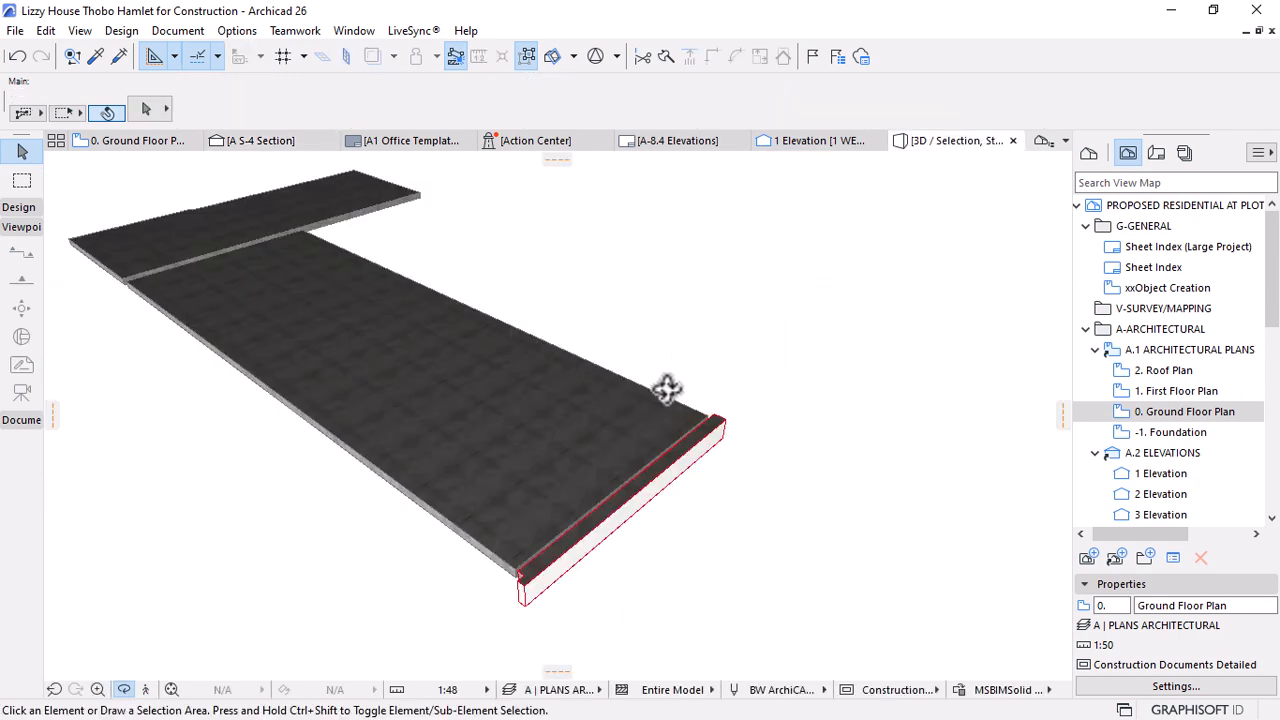
{"action": "scroll", "coordinate": [680, 470], "scroll_direction": "up", "scroll_amount": 3}
Offset the roof slab's end edge to meet the concrete gutter beam and close the gap between them
{"action": "left_click", "coordinate": [626, 443]}
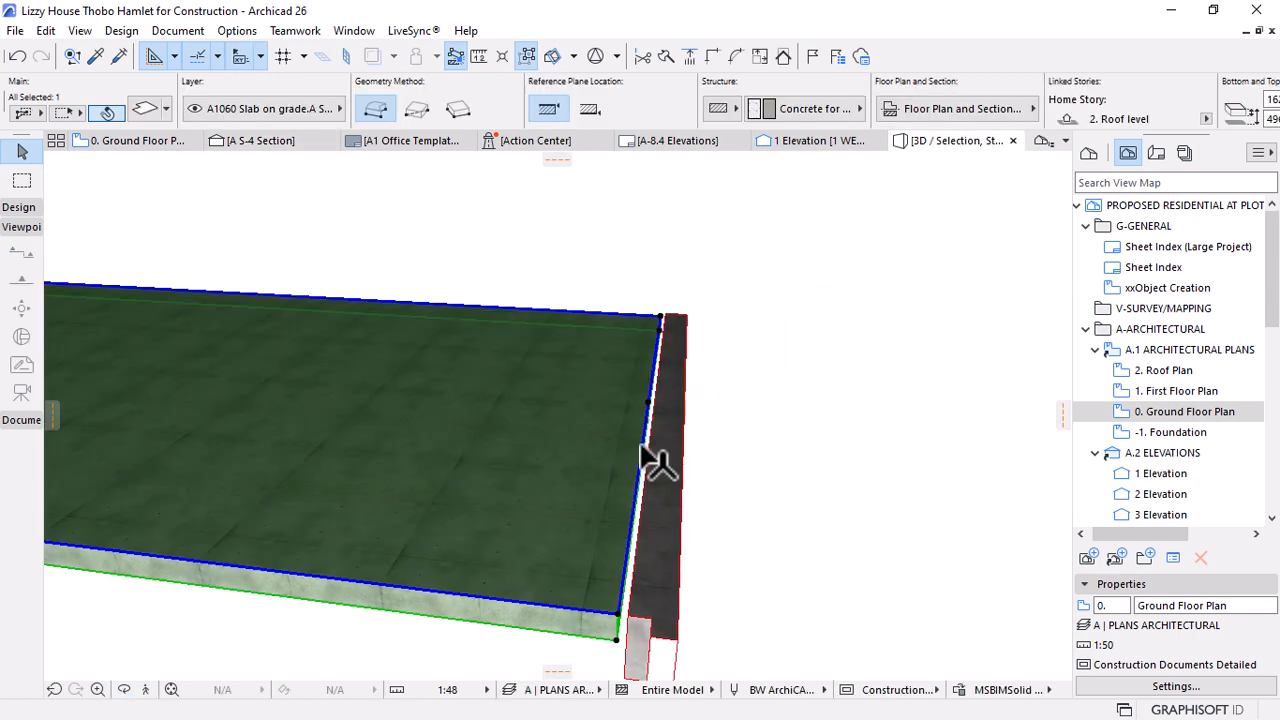
{"action": "left_click", "coordinate": [648, 410]}
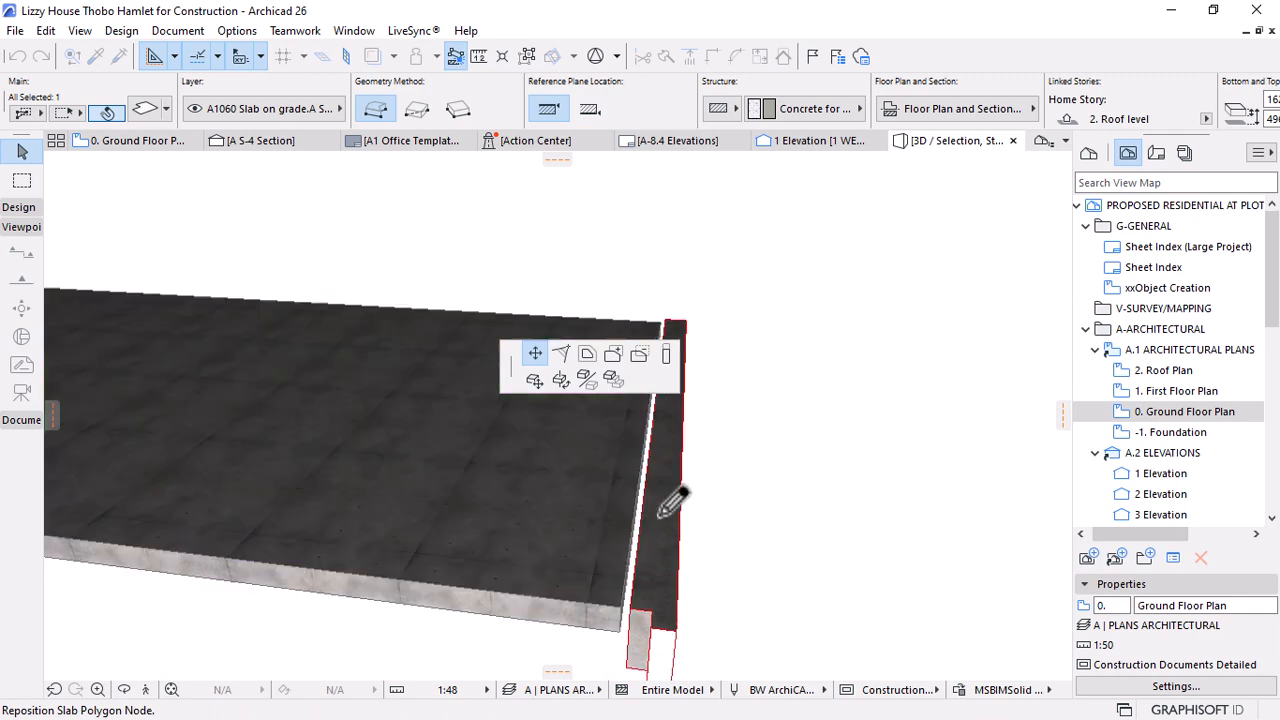
{"action": "scroll", "coordinate": [780, 564], "scroll_direction": "down", "scroll_amount": 2}
{"action": "scroll", "coordinate": [688, 564], "scroll_direction": "up", "scroll_amount": 5}
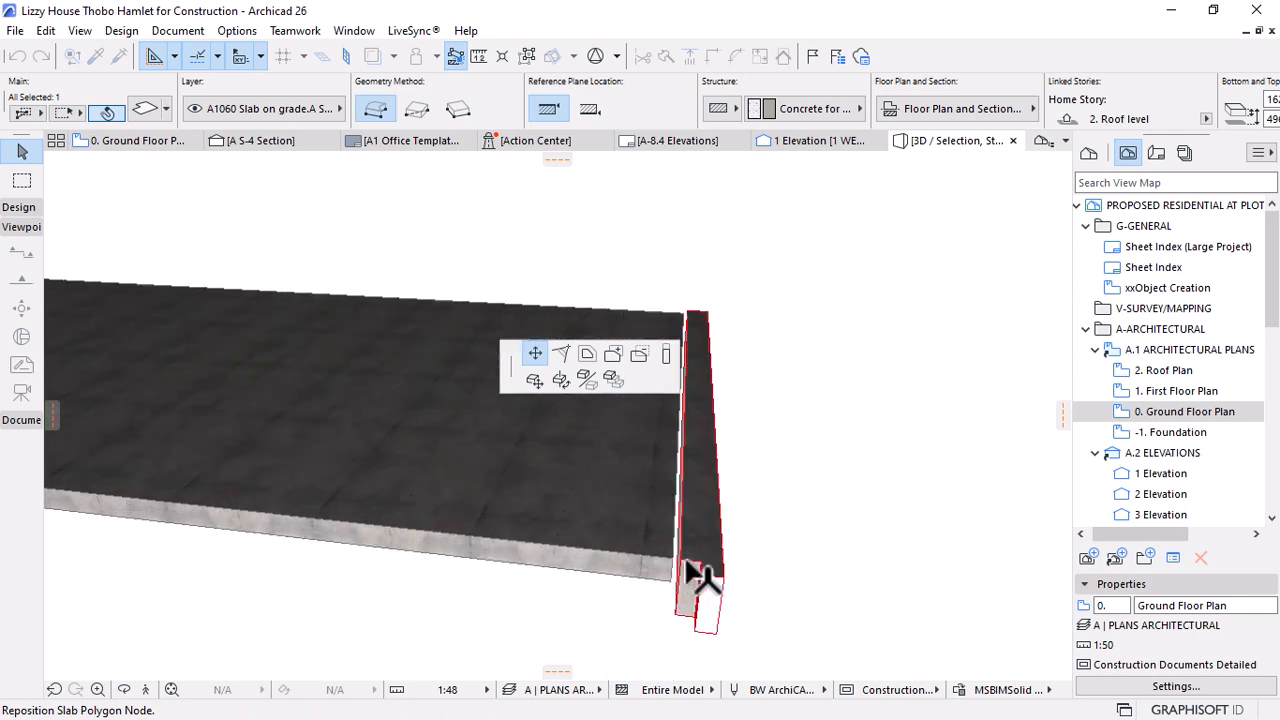
{"action": "left_click", "coordinate": [669, 560]}
{"action": "left_click", "coordinate": [672, 410]}
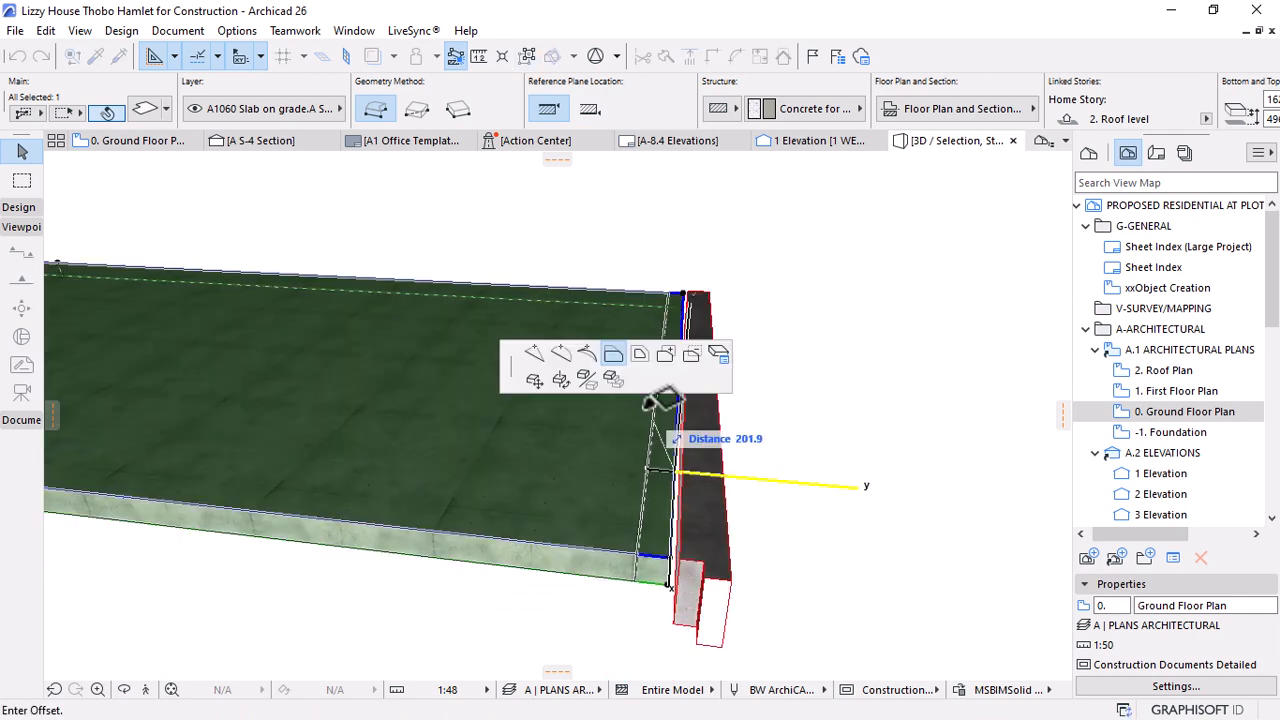
{"action": "left_click", "coordinate": [678, 557]}
{"action": "left_click", "coordinate": [736, 283]}
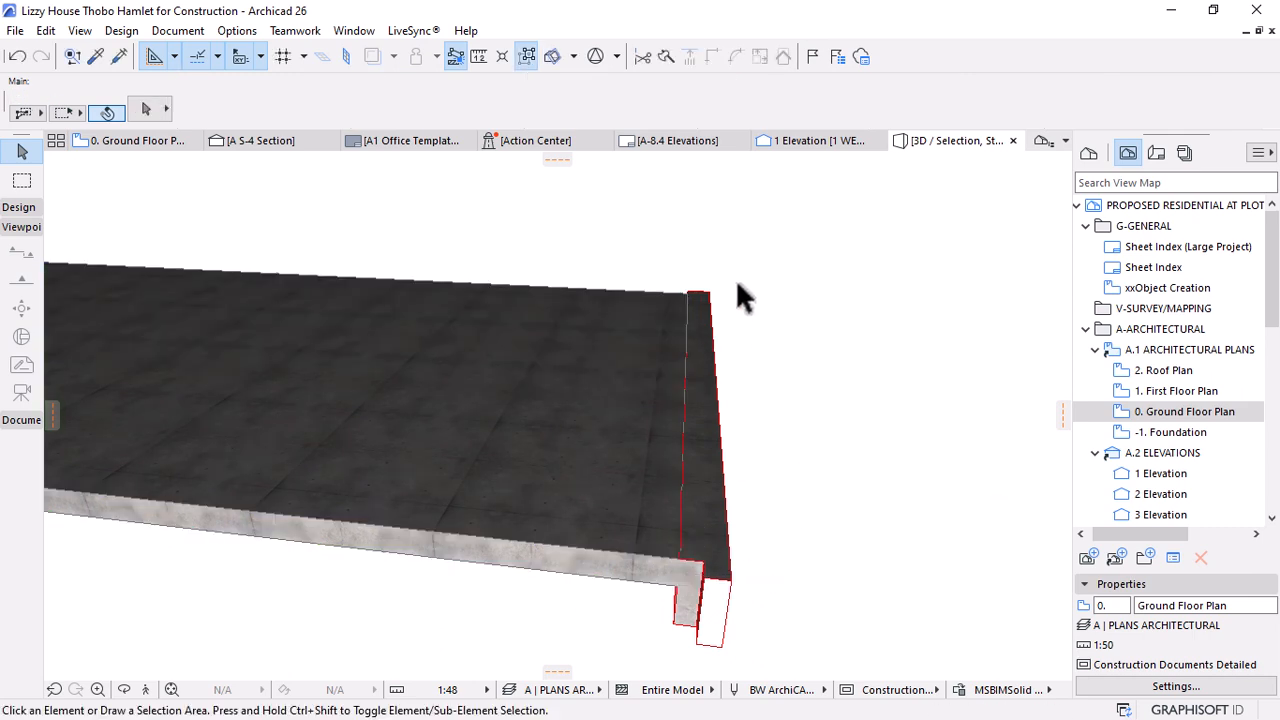
In section A S-4, copy the cut gutter beam beneath the first-floor slab onto the ground-floor brick wall, aligned with the wall's faces
{"action": "left_click", "coordinate": [259, 140]}
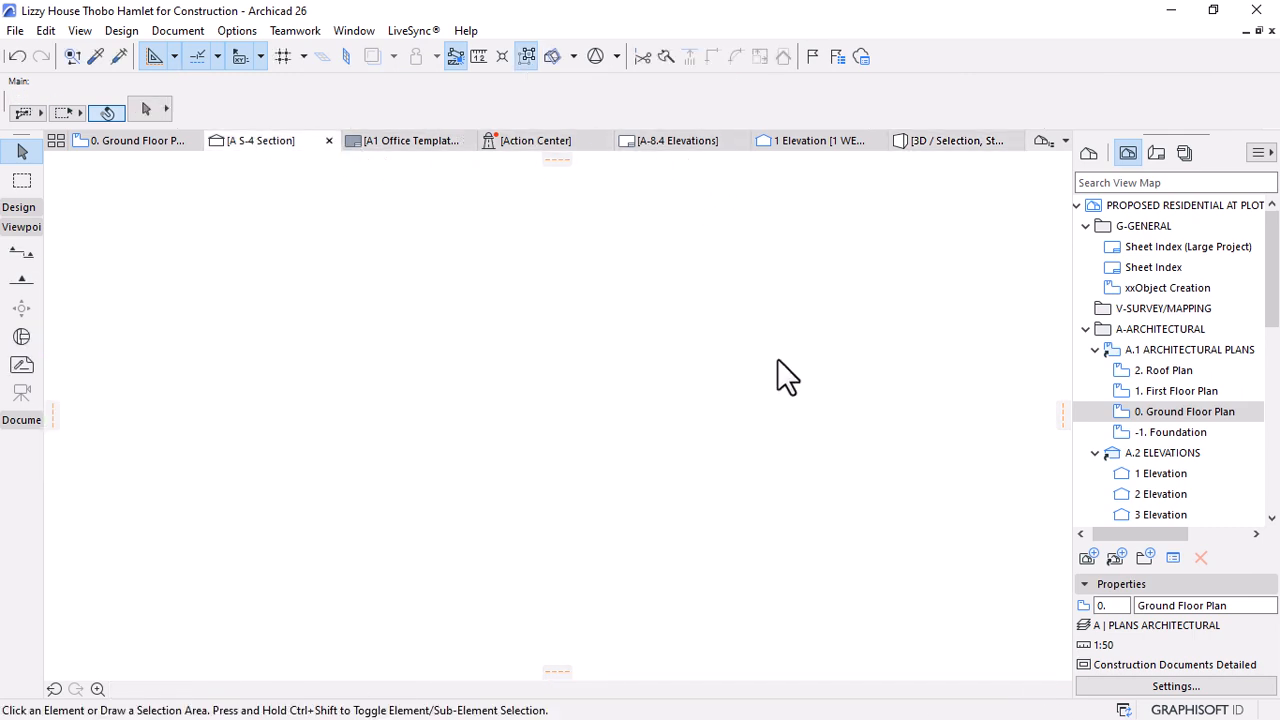
{"action": "scroll", "coordinate": [745, 427], "scroll_direction": "down", "scroll_amount": 5}
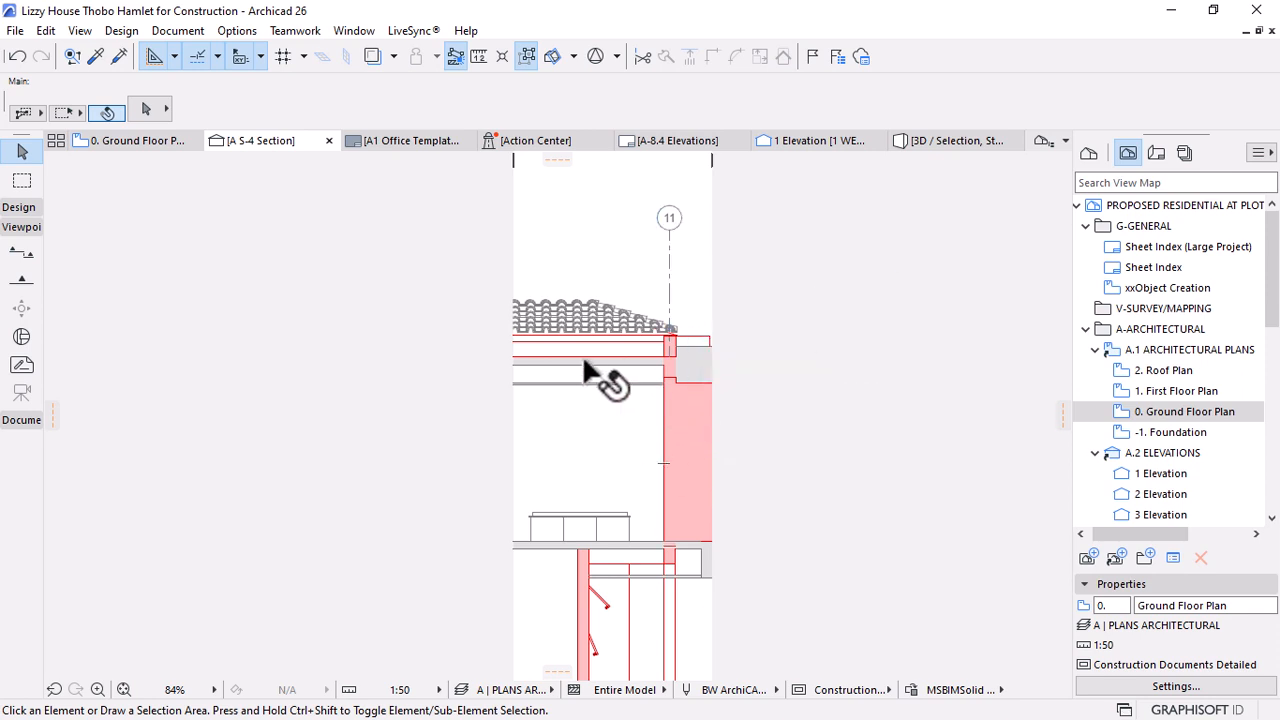
{"action": "scroll", "coordinate": [656, 337], "scroll_direction": "down", "scroll_amount": 3}
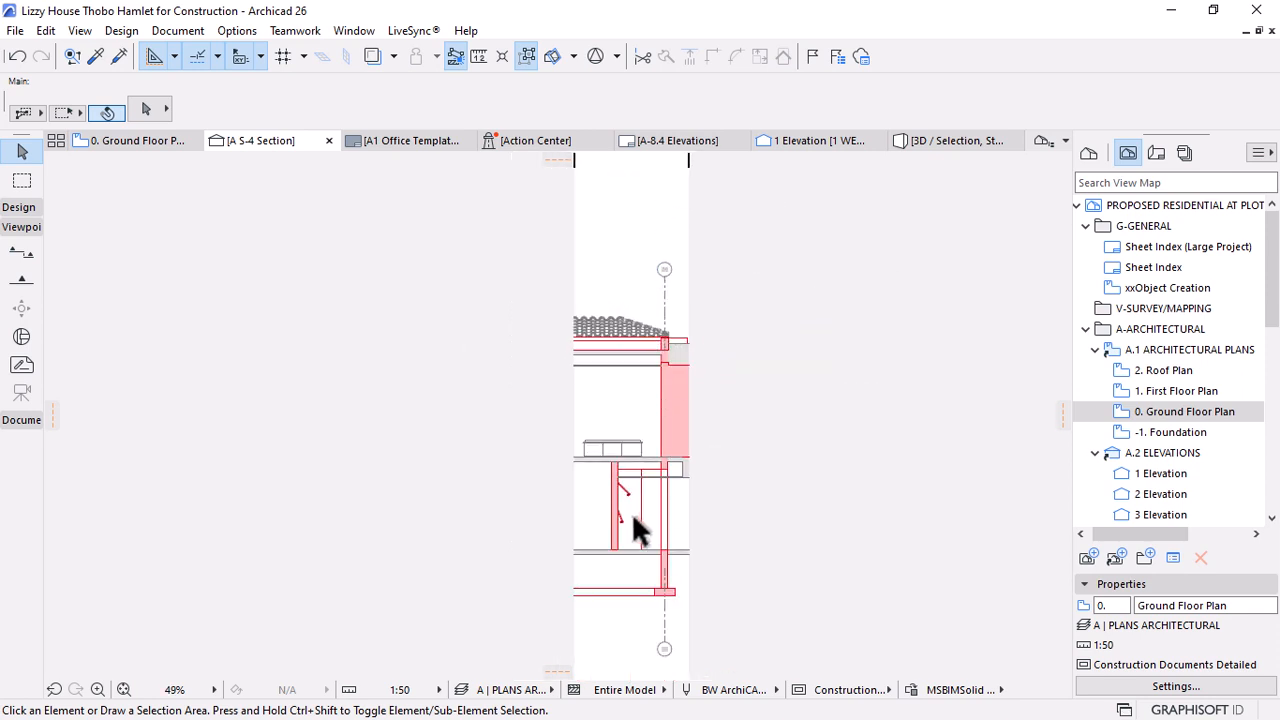
{"action": "scroll", "coordinate": [631, 512], "scroll_direction": "up", "scroll_amount": 5}
{"action": "scroll", "coordinate": [592, 393], "scroll_direction": "up", "scroll_amount": 3}
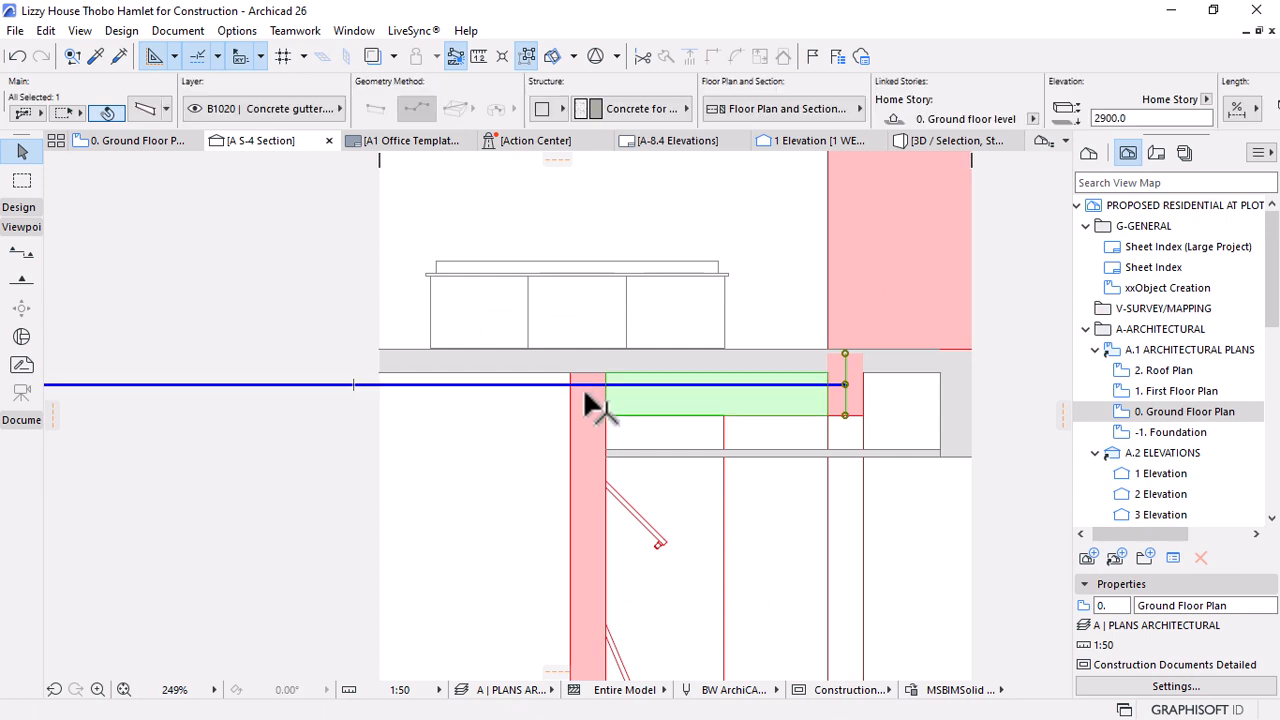
{"action": "left_click", "coordinate": [573, 369]}
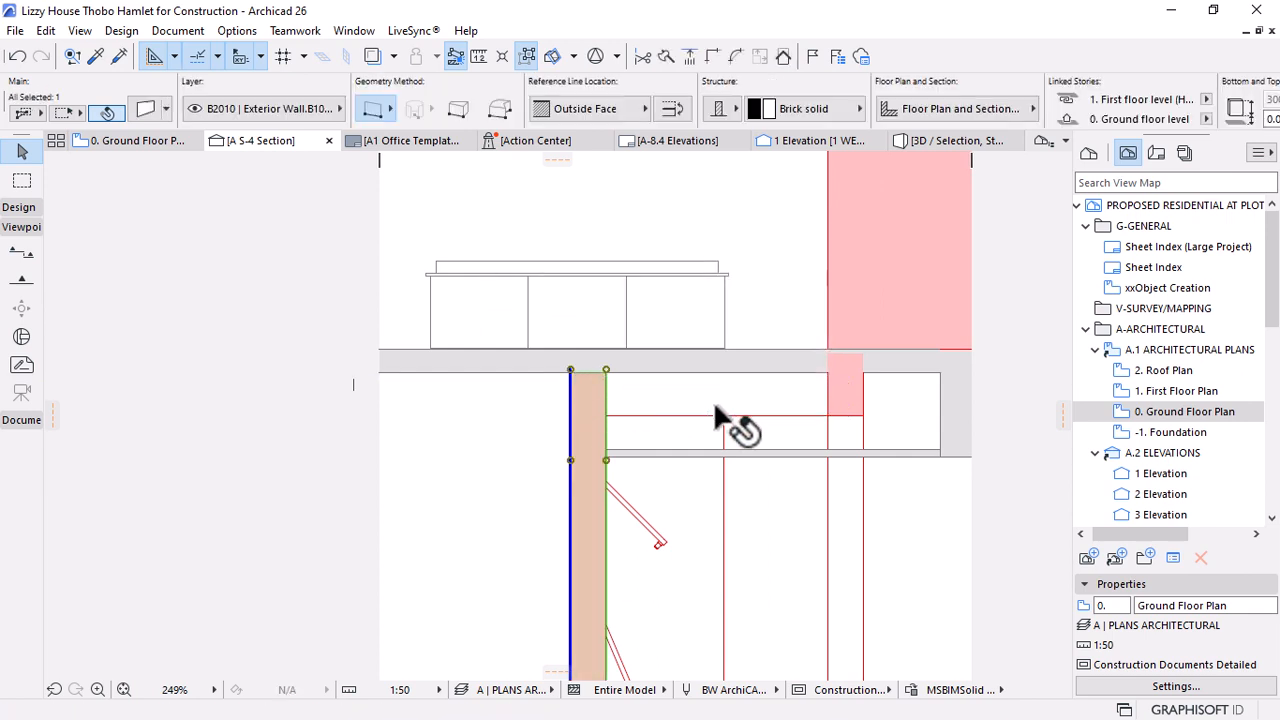
{"action": "key", "text": "Escape"}
{"action": "left_click", "coordinate": [589, 397]}
{"action": "key", "text": "Escape"}
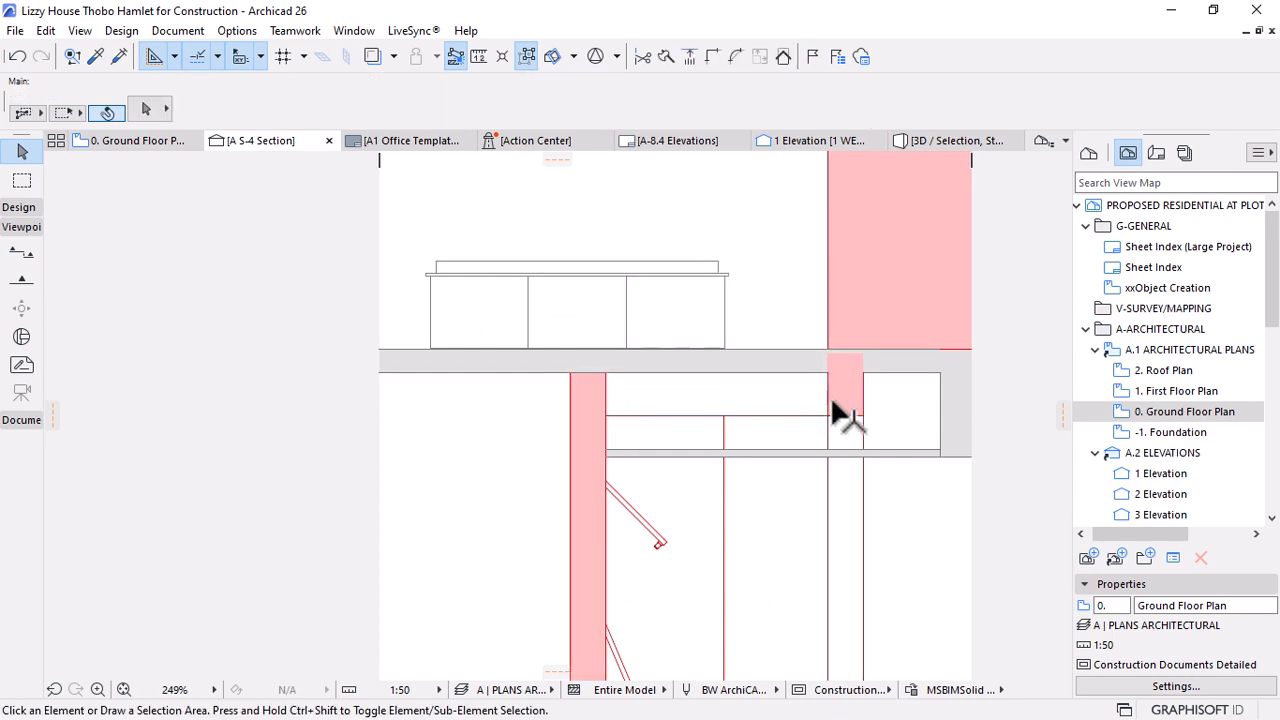
{"action": "left_click", "coordinate": [845, 391]}
{"action": "key", "text": "Escape"}
{"action": "left_click", "coordinate": [860, 353]}
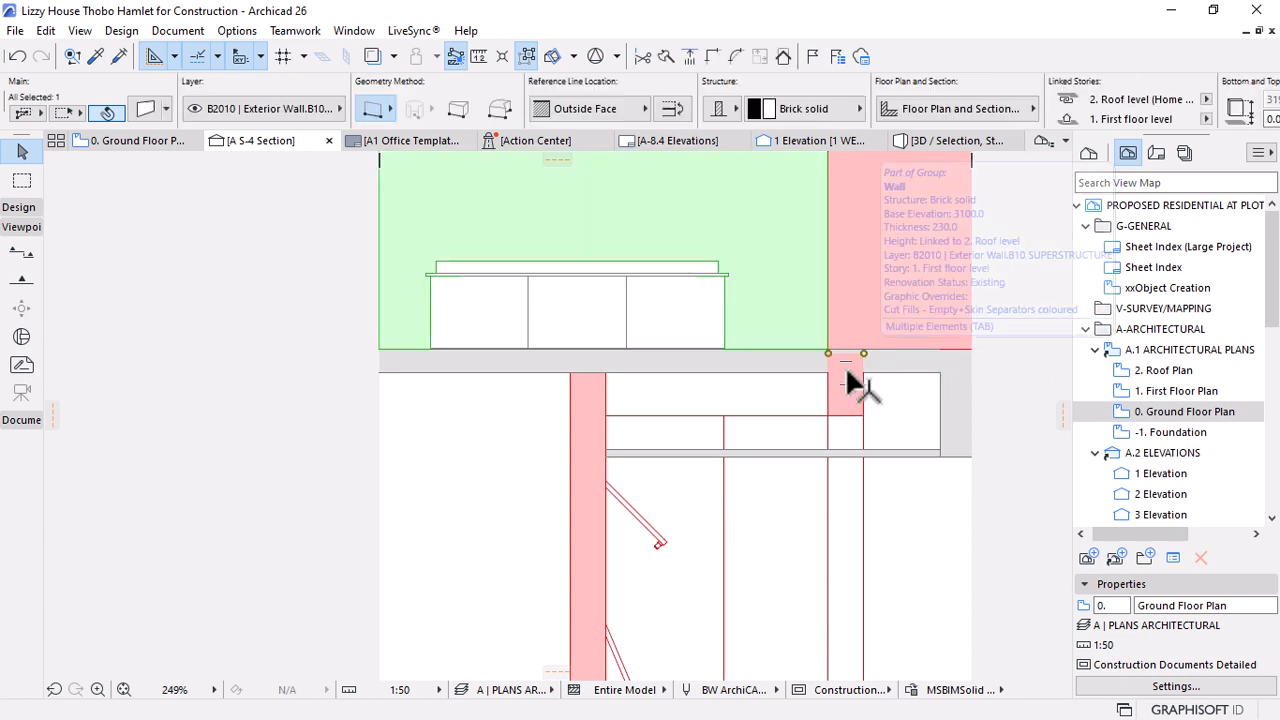
{"action": "left_click", "coordinate": [840, 405]}
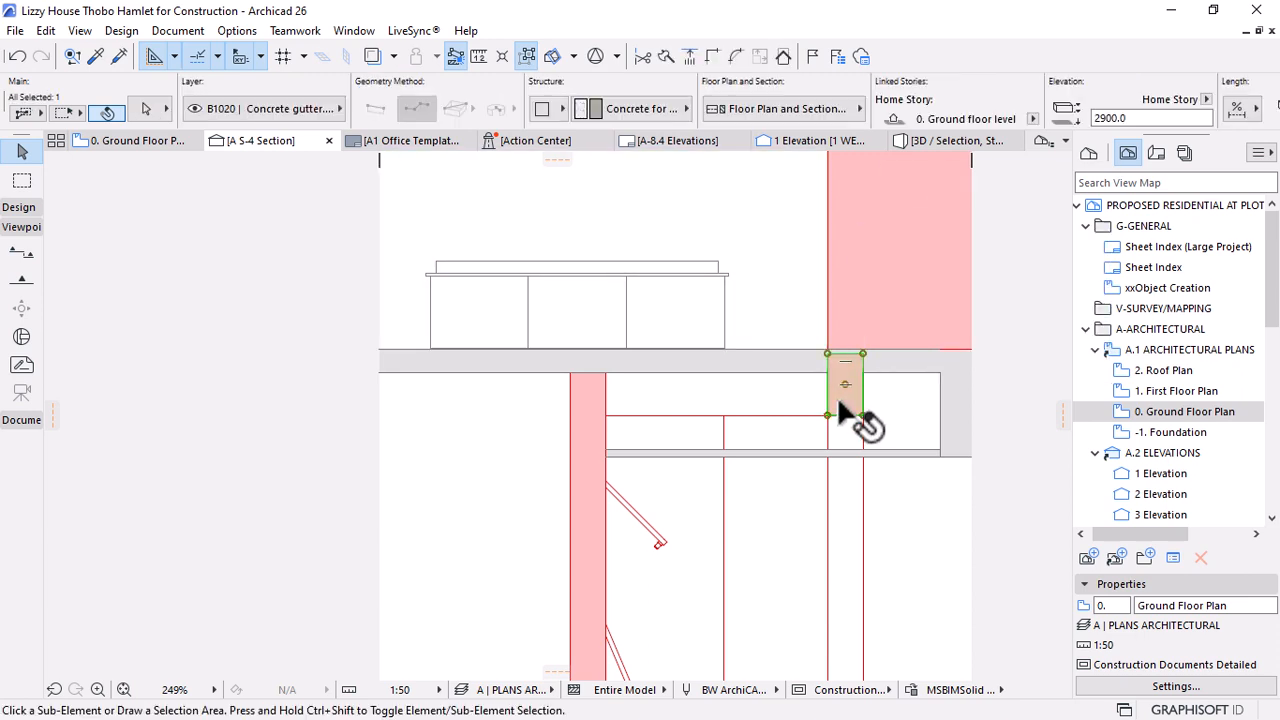
{"action": "key", "text": "ctrl+d"}
{"action": "left_click", "coordinate": [827, 415]}
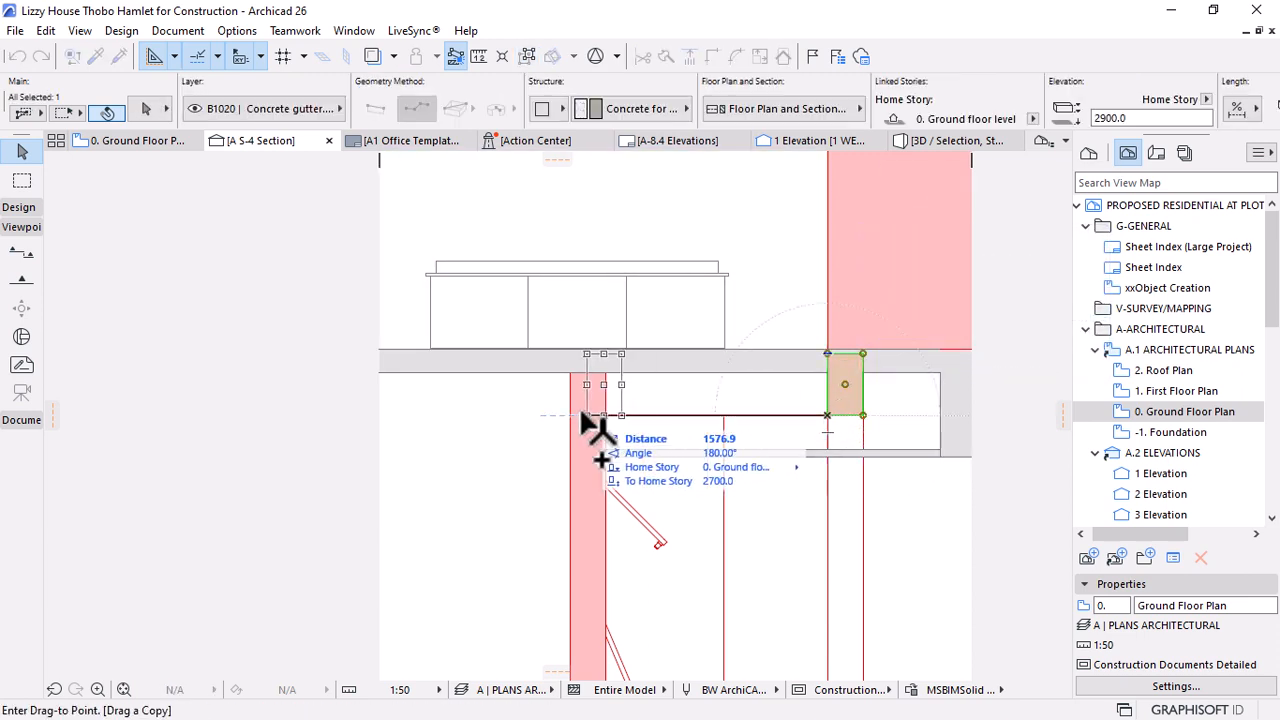
{"action": "left_click", "coordinate": [583, 420]}
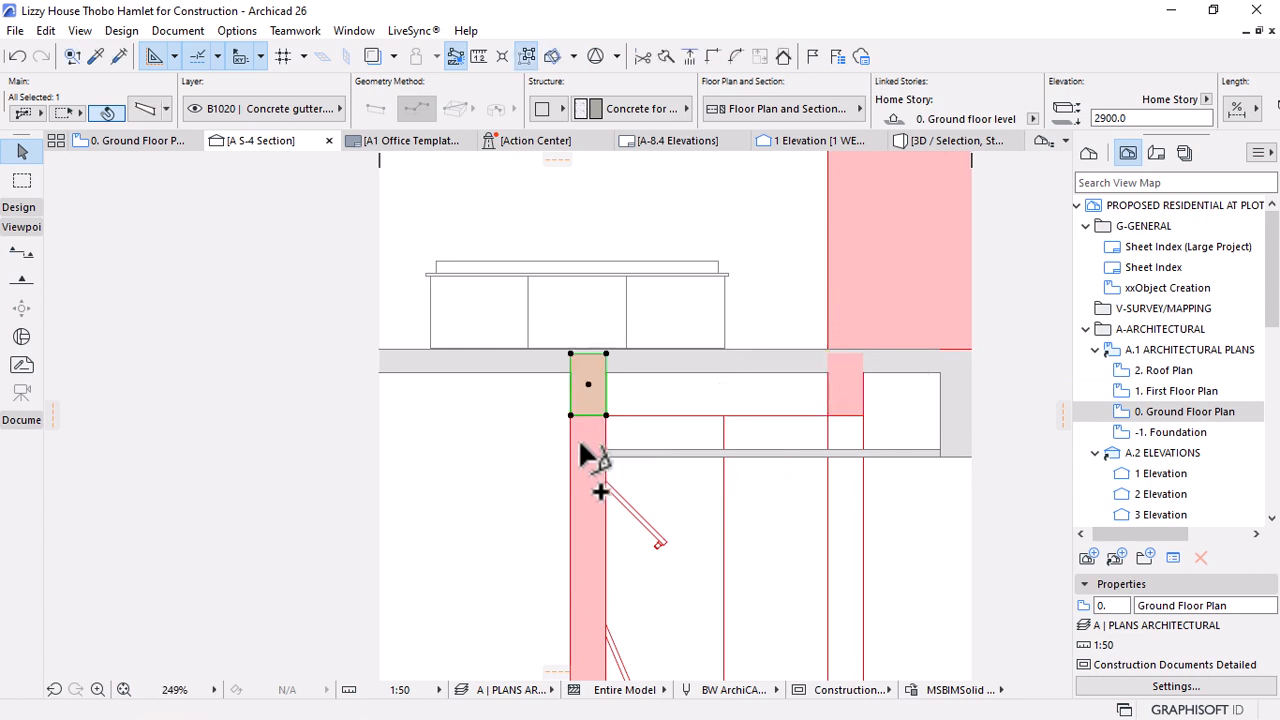
Add the brick wall below the copied beam to the selection and isolate both in 3D
{"action": "left_click", "coordinate": [580, 445], "text": "shift"}
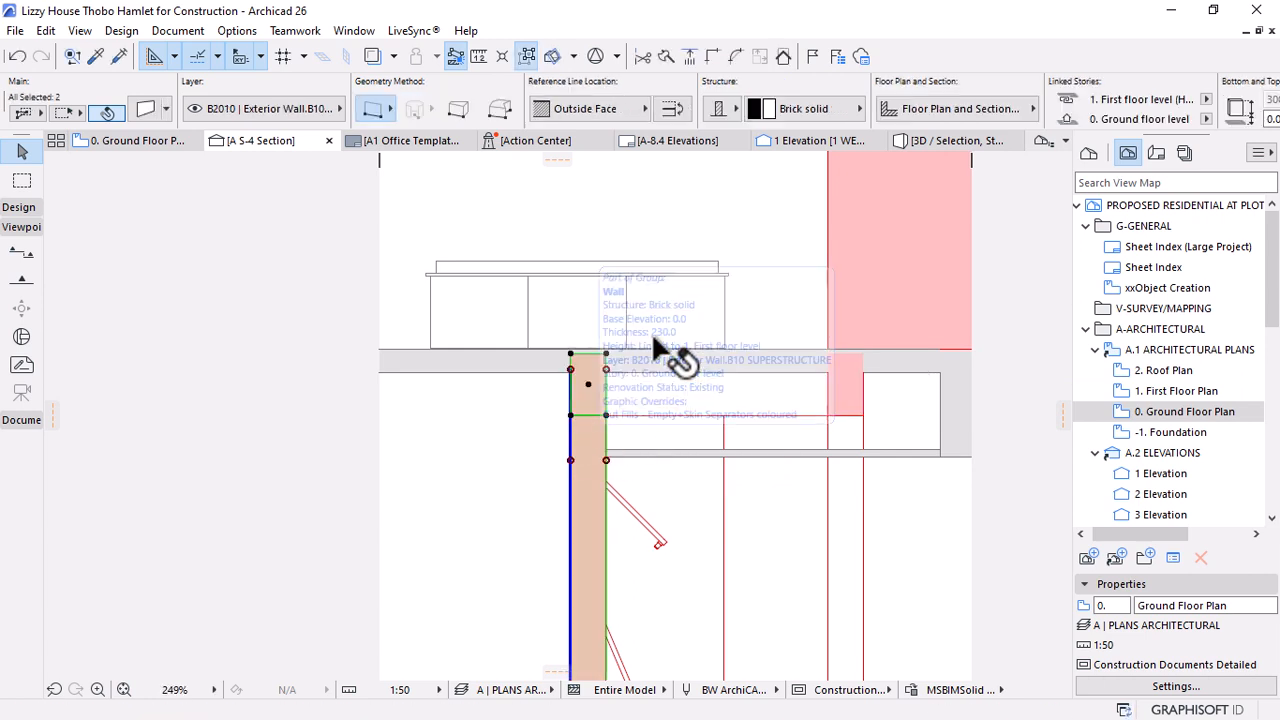
{"action": "key", "text": "F5"}
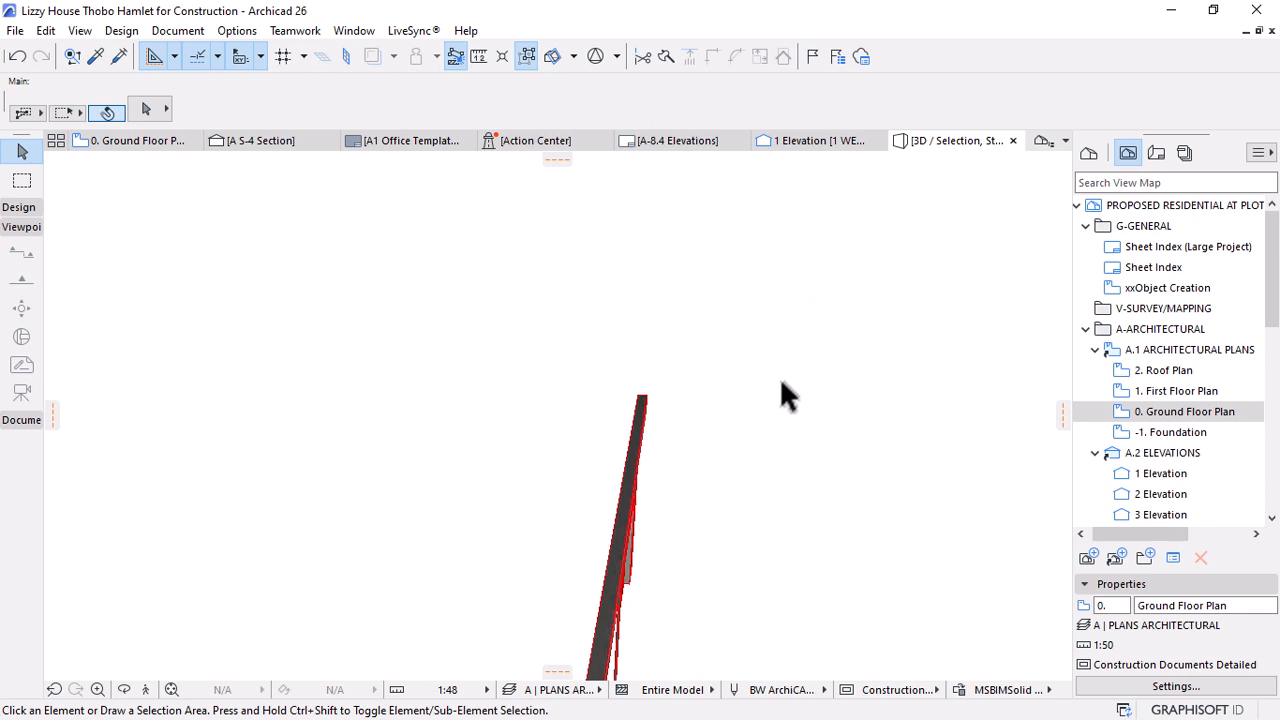
{"action": "middle_click_drag", "start_coordinate": [782, 395], "coordinate": [686, 434], "text": "shift"}
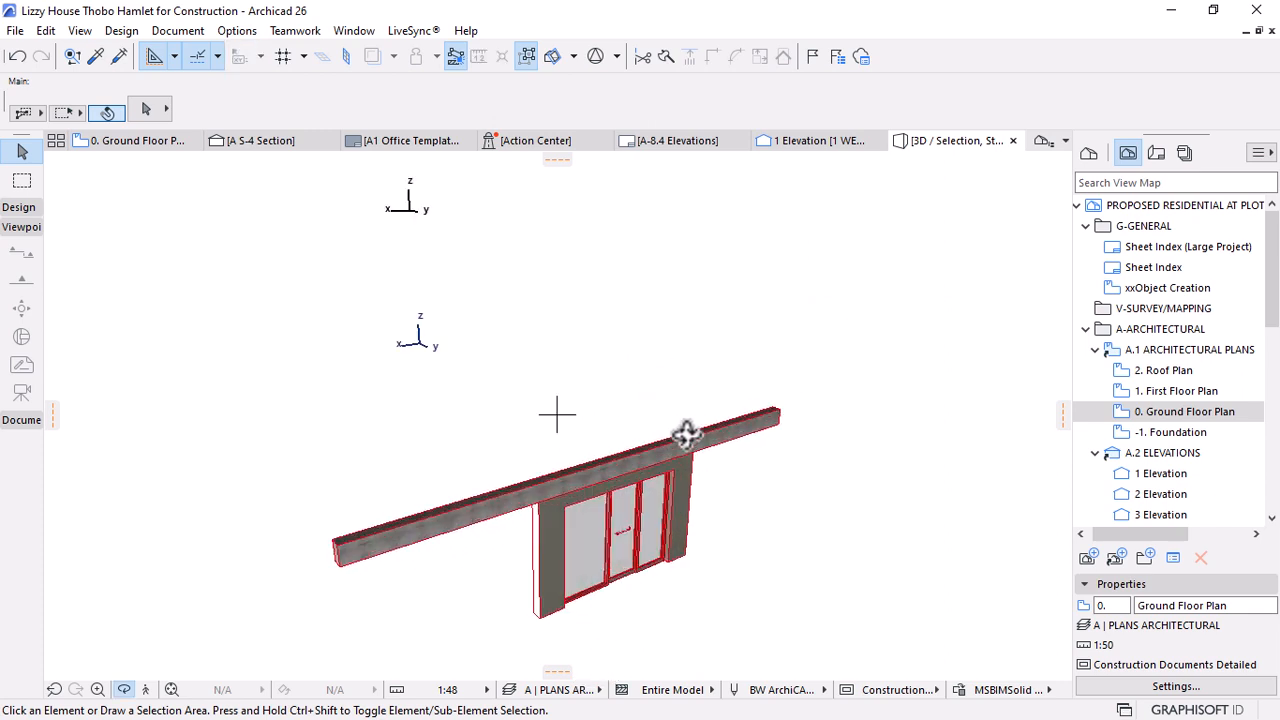
Shorten the copied beam at both ends to match the ends of the brick wall with the glazed doors
{"action": "left_click", "coordinate": [757, 429]}
{"action": "left_click", "coordinate": [785, 426]}
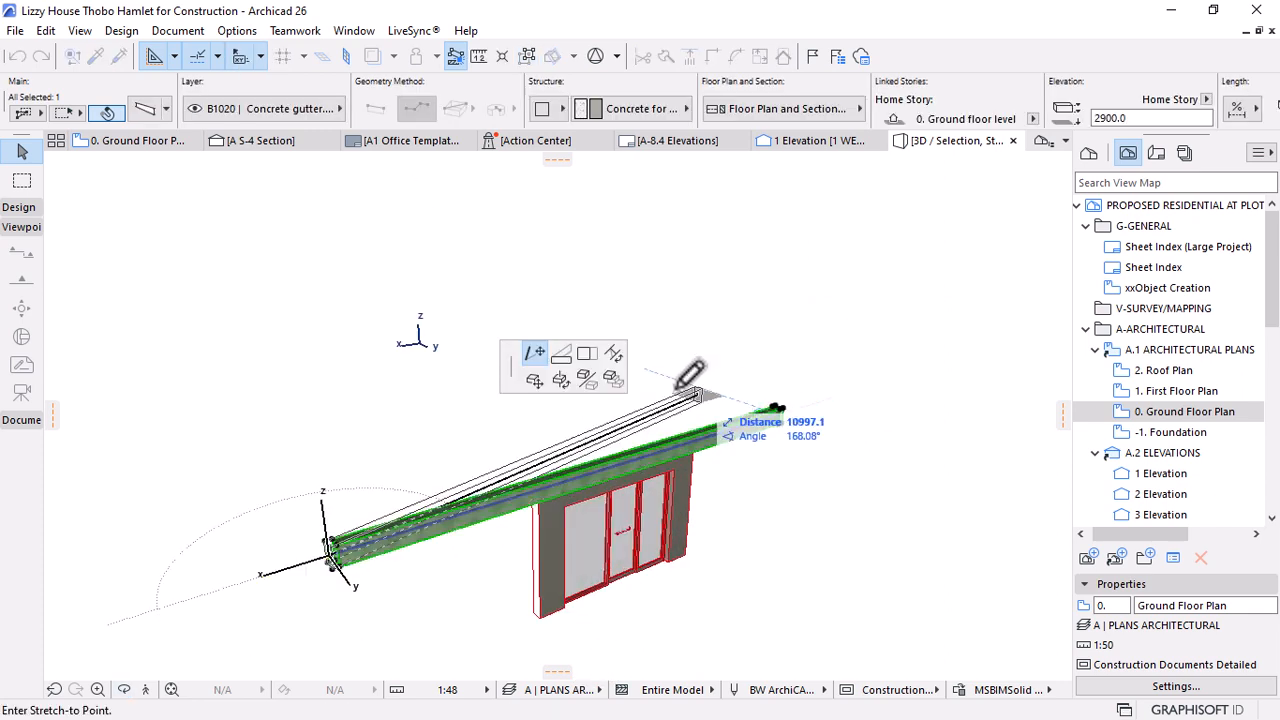
{"action": "left_click", "coordinate": [686, 540]}
{"action": "scroll", "coordinate": [682, 500], "scroll_direction": "down", "scroll_amount": 1}
{"action": "left_click", "coordinate": [433, 519]}
{"action": "left_click", "coordinate": [569, 607]}
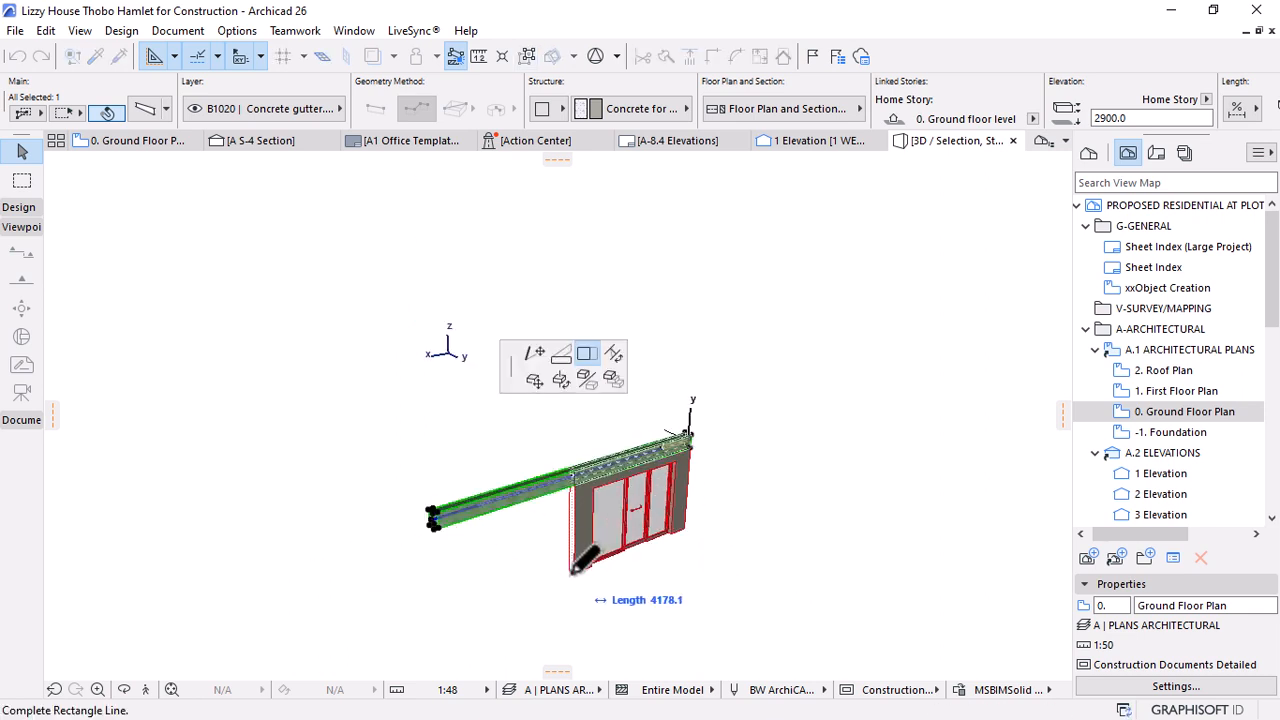
In section A S-4, copy the foundation wall with its footing to directly beneath the ground-floor brick wall
{"action": "left_click", "coordinate": [271, 146]}
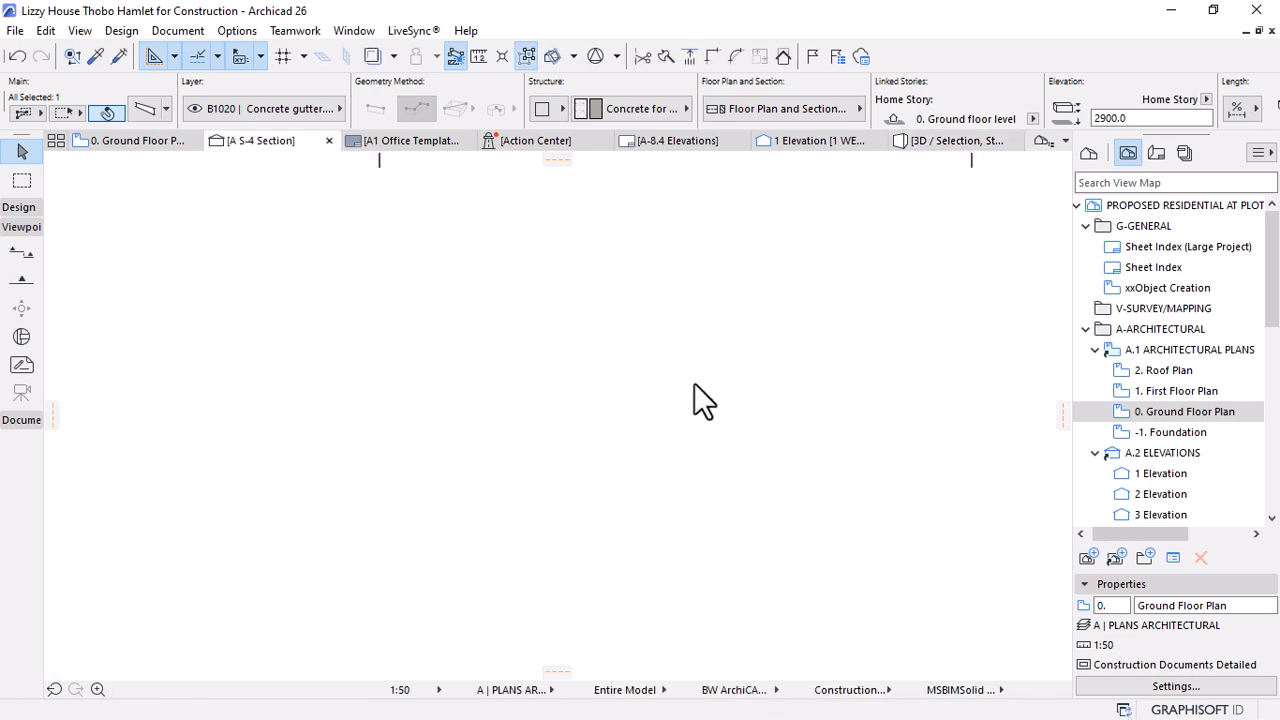
{"action": "scroll", "coordinate": [694, 400], "scroll_direction": "down", "scroll_amount": 2}
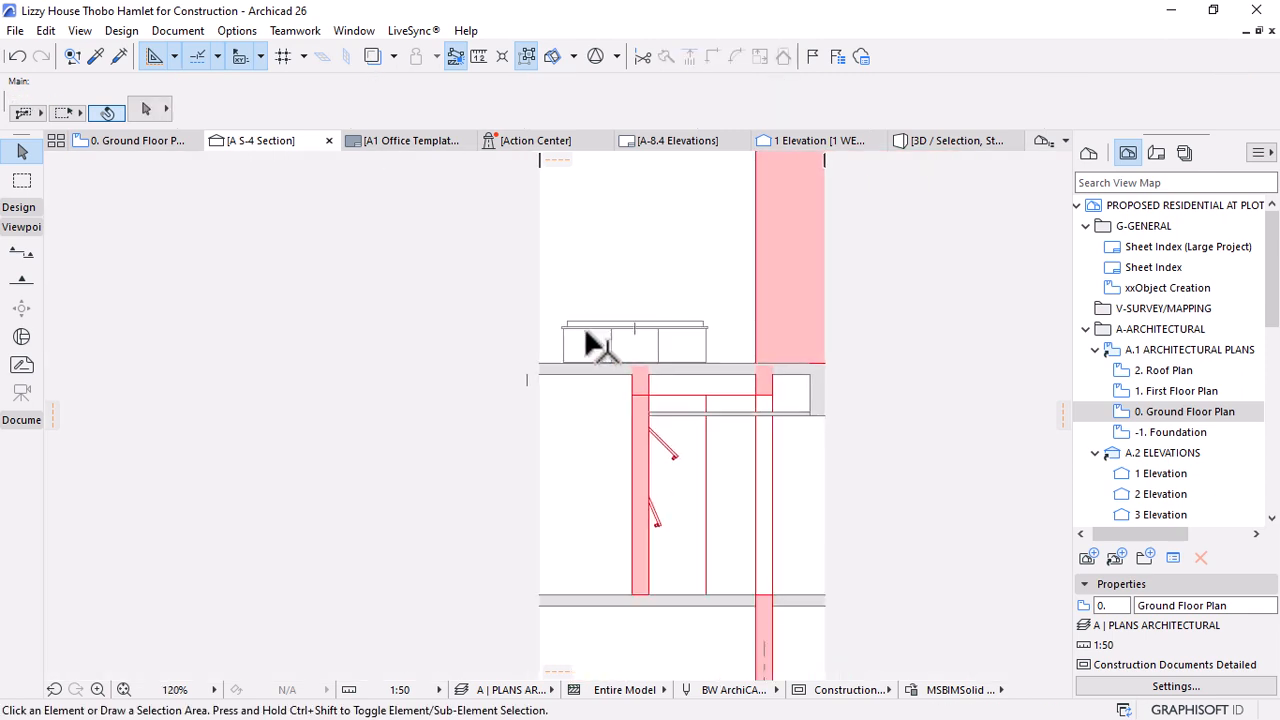
{"action": "scroll", "coordinate": [586, 330], "scroll_direction": "down", "scroll_amount": 3}
{"action": "scroll", "coordinate": [657, 477], "scroll_direction": "up", "scroll_amount": 2}
{"action": "scroll", "coordinate": [590, 460], "scroll_direction": "up", "scroll_amount": 3}
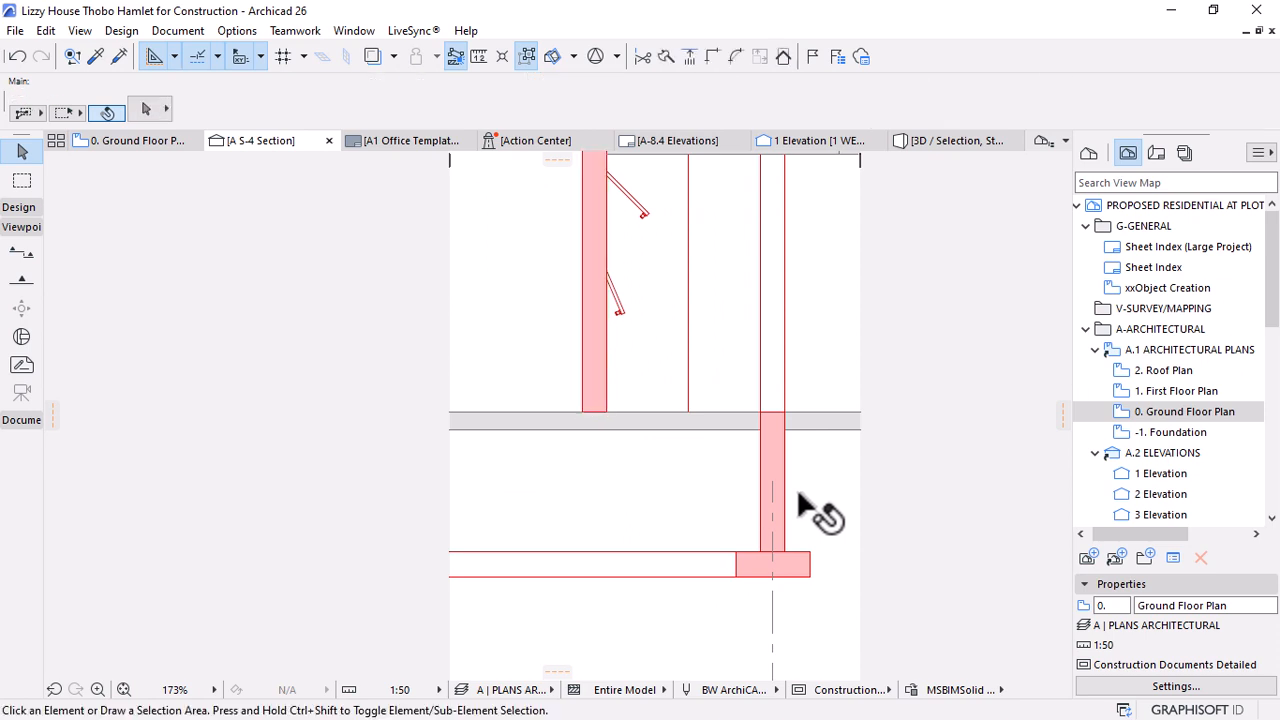
{"action": "left_click", "coordinate": [777, 461]}
{"action": "key", "text": "ctrl+d"}
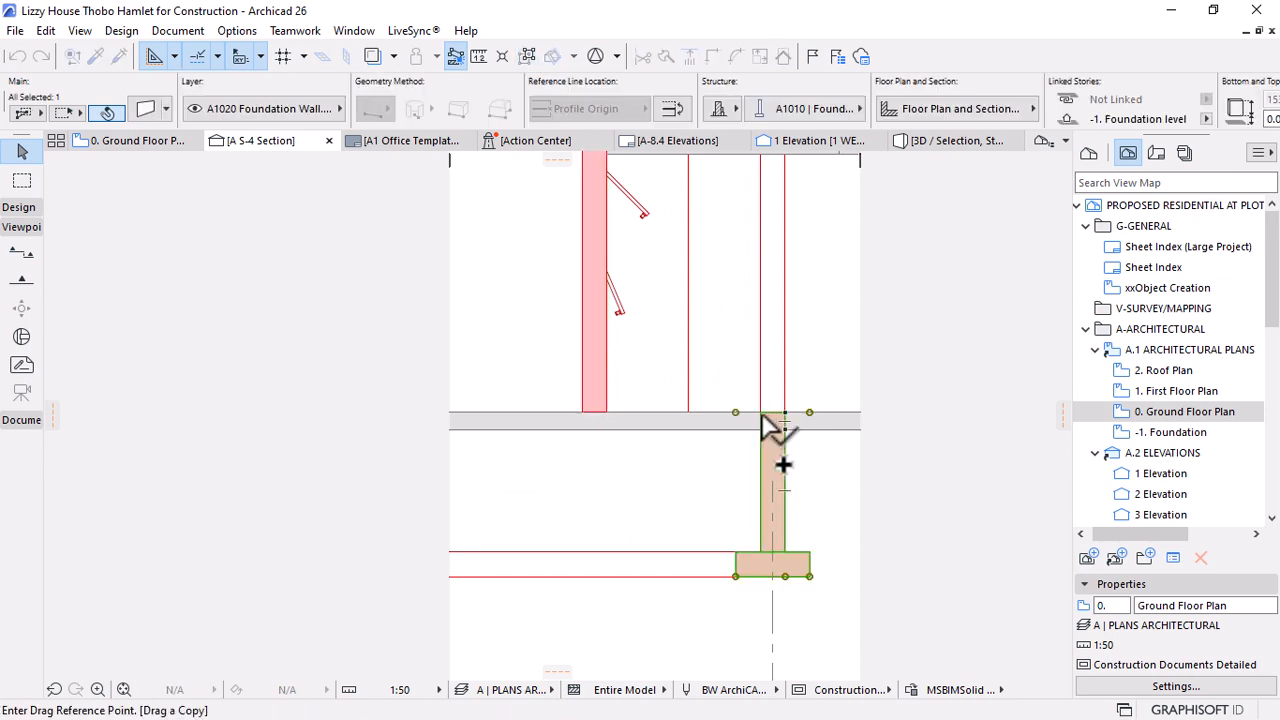
{"action": "left_click", "coordinate": [760, 413]}
{"action": "left_click", "coordinate": [594, 413]}
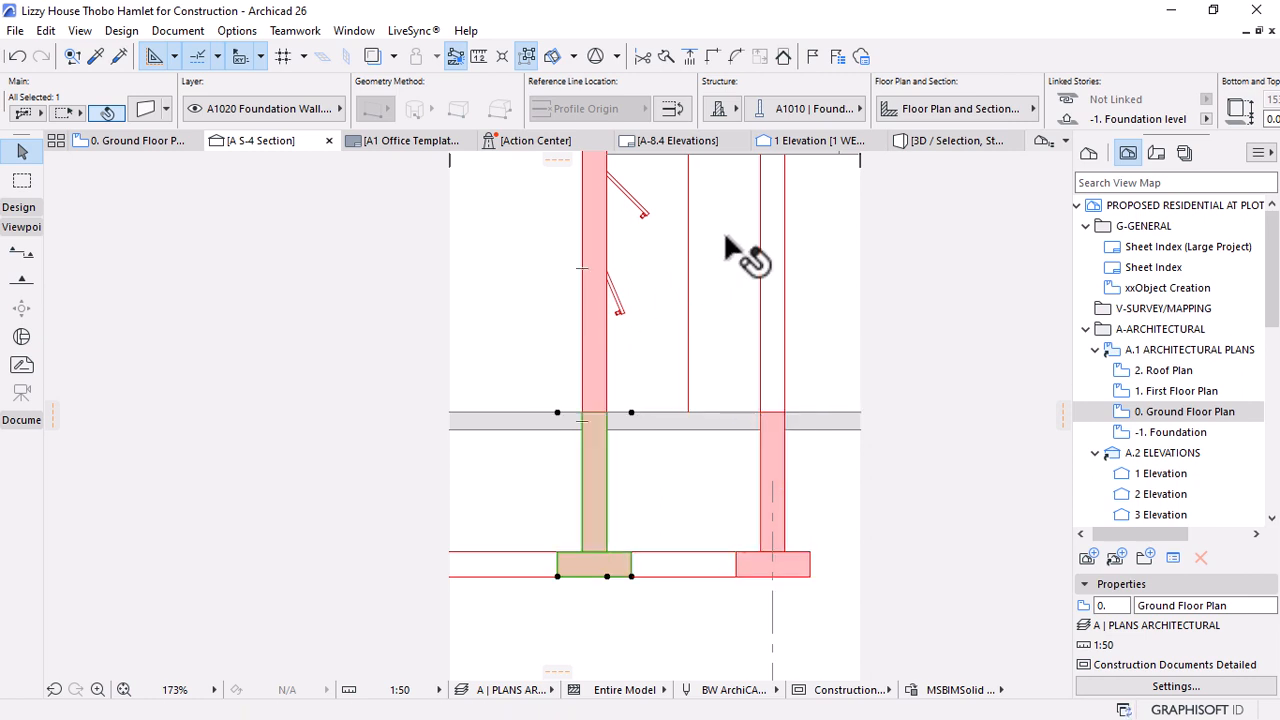
Isolate the copied foundation wall and the brick wall in 3D, and shorten the foundation to the wall's ends
{"action": "left_click", "coordinate": [603, 356]}
{"action": "key", "text": "F5"}
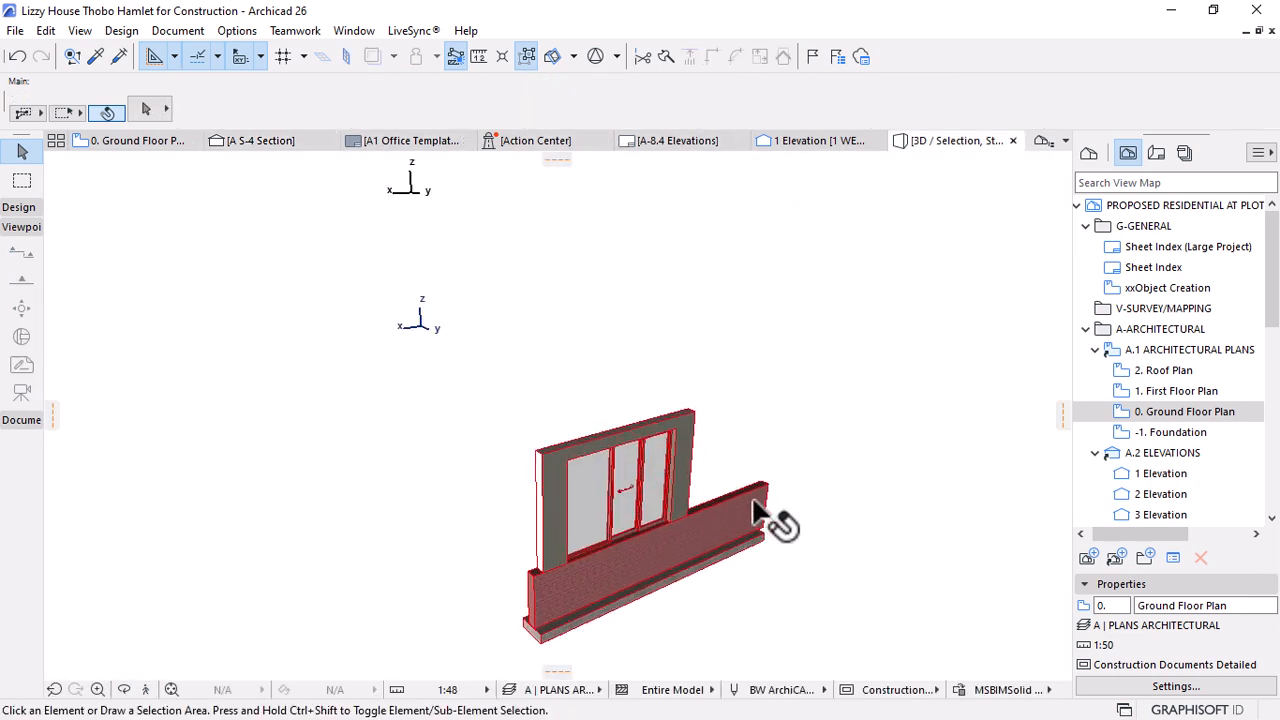
{"action": "left_click", "coordinate": [768, 528]}
{"action": "left_click", "coordinate": [766, 533]}
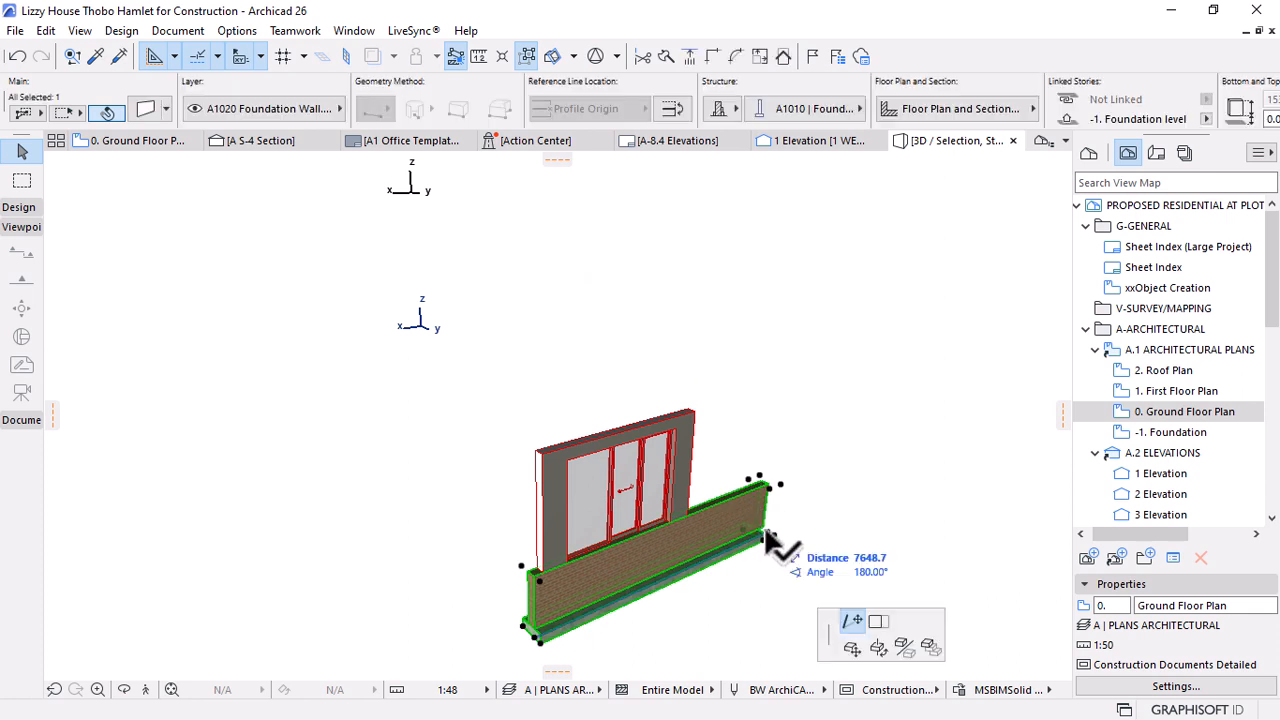
{"action": "left_click", "coordinate": [562, 355]}
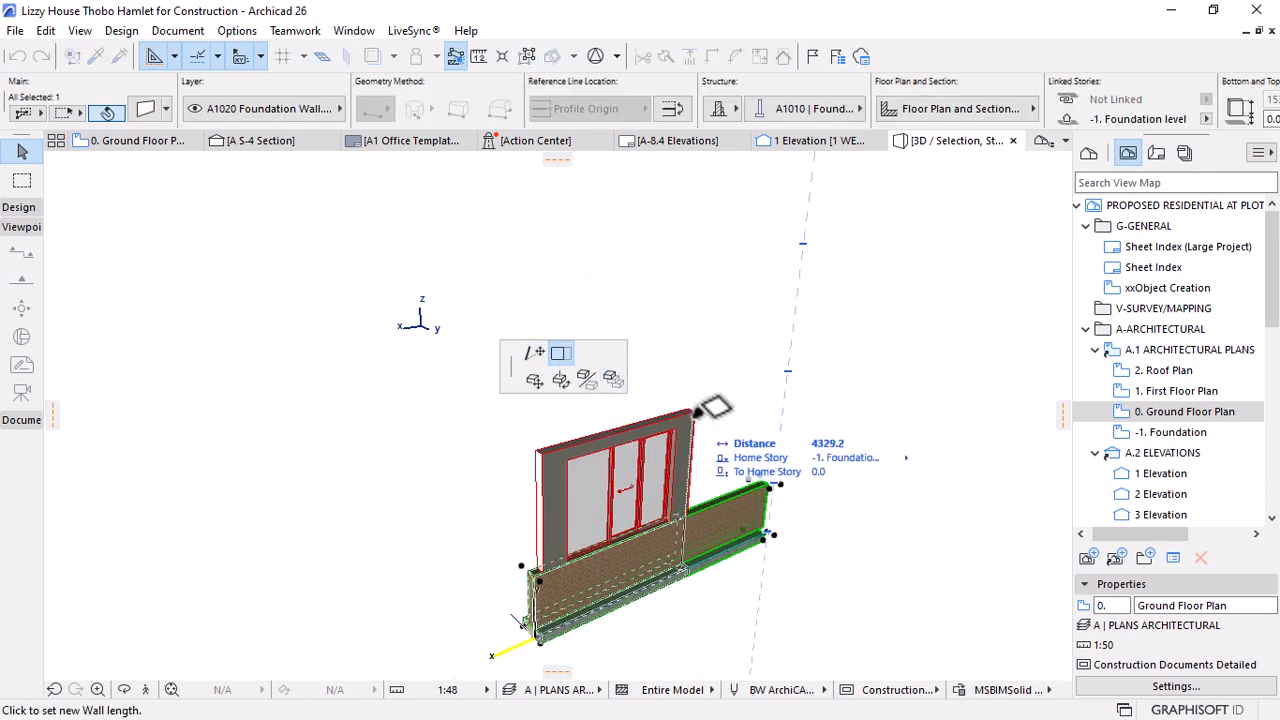
{"action": "left_click", "coordinate": [695, 425]}
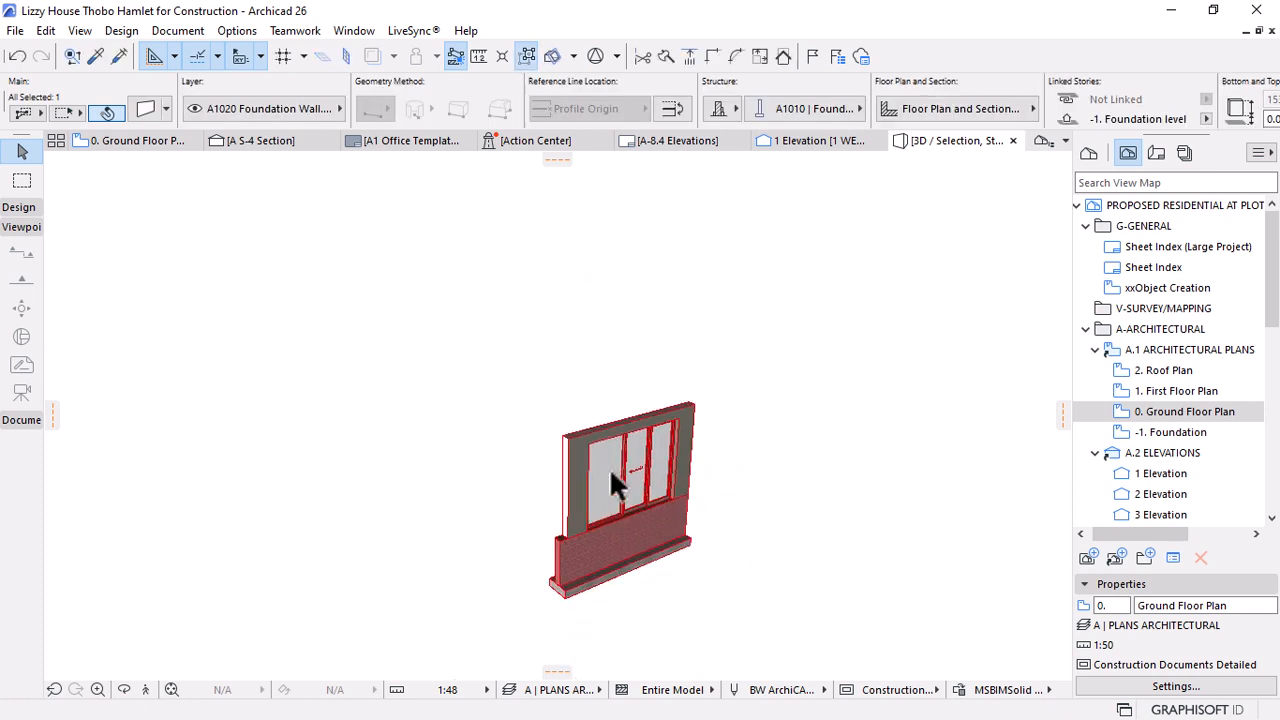
{"action": "left_click", "coordinate": [560, 595]}
{"action": "key", "text": "Escape"}
{"action": "key", "text": "Escape"}
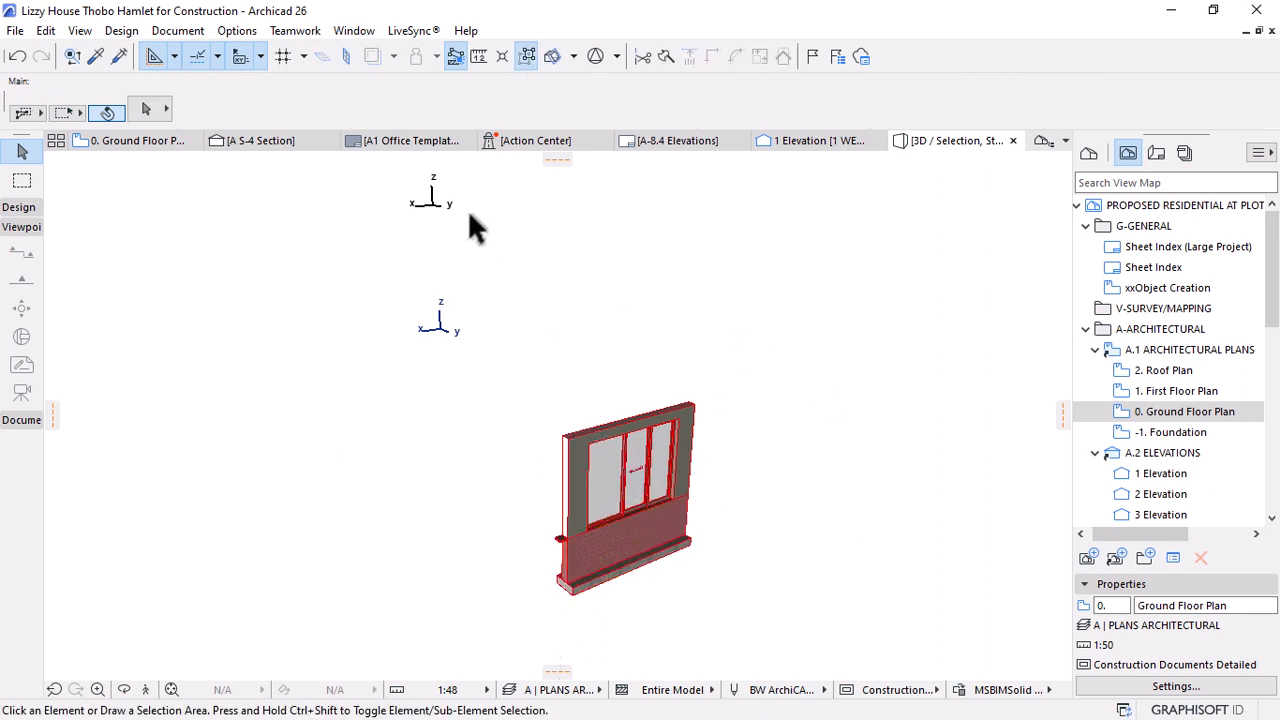
Return to section A S-4 and check the copied beam and foundation wall against the whole section
{"action": "left_click", "coordinate": [277, 144]}
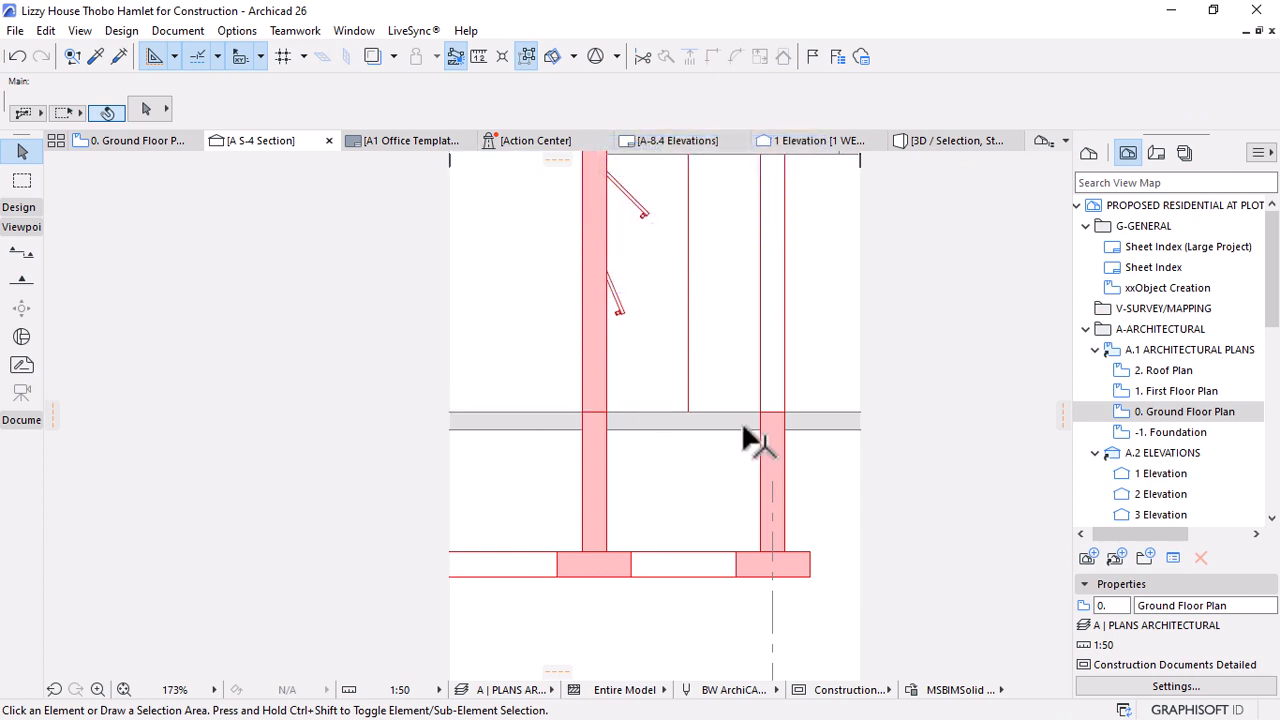
{"action": "scroll", "coordinate": [741, 421], "scroll_direction": "up", "scroll_amount": 1}
{"action": "scroll", "coordinate": [650, 445], "scroll_direction": "down", "scroll_amount": 3}
{"action": "scroll", "coordinate": [652, 451], "scroll_direction": "down", "scroll_amount": 1}
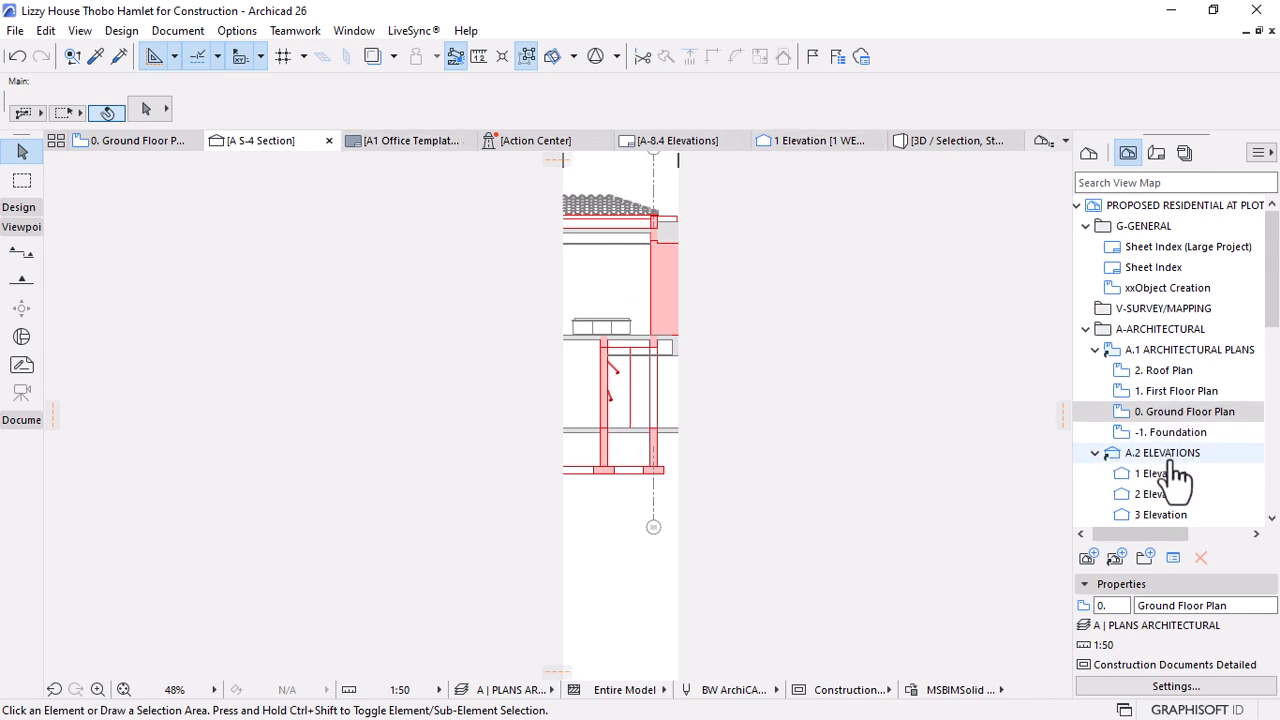
Rename the A S-3 section view in the view map as Part Wall
{"action": "scroll", "coordinate": [1178, 515], "scroll_direction": "down", "scroll_amount": 1}
{"action": "scroll", "coordinate": [1176, 500], "scroll_direction": "down", "scroll_amount": 2}
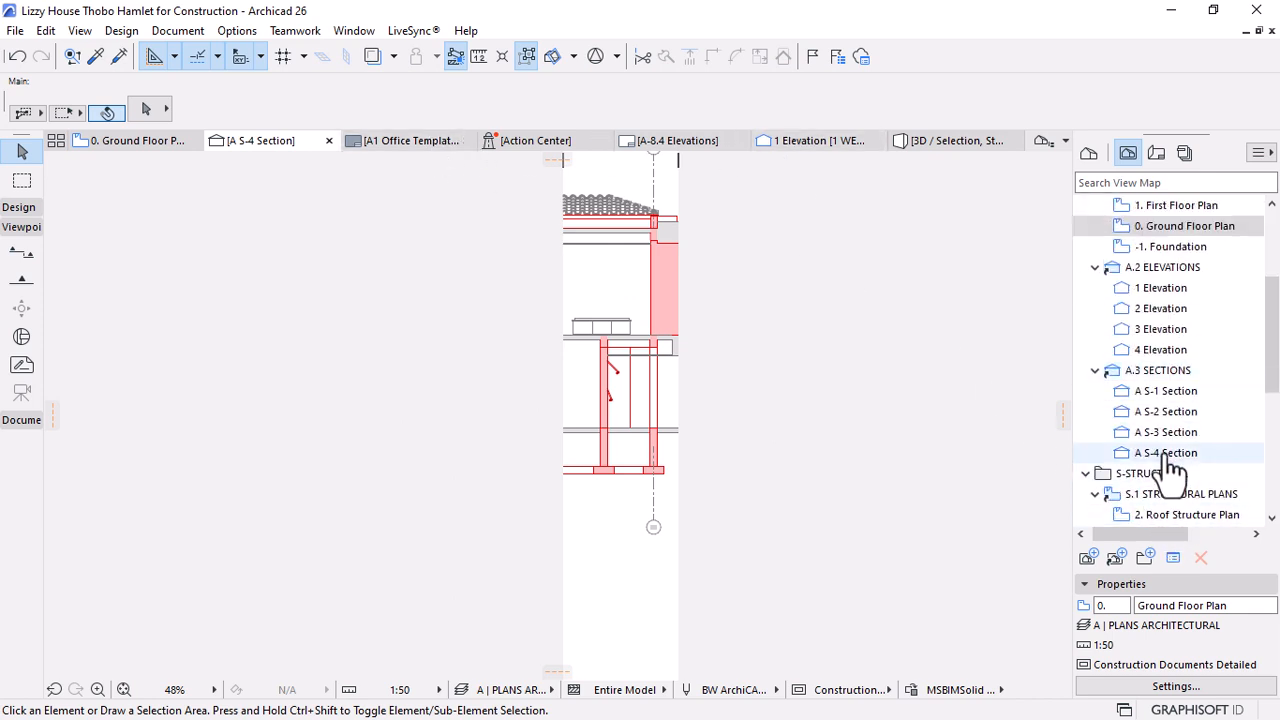
{"action": "left_click", "coordinate": [1168, 453]}
{"action": "left_click", "coordinate": [1170, 432]}
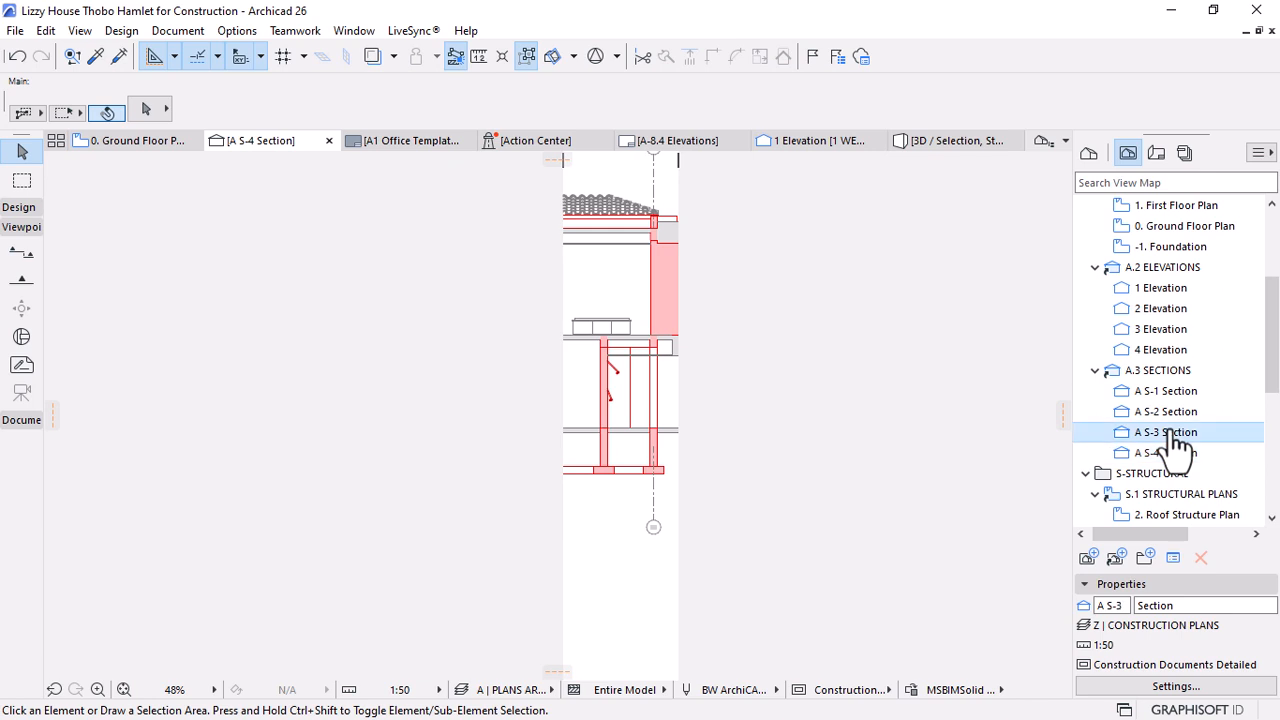
{"action": "left_click", "coordinate": [1181, 605]}
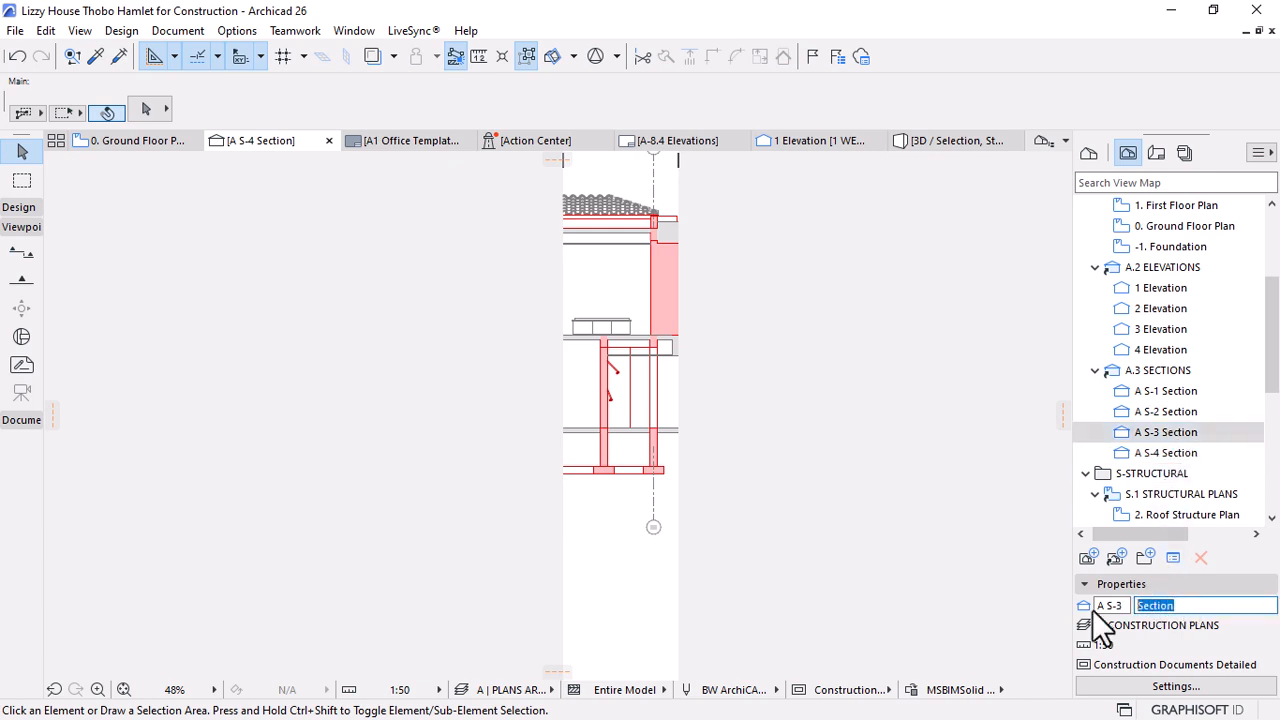
{"action": "type", "text": "Part Wall"}
{"action": "key", "text": "Return"}
Rename the A S-4 section view in the view map as Part Wall
{"action": "left_click", "coordinate": [1176, 455]}
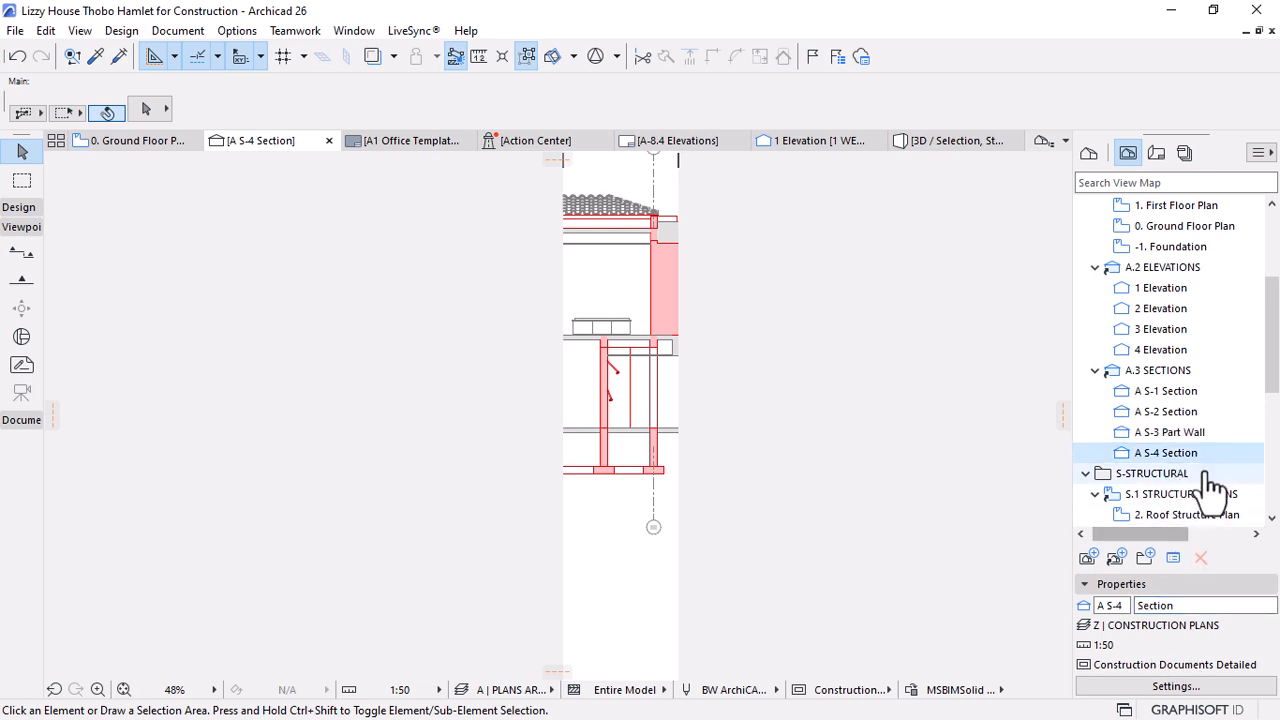
{"action": "left_click", "coordinate": [1196, 436]}
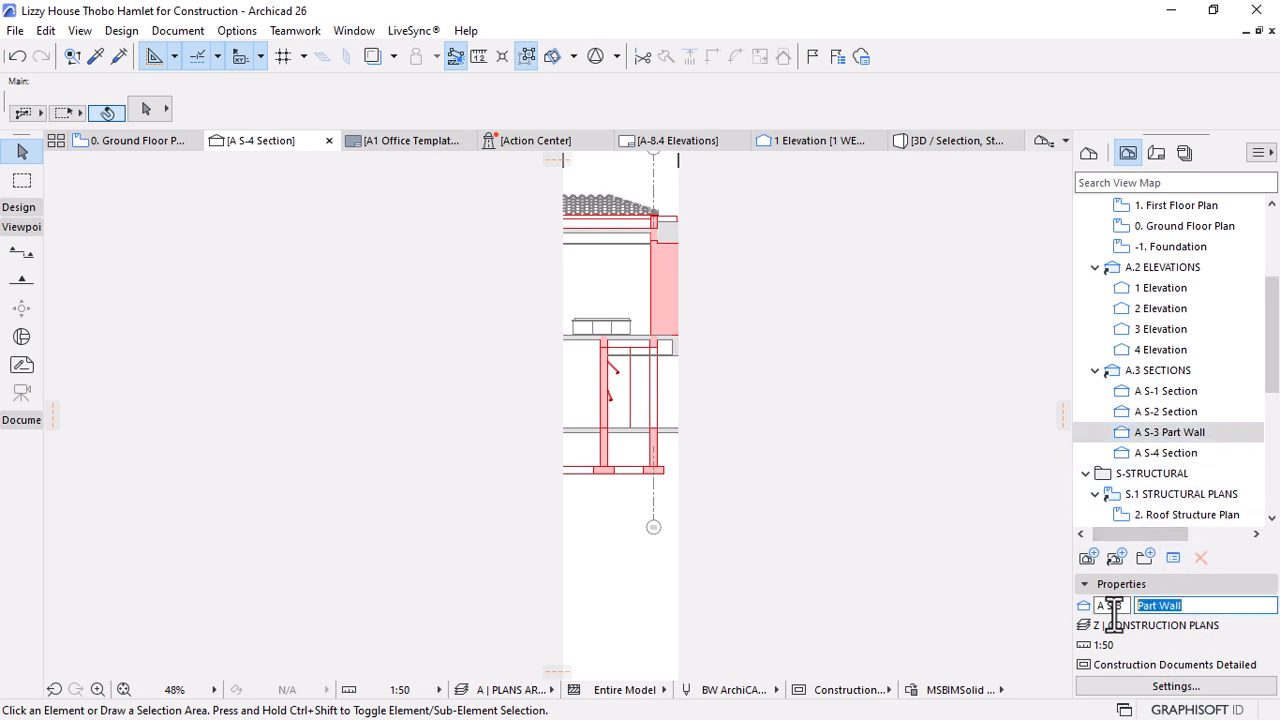
{"action": "left_click", "coordinate": [1106, 455]}
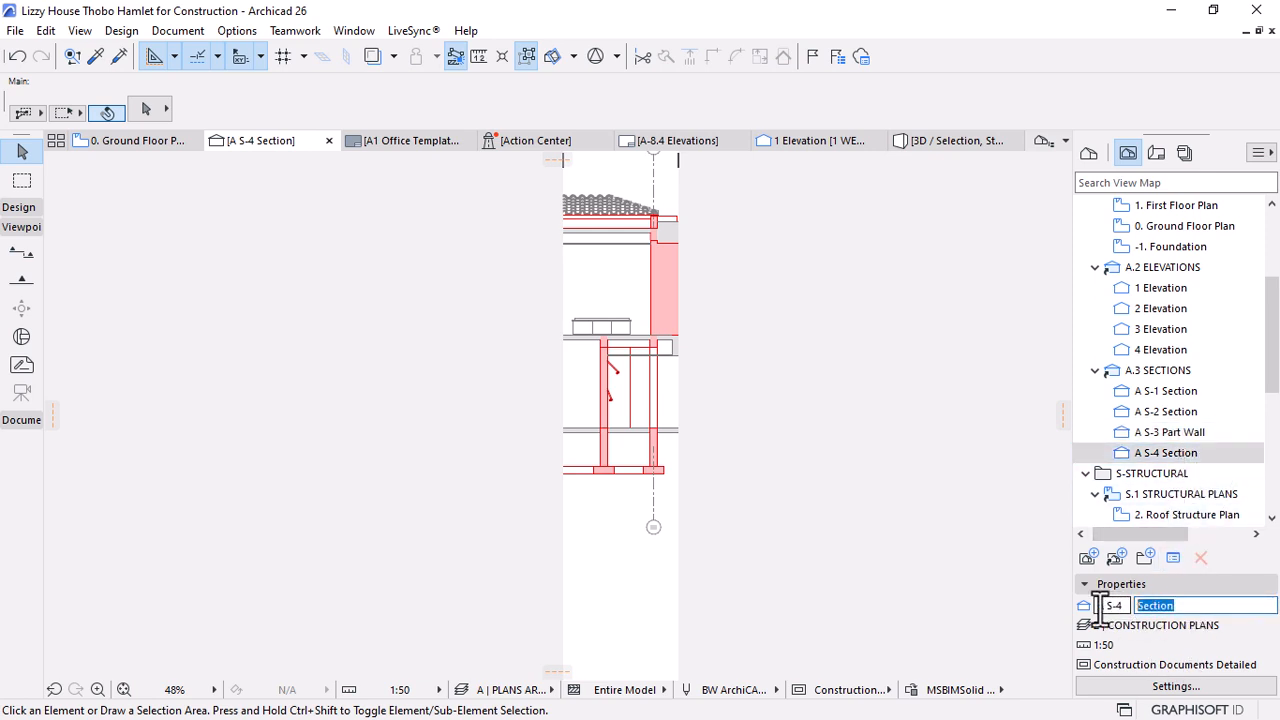
{"action": "key", "text": "Return"}
Open the saved A S-2 Section view with its architectural section settings
{"action": "left_click", "coordinate": [1182, 414]}
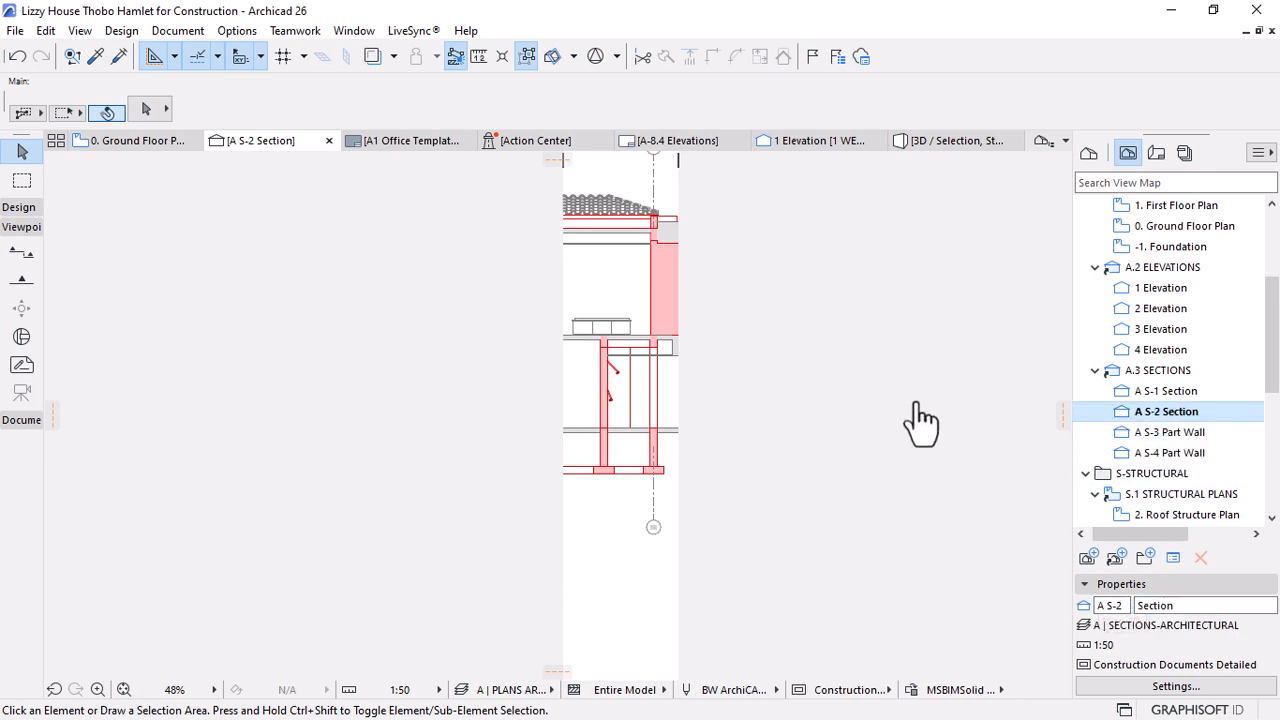
{"action": "double_click", "coordinate": [1116, 415]}
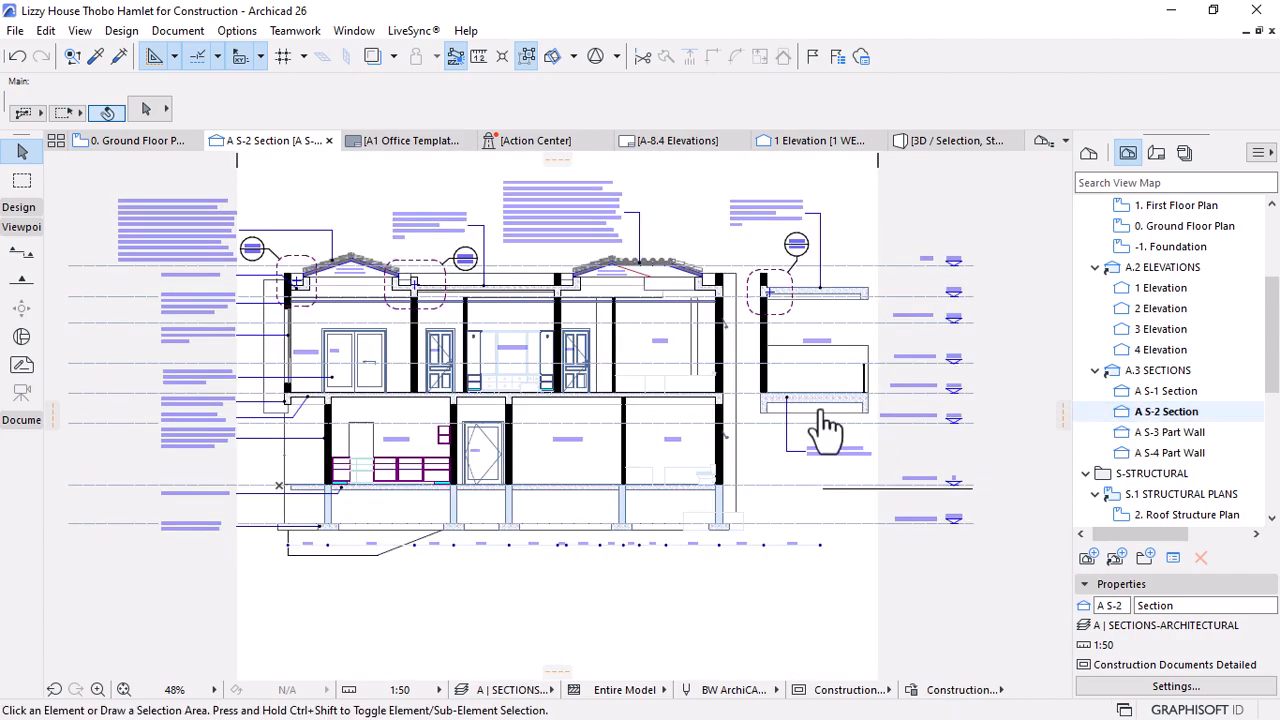
{"action": "scroll", "coordinate": [723, 275], "scroll_direction": "up", "scroll_amount": 4}
{"action": "scroll", "coordinate": [830, 300], "scroll_direction": "down", "scroll_amount": 4}
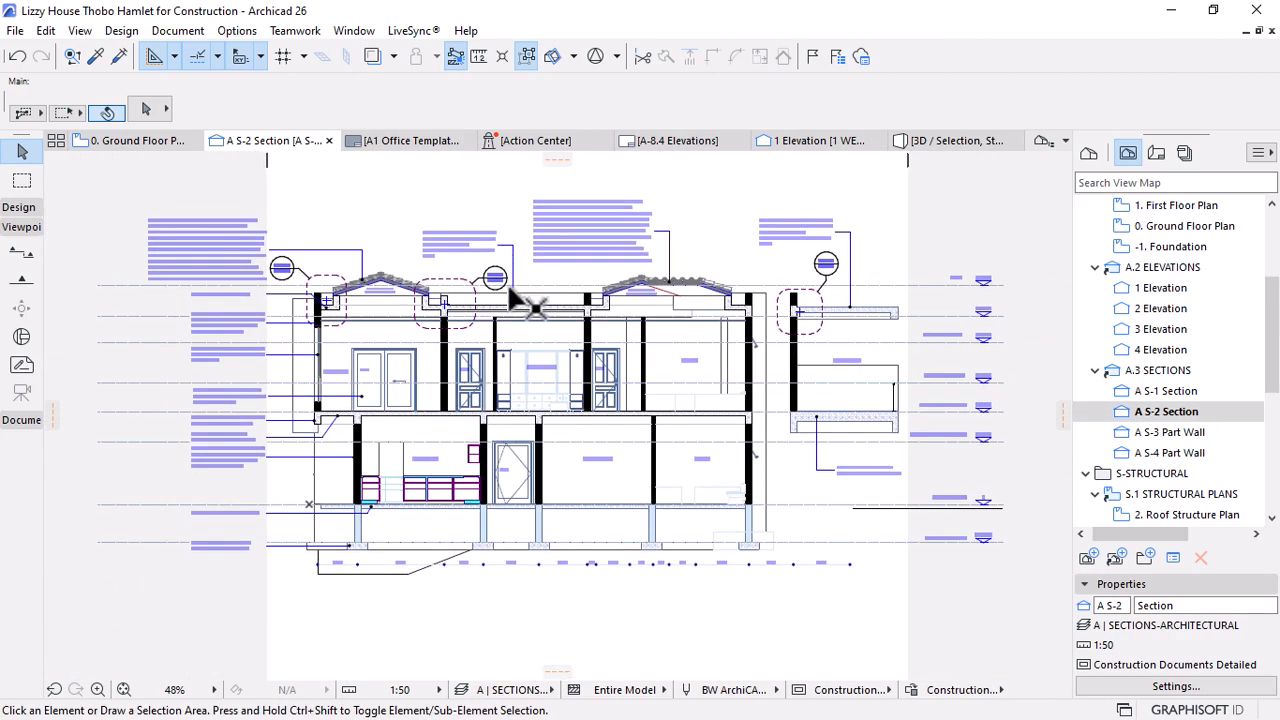
Collapse the S-STRUCTURAL, A.3 SECTIONS and G-GENERAL folders in the view map
{"action": "scroll", "coordinate": [1143, 320], "scroll_direction": "down", "scroll_amount": 4}
{"action": "scroll", "coordinate": [1183, 455], "scroll_direction": "up", "scroll_amount": 2}
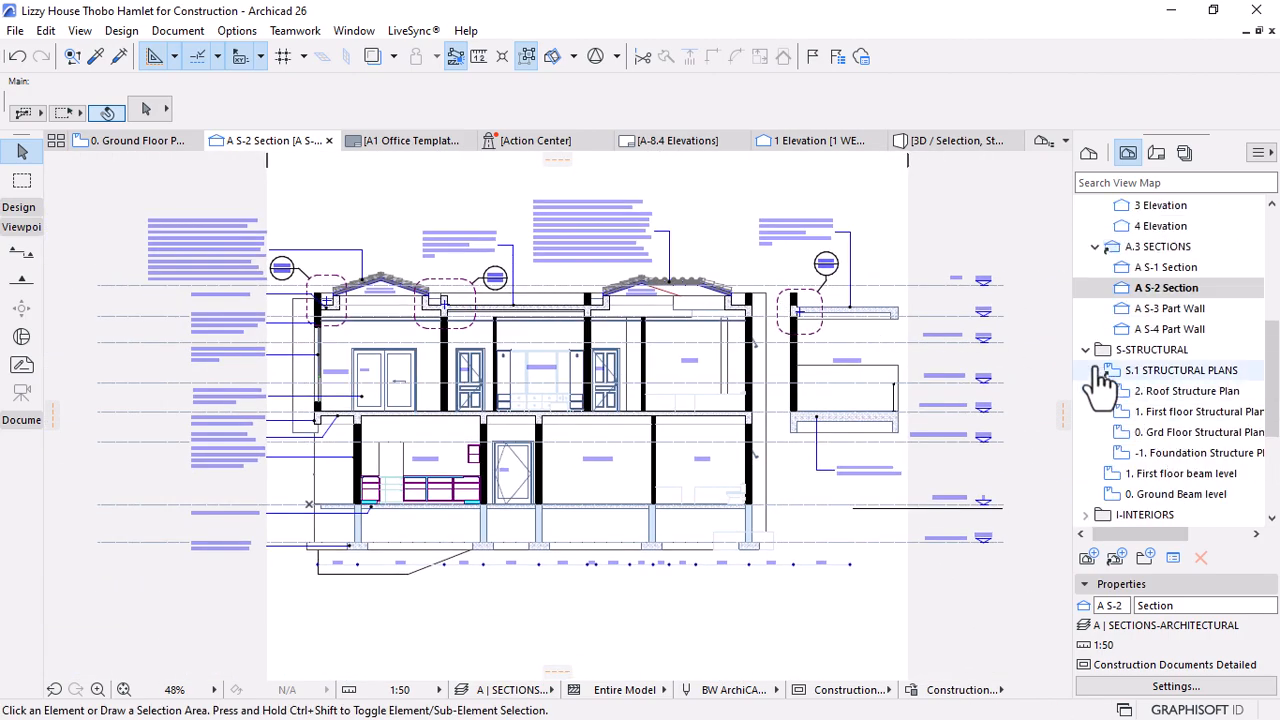
{"action": "left_click", "coordinate": [1087, 347]}
{"action": "left_click", "coordinate": [1100, 247]}
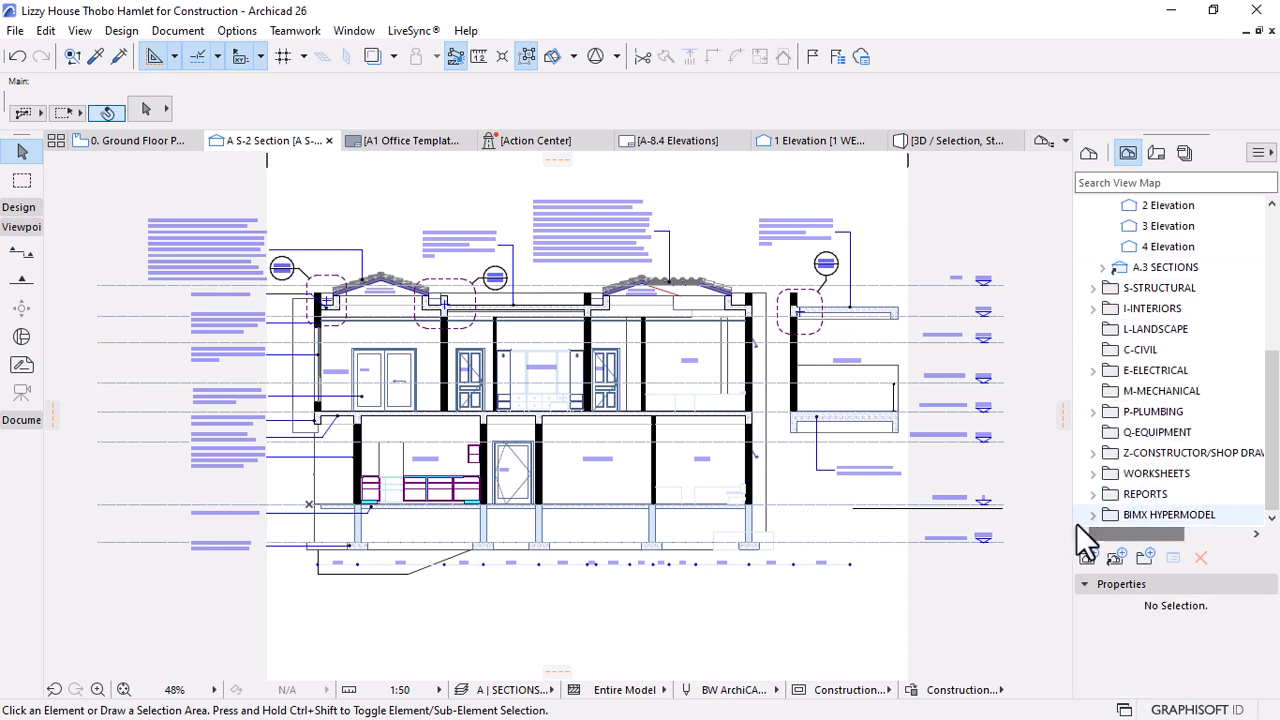
{"action": "scroll", "coordinate": [1106, 366], "scroll_direction": "up", "scroll_amount": 5}
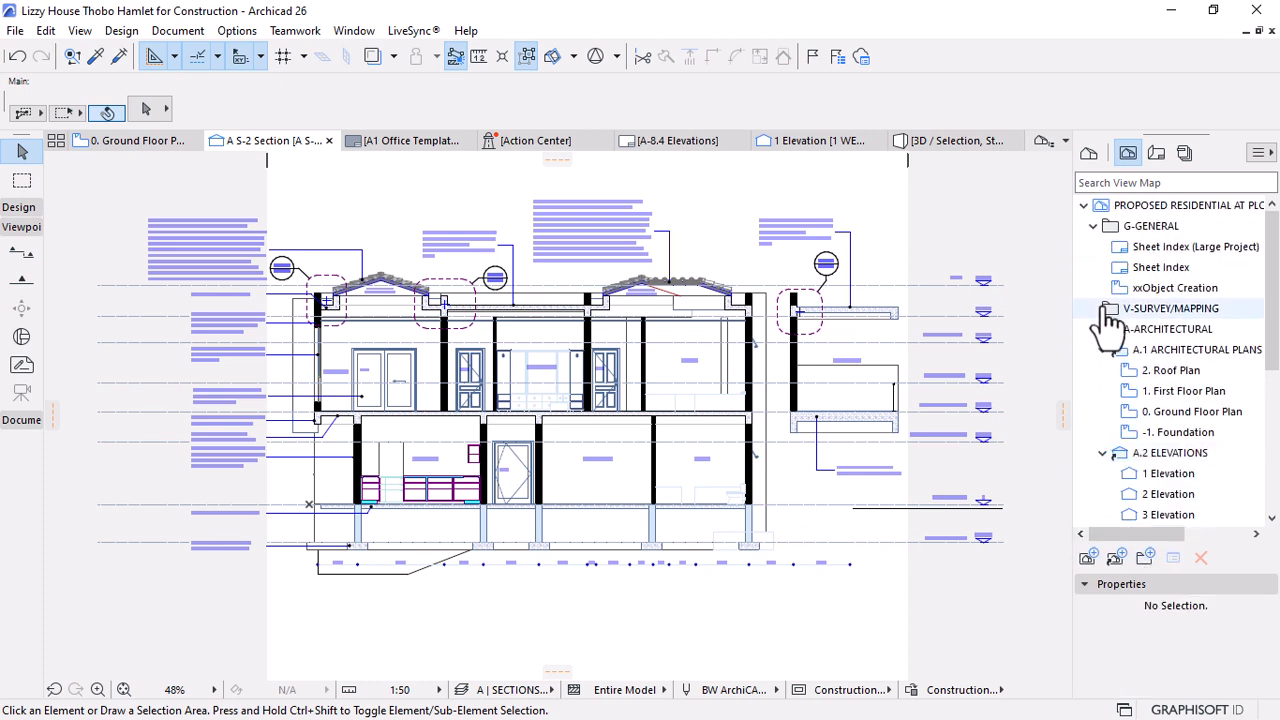
{"action": "left_click", "coordinate": [1093, 226]}
{"action": "scroll", "coordinate": [1188, 462], "scroll_direction": "down", "scroll_amount": 3}
{"action": "scroll", "coordinate": [1188, 462], "scroll_direction": "down", "scroll_amount": 2}
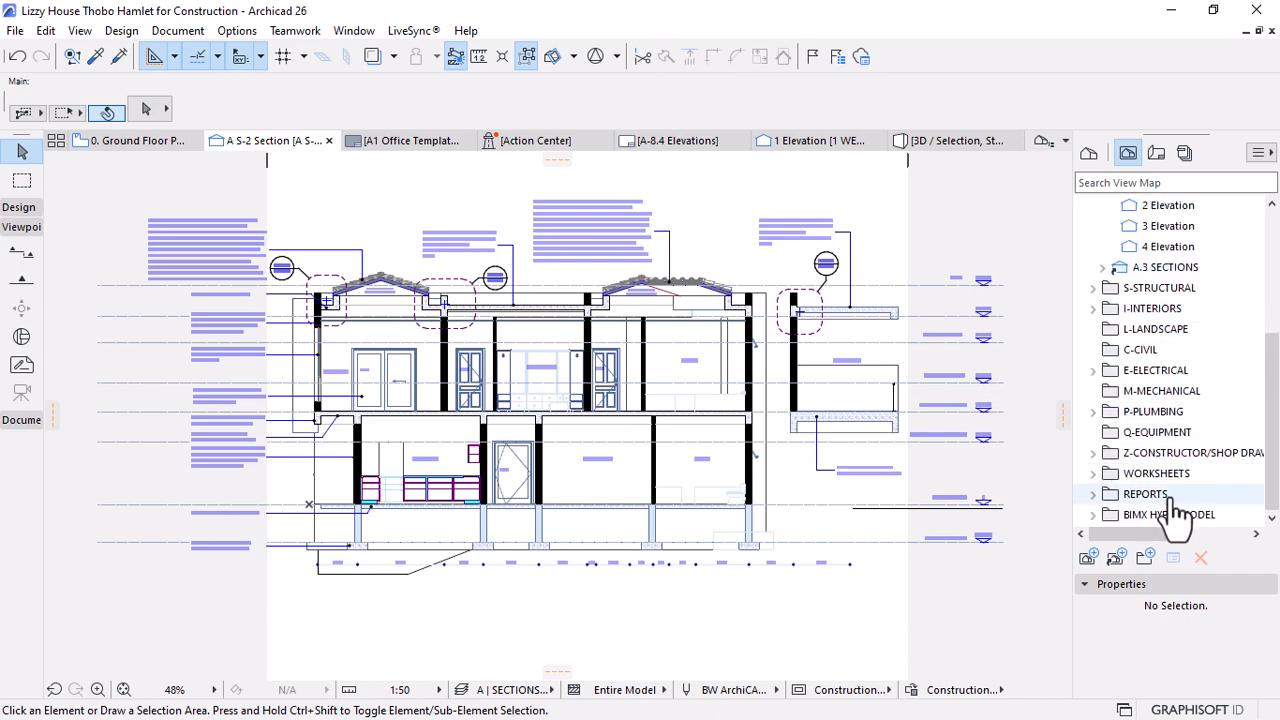
Open the detail drawing of the roof gutter beside the pyjama room roof from its marker, using the current view settings
{"action": "scroll", "coordinate": [400, 285], "scroll_direction": "up", "scroll_amount": 3}
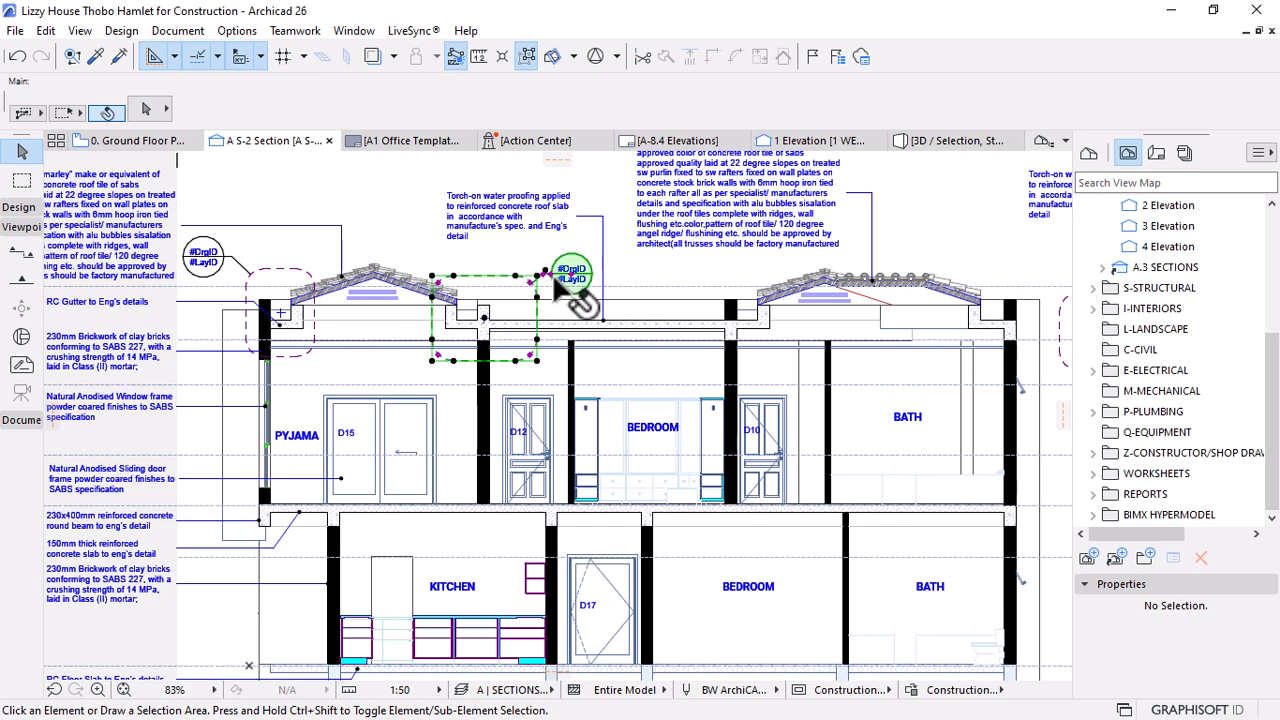
{"action": "left_click", "coordinate": [571, 276]}
{"action": "right_click", "coordinate": [365, 187]}
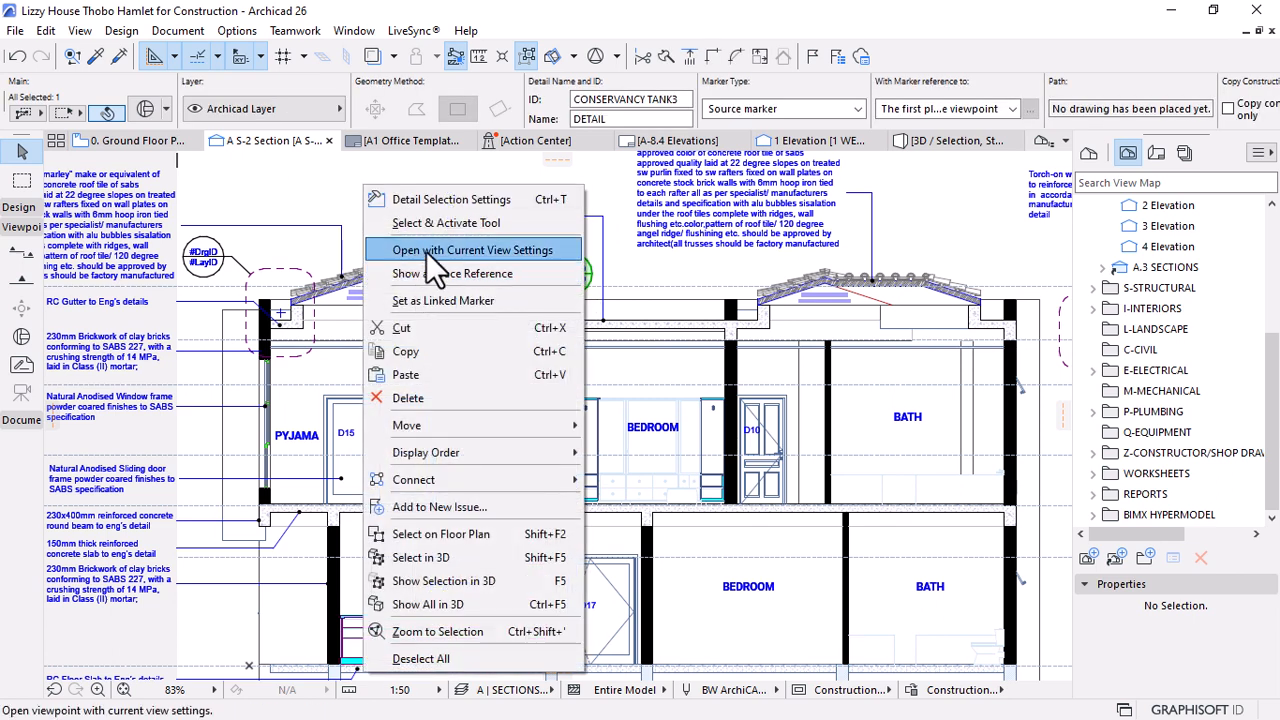
{"action": "left_click", "coordinate": [426, 251]}
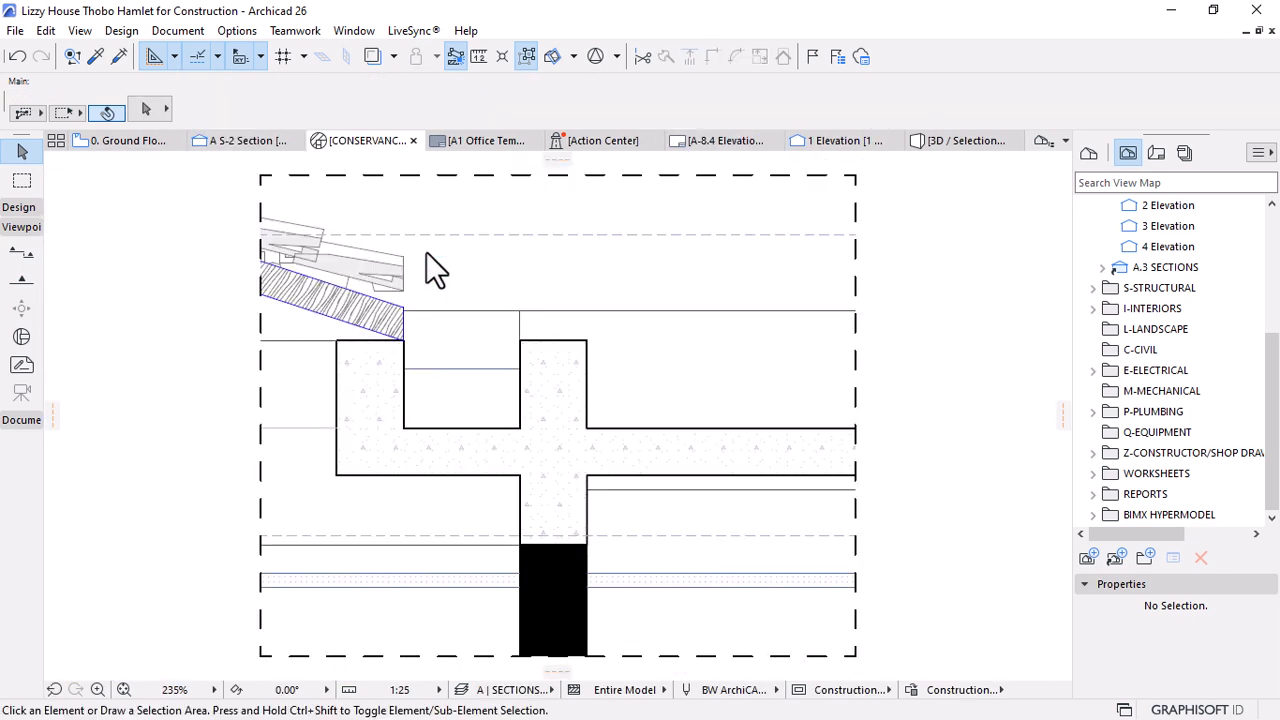
{"action": "scroll", "coordinate": [450, 280], "scroll_direction": "down", "scroll_amount": 4}
{"action": "scroll", "coordinate": [500, 335], "scroll_direction": "up", "scroll_amount": 3}
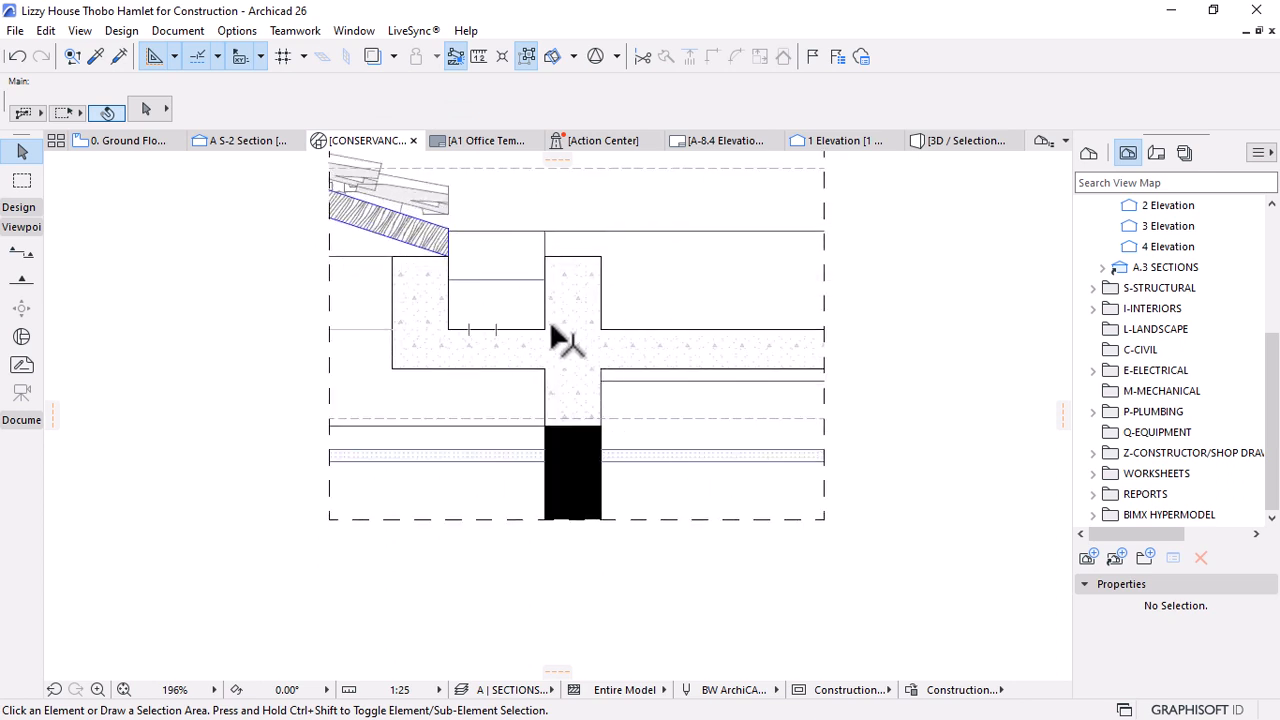
Create a new view map folder named DETAILS inside the A-ARCHITECTURAL folder
{"action": "scroll", "coordinate": [1205, 440], "scroll_direction": "up", "scroll_amount": 4}
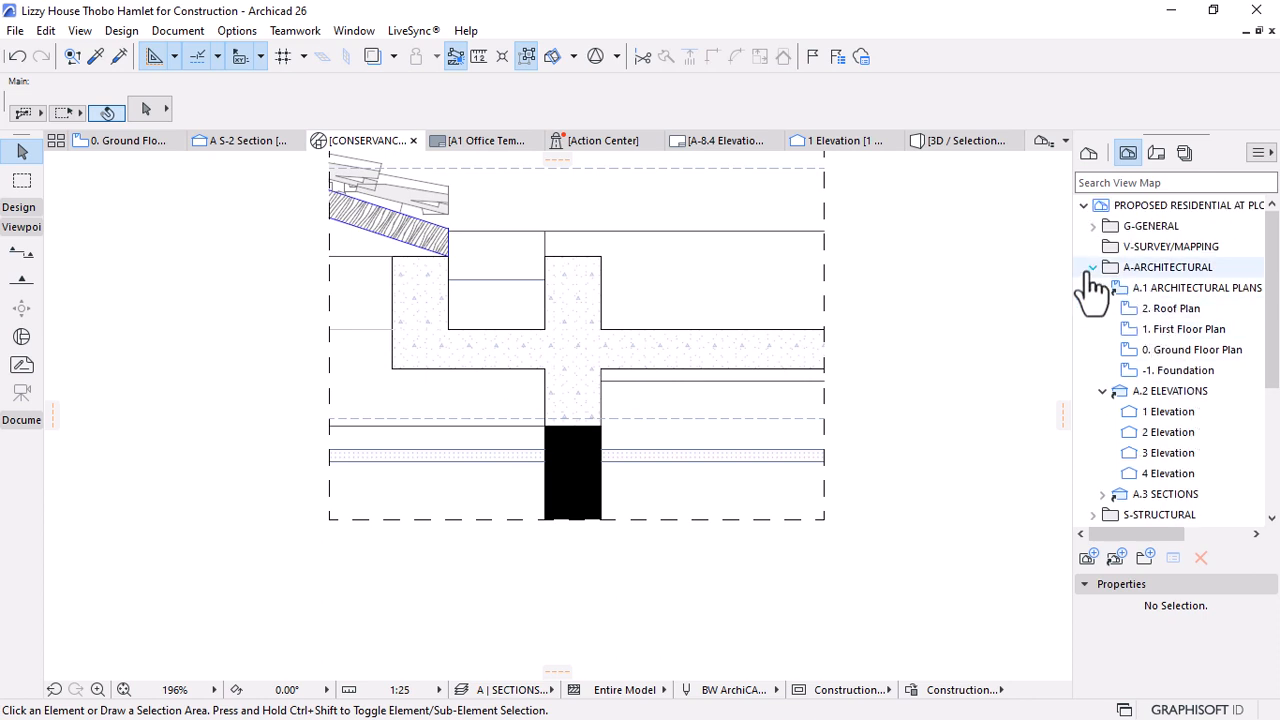
{"action": "left_click", "coordinate": [1093, 268]}
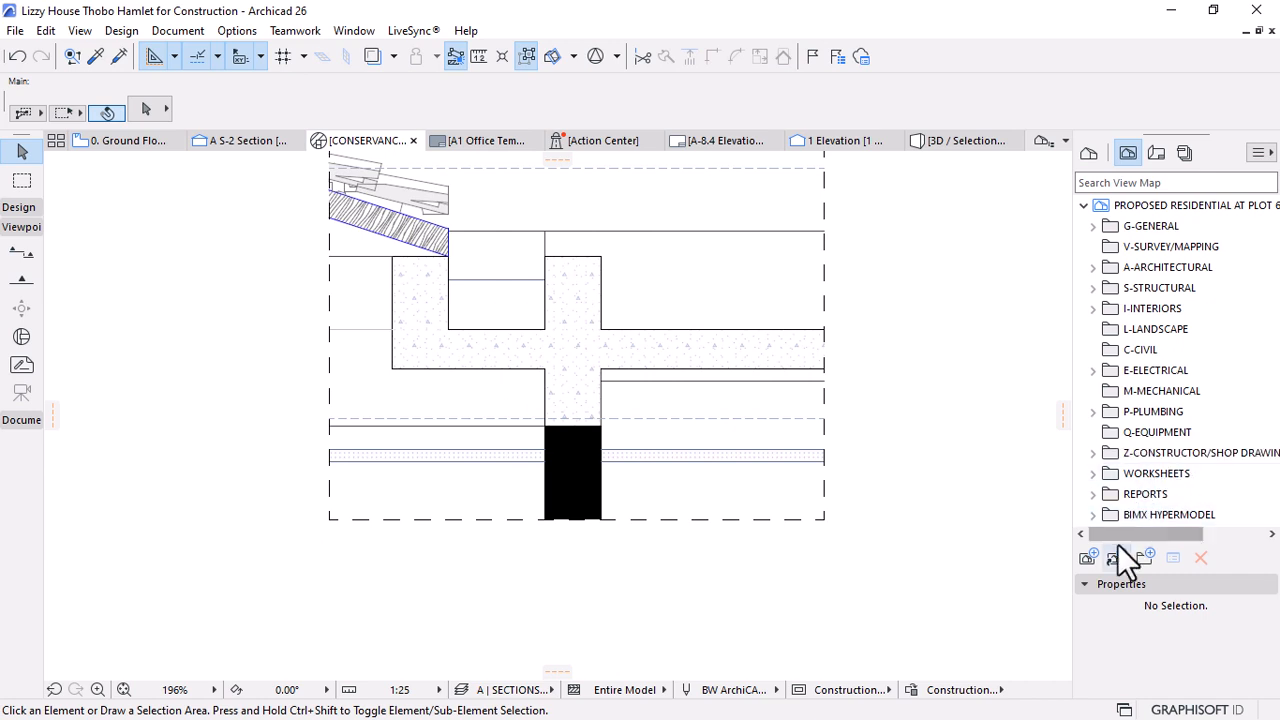
{"action": "left_click", "coordinate": [1093, 268]}
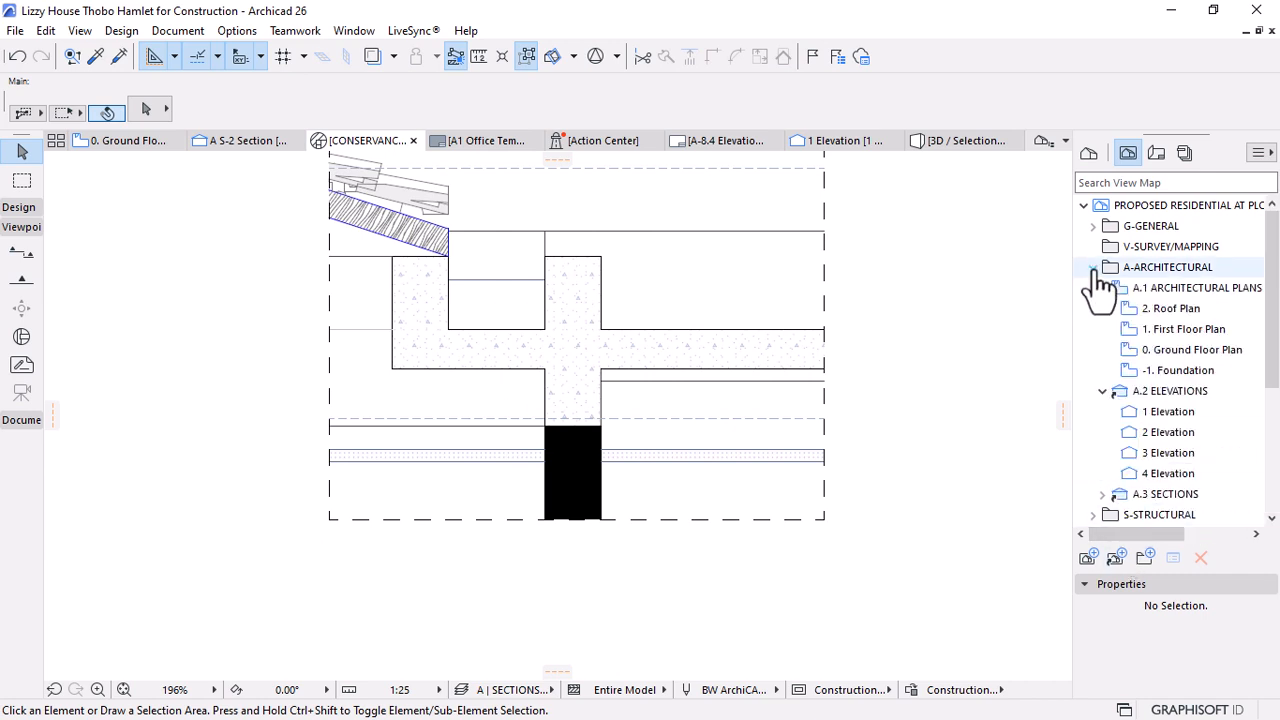
{"action": "scroll", "coordinate": [1214, 365], "scroll_direction": "down", "scroll_amount": 1}
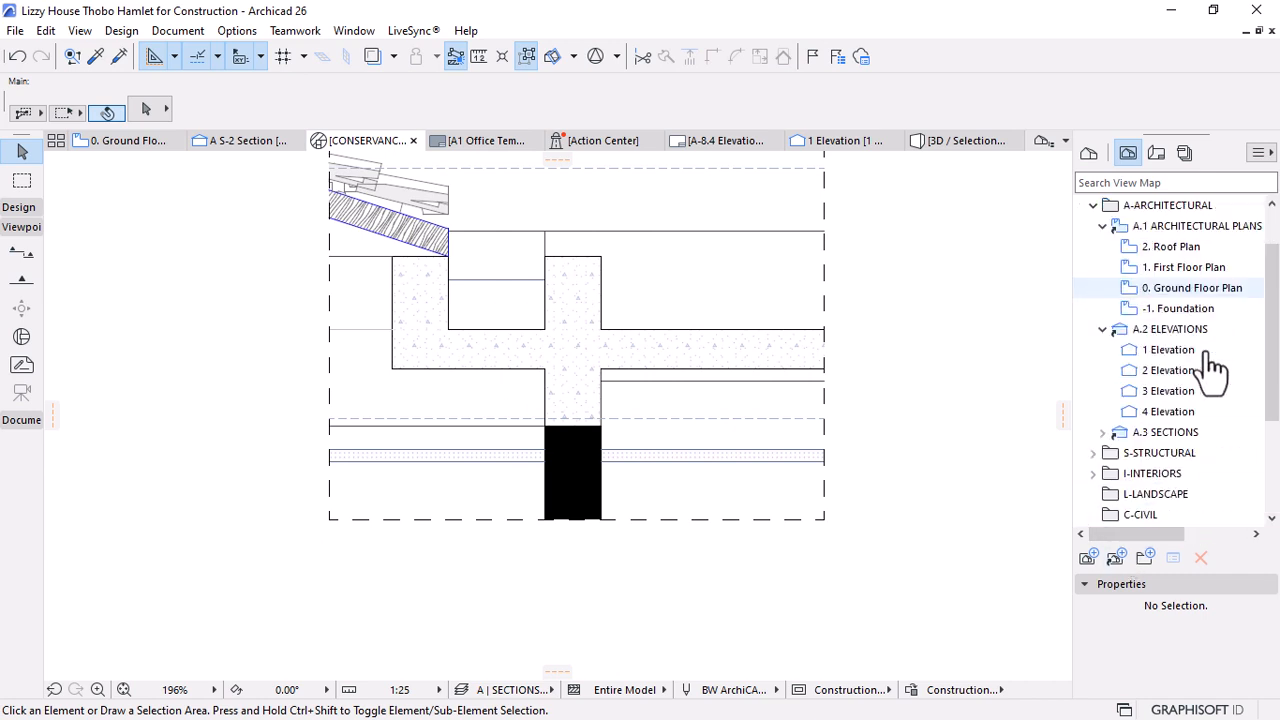
{"action": "left_click", "coordinate": [1118, 433]}
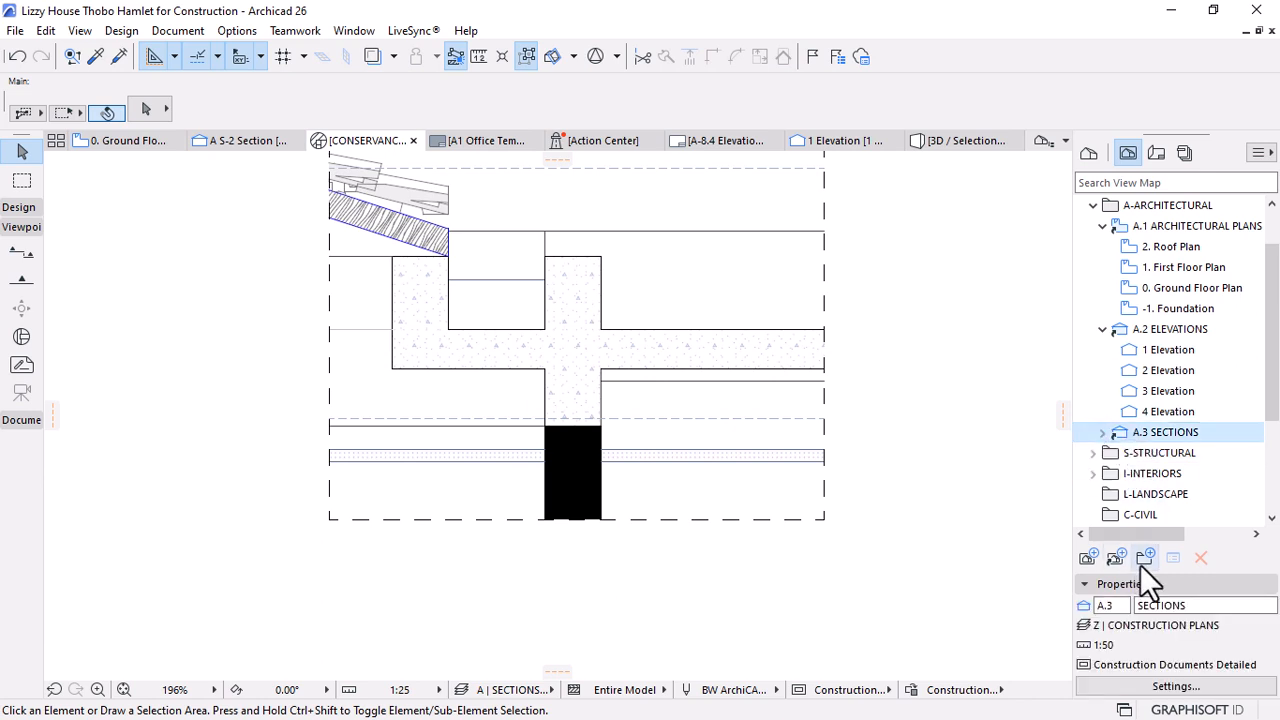
{"action": "left_click", "coordinate": [1185, 205]}
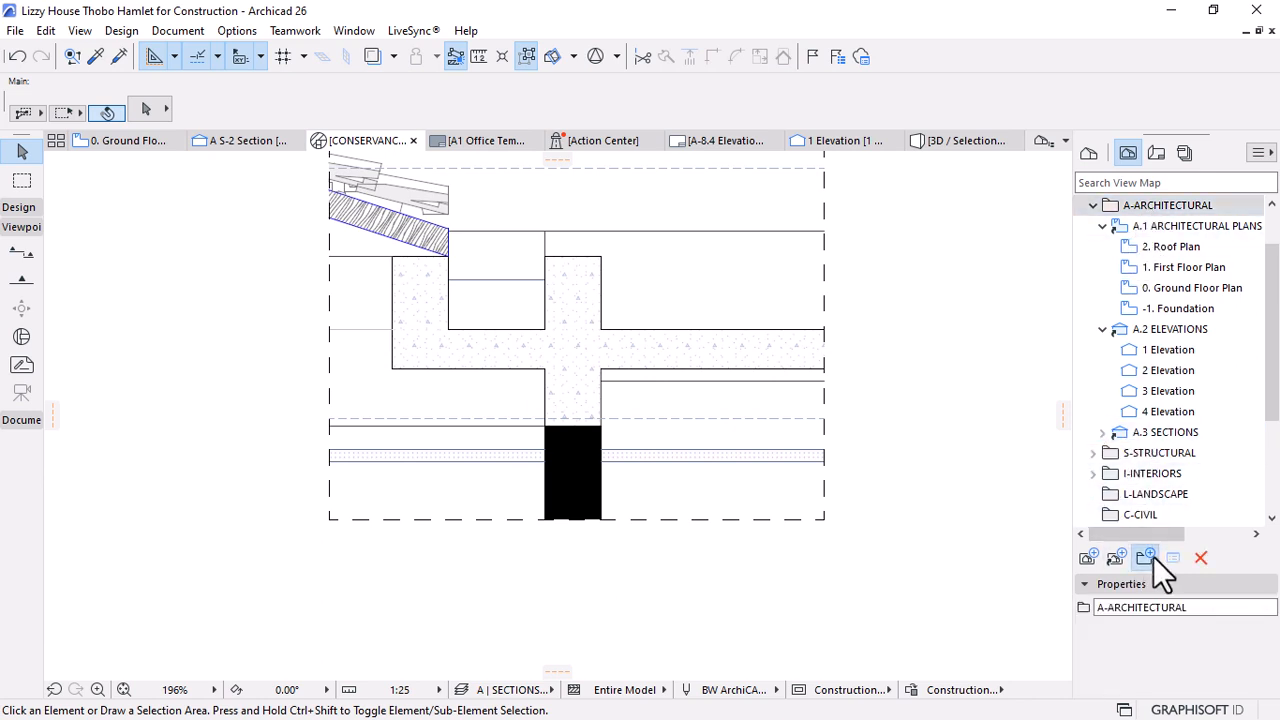
{"action": "left_click", "coordinate": [1145, 557]}
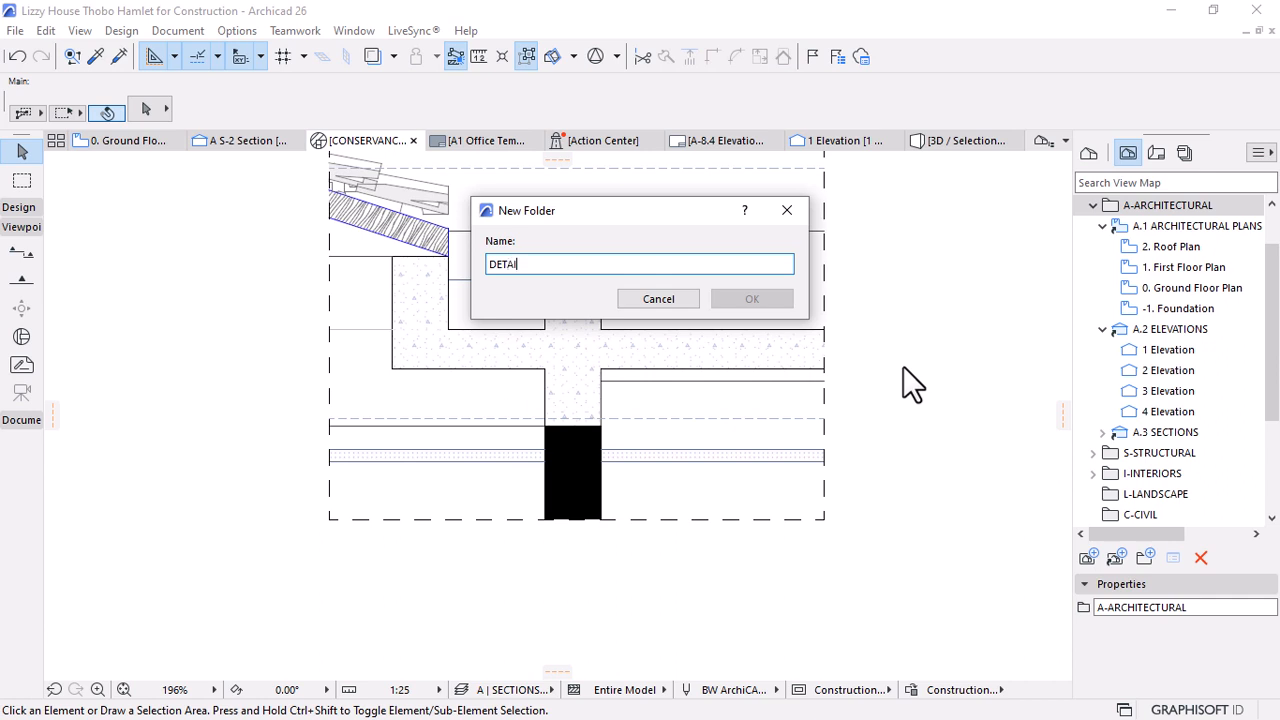
{"action": "type", "text": "DETAILS"}
{"action": "left_click", "coordinate": [751, 299]}
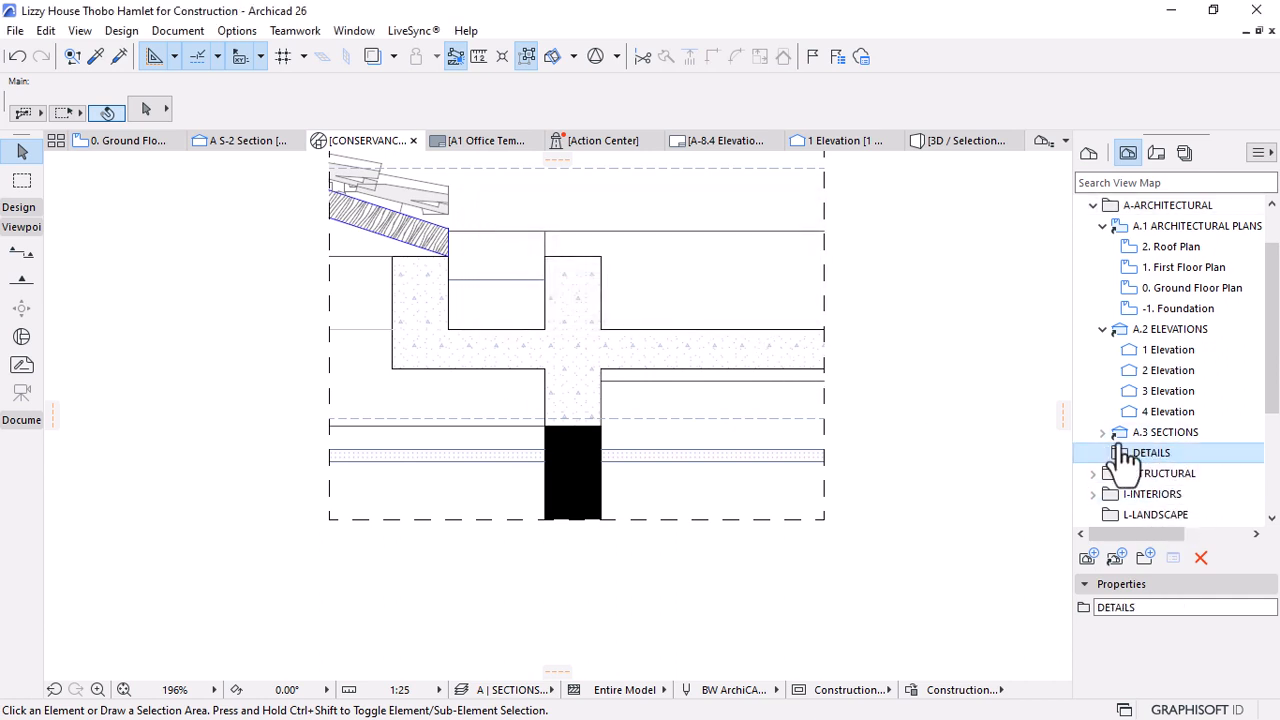
Save the gutter detail as a view in the DETAILS folder, with its ID and name both set By Project Map
{"action": "left_click", "coordinate": [1088, 555]}
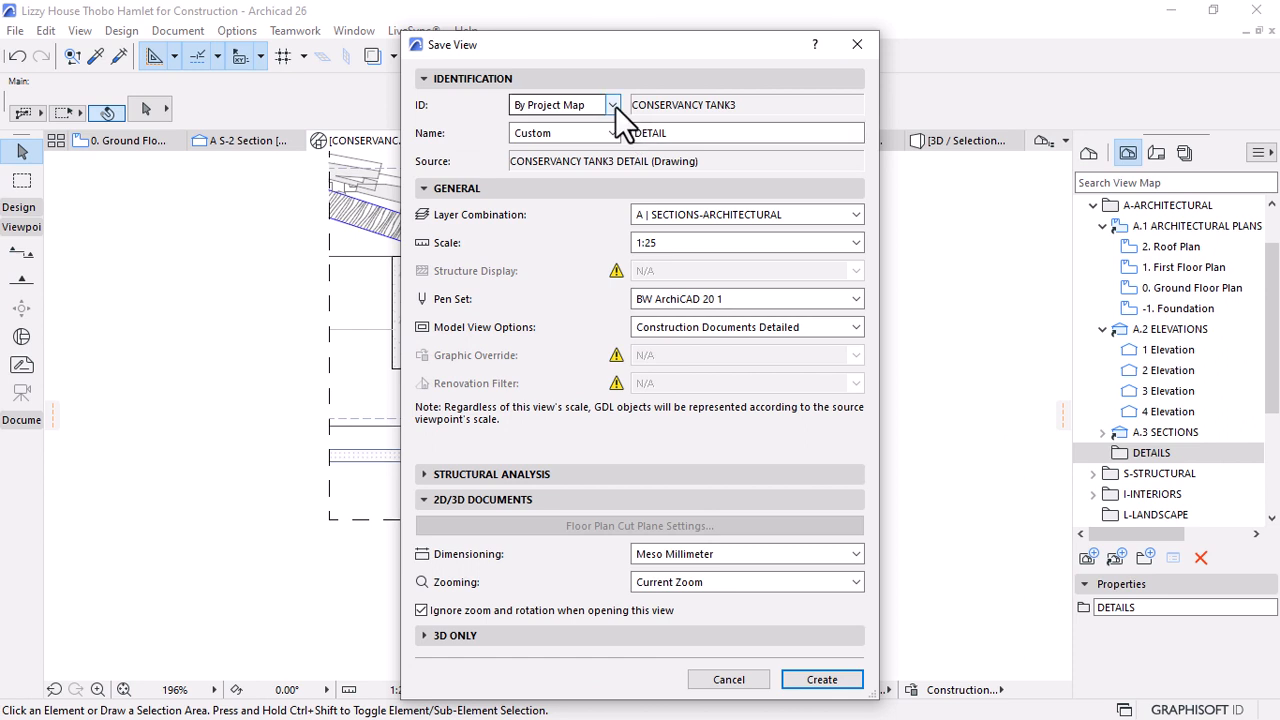
{"action": "left_click", "coordinate": [560, 132]}
{"action": "left_click", "coordinate": [548, 145]}
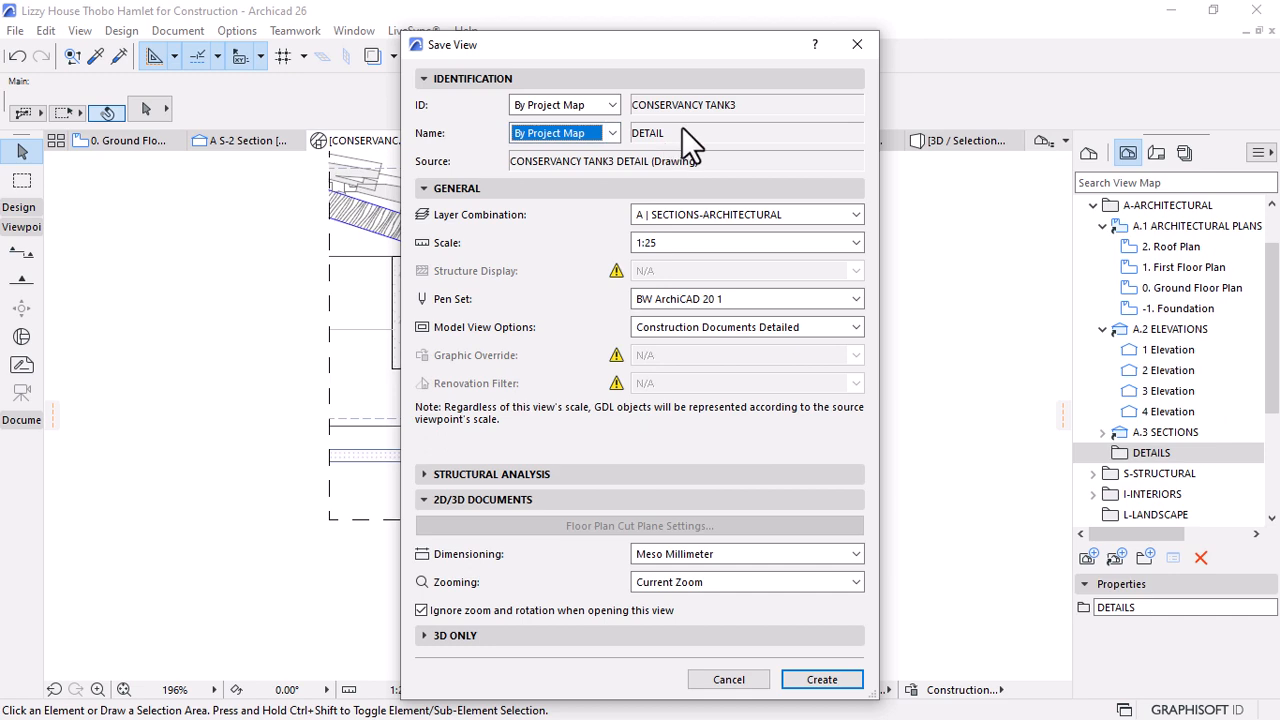
{"action": "left_click", "coordinate": [585, 105]}
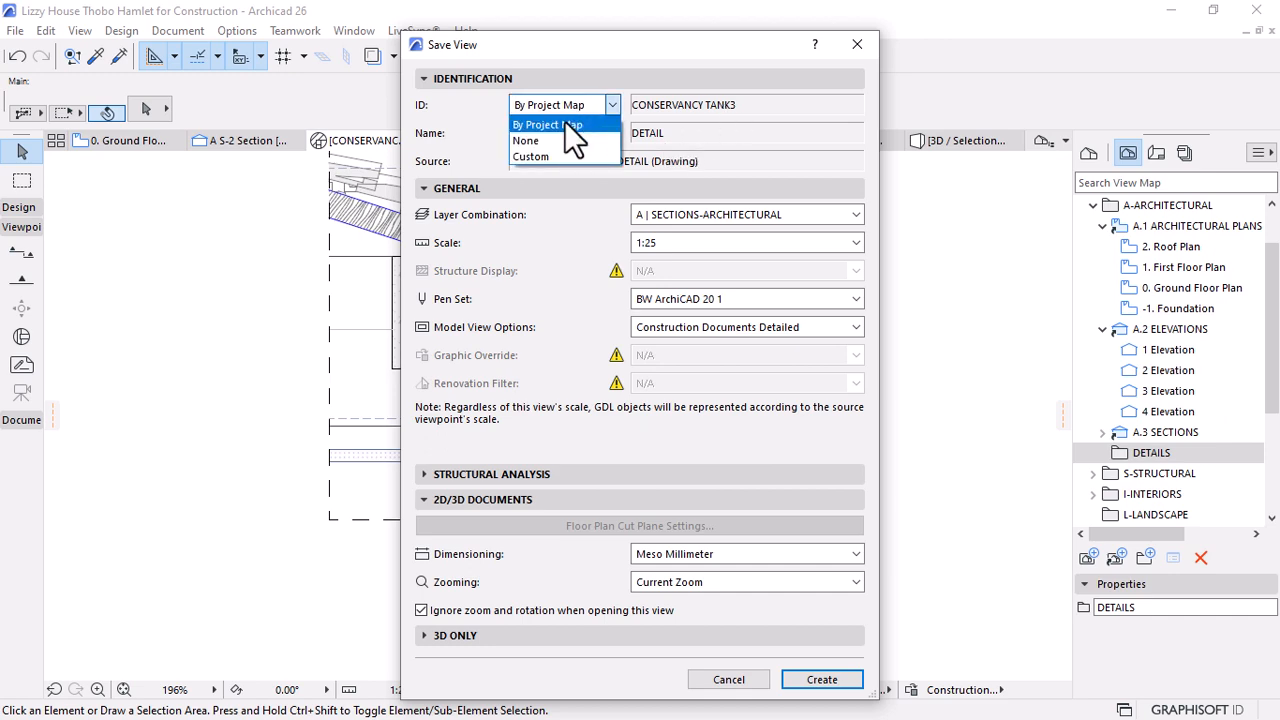
{"action": "left_click", "coordinate": [564, 121]}
{"action": "left_click", "coordinate": [820, 685]}
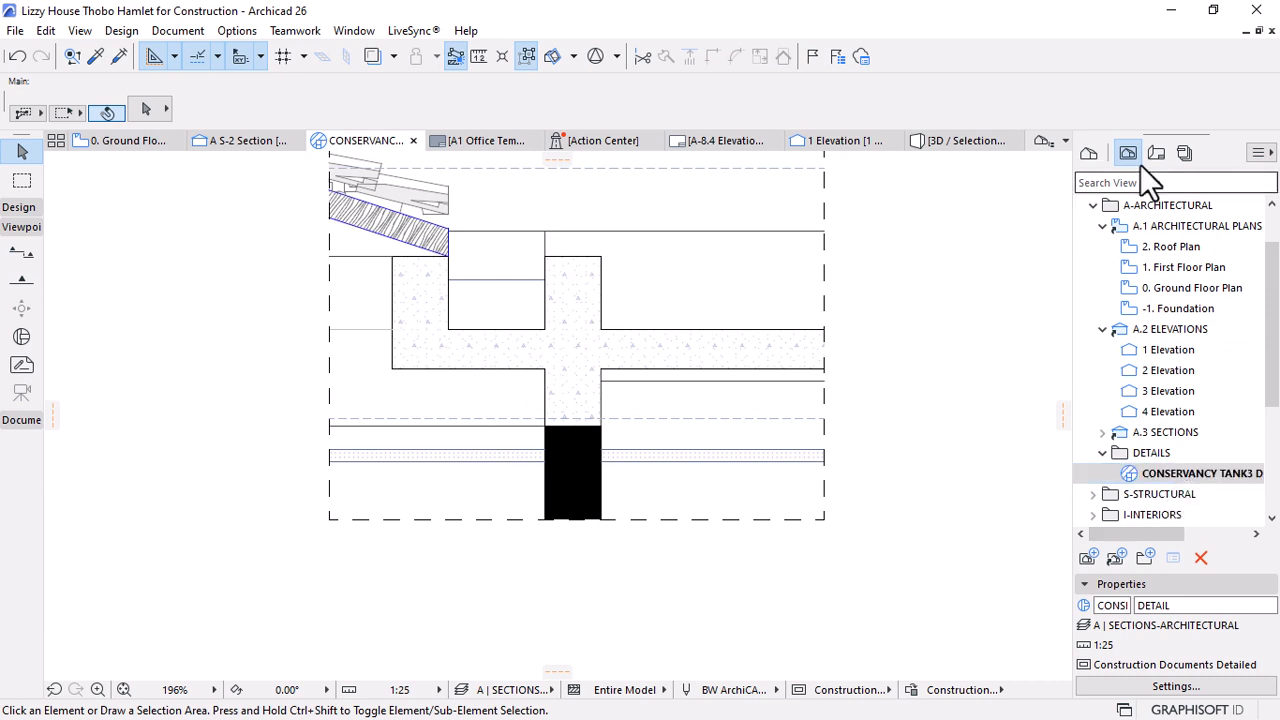
Set the CONSERVANCY TANK3 detail's ID to RF and its name to GUTTER DETAIL in the project map
{"action": "left_click", "coordinate": [1087, 152]}
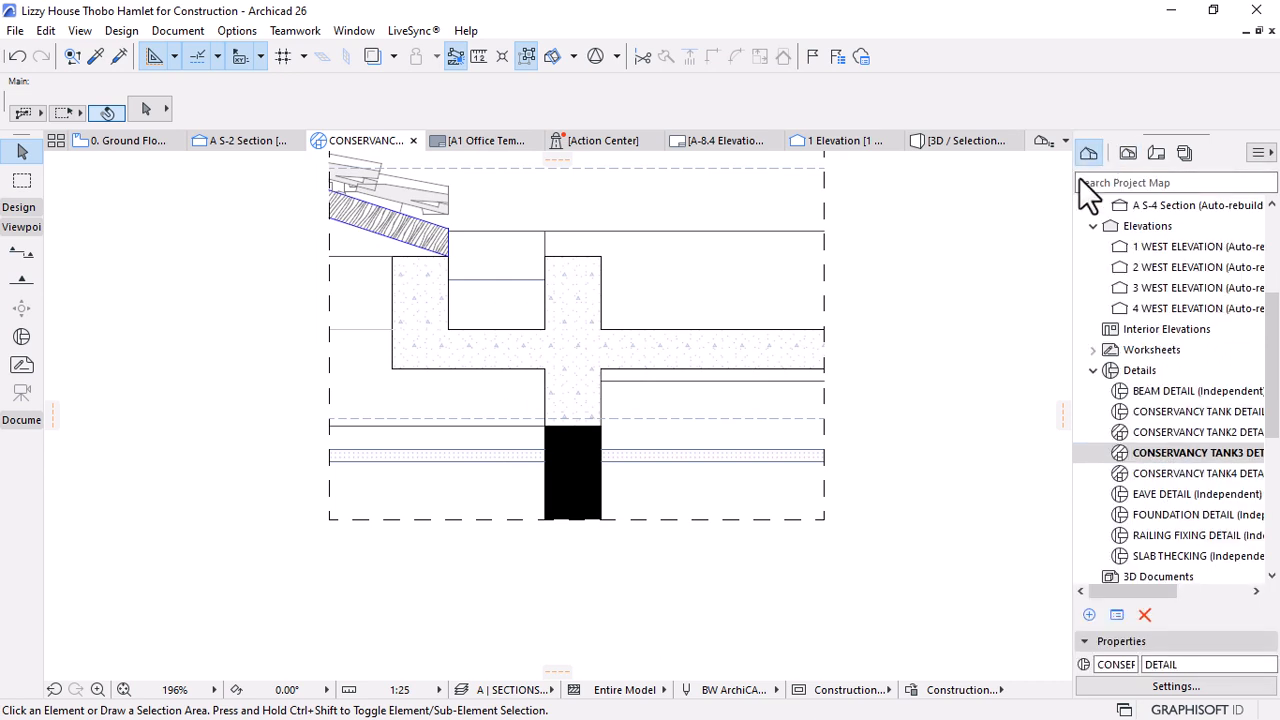
{"action": "left_click", "coordinate": [1170, 462]}
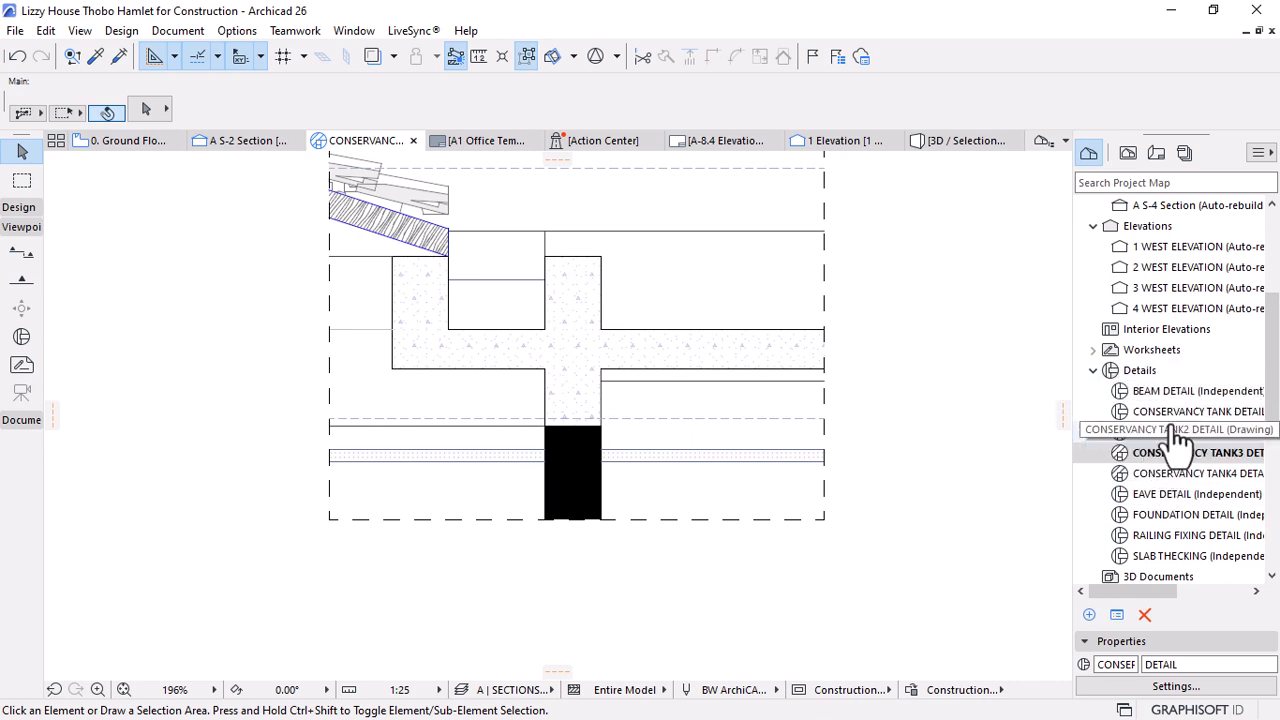
{"action": "left_click_drag", "start_coordinate": [1101, 669], "coordinate": [1157, 670]}
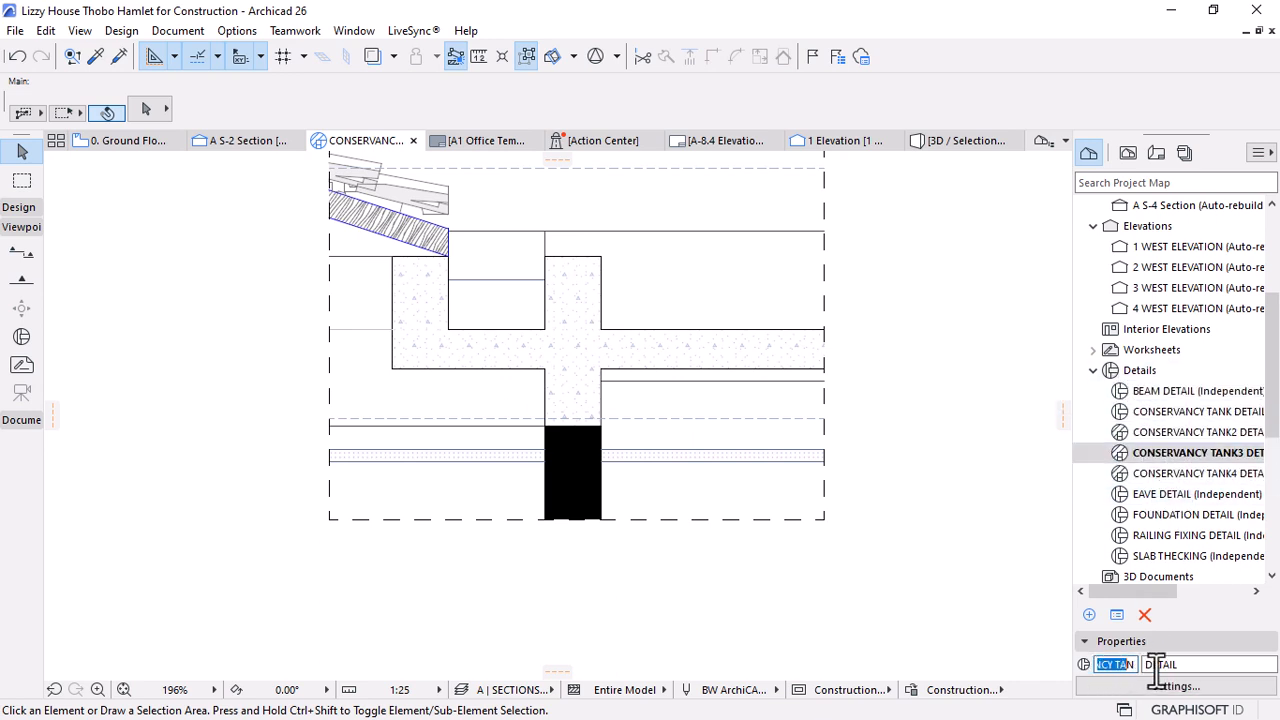
{"action": "left_click", "coordinate": [1187, 668]}
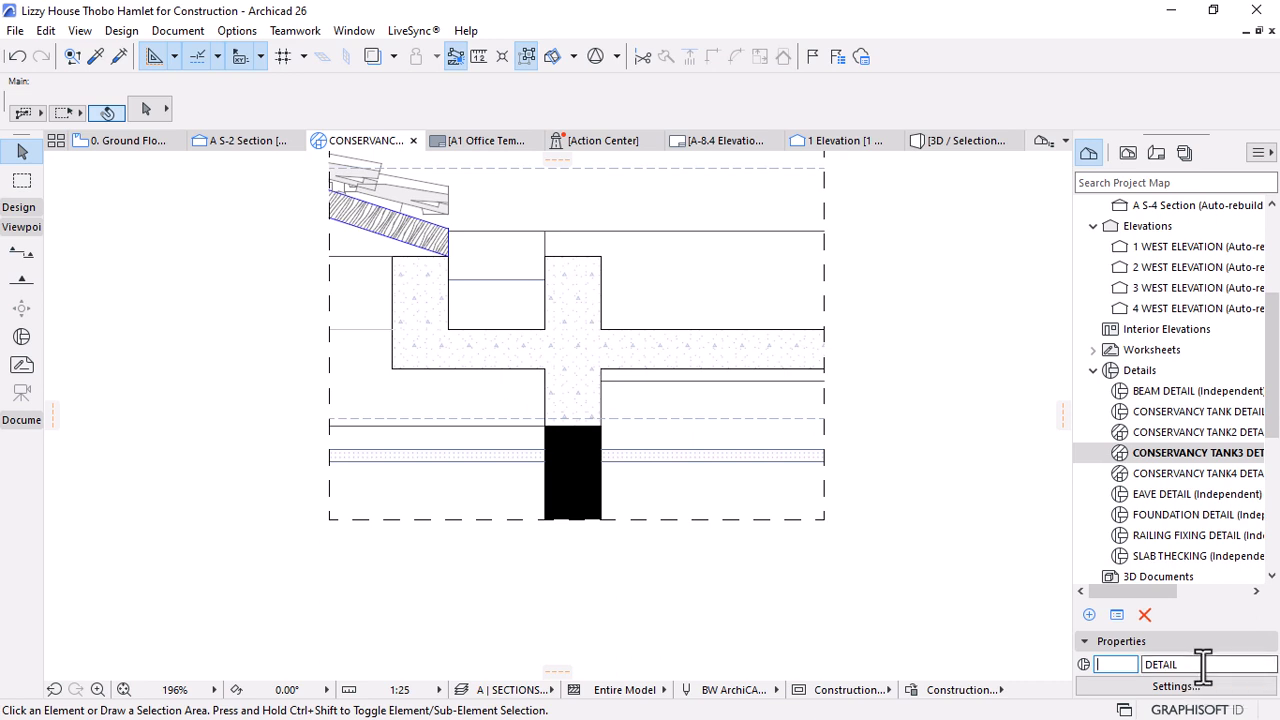
{"action": "left_click", "coordinate": [1113, 665]}
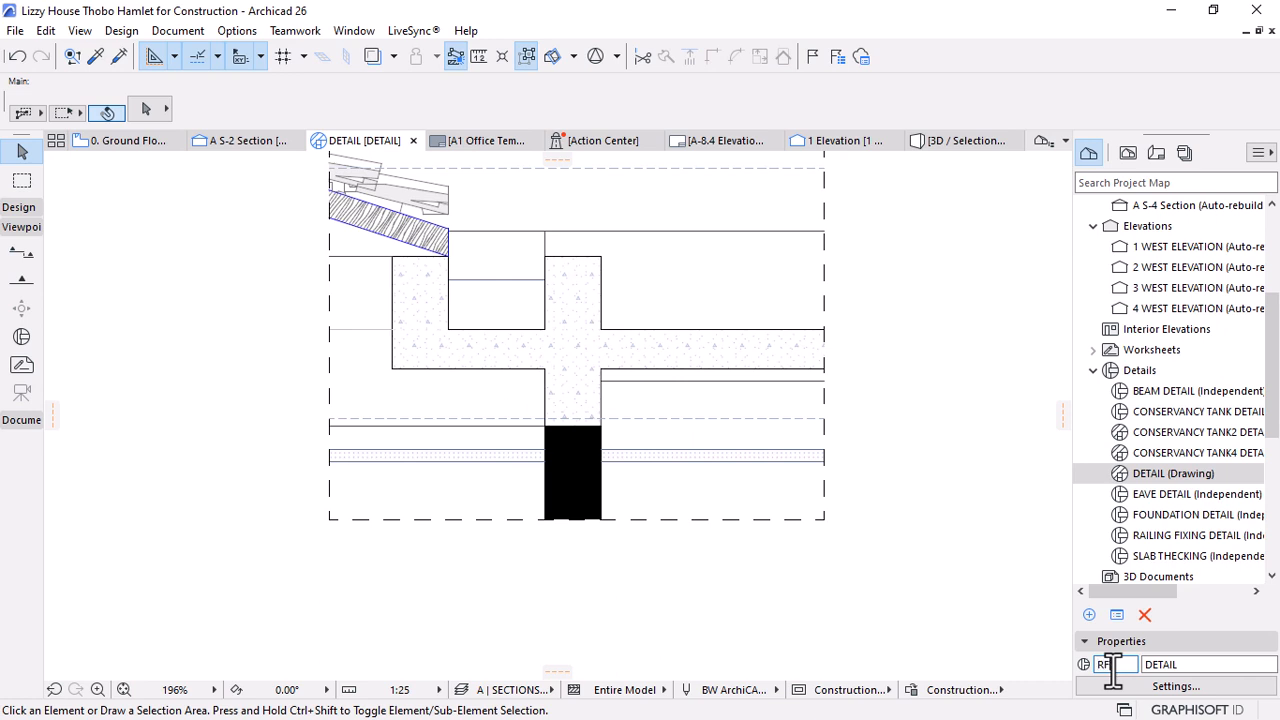
{"action": "type", "text": "RF"}
{"action": "left_click", "coordinate": [1148, 665]}
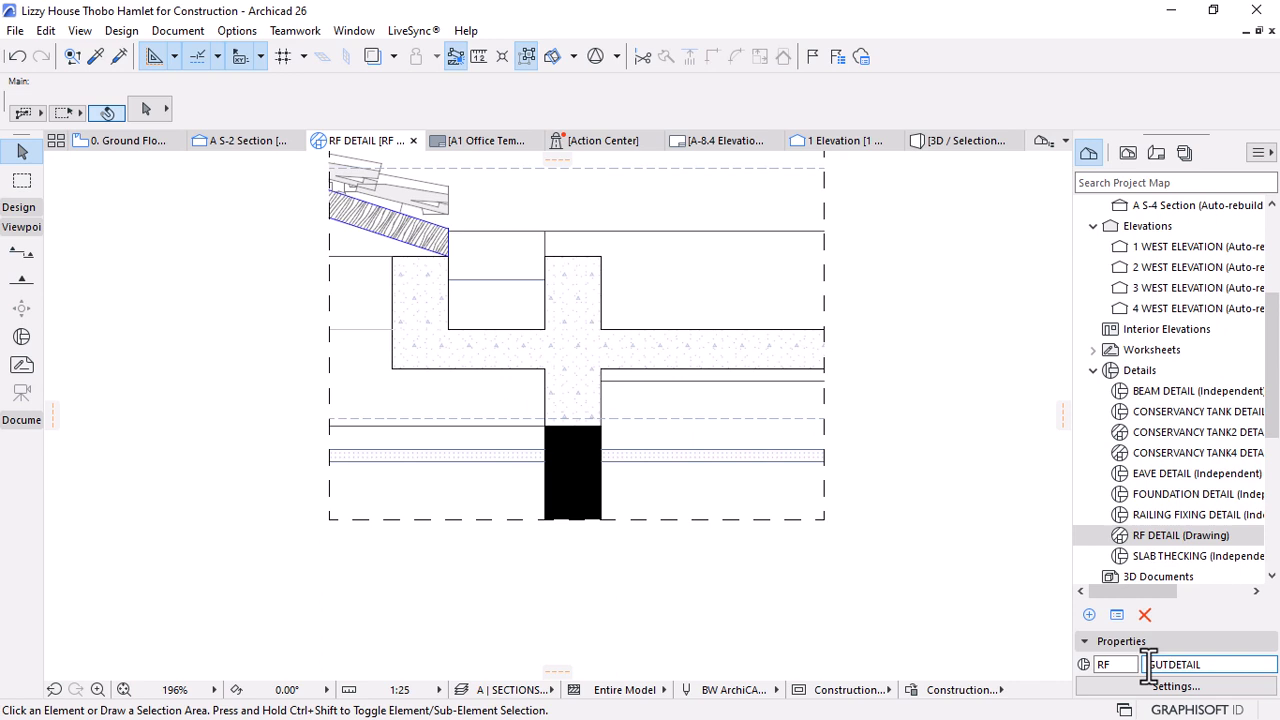
{"action": "key", "text": "Return"}
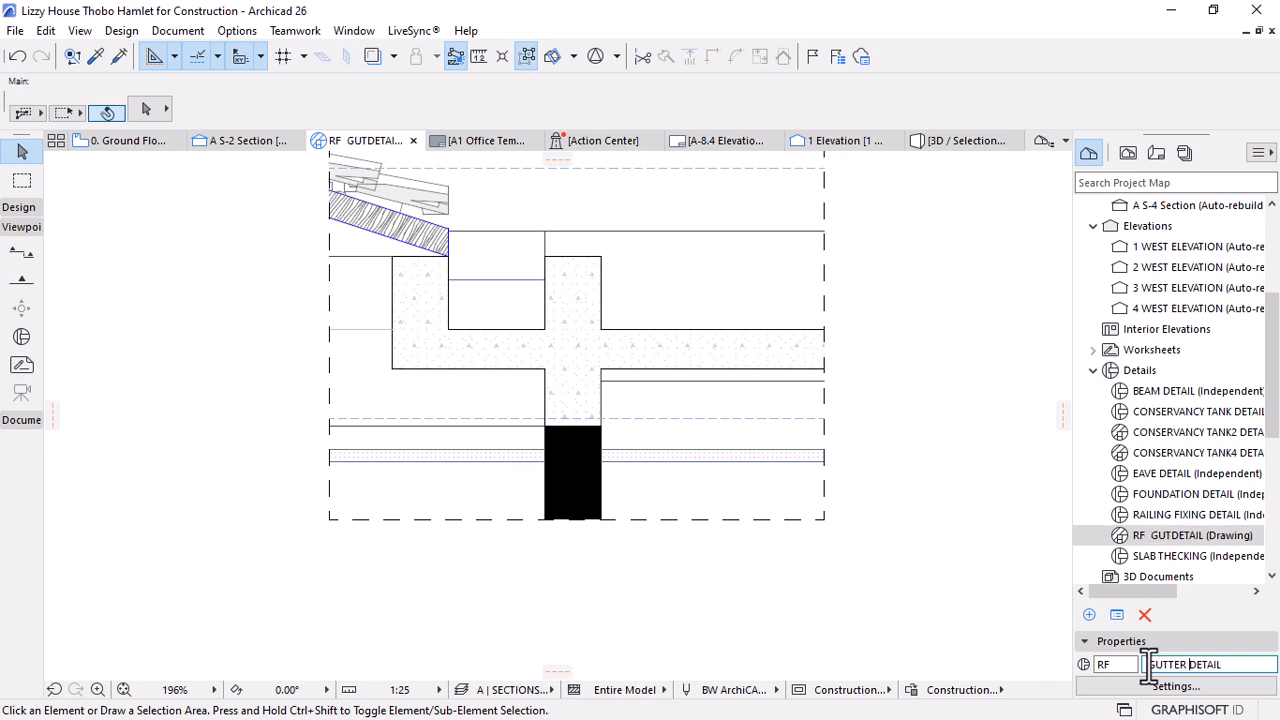
{"action": "key", "text": "Return"}
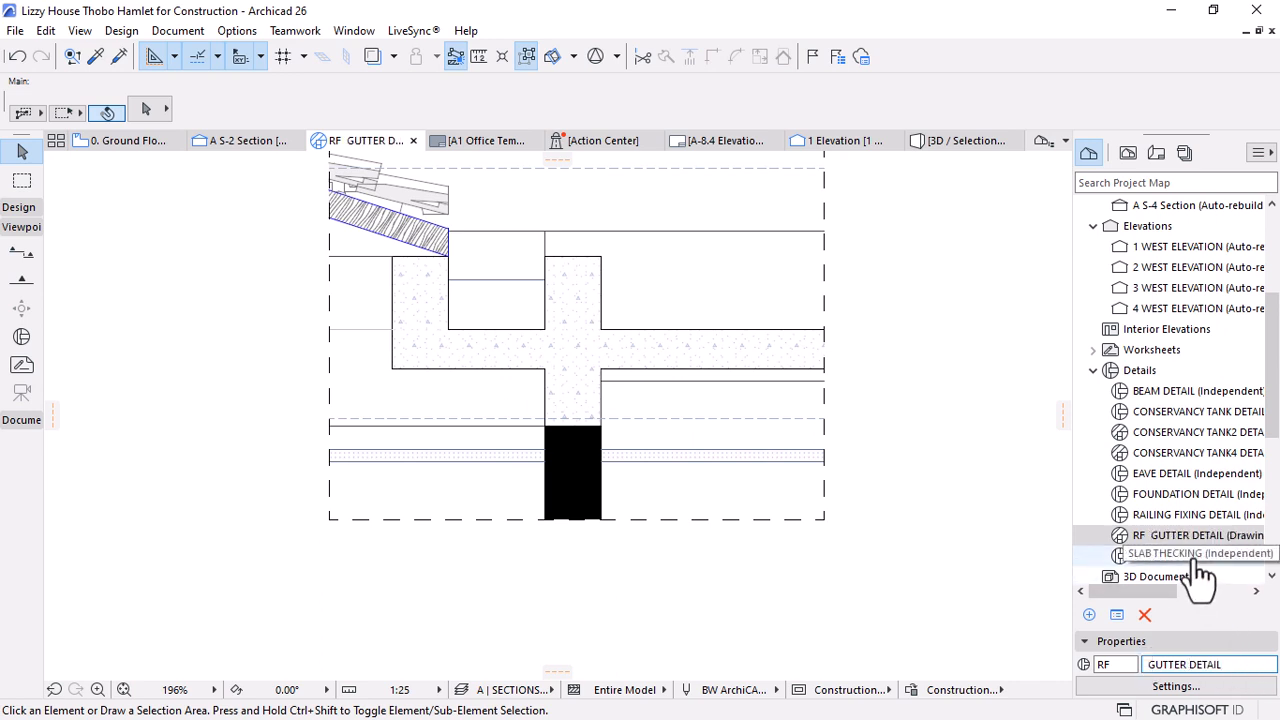
Open the detail of the outer gutter at the pyjama room's external wall from its marker in section A S-2
{"action": "left_click", "coordinate": [243, 141]}
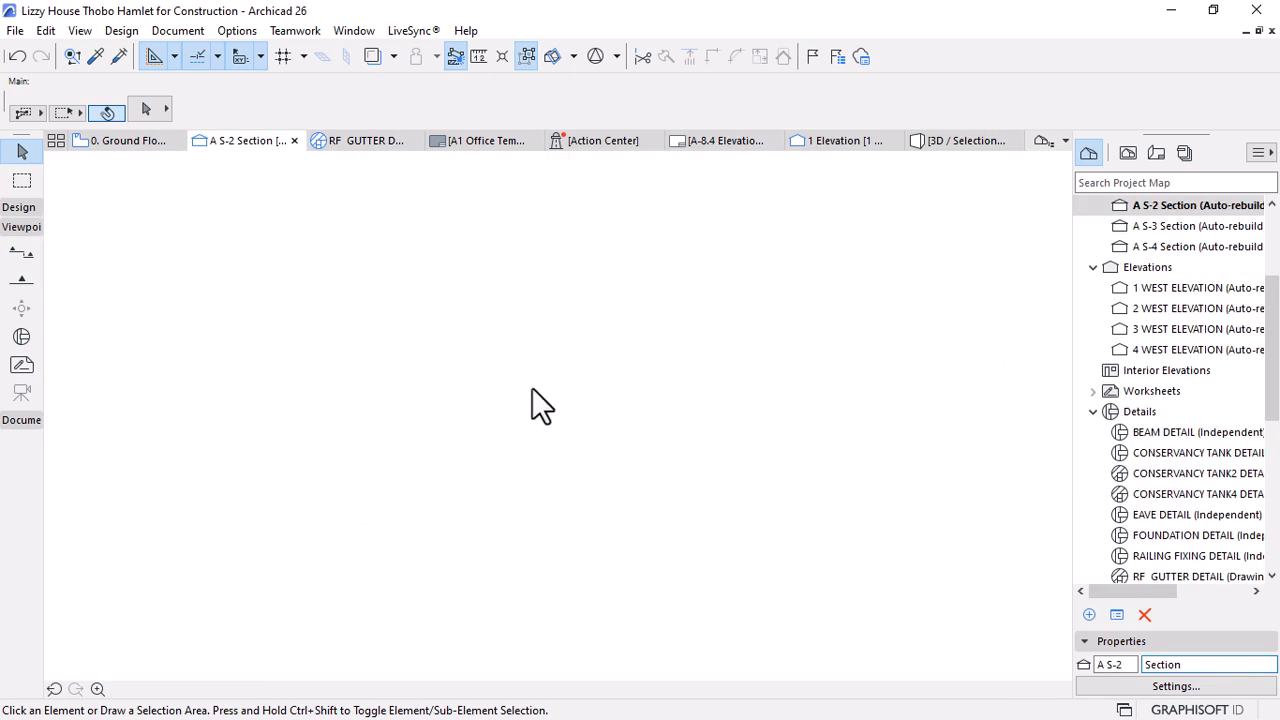
{"action": "left_click", "coordinate": [205, 256]}
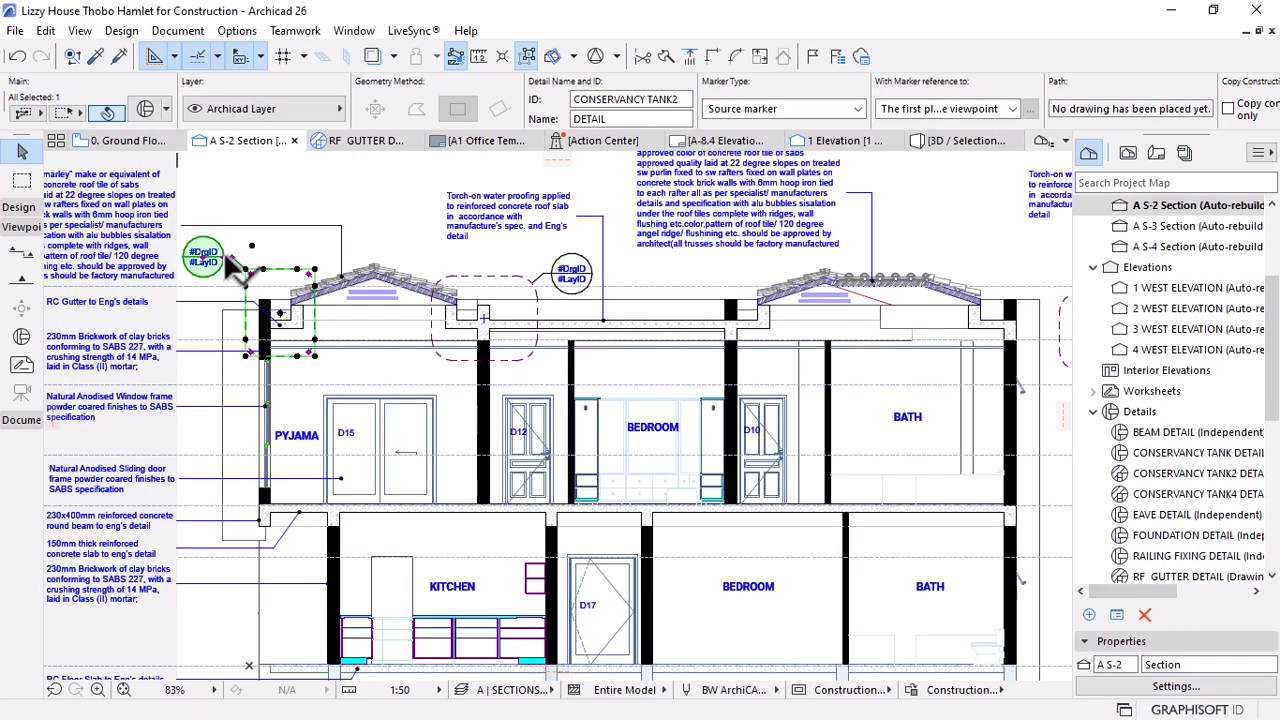
{"action": "right_click", "coordinate": [205, 256]}
{"action": "left_click", "coordinate": [320, 297]}
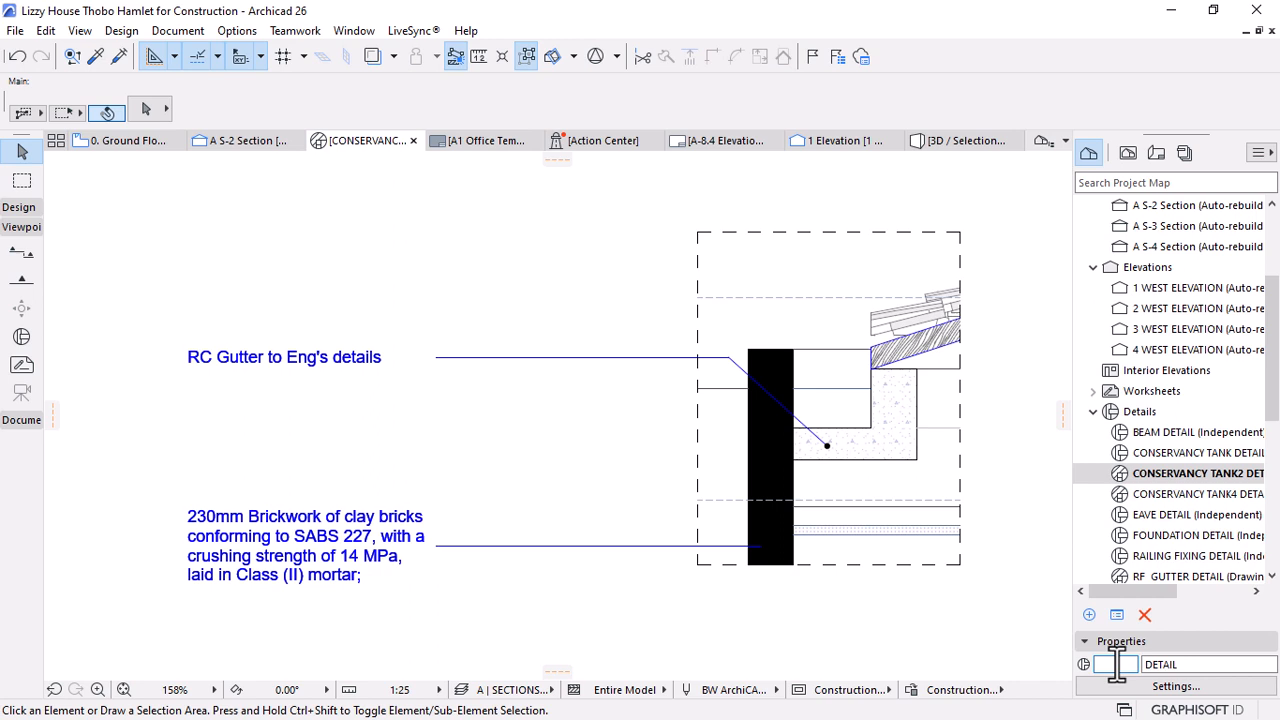
Set the outer gutter detail's ID to RF and its name to GUTTER DETAIL
{"action": "key", "text": "Return"}
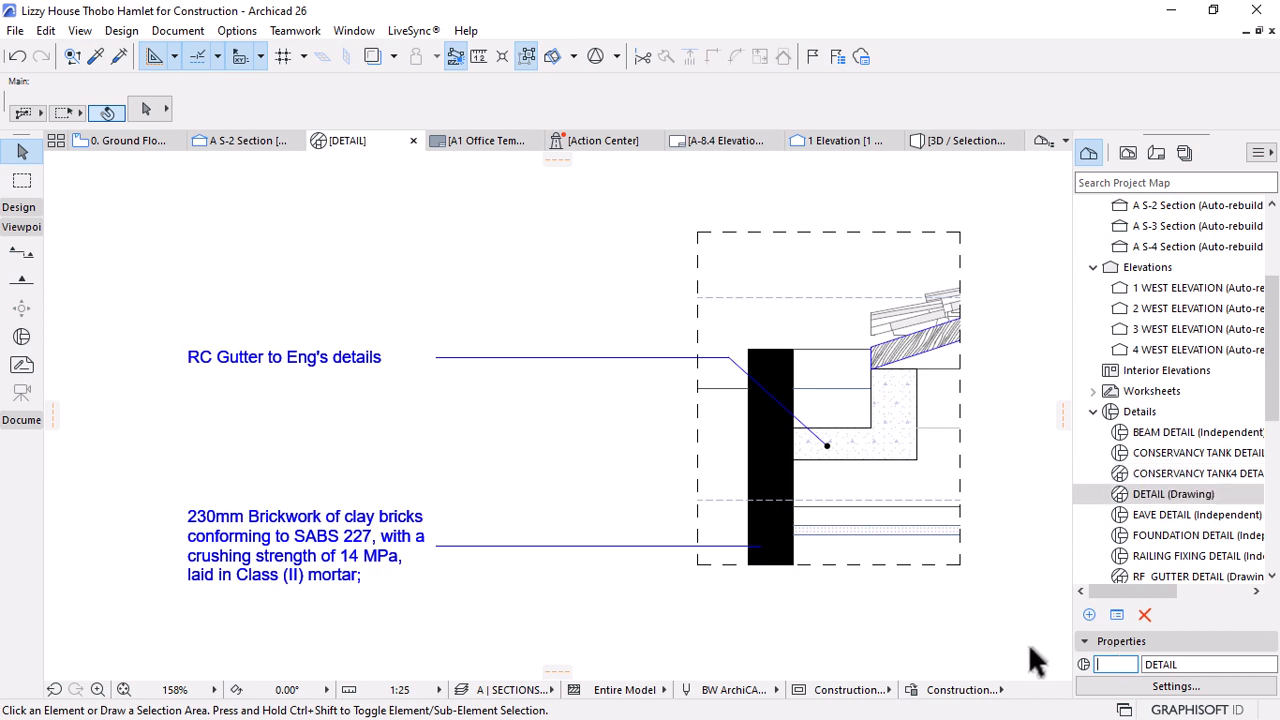
{"action": "left_click", "coordinate": [1124, 664]}
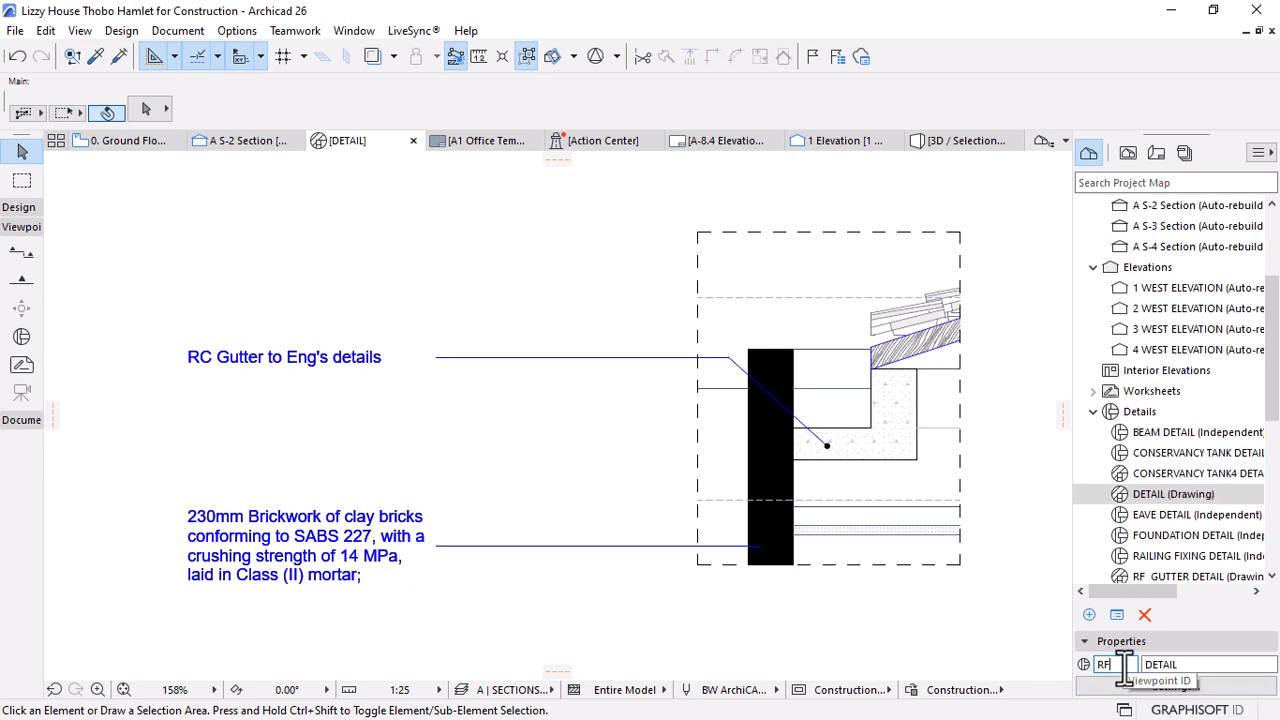
{"action": "type", "text": "RF"}
{"action": "key", "text": "Return"}
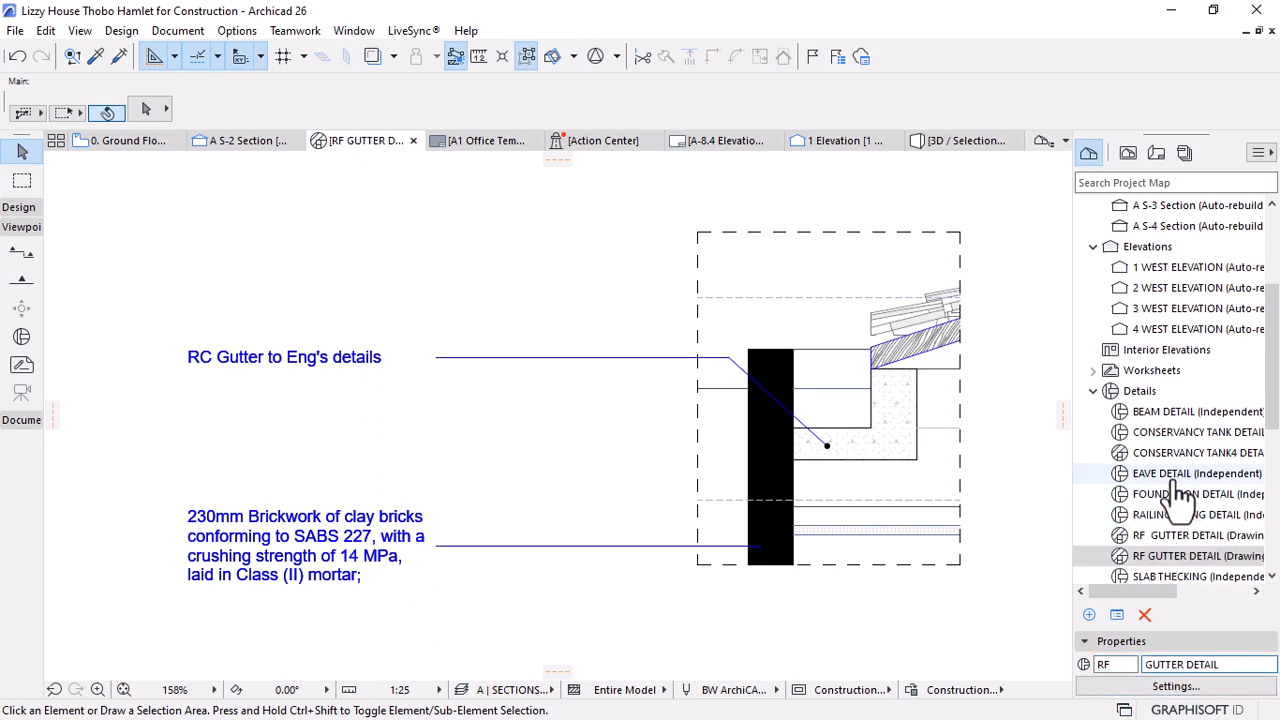
Number the two gutter details by setting the inner gutter's ID to RF1 and the outer gutter's ID to RF2
{"action": "key", "text": "Return"}
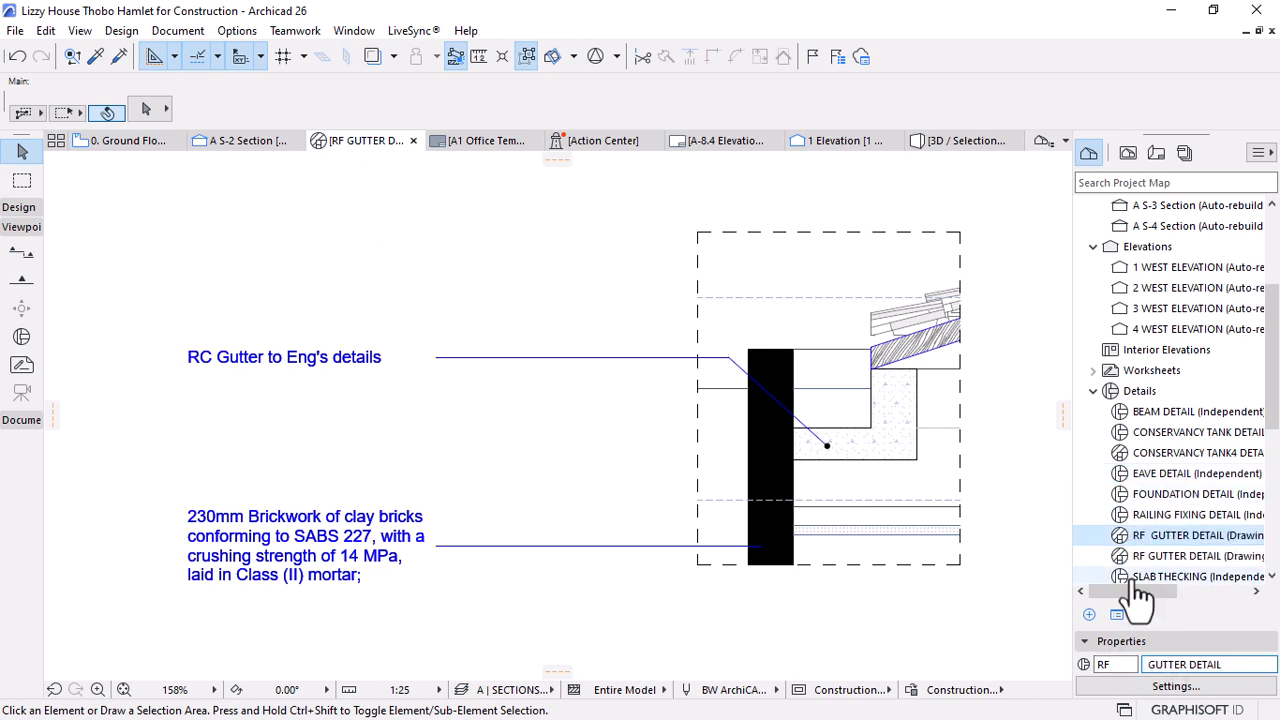
{"action": "key", "text": "Return"}
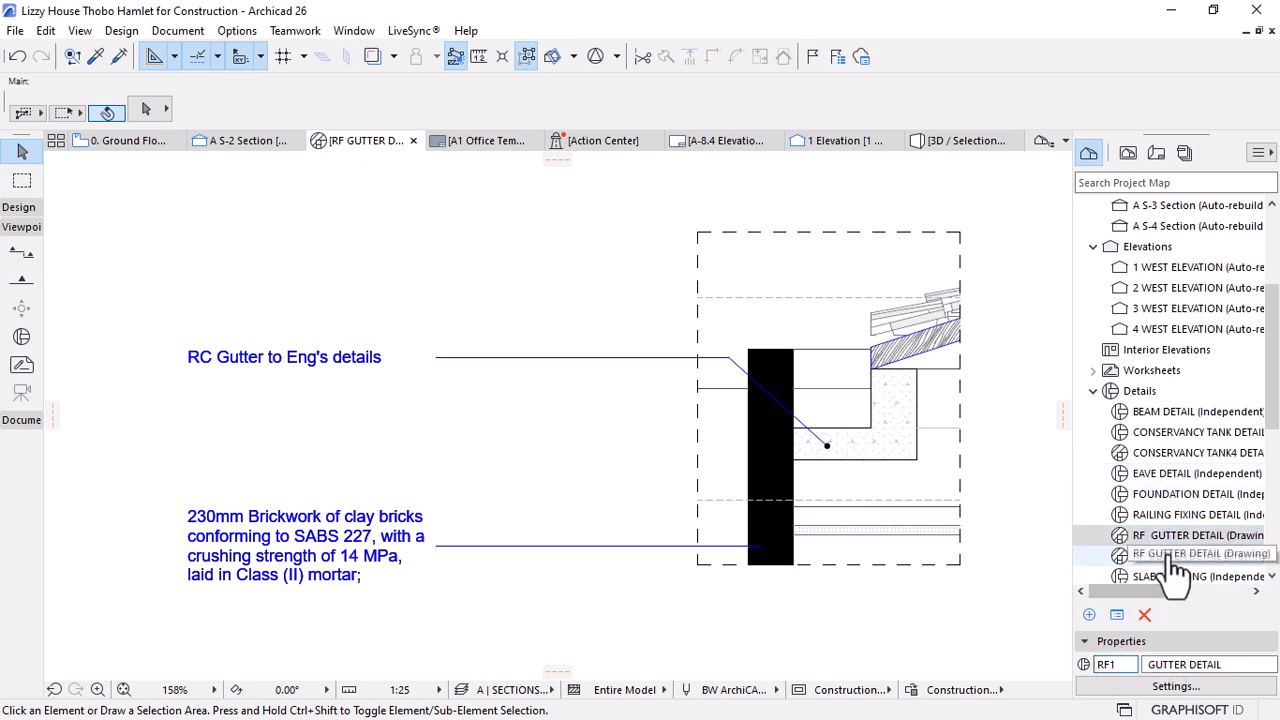
{"action": "left_click", "coordinate": [1120, 665]}
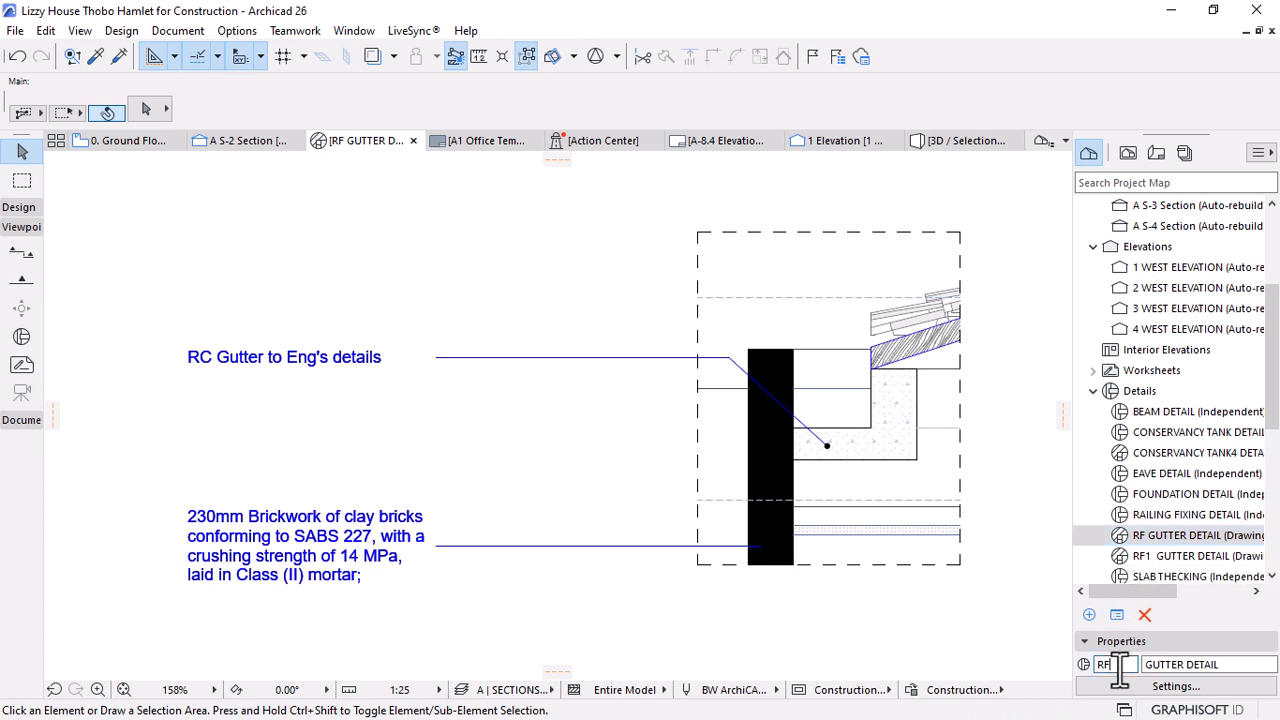
{"action": "type", "text": "2"}
{"action": "left_click", "coordinate": [1229, 664]}
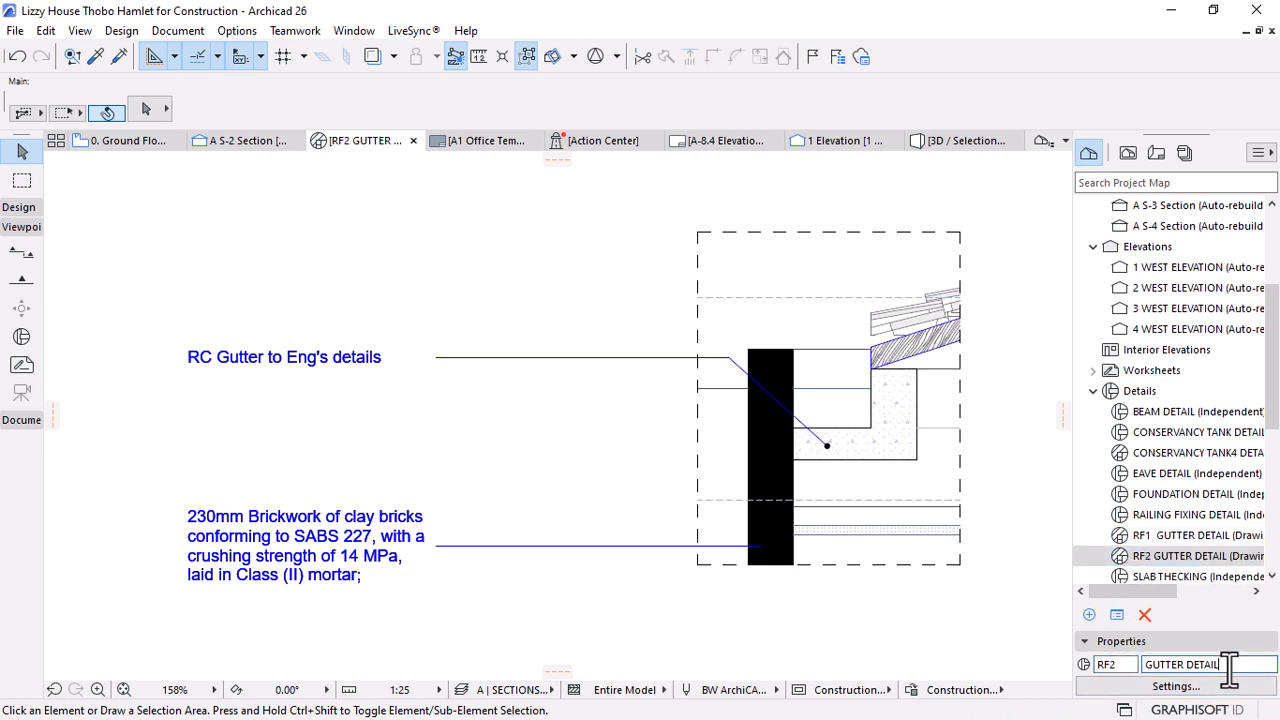
Open the balcony roof detail from its section marker with current view settings and rename it with ID RF3 and name ROOF SLAB DETAIL
{"action": "scroll", "coordinate": [1206, 534], "scroll_direction": "down", "scroll_amount": 2}
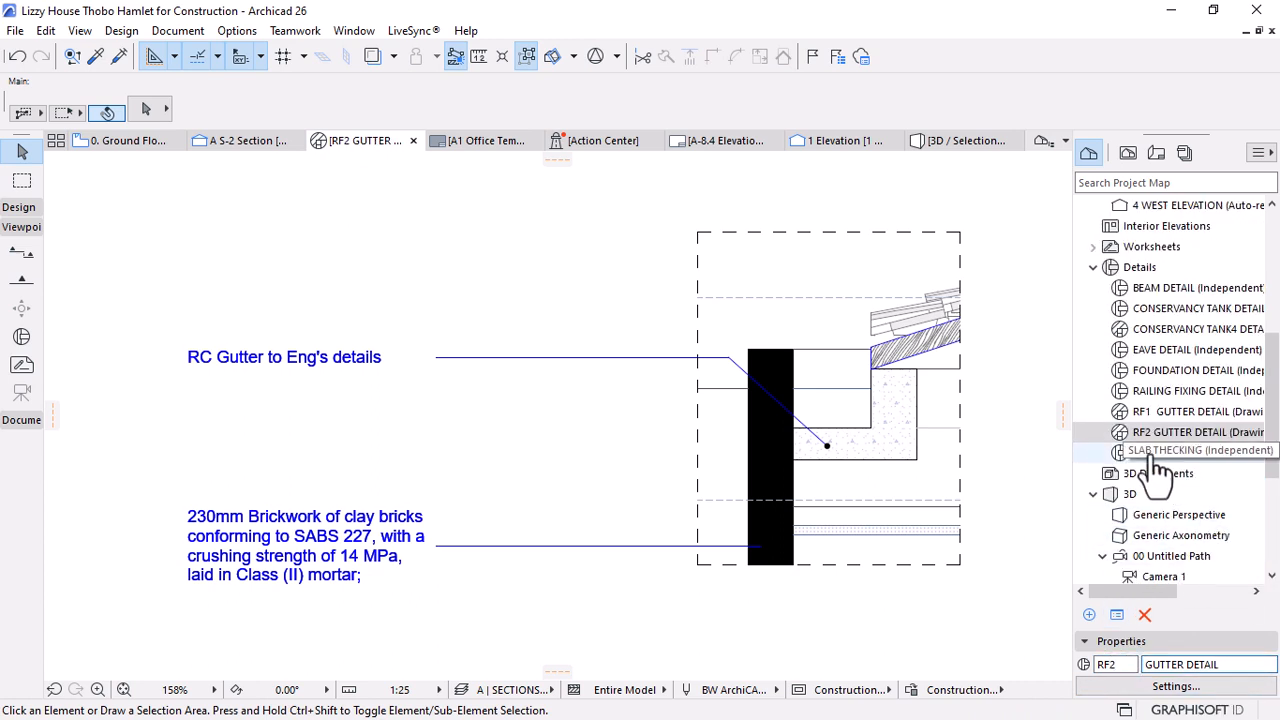
{"action": "left_click", "coordinate": [254, 146]}
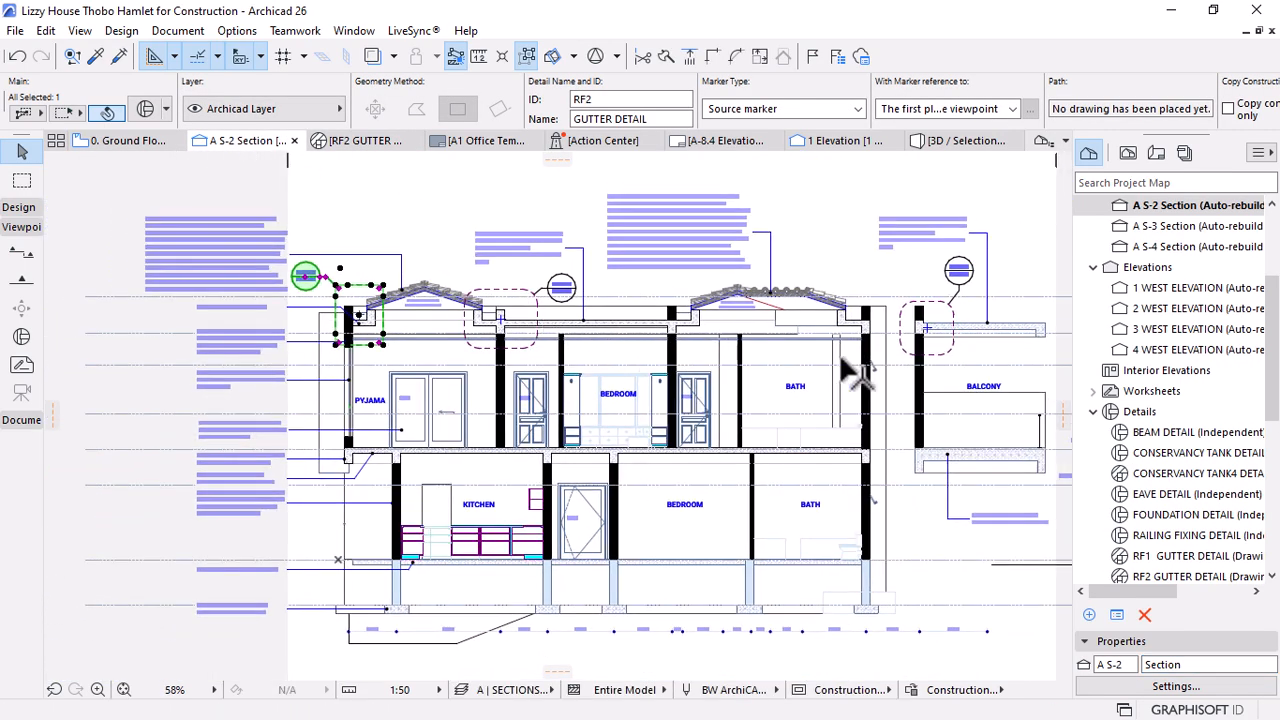
{"action": "left_click", "coordinate": [937, 304]}
{"action": "right_click", "coordinate": [826, 229]}
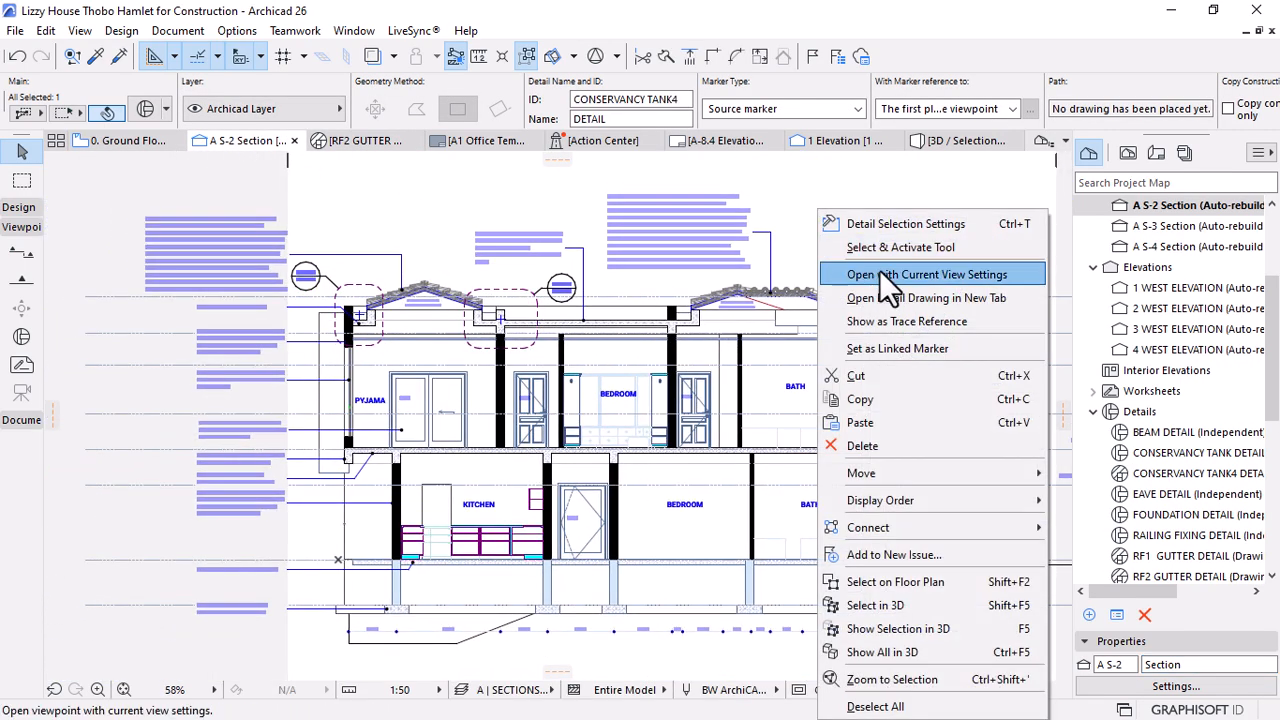
{"action": "left_click", "coordinate": [879, 270]}
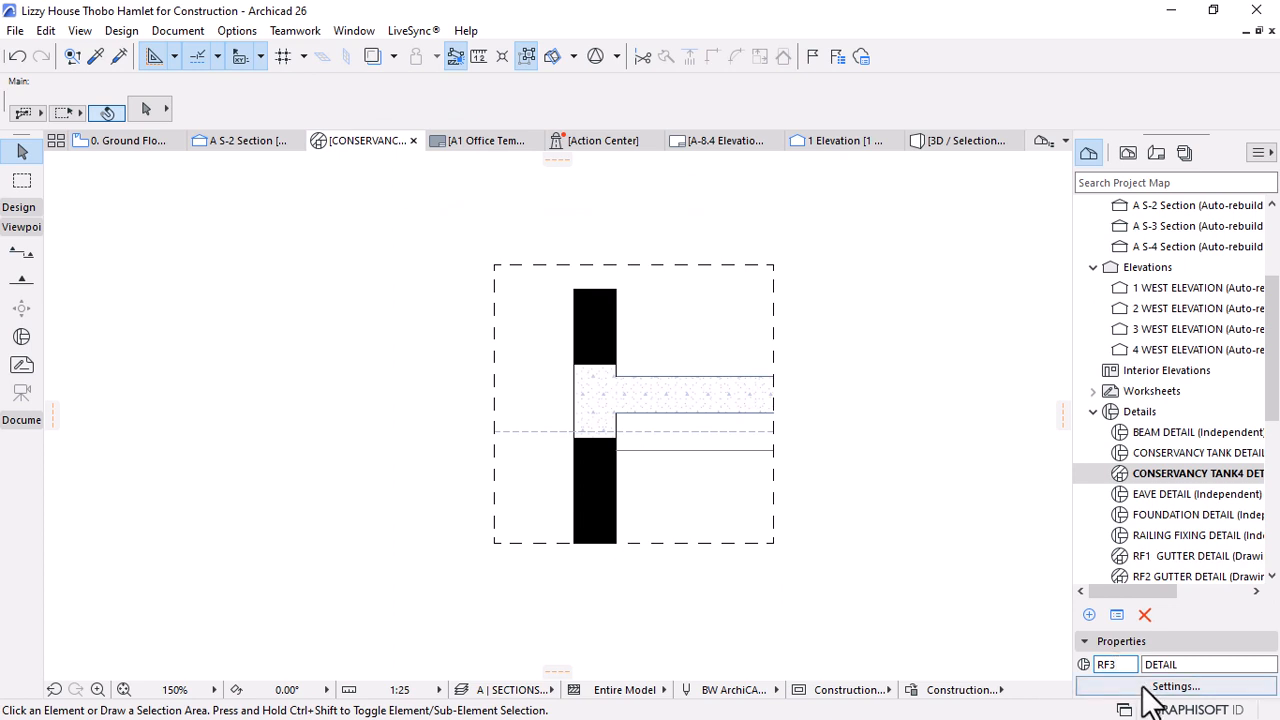
{"action": "left_click", "coordinate": [1160, 664]}
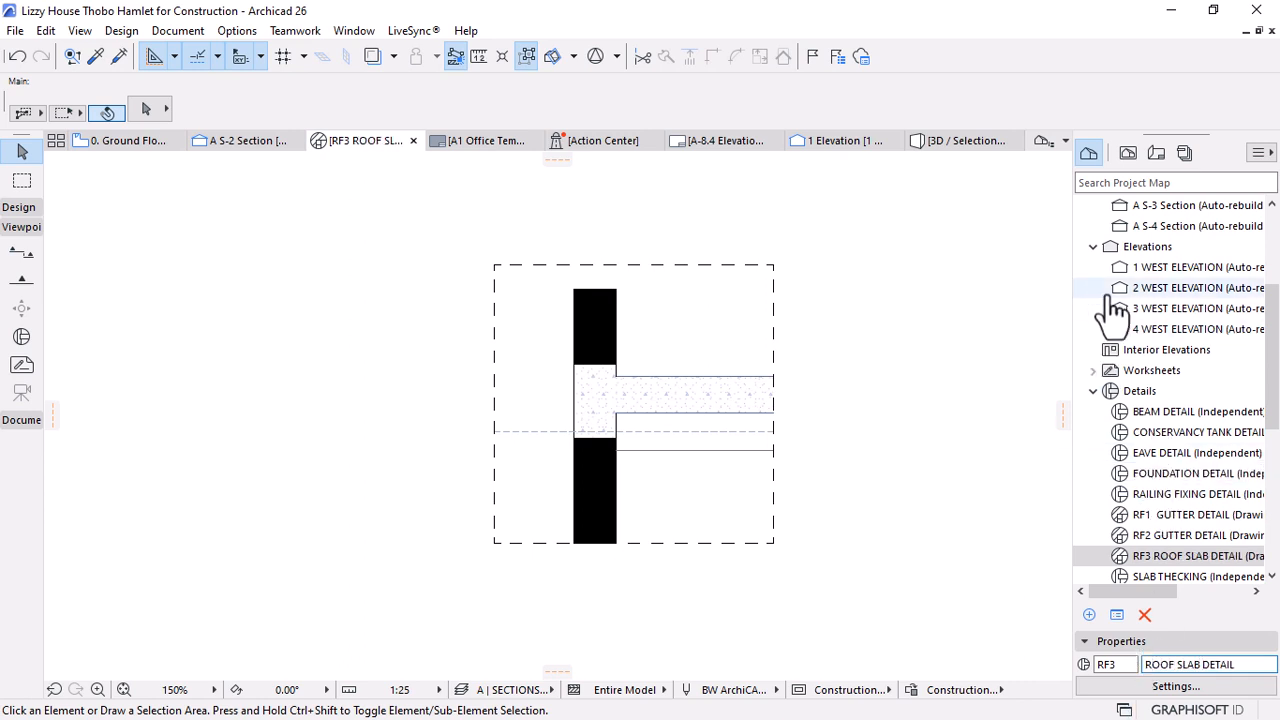
Review the SLAB THECKING, CONSERVANCY TANK and BEAM DETAIL drawings and return to section A S-2
{"action": "scroll", "coordinate": [1175, 420], "scroll_direction": "down", "scroll_amount": 1}
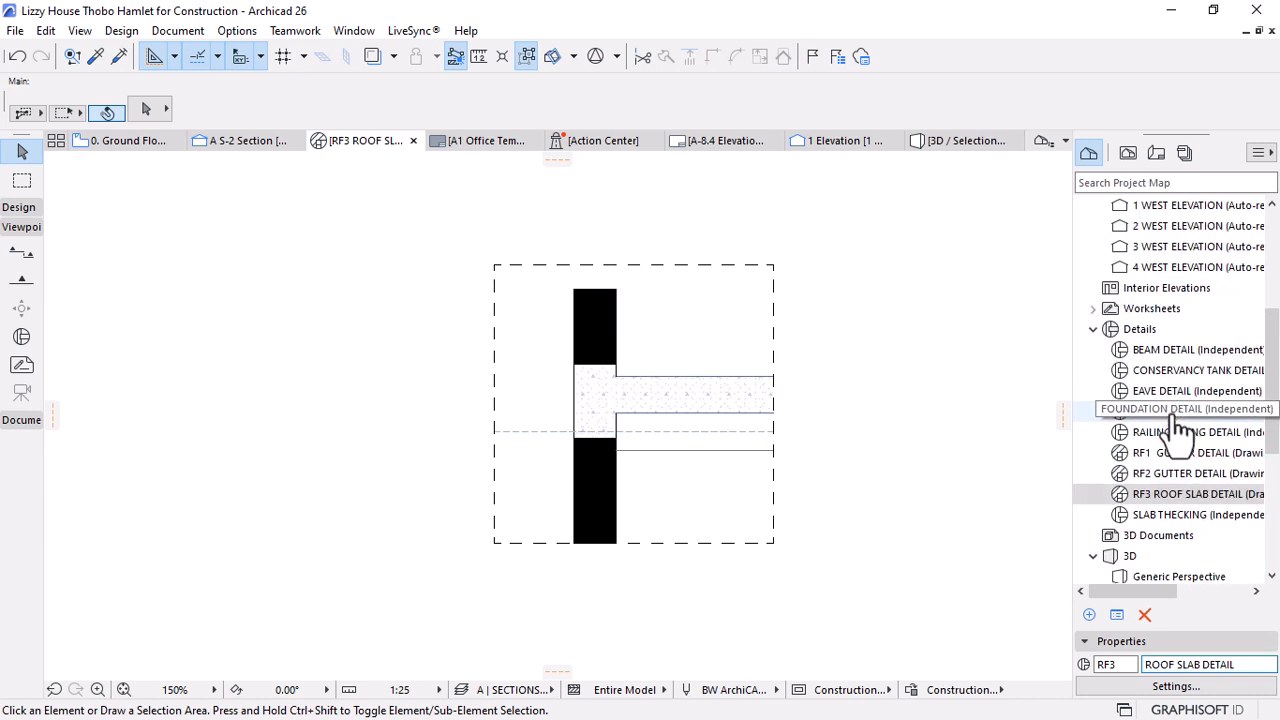
{"action": "left_click", "coordinate": [1157, 514]}
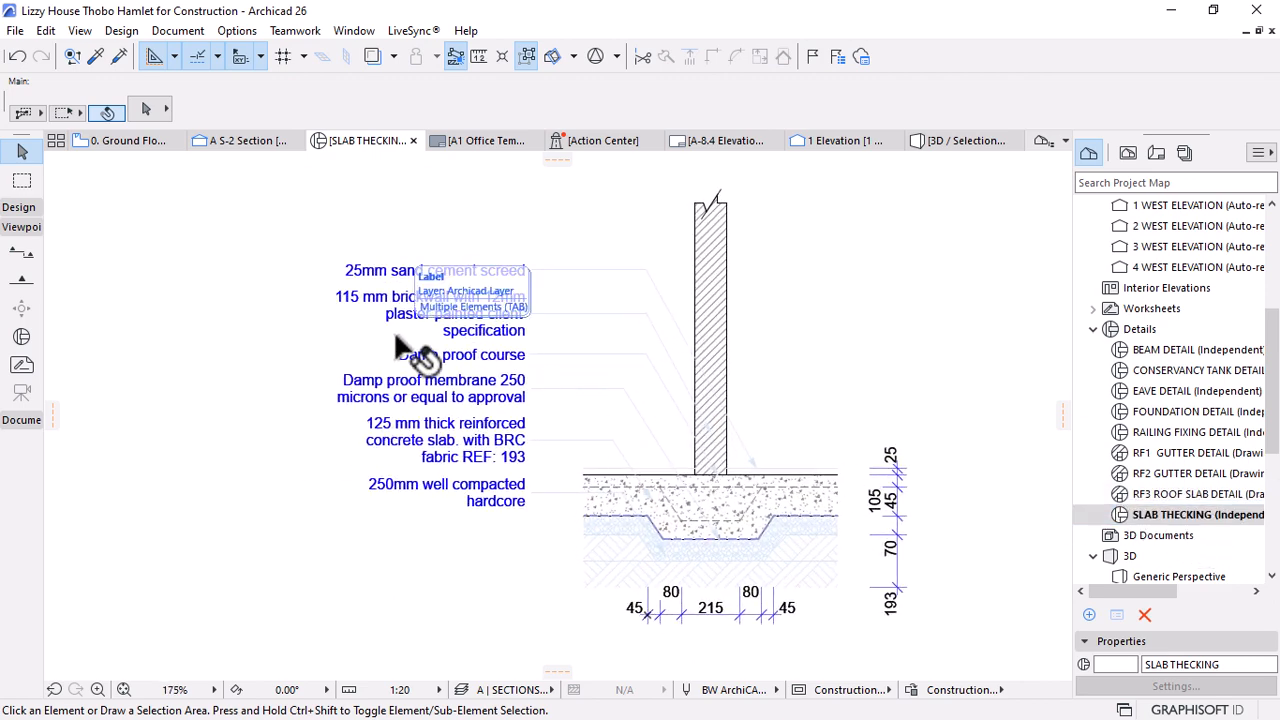
{"action": "left_click", "coordinate": [1165, 370]}
{"action": "scroll", "coordinate": [582, 367], "scroll_direction": "up", "scroll_amount": 3}
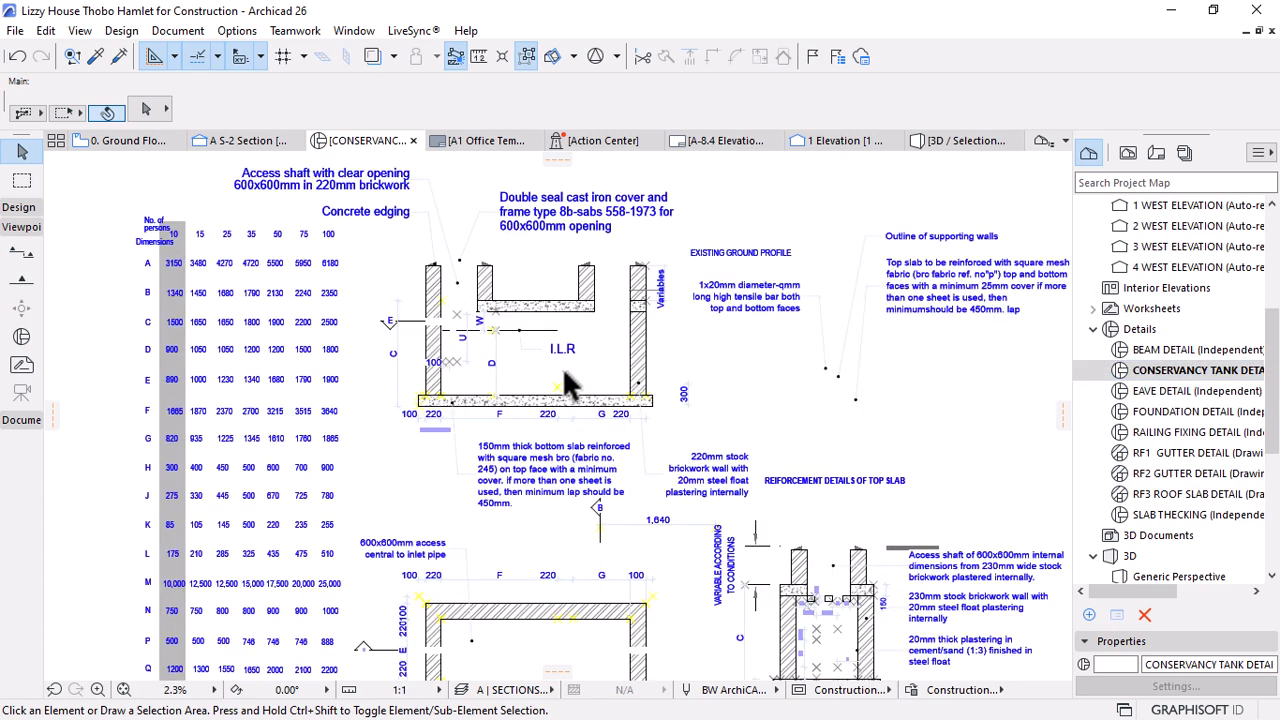
{"action": "scroll", "coordinate": [535, 378], "scroll_direction": "down", "scroll_amount": 2}
{"action": "scroll", "coordinate": [1197, 355], "scroll_direction": "up", "scroll_amount": 1}
{"action": "scroll", "coordinate": [1203, 370], "scroll_direction": "down", "scroll_amount": 3}
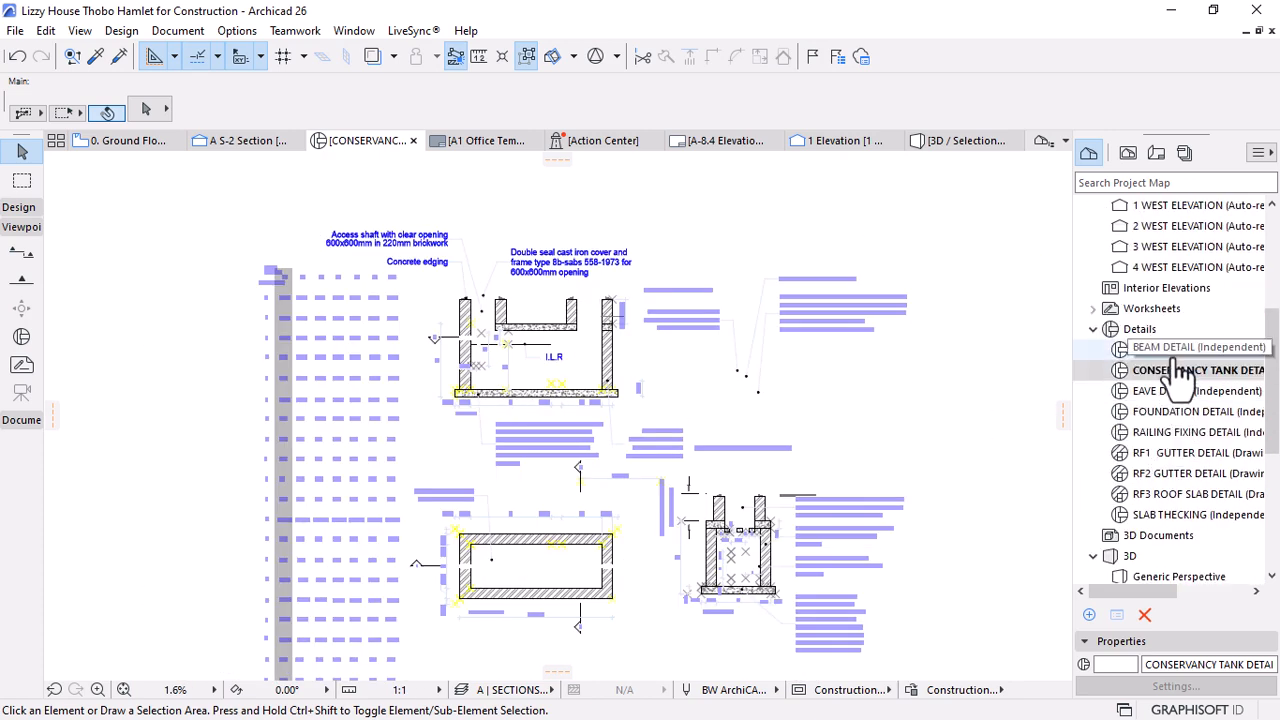
{"action": "double_click", "coordinate": [1165, 350]}
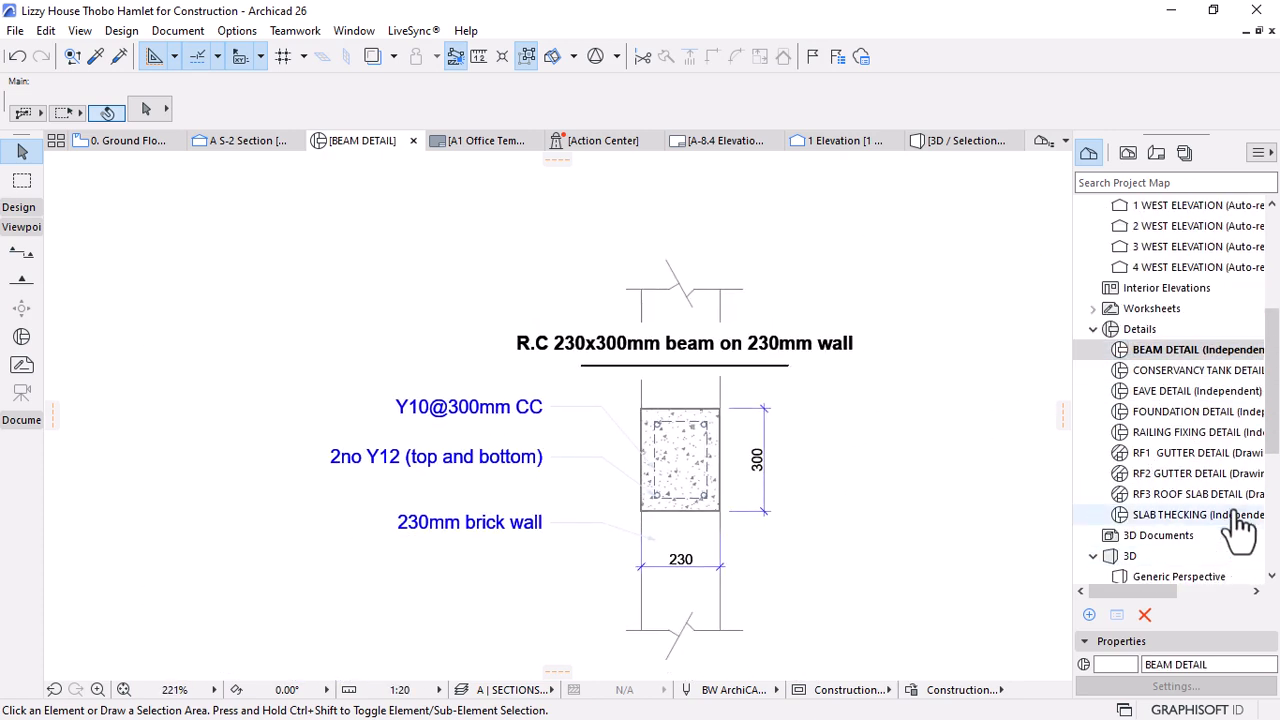
{"action": "left_click", "coordinate": [258, 140]}
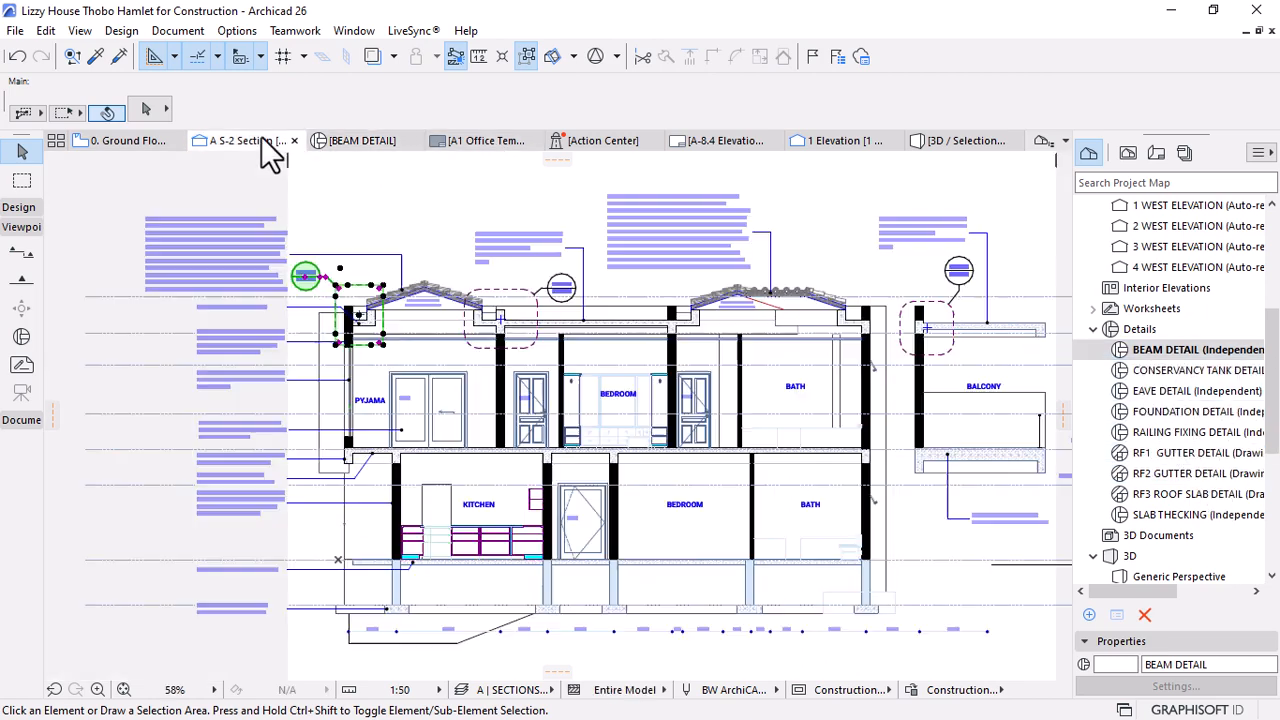
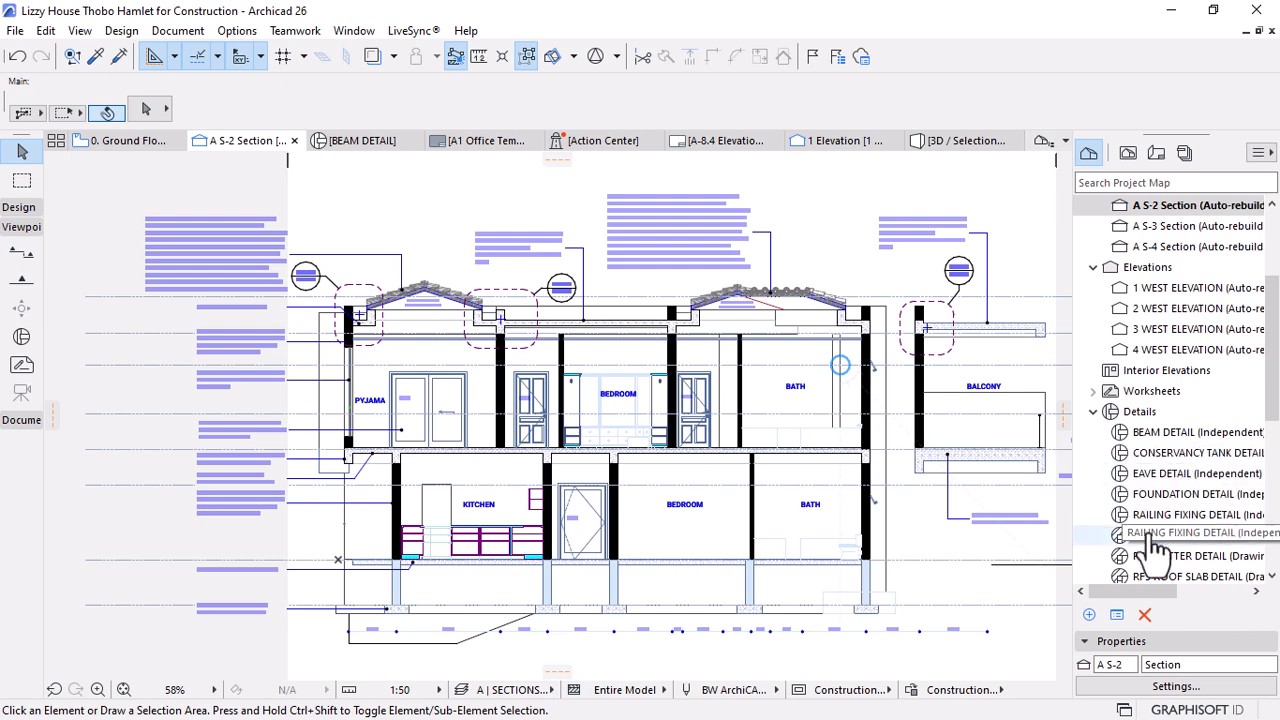
Open the RF1 gutter detail from the project map and inspect its slab and gutter junction
{"action": "scroll", "coordinate": [1145, 530], "scroll_direction": "down", "scroll_amount": 1}
{"action": "left_click", "coordinate": [1160, 474]}
{"action": "double_click", "coordinate": [1157, 474]}
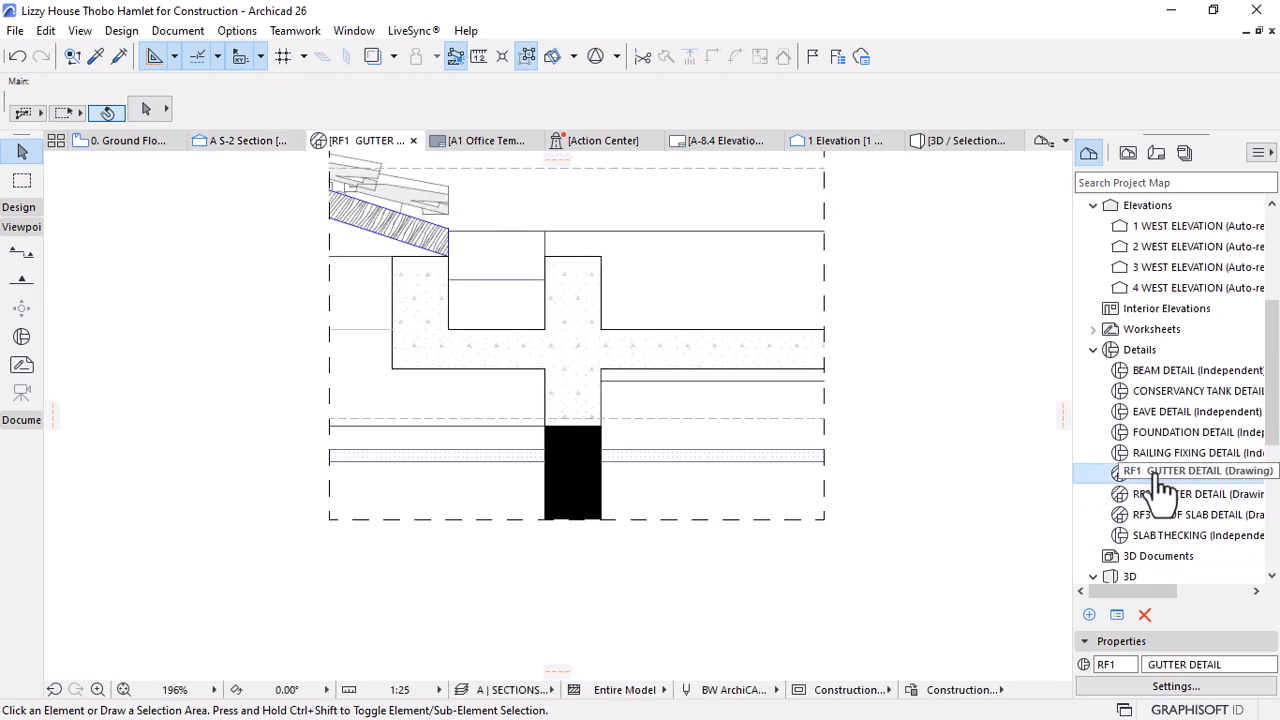
{"action": "scroll", "coordinate": [600, 390], "scroll_direction": "down", "scroll_amount": 1}
{"action": "scroll", "coordinate": [575, 292], "scroll_direction": "up", "scroll_amount": 2}
{"action": "scroll", "coordinate": [570, 292], "scroll_direction": "up", "scroll_amount": 1}
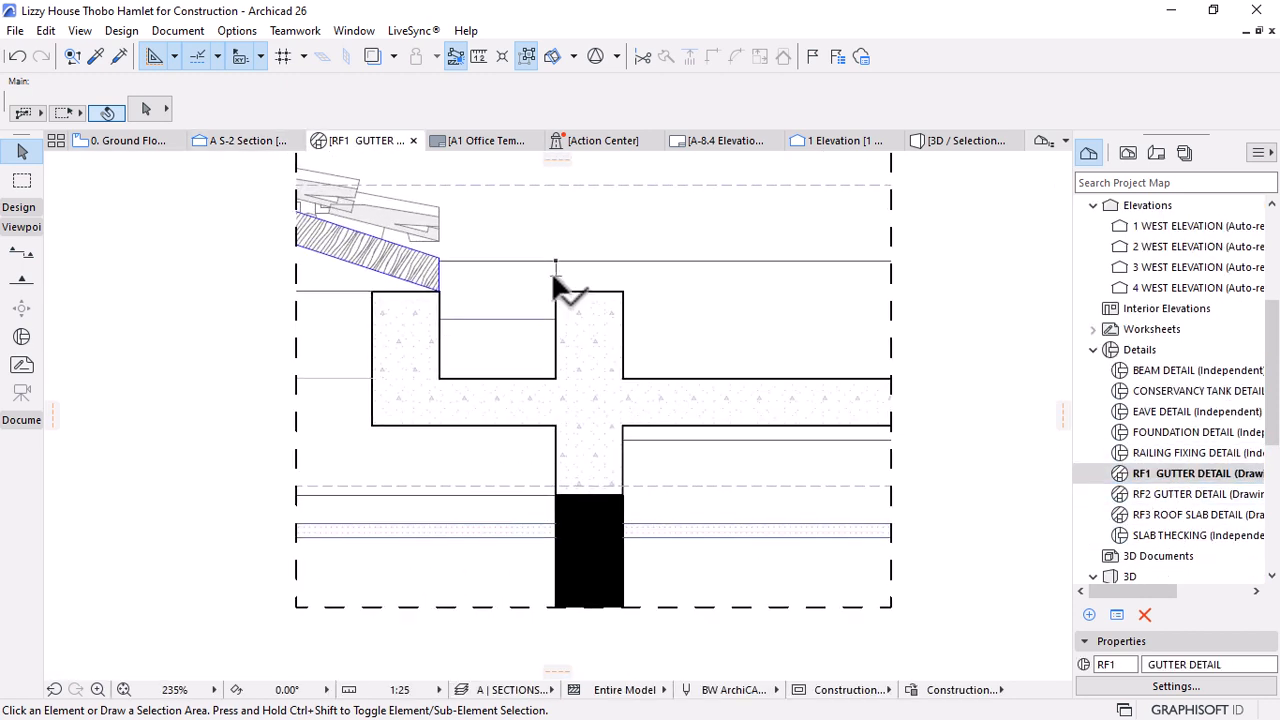
Open the RF2 gutter detail and save it as a view in the DETAILS folder with its current settings
{"action": "left_click", "coordinate": [1128, 152]}
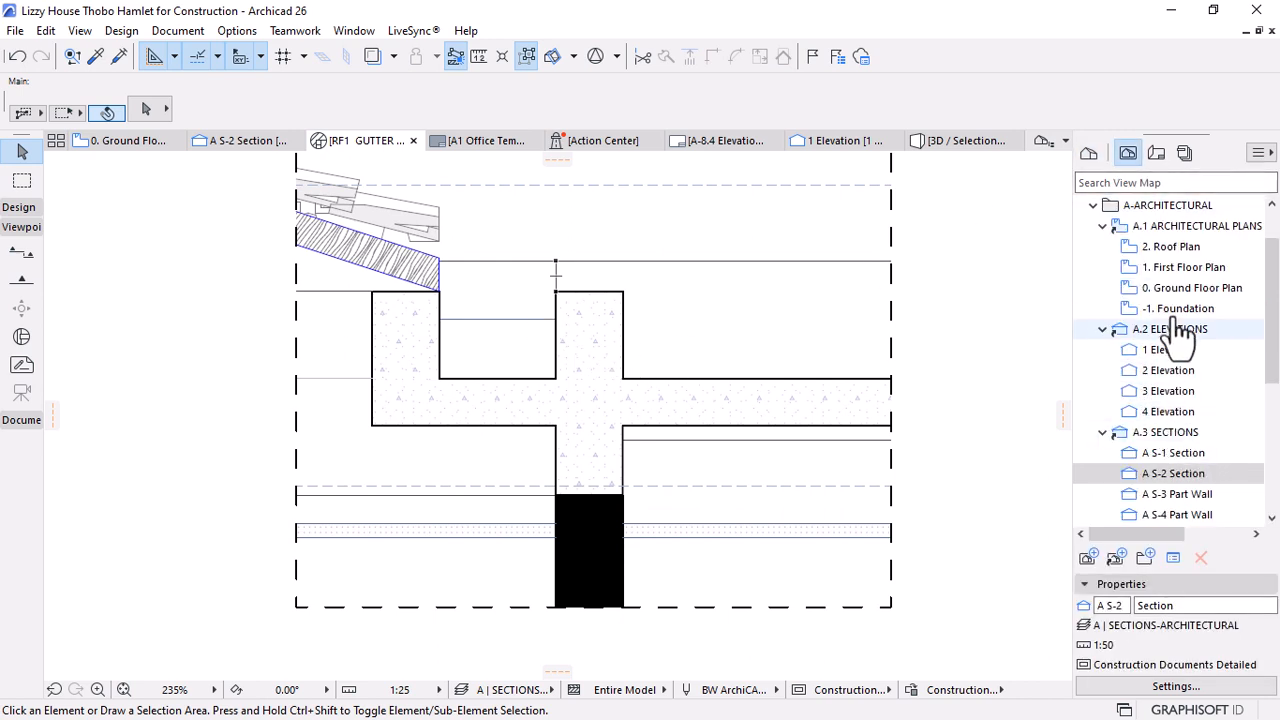
{"action": "scroll", "coordinate": [1137, 420], "scroll_direction": "down", "scroll_amount": 4}
{"action": "left_click", "coordinate": [1150, 287]}
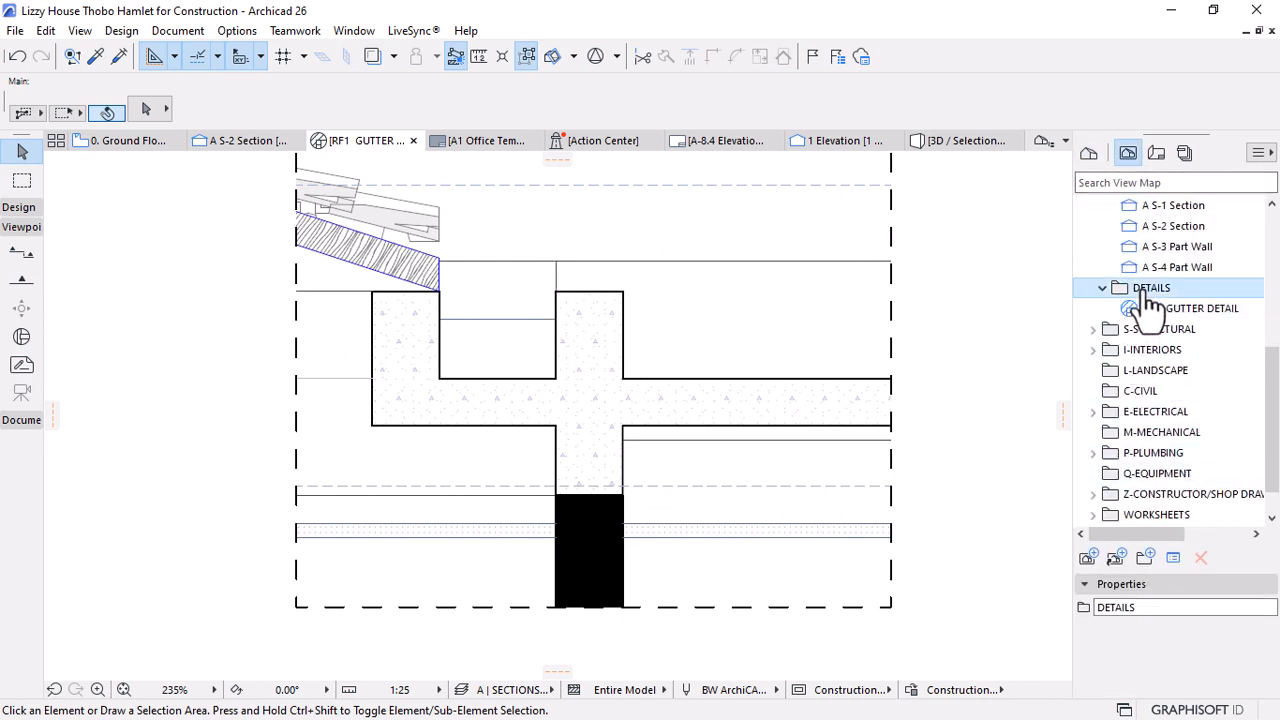
{"action": "left_click", "coordinate": [1088, 152]}
{"action": "double_click", "coordinate": [1197, 494]}
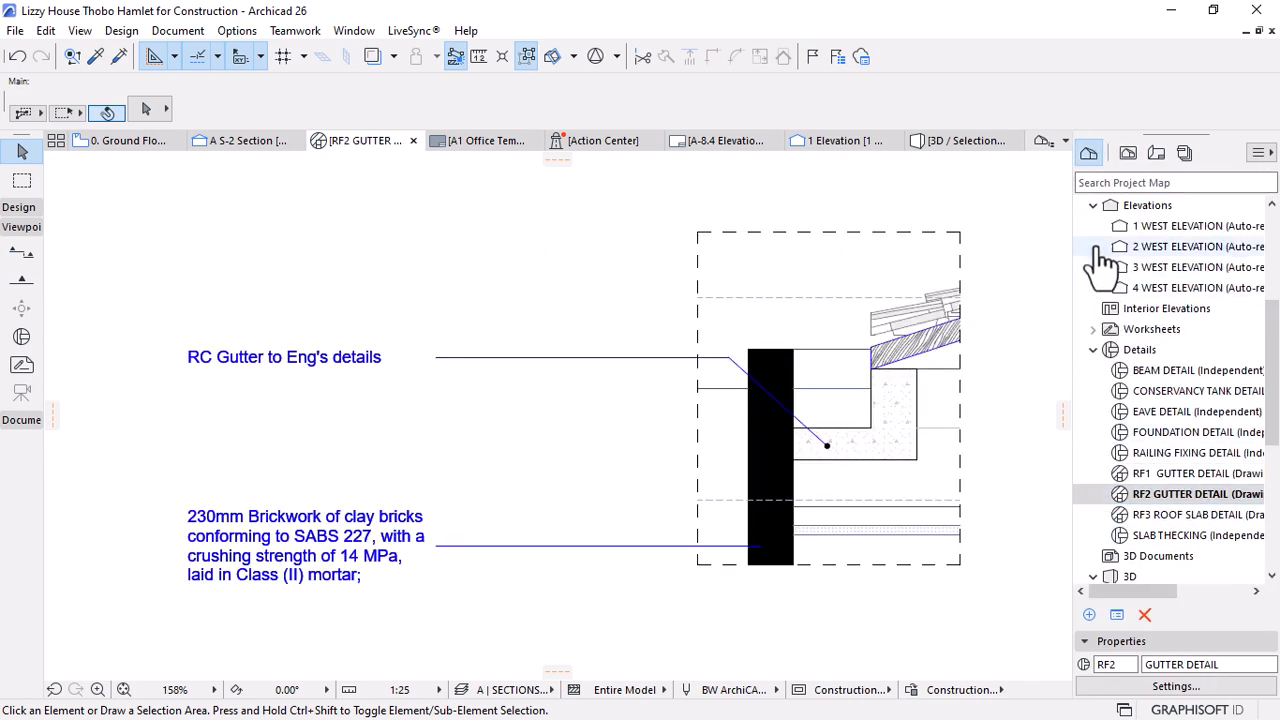
{"action": "left_click", "coordinate": [1130, 158]}
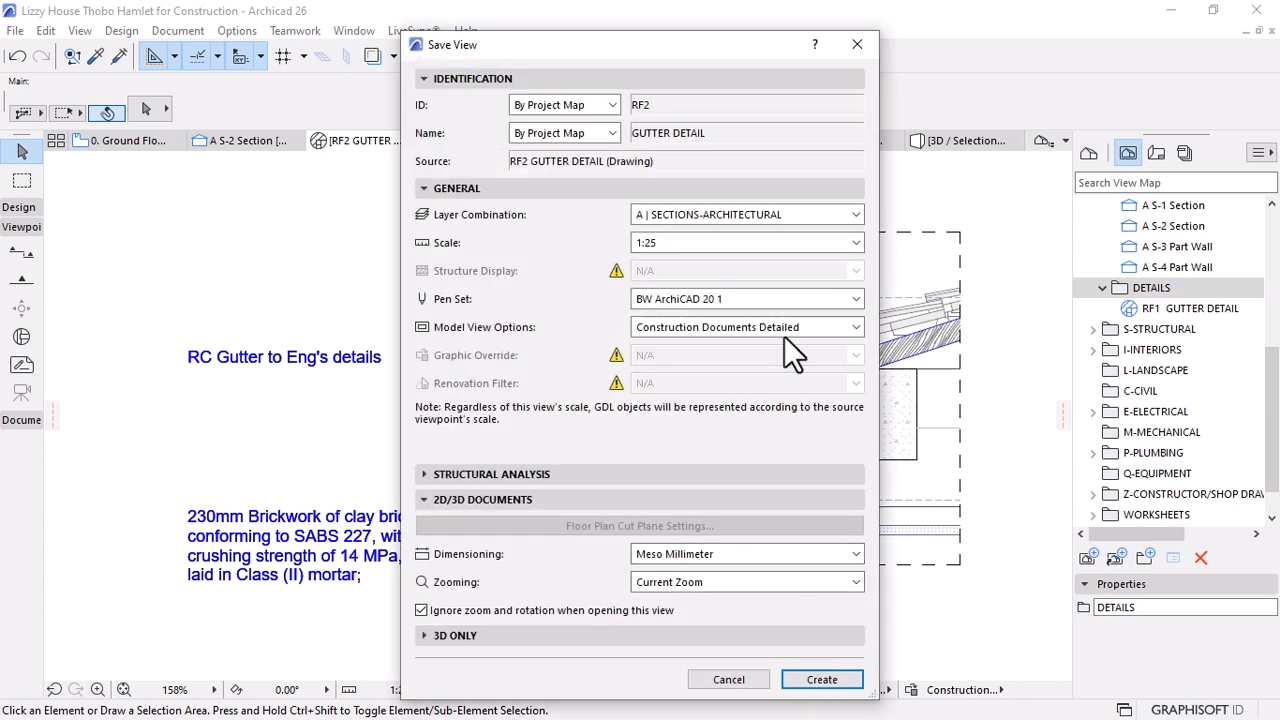
{"action": "left_click", "coordinate": [820, 679]}
Open the RF3 roof slab detail and save it as a view in the DETAILS folder with its current settings
{"action": "left_click", "coordinate": [1089, 153]}
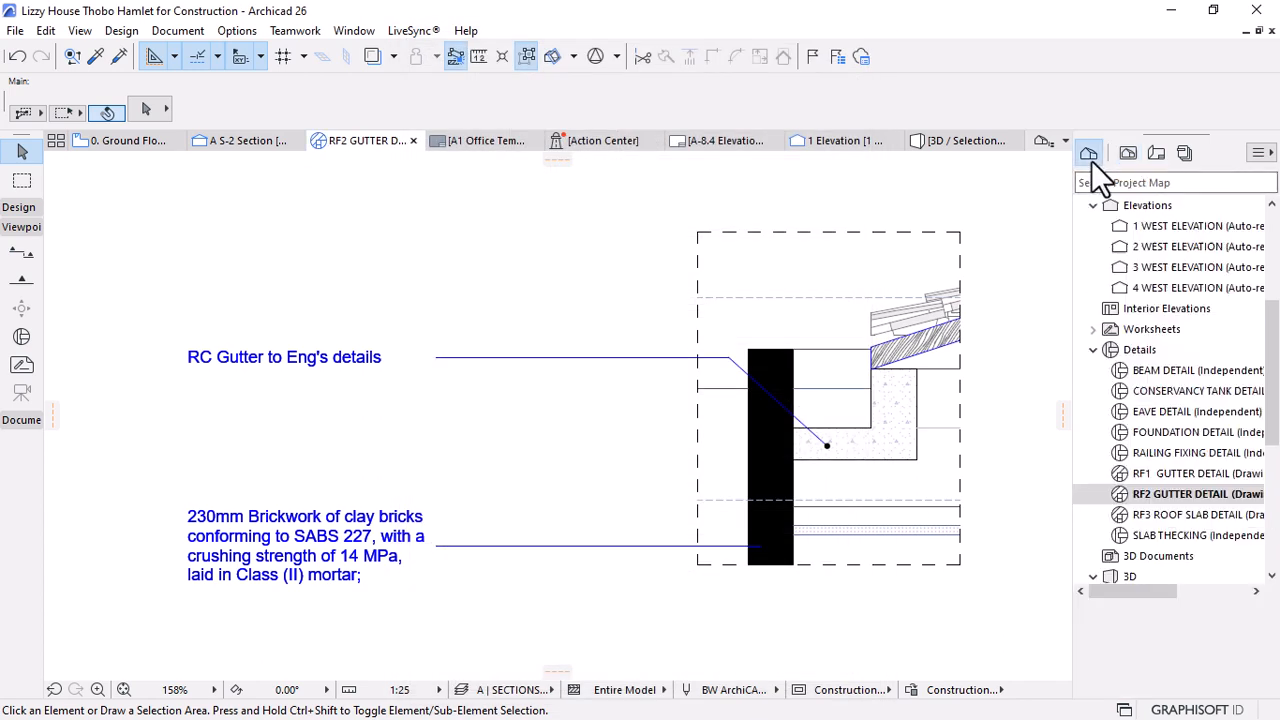
{"action": "double_click", "coordinate": [1172, 514]}
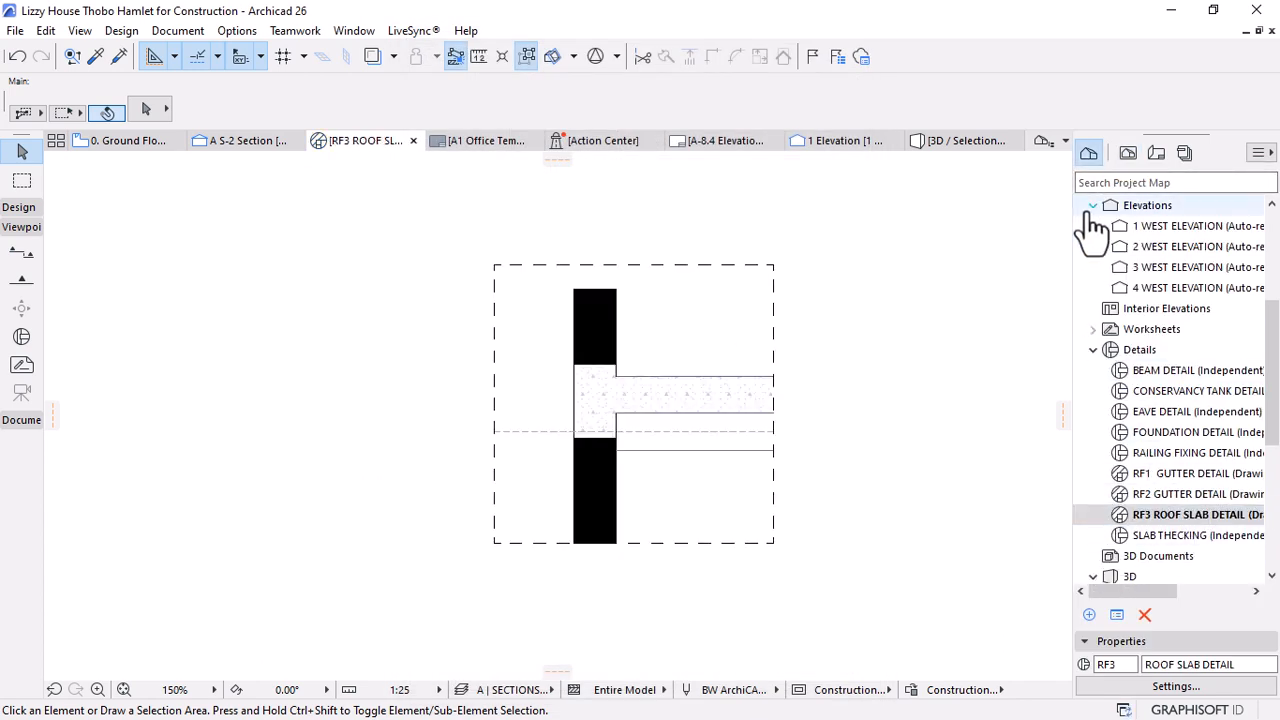
{"action": "left_click", "coordinate": [1128, 155]}
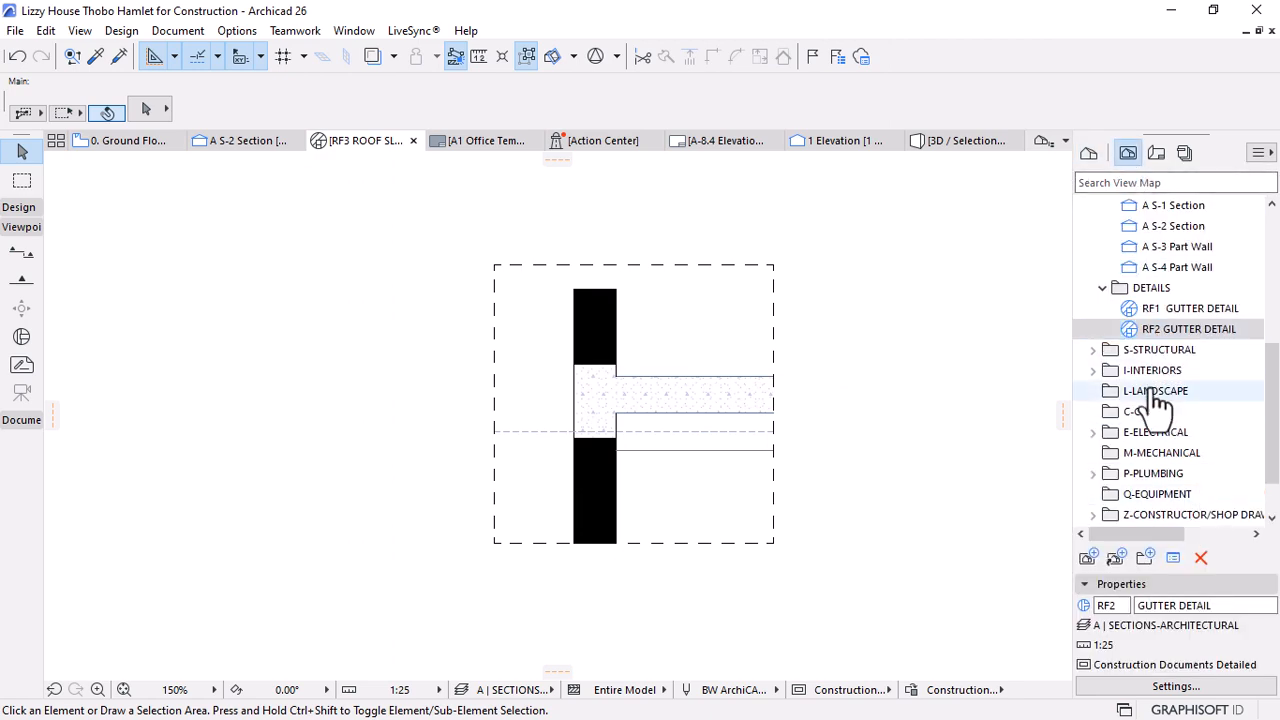
{"action": "left_click", "coordinate": [1150, 288]}
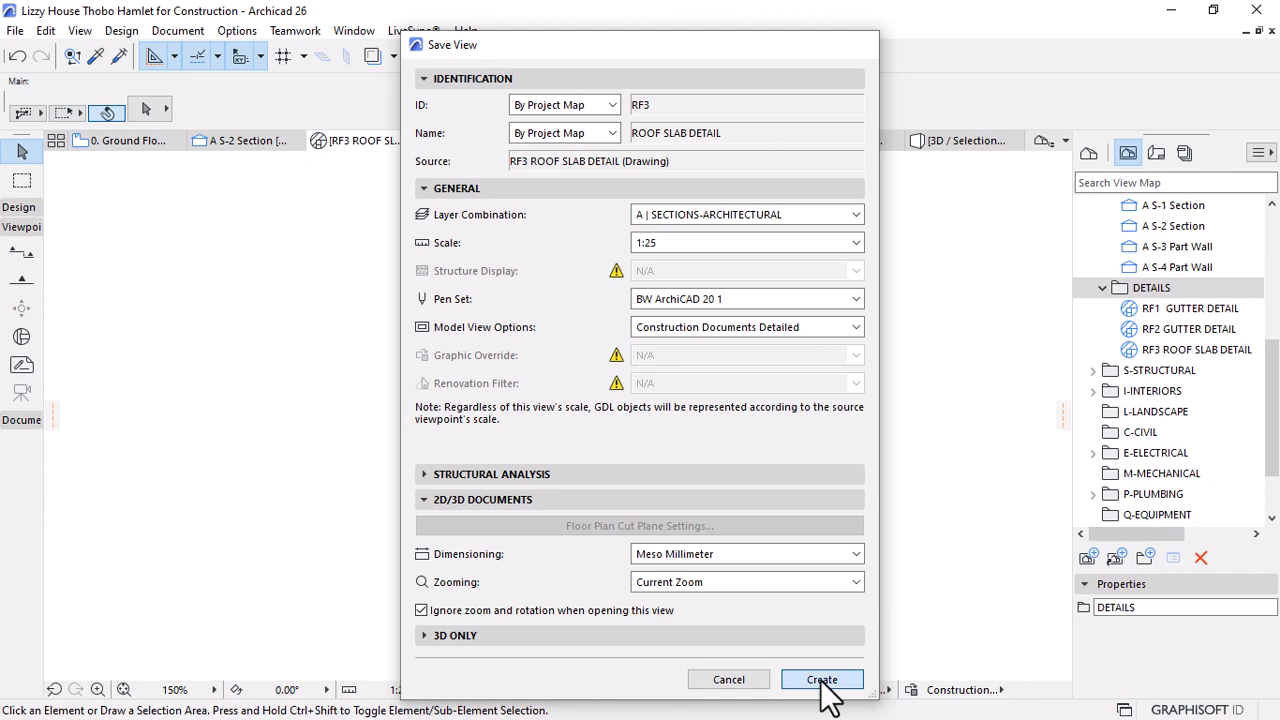
{"action": "left_click", "coordinate": [823, 677]}
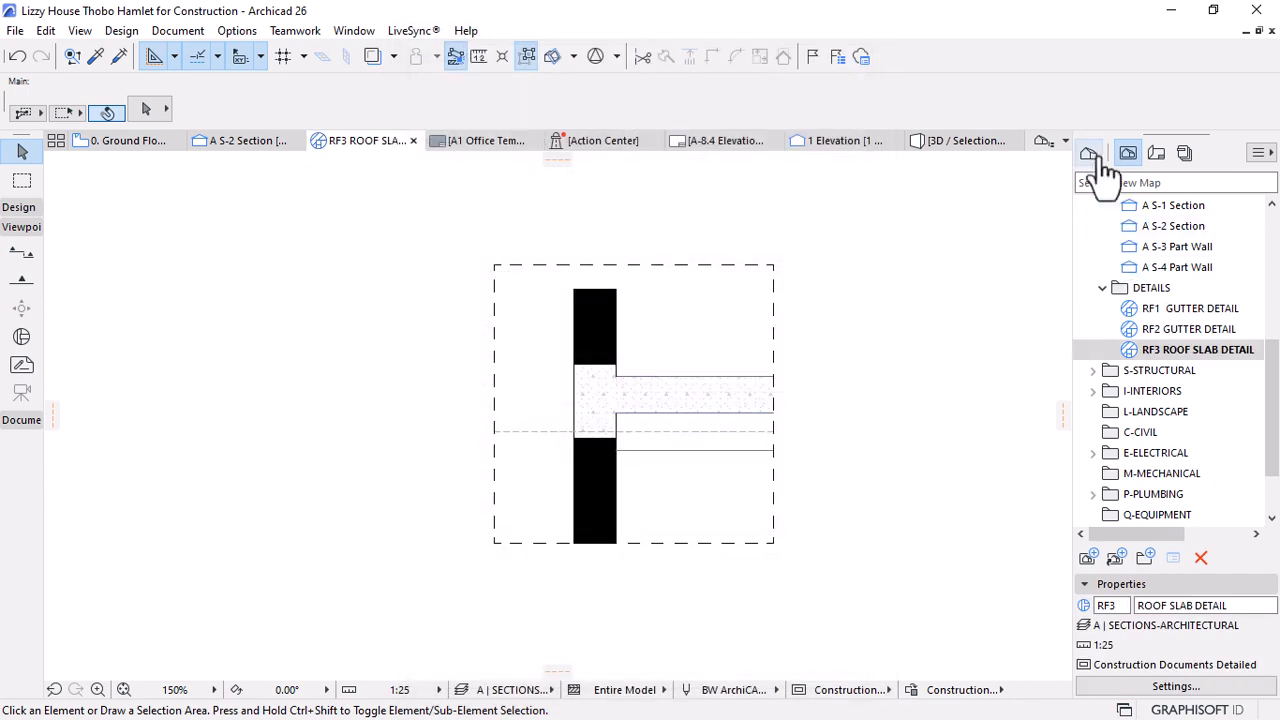
Open the independent RAILING FIXING DETAIL drawing and examine its handrail, glass balustrade, mounting and beam connection
{"action": "left_click", "coordinate": [1090, 153]}
{"action": "scroll", "coordinate": [1163, 530], "scroll_direction": "down", "scroll_amount": 1}
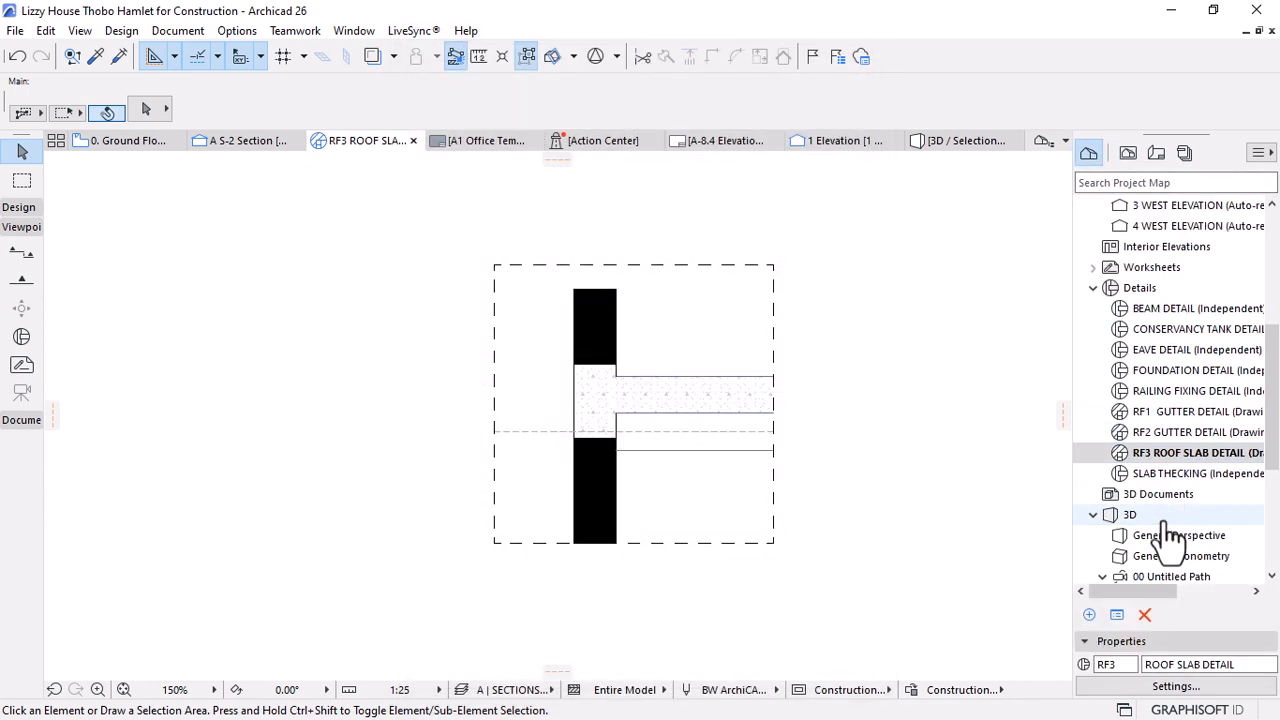
{"action": "left_click_drag", "start_coordinate": [1172, 448], "coordinate": [1175, 458]}
{"action": "double_click", "coordinate": [1190, 391]}
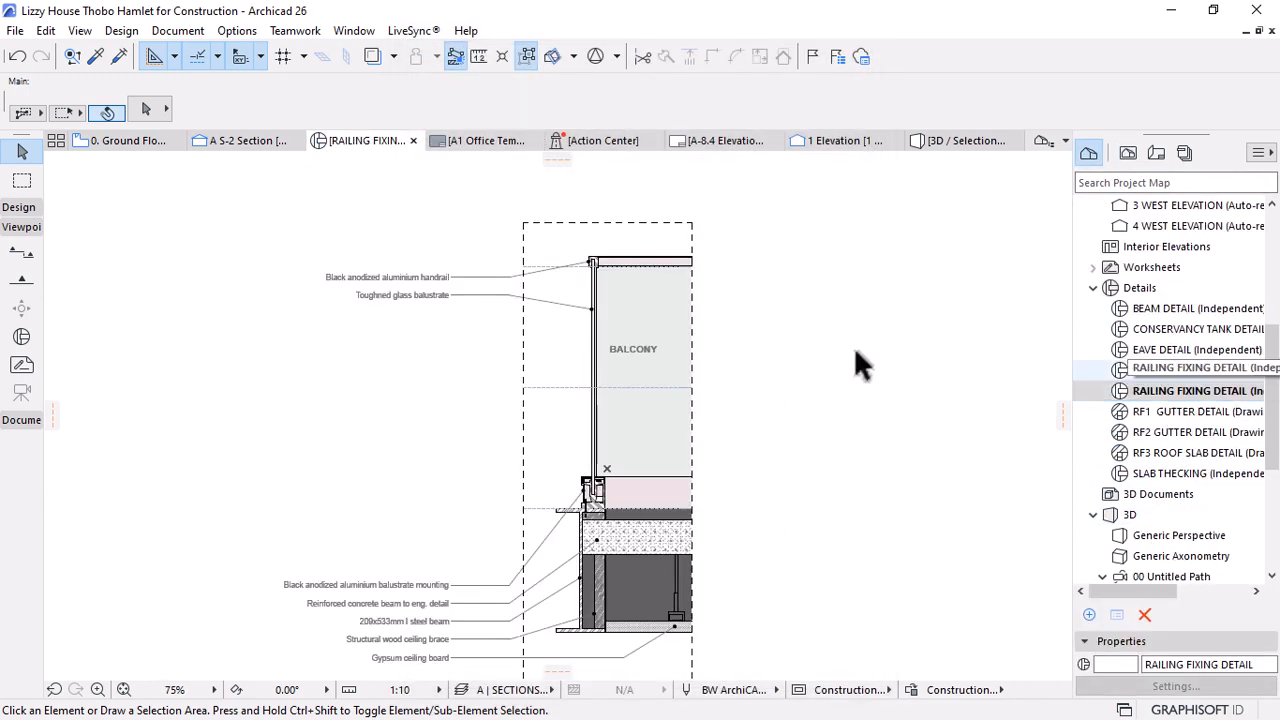
{"action": "scroll", "coordinate": [591, 470], "scroll_direction": "up", "scroll_amount": 2}
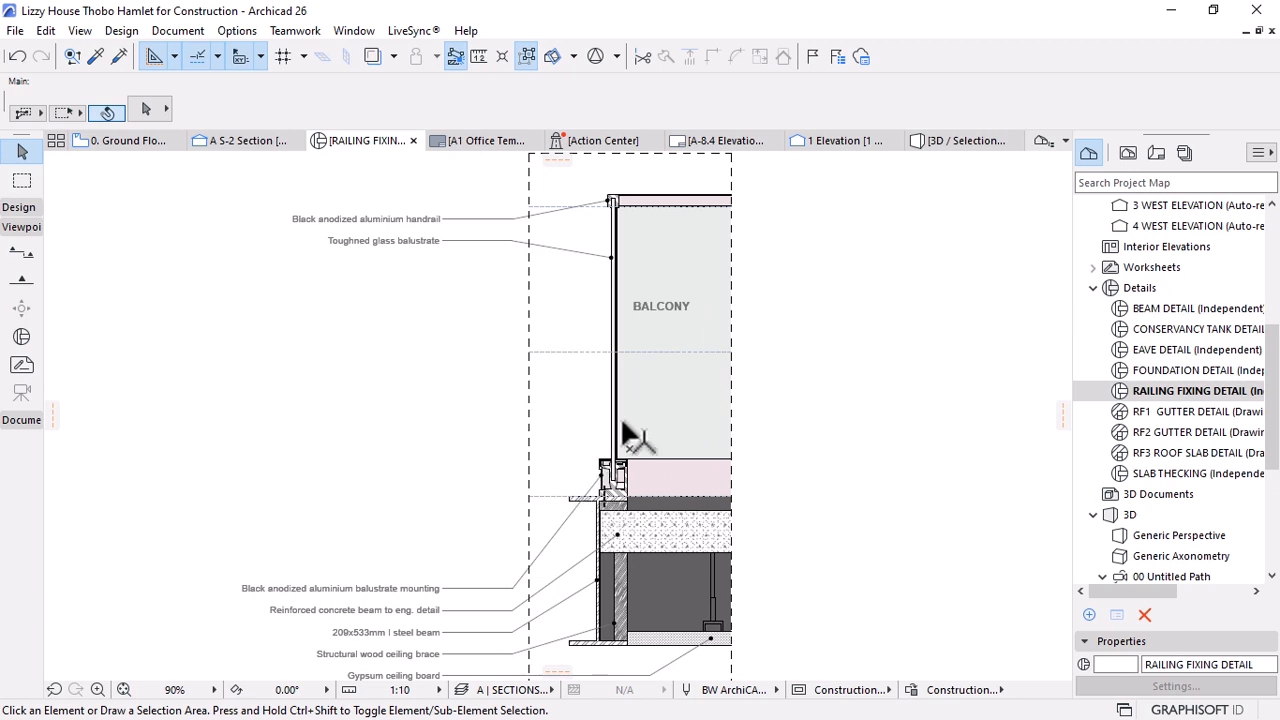
{"action": "scroll", "coordinate": [620, 437], "scroll_direction": "down", "scroll_amount": 1}
{"action": "scroll", "coordinate": [601, 243], "scroll_direction": "up", "scroll_amount": 6}
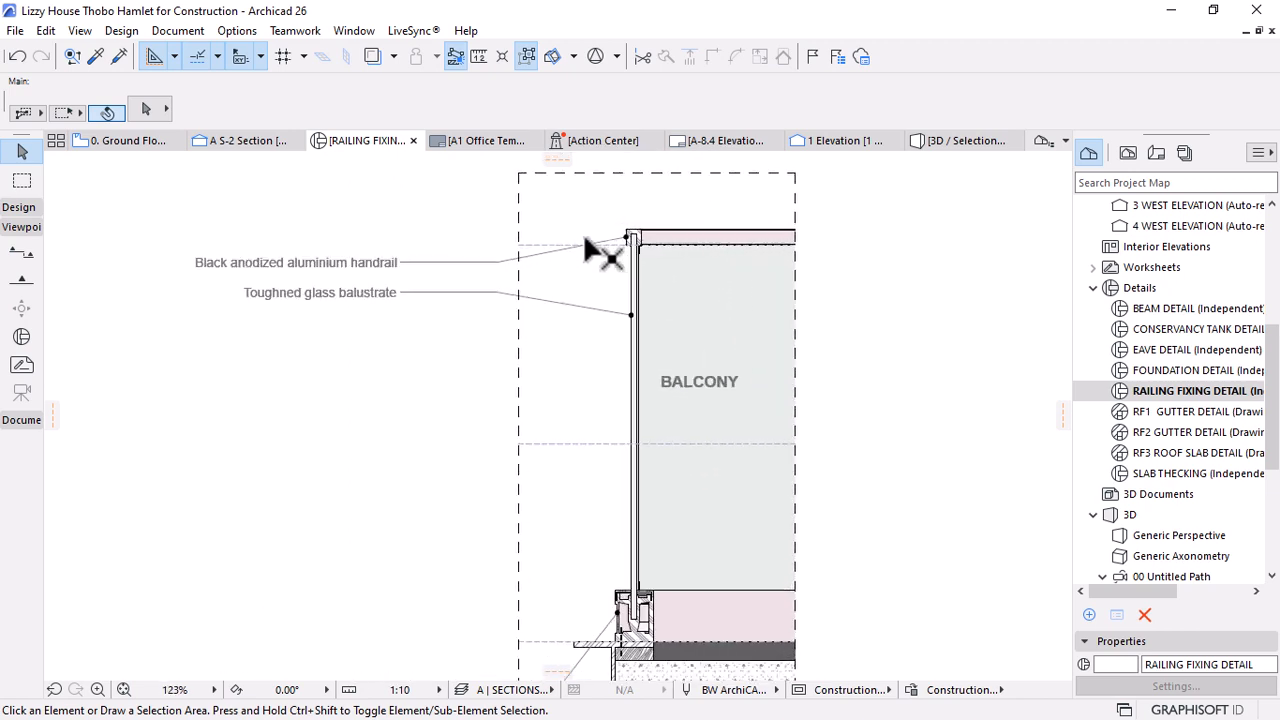
{"action": "scroll", "coordinate": [652, 245], "scroll_direction": "down", "scroll_amount": 6}
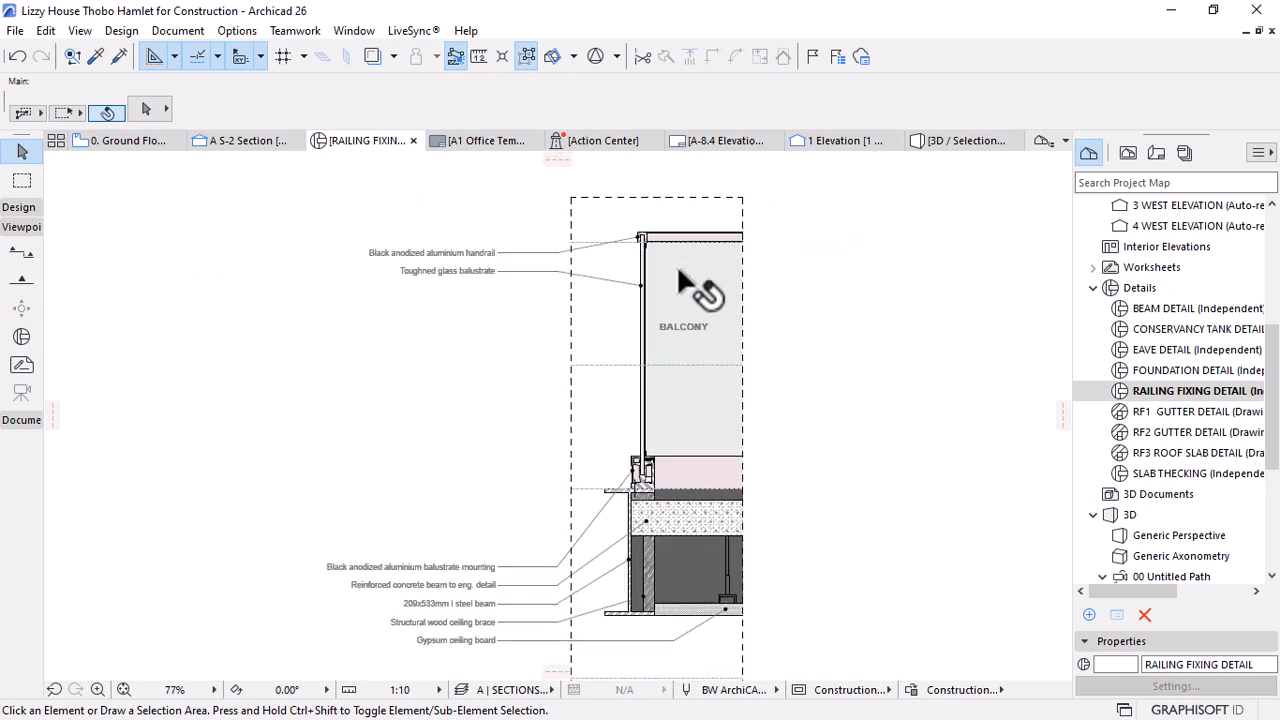
{"action": "scroll", "coordinate": [415, 557], "scroll_direction": "up", "scroll_amount": 3}
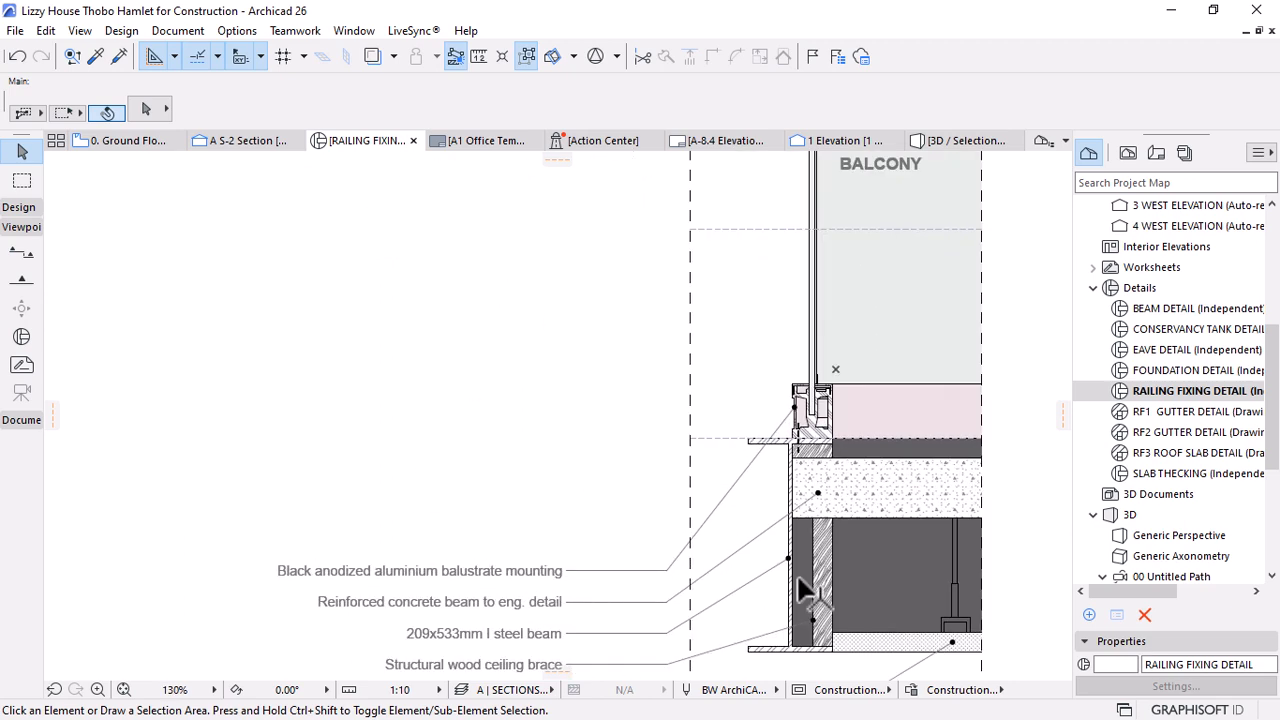
{"action": "scroll", "coordinate": [810, 418], "scroll_direction": "down", "scroll_amount": 5}
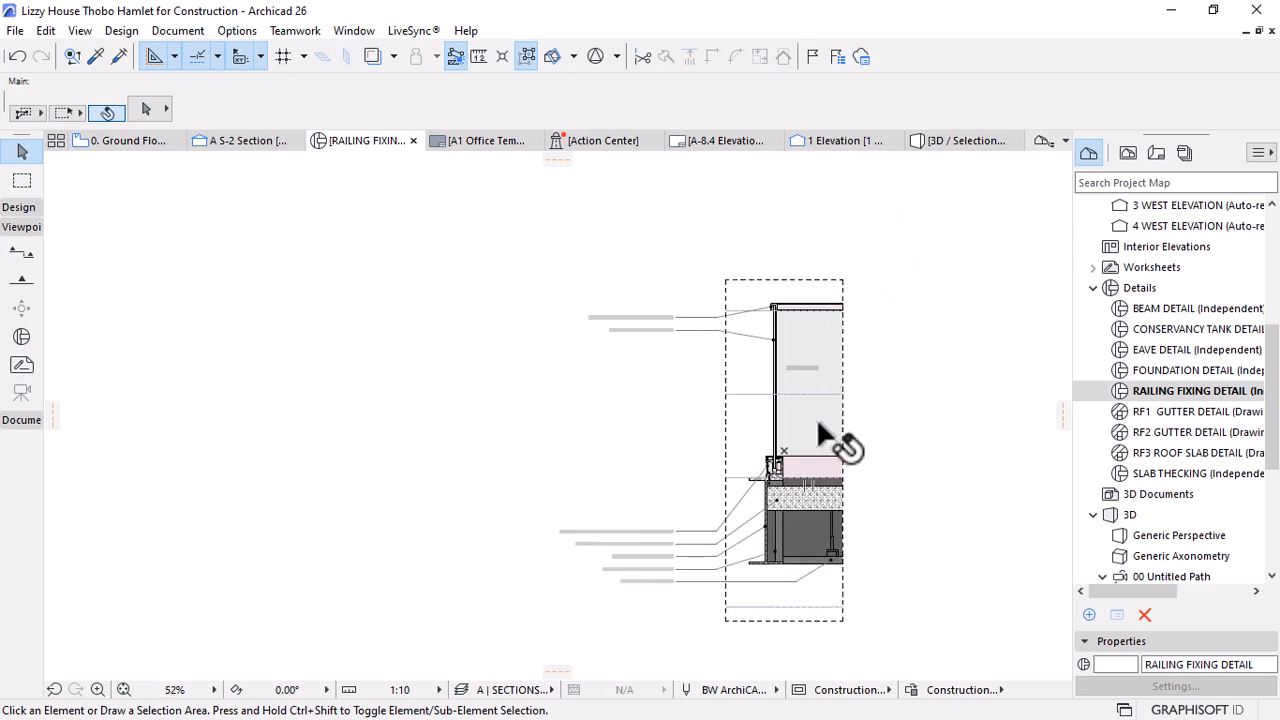
{"action": "scroll", "coordinate": [818, 424], "scroll_direction": "up", "scroll_amount": 8}
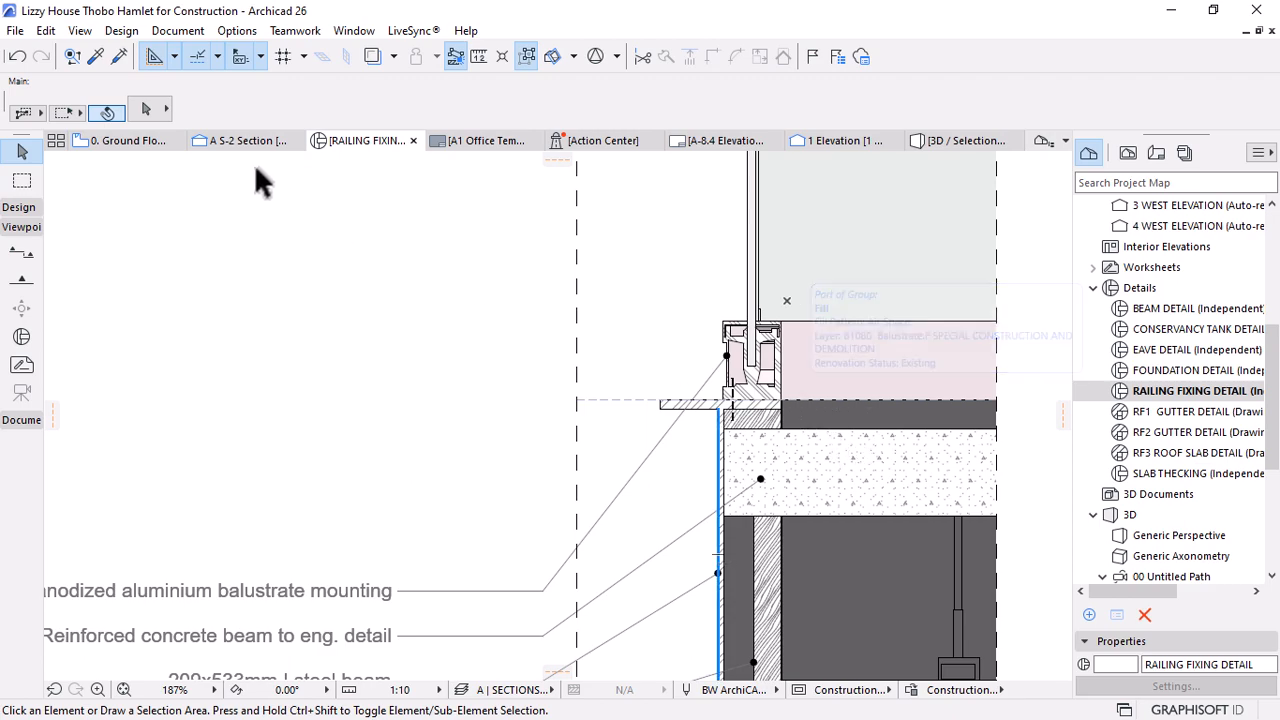
Place a rectangular detail marker around the balcony railing and outer slab edge in section A S-2, reusing the existing roof slab marker's settings
{"action": "left_click", "coordinate": [245, 140]}
{"action": "scroll", "coordinate": [951, 443], "scroll_direction": "down", "scroll_amount": 2}
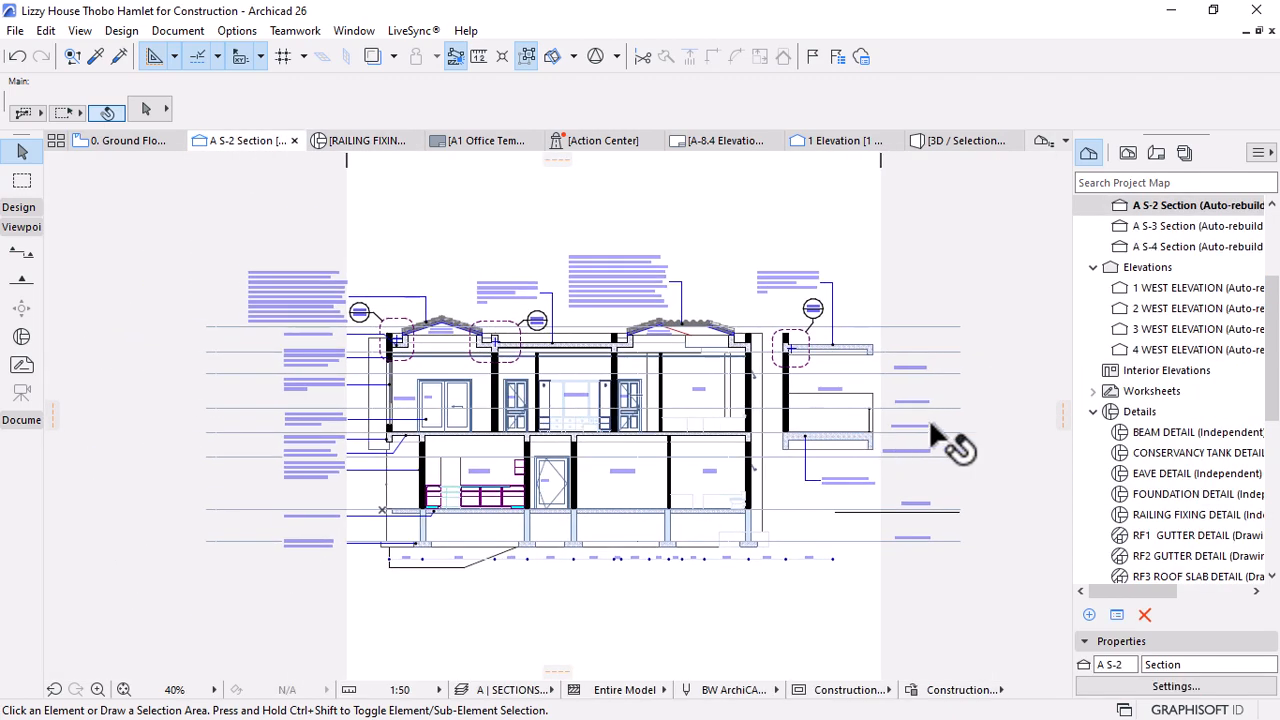
{"action": "scroll", "coordinate": [870, 445], "scroll_direction": "up", "scroll_amount": 6}
{"action": "scroll", "coordinate": [846, 437], "scroll_direction": "up", "scroll_amount": 5}
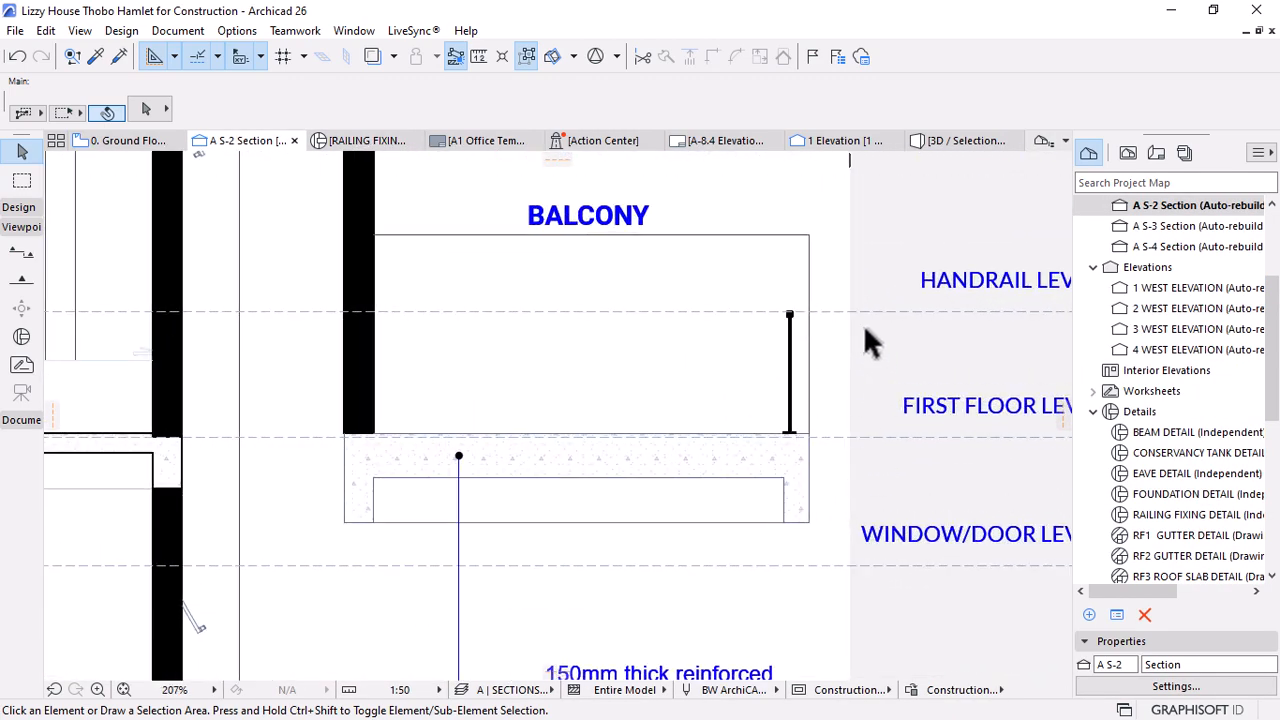
{"action": "scroll", "coordinate": [800, 315], "scroll_direction": "up", "scroll_amount": 2}
{"action": "scroll", "coordinate": [829, 343], "scroll_direction": "down", "scroll_amount": 8}
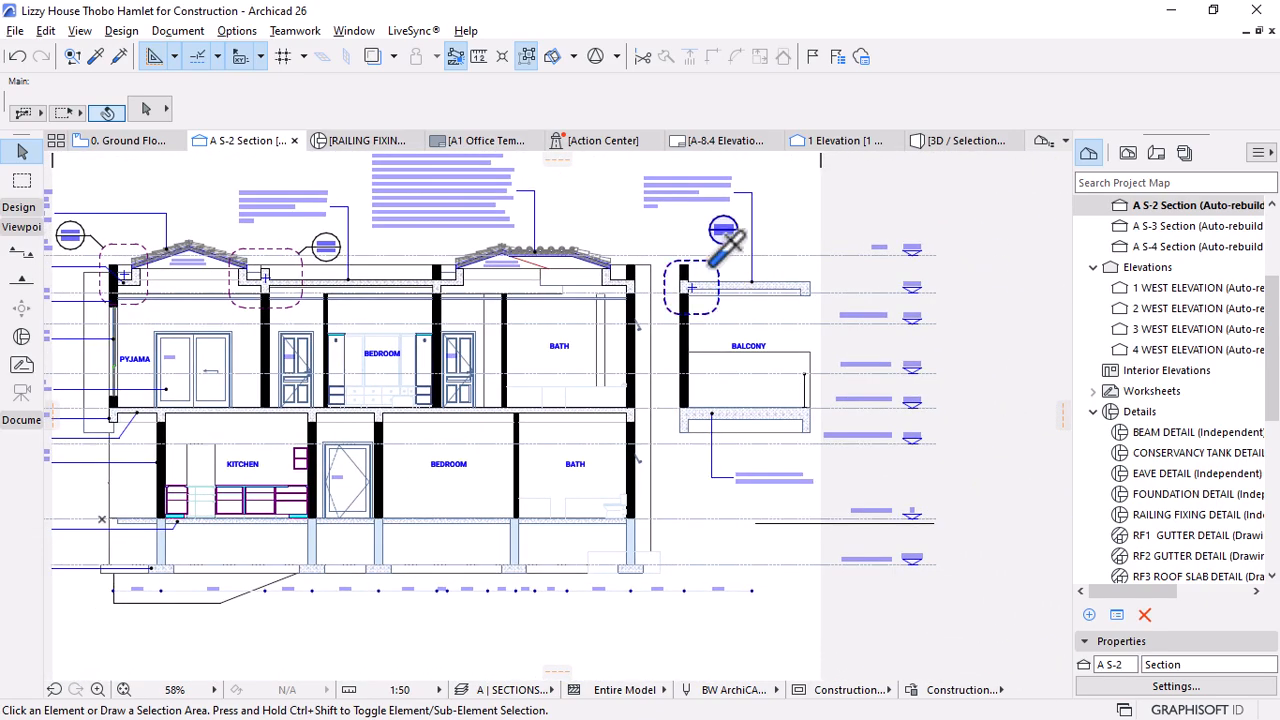
{"action": "key", "text": "d"}
{"action": "scroll", "coordinate": [795, 355], "scroll_direction": "up", "scroll_amount": 5}
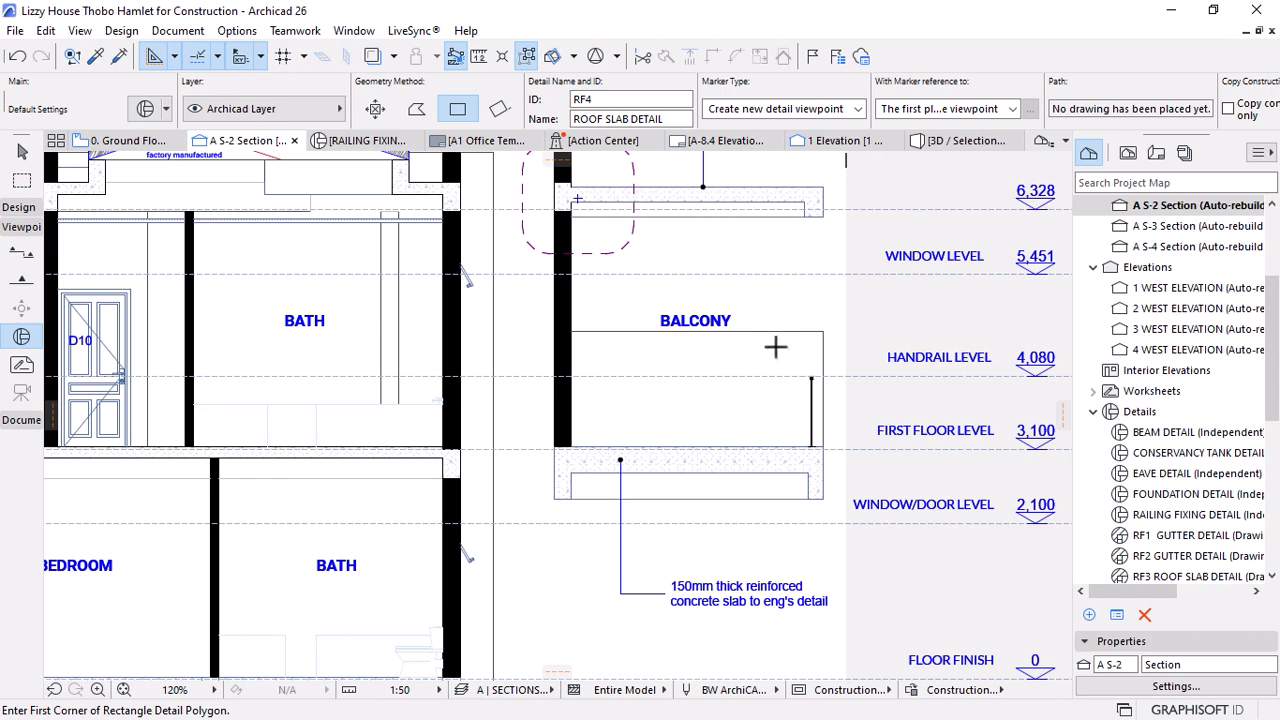
{"action": "left_click", "coordinate": [776, 347]}
{"action": "left_click", "coordinate": [852, 505]}
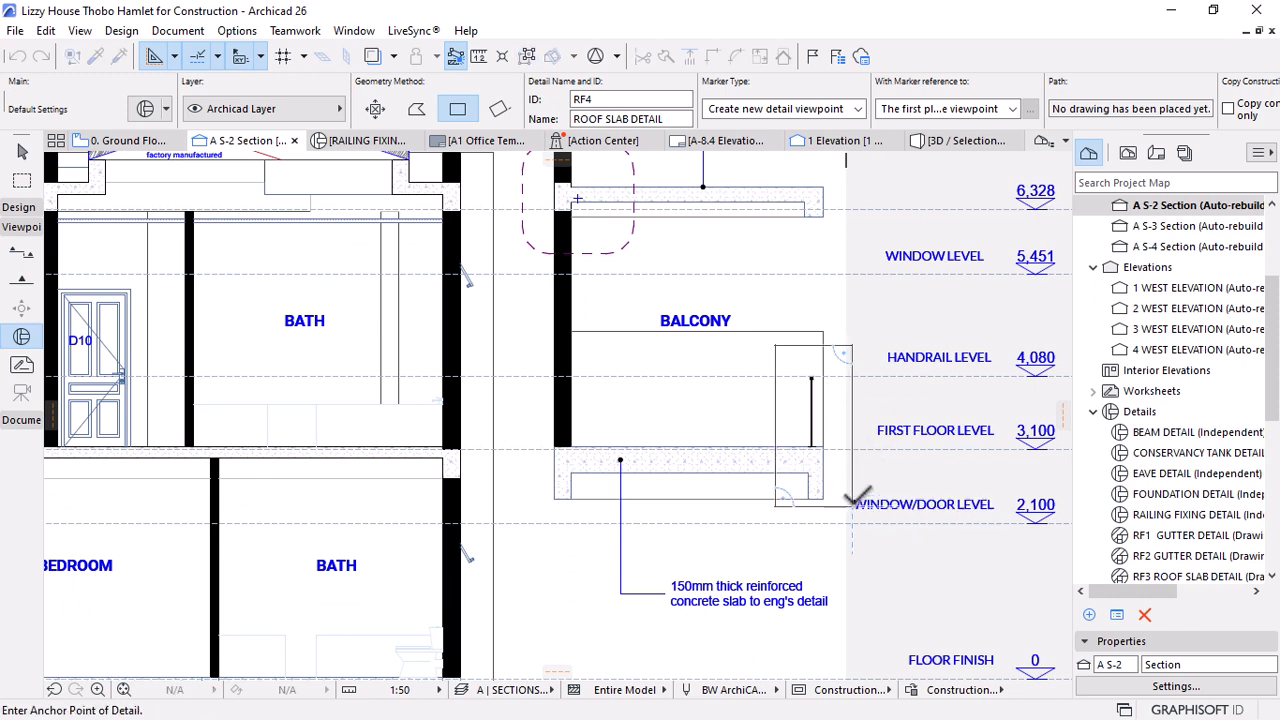
{"action": "left_click", "coordinate": [715, 413]}
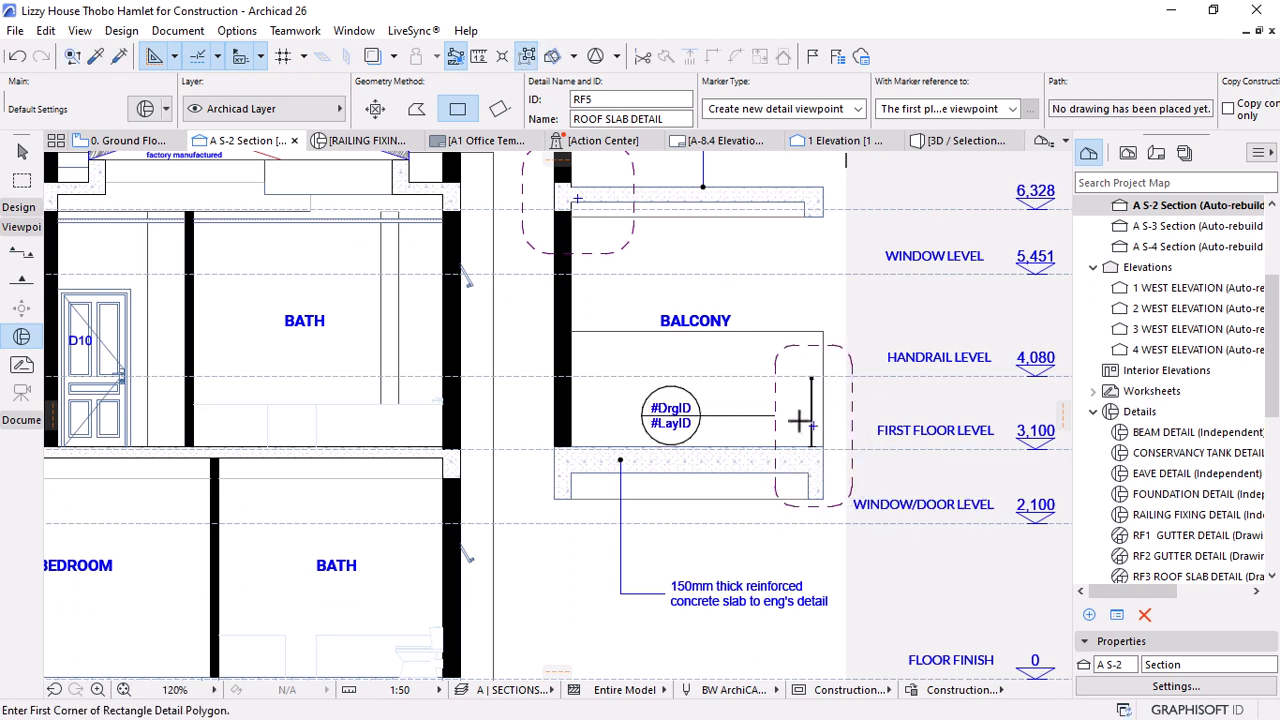
{"action": "key", "text": "Escape"}
Offset the inner edge of the railing detail boundary slightly further into the balcony
{"action": "left_click", "coordinate": [776, 400]}
{"action": "left_click", "coordinate": [778, 400]}
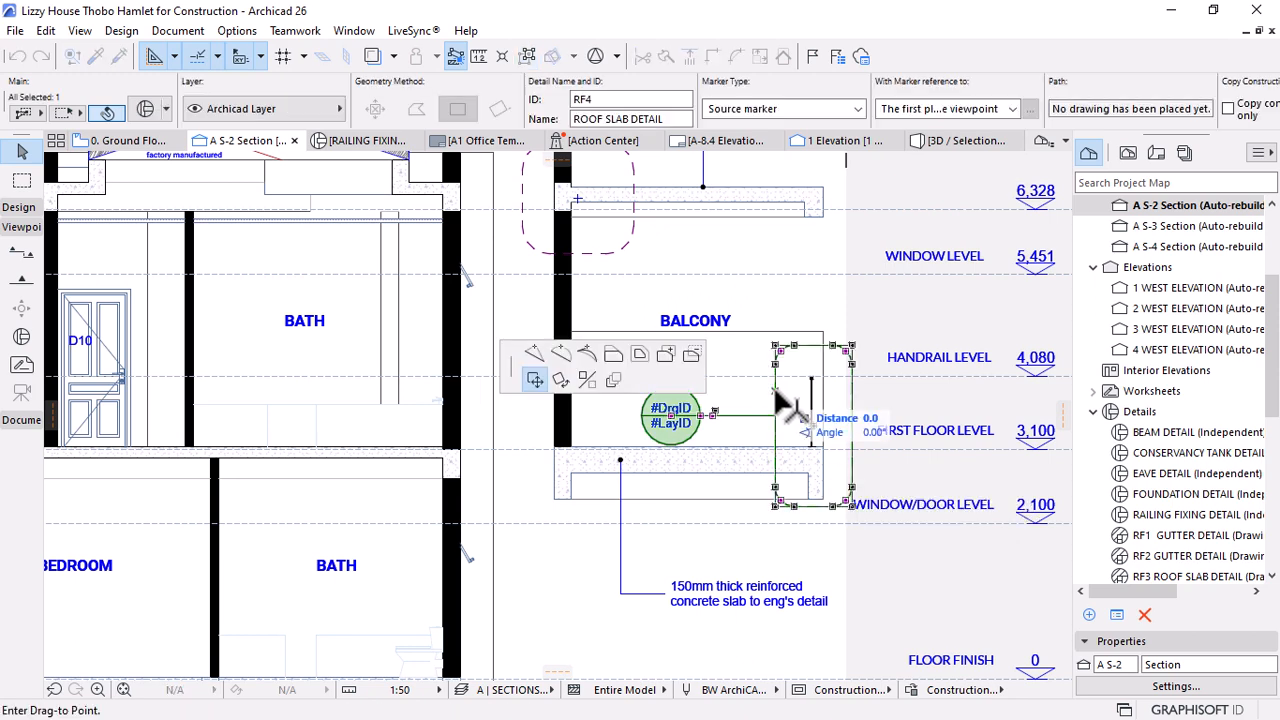
{"action": "left_click", "coordinate": [613, 354]}
{"action": "left_click", "coordinate": [765, 420]}
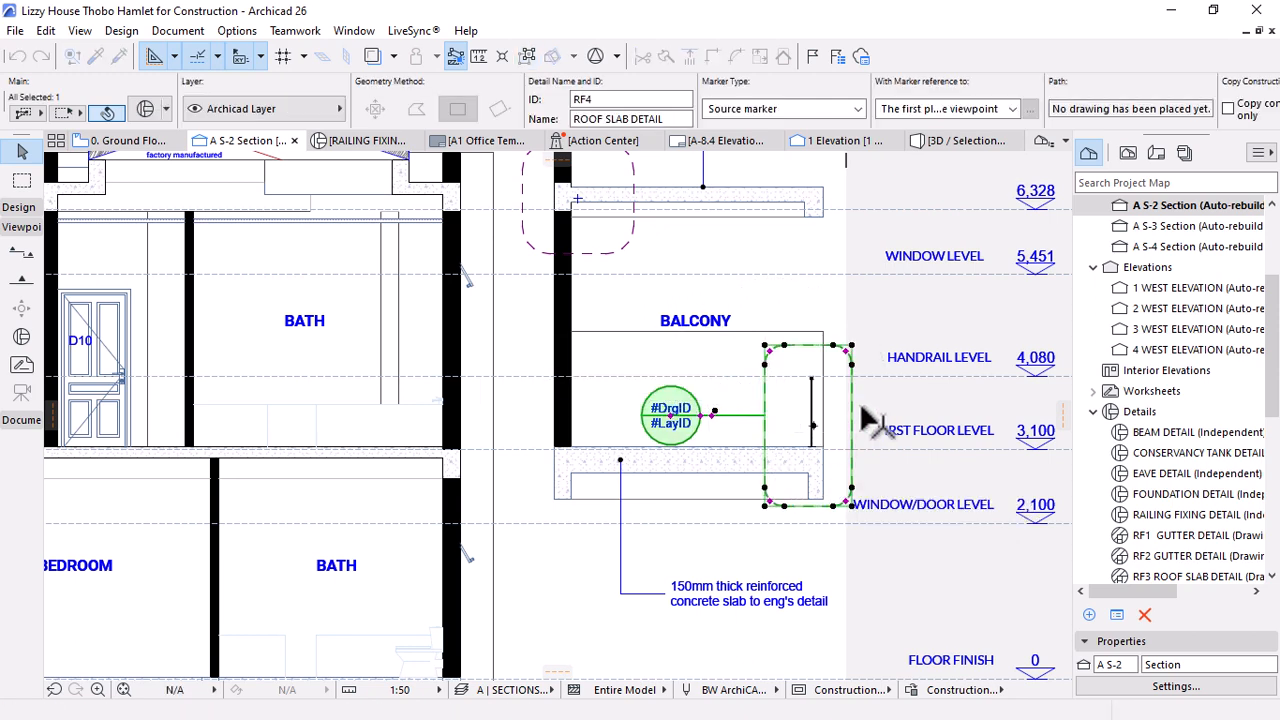
Open the new RF4 detail from its marker and rename it RAILING FIXING DETAIL
{"action": "right_click", "coordinate": [676, 414]}
{"action": "left_click", "coordinate": [750, 276]}
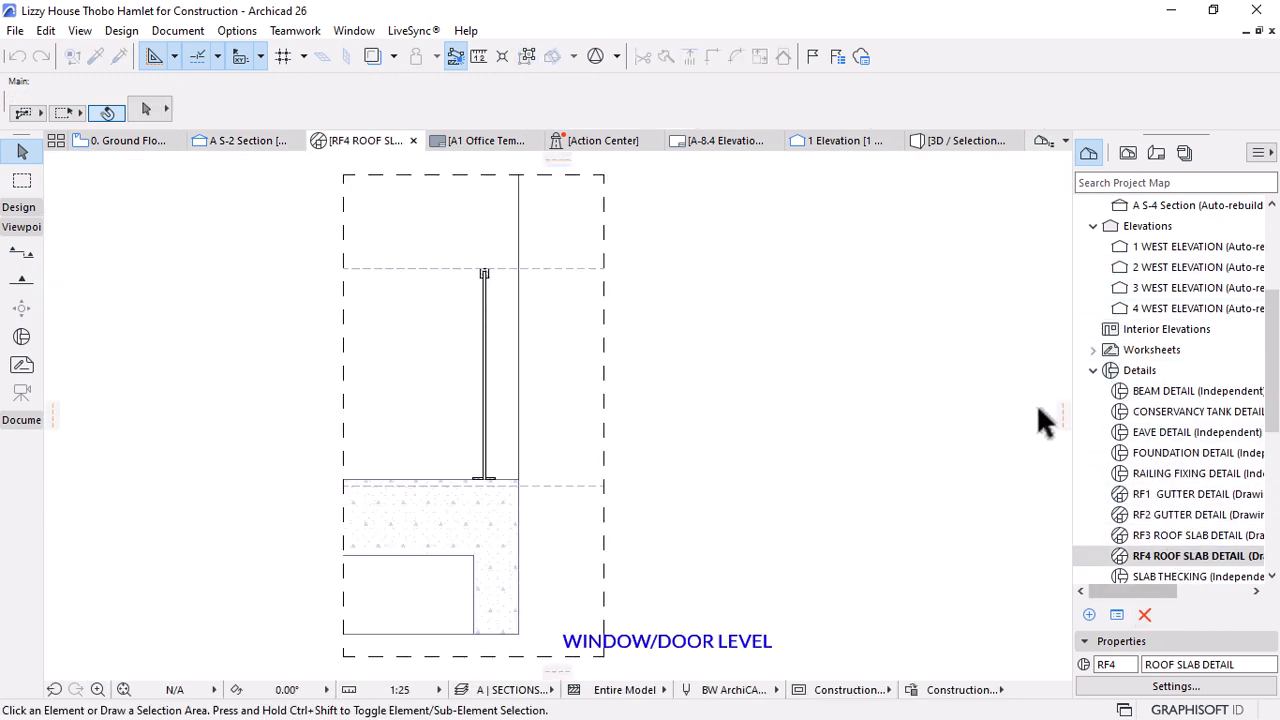
{"action": "scroll", "coordinate": [1170, 500], "scroll_direction": "down", "scroll_amount": 1}
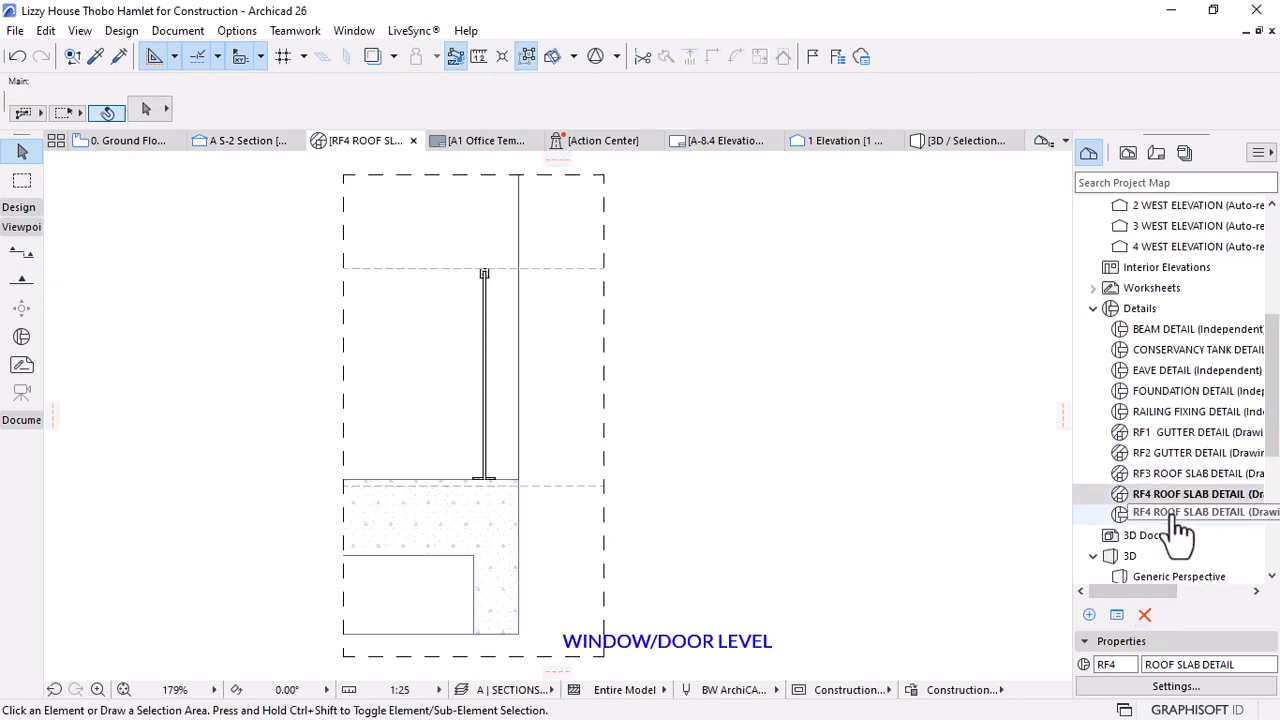
{"action": "left_click", "coordinate": [1150, 664]}
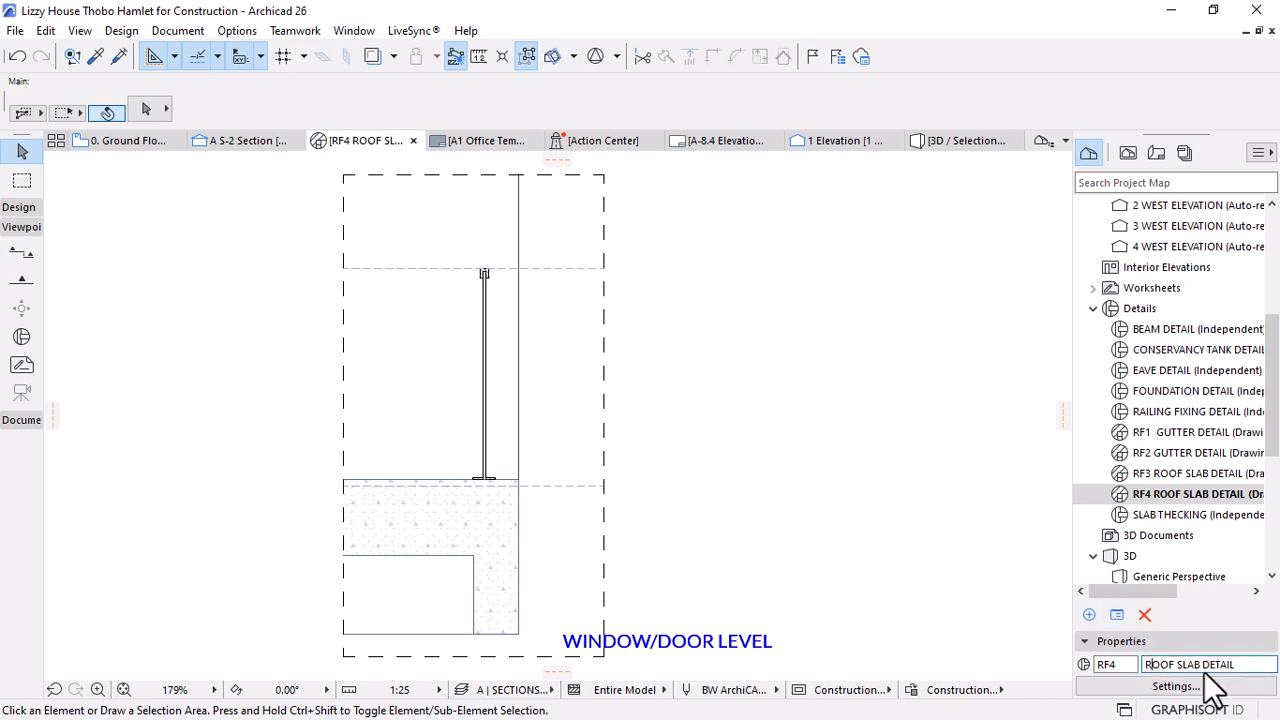
{"action": "left_click_drag", "start_coordinate": [1200, 666], "coordinate": [1086, 665]}
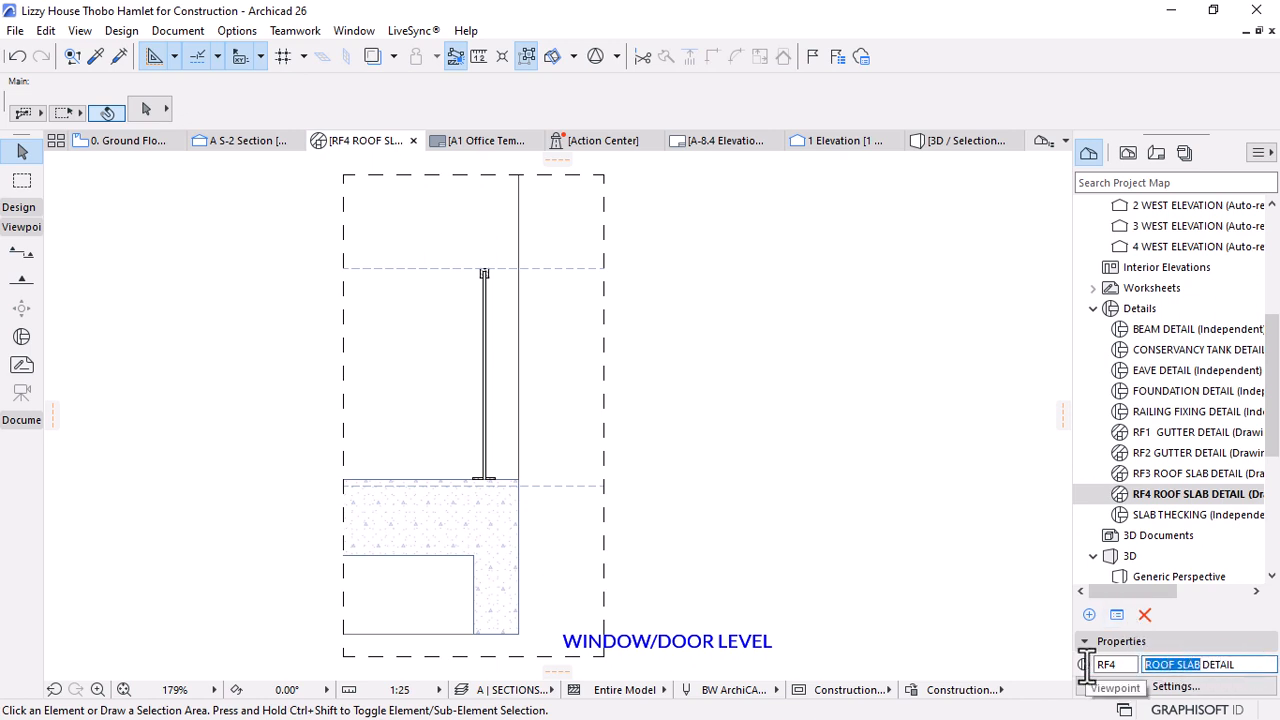
{"action": "type", "text": "R"}
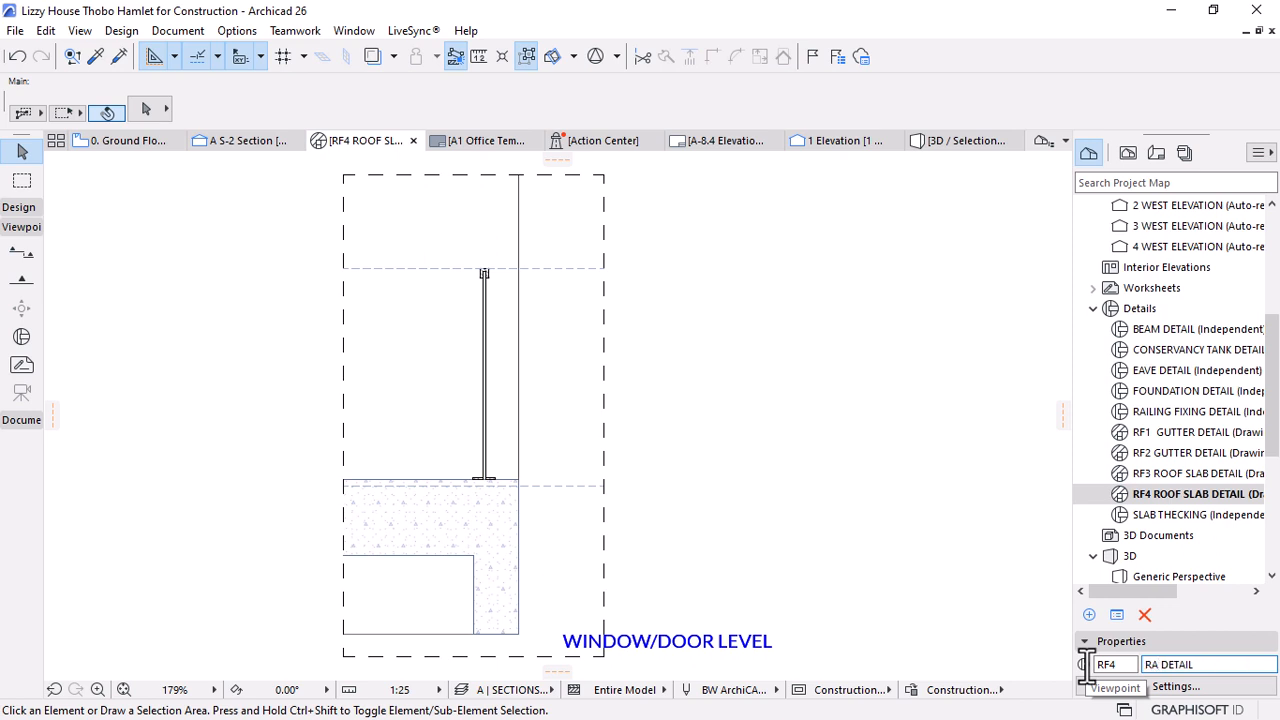
{"action": "type", "text": "AILING FIXING"}
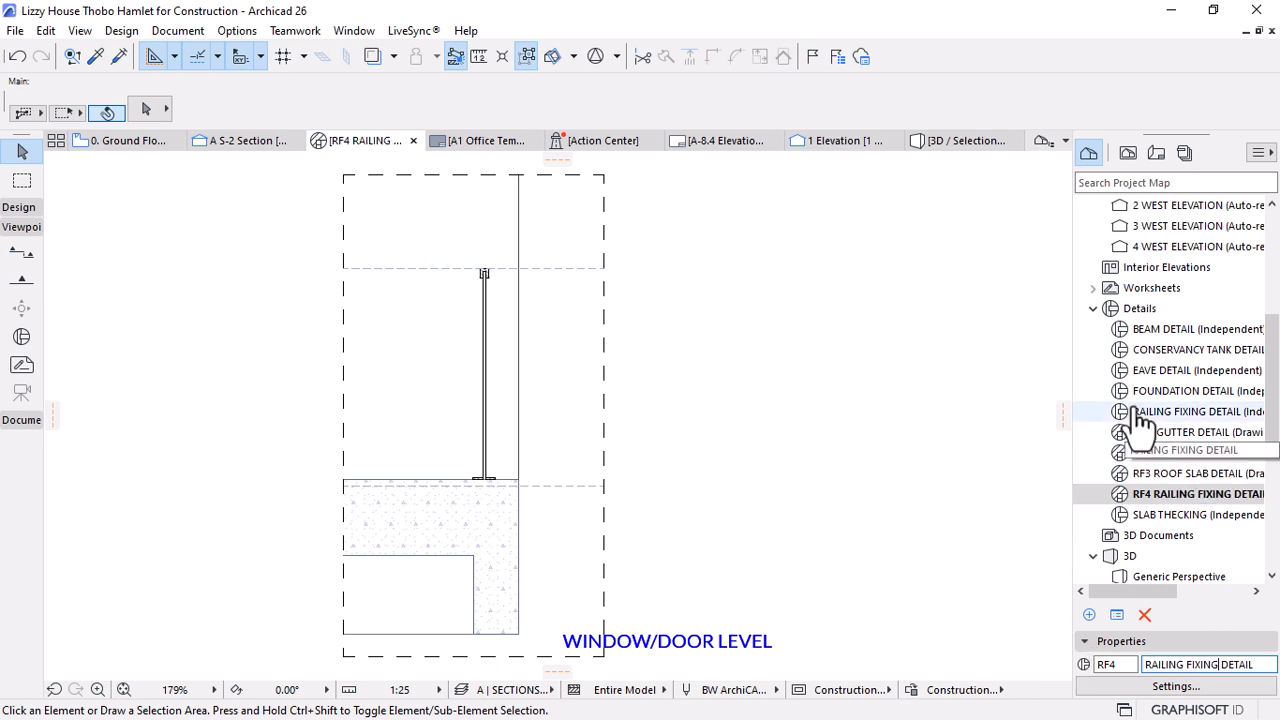
Save the RF4 railing fixing detail as a view in the DETAILS folder with its current settings
{"action": "left_click", "coordinate": [1128, 153]}
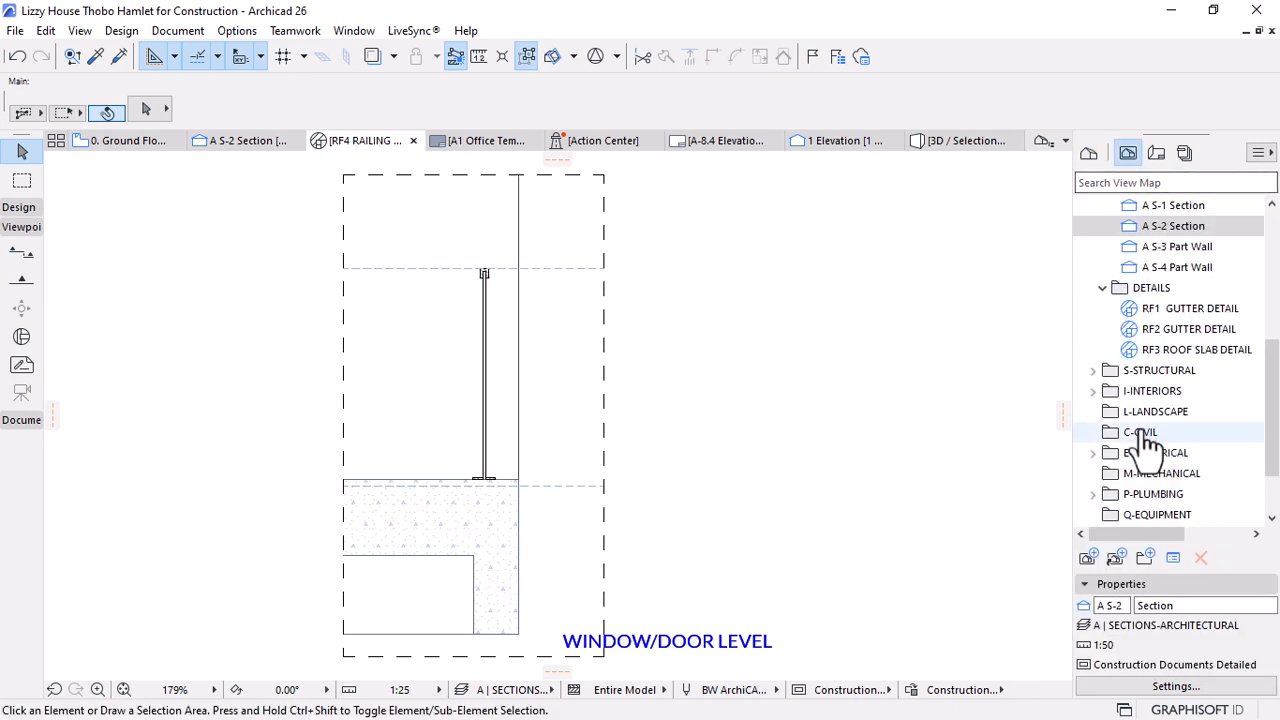
{"action": "left_click", "coordinate": [1130, 288]}
{"action": "left_click", "coordinate": [1089, 558]}
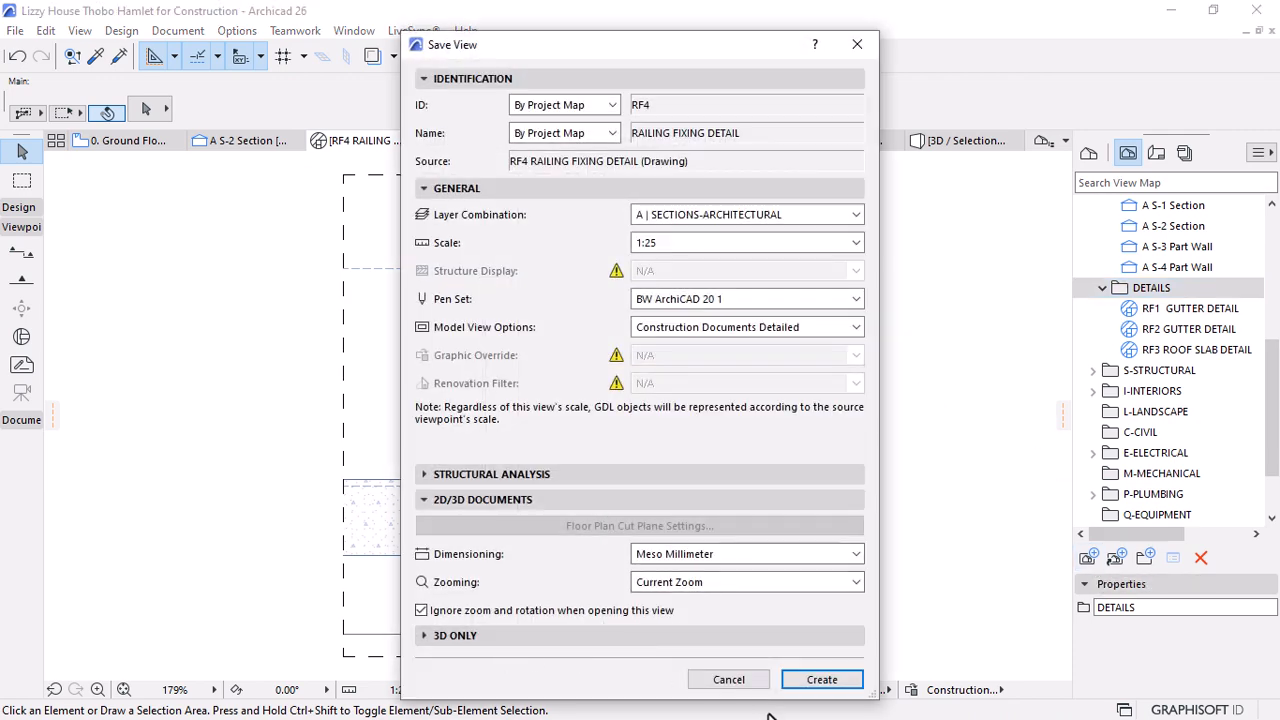
{"action": "left_click", "coordinate": [822, 683]}
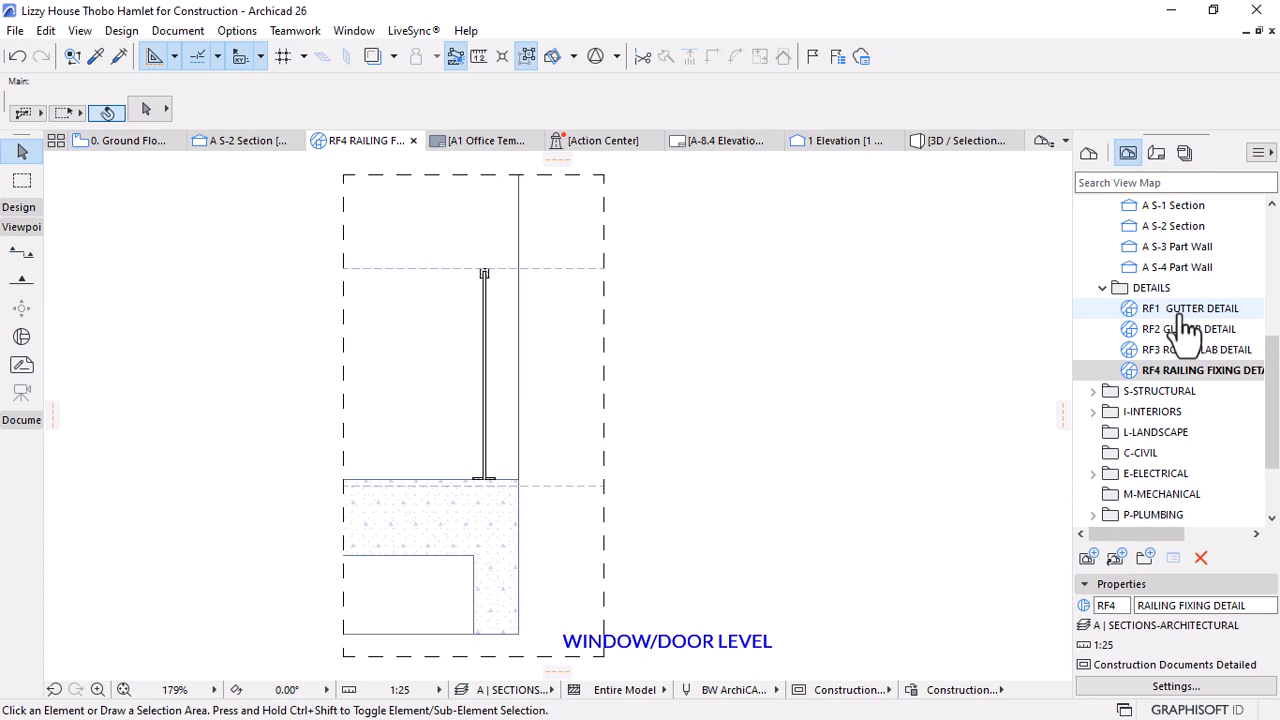
{"action": "scroll", "coordinate": [605, 313], "scroll_direction": "up", "scroll_amount": 5}
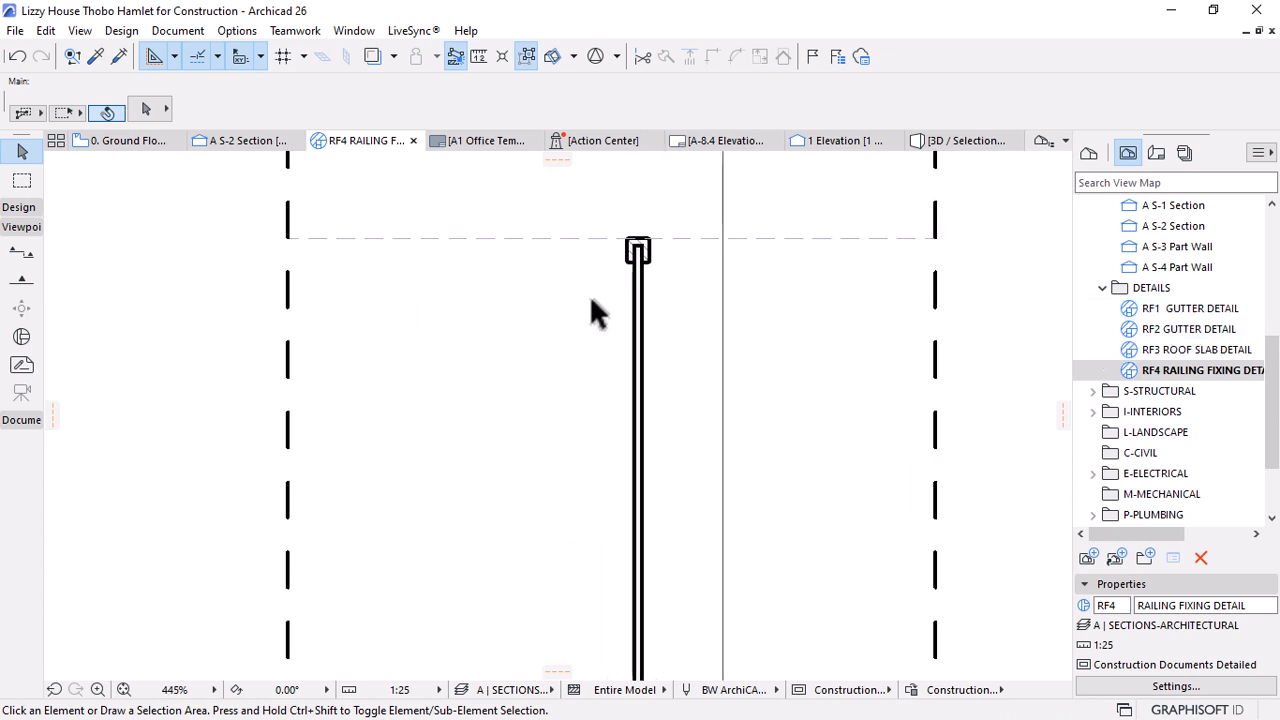
Open the saved RF1 GUTTER DETAIL view
{"action": "scroll", "coordinate": [589, 294], "scroll_direction": "down", "scroll_amount": 6}
{"action": "scroll", "coordinate": [605, 450], "scroll_direction": "up", "scroll_amount": 2}
{"action": "scroll", "coordinate": [660, 480], "scroll_direction": "down", "scroll_amount": 2}
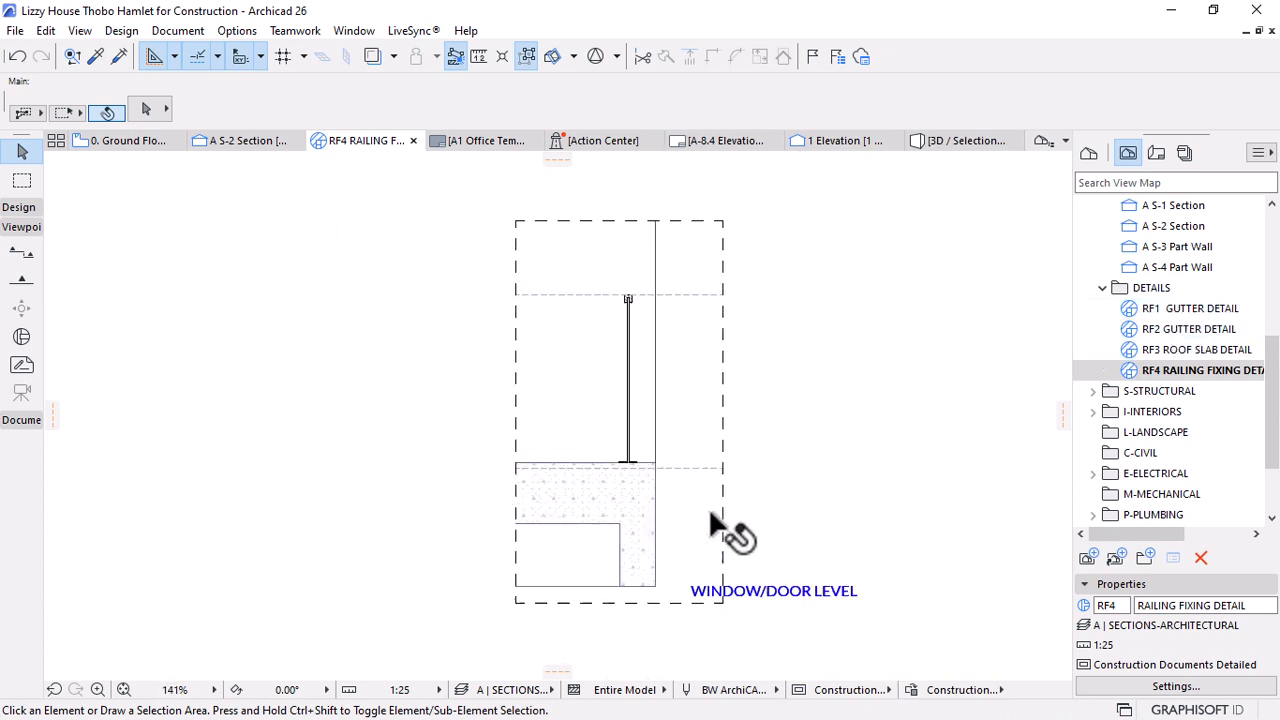
{"action": "scroll", "coordinate": [710, 517], "scroll_direction": "down", "scroll_amount": 1}
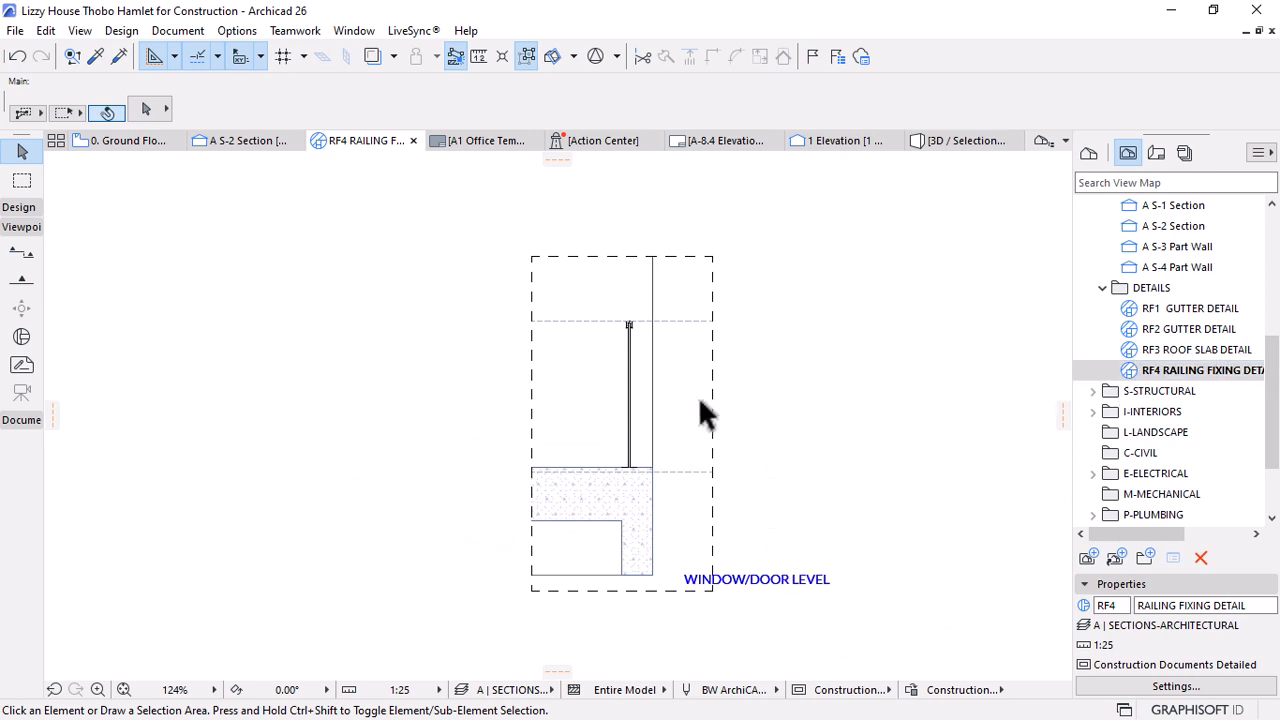
{"action": "double_click", "coordinate": [1185, 310]}
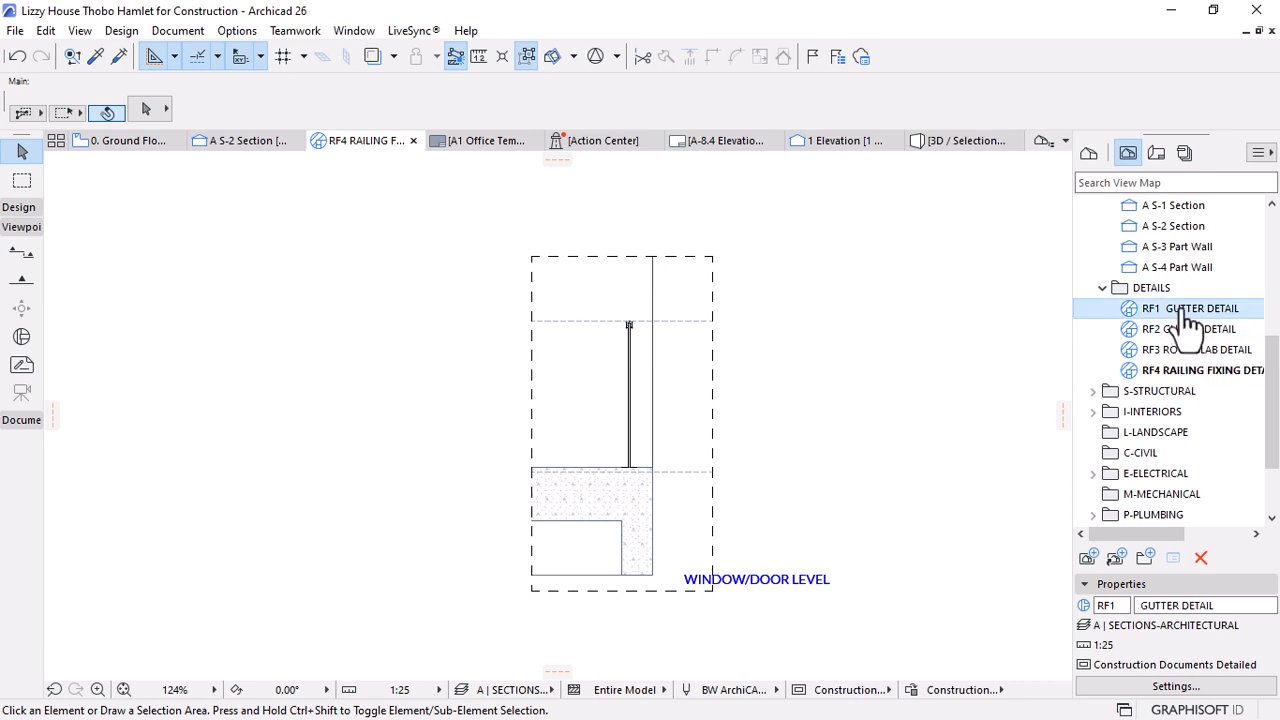
Examine the rafter end, concrete gutter, slab and wall linework in the RF1 gutter detail
{"action": "scroll", "coordinate": [610, 440], "scroll_direction": "down", "scroll_amount": 2}
{"action": "scroll", "coordinate": [600, 390], "scroll_direction": "up", "scroll_amount": 2}
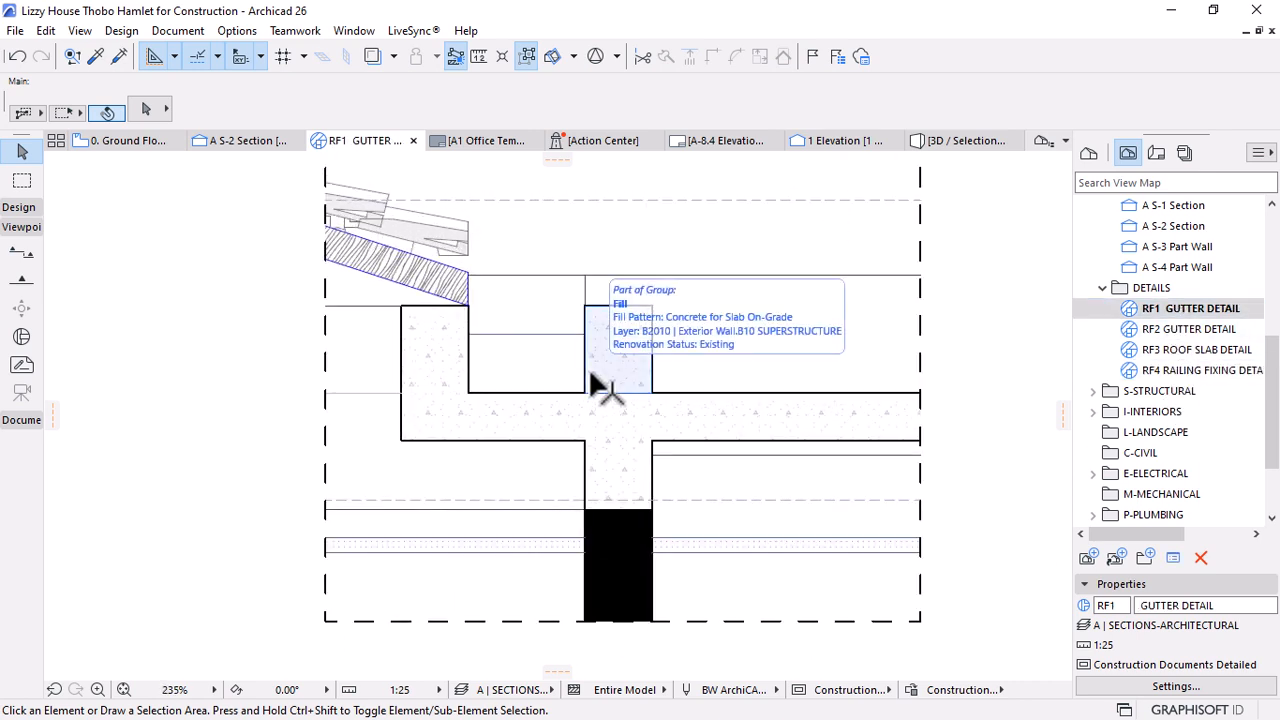
{"action": "scroll", "coordinate": [495, 360], "scroll_direction": "up", "scroll_amount": 4}
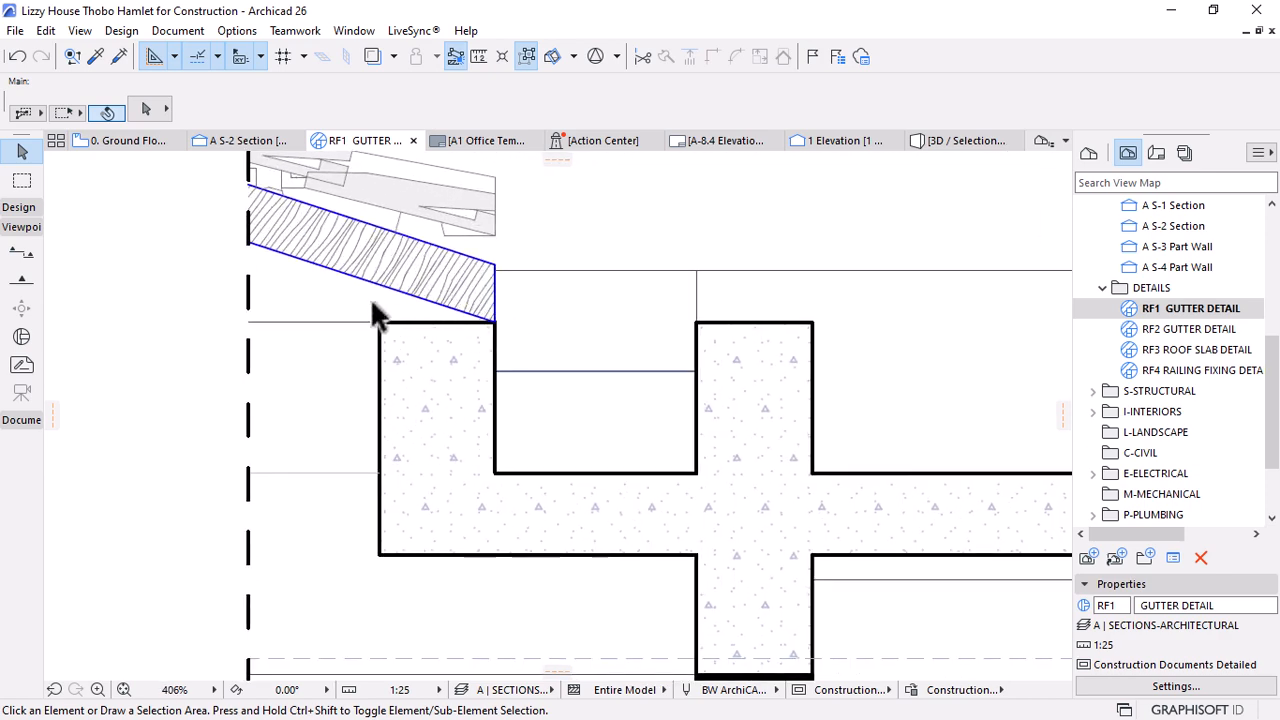
{"action": "scroll", "coordinate": [372, 306], "scroll_direction": "up", "scroll_amount": 2}
{"action": "scroll", "coordinate": [380, 305], "scroll_direction": "down", "scroll_amount": 3}
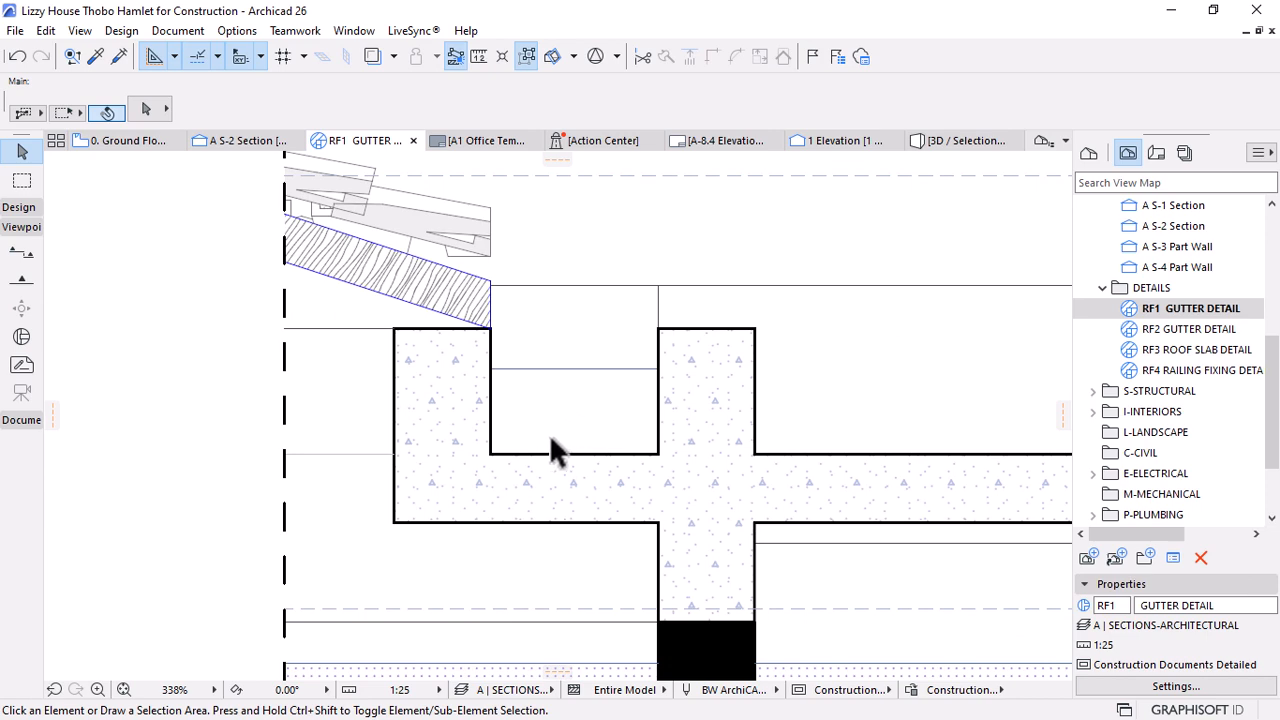
{"action": "scroll", "coordinate": [441, 378], "scroll_direction": "down", "scroll_amount": 3}
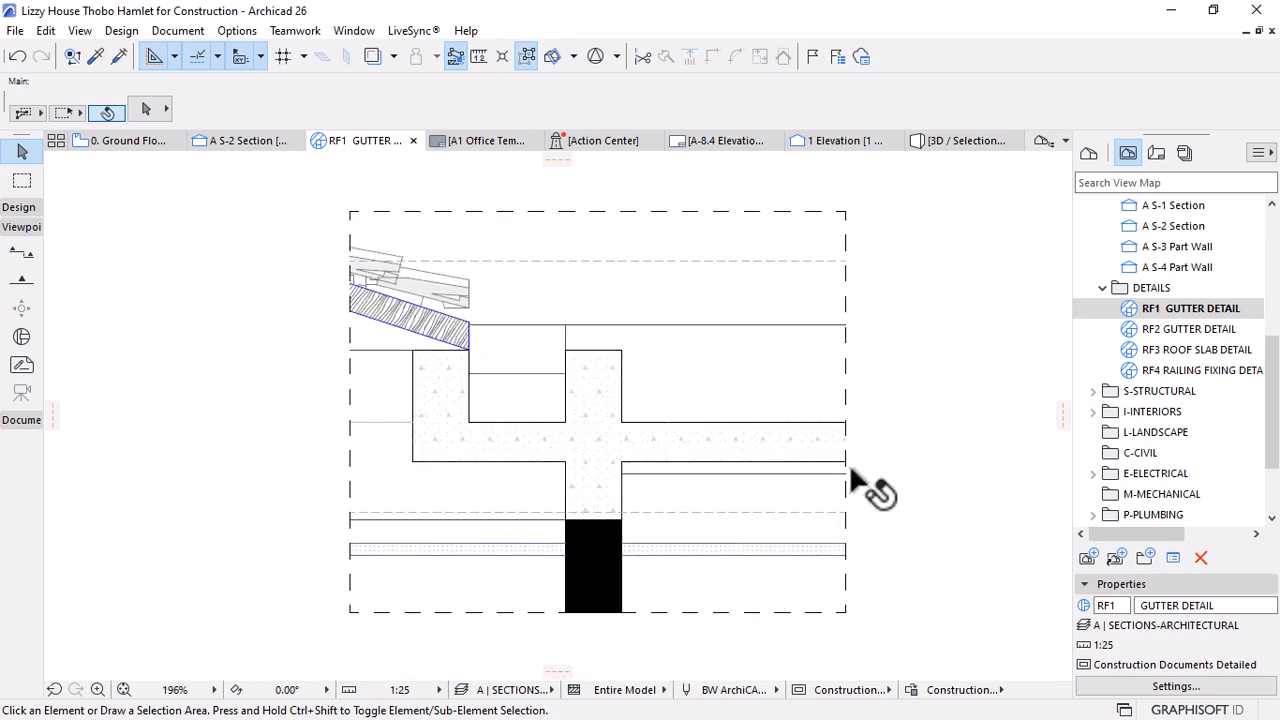
{"action": "scroll", "coordinate": [790, 446], "scroll_direction": "up", "scroll_amount": 2}
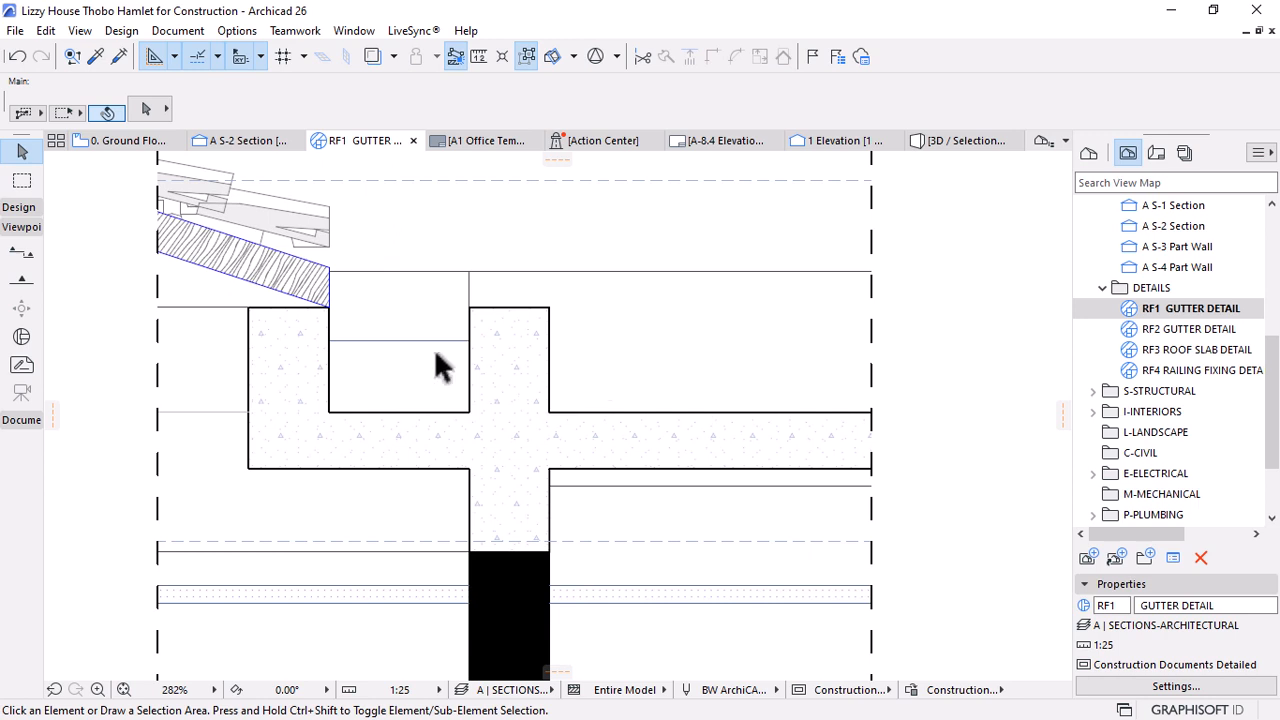
{"action": "scroll", "coordinate": [727, 368], "scroll_direction": "down", "scroll_amount": 1}
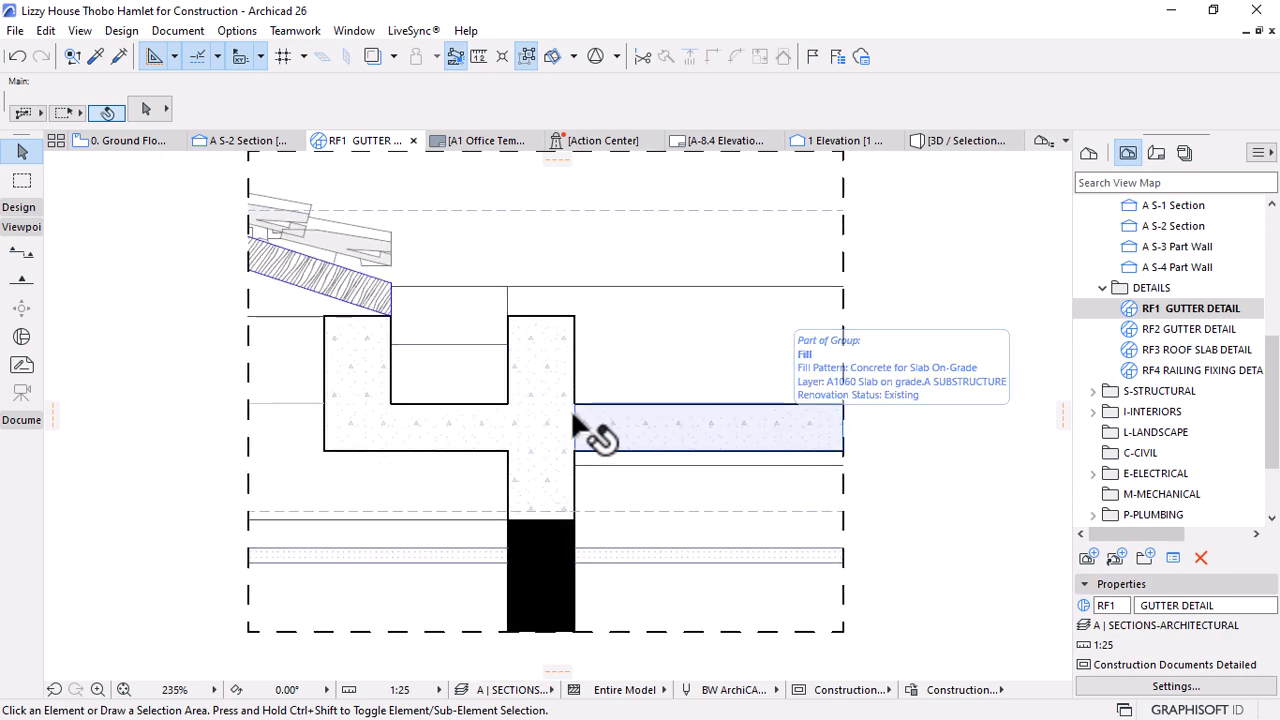
Delete the horizontal line across the inside of the gutter and the thin line beside its outer wall
{"action": "left_click", "coordinate": [457, 343]}
{"action": "scroll", "coordinate": [388, 366], "scroll_direction": "up", "scroll_amount": 2}
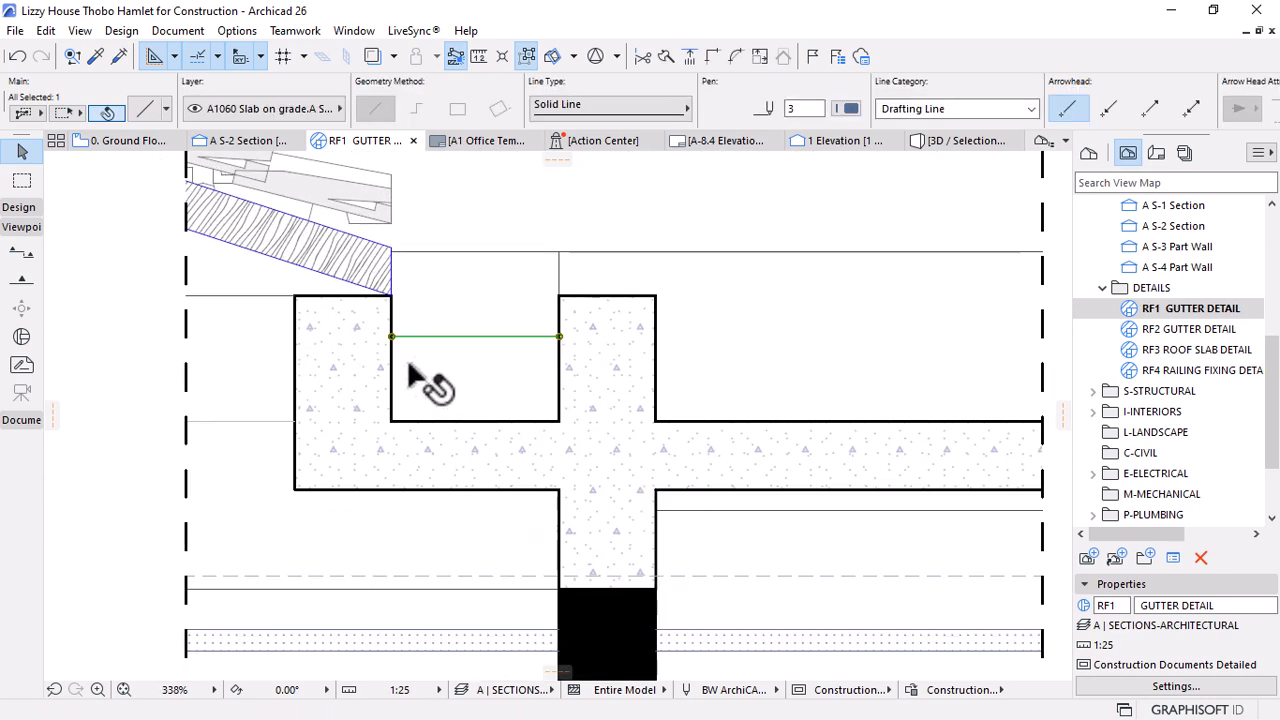
{"action": "key", "text": "Delete"}
{"action": "scroll", "coordinate": [466, 290], "scroll_direction": "down", "scroll_amount": 2}
{"action": "left_click", "coordinate": [313, 382]}
{"action": "key", "text": "Delete"}
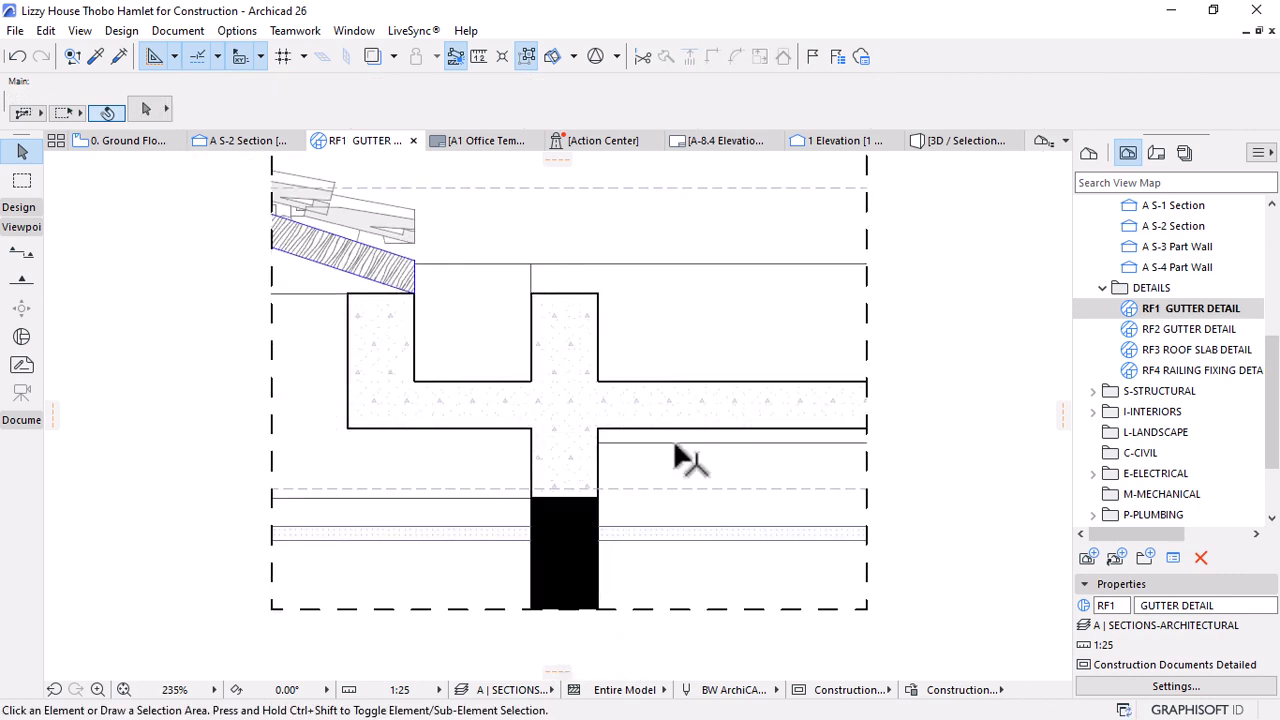
Delete the thin line beneath the roof slab and the line above the ceiling on the gutter side of the wall
{"action": "left_click", "coordinate": [700, 440]}
{"action": "key", "text": "Delete"}
{"action": "scroll", "coordinate": [726, 361], "scroll_direction": "down", "scroll_amount": 2}
{"action": "scroll", "coordinate": [635, 478], "scroll_direction": "up", "scroll_amount": 2}
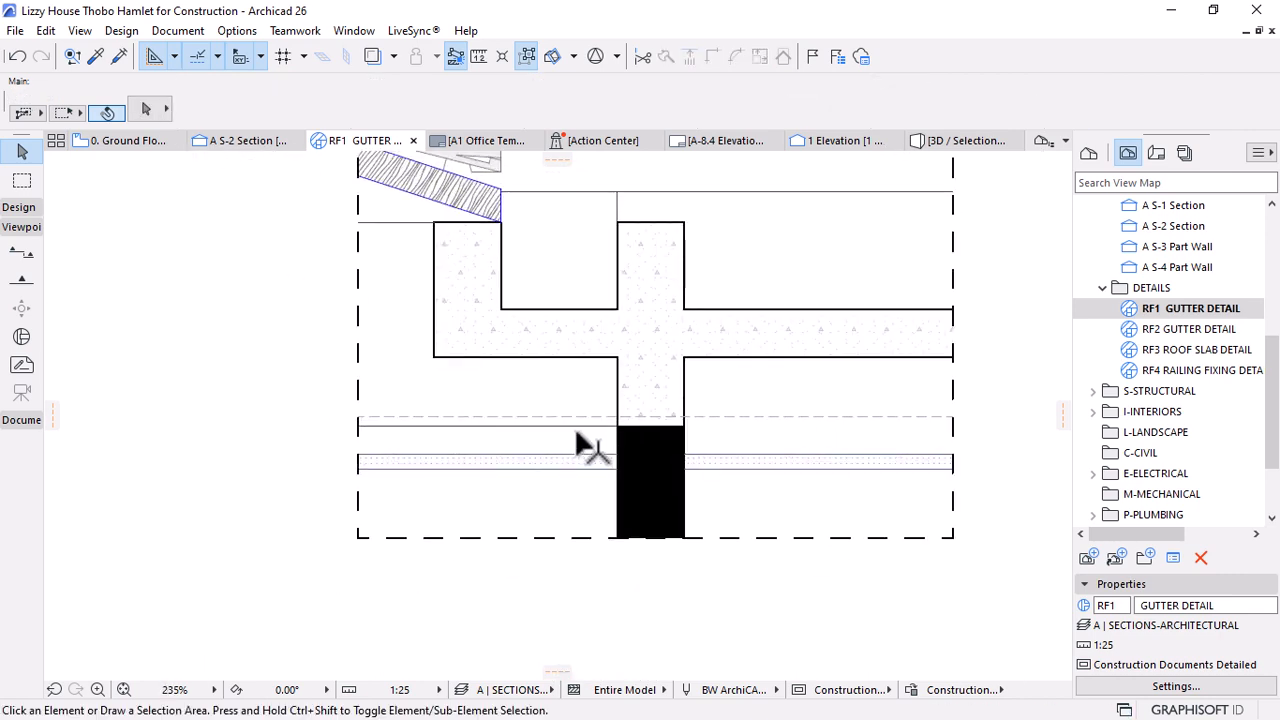
{"action": "left_click", "coordinate": [535, 448]}
{"action": "key", "text": "Delete"}
{"action": "scroll", "coordinate": [750, 452], "scroll_direction": "down", "scroll_amount": 1}
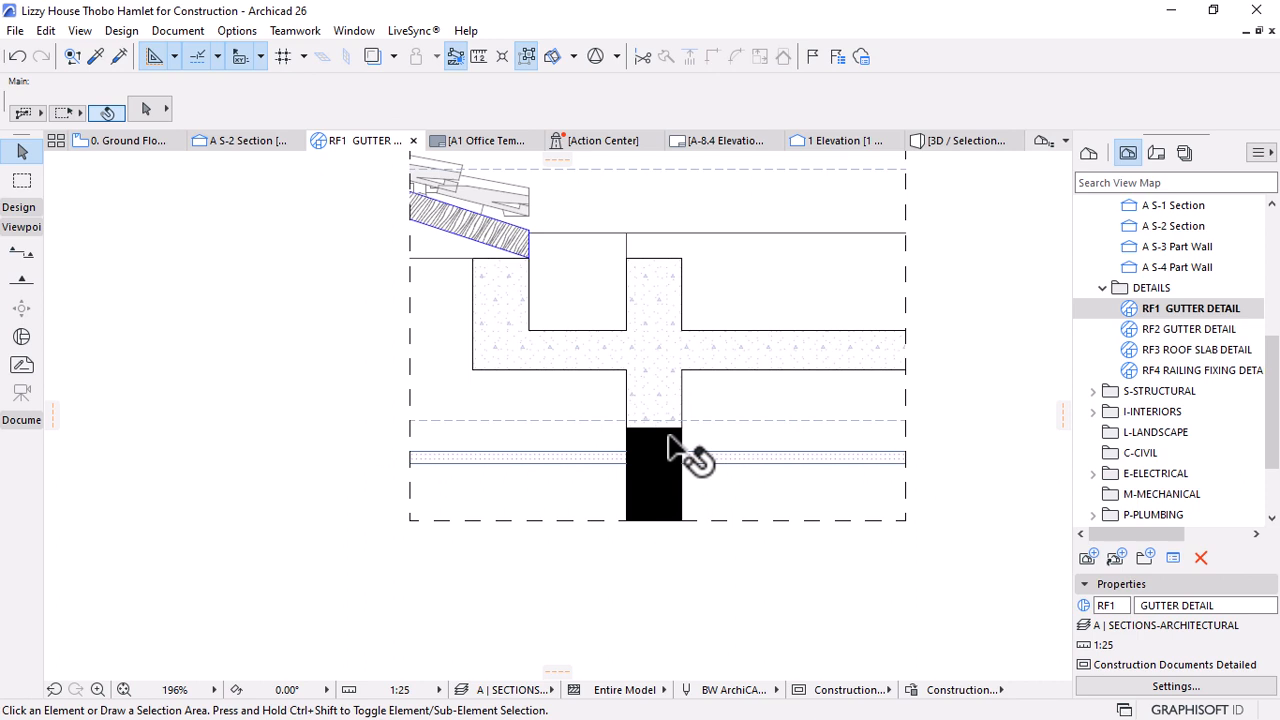
Delete the short vertical line above the gutter's inner upstand
{"action": "scroll", "coordinate": [736, 300], "scroll_direction": "down", "scroll_amount": 2}
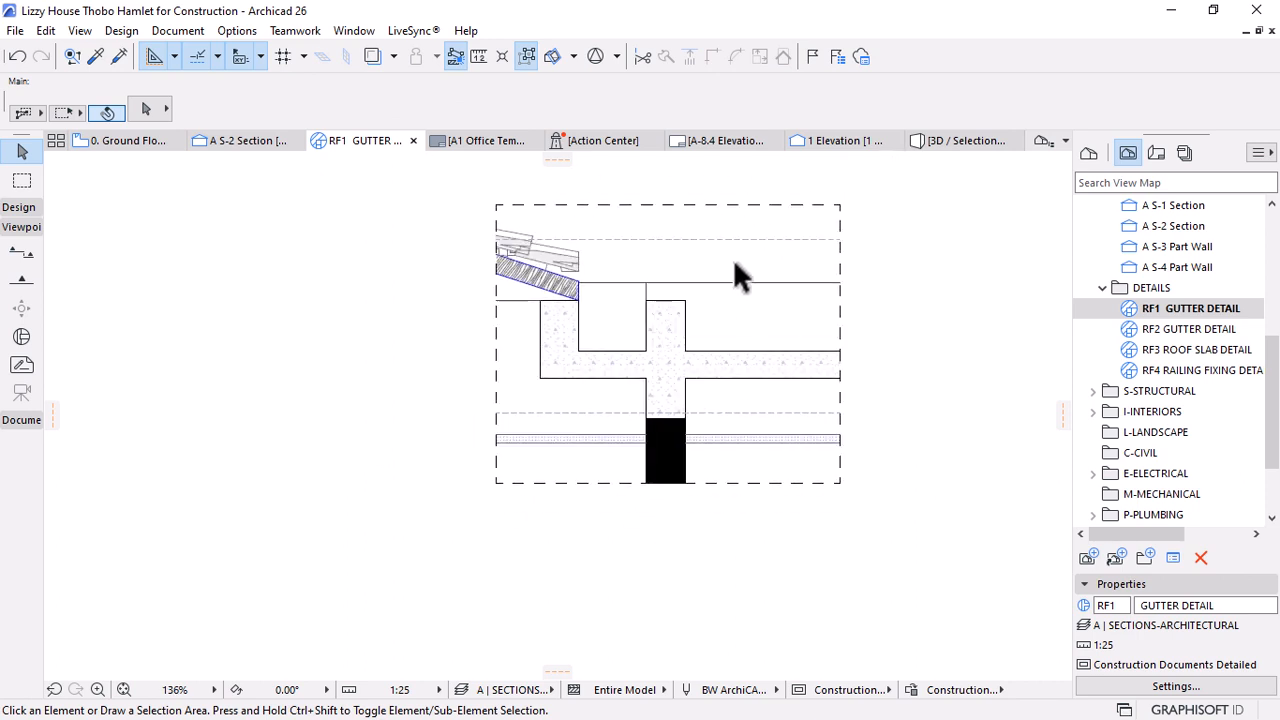
{"action": "scroll", "coordinate": [650, 297], "scroll_direction": "up", "scroll_amount": 2}
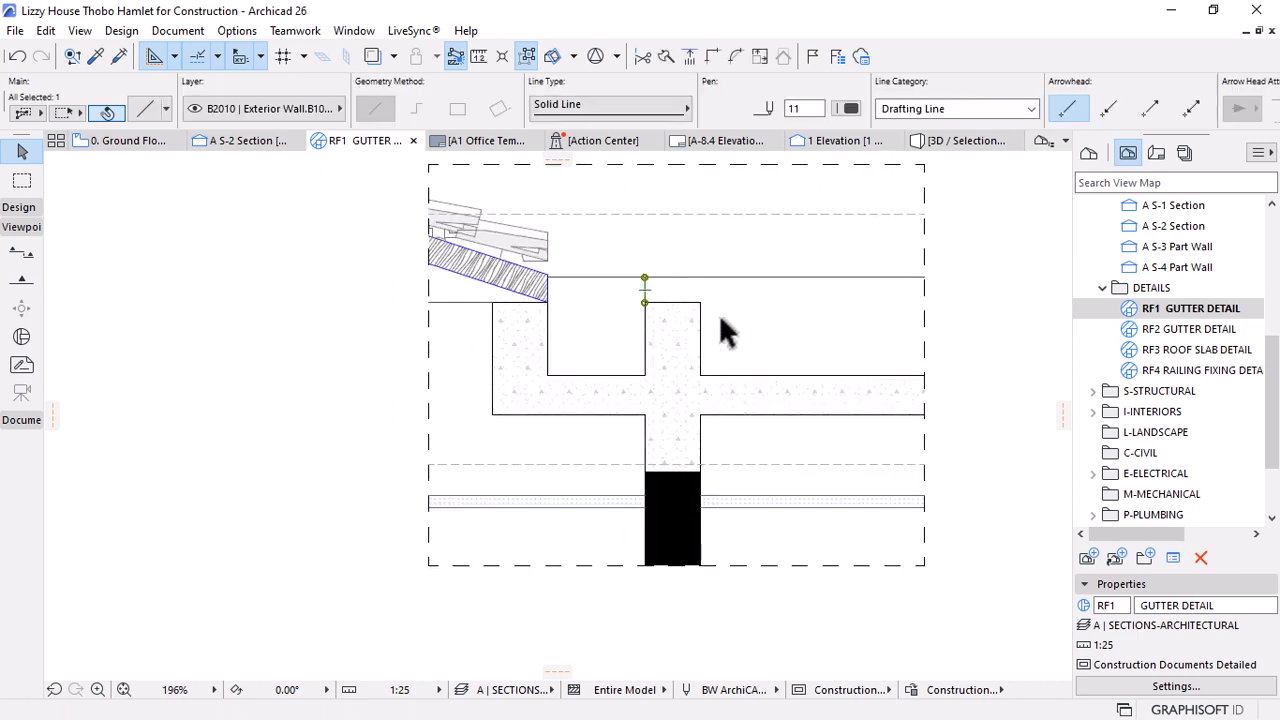
{"action": "scroll", "coordinate": [755, 297], "scroll_direction": "down", "scroll_amount": 3}
{"action": "scroll", "coordinate": [537, 268], "scroll_direction": "up", "scroll_amount": 1}
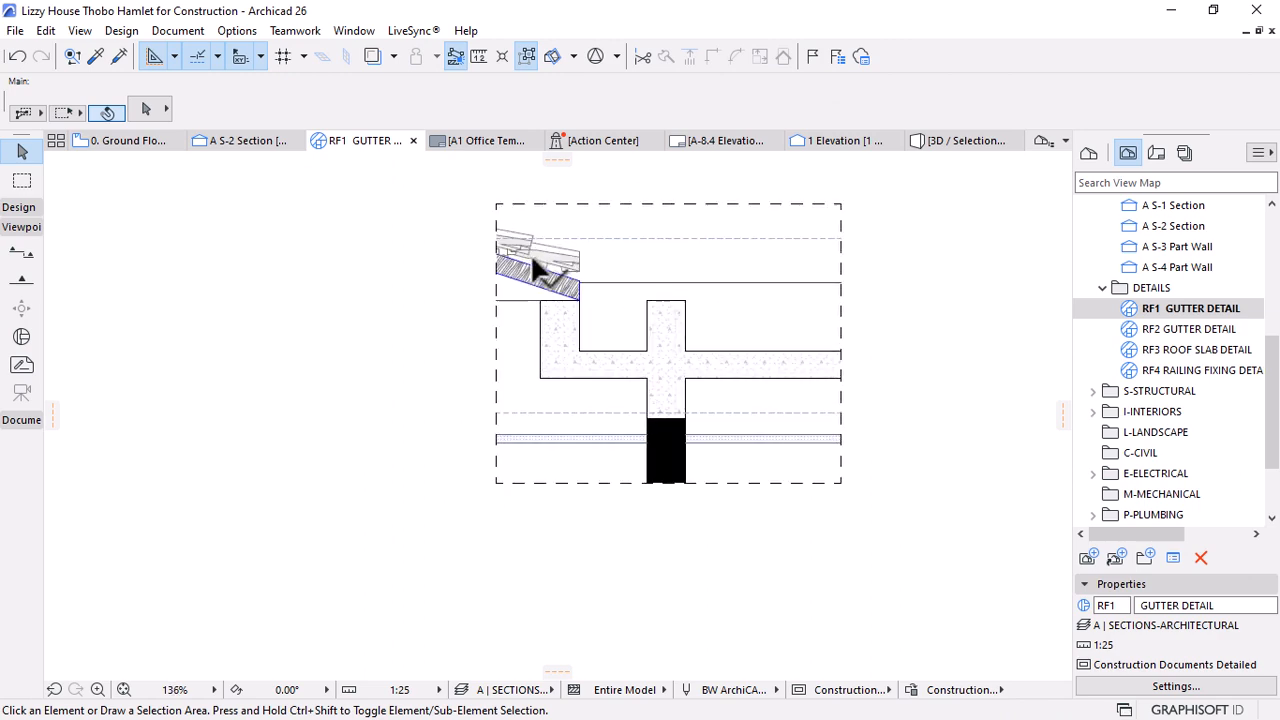
Draw a 114 mm wide rectangle on the gutter's outer wall from its outer top corner, reusing the wall outline's line settings
{"action": "scroll", "coordinate": [705, 276], "scroll_direction": "up", "scroll_amount": 2}
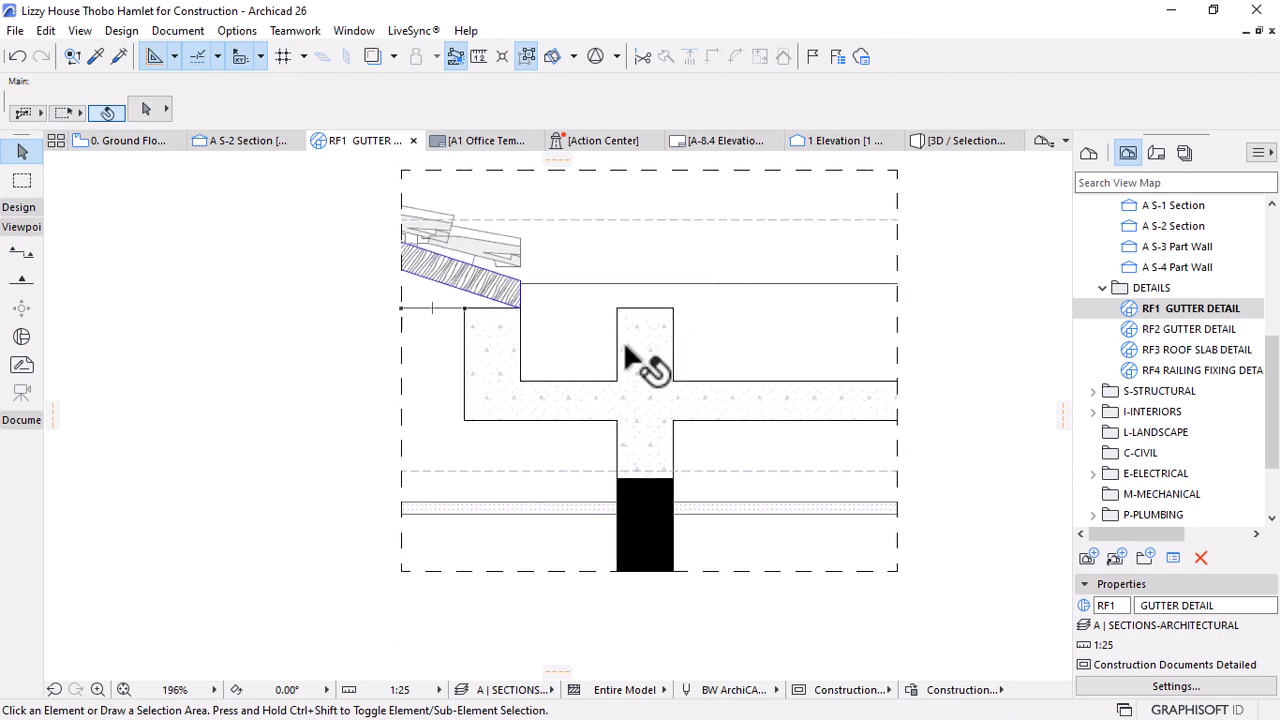
{"action": "scroll", "coordinate": [410, 282], "scroll_direction": "up", "scroll_amount": 2}
{"action": "scroll", "coordinate": [405, 273], "scroll_direction": "up", "scroll_amount": 2}
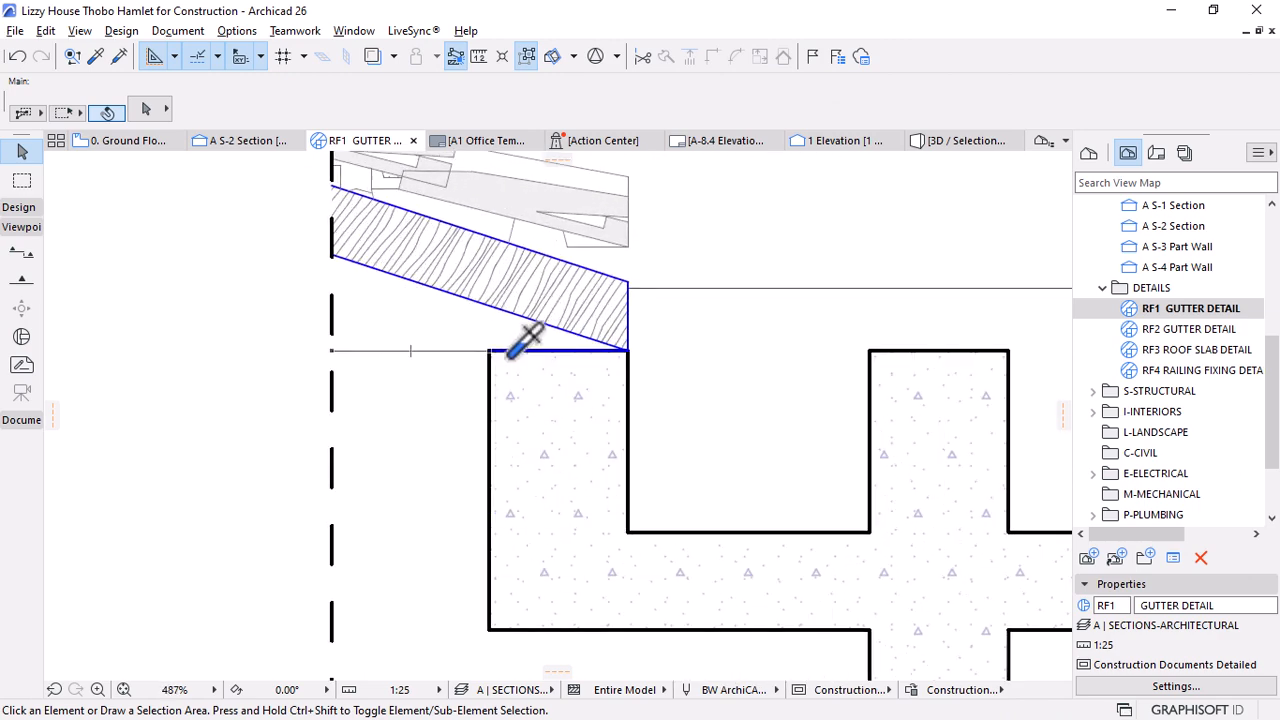
{"action": "left_click", "coordinate": [509, 351], "text": "alt"}
{"action": "left_click", "coordinate": [489, 350]}
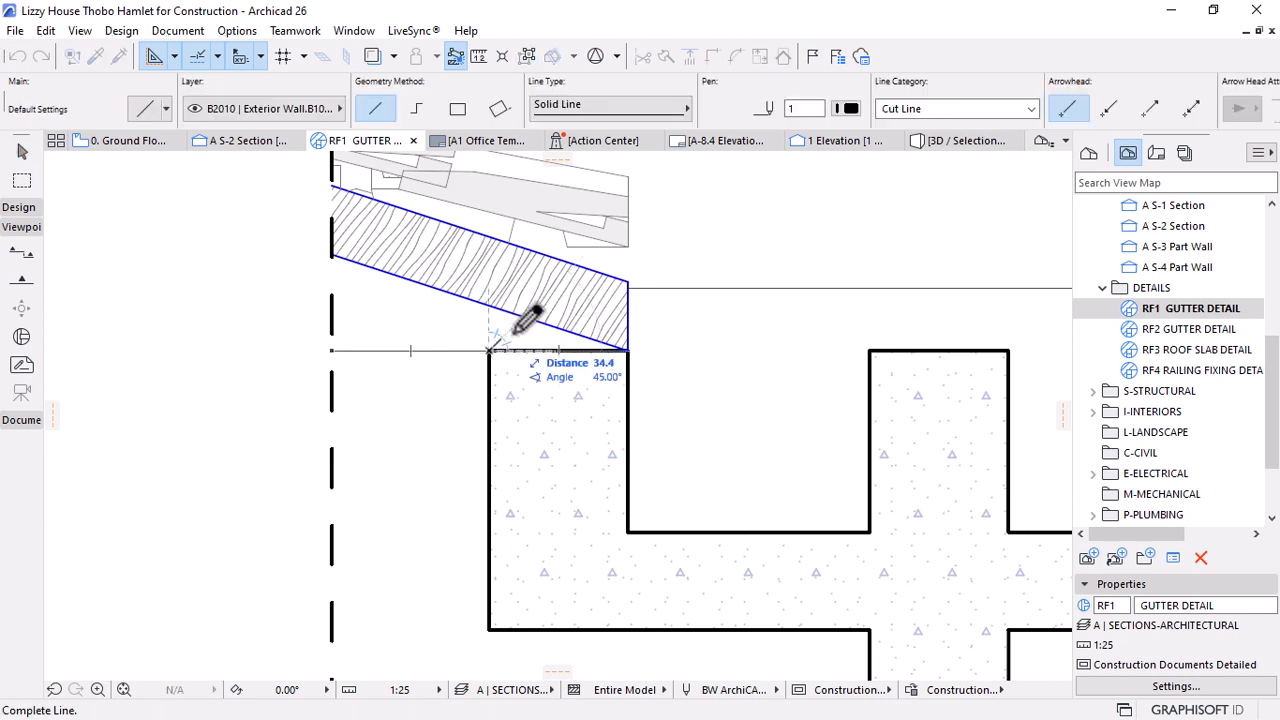
{"action": "left_click", "coordinate": [457, 108]}
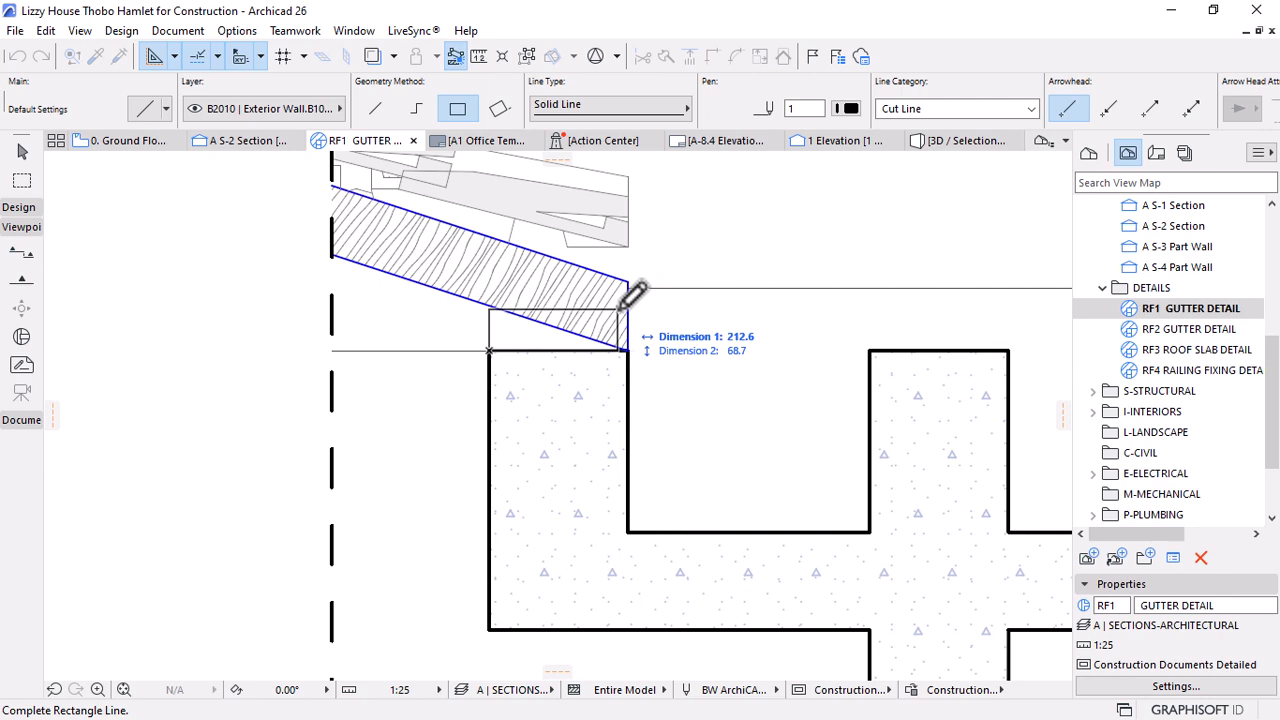
{"action": "type", "text": "114"}
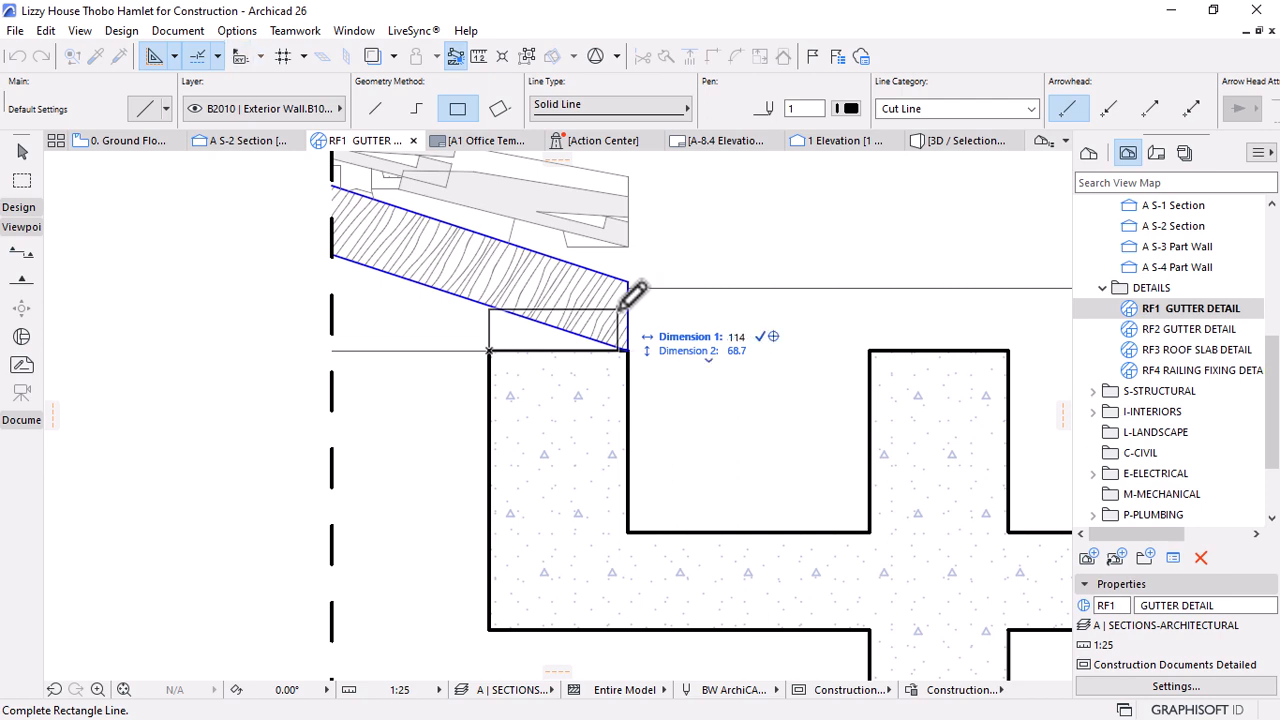
{"action": "key", "text": "Tab"}
{"action": "type", "text": "3"}
{"action": "key", "text": "Return"}
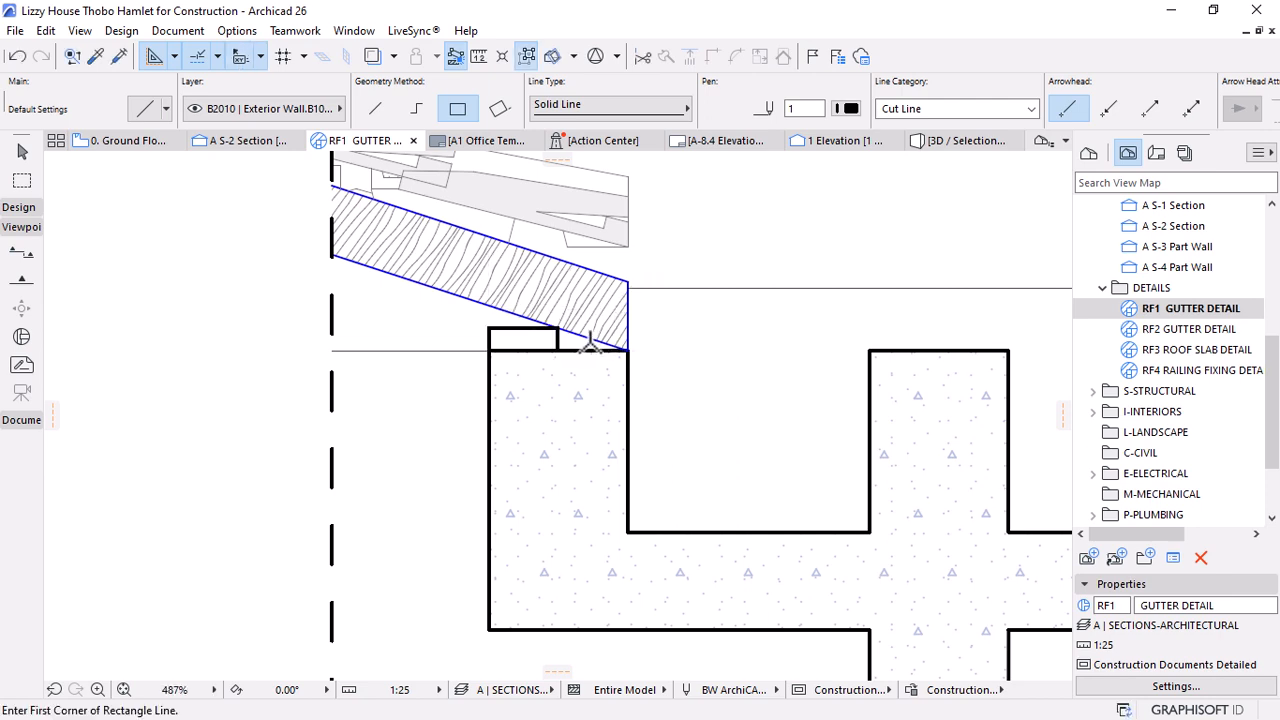
Set all four lines of the rectangle beneath the rafter to pen 2
{"action": "scroll", "coordinate": [590, 343], "scroll_direction": "up", "scroll_amount": 3}
{"action": "key", "text": "Escape"}
{"action": "left_click", "coordinate": [543, 344]}
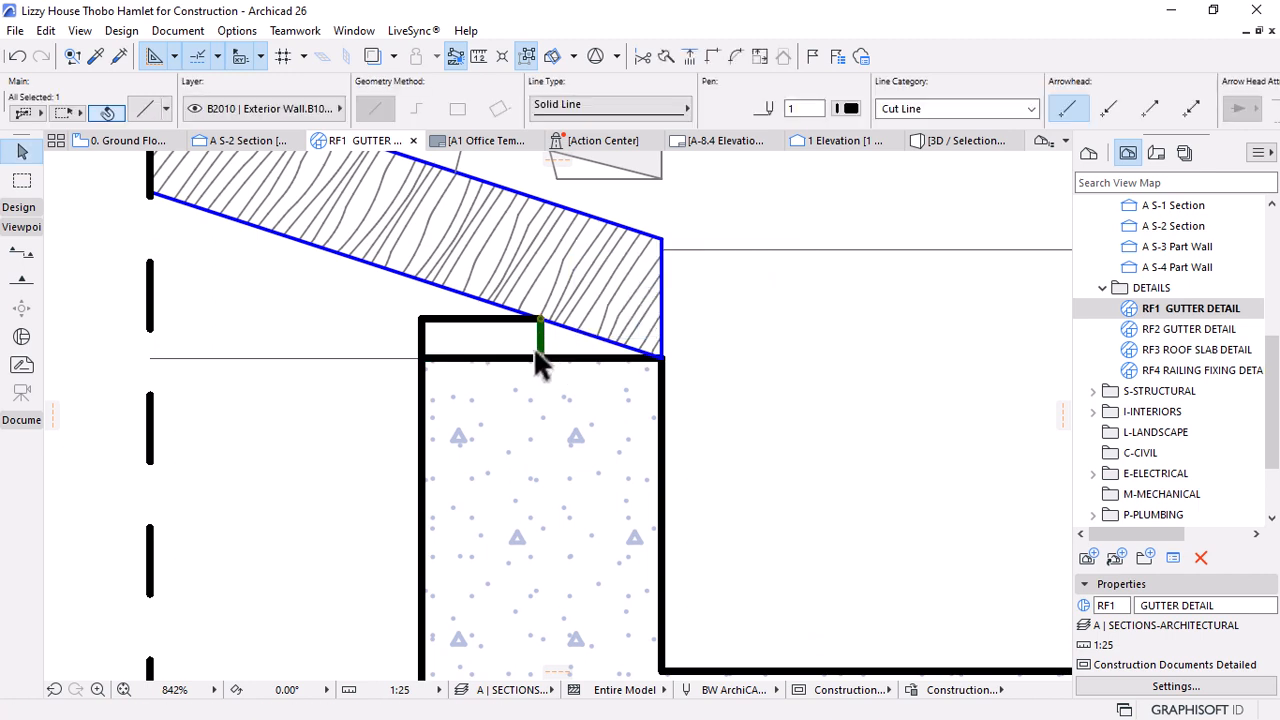
{"action": "left_click", "coordinate": [527, 57]}
{"action": "left_click", "coordinate": [849, 108]}
{"action": "left_click", "coordinate": [888, 104]}
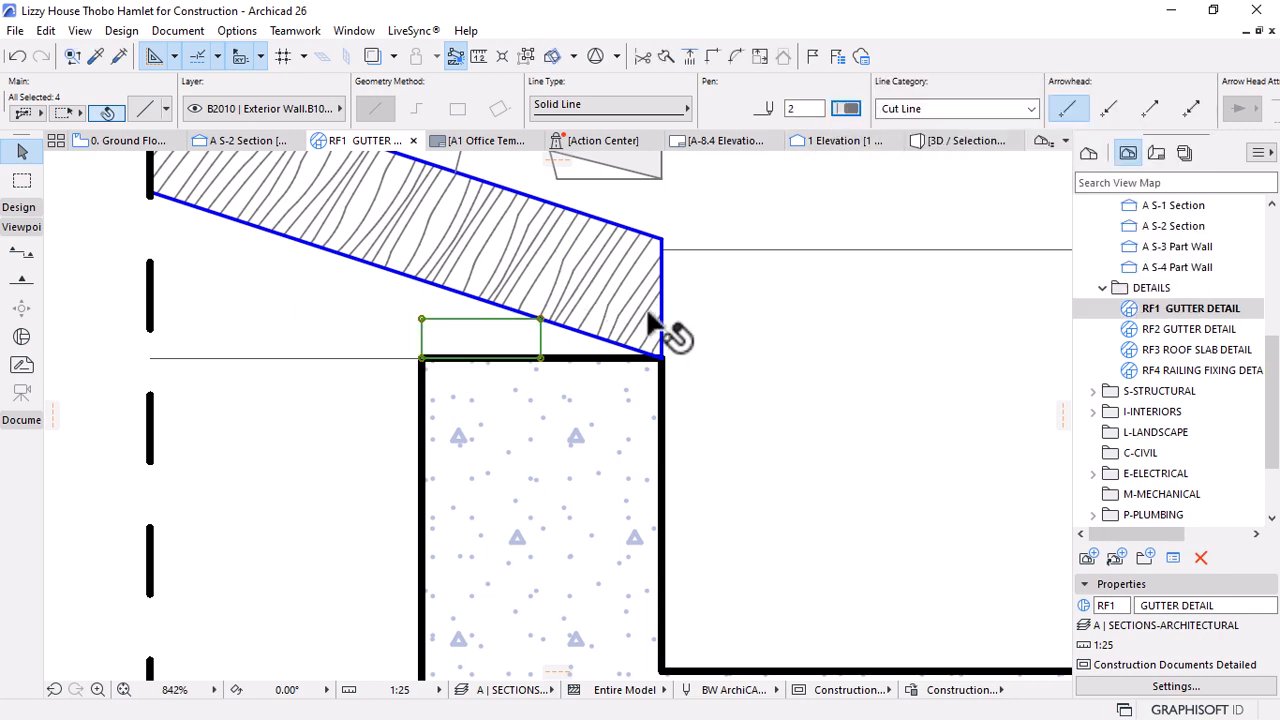
{"action": "key", "text": "ctrl+d"}
{"action": "scroll", "coordinate": [551, 375], "scroll_direction": "up", "scroll_amount": 3}
{"action": "left_click", "coordinate": [537, 352]}
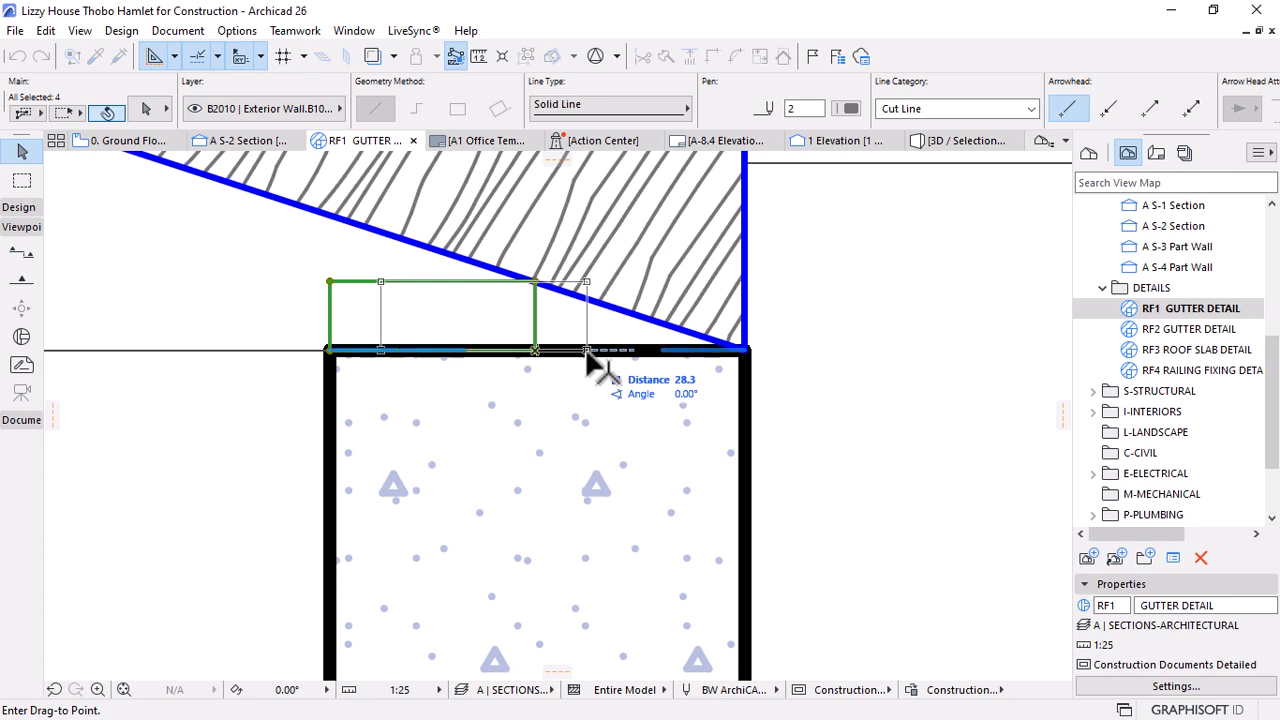
{"action": "key", "text": "Escape"}
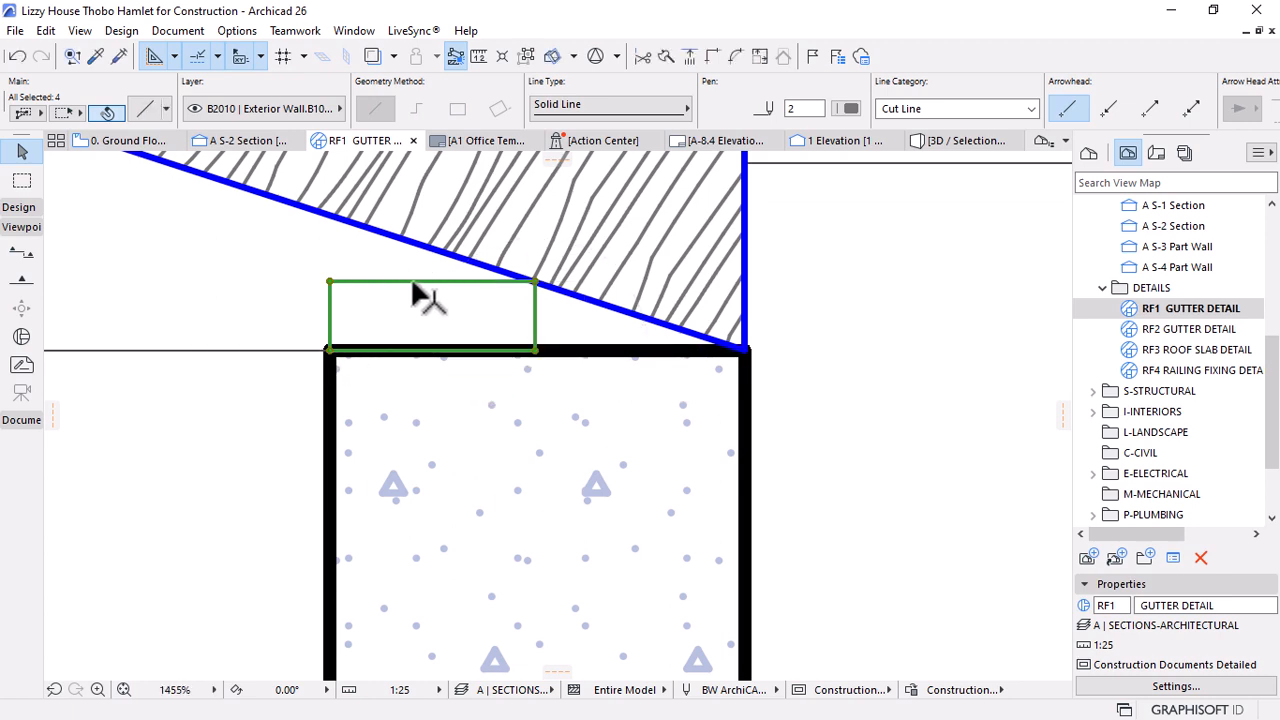
{"action": "key", "text": "Escape"}
Draw two diagonal lines between opposite corners of the rectangle beneath the rafter, reusing its line settings
{"action": "scroll", "coordinate": [455, 280], "scroll_direction": "down", "scroll_amount": 3}
{"action": "scroll", "coordinate": [443, 391], "scroll_direction": "up", "scroll_amount": 3}
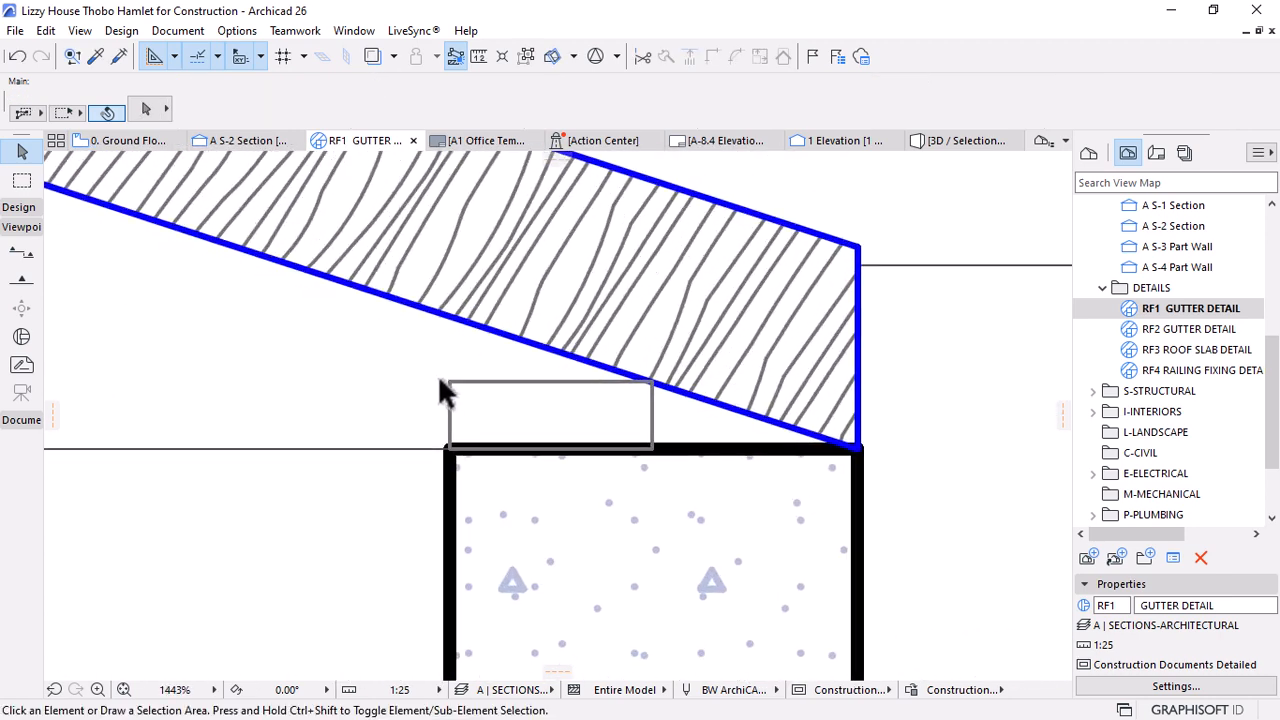
{"action": "left_click", "coordinate": [490, 381], "text": "alt"}
{"action": "left_click", "coordinate": [449, 451]}
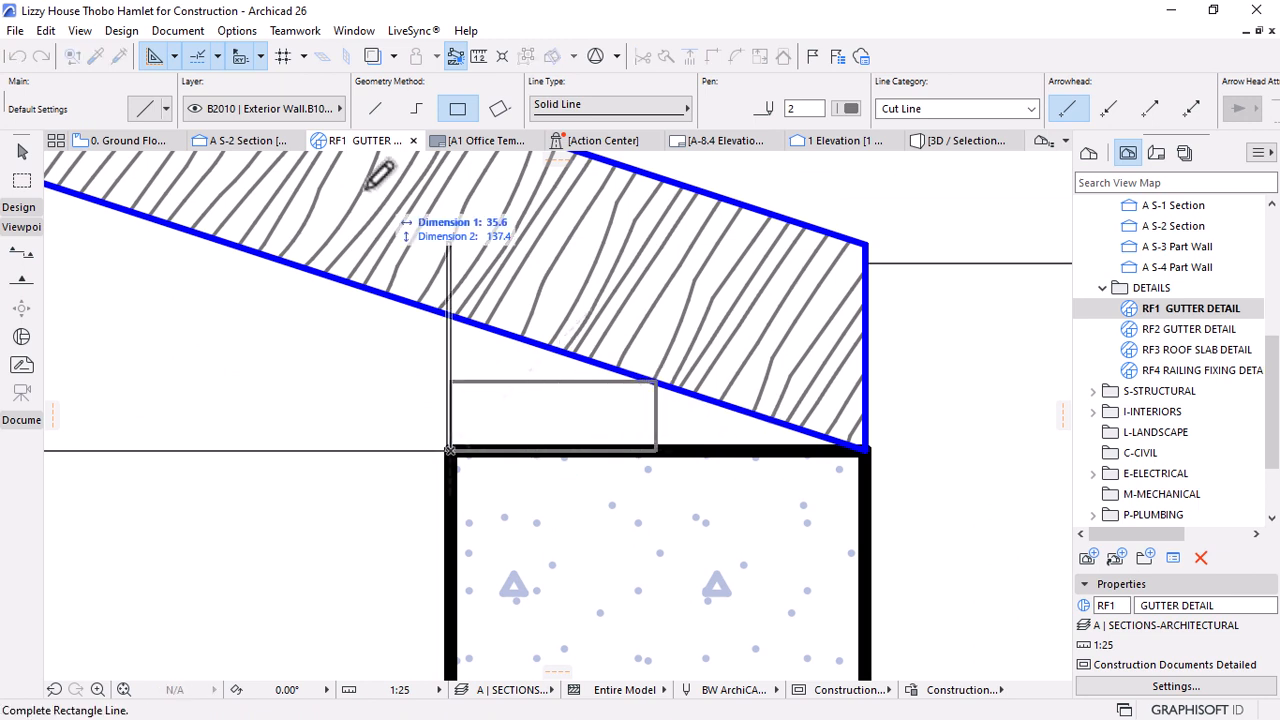
{"action": "left_click", "coordinate": [375, 108]}
{"action": "left_click", "coordinate": [655, 382]}
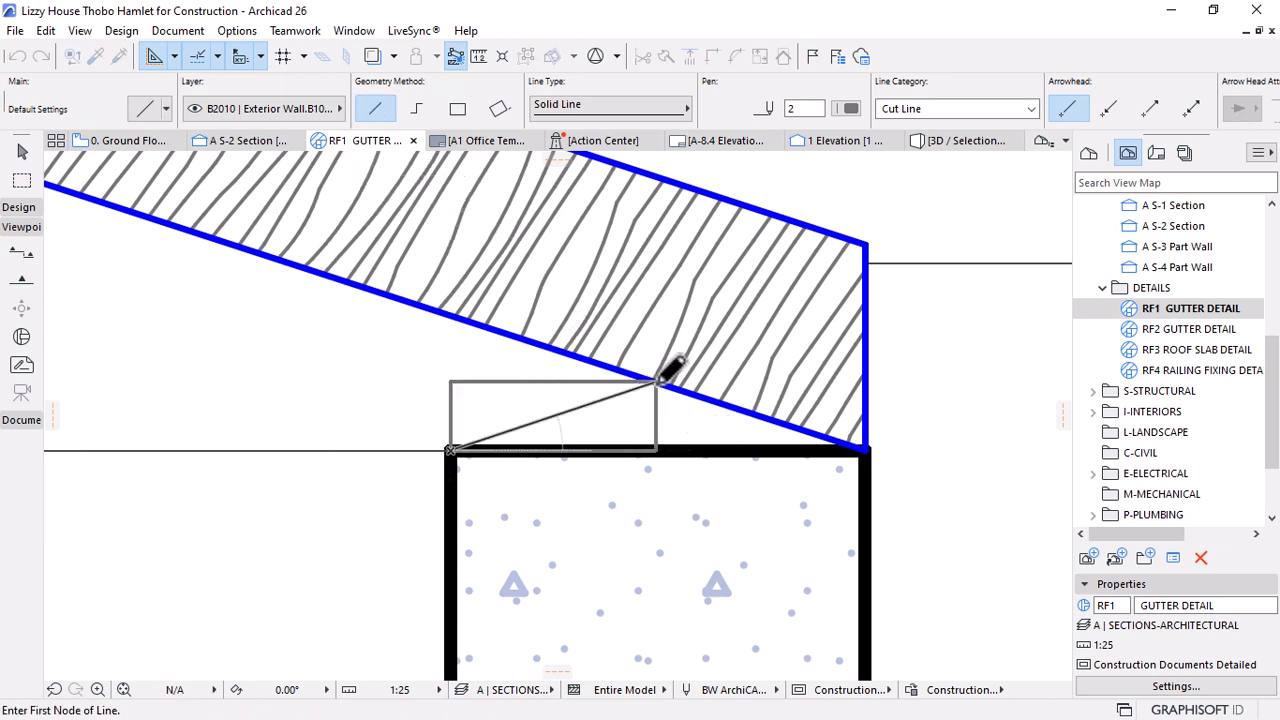
{"action": "left_click", "coordinate": [655, 449]}
{"action": "left_click", "coordinate": [450, 381]}
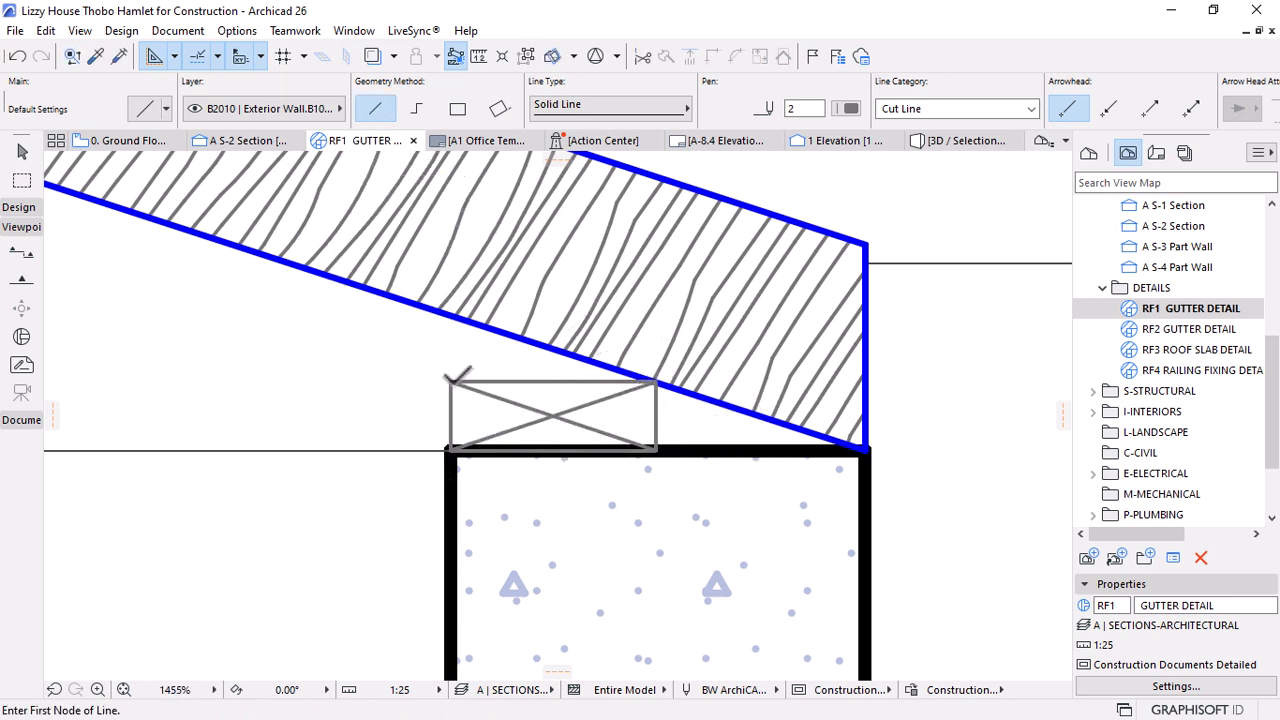
Check the crossed rectangle beneath the rafter up close and against the whole gutter detail
{"action": "scroll", "coordinate": [582, 338], "scroll_direction": "down", "scroll_amount": 2}
{"action": "scroll", "coordinate": [457, 337], "scroll_direction": "down", "scroll_amount": 3}
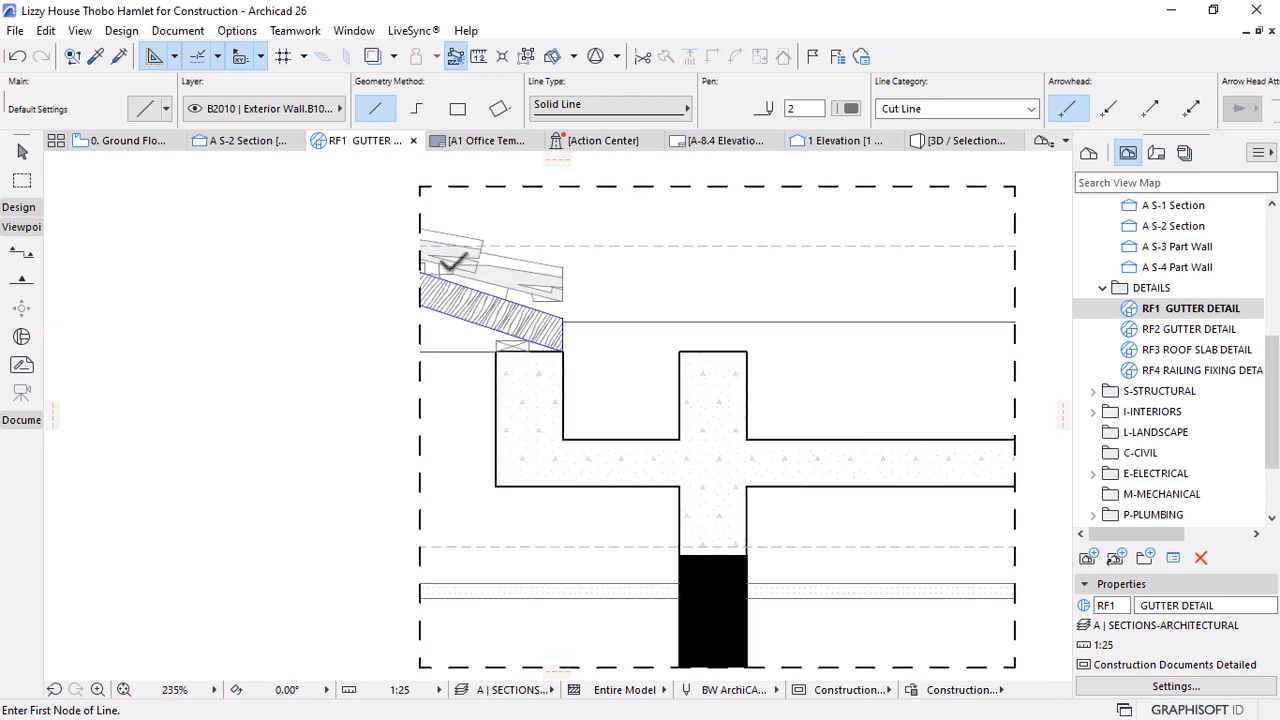
{"action": "scroll", "coordinate": [463, 271], "scroll_direction": "up", "scroll_amount": 1}
{"action": "scroll", "coordinate": [463, 271], "scroll_direction": "down", "scroll_amount": 1}
{"action": "scroll", "coordinate": [579, 431], "scroll_direction": "down", "scroll_amount": 2}
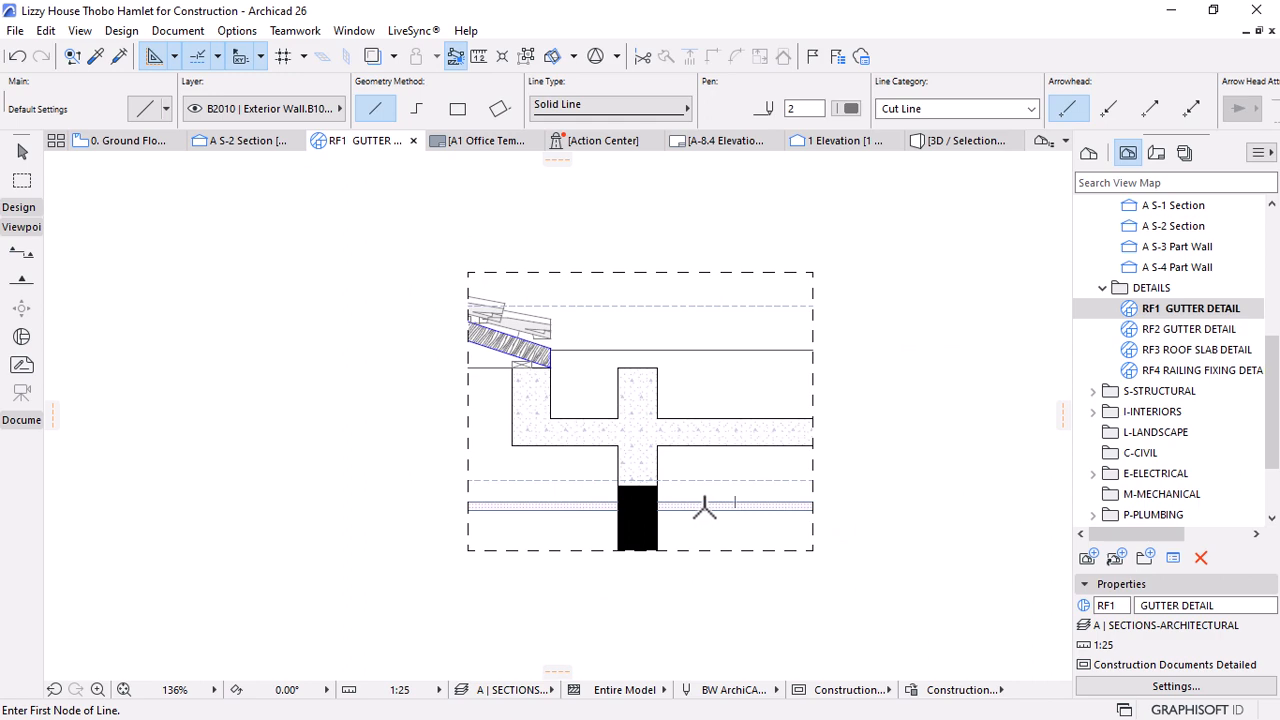
{"action": "scroll", "coordinate": [563, 386], "scroll_direction": "up", "scroll_amount": 6}
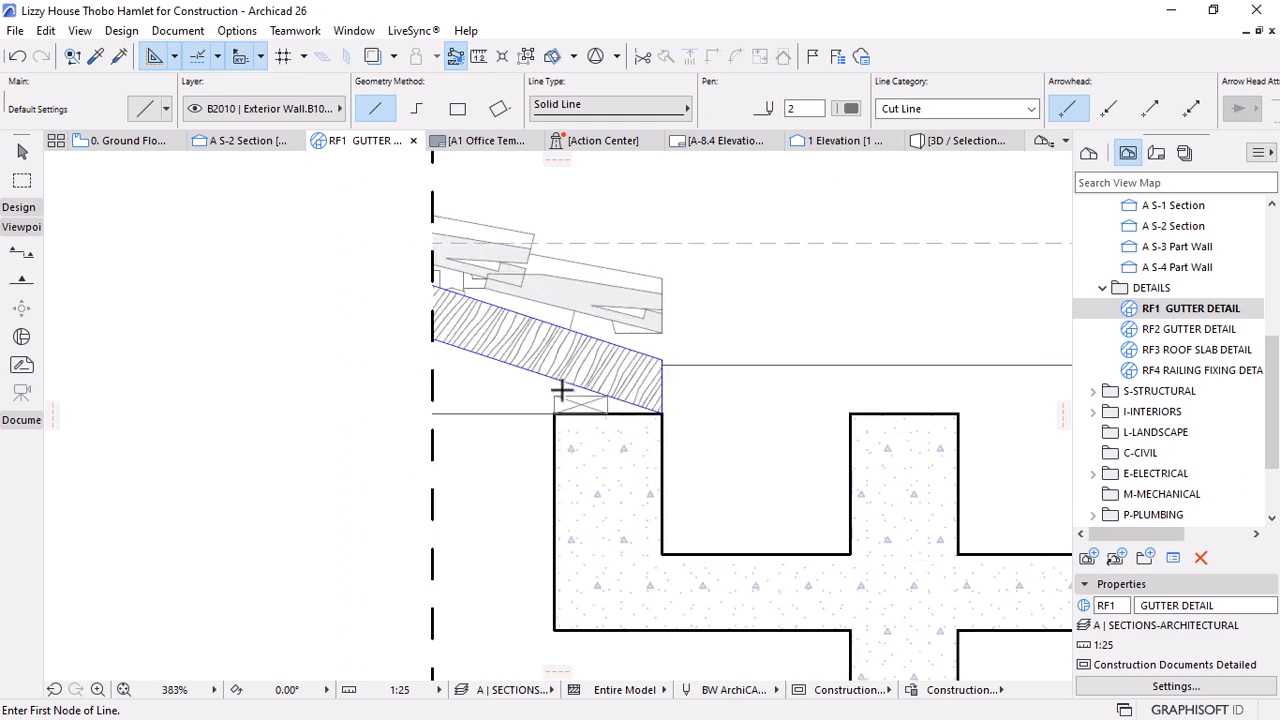
{"action": "scroll", "coordinate": [601, 390], "scroll_direction": "up", "scroll_amount": 1}
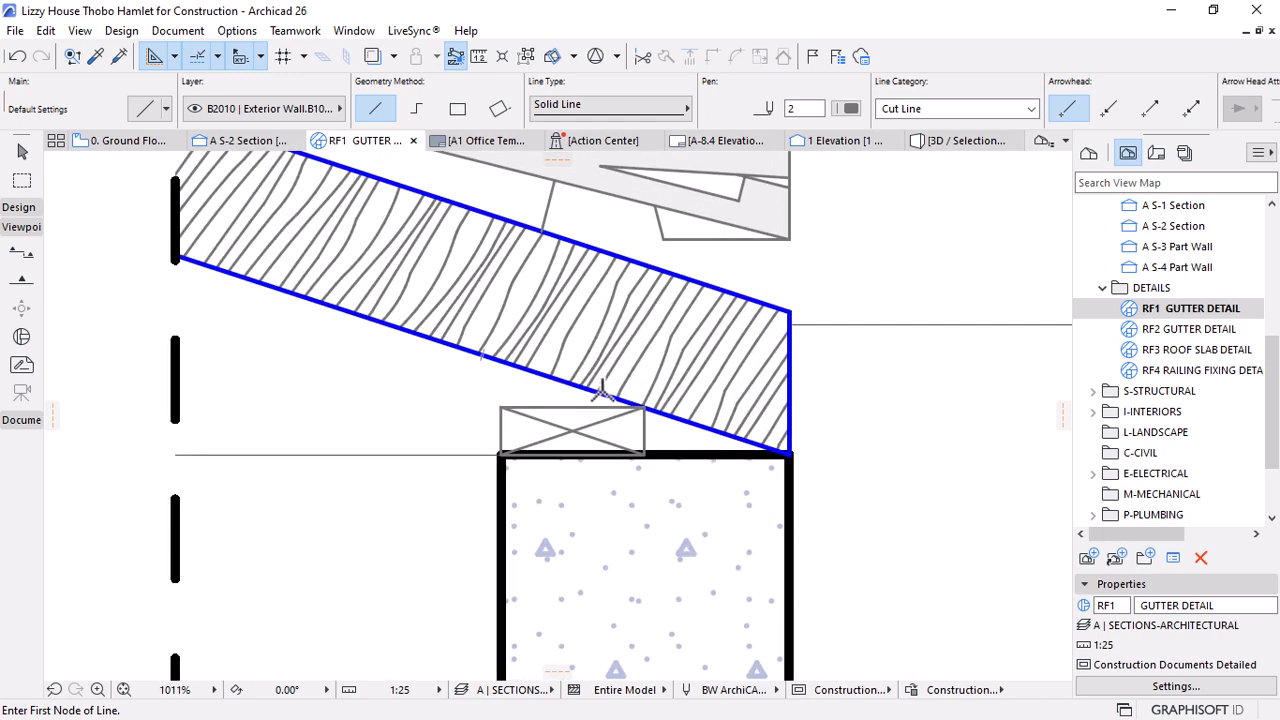
{"action": "scroll", "coordinate": [586, 390], "scroll_direction": "up", "scroll_amount": 1}
{"action": "scroll", "coordinate": [556, 412], "scroll_direction": "down", "scroll_amount": 1}
Suspend grouping and move the horizontal line beside the gutter's outer wall so its end meets the crossed rectangle's upper corner on the rafter
{"action": "key", "text": "Escape"}
{"action": "left_click", "coordinate": [420, 458]}
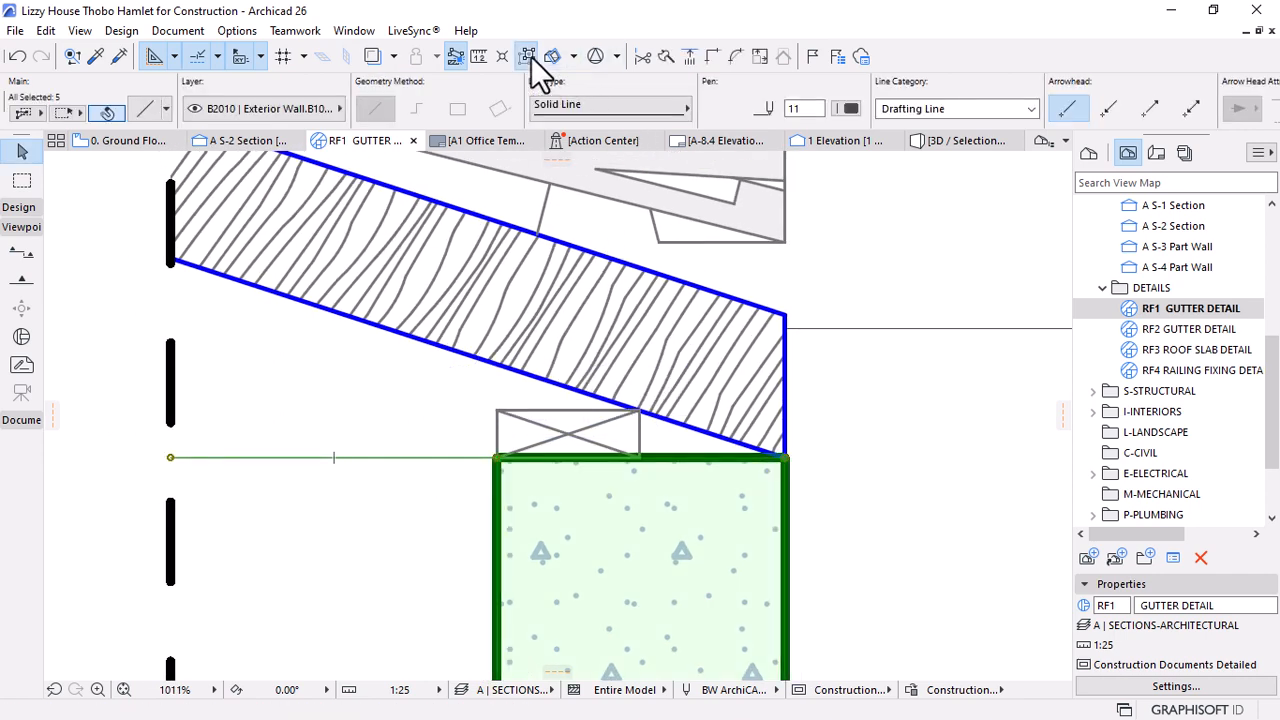
{"action": "left_click", "coordinate": [531, 57]}
{"action": "key", "text": "Escape"}
{"action": "left_click", "coordinate": [390, 458]}
{"action": "key", "text": "ctrl+d"}
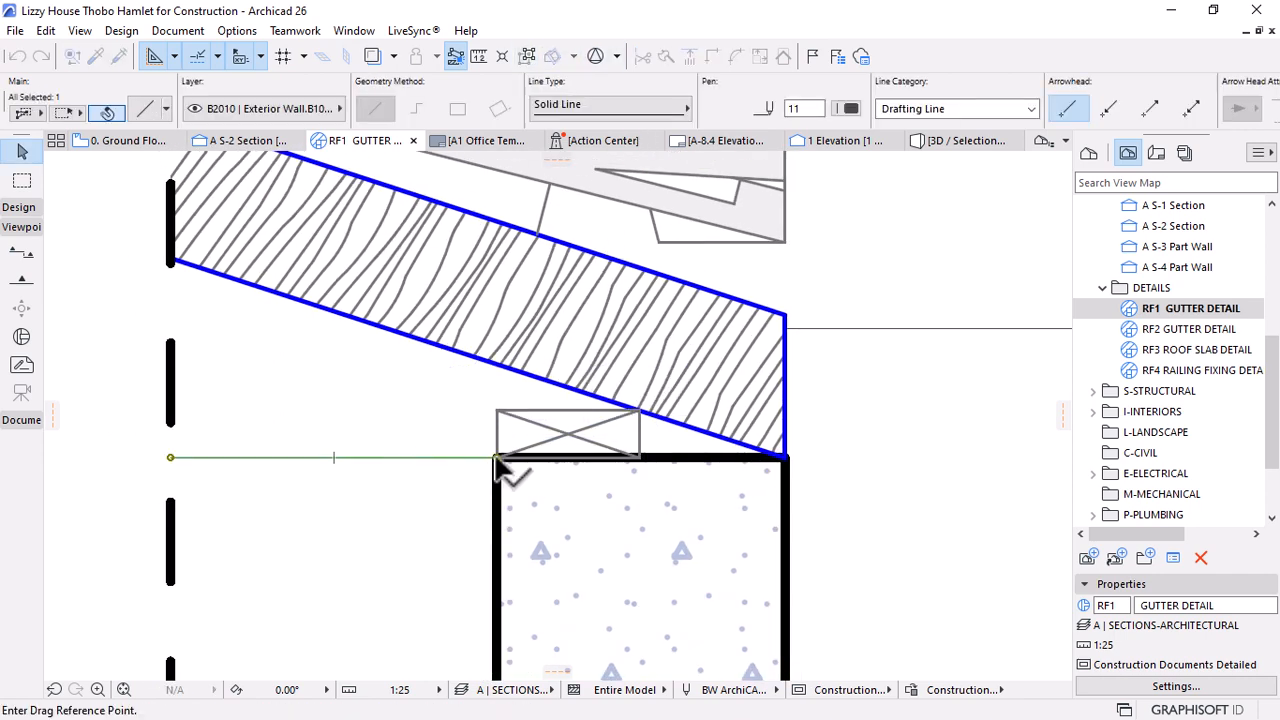
{"action": "left_click", "coordinate": [495, 458]}
{"action": "left_click", "coordinate": [640, 410]}
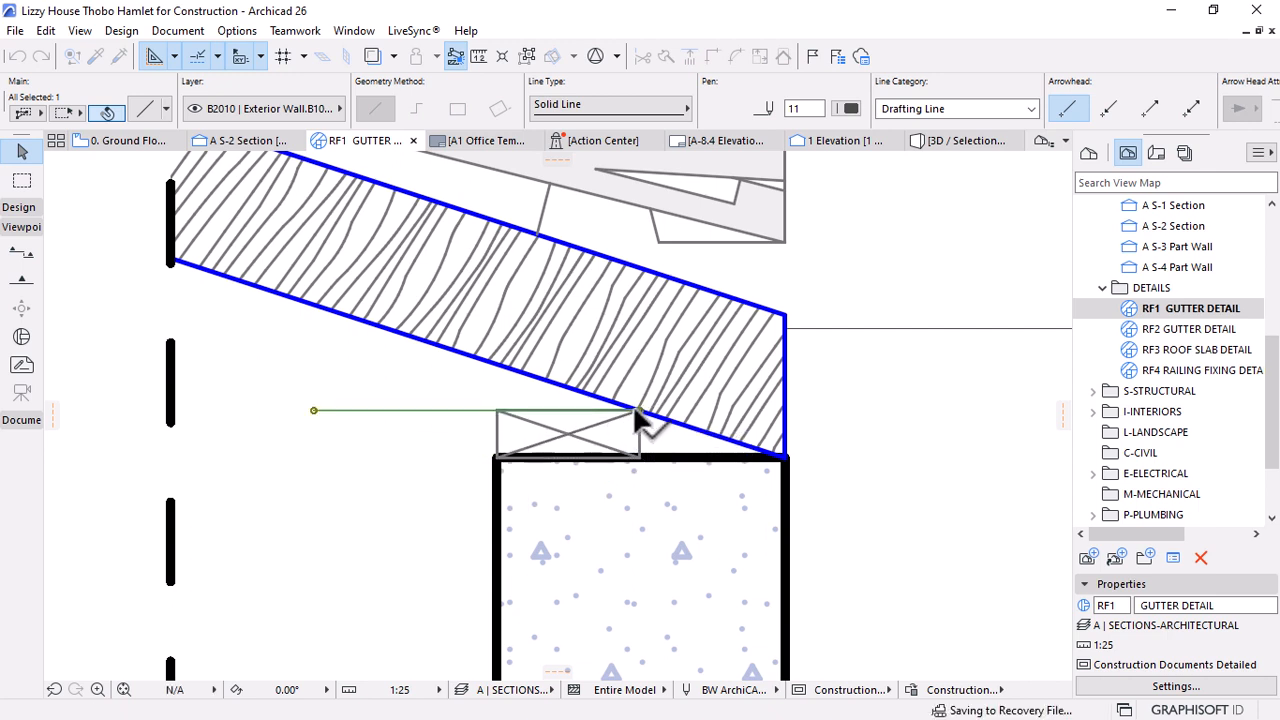
Stretch the free end of the moved horizontal line to the detail's dashed boundary
{"action": "left_click", "coordinate": [314, 410]}
{"action": "left_click", "coordinate": [171, 410]}
{"action": "key", "text": "Escape"}
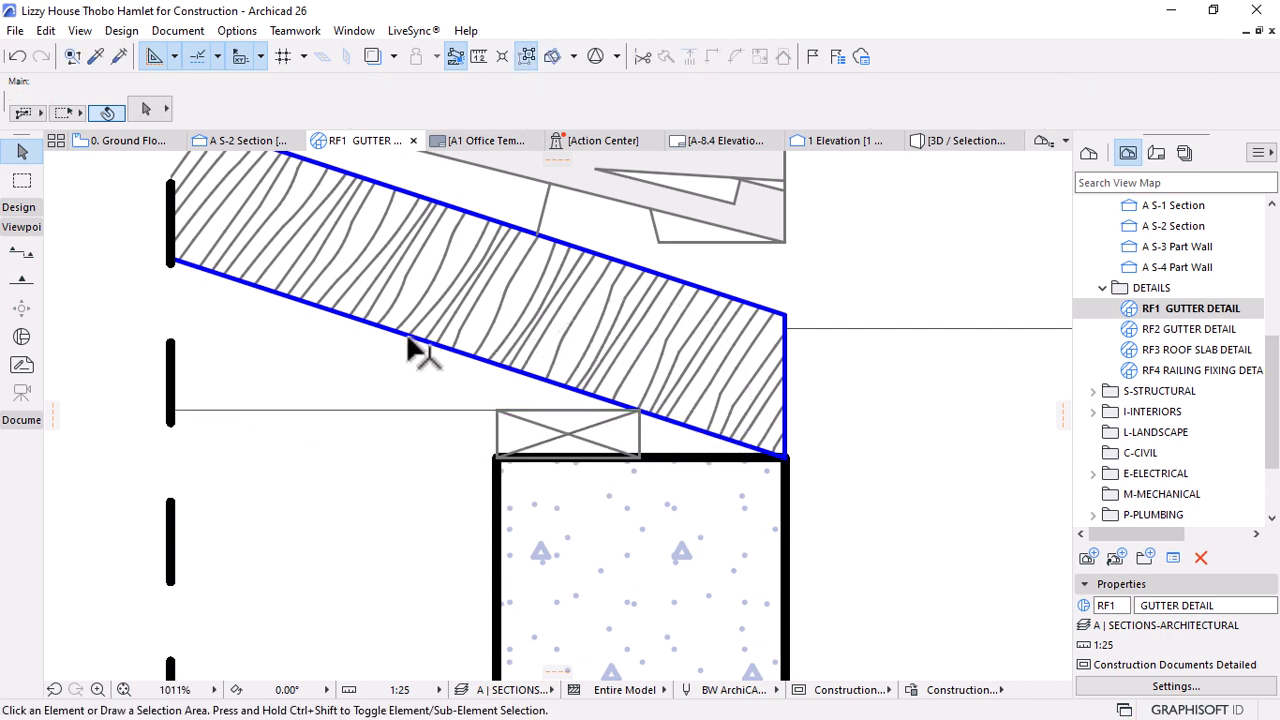
Transfer the rafter outline's line settings to the horizontal line beneath the rafter
{"action": "left_click", "coordinate": [409, 339], "text": "alt"}
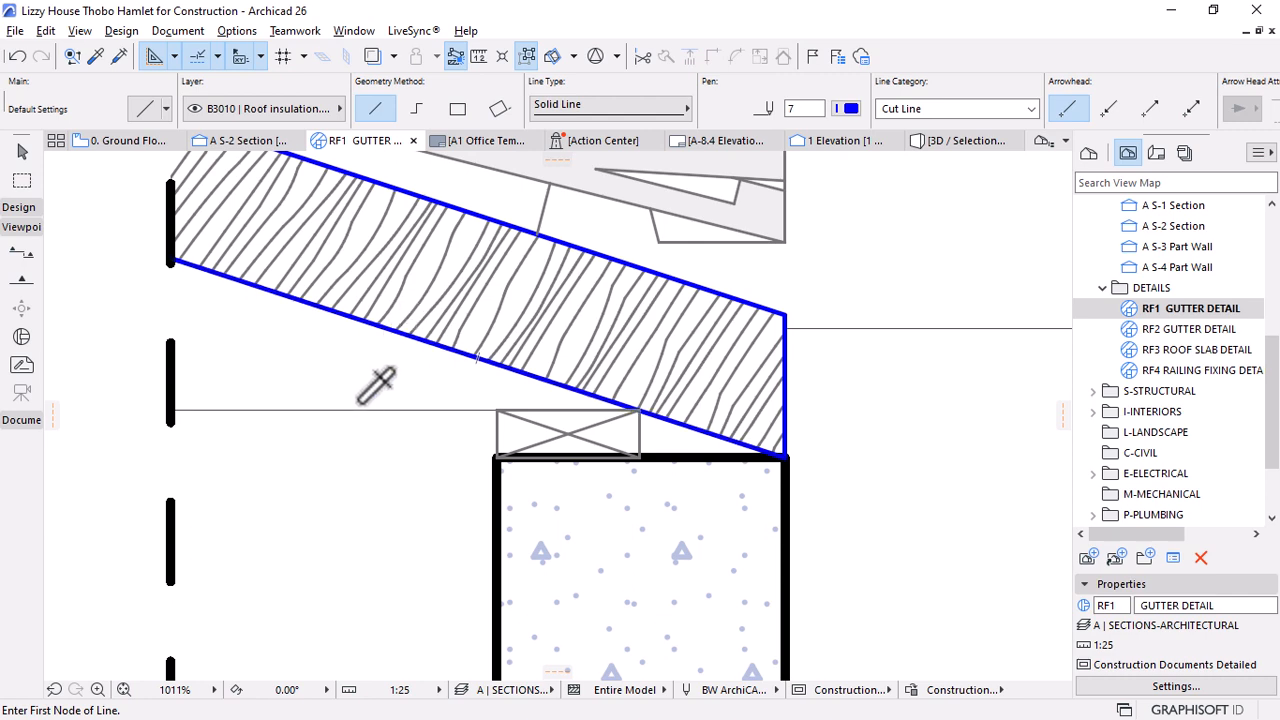
{"action": "scroll", "coordinate": [630, 403], "scroll_direction": "down", "scroll_amount": 2}
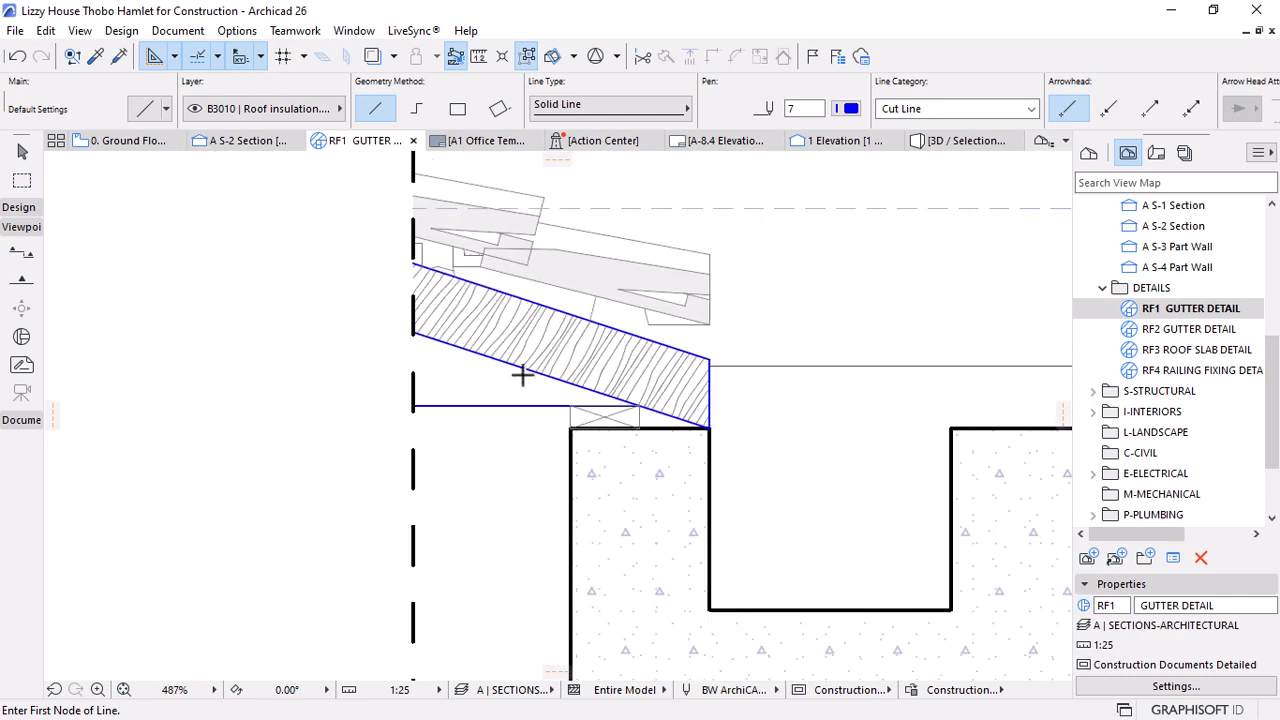
{"action": "key", "text": "Escape"}
Place a copy of the horizontal line 114 mm above the original
{"action": "left_click", "coordinate": [420, 447]}
{"action": "left_click_drag", "start_coordinate": [420, 447], "coordinate": [407, 404]}
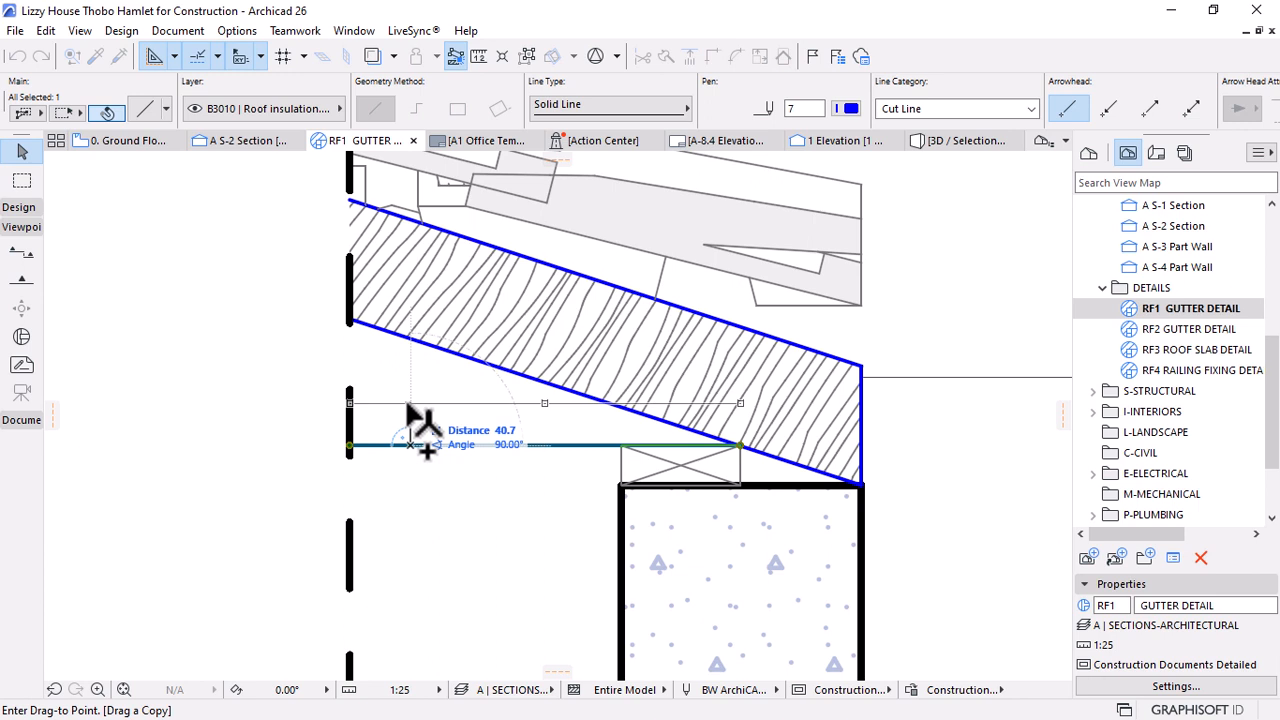
{"action": "type", "text": "114"}
{"action": "key", "text": "Return"}
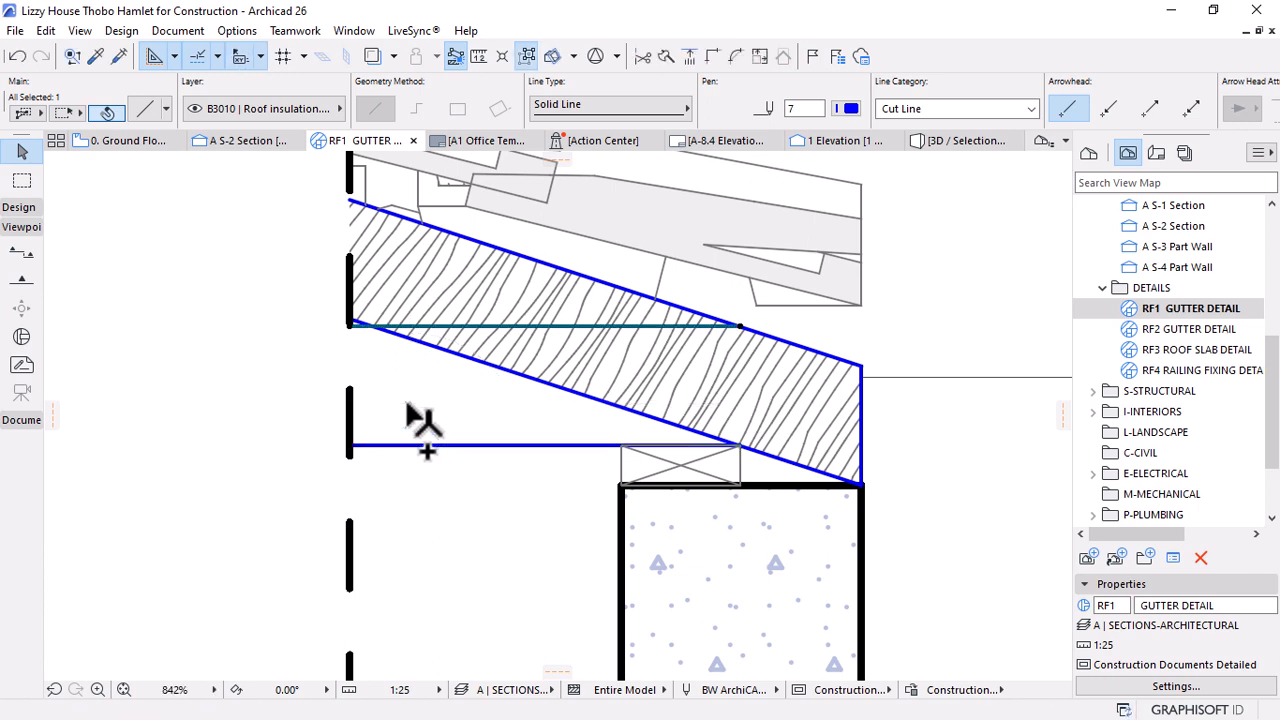
Trim away the part of the copied horizontal line that overlaps the rafter
{"action": "scroll", "coordinate": [671, 400], "scroll_direction": "down", "scroll_amount": 5}
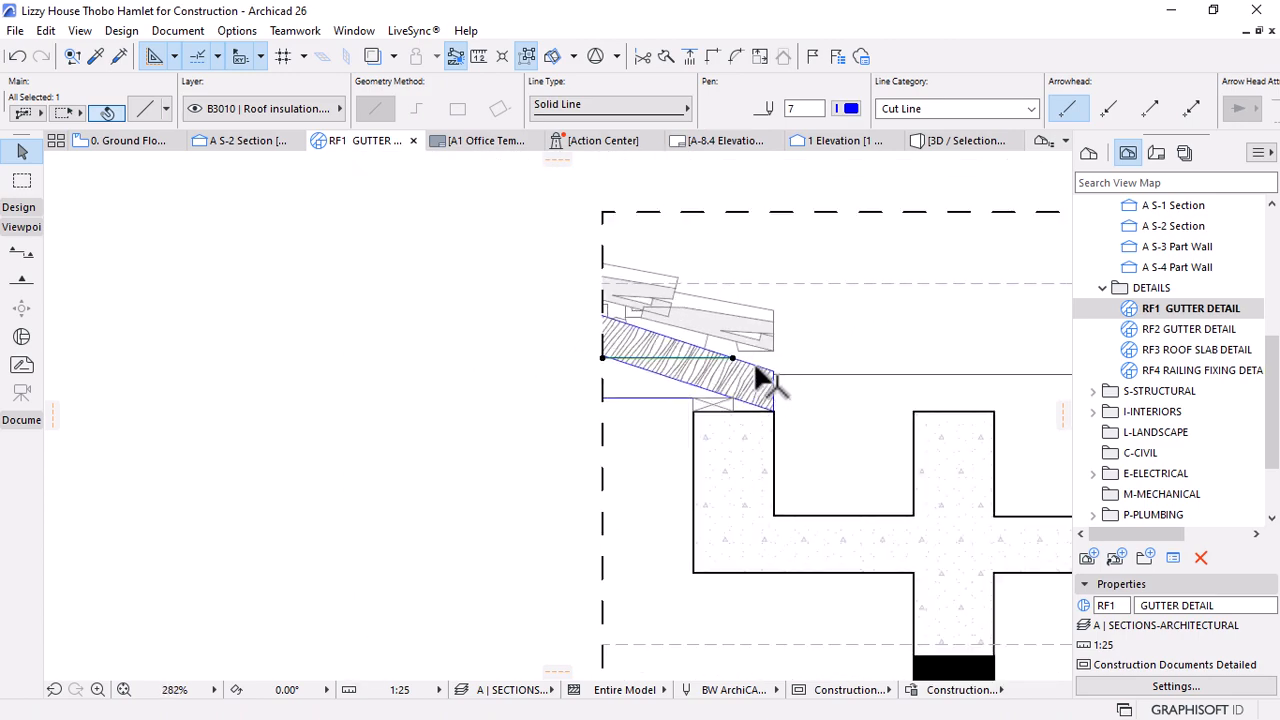
{"action": "scroll", "coordinate": [728, 366], "scroll_direction": "up", "scroll_amount": 6}
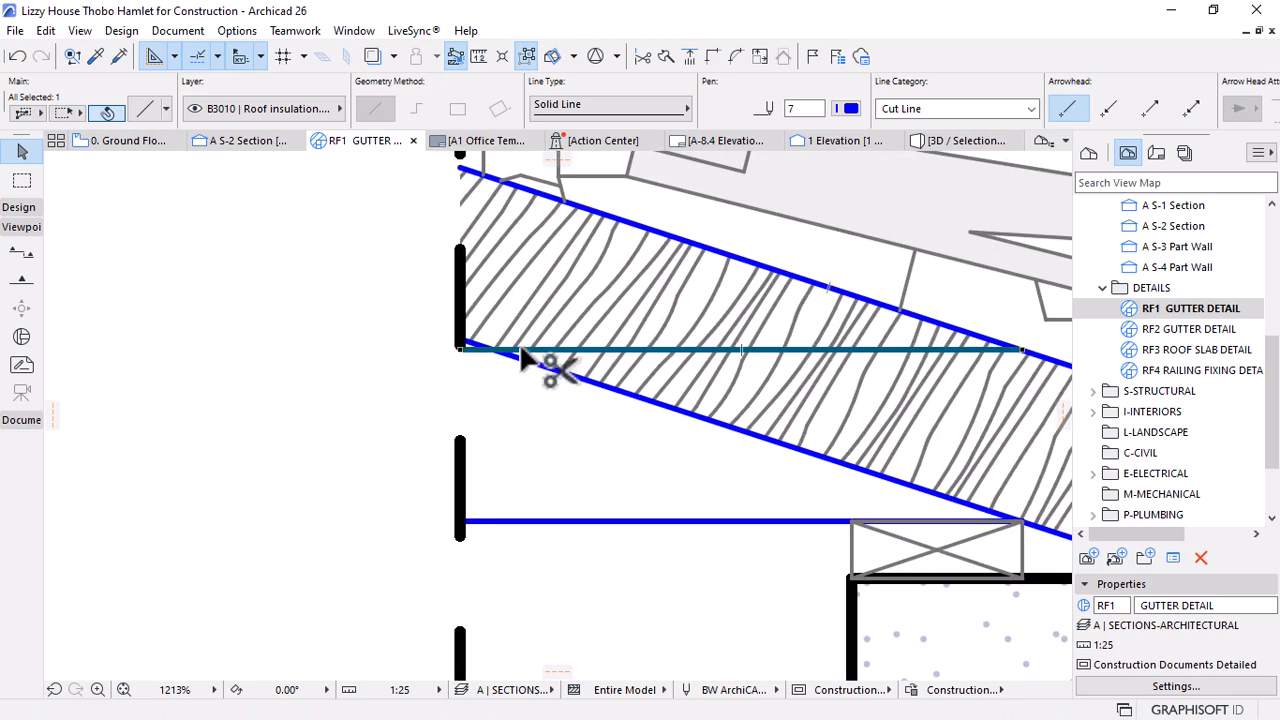
{"action": "left_click", "coordinate": [521, 350], "text": "ctrl"}
{"action": "scroll", "coordinate": [486, 370], "scroll_direction": "down", "scroll_amount": 2}
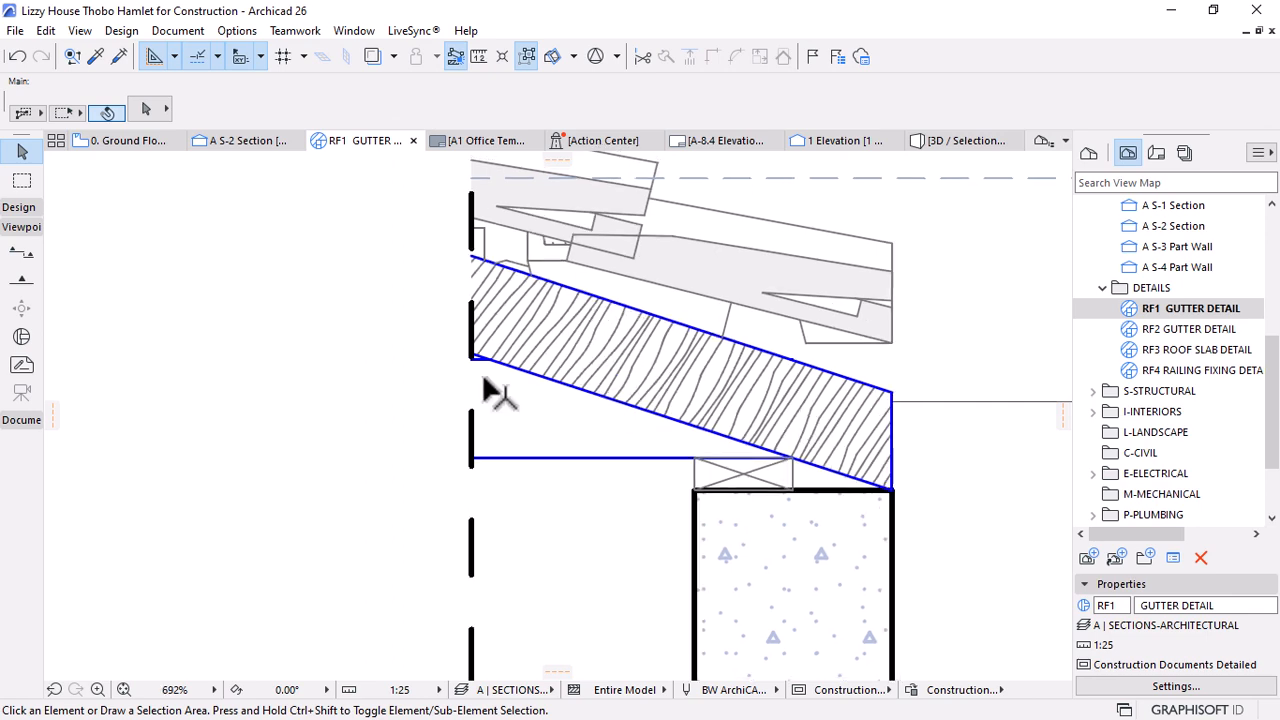
Fill the area between the rafter's underside and the horizontal line, reusing the rafter's Timber - Structural fill
{"action": "scroll", "coordinate": [480, 382], "scroll_direction": "down", "scroll_amount": 3}
{"action": "scroll", "coordinate": [563, 404], "scroll_direction": "up", "scroll_amount": 2}
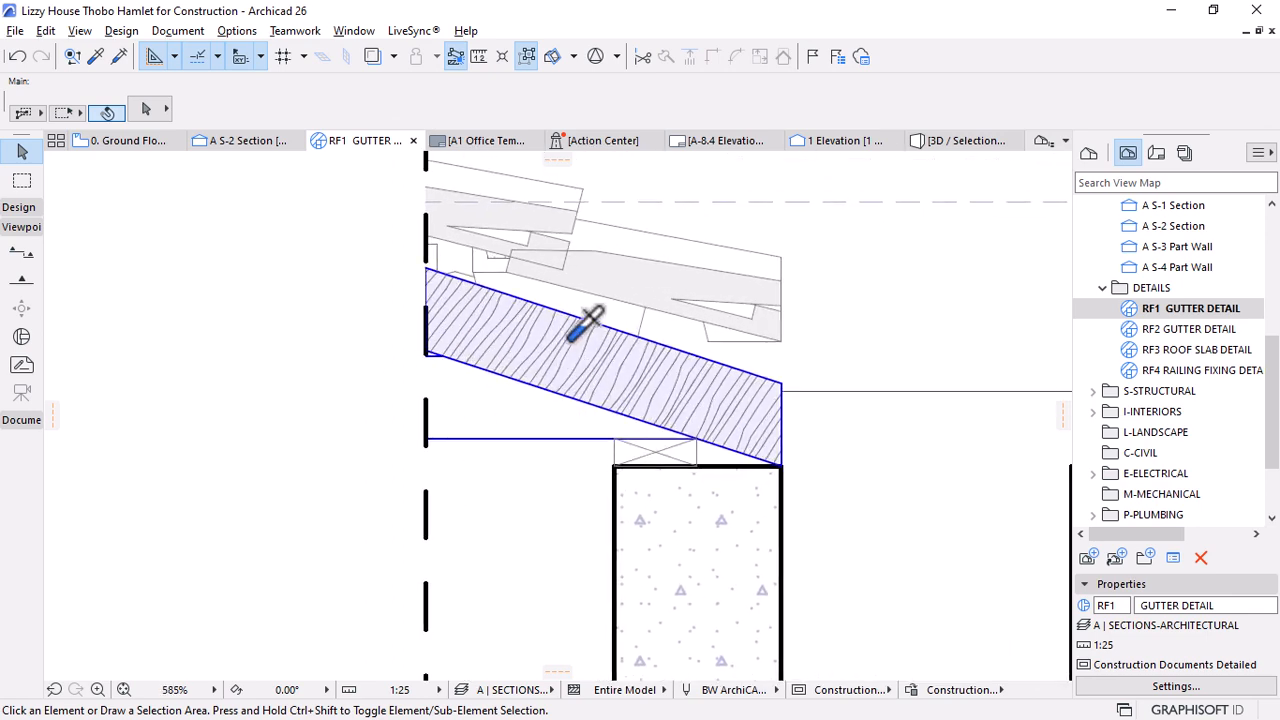
{"action": "left_click", "coordinate": [541, 350], "text": "alt"}
{"action": "left_click", "coordinate": [488, 406]}
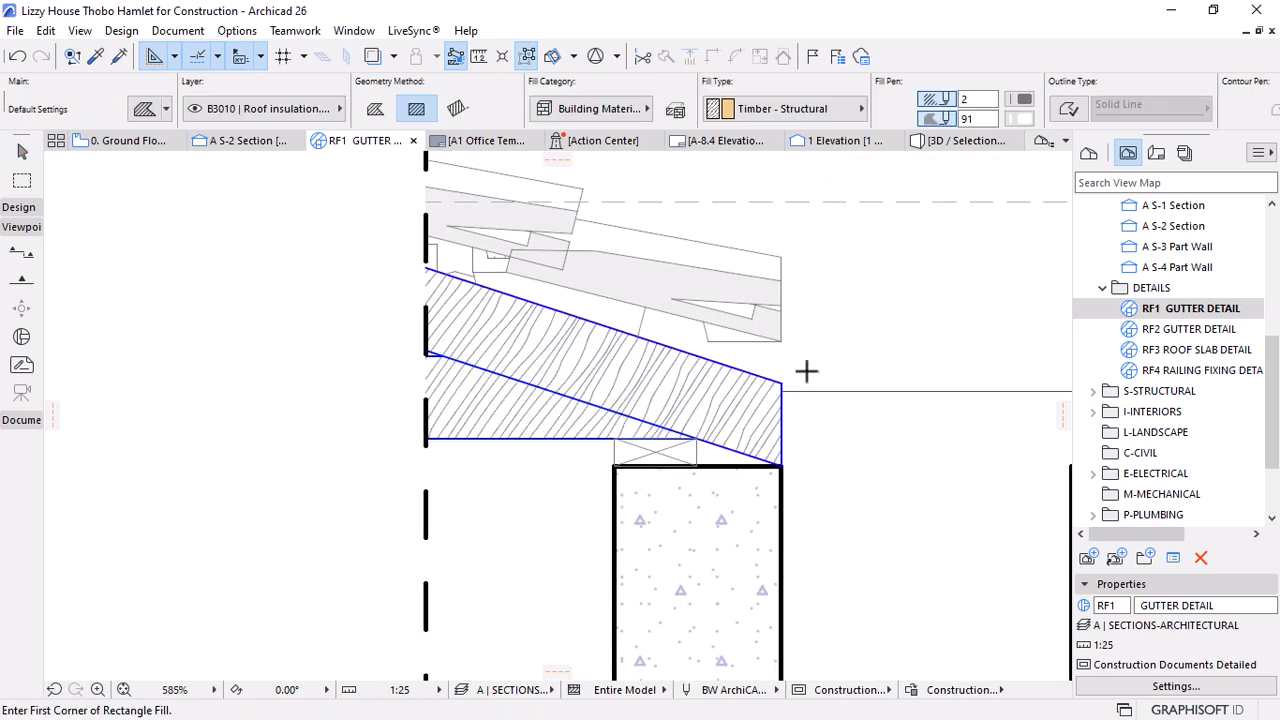
{"action": "key", "text": "Escape"}
Examine the filled timber, gutter channel and roof slab across the detail
{"action": "scroll", "coordinate": [366, 320], "scroll_direction": "down", "scroll_amount": 4}
{"action": "scroll", "coordinate": [530, 373], "scroll_direction": "up", "scroll_amount": 2}
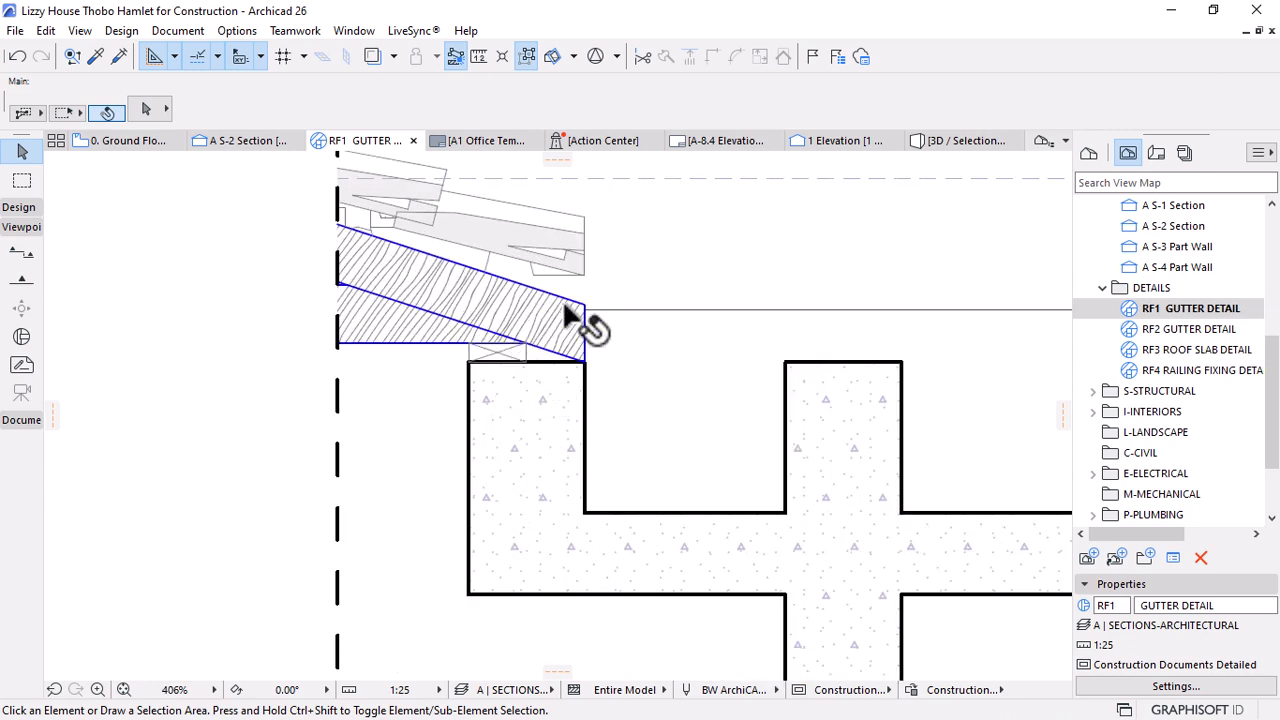
{"action": "scroll", "coordinate": [443, 323], "scroll_direction": "up", "scroll_amount": 2}
{"action": "scroll", "coordinate": [430, 312], "scroll_direction": "up", "scroll_amount": 2}
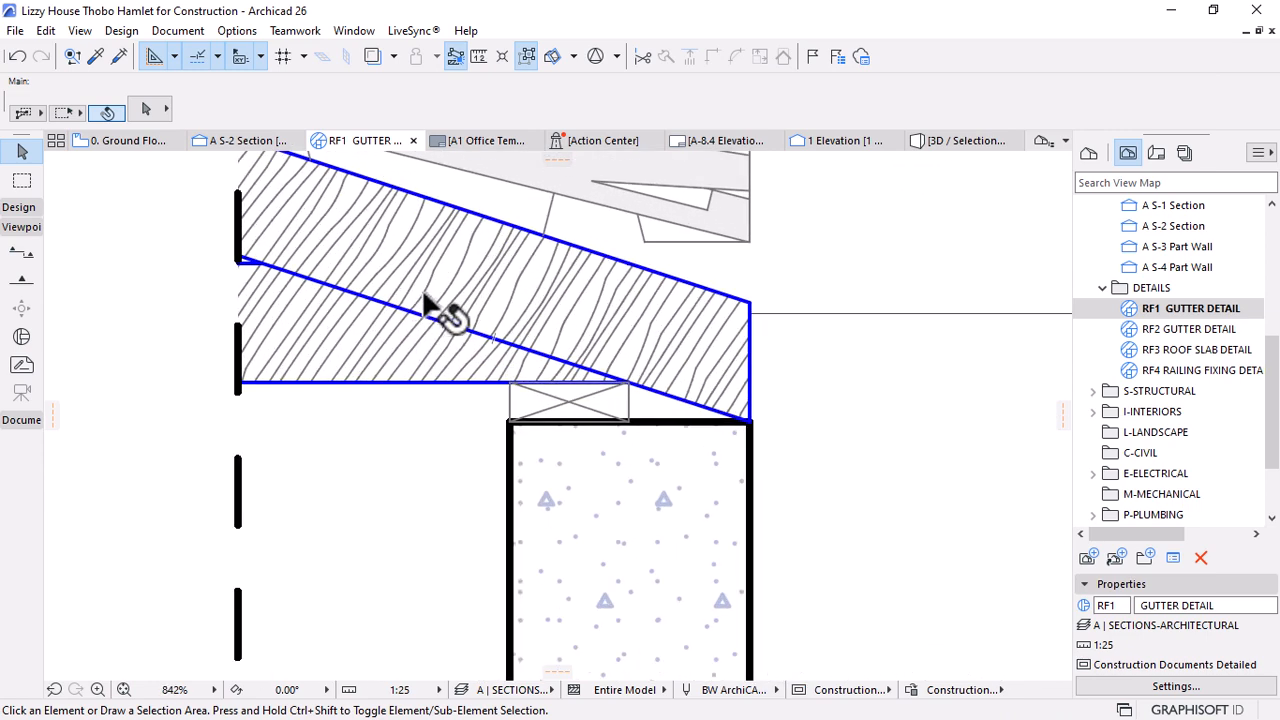
{"action": "scroll", "coordinate": [548, 440], "scroll_direction": "down", "scroll_amount": 8}
{"action": "scroll", "coordinate": [729, 563], "scroll_direction": "up", "scroll_amount": 2}
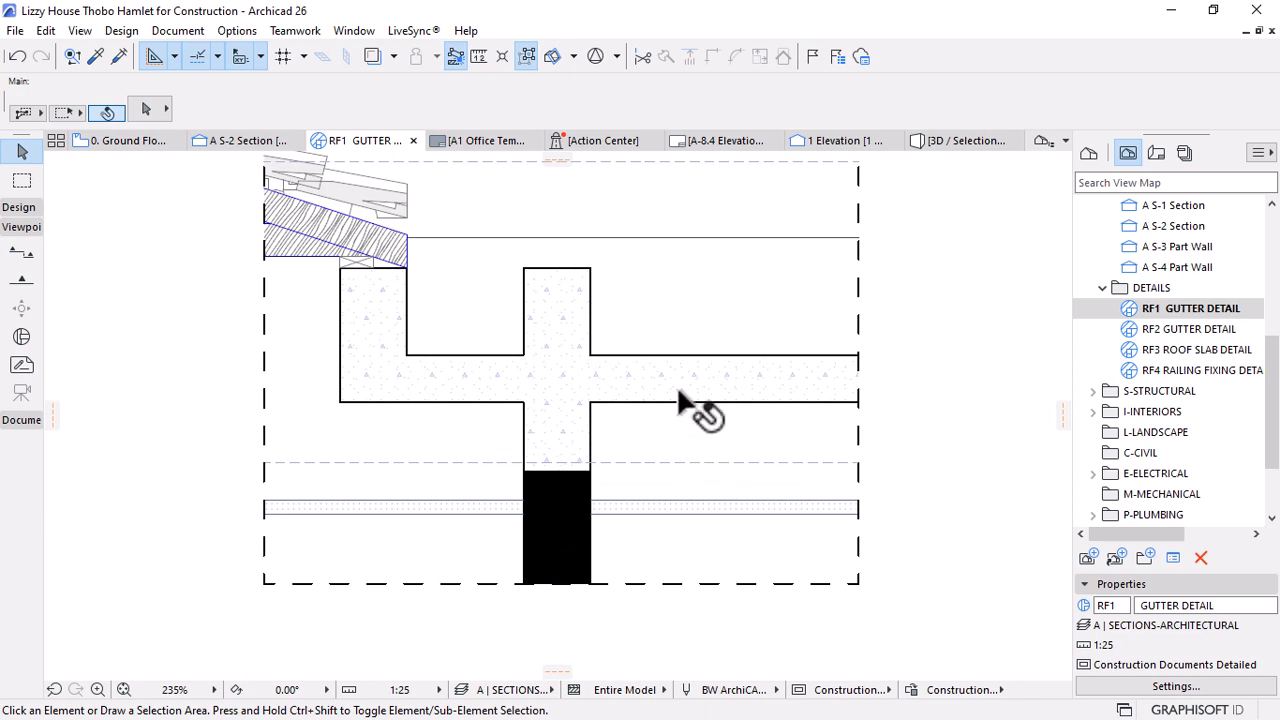
{"action": "scroll", "coordinate": [680, 405], "scroll_direction": "up", "scroll_amount": 3}
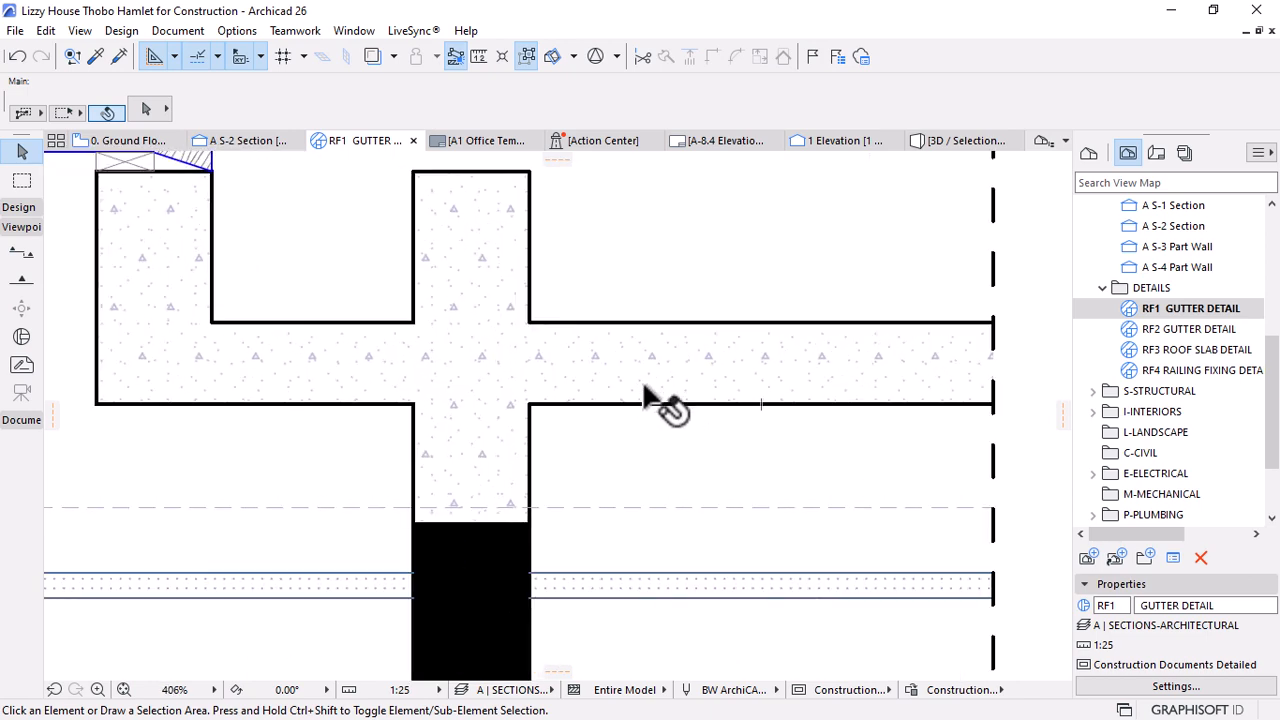
{"action": "scroll", "coordinate": [695, 408], "scroll_direction": "down", "scroll_amount": 2}
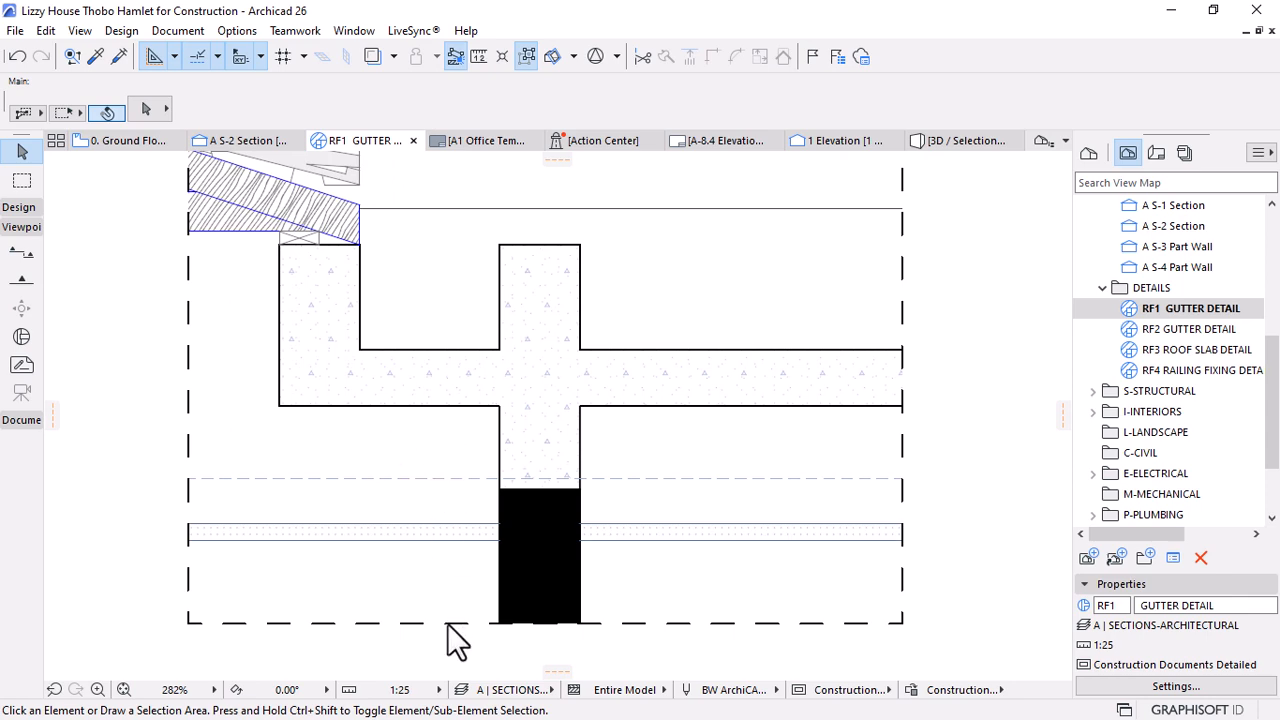
{"action": "scroll", "coordinate": [529, 437], "scroll_direction": "up", "scroll_amount": 3}
{"action": "scroll", "coordinate": [424, 245], "scroll_direction": "down", "scroll_amount": 1}
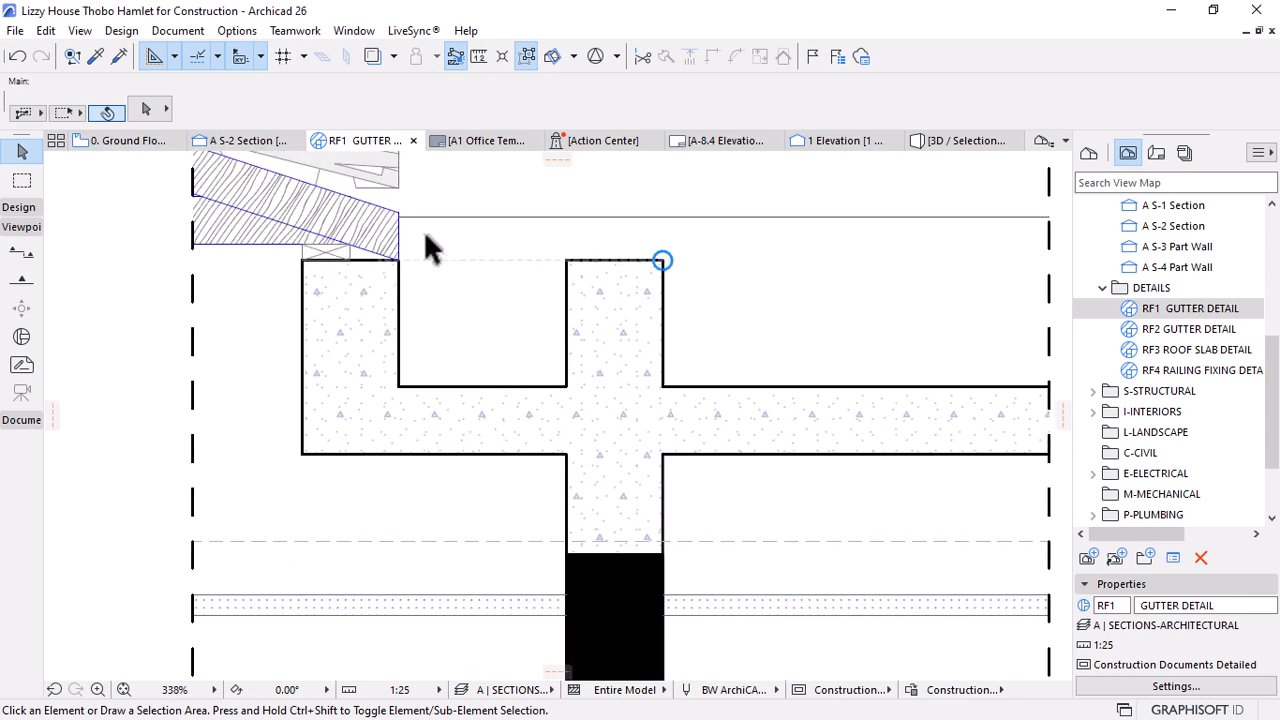
Draw a polyline along the gutter channel's inner faces from the outer wall's top corner to the middle of the inner upstand's top
{"action": "left_click", "coordinate": [18, 207]}
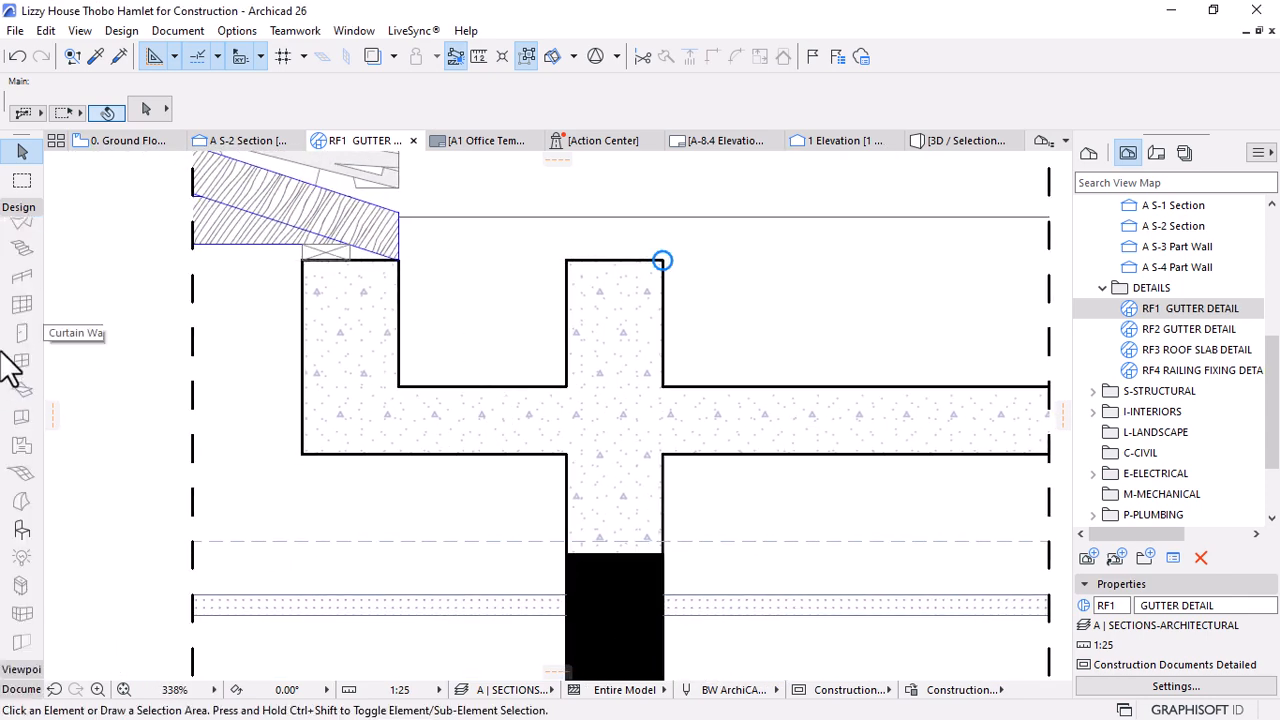
{"action": "left_click", "coordinate": [18, 208]}
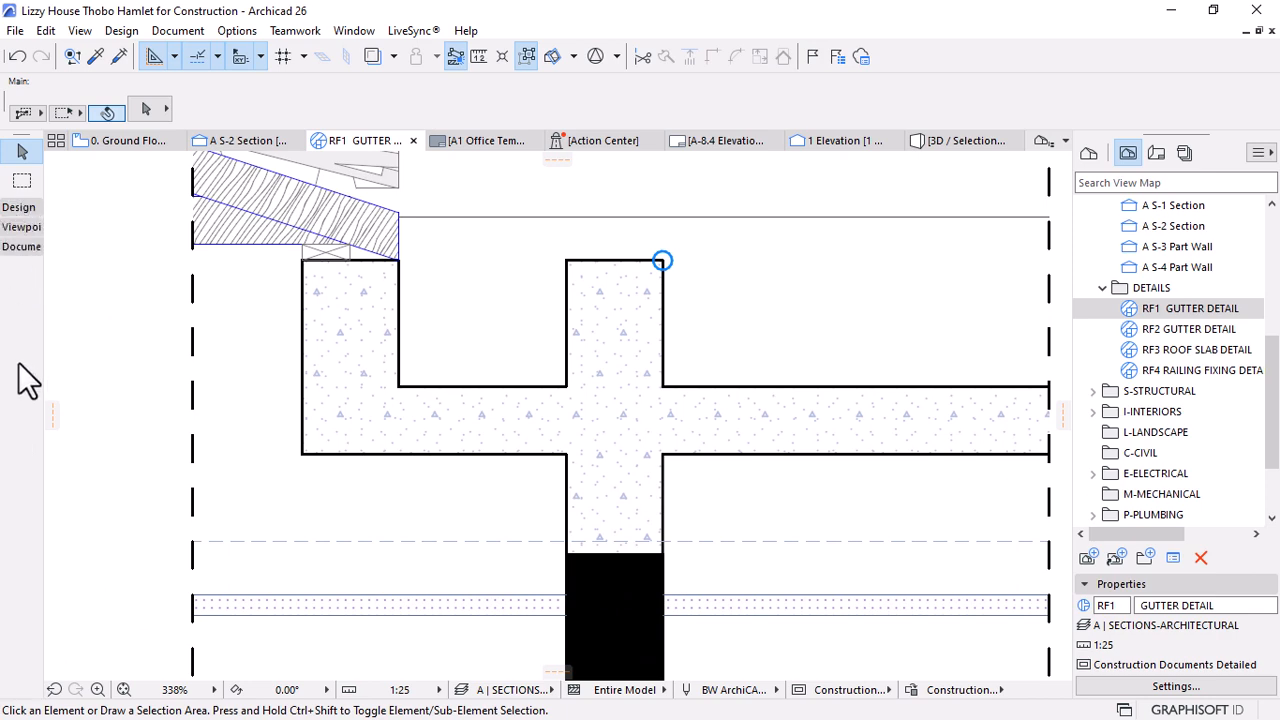
{"action": "left_click", "coordinate": [21, 246]}
{"action": "left_click", "coordinate": [21, 581]}
{"action": "scroll", "coordinate": [397, 265], "scroll_direction": "up", "scroll_amount": 3}
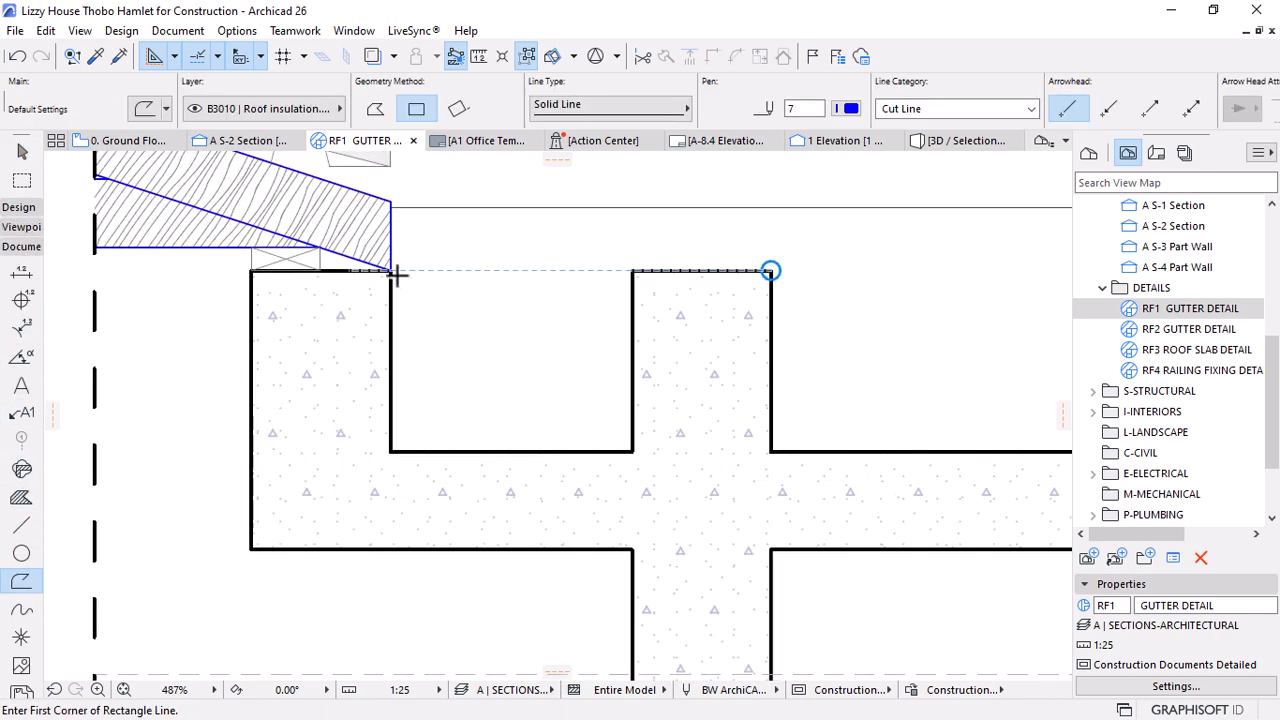
{"action": "left_click", "coordinate": [375, 108]}
{"action": "left_click", "coordinate": [390, 270]}
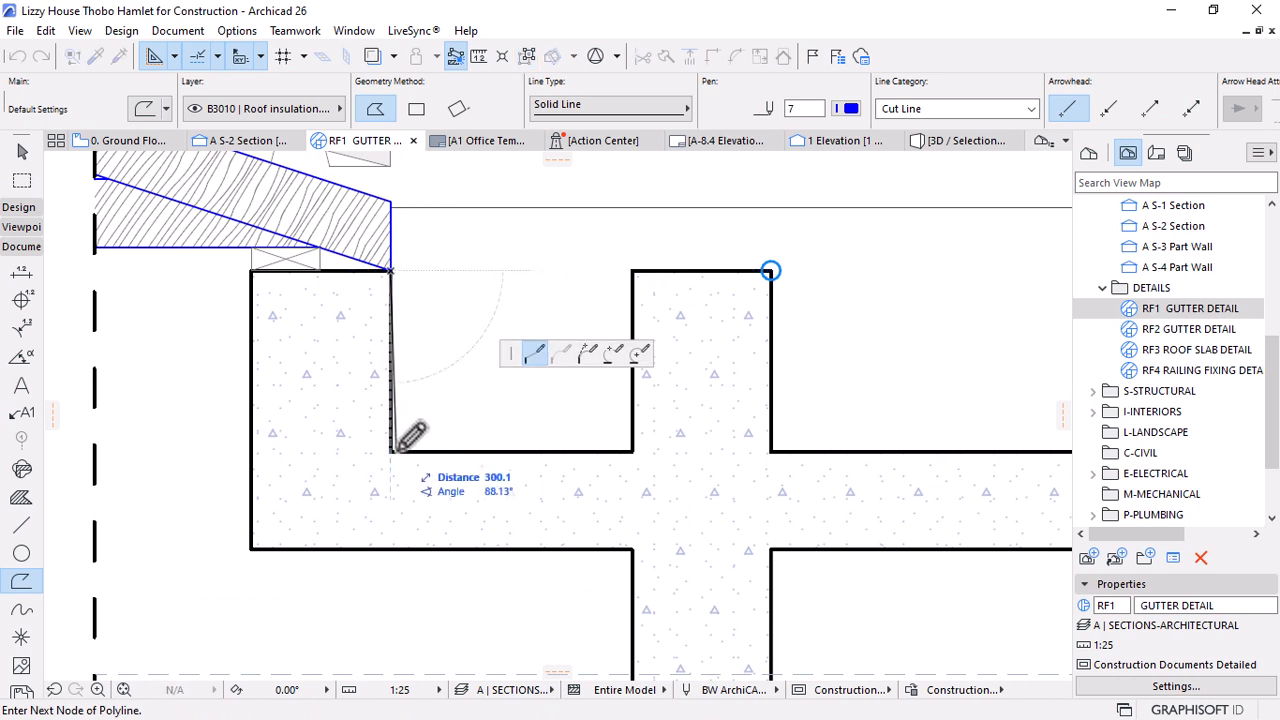
{"action": "left_click", "coordinate": [390, 451]}
{"action": "left_click", "coordinate": [631, 451]}
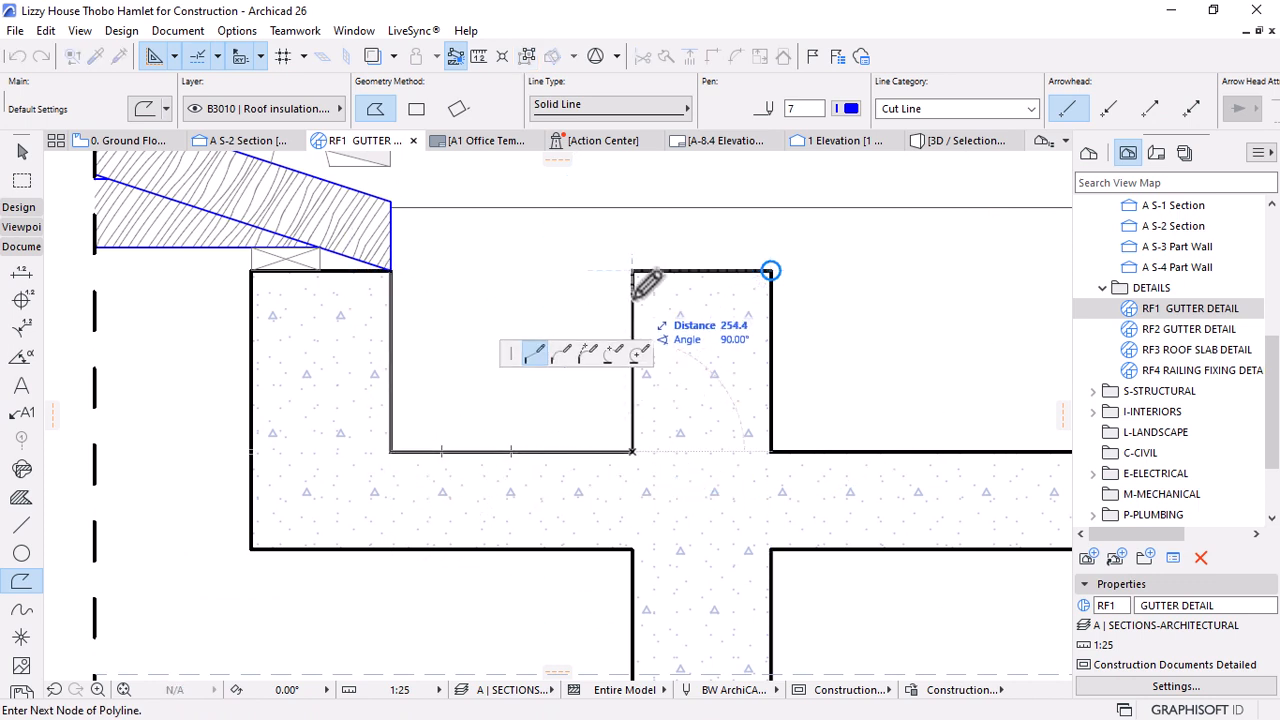
{"action": "double_click", "coordinate": [702, 270]}
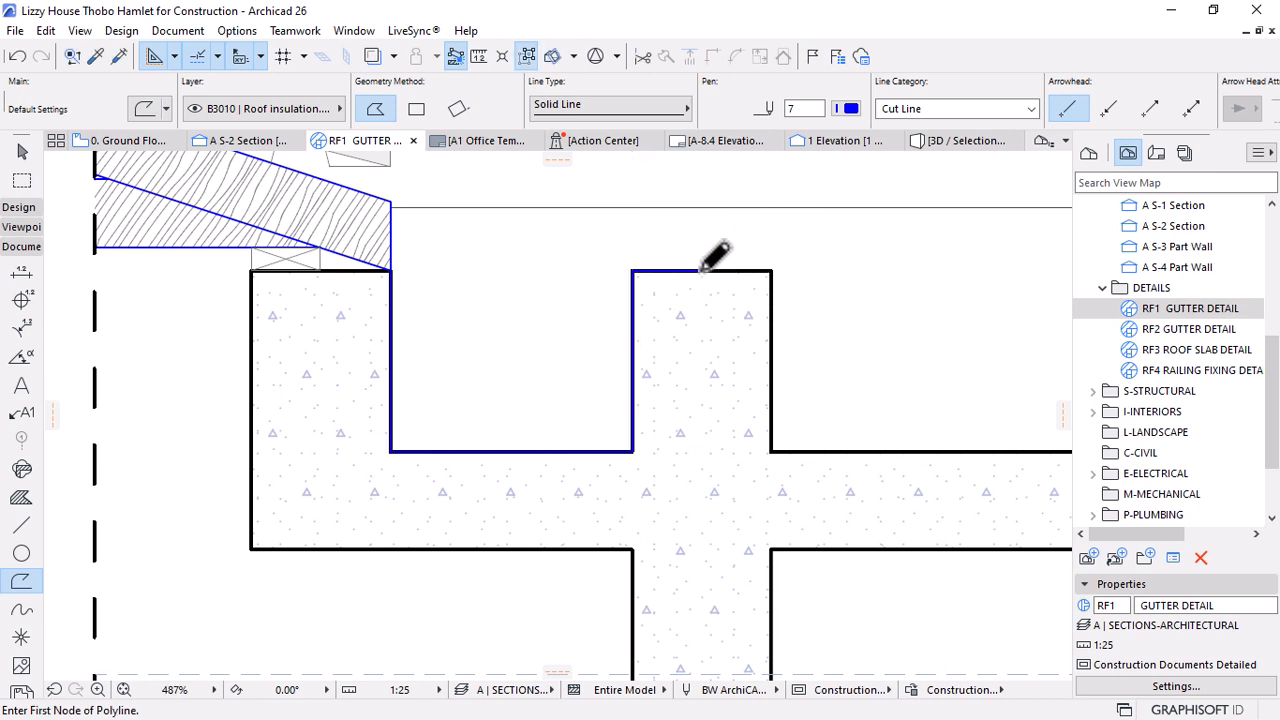
Select the gutter lining polyline and offset it inward from the concrete faces
{"action": "key", "text": "shift+F1"}
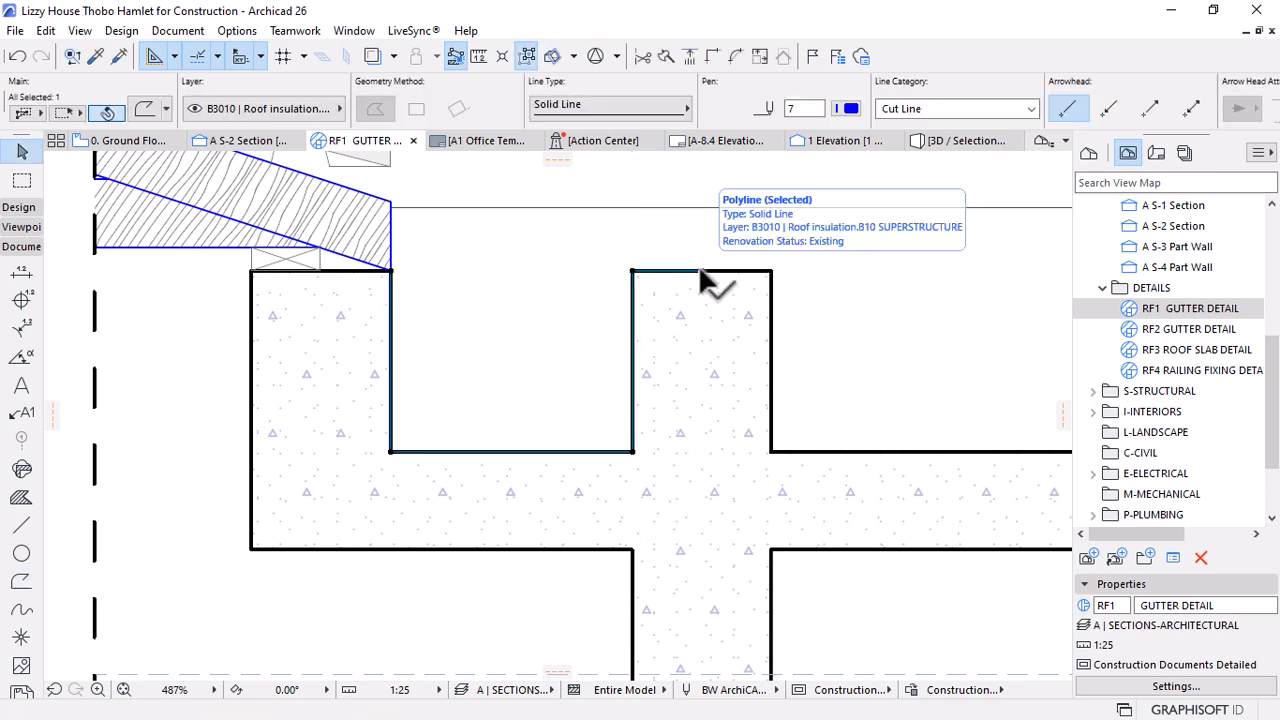
{"action": "left_click", "coordinate": [631, 451]}
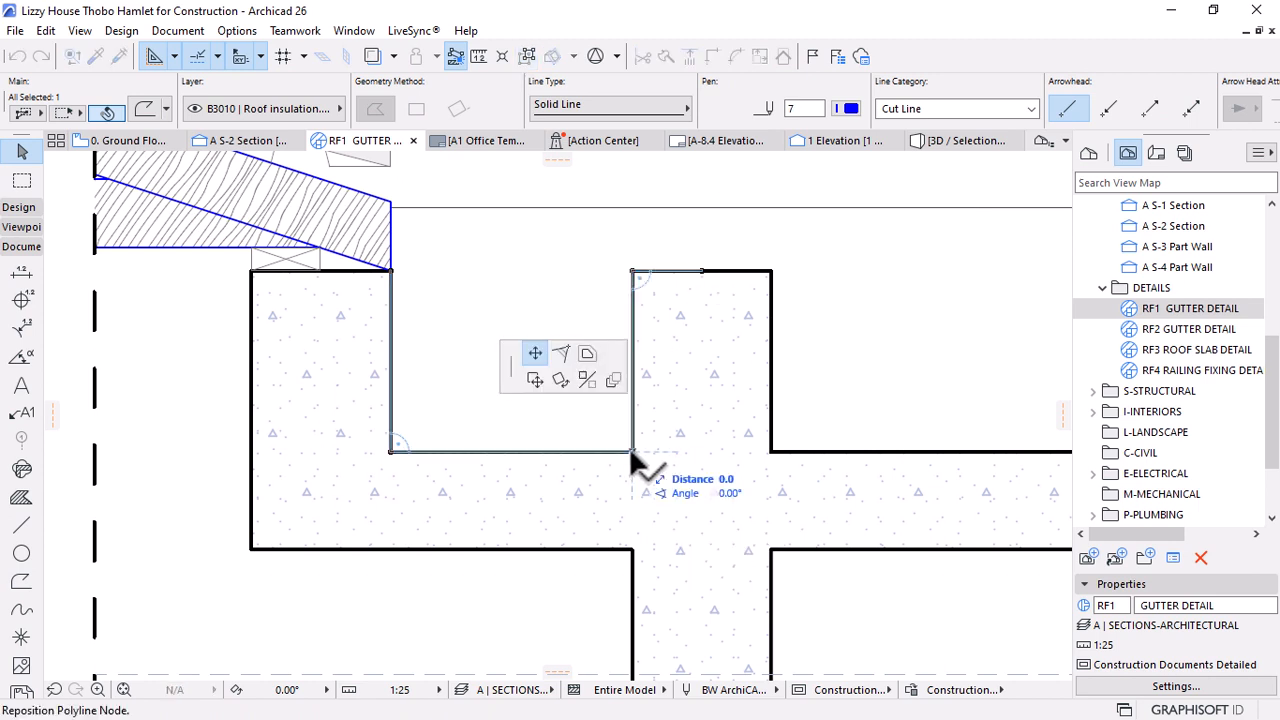
{"action": "left_click", "coordinate": [588, 355]}
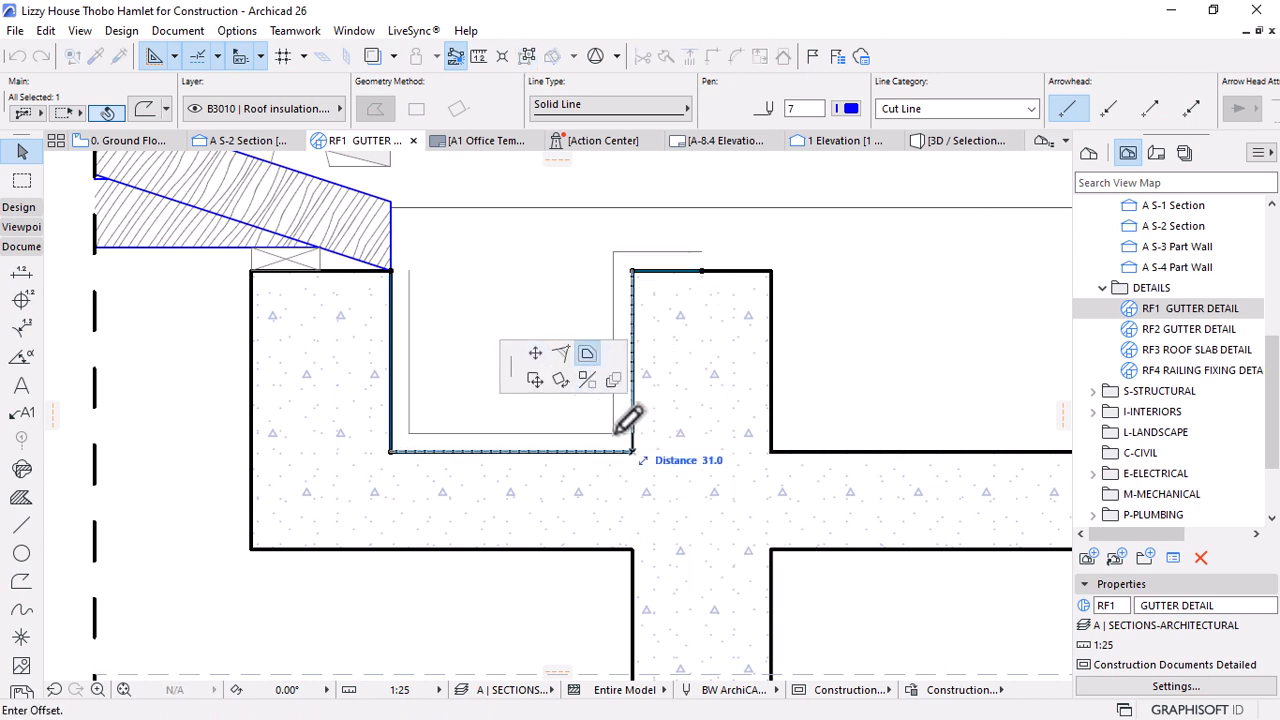
{"action": "left_click", "coordinate": [624, 422]}
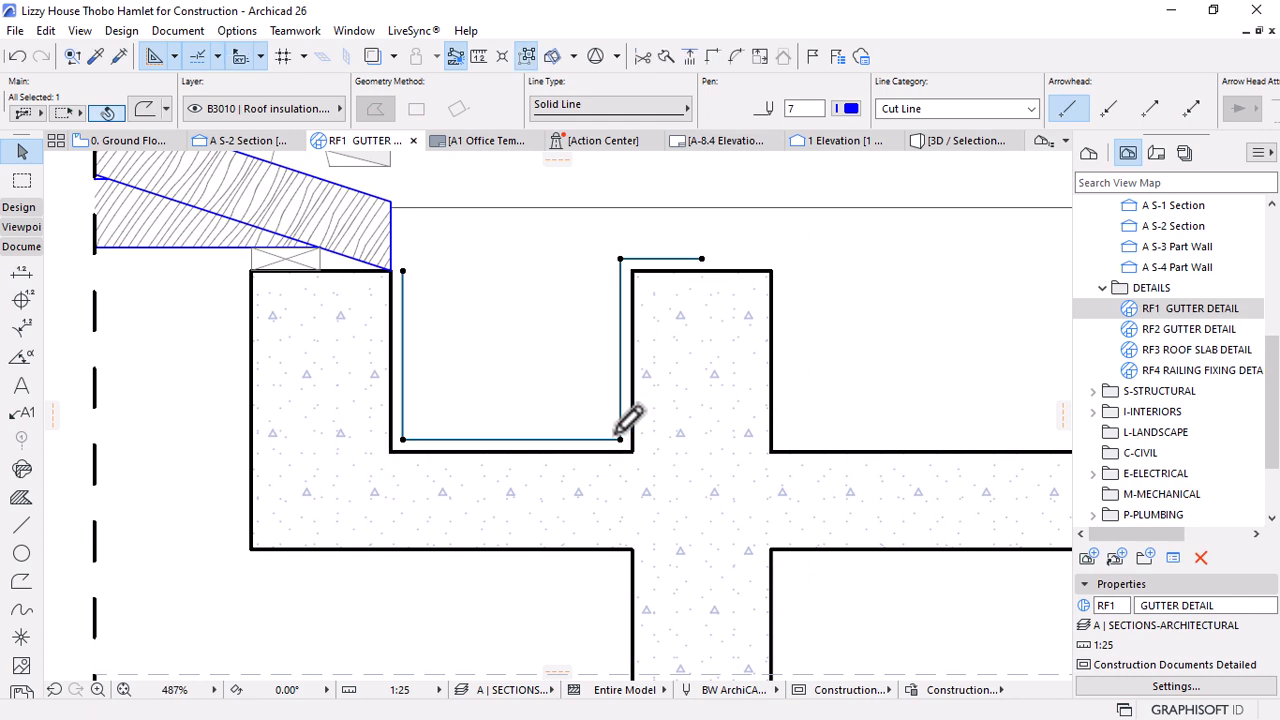
Try to chamfer the gutter lining polyline by 20 at the channel's bottom corner beside the inner upstand
{"action": "scroll", "coordinate": [626, 440], "scroll_direction": "up", "scroll_amount": 2}
{"action": "left_click", "coordinate": [626, 450]}
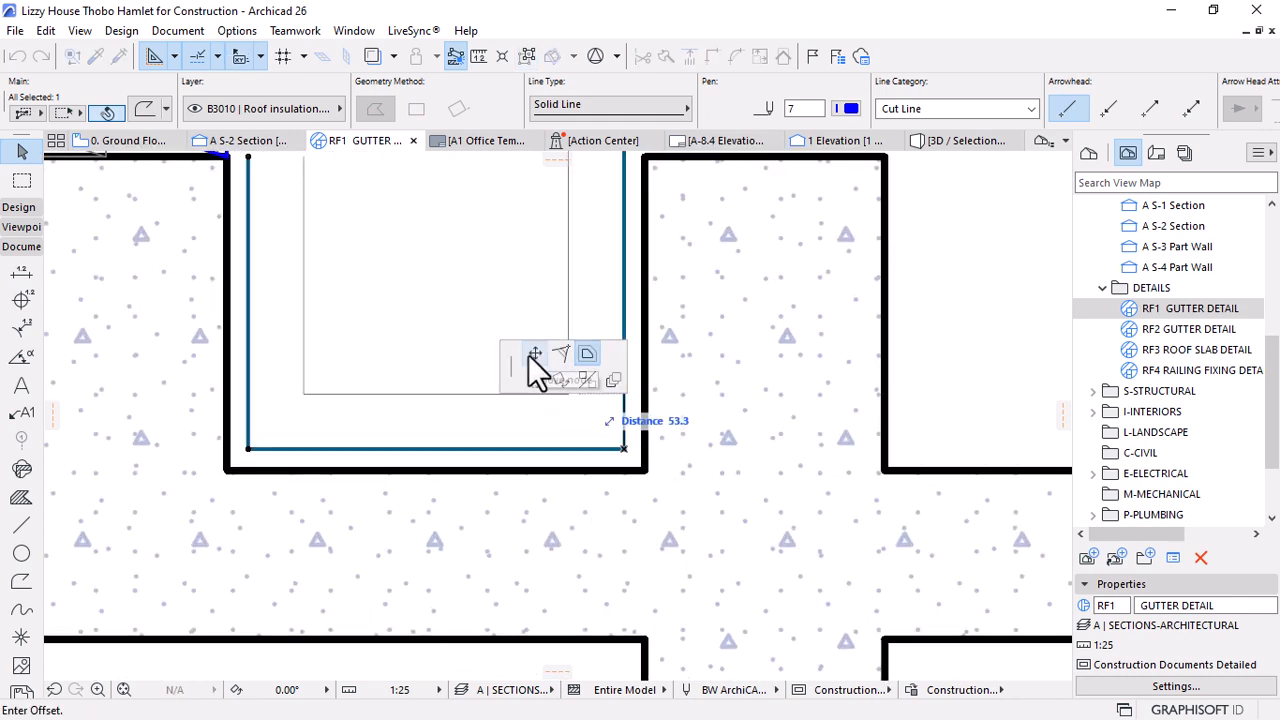
{"action": "left_click", "coordinate": [612, 376]}
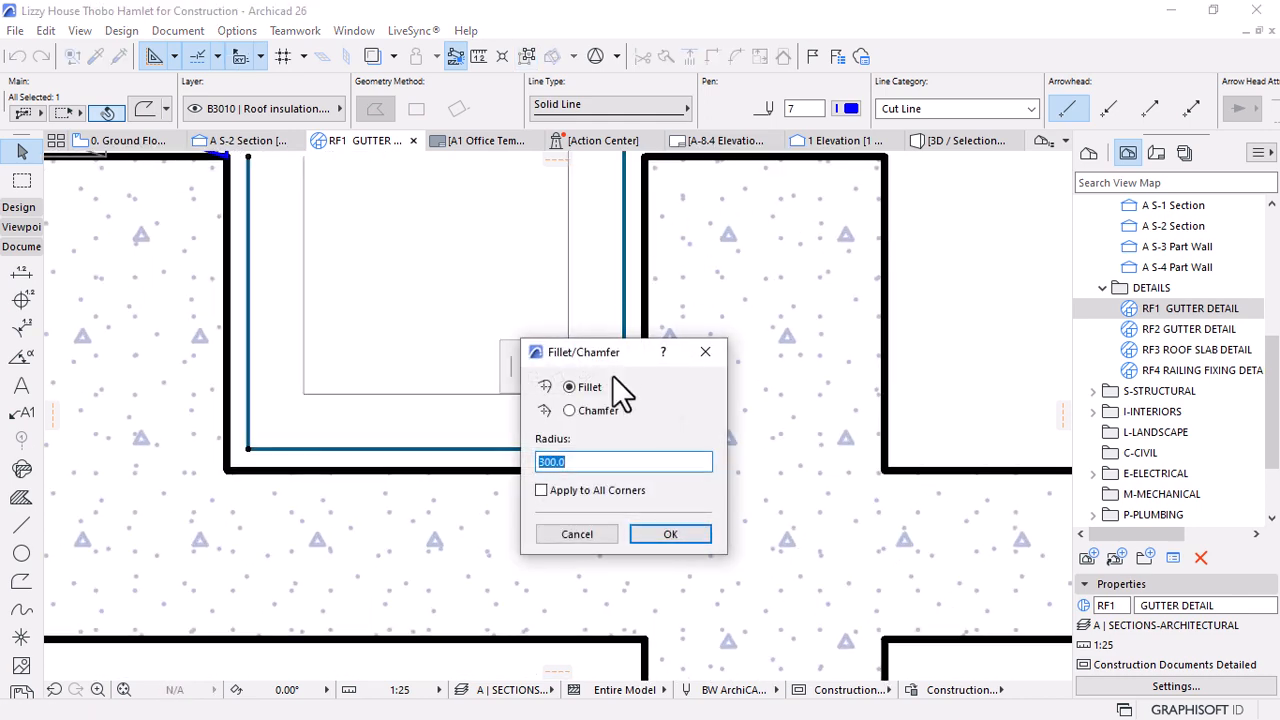
{"action": "left_click", "coordinate": [570, 411]}
{"action": "type", "text": "20"}
{"action": "key", "text": "Return"}
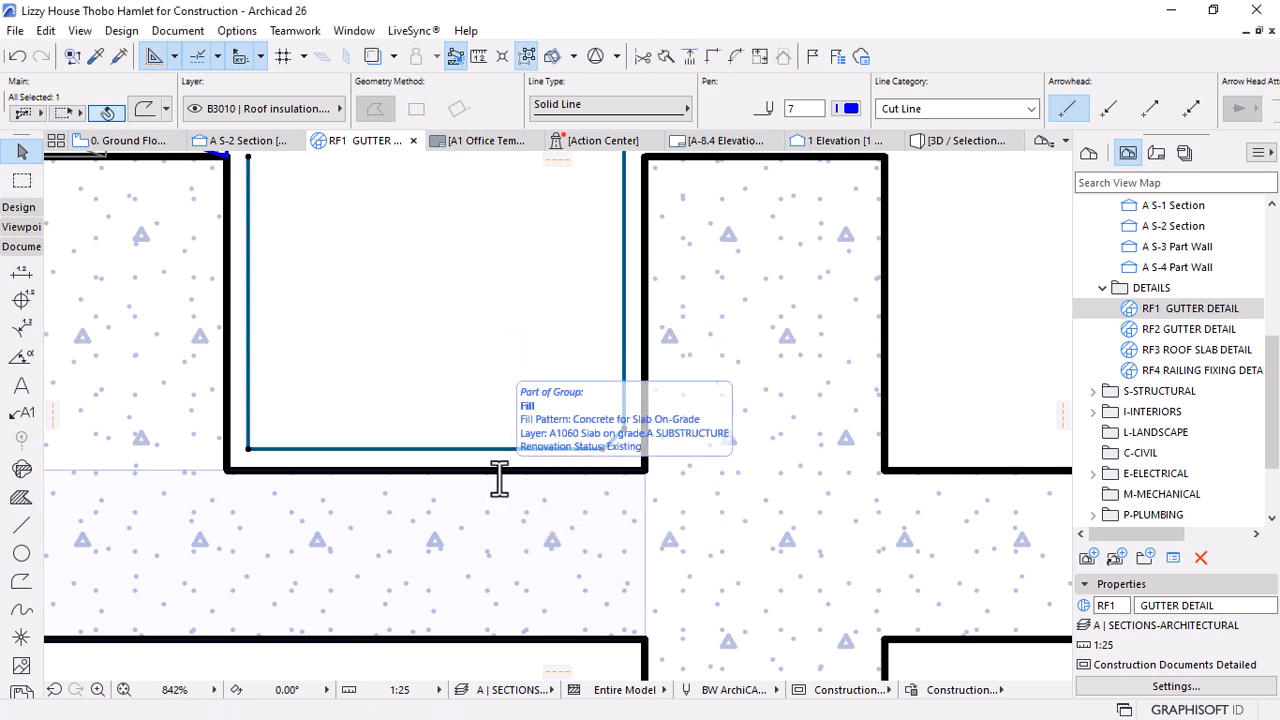
Chamfer both bottom corners of the gutter lining polyline by 50
{"action": "left_click", "coordinate": [623, 448]}
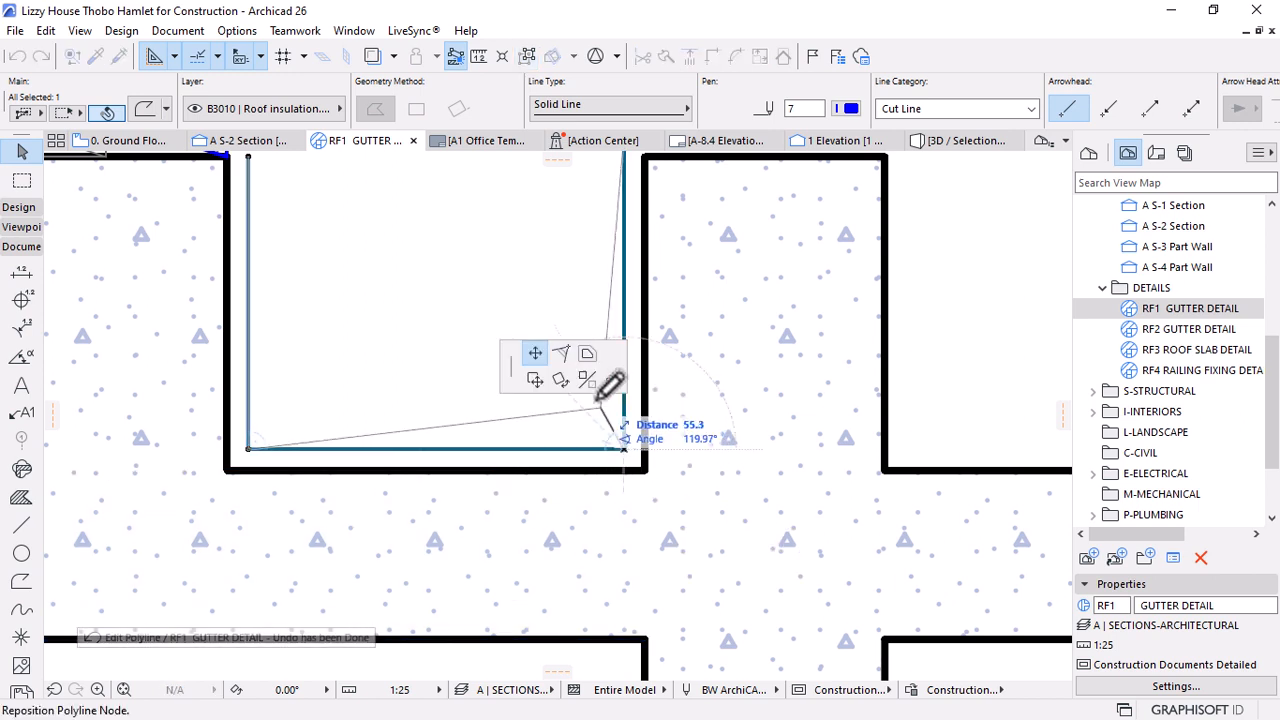
{"action": "left_click", "coordinate": [563, 355]}
{"action": "key", "text": "Return"}
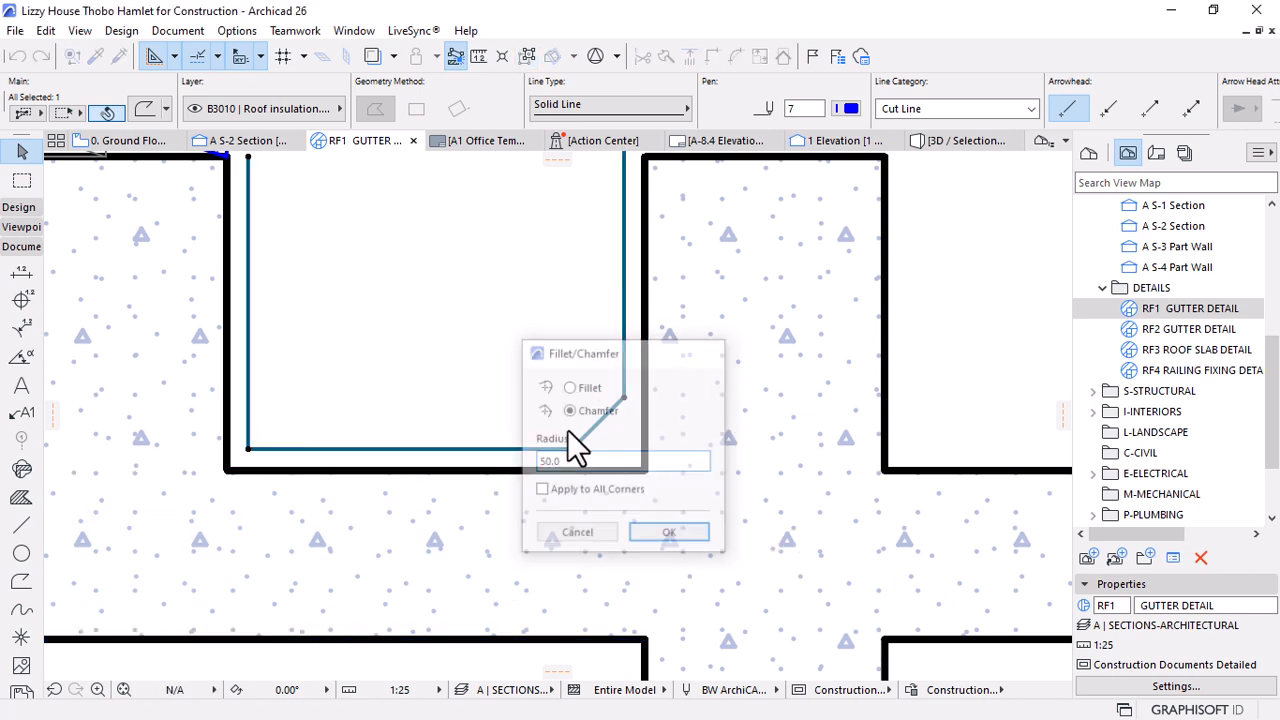
{"action": "left_click", "coordinate": [248, 448]}
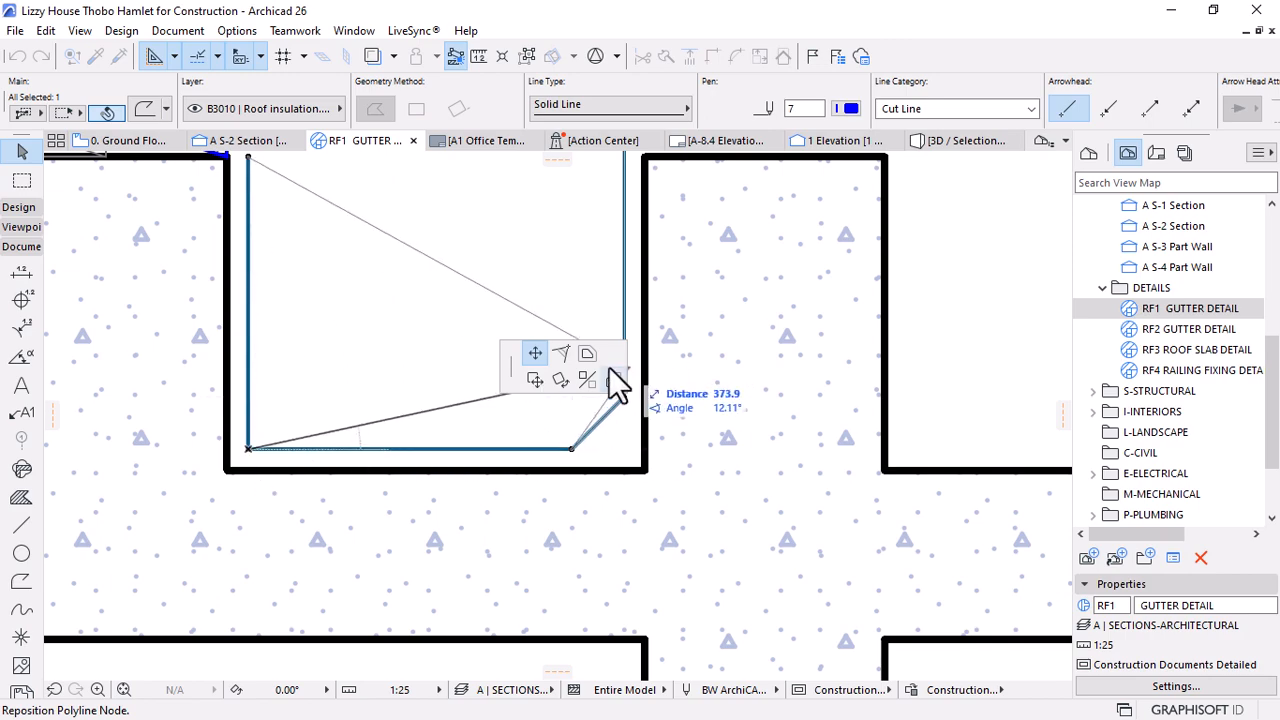
{"action": "key", "text": "Return"}
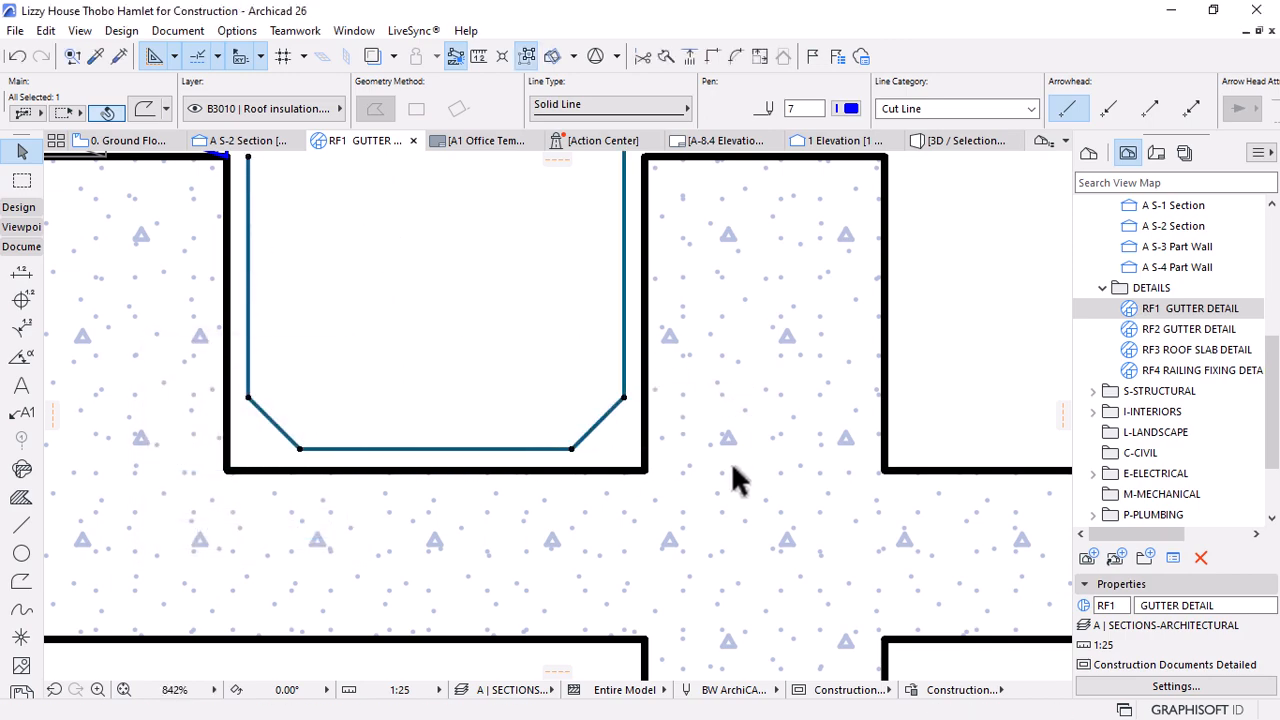
Add a node just below the gutter lining's rafter-side end and move that end to the outer wall's top corner
{"action": "scroll", "coordinate": [640, 452], "scroll_direction": "down", "scroll_amount": 5}
{"action": "key", "text": "Escape"}
{"action": "scroll", "coordinate": [540, 385], "scroll_direction": "up", "scroll_amount": 5}
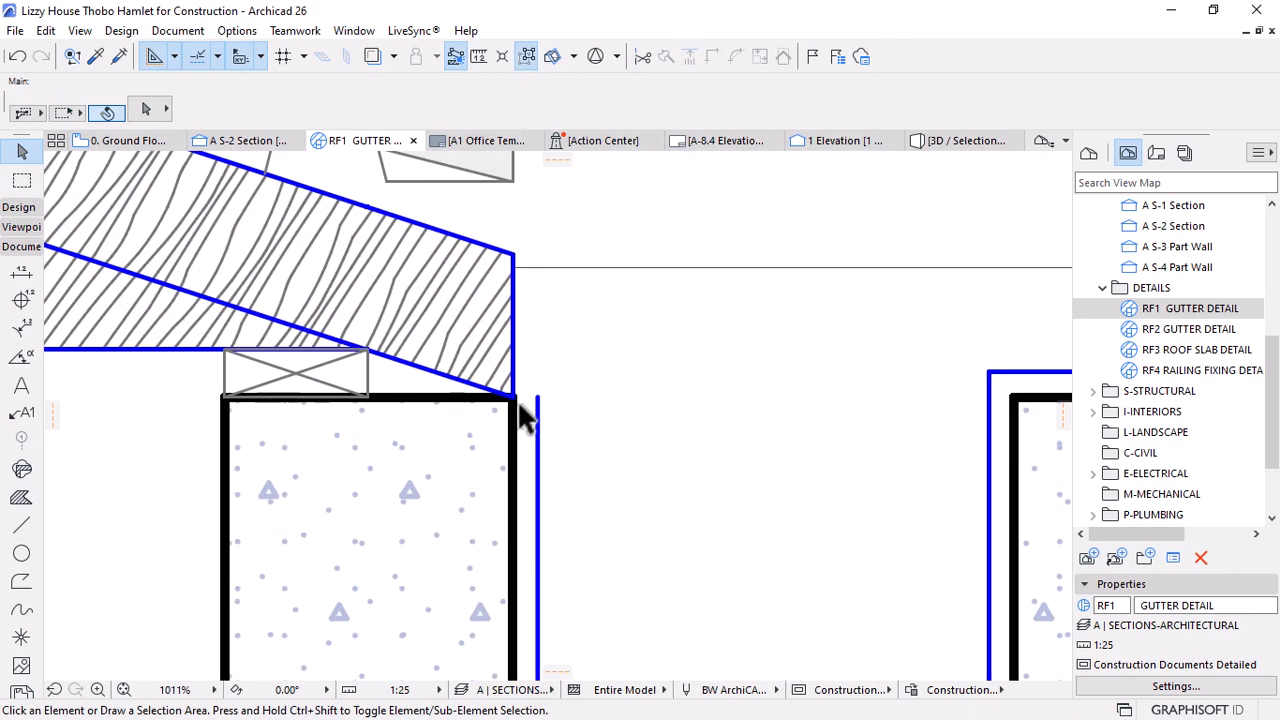
{"action": "left_click", "coordinate": [535, 403]}
{"action": "scroll", "coordinate": [535, 403], "scroll_direction": "up", "scroll_amount": 2}
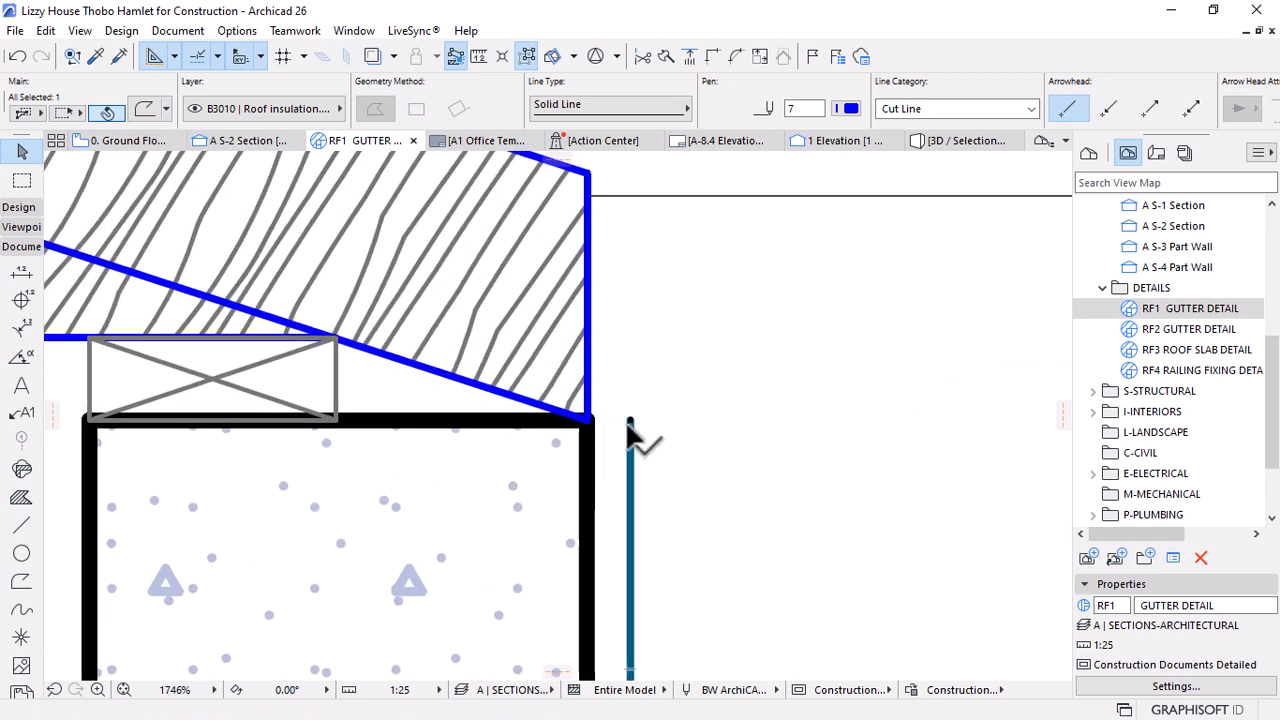
{"action": "left_click", "coordinate": [630, 452]}
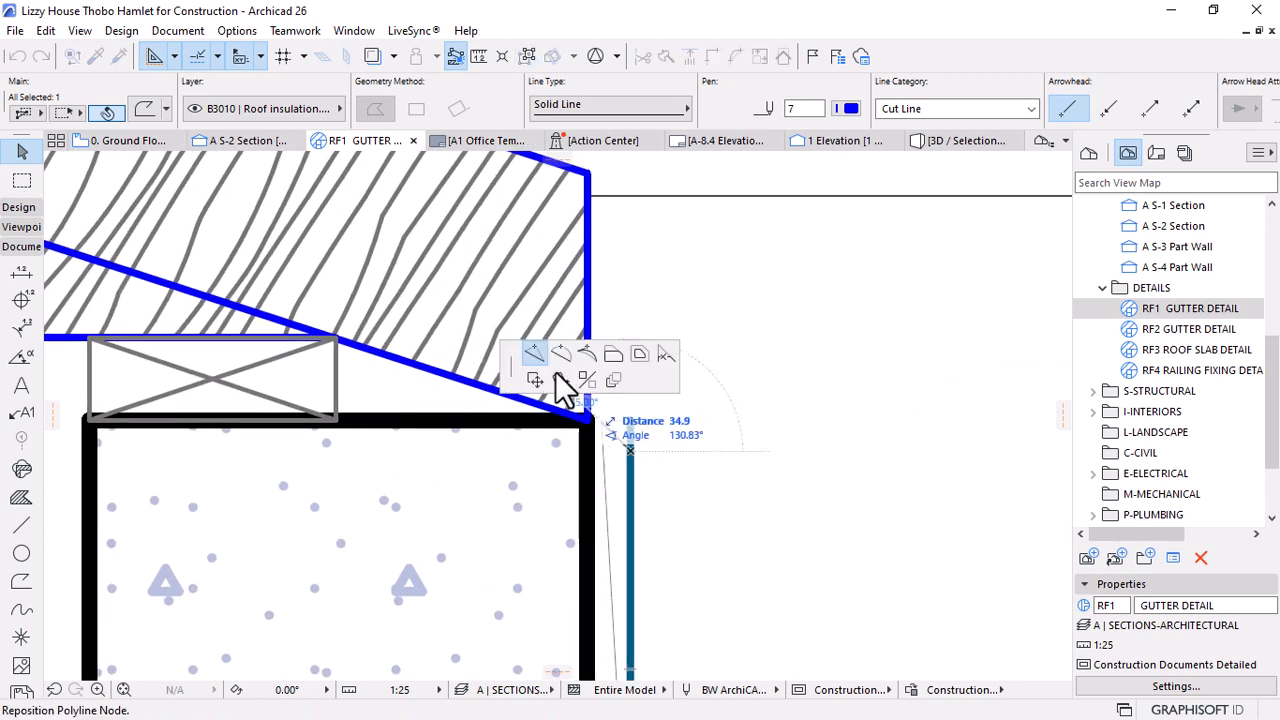
{"action": "left_click", "coordinate": [631, 452]}
{"action": "left_click", "coordinate": [631, 421]}
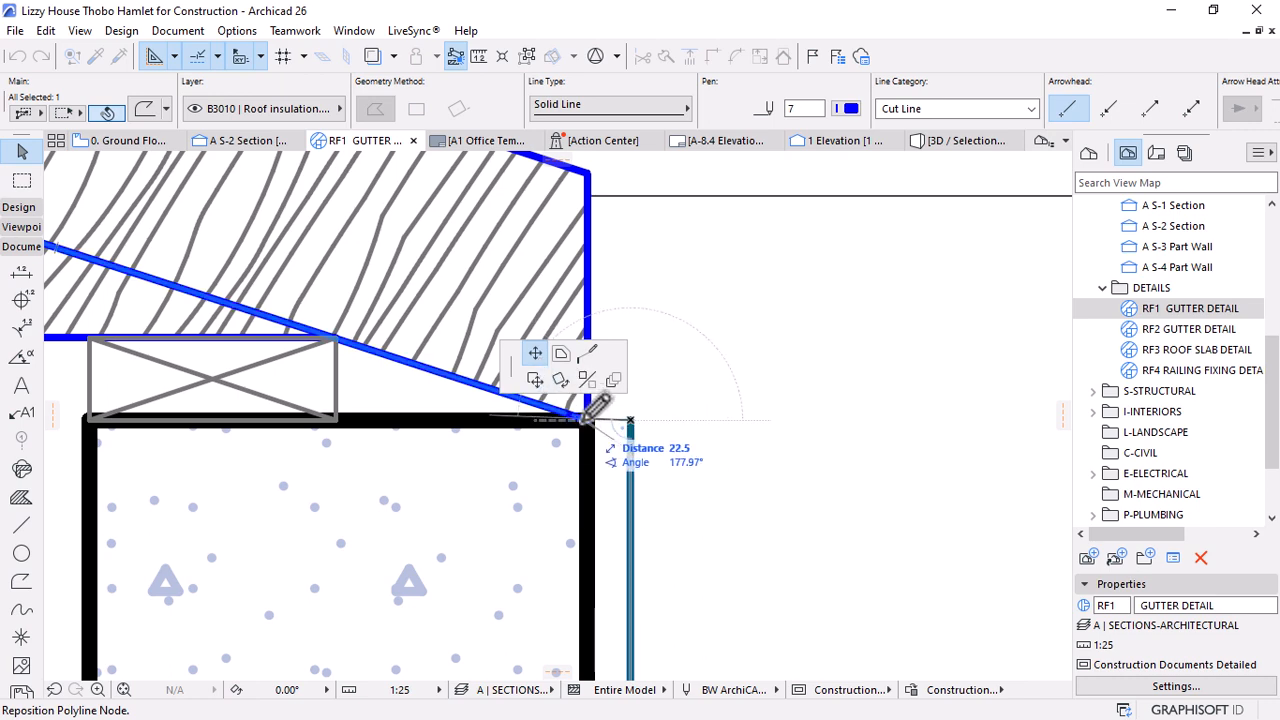
{"action": "left_click", "coordinate": [590, 418]}
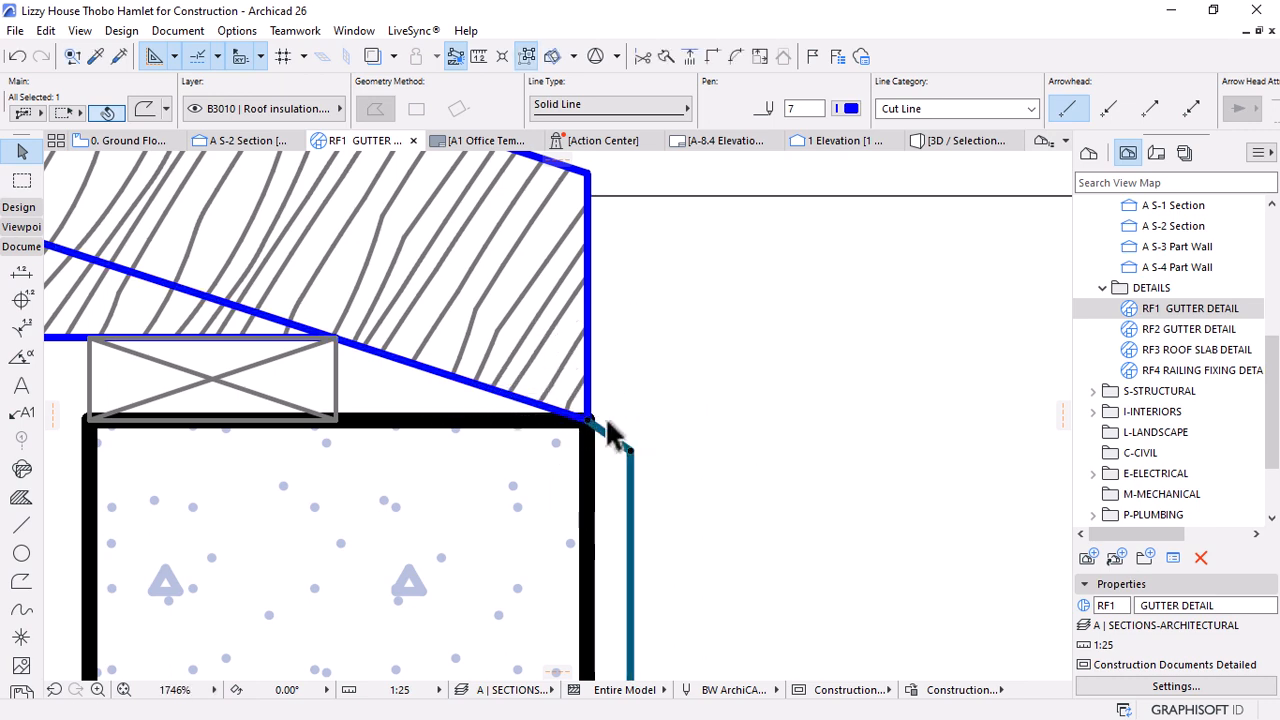
Raise the added node level with the outer wall's top and extend the lining's end along the wall top to the timber plate
{"action": "scroll", "coordinate": [634, 460], "scroll_direction": "up", "scroll_amount": 3}
{"action": "left_click", "coordinate": [631, 453]}
{"action": "scroll", "coordinate": [640, 465], "scroll_direction": "down", "scroll_amount": 2}
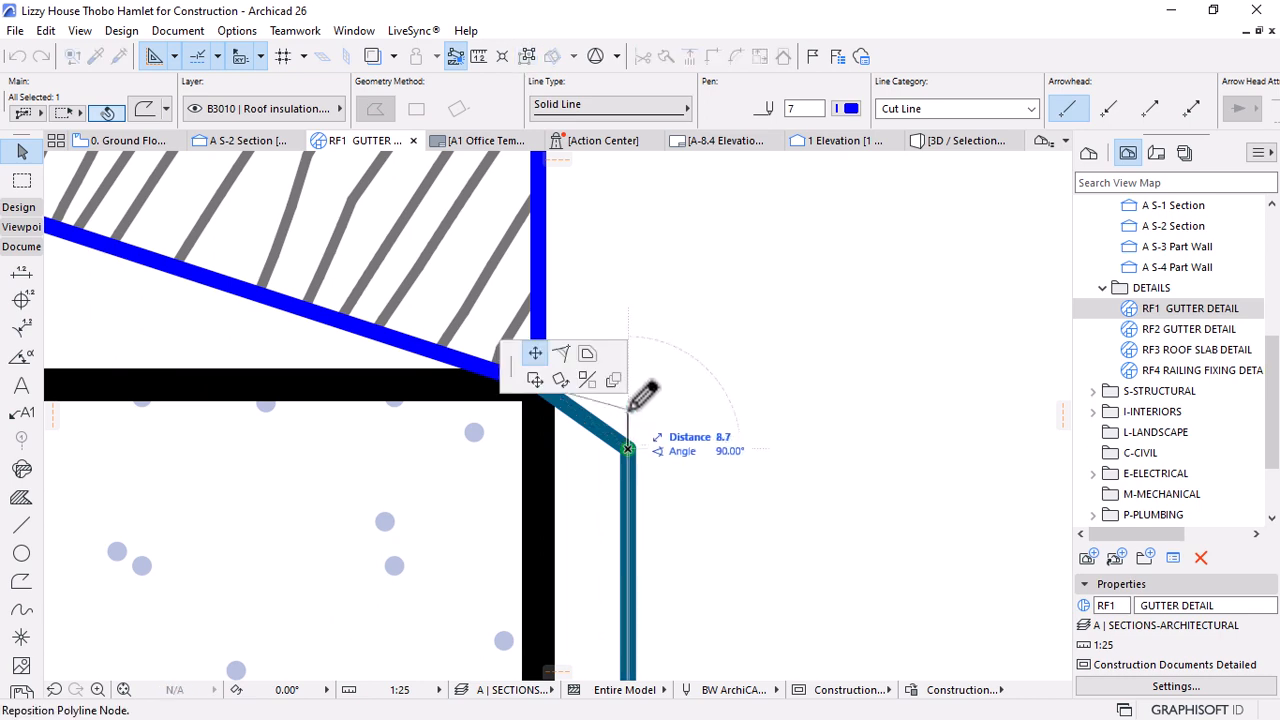
{"action": "scroll", "coordinate": [634, 489], "scroll_direction": "down", "scroll_amount": 2}
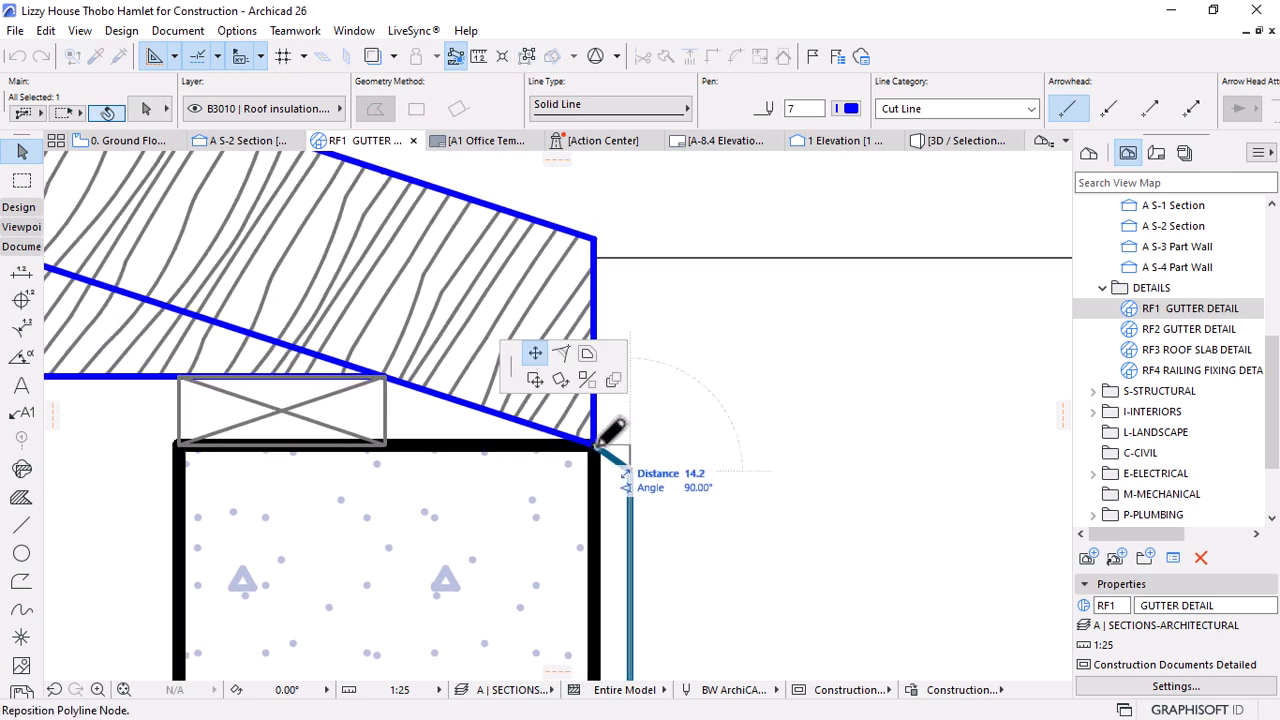
{"action": "left_click", "coordinate": [594, 446]}
{"action": "left_click", "coordinate": [596, 447]}
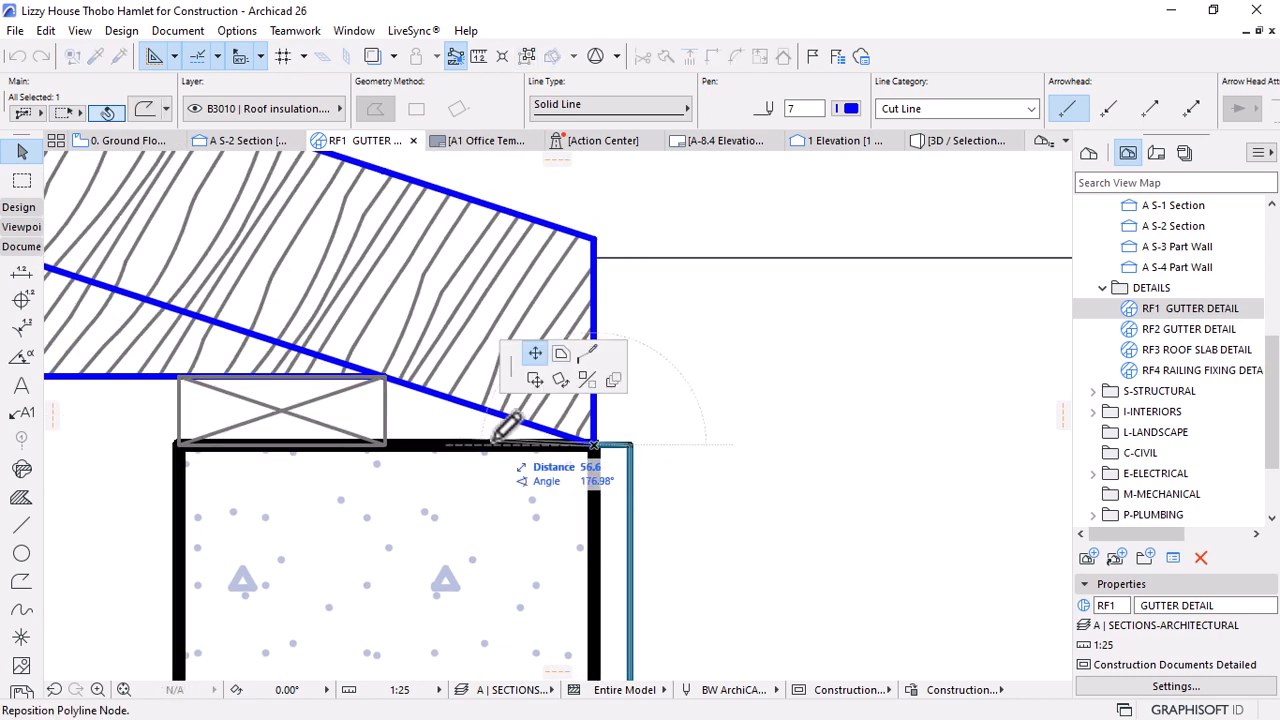
{"action": "left_click", "coordinate": [398, 446]}
Offset the lining's horizontal edge upward from the outer wall's top by about 9 mm
{"action": "scroll", "coordinate": [566, 449], "scroll_direction": "up", "scroll_amount": 2}
{"action": "left_click", "coordinate": [615, 447]}
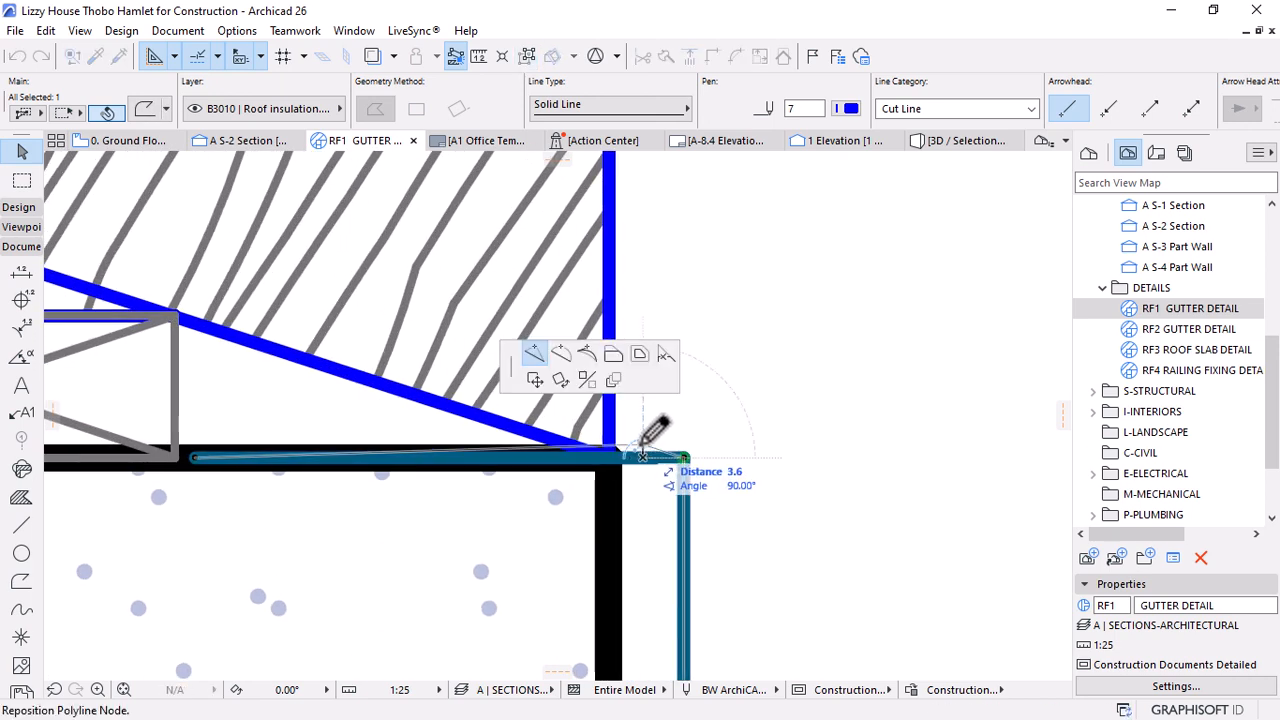
{"action": "left_click", "coordinate": [613, 353]}
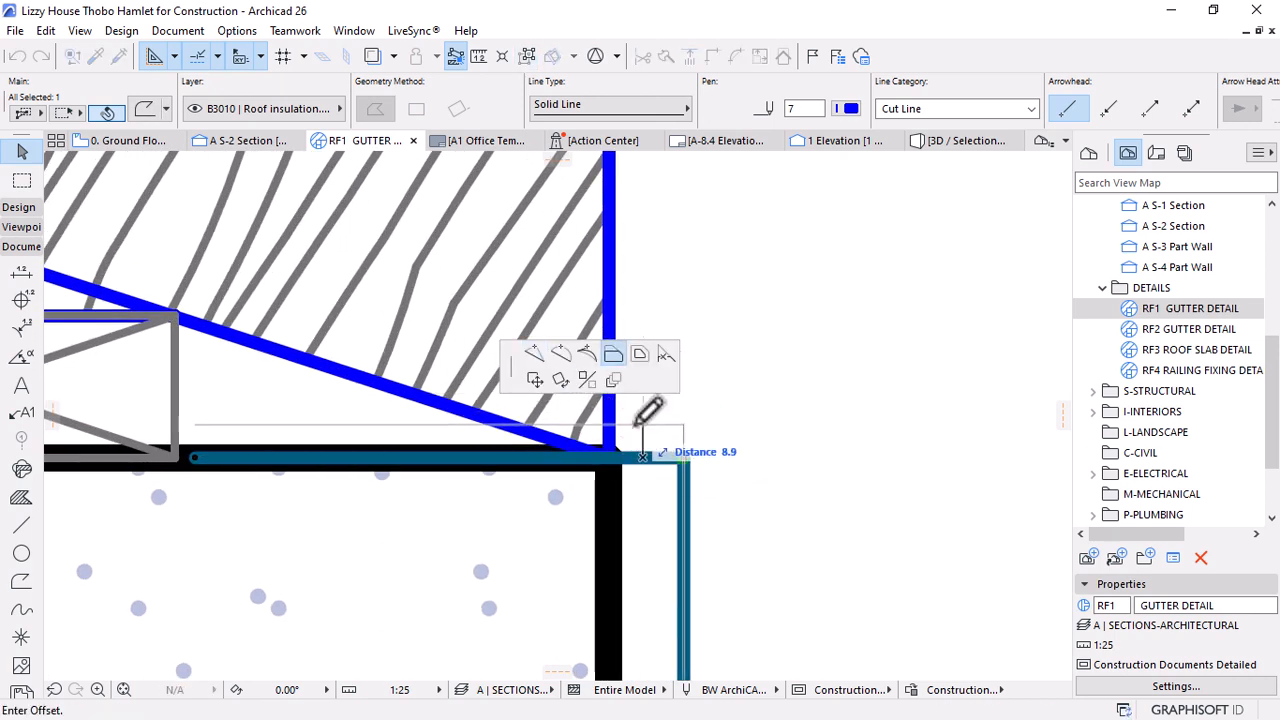
{"action": "left_click", "coordinate": [630, 425]}
{"action": "scroll", "coordinate": [449, 363], "scroll_direction": "down", "scroll_amount": 4}
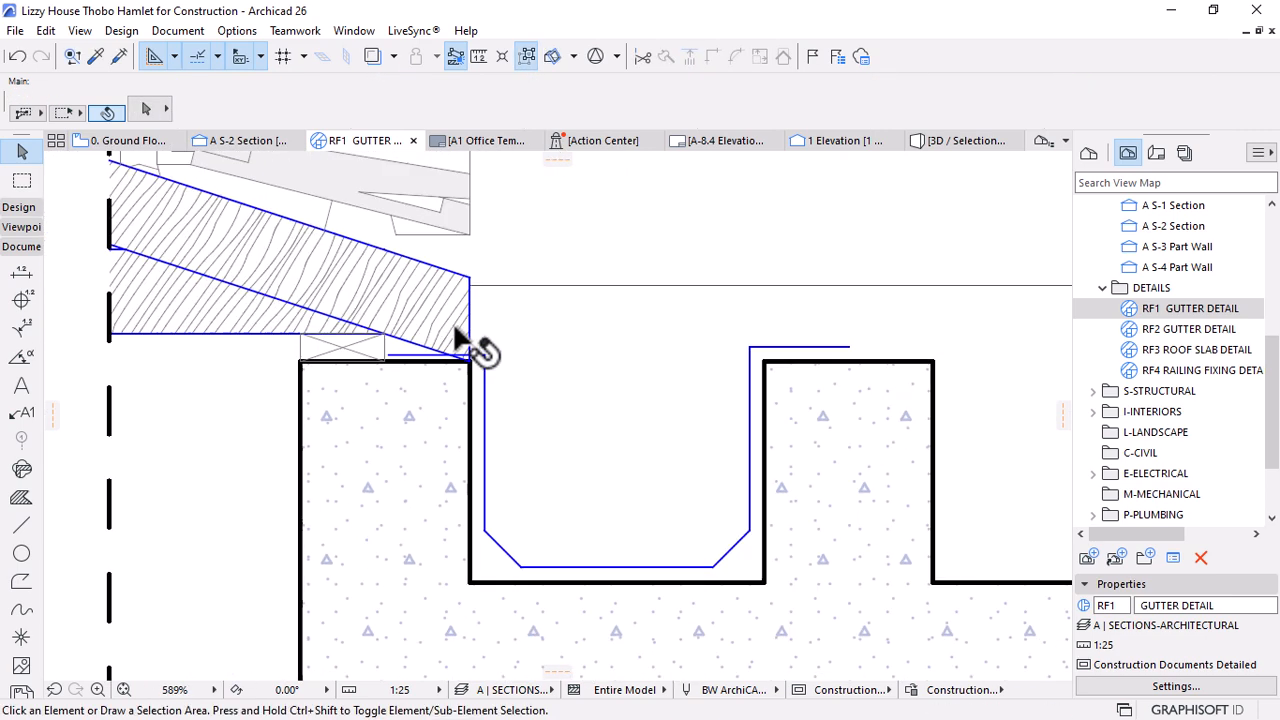
Set the gutter lining polyline's pen to 16
{"action": "scroll", "coordinate": [685, 432], "scroll_direction": "down", "scroll_amount": 1}
{"action": "scroll", "coordinate": [827, 357], "scroll_direction": "up", "scroll_amount": 3}
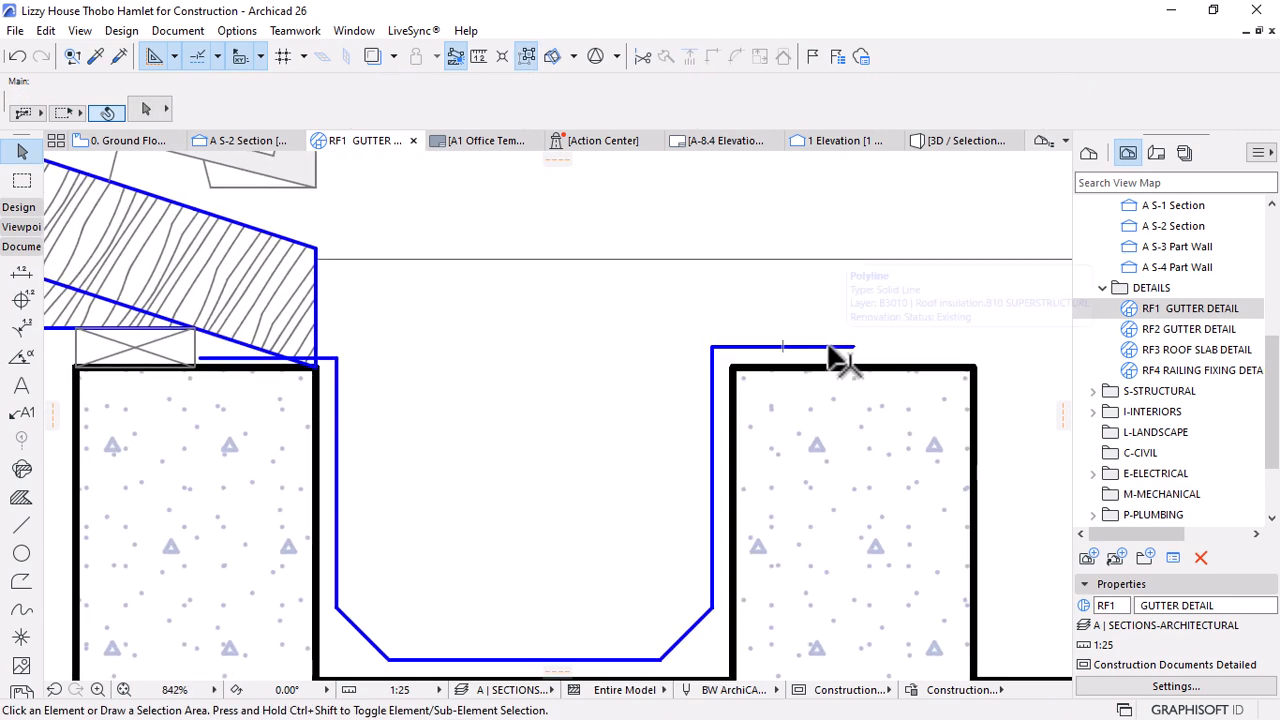
{"action": "scroll", "coordinate": [700, 390], "scroll_direction": "down", "scroll_amount": 6}
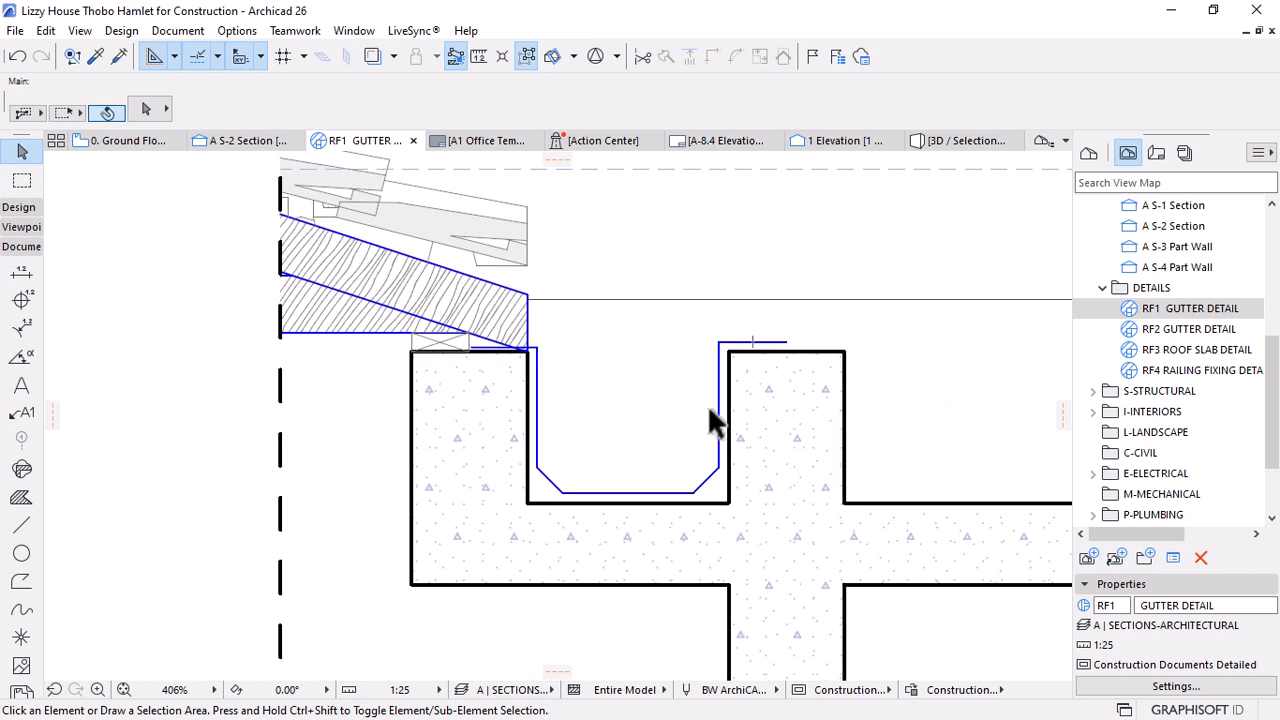
{"action": "left_click", "coordinate": [718, 402]}
{"action": "left_click", "coordinate": [848, 108]}
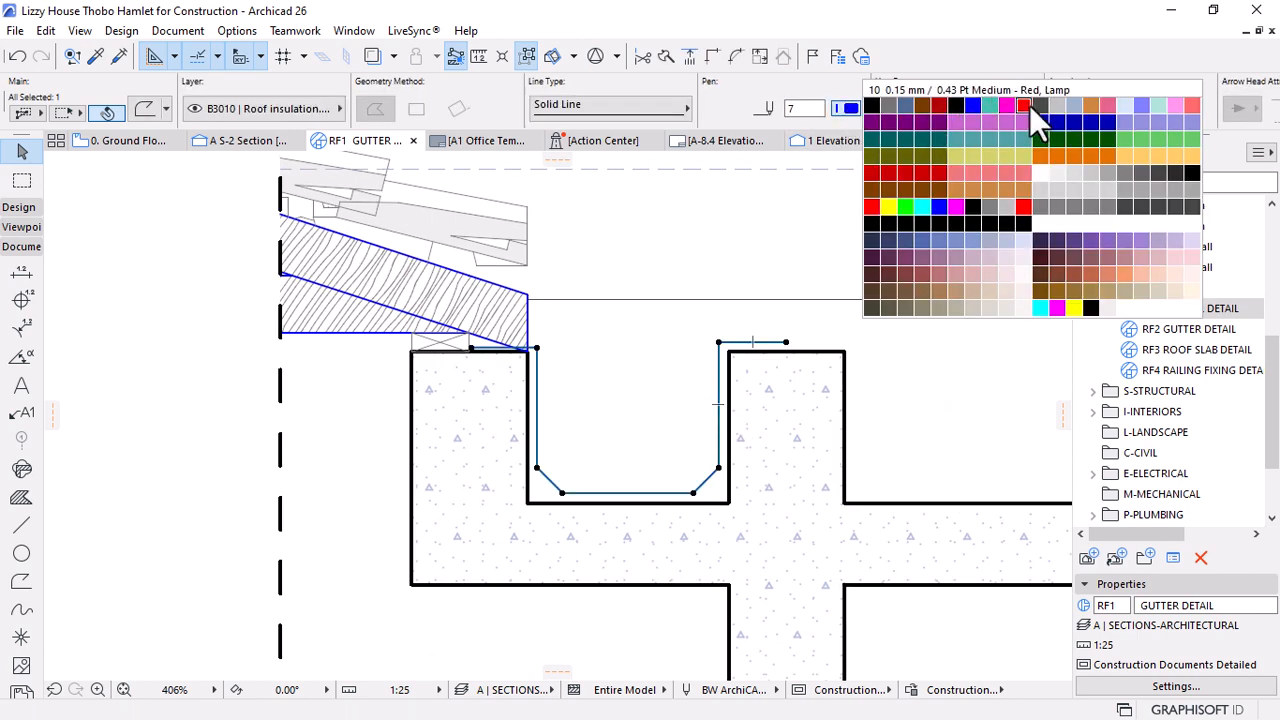
{"action": "left_click", "coordinate": [1120, 103]}
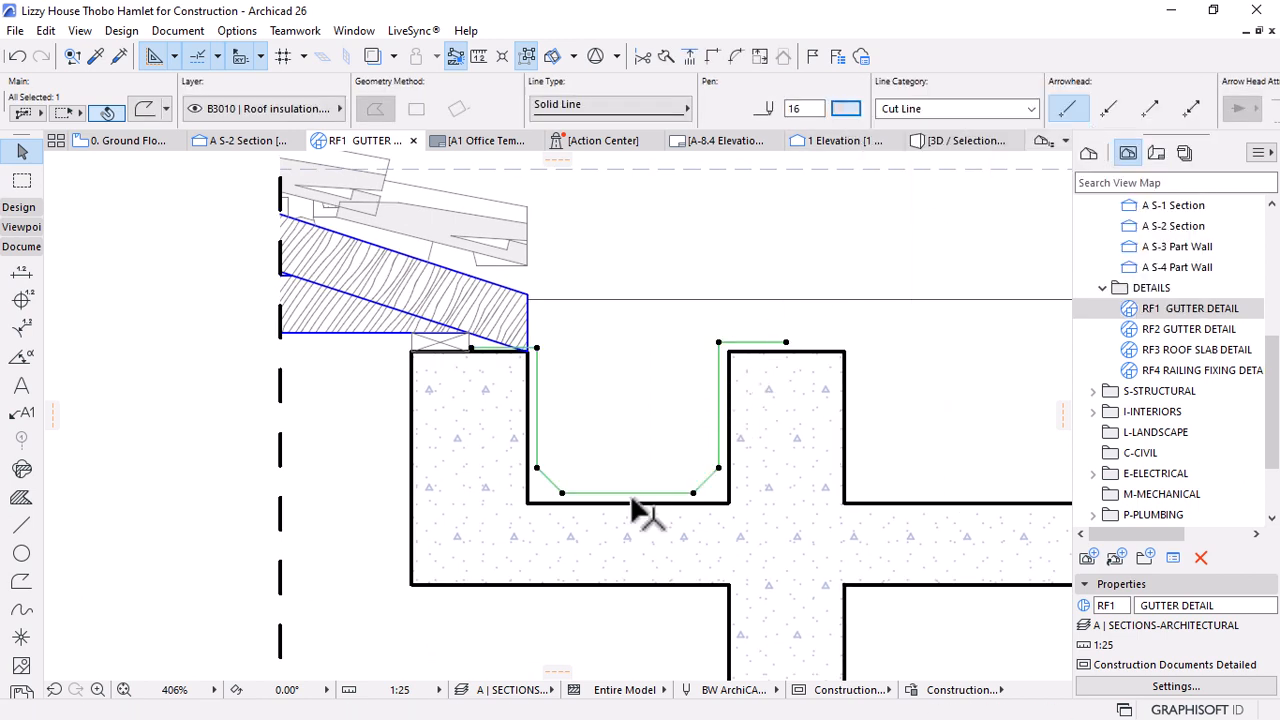
{"action": "left_click", "coordinate": [650, 620]}
{"action": "scroll", "coordinate": [790, 440], "scroll_direction": "down", "scroll_amount": 2}
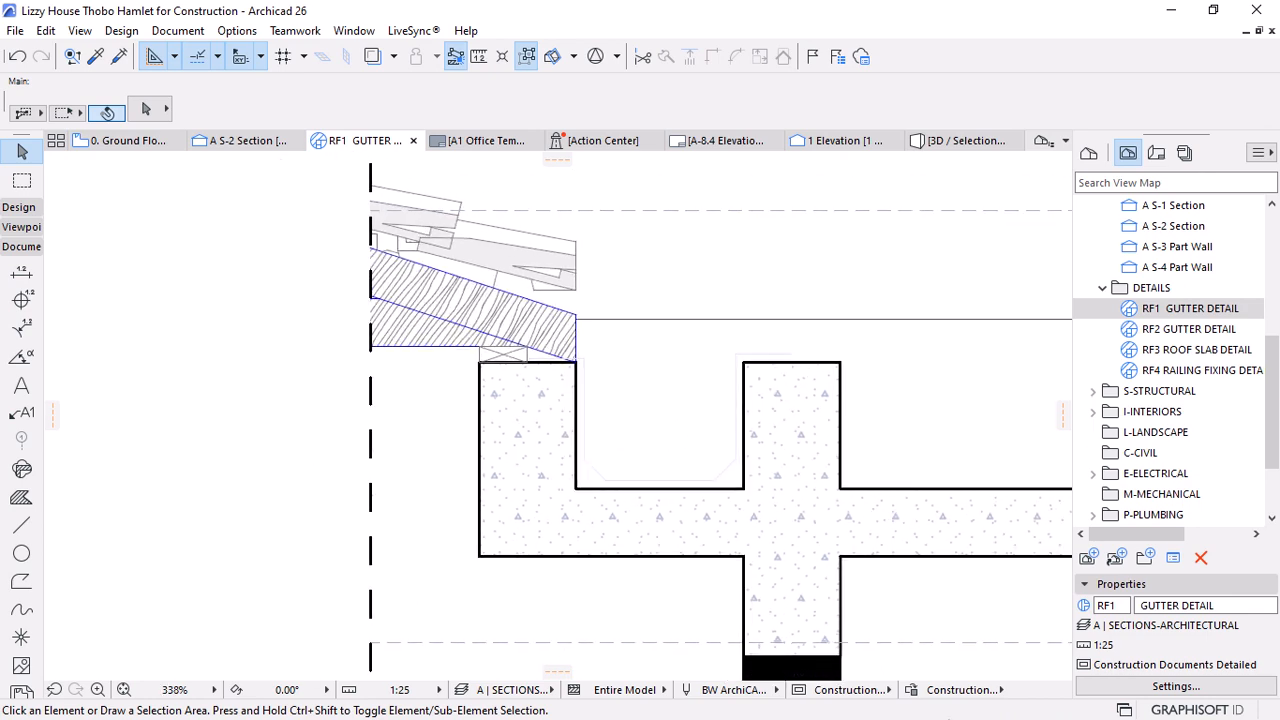
{"action": "scroll", "coordinate": [420, 360], "scroll_direction": "down", "scroll_amount": 2}
{"action": "left_click", "coordinate": [962, 689]}
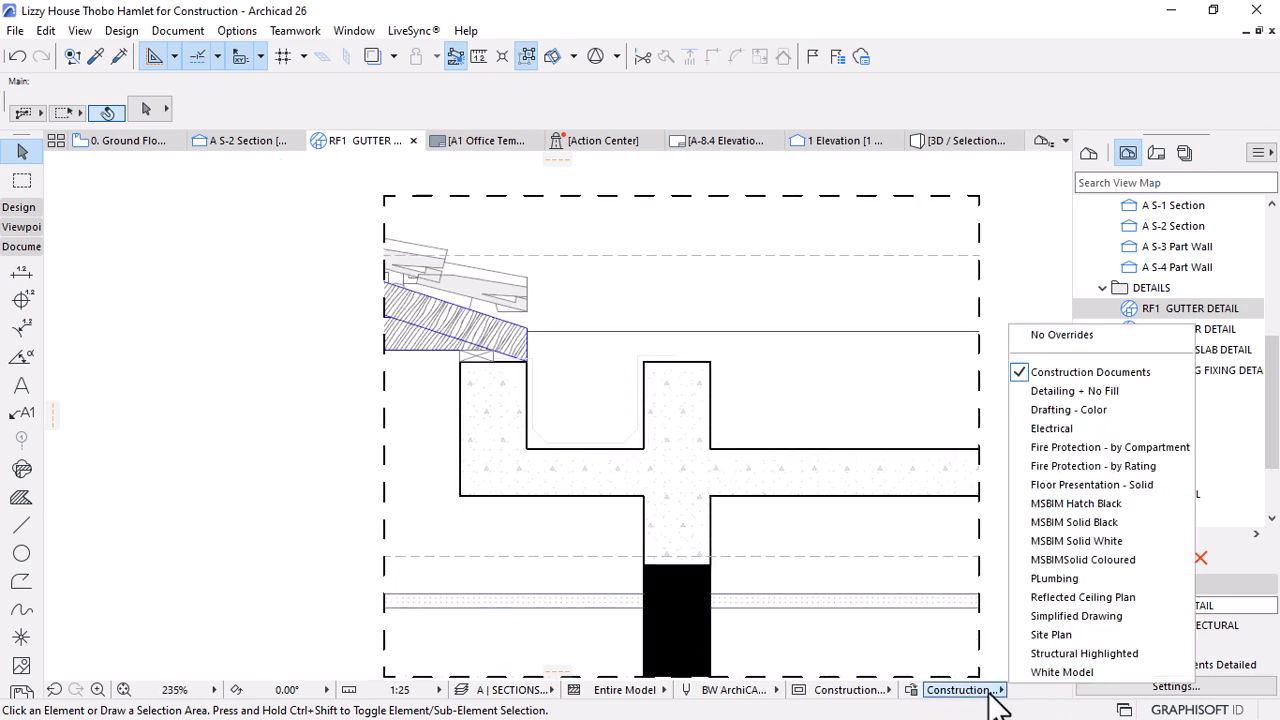
{"action": "left_click", "coordinate": [1081, 523]}
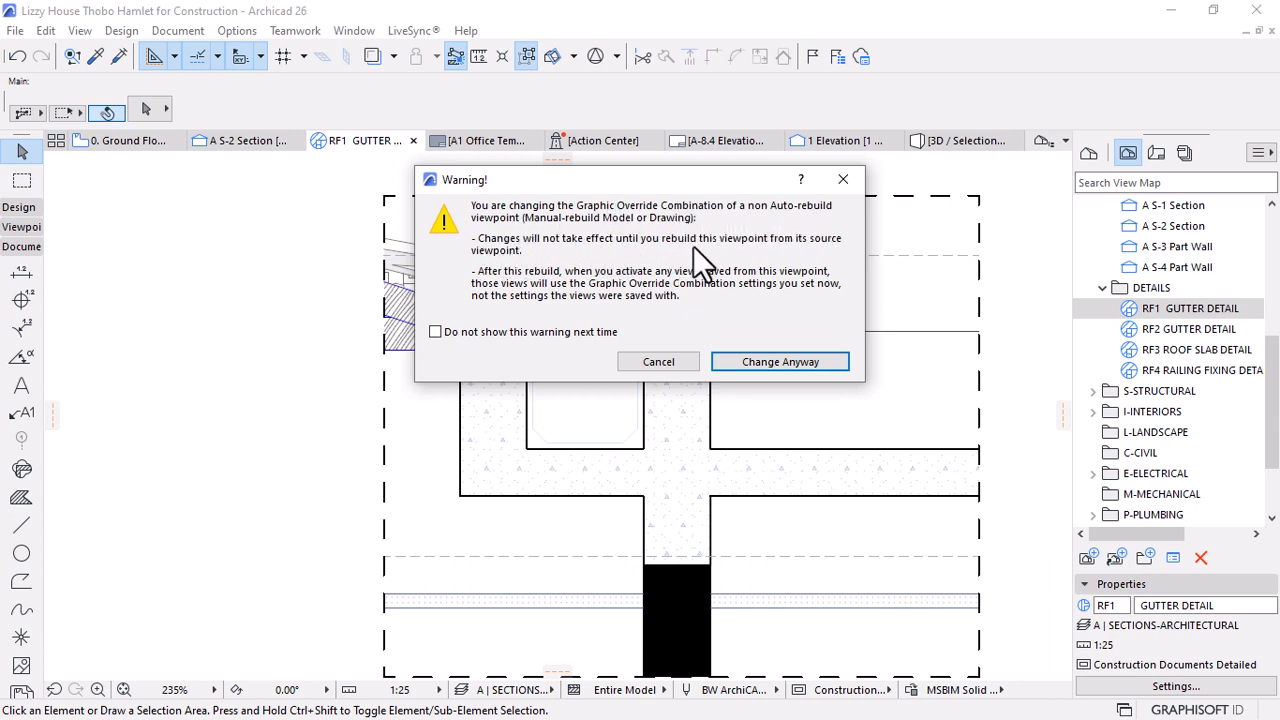
{"action": "left_click", "coordinate": [625, 363]}
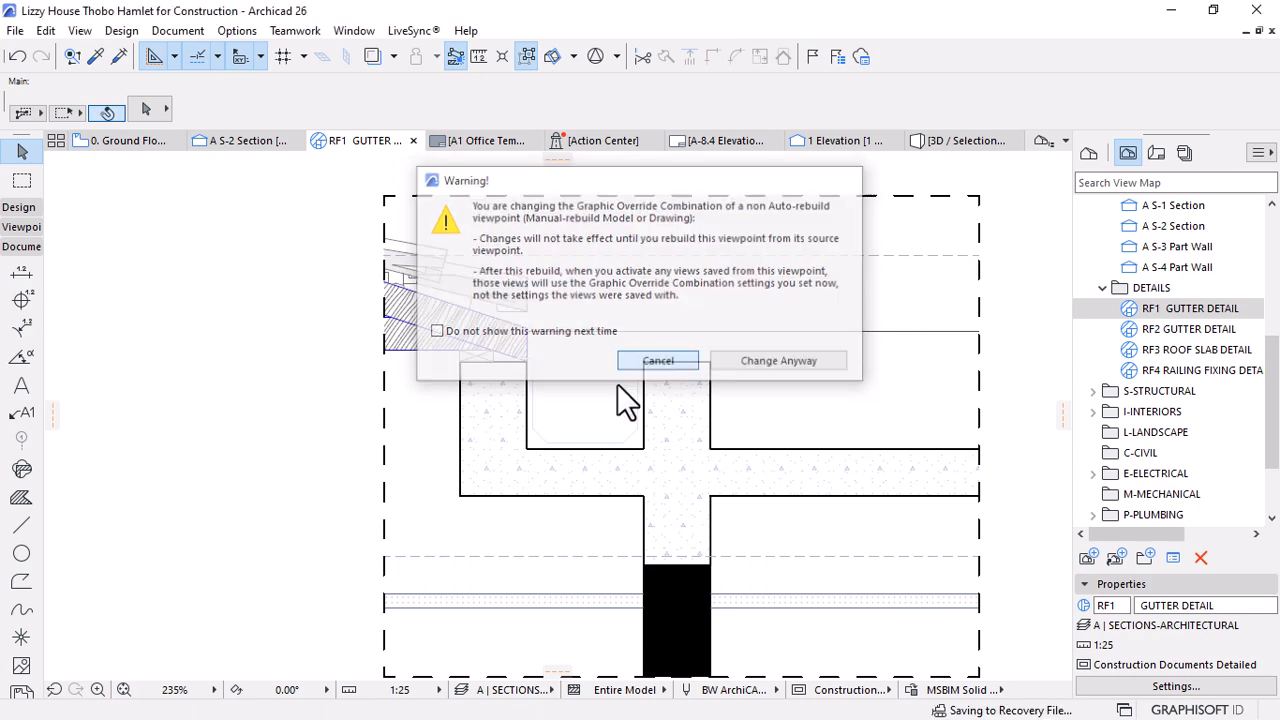
Set the gutter lining polyline's pen to 2, the thin 0.10 mm gray
{"action": "scroll", "coordinate": [669, 420], "scroll_direction": "up", "scroll_amount": 4}
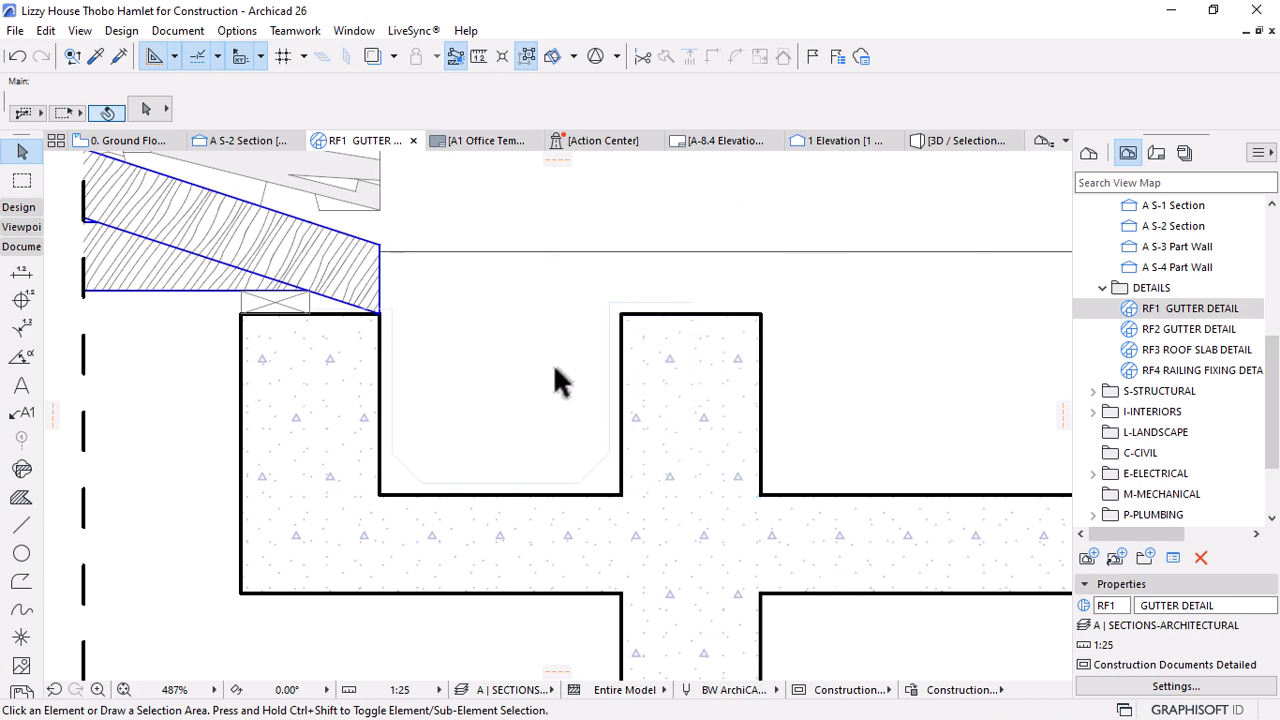
{"action": "scroll", "coordinate": [553, 367], "scroll_direction": "up", "scroll_amount": 2}
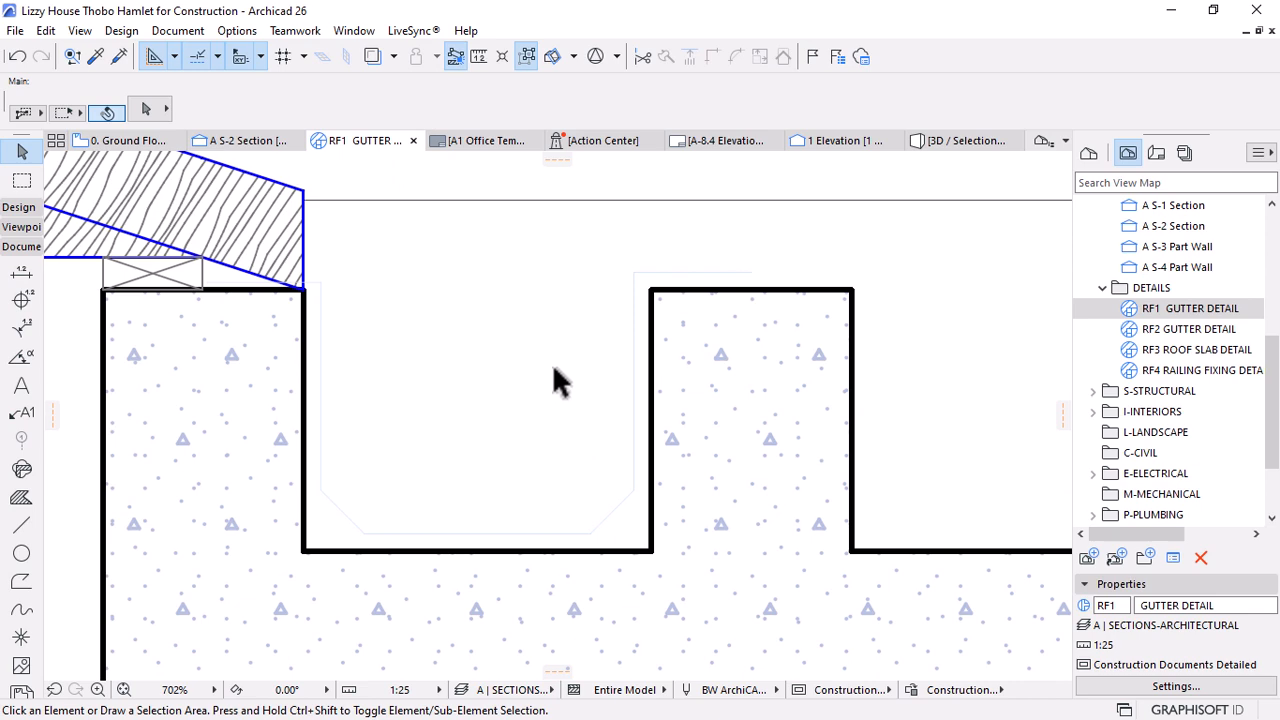
{"action": "scroll", "coordinate": [545, 365], "scroll_direction": "down", "scroll_amount": 2}
{"action": "scroll", "coordinate": [487, 291], "scroll_direction": "down", "scroll_amount": 1}
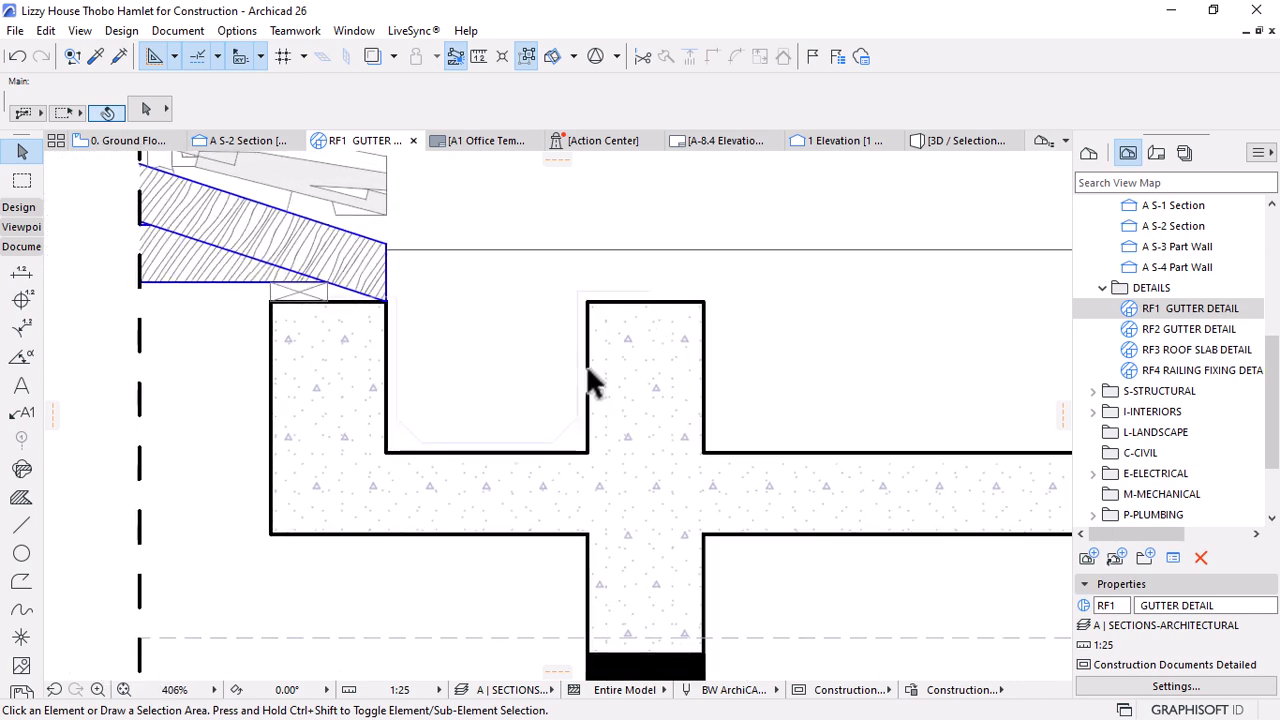
{"action": "left_click", "coordinate": [595, 375]}
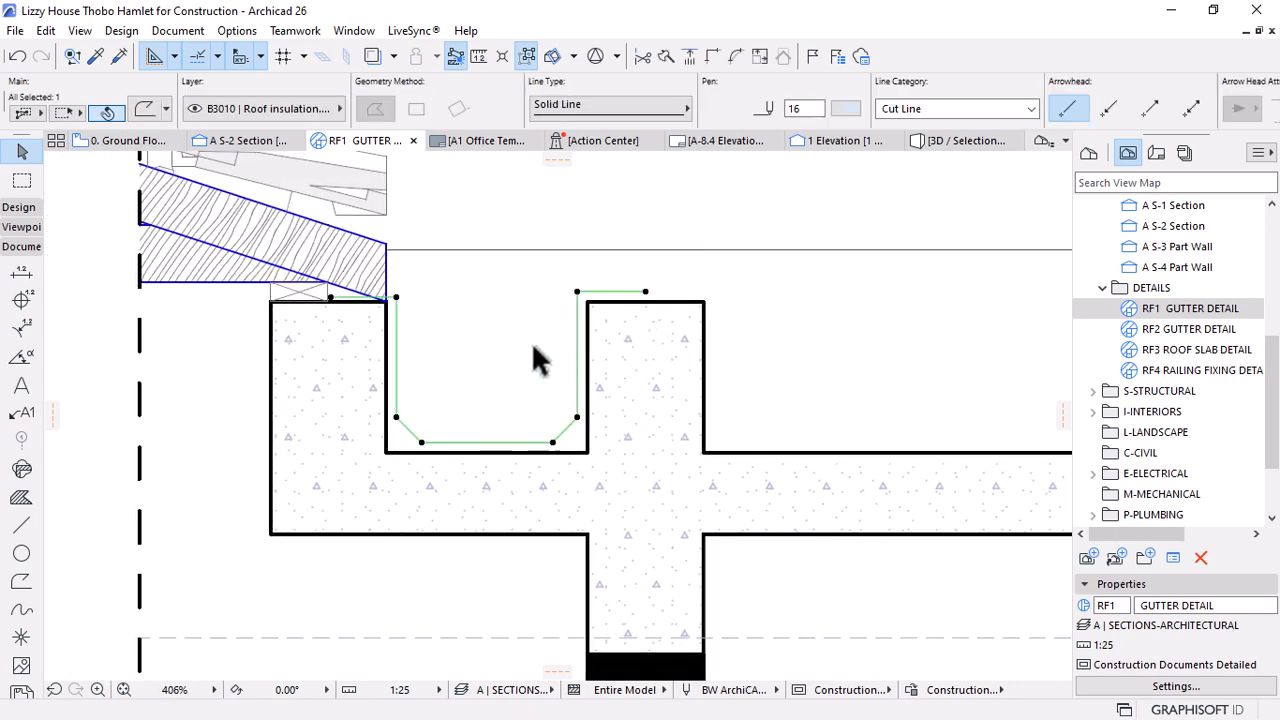
{"action": "left_click", "coordinate": [845, 110]}
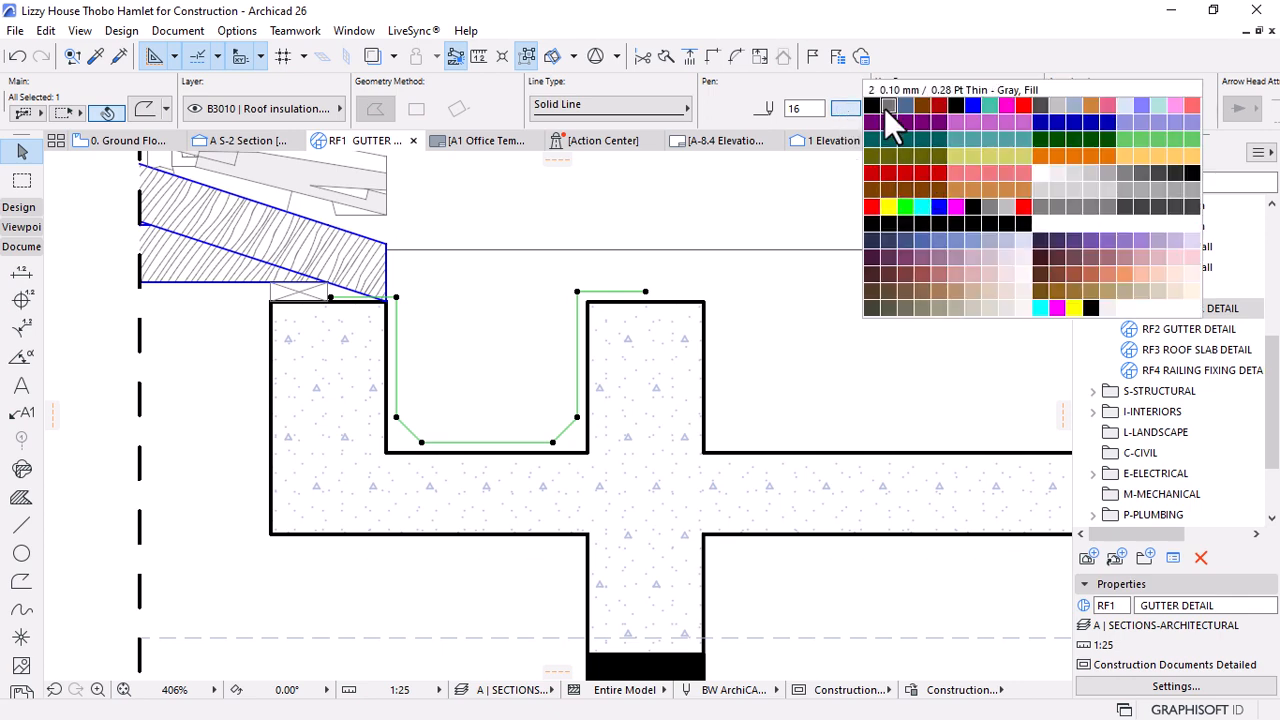
{"action": "left_click", "coordinate": [888, 106]}
{"action": "key", "text": "Escape"}
{"action": "scroll", "coordinate": [680, 343], "scroll_direction": "down", "scroll_amount": 1}
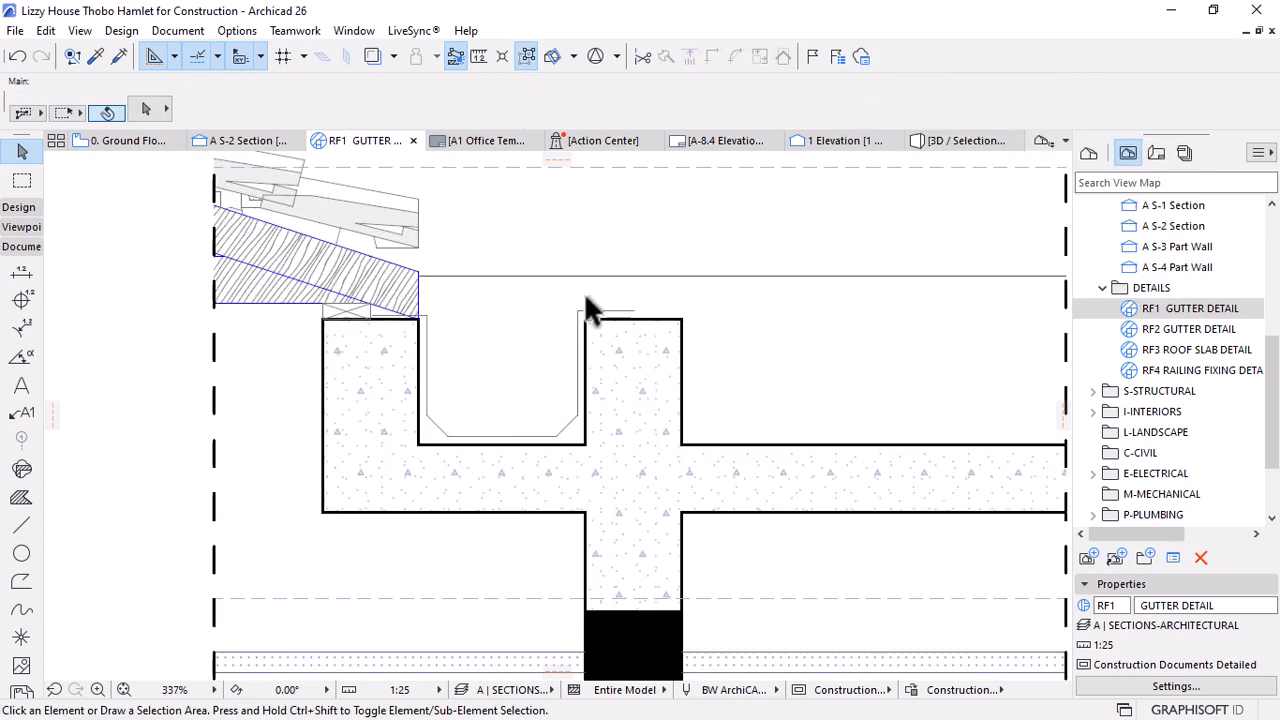
Try to remove the lining's horizontal segment above the inner upstand by moving its end node onto the corner node
{"action": "scroll", "coordinate": [590, 310], "scroll_direction": "up", "scroll_amount": 5}
{"action": "left_click", "coordinate": [537, 385]}
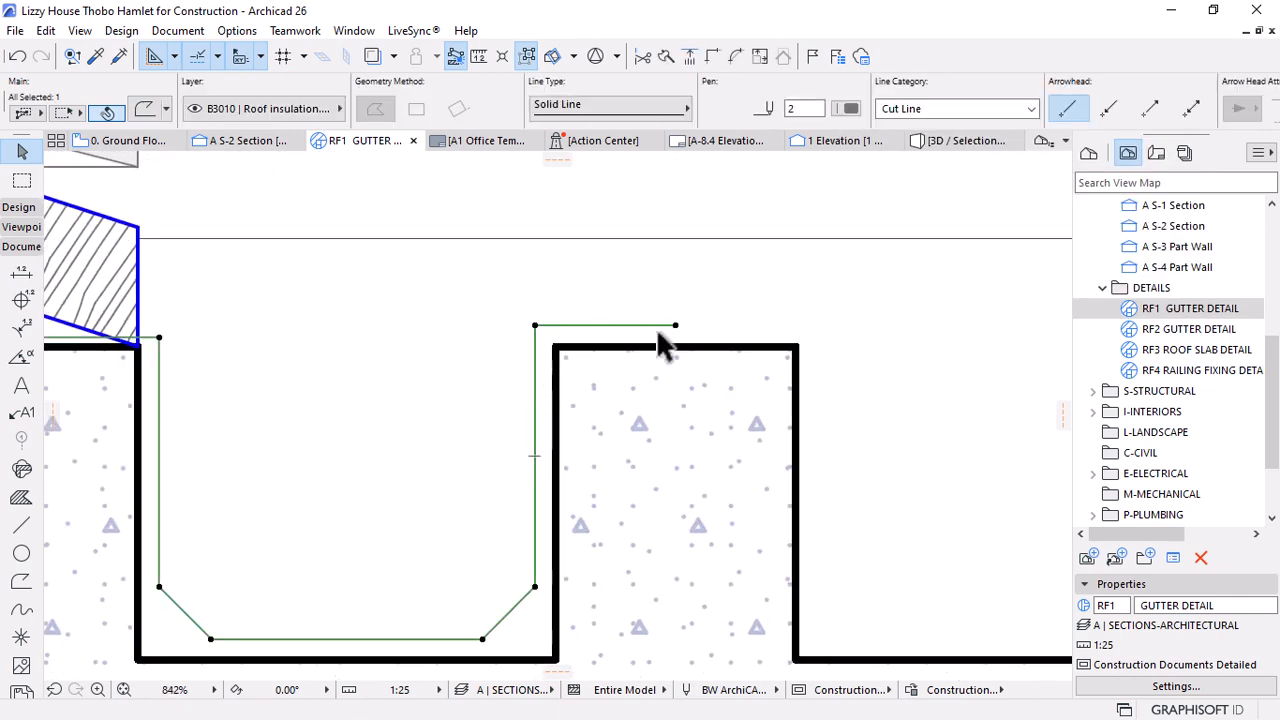
{"action": "left_click", "coordinate": [676, 325]}
{"action": "left_click", "coordinate": [535, 325]}
{"action": "scroll", "coordinate": [534, 340], "scroll_direction": "up", "scroll_amount": 4}
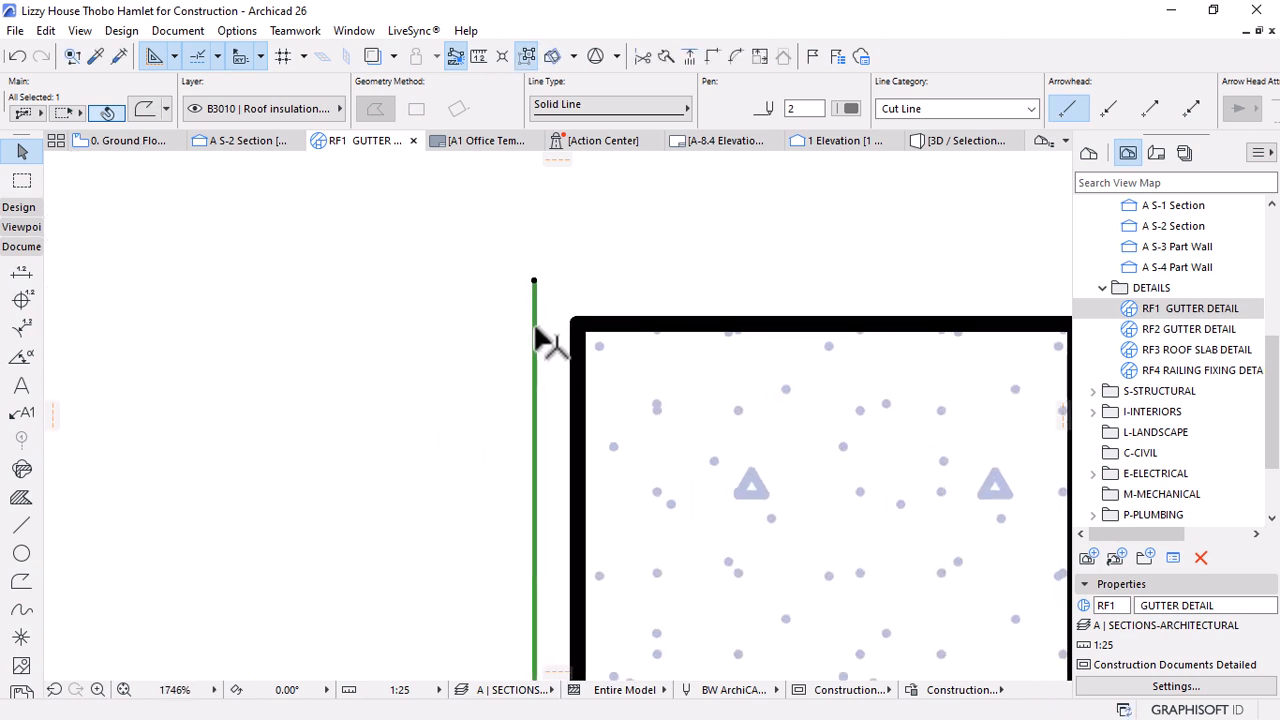
{"action": "key", "text": "ctrl+z"}
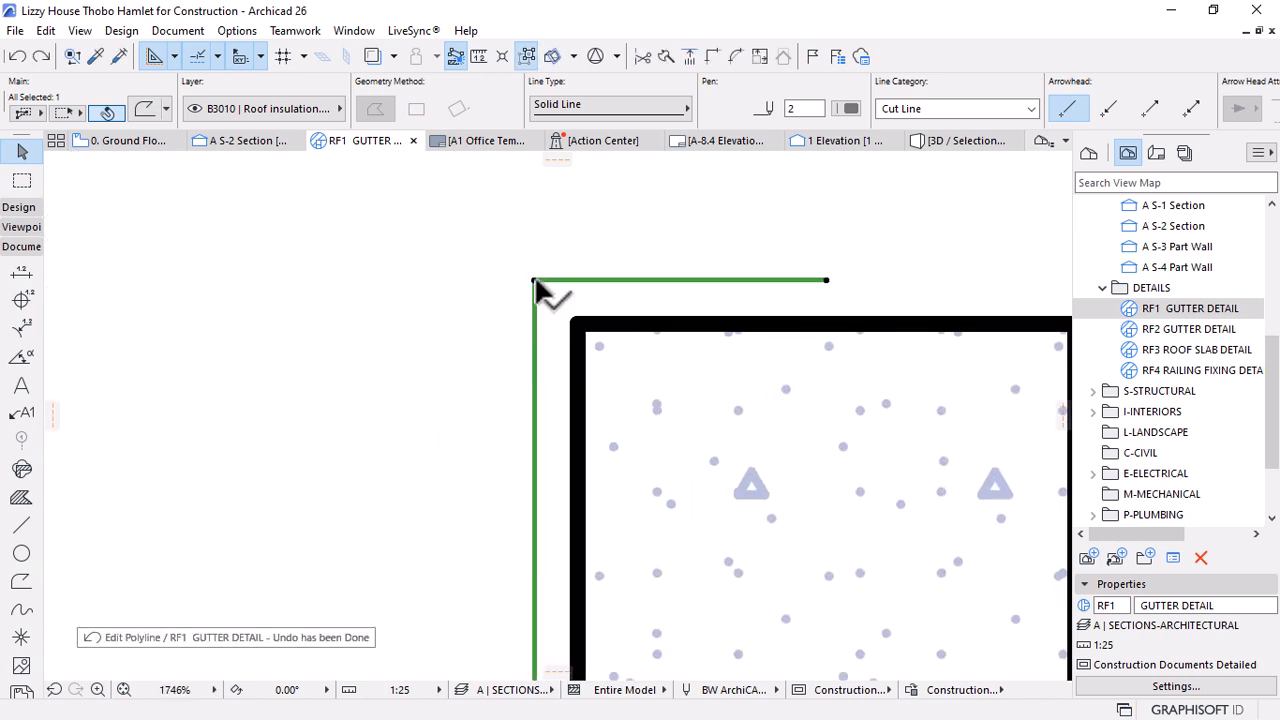
Try moving the lining's corner node beside the inner upstand down along the vertical segment, and undo it
{"action": "left_click", "coordinate": [534, 280]}
{"action": "left_click", "coordinate": [535, 353]}
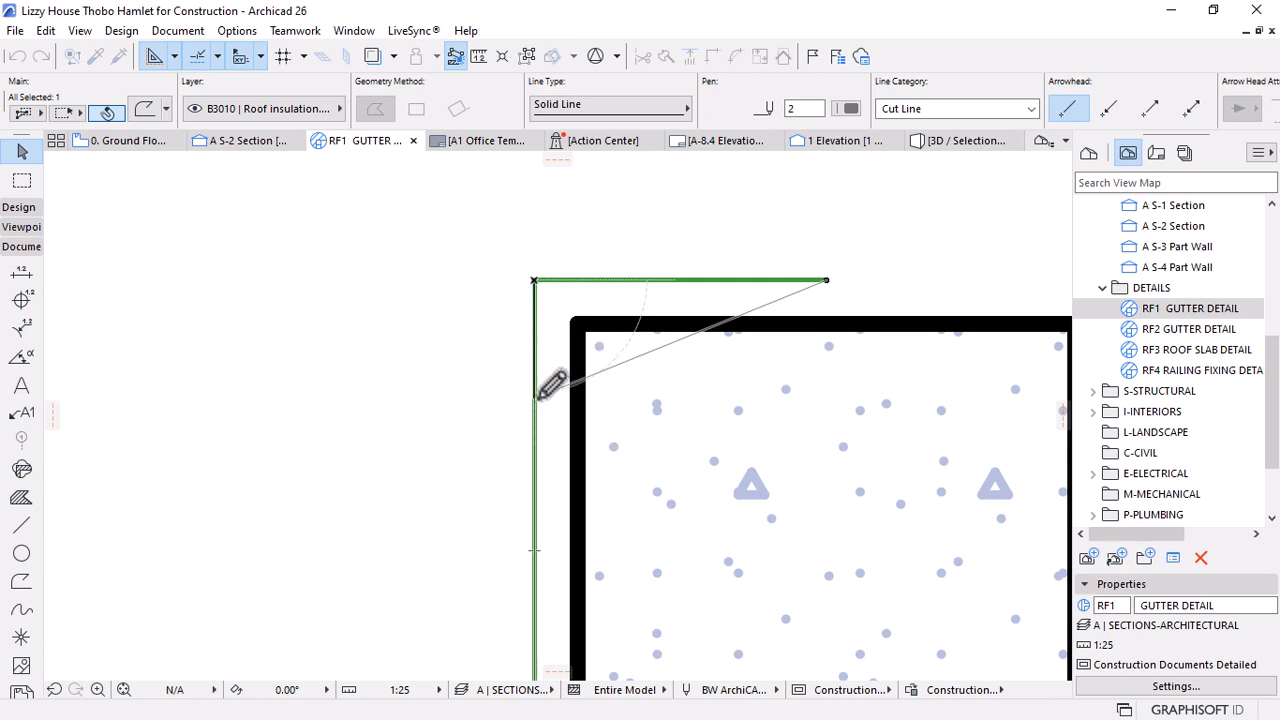
{"action": "left_click", "coordinate": [535, 397]}
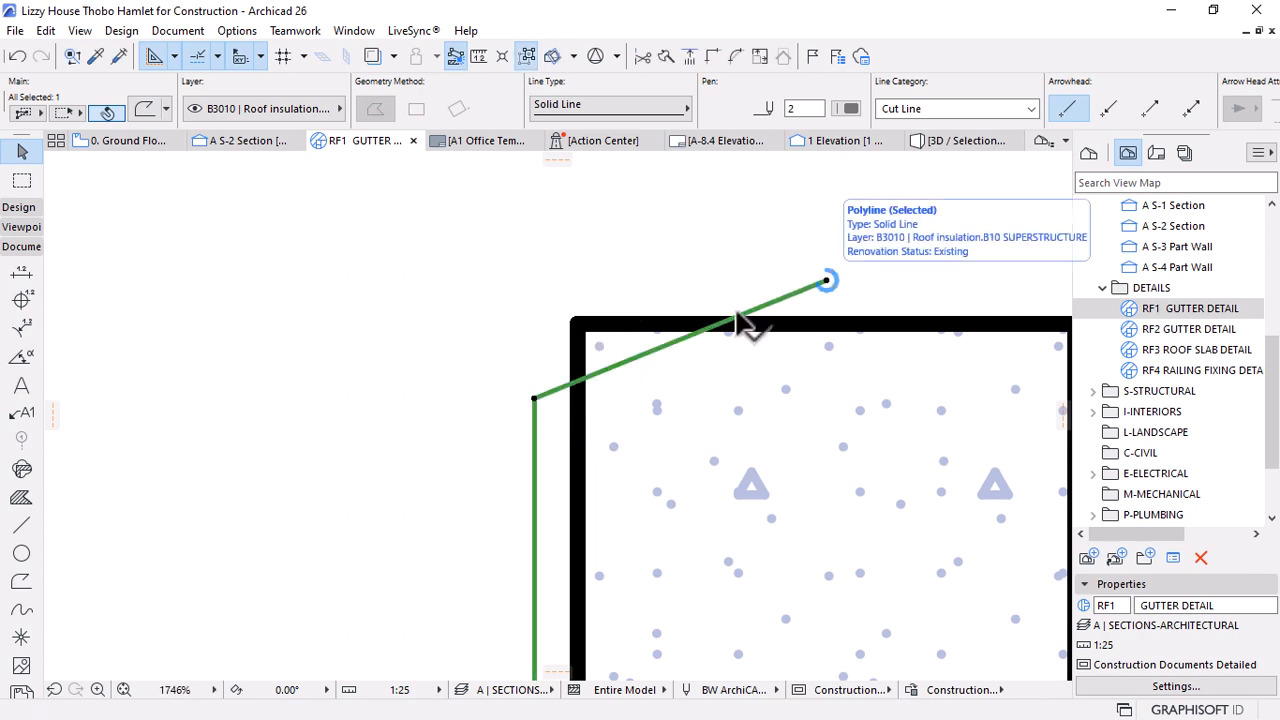
{"action": "key", "text": "ctrl+z"}
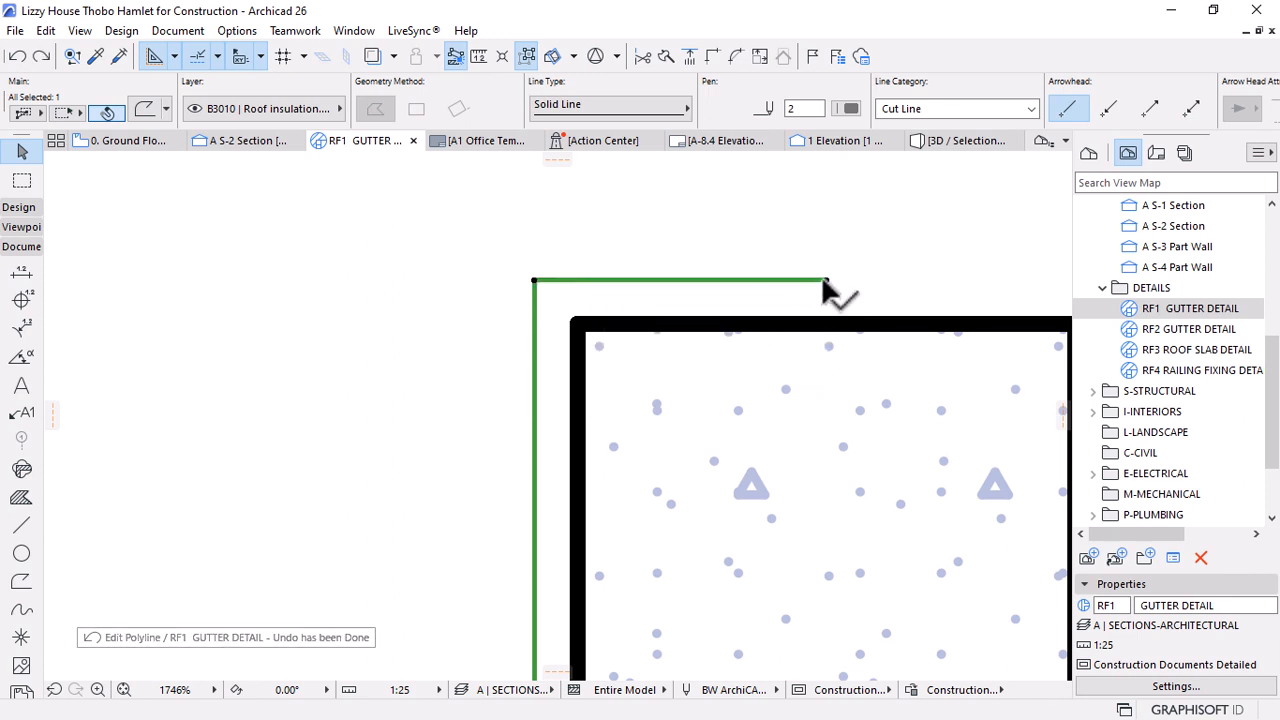
Add a midpoint node to the lining's horizontal segment above the inner upstand and lower its end node onto the concrete top
{"action": "left_click", "coordinate": [680, 280]}
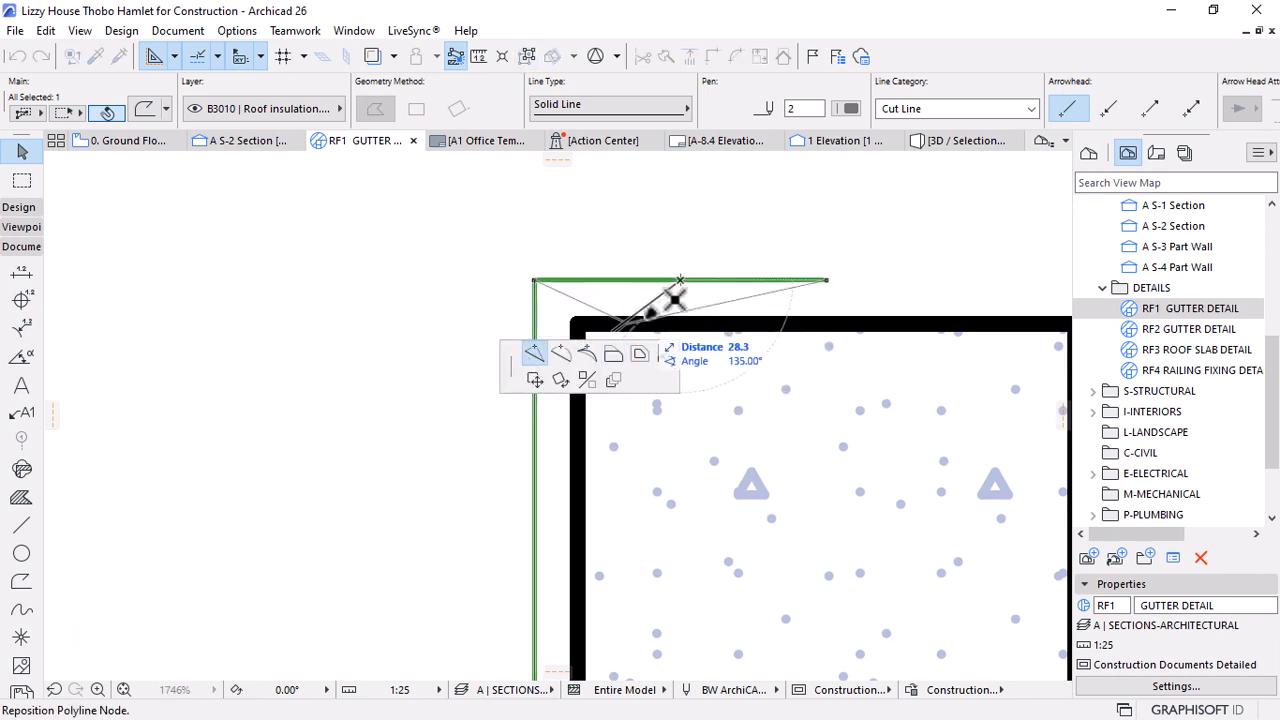
{"action": "left_click", "coordinate": [680, 280]}
{"action": "left_click", "coordinate": [826, 281]}
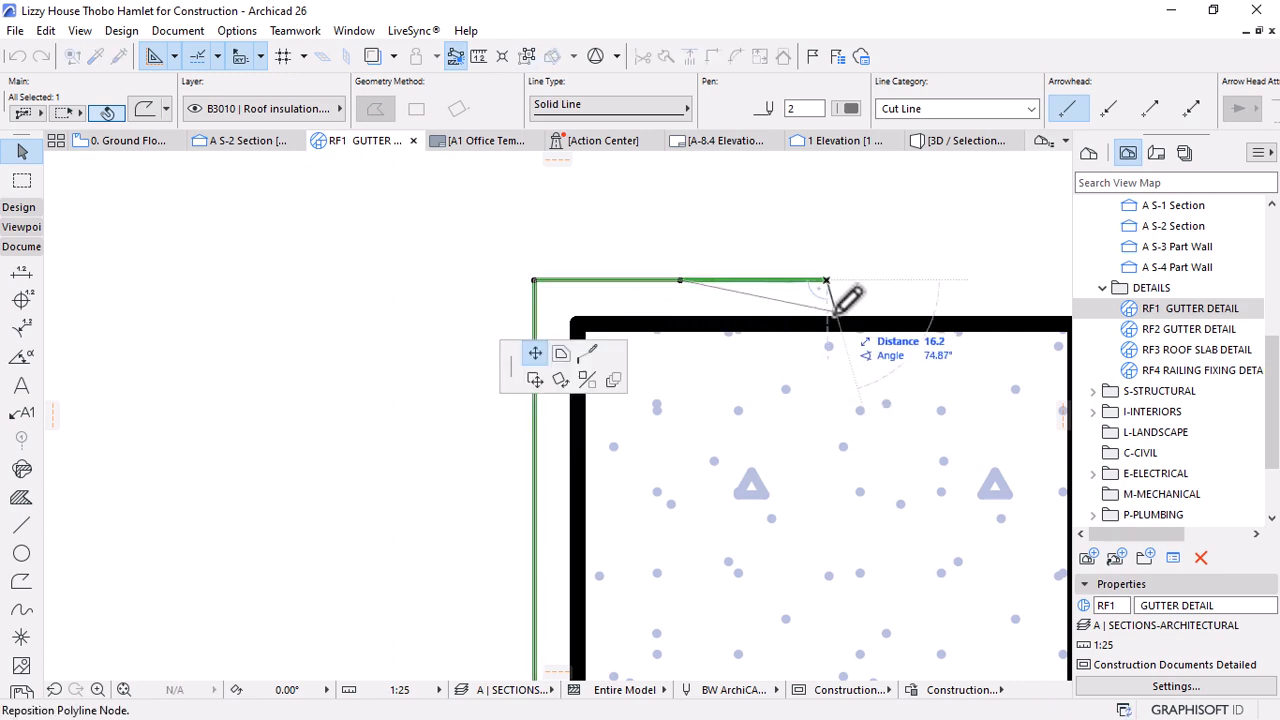
{"action": "left_click", "coordinate": [828, 317]}
{"action": "key", "text": "Escape"}
{"action": "scroll", "coordinate": [742, 302], "scroll_direction": "down", "scroll_amount": 6}
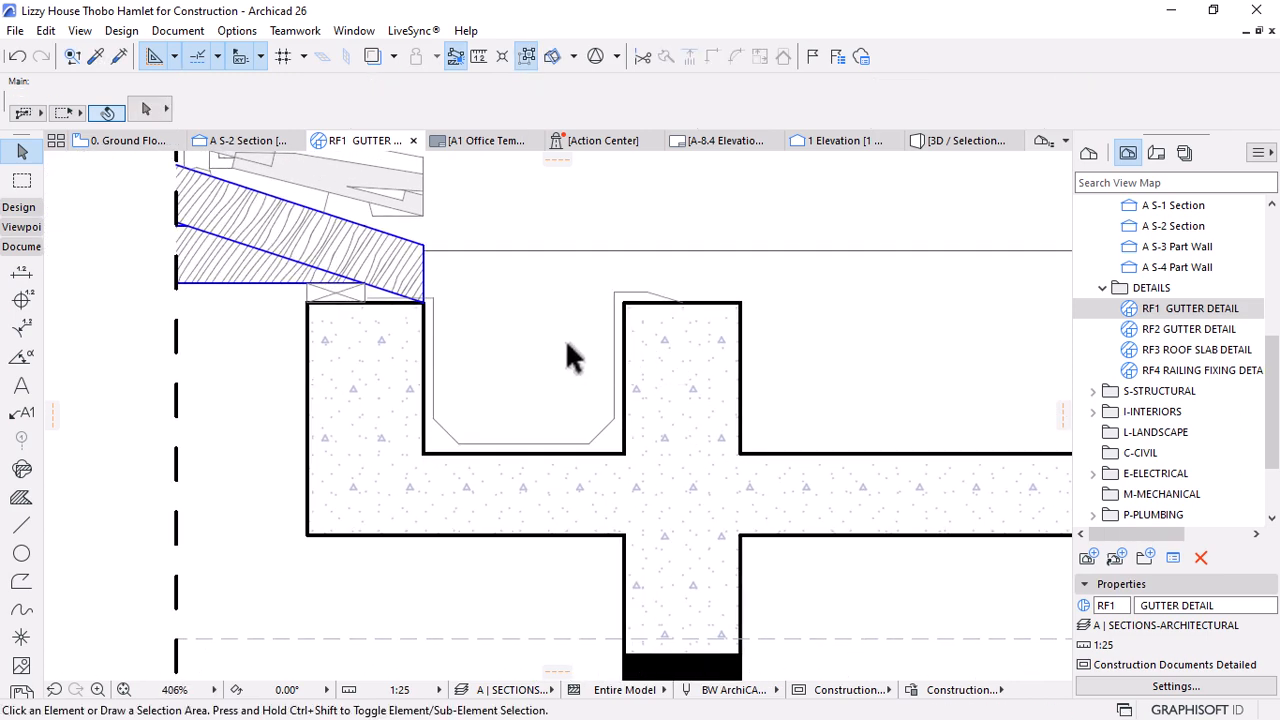
{"action": "scroll", "coordinate": [620, 296], "scroll_direction": "up", "scroll_amount": 3}
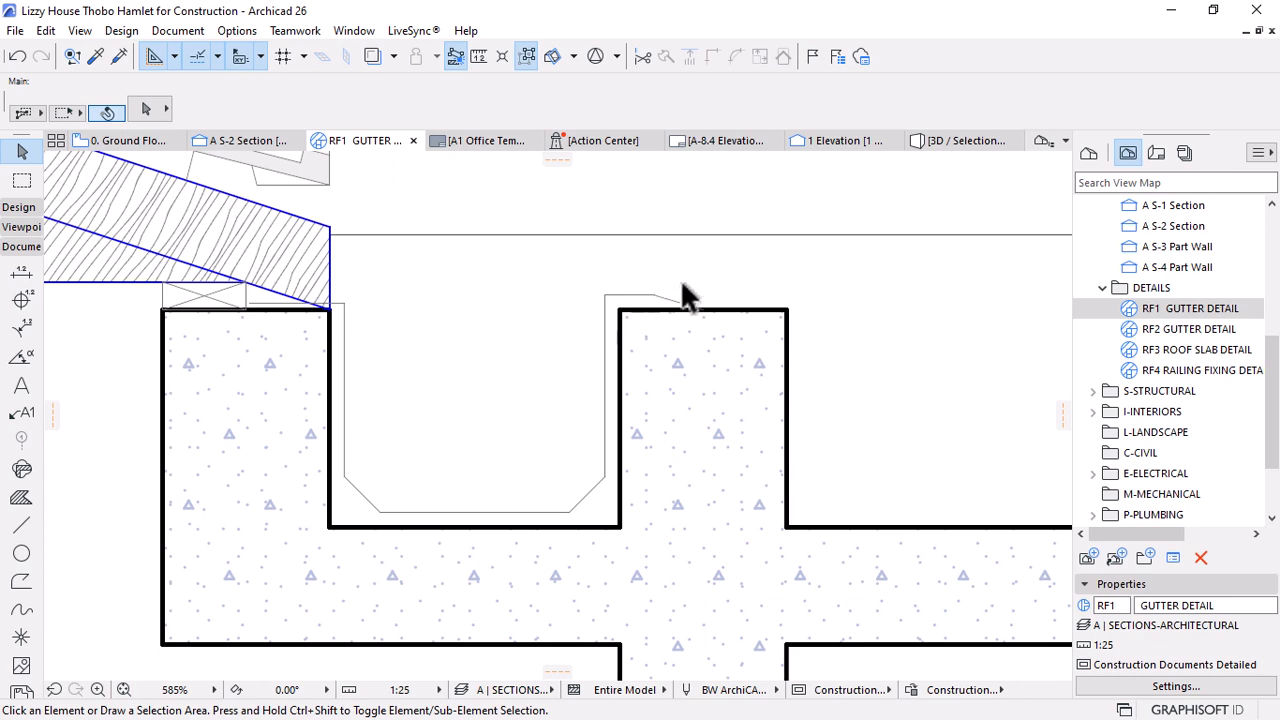
{"action": "scroll", "coordinate": [645, 305], "scroll_direction": "down", "scroll_amount": 5}
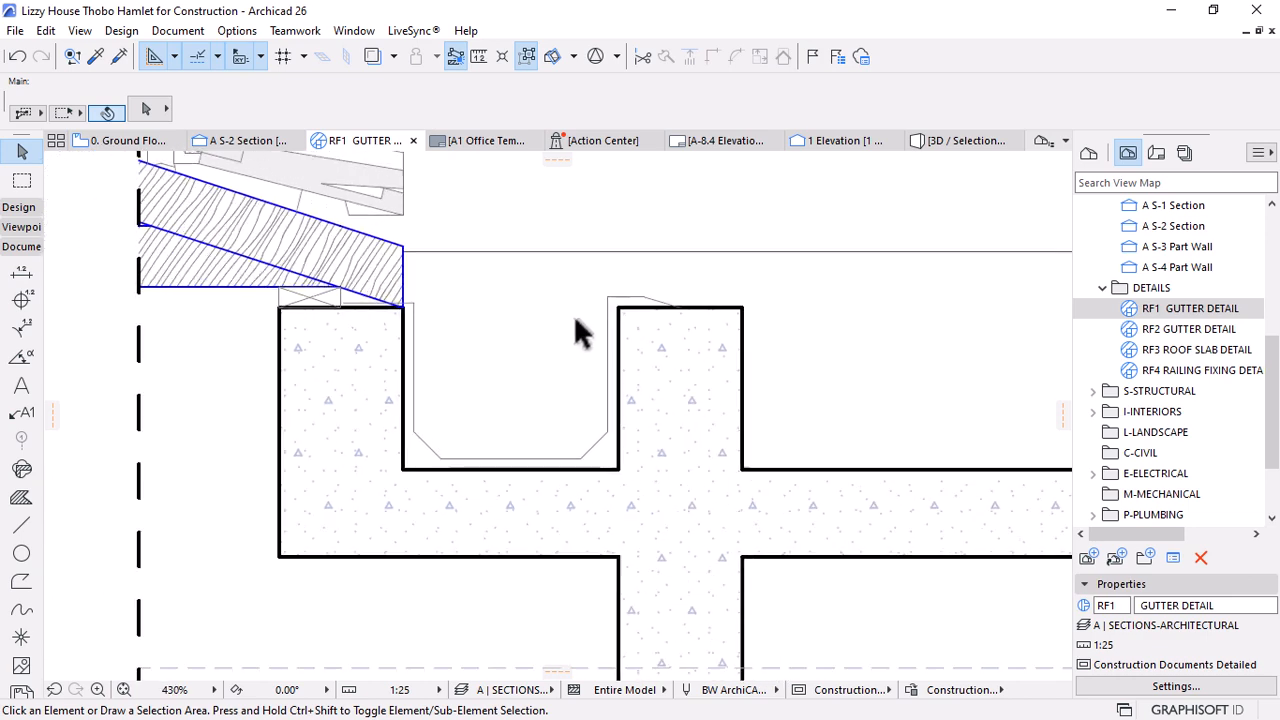
{"action": "scroll", "coordinate": [707, 395], "scroll_direction": "up", "scroll_amount": 5}
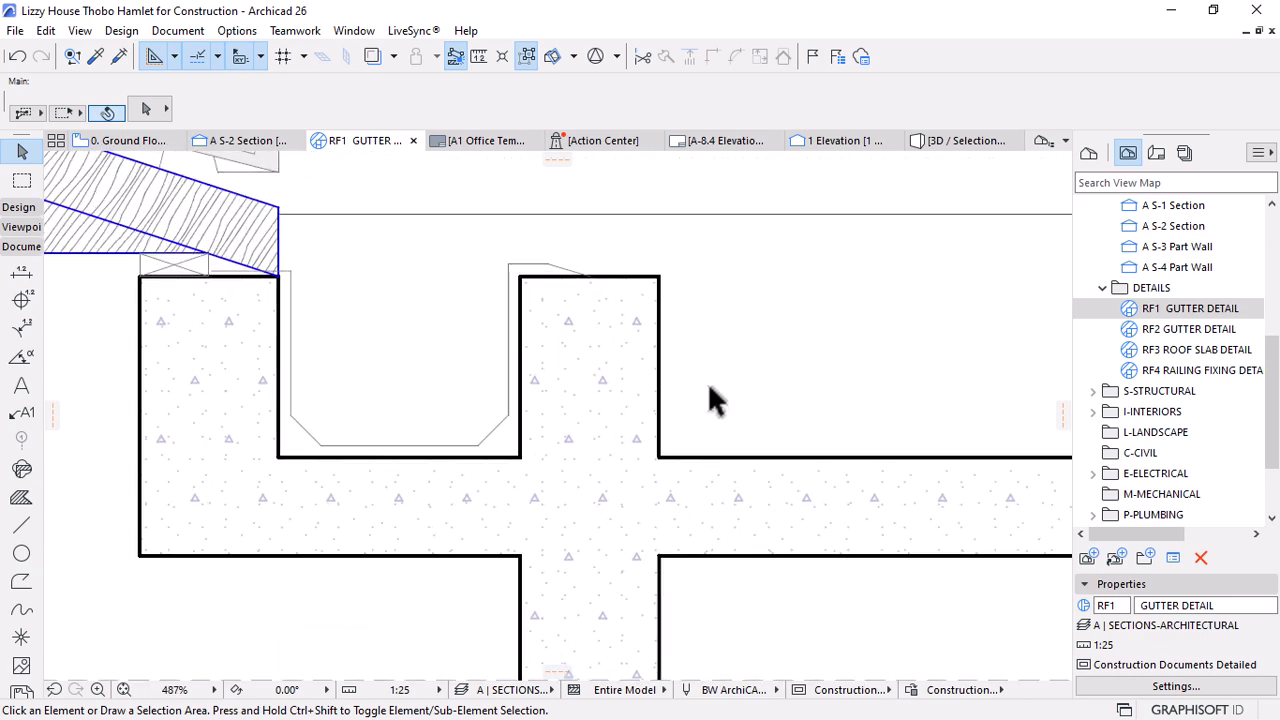
{"action": "scroll", "coordinate": [565, 280], "scroll_direction": "up", "scroll_amount": 3}
{"action": "scroll", "coordinate": [565, 280], "scroll_direction": "down", "scroll_amount": 2}
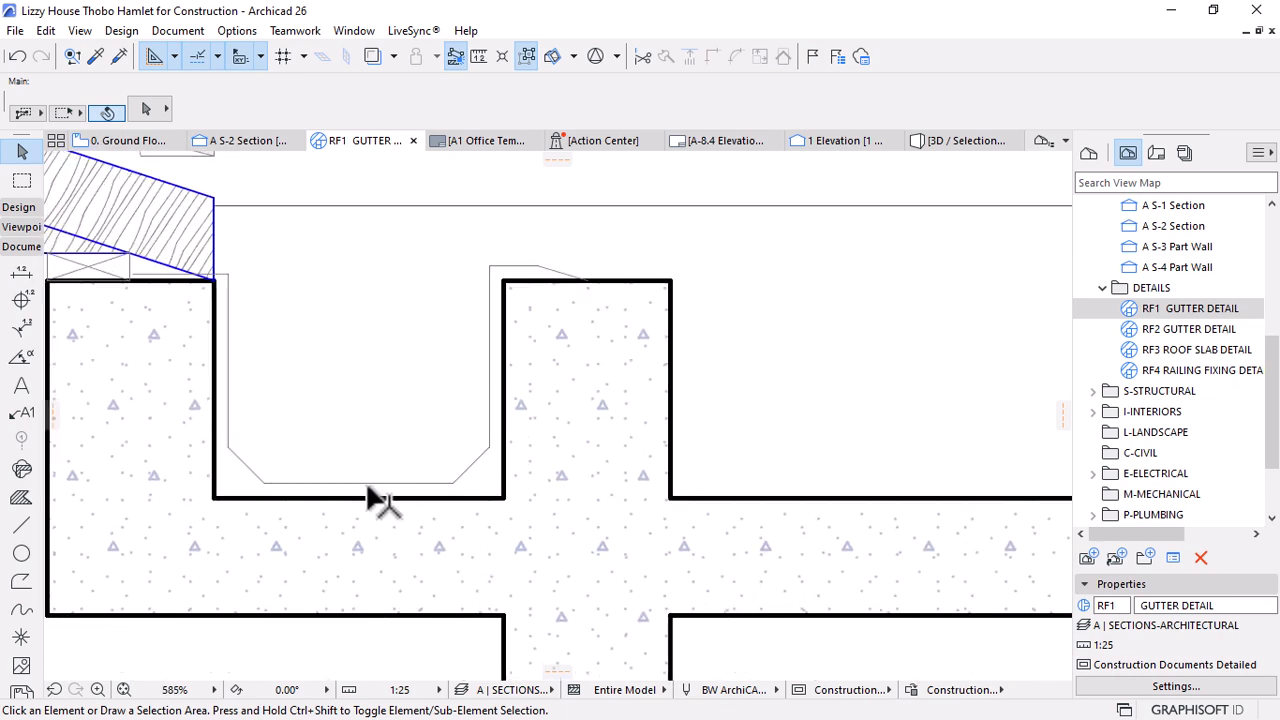
Try extending the lining's end node from the inner upstand to the far end of the roof slab's top surface, and undo it
{"action": "left_click", "coordinate": [538, 268]}
{"action": "left_click", "coordinate": [587, 281]}
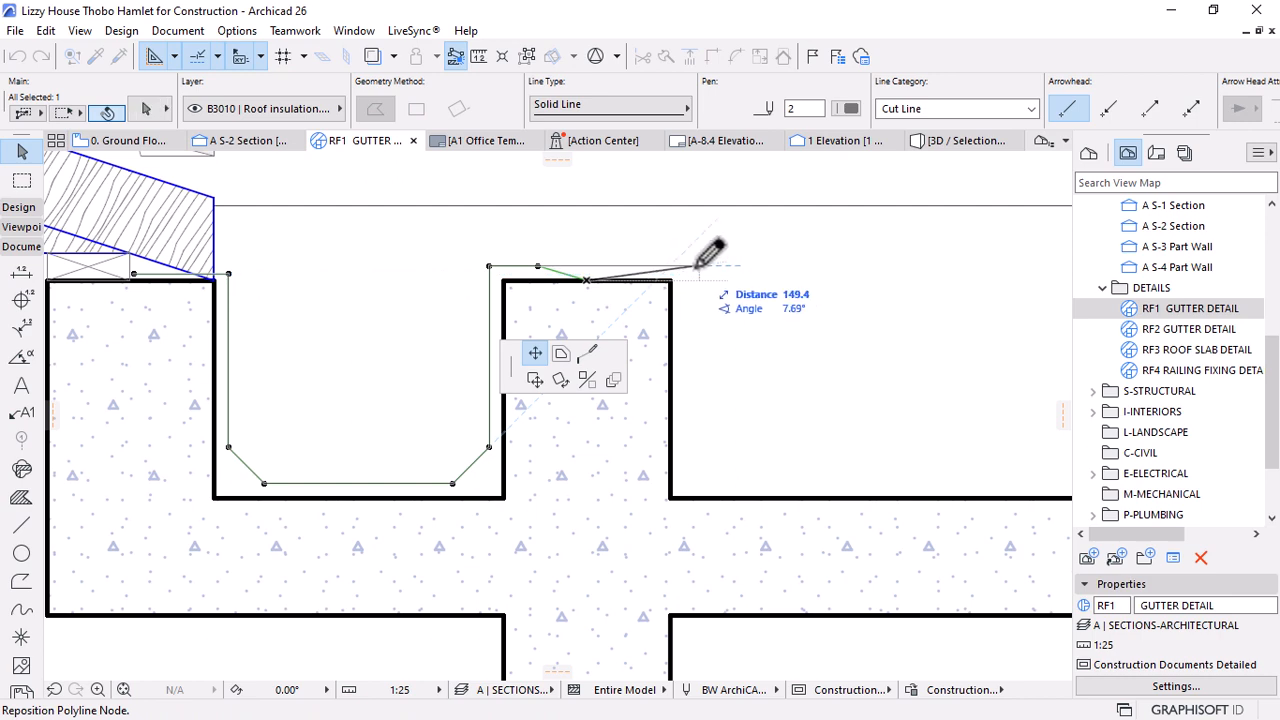
{"action": "scroll", "coordinate": [538, 457], "scroll_direction": "down", "scroll_amount": 3}
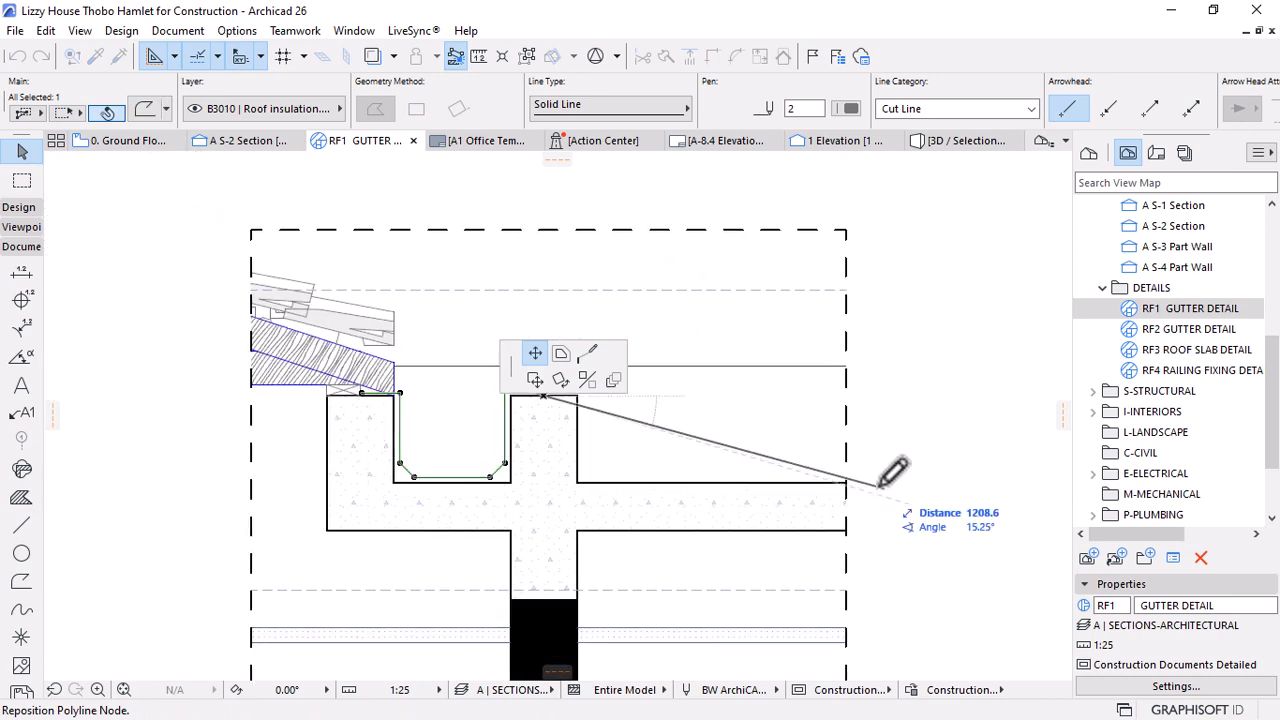
{"action": "left_click", "coordinate": [846, 483]}
{"action": "scroll", "coordinate": [457, 486], "scroll_direction": "up", "scroll_amount": 3}
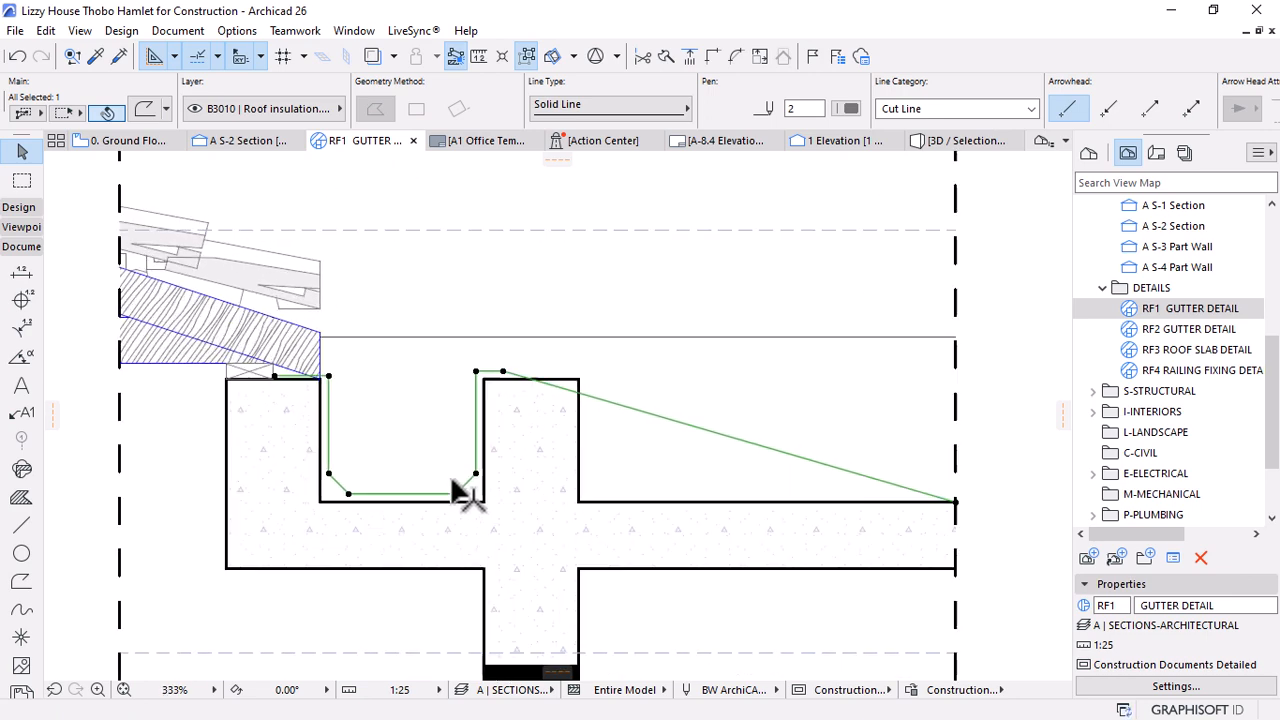
{"action": "left_click", "coordinate": [452, 498]}
{"action": "scroll", "coordinate": [450, 488], "scroll_direction": "up", "scroll_amount": 1}
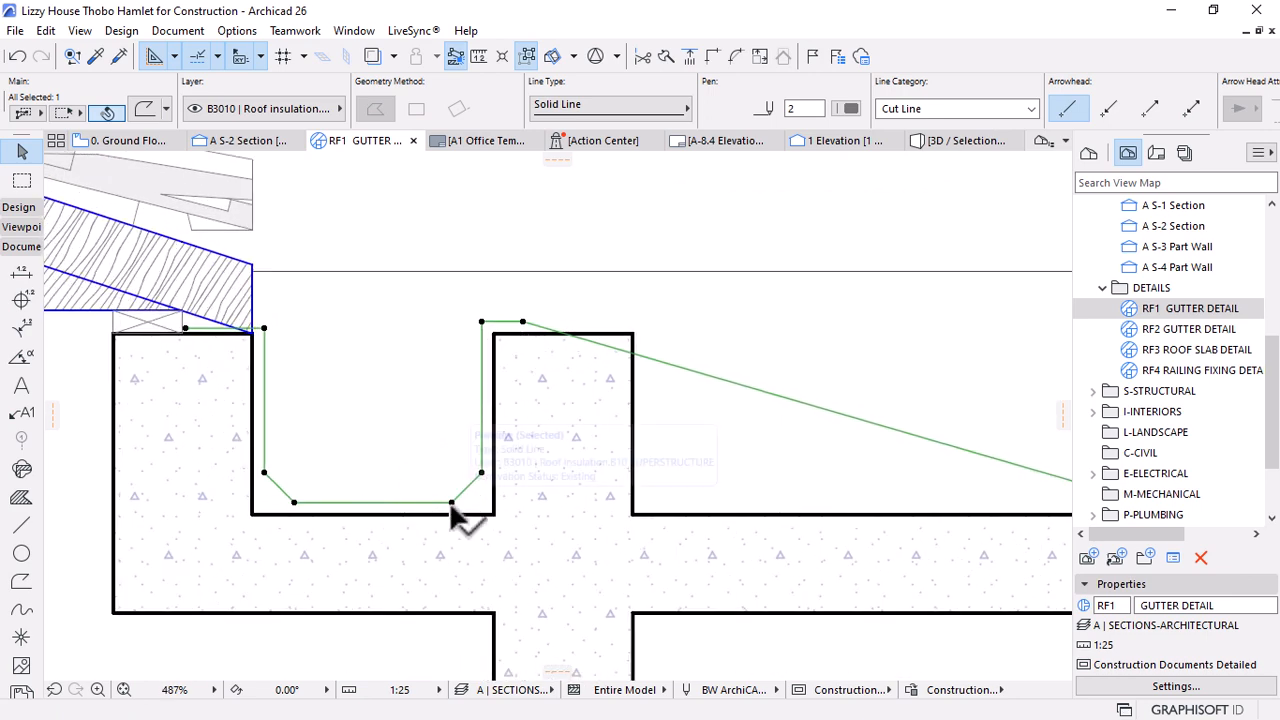
{"action": "left_click", "coordinate": [521, 323]}
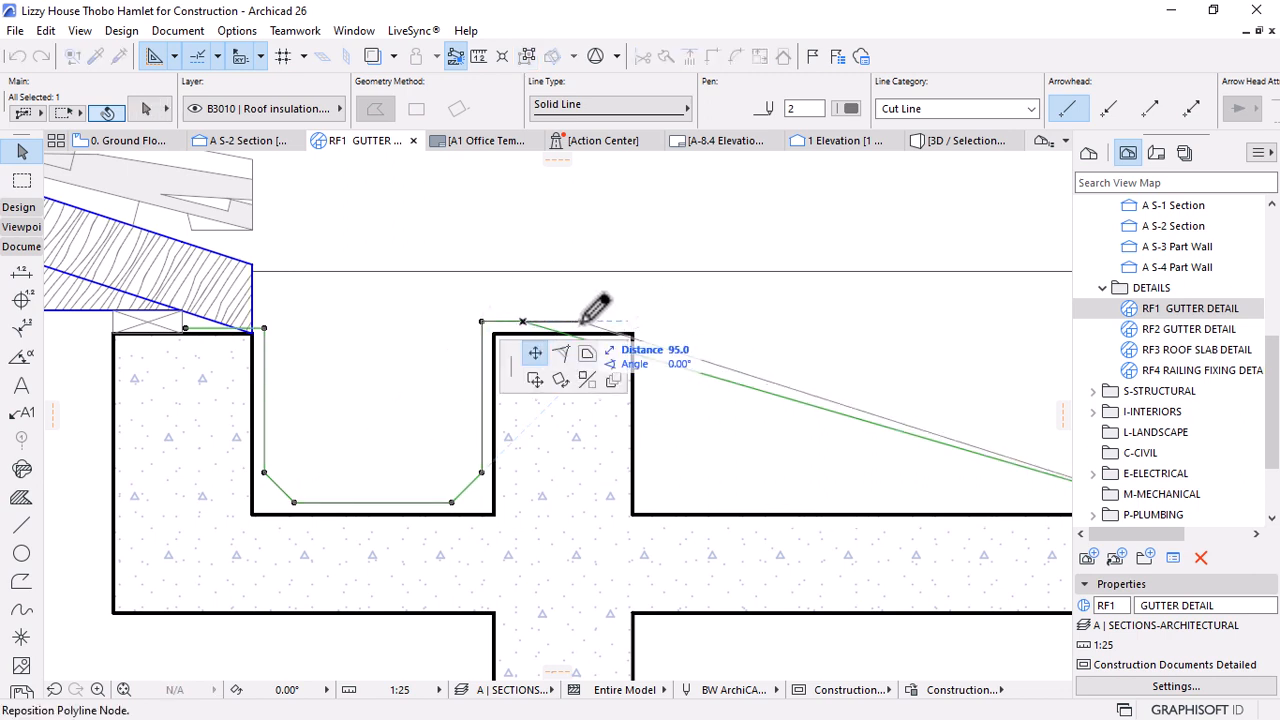
{"action": "key", "text": "Escape"}
{"action": "key", "text": "ctrl+z"}
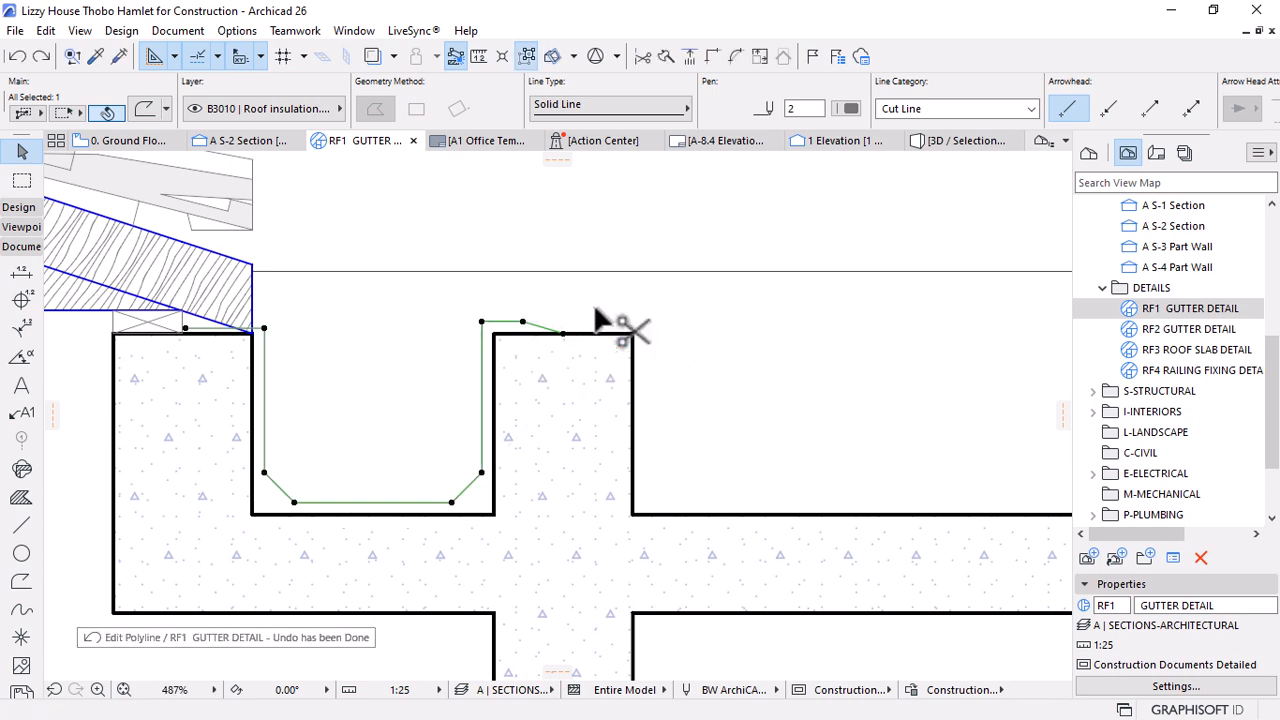
Draw a polyline with the lining's settings from its end along the upstand's top, down the slab-side face and along the slab to the detail boundary
{"action": "key", "text": "Escape"}
{"action": "left_click", "coordinate": [482, 377], "text": "alt"}
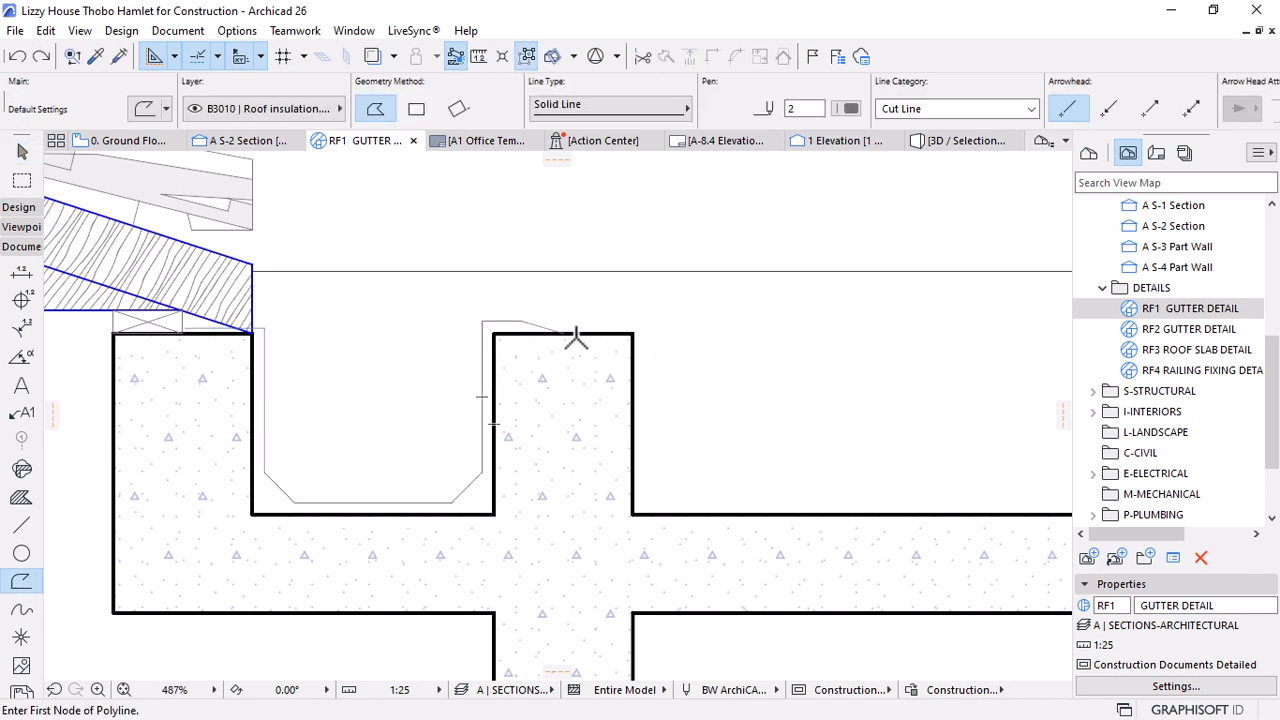
{"action": "left_click", "coordinate": [632, 333]}
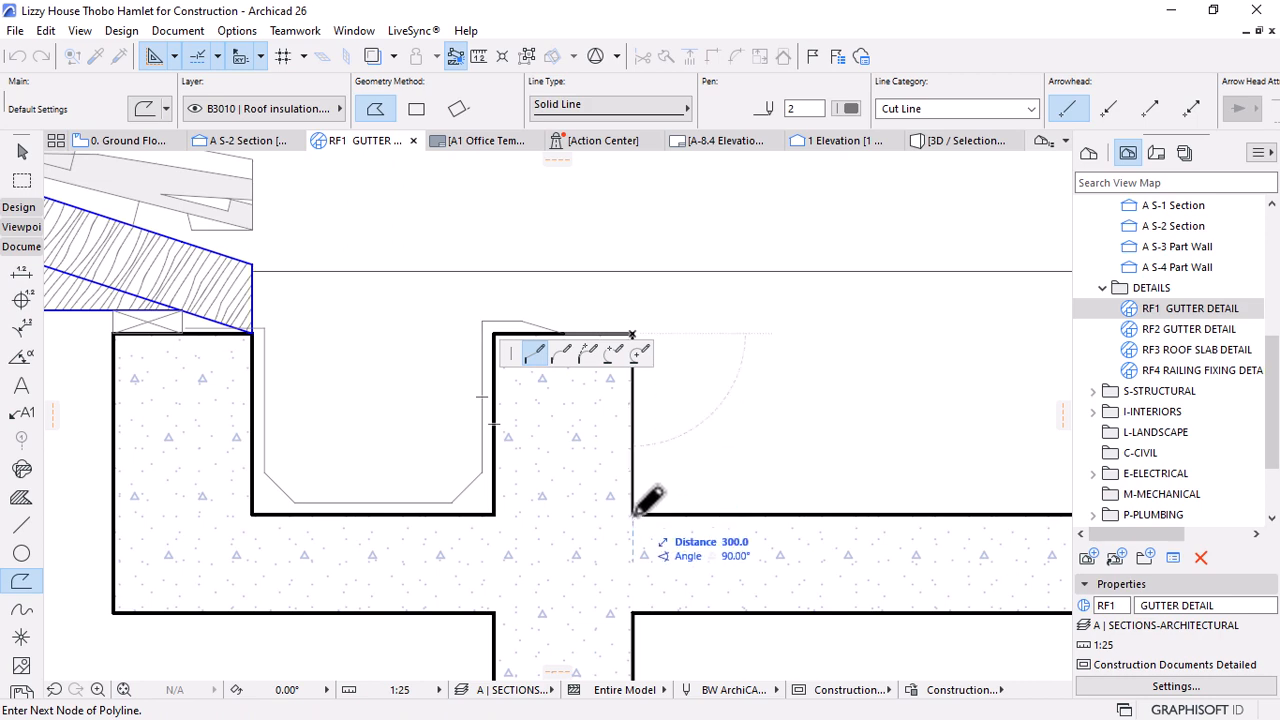
{"action": "scroll", "coordinate": [612, 490], "scroll_direction": "down", "scroll_amount": 3}
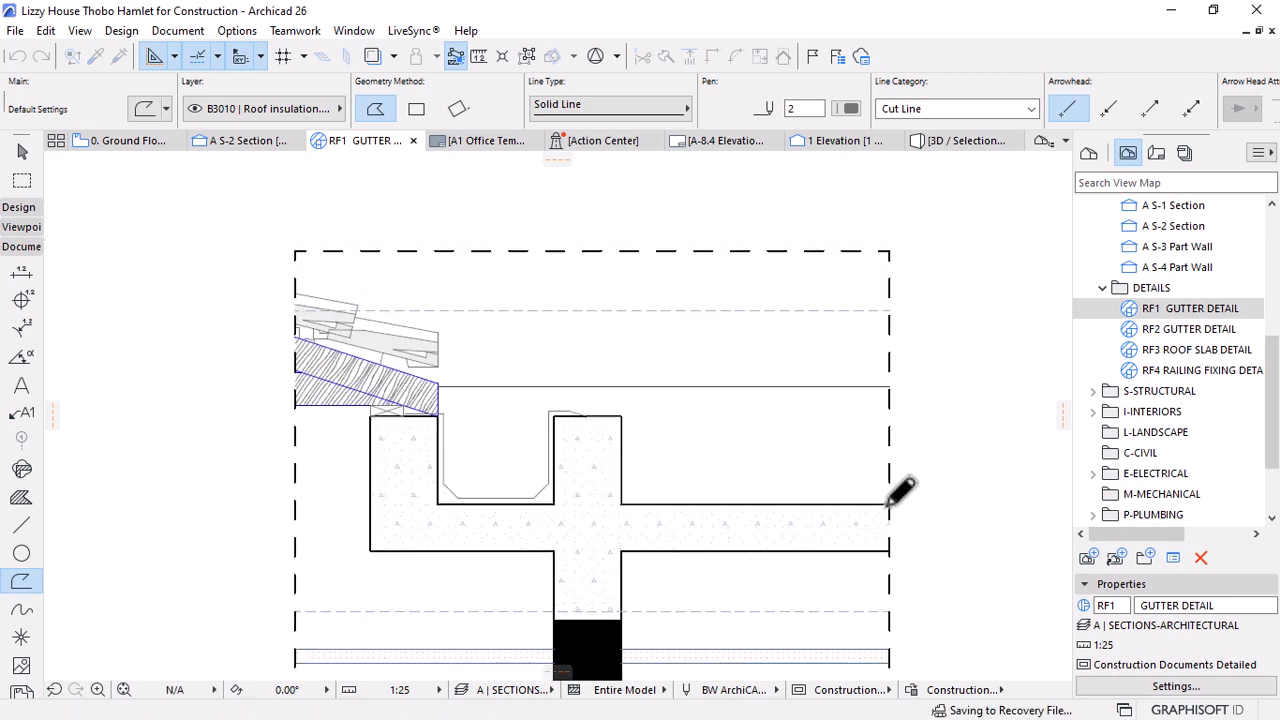
{"action": "key", "text": "Escape"}
Offset the whole new slab-side polyline outward from the concrete, level with the gutter lining's top segment
{"action": "left_click", "coordinate": [714, 506]}
{"action": "scroll", "coordinate": [628, 423], "scroll_direction": "up", "scroll_amount": 3}
{"action": "left_click", "coordinate": [627, 400]}
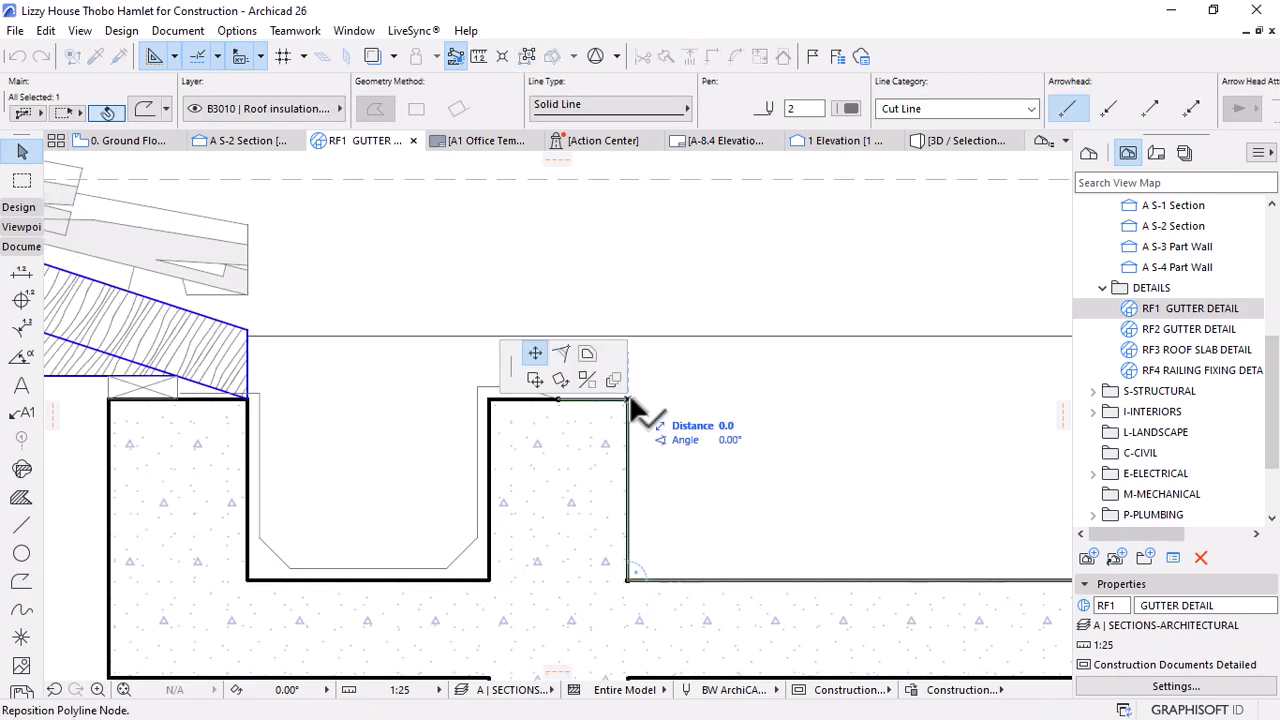
{"action": "left_click", "coordinate": [587, 356]}
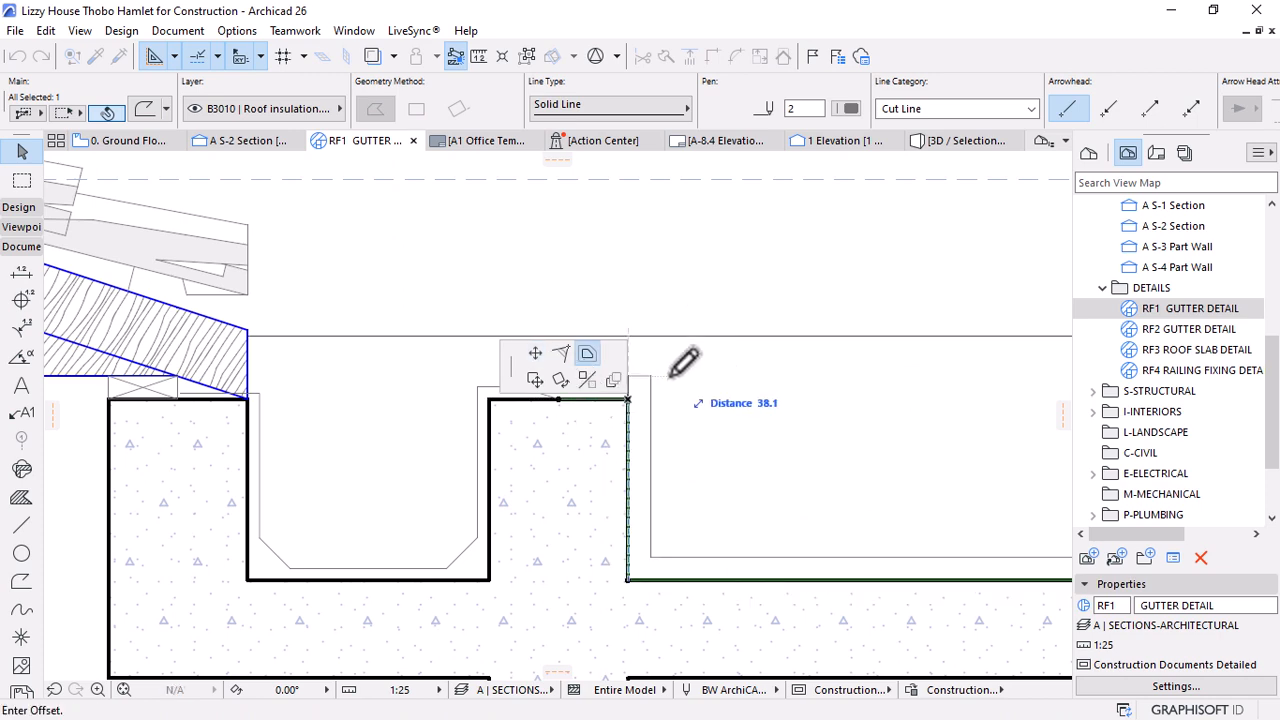
{"action": "key", "text": "Escape"}
{"action": "key", "text": "Escape"}
{"action": "scroll", "coordinate": [563, 400], "scroll_direction": "down", "scroll_amount": 3}
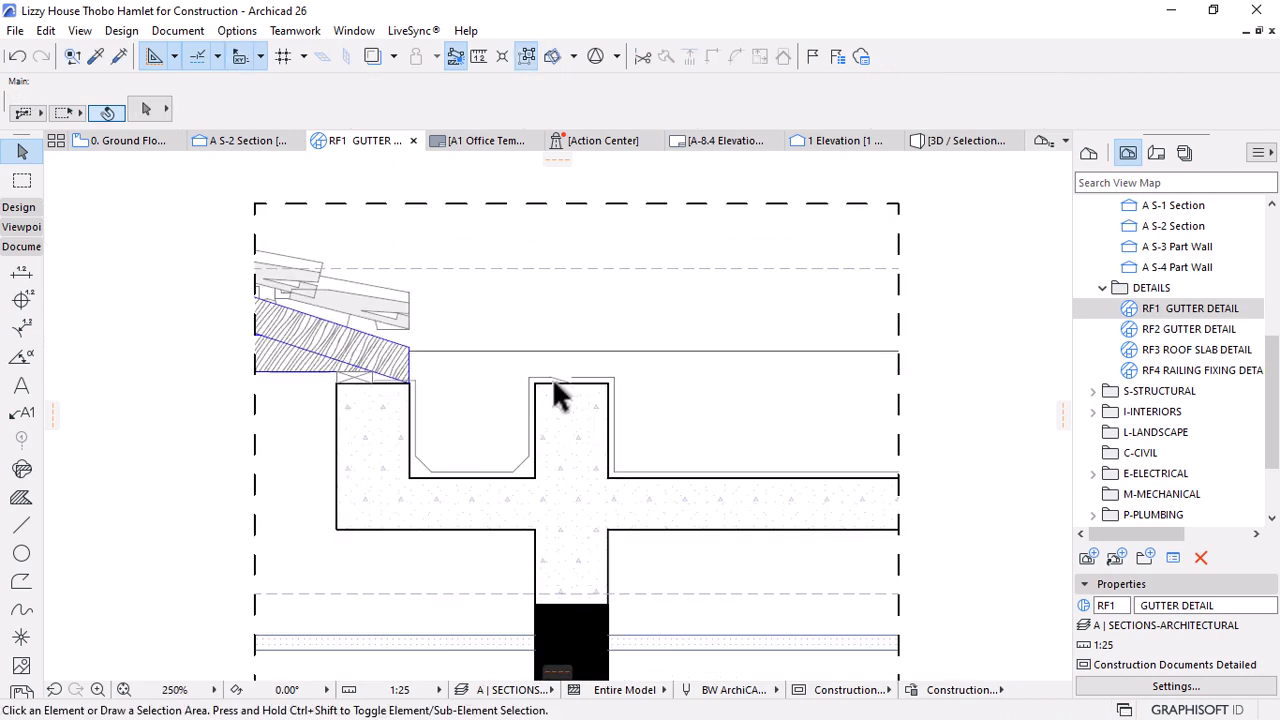
Chamfer the slab-side lining's lower corner, where the upstand meets the roof slab, with a 50 mm radius
{"action": "scroll", "coordinate": [570, 422], "scroll_direction": "up", "scroll_amount": 3}
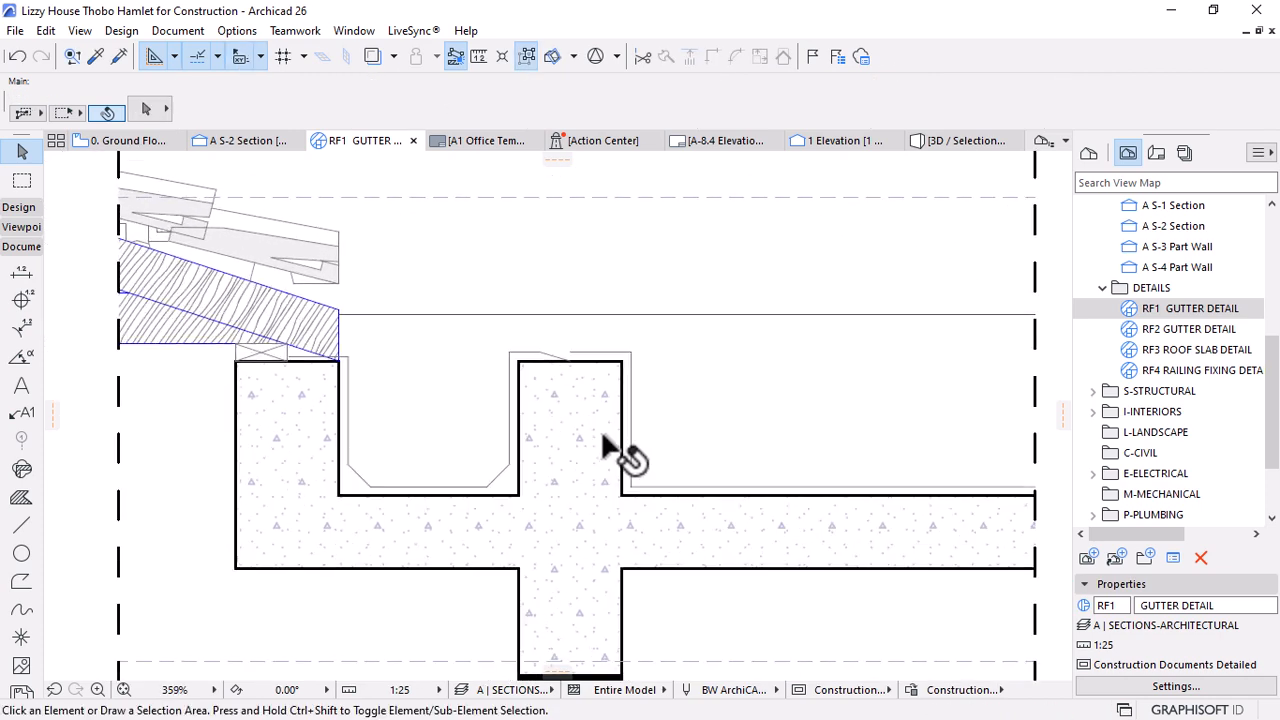
{"action": "scroll", "coordinate": [670, 490], "scroll_direction": "up", "scroll_amount": 3}
{"action": "left_click", "coordinate": [630, 485]}
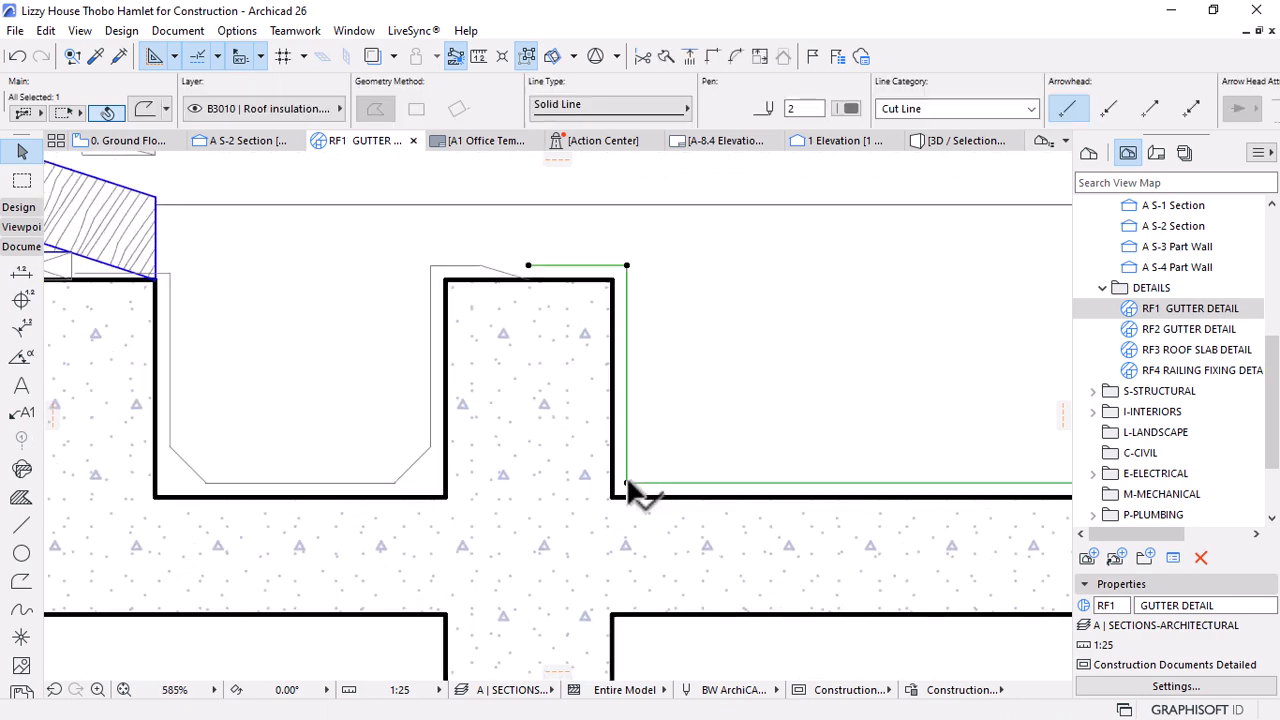
{"action": "left_click", "coordinate": [626, 483]}
{"action": "left_click", "coordinate": [561, 353]}
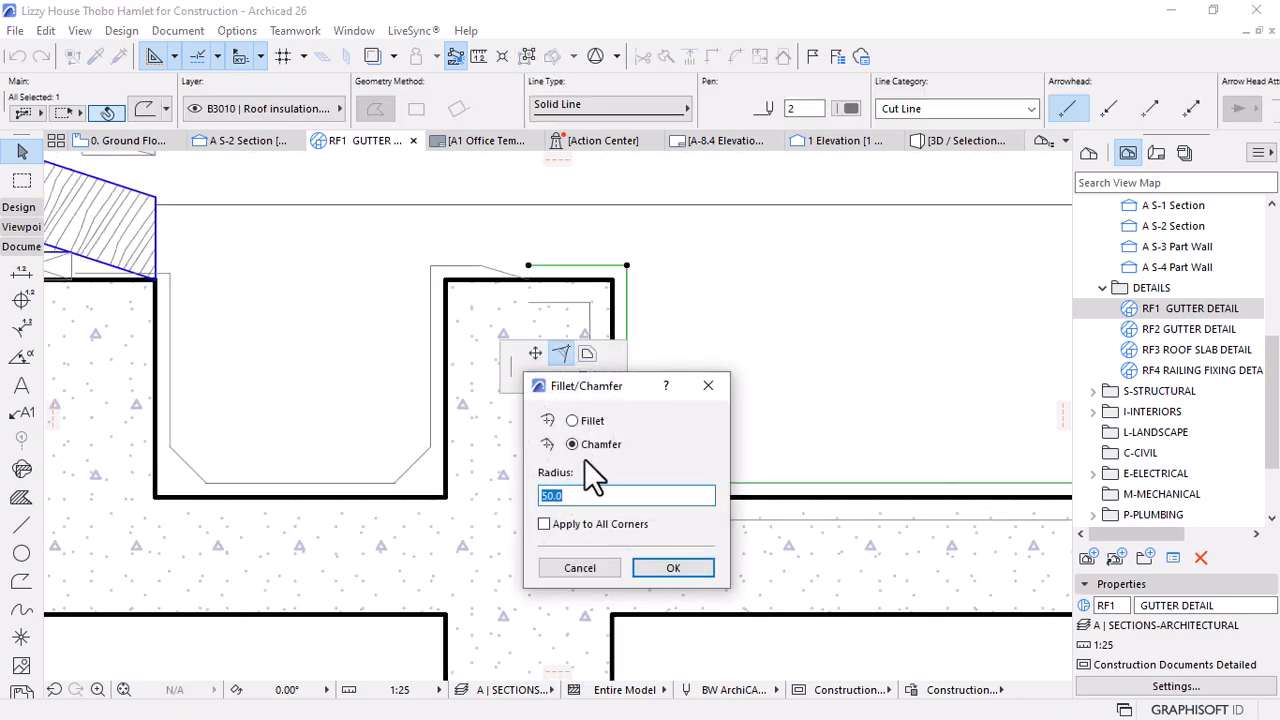
{"action": "left_click", "coordinate": [673, 567]}
{"action": "left_click", "coordinate": [729, 386]}
{"action": "scroll", "coordinate": [586, 371], "scroll_direction": "down", "scroll_amount": 2}
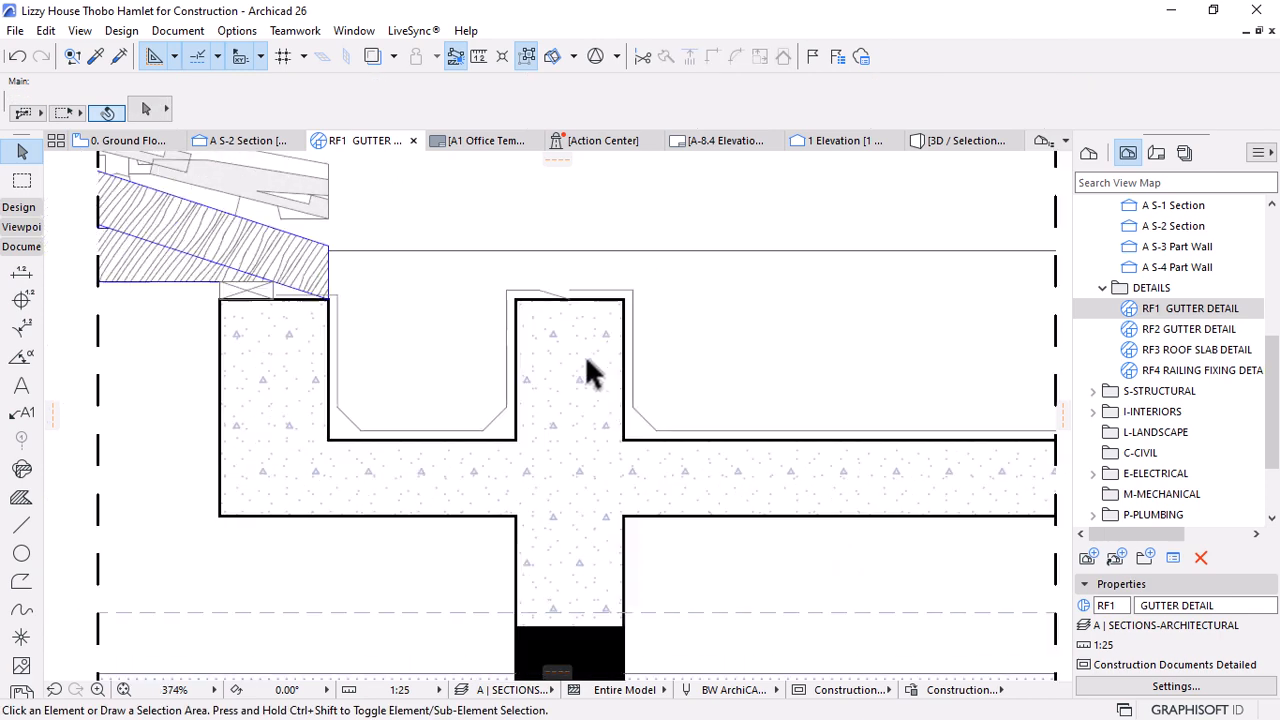
Move the gutter lining's sloping end node above the upstand up onto the slab-side lining's end point
{"action": "scroll", "coordinate": [600, 370], "scroll_direction": "up", "scroll_amount": 5}
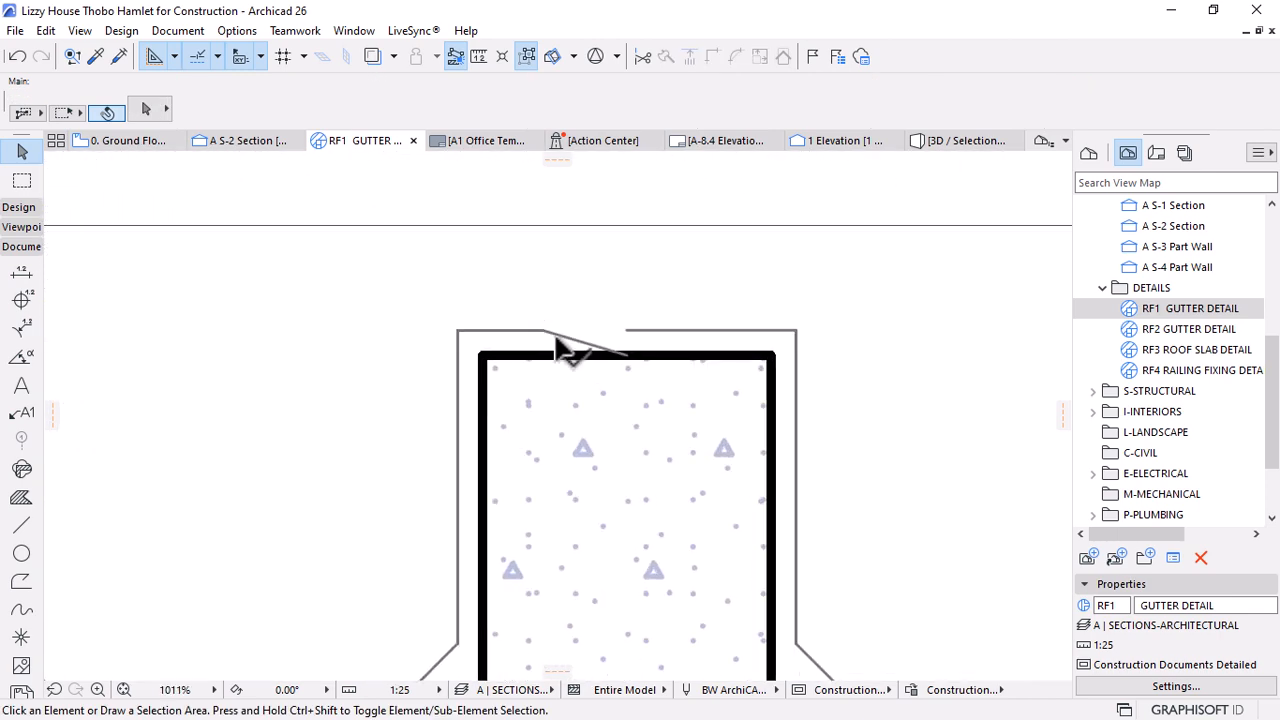
{"action": "left_click", "coordinate": [618, 353]}
{"action": "left_click", "coordinate": [618, 353]}
{"action": "left_click", "coordinate": [626, 330]}
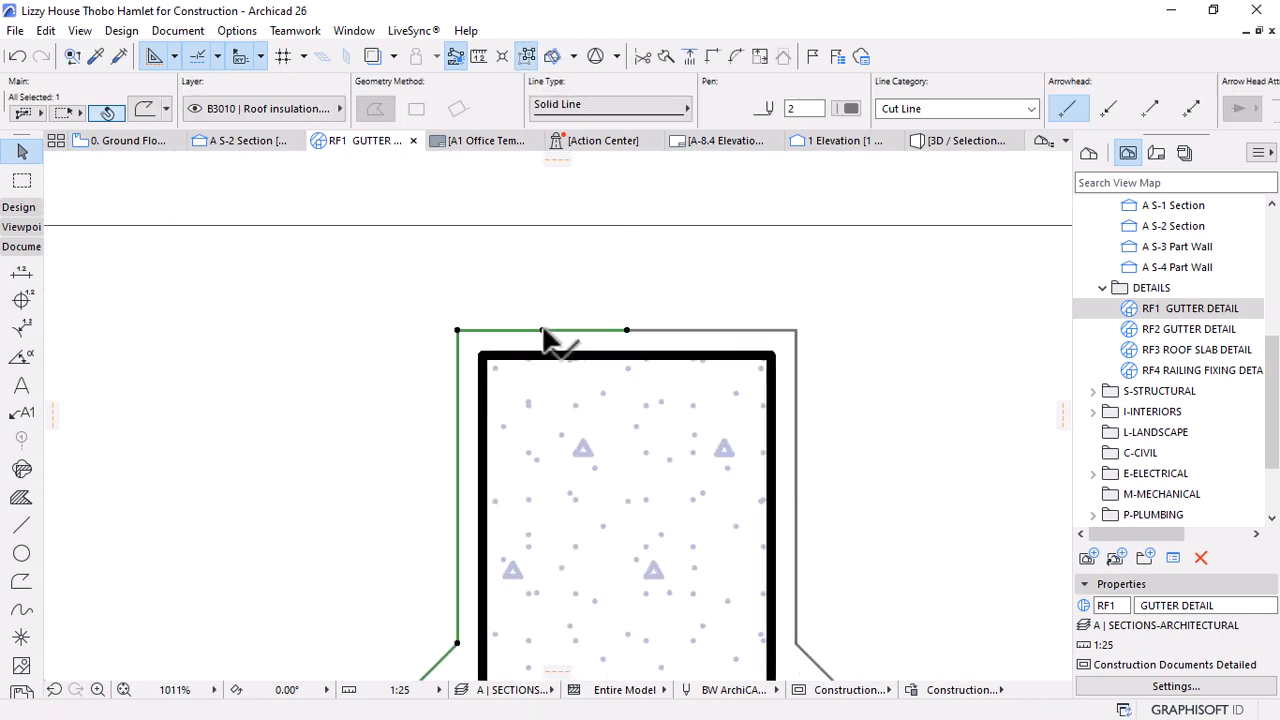
{"action": "left_click", "coordinate": [626, 330]}
{"action": "left_click", "coordinate": [663, 286]}
{"action": "scroll", "coordinate": [663, 286], "scroll_direction": "down", "scroll_amount": 5}
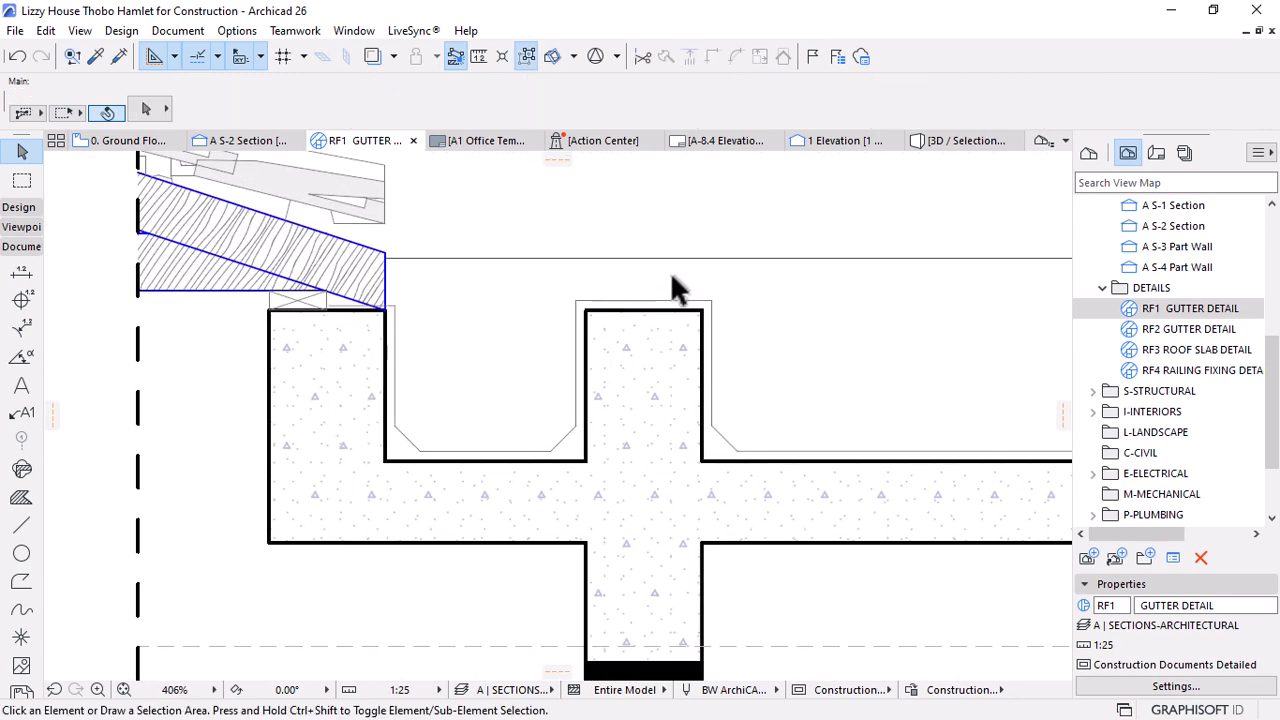
Chamfer the slab-side lining's top corner at the upstand with a 20 mm radius
{"action": "scroll", "coordinate": [720, 320], "scroll_direction": "up", "scroll_amount": 5}
{"action": "left_click", "coordinate": [722, 316]}
{"action": "left_click", "coordinate": [556, 316]}
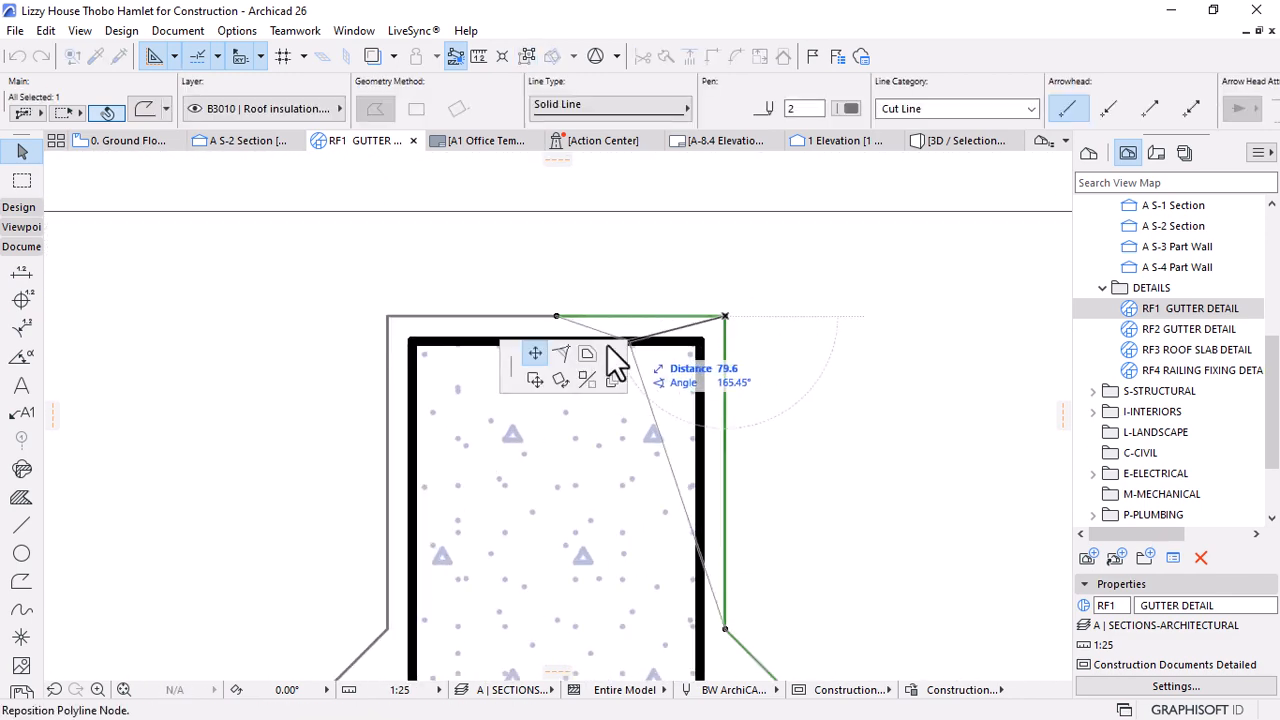
{"action": "left_click", "coordinate": [587, 353]}
{"action": "left_click", "coordinate": [561, 353]}
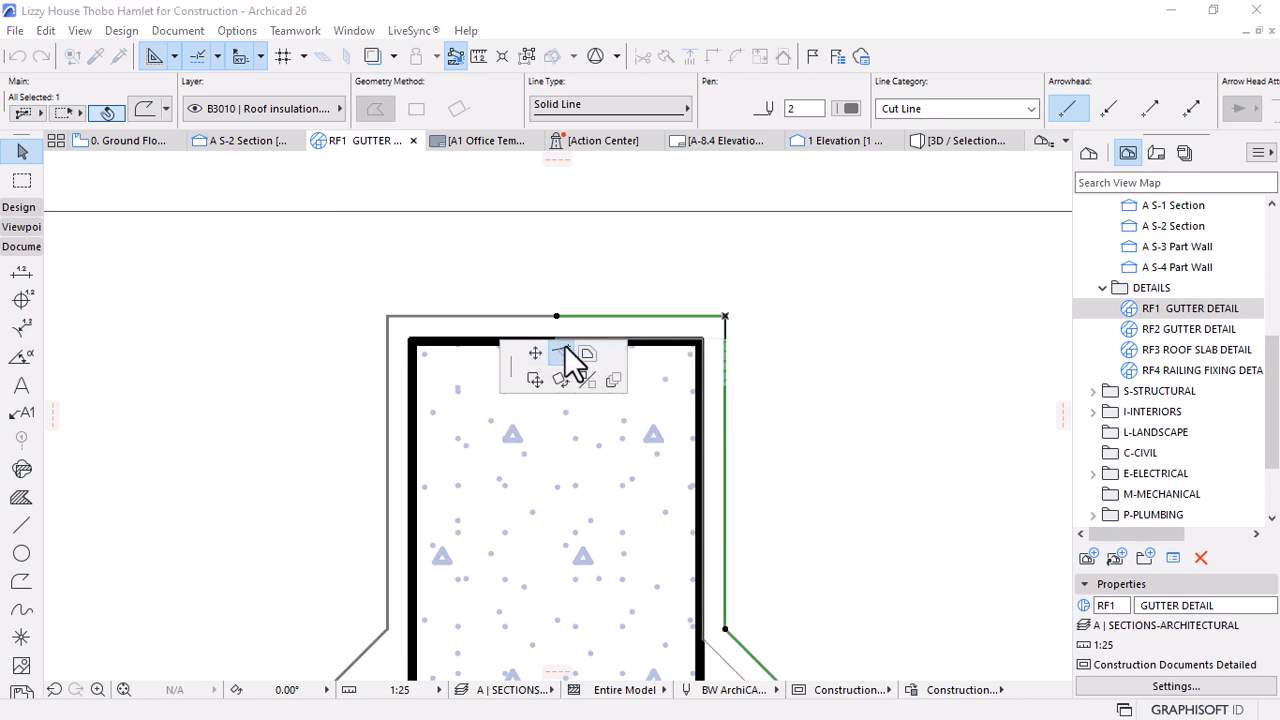
{"action": "key", "text": "Return"}
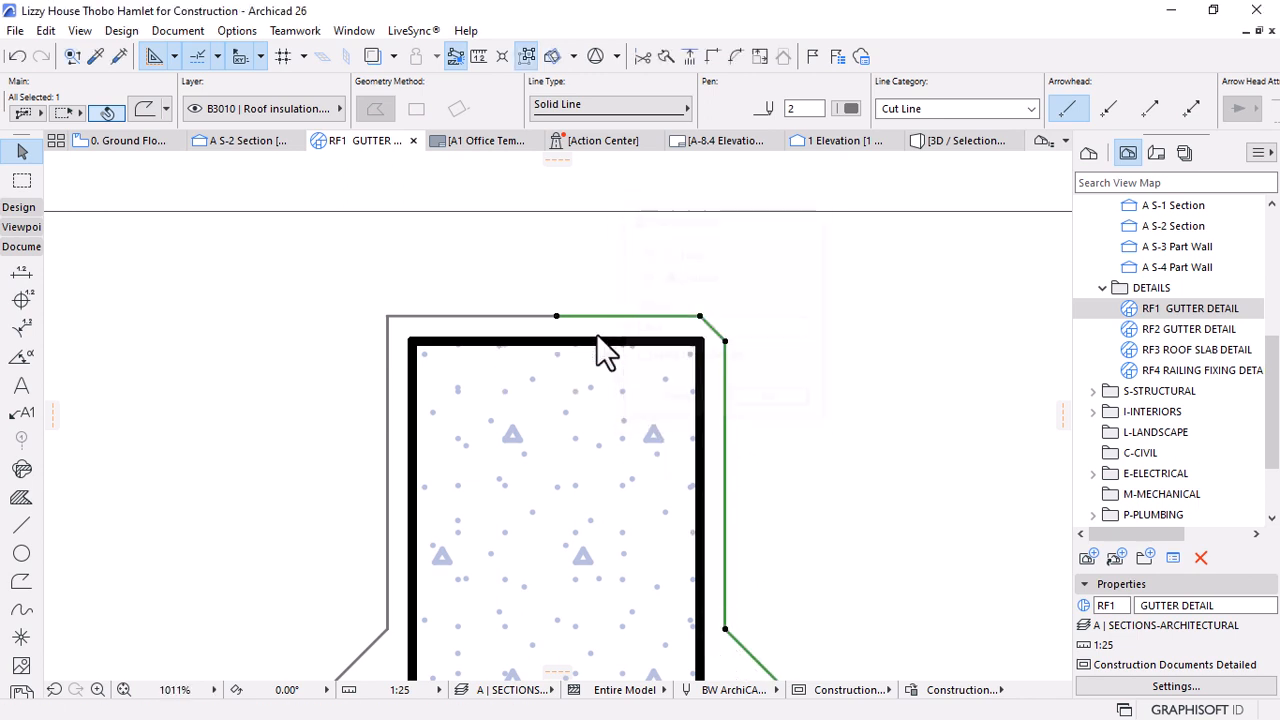
{"action": "key", "text": "Escape"}
Chamfer the gutter lining's top corner on the gutter side of the upstand with a 20 mm radius
{"action": "left_click", "coordinate": [388, 318]}
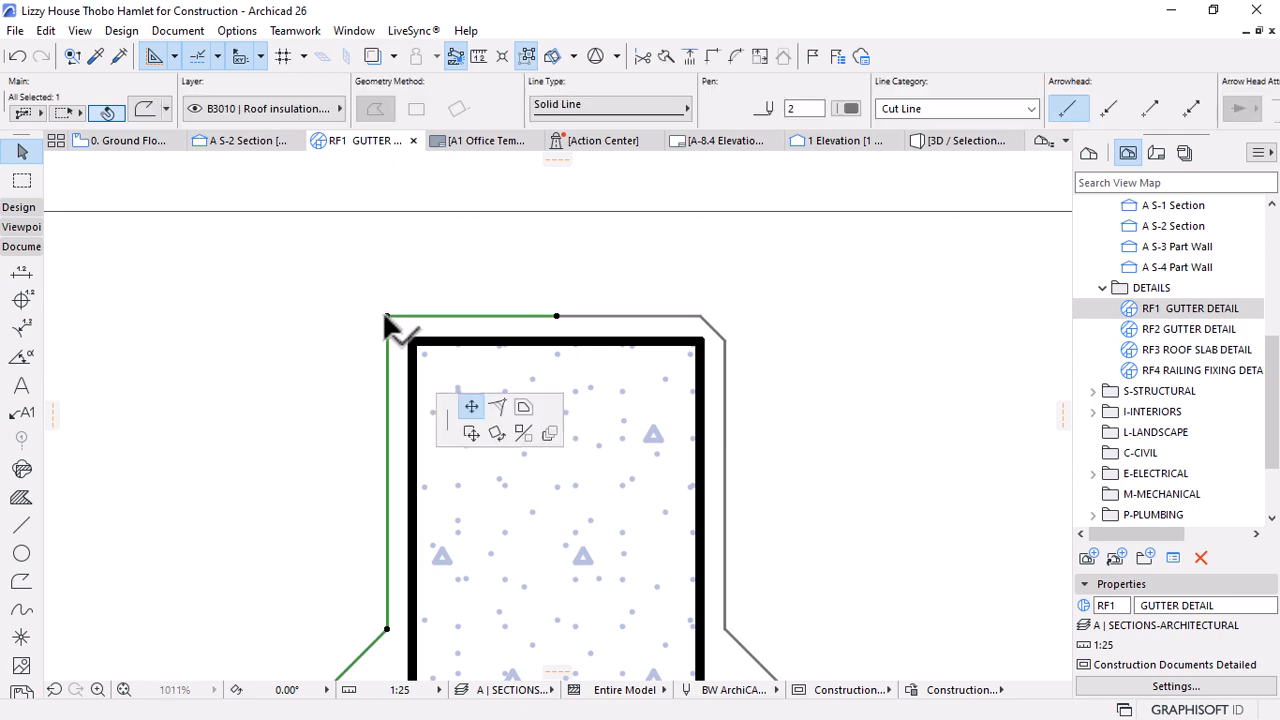
{"action": "left_click", "coordinate": [556, 316]}
{"action": "left_click", "coordinate": [561, 353]}
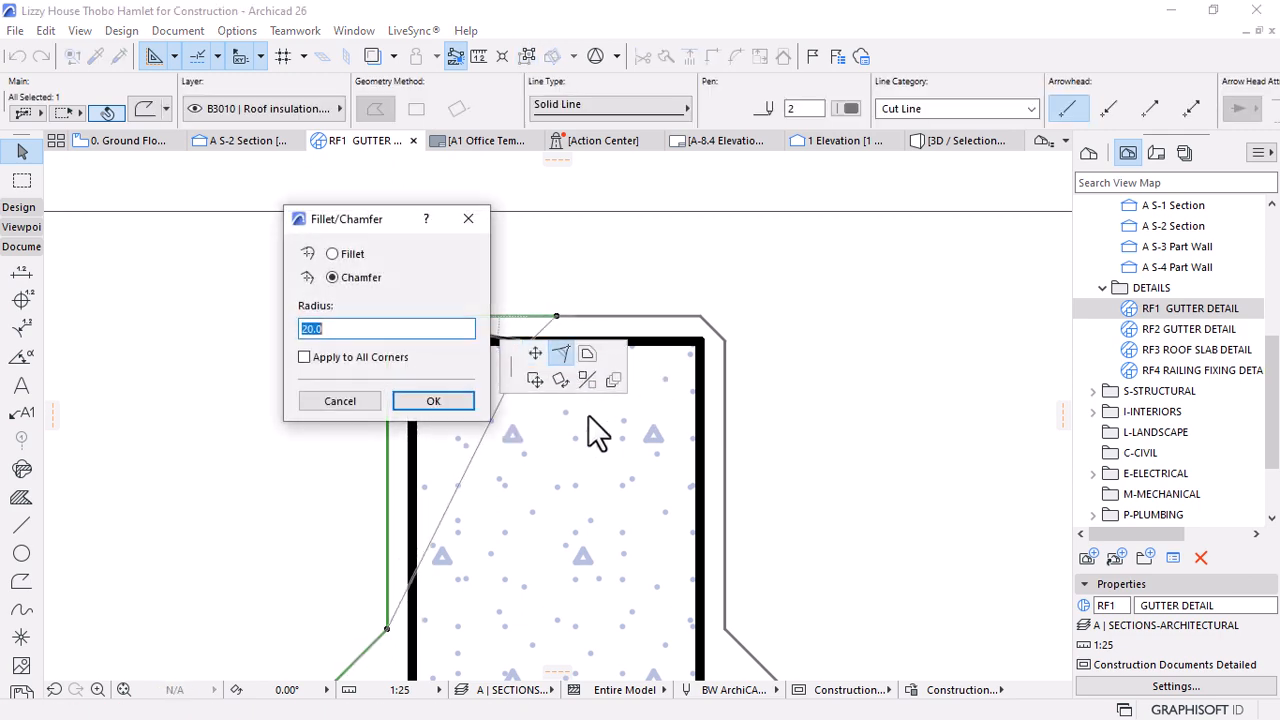
{"action": "left_click", "coordinate": [434, 398]}
{"action": "scroll", "coordinate": [603, 213], "scroll_direction": "down", "scroll_amount": 3}
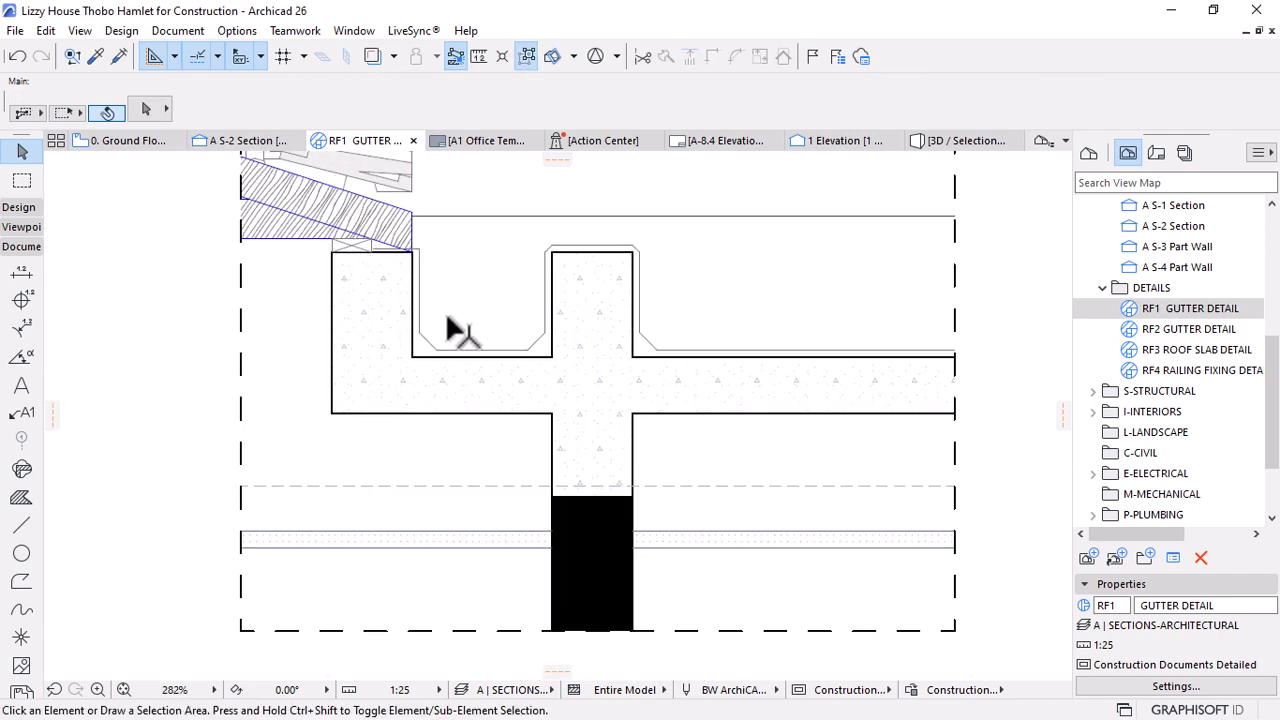
{"action": "scroll", "coordinate": [914, 337], "scroll_direction": "up", "scroll_amount": 2}
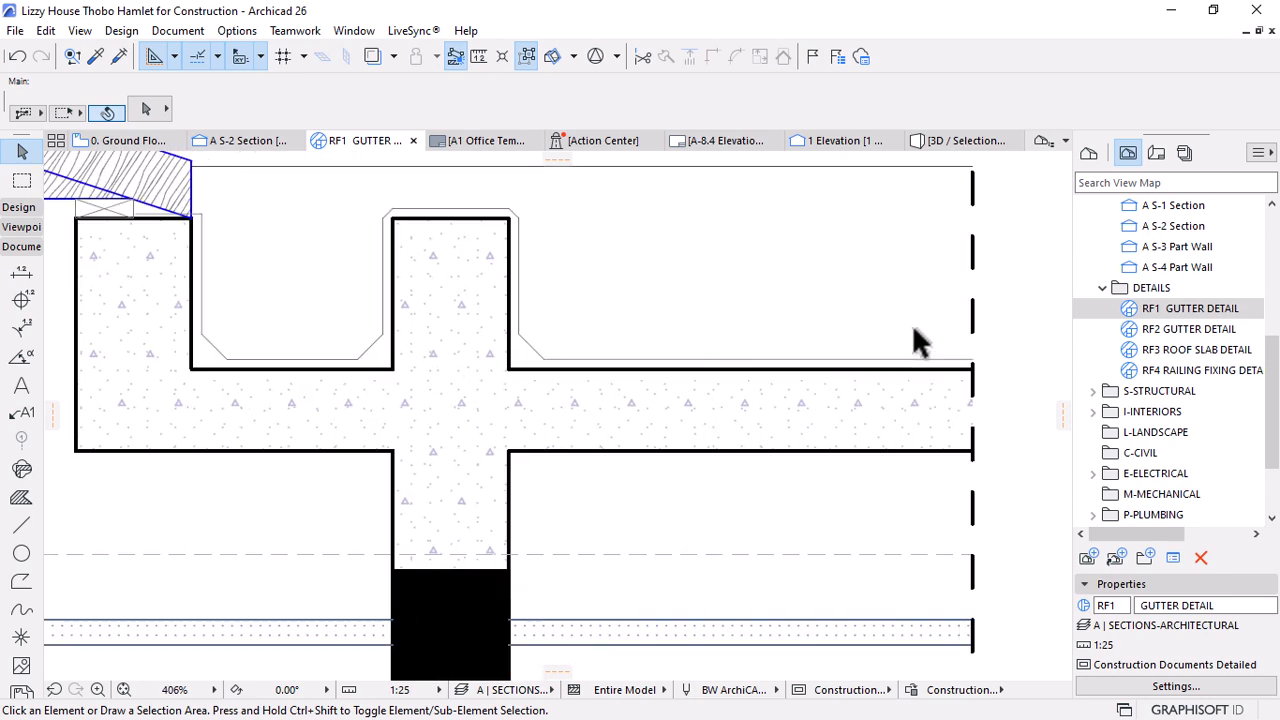
{"action": "scroll", "coordinate": [795, 375], "scroll_direction": "down", "scroll_amount": 2}
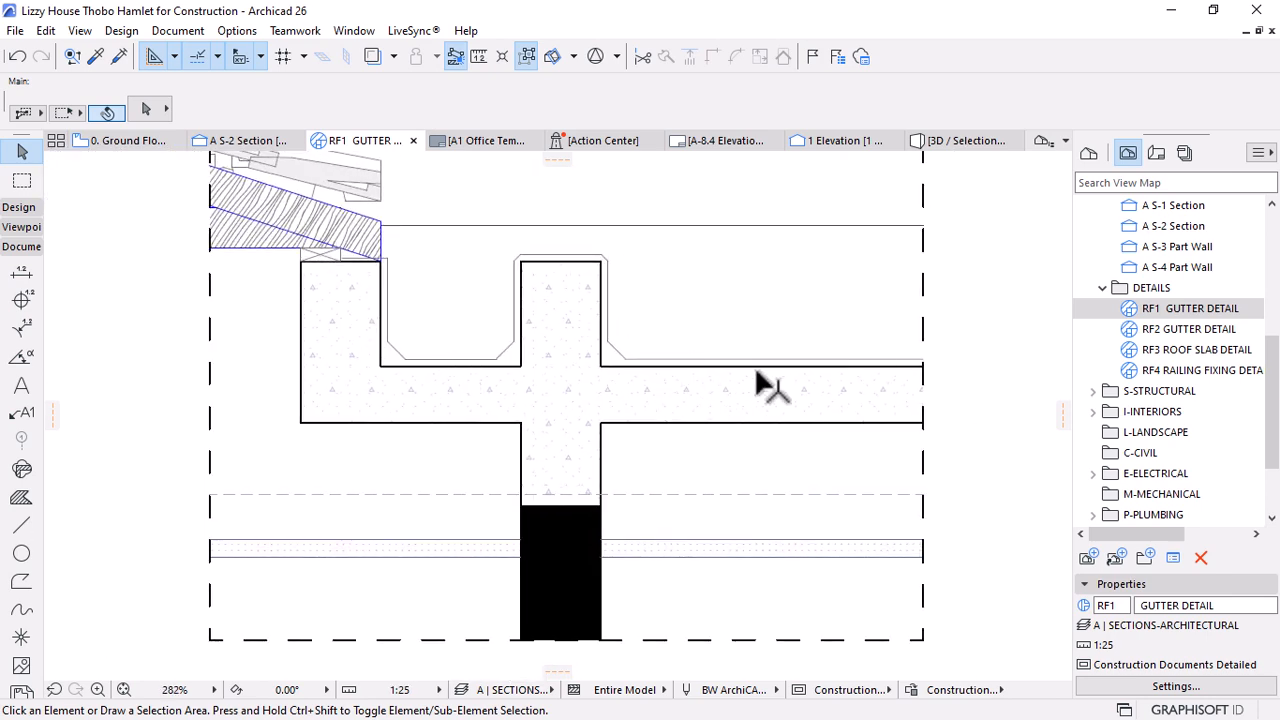
{"action": "scroll", "coordinate": [575, 235], "scroll_direction": "up", "scroll_amount": 2}
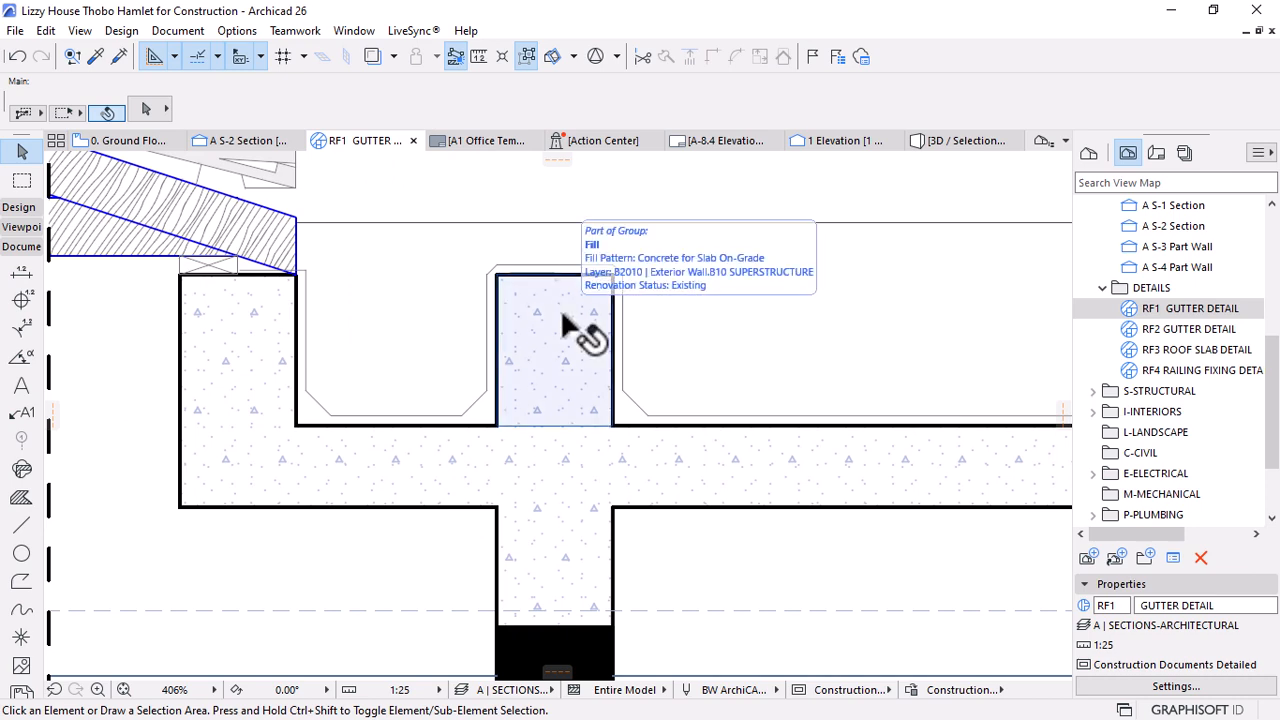
{"action": "scroll", "coordinate": [563, 315], "scroll_direction": "down", "scroll_amount": 2}
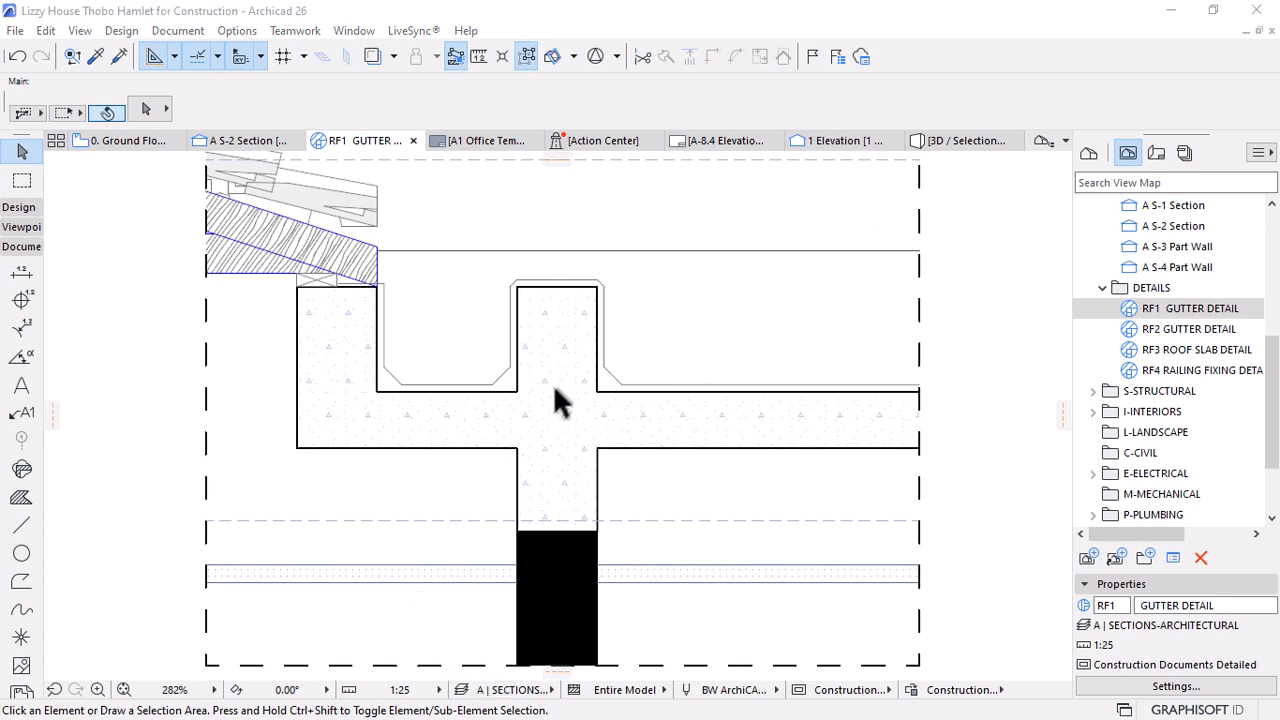
Paste the copied drain outlet linework and place it outside the detail boundary, beside the roof slab's end
{"action": "scroll", "coordinate": [540, 392], "scroll_direction": "down", "scroll_amount": 5}
{"action": "right_click", "coordinate": [844, 331]}
{"action": "left_click", "coordinate": [862, 348]}
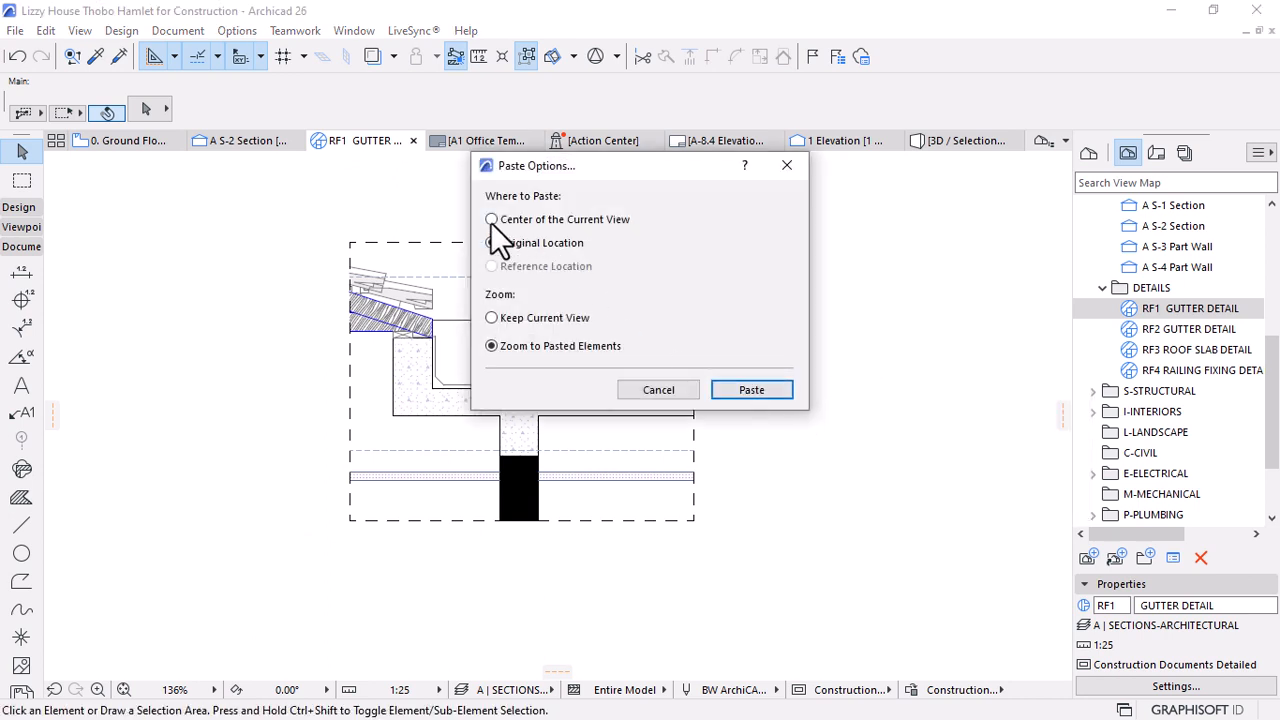
{"action": "left_click", "coordinate": [751, 390]}
{"action": "scroll", "coordinate": [590, 370], "scroll_direction": "down", "scroll_amount": 2}
{"action": "left_click", "coordinate": [569, 350]}
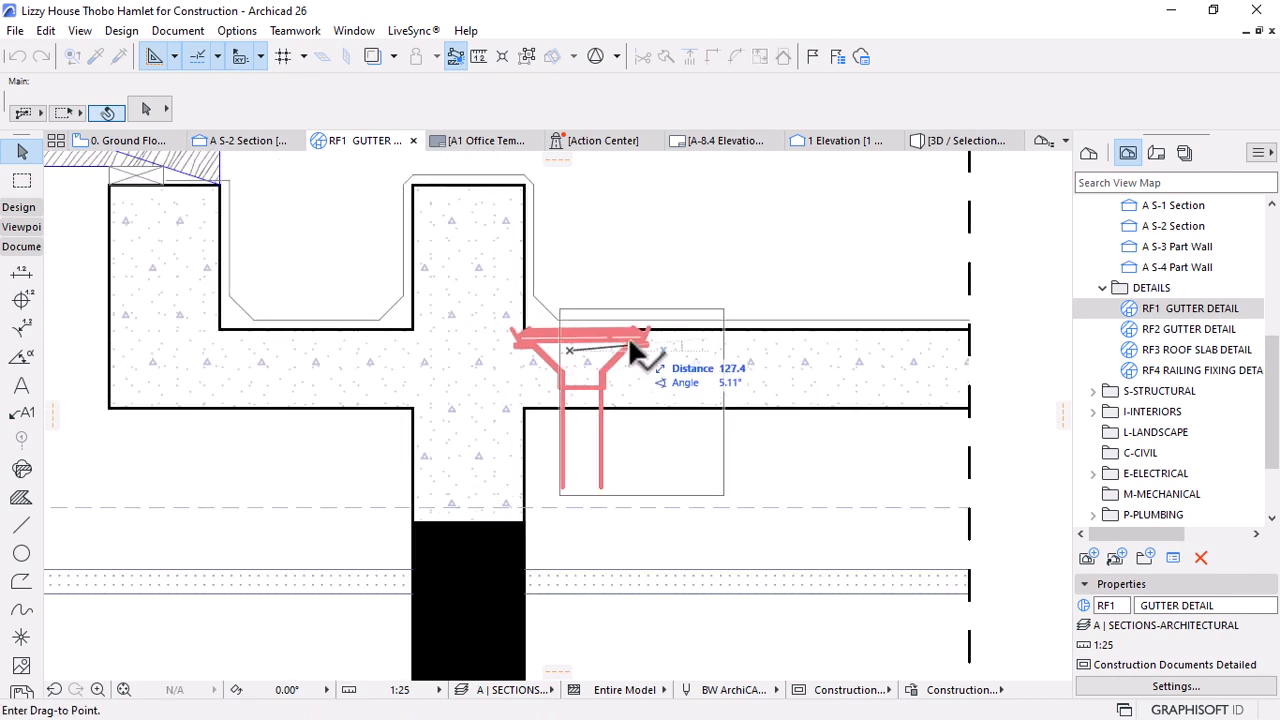
{"action": "scroll", "coordinate": [628, 336], "scroll_direction": "down", "scroll_amount": 3}
{"action": "left_click", "coordinate": [826, 354]}
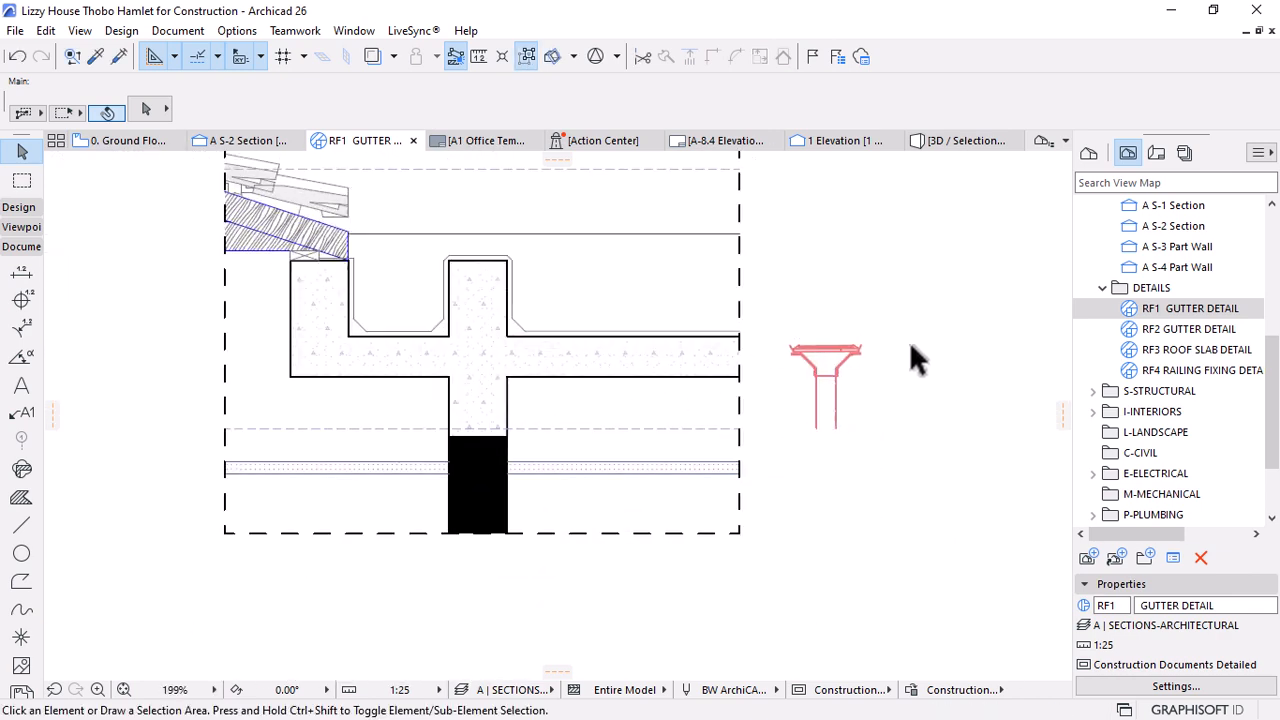
Set the pen of all the pasted drain outlet lines to 16
{"action": "scroll", "coordinate": [910, 345], "scroll_direction": "up", "scroll_amount": 3}
{"action": "left_click_drag", "start_coordinate": [894, 292], "coordinate": [624, 504]}
{"action": "left_click", "coordinate": [838, 108]}
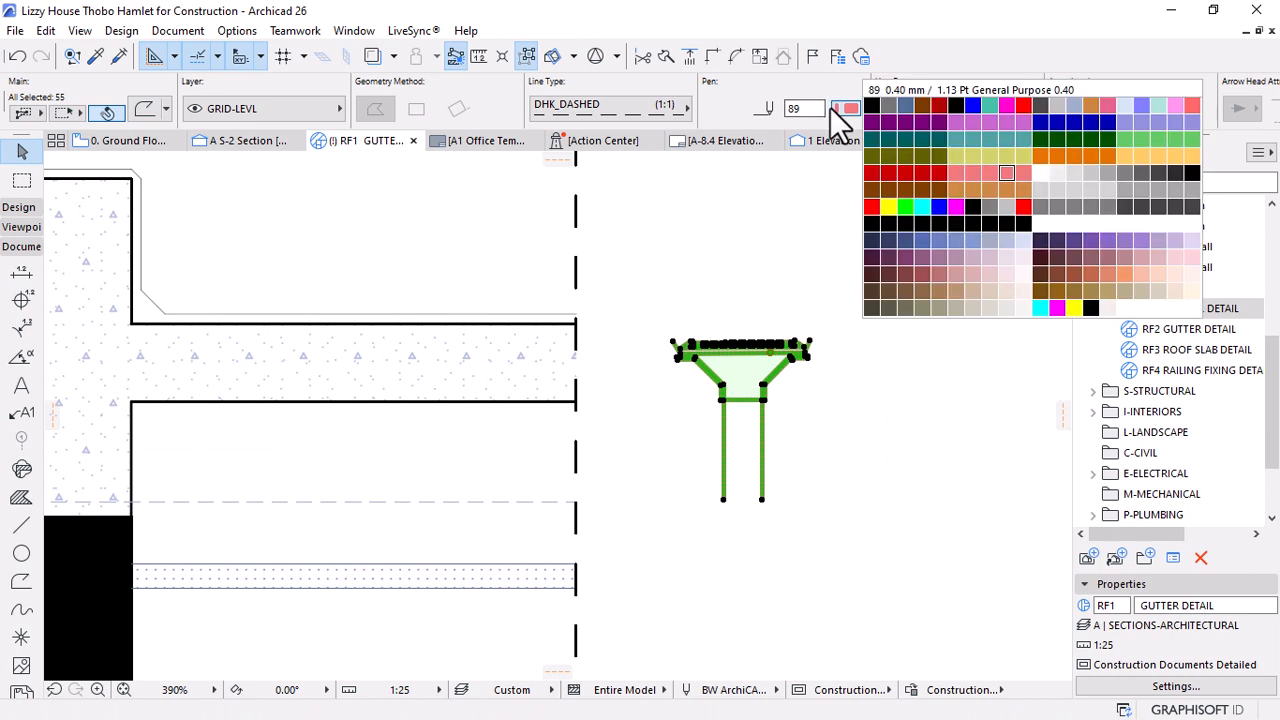
{"action": "left_click", "coordinate": [1120, 103]}
{"action": "left_click", "coordinate": [889, 385]}
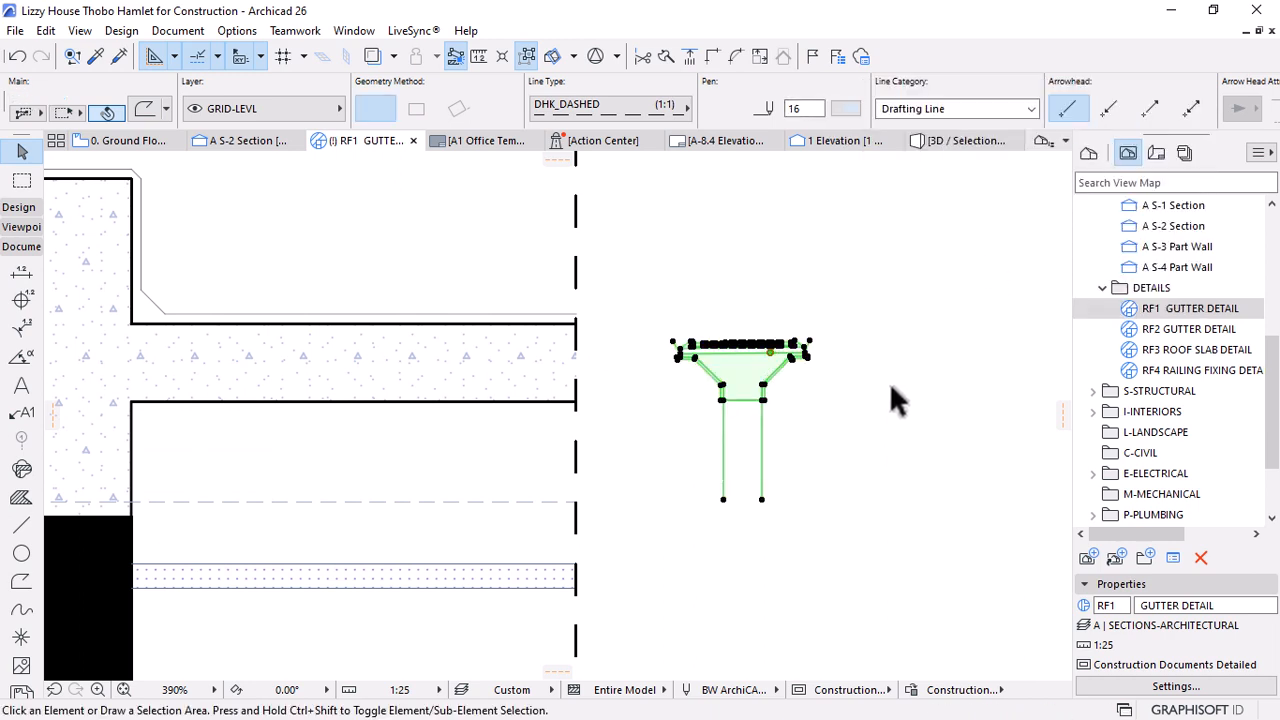
Set the pen of all the drain outlet lines to 2
{"action": "scroll", "coordinate": [790, 350], "scroll_direction": "up", "scroll_amount": 4}
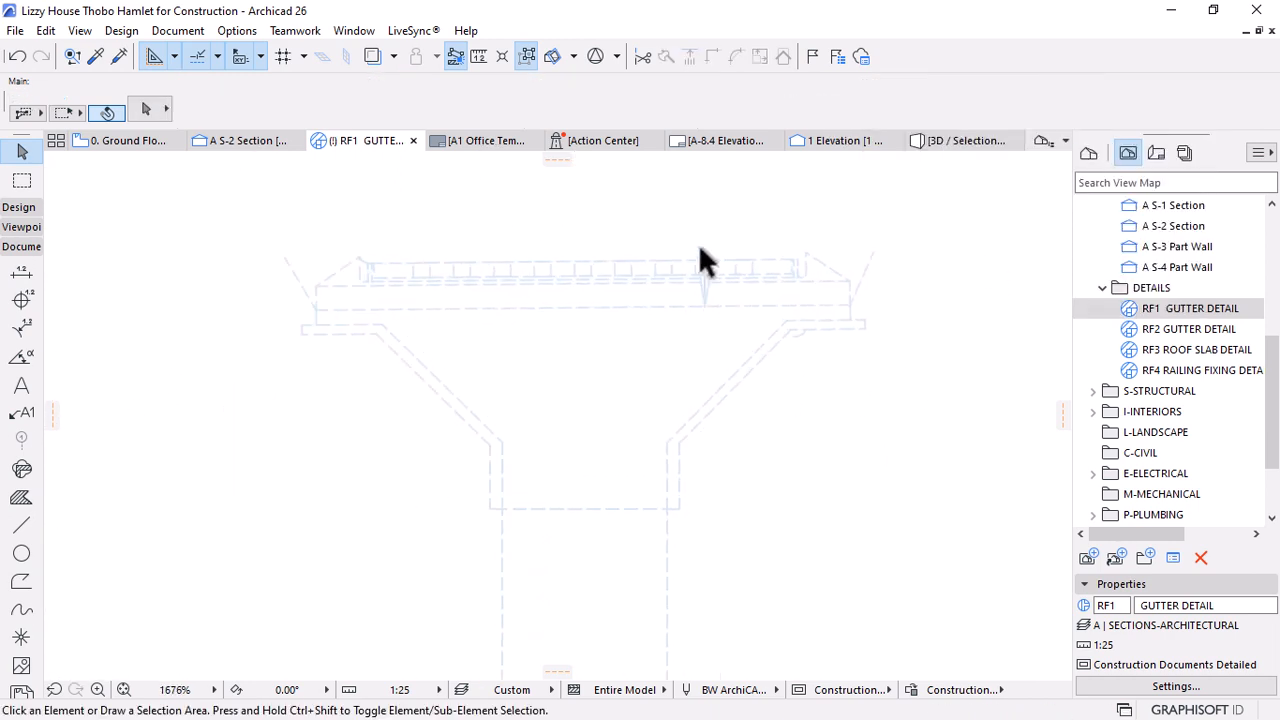
{"action": "scroll", "coordinate": [663, 306], "scroll_direction": "down", "scroll_amount": 2}
{"action": "left_click_drag", "start_coordinate": [857, 224], "coordinate": [434, 484]}
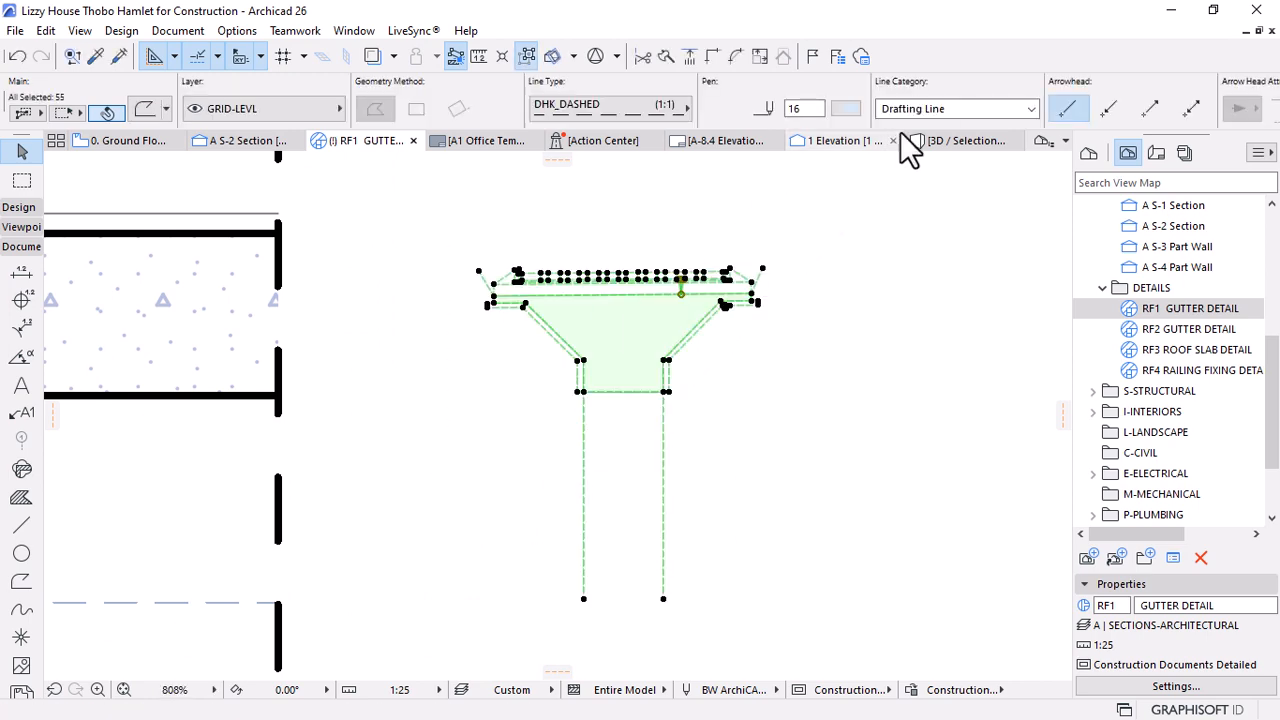
{"action": "left_click", "coordinate": [847, 108]}
{"action": "left_click", "coordinate": [888, 103]}
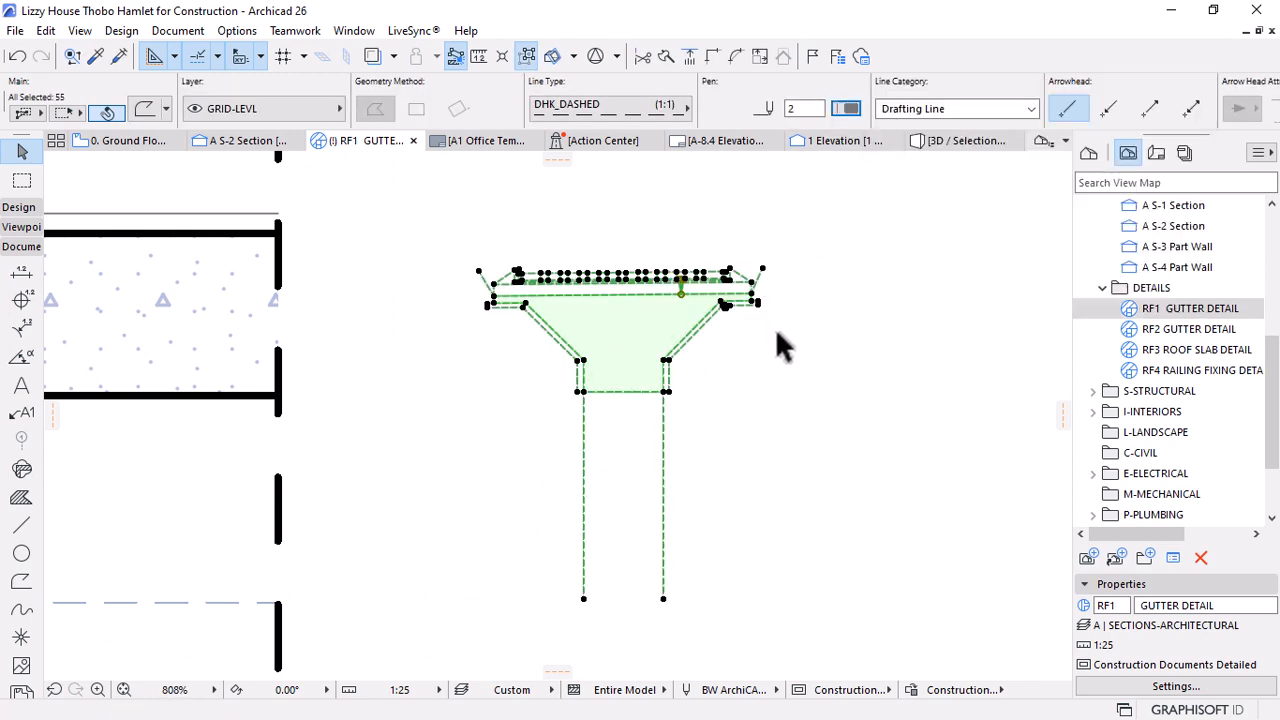
{"action": "left_click", "coordinate": [776, 332]}
{"action": "scroll", "coordinate": [777, 348], "scroll_direction": "down", "scroll_amount": 2}
{"action": "scroll", "coordinate": [823, 343], "scroll_direction": "up", "scroll_amount": 6}
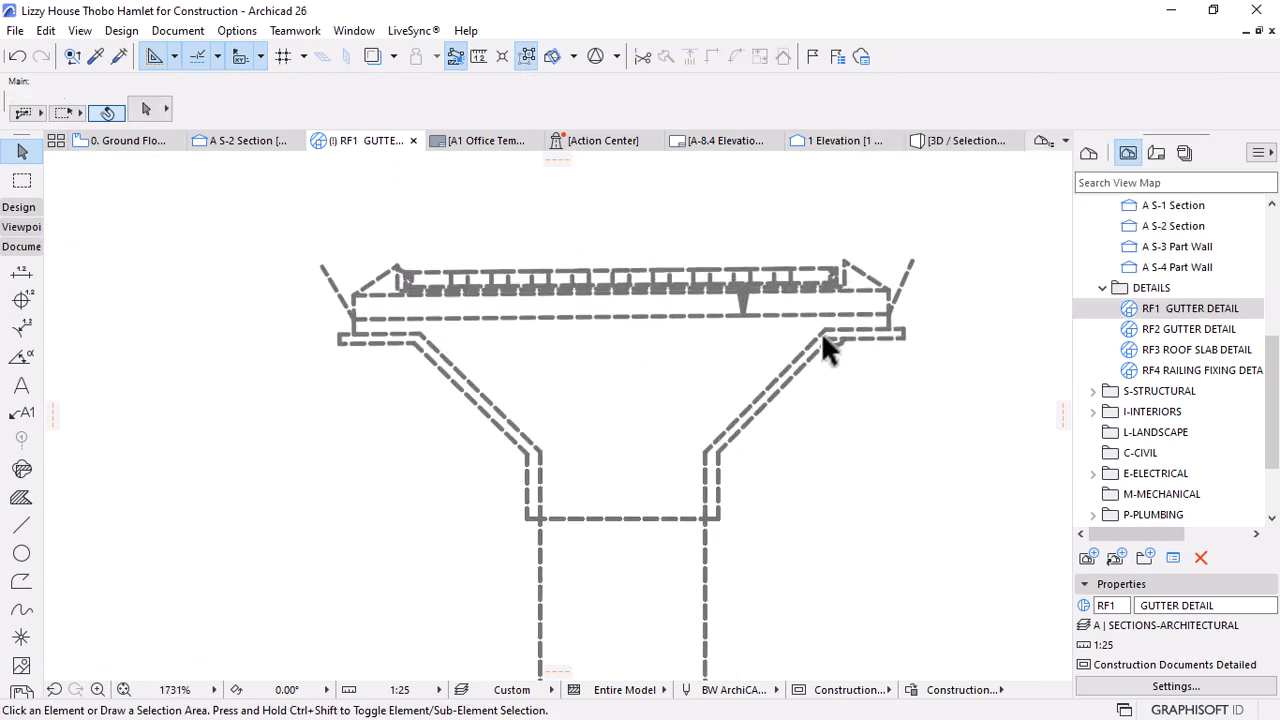
Move the whole drain outlet by its upper corner onto the roof slab's lining line, just past the chamfer beside the upstand
{"action": "scroll", "coordinate": [823, 343], "scroll_direction": "down", "scroll_amount": 5}
{"action": "left_click", "coordinate": [823, 236]}
{"action": "left_click", "coordinate": [631, 446]}
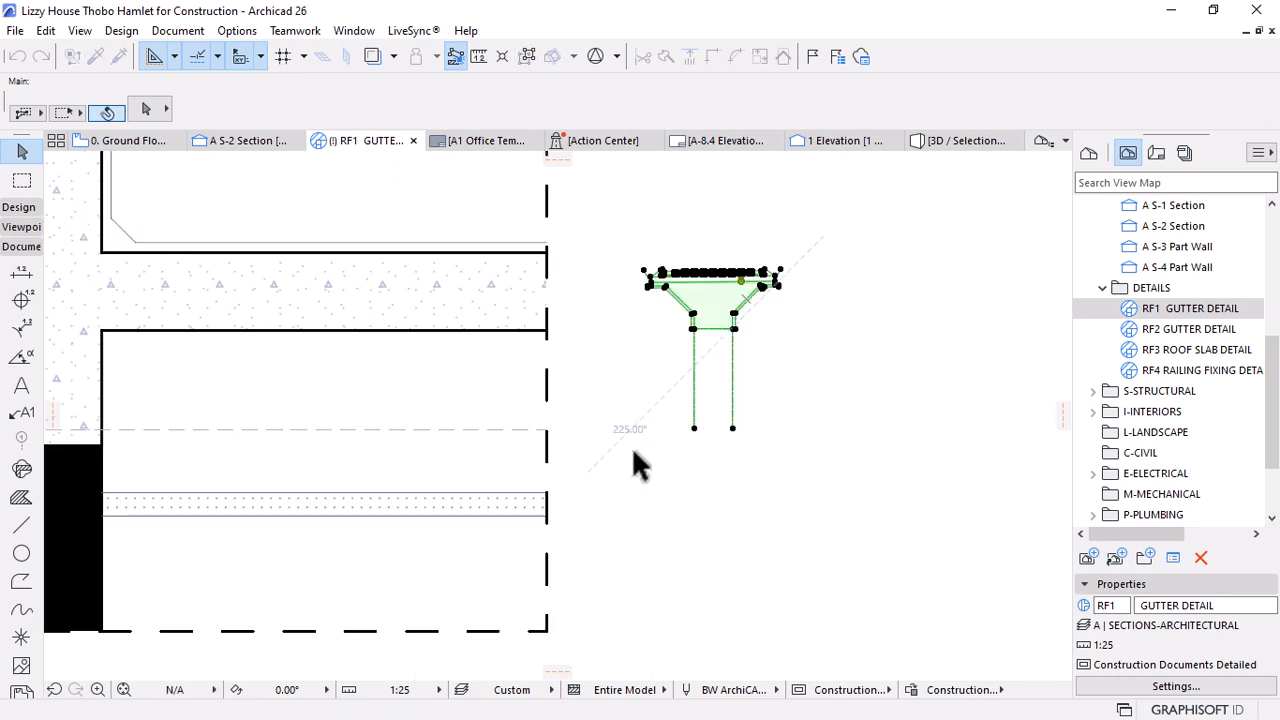
{"action": "scroll", "coordinate": [671, 288], "scroll_direction": "up", "scroll_amount": 1}
{"action": "key", "text": "ctrl+d"}
{"action": "scroll", "coordinate": [697, 330], "scroll_direction": "up", "scroll_amount": 3}
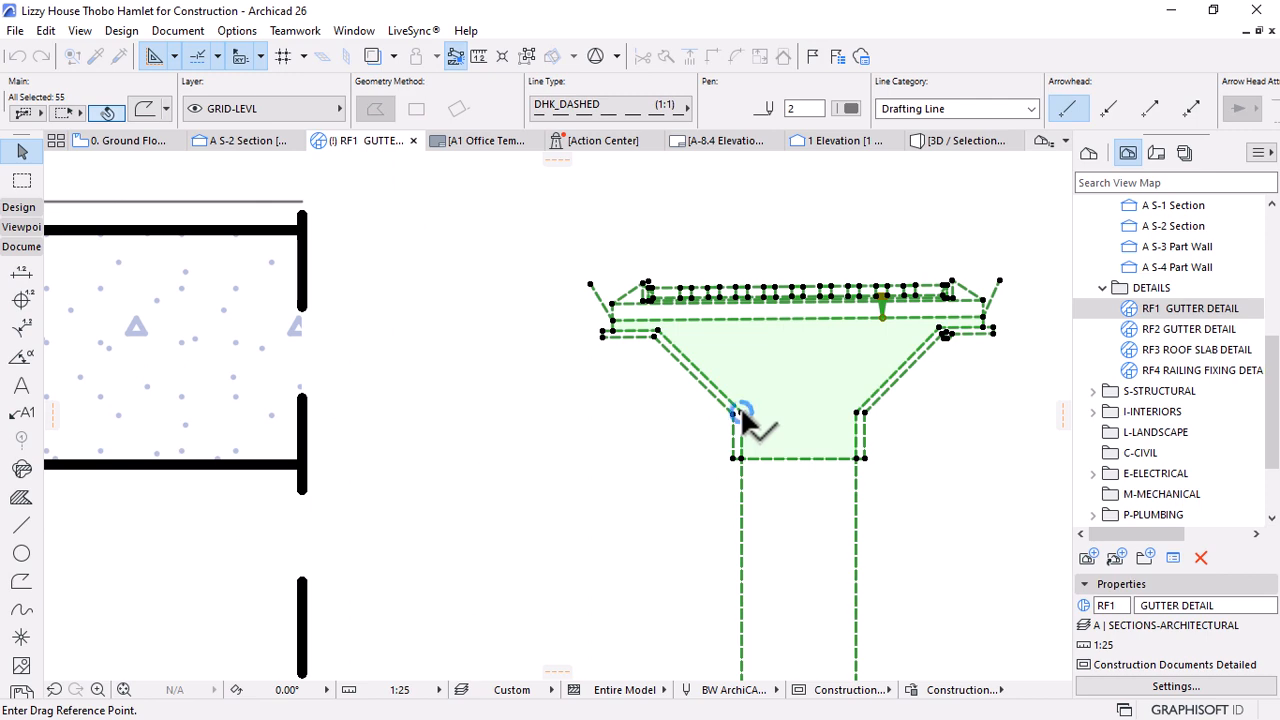
{"action": "left_click", "coordinate": [590, 285]}
{"action": "scroll", "coordinate": [648, 354], "scroll_direction": "down", "scroll_amount": 4}
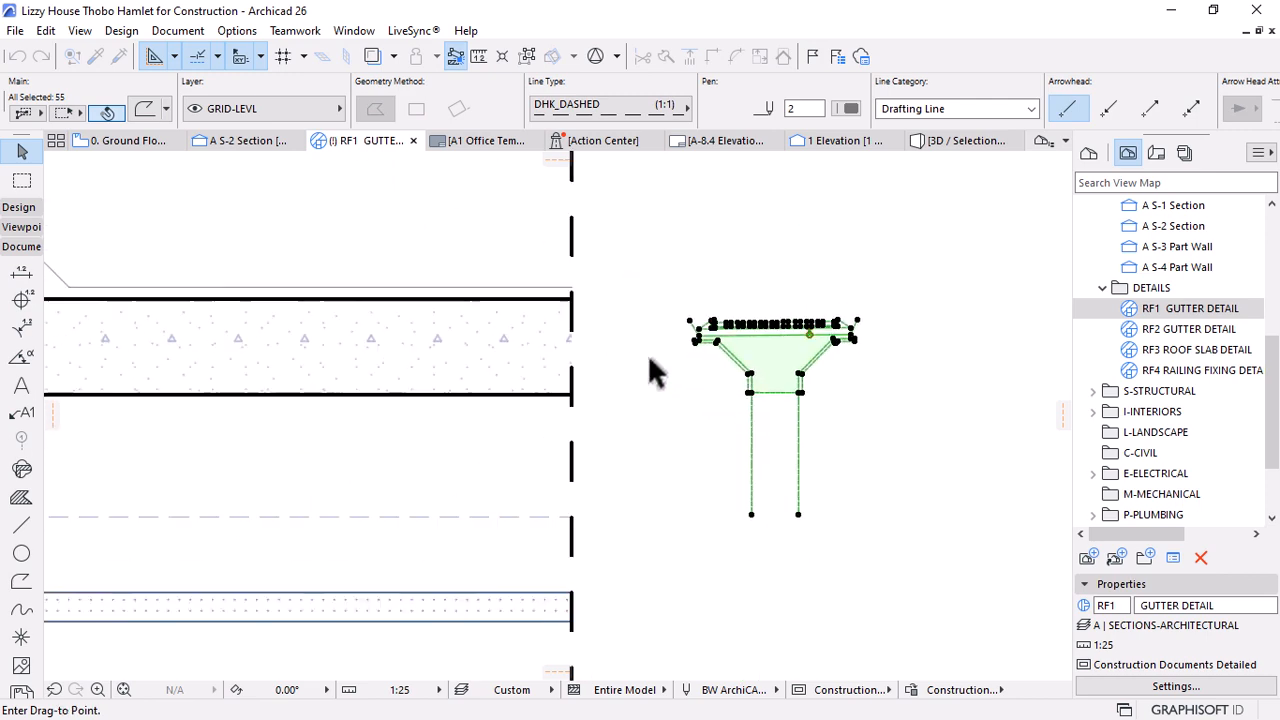
{"action": "scroll", "coordinate": [258, 330], "scroll_direction": "up", "scroll_amount": 2}
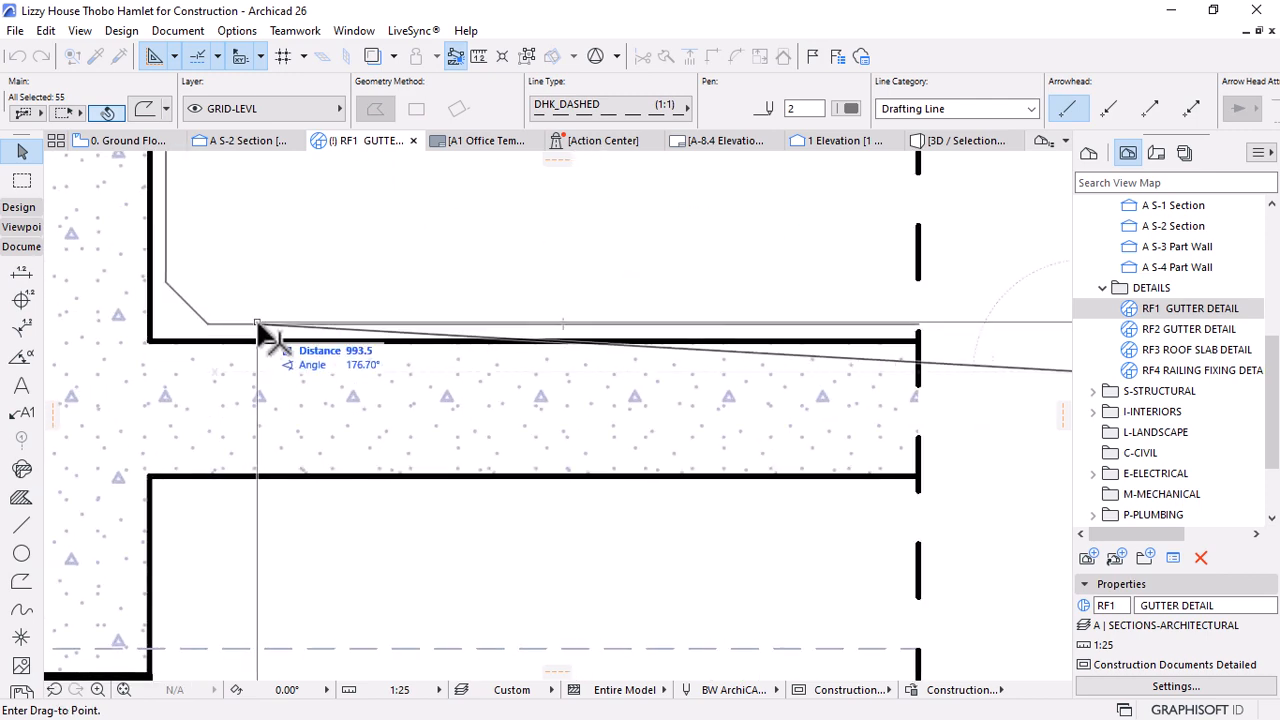
{"action": "left_click", "coordinate": [258, 330]}
{"action": "scroll", "coordinate": [410, 338], "scroll_direction": "up", "scroll_amount": 2}
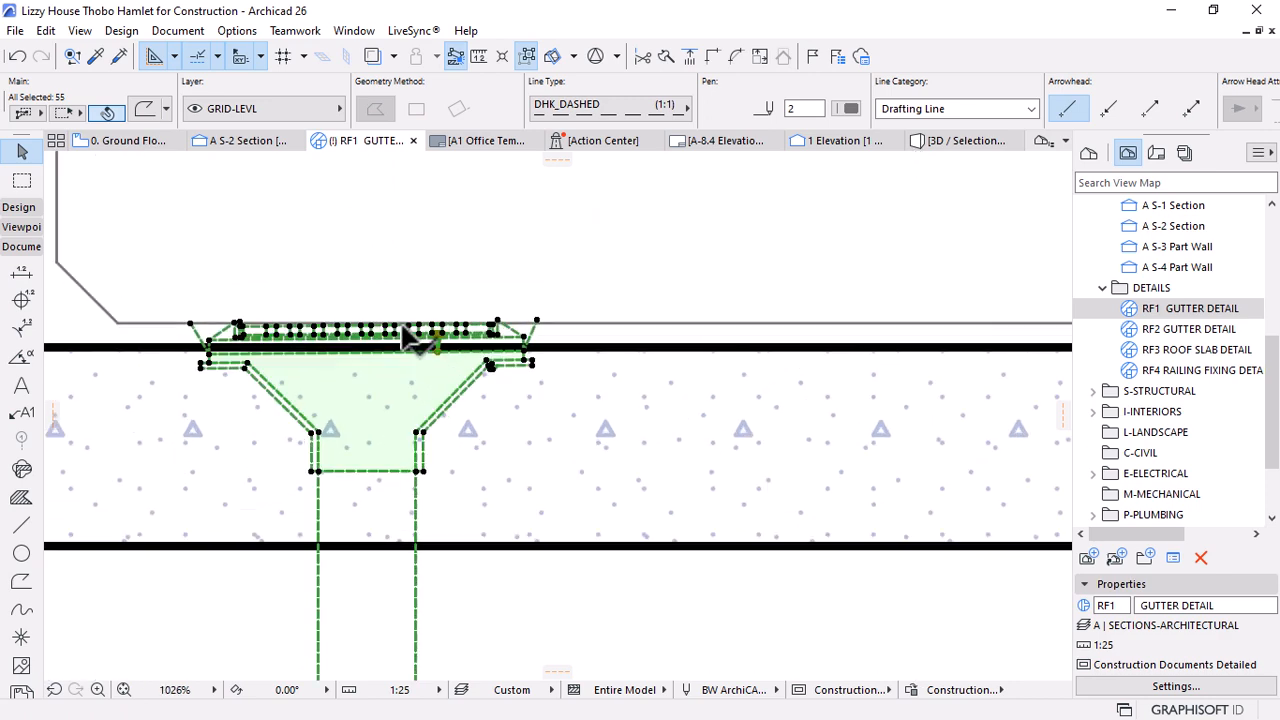
{"action": "scroll", "coordinate": [640, 280], "scroll_direction": "down", "scroll_amount": 1}
{"action": "left_click", "coordinate": [621, 250]}
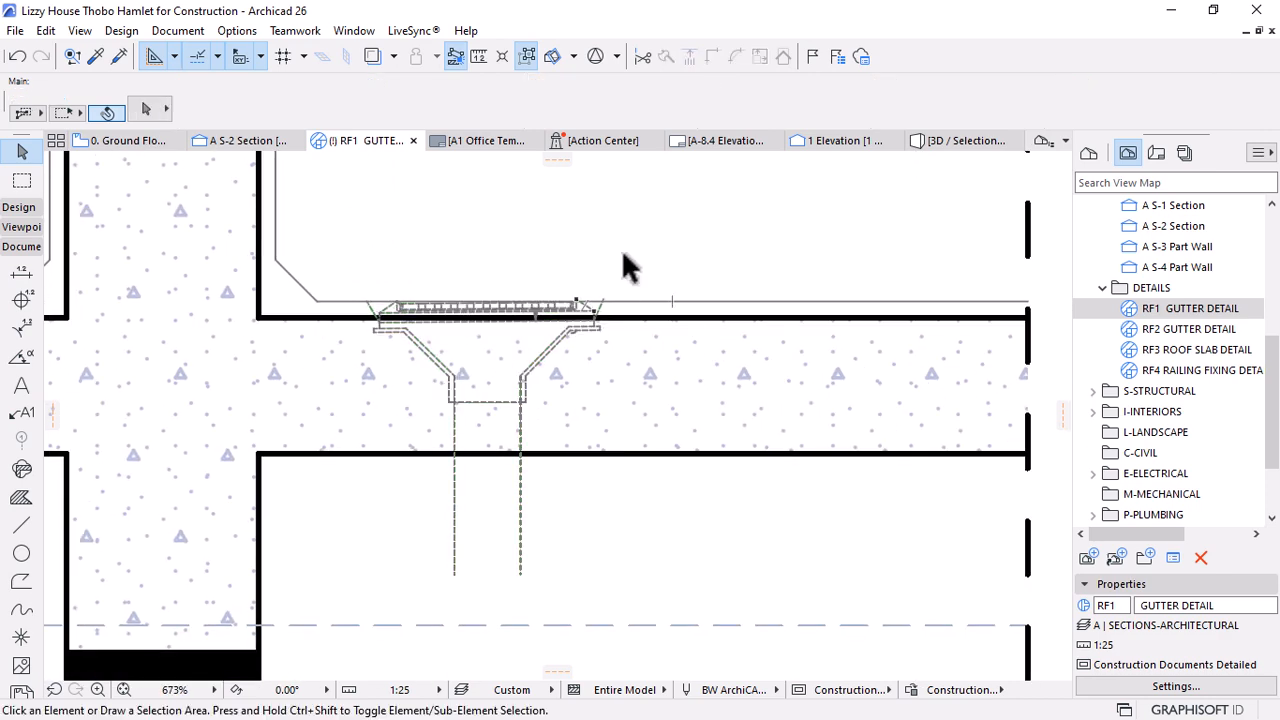
Undo the last trim of the roof slab's lining line beside the drain outlet's grating and clear the selection
{"action": "scroll", "coordinate": [407, 313], "scroll_direction": "up", "scroll_amount": 3}
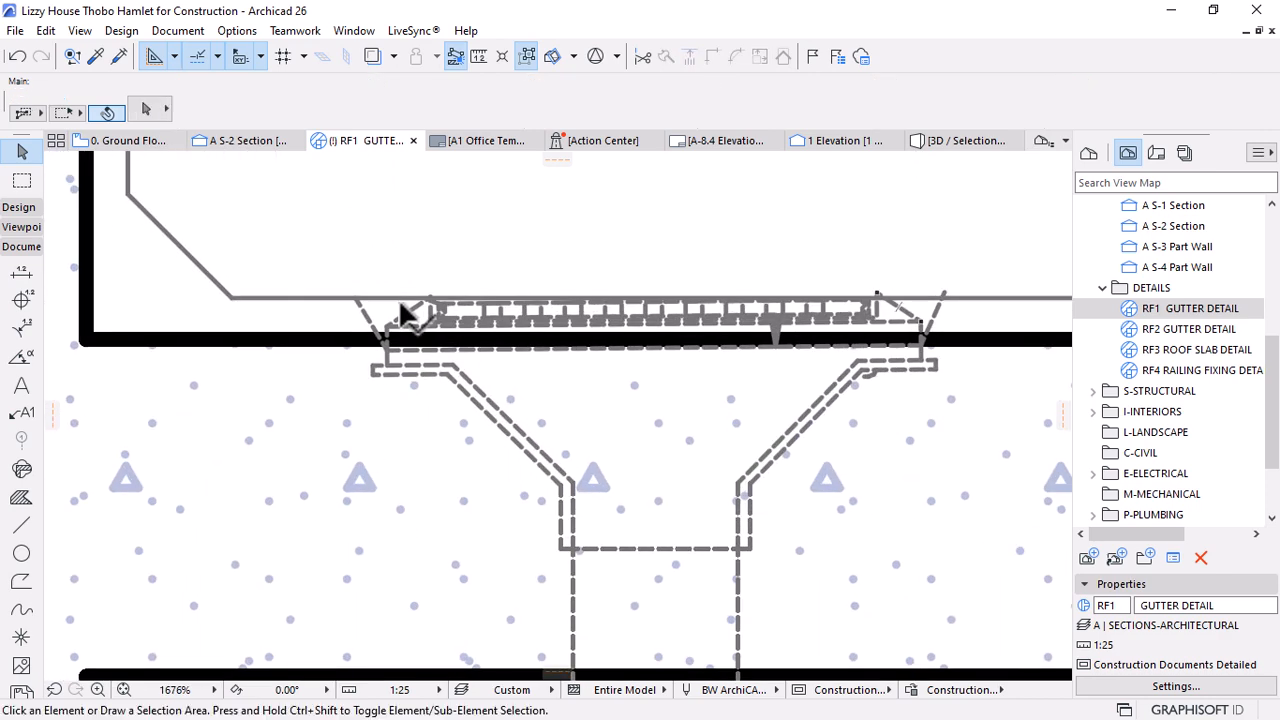
{"action": "scroll", "coordinate": [440, 306], "scroll_direction": "up", "scroll_amount": 3}
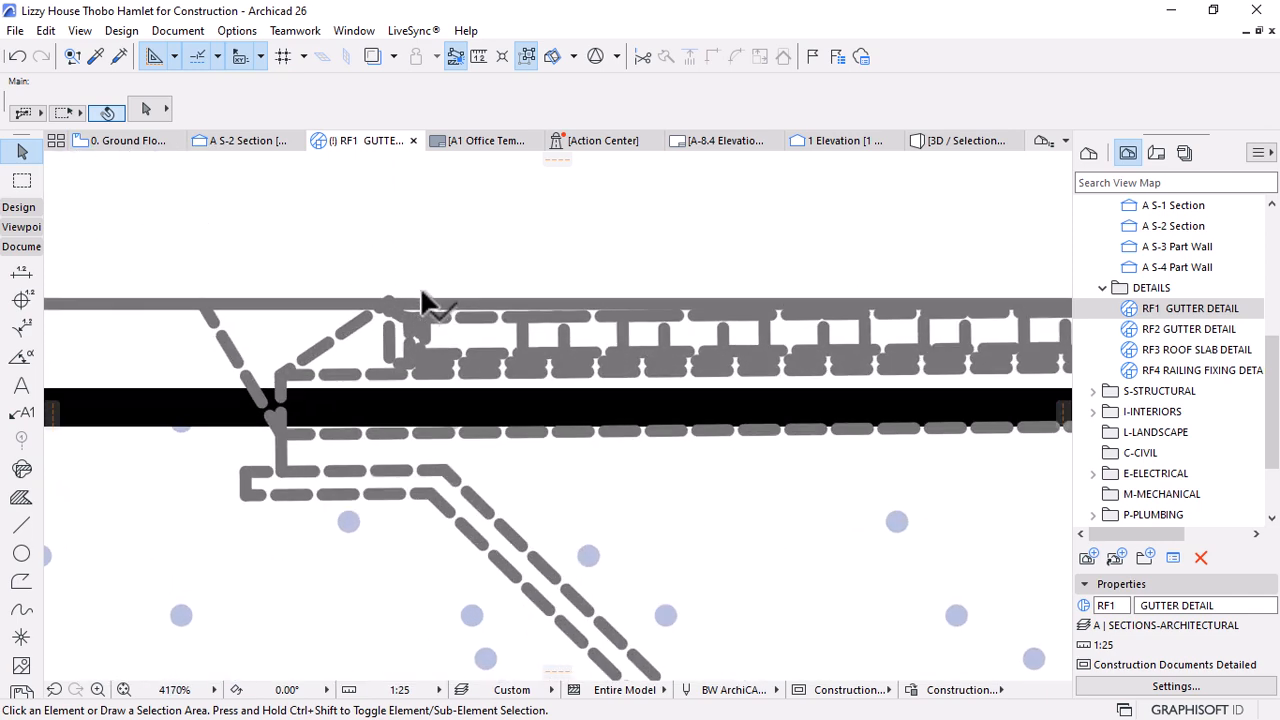
{"action": "scroll", "coordinate": [430, 318], "scroll_direction": "down", "scroll_amount": 6}
{"action": "scroll", "coordinate": [560, 320], "scroll_direction": "up", "scroll_amount": 2}
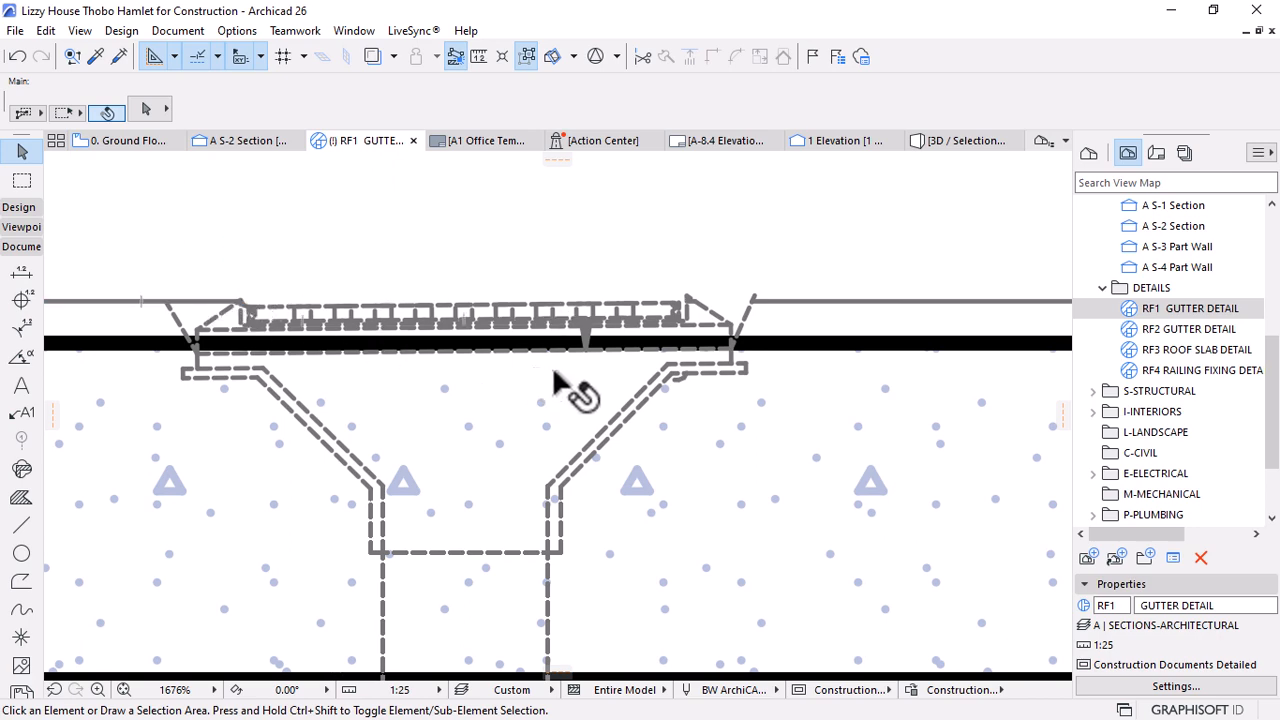
{"action": "key", "text": "ctrl+z"}
{"action": "scroll", "coordinate": [703, 302], "scroll_direction": "down", "scroll_amount": 3}
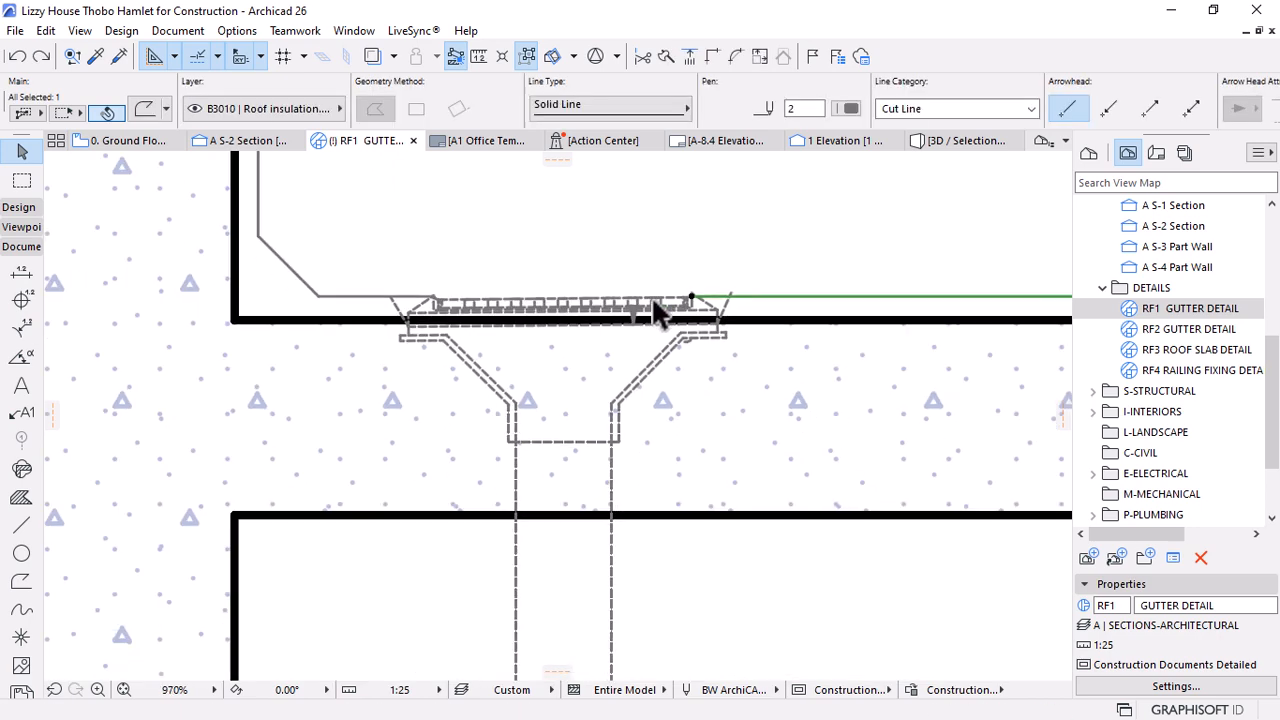
{"action": "scroll", "coordinate": [643, 367], "scroll_direction": "down", "scroll_amount": 4}
{"action": "key", "text": "Escape"}
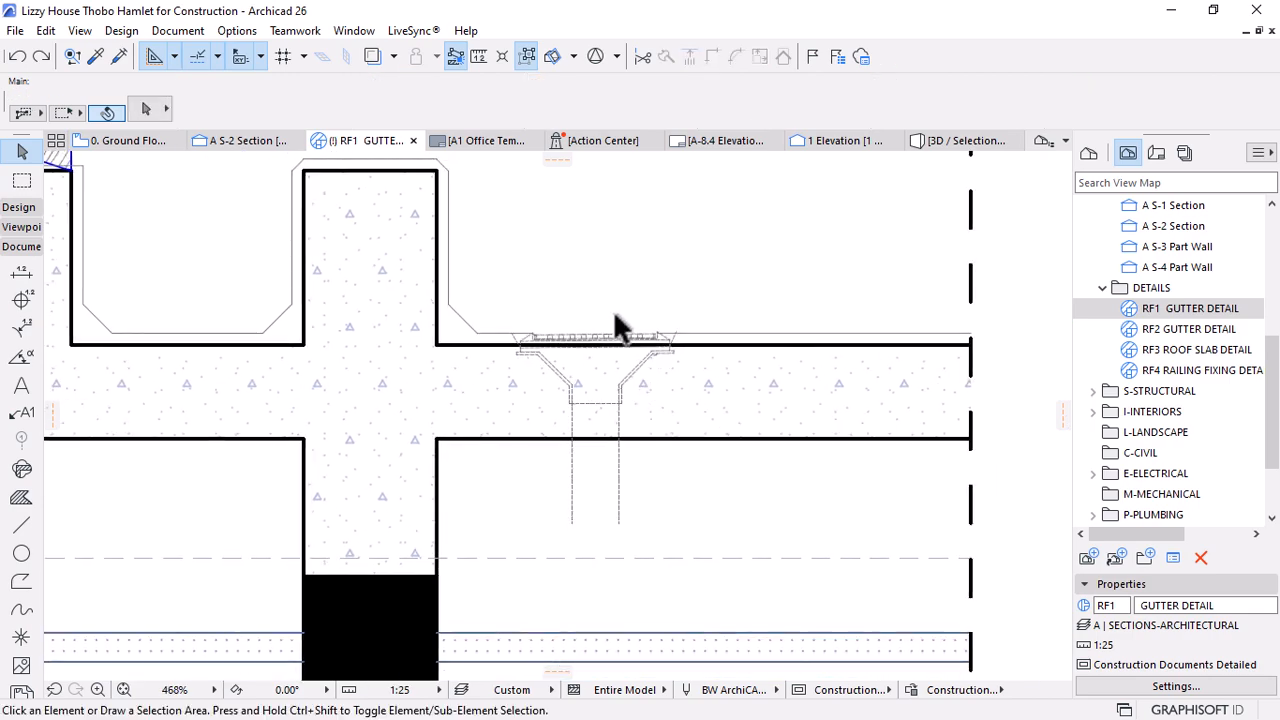
Examine the placed drain outlet together with the gutter, upstand and slab lining across the RF1 detail
{"action": "scroll", "coordinate": [614, 313], "scroll_direction": "down", "scroll_amount": 2}
{"action": "scroll", "coordinate": [610, 450], "scroll_direction": "up", "scroll_amount": 2}
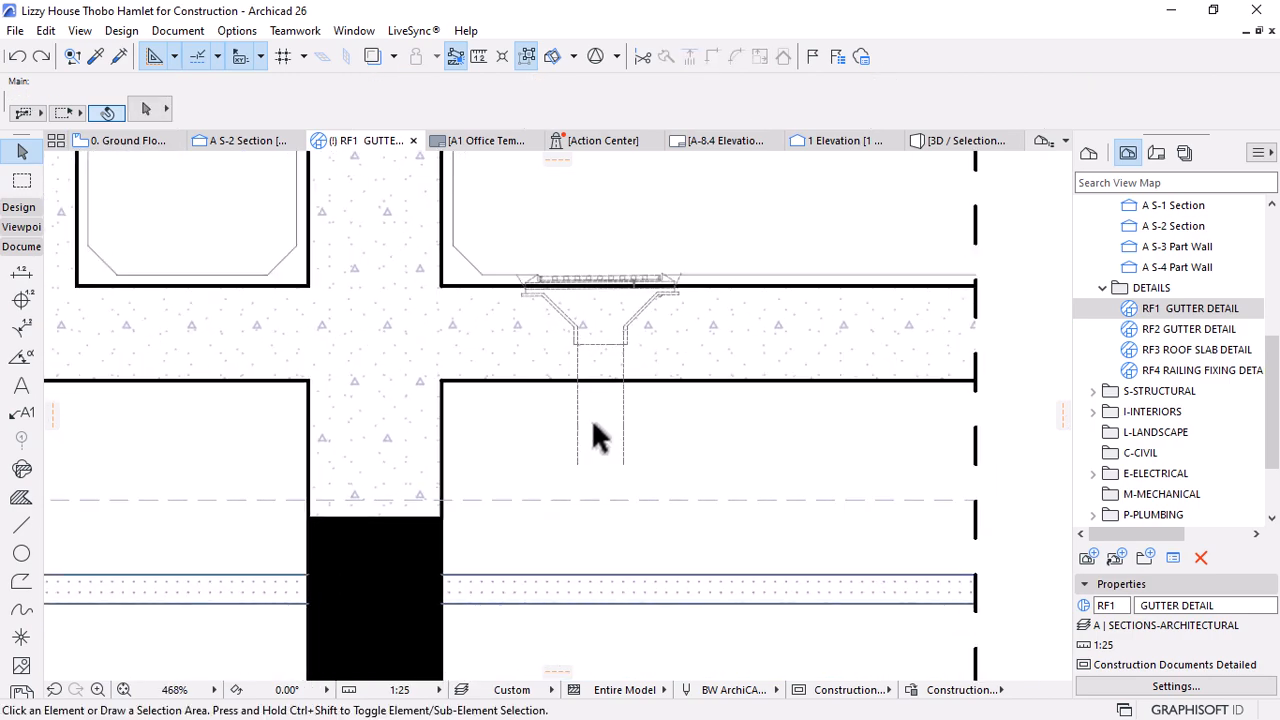
{"action": "scroll", "coordinate": [600, 430], "scroll_direction": "down", "scroll_amount": 3}
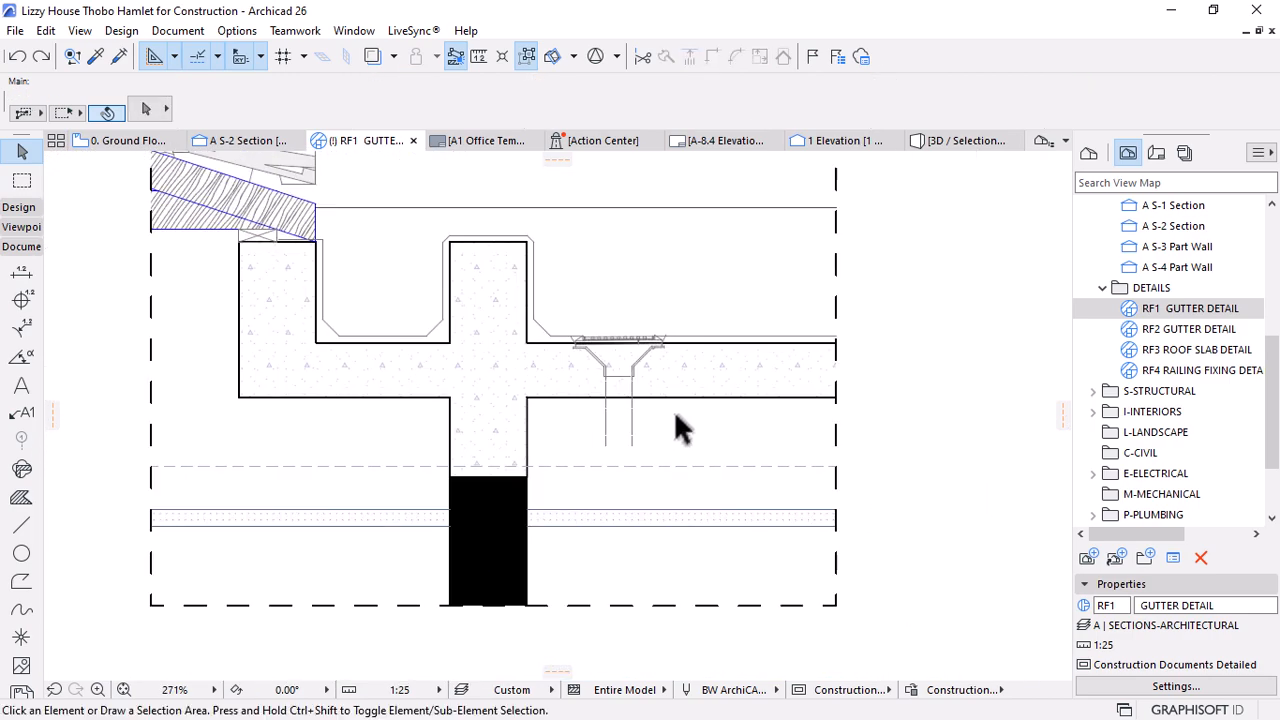
{"action": "scroll", "coordinate": [674, 410], "scroll_direction": "up", "scroll_amount": 3}
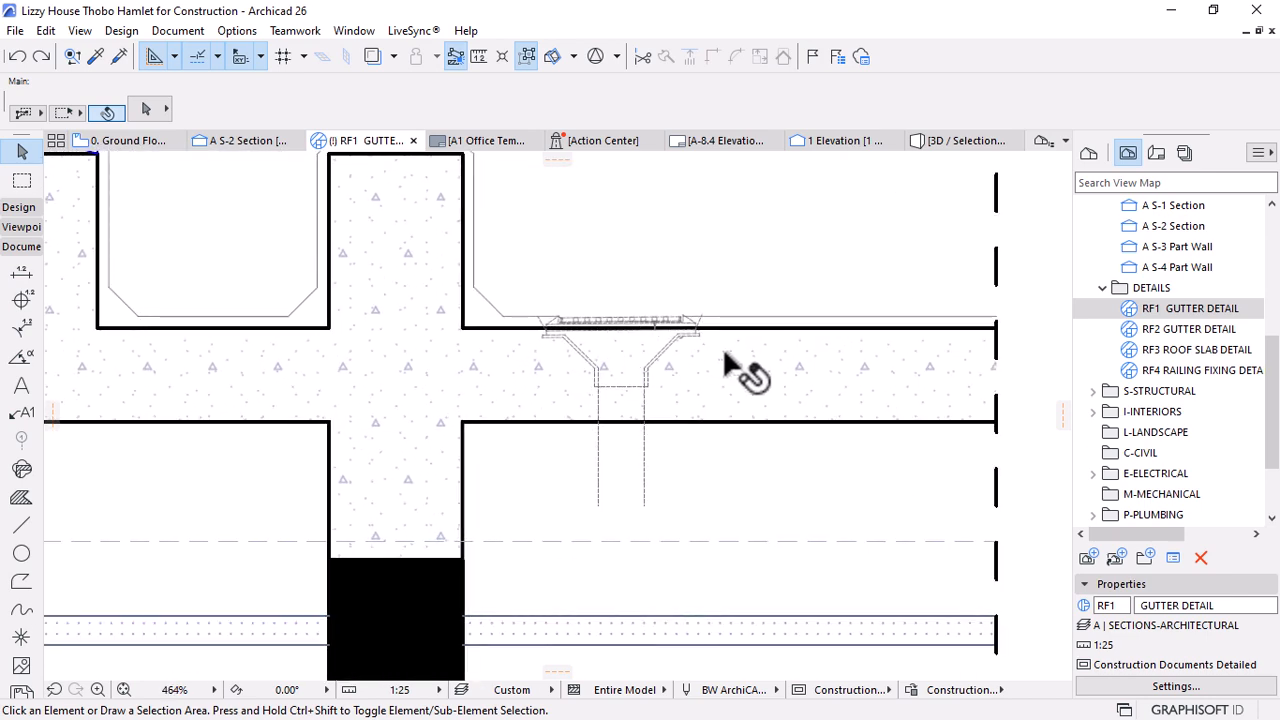
{"action": "scroll", "coordinate": [600, 372], "scroll_direction": "down", "scroll_amount": 4}
{"action": "scroll", "coordinate": [457, 329], "scroll_direction": "up", "scroll_amount": 3}
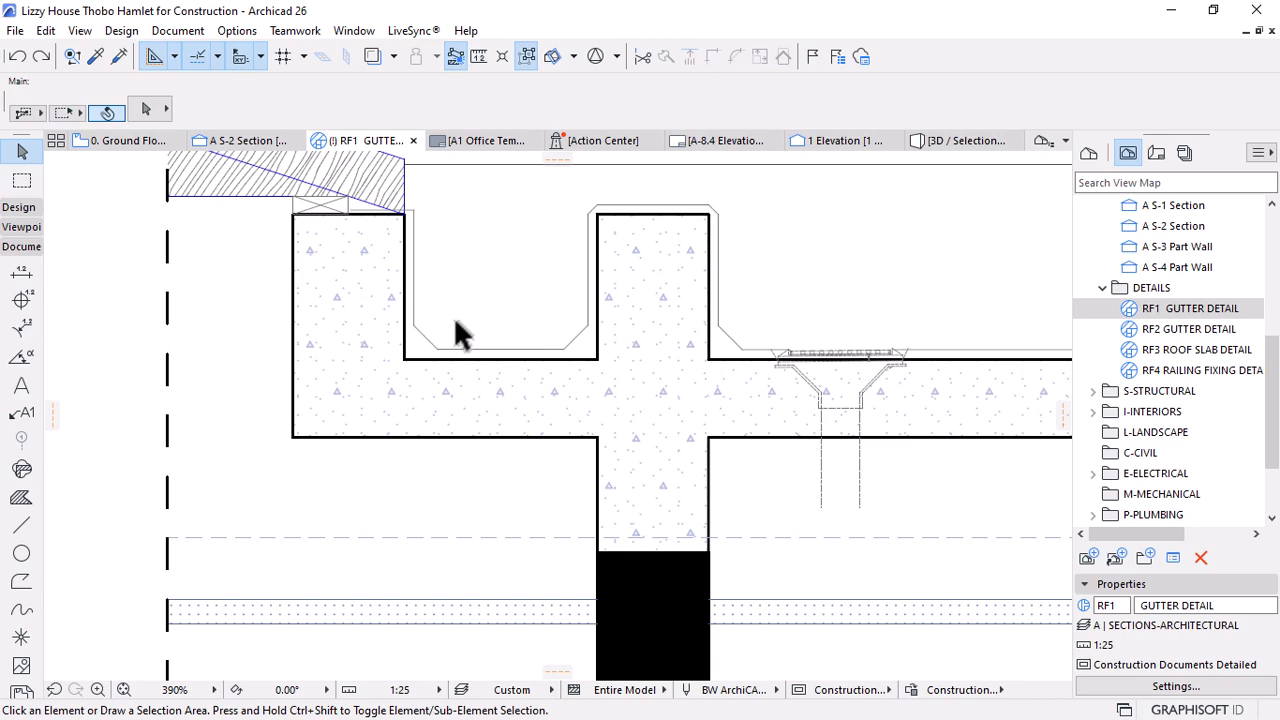
{"action": "scroll", "coordinate": [453, 331], "scroll_direction": "down", "scroll_amount": 2}
{"action": "scroll", "coordinate": [595, 355], "scroll_direction": "up", "scroll_amount": 4}
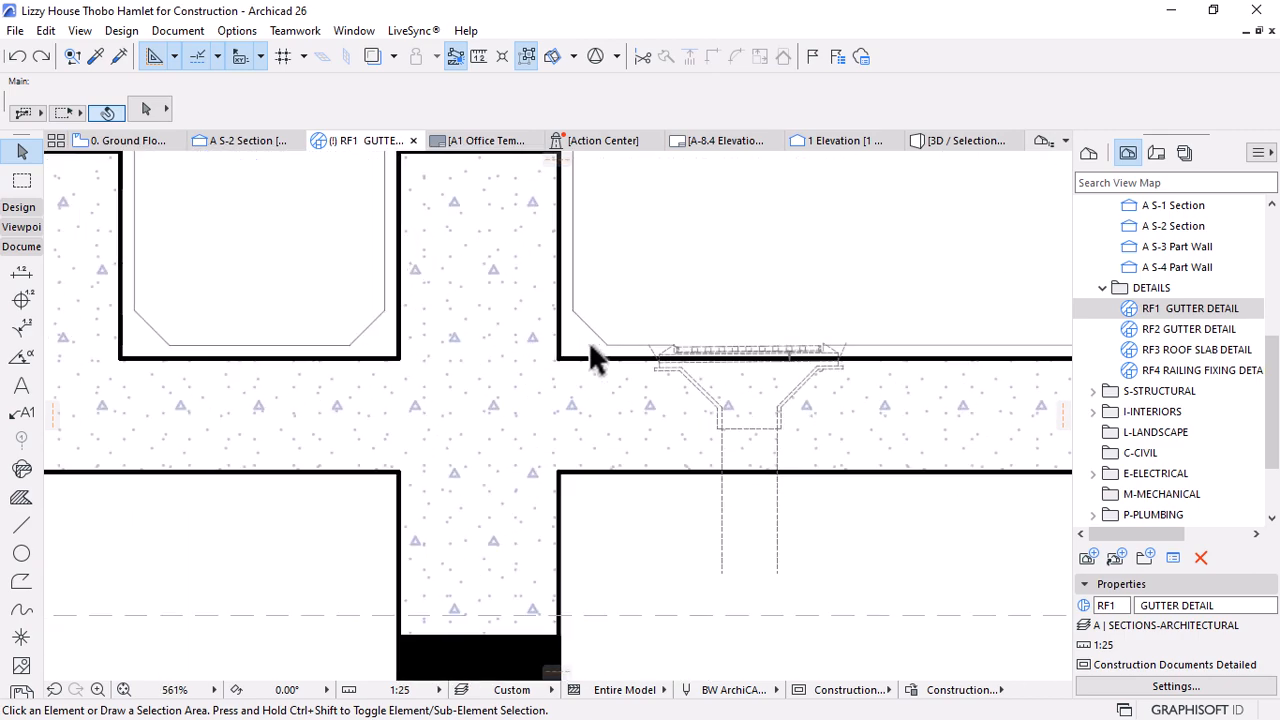
{"action": "scroll", "coordinate": [595, 355], "scroll_direction": "down", "scroll_amount": 4}
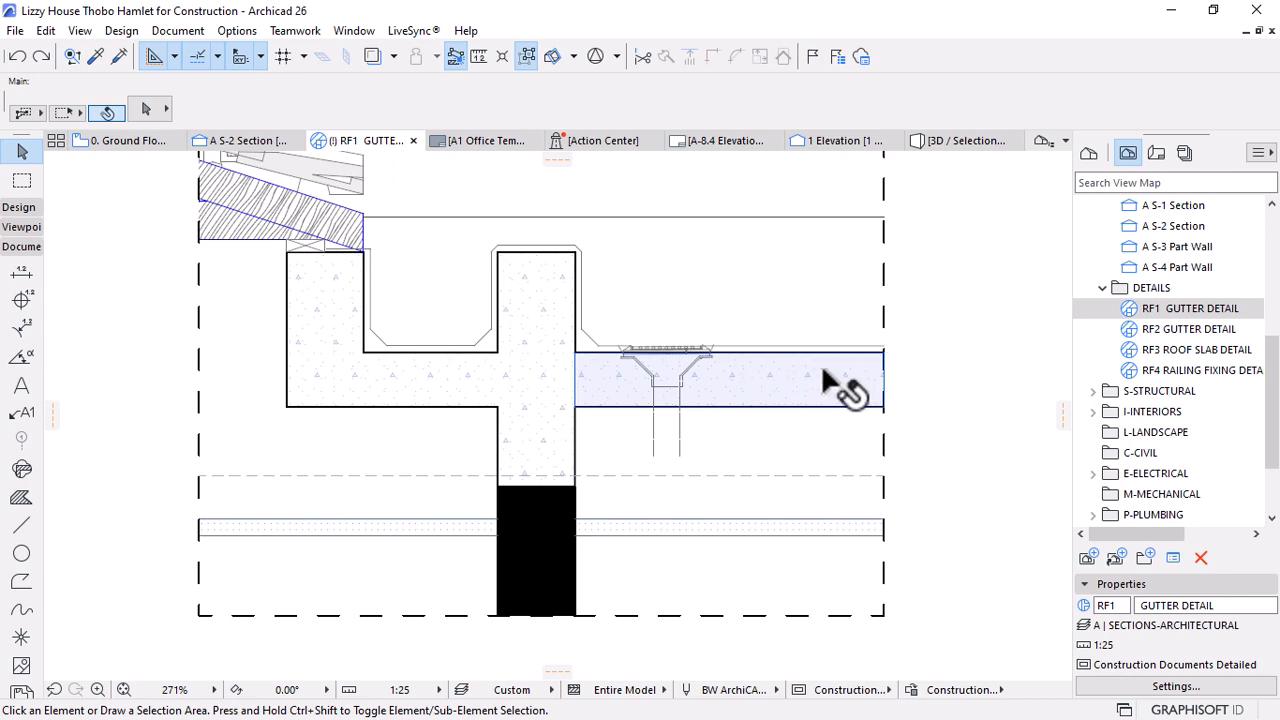
{"action": "scroll", "coordinate": [555, 270], "scroll_direction": "up", "scroll_amount": 3}
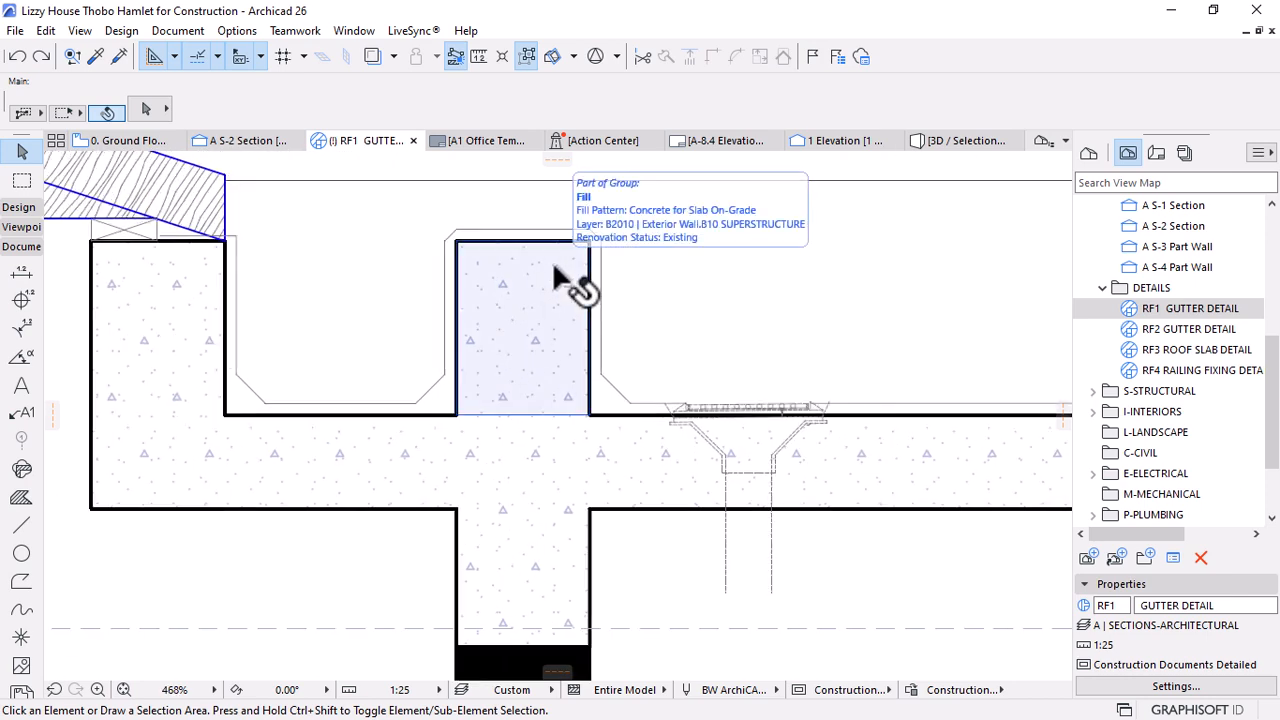
{"action": "scroll", "coordinate": [548, 263], "scroll_direction": "down", "scroll_amount": 6}
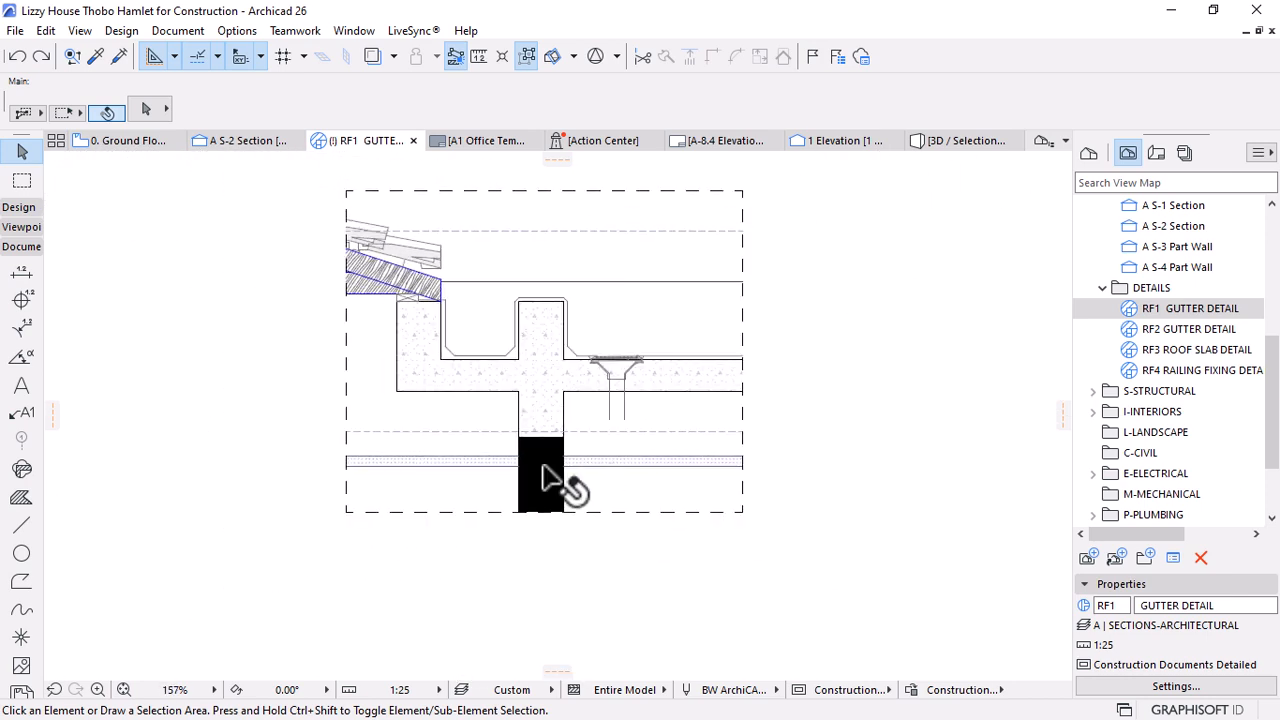
{"action": "scroll", "coordinate": [575, 440], "scroll_direction": "up", "scroll_amount": 7}
{"action": "scroll", "coordinate": [757, 425], "scroll_direction": "down", "scroll_amount": 3}
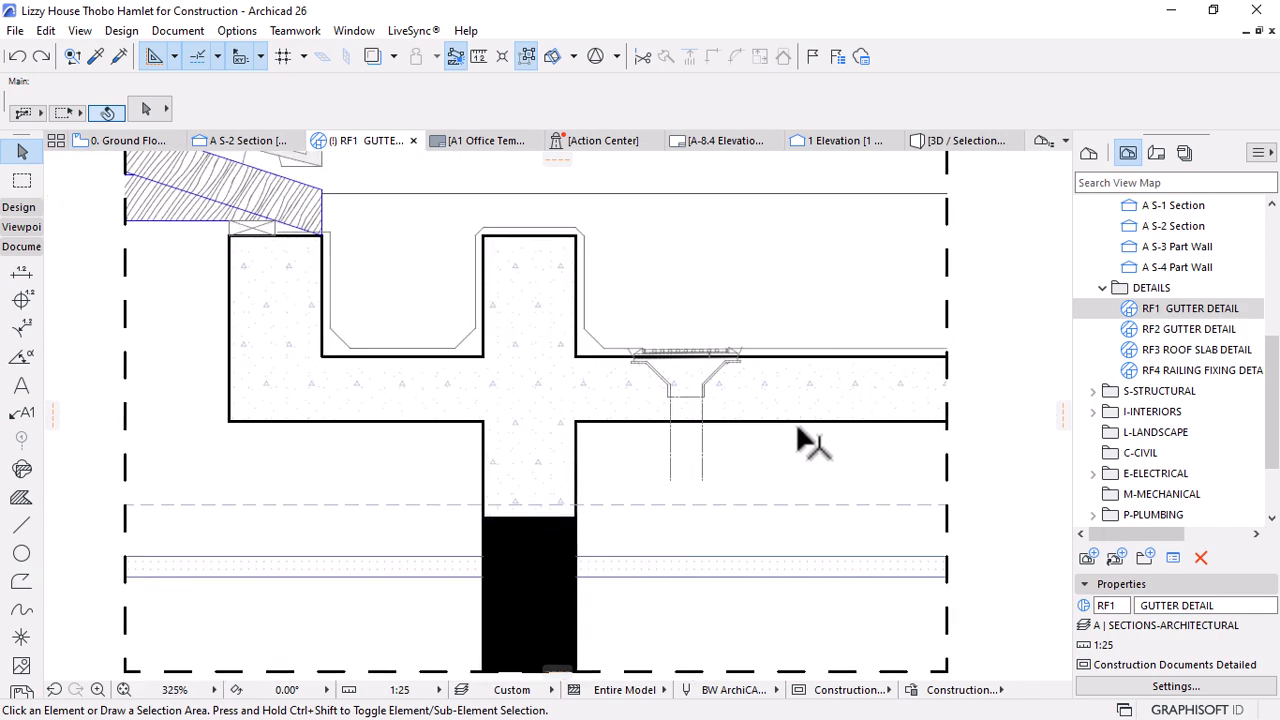
{"action": "scroll", "coordinate": [797, 433], "scroll_direction": "down", "scroll_amount": 1}
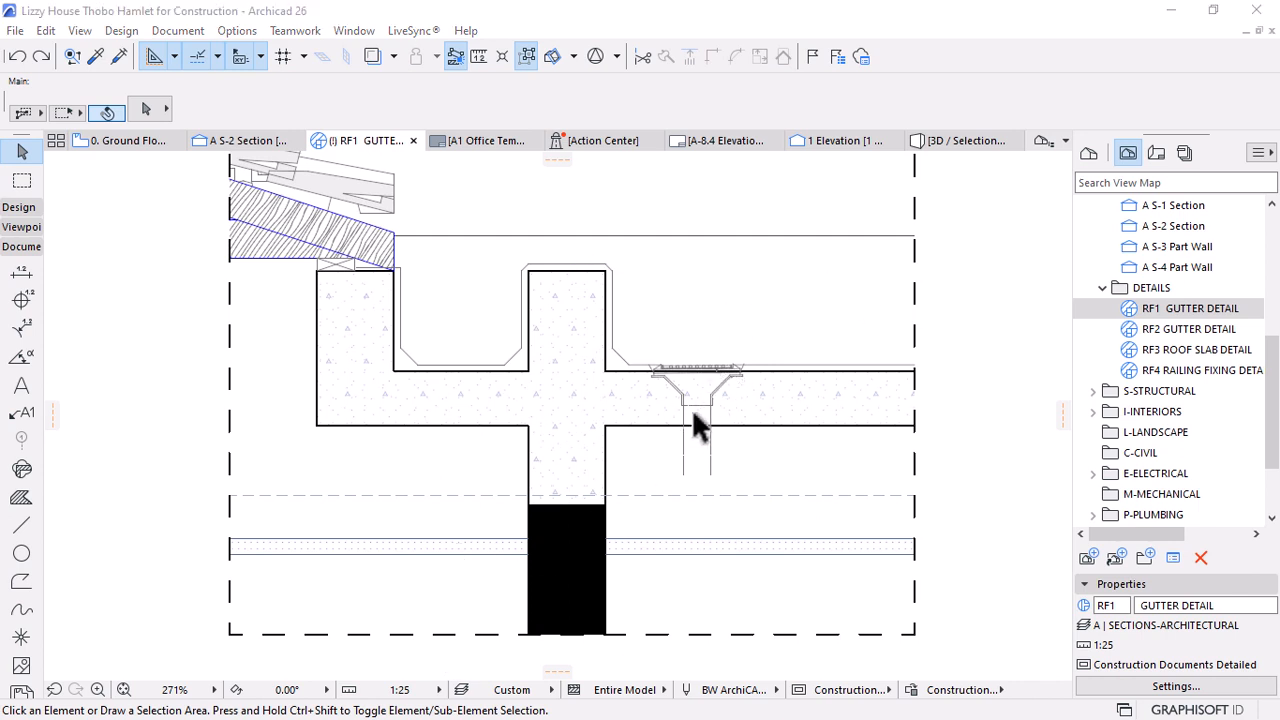
{"action": "scroll", "coordinate": [525, 337], "scroll_direction": "down", "scroll_amount": 3}
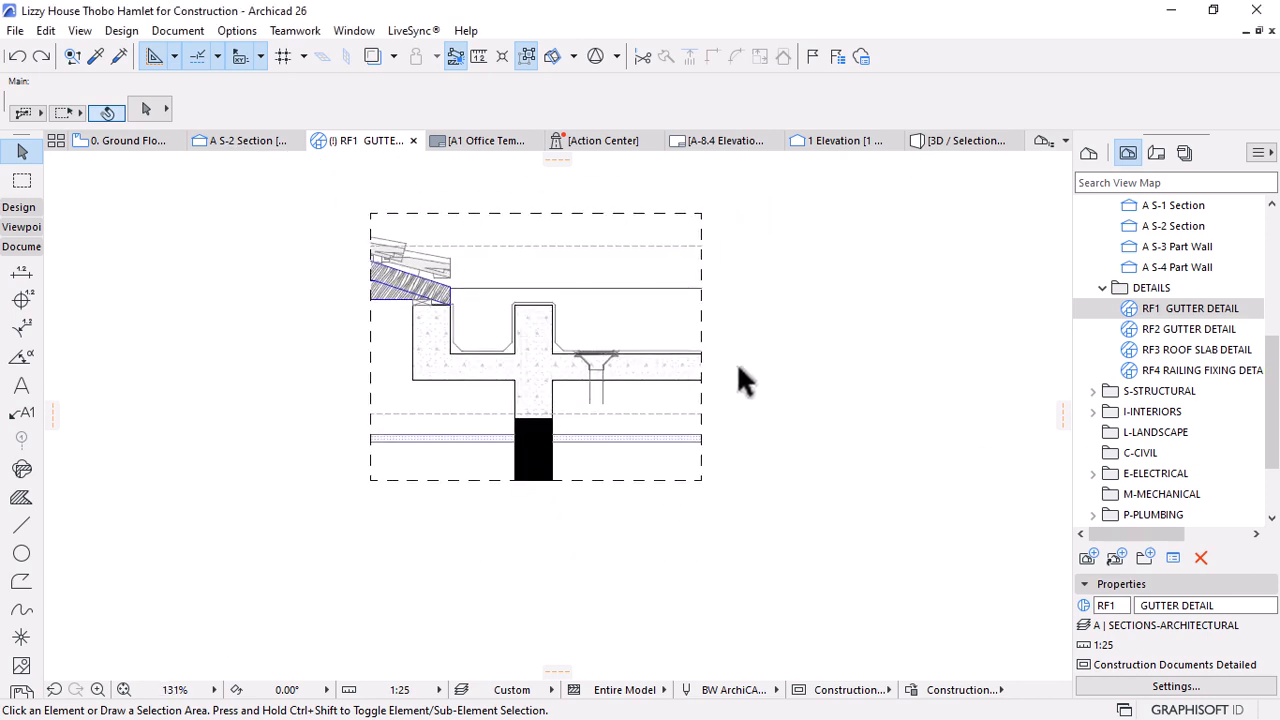
Paste the copied waterproofing, outlet and RC slab notes and place the whole block of text just outside the RF1 detail boundary
{"action": "right_click", "coordinate": [756, 264]}
{"action": "left_click", "coordinate": [802, 274]}
{"action": "left_click", "coordinate": [731, 386]}
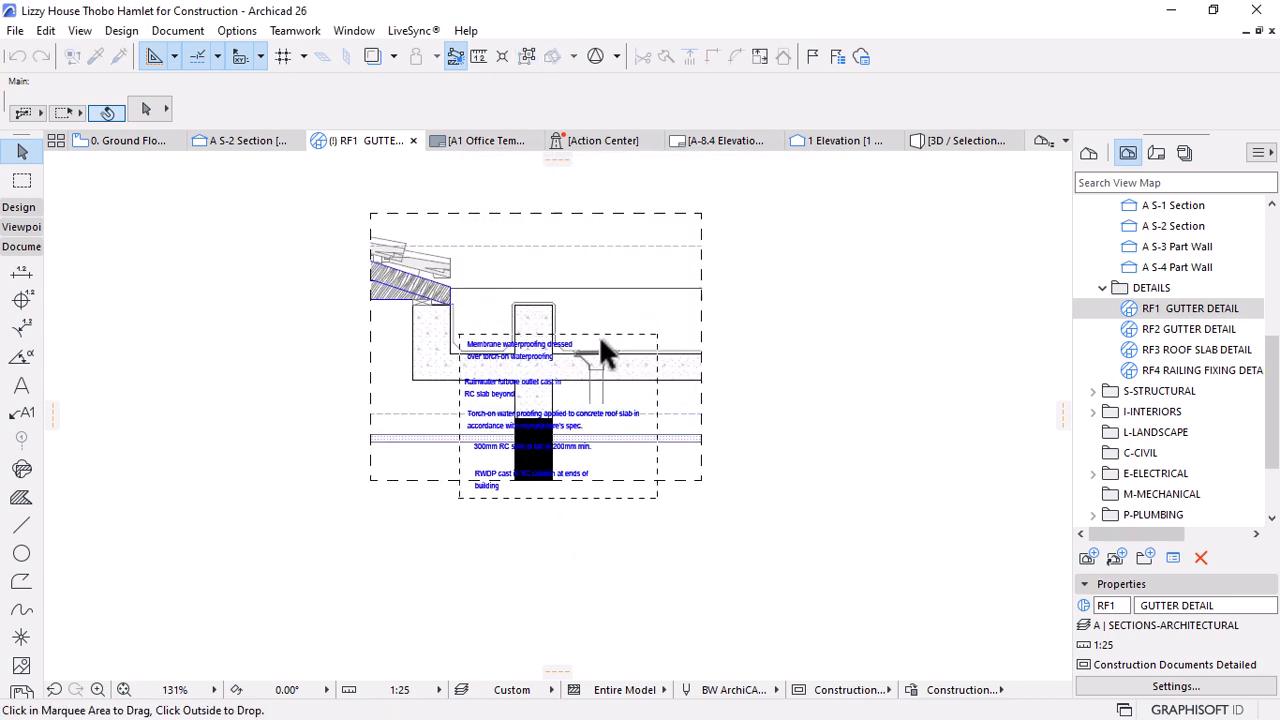
{"action": "left_click_drag", "start_coordinate": [522, 391], "coordinate": [805, 312]}
{"action": "left_click", "coordinate": [783, 430]}
{"action": "scroll", "coordinate": [798, 286], "scroll_direction": "up", "scroll_amount": 2}
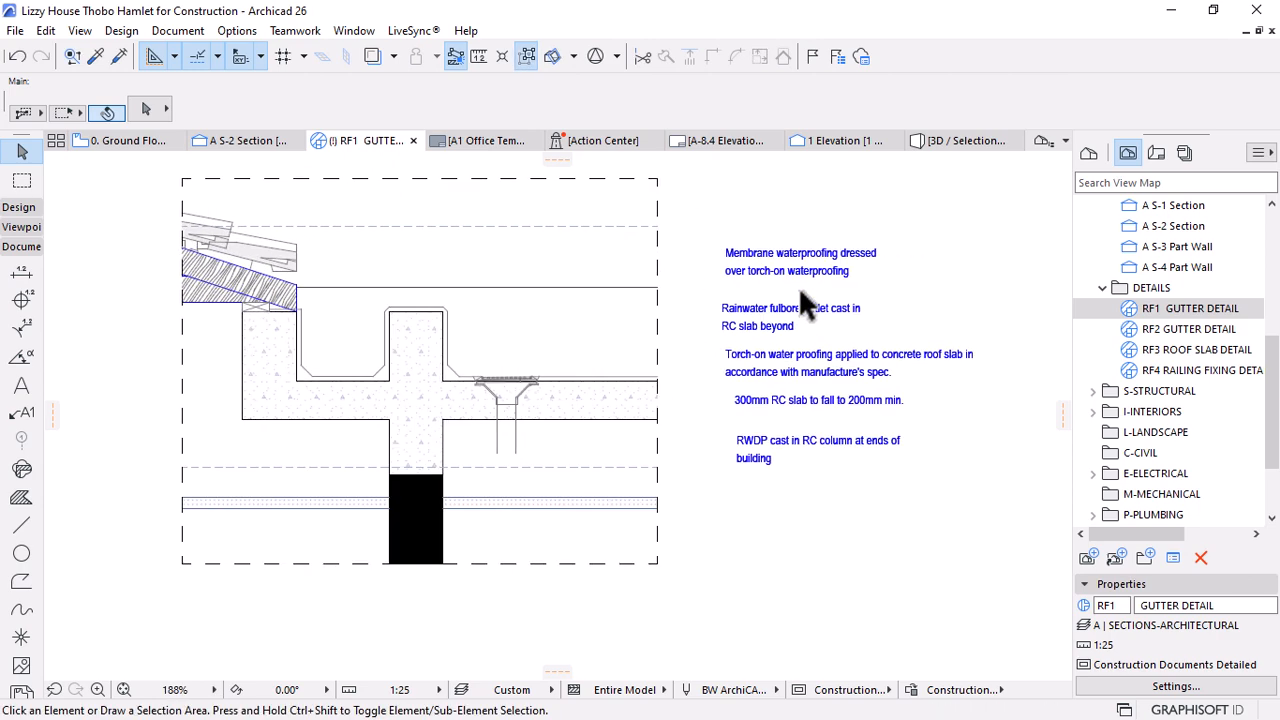
Open the SLAB THECKING detail and pick up the settings of its "25mm sand cement screed" label
{"action": "left_click", "coordinate": [1090, 156]}
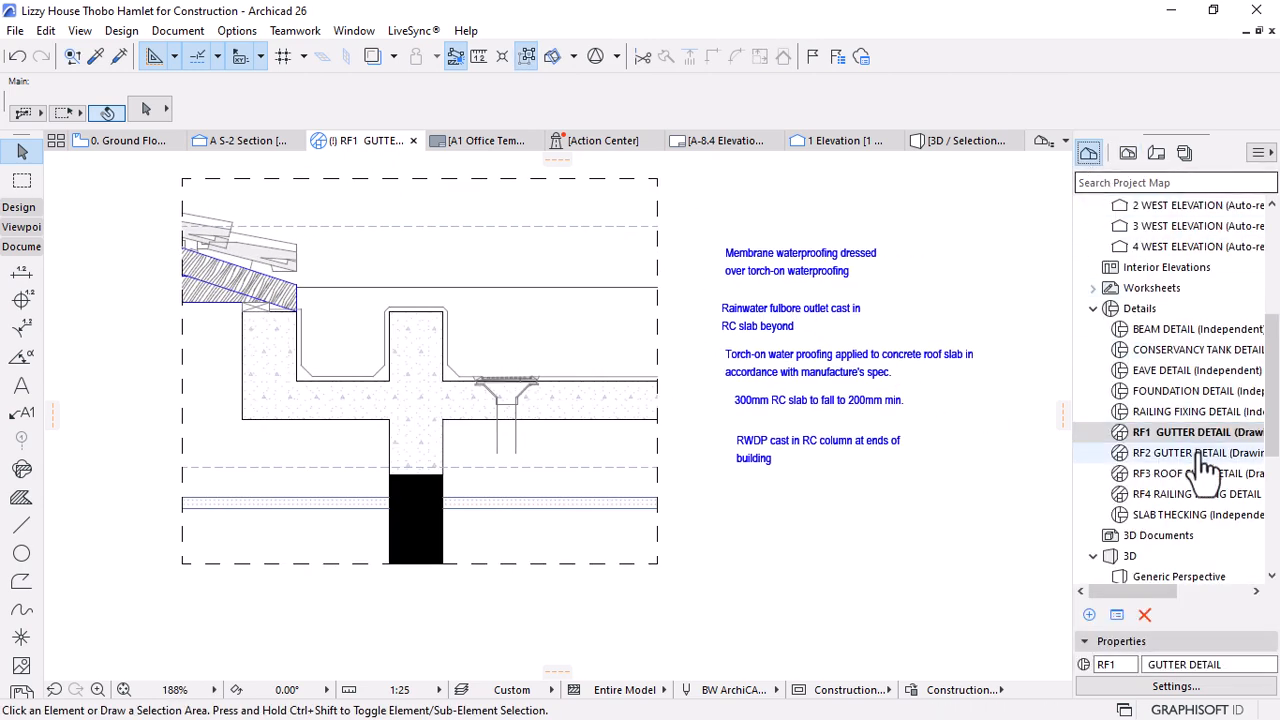
{"action": "double_click", "coordinate": [1165, 514]}
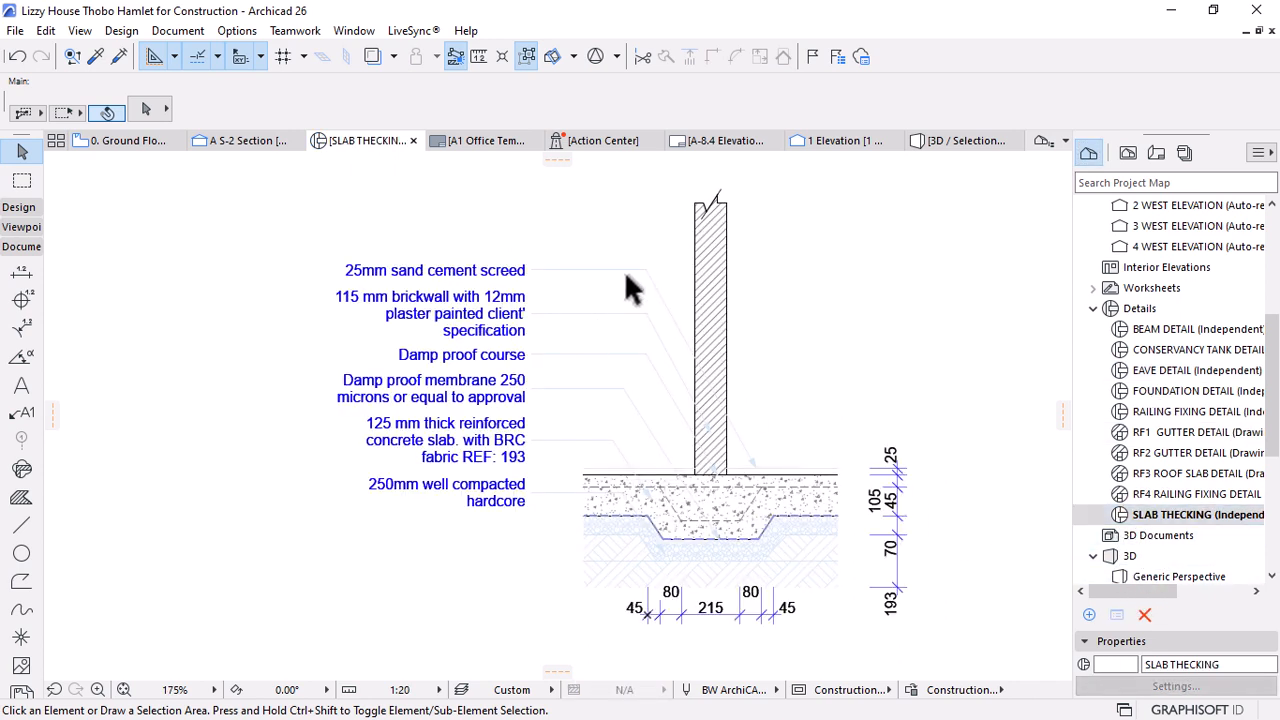
{"action": "left_click", "coordinate": [625, 270]}
{"action": "key", "text": "Escape"}
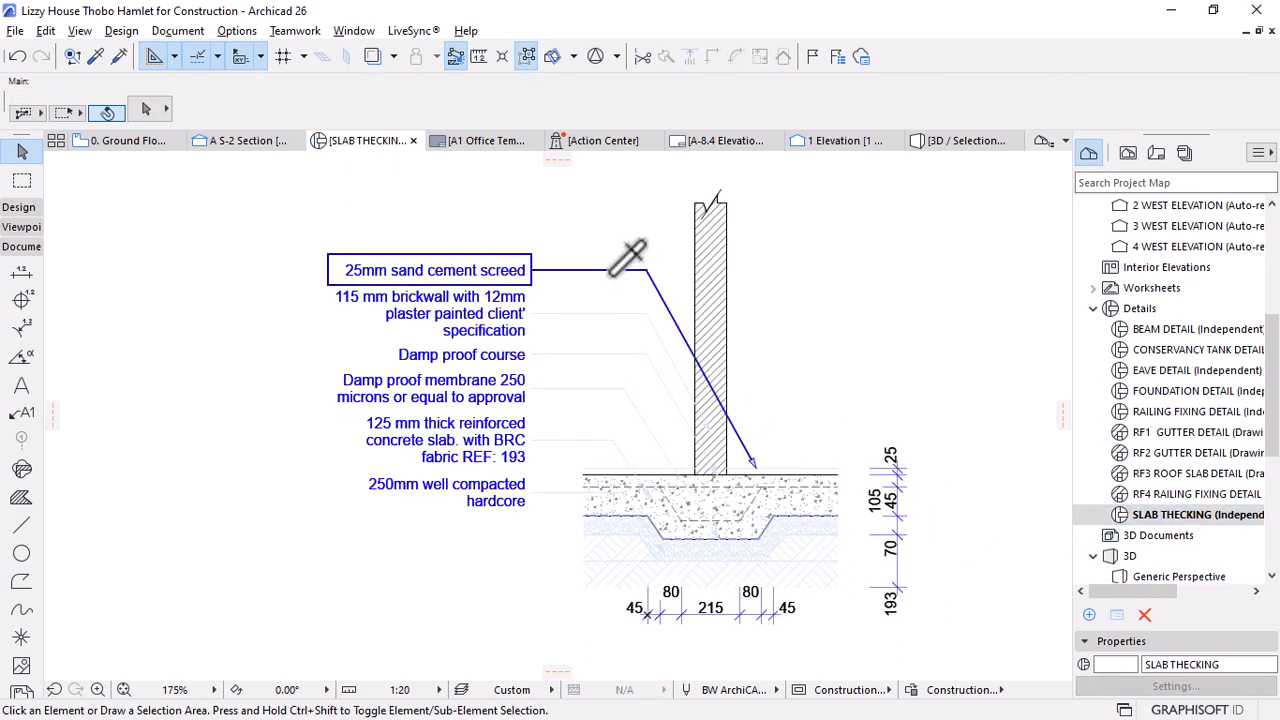
{"action": "left_click", "coordinate": [612, 270], "text": "alt"}
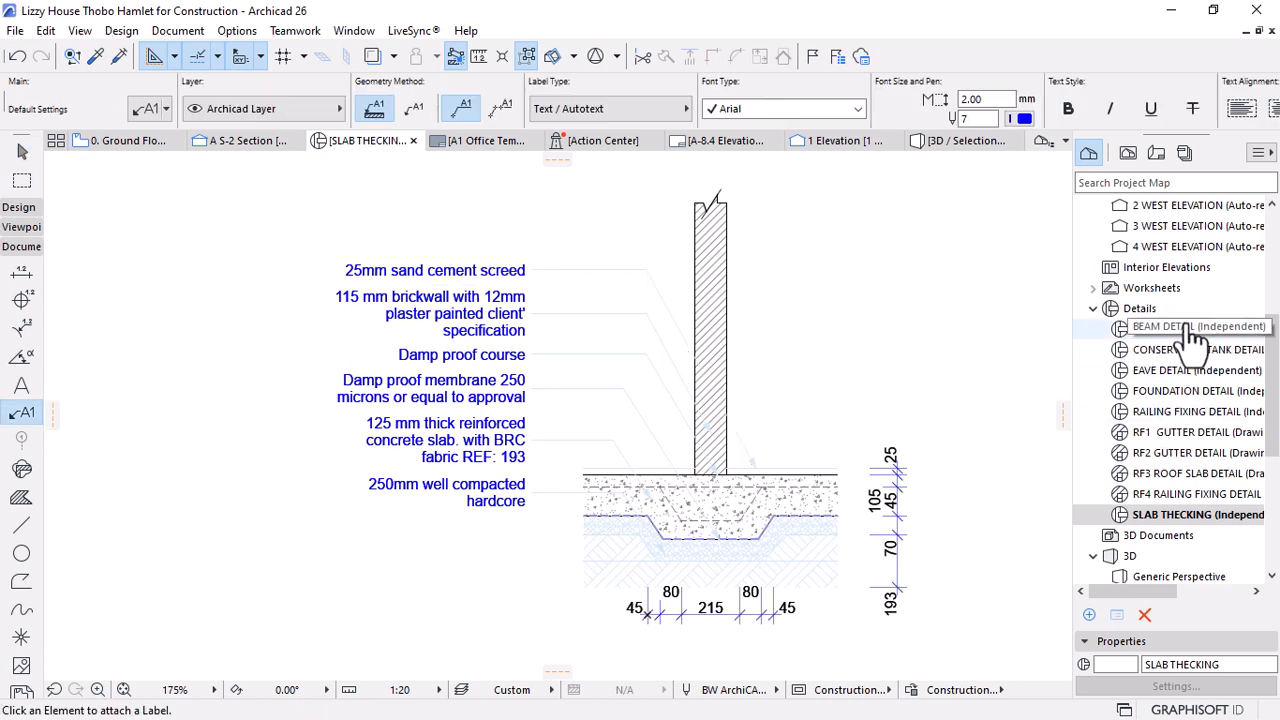
Return to the RF1 GUTTER DETAIL view and place a "25mm sand cement screed" label pointing at the upstand lining's upper outer corner
{"action": "left_click", "coordinate": [1128, 153]}
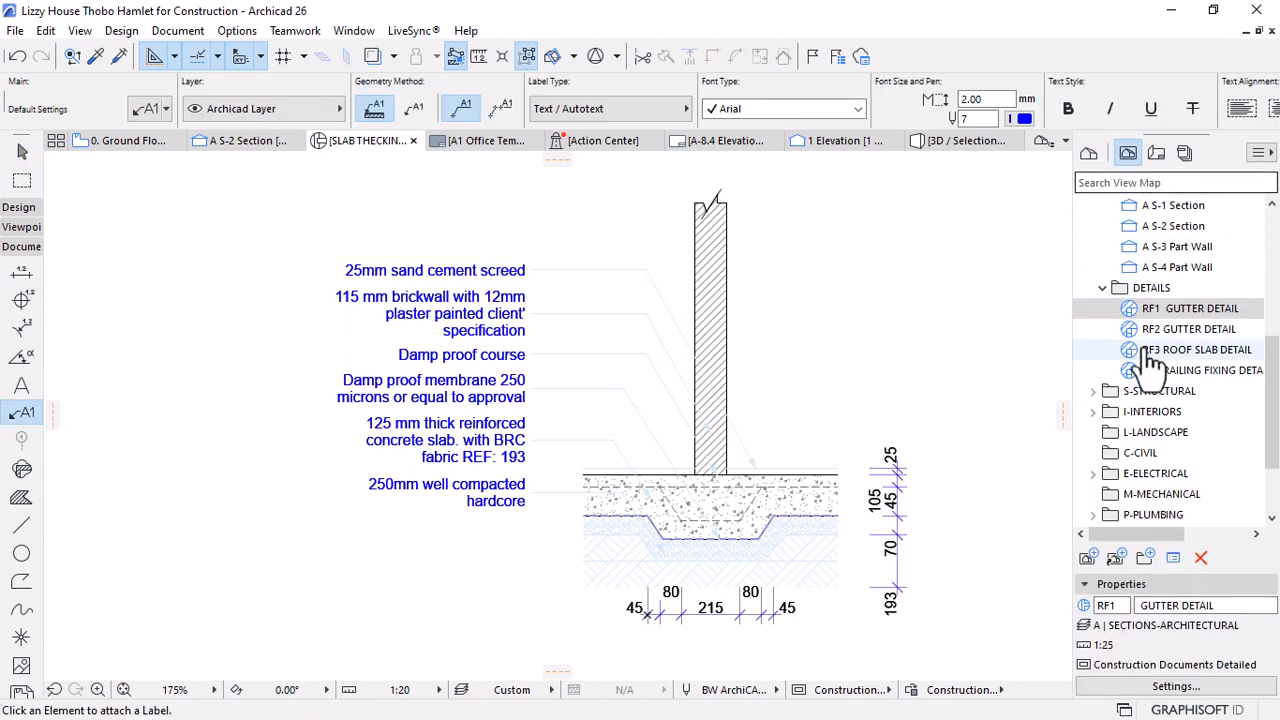
{"action": "double_click", "coordinate": [1192, 310]}
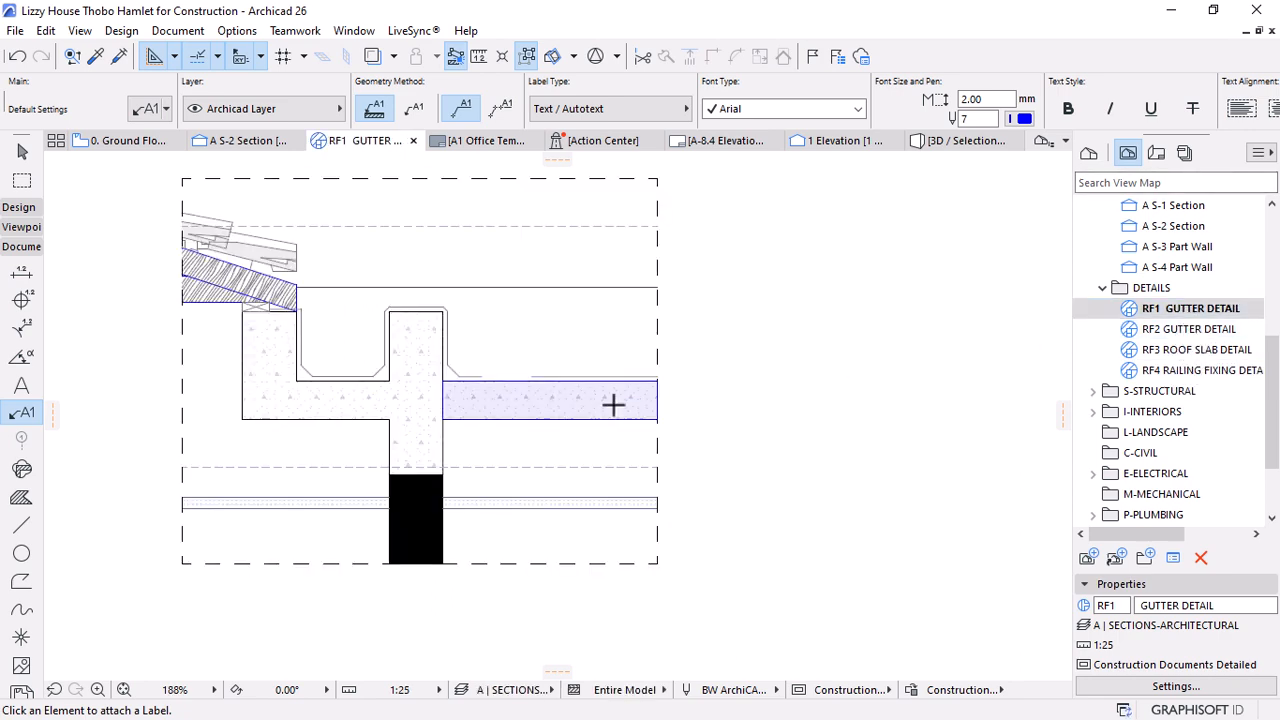
{"action": "scroll", "coordinate": [523, 394], "scroll_direction": "down", "scroll_amount": 2}
{"action": "scroll", "coordinate": [525, 395], "scroll_direction": "up", "scroll_amount": 3}
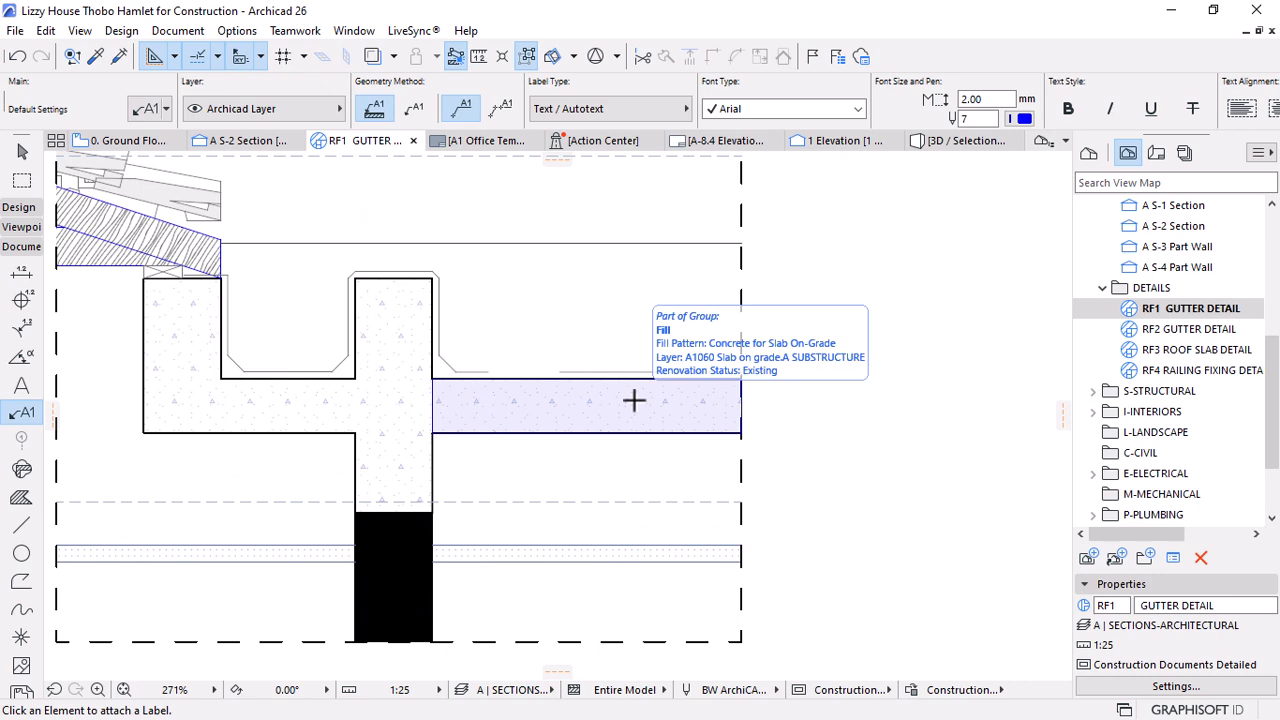
{"action": "scroll", "coordinate": [560, 388], "scroll_direction": "up", "scroll_amount": 2}
{"action": "scroll", "coordinate": [540, 380], "scroll_direction": "down", "scroll_amount": 3}
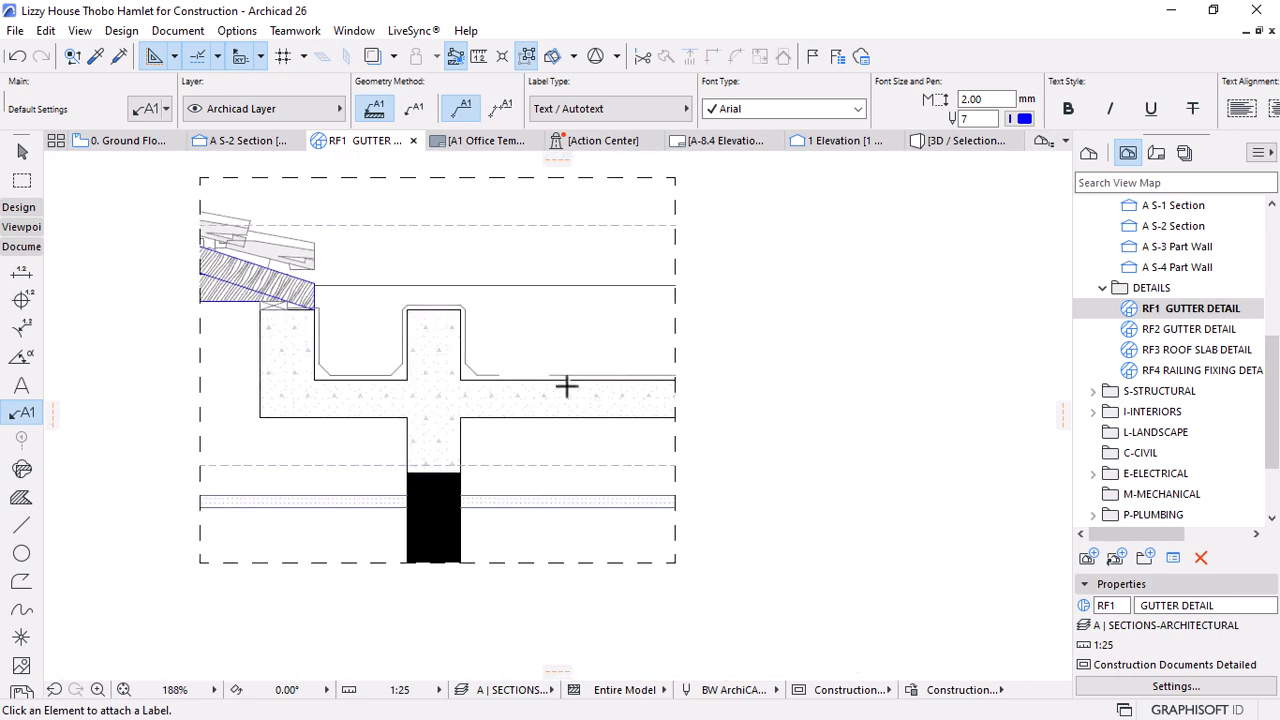
{"action": "scroll", "coordinate": [474, 337], "scroll_direction": "up", "scroll_amount": 2}
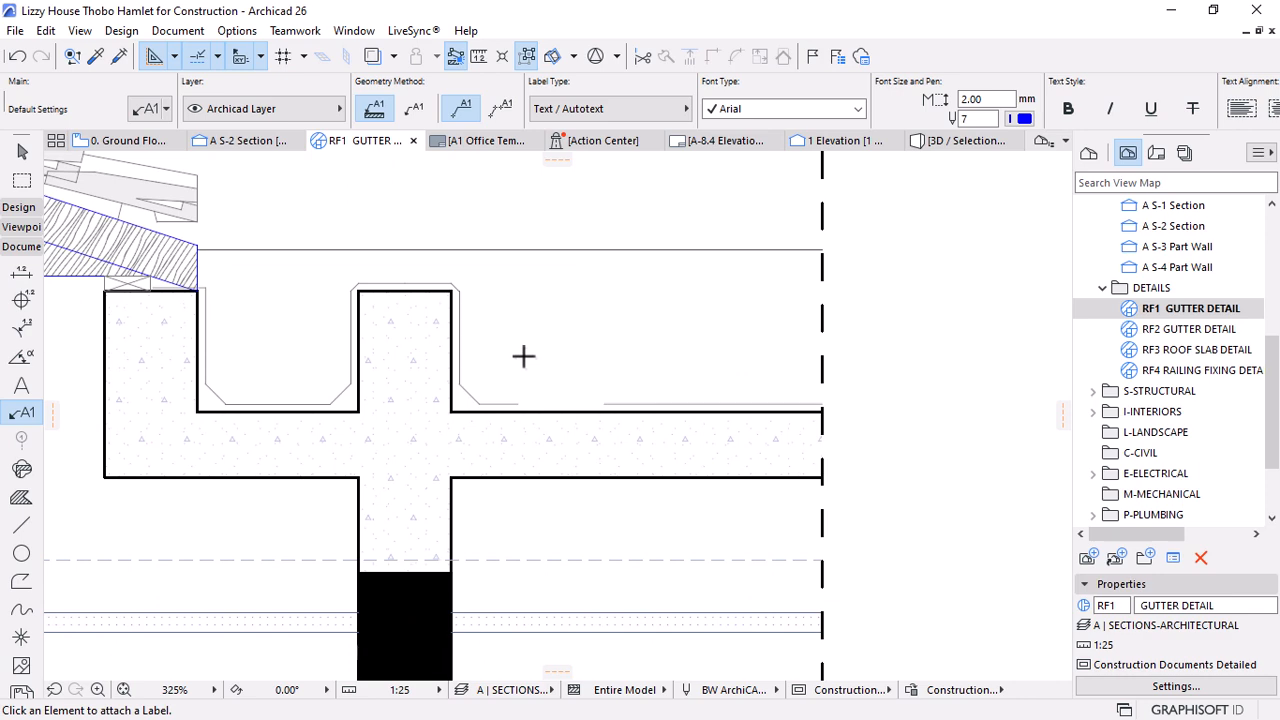
{"action": "scroll", "coordinate": [466, 296], "scroll_direction": "up", "scroll_amount": 1}
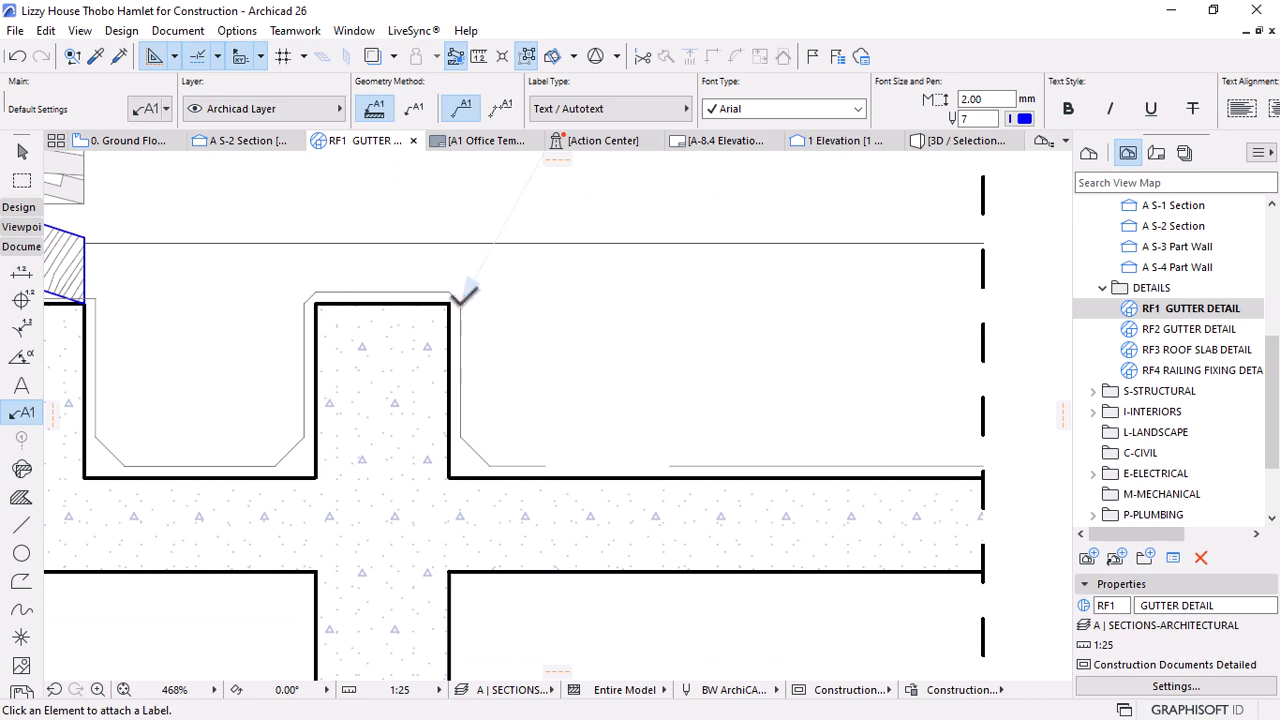
{"action": "scroll", "coordinate": [466, 296], "scroll_direction": "down", "scroll_amount": 3}
{"action": "scroll", "coordinate": [563, 349], "scroll_direction": "up", "scroll_amount": 2}
{"action": "key", "text": "Escape"}
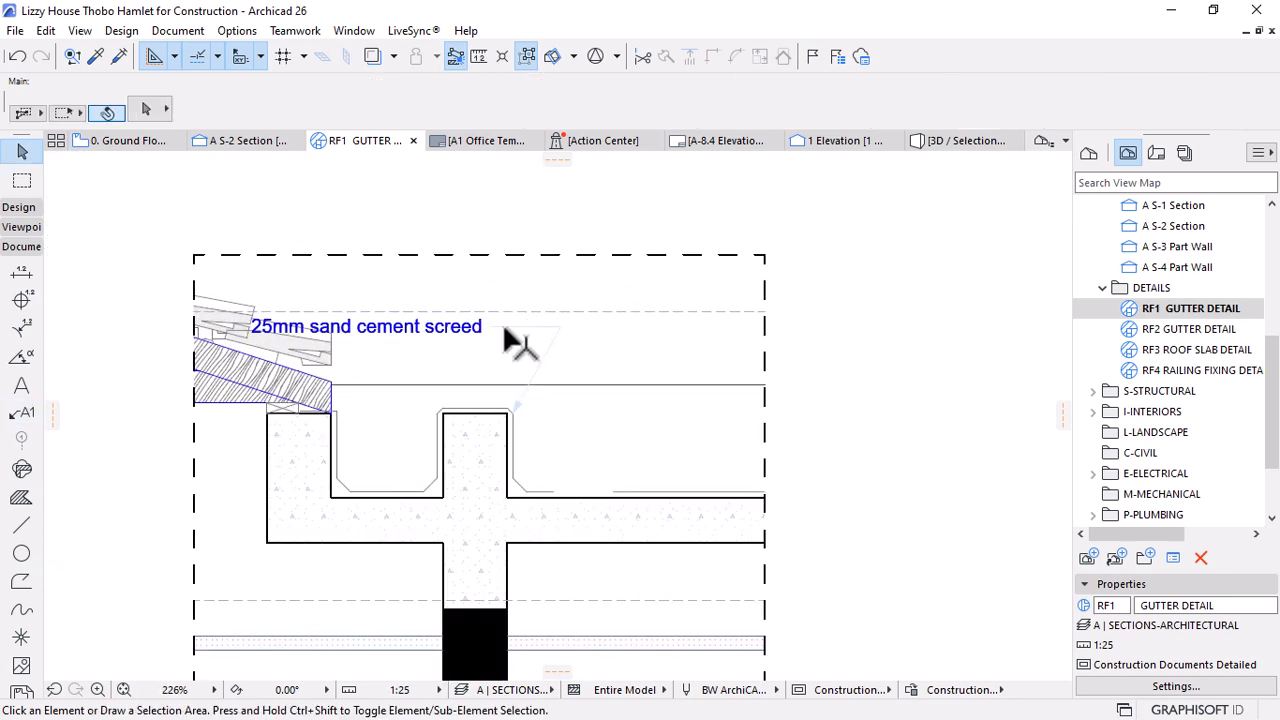
Mirror the "25mm sand cement screed" label about an axis through its arrow tip at the upstand's corner
{"action": "left_click", "coordinate": [505, 333]}
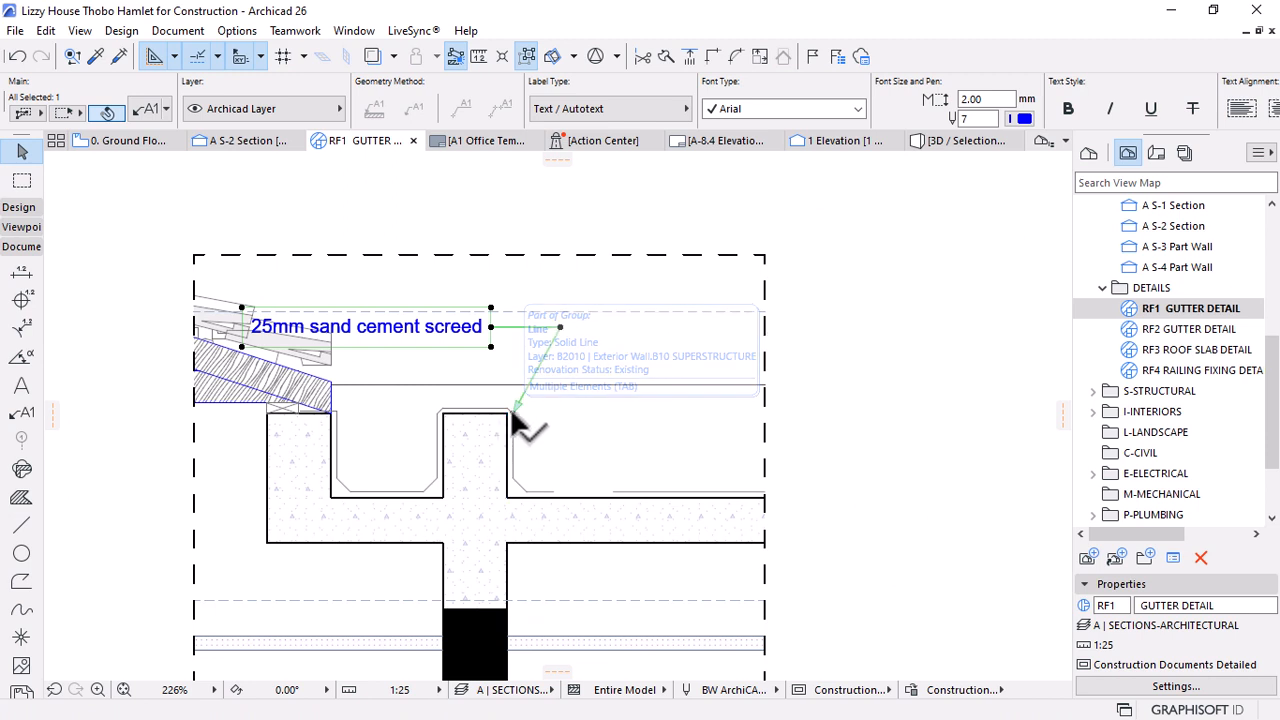
{"action": "left_click", "coordinate": [511, 412]}
{"action": "left_click", "coordinate": [587, 379]}
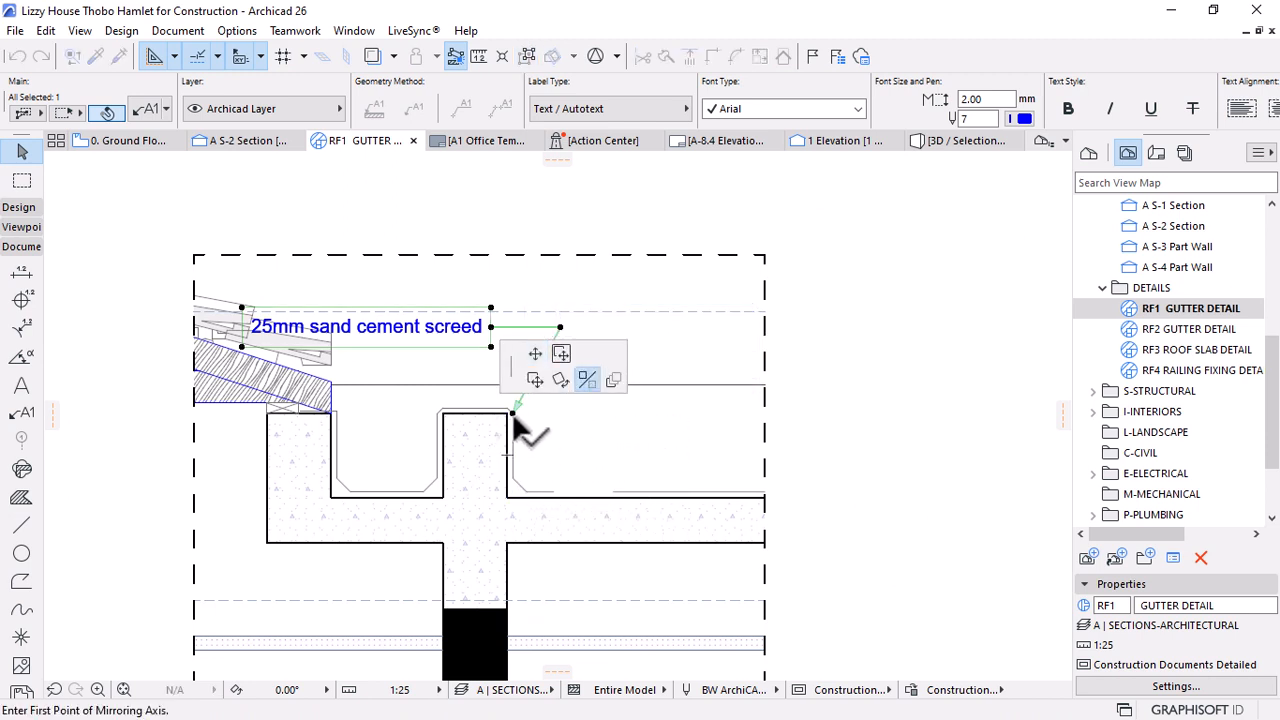
{"action": "left_click", "coordinate": [511, 412]}
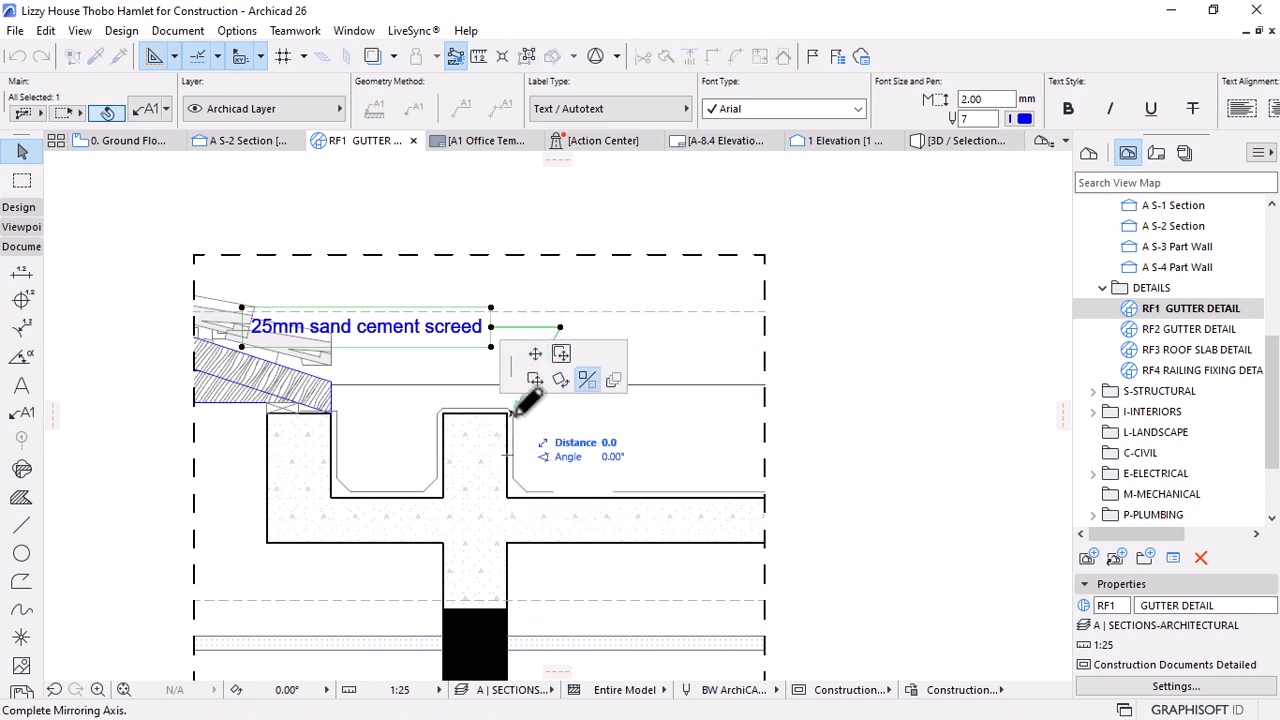
Mirror the "25mm sand cement screed" label about the vertical axis at its arrow tip and stretch its text beyond the detail frame
{"action": "left_click", "coordinate": [512, 527]}
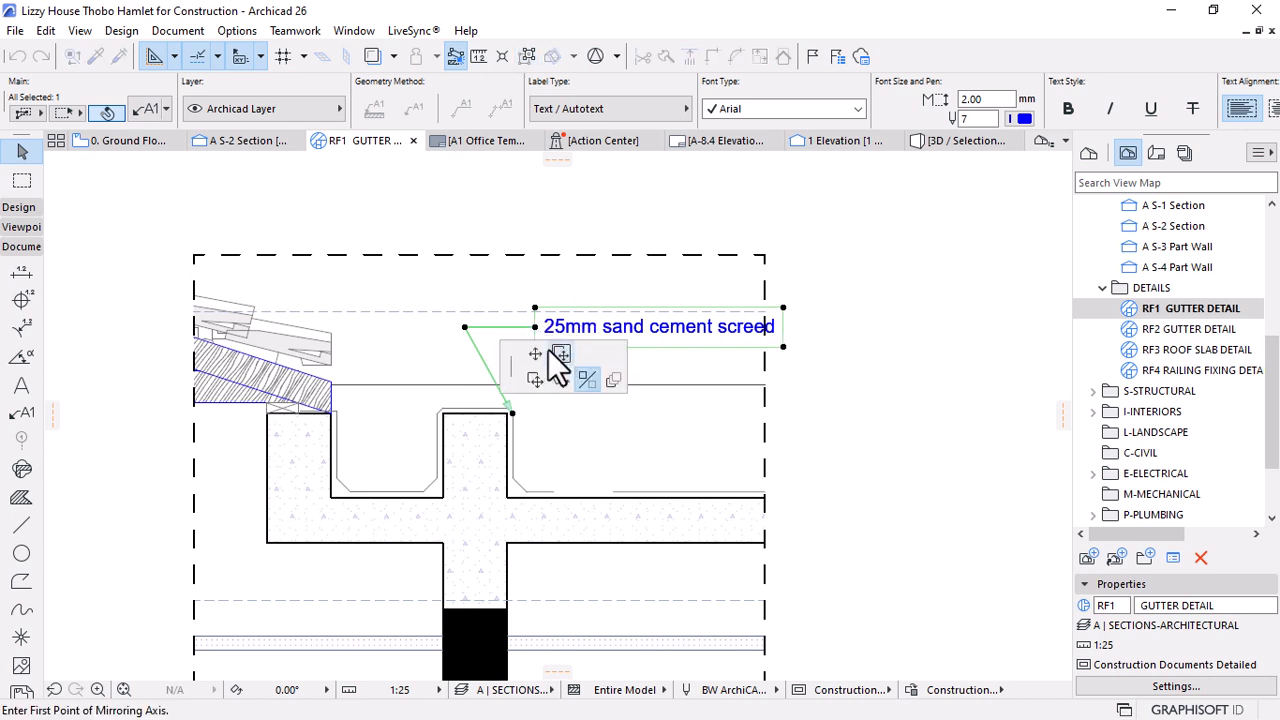
{"action": "left_click", "coordinate": [535, 380]}
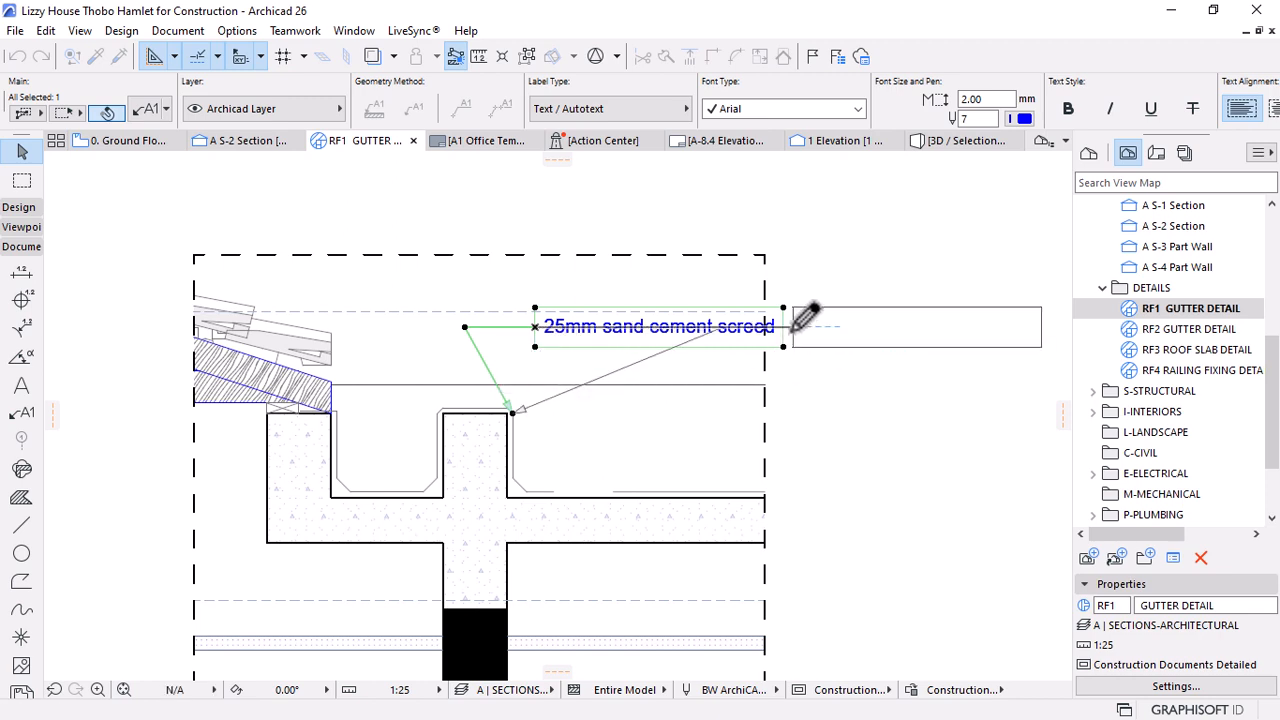
{"action": "left_click", "coordinate": [795, 327]}
{"action": "left_click", "coordinate": [816, 455]}
Make the TEXT and GRID-LEVL layers visible in the layer settings
{"action": "key", "text": "ctrl+l"}
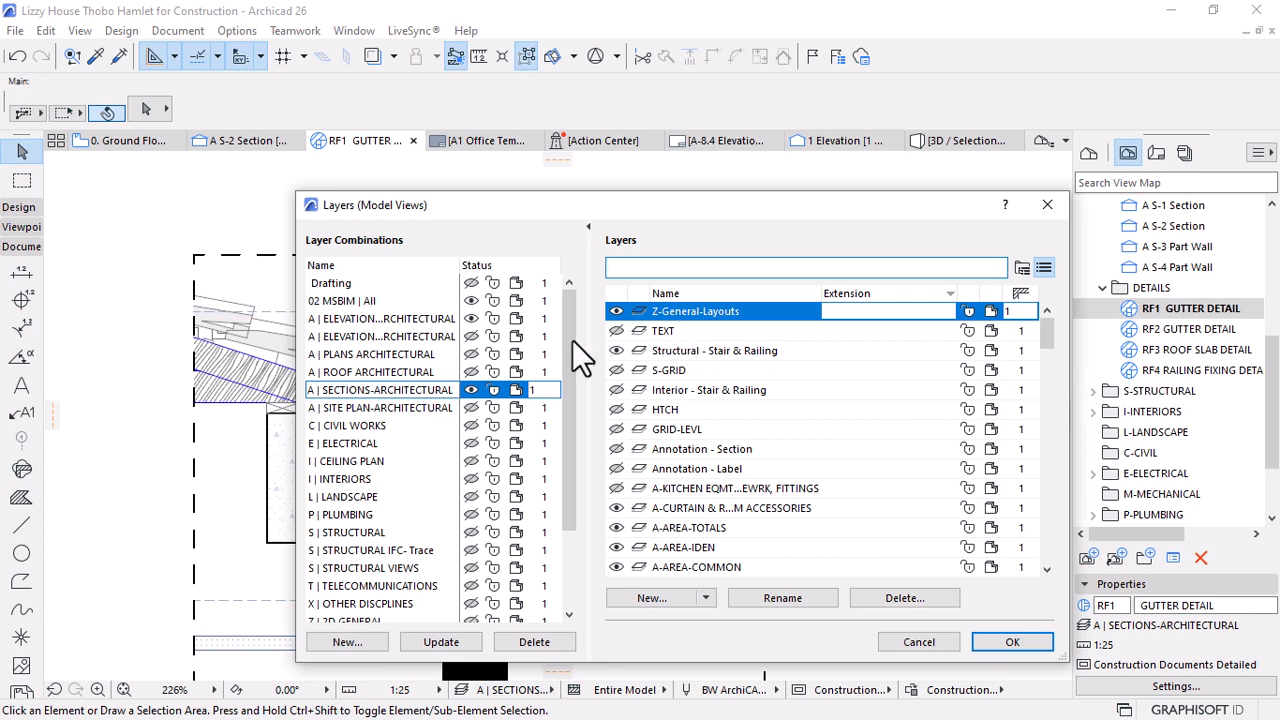
{"action": "left_click", "coordinate": [630, 331]}
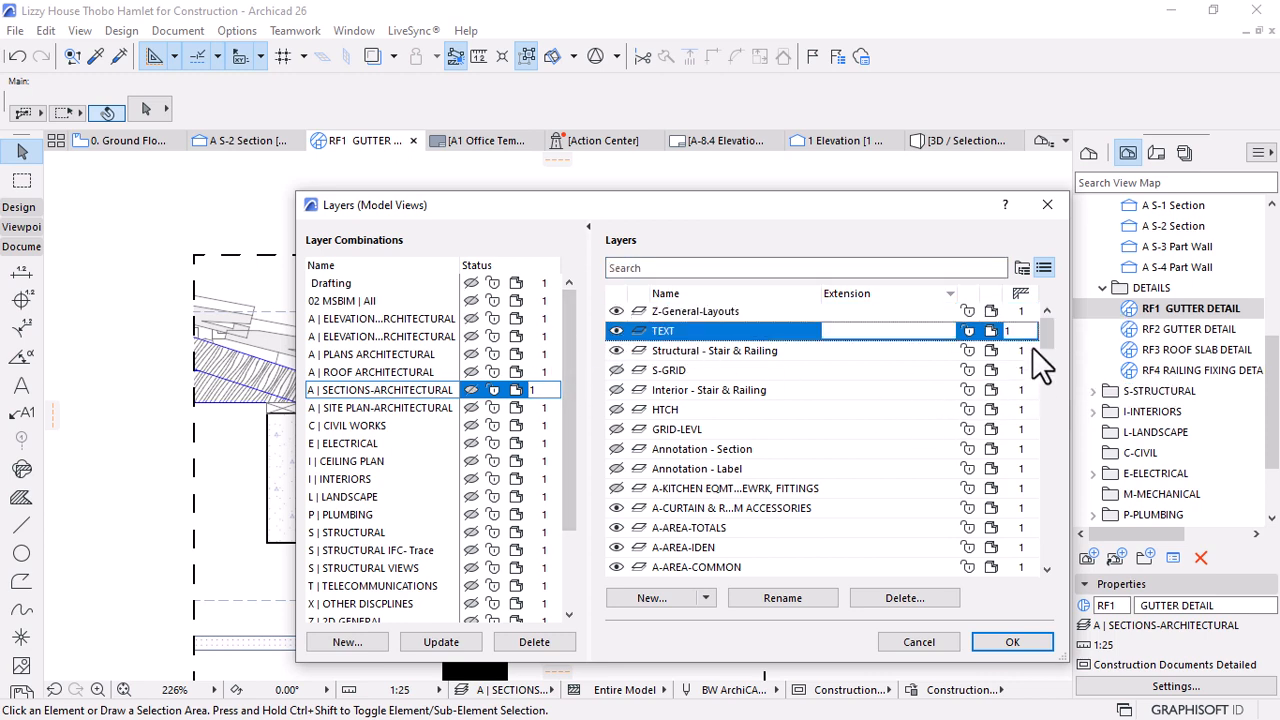
{"action": "left_click_drag", "start_coordinate": [829, 207], "coordinate": [828, 113]}
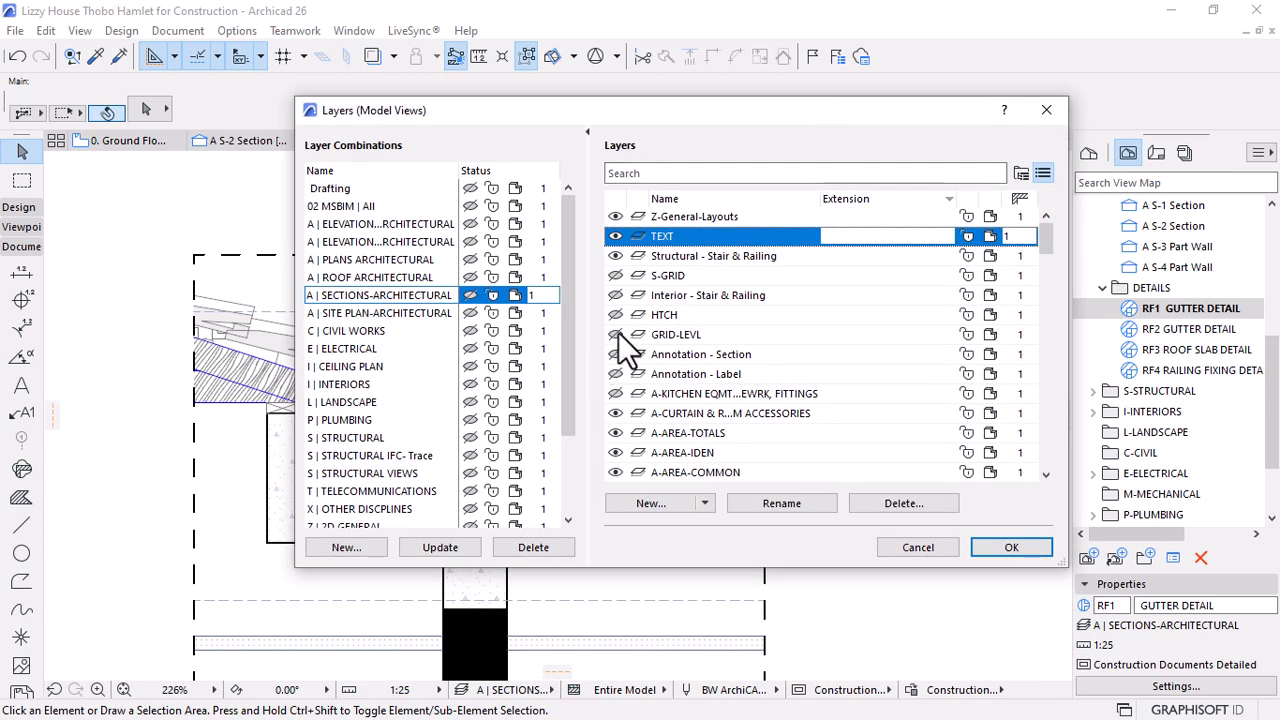
{"action": "left_click", "coordinate": [615, 334]}
{"action": "left_click", "coordinate": [992, 550]}
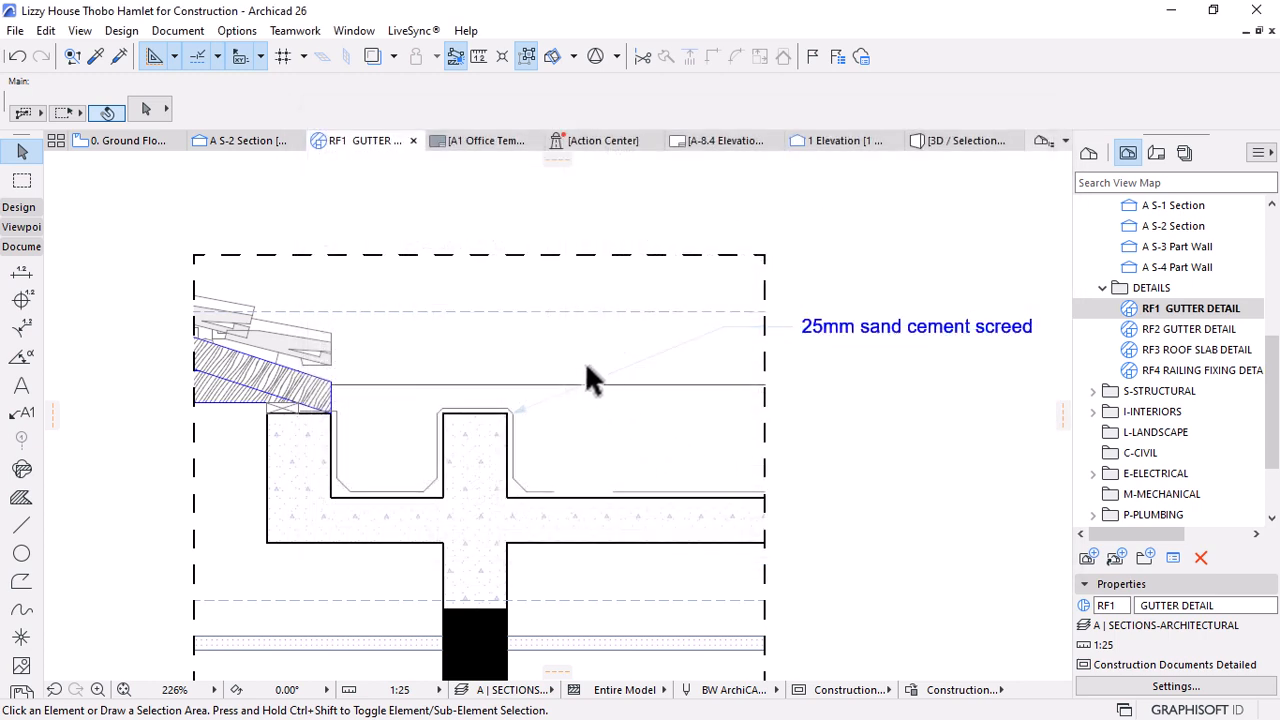
Move the five blue text notes together down and away from the screed label, clear of the detail frame
{"action": "scroll", "coordinate": [794, 435], "scroll_direction": "down", "scroll_amount": 2}
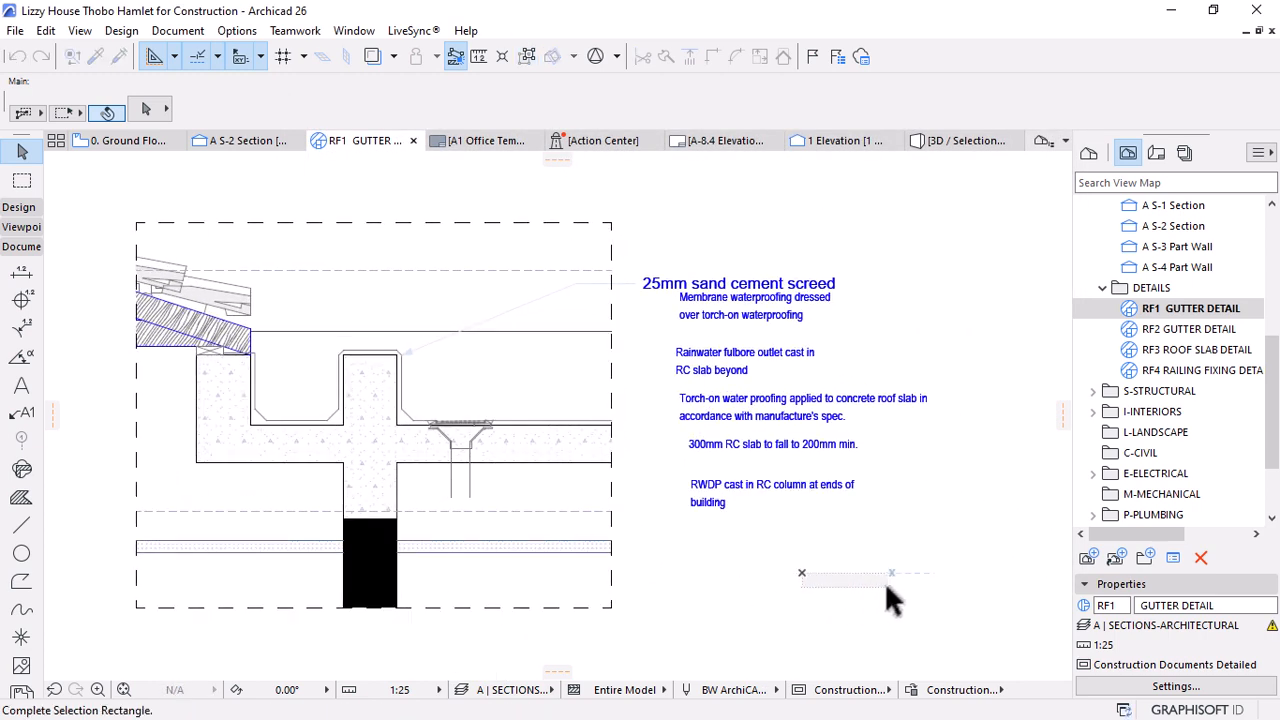
{"action": "left_click", "coordinate": [706, 310]}
{"action": "left_click", "coordinate": [740, 370], "text": "shift"}
{"action": "left_click", "coordinate": [748, 408], "text": "shift"}
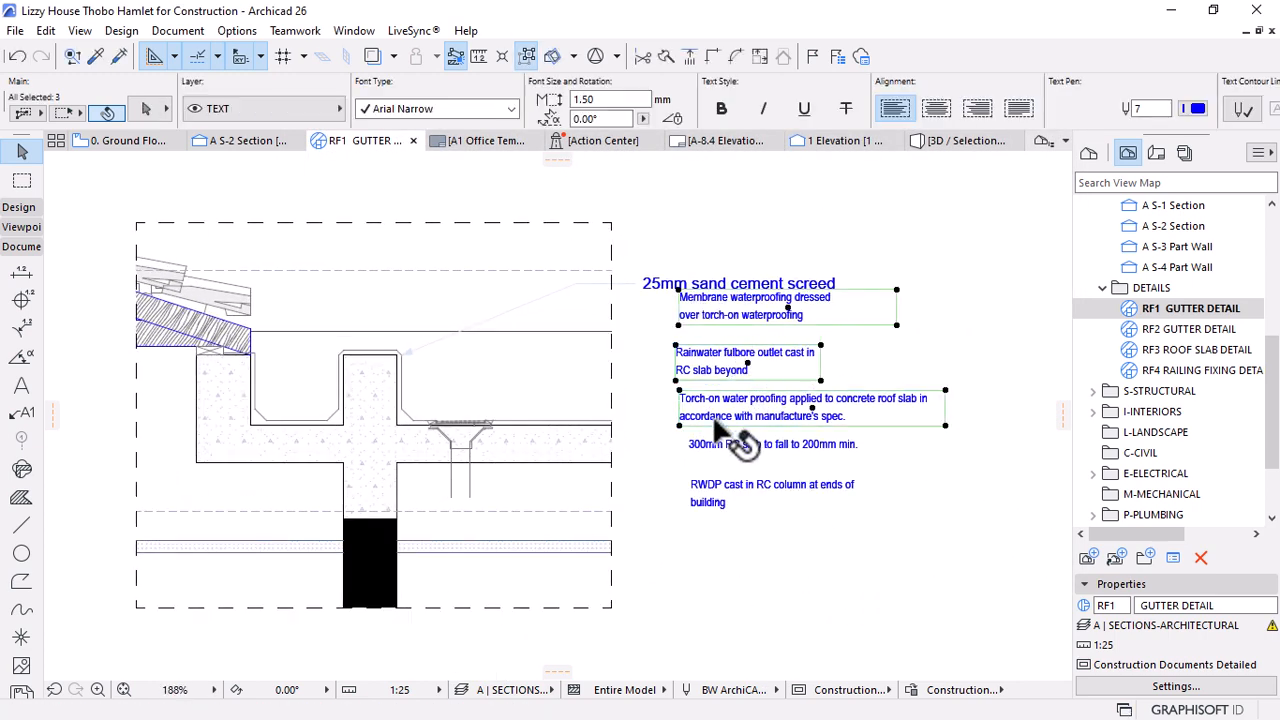
{"action": "left_click", "coordinate": [745, 444], "text": "shift"}
{"action": "left_click", "coordinate": [712, 490], "text": "shift"}
{"action": "left_click_drag", "start_coordinate": [763, 410], "coordinate": [859, 524]}
{"action": "scroll", "coordinate": [748, 294], "scroll_direction": "down", "scroll_amount": 2}
{"action": "key", "text": "Escape"}
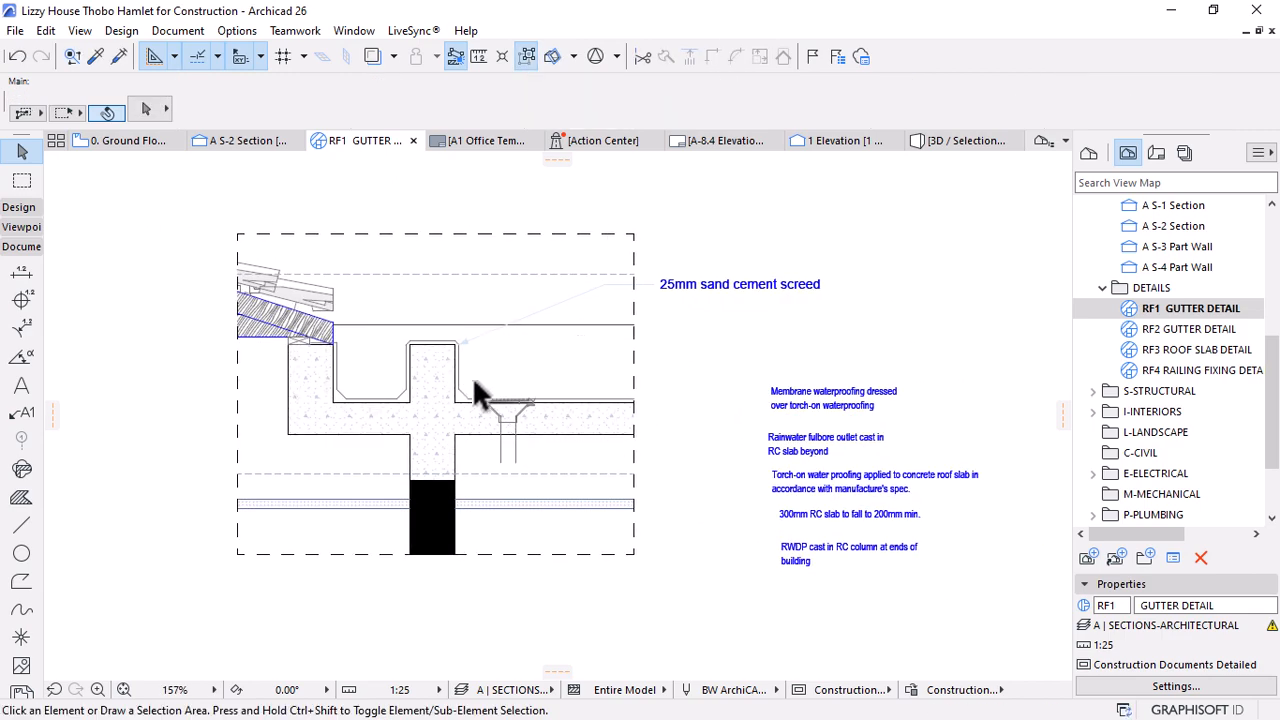
Assign the "25mm sand cement screed" label to the A-Annotation, Dimensions.SECTIONS & ELEVATIONS layer
{"action": "scroll", "coordinate": [572, 312], "scroll_direction": "up", "scroll_amount": 2}
{"action": "scroll", "coordinate": [438, 340], "scroll_direction": "up", "scroll_amount": 3}
{"action": "left_click", "coordinate": [390, 338]}
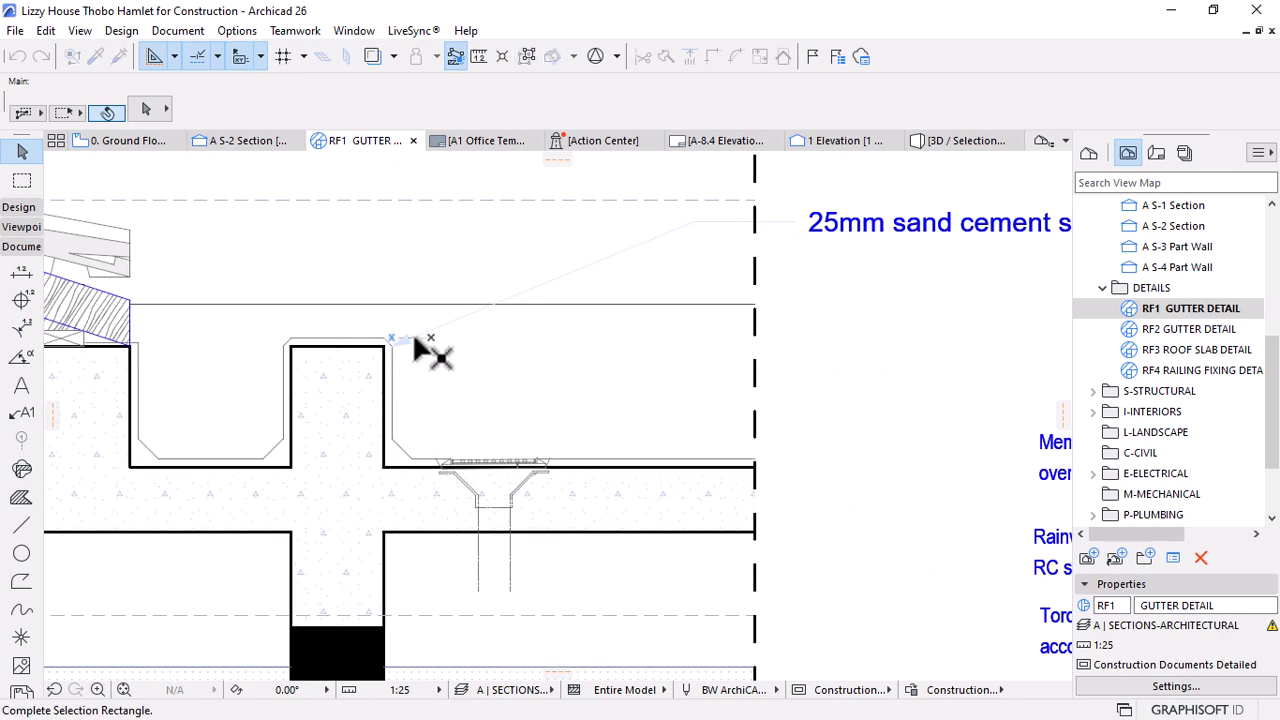
{"action": "left_click", "coordinate": [414, 340]}
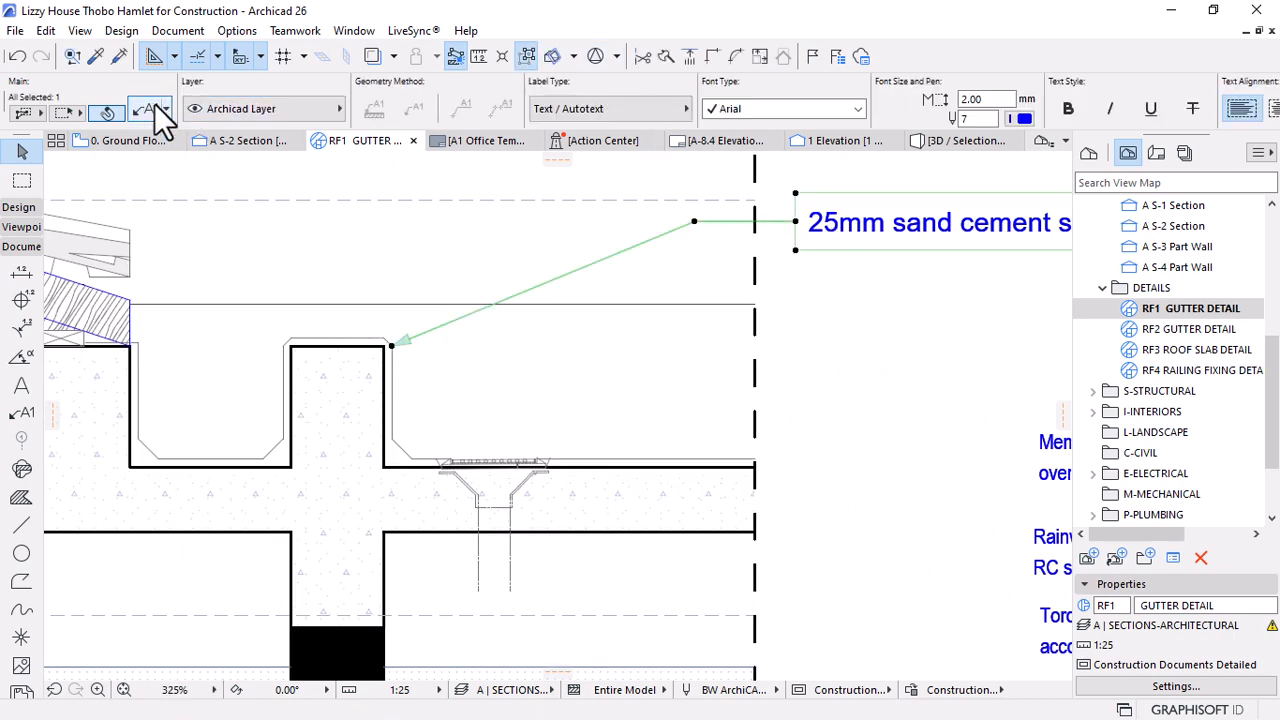
{"action": "left_click", "coordinate": [240, 108]}
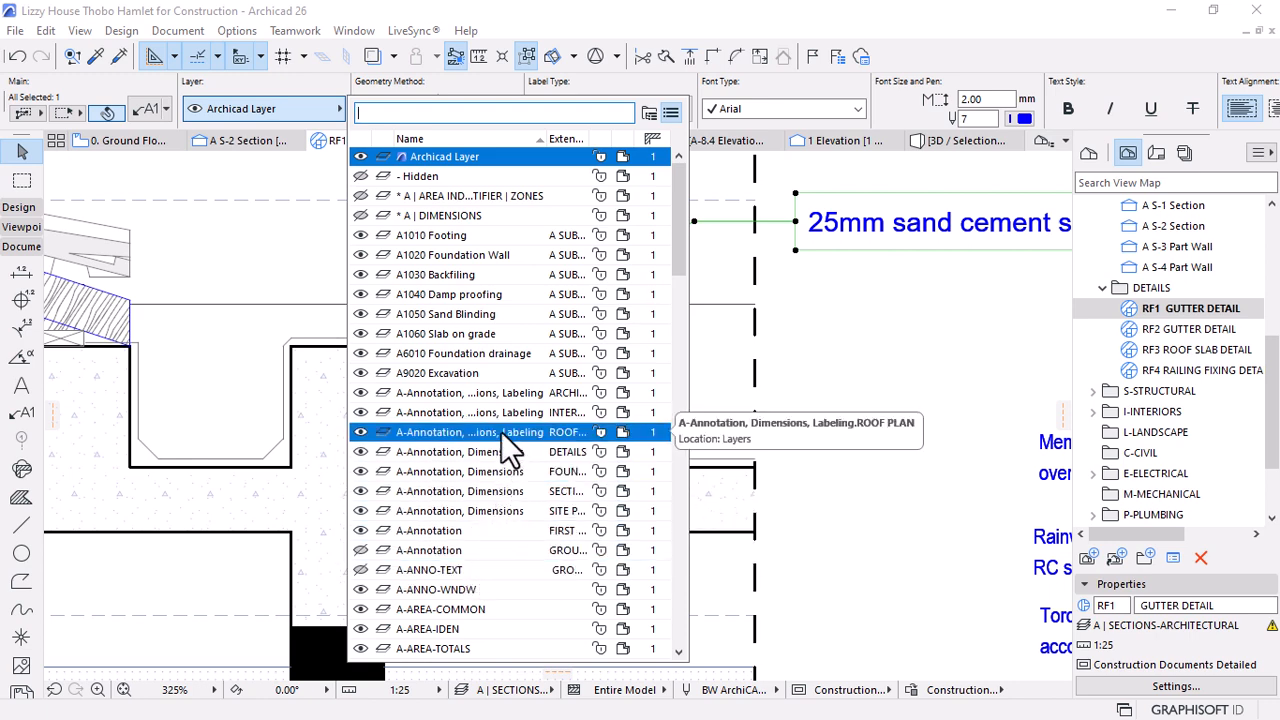
{"action": "scroll", "coordinate": [501, 430], "scroll_direction": "down", "scroll_amount": 3}
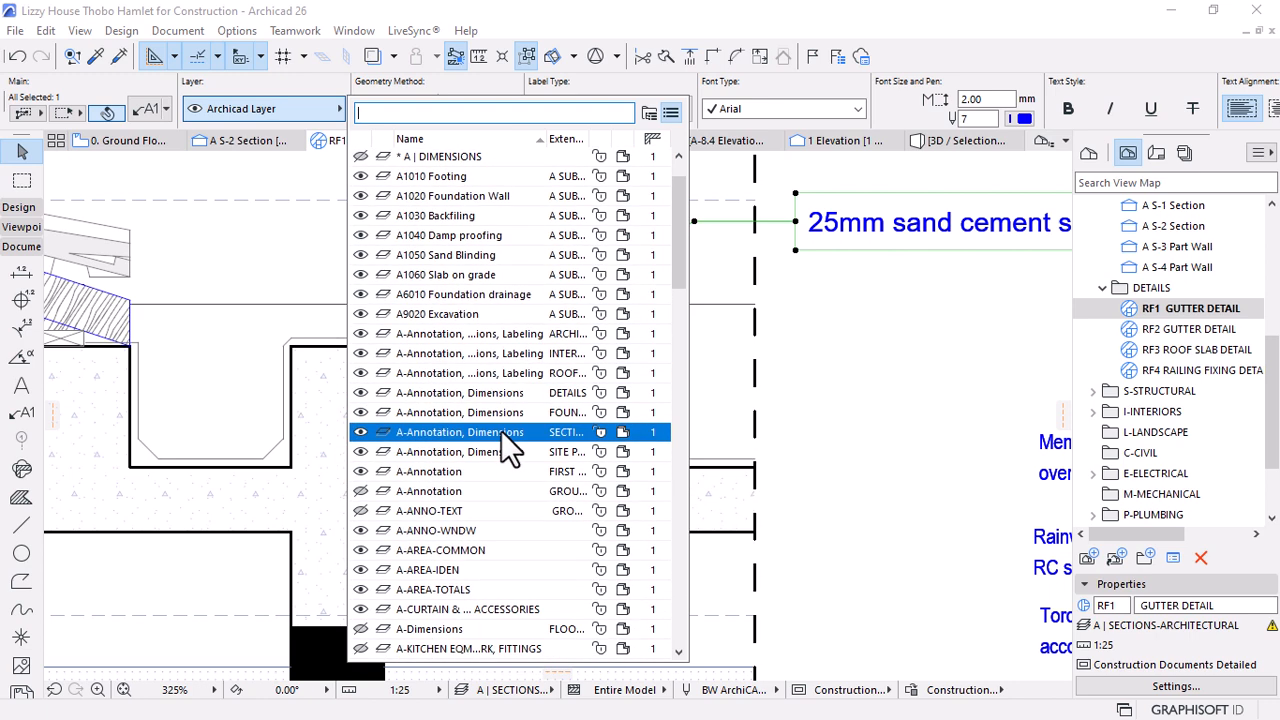
{"action": "left_click", "coordinate": [501, 432]}
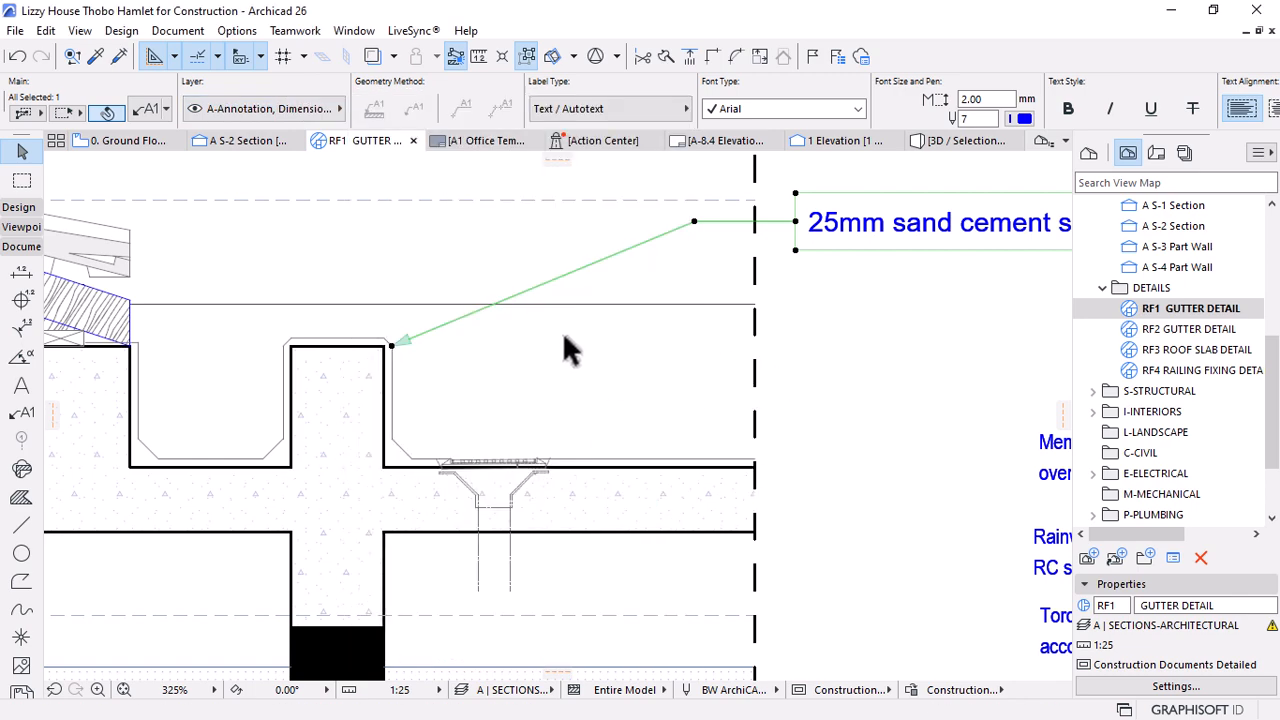
{"action": "scroll", "coordinate": [562, 331], "scroll_direction": "down", "scroll_amount": 4}
{"action": "scroll", "coordinate": [700, 443], "scroll_direction": "up", "scroll_amount": 1}
{"action": "key", "text": "Escape"}
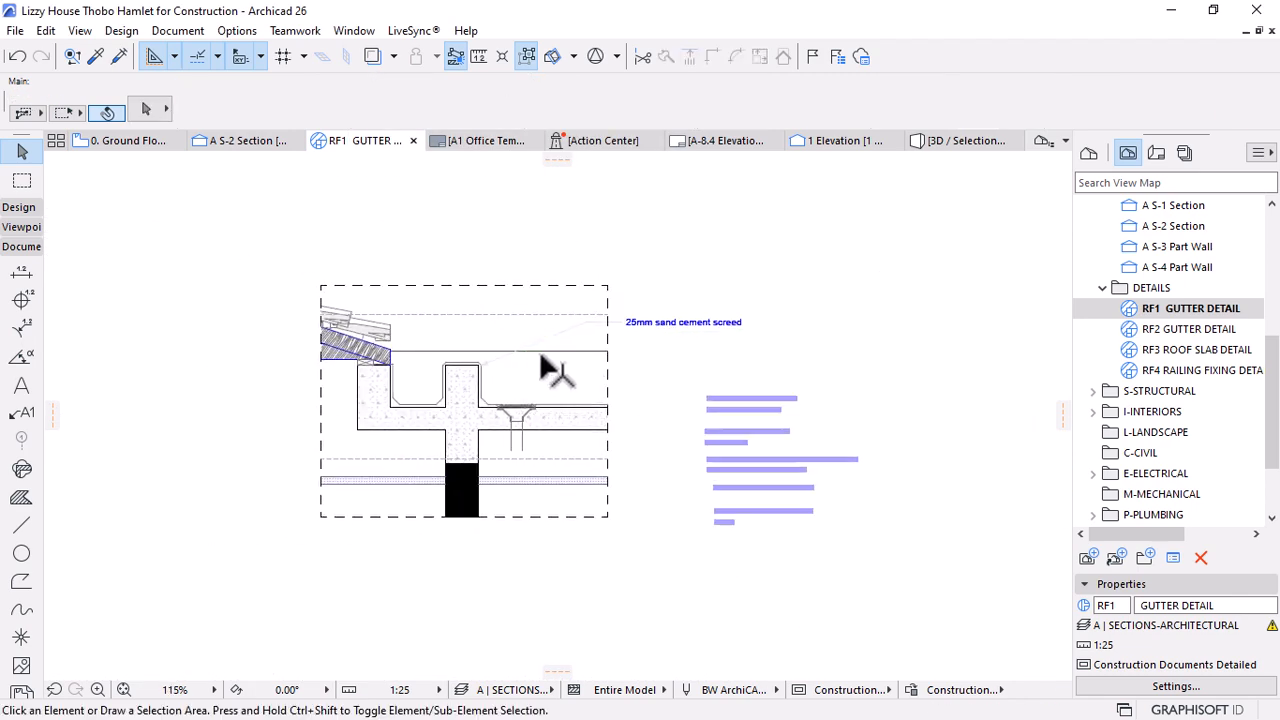
Change the screed label's pointer arrowhead to a filled dot in the label selection settings
{"action": "left_click", "coordinate": [683, 310]}
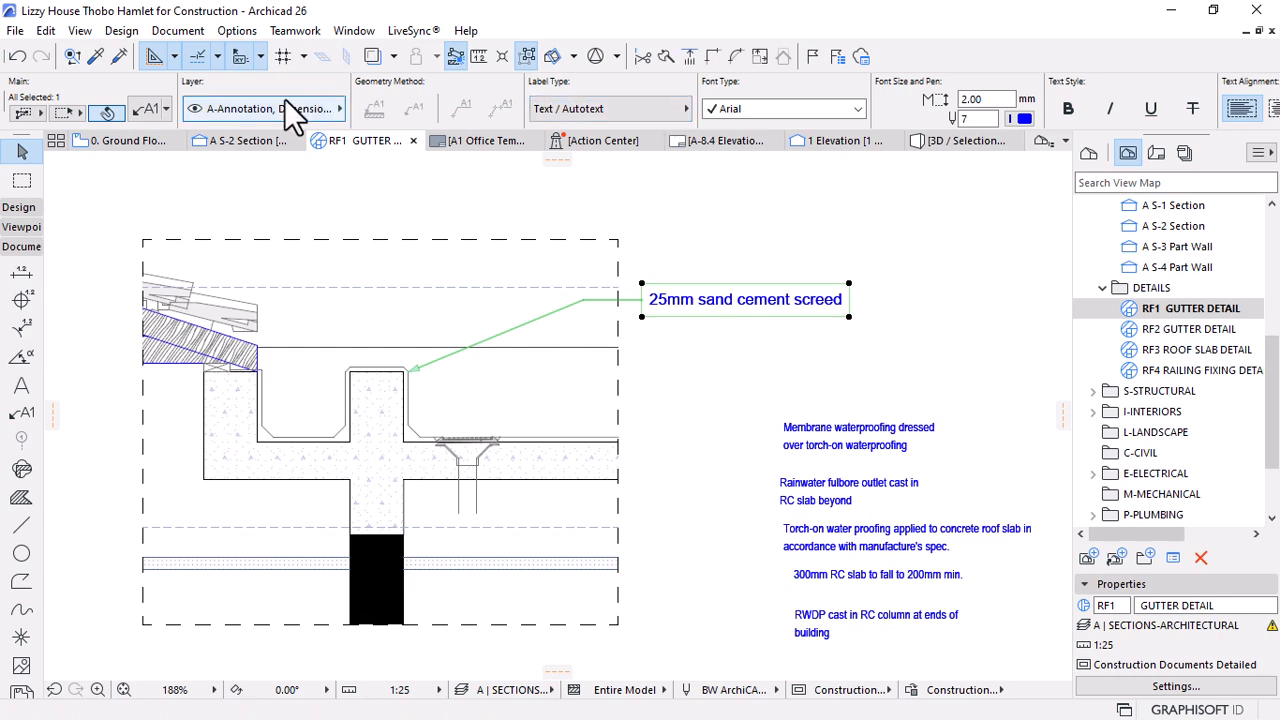
{"action": "key", "text": "ctrl+t"}
{"action": "left_click", "coordinate": [530, 302]}
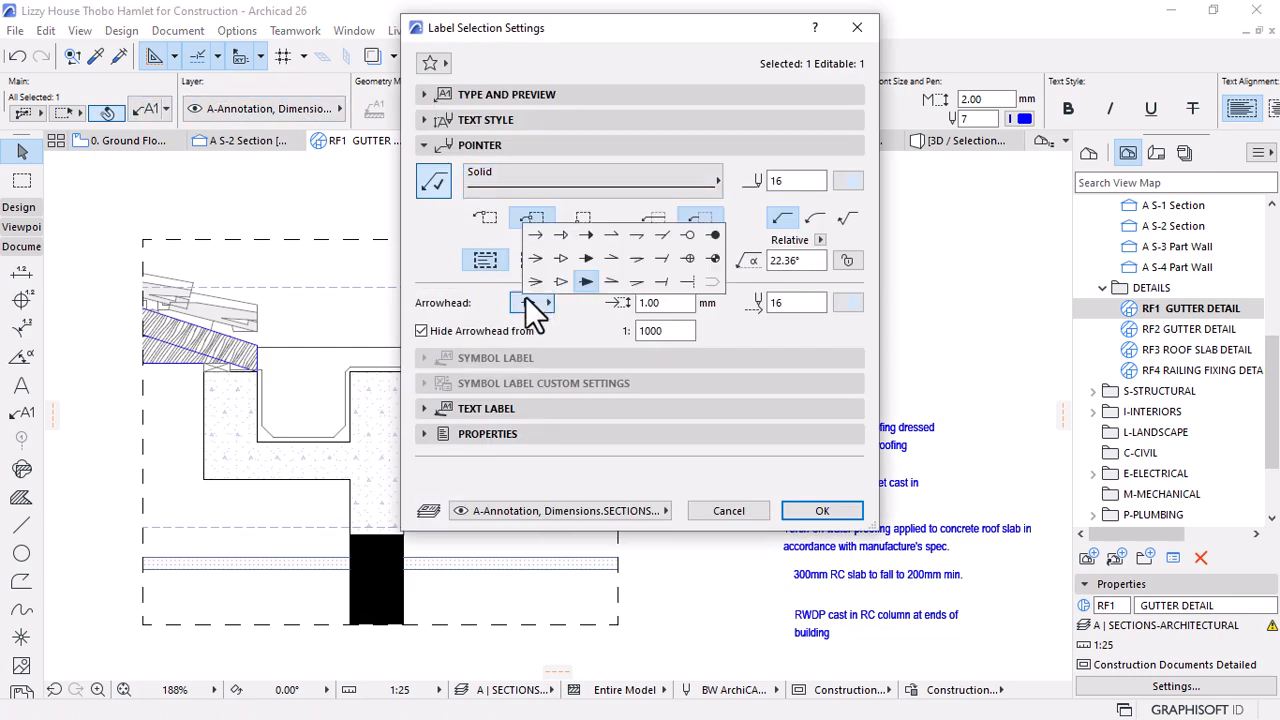
{"action": "left_click", "coordinate": [692, 238]}
{"action": "left_click", "coordinate": [828, 510]}
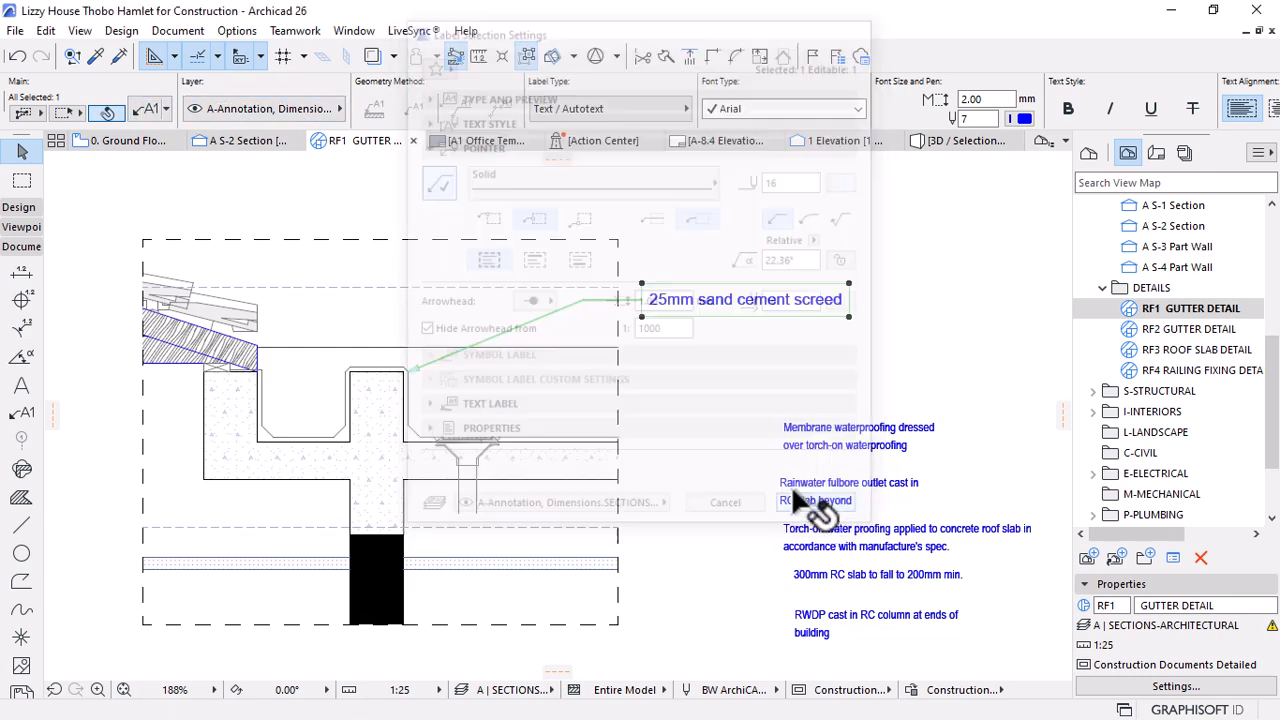
{"action": "left_click", "coordinate": [478, 383]}
Copy the full text of the "Membrane waterproofing dressed over torch-on waterproofing" note
{"action": "scroll", "coordinate": [555, 345], "scroll_direction": "down", "scroll_amount": 3}
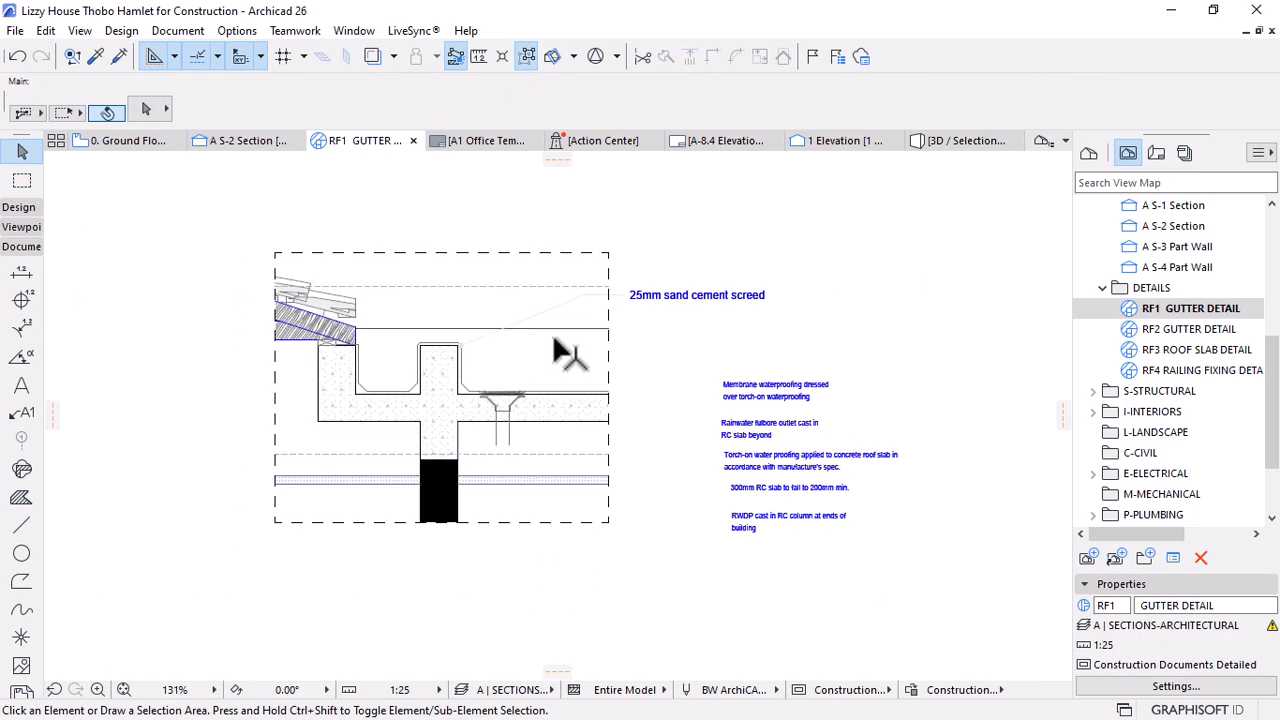
{"action": "scroll", "coordinate": [620, 320], "scroll_direction": "up", "scroll_amount": 4}
{"action": "scroll", "coordinate": [645, 302], "scroll_direction": "up", "scroll_amount": 1}
{"action": "scroll", "coordinate": [634, 314], "scroll_direction": "down", "scroll_amount": 2}
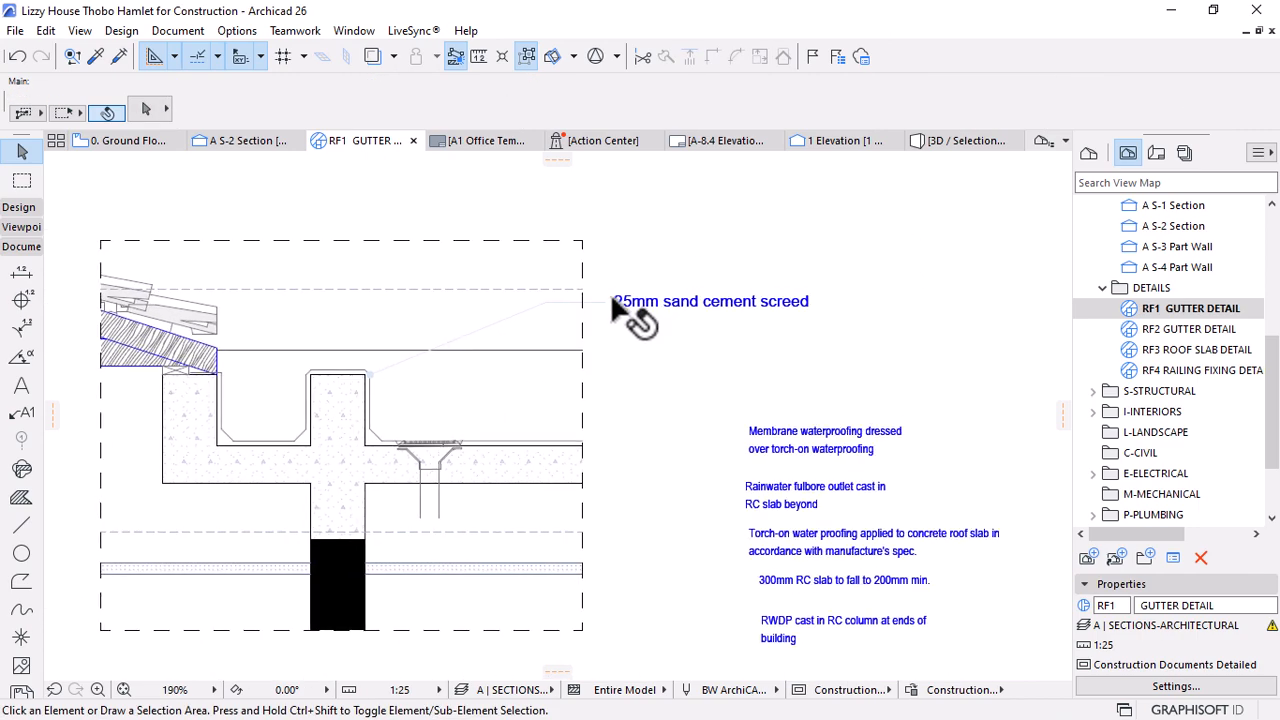
{"action": "scroll", "coordinate": [555, 316], "scroll_direction": "up", "scroll_amount": 2}
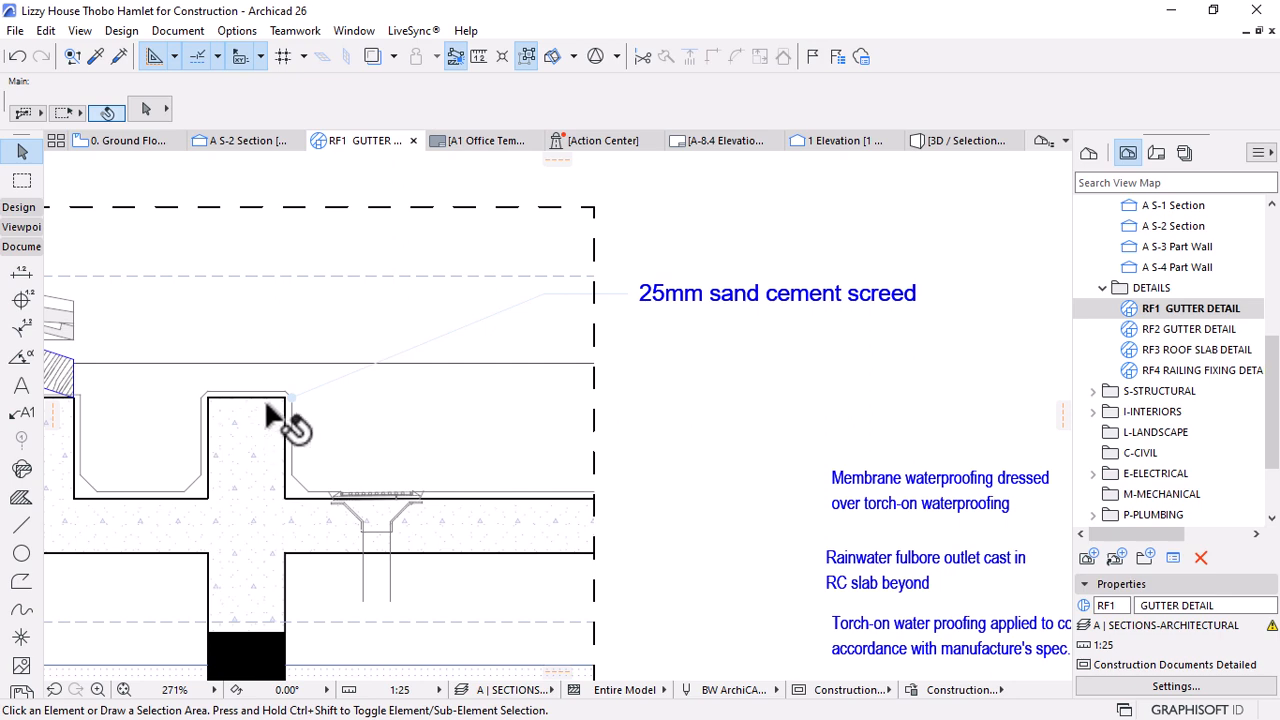
{"action": "scroll", "coordinate": [440, 405], "scroll_direction": "down", "scroll_amount": 1}
{"action": "double_click", "coordinate": [833, 470]}
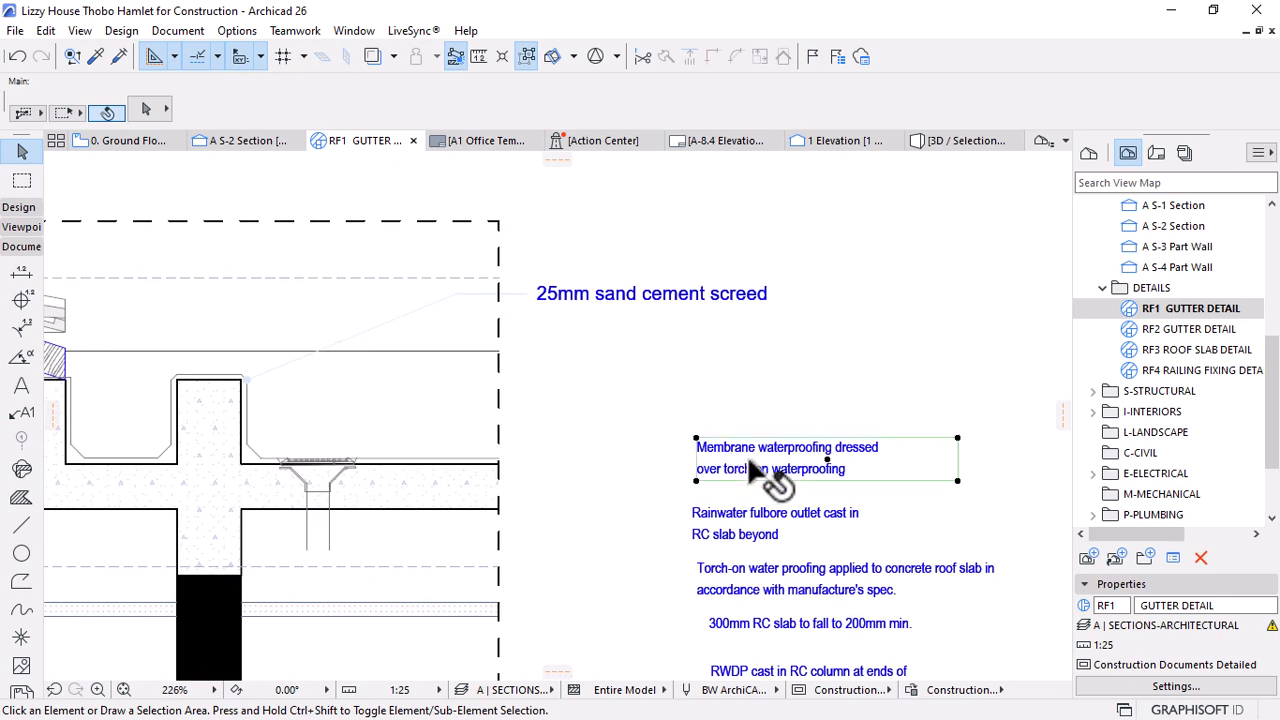
{"action": "left_click_drag", "start_coordinate": [866, 472], "coordinate": [683, 428]}
{"action": "key", "text": "ctrl+c"}
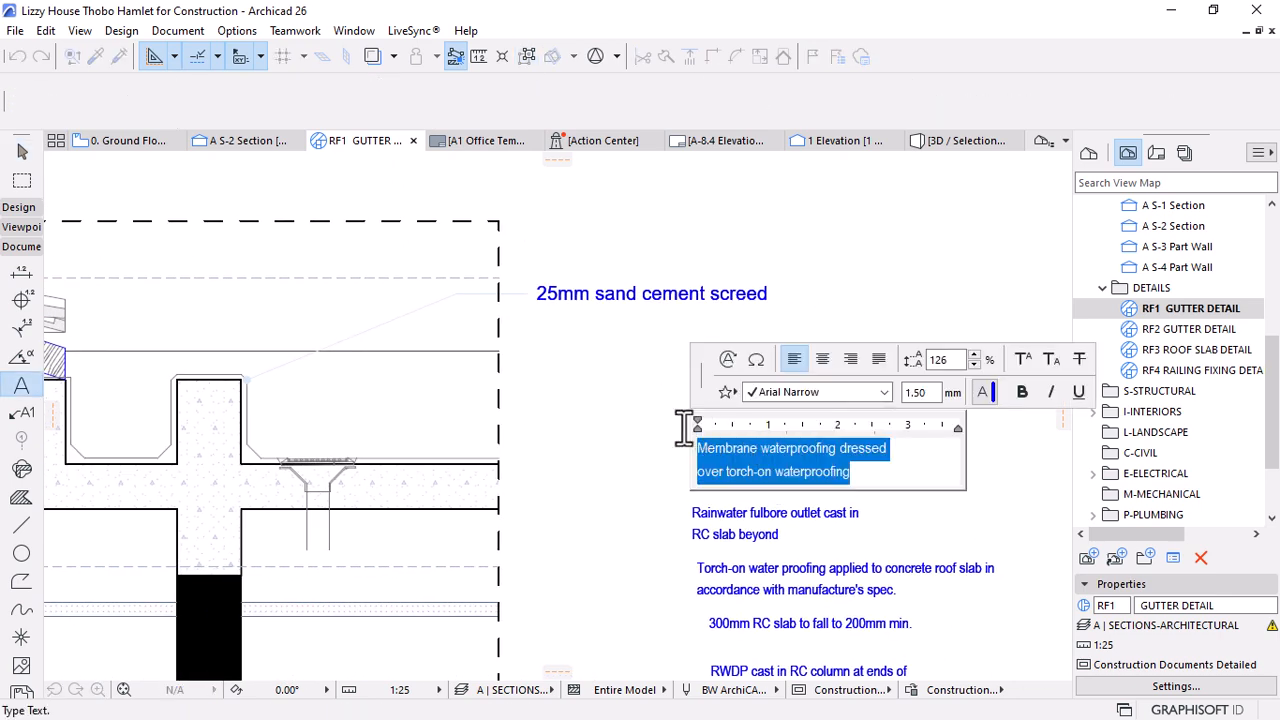
{"action": "key", "text": "Escape"}
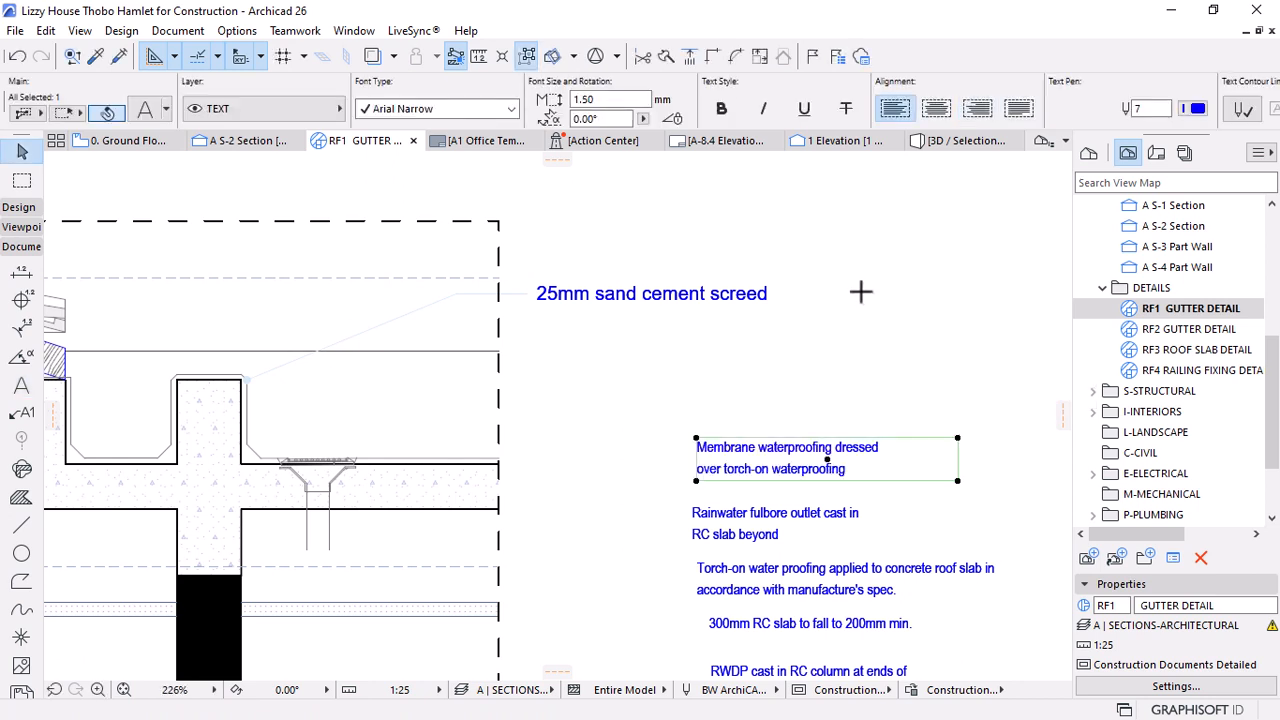
Replace the whole "25mm sand cement screed" label text with the copied membrane waterproofing note
{"action": "left_click", "coordinate": [585, 296]}
{"action": "double_click", "coordinate": [577, 296]}
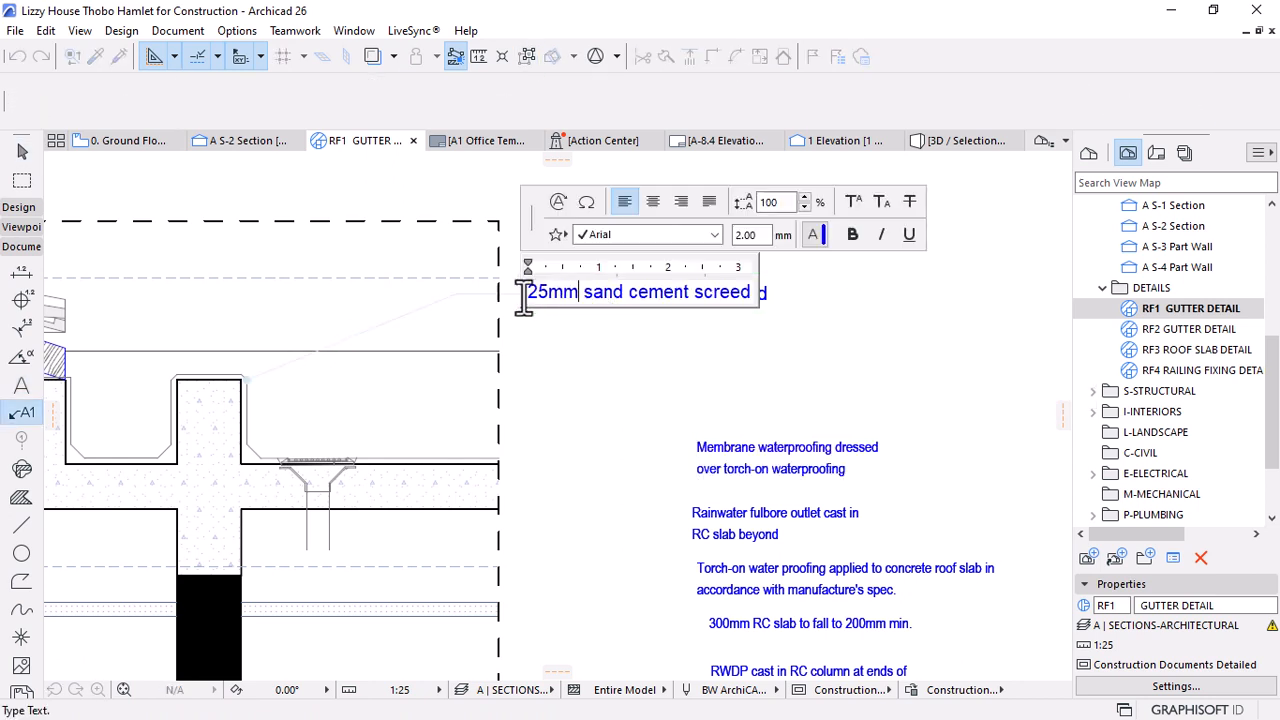
{"action": "left_click_drag", "start_coordinate": [529, 292], "coordinate": [752, 295]}
{"action": "key", "text": "ctrl+v"}
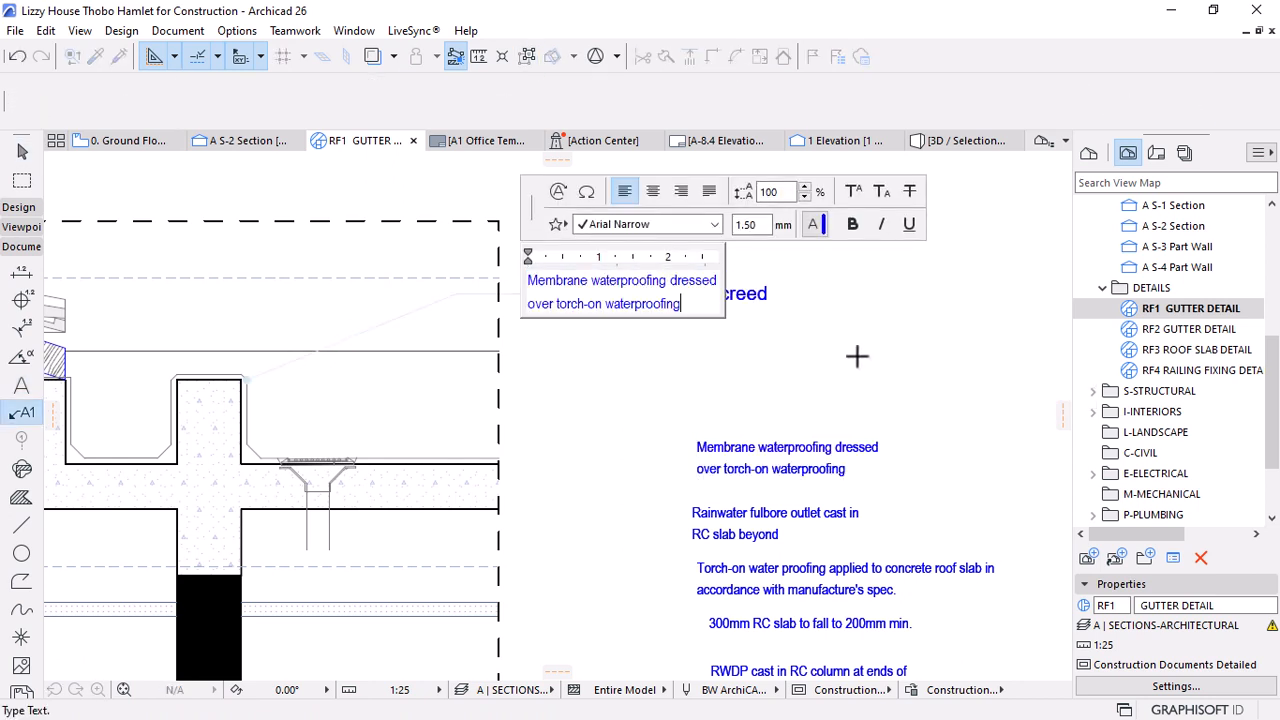
{"action": "left_click", "coordinate": [858, 350]}
Set the font of all the text in the membrane waterproofing label to Roboto
{"action": "double_click", "coordinate": [685, 300]}
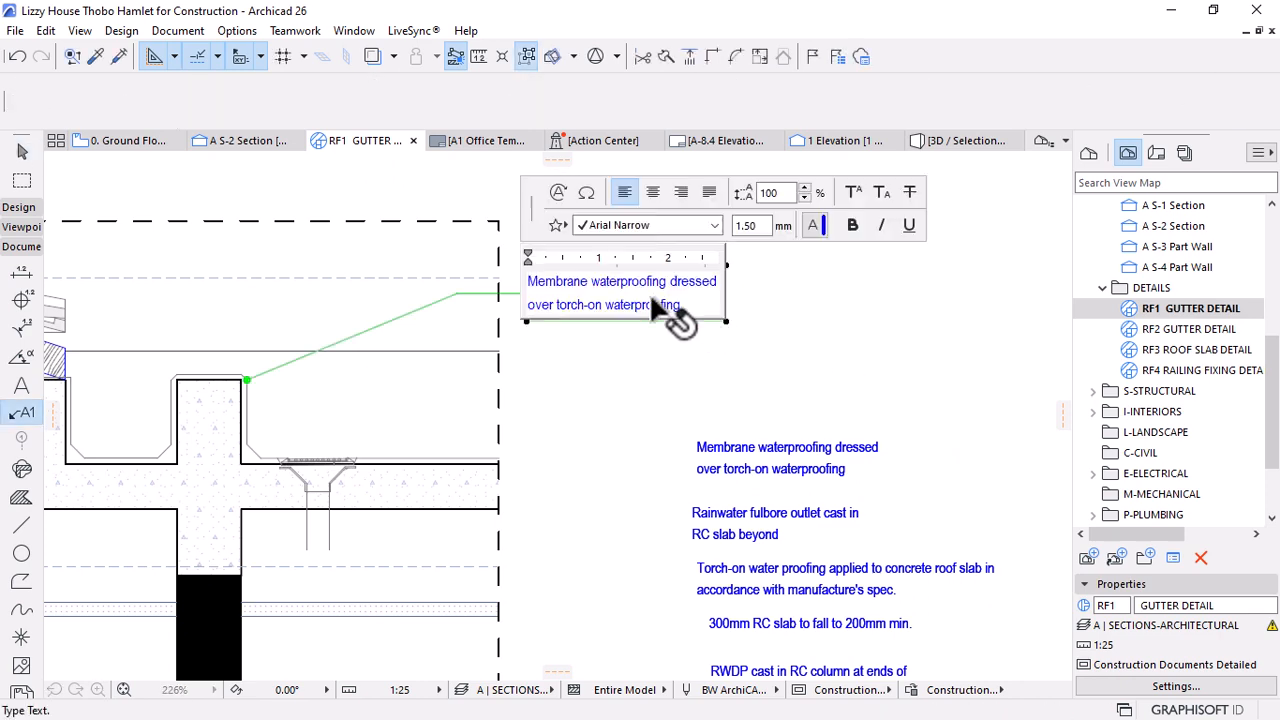
{"action": "key", "text": "ctrl+a"}
{"action": "left_click", "coordinate": [691, 221]}
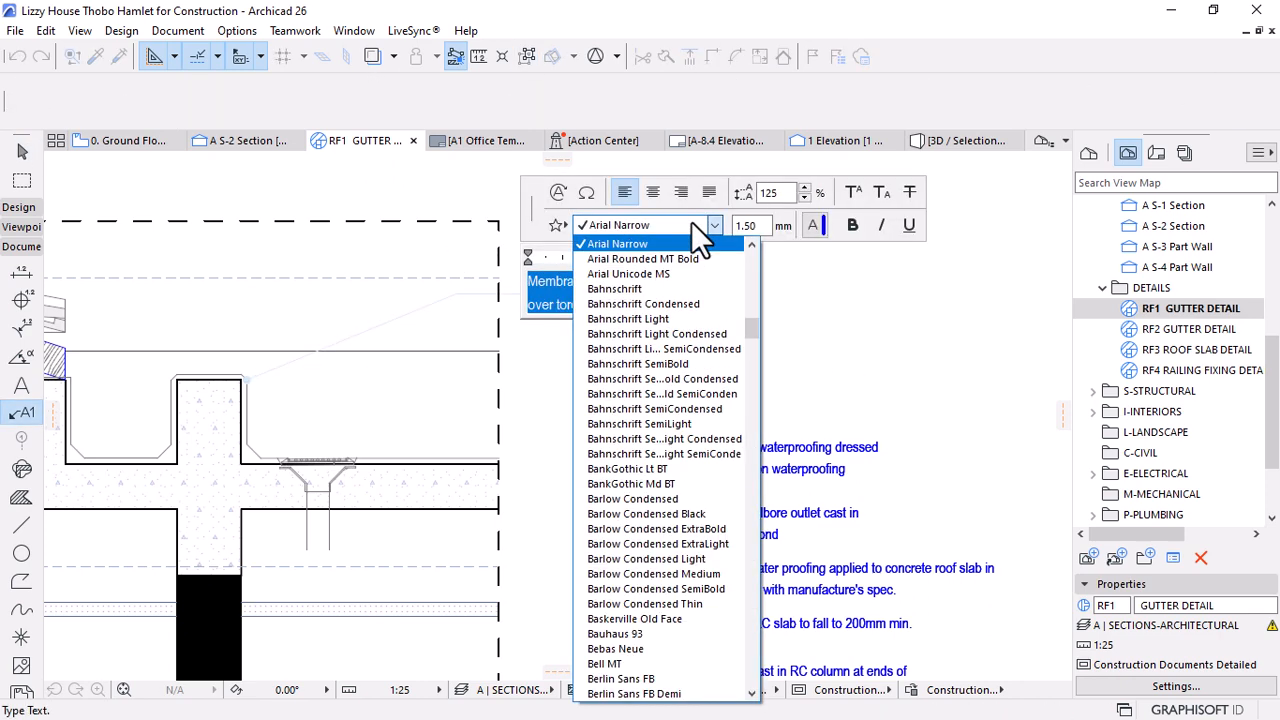
{"action": "scroll", "coordinate": [648, 432], "scroll_direction": "down", "scroll_amount": 15}
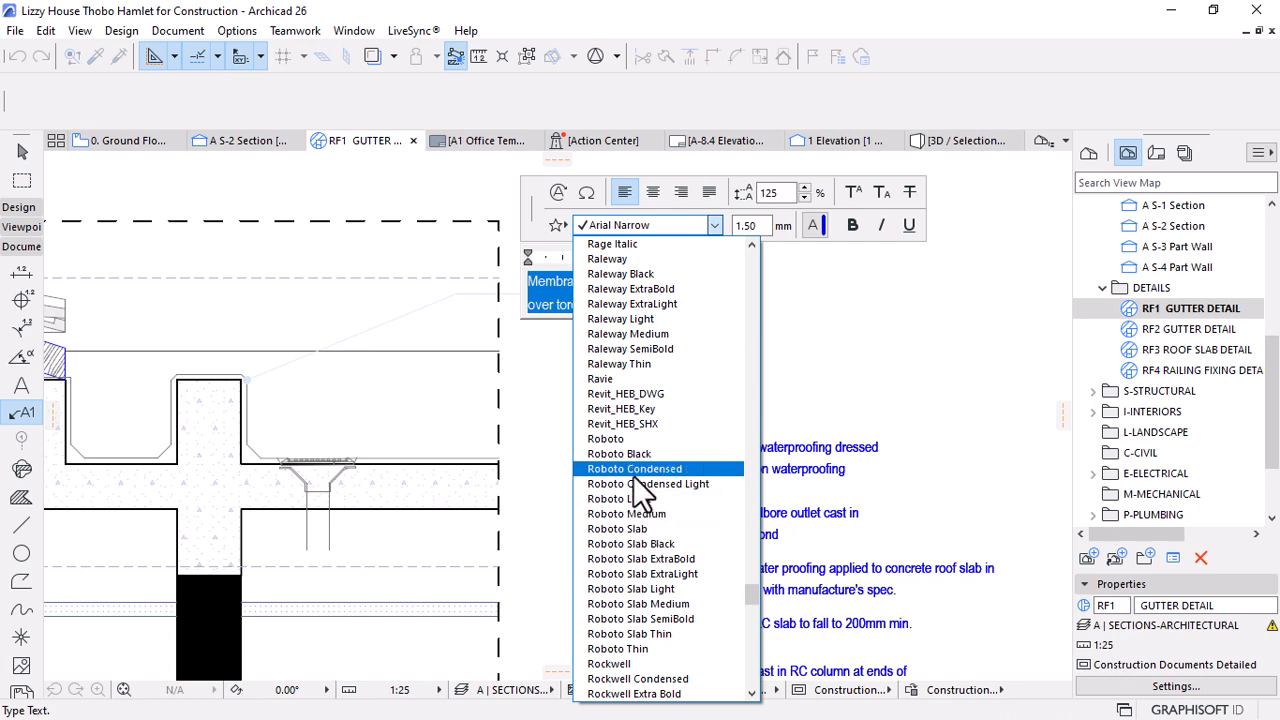
{"action": "left_click", "coordinate": [620, 439]}
{"action": "left_click", "coordinate": [779, 340]}
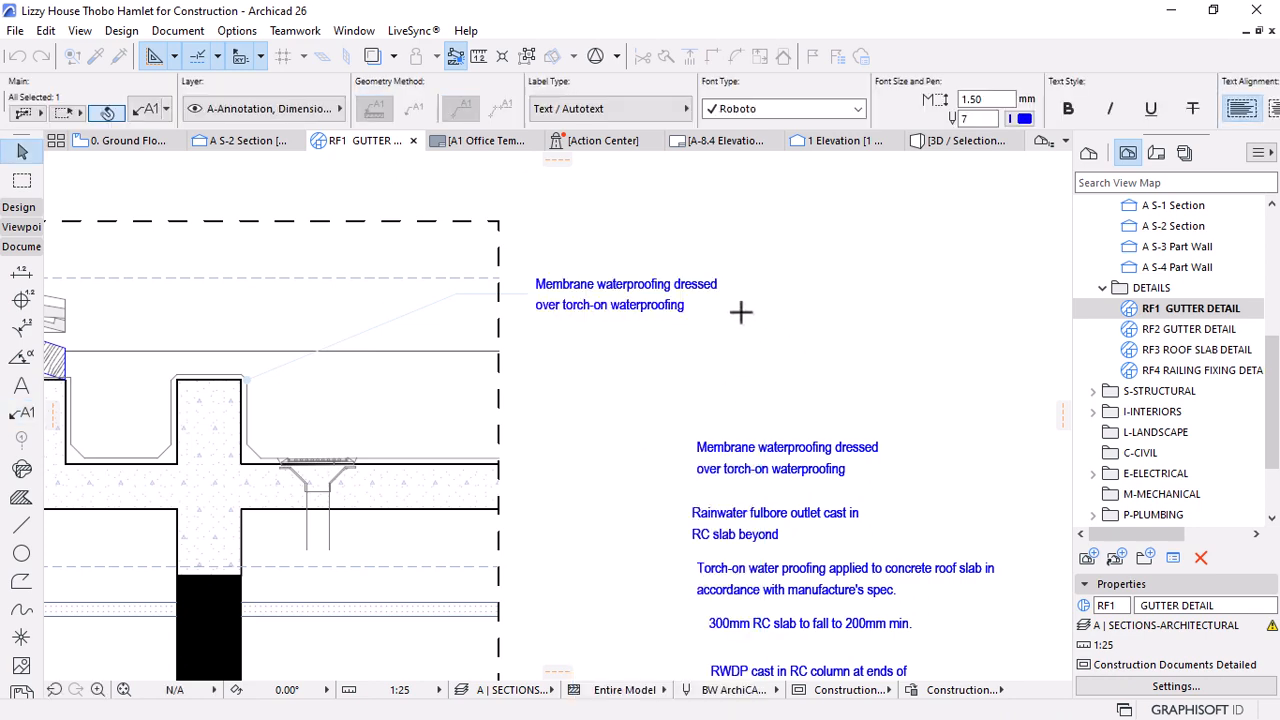
Move the five loose text notes together up and farther away from the detail, beside the membrane label
{"action": "scroll", "coordinate": [745, 310], "scroll_direction": "down", "scroll_amount": 3}
{"action": "left_click", "coordinate": [930, 369]}
{"action": "left_click_drag", "start_coordinate": [935, 371], "coordinate": [672, 556]}
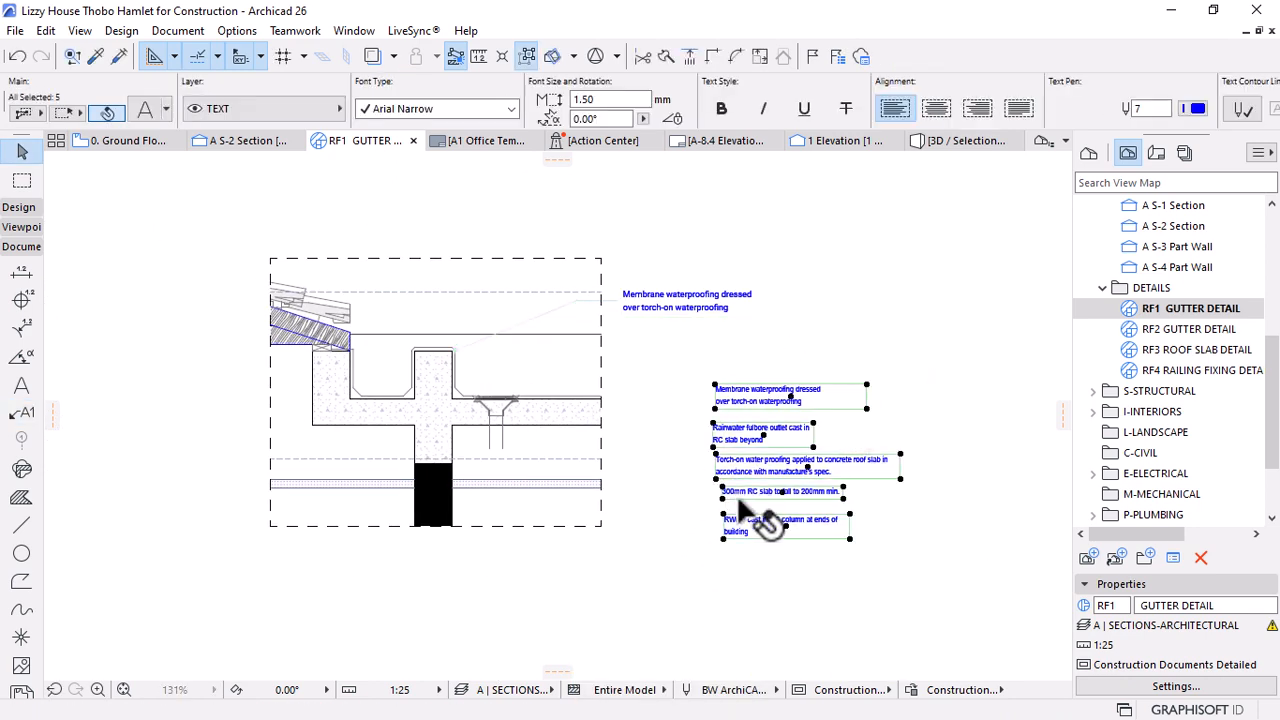
{"action": "mouse_move", "coordinate": [757, 514]}
{"action": "left_mouse_down"}
{"action": "mouse_move", "coordinate": [866, 371]}
{"action": "mouse_move", "coordinate": [880, 385]}
{"action": "left_mouse_up"}
{"action": "left_click", "coordinate": [677, 420]}
Set the membrane waterproofing label's pointer line angle to 60° in the label selection settings
{"action": "scroll", "coordinate": [652, 312], "scroll_direction": "up", "scroll_amount": 1}
{"action": "scroll", "coordinate": [648, 312], "scroll_direction": "up", "scroll_amount": 2}
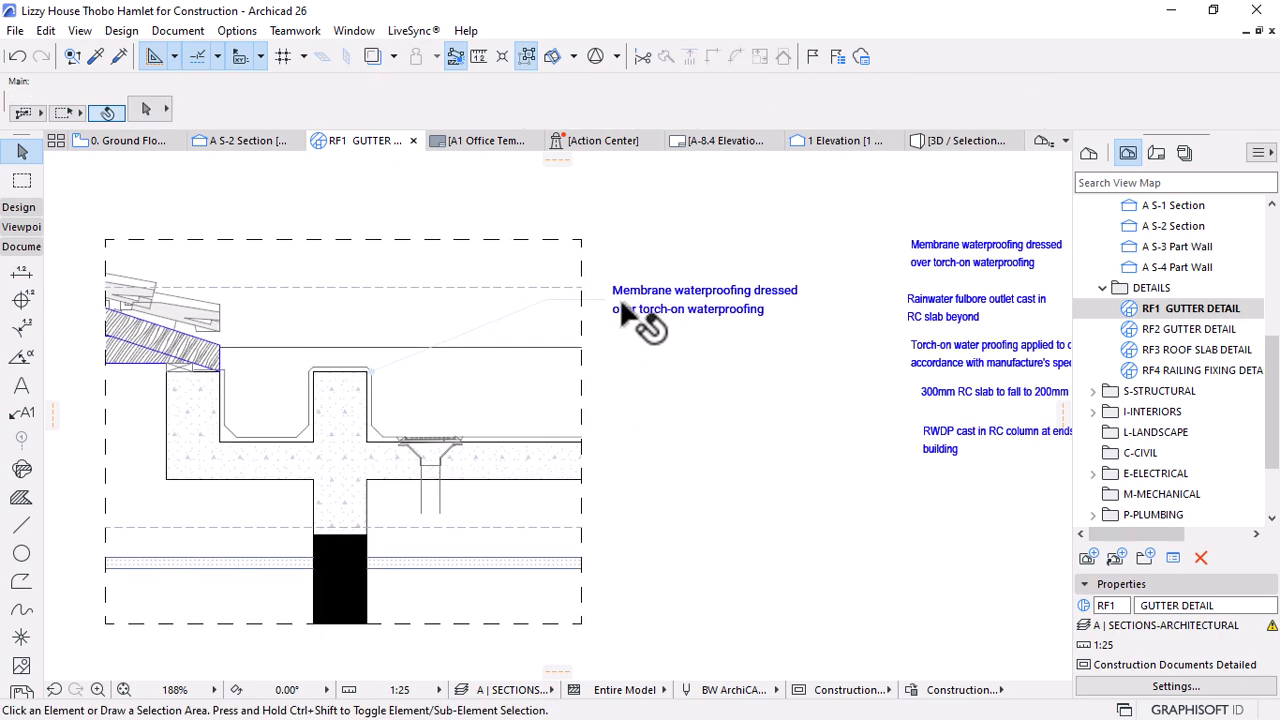
{"action": "left_click", "coordinate": [640, 305]}
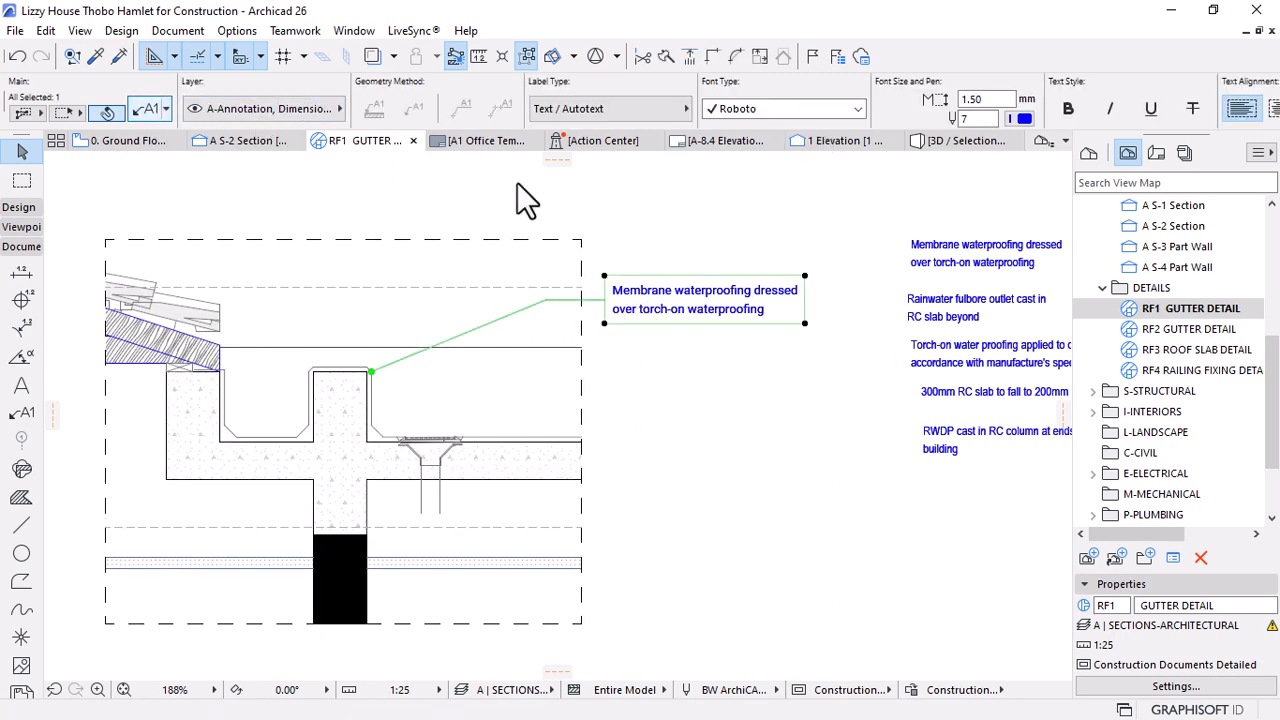
{"action": "double_click", "coordinate": [555, 300]}
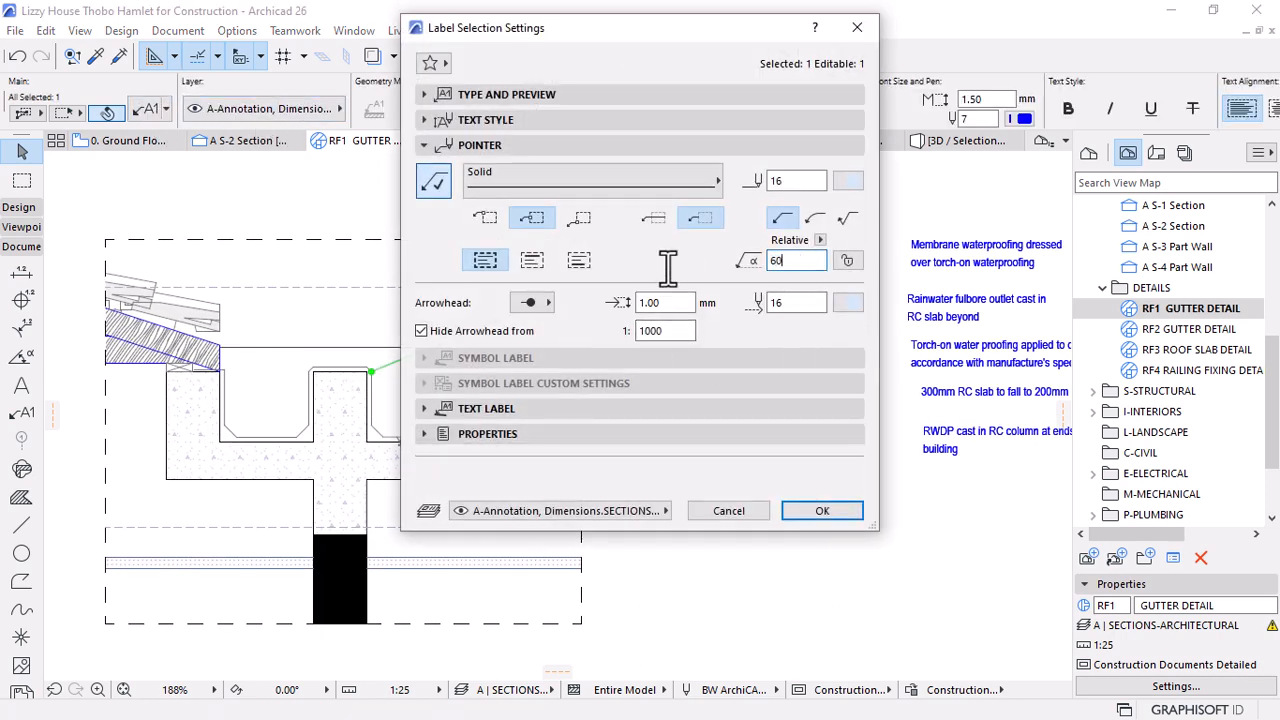
{"action": "key", "text": "Return"}
{"action": "left_click", "coordinate": [586, 371]}
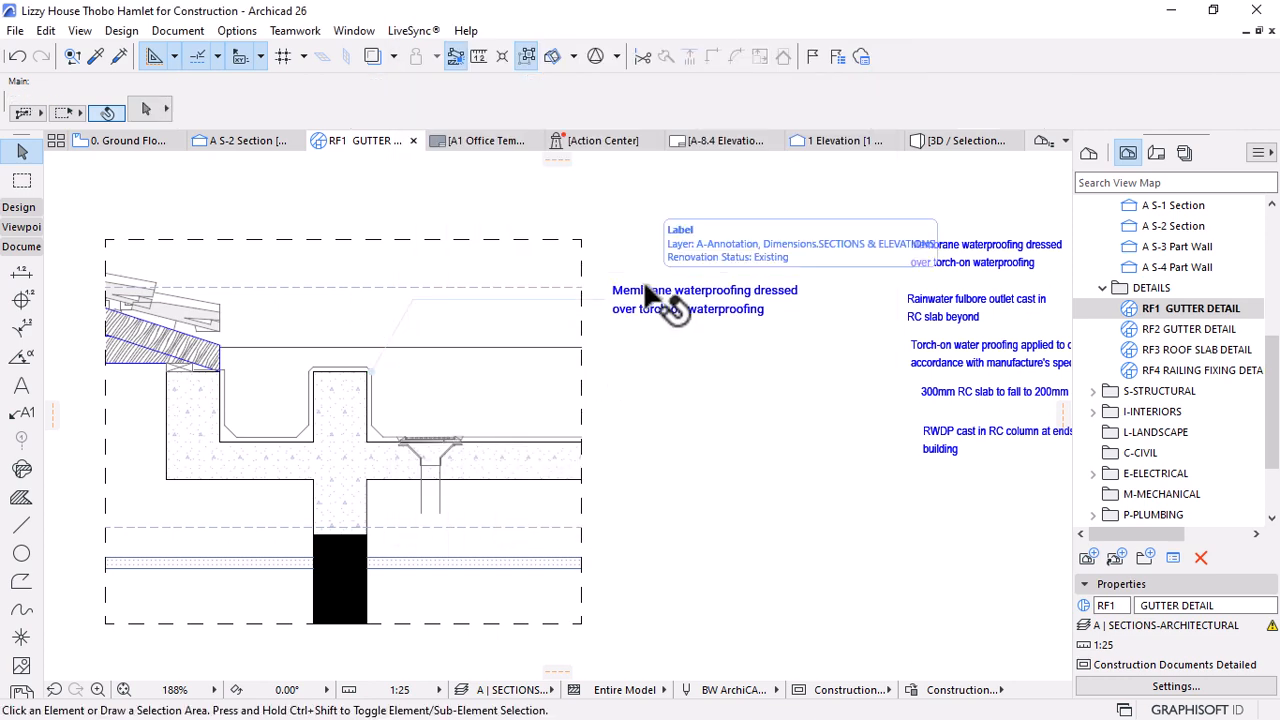
Attach a new label with the membrane label's settings to the top of the rainwater outlet in the slab
{"action": "left_click", "coordinate": [590, 338], "text": "alt"}
{"action": "scroll", "coordinate": [430, 437], "scroll_direction": "up", "scroll_amount": 5}
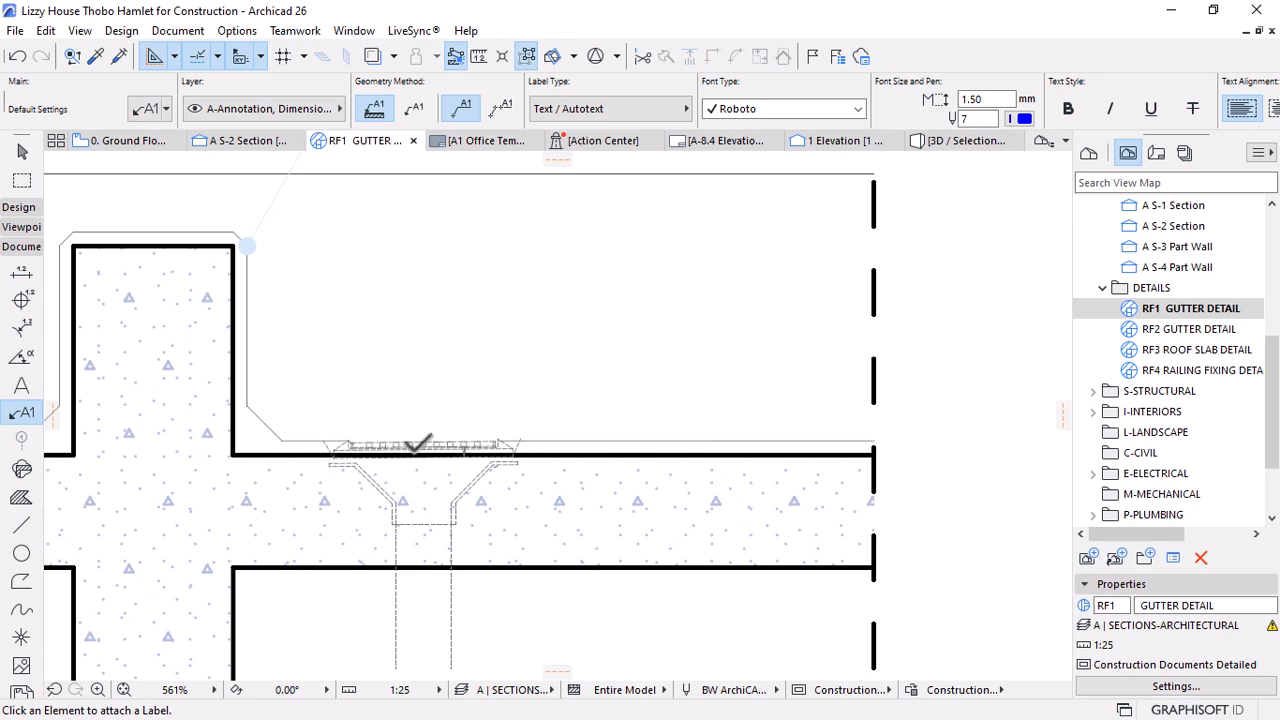
{"action": "left_click", "coordinate": [413, 445]}
{"action": "scroll", "coordinate": [459, 343], "scroll_direction": "down", "scroll_amount": 3}
{"action": "key", "text": "Escape"}
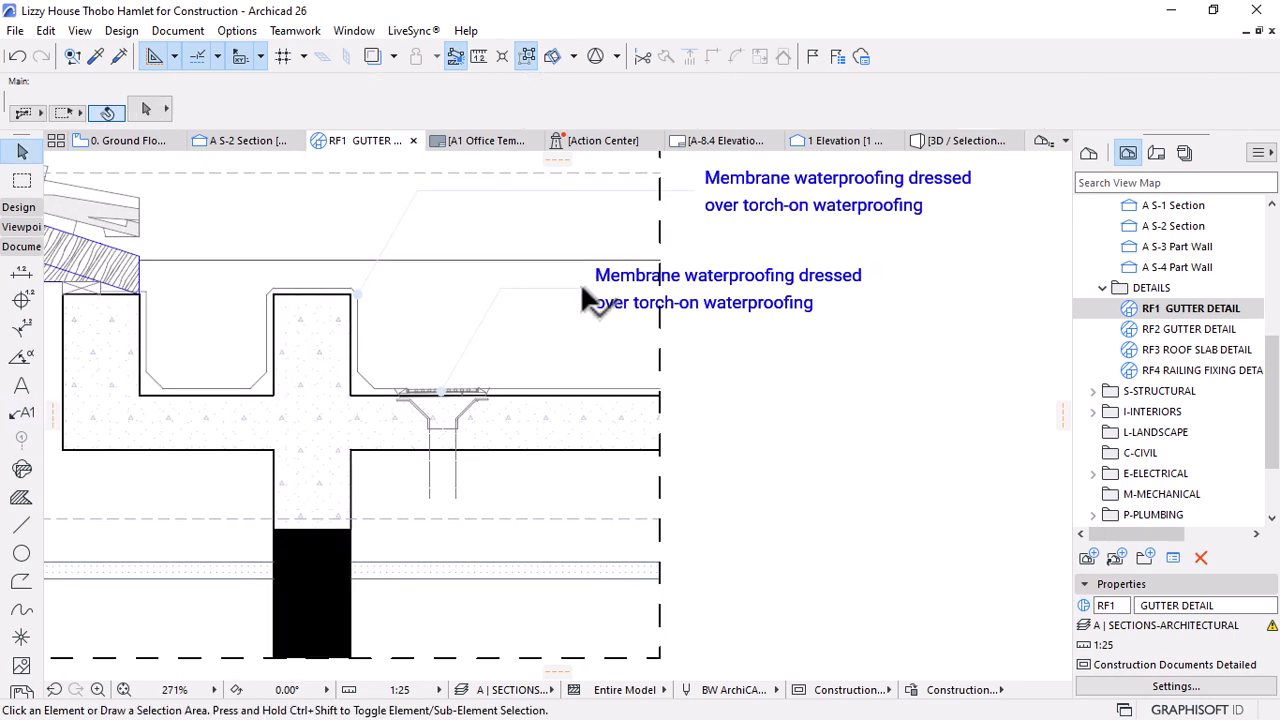
Move the outlet label's text outside the detail boundary so it lines up directly beneath the membrane waterproofing label
{"action": "left_click", "coordinate": [582, 284]}
{"action": "left_click", "coordinate": [584, 289]}
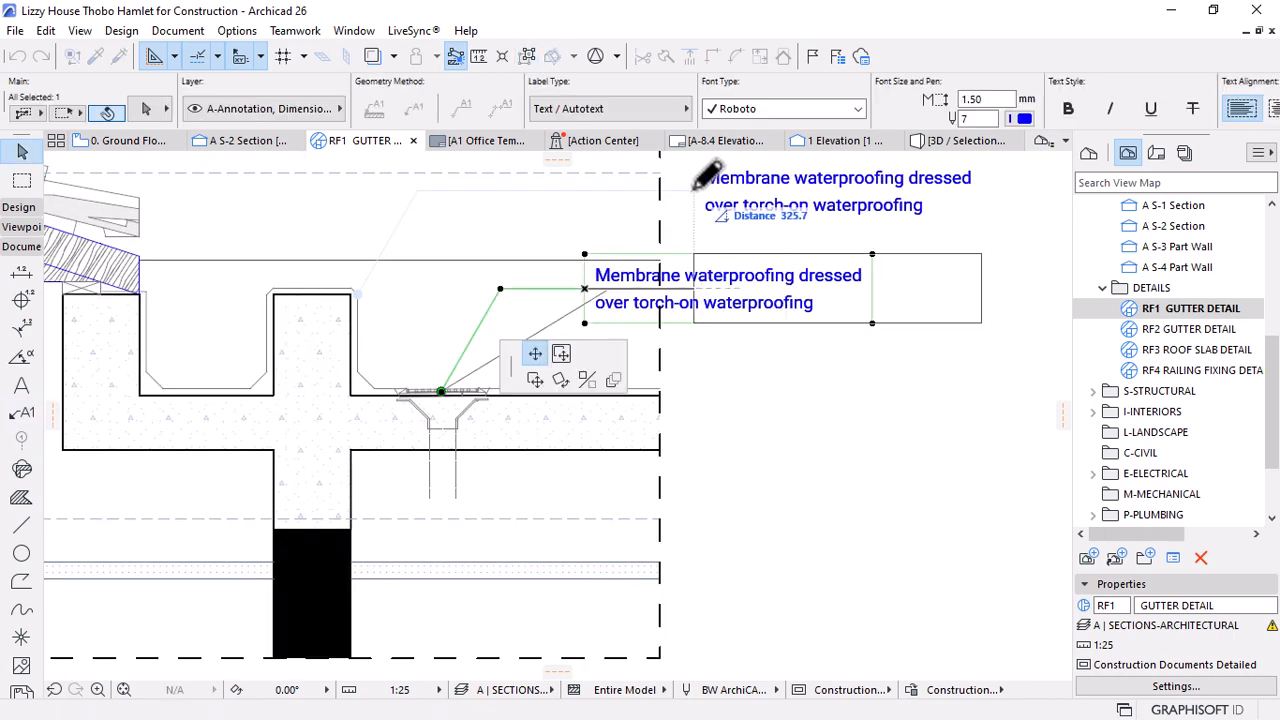
{"action": "left_click", "coordinate": [705, 177]}
{"action": "scroll", "coordinate": [508, 268], "scroll_direction": "down", "scroll_amount": 4}
{"action": "scroll", "coordinate": [939, 192], "scroll_direction": "up", "scroll_amount": 2}
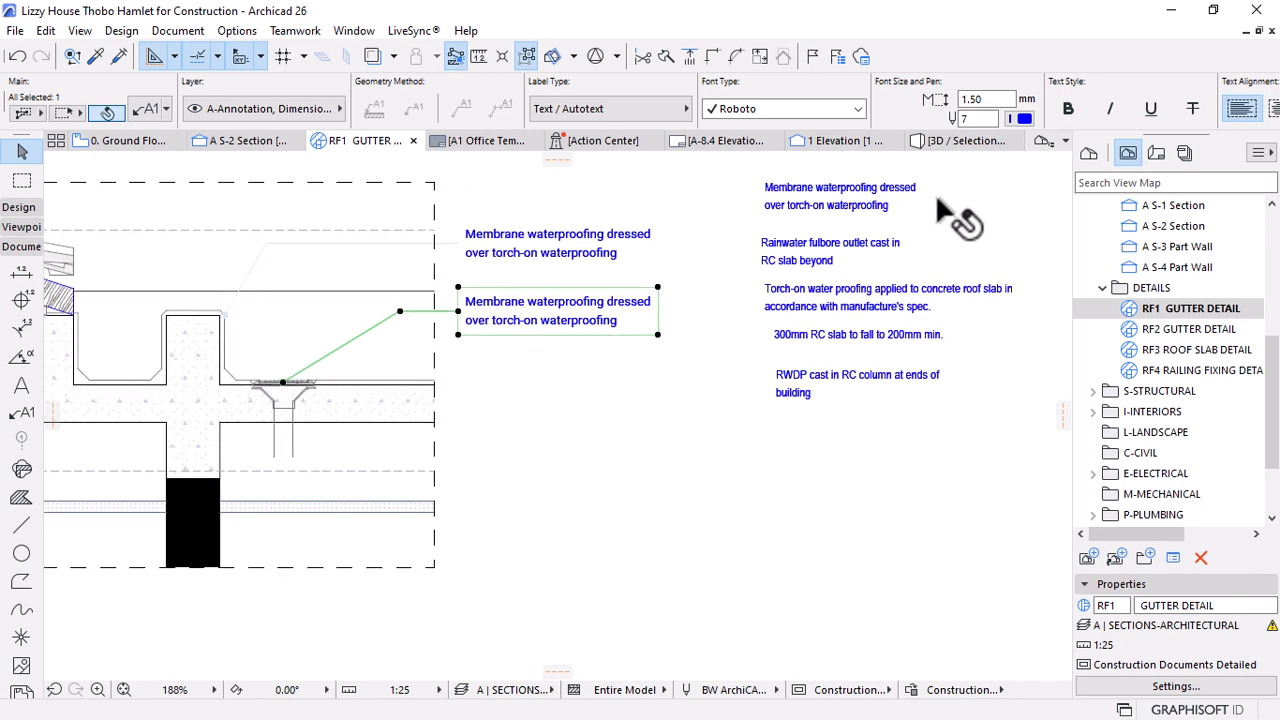
Copy the loose "Rainwater fulbore outlet cast in RC slab beyond" note and replace the outlet label's whole text with it
{"action": "double_click", "coordinate": [790, 251]}
{"action": "key", "text": "ctrl+c"}
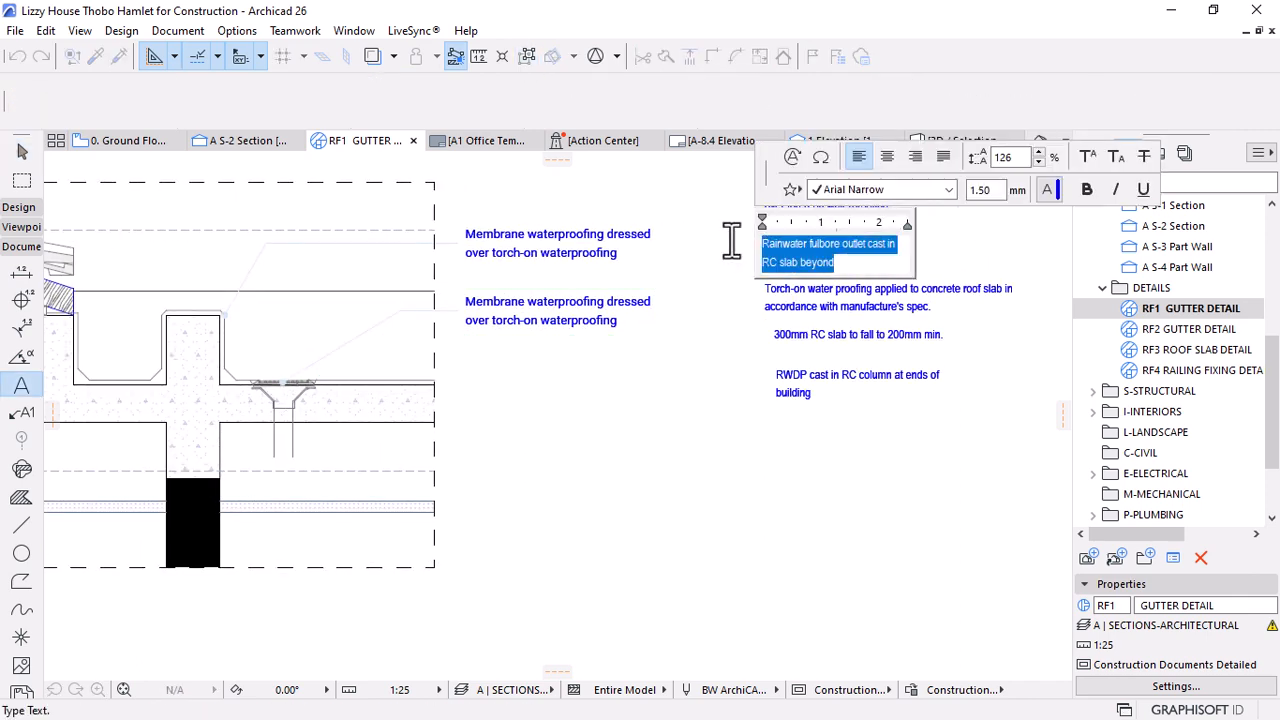
{"action": "left_click", "coordinate": [662, 396]}
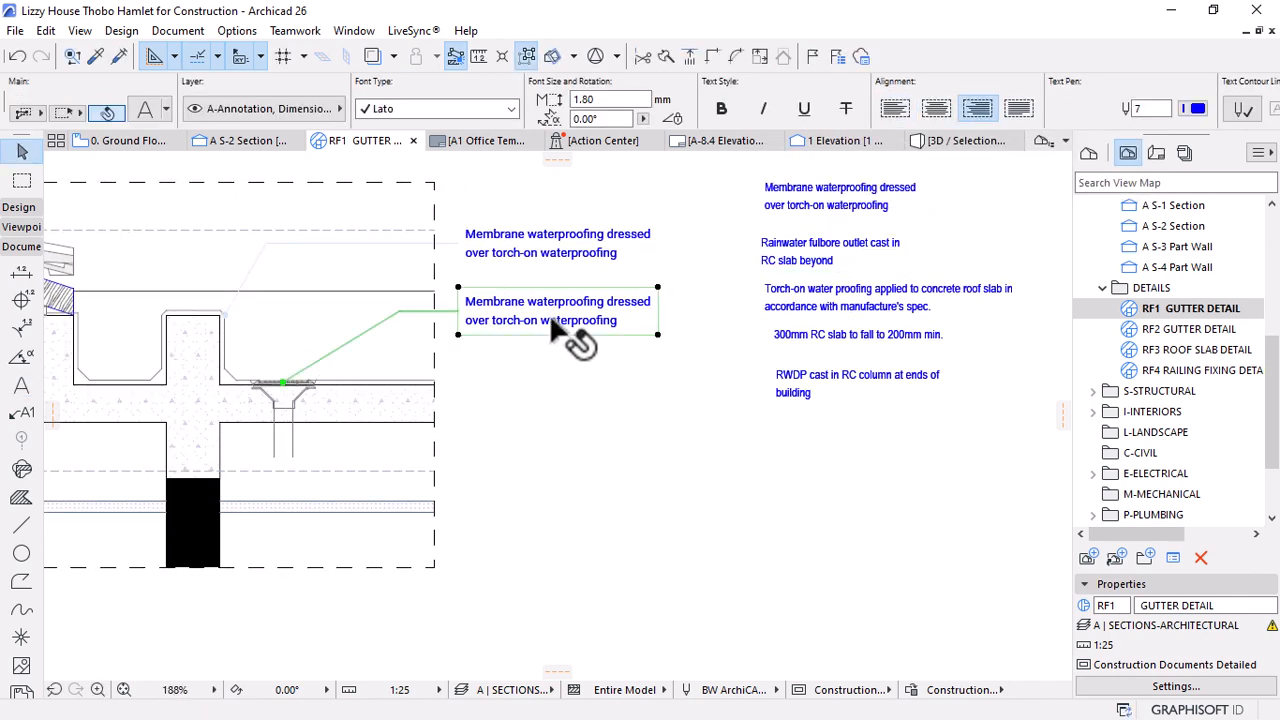
{"action": "left_click", "coordinate": [585, 318]}
{"action": "double_click", "coordinate": [585, 318]}
{"action": "left_click_drag", "start_coordinate": [631, 320], "coordinate": [457, 280]}
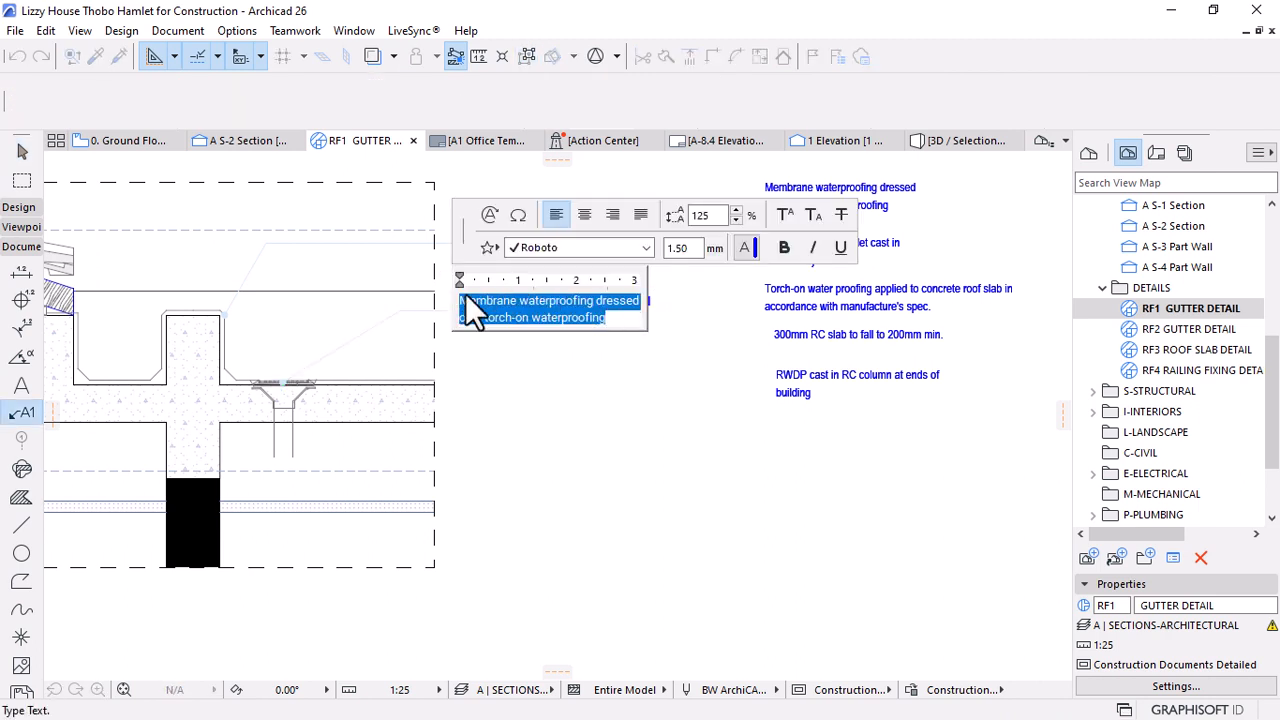
{"action": "key", "text": "ctrl+v"}
{"action": "left_click", "coordinate": [601, 410]}
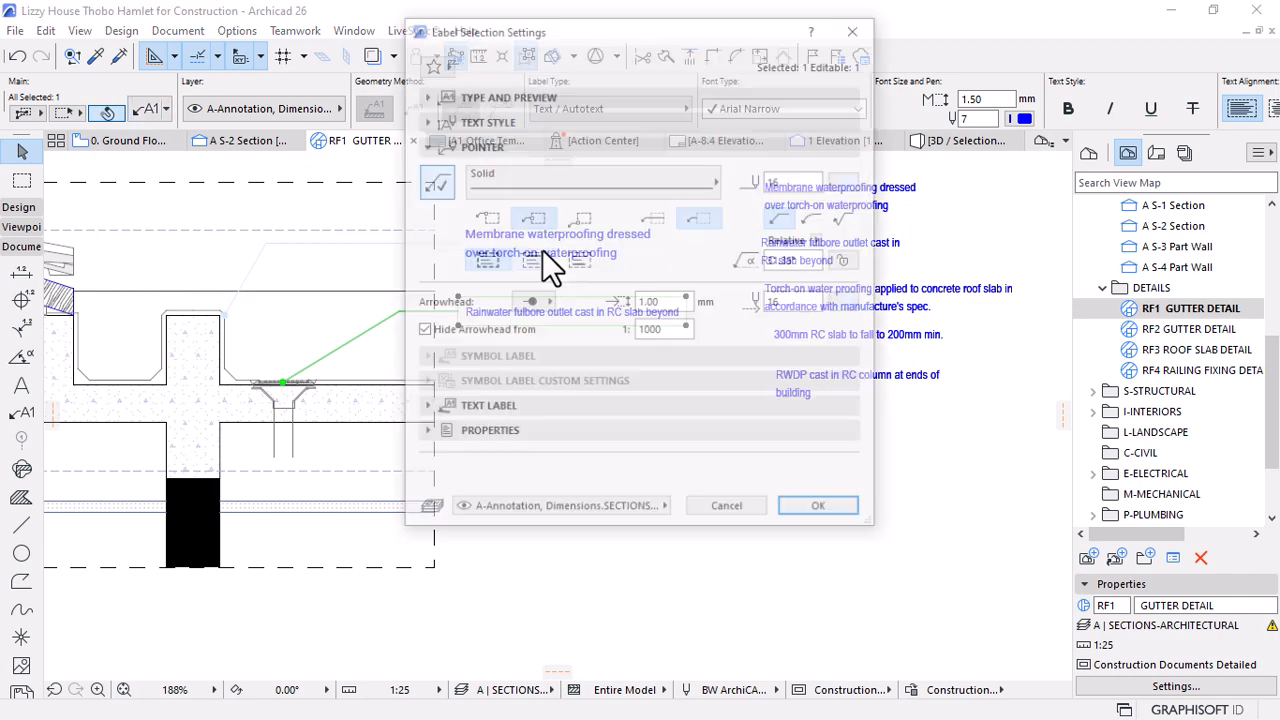
Set the rainwater outlet label's pointer line angle to 70° in the label selection settings
{"action": "key", "text": "ctrl+t"}
{"action": "type", "text": "70"}
{"action": "key", "text": "Return"}
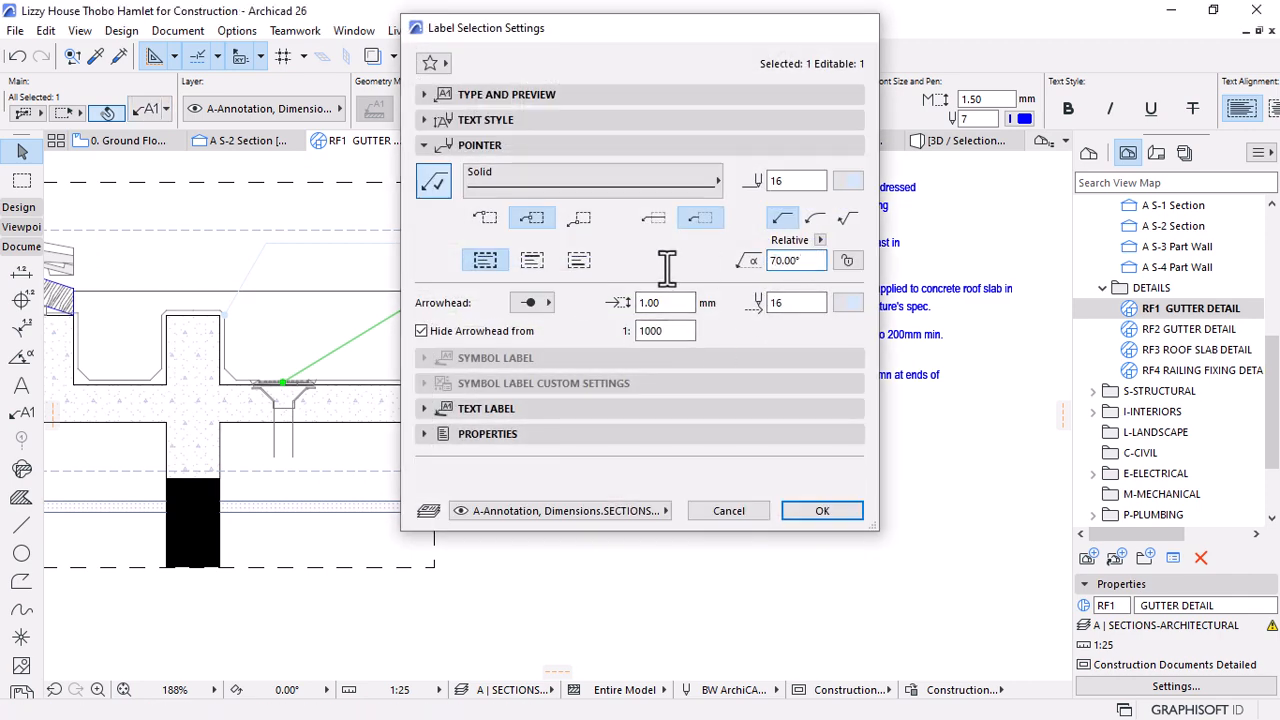
{"action": "left_click", "coordinate": [630, 345]}
{"action": "scroll", "coordinate": [634, 335], "scroll_direction": "down", "scroll_amount": 3}
{"action": "scroll", "coordinate": [427, 350], "scroll_direction": "up", "scroll_amount": 2}
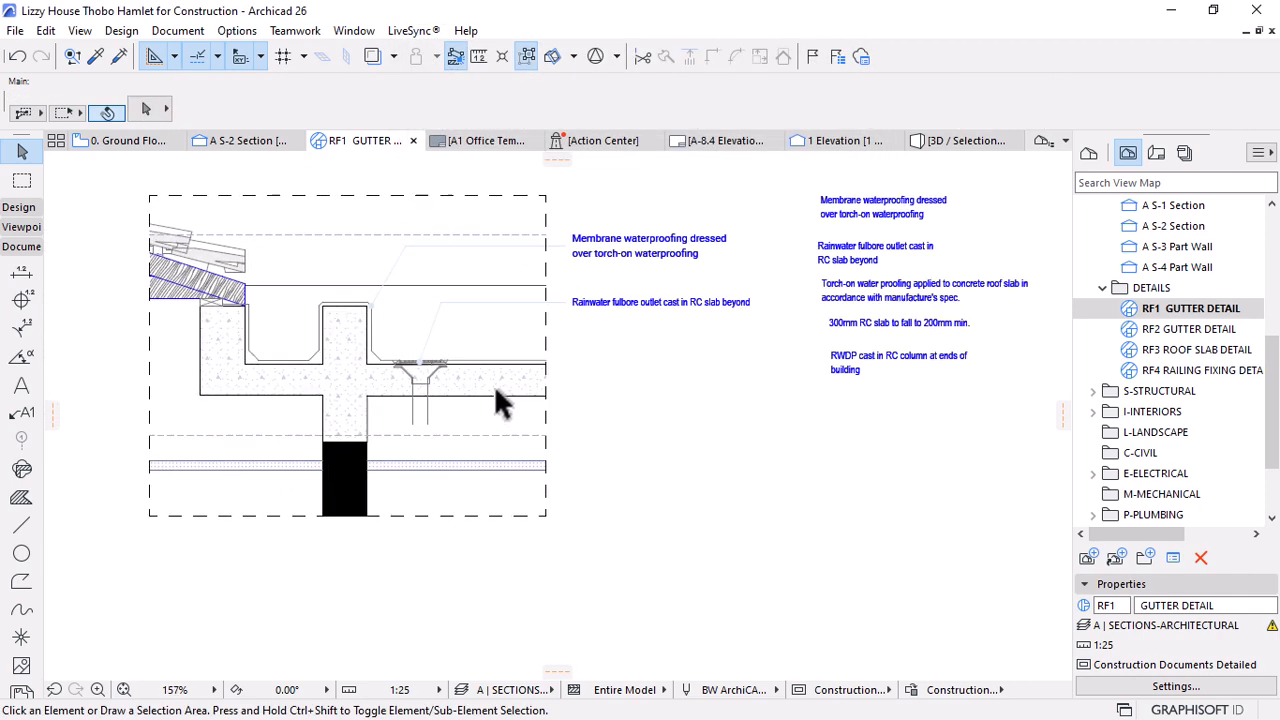
Attach a label with the outlet label's settings to the RC slab and move its text beyond the detail boundary, level with the arrowhead
{"action": "left_click", "coordinate": [532, 303], "text": "alt"}
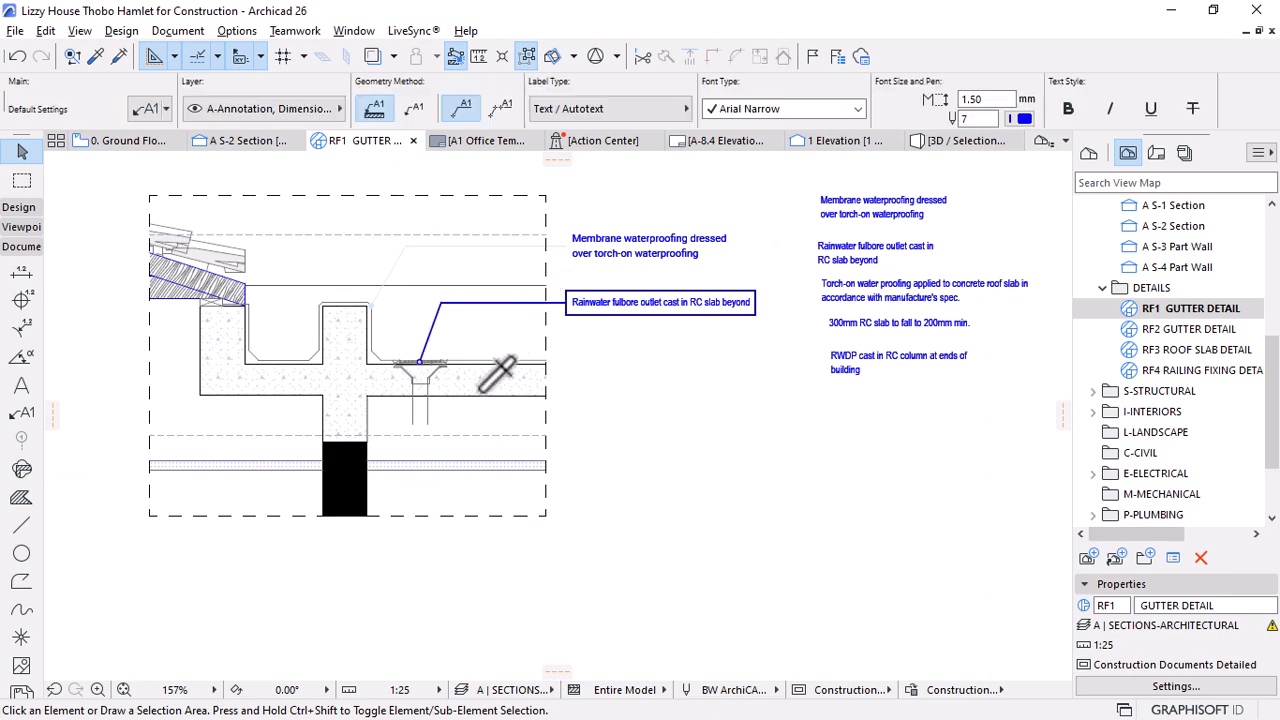
{"action": "left_click", "coordinate": [487, 377]}
{"action": "key", "text": "Escape"}
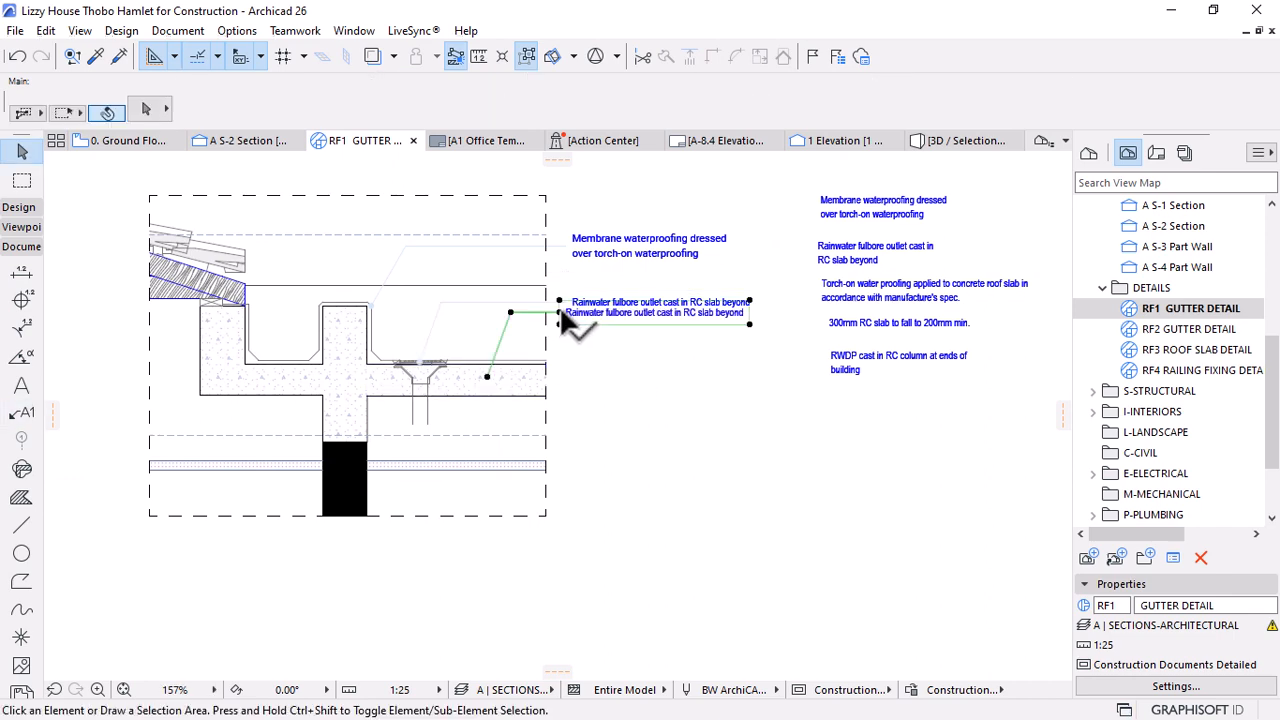
{"action": "left_click", "coordinate": [560, 306]}
{"action": "scroll", "coordinate": [557, 386], "scroll_direction": "up", "scroll_amount": 3}
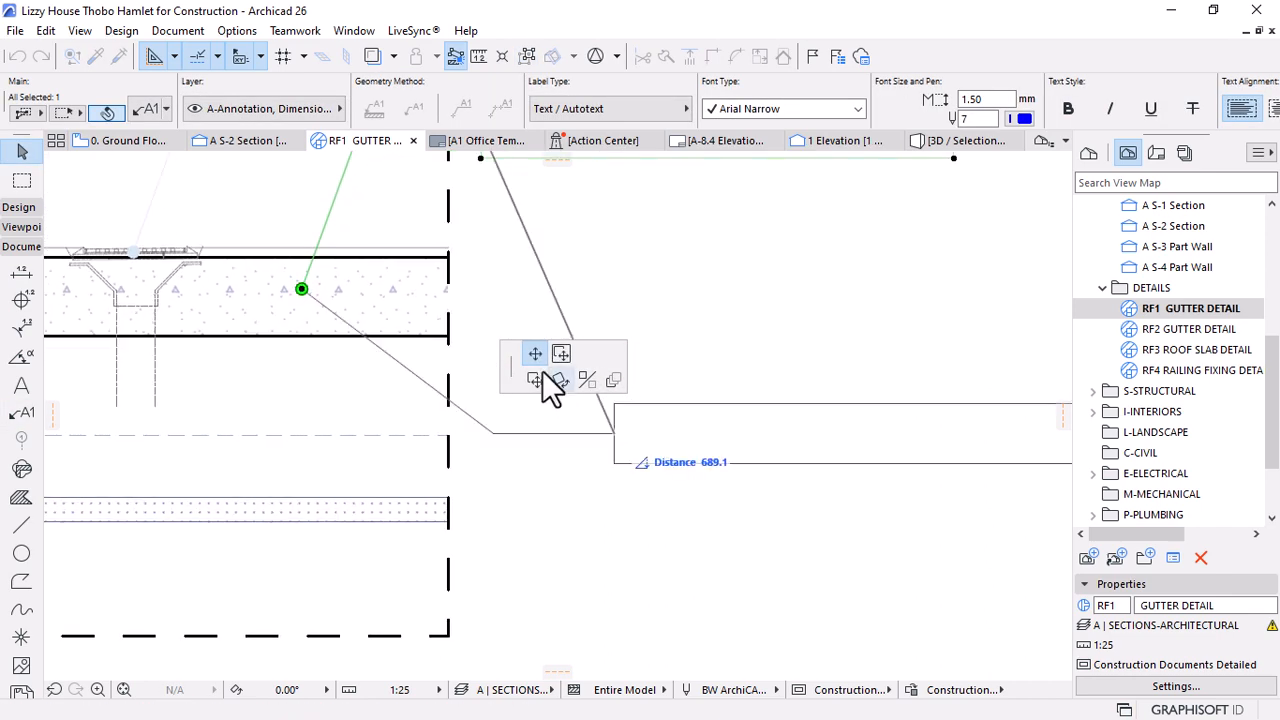
{"action": "left_click", "coordinate": [562, 289]}
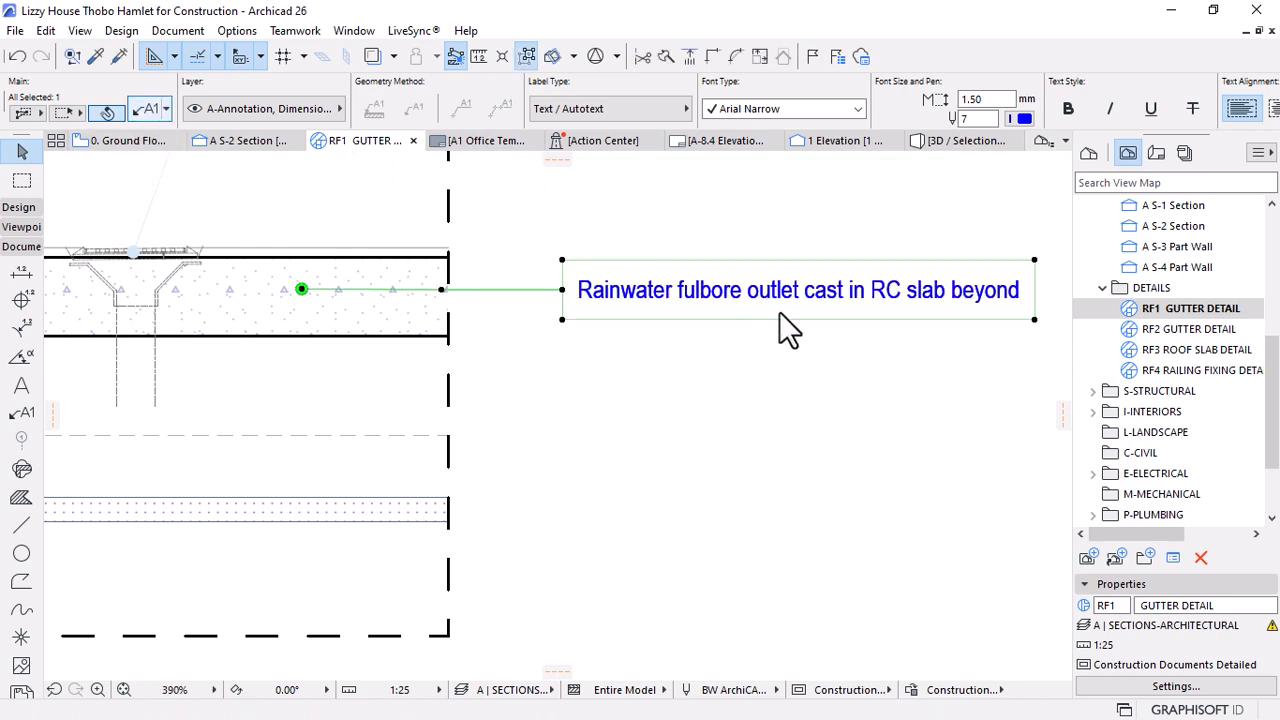
{"action": "double_click", "coordinate": [779, 312]}
{"action": "key", "text": "Escape"}
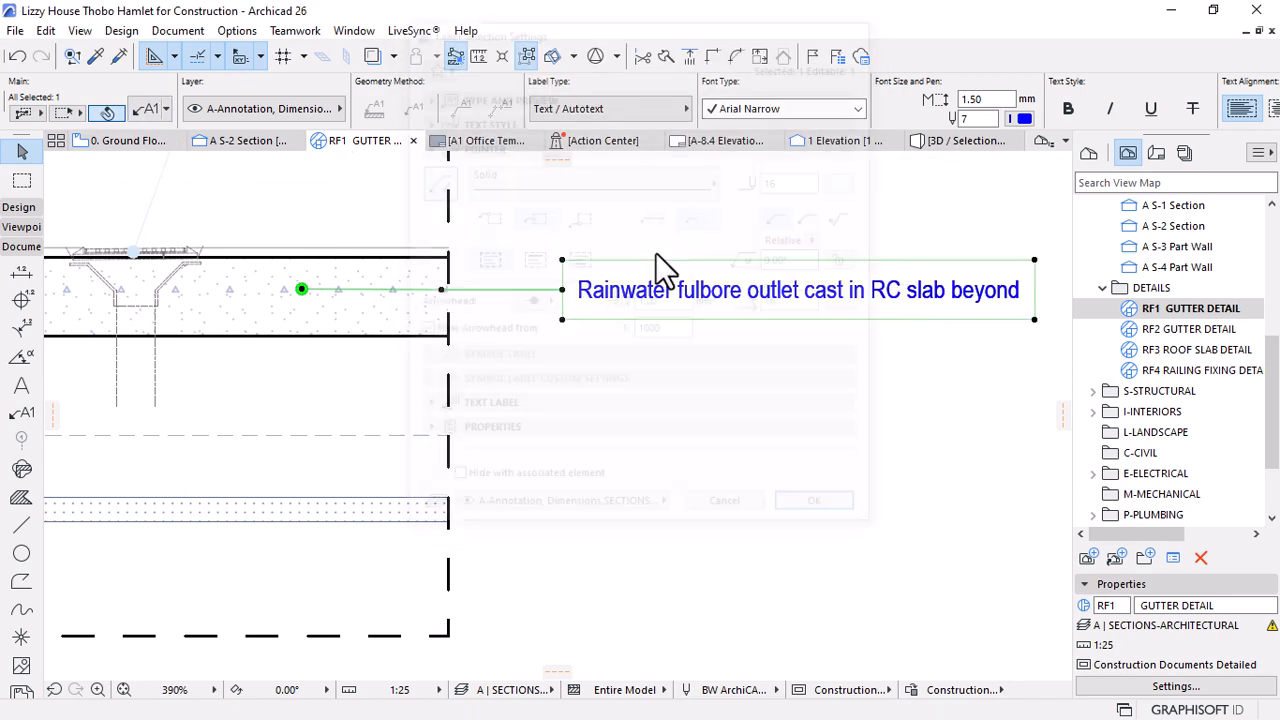
Replace the RC slab label's whole text with "150mm RC Slab to fall to 200mm min"
{"action": "scroll", "coordinate": [534, 354], "scroll_direction": "down", "scroll_amount": 4}
{"action": "left_click", "coordinate": [616, 441]}
{"action": "scroll", "coordinate": [765, 292], "scroll_direction": "up", "scroll_amount": 1}
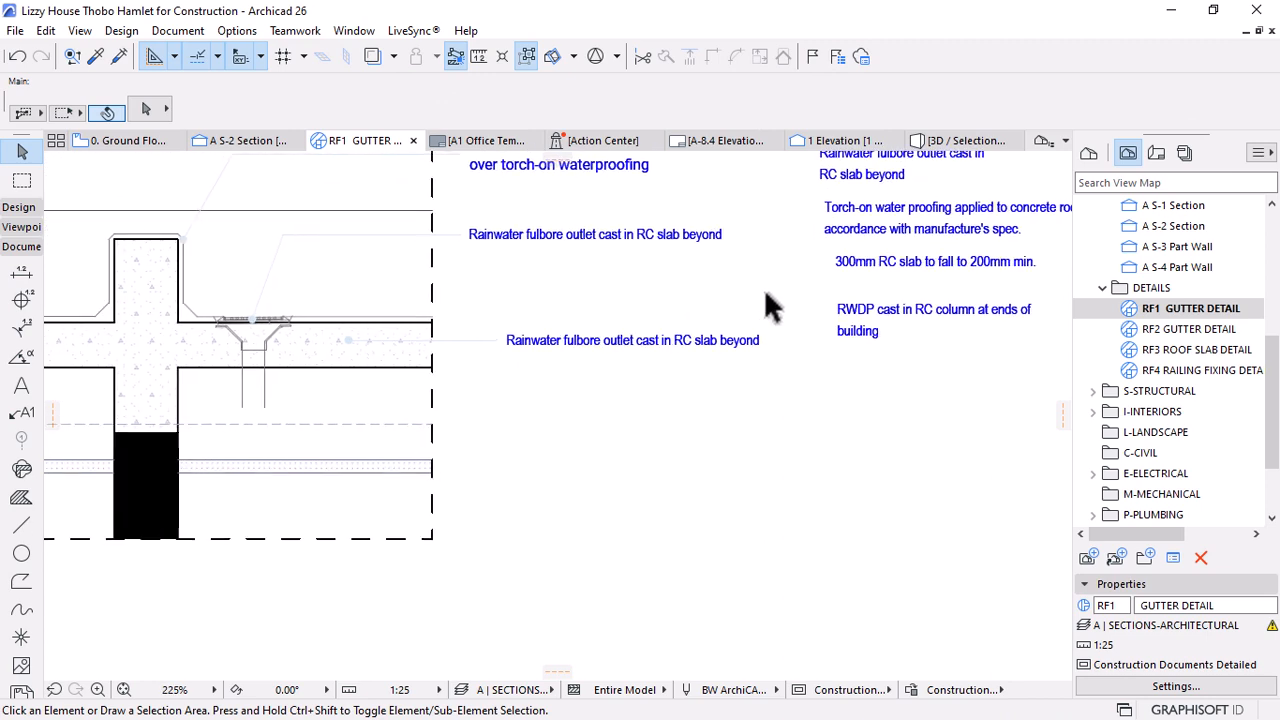
{"action": "mouse_move", "coordinate": [764, 288]}
{"action": "middle_mouse_down"}
{"action": "mouse_move", "coordinate": [796, 369]}
{"action": "mouse_move", "coordinate": [880, 250]}
{"action": "middle_mouse_up"}
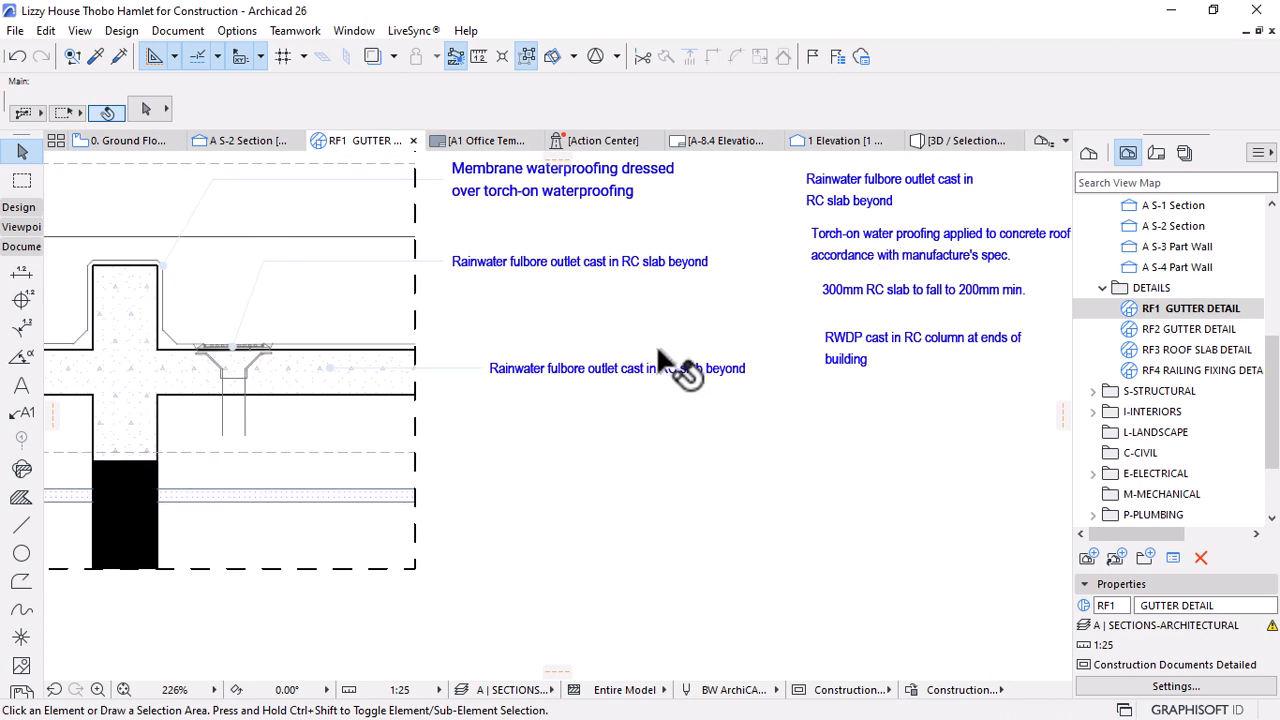
{"action": "double_click", "coordinate": [570, 368]}
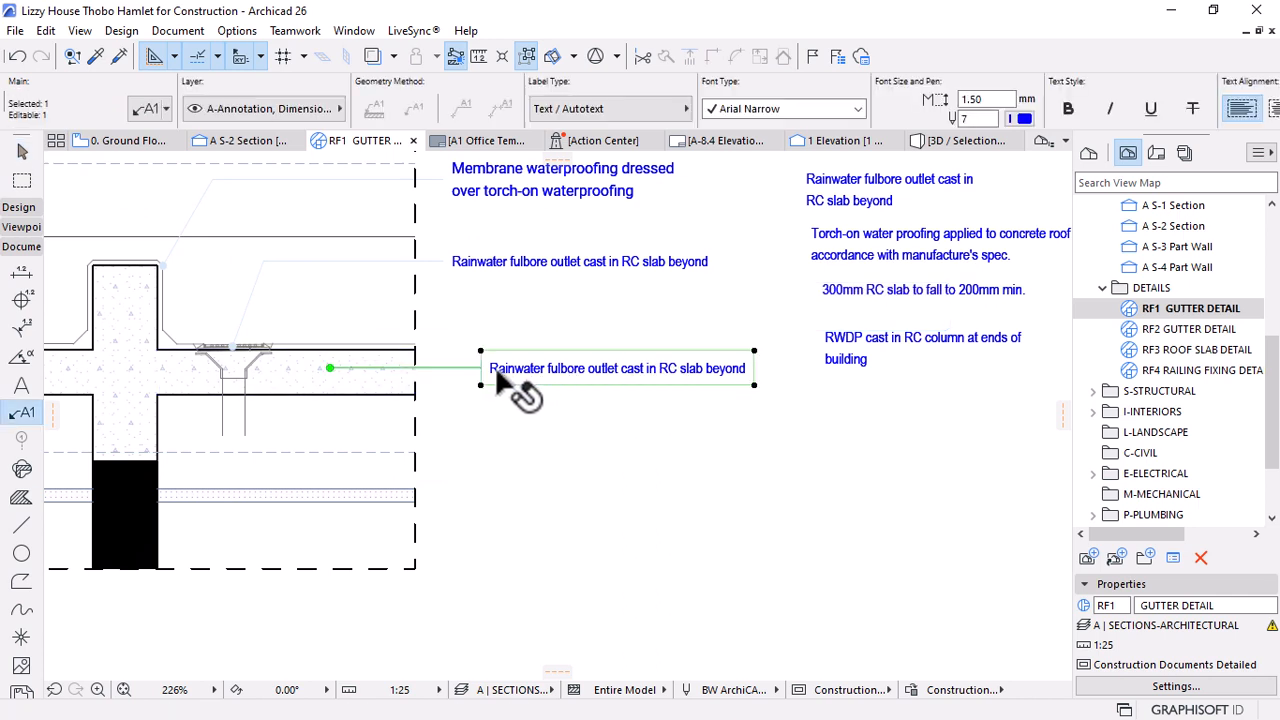
{"action": "left_click_drag", "start_coordinate": [483, 366], "coordinate": [762, 378]}
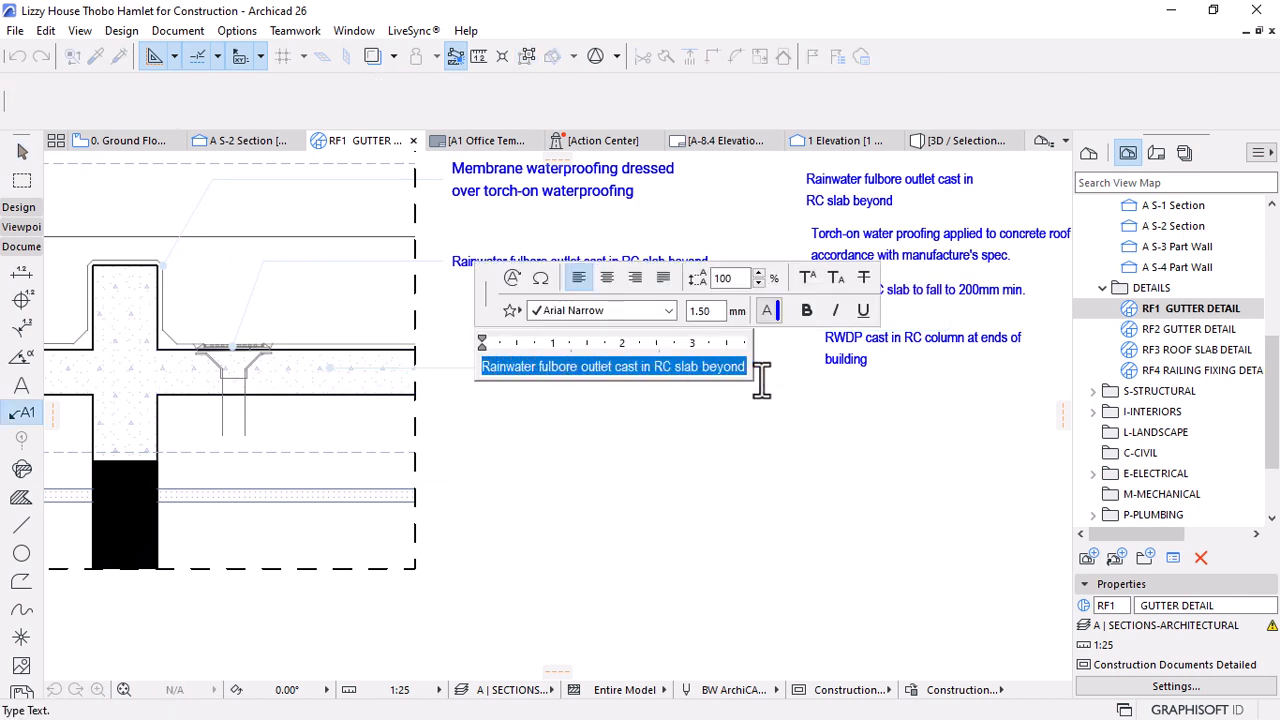
{"action": "type", "text": "150MM"}
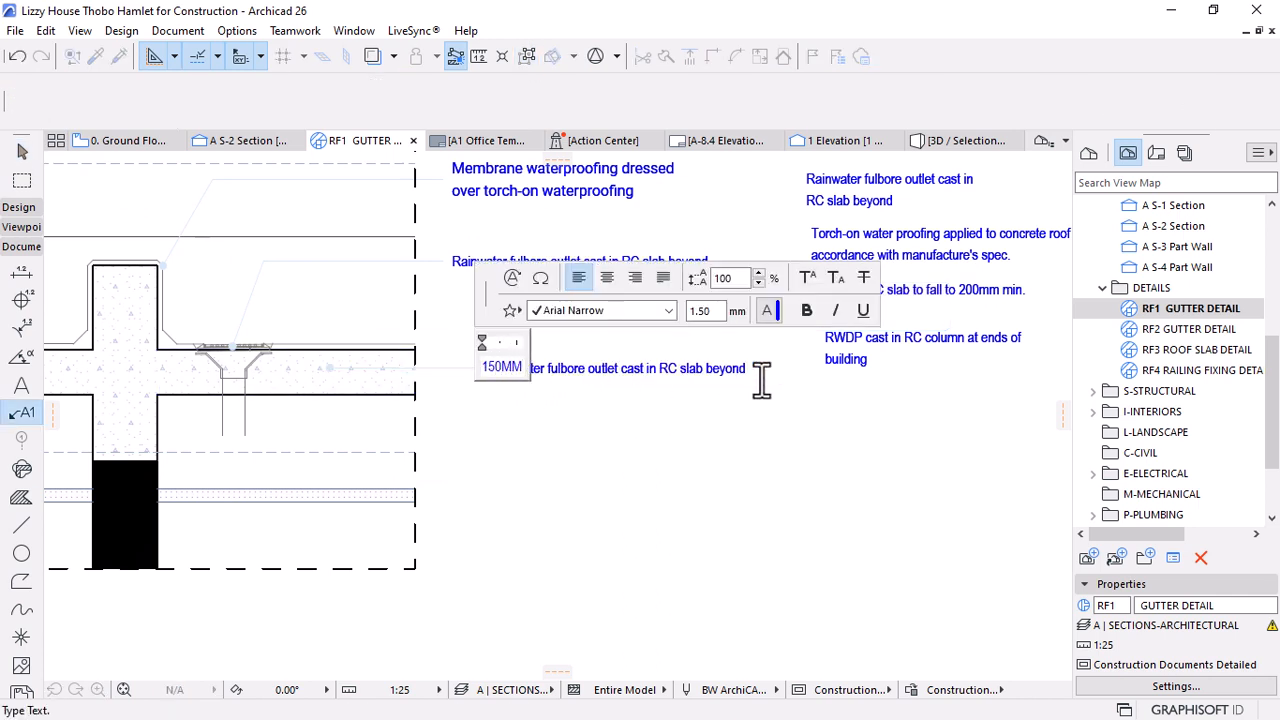
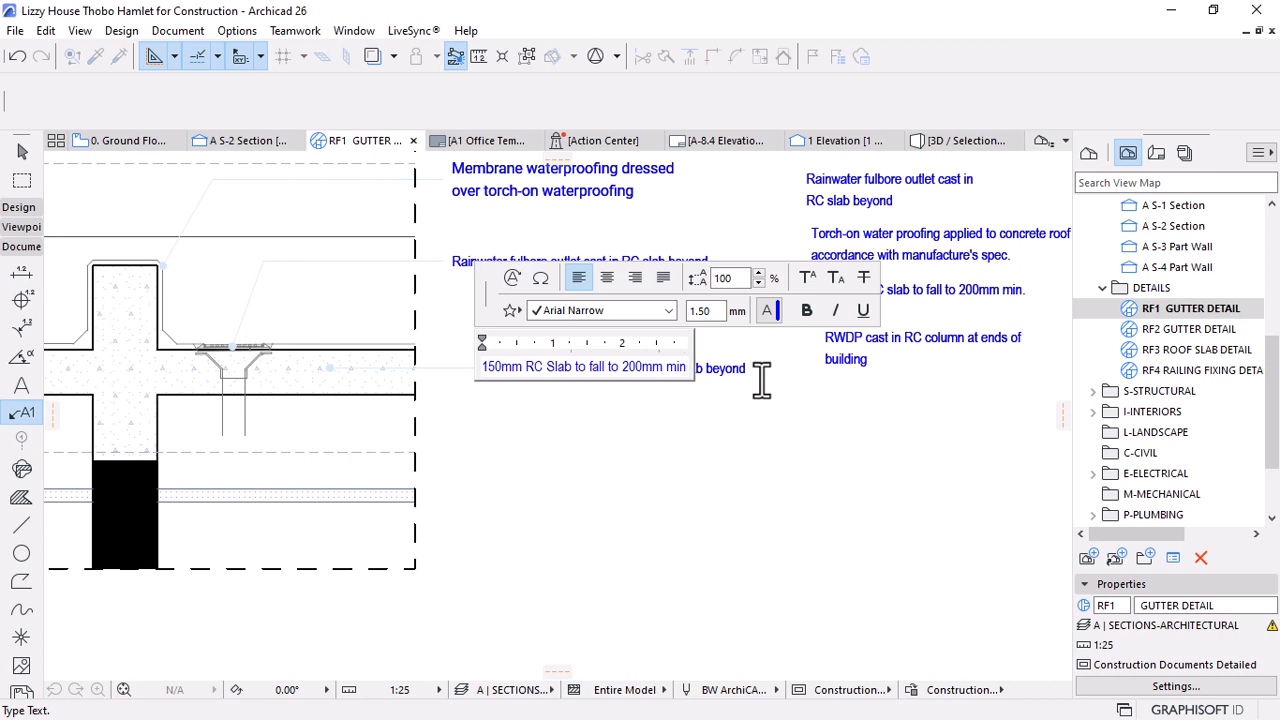
{"action": "left_click", "coordinate": [687, 499]}
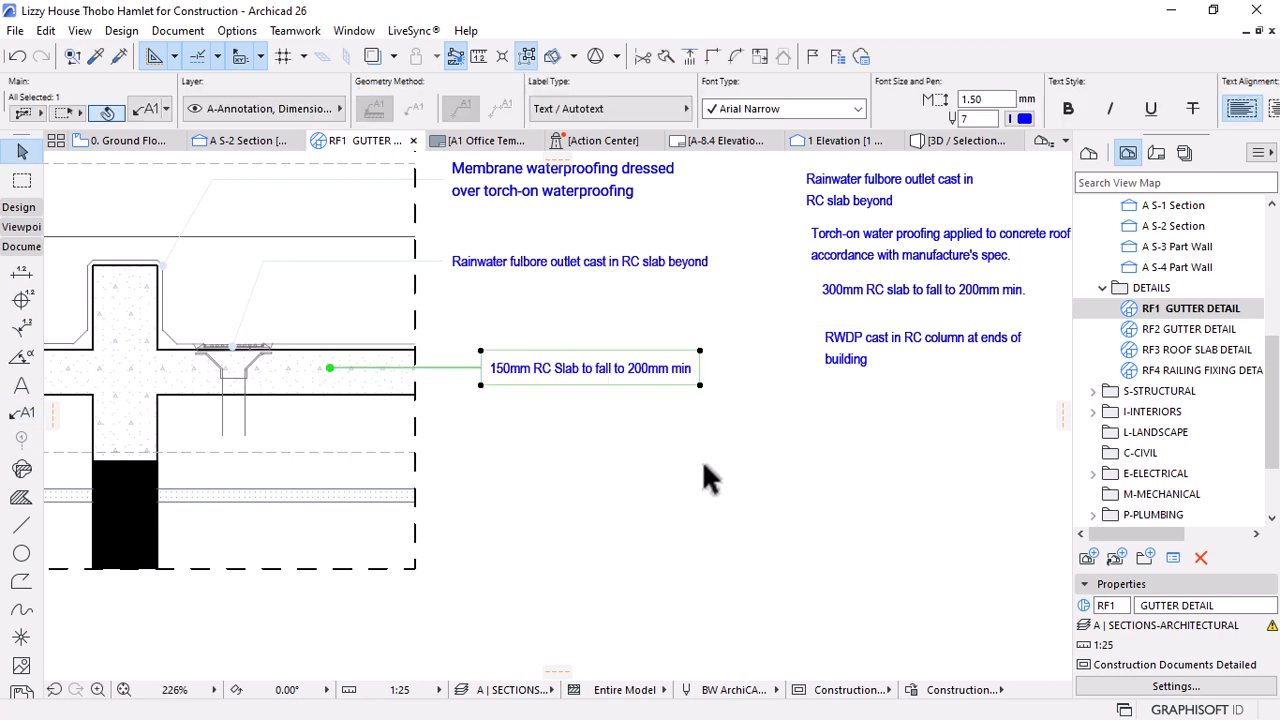
Extend the RC slab label's text with "to Eng's detail" at the end
{"action": "scroll", "coordinate": [558, 372], "scroll_direction": "up", "scroll_amount": 2}
{"action": "double_click", "coordinate": [540, 372]}
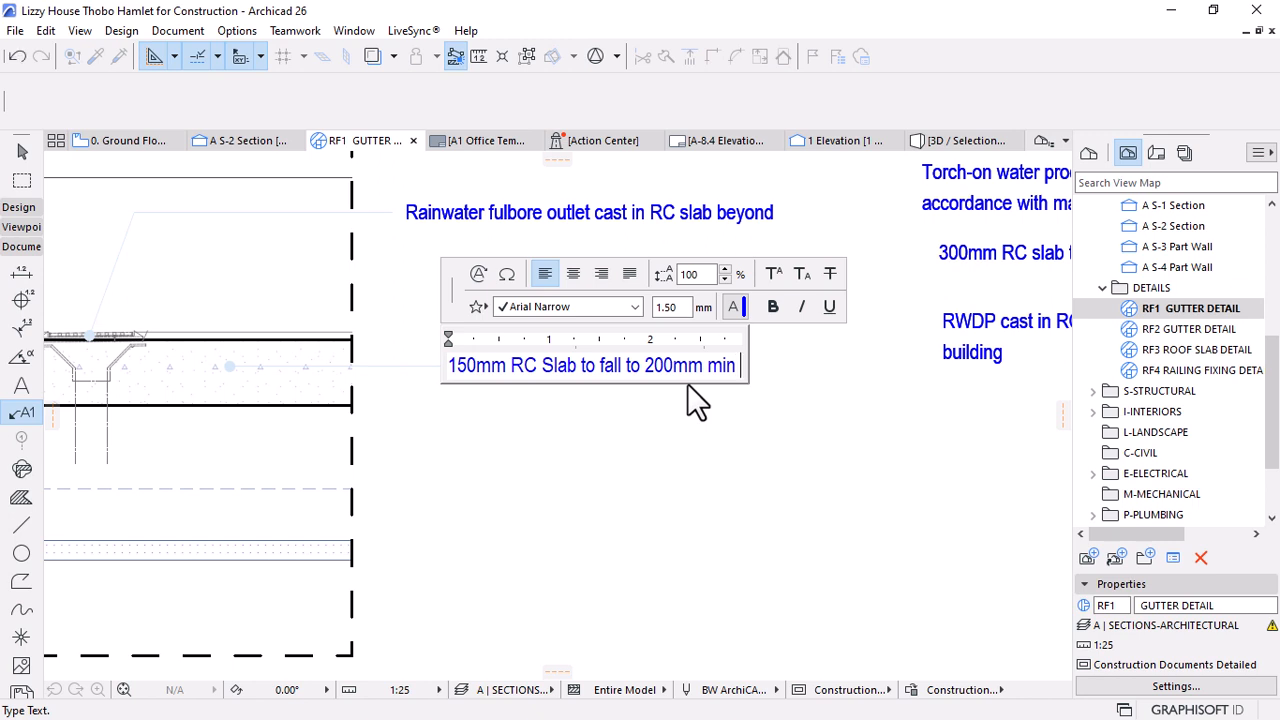
{"action": "type", "text": "to E"}
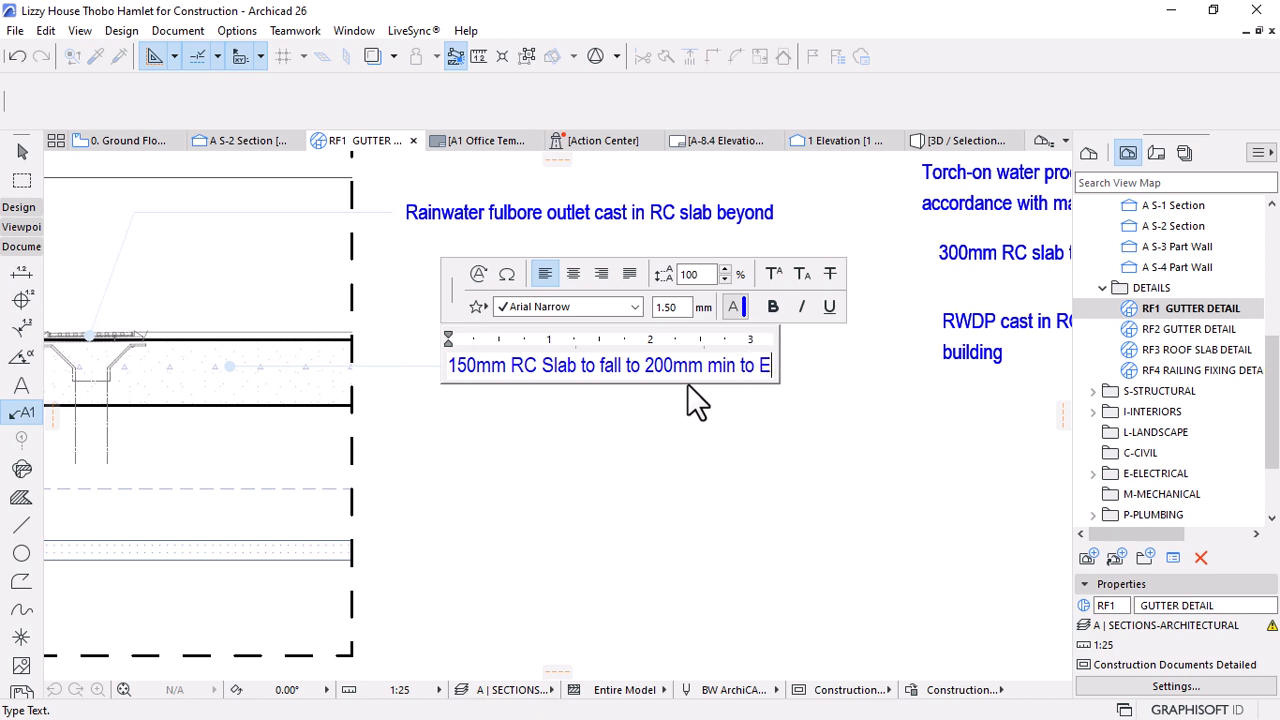
{"action": "type", "text": "ng"}
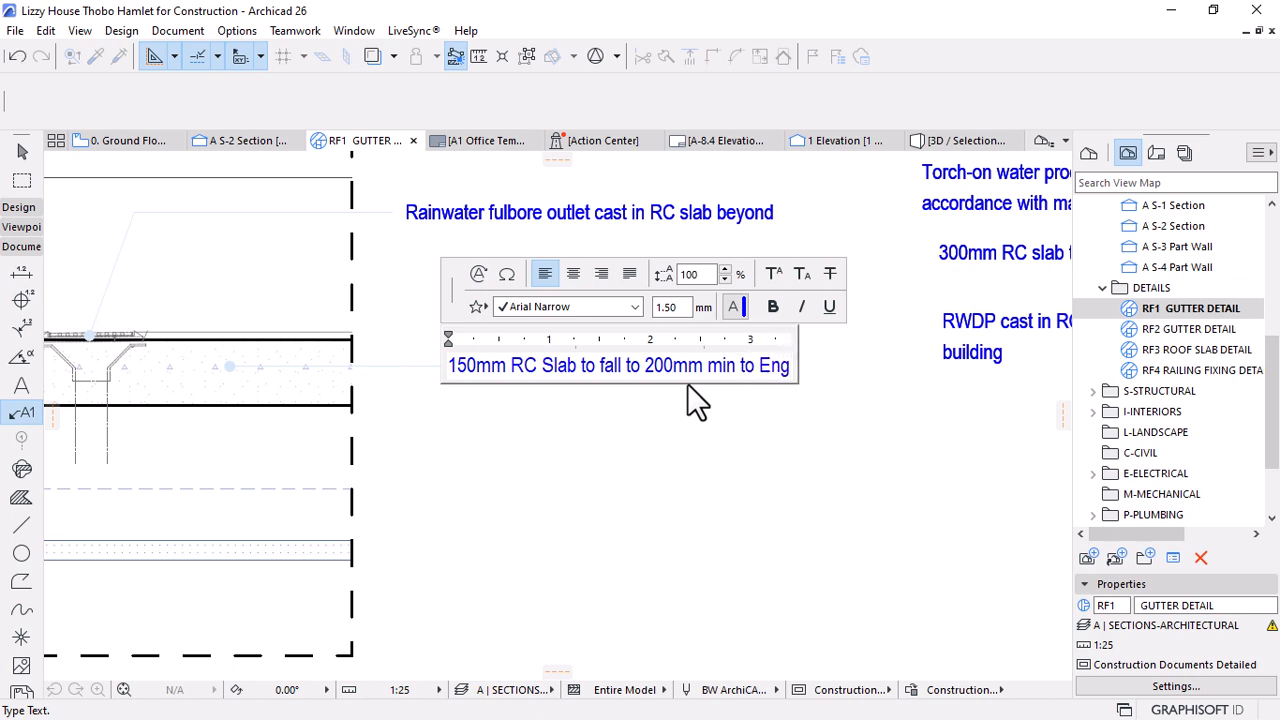
{"action": "type", "text": "'s De"}
{"action": "key", "text": "BackSpace"}
{"action": "key", "text": "BackSpace"}
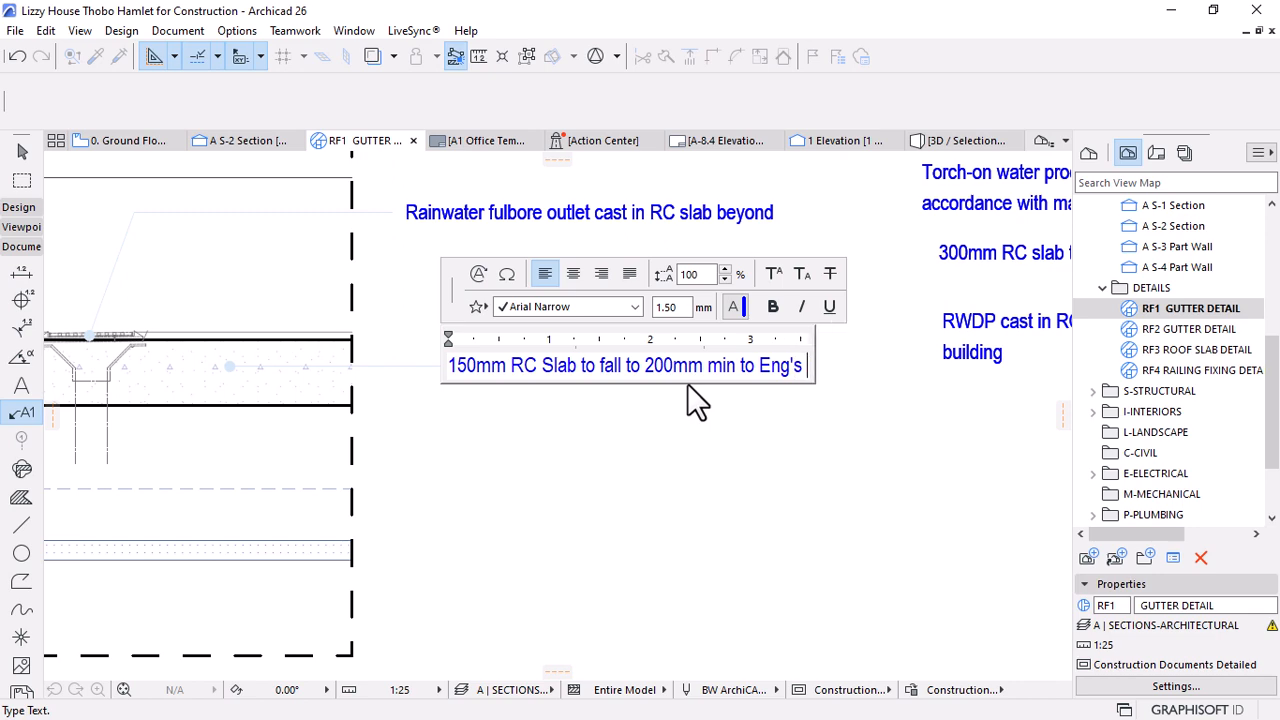
{"action": "type", "text": "detail"}
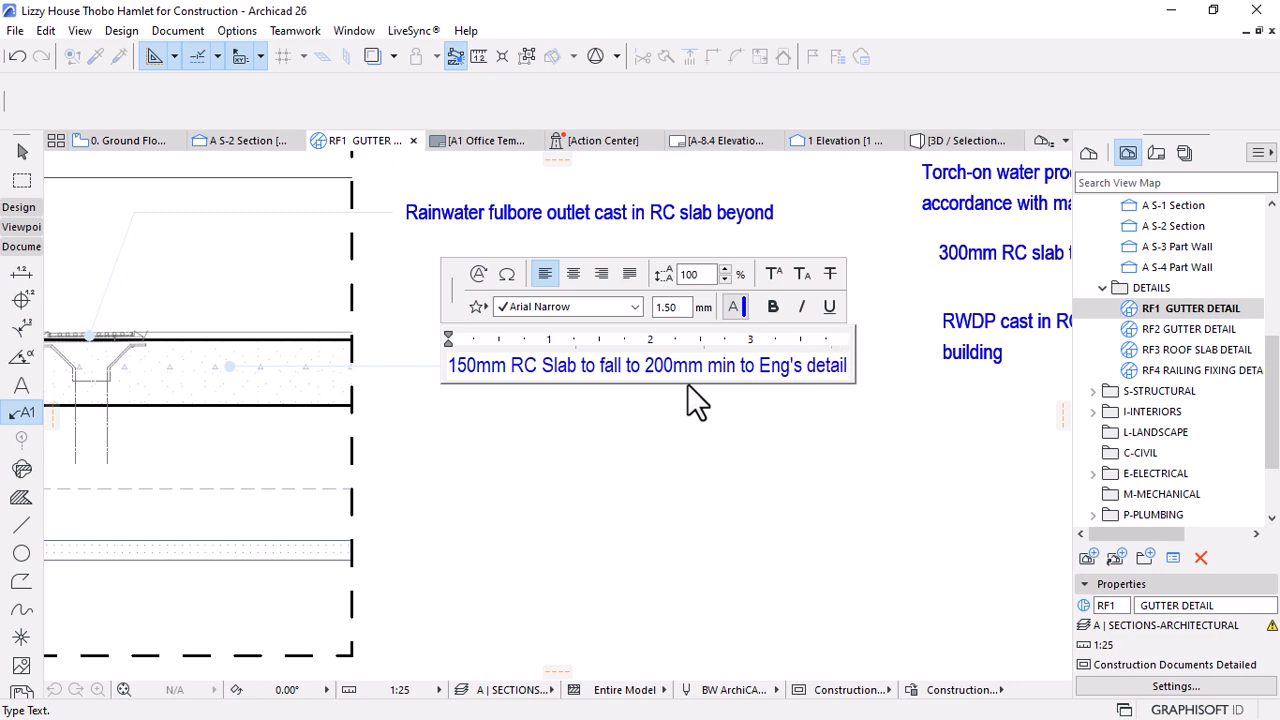
{"action": "left_click", "coordinate": [634, 471]}
{"action": "scroll", "coordinate": [645, 308], "scroll_direction": "down", "scroll_amount": 3}
{"action": "left_click", "coordinate": [643, 400]}
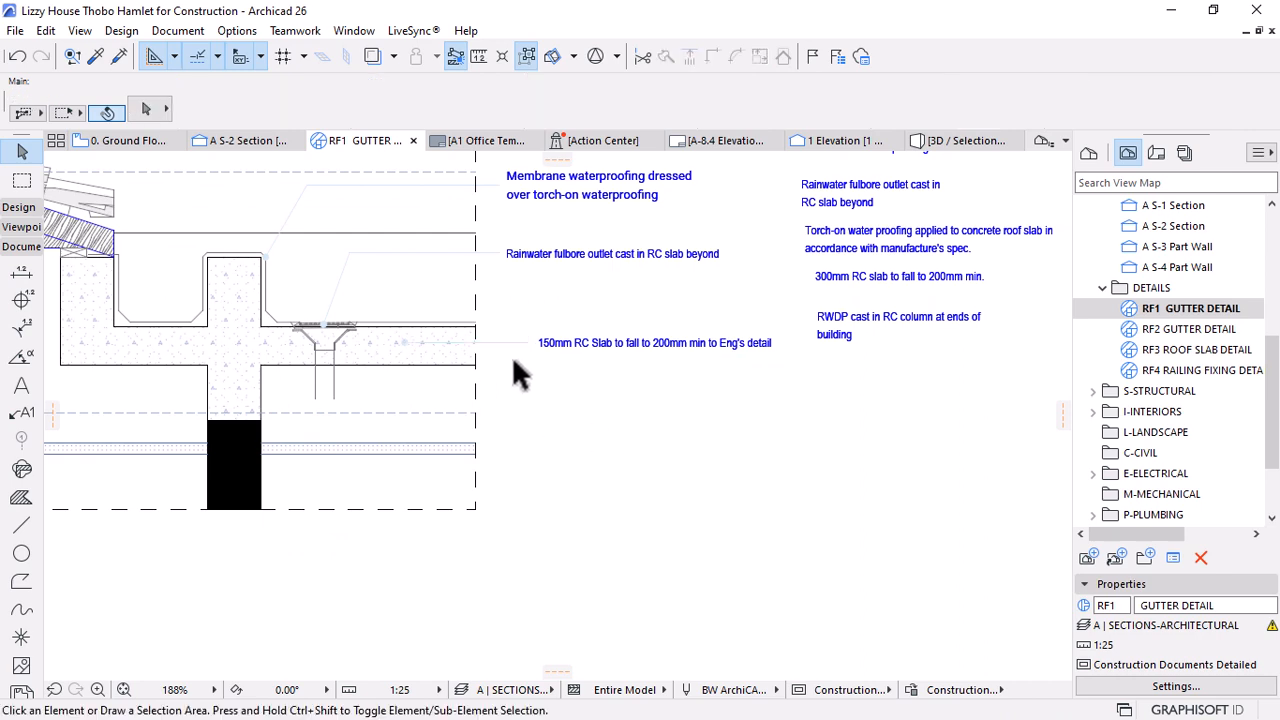
Move the RC slab label's text horizontally so its start lines up with the rainwater outlet label above
{"action": "scroll", "coordinate": [519, 372], "scroll_direction": "up", "scroll_amount": 3}
{"action": "left_click", "coordinate": [563, 369]}
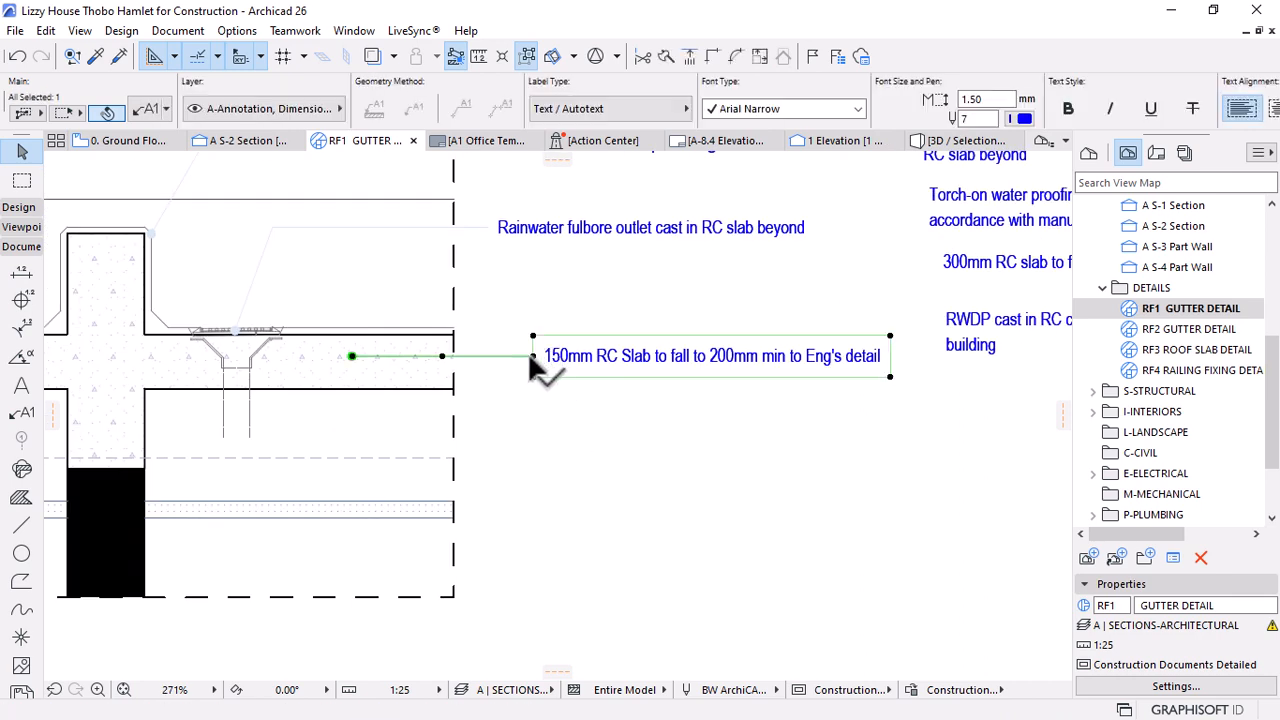
{"action": "left_click", "coordinate": [533, 356]}
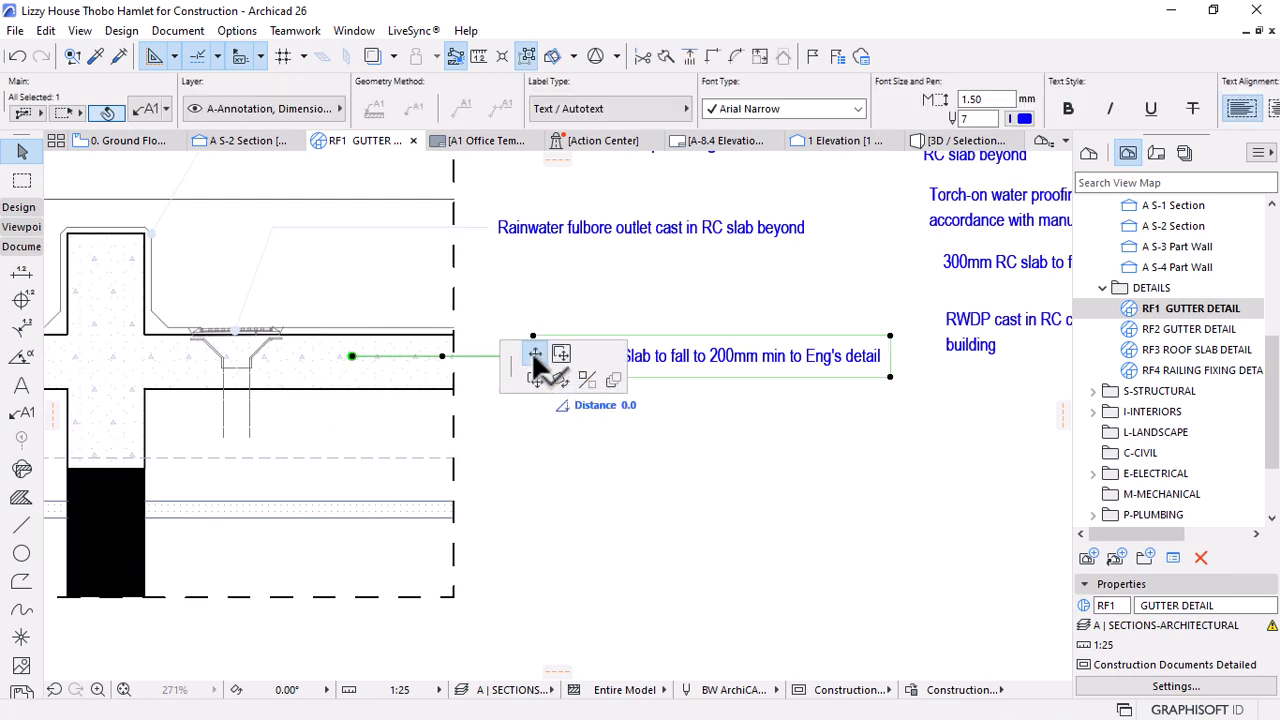
{"action": "left_click", "coordinate": [490, 224]}
{"action": "left_click", "coordinate": [601, 384]}
{"action": "scroll", "coordinate": [540, 369], "scroll_direction": "down", "scroll_amount": 6}
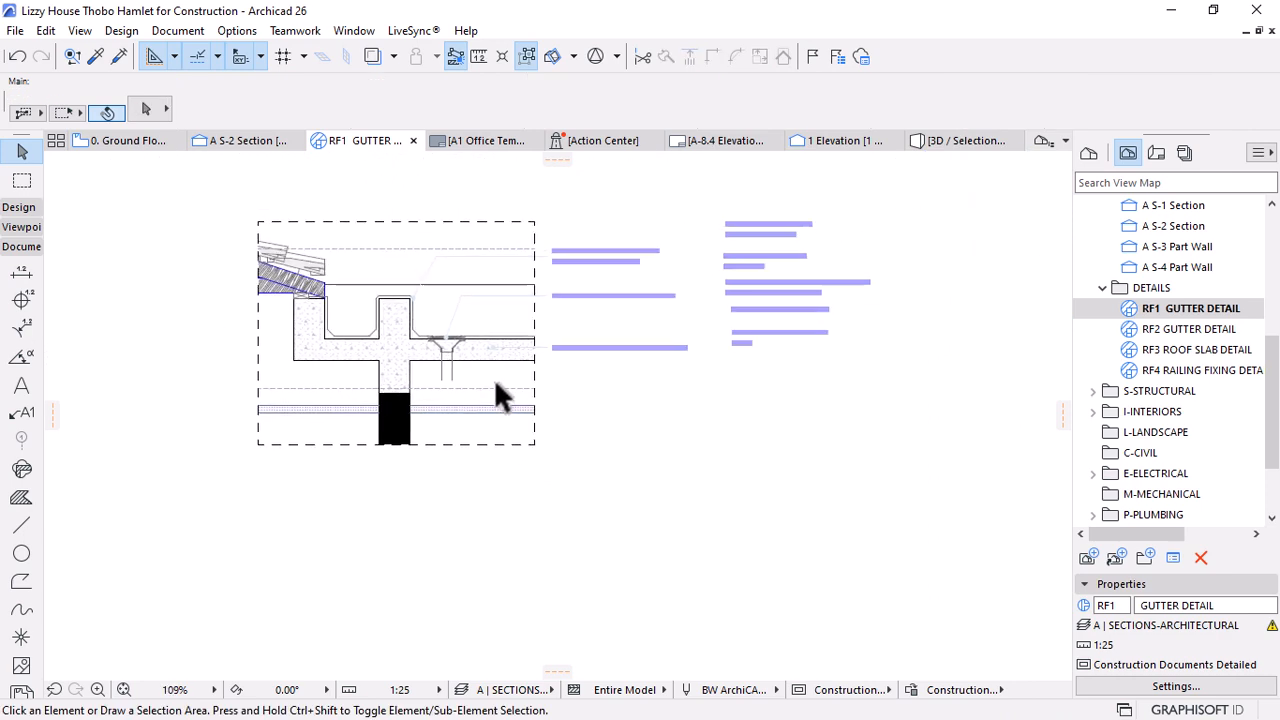
Delete the five loose construction text notes beside the finished labels
{"action": "scroll", "coordinate": [494, 378], "scroll_direction": "up", "scroll_amount": 3}
{"action": "scroll", "coordinate": [630, 378], "scroll_direction": "up", "scroll_amount": 2}
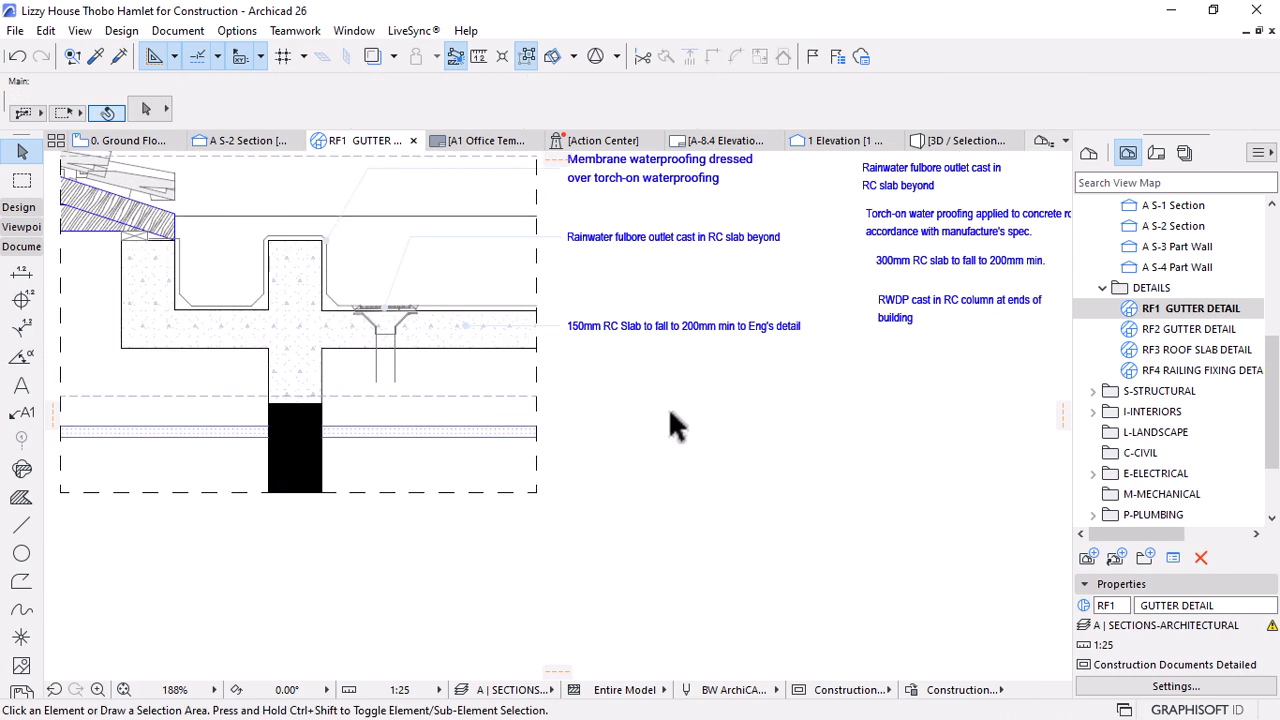
{"action": "scroll", "coordinate": [677, 406], "scroll_direction": "down", "scroll_amount": 1}
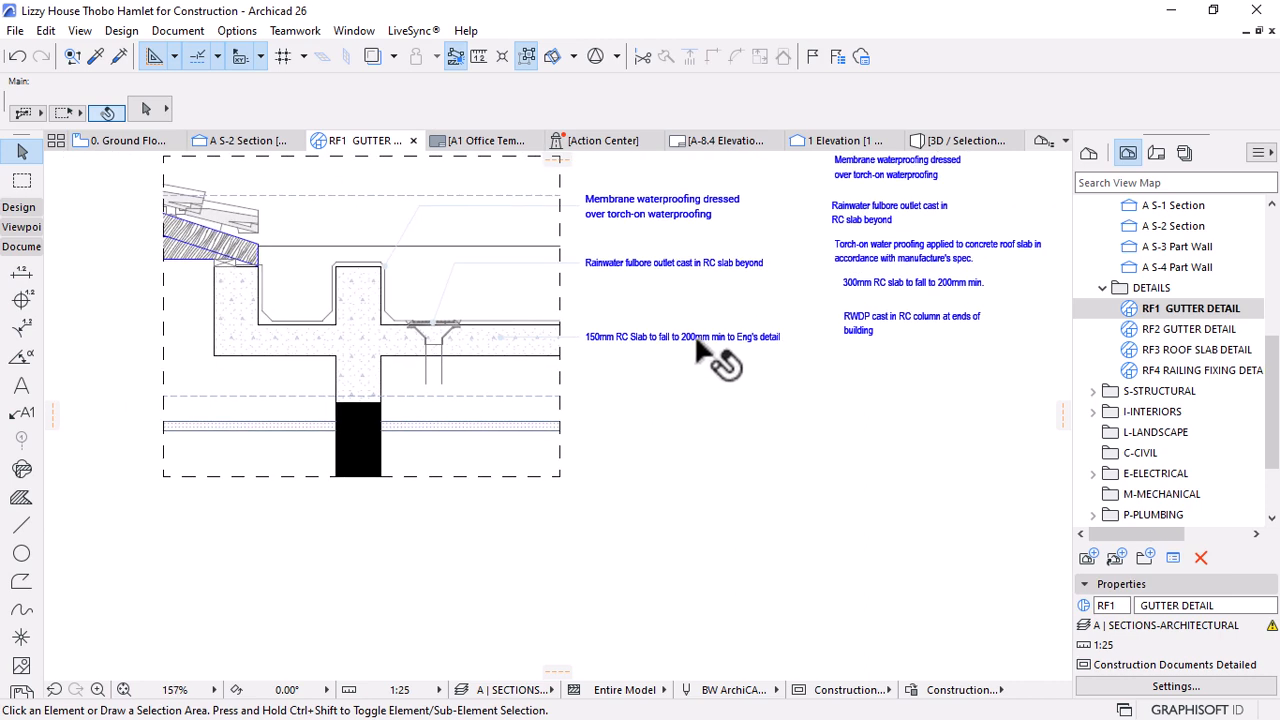
{"action": "scroll", "coordinate": [617, 338], "scroll_direction": "down", "scroll_amount": 1}
{"action": "scroll", "coordinate": [696, 210], "scroll_direction": "up", "scroll_amount": 2}
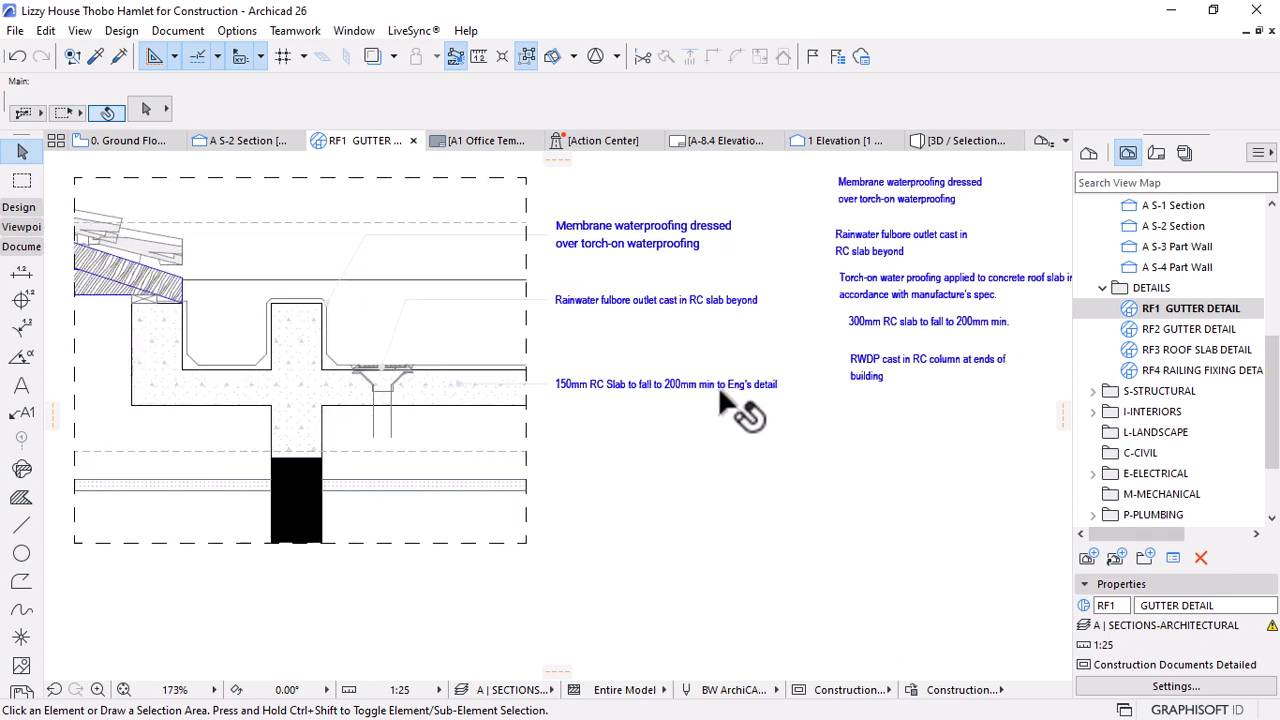
{"action": "scroll", "coordinate": [721, 387], "scroll_direction": "down", "scroll_amount": 2}
{"action": "mouse_move", "coordinate": [960, 424]}
{"action": "left_mouse_down"}
{"action": "mouse_move", "coordinate": [888, 266]}
{"action": "mouse_move", "coordinate": [850, 230]}
{"action": "left_mouse_up"}
{"action": "key", "text": "Delete"}
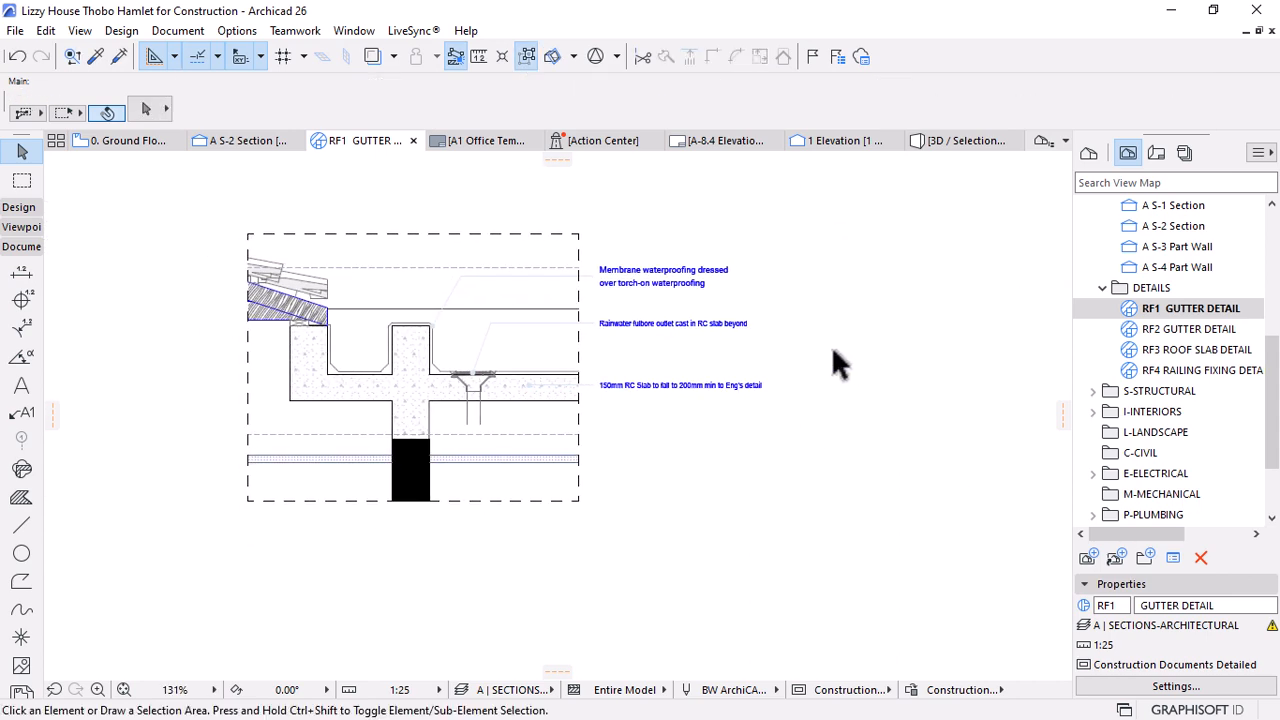
Add a leader label pointing at the solid black wall, using the RC slab label's settings and text
{"action": "scroll", "coordinate": [437, 420], "scroll_direction": "up", "scroll_amount": 2}
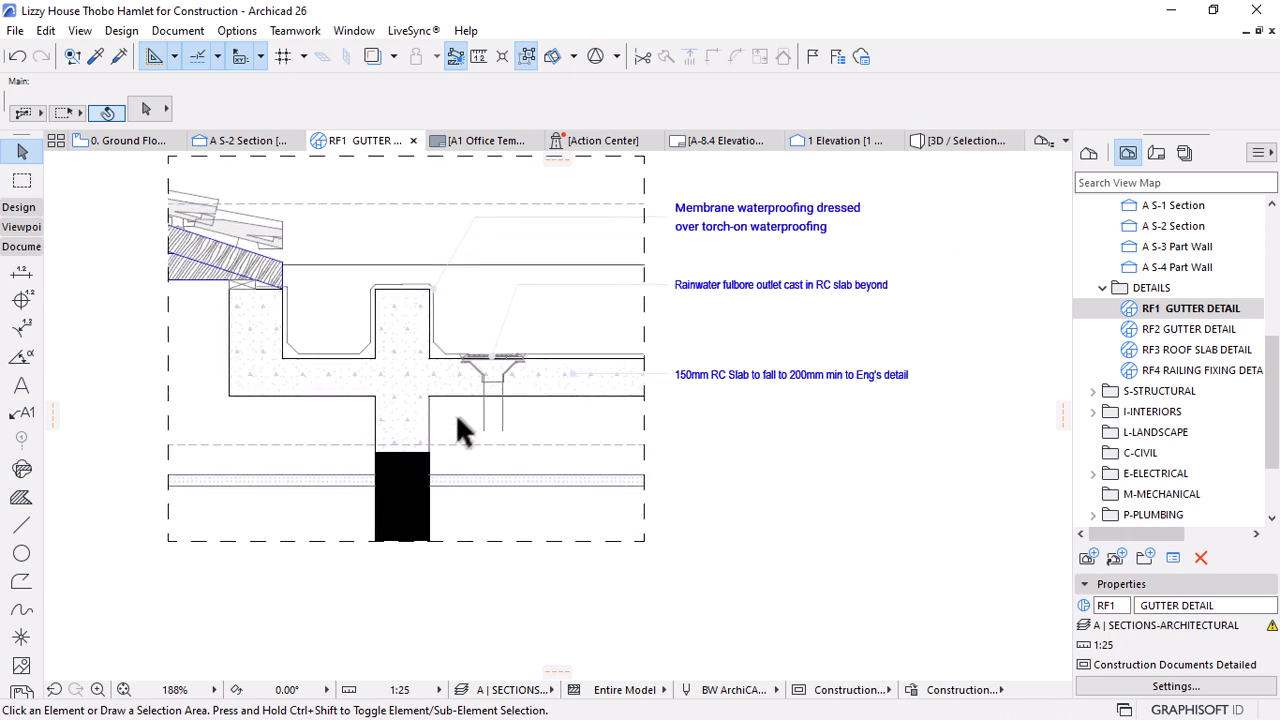
{"action": "scroll", "coordinate": [755, 255], "scroll_direction": "down", "scroll_amount": 1}
{"action": "scroll", "coordinate": [465, 479], "scroll_direction": "up", "scroll_amount": 1}
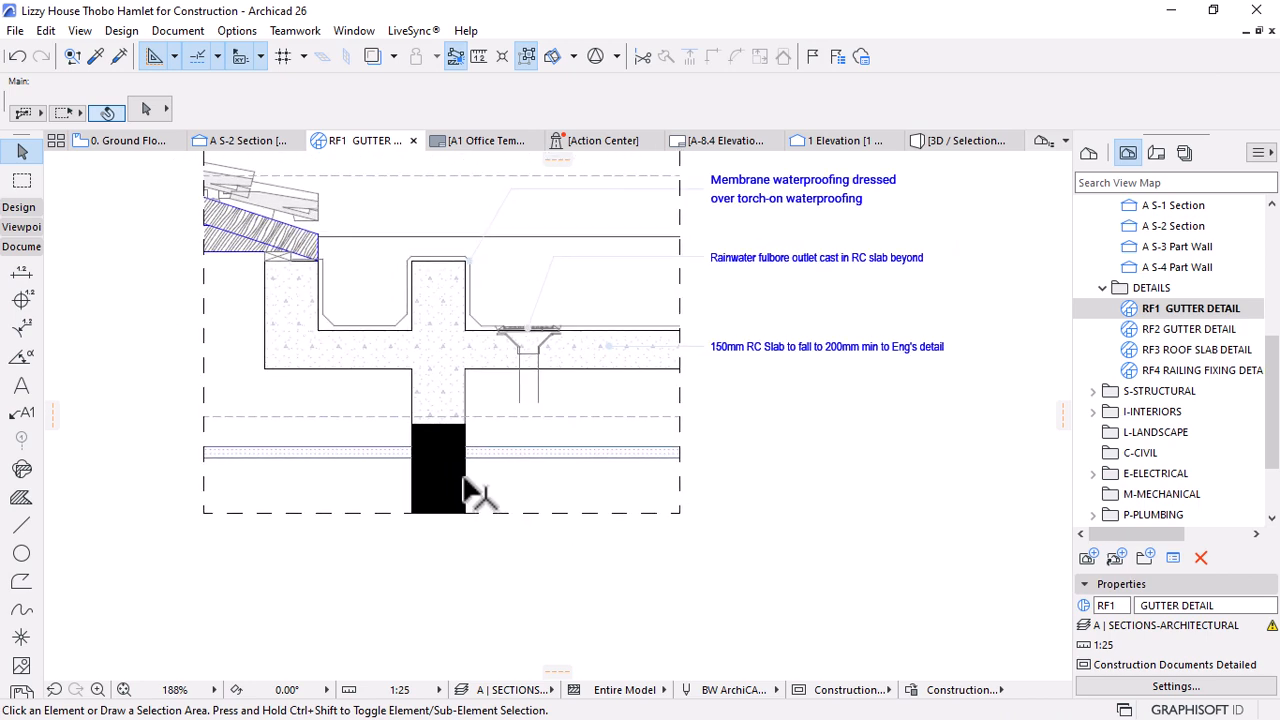
{"action": "left_click", "coordinate": [664, 347], "text": "alt"}
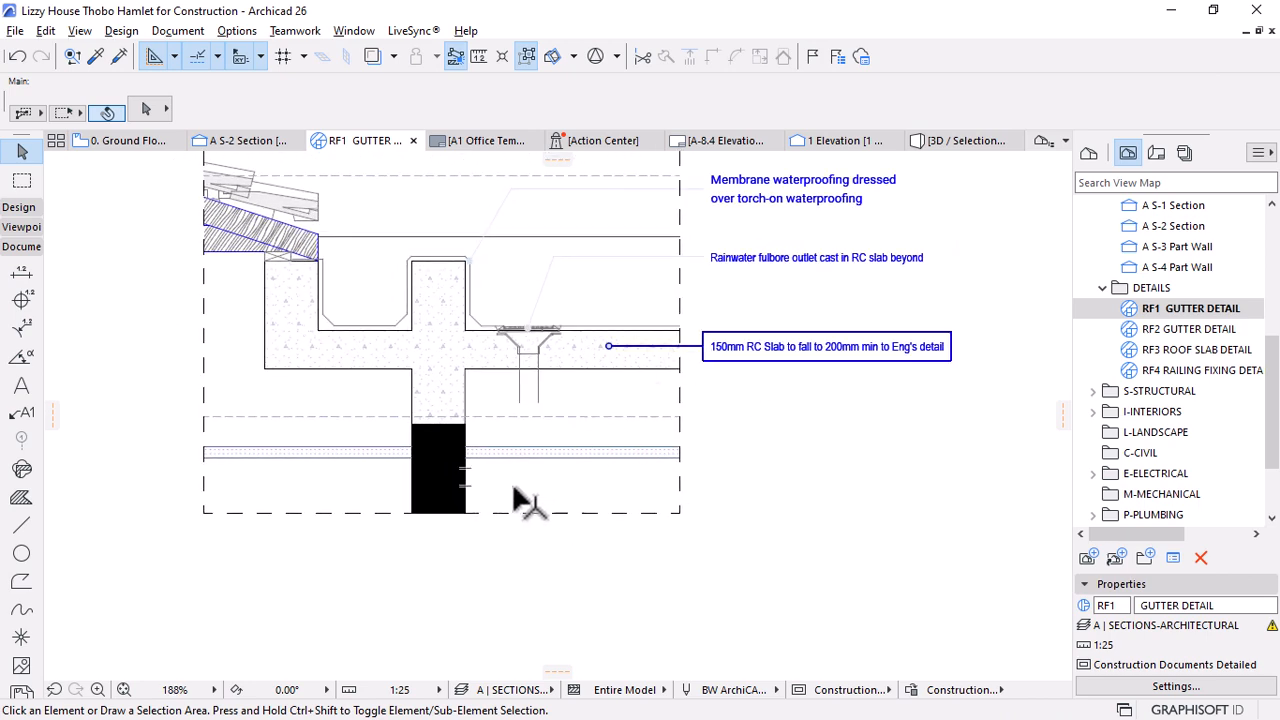
{"action": "left_click", "coordinate": [454, 493]}
{"action": "left_click", "coordinate": [627, 497]}
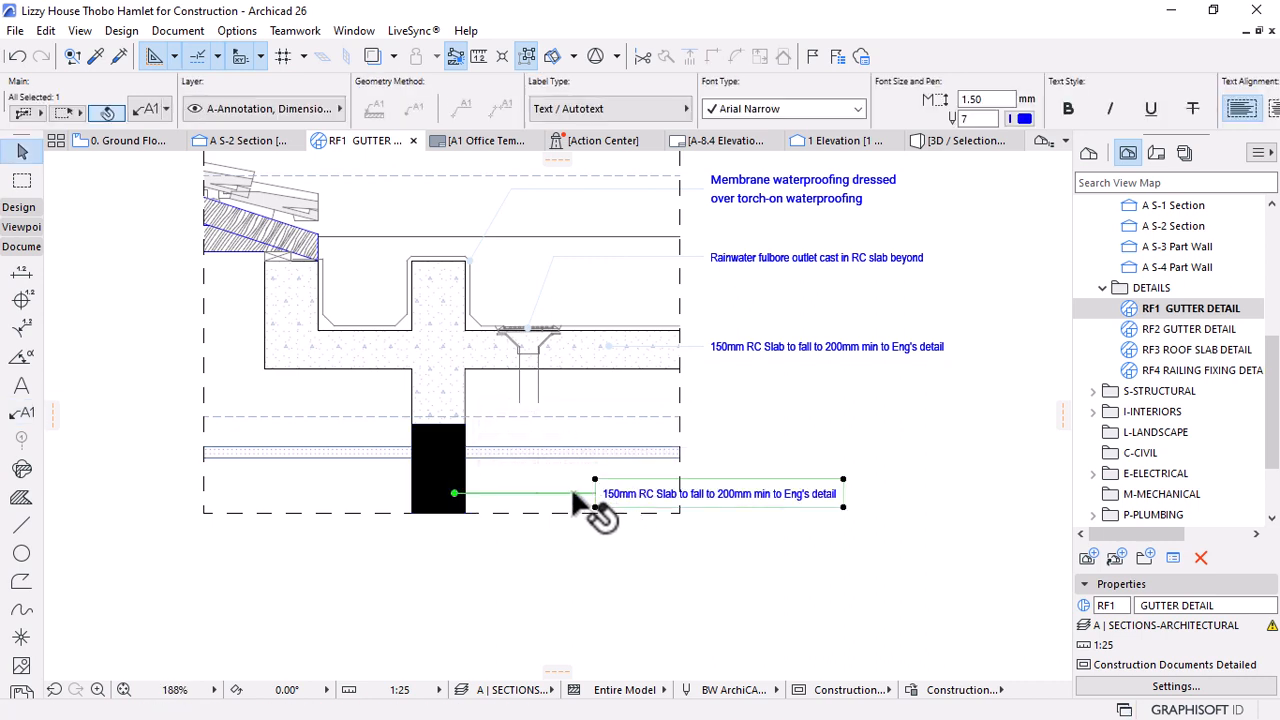
Move the black wall label's text horizontally to line up with the start of the RC slab label above
{"action": "left_click", "coordinate": [596, 493]}
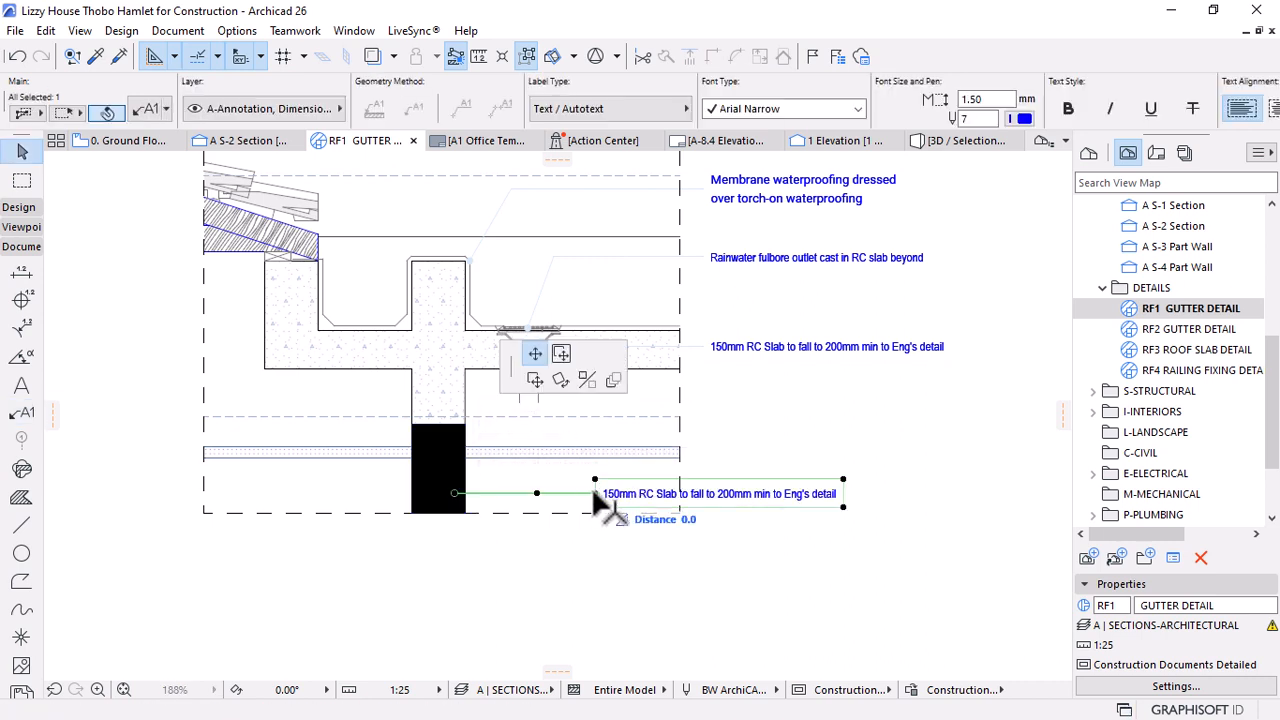
{"action": "left_click", "coordinate": [711, 347], "text": "shift"}
{"action": "key", "text": "Escape"}
Add another leader label with the RC slab label's settings and text, pointing at the thin ceiling strip beside the black wall
{"action": "left_click", "coordinate": [698, 345], "text": "alt"}
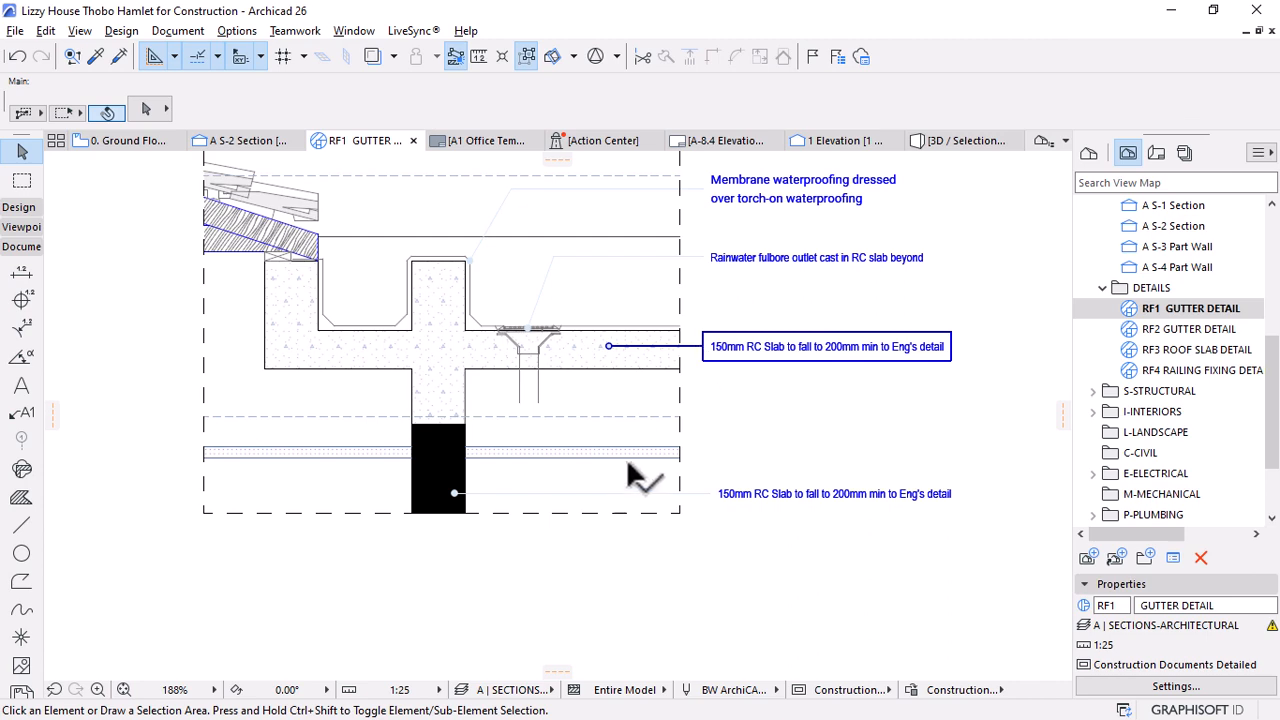
{"action": "left_click", "coordinate": [572, 447]}
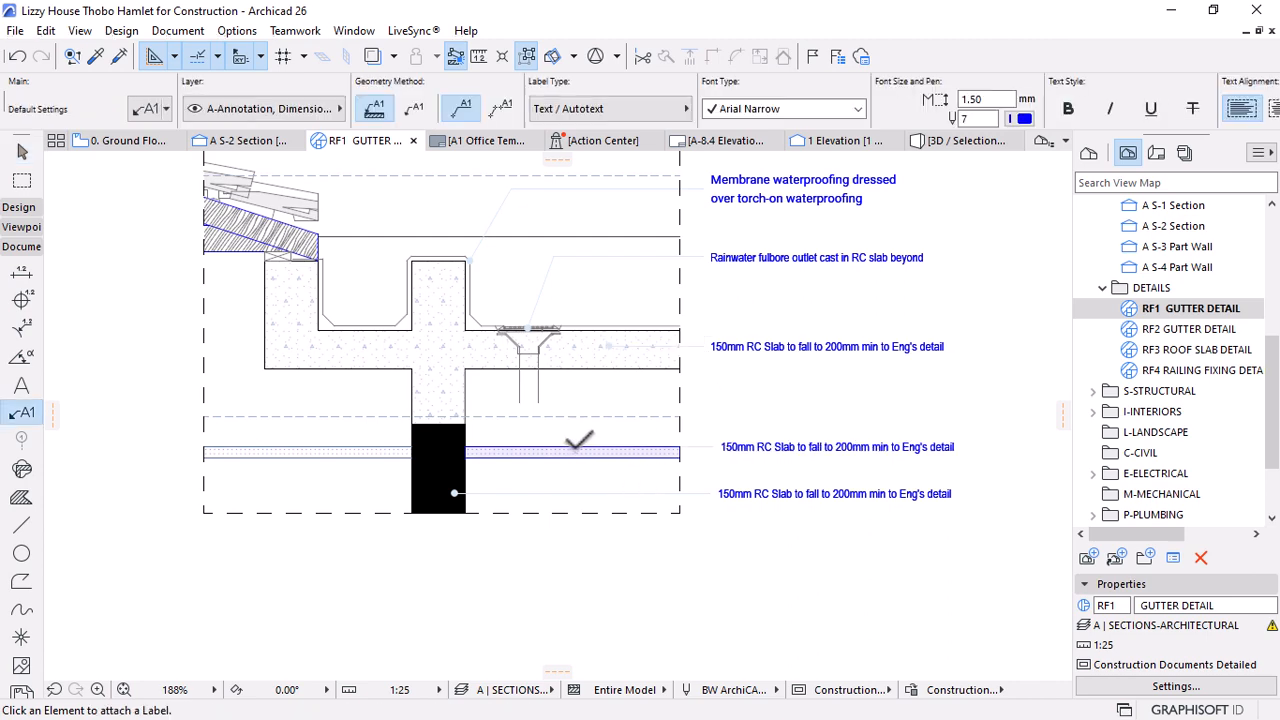
{"action": "left_click", "coordinate": [715, 447]}
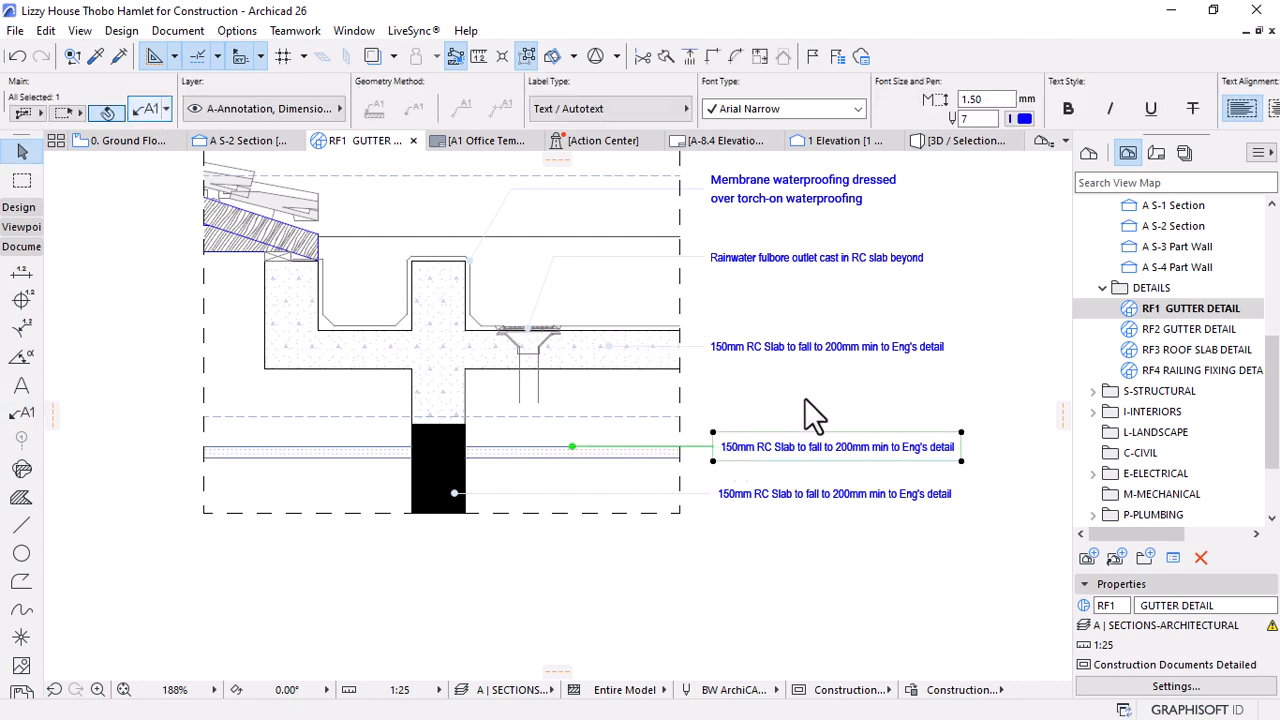
Set the ceiling strip label's leader angle to 70 degrees
{"action": "key", "text": "ctrl+t"}
{"action": "left_click_drag", "start_coordinate": [796, 264], "coordinate": [714, 284]}
{"action": "type", "text": "70"}
{"action": "key", "text": "Return"}
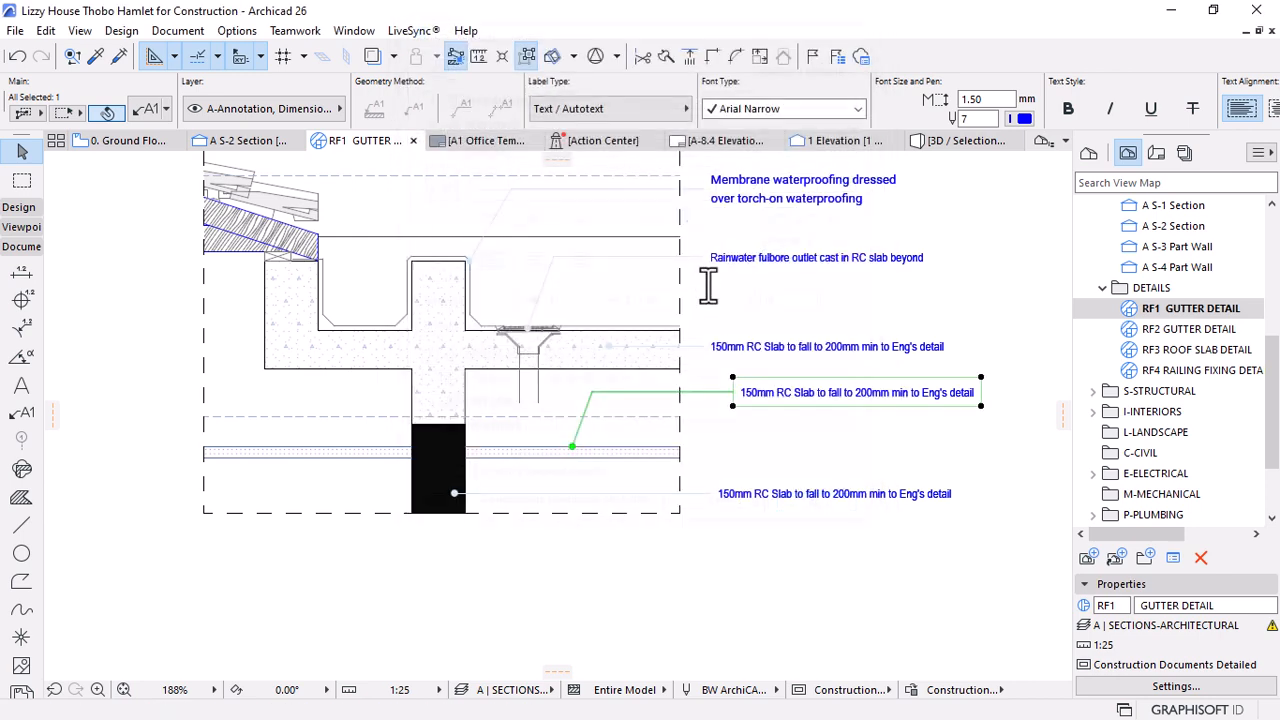
Align the ceiling strip label's text with the RC slab label's start and shift its leader tip along the strip towards the wall
{"action": "left_click", "coordinate": [703, 430]}
{"action": "left_click", "coordinate": [750, 395]}
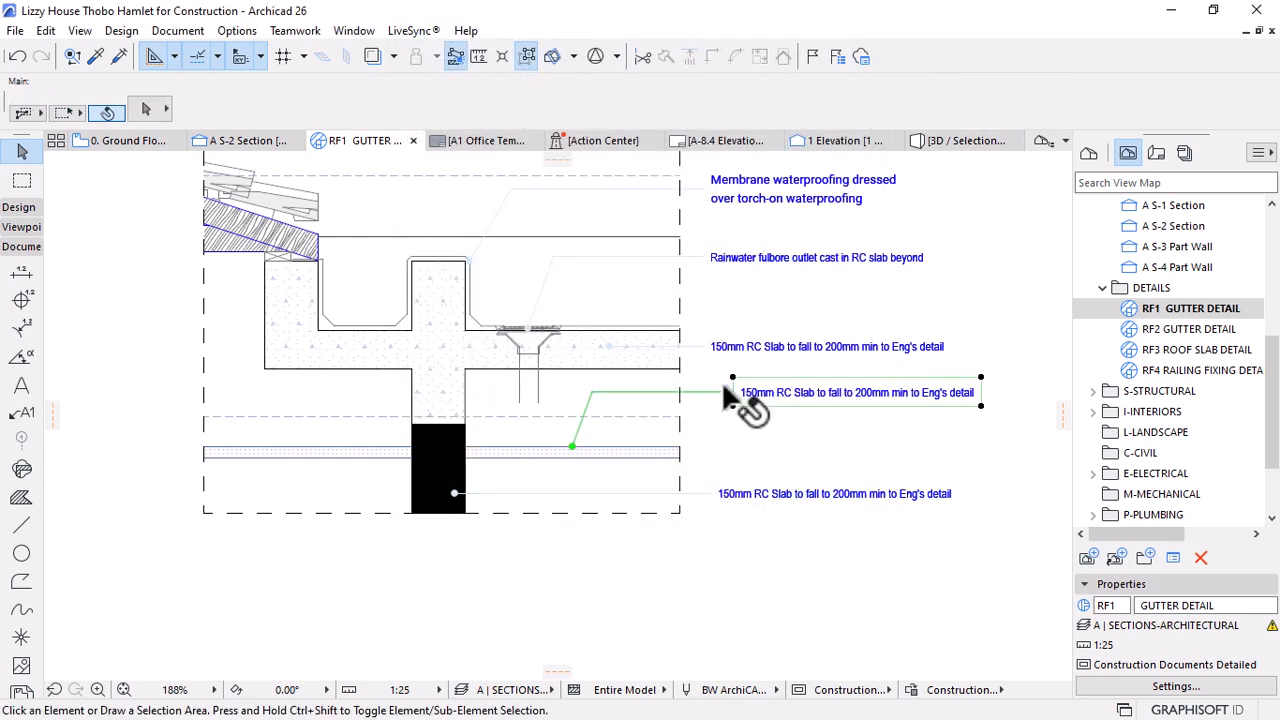
{"action": "left_click", "coordinate": [729, 390]}
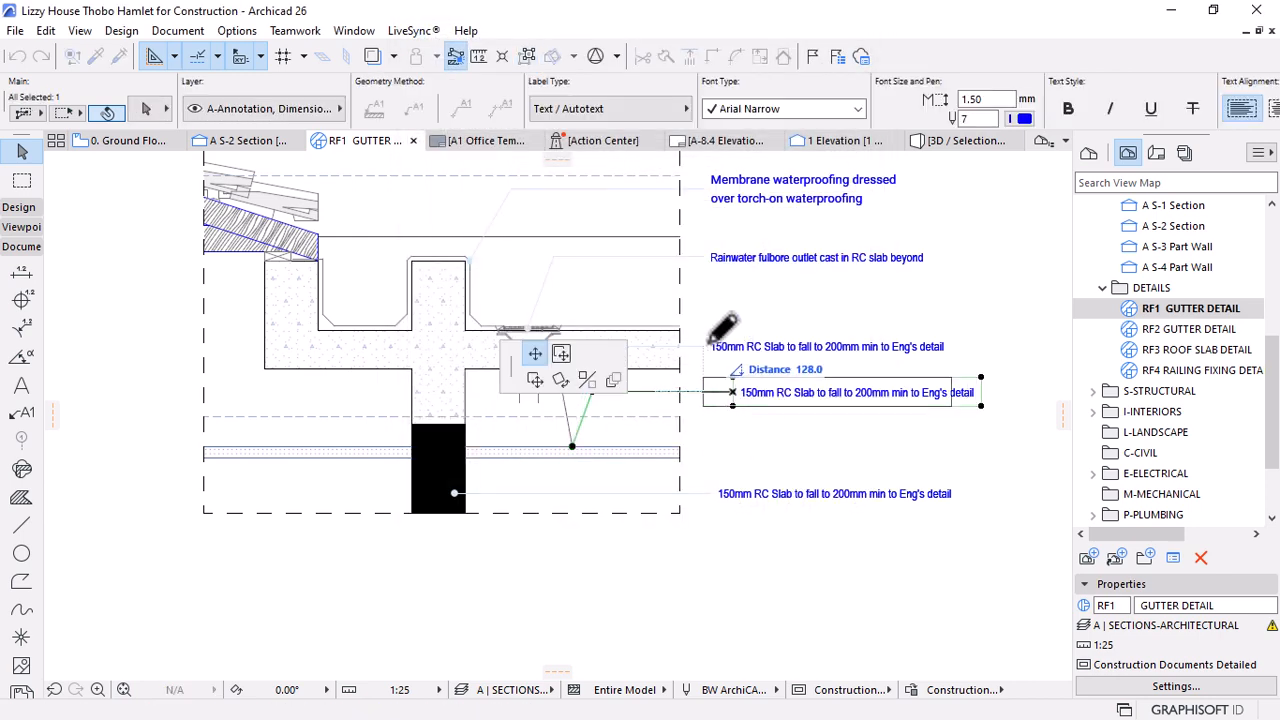
{"action": "left_click", "coordinate": [712, 378]}
{"action": "left_click", "coordinate": [571, 445]}
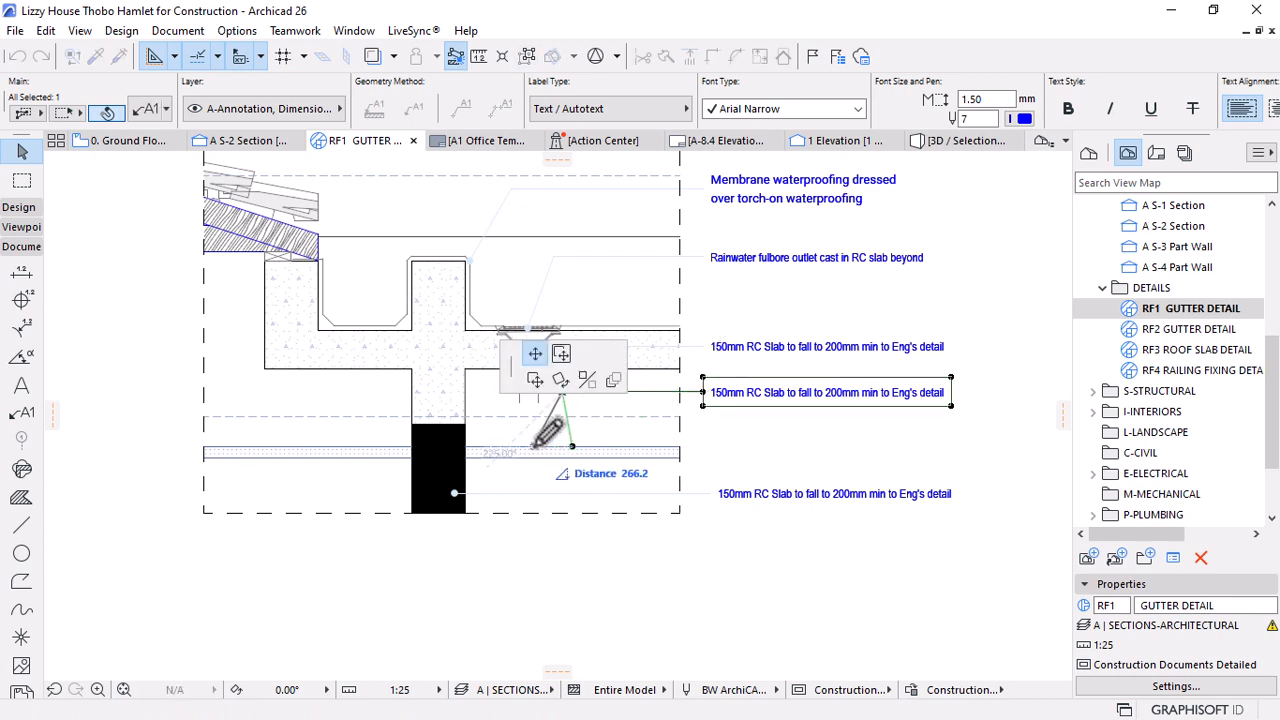
{"action": "left_click", "coordinate": [540, 446]}
{"action": "left_click", "coordinate": [690, 416]}
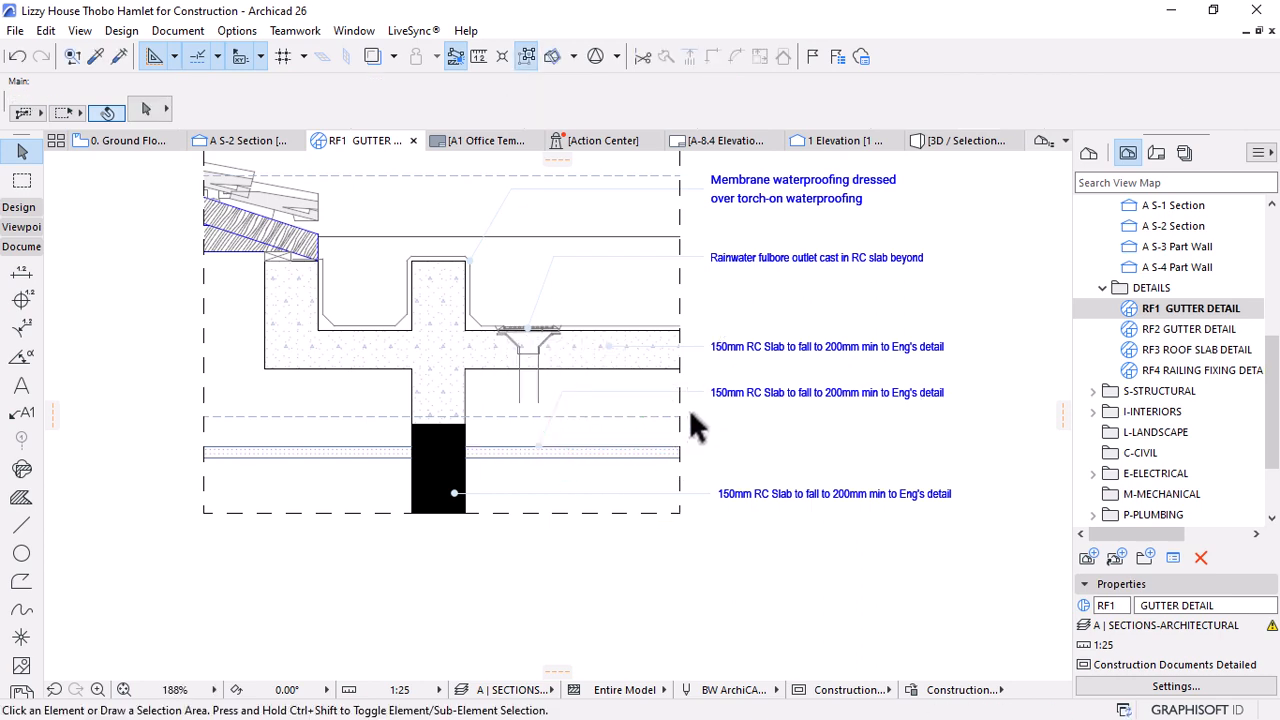
Examine the gutter detail for elements that still lack a label
{"action": "scroll", "coordinate": [697, 440], "scroll_direction": "down", "scroll_amount": 3}
{"action": "scroll", "coordinate": [687, 347], "scroll_direction": "up", "scroll_amount": 3}
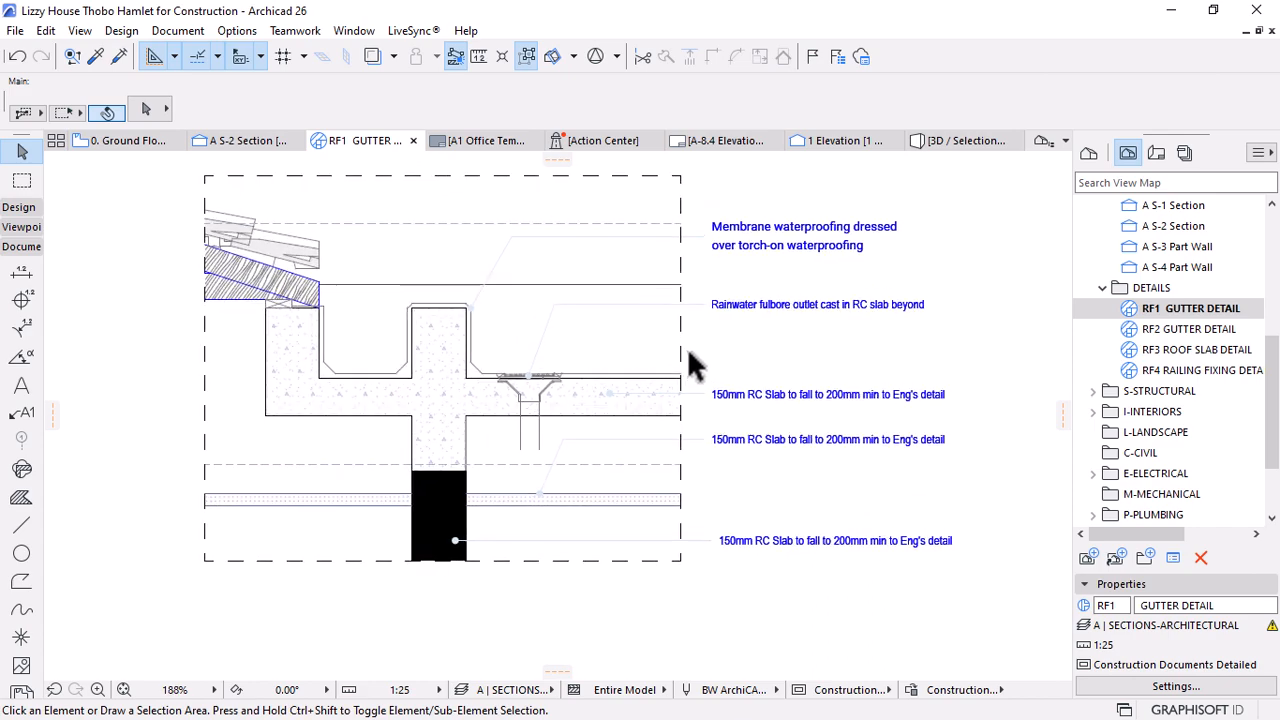
{"action": "scroll", "coordinate": [671, 372], "scroll_direction": "down", "scroll_amount": 3}
{"action": "scroll", "coordinate": [571, 330], "scroll_direction": "up", "scroll_amount": 3}
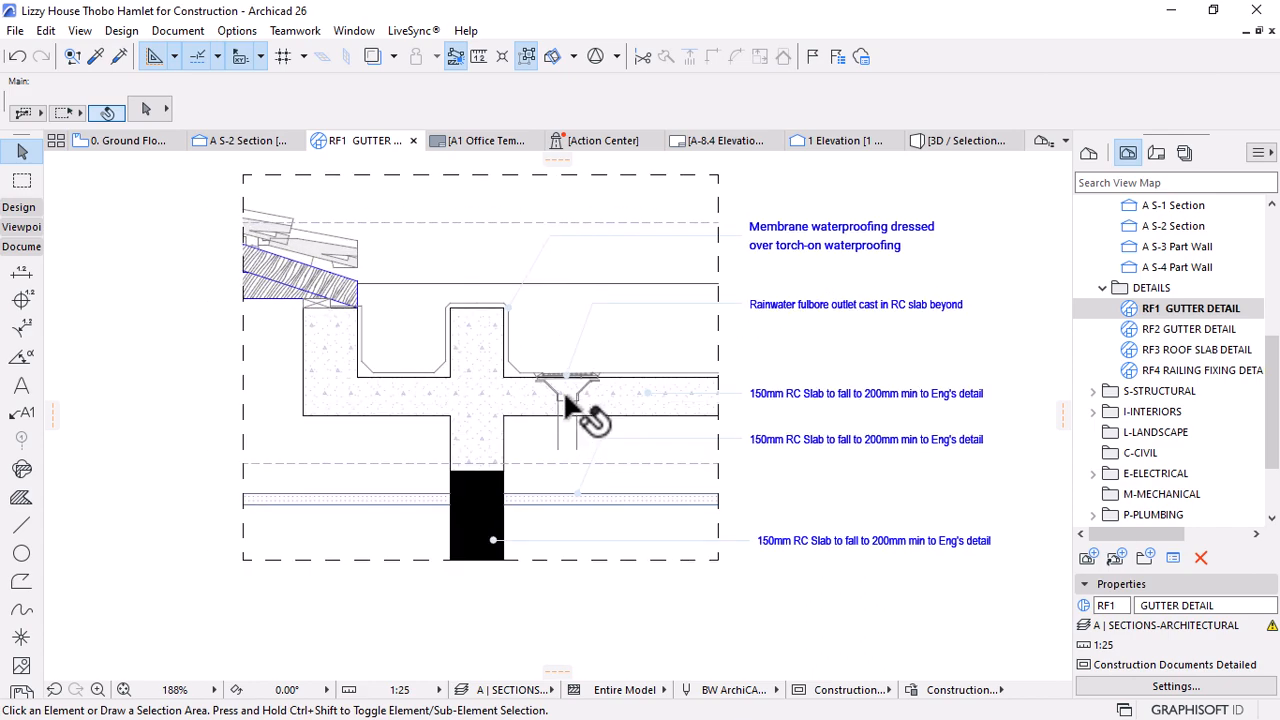
{"action": "scroll", "coordinate": [577, 451], "scroll_direction": "up", "scroll_amount": 4}
{"action": "scroll", "coordinate": [520, 468], "scroll_direction": "down", "scroll_amount": 2}
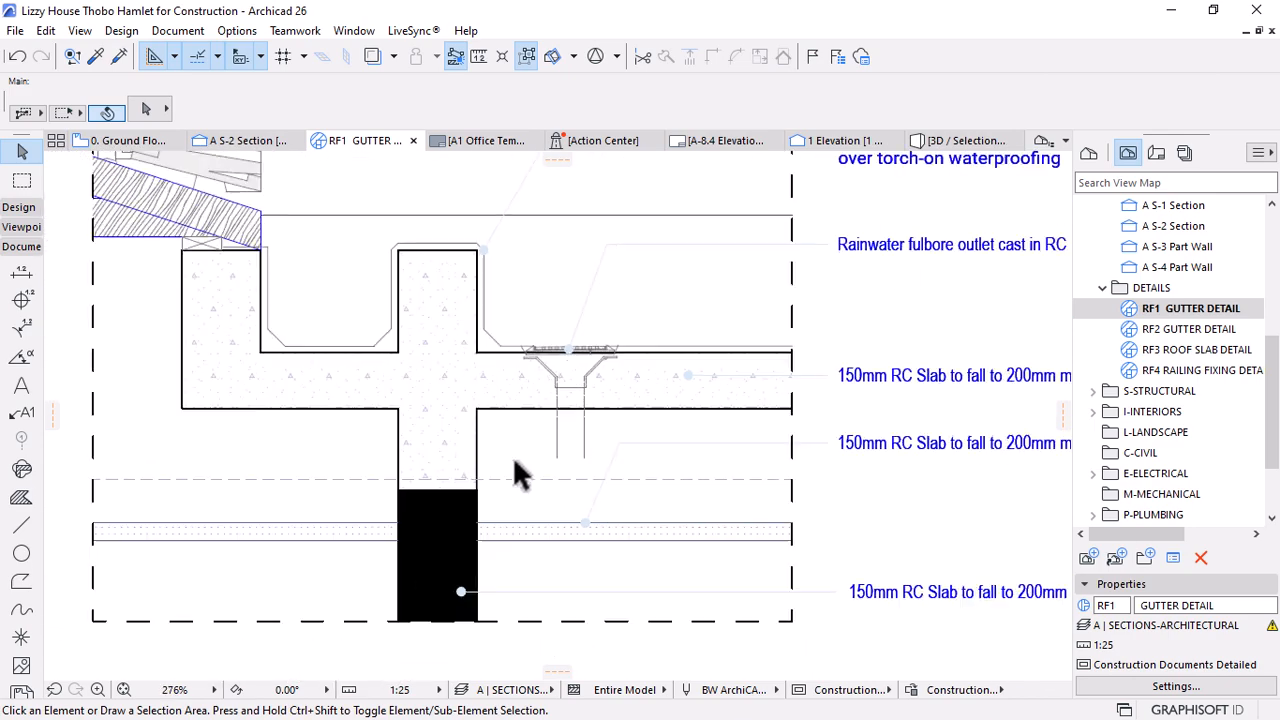
{"action": "scroll", "coordinate": [570, 505], "scroll_direction": "down", "scroll_amount": 4}
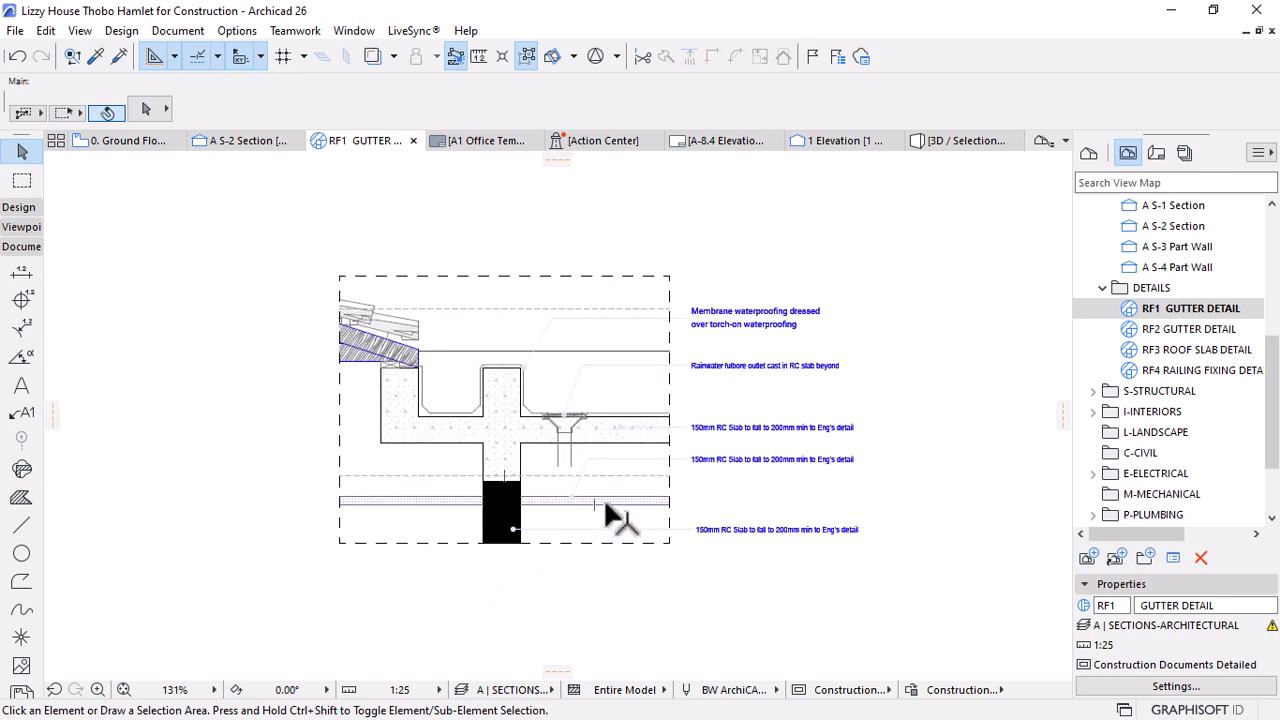
{"action": "scroll", "coordinate": [600, 300], "scroll_direction": "up", "scroll_amount": 2}
{"action": "scroll", "coordinate": [660, 266], "scroll_direction": "down", "scroll_amount": 1}
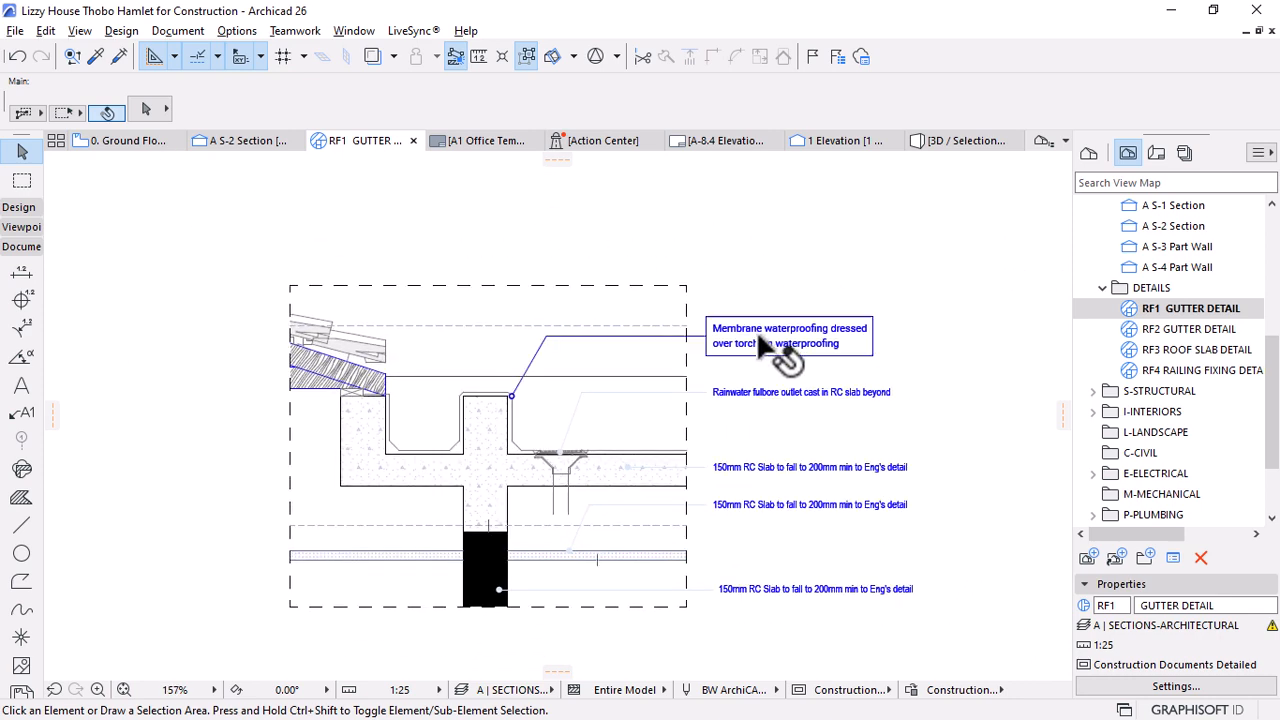
Add a leader label to the roof covering with the membrane waterproofing label's settings and text, aligning its text above that label
{"action": "left_click", "coordinate": [445, 351], "text": "alt"}
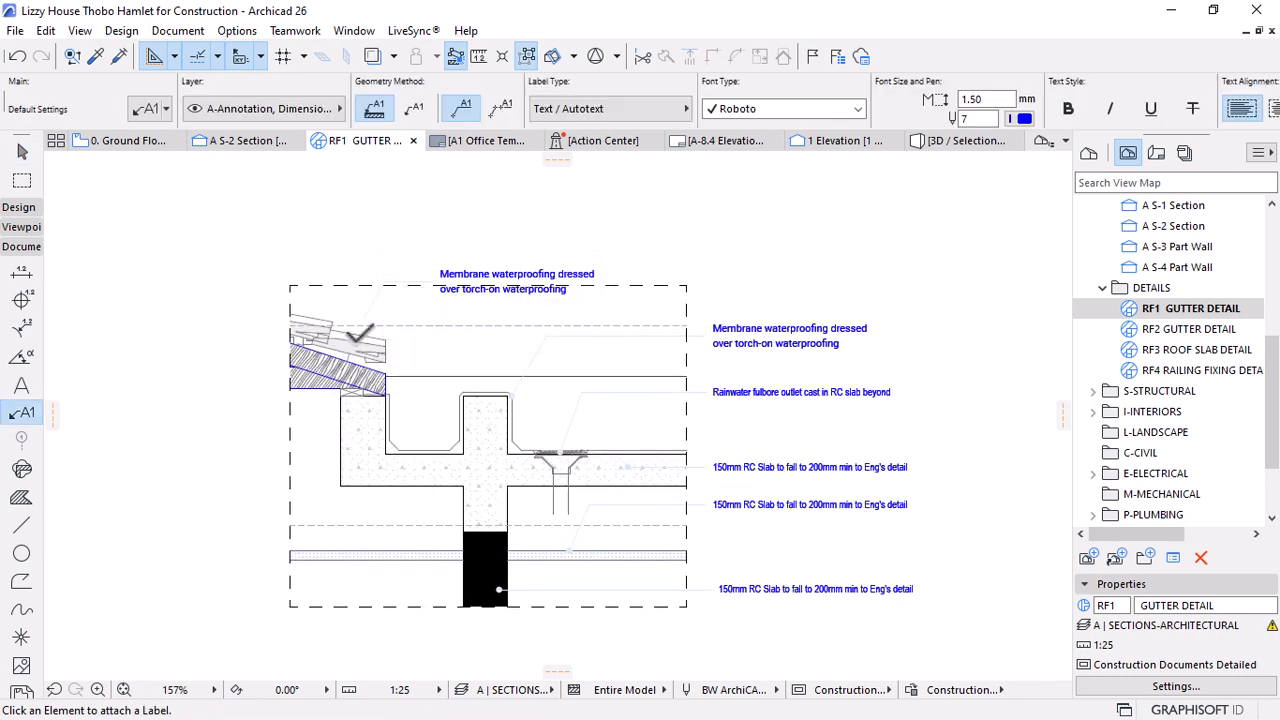
{"action": "key", "text": "shift"}
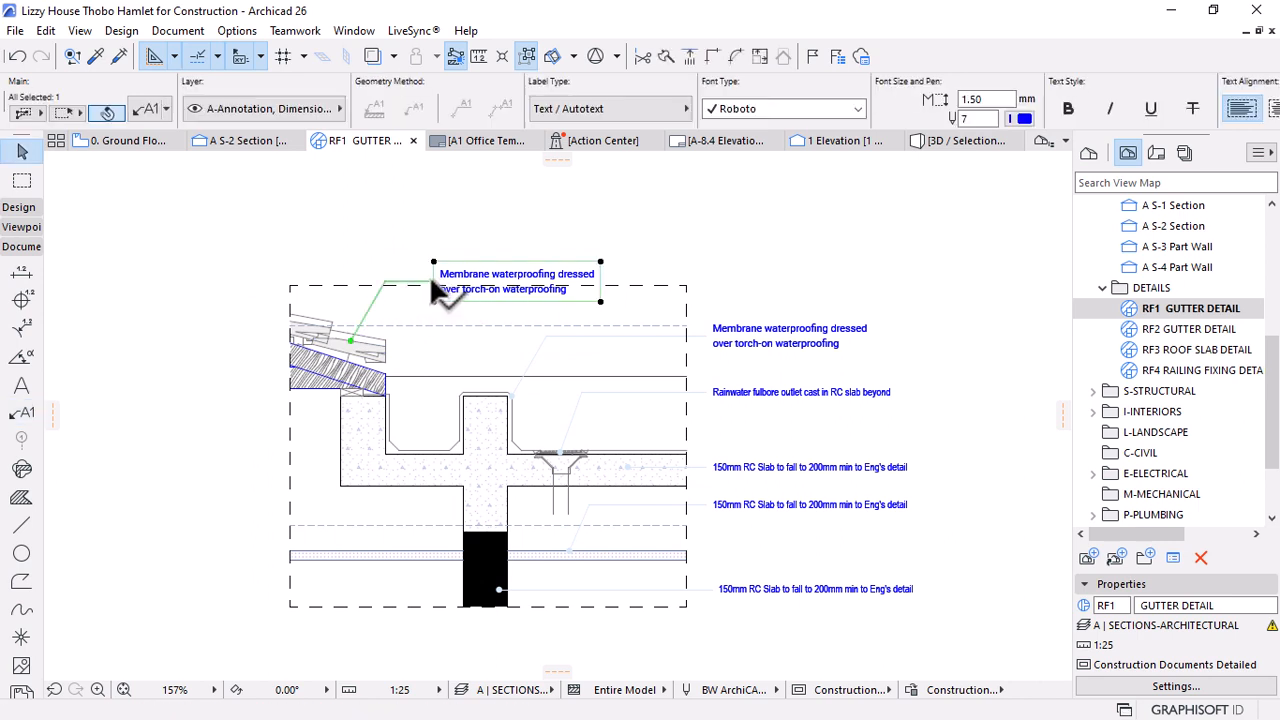
{"action": "key", "text": "shift"}
{"action": "left_click", "coordinate": [437, 285]}
{"action": "left_click", "coordinate": [434, 281]}
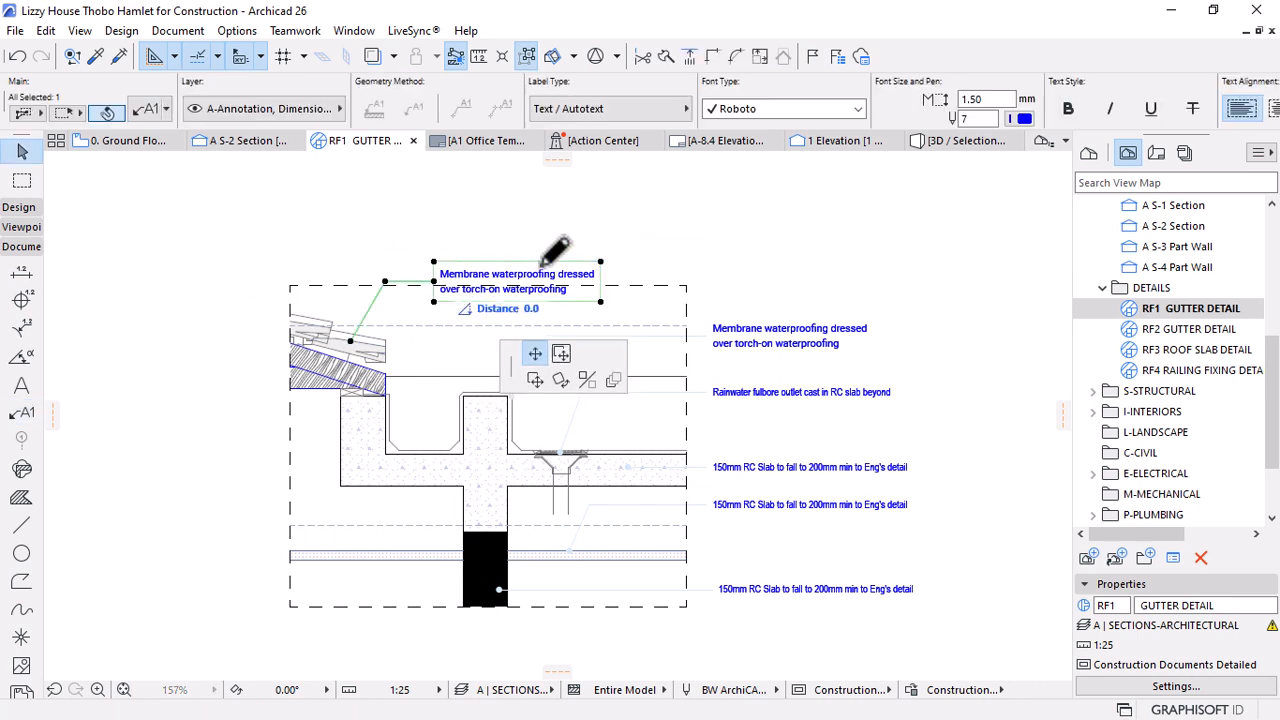
{"action": "left_click", "coordinate": [708, 336]}
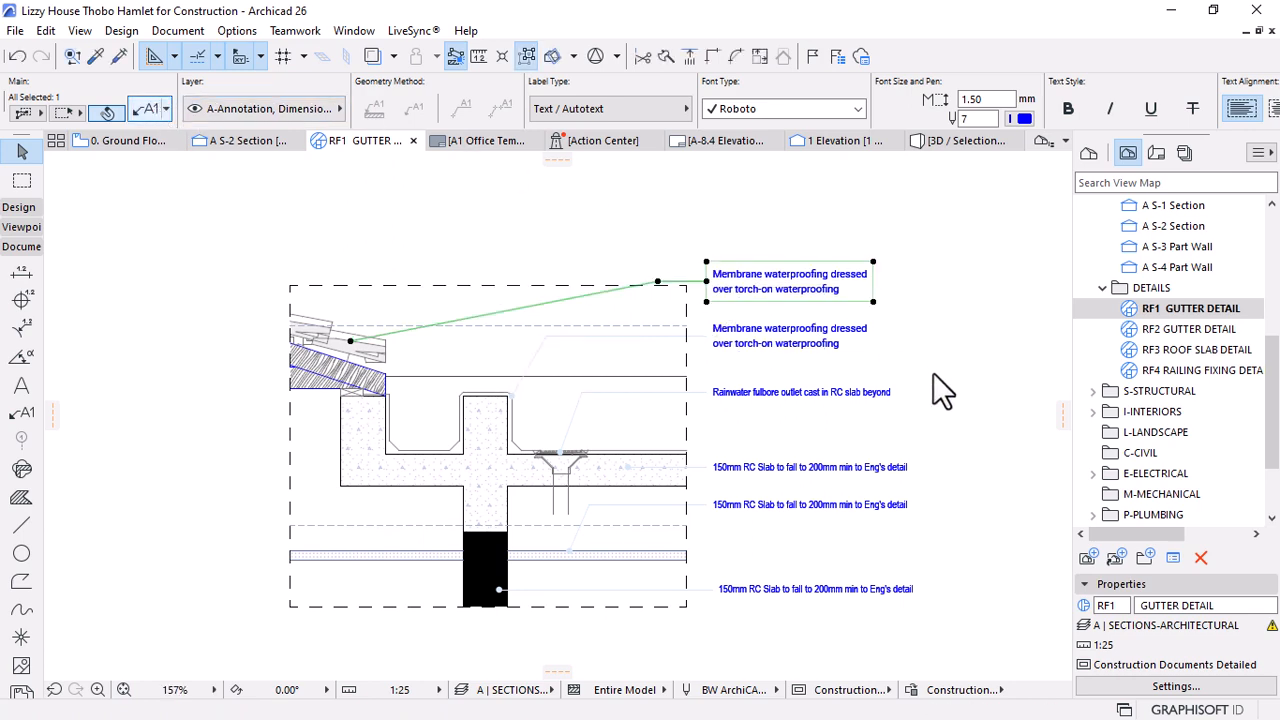
Set the roof covering label's leader angle to 70 degrees
{"action": "double_click", "coordinate": [840, 290]}
{"action": "type", "text": "70"}
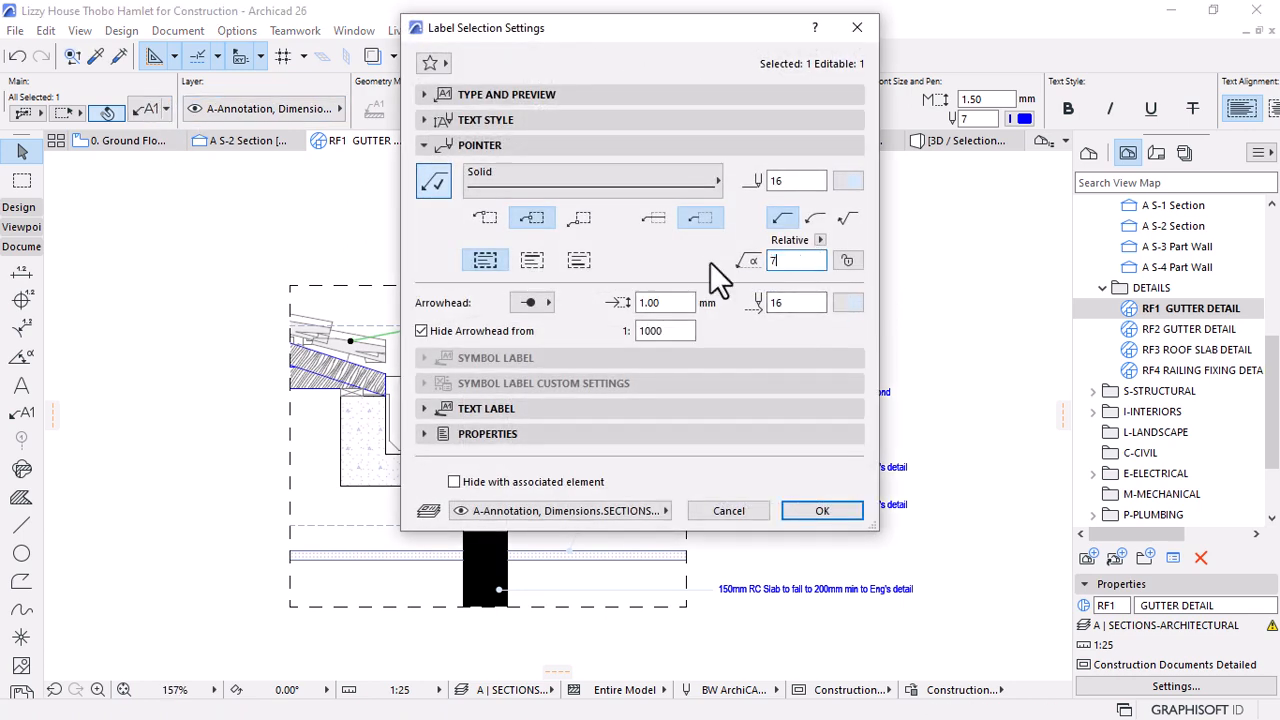
{"action": "key", "text": "Return"}
{"action": "left_click", "coordinate": [621, 248]}
{"action": "scroll", "coordinate": [610, 250], "scroll_direction": "down", "scroll_amount": 2}
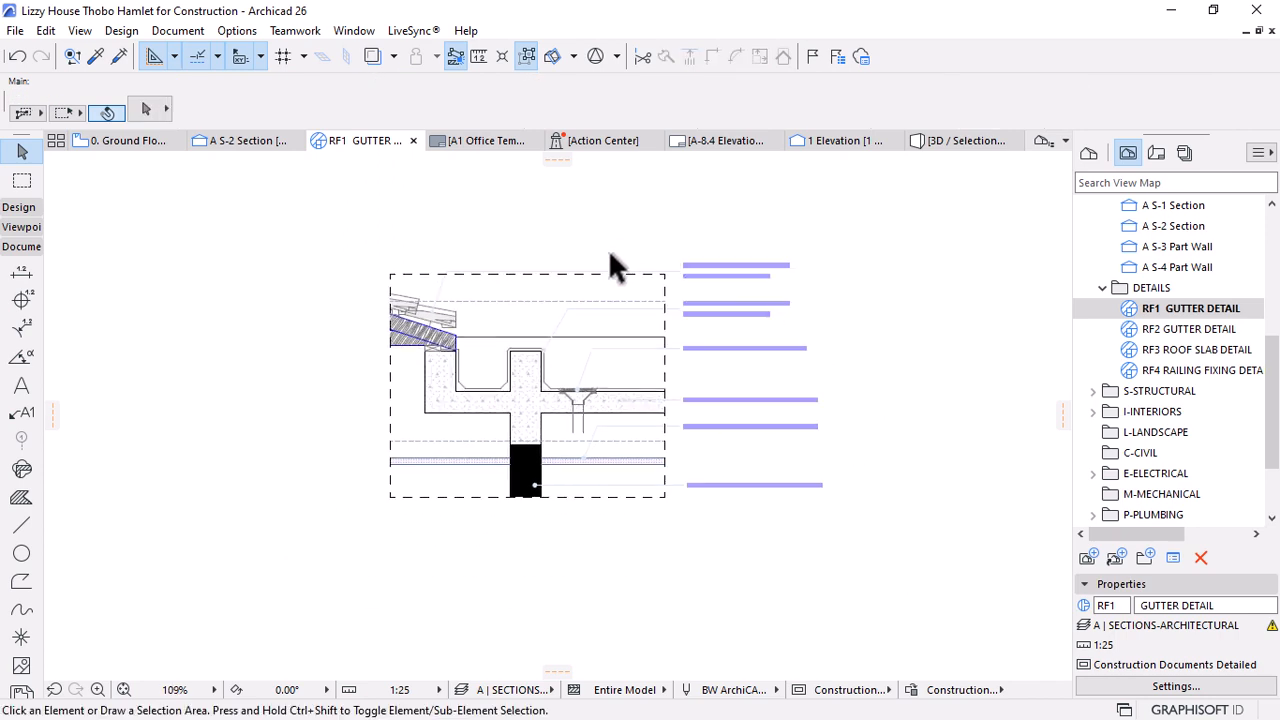
Move the ceiling strip label's text straight down, closer to the level of the strip
{"action": "scroll", "coordinate": [689, 467], "scroll_direction": "up", "scroll_amount": 4}
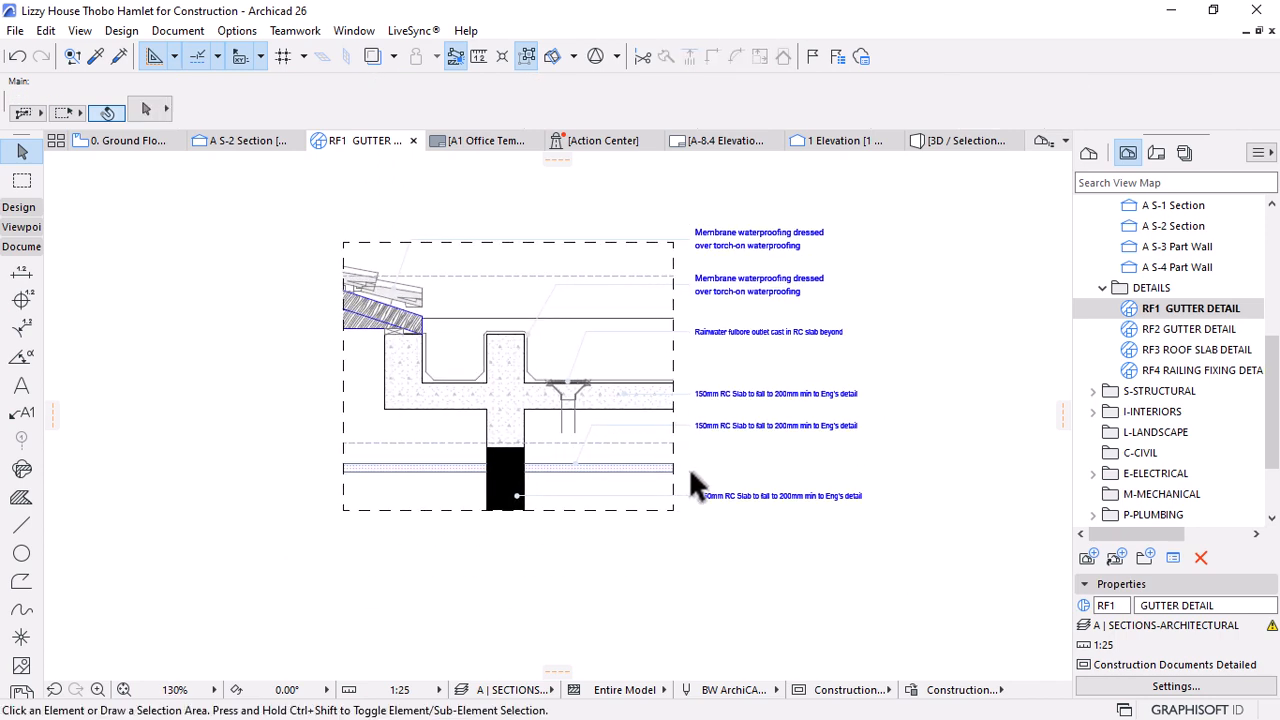
{"action": "left_click", "coordinate": [697, 405]}
{"action": "left_click", "coordinate": [699, 410]}
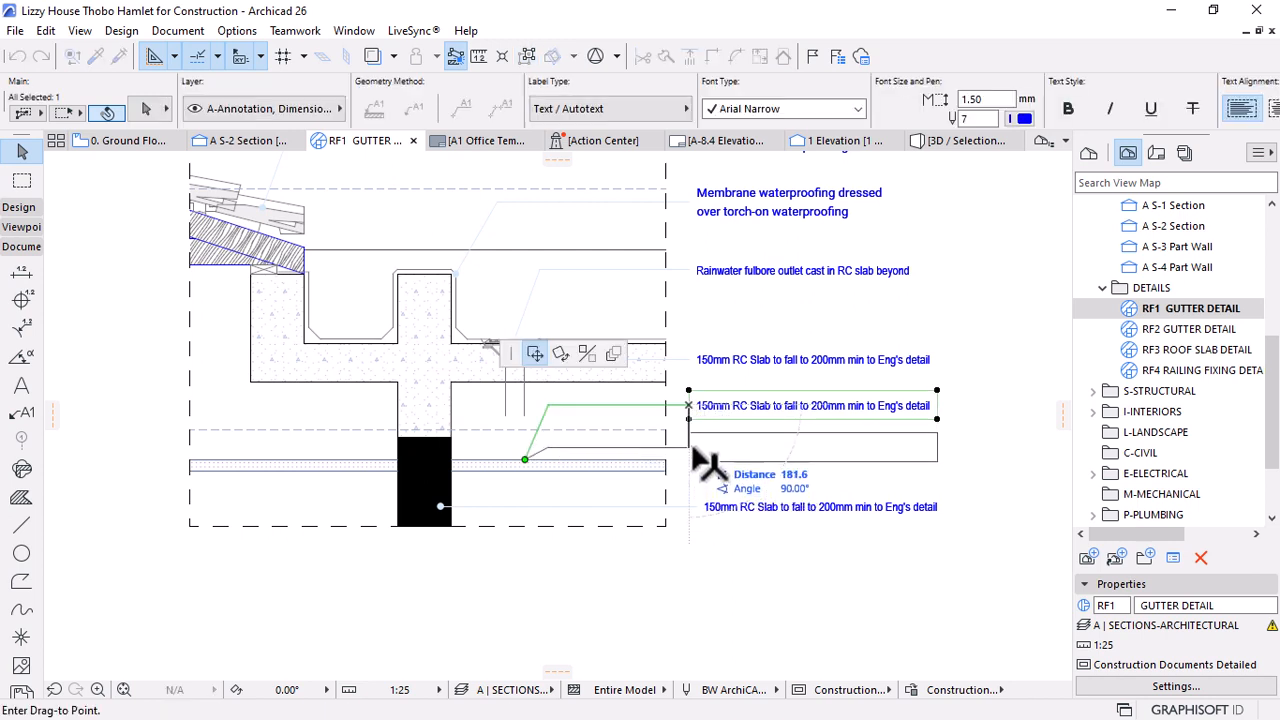
{"action": "left_click", "coordinate": [705, 460]}
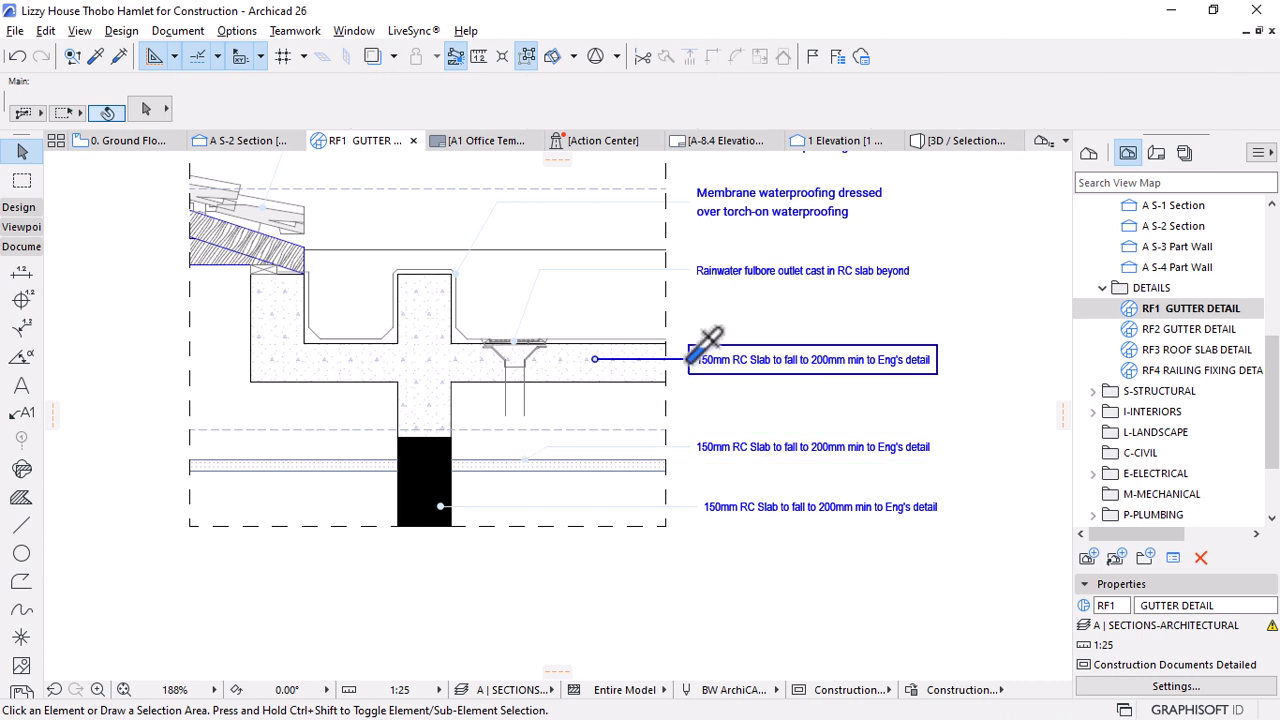
Add a leader label with the RC slab label's settings to the concrete beam above the black wall, aligning its text with that label
{"action": "left_click", "coordinate": [690, 358], "text": "alt"}
{"action": "left_click", "coordinate": [443, 414]}
{"action": "left_click", "coordinate": [572, 420]}
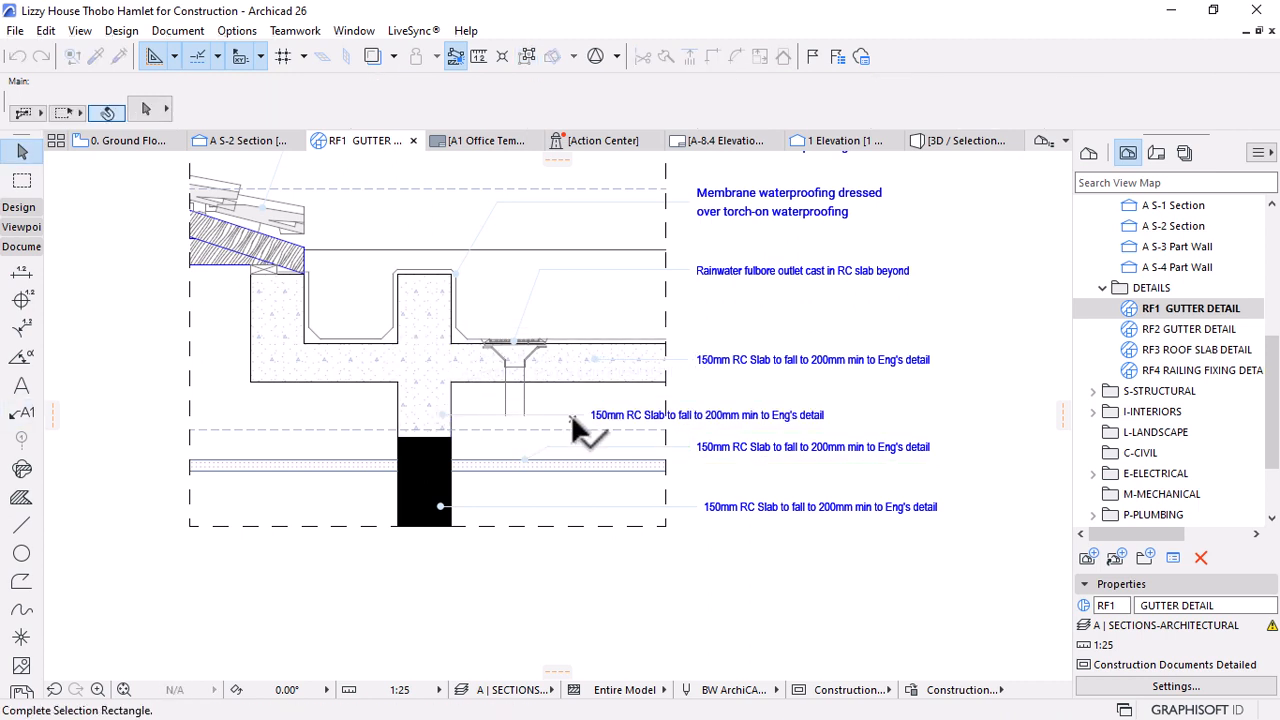
{"action": "left_click", "coordinate": [588, 415]}
{"action": "left_click", "coordinate": [583, 414]}
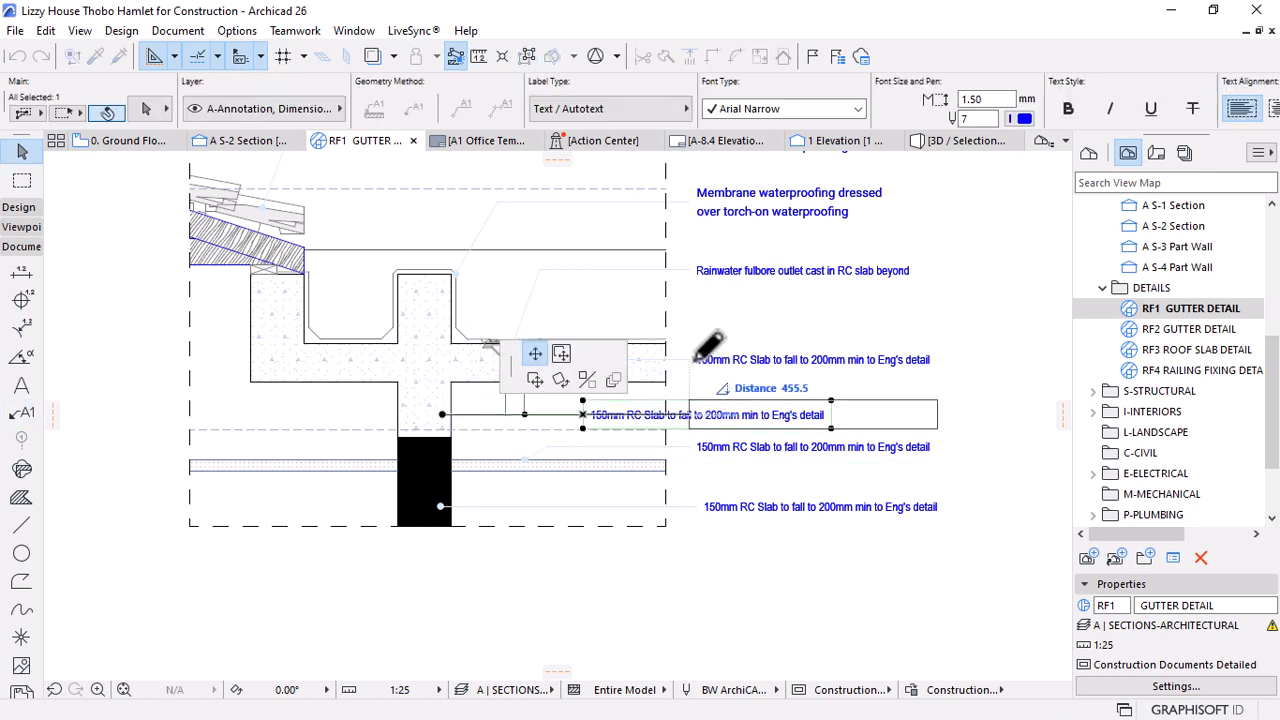
{"action": "left_click", "coordinate": [697, 360]}
{"action": "left_click", "coordinate": [690, 480]}
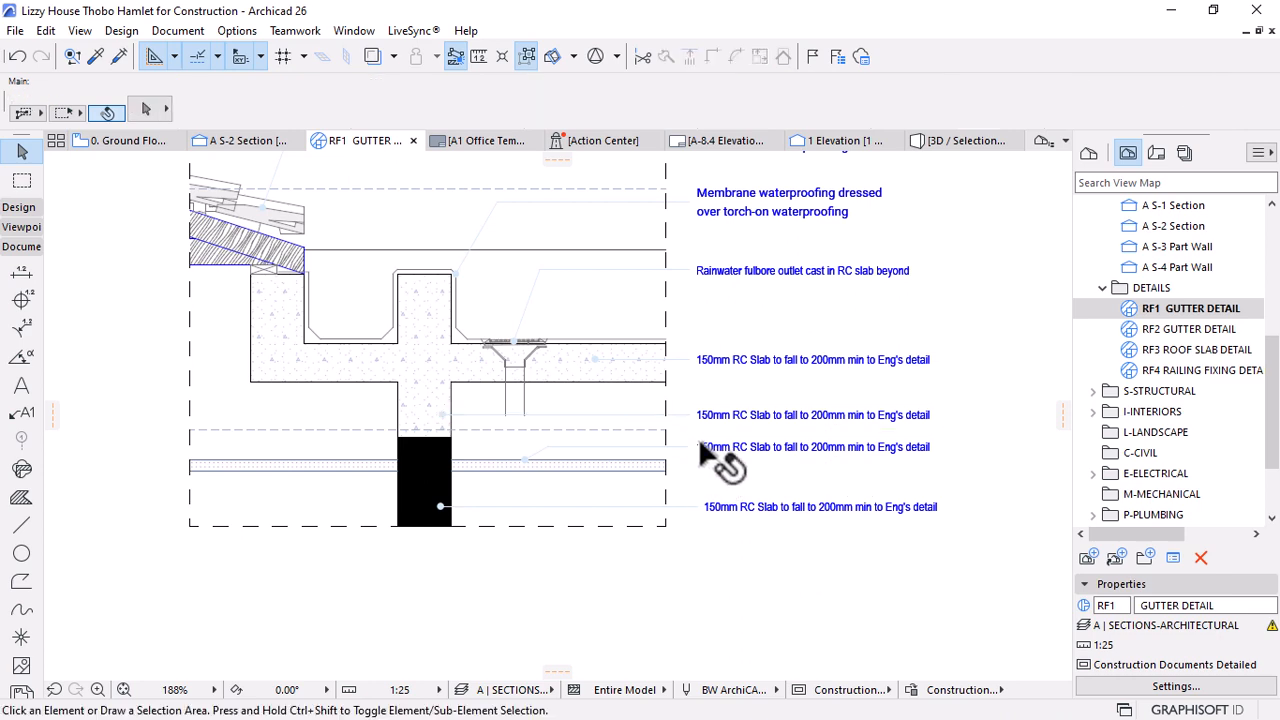
Review the gutter detail's full label column, and open the A S-2 Section view to see the overall section
{"action": "scroll", "coordinate": [720, 463], "scroll_direction": "up", "scroll_amount": 2}
{"action": "scroll", "coordinate": [722, 478], "scroll_direction": "down", "scroll_amount": 3}
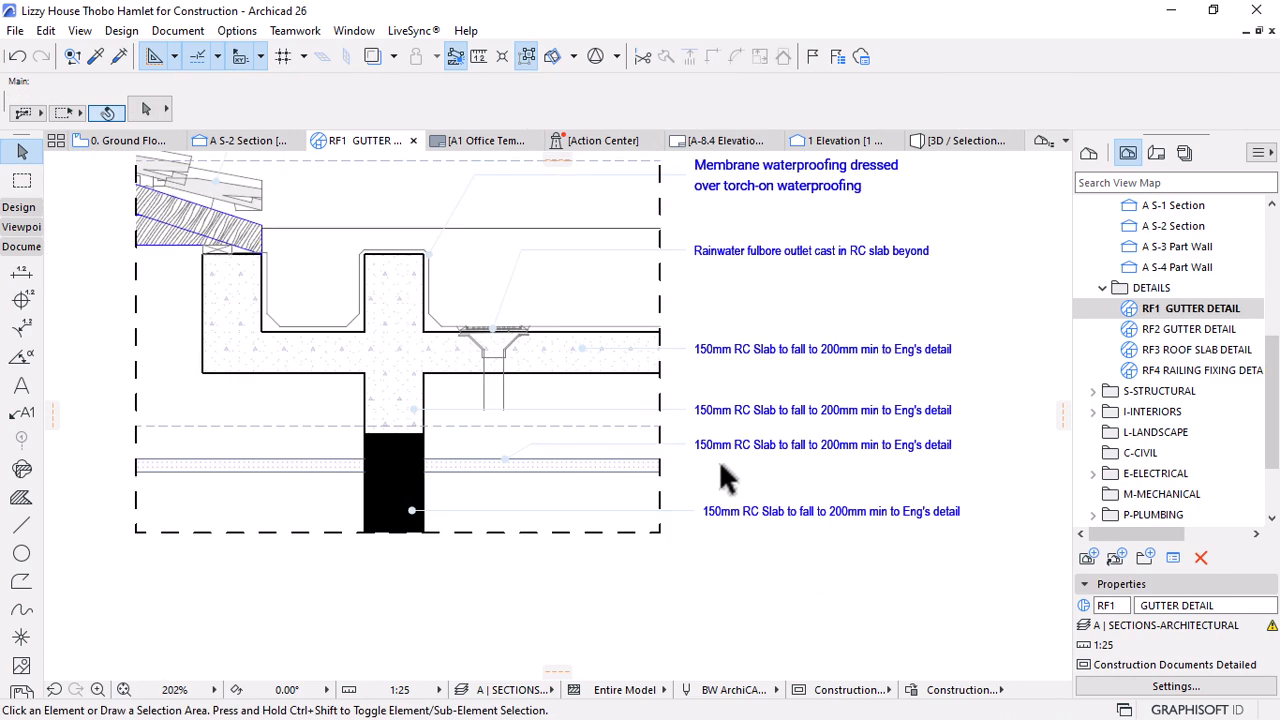
{"action": "scroll", "coordinate": [621, 418], "scroll_direction": "down", "scroll_amount": 1}
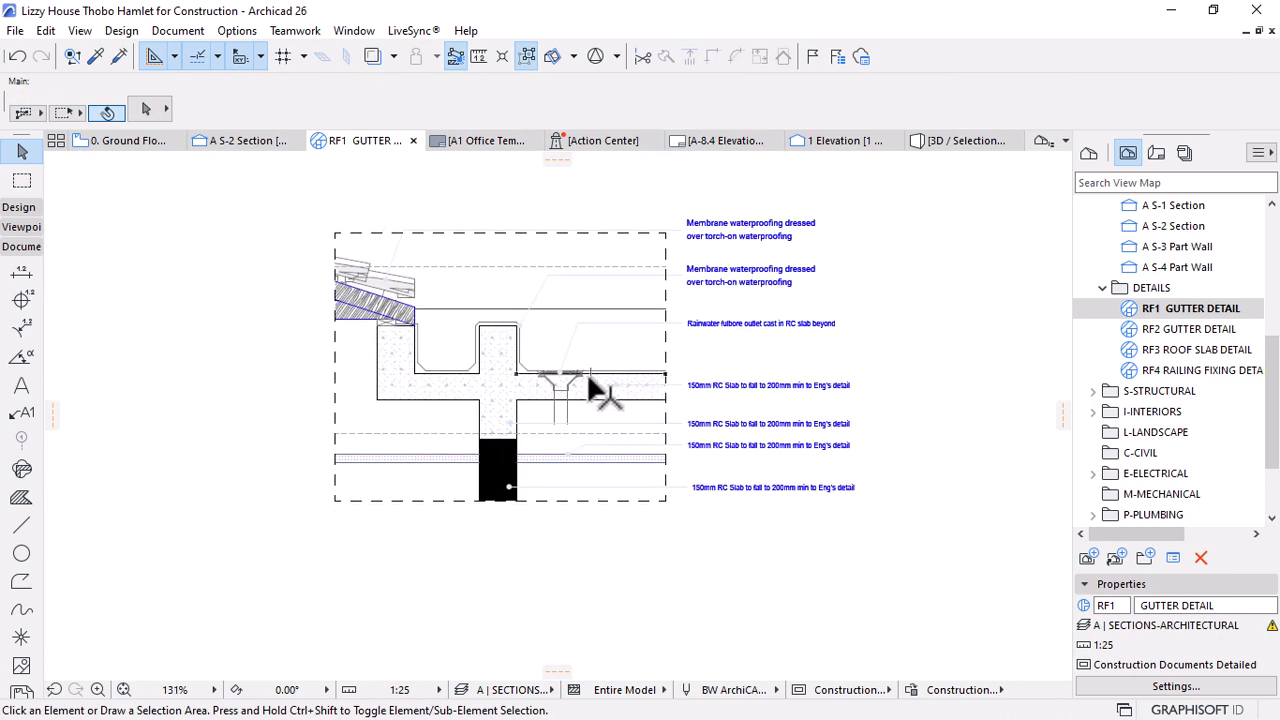
{"action": "scroll", "coordinate": [620, 395], "scroll_direction": "up", "scroll_amount": 1}
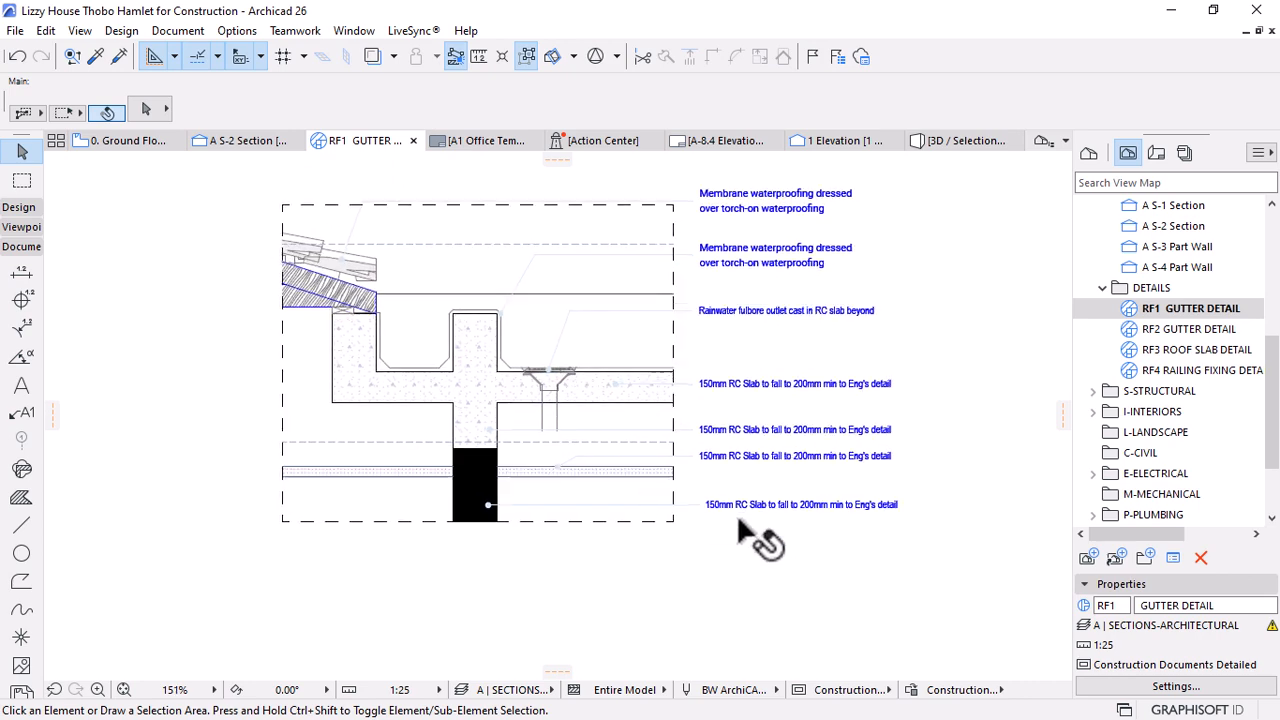
{"action": "scroll", "coordinate": [738, 520], "scroll_direction": "down", "scroll_amount": 2}
{"action": "scroll", "coordinate": [709, 350], "scroll_direction": "up", "scroll_amount": 2}
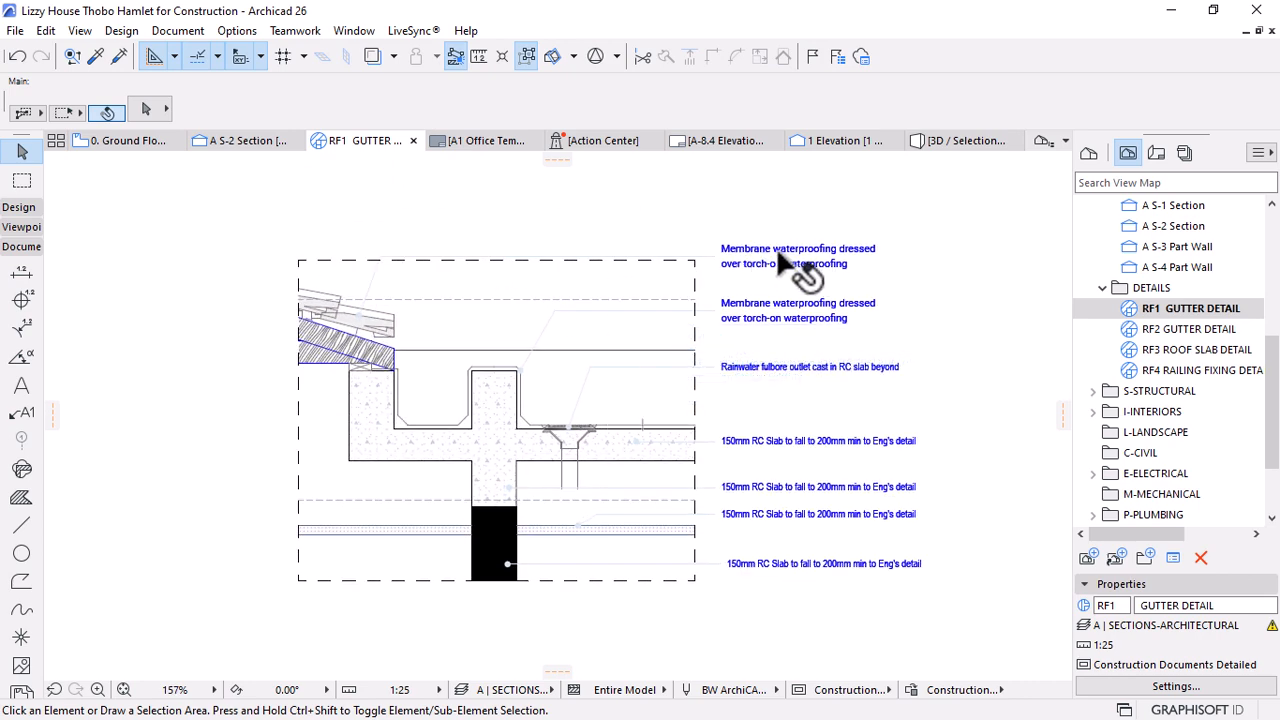
{"action": "left_click", "coordinate": [240, 141]}
{"action": "scroll", "coordinate": [767, 398], "scroll_direction": "down", "scroll_amount": 2}
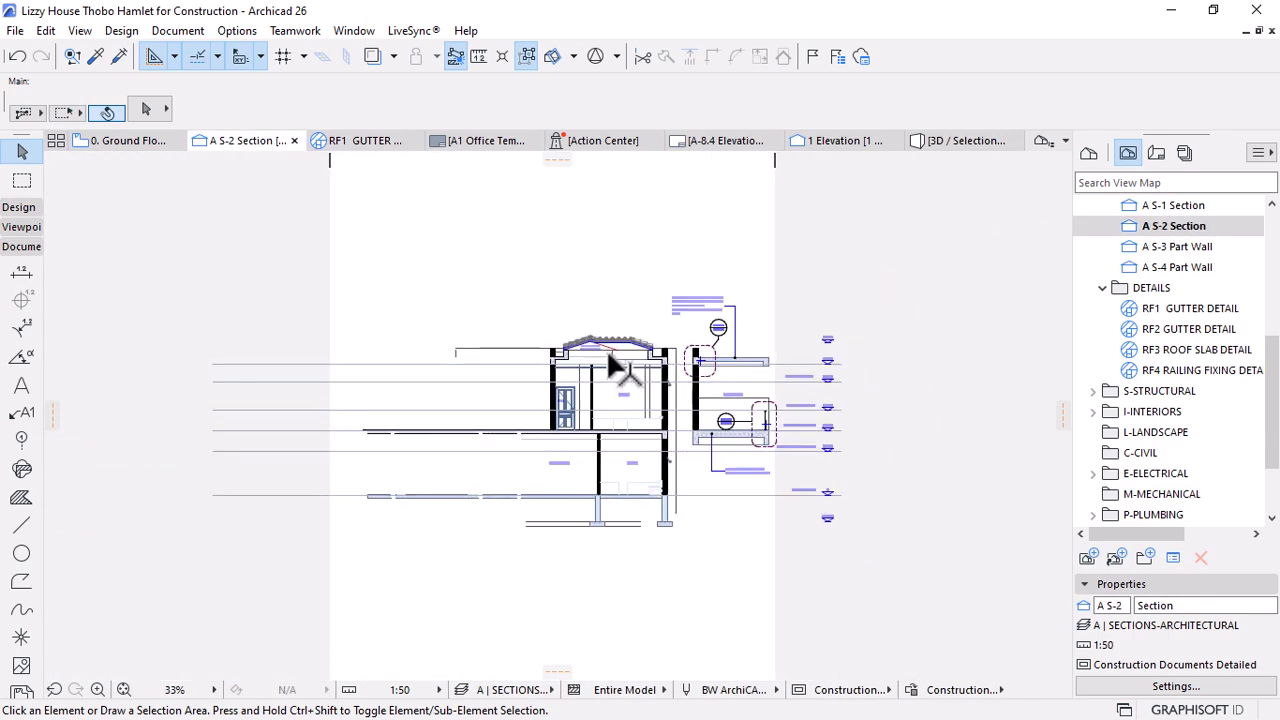
Copy the roof tile object's Description/Spec text from its settings in the A S-2 Section, leaving the object's settings untouched
{"action": "scroll", "coordinate": [250, 307], "scroll_direction": "up", "scroll_amount": 1}
{"action": "scroll", "coordinate": [566, 405], "scroll_direction": "up", "scroll_amount": 2}
{"action": "left_click", "coordinate": [845, 425]}
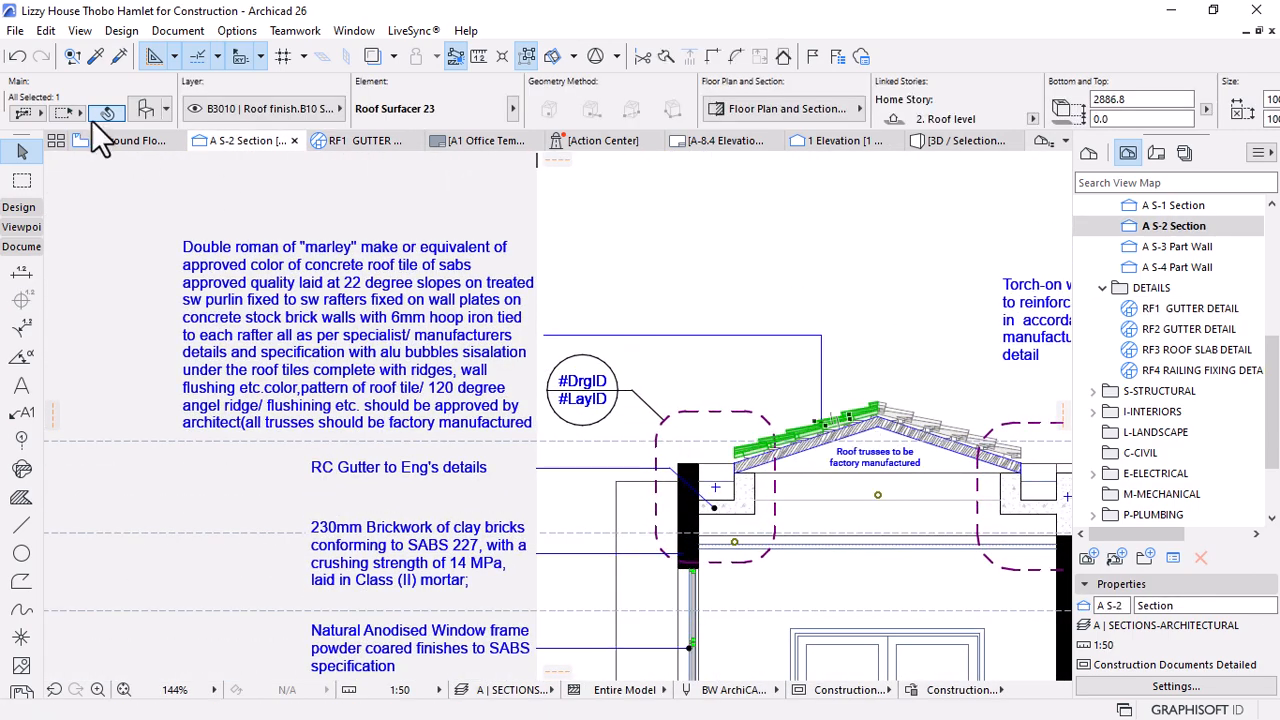
{"action": "key", "text": "ctrl+t"}
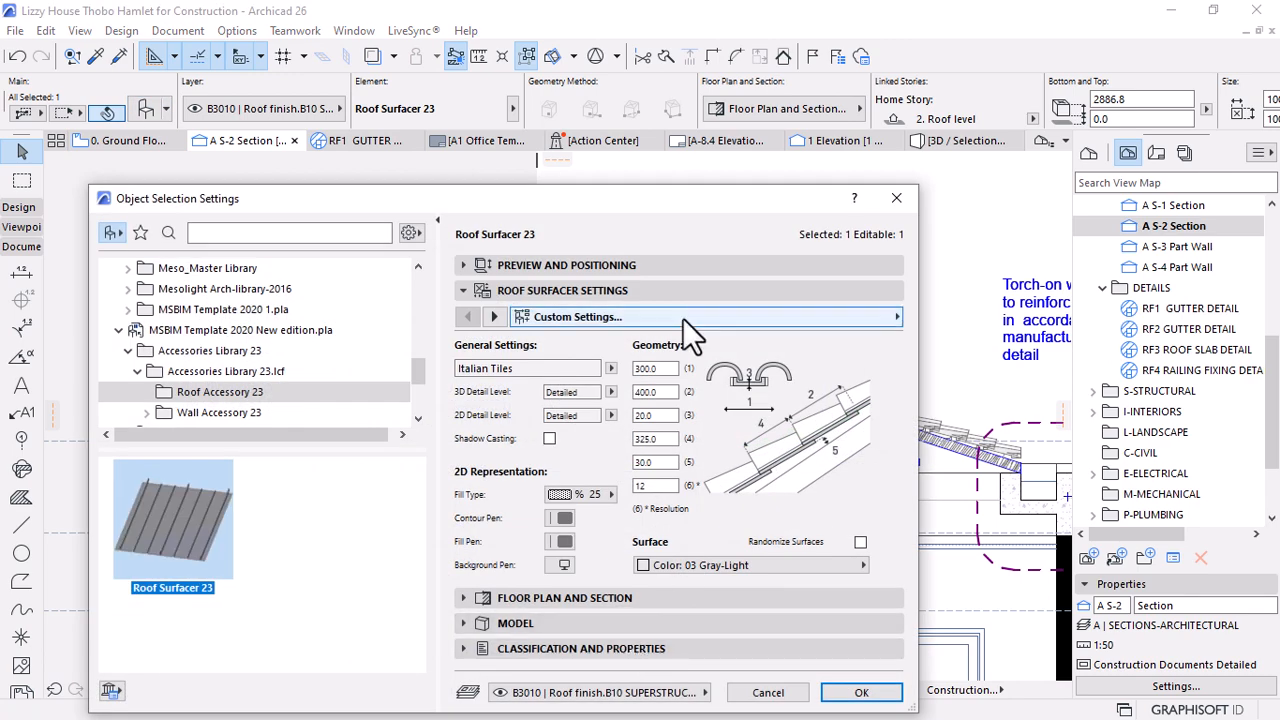
{"action": "left_click_drag", "start_coordinate": [700, 197], "coordinate": [800, 85]}
{"action": "left_click", "coordinate": [710, 509]}
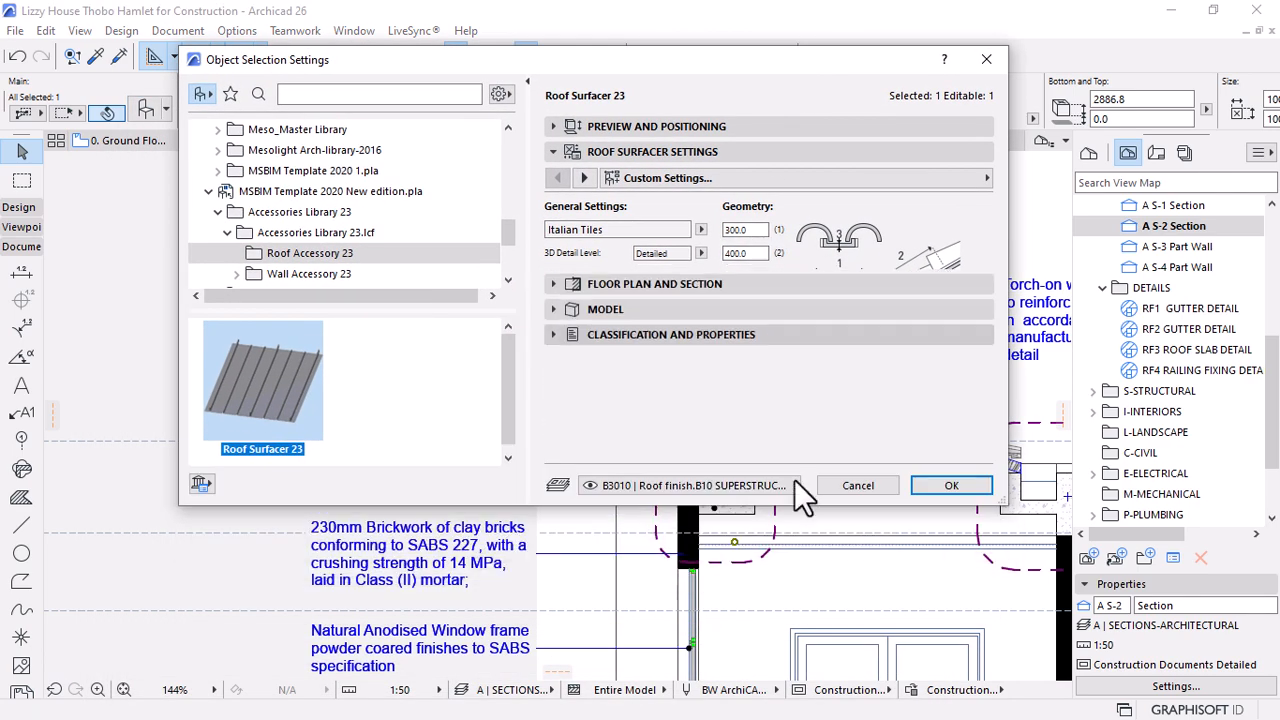
{"action": "scroll", "coordinate": [773, 411], "scroll_direction": "down", "scroll_amount": 3}
{"action": "left_click", "coordinate": [803, 421]}
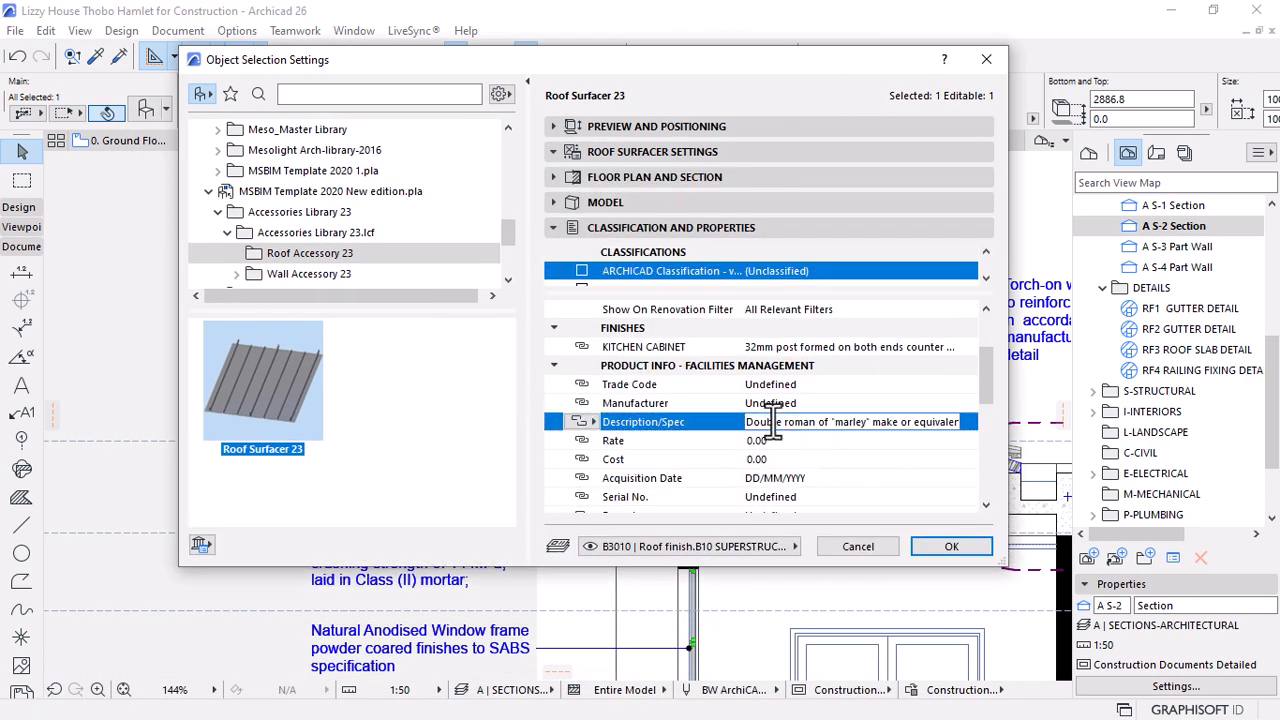
{"action": "key", "text": "ctrl+a"}
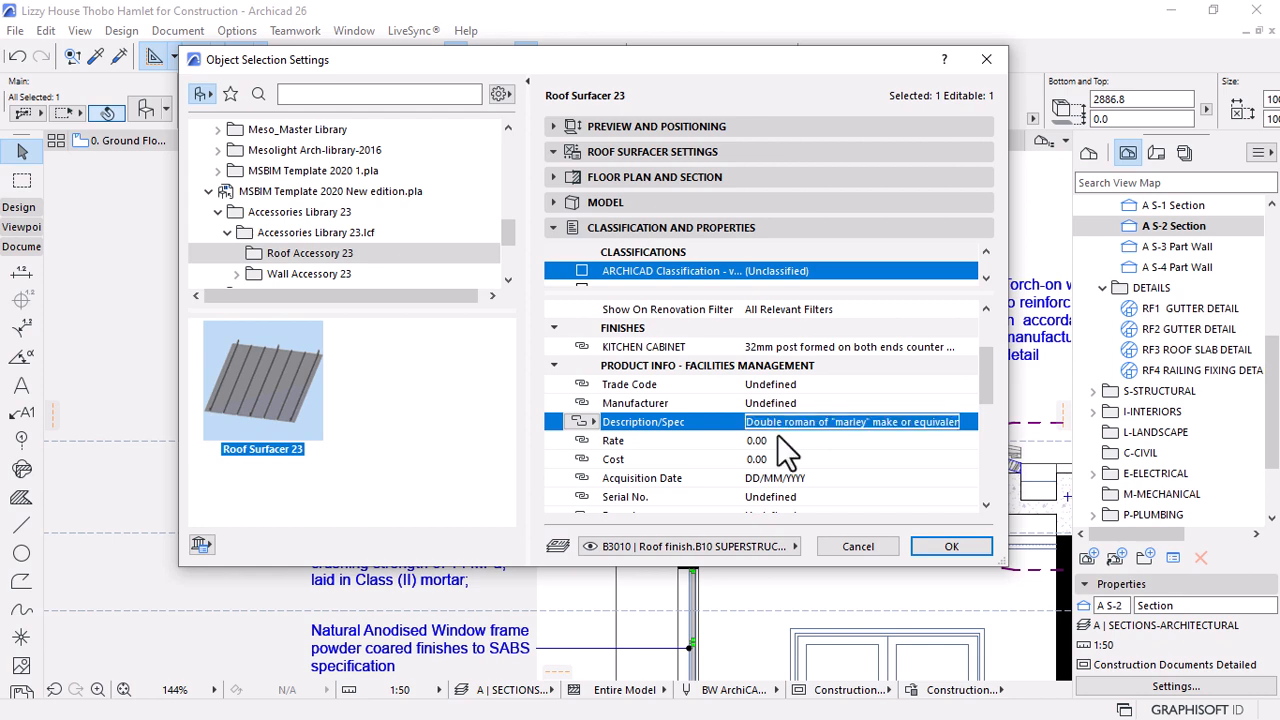
{"action": "left_click", "coordinate": [839, 545]}
Replace the text of the roof covering label in RF1 GUTTER DETAIL with the copied roof tile specification
{"action": "left_click", "coordinate": [354, 146]}
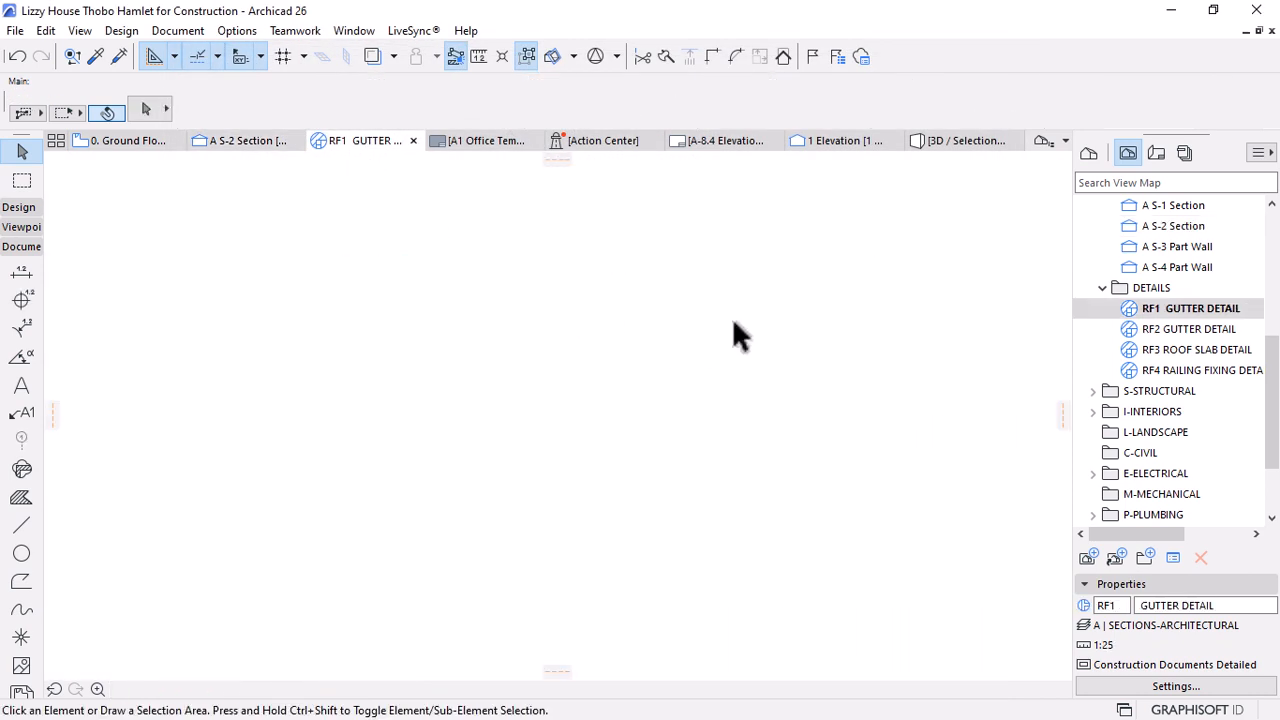
{"action": "double_click", "coordinate": [732, 262]}
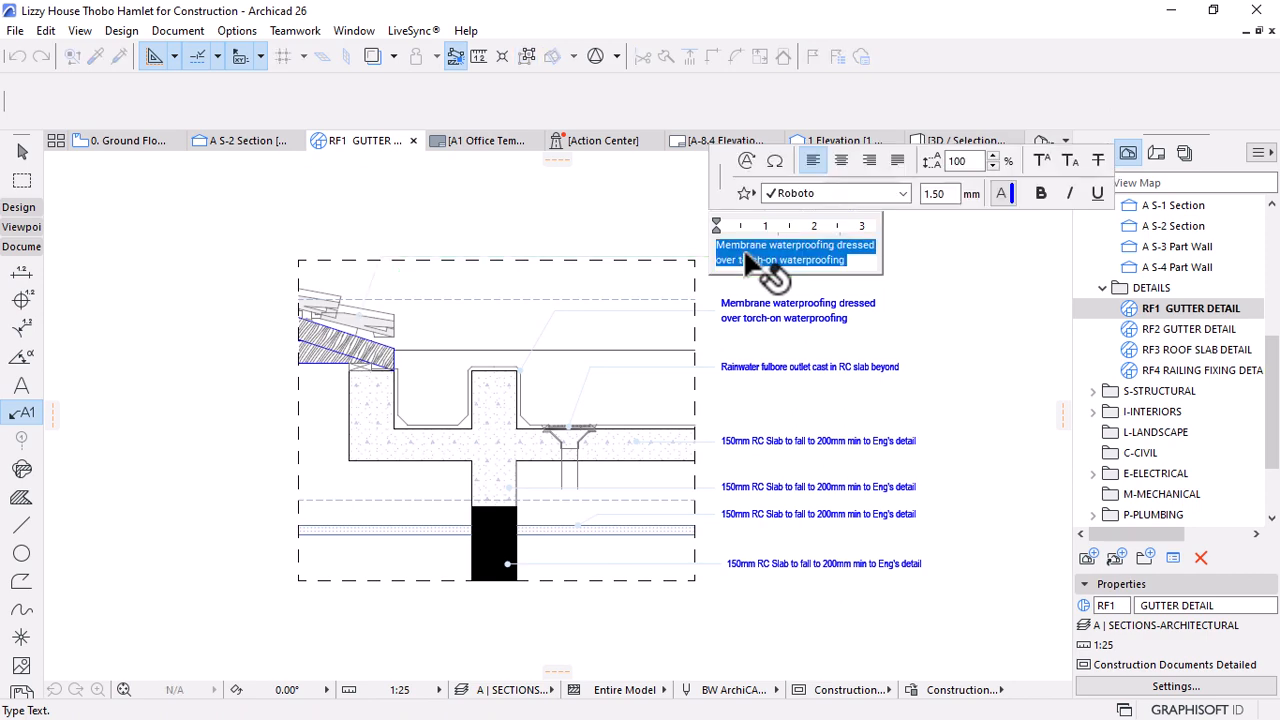
{"action": "key", "text": "ctrl+v"}
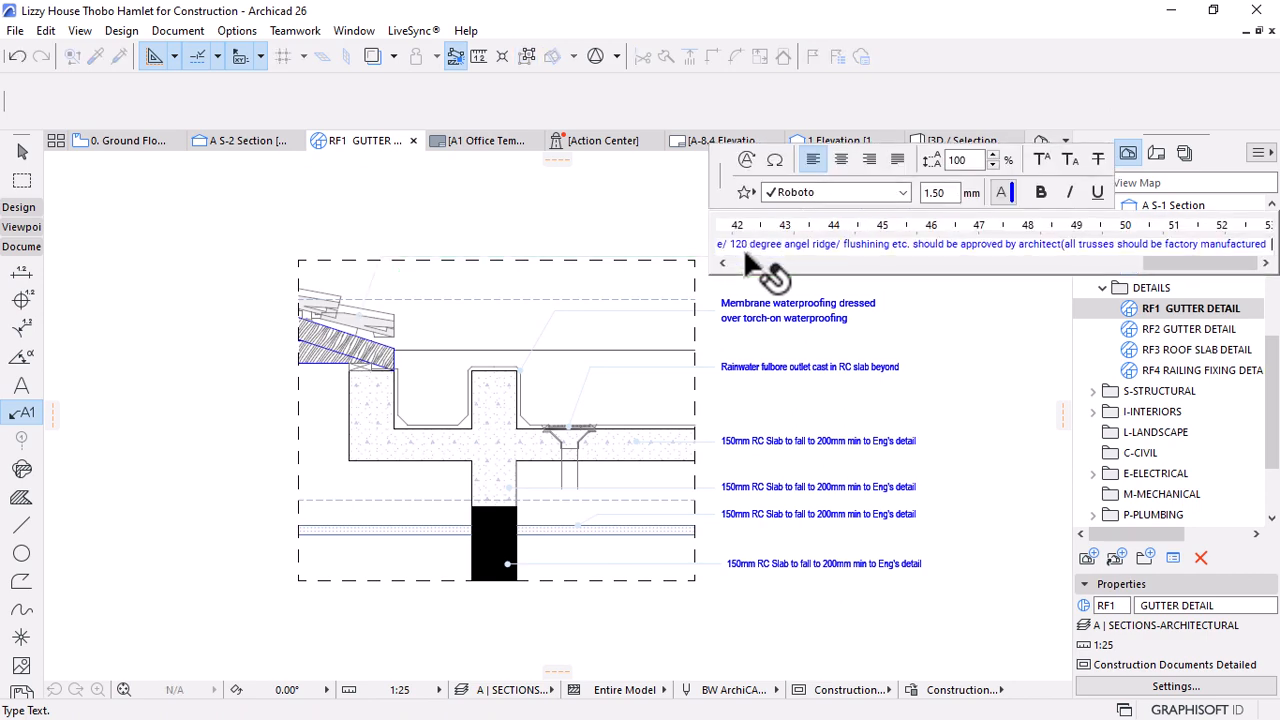
{"action": "left_click", "coordinate": [839, 371]}
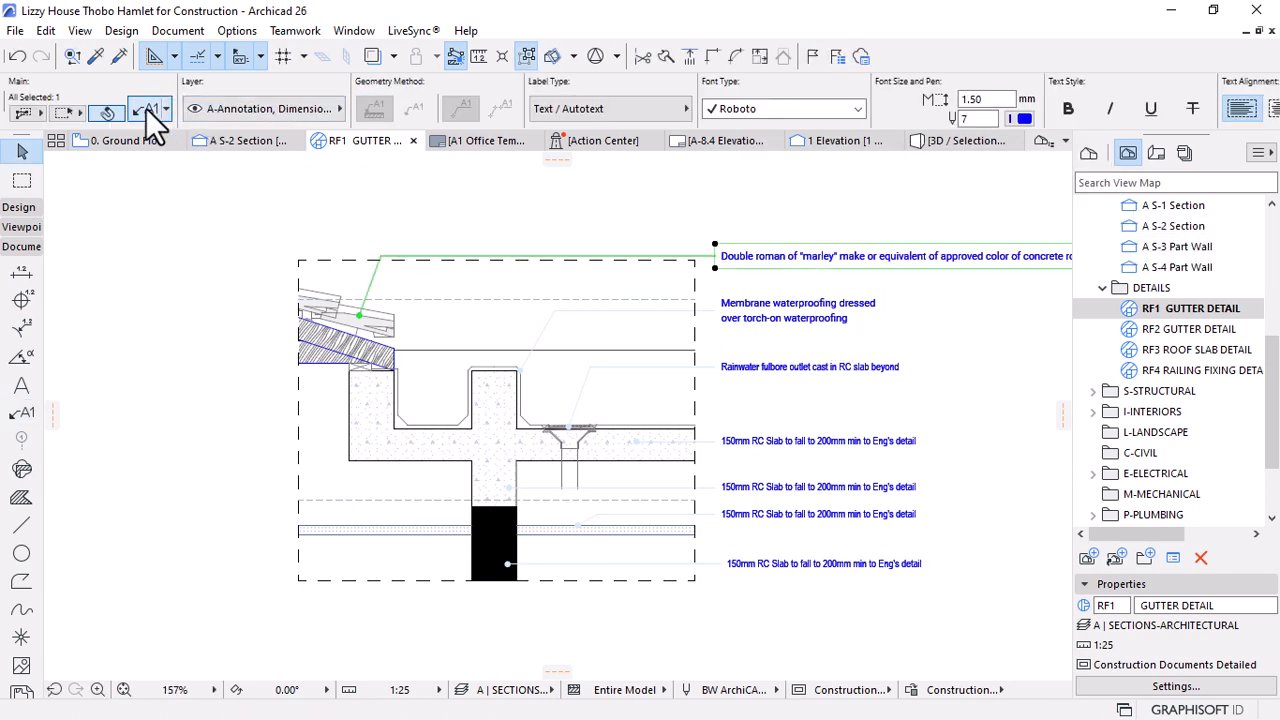
Wrap the roof covering label's text by narrowing its text box to about the width of the labels below it
{"action": "key", "text": "ctrl+t"}
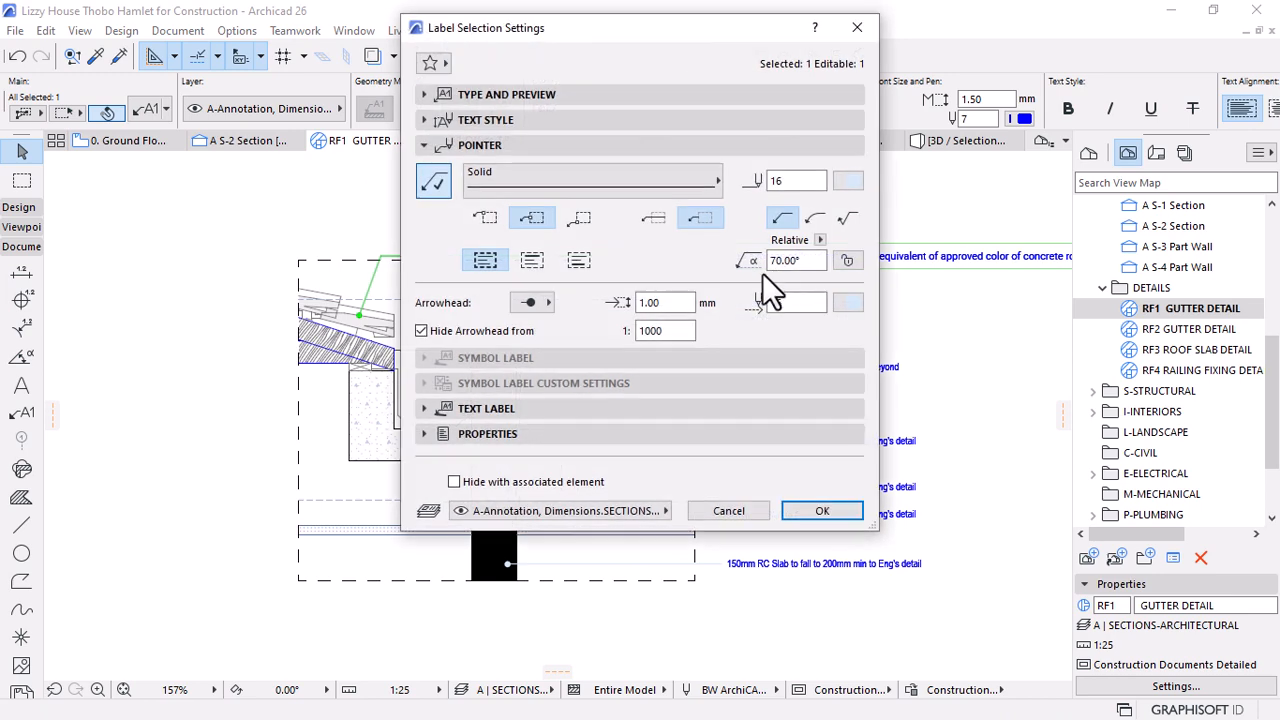
{"action": "left_click", "coordinate": [484, 120]}
{"action": "left_click", "coordinate": [830, 686]}
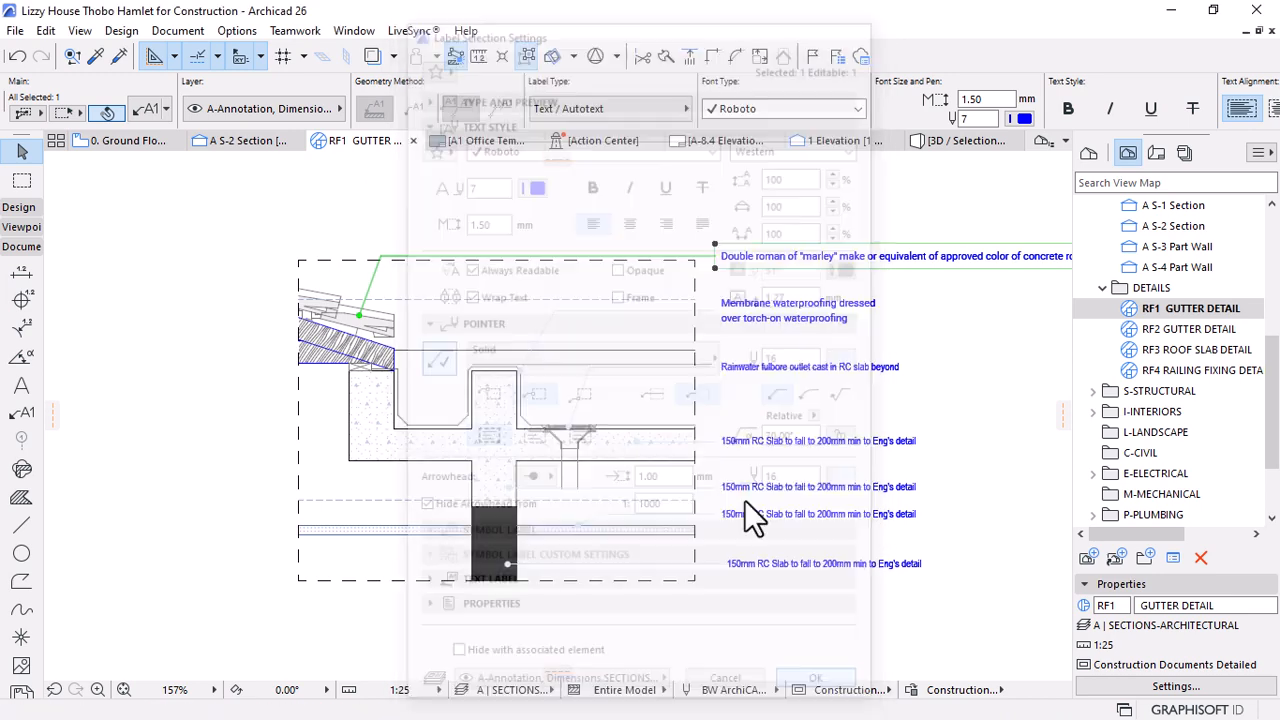
{"action": "scroll", "coordinate": [520, 410], "scroll_direction": "down", "scroll_amount": 6}
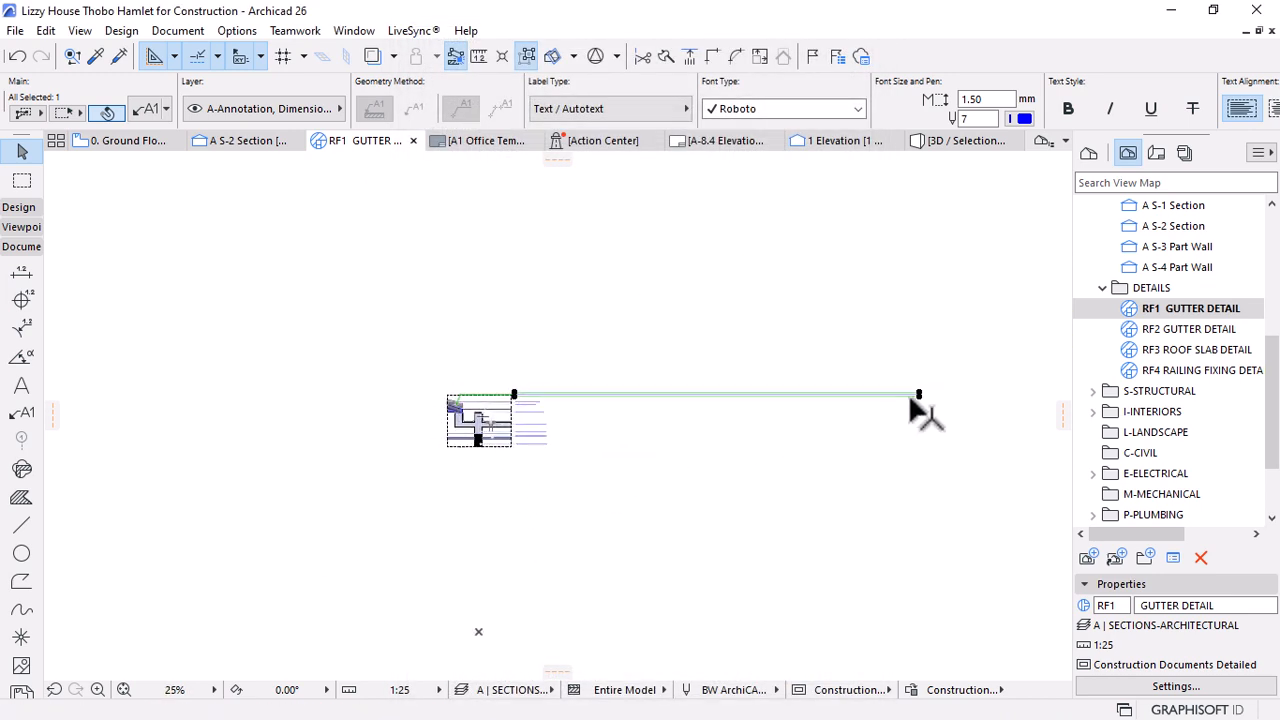
{"action": "left_click", "coordinate": [910, 394]}
{"action": "key", "text": "Escape"}
{"action": "left_click", "coordinate": [919, 395]}
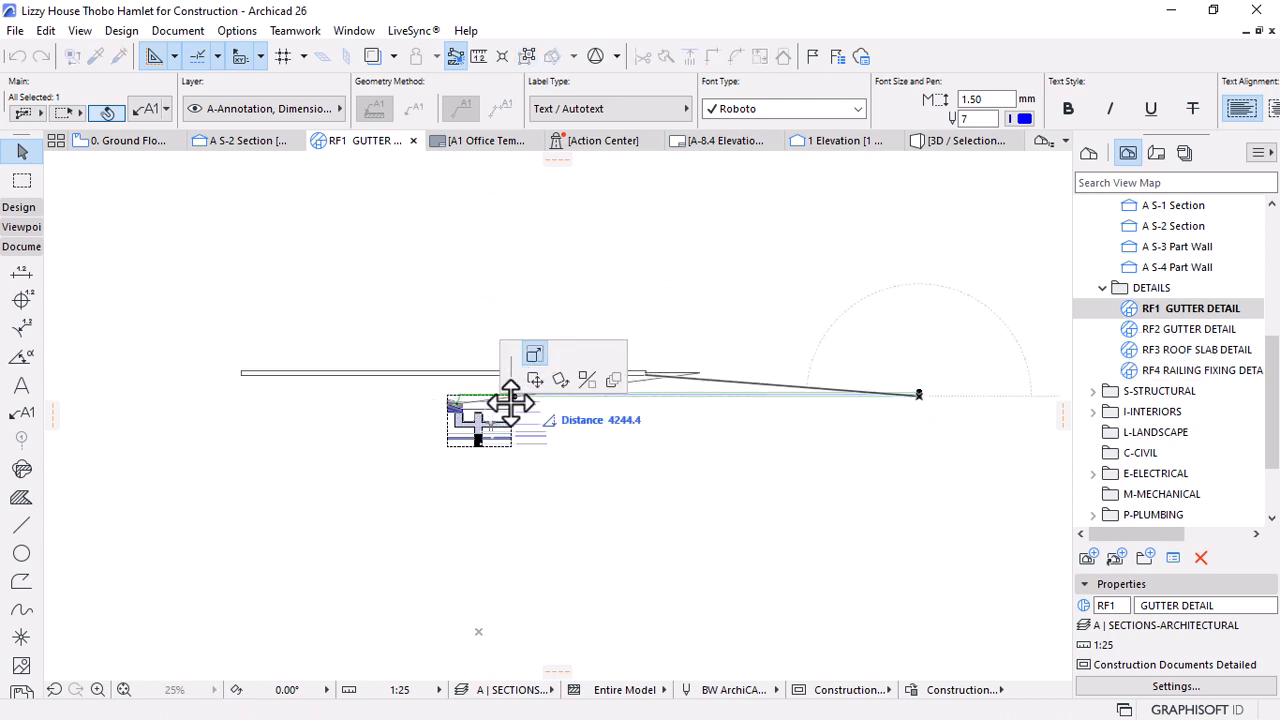
{"action": "scroll", "coordinate": [540, 410], "scroll_direction": "up", "scroll_amount": 5}
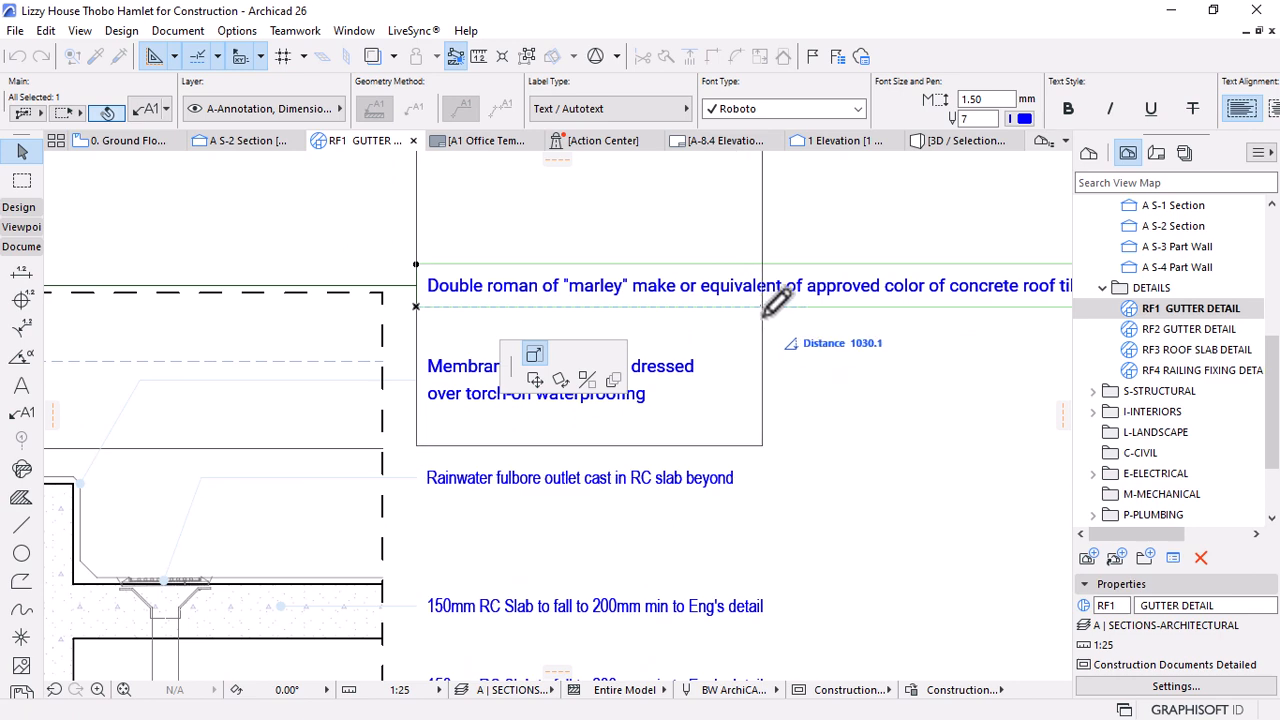
{"action": "left_click", "coordinate": [772, 305]}
{"action": "scroll", "coordinate": [727, 425], "scroll_direction": "down", "scroll_amount": 1}
{"action": "scroll", "coordinate": [727, 425], "scroll_direction": "down", "scroll_amount": 3}
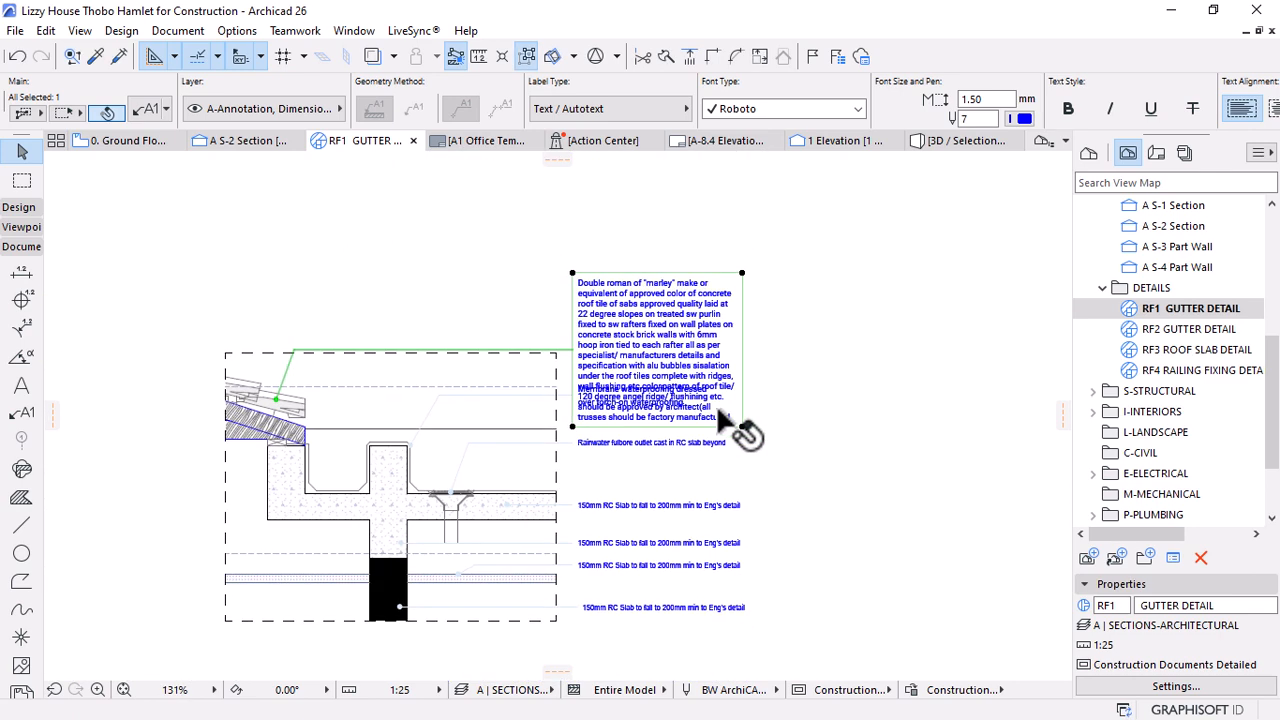
Move the roof covering label straight up, clear of the membrane waterproofing label
{"action": "left_click", "coordinate": [568, 344]}
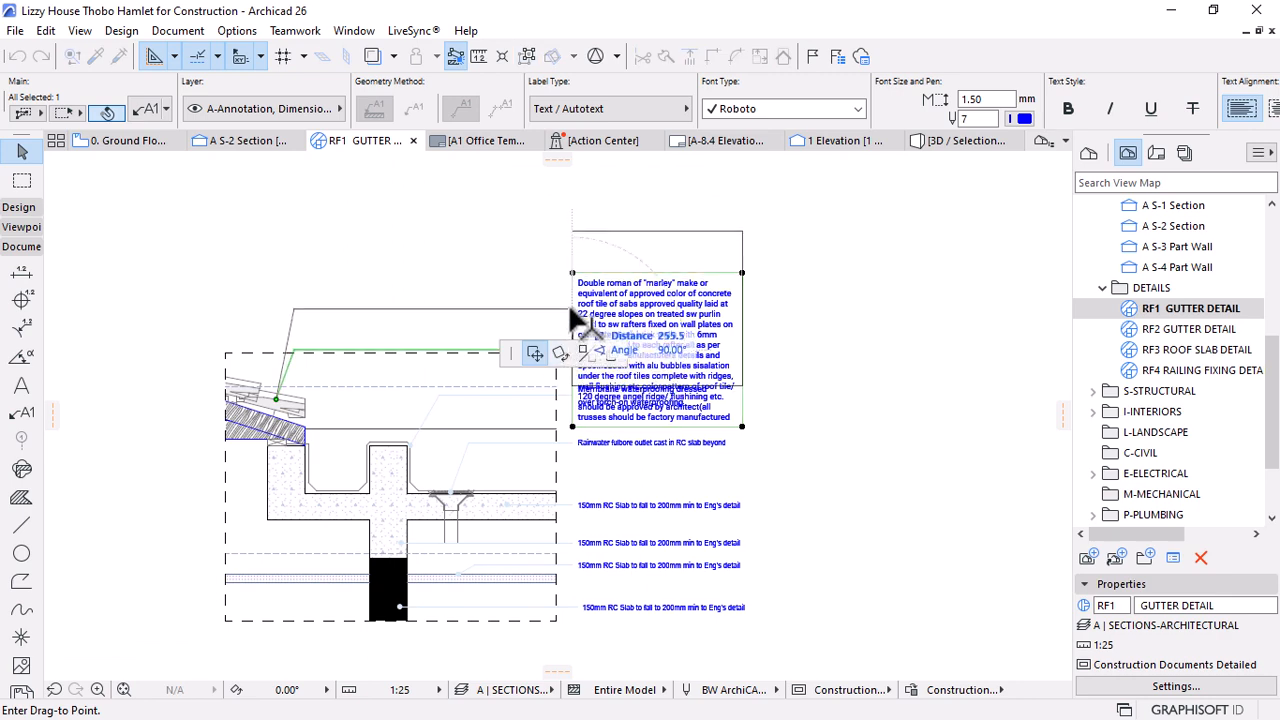
{"action": "left_click", "coordinate": [843, 391]}
{"action": "scroll", "coordinate": [664, 322], "scroll_direction": "down", "scroll_amount": 3}
{"action": "scroll", "coordinate": [659, 460], "scroll_direction": "up", "scroll_amount": 3}
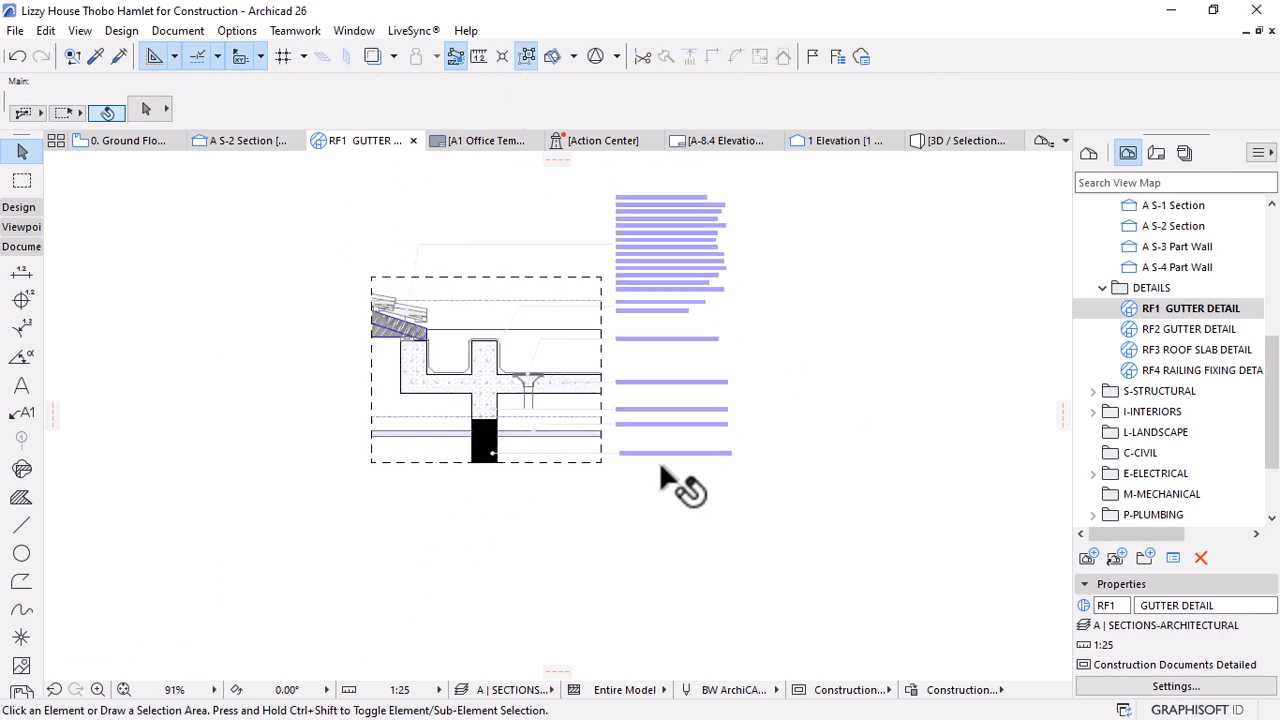
Move the rainwater outlet label straight down about 185 mm, closer to the RC slab label
{"action": "scroll", "coordinate": [649, 331], "scroll_direction": "up", "scroll_amount": 4}
{"action": "left_click", "coordinate": [580, 297]}
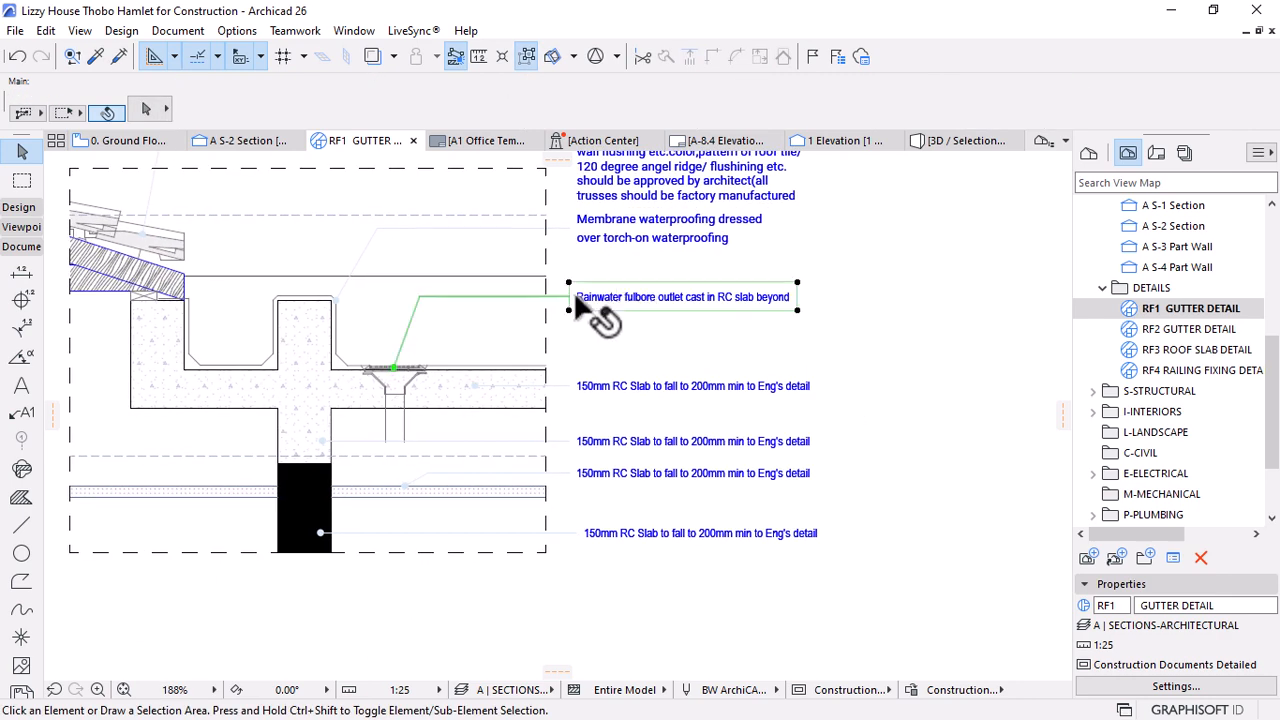
{"action": "key", "text": "ctrl+d"}
{"action": "left_click", "coordinate": [833, 258]}
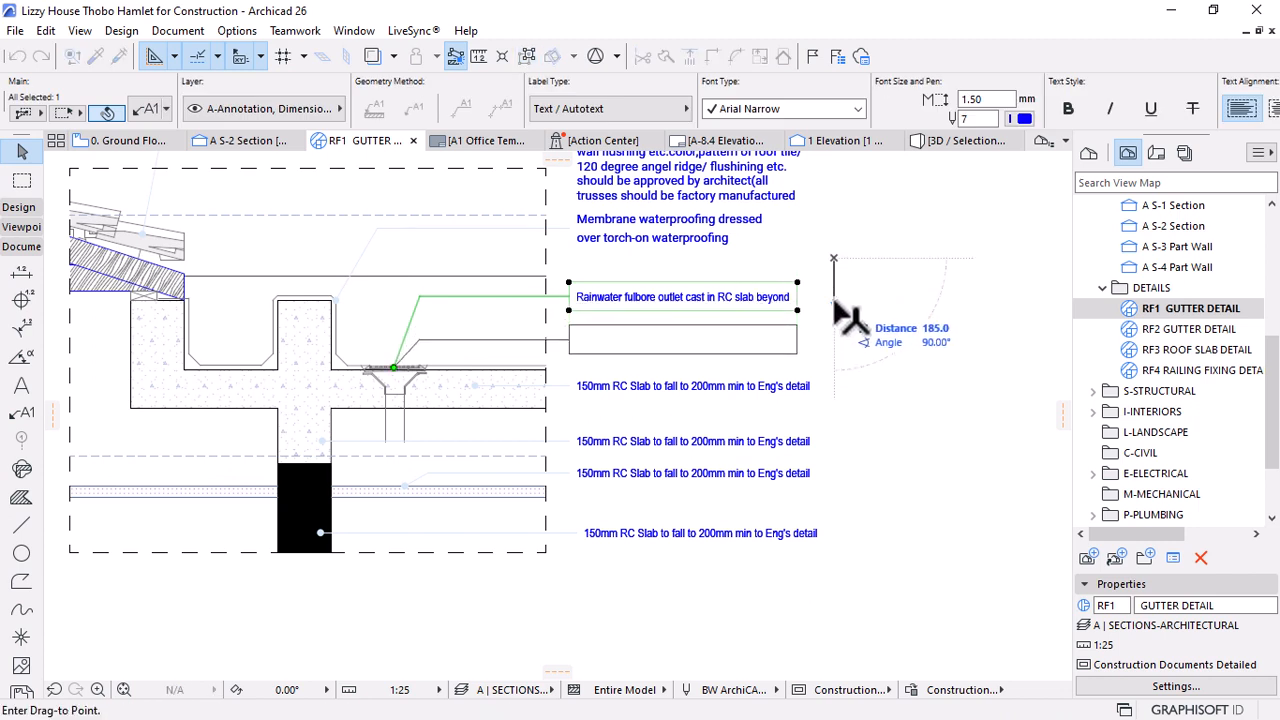
{"action": "left_click", "coordinate": [835, 300]}
Move the membrane waterproofing label straight down to sit just above the rainwater outlet label
{"action": "left_click", "coordinate": [628, 240]}
{"action": "key", "text": "ctrl+d"}
{"action": "left_click", "coordinate": [850, 241]}
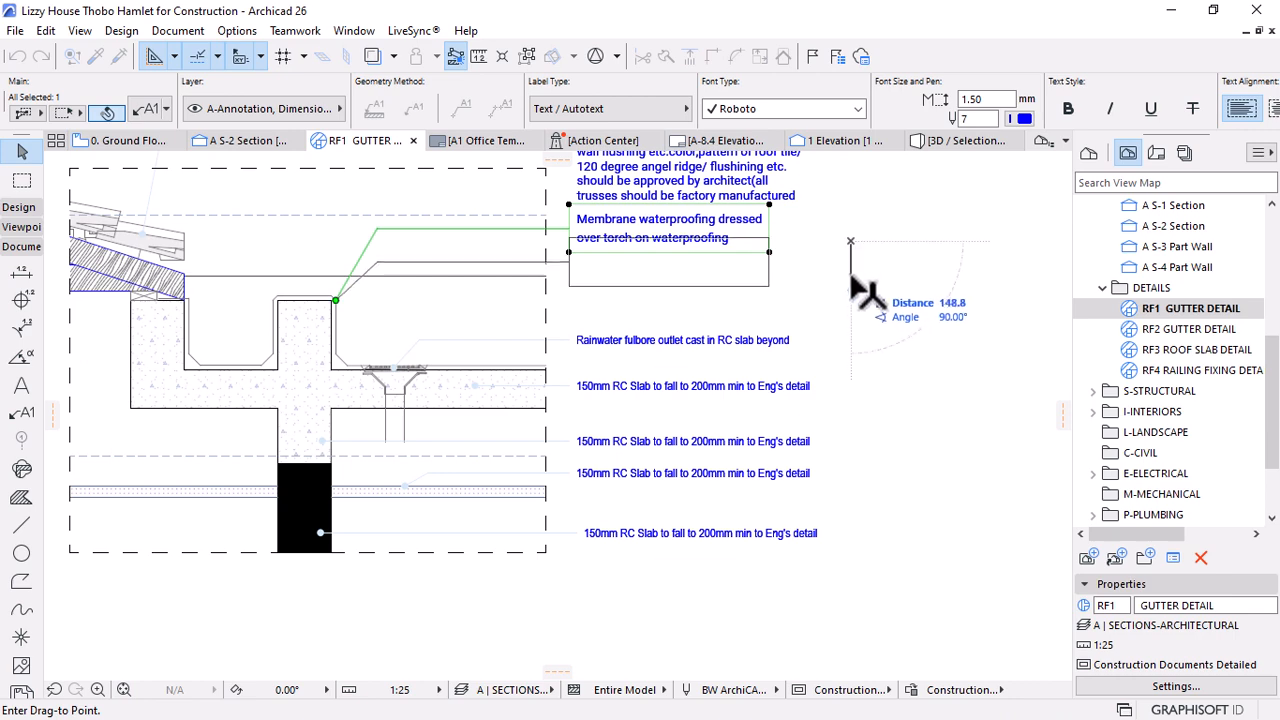
{"action": "left_click", "coordinate": [851, 305]}
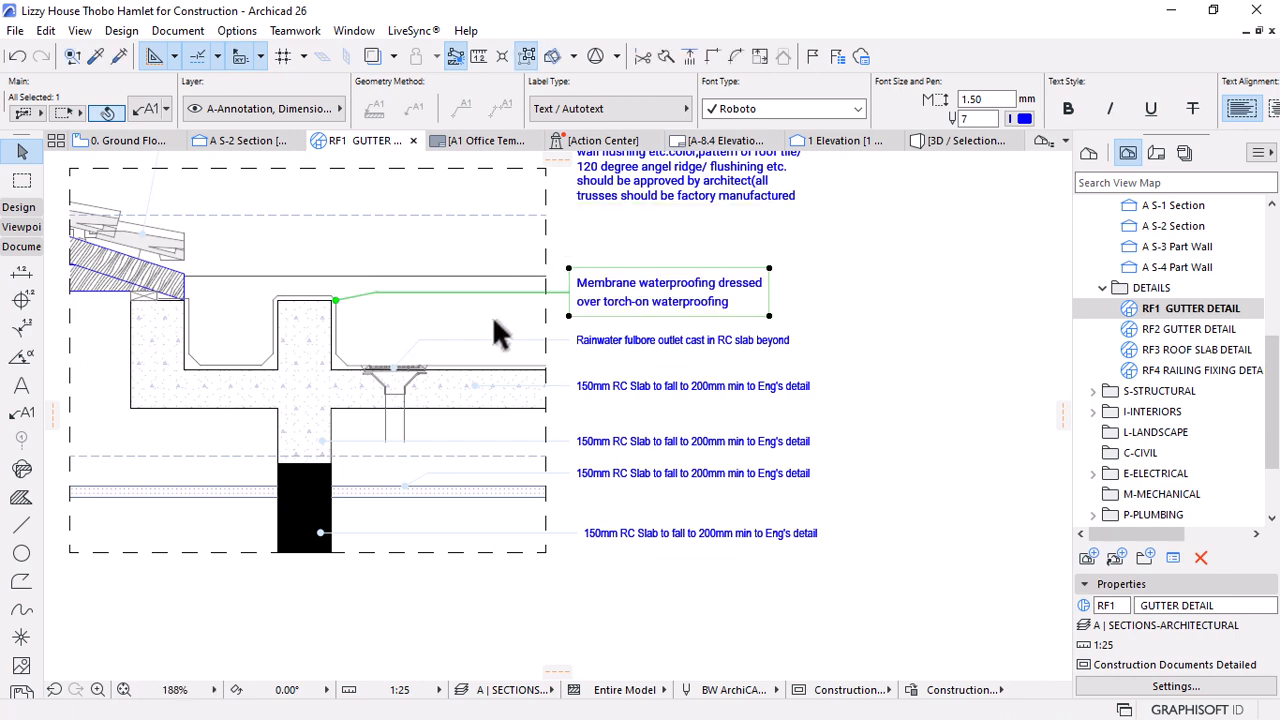
Move the waterproofing label's leader end from the top corner of the upstand to the membrane at its foot
{"action": "scroll", "coordinate": [492, 316], "scroll_direction": "up", "scroll_amount": 3}
{"action": "left_click", "coordinate": [221, 287]}
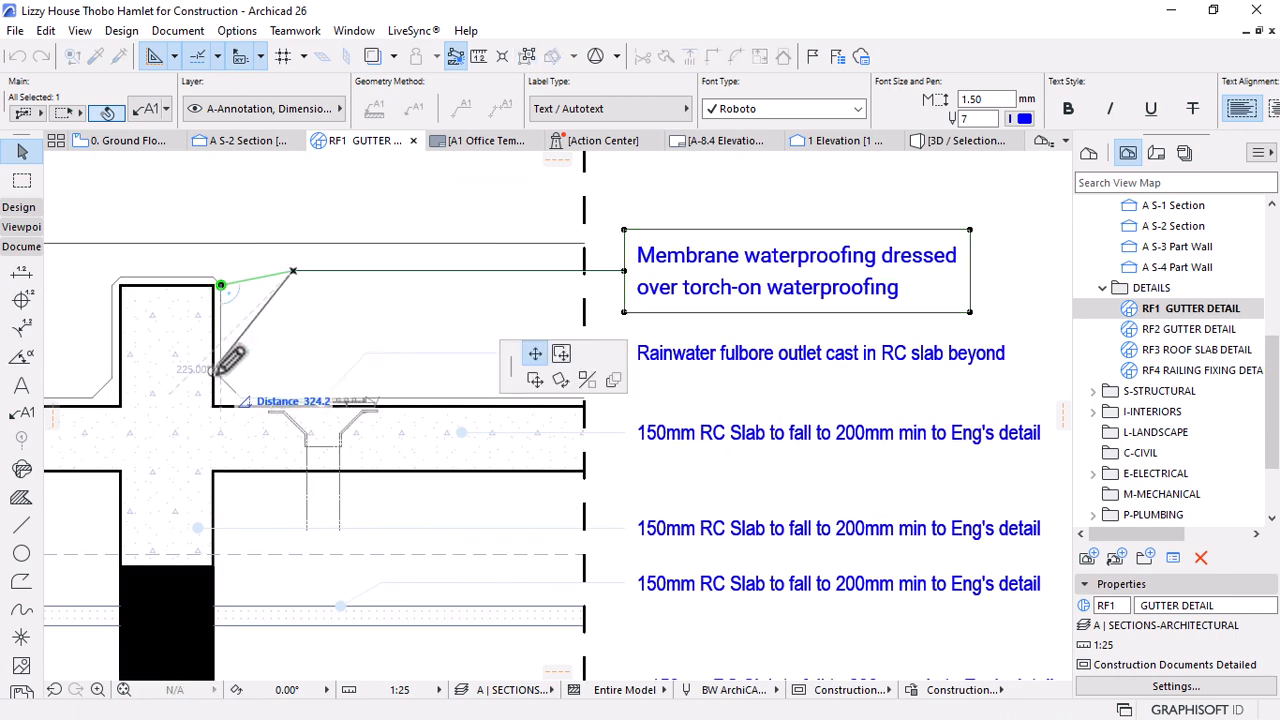
{"action": "left_click", "coordinate": [230, 386]}
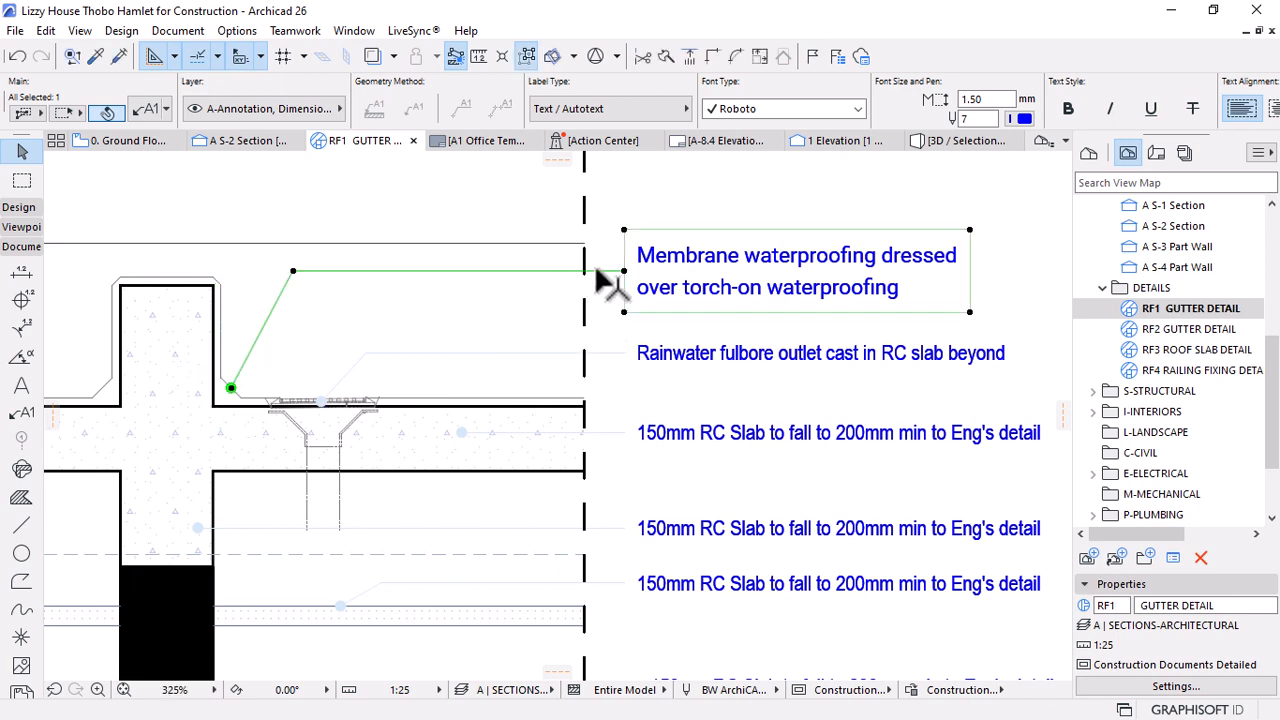
{"action": "left_click", "coordinate": [598, 332]}
Move the roof covering label straight down about 195 mm, closer to the waterproofing label
{"action": "scroll", "coordinate": [576, 387], "scroll_direction": "down", "scroll_amount": 5}
{"action": "left_click", "coordinate": [661, 220]}
{"action": "scroll", "coordinate": [621, 360], "scroll_direction": "down", "scroll_amount": 3}
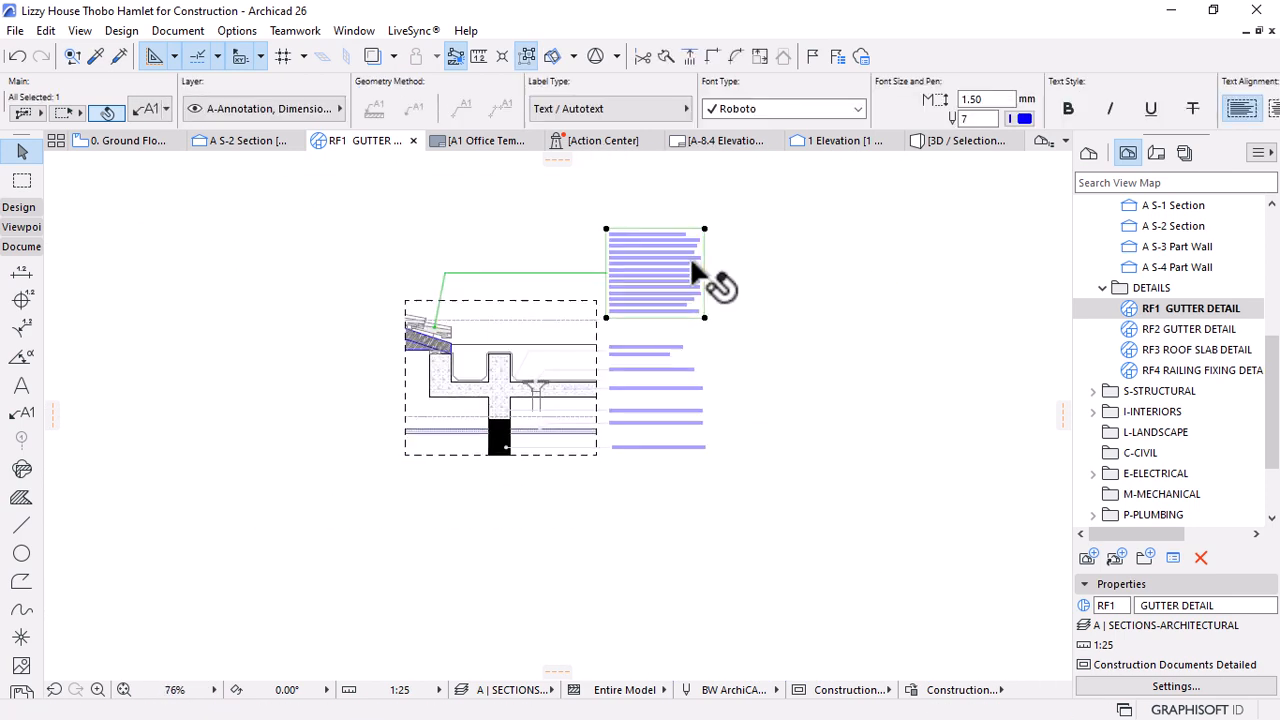
{"action": "scroll", "coordinate": [700, 240], "scroll_direction": "up", "scroll_amount": 2}
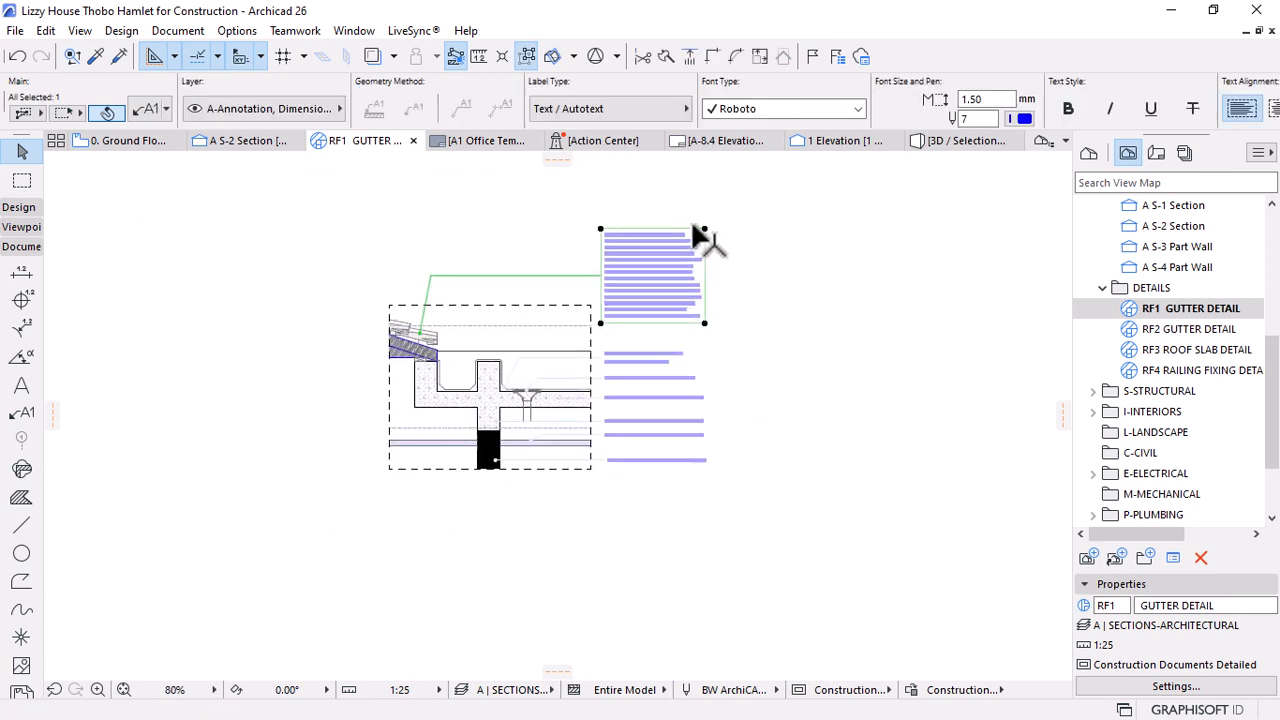
{"action": "key", "text": "ctrl+d"}
{"action": "left_click", "coordinate": [770, 289]}
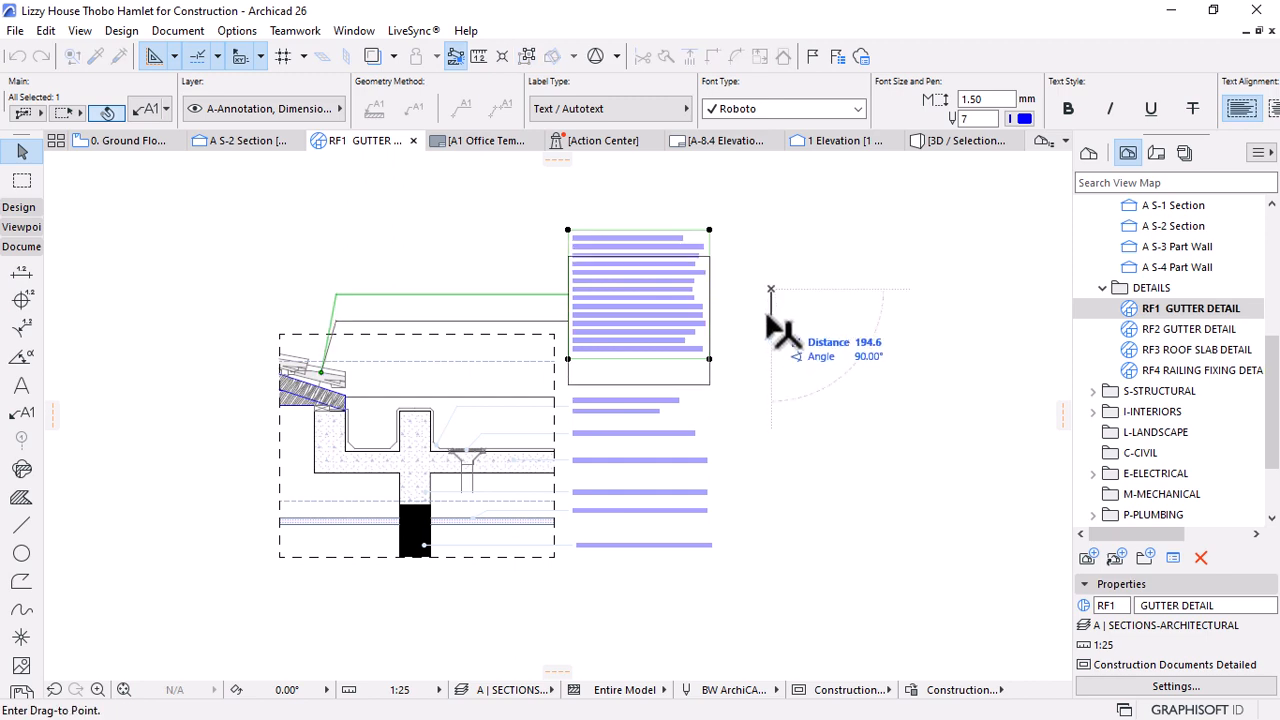
{"action": "left_click", "coordinate": [770, 315]}
{"action": "key", "text": "Escape"}
Set the size at the start of the concrete beam's leader label to "230 x 400 mm"
{"action": "scroll", "coordinate": [684, 324], "scroll_direction": "down", "scroll_amount": 3}
{"action": "scroll", "coordinate": [505, 475], "scroll_direction": "up", "scroll_amount": 4}
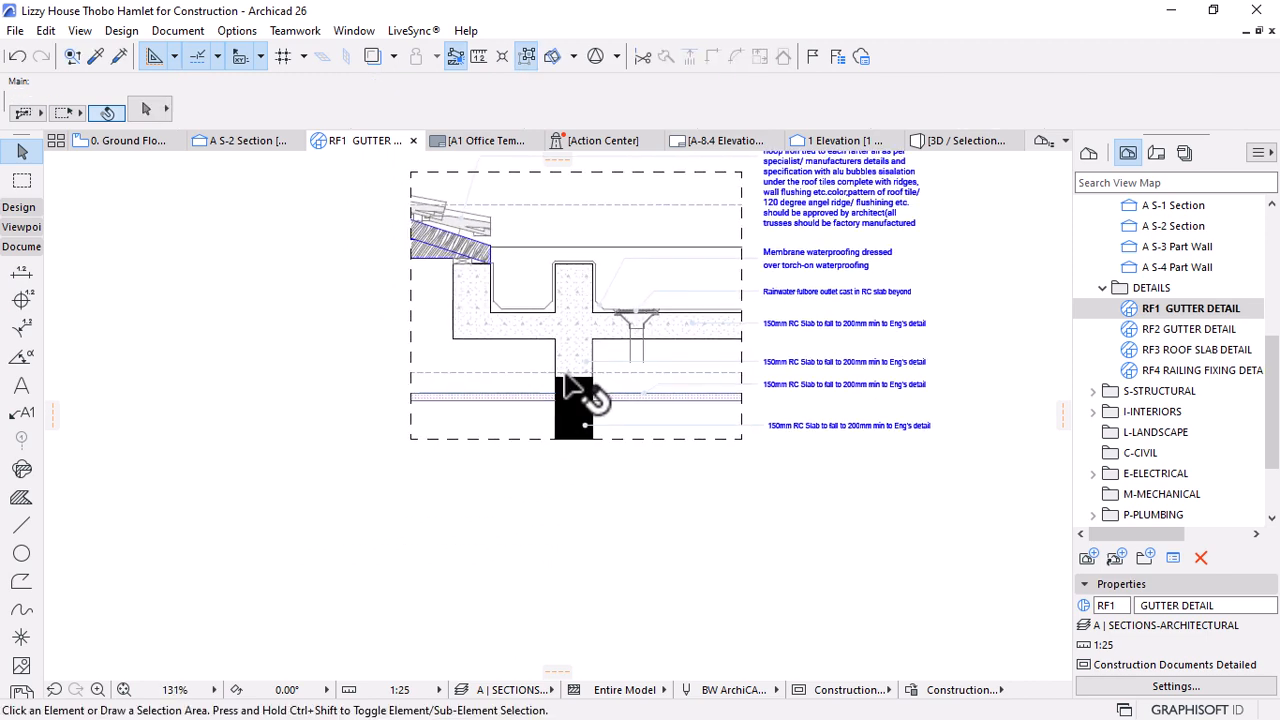
{"action": "scroll", "coordinate": [547, 430], "scroll_direction": "down", "scroll_amount": 2}
{"action": "scroll", "coordinate": [650, 241], "scroll_direction": "up", "scroll_amount": 2}
{"action": "scroll", "coordinate": [800, 288], "scroll_direction": "up", "scroll_amount": 4}
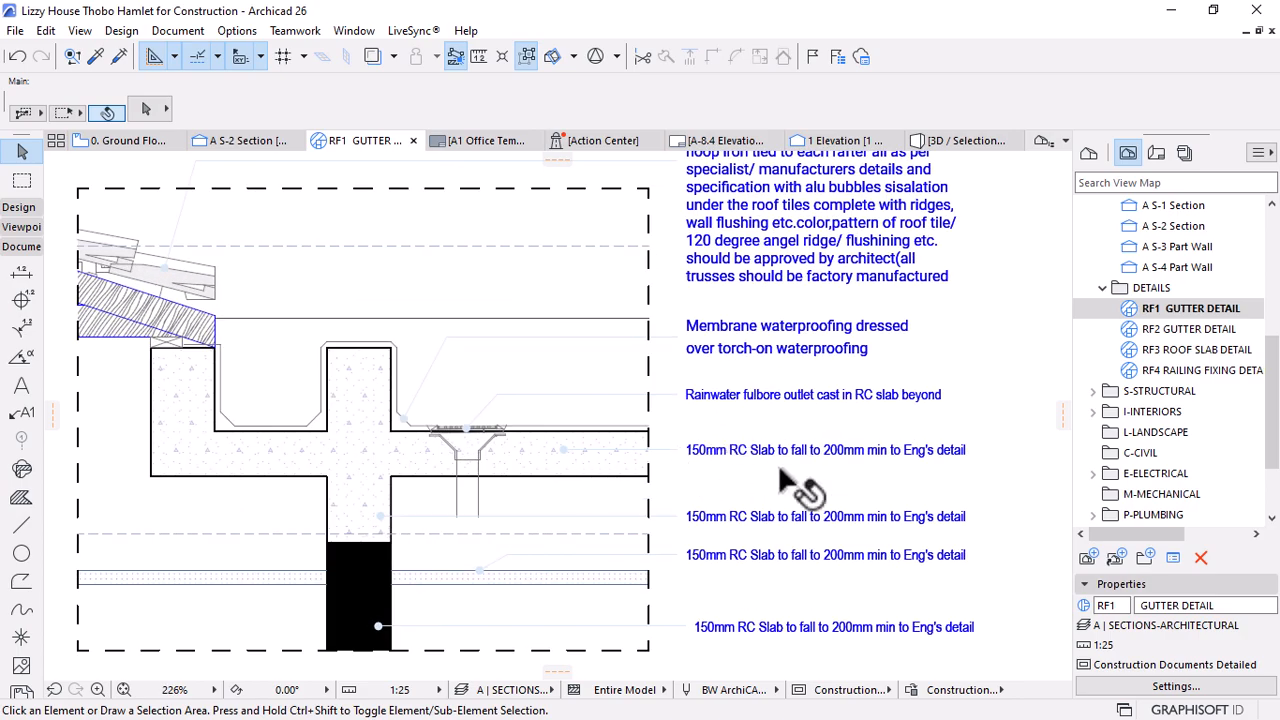
{"action": "scroll", "coordinate": [764, 484], "scroll_direction": "down", "scroll_amount": 3}
{"action": "scroll", "coordinate": [665, 533], "scroll_direction": "up", "scroll_amount": 3}
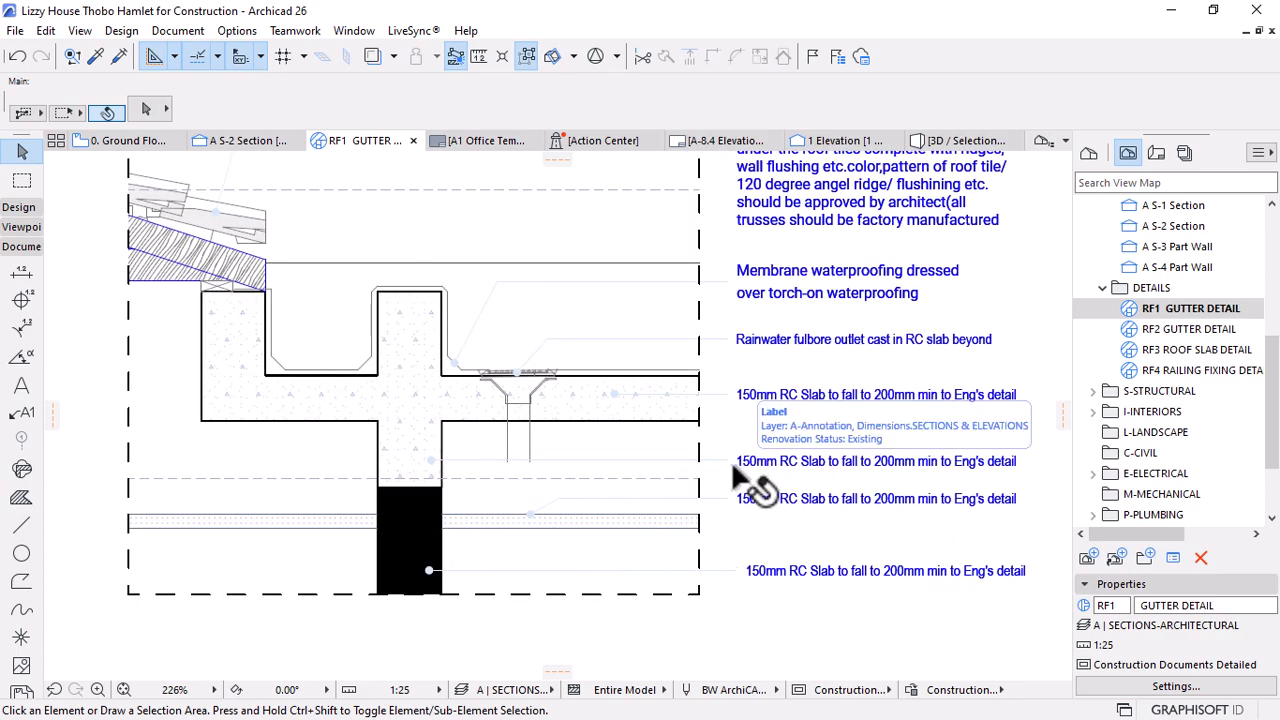
{"action": "scroll", "coordinate": [900, 485], "scroll_direction": "up", "scroll_amount": 2}
{"action": "left_click", "coordinate": [885, 470]}
{"action": "double_click", "coordinate": [935, 449]}
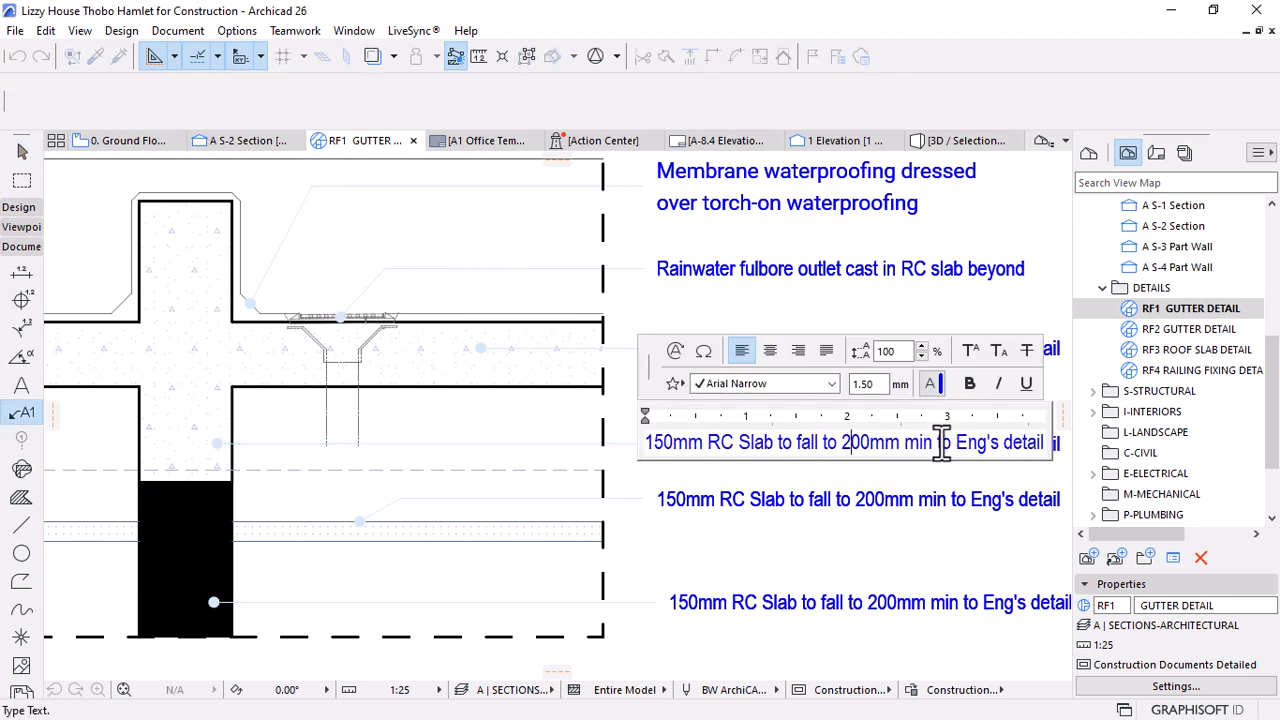
{"action": "left_click_drag", "start_coordinate": [940, 445], "coordinate": [728, 442]}
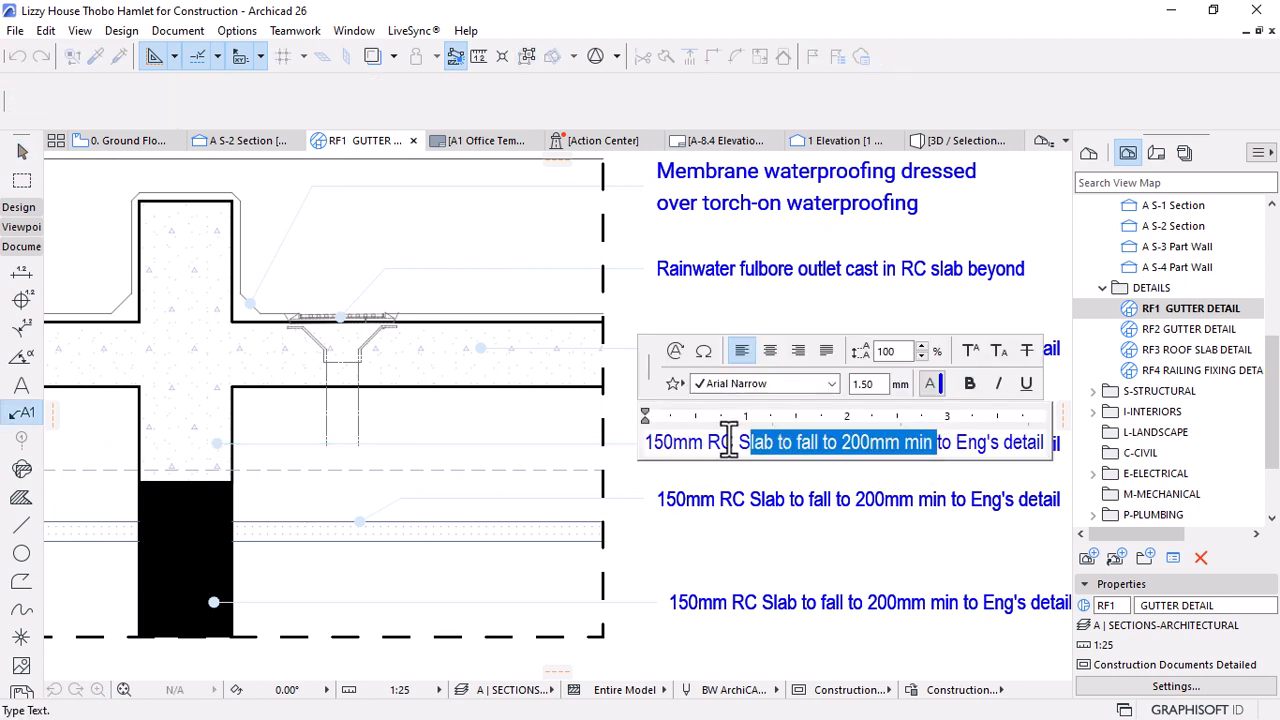
{"action": "left_click", "coordinate": [673, 443]}
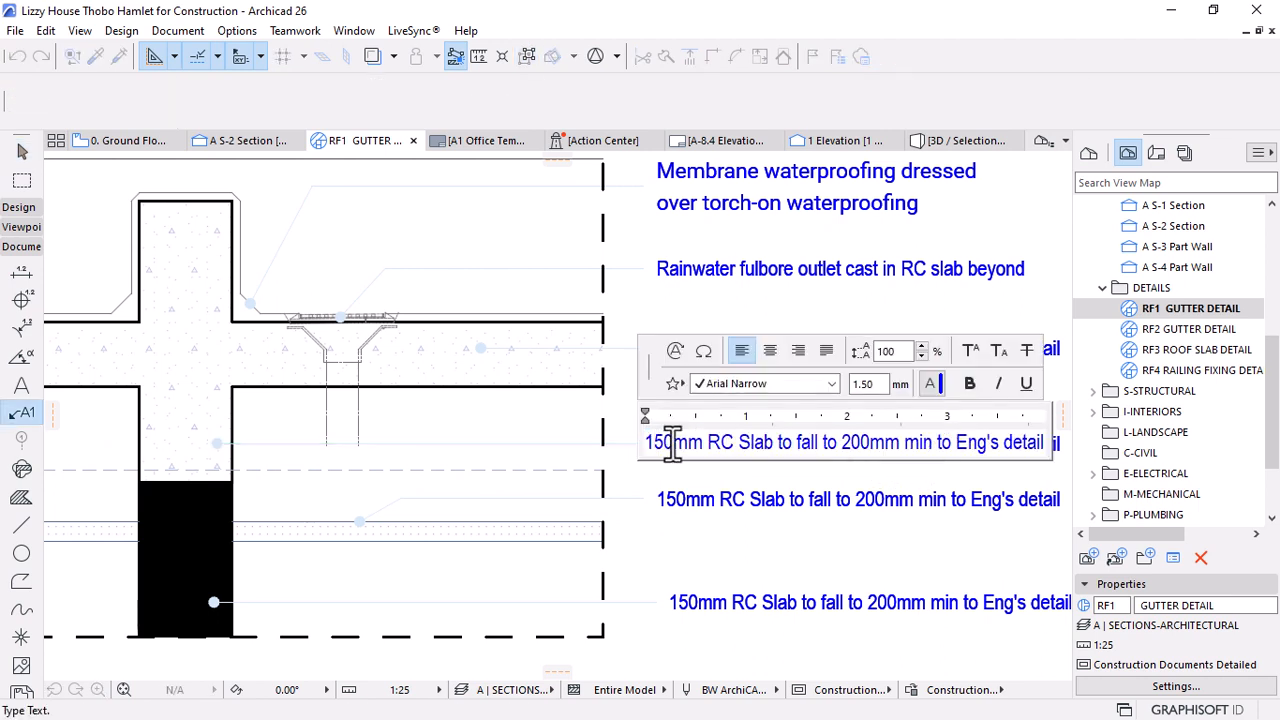
{"action": "type", "text": "400"}
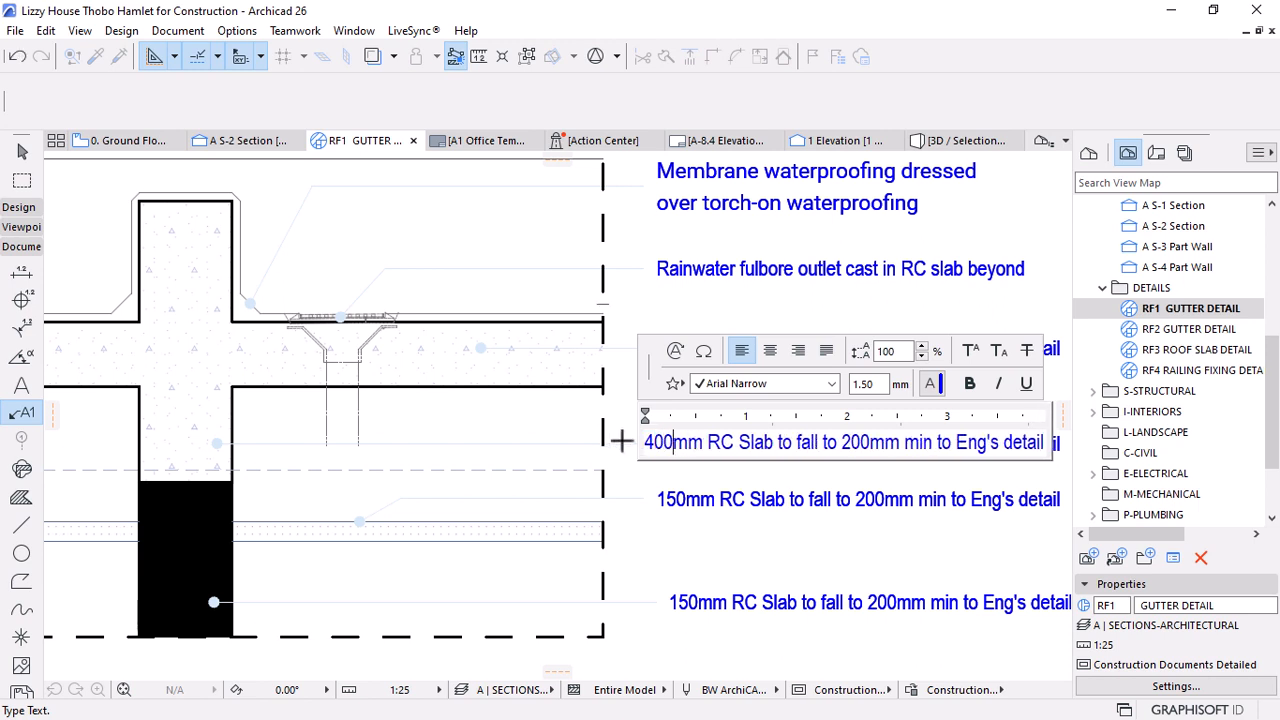
{"action": "type", "text": "230"}
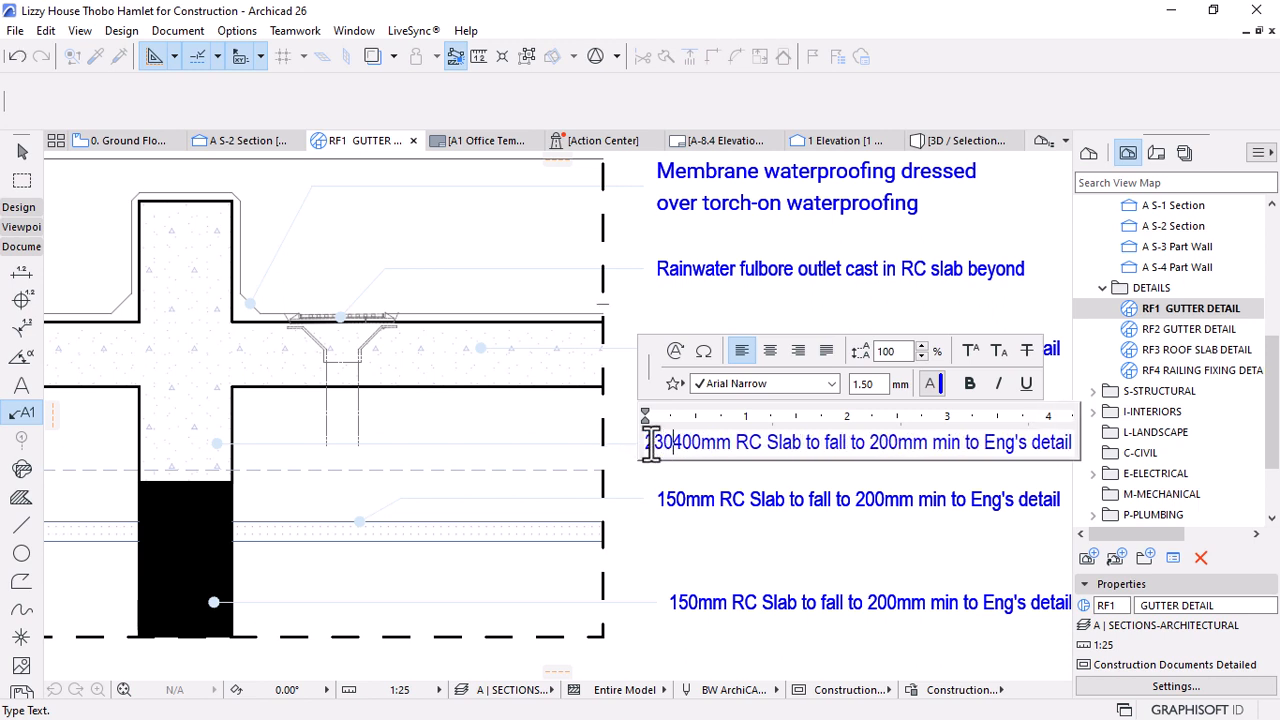
{"action": "type", "text": "x"}
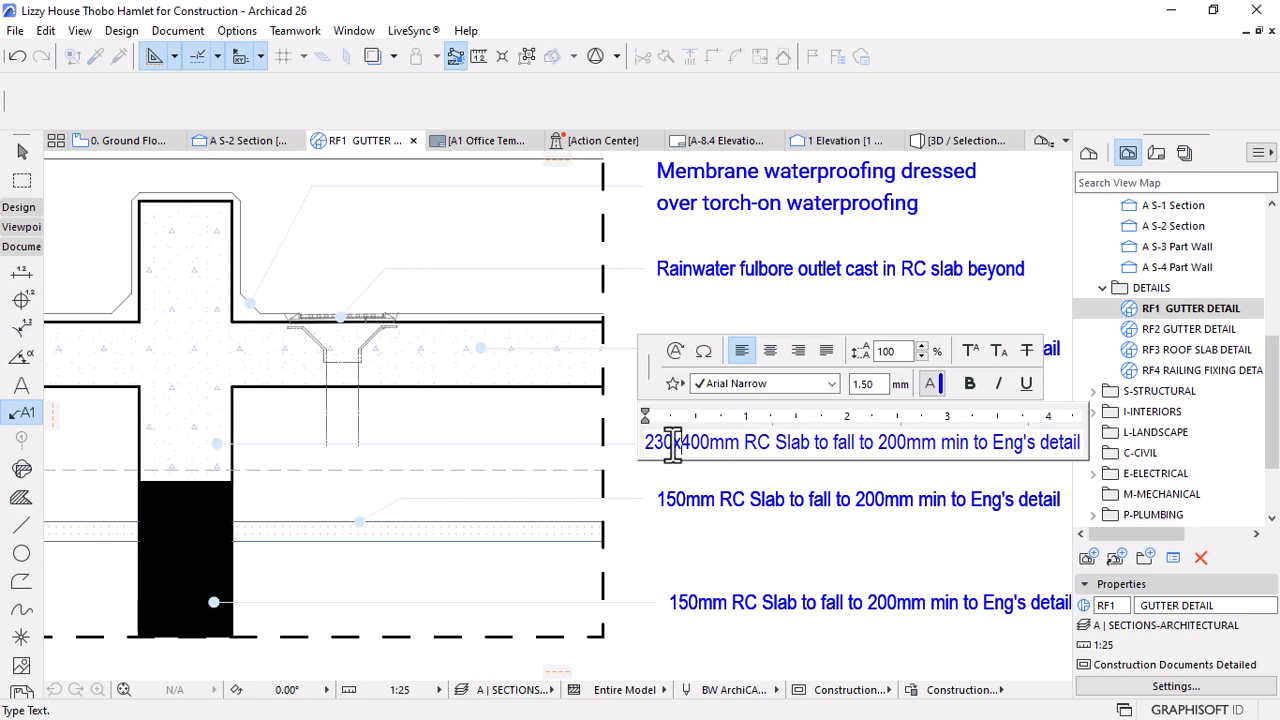
{"action": "left_click", "coordinate": [673, 442]}
{"action": "left_click", "coordinate": [686, 442]}
{"action": "left_click", "coordinate": [719, 442]}
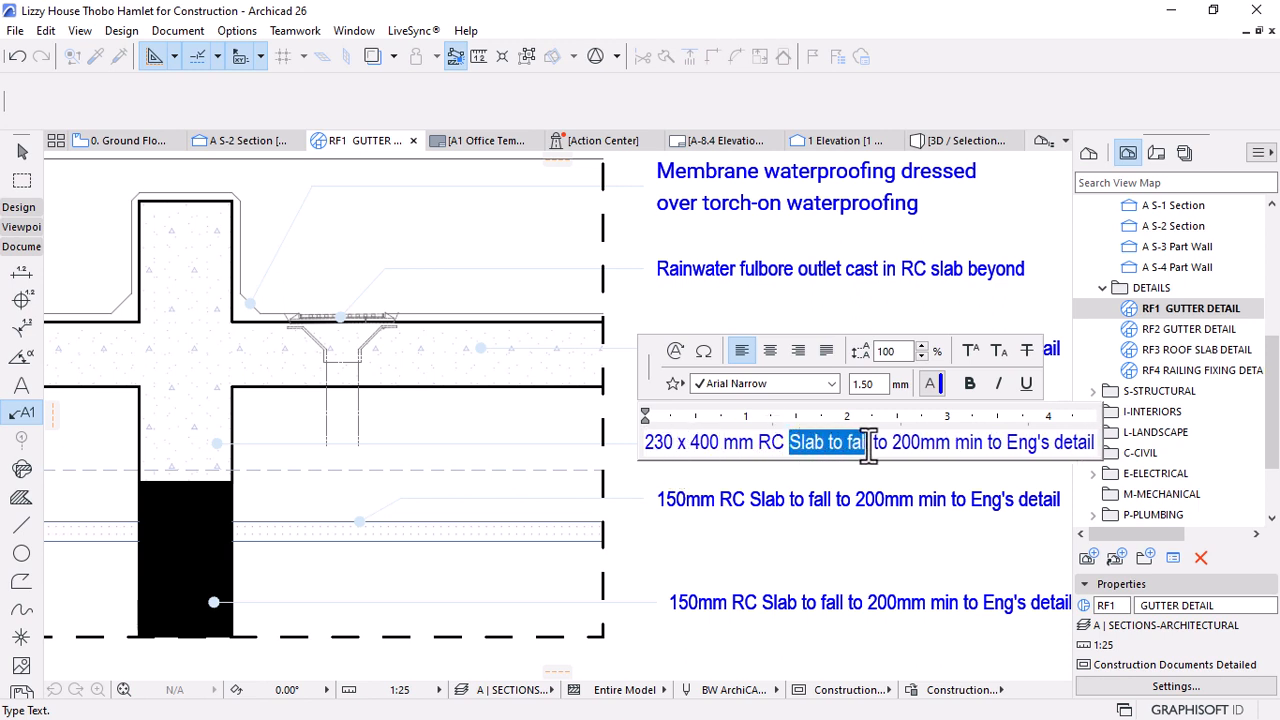
Replace "Slab to fall to 200mm min" with "Beam" in the beam label's text
{"action": "left_click_drag", "start_coordinate": [868, 447], "coordinate": [973, 447]}
{"action": "type", "text": "Beam"}
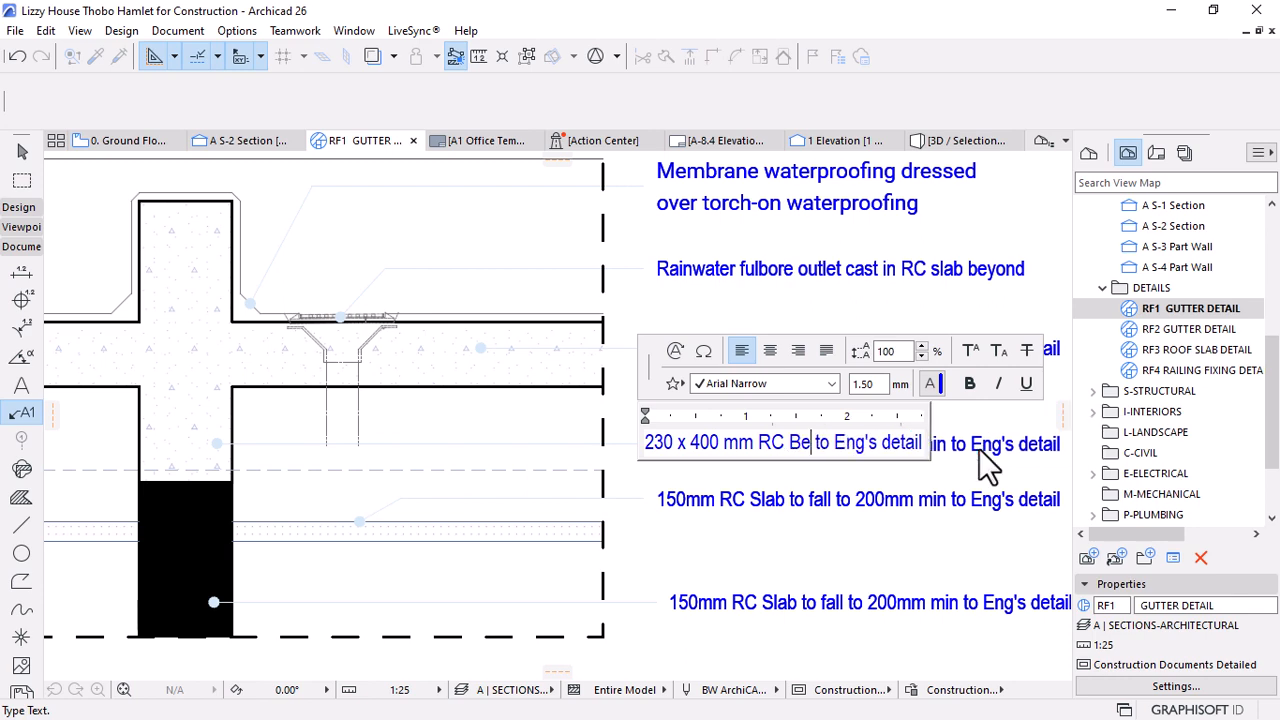
{"action": "left_click", "coordinate": [788, 546]}
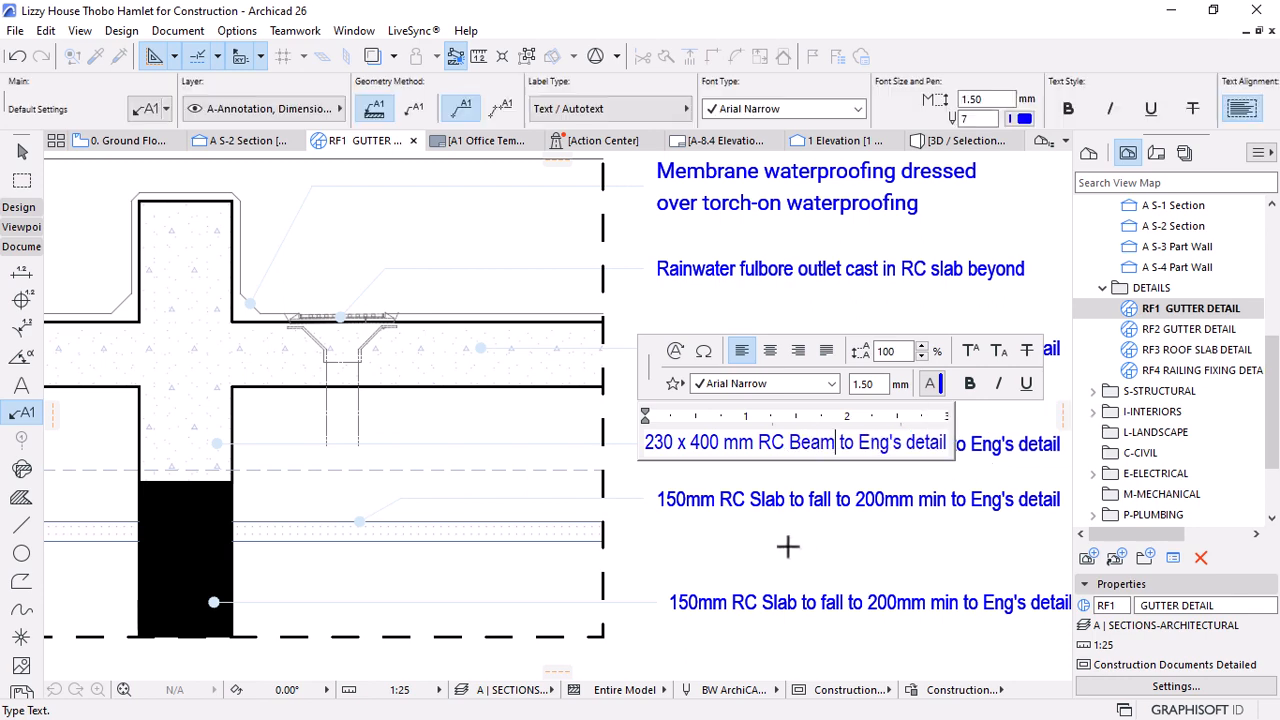
{"action": "scroll", "coordinate": [658, 362], "scroll_direction": "down", "scroll_amount": 3}
{"action": "left_click", "coordinate": [664, 451]}
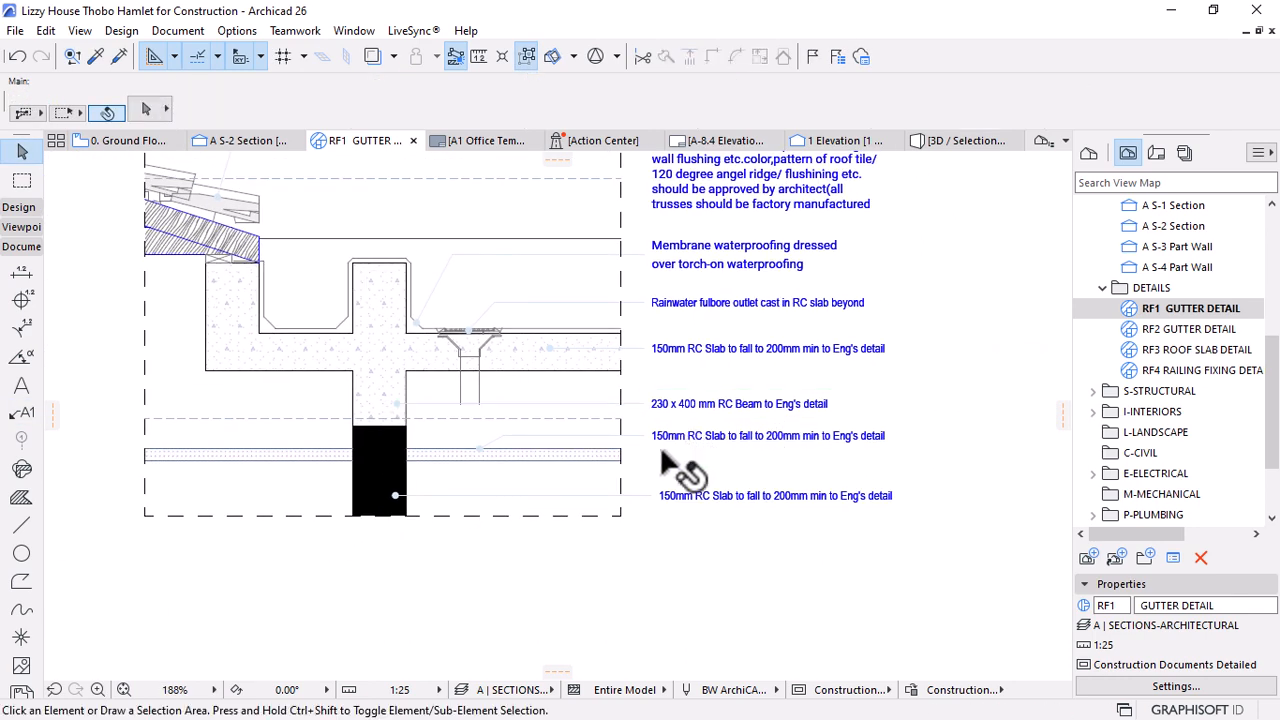
{"action": "scroll", "coordinate": [652, 428], "scroll_direction": "up", "scroll_amount": 3}
{"action": "left_click", "coordinate": [643, 388]}
{"action": "left_click", "coordinate": [651, 445]}
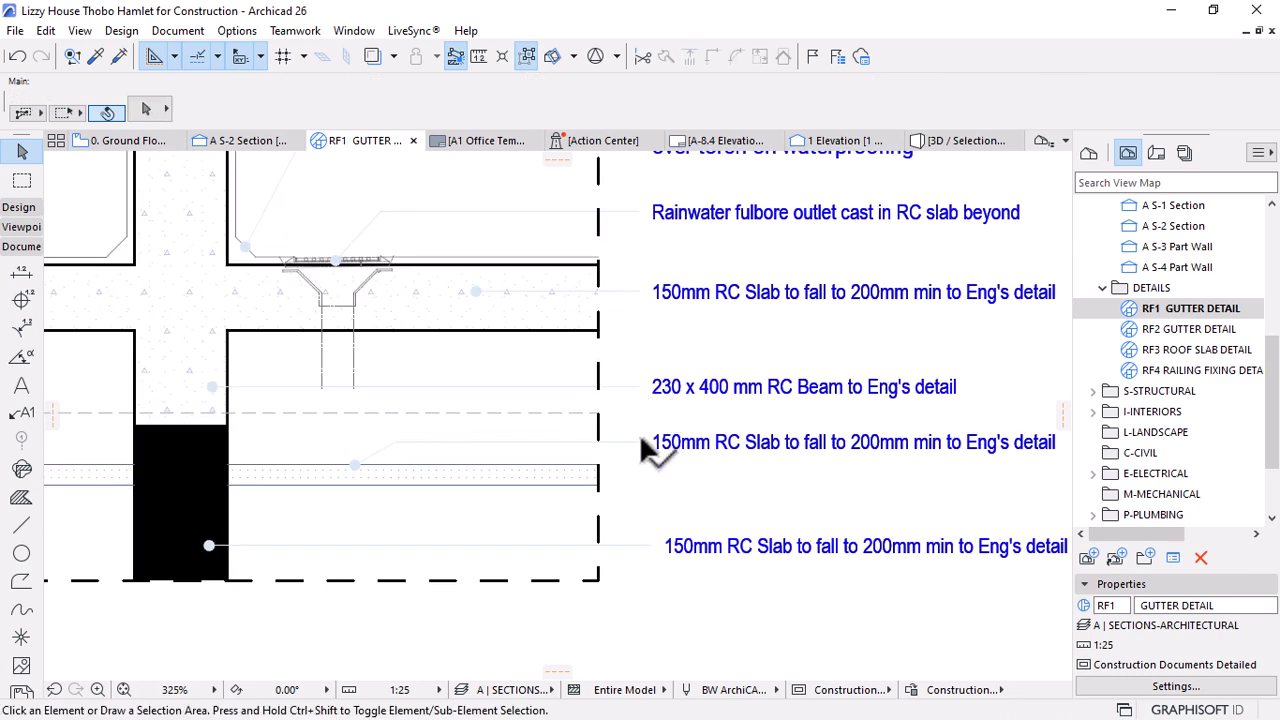
{"action": "left_click", "coordinate": [640, 442]}
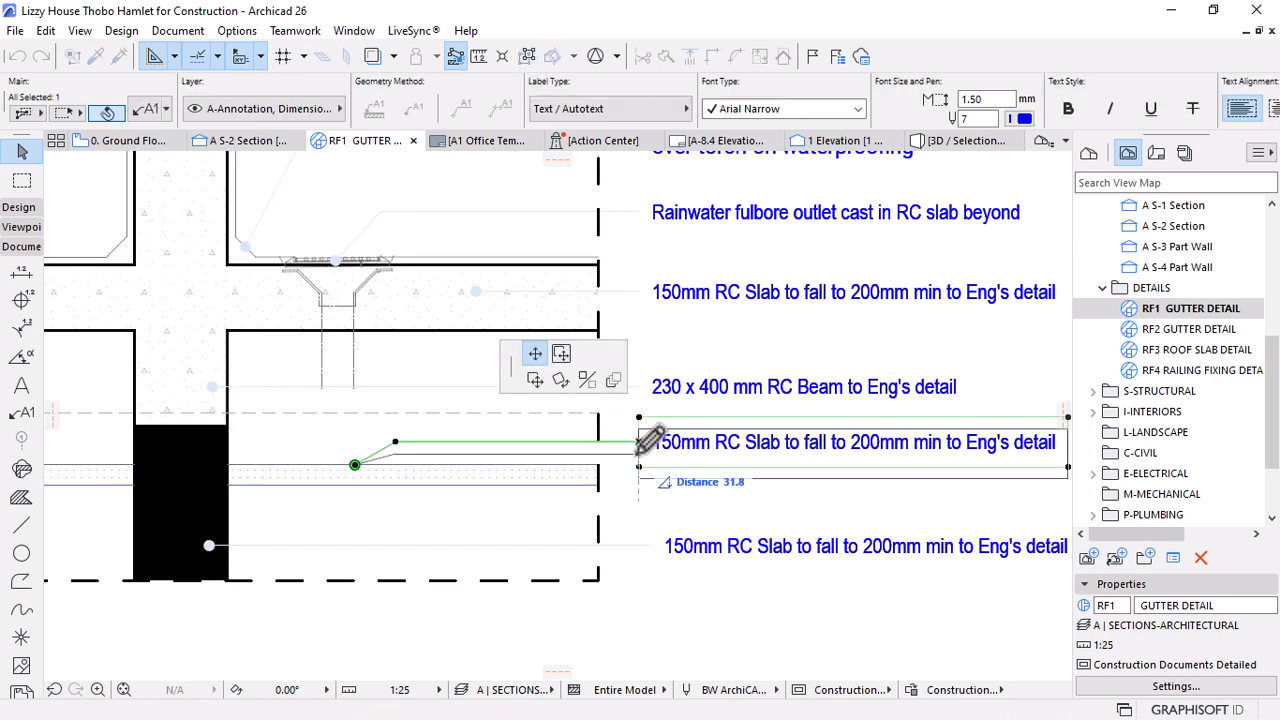
{"action": "key", "text": "Escape"}
{"action": "left_click", "coordinate": [690, 485]}
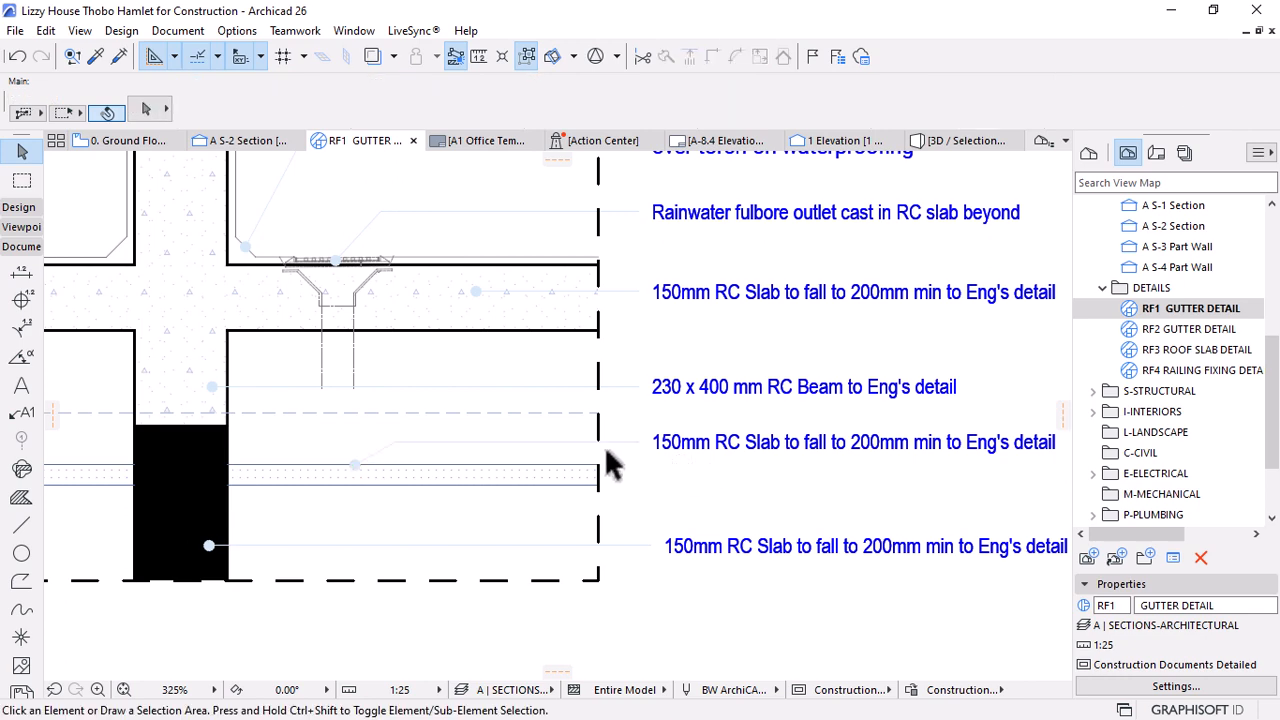
Filter the Property Manager for "fini" and open the options setup of the CEILING property under FINISHES
{"action": "scroll", "coordinate": [606, 450], "scroll_direction": "down", "scroll_amount": 1}
{"action": "left_click", "coordinate": [673, 446]}
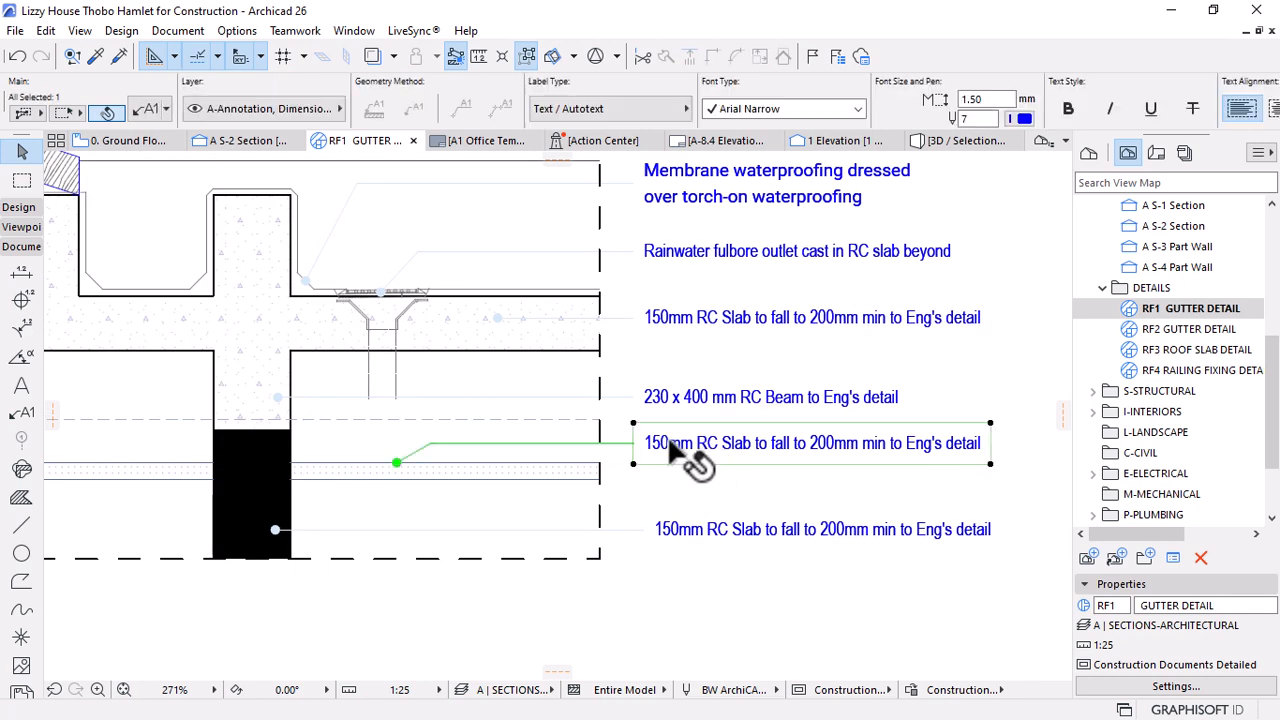
{"action": "left_click", "coordinate": [238, 31]}
{"action": "left_click", "coordinate": [288, 76]}
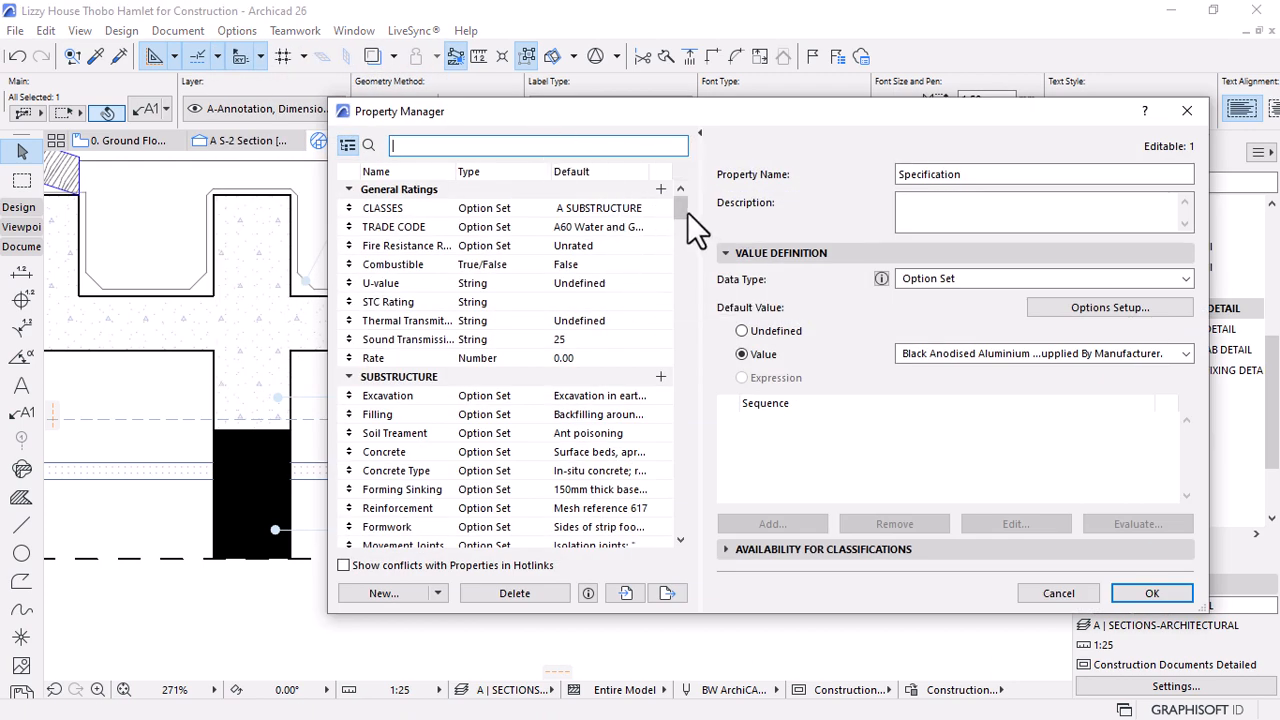
{"action": "type", "text": "fini"}
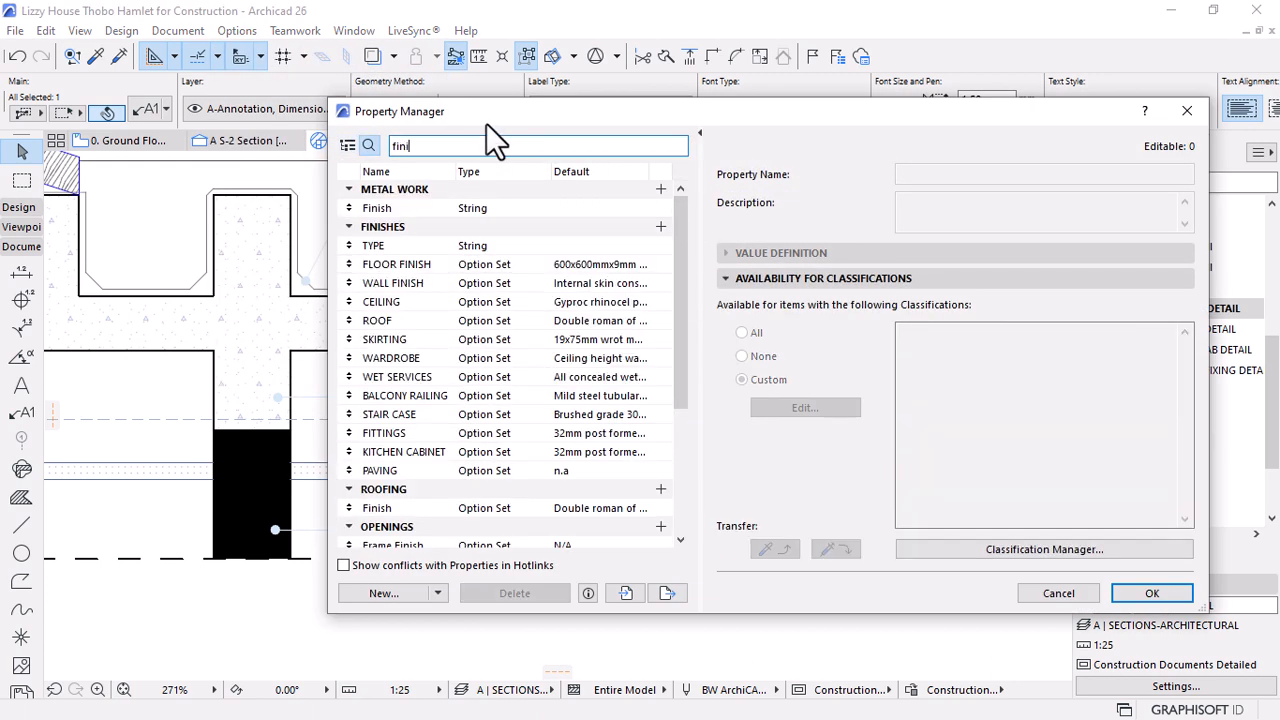
{"action": "left_click", "coordinate": [388, 304]}
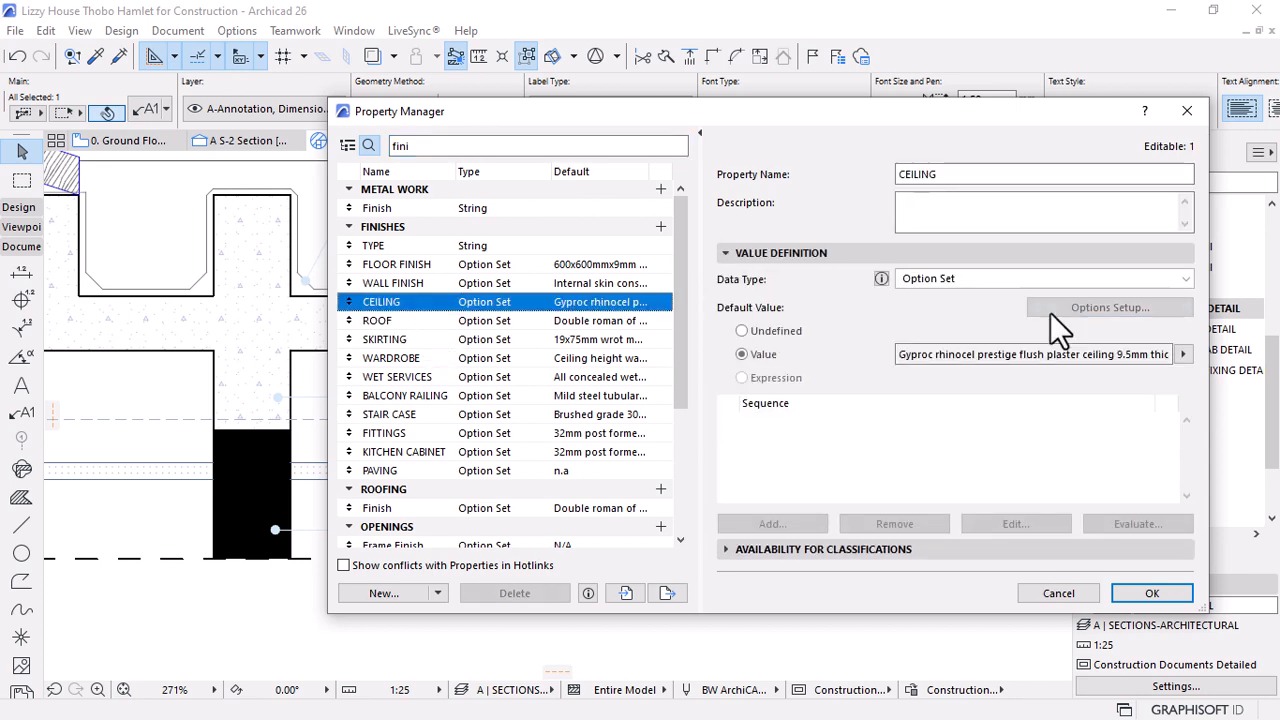
{"action": "left_click", "coordinate": [1060, 307]}
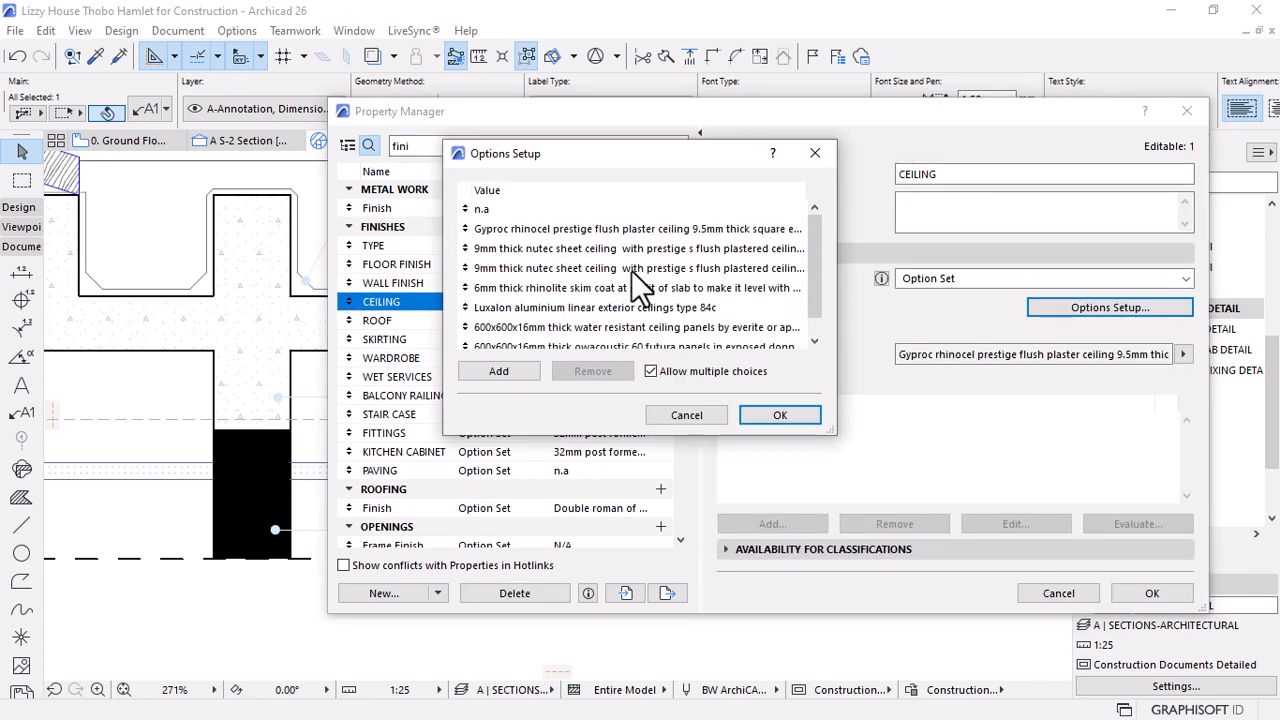
Copy the "Gyproc rhinocel prestige flush plaster ceiling 9.5mm thick" option text and leave the Property Manager without saving changes
{"action": "scroll", "coordinate": [631, 270], "scroll_direction": "down", "scroll_amount": 1}
{"action": "scroll", "coordinate": [631, 270], "scroll_direction": "up", "scroll_amount": 1}
{"action": "scroll", "coordinate": [631, 270], "scroll_direction": "up", "scroll_amount": 1}
{"action": "left_click", "coordinate": [498, 230]}
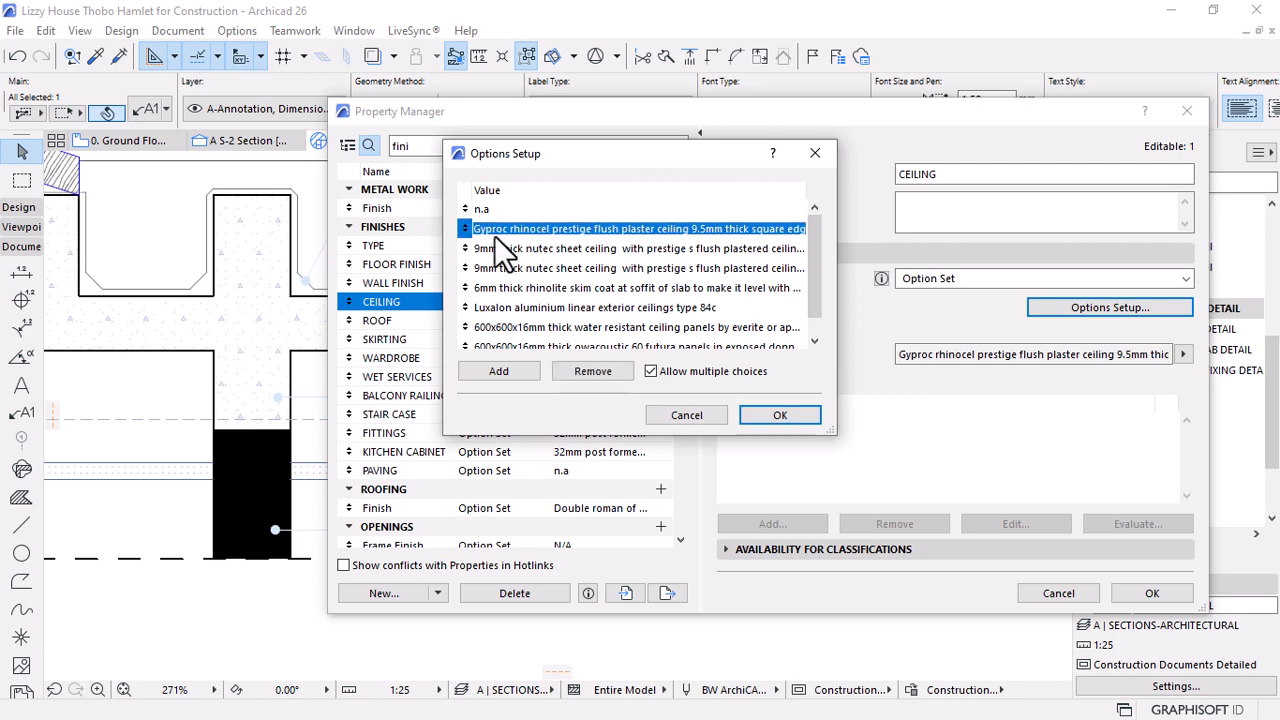
{"action": "left_click", "coordinate": [768, 418]}
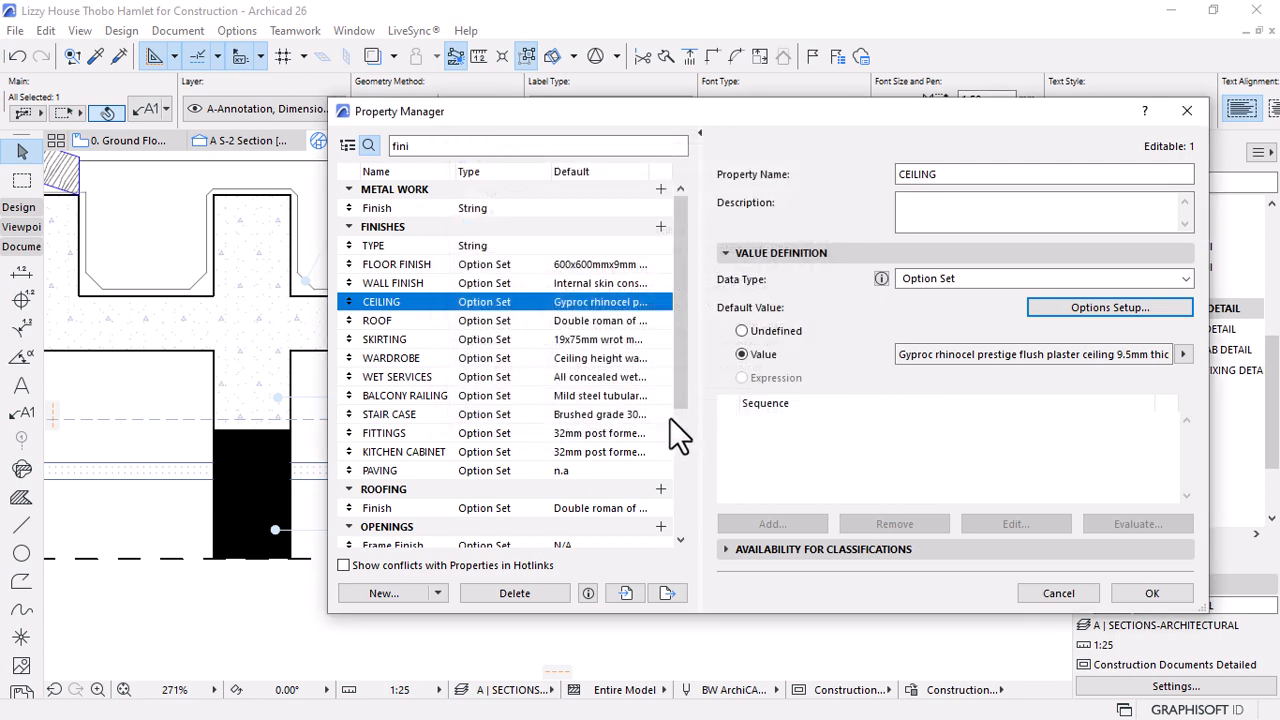
{"action": "left_click", "coordinate": [1040, 594]}
Replace the ceiling label's text with the copied Gyproc rhinocel plaster ceiling specification and turn on Wrap Text for the label
{"action": "double_click", "coordinate": [678, 450]}
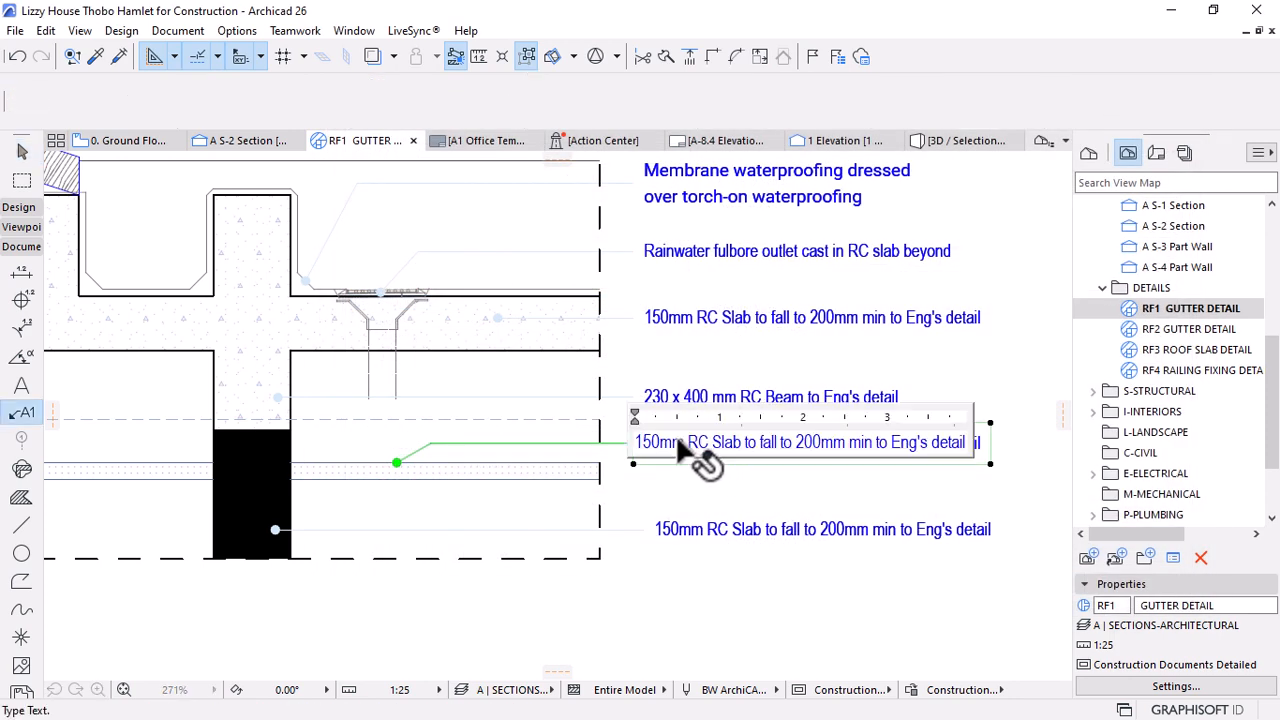
{"action": "left_click_drag", "start_coordinate": [637, 443], "coordinate": [993, 447]}
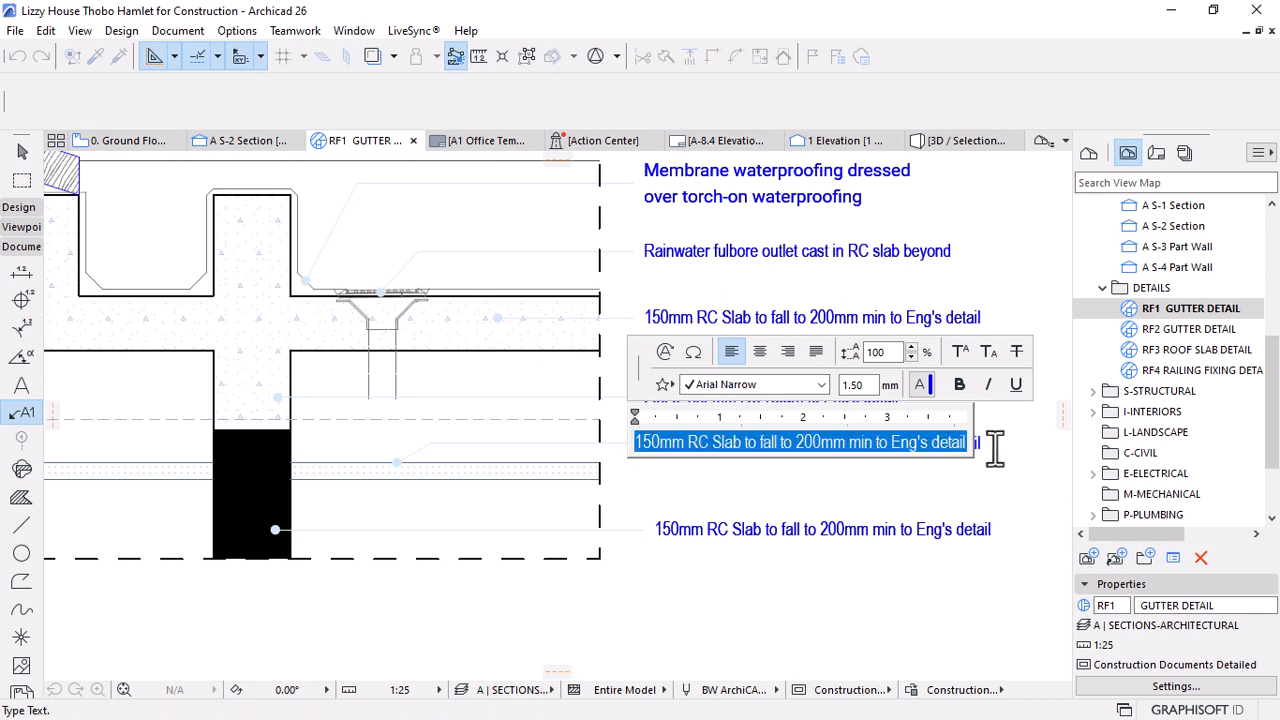
{"action": "key", "text": "ctrl+v"}
{"action": "left_click", "coordinate": [748, 490]}
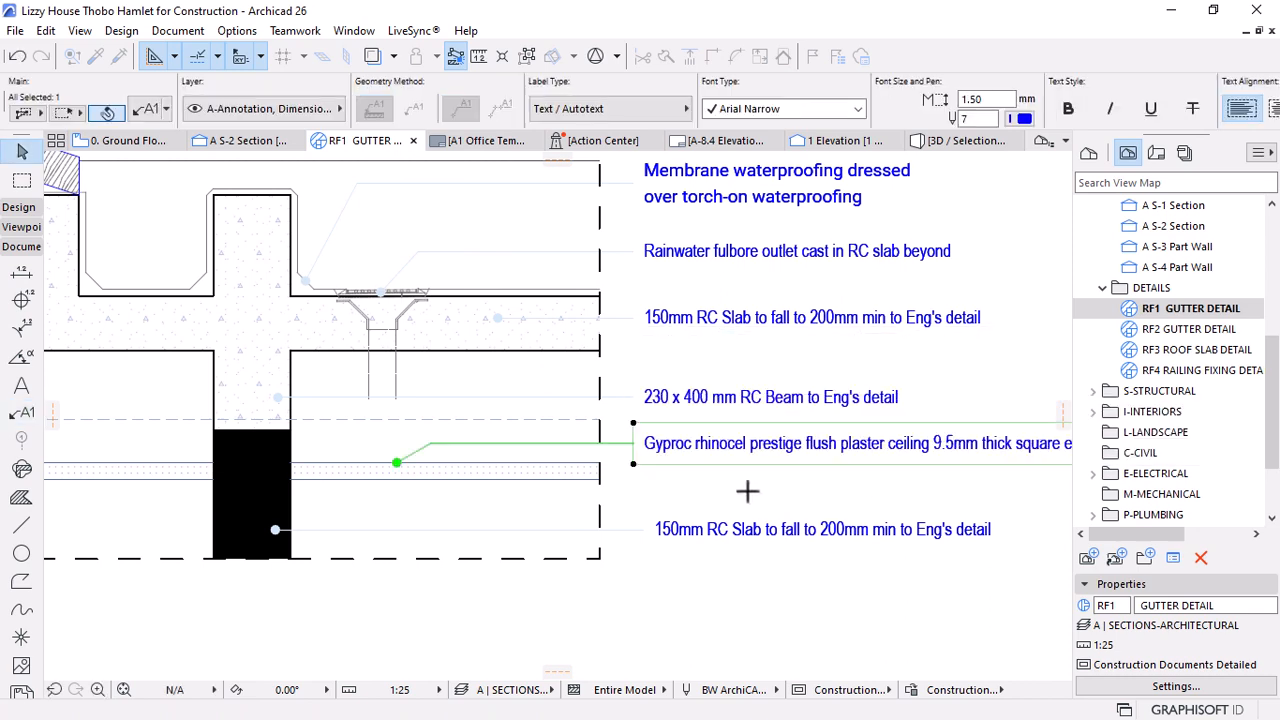
{"action": "left_click", "coordinate": [158, 109]}
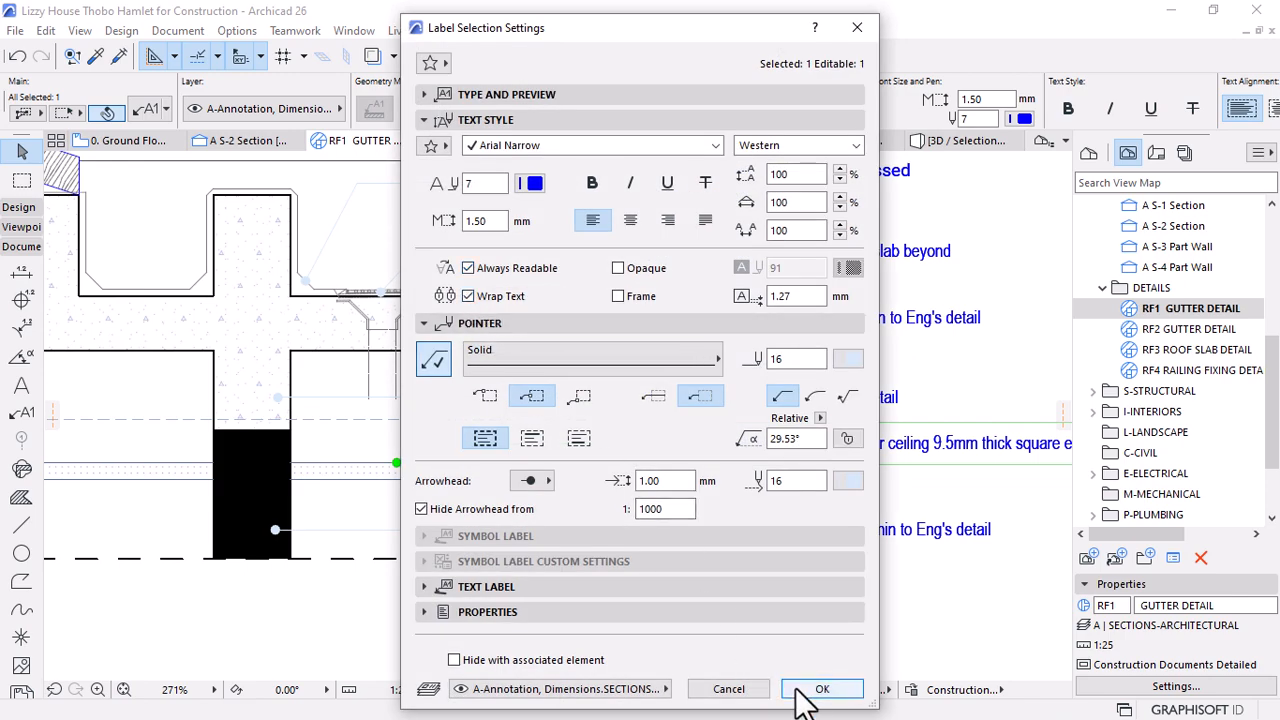
{"action": "left_click", "coordinate": [819, 689]}
Narrow the ceiling label's text box from its far end to a column slightly wider than the roof covering label
{"action": "scroll", "coordinate": [503, 437], "scroll_direction": "down", "scroll_amount": 3}
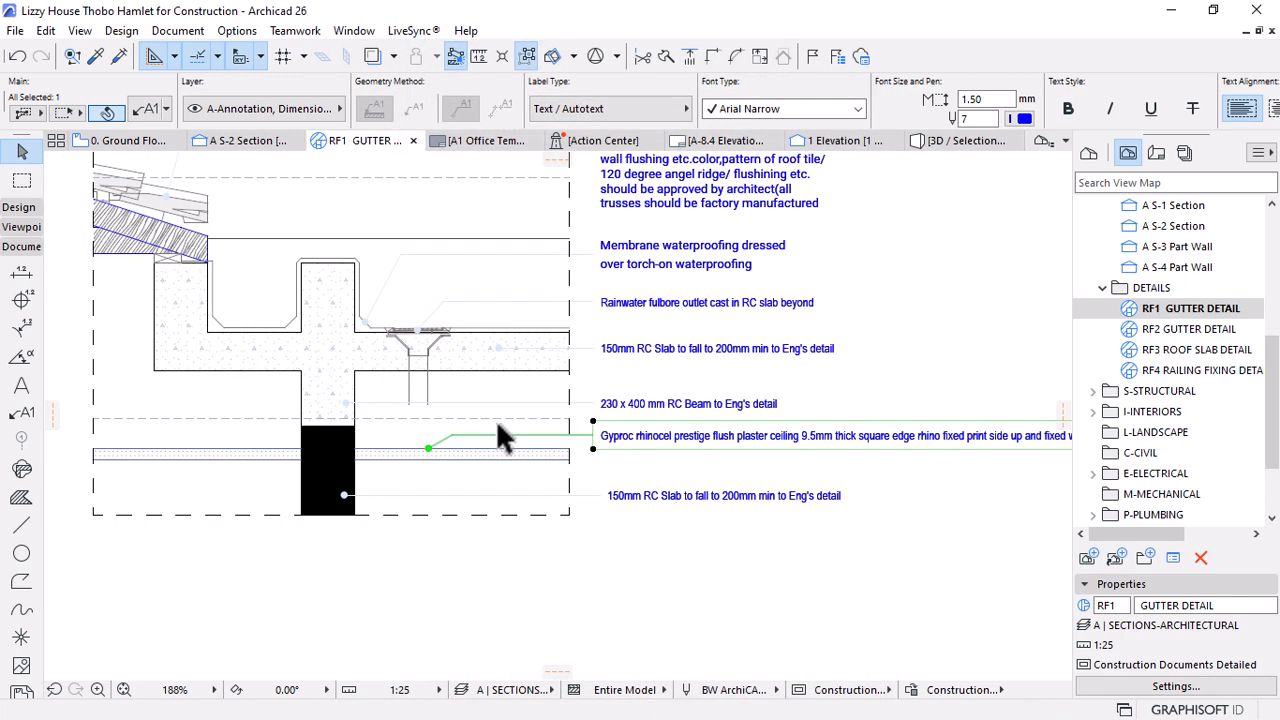
{"action": "scroll", "coordinate": [903, 500], "scroll_direction": "down", "scroll_amount": 15}
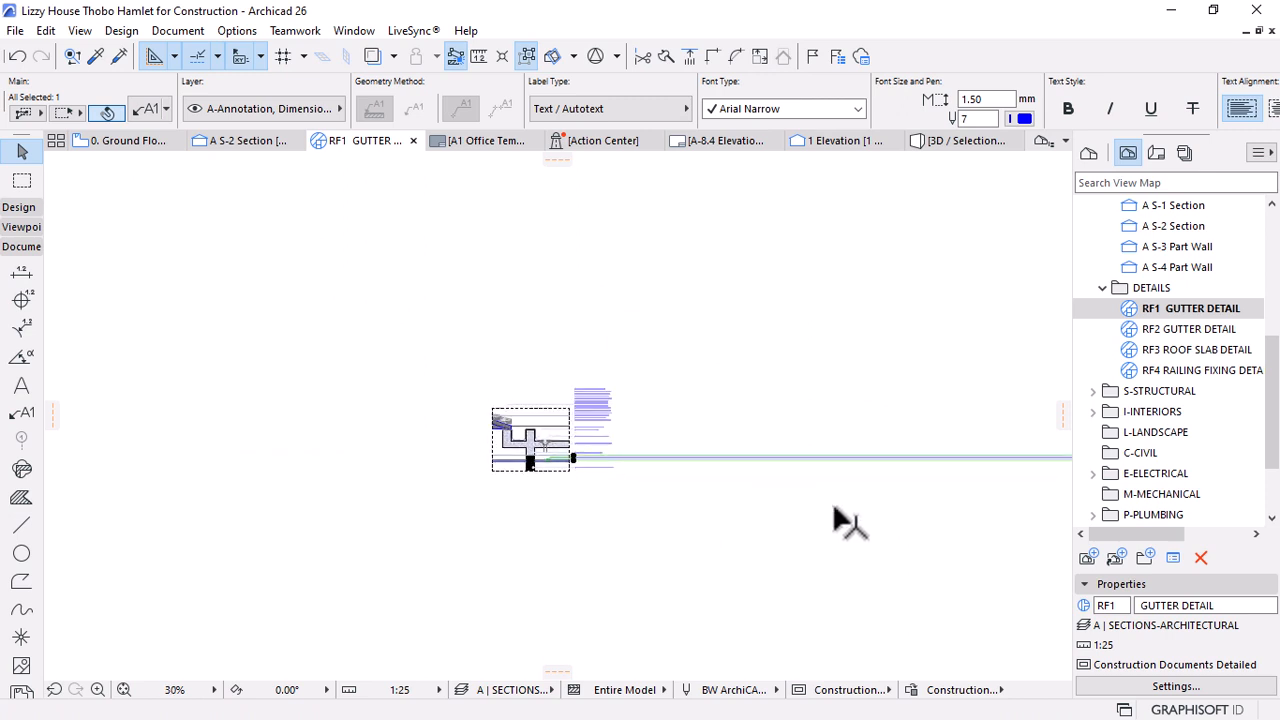
{"action": "scroll", "coordinate": [880, 488], "scroll_direction": "up", "scroll_amount": 5}
{"action": "left_click", "coordinate": [888, 474]}
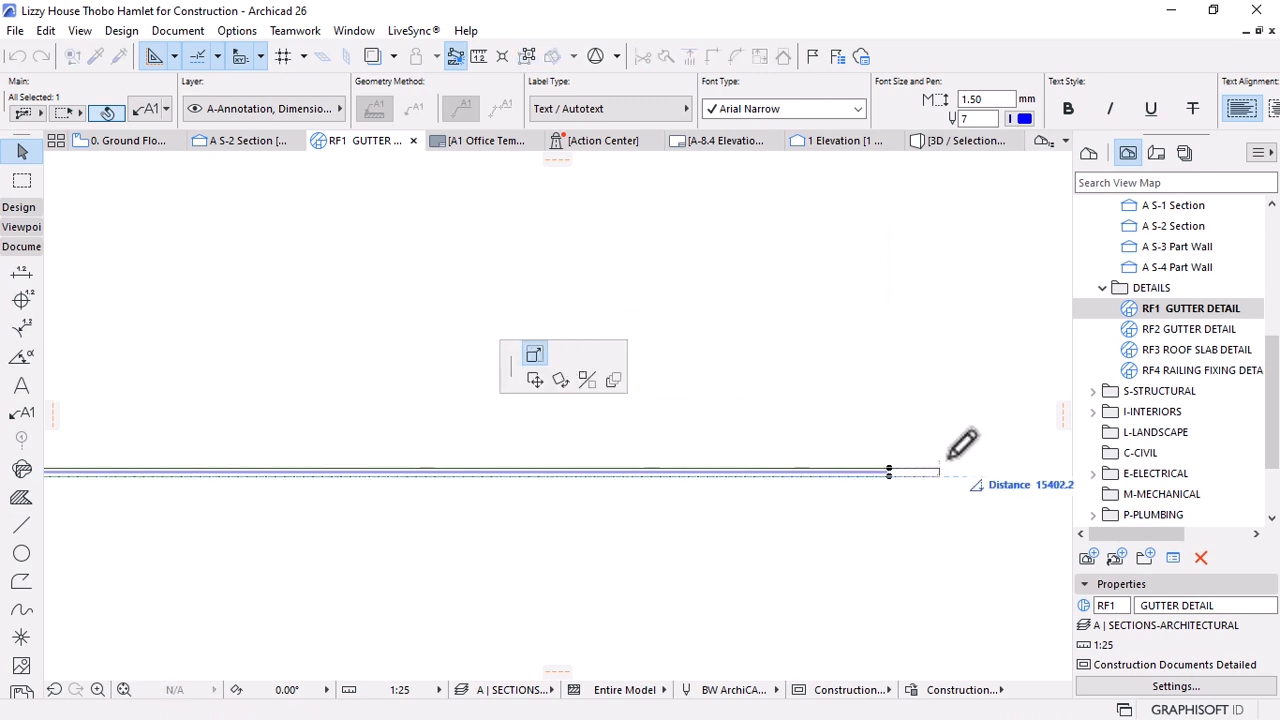
{"action": "scroll", "coordinate": [946, 458], "scroll_direction": "down", "scroll_amount": 5}
{"action": "scroll", "coordinate": [626, 463], "scroll_direction": "up", "scroll_amount": 3}
{"action": "scroll", "coordinate": [695, 440], "scroll_direction": "up", "scroll_amount": 3}
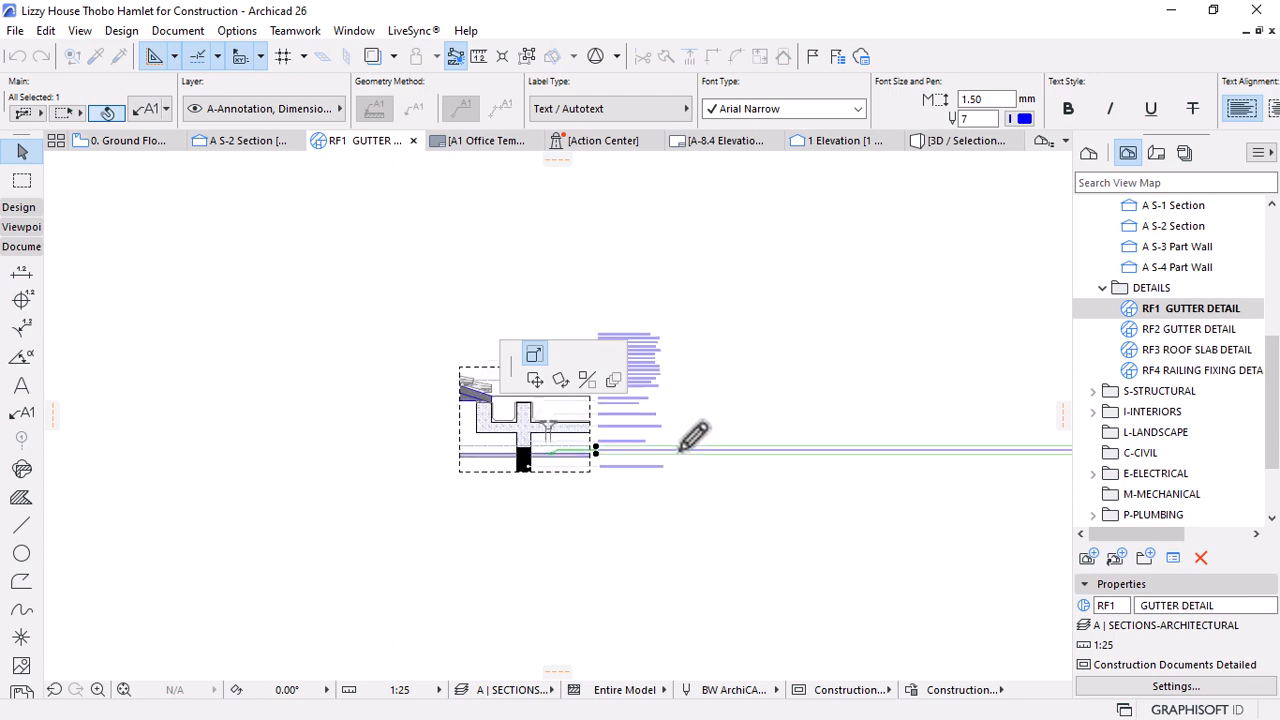
{"action": "left_click", "coordinate": [683, 447]}
{"action": "scroll", "coordinate": [623, 463], "scroll_direction": "up", "scroll_amount": 5}
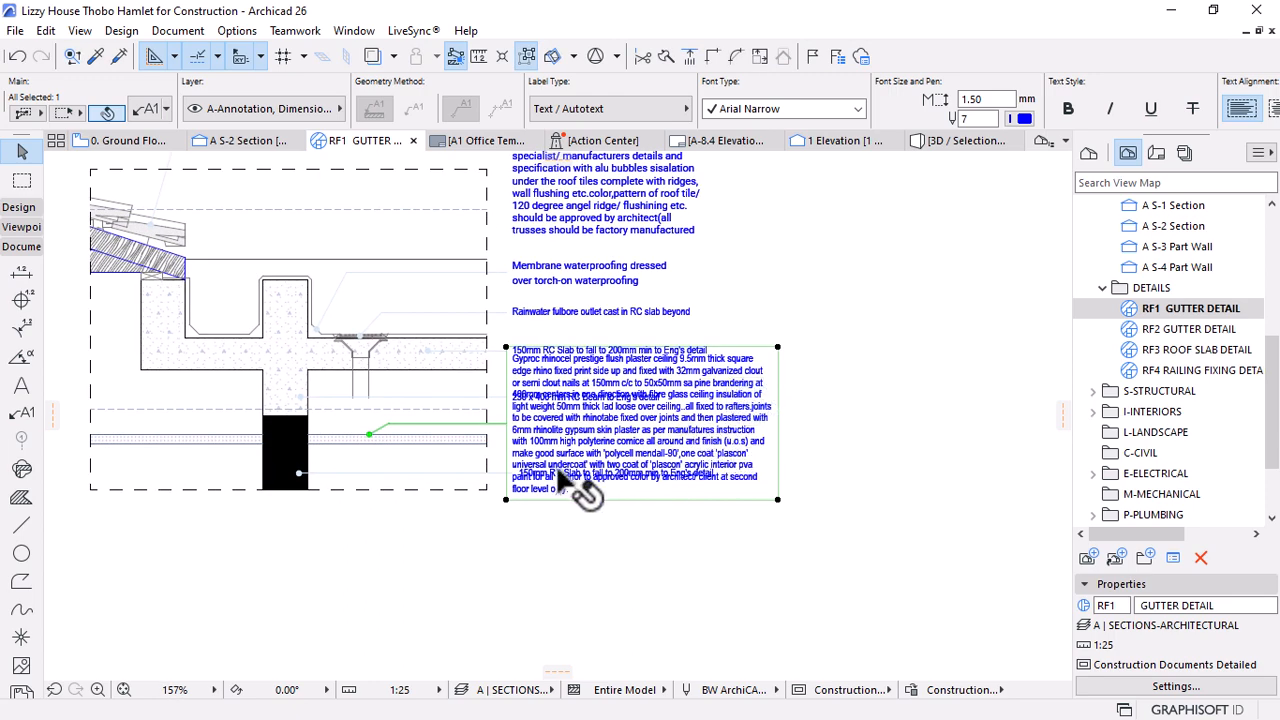
{"action": "key", "text": "Escape"}
{"action": "left_click", "coordinate": [431, 473]}
{"action": "key", "text": "ctrl+d"}
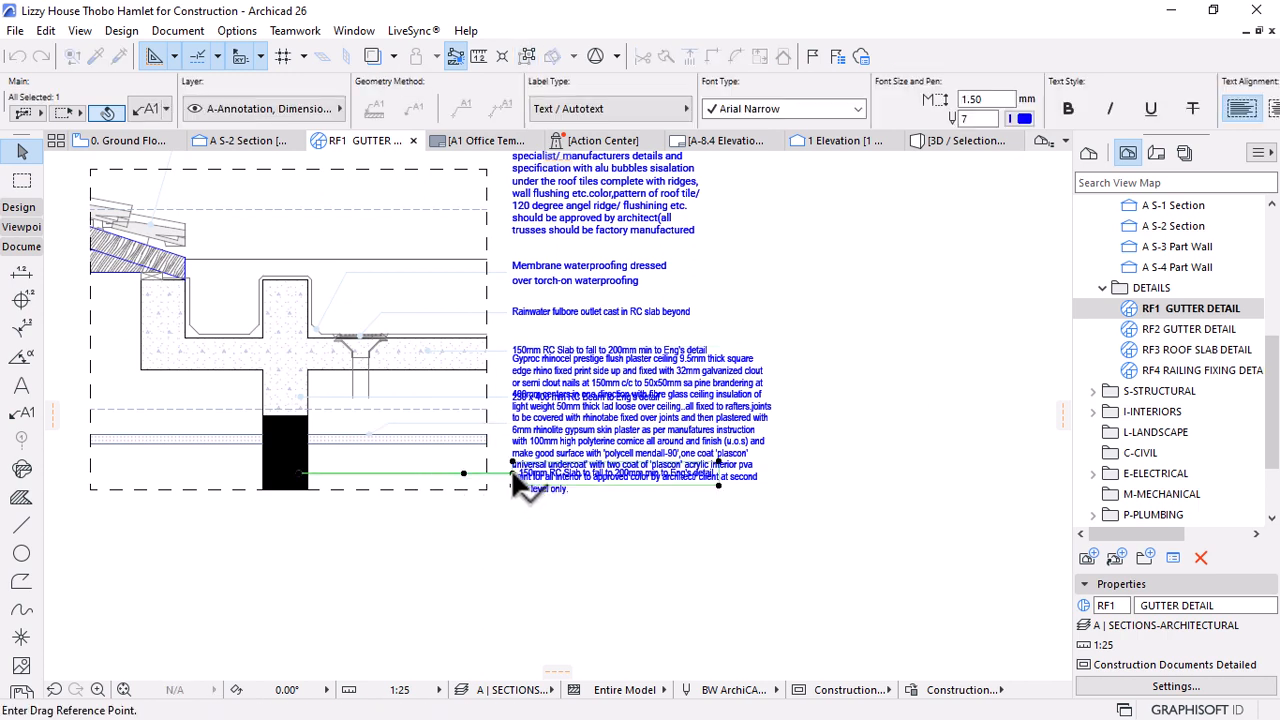
{"action": "left_click", "coordinate": [514, 480]}
{"action": "key", "text": "Escape"}
{"action": "key", "text": "Escape"}
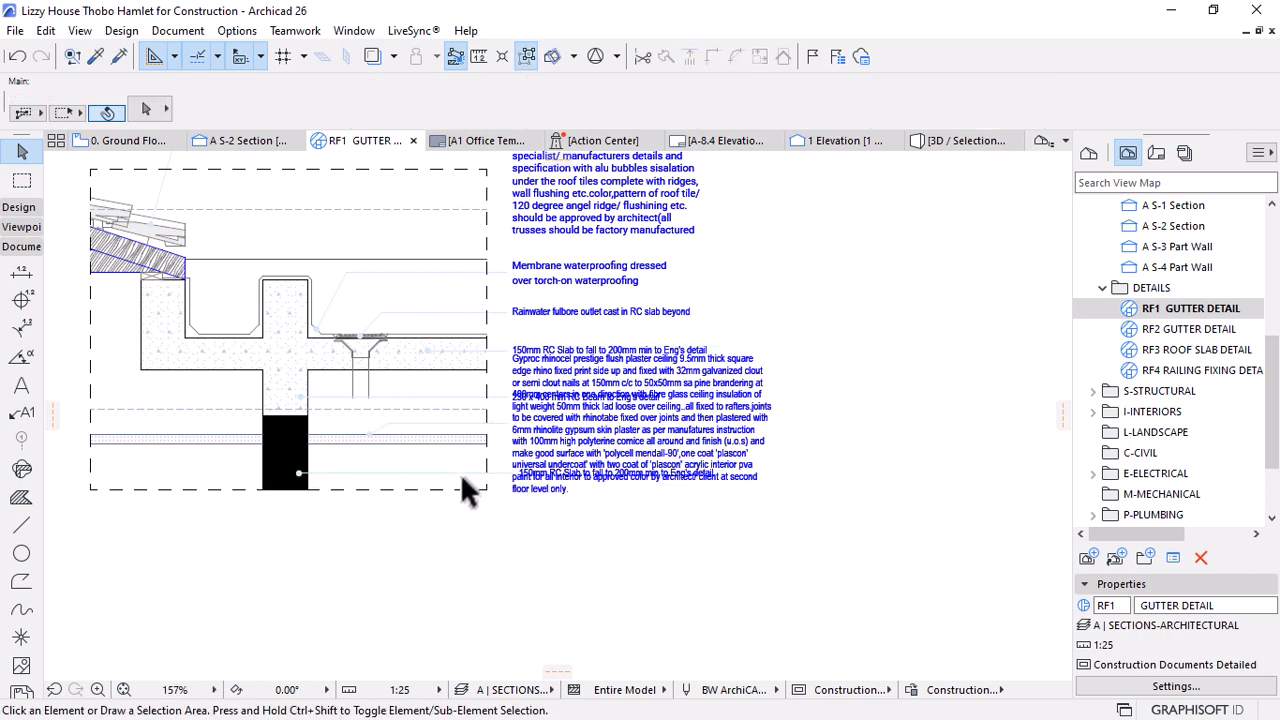
{"action": "key", "text": "Escape"}
Move the Gyproc ceiling label horizontally out of the label column, clear of the slab, beam and wall labels
{"action": "left_click", "coordinate": [712, 483]}
{"action": "key", "text": "Escape"}
{"action": "left_click", "coordinate": [728, 455]}
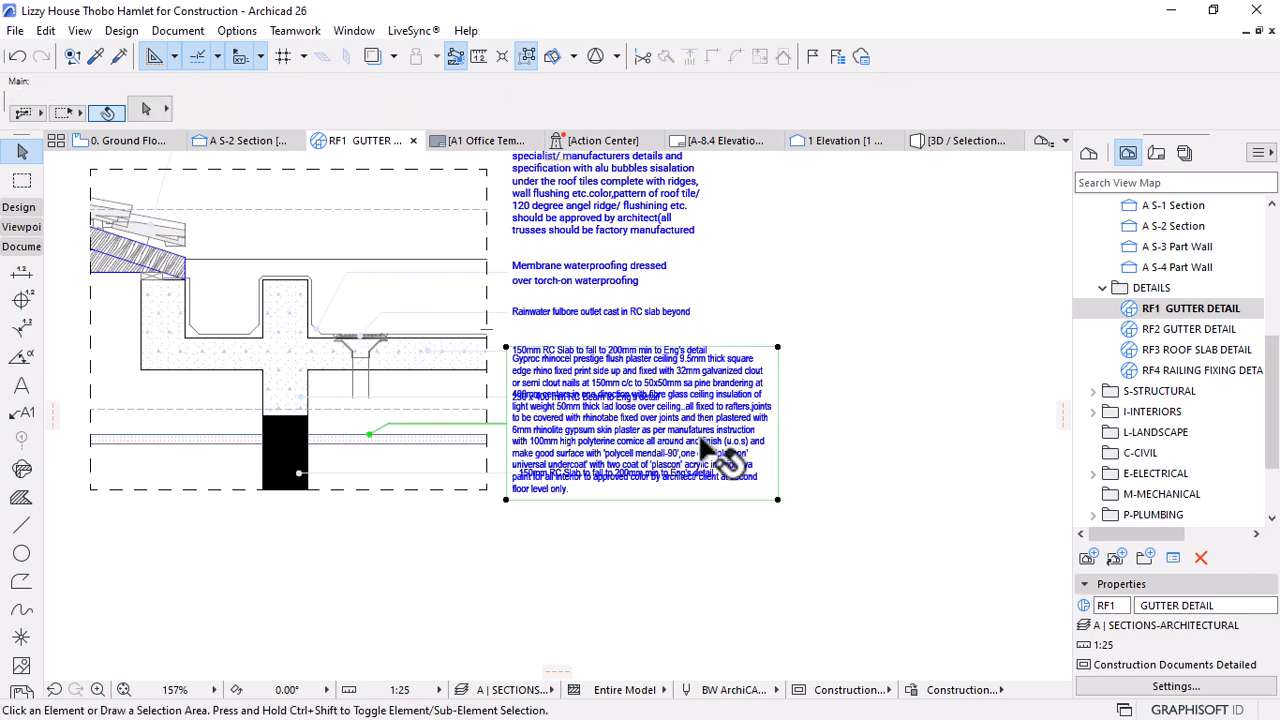
{"action": "key", "text": "ctrl+d"}
{"action": "left_click", "coordinate": [574, 540]}
{"action": "left_click", "coordinate": [822, 540]}
{"action": "key", "text": "Escape"}
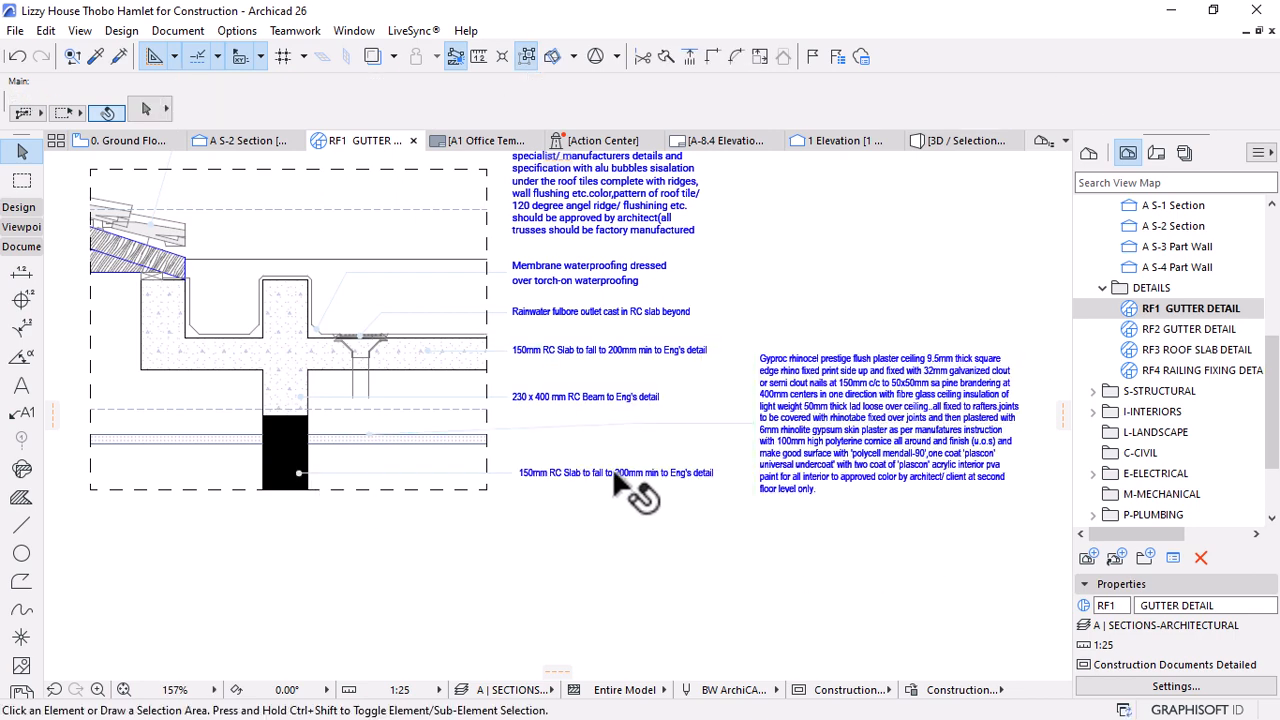
Move the text of the black wall's leader label straight down, below the detail boundary
{"action": "left_click", "coordinate": [616, 474]}
{"action": "key", "text": "ctrl+d"}
{"action": "left_click", "coordinate": [633, 526]}
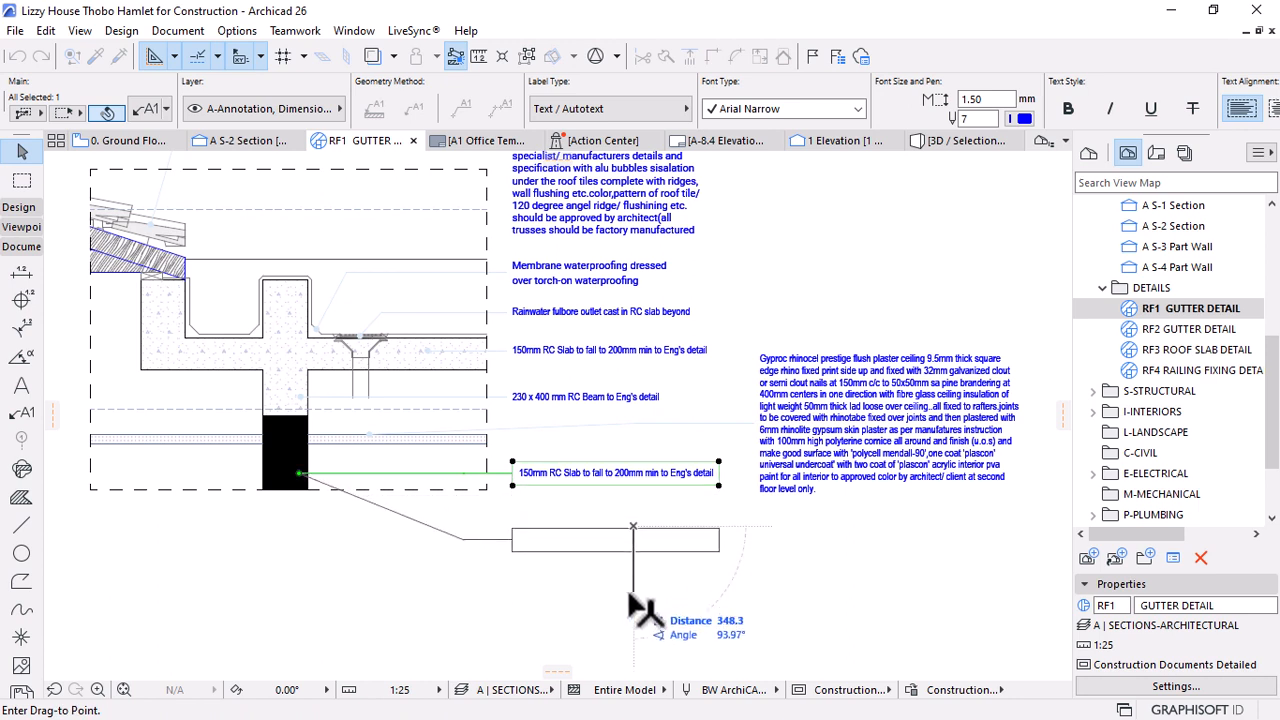
{"action": "left_click", "coordinate": [634, 652]}
Move the ceiling label back into the label column, between the beam label and the wall label
{"action": "left_click", "coordinate": [788, 453]}
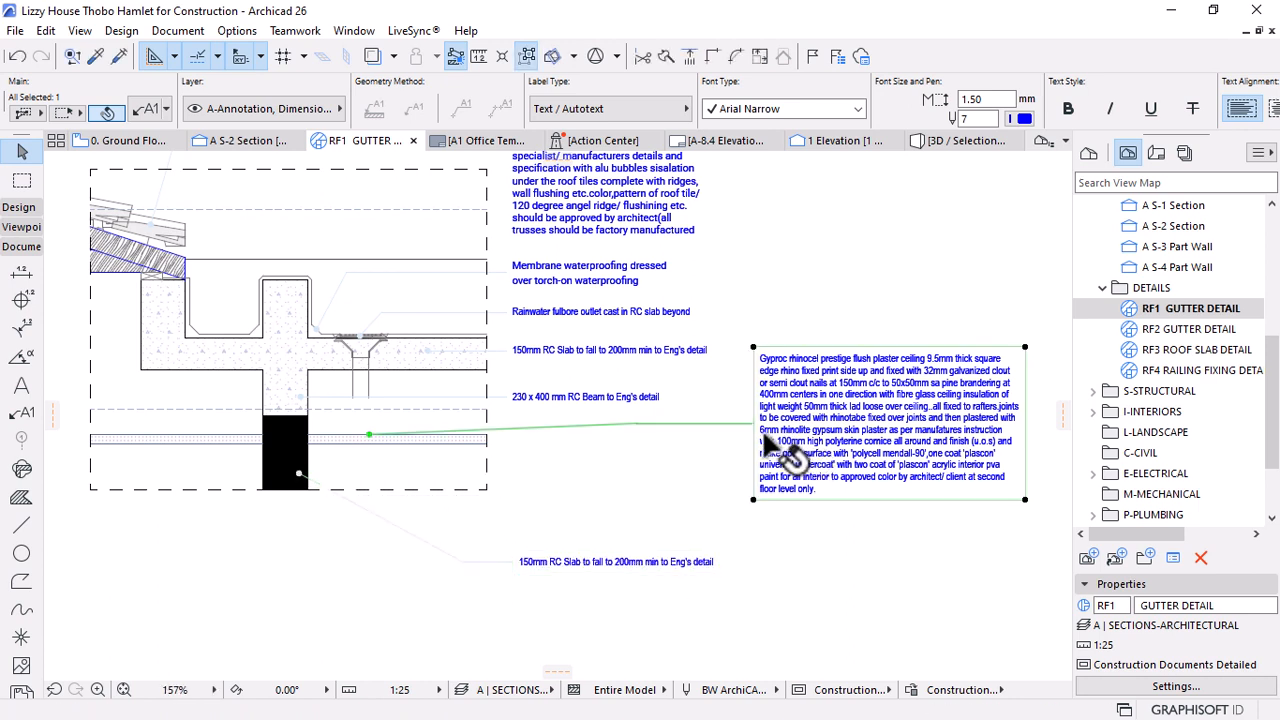
{"action": "key", "text": "ctrl+d"}
{"action": "left_click", "coordinate": [790, 409]}
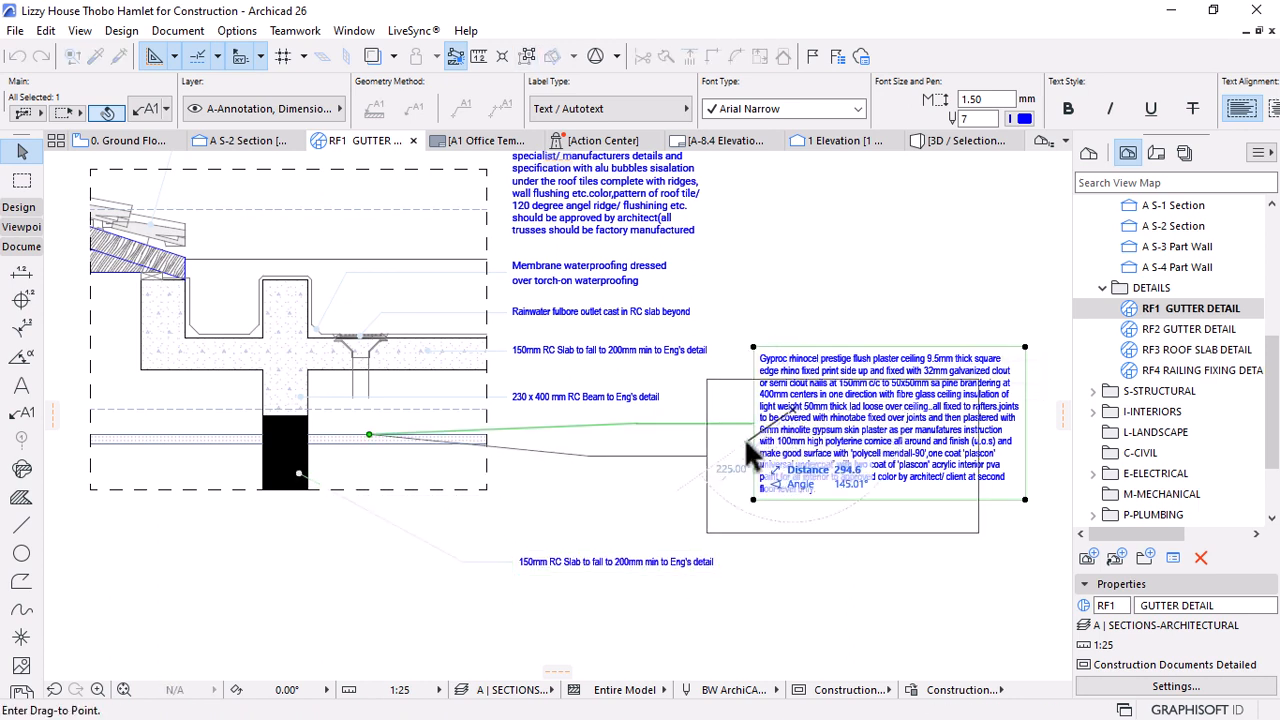
{"action": "left_click", "coordinate": [547, 452]}
Move the "230 x 400 mm RC Beam to Eng's detail" label straight up by about 87 mm, closer to the slab label
{"action": "scroll", "coordinate": [516, 444], "scroll_direction": "up", "scroll_amount": 5}
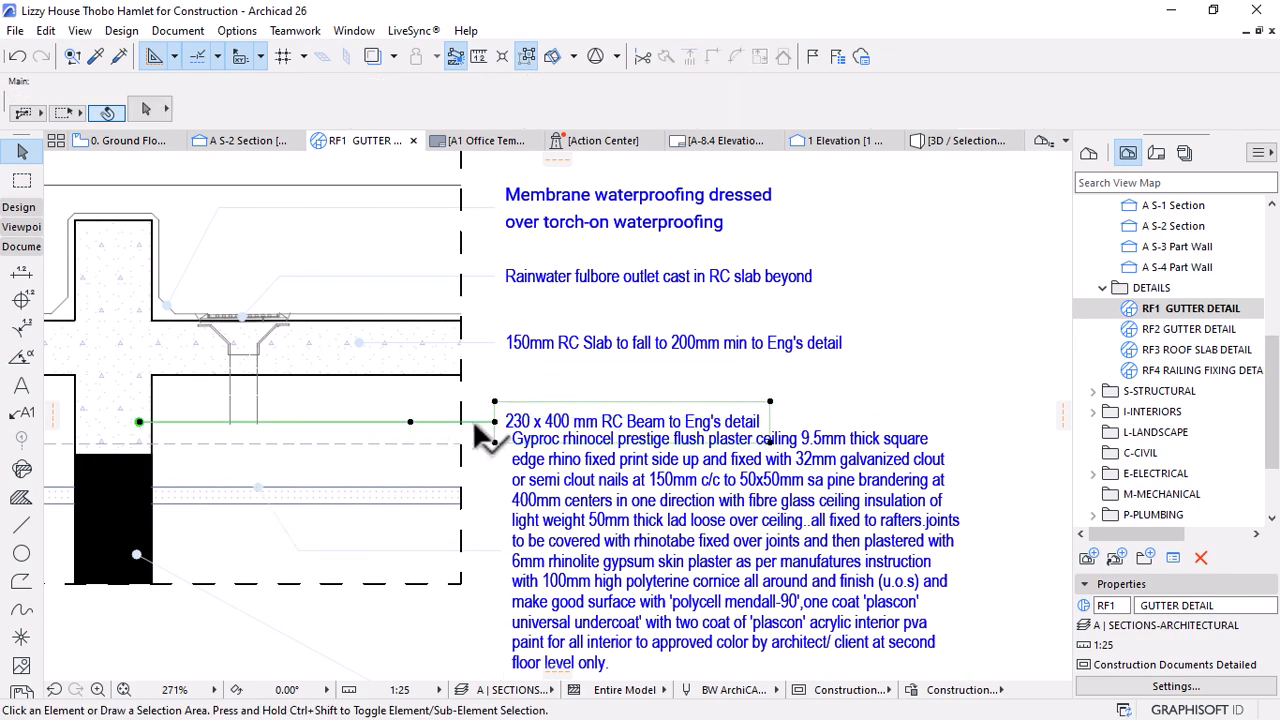
{"action": "key", "text": "ctrl+d"}
{"action": "left_click", "coordinate": [874, 393]}
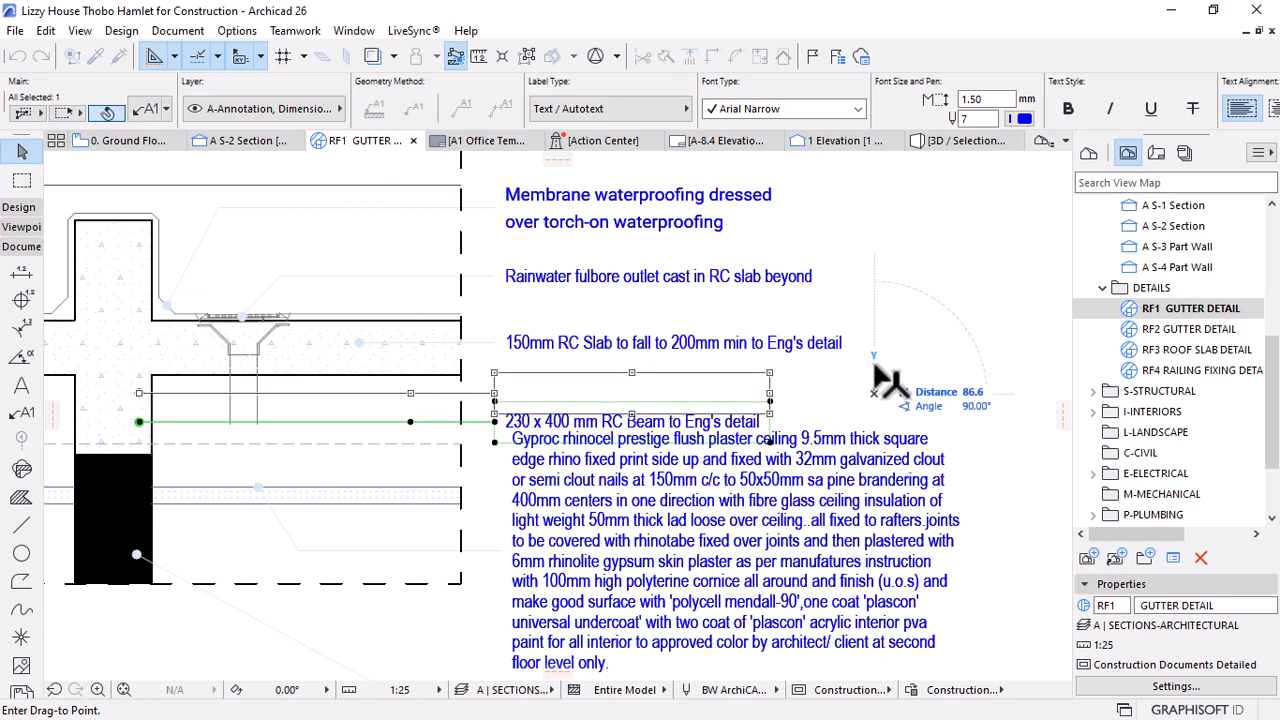
{"action": "left_click", "coordinate": [876, 366]}
Move the arrow end of the ceiling label's leader slightly down so it sits inside the ceiling layer, and deselect the label
{"action": "scroll", "coordinate": [737, 360], "scroll_direction": "down", "scroll_amount": 4}
{"action": "left_click", "coordinate": [668, 380]}
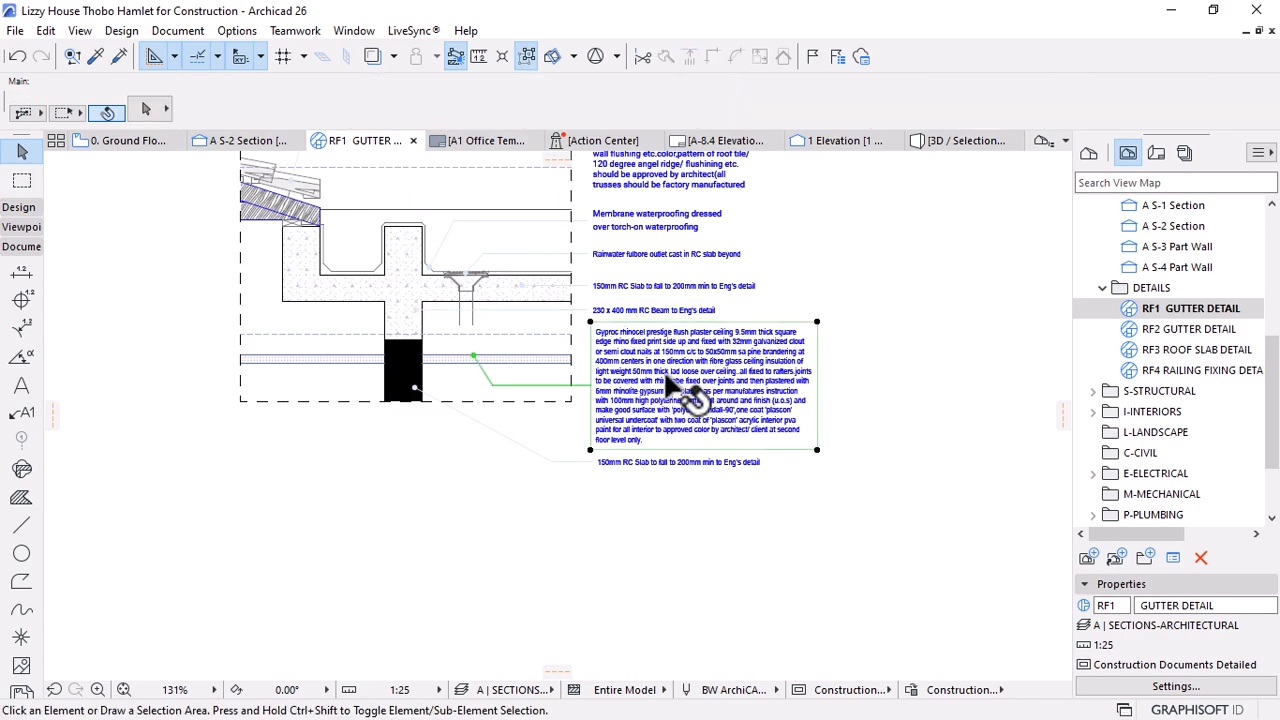
{"action": "scroll", "coordinate": [668, 380], "scroll_direction": "up", "scroll_amount": 3}
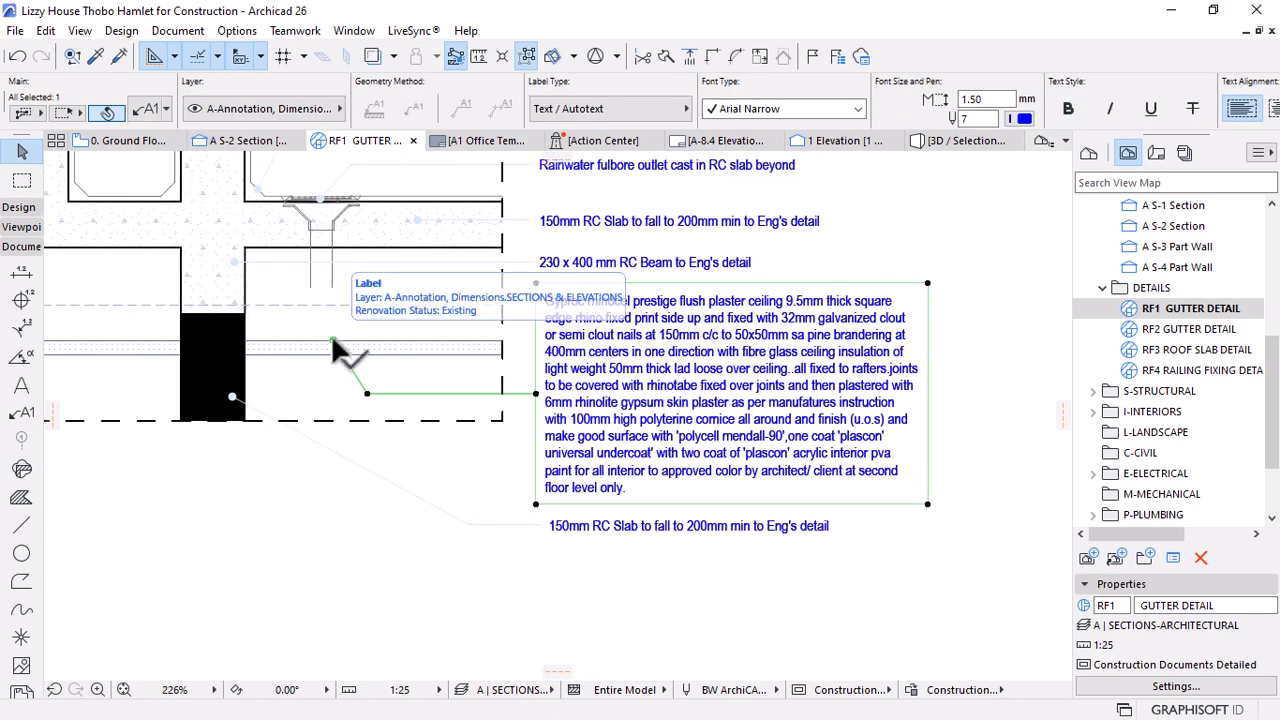
{"action": "left_click", "coordinate": [333, 339]}
{"action": "left_click", "coordinate": [337, 347]}
{"action": "scroll", "coordinate": [877, 391], "scroll_direction": "down", "scroll_amount": 2}
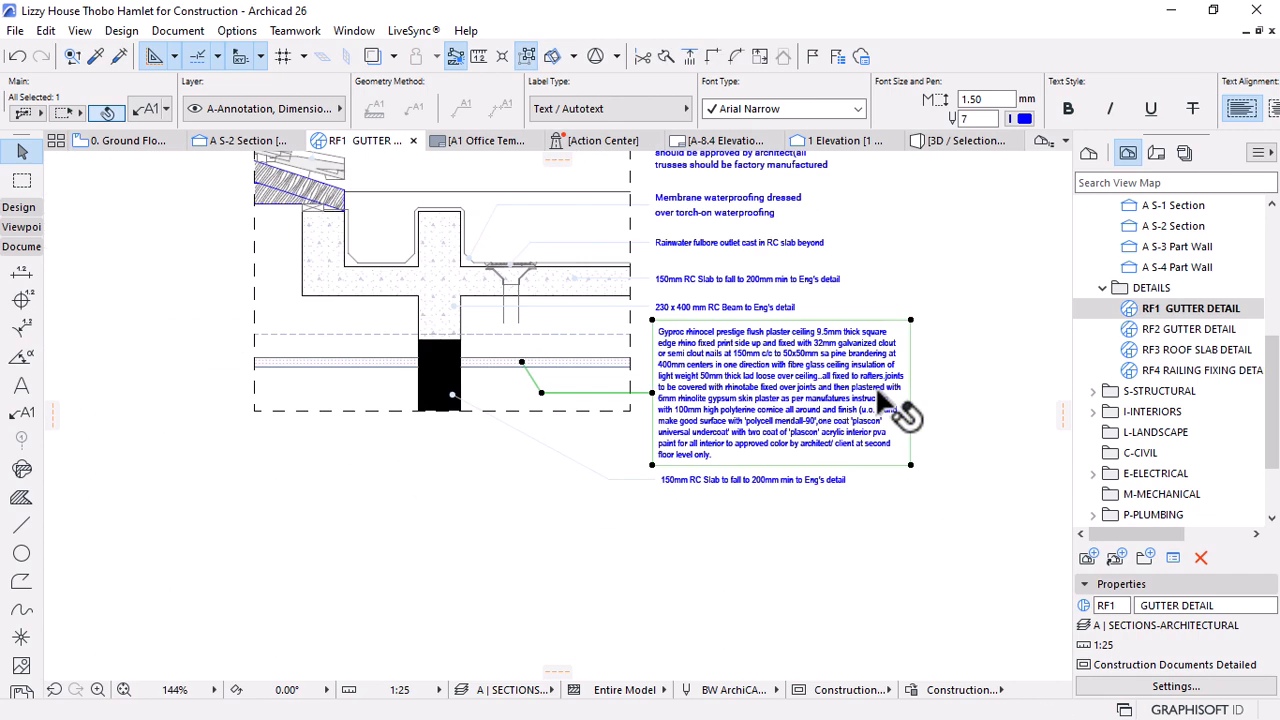
{"action": "key", "text": "Escape"}
Check the spacing and alignment of the leader labels beside the gutter detail
{"action": "scroll", "coordinate": [830, 480], "scroll_direction": "down", "scroll_amount": 3}
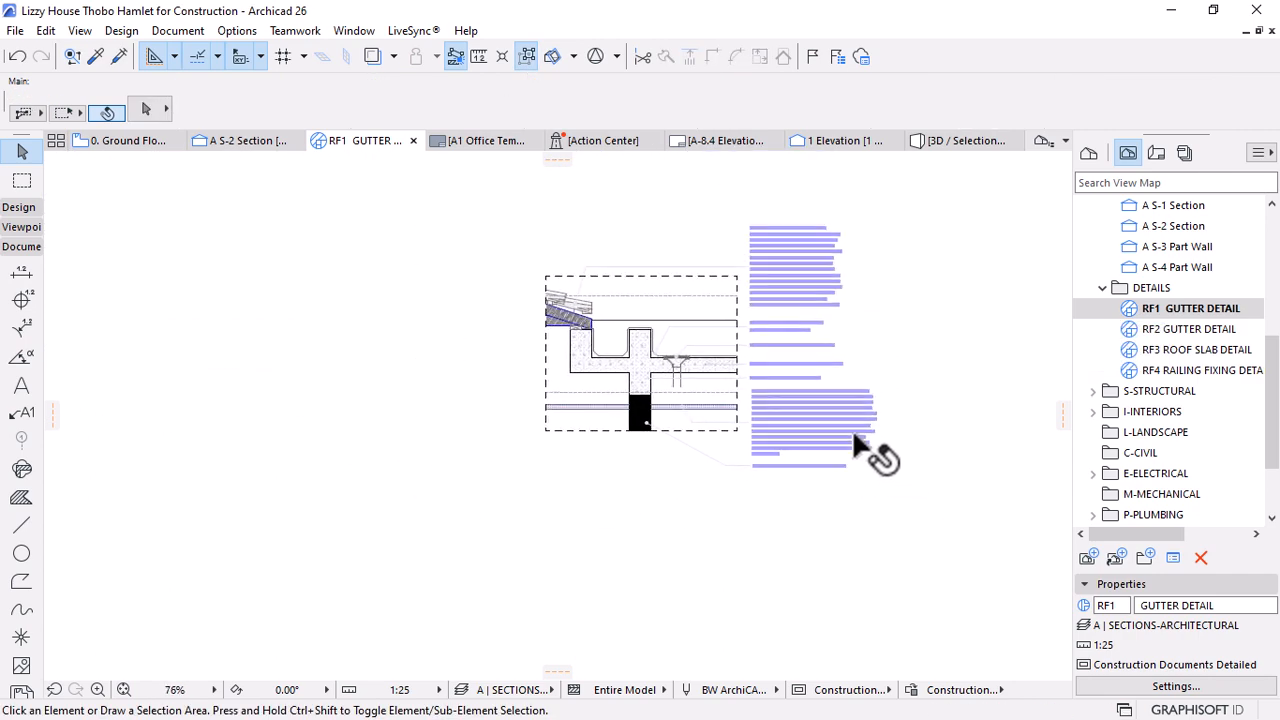
{"action": "scroll", "coordinate": [785, 318], "scroll_direction": "up", "scroll_amount": 3}
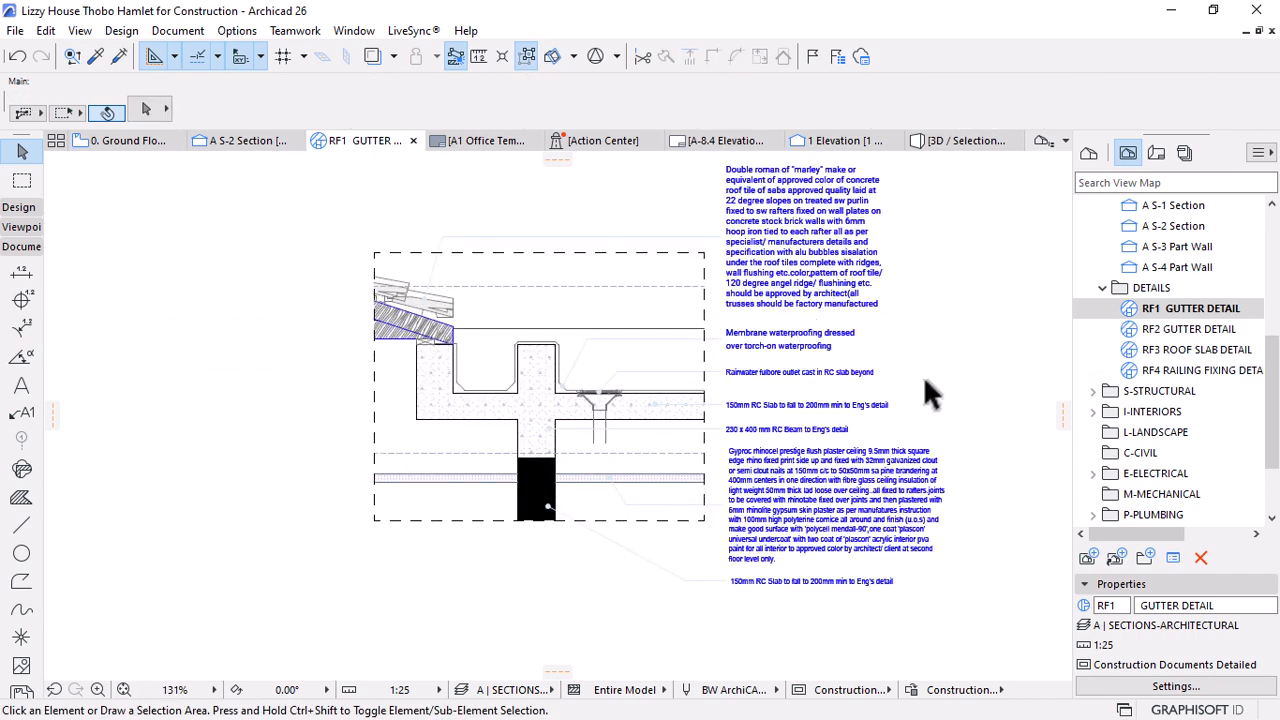
{"action": "scroll", "coordinate": [818, 563], "scroll_direction": "up", "scroll_amount": 1}
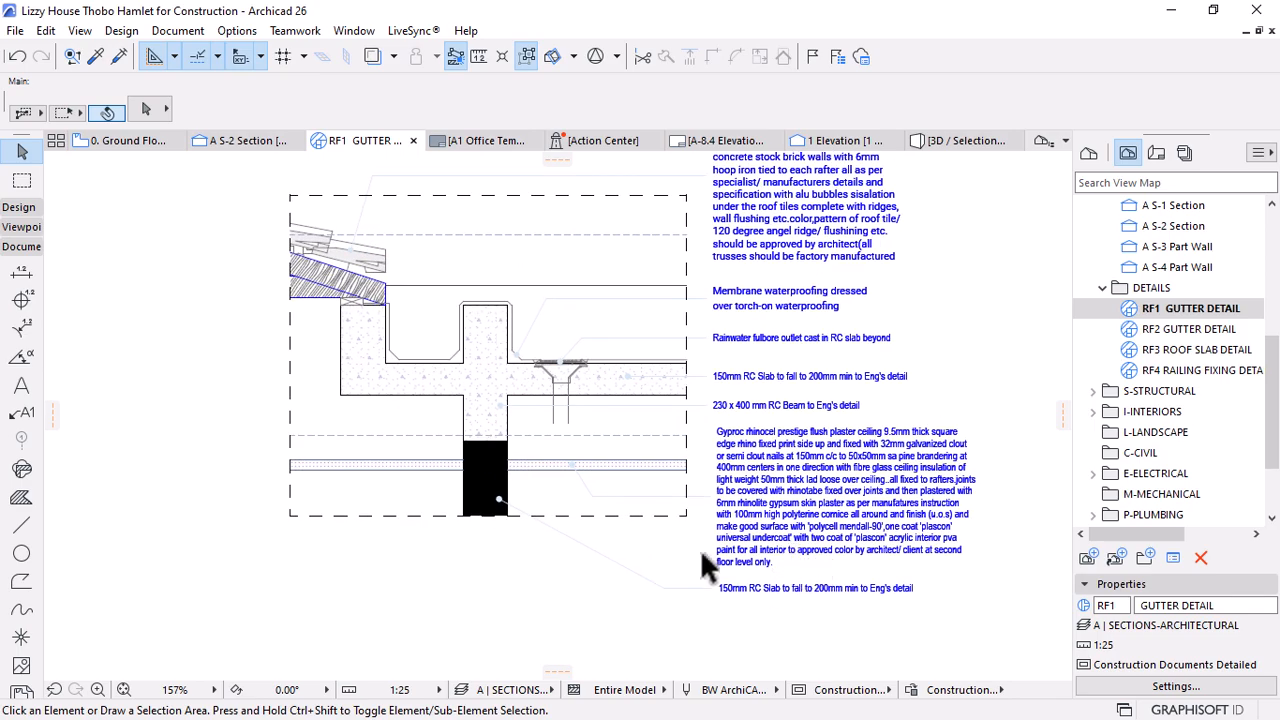
{"action": "scroll", "coordinate": [703, 565], "scroll_direction": "up", "scroll_amount": 2}
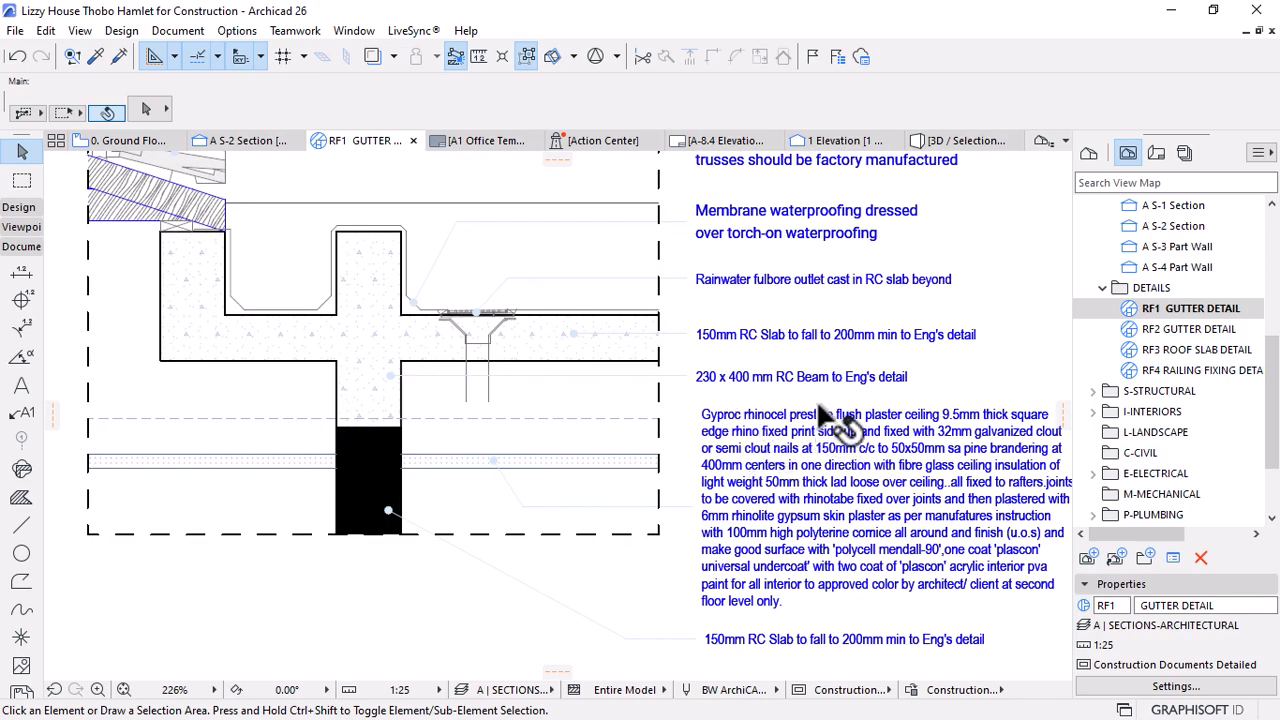
{"action": "scroll", "coordinate": [609, 486], "scroll_direction": "down", "scroll_amount": 1}
{"action": "scroll", "coordinate": [760, 550], "scroll_direction": "down", "scroll_amount": 2}
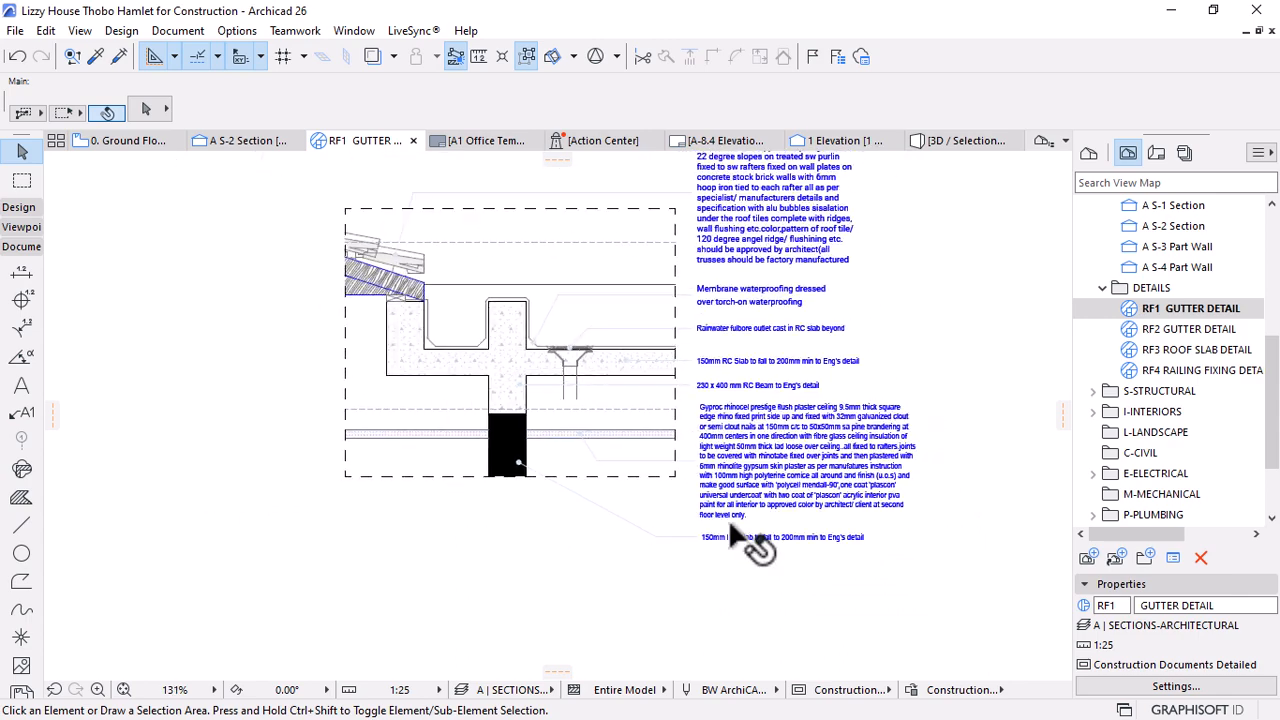
{"action": "scroll", "coordinate": [745, 538], "scroll_direction": "up", "scroll_amount": 1}
{"action": "scroll", "coordinate": [786, 460], "scroll_direction": "down", "scroll_amount": 2}
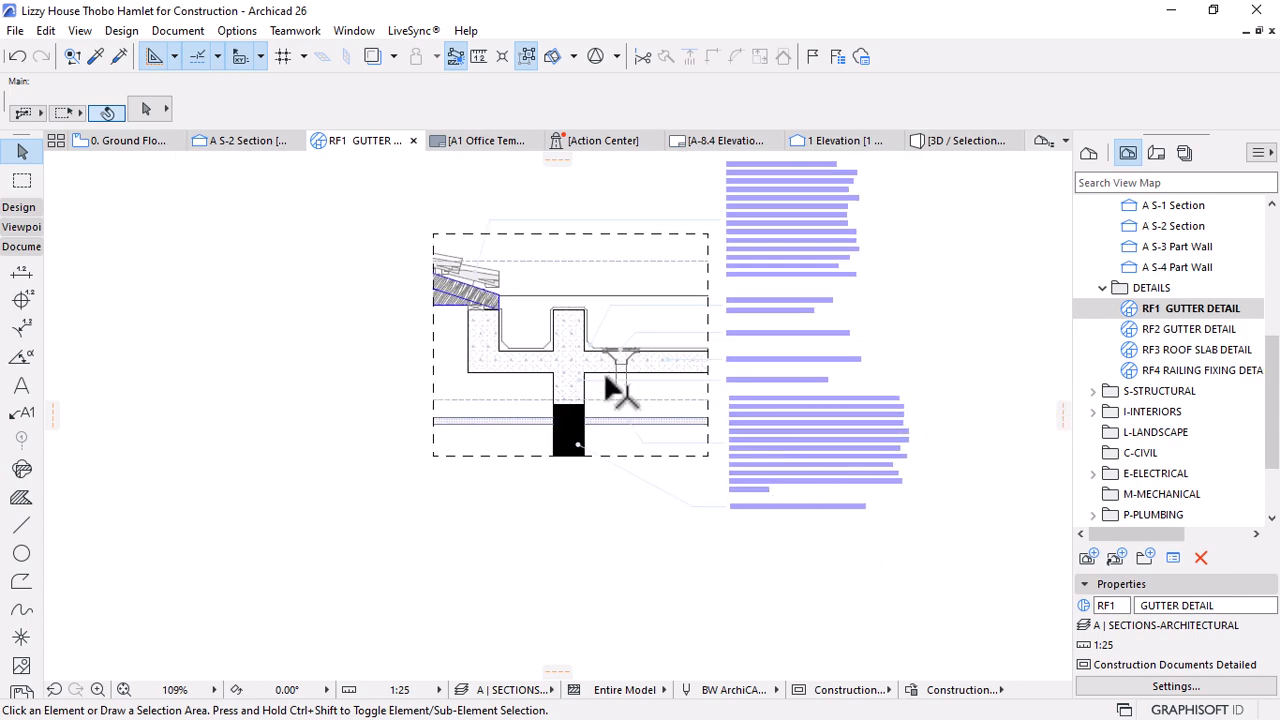
Mirror the wall label about a vertical axis through its arrow point to the opposite side of the detail
{"action": "left_click_drag", "start_coordinate": [716, 512], "coordinate": [697, 498]}
{"action": "left_click", "coordinate": [692, 506]}
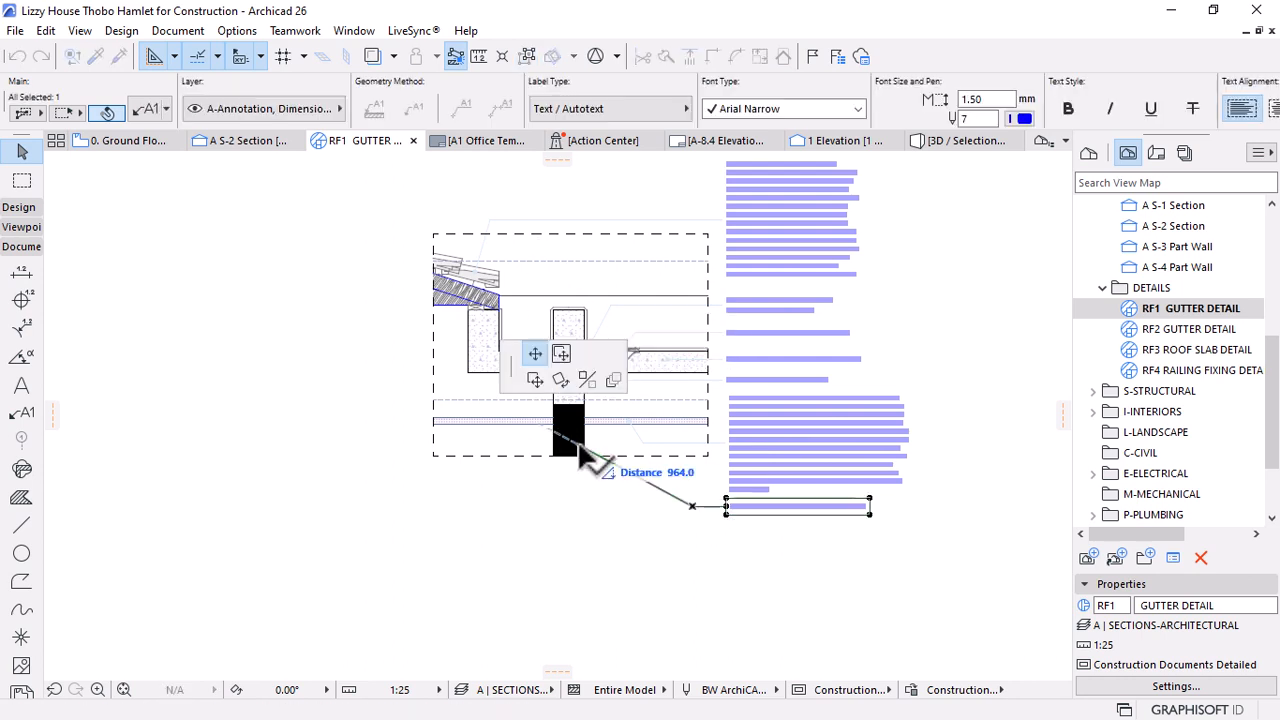
{"action": "left_click", "coordinate": [585, 383]}
{"action": "left_click", "coordinate": [578, 443]}
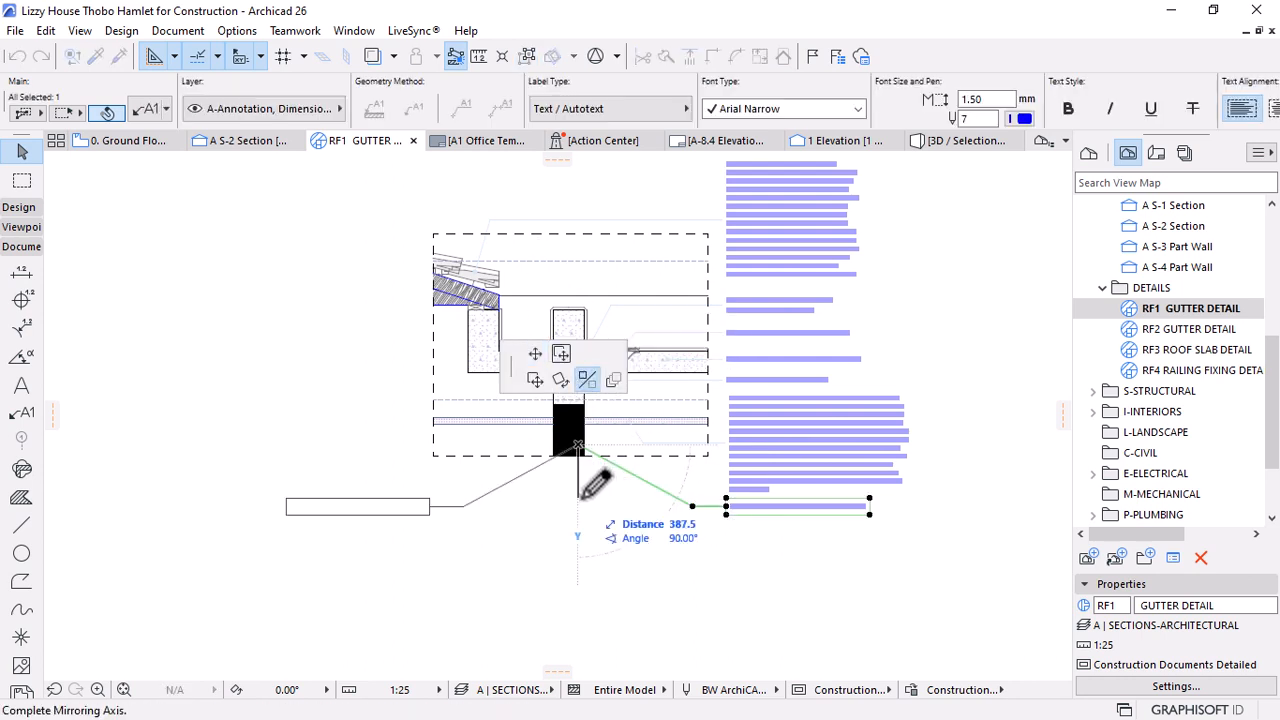
{"action": "left_click", "coordinate": [597, 490]}
{"action": "left_click", "coordinate": [274, 250]}
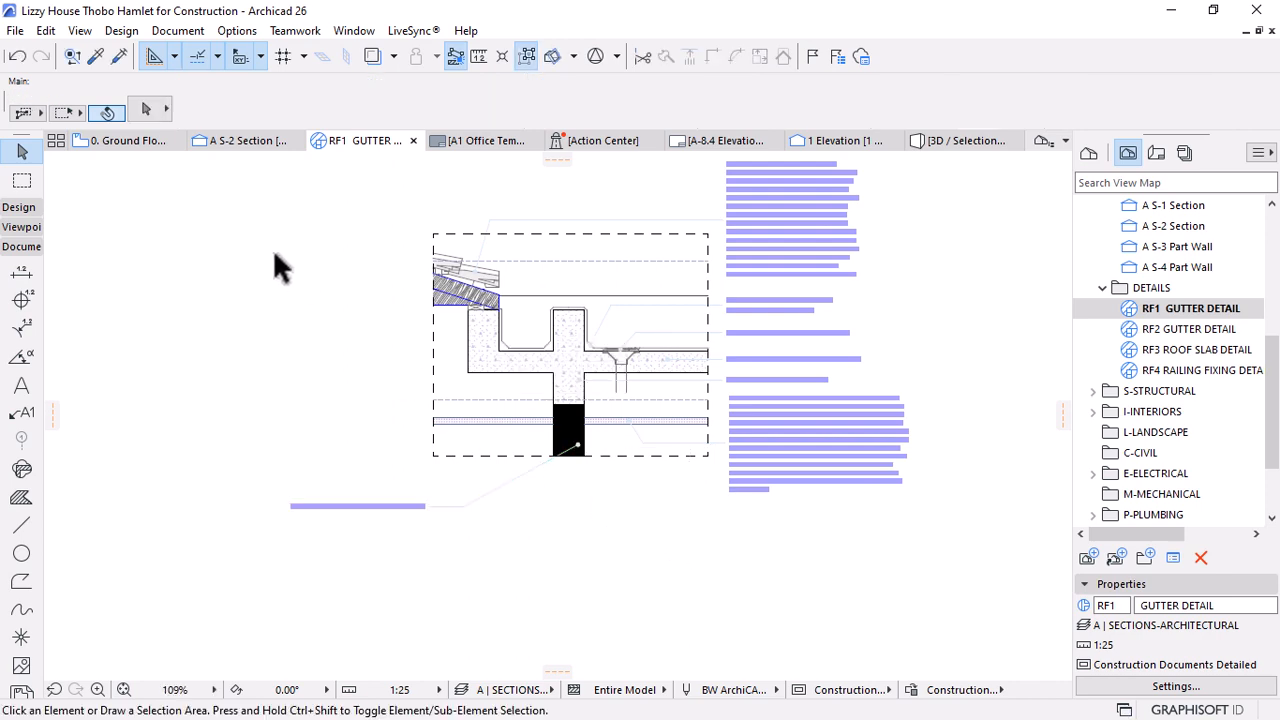
Copy the exterior wall's Description/Spec text from its settings in the A S-2 Section and leave the settings without changes
{"action": "left_click", "coordinate": [208, 138]}
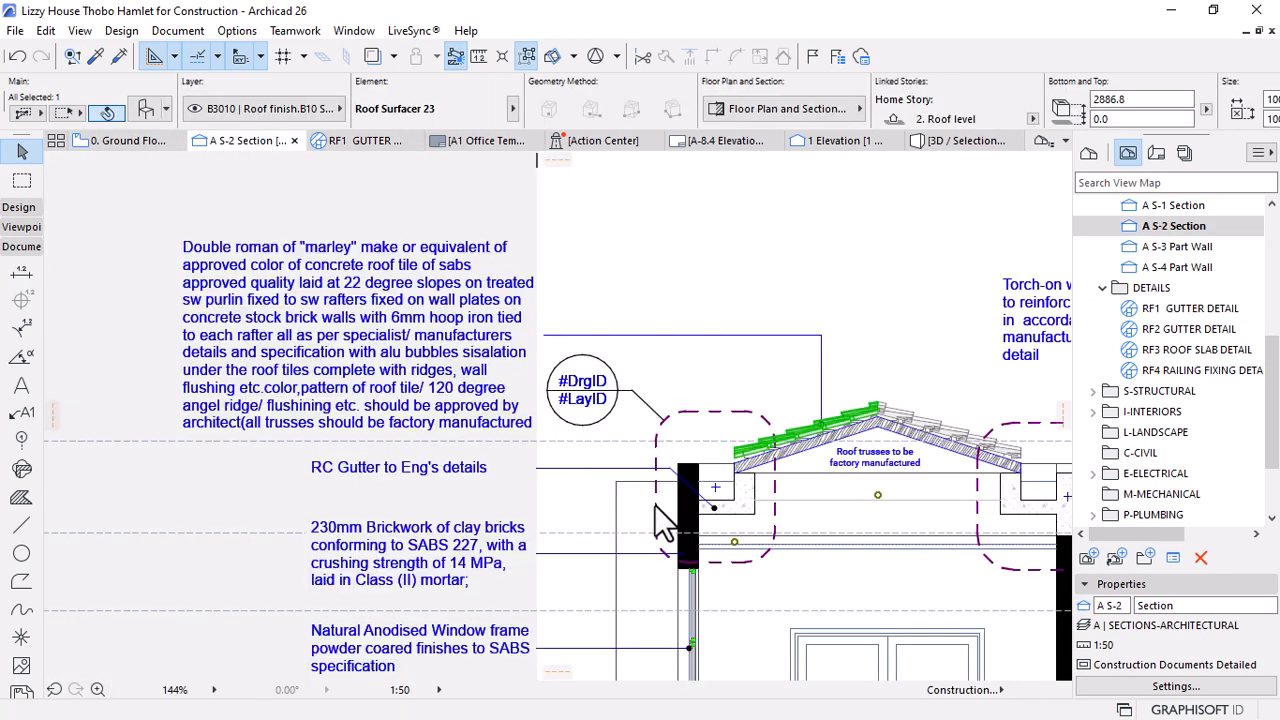
{"action": "left_click", "coordinate": [690, 480]}
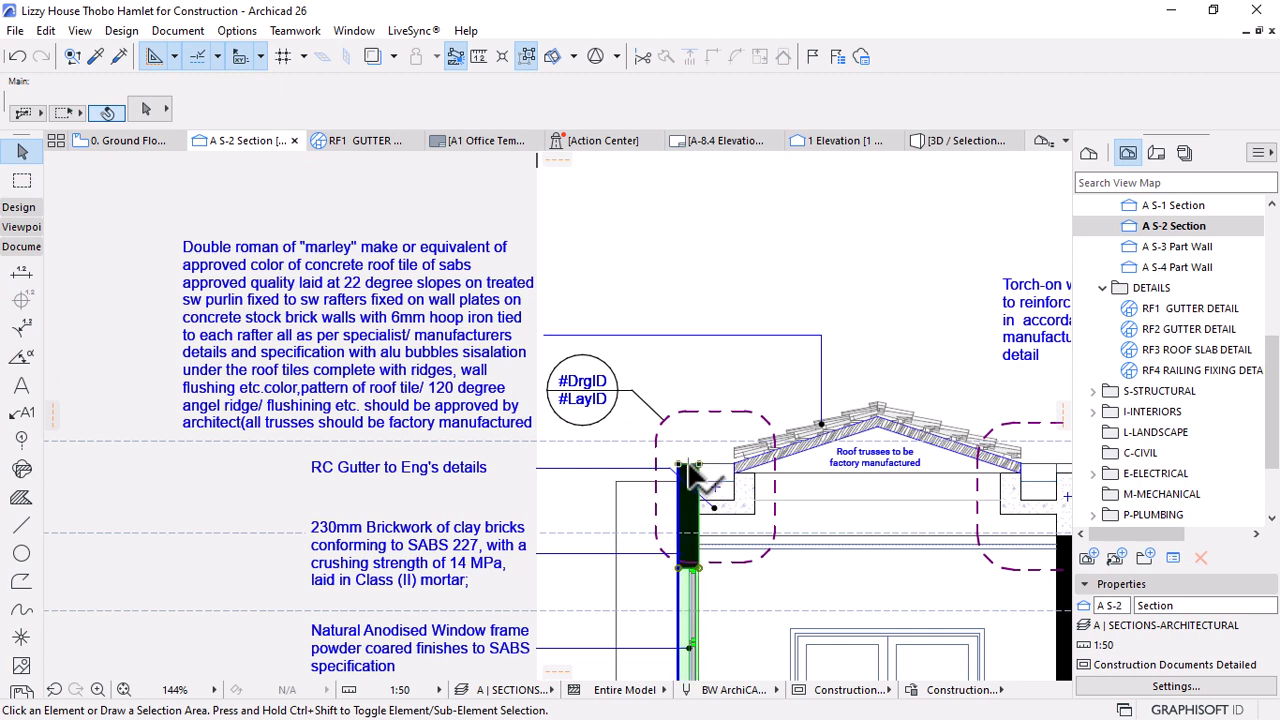
{"action": "left_click", "coordinate": [150, 112]}
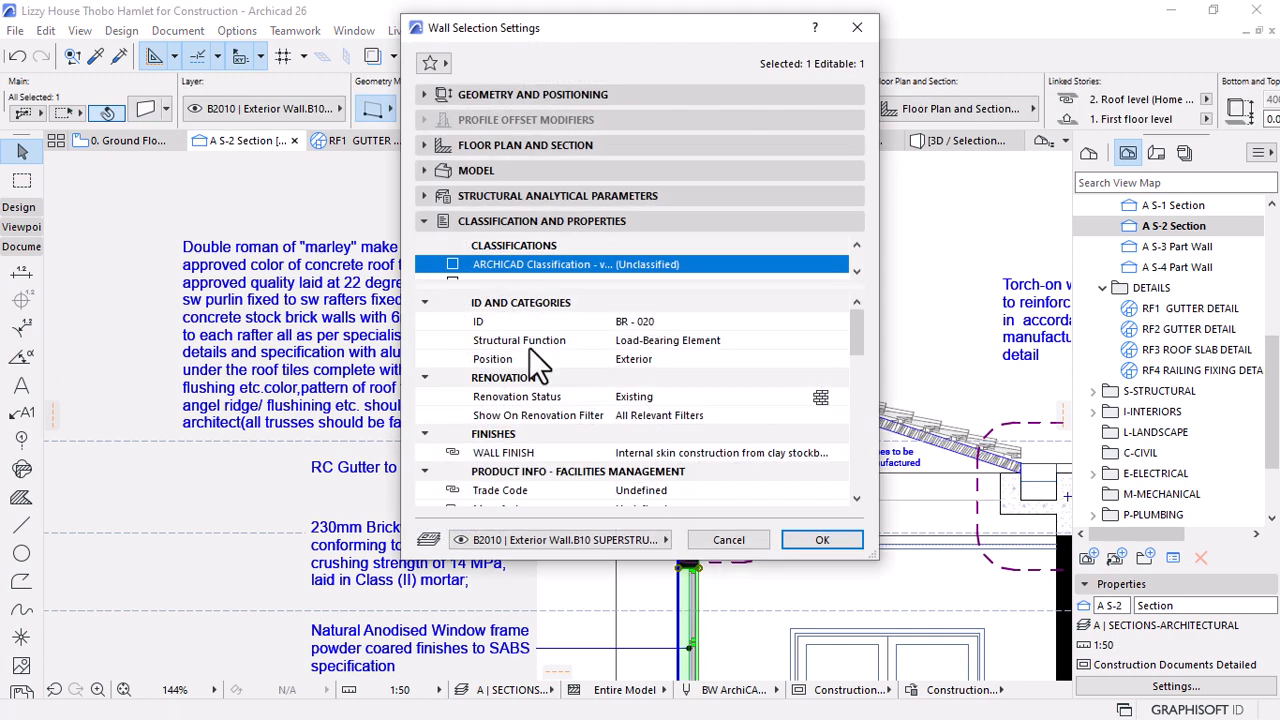
{"action": "scroll", "coordinate": [600, 400], "scroll_direction": "down", "scroll_amount": 5}
{"action": "left_click", "coordinate": [706, 414]}
{"action": "triple_click", "coordinate": [703, 416]}
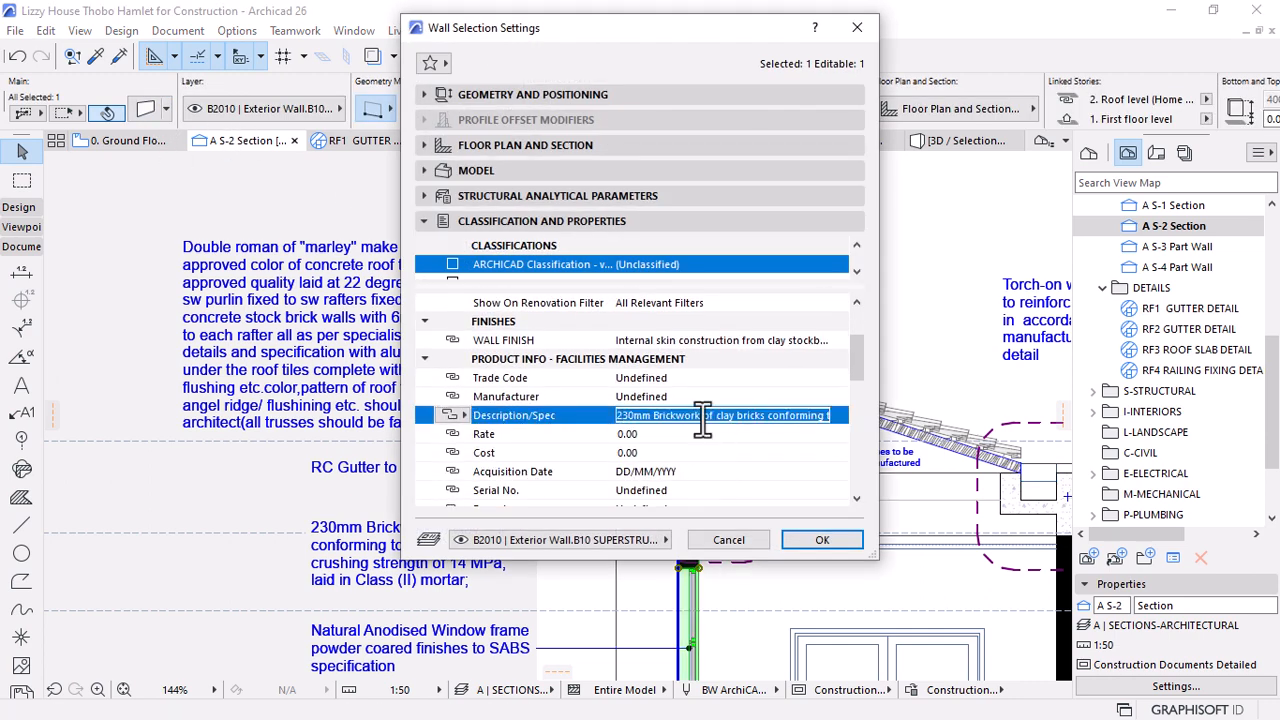
{"action": "left_click", "coordinate": [722, 540]}
Replace the wall label's text in the RF1 gutter detail with the copied "230mm Brickwork of clay bricks" specification
{"action": "left_click", "coordinate": [360, 140]}
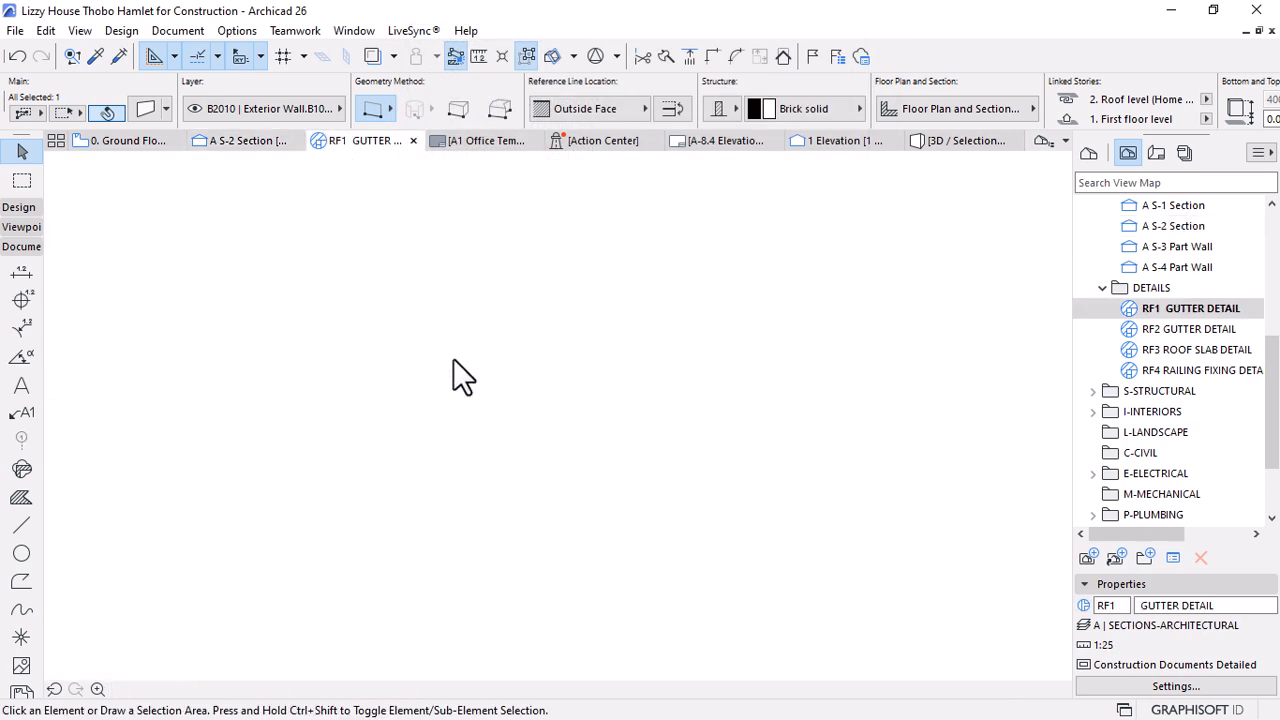
{"action": "scroll", "coordinate": [351, 512], "scroll_direction": "up", "scroll_amount": 3}
{"action": "double_click", "coordinate": [366, 490]}
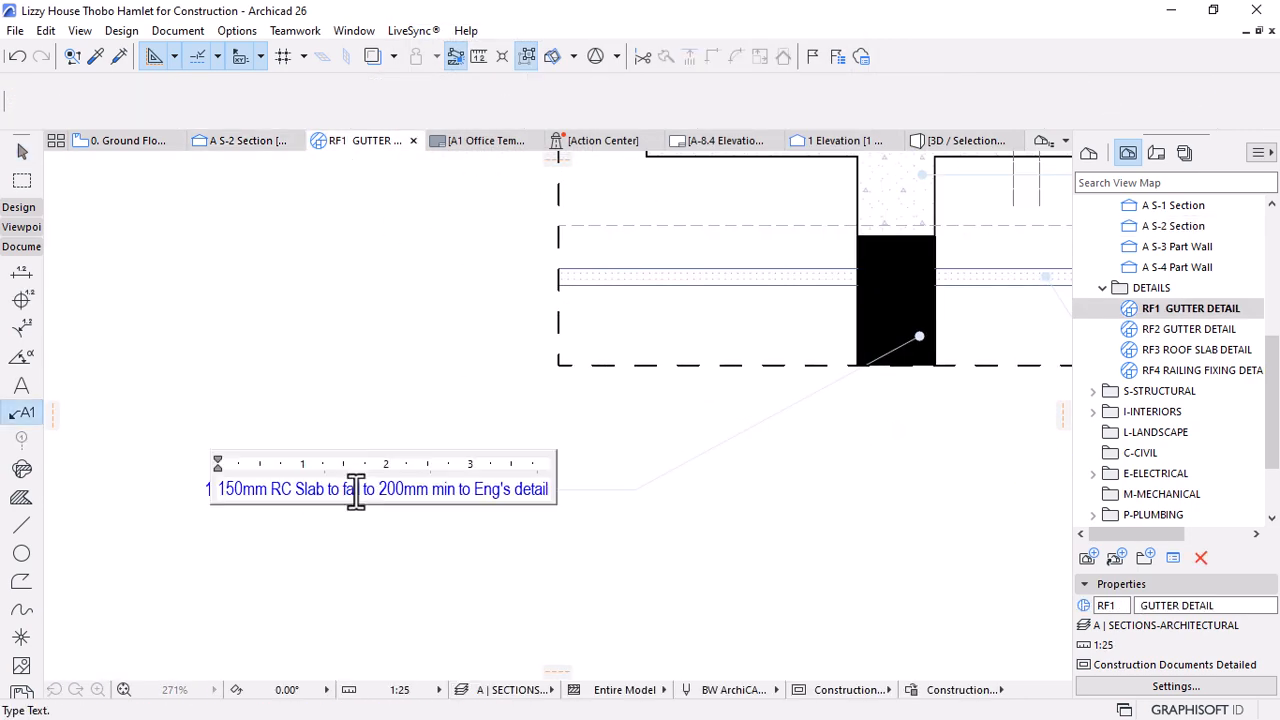
{"action": "triple_click", "coordinate": [453, 490]}
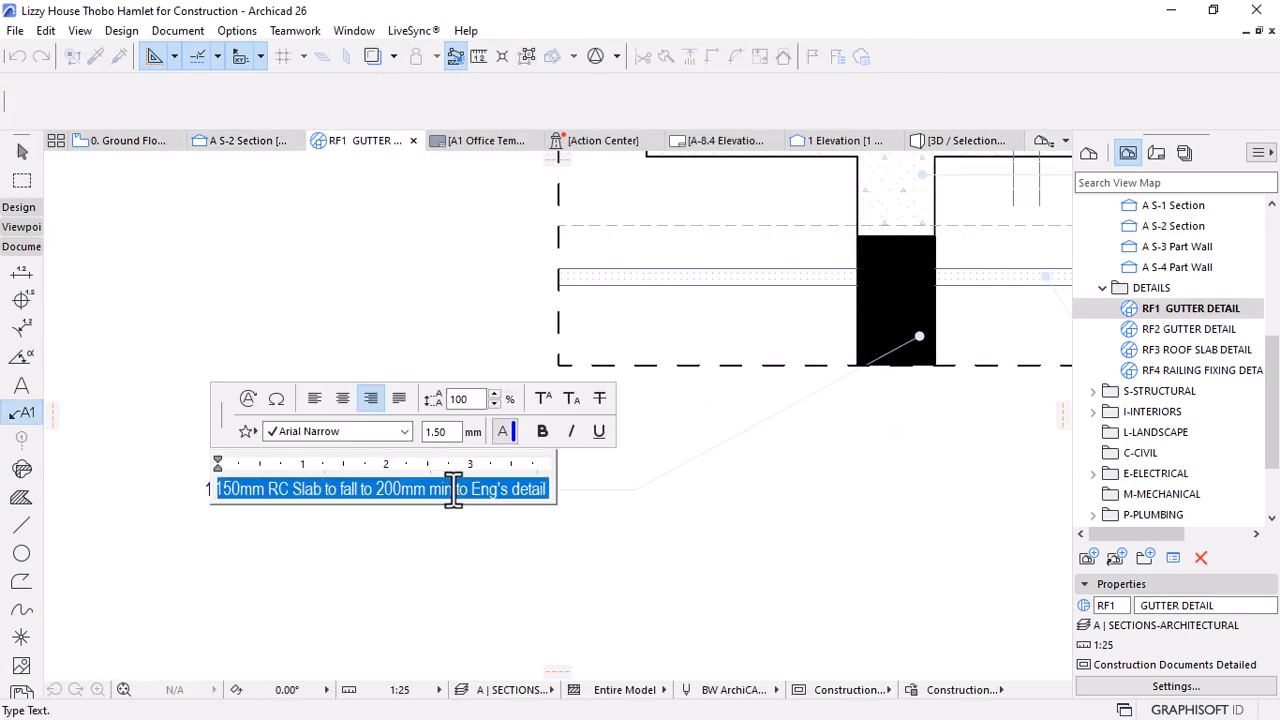
{"action": "key", "text": "ctrl+v"}
{"action": "left_click", "coordinate": [703, 556]}
{"action": "scroll", "coordinate": [657, 451], "scroll_direction": "down", "scroll_amount": 5}
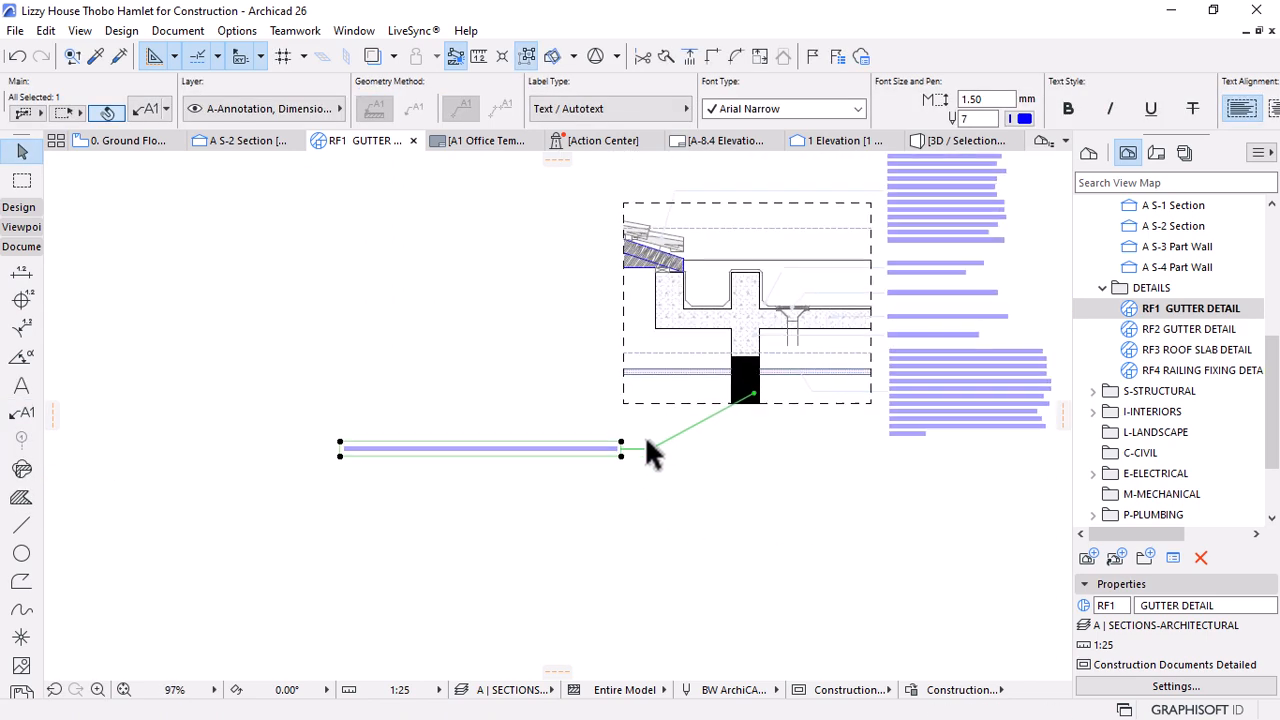
Turn on Wrap Text for the brickwork label and narrow its text box from the far end into a four-line column
{"action": "scroll", "coordinate": [528, 451], "scroll_direction": "up", "scroll_amount": 2}
{"action": "scroll", "coordinate": [520, 460], "scroll_direction": "up", "scroll_amount": 3}
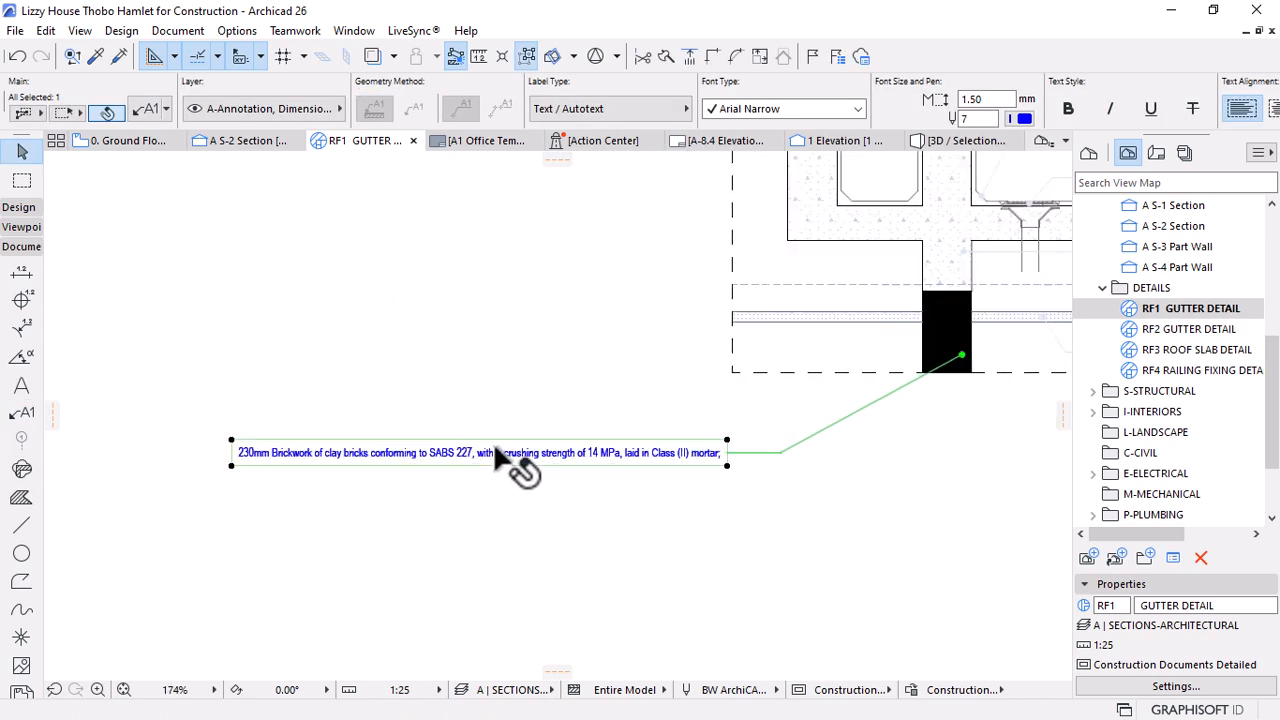
{"action": "key", "text": "ctrl+t"}
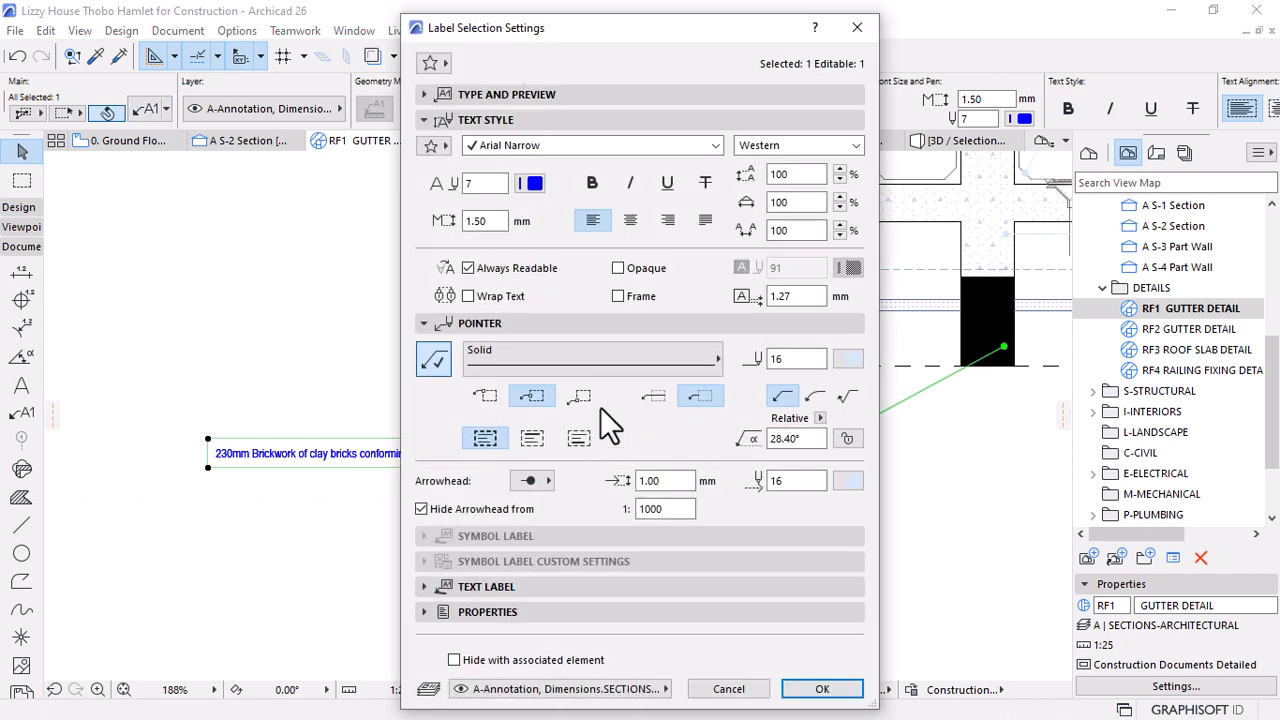
{"action": "left_click", "coordinate": [821, 688]}
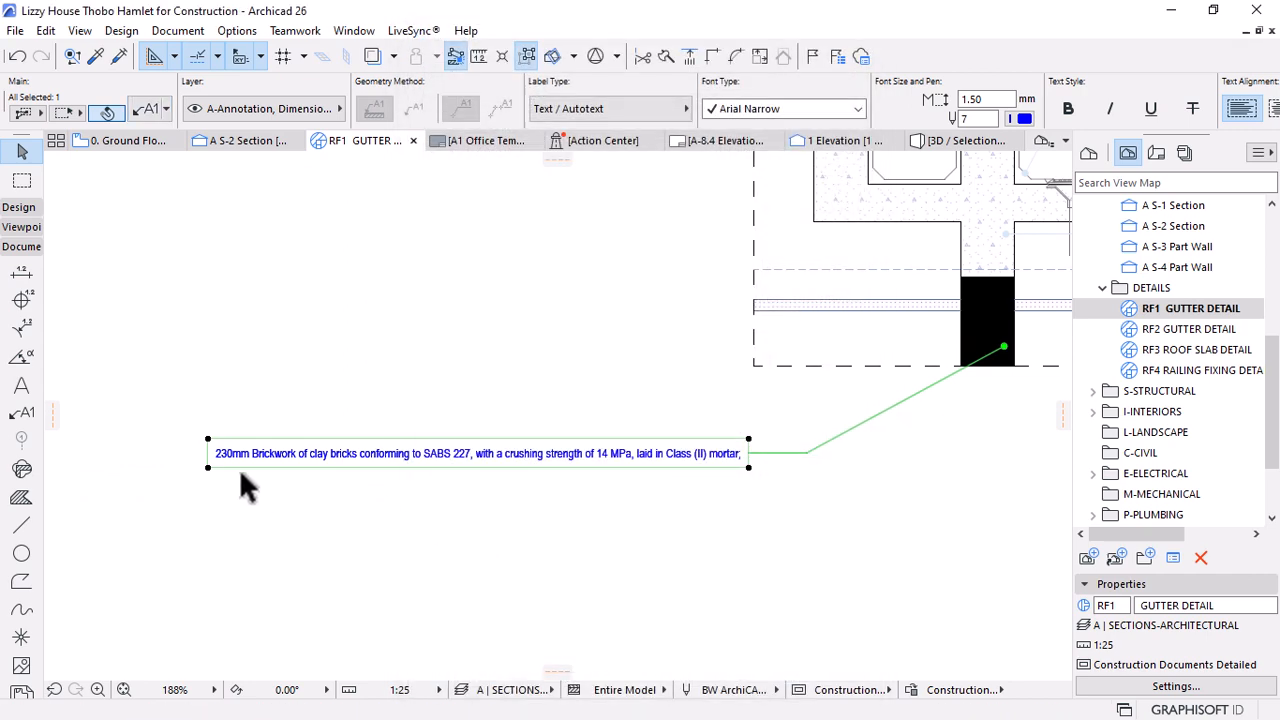
{"action": "key", "text": "ctrl+m"}
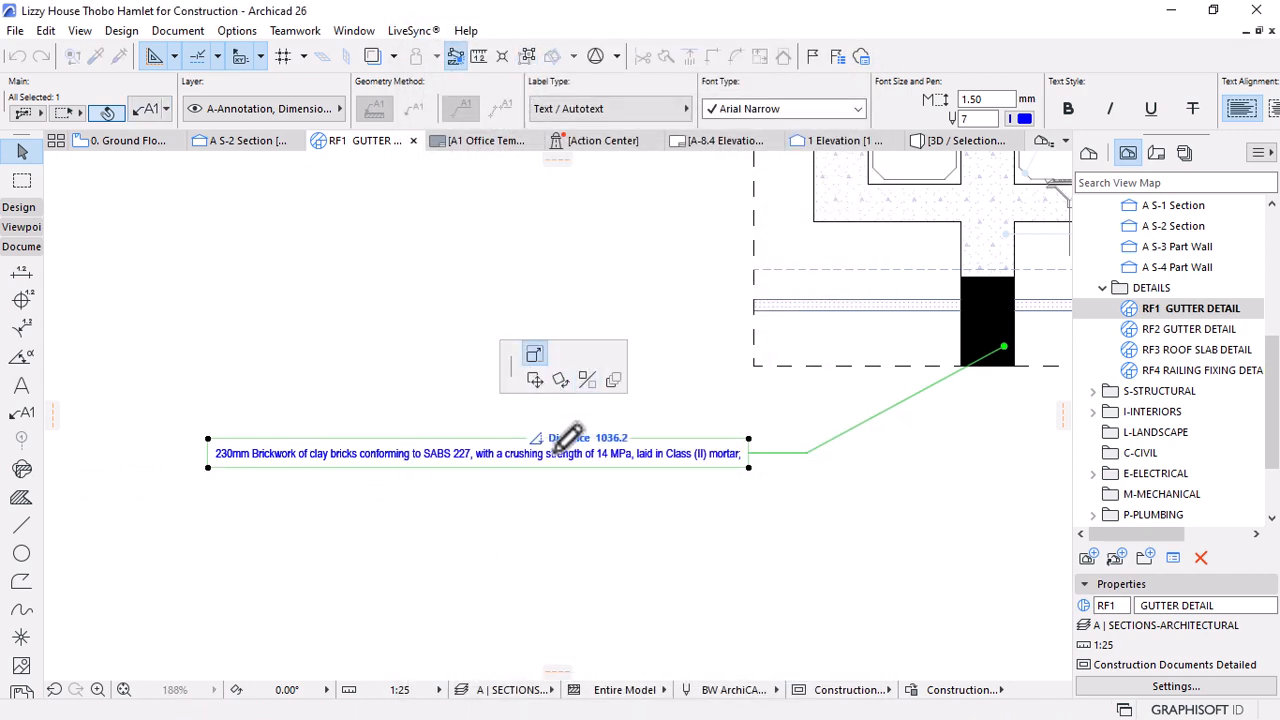
{"action": "left_click", "coordinate": [565, 450]}
{"action": "left_click", "coordinate": [568, 482]}
{"action": "scroll", "coordinate": [405, 391], "scroll_direction": "down", "scroll_amount": 3}
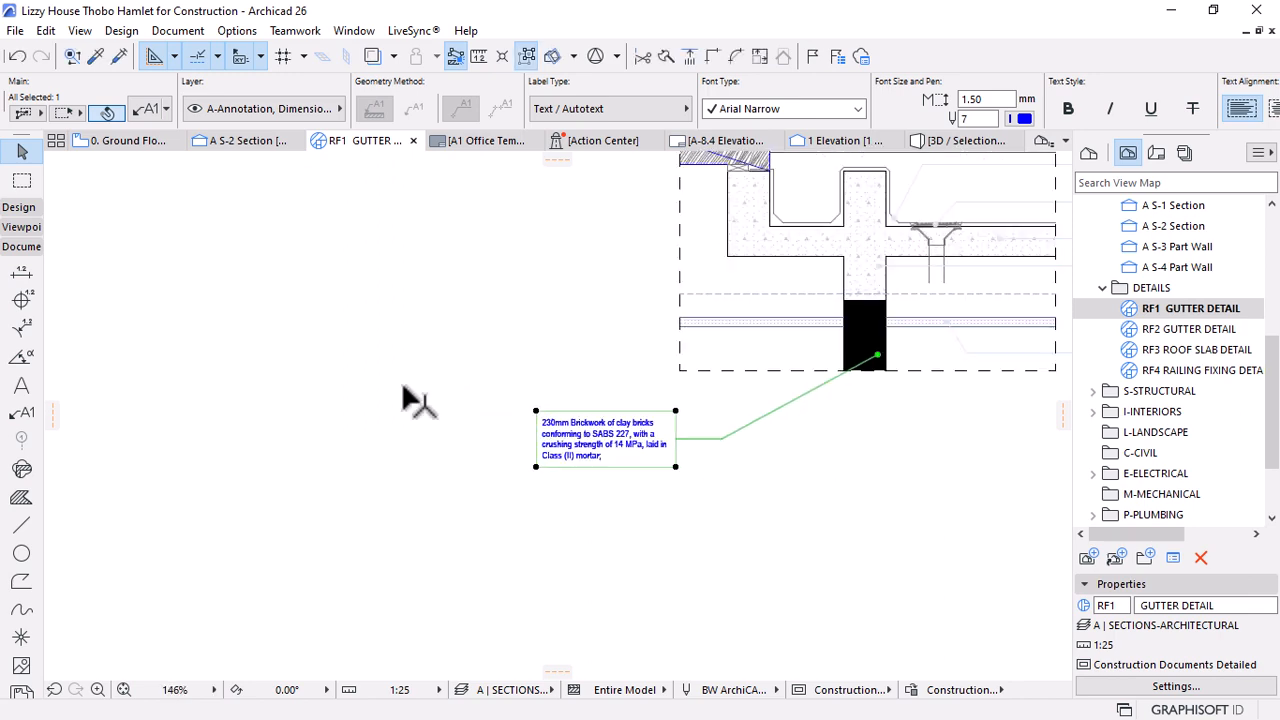
Increase the brickwork label's relative pointer angle so its leader rises almost vertically to the wall, and deselect the label
{"action": "scroll", "coordinate": [741, 390], "scroll_direction": "up", "scroll_amount": 2}
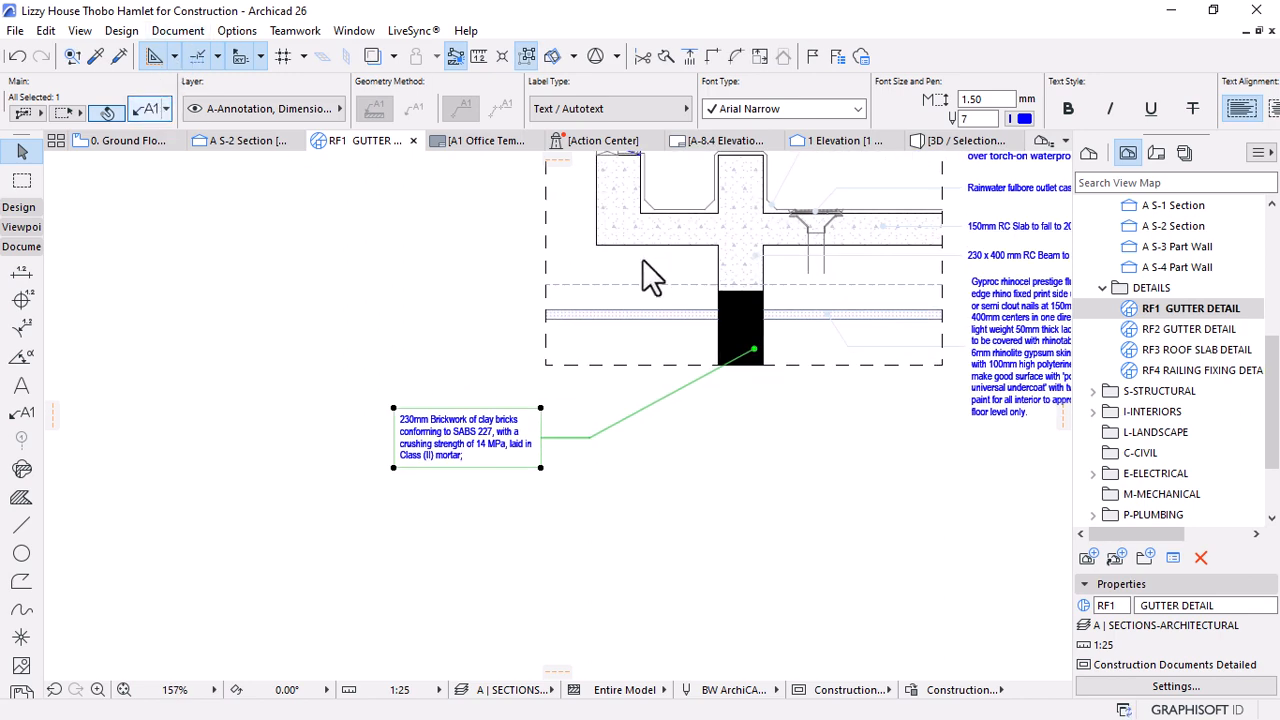
{"action": "key", "text": "ctrl+t"}
{"action": "left_click", "coordinate": [812, 438]}
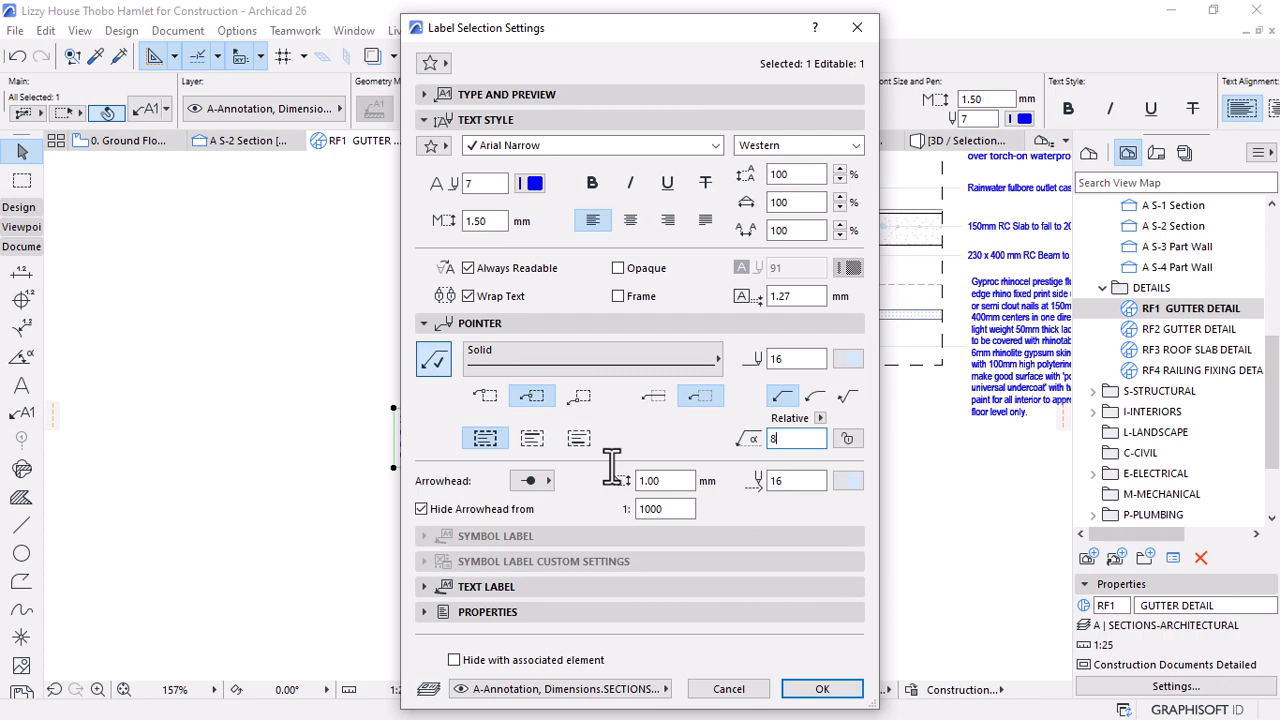
{"action": "key", "text": "Return"}
{"action": "left_click", "coordinate": [560, 490]}
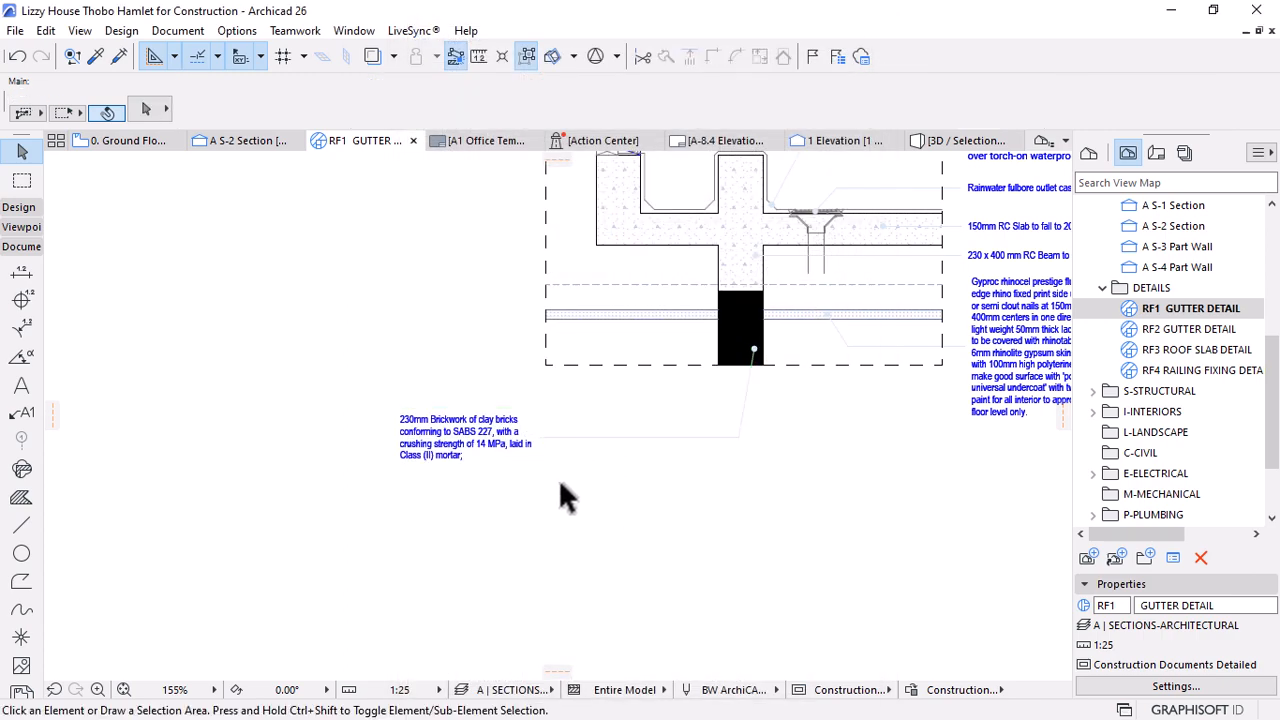
Move the brickwork label horizontally towards the wall so its text sits beneath the detail boundary
{"action": "scroll", "coordinate": [800, 417], "scroll_direction": "down", "scroll_amount": 3}
{"action": "scroll", "coordinate": [674, 411], "scroll_direction": "up", "scroll_amount": 3}
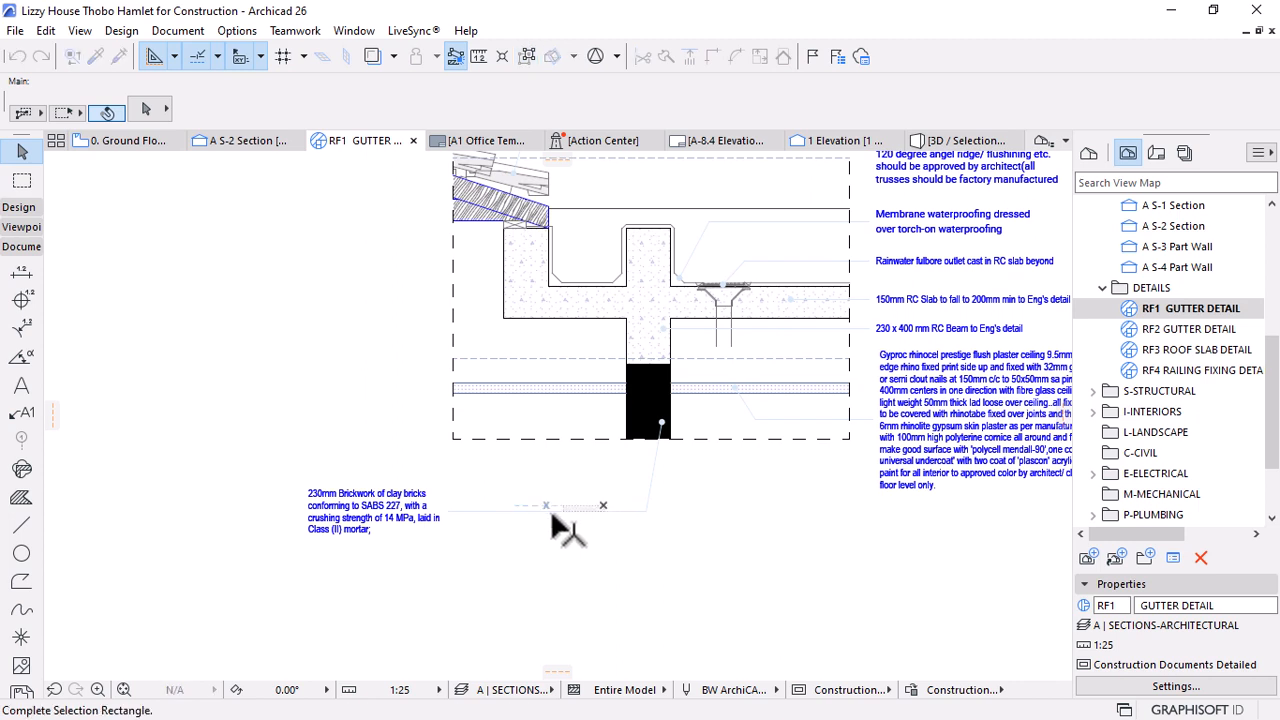
{"action": "left_click", "coordinate": [550, 509]}
{"action": "left_click", "coordinate": [449, 511]}
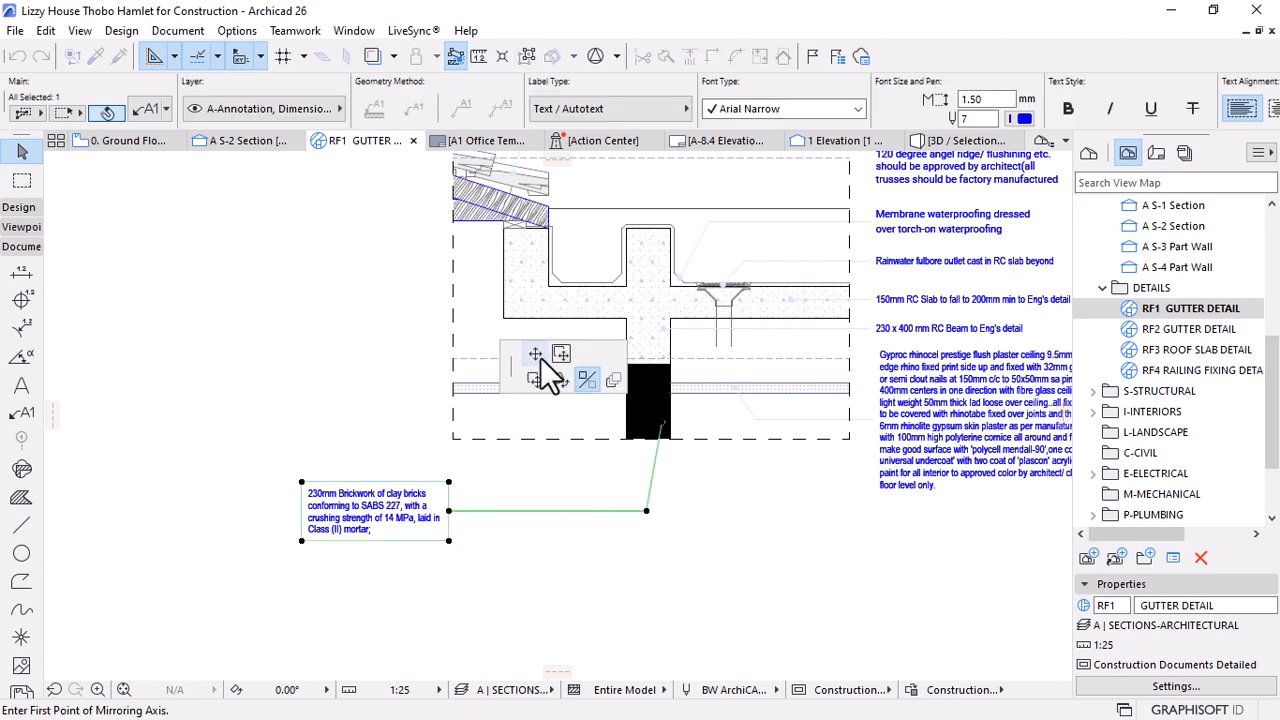
{"action": "left_click", "coordinate": [449, 511]}
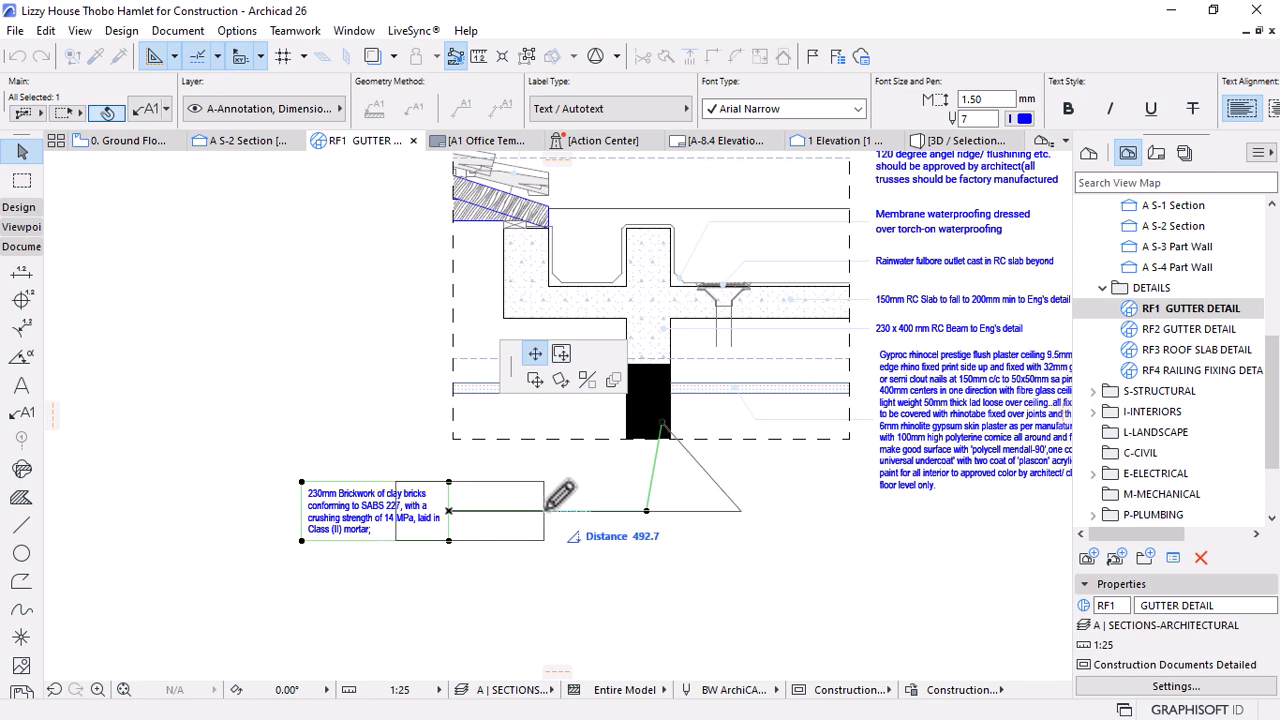
{"action": "left_click", "coordinate": [600, 508]}
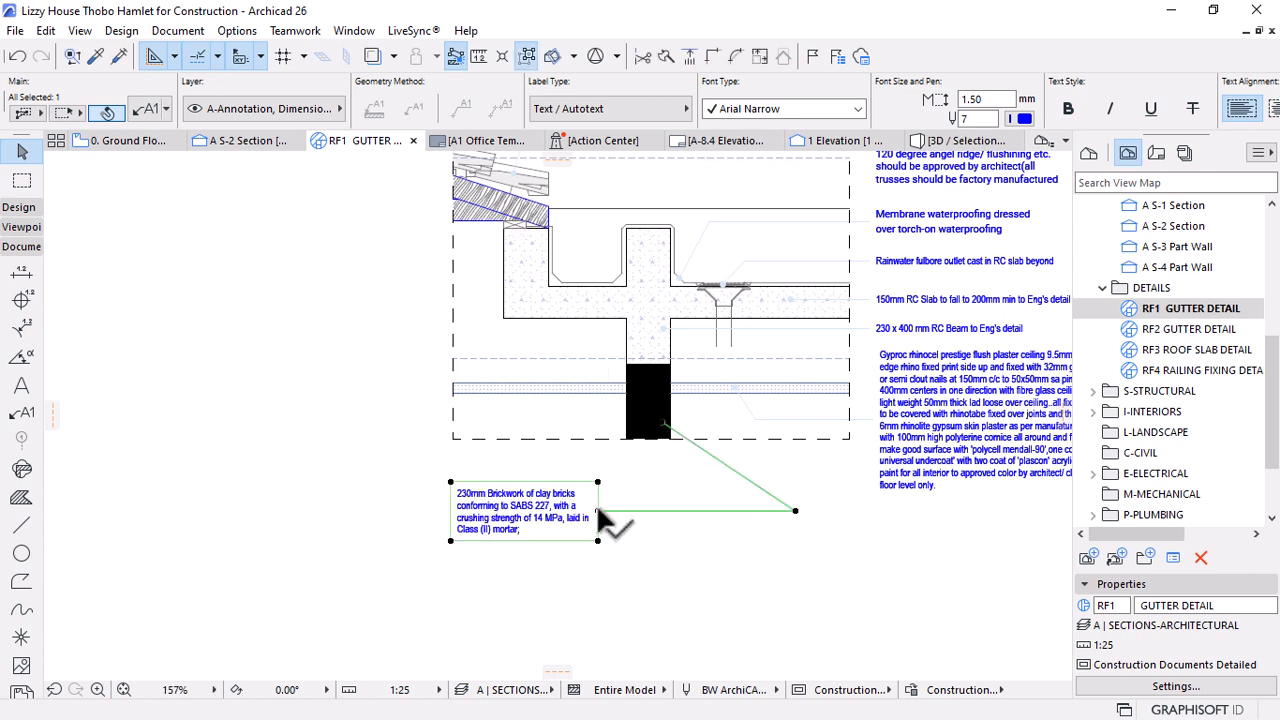
Set the brickwork label's relative pointer angle to 90° and deselect the label
{"action": "key", "text": "ctrl+t"}
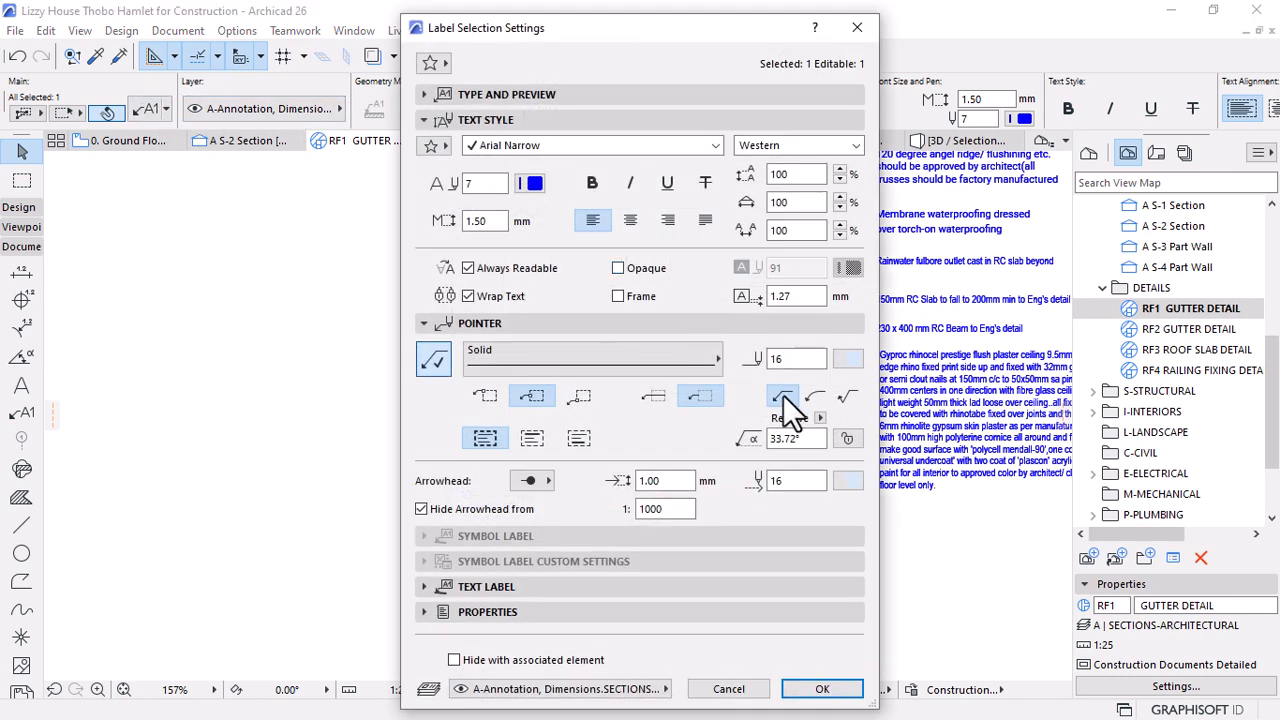
{"action": "double_click", "coordinate": [790, 438]}
{"action": "type", "text": "90"}
{"action": "key", "text": "Return"}
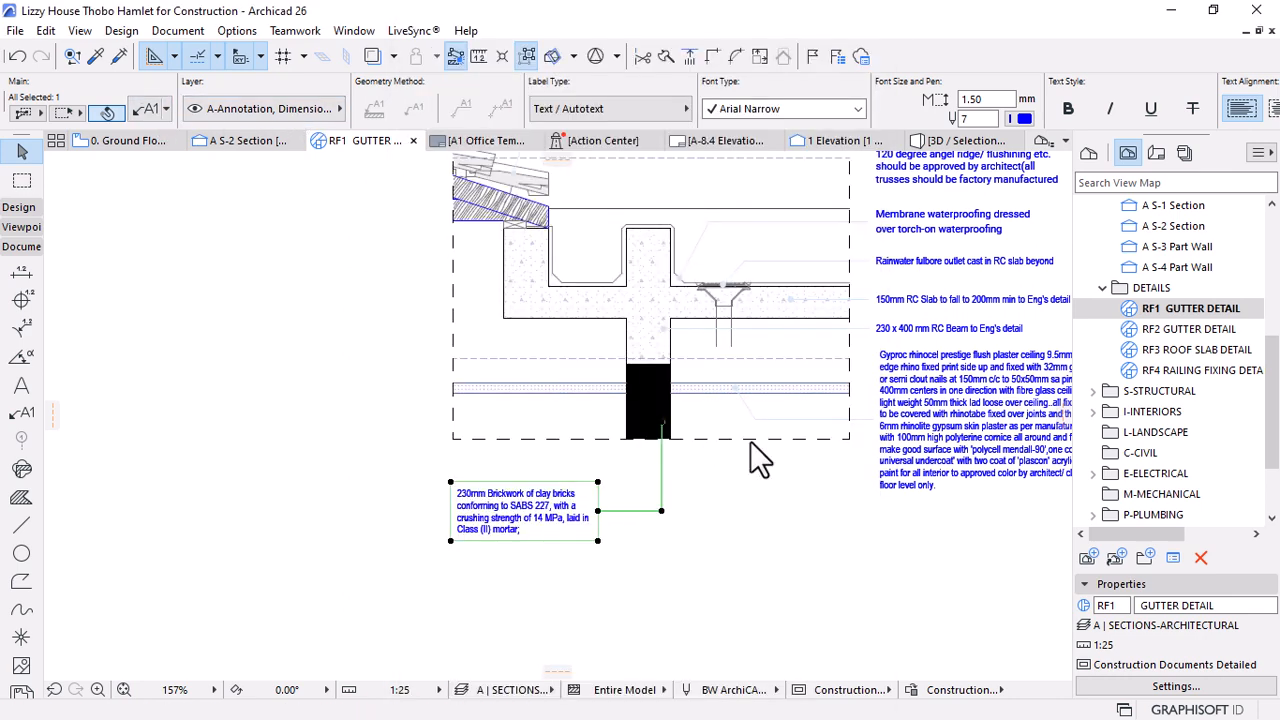
{"action": "left_click", "coordinate": [728, 551]}
Add a chained horizontal dimension just below the slab, spanning the outer concrete upstand's width and the gutter up to the beam
{"action": "scroll", "coordinate": [620, 392], "scroll_direction": "down", "scroll_amount": 3}
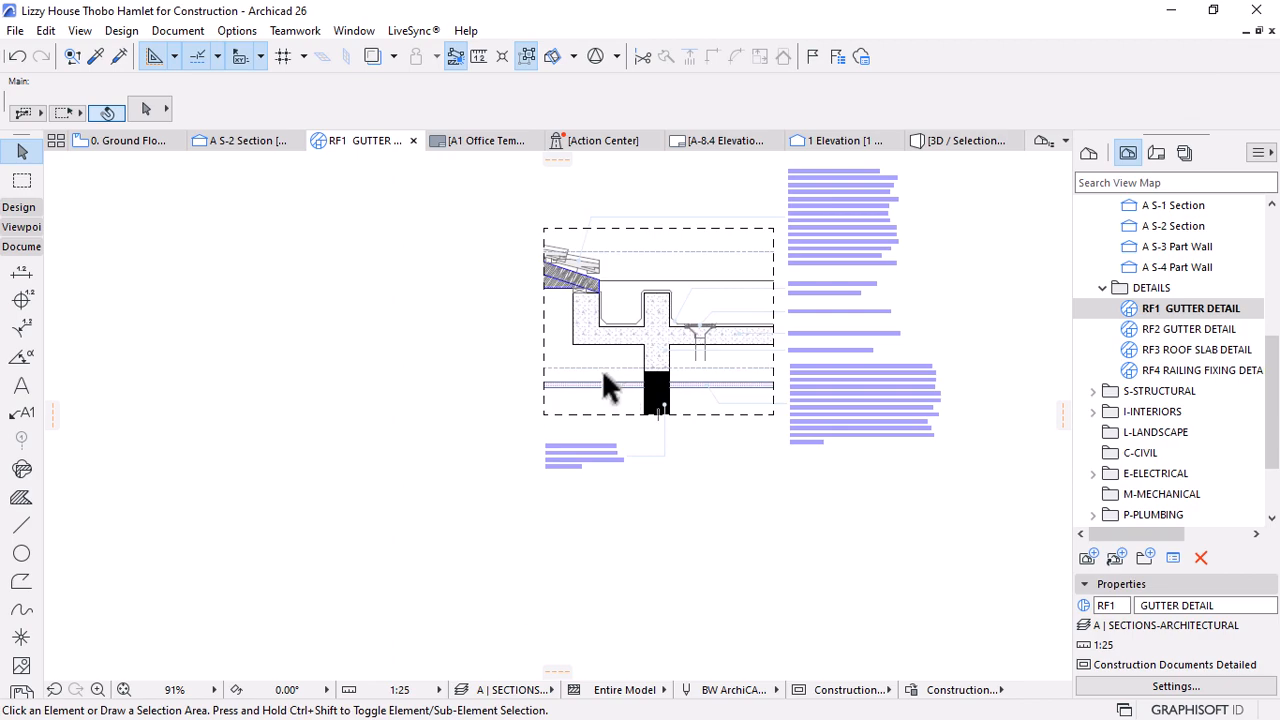
{"action": "scroll", "coordinate": [704, 378], "scroll_direction": "up", "scroll_amount": 3}
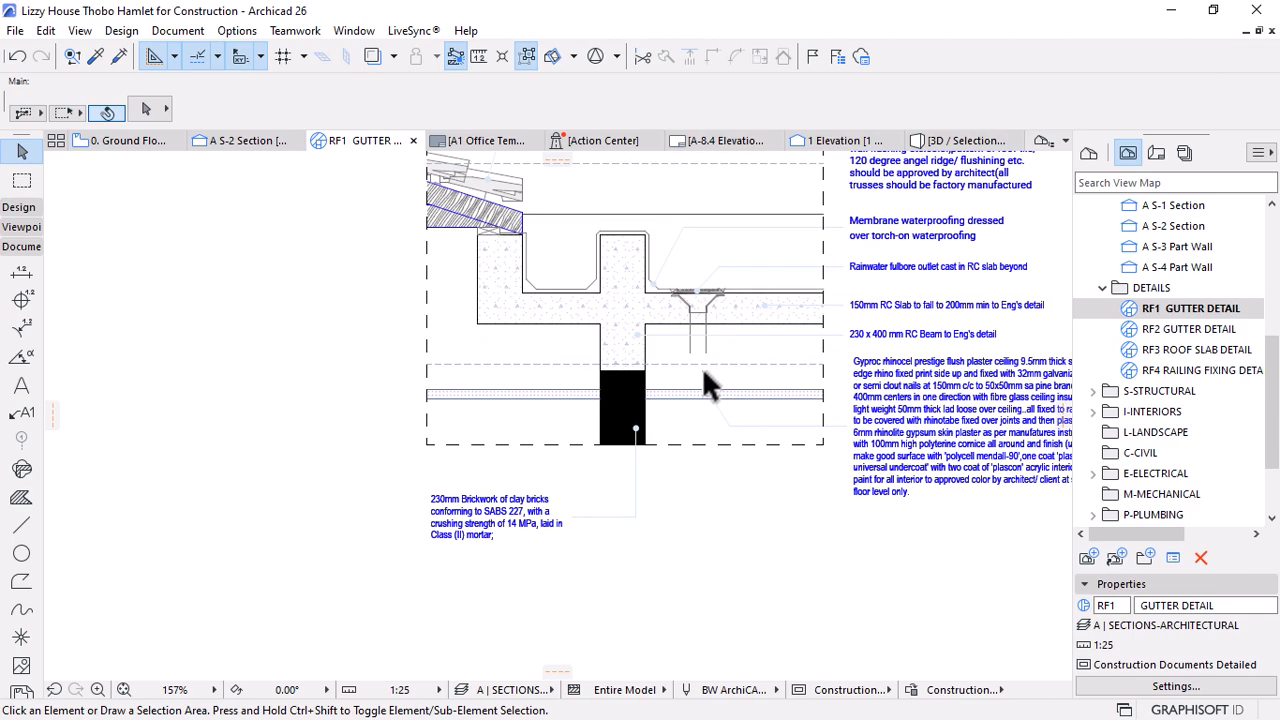
{"action": "scroll", "coordinate": [740, 480], "scroll_direction": "down", "scroll_amount": 3}
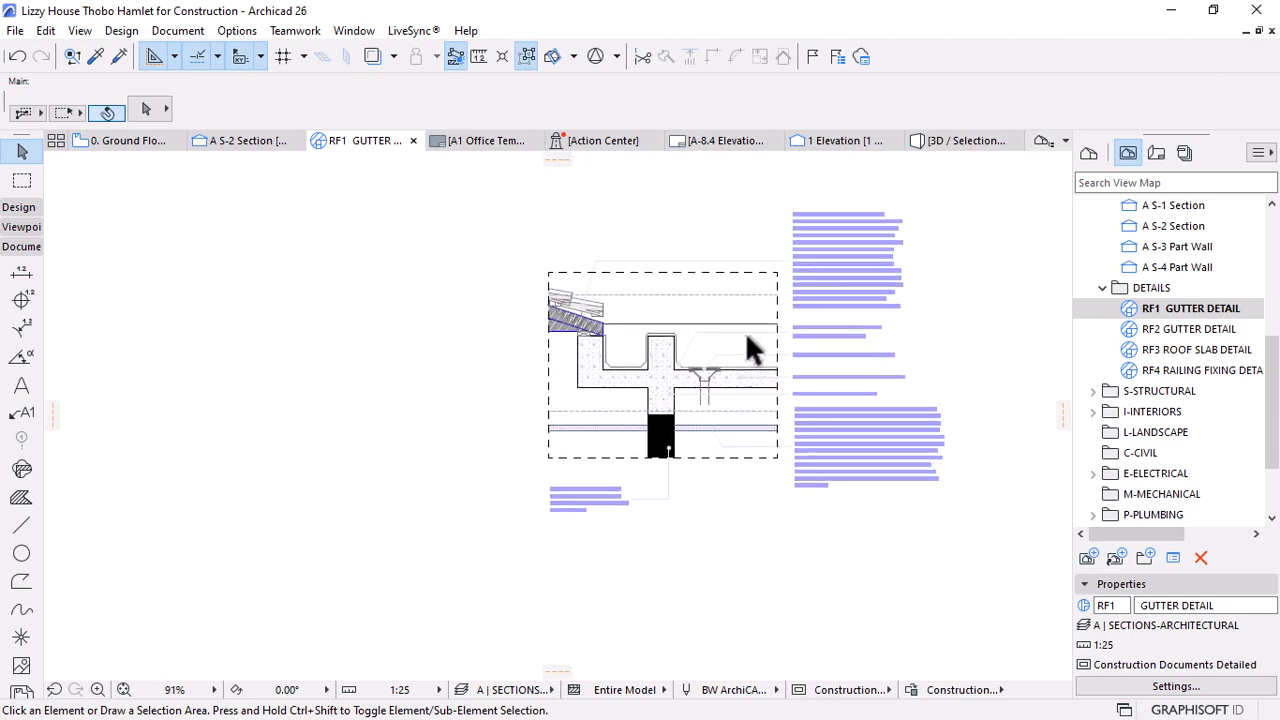
{"action": "scroll", "coordinate": [689, 313], "scroll_direction": "up", "scroll_amount": 3}
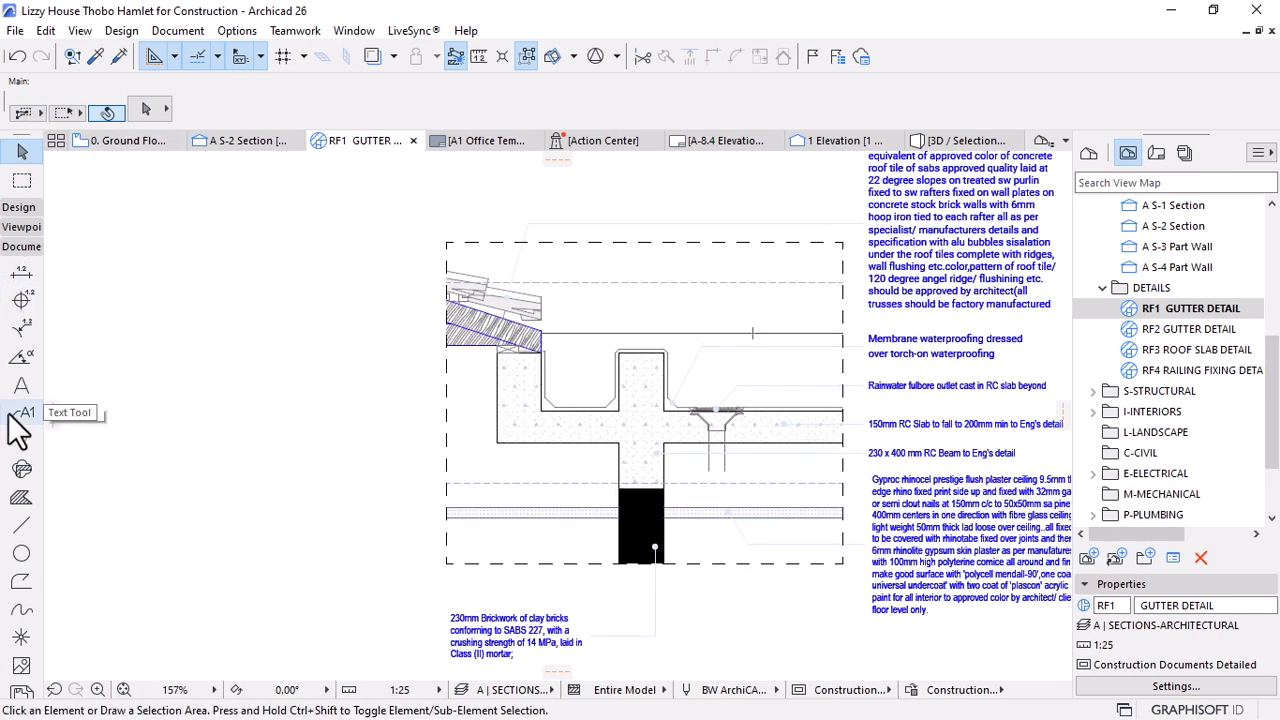
{"action": "left_click", "coordinate": [22, 272]}
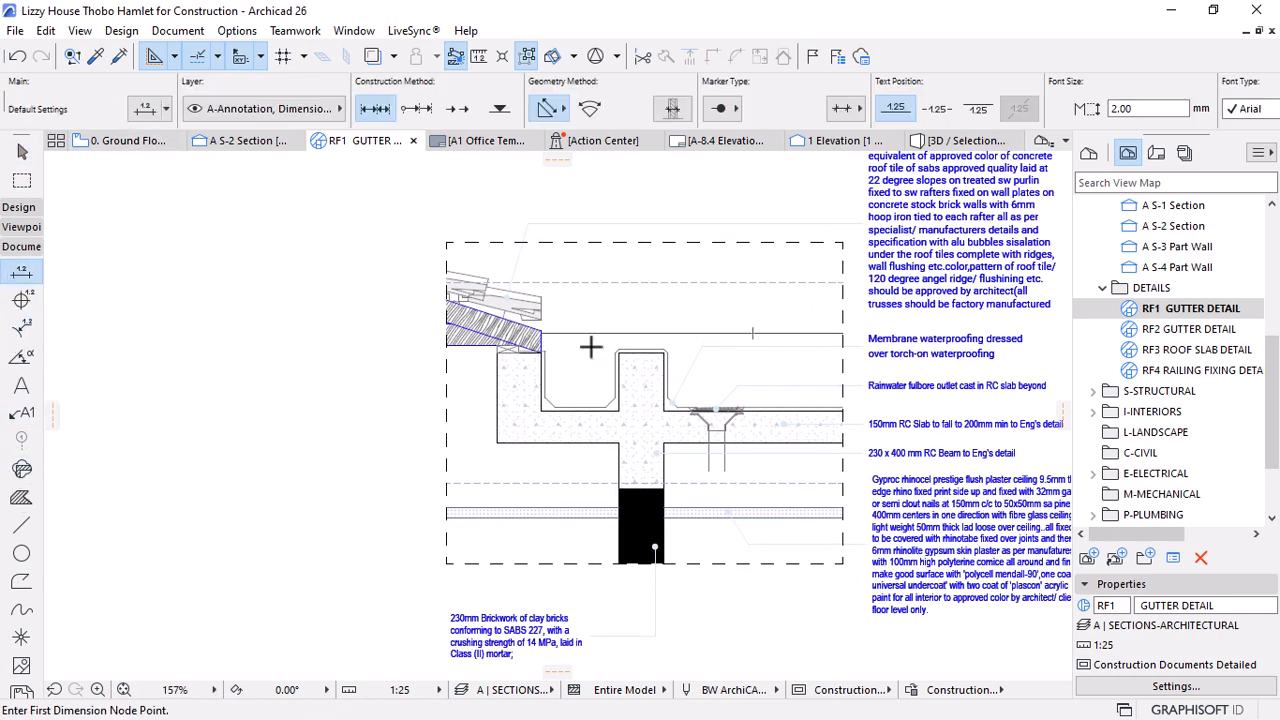
{"action": "left_click", "coordinate": [497, 442]}
{"action": "left_click", "coordinate": [620, 442]}
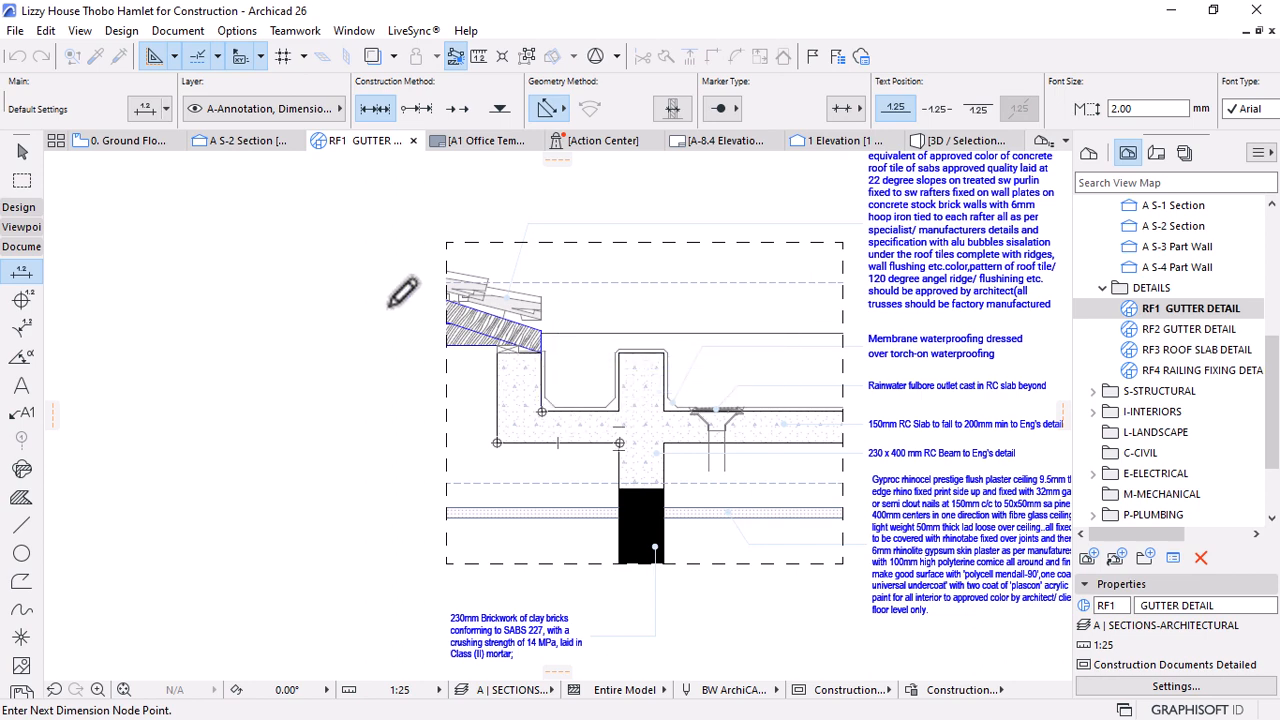
{"action": "right_click", "coordinate": [350, 301]}
{"action": "left_click", "coordinate": [386, 422]}
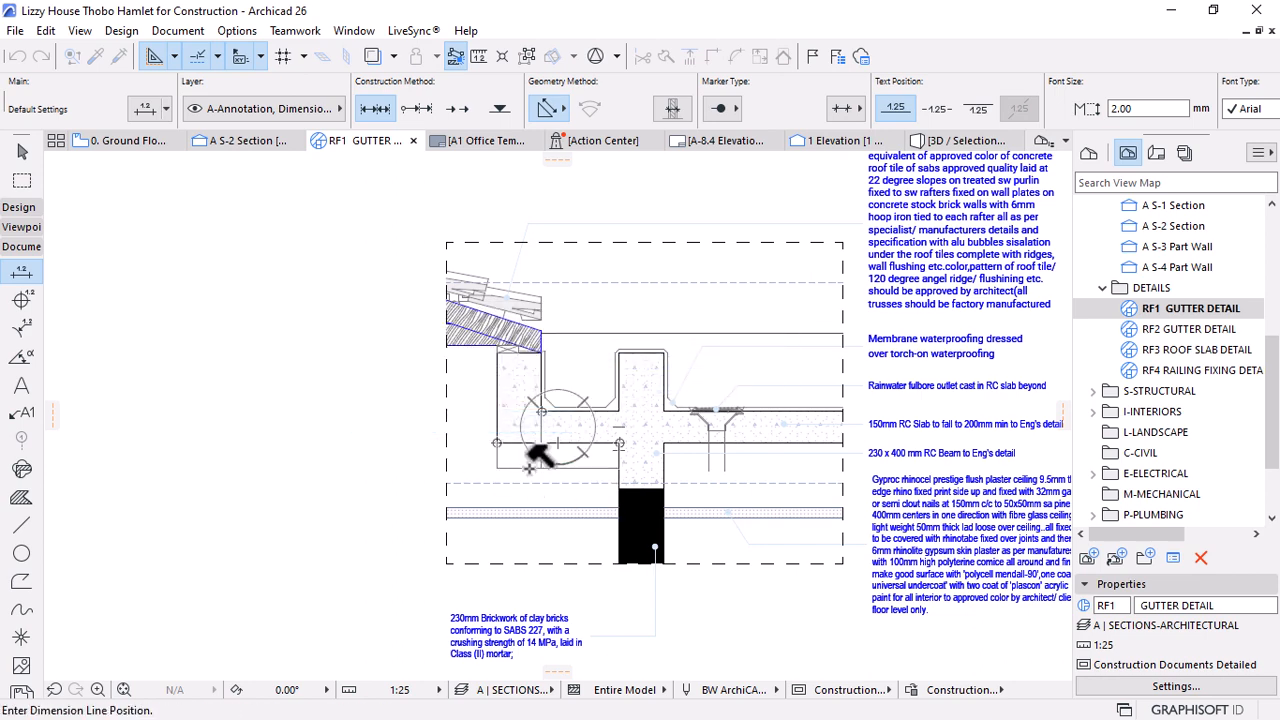
{"action": "left_click", "coordinate": [472, 466]}
{"action": "scroll", "coordinate": [487, 484], "scroll_direction": "up", "scroll_amount": 5}
{"action": "scroll", "coordinate": [480, 455], "scroll_direction": "down", "scroll_amount": 4}
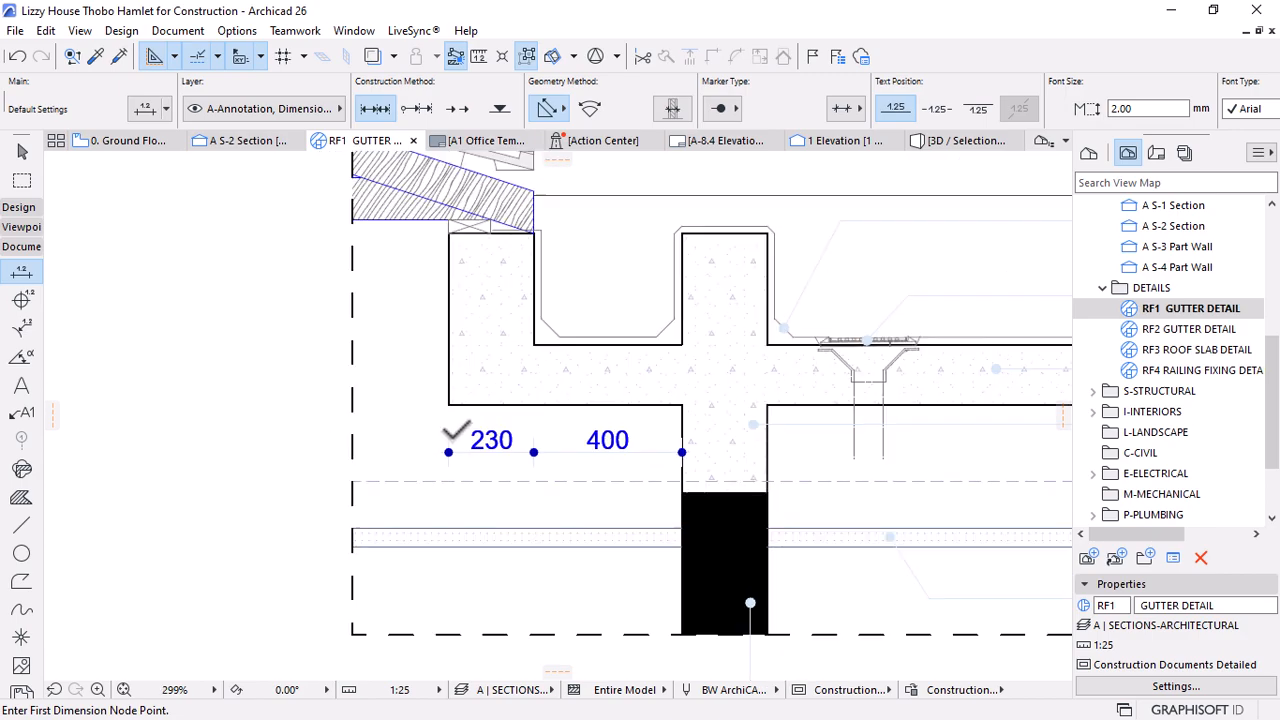
Add a vertical dimension beside the outer concrete upstand, from its top to the slab's underside
{"action": "scroll", "coordinate": [485, 470], "scroll_direction": "down", "scroll_amount": 2}
{"action": "scroll", "coordinate": [488, 450], "scroll_direction": "up", "scroll_amount": 2}
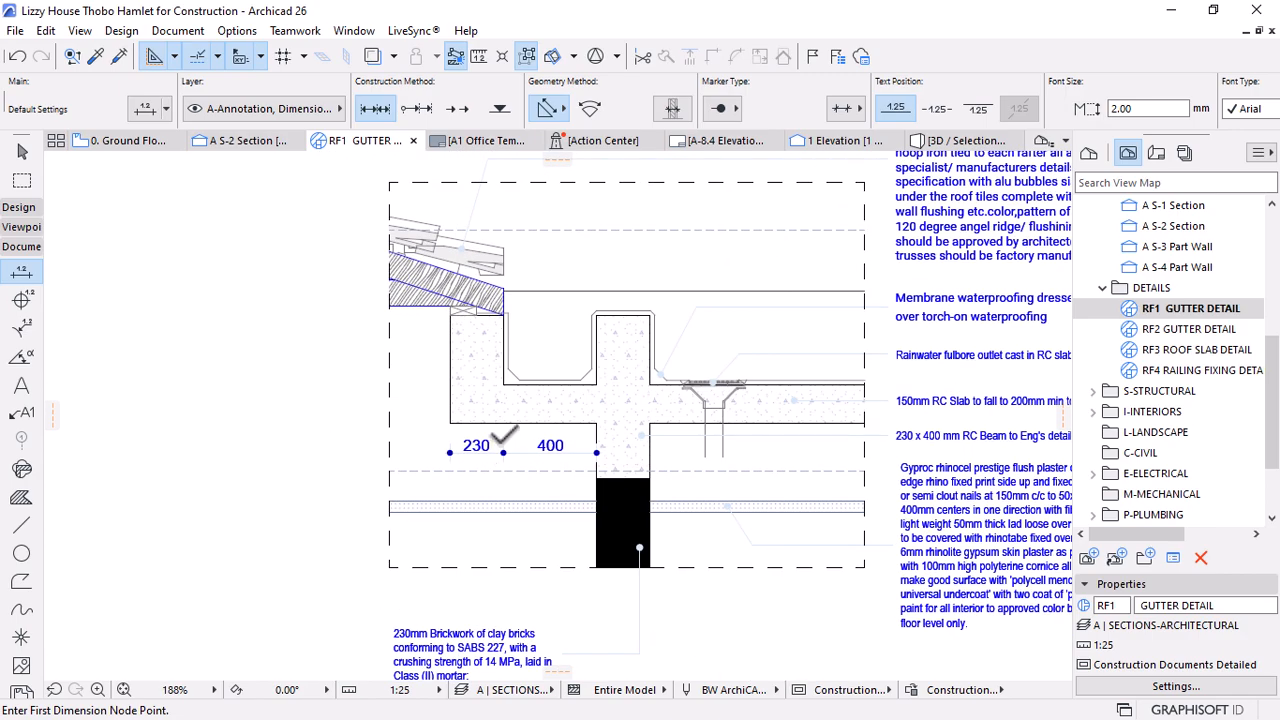
{"action": "left_click", "coordinate": [450, 315]}
{"action": "left_click", "coordinate": [455, 421]}
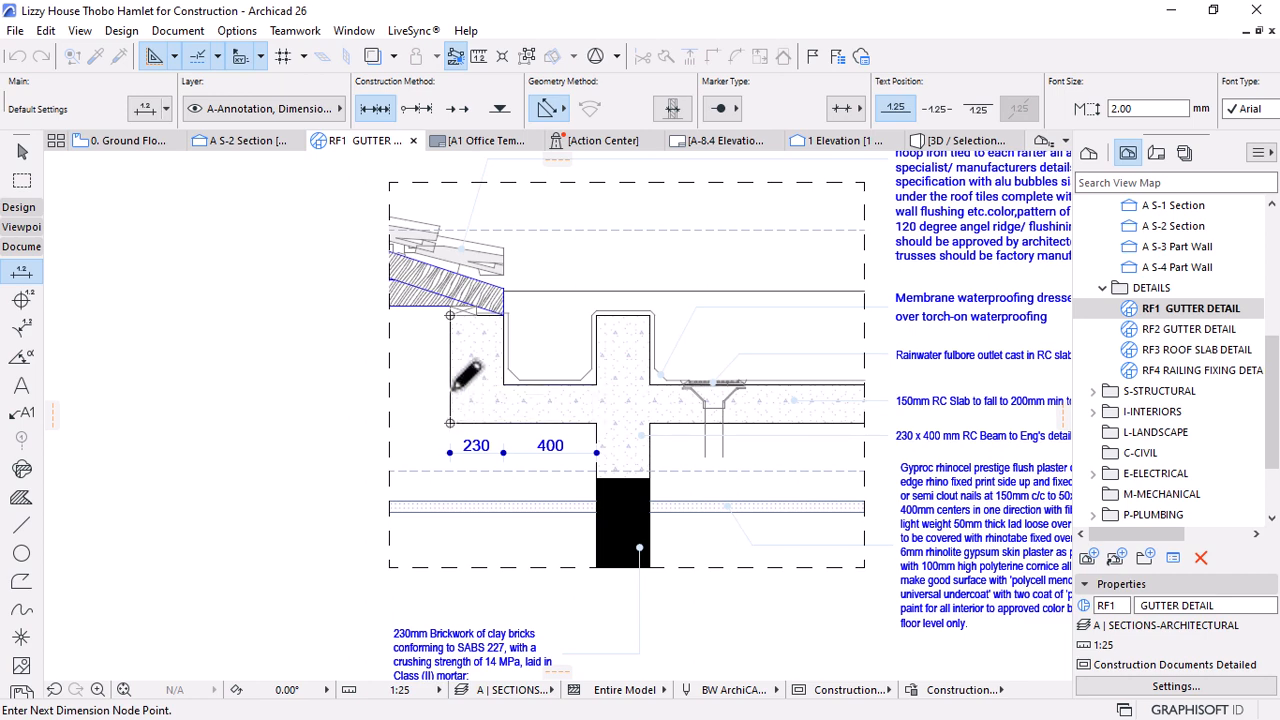
{"action": "right_click", "coordinate": [420, 358]}
{"action": "left_click", "coordinate": [445, 476]}
{"action": "left_click", "coordinate": [420, 386]}
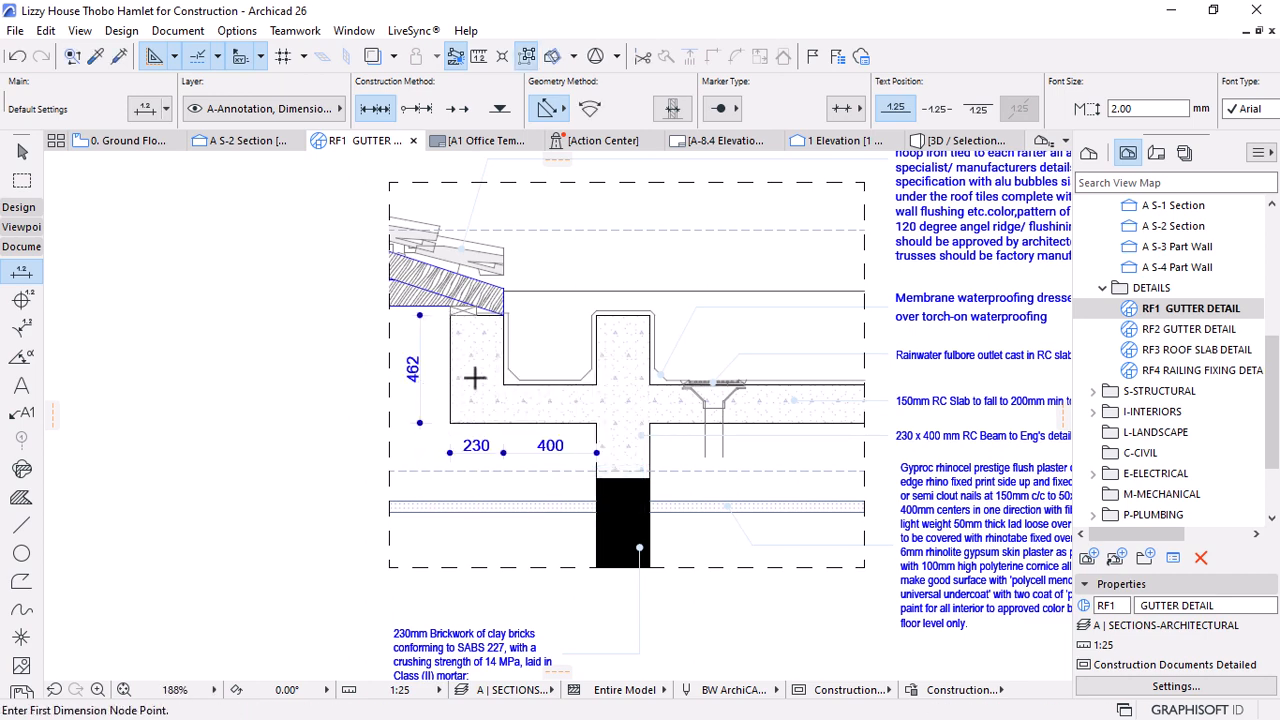
Try to reattach the vertical dimension's upper node to the top corner of the outer concrete upstand, and deselect it
{"action": "scroll", "coordinate": [437, 320], "scroll_direction": "up", "scroll_amount": 5}
{"action": "key", "text": "Escape"}
{"action": "left_click", "coordinate": [395, 307]}
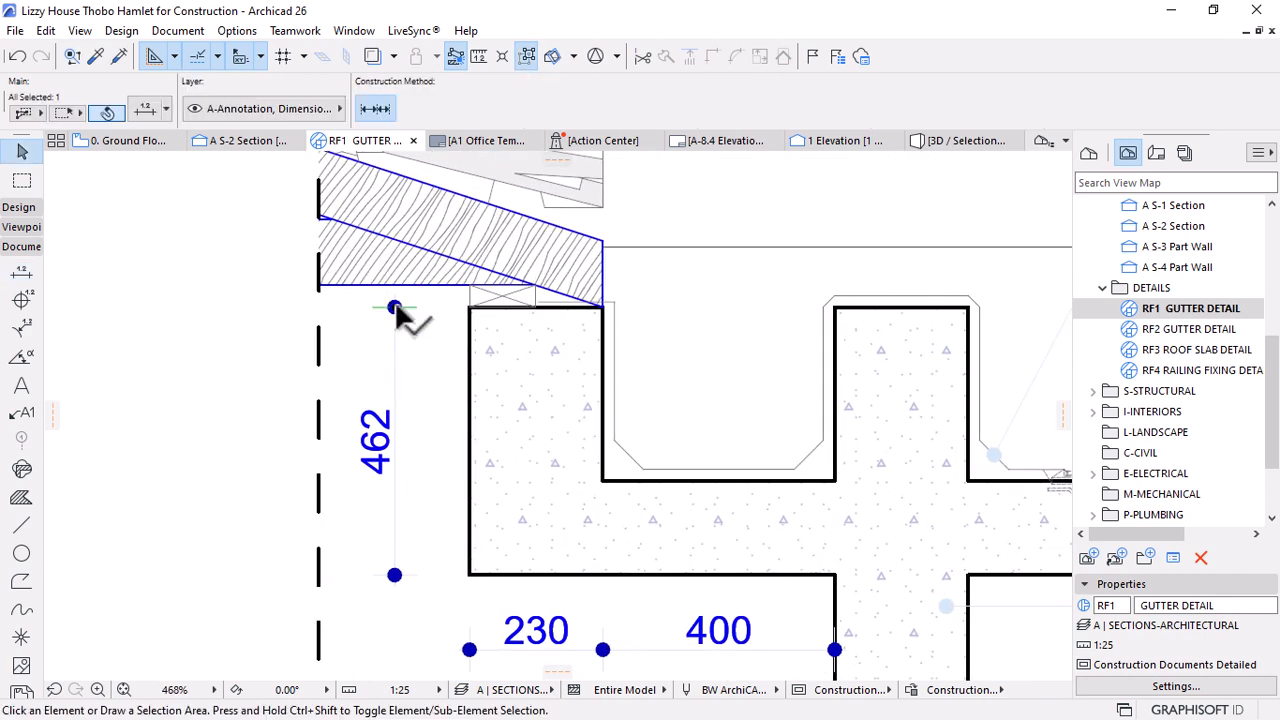
{"action": "left_click", "coordinate": [395, 307]}
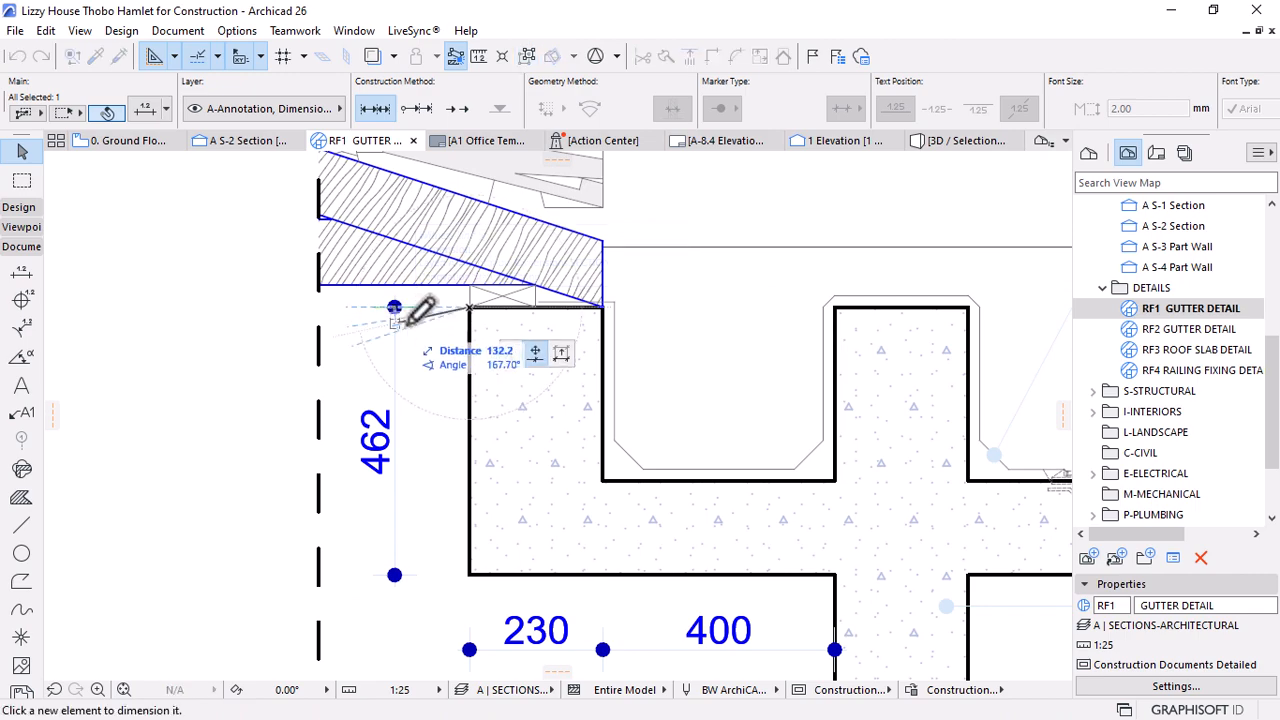
{"action": "scroll", "coordinate": [603, 301], "scroll_direction": "up", "scroll_amount": 3}
{"action": "left_click", "coordinate": [610, 302]}
{"action": "scroll", "coordinate": [528, 309], "scroll_direction": "down", "scroll_amount": 4}
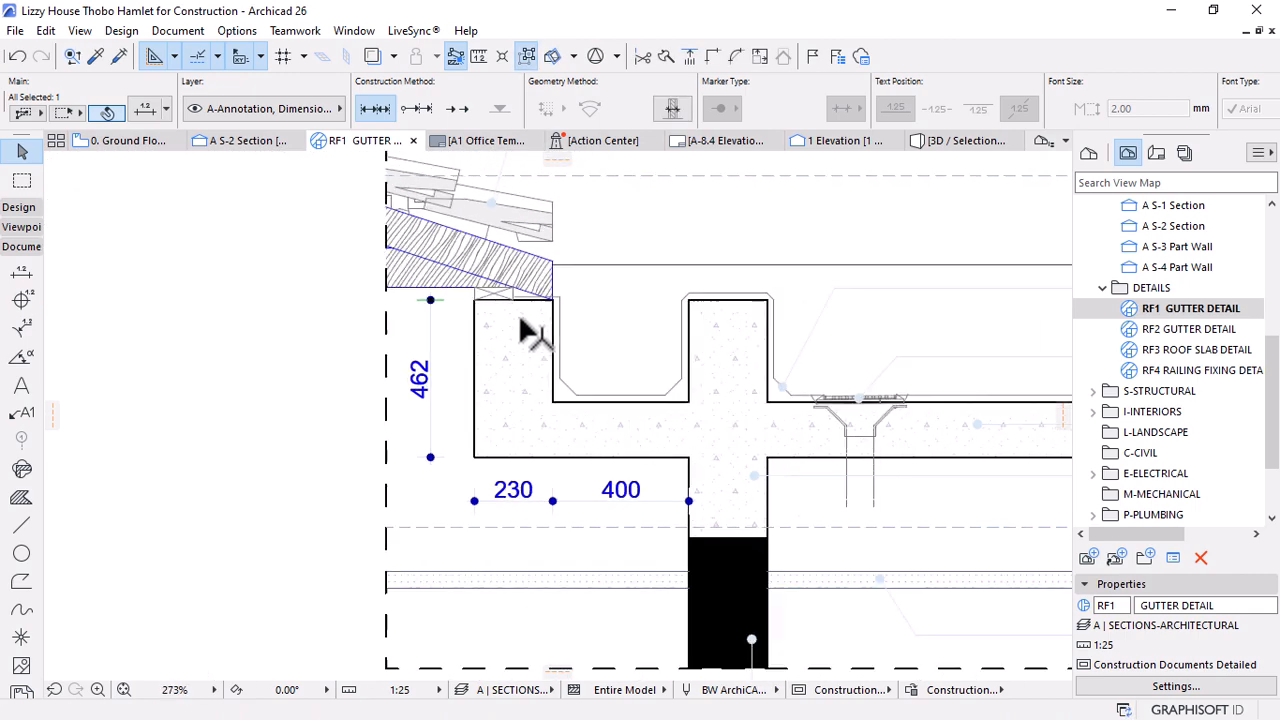
{"action": "left_click", "coordinate": [455, 415]}
Examine the RF1 gutter detail's labels, dimensions and the junction between ceiling and brick wall
{"action": "scroll", "coordinate": [455, 415], "scroll_direction": "down", "scroll_amount": 4}
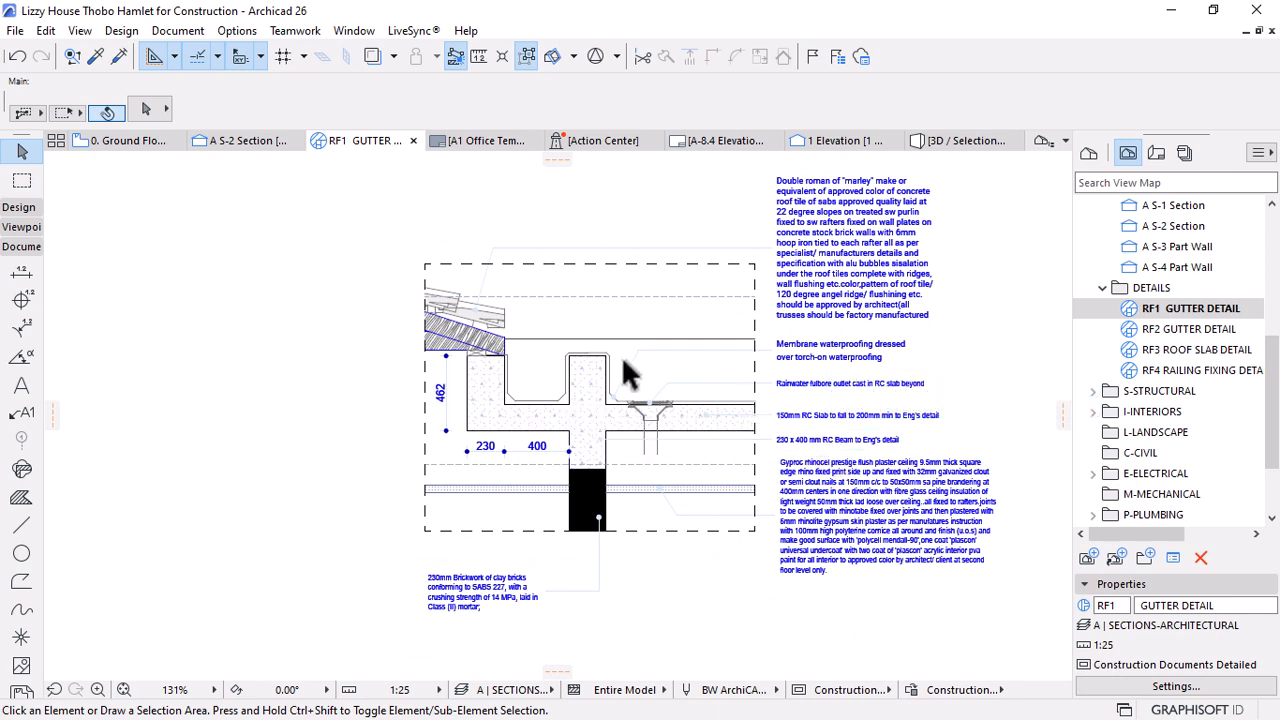
{"action": "scroll", "coordinate": [621, 355], "scroll_direction": "down", "scroll_amount": 2}
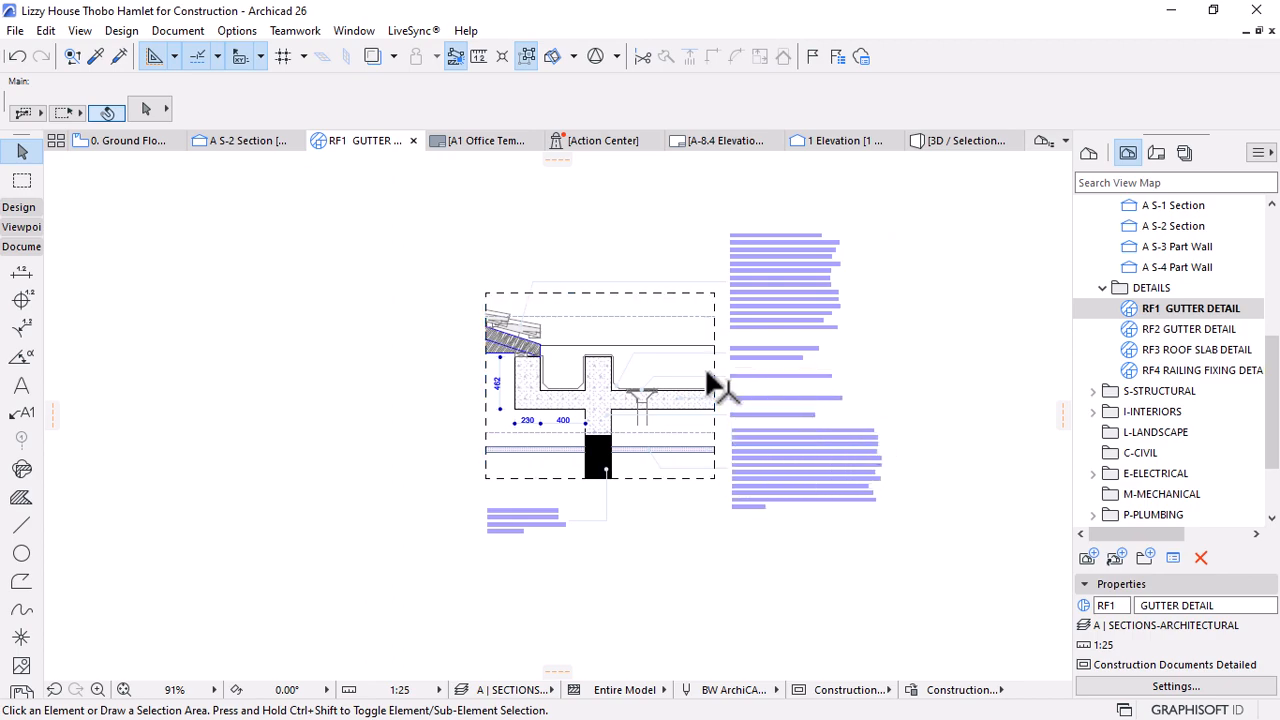
{"action": "scroll", "coordinate": [706, 370], "scroll_direction": "up", "scroll_amount": 2}
{"action": "scroll", "coordinate": [771, 380], "scroll_direction": "down", "scroll_amount": 2}
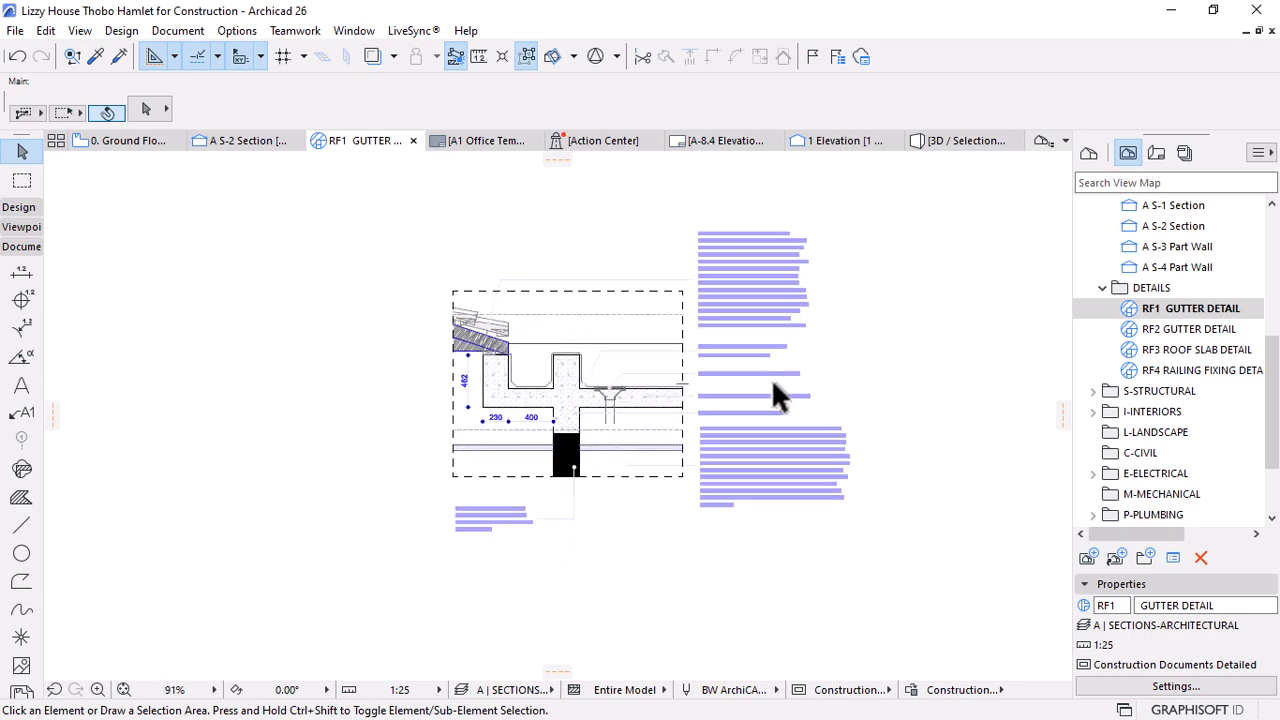
{"action": "scroll", "coordinate": [757, 450], "scroll_direction": "up", "scroll_amount": 3}
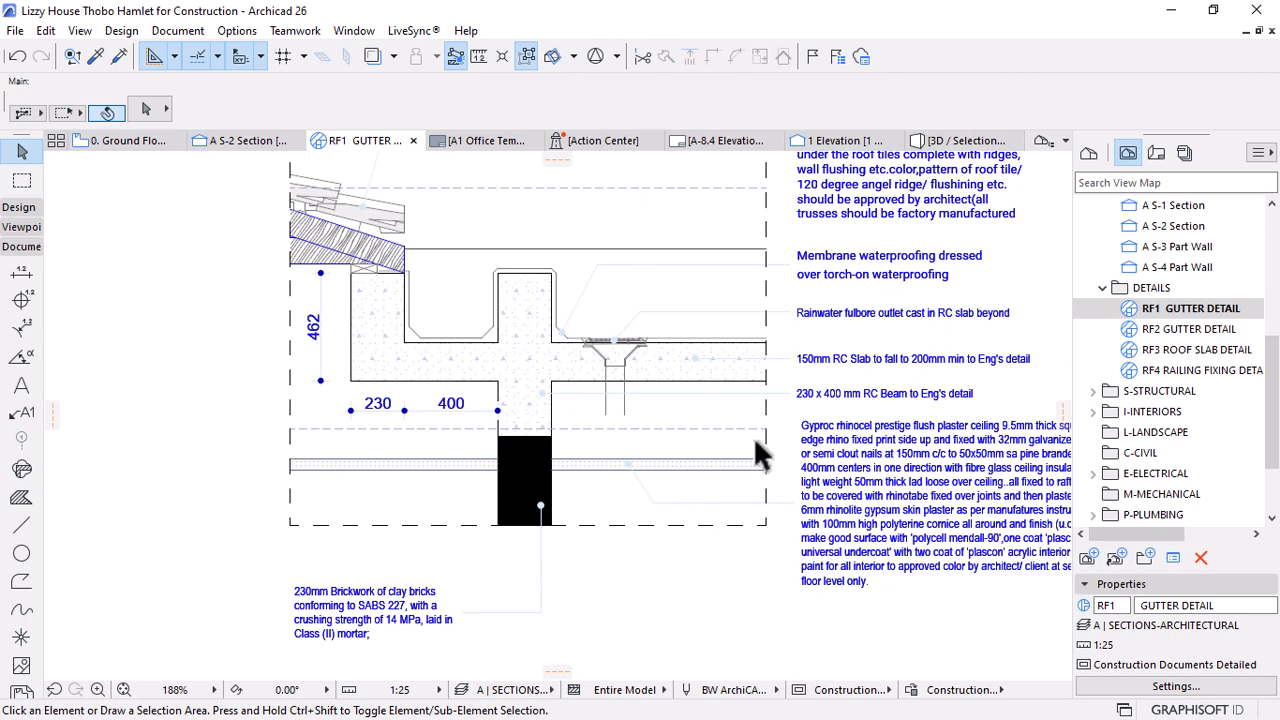
{"action": "scroll", "coordinate": [486, 420], "scroll_direction": "up", "scroll_amount": 2}
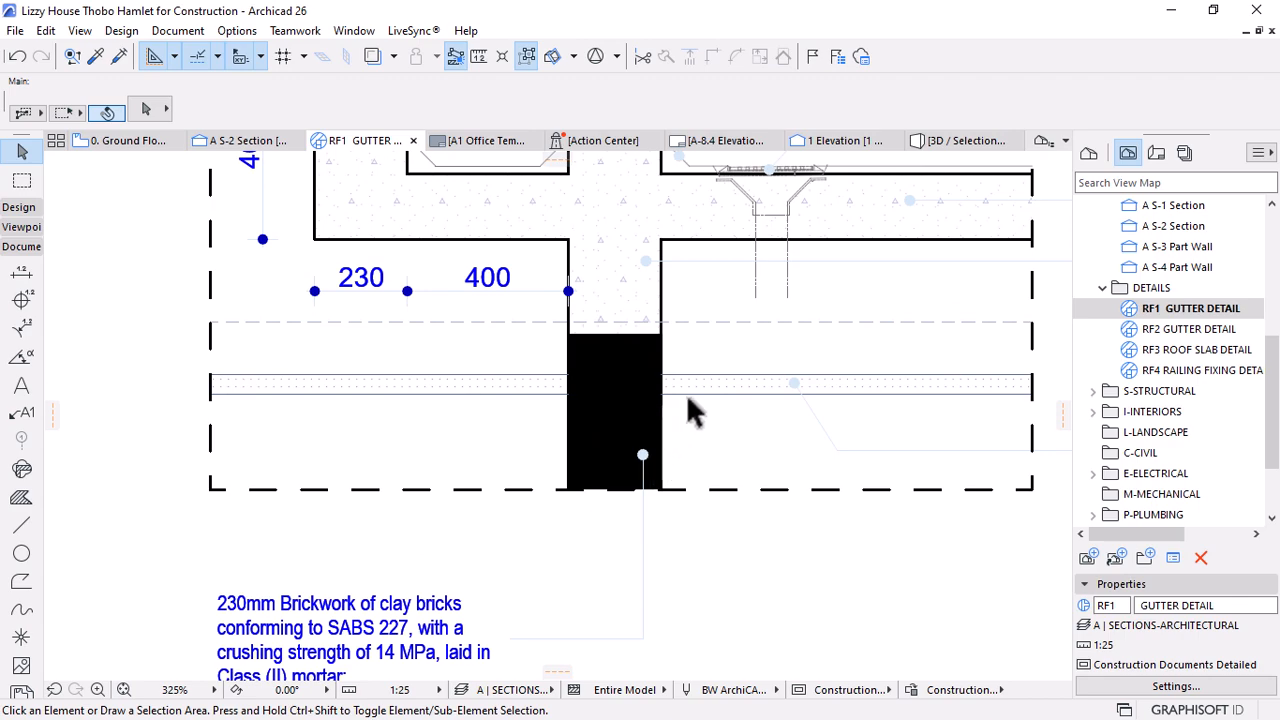
{"action": "scroll", "coordinate": [546, 426], "scroll_direction": "down", "scroll_amount": 2}
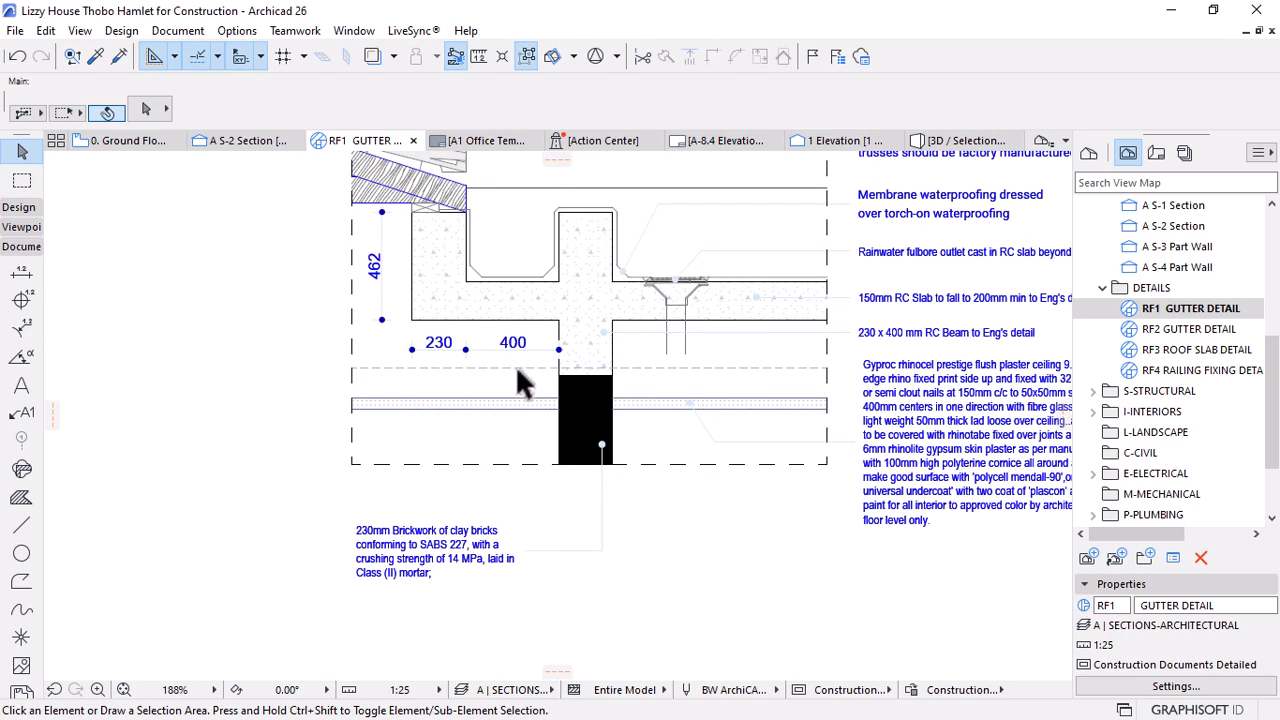
{"action": "scroll", "coordinate": [565, 413], "scroll_direction": "down", "scroll_amount": 2}
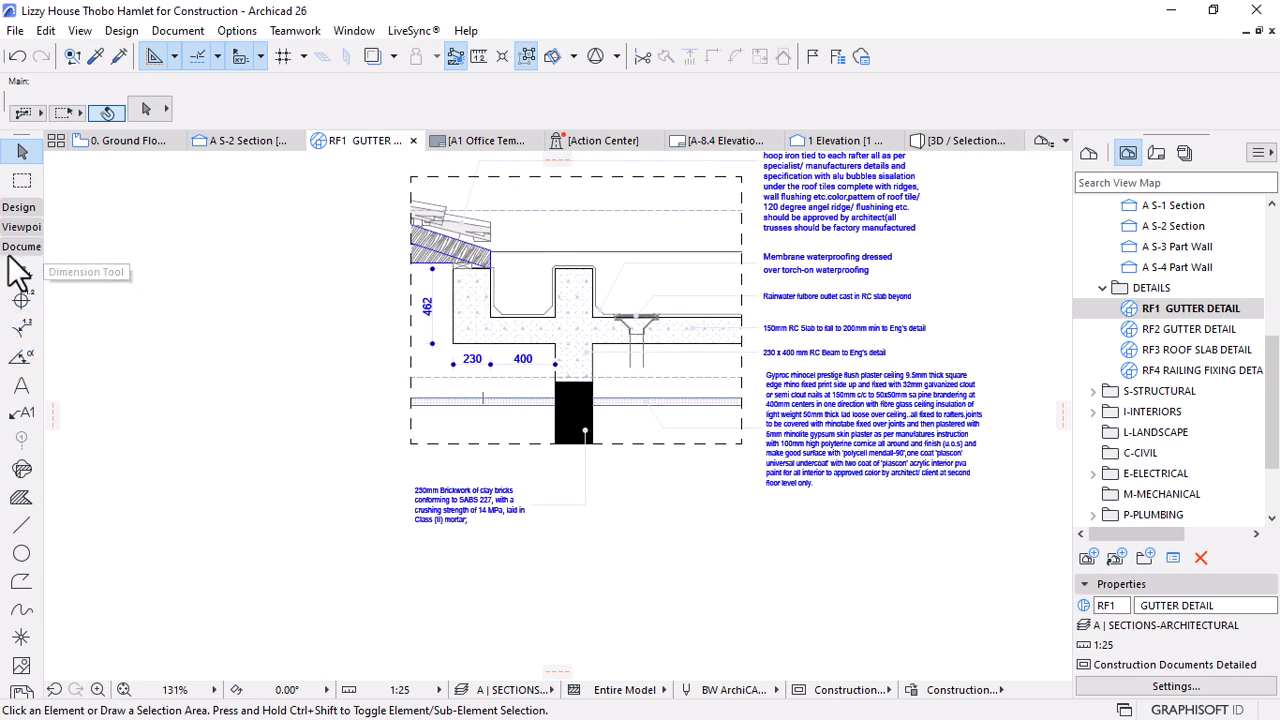
Open the Object tool's default settings and search the object library for a moulding
{"action": "left_click", "coordinate": [15, 208]}
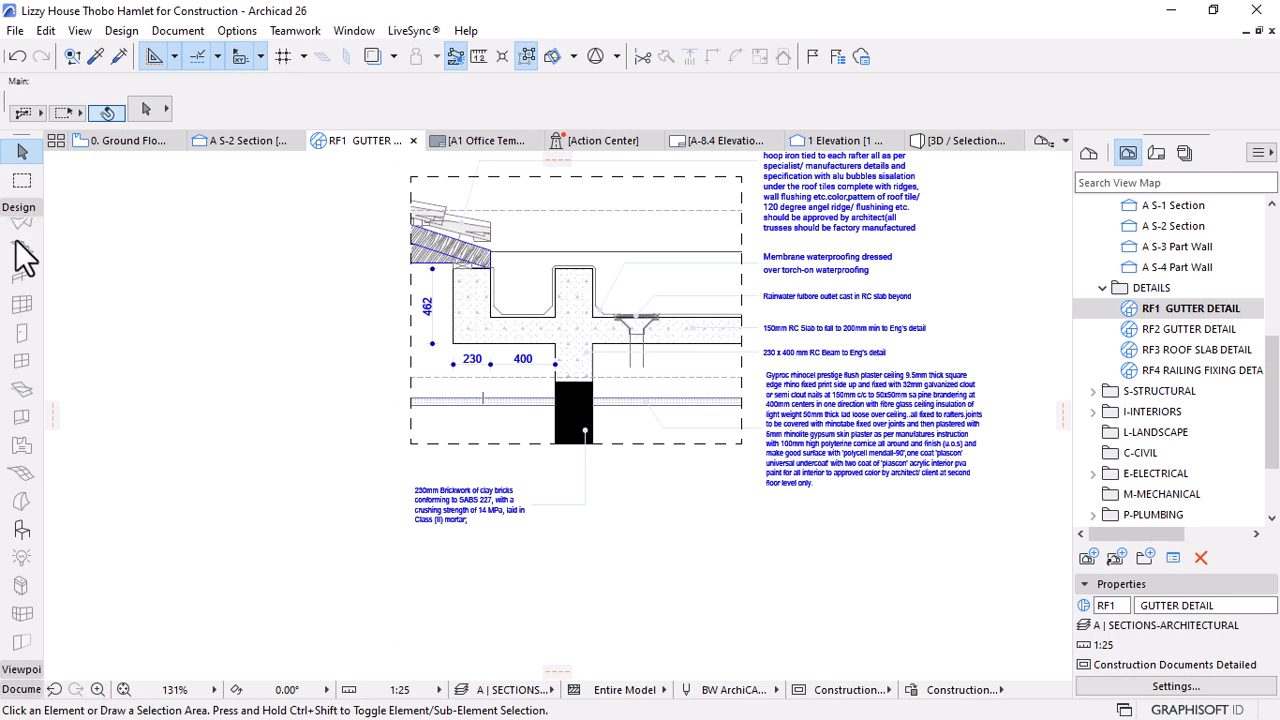
{"action": "left_click", "coordinate": [22, 528]}
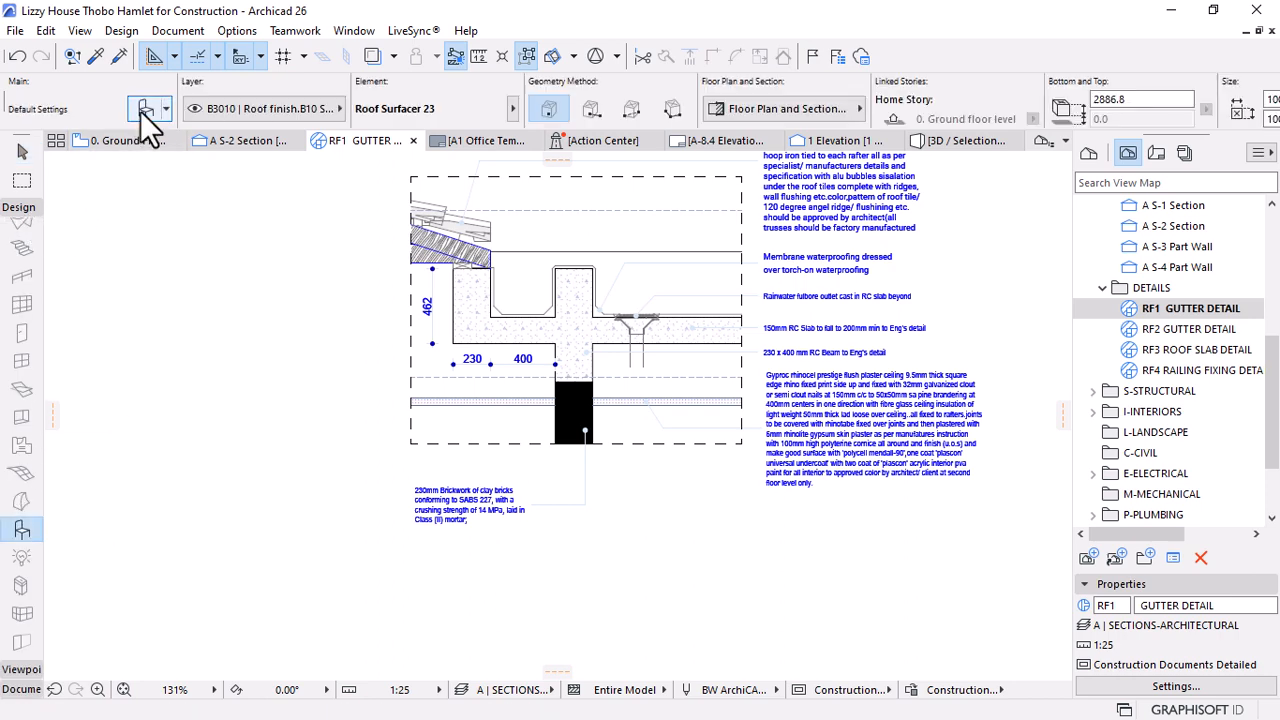
{"action": "left_click", "coordinate": [143, 110]}
{"action": "left_click", "coordinate": [330, 95]}
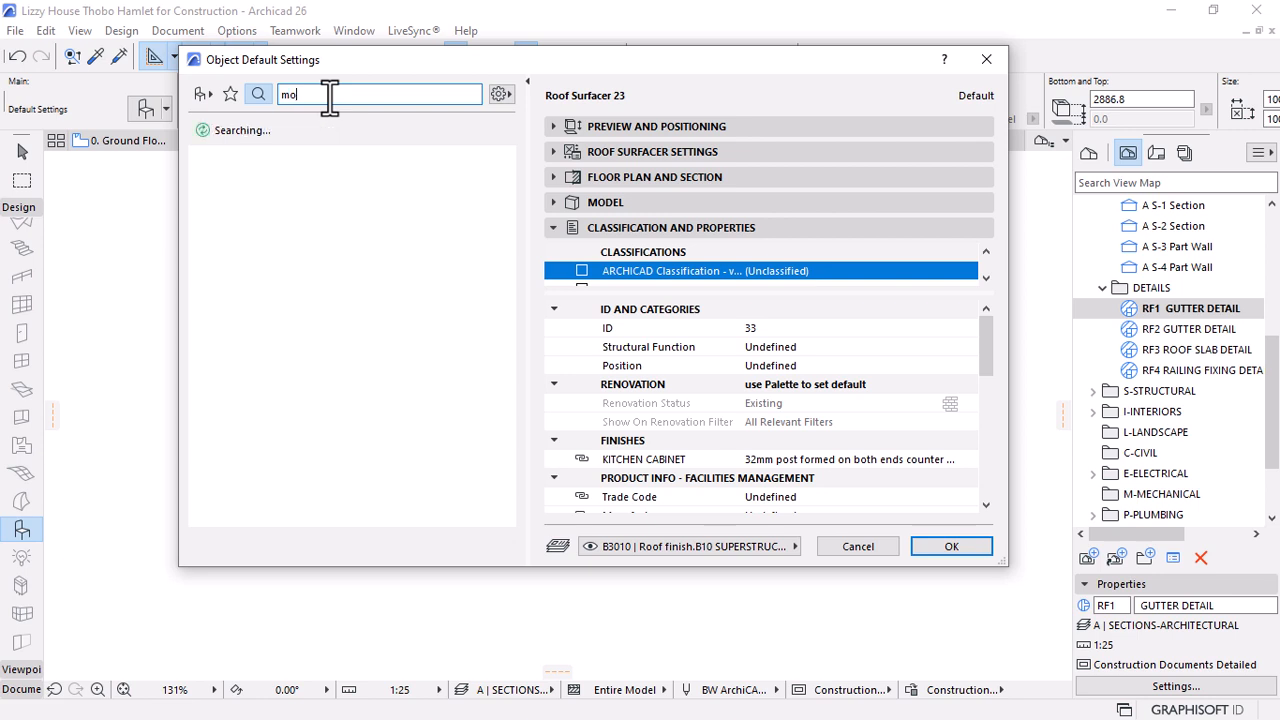
{"action": "type", "text": "mouldi"}
Show the object library by folders and look through the Visualization 26 and Add-On Library 26 folders, including RoofMaker Library 26
{"action": "left_click", "coordinate": [200, 95]}
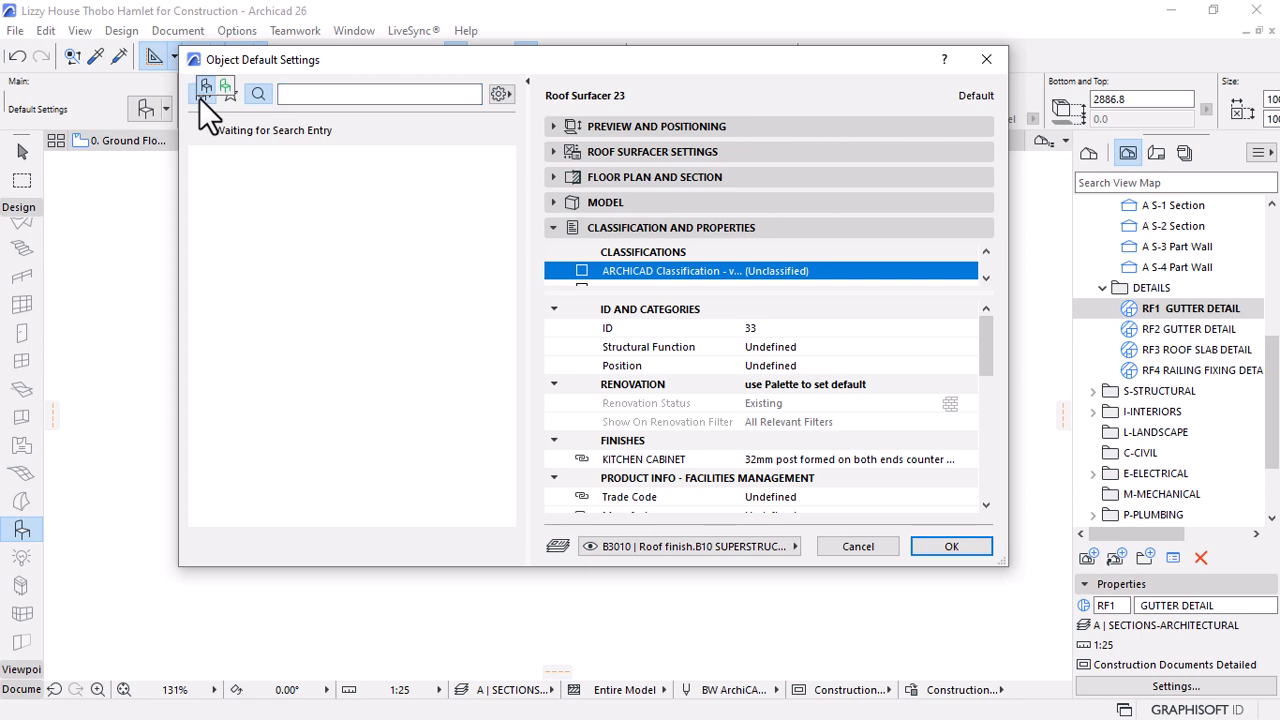
{"action": "scroll", "coordinate": [380, 178], "scroll_direction": "up", "scroll_amount": 6}
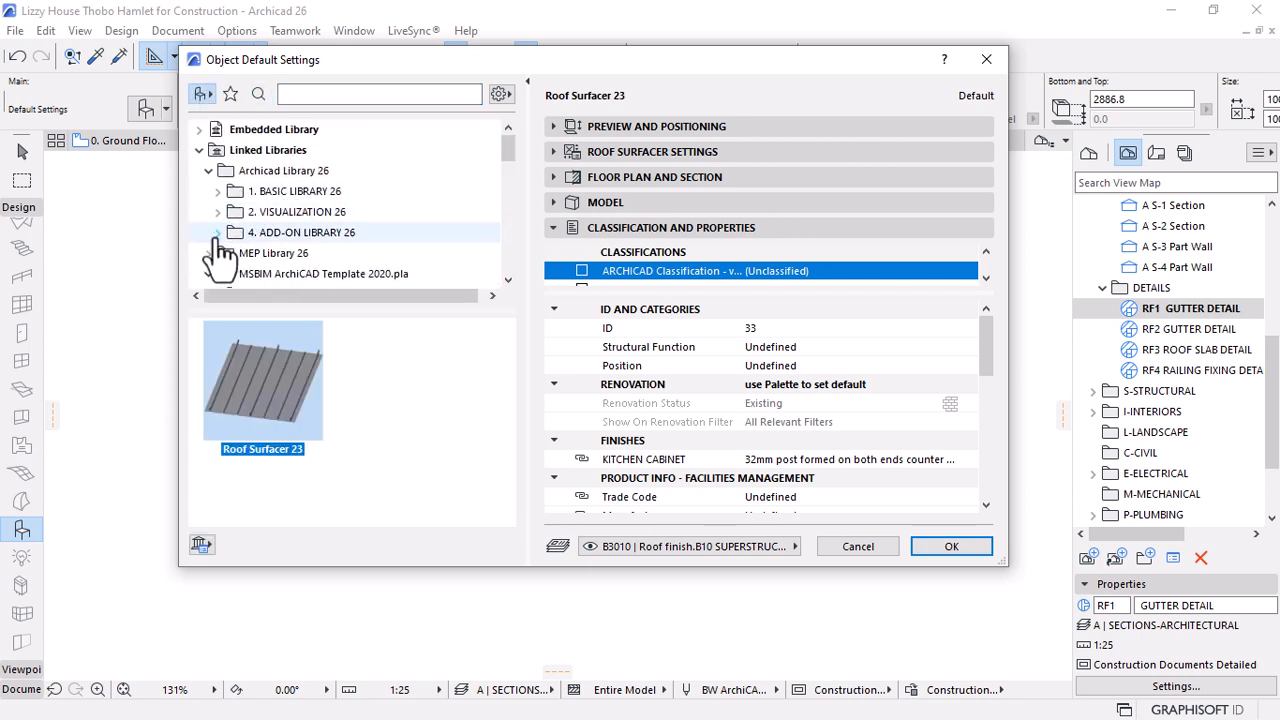
{"action": "left_click", "coordinate": [217, 212]}
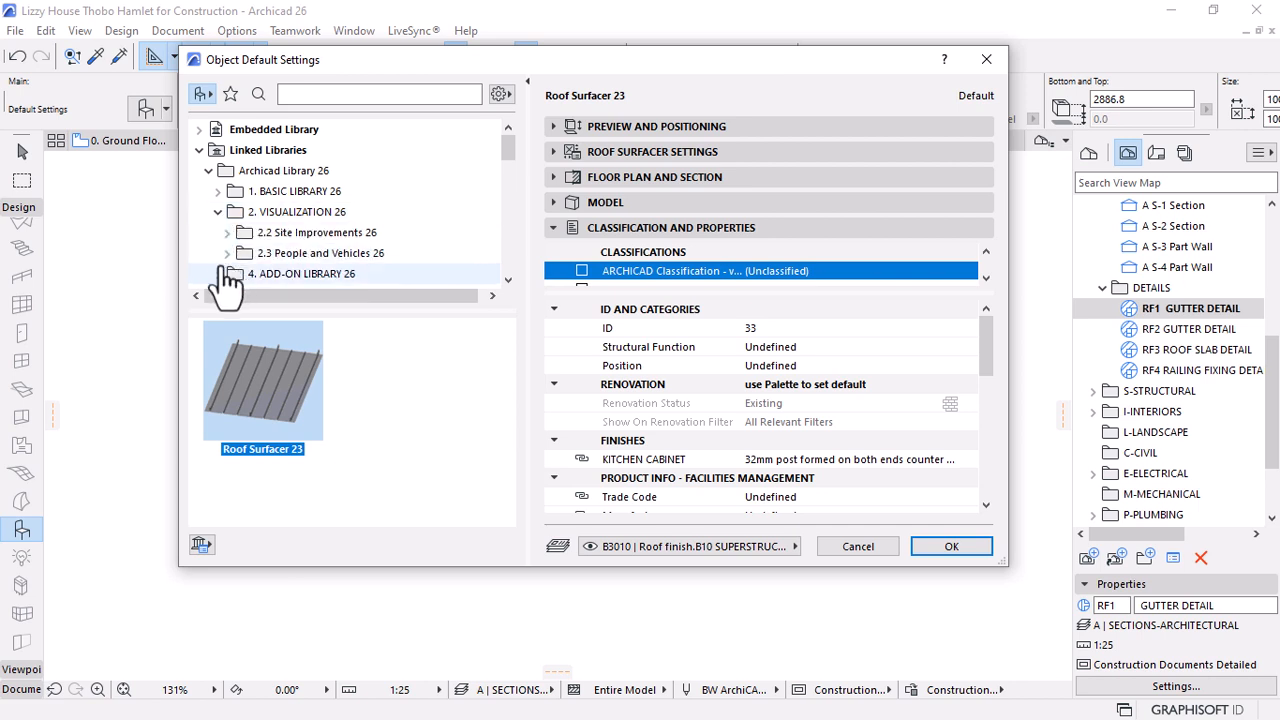
{"action": "scroll", "coordinate": [210, 276], "scroll_direction": "down", "scroll_amount": 1}
{"action": "left_click", "coordinate": [218, 212]}
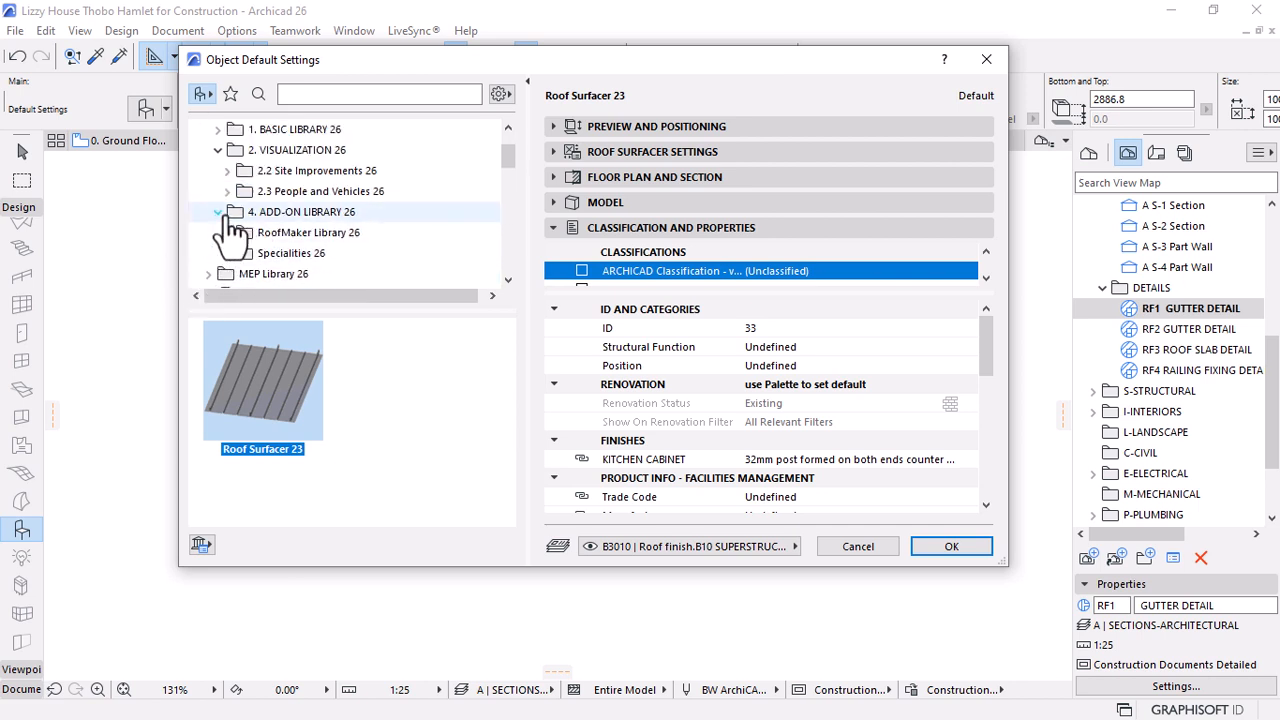
{"action": "left_click", "coordinate": [277, 252]}
{"action": "left_click", "coordinate": [285, 233]}
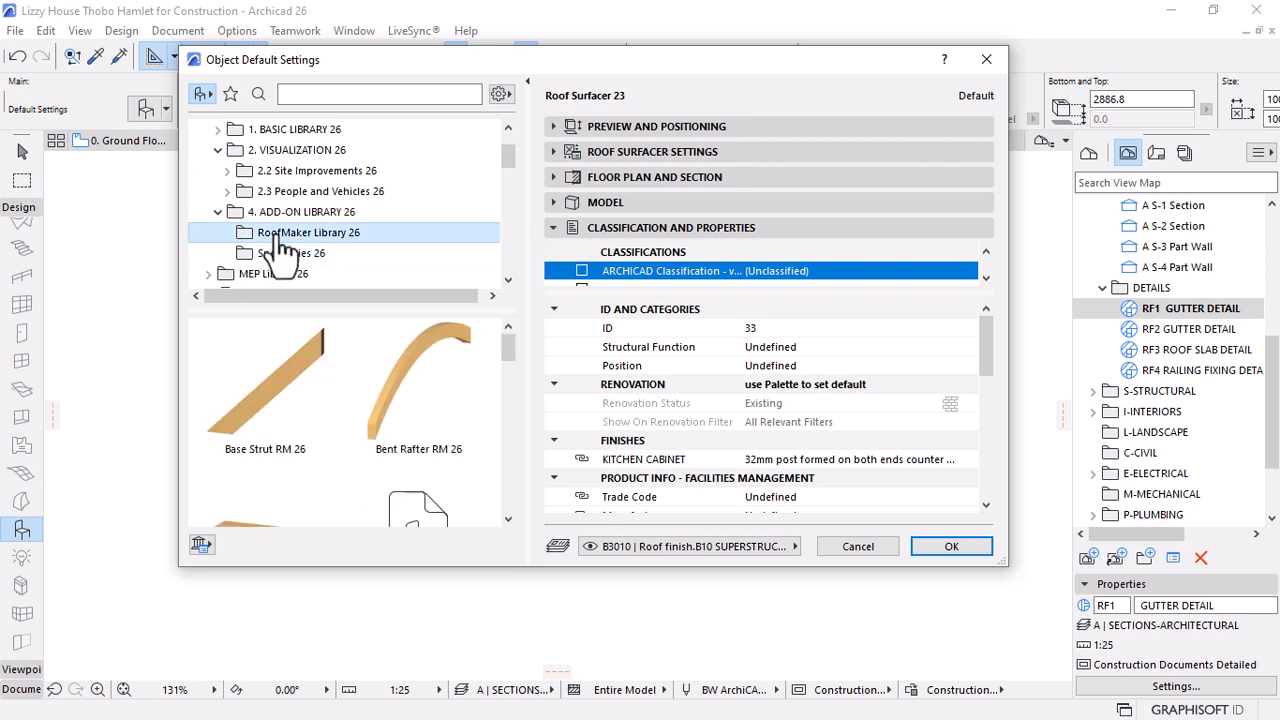
{"action": "scroll", "coordinate": [290, 225], "scroll_direction": "up", "scroll_amount": 1}
{"action": "scroll", "coordinate": [286, 240], "scroll_direction": "down", "scroll_amount": 1}
{"action": "scroll", "coordinate": [286, 245], "scroll_direction": "up", "scroll_amount": 1}
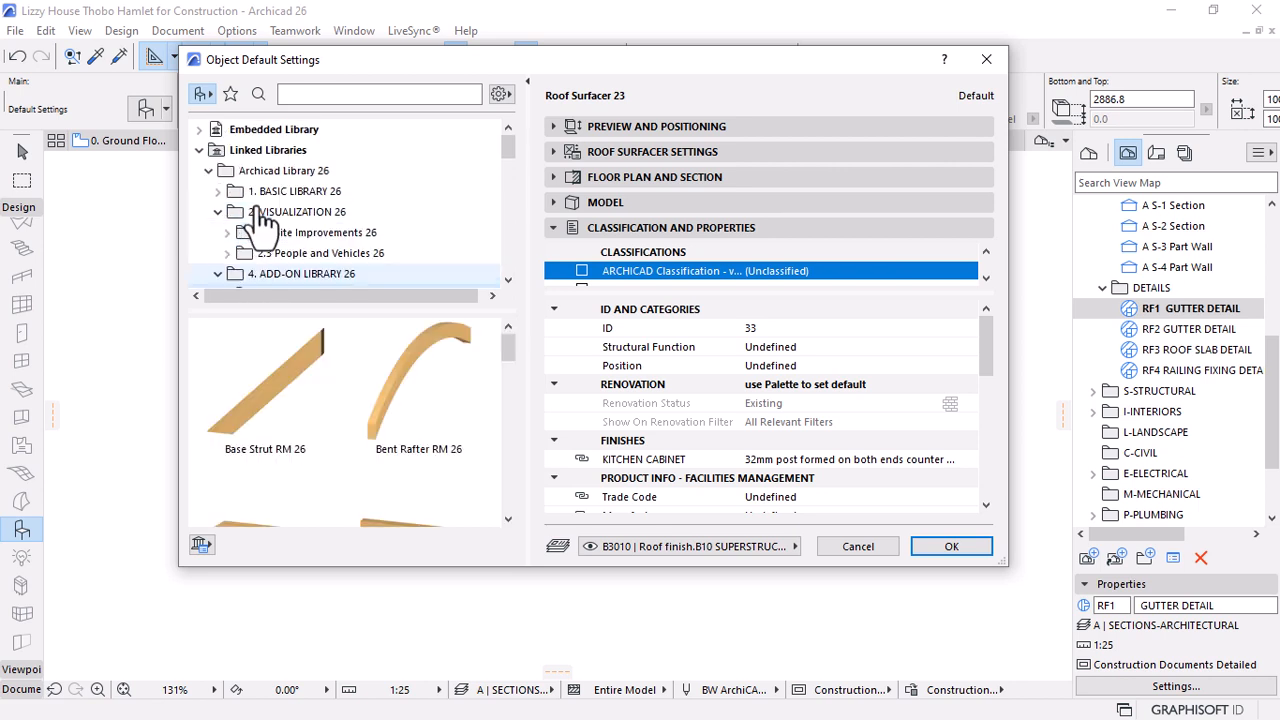
Expand Basic Library 26 down to the 2D Elements' Electric Symbols 26 folder and examine the Luminaires 26 objects
{"action": "left_click", "coordinate": [218, 191]}
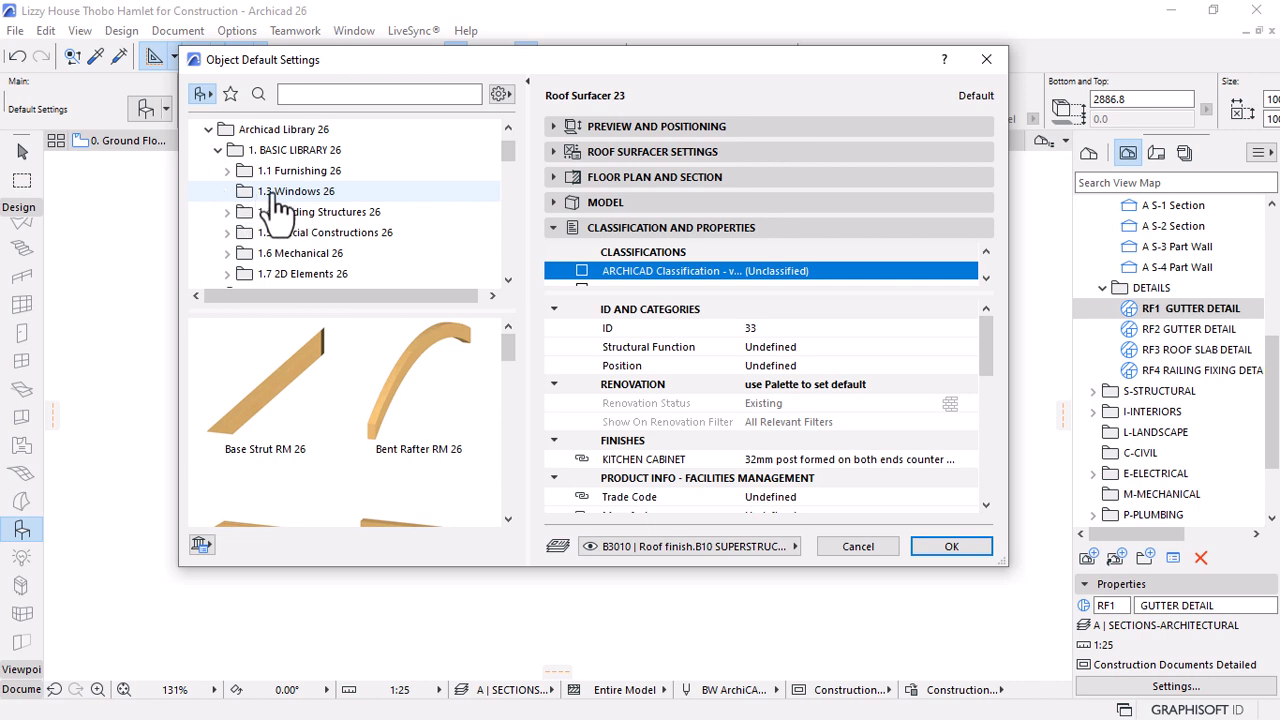
{"action": "scroll", "coordinate": [268, 203], "scroll_direction": "down", "scroll_amount": 1}
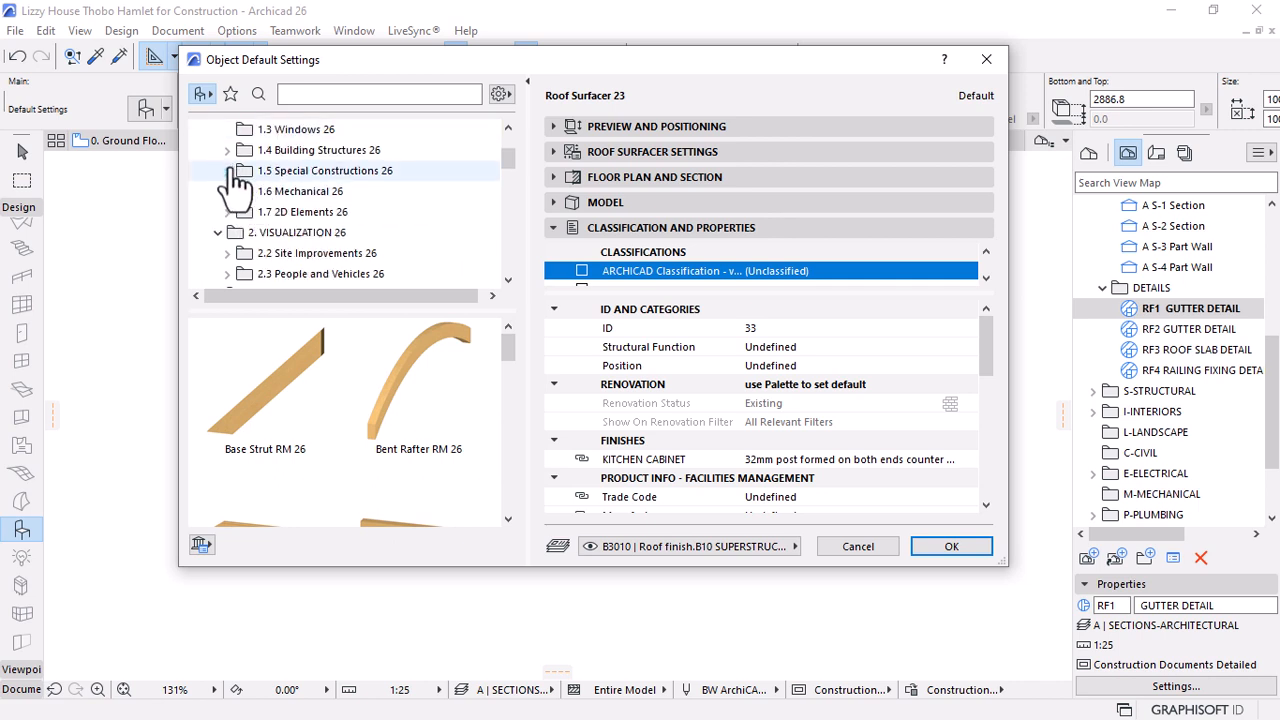
{"action": "left_click", "coordinate": [228, 211]}
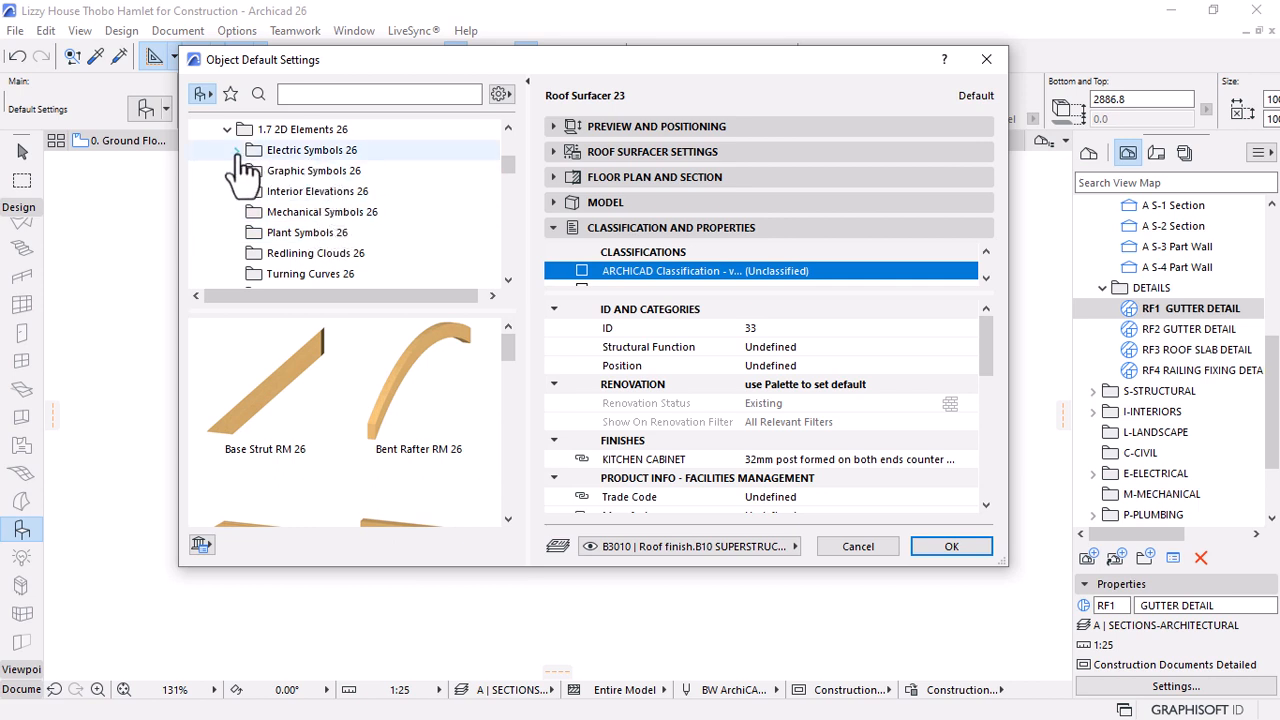
{"action": "left_click", "coordinate": [238, 151]}
{"action": "left_click", "coordinate": [316, 176]}
{"action": "left_click", "coordinate": [305, 195]}
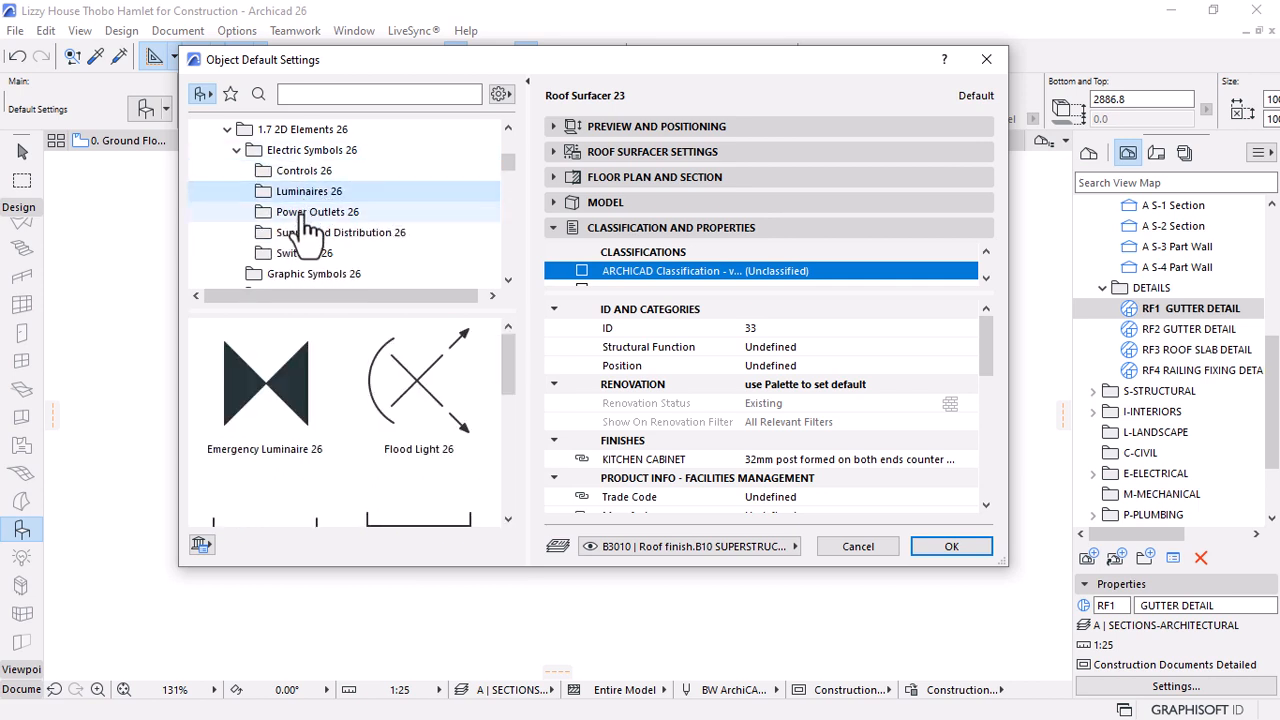
{"action": "scroll", "coordinate": [320, 431], "scroll_direction": "down", "scroll_amount": 5}
{"action": "scroll", "coordinate": [334, 443], "scroll_direction": "up", "scroll_amount": 2}
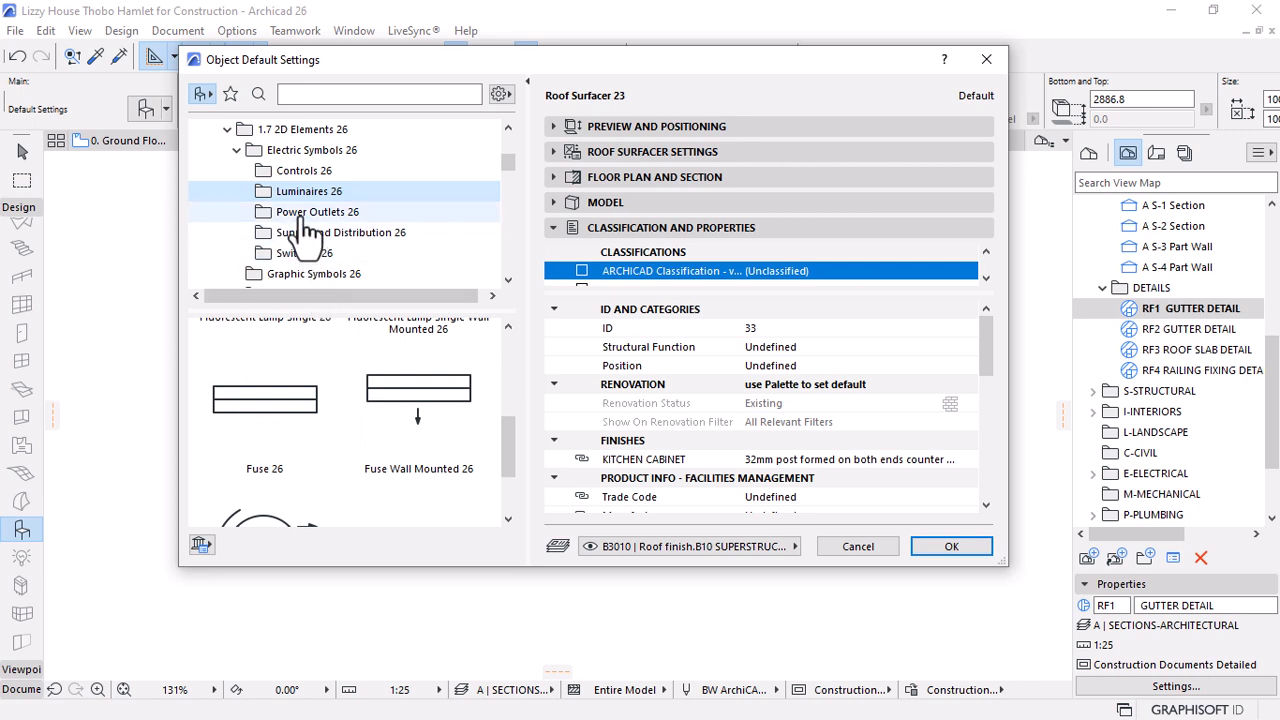
{"action": "scroll", "coordinate": [312, 432], "scroll_direction": "up", "scroll_amount": 3}
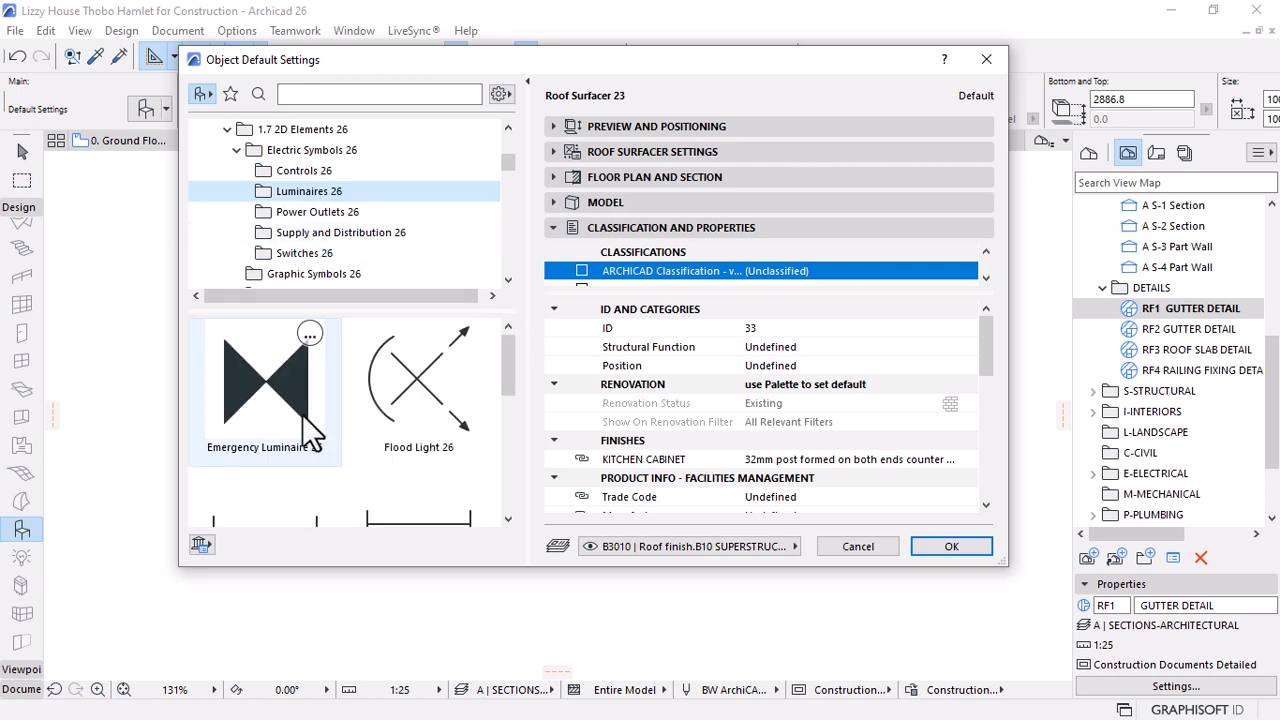
Examine the electric symbols in the Power Outlets 26, Supply and Distribution 26 and Switches 26 folders
{"action": "left_click", "coordinate": [302, 216]}
{"action": "scroll", "coordinate": [281, 425], "scroll_direction": "down", "scroll_amount": 1}
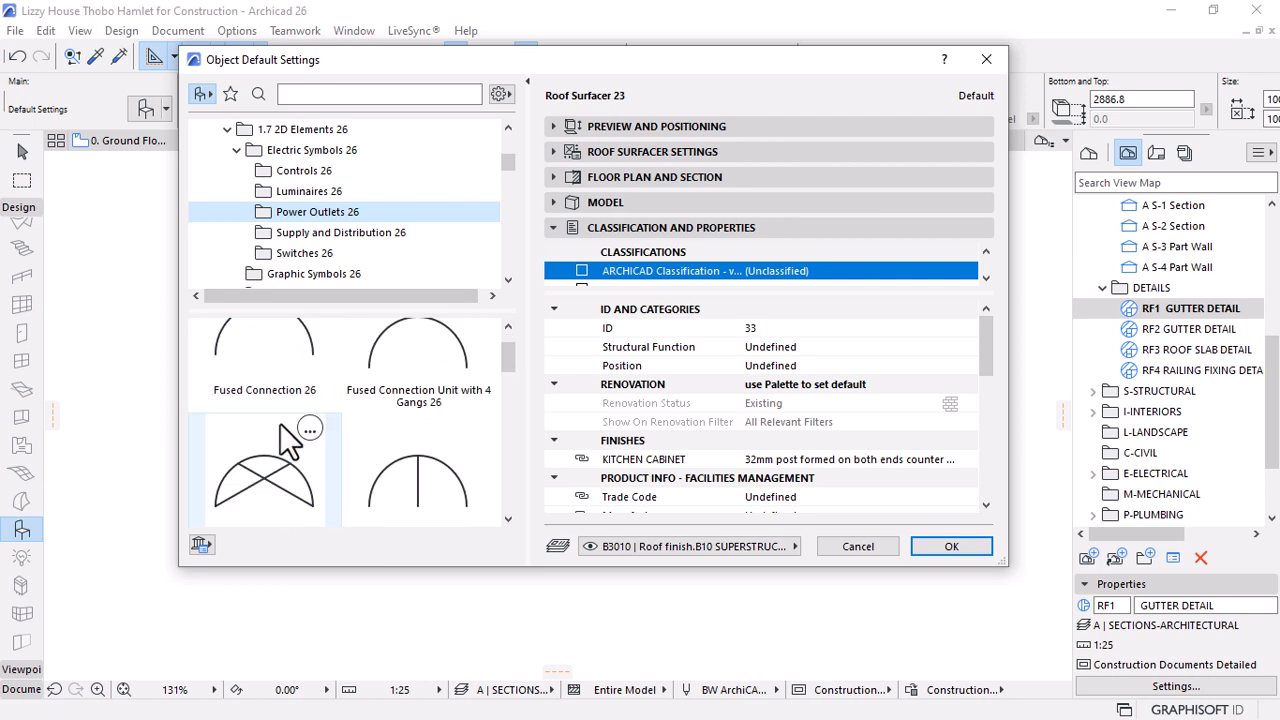
{"action": "scroll", "coordinate": [340, 450], "scroll_direction": "down", "scroll_amount": 3}
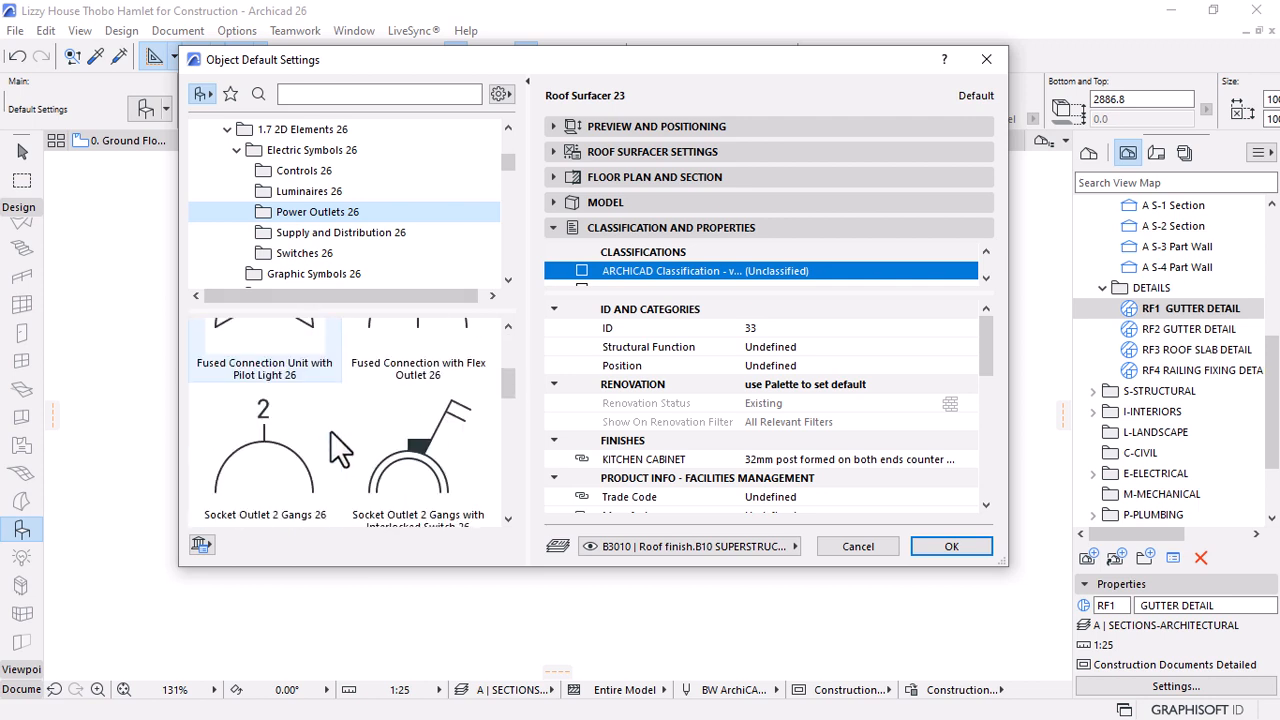
{"action": "left_click", "coordinate": [315, 235]}
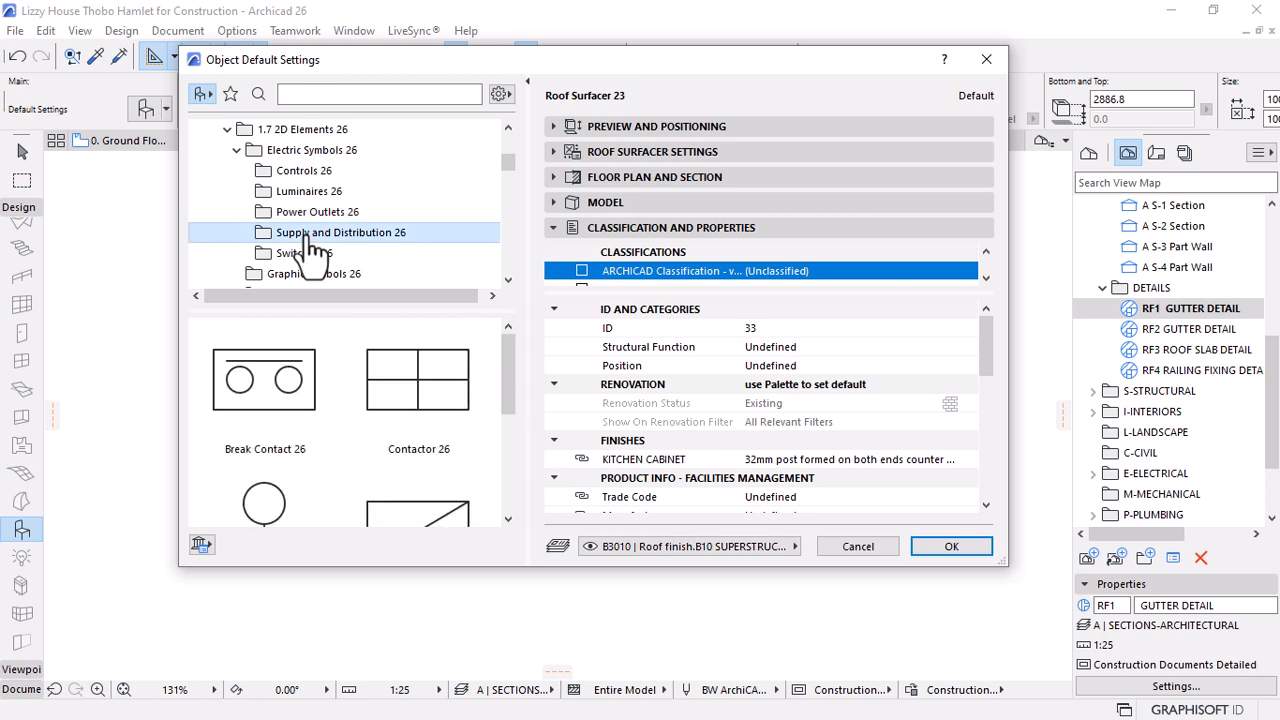
{"action": "scroll", "coordinate": [337, 443], "scroll_direction": "down", "scroll_amount": 2}
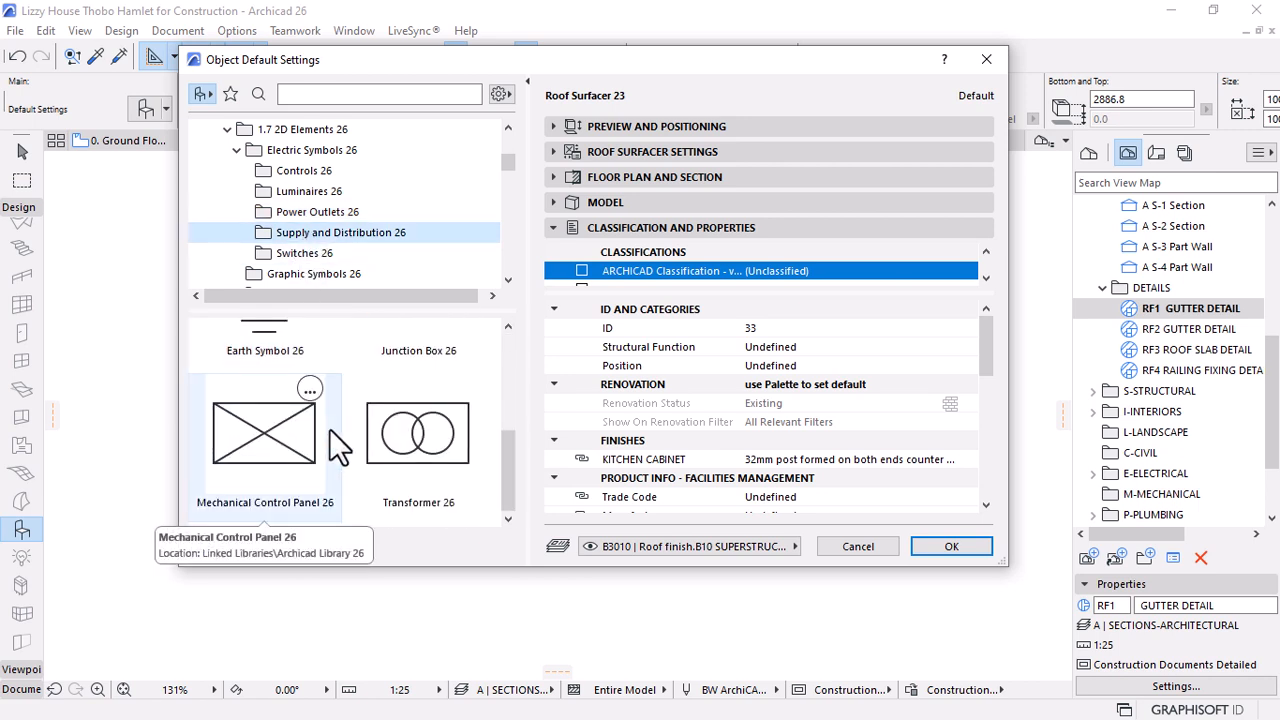
{"action": "scroll", "coordinate": [333, 440], "scroll_direction": "up", "scroll_amount": 2}
{"action": "left_click", "coordinate": [294, 253]}
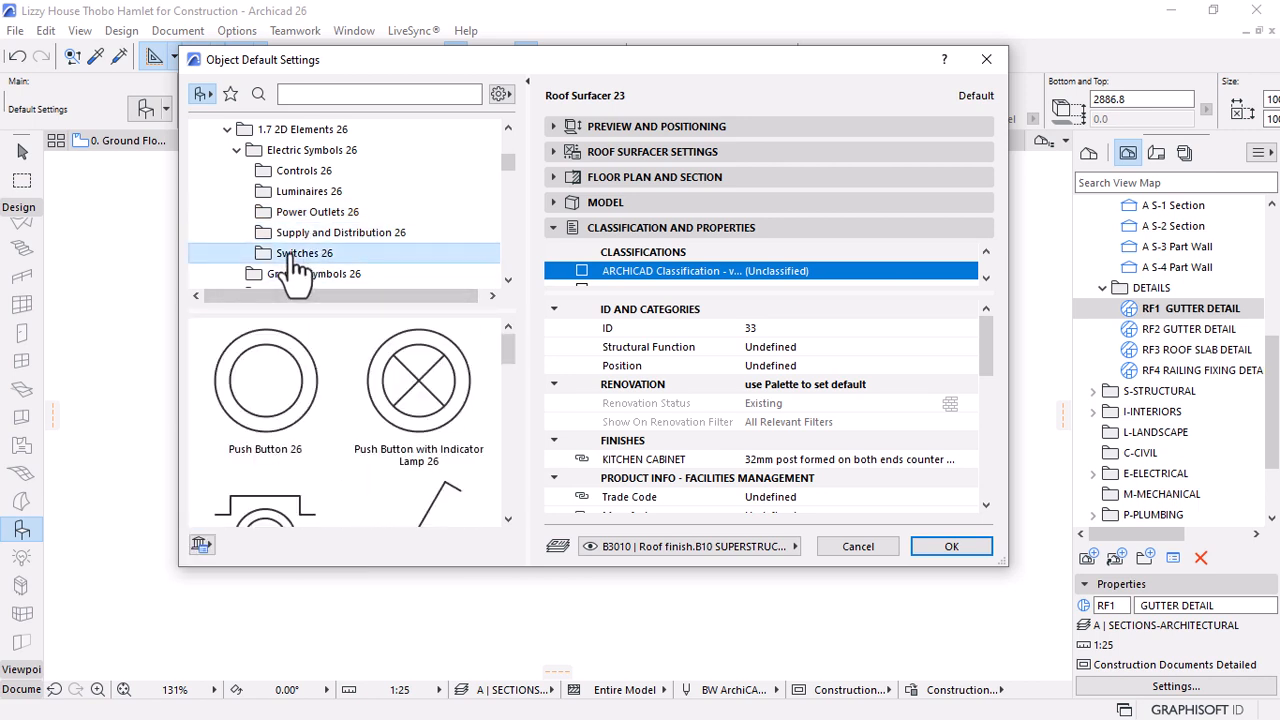
{"action": "scroll", "coordinate": [366, 380], "scroll_direction": "down", "scroll_amount": 3}
{"action": "scroll", "coordinate": [366, 229], "scroll_direction": "down", "scroll_amount": 3}
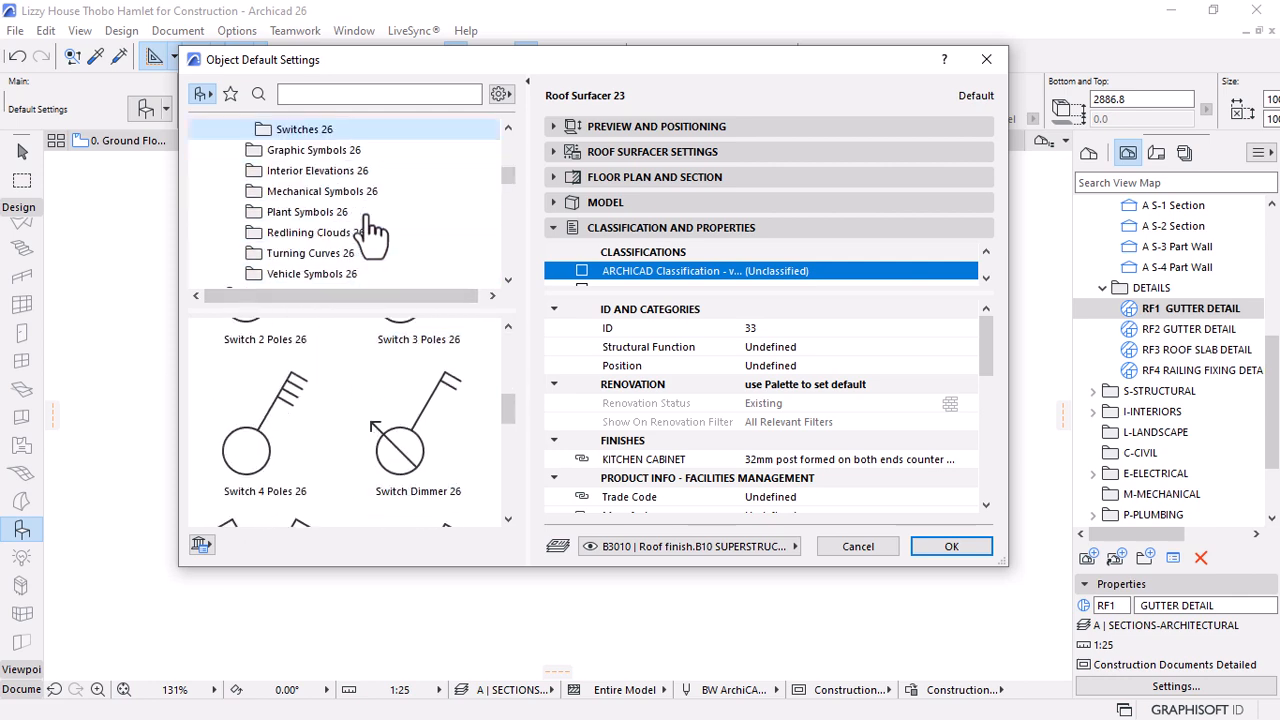
Look through all objects in the Graphic Symbols 26 folder for a moulding
{"action": "left_click", "coordinate": [298, 152]}
{"action": "scroll", "coordinate": [378, 435], "scroll_direction": "down", "scroll_amount": 3}
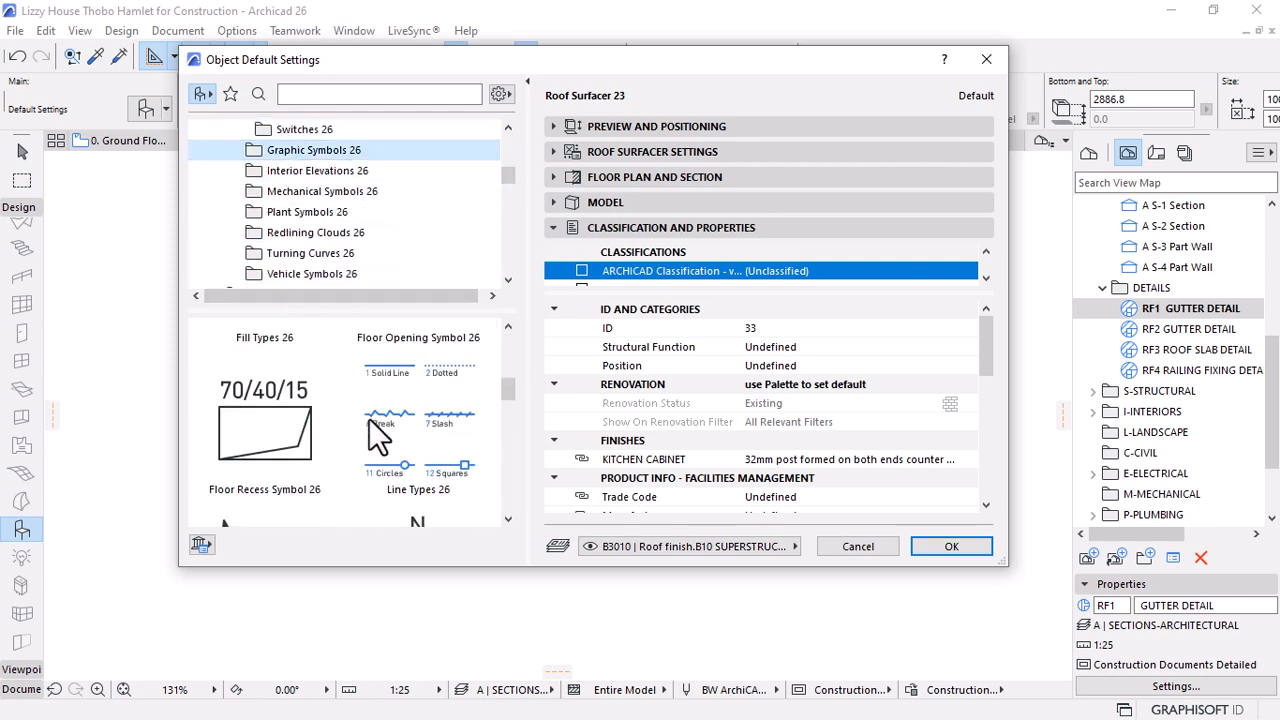
{"action": "scroll", "coordinate": [369, 420], "scroll_direction": "down", "scroll_amount": 5}
{"action": "scroll", "coordinate": [369, 420], "scroll_direction": "up", "scroll_amount": 2}
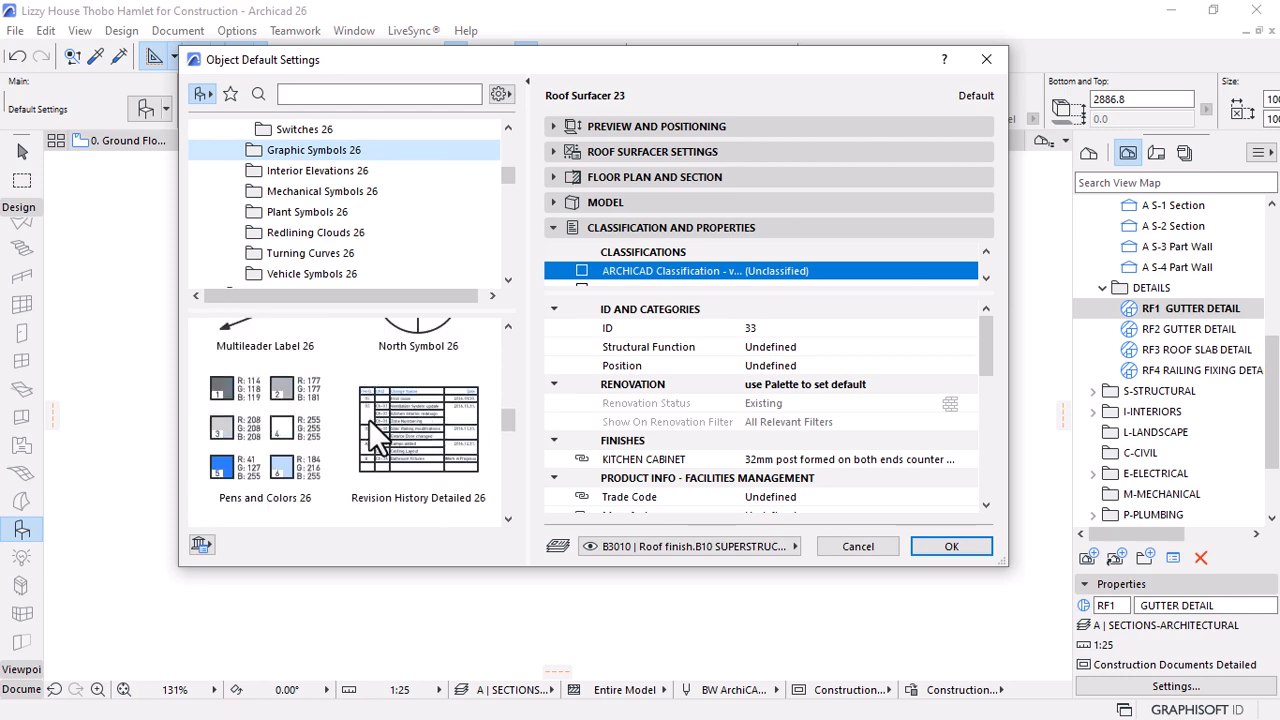
{"action": "scroll", "coordinate": [369, 419], "scroll_direction": "down", "scroll_amount": 1}
{"action": "scroll", "coordinate": [369, 419], "scroll_direction": "down", "scroll_amount": 1}
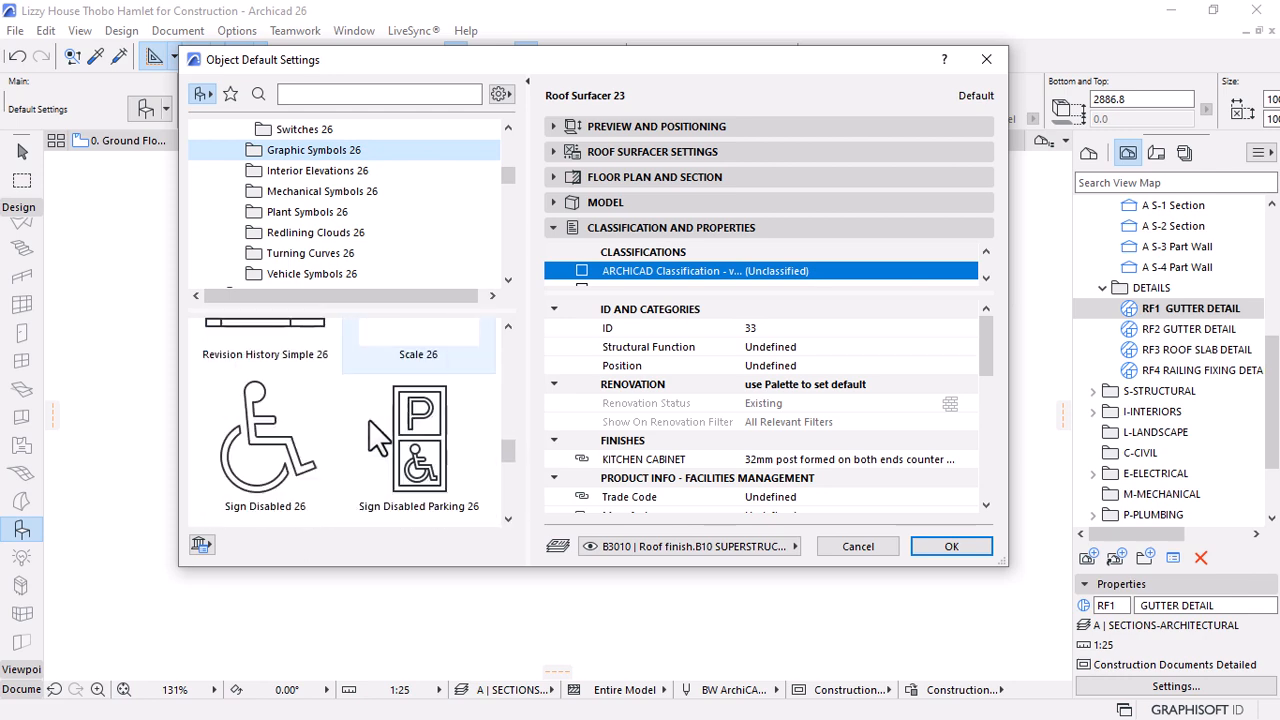
{"action": "scroll", "coordinate": [369, 419], "scroll_direction": "down", "scroll_amount": 3}
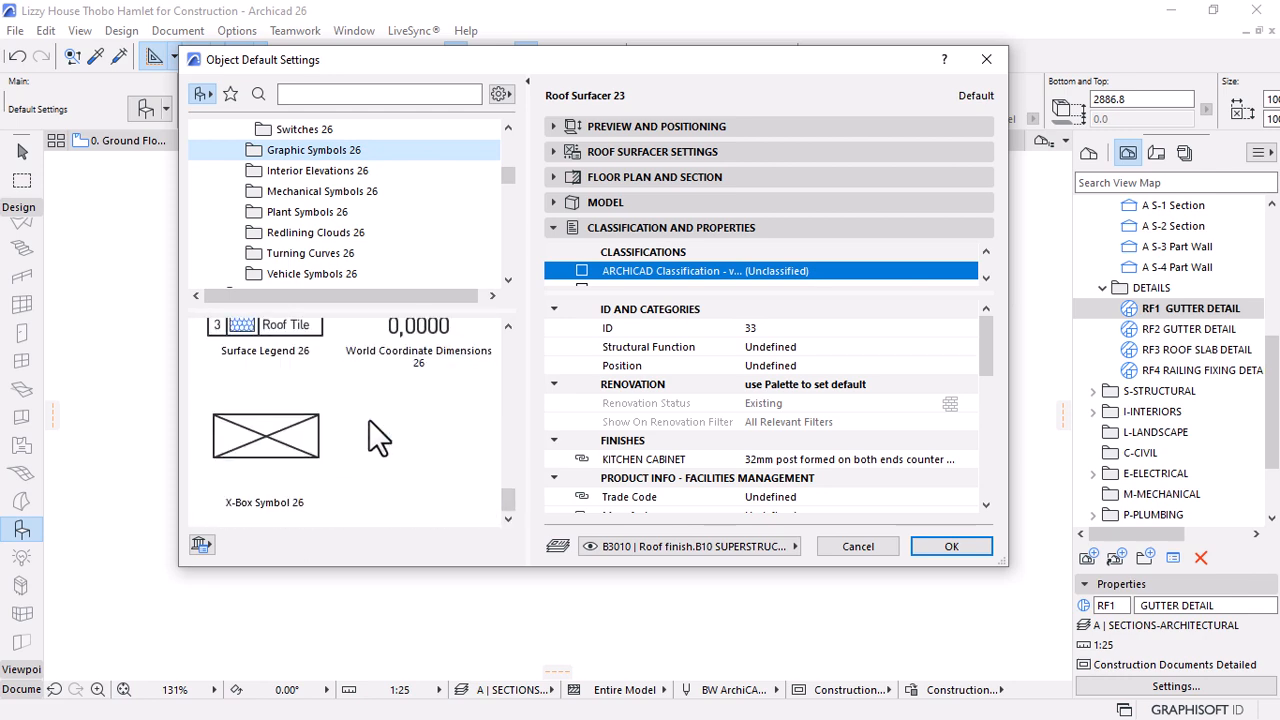
Check the remaining 2D element folders: Interior Elevations, Mechanical Symbols, Redlining Clouds, Turning Curves and Vehicle Symbols
{"action": "left_click", "coordinate": [289, 176]}
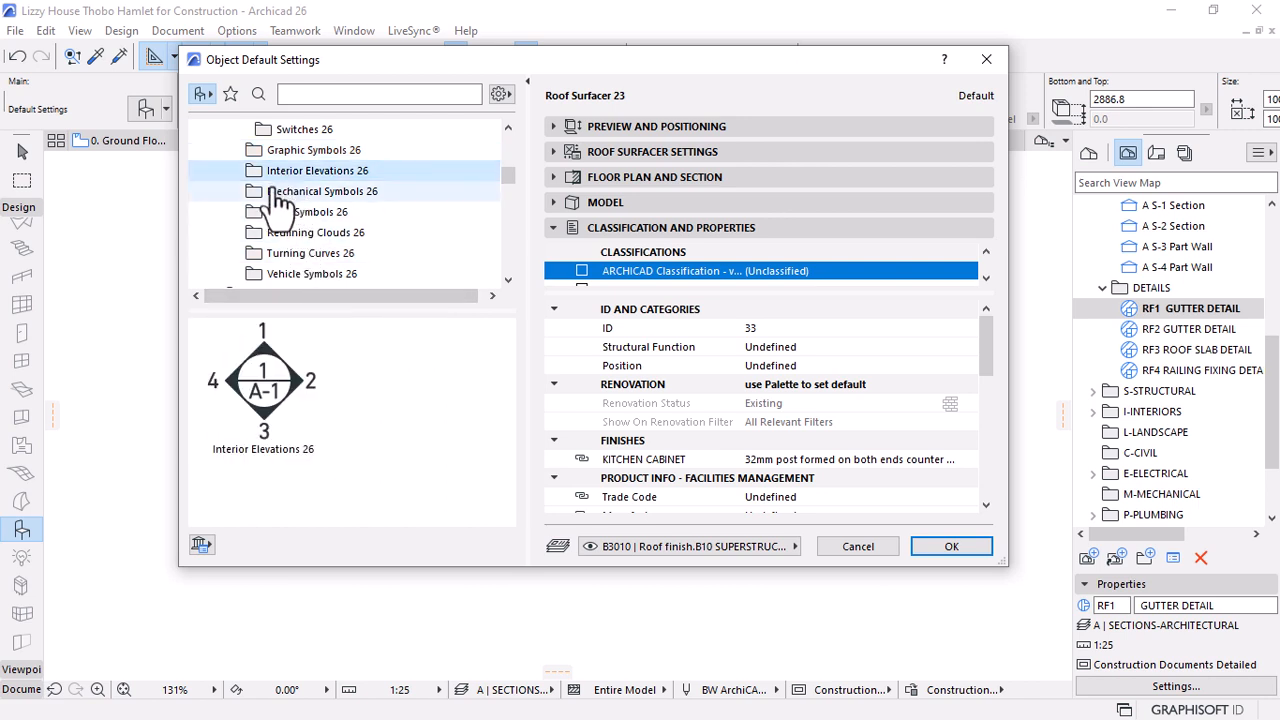
{"action": "left_click", "coordinate": [287, 192]}
{"action": "left_click", "coordinate": [325, 240]}
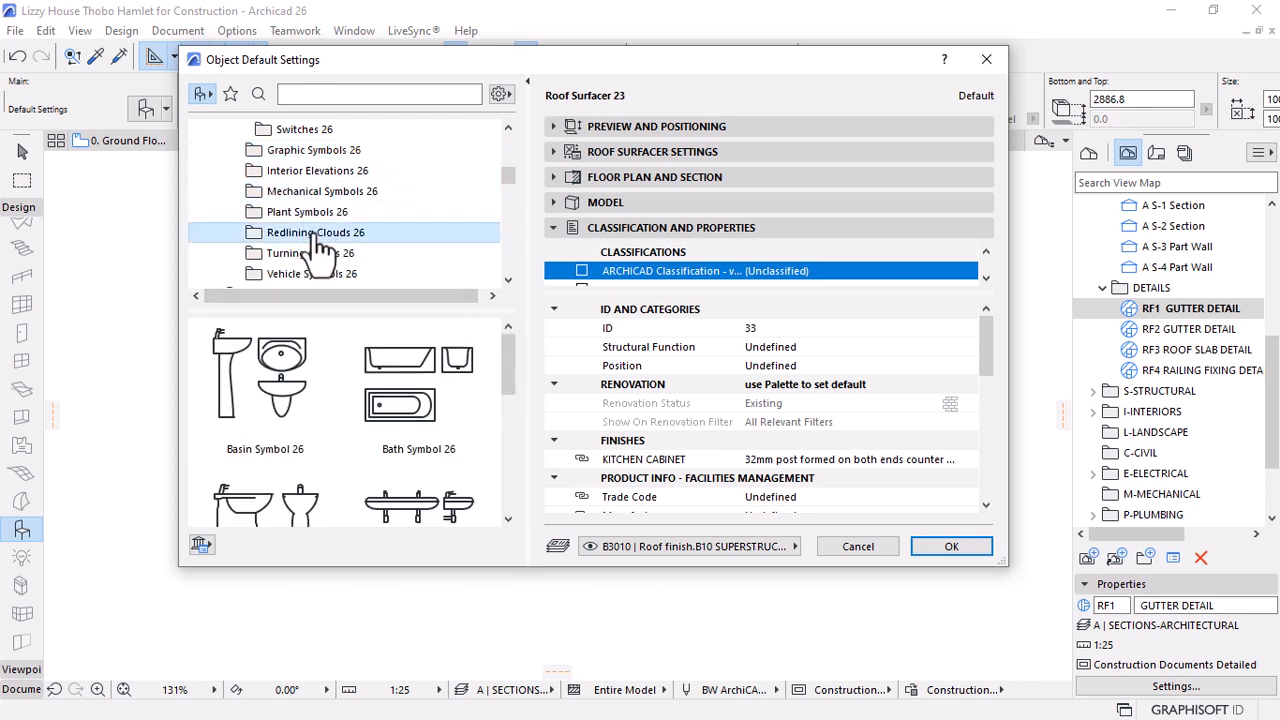
{"action": "scroll", "coordinate": [316, 248], "scroll_direction": "down", "scroll_amount": 2}
{"action": "scroll", "coordinate": [320, 230], "scroll_direction": "up", "scroll_amount": 1}
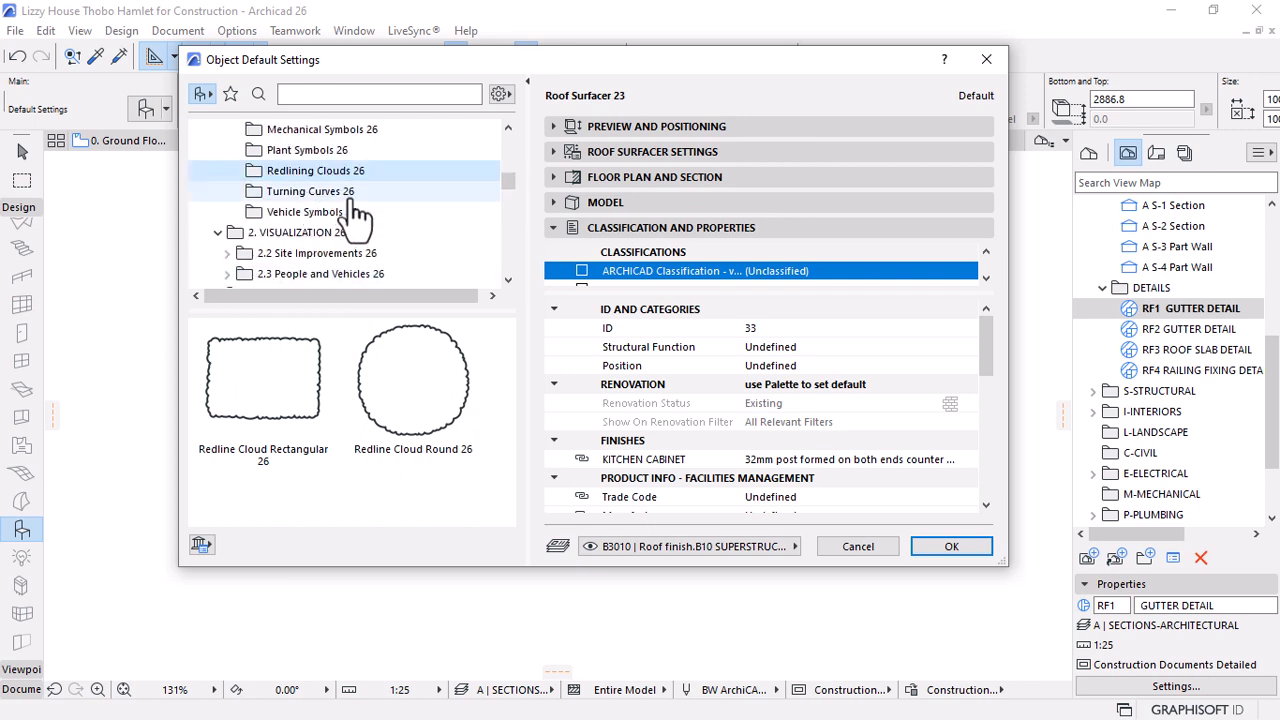
{"action": "left_click", "coordinate": [312, 196]}
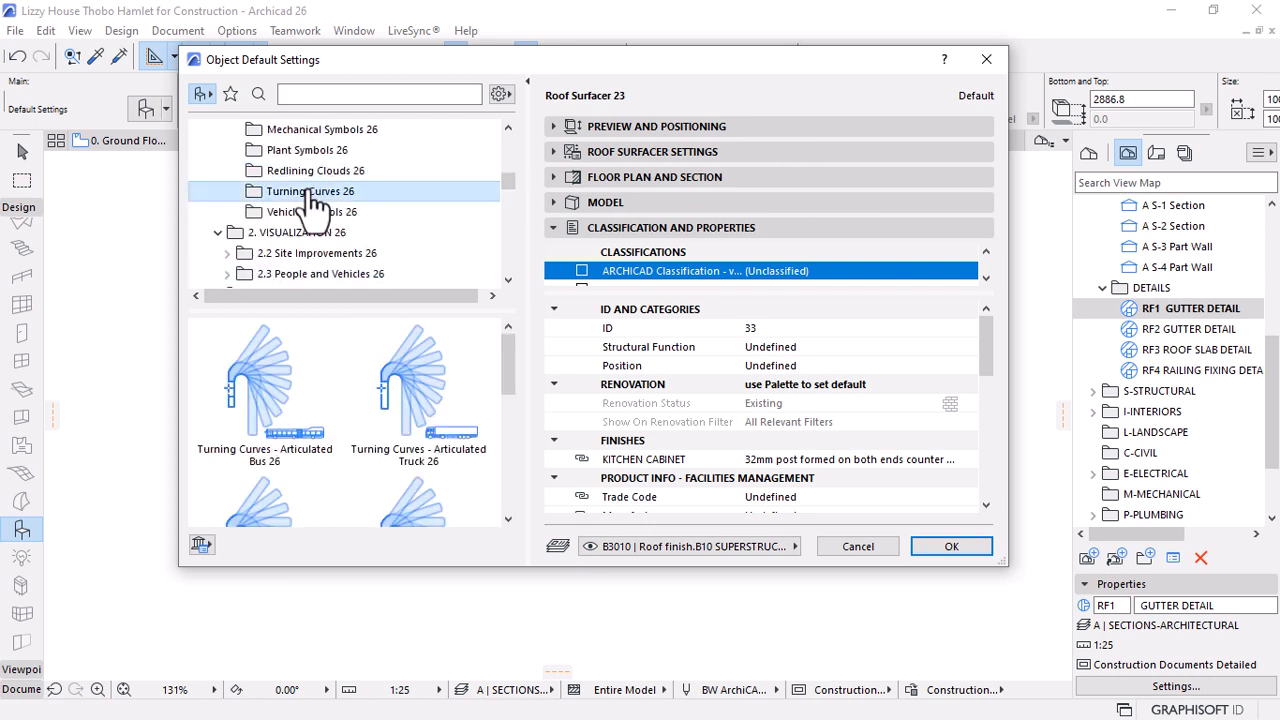
{"action": "left_click", "coordinate": [300, 214]}
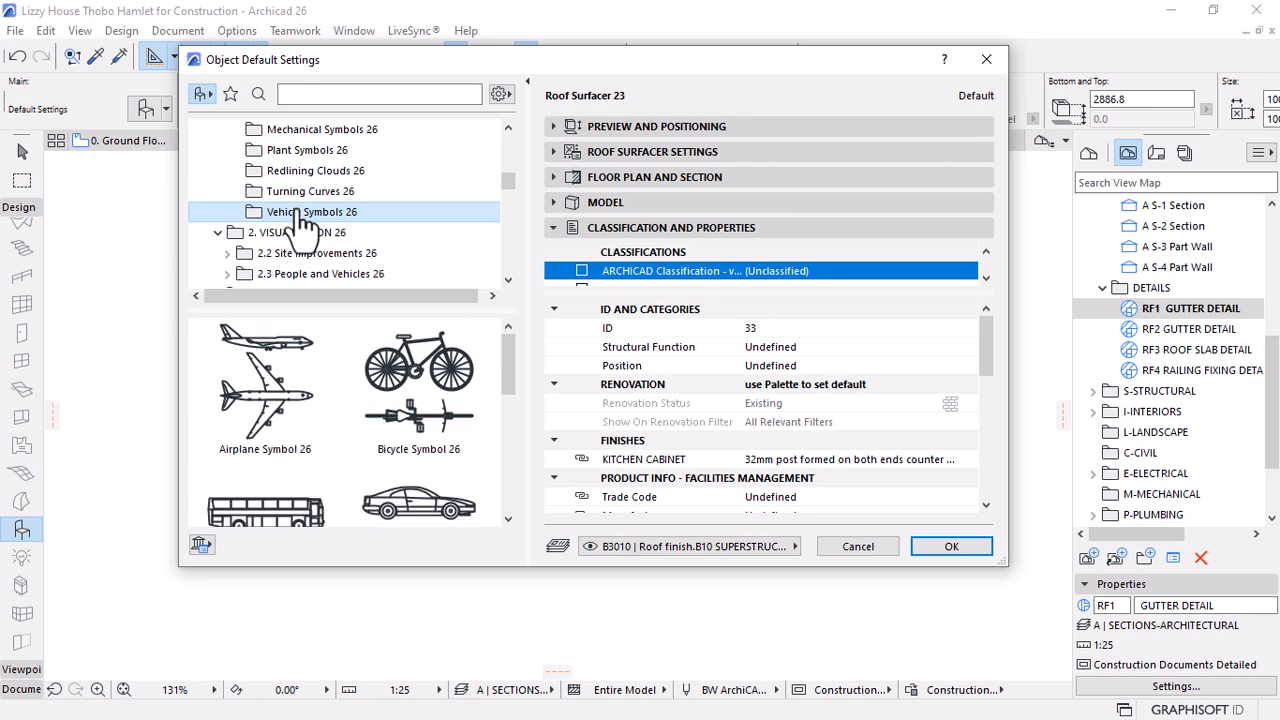
Expand the Special Constructions 26 folder and examine the objects in Basic Shapes 26
{"action": "scroll", "coordinate": [301, 235], "scroll_direction": "up", "scroll_amount": 2}
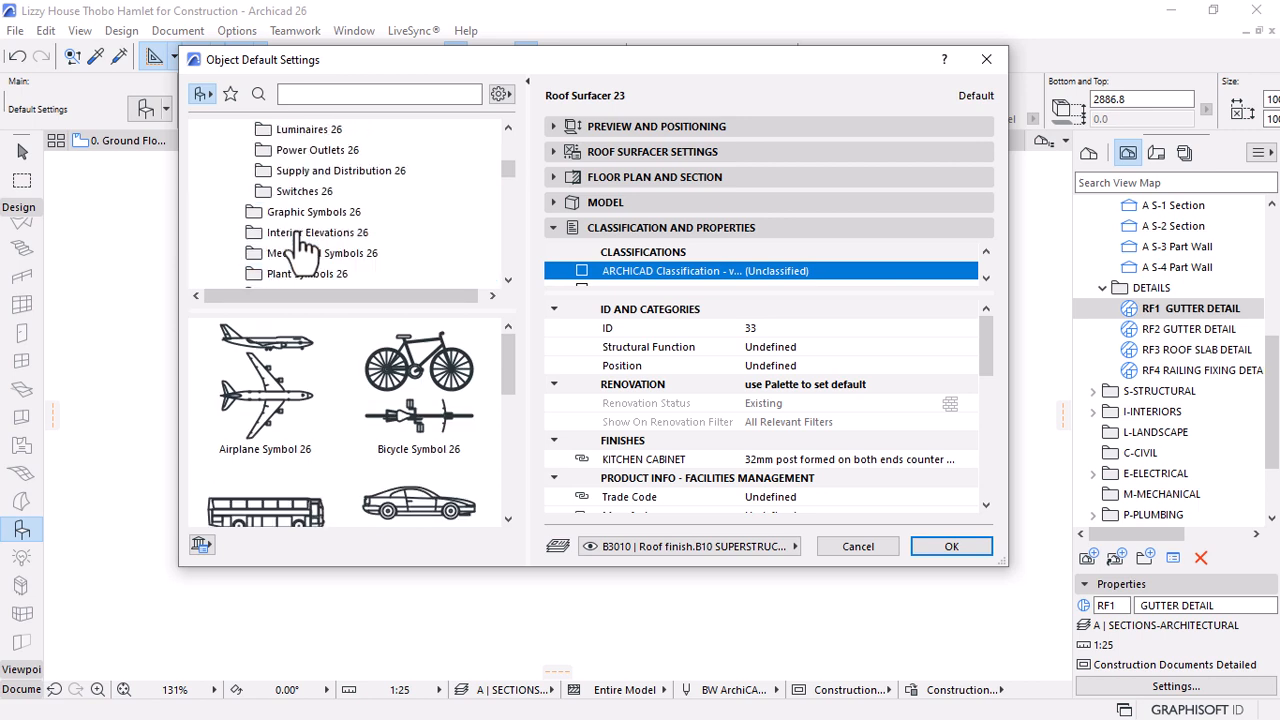
{"action": "scroll", "coordinate": [301, 240], "scroll_direction": "up", "scroll_amount": 1}
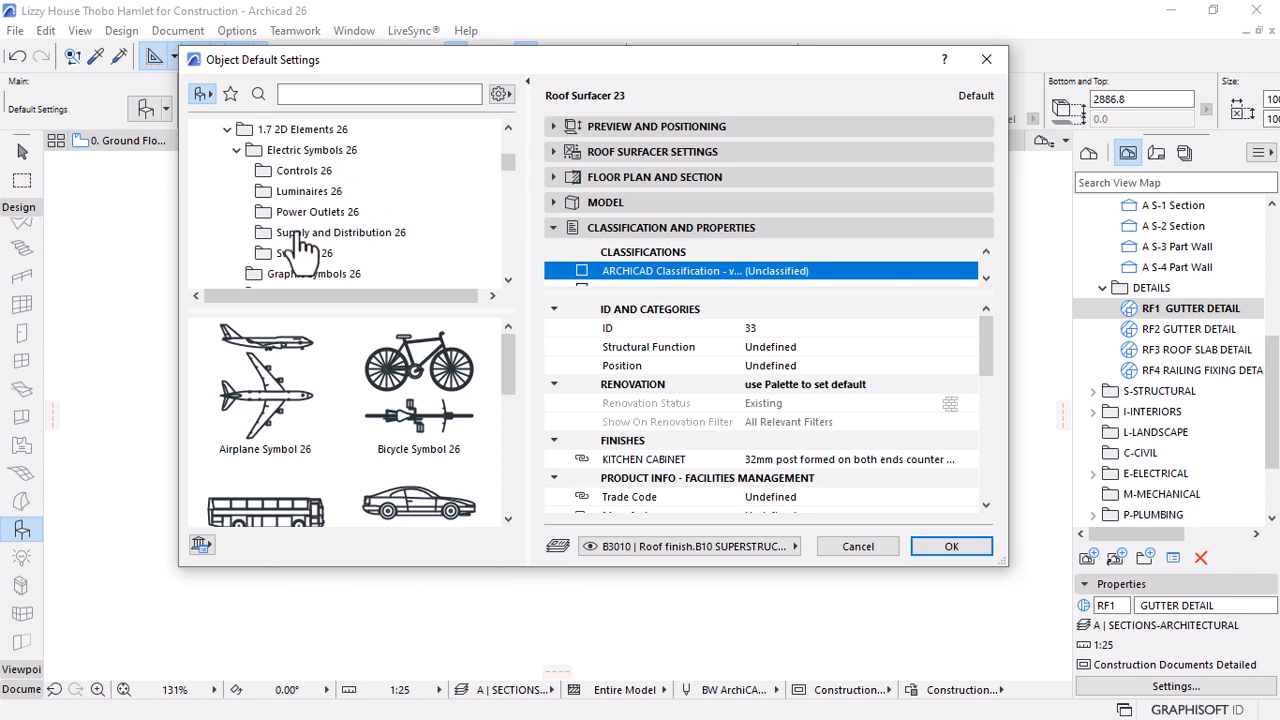
{"action": "scroll", "coordinate": [301, 245], "scroll_direction": "up", "scroll_amount": 1}
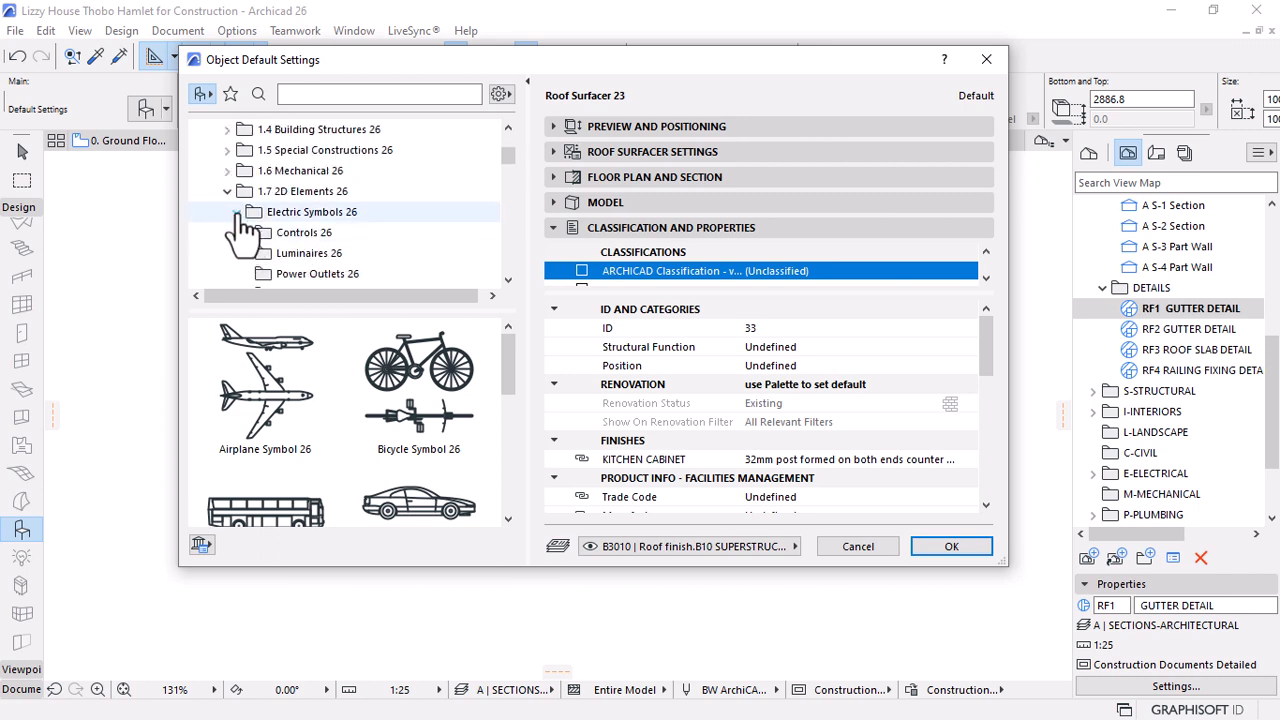
{"action": "left_click", "coordinate": [228, 152]}
{"action": "left_click", "coordinate": [276, 174]}
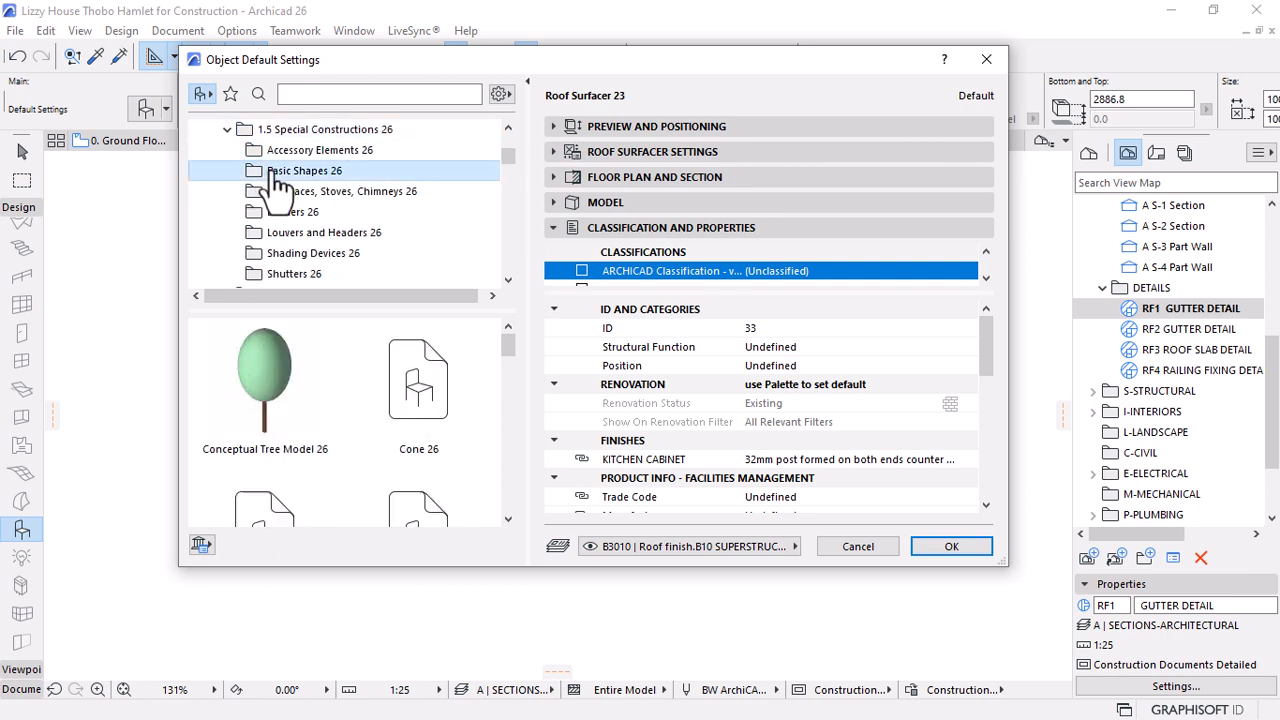
{"action": "scroll", "coordinate": [295, 450], "scroll_direction": "down", "scroll_amount": 5}
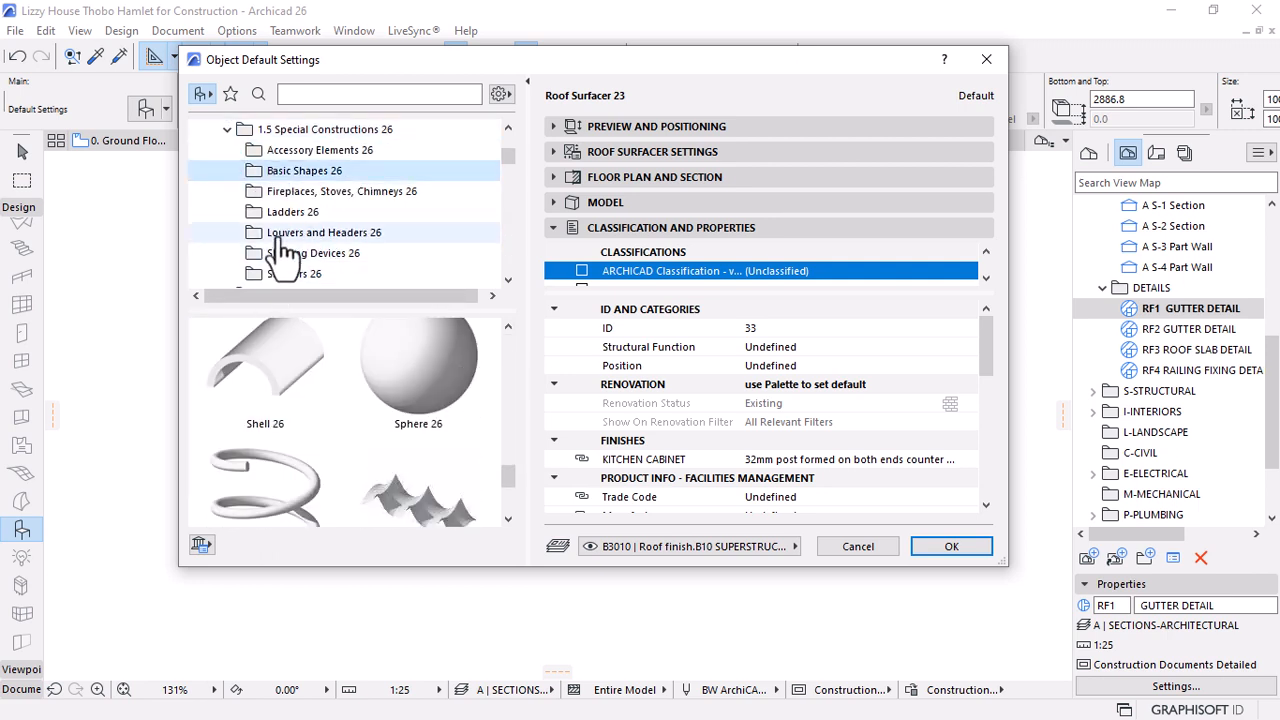
{"action": "scroll", "coordinate": [300, 250], "scroll_direction": "down", "scroll_amount": 5}
{"action": "scroll", "coordinate": [360, 252], "scroll_direction": "down", "scroll_amount": 3}
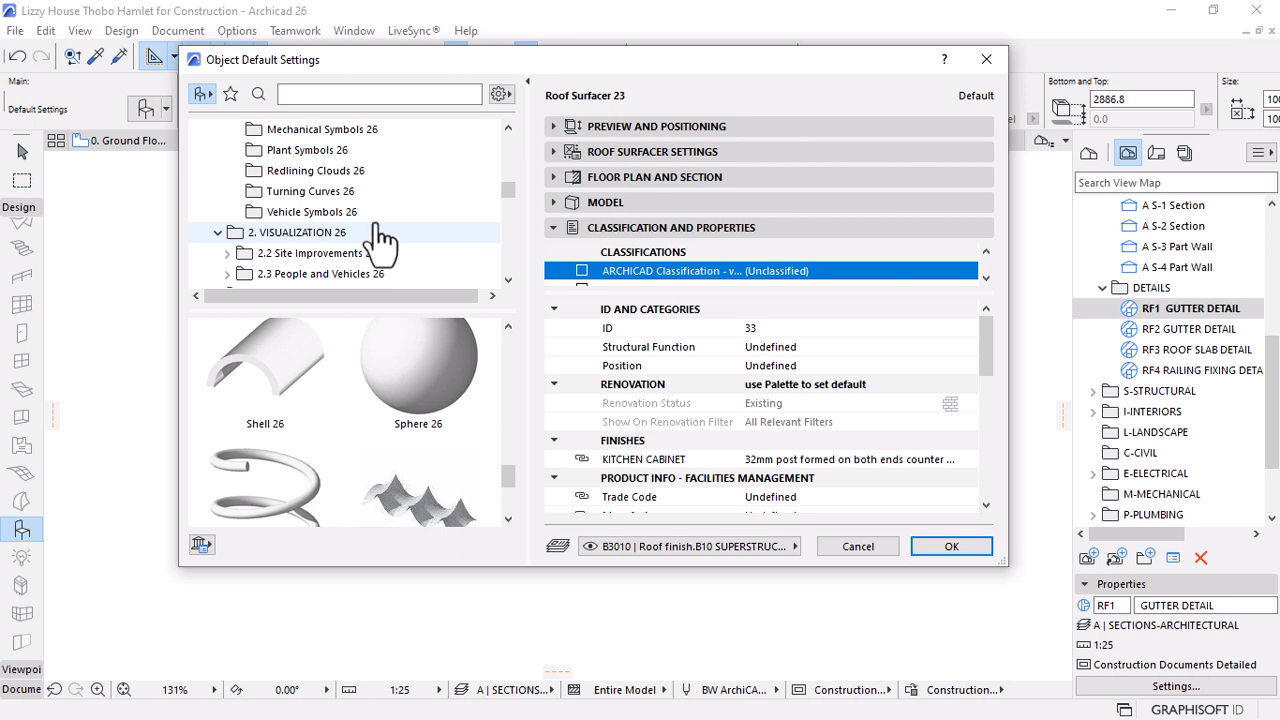
Look through the Visualization, Add-On Library and remaining library folders for a moulding, and close the object settings without changes
{"action": "scroll", "coordinate": [380, 240], "scroll_direction": "down", "scroll_amount": 2}
{"action": "scroll", "coordinate": [380, 240], "scroll_direction": "up", "scroll_amount": 1}
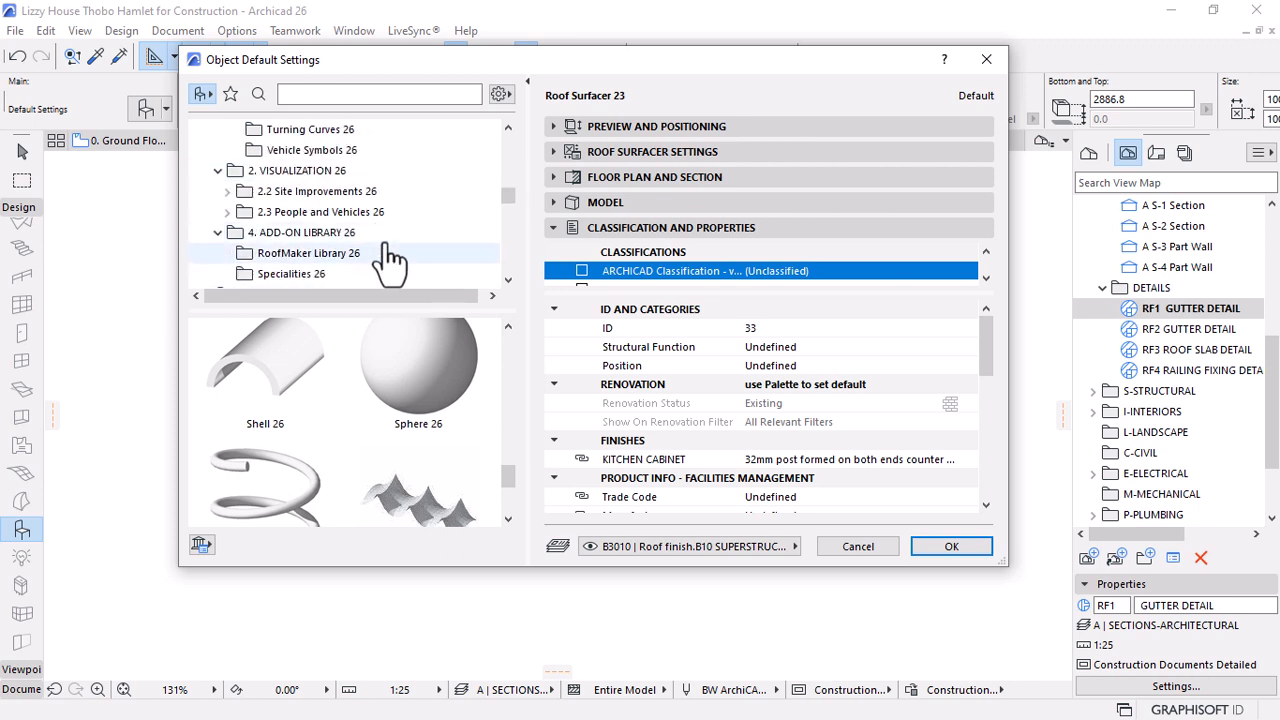
{"action": "left_click", "coordinate": [227, 212]}
{"action": "left_click", "coordinate": [227, 191]}
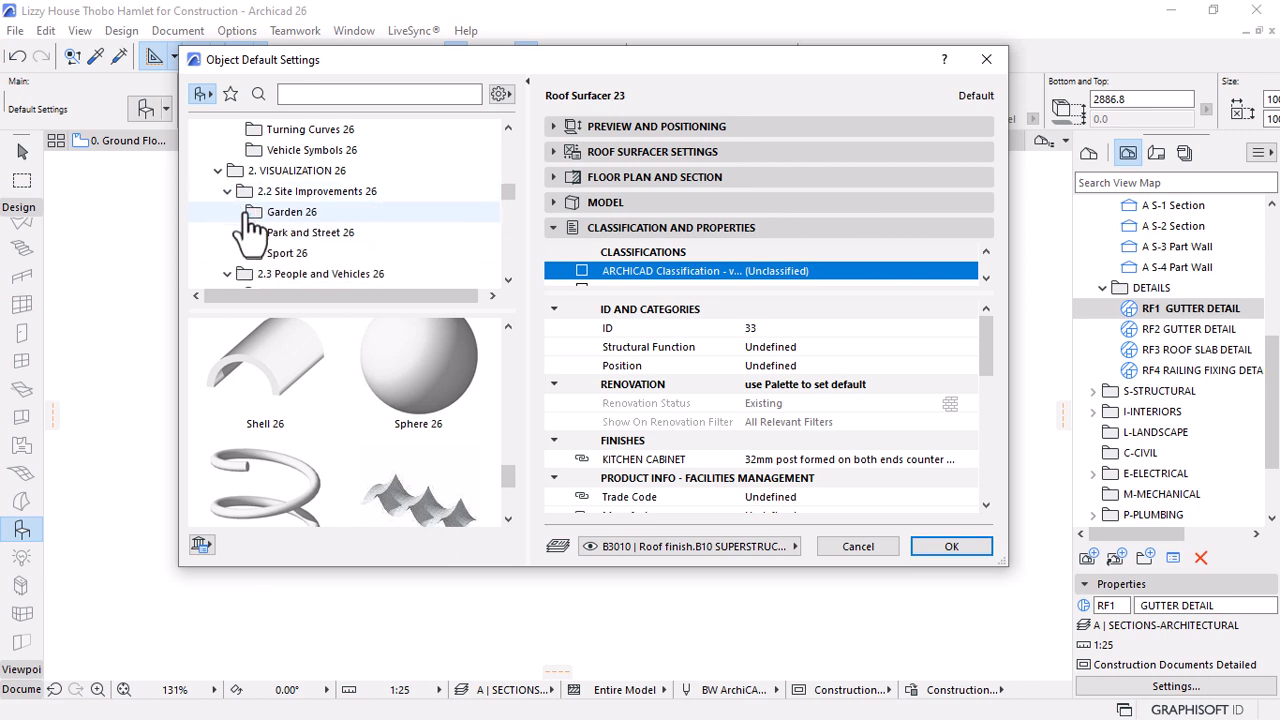
{"action": "scroll", "coordinate": [238, 225], "scroll_direction": "up", "scroll_amount": 2}
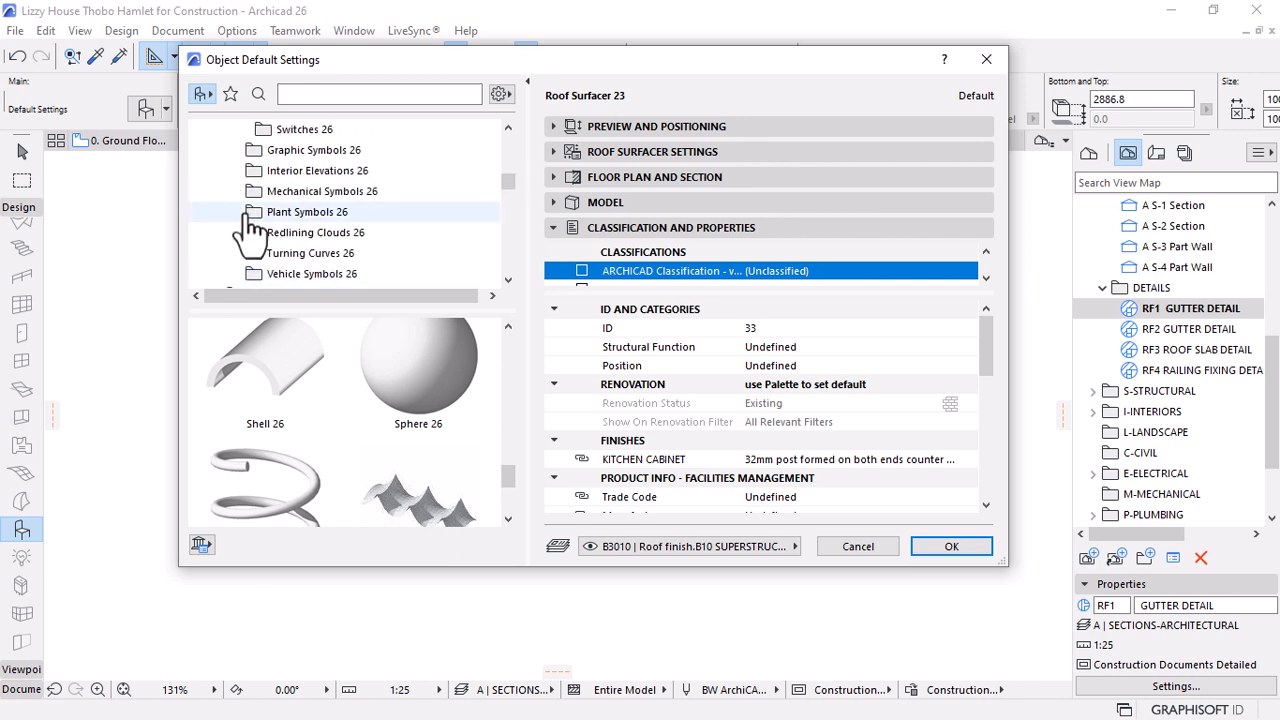
{"action": "scroll", "coordinate": [250, 230], "scroll_direction": "up", "scroll_amount": 3}
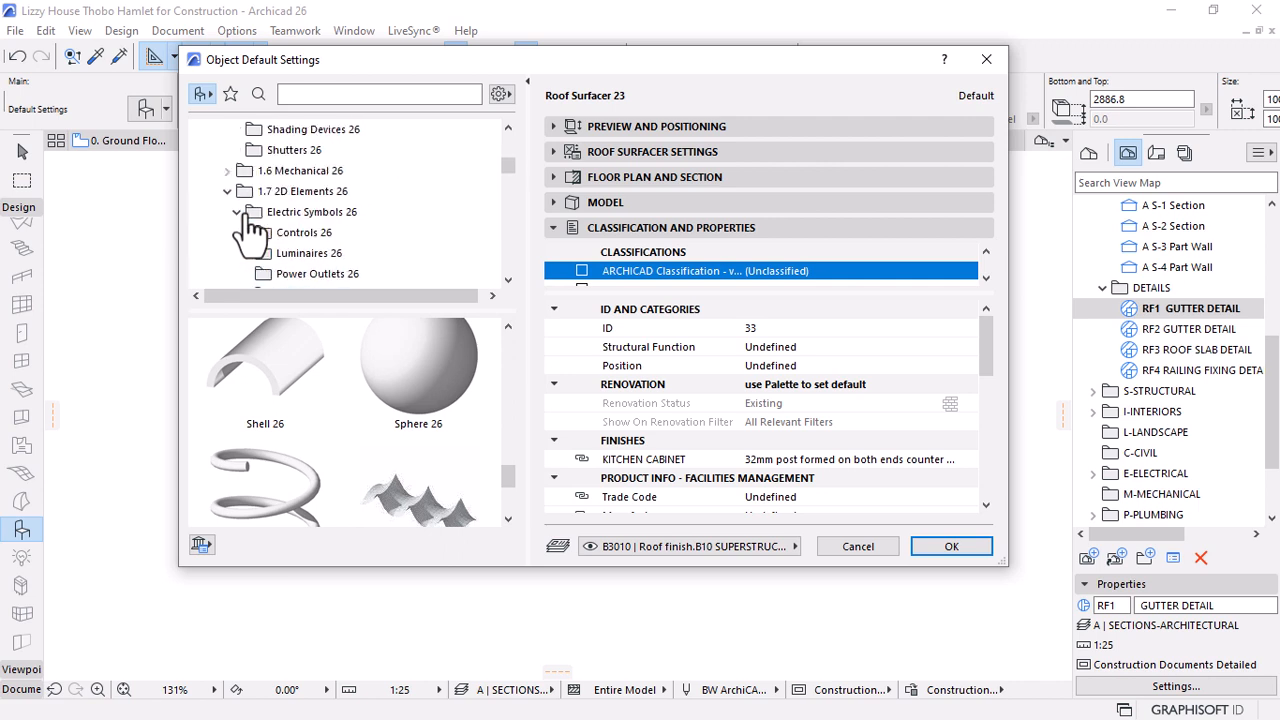
{"action": "scroll", "coordinate": [255, 232], "scroll_direction": "down", "scroll_amount": 1}
{"action": "scroll", "coordinate": [312, 234], "scroll_direction": "down", "scroll_amount": 6}
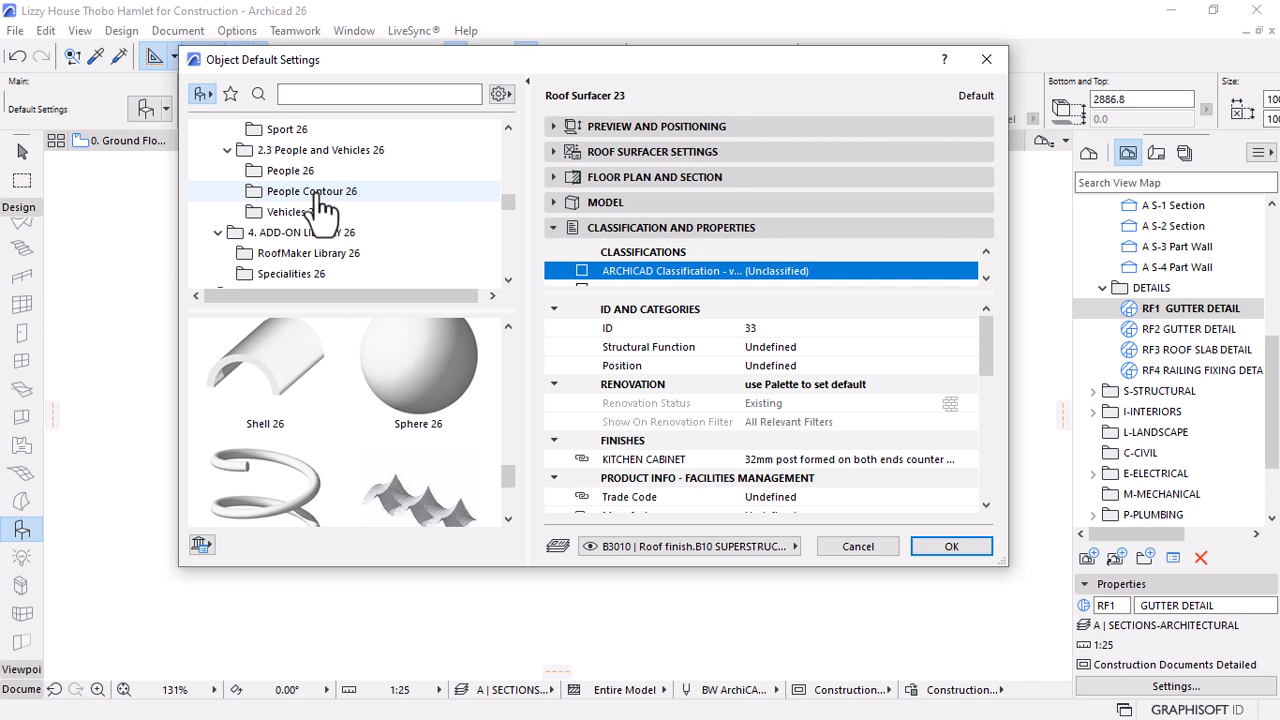
{"action": "scroll", "coordinate": [320, 205], "scroll_direction": "down", "scroll_amount": 10}
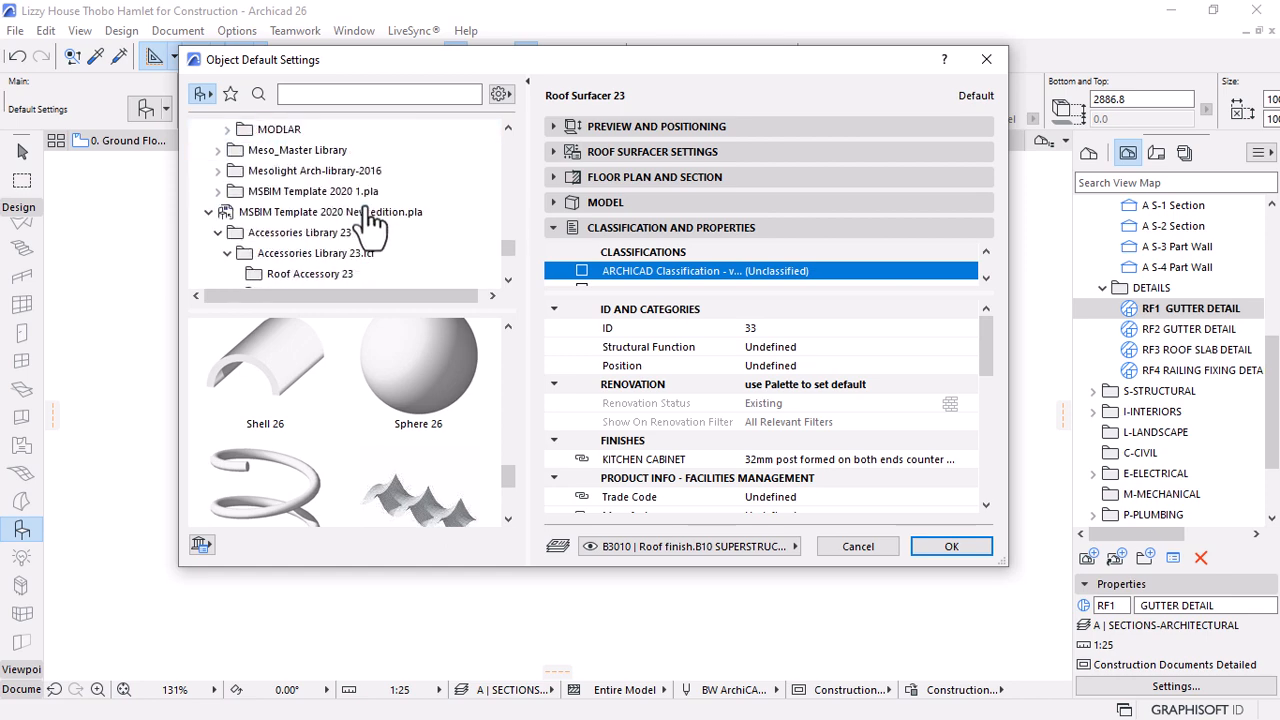
{"action": "scroll", "coordinate": [372, 224], "scroll_direction": "down", "scroll_amount": 3}
{"action": "scroll", "coordinate": [372, 220], "scroll_direction": "down", "scroll_amount": 3}
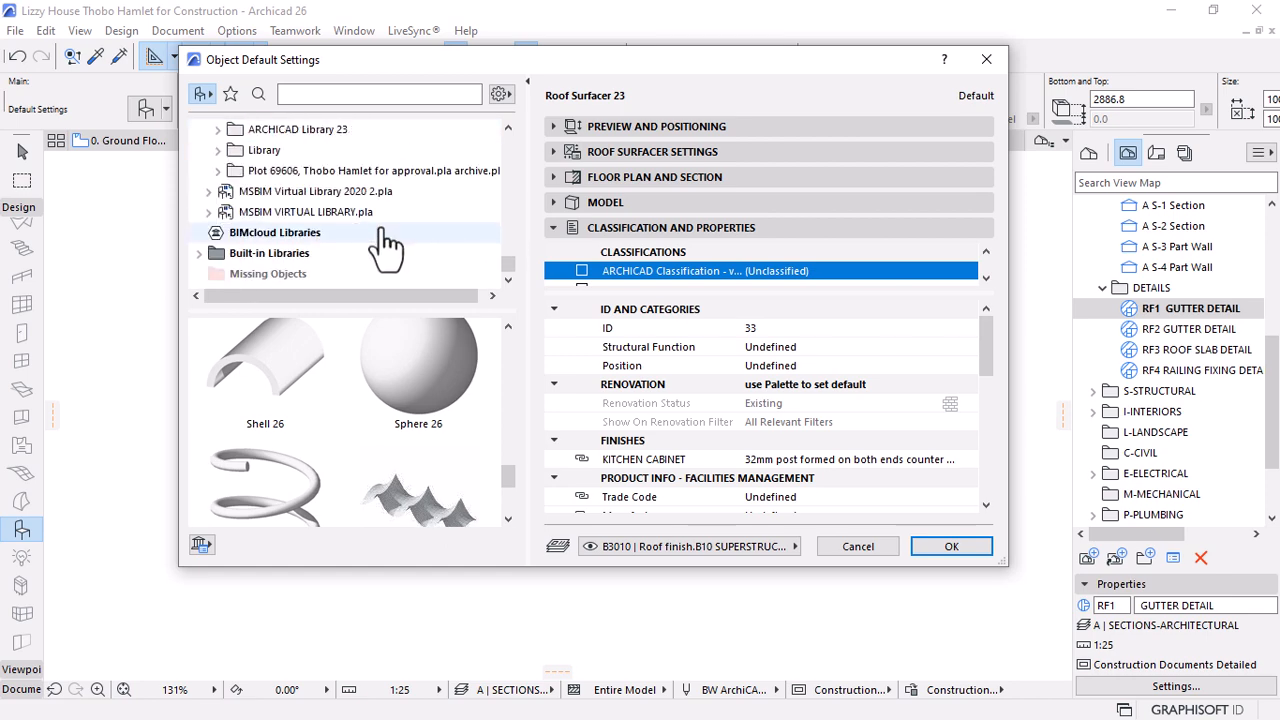
{"action": "left_click", "coordinate": [850, 546]}
Draw a 200 x 200 mm polyline rectangle below the ceiling board, starting where the ceiling's underside meets the brick wall
{"action": "scroll", "coordinate": [600, 350], "scroll_direction": "up", "scroll_amount": 5}
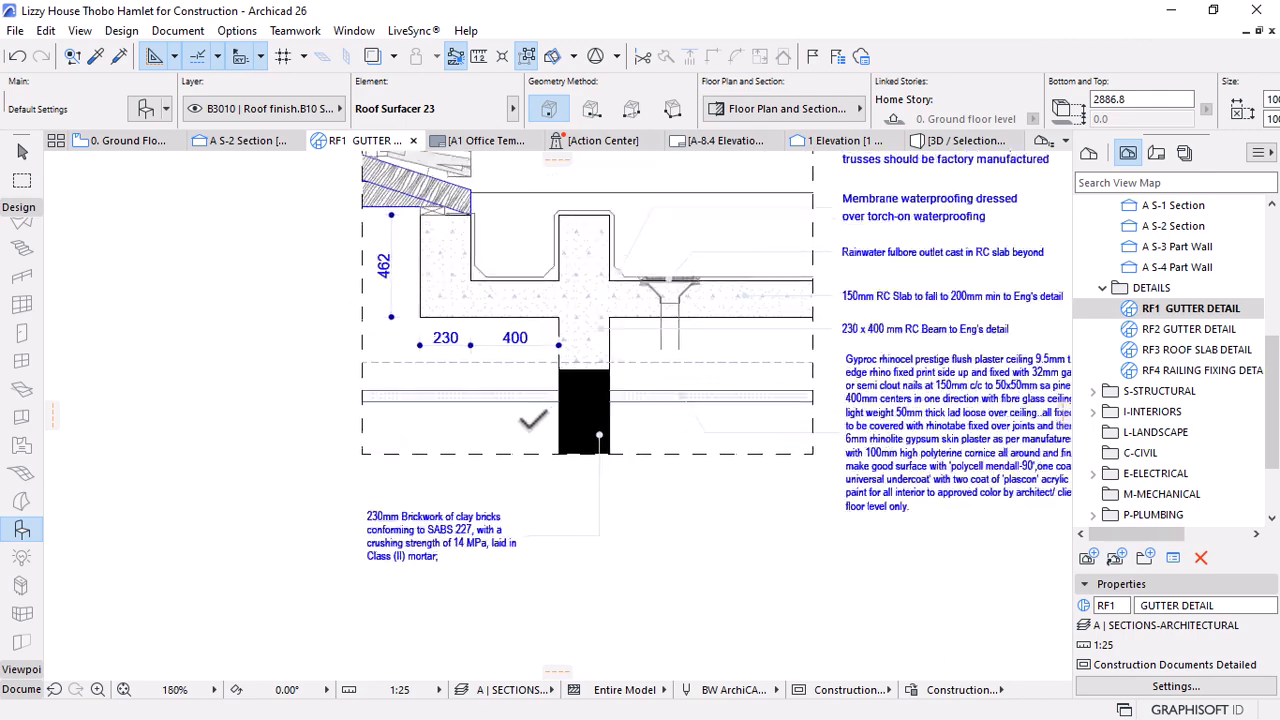
{"action": "scroll", "coordinate": [376, 411], "scroll_direction": "down", "scroll_amount": 2}
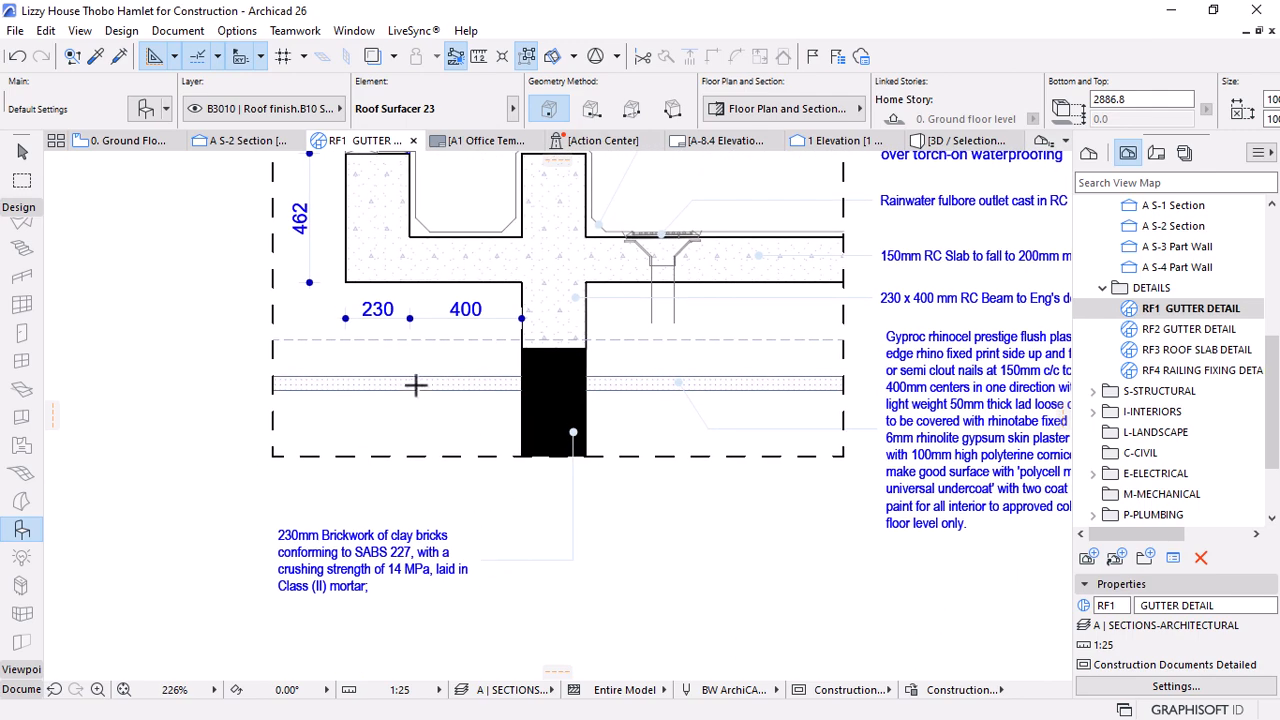
{"action": "left_click", "coordinate": [22, 180]}
{"action": "left_click", "coordinate": [12, 208]}
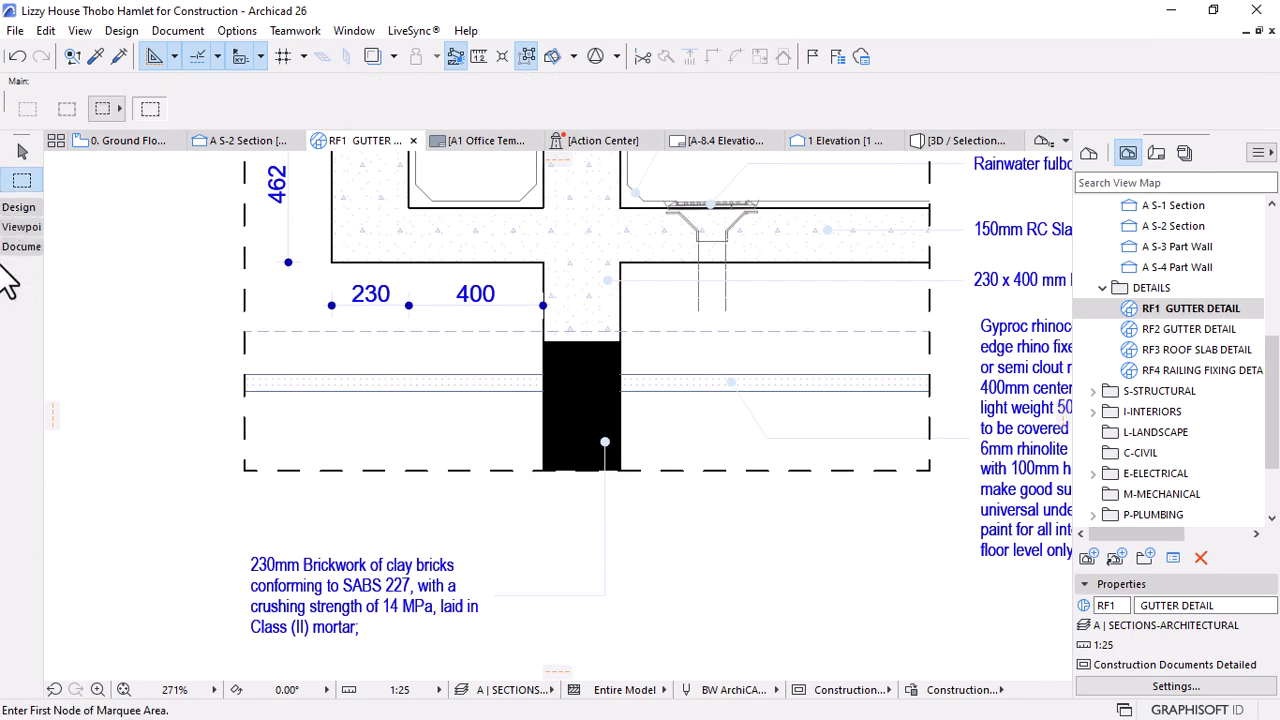
{"action": "left_click", "coordinate": [20, 247]}
{"action": "left_click", "coordinate": [21, 581]}
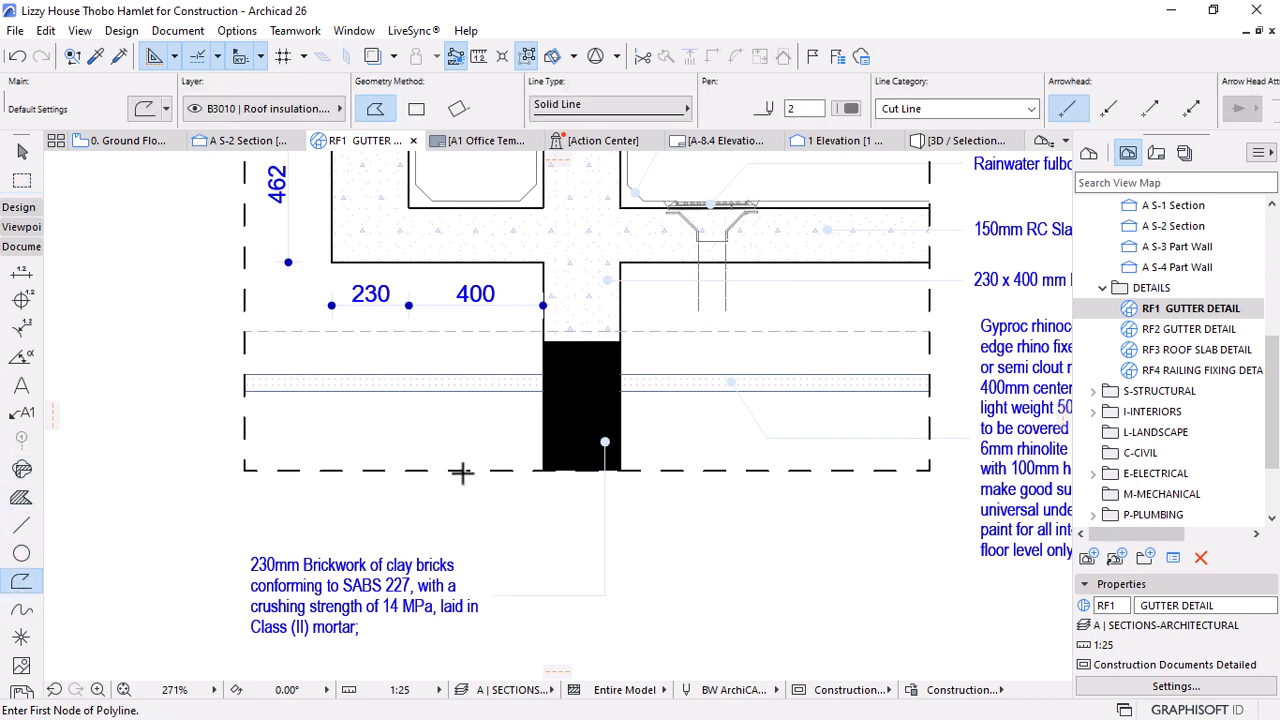
{"action": "scroll", "coordinate": [465, 462], "scroll_direction": "up", "scroll_amount": 3}
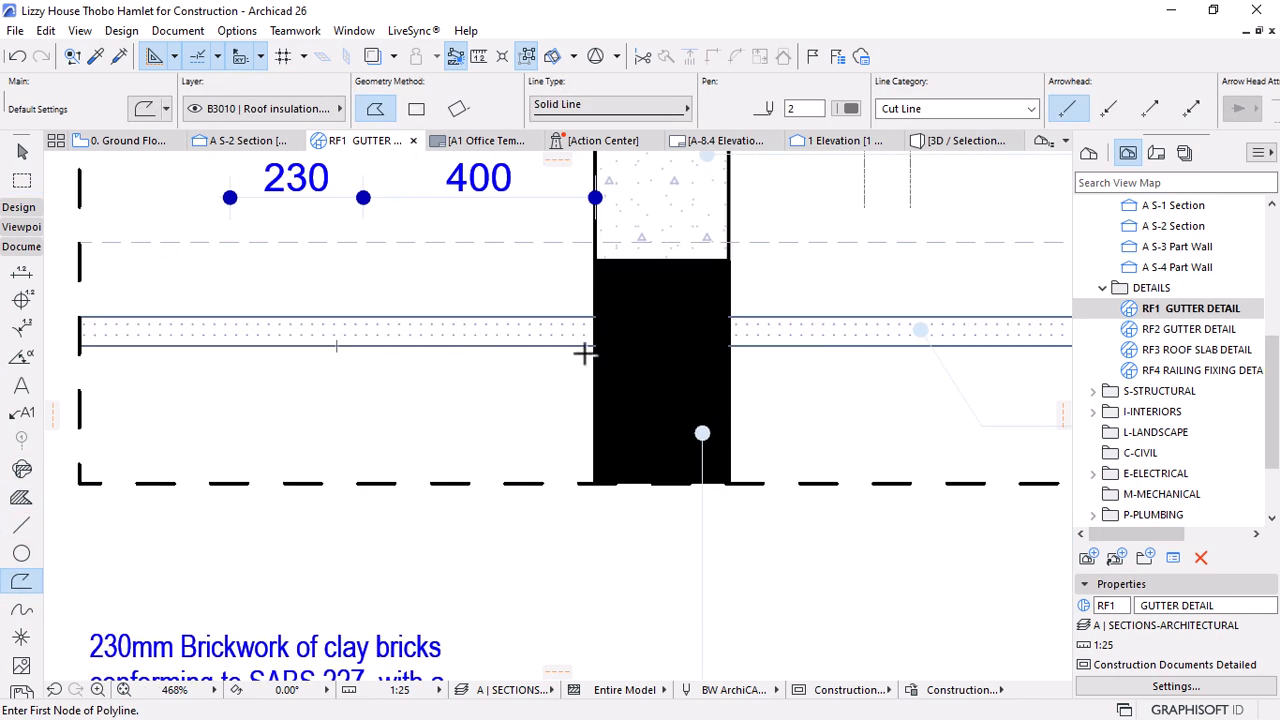
{"action": "left_click", "coordinate": [593, 347]}
{"action": "left_click", "coordinate": [416, 108]}
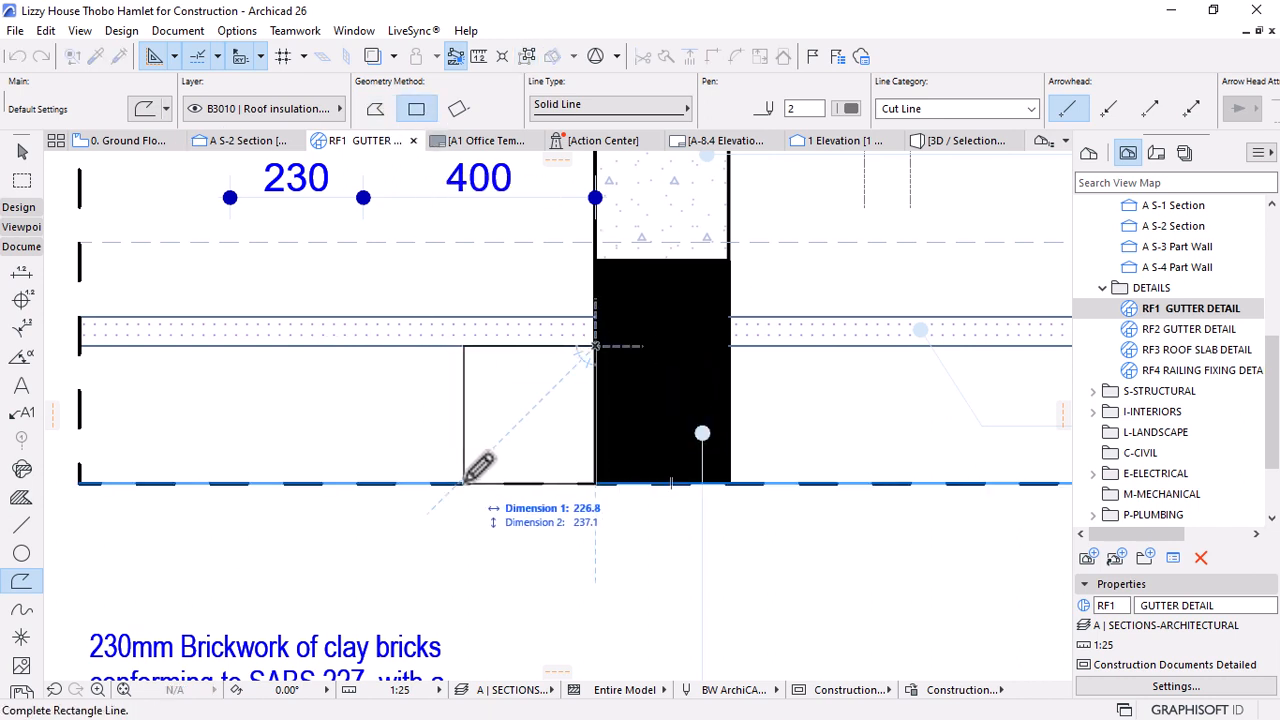
{"action": "type", "text": "200"}
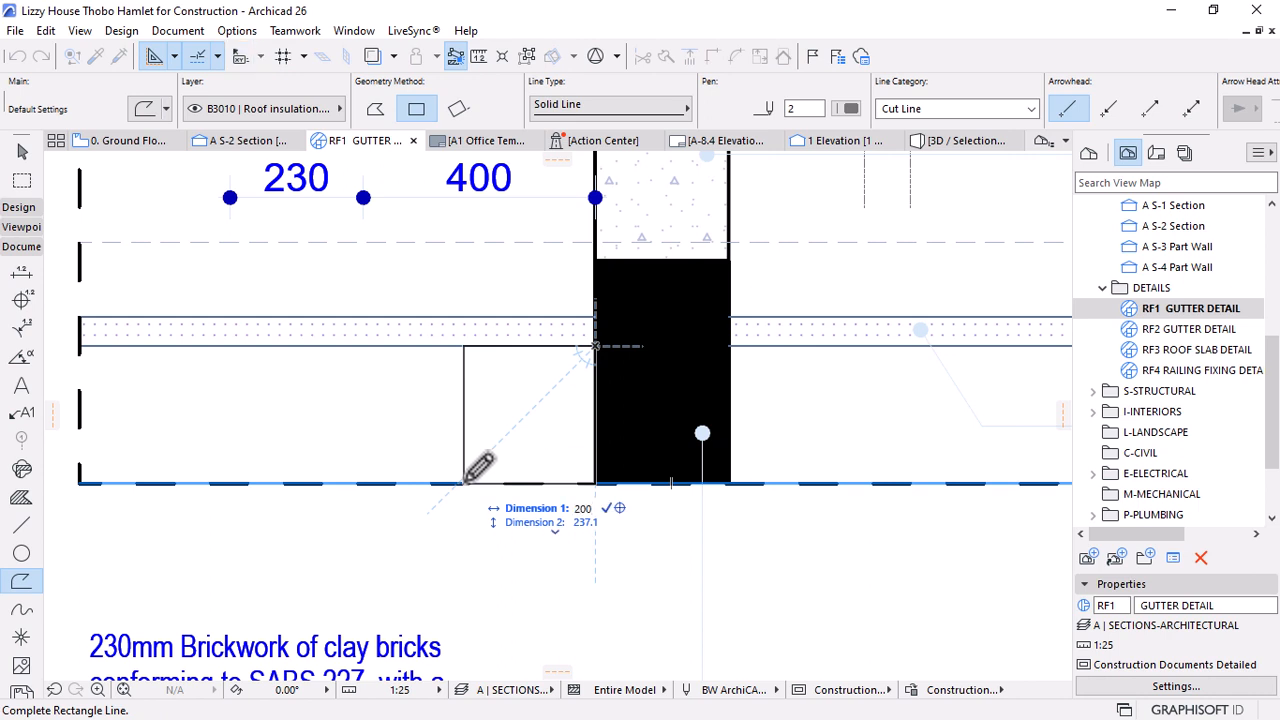
{"action": "key", "text": "Tab"}
{"action": "type", "text": "200"}
{"action": "key", "text": "Return"}
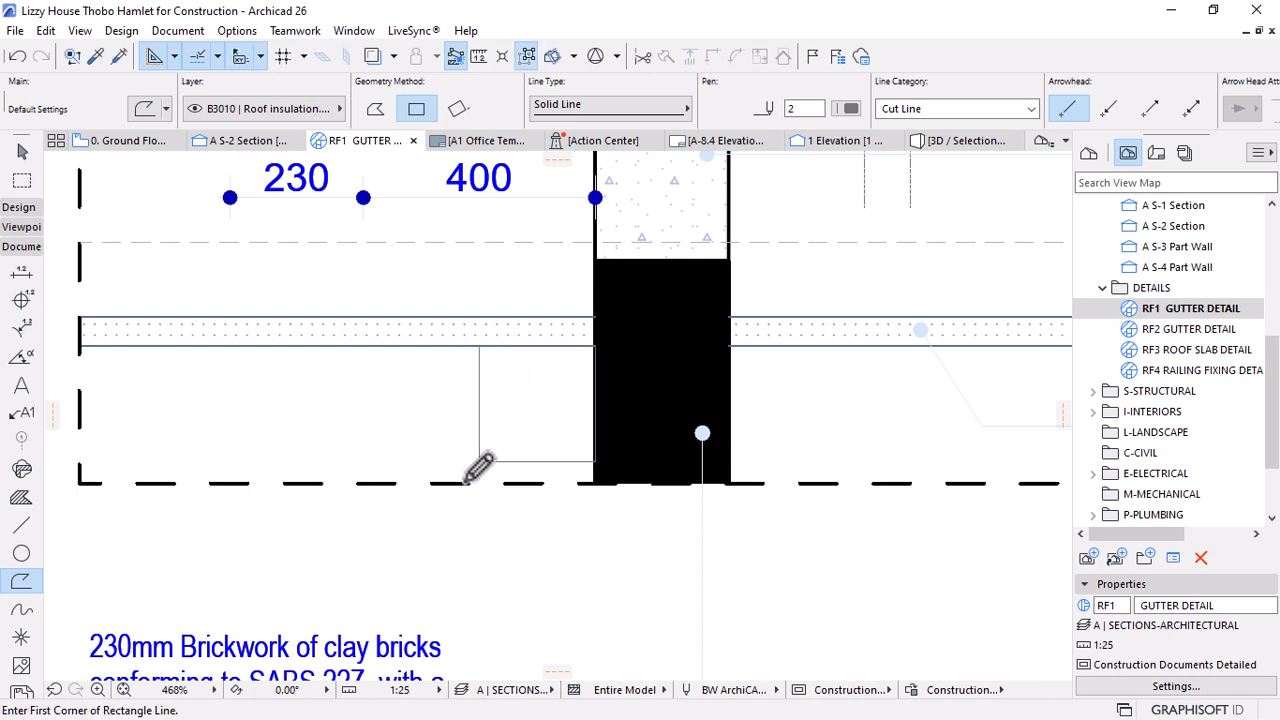
{"action": "scroll", "coordinate": [497, 442], "scroll_direction": "up", "scroll_amount": 2}
{"action": "key", "text": "Escape"}
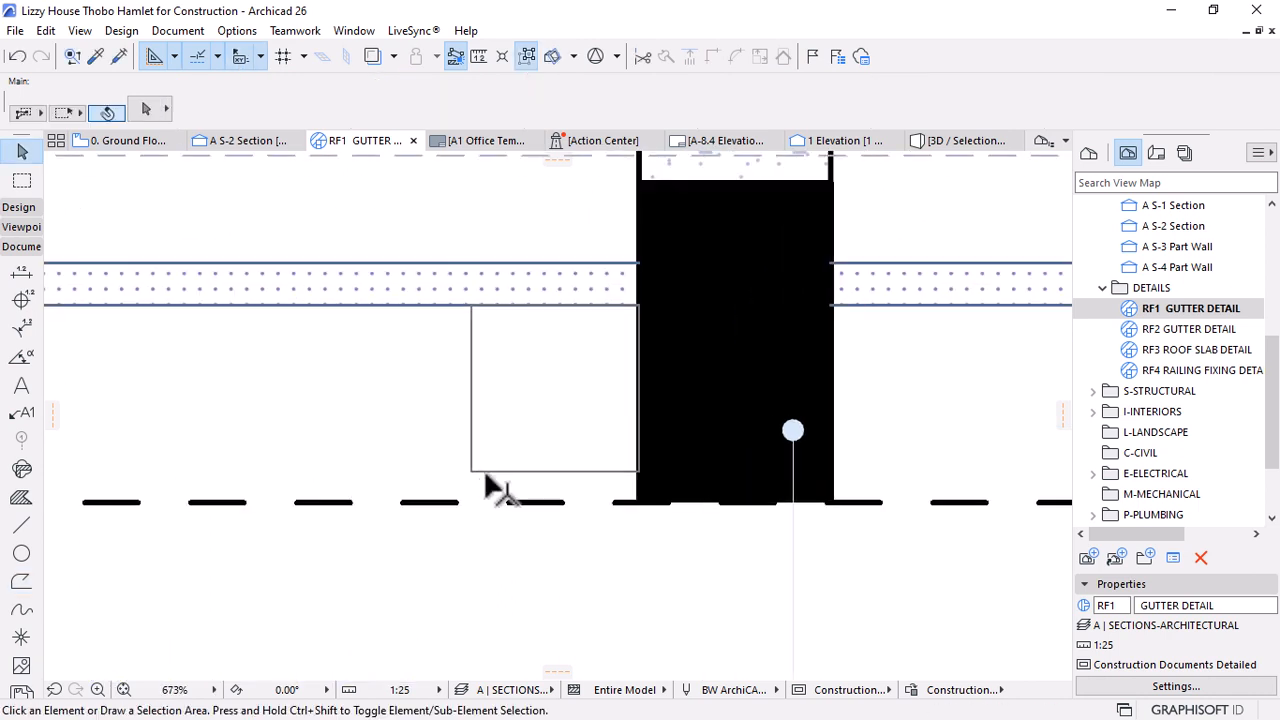
Try to move the 200 mm square by its upper wall-side corner
{"action": "left_click", "coordinate": [485, 472]}
{"action": "scroll", "coordinate": [638, 322], "scroll_direction": "up", "scroll_amount": 1}
{"action": "scroll", "coordinate": [638, 322], "scroll_direction": "up", "scroll_amount": 1}
{"action": "key", "text": "ctrl+d"}
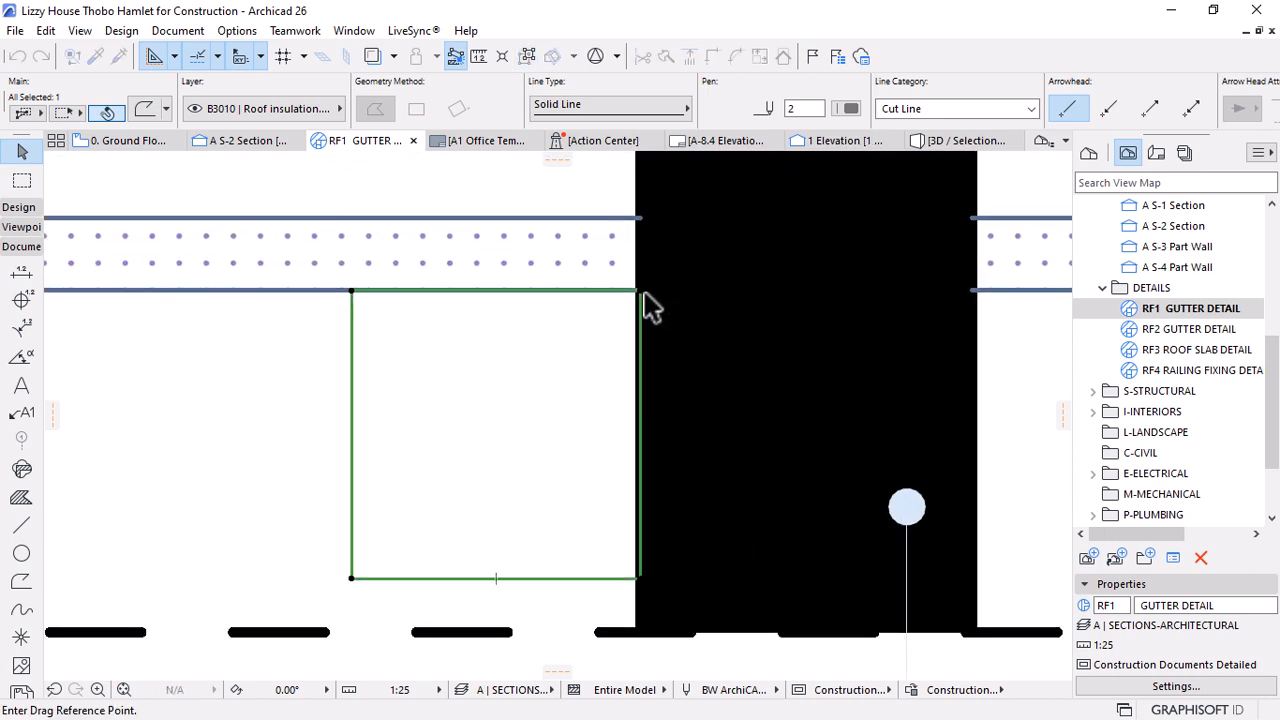
{"action": "left_click", "coordinate": [638, 292]}
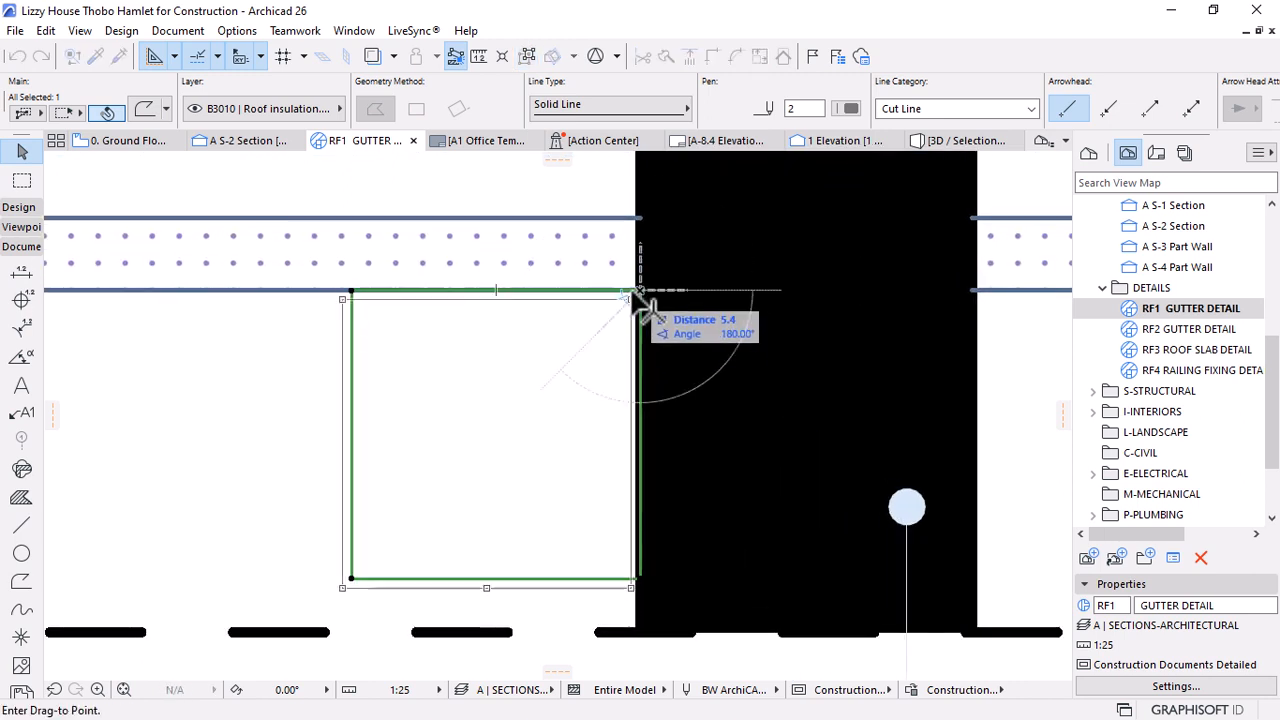
{"action": "left_click", "coordinate": [640, 645]}
{"action": "scroll", "coordinate": [598, 385], "scroll_direction": "down", "scroll_amount": 2}
{"action": "left_click", "coordinate": [563, 519]}
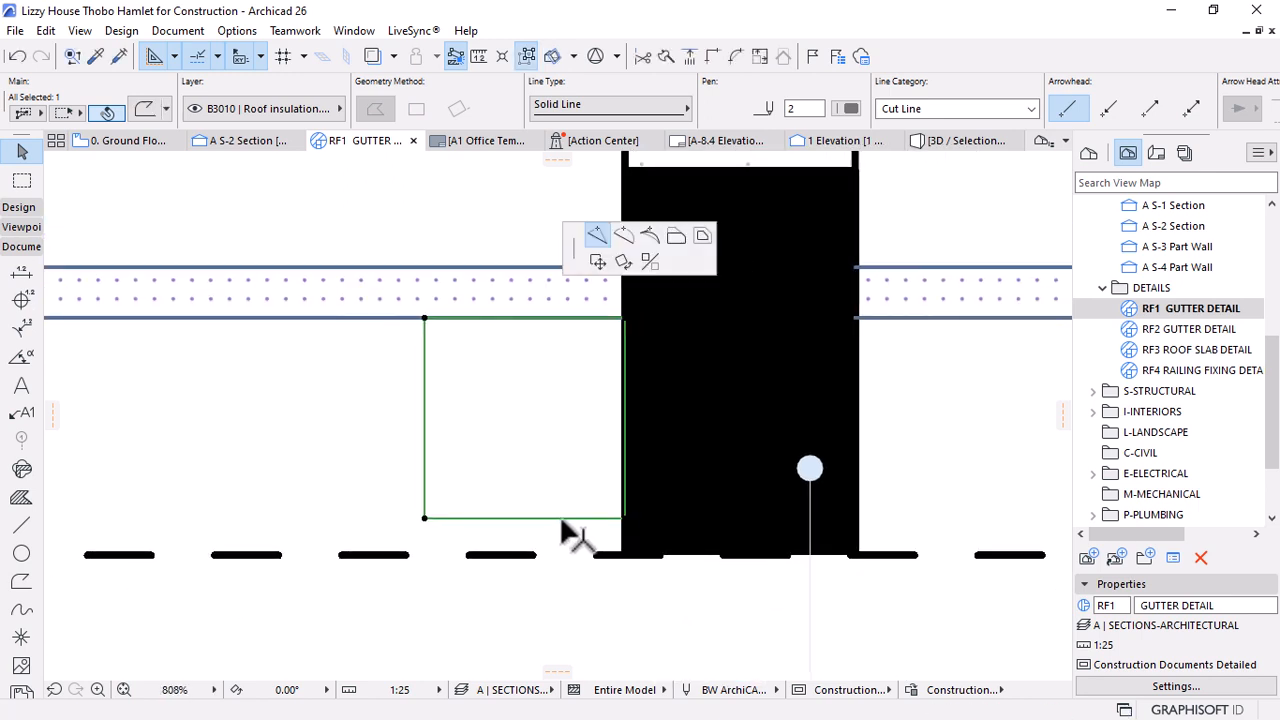
{"action": "key", "text": "Escape"}
{"action": "key", "text": "Escape"}
Draw two short horizontal guide lines from the square's wall-side edge, making the upper one 35 mm long
{"action": "left_click", "coordinate": [21, 528]}
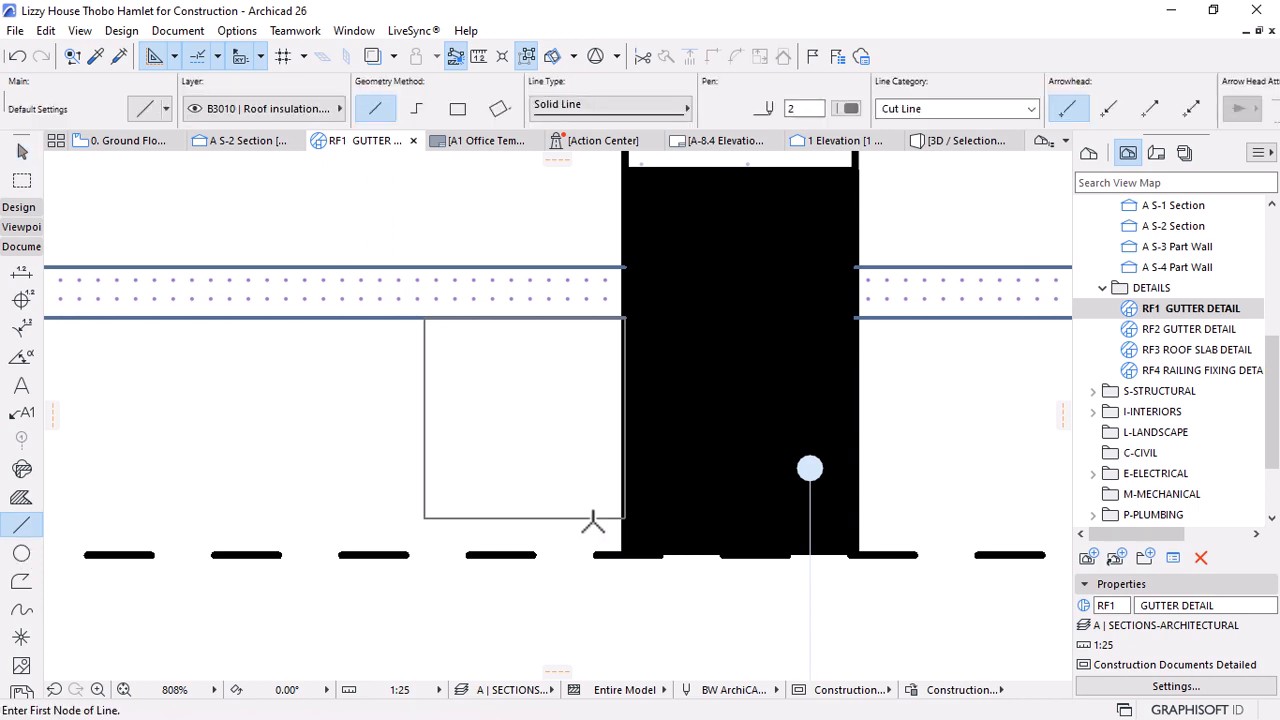
{"action": "left_click", "coordinate": [625, 476]}
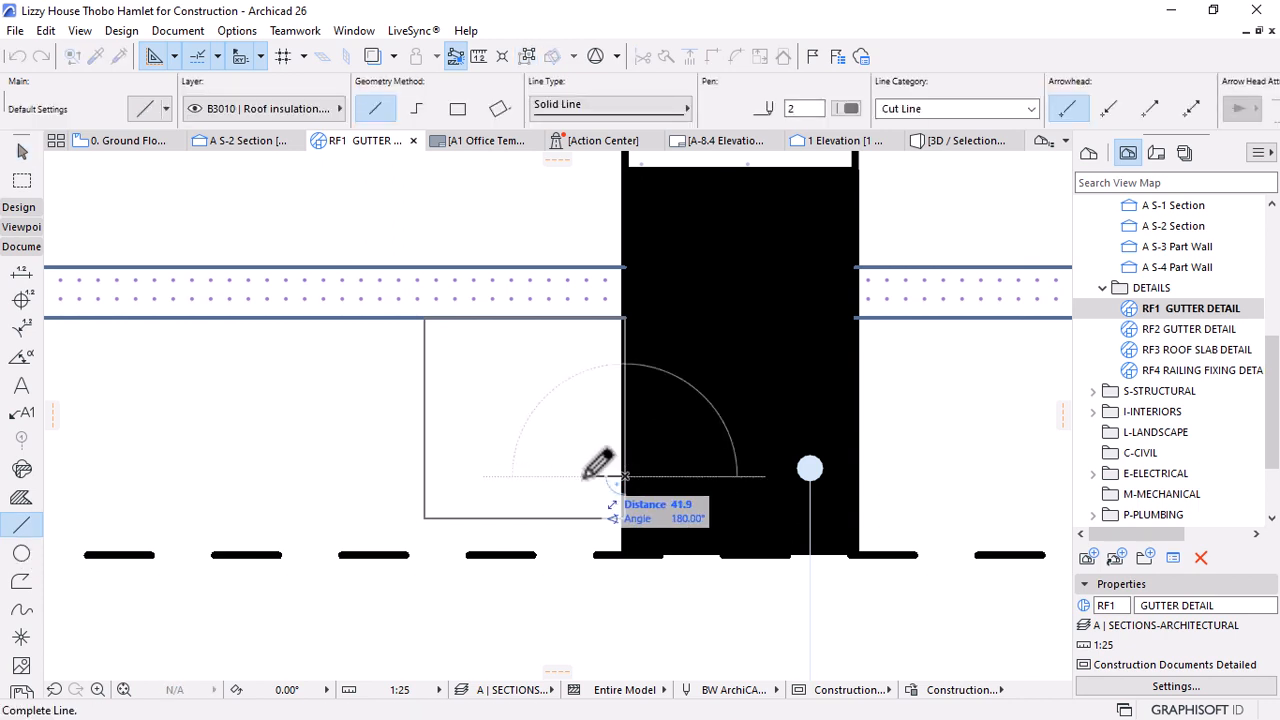
{"action": "left_click", "coordinate": [577, 476]}
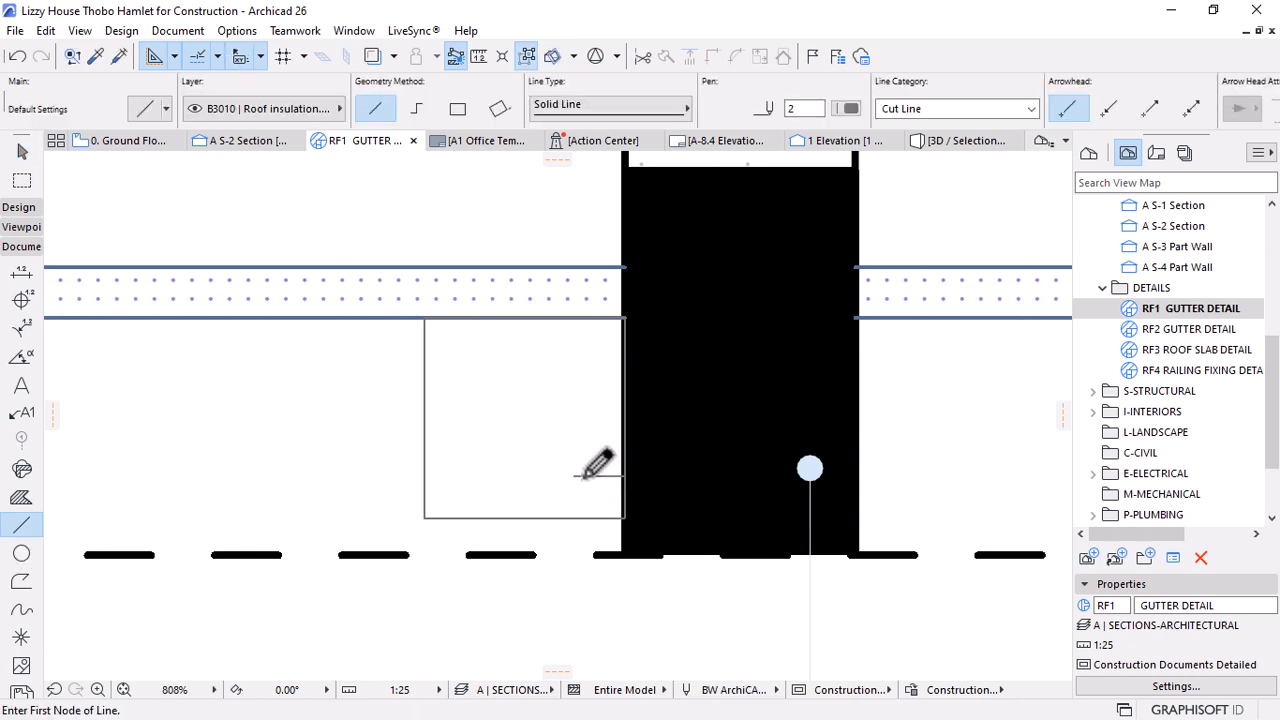
{"action": "left_click", "coordinate": [623, 443]}
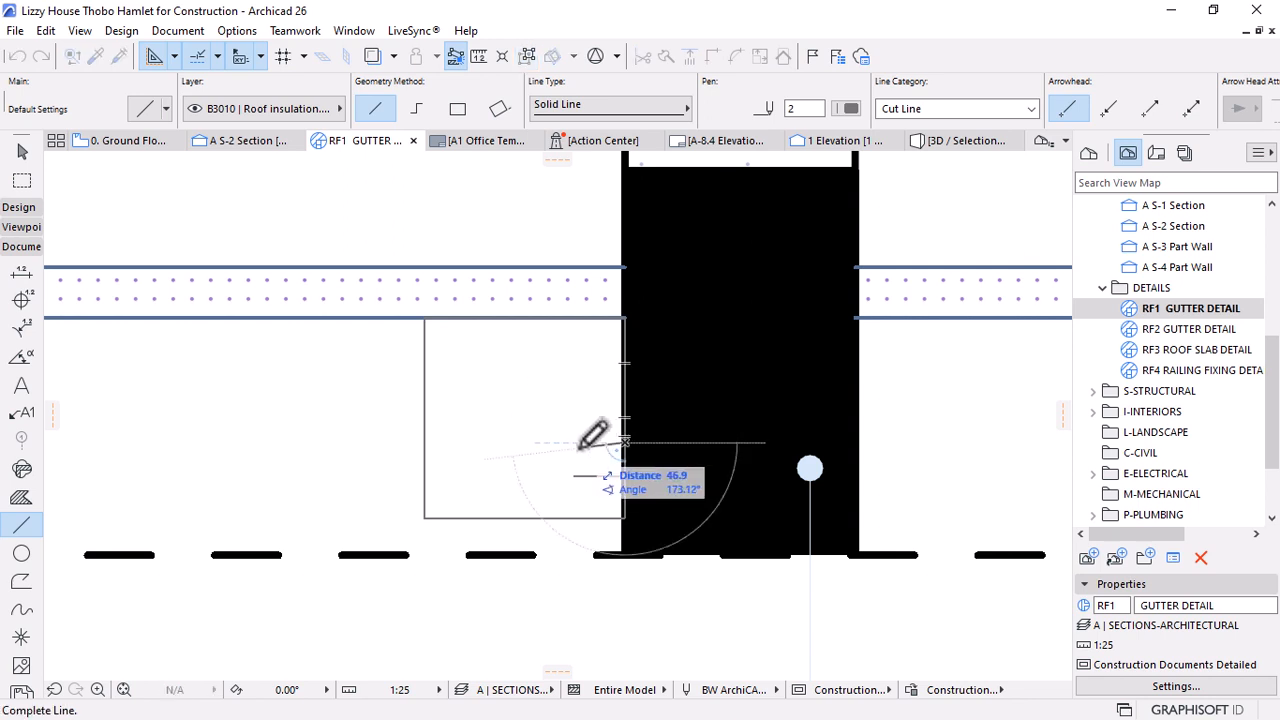
{"action": "type", "text": "35"}
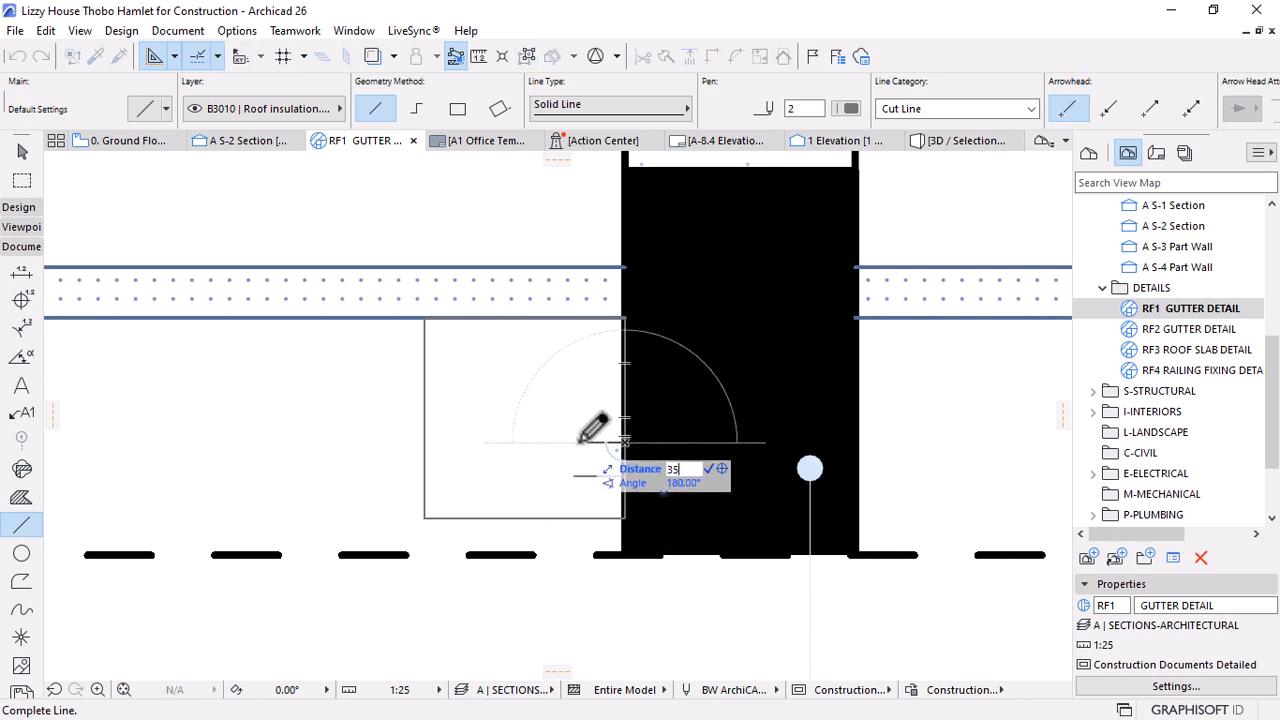
{"action": "key", "text": "Return"}
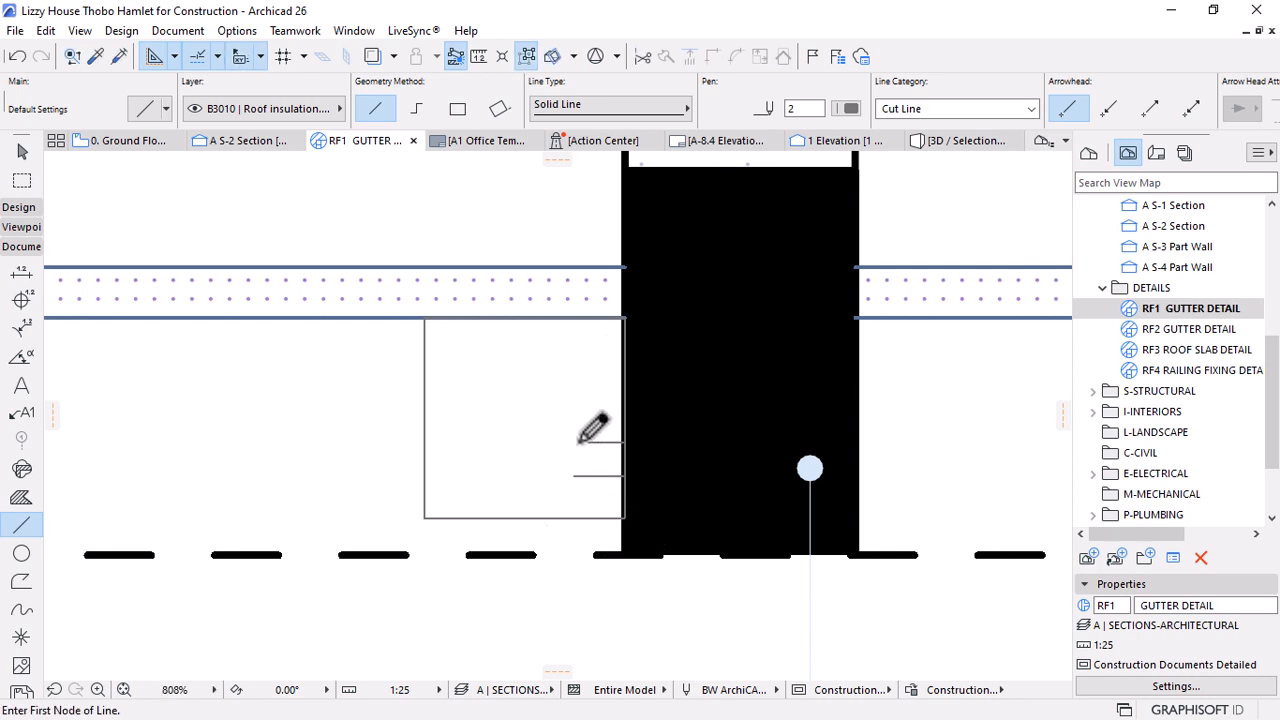
Draw a 35 mm vertical guide line down from the square's upper edge near its outer corner
{"action": "left_click", "coordinate": [455, 319]}
{"action": "type", "text": "35"}
{"action": "key", "text": "Return"}
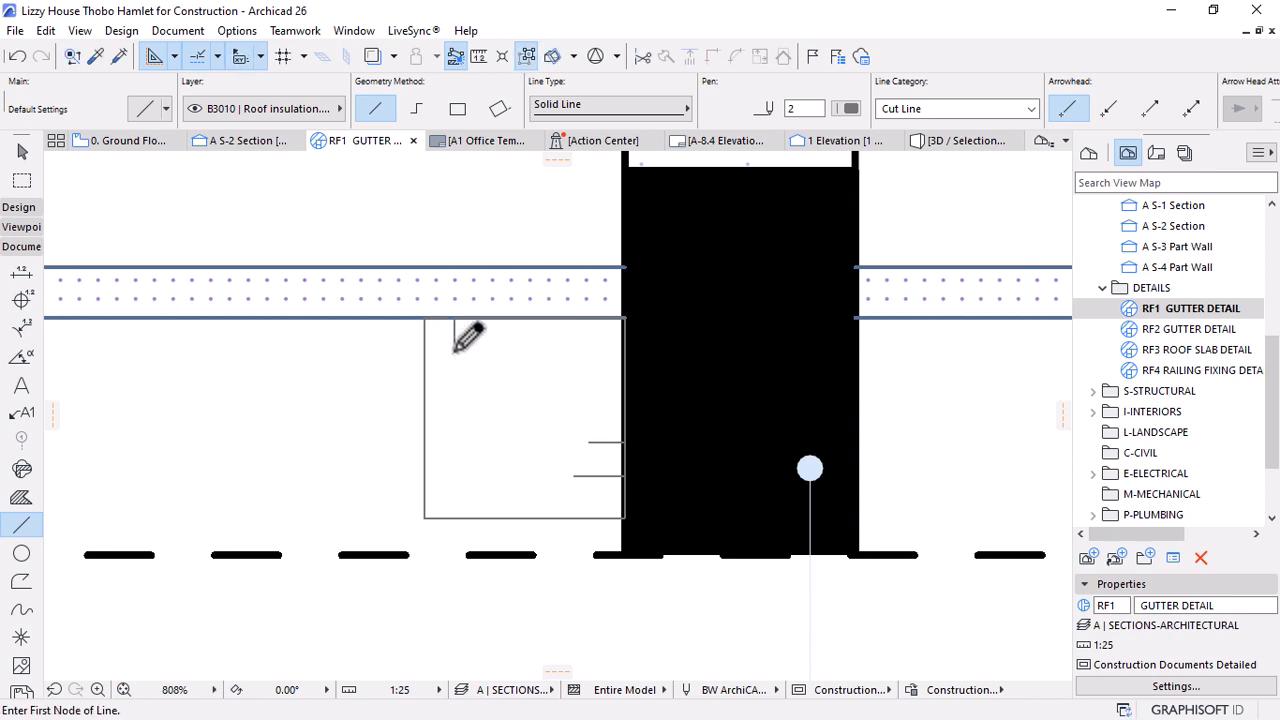
{"action": "scroll", "coordinate": [615, 477], "scroll_direction": "up", "scroll_amount": 1}
{"action": "key", "text": "Escape"}
Add nodes to the square's lower and outer edges level with the 35 mm guide lines, and cut off its lower outer corner between them
{"action": "left_click", "coordinate": [538, 524]}
{"action": "left_click", "coordinate": [526, 526]}
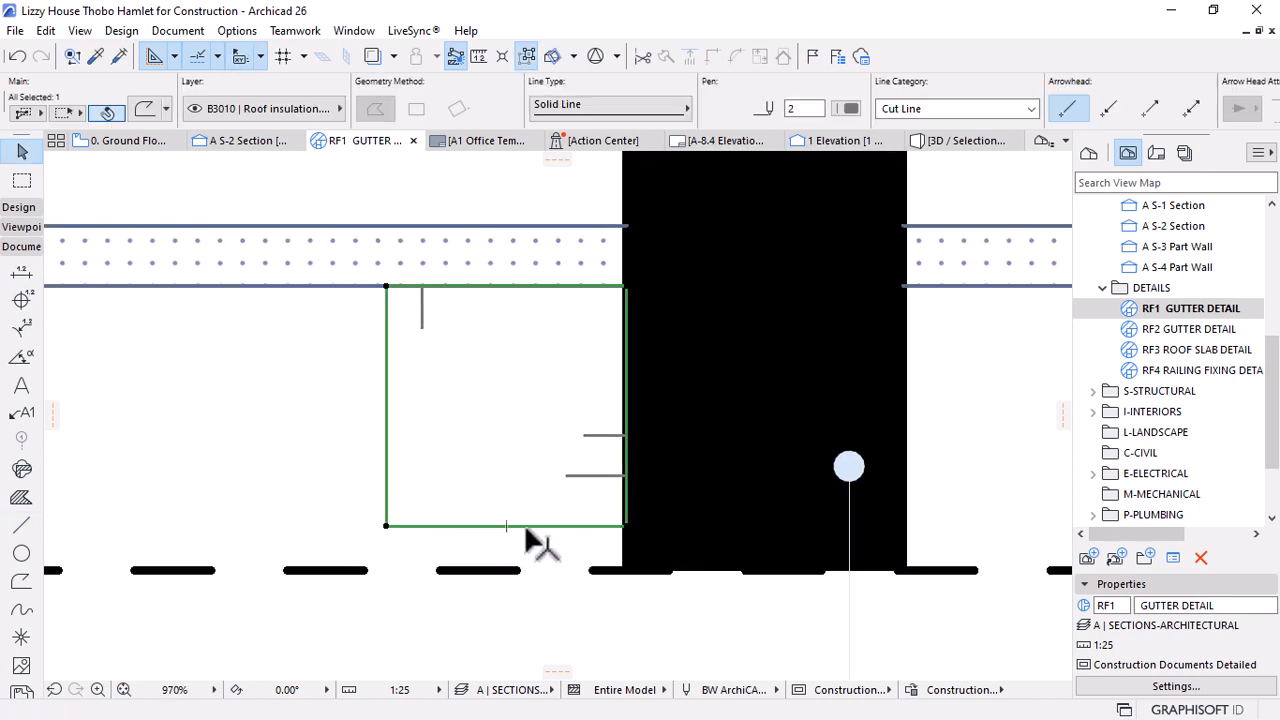
{"action": "left_click", "coordinate": [525, 526]}
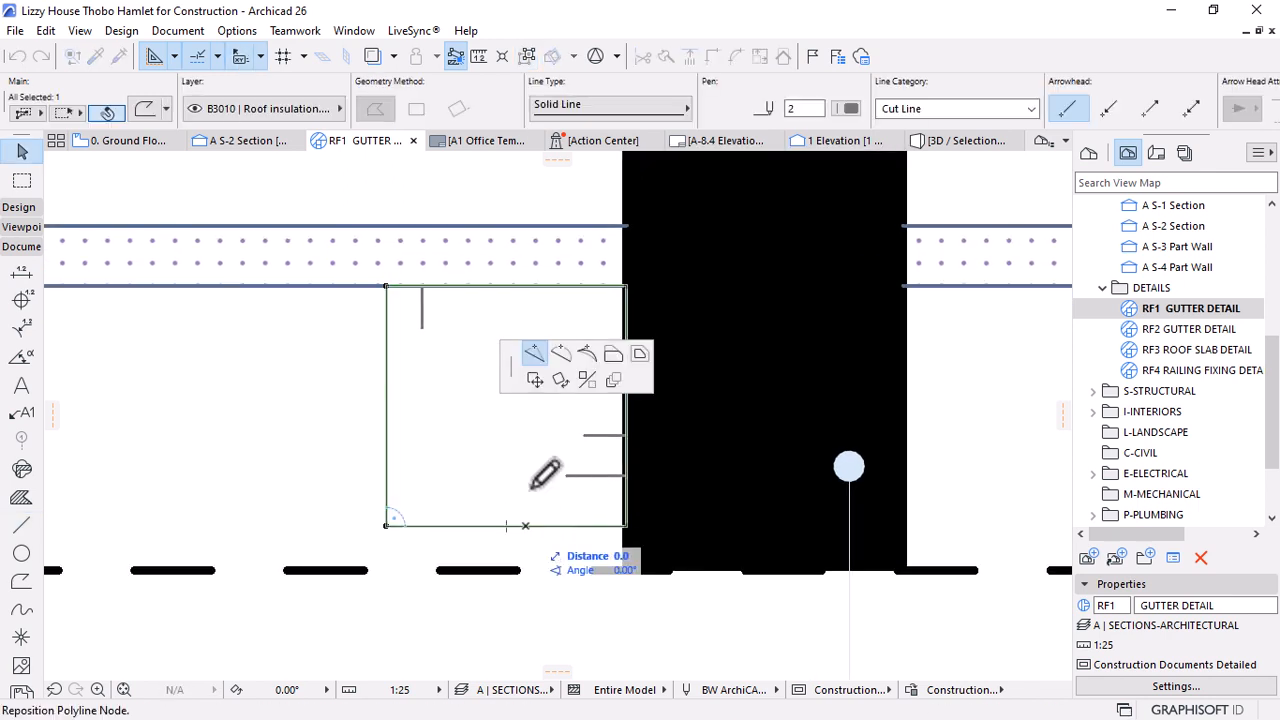
{"action": "left_click", "coordinate": [584, 436], "text": "shift"}
{"action": "left_click", "coordinate": [386, 345]}
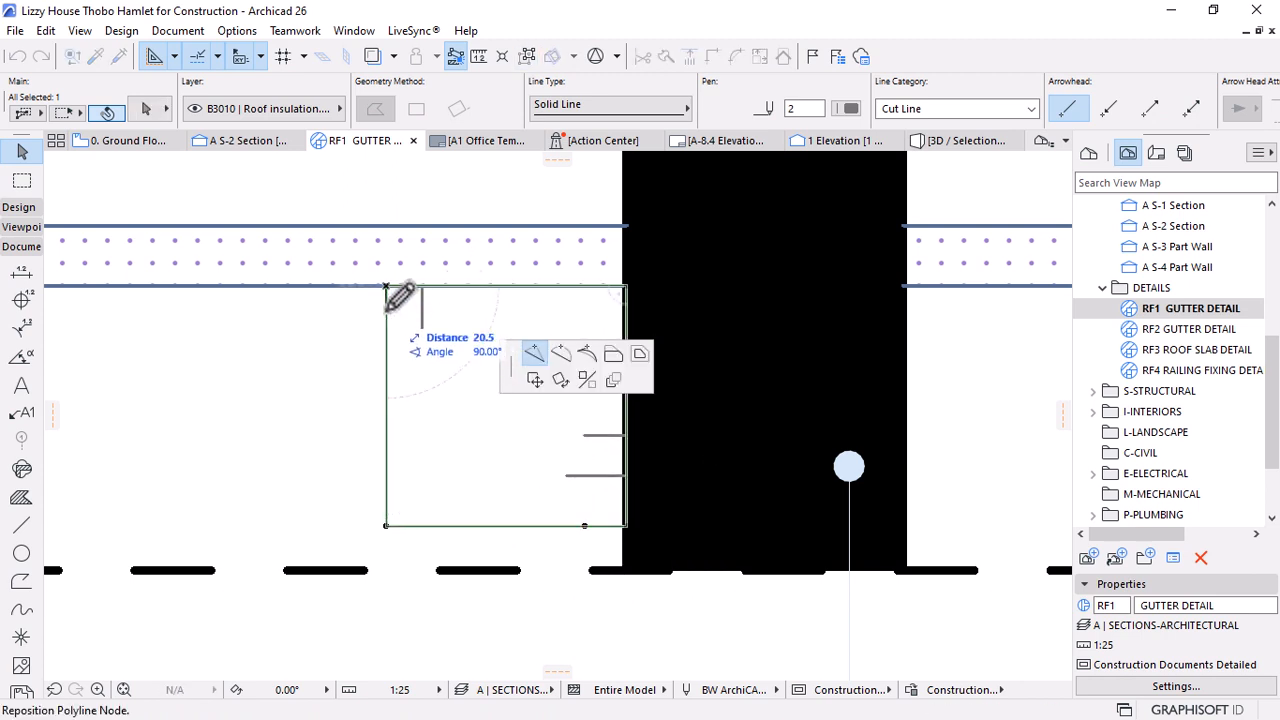
{"action": "left_click", "coordinate": [422, 338]}
{"action": "left_click", "coordinate": [386, 526]}
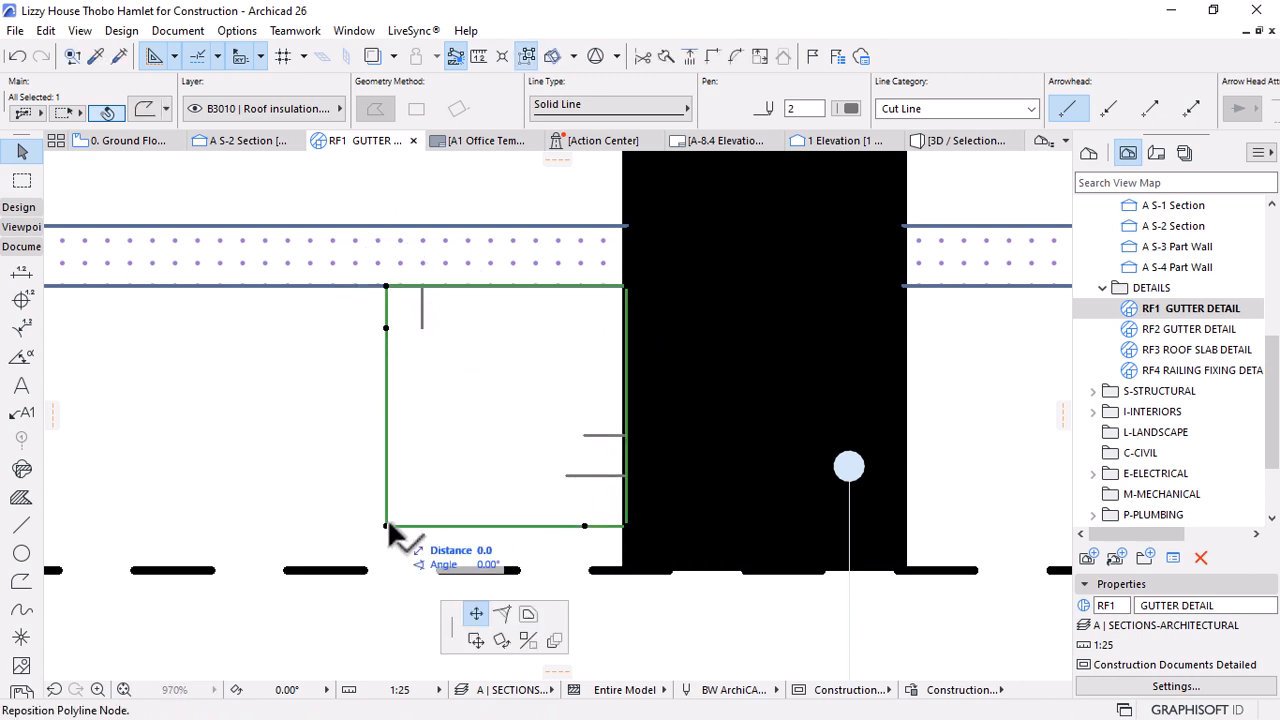
{"action": "left_click", "coordinate": [585, 526]}
Curve the square's diagonal edge into an inward arc with a radius of about 189 mm
{"action": "left_click", "coordinate": [490, 432]}
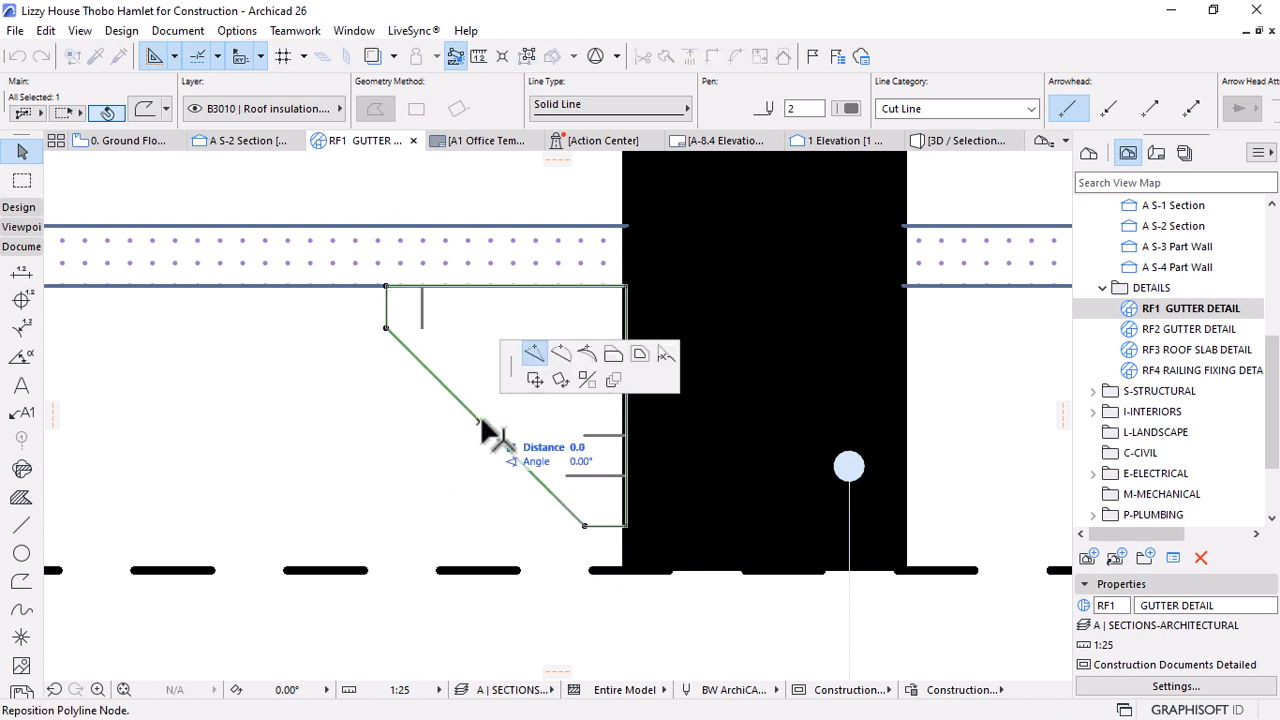
{"action": "left_click", "coordinate": [560, 354]}
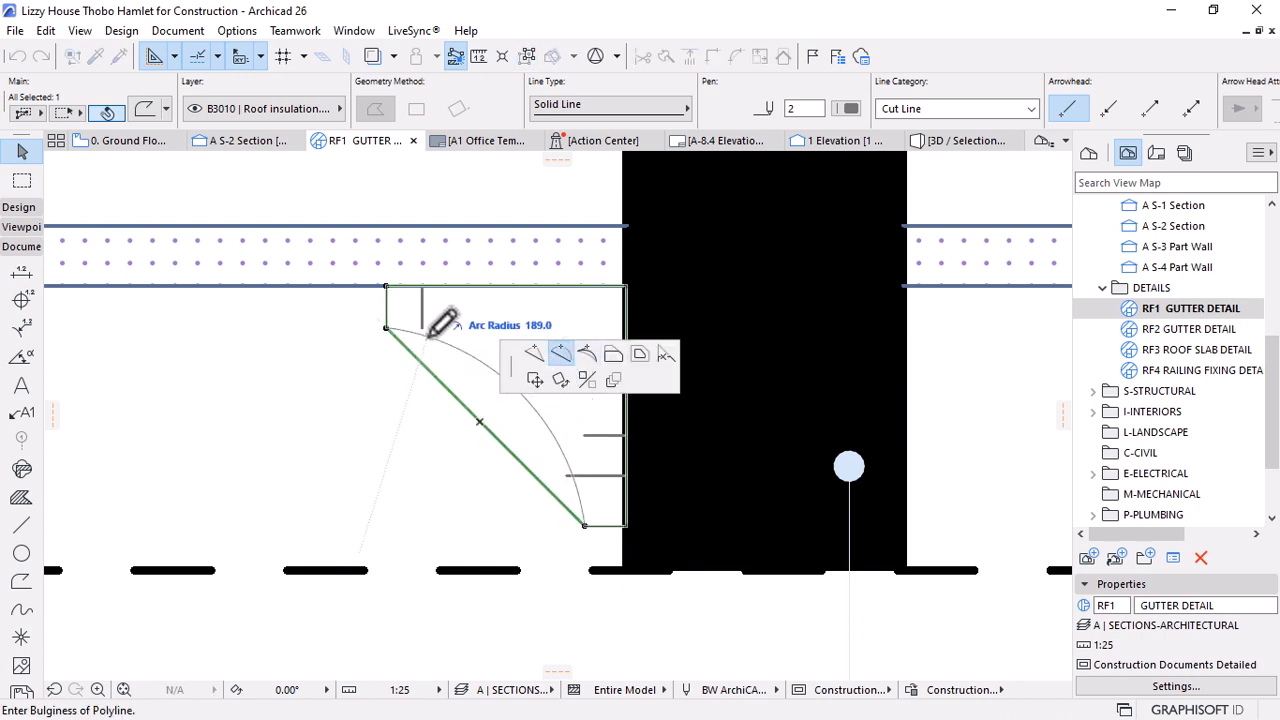
{"action": "left_click", "coordinate": [431, 335]}
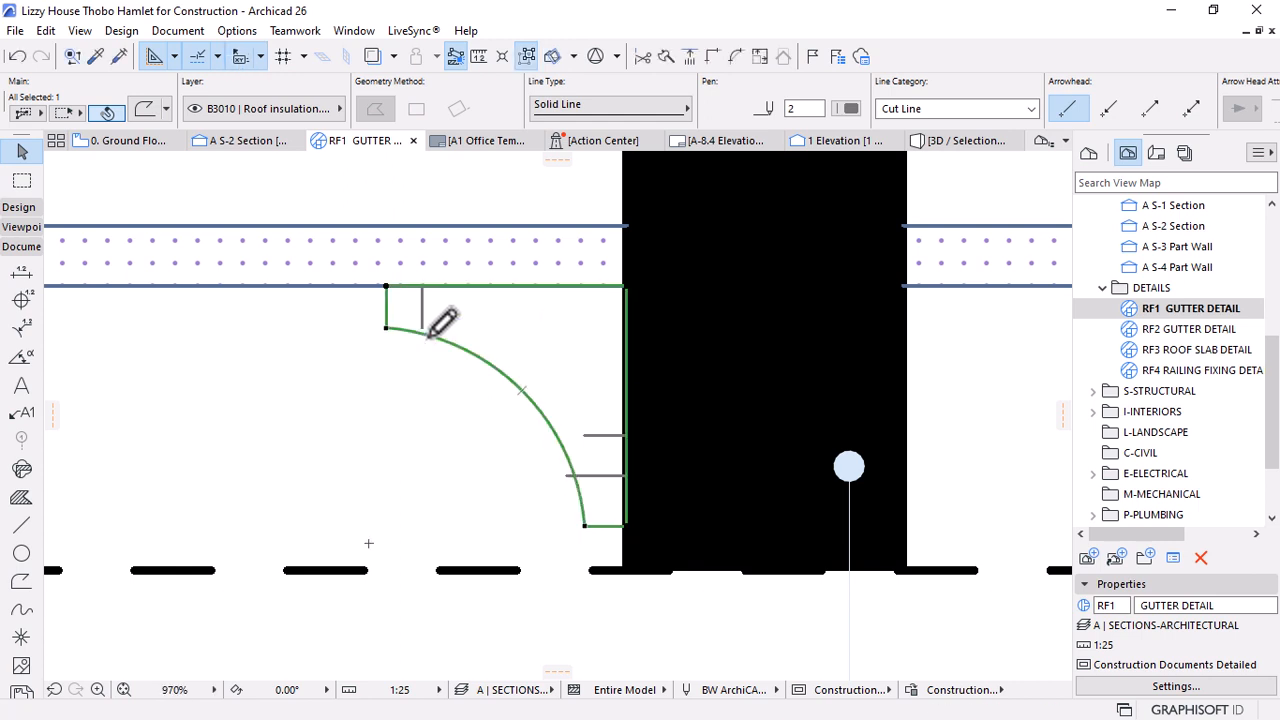
Offset a copy of the curved cornice outline inward by 10 mm
{"action": "left_click", "coordinate": [570, 388]}
{"action": "left_click", "coordinate": [459, 351]}
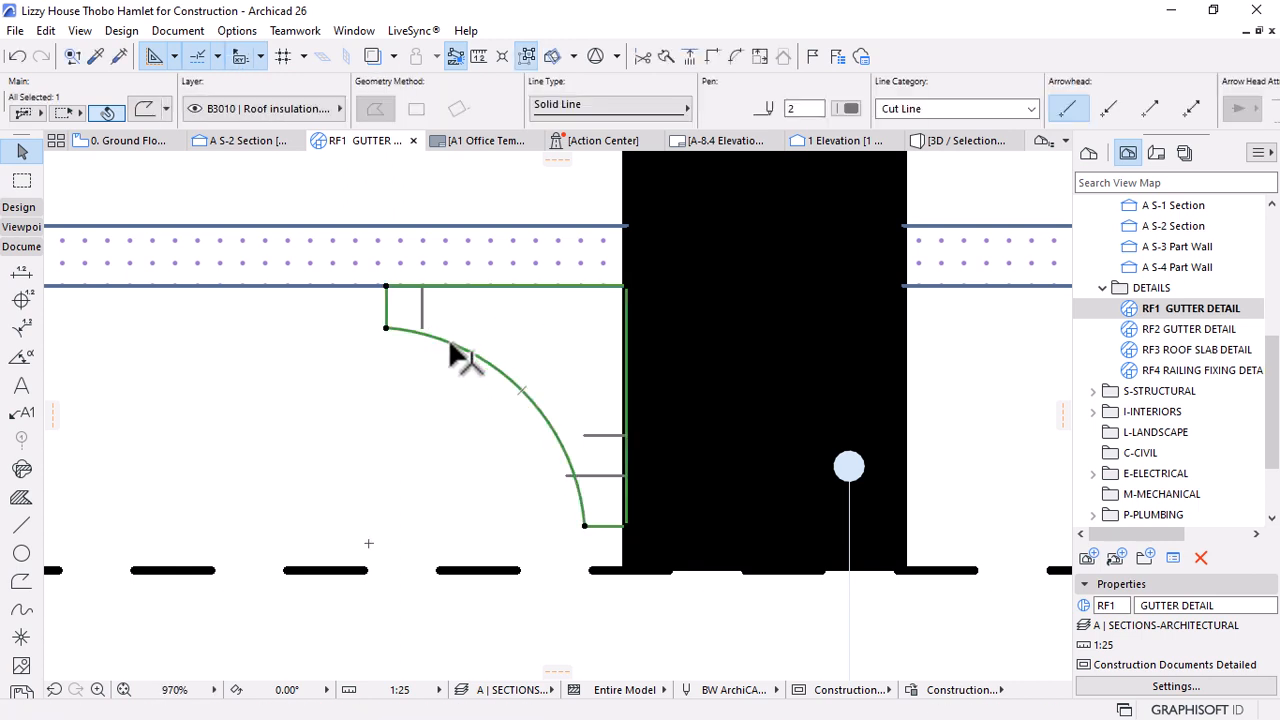
{"action": "left_click", "coordinate": [387, 330]}
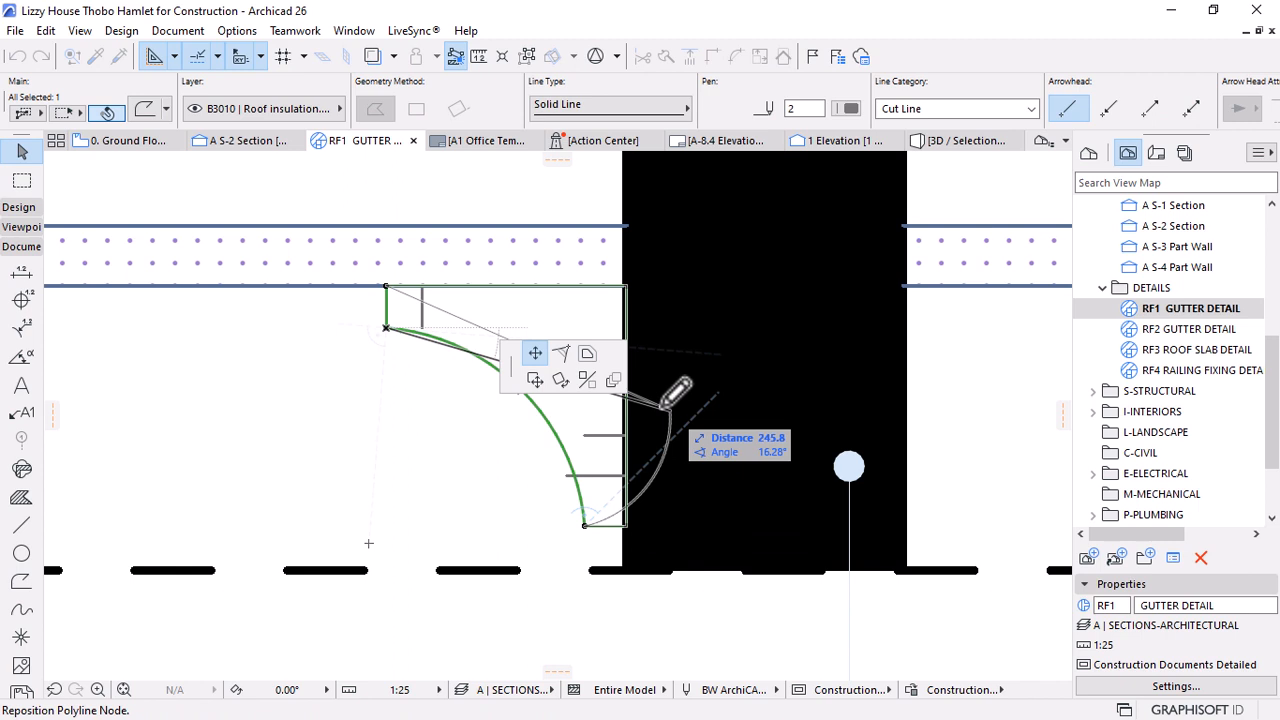
{"action": "left_click", "coordinate": [587, 354]}
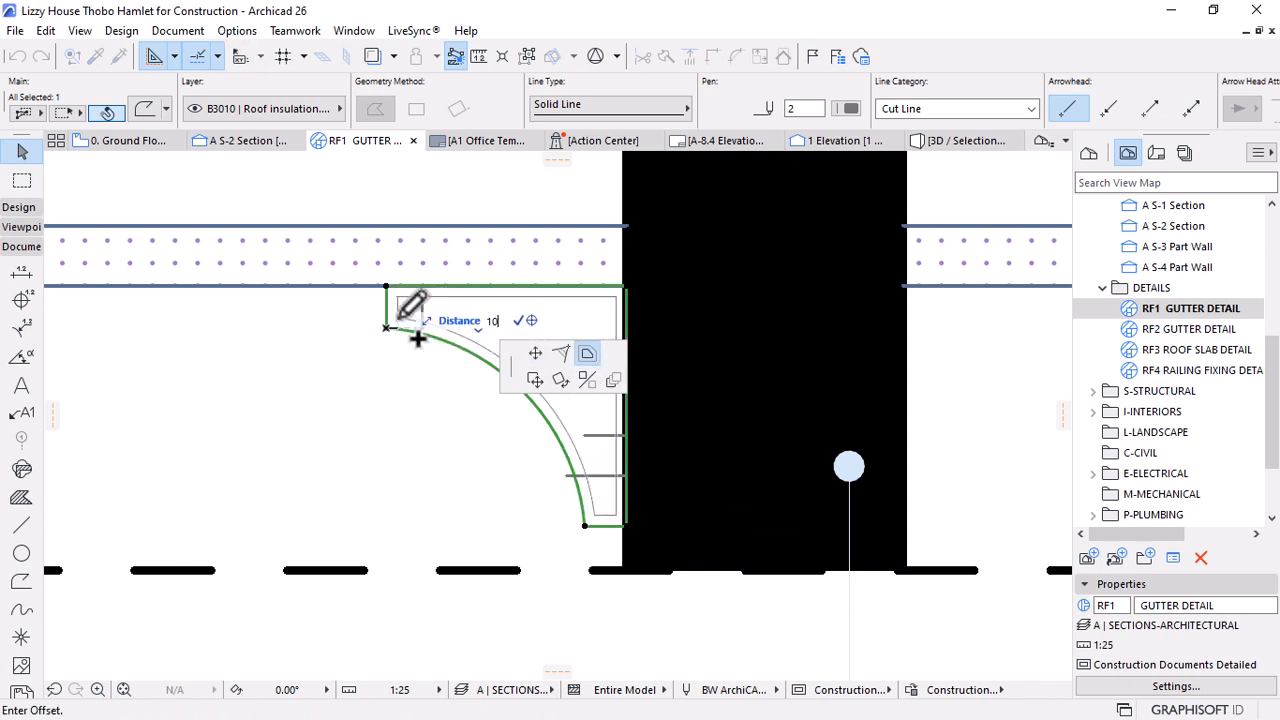
{"action": "left_click", "coordinate": [417, 338]}
{"action": "scroll", "coordinate": [484, 305], "scroll_direction": "up", "scroll_amount": 2}
{"action": "key", "text": "Escape"}
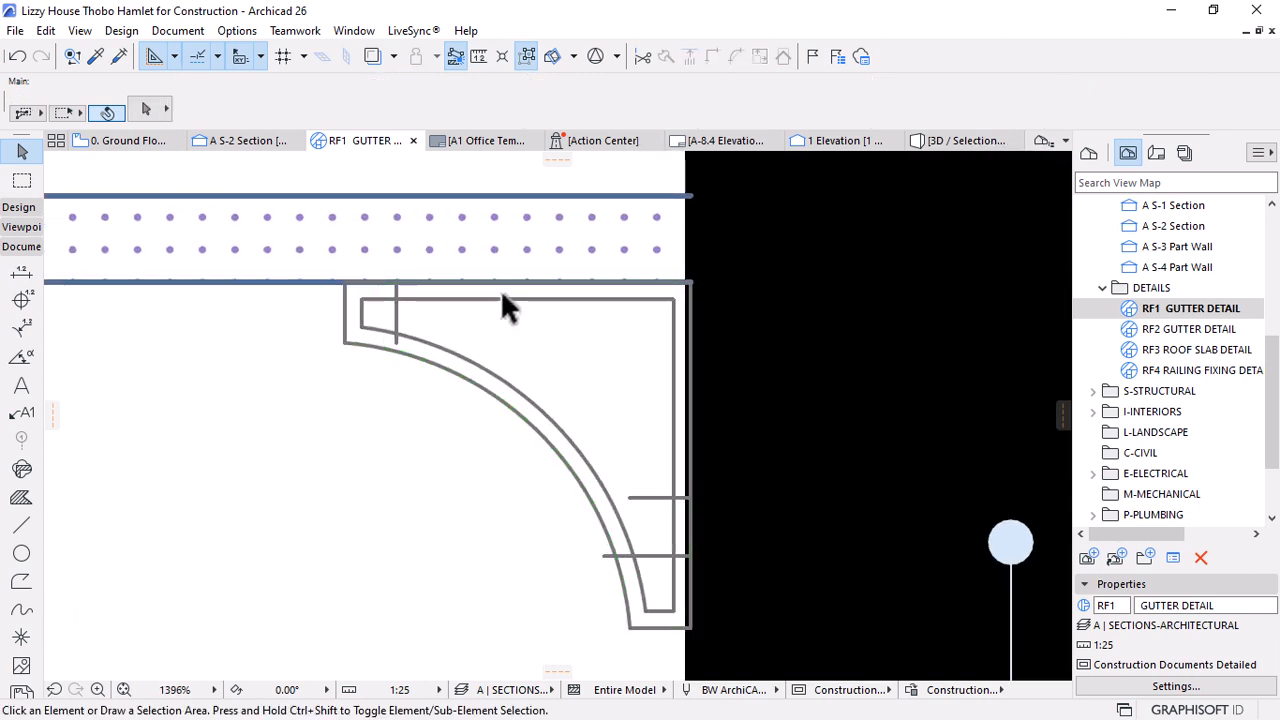
Offset the inner outline's wall-side edge outward to line up with the outer outline's wall edge
{"action": "left_click", "coordinate": [556, 298]}
{"action": "left_click", "coordinate": [574, 299]}
{"action": "left_click", "coordinate": [561, 352]}
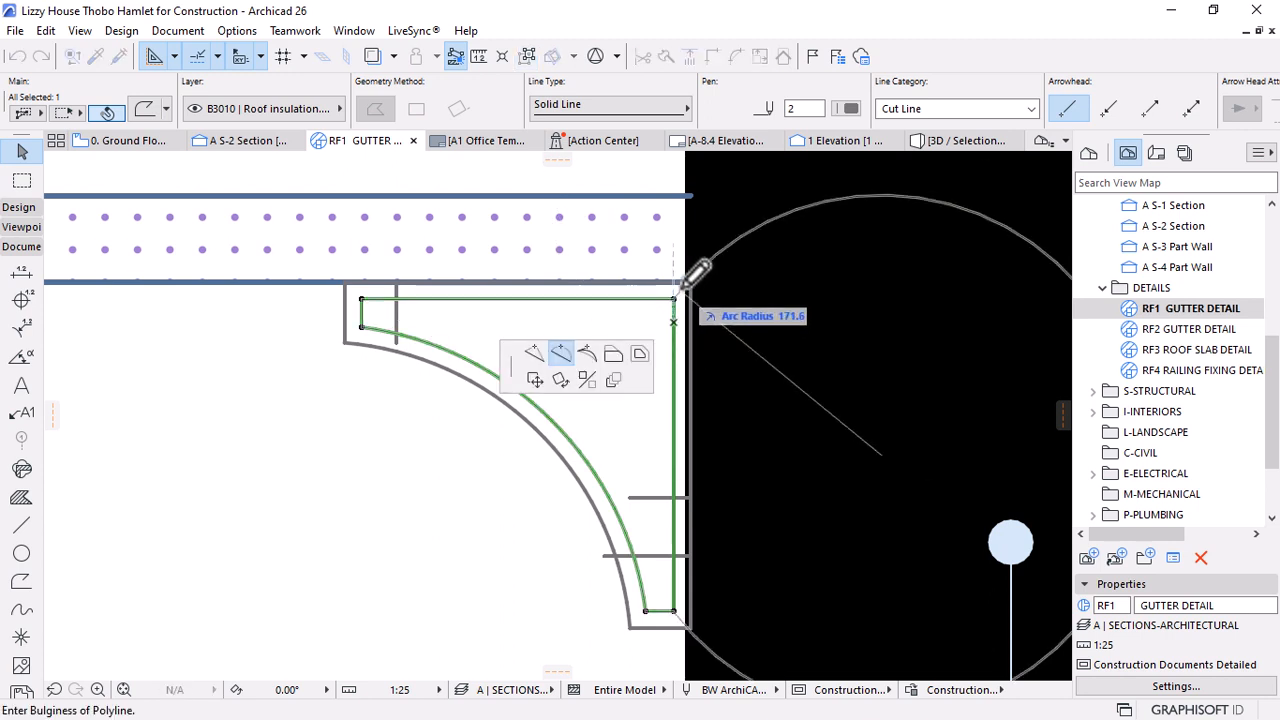
{"action": "left_click", "coordinate": [614, 353]}
{"action": "left_click", "coordinate": [690, 284]}
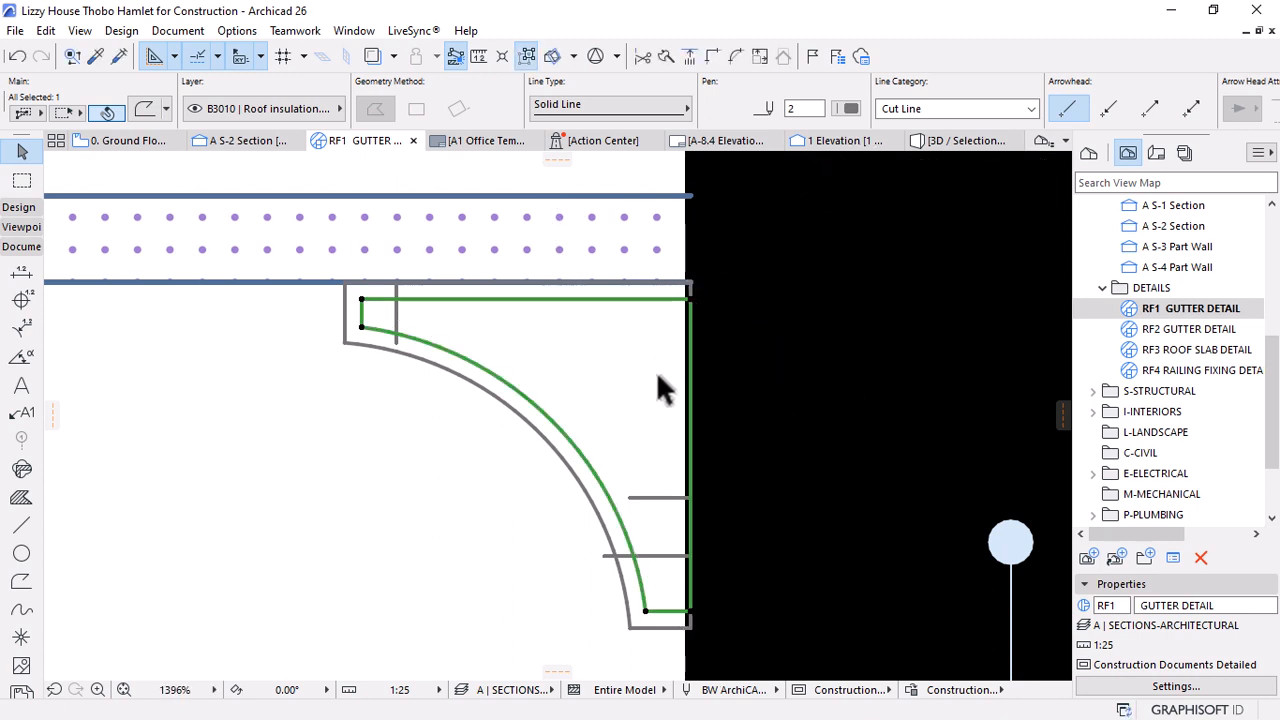
{"action": "key", "text": "Escape"}
Delete the horizontal and vertical guide lines crossing the cornice outlines
{"action": "left_click", "coordinate": [650, 497]}
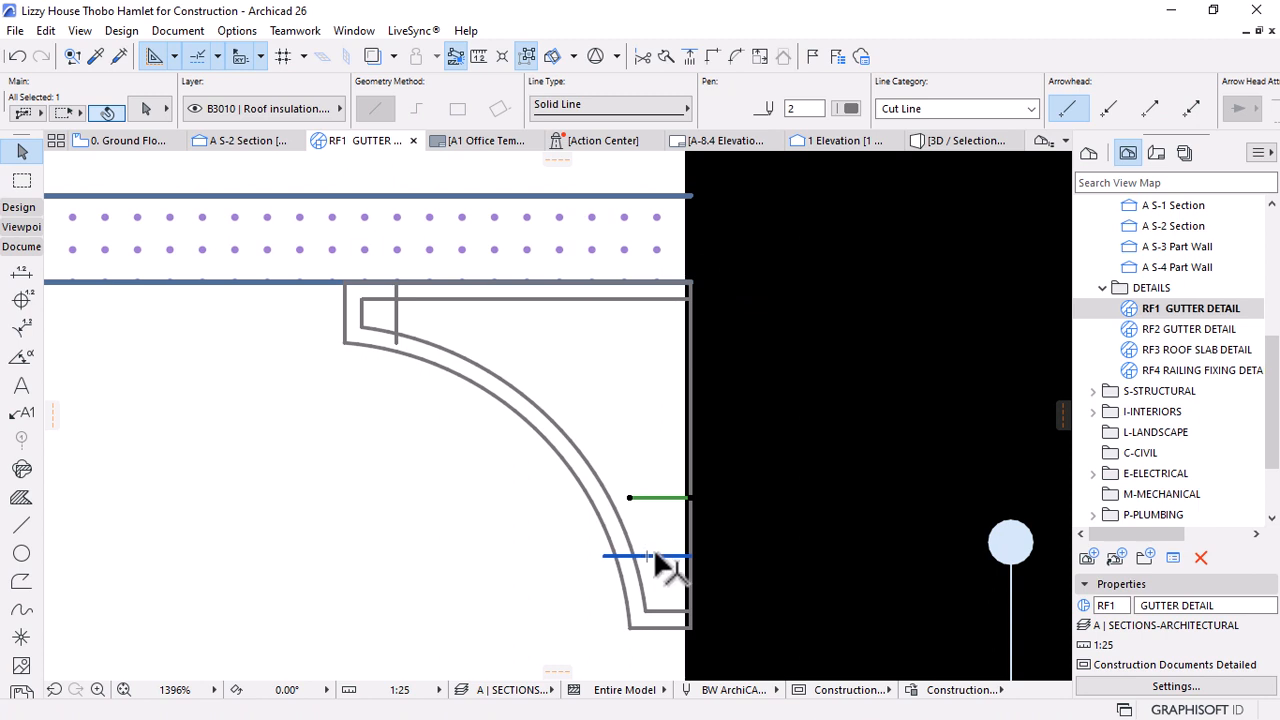
{"action": "left_click", "coordinate": [653, 552], "text": "shift"}
{"action": "key", "text": "Delete"}
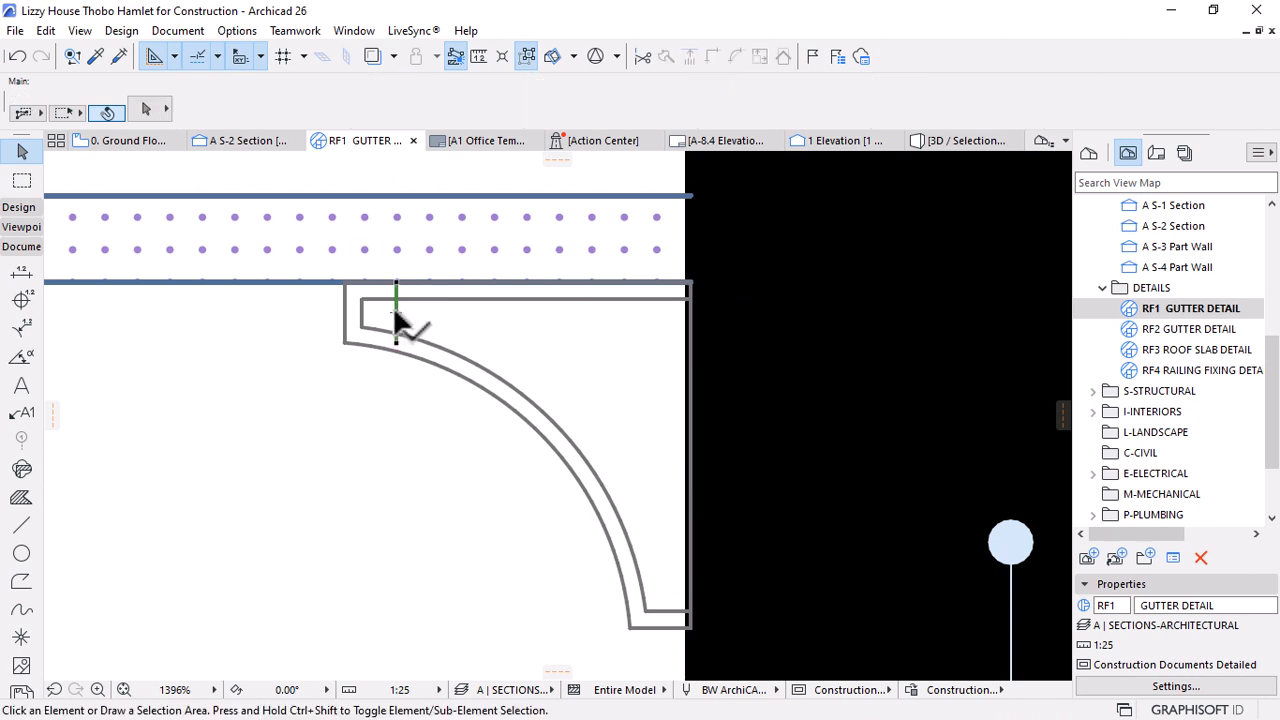
Offset the inner outline's upper edge 10 mm up to the ceiling line
{"action": "left_click", "coordinate": [568, 298]}
{"action": "left_click", "coordinate": [553, 298]}
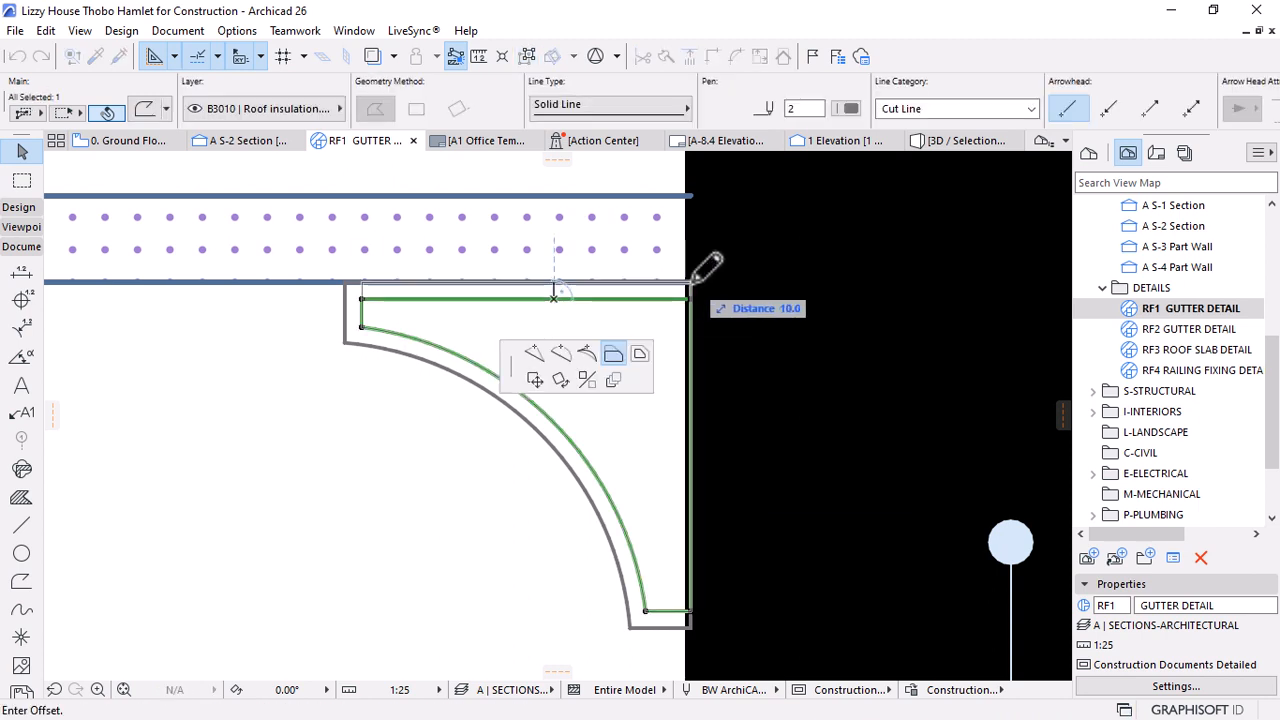
{"action": "left_click", "coordinate": [691, 283]}
{"action": "key", "text": "Escape"}
Trim the long cornice edges along the ceiling and wall, keeping only the closed strip between the two curves
{"action": "scroll", "coordinate": [544, 268], "scroll_direction": "down", "scroll_amount": 4}
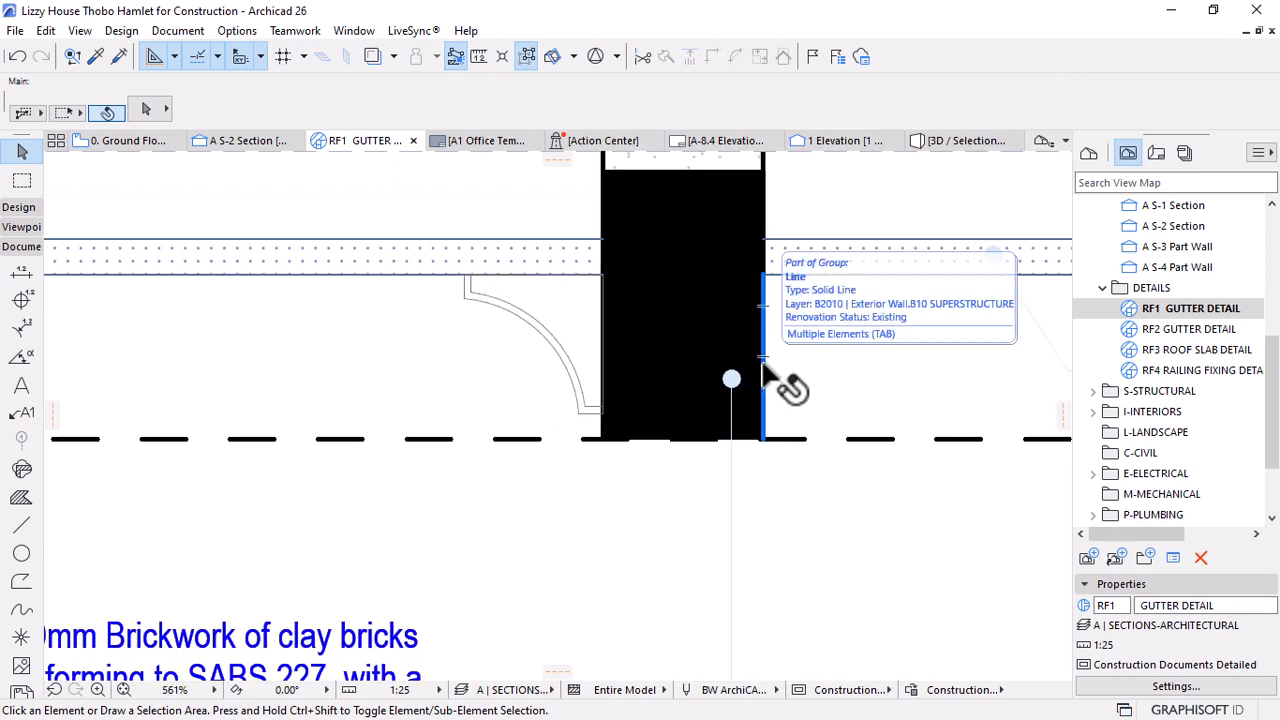
{"action": "scroll", "coordinate": [600, 450], "scroll_direction": "up", "scroll_amount": 4}
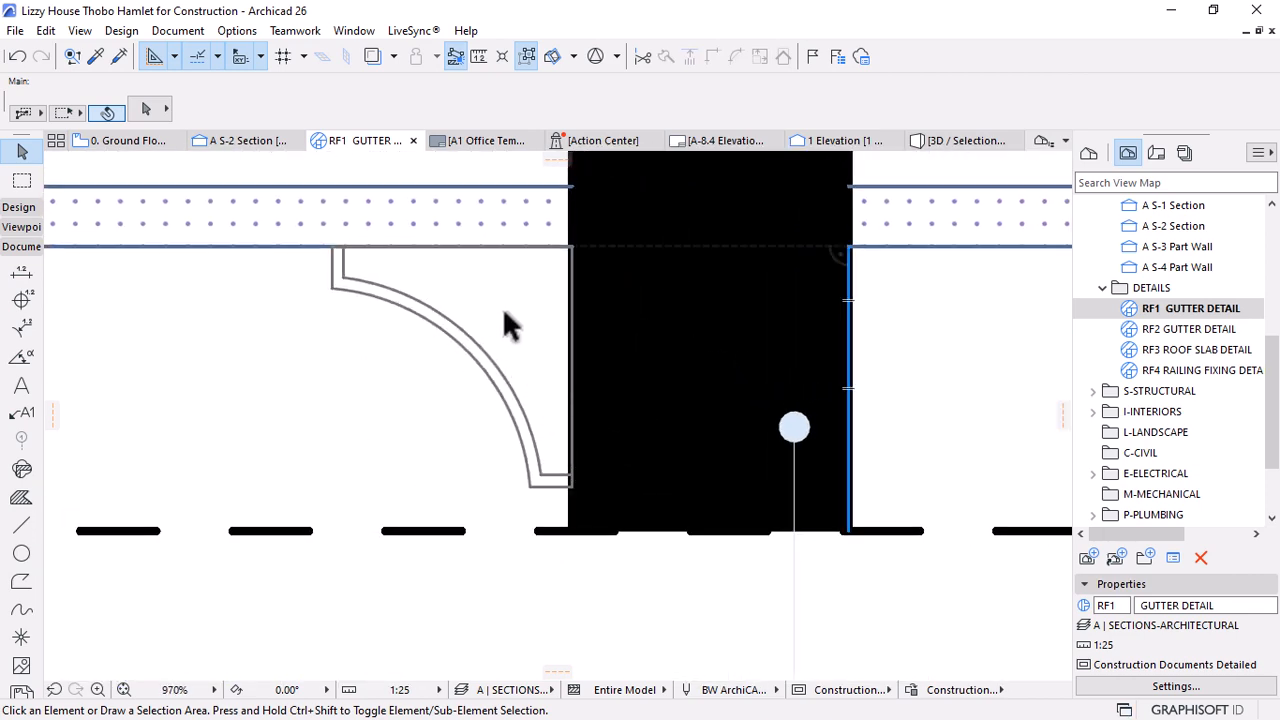
{"action": "left_click_drag", "start_coordinate": [504, 311], "coordinate": [390, 385]}
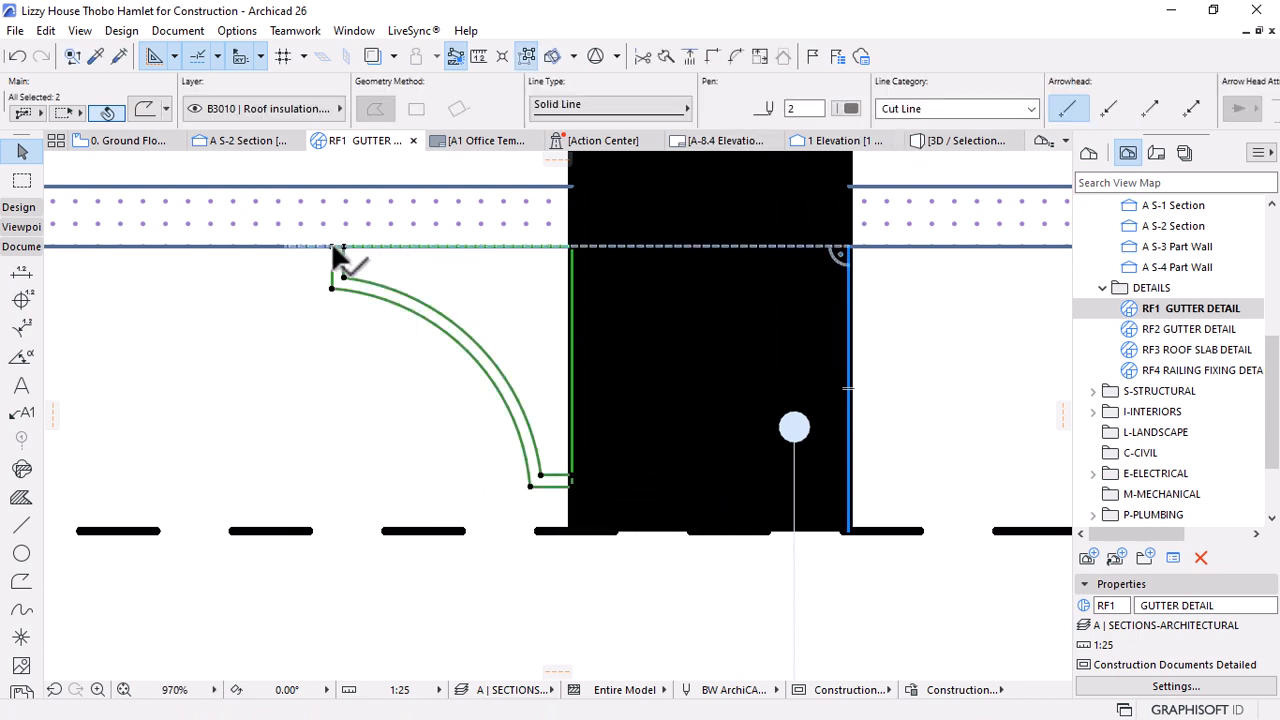
{"action": "scroll", "coordinate": [340, 255], "scroll_direction": "up", "scroll_amount": 5}
{"action": "left_click", "coordinate": [410, 250], "text": "ctrl"}
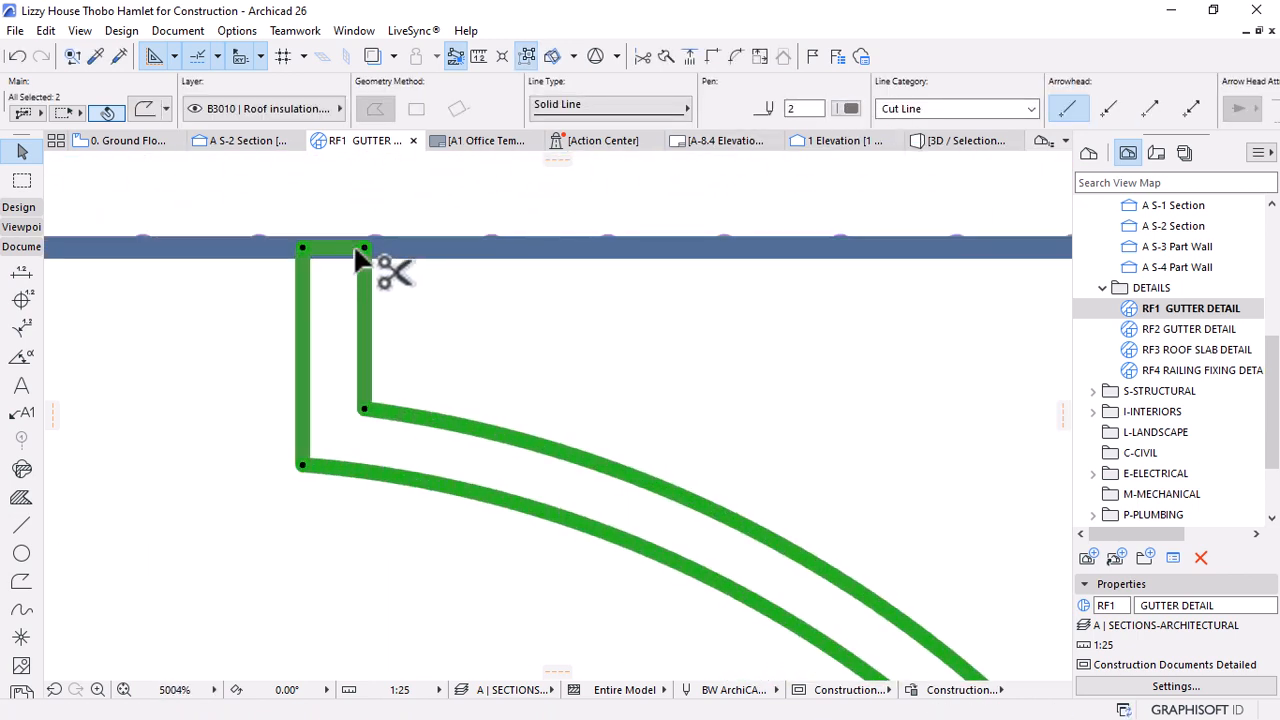
{"action": "scroll", "coordinate": [557, 443], "scroll_direction": "down", "scroll_amount": 5}
{"action": "scroll", "coordinate": [615, 450], "scroll_direction": "up", "scroll_amount": 3}
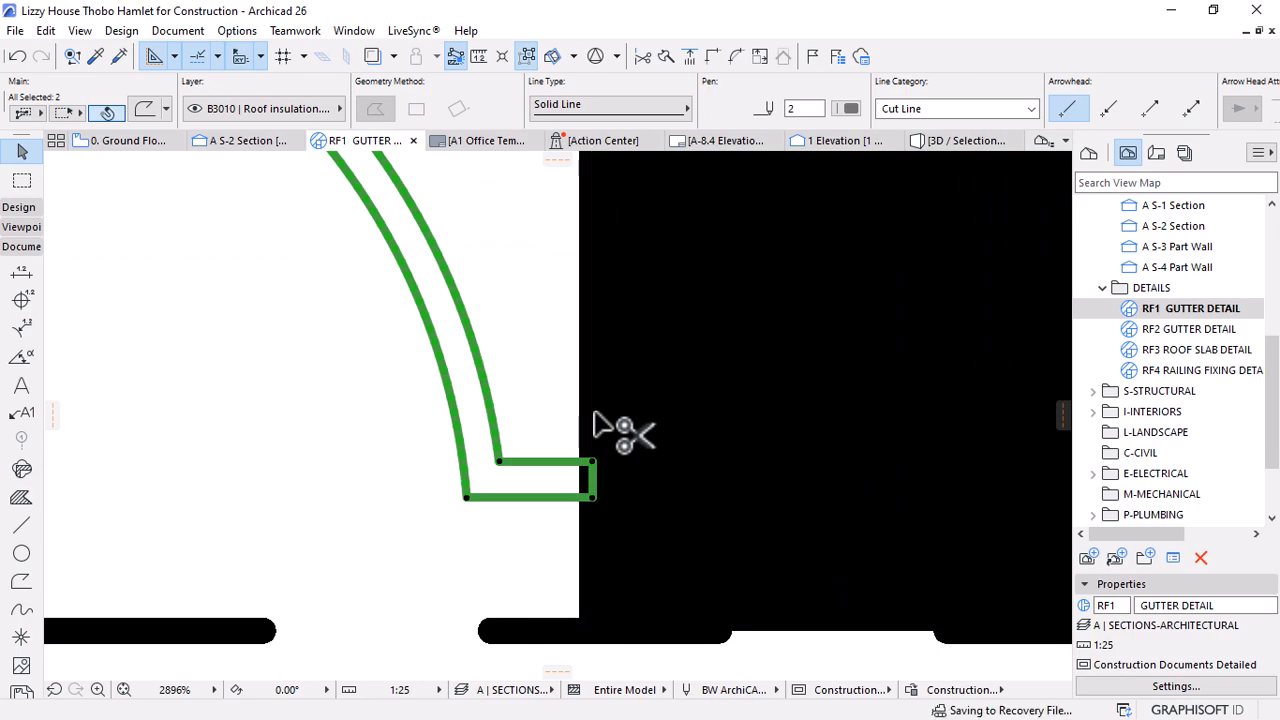
{"action": "scroll", "coordinate": [594, 430], "scroll_direction": "down", "scroll_amount": 7}
Set the pen of both cornice outlines to 16
{"action": "left_click", "coordinate": [850, 108]}
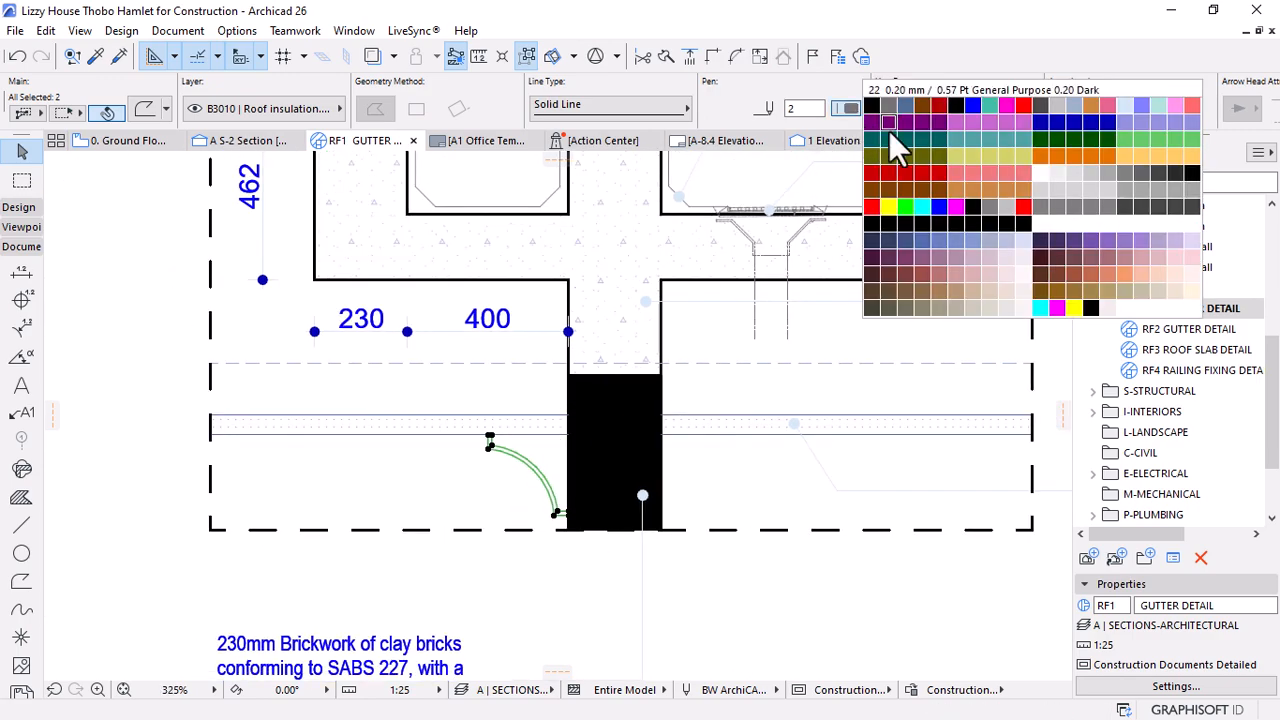
{"action": "left_click", "coordinate": [1108, 107]}
{"action": "left_click", "coordinate": [494, 543]}
{"action": "scroll", "coordinate": [490, 500], "scroll_direction": "down", "scroll_amount": 3}
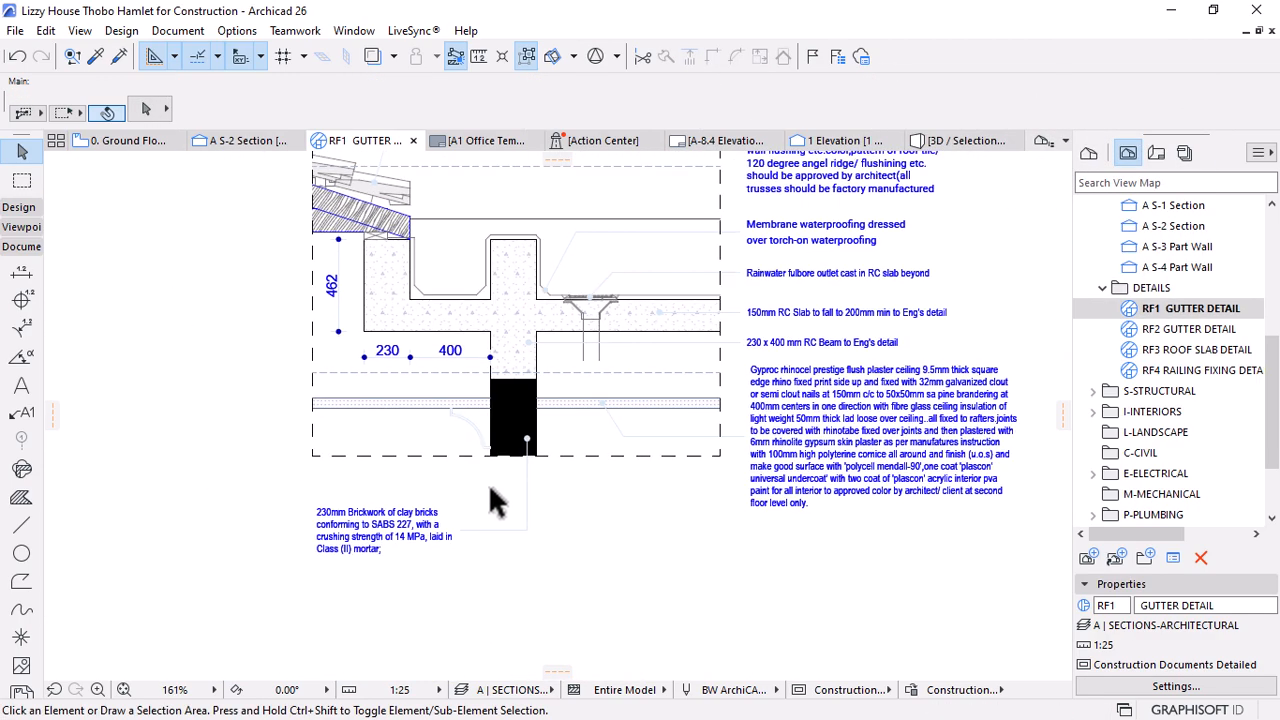
Mirror a copy of the cornice profile to the opposite side of the black wall about its vertical centre line
{"action": "scroll", "coordinate": [591, 474], "scroll_direction": "up", "scroll_amount": 5}
{"action": "left_click", "coordinate": [449, 343]}
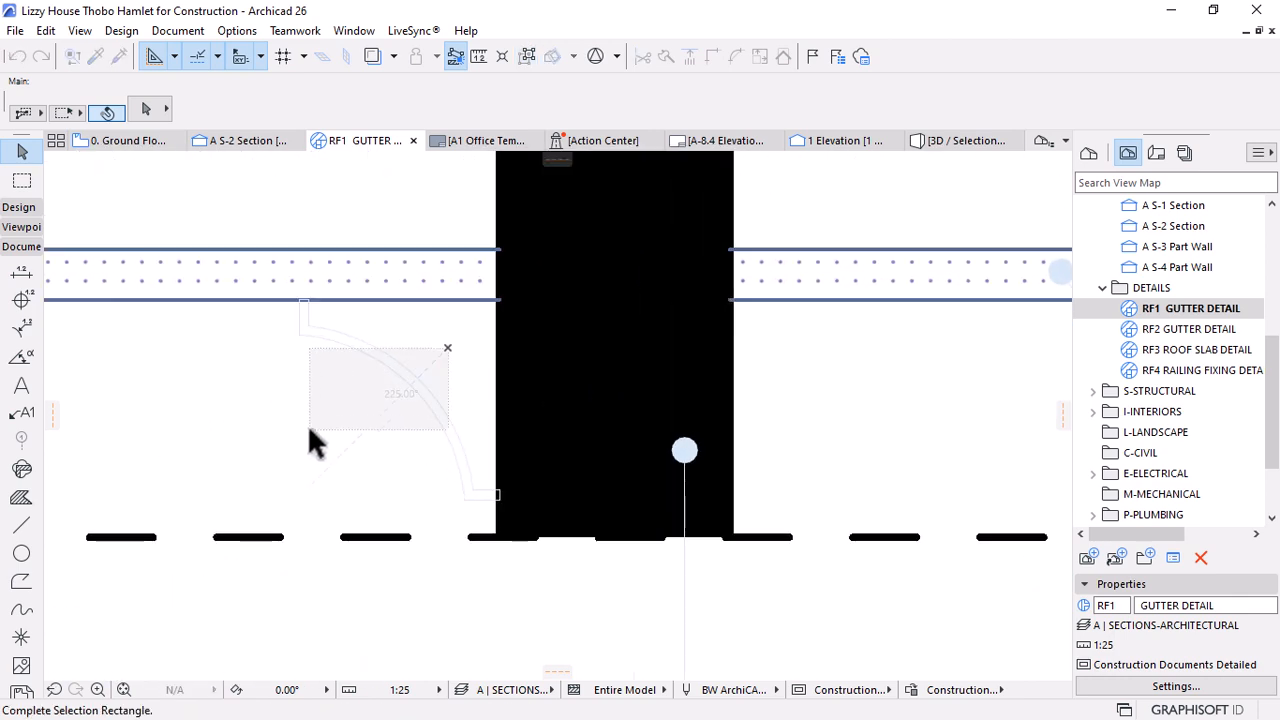
{"action": "left_click", "coordinate": [307, 432]}
{"action": "key", "text": "ctrl+alt+m"}
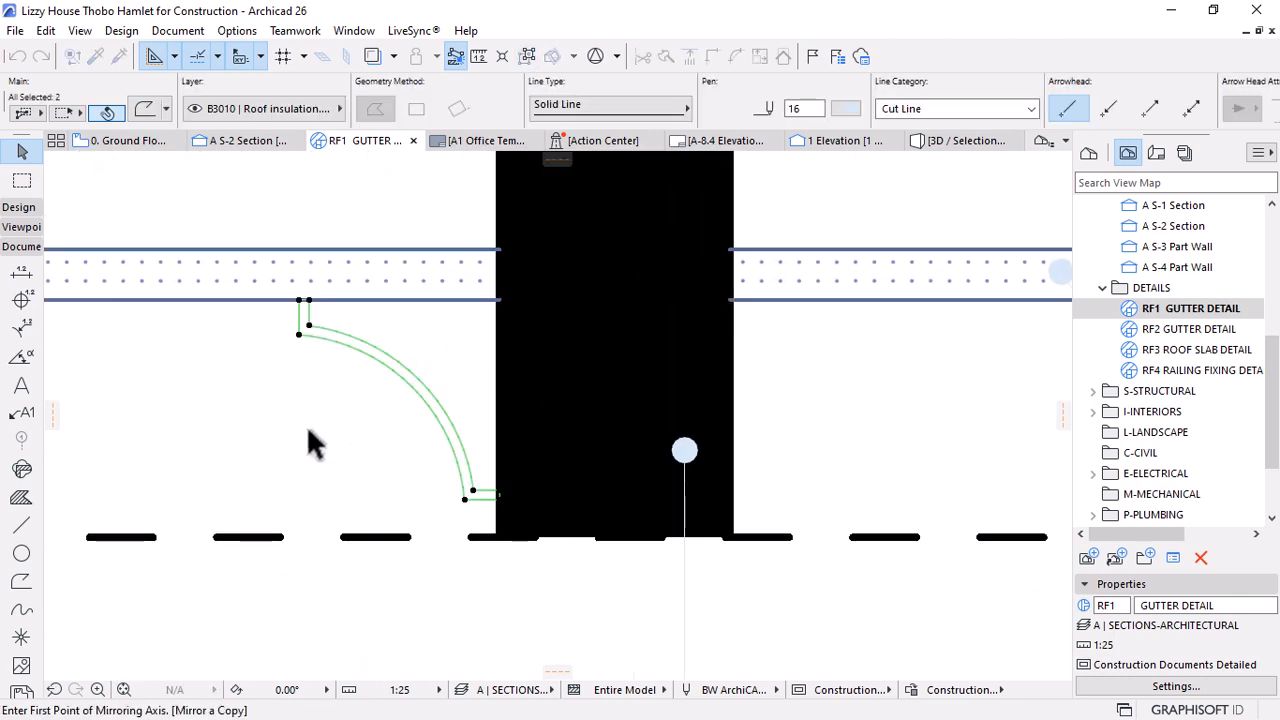
{"action": "left_click", "coordinate": [614, 538]}
{"action": "left_click", "coordinate": [614, 420]}
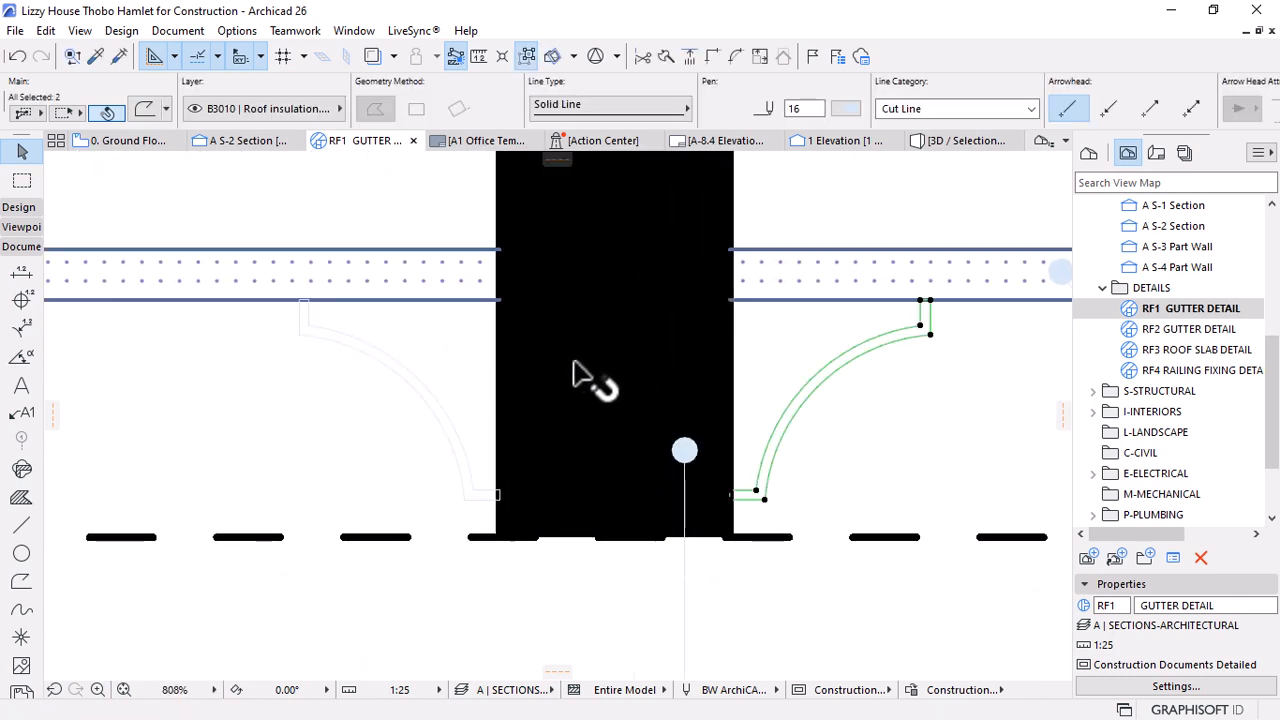
Draw a rectangular marquee around the whole gutter detail, including all its notes
{"action": "scroll", "coordinate": [571, 358], "scroll_direction": "down", "scroll_amount": 5}
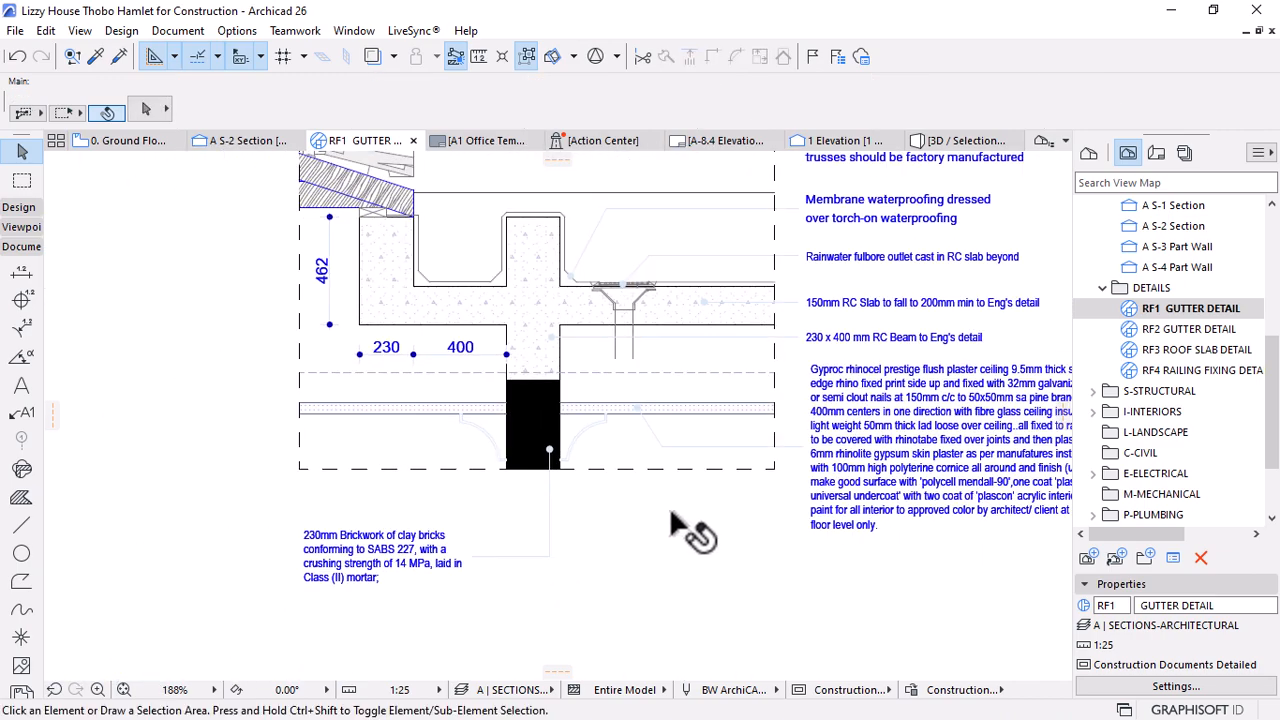
{"action": "scroll", "coordinate": [516, 515], "scroll_direction": "down", "scroll_amount": 2}
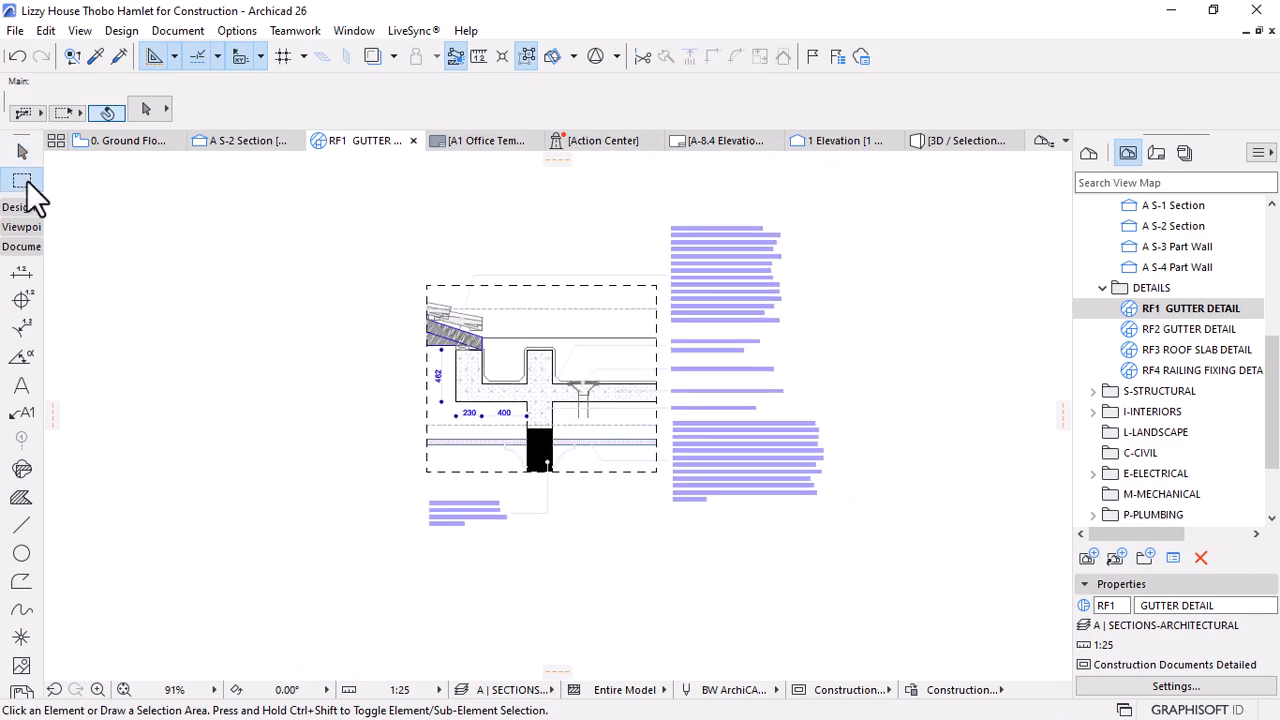
{"action": "left_click", "coordinate": [22, 180]}
{"action": "left_click", "coordinate": [362, 198]}
{"action": "left_click", "coordinate": [840, 543]}
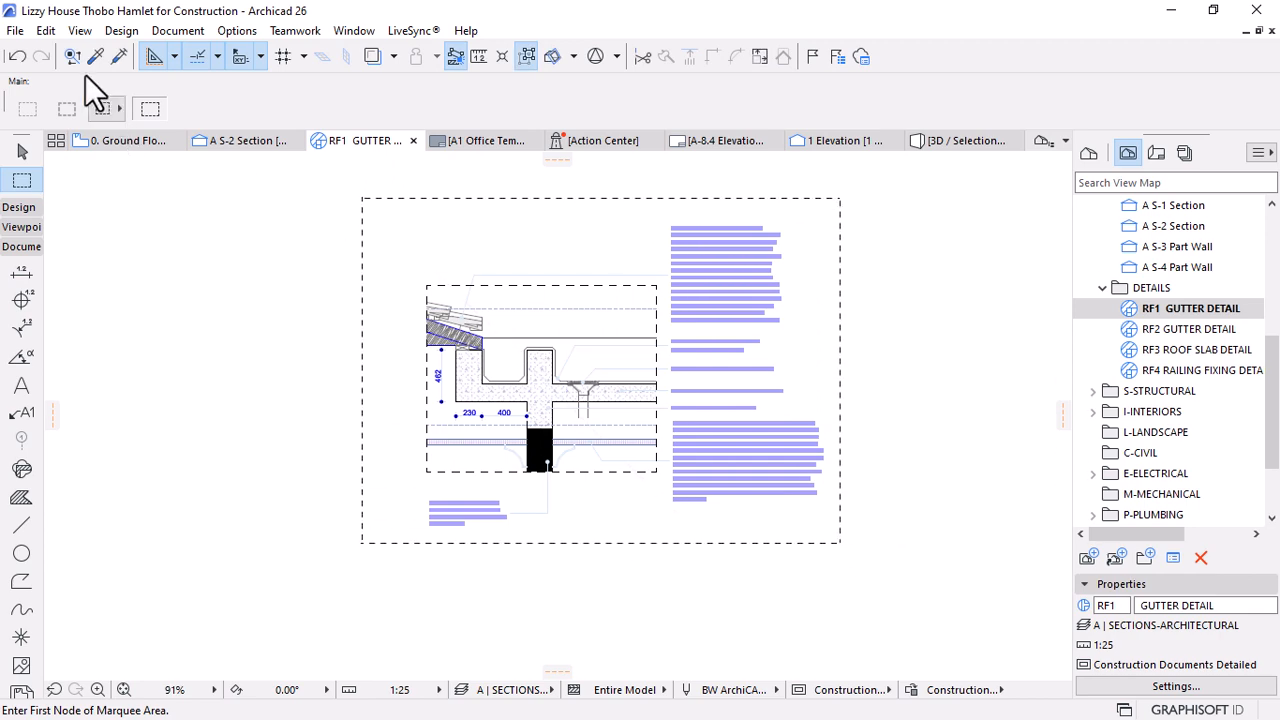
Start saving the detail as a PDF and choose the PDFs folder in For Construction of Lizzy house as destination
{"action": "left_click", "coordinate": [16, 31]}
{"action": "left_click", "coordinate": [73, 178]}
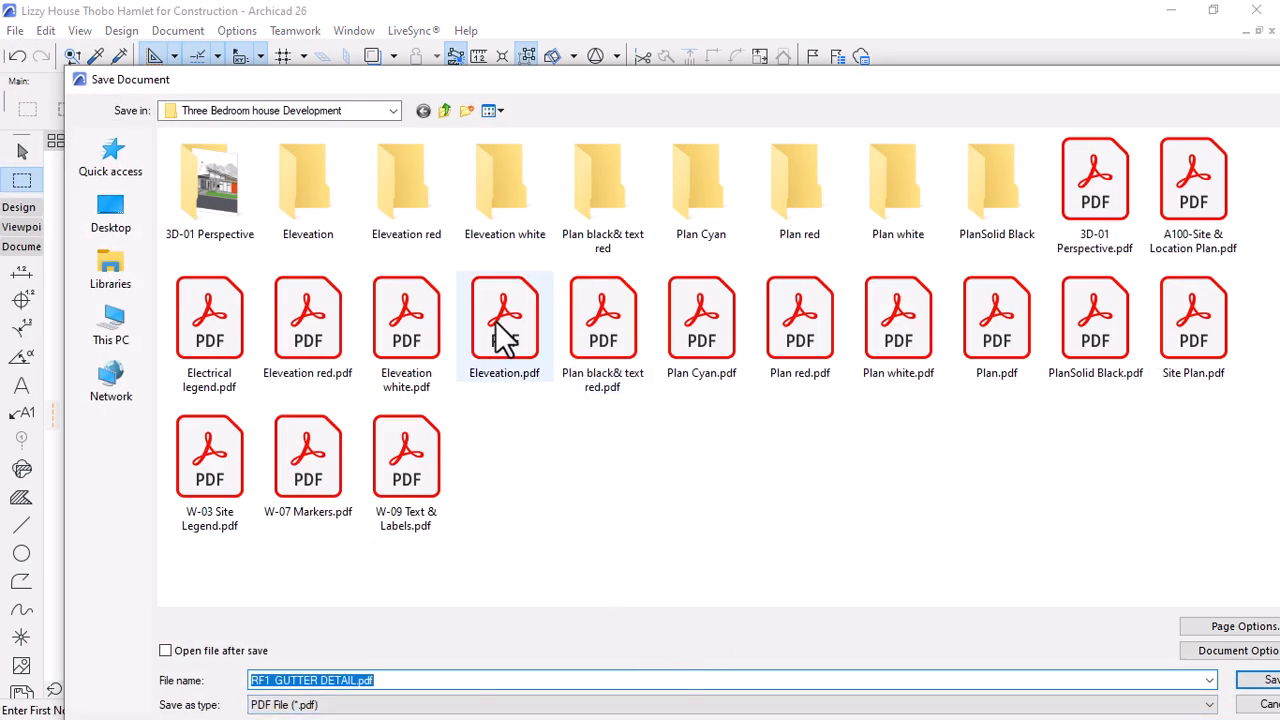
{"action": "left_click", "coordinate": [110, 158]}
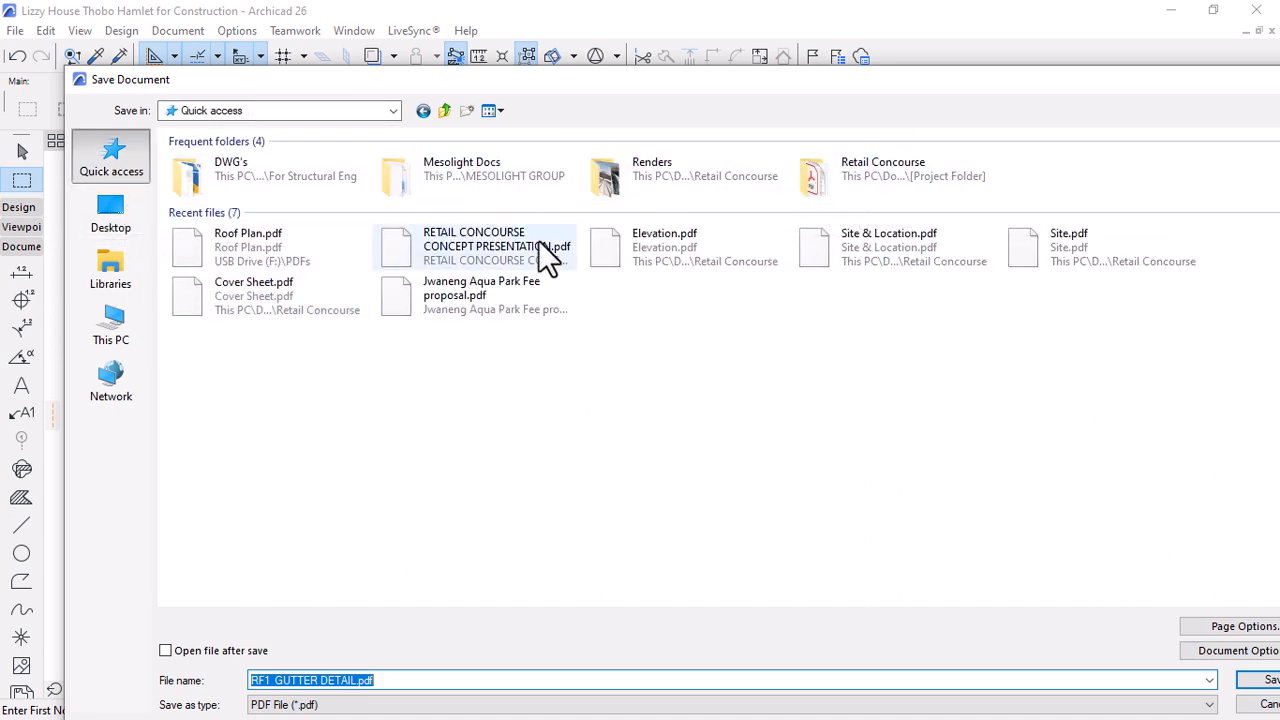
{"action": "double_click", "coordinate": [244, 174]}
{"action": "left_click", "coordinate": [446, 111]}
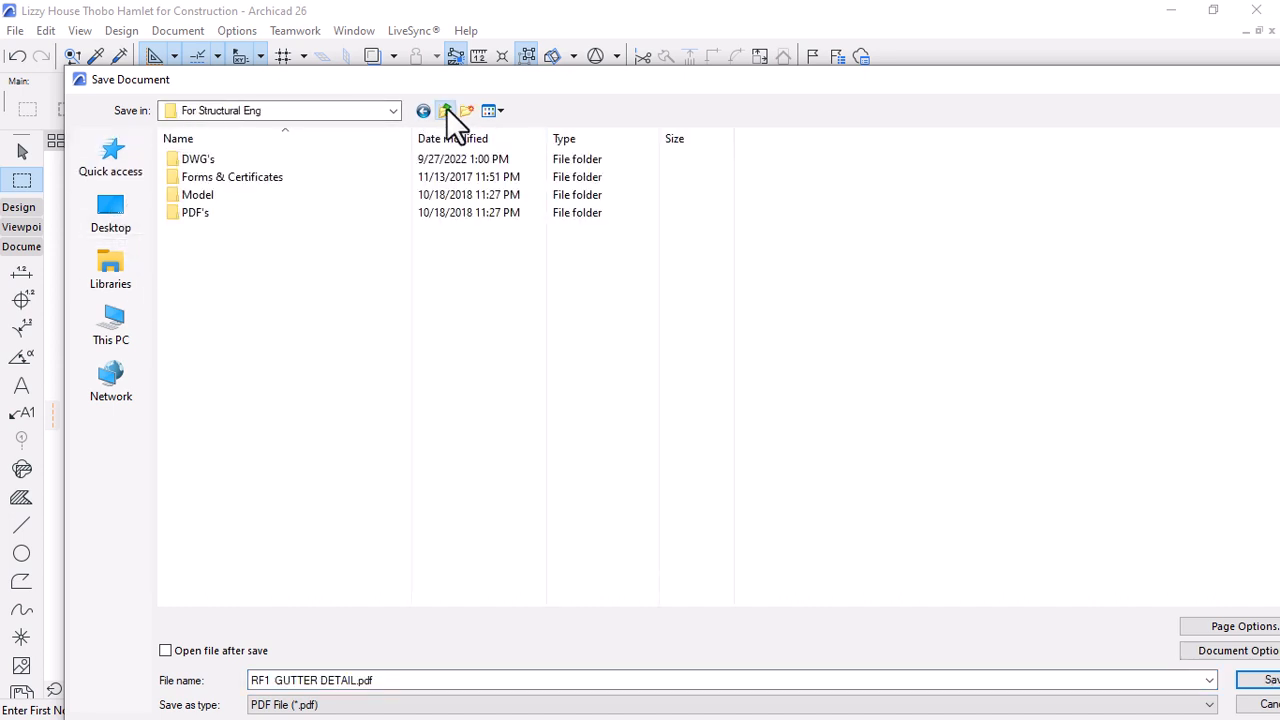
{"action": "left_click", "coordinate": [444, 111]}
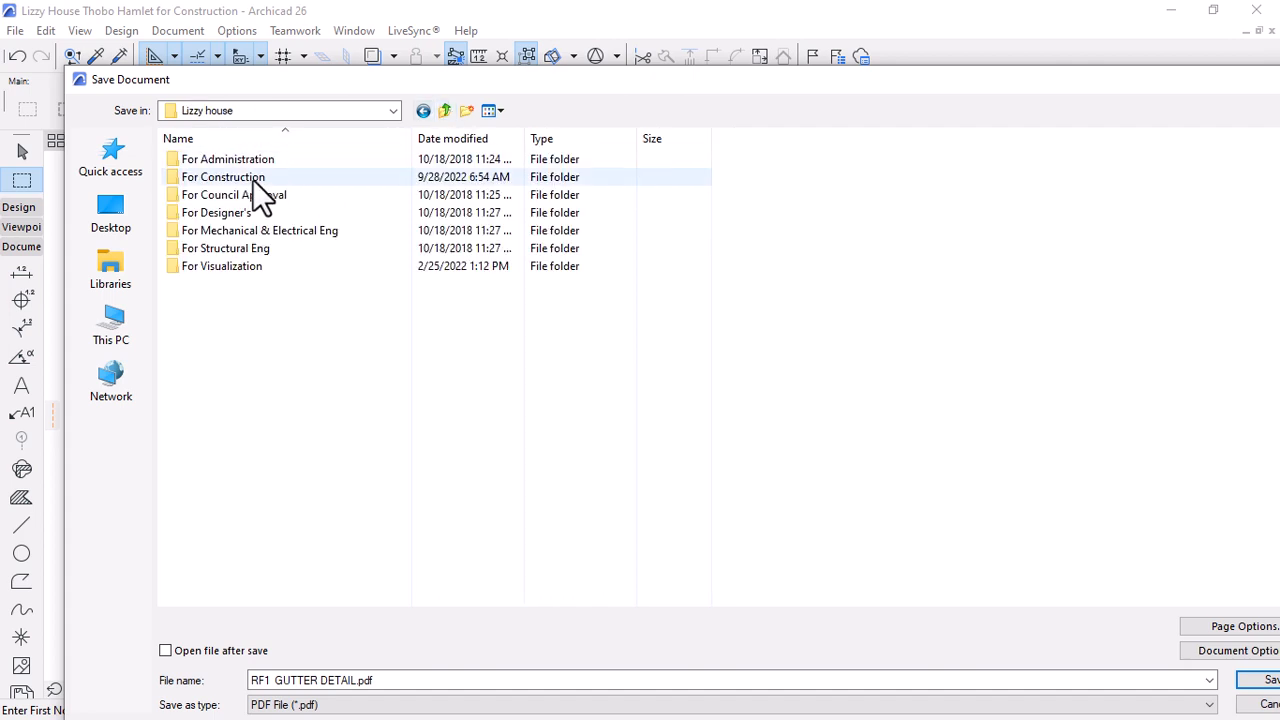
{"action": "double_click", "coordinate": [216, 176]}
{"action": "double_click", "coordinate": [191, 177]}
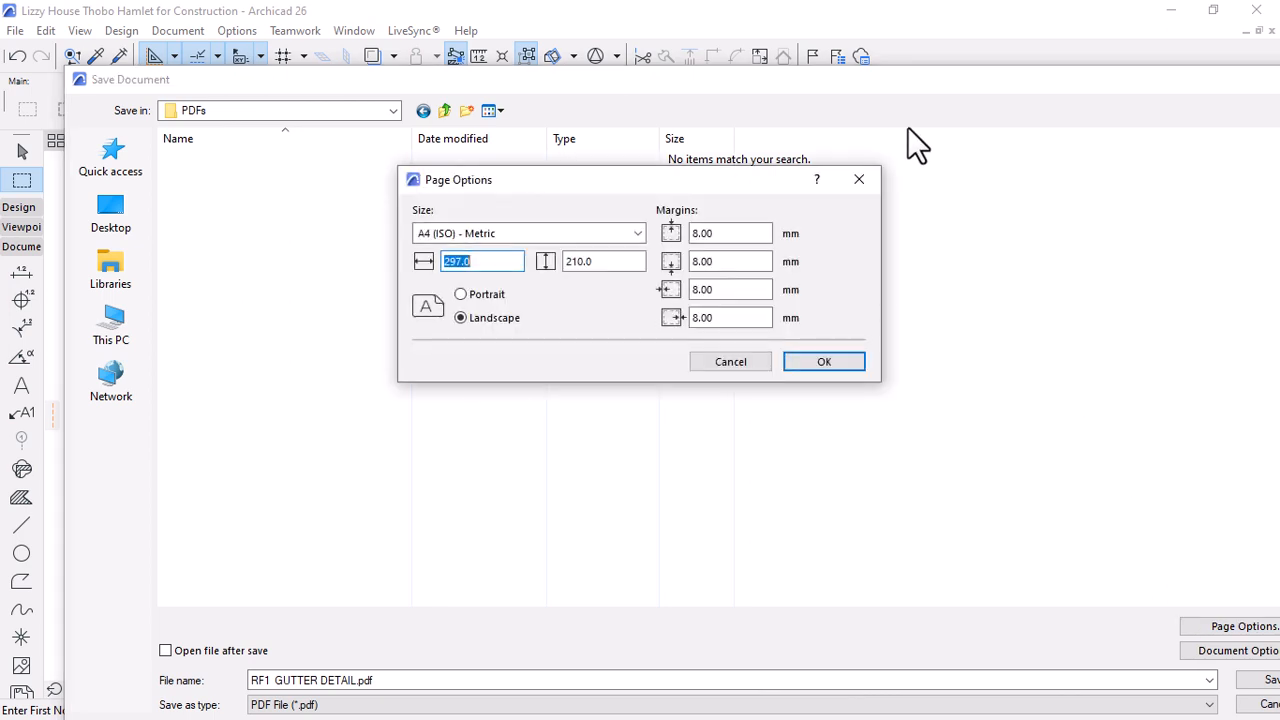
Set the PDF page size to A3 (ISO) - Metric
{"action": "left_click", "coordinate": [522, 233]}
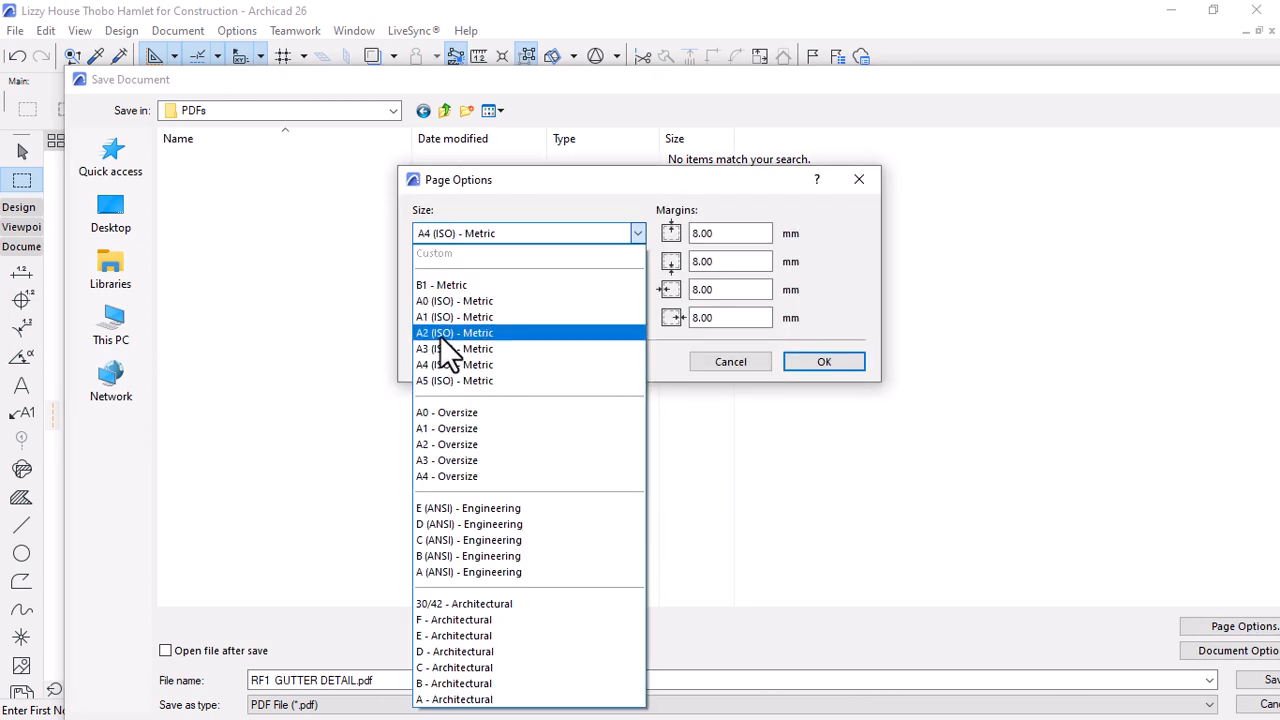
{"action": "left_click", "coordinate": [448, 348]}
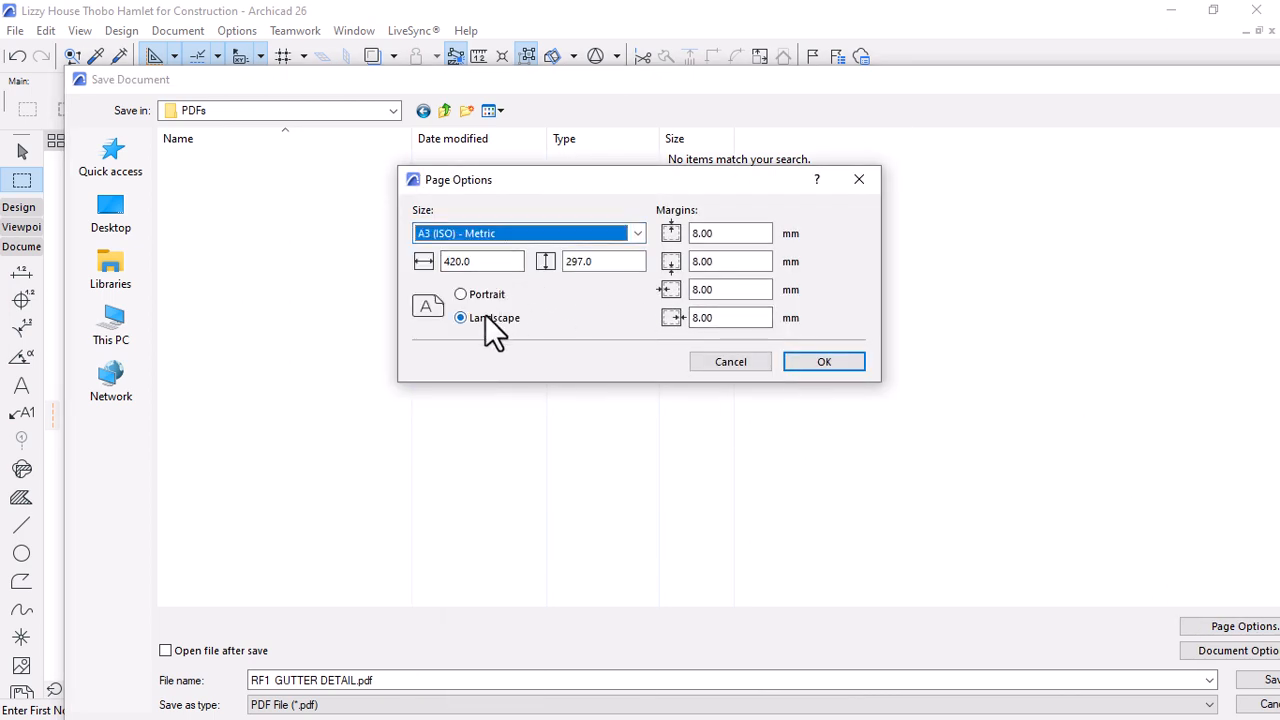
{"action": "left_click", "coordinate": [788, 366]}
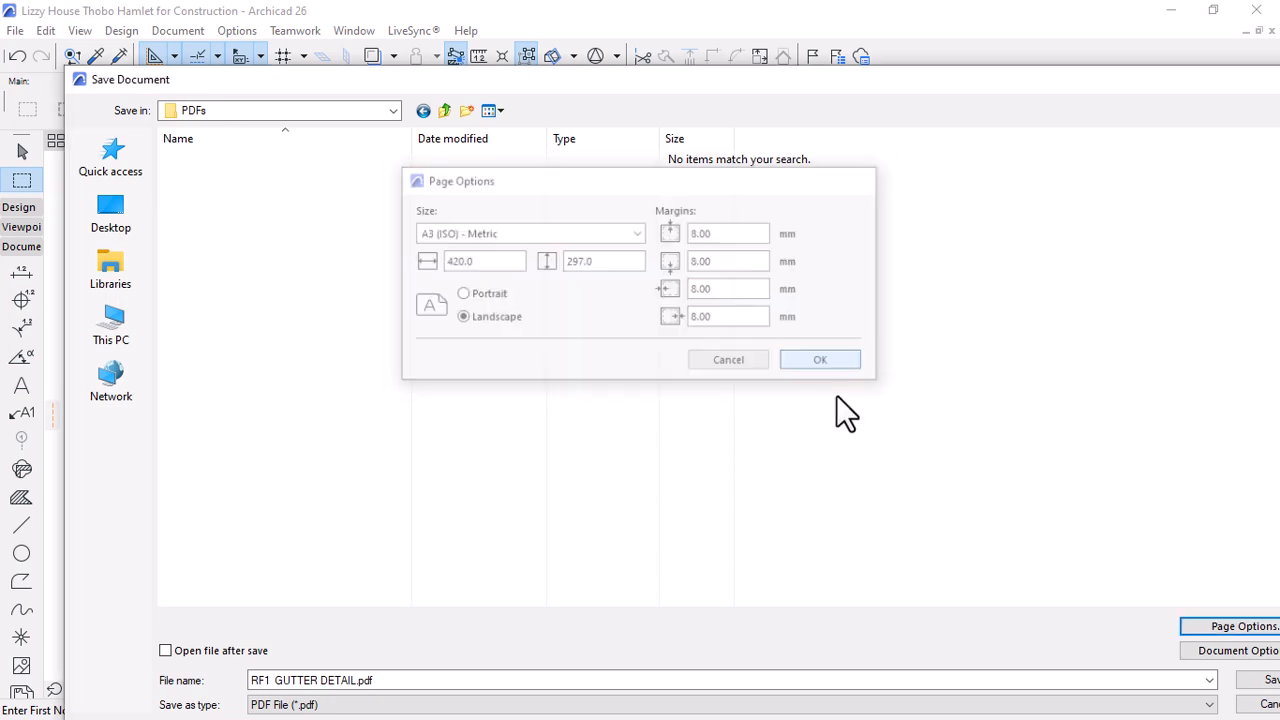
Configure the PDF to print the Marquee Area, scaled to fit the page, in Black & White
{"action": "left_click", "coordinate": [1190, 650]}
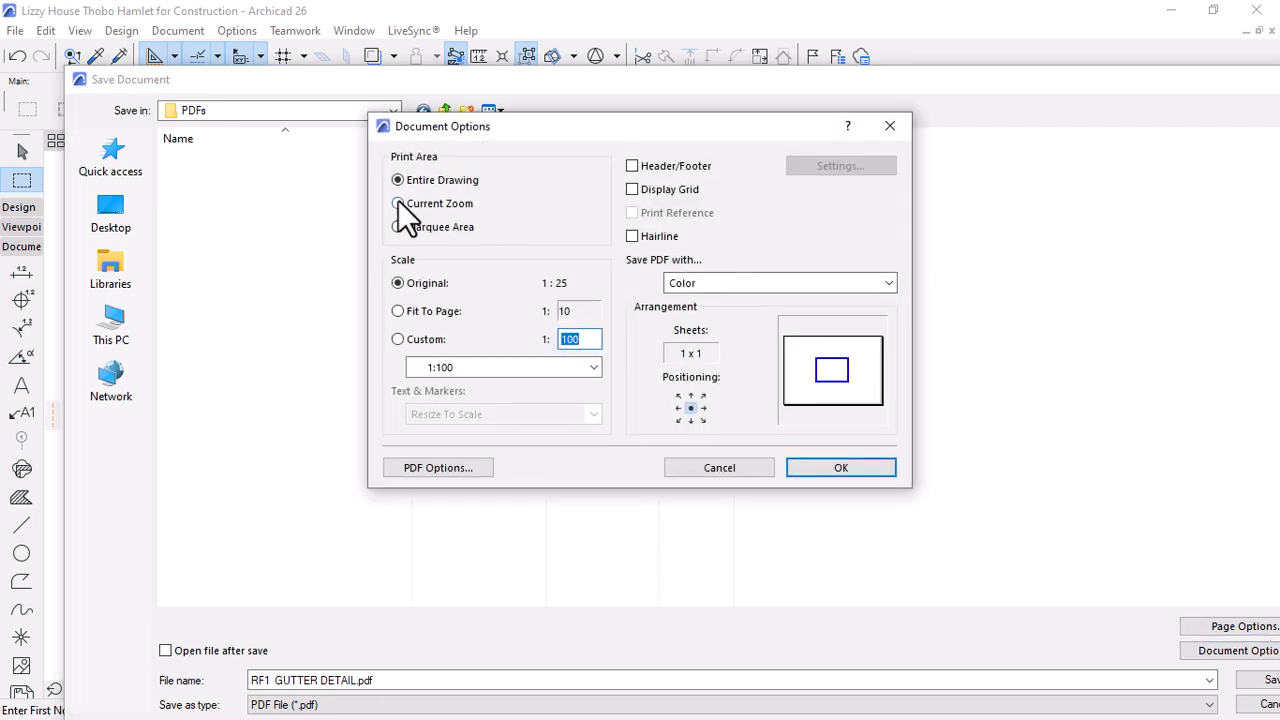
{"action": "left_click", "coordinate": [398, 227]}
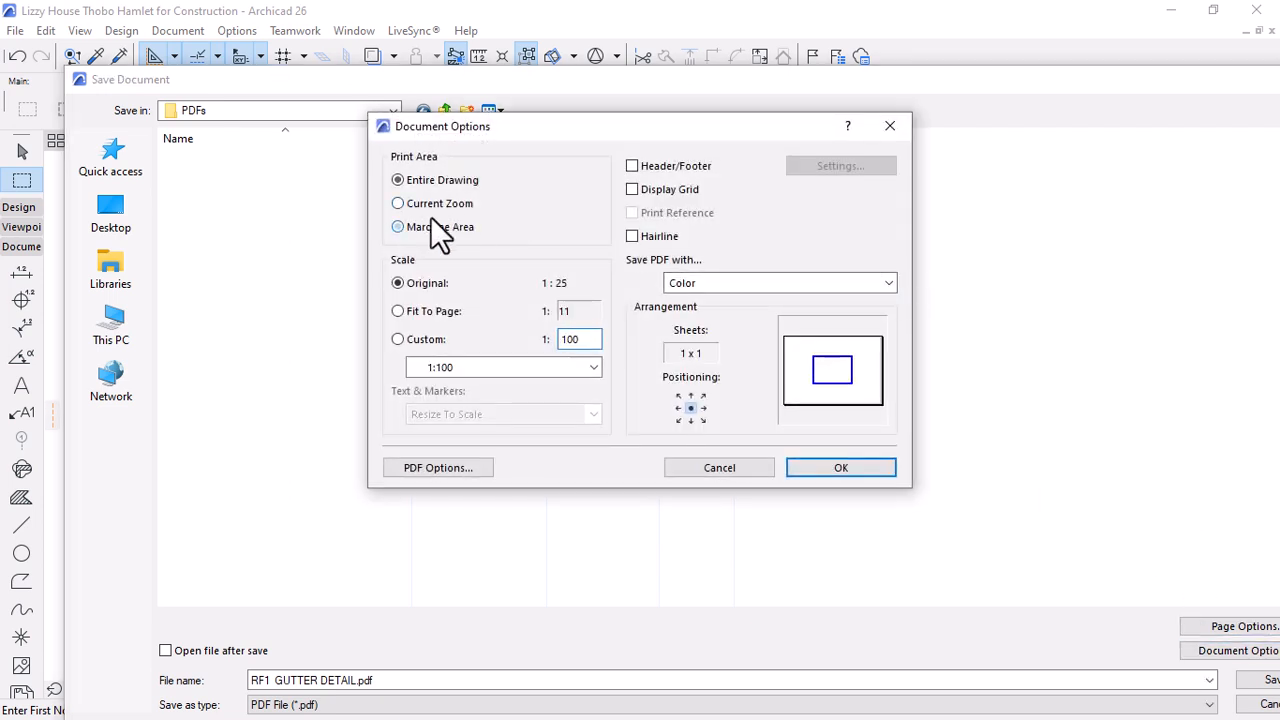
{"action": "left_click", "coordinate": [409, 312]}
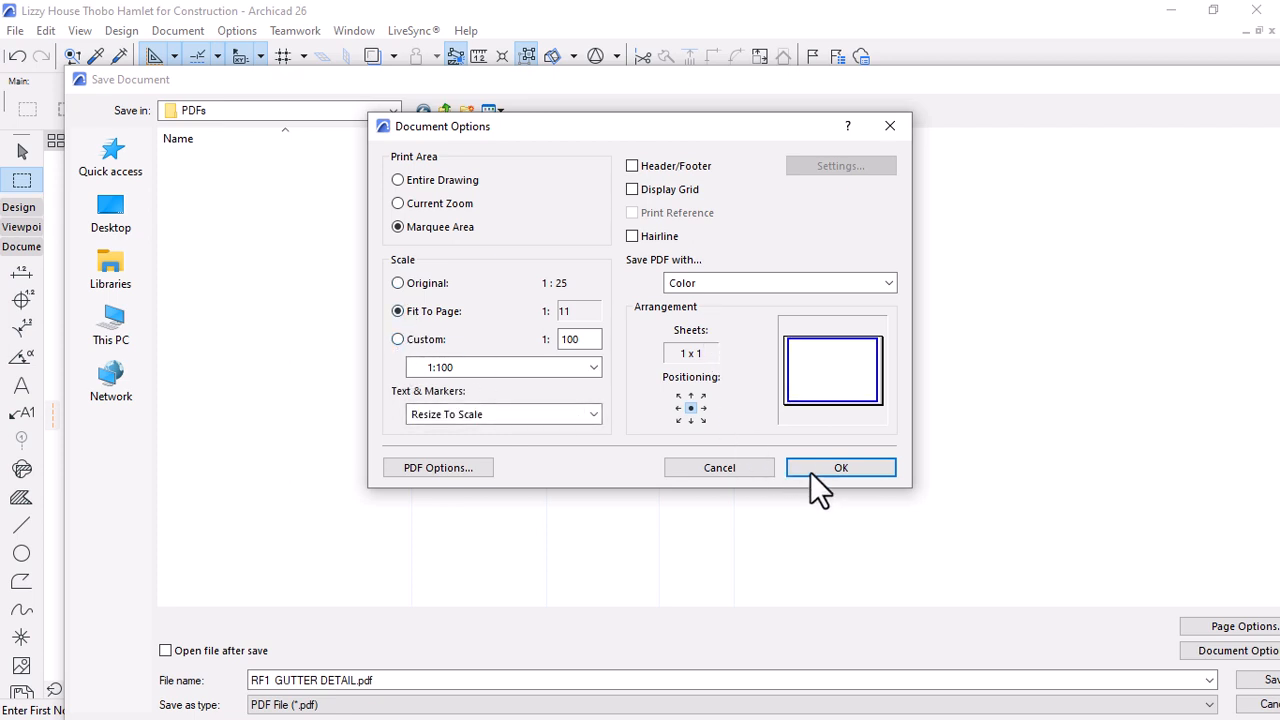
{"action": "left_click", "coordinate": [787, 285]}
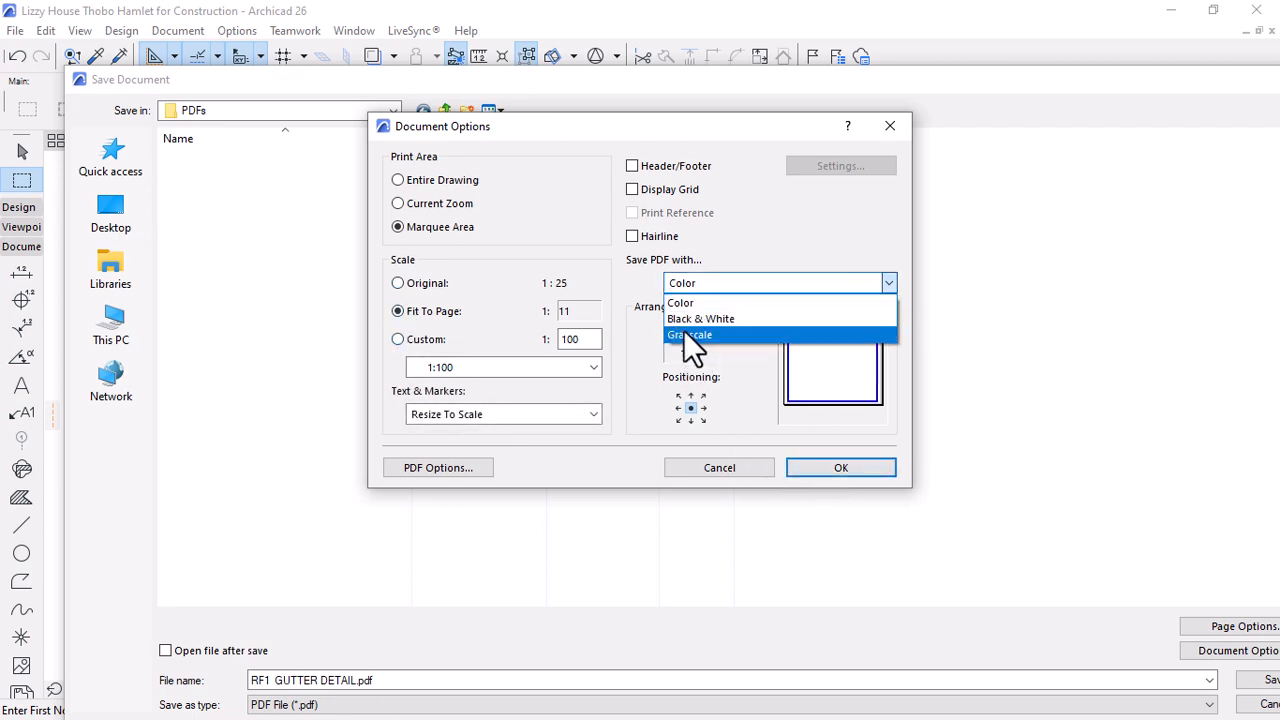
{"action": "left_click", "coordinate": [700, 318]}
{"action": "left_click", "coordinate": [845, 467]}
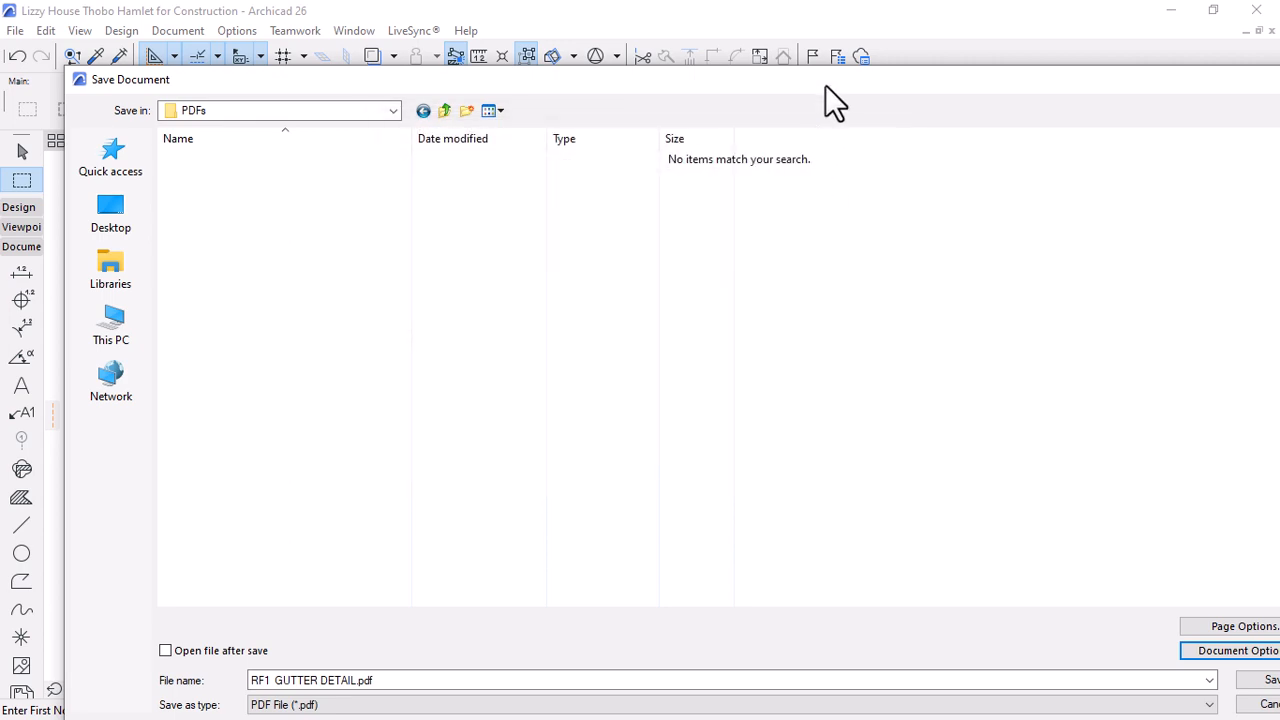
Save the marquee area as RF1 GUTTER DETAIL.pdf in the PDFs folder
{"action": "left_click_drag", "start_coordinate": [818, 81], "coordinate": [692, 45]}
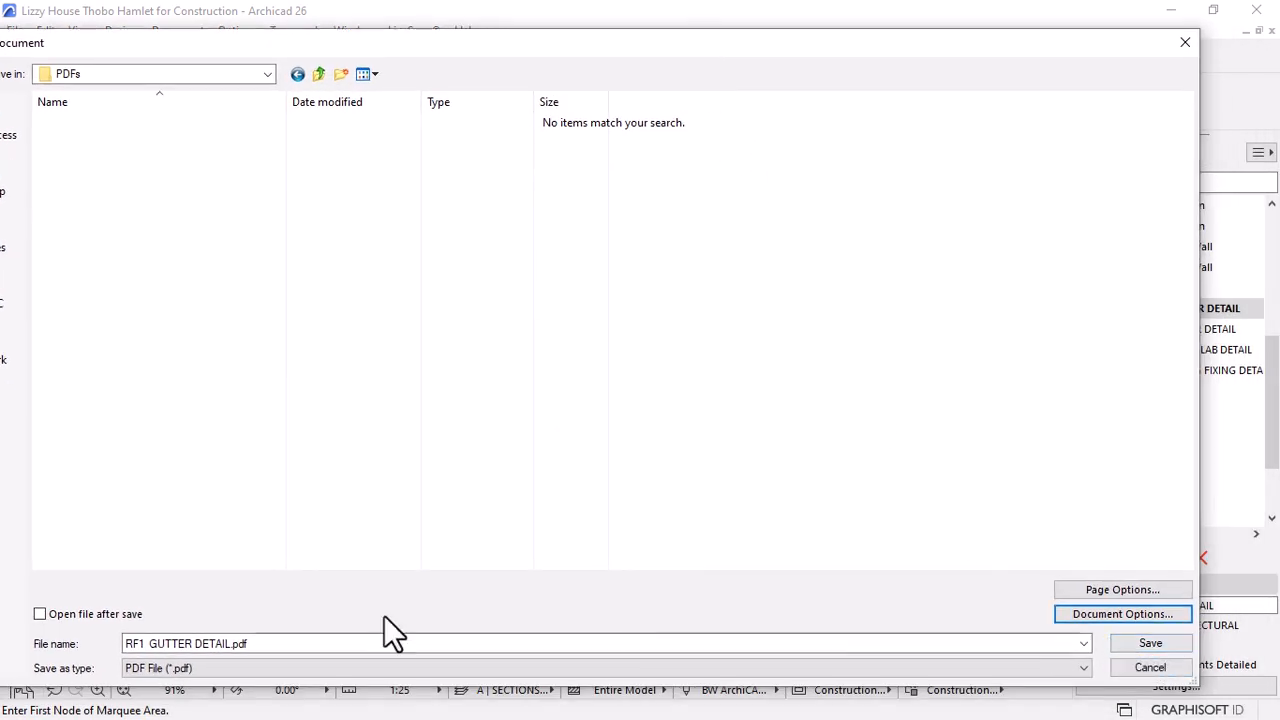
{"action": "left_click", "coordinate": [1134, 650]}
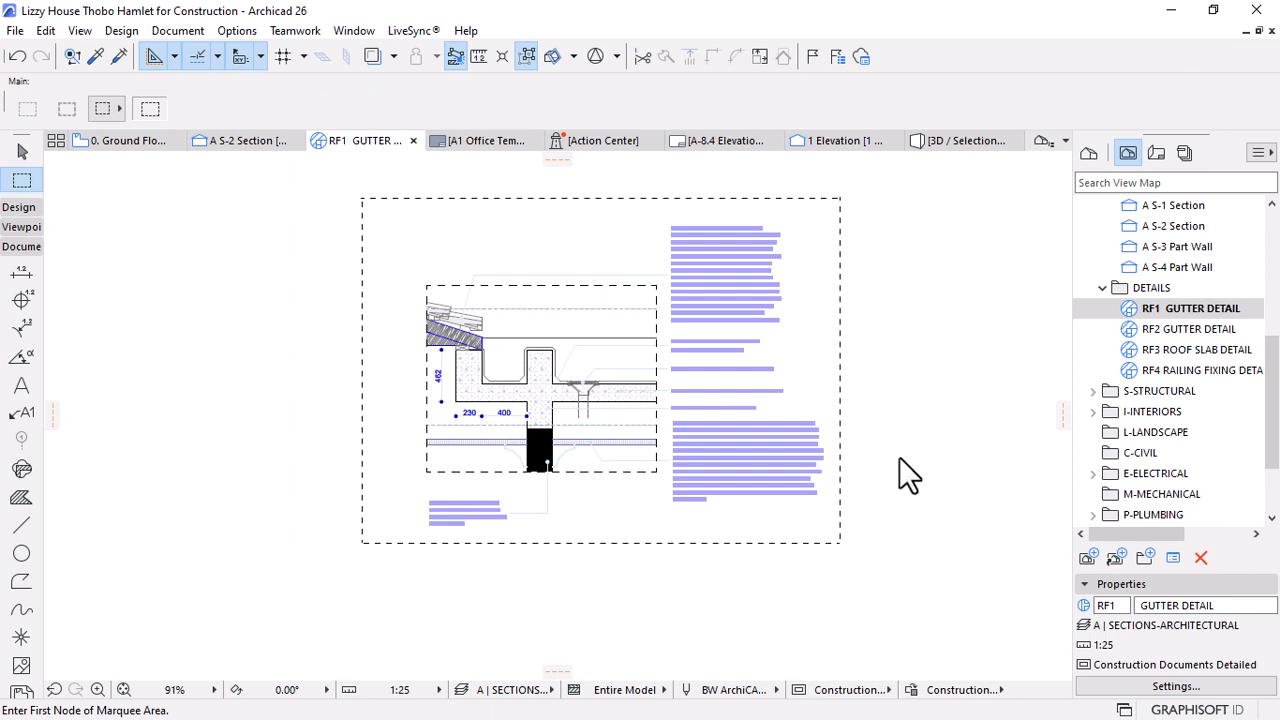
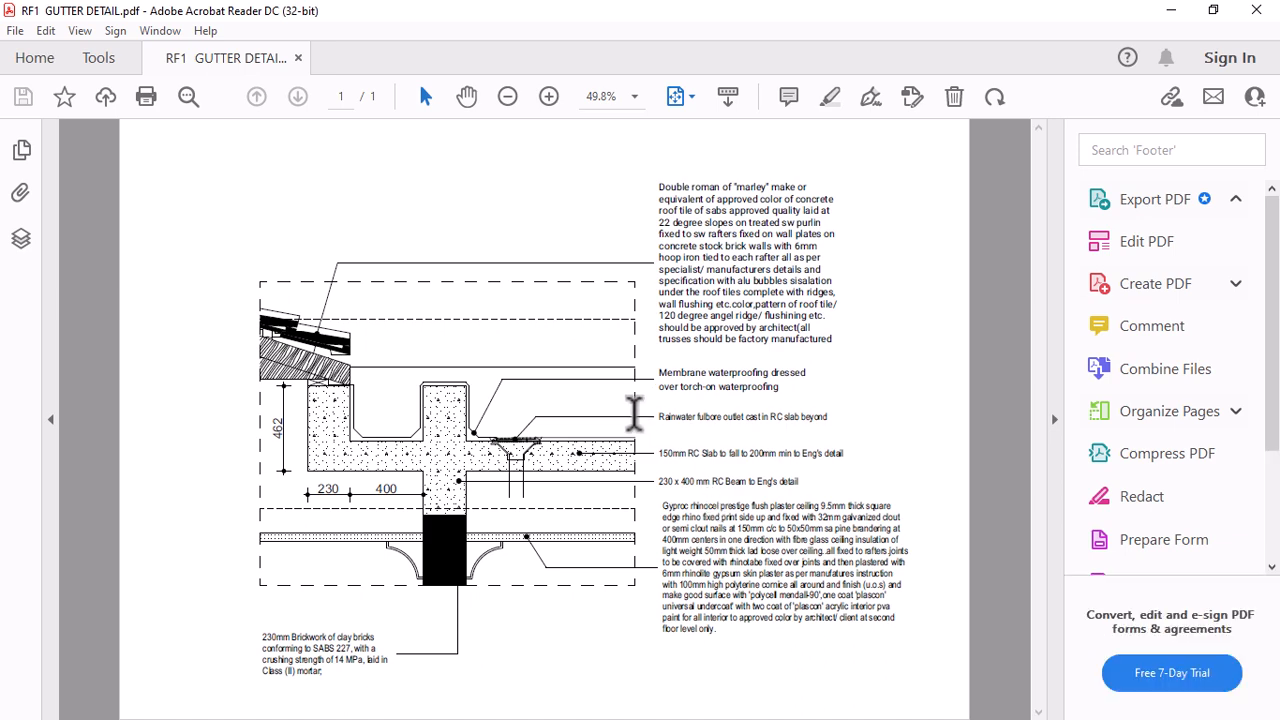
Review the saved gutter detail PDF in Acrobat Reader, examining its notes, leaders and cornice linework, and return to Archicad
{"action": "scroll", "coordinate": [684, 365], "scroll_direction": "up", "scroll_amount": 2, "text": "ctrl"}
{"action": "scroll", "coordinate": [690, 370], "scroll_direction": "down", "scroll_amount": 3}
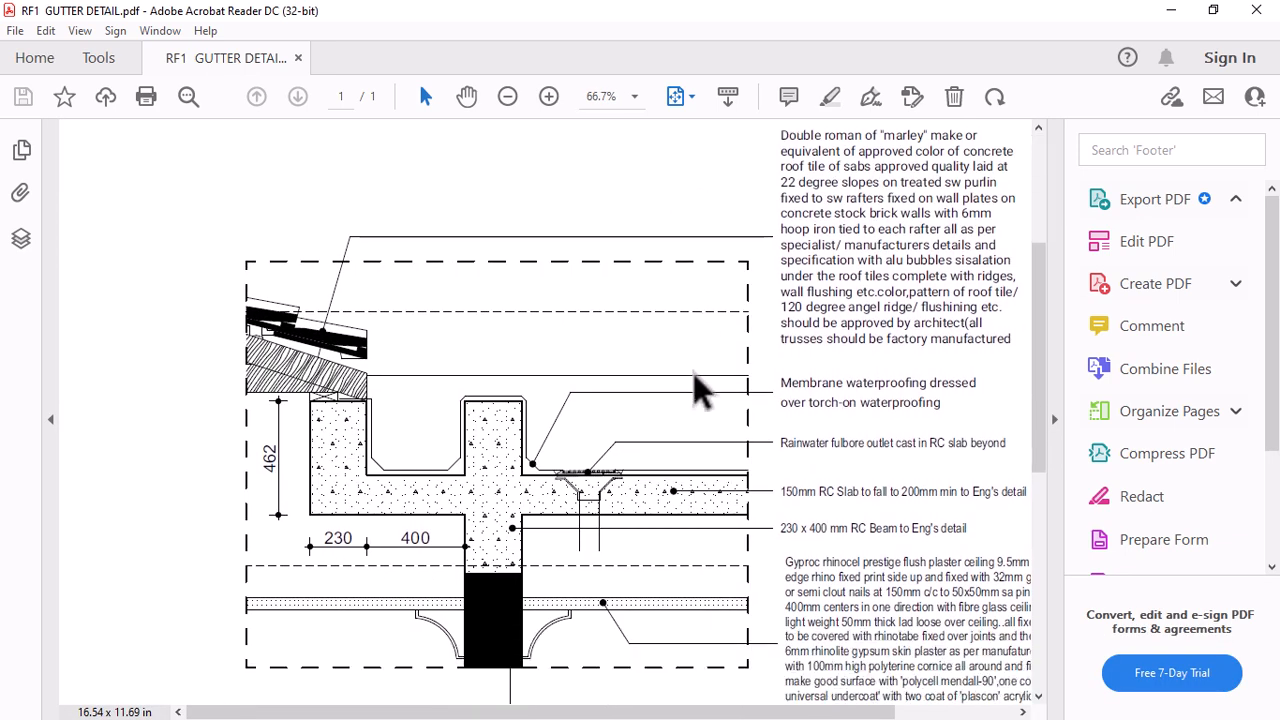
{"action": "scroll", "coordinate": [696, 411], "scroll_direction": "down", "scroll_amount": 1}
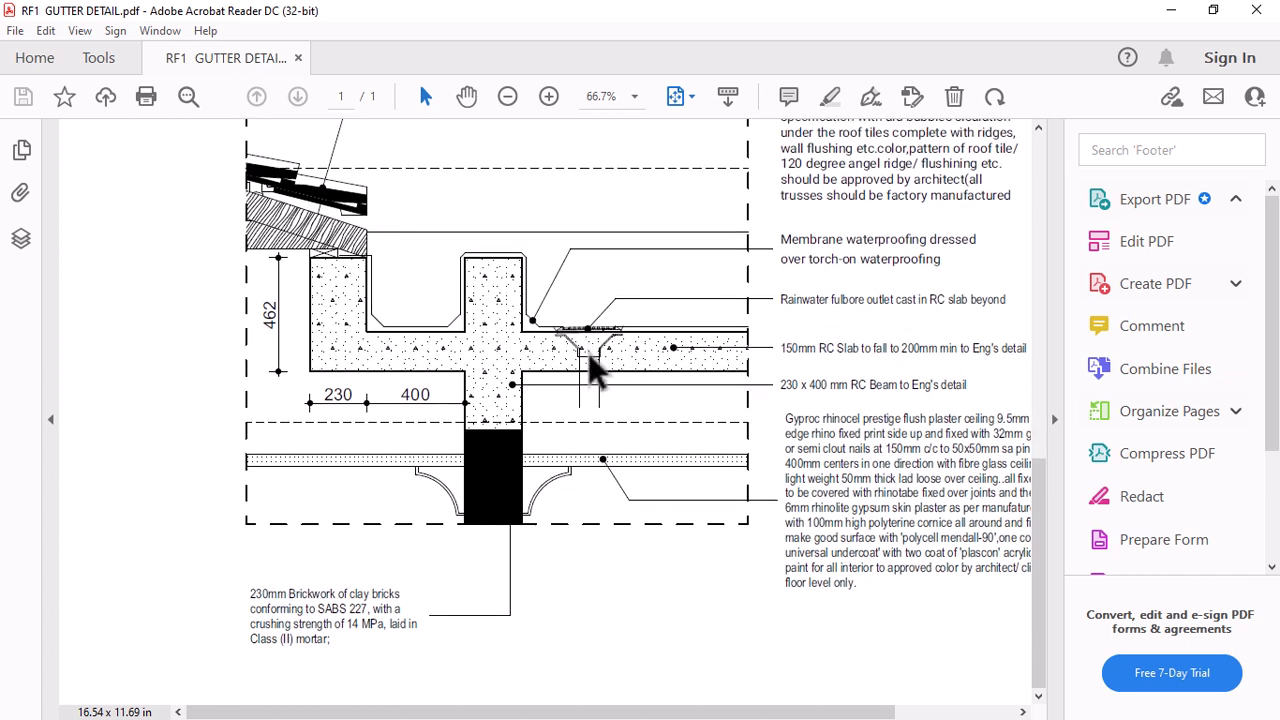
{"action": "scroll", "coordinate": [585, 356], "scroll_direction": "up", "scroll_amount": 1}
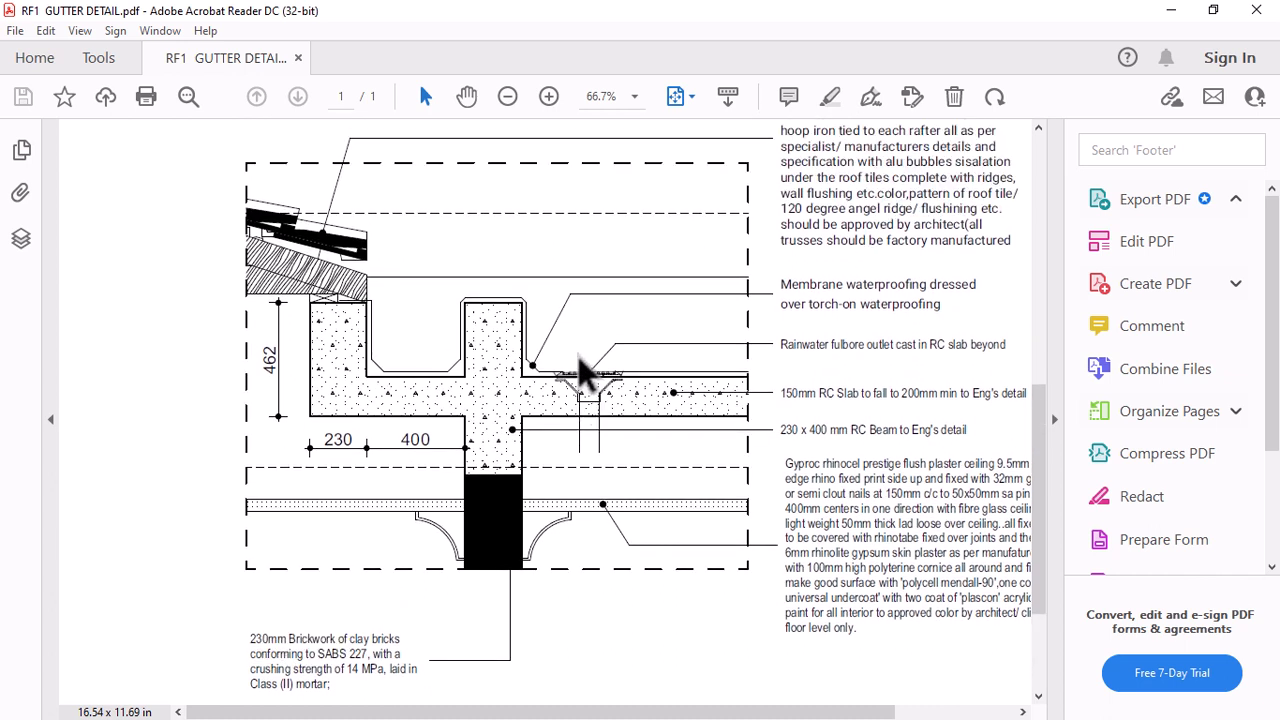
{"action": "scroll", "coordinate": [585, 372], "scroll_direction": "down", "scroll_amount": 1}
{"action": "left_click_drag", "start_coordinate": [555, 710], "coordinate": [647, 710]}
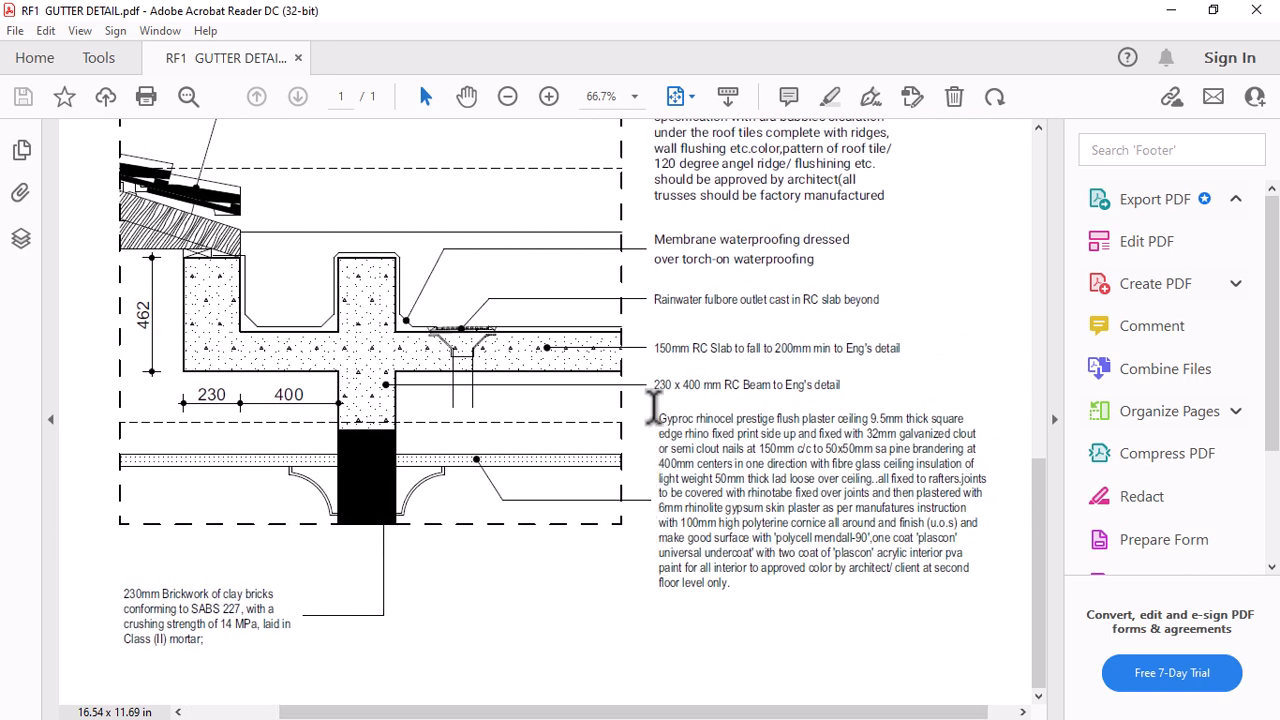
{"action": "scroll", "coordinate": [655, 300], "scroll_direction": "up", "scroll_amount": 2}
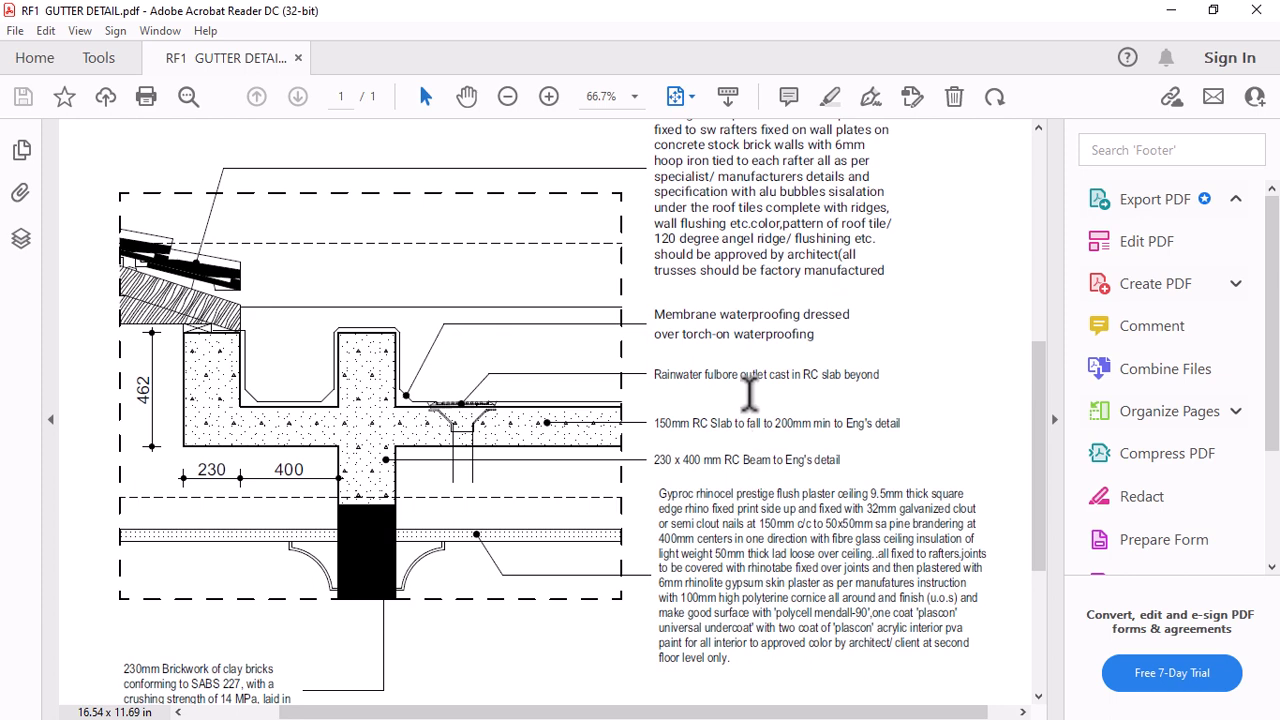
{"action": "scroll", "coordinate": [712, 370], "scroll_direction": "up", "scroll_amount": 3}
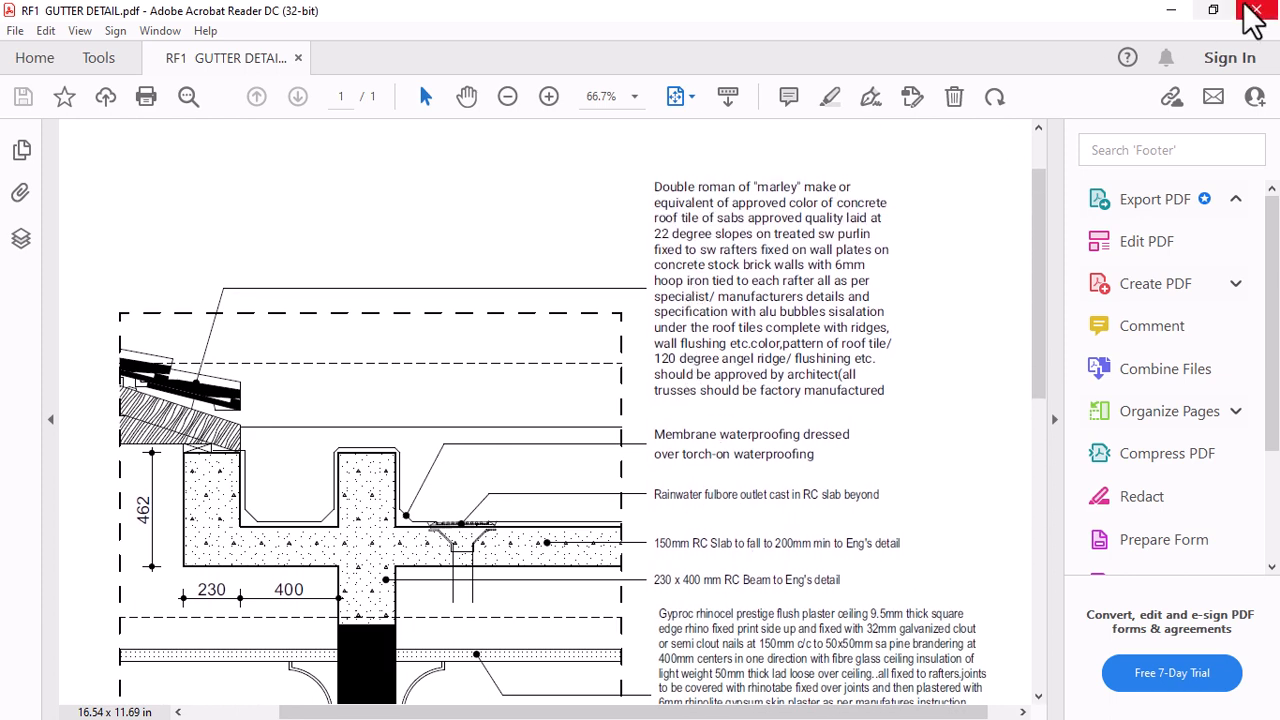
{"action": "key", "text": "alt+Tab"}
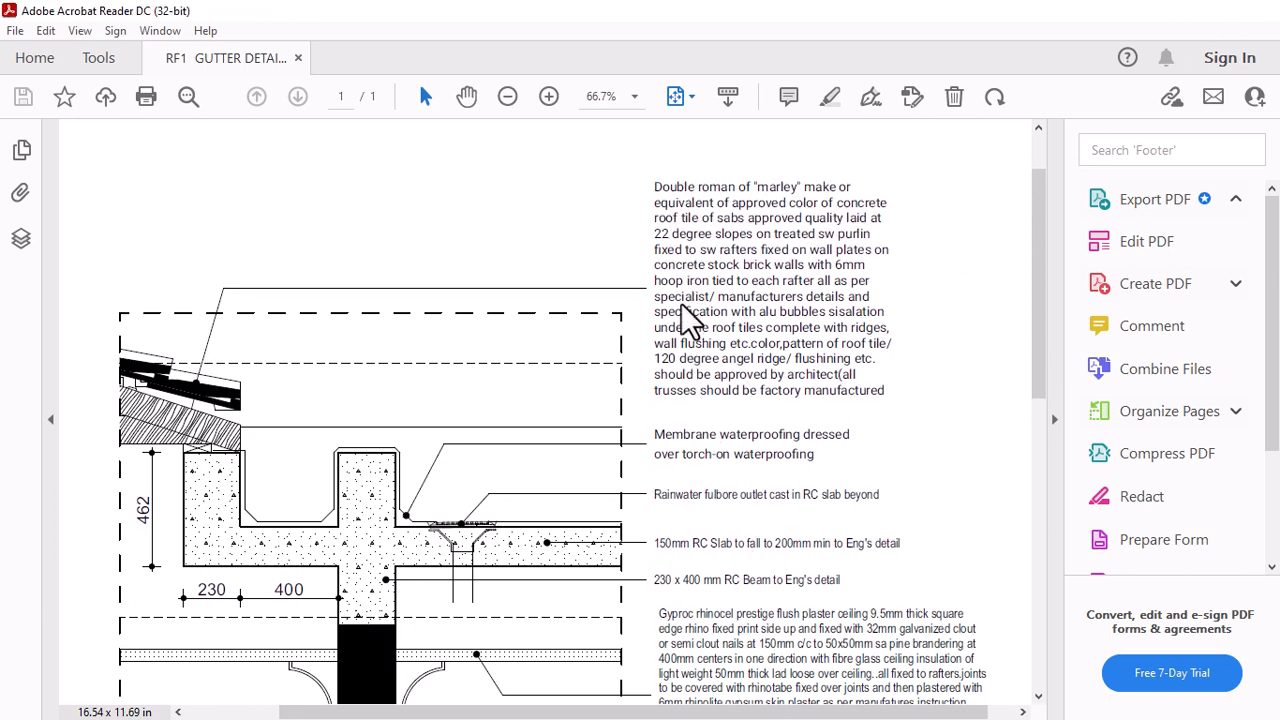
Set the font of the six notes stacked beside the gutter detail to Roboto
{"action": "left_click", "coordinate": [889, 199]}
{"action": "left_click", "coordinate": [706, 503]}
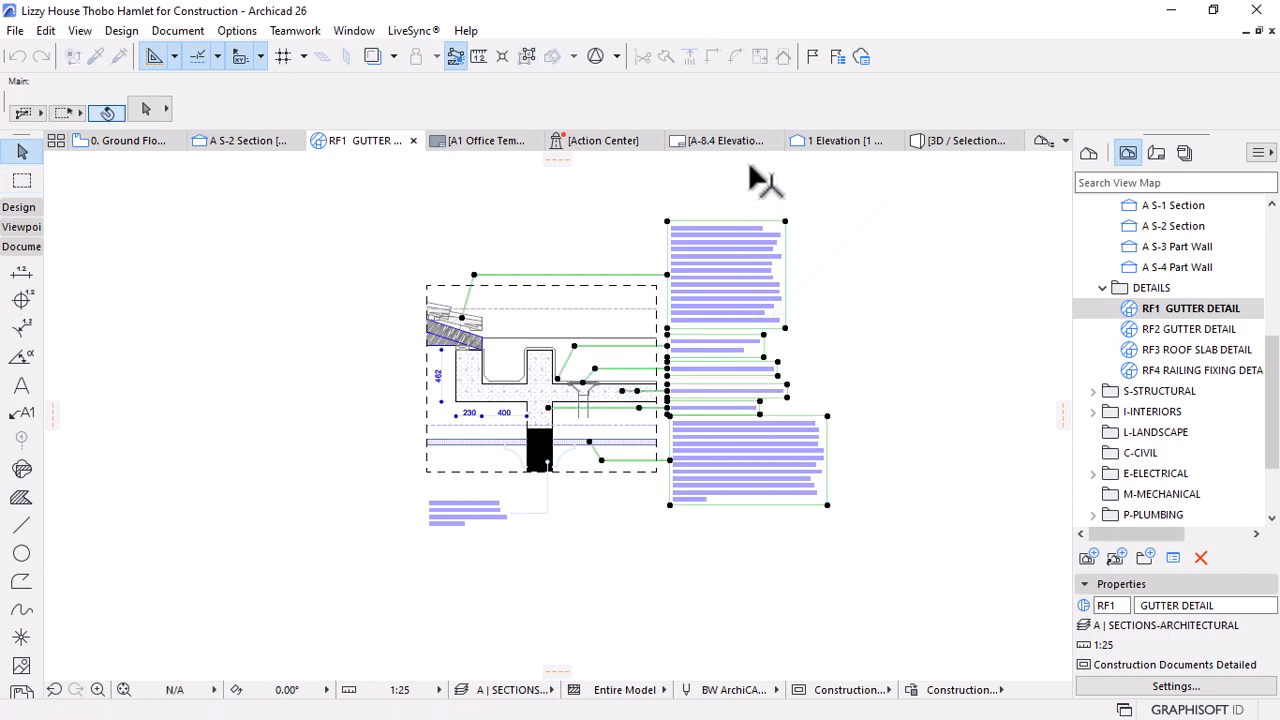
{"action": "left_click", "coordinate": [782, 108]}
{"action": "scroll", "coordinate": [720, 450], "scroll_direction": "down", "scroll_amount": 15}
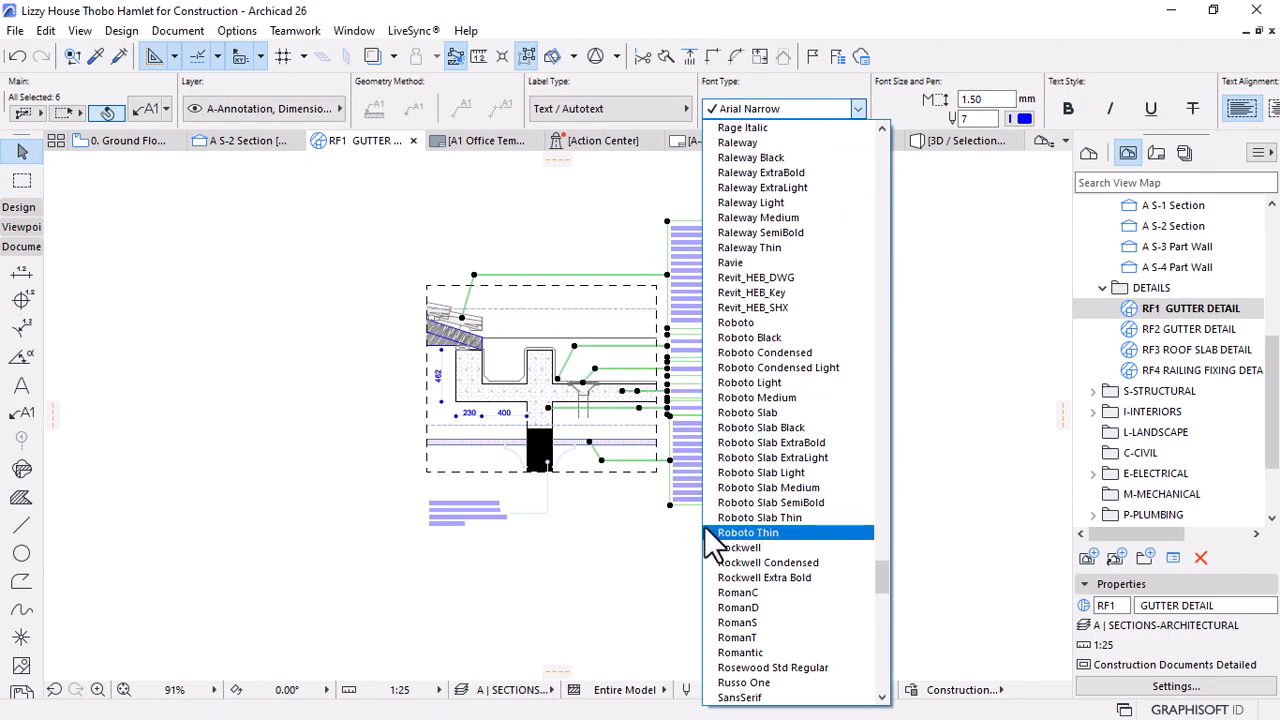
{"action": "left_click", "coordinate": [751, 323]}
Move the Gyproc ceiling note slightly sideways so its text aligns with the left edge of the notes above it
{"action": "scroll", "coordinate": [760, 437], "scroll_direction": "up", "scroll_amount": 3}
{"action": "scroll", "coordinate": [697, 437], "scroll_direction": "up", "scroll_amount": 2}
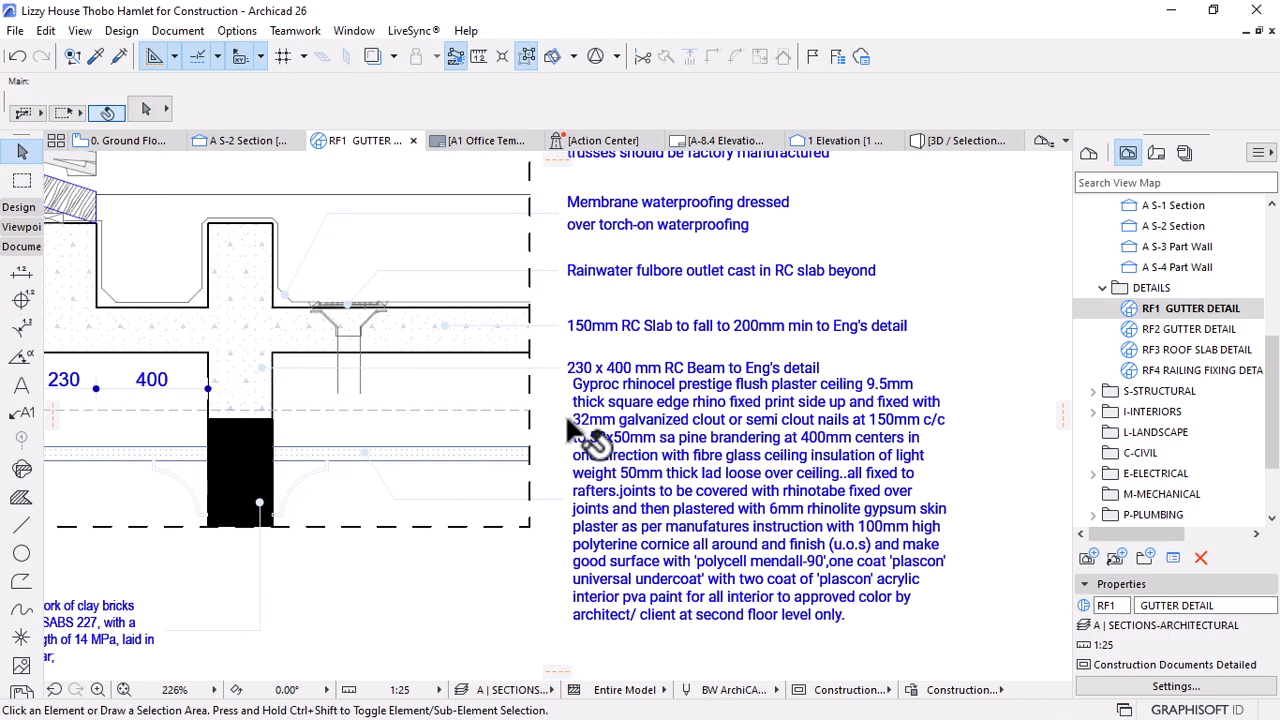
{"action": "left_click", "coordinate": [551, 497]}
{"action": "left_click", "coordinate": [562, 499]}
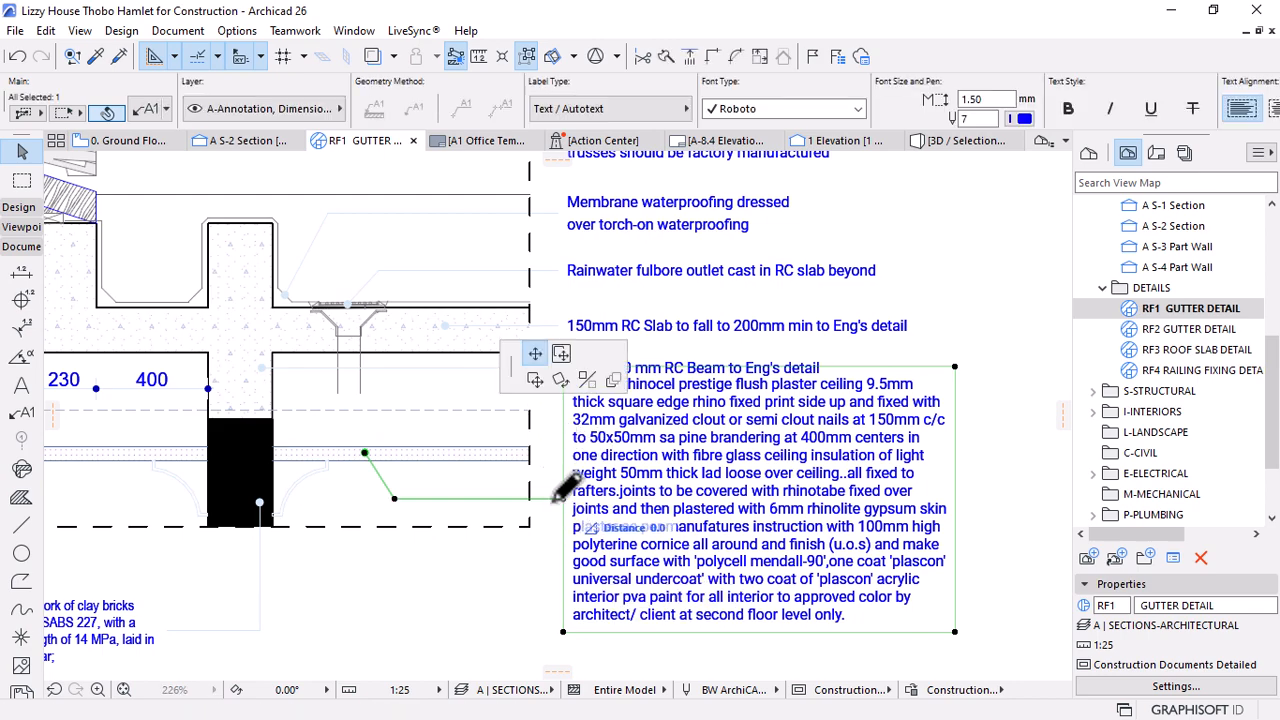
{"action": "key", "text": "Escape"}
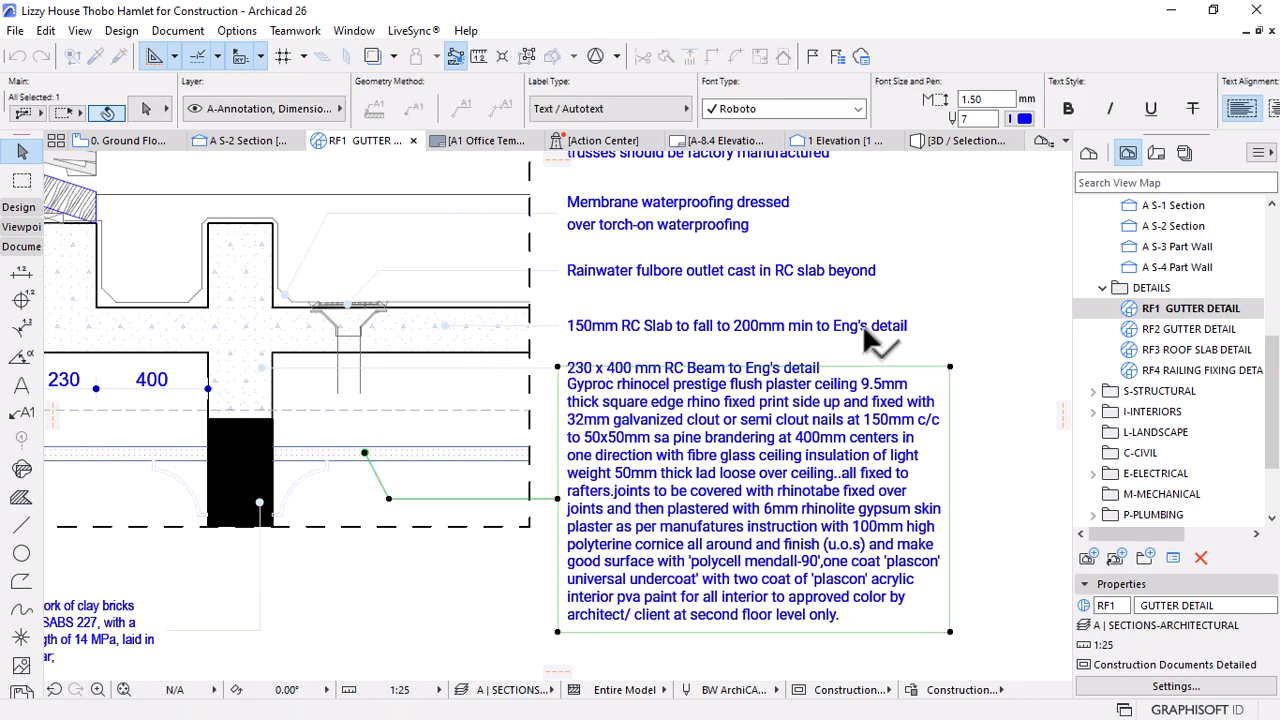
{"action": "key", "text": "Escape"}
Move the membrane waterproofing note straight up by about 46 mm, towards the roof tile note
{"action": "scroll", "coordinate": [900, 326], "scroll_direction": "down", "scroll_amount": 4}
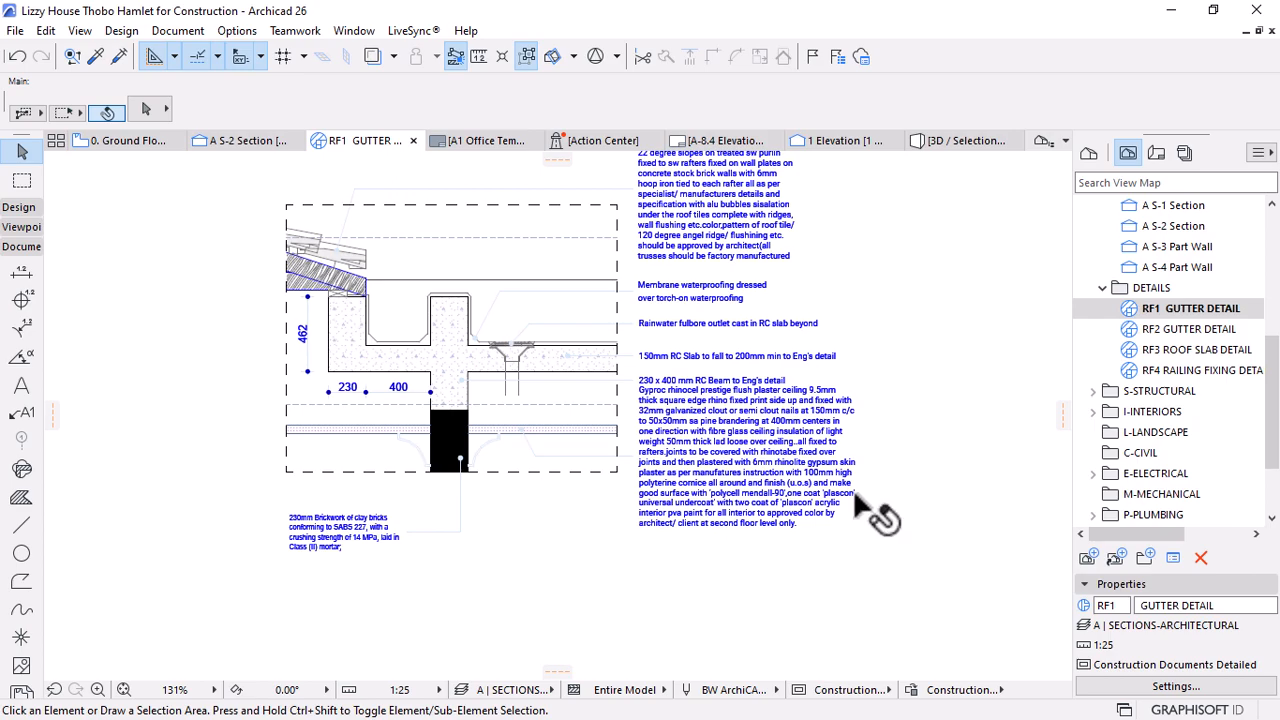
{"action": "scroll", "coordinate": [757, 351], "scroll_direction": "up", "scroll_amount": 3}
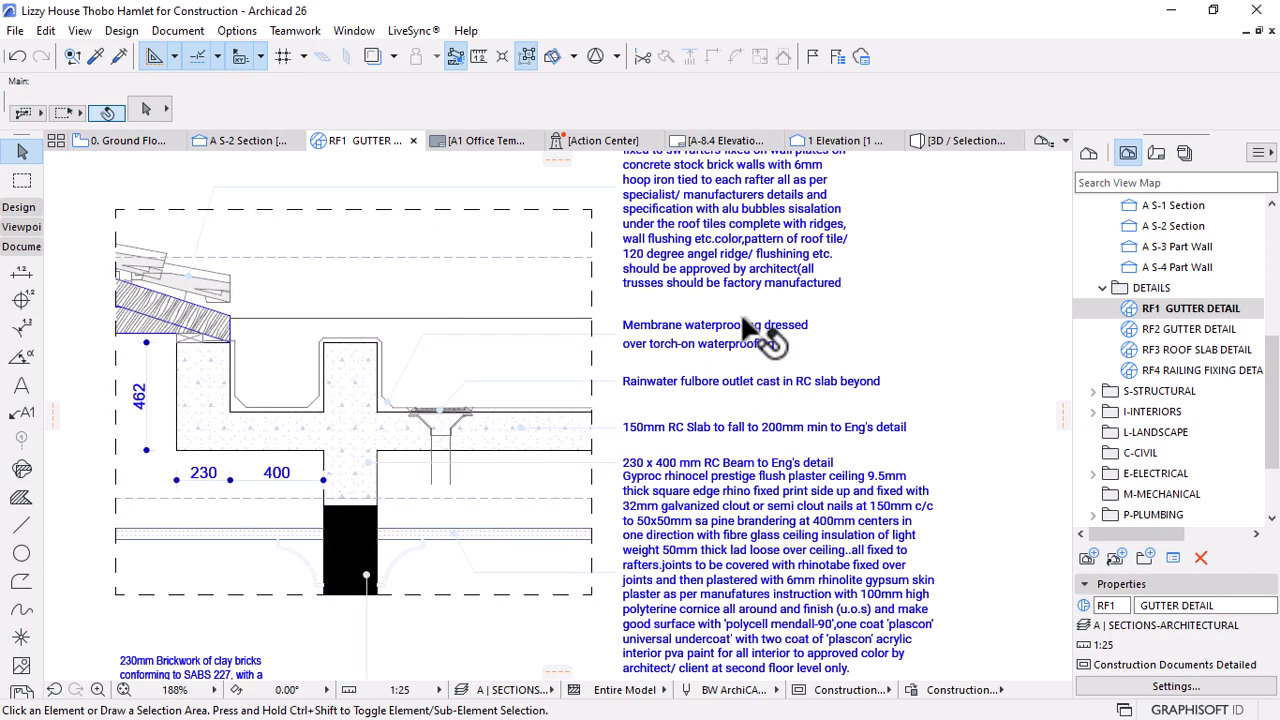
{"action": "scroll", "coordinate": [742, 318], "scroll_direction": "down", "scroll_amount": 2}
{"action": "scroll", "coordinate": [716, 492], "scroll_direction": "down", "scroll_amount": 2}
{"action": "scroll", "coordinate": [718, 507], "scroll_direction": "up", "scroll_amount": 3}
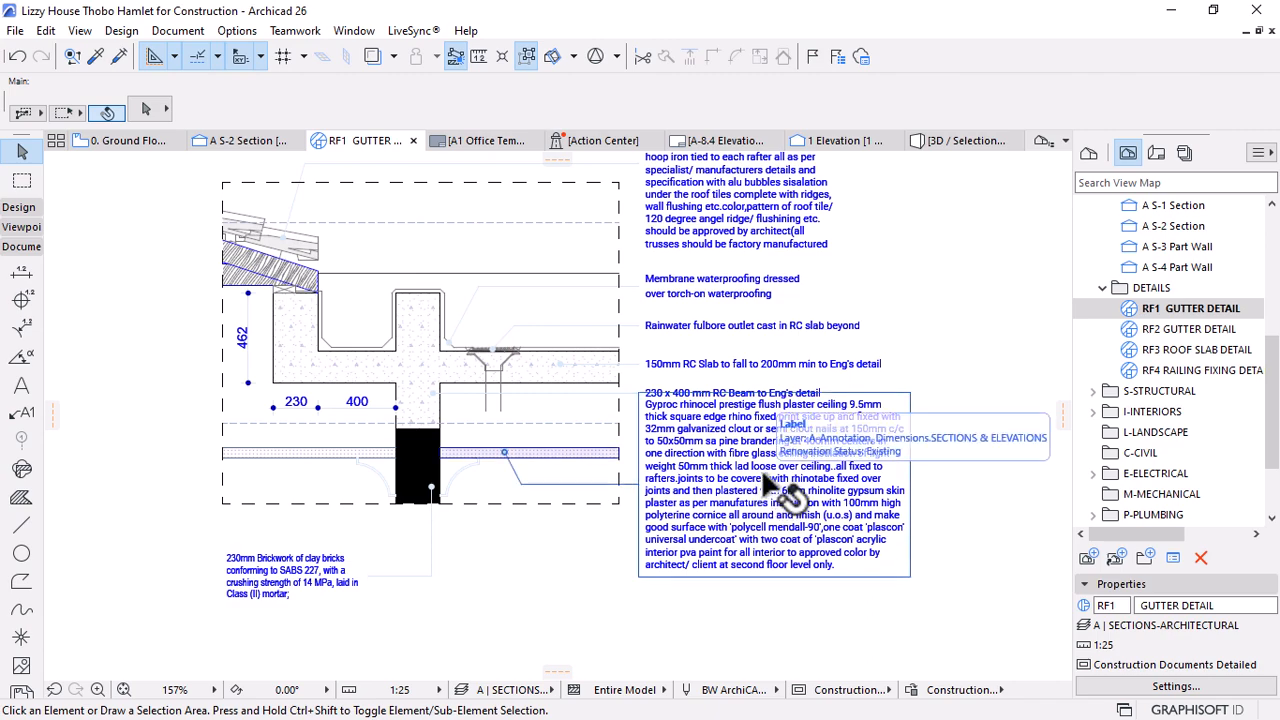
{"action": "scroll", "coordinate": [800, 503], "scroll_direction": "down", "scroll_amount": 2}
{"action": "scroll", "coordinate": [765, 408], "scroll_direction": "up", "scroll_amount": 3}
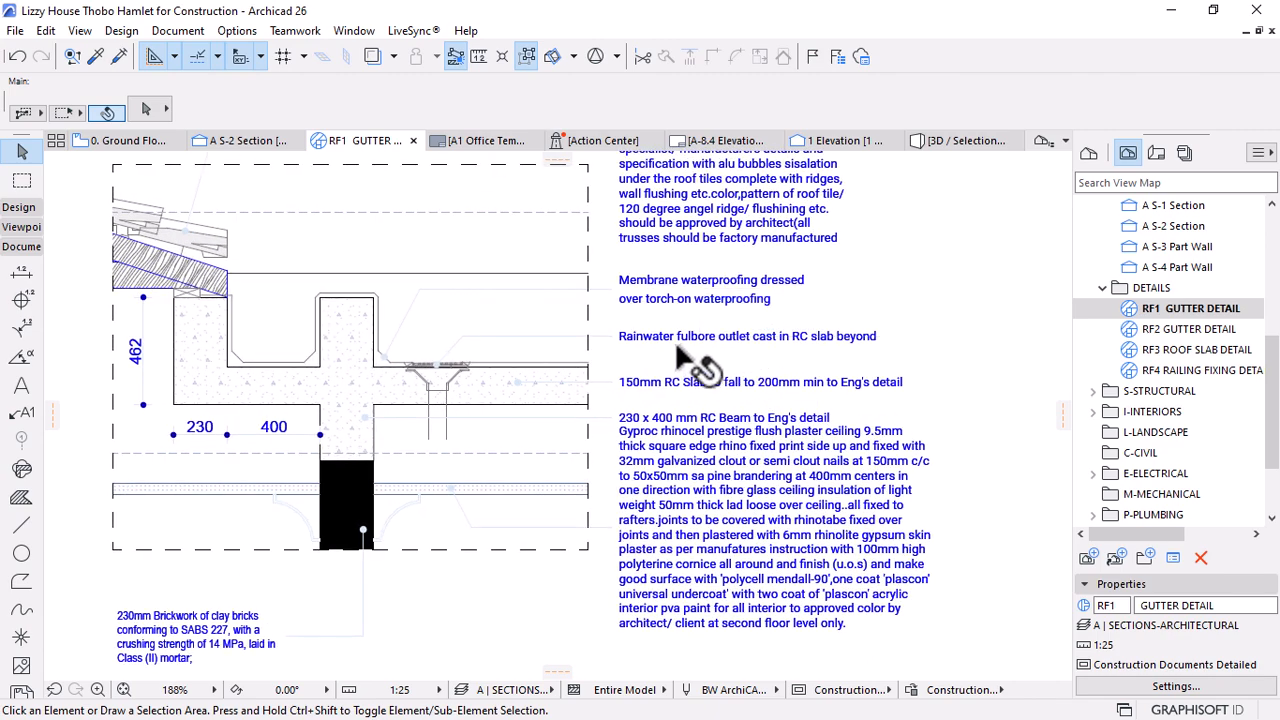
{"action": "scroll", "coordinate": [672, 282], "scroll_direction": "up", "scroll_amount": 1}
{"action": "left_click", "coordinate": [672, 282]}
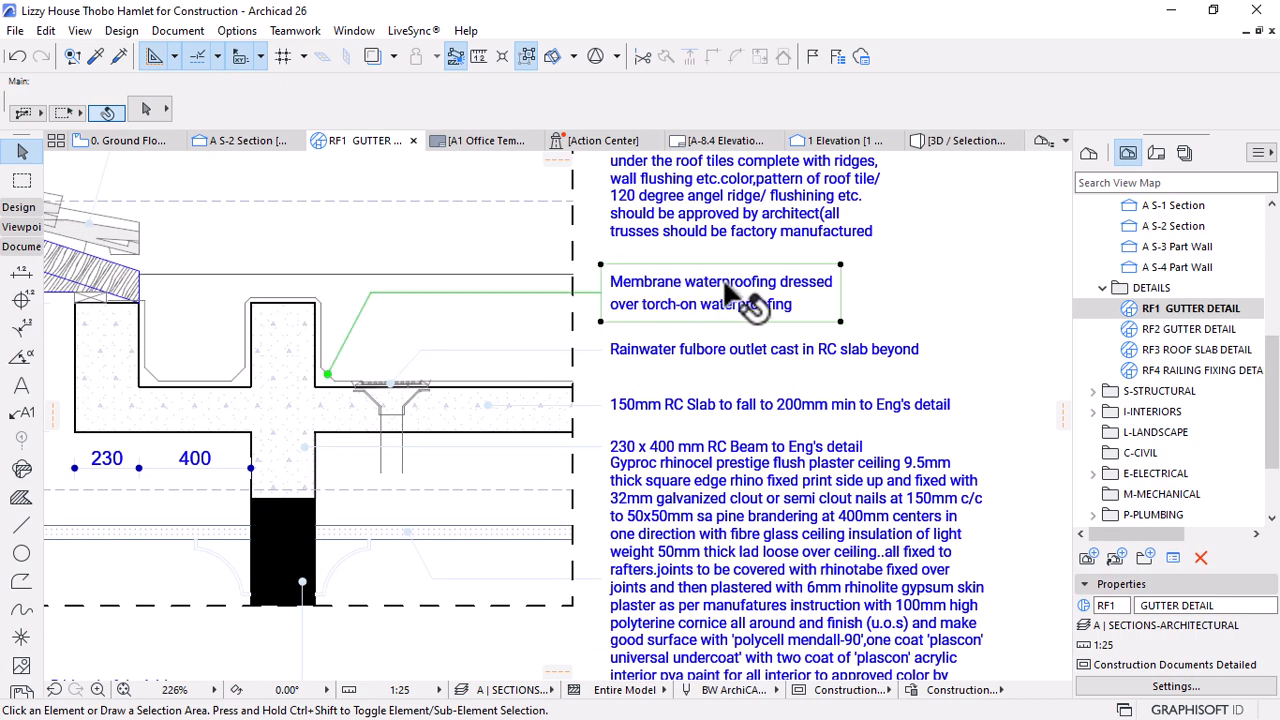
{"action": "key", "text": "ctrl+d"}
{"action": "left_click", "coordinate": [840, 265]}
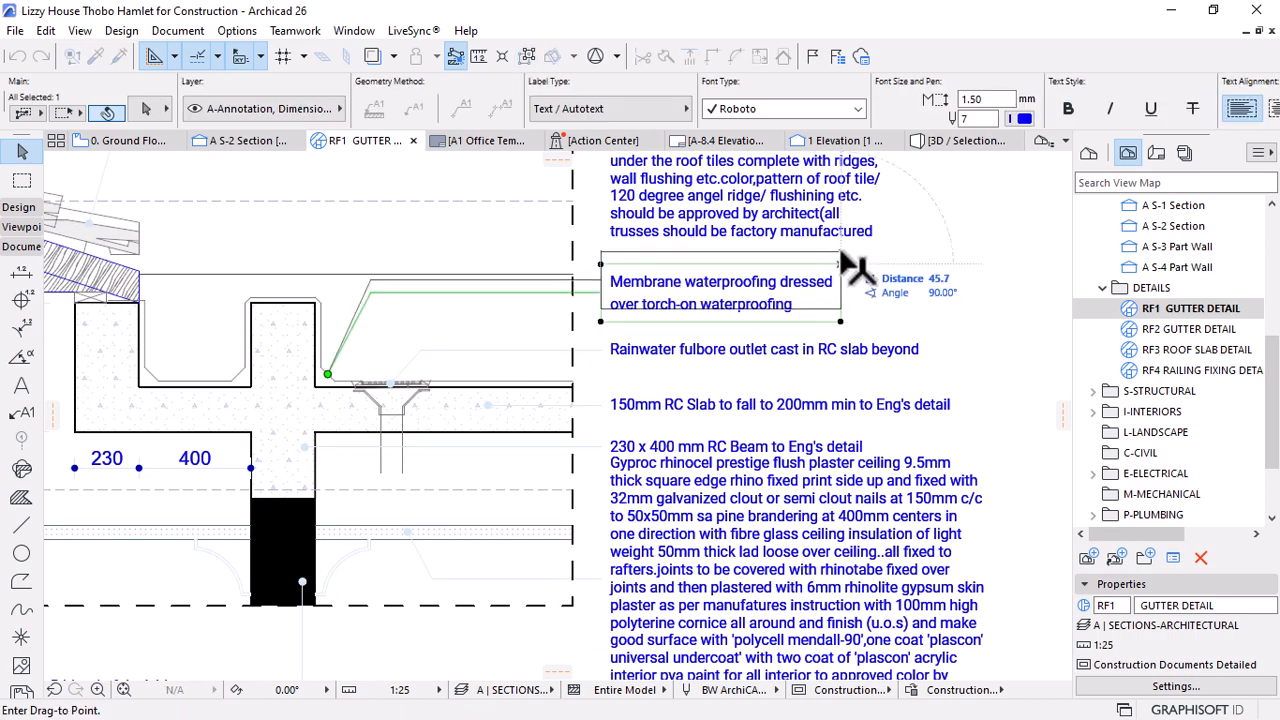
{"action": "left_click", "coordinate": [840, 253]}
Move the rainwater fulbore outlet note and the 150mm RC Slab note straight up, closing the gaps beneath the membrane waterproofing note
{"action": "left_click", "coordinate": [817, 352]}
{"action": "key", "text": "ctrl+d"}
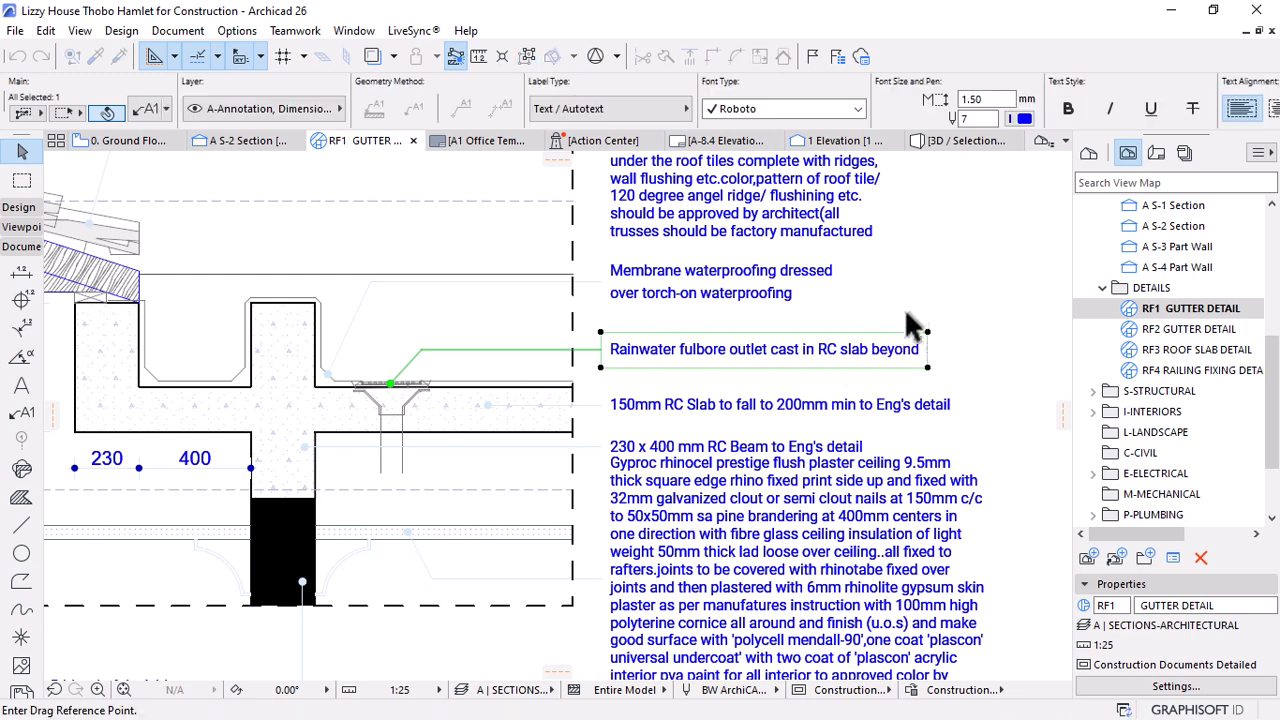
{"action": "left_click", "coordinate": [908, 323]}
{"action": "left_click", "coordinate": [910, 305]}
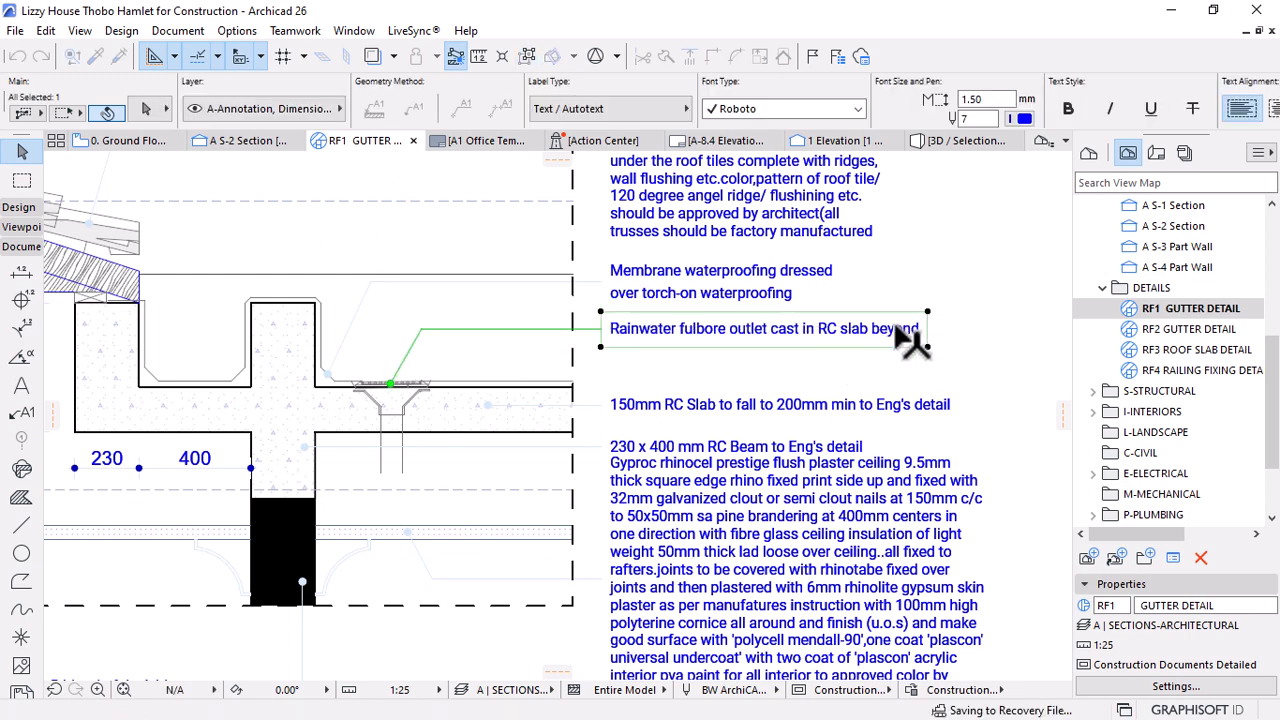
{"action": "left_click", "coordinate": [860, 408]}
{"action": "key", "text": "ctrl+d"}
{"action": "left_click", "coordinate": [958, 387]}
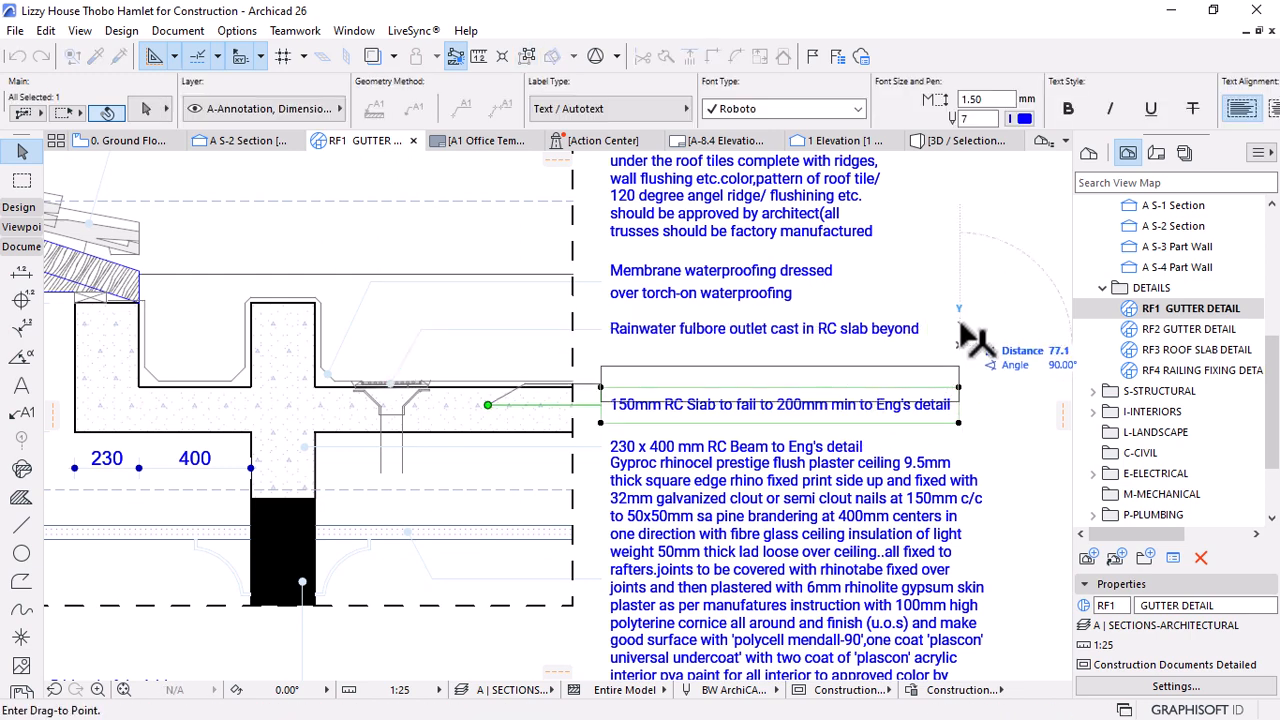
{"action": "left_click", "coordinate": [960, 322]}
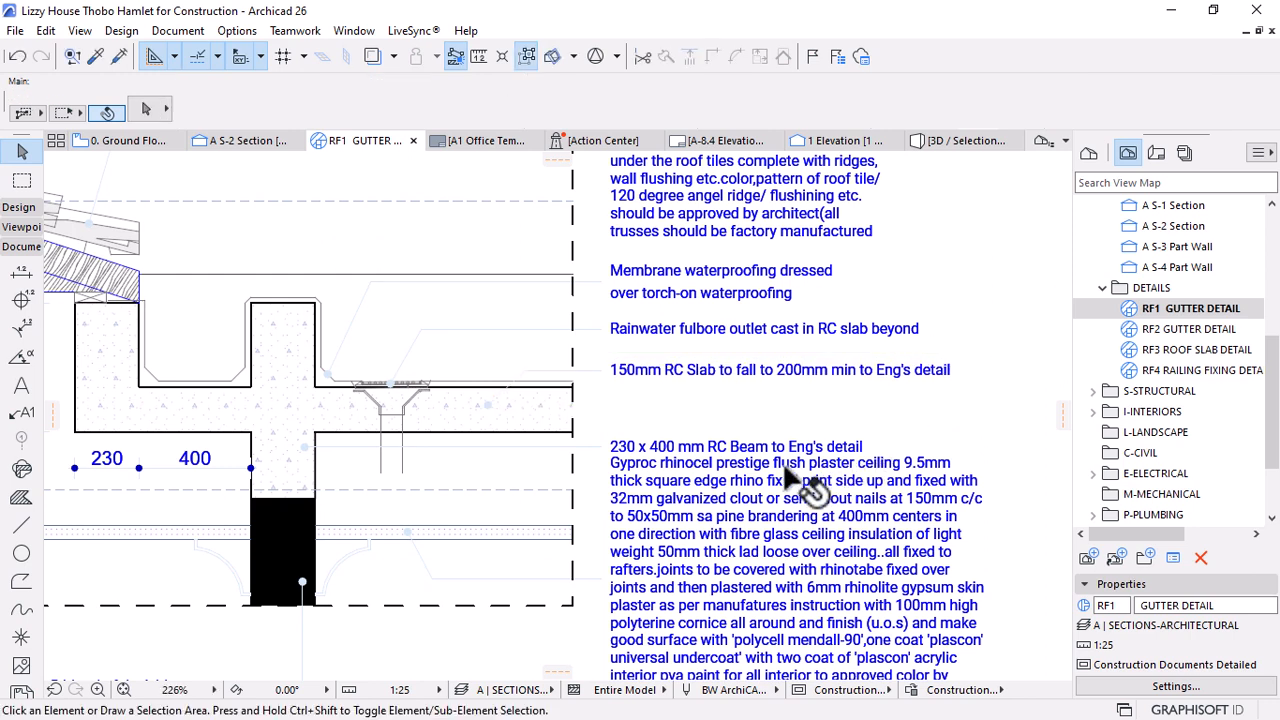
Move the 230 x 400 mm RC Beam note up beneath the RC slab note, and nudge the slab note up to even the spacing
{"action": "left_click", "coordinate": [862, 455]}
{"action": "key", "text": "ctrl+d"}
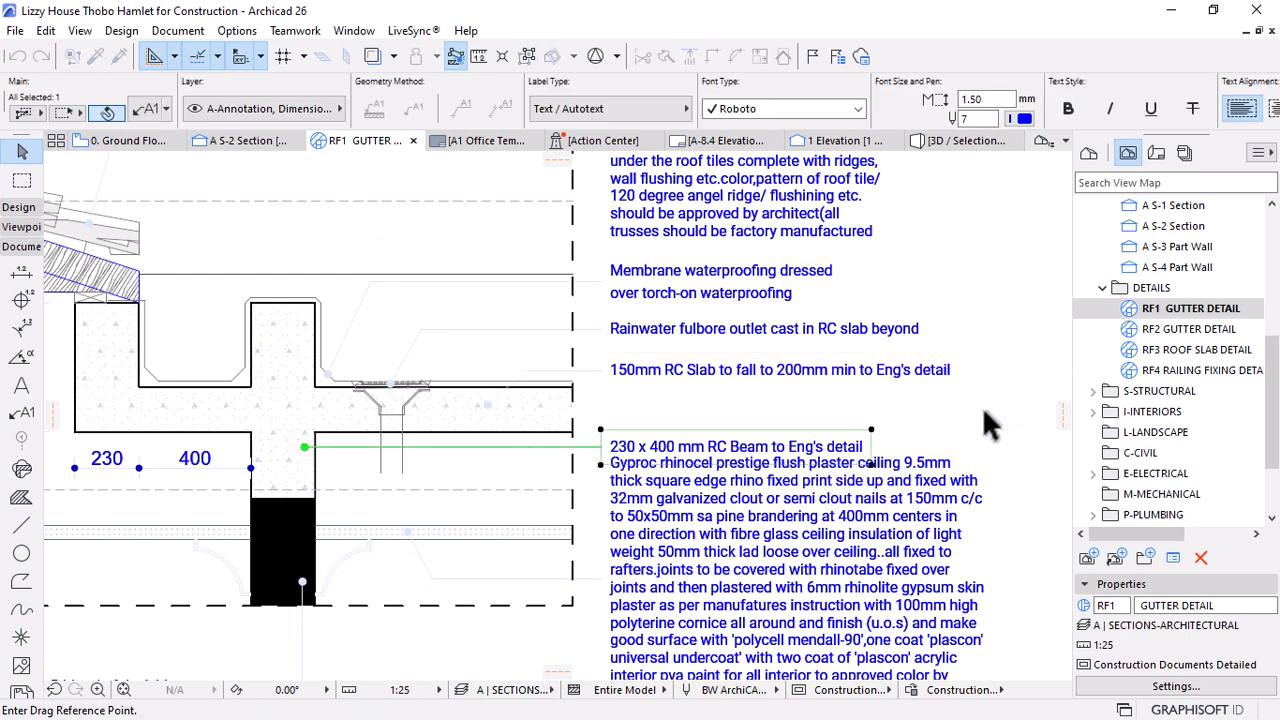
{"action": "left_click", "coordinate": [982, 410]}
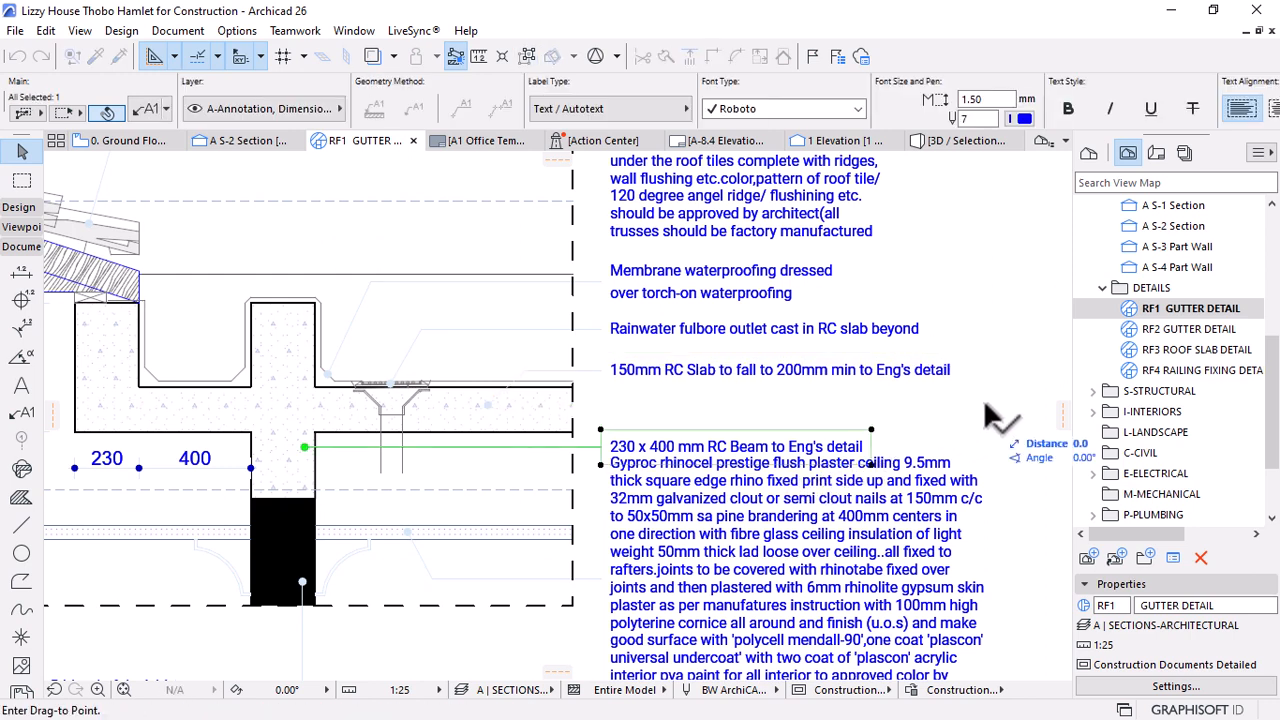
{"action": "left_click", "coordinate": [985, 345]}
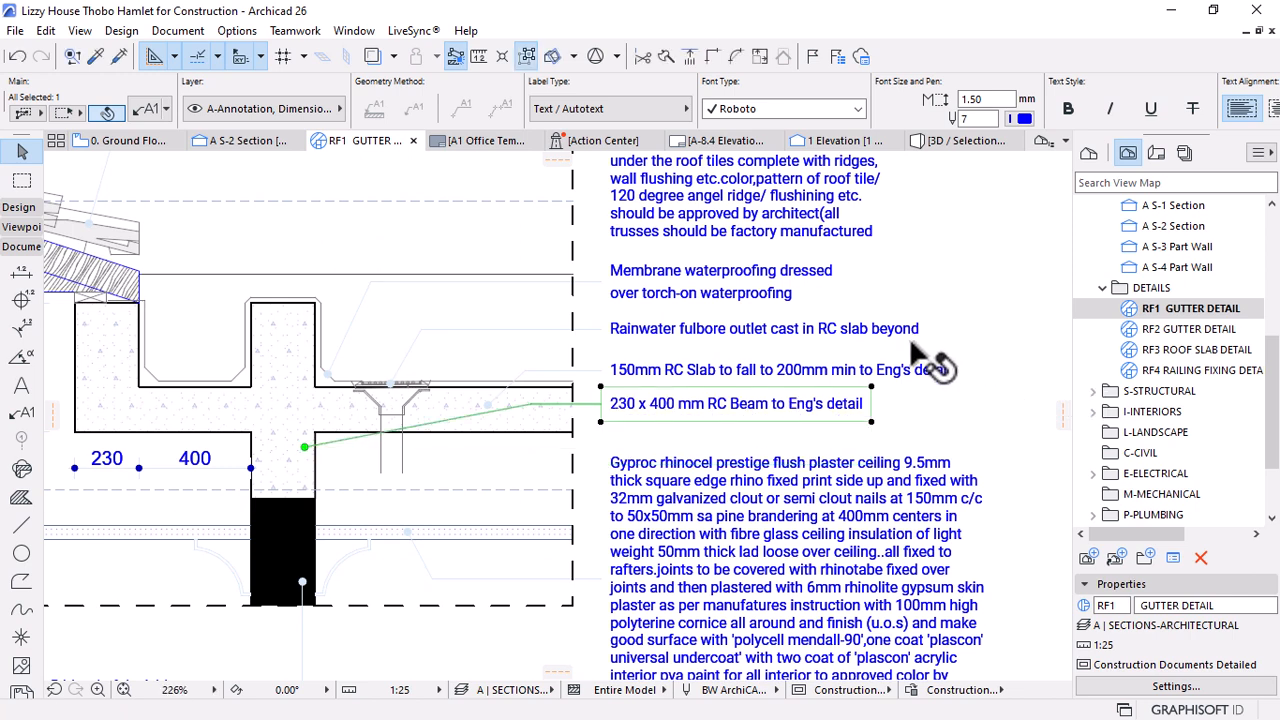
{"action": "left_click", "coordinate": [960, 368]}
{"action": "key", "text": "ctrl+d"}
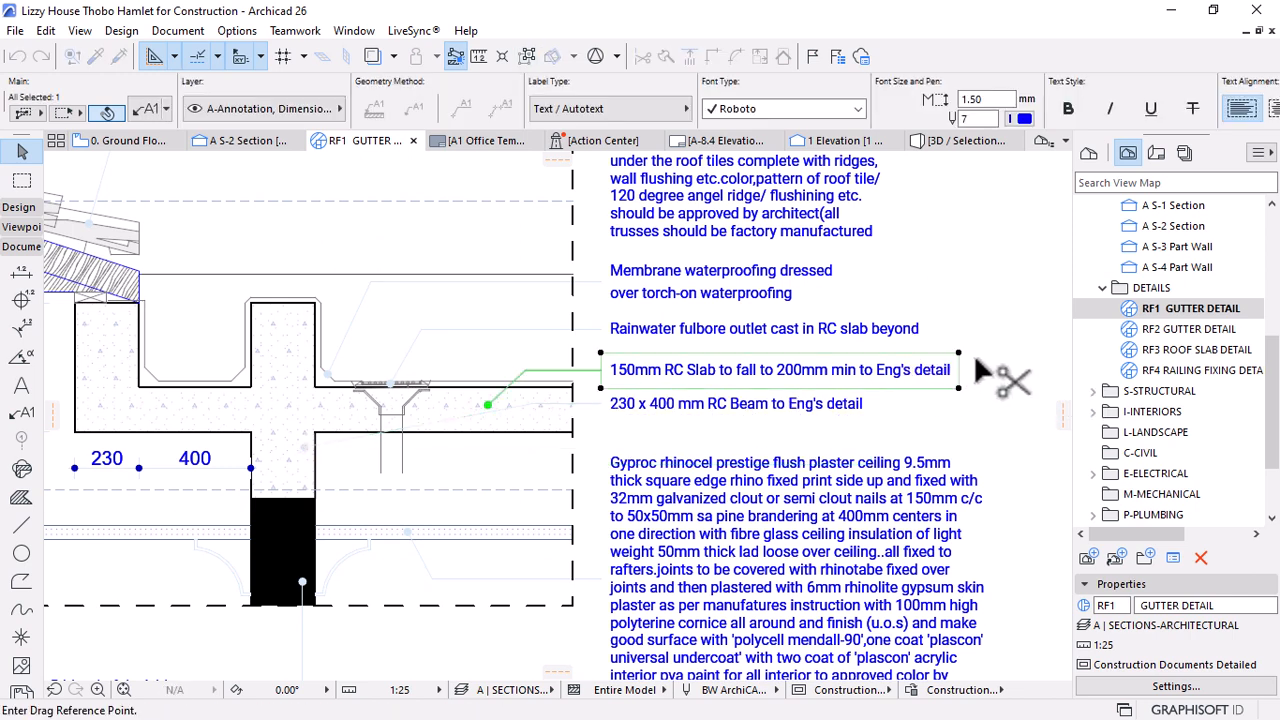
{"action": "left_click", "coordinate": [990, 368]}
{"action": "left_click", "coordinate": [988, 362]}
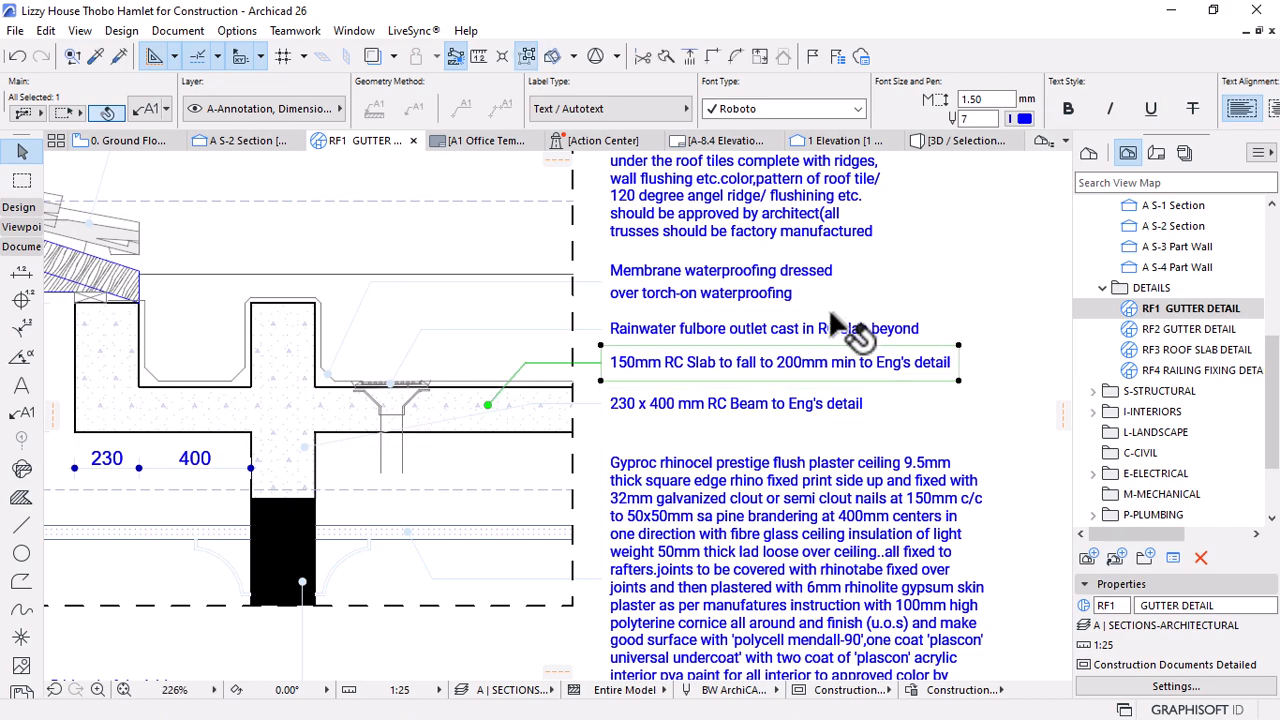
Move the Gyproc ceiling note straight up so it sits just below the 230 x 400 mm RC Beam note
{"action": "key", "text": "Escape"}
{"action": "scroll", "coordinate": [650, 272], "scroll_direction": "down", "scroll_amount": 3}
{"action": "scroll", "coordinate": [728, 395], "scroll_direction": "up", "scroll_amount": 3}
{"action": "left_click", "coordinate": [730, 400]}
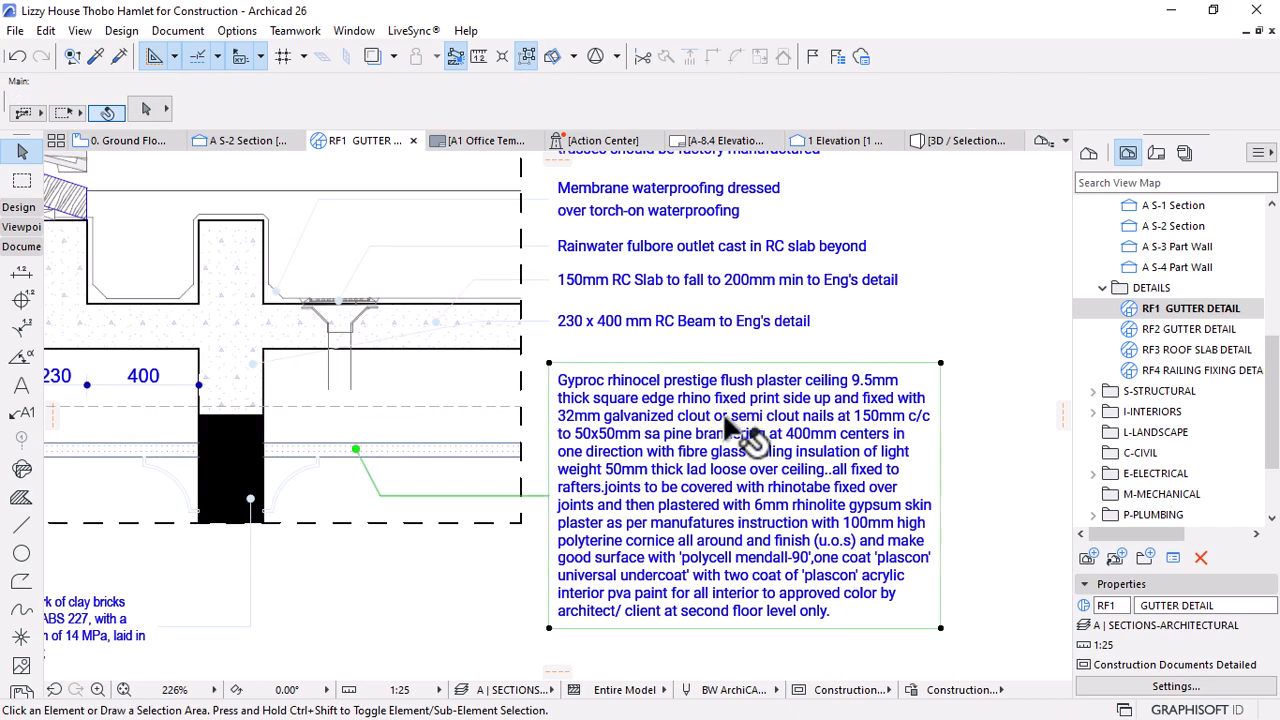
{"action": "key", "text": "ctrl+d"}
{"action": "left_click", "coordinate": [975, 418]}
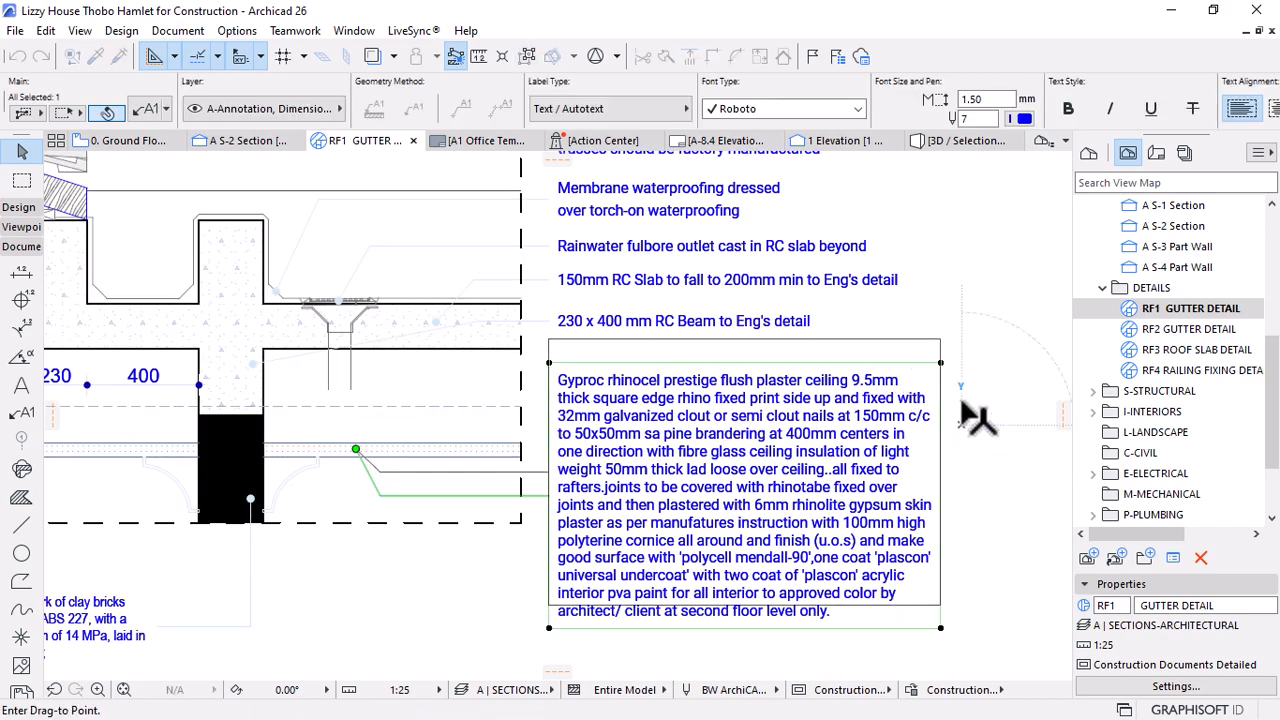
{"action": "left_click", "coordinate": [952, 410]}
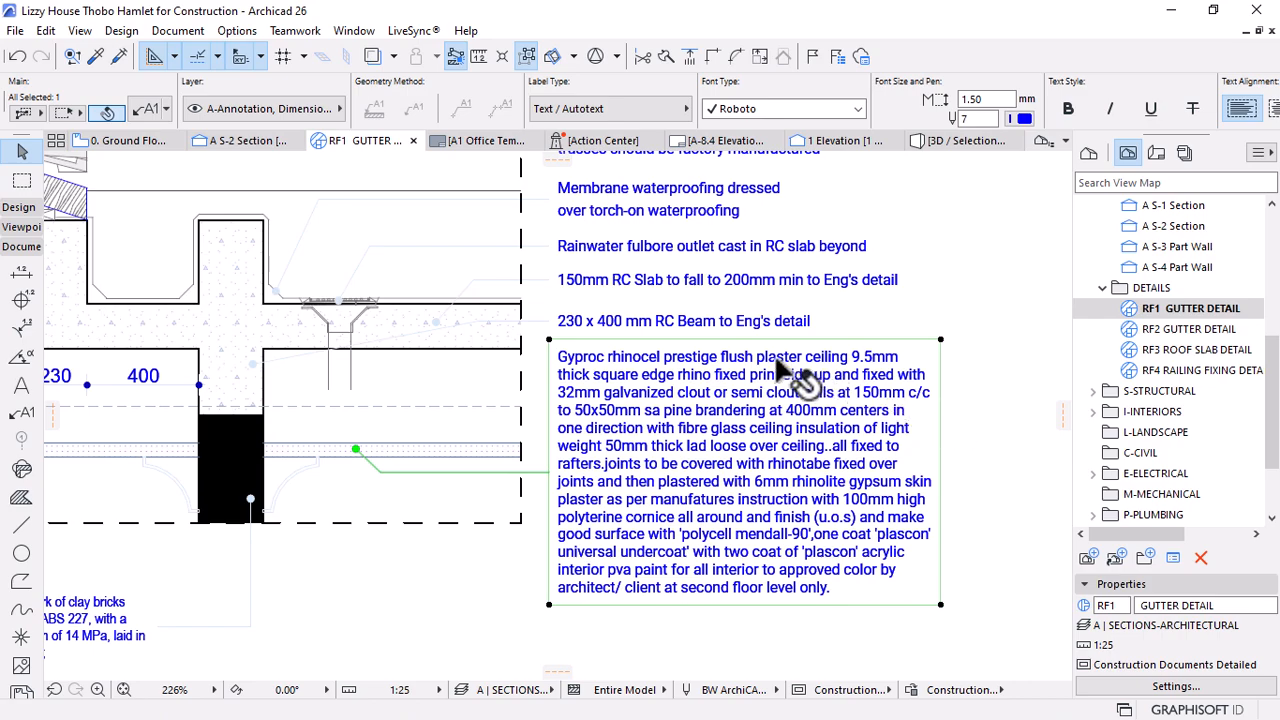
{"action": "scroll", "coordinate": [540, 335], "scroll_direction": "up", "scroll_amount": 4}
{"action": "scroll", "coordinate": [540, 330], "scroll_direction": "down", "scroll_amount": 2}
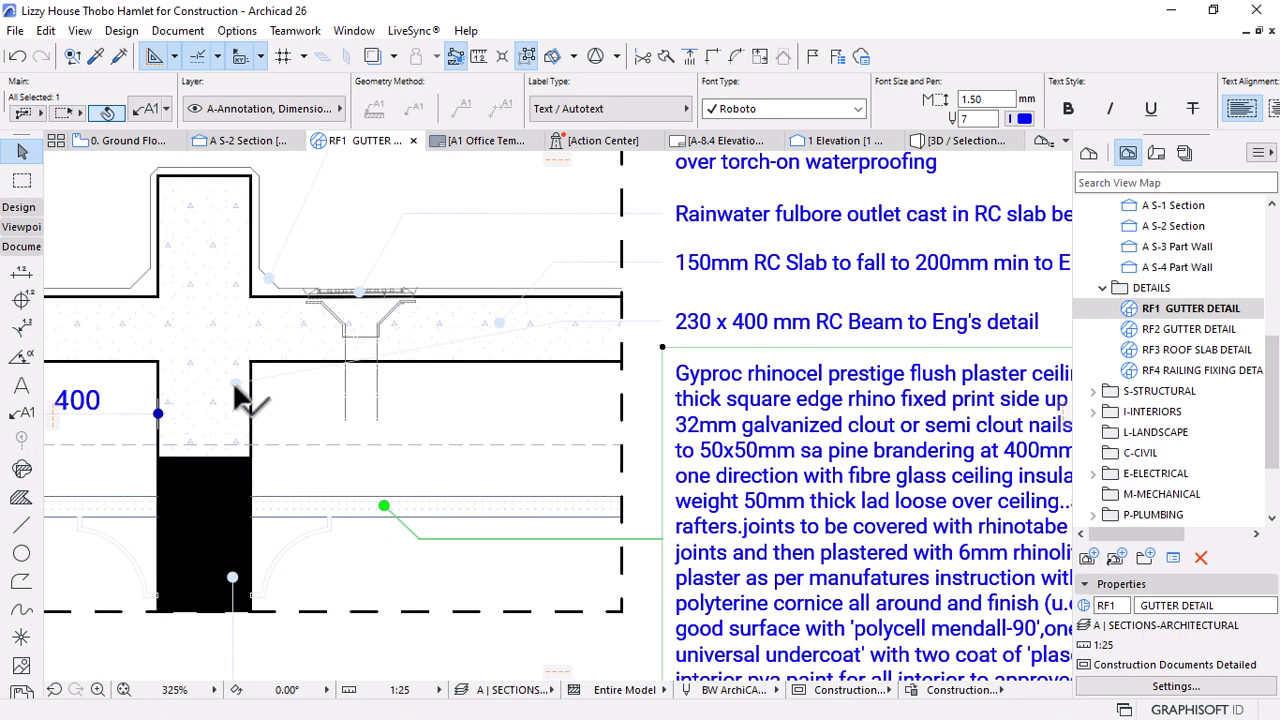
{"action": "scroll", "coordinate": [355, 365], "scroll_direction": "up", "scroll_amount": 4}
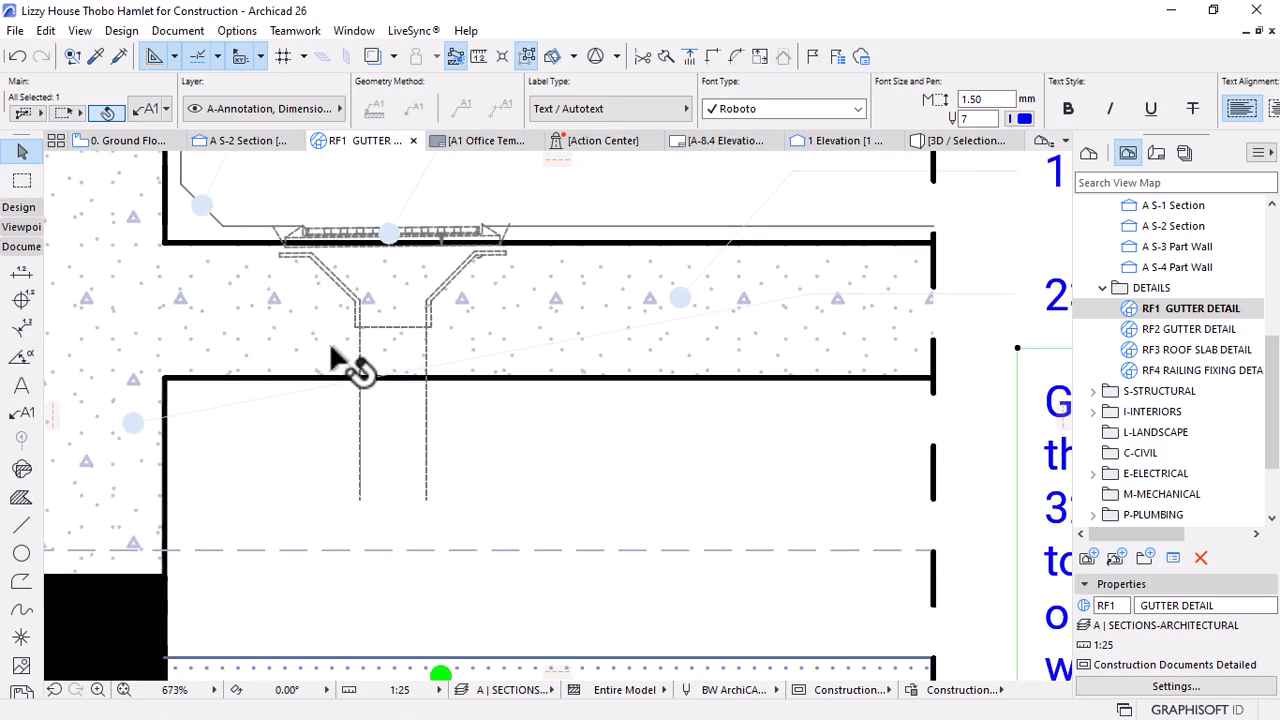
Shift the arrow end of the 150mm RC Slab note's leader slightly left and up, keeping it within the slab
{"action": "scroll", "coordinate": [620, 360], "scroll_direction": "down", "scroll_amount": 4}
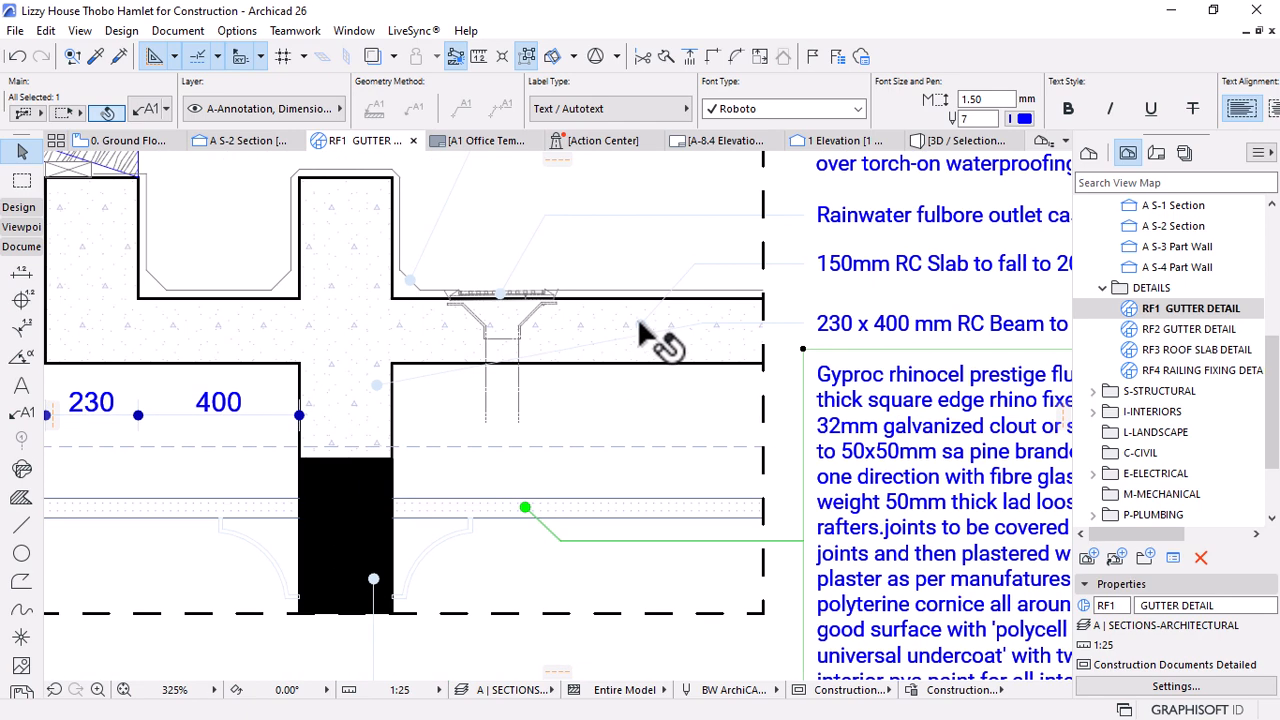
{"action": "left_click", "coordinate": [635, 317]}
{"action": "left_click", "coordinate": [607, 308]}
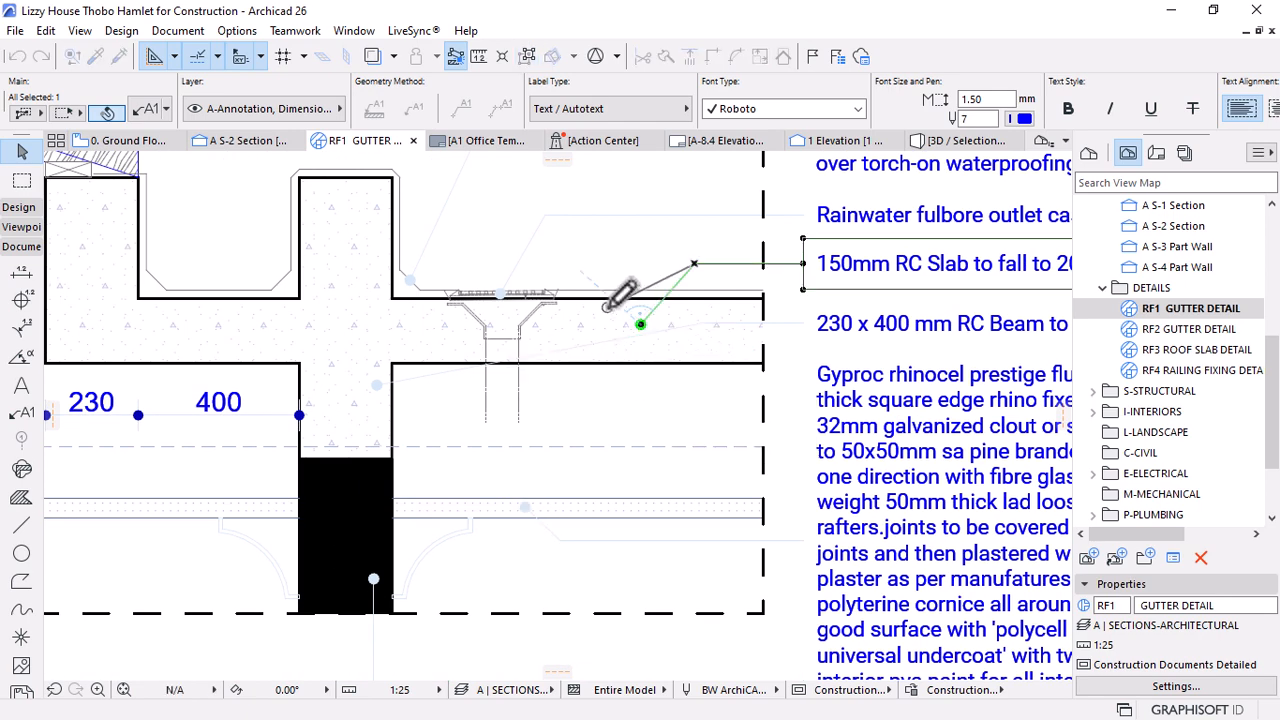
Set the pointer angle of the 230 x 400 mm RC Beam note's leader to 70 degrees
{"action": "left_click", "coordinate": [795, 323]}
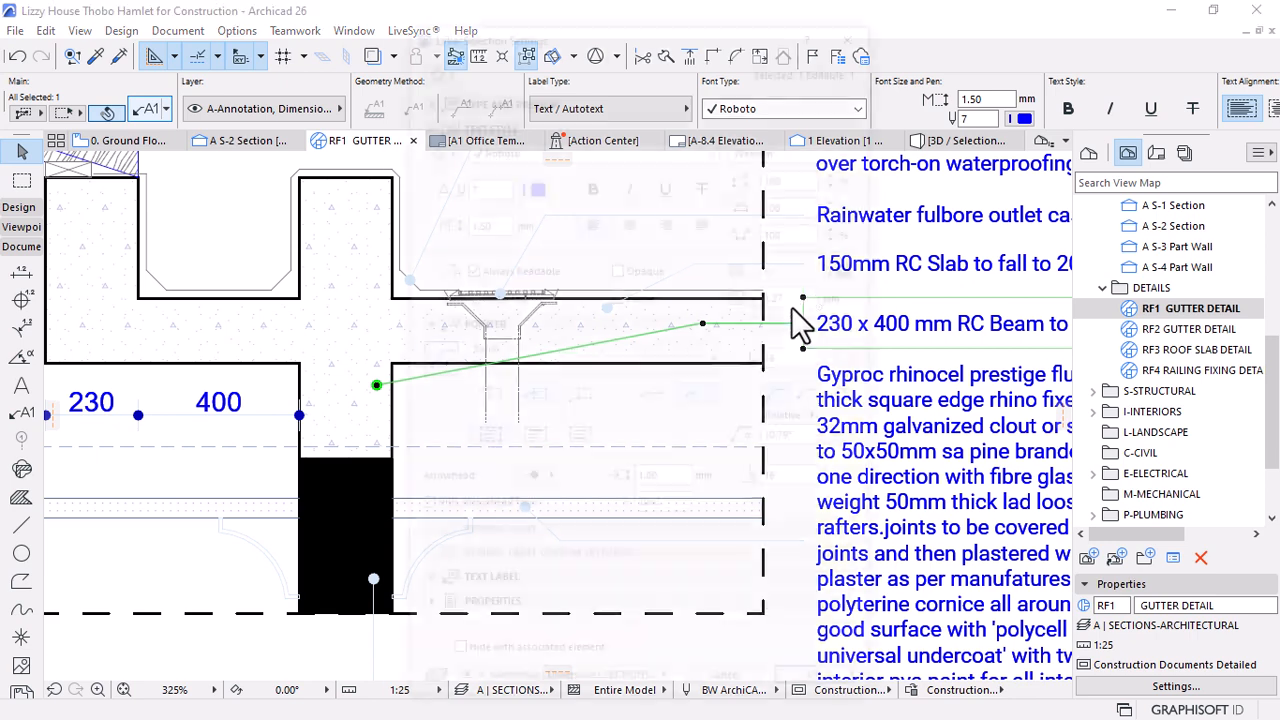
{"action": "double_click", "coordinate": [791, 308]}
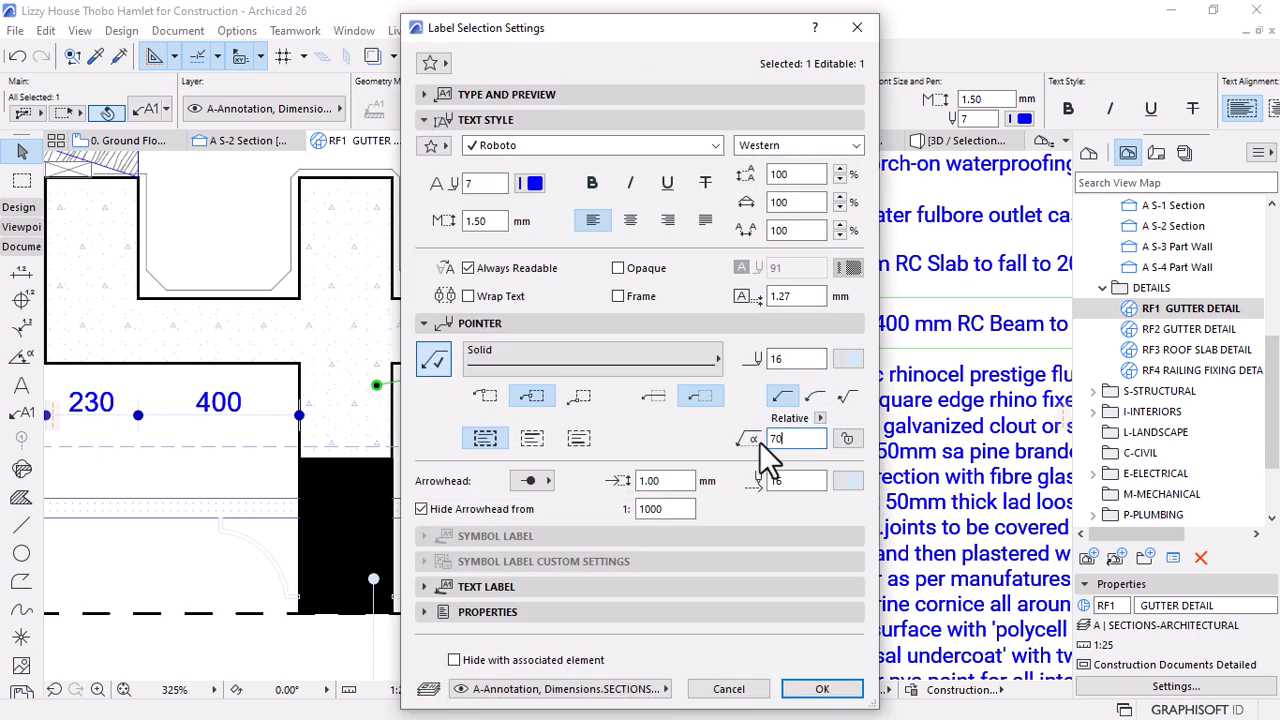
{"action": "key", "text": "Return"}
{"action": "key", "text": "Escape"}
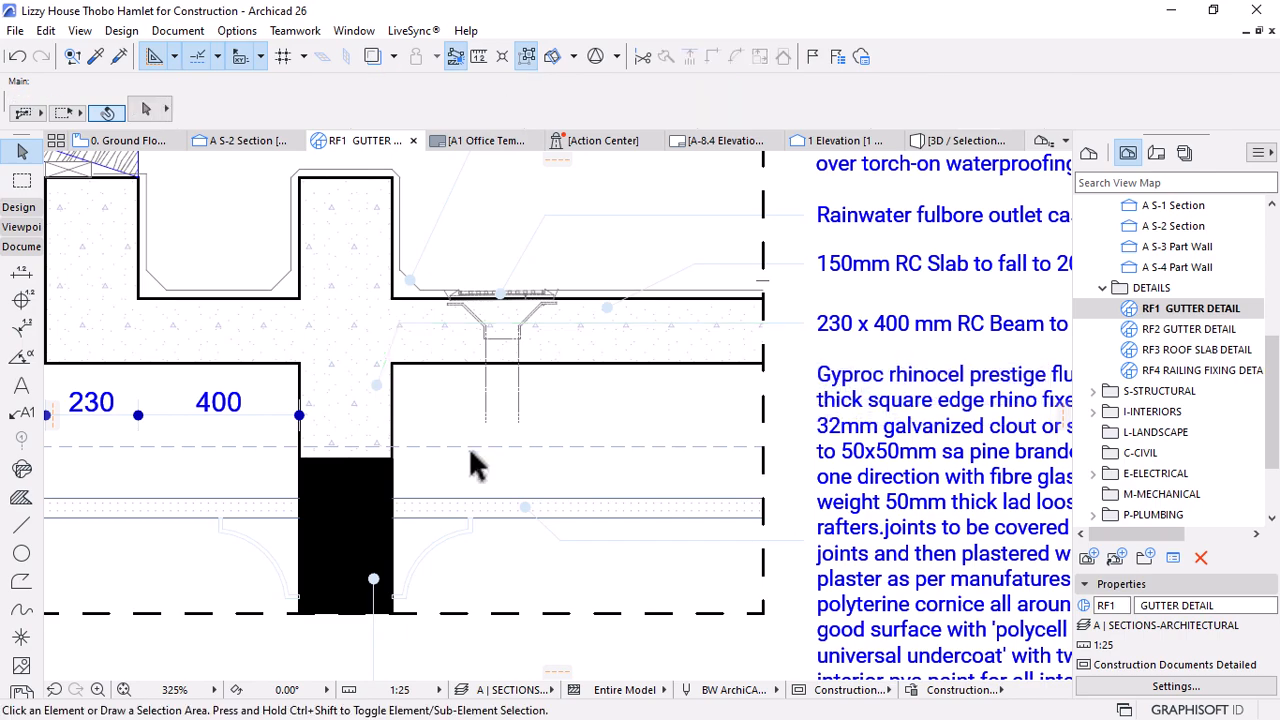
Draw a marquee around the whole RF1 gutter detail, enclosing the drawing and all its notes
{"action": "scroll", "coordinate": [574, 312], "scroll_direction": "up", "scroll_amount": 3}
{"action": "scroll", "coordinate": [421, 340], "scroll_direction": "down", "scroll_amount": 10}
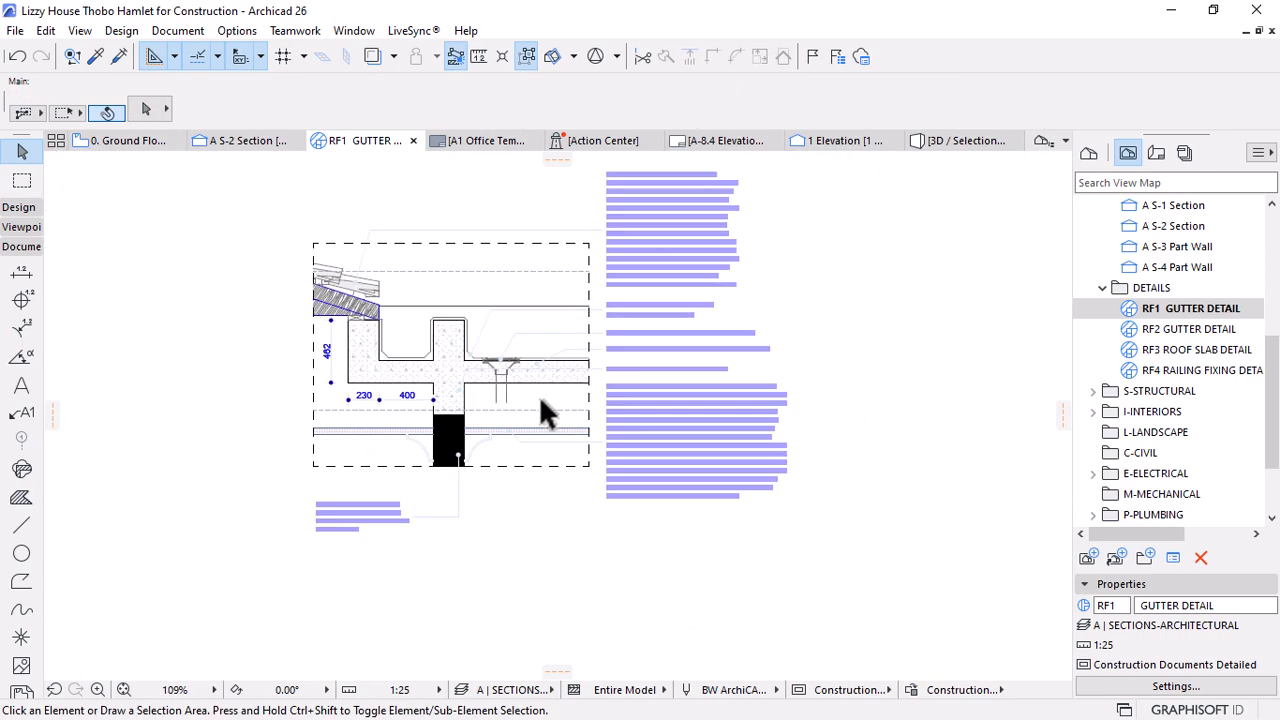
{"action": "scroll", "coordinate": [590, 375], "scroll_direction": "down", "scroll_amount": 1}
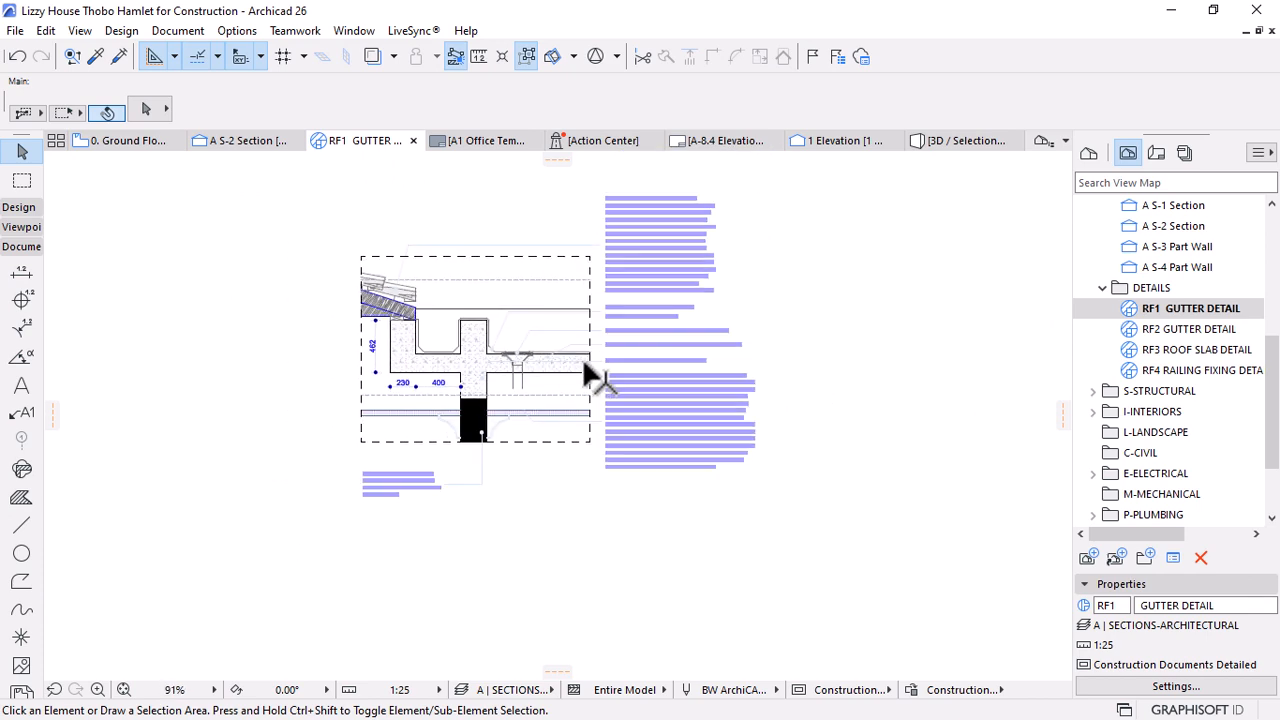
{"action": "scroll", "coordinate": [590, 375], "scroll_direction": "up", "scroll_amount": 1}
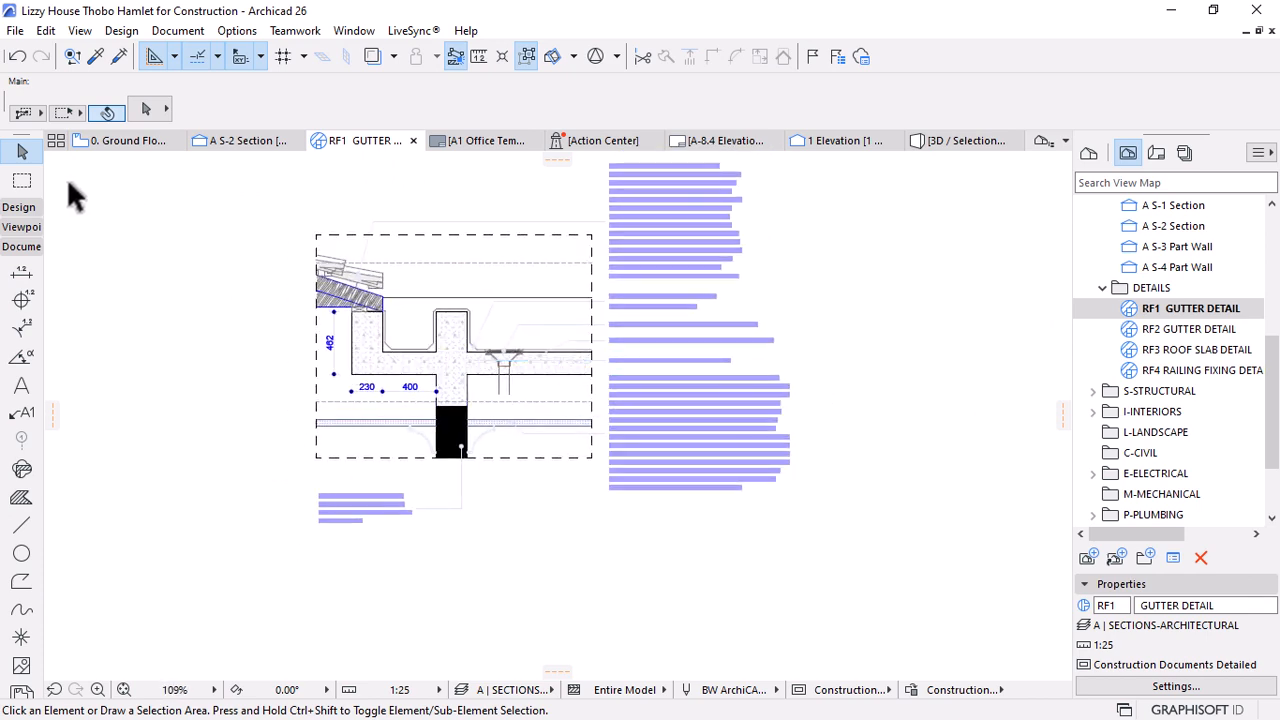
{"action": "left_click", "coordinate": [22, 180]}
{"action": "scroll", "coordinate": [564, 380], "scroll_direction": "down", "scroll_amount": 2}
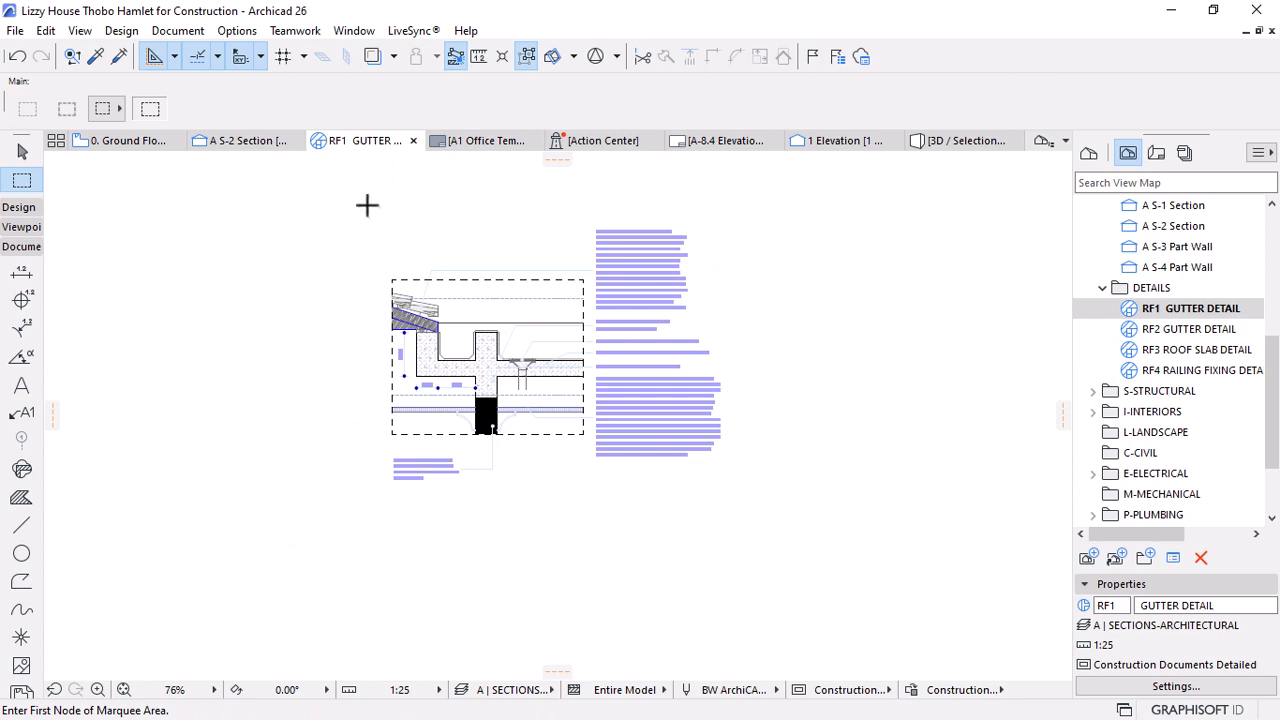
{"action": "left_click", "coordinate": [368, 206]}
{"action": "left_click", "coordinate": [735, 488]}
Save the marquee area over RF1 GUTTER DETAIL.pdf in the PDFs folder, opening it after saving, and close the PDF to return to the drawing
{"action": "left_click", "coordinate": [15, 30]}
{"action": "left_click", "coordinate": [35, 152]}
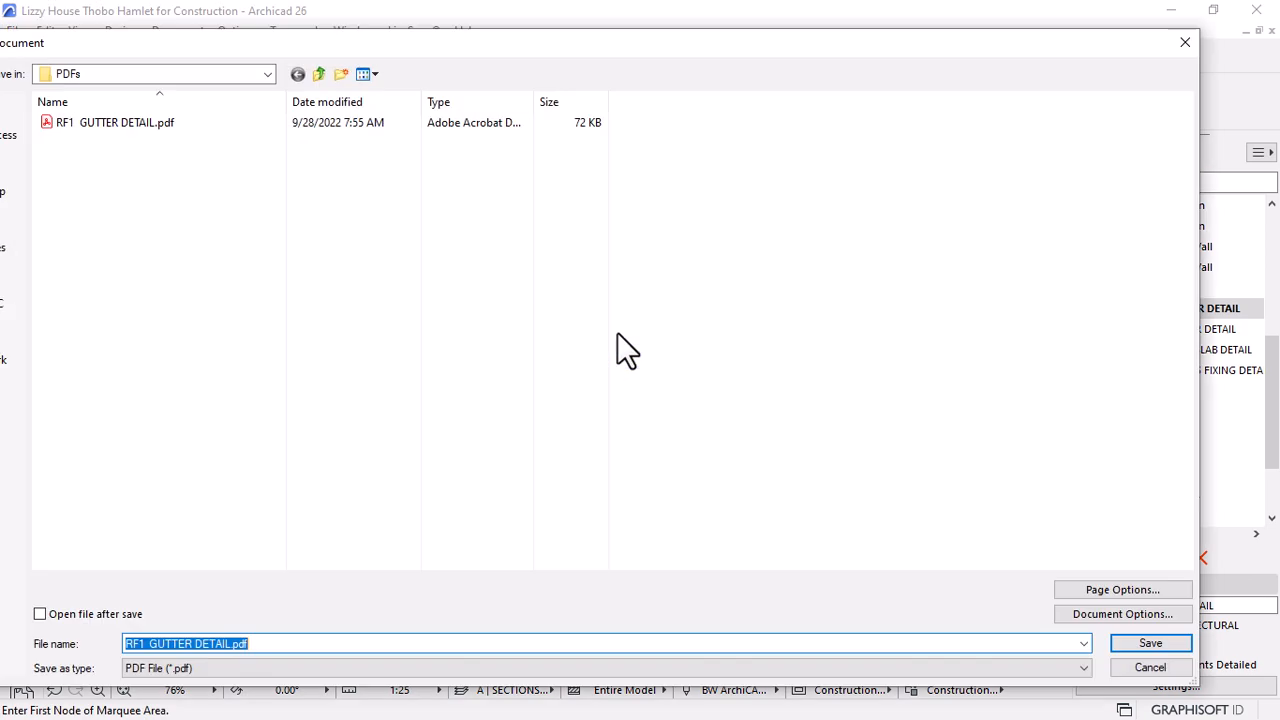
{"action": "left_click", "coordinate": [112, 128]}
{"action": "left_click", "coordinate": [39, 614]}
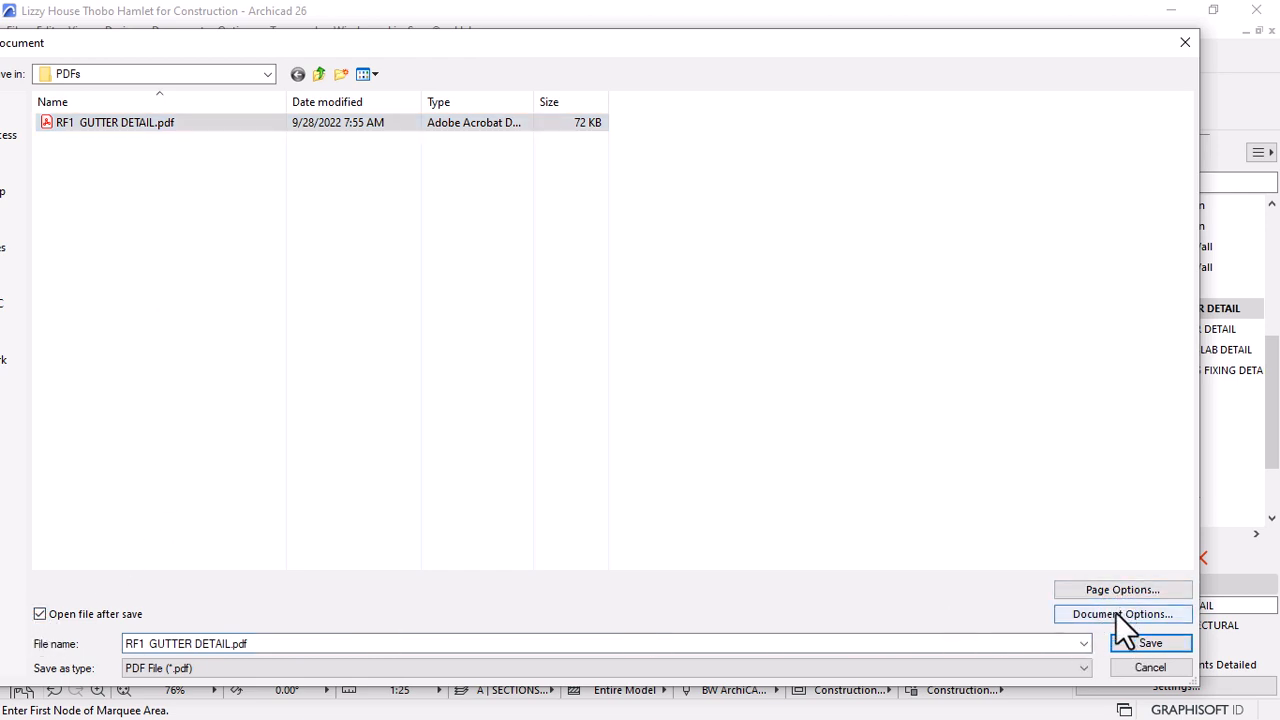
{"action": "left_click", "coordinate": [1142, 640]}
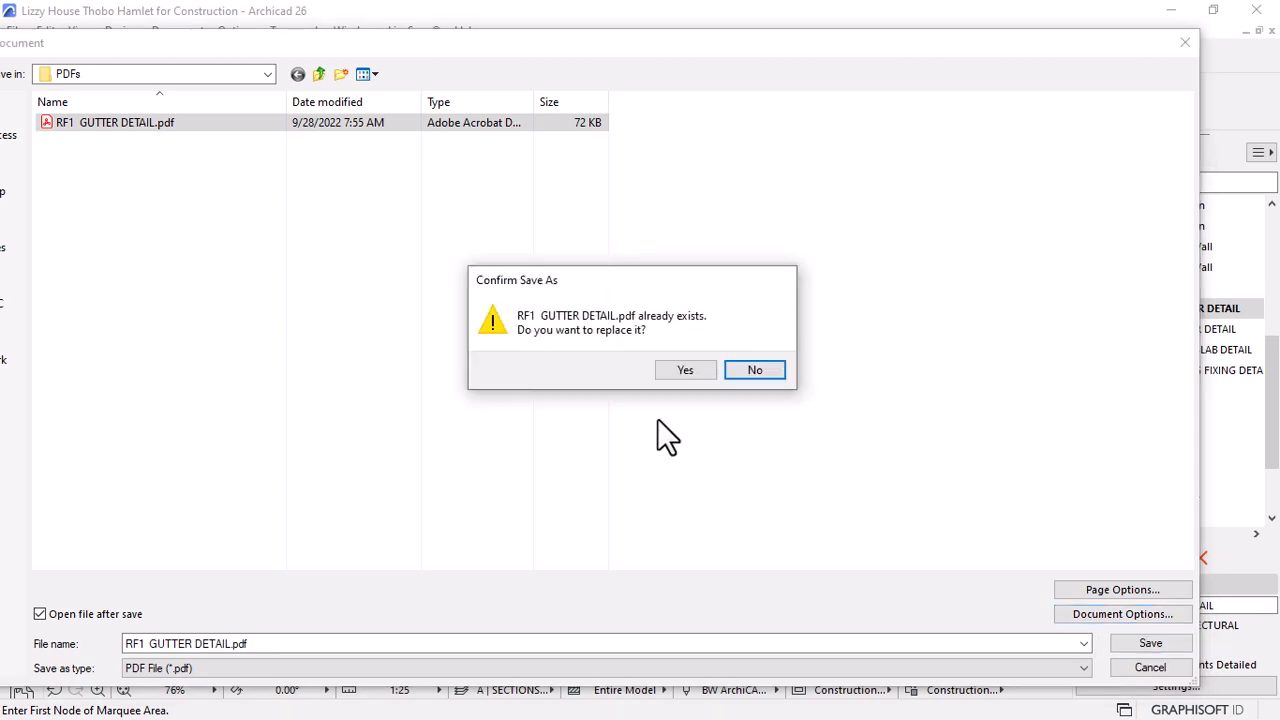
{"action": "left_click", "coordinate": [685, 372]}
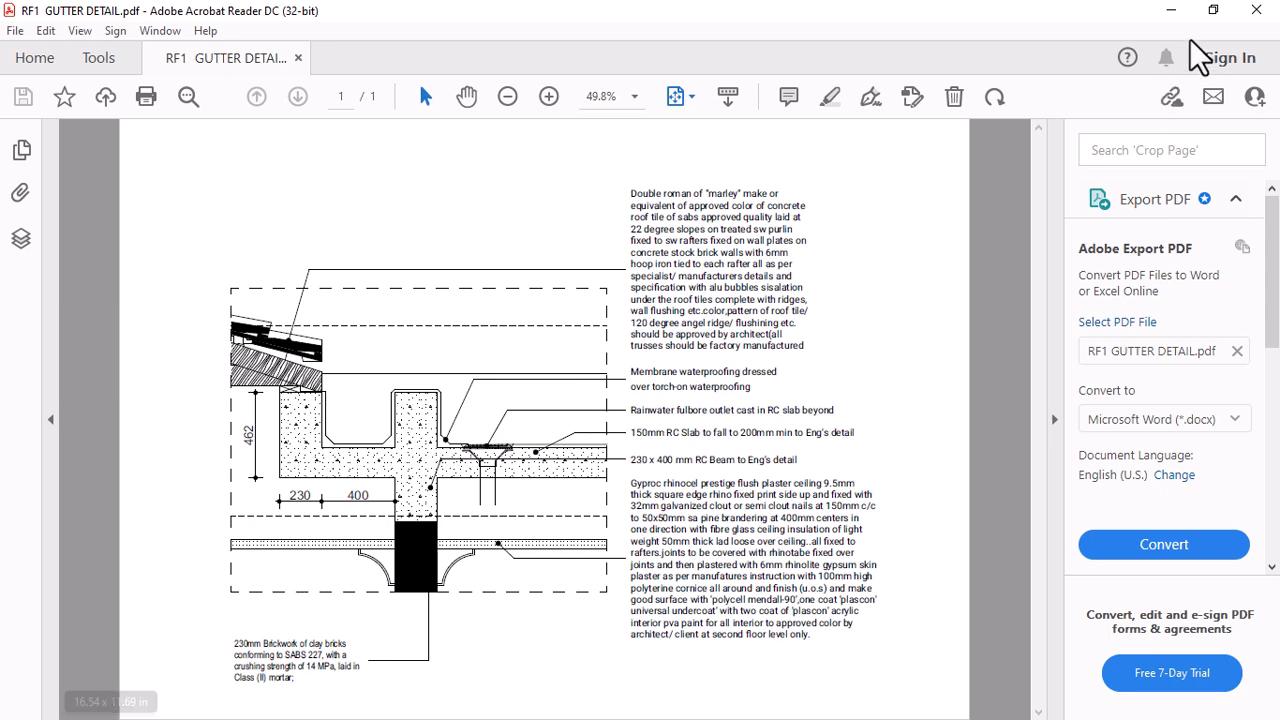
{"action": "left_click", "coordinate": [1240, 14]}
{"action": "scroll", "coordinate": [674, 437], "scroll_direction": "up", "scroll_amount": 5}
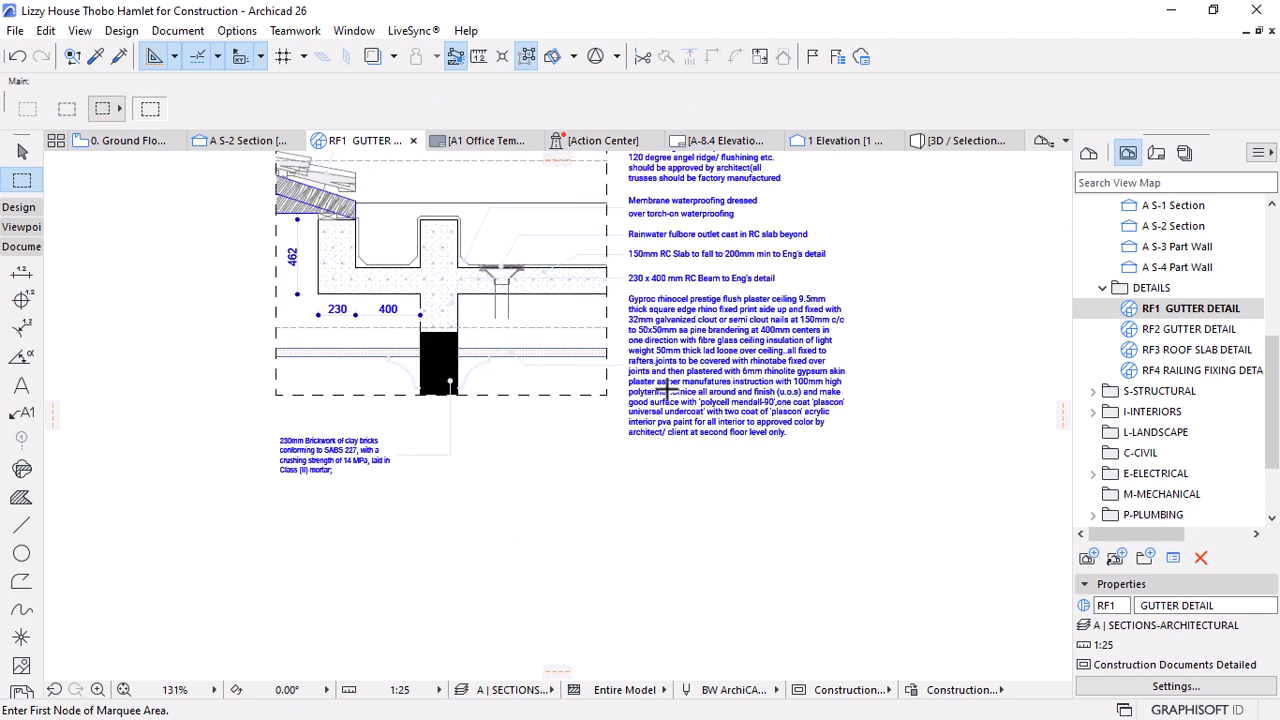
Undo the last label creation in the gutter detail
{"action": "key", "text": "Escape"}
{"action": "key", "text": "Escape"}
{"action": "left_click", "coordinate": [643, 251]}
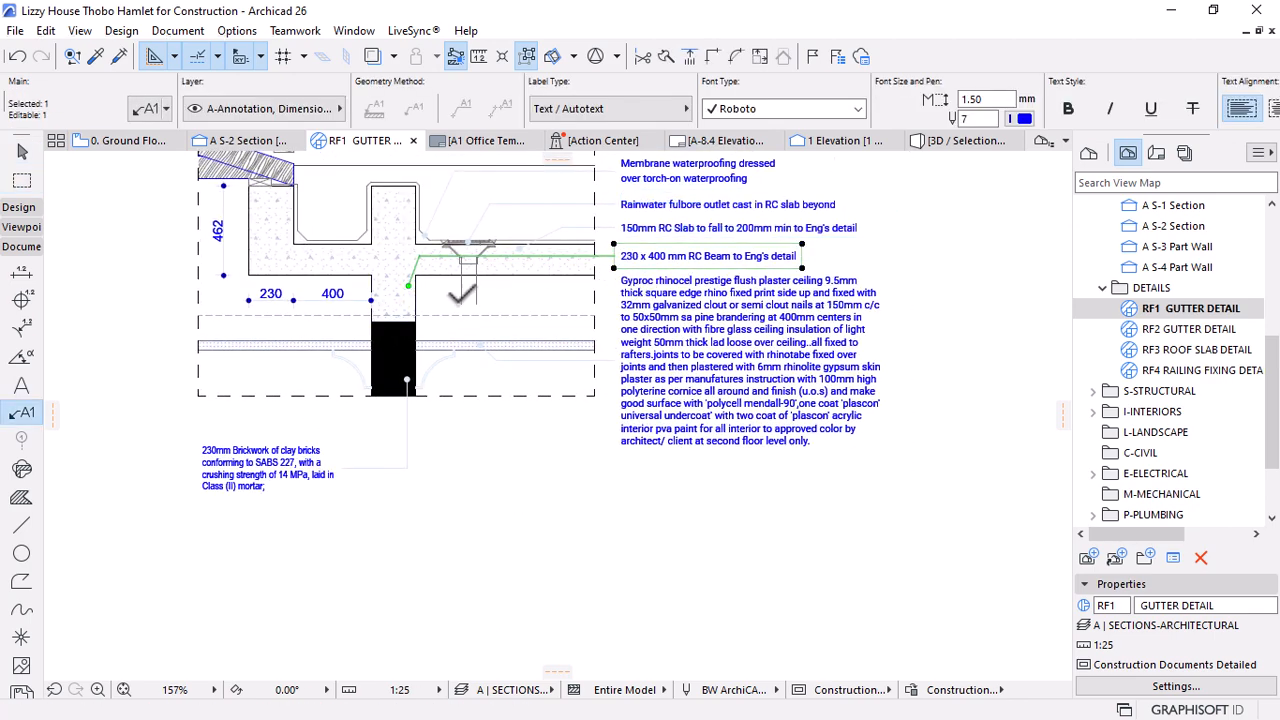
{"action": "key", "text": "Escape"}
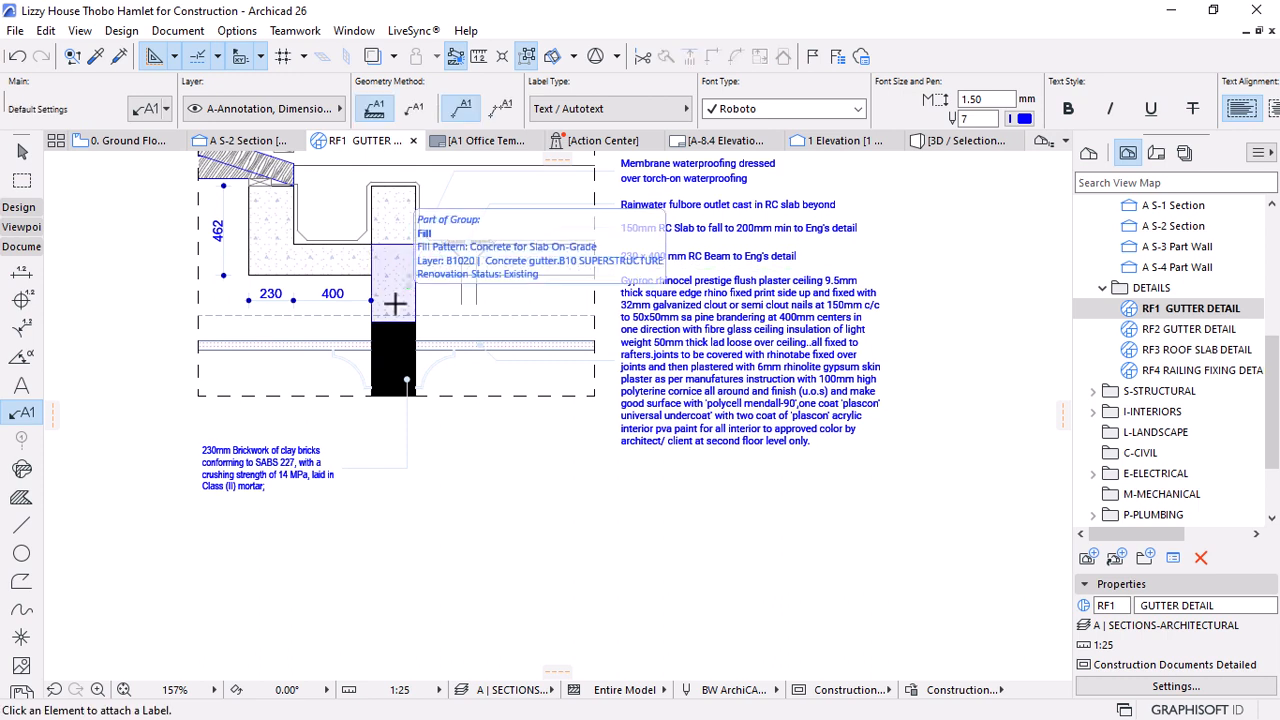
{"action": "key", "text": "ctrl+z"}
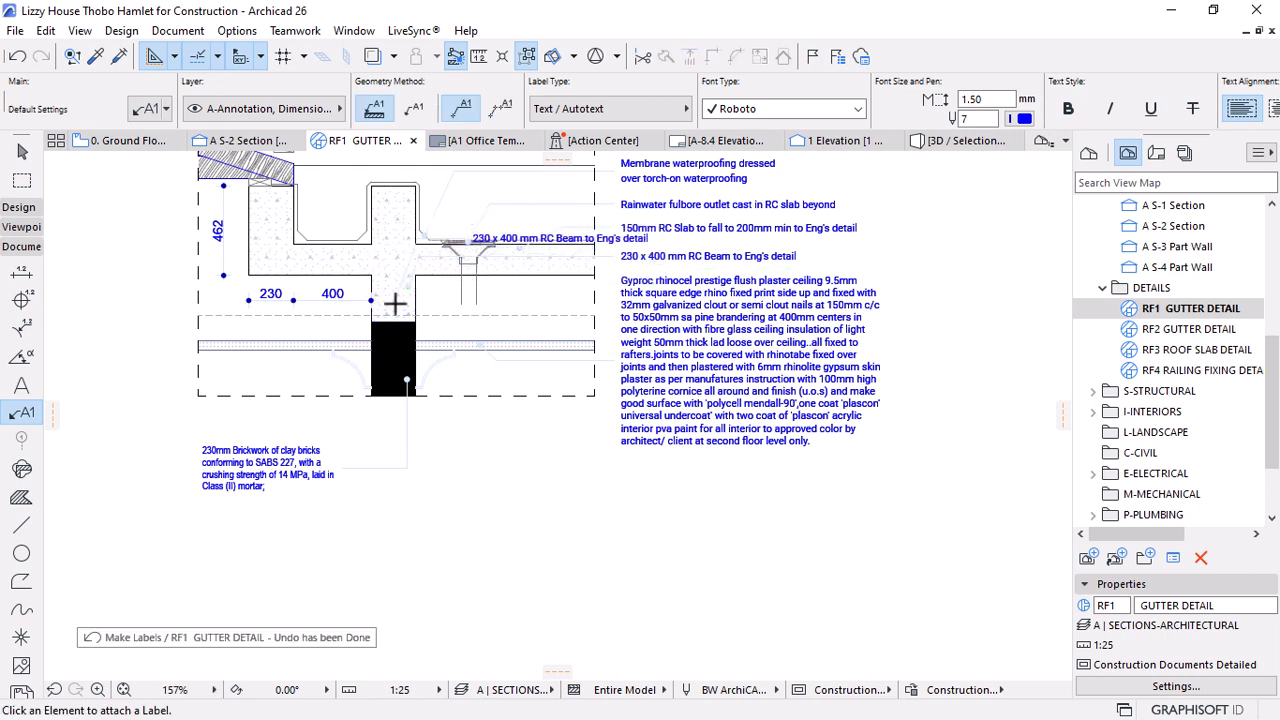
Mirror the "230 x 400 mm RC Beam to Eng's detail" label about a vertical axis through its pointer tip
{"action": "left_click", "coordinate": [418, 256]}
{"action": "left_click", "coordinate": [587, 379]}
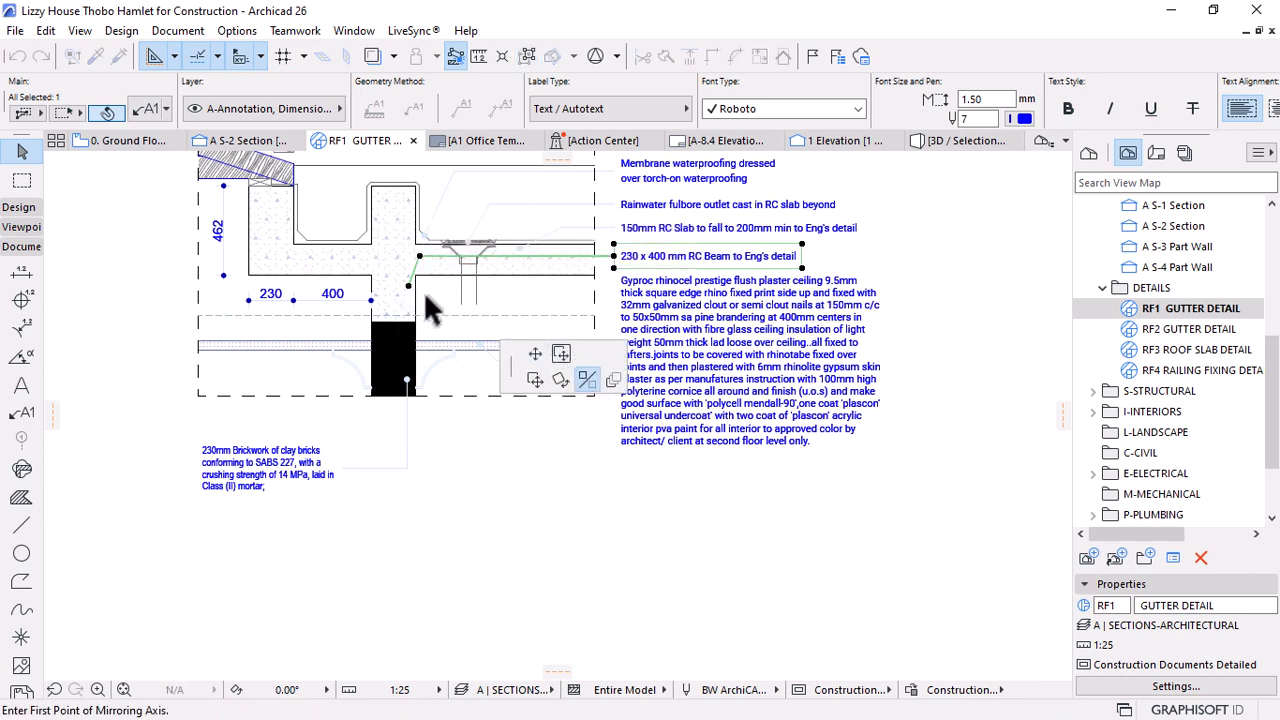
{"action": "left_click", "coordinate": [408, 287]}
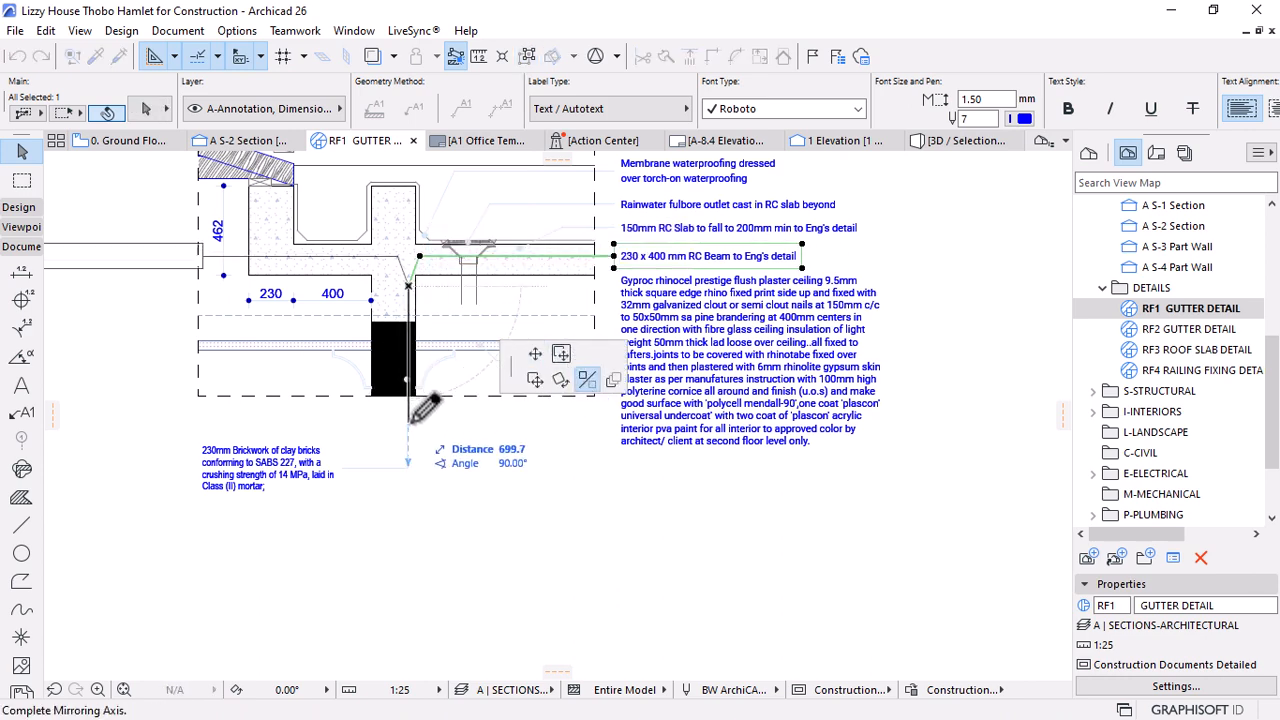
{"action": "left_click", "coordinate": [408, 420]}
Move the mirrored RC beam label below the detail boundary, directly above the 230mm brickwork note
{"action": "scroll", "coordinate": [880, 390], "scroll_direction": "down", "scroll_amount": 2}
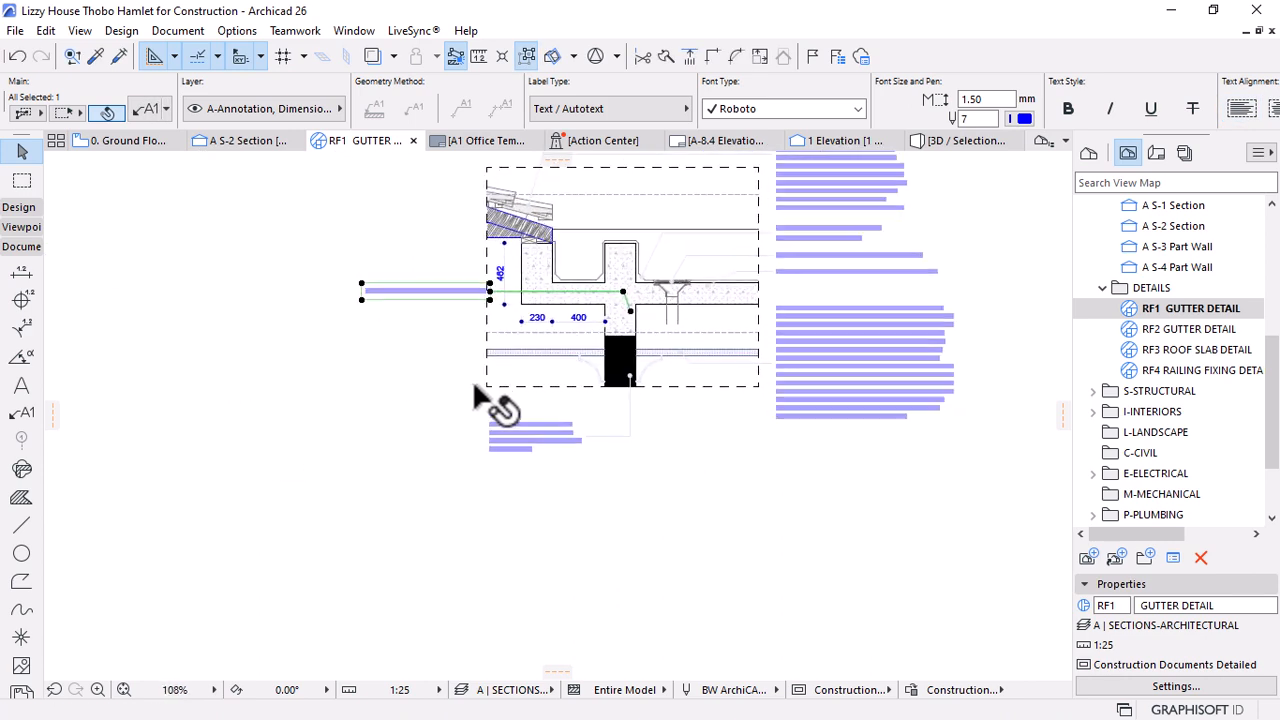
{"action": "key", "text": "ctrl+d"}
{"action": "left_click", "coordinate": [457, 279]}
{"action": "left_click", "coordinate": [558, 402]}
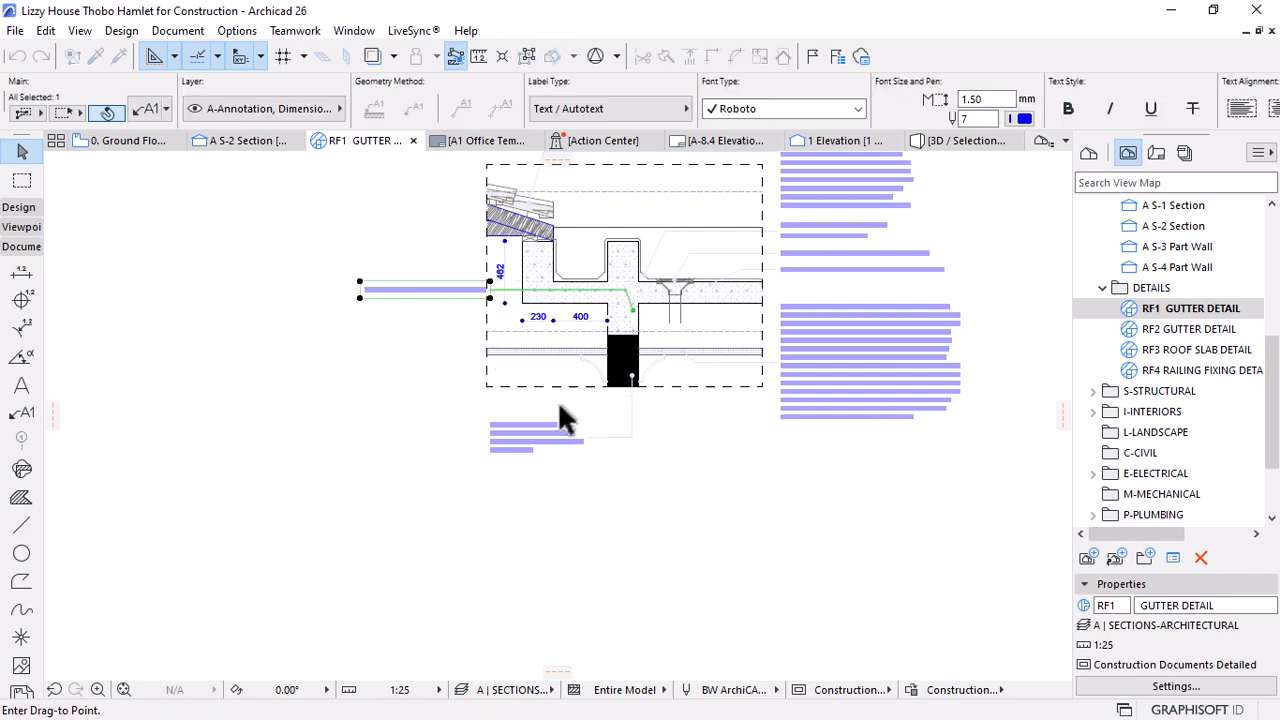
{"action": "scroll", "coordinate": [557, 400], "scroll_direction": "up", "scroll_amount": 4}
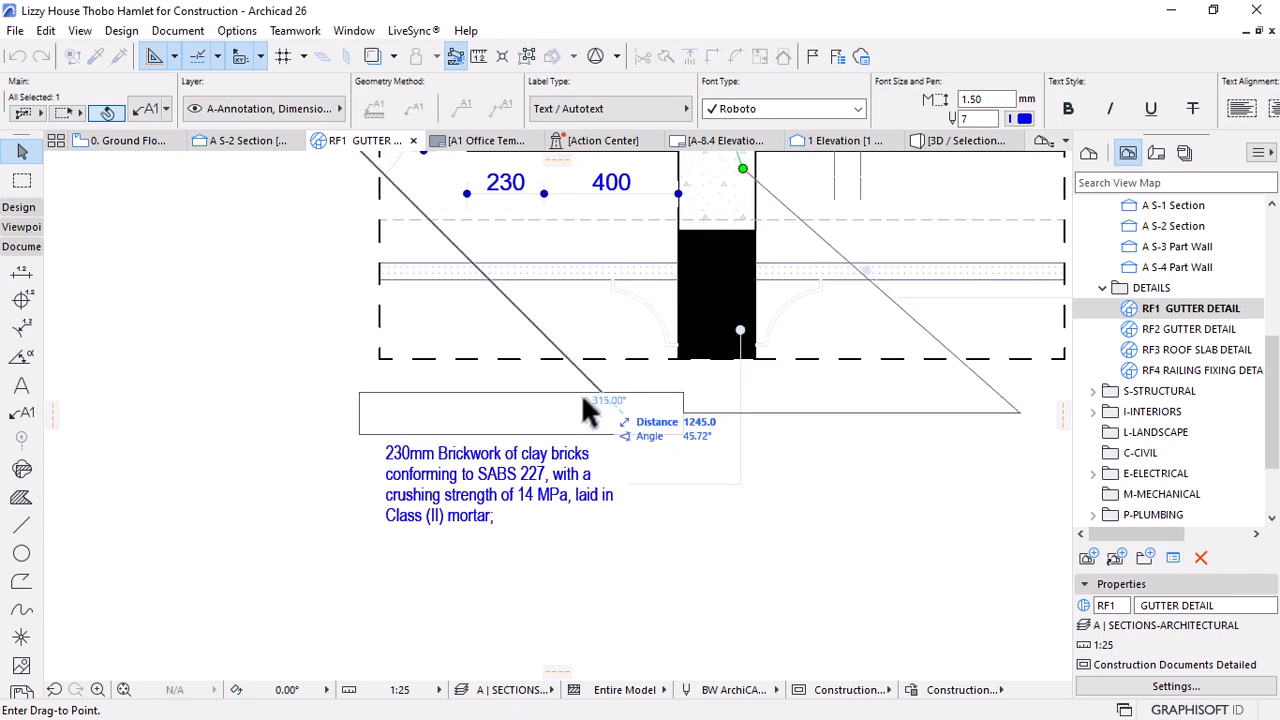
{"action": "left_click", "coordinate": [537, 390]}
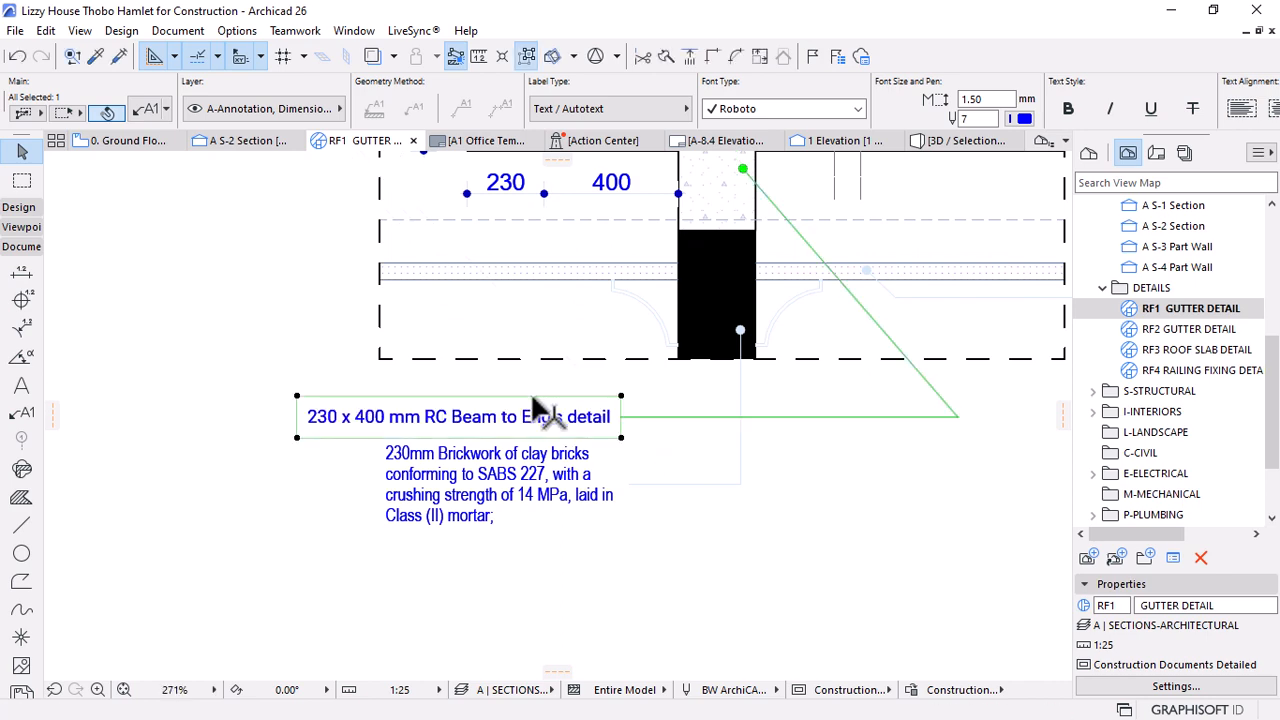
Set the RC beam label's pointer angle to 90° in its label settings
{"action": "scroll", "coordinate": [533, 400], "scroll_direction": "down", "scroll_amount": 2}
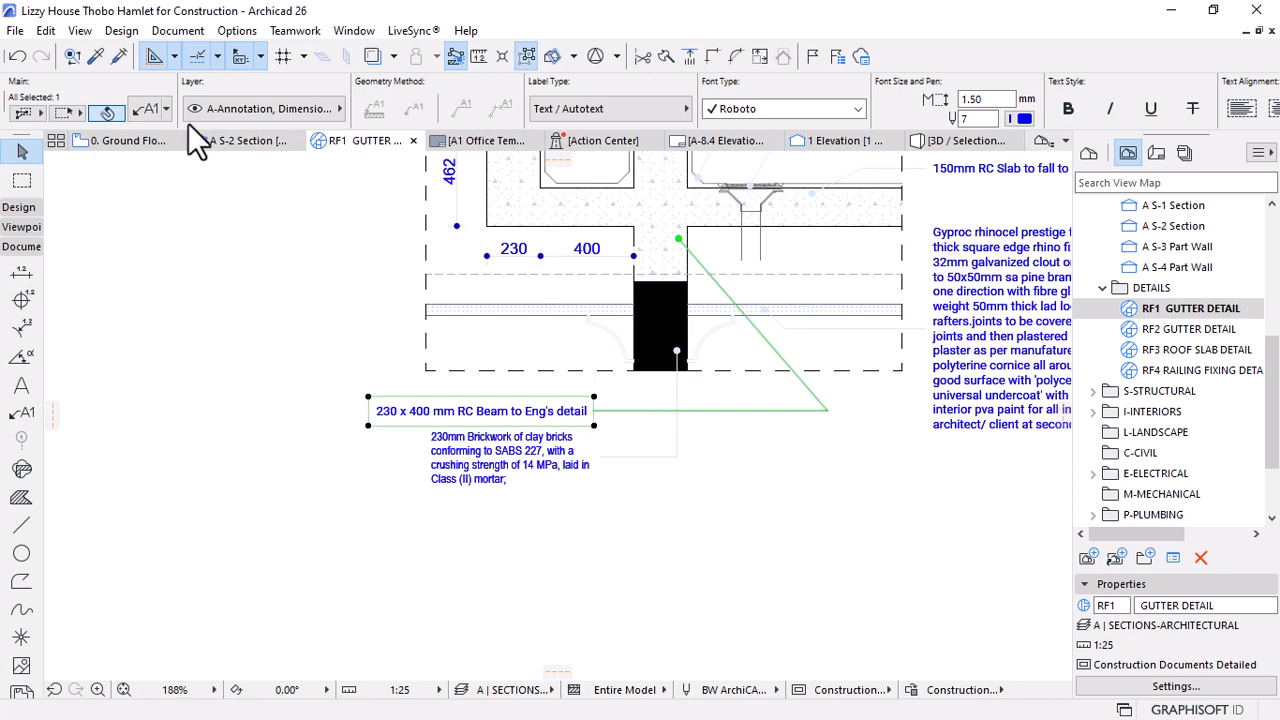
{"action": "key", "text": "ctrl+t"}
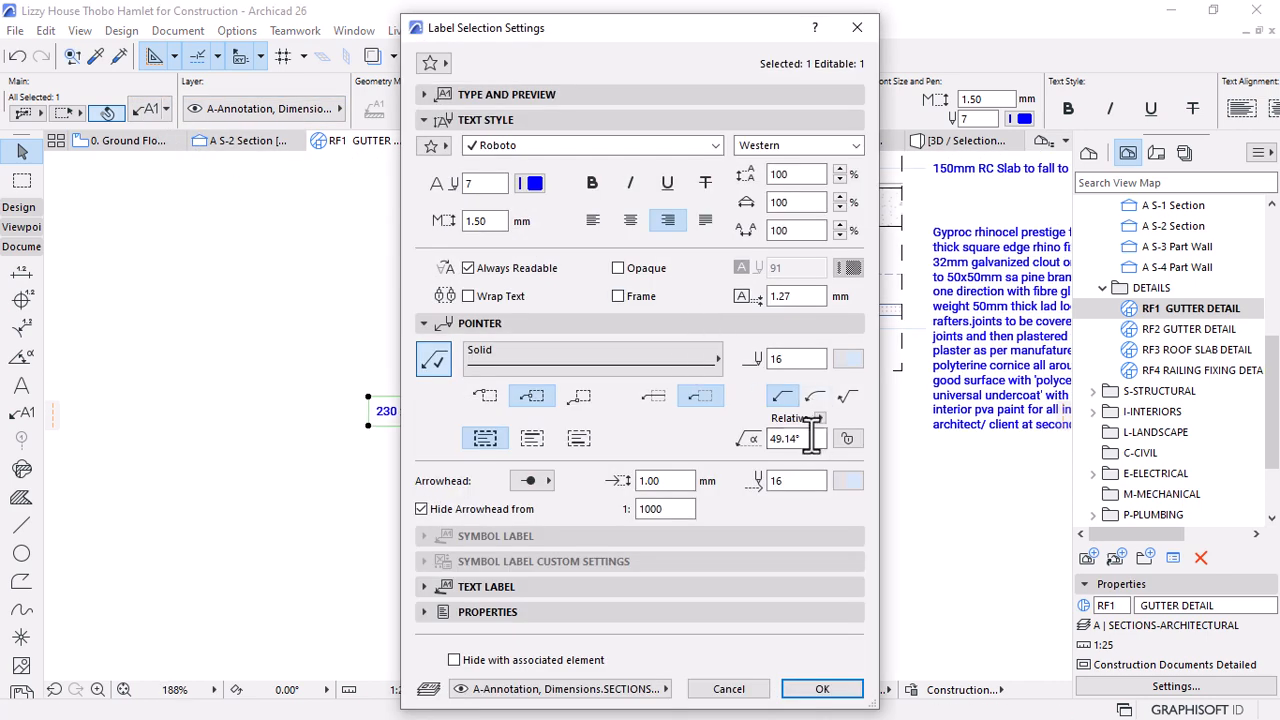
{"action": "type", "text": "90"}
{"action": "key", "text": "Return"}
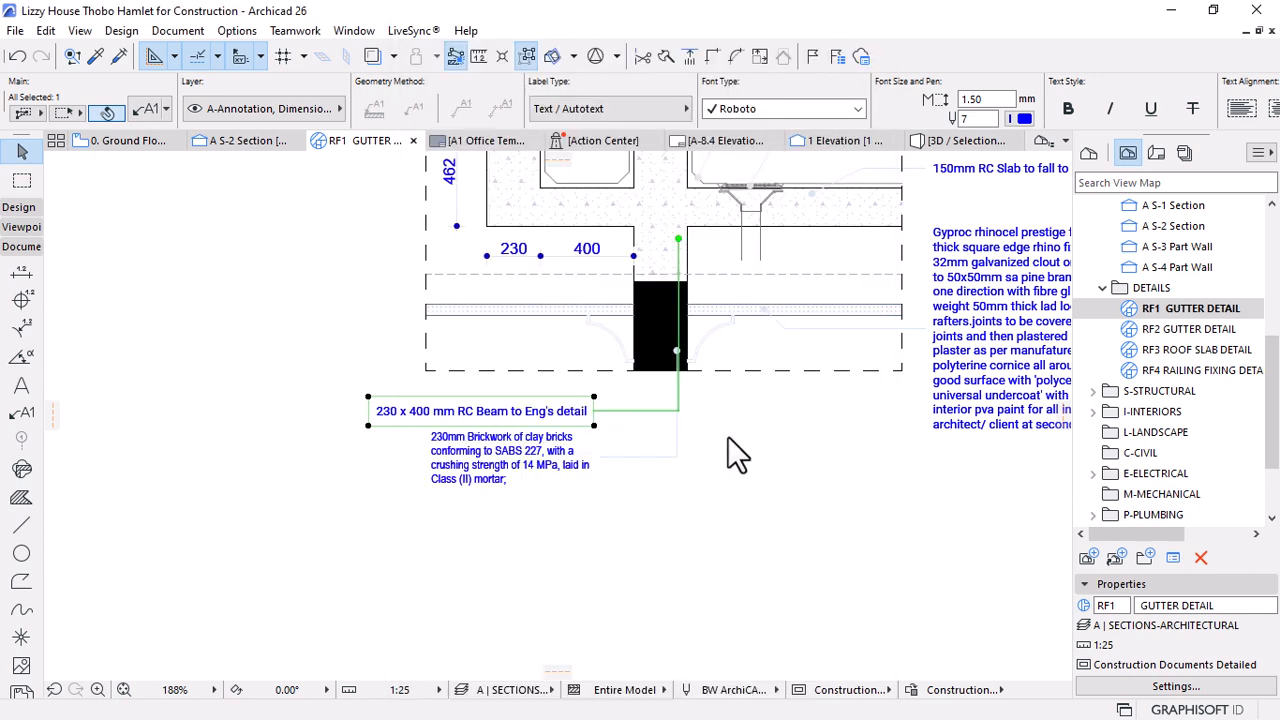
Set the RC beam label's pointer angle to 80°
{"action": "key", "text": "ctrl+t"}
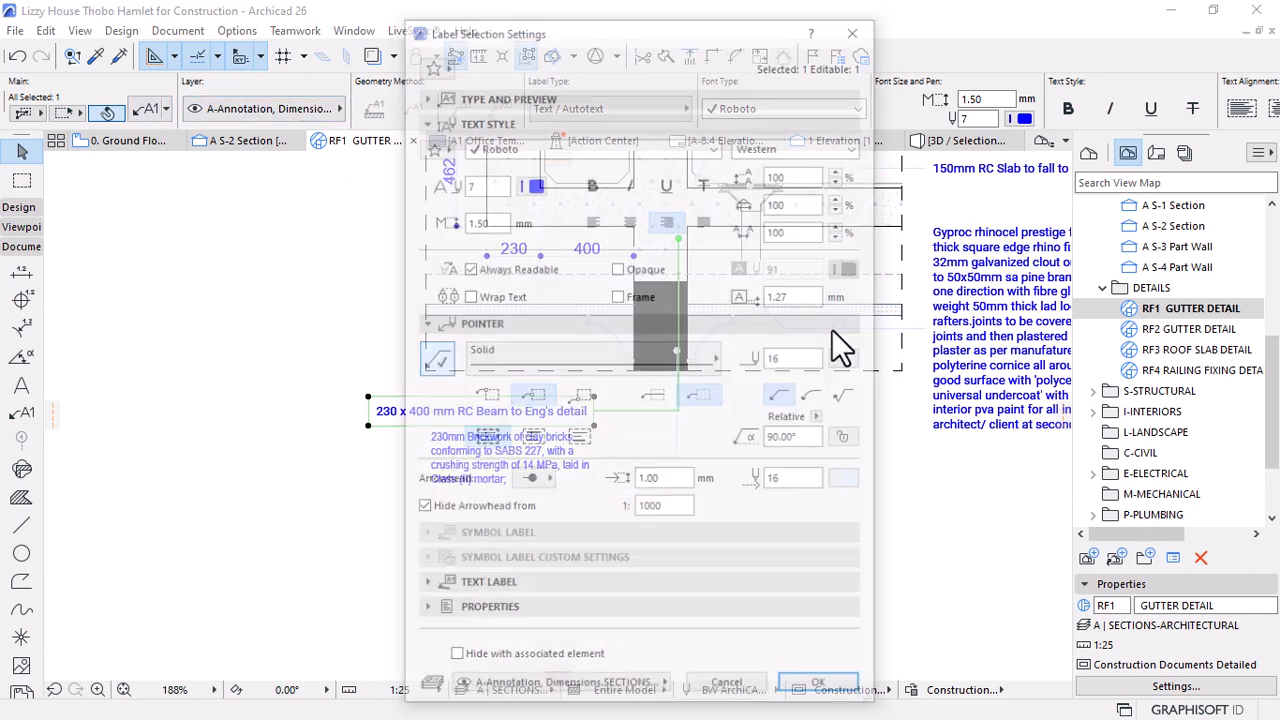
{"action": "type", "text": "90"}
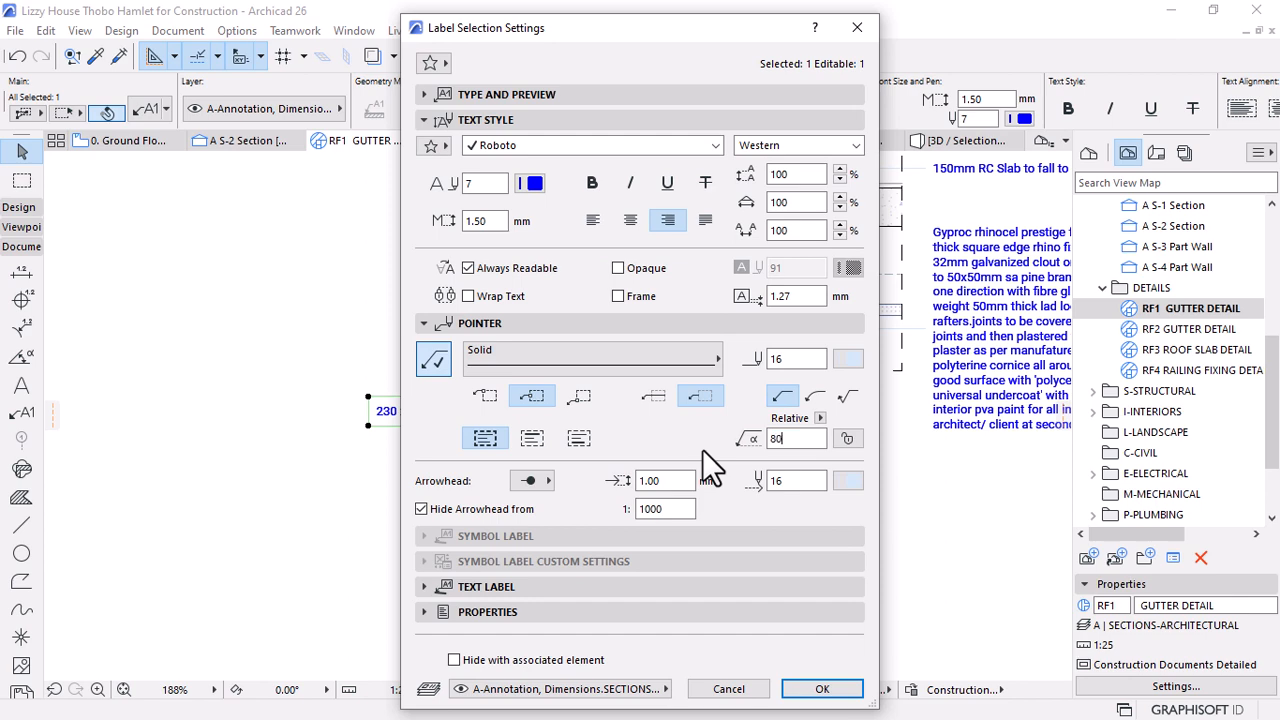
{"action": "key", "text": "Return"}
Move the RC beam label horizontally so its right edge lines up with the pointer start of the brickwork note
{"action": "scroll", "coordinate": [700, 448], "scroll_direction": "up", "scroll_amount": 3}
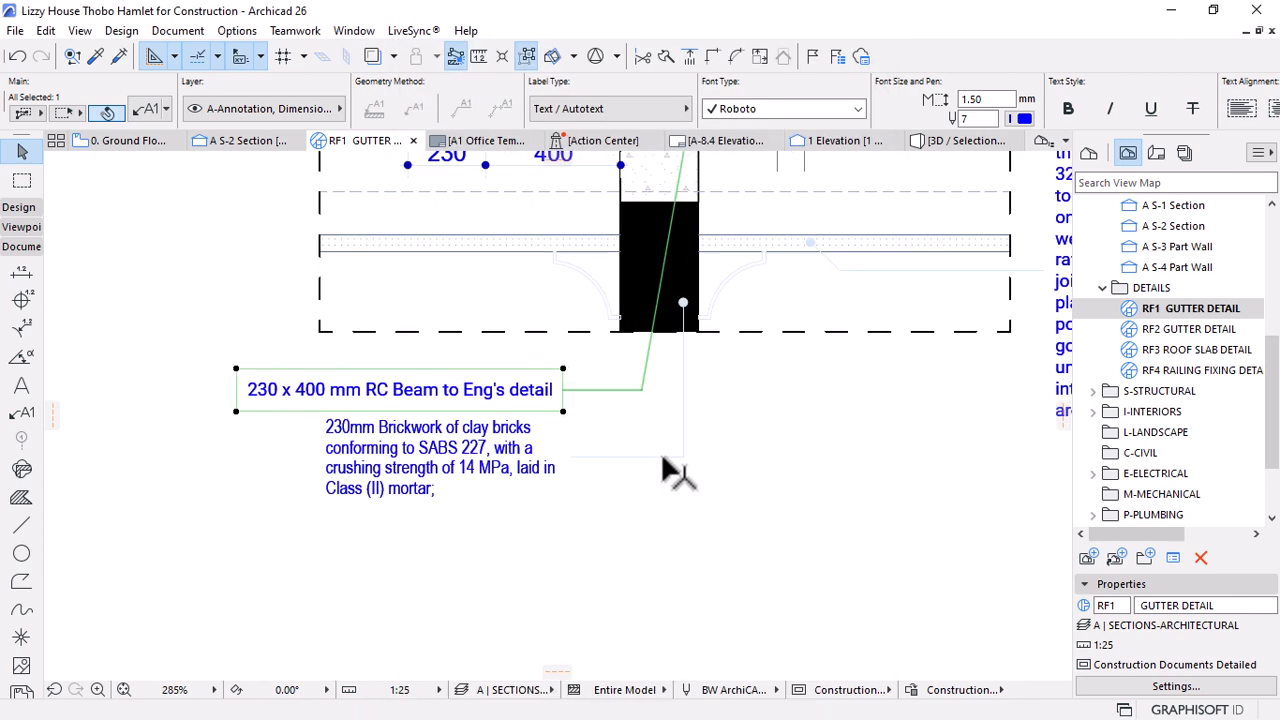
{"action": "left_click", "coordinate": [545, 380]}
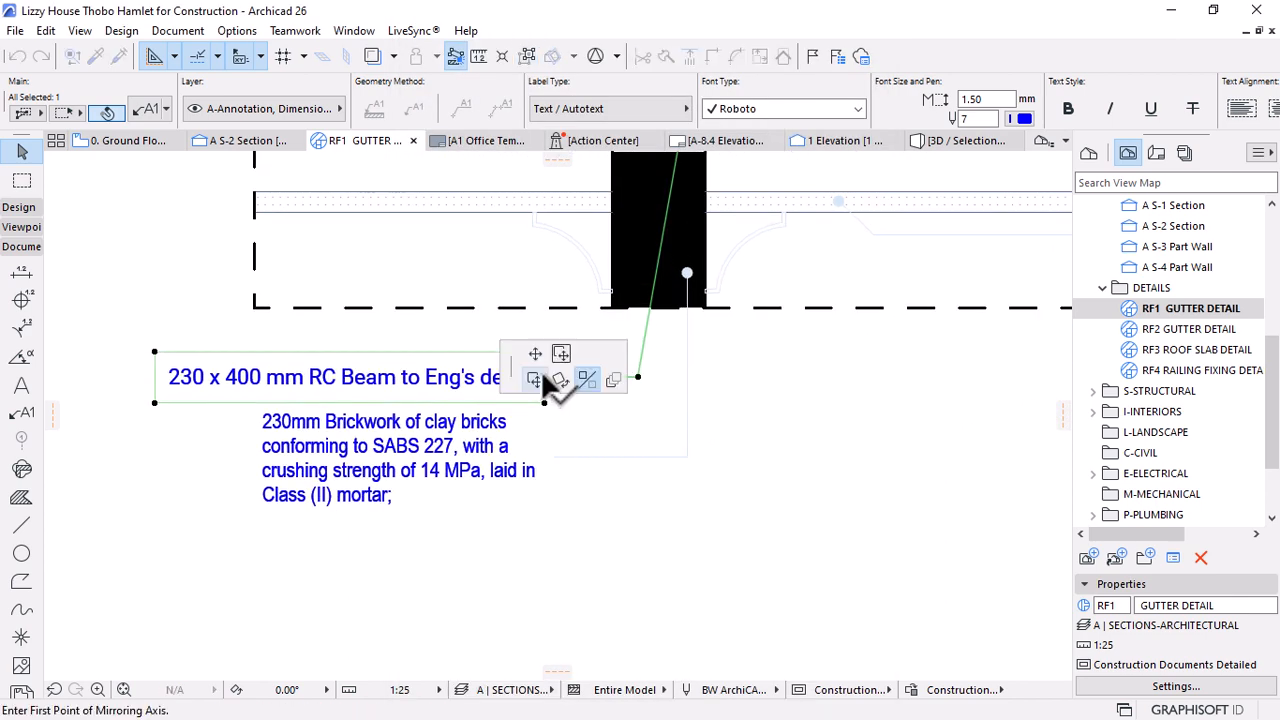
{"action": "left_click", "coordinate": [530, 351]}
{"action": "scroll", "coordinate": [546, 458], "scroll_direction": "up", "scroll_amount": 4}
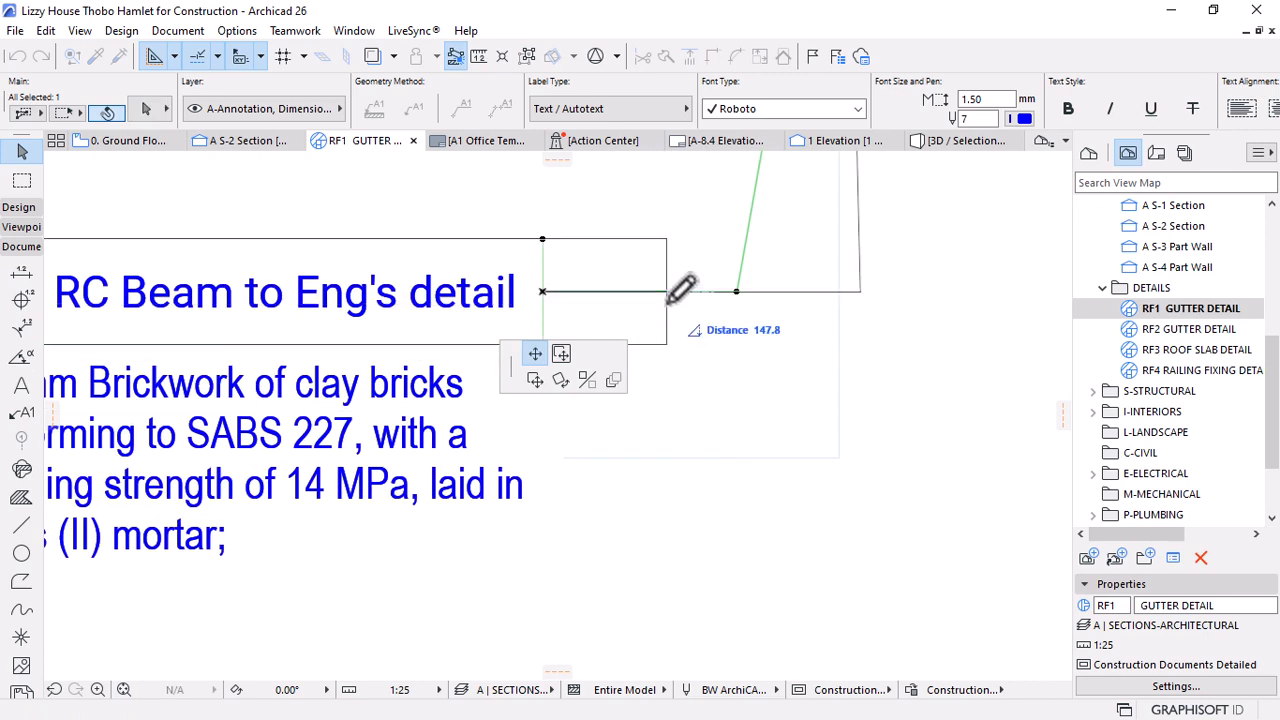
{"action": "left_click", "coordinate": [578, 457]}
{"action": "scroll", "coordinate": [672, 450], "scroll_direction": "down", "scroll_amount": 5}
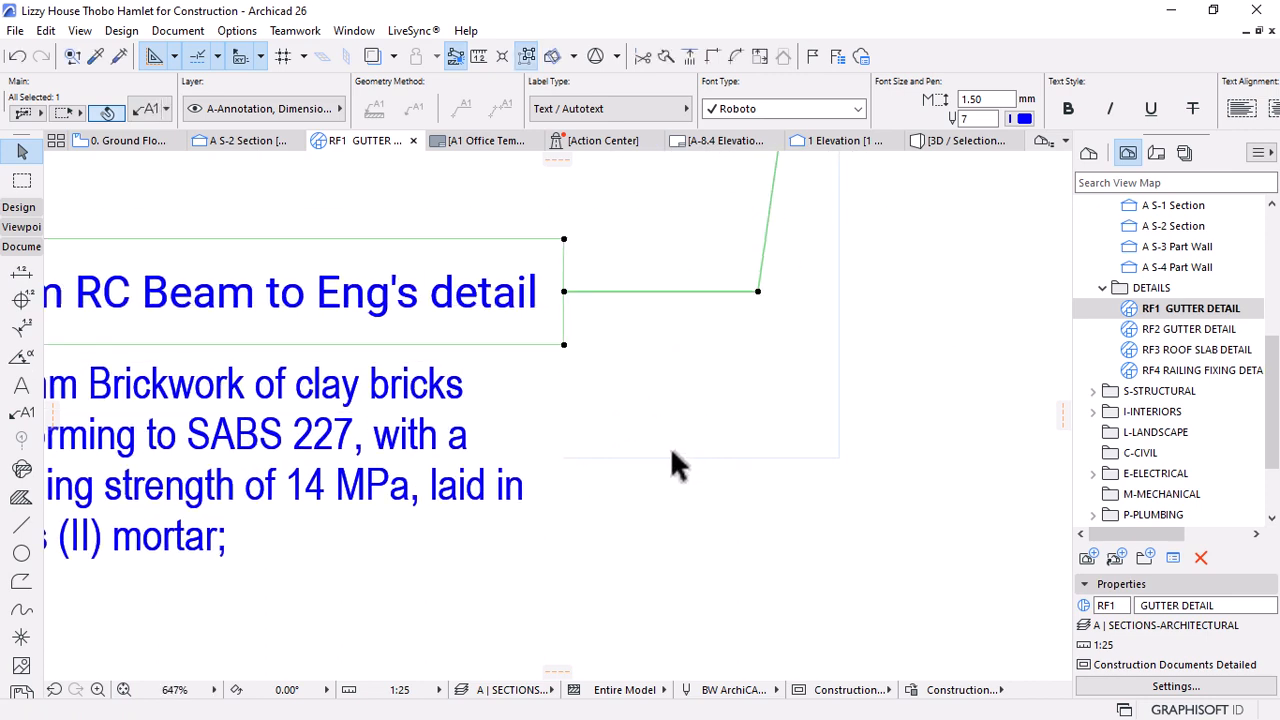
Narrow the RC beam label's text box to roughly the brickwork note's width so its text wraps onto two lines
{"action": "left_click", "coordinate": [684, 514]}
{"action": "left_click", "coordinate": [457, 401]}
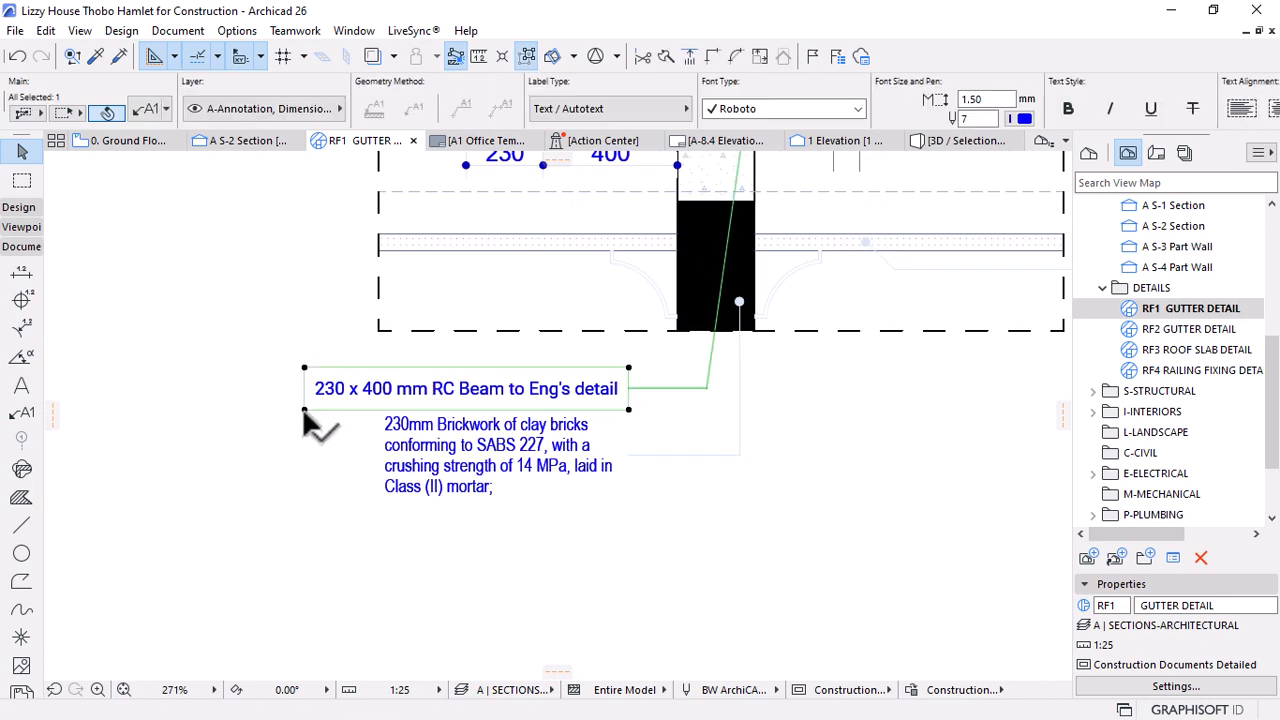
{"action": "left_click", "coordinate": [303, 408]}
{"action": "left_click", "coordinate": [534, 355]}
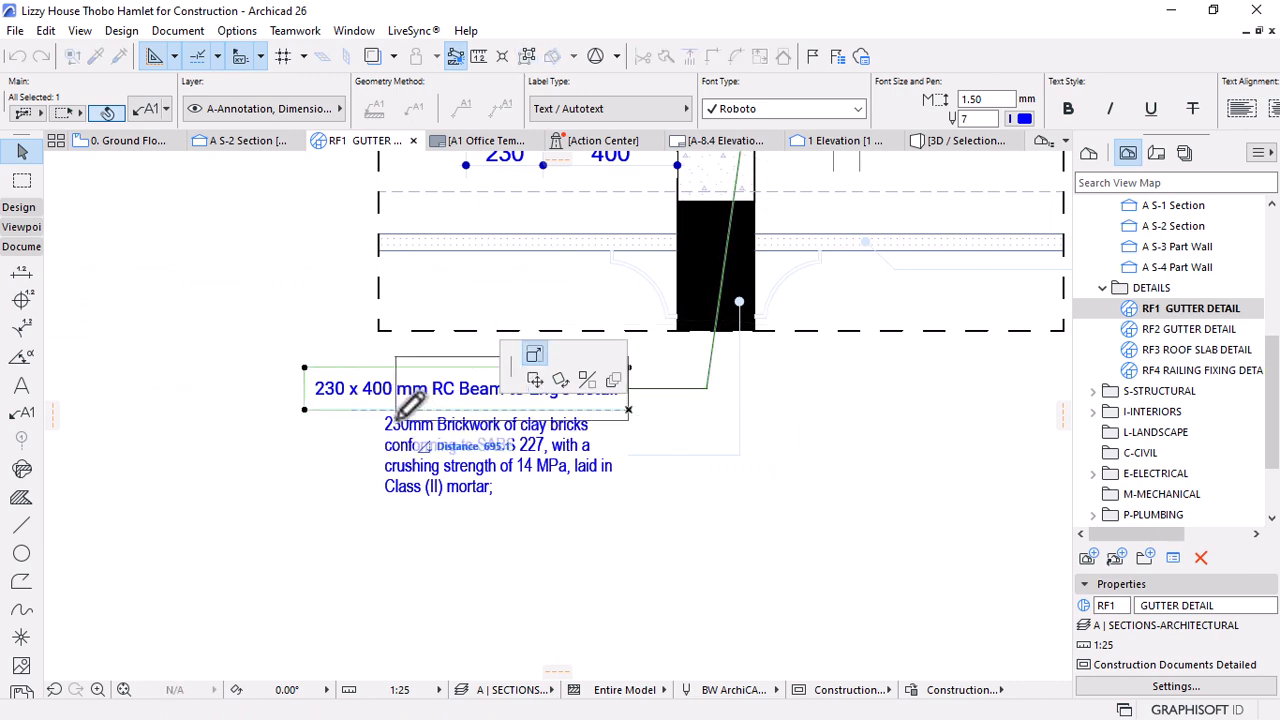
{"action": "left_click", "coordinate": [390, 418]}
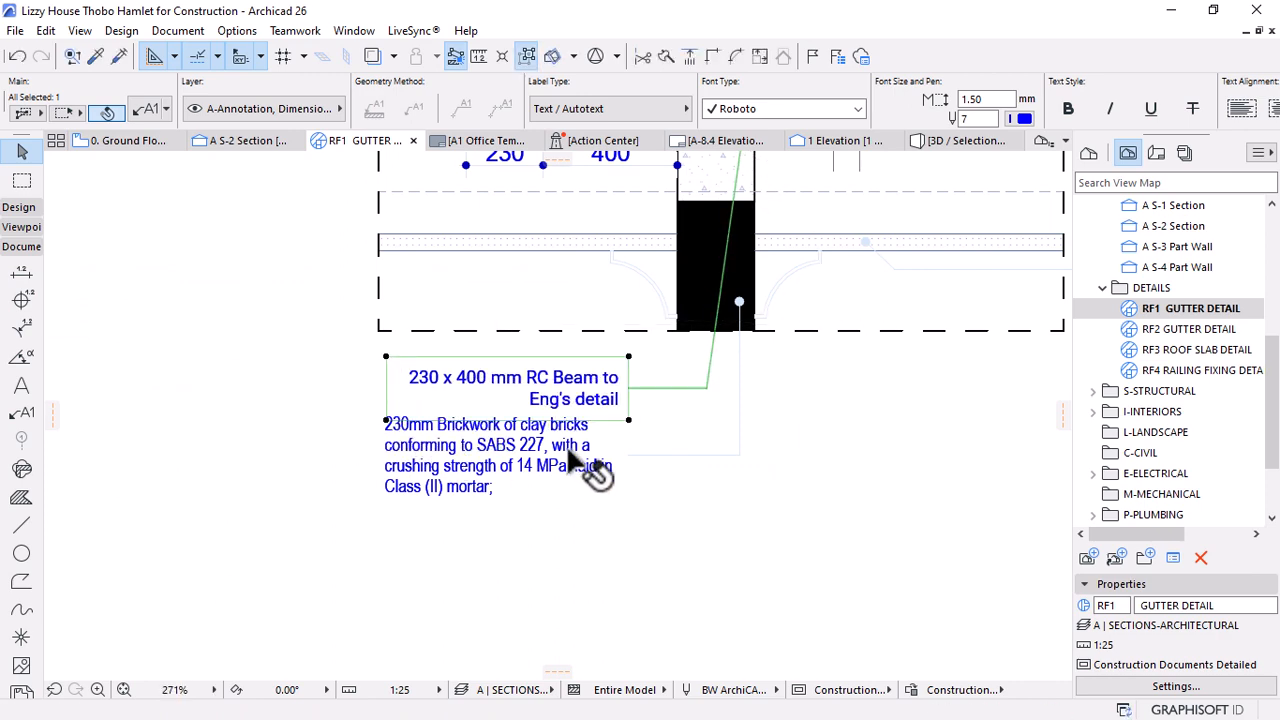
Left-align the text of the RC beam label
{"action": "mouse_move", "coordinate": [615, 460]}
{"action": "middle_mouse_down"}
{"action": "mouse_move", "coordinate": [586, 405]}
{"action": "mouse_move", "coordinate": [525, 480]}
{"action": "middle_mouse_up"}
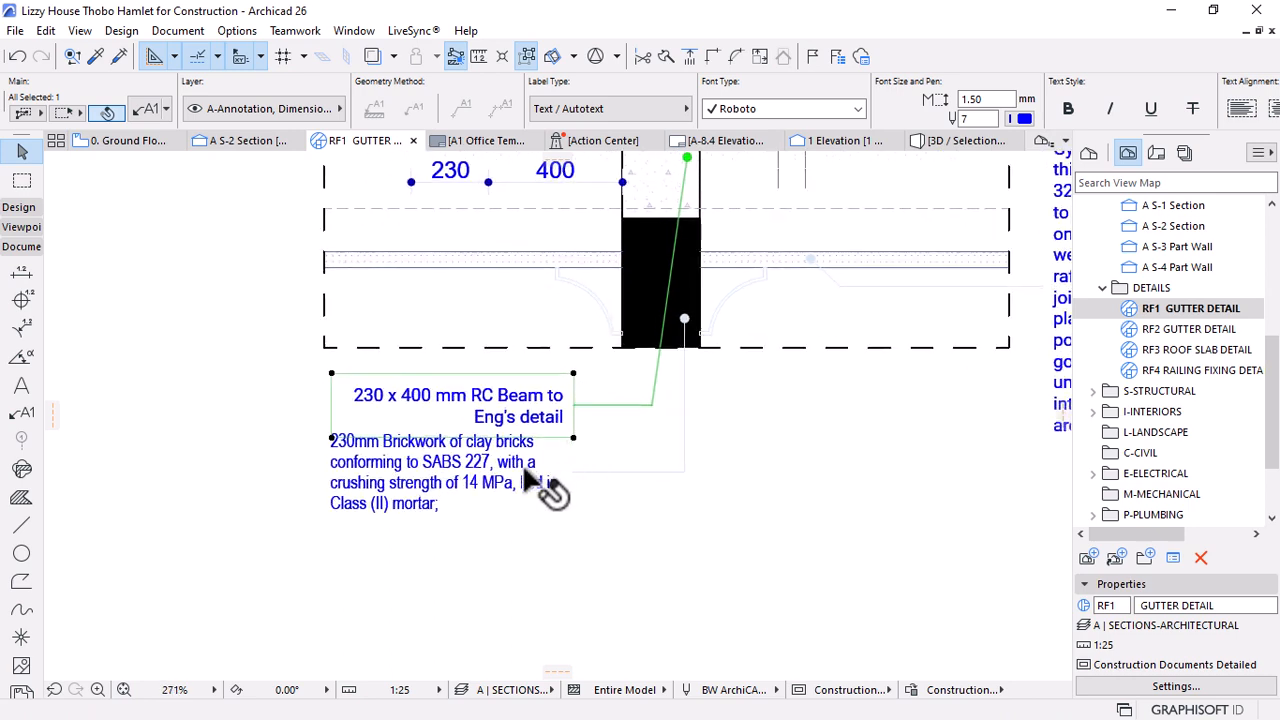
{"action": "scroll", "coordinate": [728, 122], "scroll_direction": "down", "scroll_amount": 4}
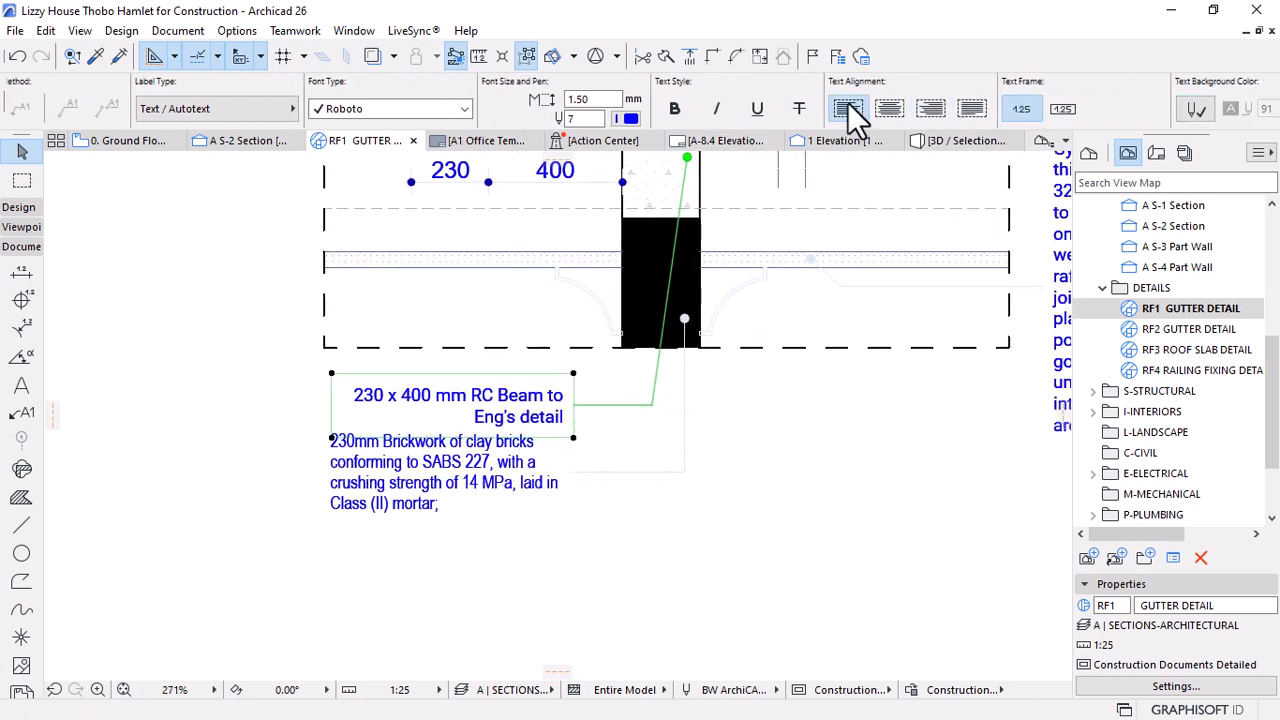
{"action": "left_click", "coordinate": [849, 104]}
Widen the RC beam label's box slightly to the left so its text aligns with the brickwork note's left edge
{"action": "scroll", "coordinate": [557, 491], "scroll_direction": "up", "scroll_amount": 3}
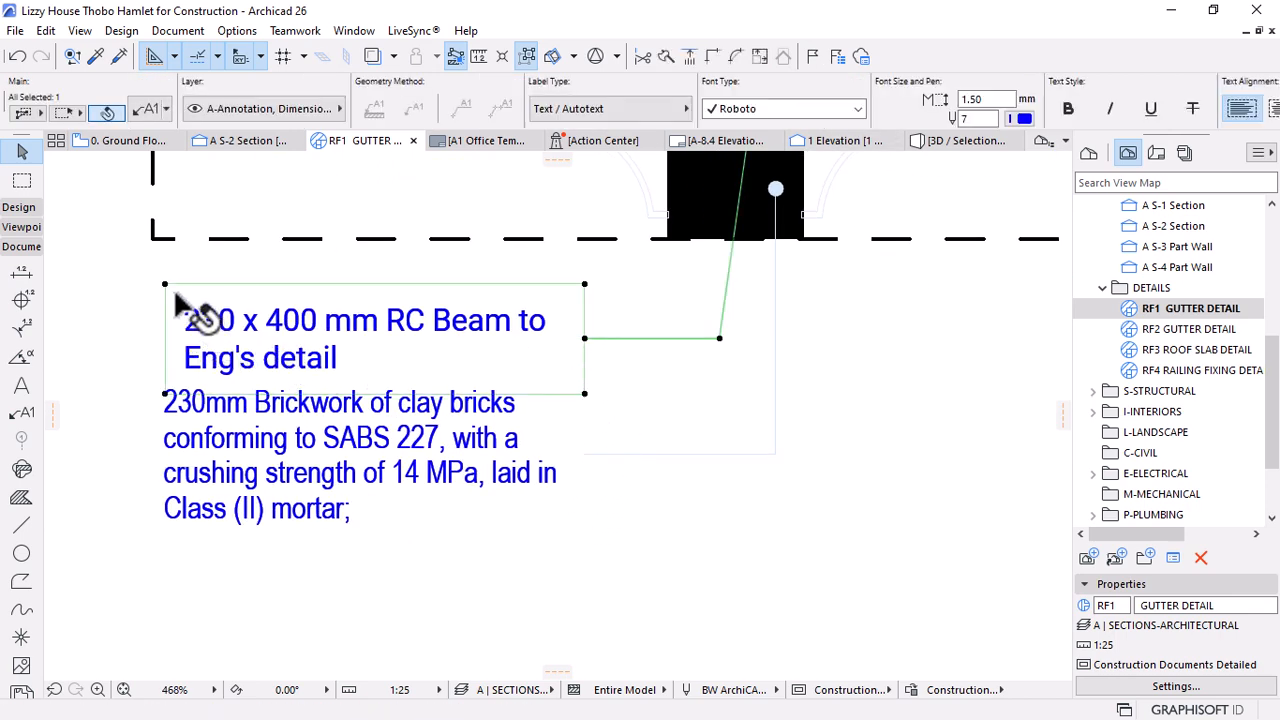
{"action": "left_click", "coordinate": [166, 284]}
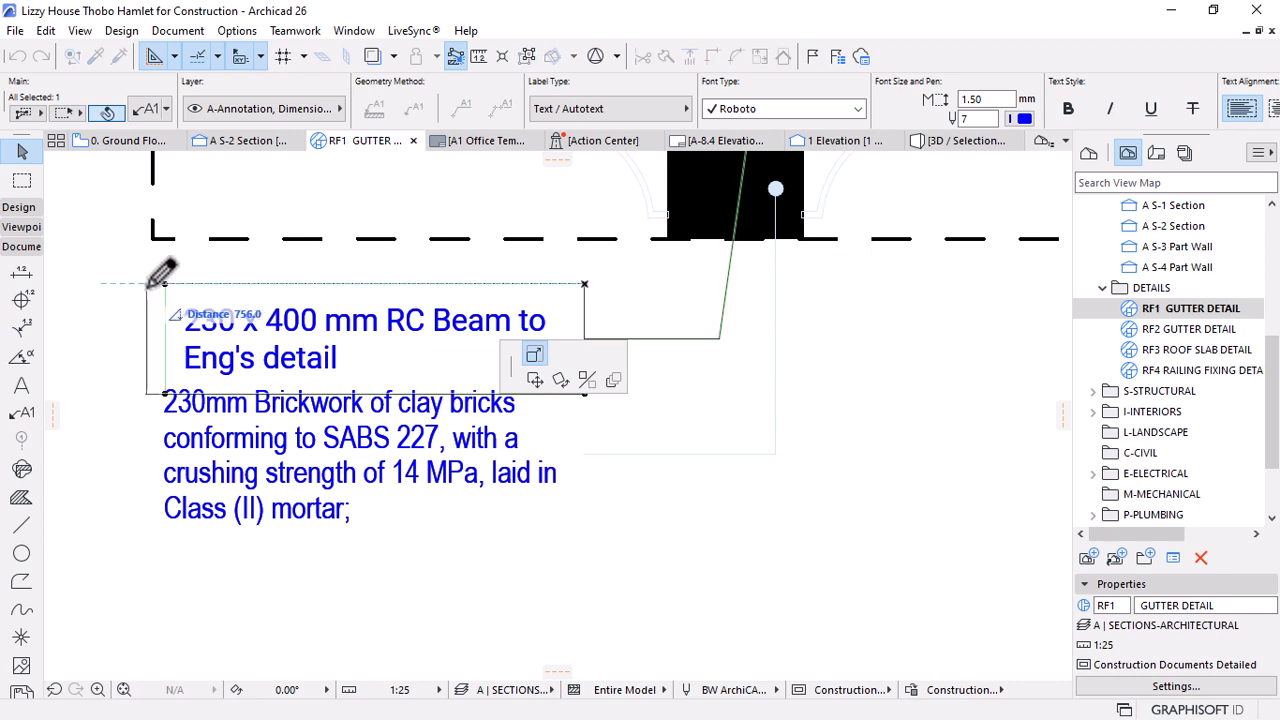
{"action": "key", "text": "Escape"}
{"action": "left_click", "coordinate": [614, 521]}
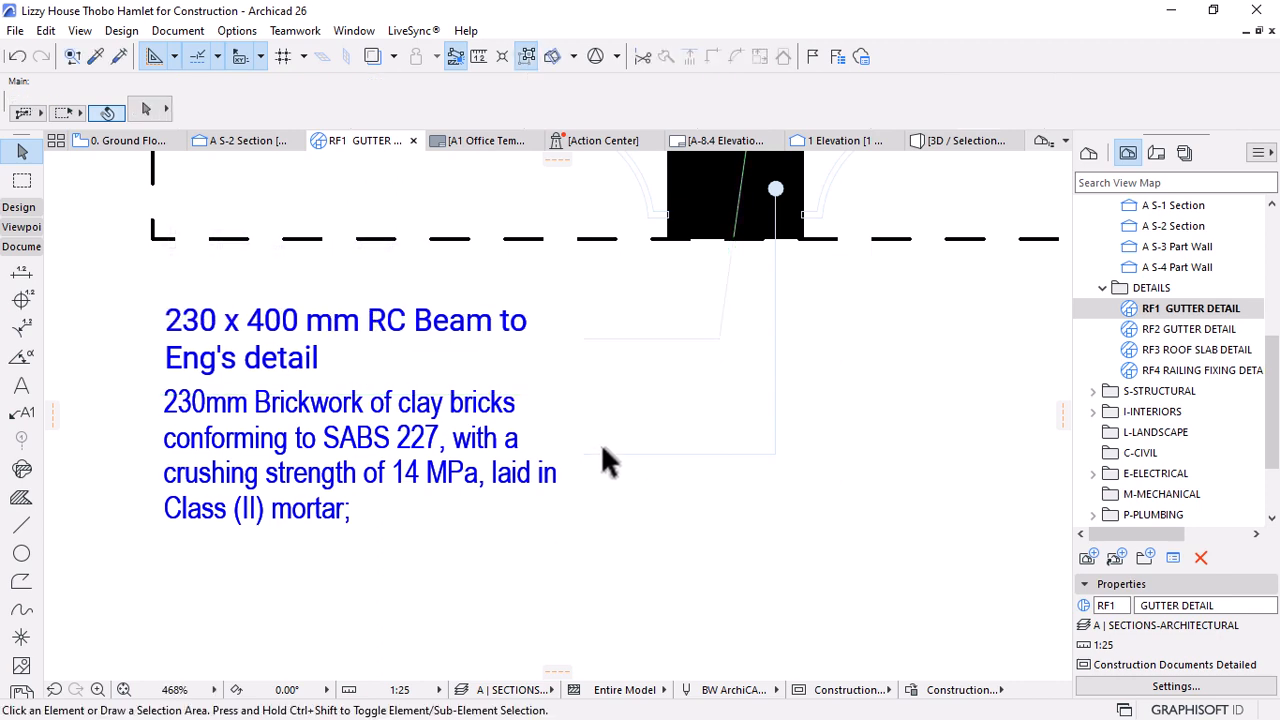
Move the RC beam label slightly upward to leave a gap above the brickwork note
{"action": "scroll", "coordinate": [551, 380], "scroll_direction": "down", "scroll_amount": 2}
{"action": "left_click", "coordinate": [486, 414]}
{"action": "left_click", "coordinate": [581, 340]}
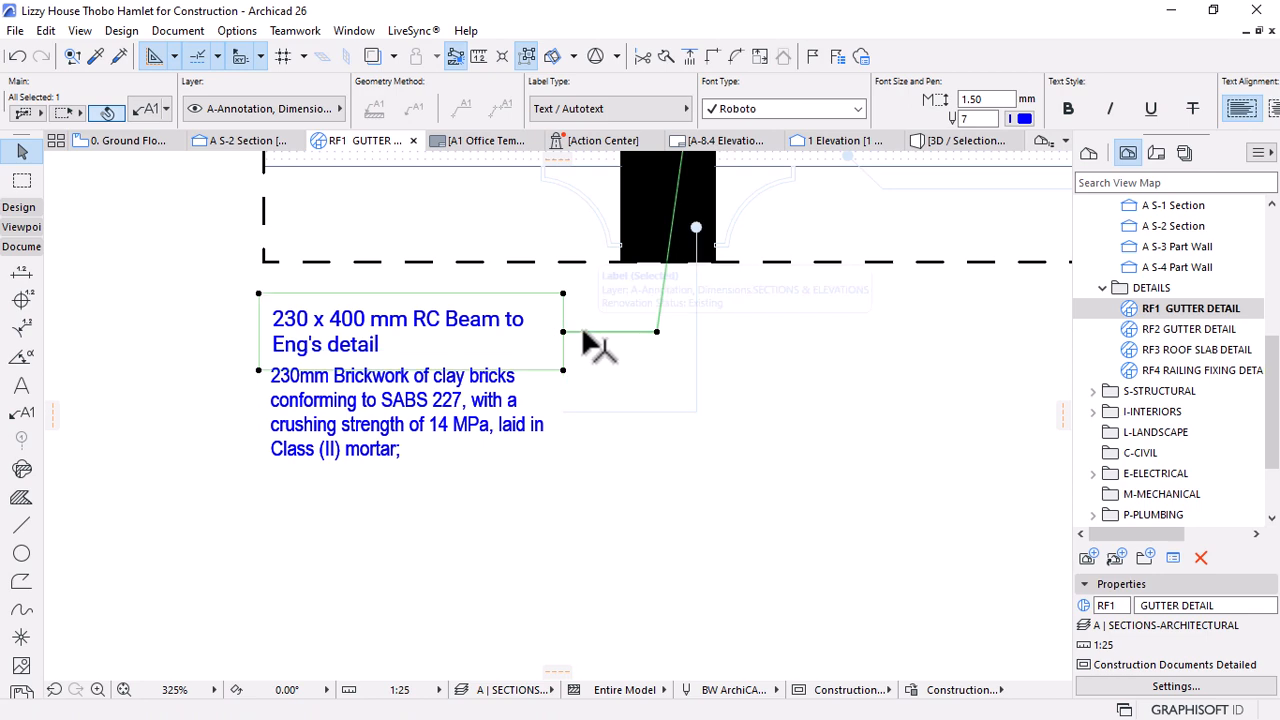
{"action": "key", "text": "ctrl+d"}
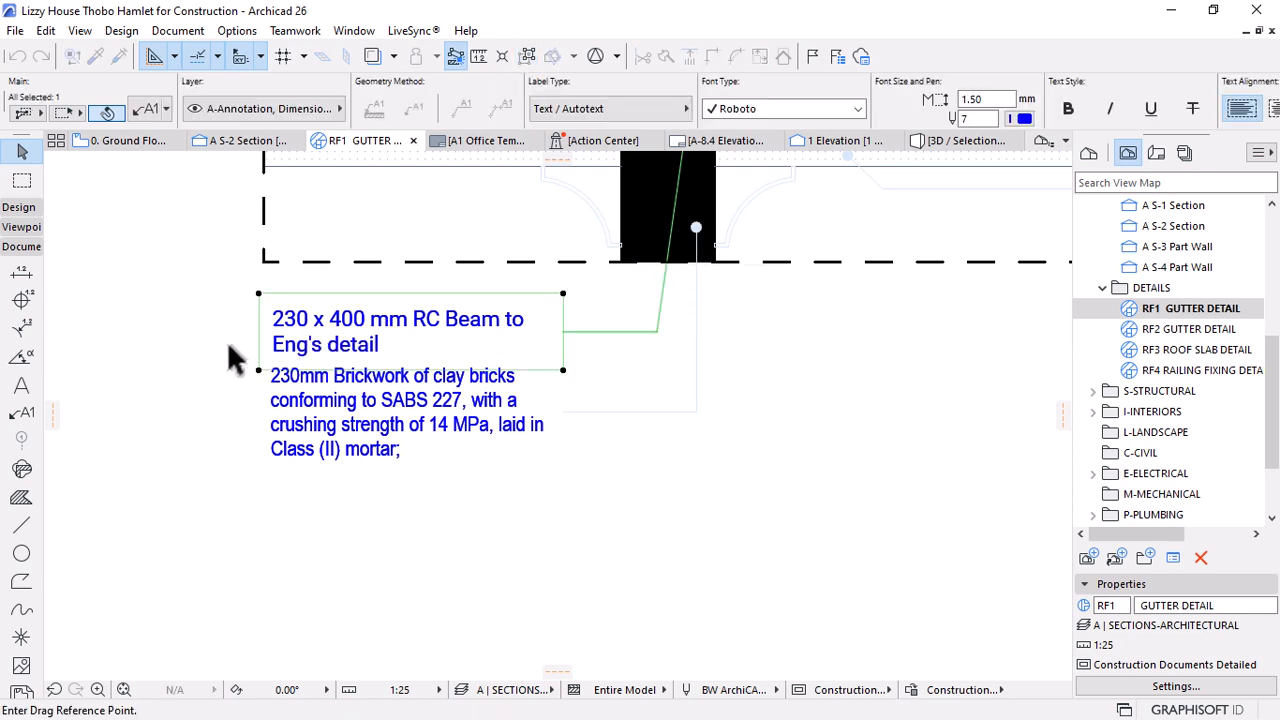
{"action": "left_click", "coordinate": [232, 356]}
{"action": "left_click", "coordinate": [240, 344]}
{"action": "left_click", "coordinate": [568, 378]}
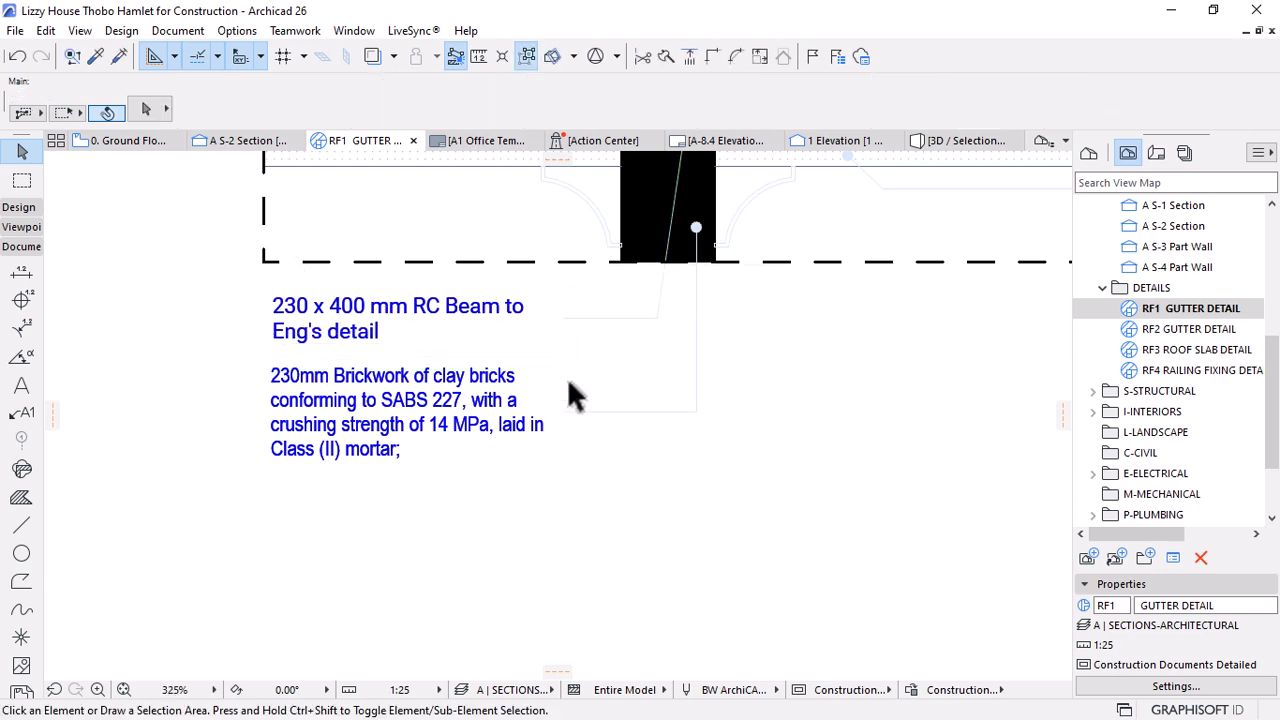
Move the RC beam label's pointer tip within the beam to sit directly above its bend, making the leader vertical
{"action": "scroll", "coordinate": [560, 400], "scroll_direction": "down", "scroll_amount": 4}
{"action": "left_click", "coordinate": [610, 240]}
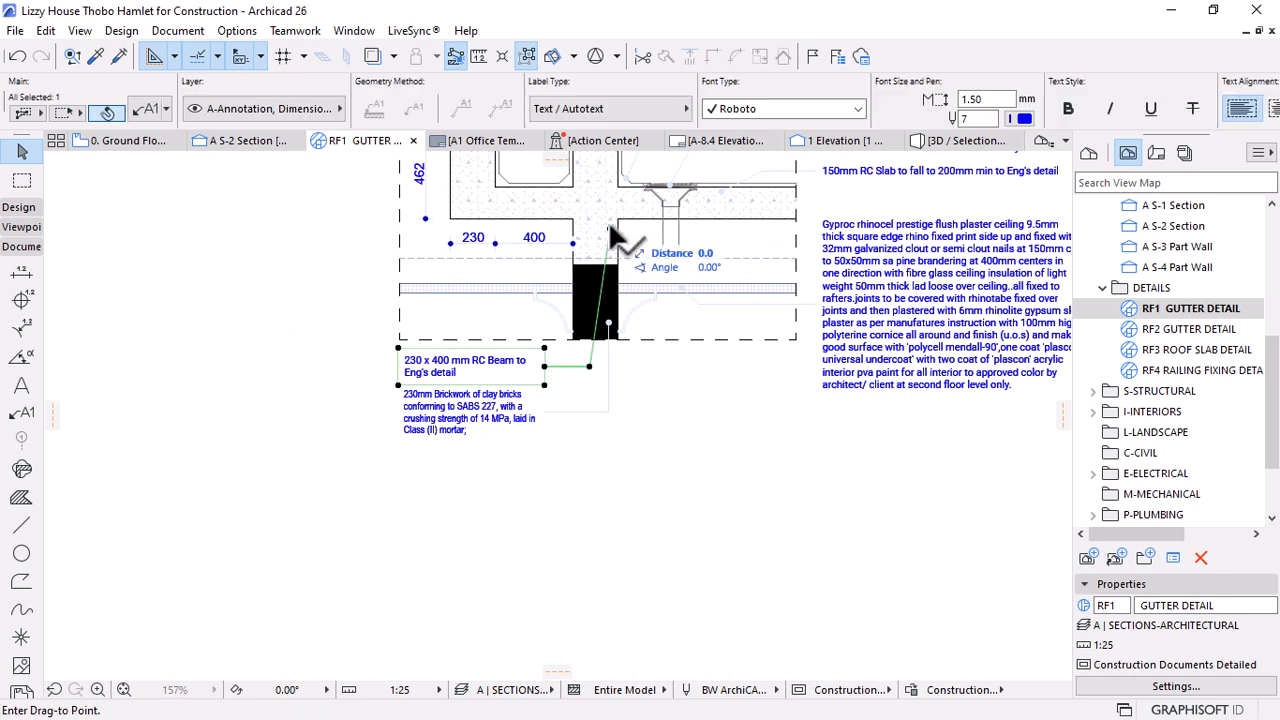
{"action": "left_click", "coordinate": [608, 240]}
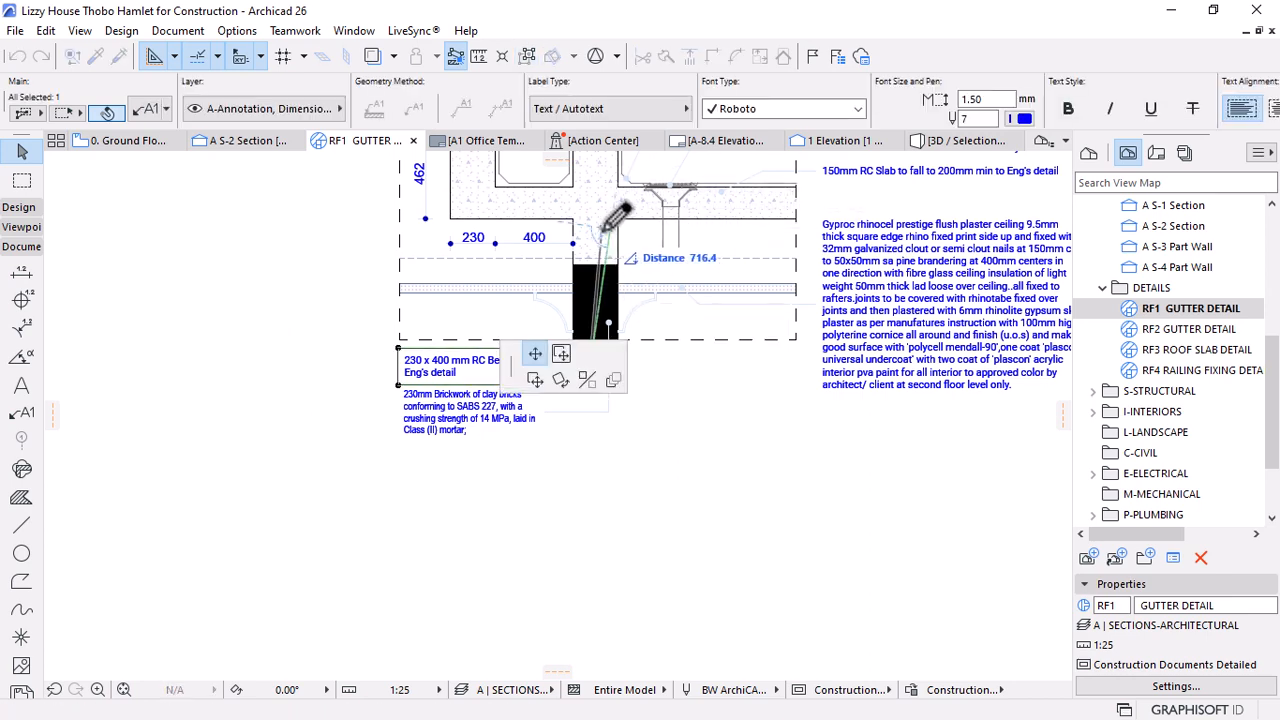
{"action": "left_click", "coordinate": [589, 241]}
Change the font of the 230mm brickwork label to Roboto
{"action": "scroll", "coordinate": [616, 431], "scroll_direction": "up", "scroll_amount": 2}
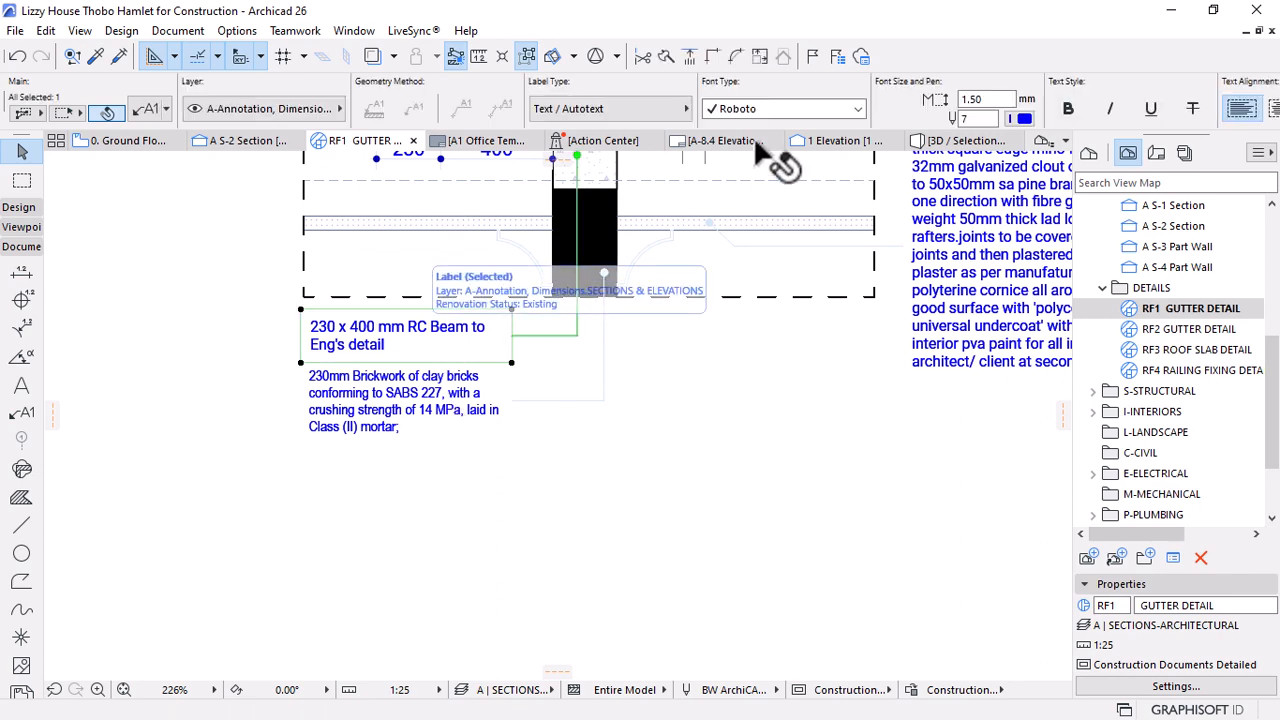
{"action": "left_click", "coordinate": [405, 395]}
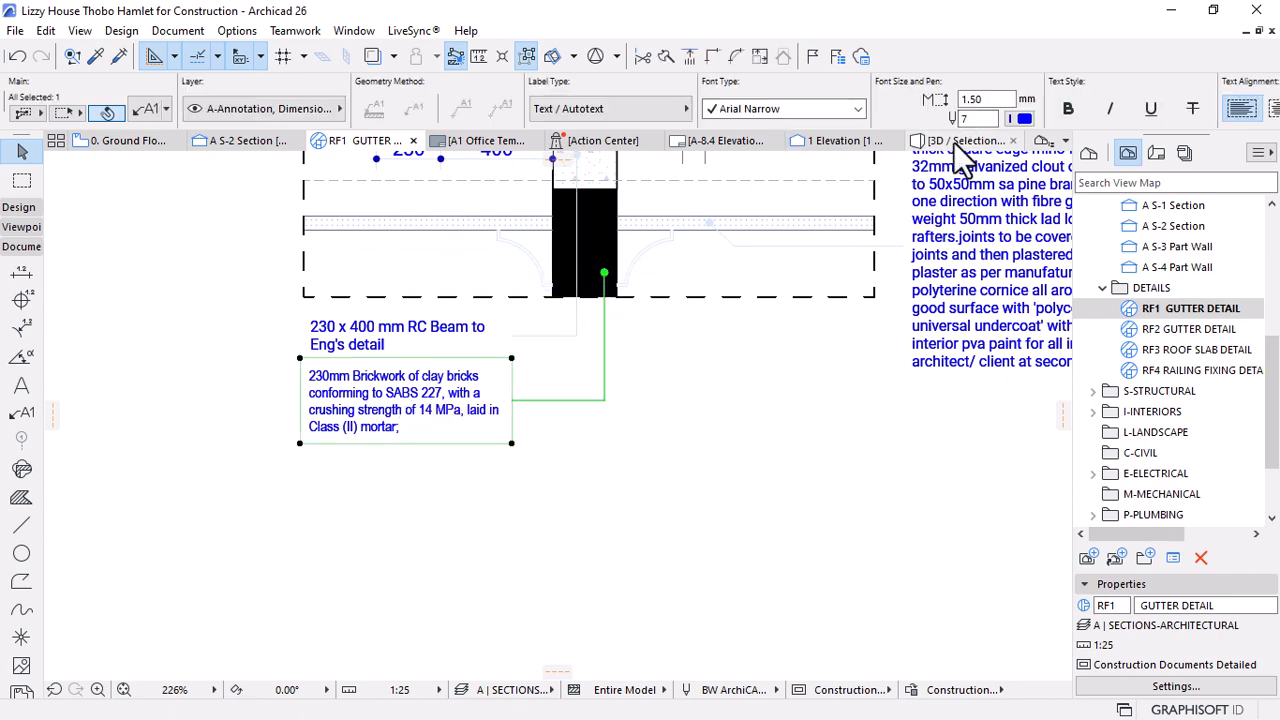
{"action": "left_click", "coordinate": [812, 112]}
{"action": "scroll", "coordinate": [768, 146], "scroll_direction": "down", "scroll_amount": 15}
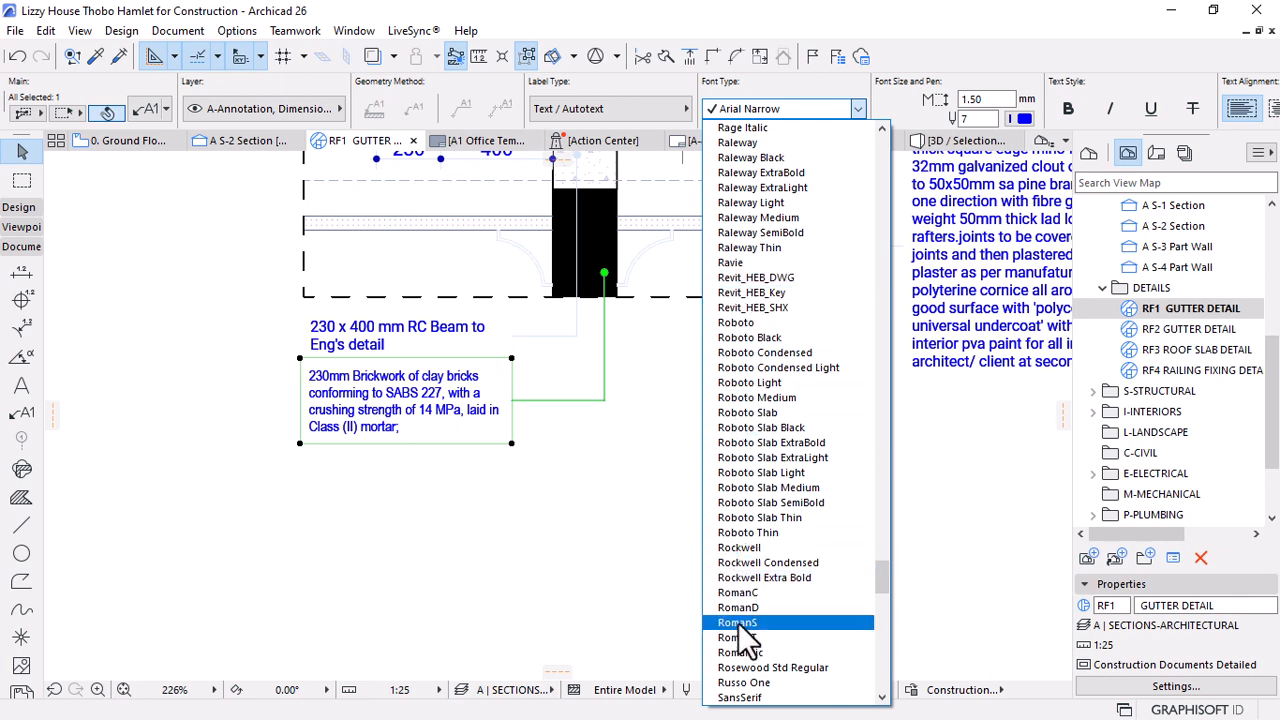
{"action": "left_click", "coordinate": [748, 322]}
{"action": "left_click", "coordinate": [680, 477]}
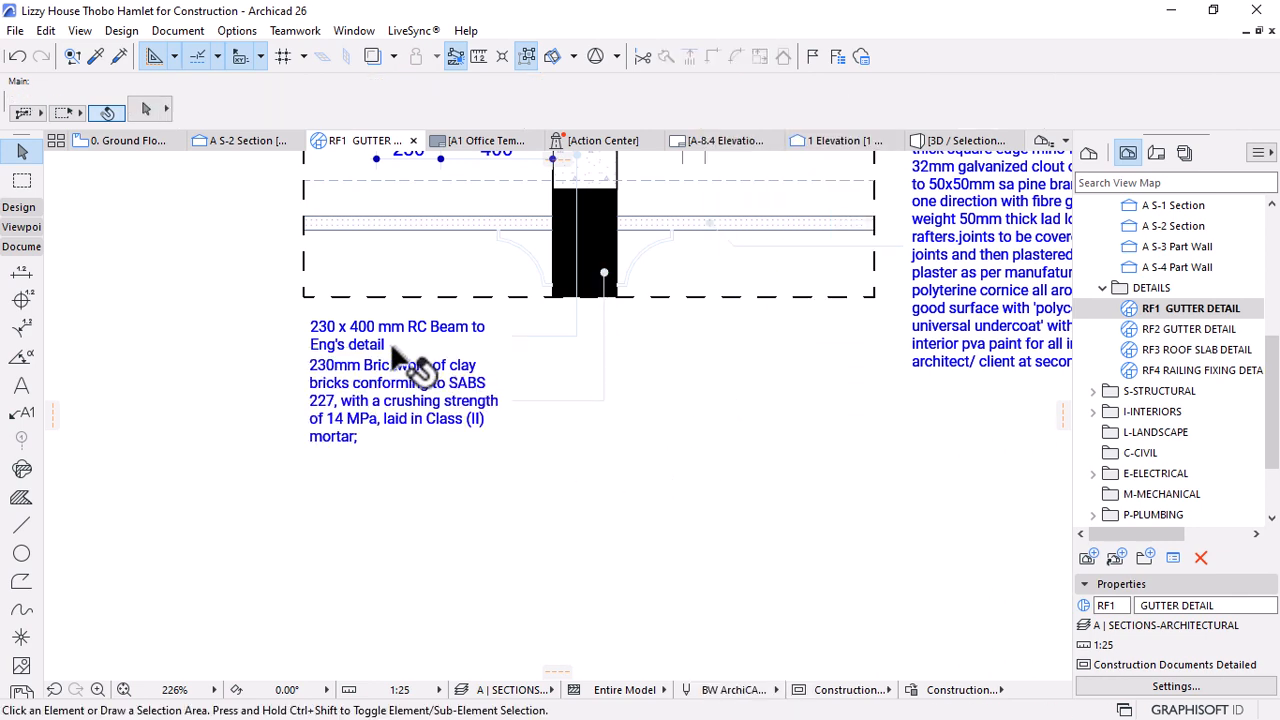
Move the 230mm brickwork label straight down slightly to leave a gap below the RC beam label
{"action": "left_click", "coordinate": [470, 375]}
{"action": "scroll", "coordinate": [465, 373], "scroll_direction": "up", "scroll_amount": 4}
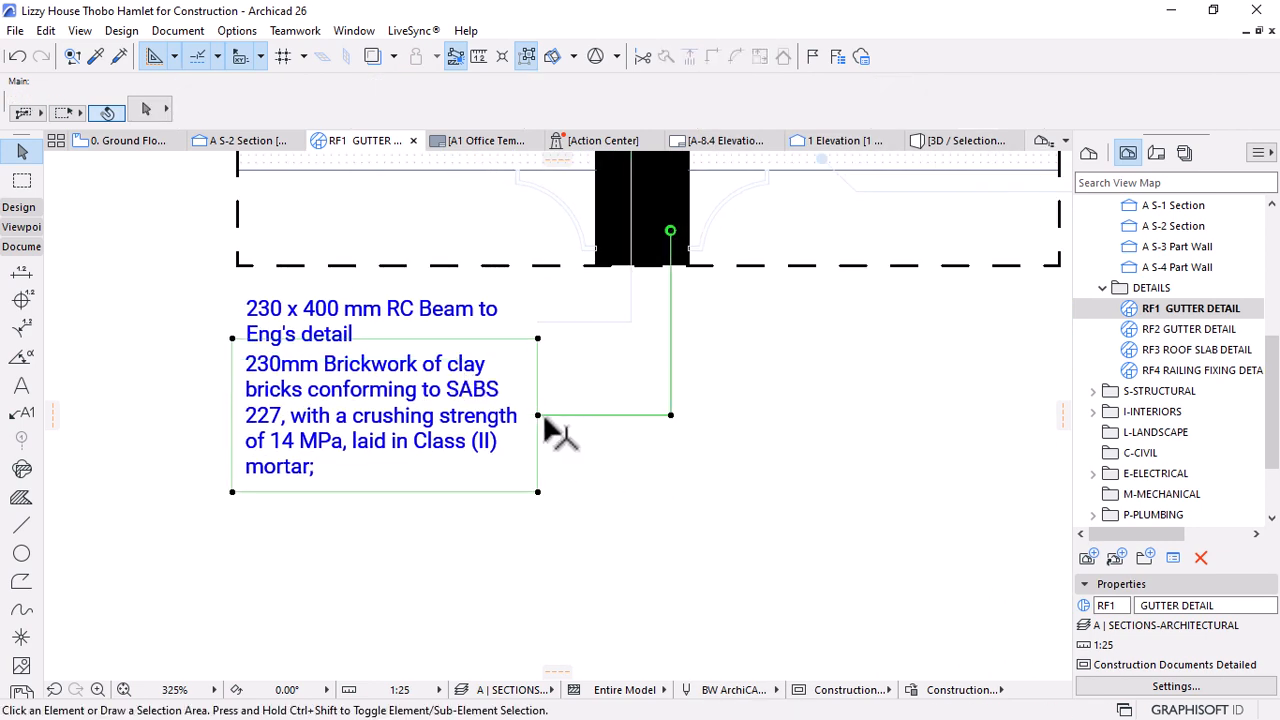
{"action": "left_click", "coordinate": [589, 392]}
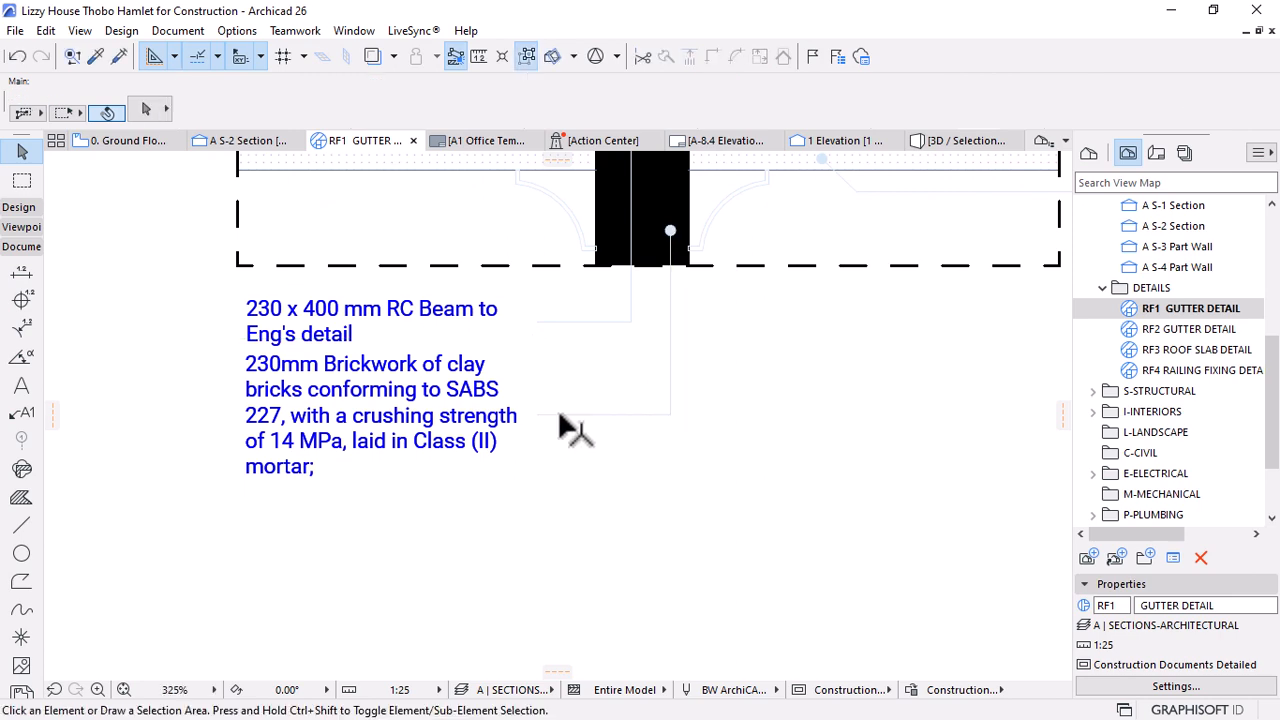
{"action": "left_click", "coordinate": [503, 471]}
{"action": "key", "text": "ctrl+d"}
{"action": "left_click", "coordinate": [766, 379]}
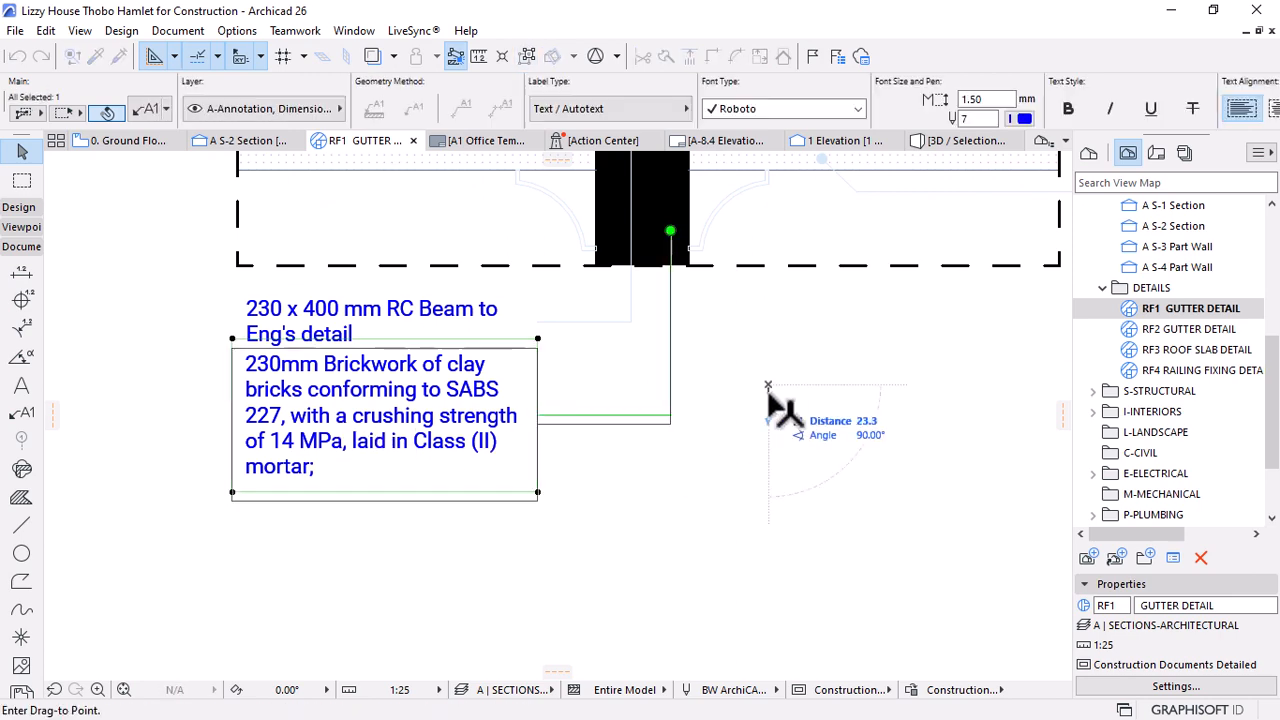
{"action": "left_click", "coordinate": [769, 395]}
{"action": "left_click", "coordinate": [689, 467]}
{"action": "scroll", "coordinate": [632, 466], "scroll_direction": "down", "scroll_amount": 10}
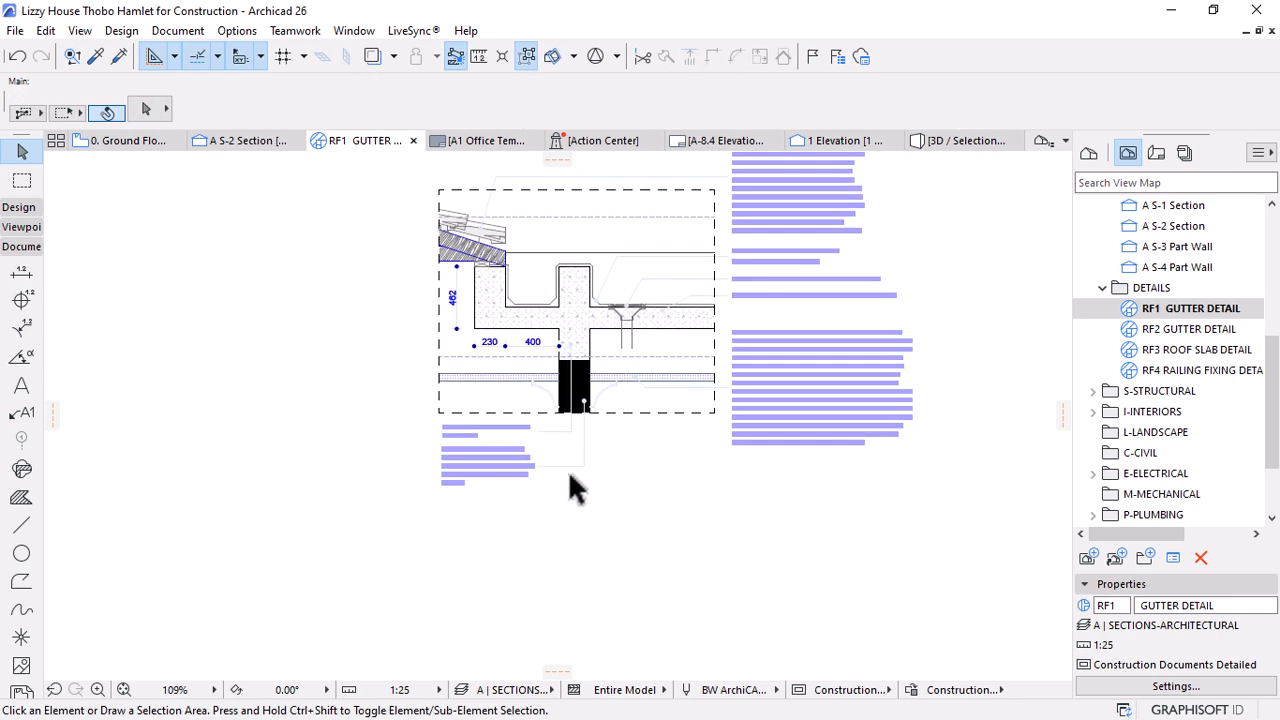
Chamfer the waterproofing membrane line by 20 mm at its corner beside the roof timber, where it turns down into the gutter
{"action": "scroll", "coordinate": [716, 401], "scroll_direction": "up", "scroll_amount": 4}
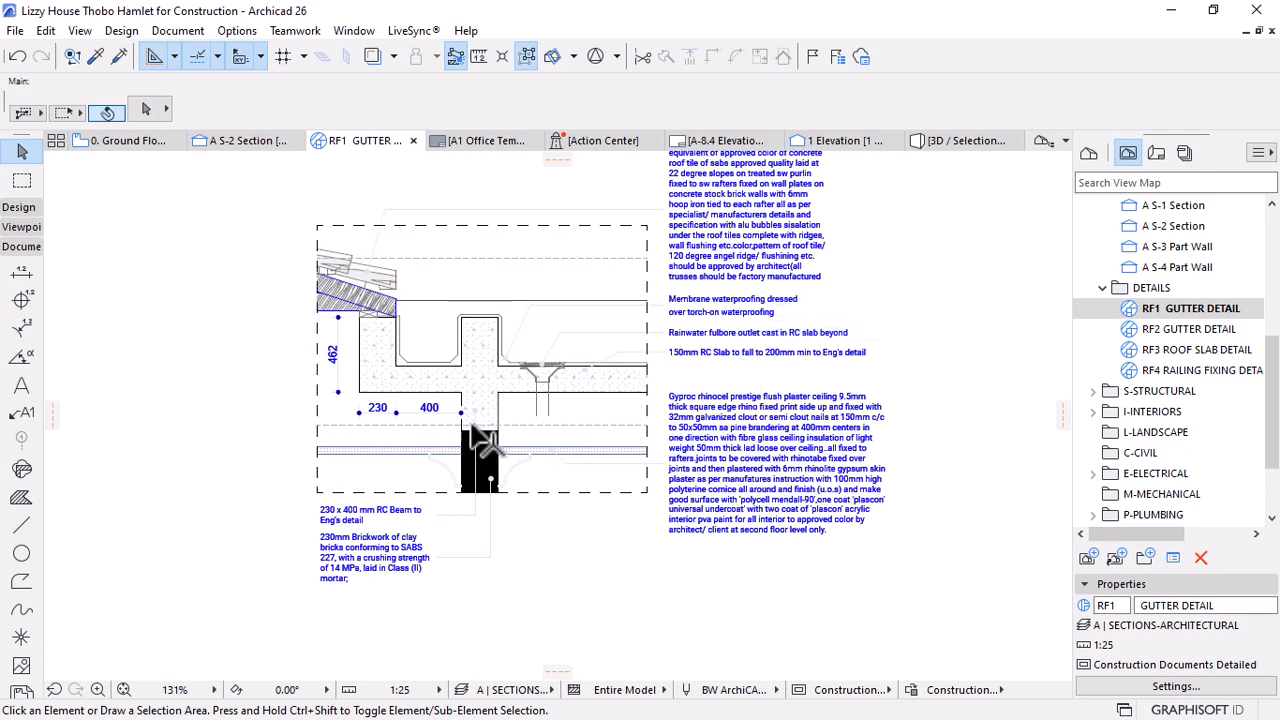
{"action": "middle_click_drag", "start_coordinate": [505, 412], "coordinate": [487, 404]}
{"action": "scroll", "coordinate": [487, 404], "scroll_direction": "up", "scroll_amount": 1}
{"action": "scroll", "coordinate": [449, 352], "scroll_direction": "down", "scroll_amount": 3}
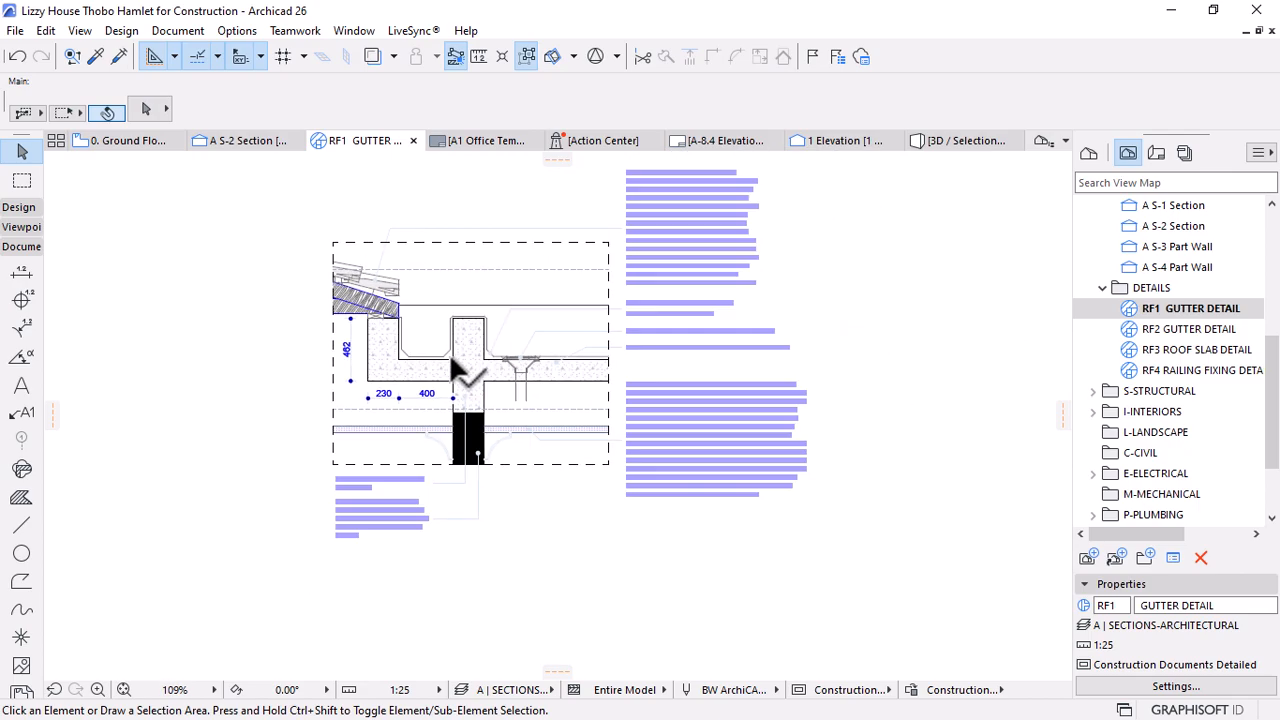
{"action": "scroll", "coordinate": [448, 351], "scroll_direction": "up", "scroll_amount": 6}
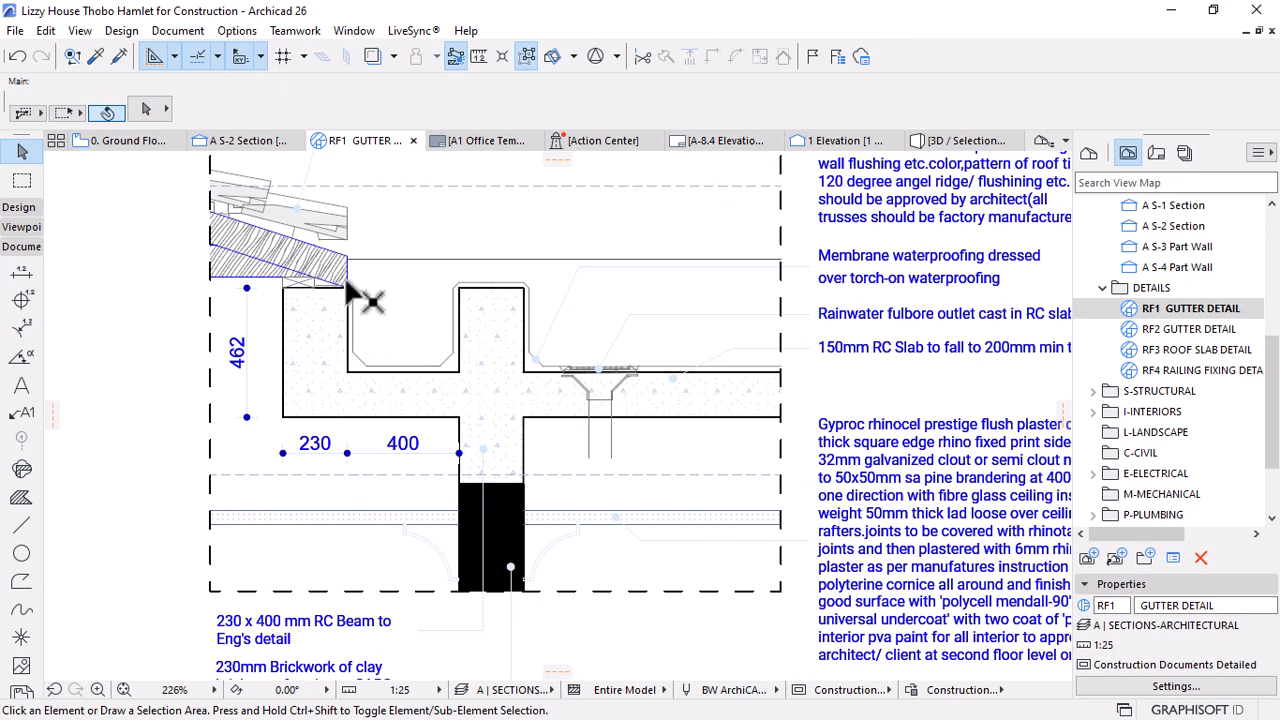
{"action": "scroll", "coordinate": [440, 332], "scroll_direction": "up", "scroll_amount": 7}
{"action": "scroll", "coordinate": [366, 292], "scroll_direction": "up", "scroll_amount": 2}
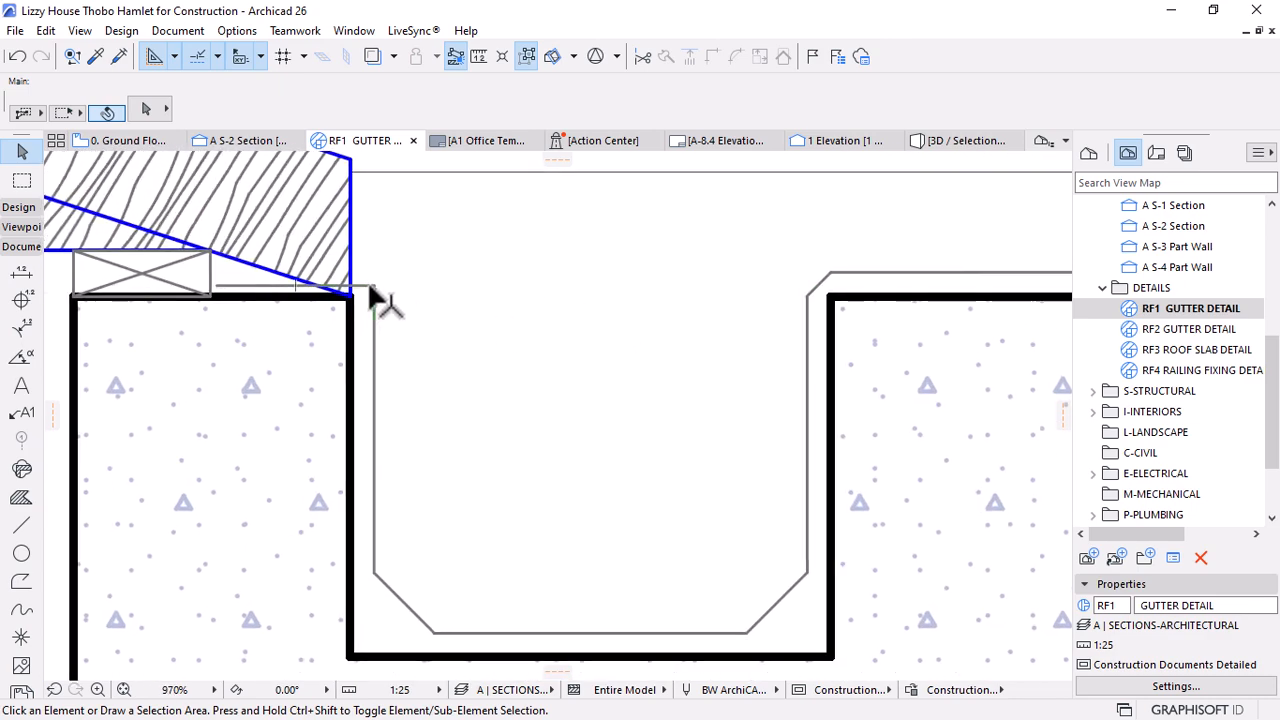
{"action": "left_click", "coordinate": [380, 288]}
{"action": "left_click", "coordinate": [378, 292]}
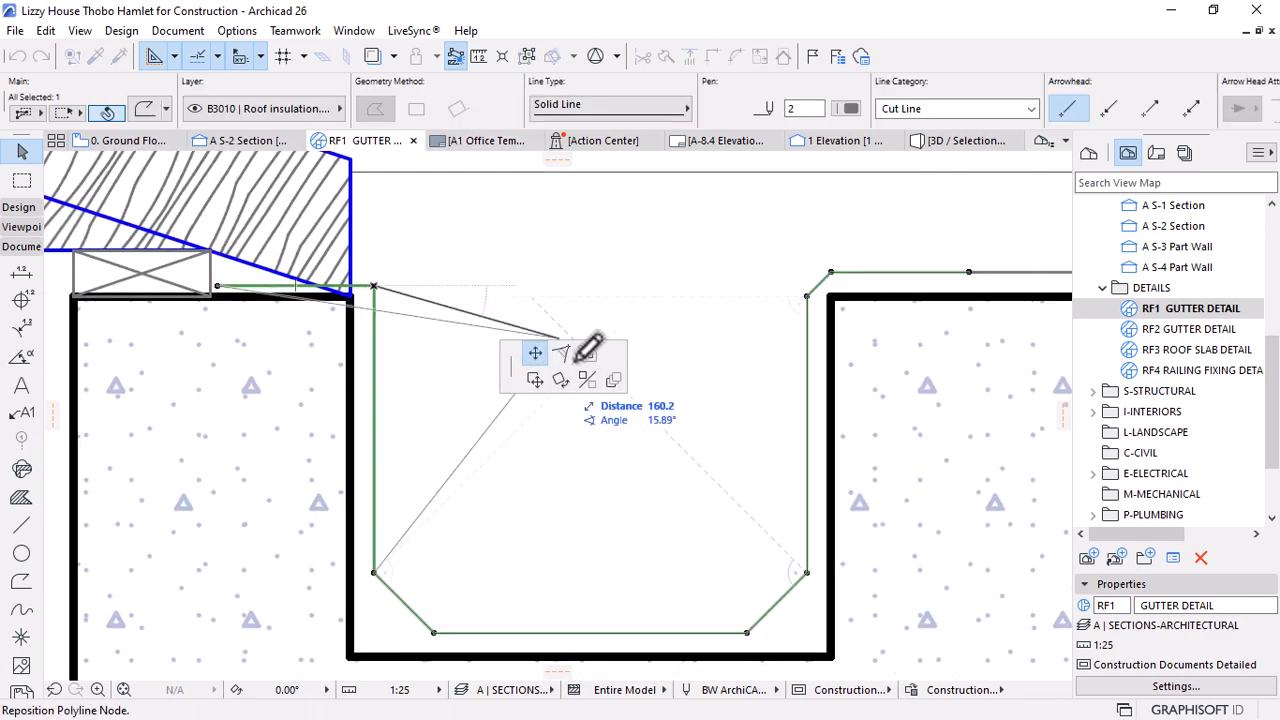
{"action": "left_click", "coordinate": [561, 353]}
{"action": "left_click", "coordinate": [420, 371]}
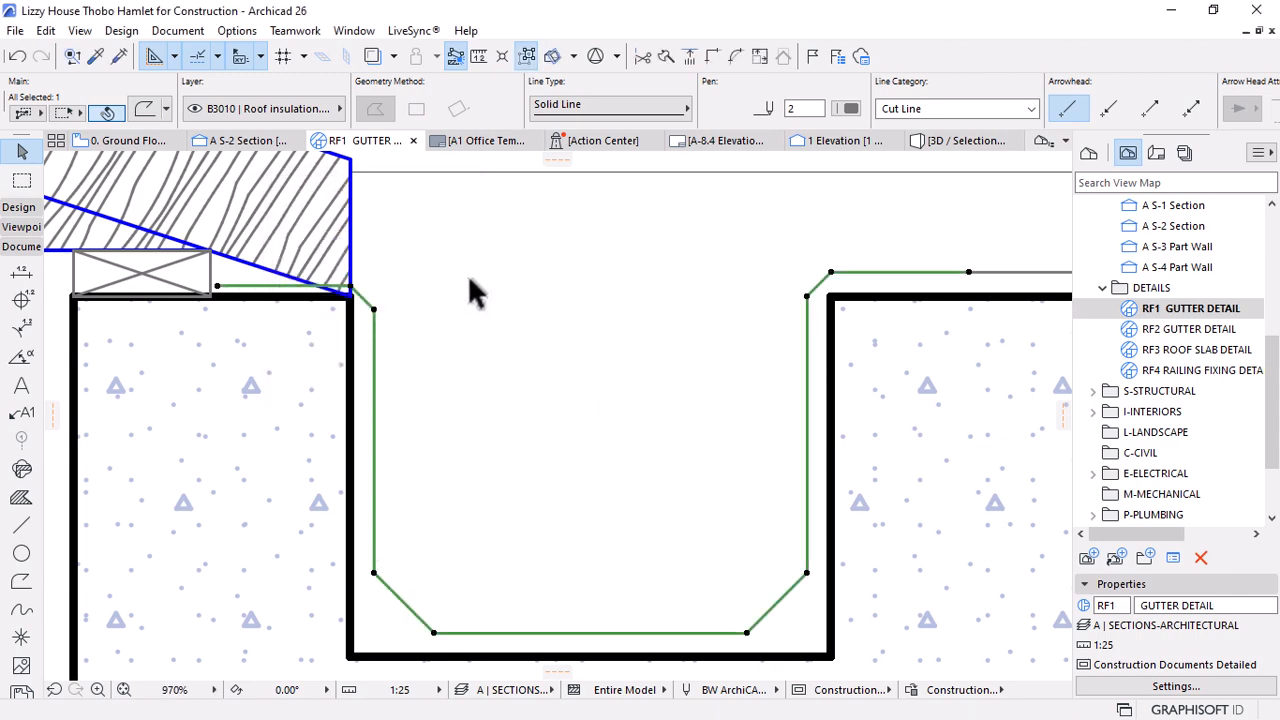
{"action": "key", "text": "Escape"}
{"action": "scroll", "coordinate": [440, 266], "scroll_direction": "down", "scroll_amount": 5}
{"action": "scroll", "coordinate": [420, 288], "scroll_direction": "down", "scroll_amount": 5}
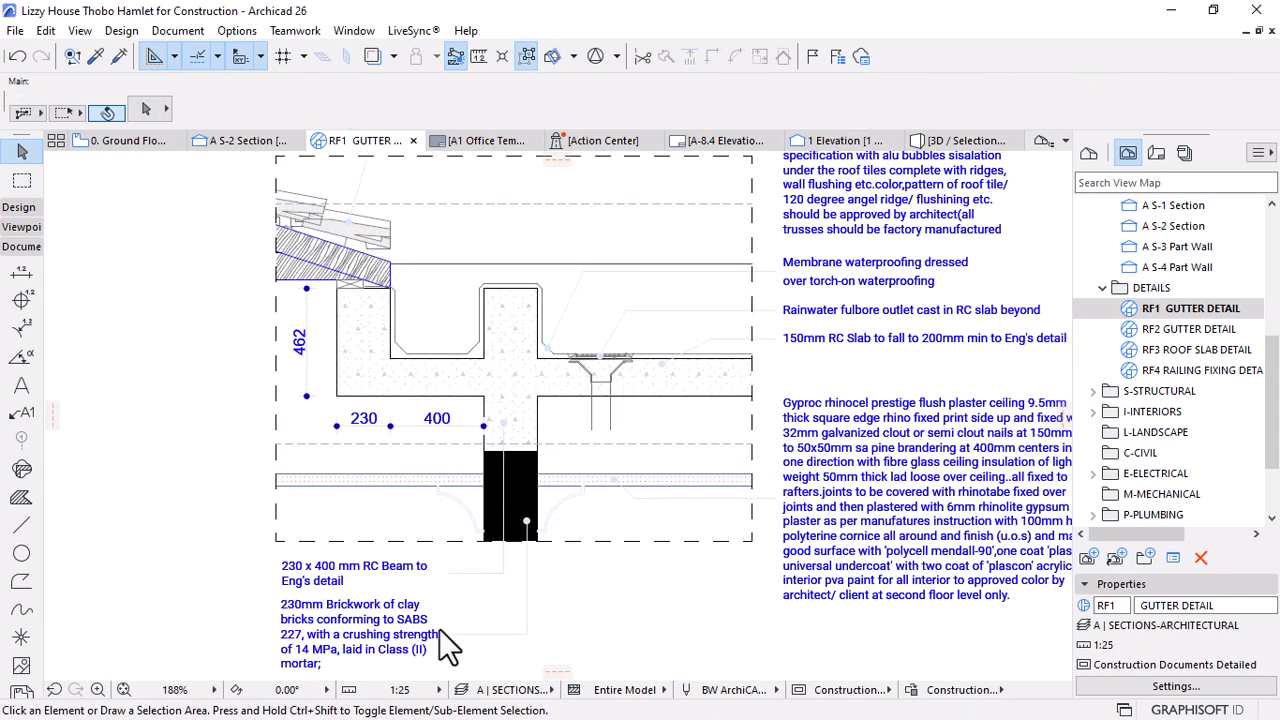
Draw a rectangular polyline with the Dot & Dashed line type over the upper part of the middle concrete upstand, spanning its full width
{"action": "scroll", "coordinate": [445, 626], "scroll_direction": "up", "scroll_amount": 5}
{"action": "scroll", "coordinate": [529, 390], "scroll_direction": "up", "scroll_amount": 1}
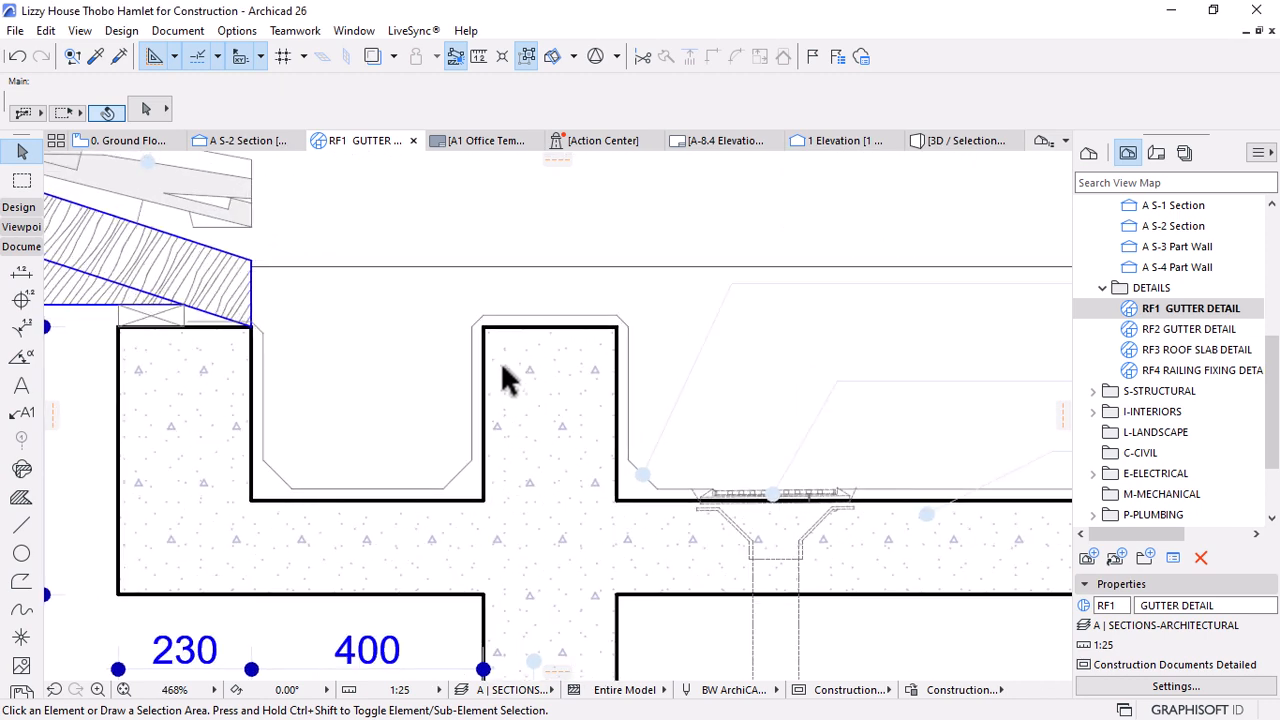
{"action": "scroll", "coordinate": [515, 375], "scroll_direction": "up", "scroll_amount": 2}
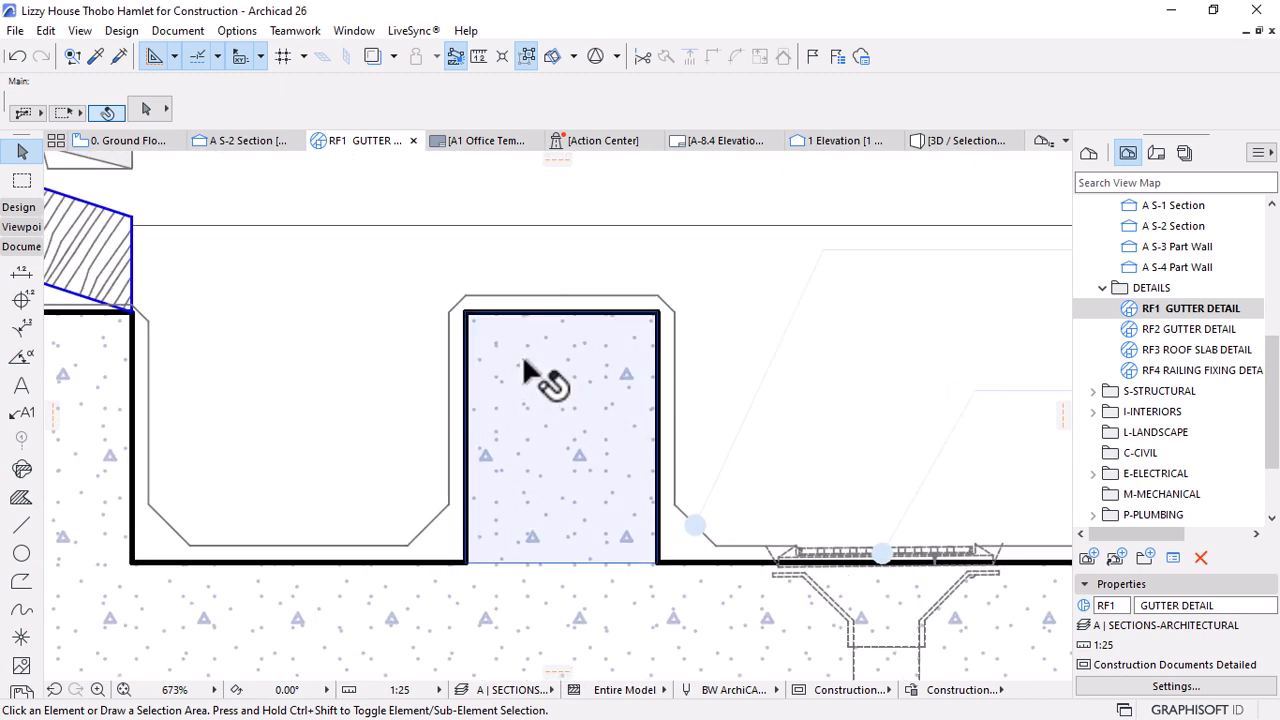
{"action": "scroll", "coordinate": [590, 345], "scroll_direction": "up", "scroll_amount": 1}
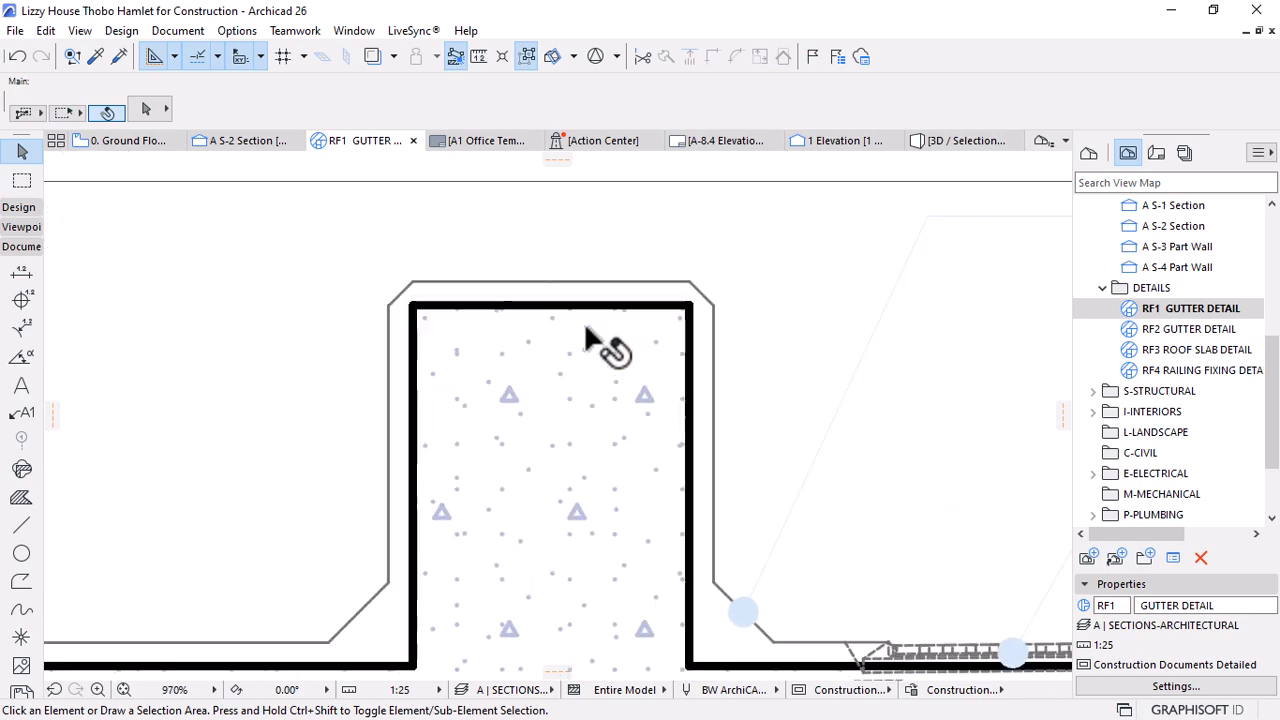
{"action": "scroll", "coordinate": [610, 343], "scroll_direction": "down", "scroll_amount": 1}
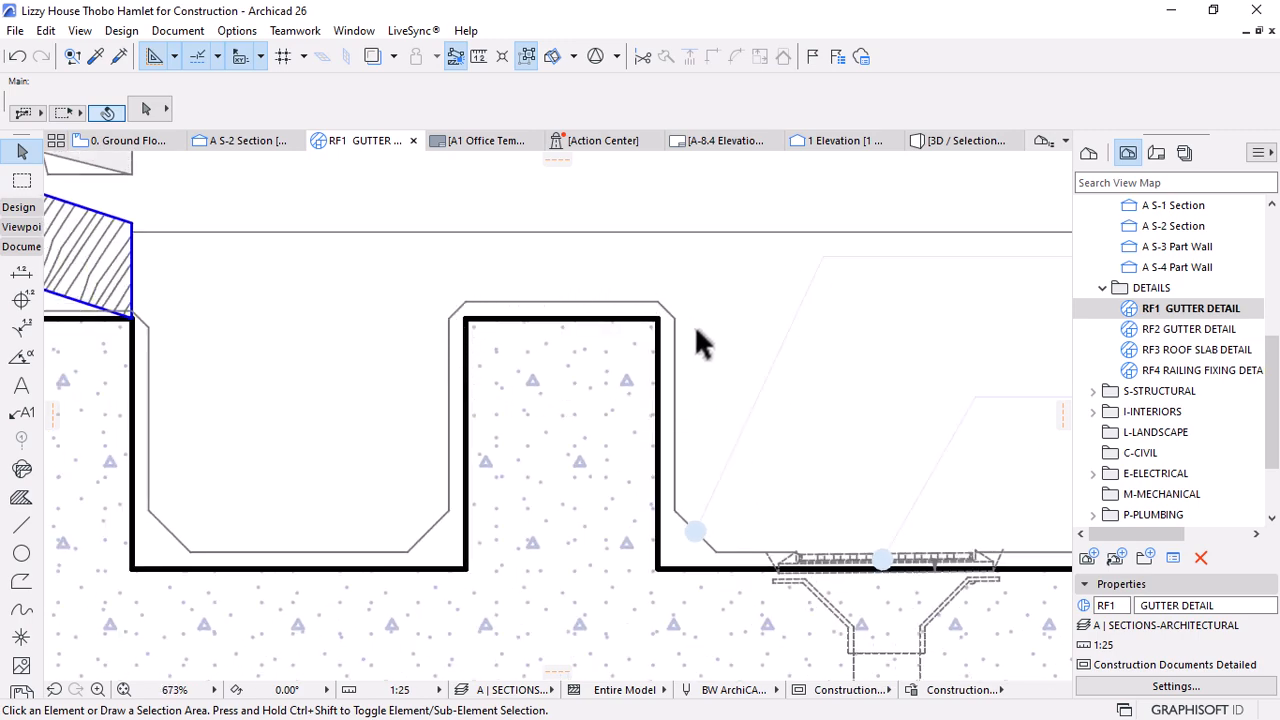
{"action": "scroll", "coordinate": [413, 392], "scroll_direction": "down", "scroll_amount": 1}
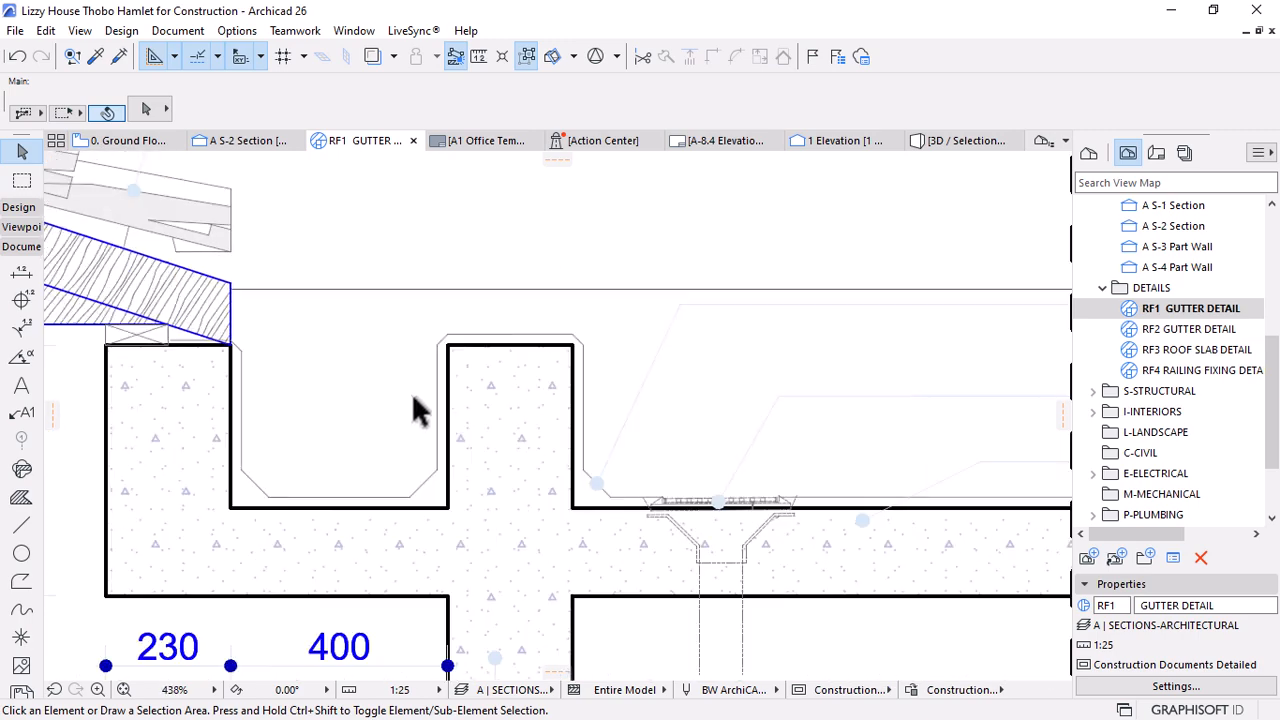
{"action": "left_click", "coordinate": [21, 581]}
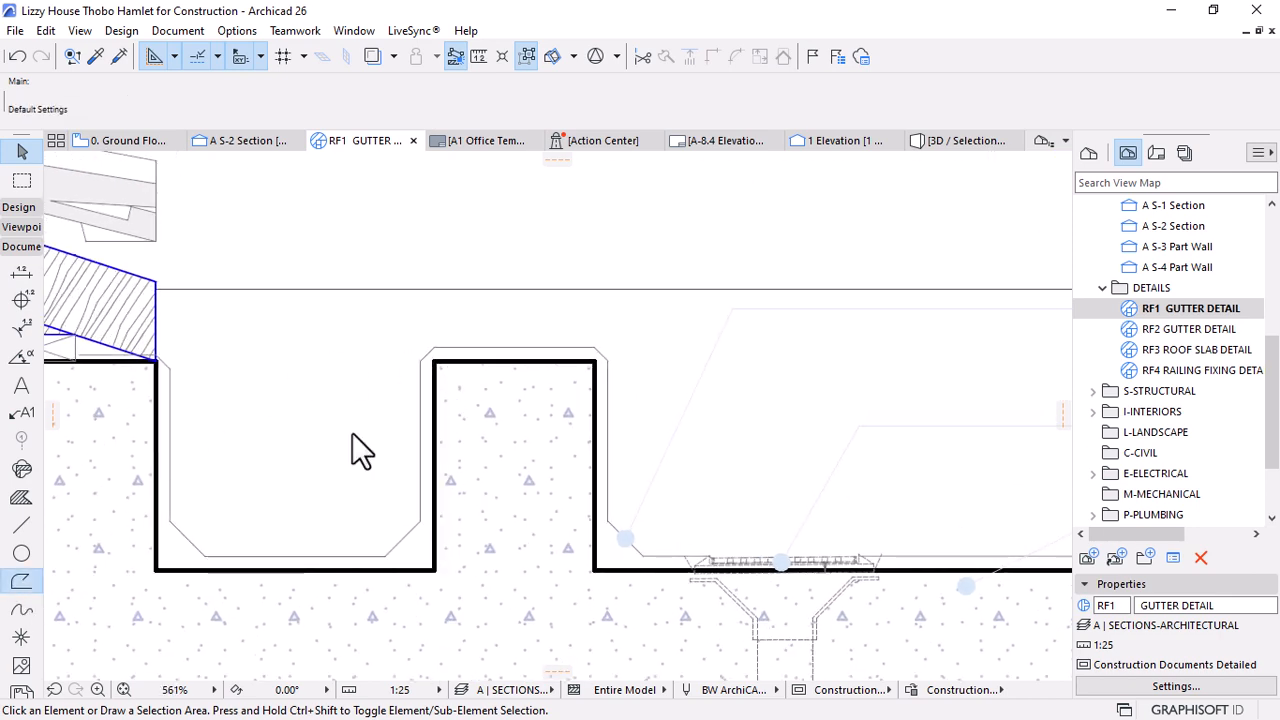
{"action": "left_click", "coordinate": [629, 107]}
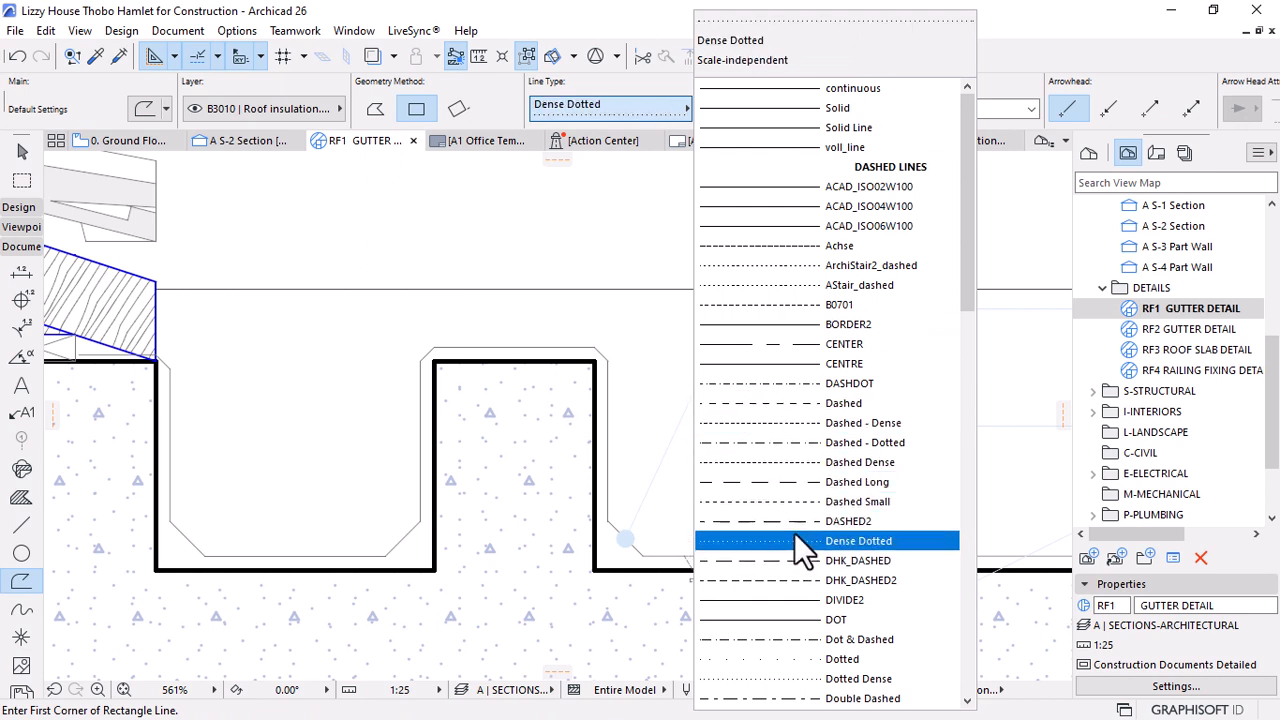
{"action": "left_click", "coordinate": [741, 641]}
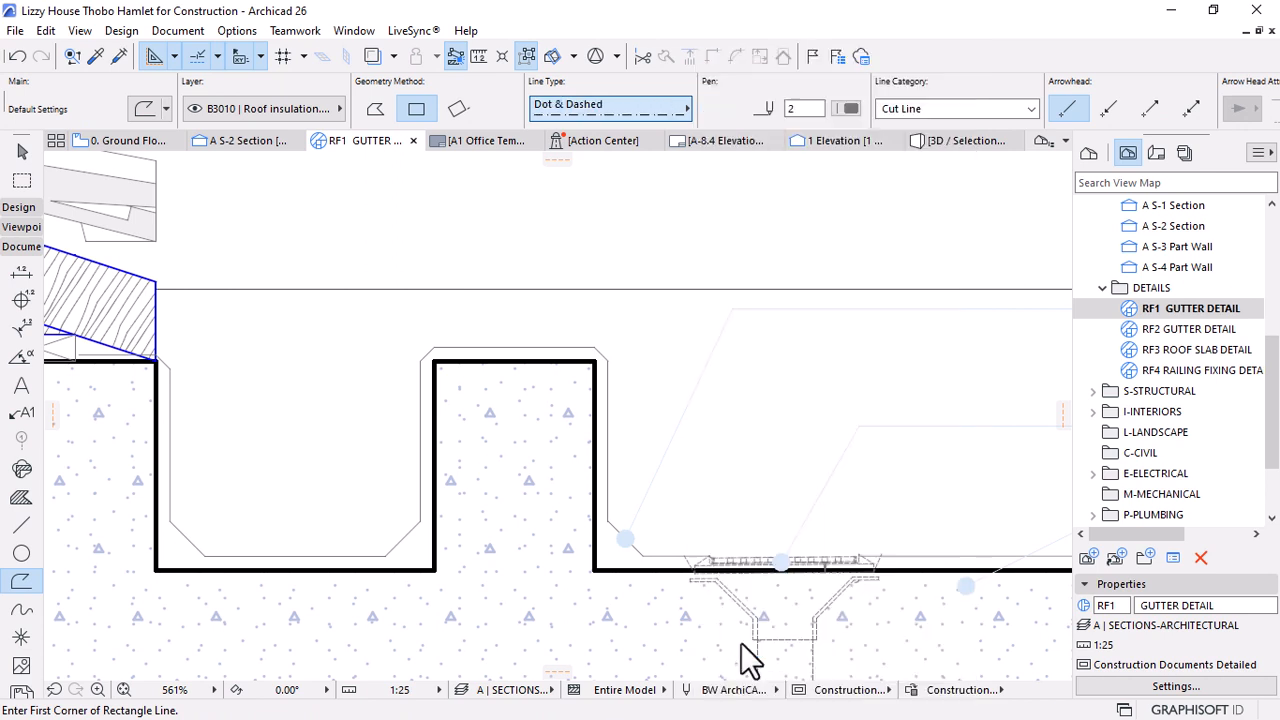
{"action": "left_click", "coordinate": [416, 436]}
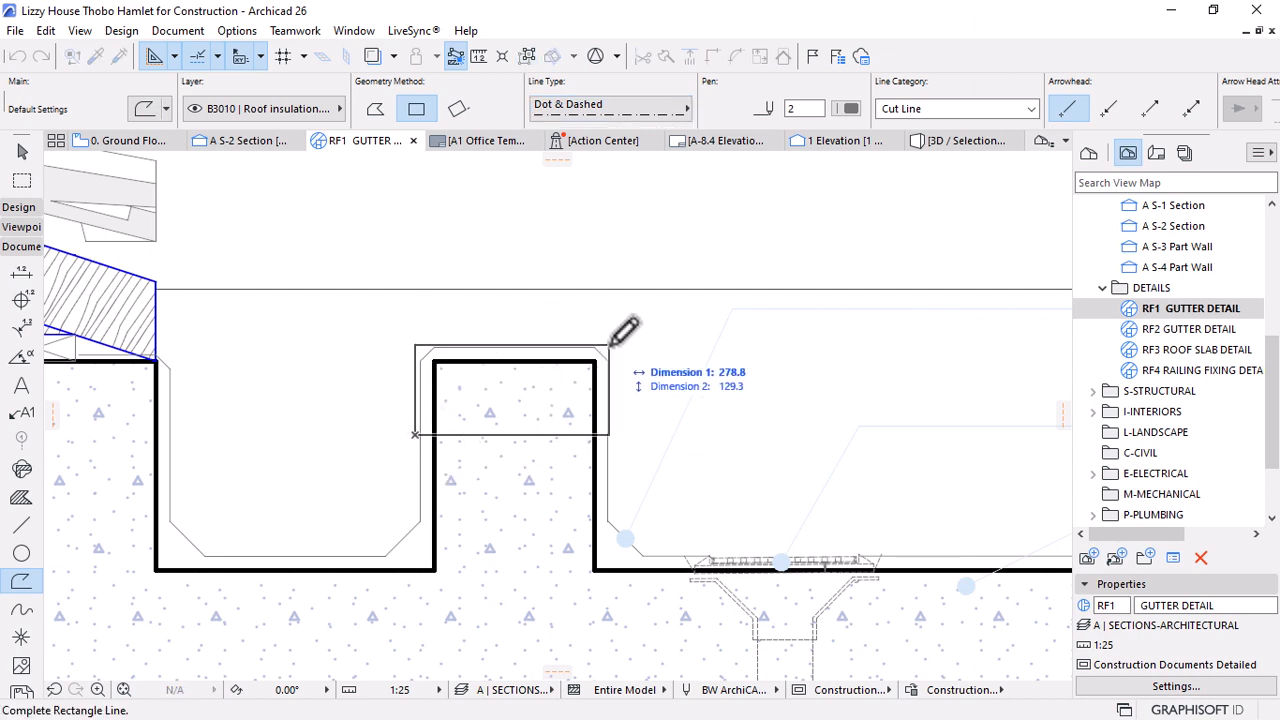
{"action": "key", "text": "Escape"}
{"action": "left_click", "coordinate": [432, 360]}
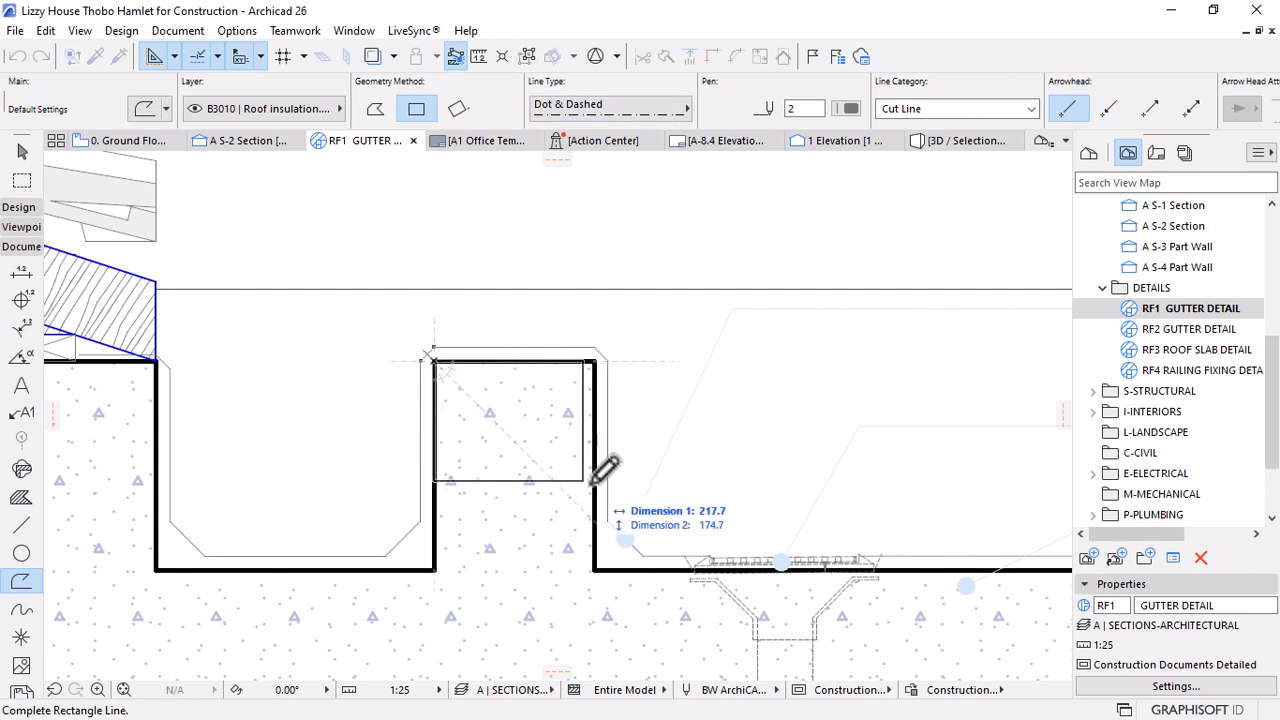
{"action": "left_click", "coordinate": [596, 492]}
{"action": "key", "text": "Escape"}
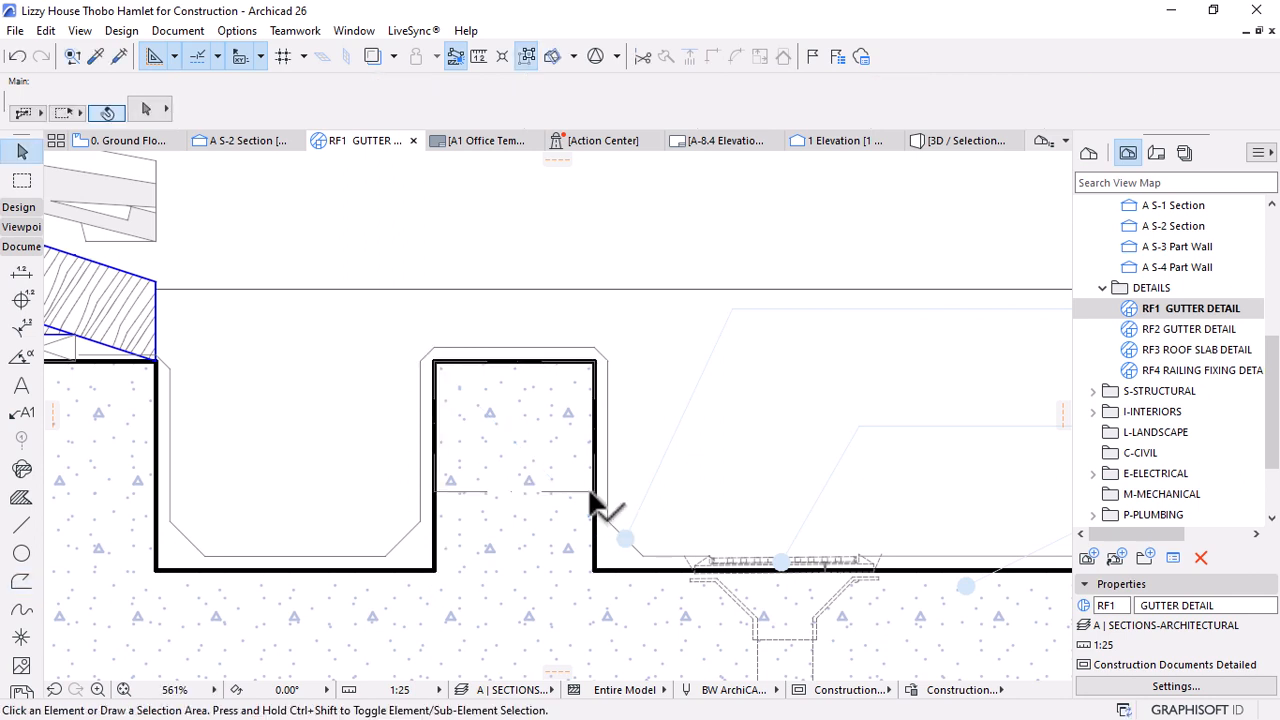
Offset all edges of the rectangle outward by about 35 mm so it surrounds the membrane line over the upstand
{"action": "left_click", "coordinate": [593, 490]}
{"action": "left_click", "coordinate": [595, 491]}
{"action": "left_click", "coordinate": [587, 354]}
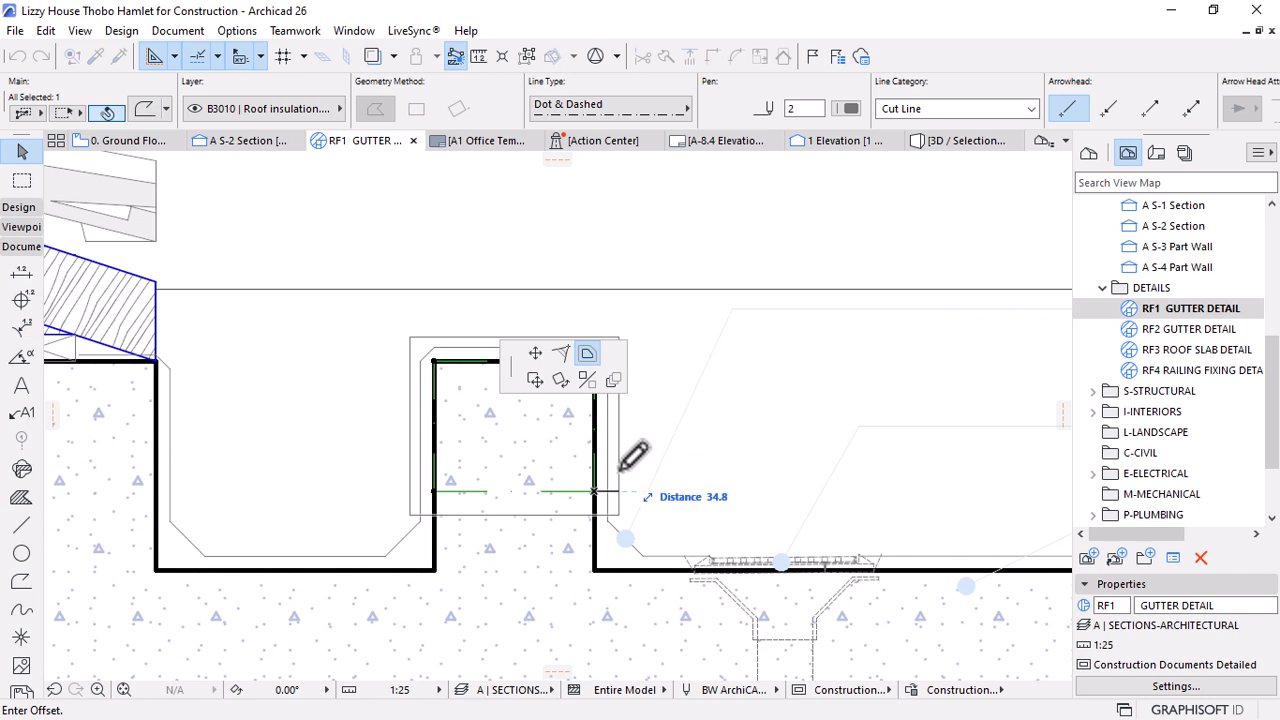
{"action": "key", "text": "Return"}
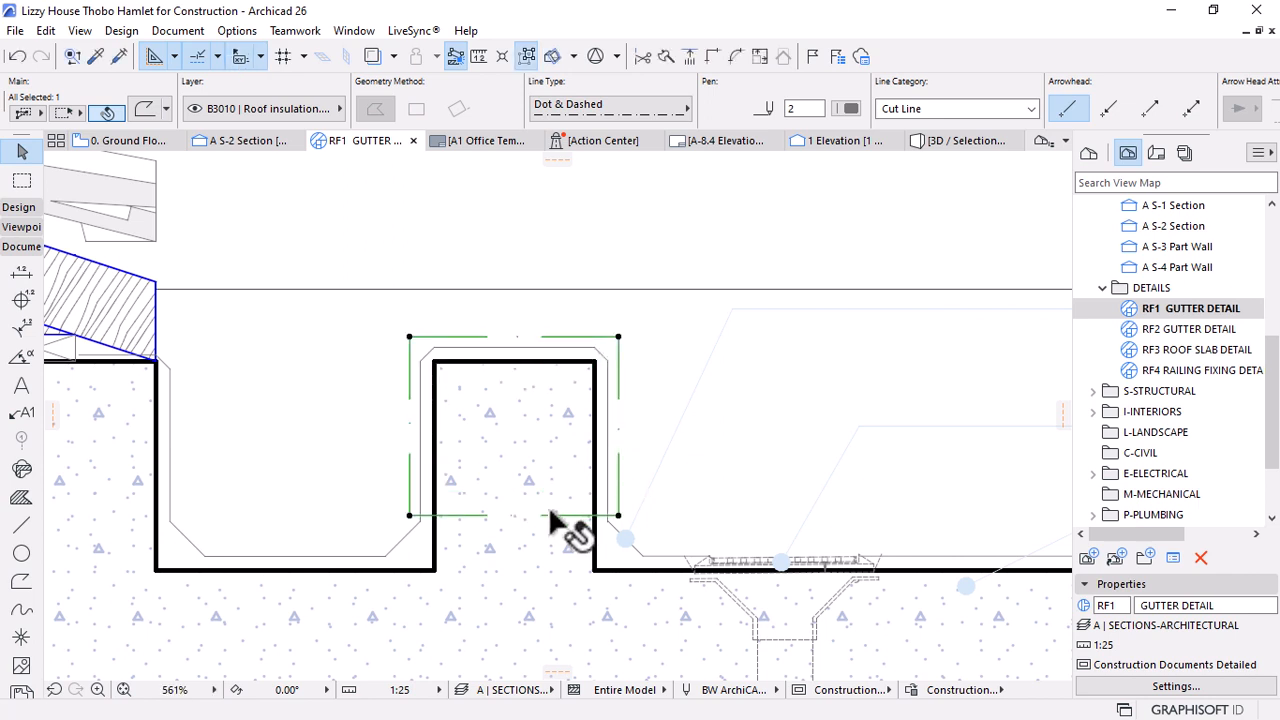
Raise both lower outer corner nodes of the dot-dashed outline to the same height, tapering its ends in towards the membrane line
{"action": "scroll", "coordinate": [440, 528], "scroll_direction": "up", "scroll_amount": 4}
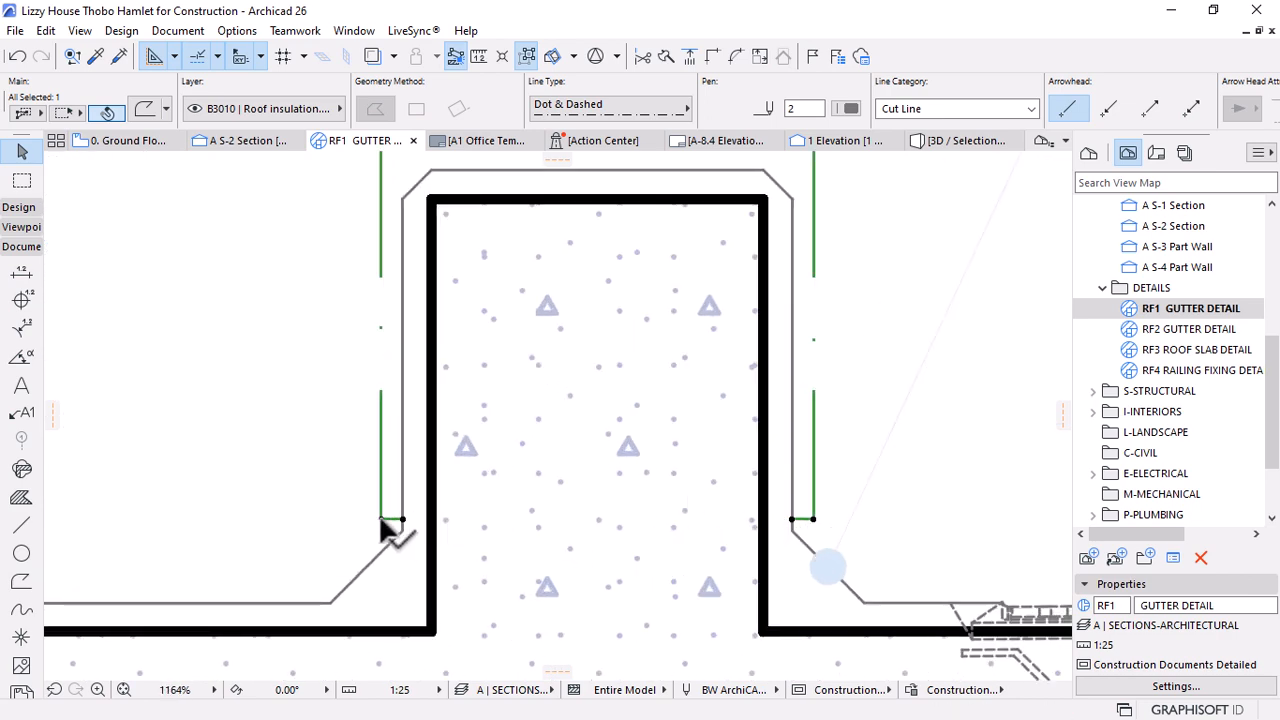
{"action": "left_click", "coordinate": [381, 520]}
{"action": "left_click", "coordinate": [536, 354]}
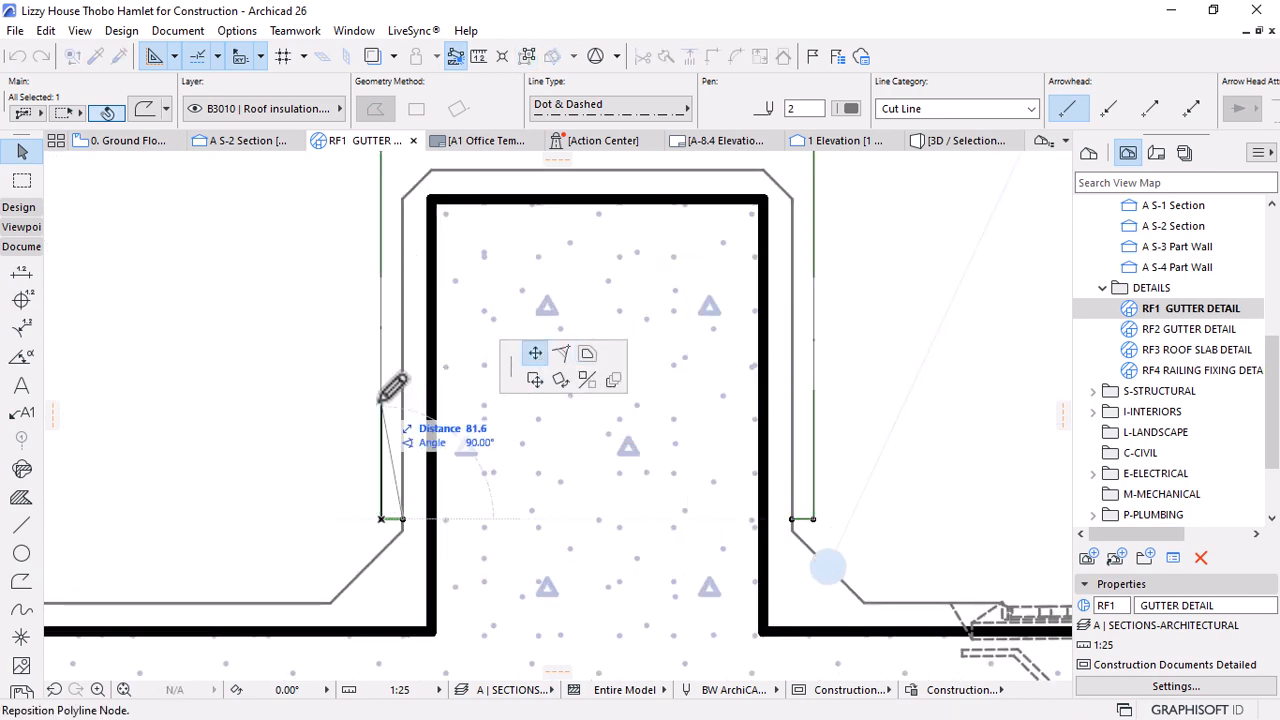
{"action": "left_click", "coordinate": [381, 389]}
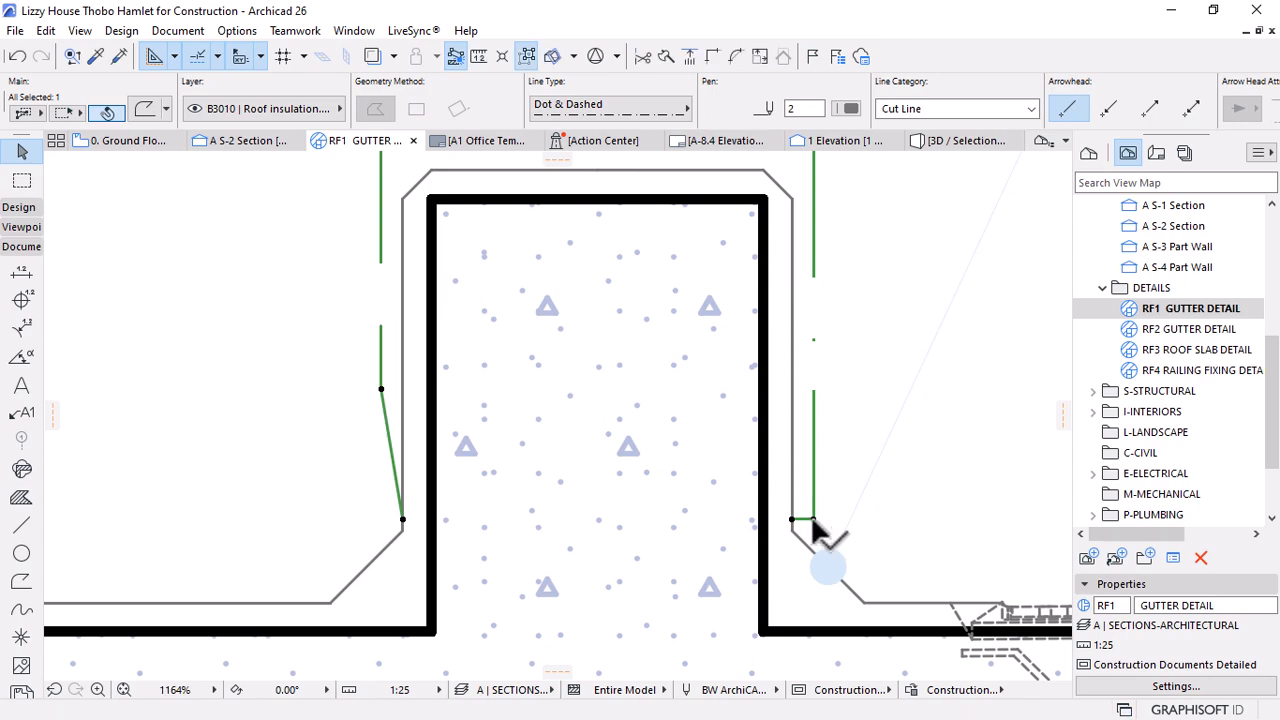
{"action": "left_click", "coordinate": [812, 519]}
{"action": "left_click", "coordinate": [380, 389]}
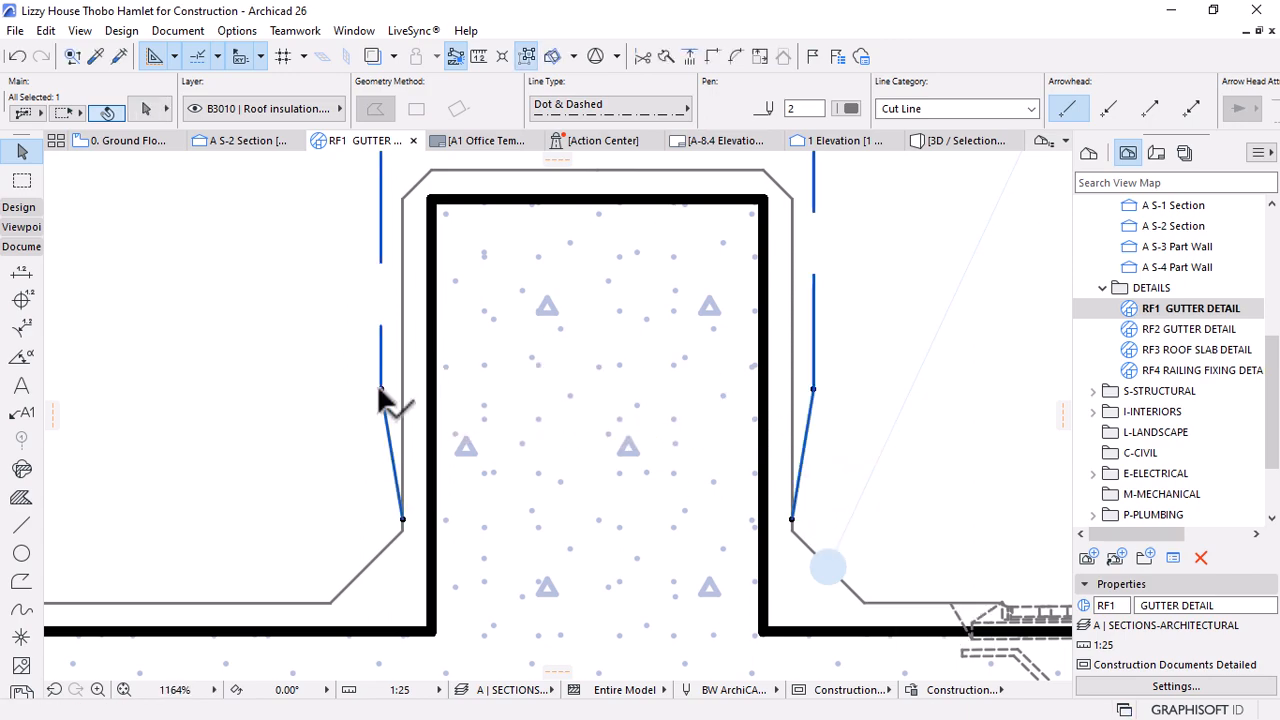
{"action": "scroll", "coordinate": [380, 389], "scroll_direction": "down", "scroll_amount": 4}
{"action": "key", "text": "Escape"}
Chamfer the two upper corners of the dot-dashed outline around the upstand with a radius of 20 mm
{"action": "scroll", "coordinate": [396, 250], "scroll_direction": "down", "scroll_amount": 4}
{"action": "scroll", "coordinate": [396, 250], "scroll_direction": "up", "scroll_amount": 6}
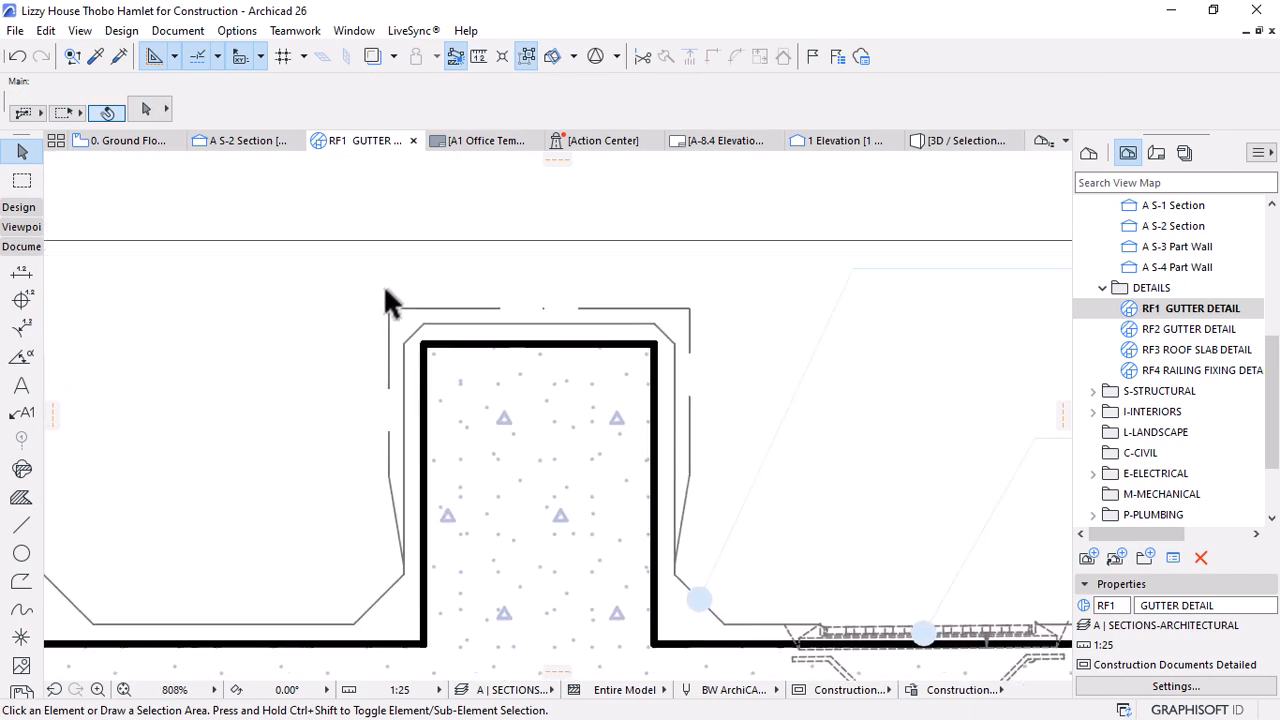
{"action": "left_click", "coordinate": [389, 308]}
{"action": "left_click", "coordinate": [388, 308]}
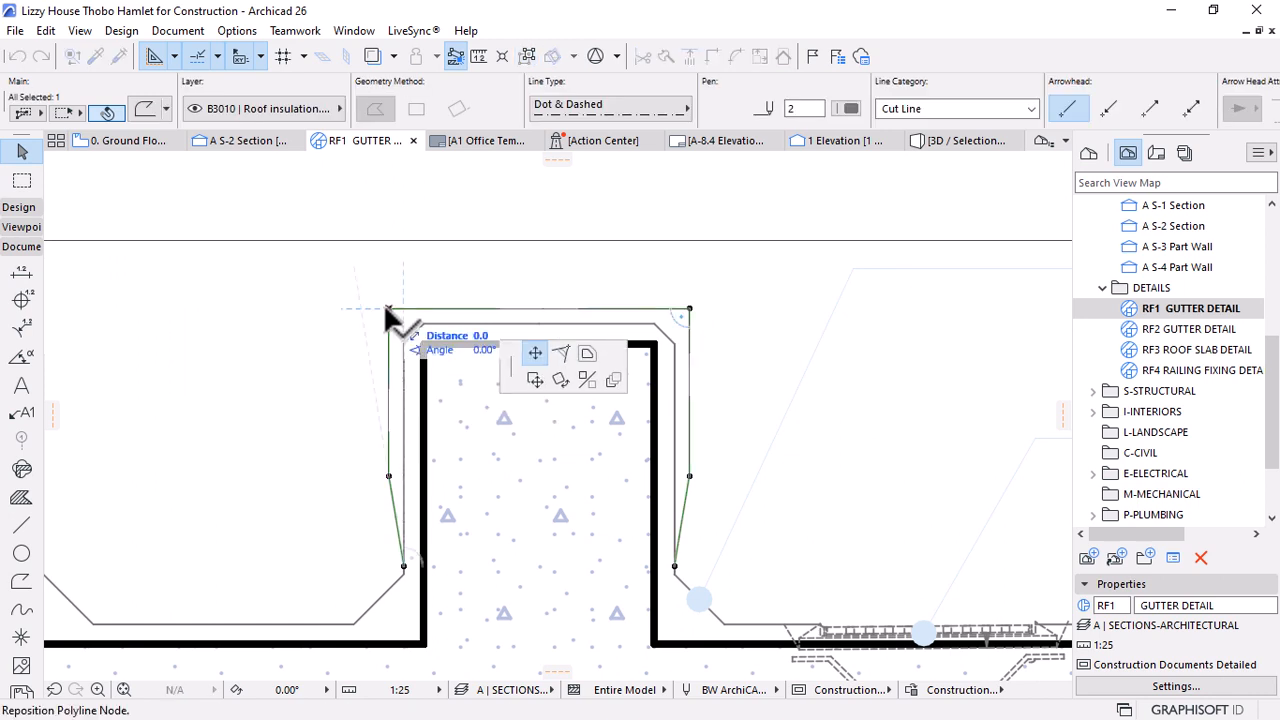
{"action": "left_click", "coordinate": [560, 355]}
{"action": "left_click", "coordinate": [434, 393]}
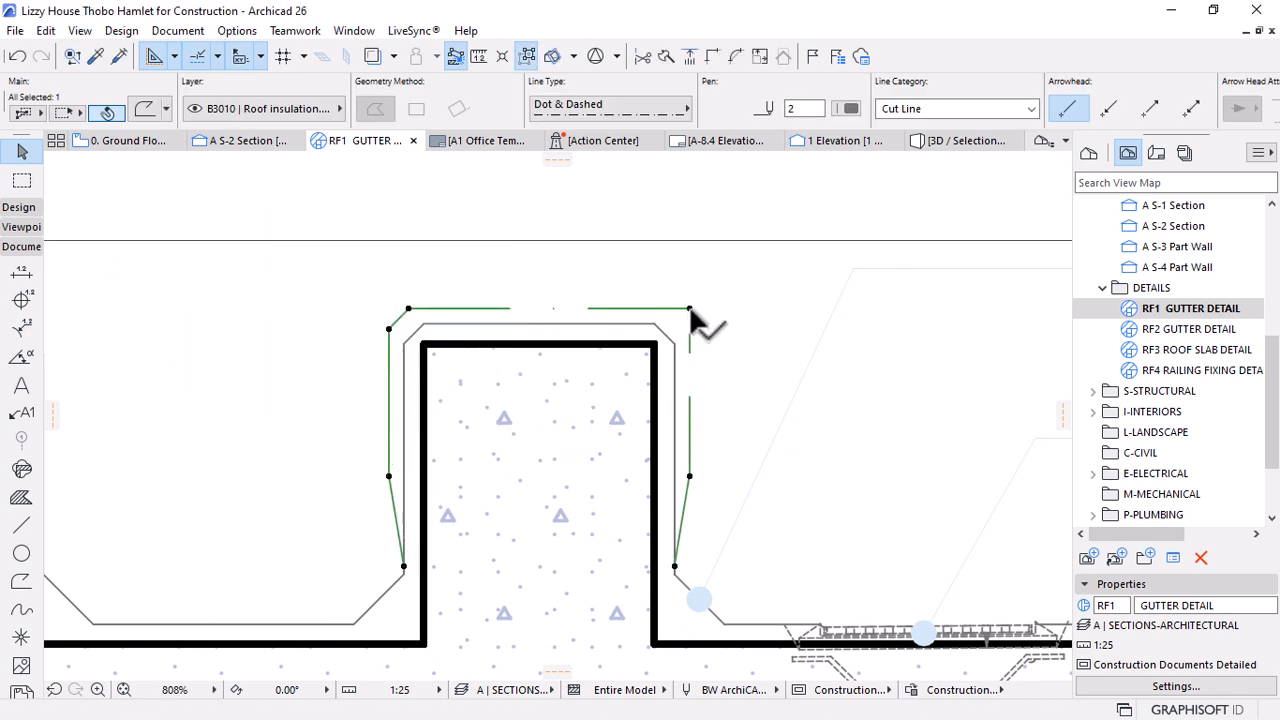
{"action": "left_click", "coordinate": [689, 309]}
{"action": "left_click", "coordinate": [562, 355]}
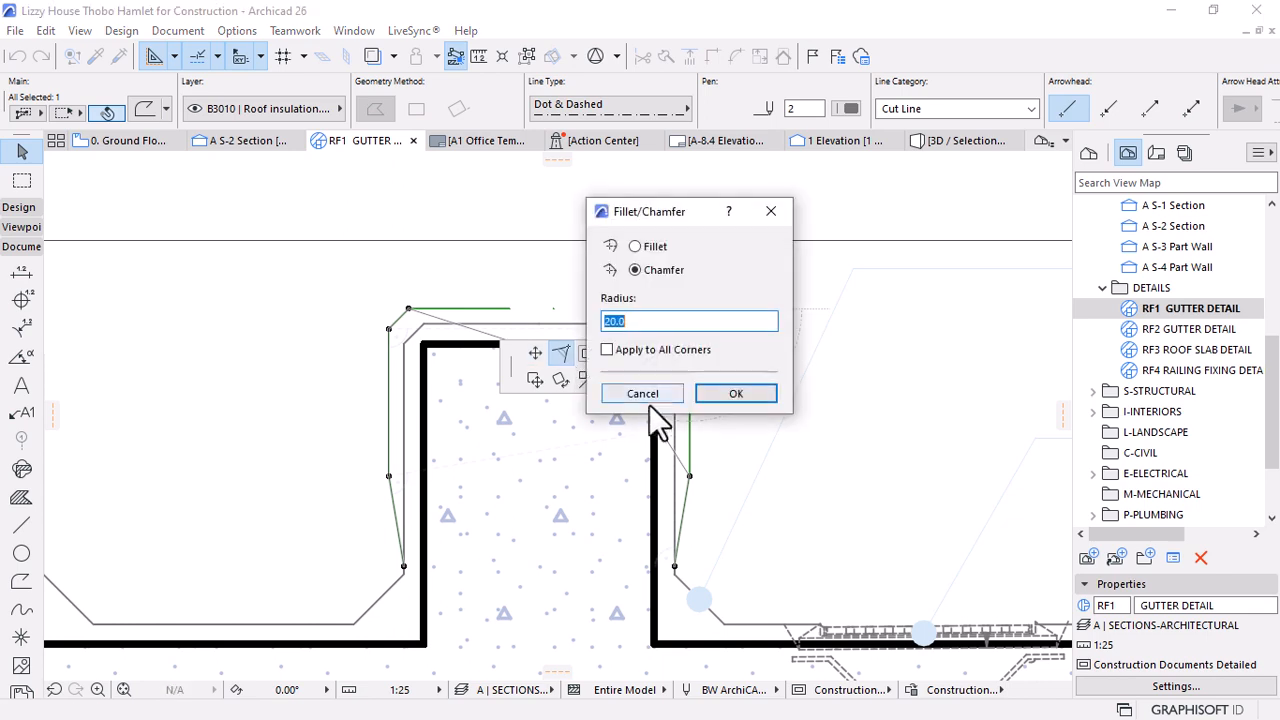
{"action": "left_click", "coordinate": [730, 390]}
{"action": "key", "text": "Escape"}
{"action": "scroll", "coordinate": [660, 315], "scroll_direction": "down", "scroll_amount": 3}
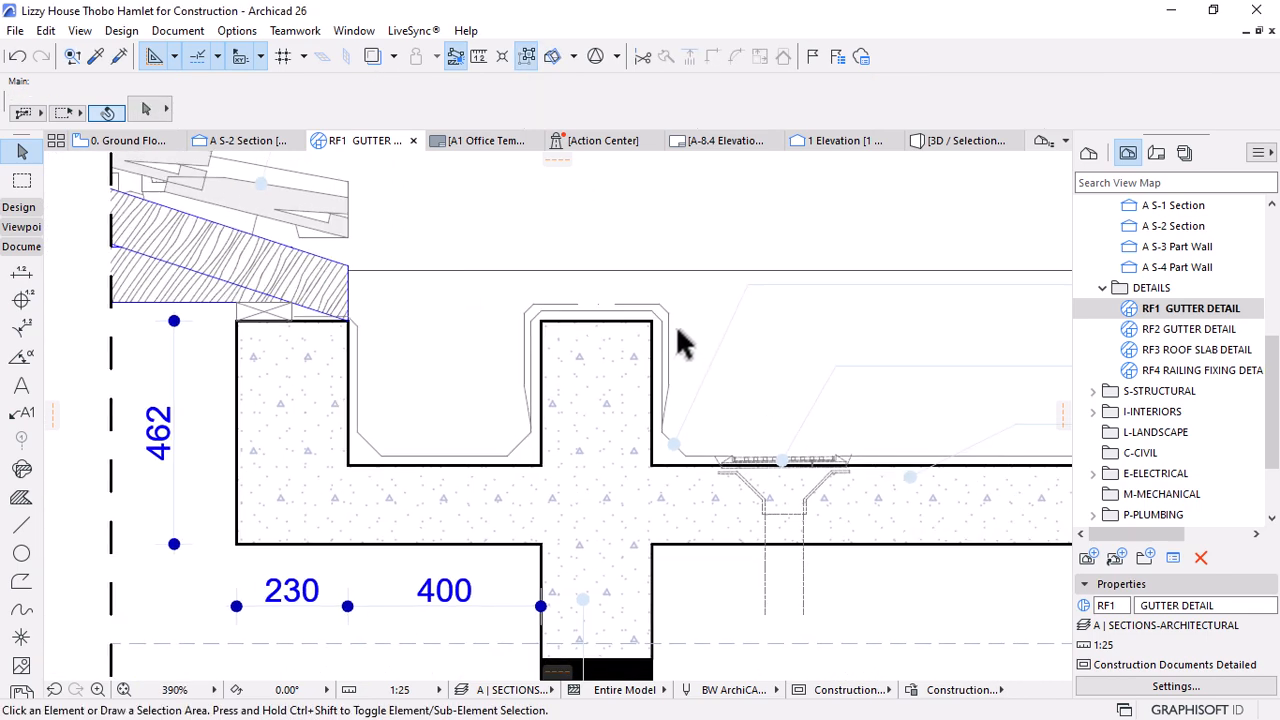
Change the line type of the outline around the upstand to Dashed - Dense
{"action": "left_click", "coordinate": [668, 313]}
{"action": "left_click", "coordinate": [668, 110]}
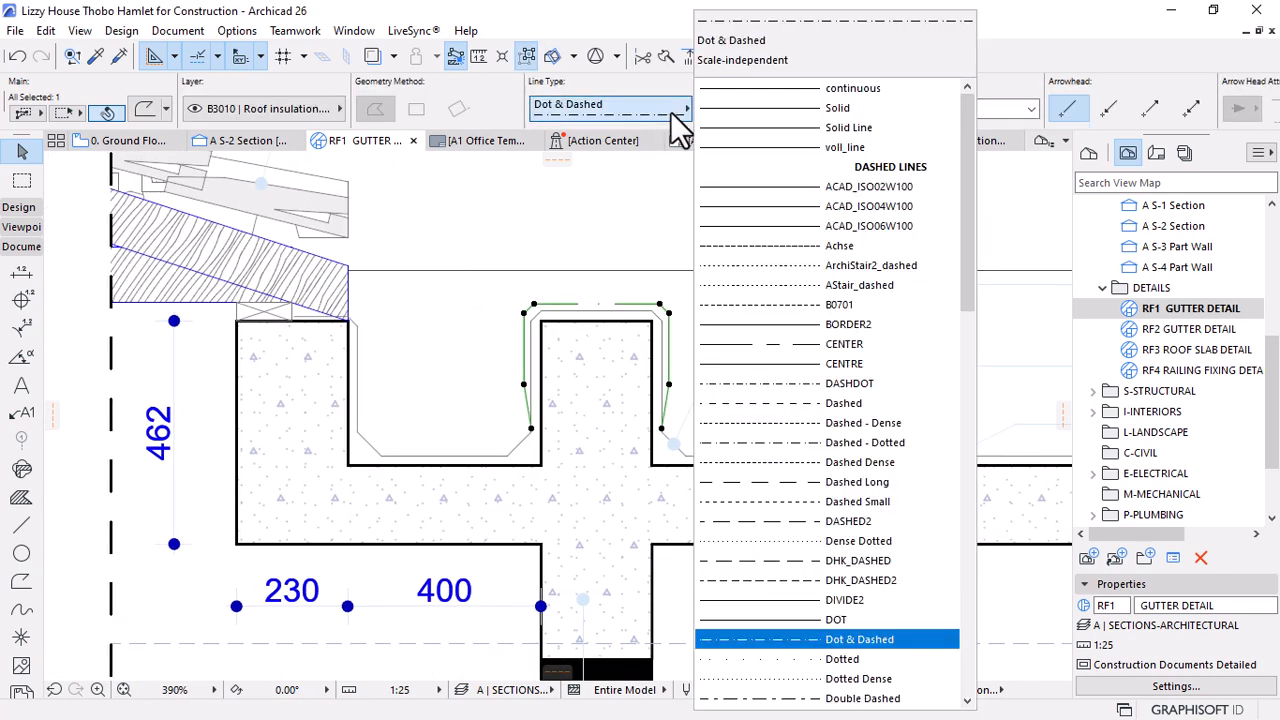
{"action": "left_click", "coordinate": [778, 422]}
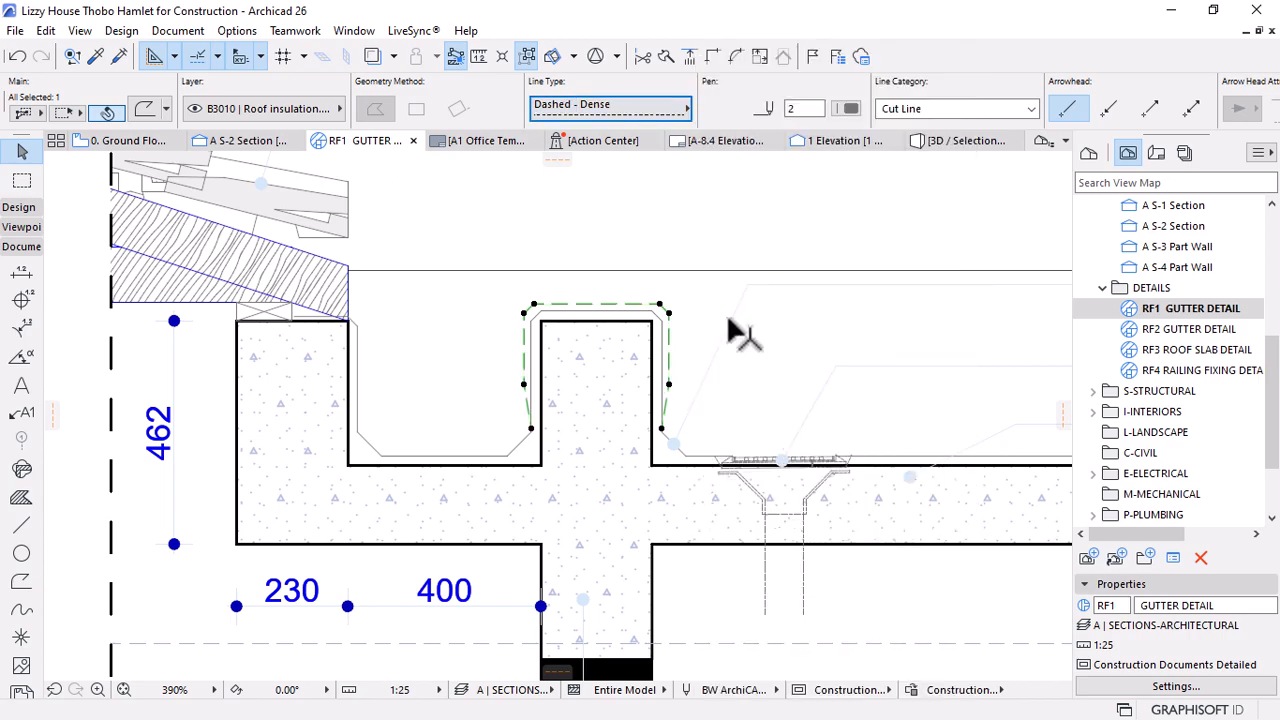
Give the waterproofing membrane lines on both sides of the middle upstand the outline's Dashed - Dense line type by transferring its settings
{"action": "left_click", "coordinate": [536, 227]}
{"action": "scroll", "coordinate": [565, 275], "scroll_direction": "down", "scroll_amount": 3}
{"action": "scroll", "coordinate": [550, 280], "scroll_direction": "up", "scroll_amount": 4}
{"action": "left_click", "coordinate": [550, 280]}
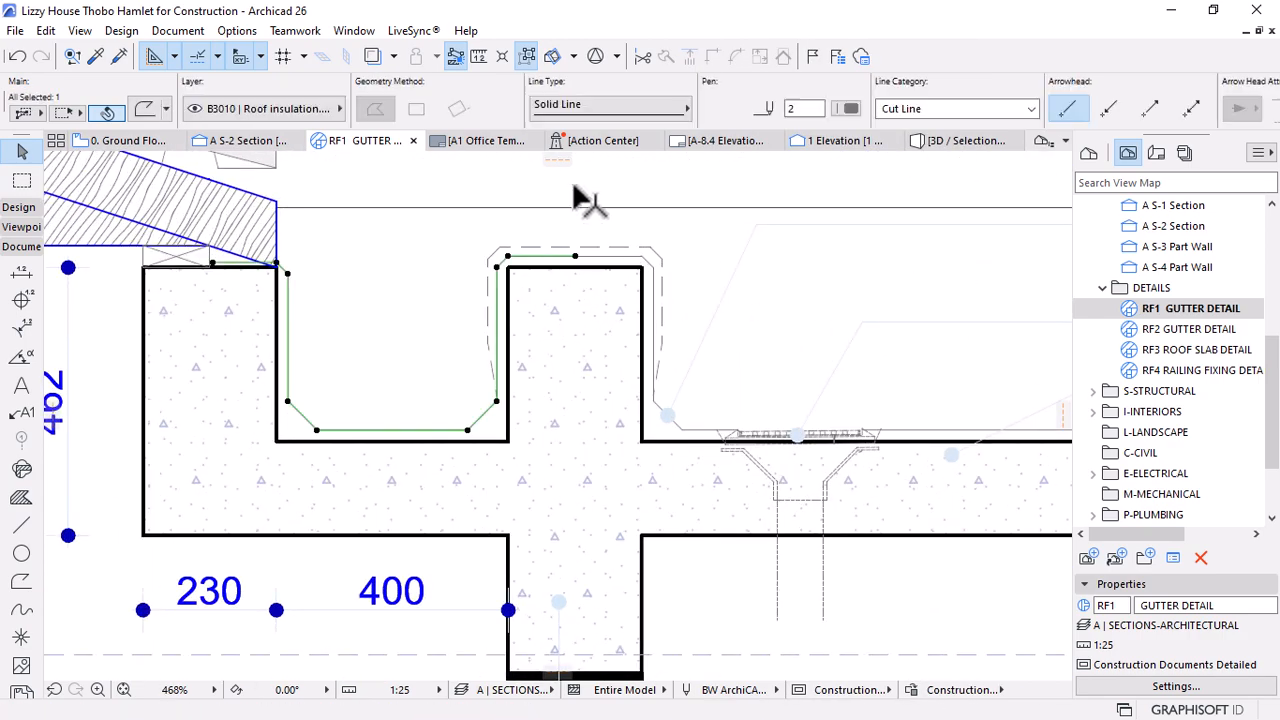
{"action": "left_click", "coordinate": [610, 108]}
{"action": "key", "text": "Escape"}
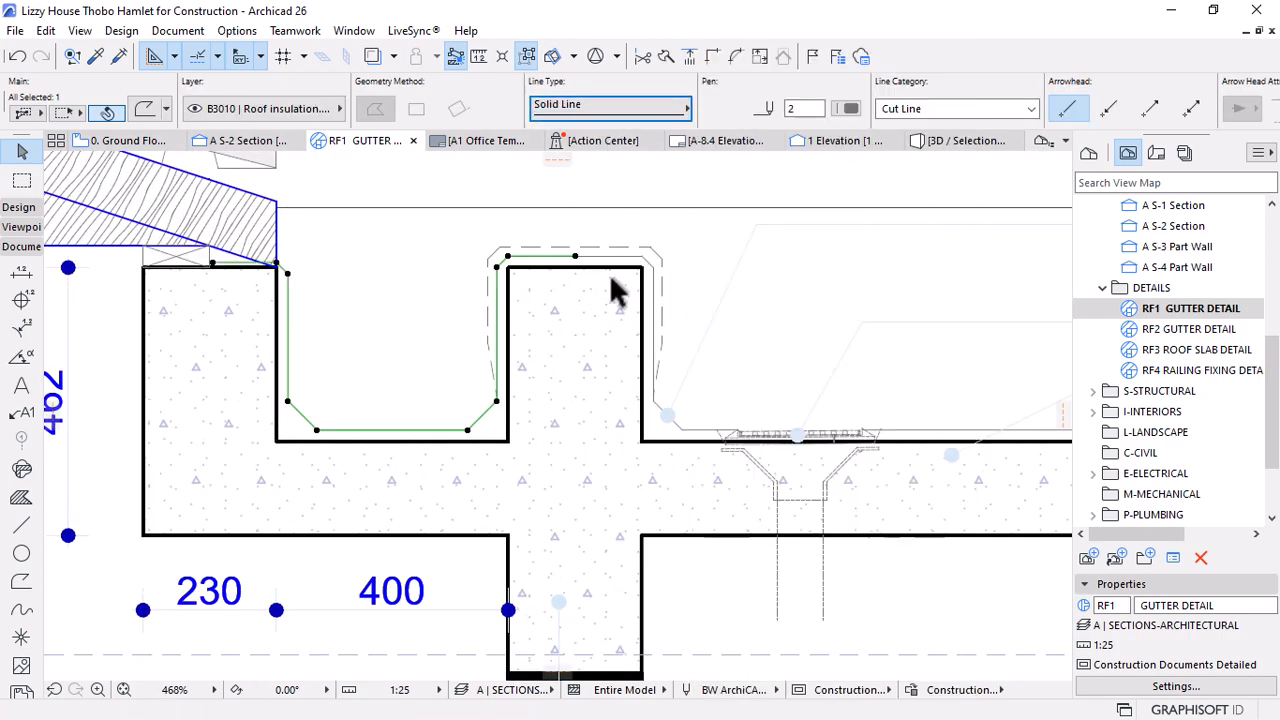
{"action": "key", "text": "Escape"}
{"action": "left_click", "coordinate": [597, 268], "text": "alt"}
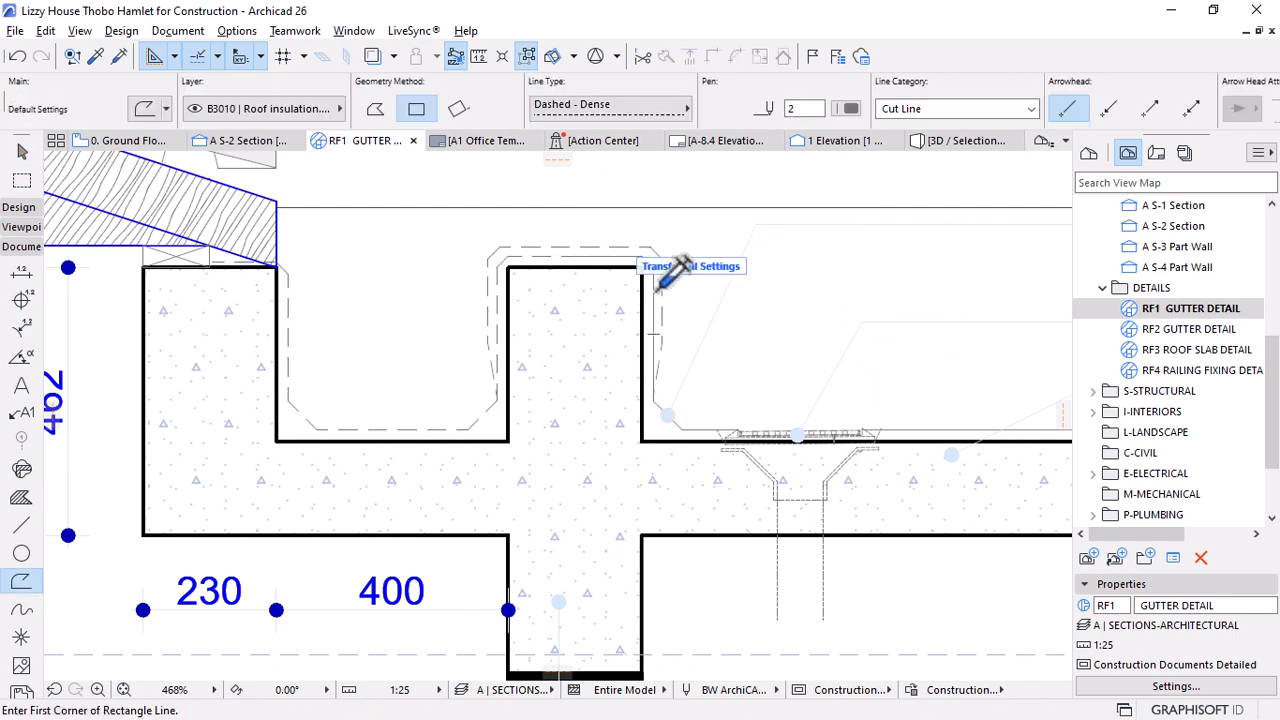
{"action": "scroll", "coordinate": [583, 250], "scroll_direction": "up", "scroll_amount": 2}
{"action": "scroll", "coordinate": [600, 271], "scroll_direction": "down", "scroll_amount": 5}
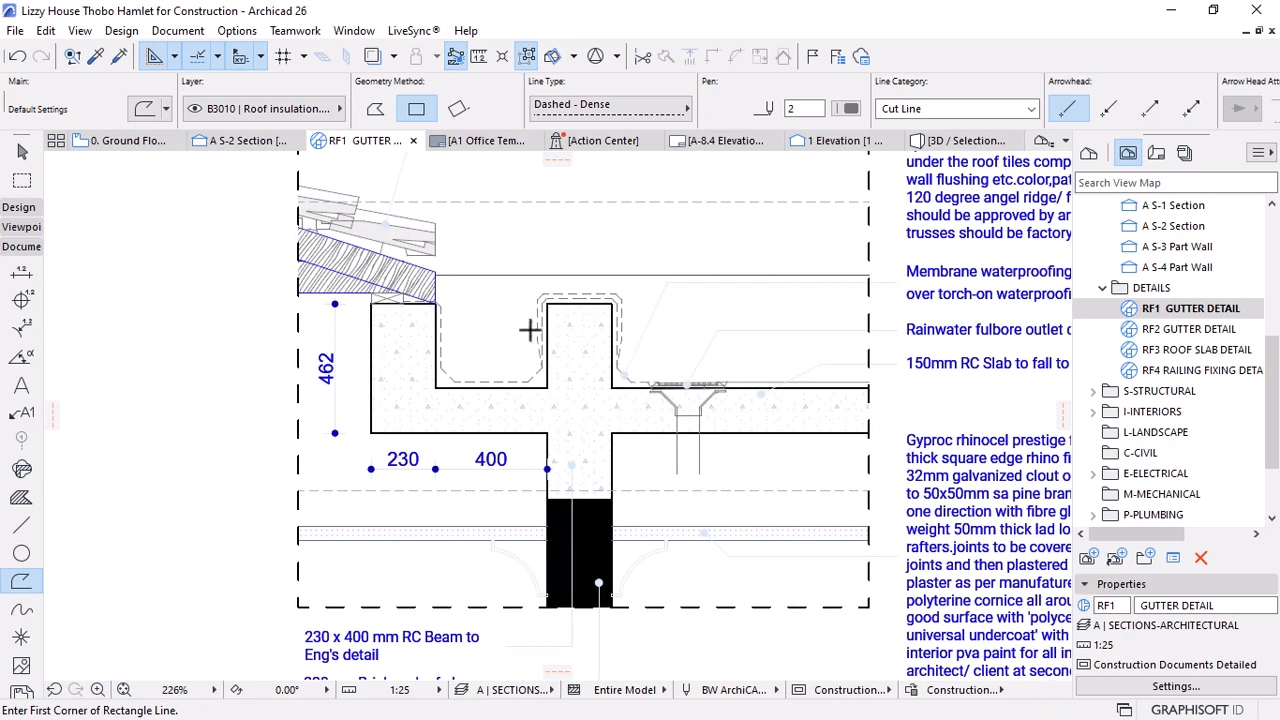
Offset the top edge of the dashed outline down by about 21 mm, bringing it closer to the top of the middle upstand
{"action": "scroll", "coordinate": [530, 330], "scroll_direction": "up", "scroll_amount": 5}
{"action": "key", "text": "Escape"}
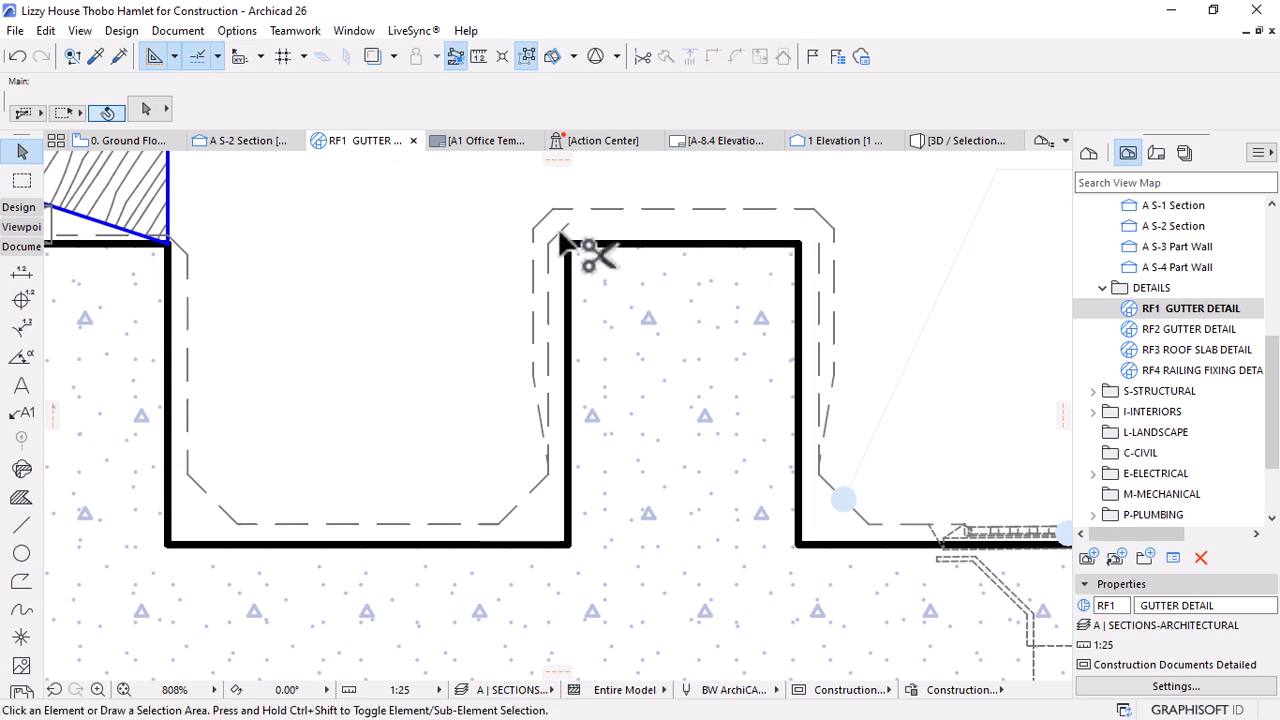
{"action": "left_click", "coordinate": [722, 211]}
{"action": "left_click", "coordinate": [721, 210]}
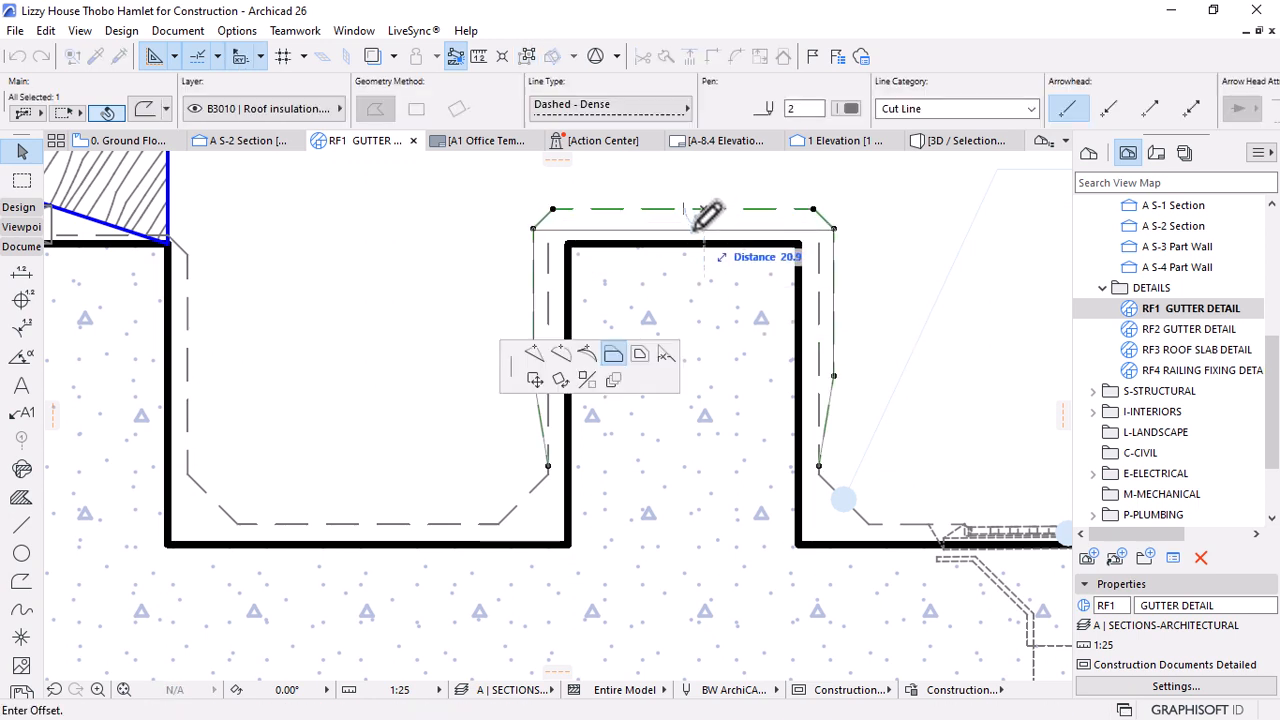
{"action": "key", "text": "Escape"}
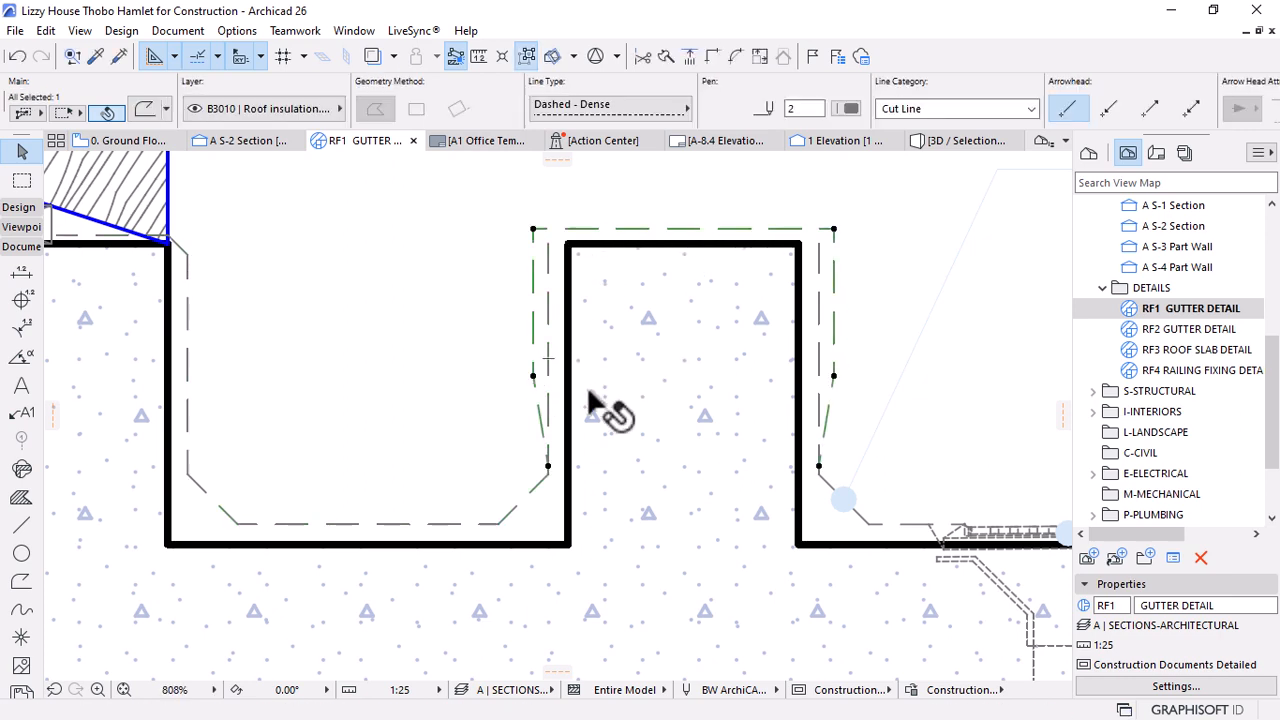
Remove the tapered end segments at both lower ends of the dashed outline, leaving only its straight vertical legs
{"action": "scroll", "coordinate": [660, 390], "scroll_direction": "down", "scroll_amount": 2}
{"action": "scroll", "coordinate": [598, 376], "scroll_direction": "up", "scroll_amount": 2}
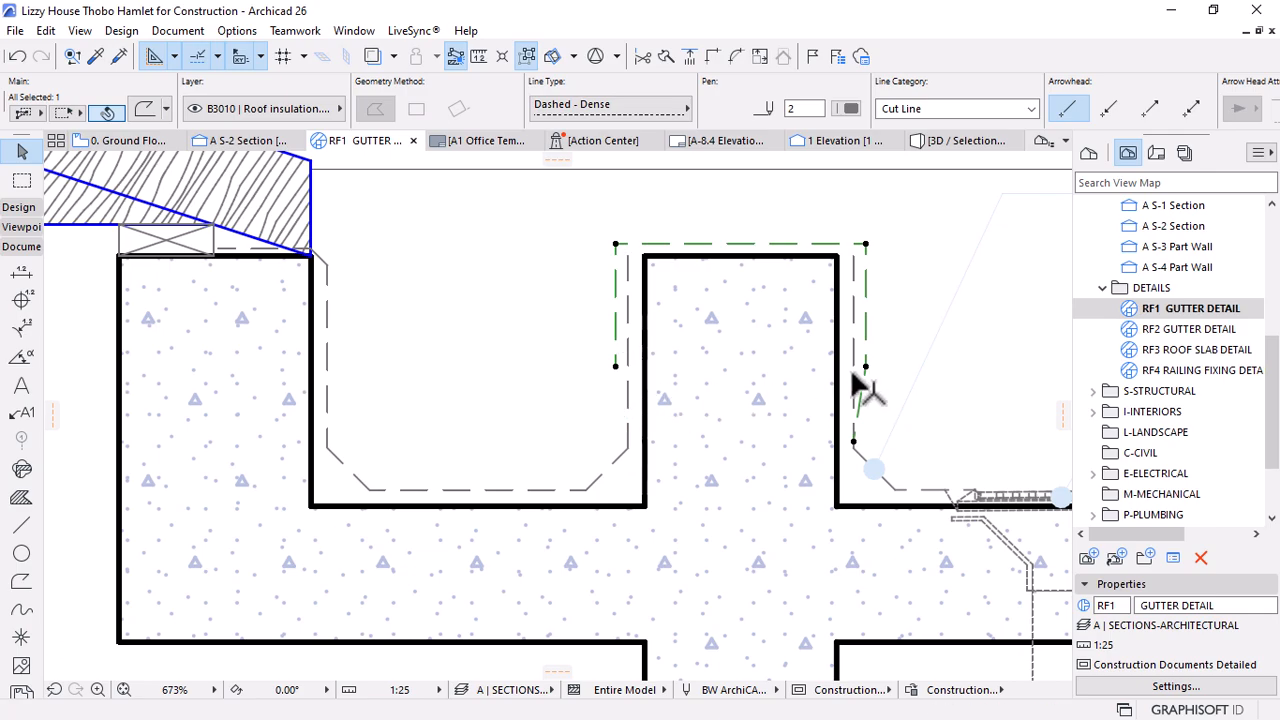
{"action": "scroll", "coordinate": [862, 252], "scroll_direction": "up", "scroll_amount": 2}
{"action": "key", "text": "Escape"}
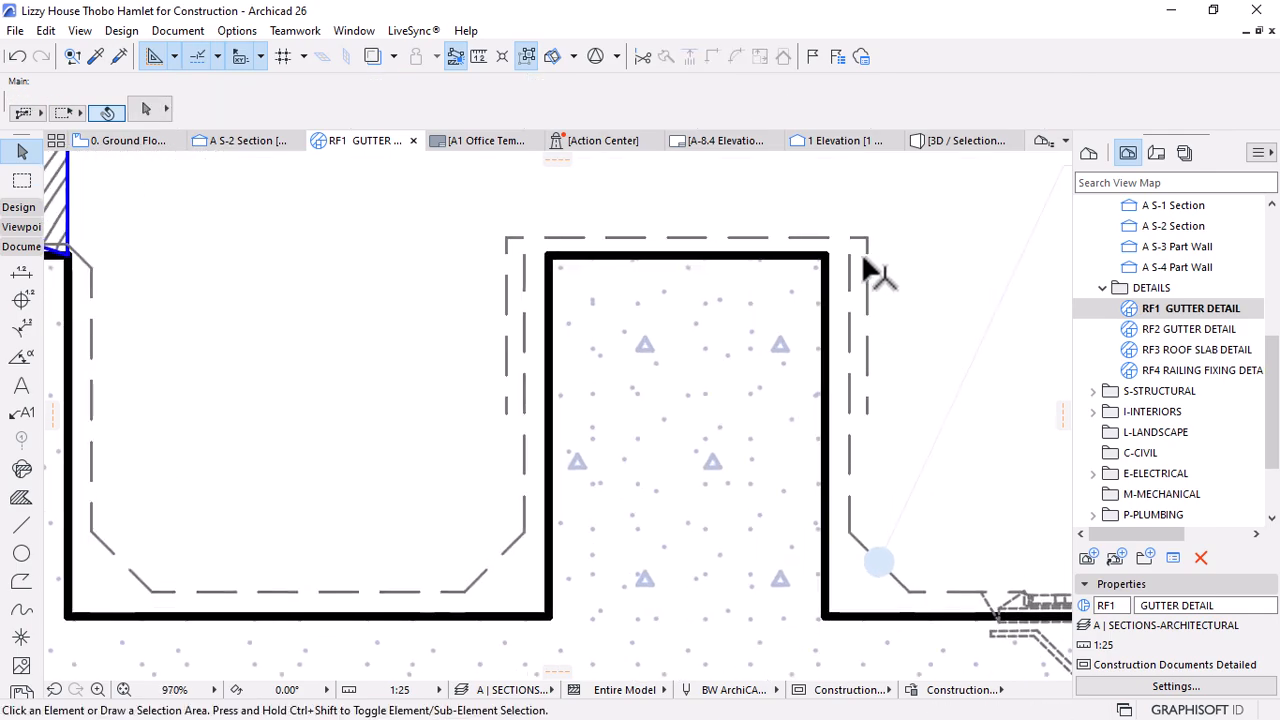
Chamfer the two upper corners of the lowered dashed outline with a radius of 20 mm
{"action": "scroll", "coordinate": [684, 282], "scroll_direction": "down", "scroll_amount": 5}
{"action": "scroll", "coordinate": [490, 300], "scroll_direction": "up", "scroll_amount": 4}
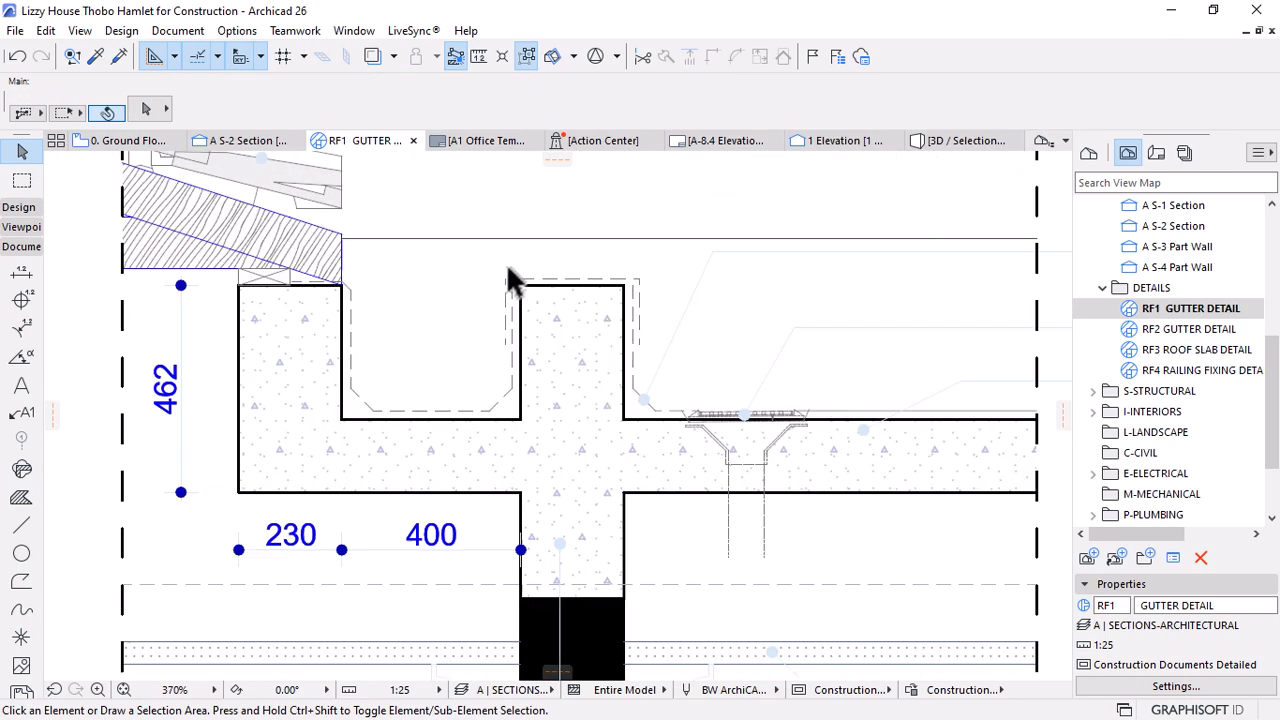
{"action": "left_click", "coordinate": [497, 290]}
{"action": "left_click", "coordinate": [497, 290]}
{"action": "left_click", "coordinate": [587, 353]}
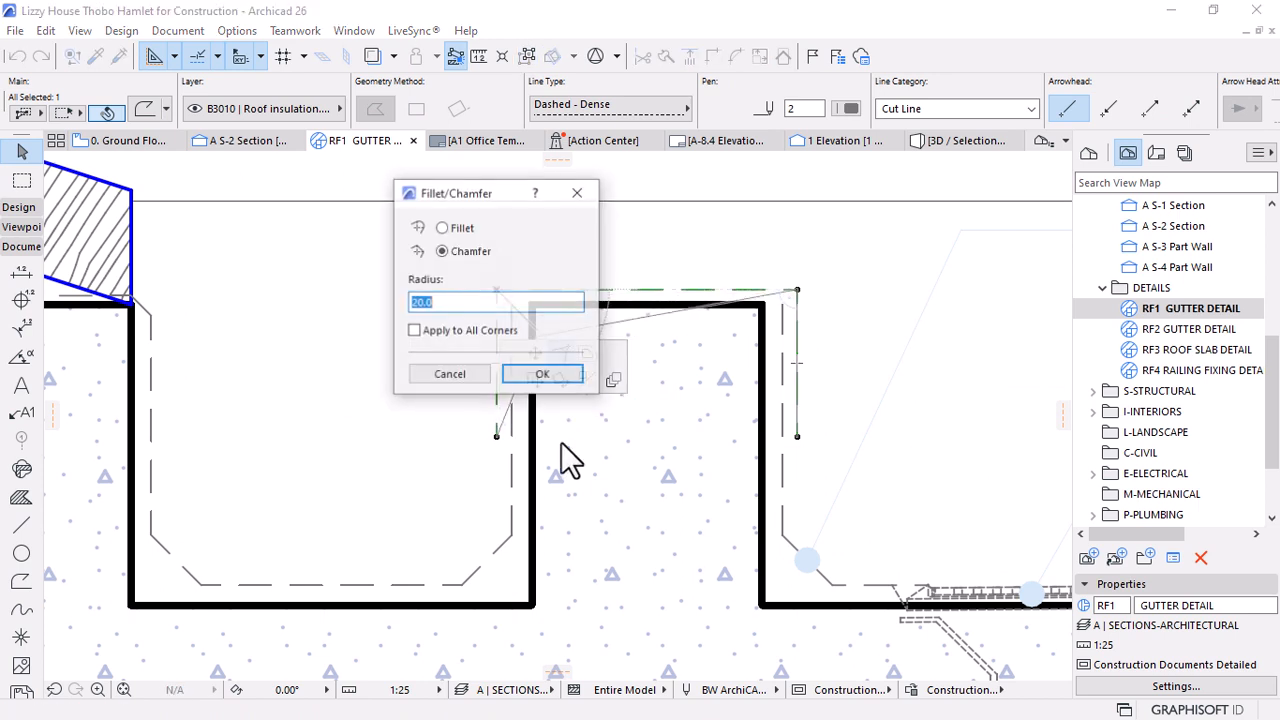
{"action": "left_click", "coordinate": [540, 375]}
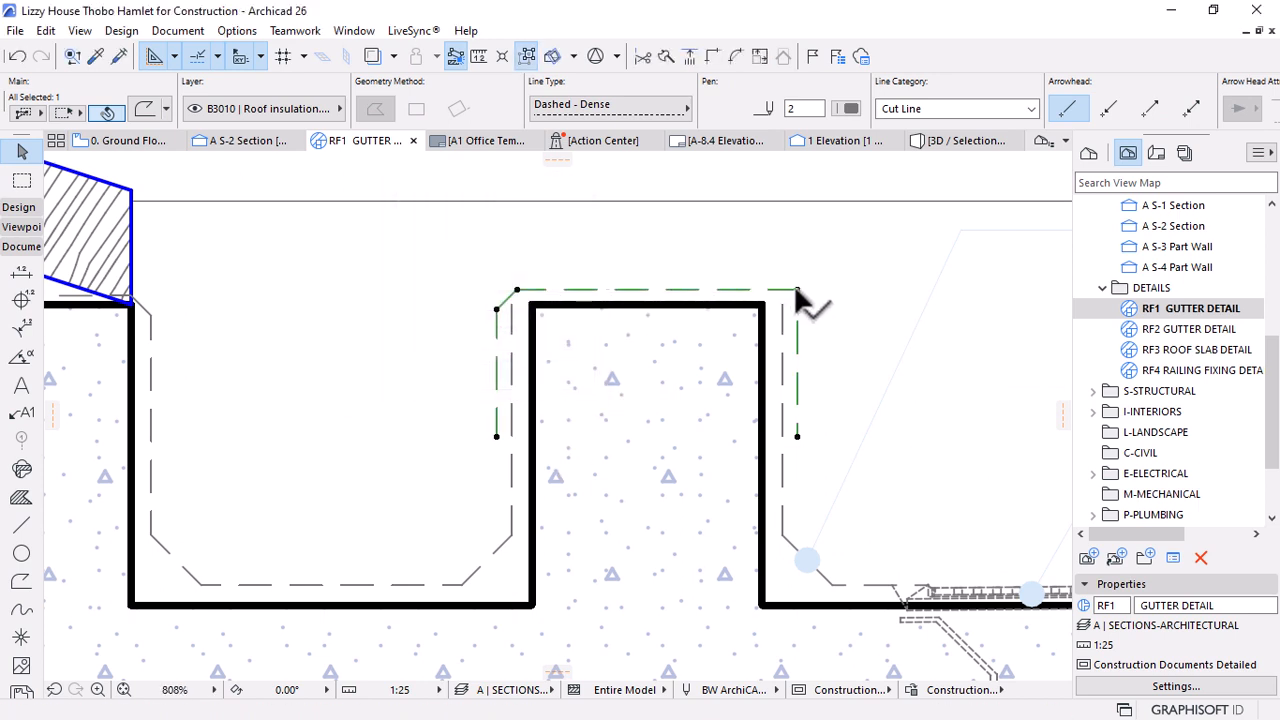
{"action": "left_click", "coordinate": [797, 291]}
{"action": "left_click", "coordinate": [587, 353]}
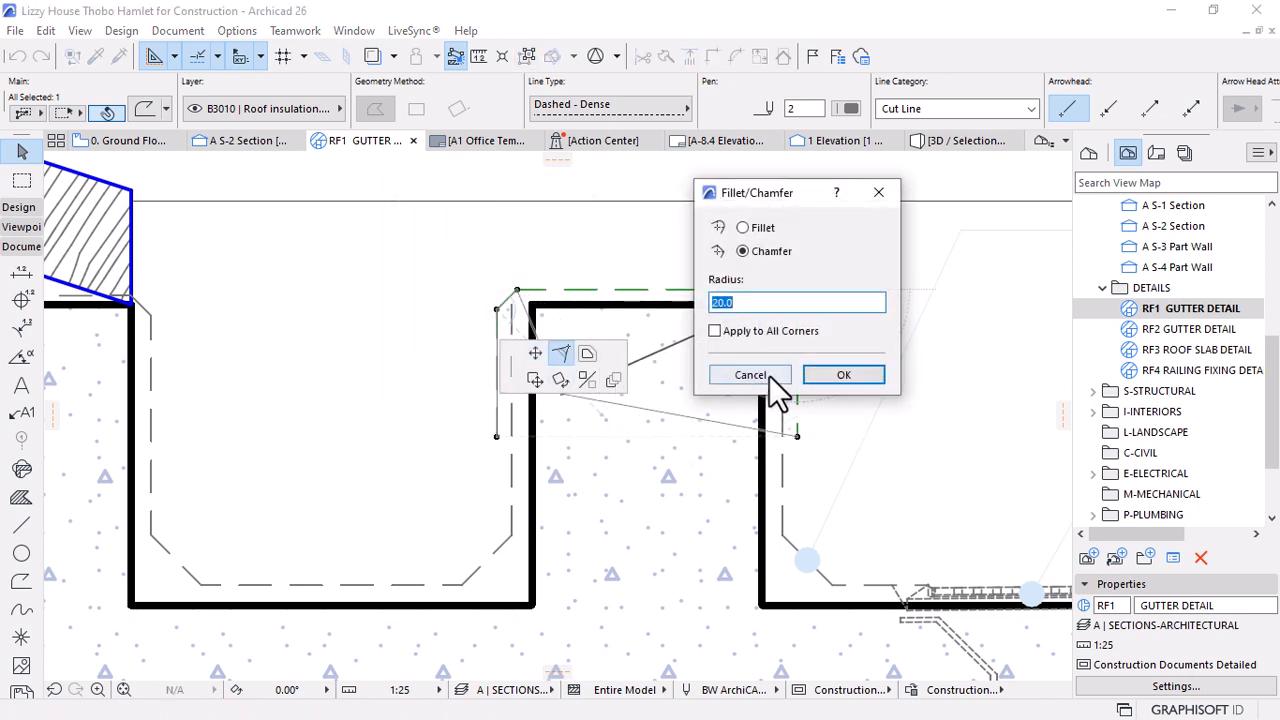
{"action": "left_click", "coordinate": [837, 374]}
Attach a new label to the top of the dashed outline, reusing the settings of the 230 x 400 mm RC Beam label
{"action": "scroll", "coordinate": [537, 308], "scroll_direction": "down", "scroll_amount": 5}
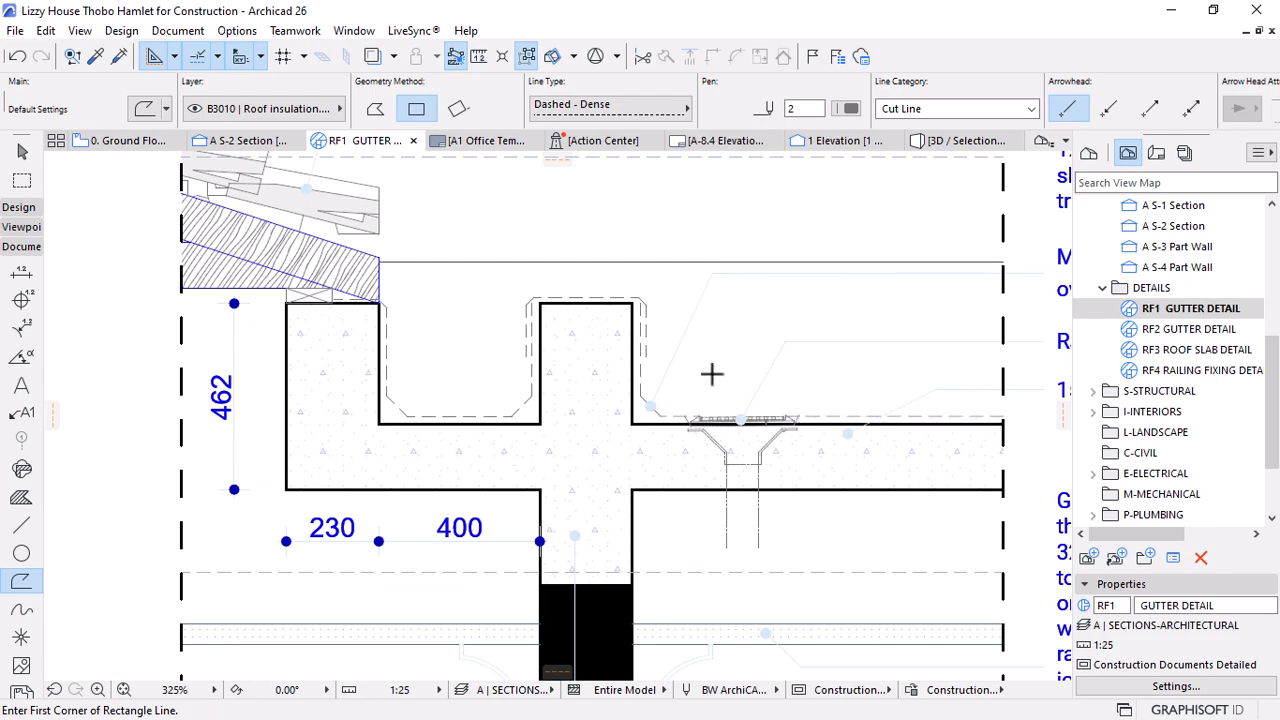
{"action": "scroll", "coordinate": [575, 318], "scroll_direction": "down", "scroll_amount": 3}
{"action": "scroll", "coordinate": [560, 285], "scroll_direction": "up", "scroll_amount": 8}
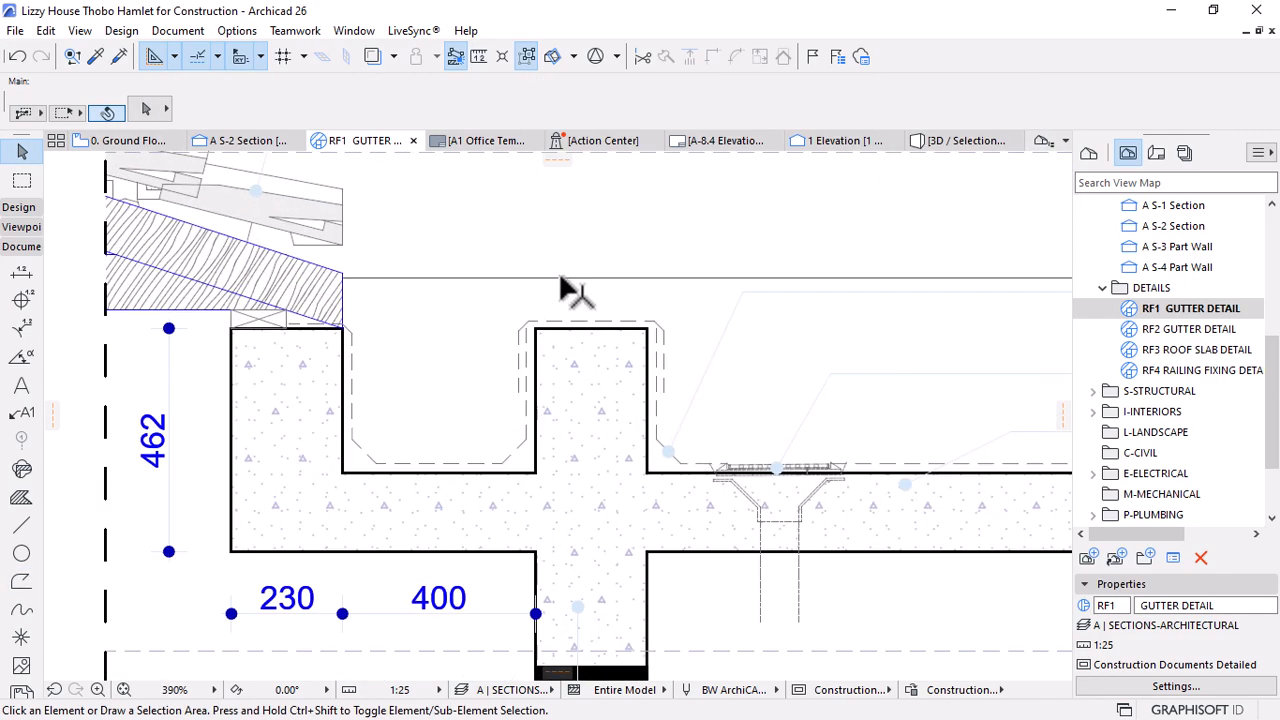
{"action": "scroll", "coordinate": [556, 290], "scroll_direction": "down", "scroll_amount": 10}
{"action": "scroll", "coordinate": [613, 425], "scroll_direction": "down", "scroll_amount": 1}
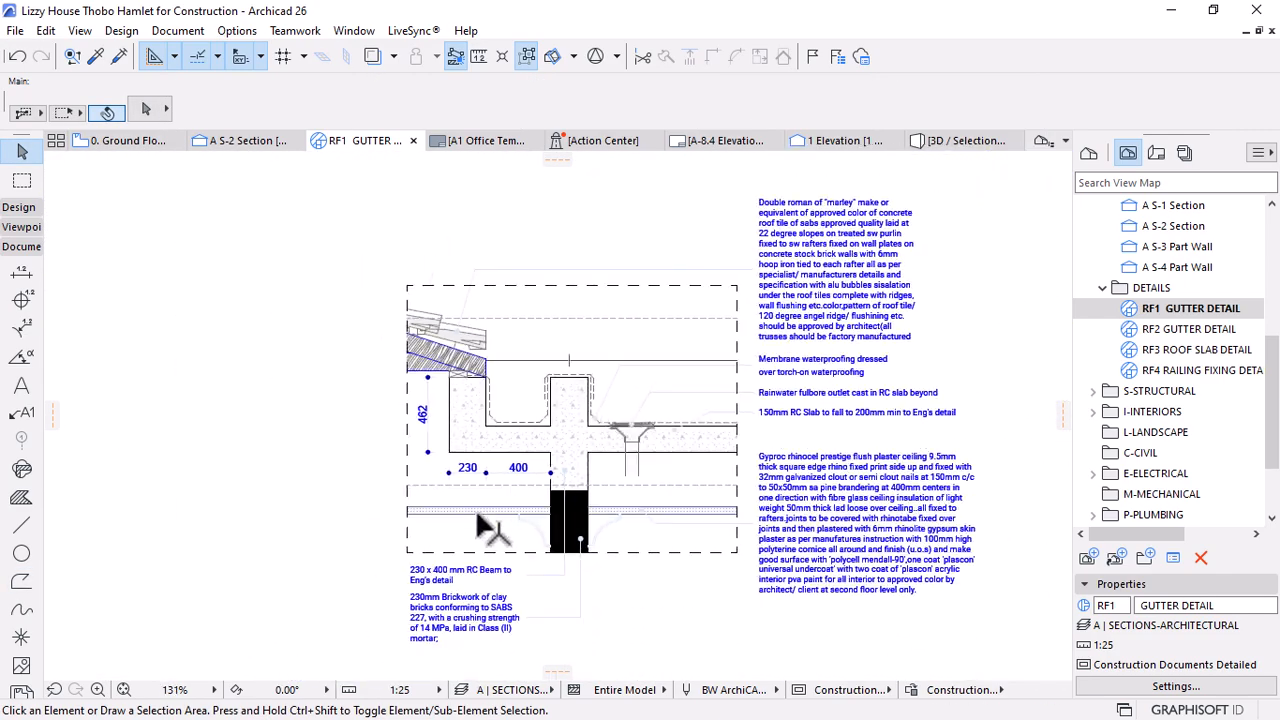
{"action": "left_click", "coordinate": [452, 582]}
{"action": "scroll", "coordinate": [579, 389], "scroll_direction": "up", "scroll_amount": 5}
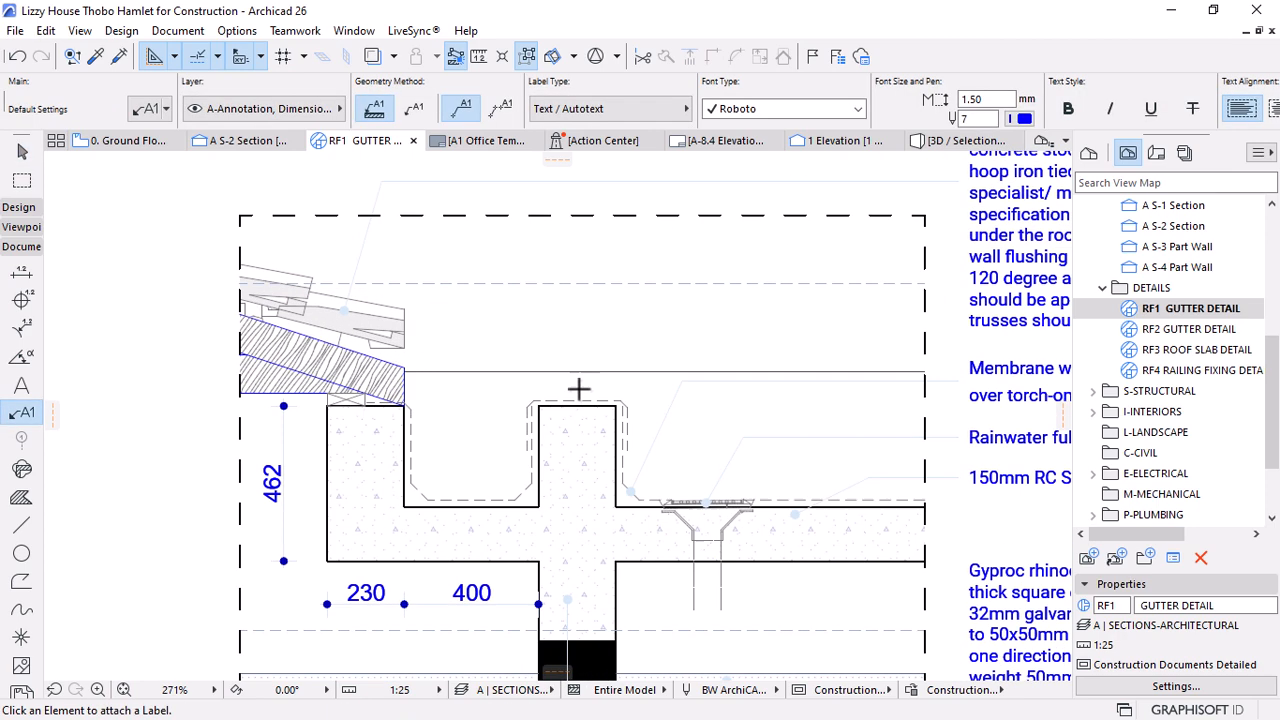
{"action": "left_click", "coordinate": [588, 401]}
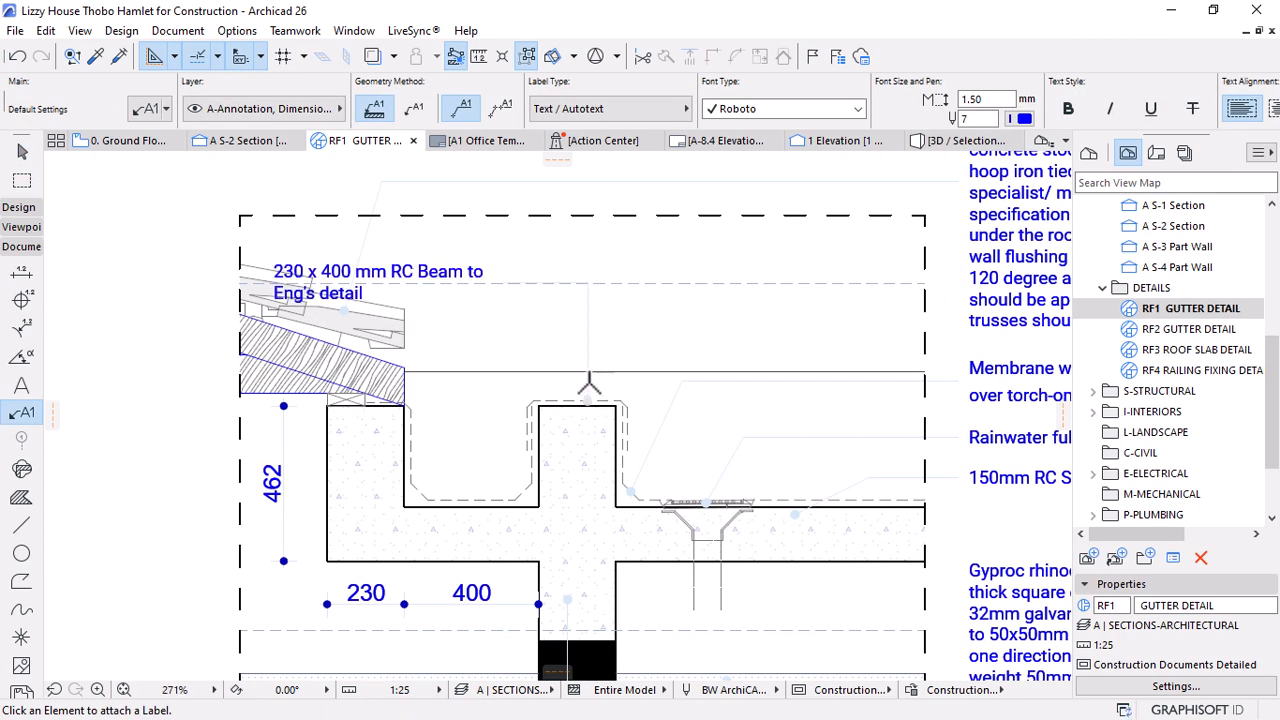
{"action": "key", "text": "Escape"}
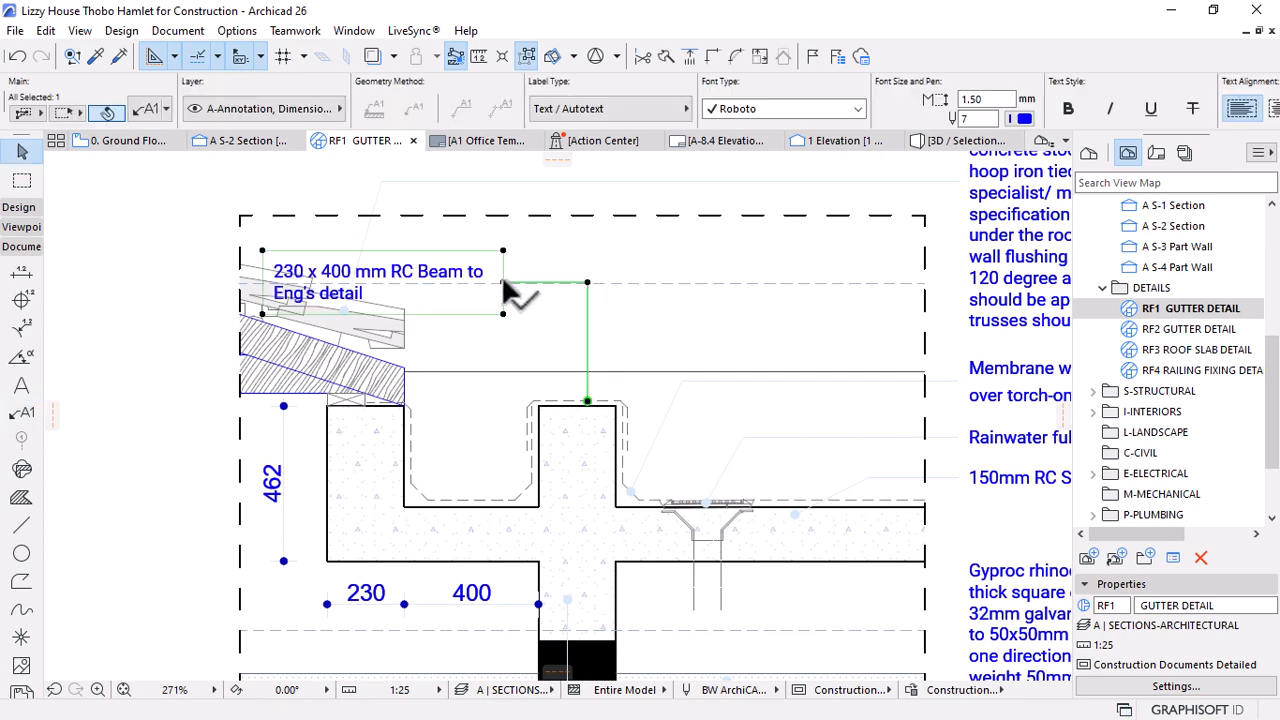
Move the new label's text block up above the dashed detail frame, keeping its leader on the upstand outline
{"action": "left_click", "coordinate": [503, 282]}
{"action": "scroll", "coordinate": [500, 296], "scroll_direction": "down", "scroll_amount": 6}
{"action": "scroll", "coordinate": [499, 222], "scroll_direction": "up", "scroll_amount": 4}
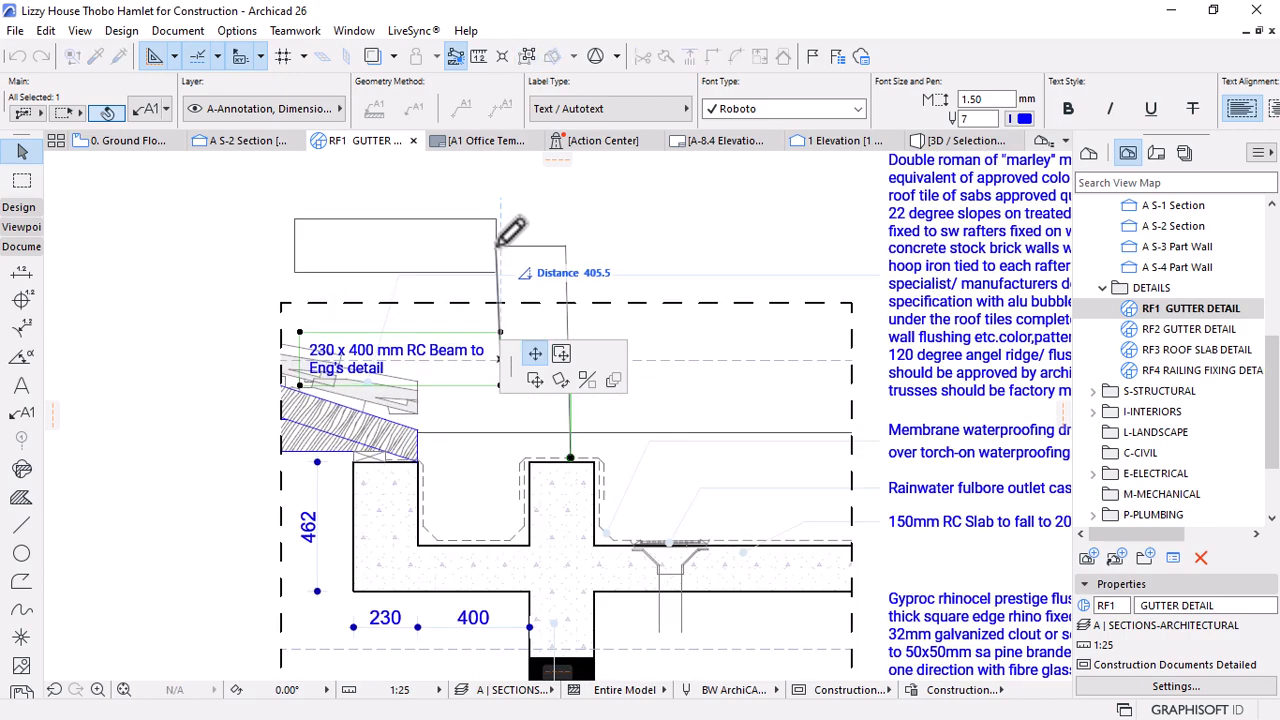
{"action": "left_click", "coordinate": [500, 238]}
{"action": "key", "text": "Escape"}
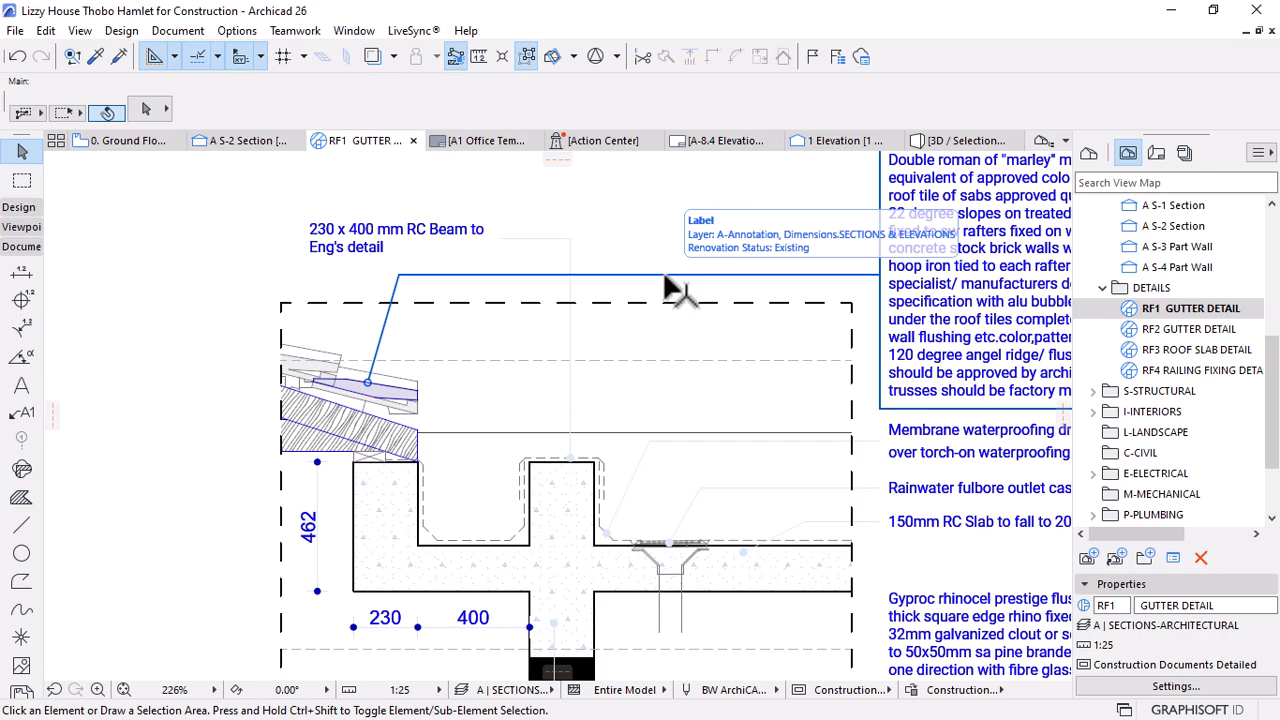
Replace the new label's text with "Waterproofing membrane dressed 50mm down vertical face."
{"action": "scroll", "coordinate": [668, 290], "scroll_direction": "down", "scroll_amount": 3}
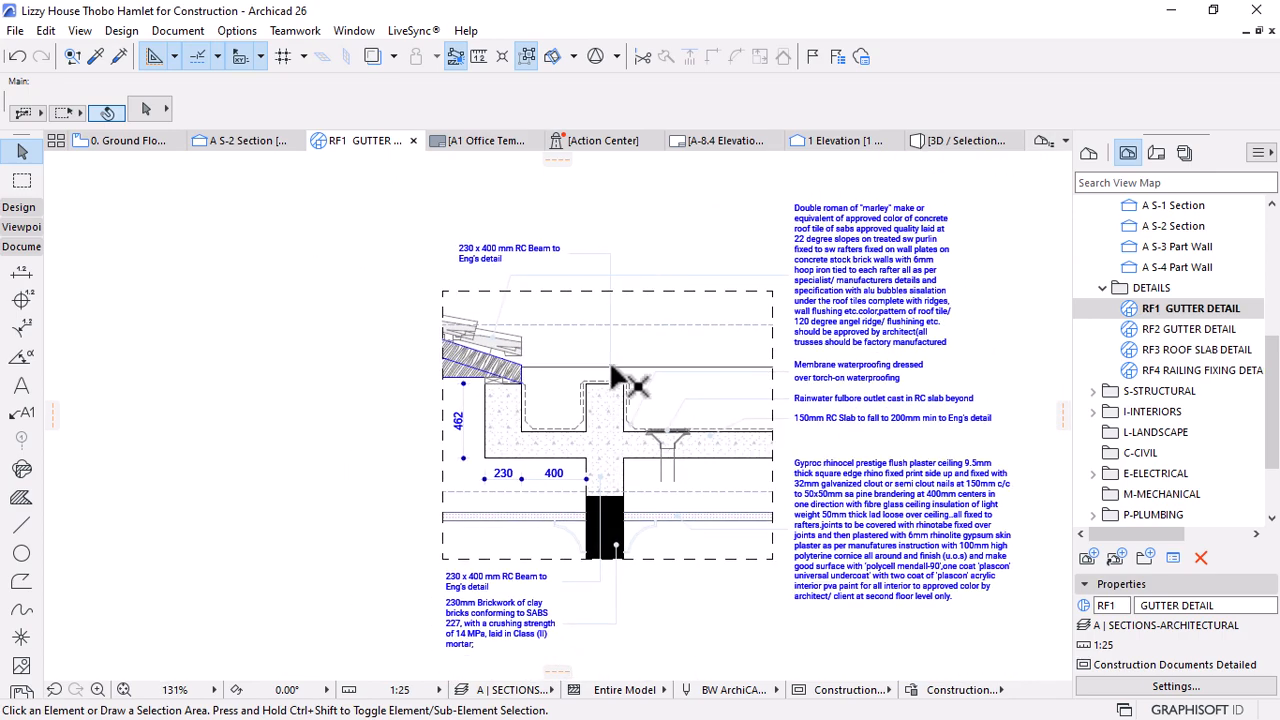
{"action": "scroll", "coordinate": [613, 370], "scroll_direction": "up", "scroll_amount": 2}
{"action": "scroll", "coordinate": [615, 325], "scroll_direction": "down", "scroll_amount": 3}
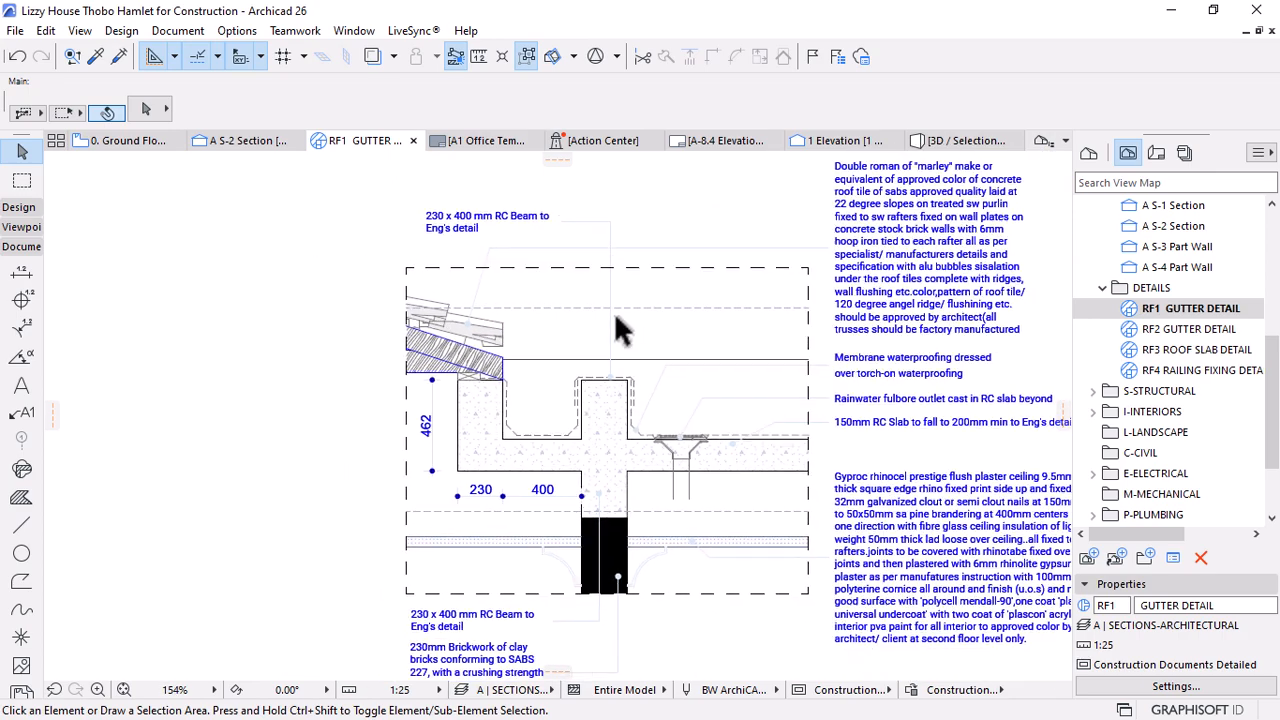
{"action": "scroll", "coordinate": [616, 312], "scroll_direction": "up", "scroll_amount": 4}
{"action": "scroll", "coordinate": [620, 315], "scroll_direction": "down", "scroll_amount": 3}
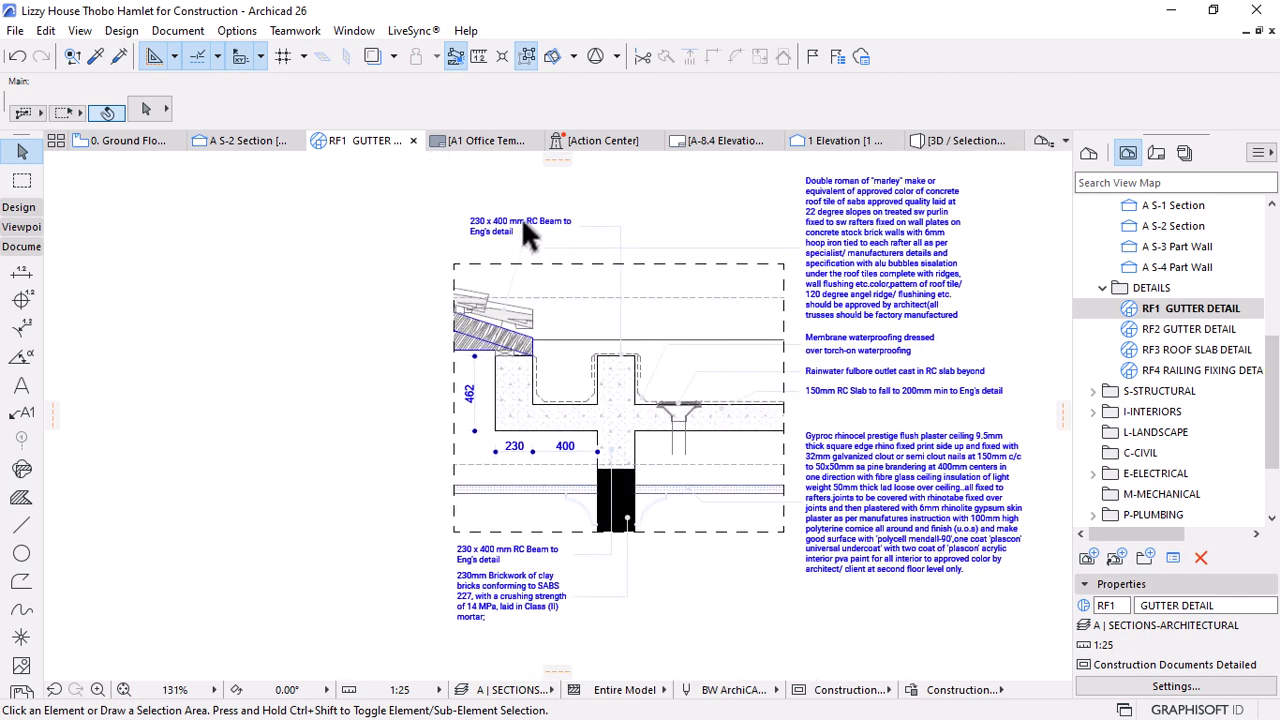
{"action": "double_click", "coordinate": [512, 224]}
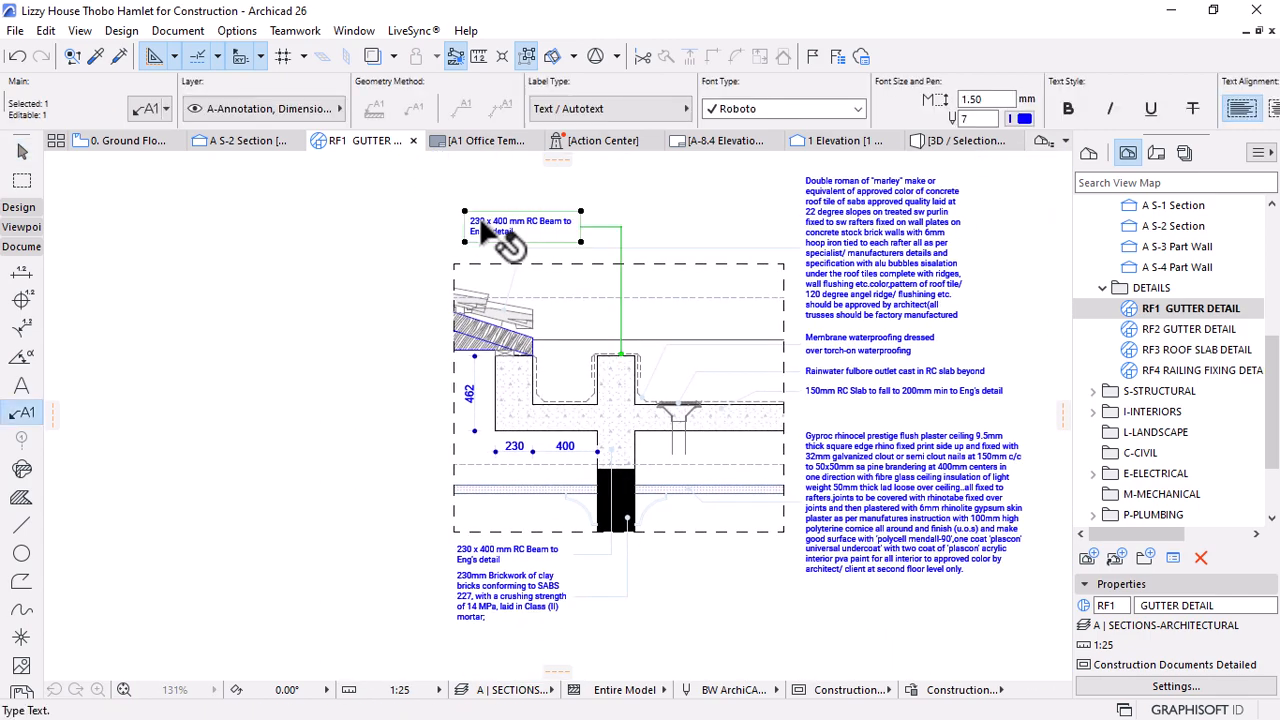
{"action": "triple_click", "coordinate": [530, 224]}
{"action": "type", "text": "Waterproofing membrane dressed 50mm down vertical face"}
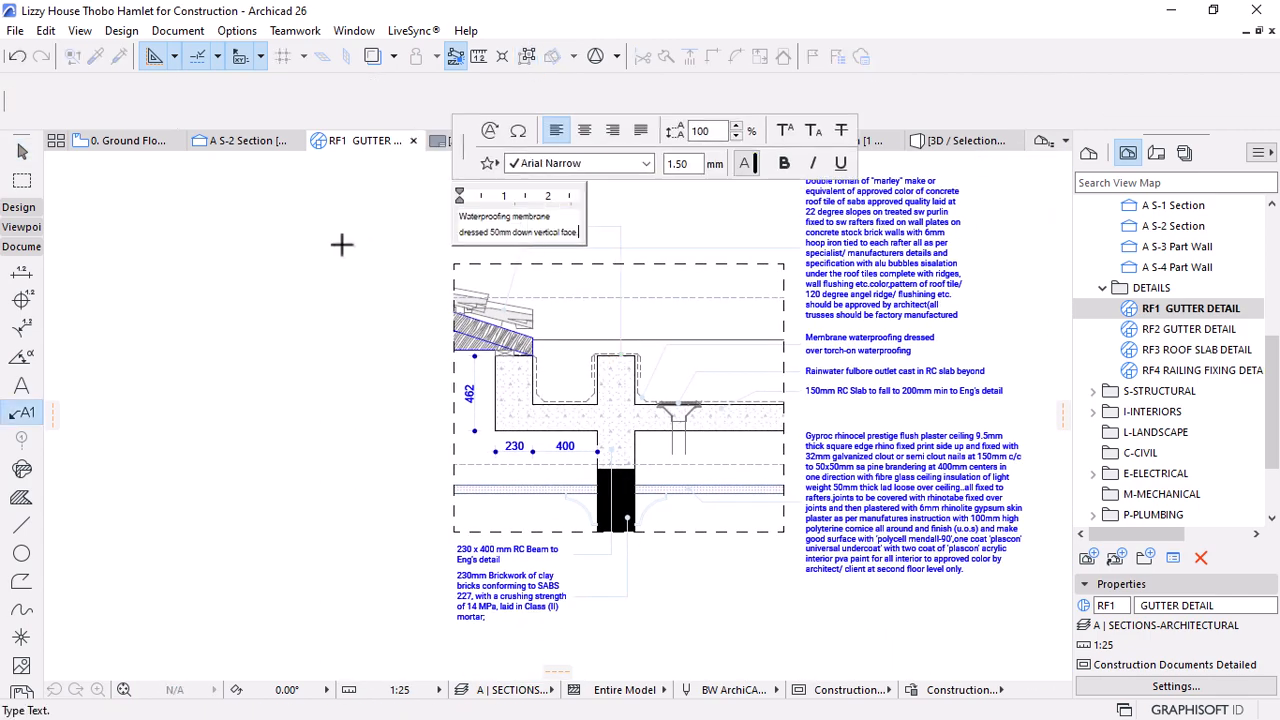
{"action": "left_click", "coordinate": [587, 280]}
{"action": "scroll", "coordinate": [596, 235], "scroll_direction": "up", "scroll_amount": 3}
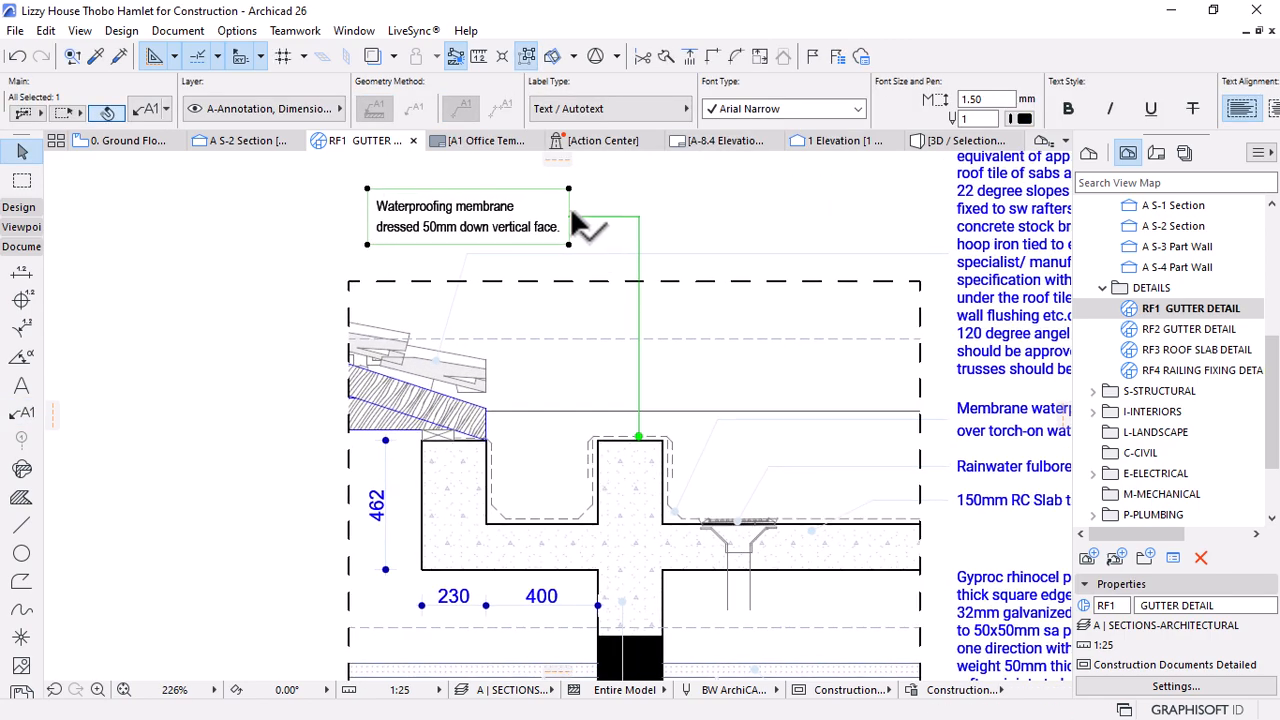
Lower the waterproofing label's text inside the detail frame and mirror the label about its vertical leader line
{"action": "left_click", "coordinate": [568, 217]}
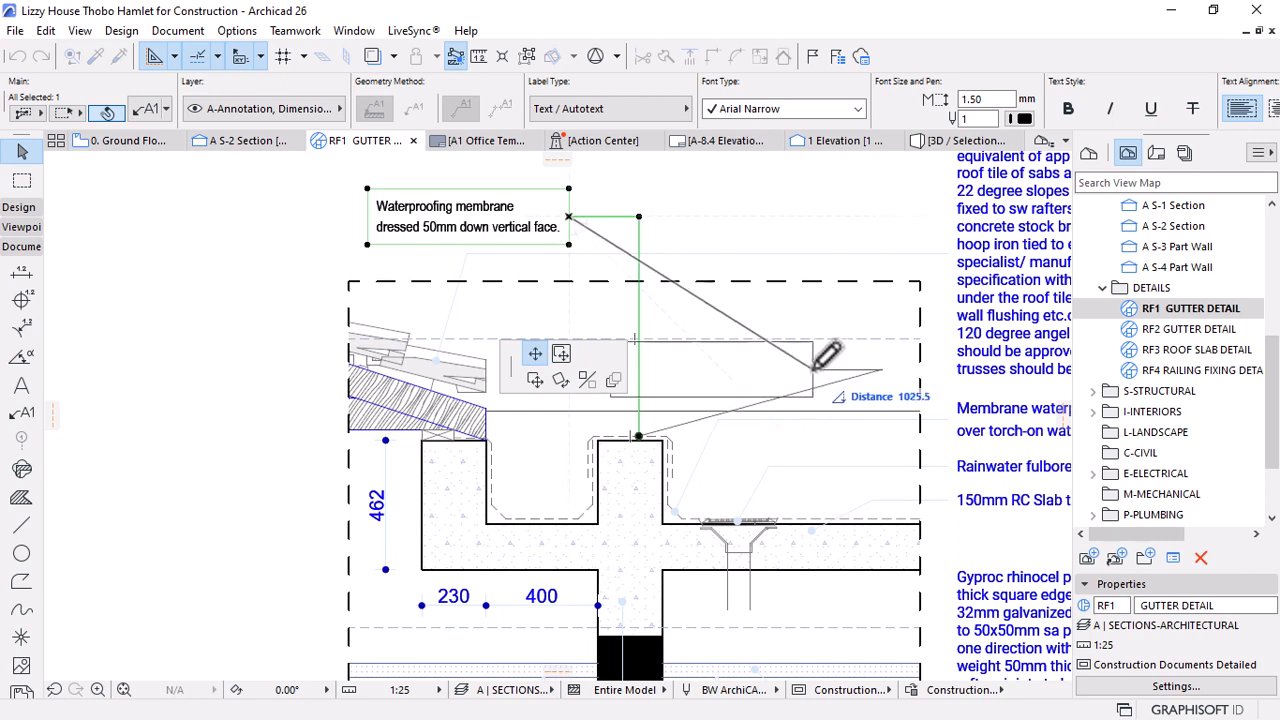
{"action": "scroll", "coordinate": [600, 385], "scroll_direction": "up", "scroll_amount": 3}
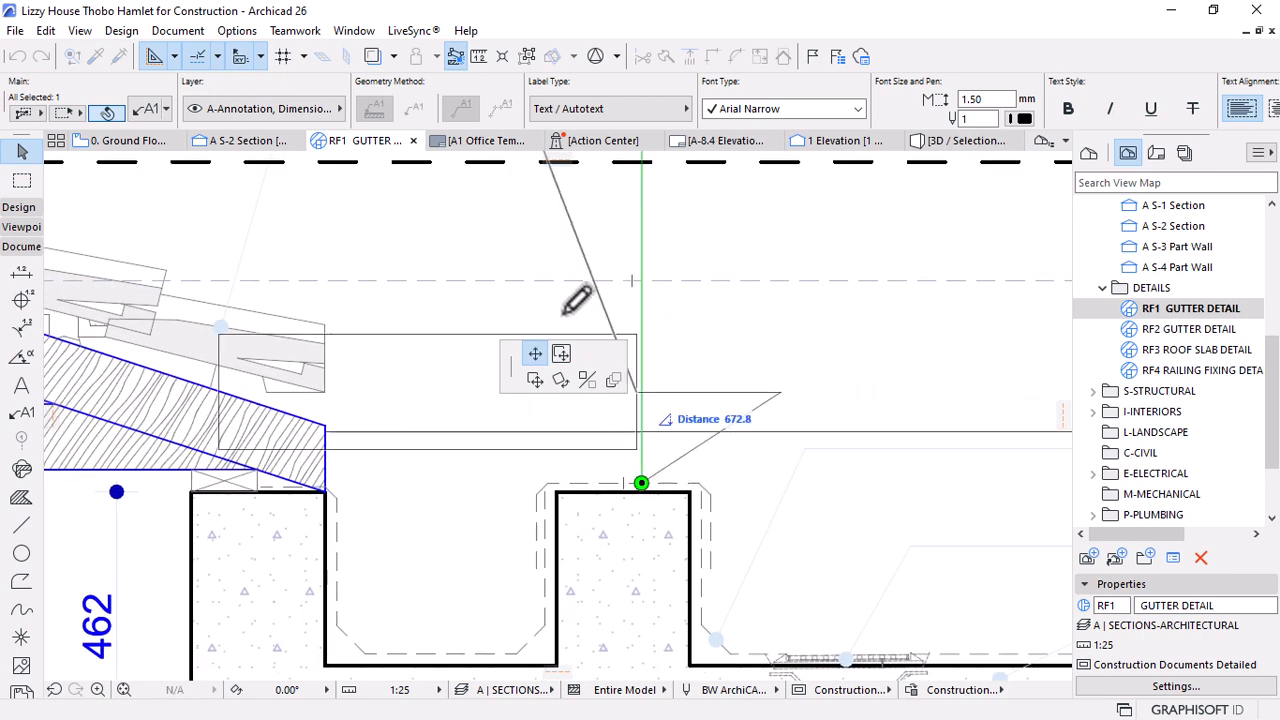
{"action": "left_click", "coordinate": [497, 247]}
{"action": "left_click", "coordinate": [641, 483]}
{"action": "left_click", "coordinate": [587, 379]}
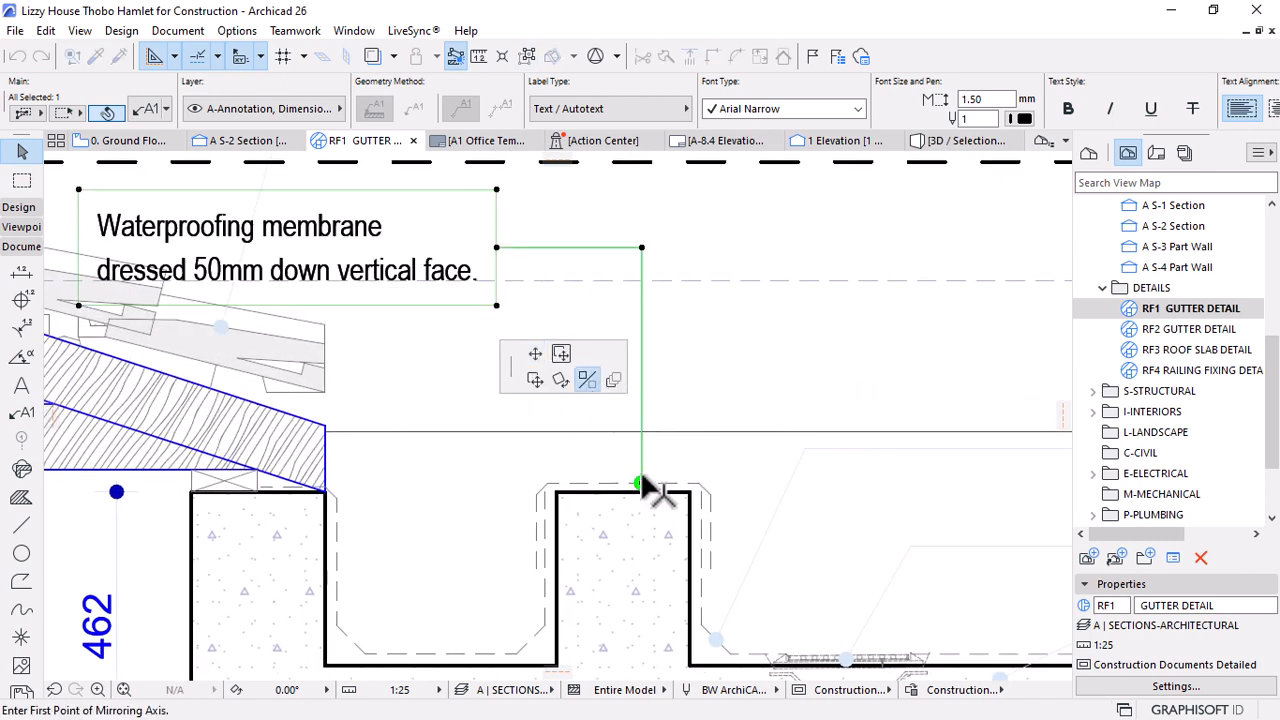
{"action": "left_click", "coordinate": [641, 483]}
{"action": "left_click", "coordinate": [641, 440]}
{"action": "scroll", "coordinate": [571, 357], "scroll_direction": "down", "scroll_amount": 2}
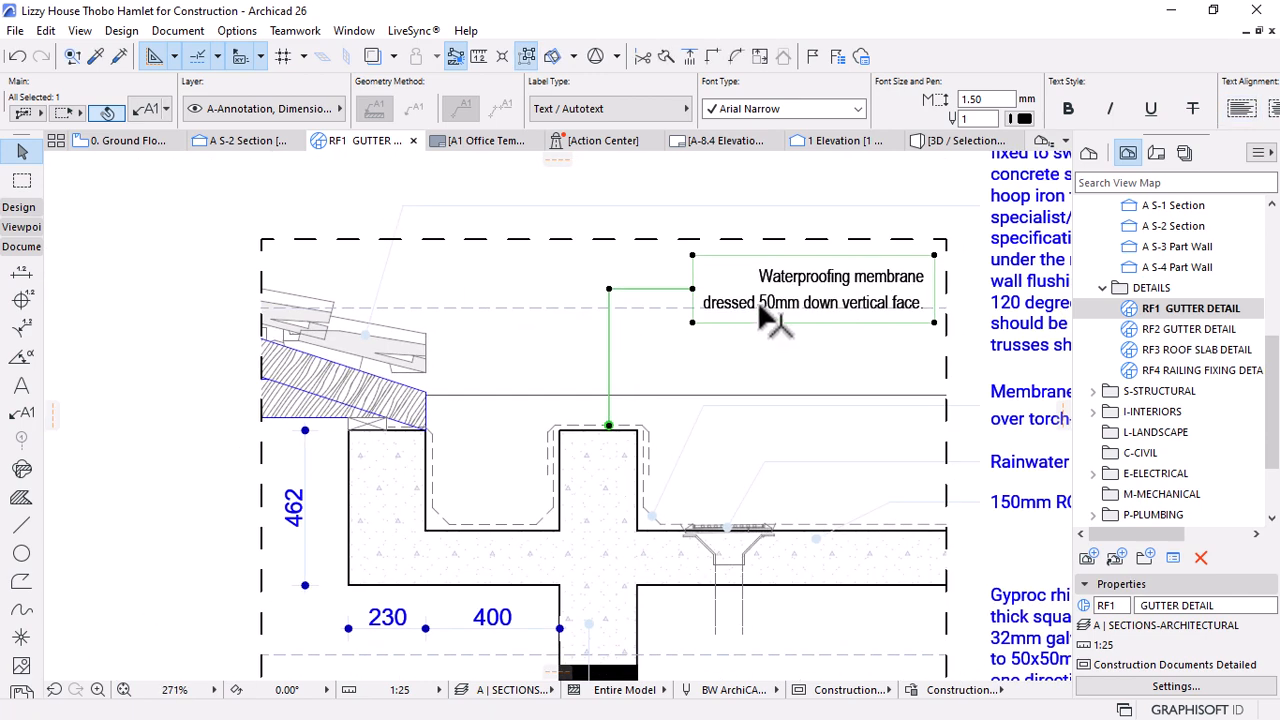
Lower the waterproofing label inside the detail frame and return its leader end to the top of the upstand outline
{"action": "left_click", "coordinate": [693, 290]}
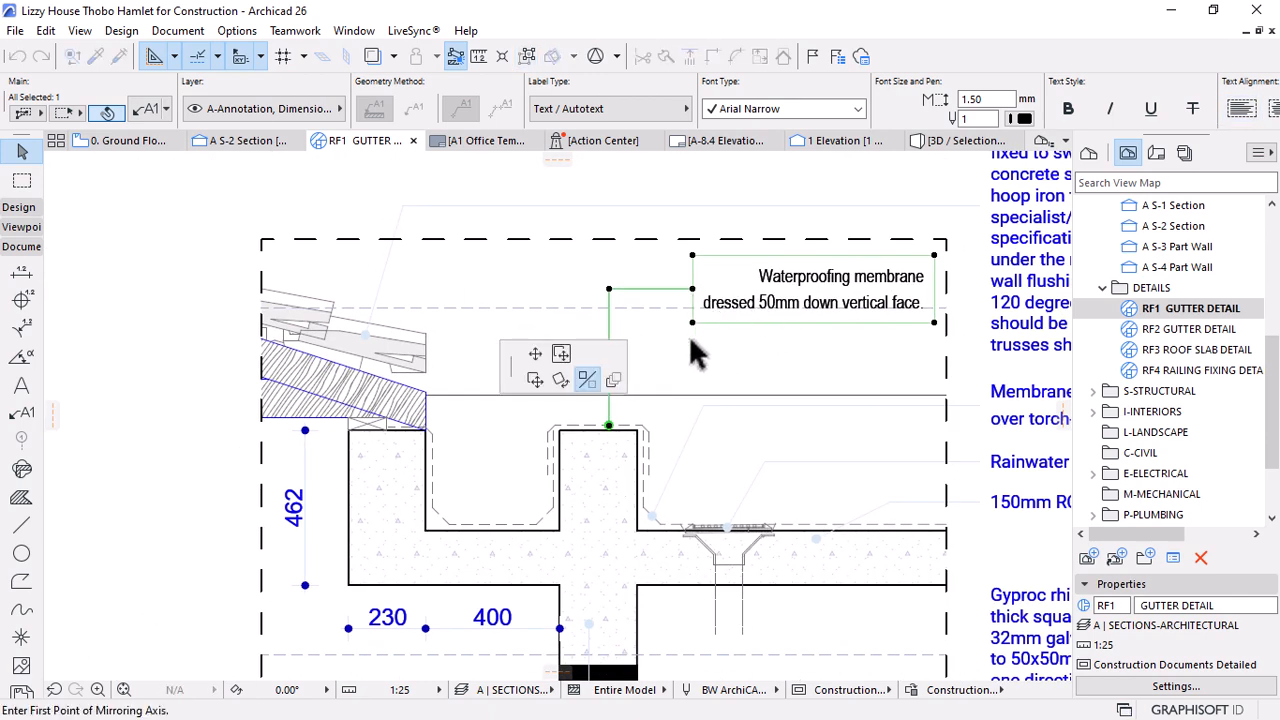
{"action": "left_click", "coordinate": [535, 379]}
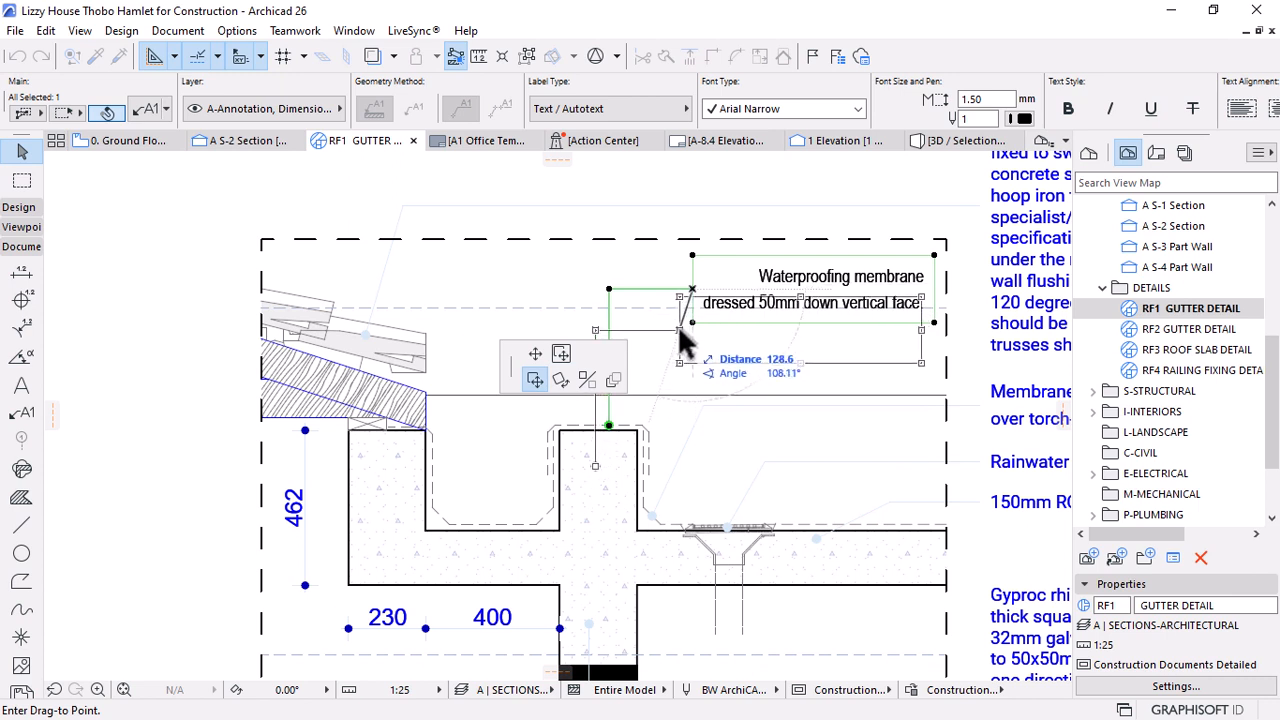
{"action": "left_click", "coordinate": [680, 352]}
{"action": "left_click", "coordinate": [593, 487]}
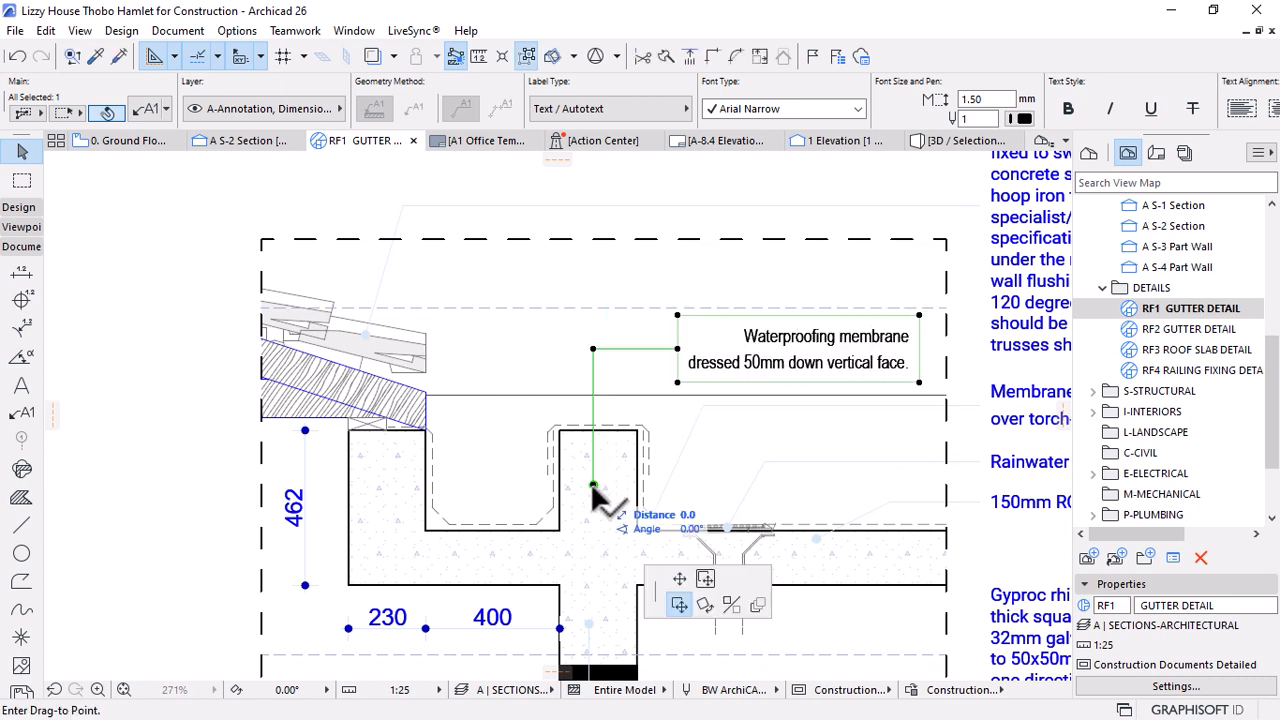
{"action": "left_click", "coordinate": [682, 580]}
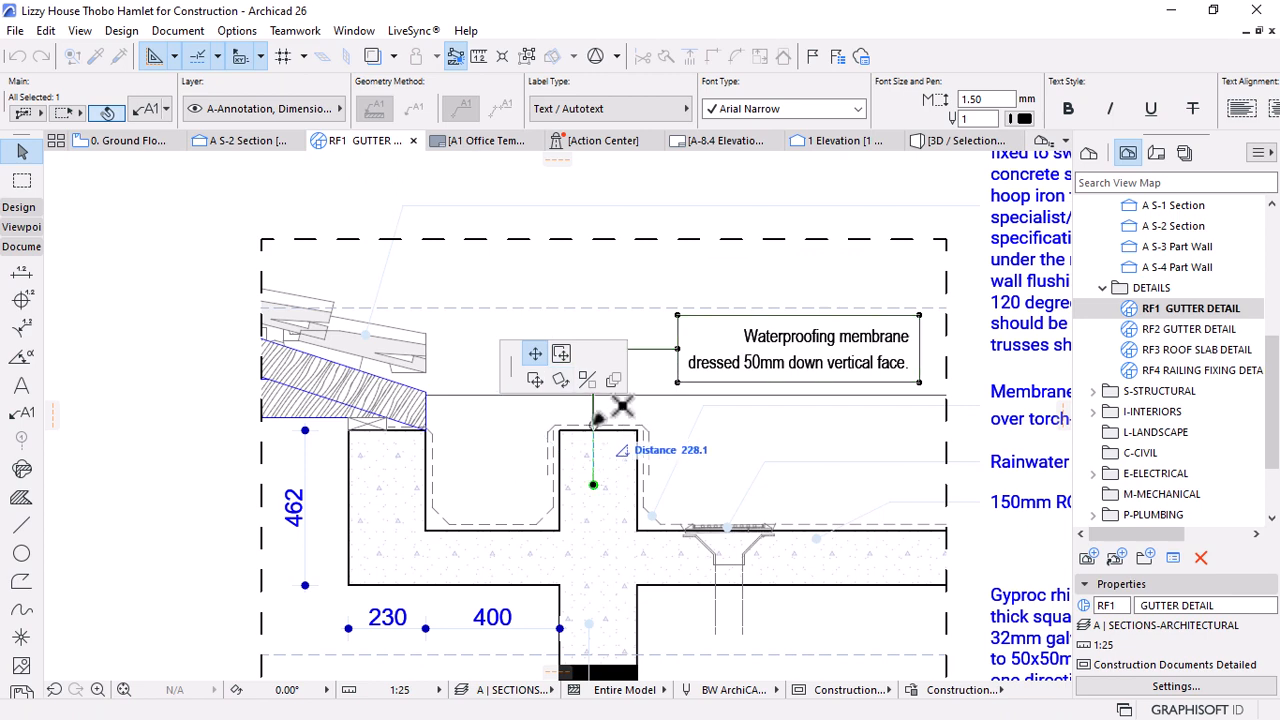
{"action": "left_click", "coordinate": [594, 427]}
Change the waterproofing label's font to Roboto and left-align its text
{"action": "scroll", "coordinate": [640, 447], "scroll_direction": "down", "scroll_amount": 1}
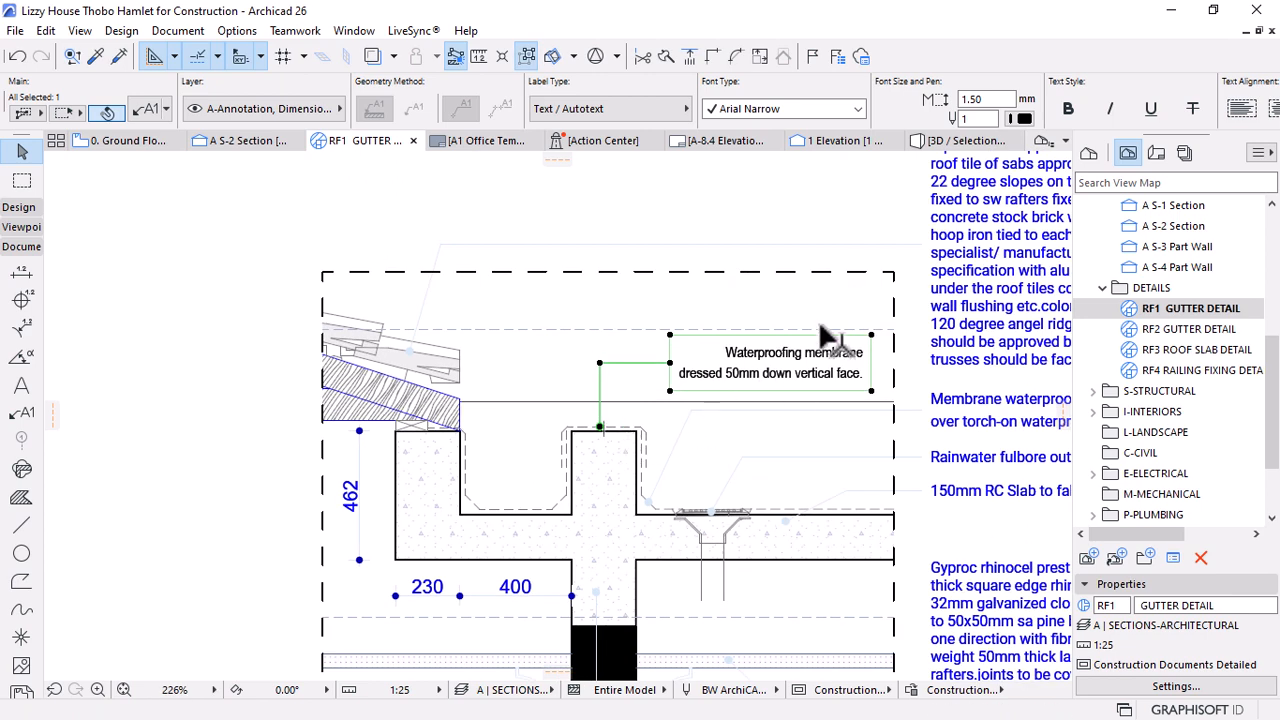
{"action": "left_click", "coordinate": [770, 110]}
{"action": "type", "text": "t"}
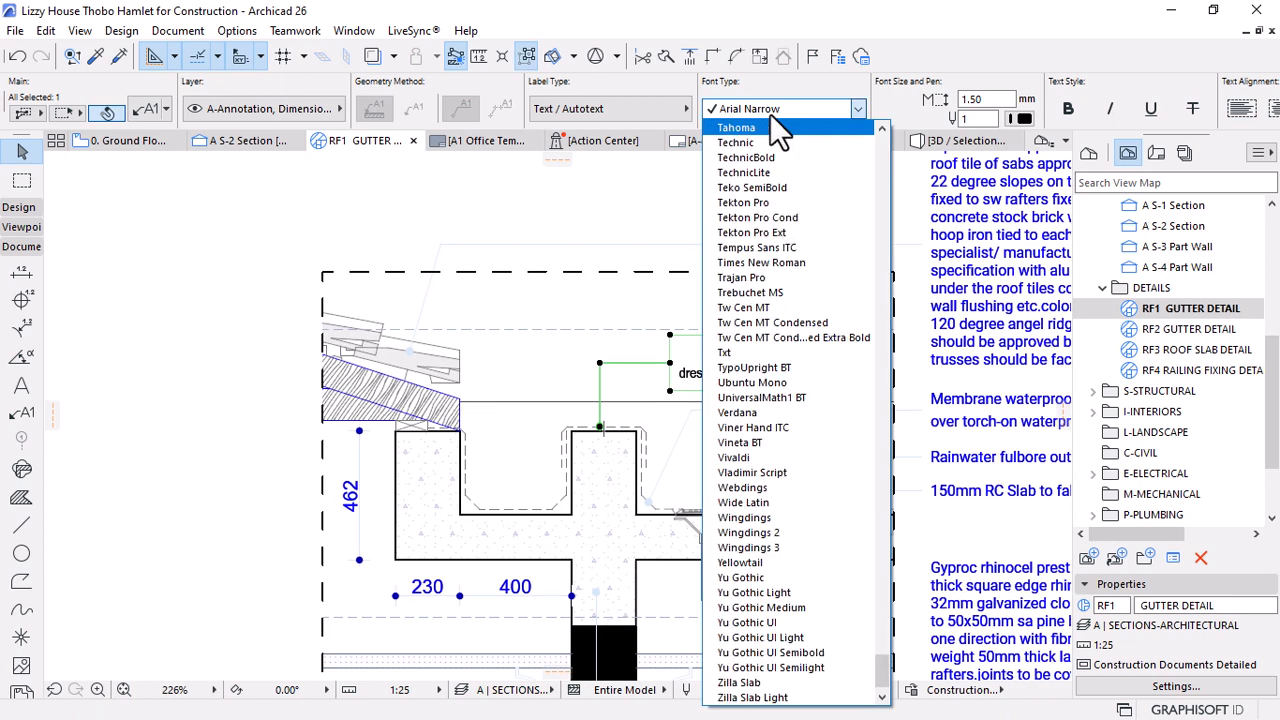
{"action": "type", "text": "Roboto"}
{"action": "key", "text": "Return"}
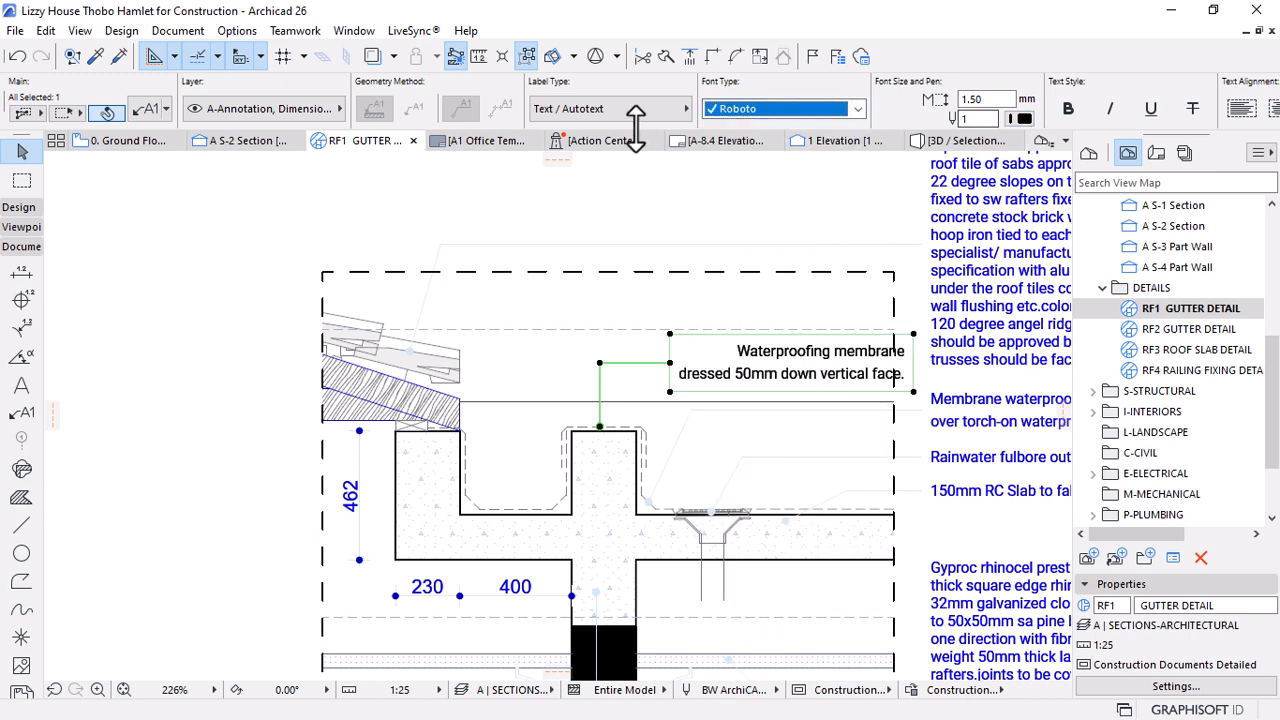
{"action": "scroll", "coordinate": [641, 109], "scroll_direction": "down", "scroll_amount": 3}
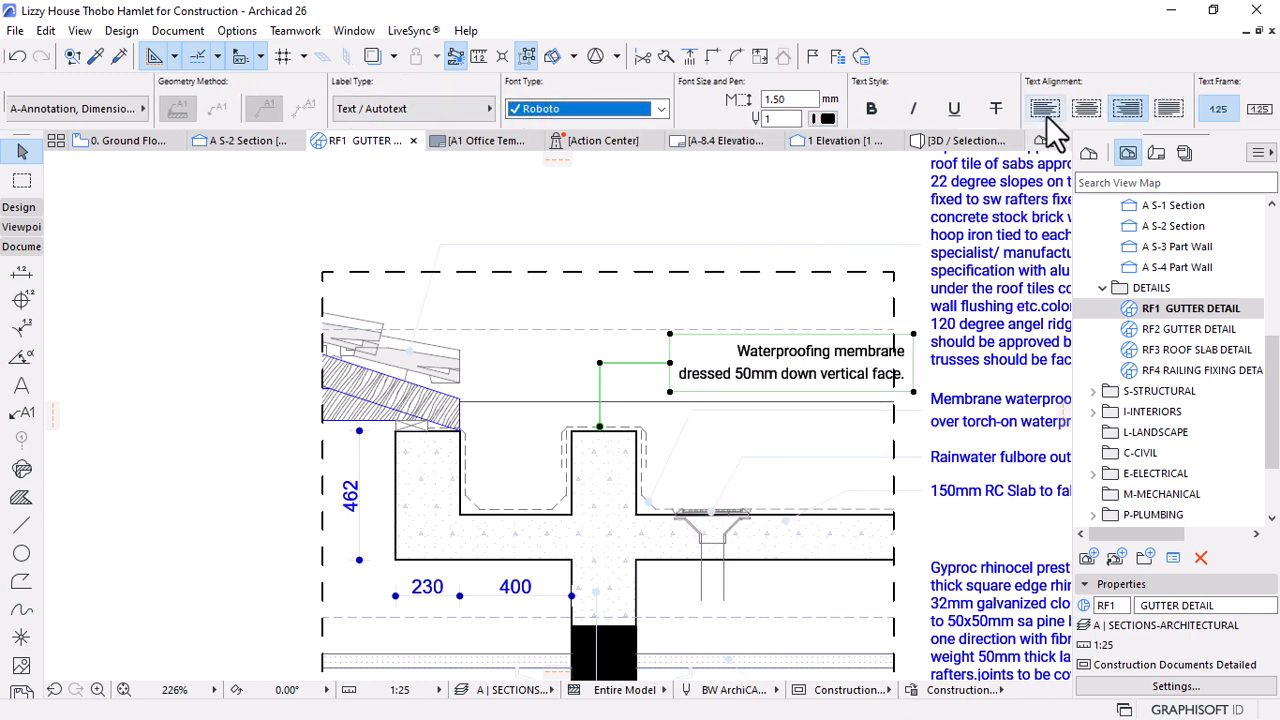
{"action": "left_click", "coordinate": [1046, 115]}
{"action": "left_click", "coordinate": [722, 308]}
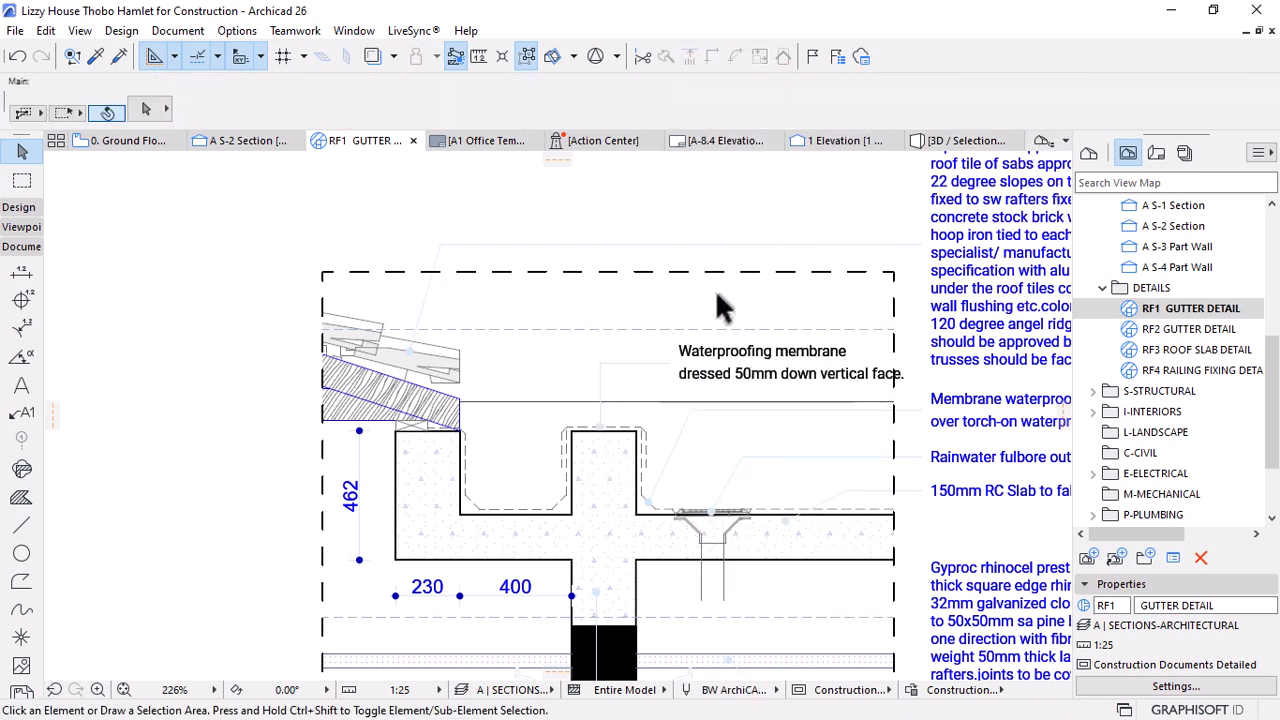
Change the waterproofing label's text pen to blue to match the other labels in the detail
{"action": "scroll", "coordinate": [705, 295], "scroll_direction": "down", "scroll_amount": 3}
{"action": "scroll", "coordinate": [743, 340], "scroll_direction": "up", "scroll_amount": 3}
{"action": "left_click", "coordinate": [690, 345]}
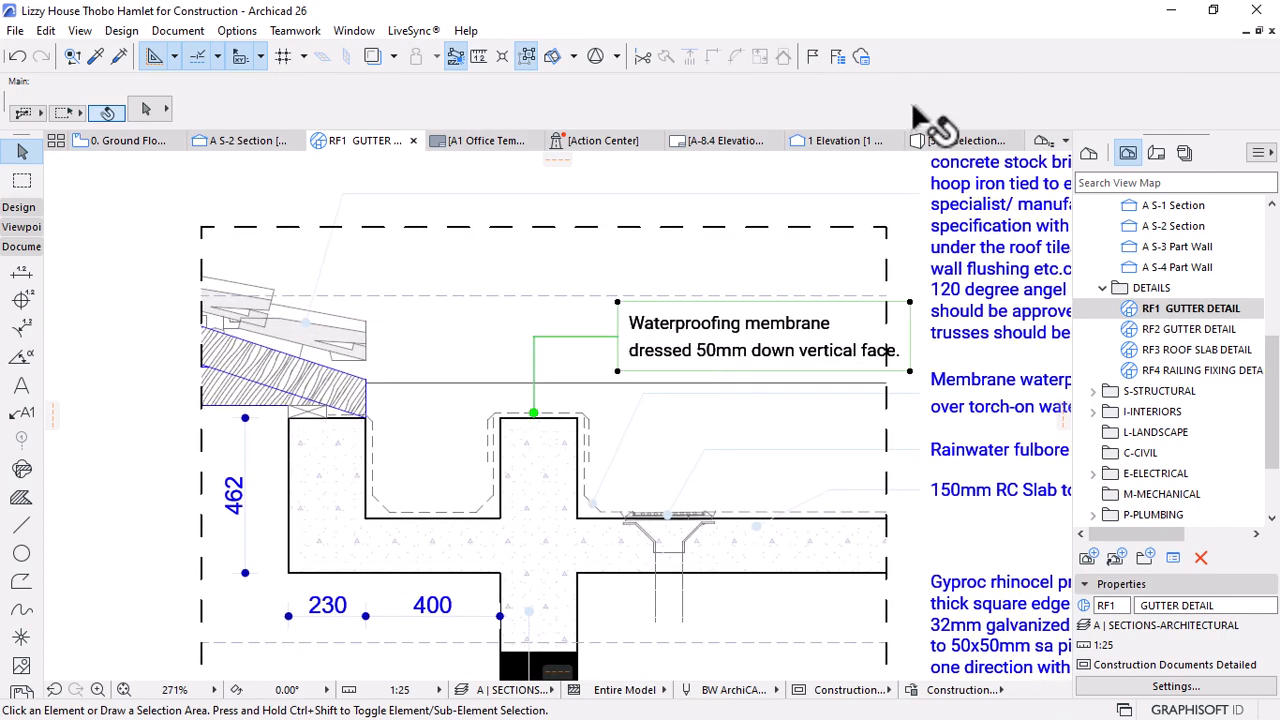
{"action": "left_click", "coordinate": [1022, 118]}
{"action": "left_click", "coordinate": [806, 152]}
{"action": "key", "text": "Escape"}
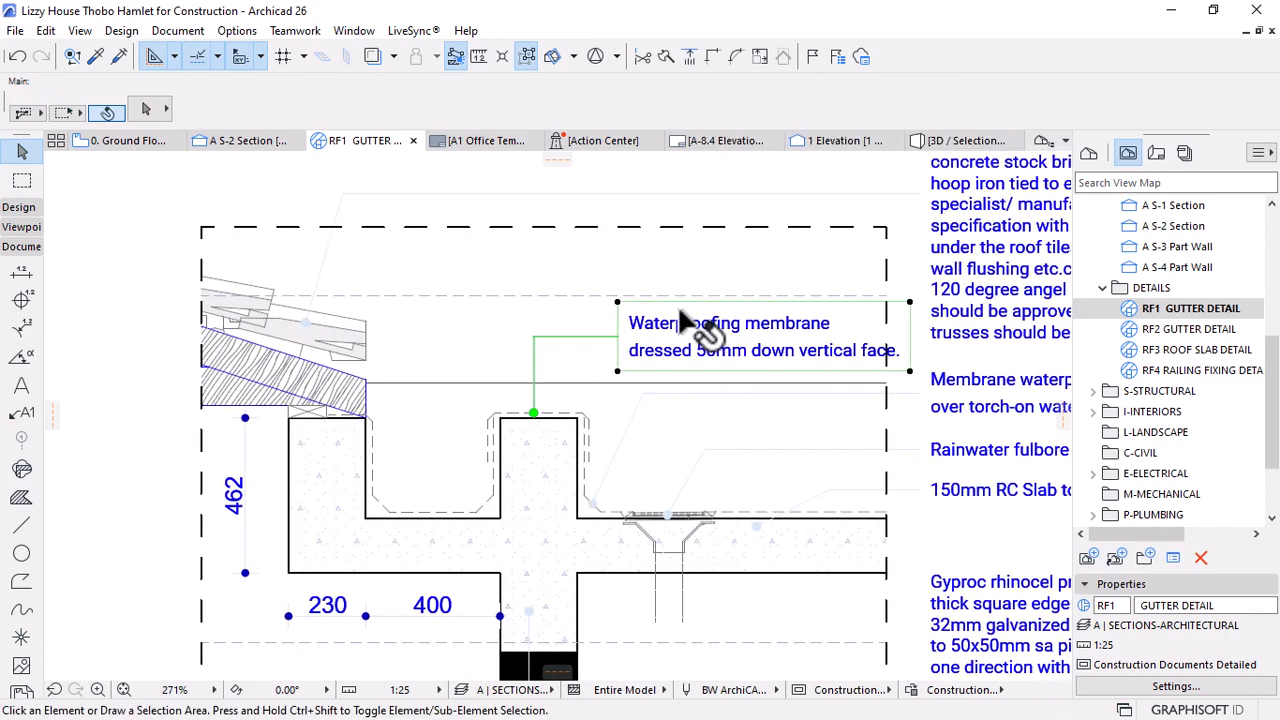
Shift the waterproofing label slightly left along the upstand so its text fits within the dashed detail frame
{"action": "scroll", "coordinate": [686, 323], "scroll_direction": "down", "scroll_amount": 2}
{"action": "scroll", "coordinate": [700, 285], "scroll_direction": "up", "scroll_amount": 3}
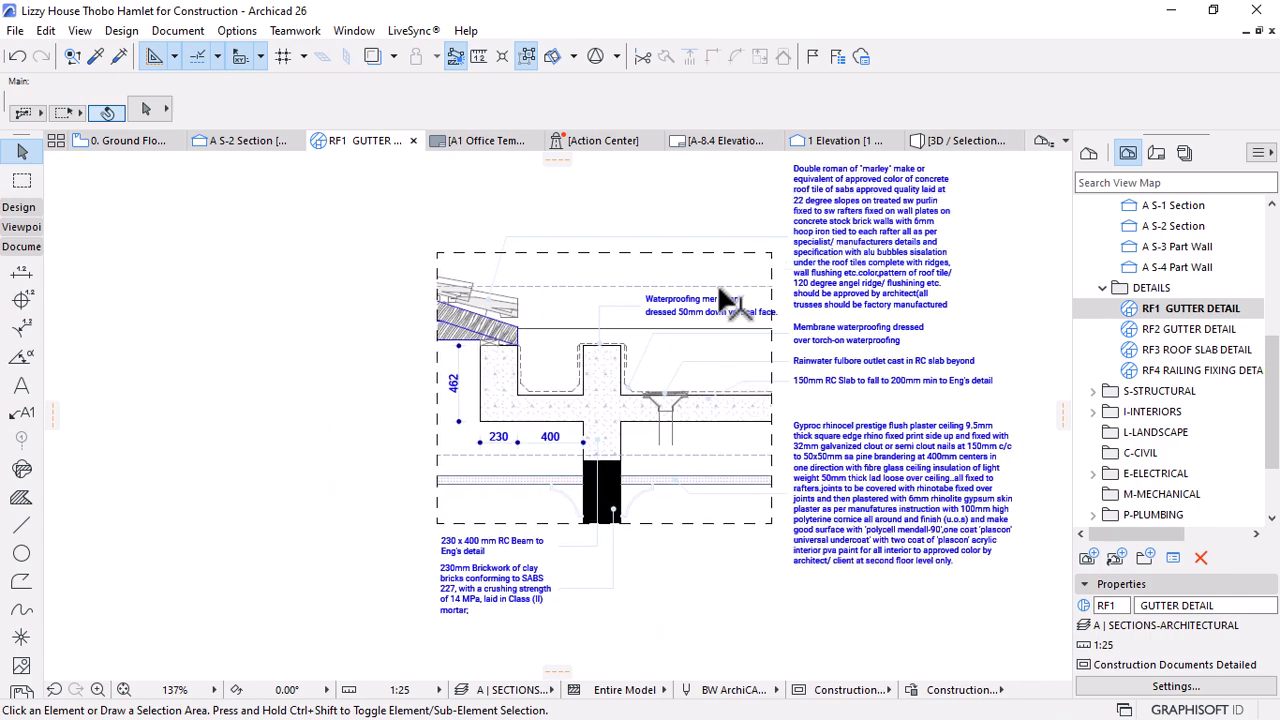
{"action": "left_click", "coordinate": [605, 335]}
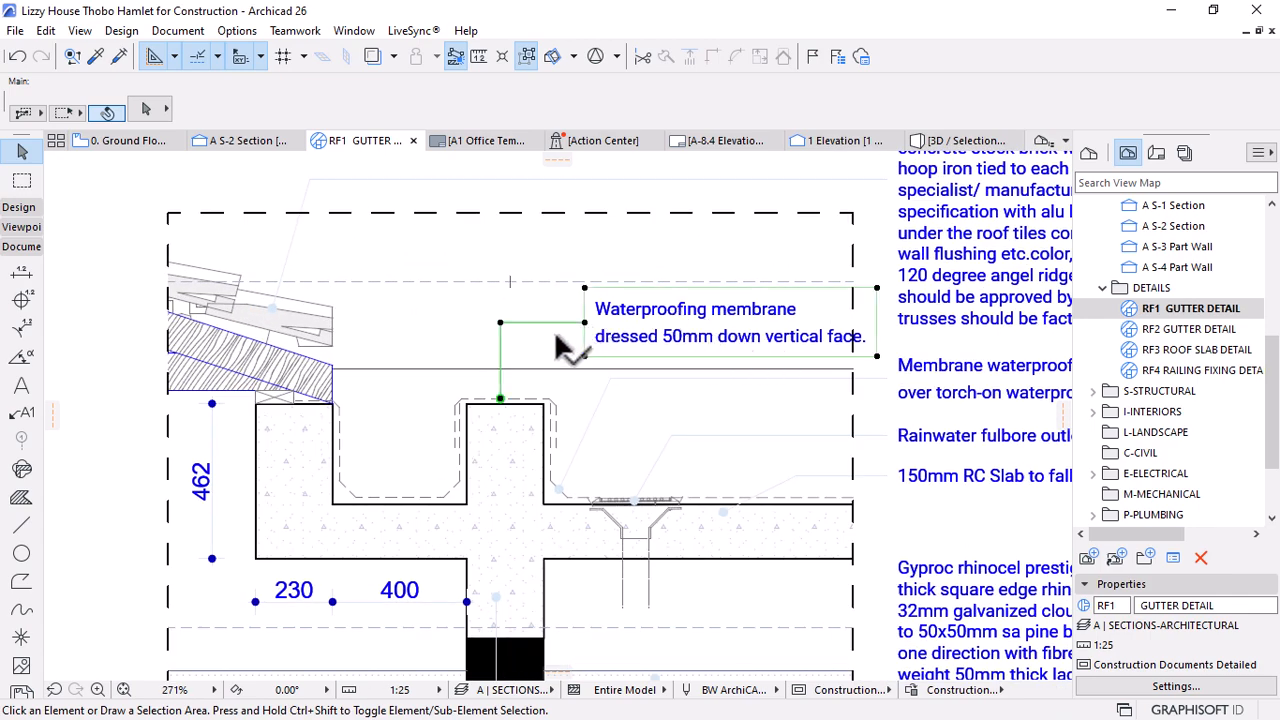
{"action": "left_click", "coordinate": [491, 409]}
{"action": "key", "text": "Escape"}
{"action": "scroll", "coordinate": [646, 331], "scroll_direction": "down", "scroll_amount": 2}
{"action": "scroll", "coordinate": [648, 338], "scroll_direction": "down", "scroll_amount": 2}
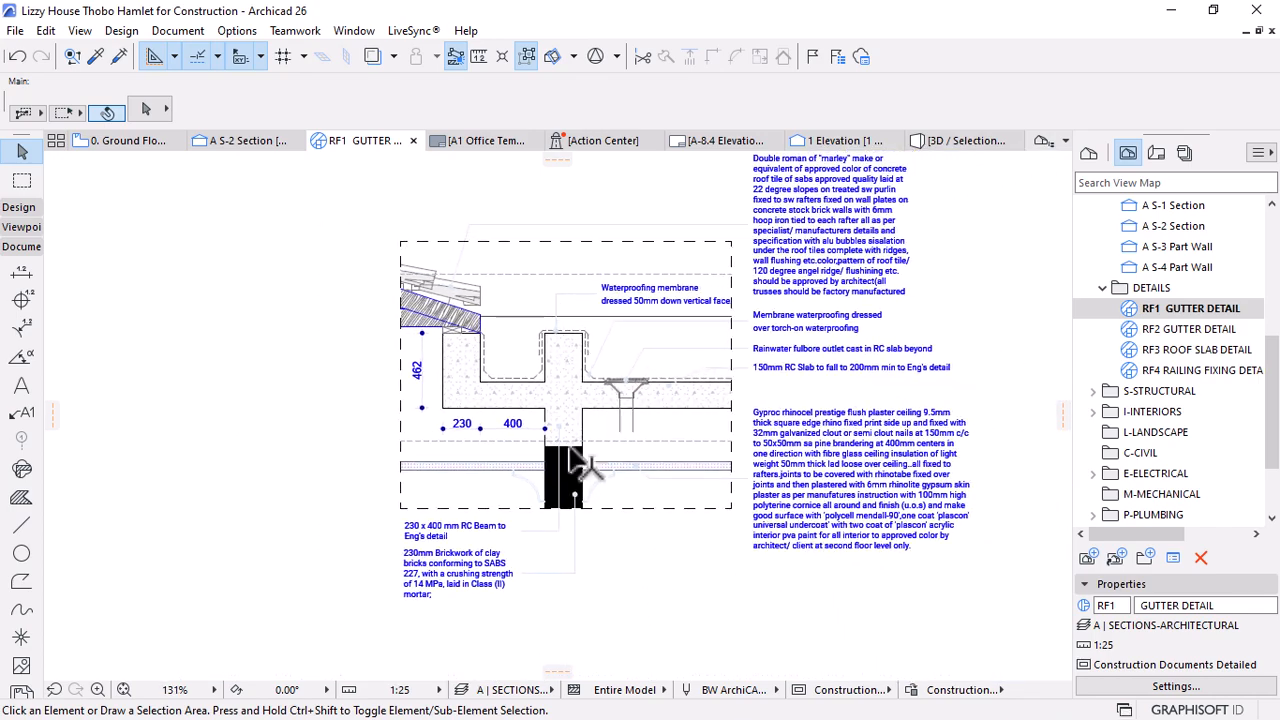
Examine the gutter detail's upstand, membrane outline, slab and surrounding labels for missing annotations
{"action": "scroll", "coordinate": [566, 336], "scroll_direction": "up", "scroll_amount": 6}
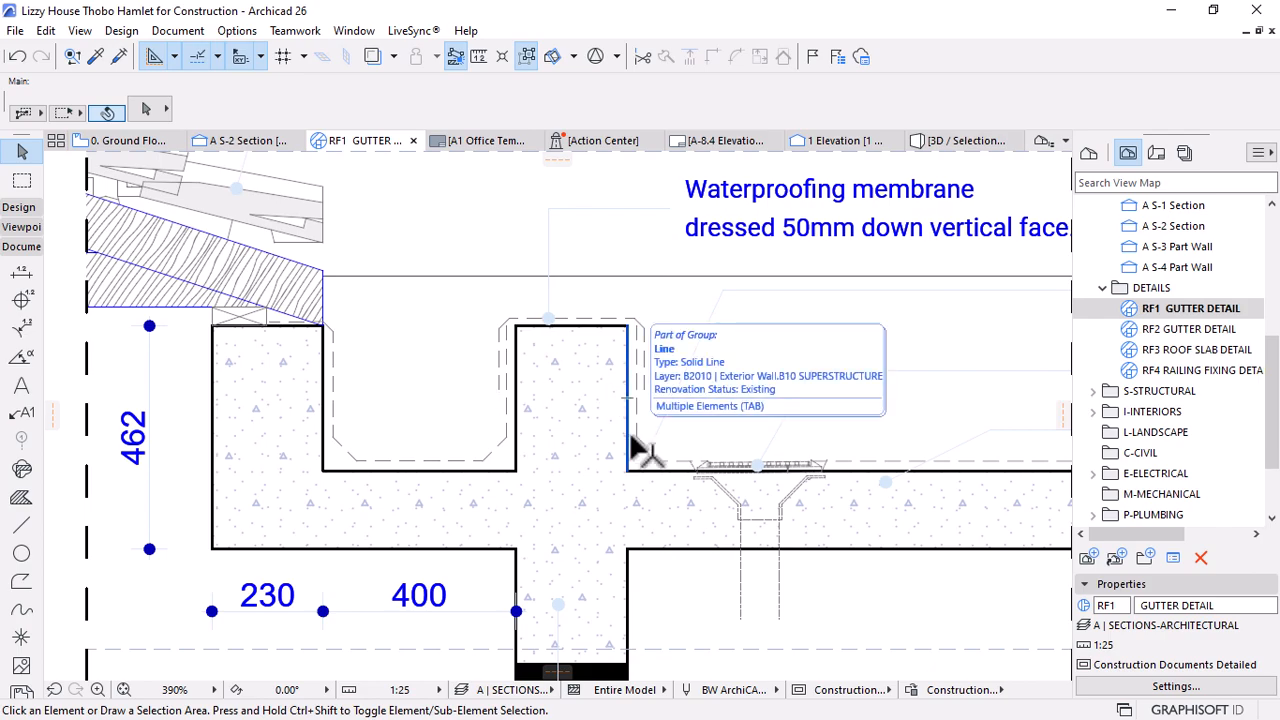
{"action": "scroll", "coordinate": [640, 450], "scroll_direction": "down", "scroll_amount": 6}
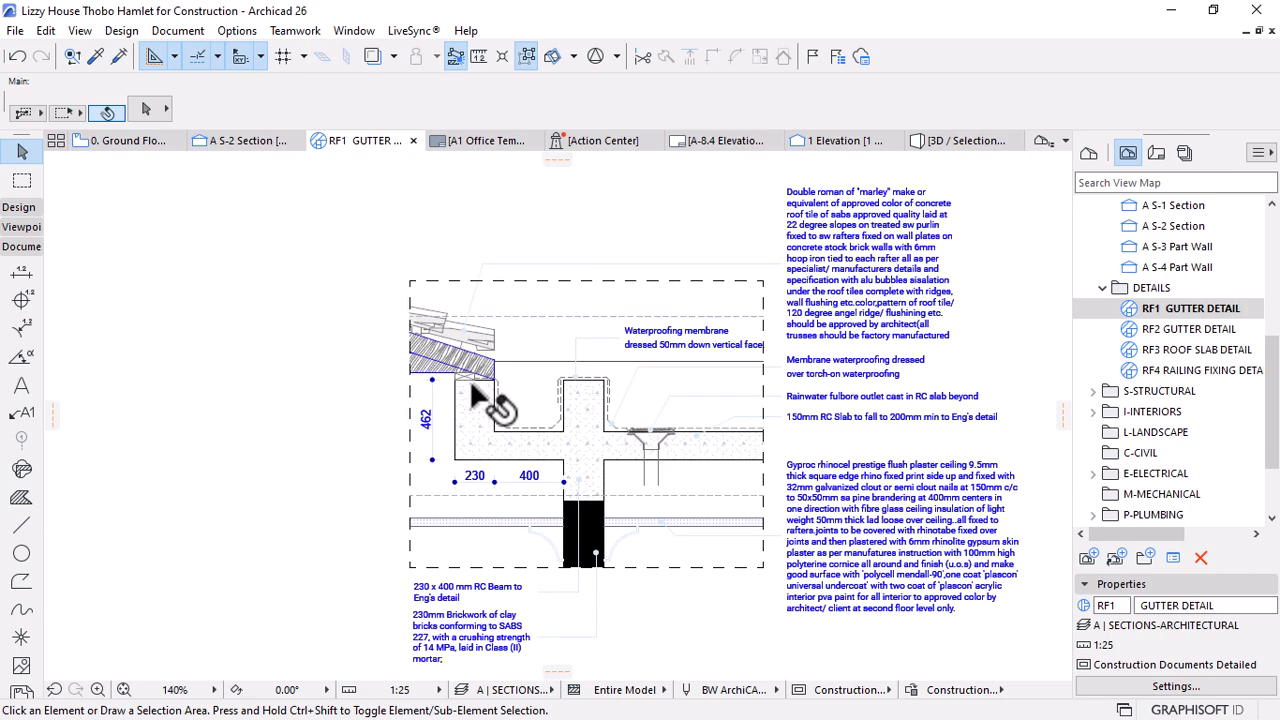
{"action": "scroll", "coordinate": [476, 392], "scroll_direction": "down", "scroll_amount": 2}
{"action": "scroll", "coordinate": [672, 417], "scroll_direction": "up", "scroll_amount": 2}
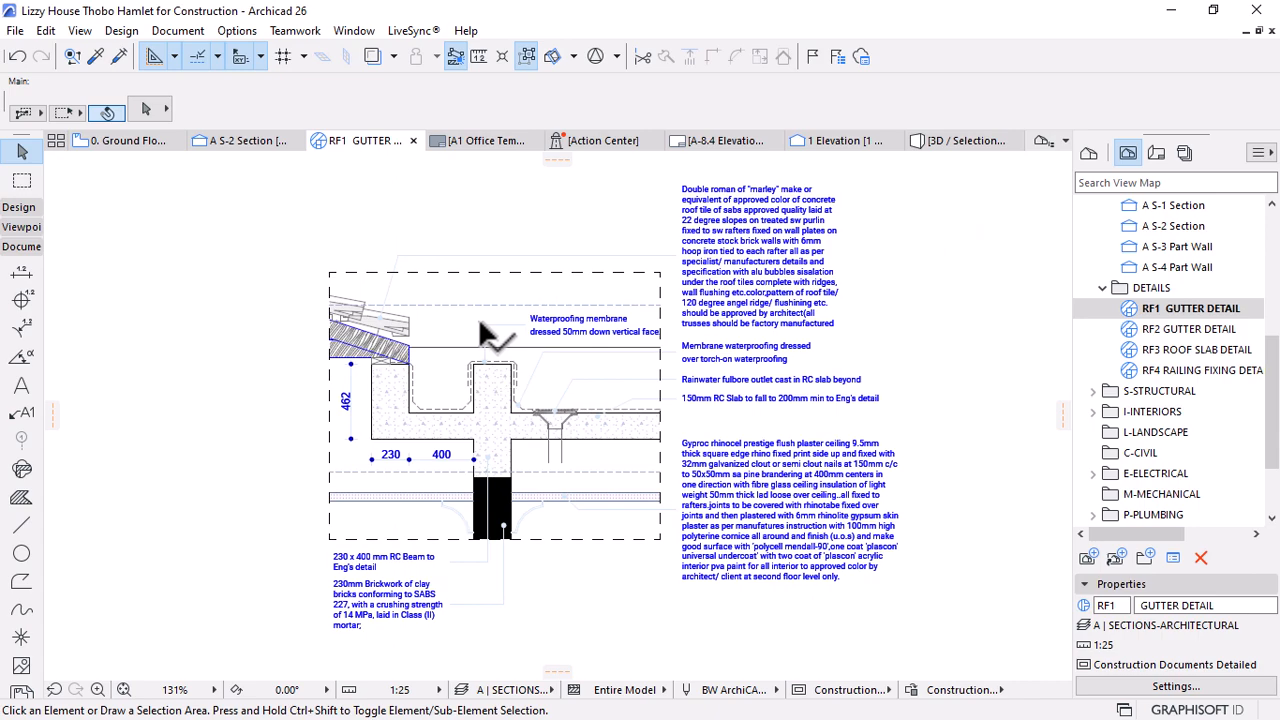
{"action": "scroll", "coordinate": [490, 315], "scroll_direction": "down", "scroll_amount": 2}
{"action": "scroll", "coordinate": [338, 434], "scroll_direction": "up", "scroll_amount": 3}
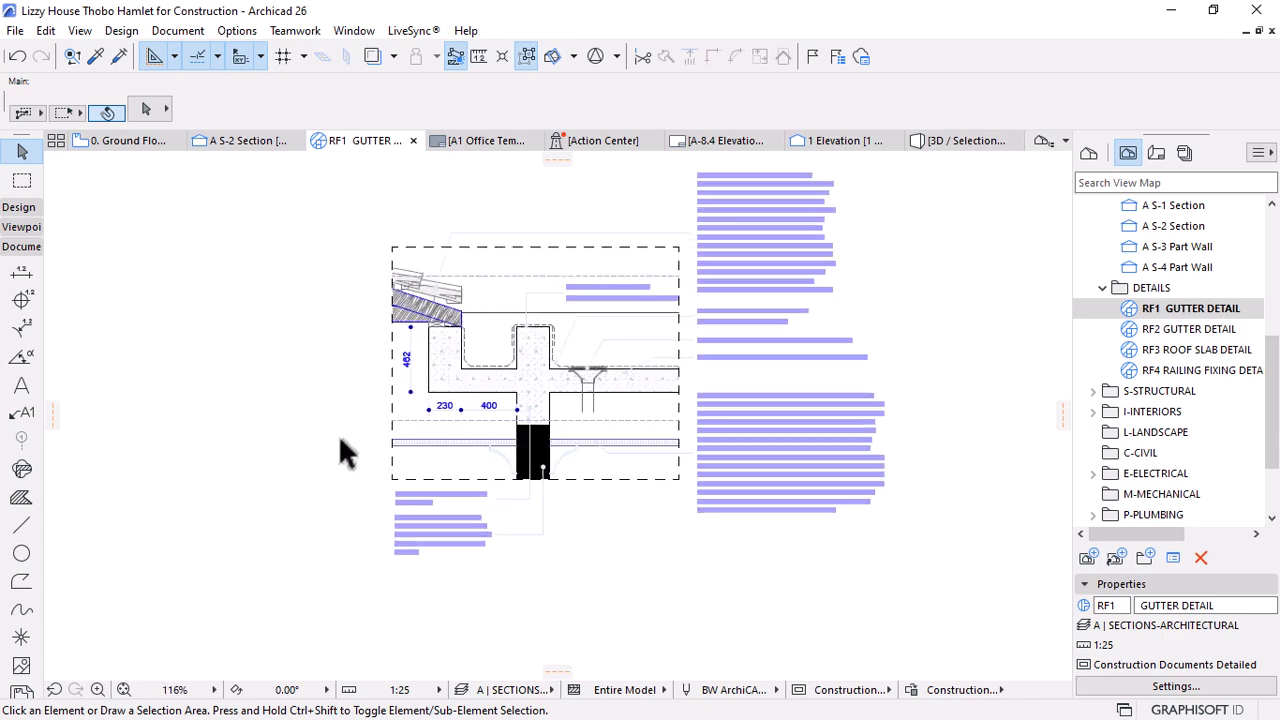
{"action": "scroll", "coordinate": [394, 496], "scroll_direction": "up", "scroll_amount": 3}
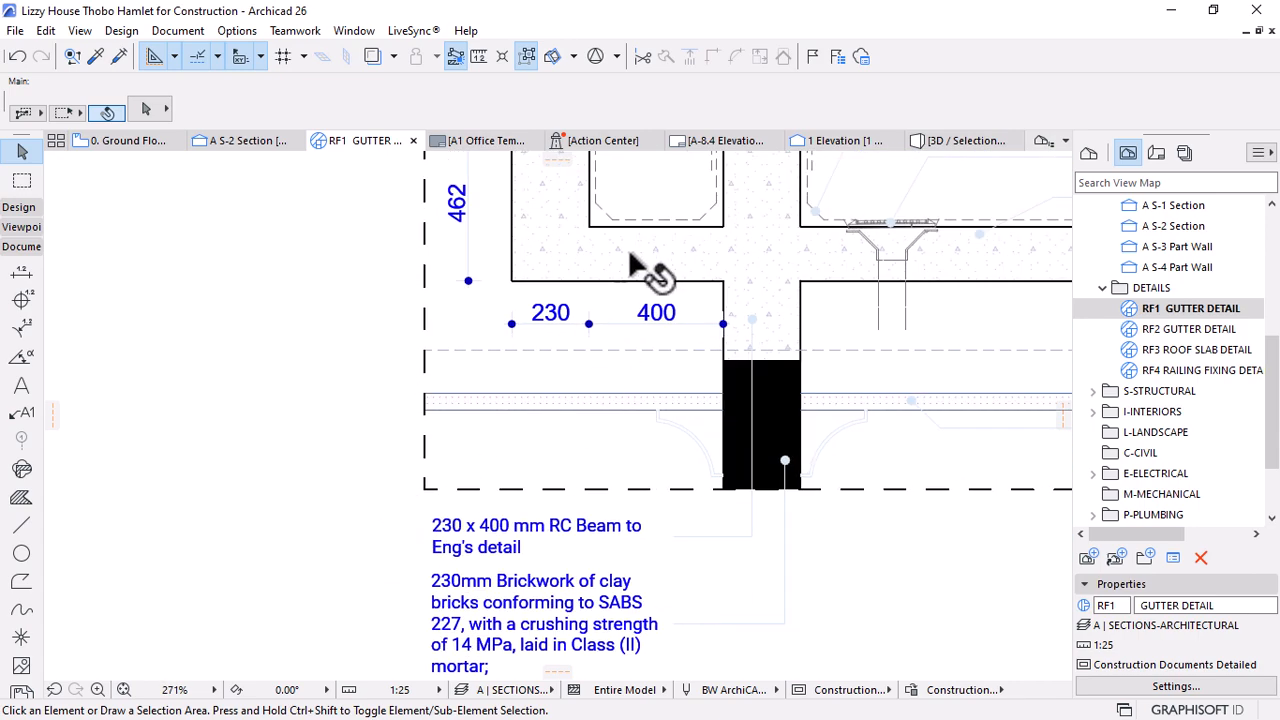
{"action": "scroll", "coordinate": [640, 265], "scroll_direction": "down", "scroll_amount": 2}
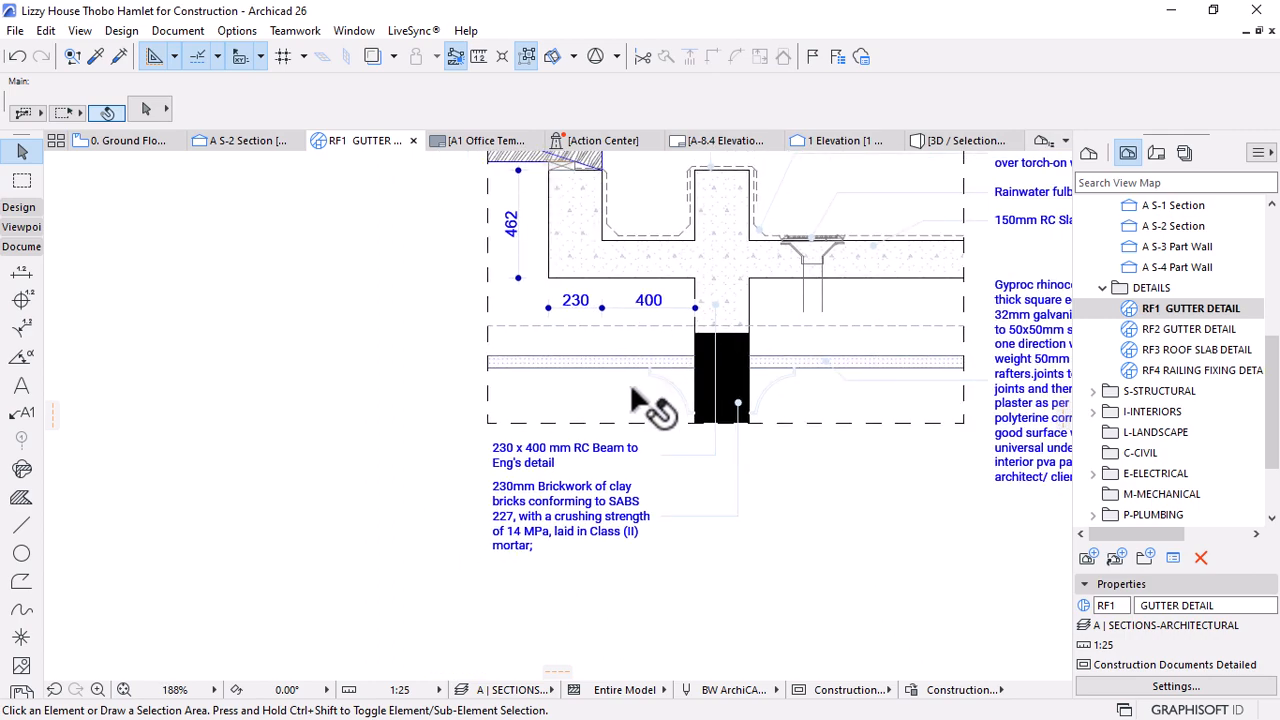
{"action": "scroll", "coordinate": [575, 447], "scroll_direction": "down", "scroll_amount": 2}
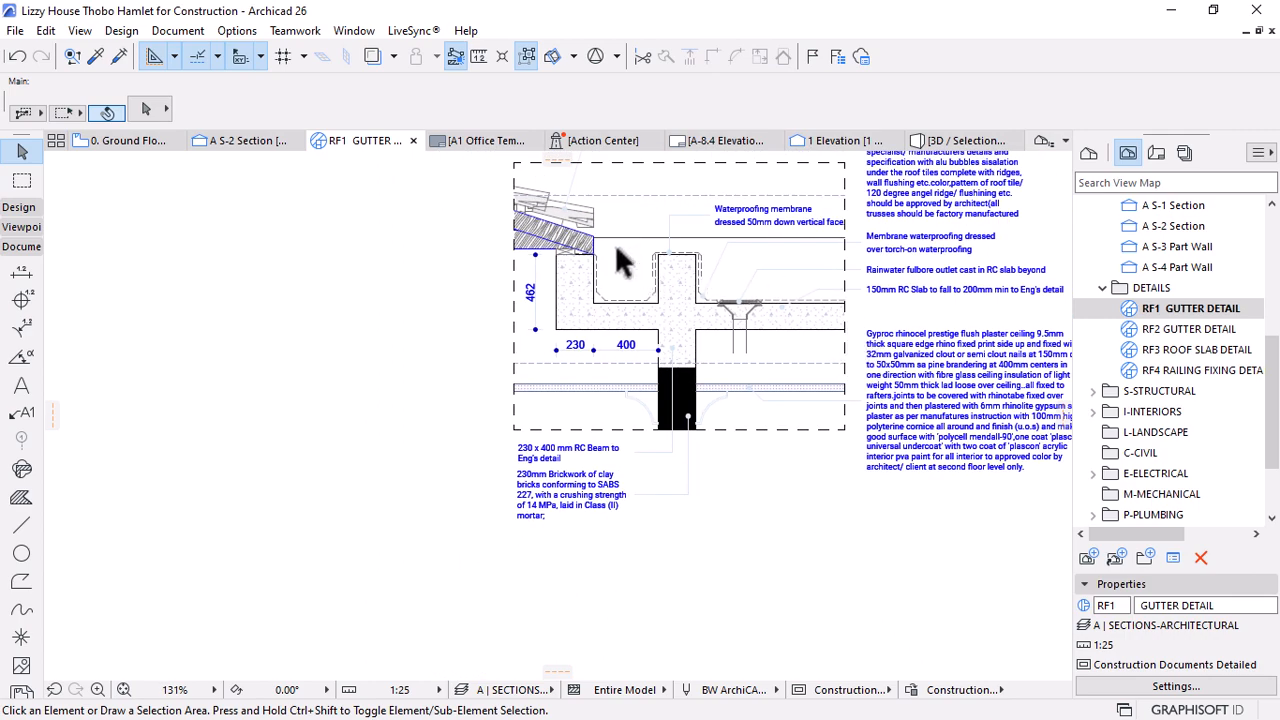
Attach a new label to the gutter slab between the upstands, reusing the 230 x 400 mm RC Beam label's settings
{"action": "scroll", "coordinate": [615, 246], "scroll_direction": "up", "scroll_amount": 1}
{"action": "scroll", "coordinate": [571, 460], "scroll_direction": "up", "scroll_amount": 2}
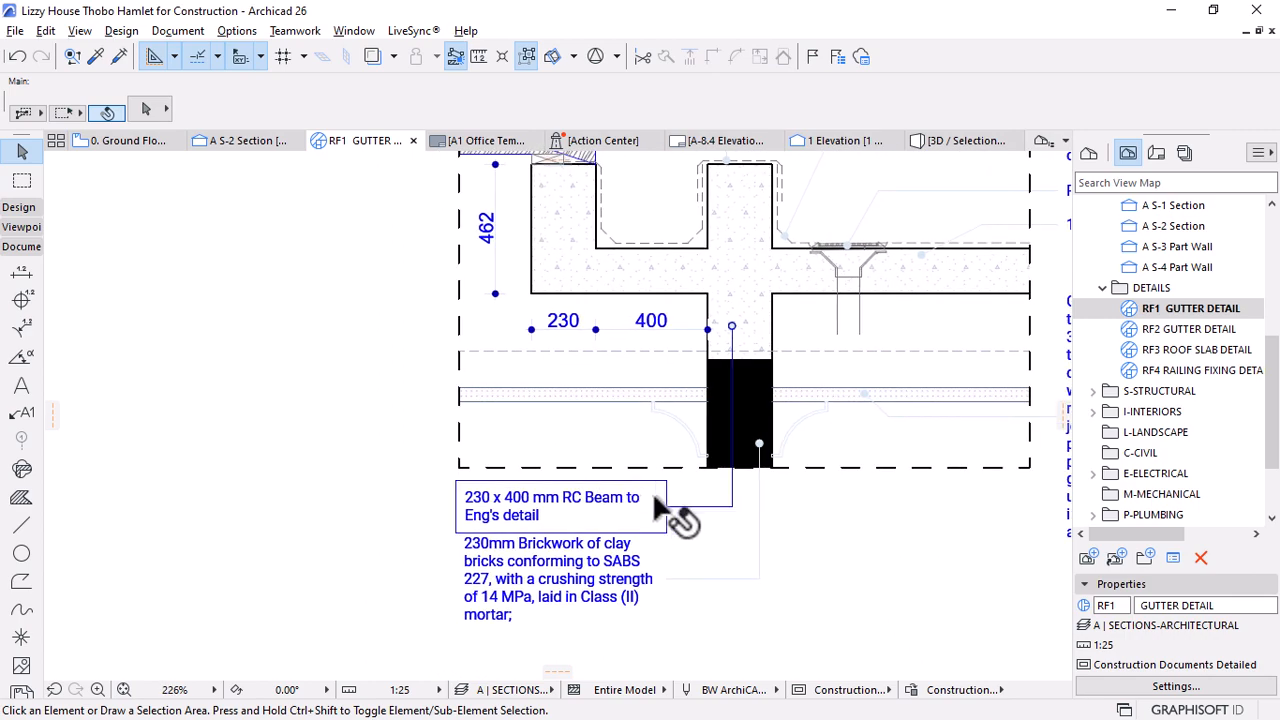
{"action": "left_click", "coordinate": [686, 510], "text": "alt"}
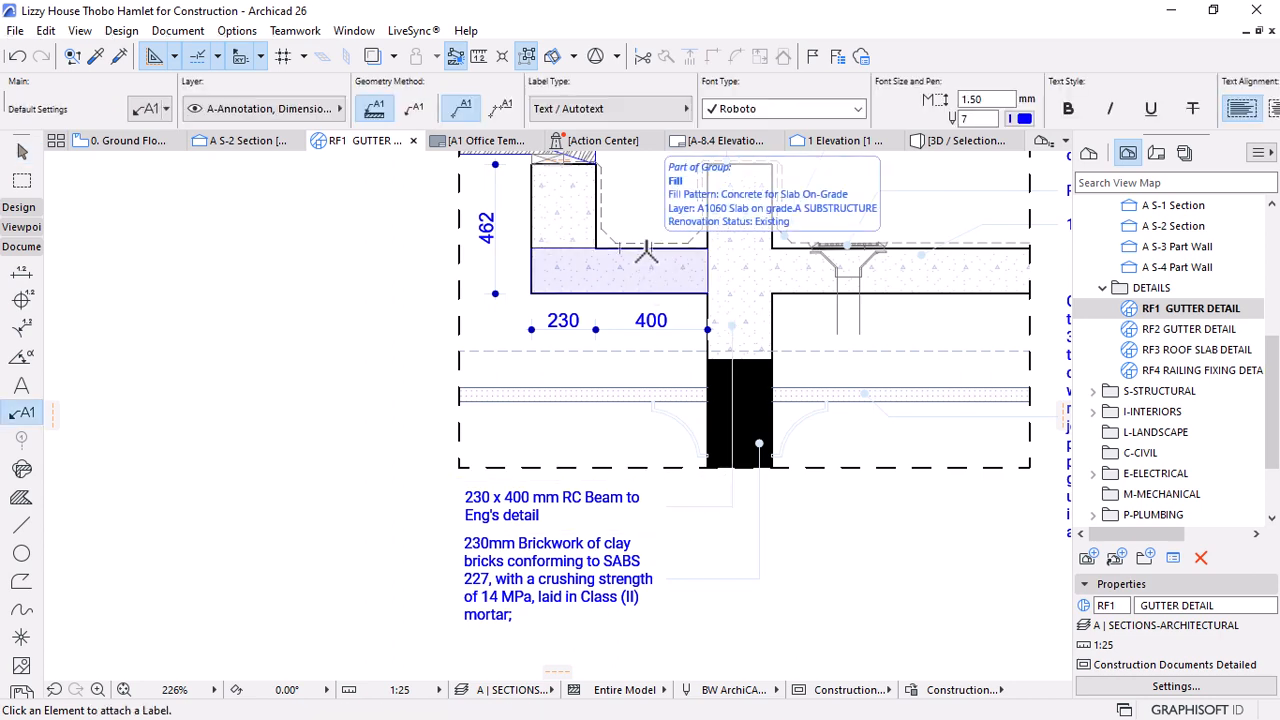
{"action": "left_click", "coordinate": [647, 260]}
Move the new gutter slab label's text block down to just above the existing RC Beam label, keeping its leader on the slab
{"action": "scroll", "coordinate": [580, 205], "scroll_direction": "down", "scroll_amount": 3}
{"action": "middle_click_drag", "start_coordinate": [582, 178], "coordinate": [596, 236]}
{"action": "key", "text": "Escape"}
{"action": "left_click", "coordinate": [620, 237]}
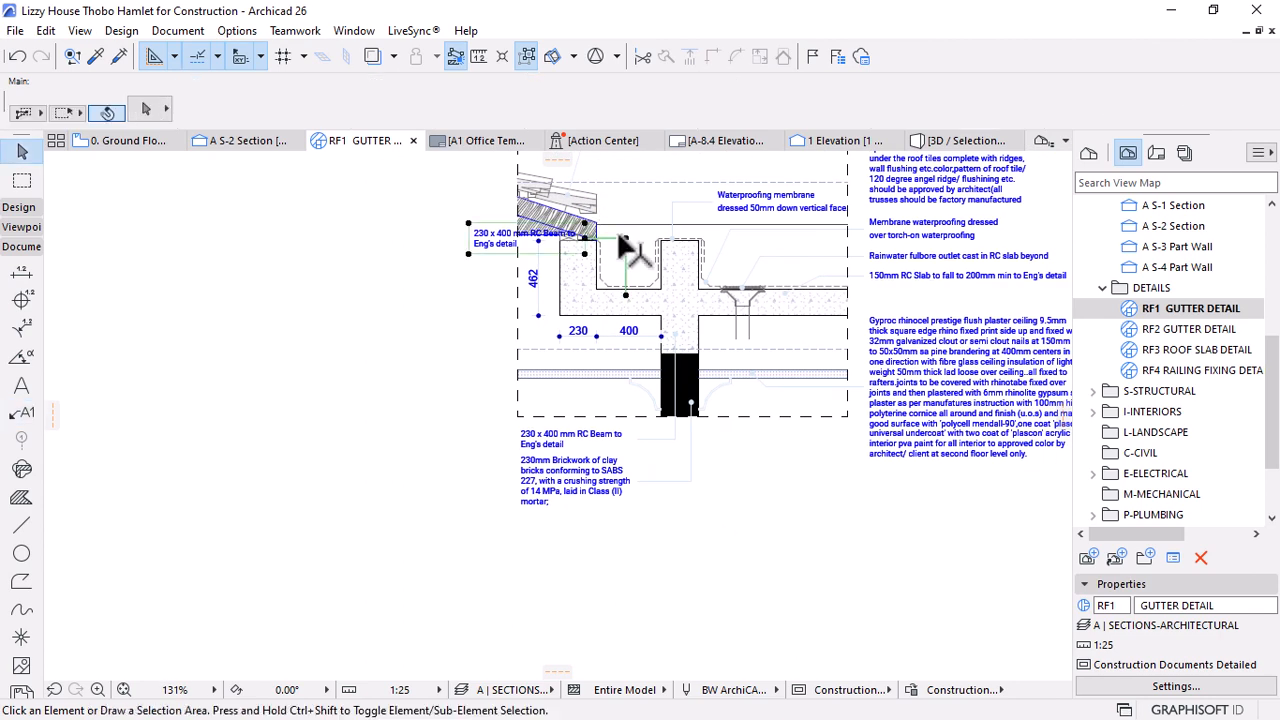
{"action": "left_click", "coordinate": [586, 238]}
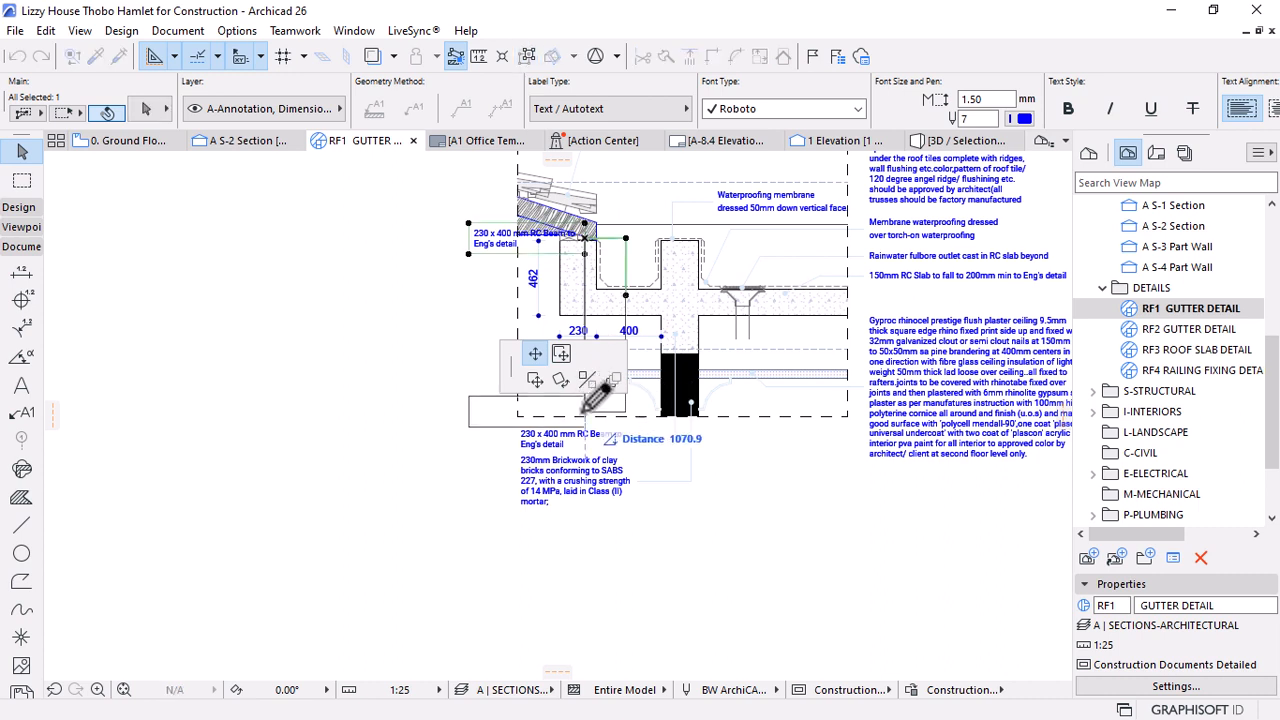
{"action": "left_click", "coordinate": [614, 416]}
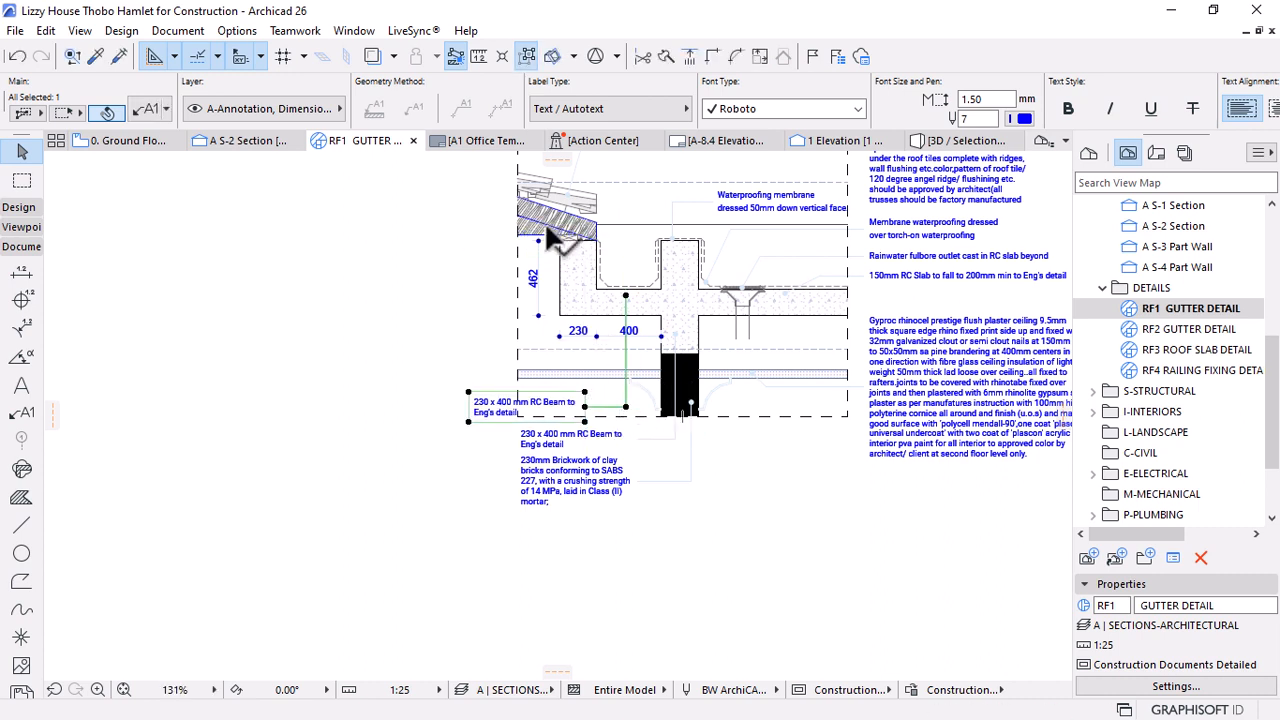
Switch to the 3D view and show the entire house model instead of only the selected wall
{"action": "left_click", "coordinate": [940, 143]}
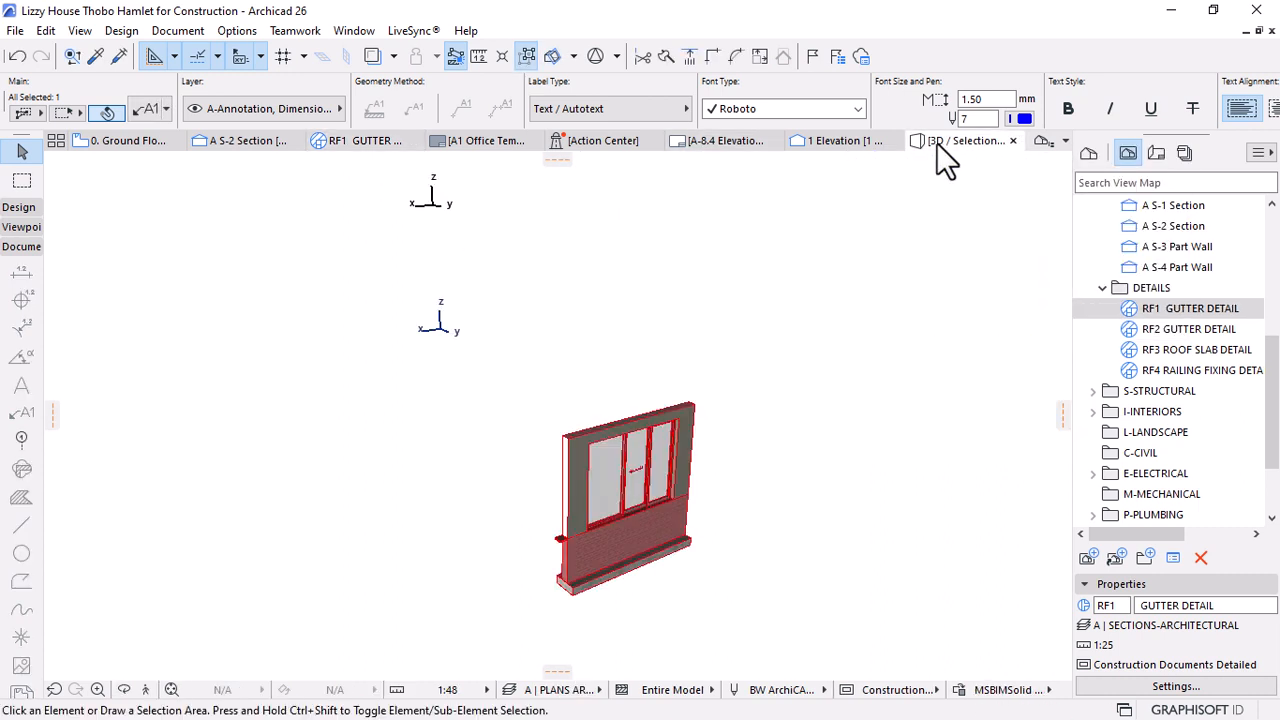
{"action": "right_click", "coordinate": [716, 430]}
{"action": "left_click", "coordinate": [774, 445]}
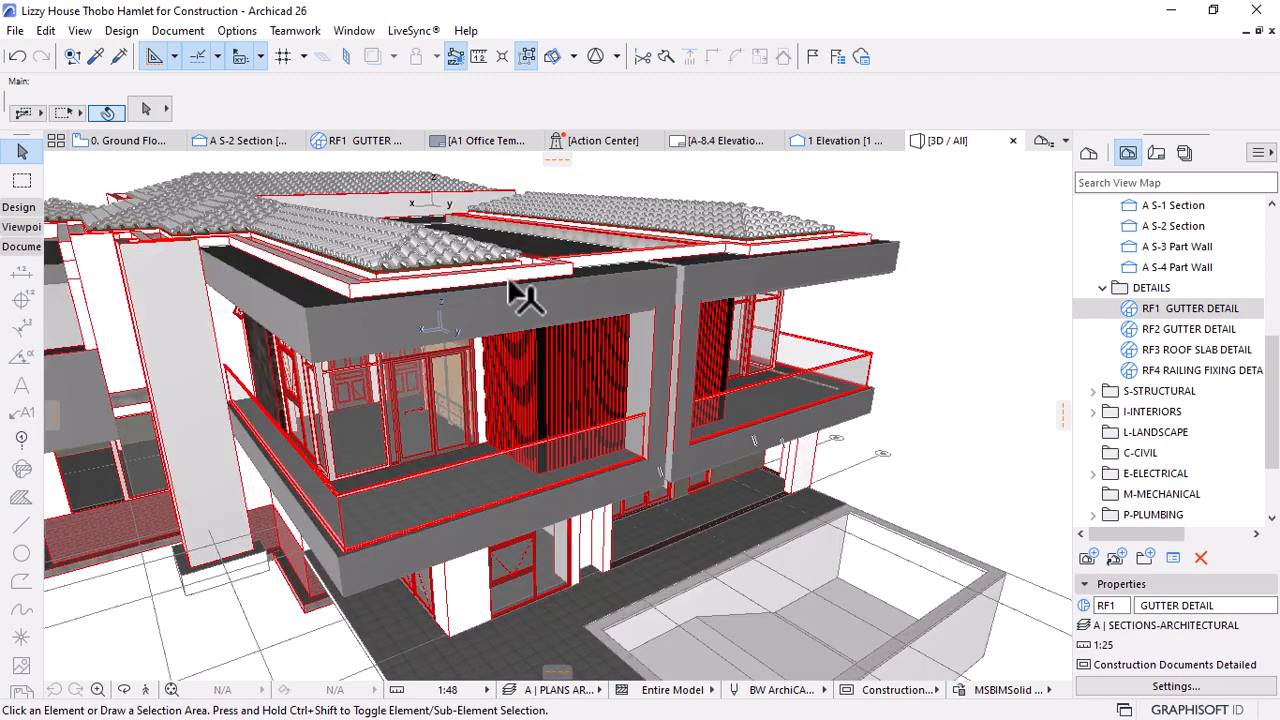
Set the Description/Spec property of the gutter slab around the tiled roof to "RC Gutter to Eng's details" and apply it
{"action": "middle_click_drag", "start_coordinate": [470, 250], "coordinate": [476, 248], "text": "shift"}
{"action": "scroll", "coordinate": [476, 250], "scroll_direction": "up", "scroll_amount": 2}
{"action": "scroll", "coordinate": [589, 234], "scroll_direction": "up", "scroll_amount": 2}
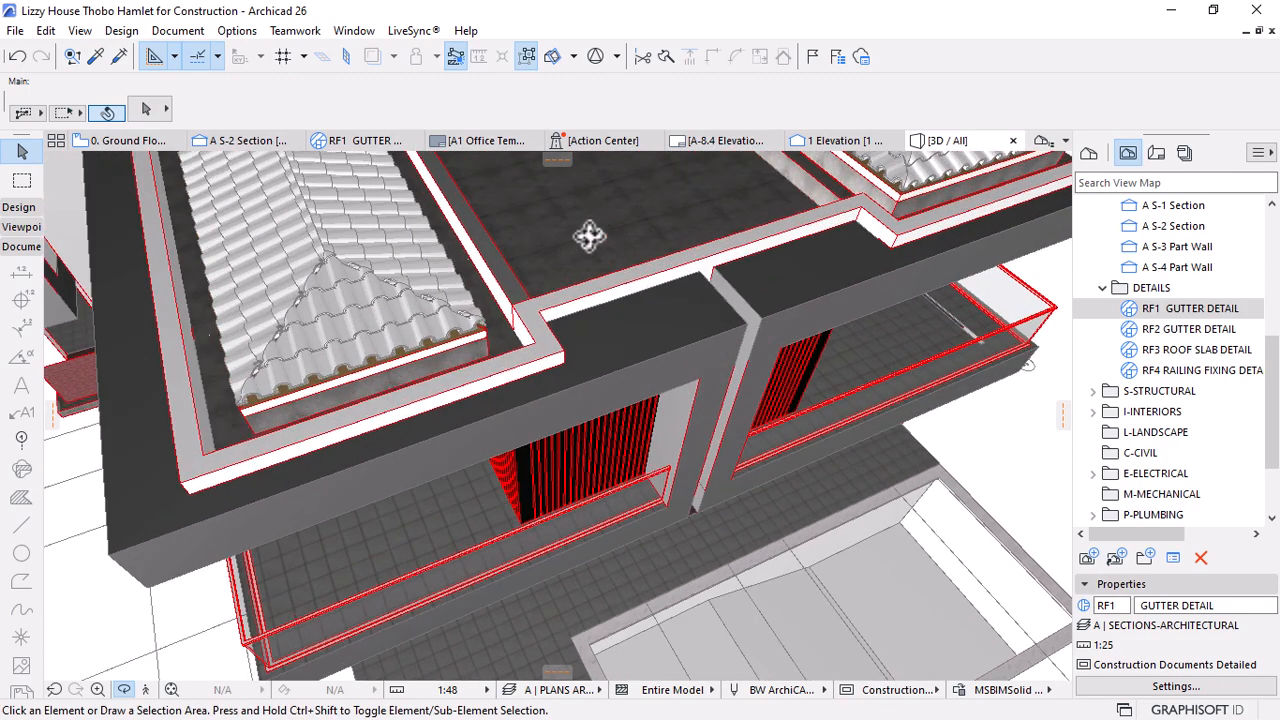
{"action": "scroll", "coordinate": [512, 340], "scroll_direction": "up", "scroll_amount": 2}
{"action": "left_click", "coordinate": [512, 340]}
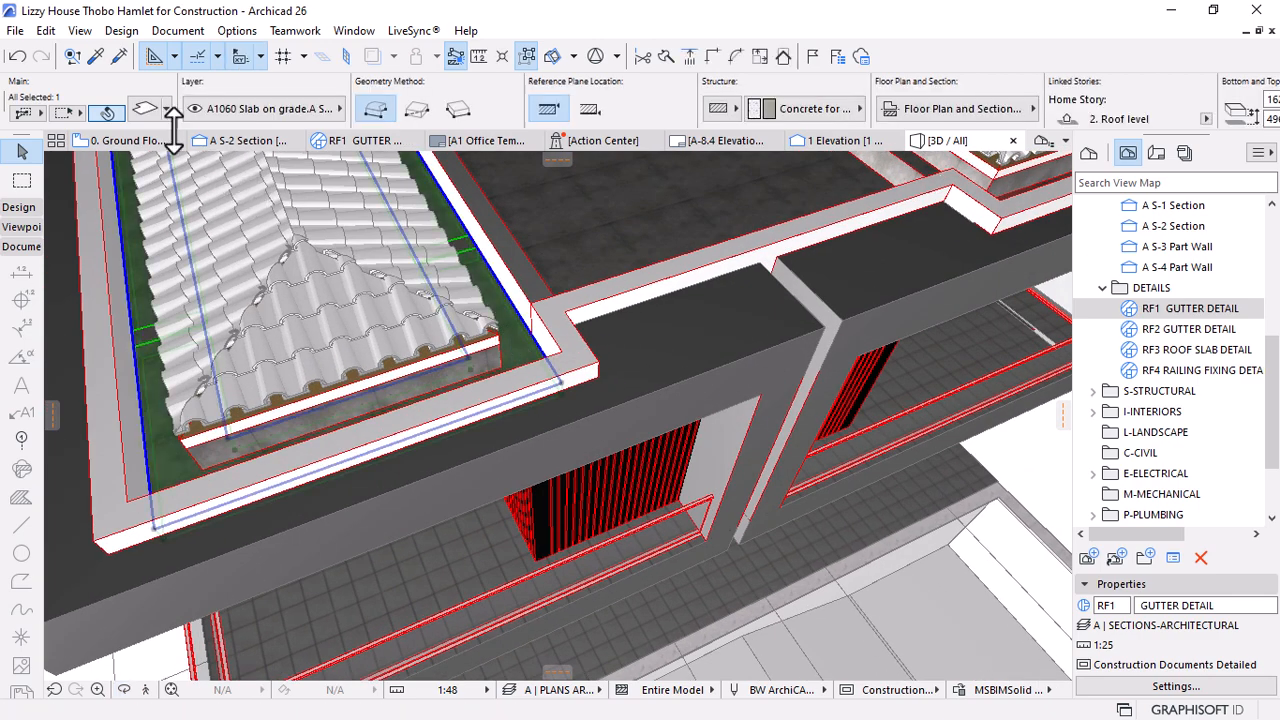
{"action": "key", "text": "ctrl+t"}
{"action": "scroll", "coordinate": [640, 562], "scroll_direction": "down", "scroll_amount": 6}
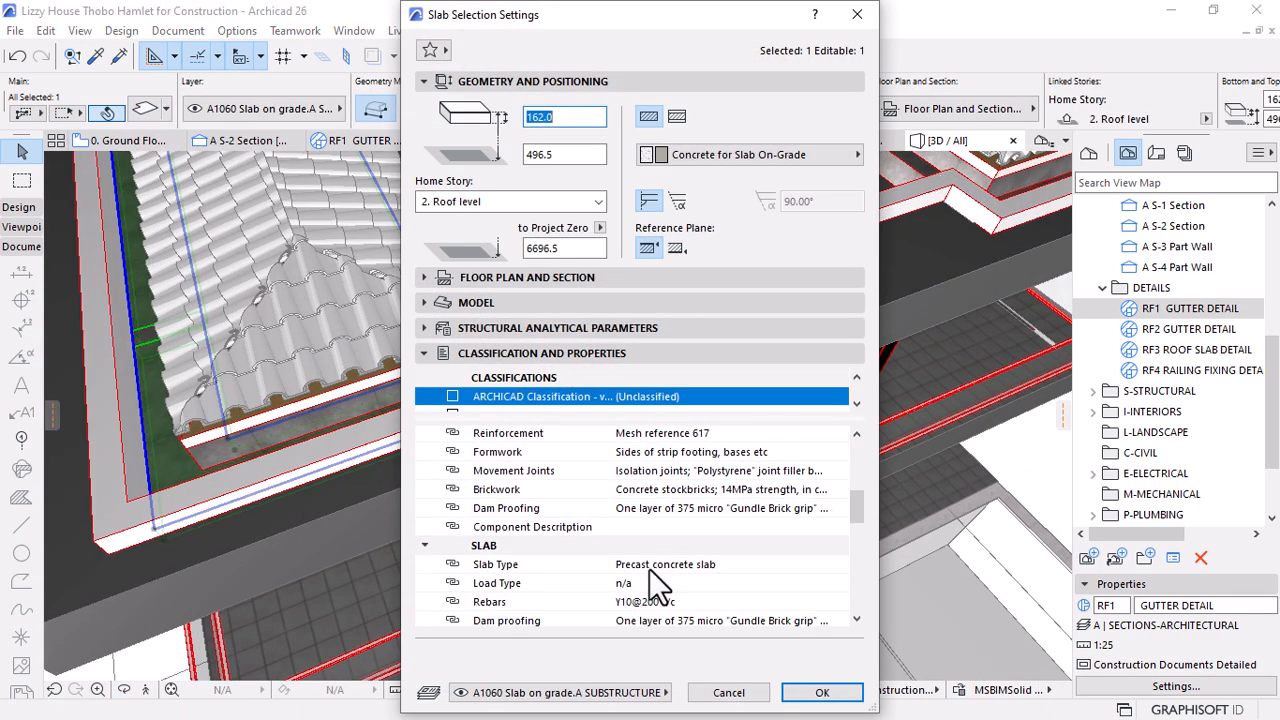
{"action": "scroll", "coordinate": [677, 570], "scroll_direction": "down", "scroll_amount": 3}
{"action": "left_click", "coordinate": [765, 528]}
{"action": "left_click_drag", "start_coordinate": [765, 528], "coordinate": [562, 528]}
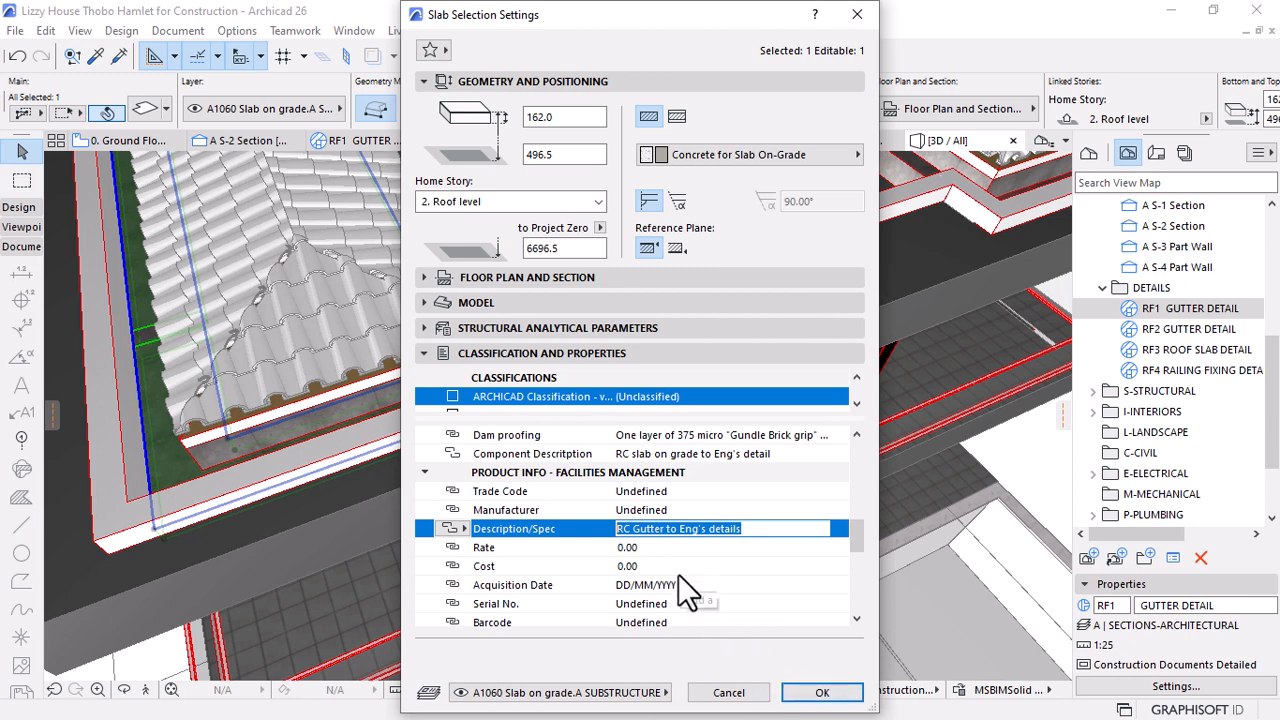
{"action": "key", "text": "Return"}
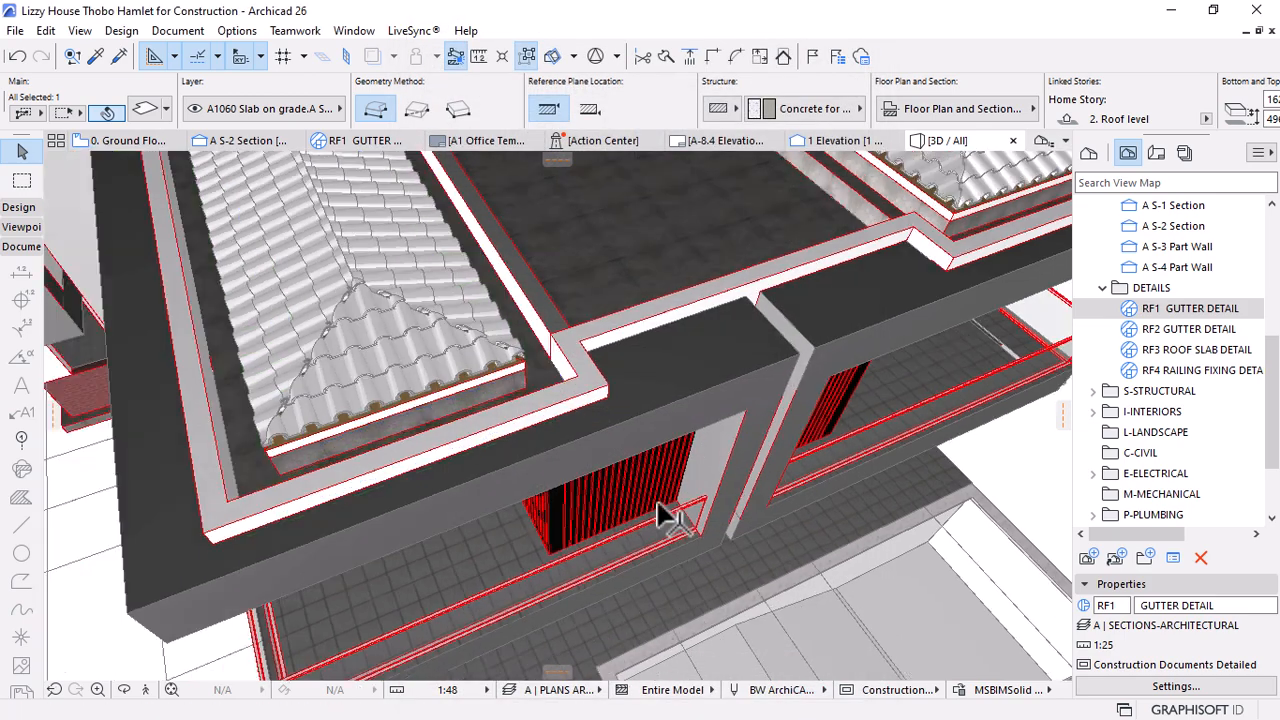
Add the second gutter slab to the selection and set their Description/Spec to "400mm wide Waterproofed RC Gutter to Eng's details"
{"action": "scroll", "coordinate": [814, 223], "scroll_direction": "up", "scroll_amount": 6}
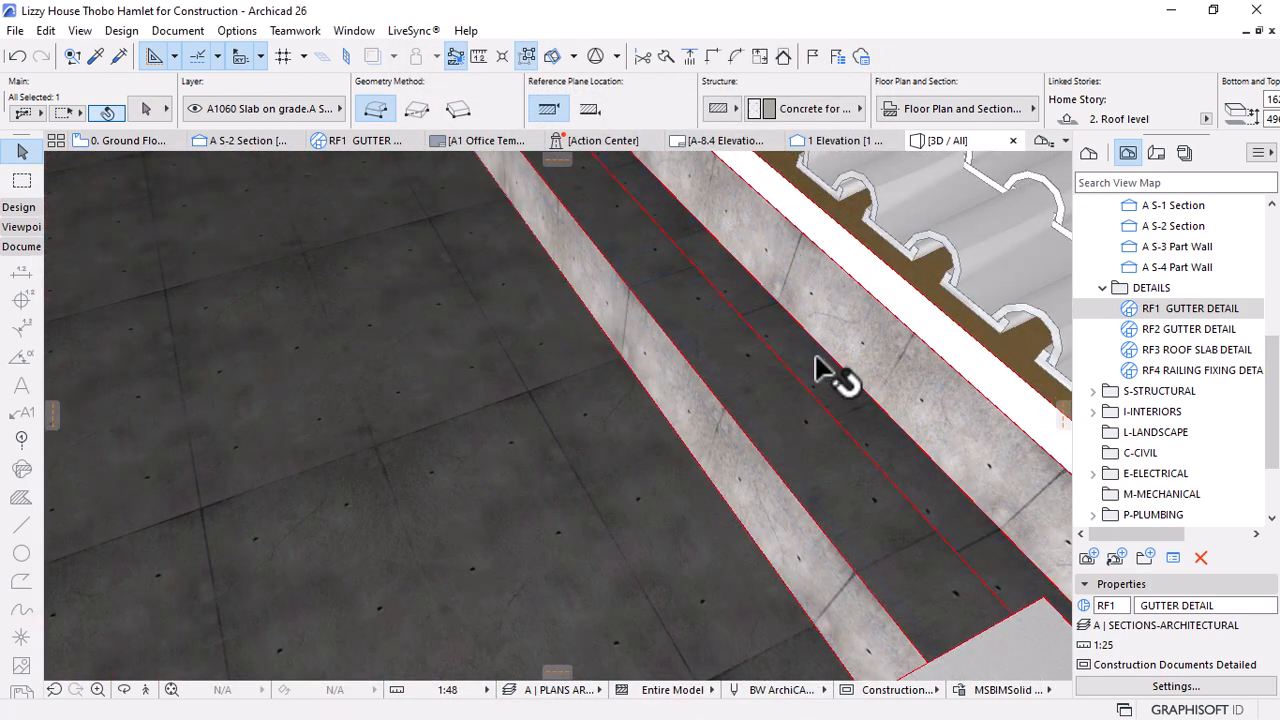
{"action": "left_click", "coordinate": [815, 357], "text": "shift"}
{"action": "scroll", "coordinate": [711, 290], "scroll_direction": "down", "scroll_amount": 3}
{"action": "left_click", "coordinate": [150, 109]}
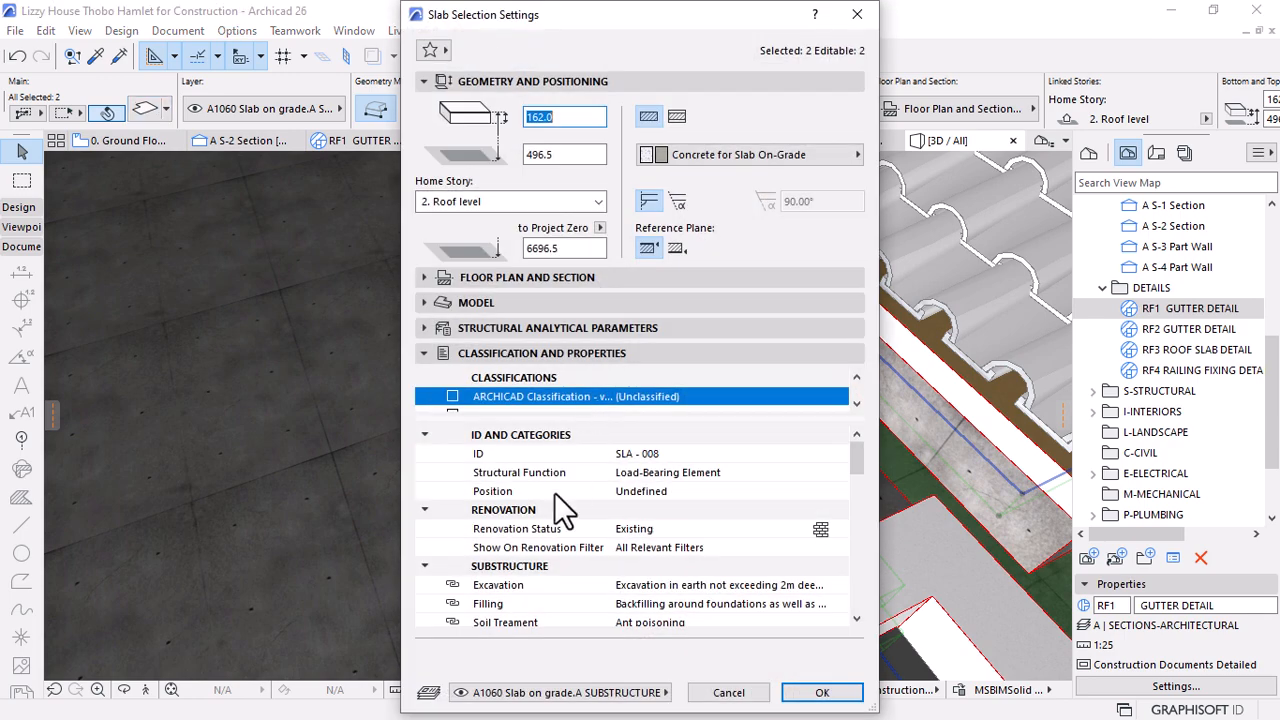
{"action": "scroll", "coordinate": [656, 540], "scroll_direction": "down", "scroll_amount": 5}
{"action": "left_click", "coordinate": [645, 473]}
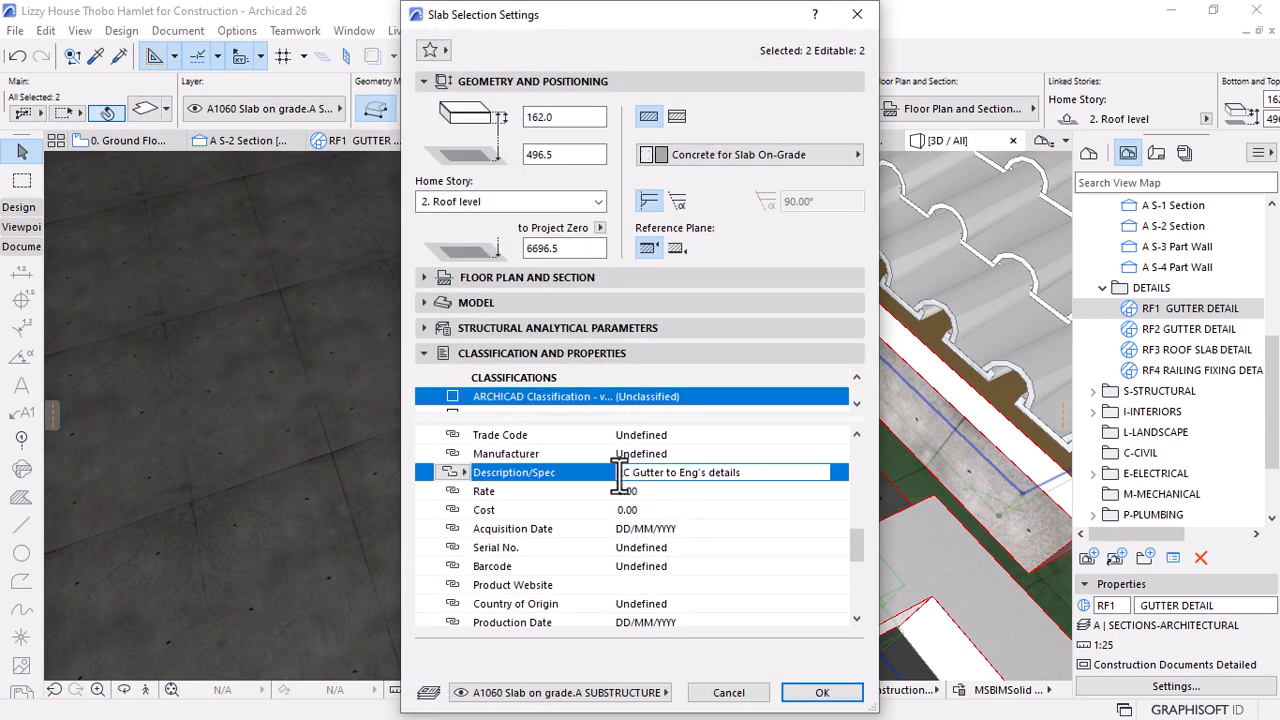
{"action": "type", "text": "200mm "}
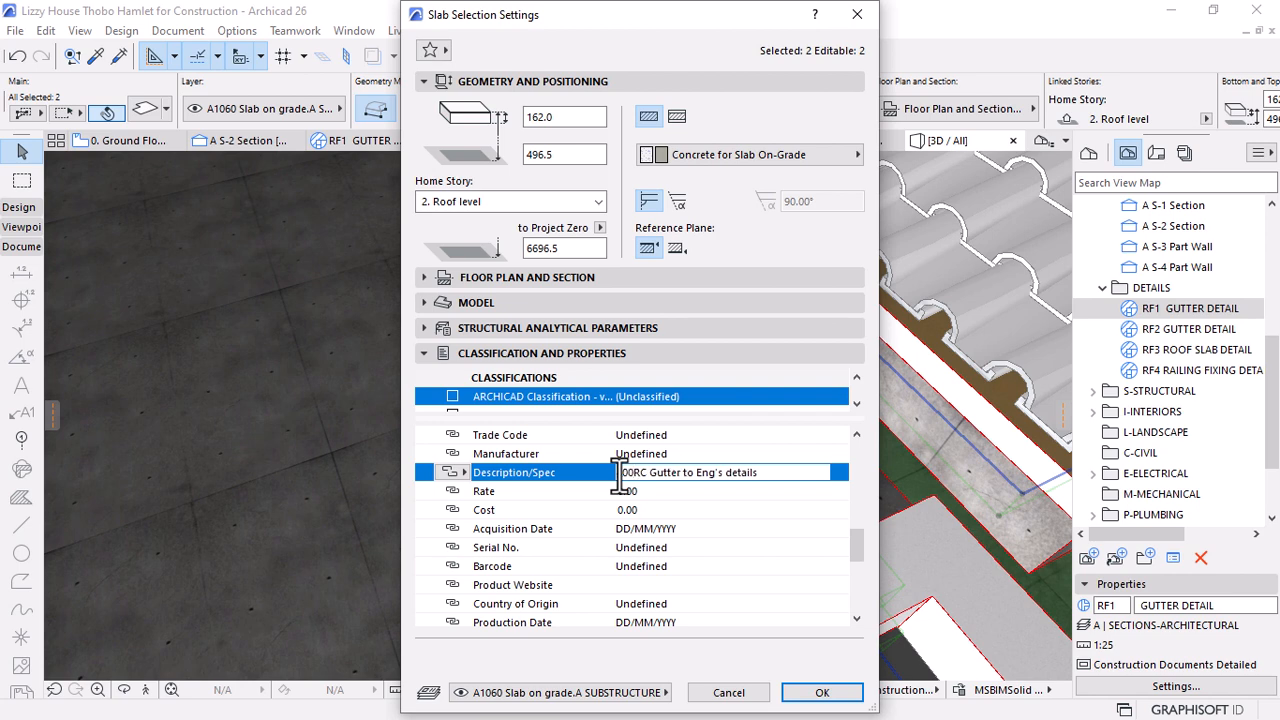
{"action": "type", "text": "w/"}
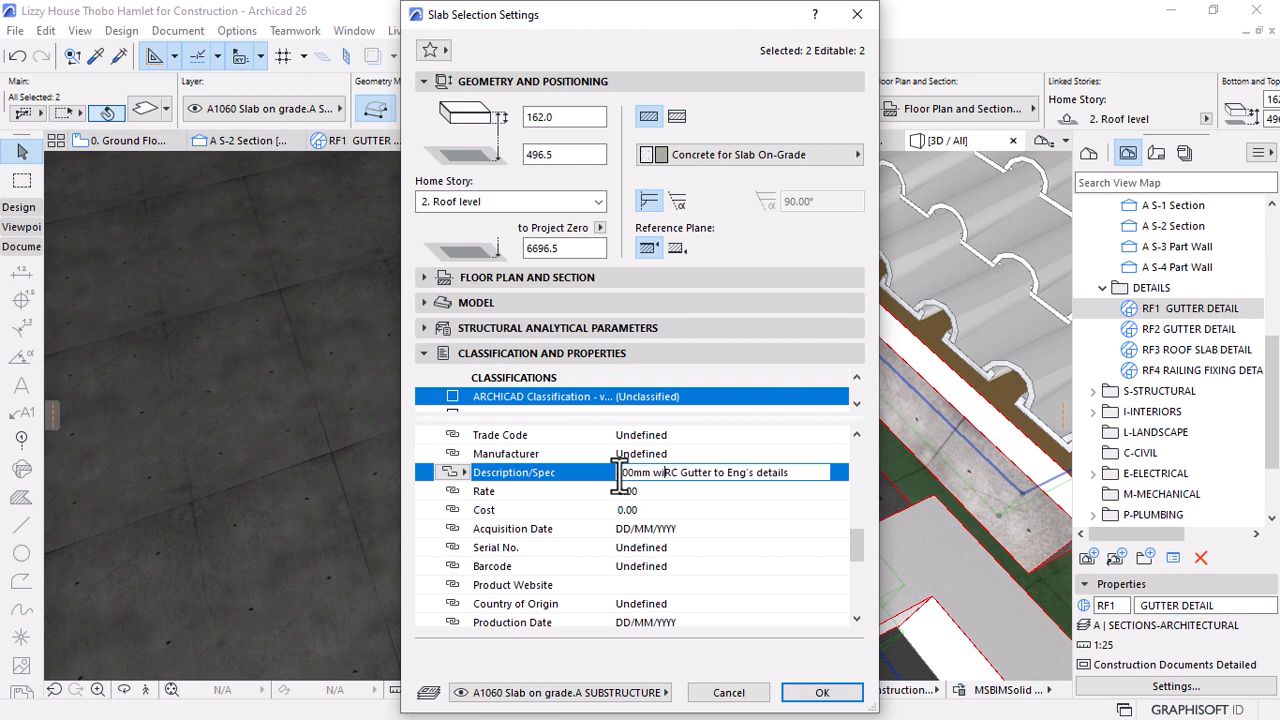
{"action": "type", "text": "ide"}
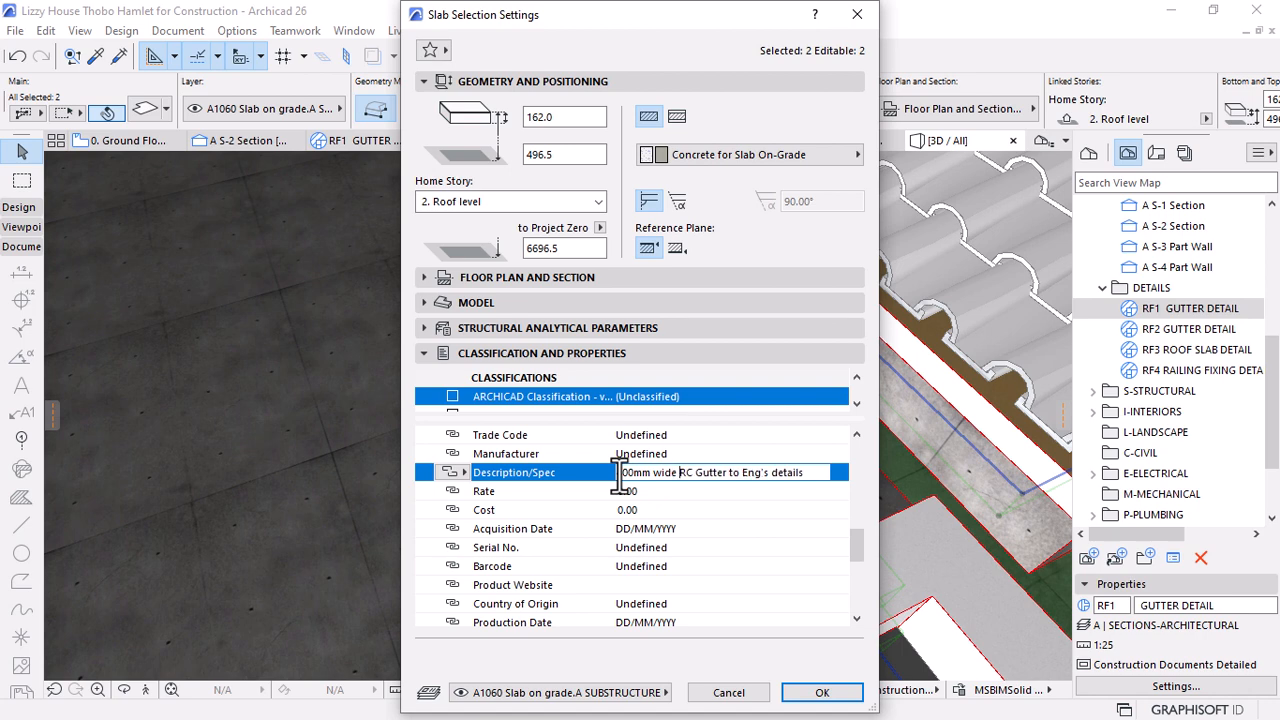
{"action": "type", "text": " Water"}
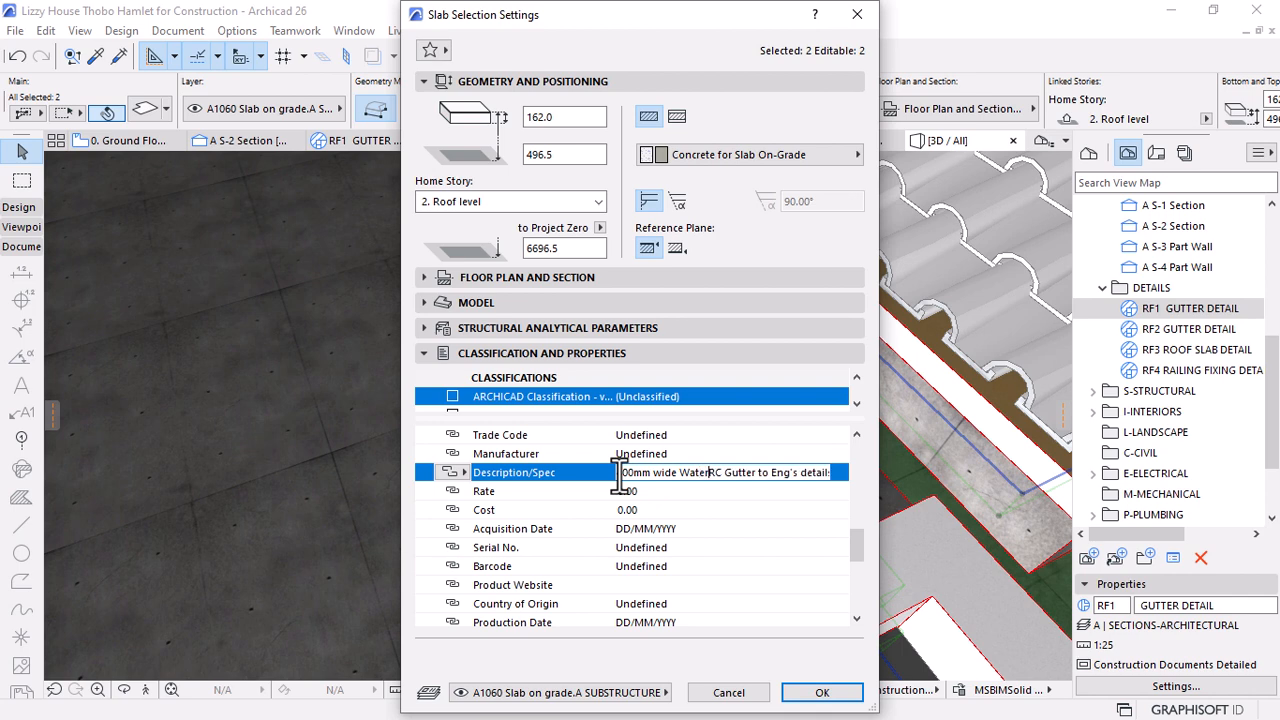
{"action": "type", "text": "proofed"}
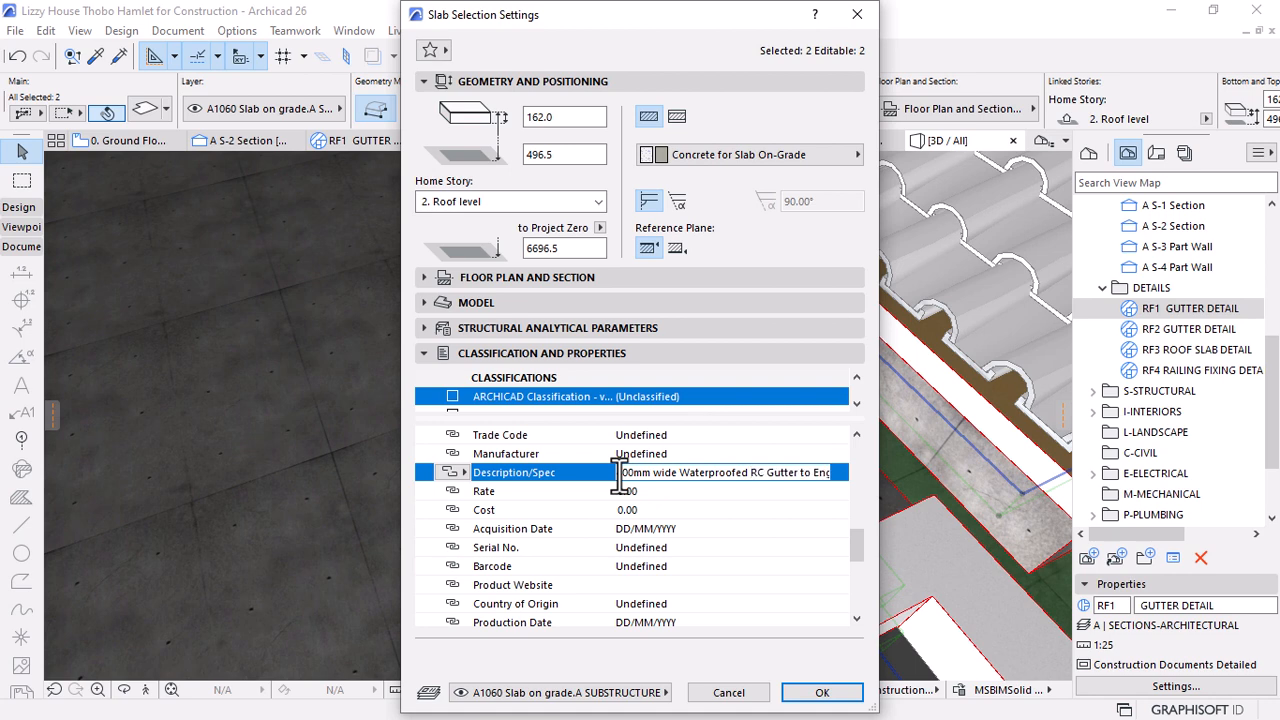
Reword the selected gutter slabs' Description/Spec to "400mm wide Torch waterproofing RC Gutter to Eng's details" and apply it
{"action": "left_click", "coordinate": [720, 472]}
{"action": "type", "text": "Torched"}
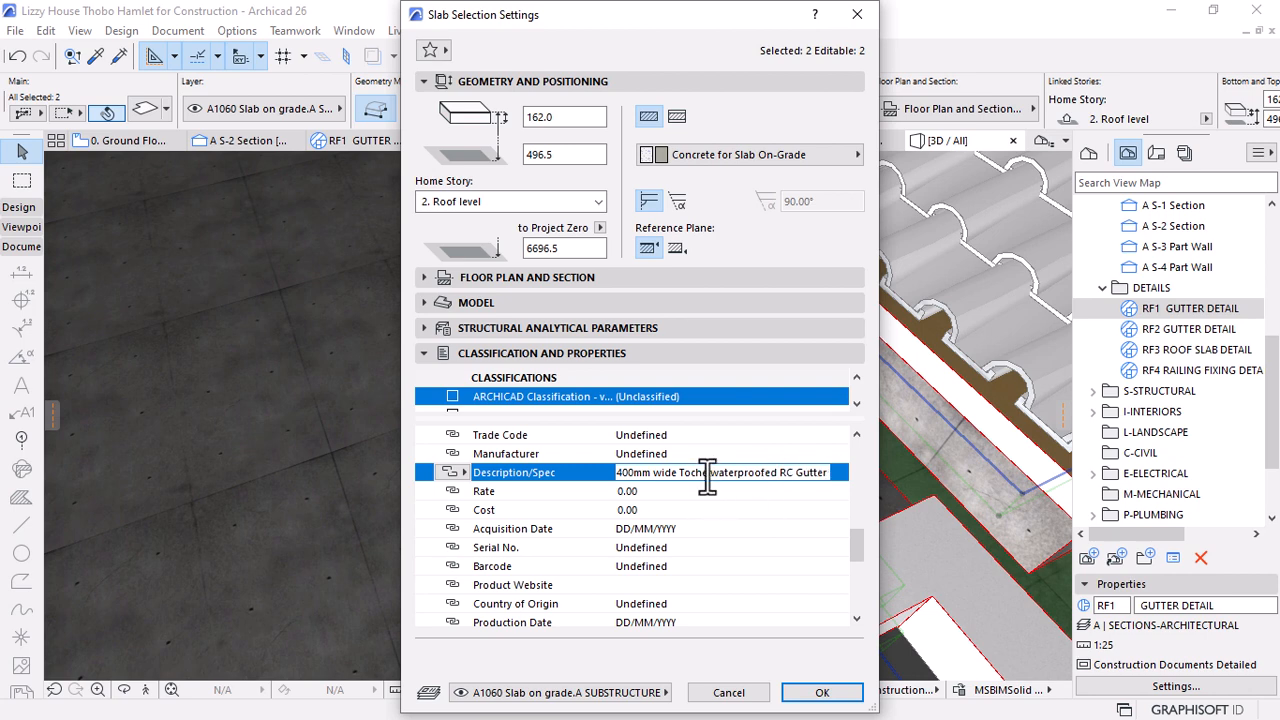
{"action": "type", "text": "t"}
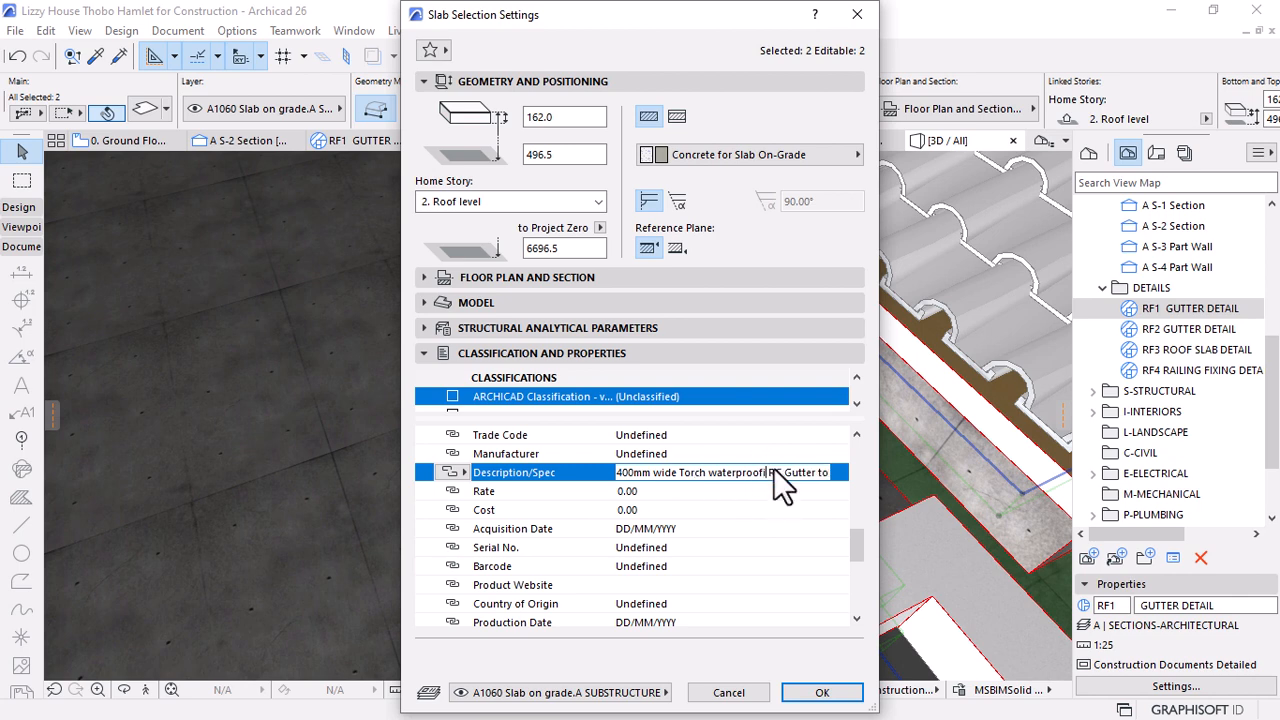
{"action": "left_click", "coordinate": [816, 692]}
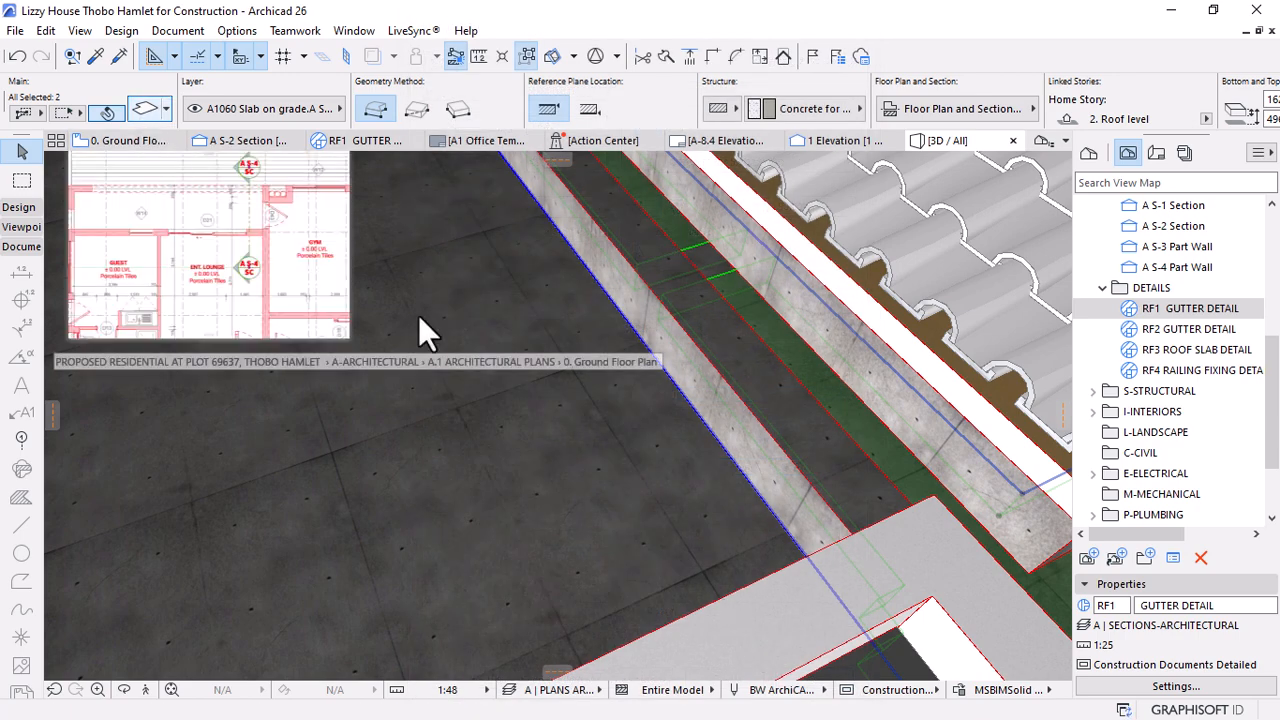
Copy the Description/Spec text from the selected gutter slabs' settings
{"action": "key", "text": "ctrl+t"}
{"action": "scroll", "coordinate": [647, 567], "scroll_direction": "down", "scroll_amount": 10}
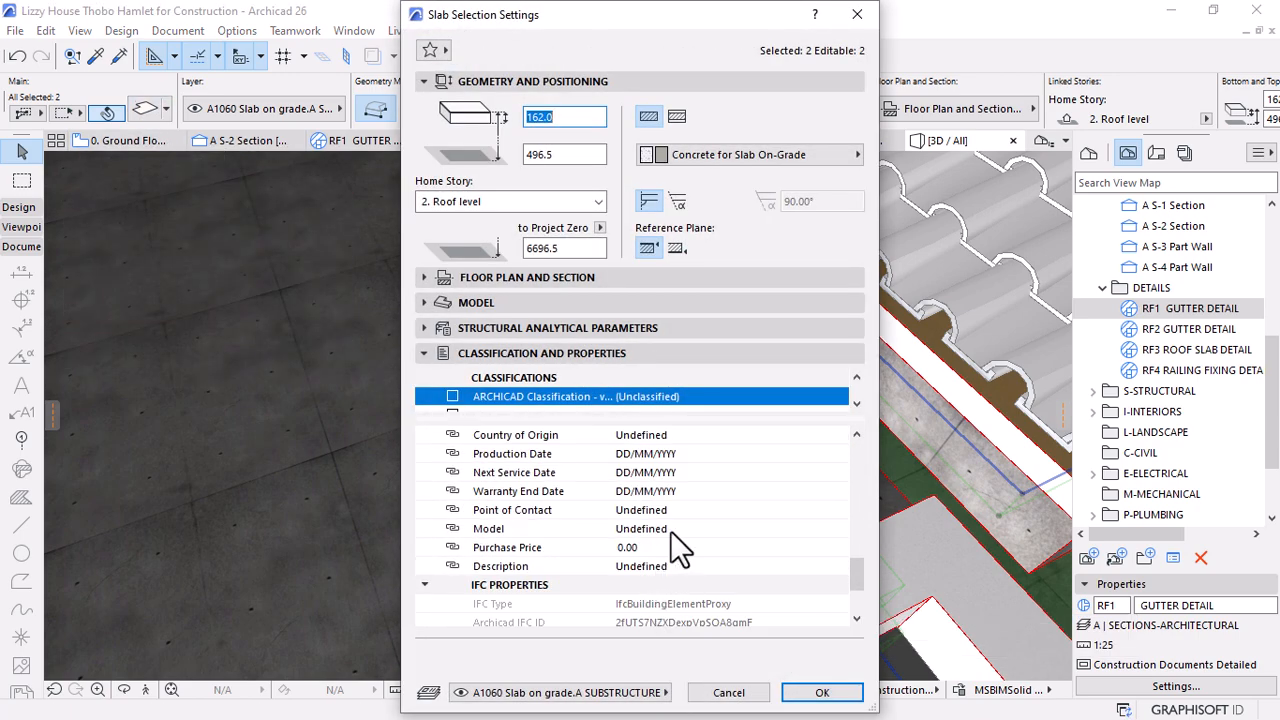
{"action": "scroll", "coordinate": [670, 530], "scroll_direction": "up", "scroll_amount": 3}
{"action": "scroll", "coordinate": [654, 477], "scroll_direction": "up", "scroll_amount": 1}
{"action": "left_click", "coordinate": [642, 475]}
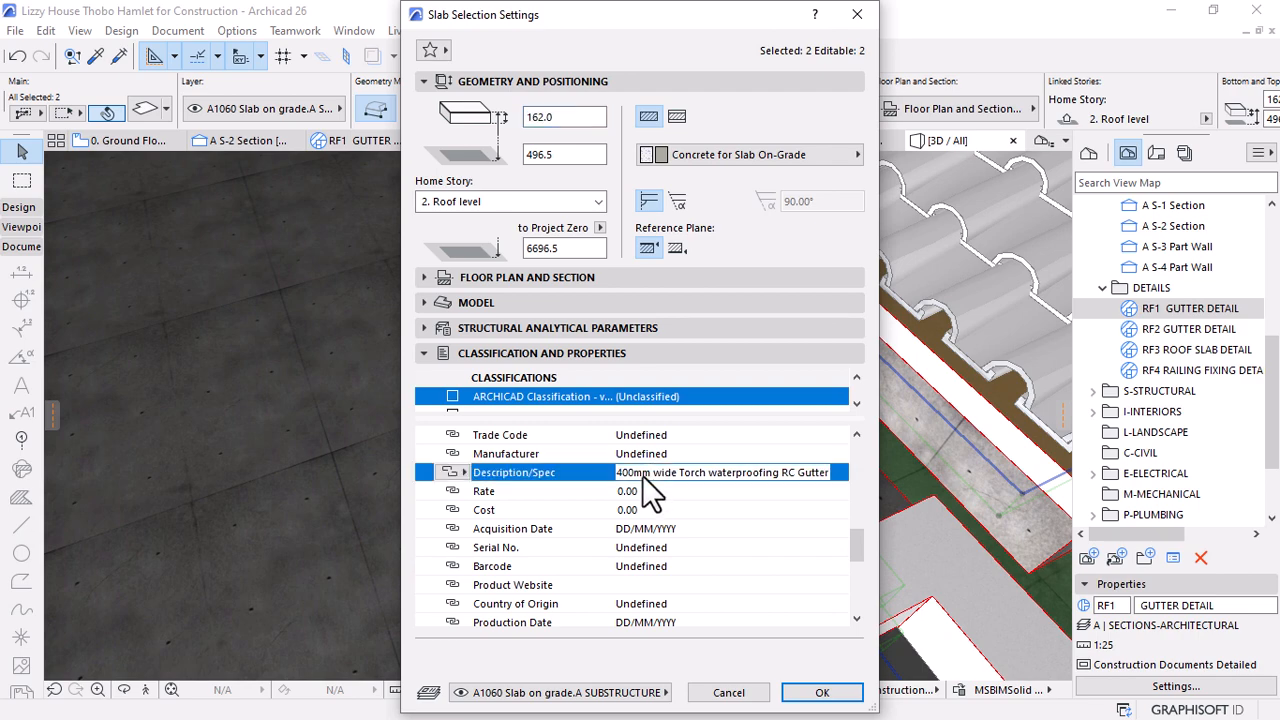
{"action": "left_click", "coordinate": [729, 692]}
In the RF1 gutter detail, replace the gutter slab label's text with "400mm wide Torch waterproofing RC Gutter to Eng's details", keeping the Roboto font
{"action": "left_click", "coordinate": [367, 141]}
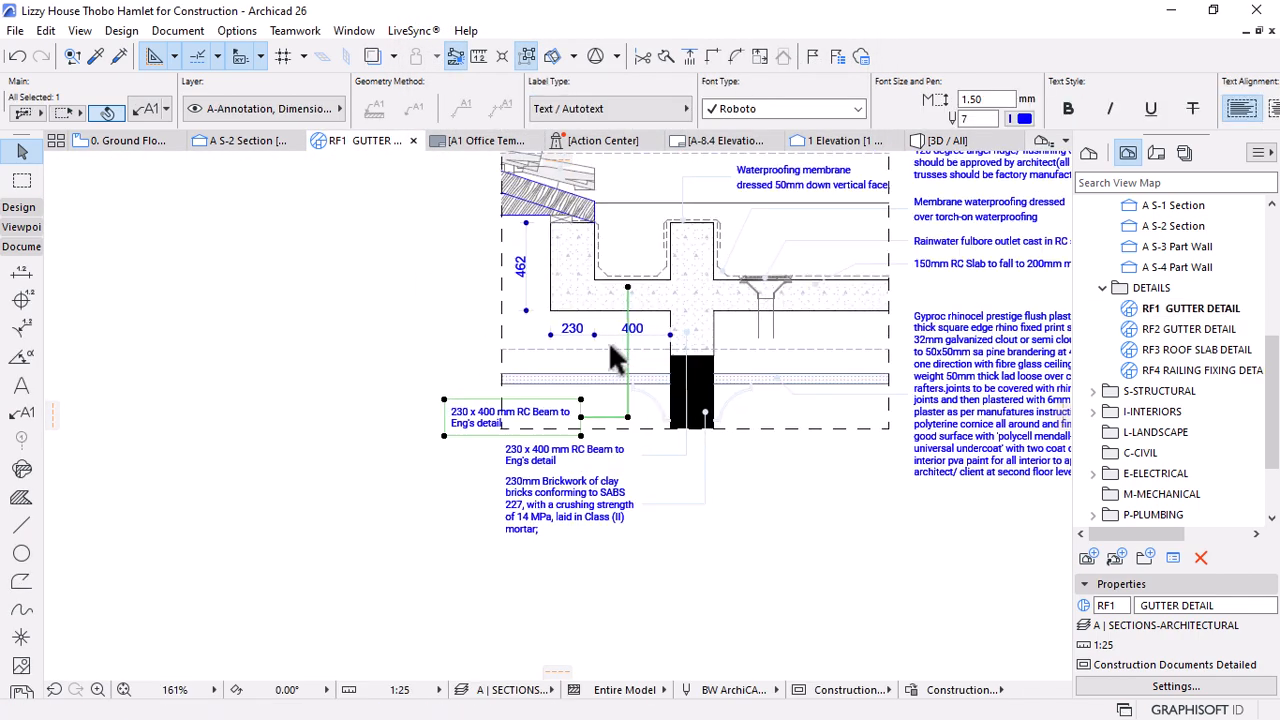
{"action": "scroll", "coordinate": [608, 340], "scroll_direction": "up", "scroll_amount": 2}
{"action": "double_click", "coordinate": [515, 440]}
{"action": "key", "text": "ctrl+a"}
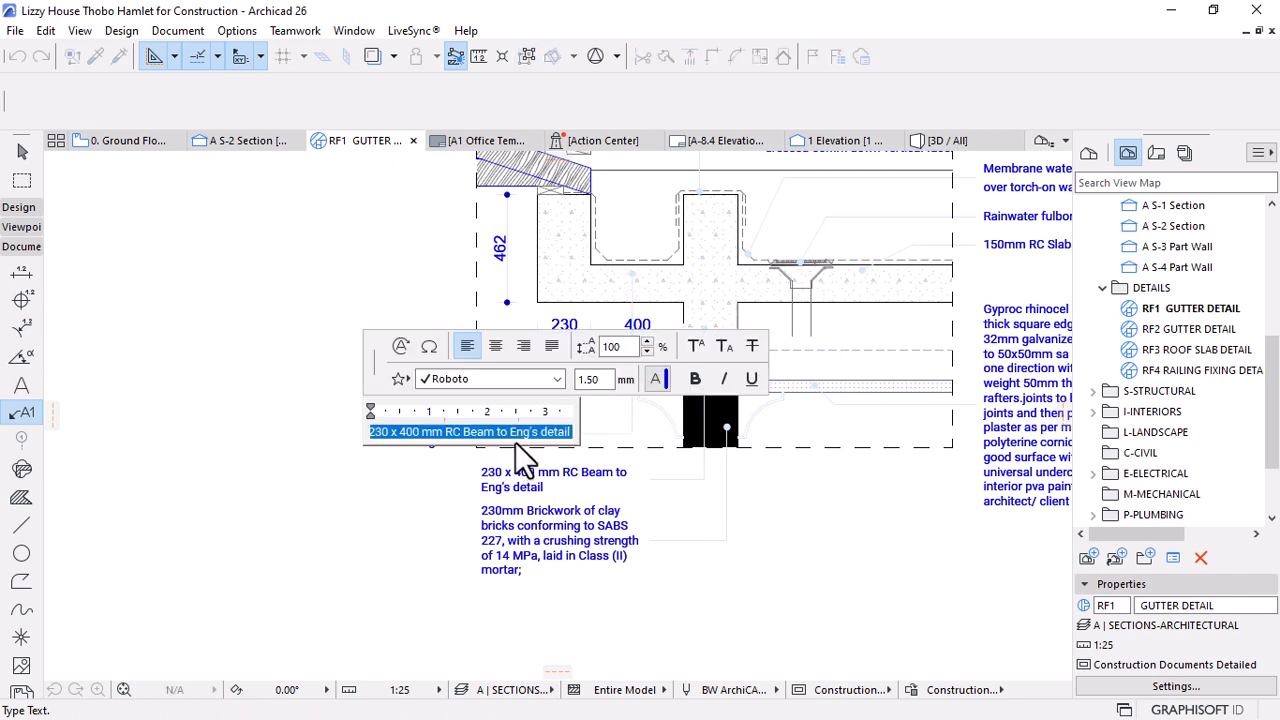
{"action": "type", "text": "400mm wide Torch waterproofing RC Gutter to Eng's details"}
{"action": "key", "text": "ctrl+a"}
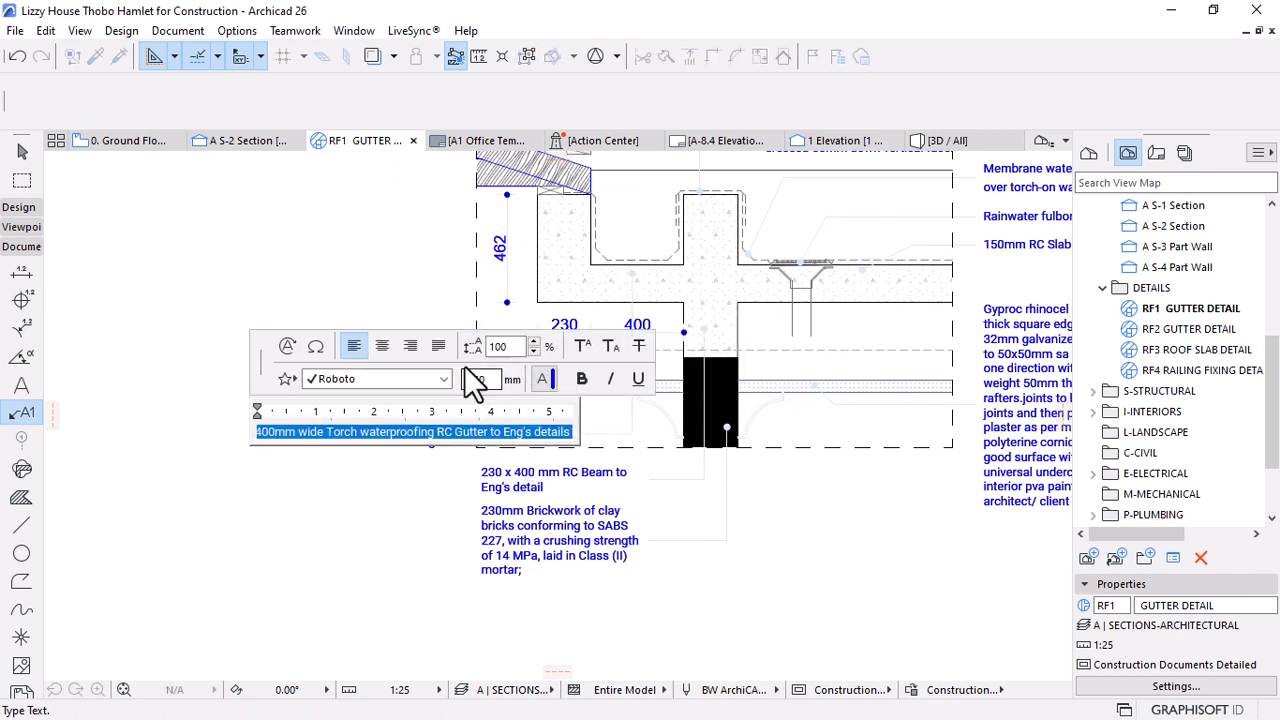
{"action": "left_click", "coordinate": [418, 384]}
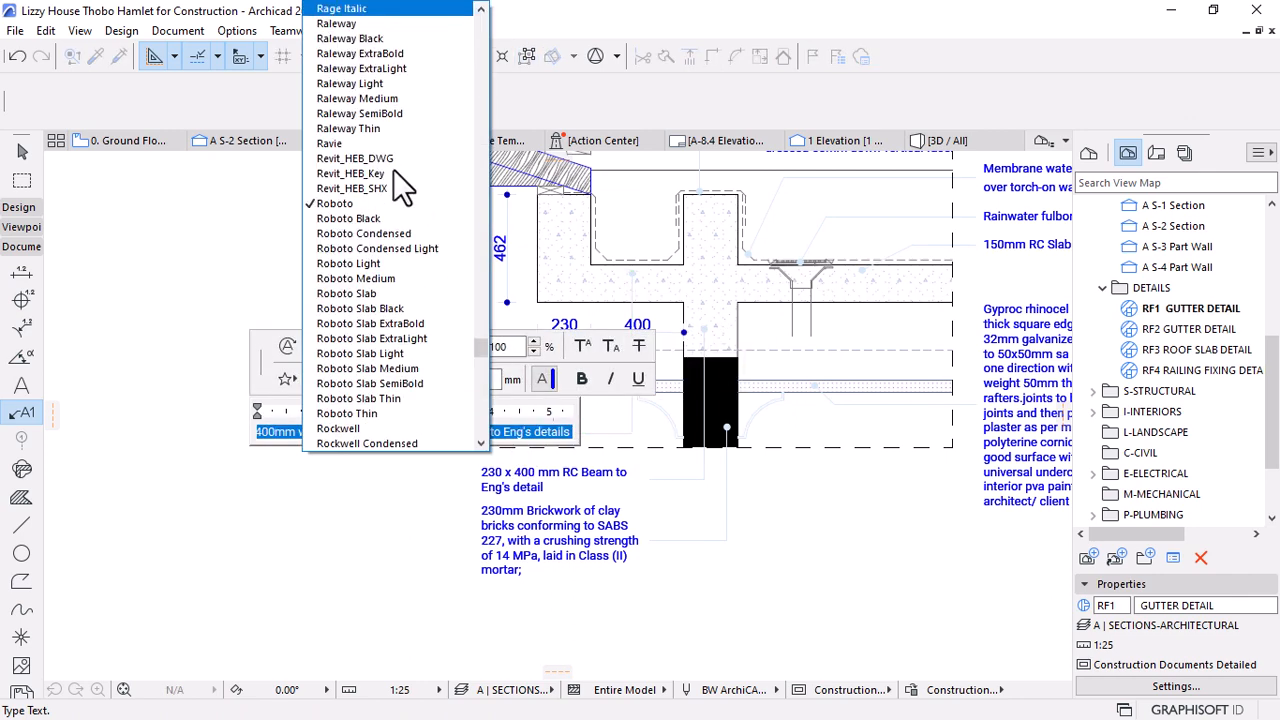
{"action": "left_click", "coordinate": [360, 204]}
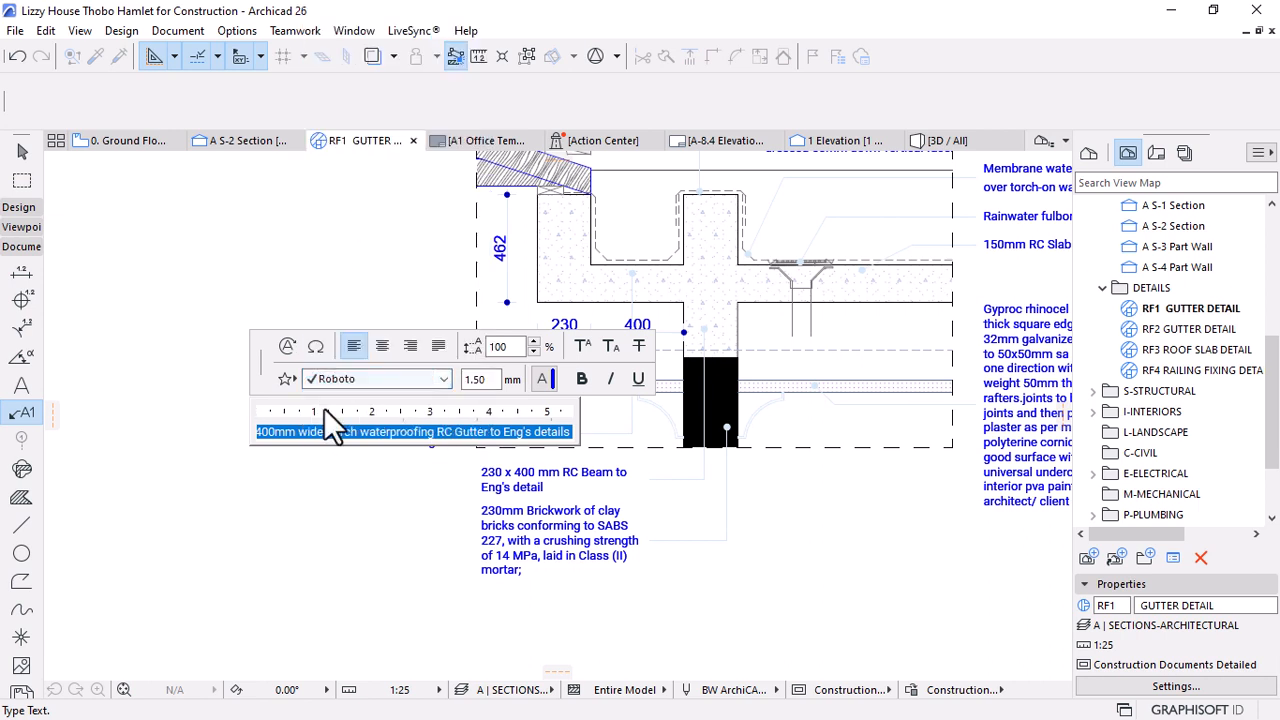
{"action": "left_click", "coordinate": [335, 486]}
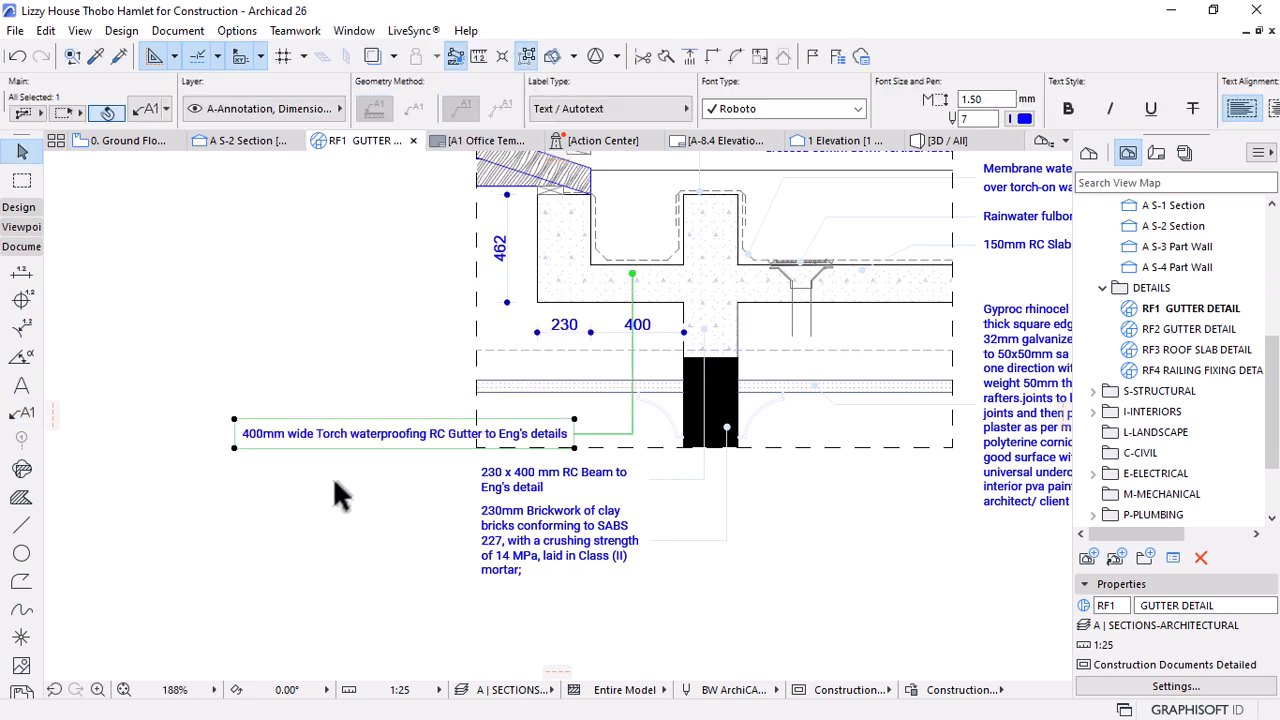
Narrow the gutter label's text block from its outer edge so the note wraps onto three lines
{"action": "left_click", "coordinate": [234, 449]}
{"action": "left_click", "coordinate": [535, 355]}
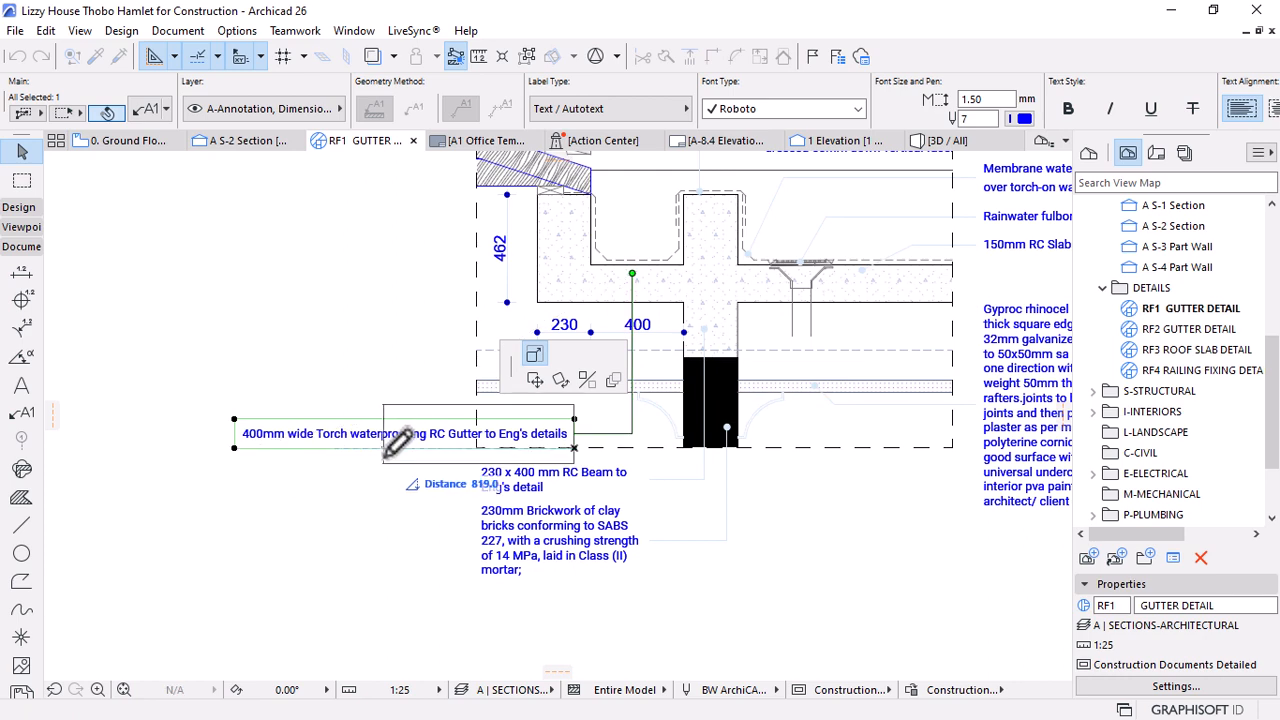
{"action": "left_click", "coordinate": [384, 459]}
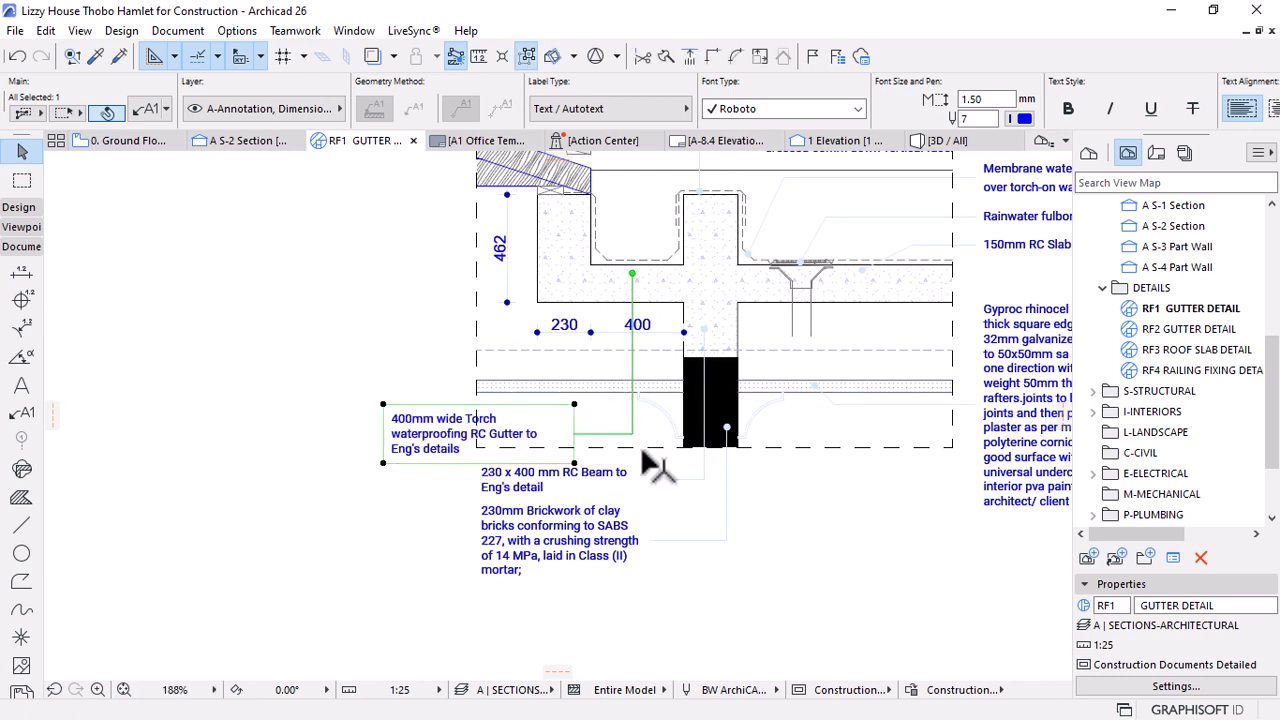
Move the RC Beam and brickwork labels together horizontally to sit beneath the 400mm wide gutter label
{"action": "scroll", "coordinate": [613, 382], "scroll_direction": "up", "scroll_amount": 2}
{"action": "scroll", "coordinate": [710, 370], "scroll_direction": "down", "scroll_amount": 3}
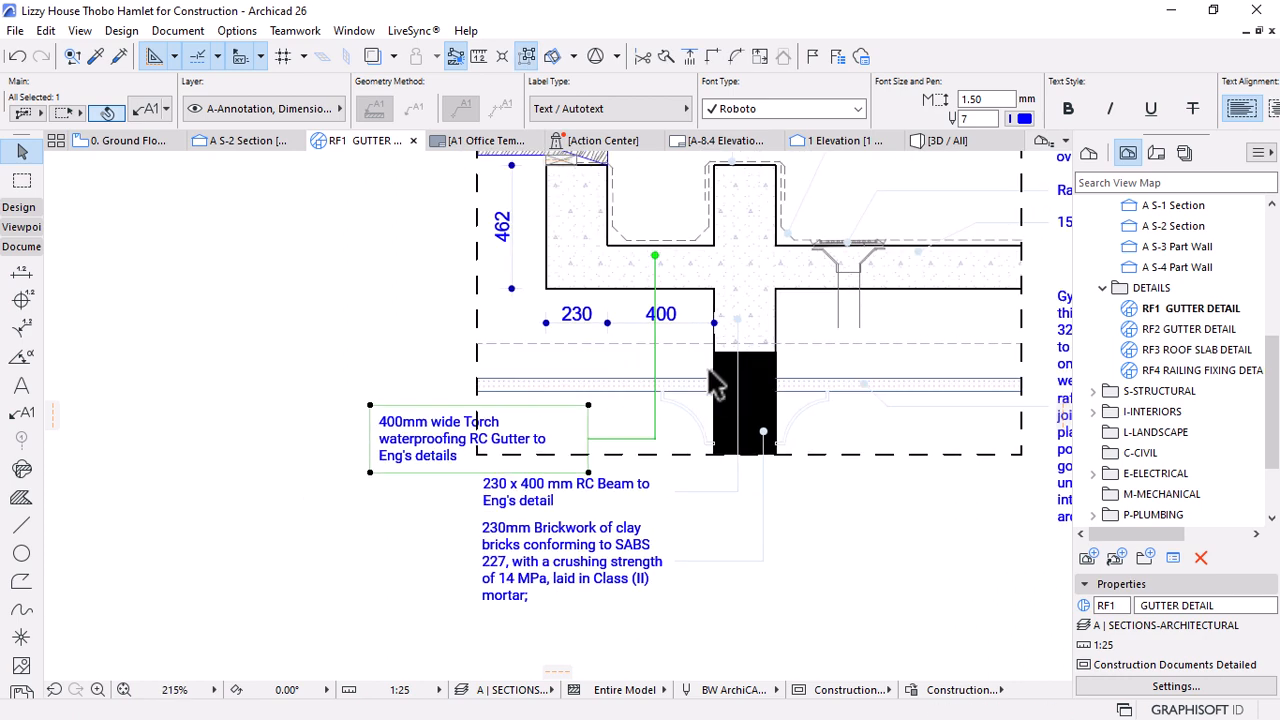
{"action": "scroll", "coordinate": [590, 520], "scroll_direction": "up", "scroll_amount": 5}
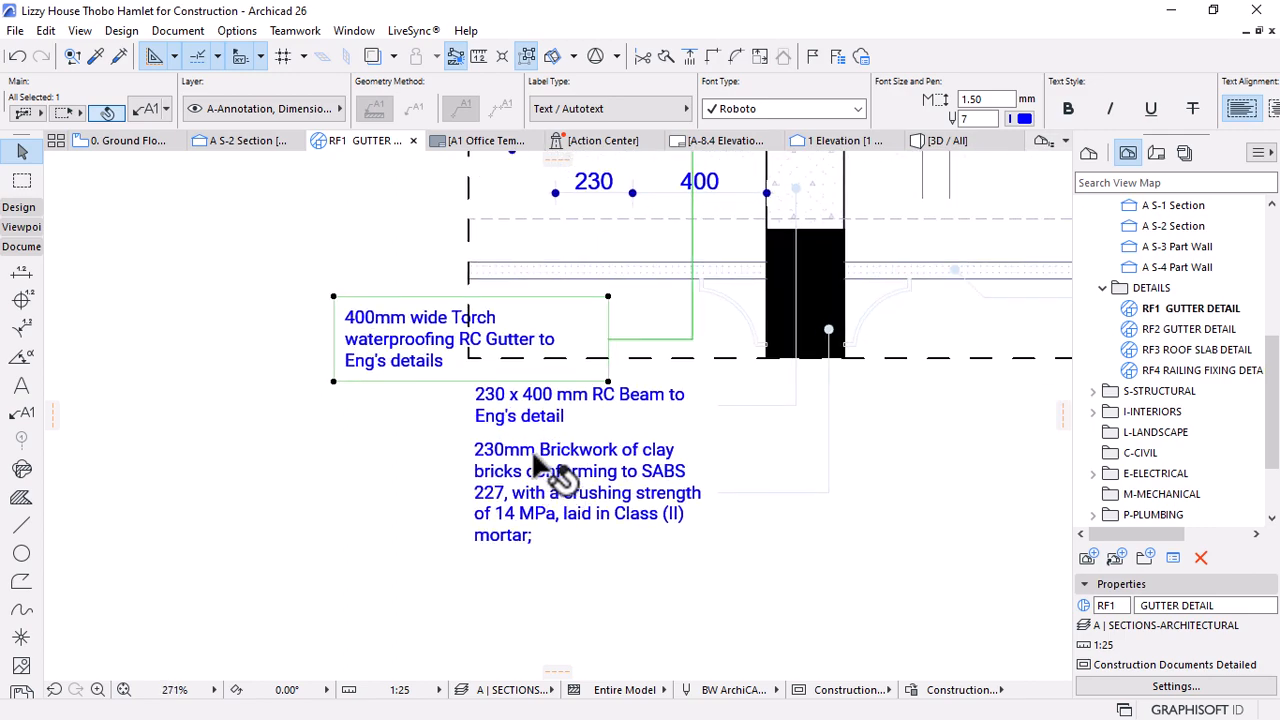
{"action": "left_click", "coordinate": [523, 427]}
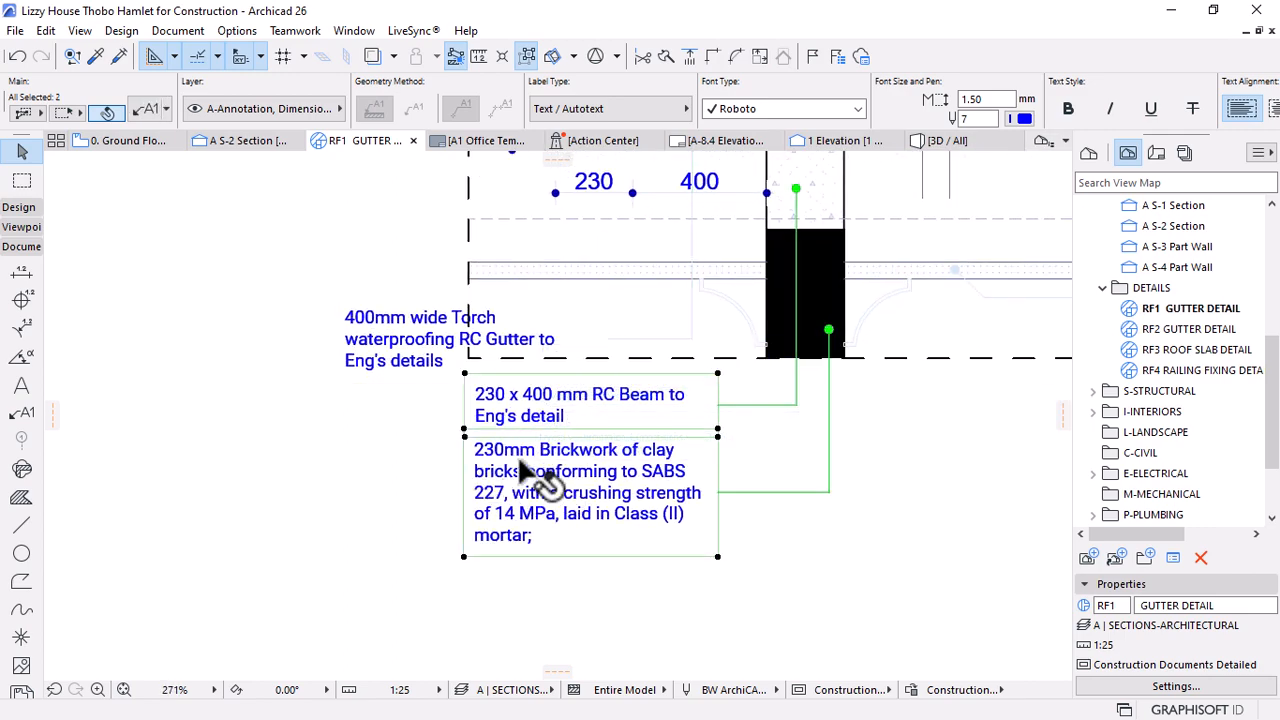
{"action": "key", "text": "ctrl+d"}
{"action": "left_click", "coordinate": [464, 373]}
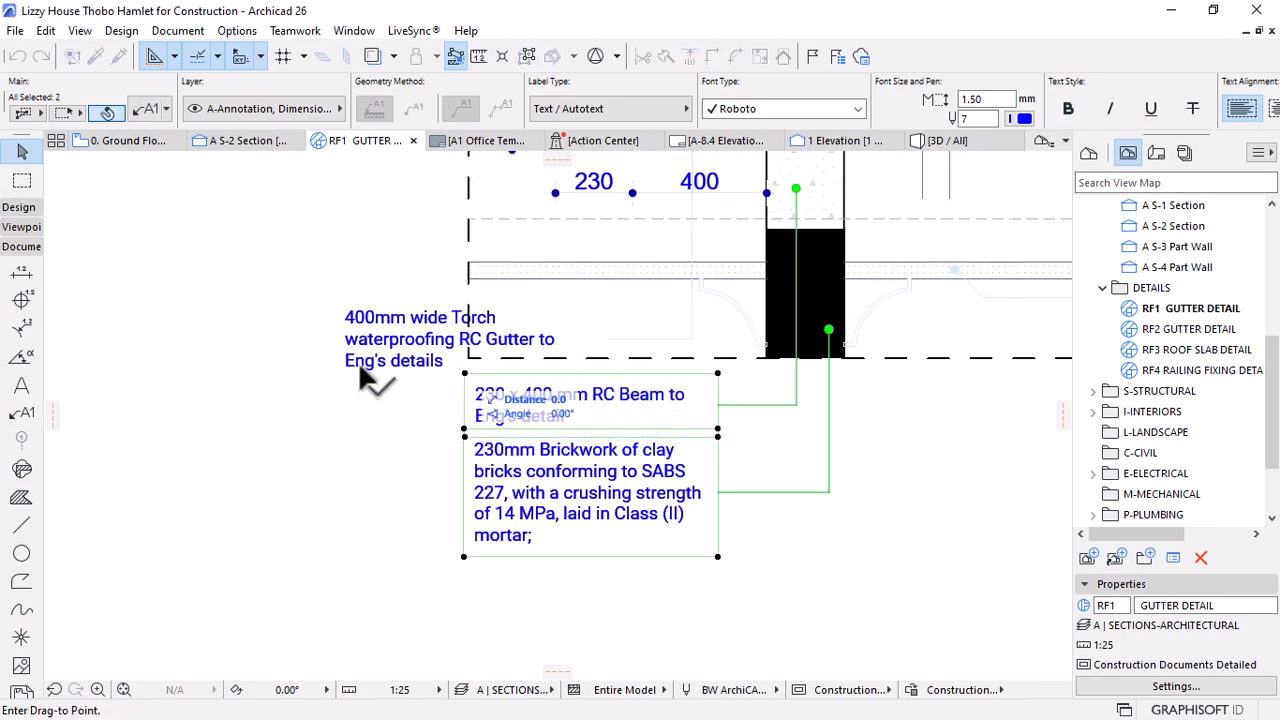
{"action": "left_click", "coordinate": [344, 373]}
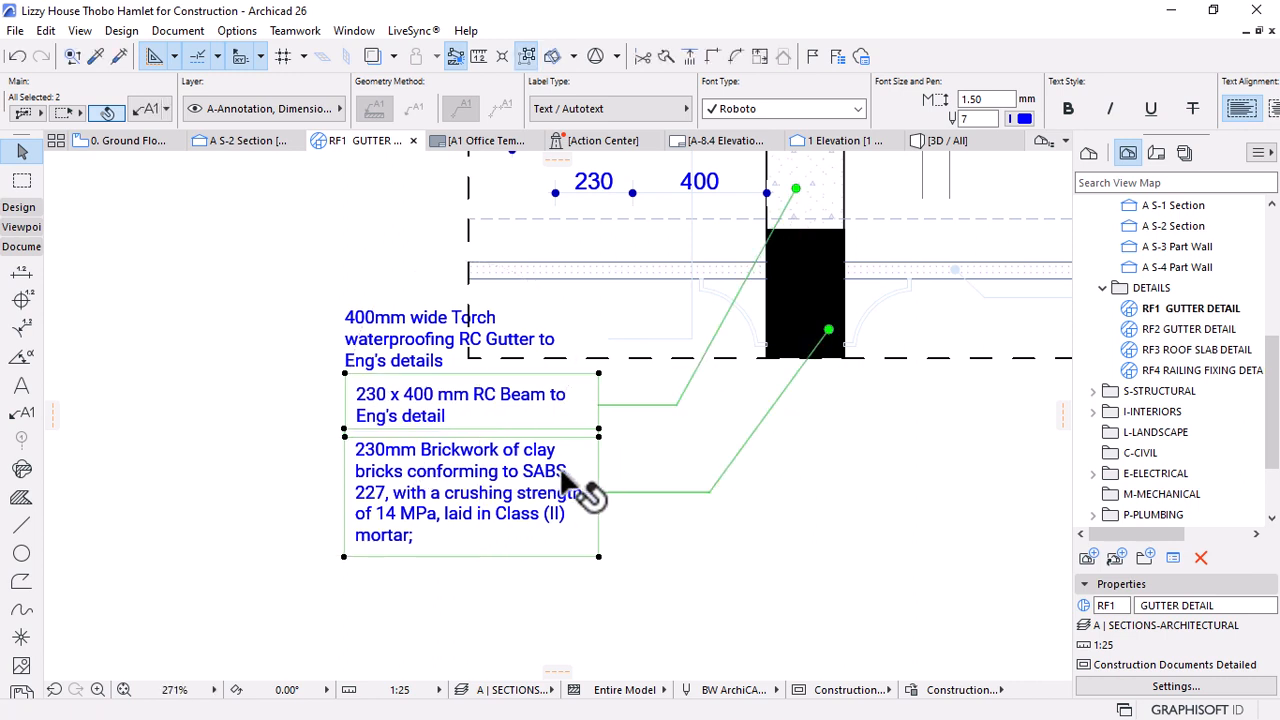
{"action": "left_click", "coordinate": [641, 424]}
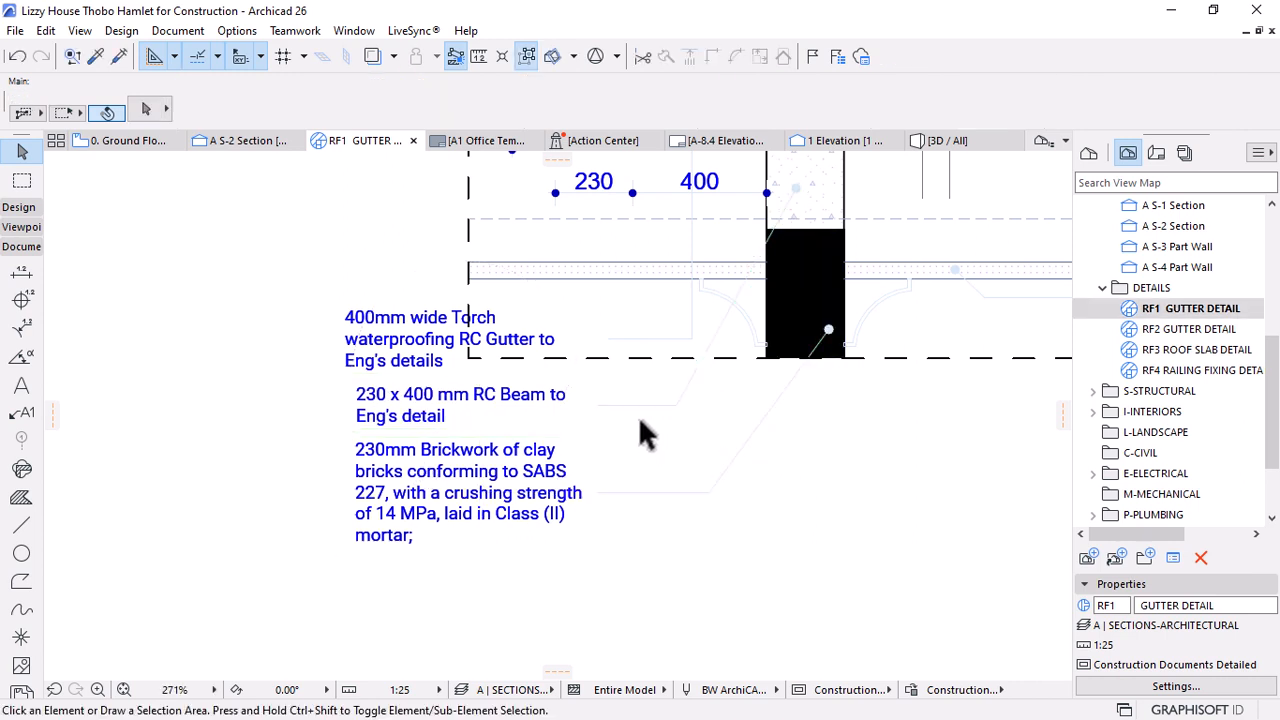
Fine-adjust the RC Beam and brickwork labels together so their text lines up with the start of the gutter label's text
{"action": "left_click", "coordinate": [418, 425]}
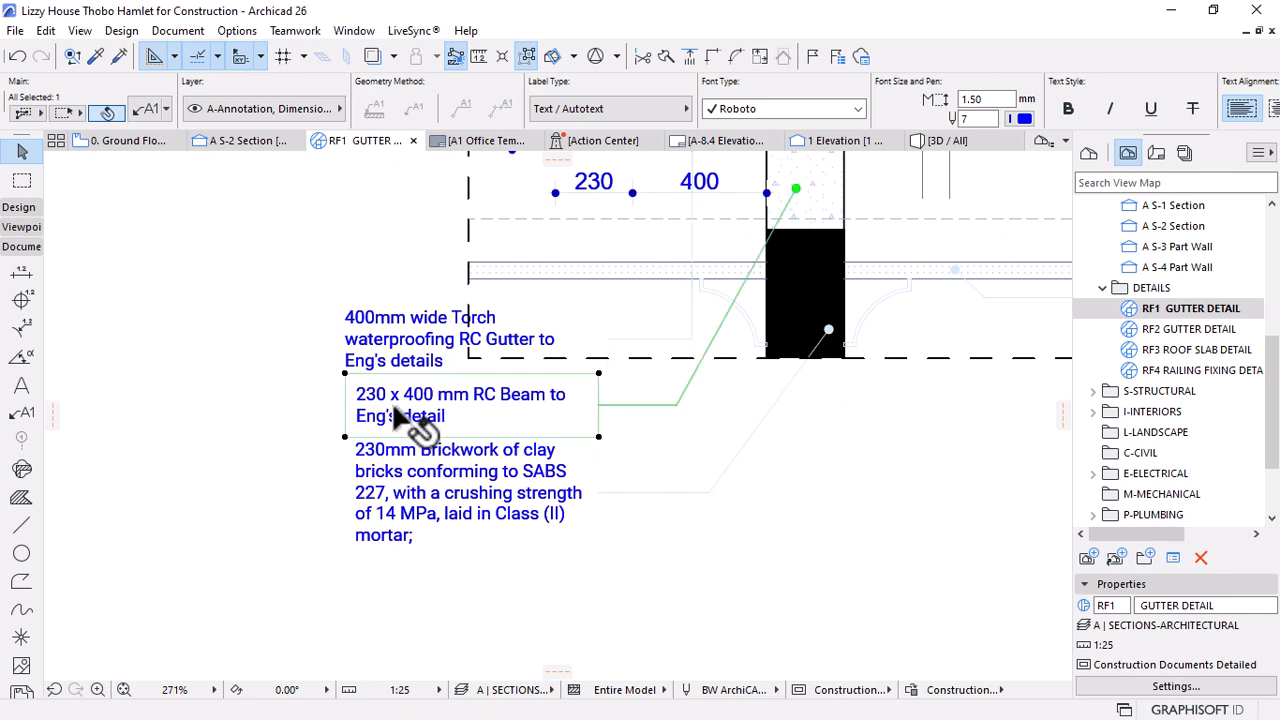
{"action": "left_click", "coordinate": [405, 470], "text": "shift"}
{"action": "scroll", "coordinate": [338, 362], "scroll_direction": "up", "scroll_amount": 3}
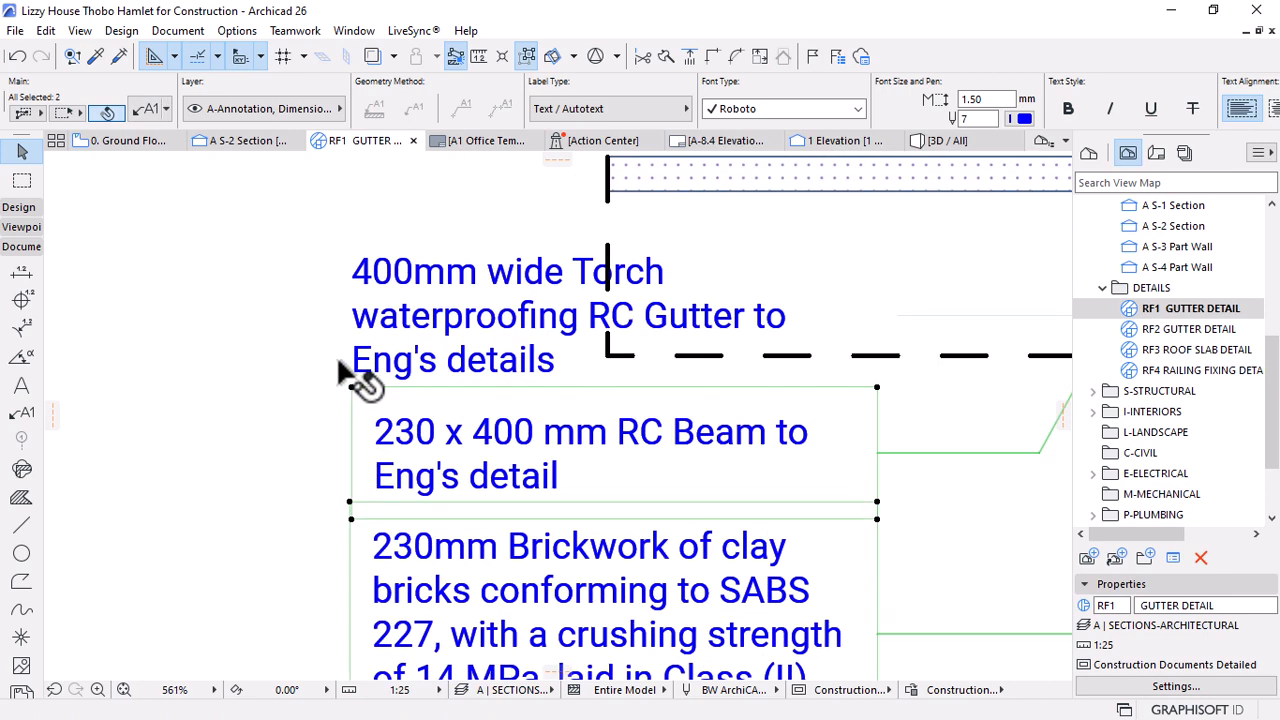
{"action": "key", "text": "ctrl+d"}
{"action": "left_click", "coordinate": [350, 387]}
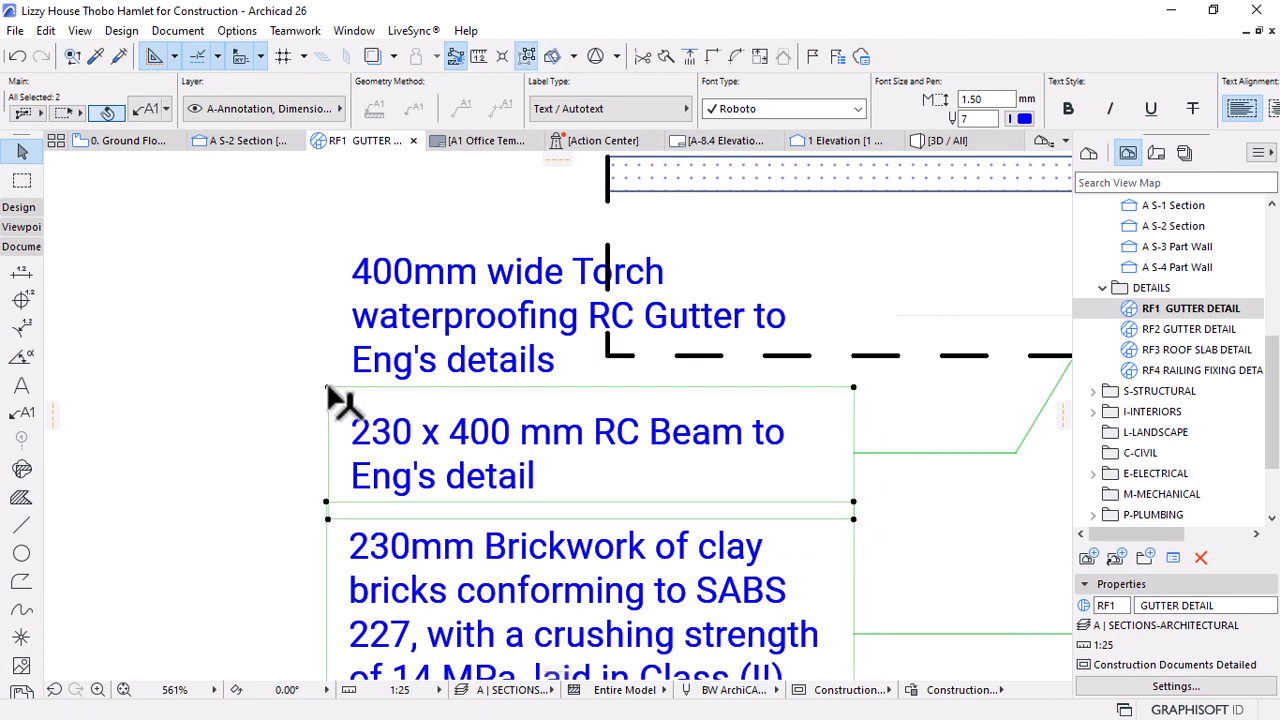
{"action": "scroll", "coordinate": [338, 398], "scroll_direction": "up", "scroll_amount": 5}
{"action": "left_click", "coordinate": [328, 388]}
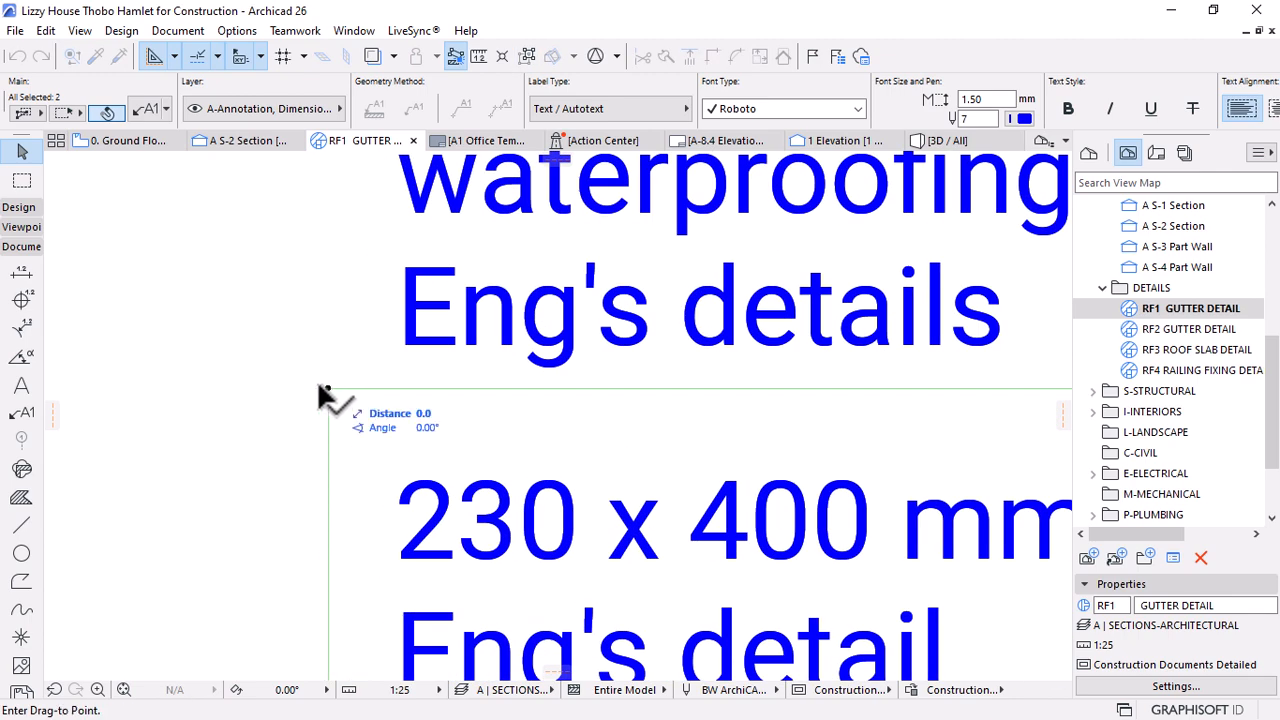
{"action": "left_click", "coordinate": [316, 388]}
{"action": "left_click", "coordinate": [291, 355]}
{"action": "scroll", "coordinate": [292, 370], "scroll_direction": "down", "scroll_amount": 11}
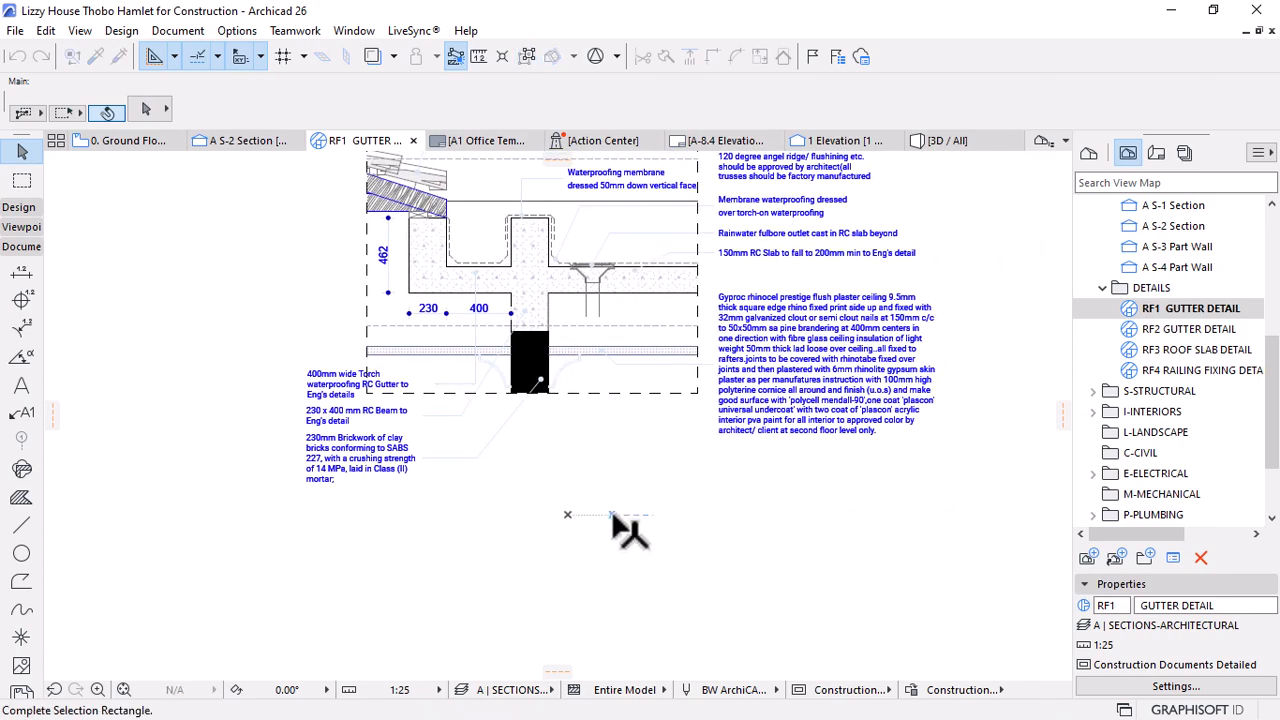
Delete the dashed boundary rectangle around the gutter detail
{"action": "scroll", "coordinate": [574, 474], "scroll_direction": "down", "scroll_amount": 1}
{"action": "scroll", "coordinate": [511, 440], "scroll_direction": "up", "scroll_amount": 2}
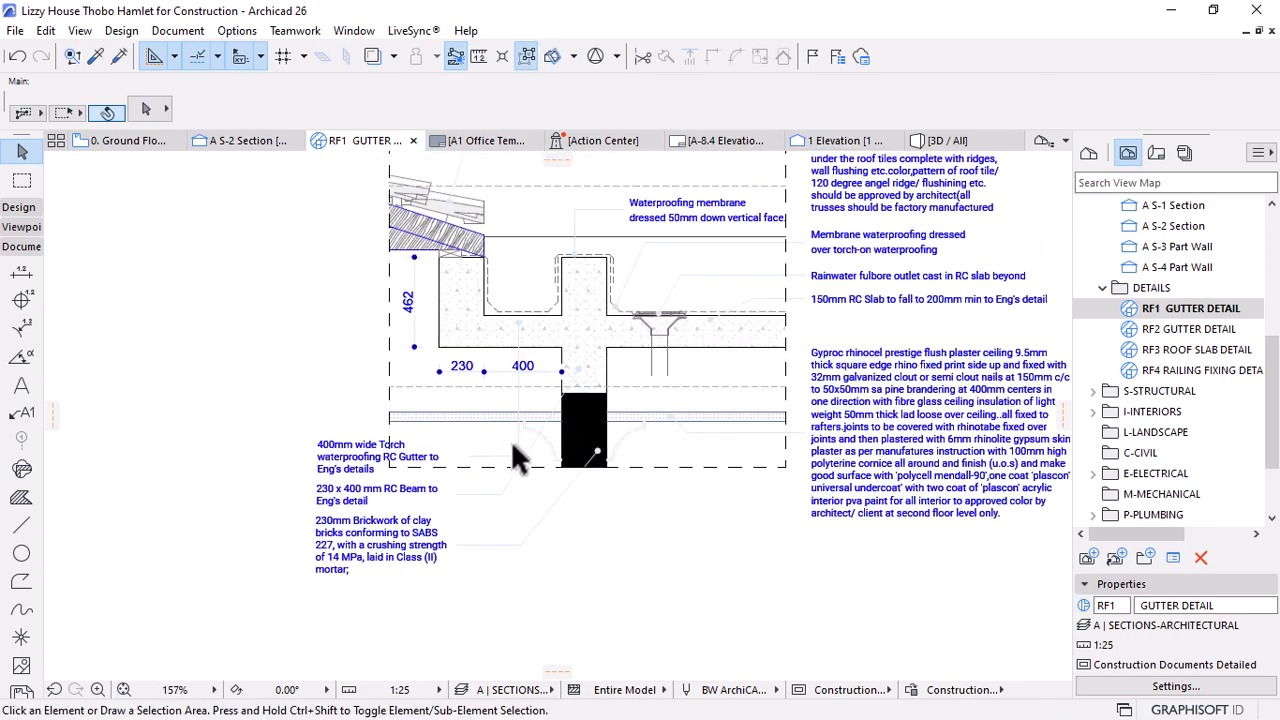
{"action": "scroll", "coordinate": [644, 468], "scroll_direction": "down", "scroll_amount": 2}
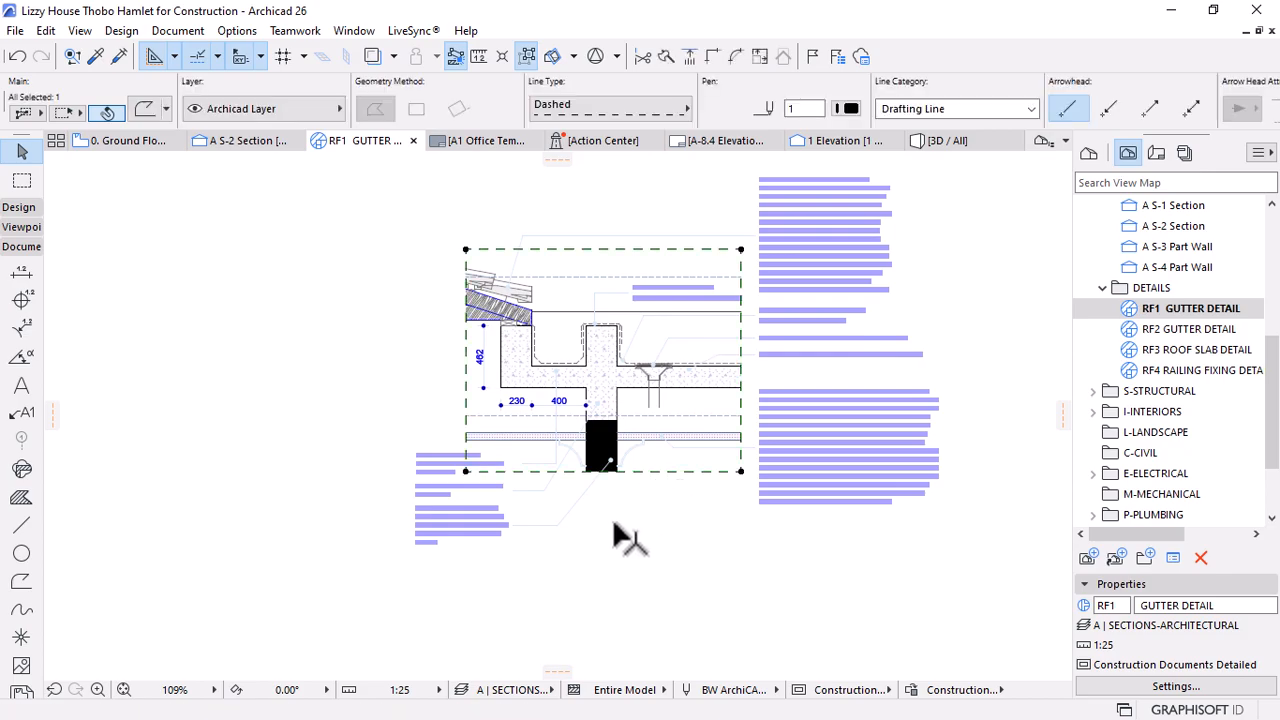
{"action": "scroll", "coordinate": [562, 440], "scroll_direction": "up", "scroll_amount": 2}
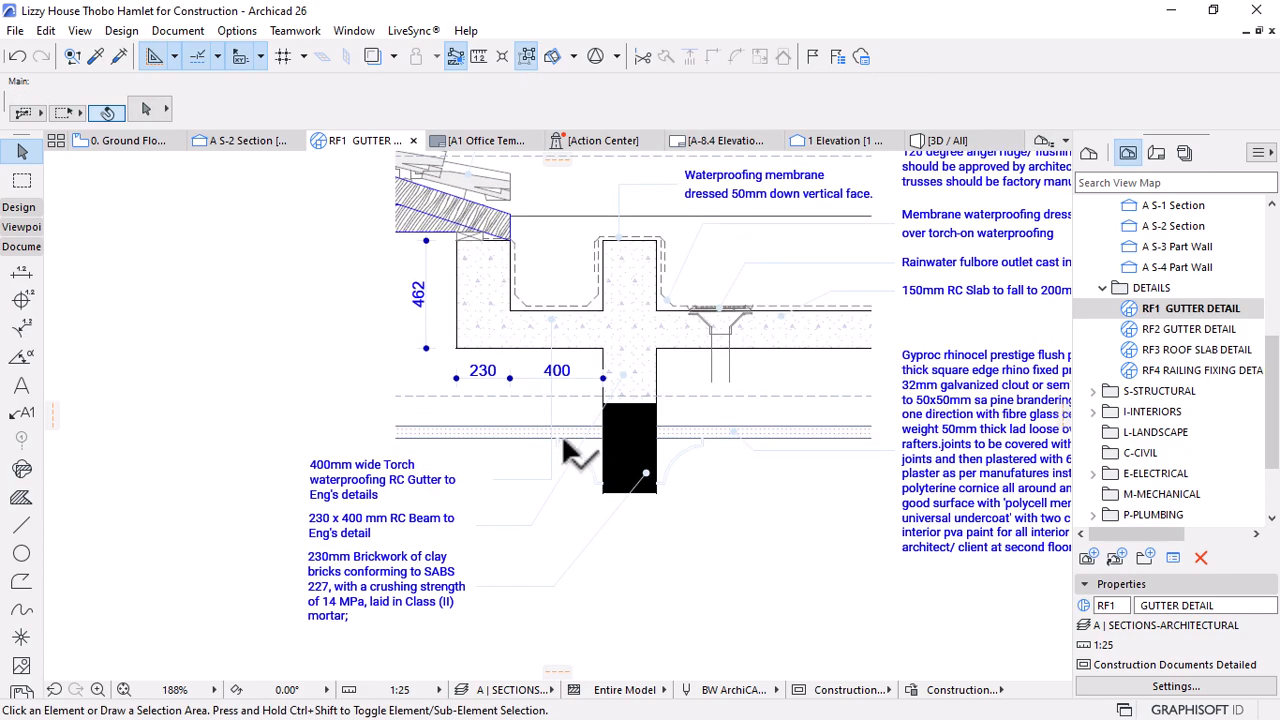
Enclose the complete gutter detail and all of its notes in a rectangular marquee area
{"action": "scroll", "coordinate": [590, 520], "scroll_direction": "down", "scroll_amount": 2}
{"action": "scroll", "coordinate": [722, 380], "scroll_direction": "up", "scroll_amount": 3}
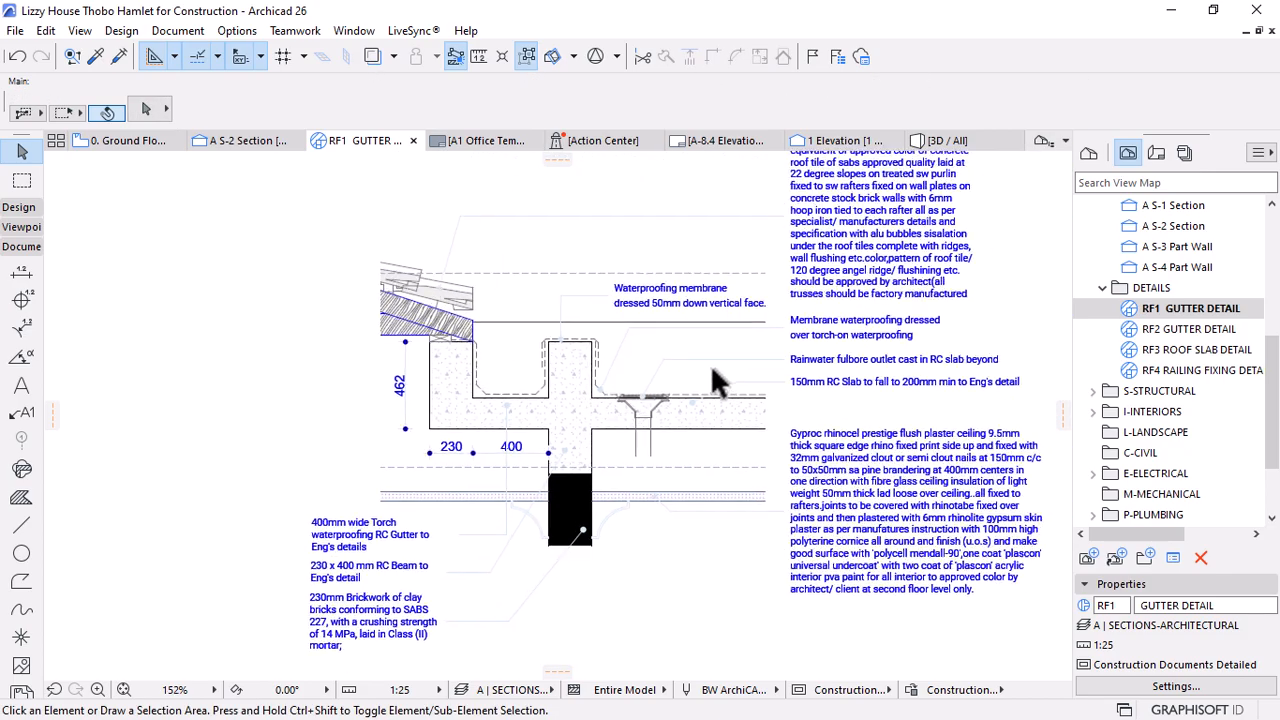
{"action": "scroll", "coordinate": [586, 471], "scroll_direction": "down", "scroll_amount": 3}
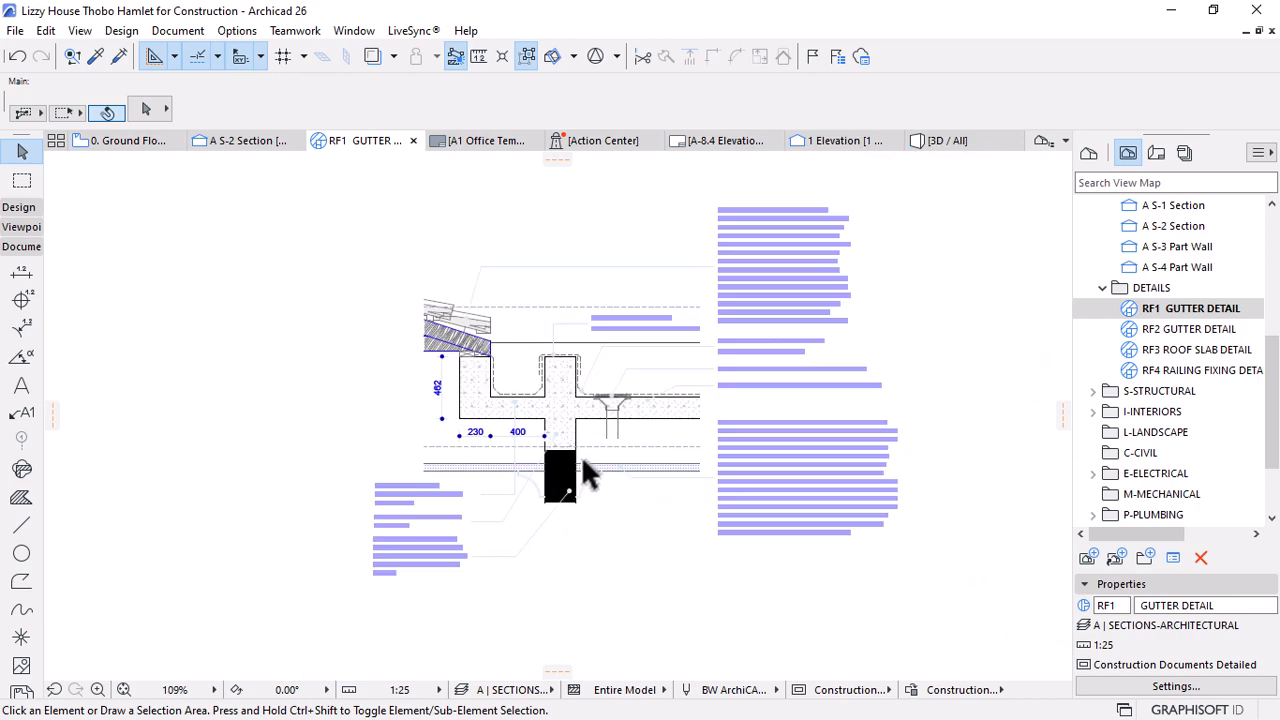
{"action": "scroll", "coordinate": [591, 508], "scroll_direction": "up", "scroll_amount": 2}
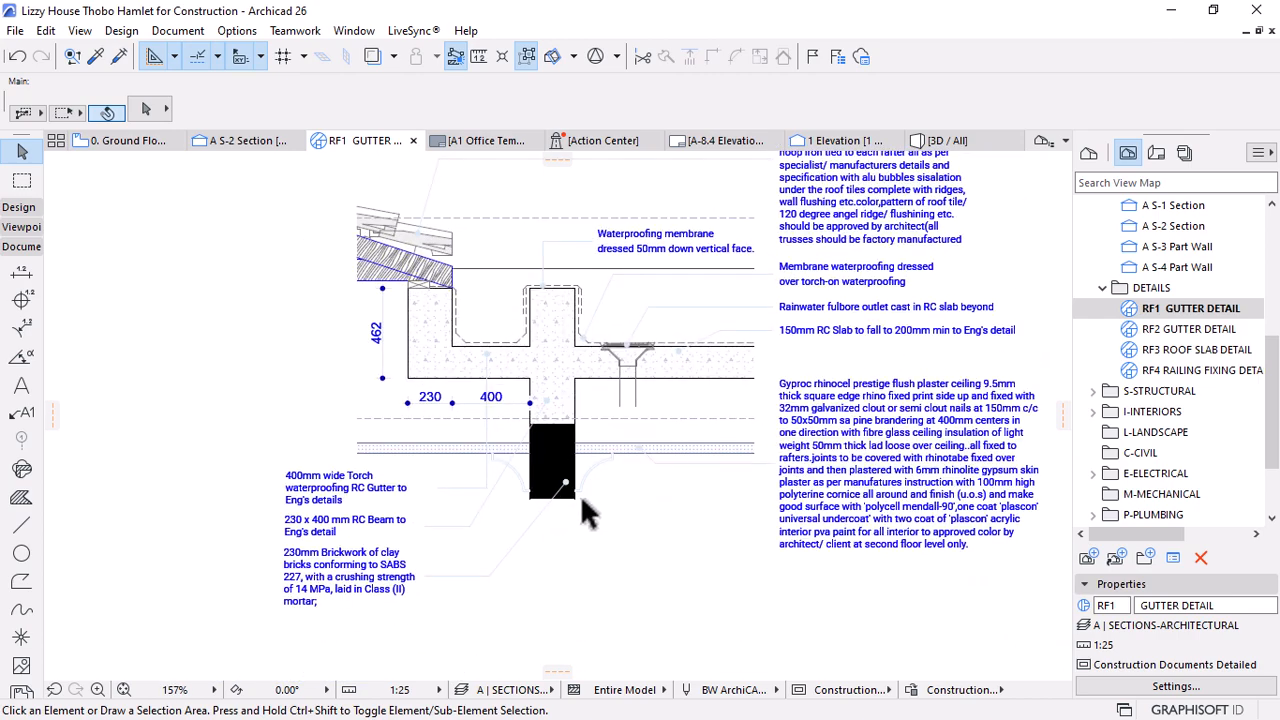
{"action": "scroll", "coordinate": [645, 503], "scroll_direction": "up", "scroll_amount": 1}
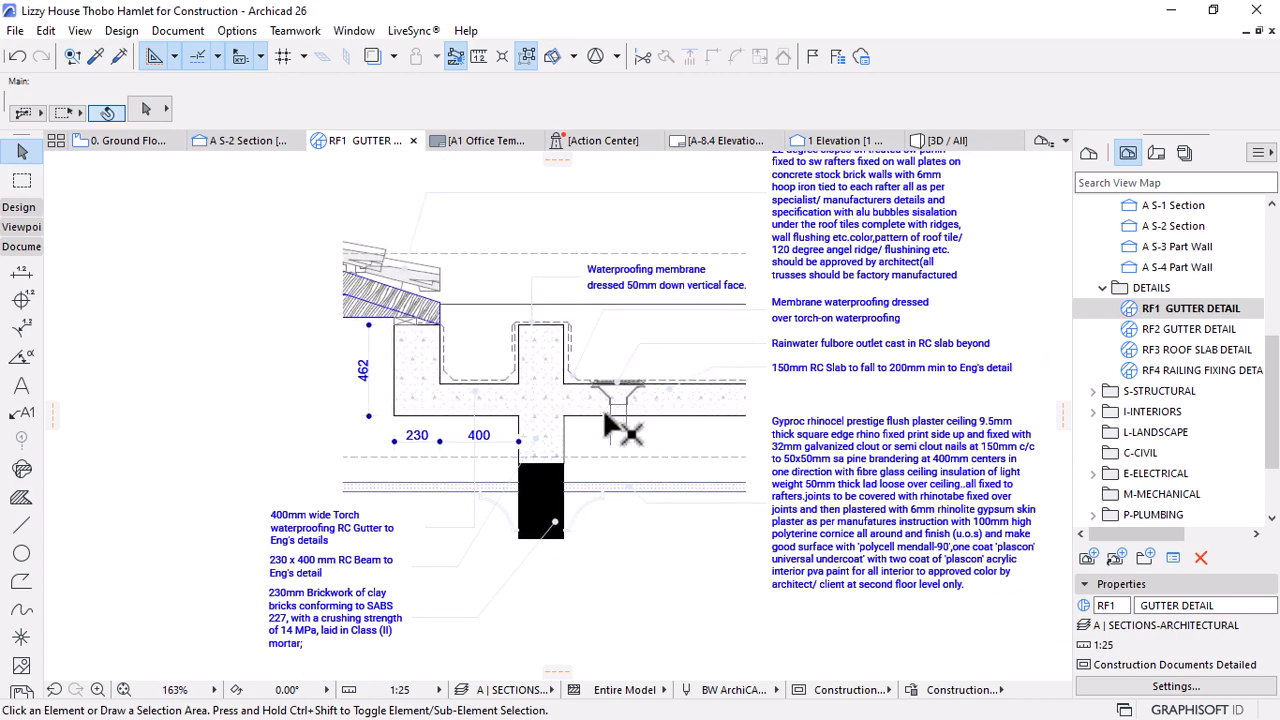
{"action": "scroll", "coordinate": [604, 425], "scroll_direction": "down", "scroll_amount": 6}
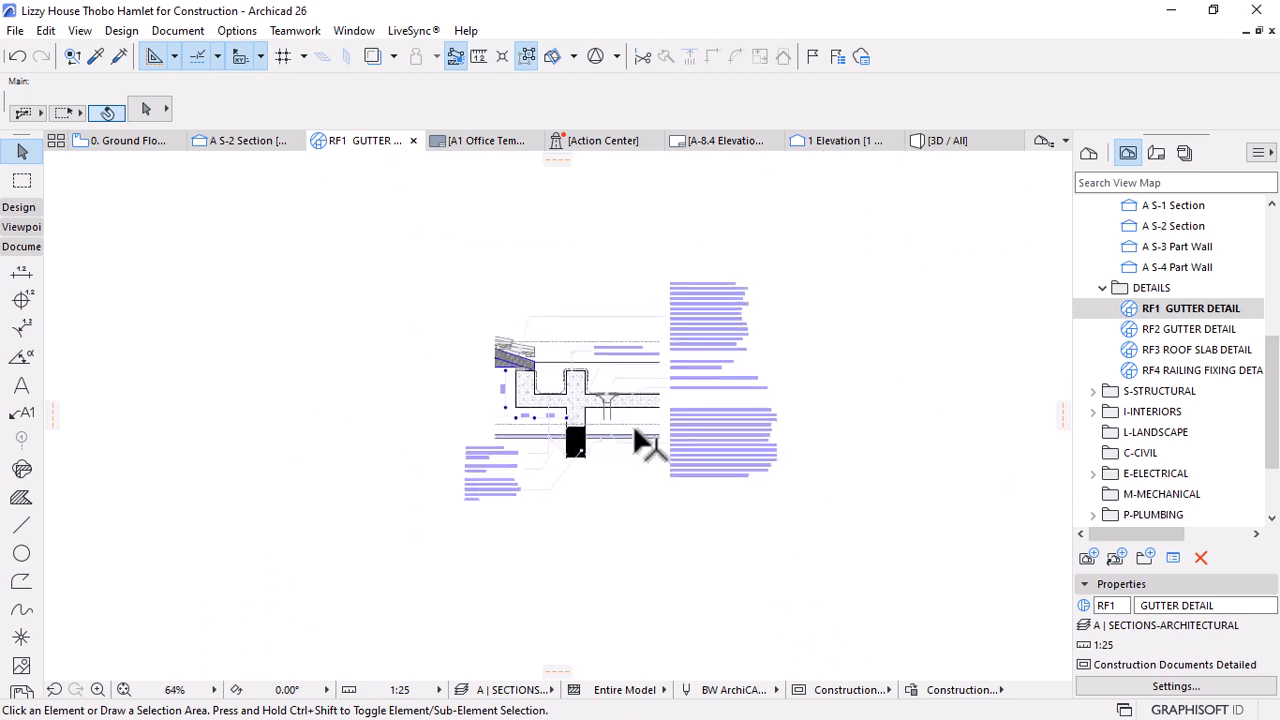
{"action": "left_click", "coordinate": [22, 180]}
{"action": "left_click", "coordinate": [453, 258]}
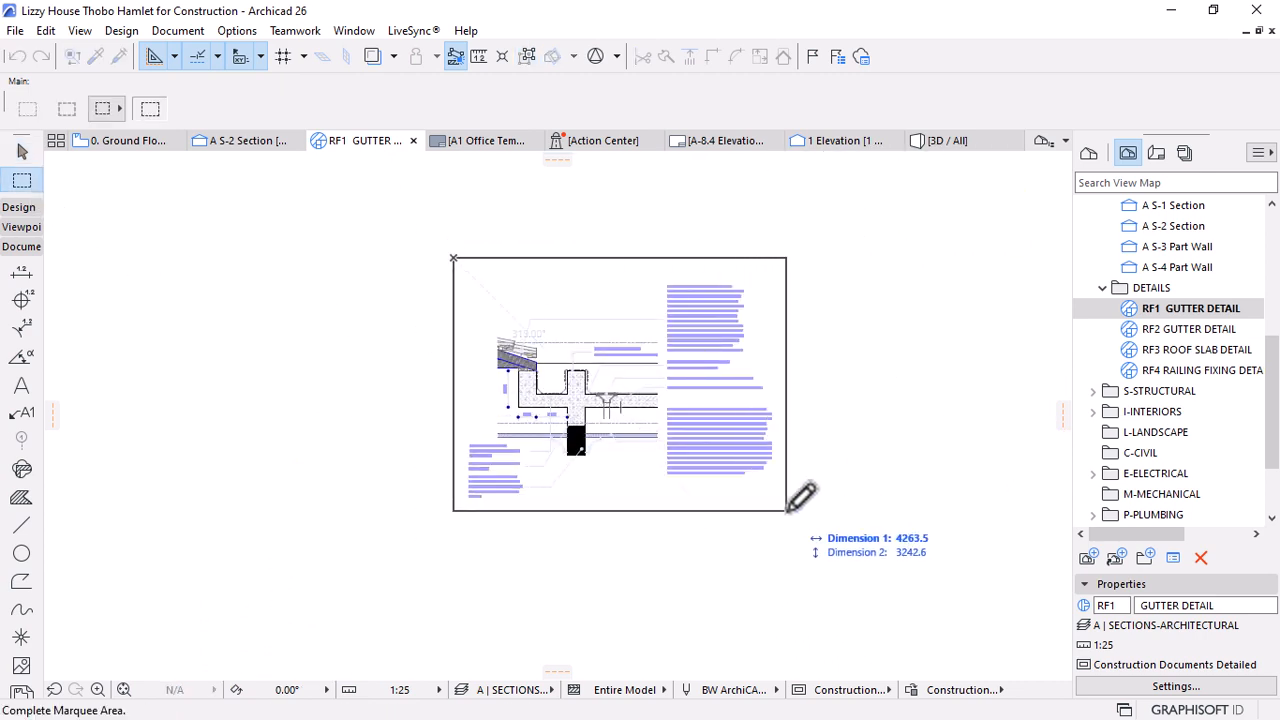
{"action": "left_click", "coordinate": [790, 510]}
Save the marquee area as RF1 GUTTER DETAIL.pdf, replacing the existing file and opening it after saving, and close the PDF after review
{"action": "left_click", "coordinate": [15, 30]}
{"action": "left_click", "coordinate": [40, 171]}
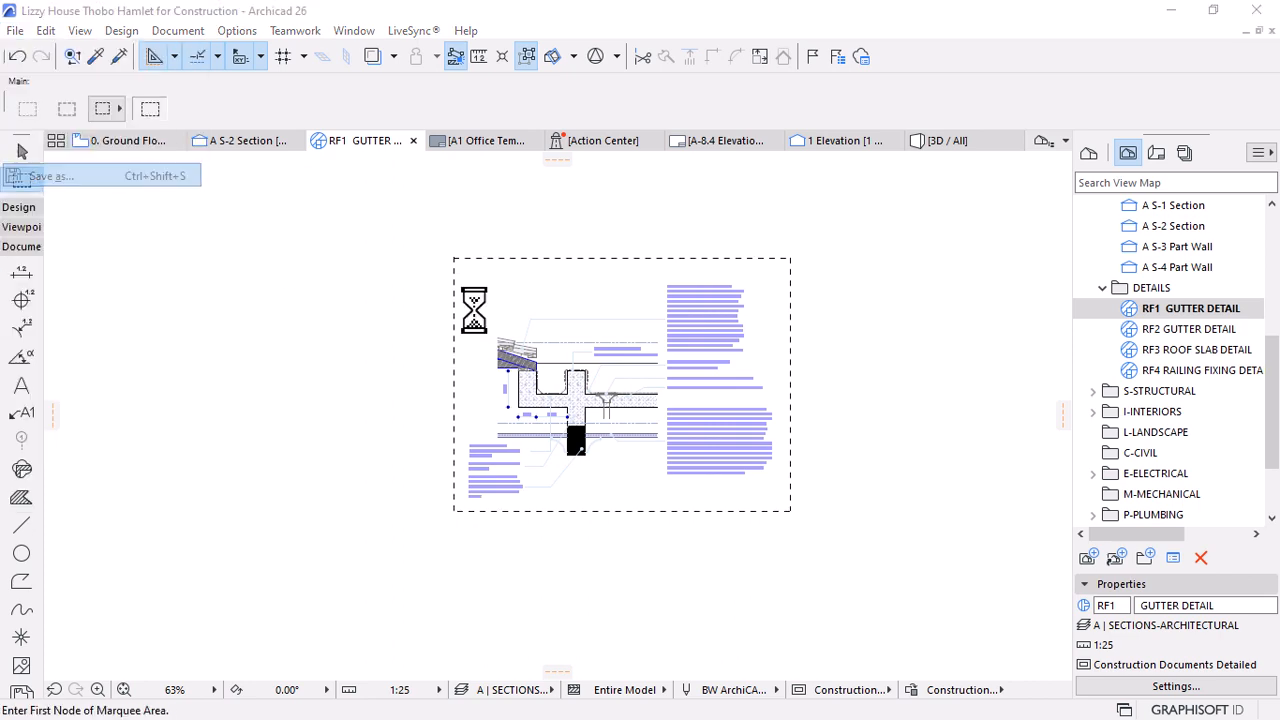
{"action": "left_click", "coordinate": [132, 124]}
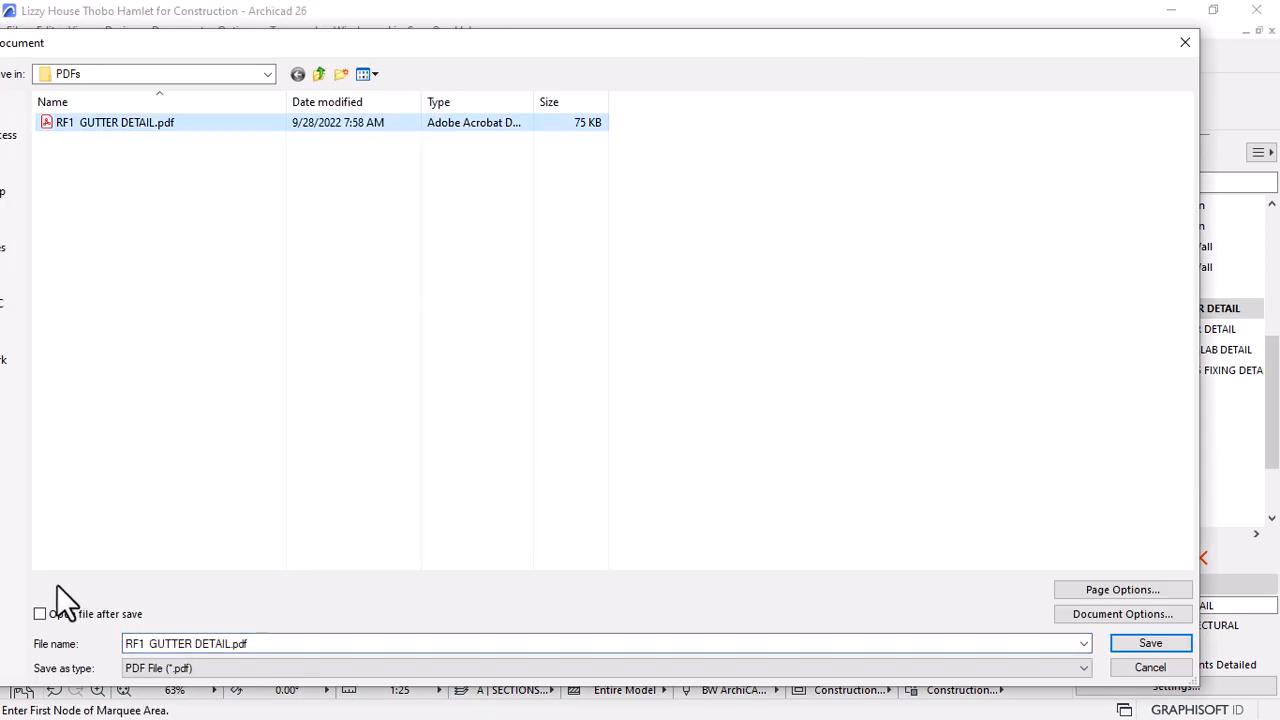
{"action": "left_click", "coordinate": [40, 614]}
{"action": "left_click", "coordinate": [1150, 644]}
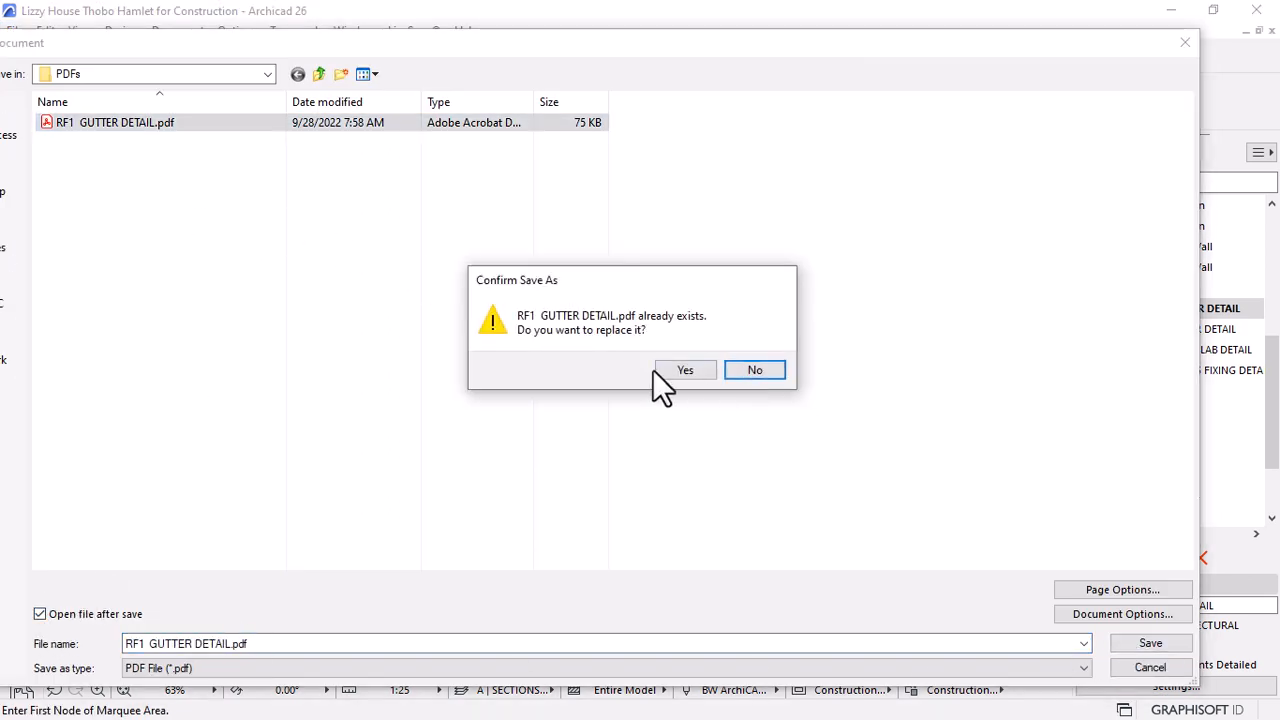
{"action": "left_click", "coordinate": [669, 364]}
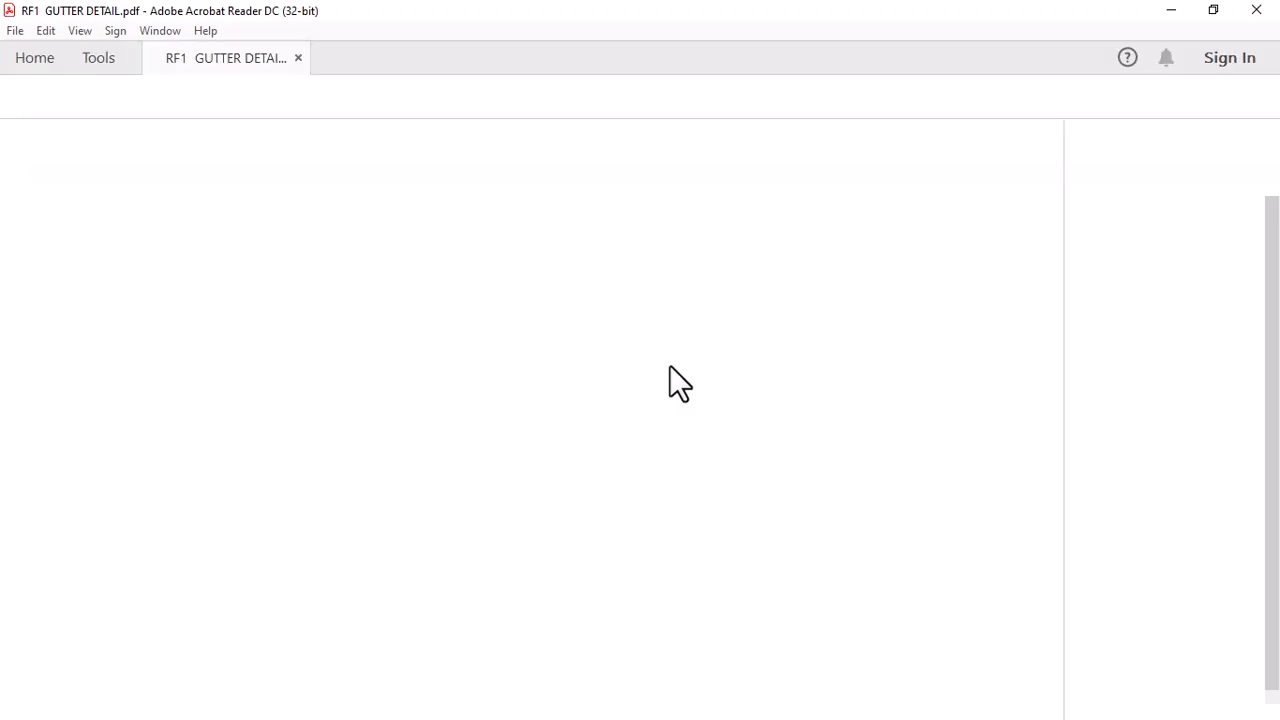
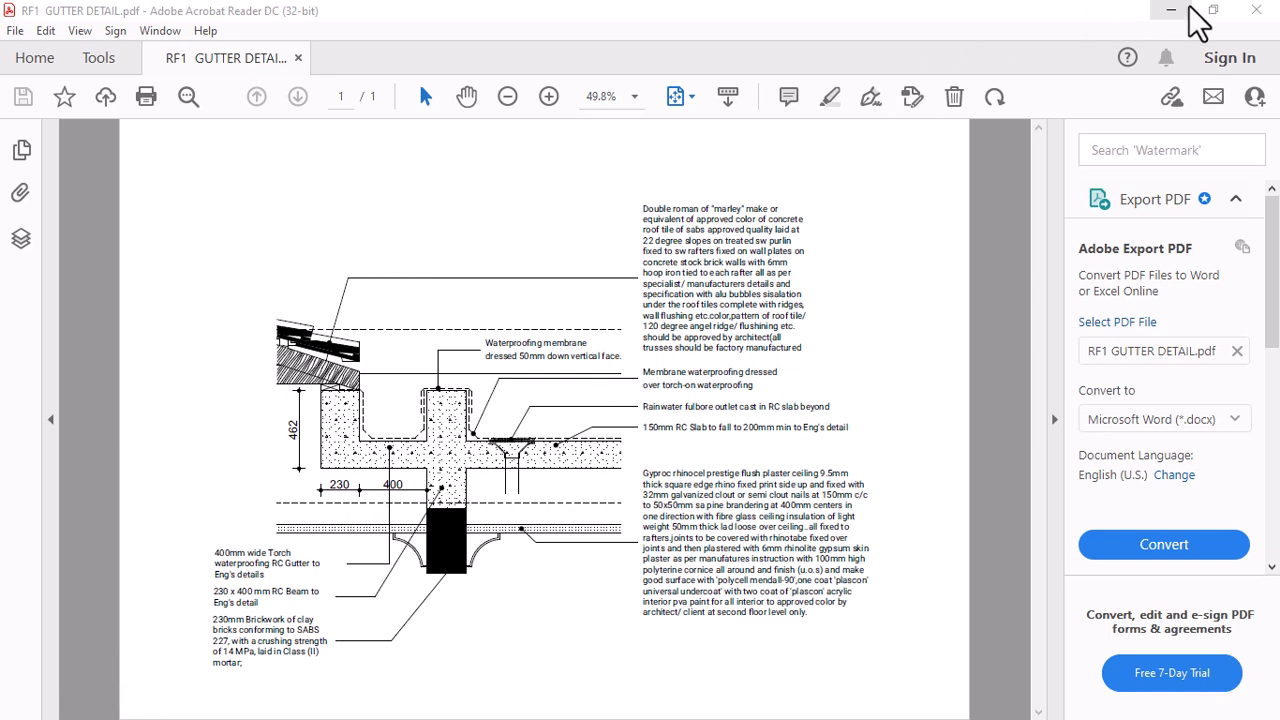
{"action": "left_click", "coordinate": [1260, 12]}
{"action": "scroll", "coordinate": [600, 364], "scroll_direction": "up", "scroll_amount": 3}
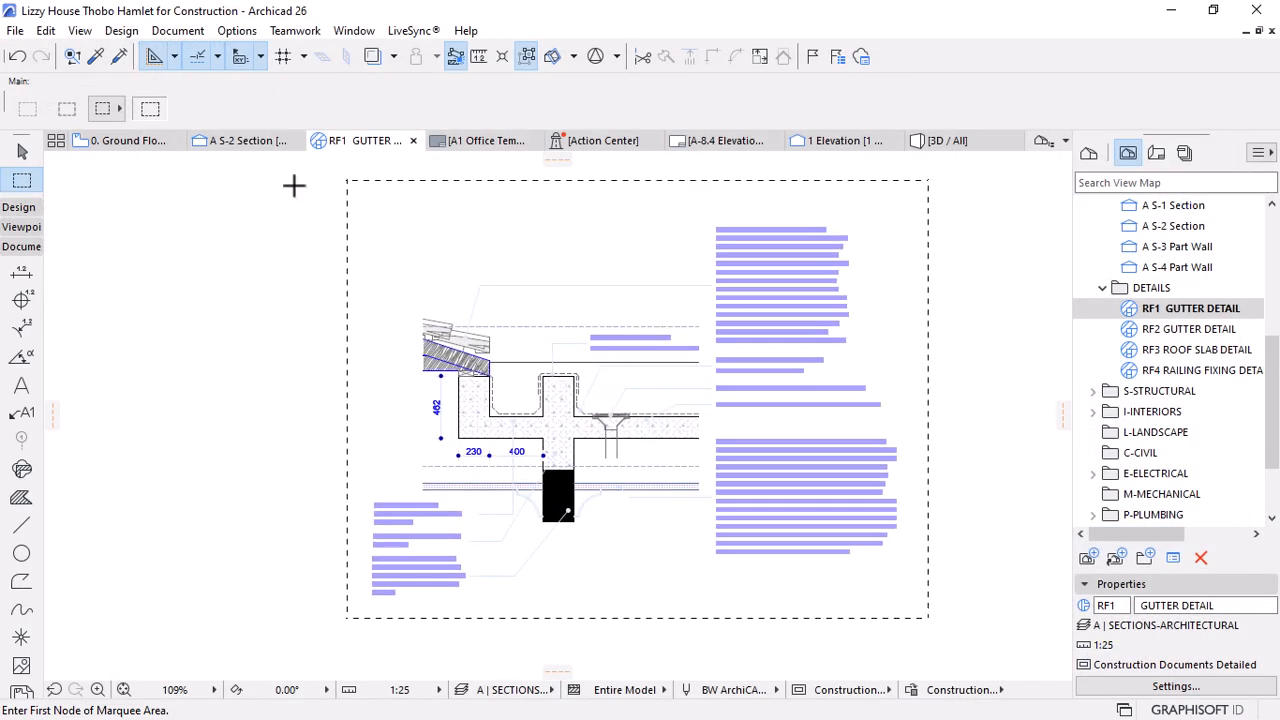
Open the A S-2 Section at the level markers beside the balcony
{"action": "left_click", "coordinate": [224, 143]}
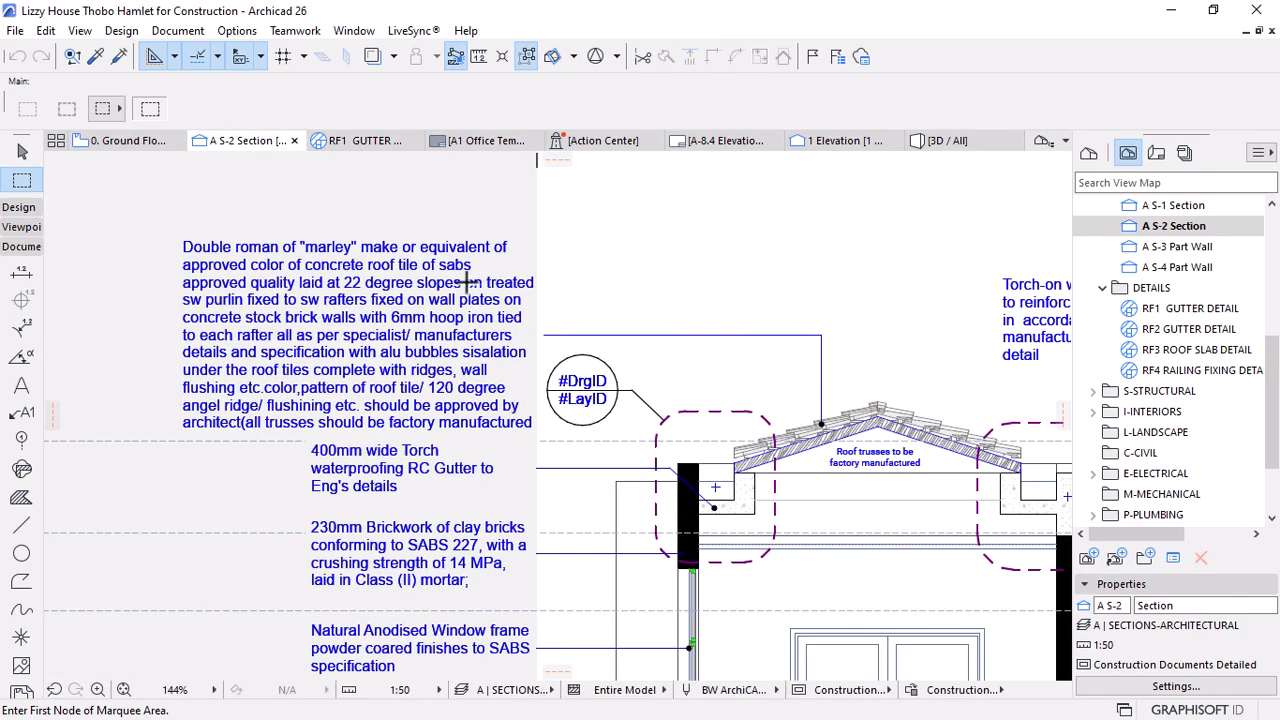
{"action": "scroll", "coordinate": [467, 283], "scroll_direction": "down", "scroll_amount": 3}
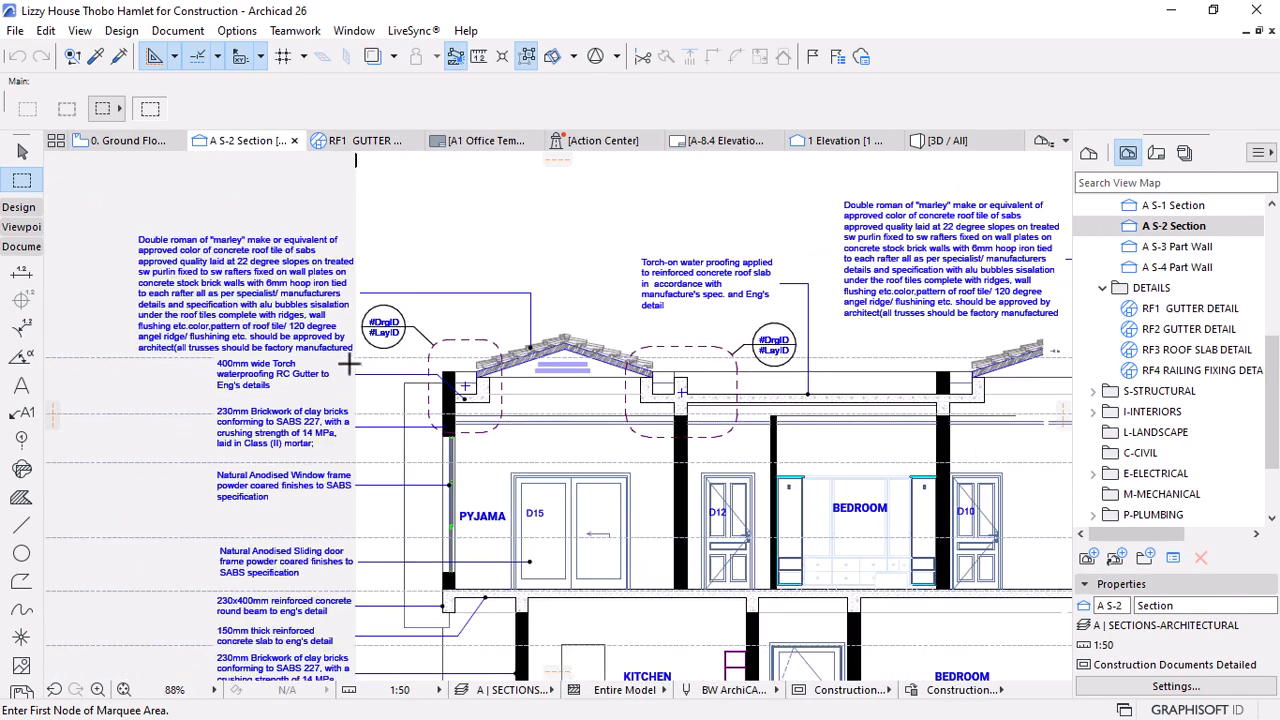
{"action": "scroll", "coordinate": [349, 365], "scroll_direction": "down", "scroll_amount": 3}
{"action": "scroll", "coordinate": [979, 386], "scroll_direction": "up", "scroll_amount": 2}
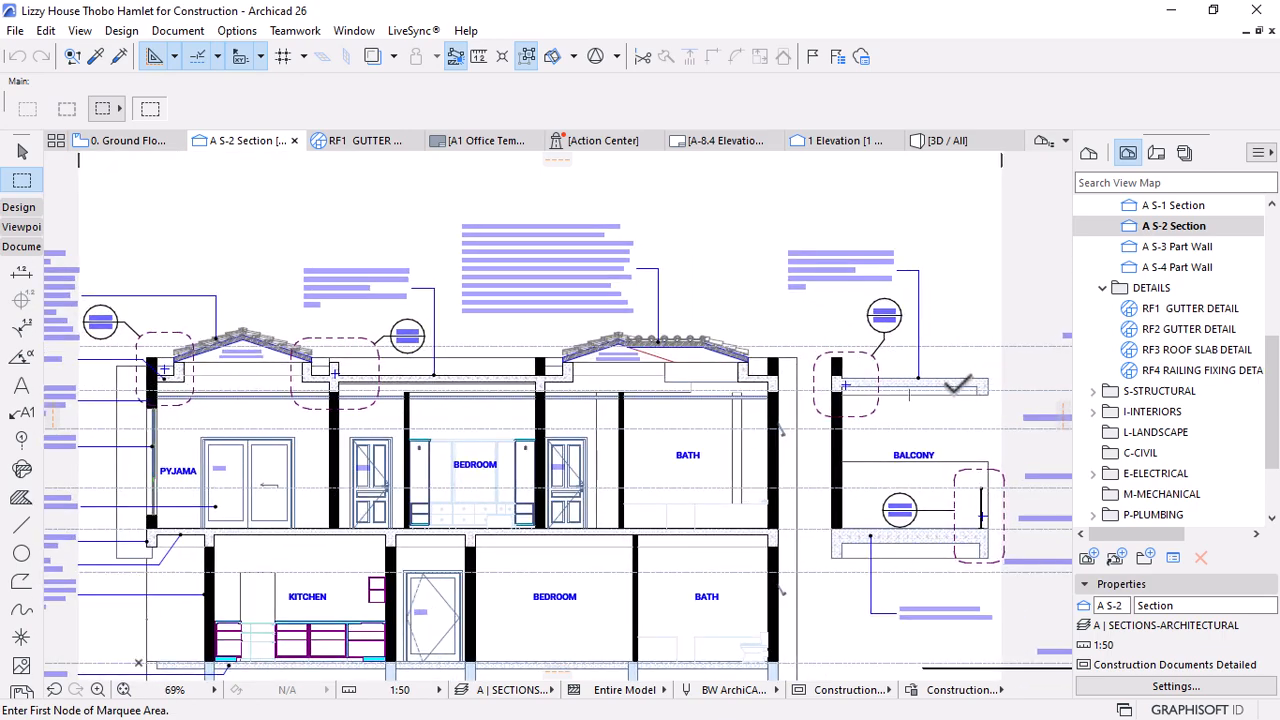
{"action": "scroll", "coordinate": [845, 385], "scroll_direction": "down", "scroll_amount": 1}
{"action": "scroll", "coordinate": [850, 380], "scroll_direction": "up", "scroll_amount": 3}
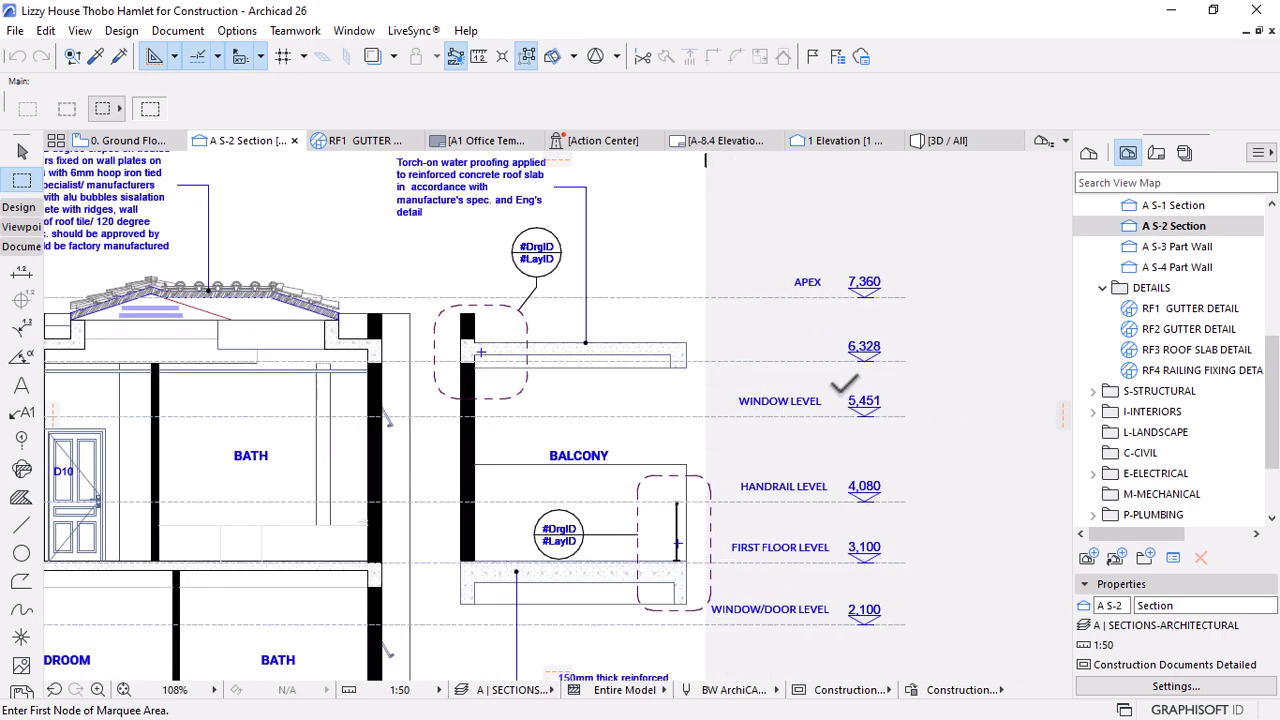
{"action": "key", "text": "Escape"}
{"action": "key", "text": "d"}
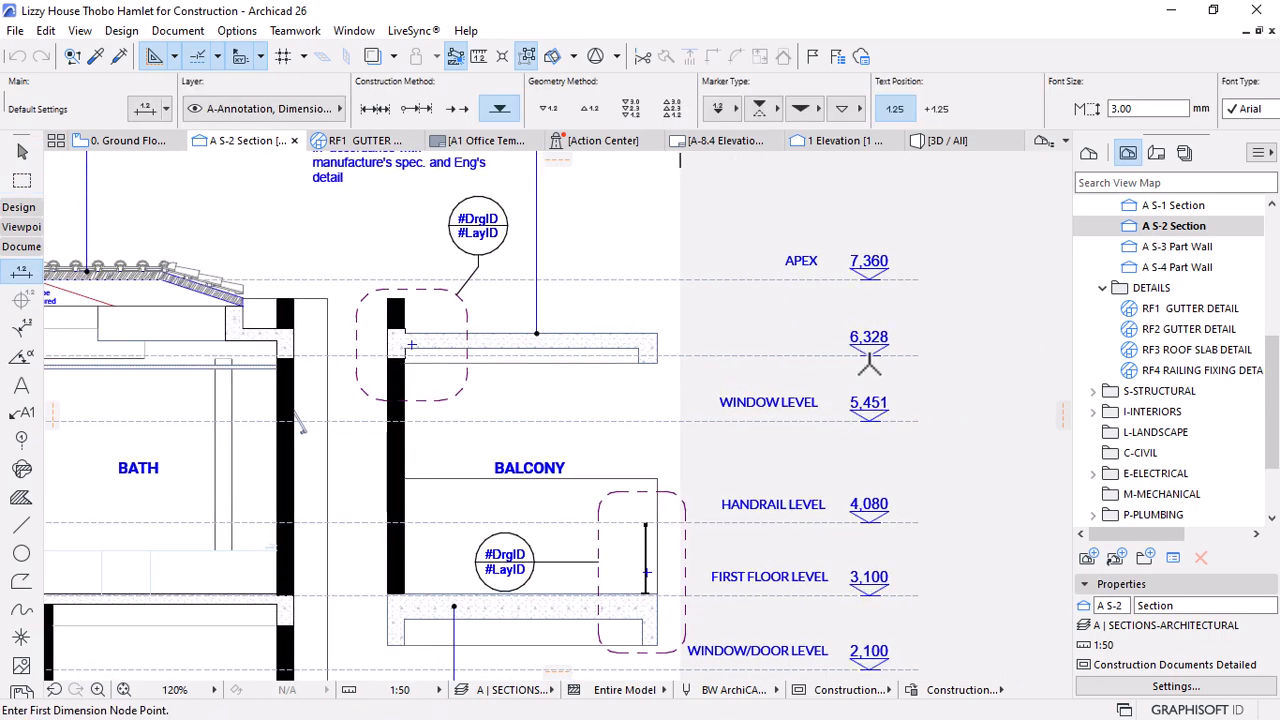
{"action": "key", "text": "Escape"}
{"action": "left_click", "coordinate": [768, 412]}
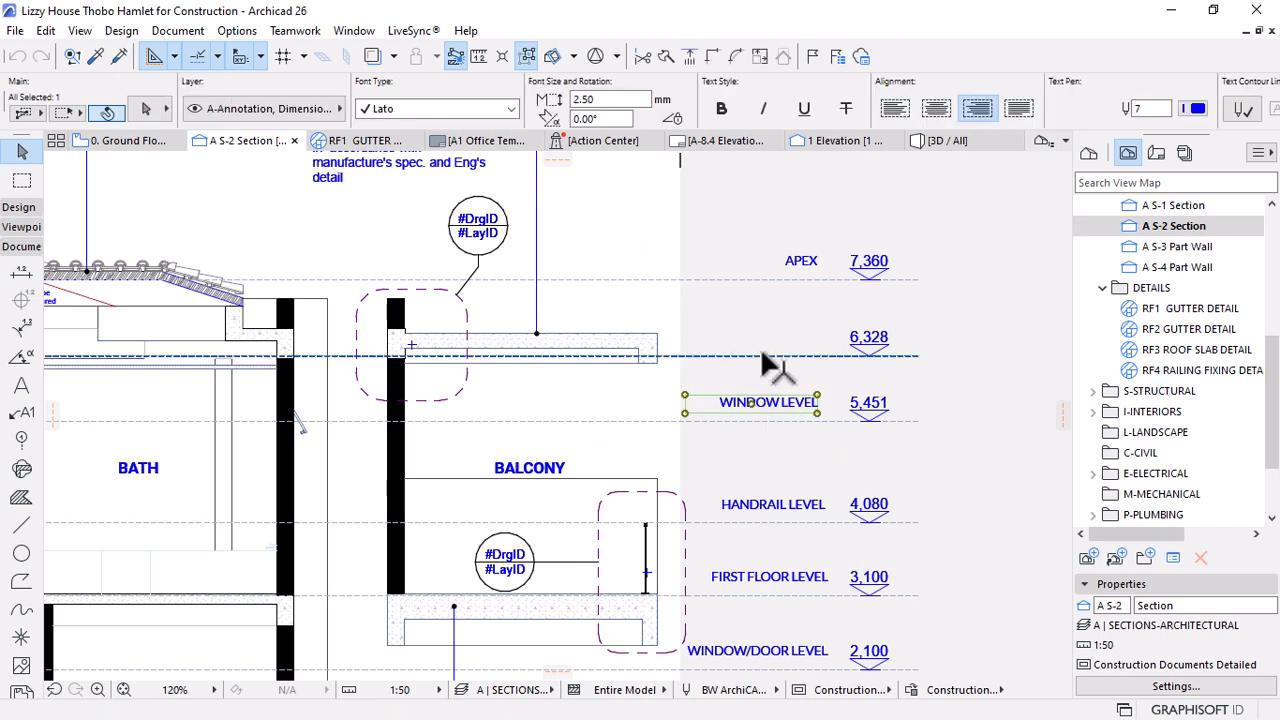
{"action": "left_click", "coordinate": [775, 421], "text": "shift"}
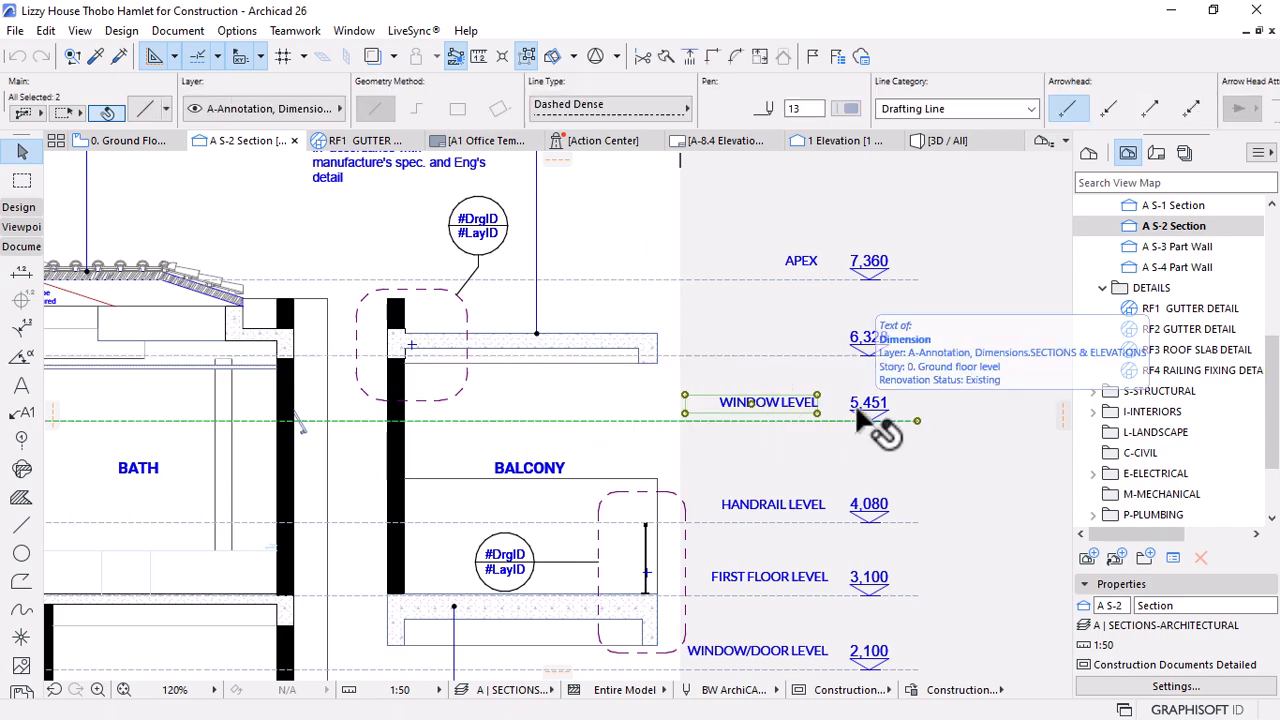
Move the dashed level line below the balcony roof slab down to the underside of the RC beam, at level 6,297
{"action": "scroll", "coordinate": [900, 428], "scroll_direction": "down", "scroll_amount": 3}
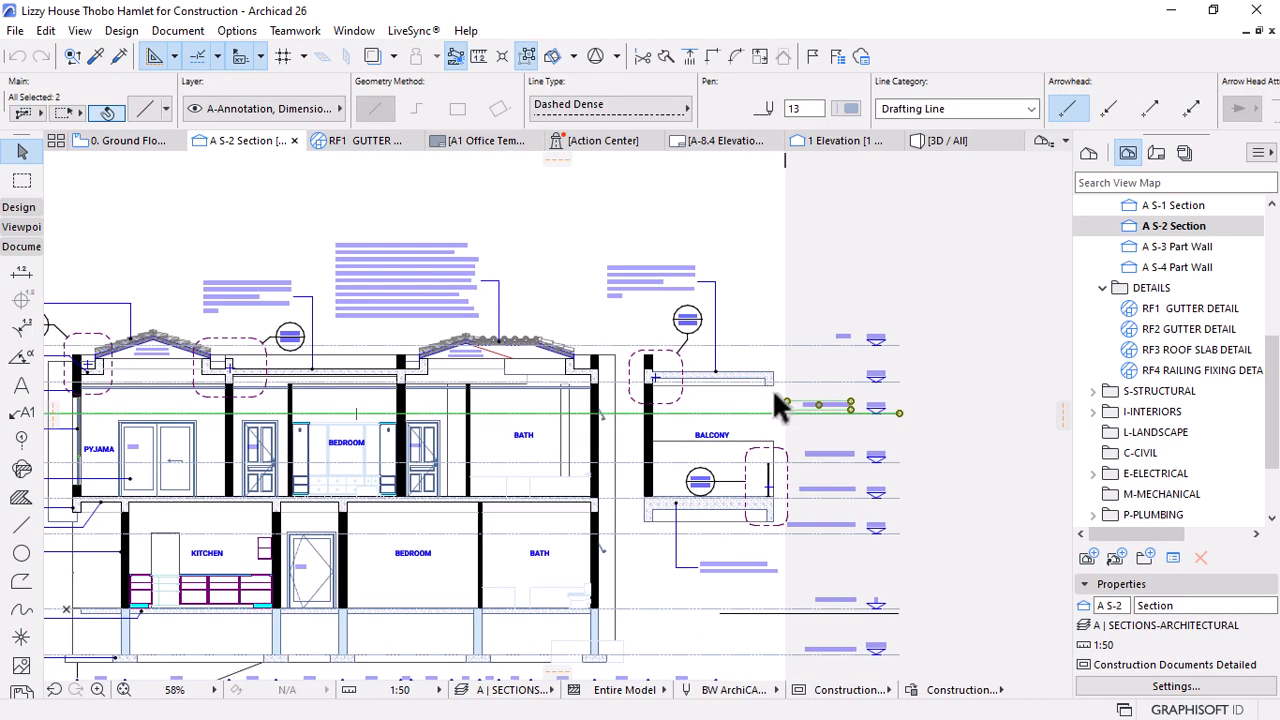
{"action": "scroll", "coordinate": [910, 390], "scroll_direction": "up", "scroll_amount": 3}
{"action": "scroll", "coordinate": [408, 410], "scroll_direction": "down", "scroll_amount": 3}
{"action": "scroll", "coordinate": [214, 314], "scroll_direction": "up", "scroll_amount": 3}
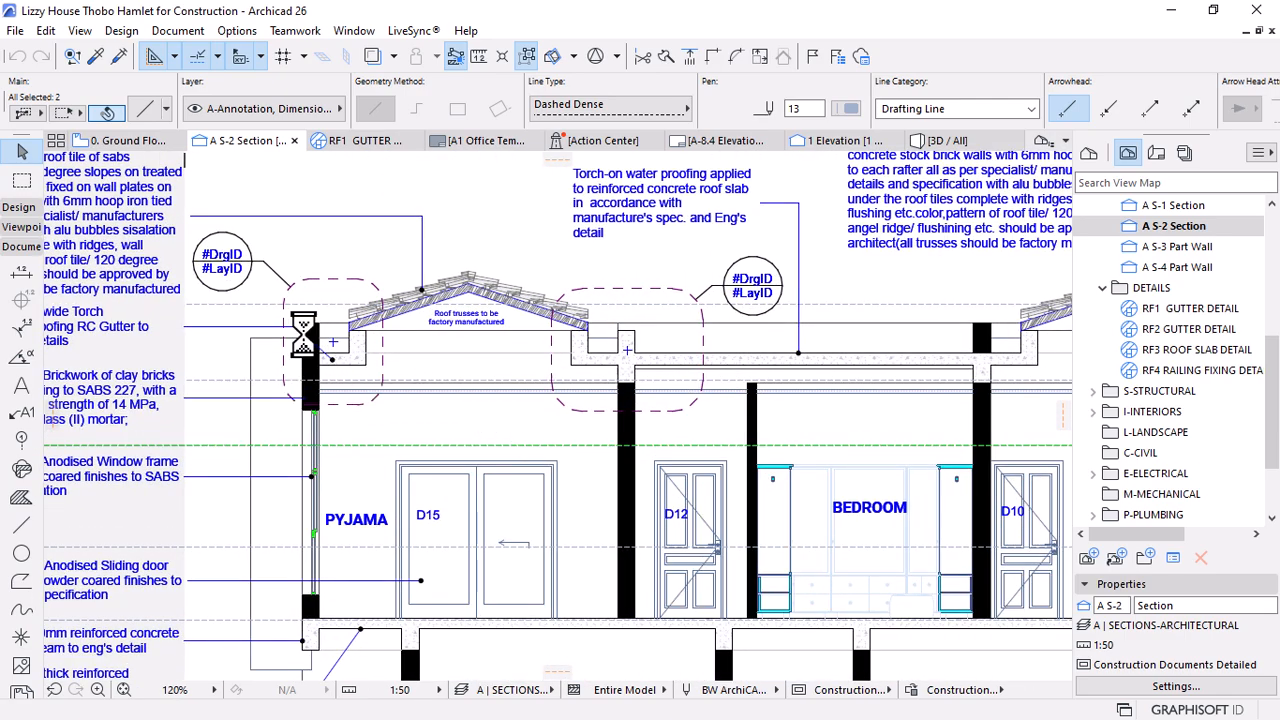
{"action": "scroll", "coordinate": [303, 335], "scroll_direction": "down", "scroll_amount": 3}
{"action": "scroll", "coordinate": [940, 358], "scroll_direction": "up", "scroll_amount": 3}
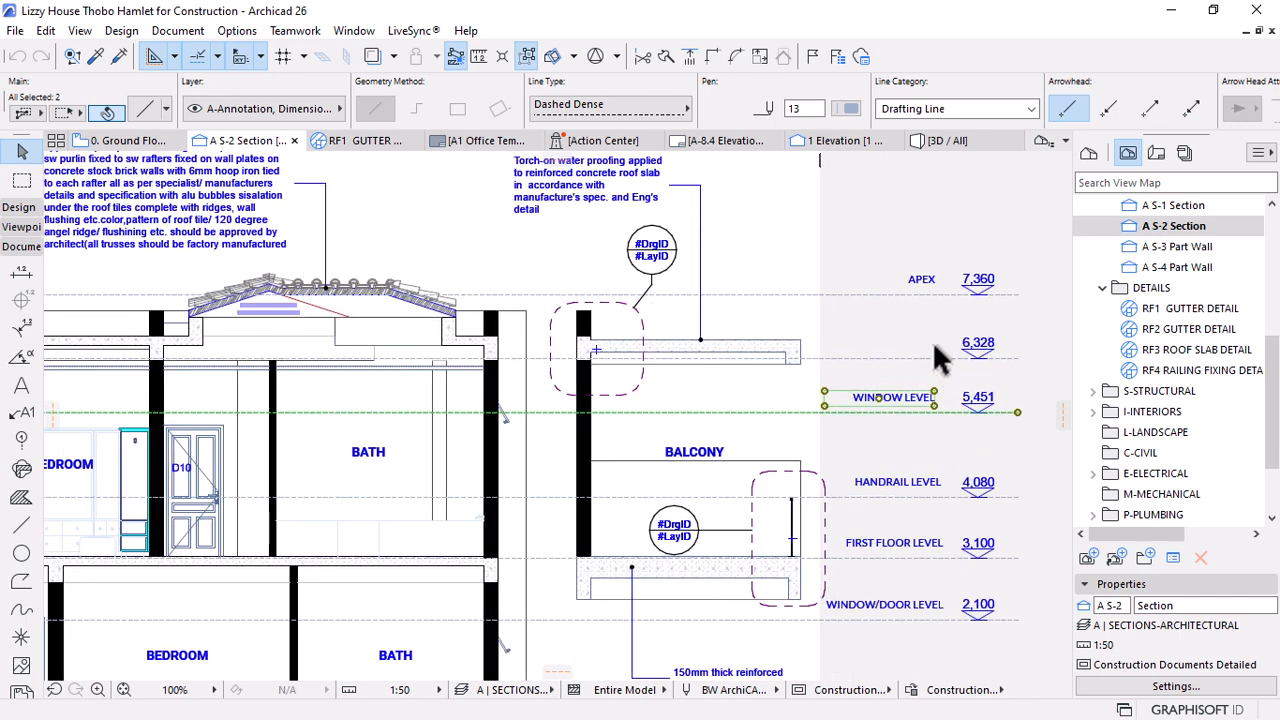
{"action": "scroll", "coordinate": [873, 355], "scroll_direction": "up", "scroll_amount": 2}
{"action": "left_click", "coordinate": [367, 359]}
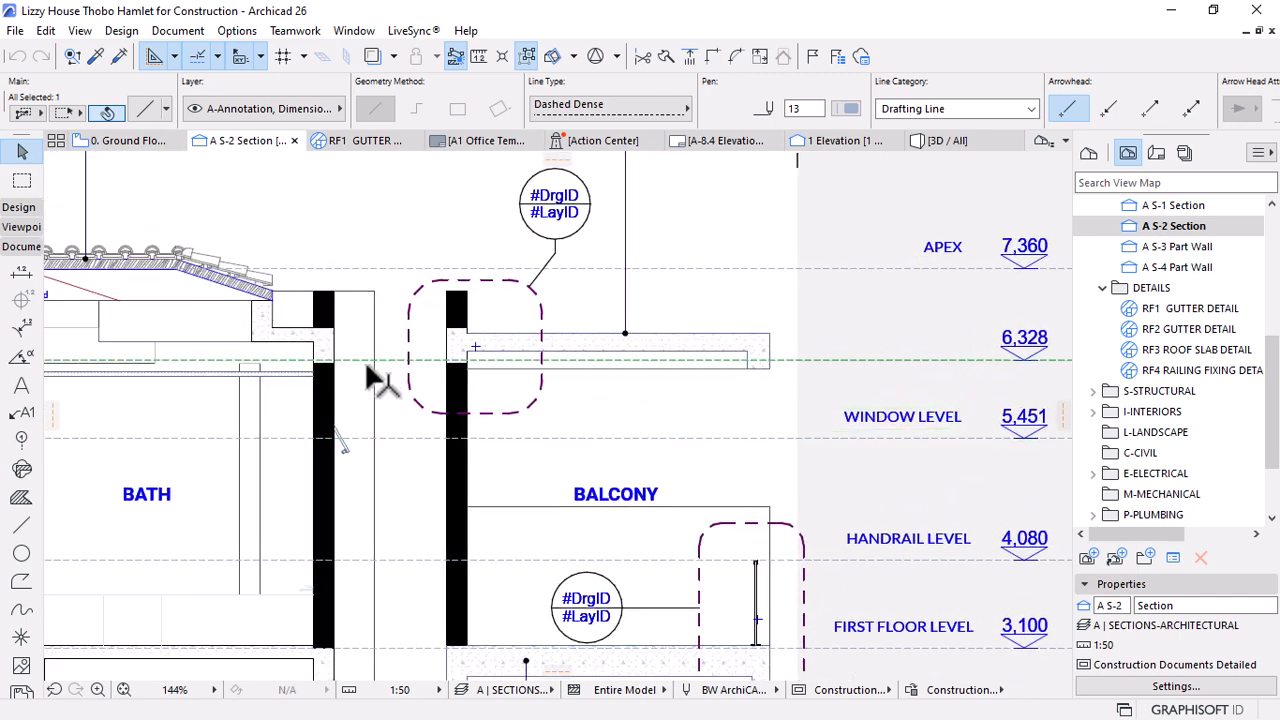
{"action": "key", "text": "ctrl+d"}
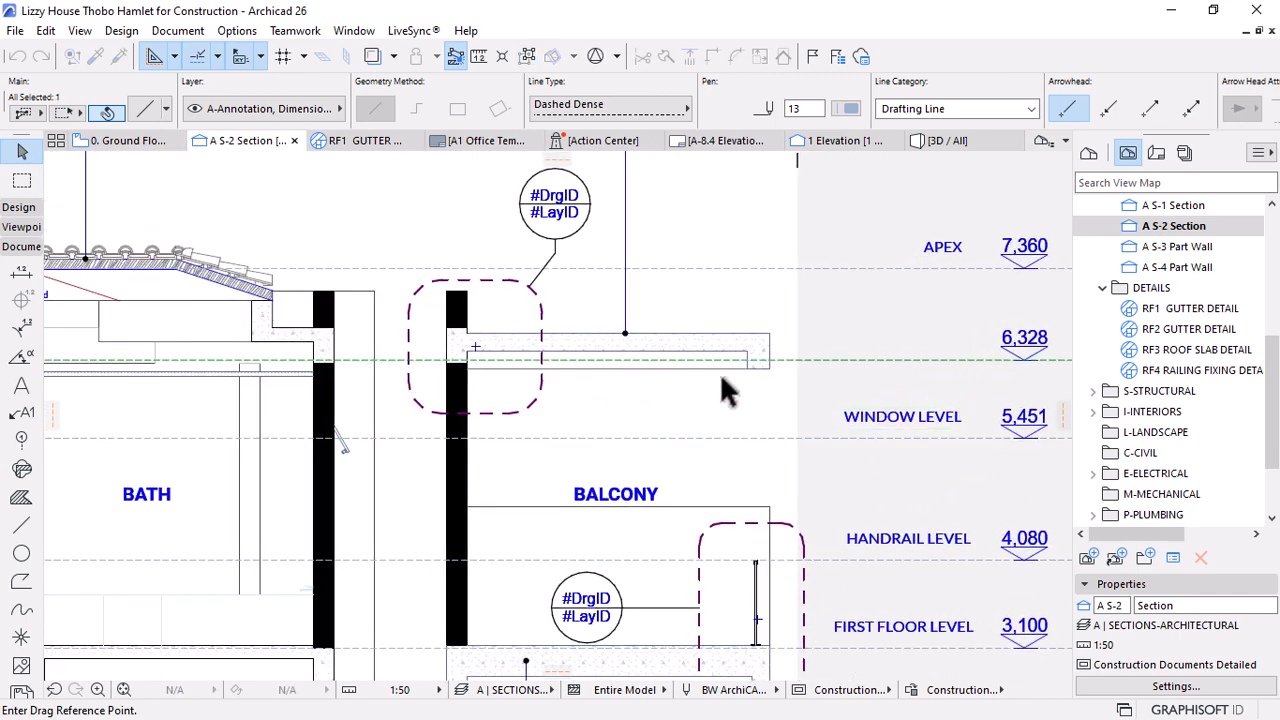
{"action": "left_click", "coordinate": [353, 362]}
{"action": "left_click", "coordinate": [355, 366]}
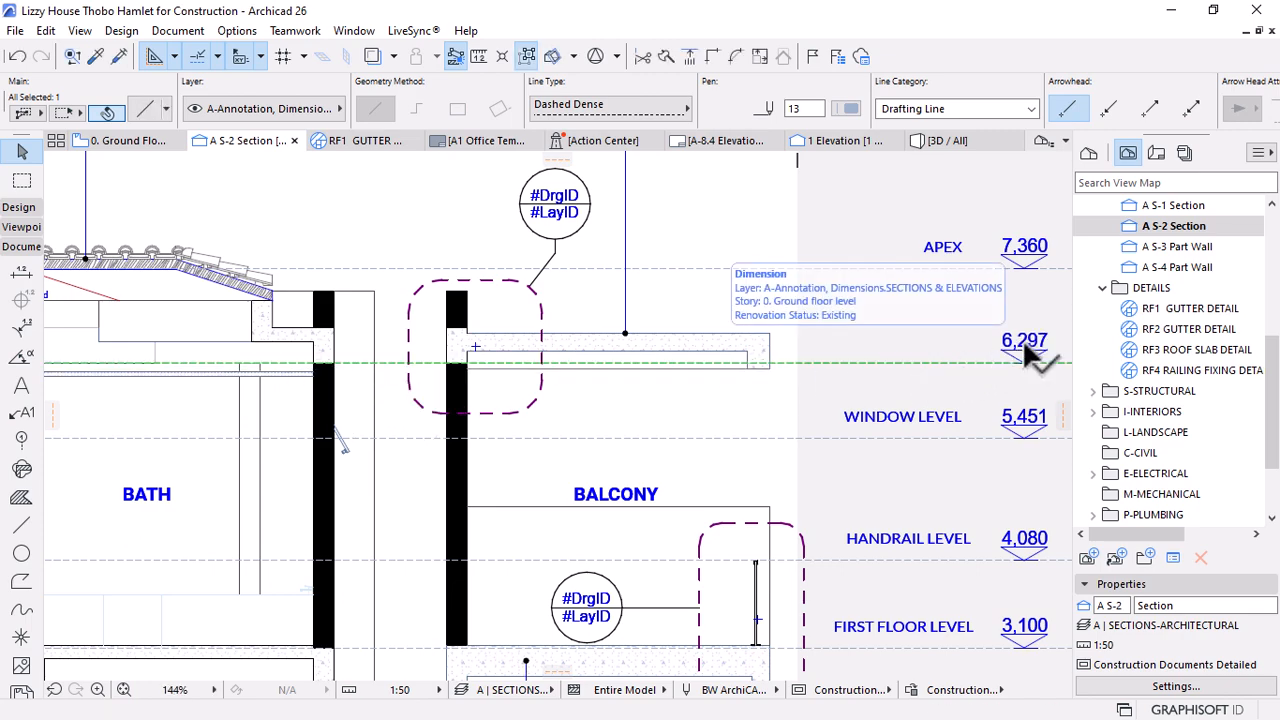
Copy the 6,297 level line up to the top of the RC beam
{"action": "scroll", "coordinate": [1025, 345], "scroll_direction": "down", "scroll_amount": 2}
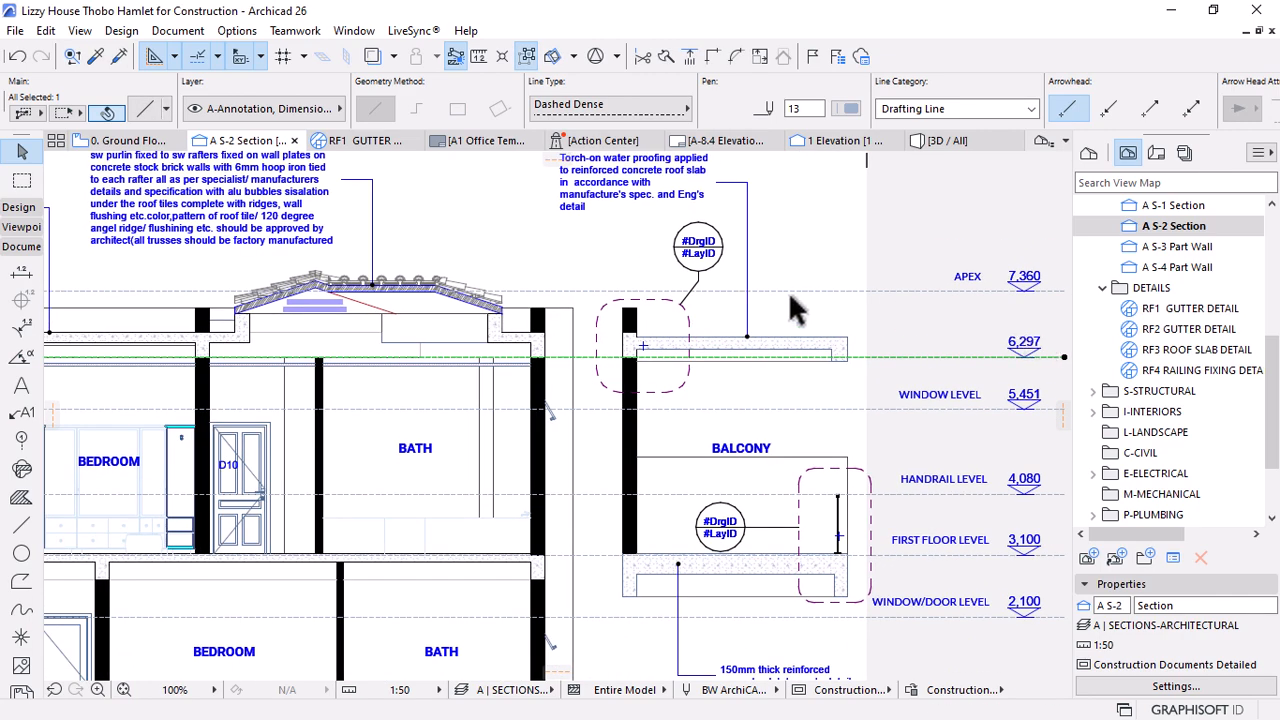
{"action": "scroll", "coordinate": [788, 291], "scroll_direction": "down", "scroll_amount": 2}
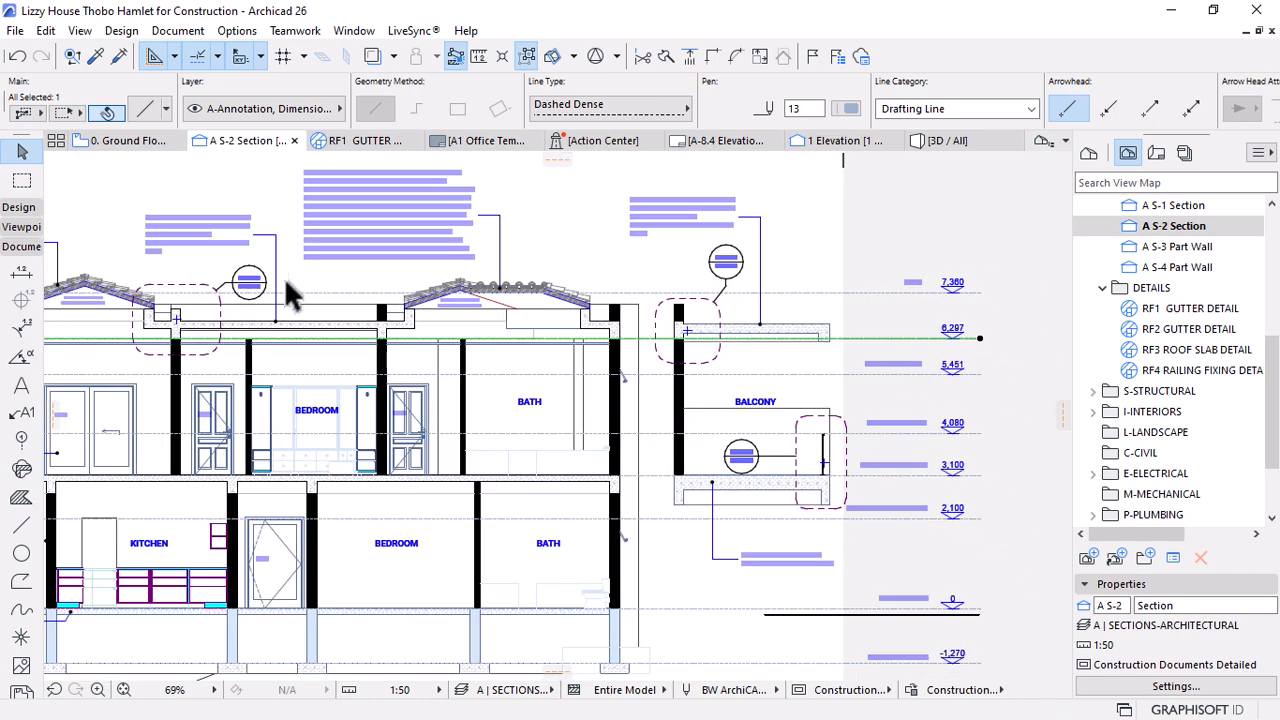
{"action": "scroll", "coordinate": [340, 335], "scroll_direction": "up", "scroll_amount": 3}
{"action": "left_click", "coordinate": [344, 355]}
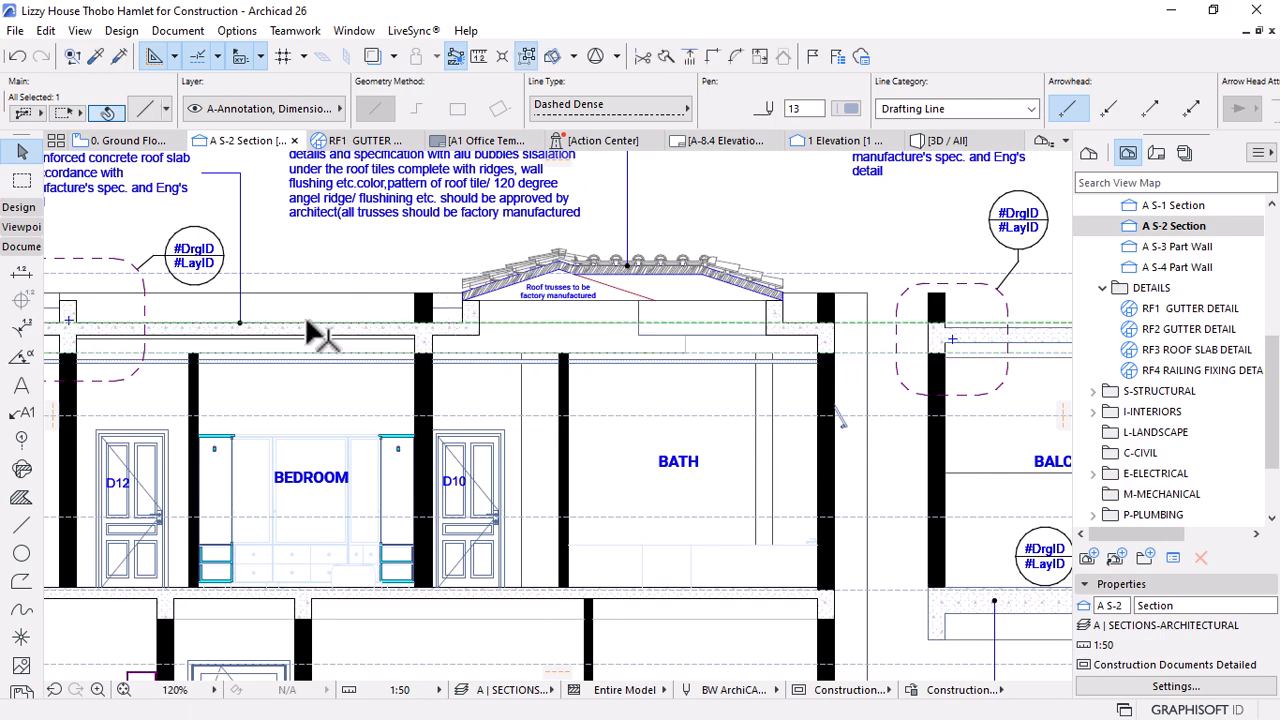
Add a level marker of 6,697 for the copied line to the existing level dimension chain
{"action": "scroll", "coordinate": [320, 334], "scroll_direction": "down", "scroll_amount": 3}
{"action": "scroll", "coordinate": [918, 335], "scroll_direction": "up", "scroll_amount": 4}
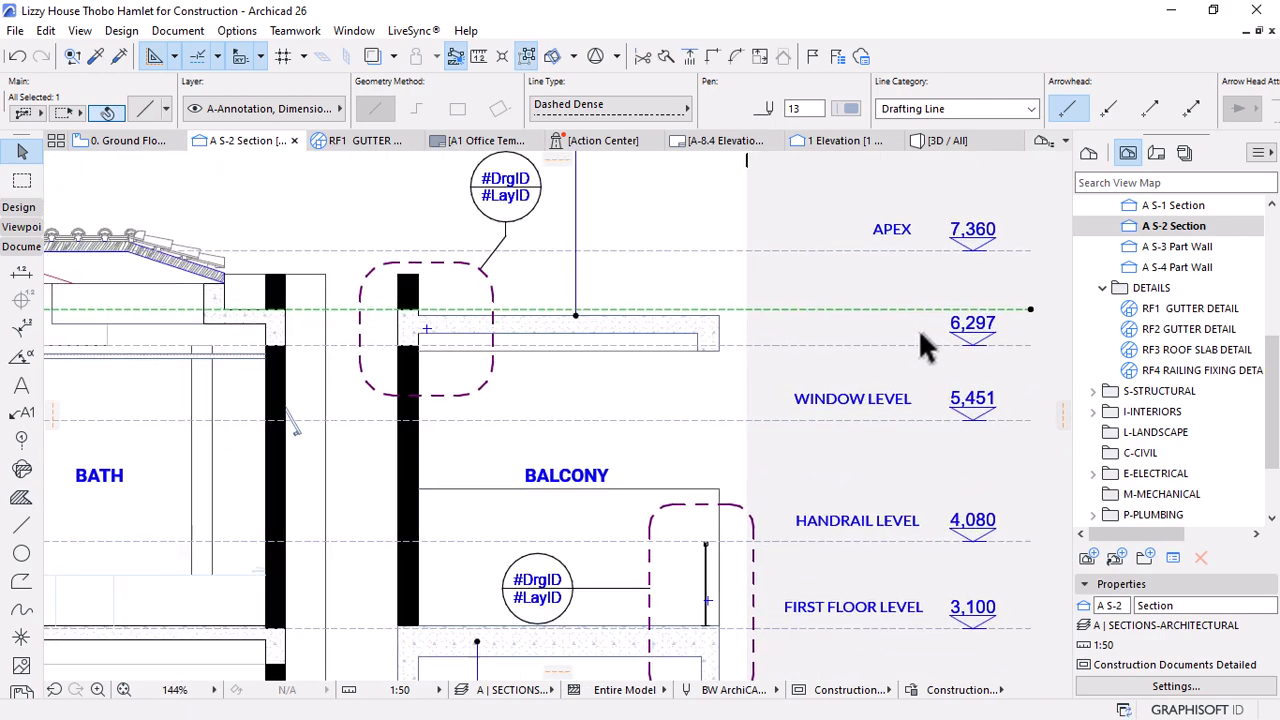
{"action": "left_click", "coordinate": [975, 364]}
{"action": "left_click", "coordinate": [530, 356]}
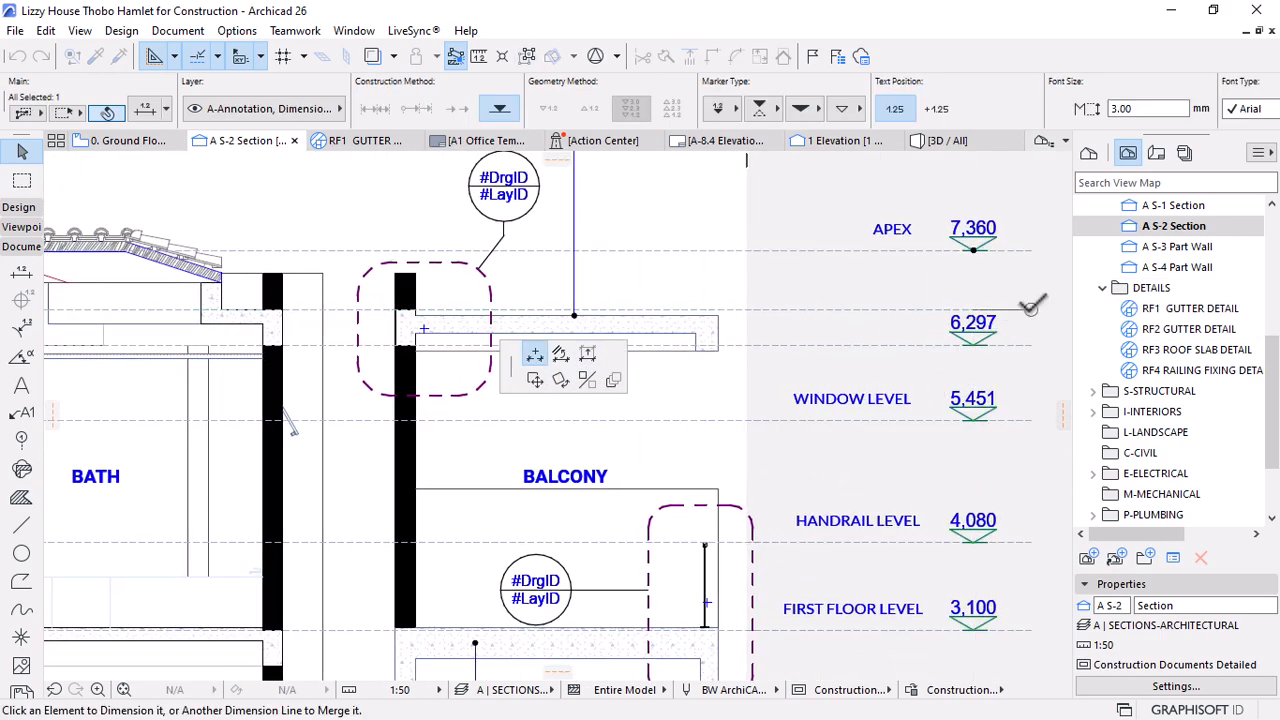
{"action": "left_click", "coordinate": [1030, 307]}
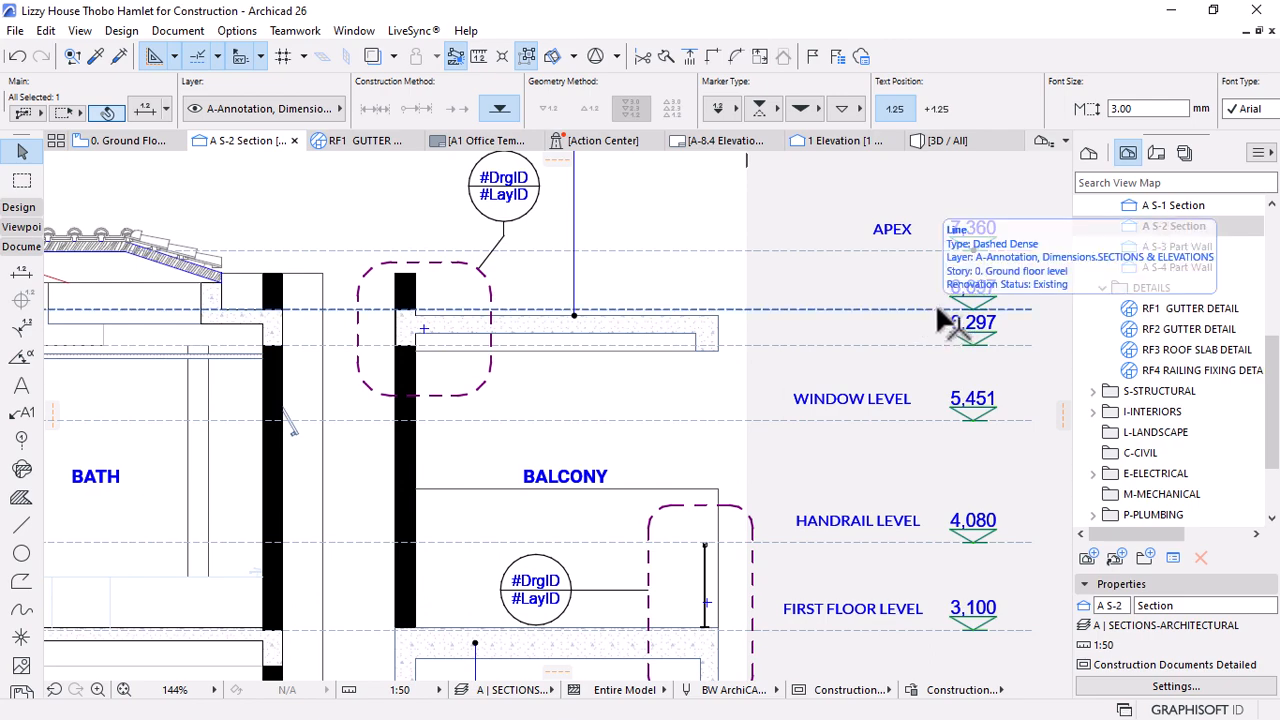
Open the RF1 GUTTER DETAIL view from the A S-2 Section
{"action": "scroll", "coordinate": [958, 320], "scroll_direction": "down", "scroll_amount": 2}
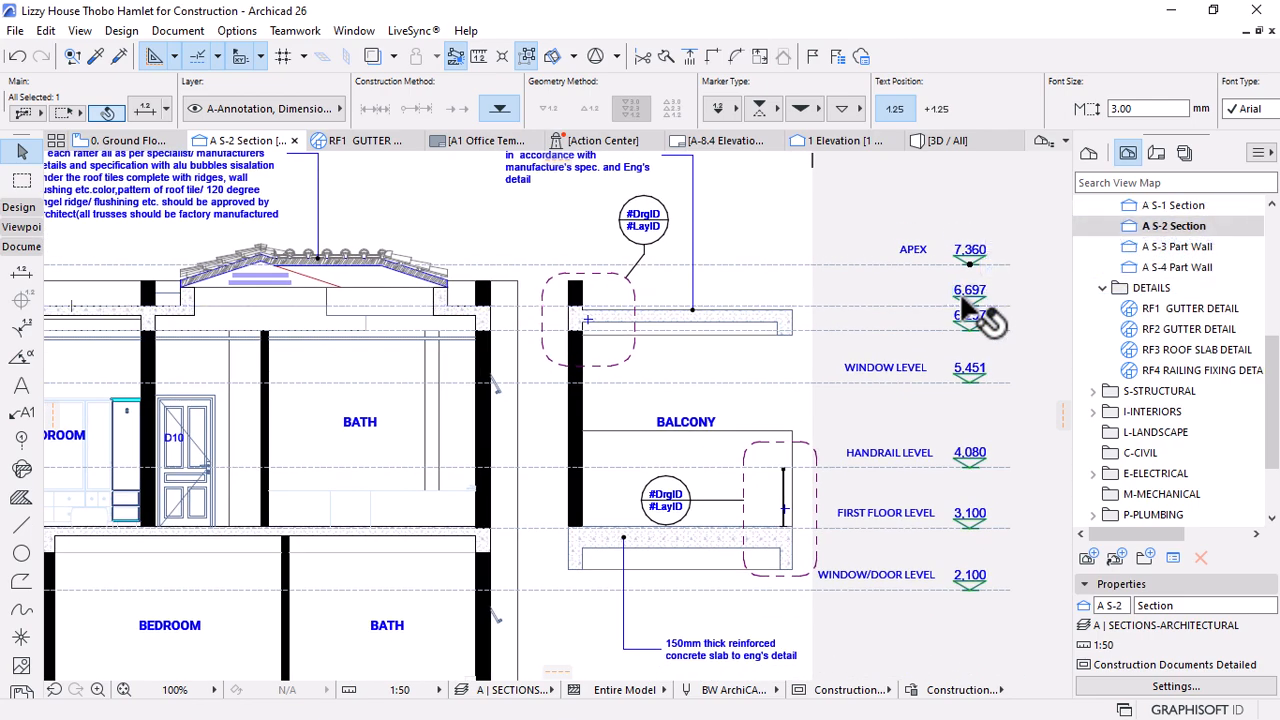
{"action": "scroll", "coordinate": [962, 304], "scroll_direction": "down", "scroll_amount": 1}
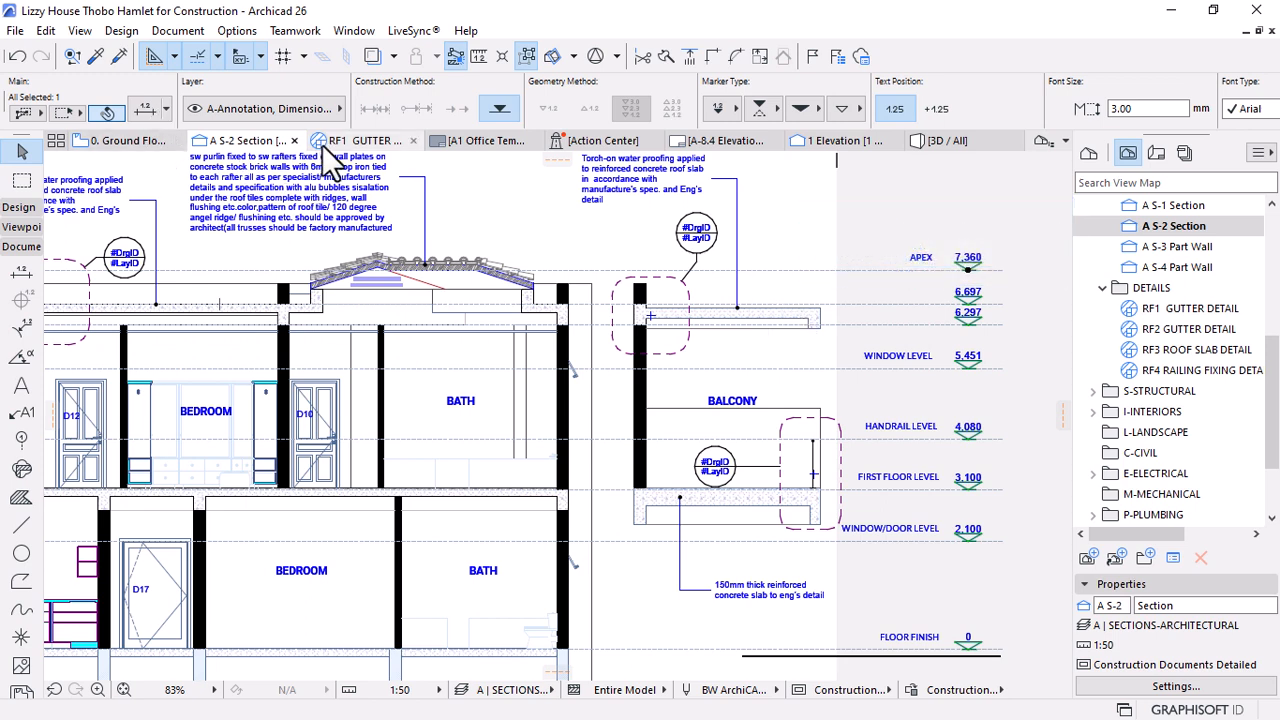
{"action": "left_click", "coordinate": [358, 140]}
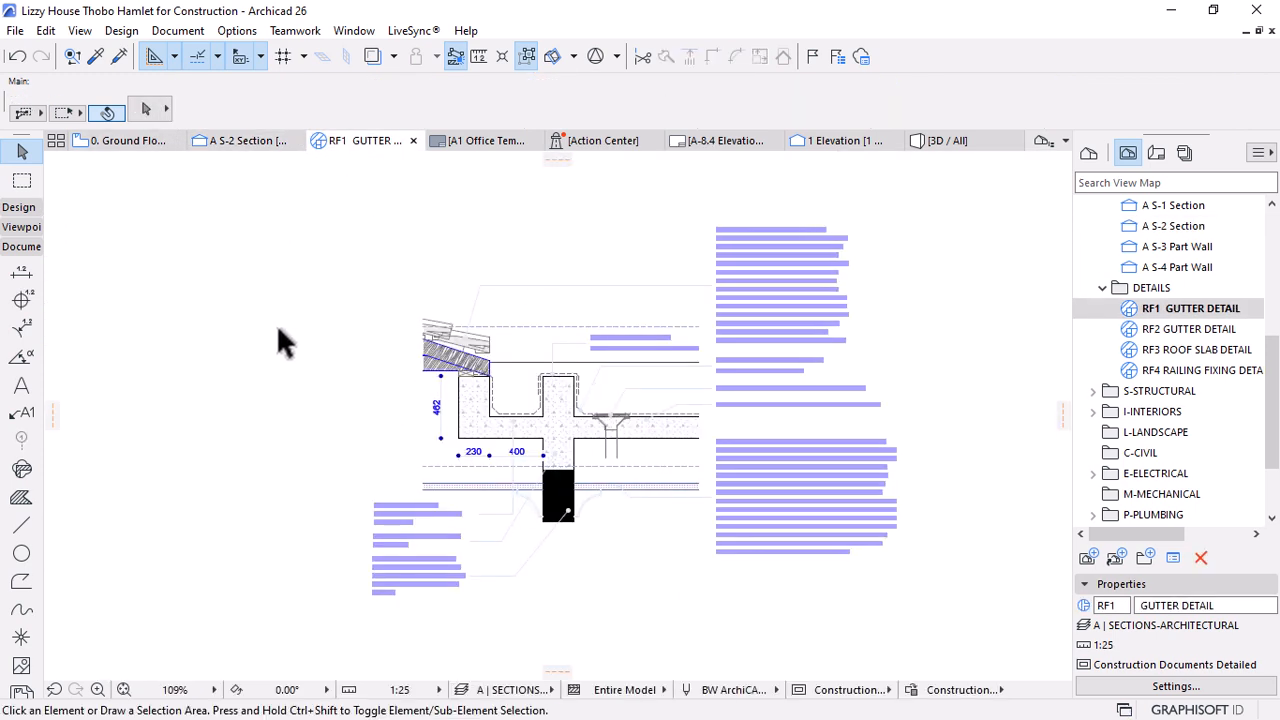
{"action": "key", "text": "ctrl+v"}
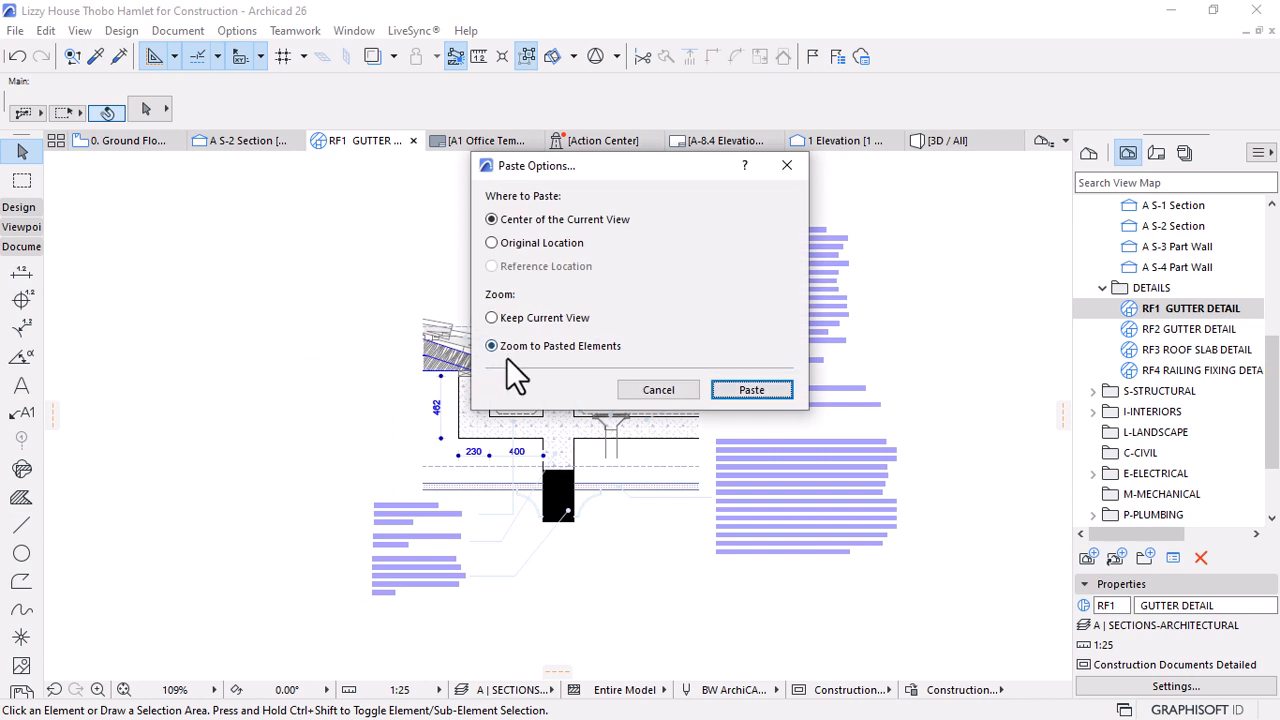
{"action": "left_click", "coordinate": [642, 392]}
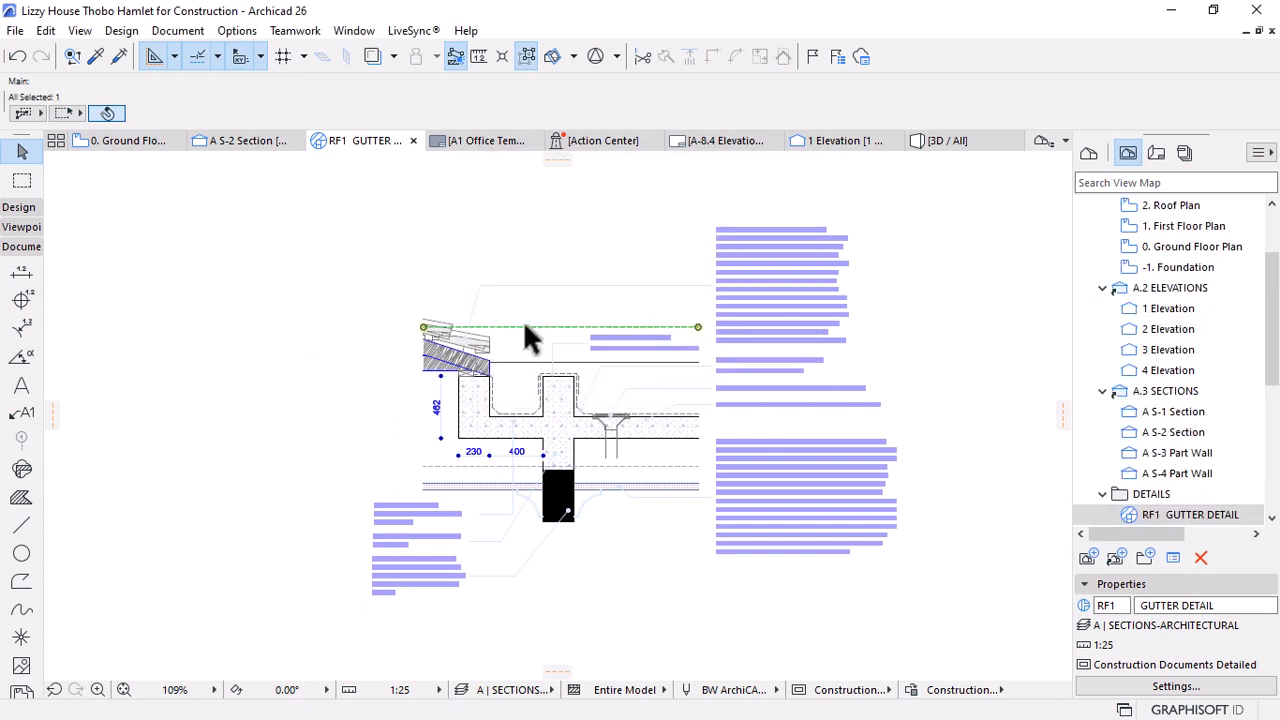
Move the upper dashed level line down to the underside of the RC gutter slab
{"action": "left_click", "coordinate": [523, 324]}
{"action": "left_click", "coordinate": [486, 327]}
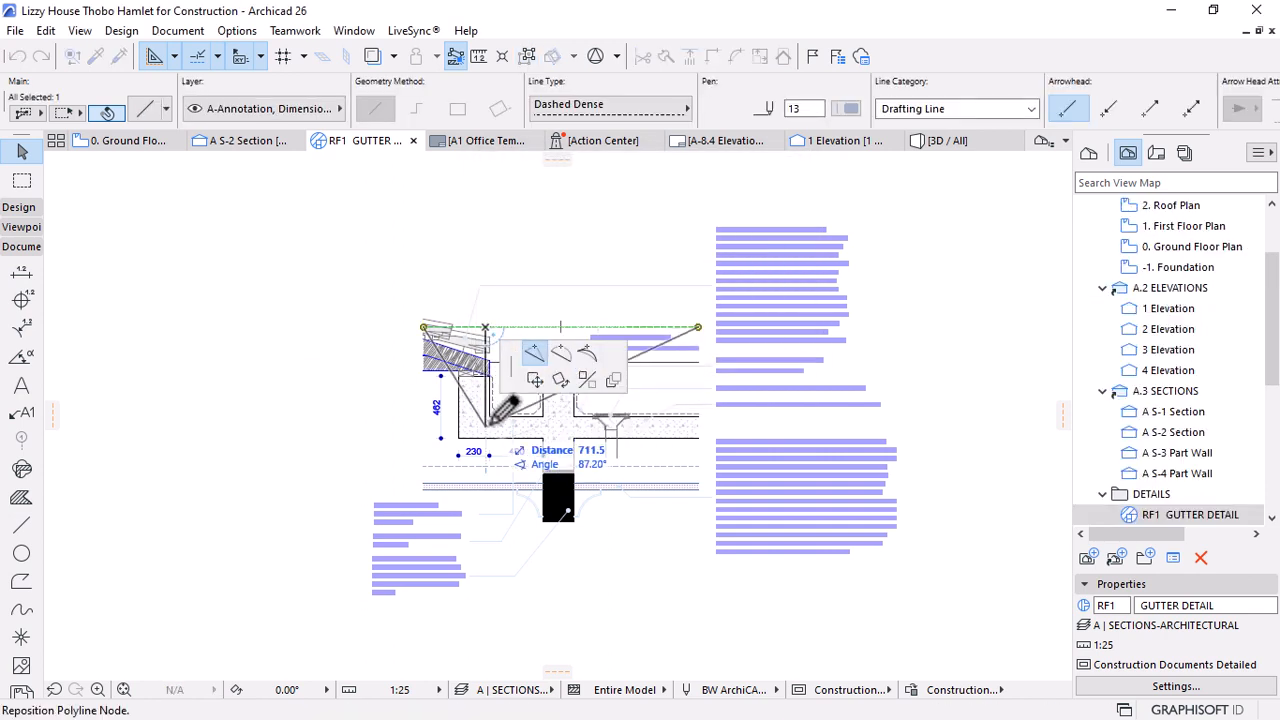
{"action": "left_click", "coordinate": [458, 447]}
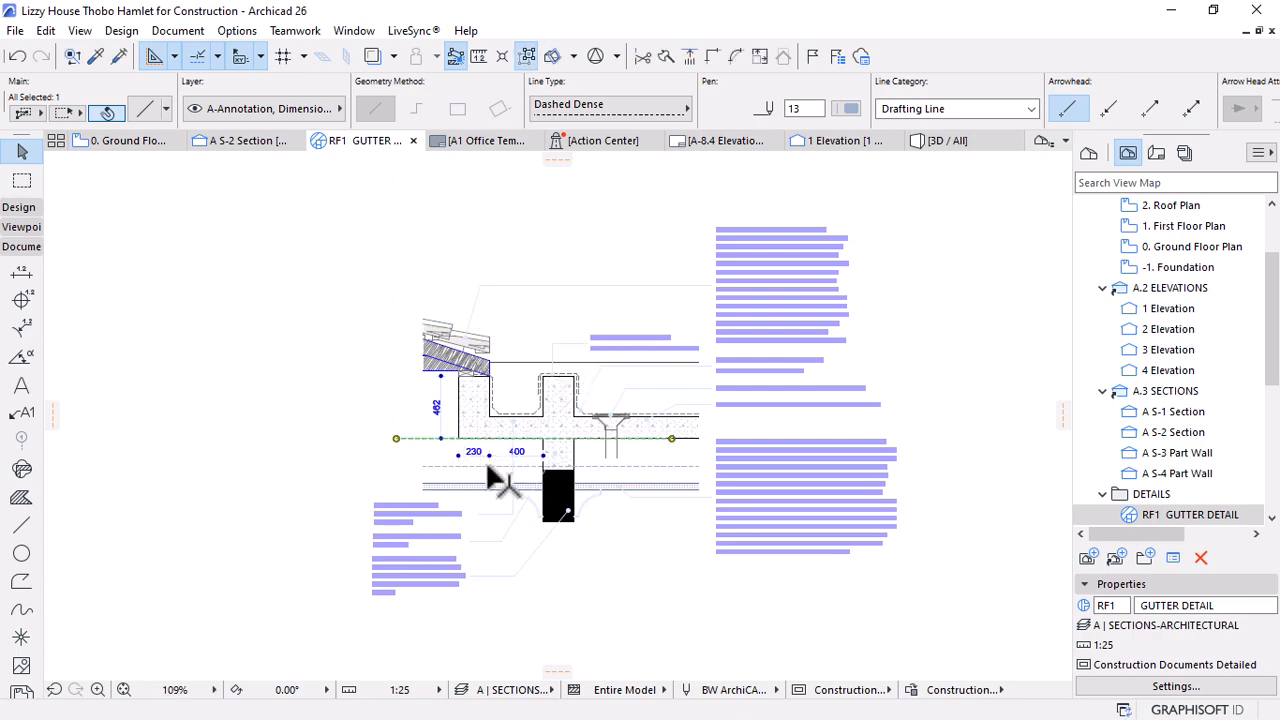
Move the lower dashed level line down to the top of the brickwork and align its end with the line above
{"action": "scroll", "coordinate": [488, 474], "scroll_direction": "up", "scroll_amount": 3}
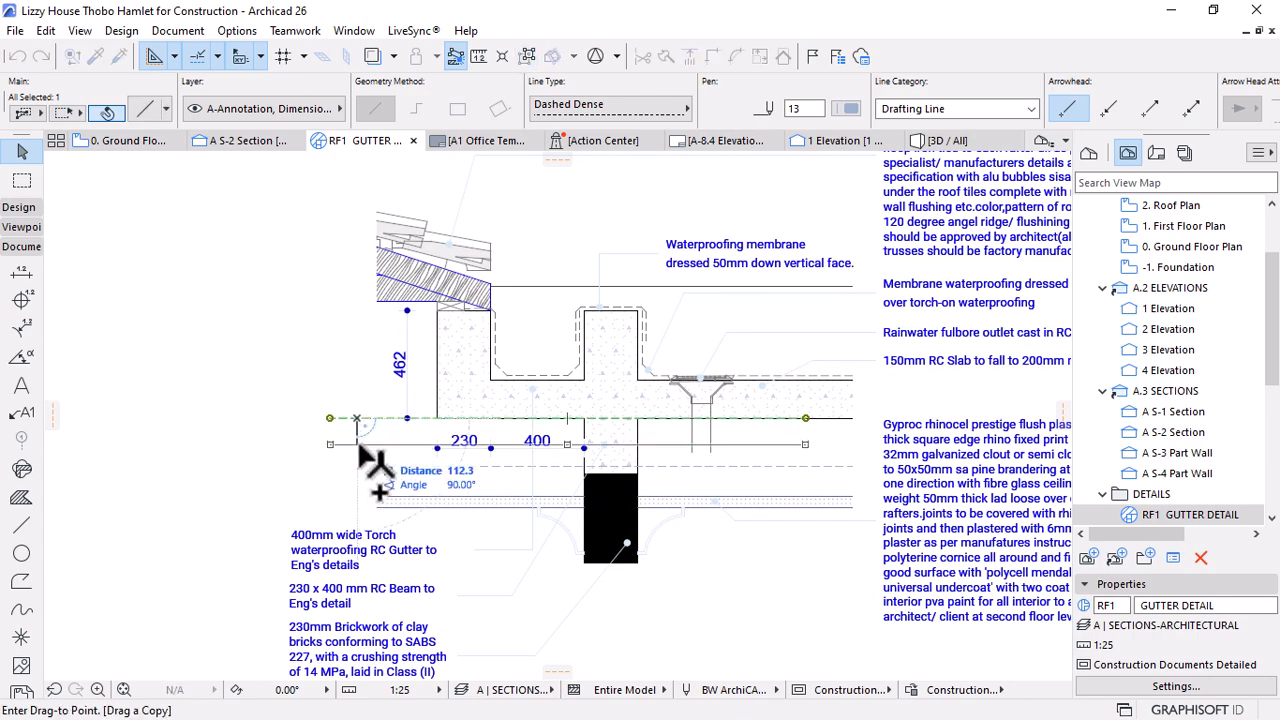
{"action": "left_click", "coordinate": [376, 464]}
{"action": "left_click", "coordinate": [559, 466]}
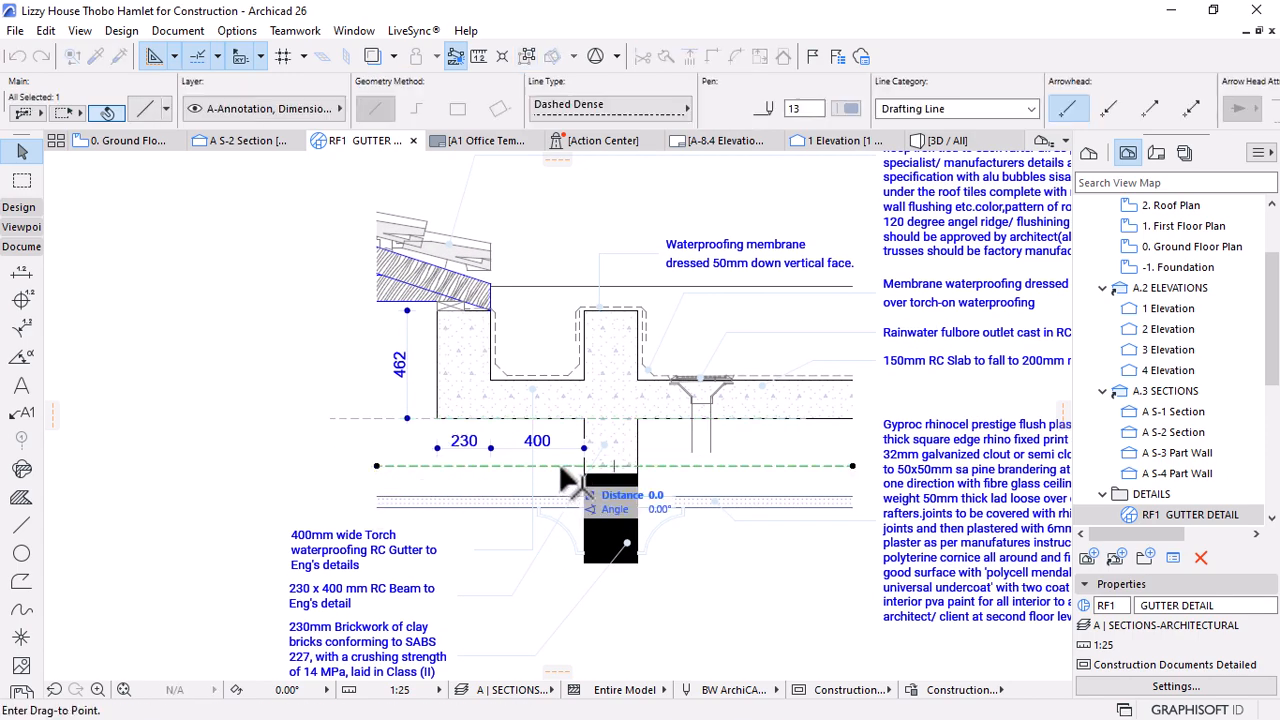
{"action": "left_click", "coordinate": [636, 472]}
{"action": "left_click", "coordinate": [378, 470]}
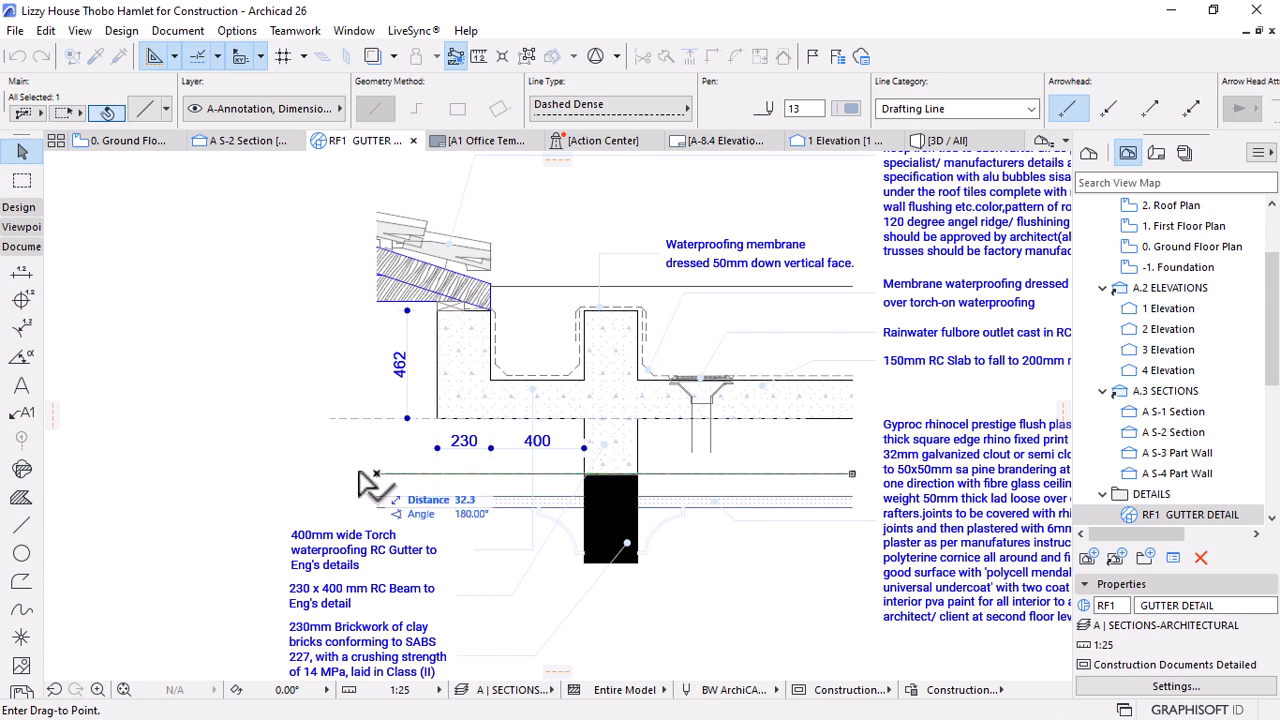
{"action": "left_click", "coordinate": [330, 418]}
Shift both dashed level lines together about 362 mm horizontally, away from the gutter and the material notes
{"action": "left_click", "coordinate": [370, 418], "text": "shift"}
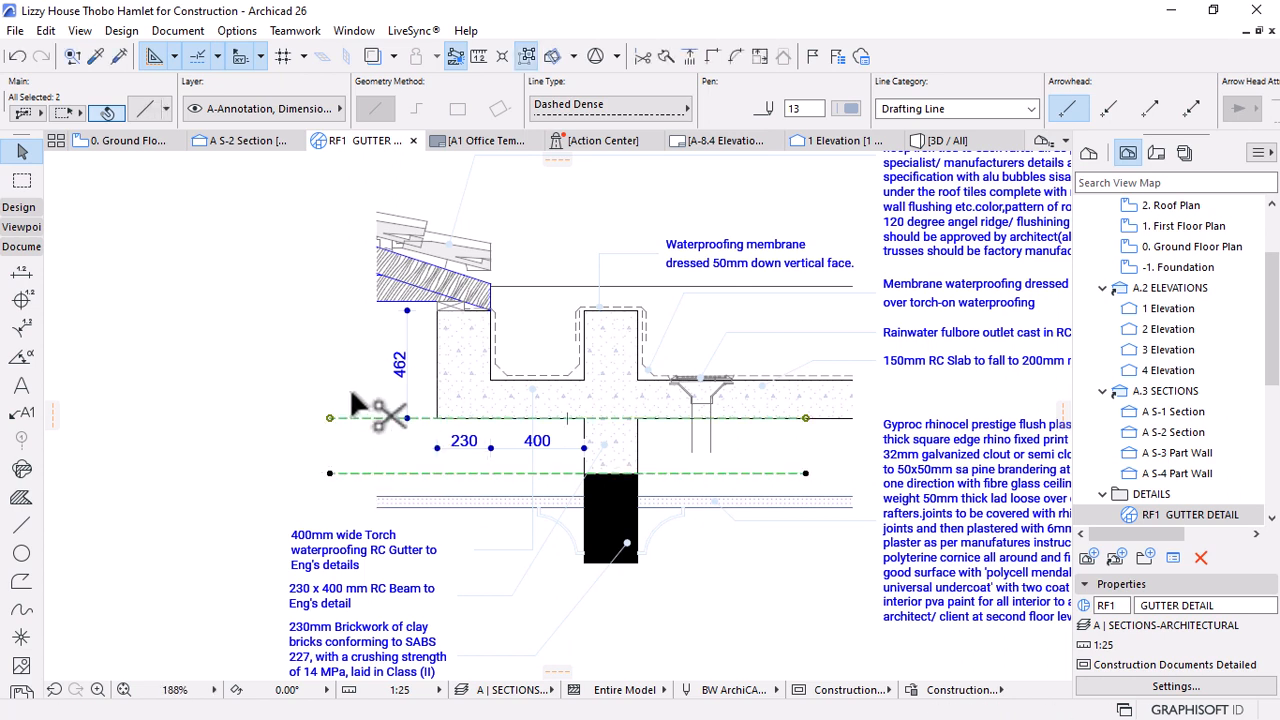
{"action": "key", "text": "ctrl+d"}
{"action": "left_click", "coordinate": [358, 380]}
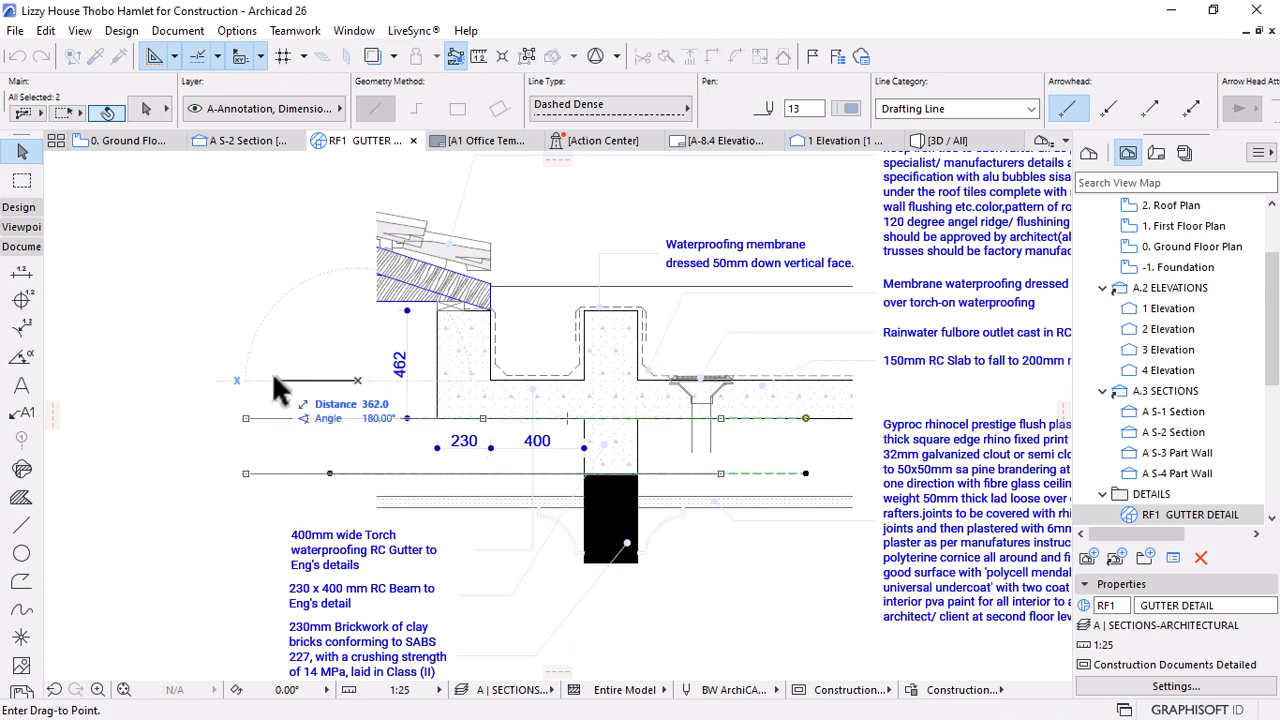
{"action": "left_click", "coordinate": [272, 376]}
{"action": "key", "text": "Escape"}
Copy the level line at the slab underside up to the top of the RC gutter upstand
{"action": "left_click", "coordinate": [323, 418]}
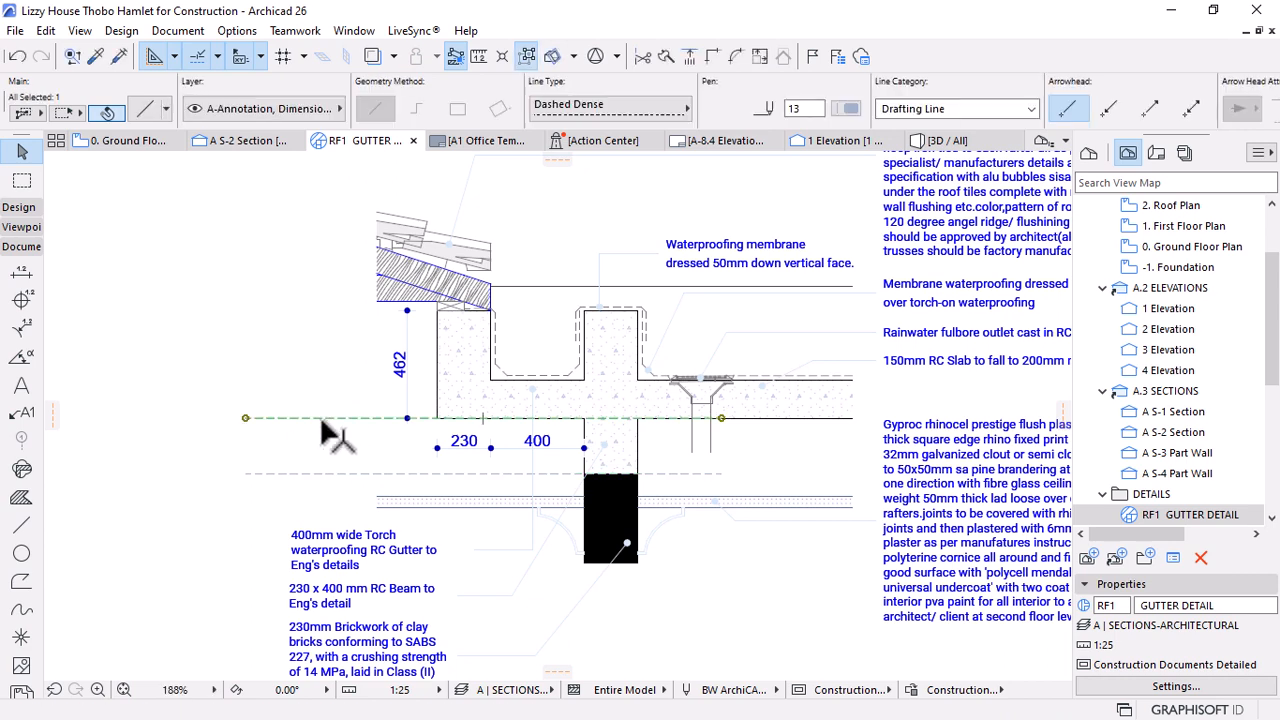
{"action": "key", "text": "ctrl+d"}
{"action": "left_click", "coordinate": [323, 418]}
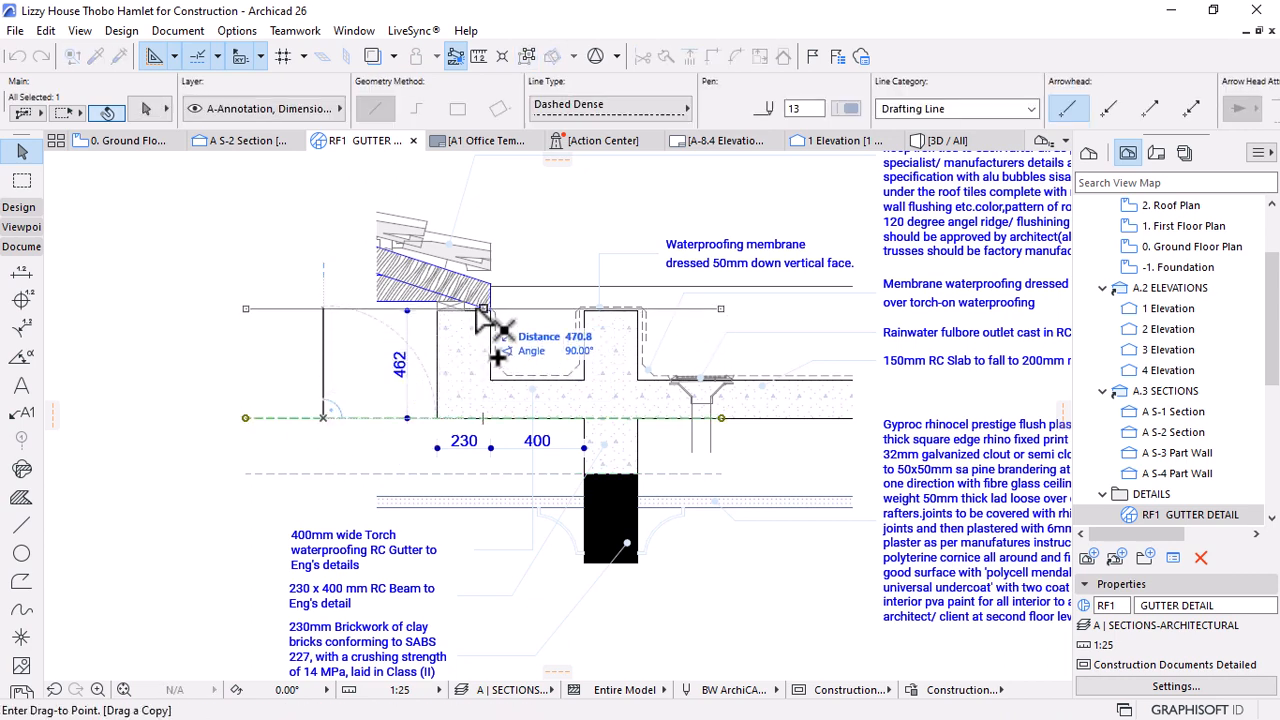
{"action": "scroll", "coordinate": [490, 312], "scroll_direction": "up", "scroll_amount": 5}
{"action": "left_click", "coordinate": [486, 316]}
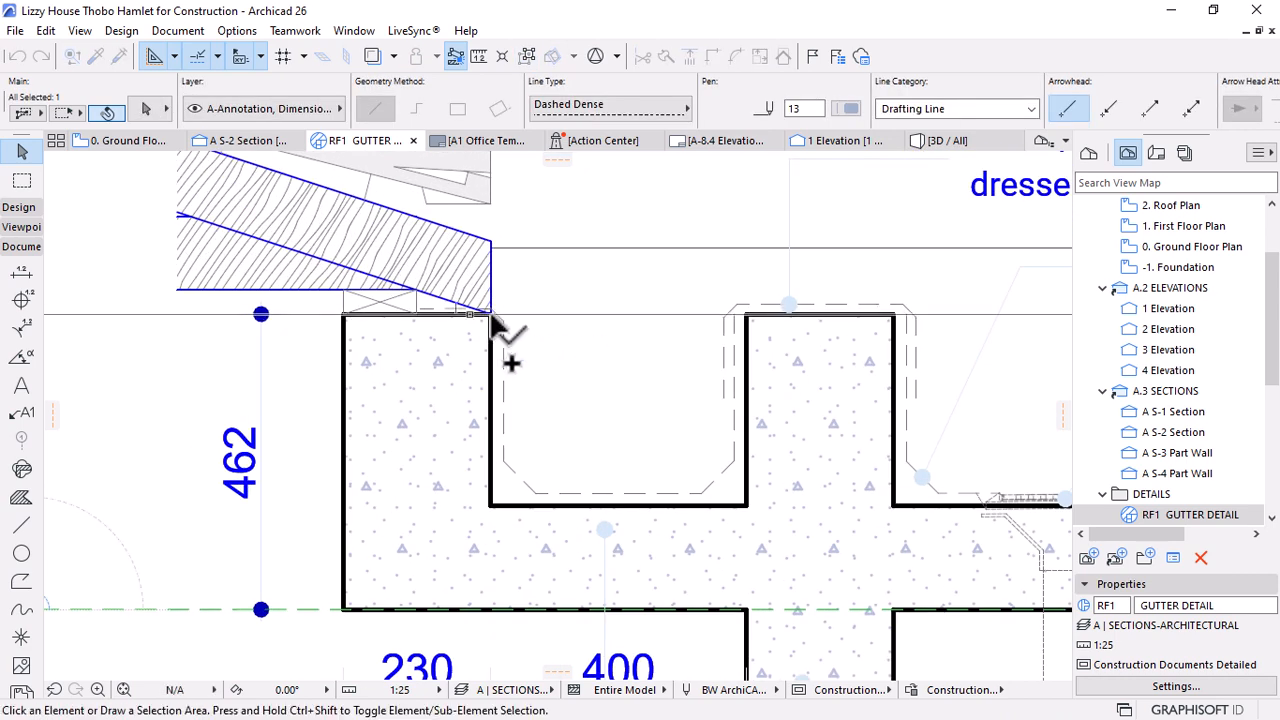
{"action": "scroll", "coordinate": [510, 345], "scroll_direction": "down", "scroll_amount": 5}
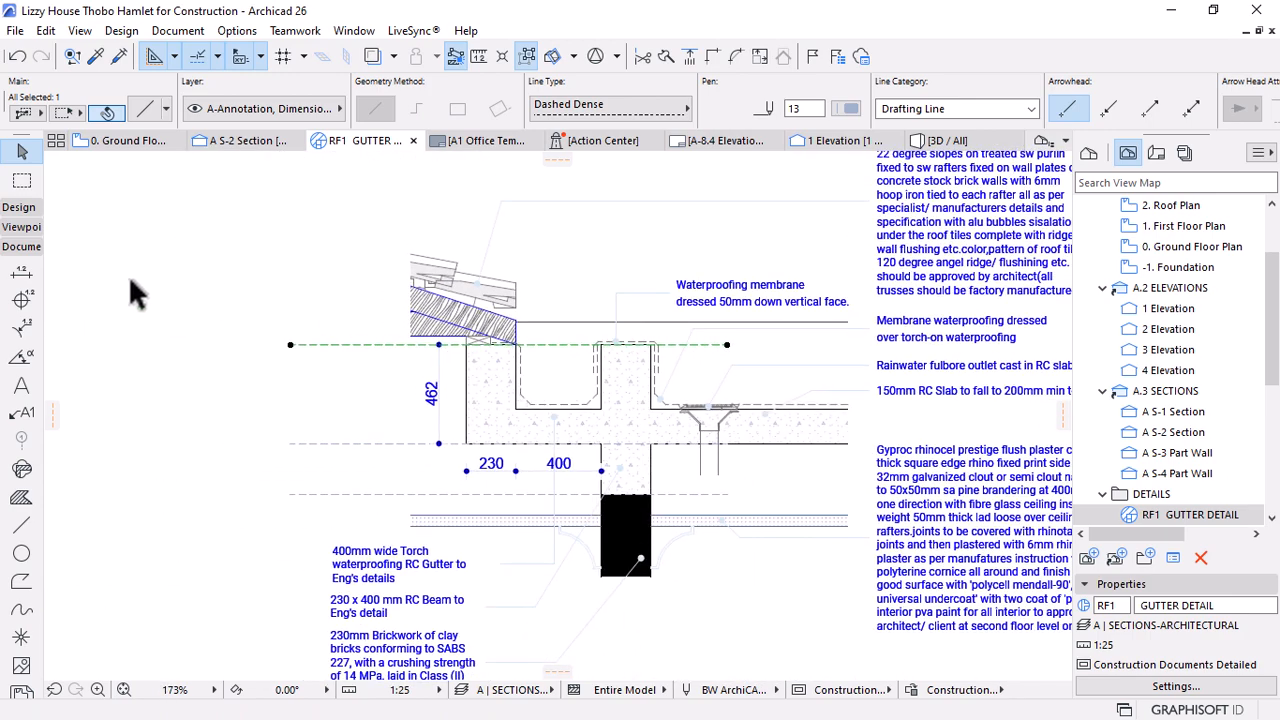
{"action": "key", "text": "Escape"}
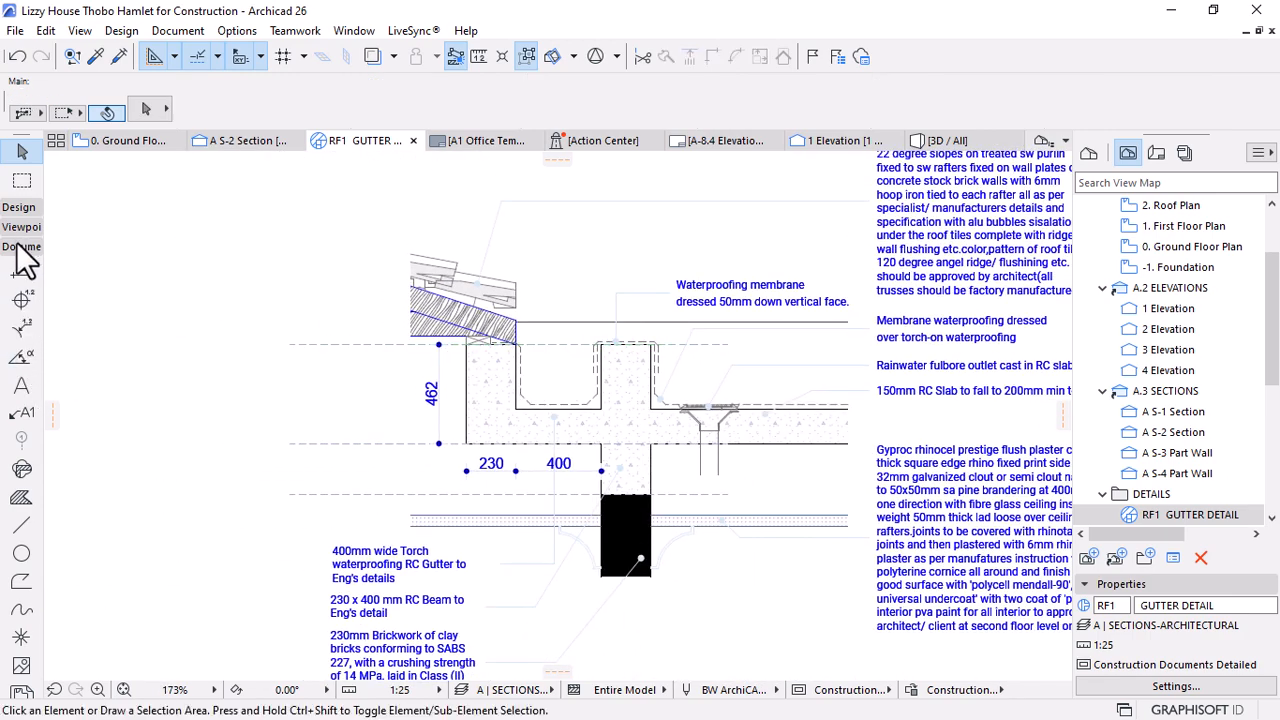
Add a chain of level dimensions on the three dashed lines at the beam underside, slab underside and gutter upstand top
{"action": "scroll", "coordinate": [28, 340], "scroll_direction": "down", "scroll_amount": 1}
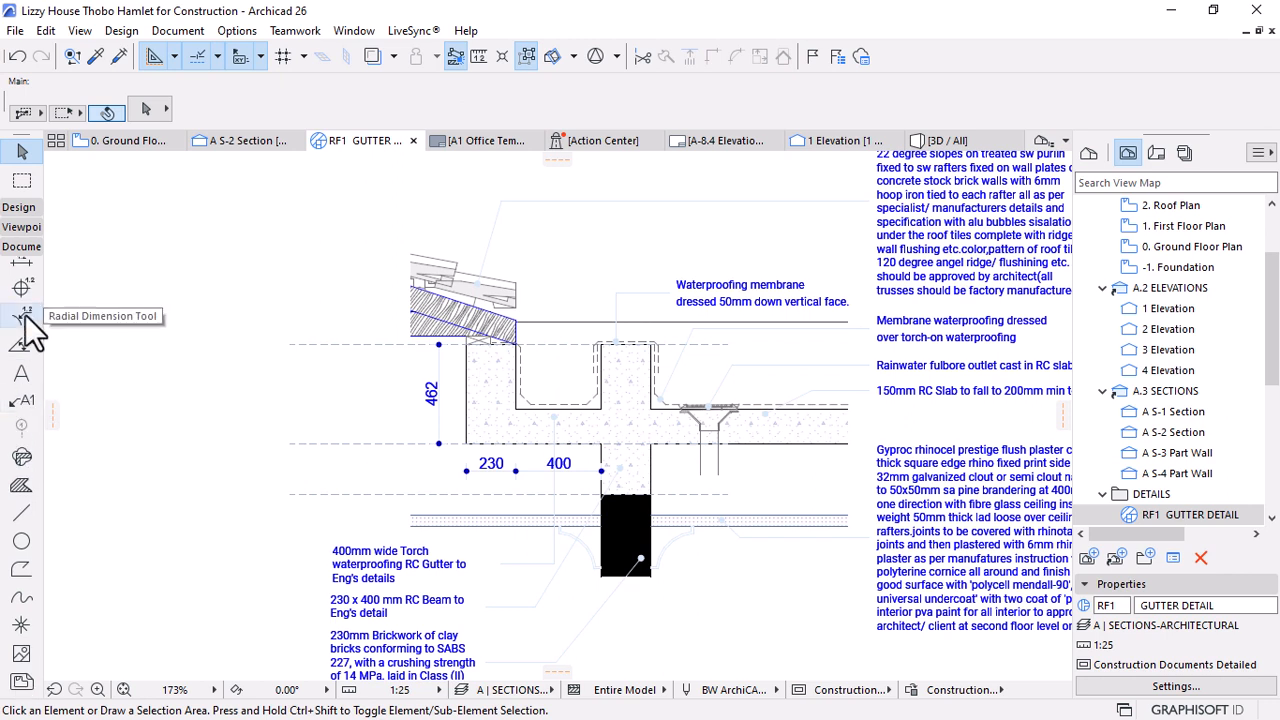
{"action": "scroll", "coordinate": [26, 300], "scroll_direction": "up", "scroll_amount": 1}
{"action": "left_click", "coordinate": [22, 270]}
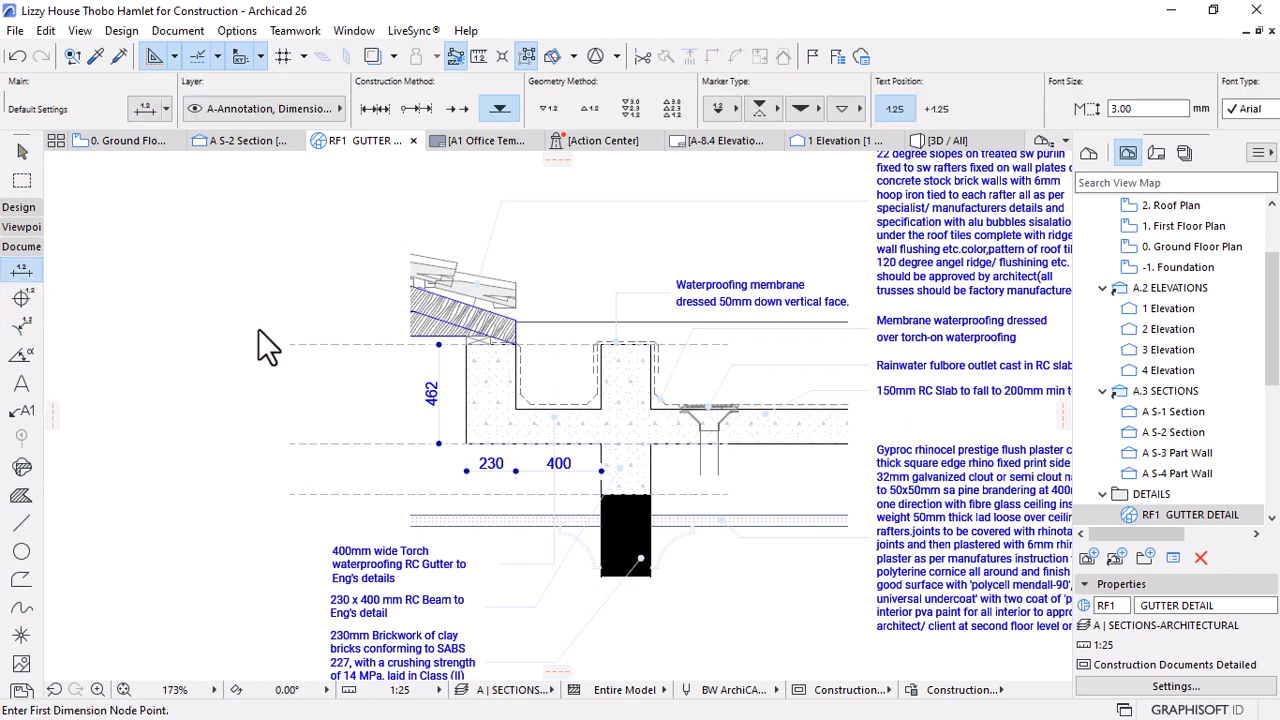
{"action": "left_click", "coordinate": [290, 494]}
{"action": "left_click", "coordinate": [290, 443]}
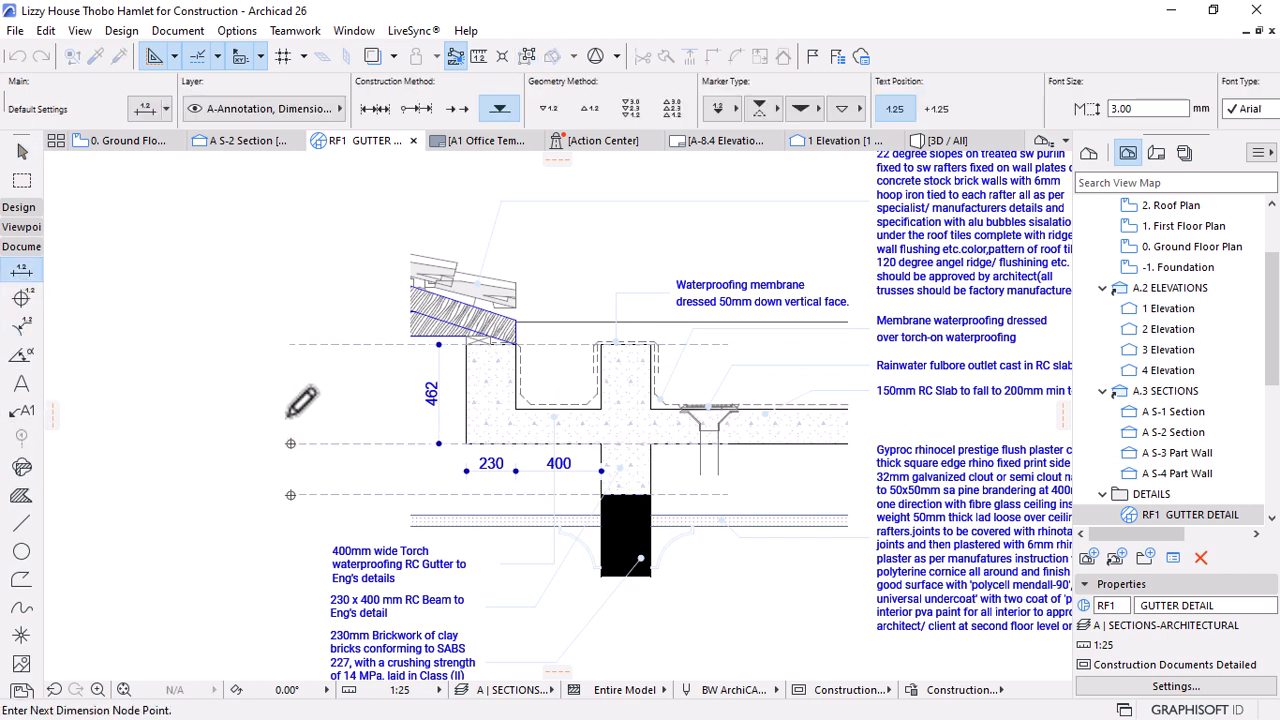
{"action": "left_click", "coordinate": [291, 344]}
{"action": "right_click", "coordinate": [276, 271]}
{"action": "left_click", "coordinate": [313, 388]}
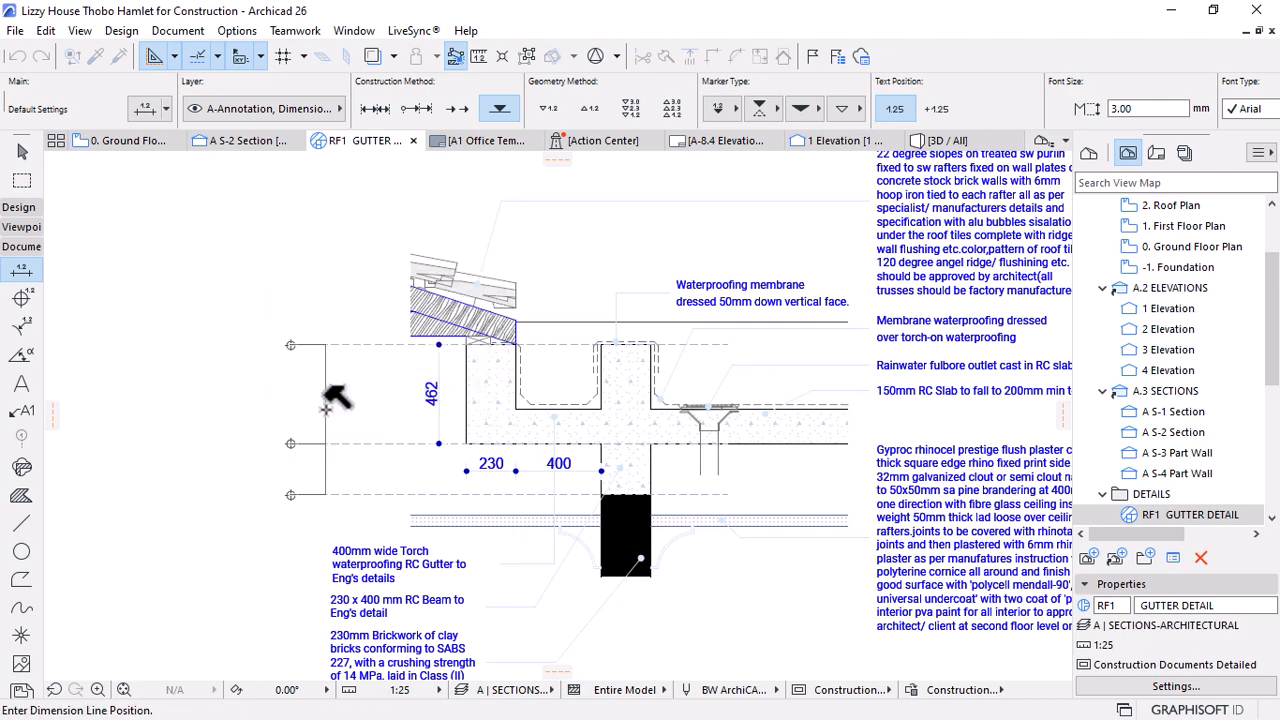
{"action": "left_click", "coordinate": [326, 408]}
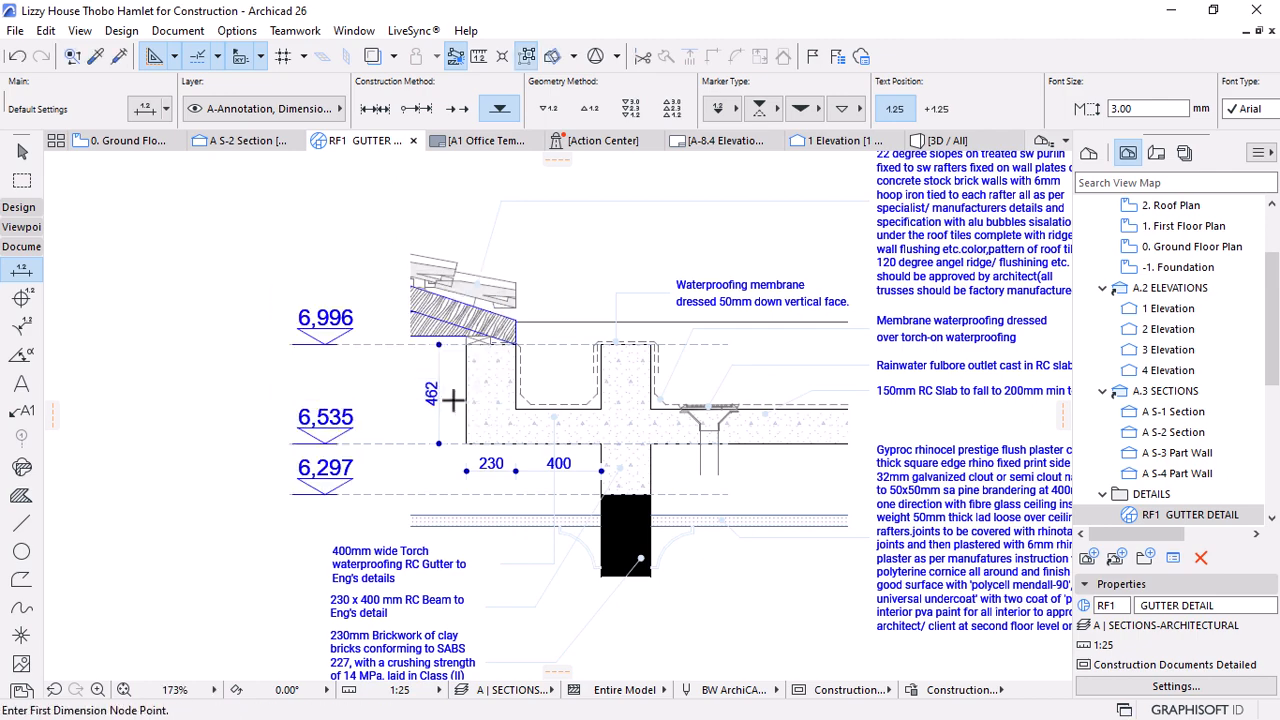
Compare the gutter detail's levels with the level markers and level lines at the balcony and gutter in A S-2 Section
{"action": "scroll", "coordinate": [435, 300], "scroll_direction": "down", "scroll_amount": 2}
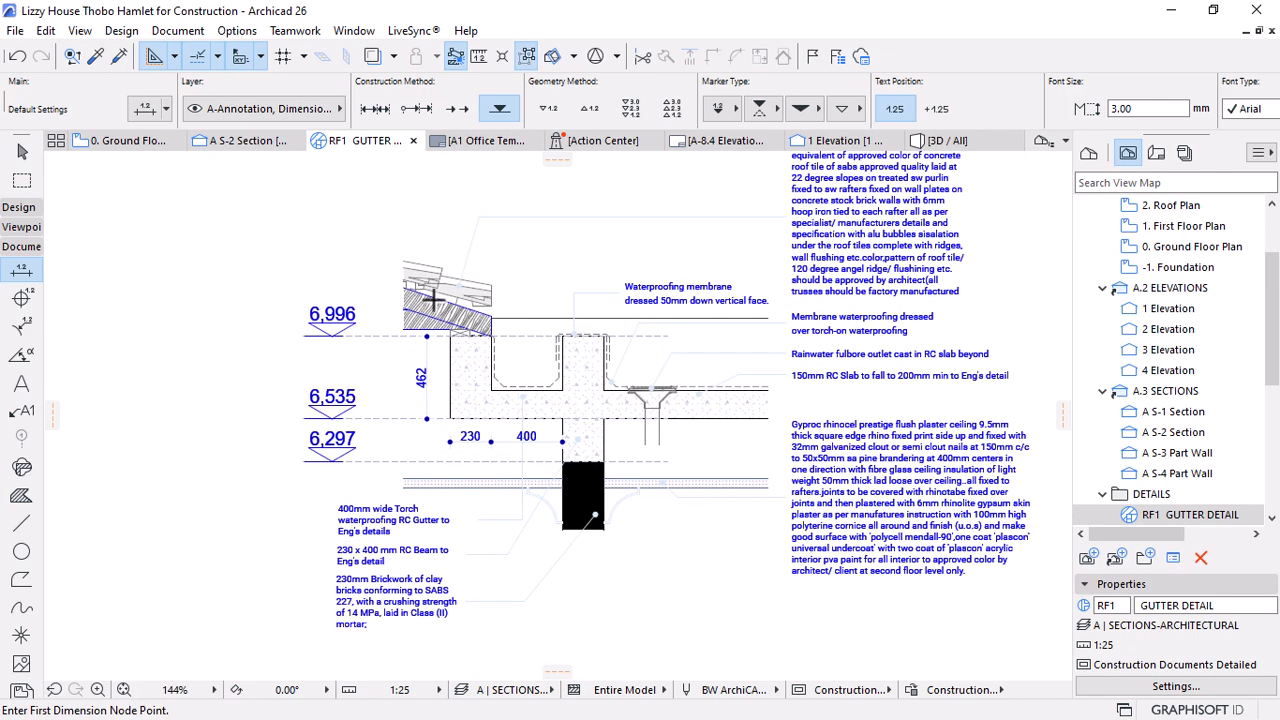
{"action": "scroll", "coordinate": [345, 410], "scroll_direction": "up", "scroll_amount": 8}
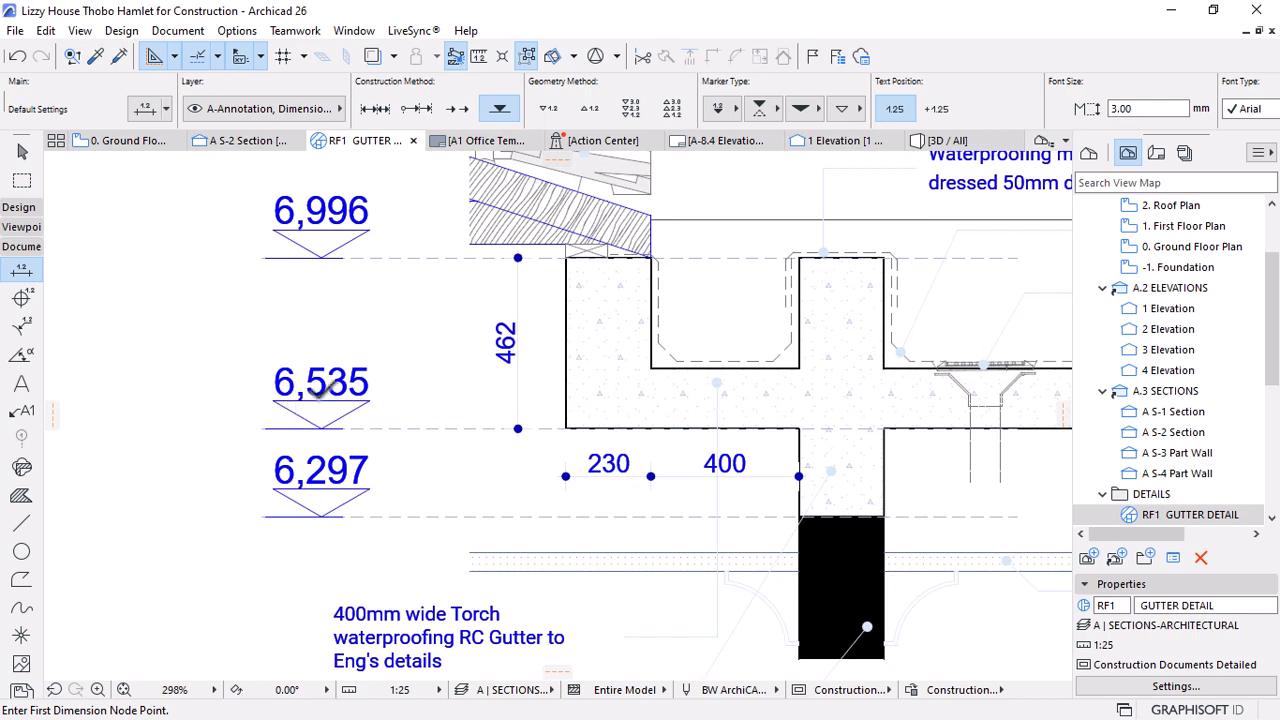
{"action": "left_click", "coordinate": [248, 140]}
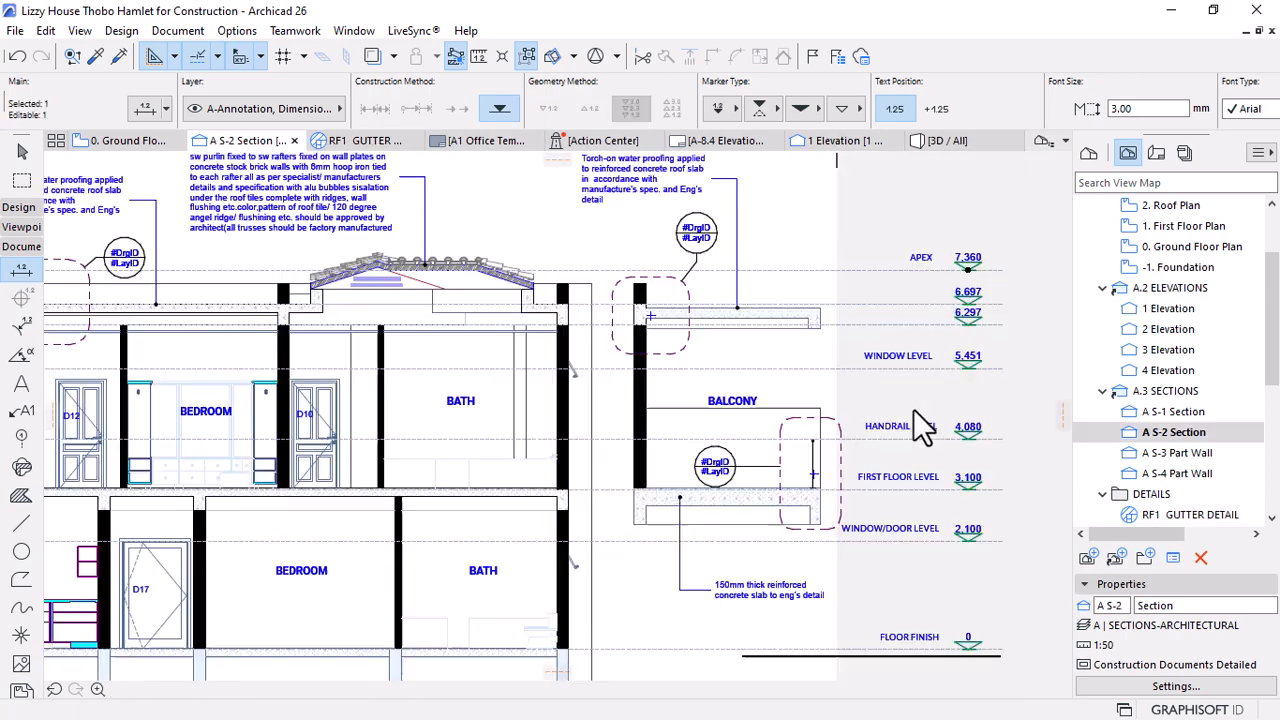
{"action": "scroll", "coordinate": [972, 292], "scroll_direction": "up", "scroll_amount": 2}
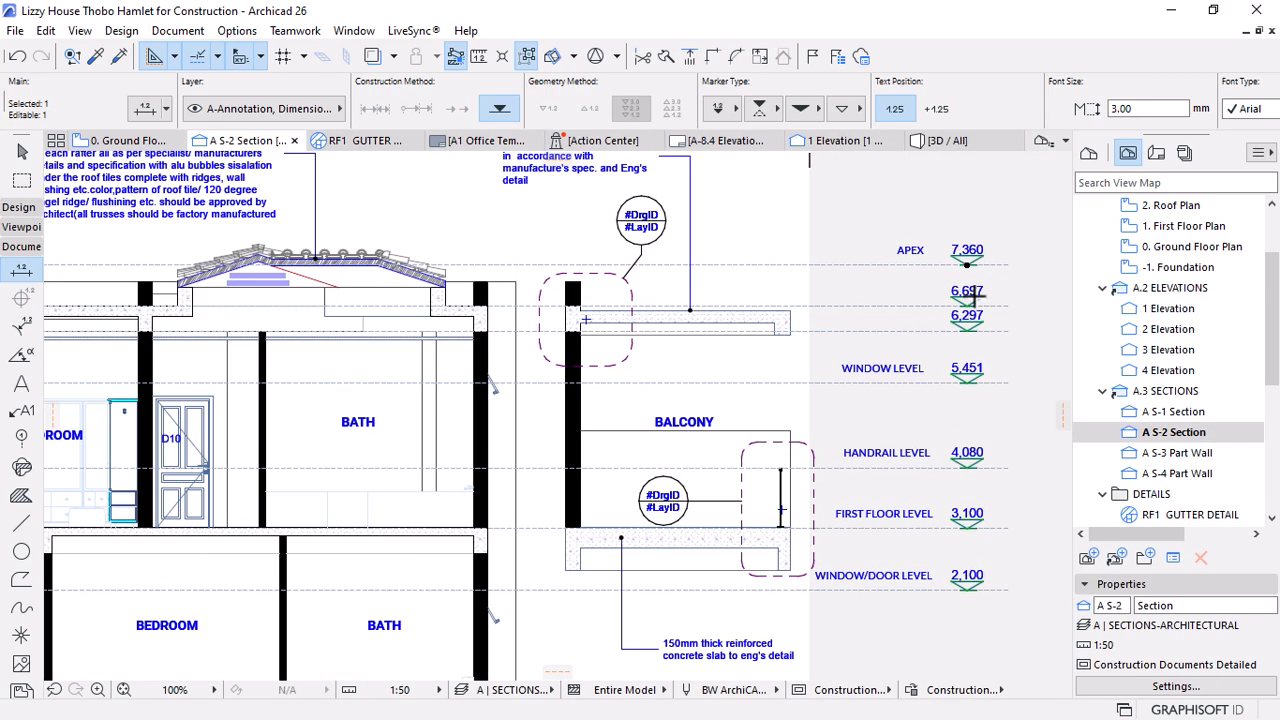
{"action": "scroll", "coordinate": [972, 292], "scroll_direction": "up", "scroll_amount": 4}
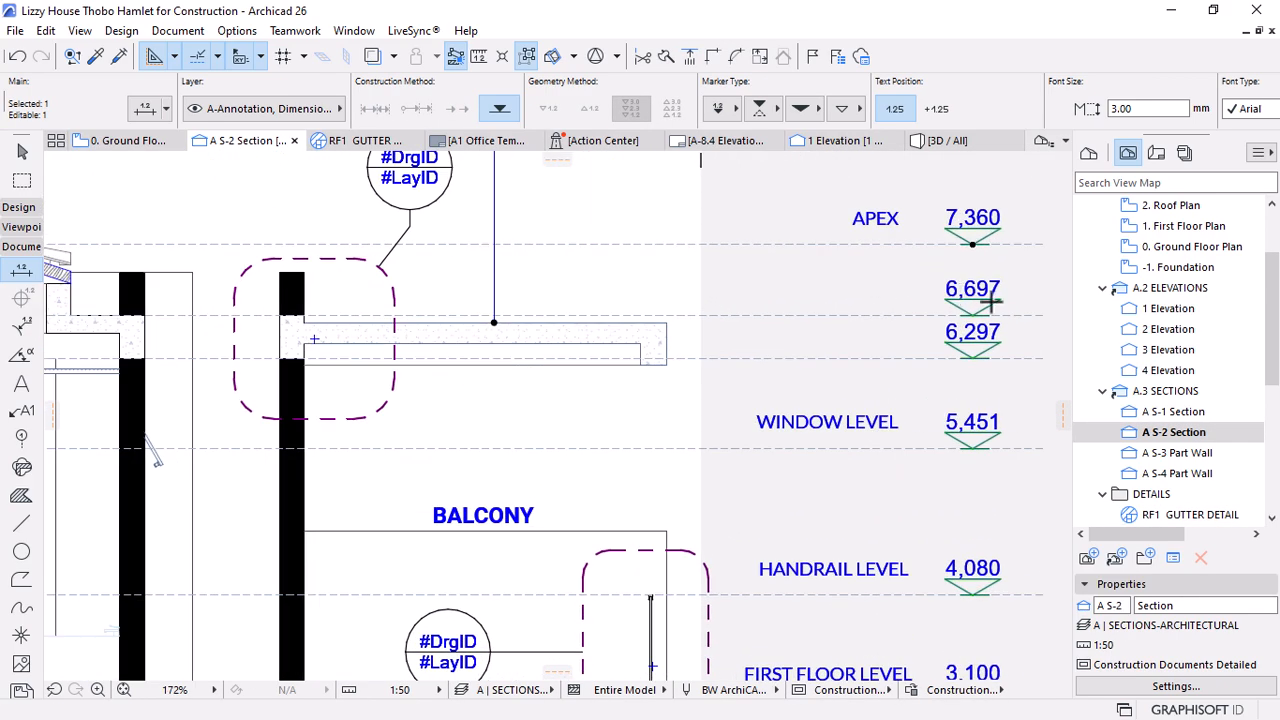
{"action": "scroll", "coordinate": [990, 300], "scroll_direction": "down", "scroll_amount": 7}
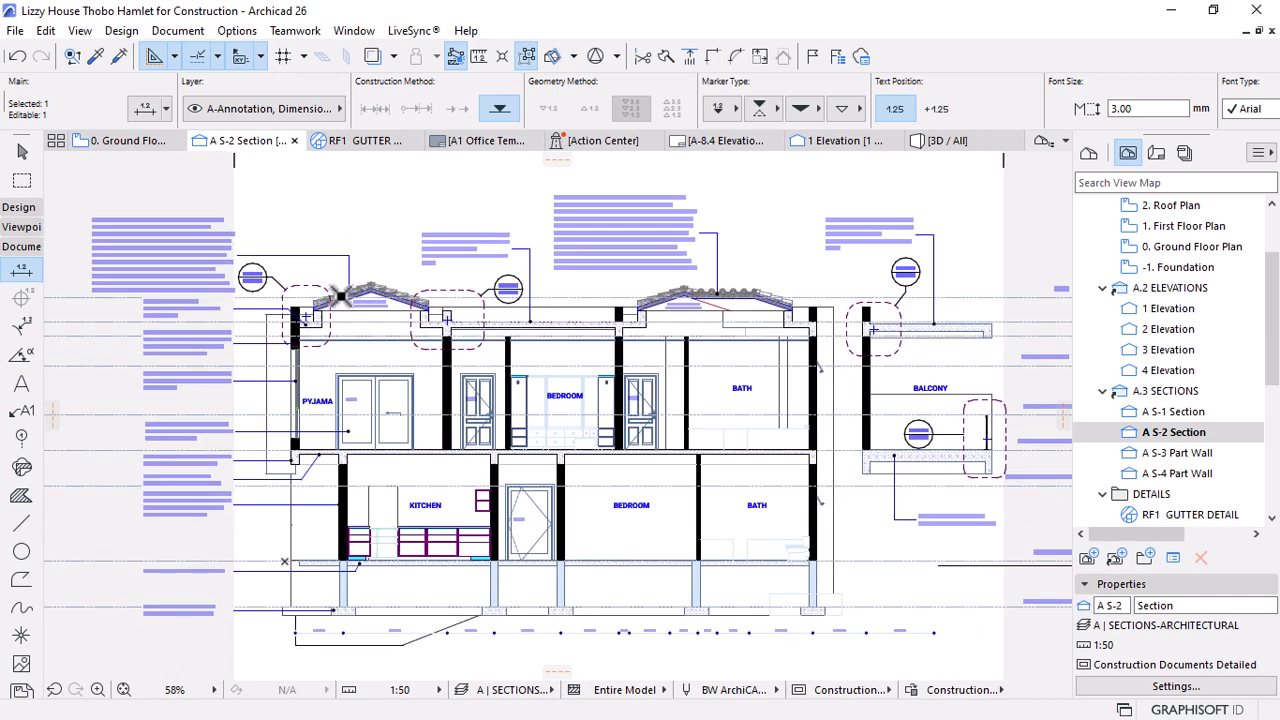
{"action": "scroll", "coordinate": [528, 318], "scroll_direction": "up", "scroll_amount": 8}
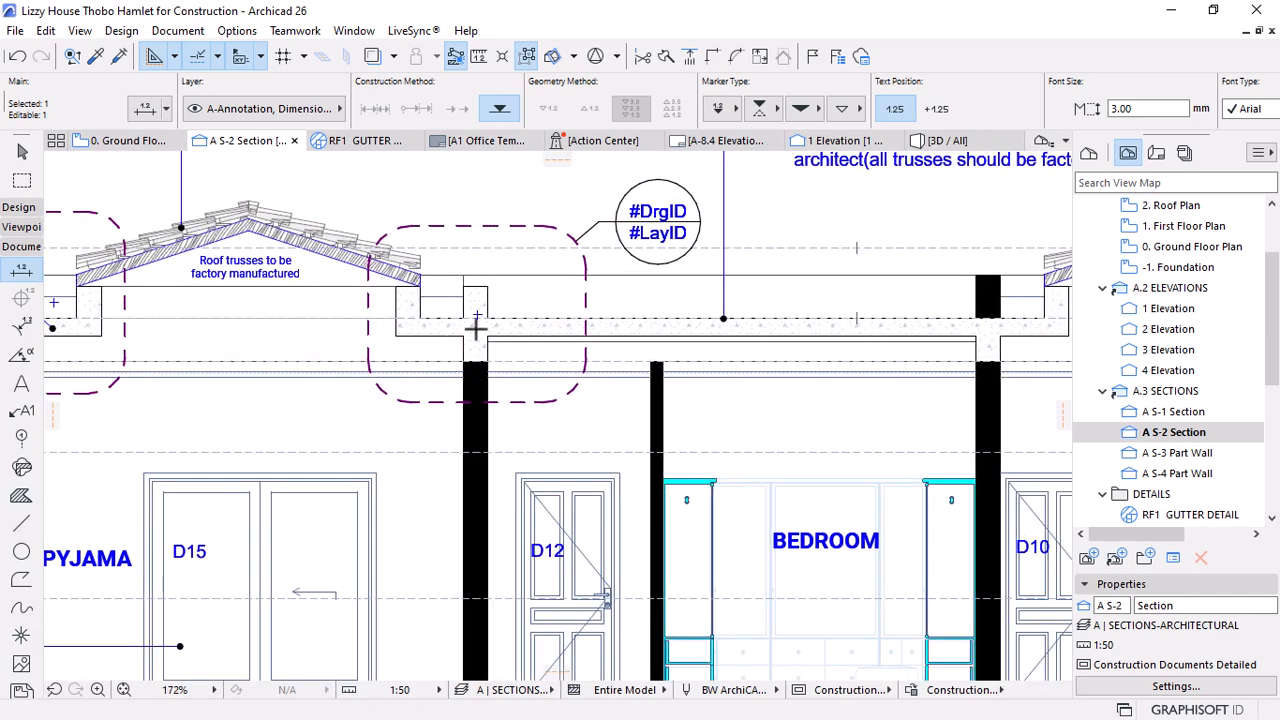
{"action": "scroll", "coordinate": [636, 342], "scroll_direction": "down", "scroll_amount": 2}
{"action": "scroll", "coordinate": [400, 324], "scroll_direction": "up", "scroll_amount": 4}
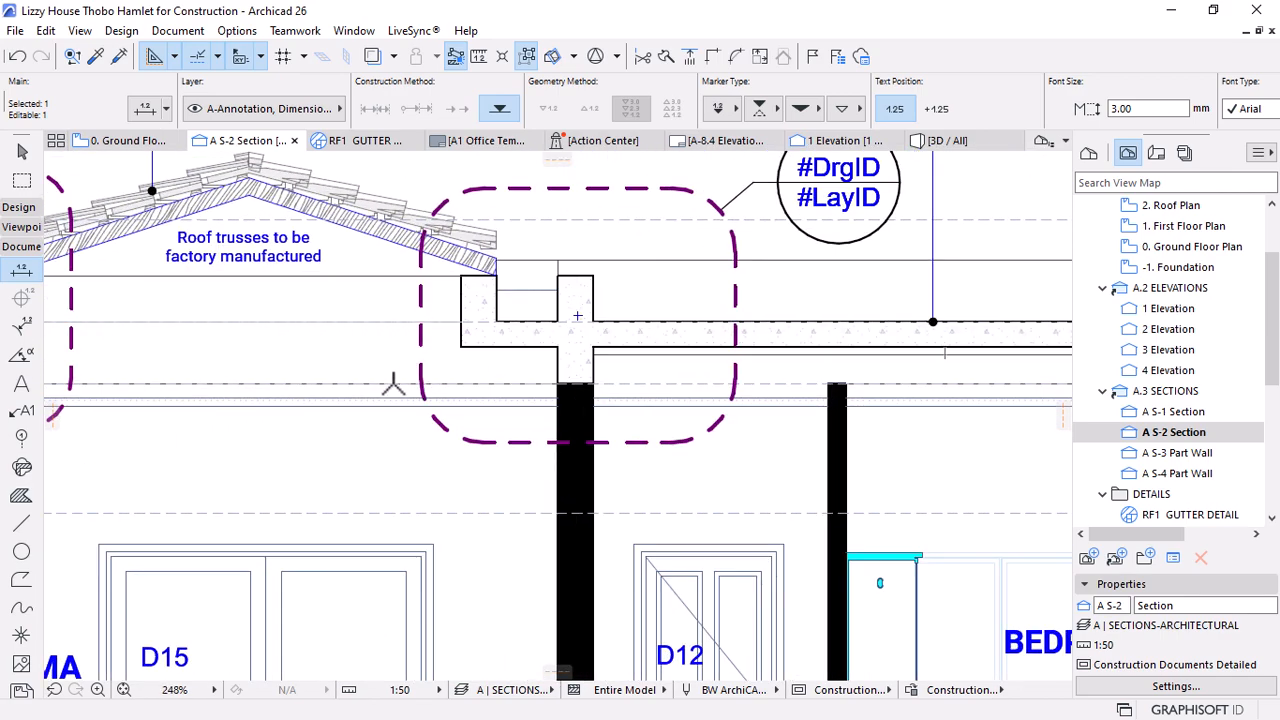
Place level dimensions on the two dashed level lines beside the gutter in the A S-2 Section
{"action": "key", "text": "Escape"}
{"action": "left_click", "coordinate": [391, 321]}
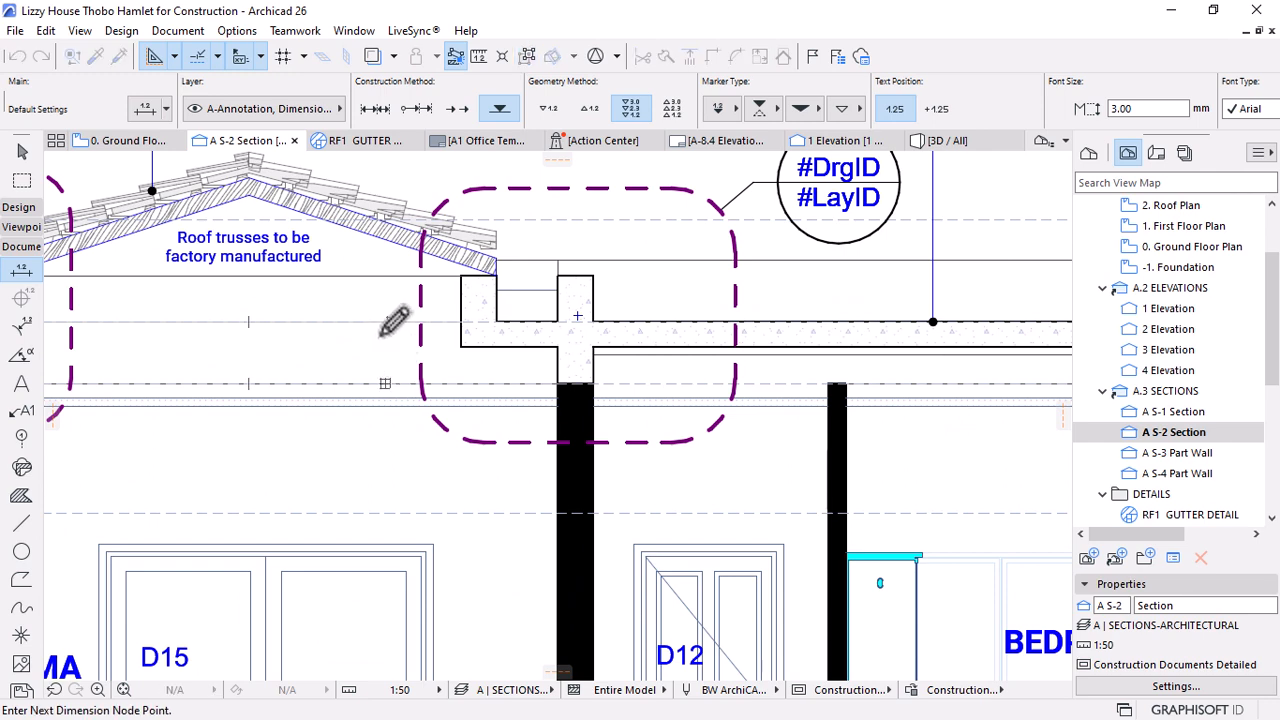
{"action": "right_click", "coordinate": [366, 296]}
{"action": "left_click", "coordinate": [400, 415]}
{"action": "left_click", "coordinate": [341, 360]}
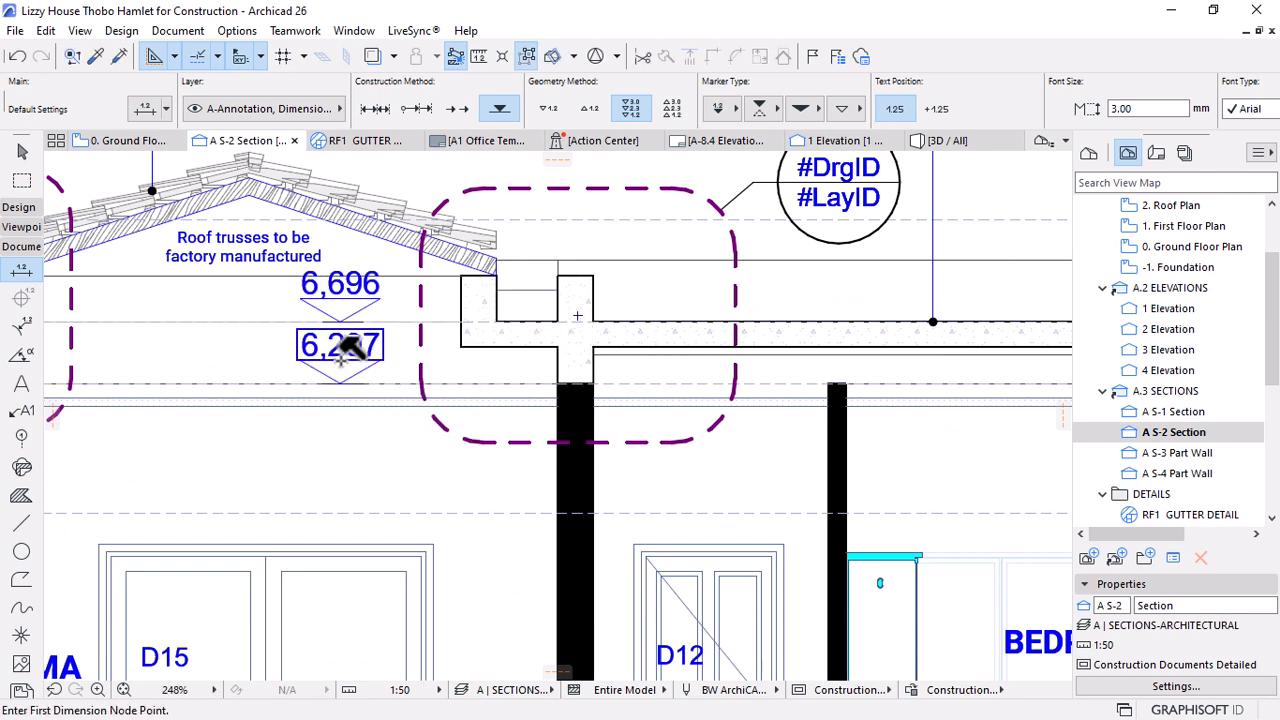
Delete the two level markers placed beside the gutter in the A S-2 Section
{"action": "key", "text": "Escape"}
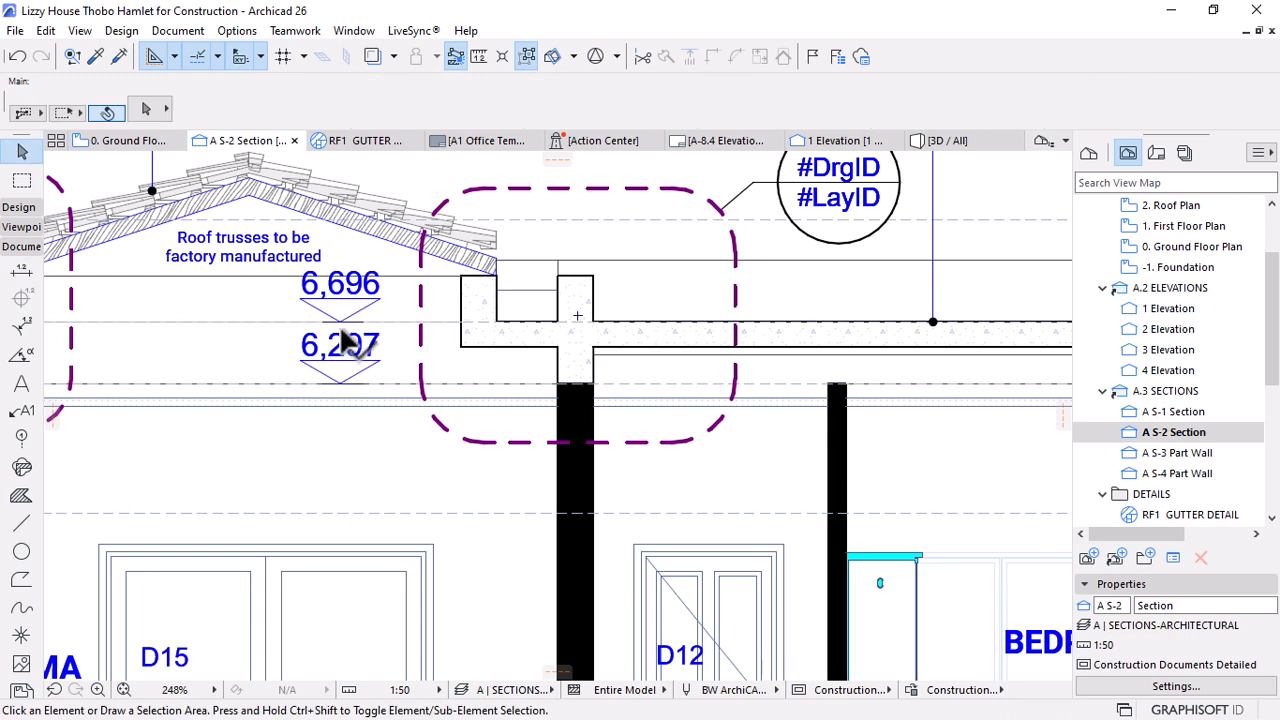
{"action": "key", "text": "Delete"}
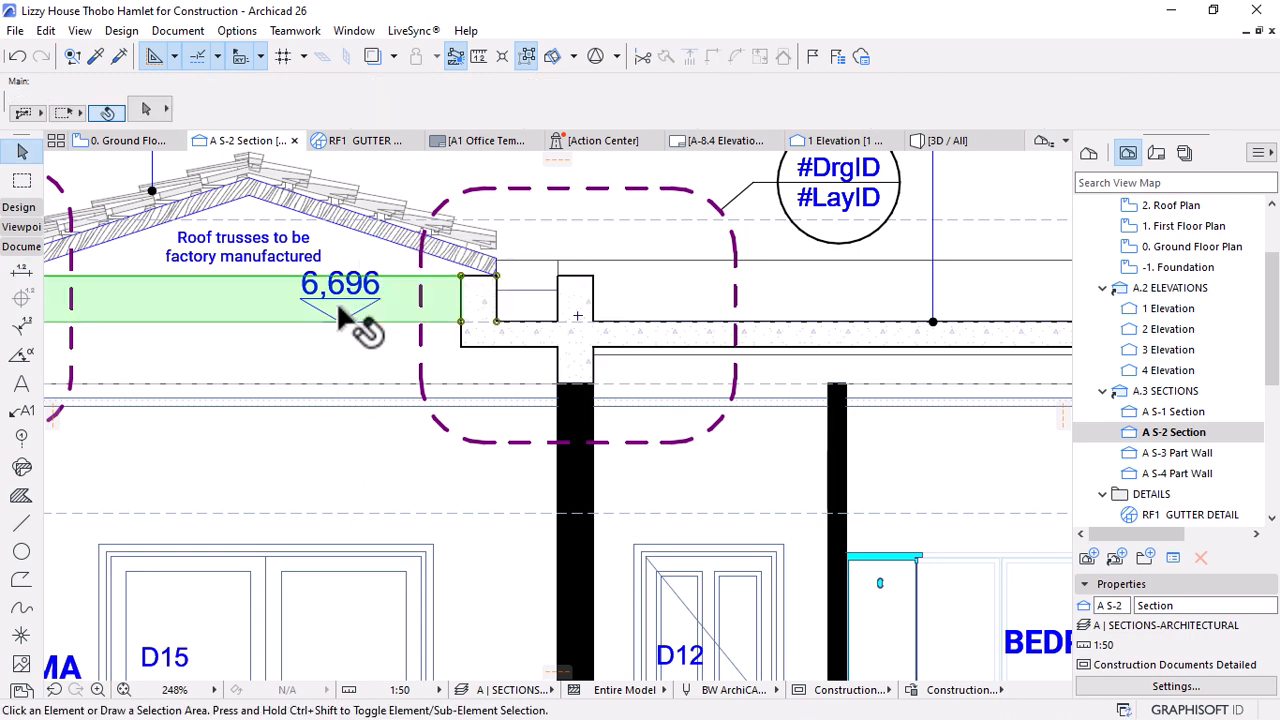
{"action": "left_click", "coordinate": [341, 336]}
{"action": "key", "text": "Delete"}
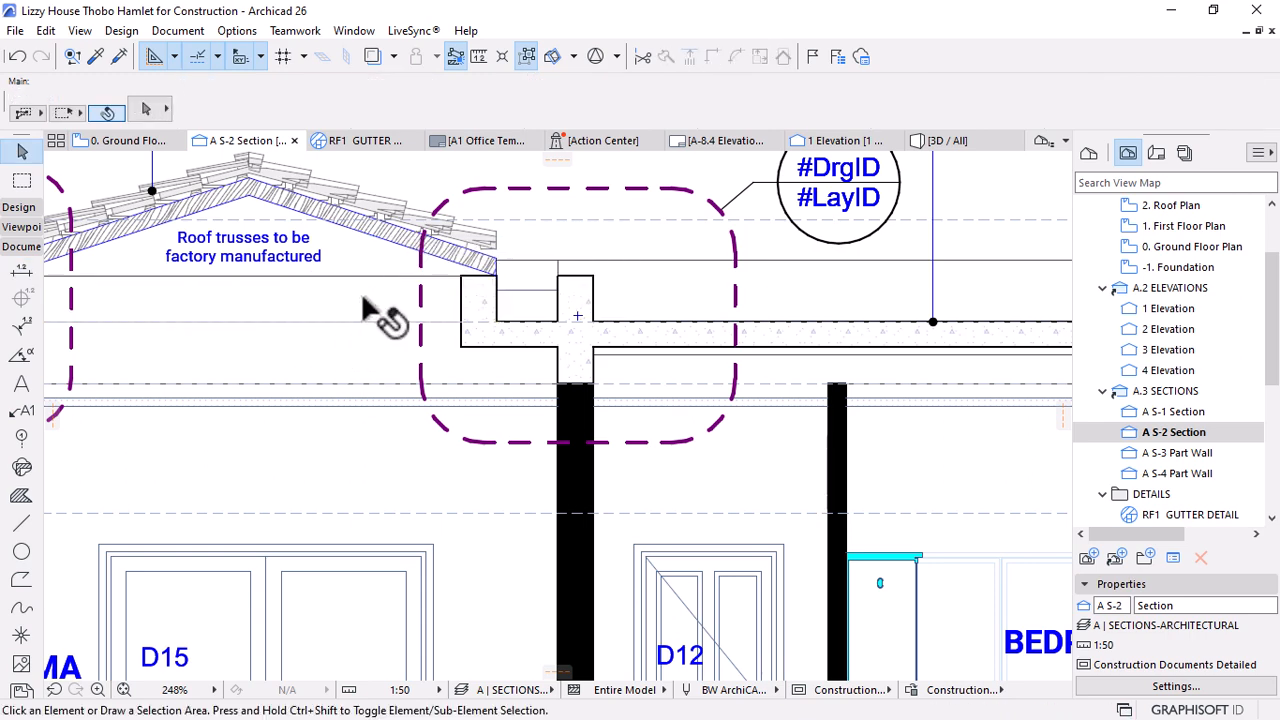
Compare the levels beside the balcony roof slab in A S-2 Section with the level markers in the RF1 gutter detail
{"action": "scroll", "coordinate": [380, 314], "scroll_direction": "down", "scroll_amount": 6}
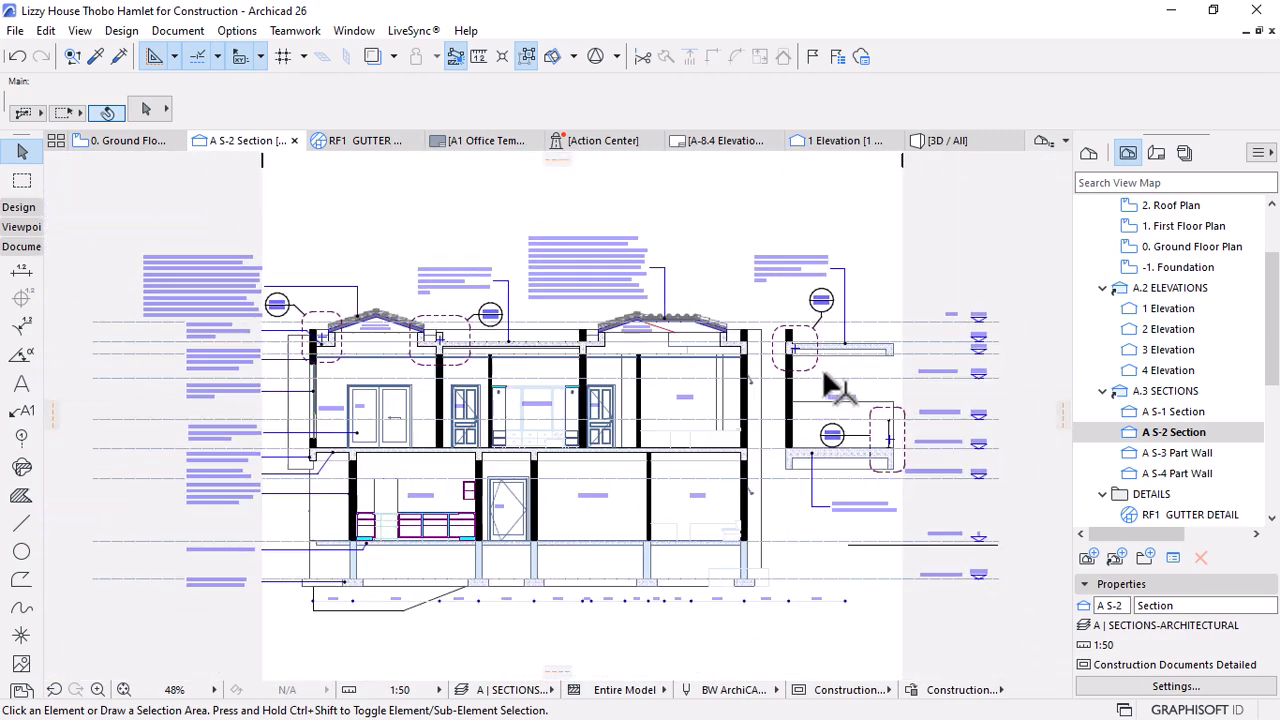
{"action": "scroll", "coordinate": [900, 370], "scroll_direction": "up", "scroll_amount": 2}
{"action": "scroll", "coordinate": [765, 372], "scroll_direction": "down", "scroll_amount": 1}
{"action": "scroll", "coordinate": [1040, 352], "scroll_direction": "up", "scroll_amount": 3}
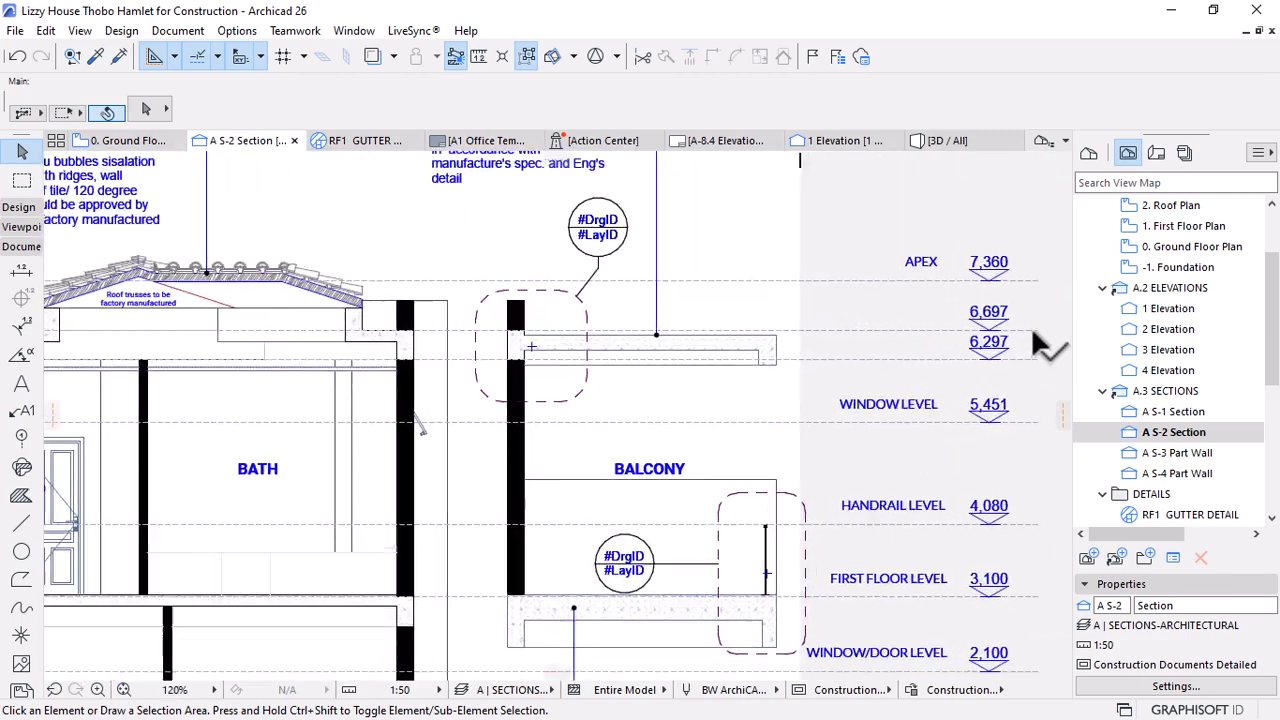
{"action": "scroll", "coordinate": [1020, 352], "scroll_direction": "up", "scroll_amount": 2}
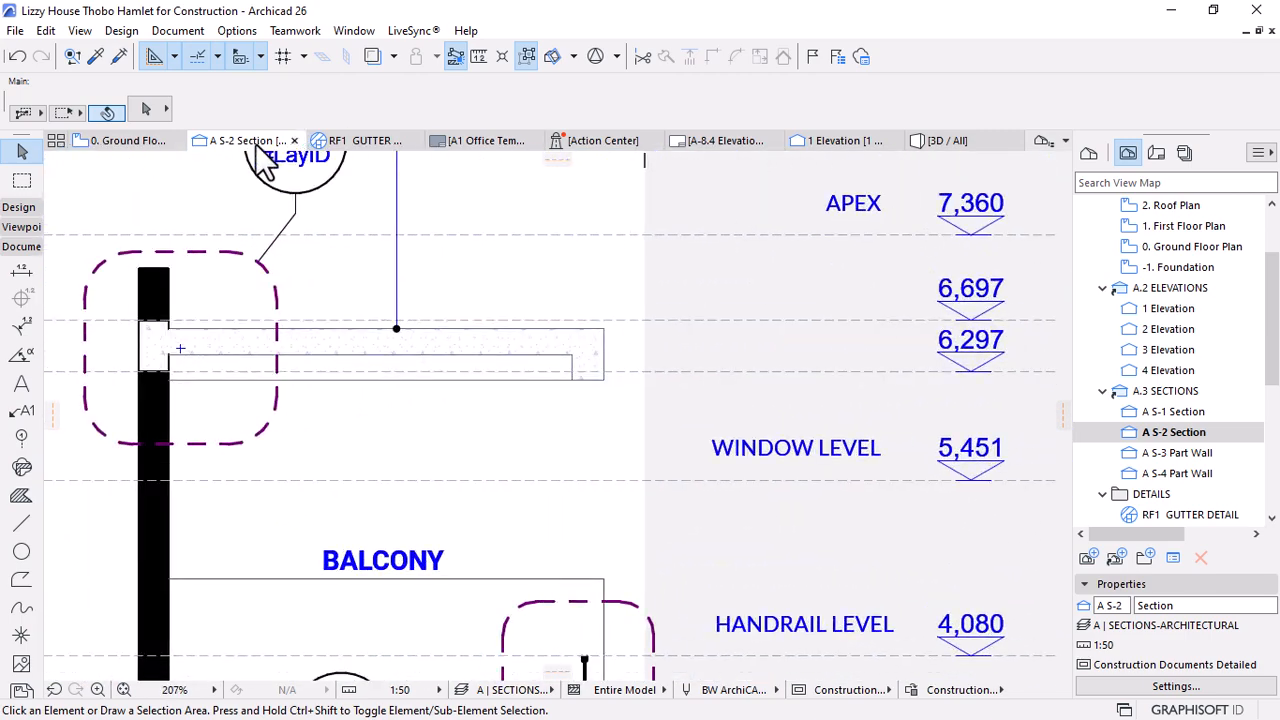
{"action": "left_click", "coordinate": [340, 141]}
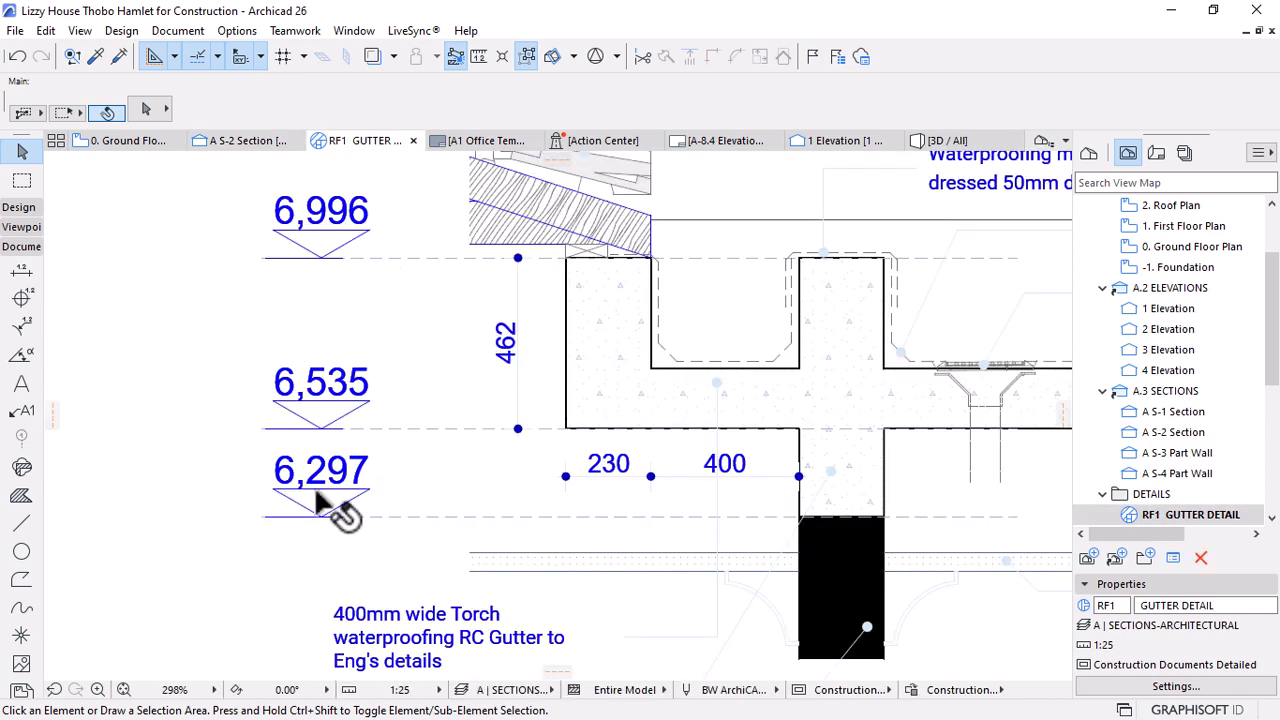
{"action": "scroll", "coordinate": [393, 437], "scroll_direction": "up", "scroll_amount": 2}
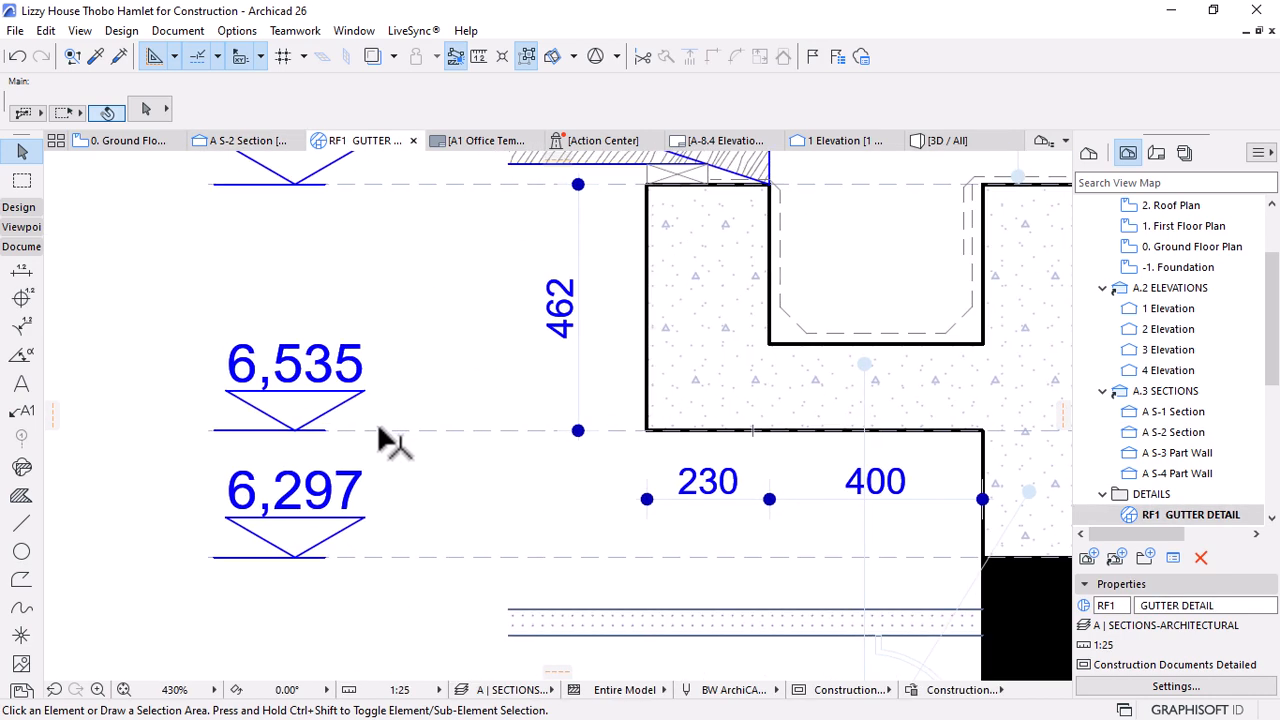
Move the middle dashed level line from the slab underside up to the slab top at the gutter floor in the RF1 detail
{"action": "left_click", "coordinate": [390, 429]}
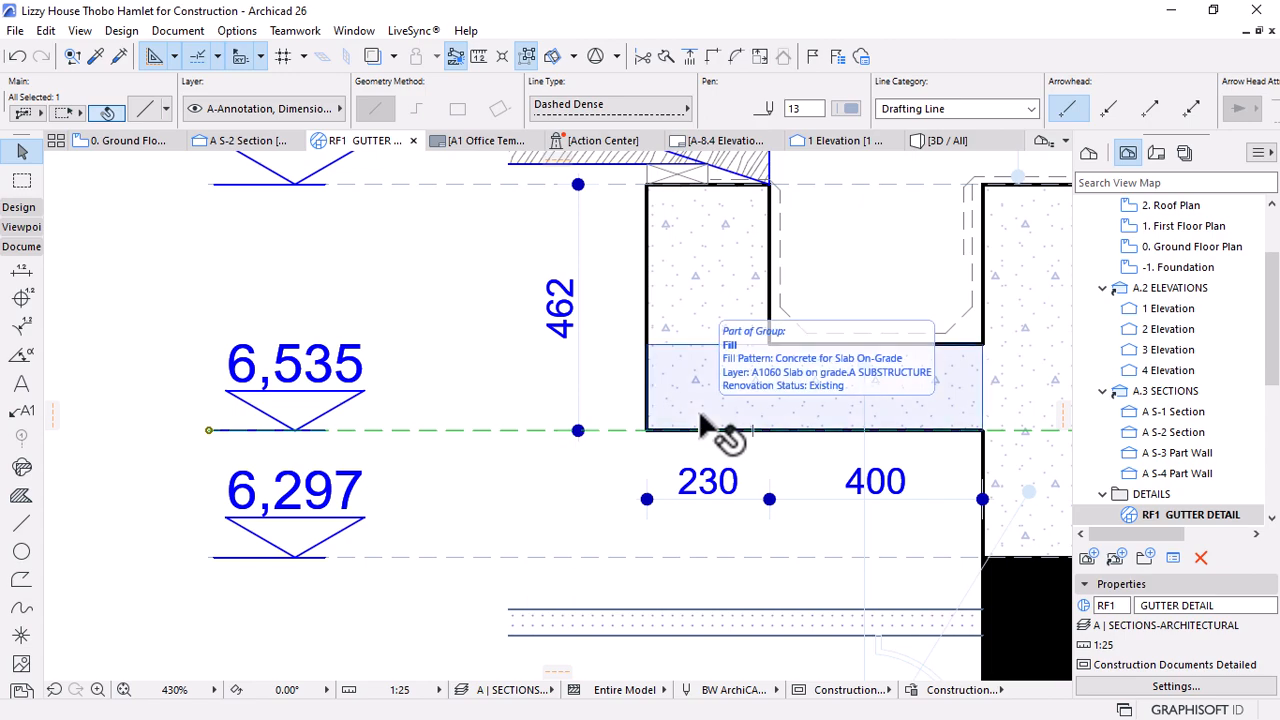
{"action": "scroll", "coordinate": [240, 435], "scroll_direction": "down", "scroll_amount": 2}
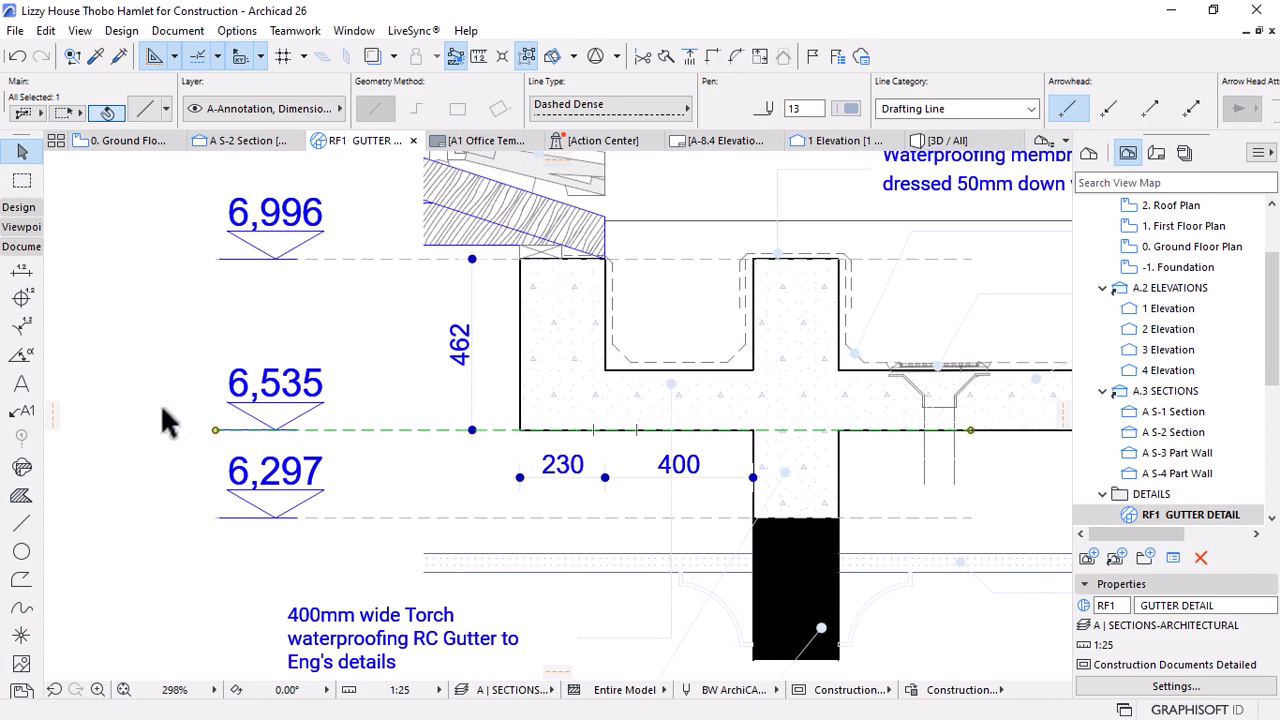
{"action": "scroll", "coordinate": [160, 415], "scroll_direction": "down", "scroll_amount": 4}
{"action": "left_click", "coordinate": [235, 141]}
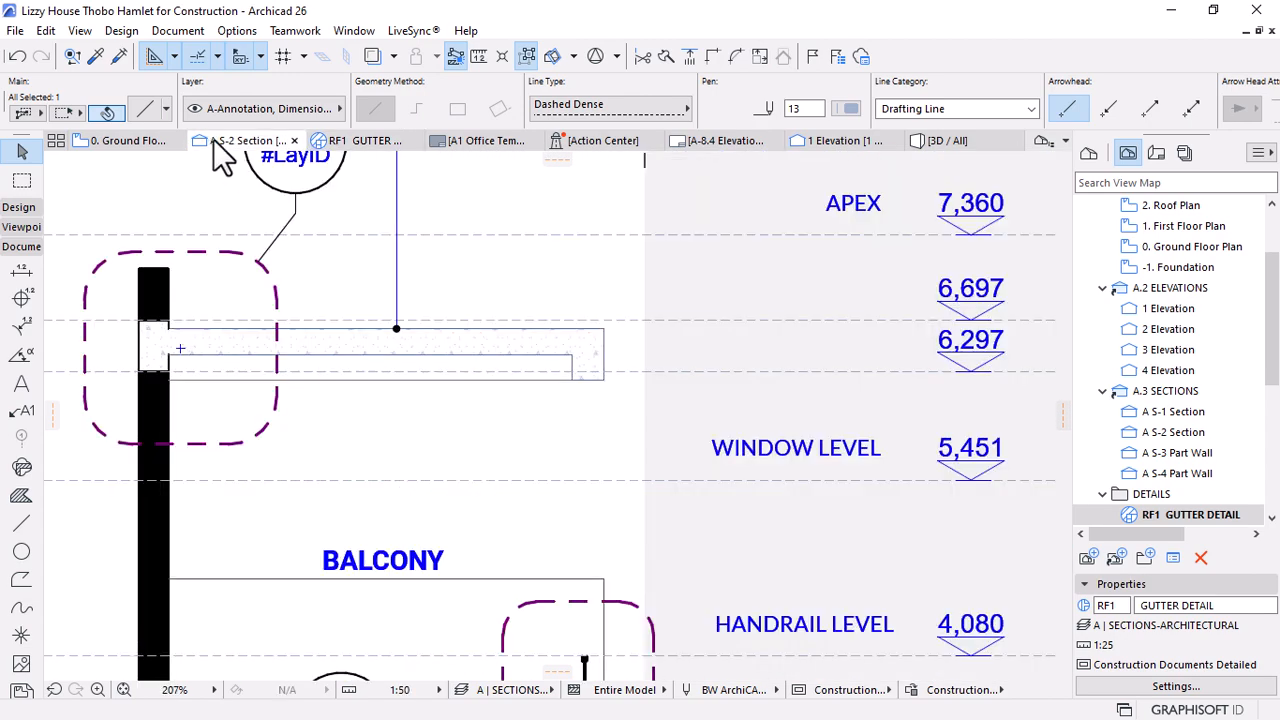
{"action": "scroll", "coordinate": [856, 375], "scroll_direction": "down", "scroll_amount": 3}
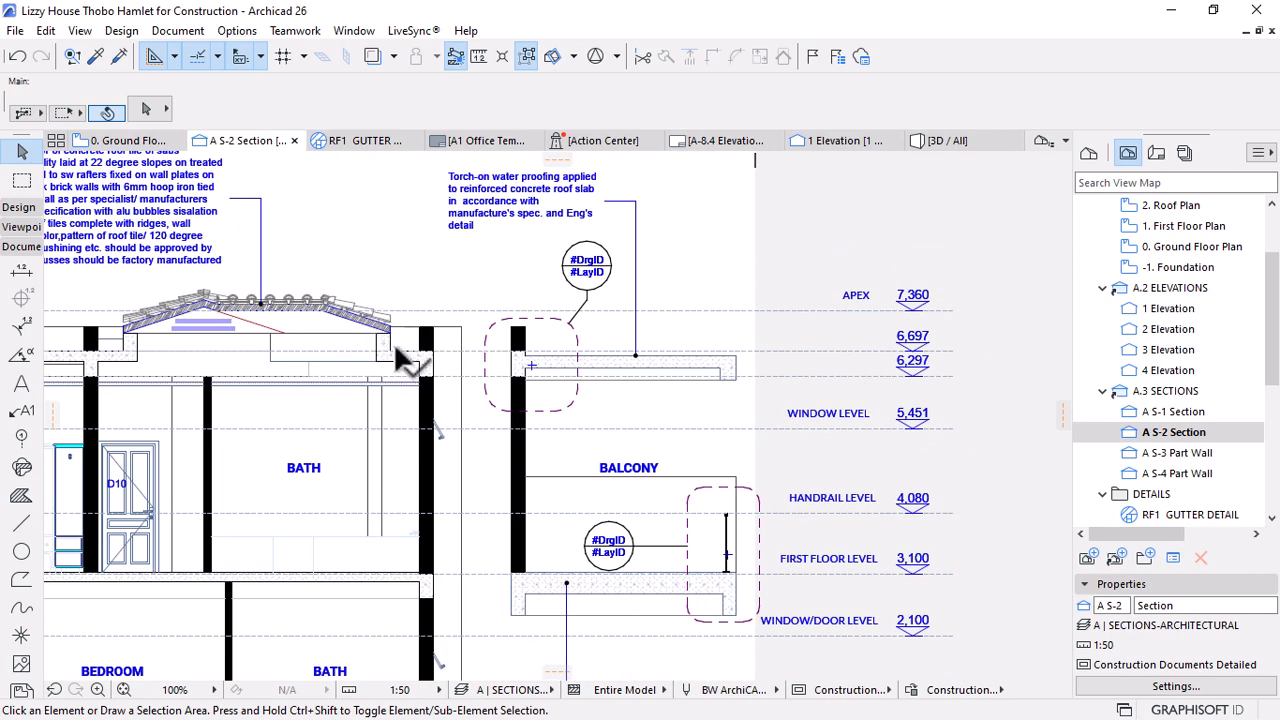
{"action": "scroll", "coordinate": [420, 340], "scroll_direction": "up", "scroll_amount": 2}
{"action": "left_click", "coordinate": [365, 141]}
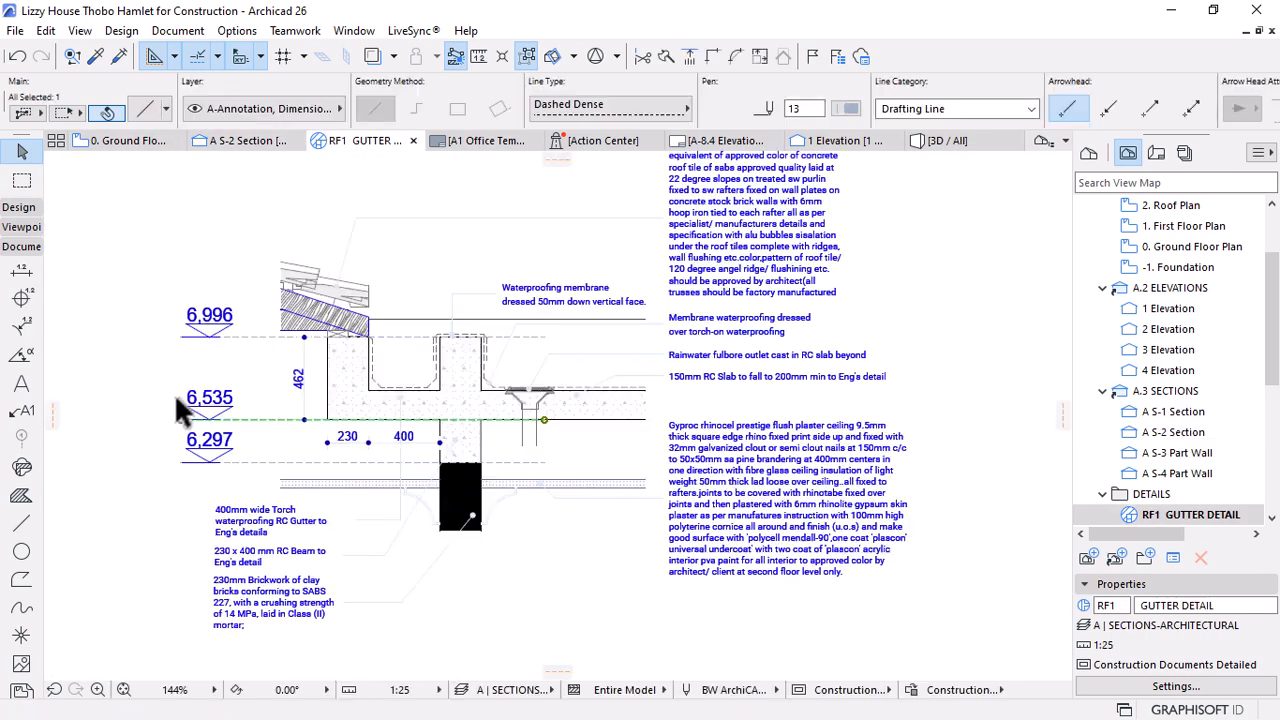
{"action": "scroll", "coordinate": [174, 393], "scroll_direction": "up", "scroll_amount": 3}
{"action": "key", "text": "ctrl+d"}
{"action": "left_click", "coordinate": [376, 433]}
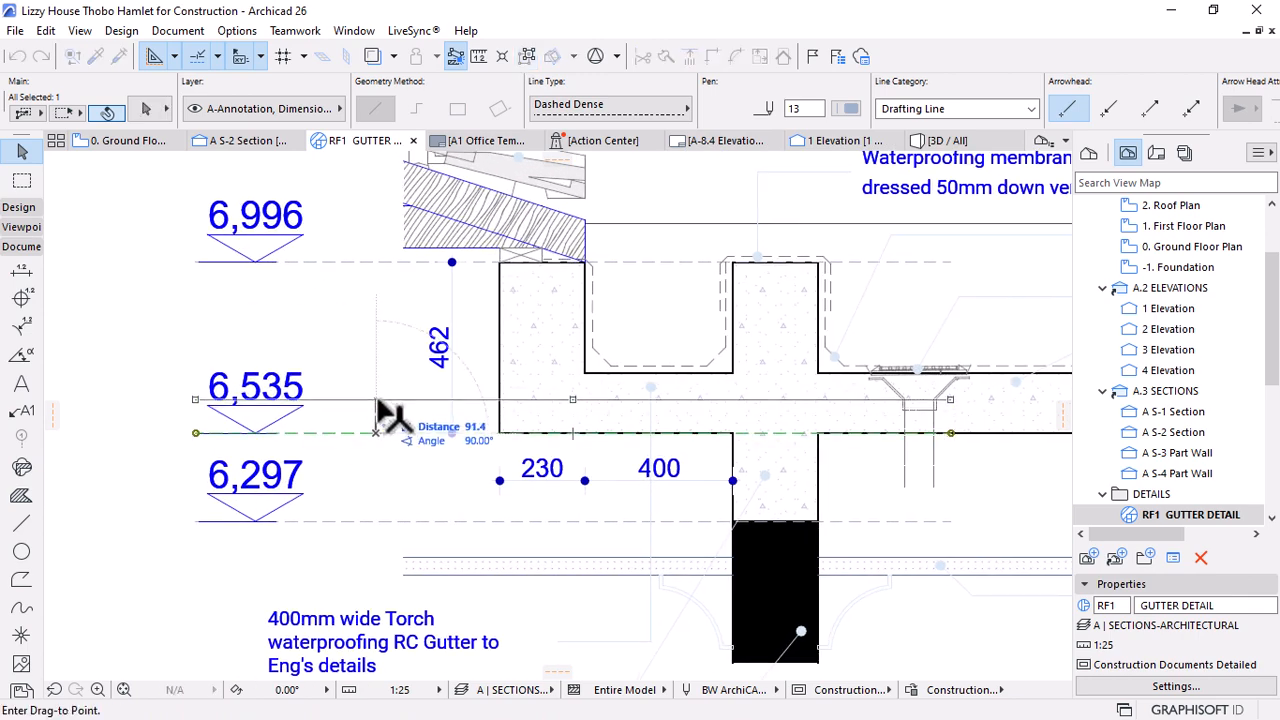
{"action": "left_click", "coordinate": [500, 373]}
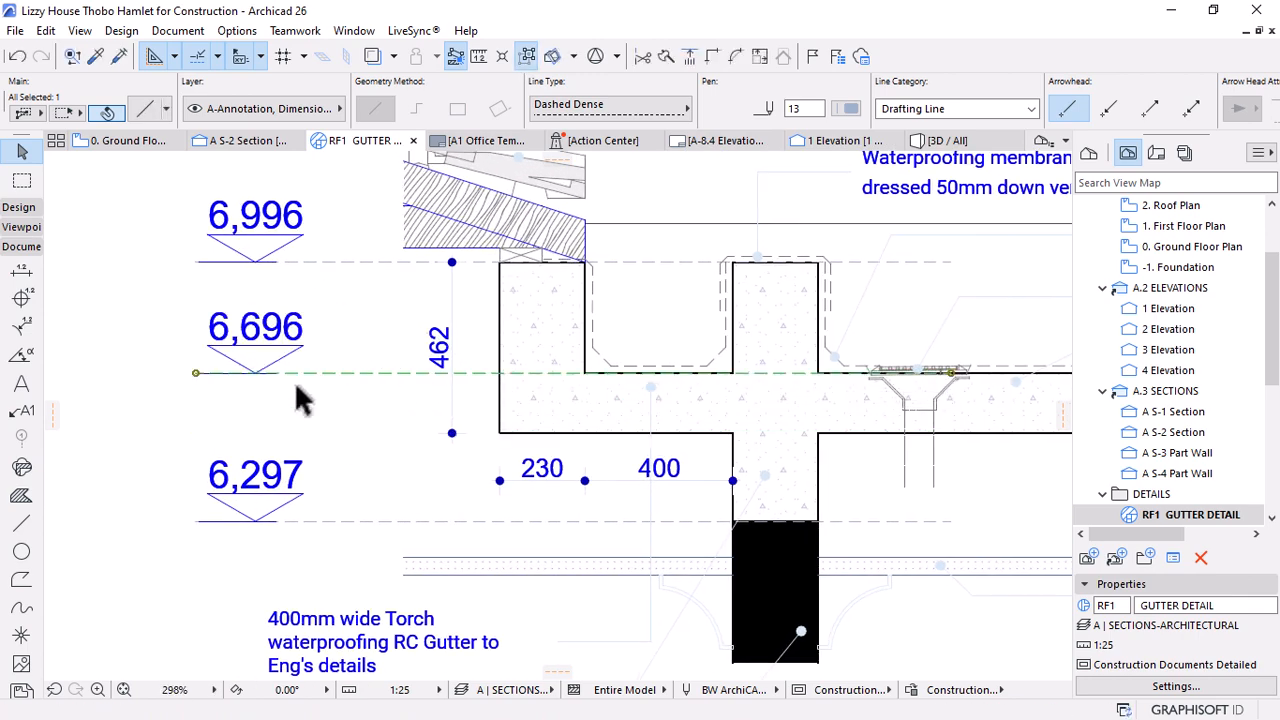
{"action": "left_click", "coordinate": [280, 393]}
{"action": "scroll", "coordinate": [285, 390], "scroll_direction": "down", "scroll_amount": 2}
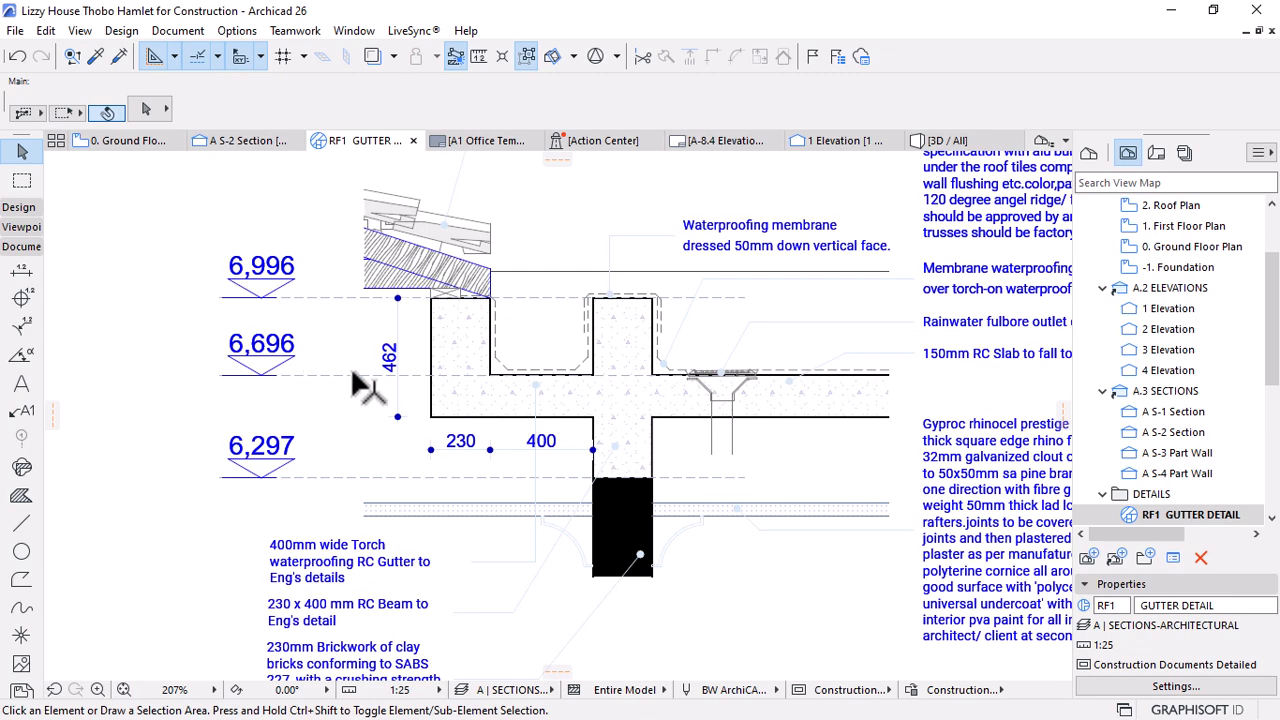
{"action": "scroll", "coordinate": [398, 273], "scroll_direction": "down", "scroll_amount": 2}
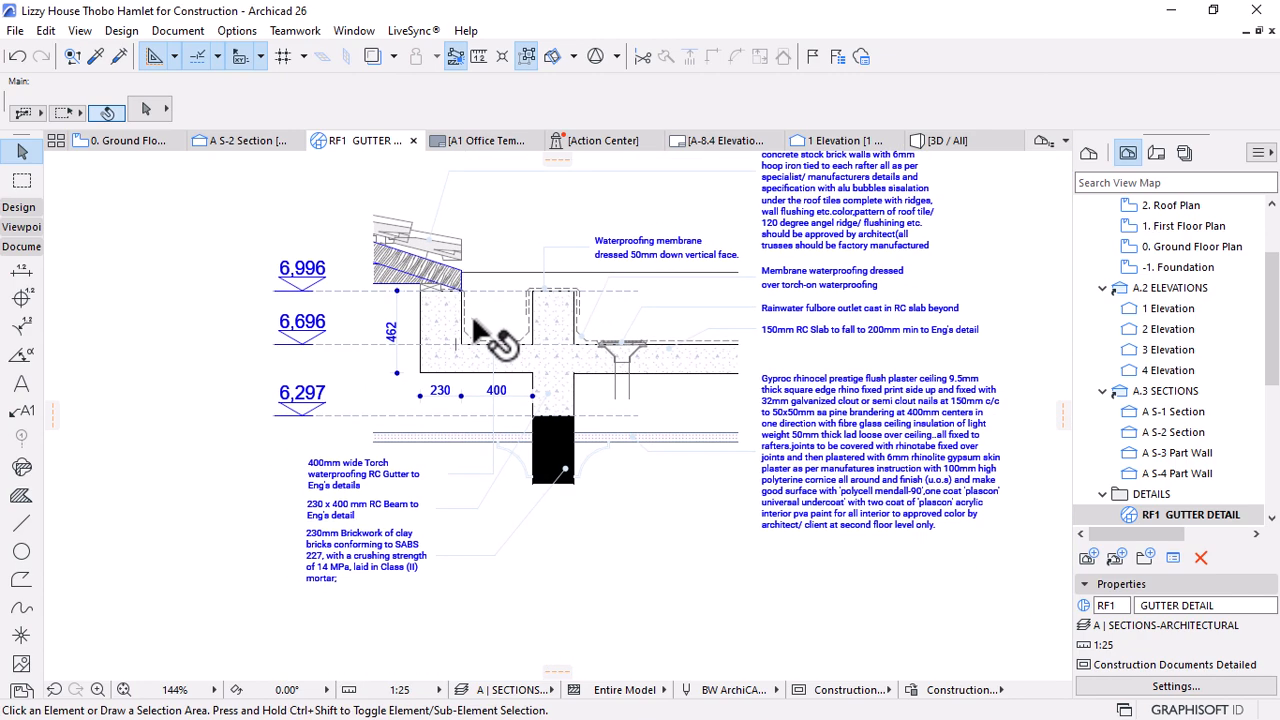
Set the text size of the gutter detail's level dimensions to 1.50 mm, matching the note labels
{"action": "scroll", "coordinate": [267, 297], "scroll_direction": "up", "scroll_amount": 2}
{"action": "left_click", "coordinate": [330, 400]}
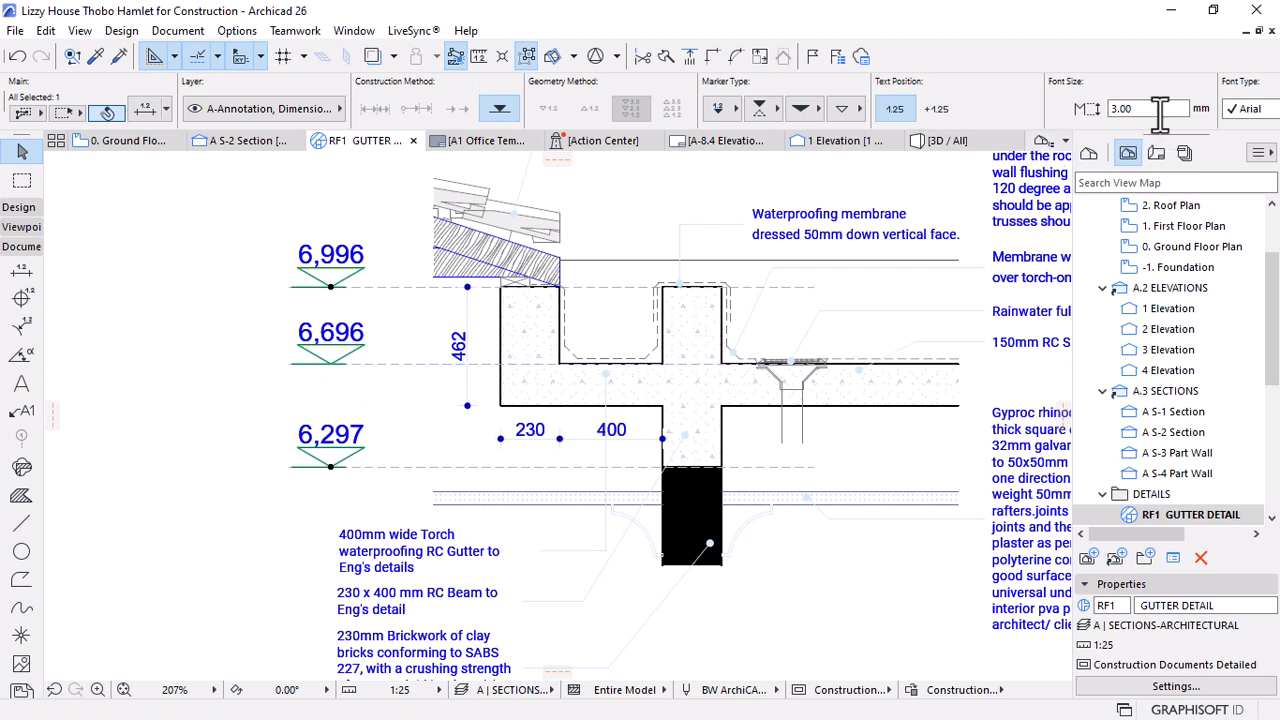
{"action": "left_click", "coordinate": [1150, 109]}
{"action": "type", "text": "3.00"}
{"action": "key", "text": "Return"}
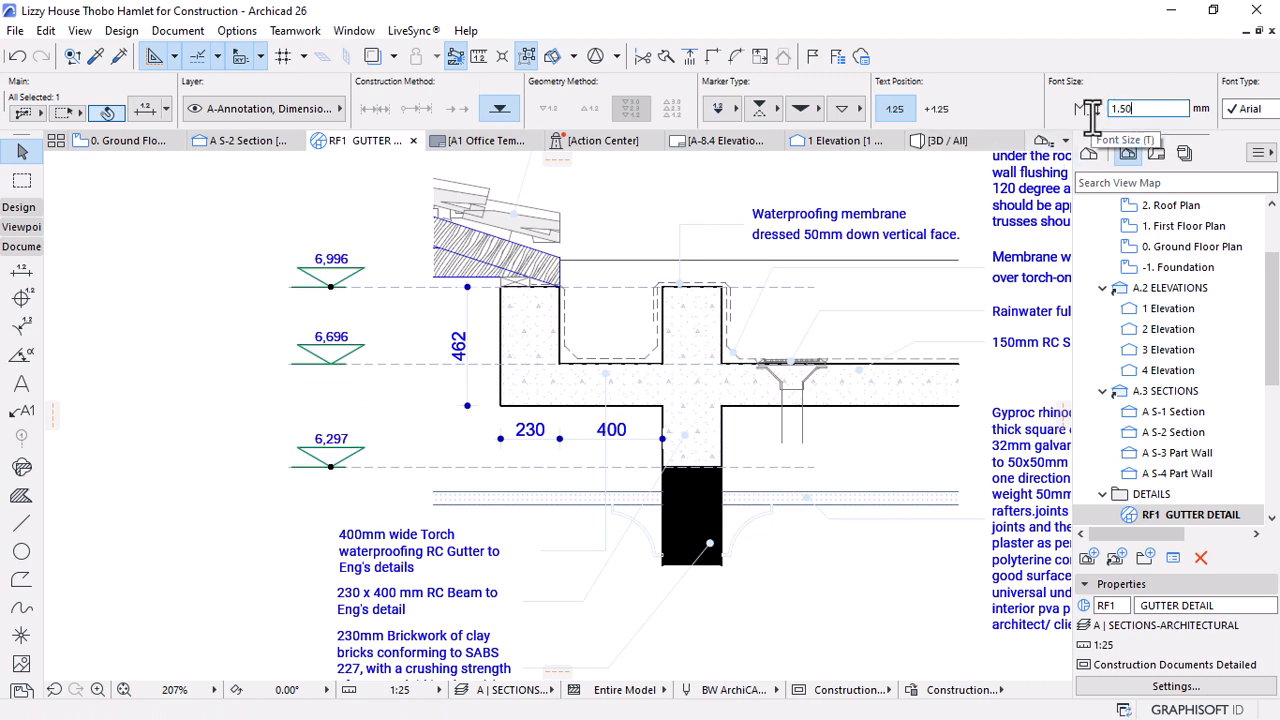
{"action": "left_click", "coordinate": [380, 563]}
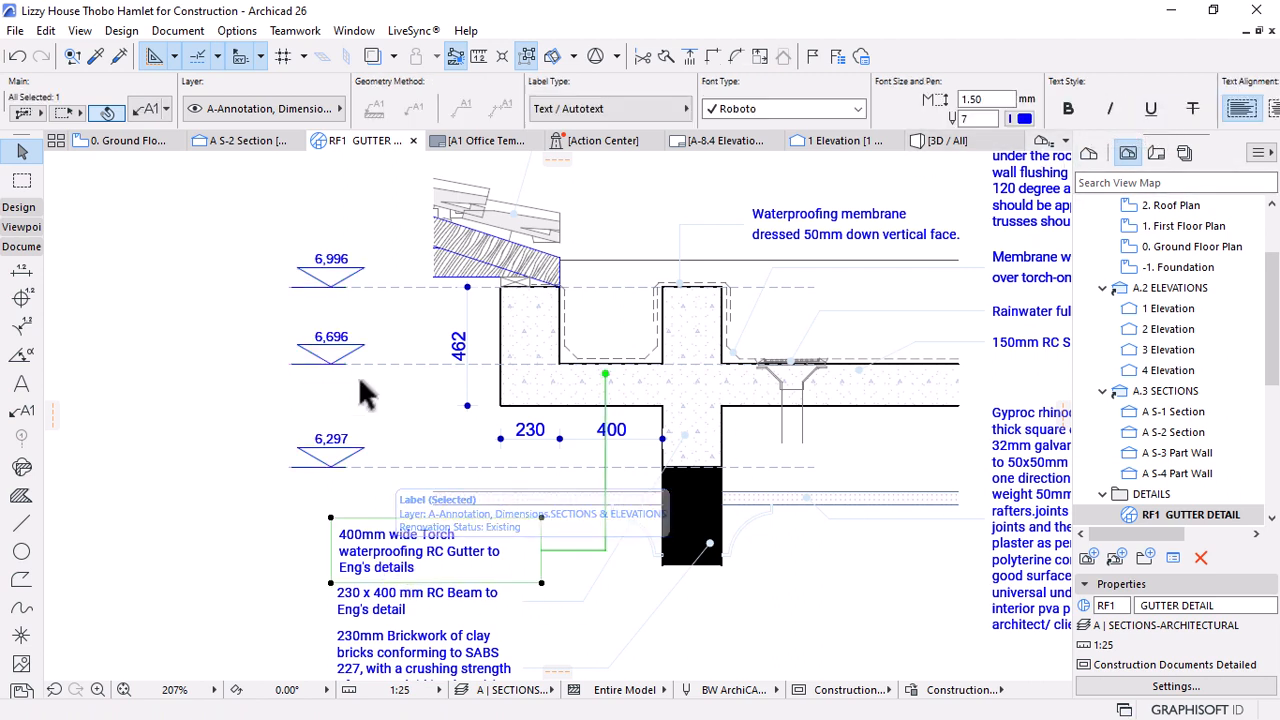
Set the marker size of the gutter detail's level dimensions to 1.5 mm
{"action": "left_click", "coordinate": [355, 292]}
{"action": "left_click", "coordinate": [333, 304]}
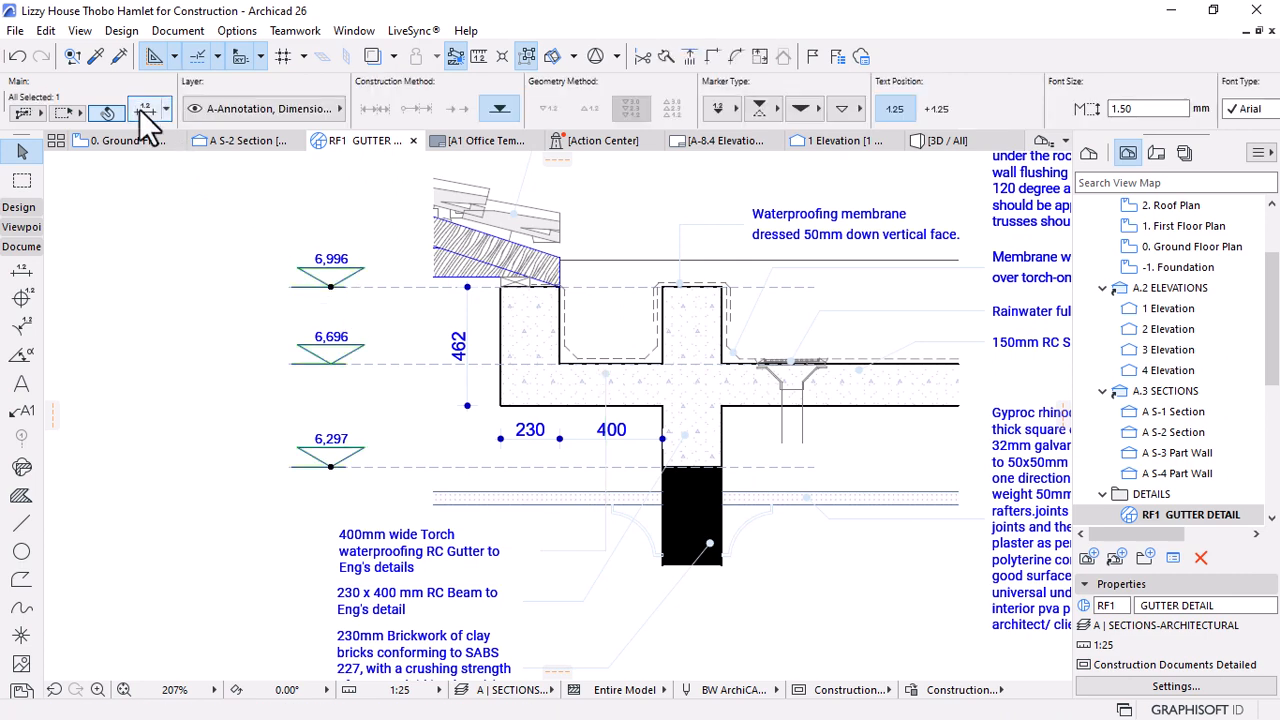
{"action": "key", "text": "ctrl+t"}
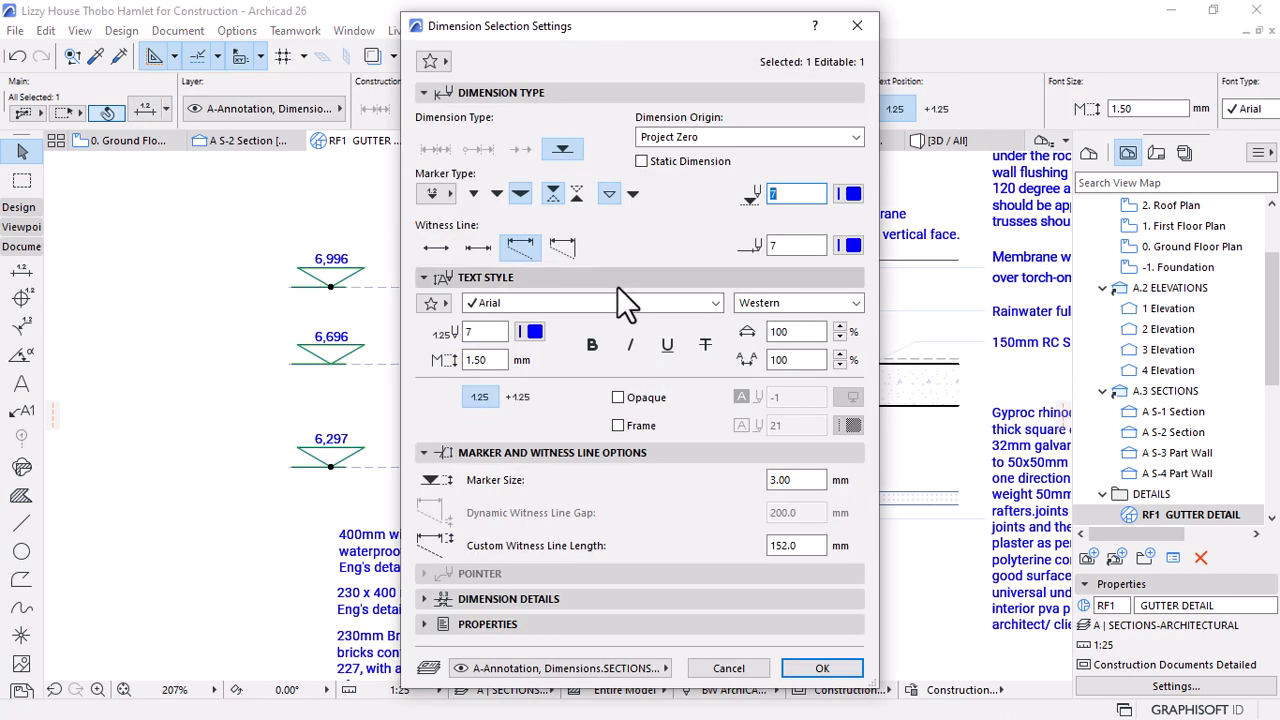
{"action": "left_click_drag", "start_coordinate": [797, 484], "coordinate": [744, 490]}
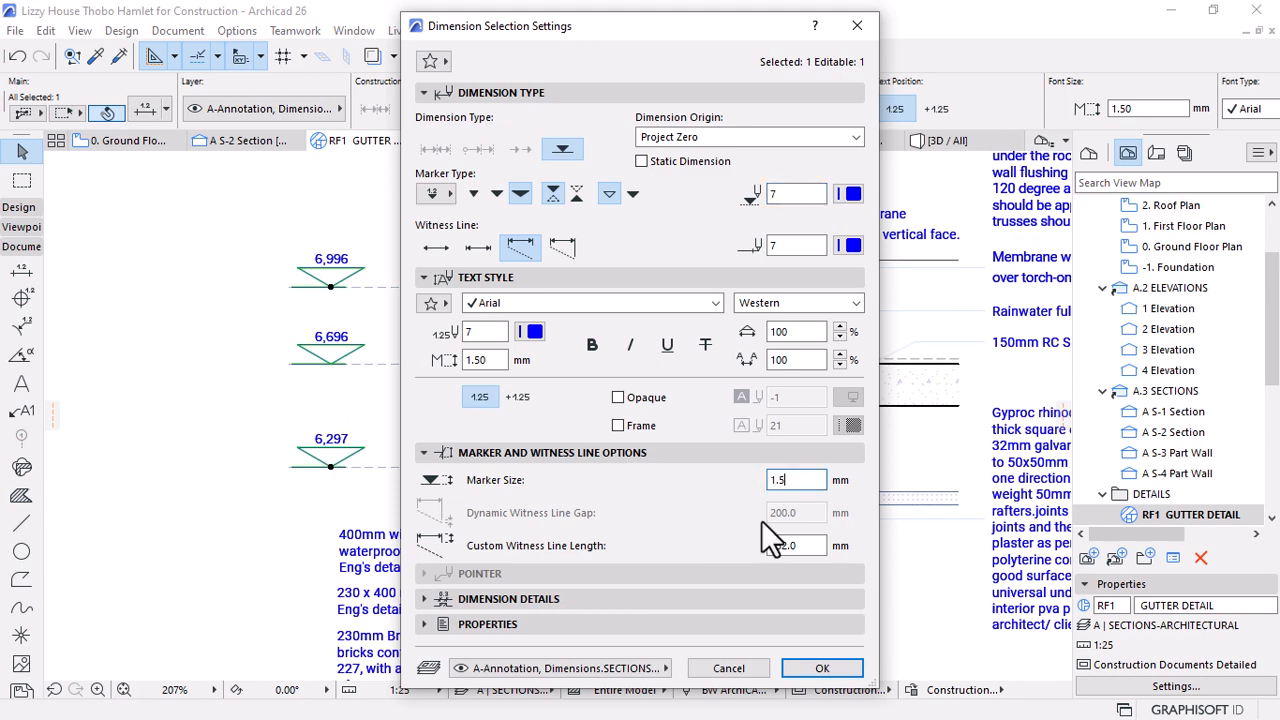
{"action": "left_click", "coordinate": [824, 670]}
{"action": "key", "text": "Escape"}
{"action": "scroll", "coordinate": [395, 428], "scroll_direction": "down", "scroll_amount": 3}
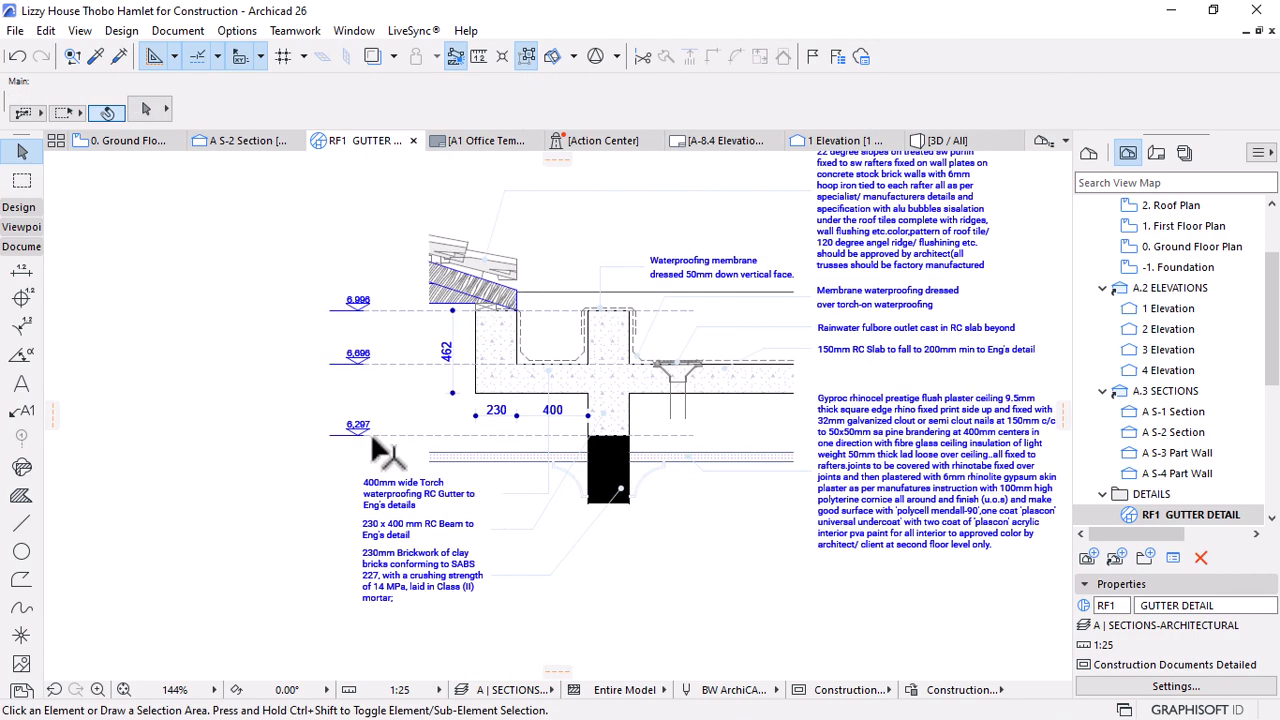
Place a new chain of level dimensions on the three dashed lines using the existing settings, and remove the previous chain beside it
{"action": "left_click", "coordinate": [370, 436]}
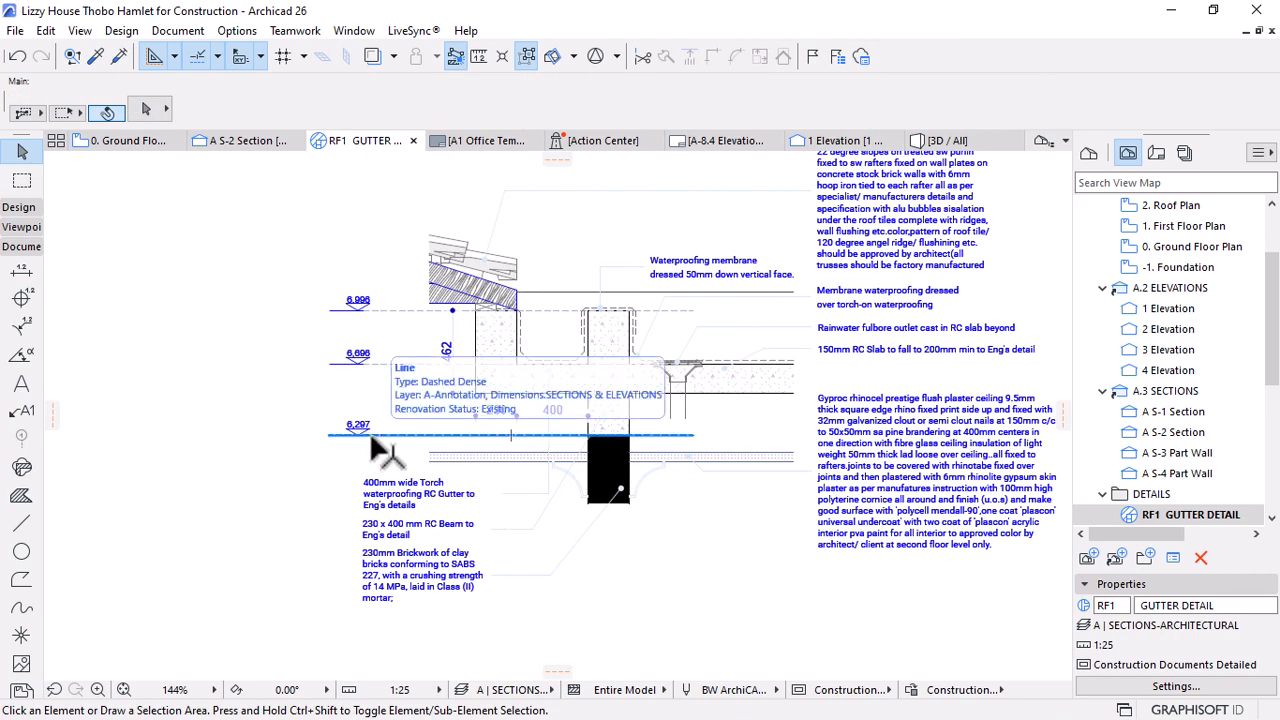
{"action": "scroll", "coordinate": [339, 395], "scroll_direction": "up", "scroll_amount": 5}
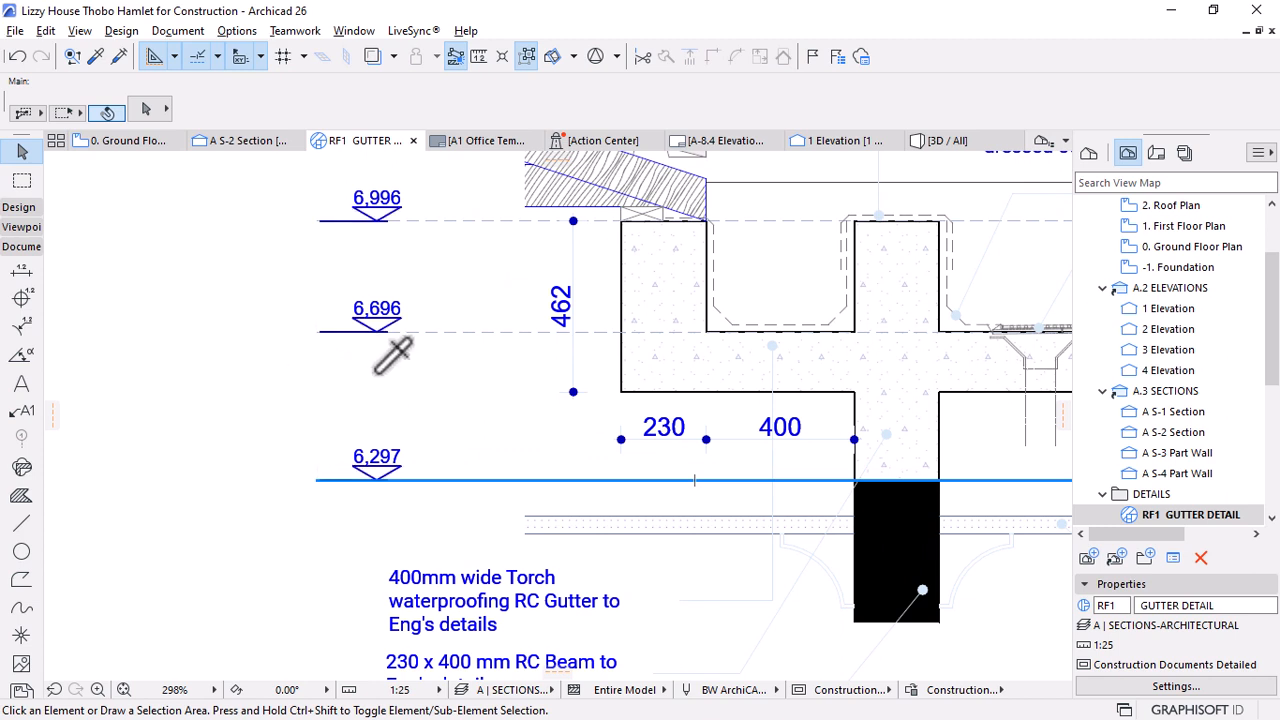
{"action": "left_click", "coordinate": [374, 375], "text": "alt"}
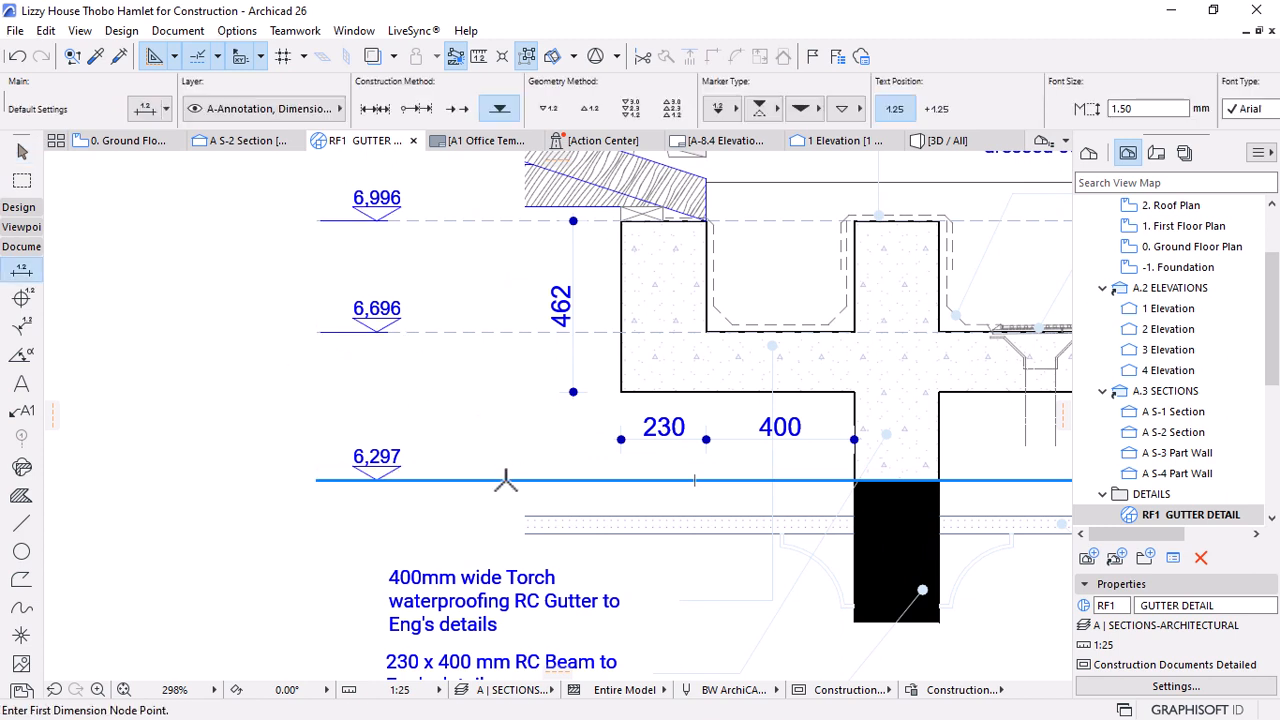
{"action": "left_click", "coordinate": [505, 481]}
{"action": "left_click", "coordinate": [497, 331]}
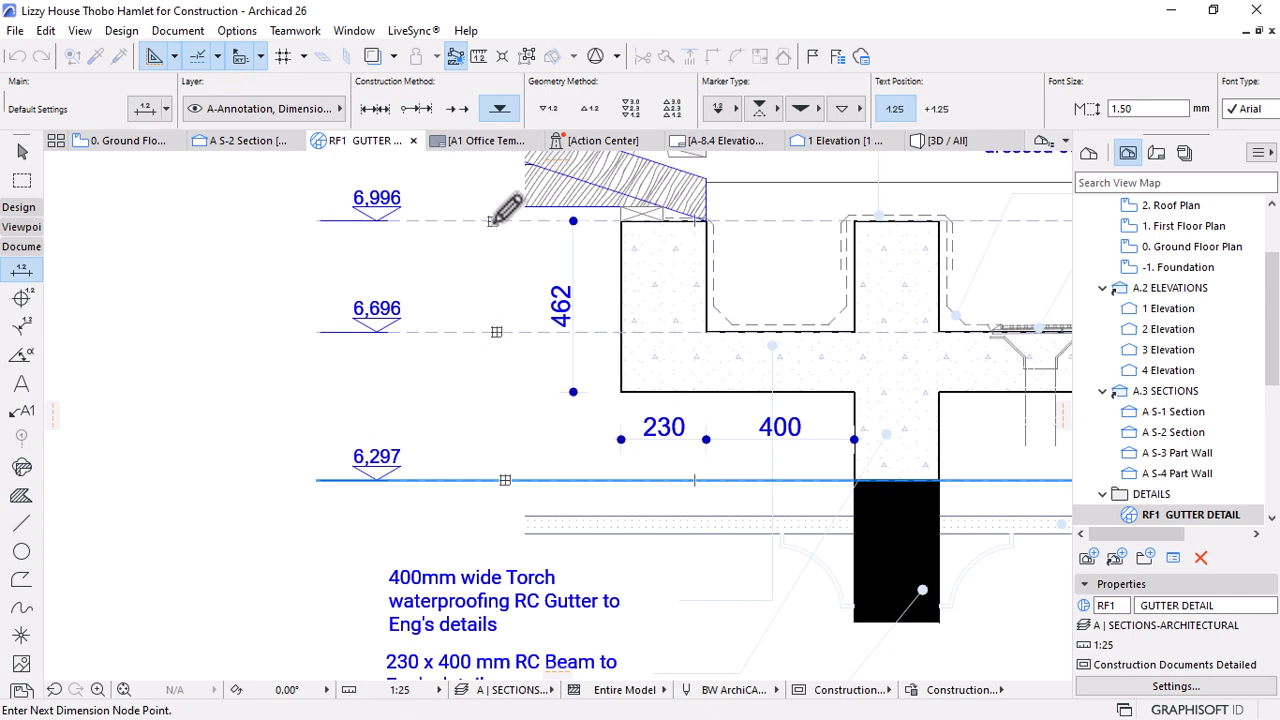
{"action": "scroll", "coordinate": [495, 238], "scroll_direction": "up", "scroll_amount": 5}
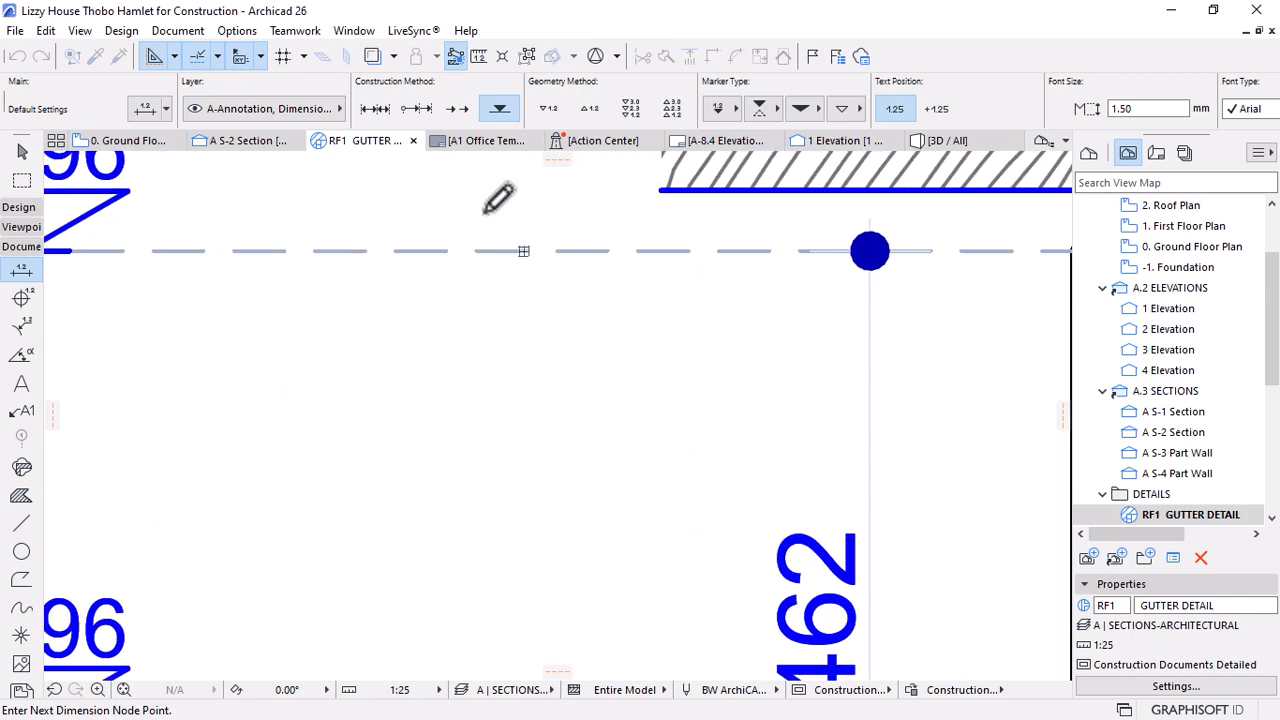
{"action": "scroll", "coordinate": [505, 240], "scroll_direction": "down", "scroll_amount": 3}
{"action": "scroll", "coordinate": [508, 238], "scroll_direction": "down", "scroll_amount": 4}
{"action": "right_click", "coordinate": [491, 314]}
{"action": "left_click", "coordinate": [510, 459]}
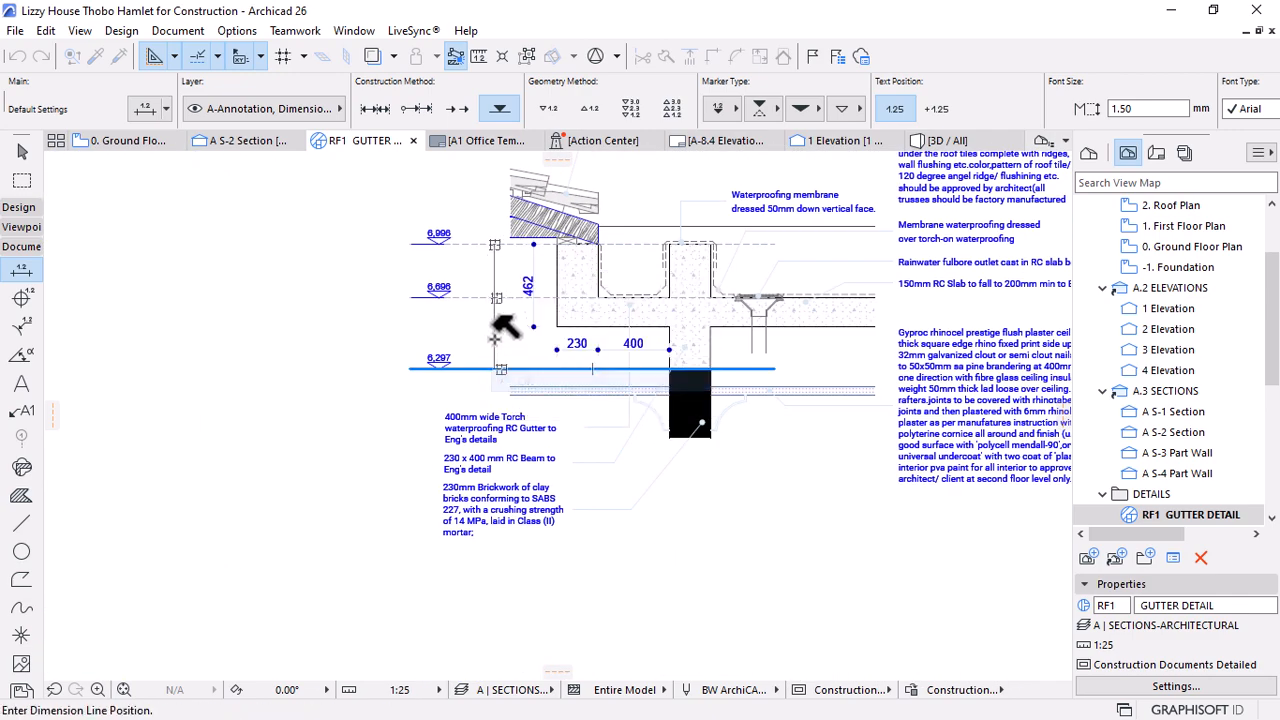
{"action": "scroll", "coordinate": [482, 325], "scroll_direction": "up", "scroll_amount": 4}
{"action": "left_click", "coordinate": [419, 334]}
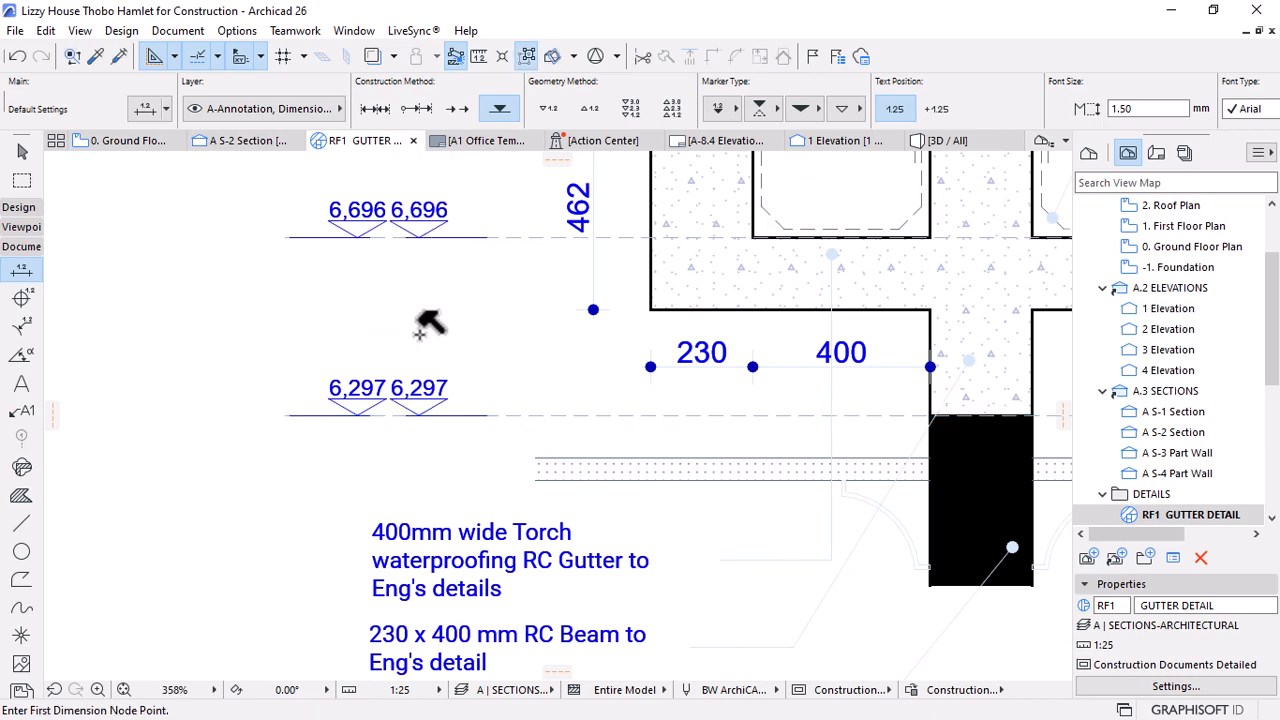
{"action": "key", "text": "Escape"}
{"action": "scroll", "coordinate": [351, 371], "scroll_direction": "down", "scroll_amount": 5}
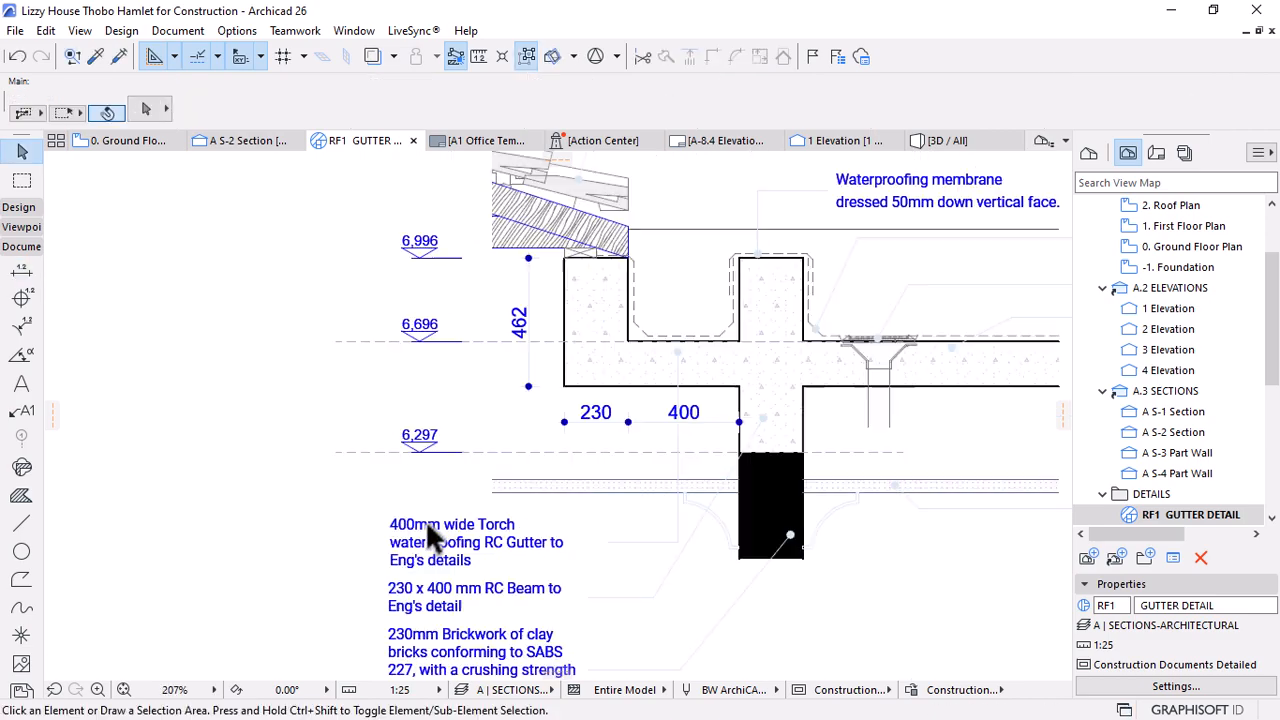
{"action": "scroll", "coordinate": [440, 405], "scroll_direction": "up", "scroll_amount": 3}
{"action": "scroll", "coordinate": [463, 451], "scroll_direction": "down", "scroll_amount": 3}
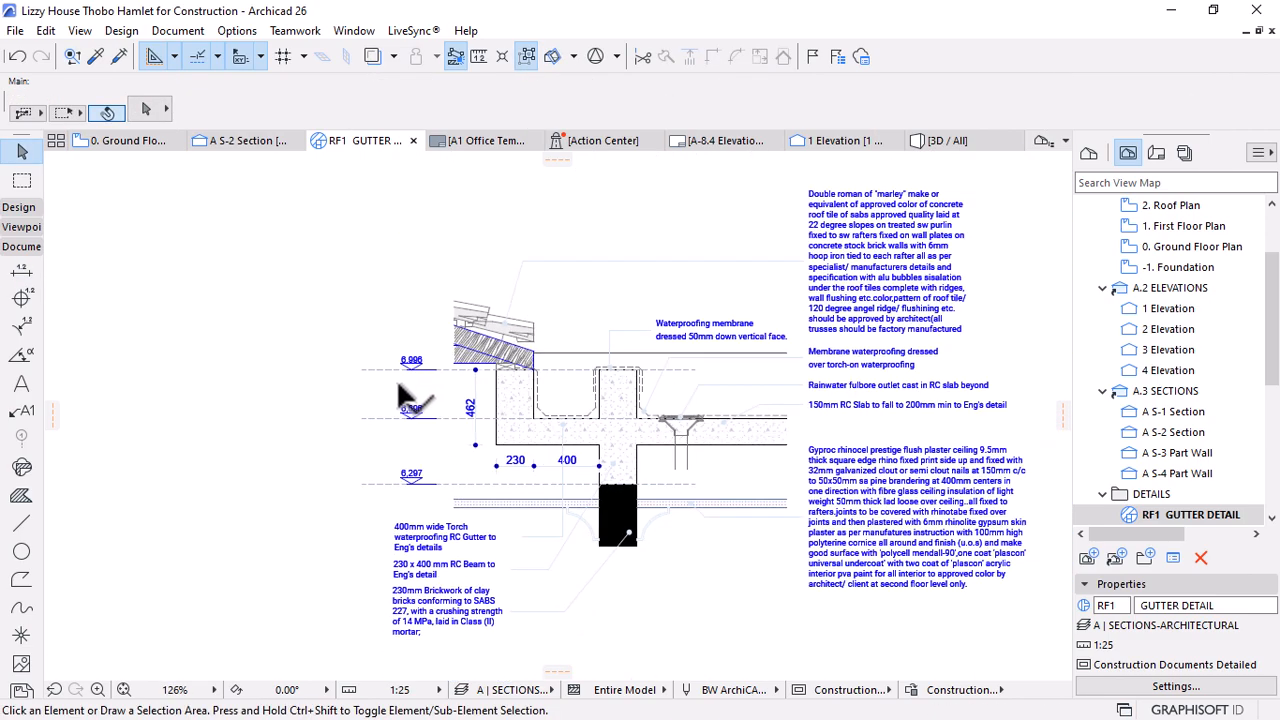
Move the new level dimension chain slightly outward along the dashed lines, away from the gutter
{"action": "left_click", "coordinate": [411, 470]}
{"action": "scroll", "coordinate": [410, 492], "scroll_direction": "up", "scroll_amount": 3}
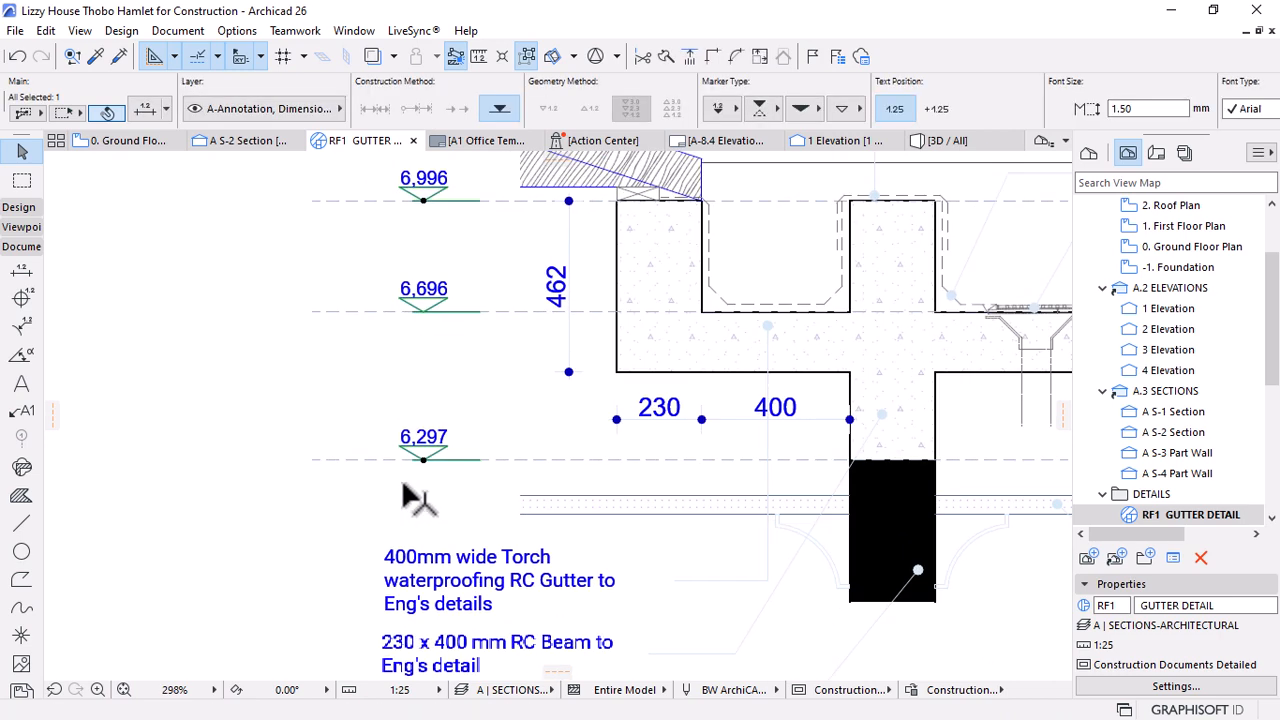
{"action": "key", "text": "ctrl+d"}
{"action": "left_click", "coordinate": [398, 440]}
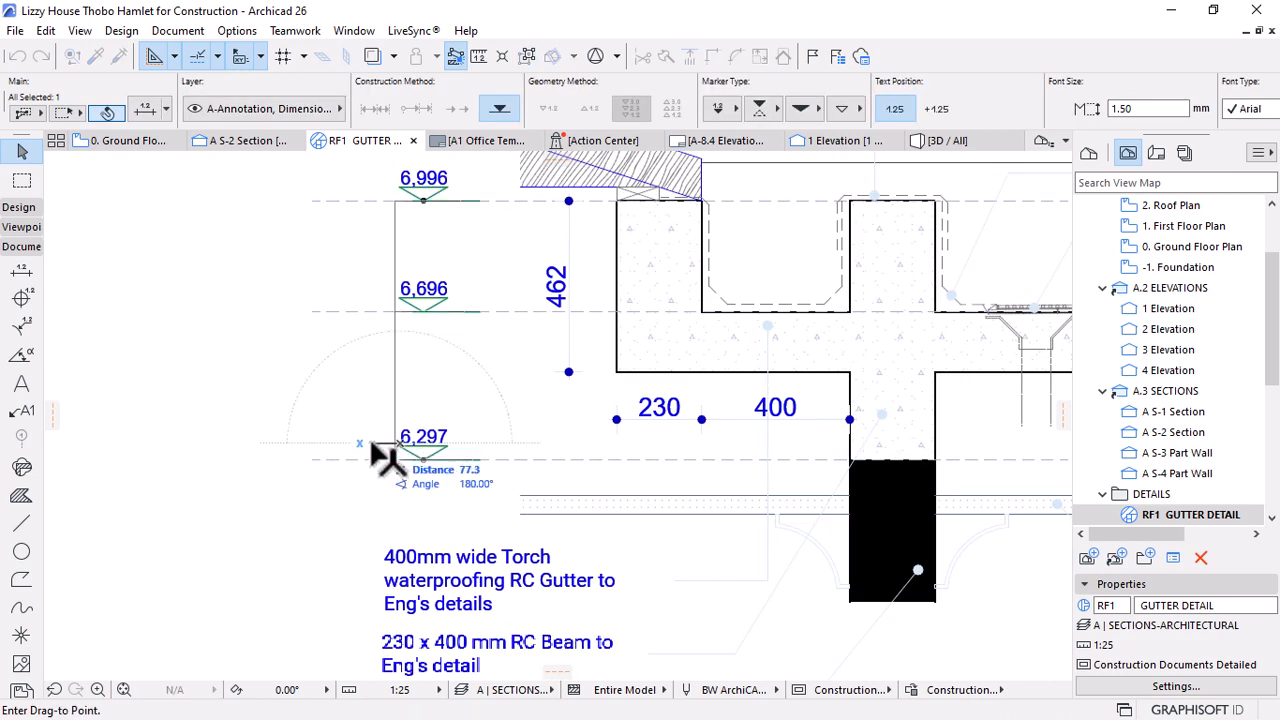
{"action": "left_click", "coordinate": [380, 554]}
{"action": "scroll", "coordinate": [284, 446], "scroll_direction": "down", "scroll_amount": 5}
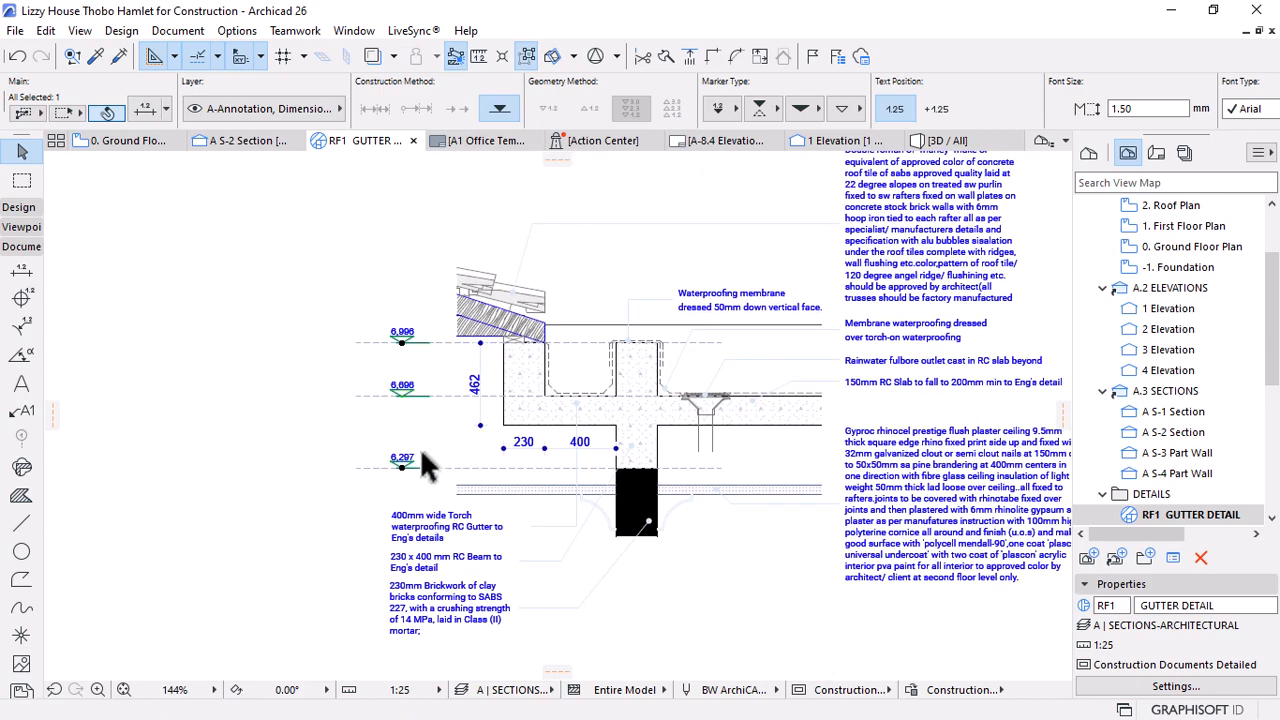
{"action": "key", "text": "Escape"}
{"action": "scroll", "coordinate": [399, 334], "scroll_direction": "down", "scroll_amount": 3}
{"action": "scroll", "coordinate": [676, 318], "scroll_direction": "up", "scroll_amount": 4}
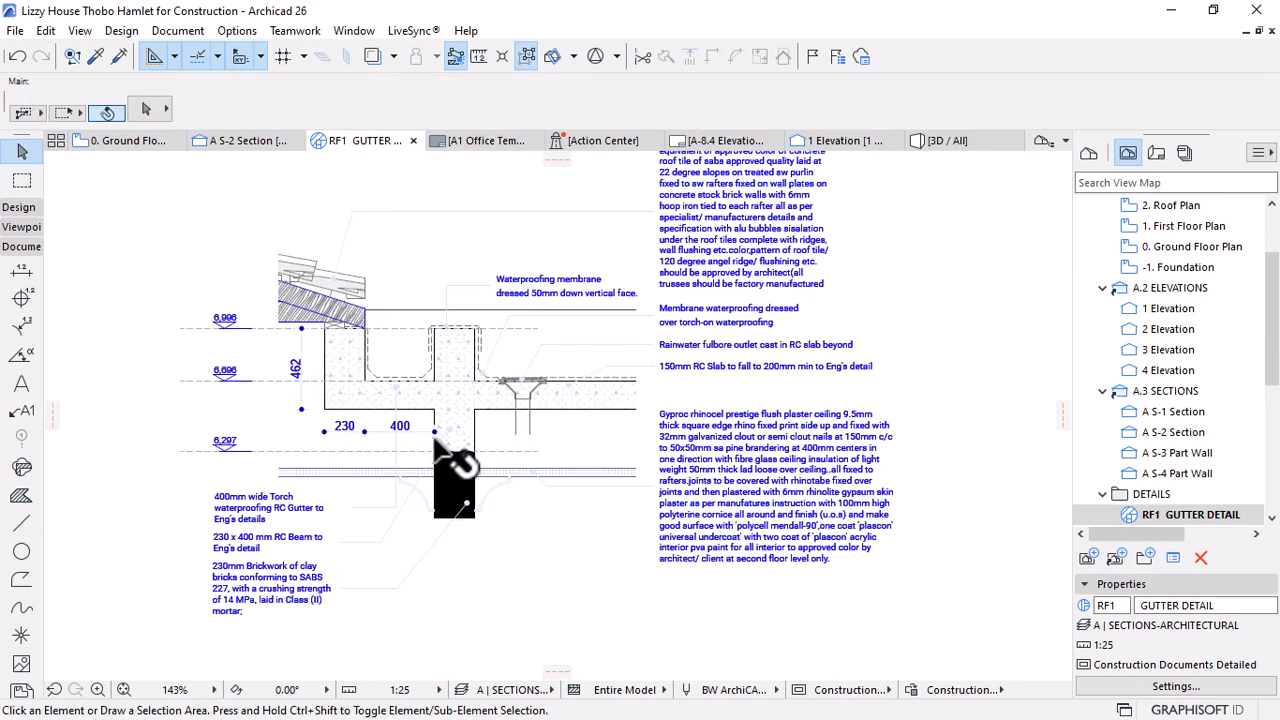
{"action": "scroll", "coordinate": [560, 400], "scroll_direction": "down", "scroll_amount": 2}
{"action": "scroll", "coordinate": [493, 360], "scroll_direction": "up", "scroll_amount": 1}
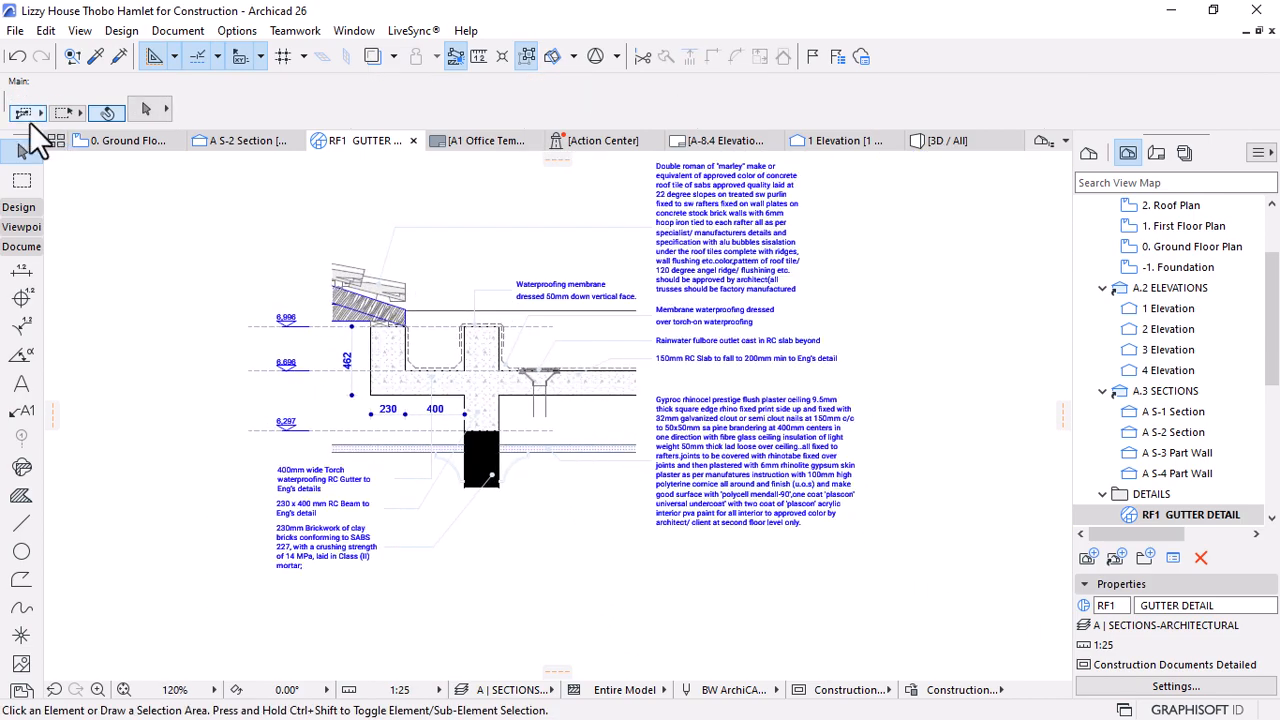
Export the whole gutter detail within a marquee as RF1 GUTTER DETAIL.pdf, replacing the existing file and opening it after saving
{"action": "left_click", "coordinate": [22, 180]}
{"action": "scroll", "coordinate": [415, 318], "scroll_direction": "down", "scroll_amount": 3}
{"action": "left_click", "coordinate": [312, 200]}
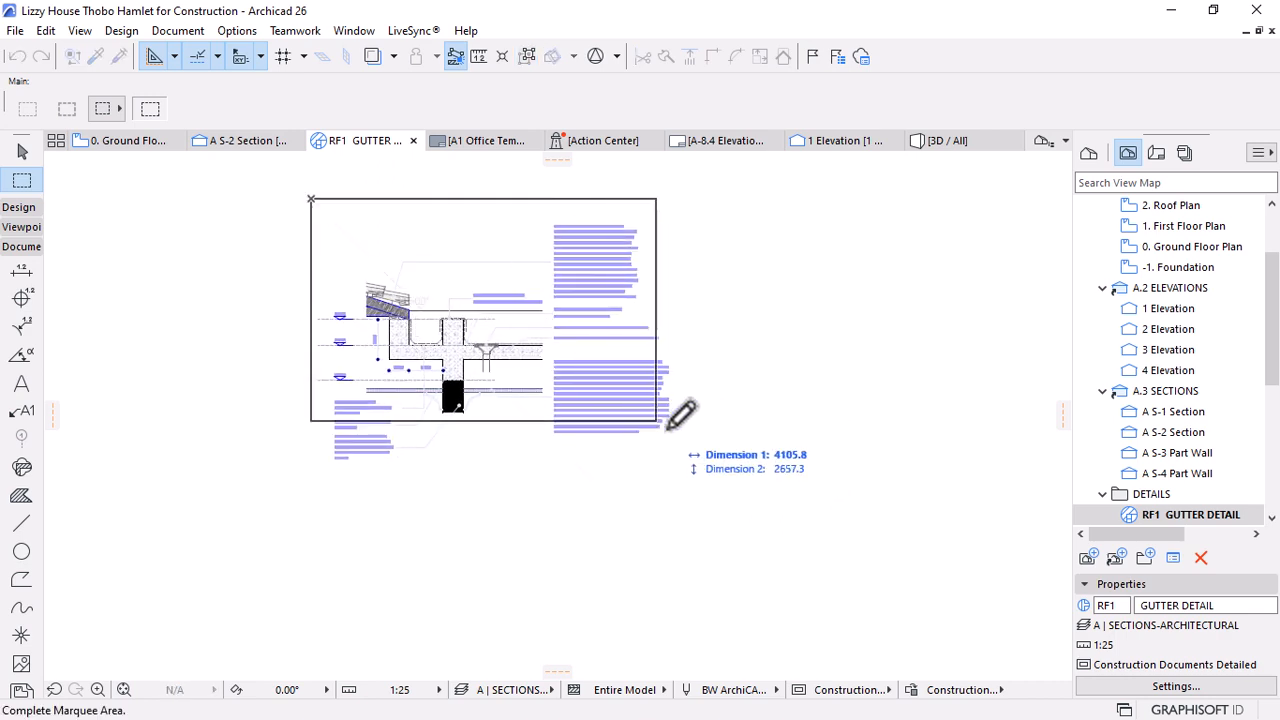
{"action": "left_click", "coordinate": [684, 468]}
{"action": "left_click", "coordinate": [18, 28]}
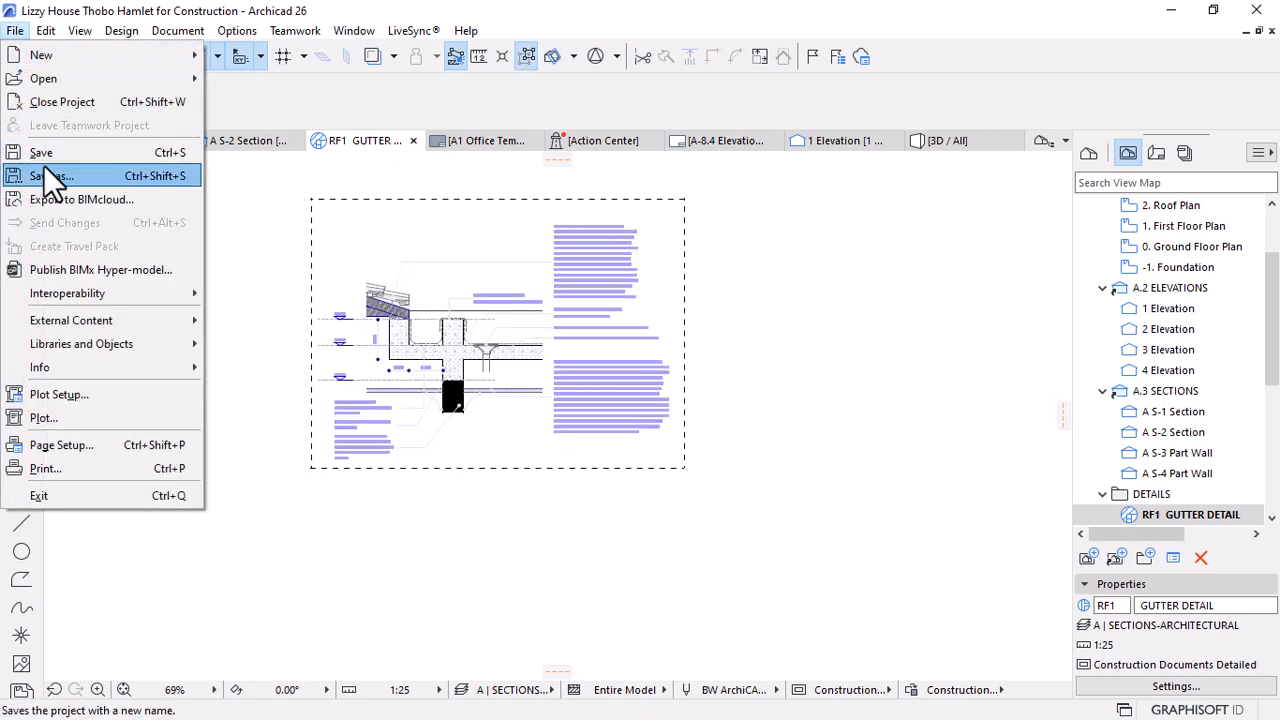
{"action": "left_click", "coordinate": [71, 174]}
{"action": "left_click", "coordinate": [91, 124]}
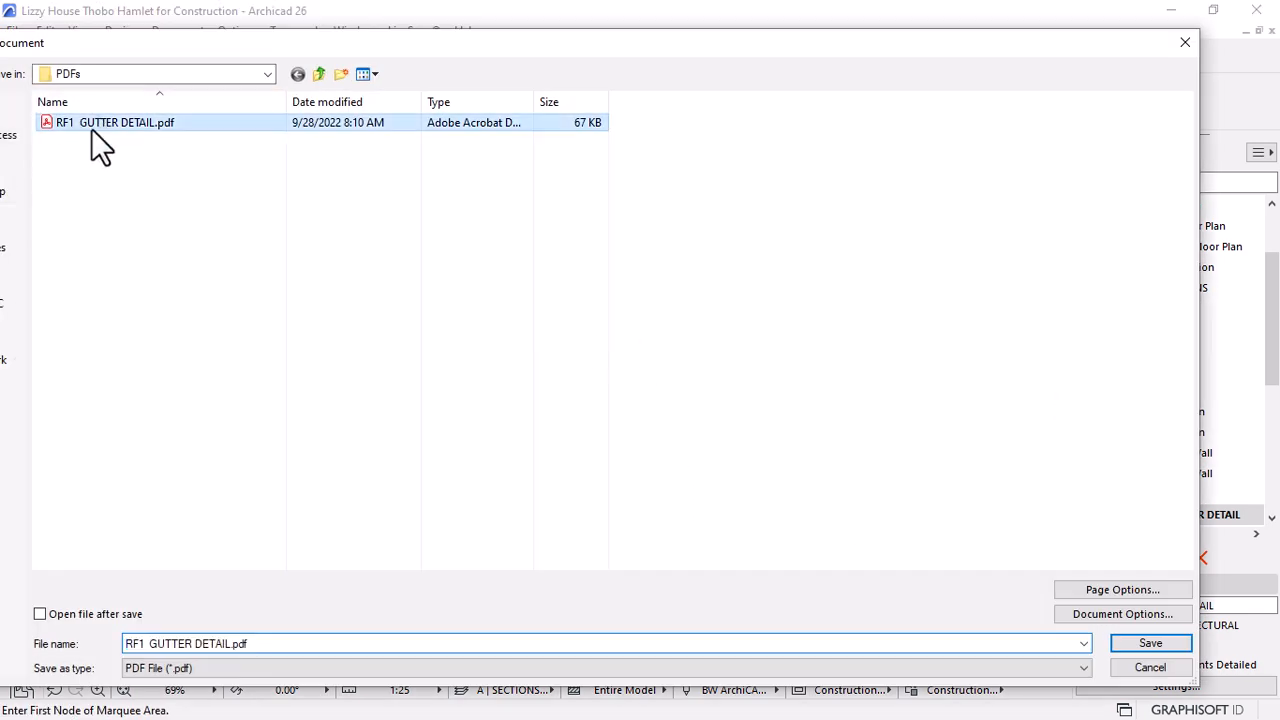
{"action": "left_click", "coordinate": [60, 615]}
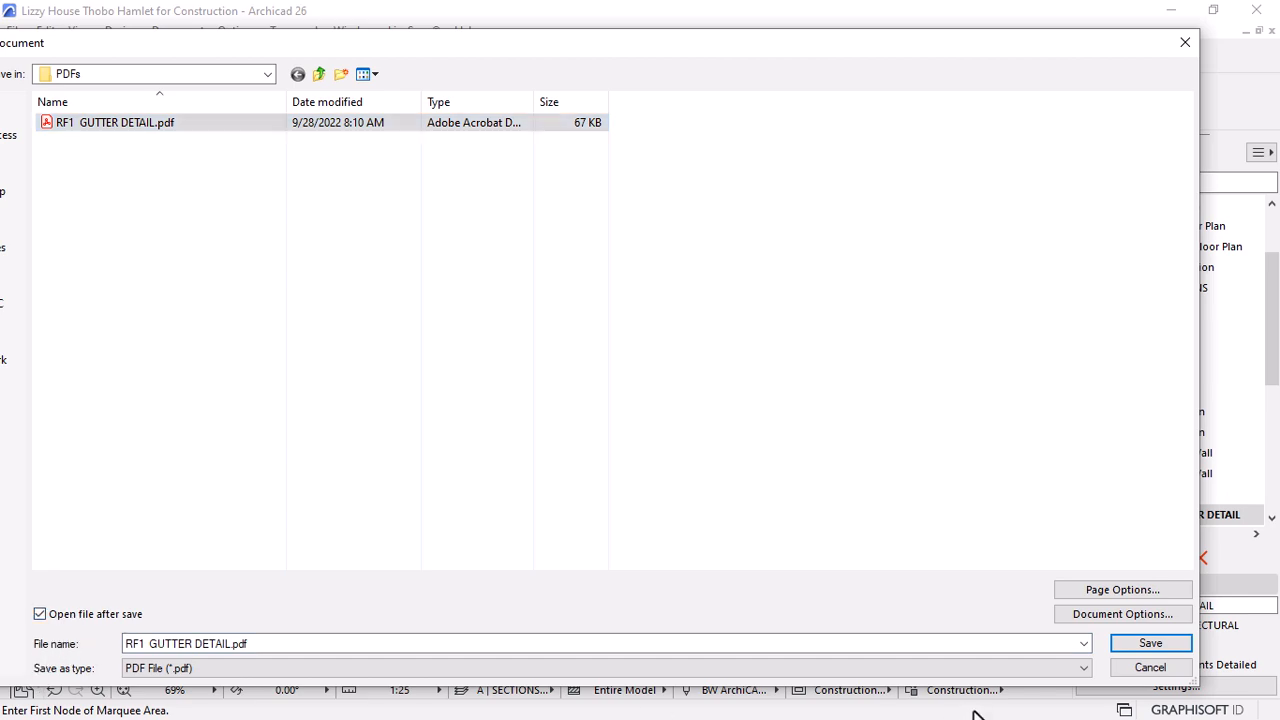
{"action": "left_click", "coordinate": [1146, 648]}
{"action": "left_click", "coordinate": [683, 371]}
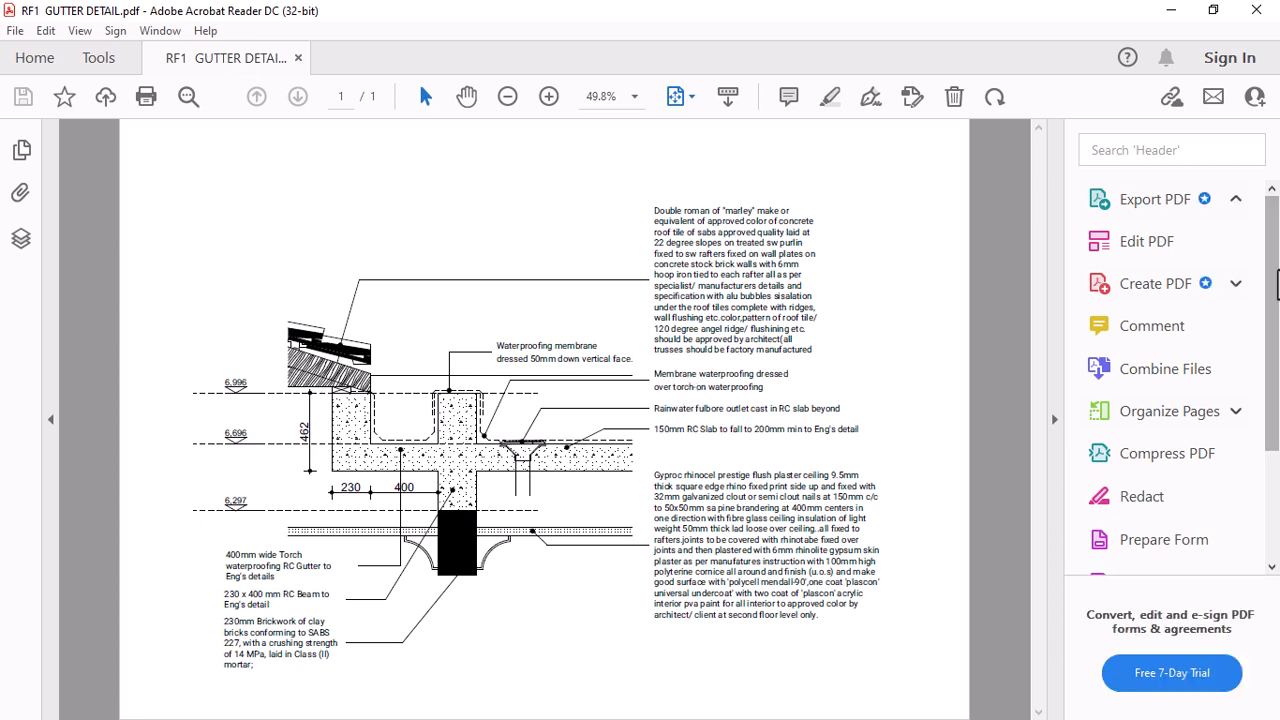
Examine the levels, dimensions, notes and leader lines in the exported gutter detail PDF, close it and clear the marquee in Archicad
{"action": "left_click_drag", "start_coordinate": [1274, 258], "coordinate": [1273, 299]}
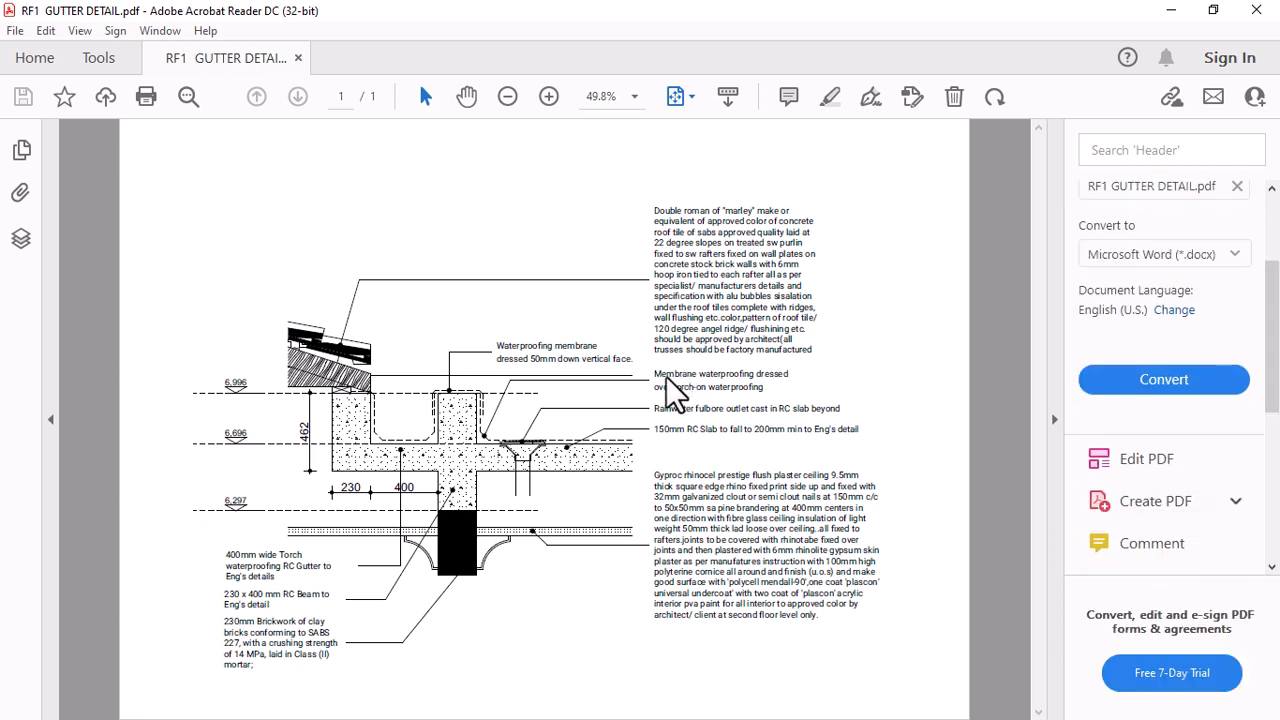
{"action": "scroll", "coordinate": [516, 432], "scroll_direction": "up", "scroll_amount": 1, "text": "ctrl"}
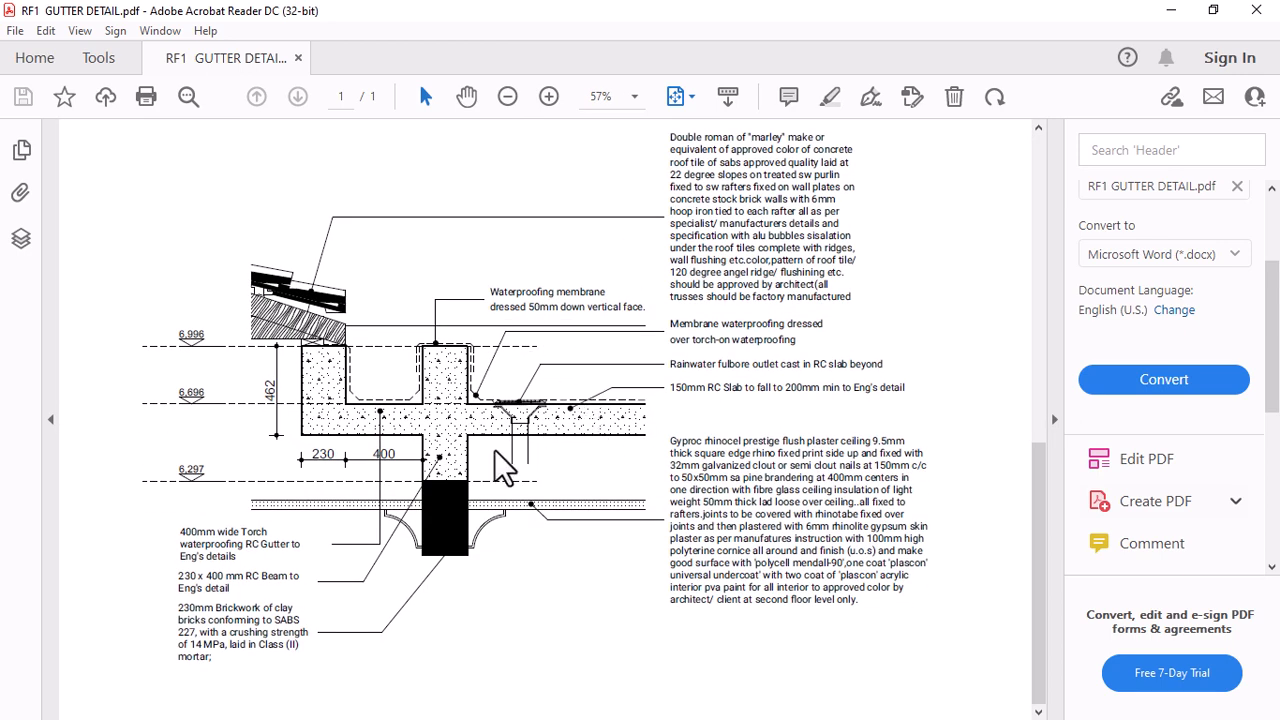
{"action": "scroll", "coordinate": [716, 412], "scroll_direction": "up", "scroll_amount": 2, "text": "ctrl"}
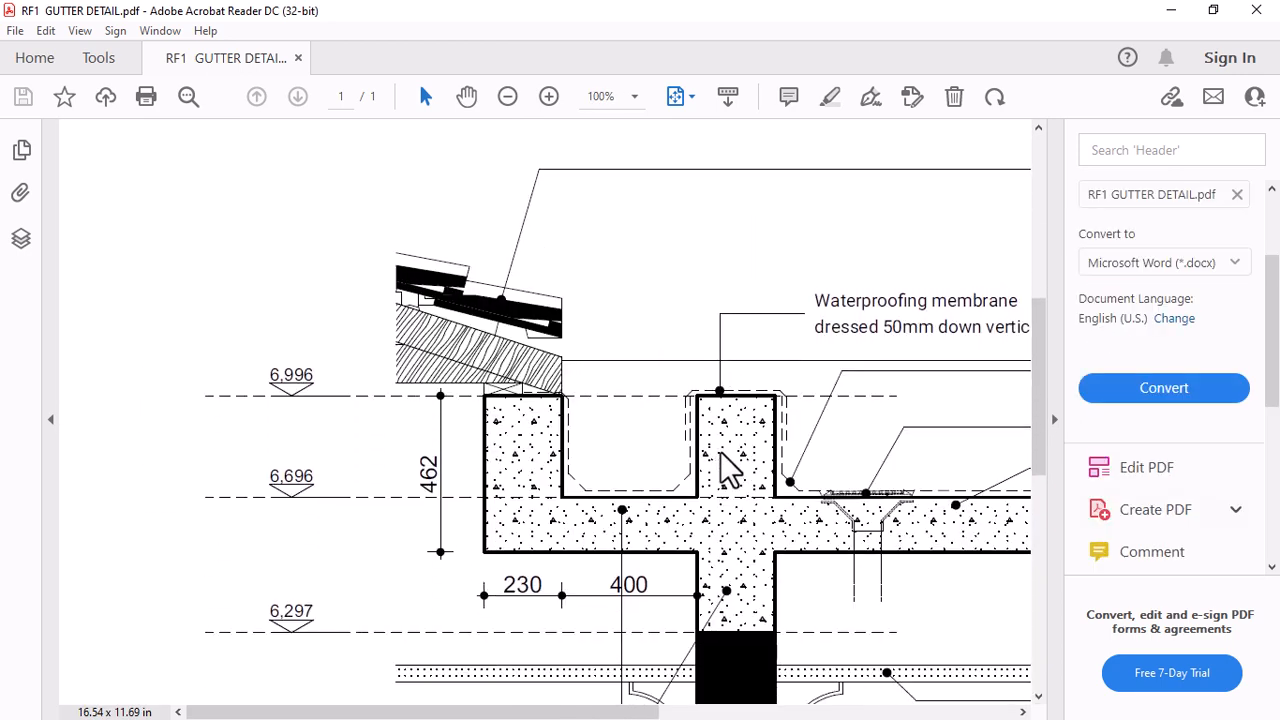
{"action": "scroll", "coordinate": [808, 488], "scroll_direction": "down", "scroll_amount": 2}
{"action": "mouse_move", "coordinate": [1039, 360]}
{"action": "left_mouse_down"}
{"action": "mouse_move", "coordinate": [1031, 520]}
{"action": "mouse_move", "coordinate": [1027, 492]}
{"action": "left_mouse_up"}
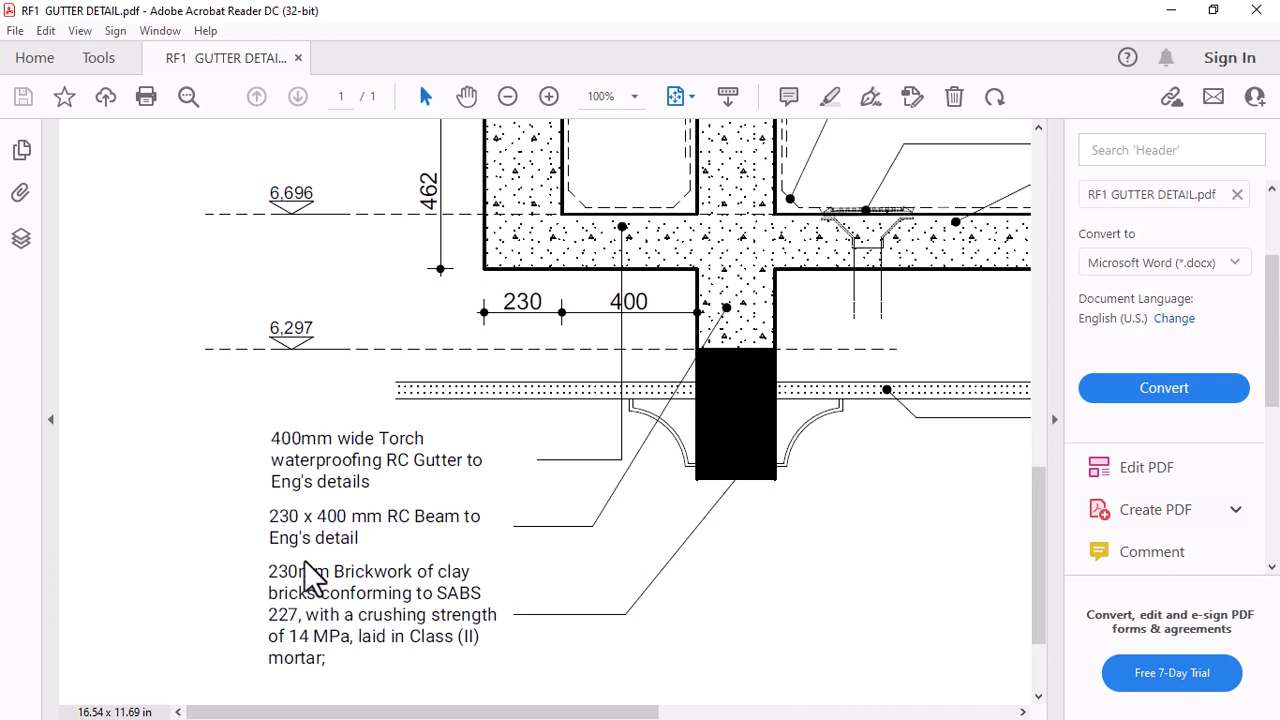
{"action": "left_click_drag", "start_coordinate": [1036, 564], "coordinate": [1042, 420]}
{"action": "mouse_move", "coordinate": [585, 712]}
{"action": "left_mouse_down"}
{"action": "mouse_move", "coordinate": [749, 710]}
{"action": "mouse_move", "coordinate": [687, 708]}
{"action": "left_mouse_up"}
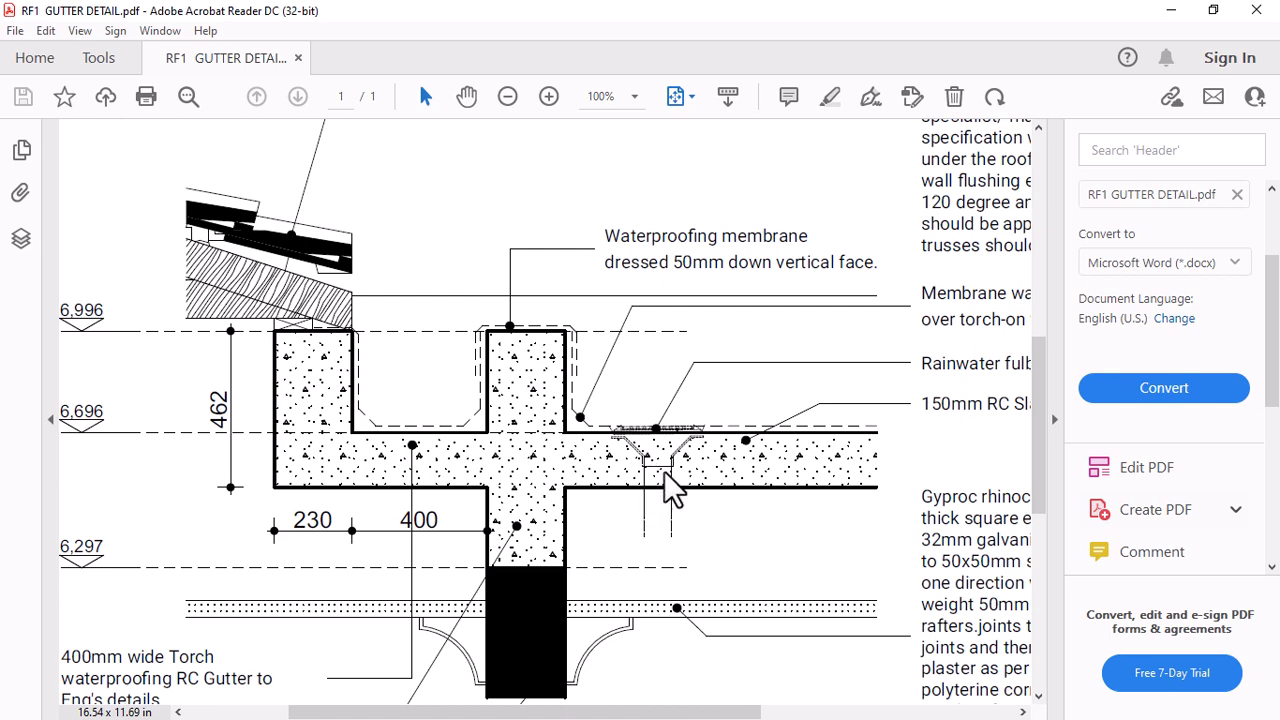
{"action": "left_click_drag", "start_coordinate": [555, 712], "coordinate": [453, 712]}
{"action": "scroll", "coordinate": [517, 530], "scroll_direction": "down", "scroll_amount": 2}
{"action": "scroll", "coordinate": [518, 516], "scroll_direction": "down", "scroll_amount": 2}
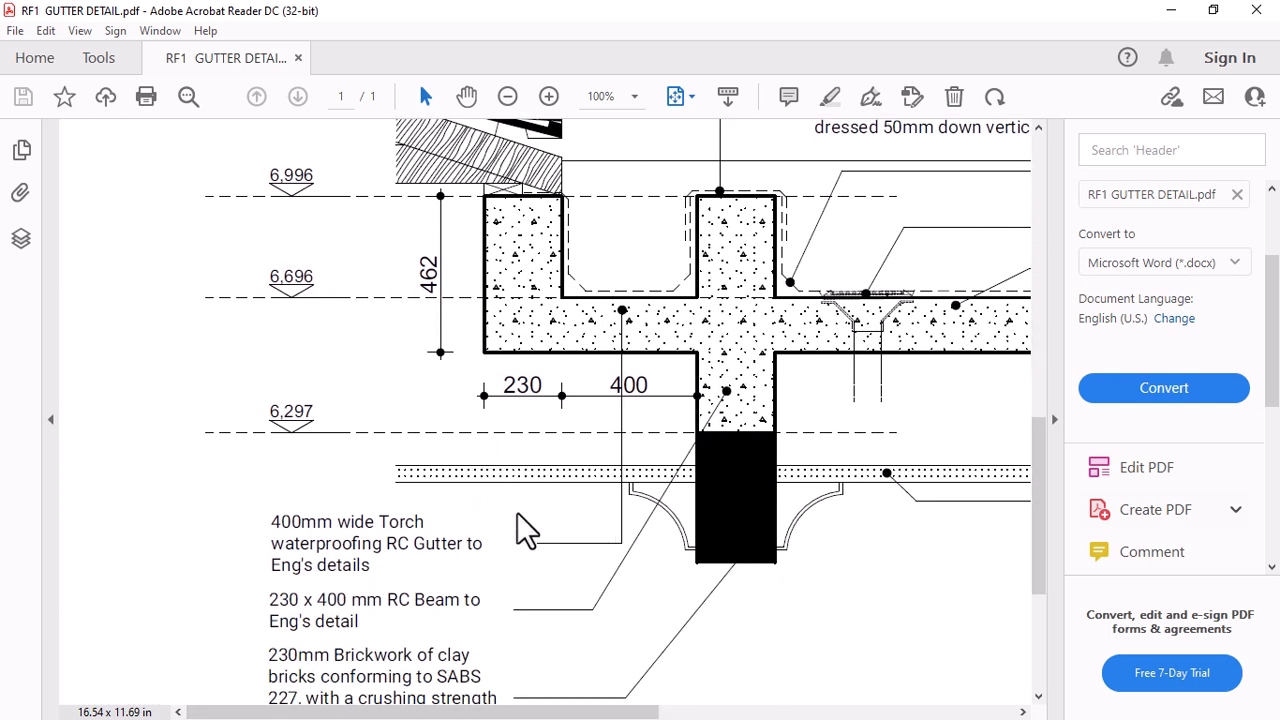
{"action": "left_click", "coordinate": [1267, 9]}
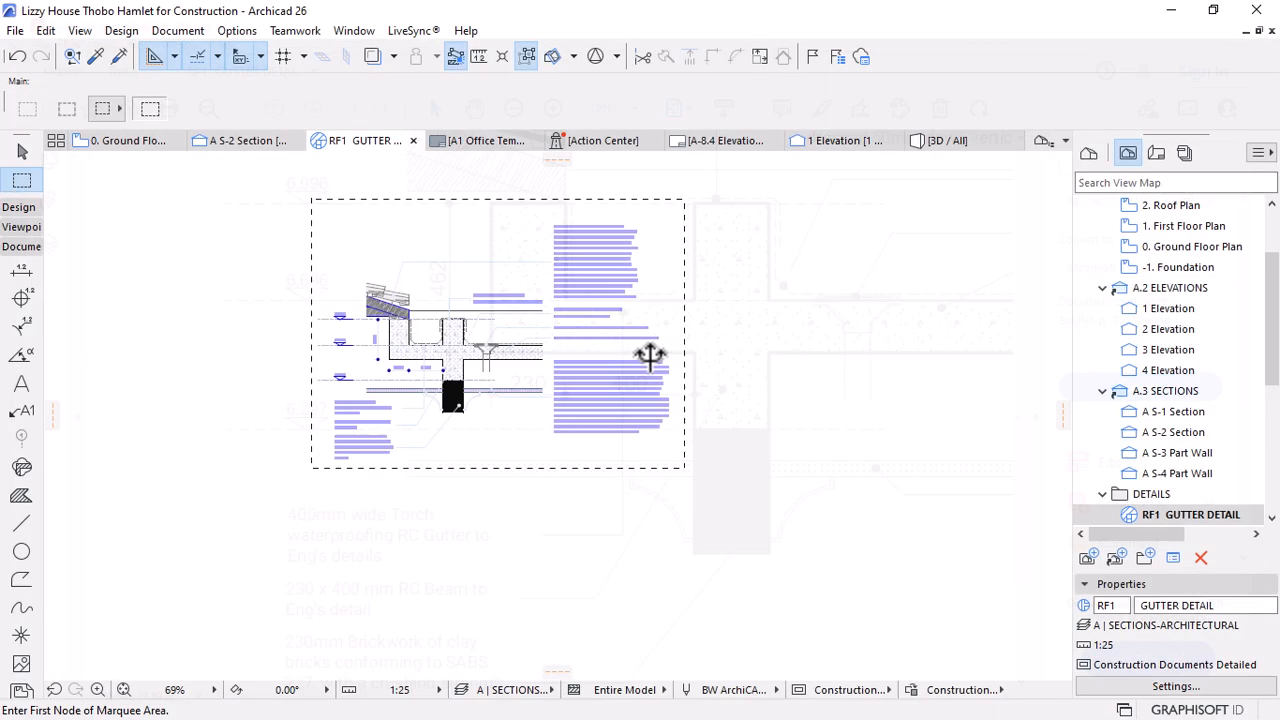
{"action": "key", "text": "Escape"}
Try a pointer starting angle of 70° on the "400mm wide Torch waterproofing" gutter label
{"action": "scroll", "coordinate": [328, 340], "scroll_direction": "up", "scroll_amount": 5}
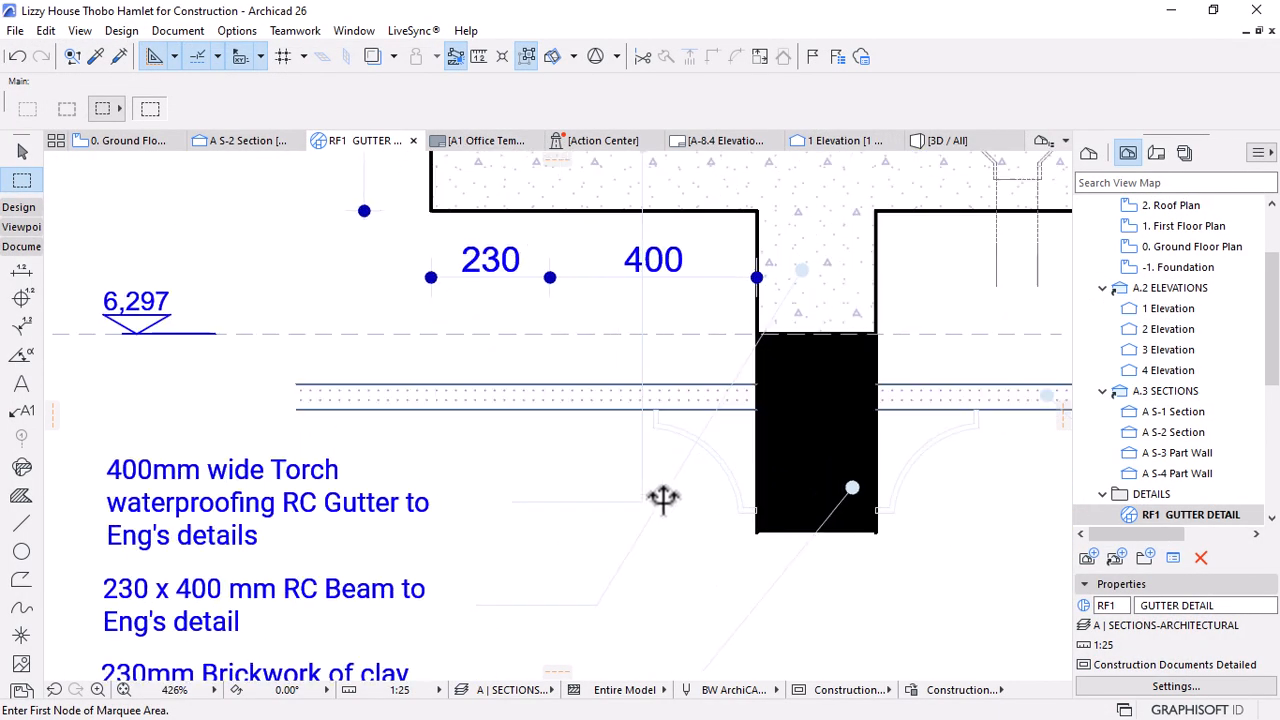
{"action": "scroll", "coordinate": [608, 517], "scroll_direction": "up", "scroll_amount": 3}
{"action": "left_click", "coordinate": [647, 494]}
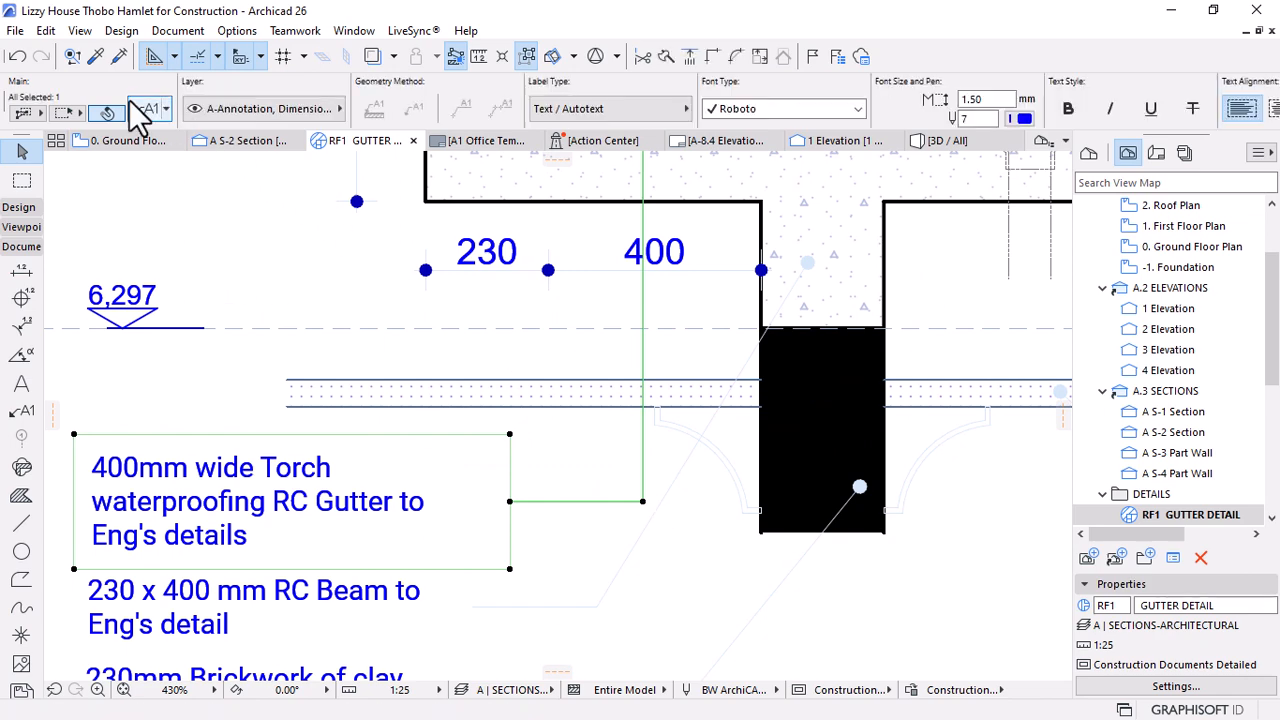
{"action": "key", "text": "ctrl+t"}
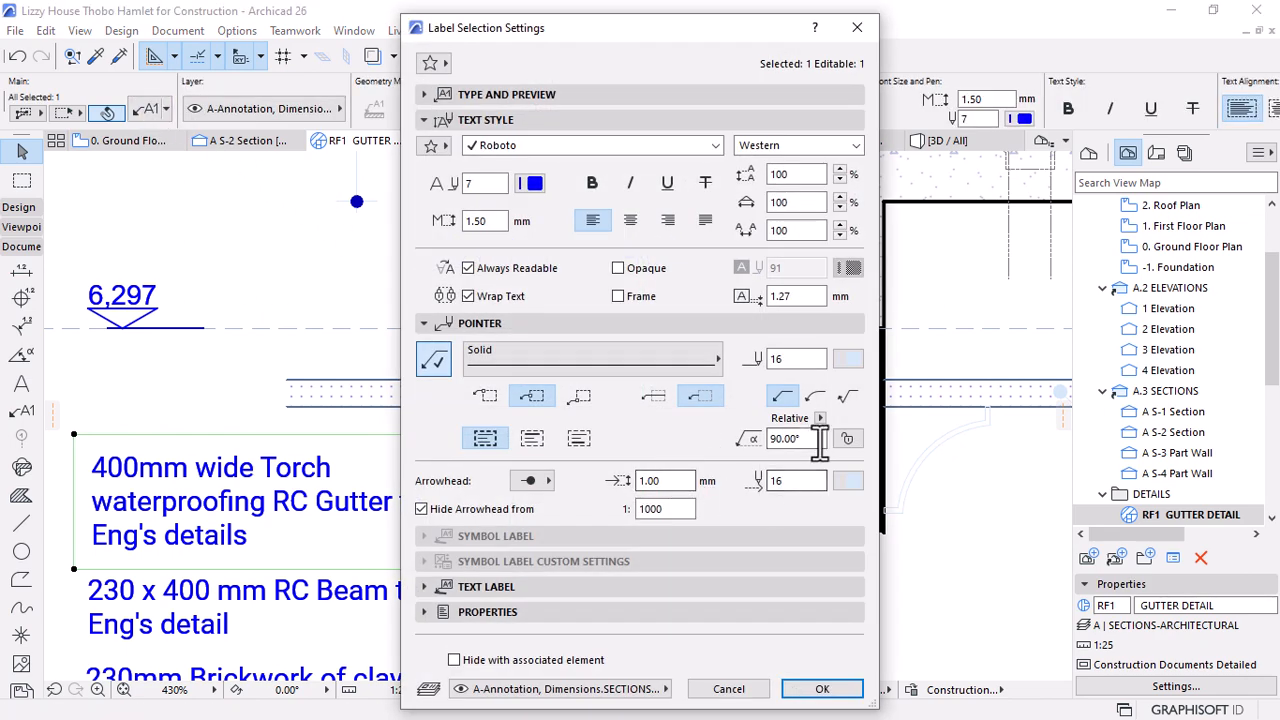
{"action": "double_click", "coordinate": [785, 438]}
{"action": "type", "text": "70"}
{"action": "key", "text": "Return"}
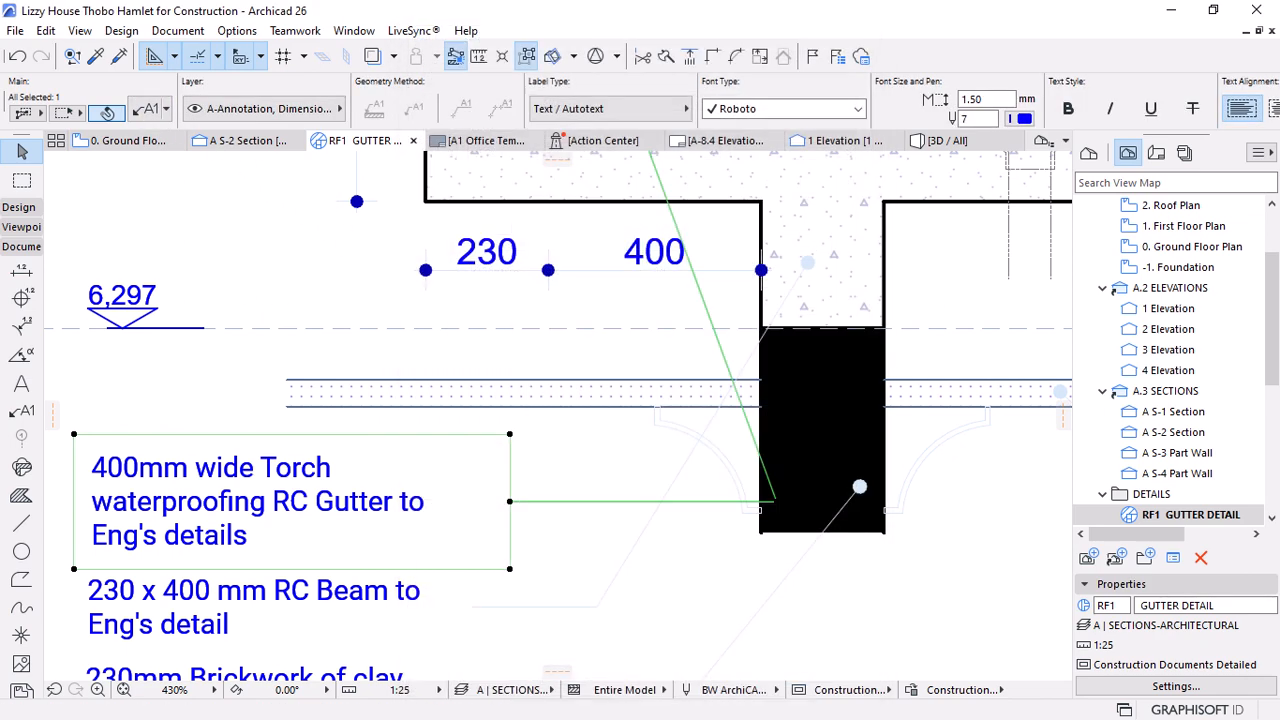
Try pointer starting angles of 30° and 50° on the same gutter label
{"action": "key", "text": "ctrl+t"}
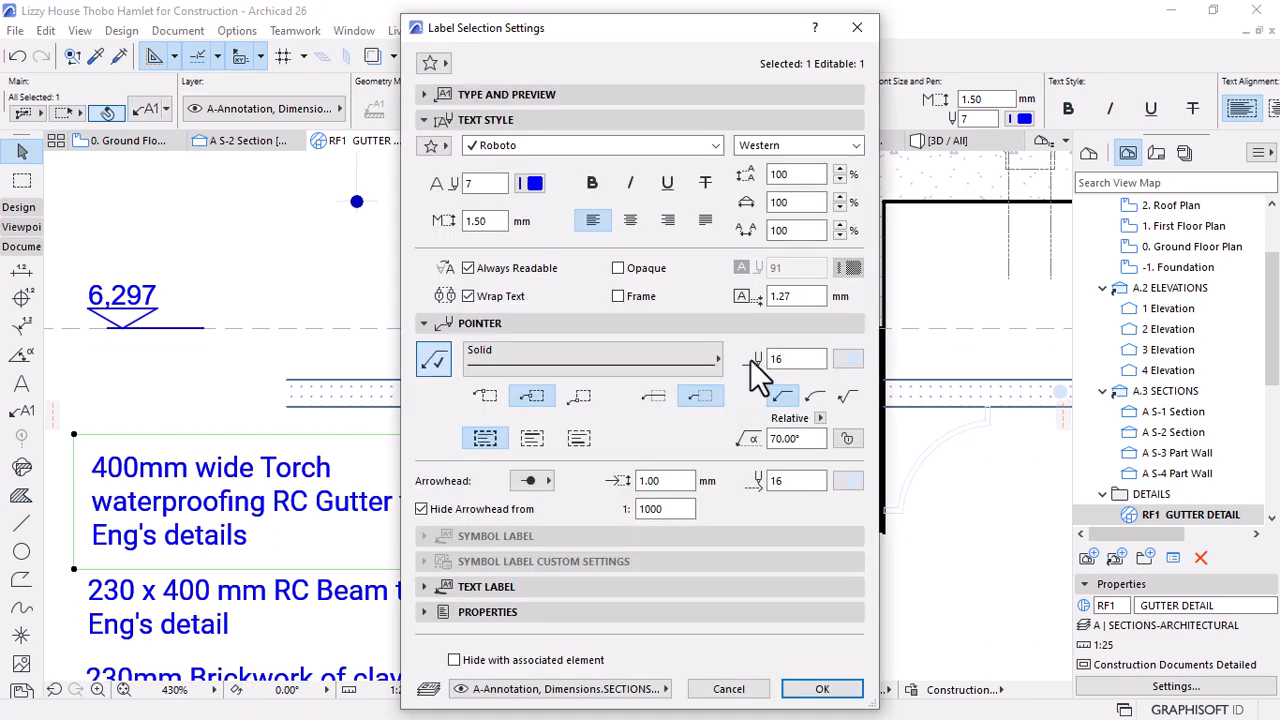
{"action": "type", "text": "30"}
{"action": "key", "text": "Return"}
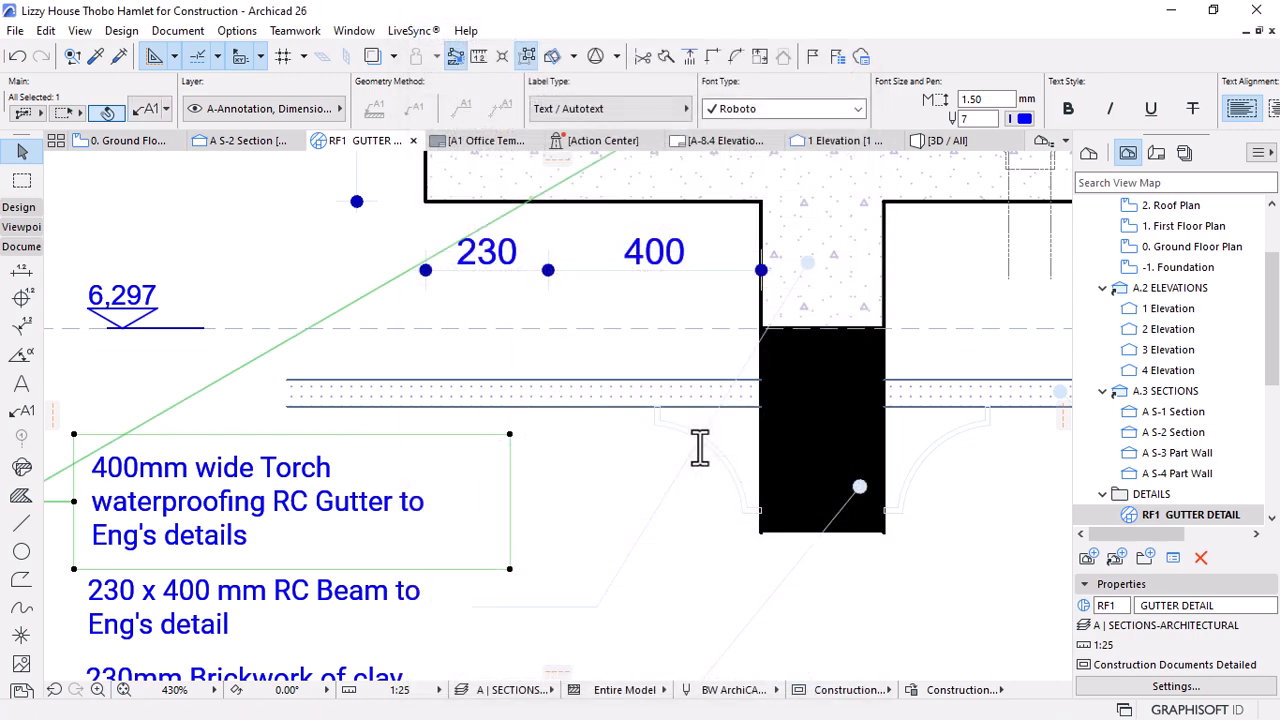
{"action": "key", "text": "ctrl+t"}
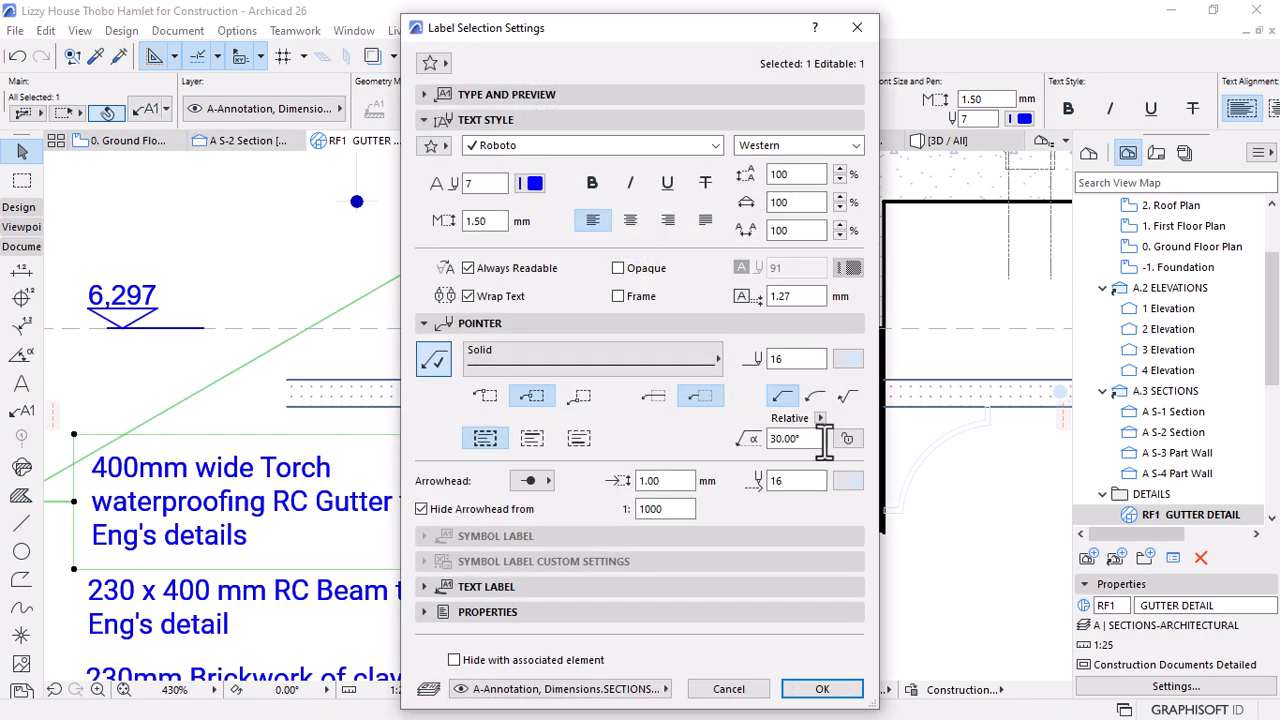
{"action": "type", "text": "50"}
{"action": "key", "text": "Return"}
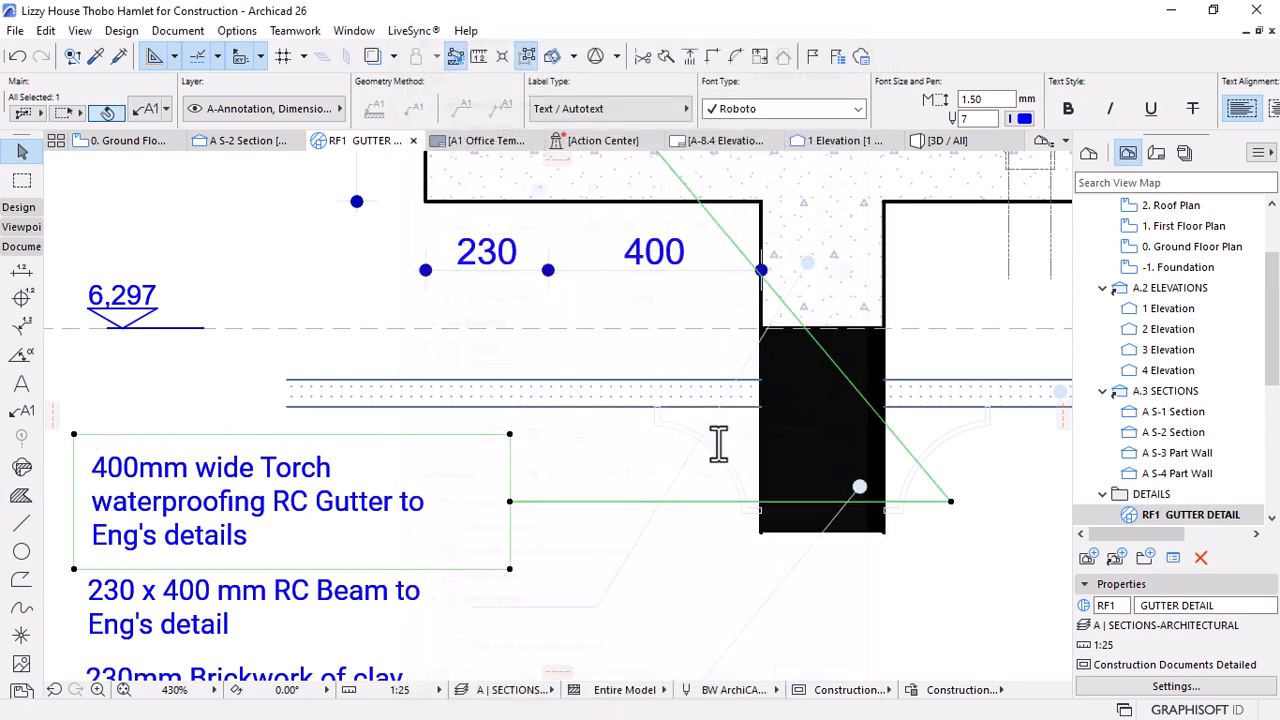
Set the gutter label's pointer starting angle to 60° and move the label aside, well clear of the detail
{"action": "key", "text": "ctrl+t"}
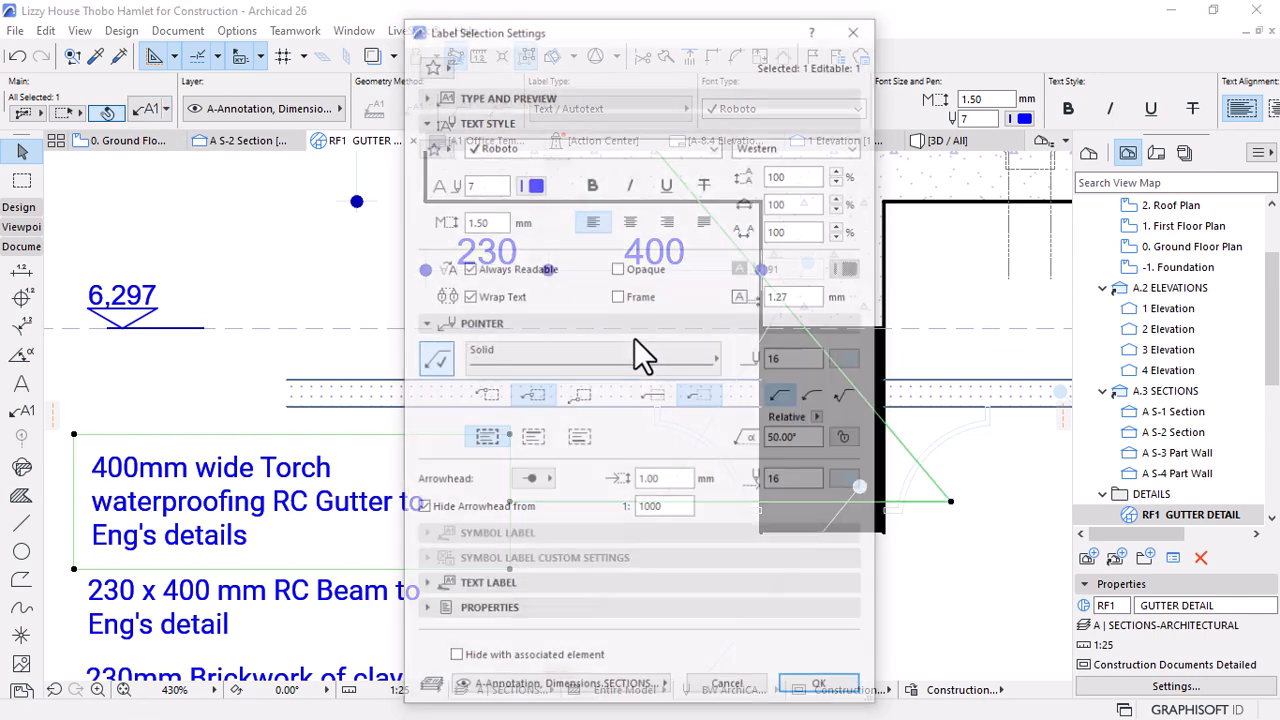
{"action": "left_click_drag", "start_coordinate": [809, 440], "coordinate": [762, 444]}
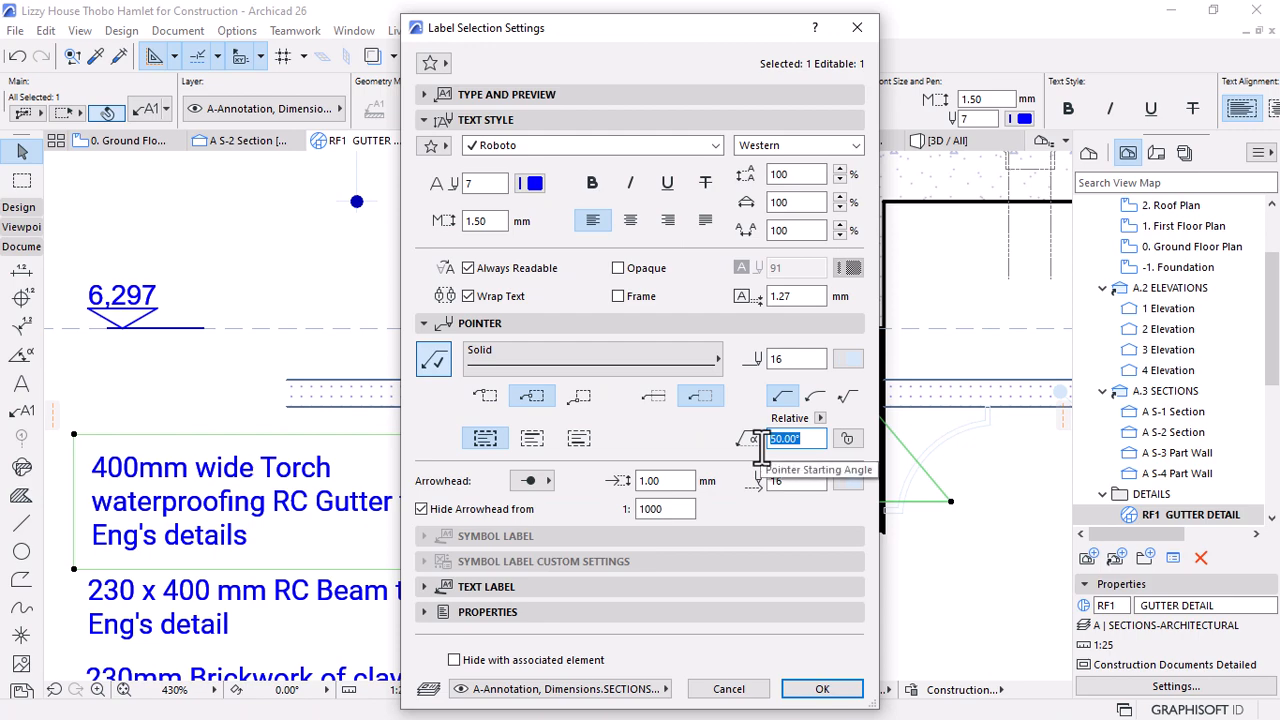
{"action": "type", "text": "60"}
{"action": "key", "text": "Return"}
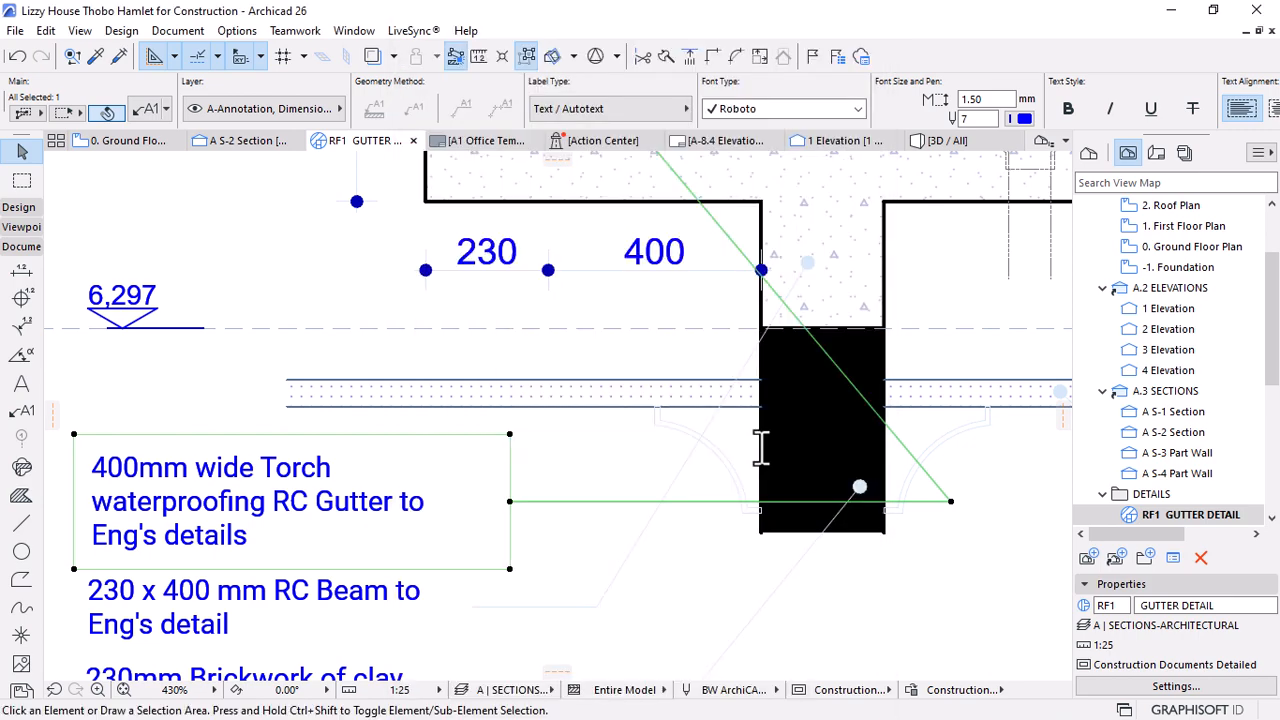
{"action": "scroll", "coordinate": [749, 480], "scroll_direction": "down", "scroll_amount": 3}
{"action": "scroll", "coordinate": [749, 480], "scroll_direction": "down", "scroll_amount": 2}
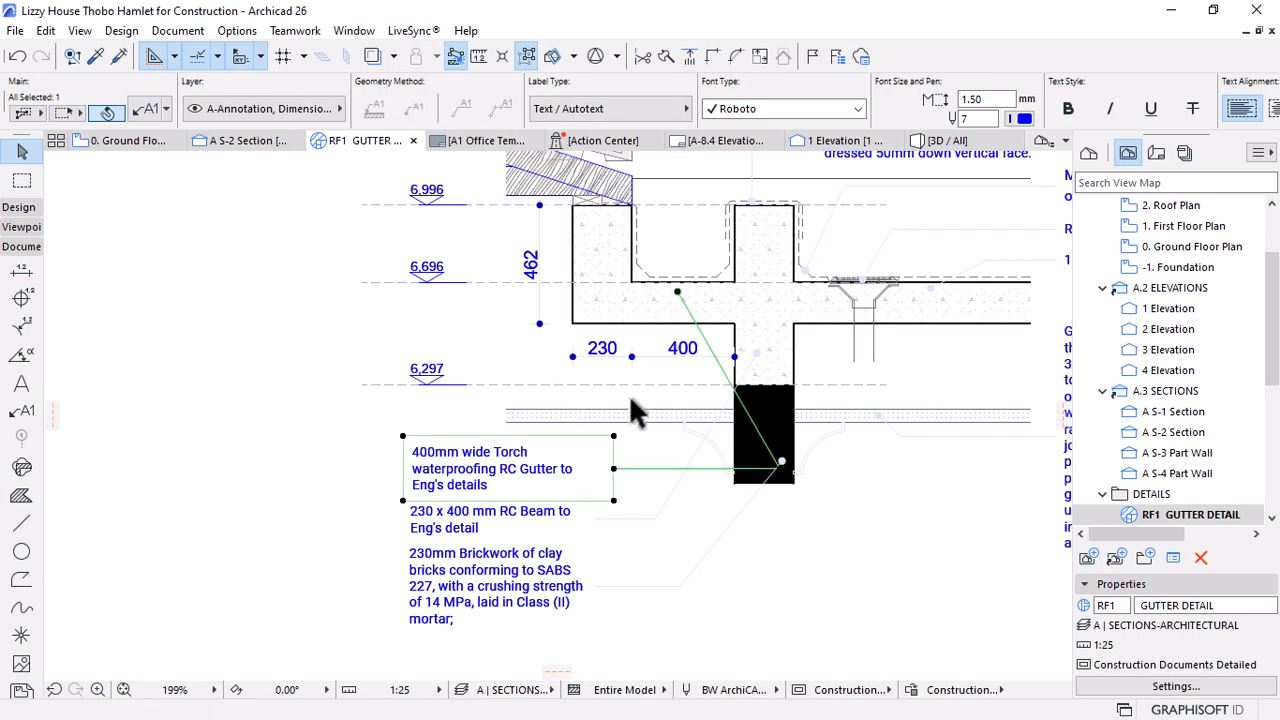
{"action": "left_click_drag", "start_coordinate": [646, 457], "coordinate": [286, 408]}
Copy the "230 x 400 mm RC Beam" label straight above itself and point the copy's arrow at the RC gutter slab
{"action": "left_click", "coordinate": [497, 512]}
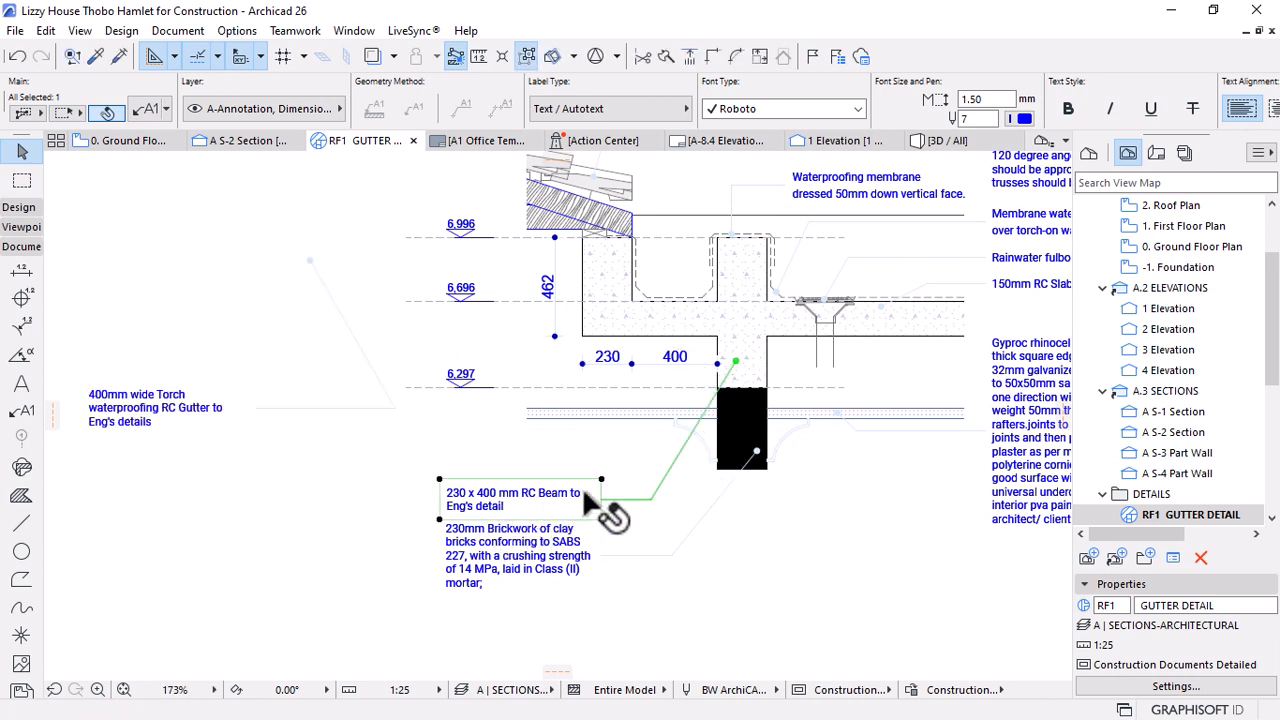
{"action": "key", "text": "ctrl+shift+d"}
{"action": "left_click", "coordinate": [440, 520]}
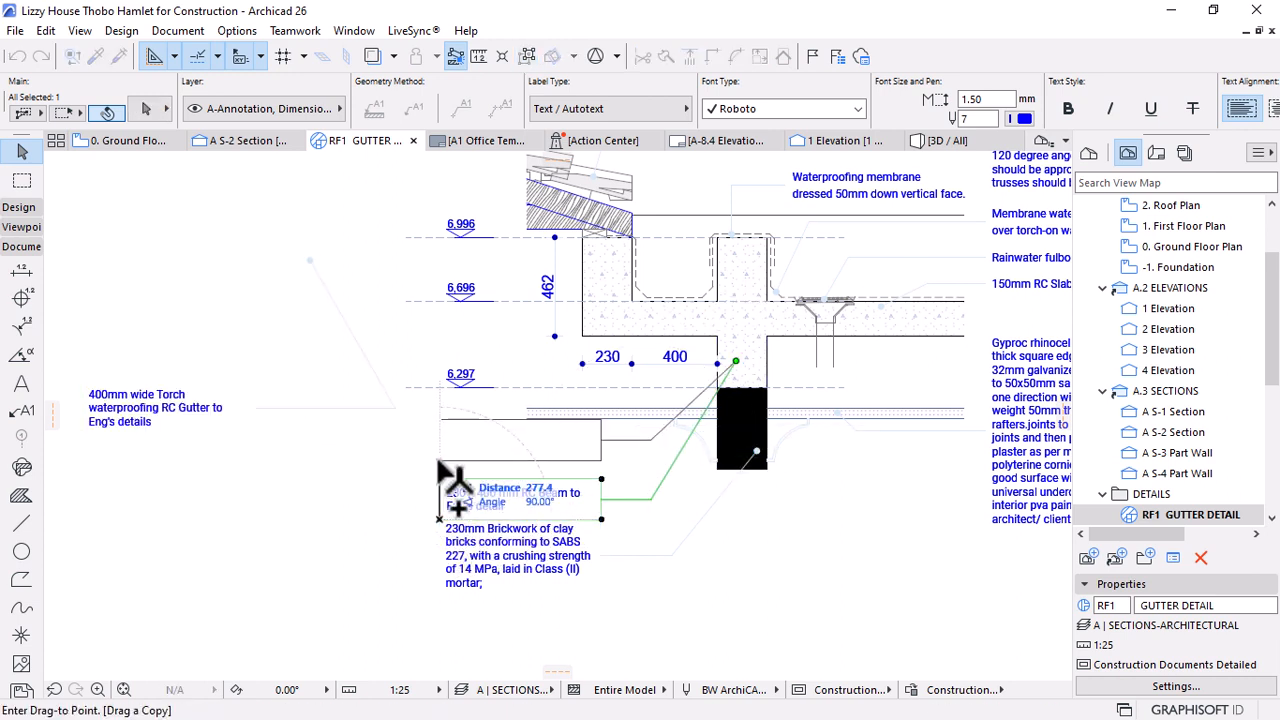
{"action": "left_click", "coordinate": [440, 461]}
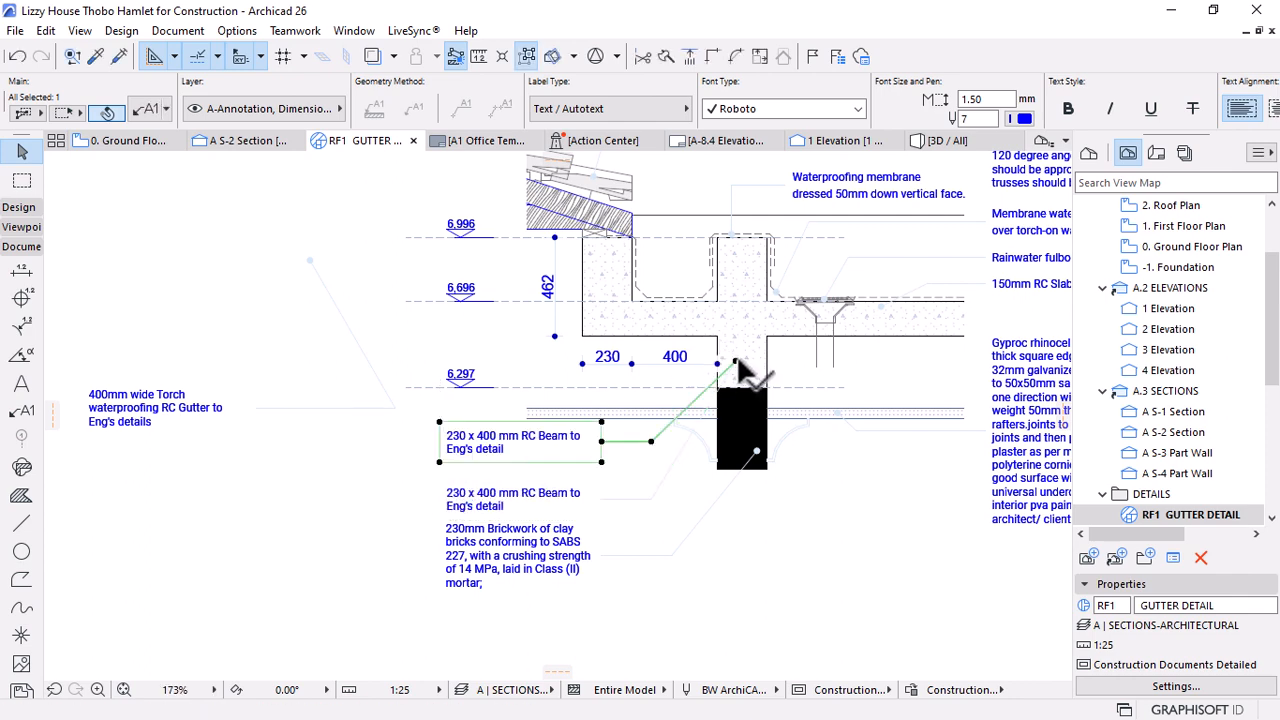
{"action": "left_click", "coordinate": [736, 362]}
{"action": "left_click", "coordinate": [694, 318]}
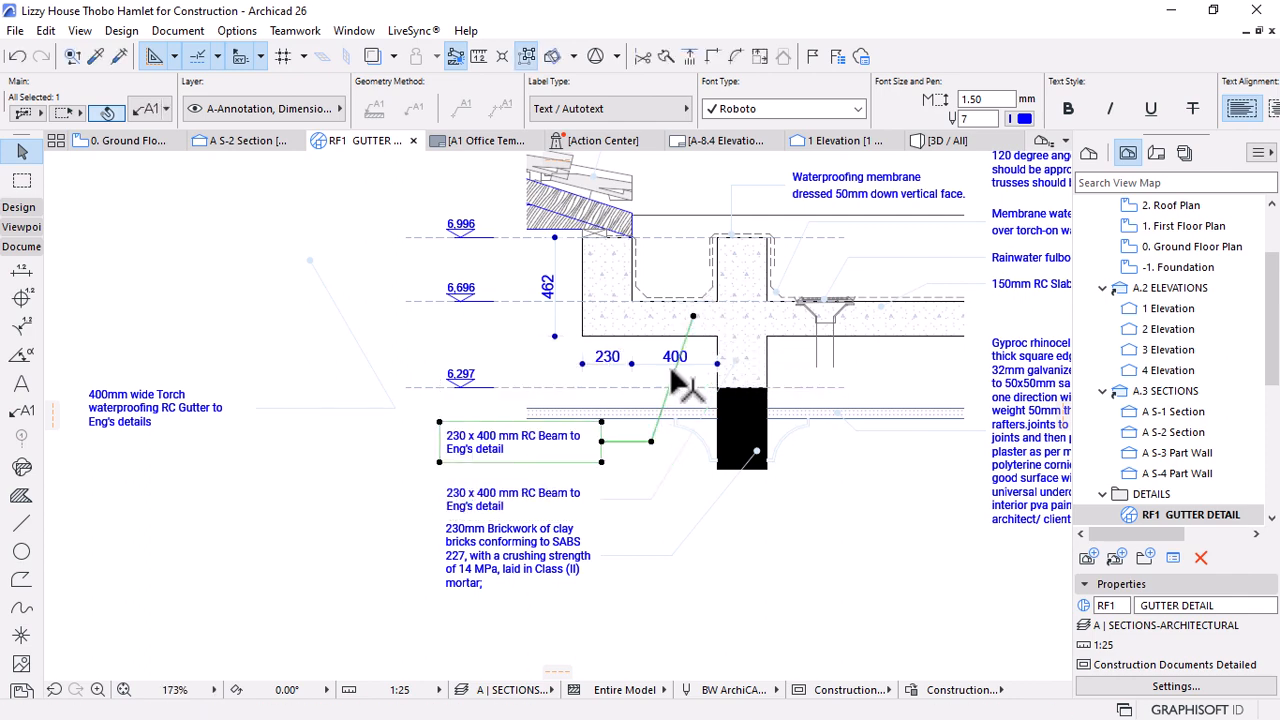
Replace the copied label's text with "400mm wide Torch waterproofing RC Gutter to Eng's details" copied from the label set aside
{"action": "scroll", "coordinate": [650, 420], "scroll_direction": "down", "scroll_amount": 2}
{"action": "left_click", "coordinate": [250, 410]}
{"action": "double_click", "coordinate": [250, 412]}
{"action": "key", "text": "ctrl+c"}
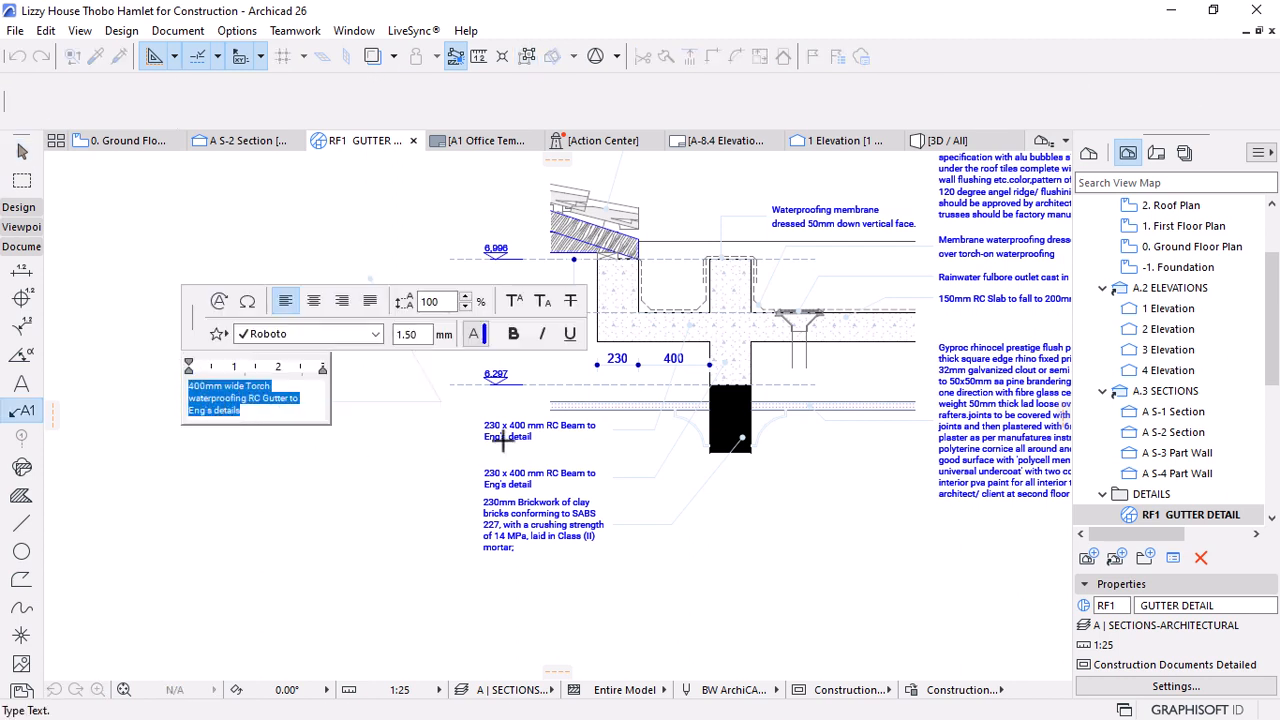
{"action": "left_click", "coordinate": [540, 430]}
{"action": "double_click", "coordinate": [540, 430]}
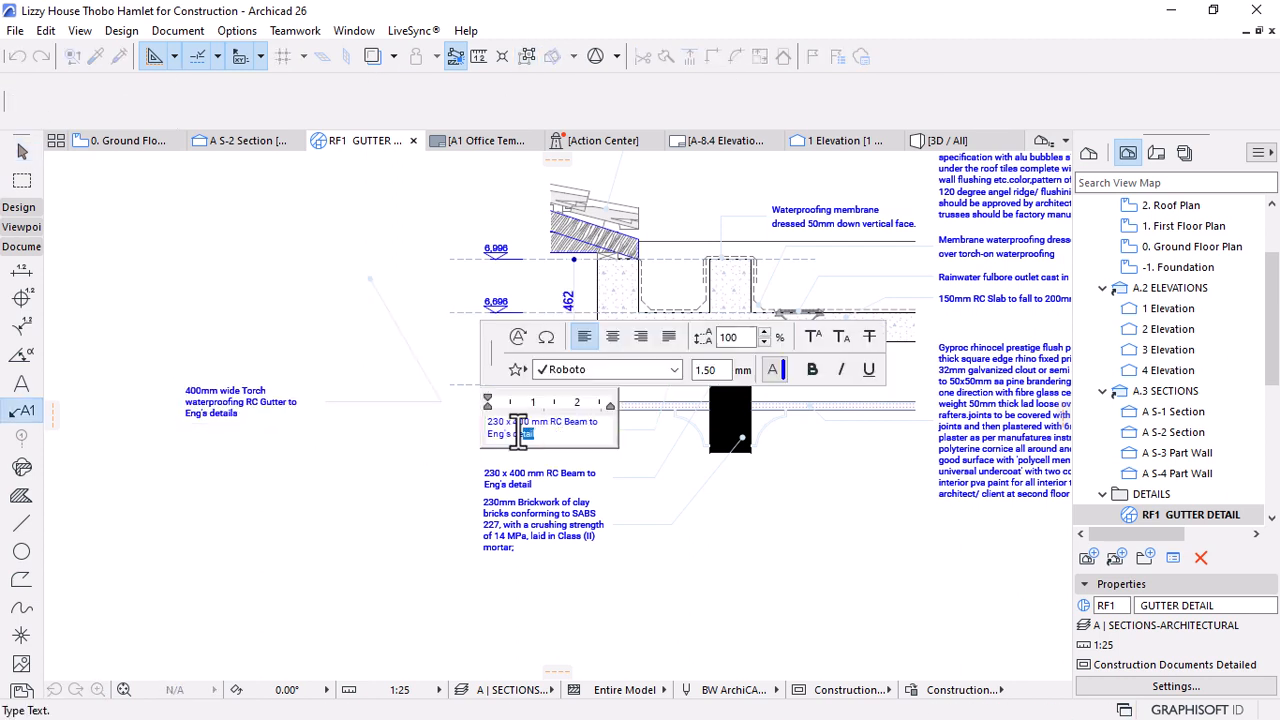
{"action": "key", "text": "ctrl+v"}
{"action": "left_click", "coordinate": [472, 488]}
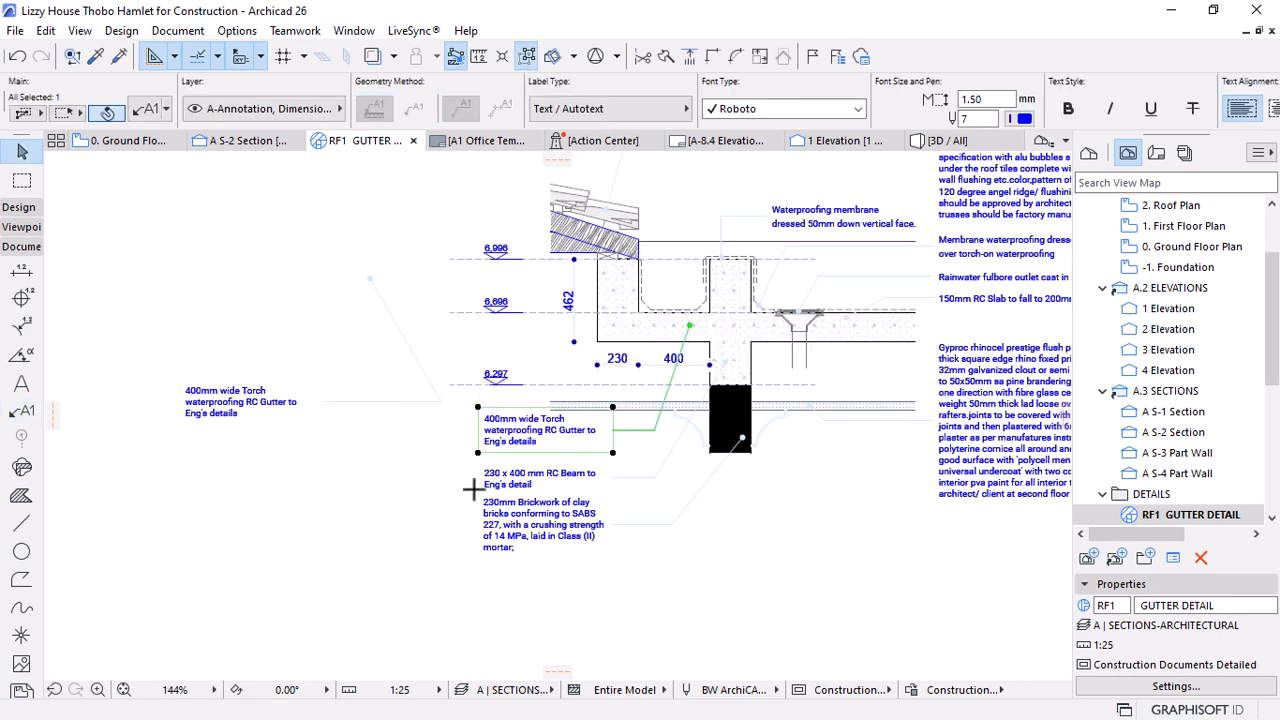
Move the "400mm wide Torch waterproofing RC Gutter" label slightly down in two nudges to even its spacing above the beam label
{"action": "scroll", "coordinate": [586, 448], "scroll_direction": "up", "scroll_amount": 3}
{"action": "key", "text": "ctrl+d"}
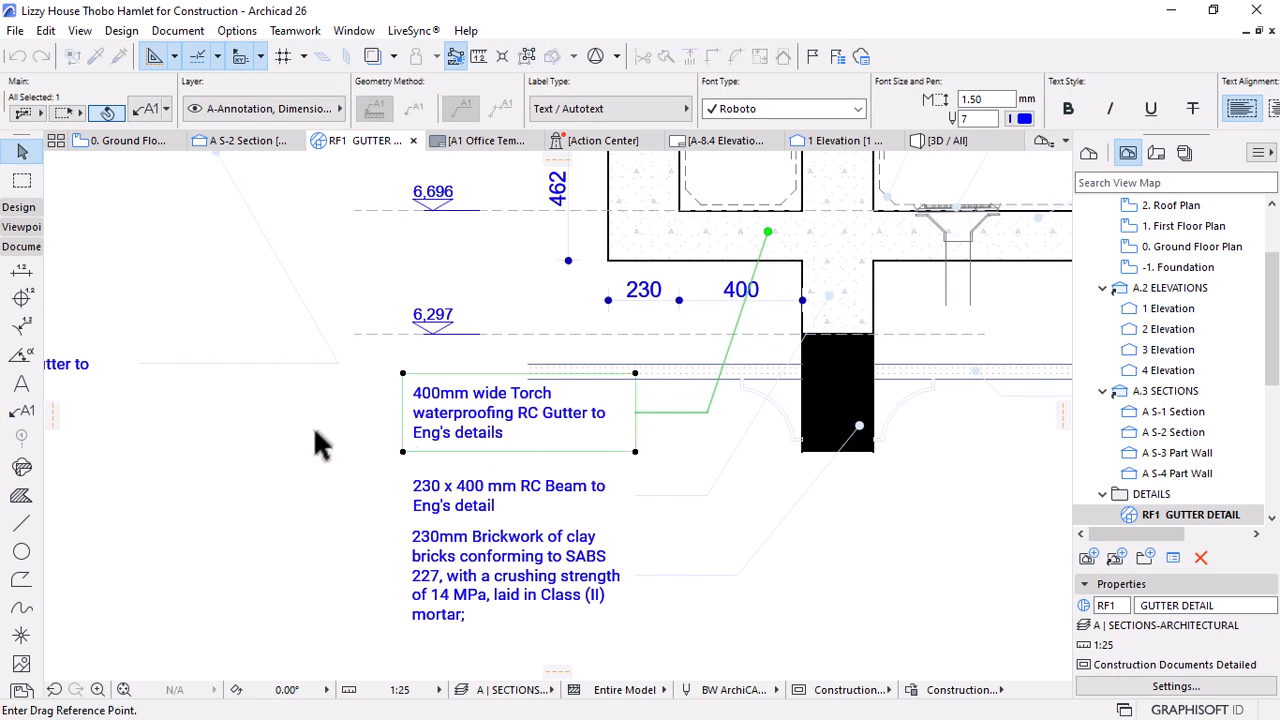
{"action": "left_click", "coordinate": [308, 431]}
{"action": "left_click", "coordinate": [308, 438]}
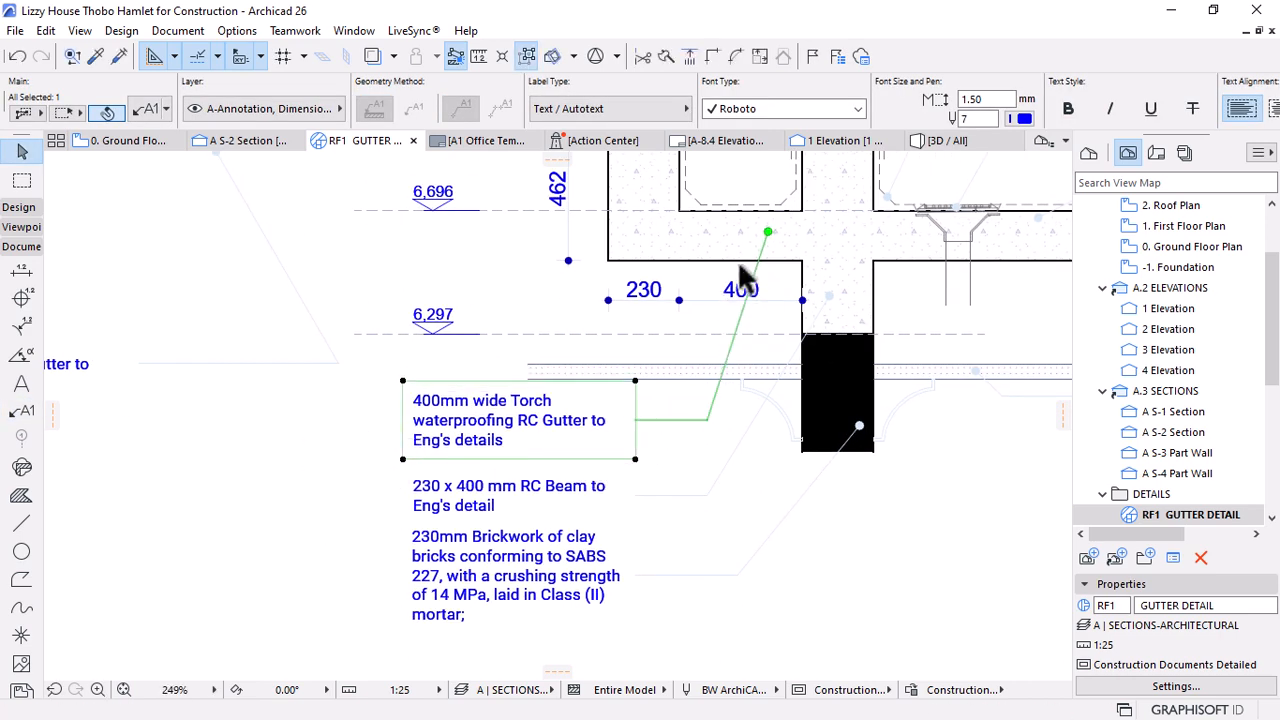
{"action": "scroll", "coordinate": [580, 340], "scroll_direction": "down", "scroll_amount": 3}
{"action": "scroll", "coordinate": [470, 390], "scroll_direction": "up", "scroll_amount": 4}
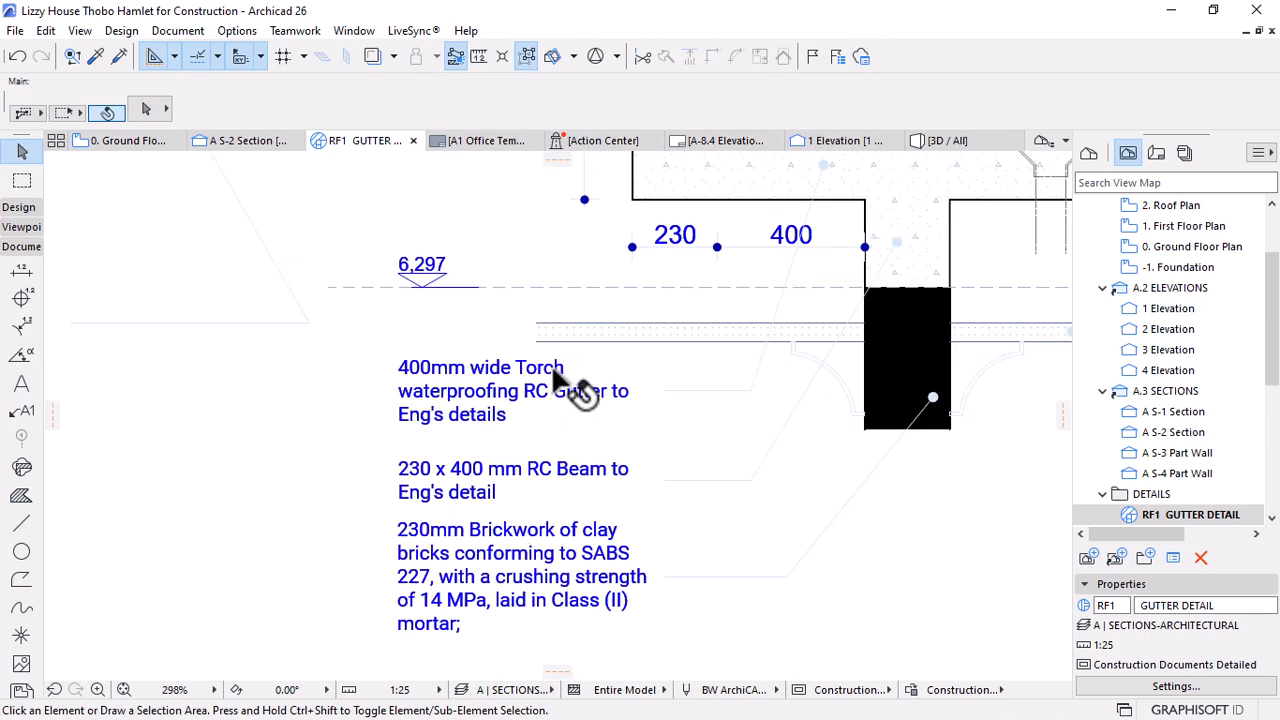
{"action": "key", "text": "ctrl+d"}
{"action": "left_click", "coordinate": [289, 354]}
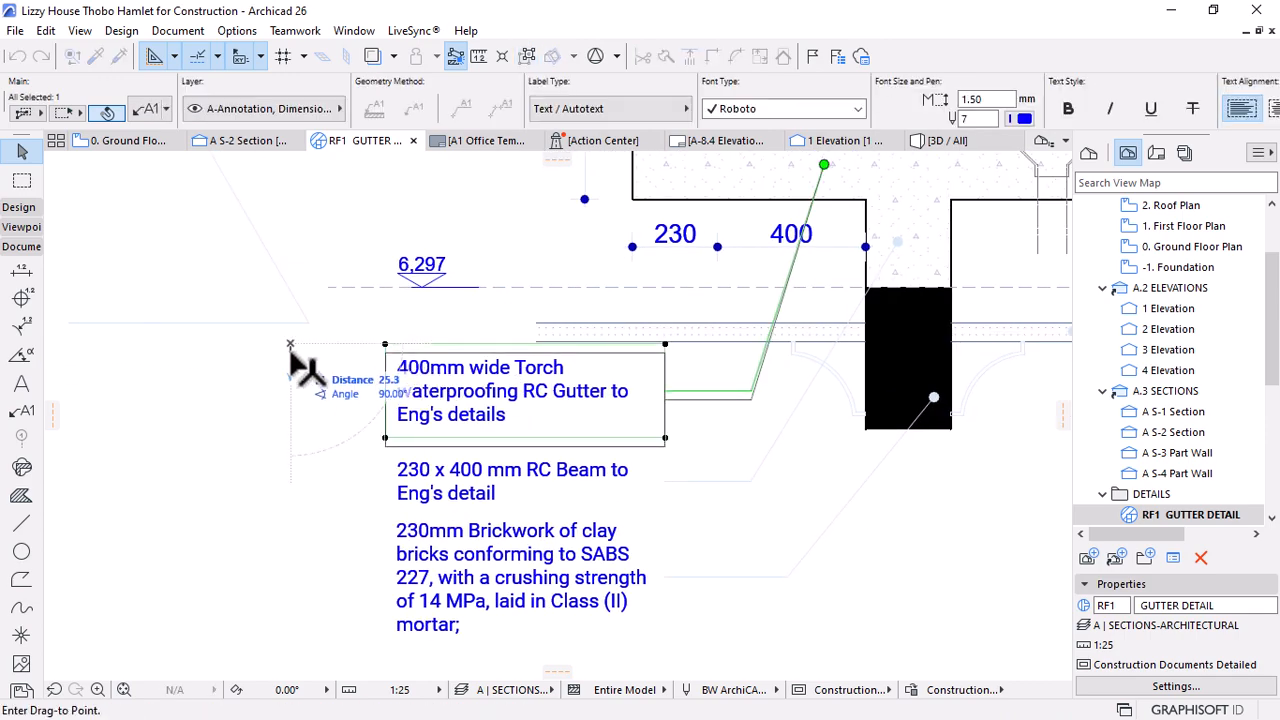
{"action": "left_click", "coordinate": [289, 363]}
{"action": "scroll", "coordinate": [550, 425], "scroll_direction": "down", "scroll_amount": 4}
Delete the spare gutter label set aside from the detail, together with its pointer
{"action": "left_click", "coordinate": [663, 497]}
{"action": "left_click", "coordinate": [375, 366]}
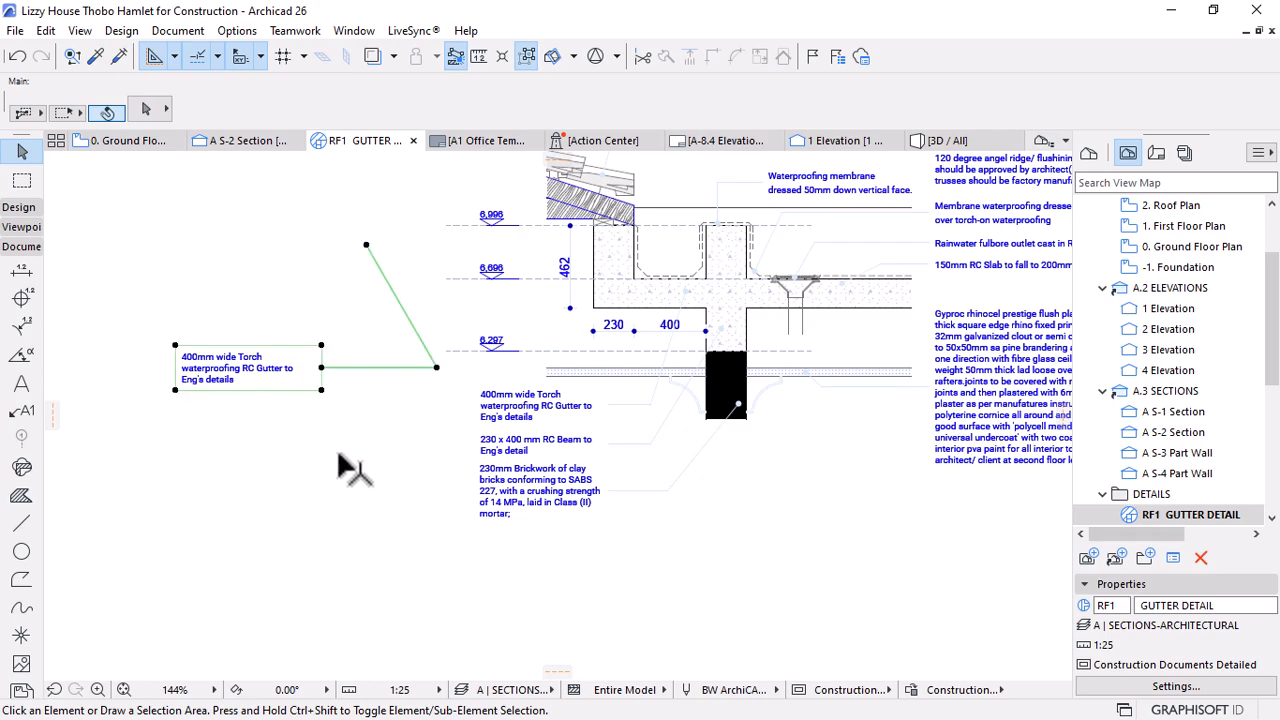
{"action": "key", "text": "Delete"}
Change the area selection method to Entire Elements for picking up the rainwater outlet's lines
{"action": "scroll", "coordinate": [525, 430], "scroll_direction": "up", "scroll_amount": 4}
{"action": "scroll", "coordinate": [646, 332], "scroll_direction": "up", "scroll_amount": 5}
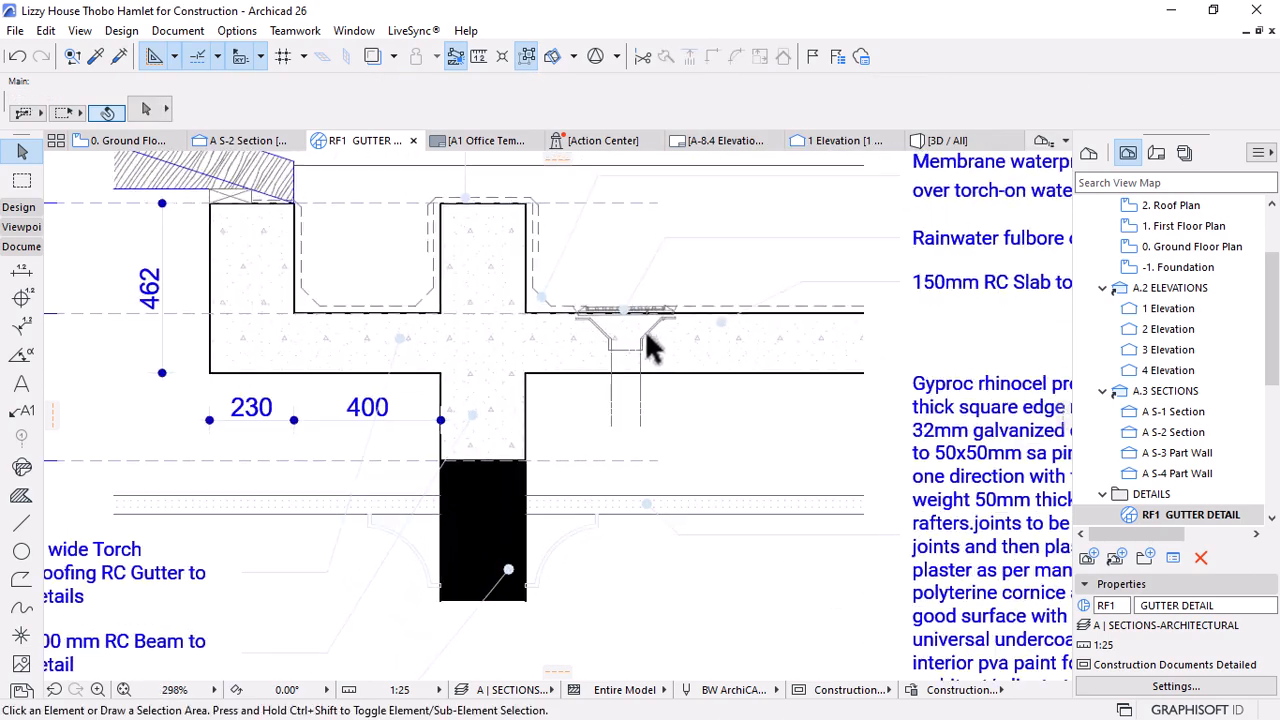
{"action": "left_click", "coordinate": [631, 358]}
{"action": "key", "text": "Escape"}
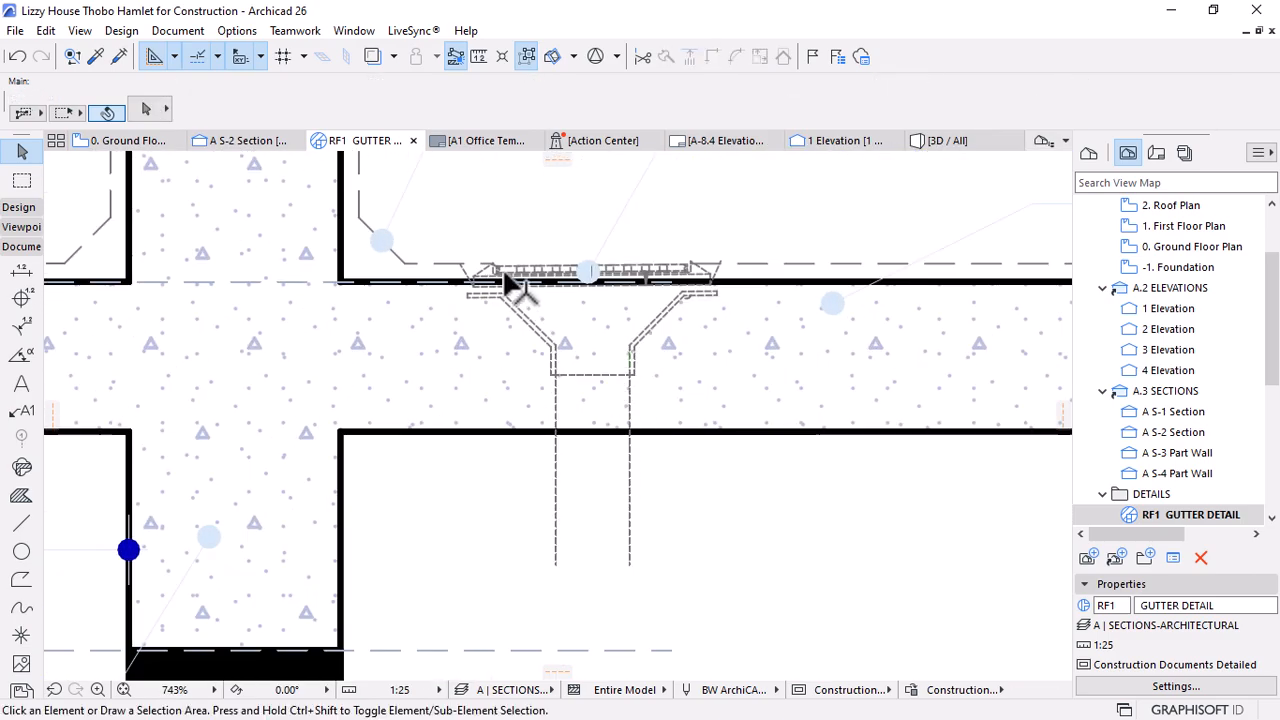
{"action": "left_click", "coordinate": [527, 322]}
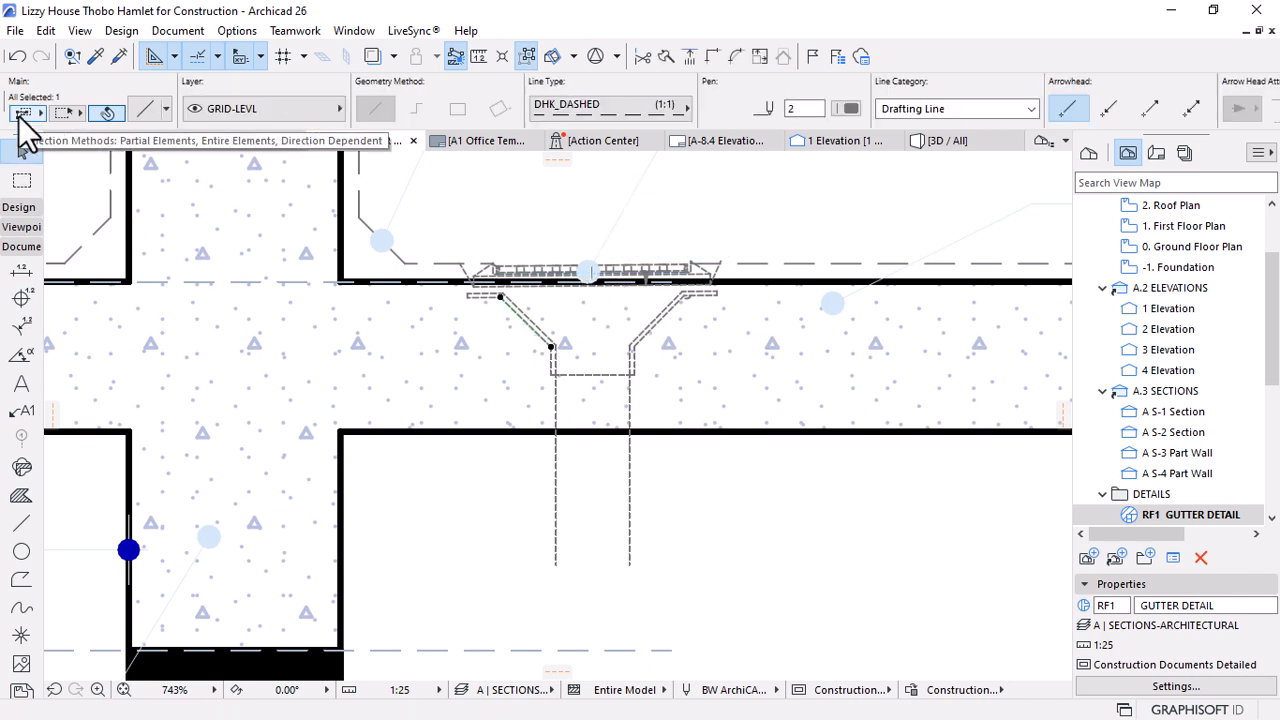
{"action": "key", "text": "Escape"}
{"action": "left_click", "coordinate": [19, 117]}
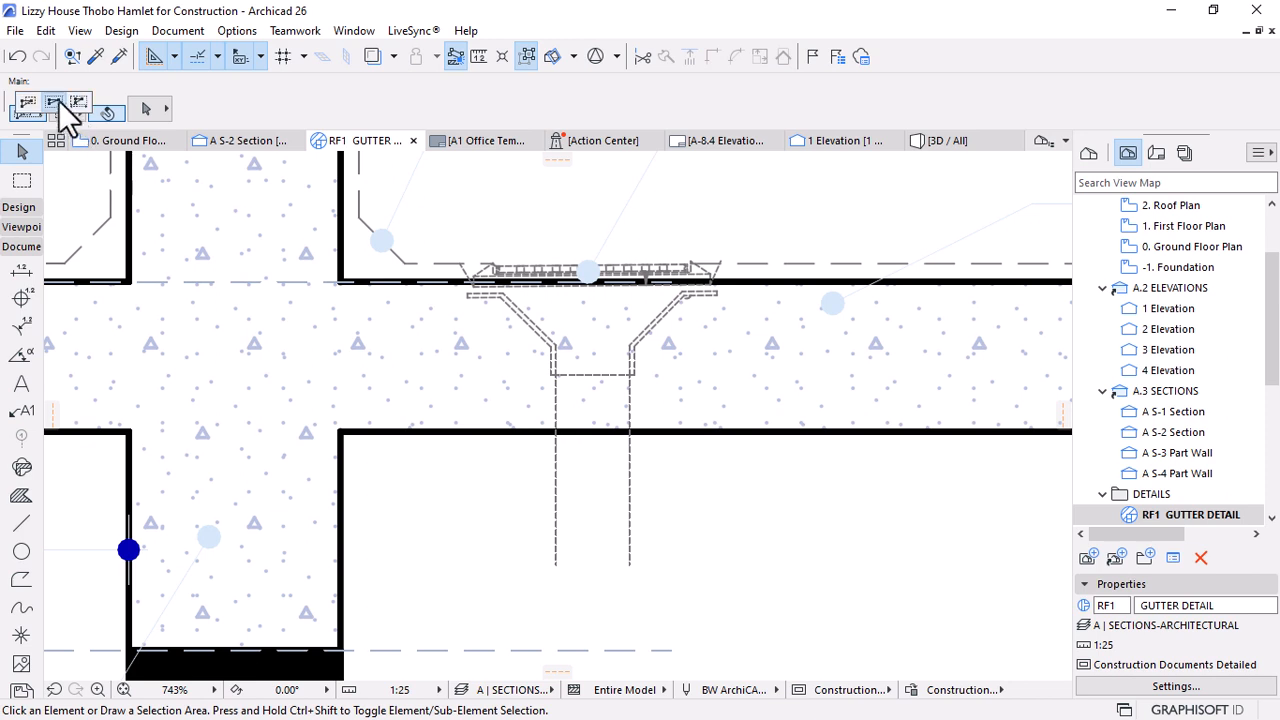
{"action": "left_click", "coordinate": [55, 101]}
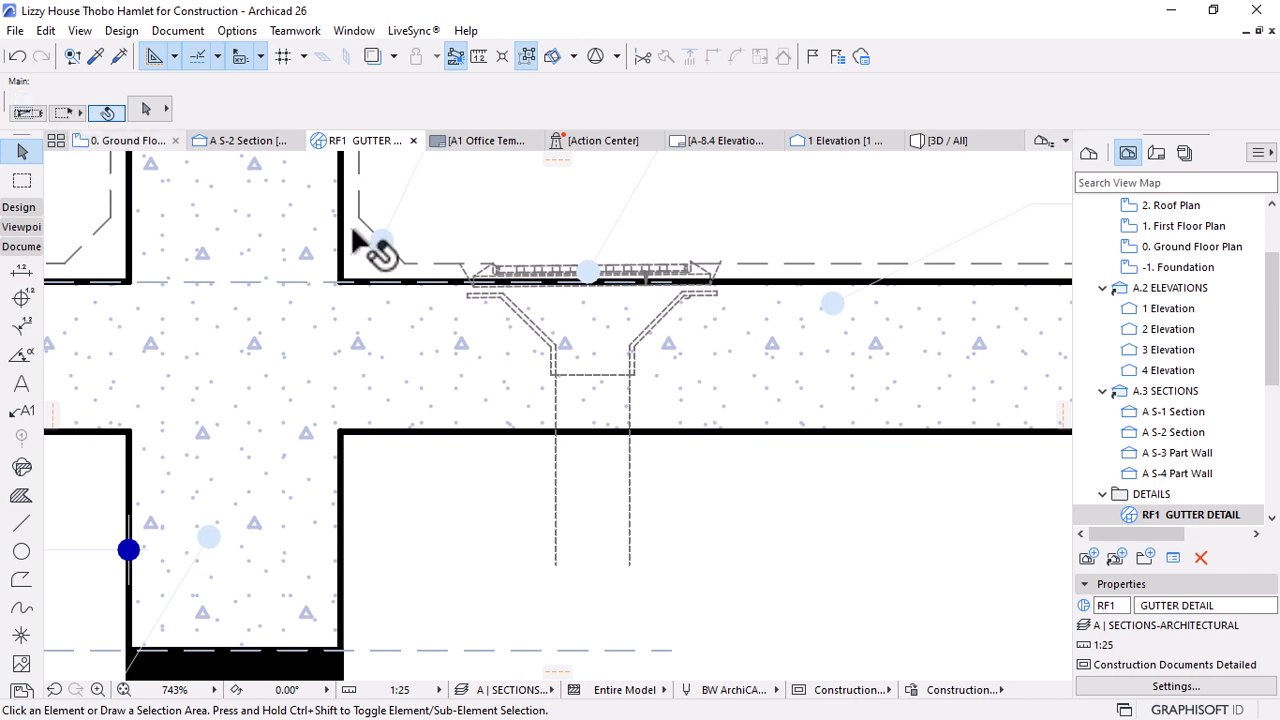
Select all lines of the rainwater outlet and try the Dashed Dense line type on them
{"action": "left_click", "coordinate": [401, 197]}
{"action": "scroll", "coordinate": [675, 393], "scroll_direction": "down", "scroll_amount": 1}
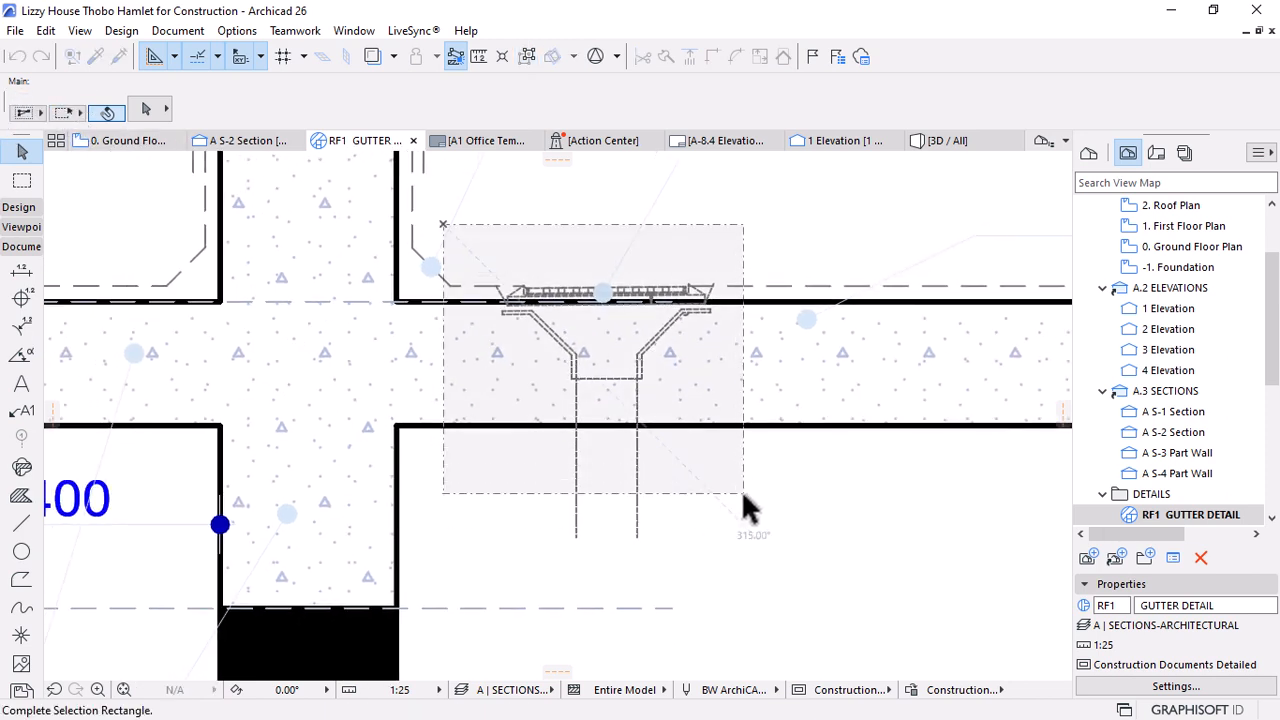
{"action": "left_click", "coordinate": [755, 560]}
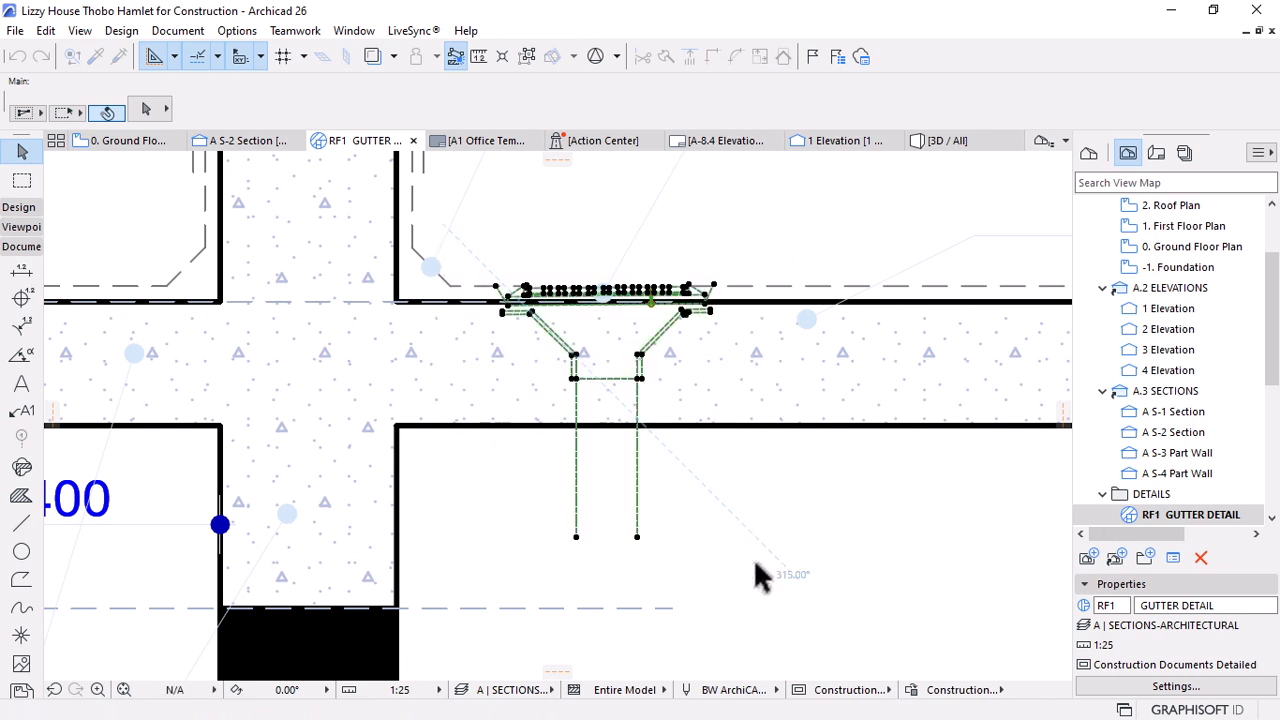
{"action": "left_click", "coordinate": [650, 106]}
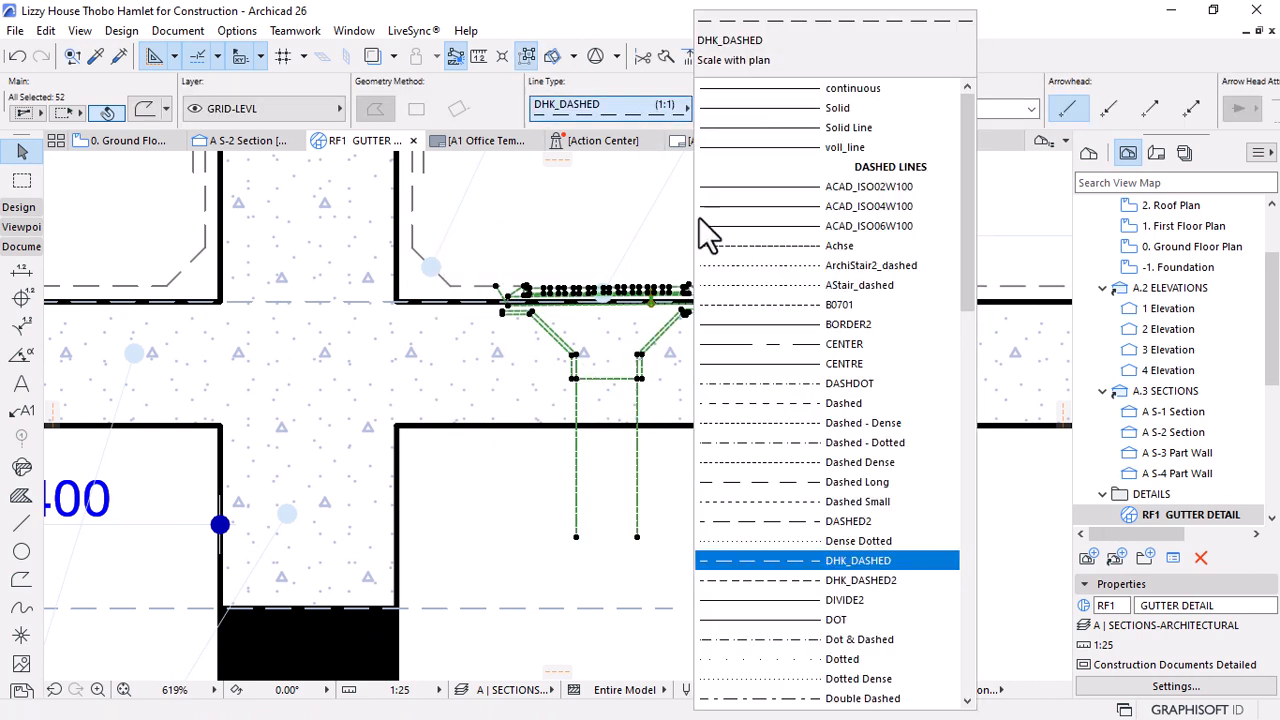
{"action": "left_click", "coordinate": [799, 461]}
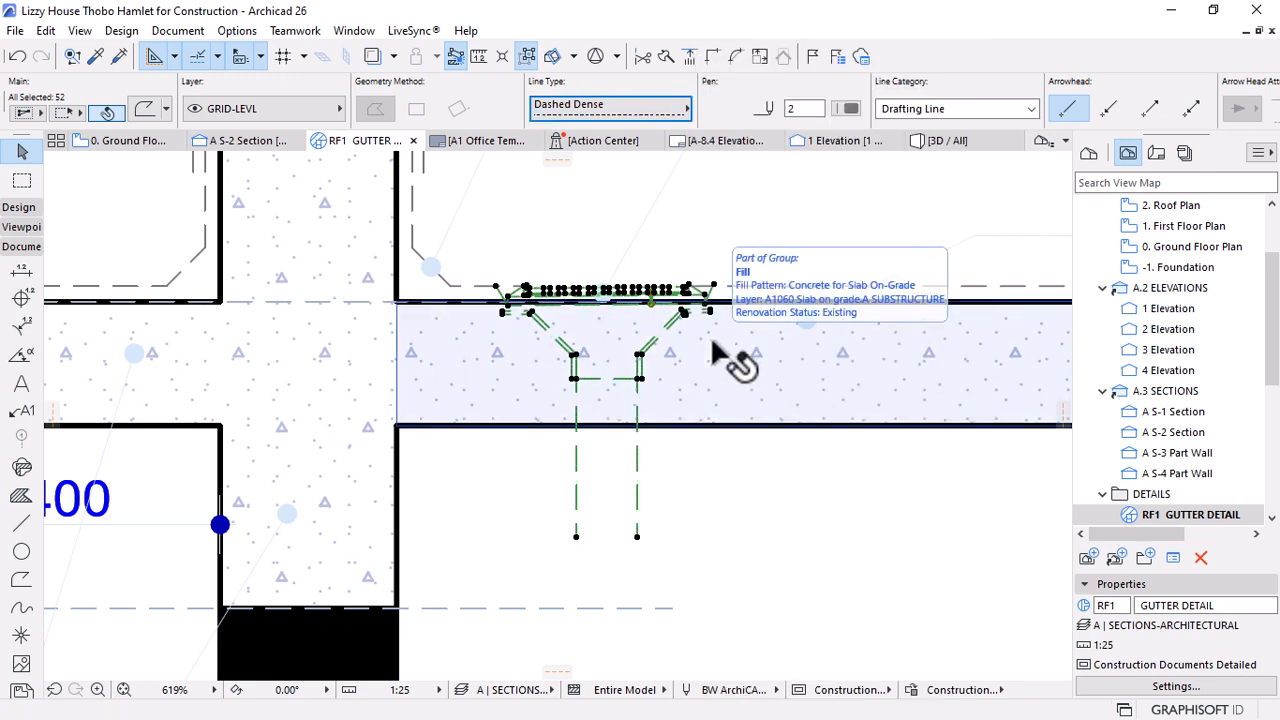
{"action": "key", "text": "Escape"}
{"action": "scroll", "coordinate": [737, 363], "scroll_direction": "down", "scroll_amount": 3}
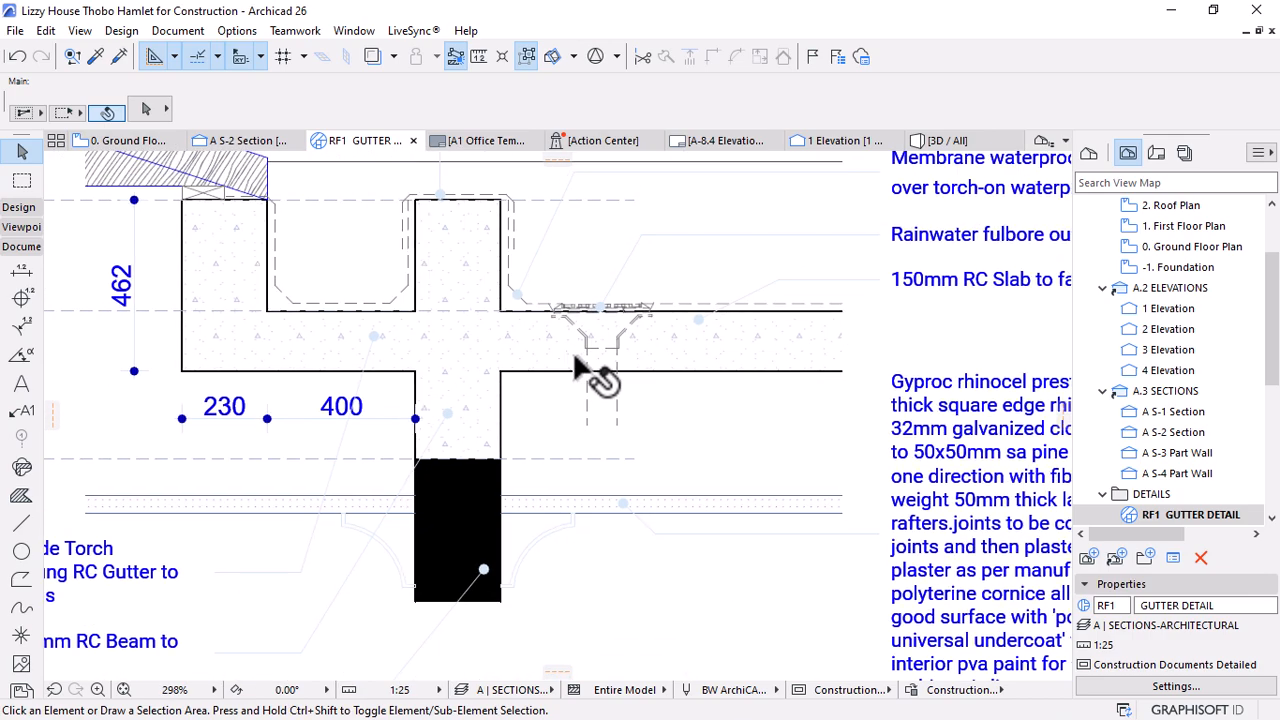
{"action": "scroll", "coordinate": [593, 322], "scroll_direction": "up", "scroll_amount": 2}
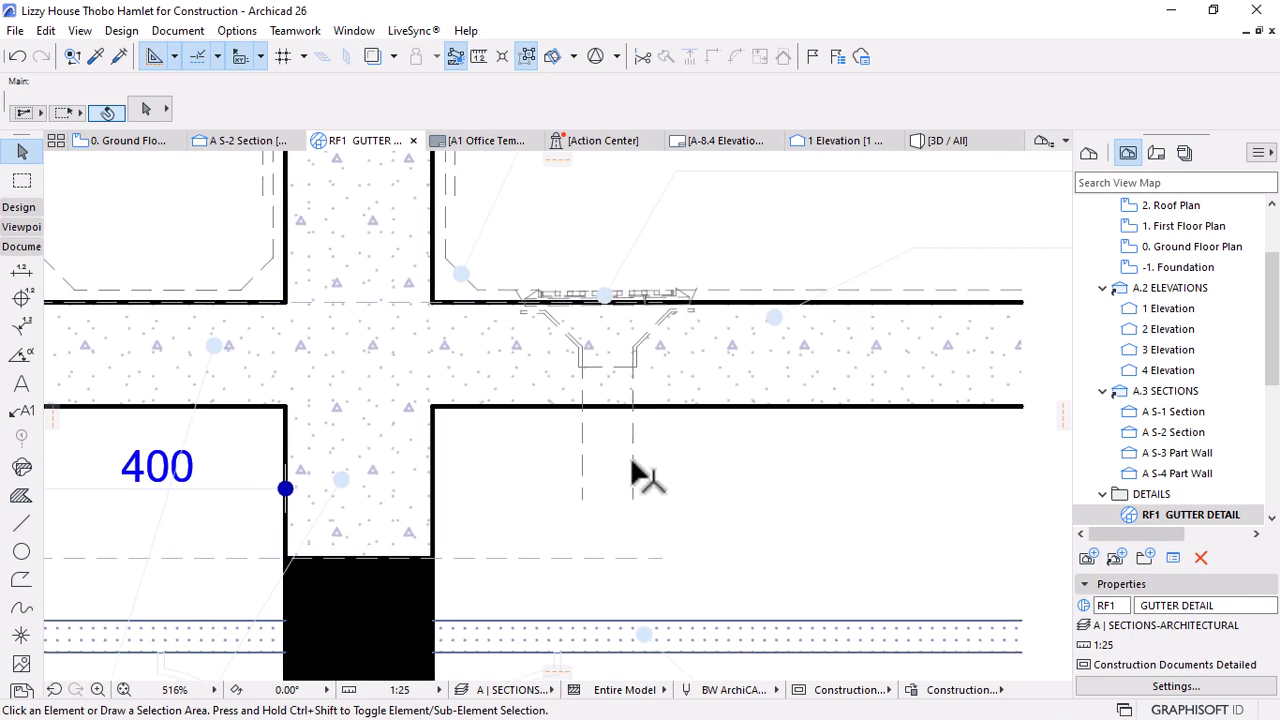
Reactivate grouping, try Dashed - Dense on the whole rainwater outlet, and set its line type to AStair_dashed
{"action": "left_click", "coordinate": [633, 457]}
{"action": "left_click", "coordinate": [519, 56]}
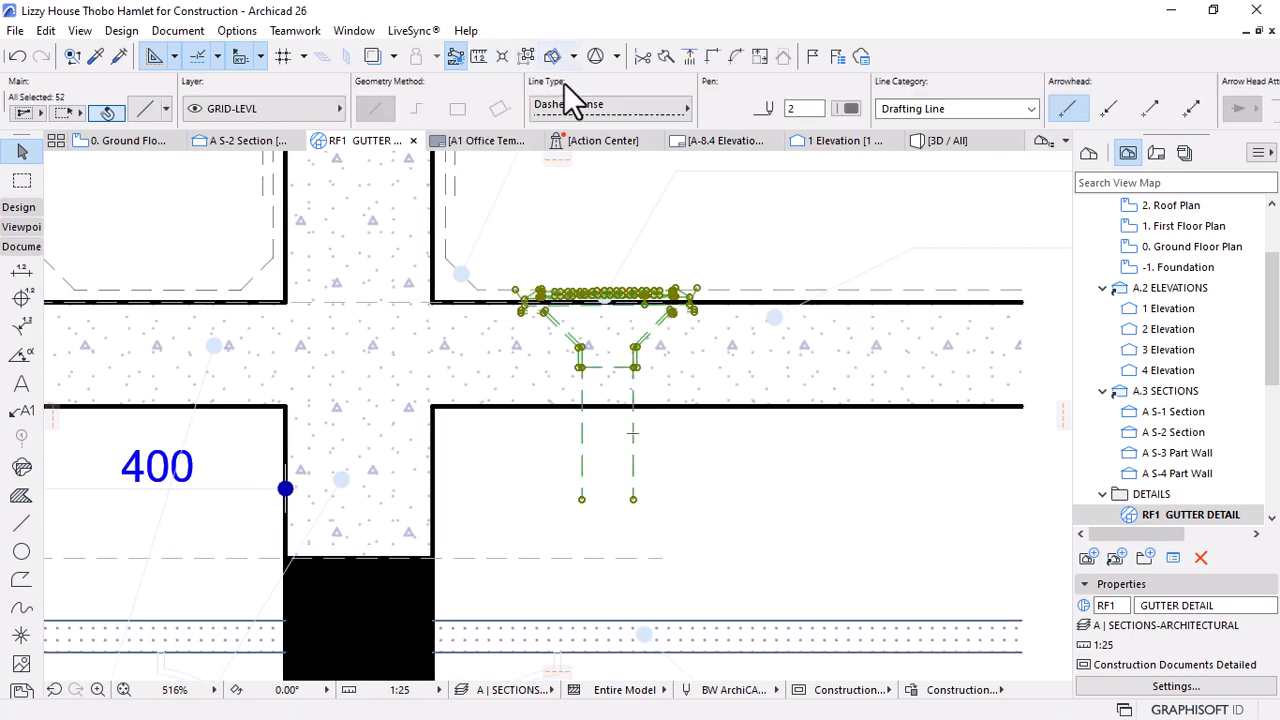
{"action": "left_click", "coordinate": [610, 108]}
{"action": "left_click", "coordinate": [847, 265]}
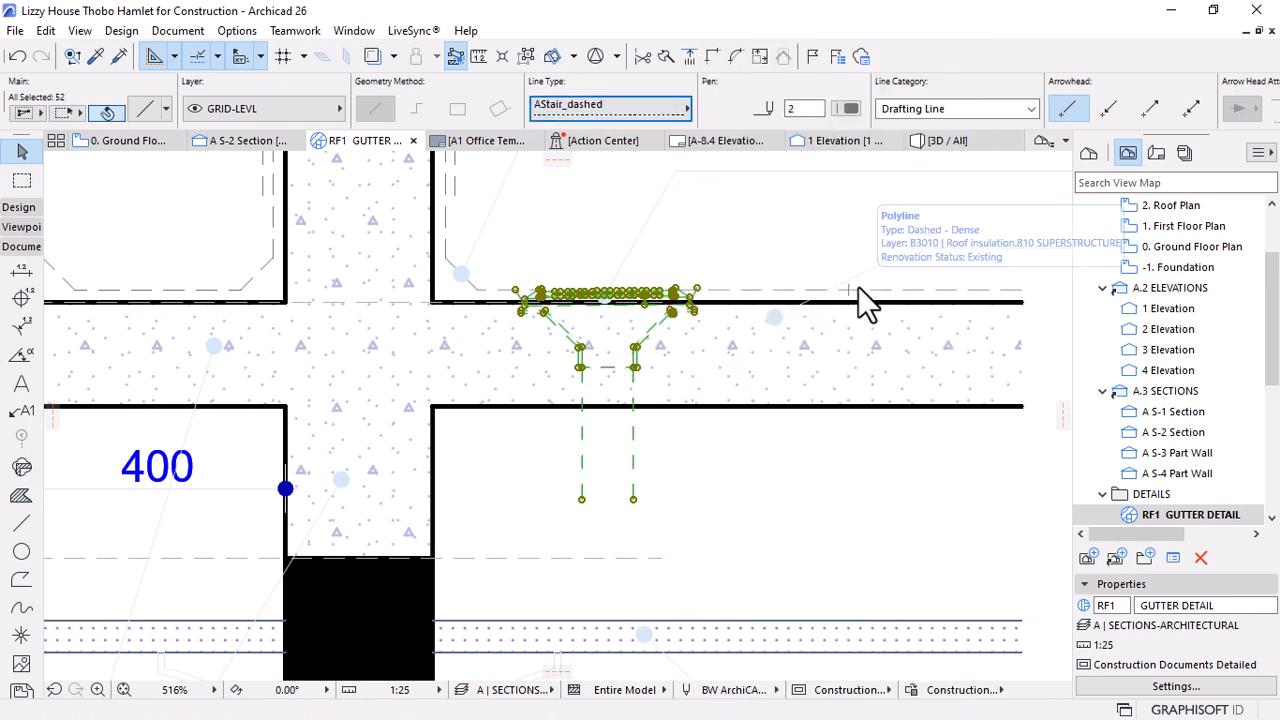
{"action": "left_click", "coordinate": [580, 103]}
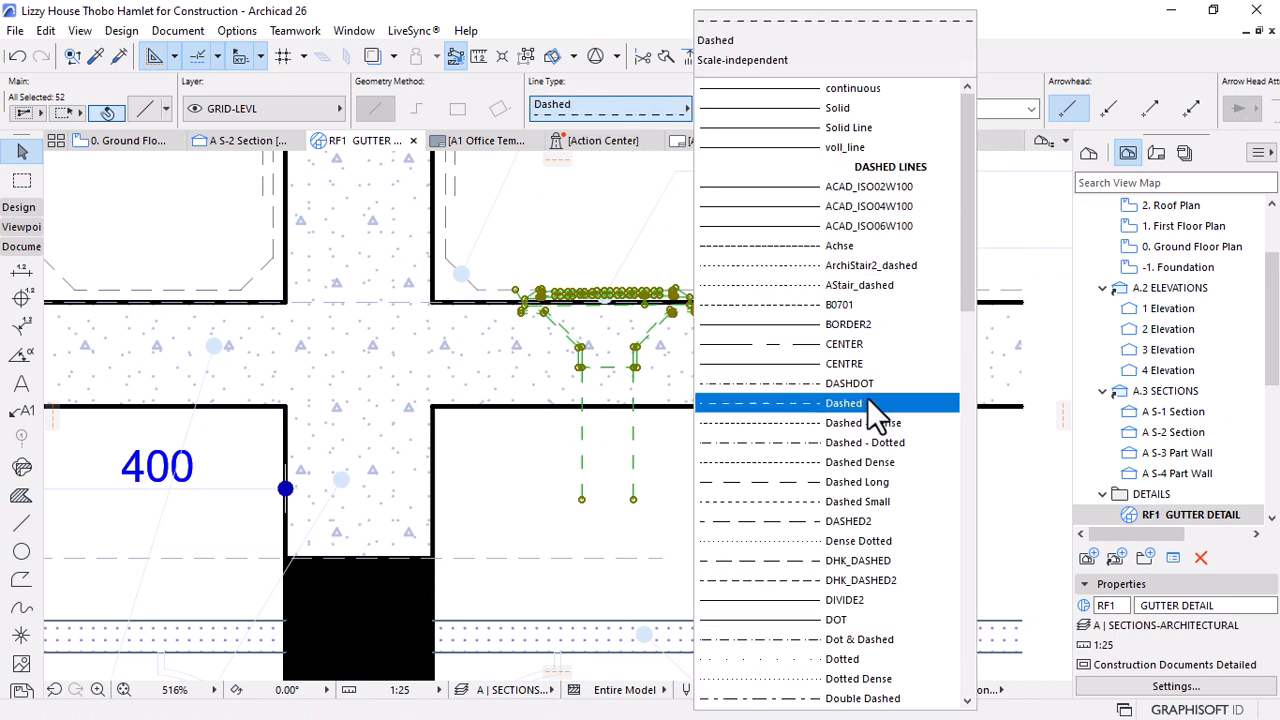
{"action": "left_click", "coordinate": [866, 423]}
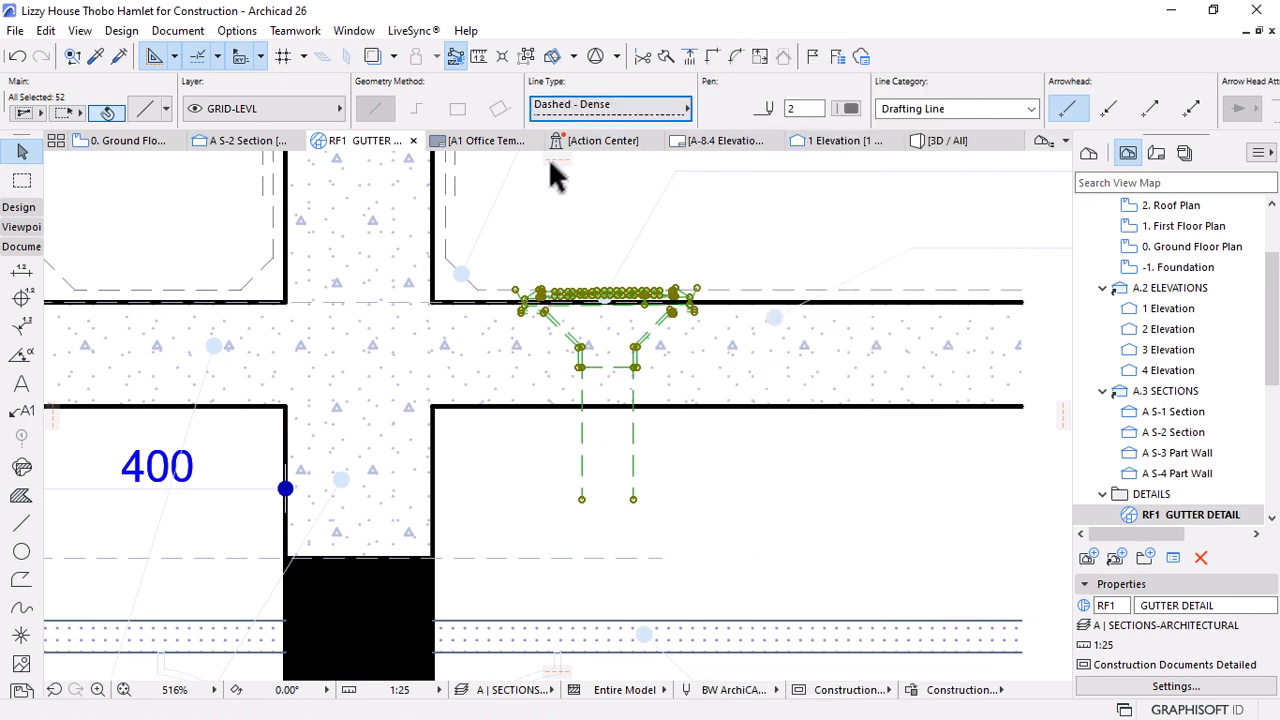
{"action": "left_click", "coordinate": [600, 108]}
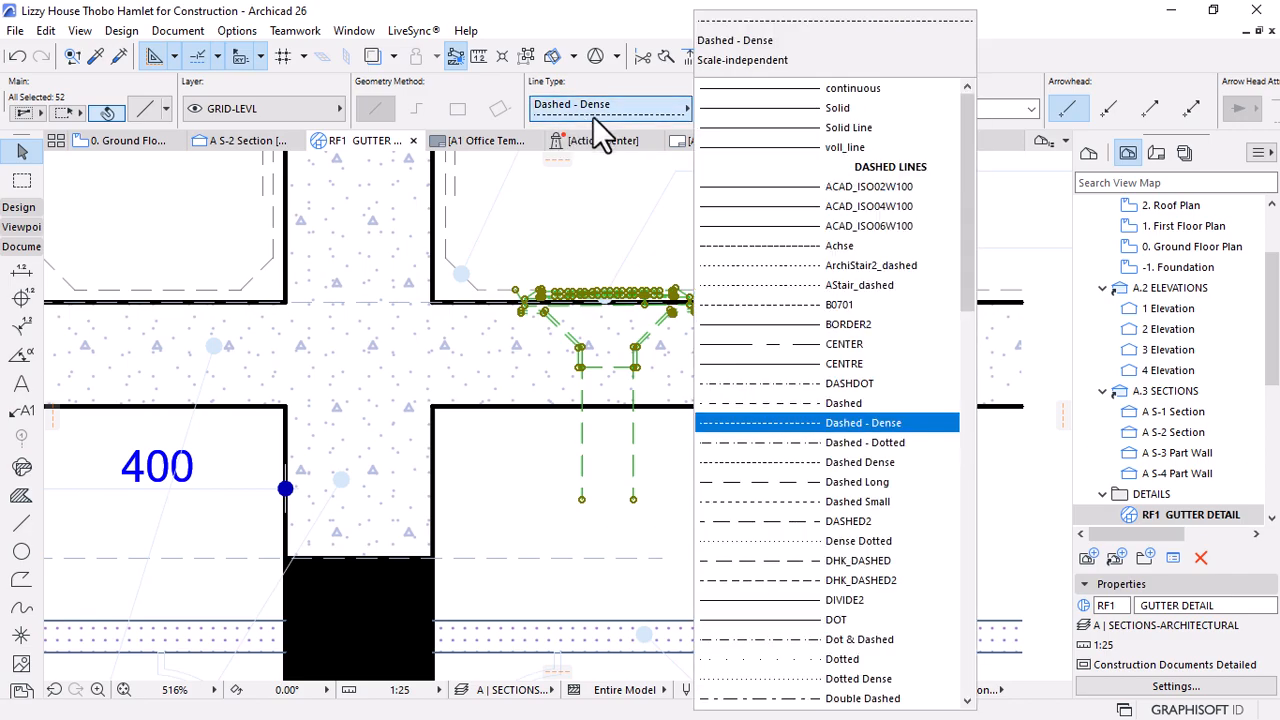
{"action": "left_click", "coordinate": [893, 290]}
{"action": "left_click", "coordinate": [778, 464]}
Set both waterproofing membrane polylines in the gutter and over the upstand to the ArchiStair2_dashed line type
{"action": "scroll", "coordinate": [772, 458], "scroll_direction": "down", "scroll_amount": 5}
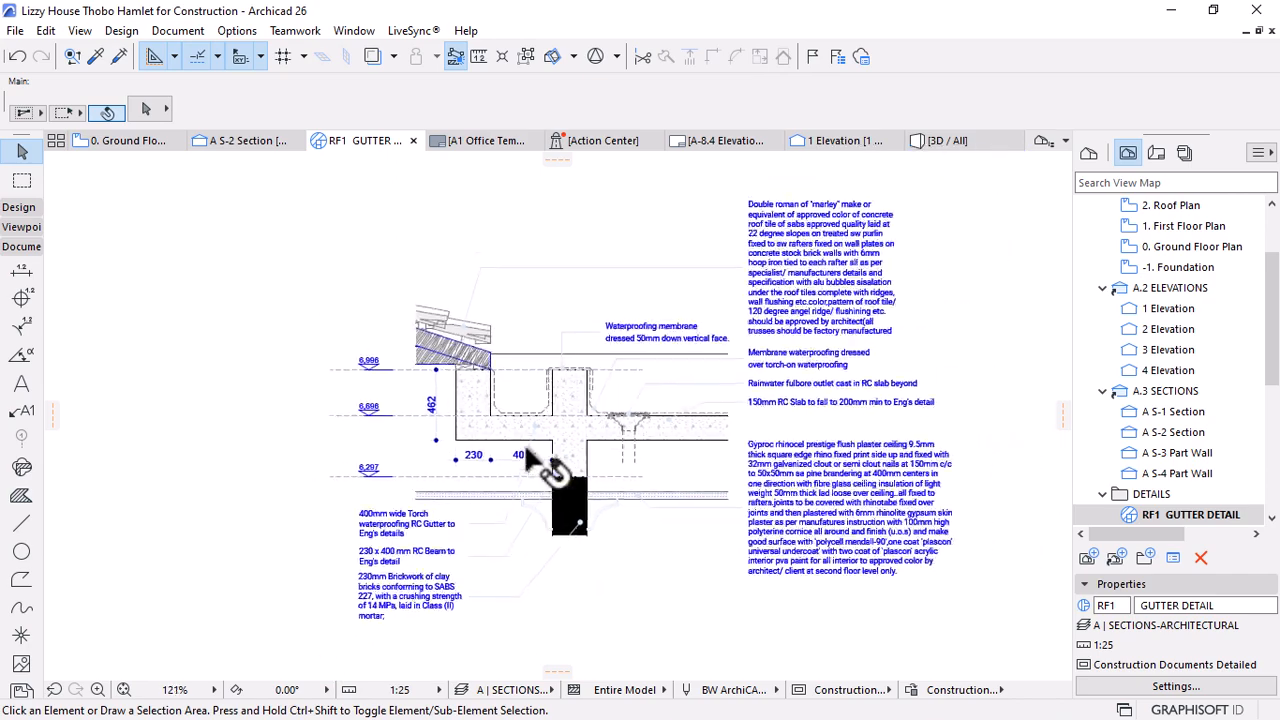
{"action": "scroll", "coordinate": [560, 455], "scroll_direction": "up", "scroll_amount": 1}
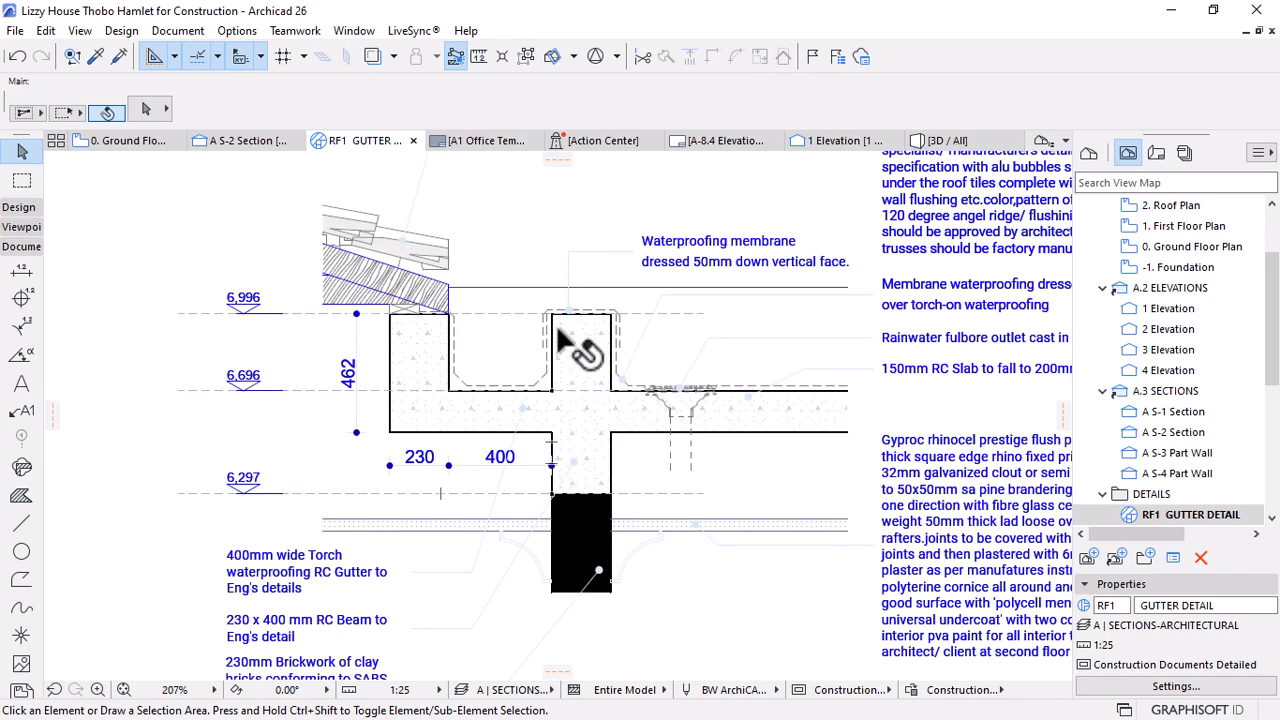
{"action": "scroll", "coordinate": [560, 335], "scroll_direction": "up", "scroll_amount": 5}
{"action": "left_click", "coordinate": [530, 458]}
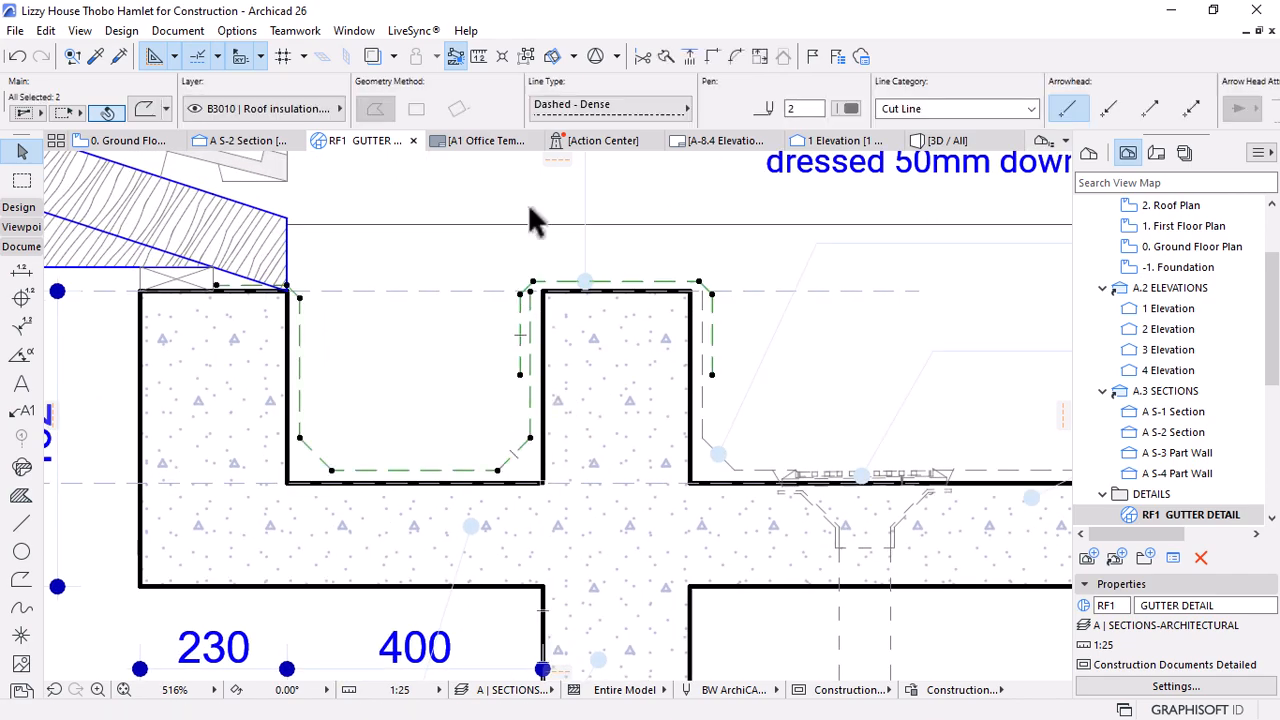
{"action": "left_click", "coordinate": [661, 104]}
{"action": "left_click", "coordinate": [840, 285]}
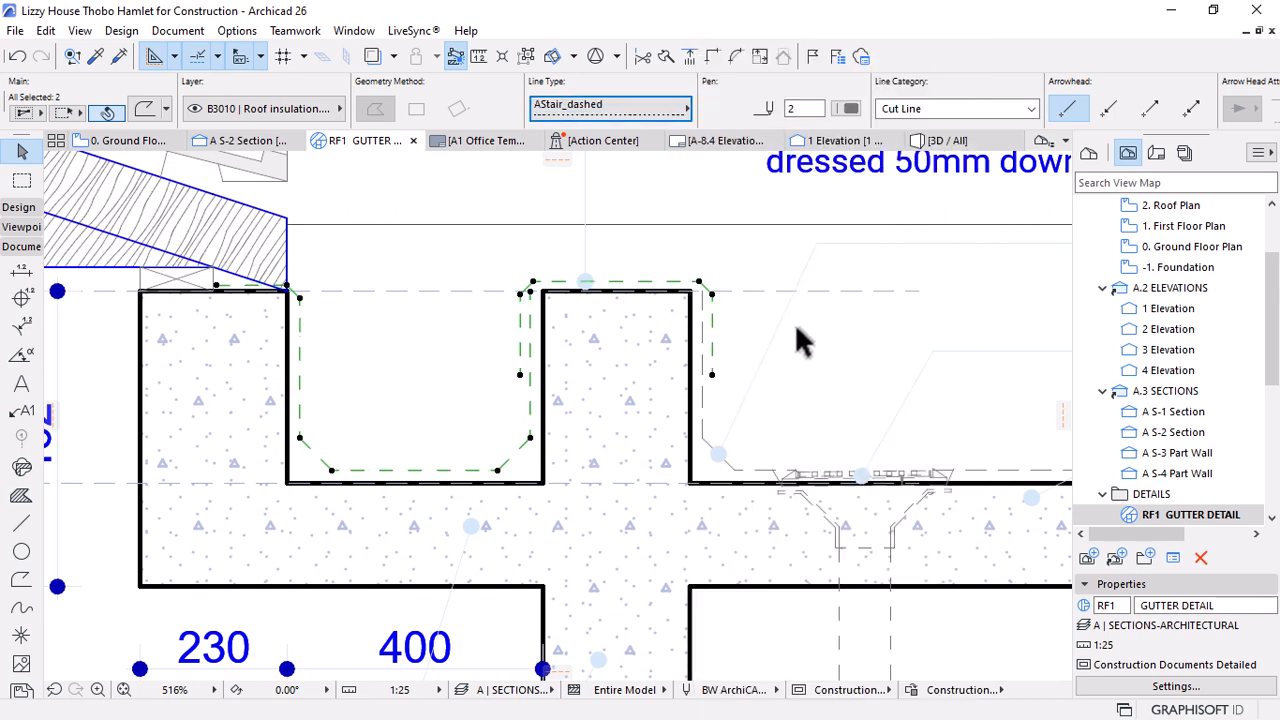
{"action": "left_click", "coordinate": [640, 108]}
{"action": "left_click", "coordinate": [848, 264]}
{"action": "key", "text": "Escape"}
Transfer the ArchiStair2_dashed membrane settings to the remaining membrane polyline beside the upstand and along the slab
{"action": "left_click", "coordinate": [708, 367], "text": "alt"}
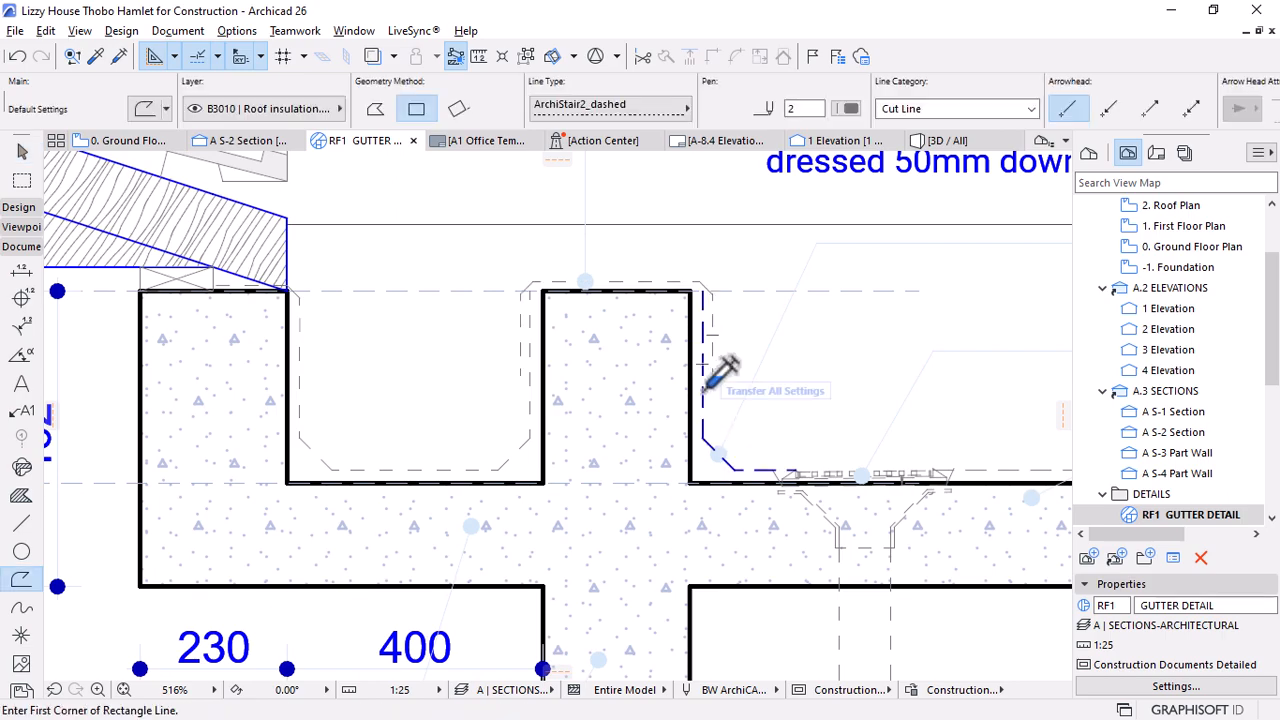
{"action": "scroll", "coordinate": [513, 355], "scroll_direction": "down", "scroll_amount": 1}
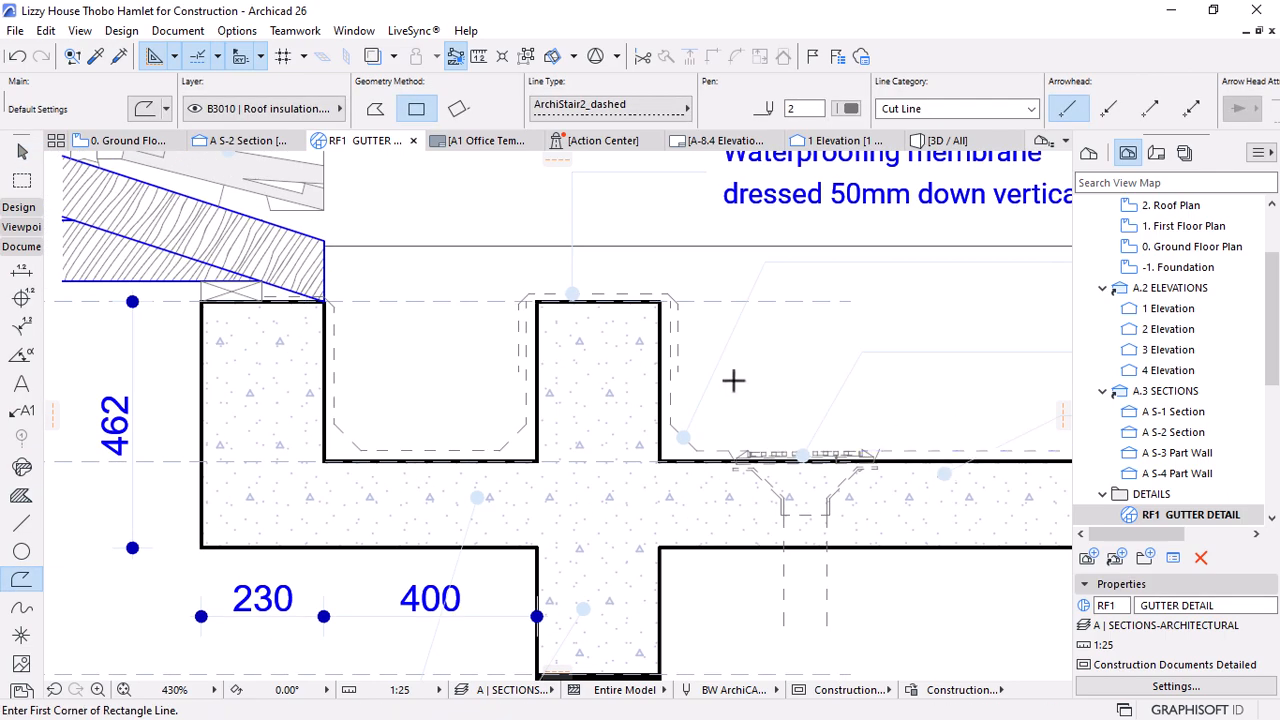
{"action": "scroll", "coordinate": [549, 342], "scroll_direction": "down", "scroll_amount": 8}
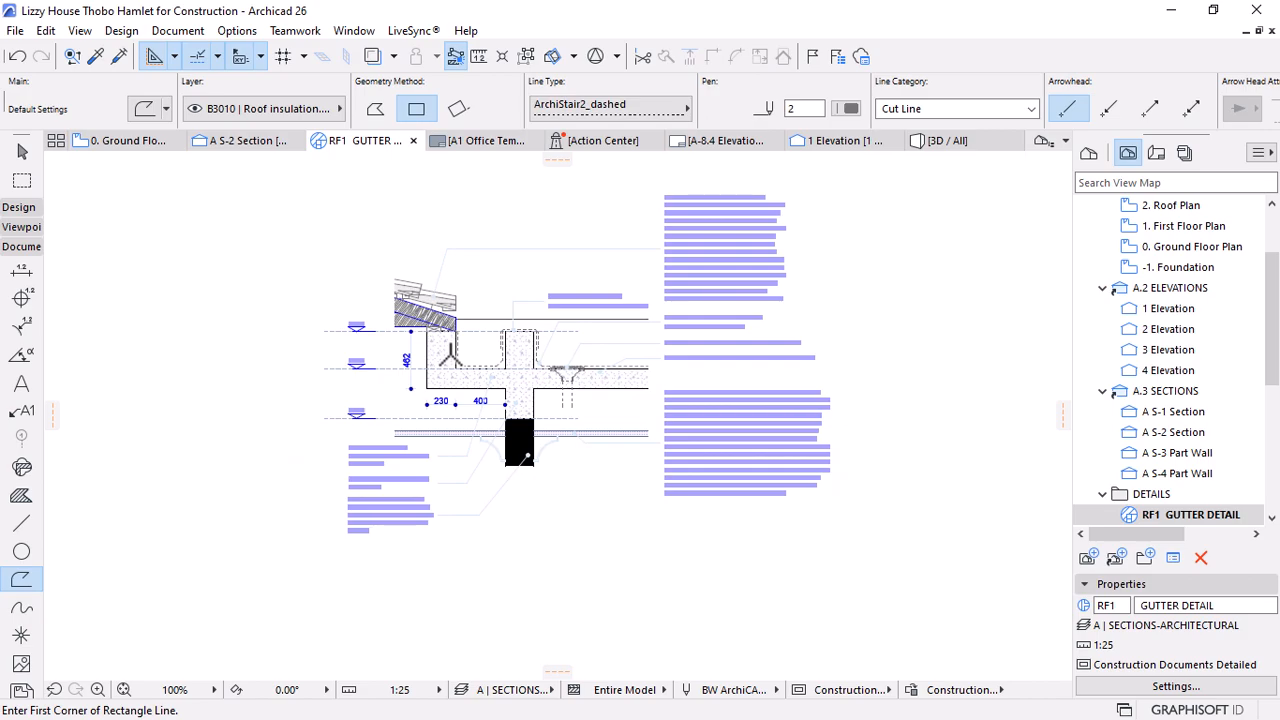
{"action": "scroll", "coordinate": [450, 352], "scroll_direction": "up", "scroll_amount": 5}
{"action": "scroll", "coordinate": [586, 423], "scroll_direction": "down", "scroll_amount": 5}
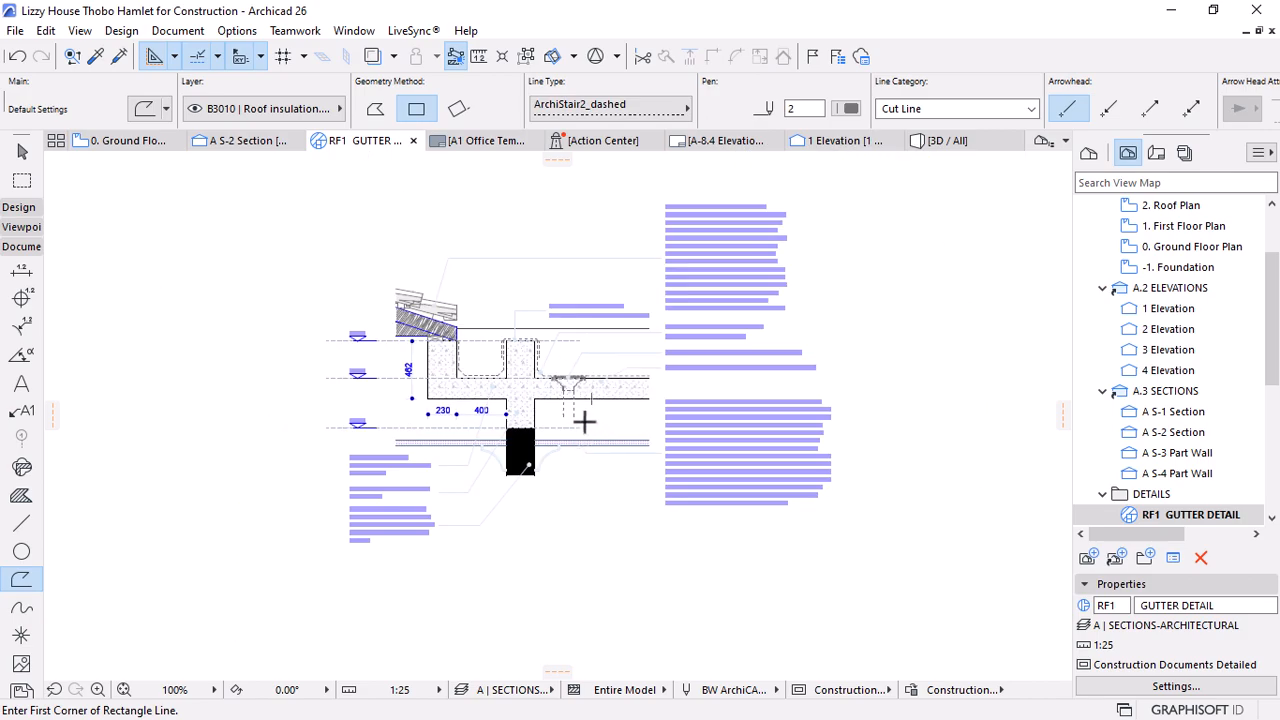
Change the solid black wall fill under the RC beam to the Brick - Finish building material
{"action": "scroll", "coordinate": [521, 450], "scroll_direction": "up", "scroll_amount": 4}
{"action": "scroll", "coordinate": [521, 450], "scroll_direction": "up", "scroll_amount": 1}
{"action": "left_click", "coordinate": [530, 450], "text": "shift"}
{"action": "left_click", "coordinate": [624, 108]}
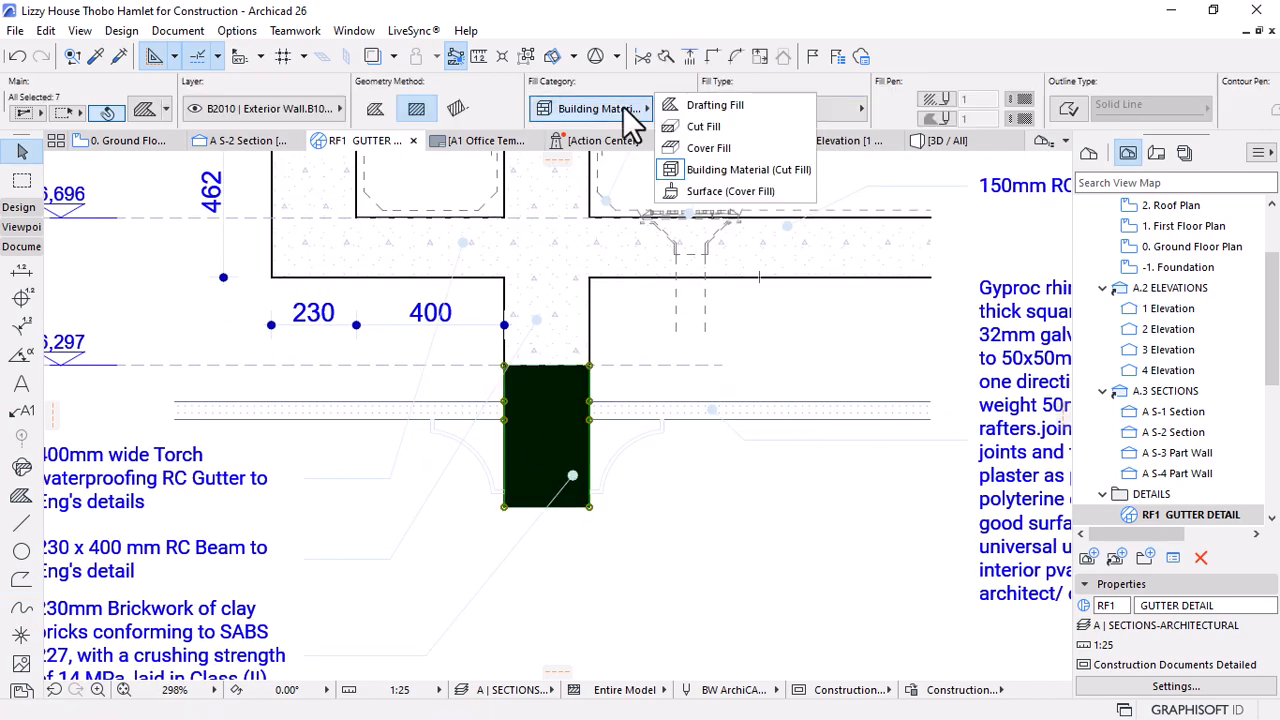
{"action": "left_click", "coordinate": [748, 169]}
{"action": "left_click", "coordinate": [797, 110]}
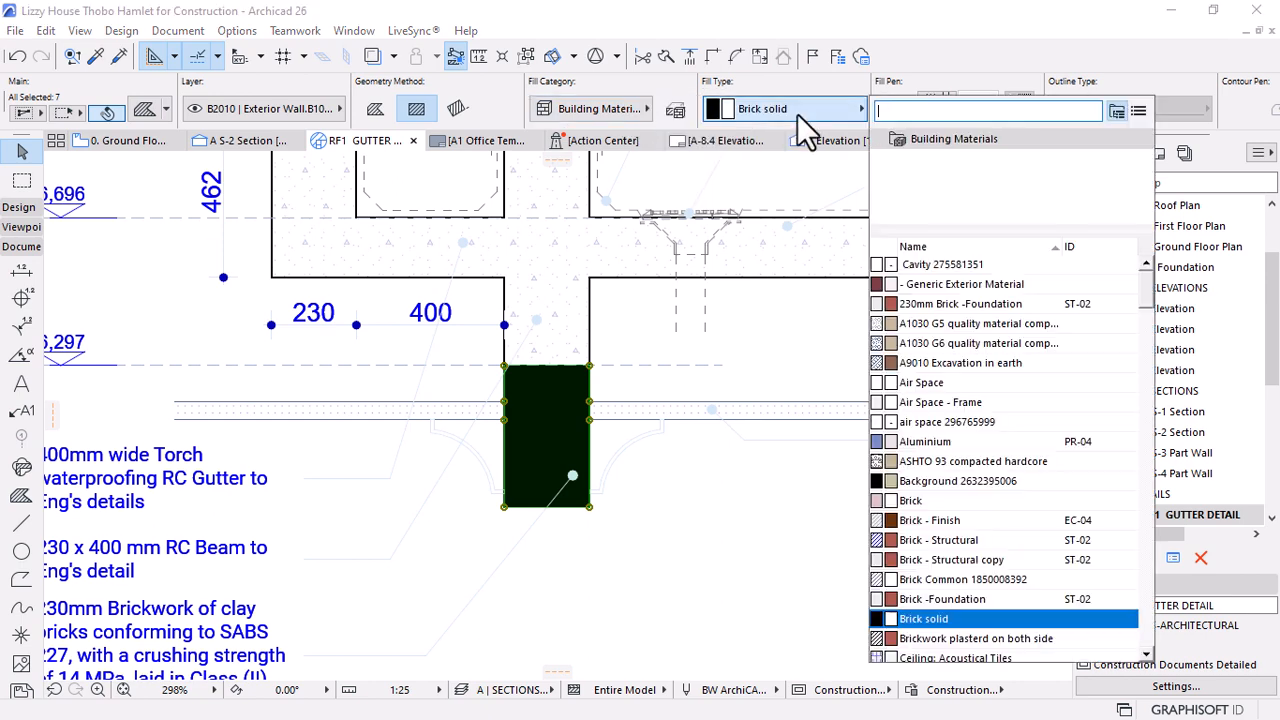
{"action": "left_click", "coordinate": [935, 521]}
{"action": "left_click", "coordinate": [677, 566]}
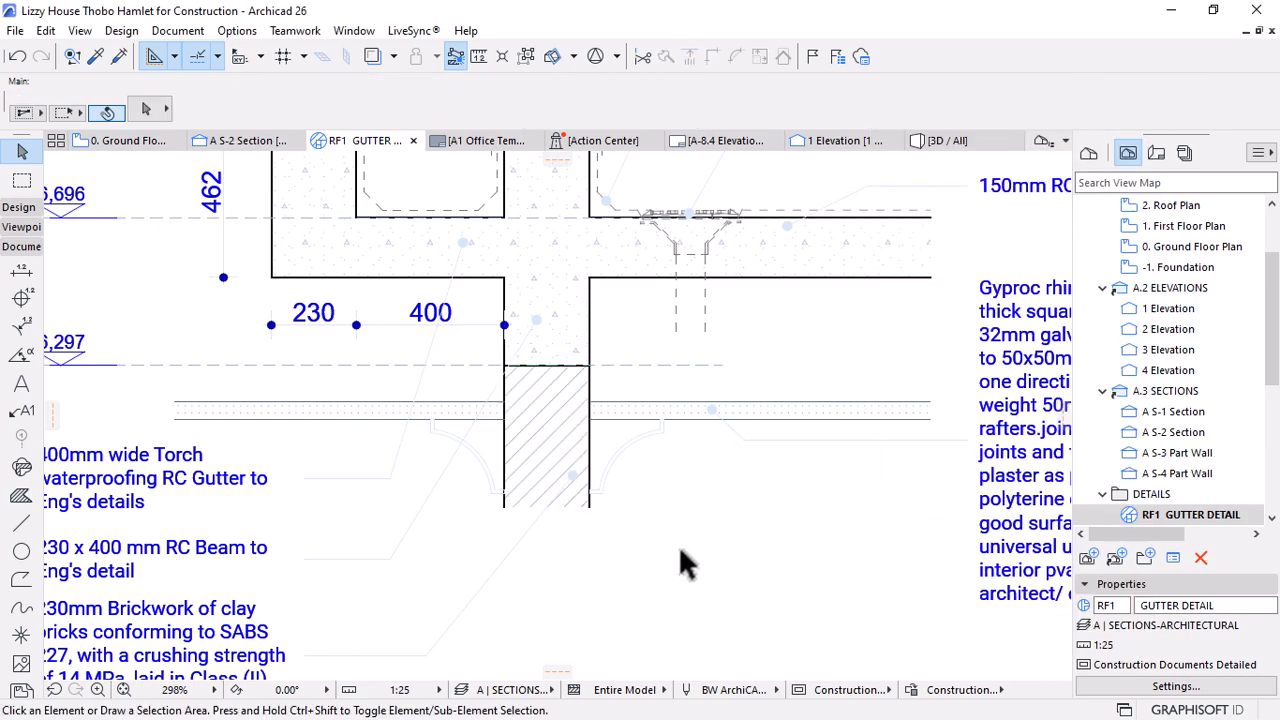
Convert the brick wall fill under the RC beam to the Drafting Fill category and set its fill pen to 16
{"action": "scroll", "coordinate": [670, 520], "scroll_direction": "down", "scroll_amount": 3}
{"action": "scroll", "coordinate": [611, 488], "scroll_direction": "up", "scroll_amount": 5}
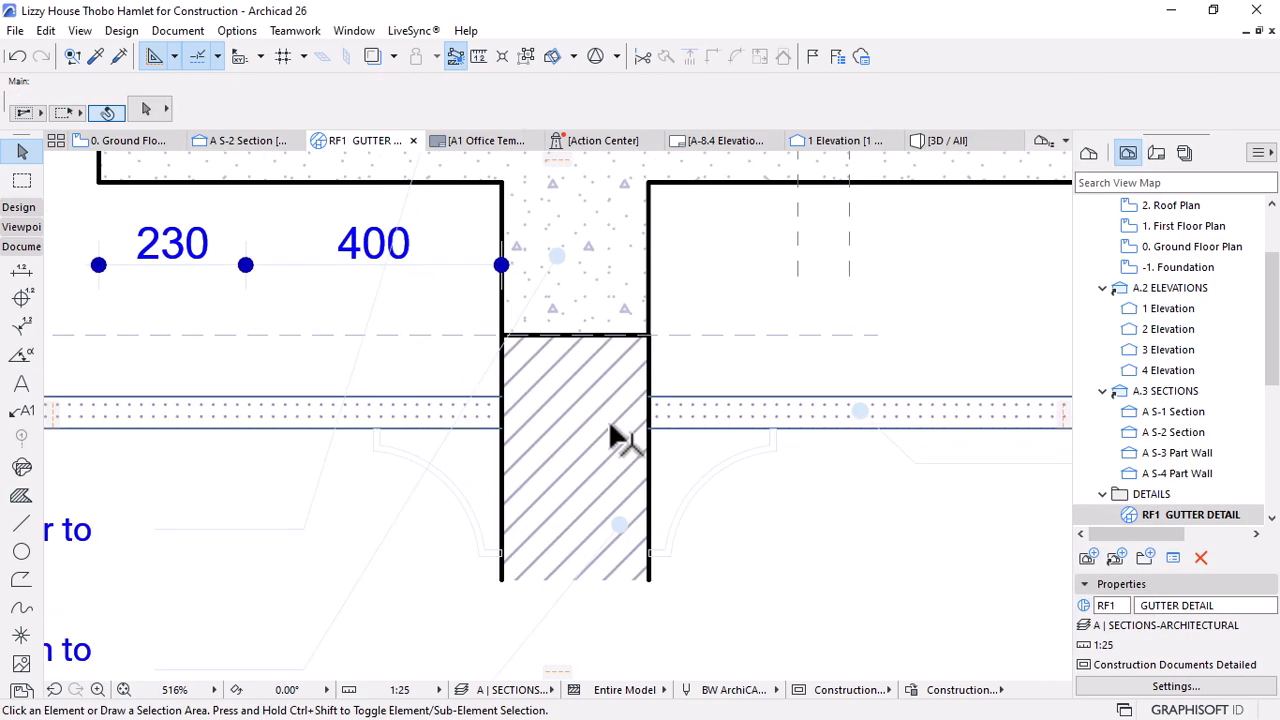
{"action": "scroll", "coordinate": [571, 438], "scroll_direction": "up", "scroll_amount": 8}
{"action": "left_click", "coordinate": [548, 482]}
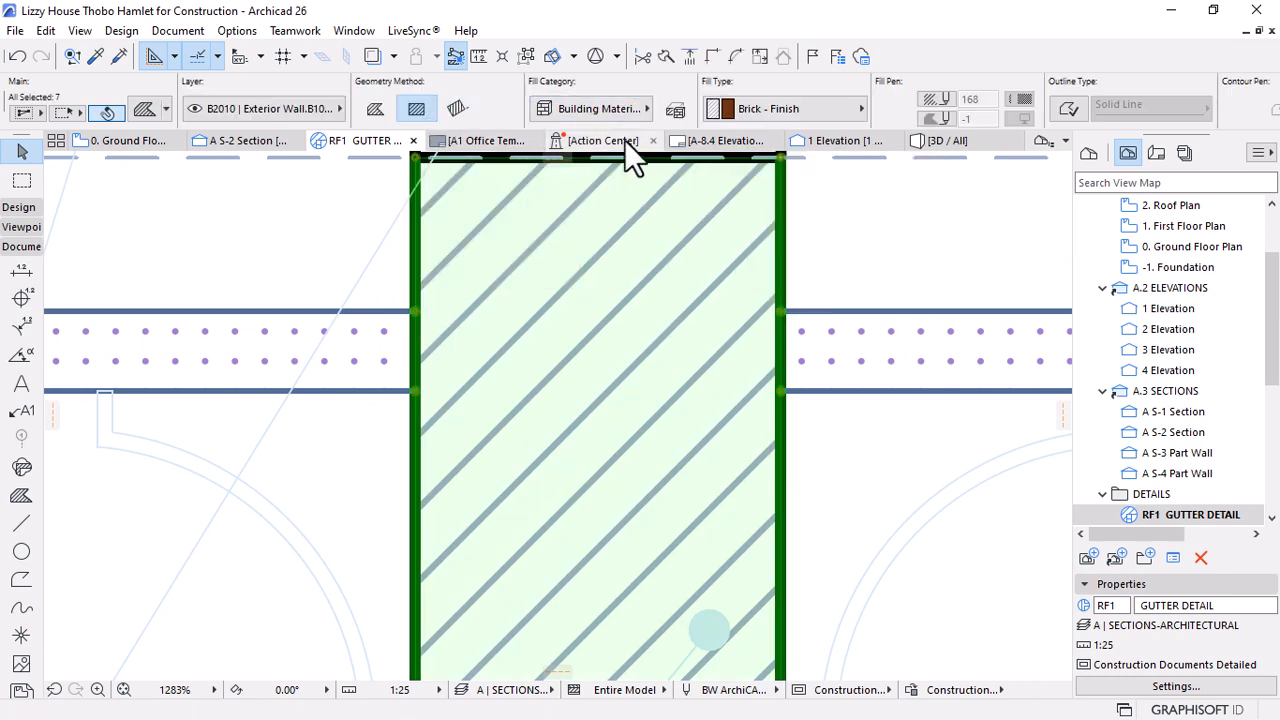
{"action": "left_click", "coordinate": [585, 108]}
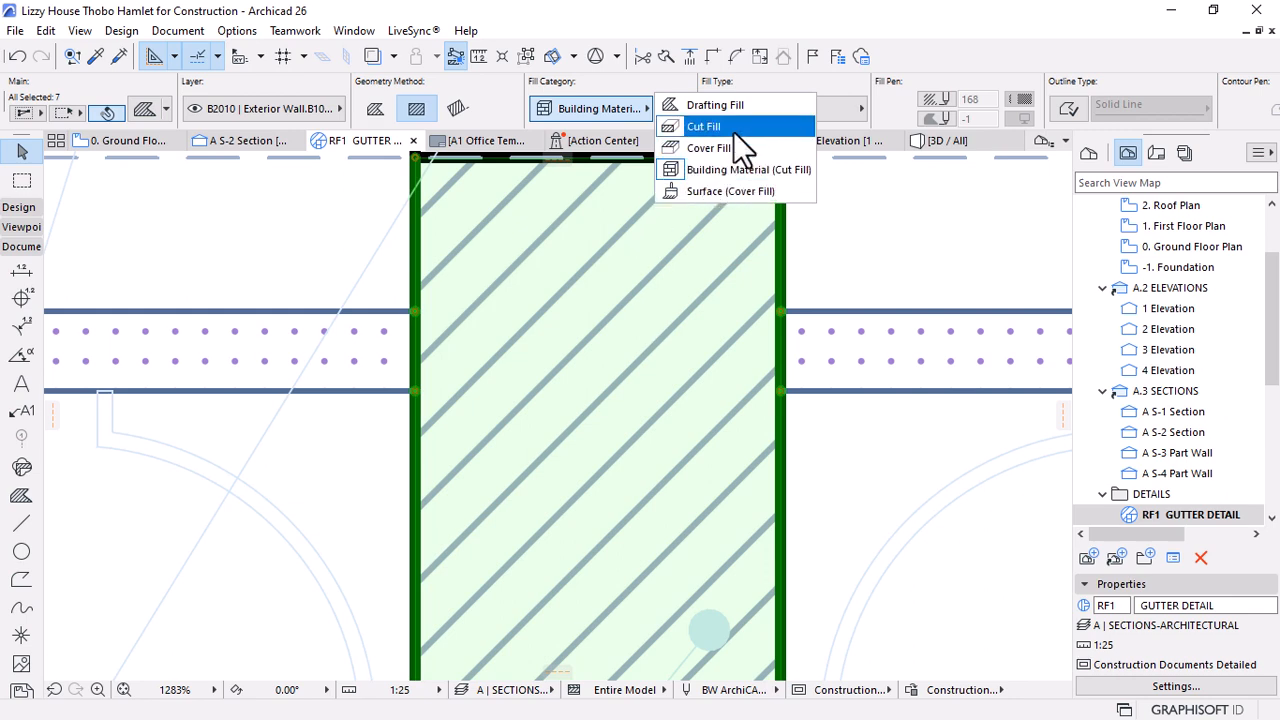
{"action": "left_click", "coordinate": [724, 106]}
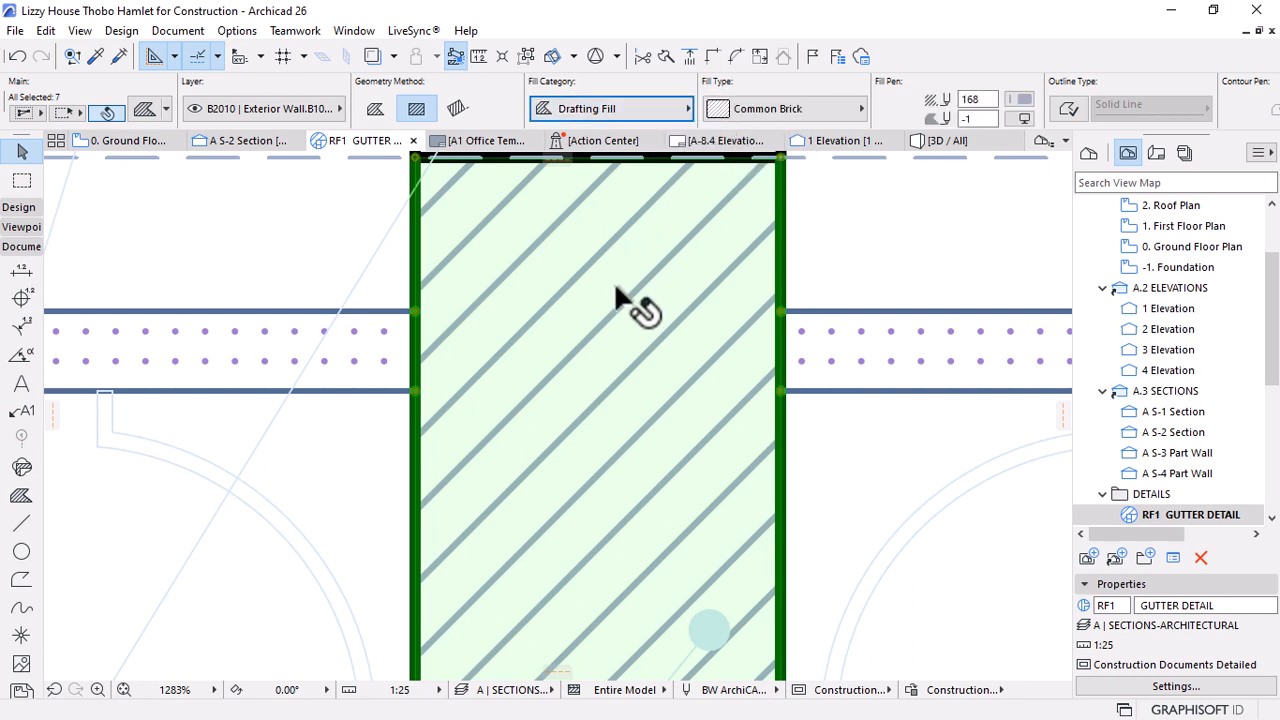
{"action": "left_click", "coordinate": [1020, 99]}
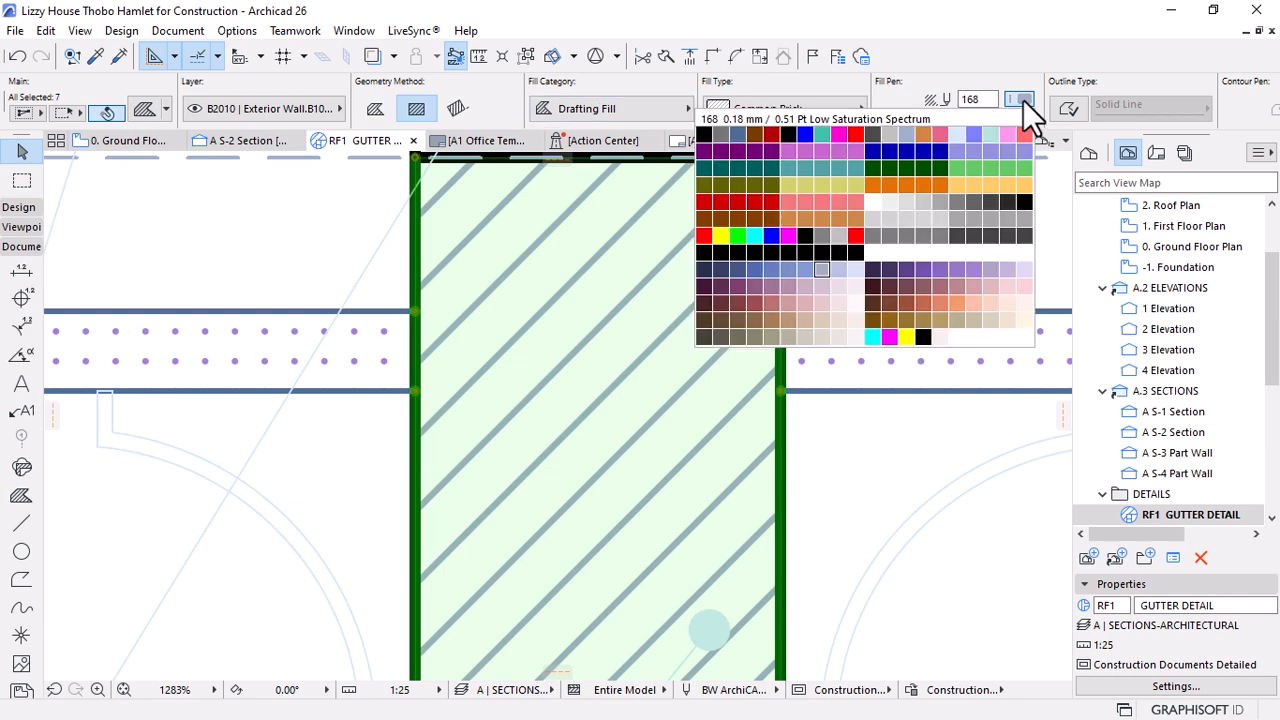
{"action": "left_click", "coordinate": [953, 137]}
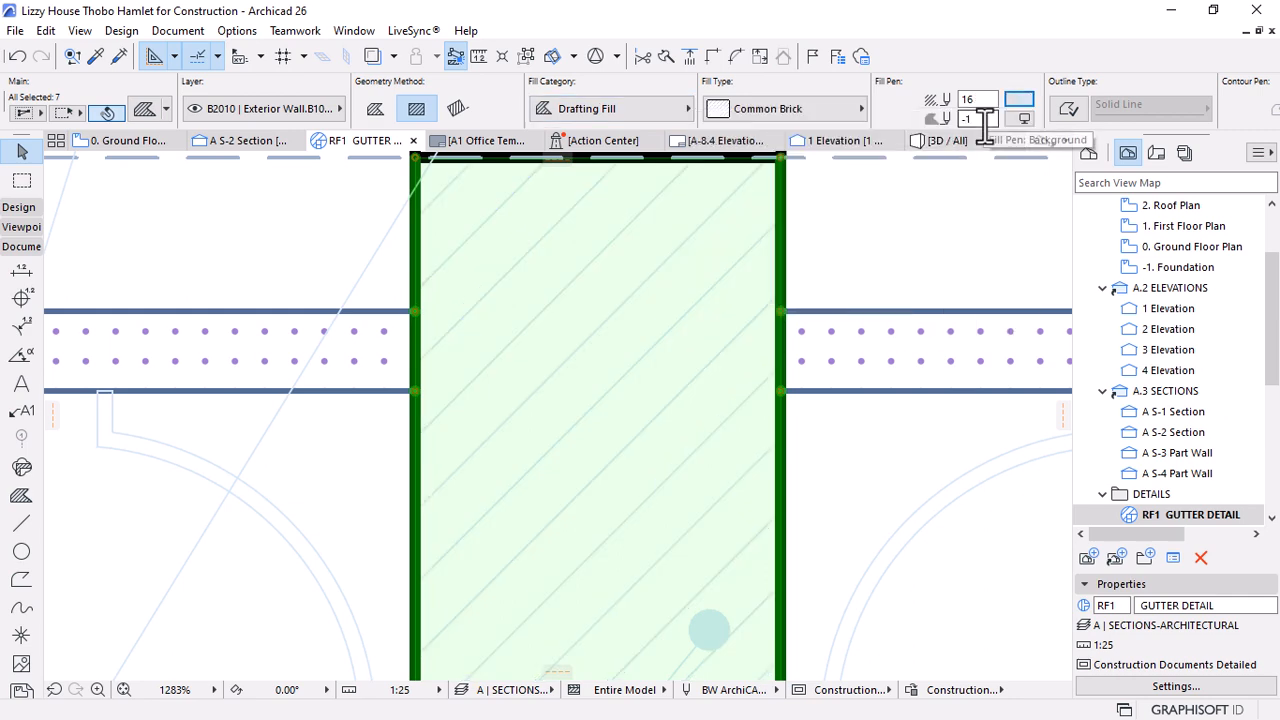
Convert the ceiling board fills on both sides of the brick wall to Drafting Fill with fill pen 16
{"action": "scroll", "coordinate": [447, 445], "scroll_direction": "down", "scroll_amount": 6}
{"action": "left_click", "coordinate": [560, 436]}
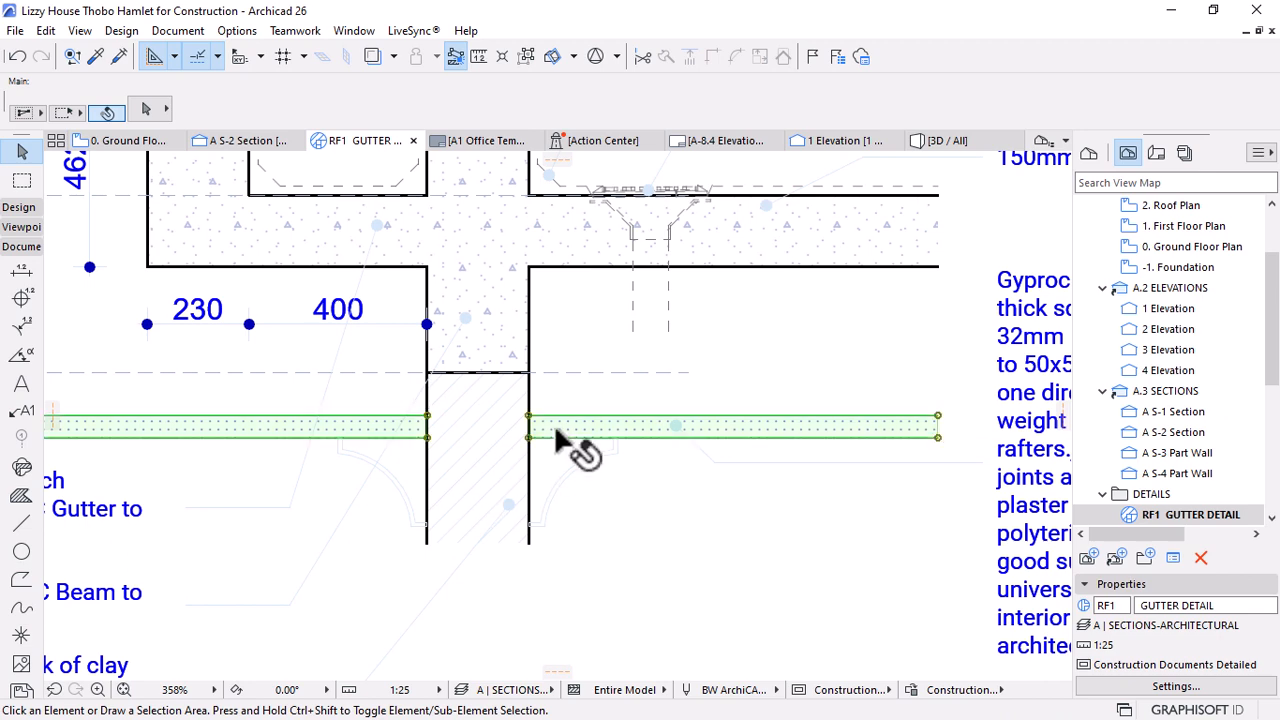
{"action": "left_click", "coordinate": [611, 104]}
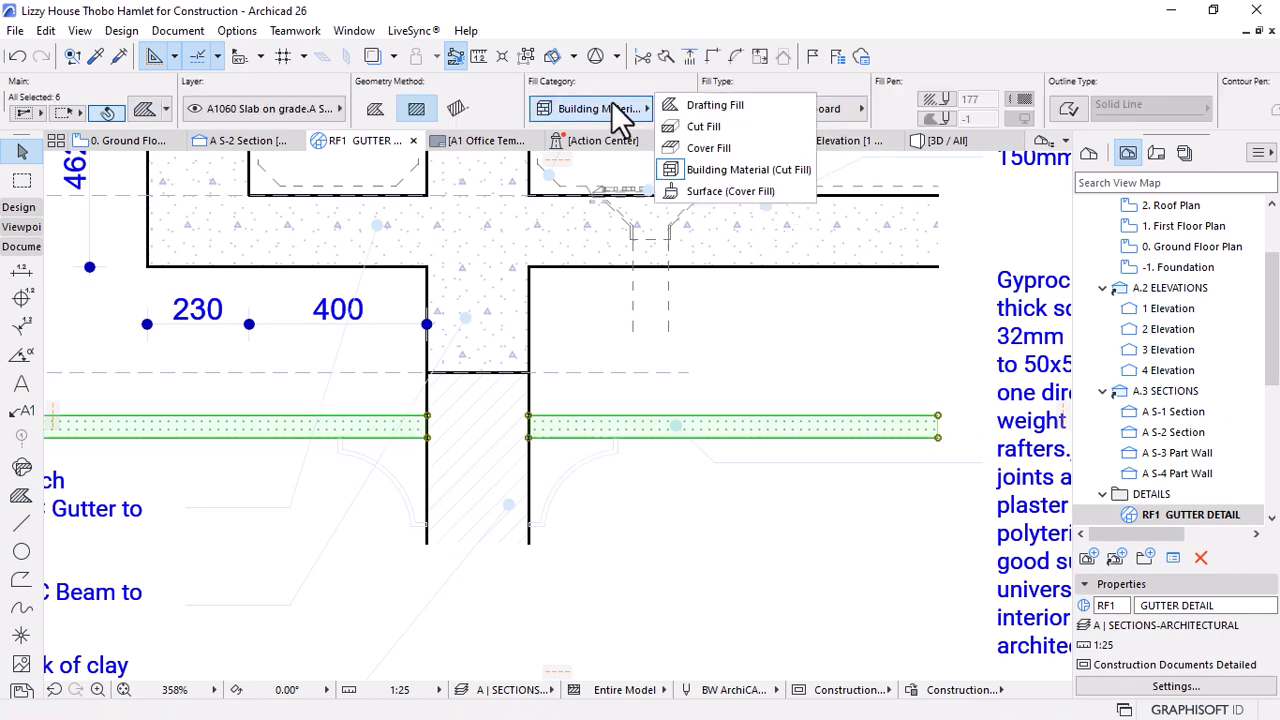
{"action": "left_click", "coordinate": [714, 103]}
{"action": "left_click", "coordinate": [858, 108]}
{"action": "left_click", "coordinate": [1020, 100]}
{"action": "left_click", "coordinate": [1020, 100]}
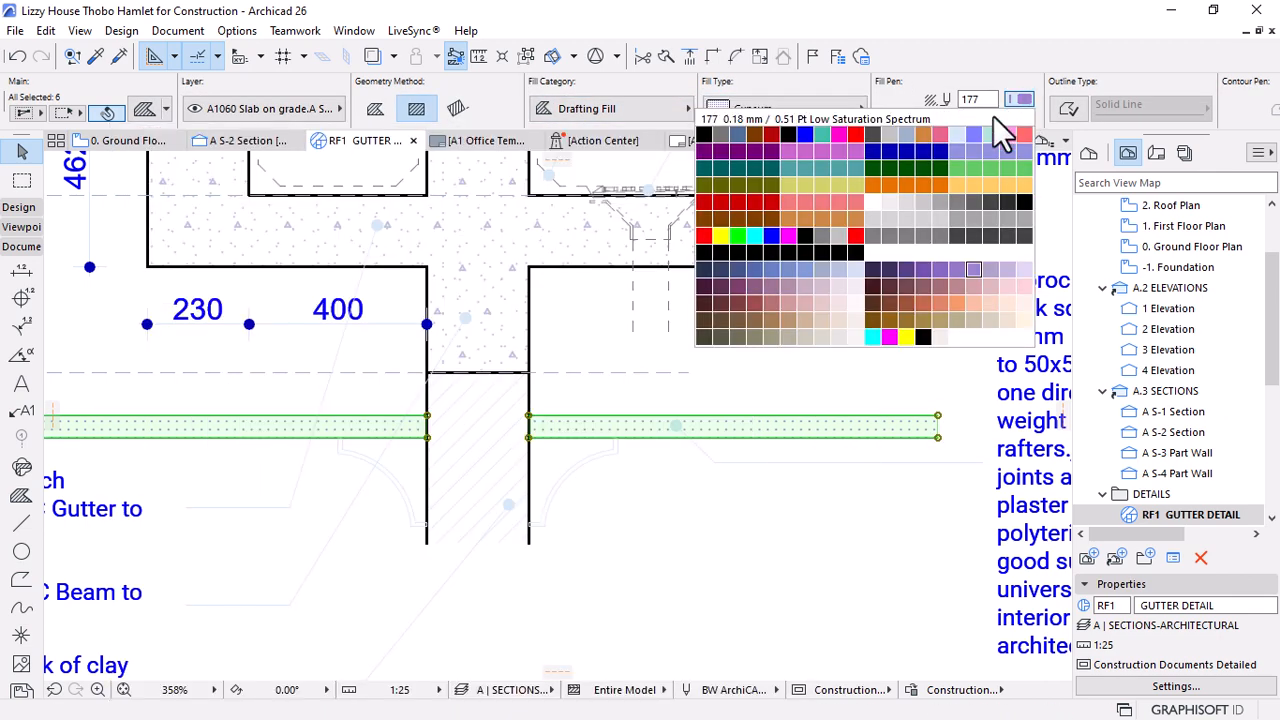
{"action": "left_click", "coordinate": [962, 135]}
{"action": "left_click", "coordinate": [505, 485]}
Reapply fill pen 16 to the brick wall fill under the RC beam
{"action": "scroll", "coordinate": [490, 465], "scroll_direction": "up", "scroll_amount": 5}
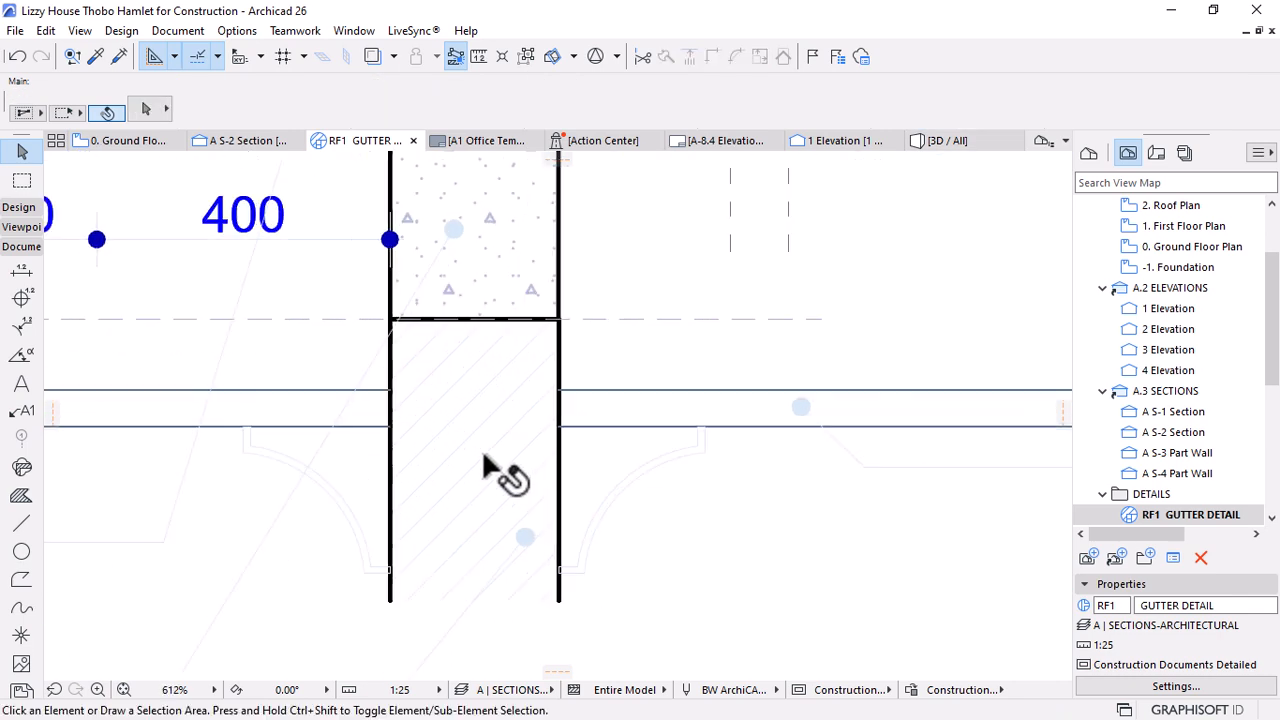
{"action": "key", "text": "ctrl+a"}
{"action": "left_click", "coordinate": [1020, 100]}
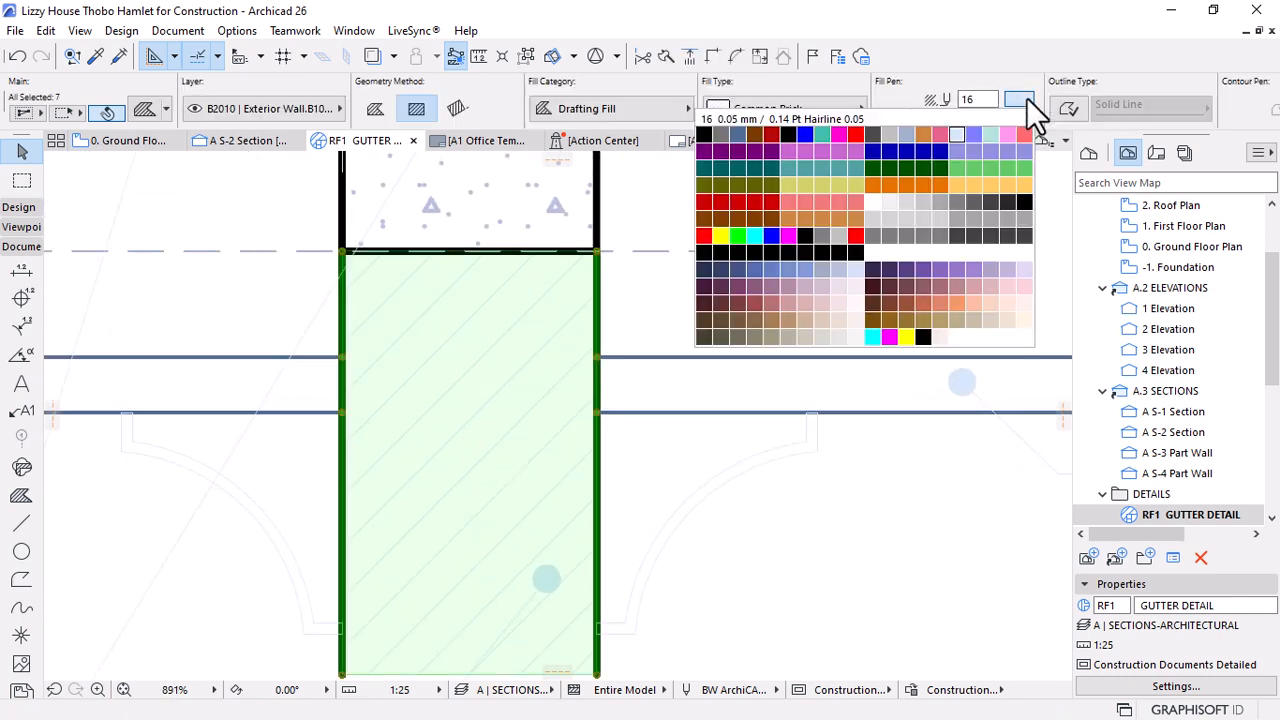
{"action": "left_click", "coordinate": [957, 134]}
Convert all concrete gutter, beam, slab and upstand fills together with the sloping roof timber fills to Drafting Fill with fill pen 16
{"action": "scroll", "coordinate": [587, 332], "scroll_direction": "down", "scroll_amount": 5}
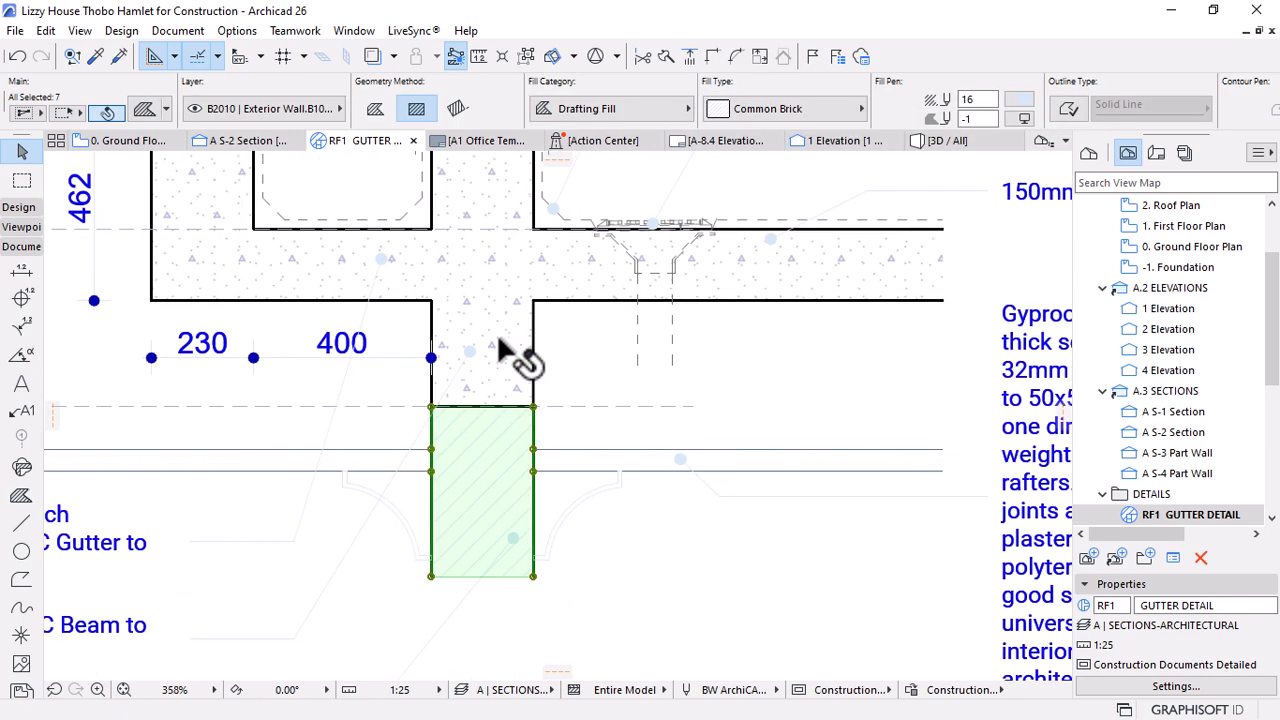
{"action": "left_click", "coordinate": [781, 260], "text": "shift"}
{"action": "left_click", "coordinate": [270, 295], "text": "shift"}
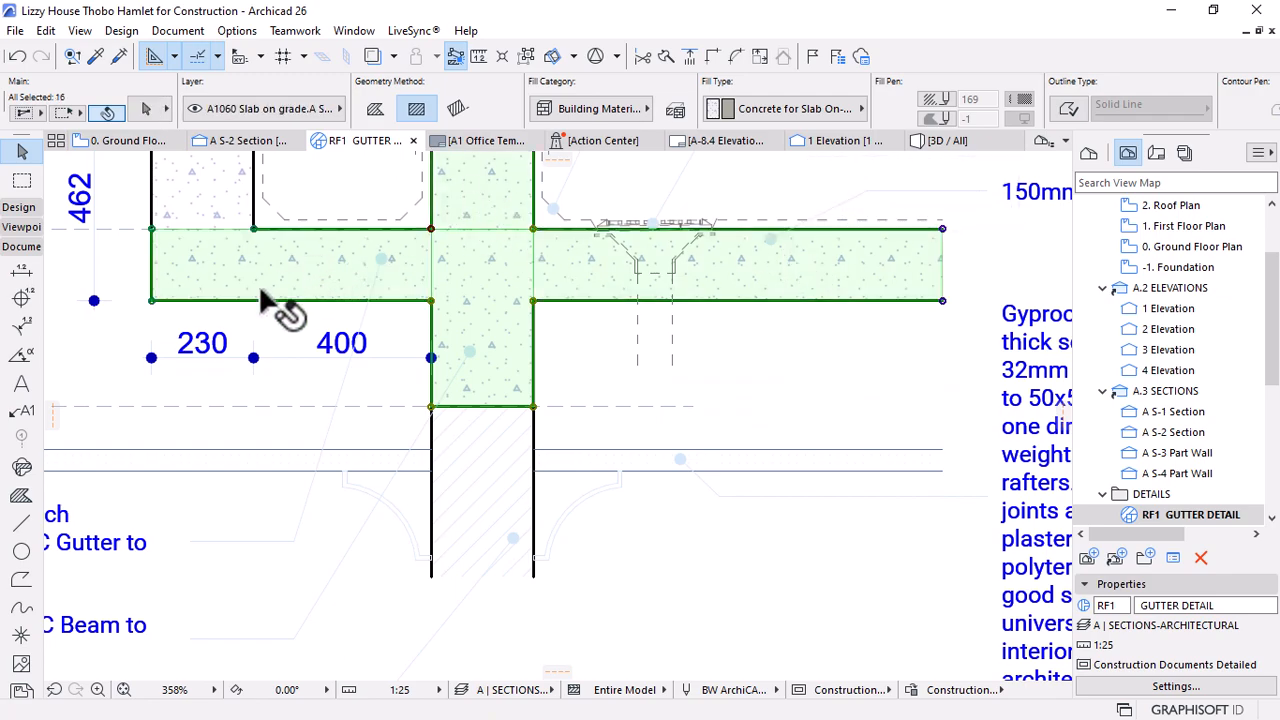
{"action": "scroll", "coordinate": [285, 310], "scroll_direction": "down", "scroll_amount": 3}
{"action": "left_click", "coordinate": [285, 250], "text": "shift"}
{"action": "scroll", "coordinate": [285, 250], "scroll_direction": "up", "scroll_amount": 5}
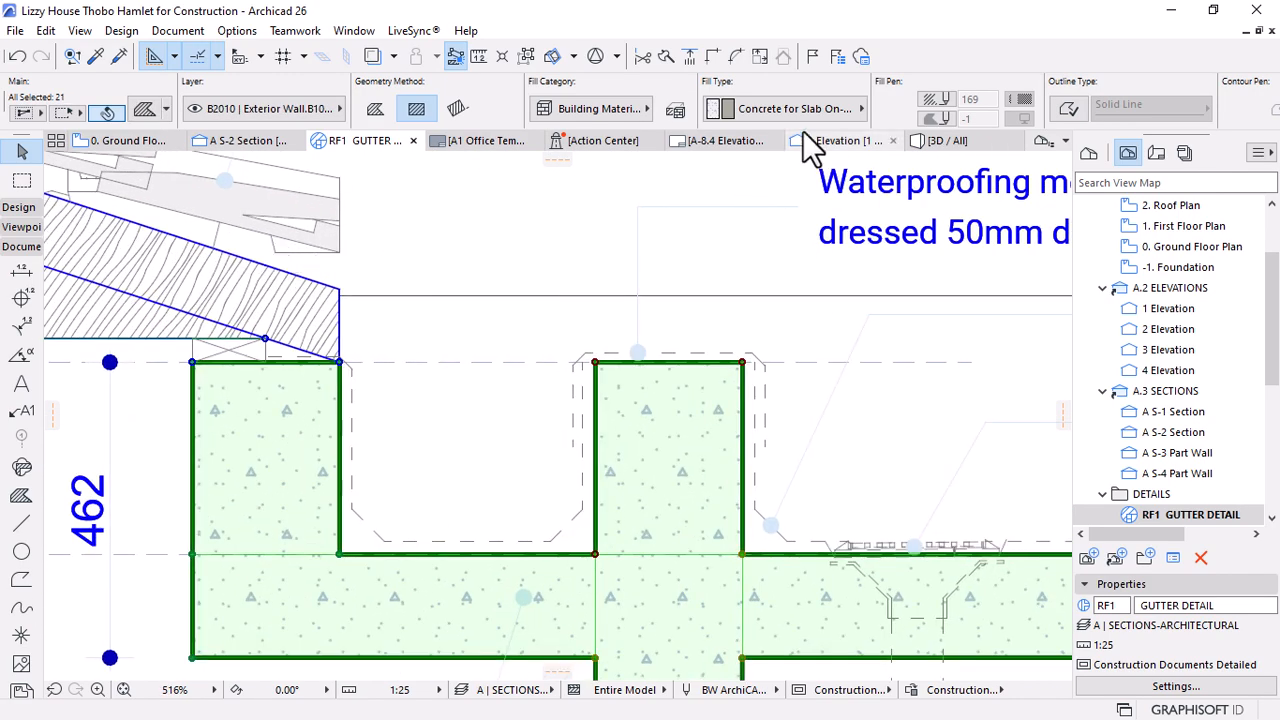
{"action": "left_click", "coordinate": [251, 290], "text": "shift"}
{"action": "left_click", "coordinate": [110, 325], "text": "shift"}
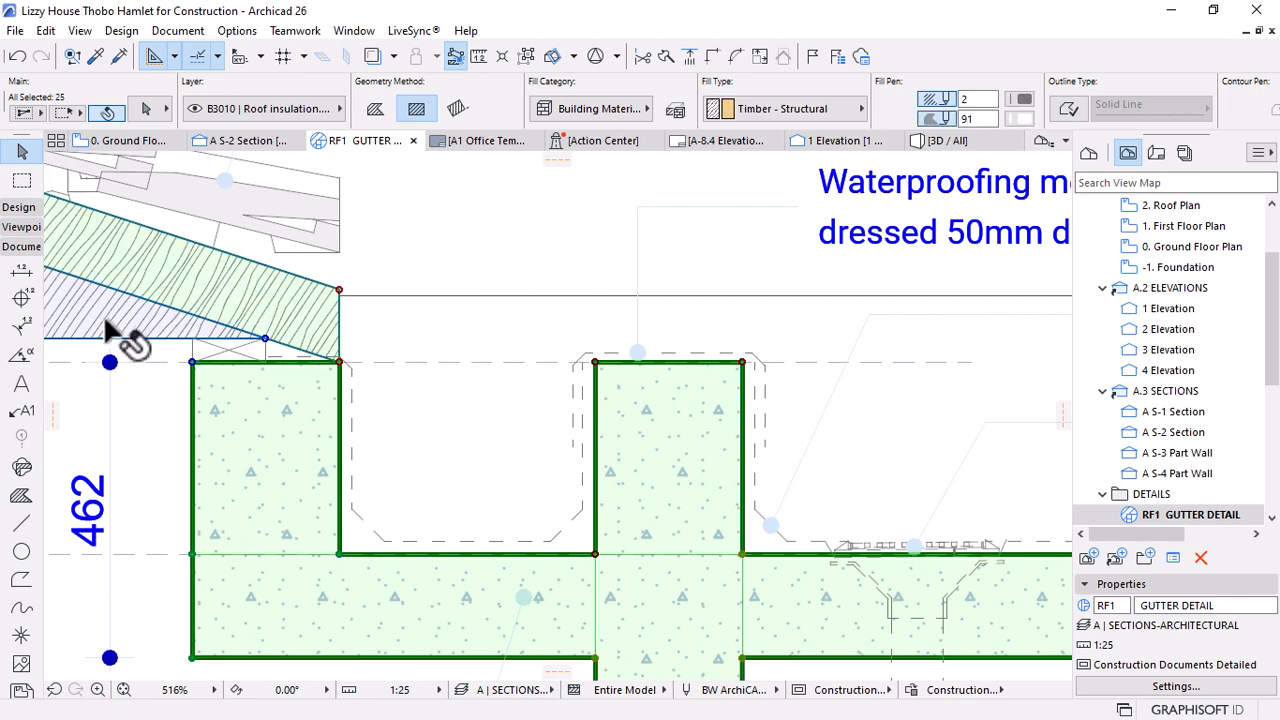
{"action": "left_click", "coordinate": [780, 110]}
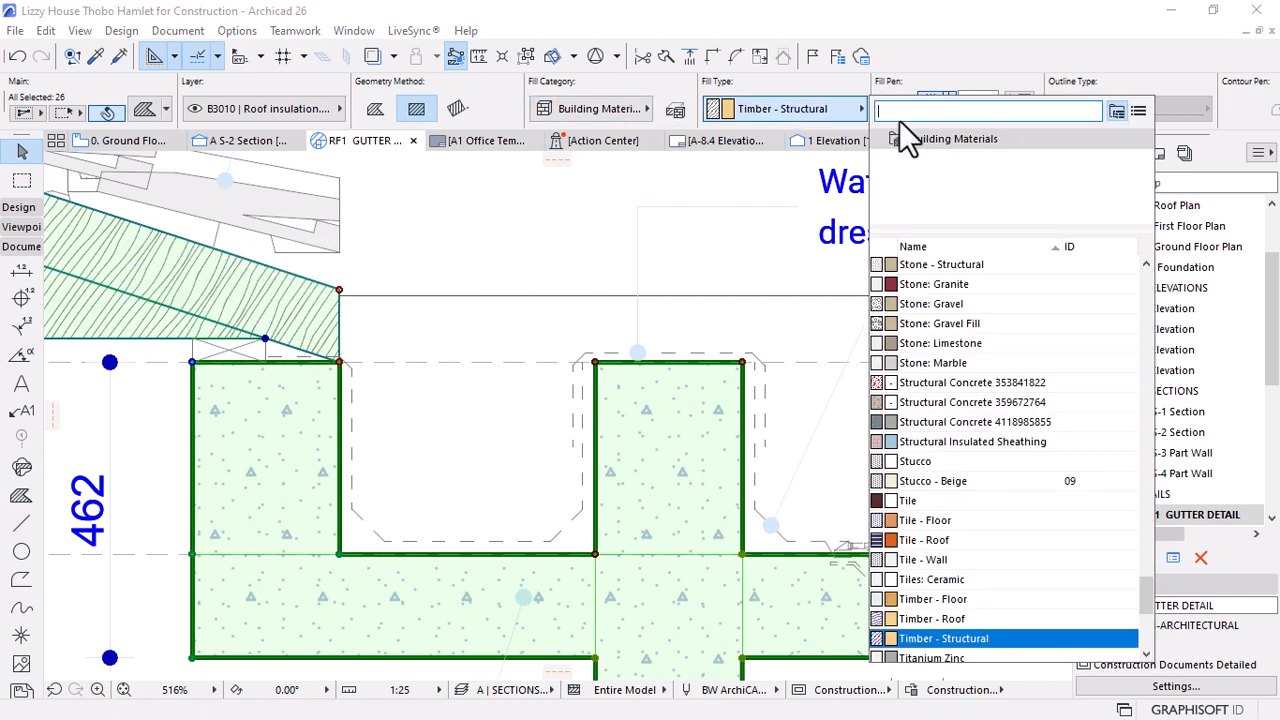
{"action": "left_click", "coordinate": [600, 110]}
{"action": "left_click", "coordinate": [700, 93]}
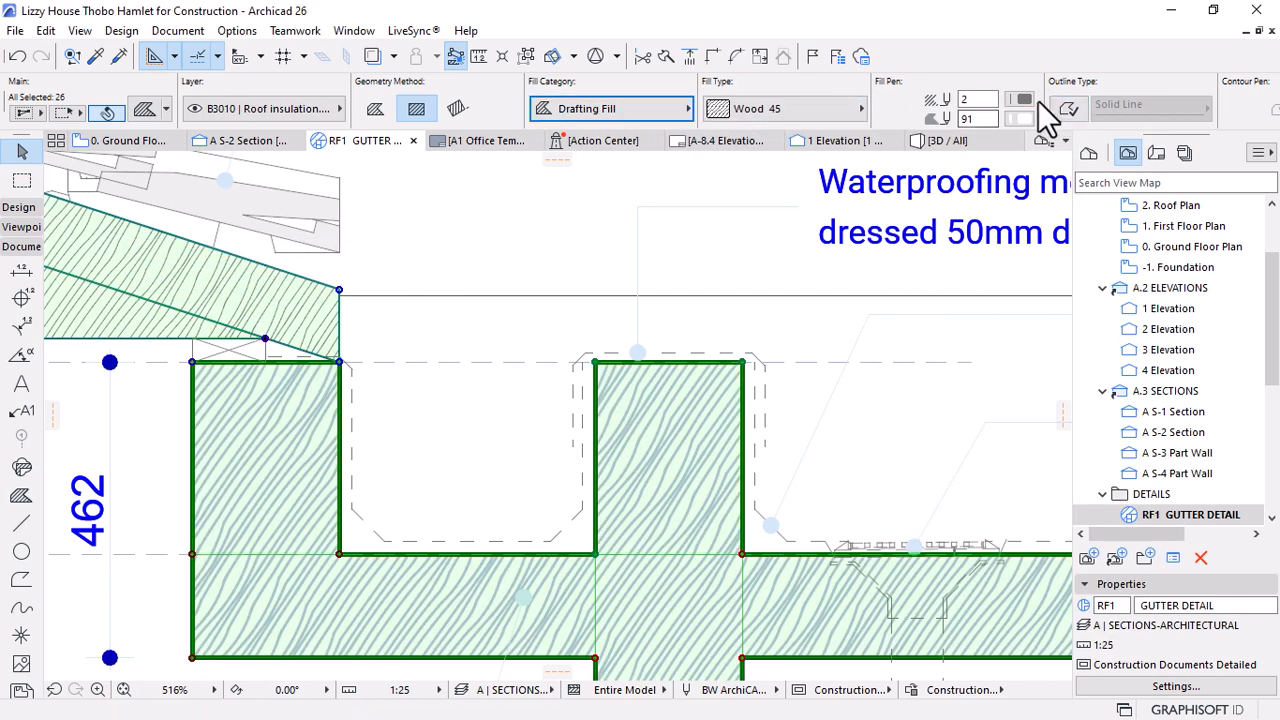
{"action": "left_click", "coordinate": [1024, 100]}
{"action": "left_click", "coordinate": [955, 133]}
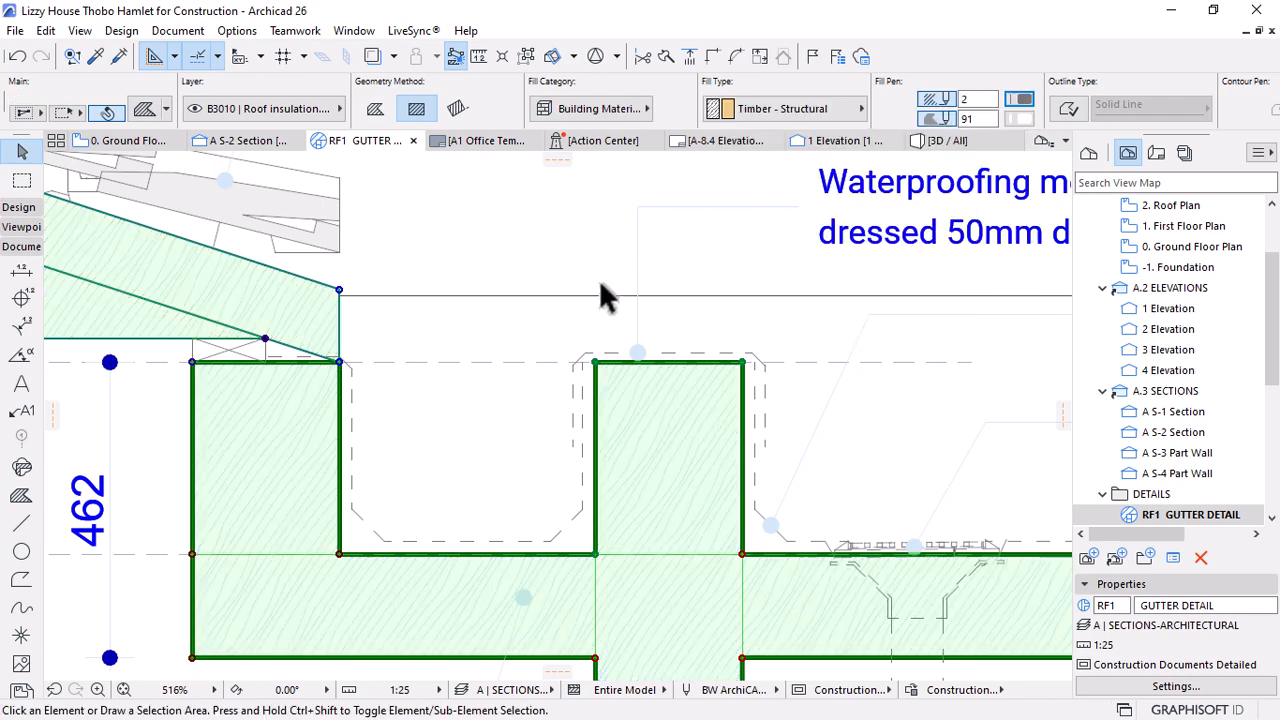
{"action": "left_click", "coordinate": [599, 281]}
Enclose the complete gutter detail, including all its labels and level marks, in a marquee area
{"action": "scroll", "coordinate": [440, 252], "scroll_direction": "down", "scroll_amount": 5}
{"action": "scroll", "coordinate": [334, 245], "scroll_direction": "down", "scroll_amount": 2}
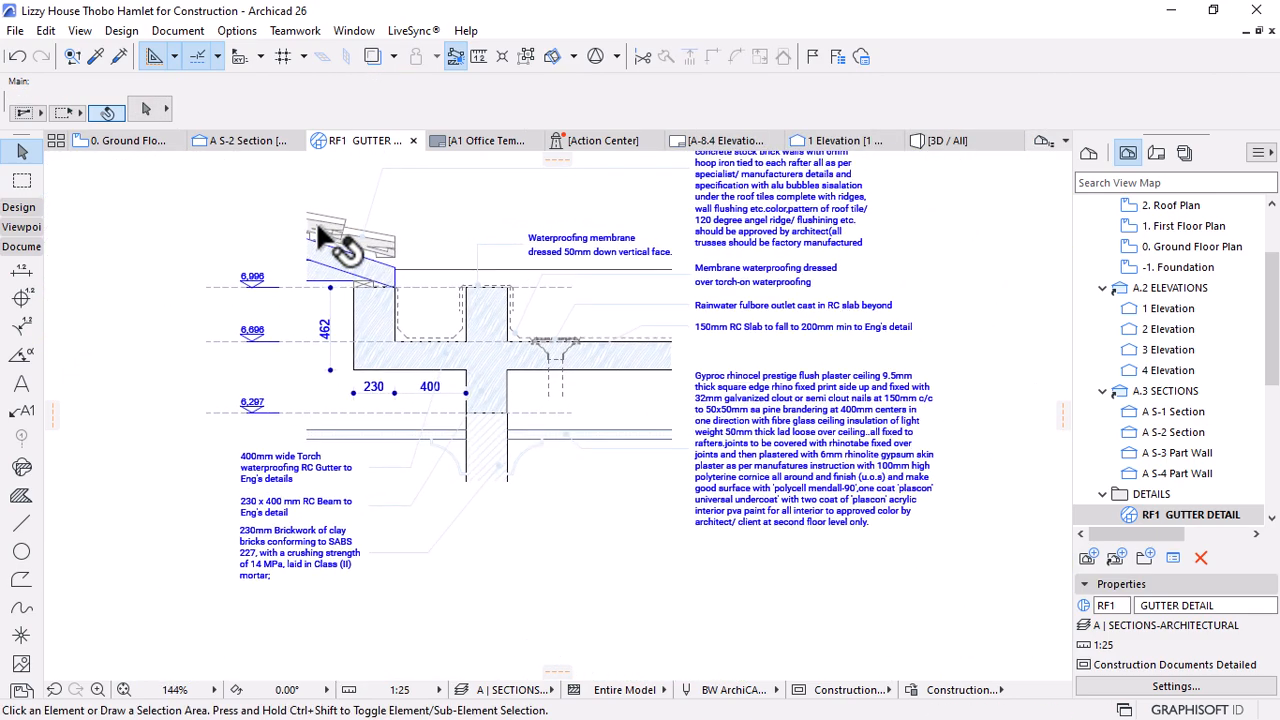
{"action": "scroll", "coordinate": [455, 390], "scroll_direction": "down", "scroll_amount": 4}
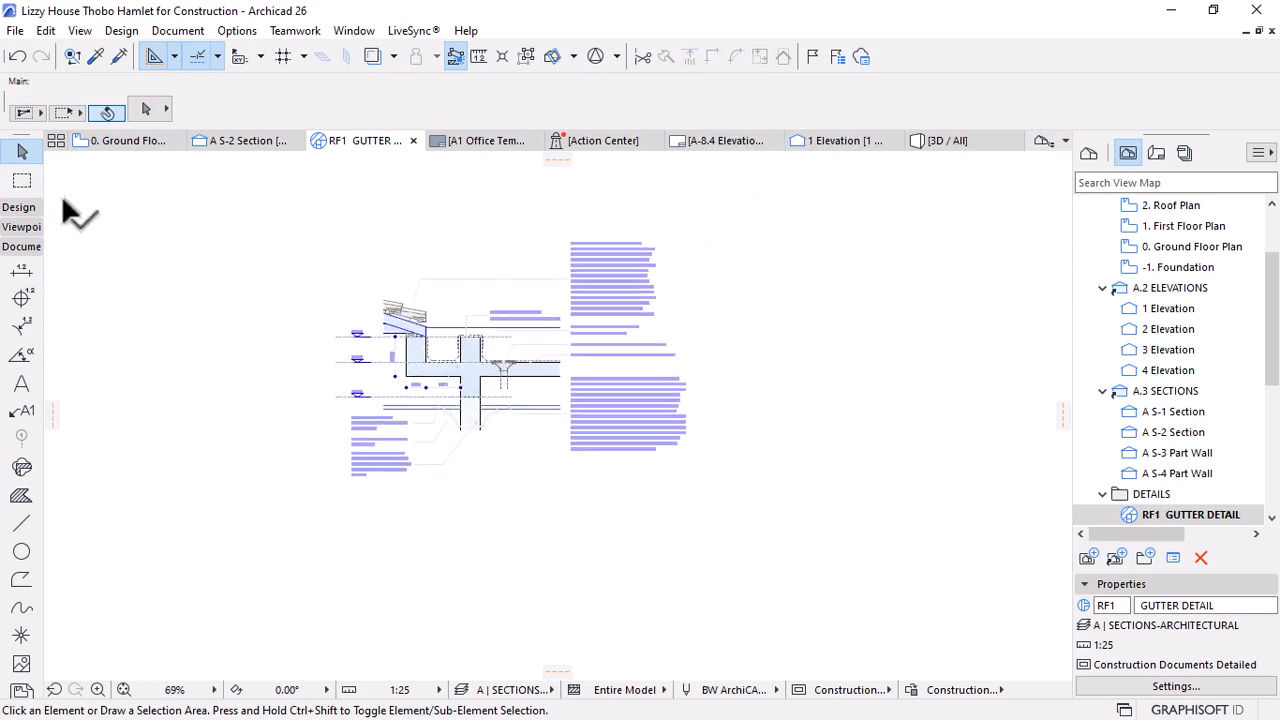
{"action": "left_click", "coordinate": [22, 180]}
{"action": "left_click", "coordinate": [320, 212]}
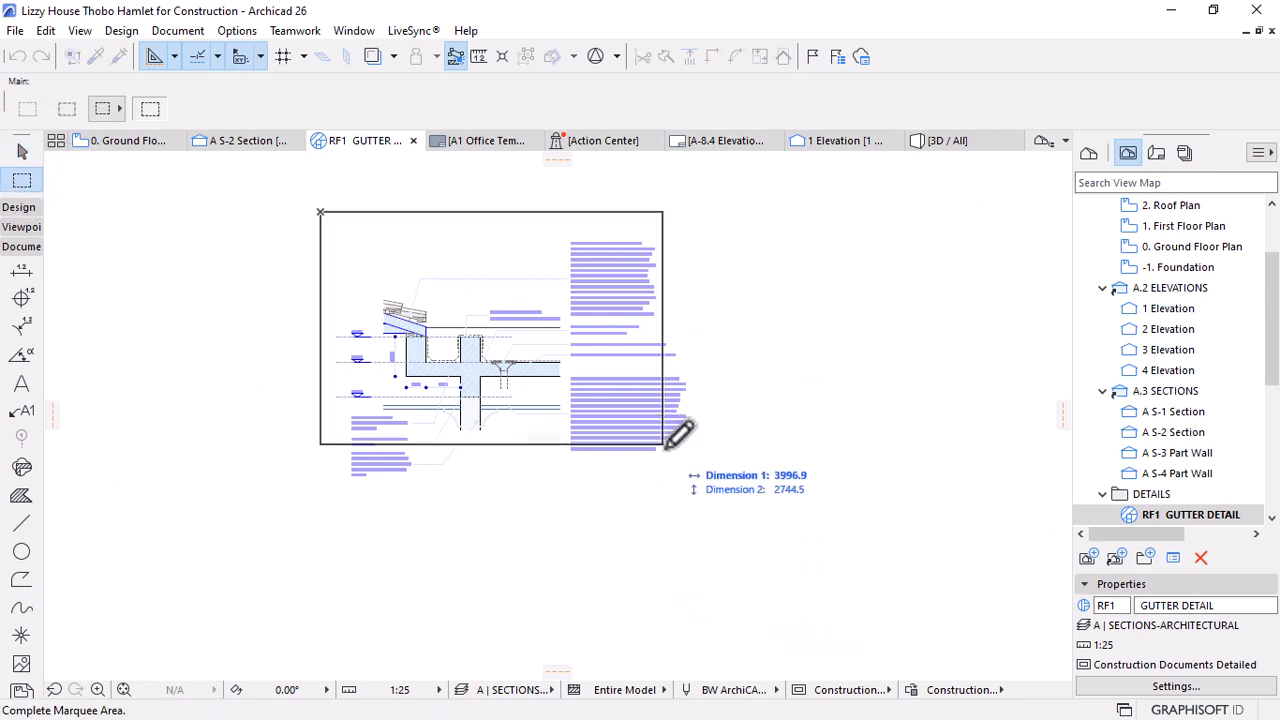
{"action": "left_click", "coordinate": [719, 494]}
Save the marquee area over the existing RF1 GUTTER DETAIL.pdf, opening the file after saving, and close it after review
{"action": "left_click", "coordinate": [15, 30]}
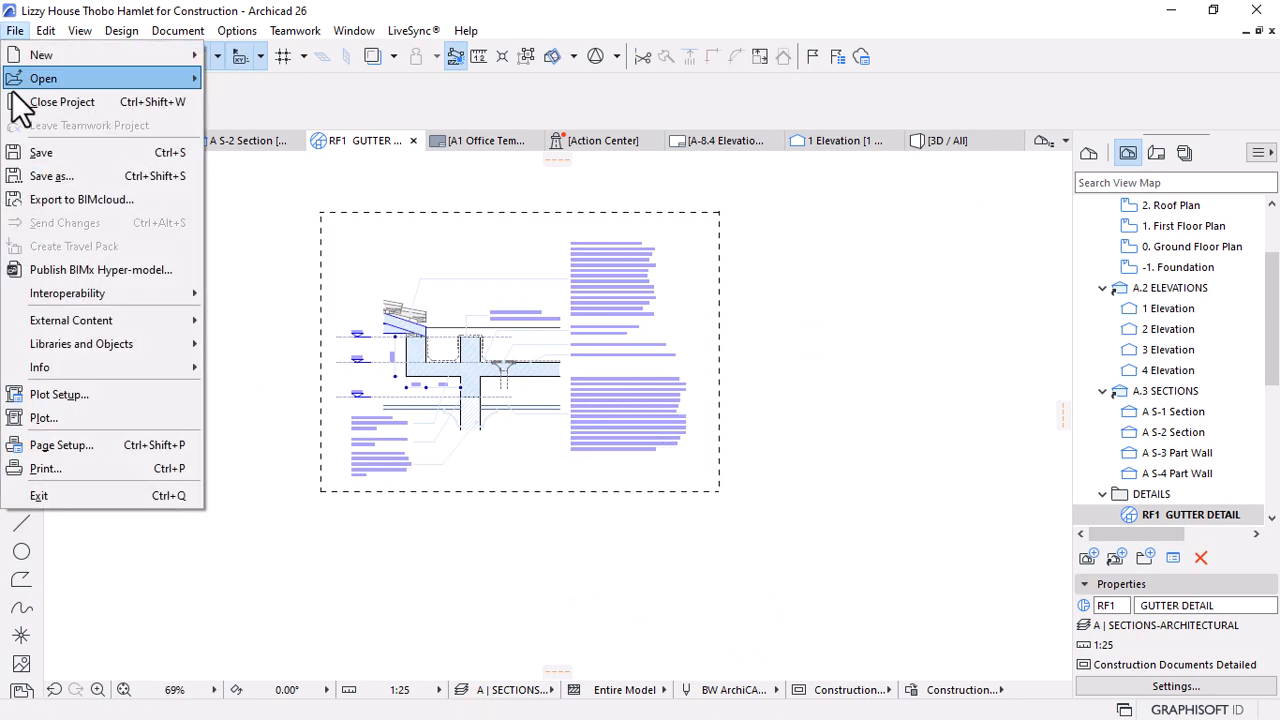
{"action": "left_click", "coordinate": [39, 174]}
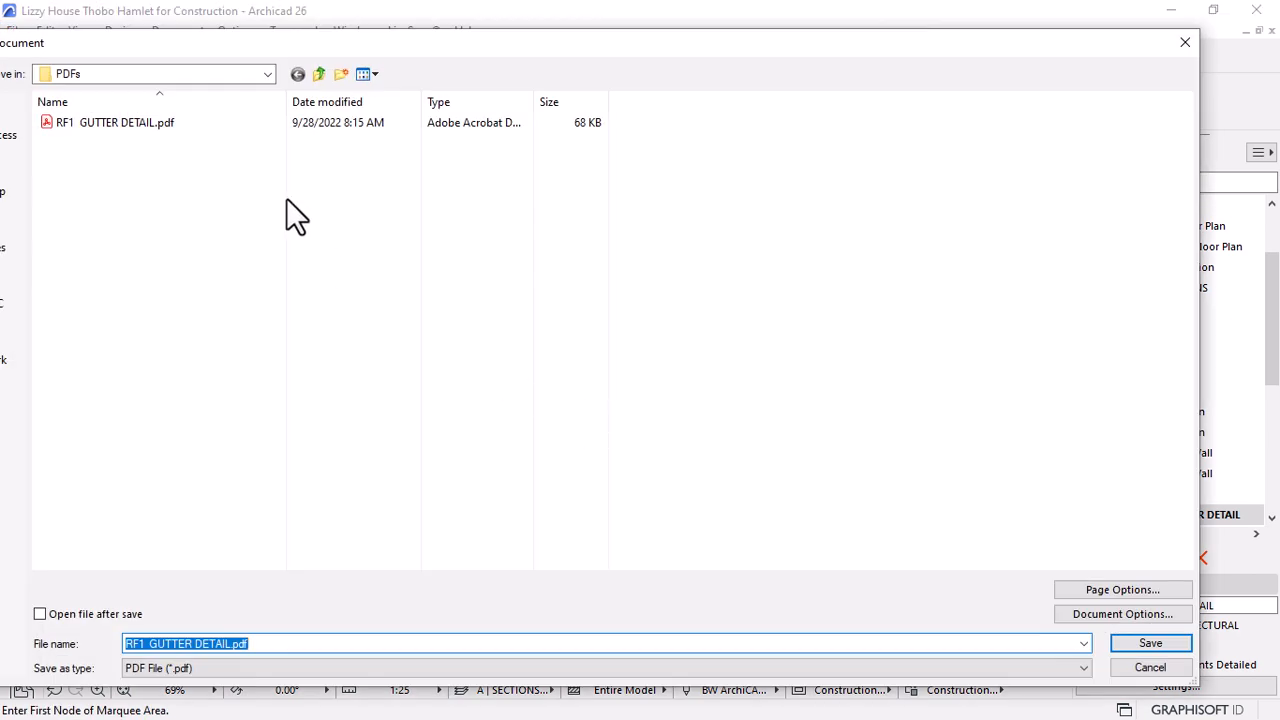
{"action": "left_click", "coordinate": [129, 124]}
{"action": "left_click", "coordinate": [40, 614]}
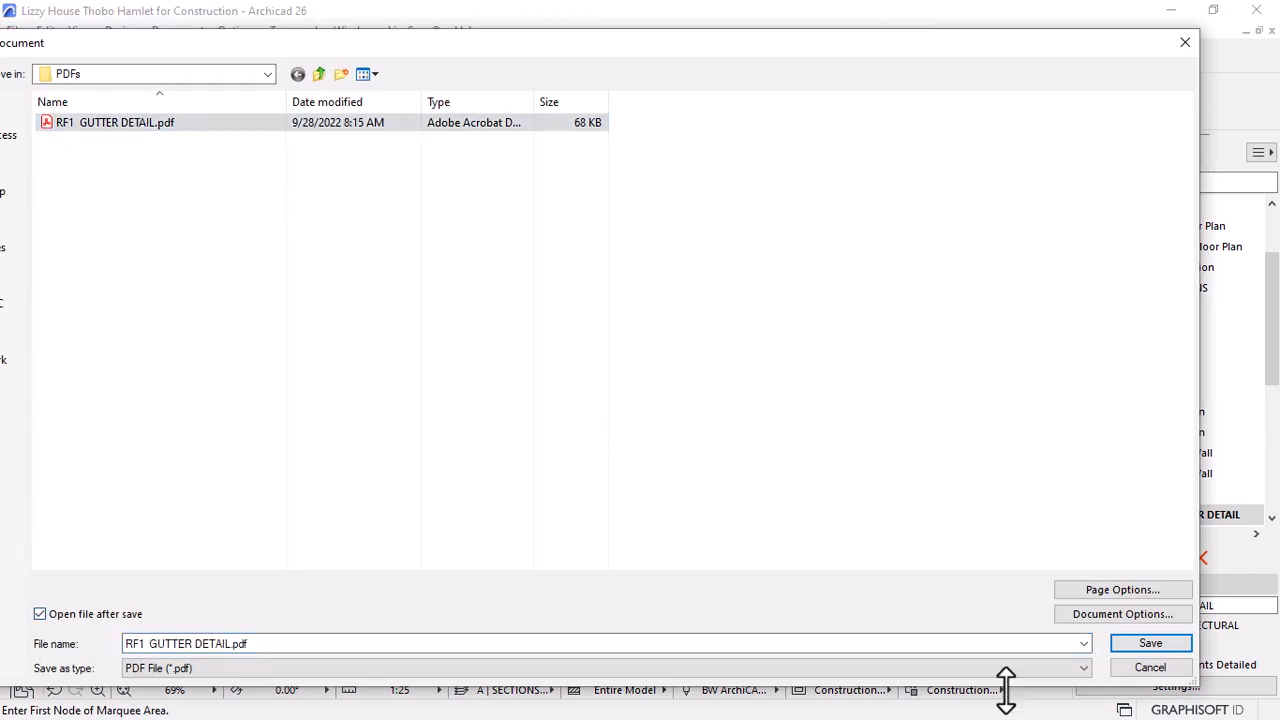
{"action": "left_click", "coordinate": [1152, 644]}
{"action": "left_click", "coordinate": [677, 368]}
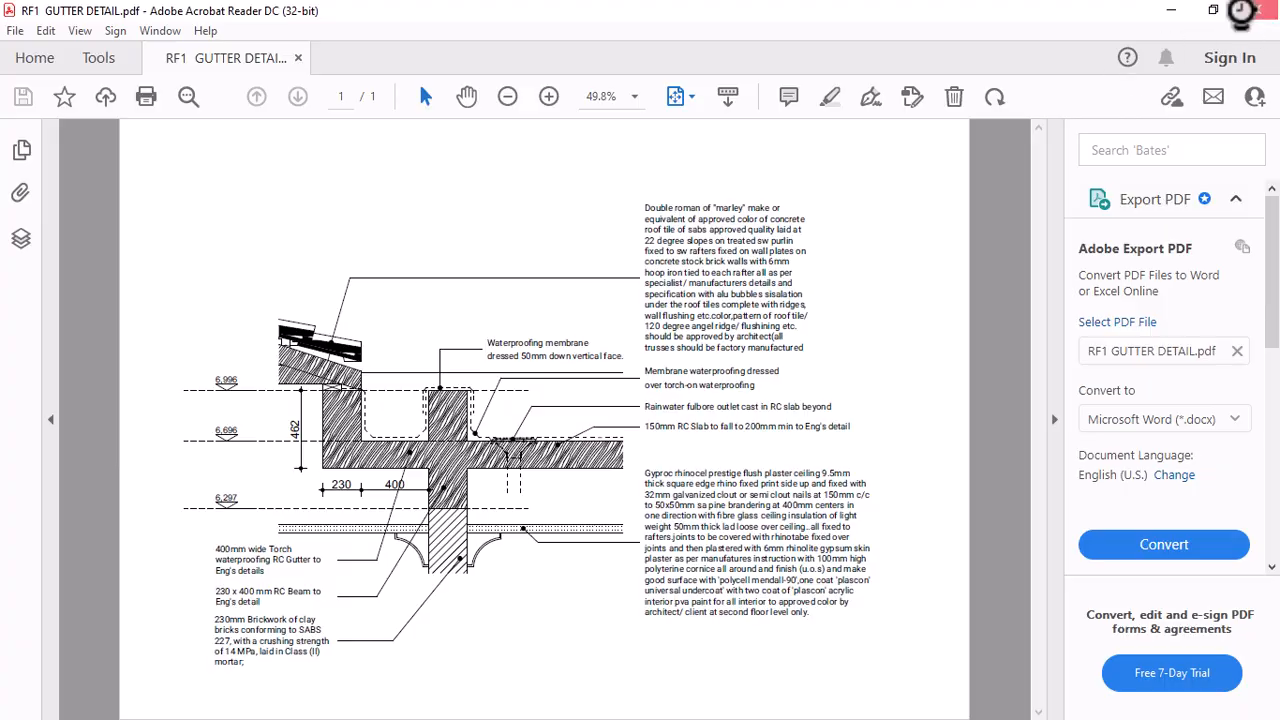
{"action": "left_click", "coordinate": [1256, 10]}
Change the drafting fill type of all concrete beam, slab, gutter and upstand fills to Concrete - Structural
{"action": "scroll", "coordinate": [502, 310], "scroll_direction": "up", "scroll_amount": 8}
{"action": "left_click", "coordinate": [506, 304], "text": "shift"}
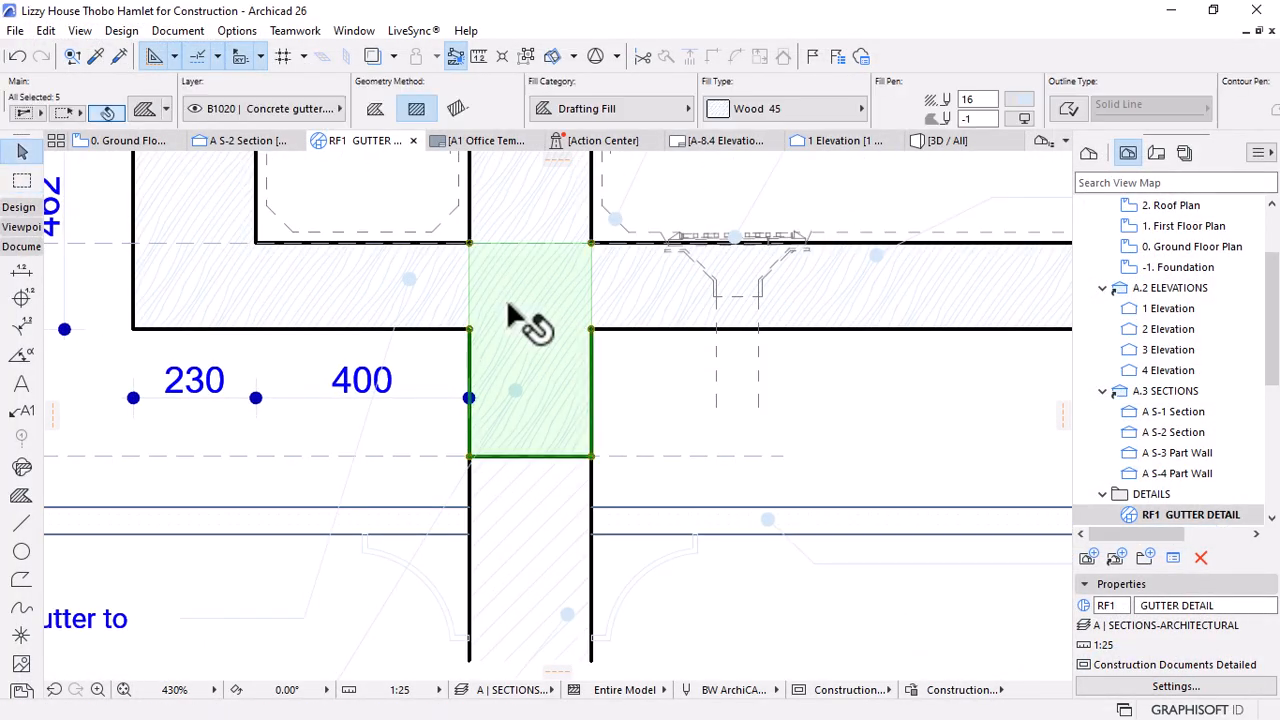
{"action": "left_click", "coordinate": [549, 219], "text": "shift"}
{"action": "left_click", "coordinate": [659, 289], "text": "shift"}
{"action": "left_click", "coordinate": [357, 295], "text": "shift"}
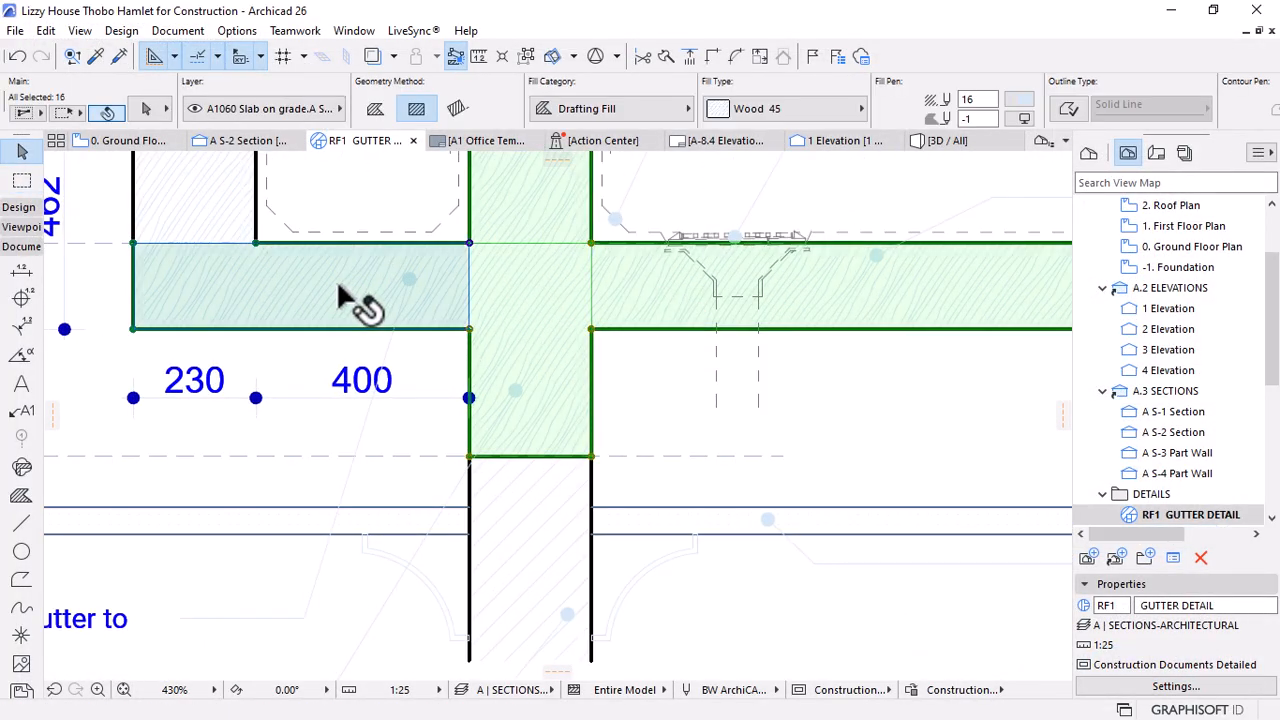
{"action": "left_click", "coordinate": [228, 228], "text": "shift"}
{"action": "scroll", "coordinate": [580, 448], "scroll_direction": "down", "scroll_amount": 3}
{"action": "left_click", "coordinate": [764, 104]}
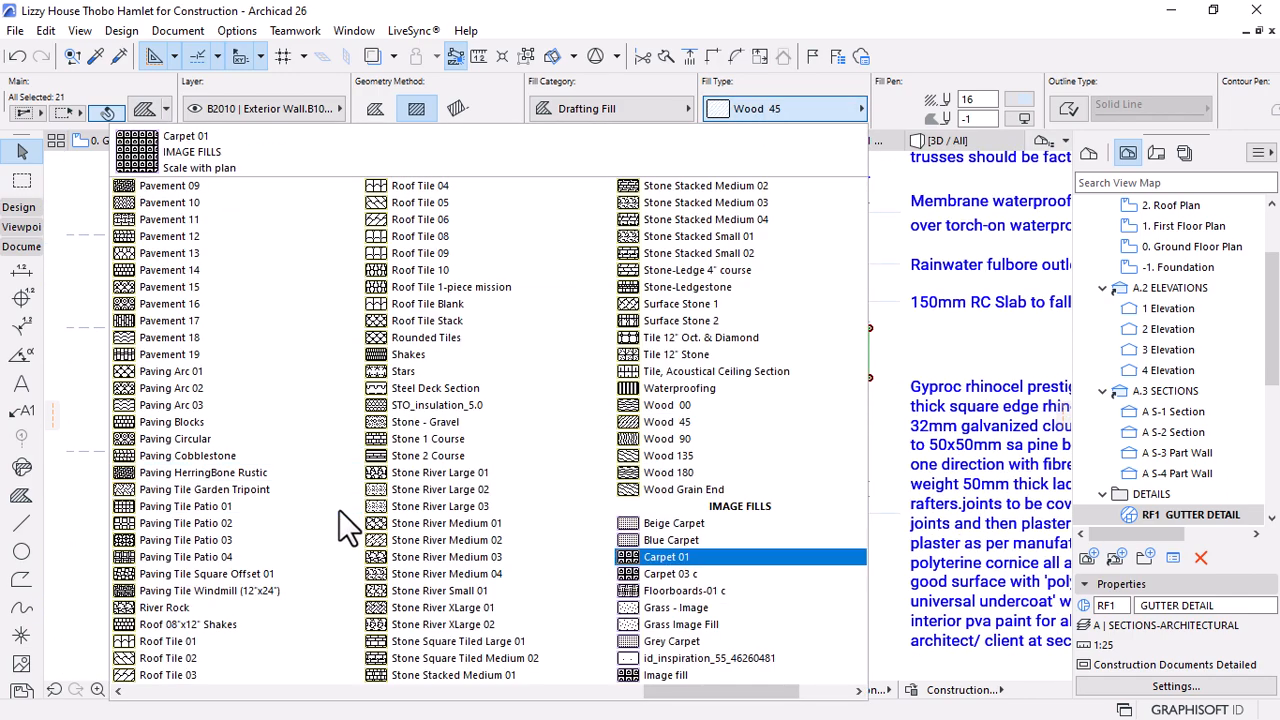
{"action": "key", "text": "c"}
{"action": "key", "text": "c"}
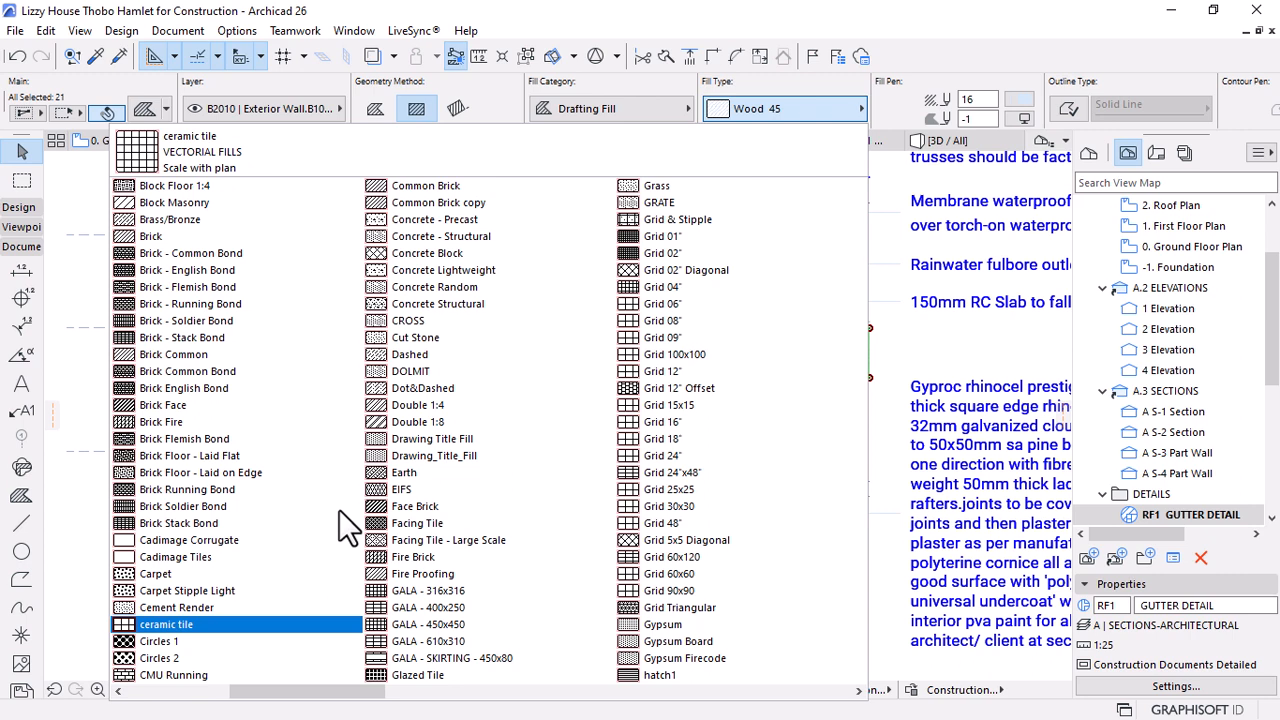
{"action": "left_click", "coordinate": [494, 239]}
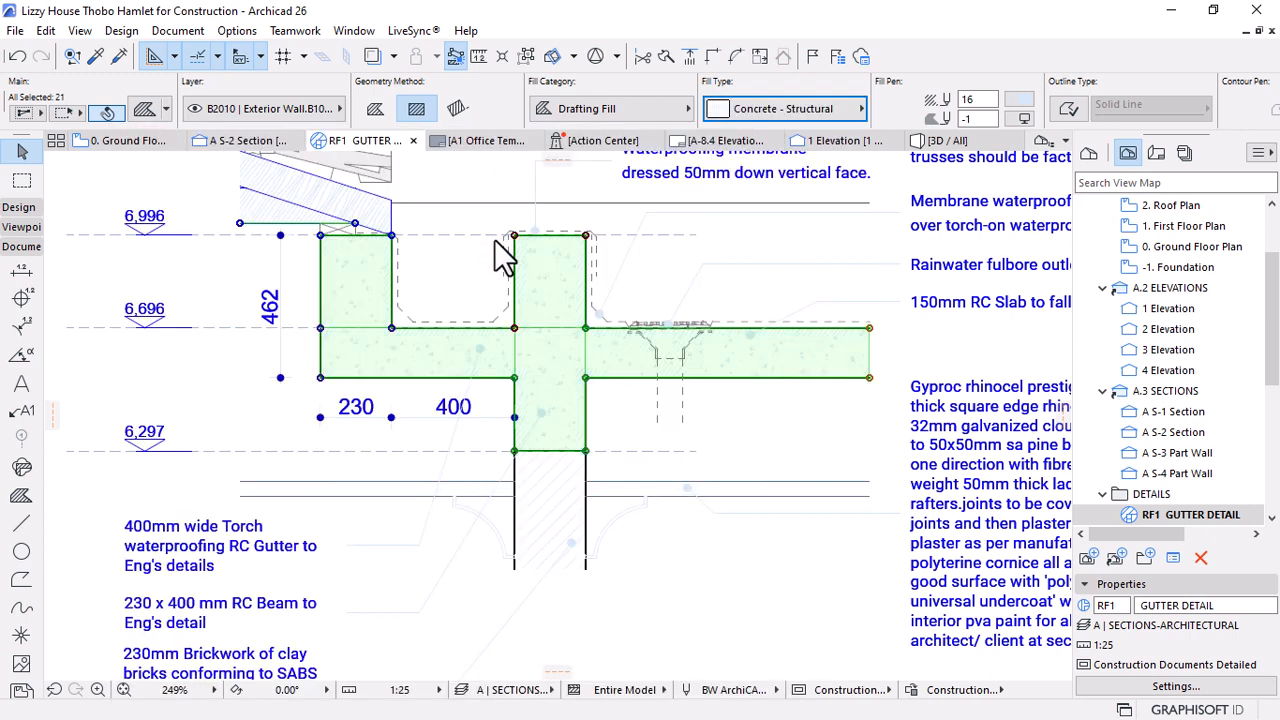
{"action": "scroll", "coordinate": [540, 343], "scroll_direction": "up", "scroll_amount": 5}
{"action": "scroll", "coordinate": [480, 369], "scroll_direction": "up", "scroll_amount": 3}
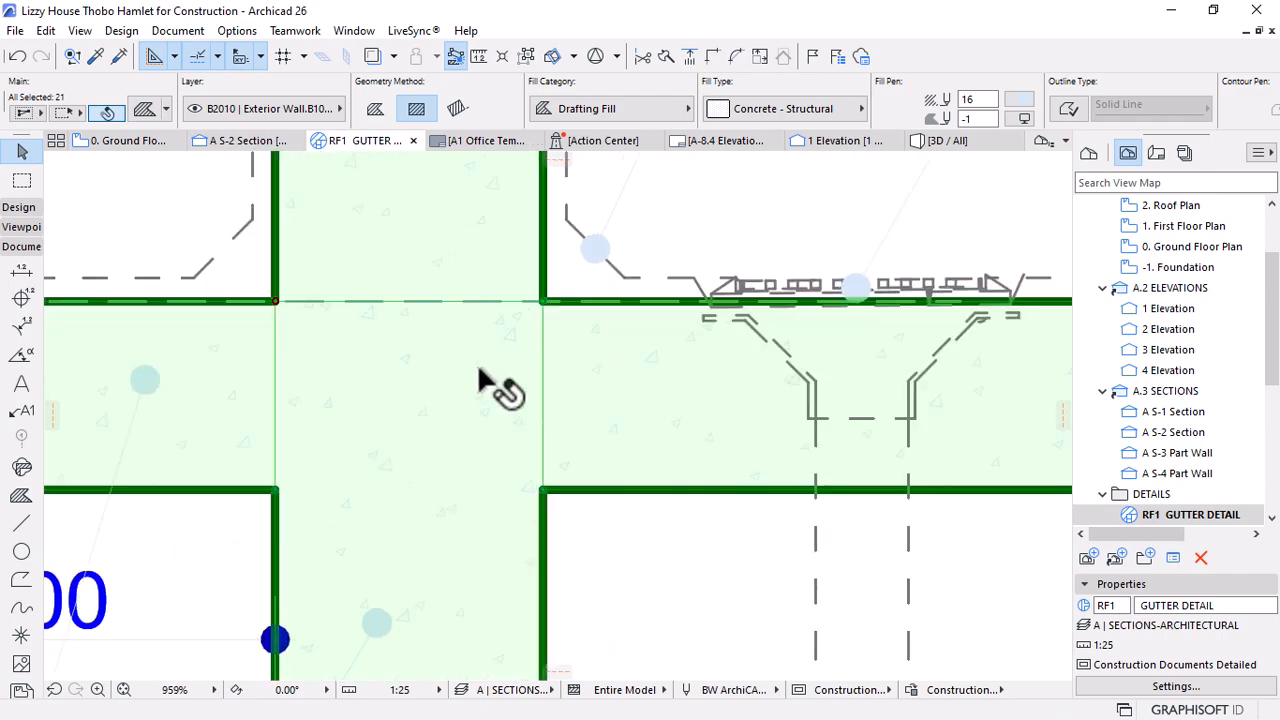
{"action": "scroll", "coordinate": [480, 369], "scroll_direction": "down", "scroll_amount": 5}
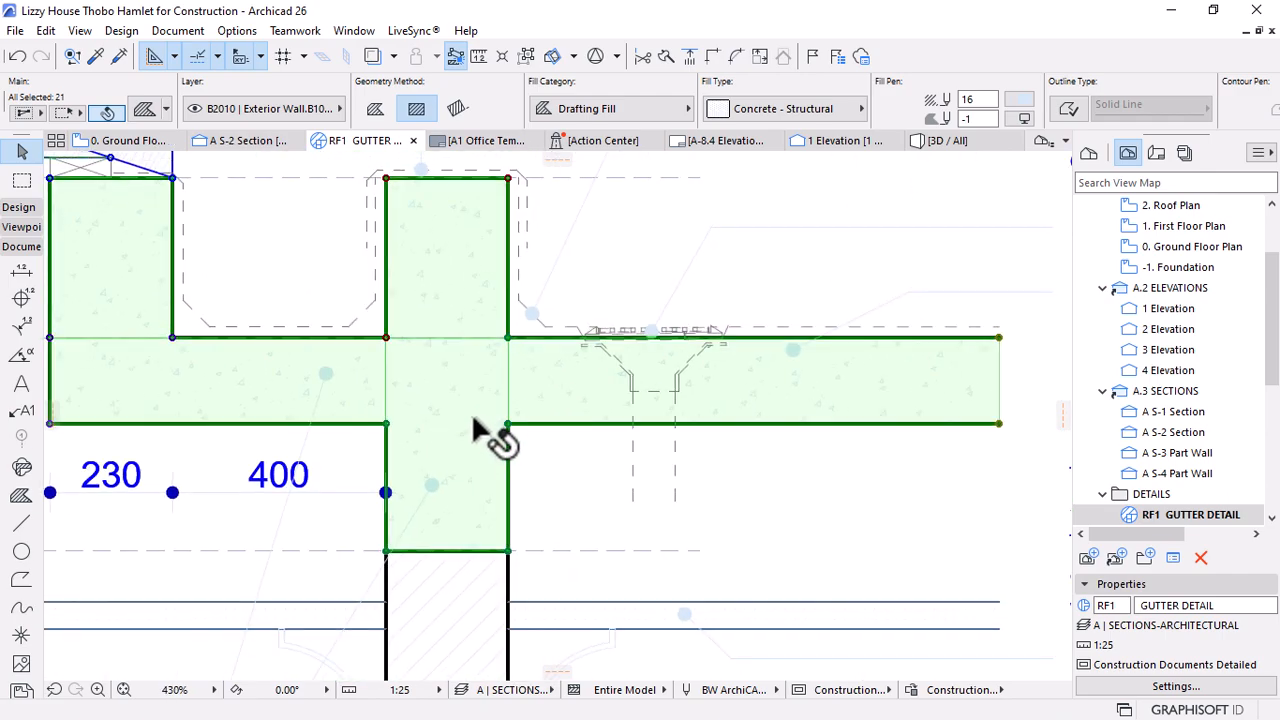
{"action": "scroll", "coordinate": [480, 408], "scroll_direction": "down", "scroll_amount": 4}
{"action": "left_click", "coordinate": [643, 578]}
Enclose the whole gutter detail with its notes, dimensions and level marks in a new marquee area
{"action": "scroll", "coordinate": [660, 425], "scroll_direction": "down", "scroll_amount": 5}
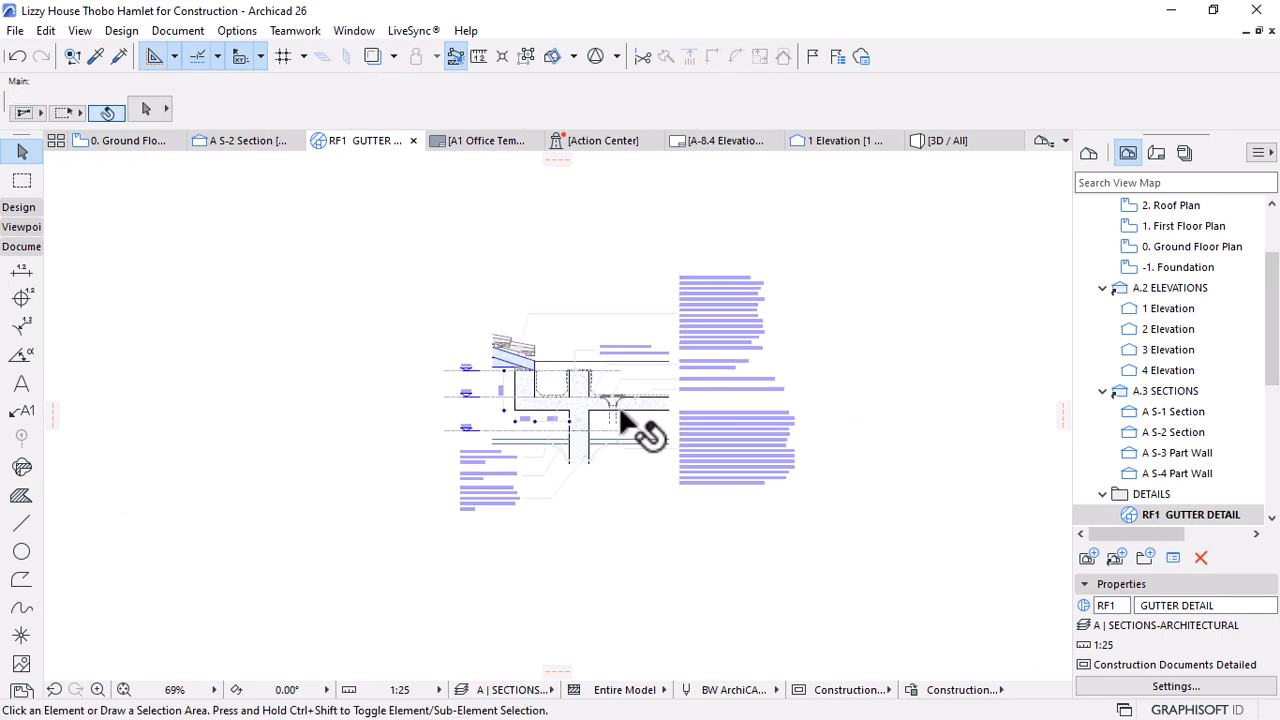
{"action": "left_click", "coordinate": [22, 181]}
{"action": "left_click", "coordinate": [429, 245]}
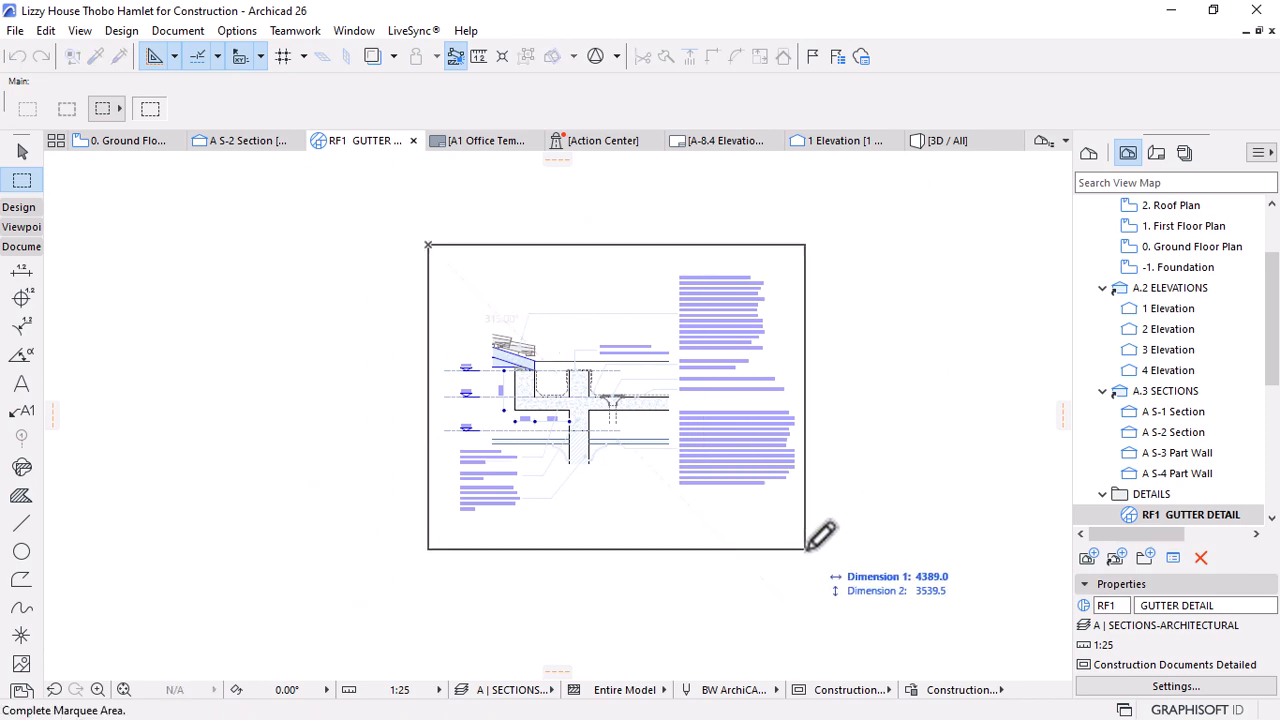
{"action": "left_click", "coordinate": [805, 544]}
Save the marquee area as a PDF, replacing the existing RF1 GUTTER DETAIL.pdf and opening the file after saving
{"action": "left_click", "coordinate": [15, 30]}
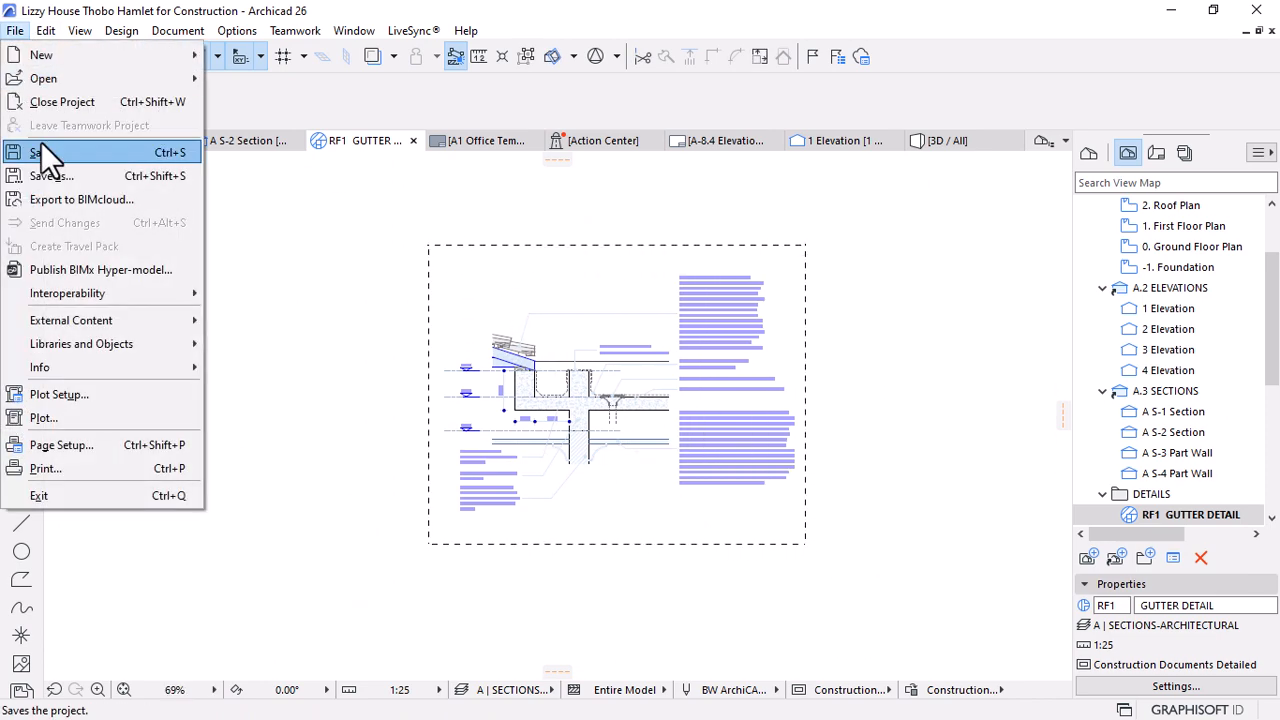
{"action": "left_click", "coordinate": [45, 175]}
{"action": "left_click", "coordinate": [137, 123]}
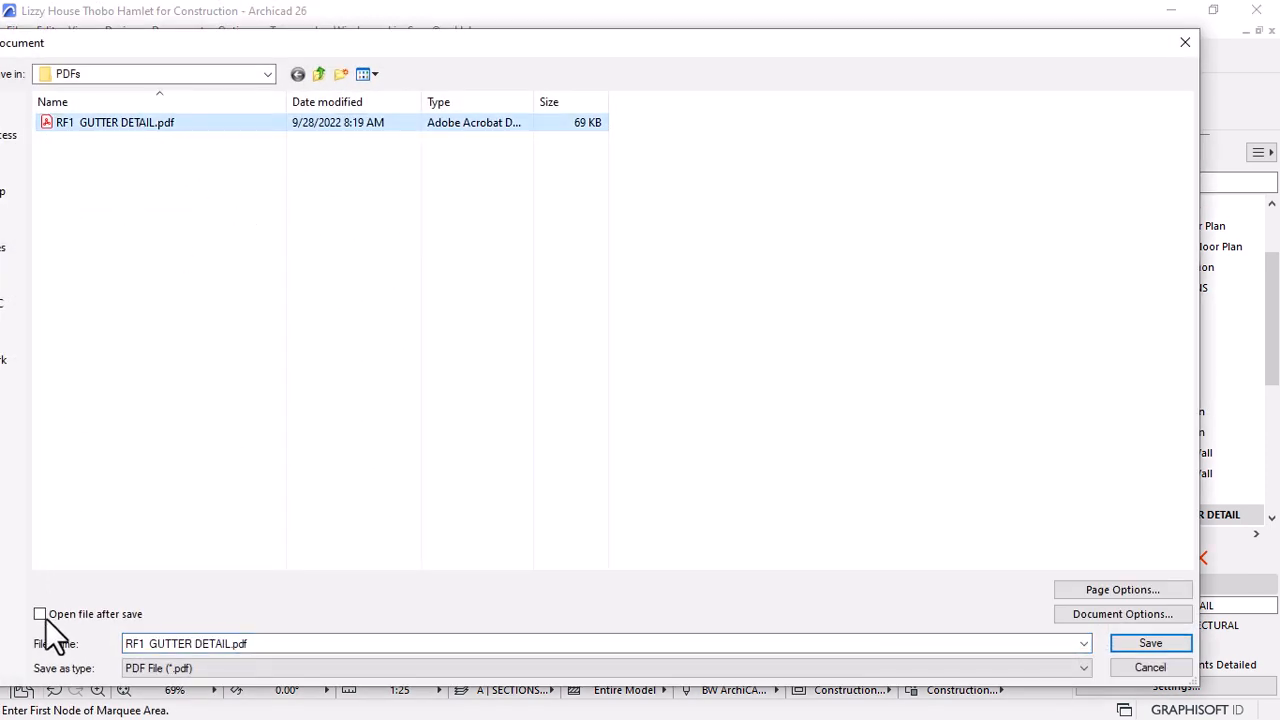
{"action": "left_click", "coordinate": [106, 615]}
{"action": "left_click", "coordinate": [1150, 645]}
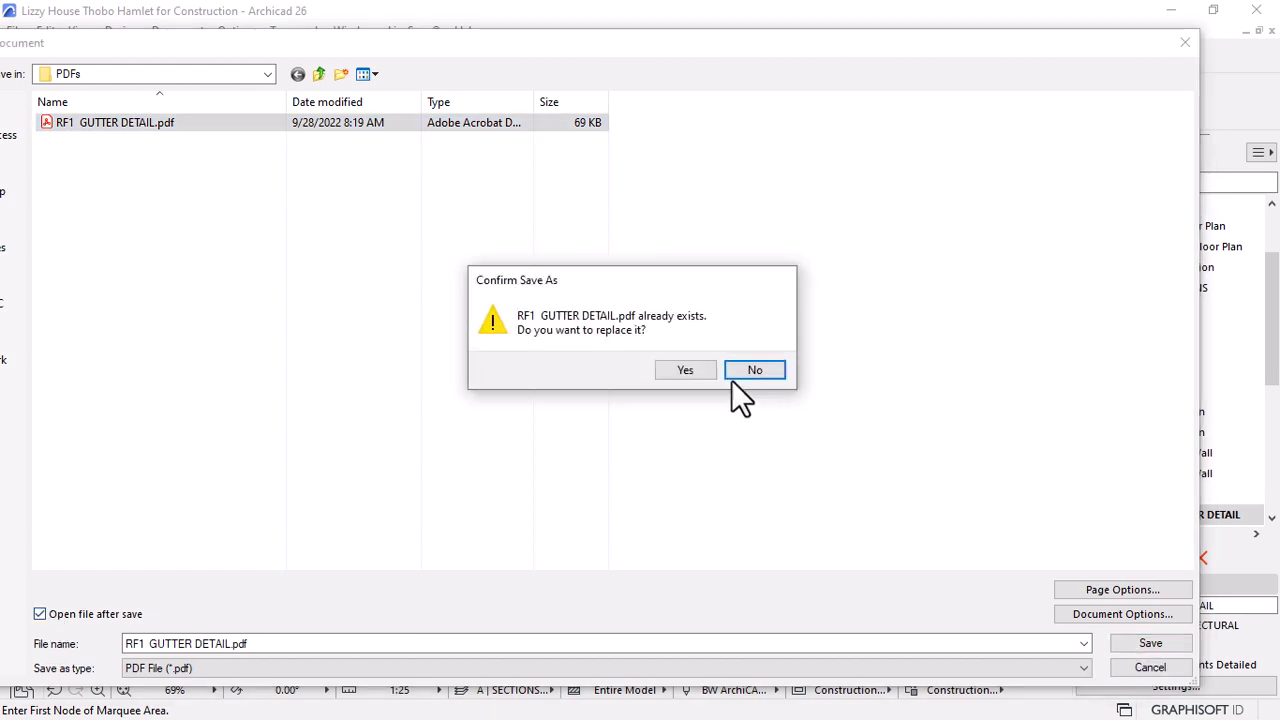
{"action": "left_click", "coordinate": [701, 372]}
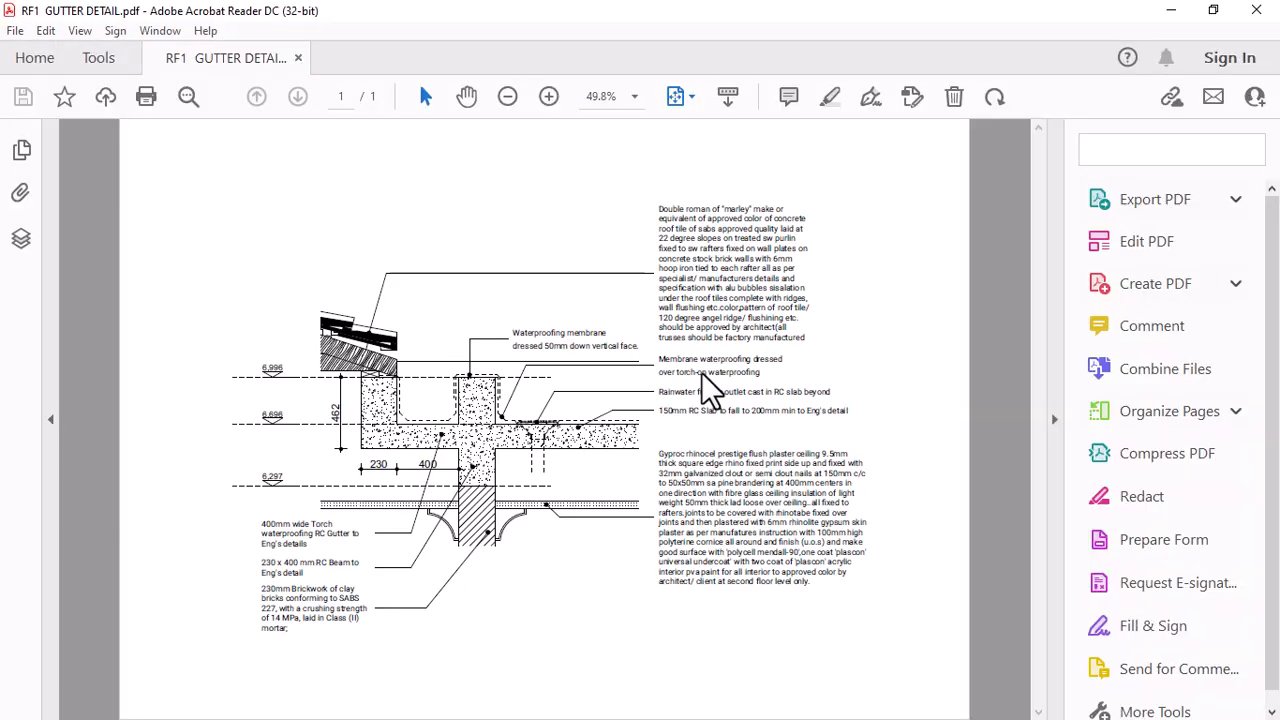
Examine the concrete hatch, roof fills, dimensions and notes of the gutter detail enlarged in the exported PDF
{"action": "left_click", "coordinate": [552, 96]}
{"action": "scroll", "coordinate": [614, 234], "scroll_direction": "down", "scroll_amount": 2}
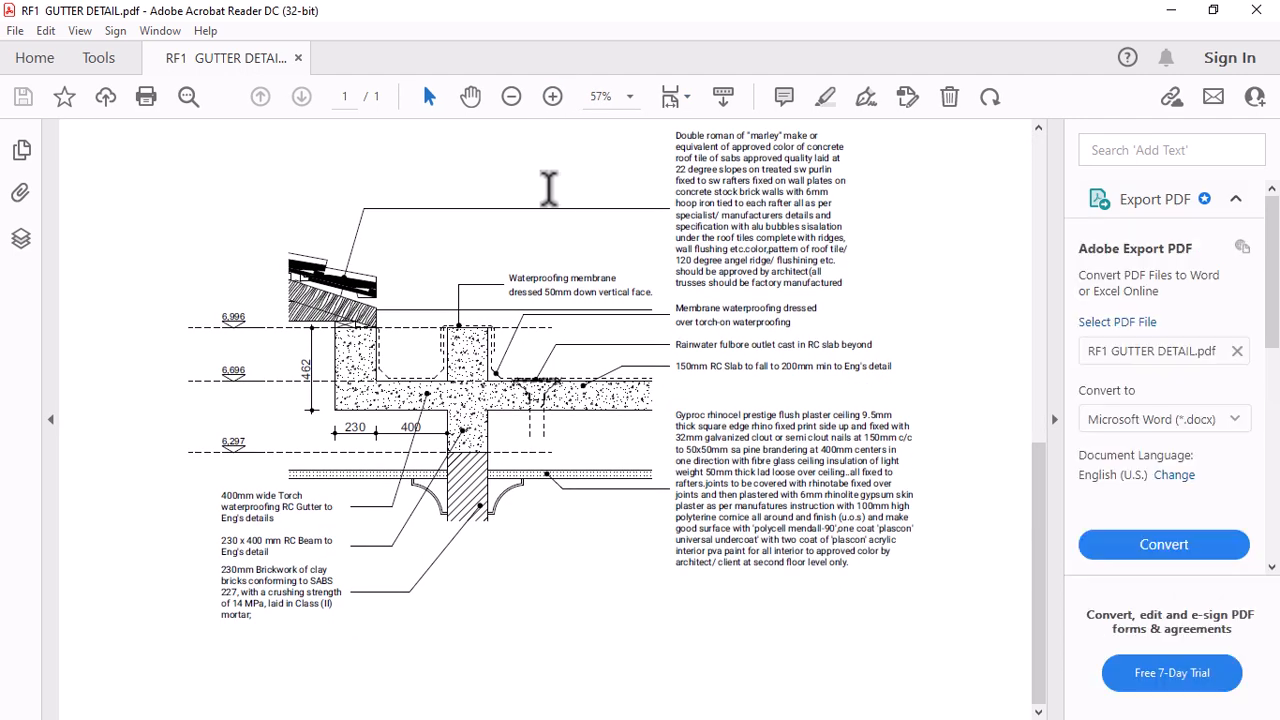
{"action": "left_click", "coordinate": [550, 93]}
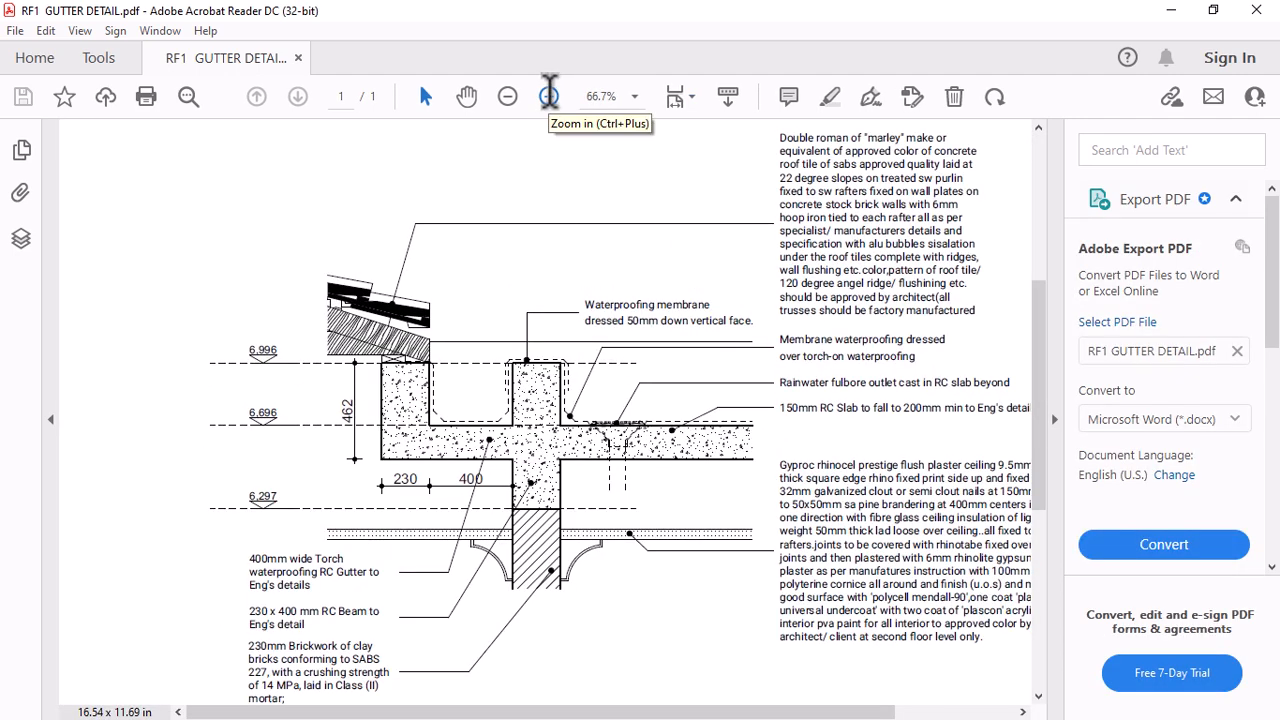
{"action": "left_click", "coordinate": [549, 94]}
{"action": "scroll", "coordinate": [771, 279], "scroll_direction": "down", "scroll_amount": 4}
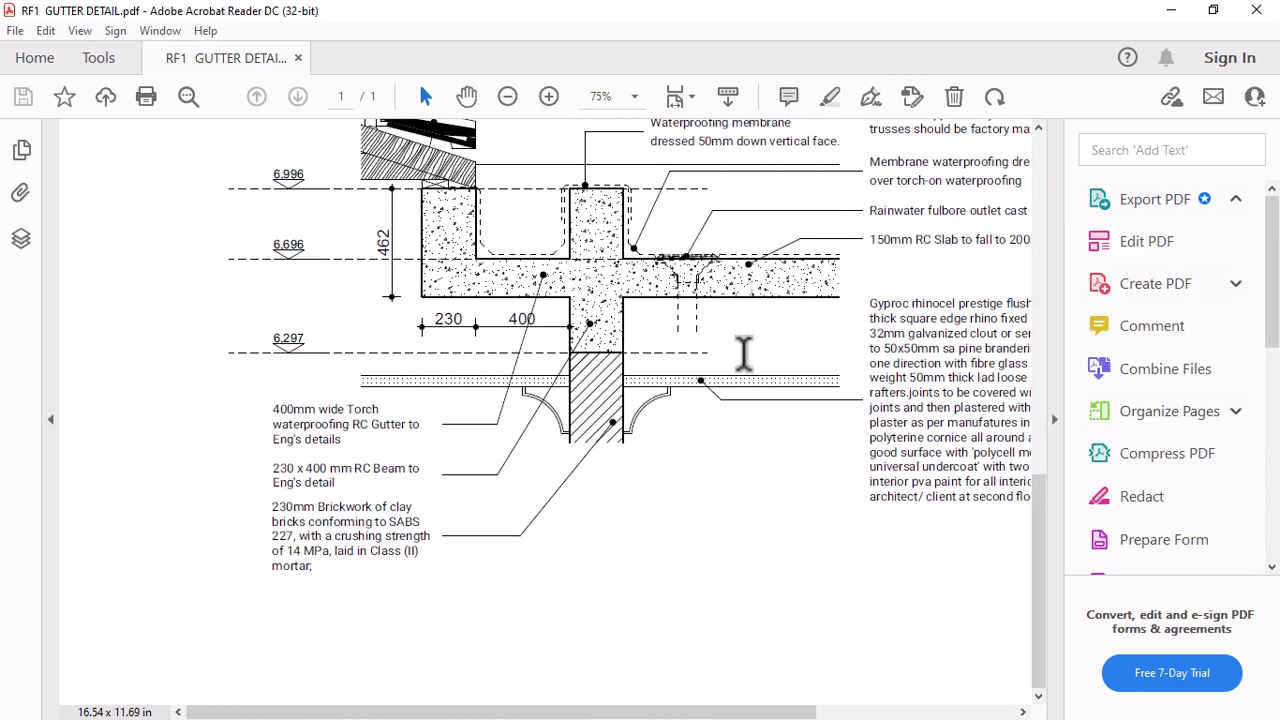
{"action": "scroll", "coordinate": [742, 367], "scroll_direction": "up", "scroll_amount": 2}
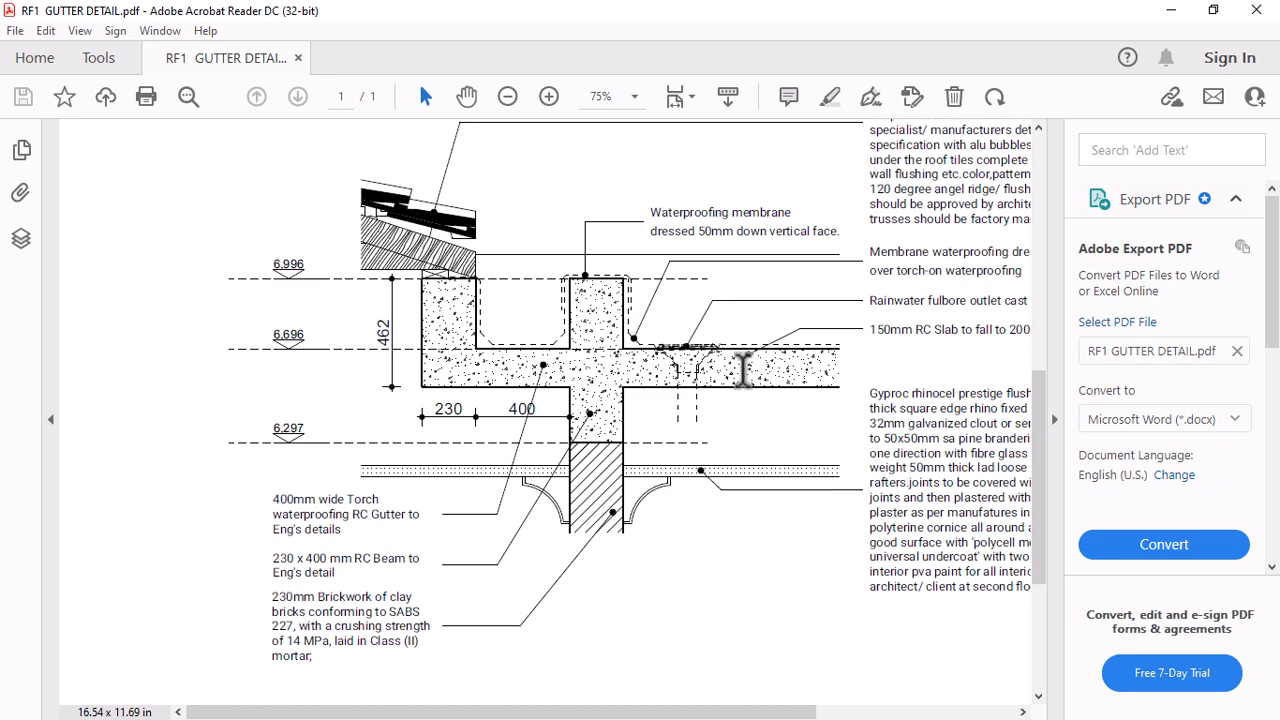
{"action": "mouse_move", "coordinate": [646, 708]}
{"action": "left_mouse_down"}
{"action": "mouse_move", "coordinate": [769, 708]}
{"action": "mouse_move", "coordinate": [592, 705]}
{"action": "mouse_move", "coordinate": [656, 705]}
{"action": "left_mouse_up"}
{"action": "scroll", "coordinate": [730, 520], "scroll_direction": "down", "scroll_amount": 2}
{"action": "scroll", "coordinate": [712, 505], "scroll_direction": "up", "scroll_amount": 2}
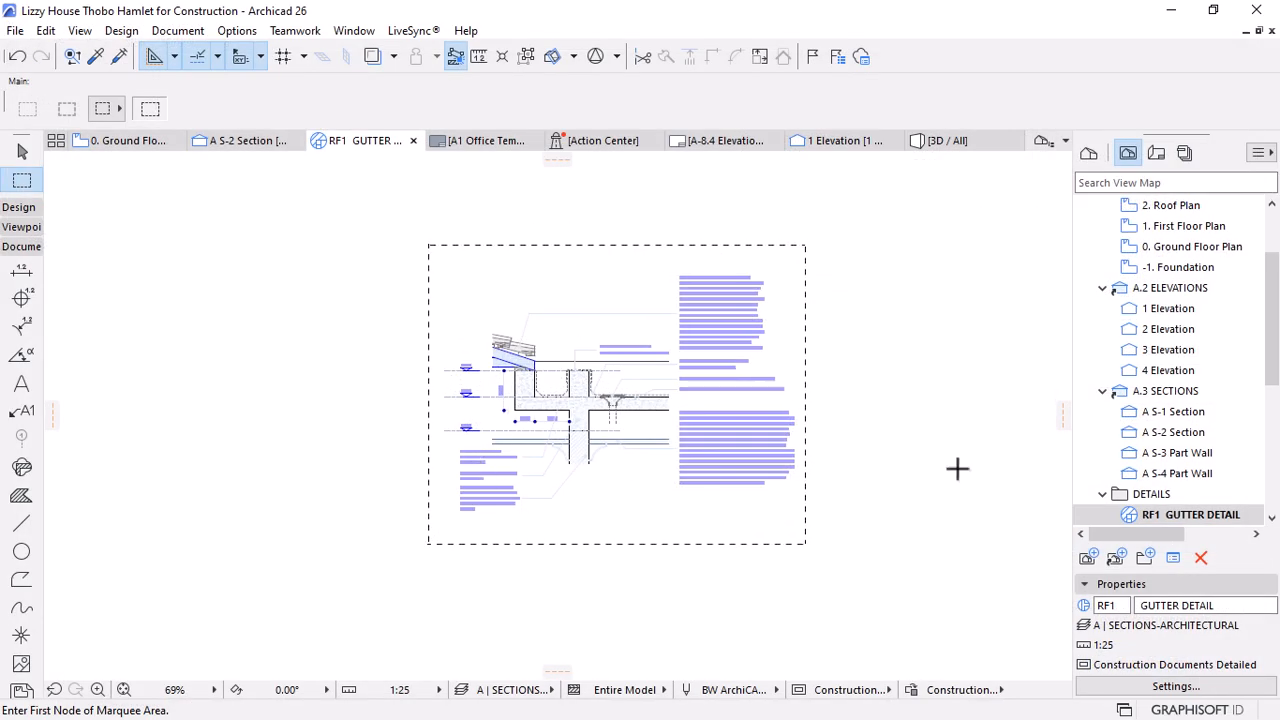
{"action": "scroll", "coordinate": [1165, 398], "scroll_direction": "down", "scroll_amount": 3}
{"action": "scroll", "coordinate": [691, 351], "scroll_direction": "up", "scroll_amount": 5}
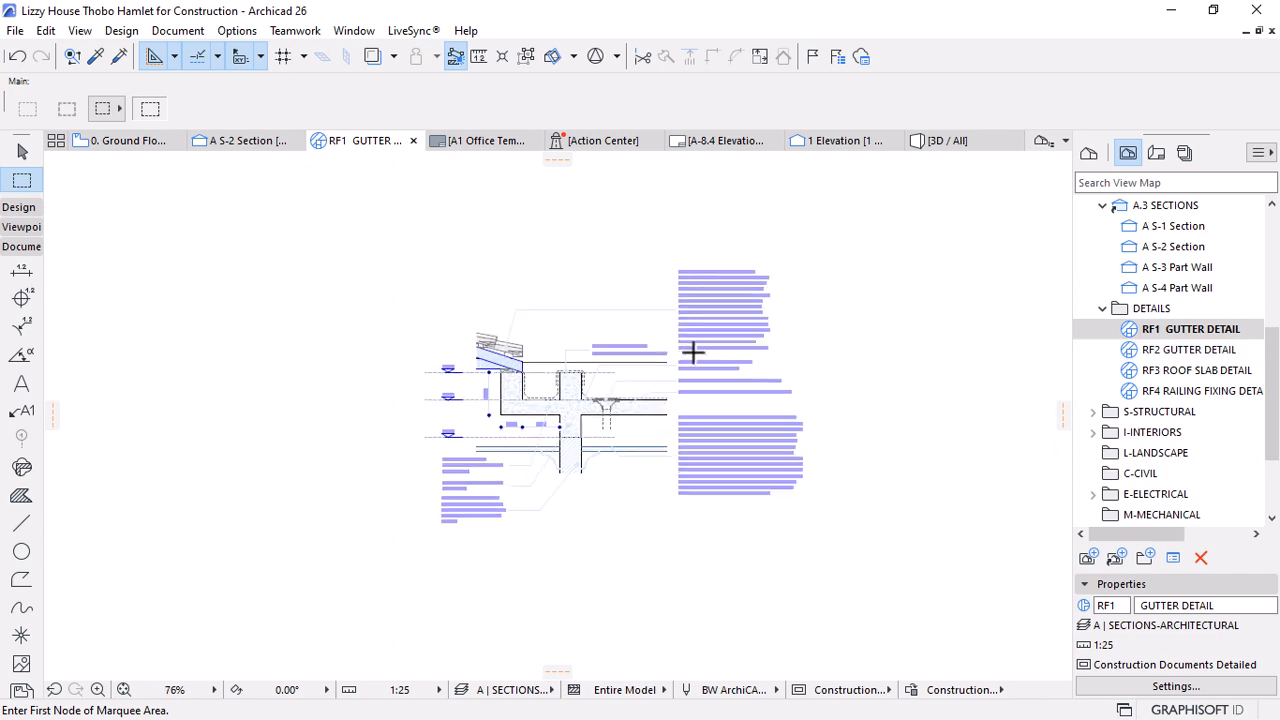
{"action": "scroll", "coordinate": [1214, 330], "scroll_direction": "up", "scroll_amount": 2}
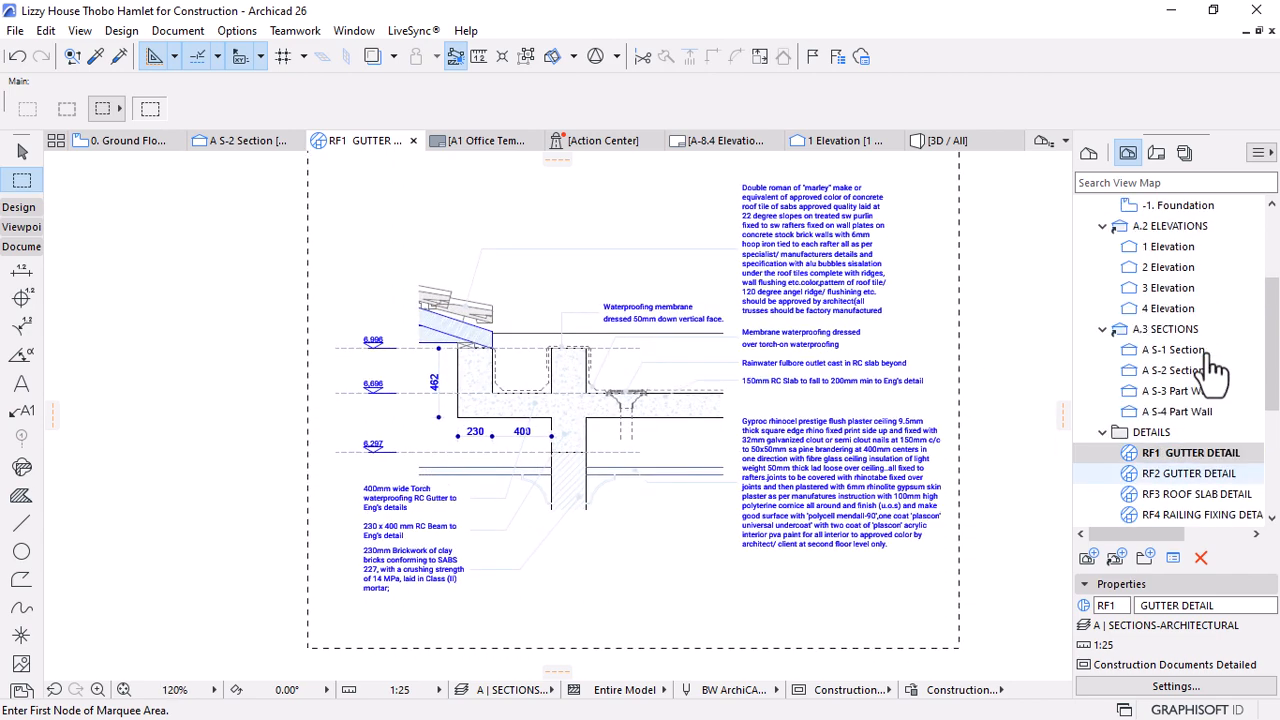
{"action": "scroll", "coordinate": [1212, 400], "scroll_direction": "down", "scroll_amount": 1}
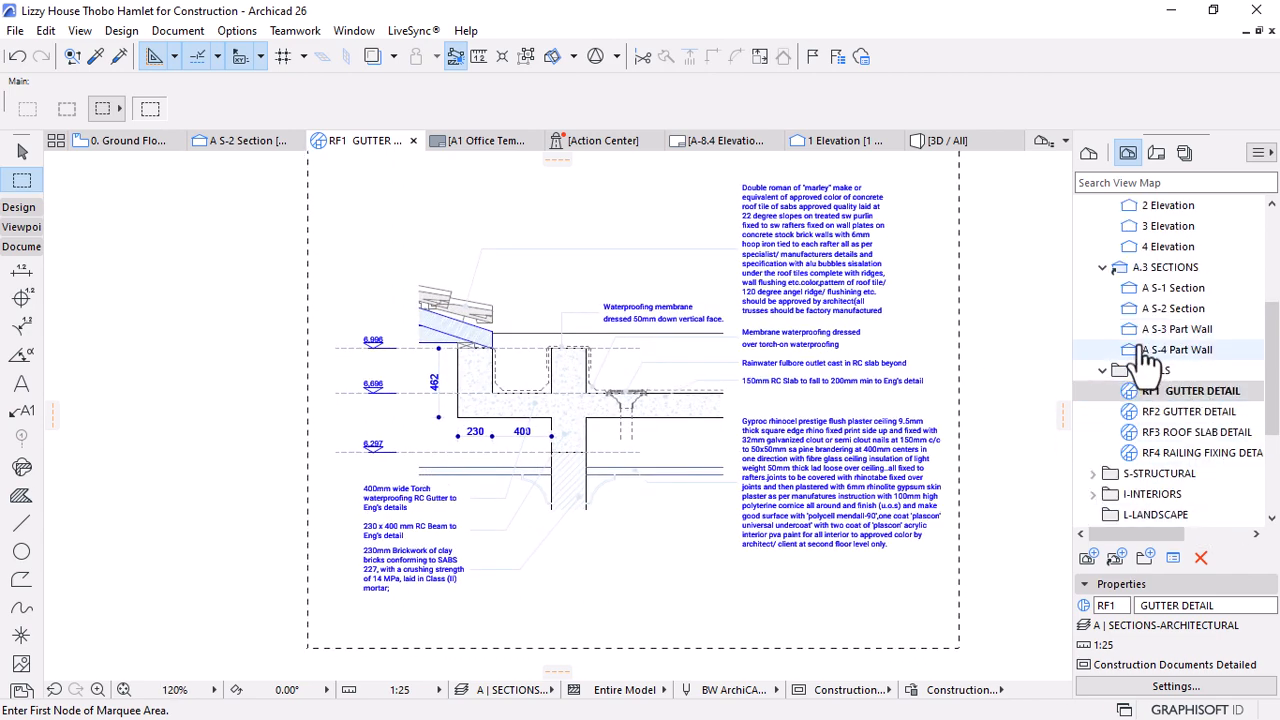